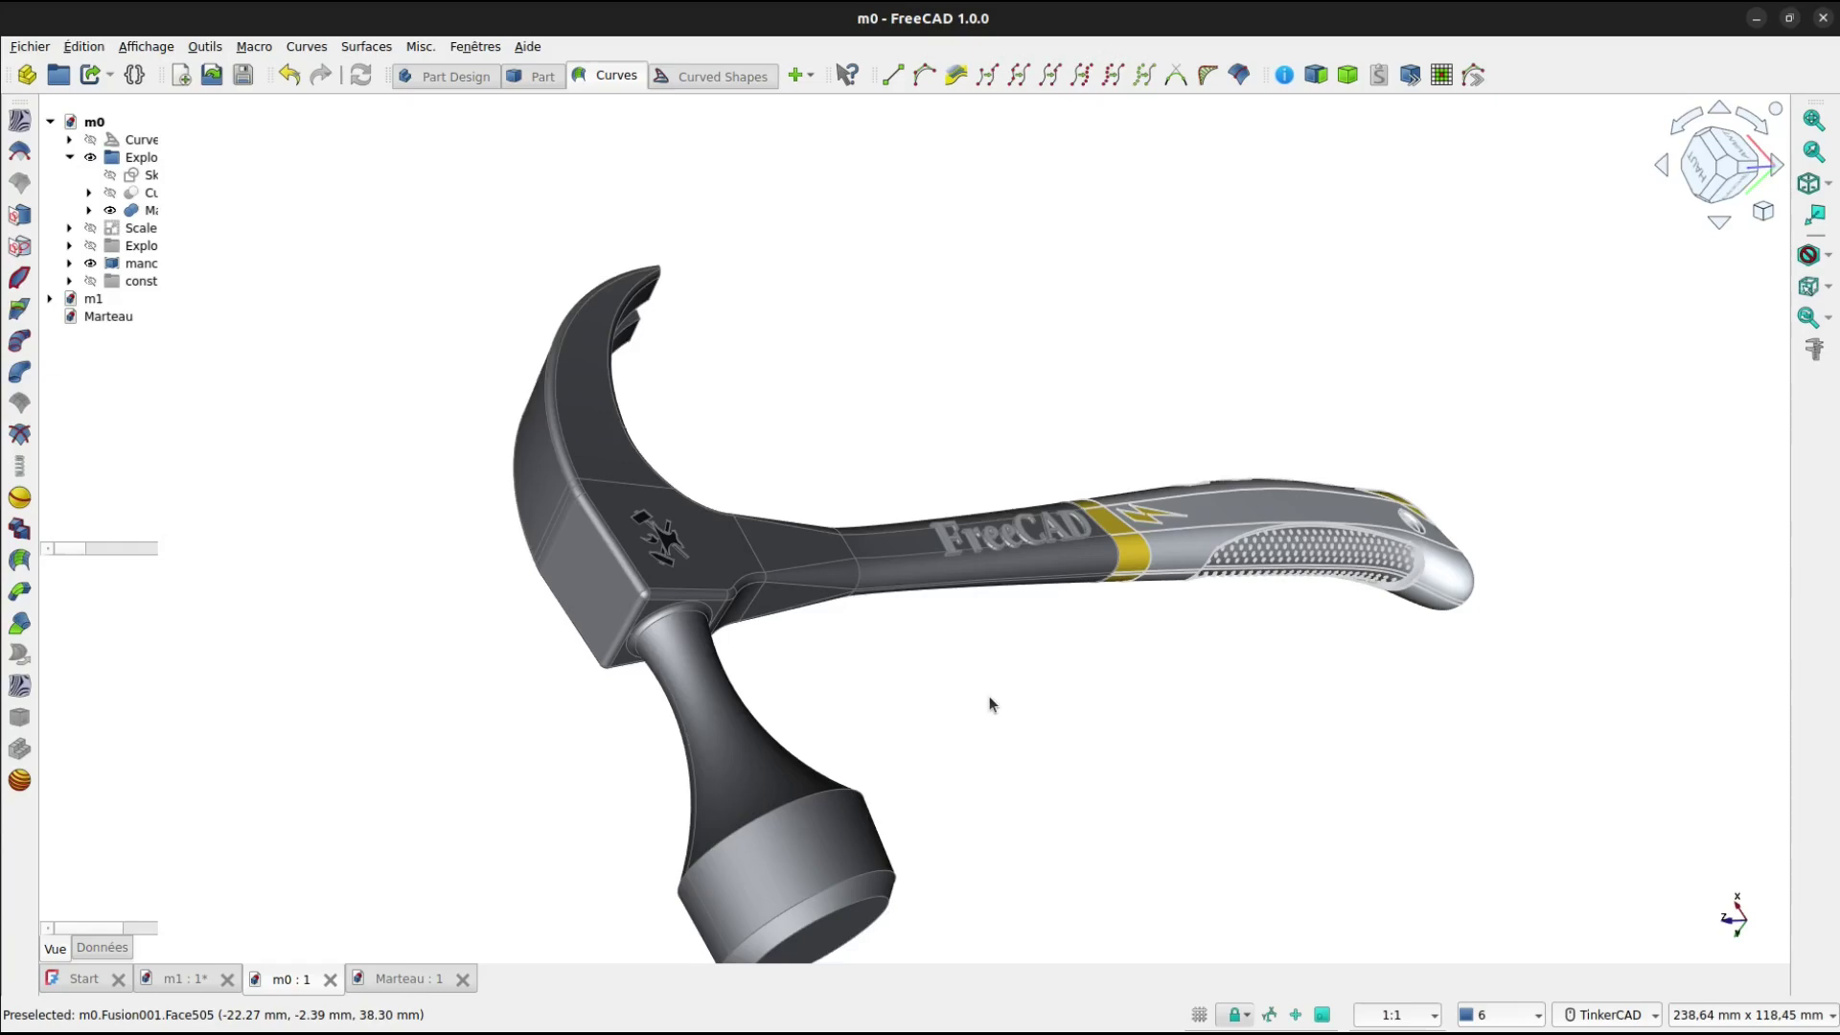
Examine the finished hammer model's head, handle lettering and textured grip from several angles.
{"action": "scroll", "coordinate": [989, 705], "scroll_direction": "up", "scroll_amount": 3}
{"action": "scroll", "coordinate": [990, 704], "scroll_direction": "up", "scroll_amount": 2}
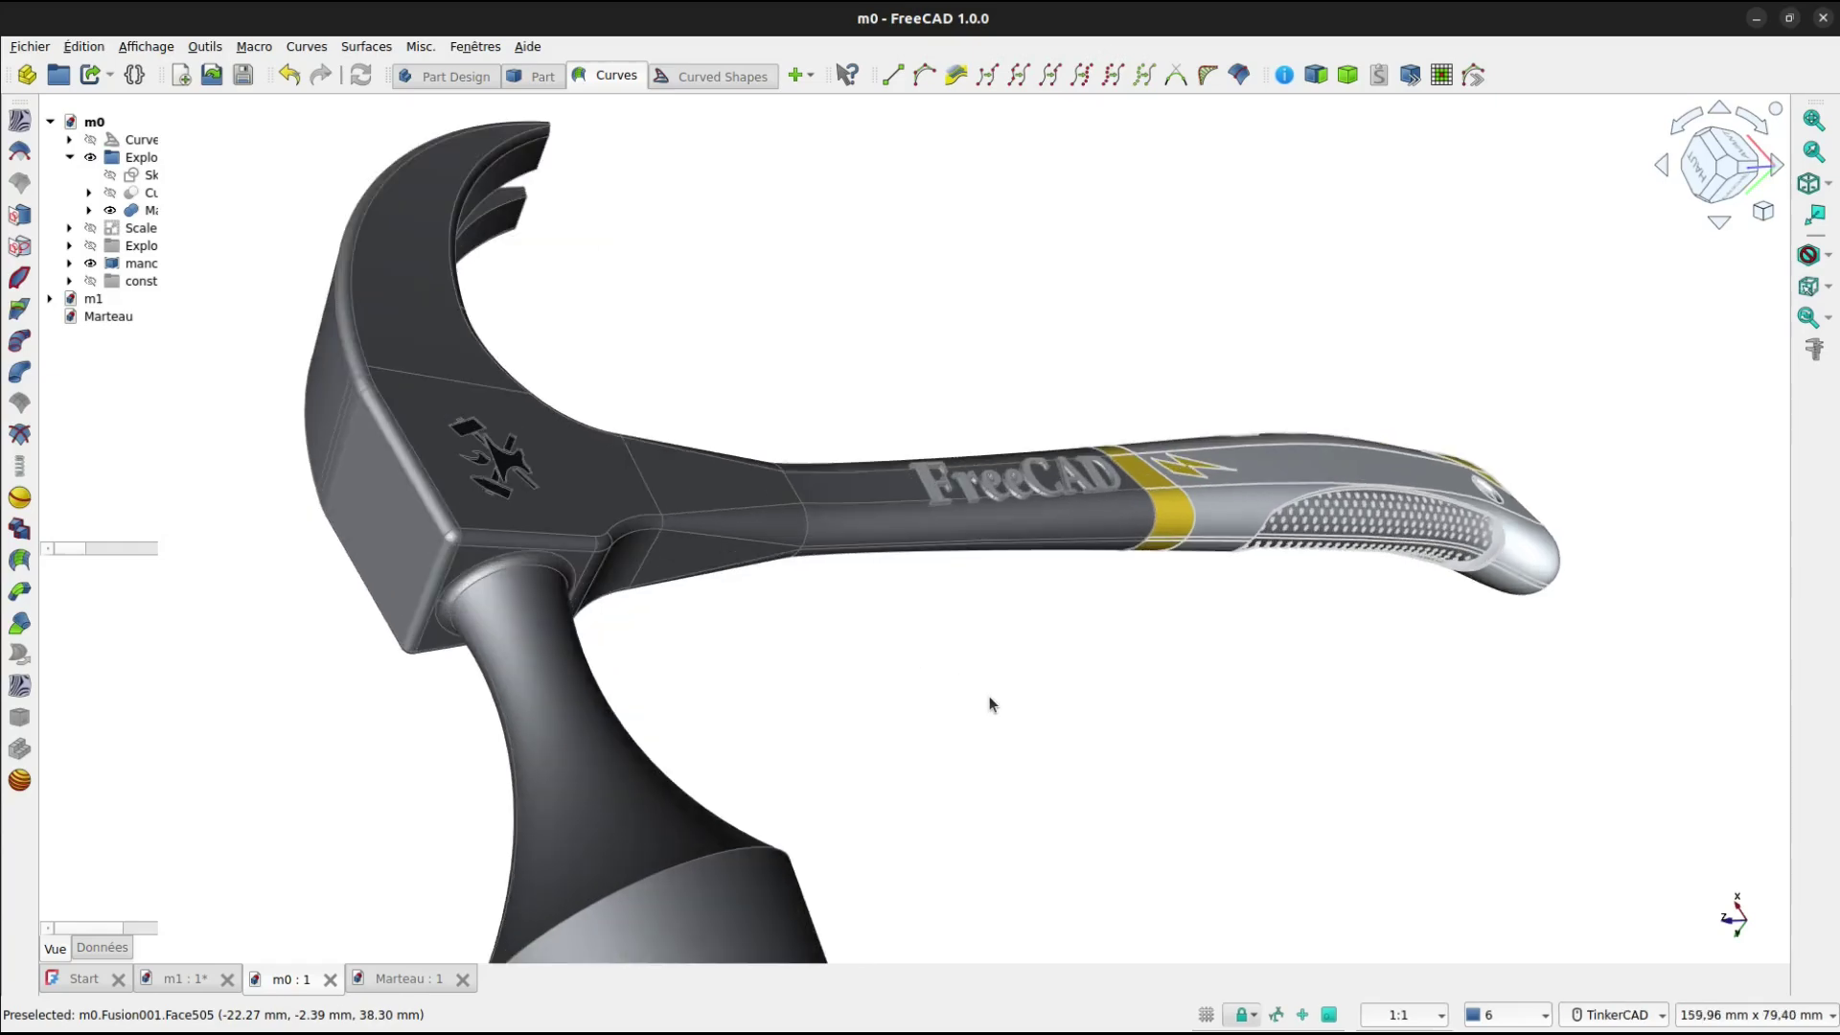
{"action": "scroll", "coordinate": [989, 702], "scroll_direction": "up", "scroll_amount": 2}
{"action": "scroll", "coordinate": [989, 702], "scroll_direction": "up", "scroll_amount": 5}
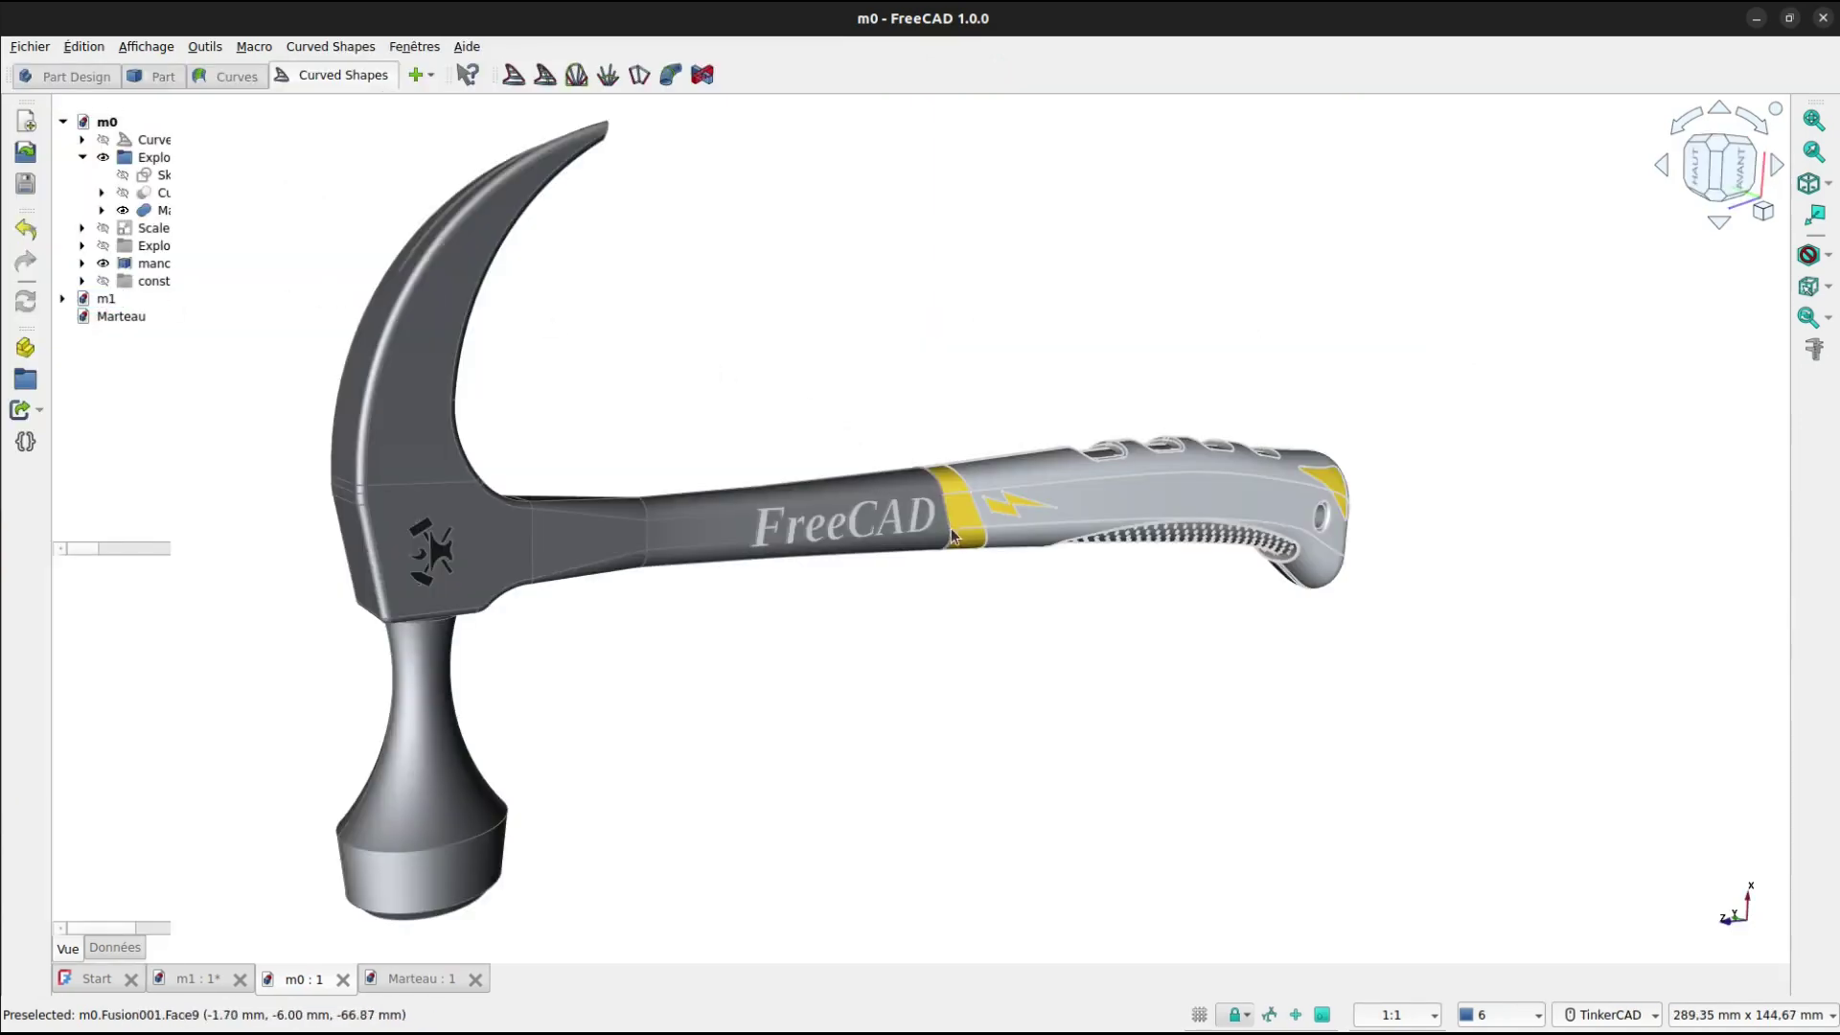
{"action": "right_click_drag", "start_coordinate": [952, 534], "coordinate": [698, 419]}
{"action": "middle_click_drag", "start_coordinate": [1087, 498], "coordinate": [611, 483]}
{"action": "right_click_drag", "start_coordinate": [1051, 599], "coordinate": [1216, 484]}
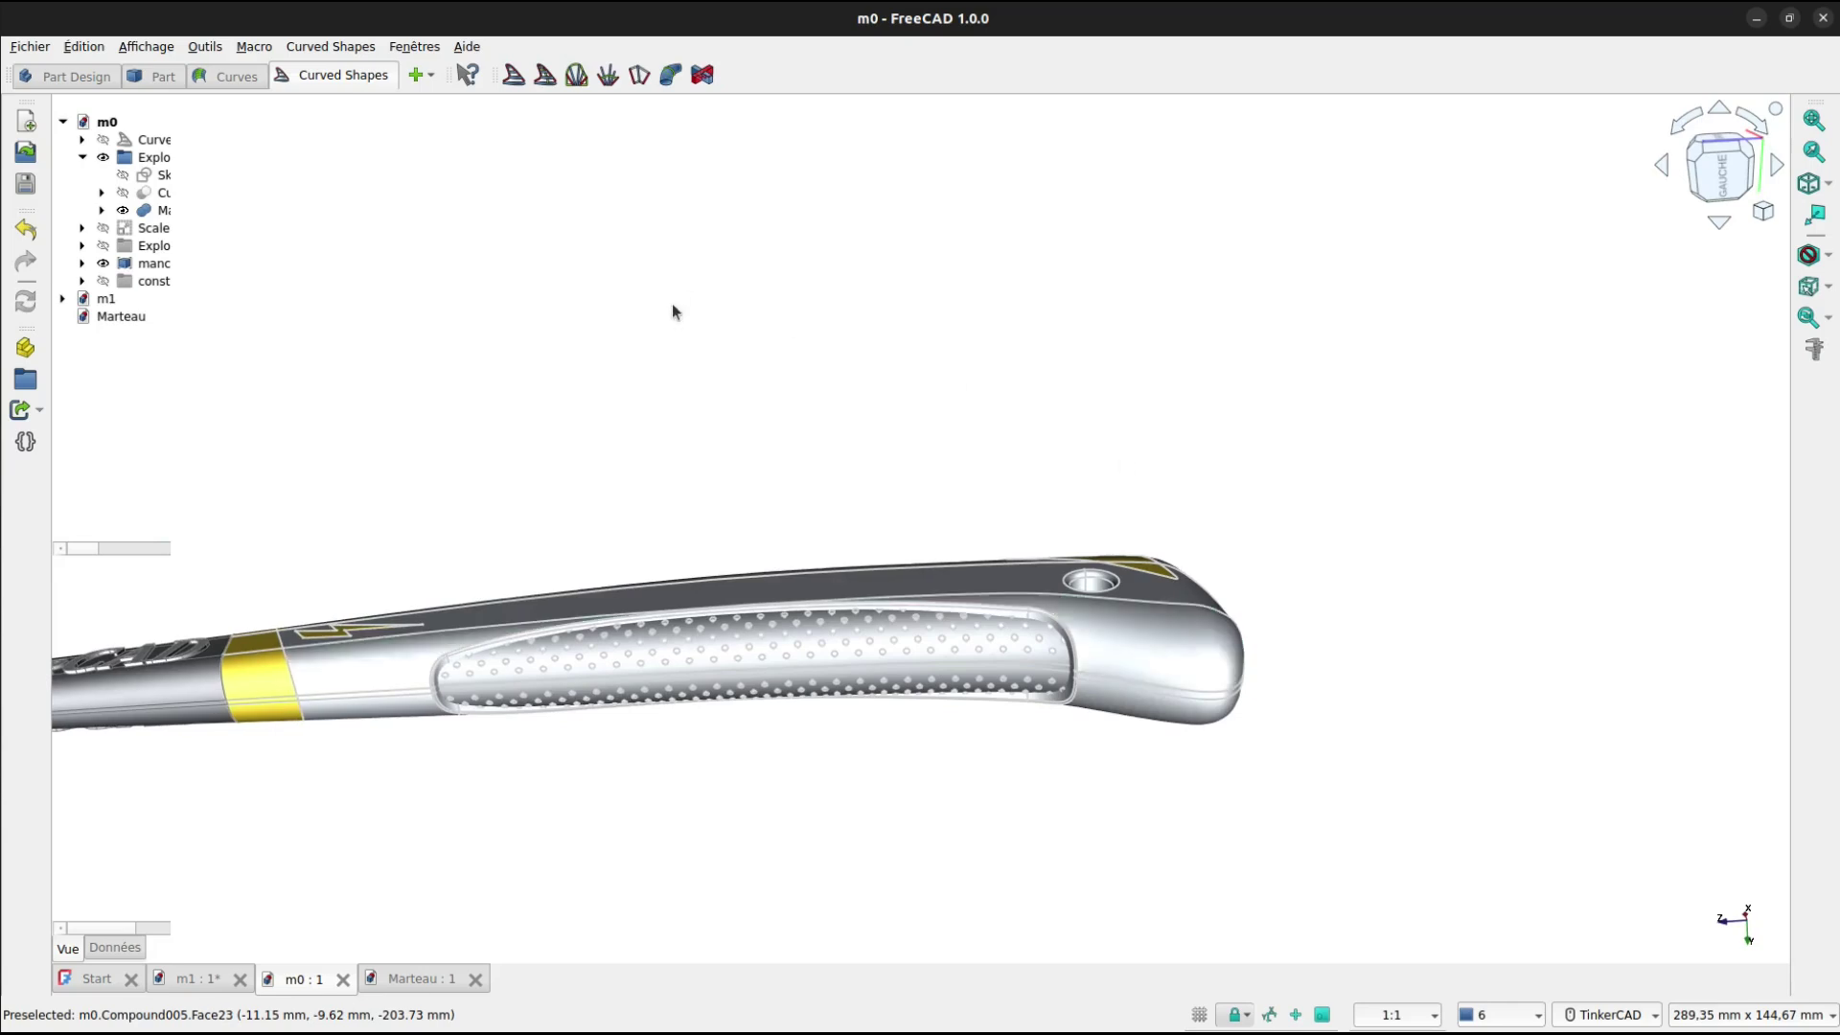
{"action": "middle_click_drag", "start_coordinate": [722, 382], "coordinate": [1006, 379]}
Search the extension manager for "curve" and view the Curved Shapes workbench details.
{"action": "left_click", "coordinate": [240, 86]}
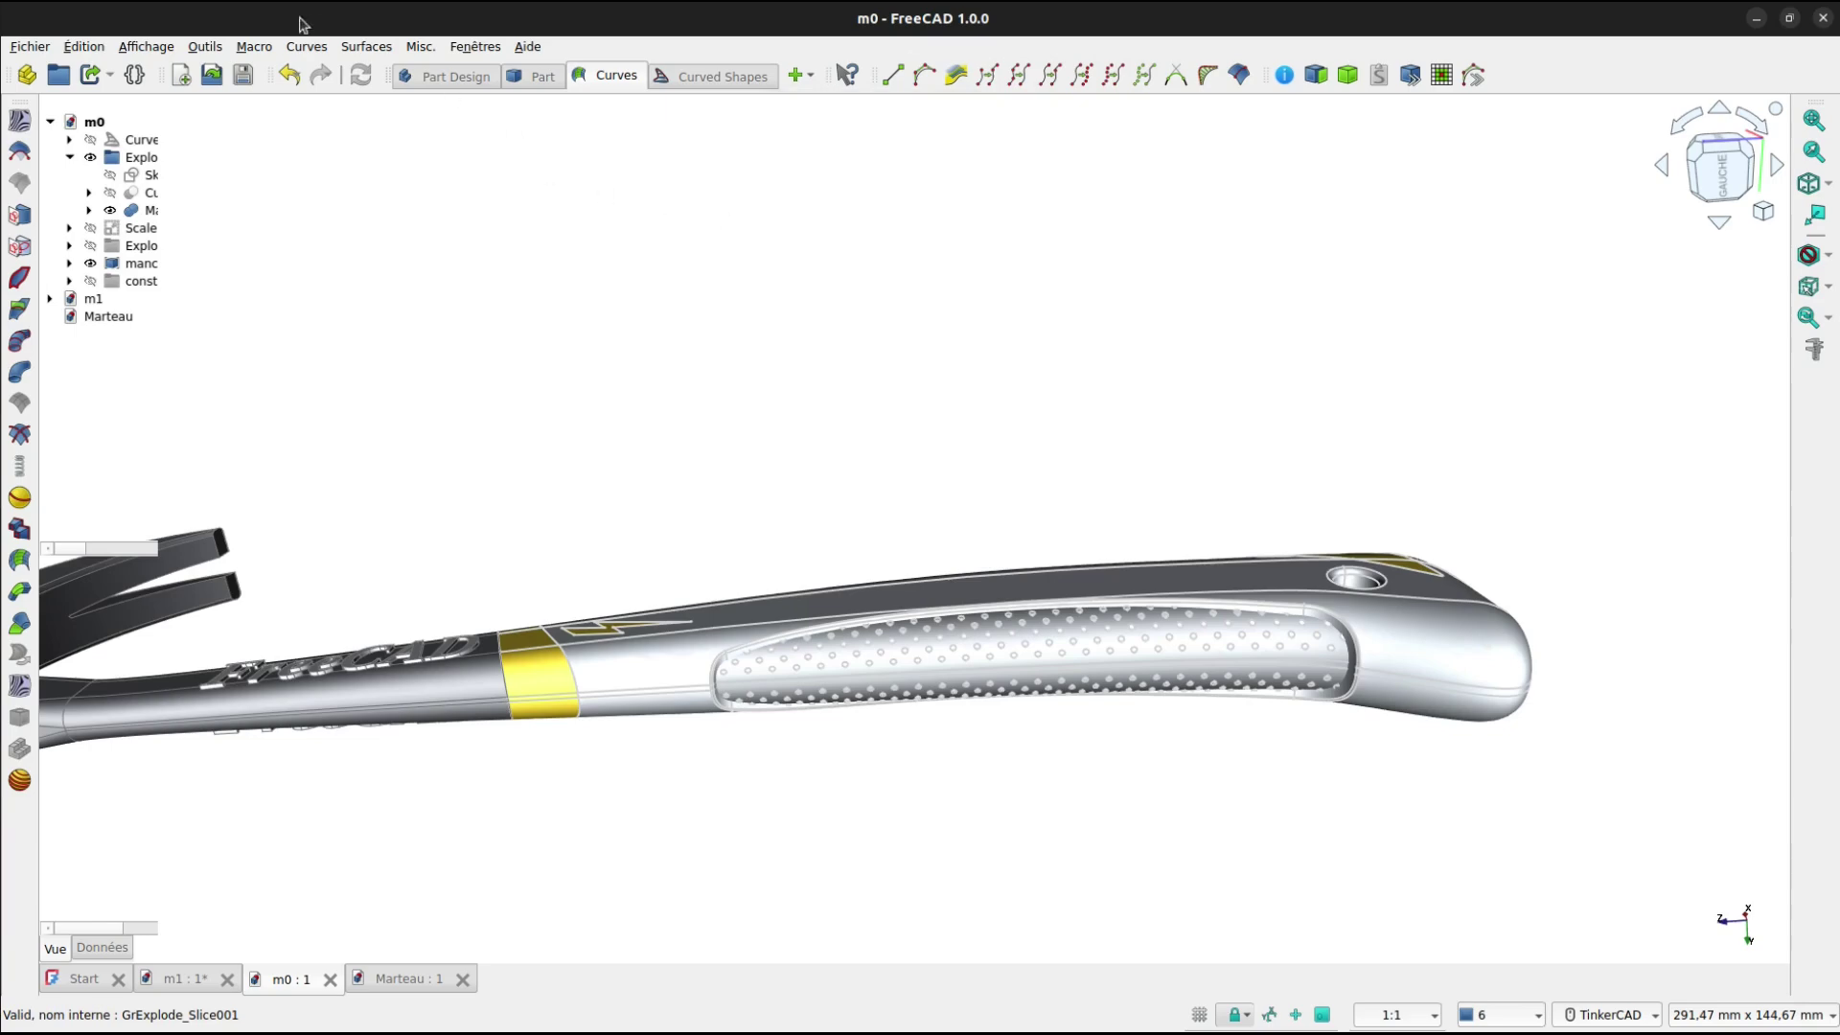
{"action": "left_click", "coordinate": [211, 50]}
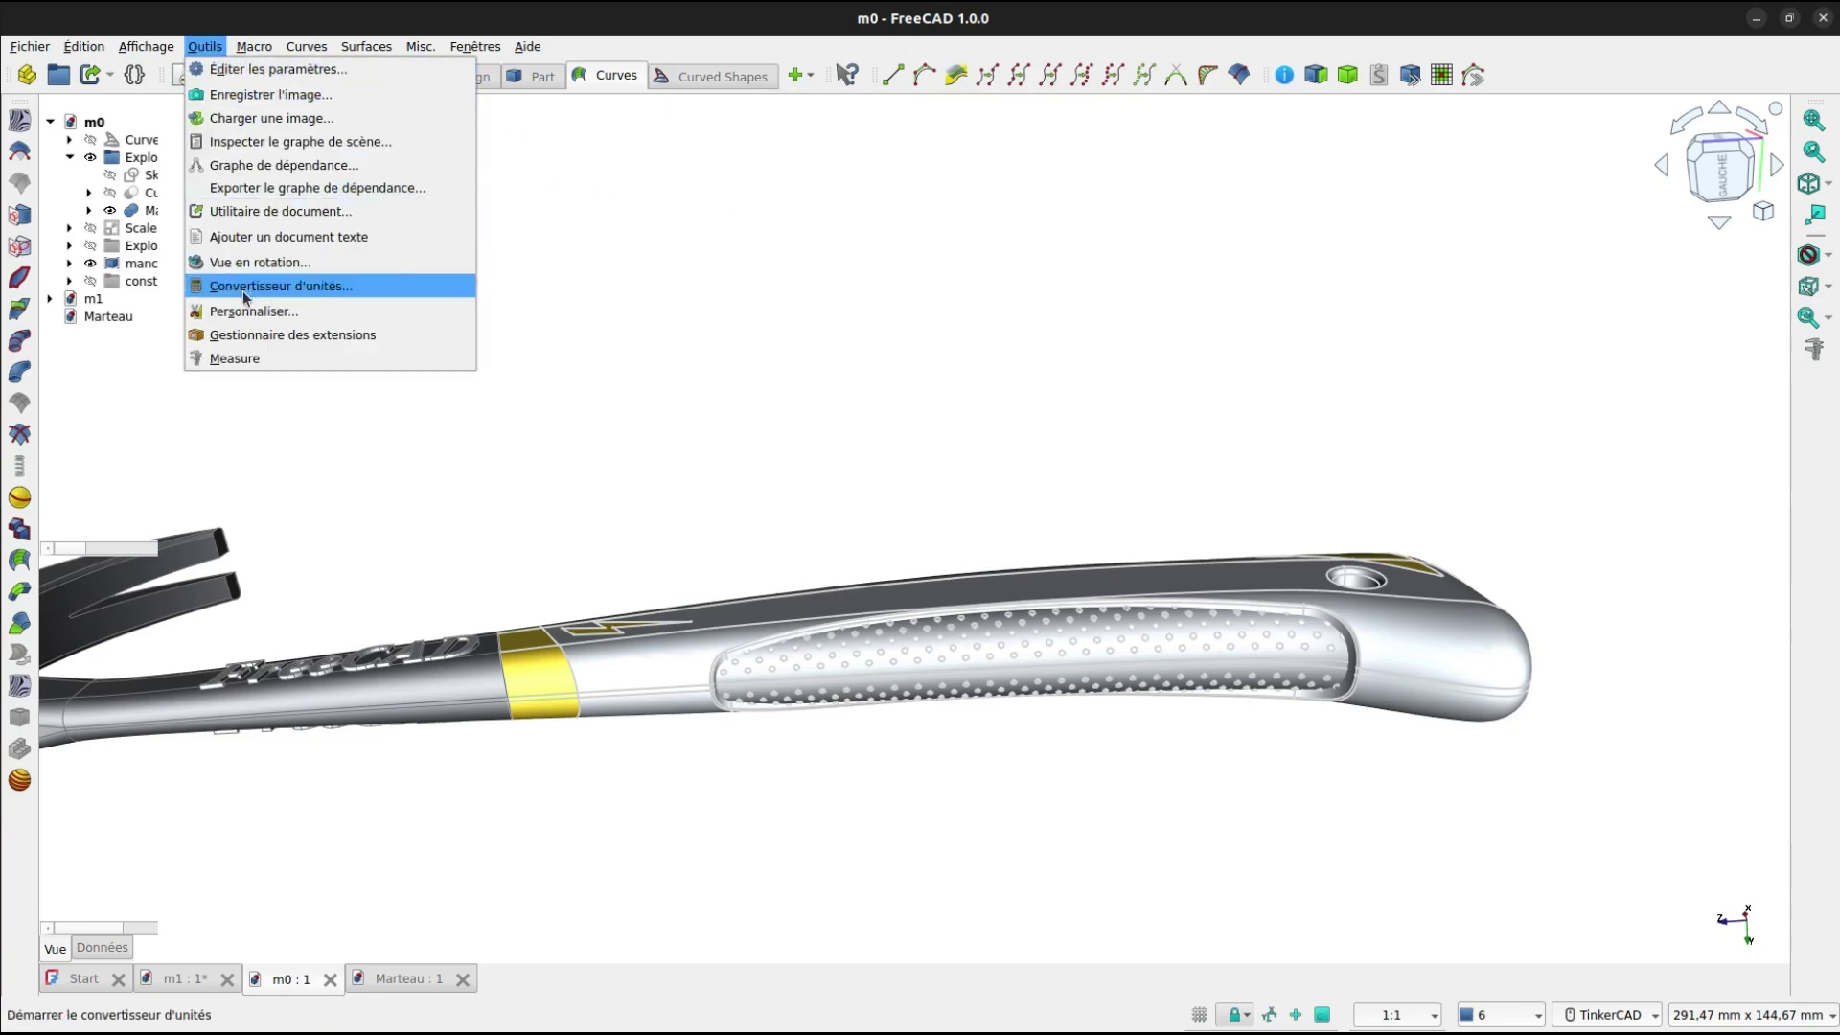
{"action": "left_click", "coordinate": [258, 331]}
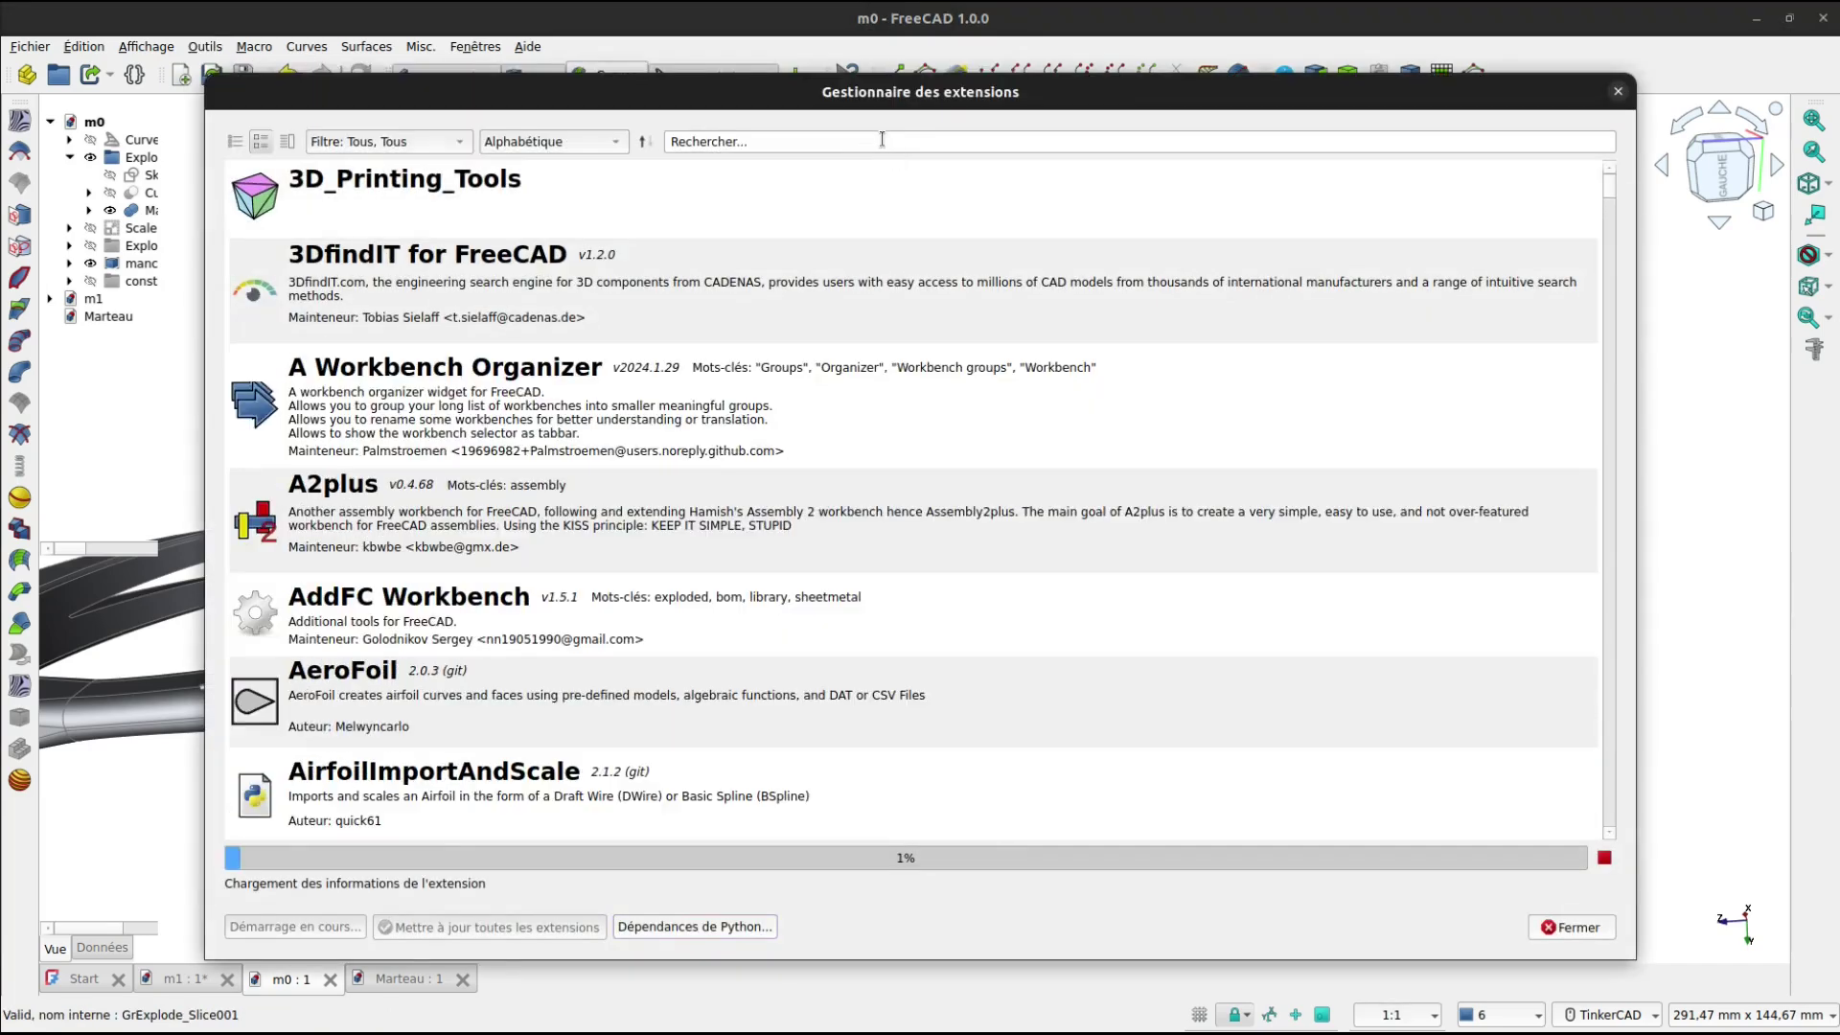
{"action": "left_click", "coordinate": [882, 140]}
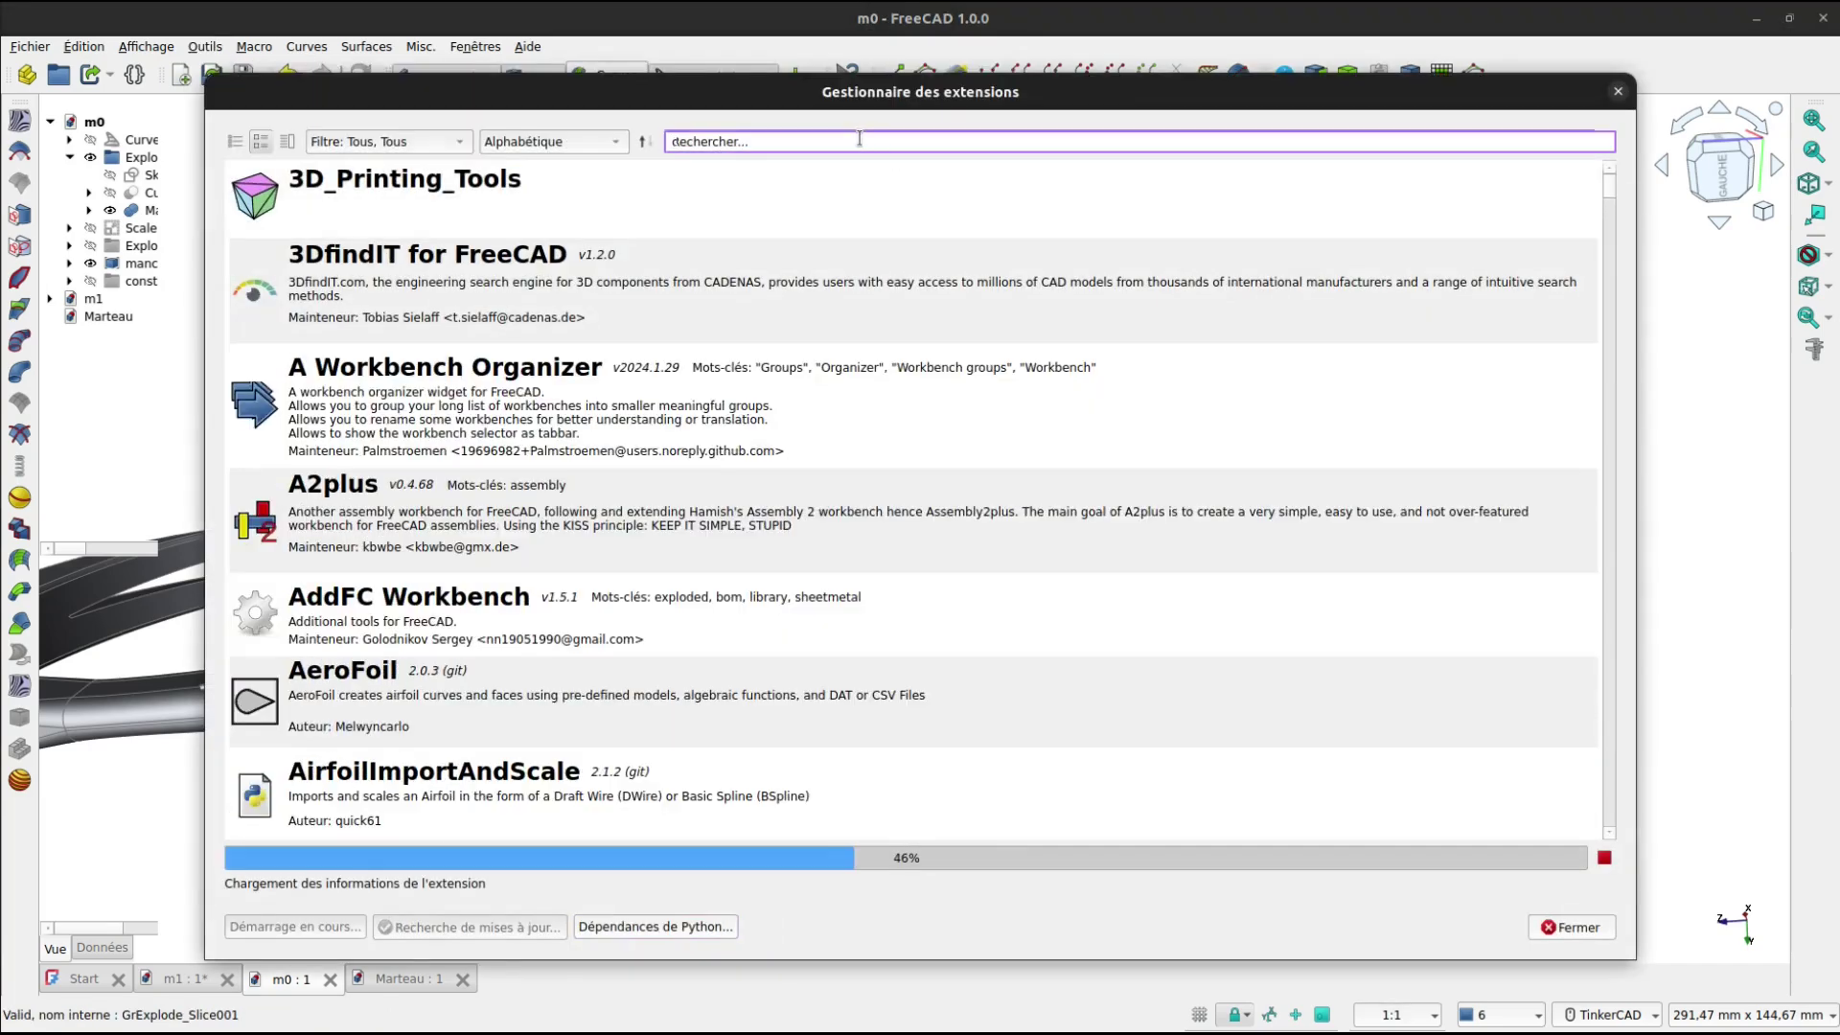
{"action": "type", "text": "cur"}
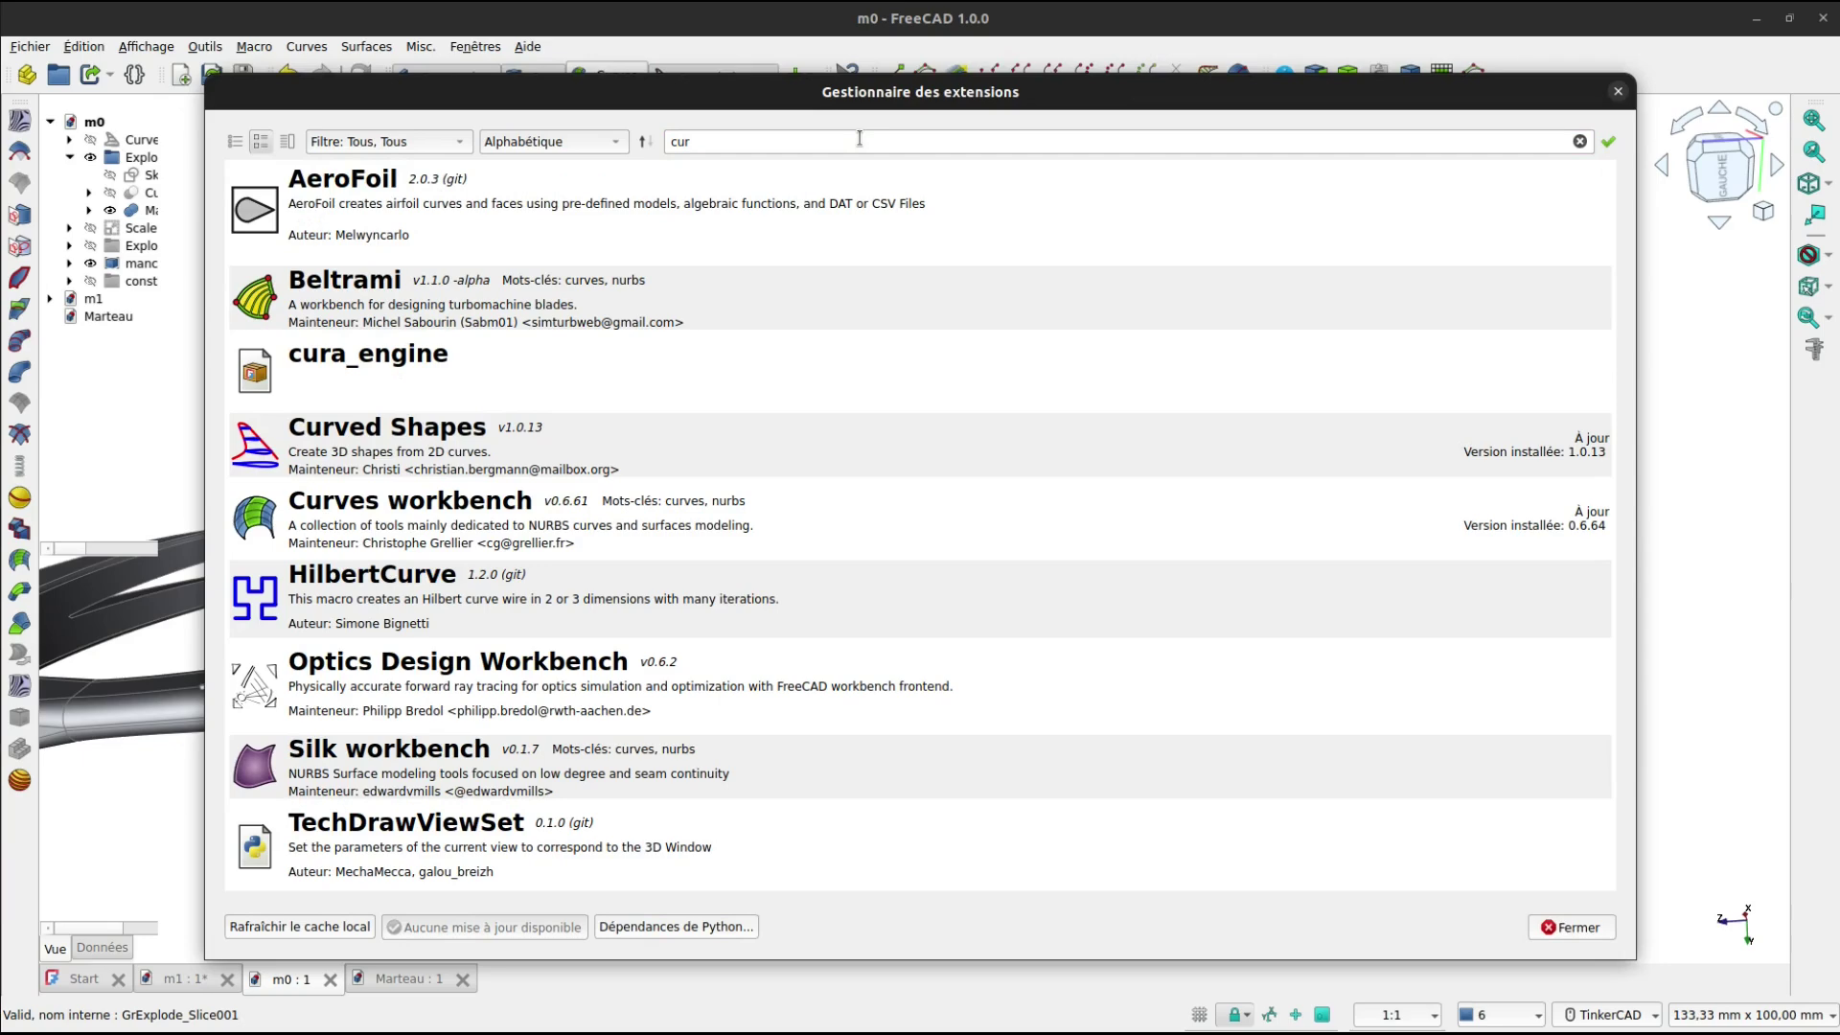
{"action": "left_click", "coordinate": [818, 141]}
{"action": "type", "text": "ve"}
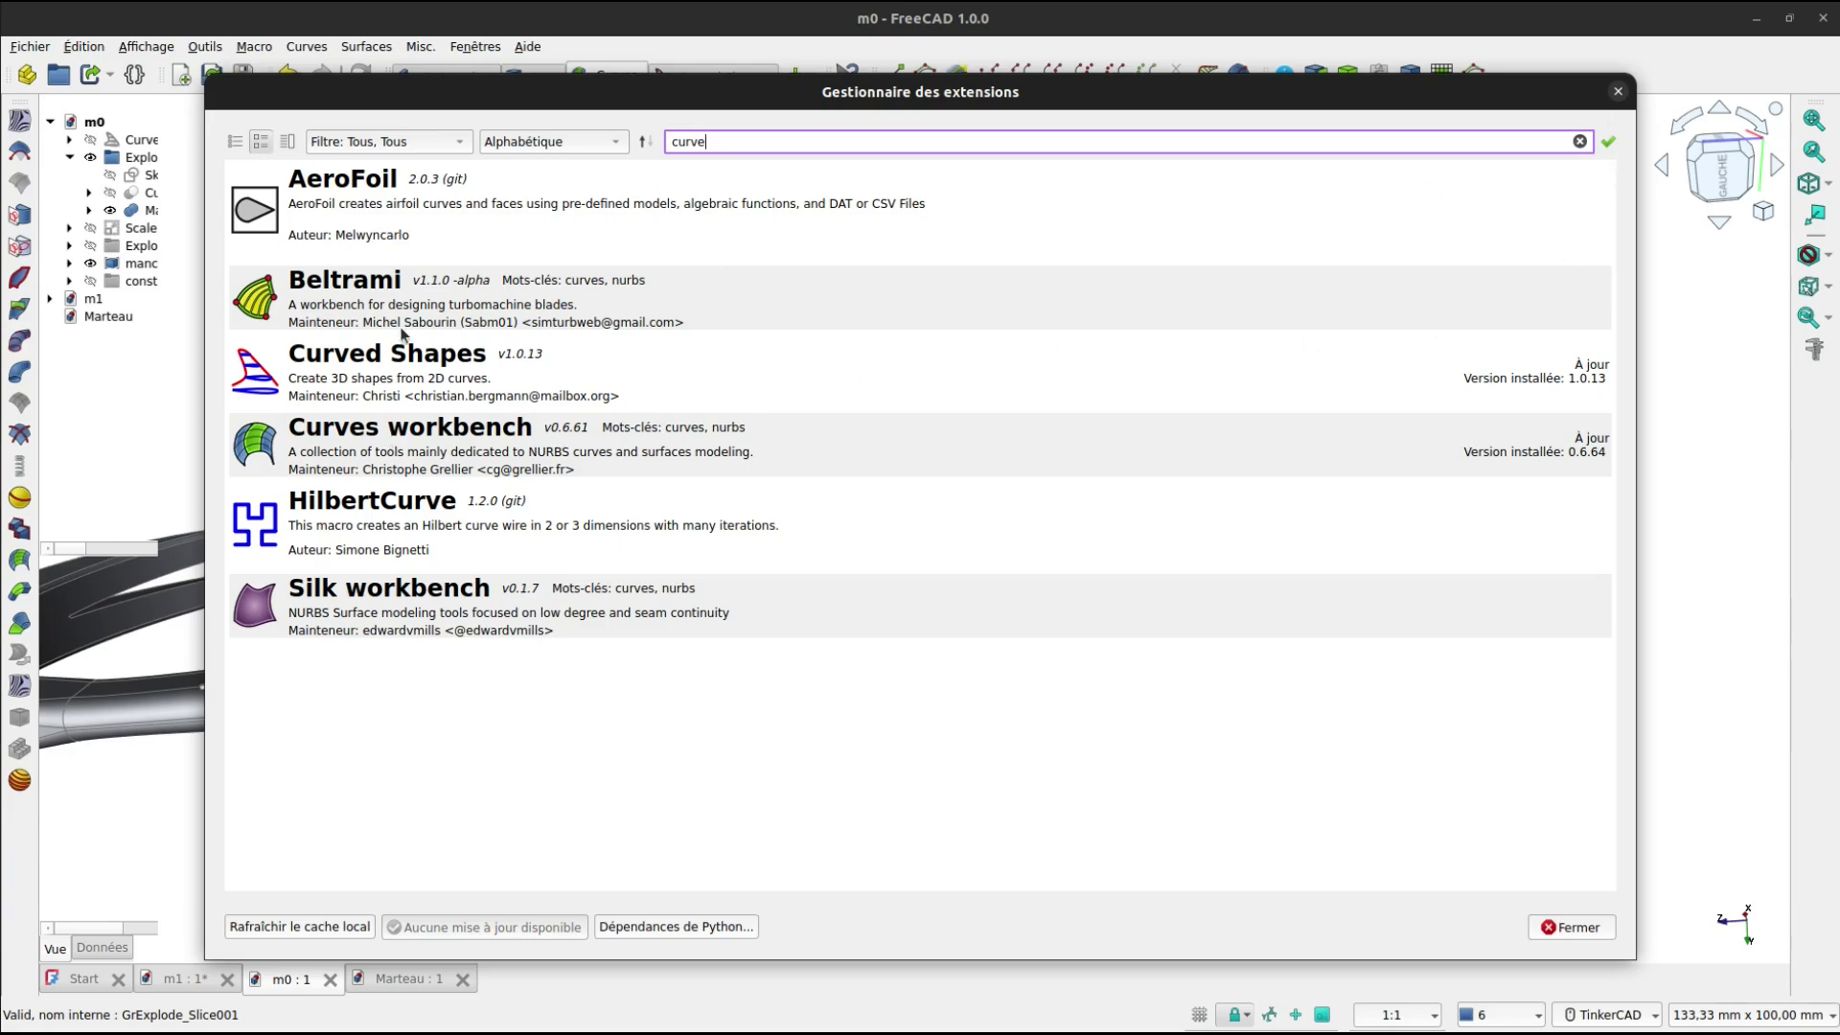
{"action": "left_click", "coordinate": [370, 370]}
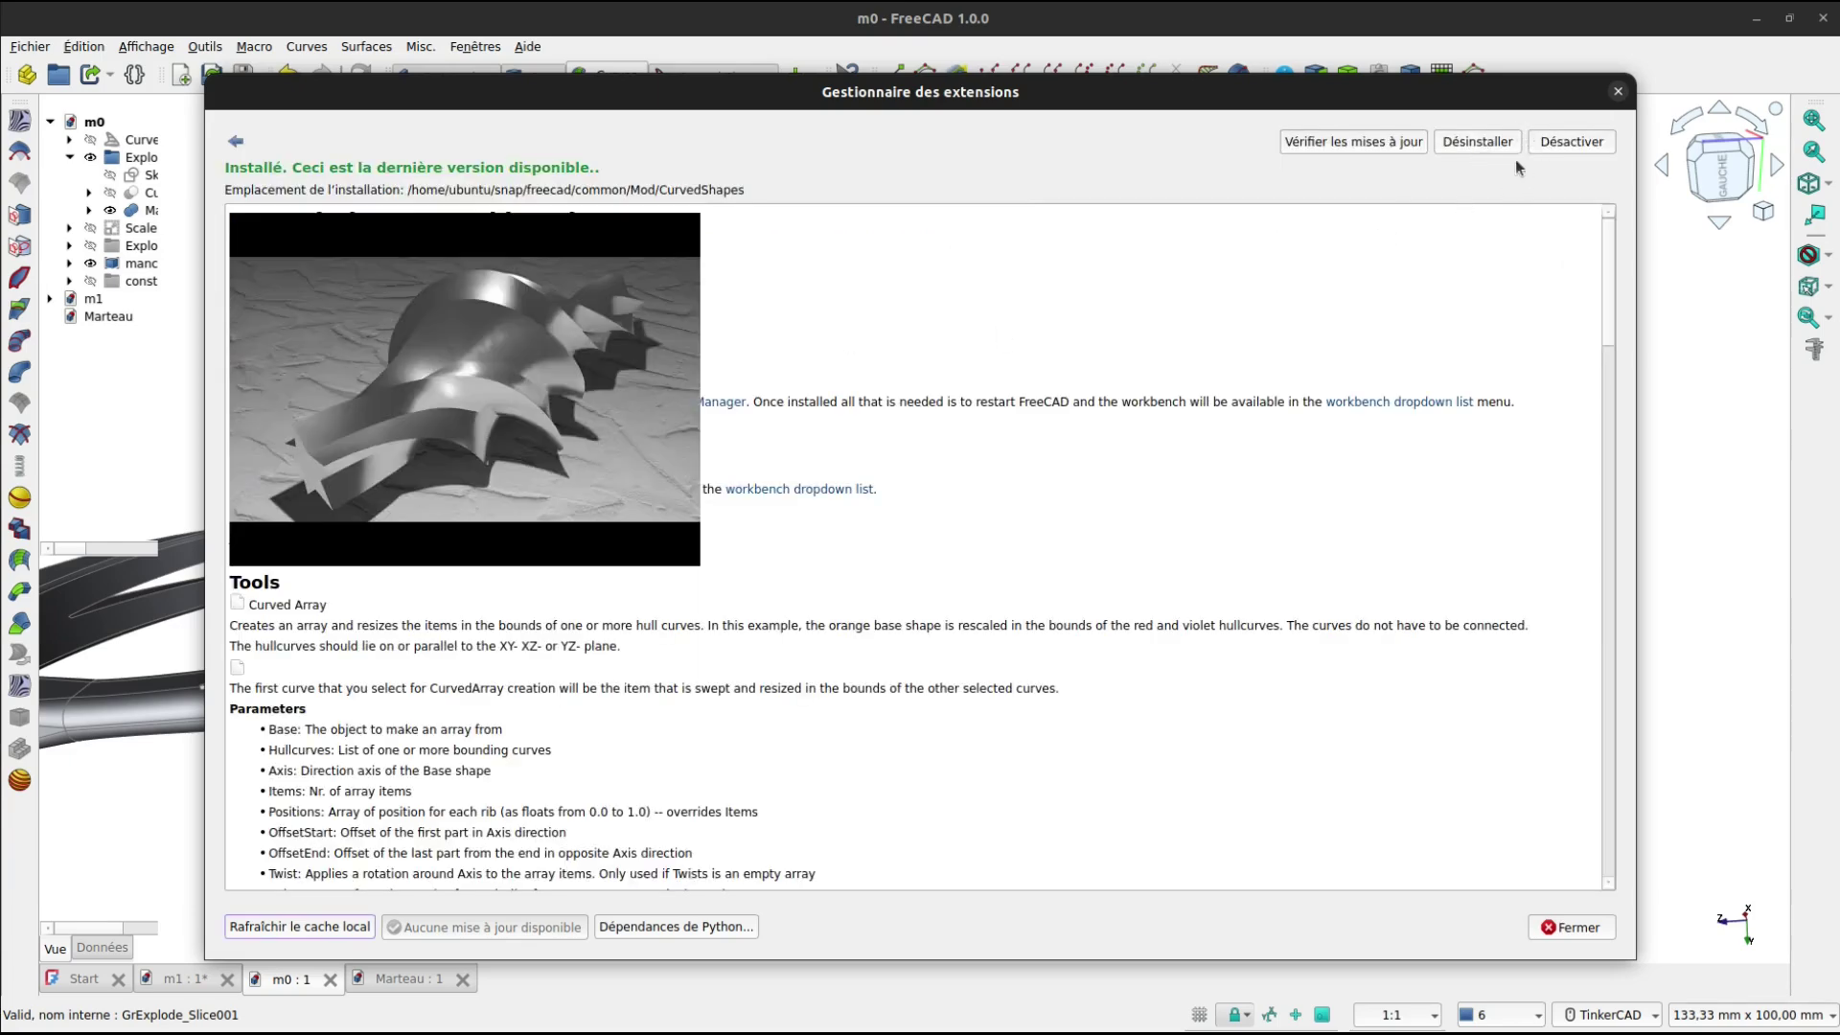
{"action": "left_click", "coordinate": [1618, 92]}
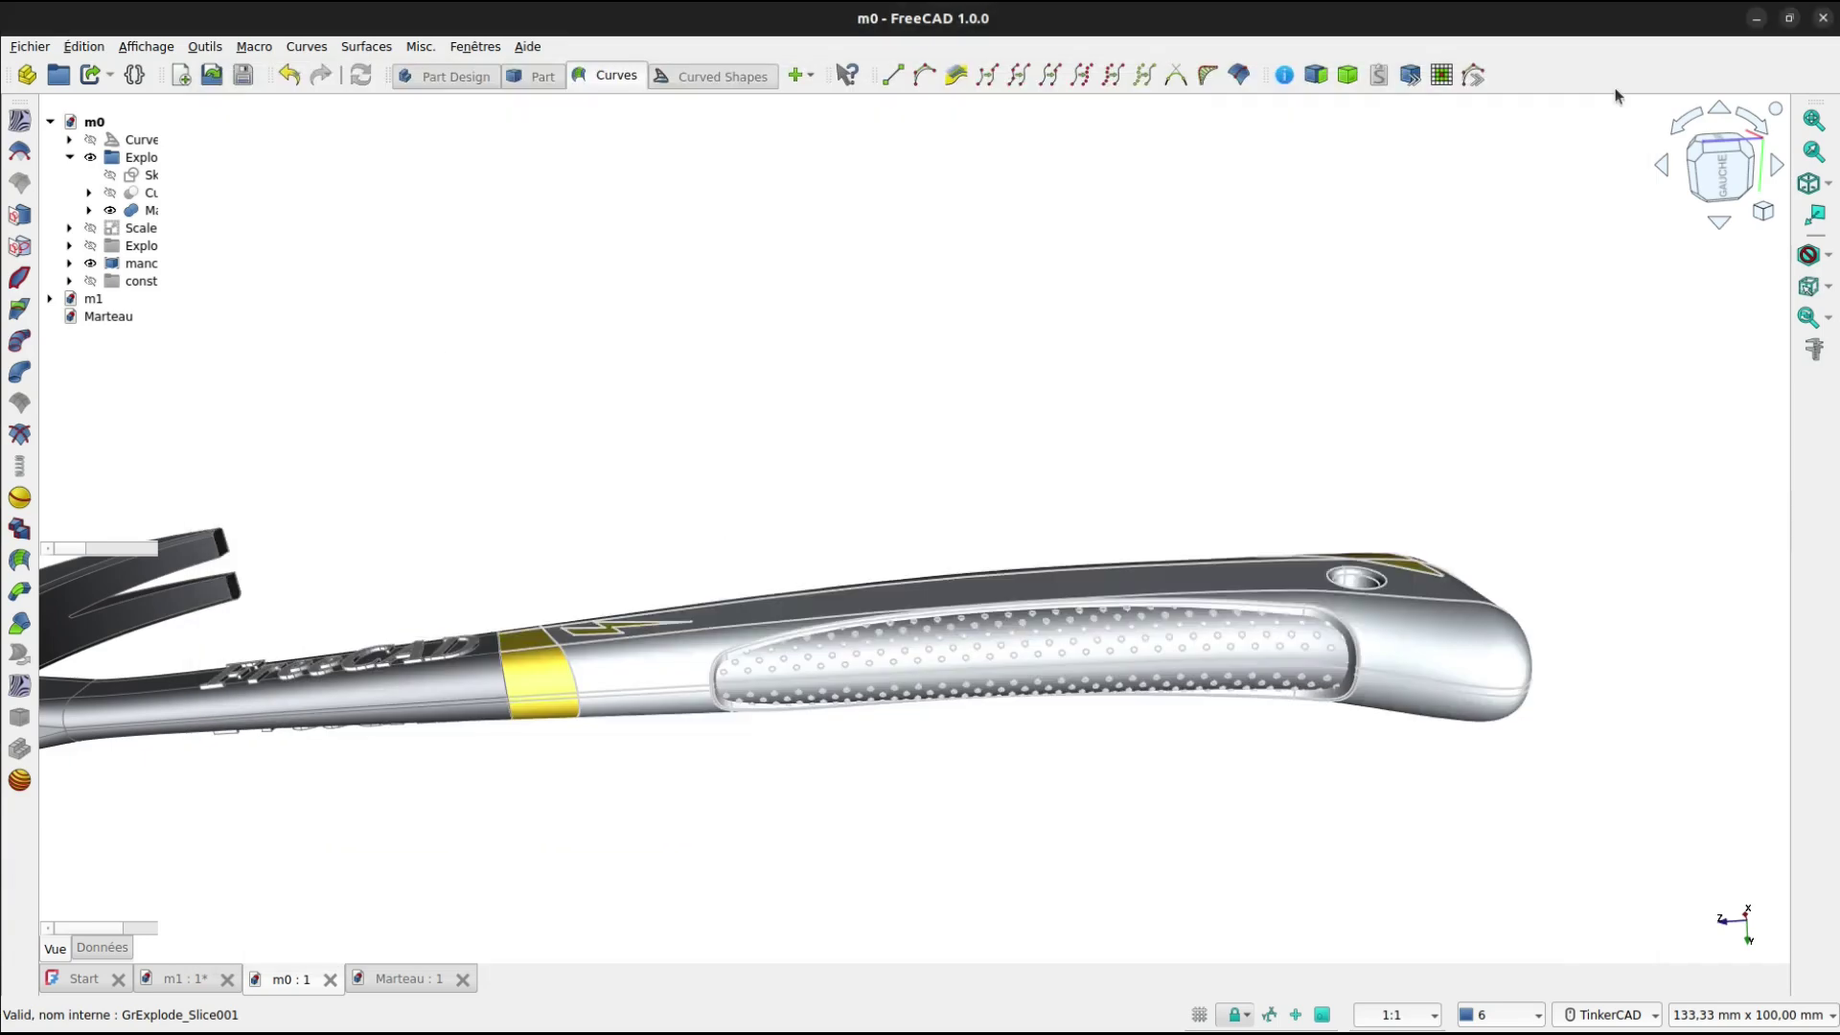
{"action": "key", "text": "0"}
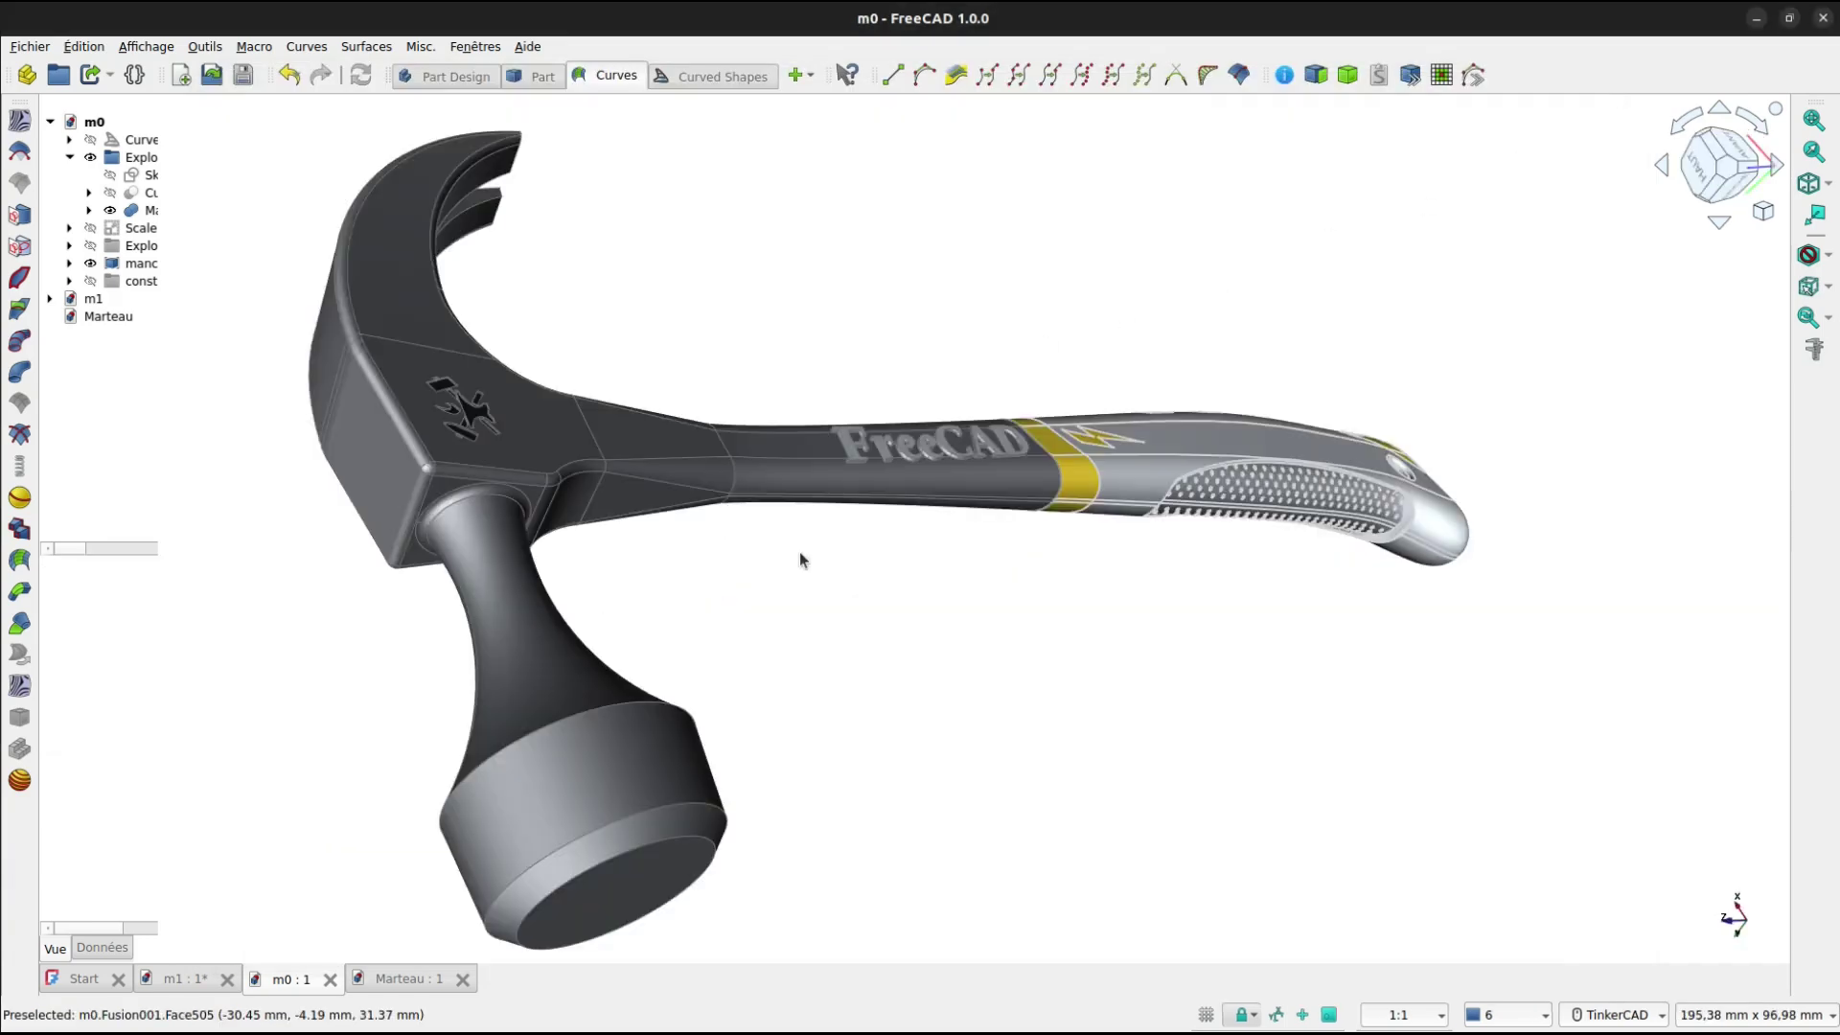
Start a new Part Design sketch on the XZ plane in the Marteau document.
{"action": "left_click", "coordinate": [403, 985]}
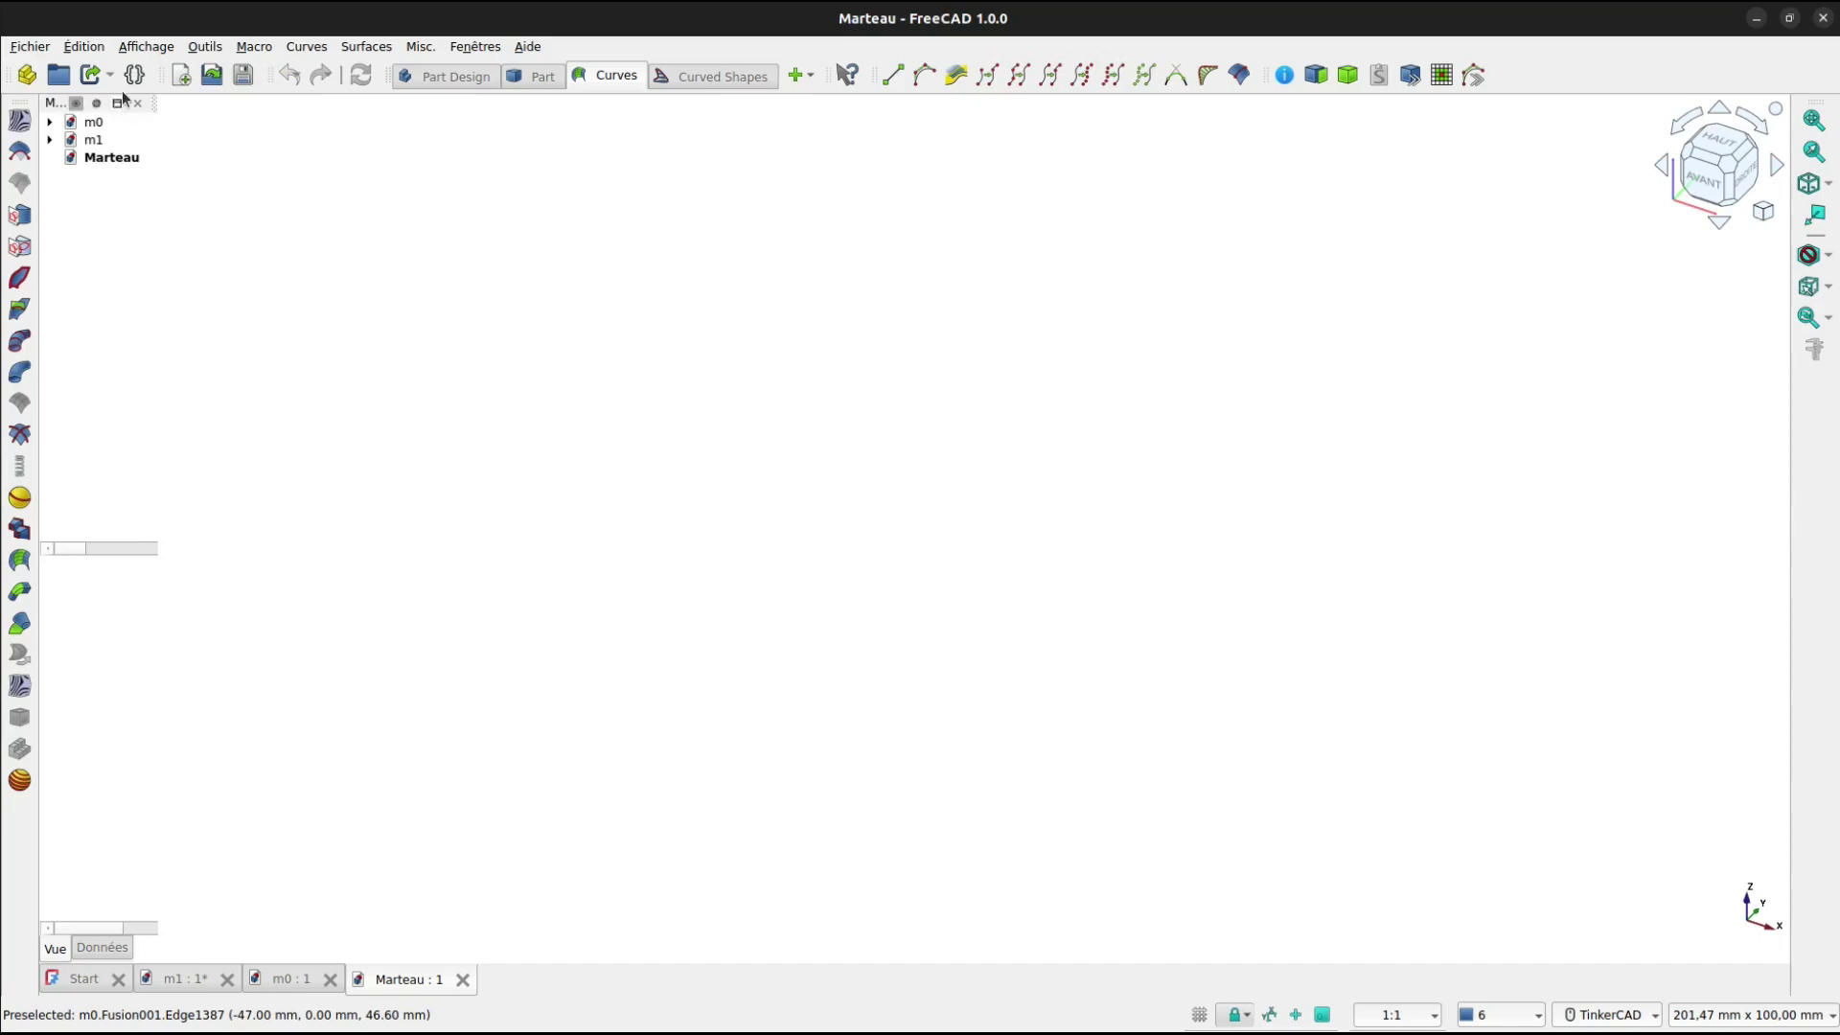
{"action": "left_click", "coordinate": [414, 75]}
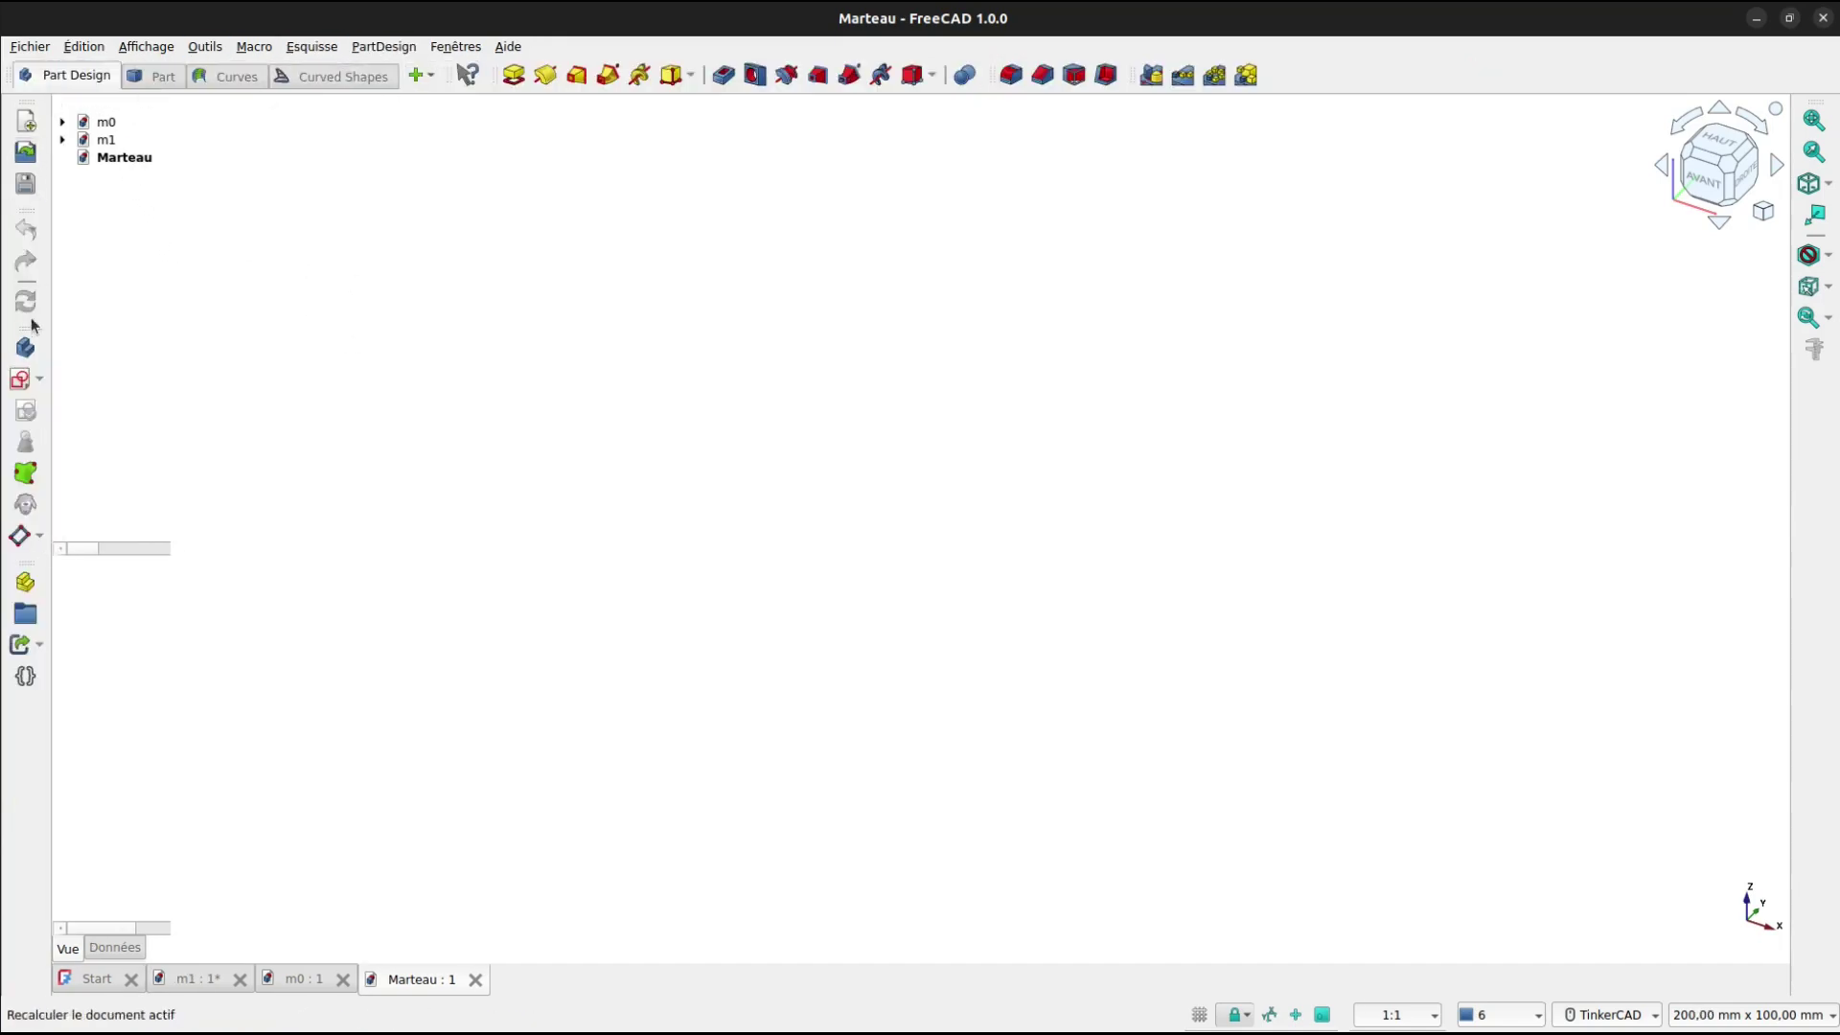
{"action": "left_click", "coordinate": [23, 379]}
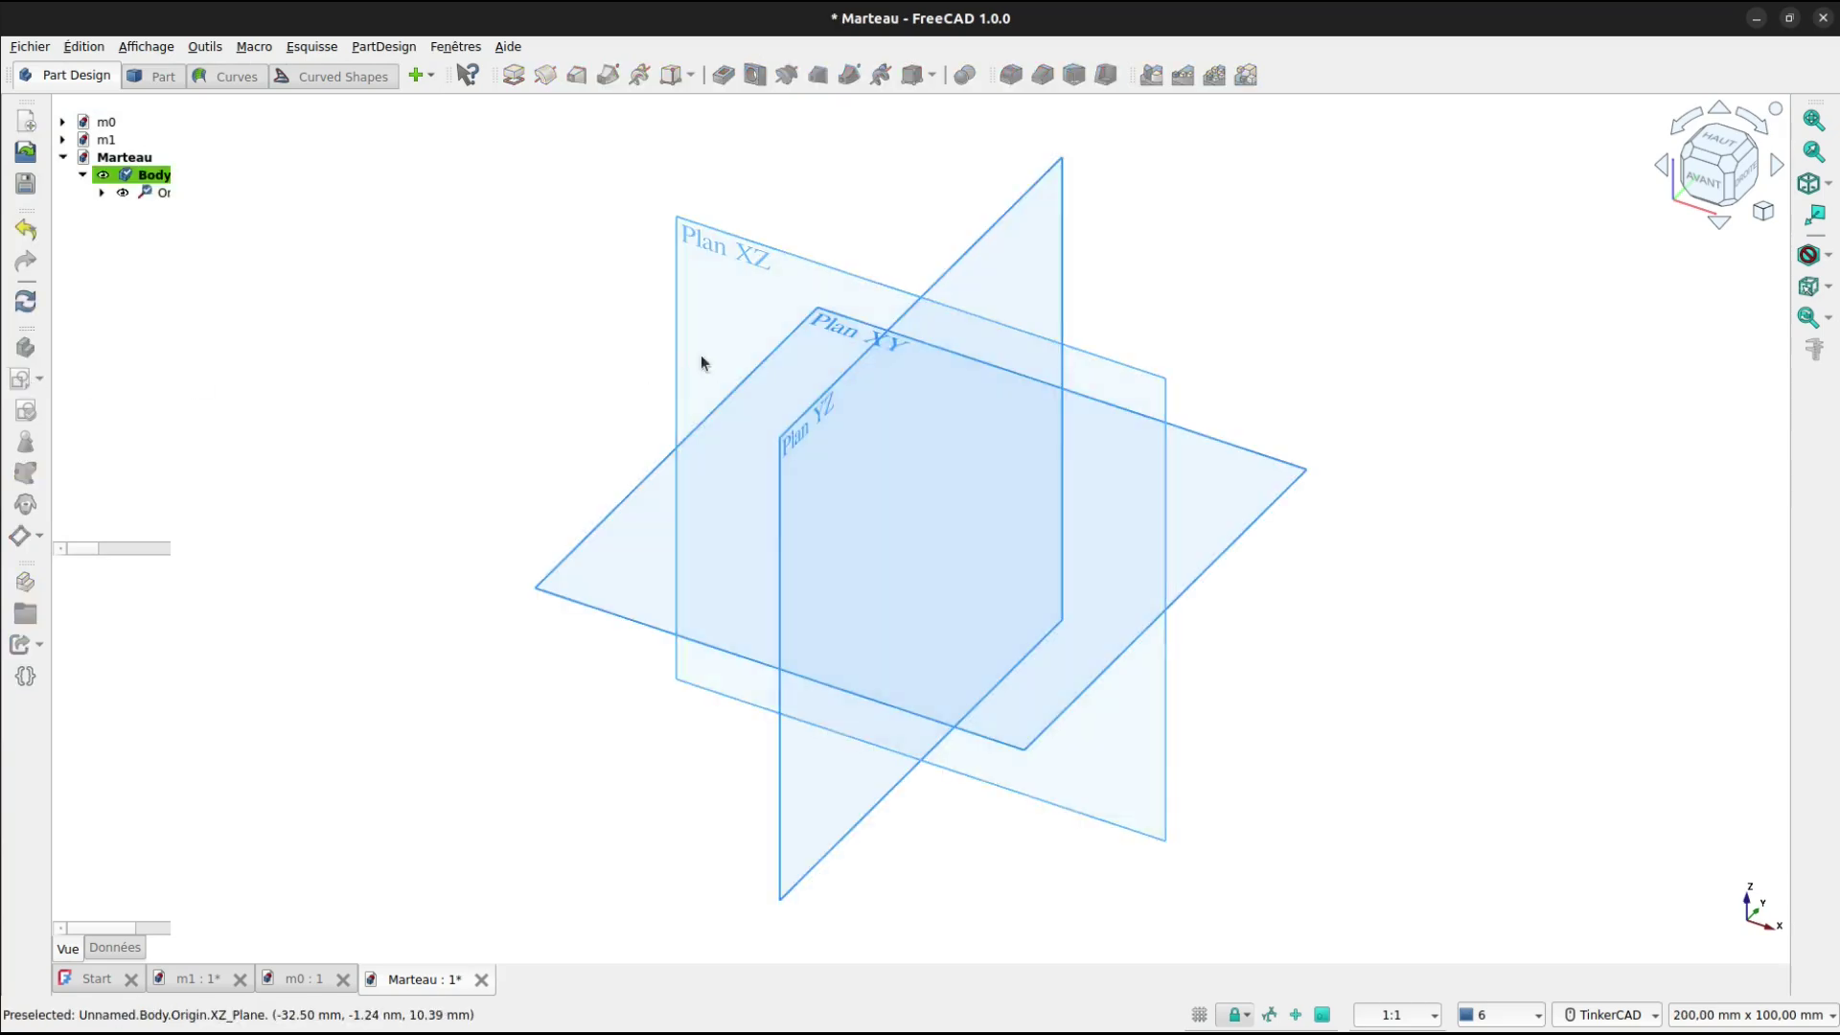
{"action": "right_click_drag", "start_coordinate": [1409, 791], "coordinate": [1520, 724]}
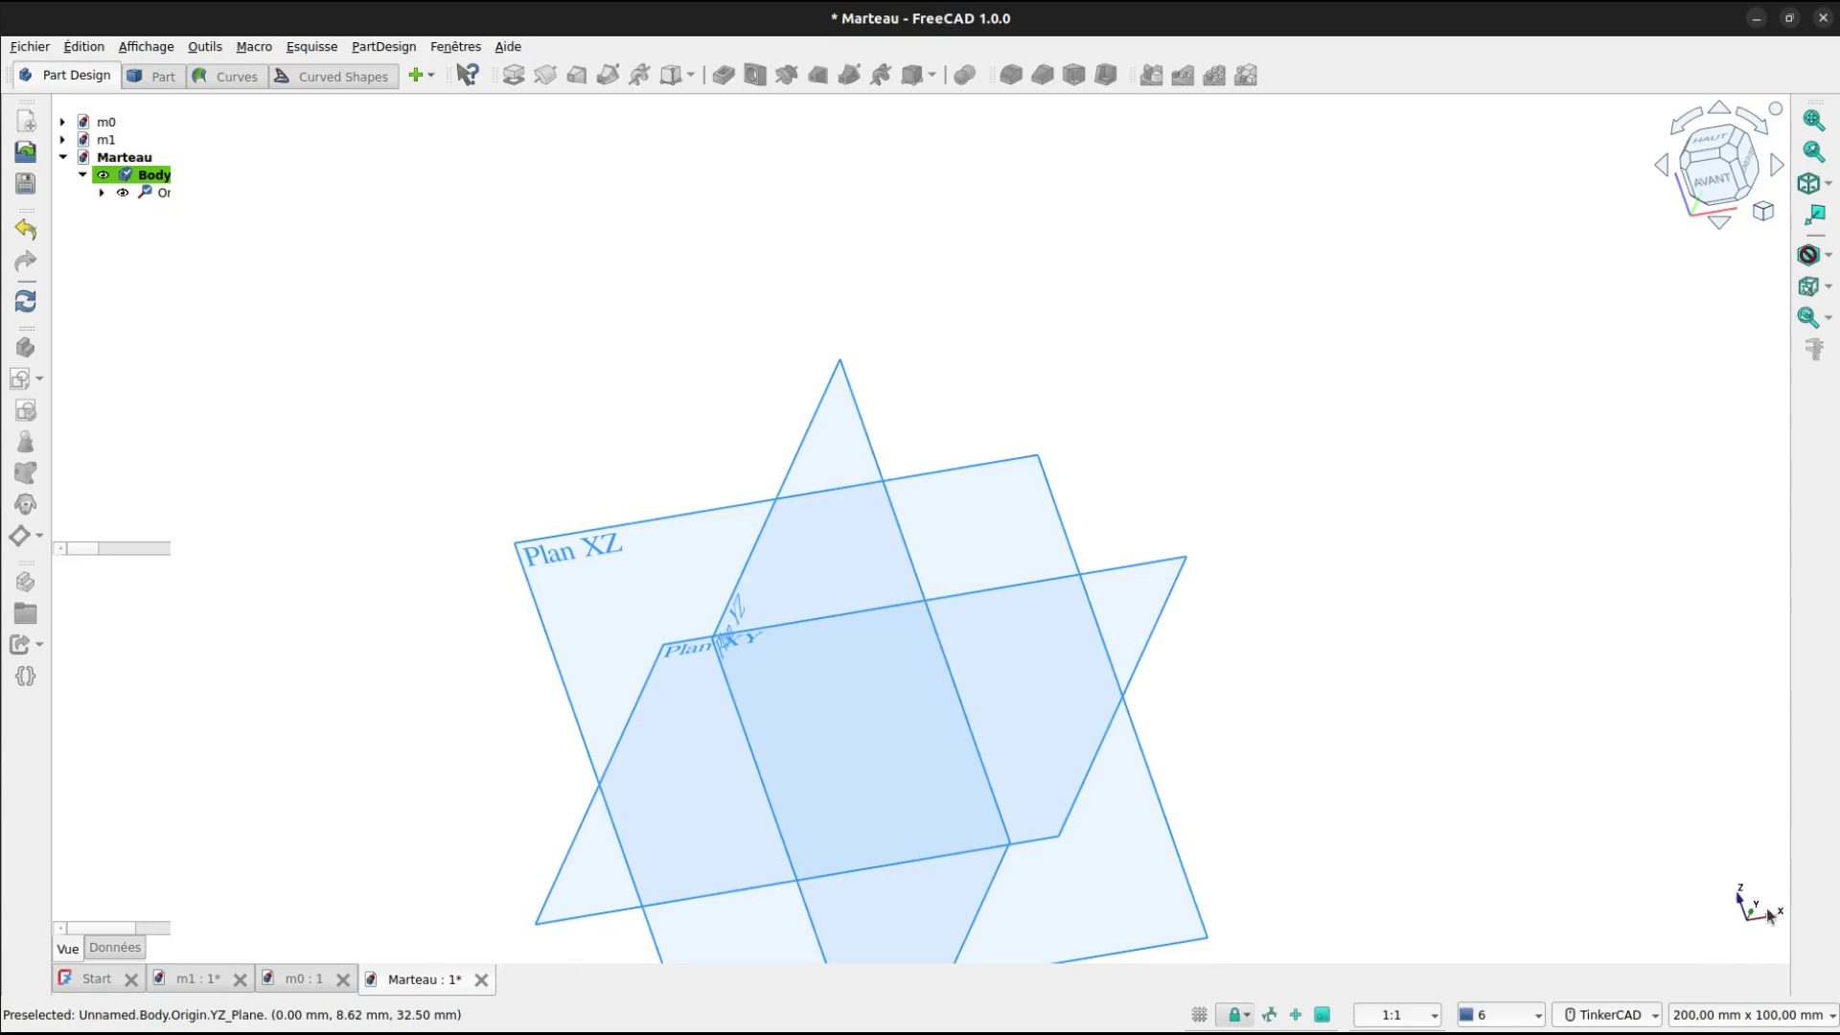
{"action": "left_click", "coordinate": [580, 547]}
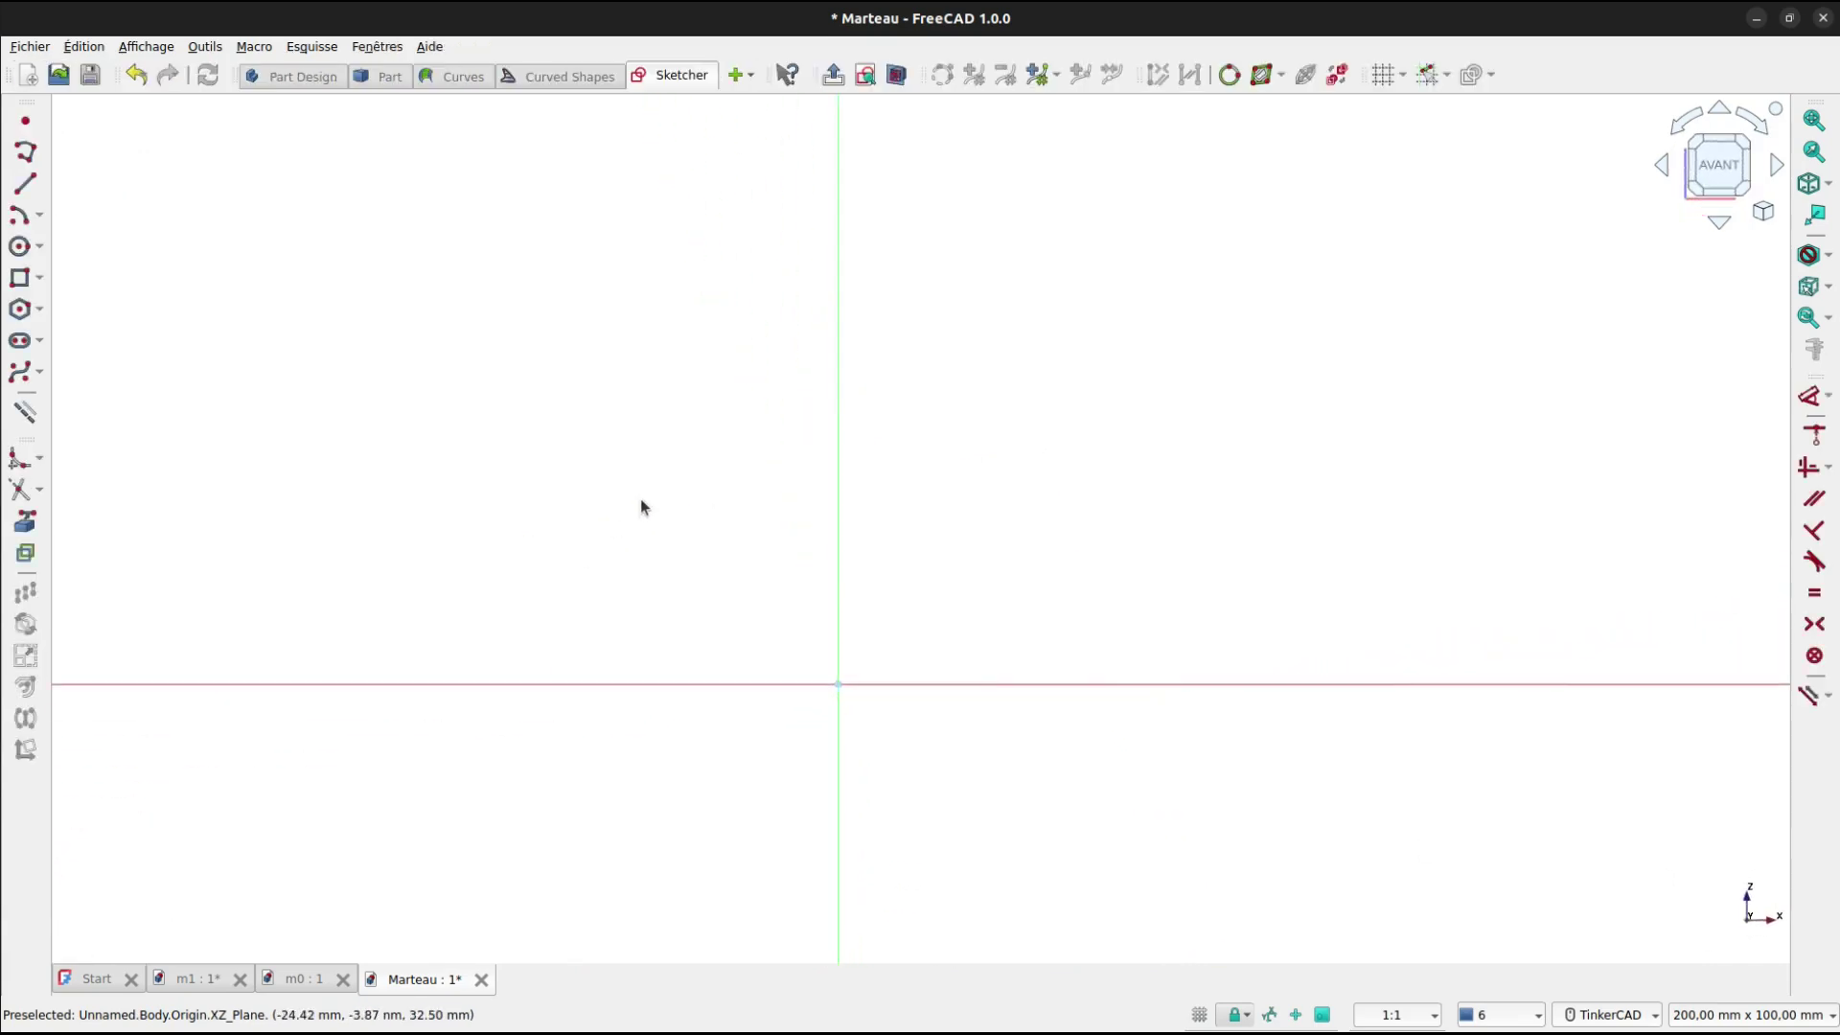
Begin a polyline above the horizontal axis with a horizontal segment about 15 mm long crossing the vertical axis.
{"action": "middle_click_drag", "start_coordinate": [641, 506], "coordinate": [816, 581]}
{"action": "scroll", "coordinate": [870, 500], "scroll_direction": "down", "scroll_amount": 2}
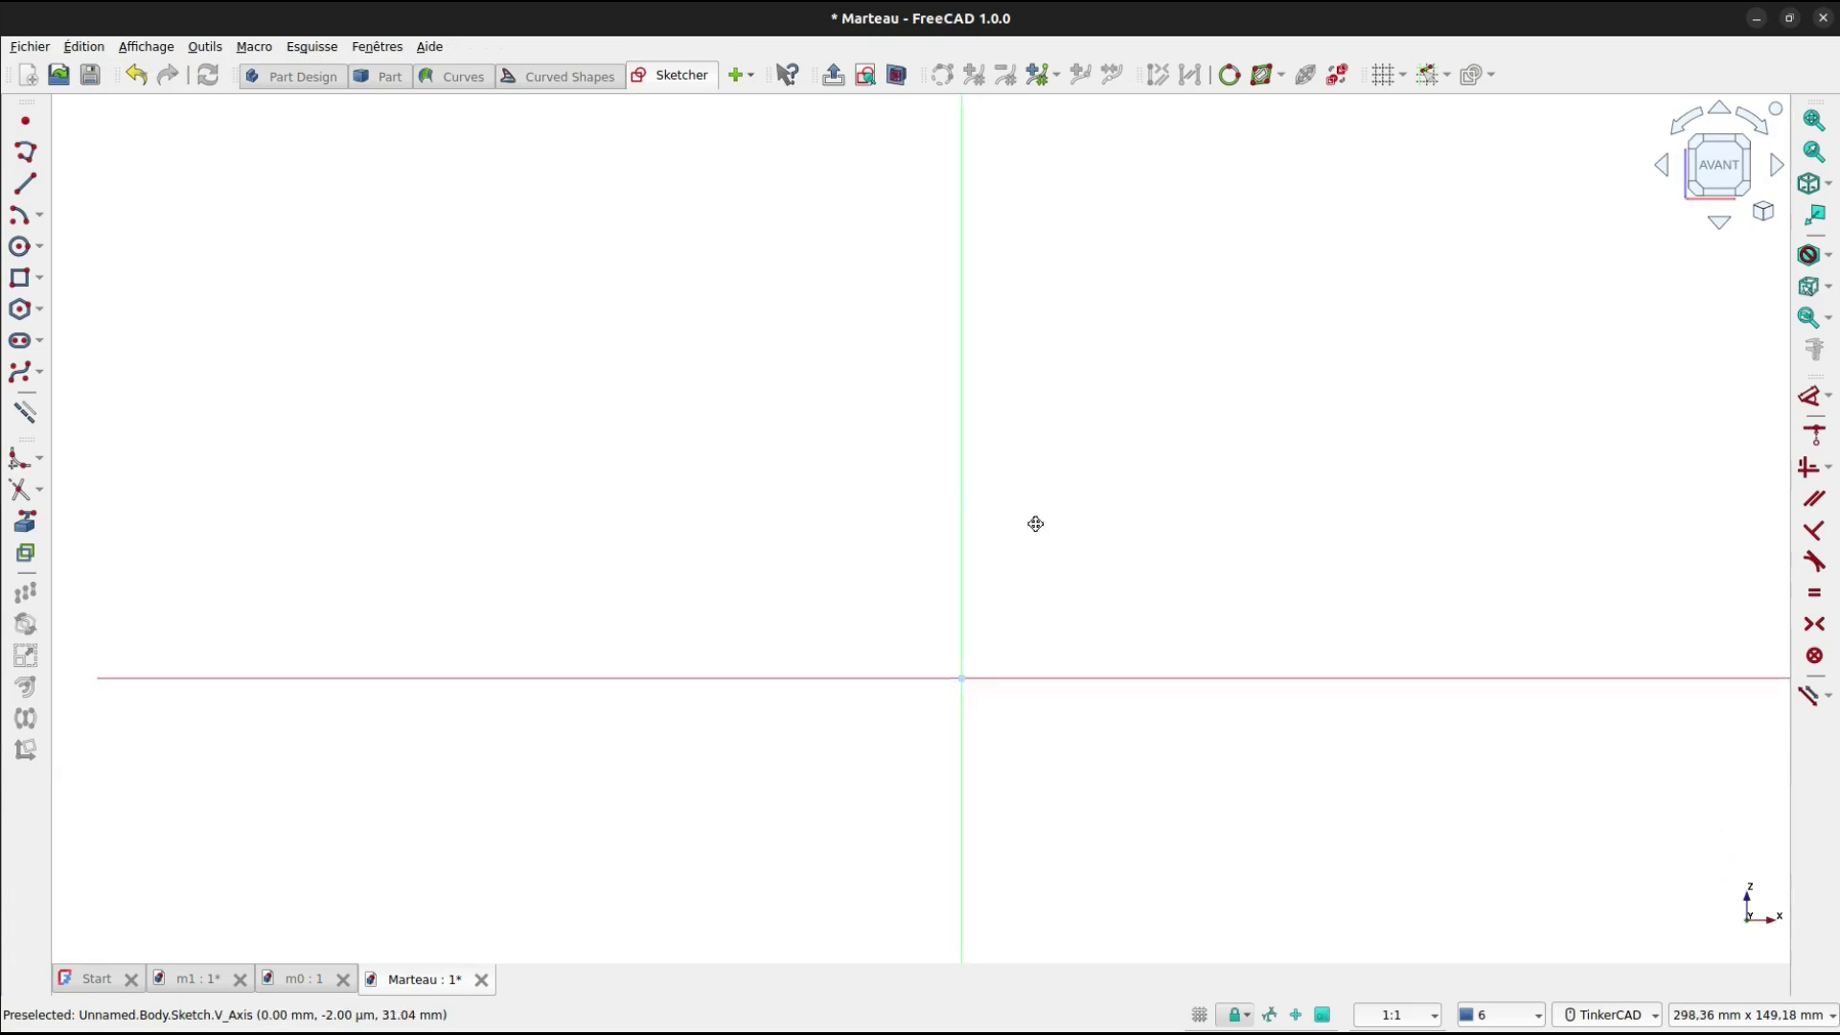
{"action": "mouse_move", "coordinate": [1035, 521]}
{"action": "middle_mouse_down"}
{"action": "mouse_move", "coordinate": [981, 584]}
{"action": "mouse_move", "coordinate": [940, 513]}
{"action": "middle_mouse_up"}
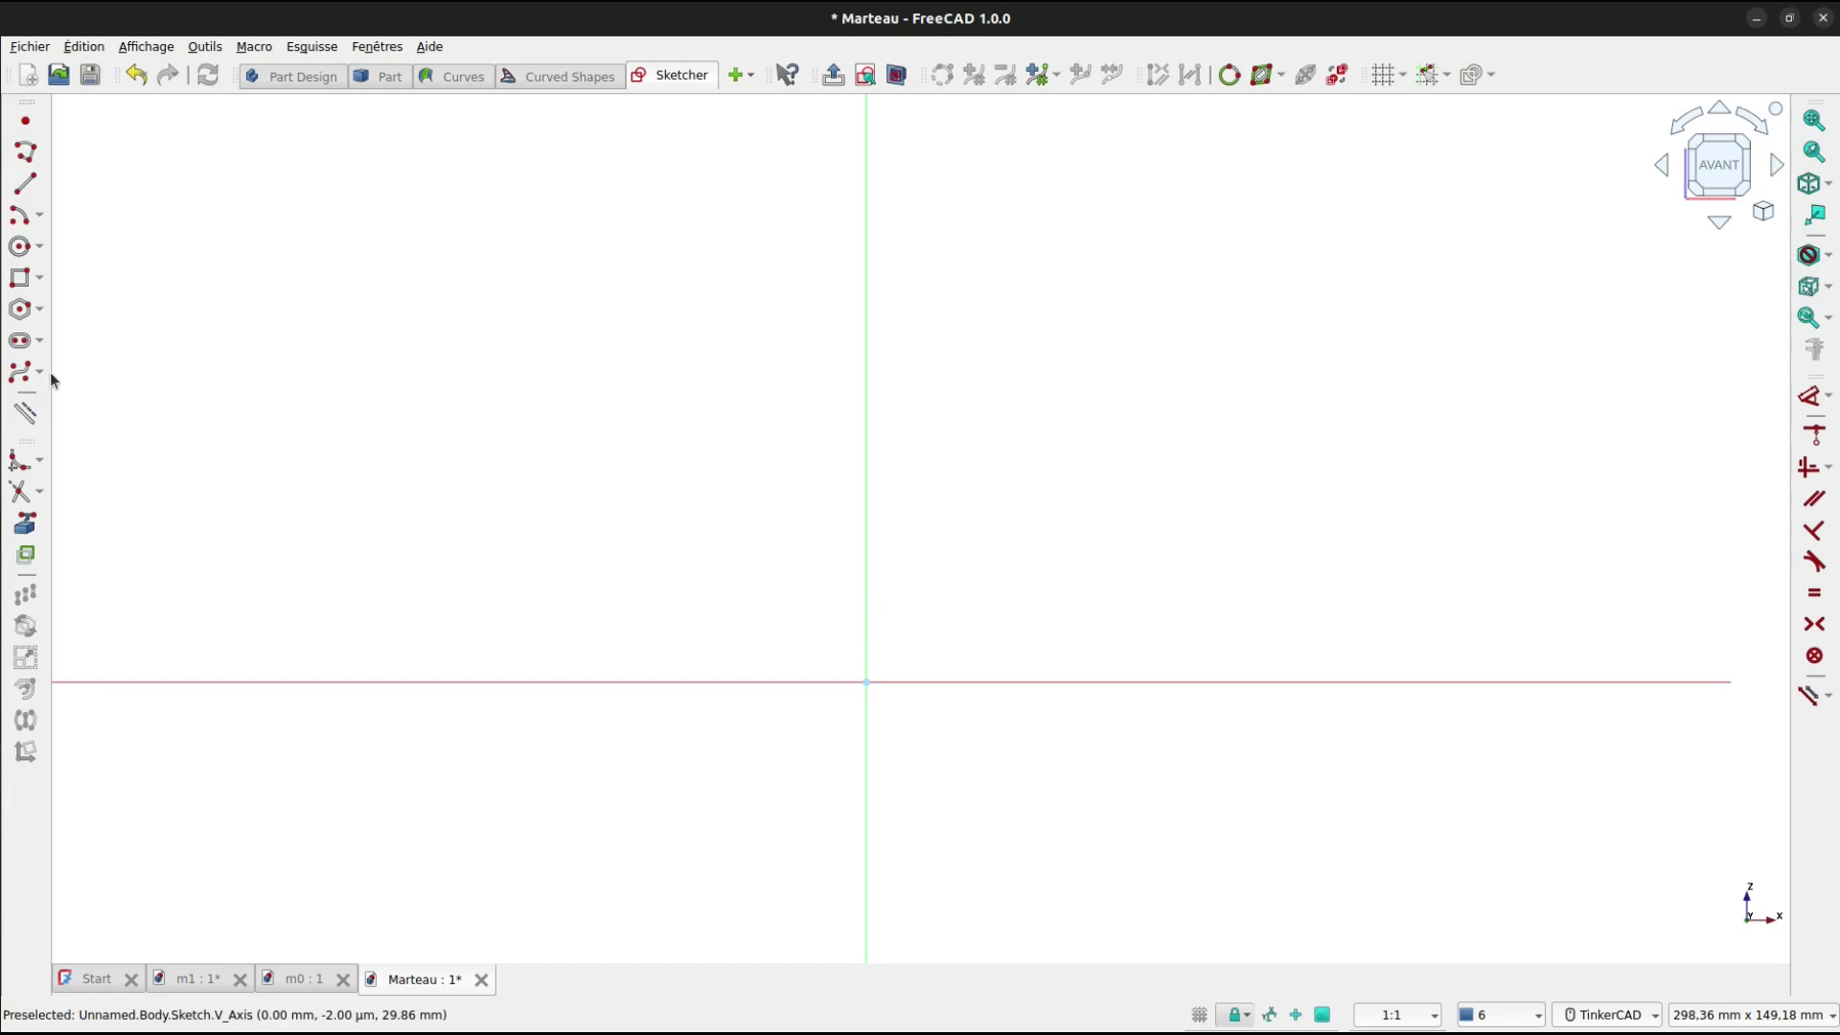
{"action": "left_click", "coordinate": [26, 153]}
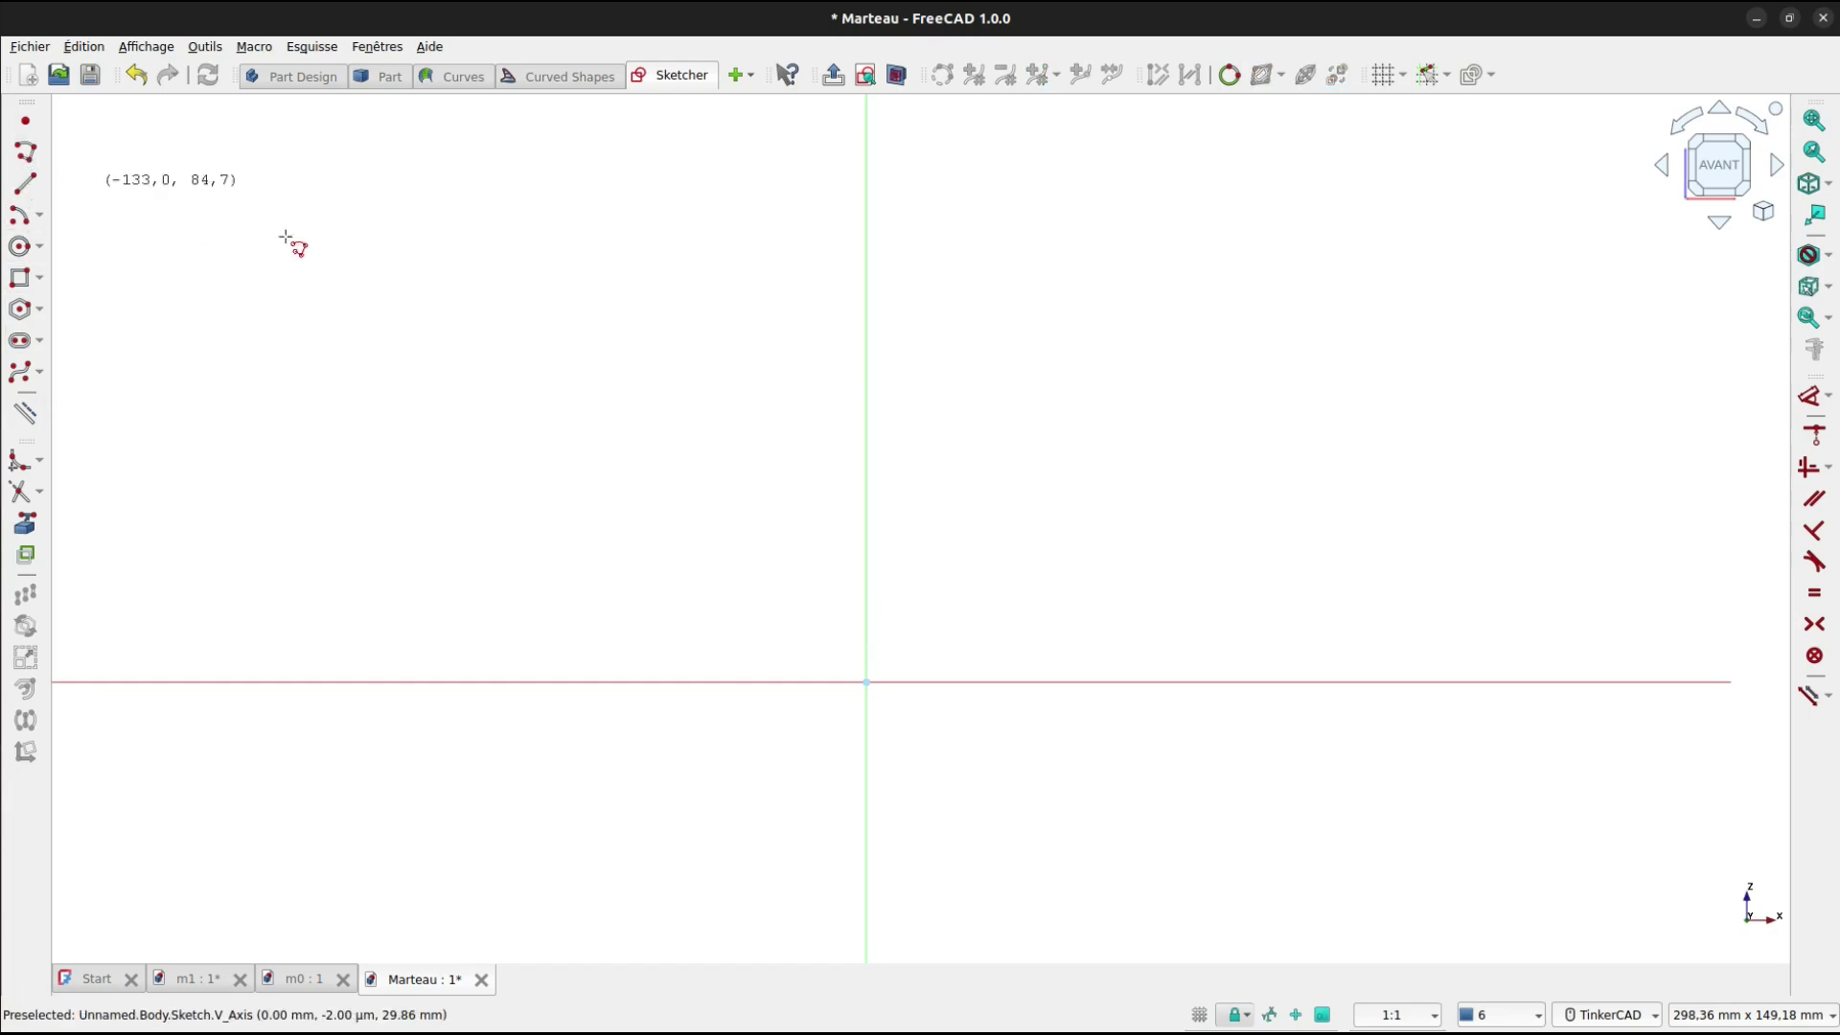
{"action": "left_click", "coordinate": [912, 529]}
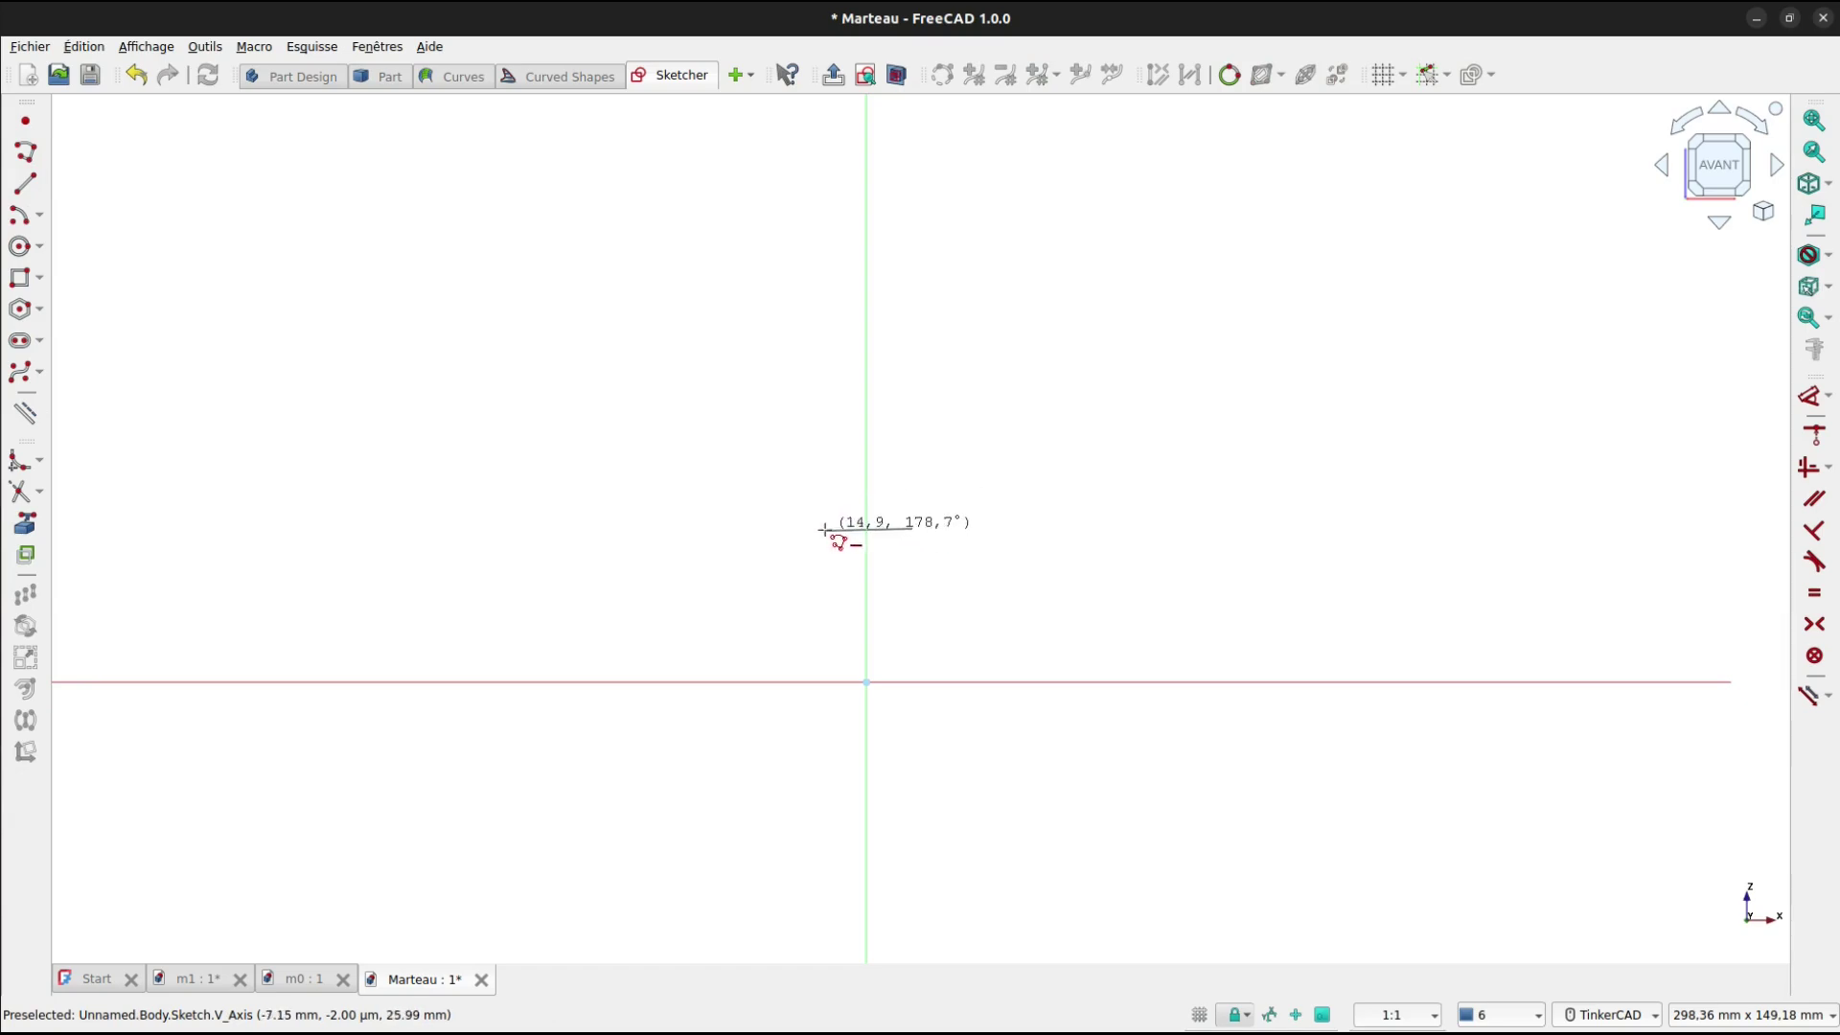
{"action": "left_click", "coordinate": [824, 528]}
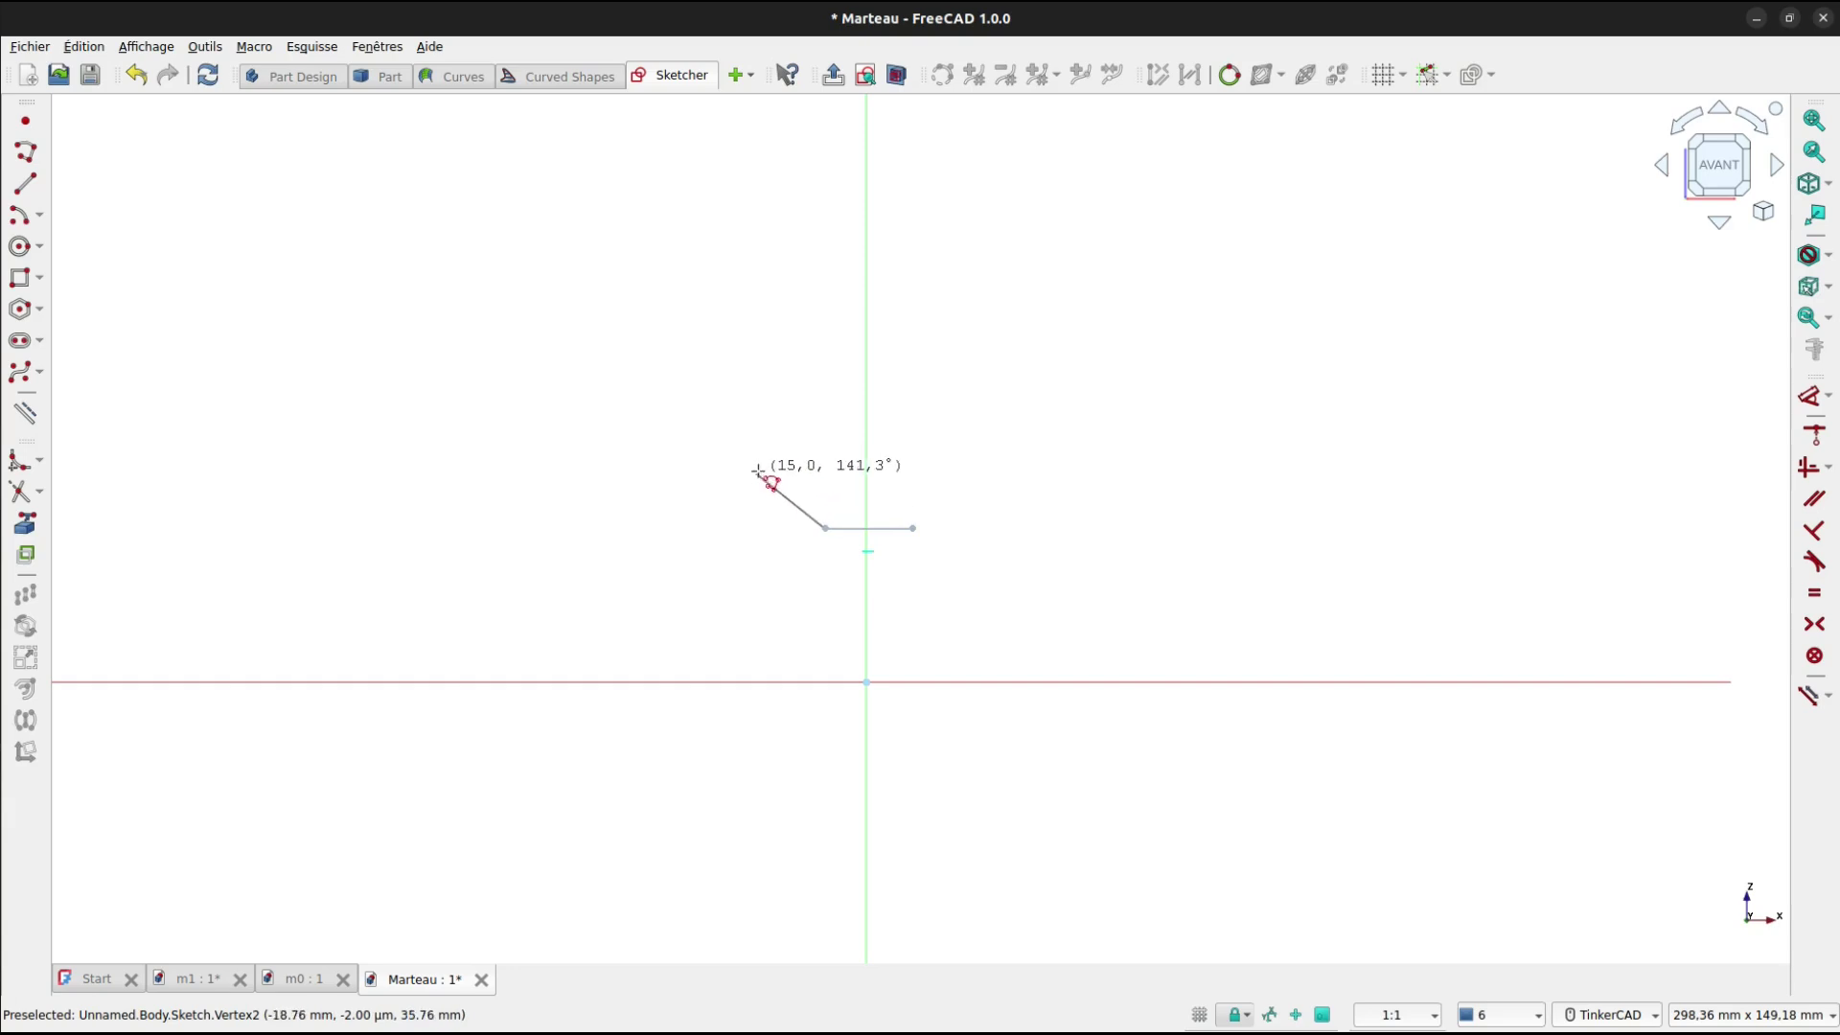
Continue the polyline with a small arc perpendicular to the horizontal segment, curving upward from its end.
{"action": "key", "text": "m"}
{"action": "key", "text": "m"}
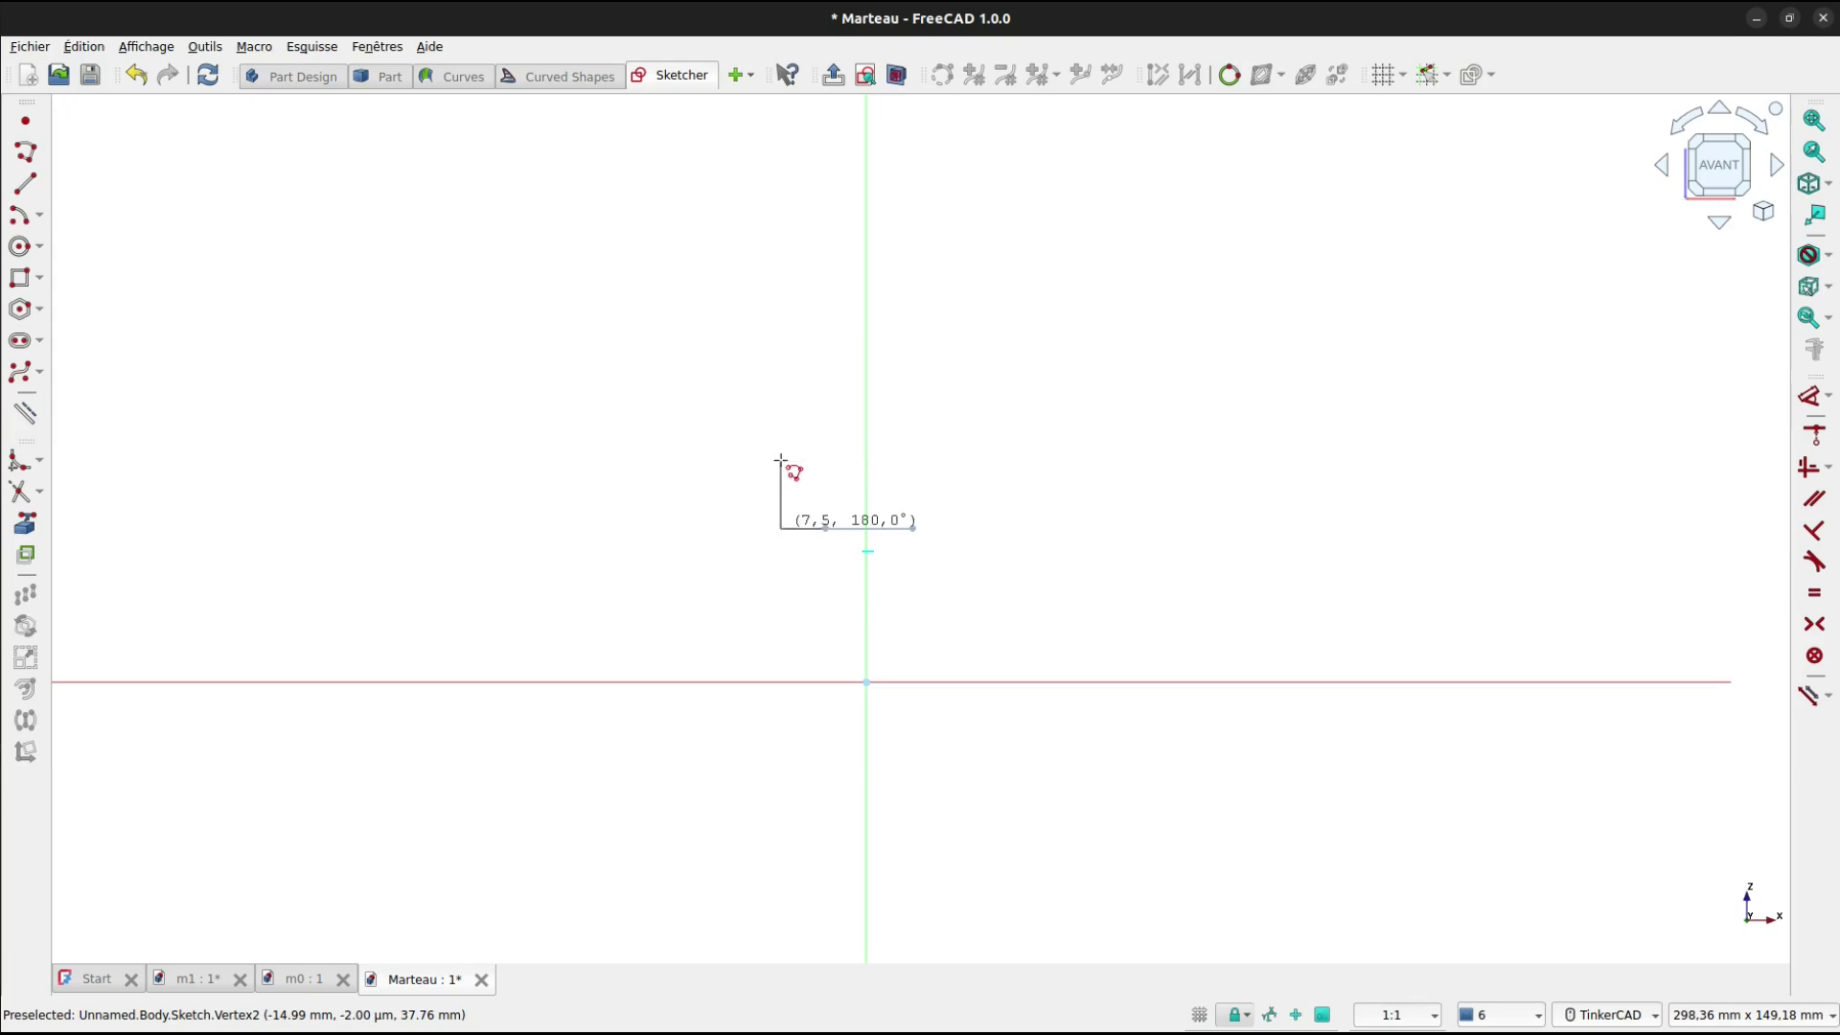
{"action": "key", "text": "m"}
{"action": "key", "text": "m"}
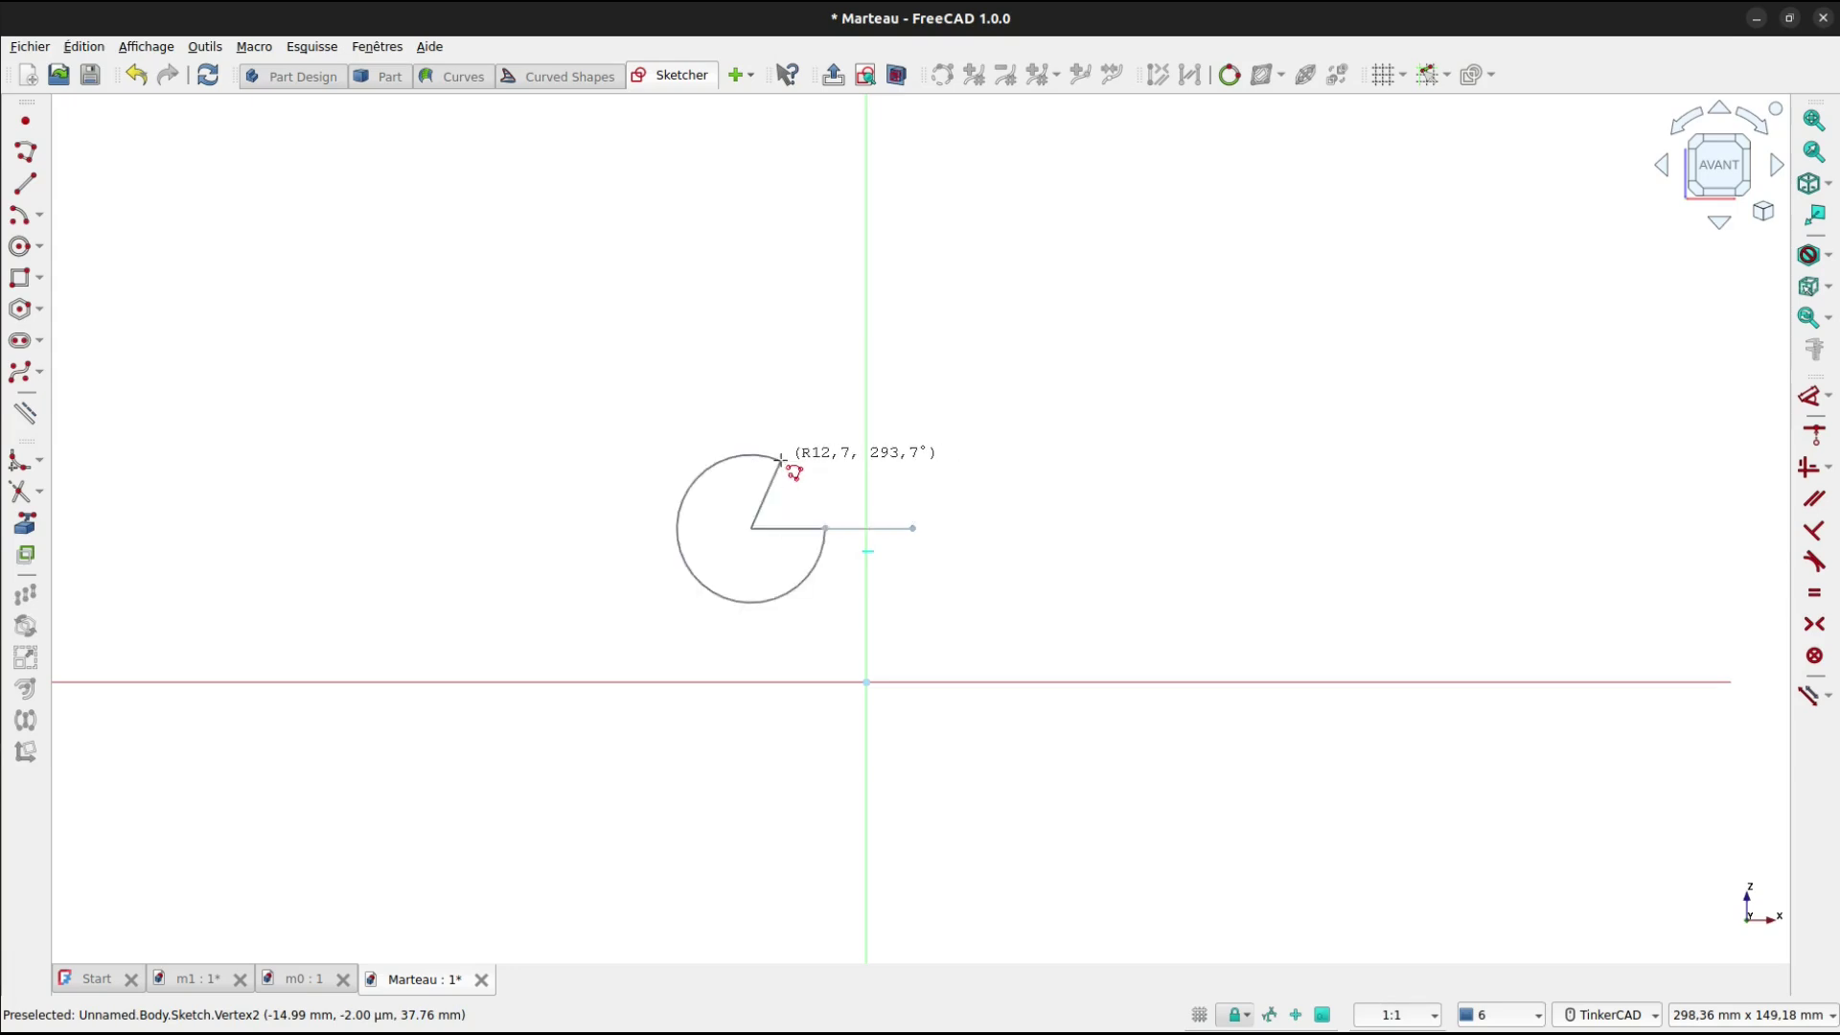
{"action": "key", "text": "m"}
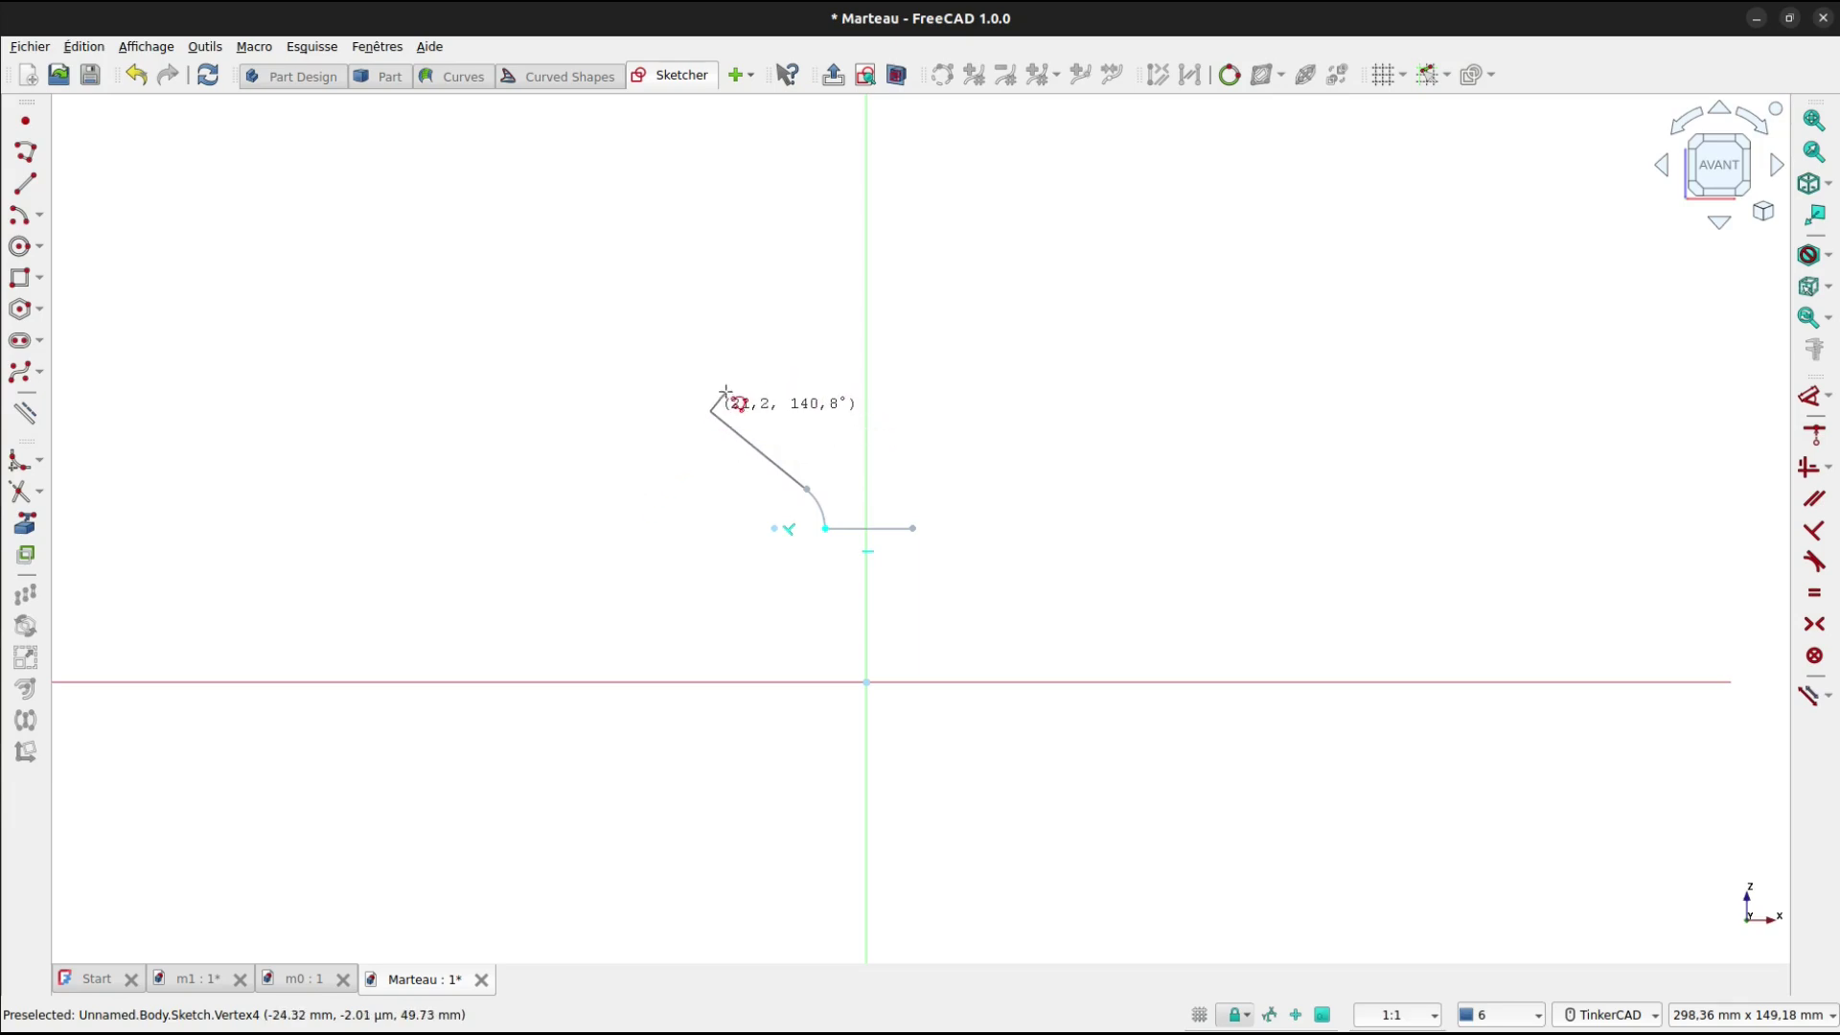
Extend the polyline from the arc with a vertical segment about 25 mm long and a horizontal upper segment about 23 mm long.
{"action": "key", "text": "m"}
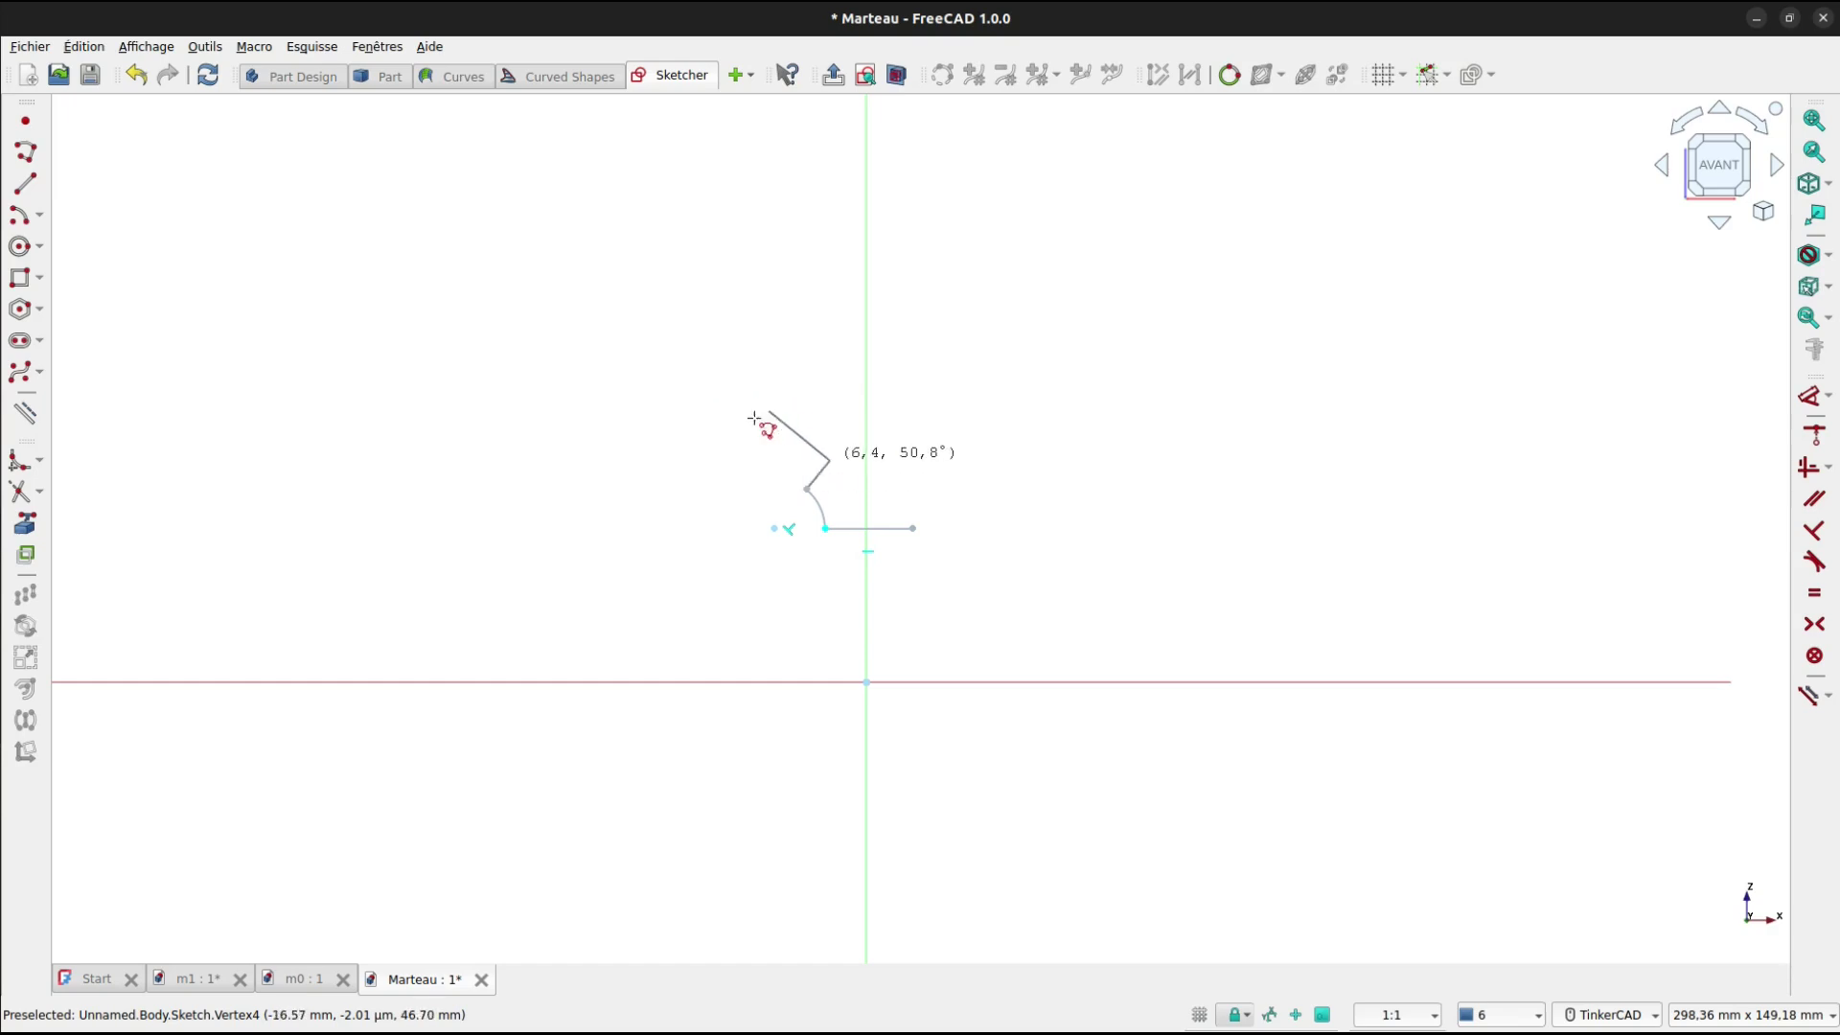
{"action": "key", "text": "m"}
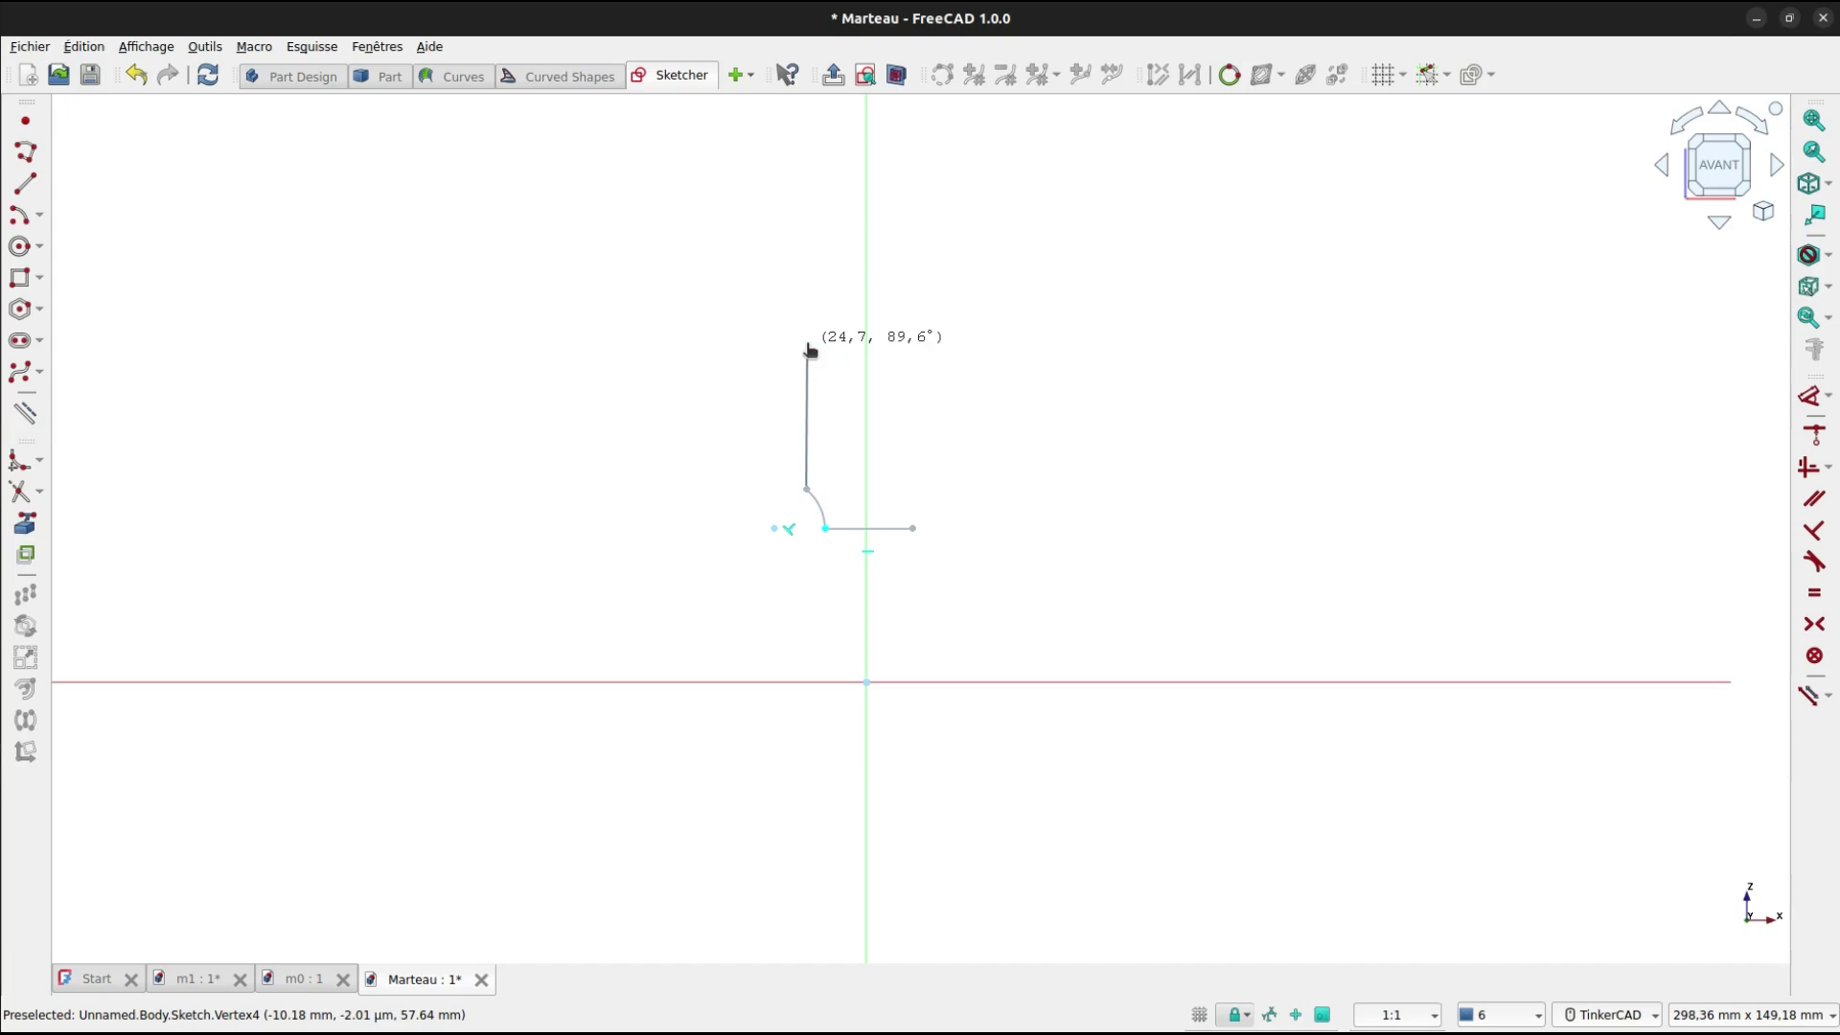
{"action": "left_click", "coordinate": [807, 343]}
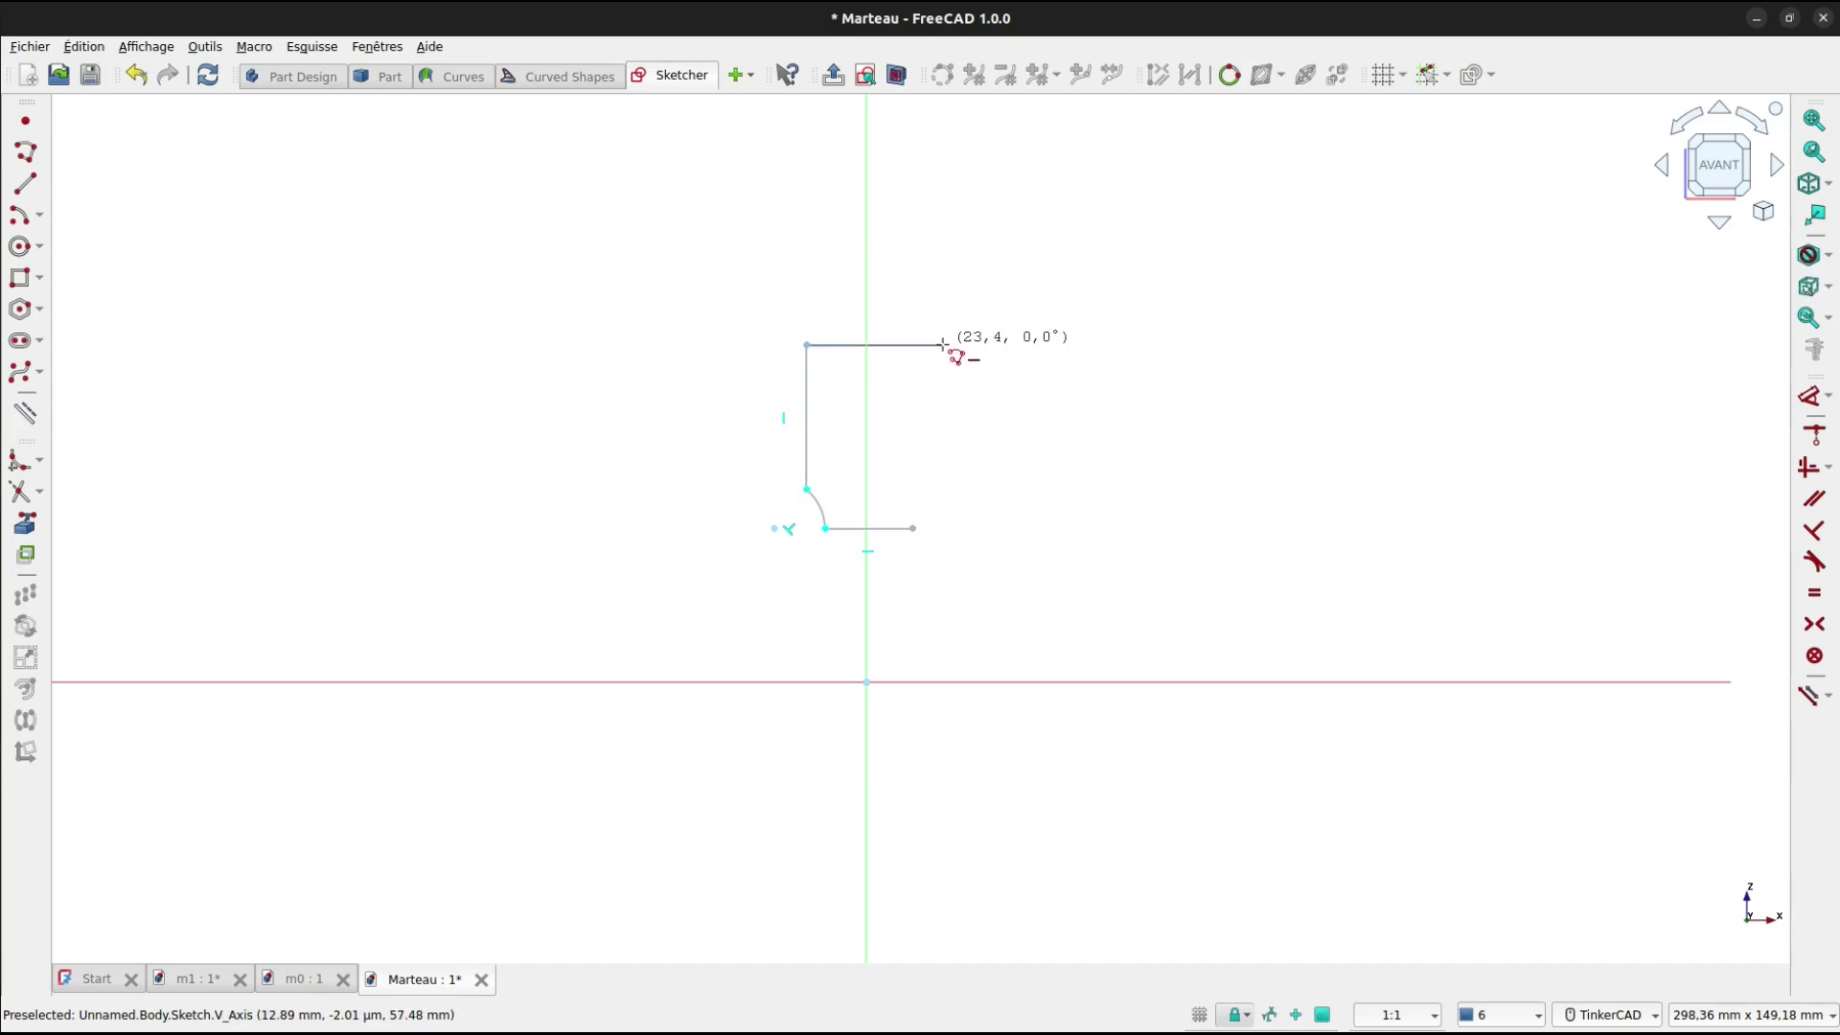
{"action": "left_click", "coordinate": [943, 343]}
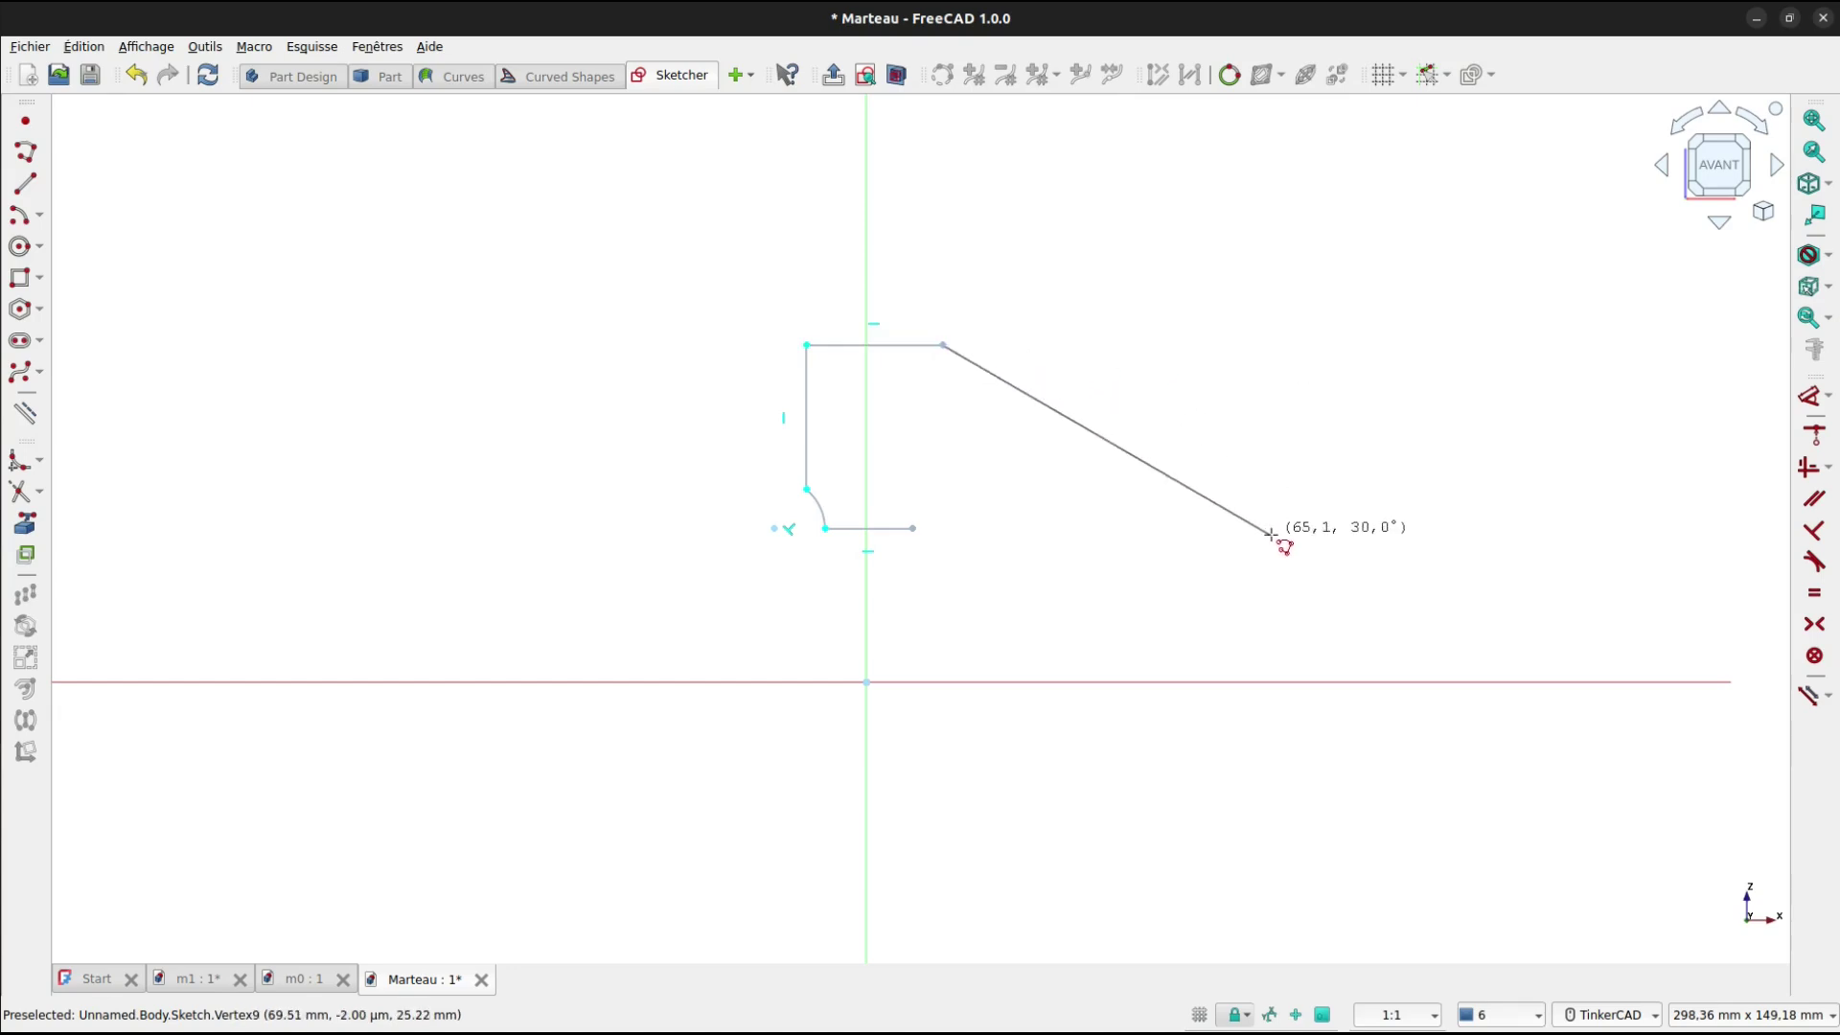
Add a downward-curving arc tangent to the upper segment, with a radius of about 63 mm and an angle of about 65°.
{"action": "key", "text": "m"}
{"action": "key", "text": "m"}
{"action": "key", "text": "m"}
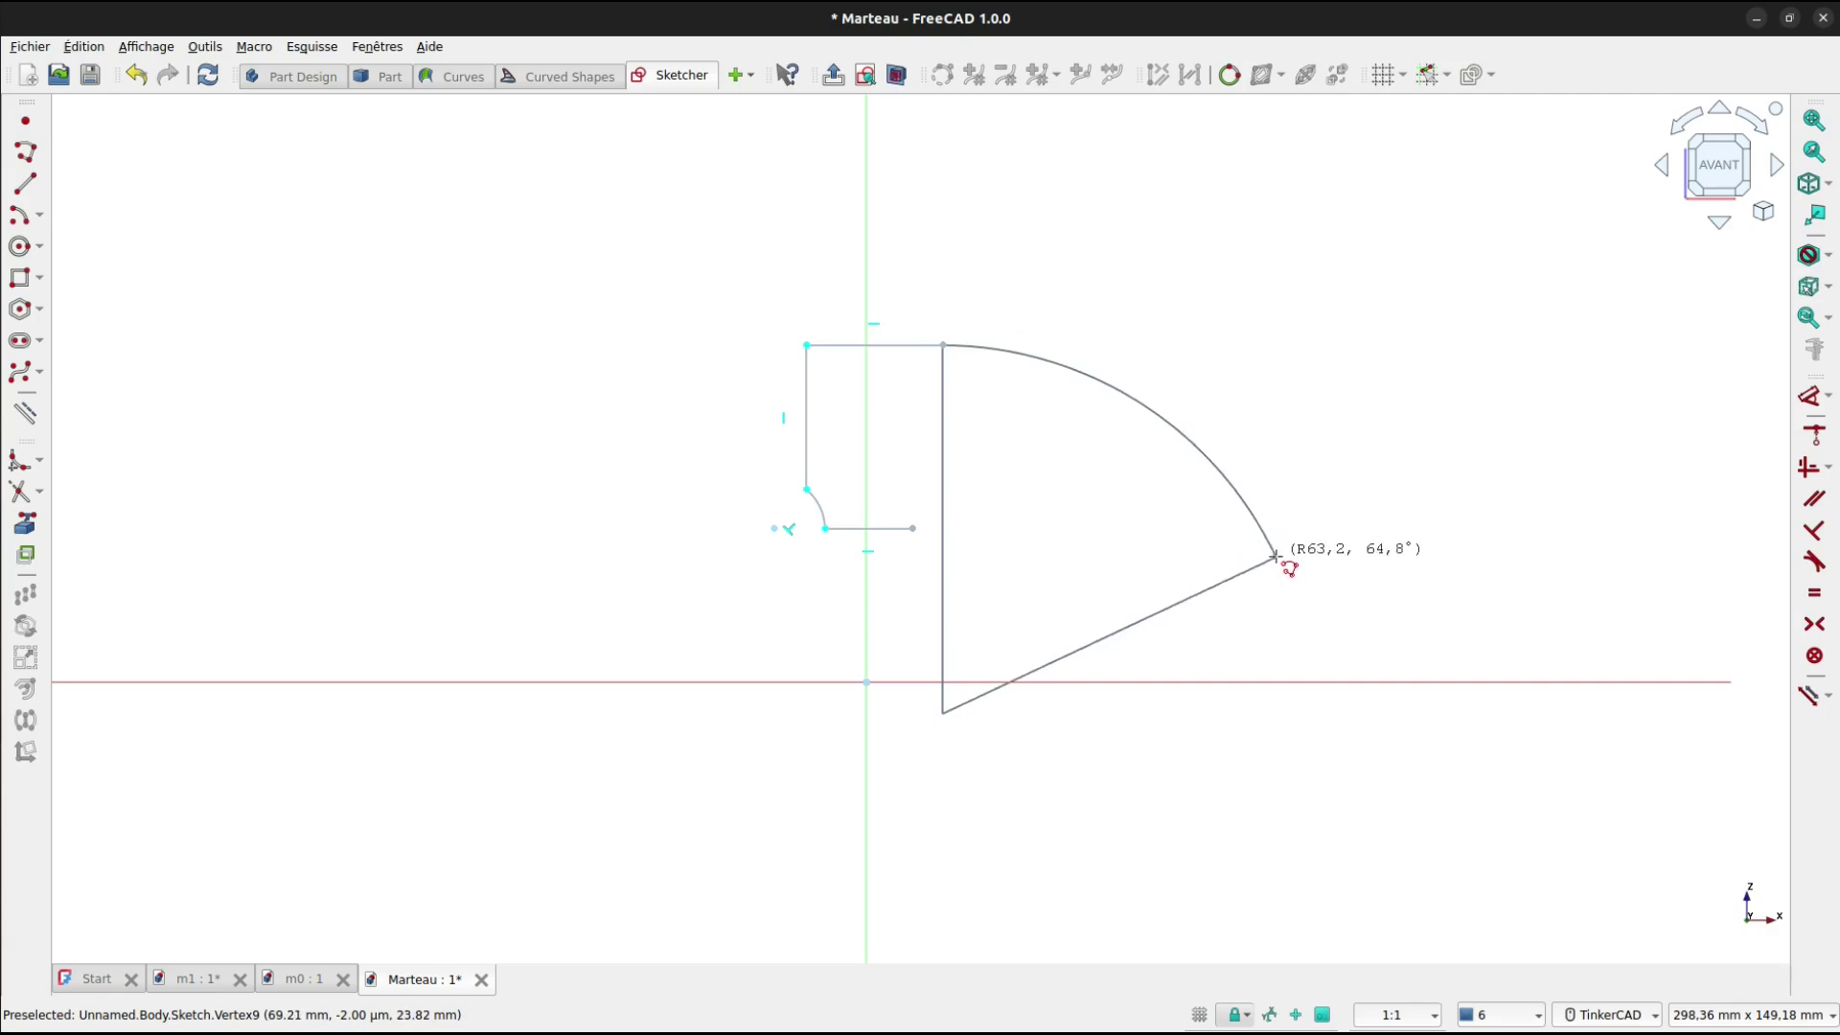
{"action": "left_click", "coordinate": [1276, 557]}
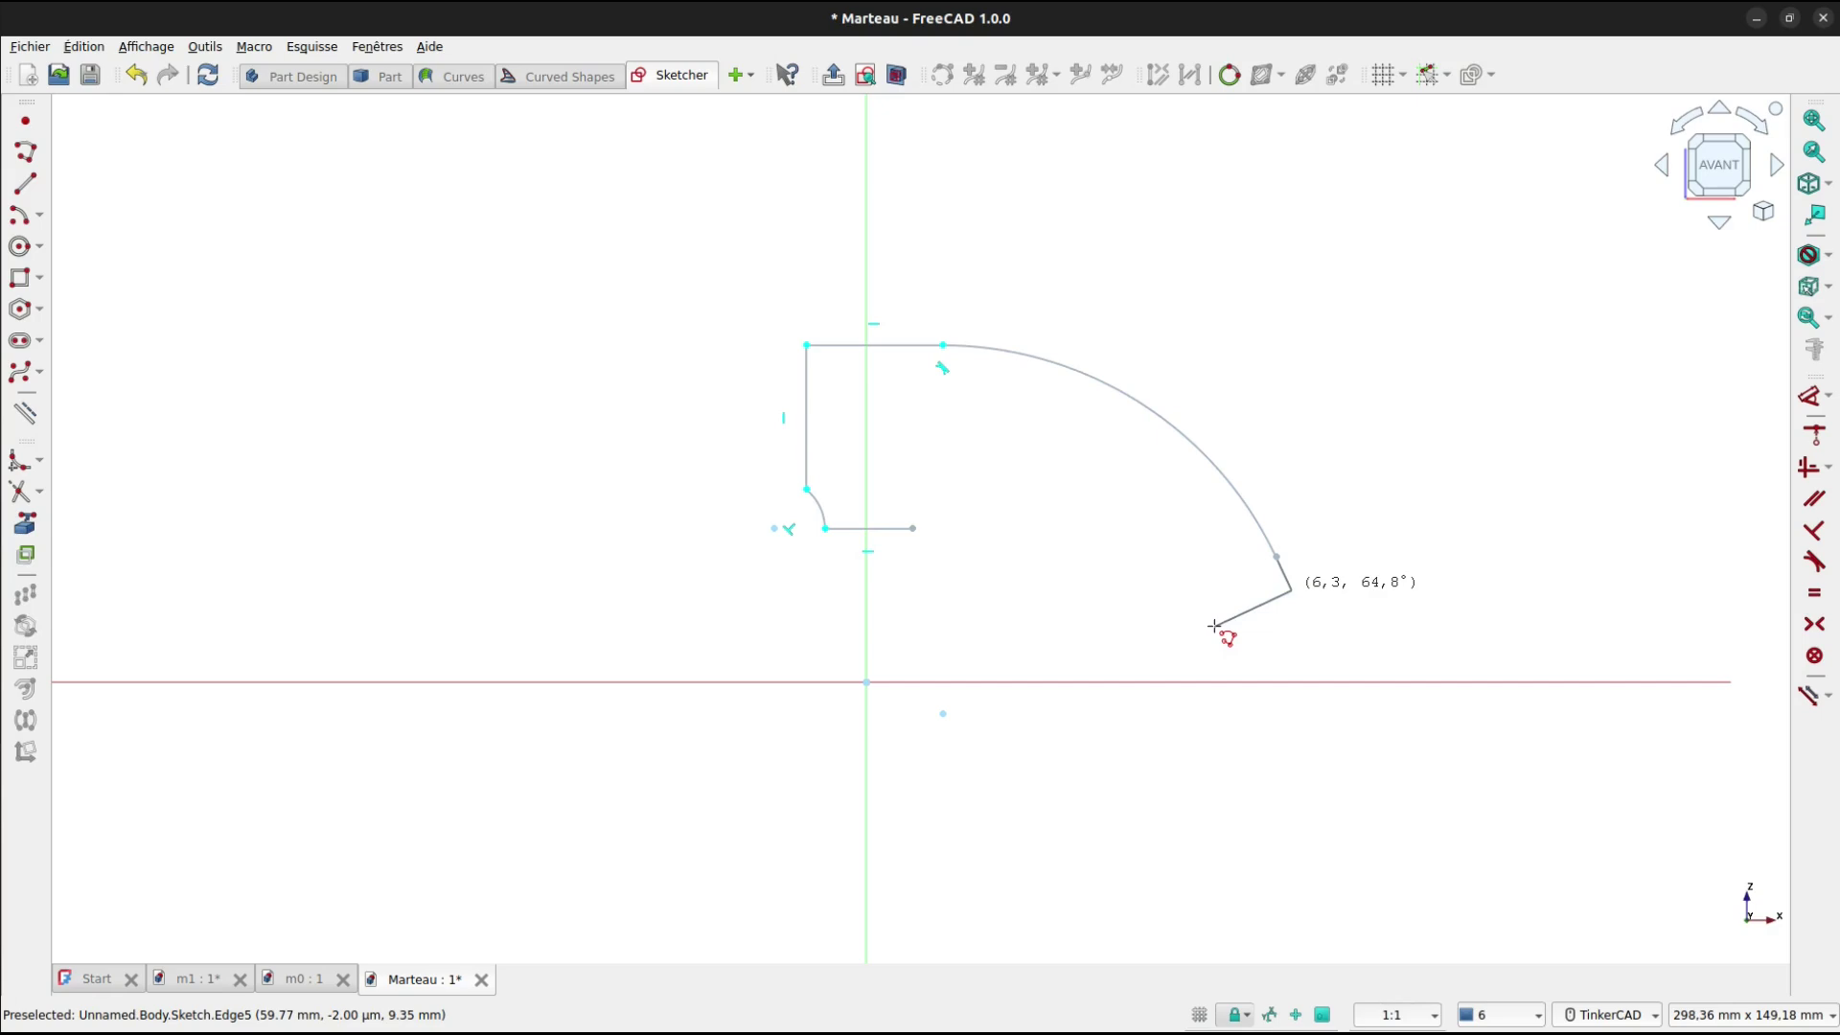
Add a short, slightly sloped straight segment running back inward from the large arc's lower end.
{"action": "key", "text": "m"}
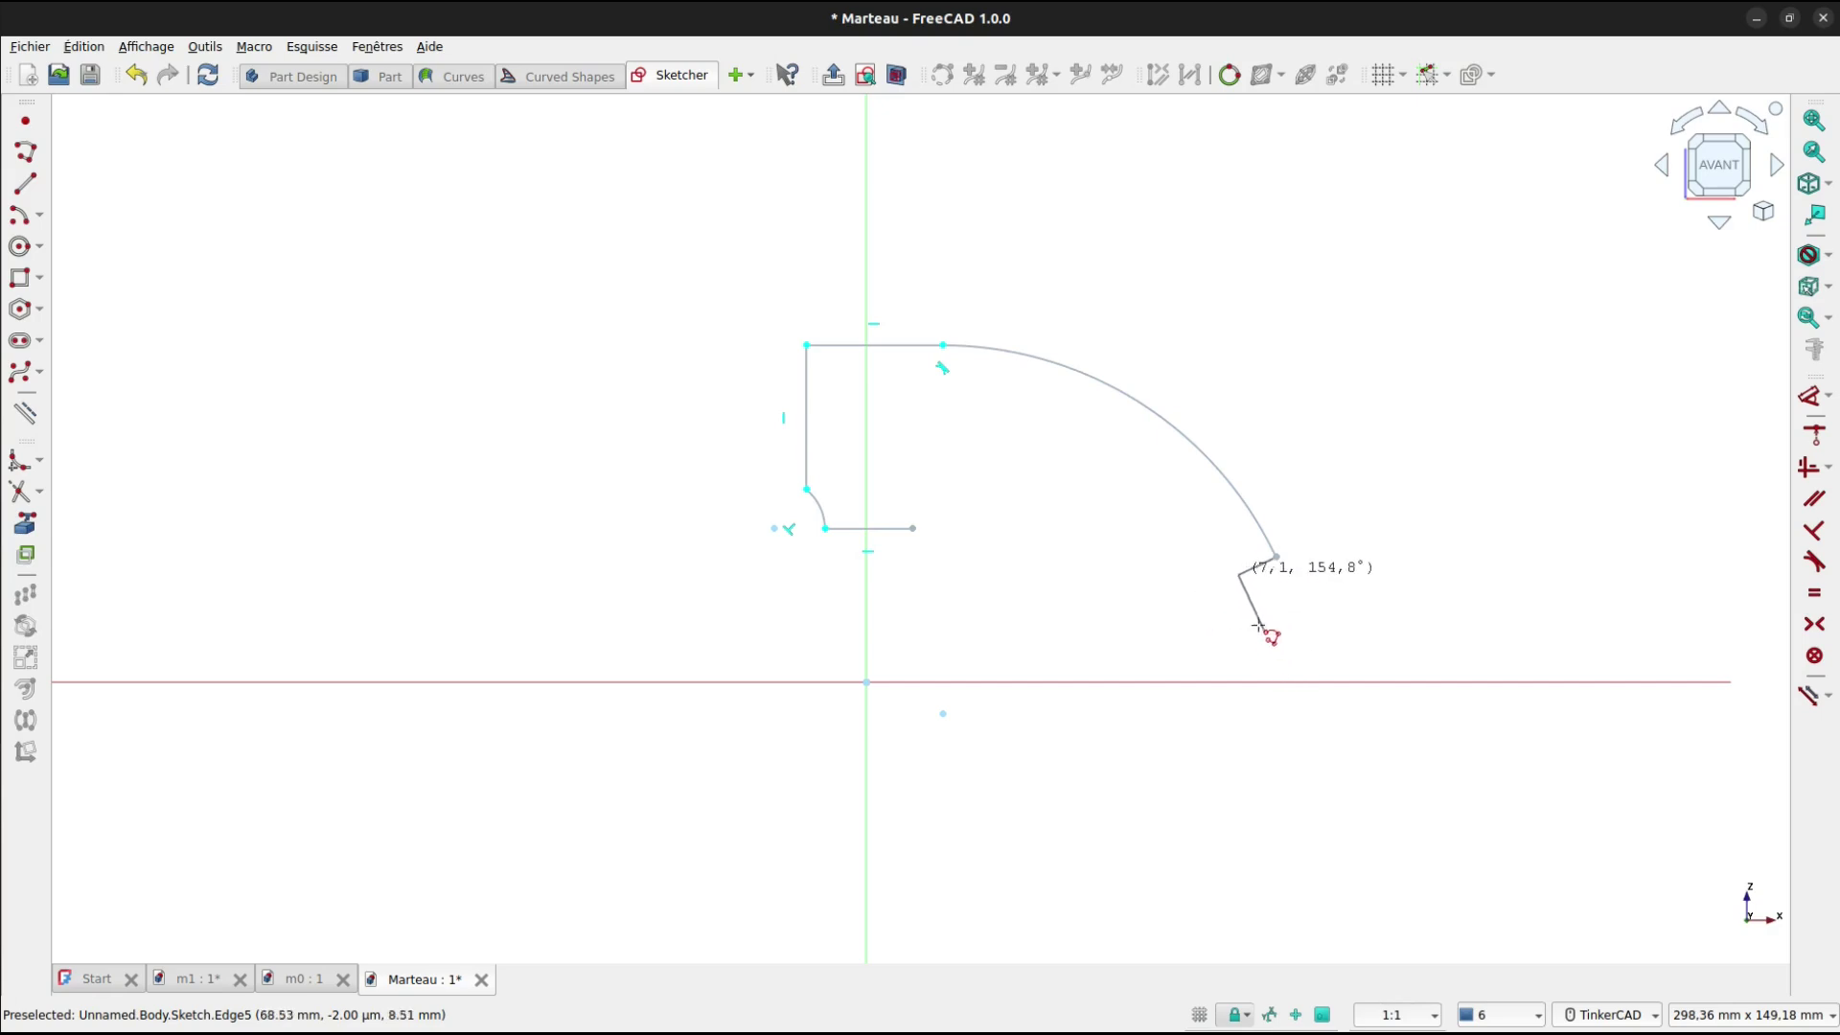
{"action": "scroll", "coordinate": [1227, 555], "scroll_direction": "up", "scroll_amount": 2}
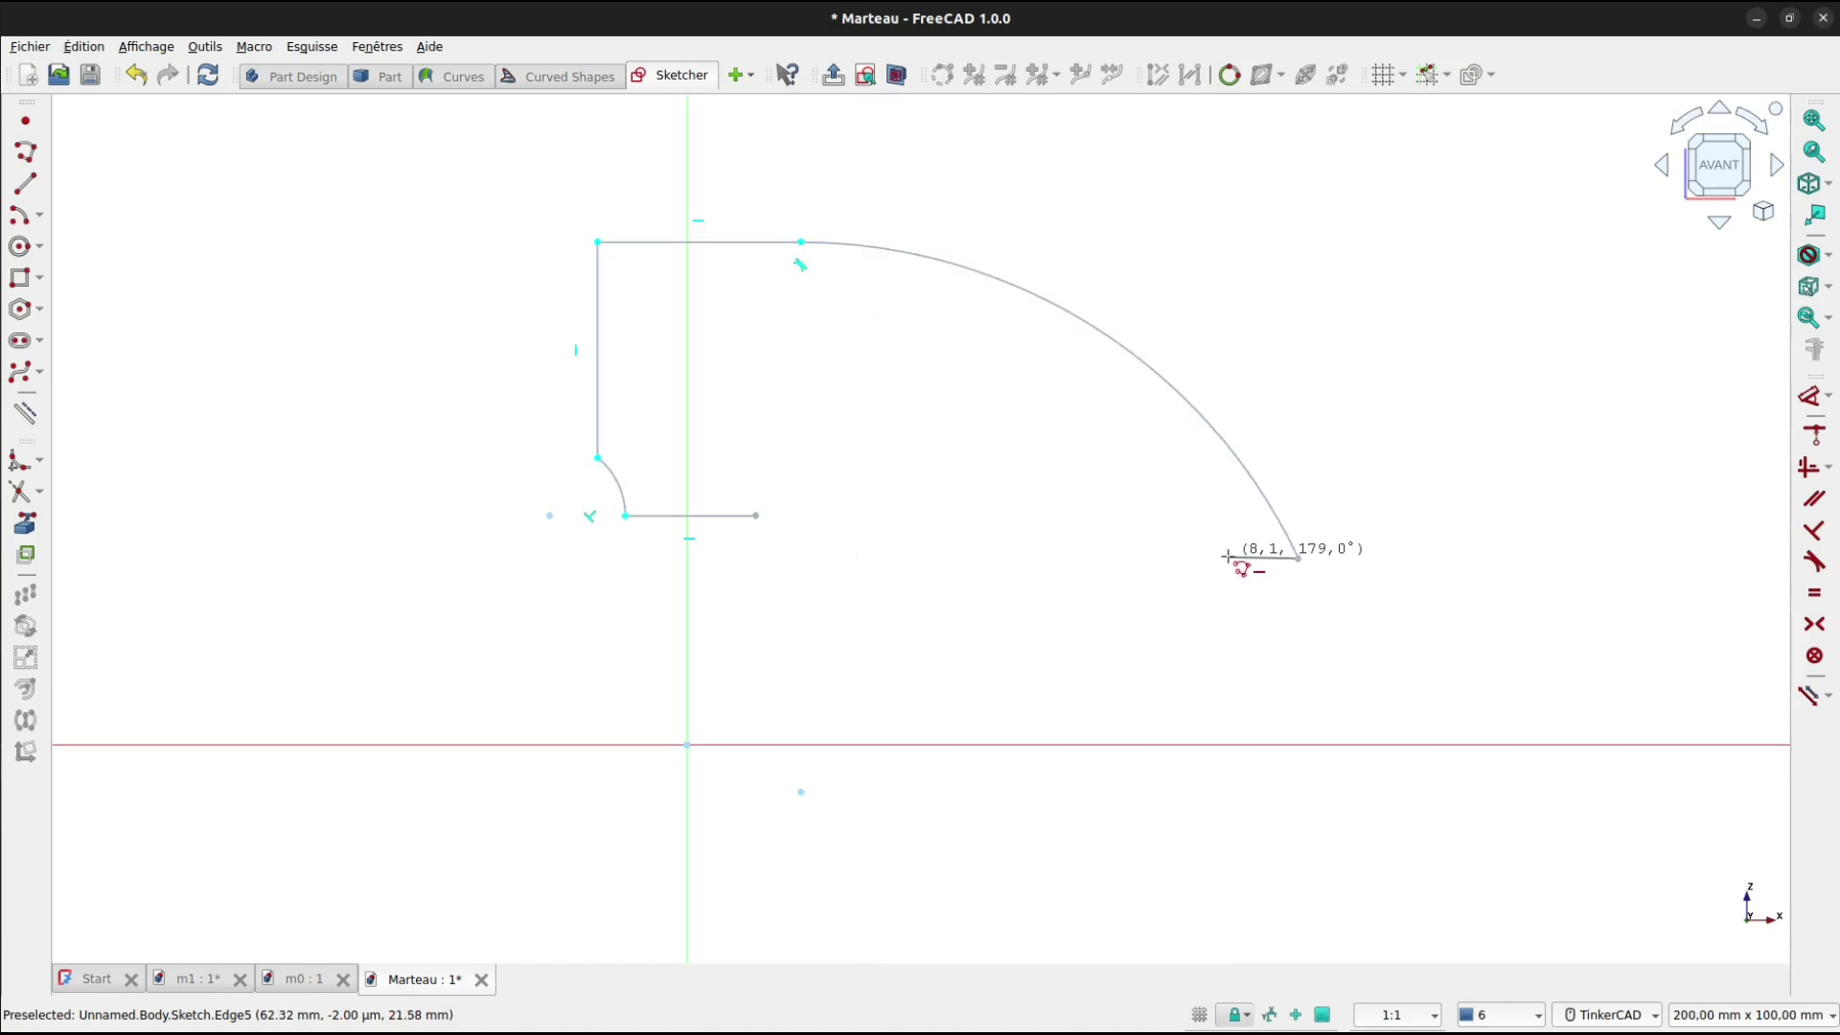
{"action": "scroll", "coordinate": [1227, 556], "scroll_direction": "up", "scroll_amount": 4}
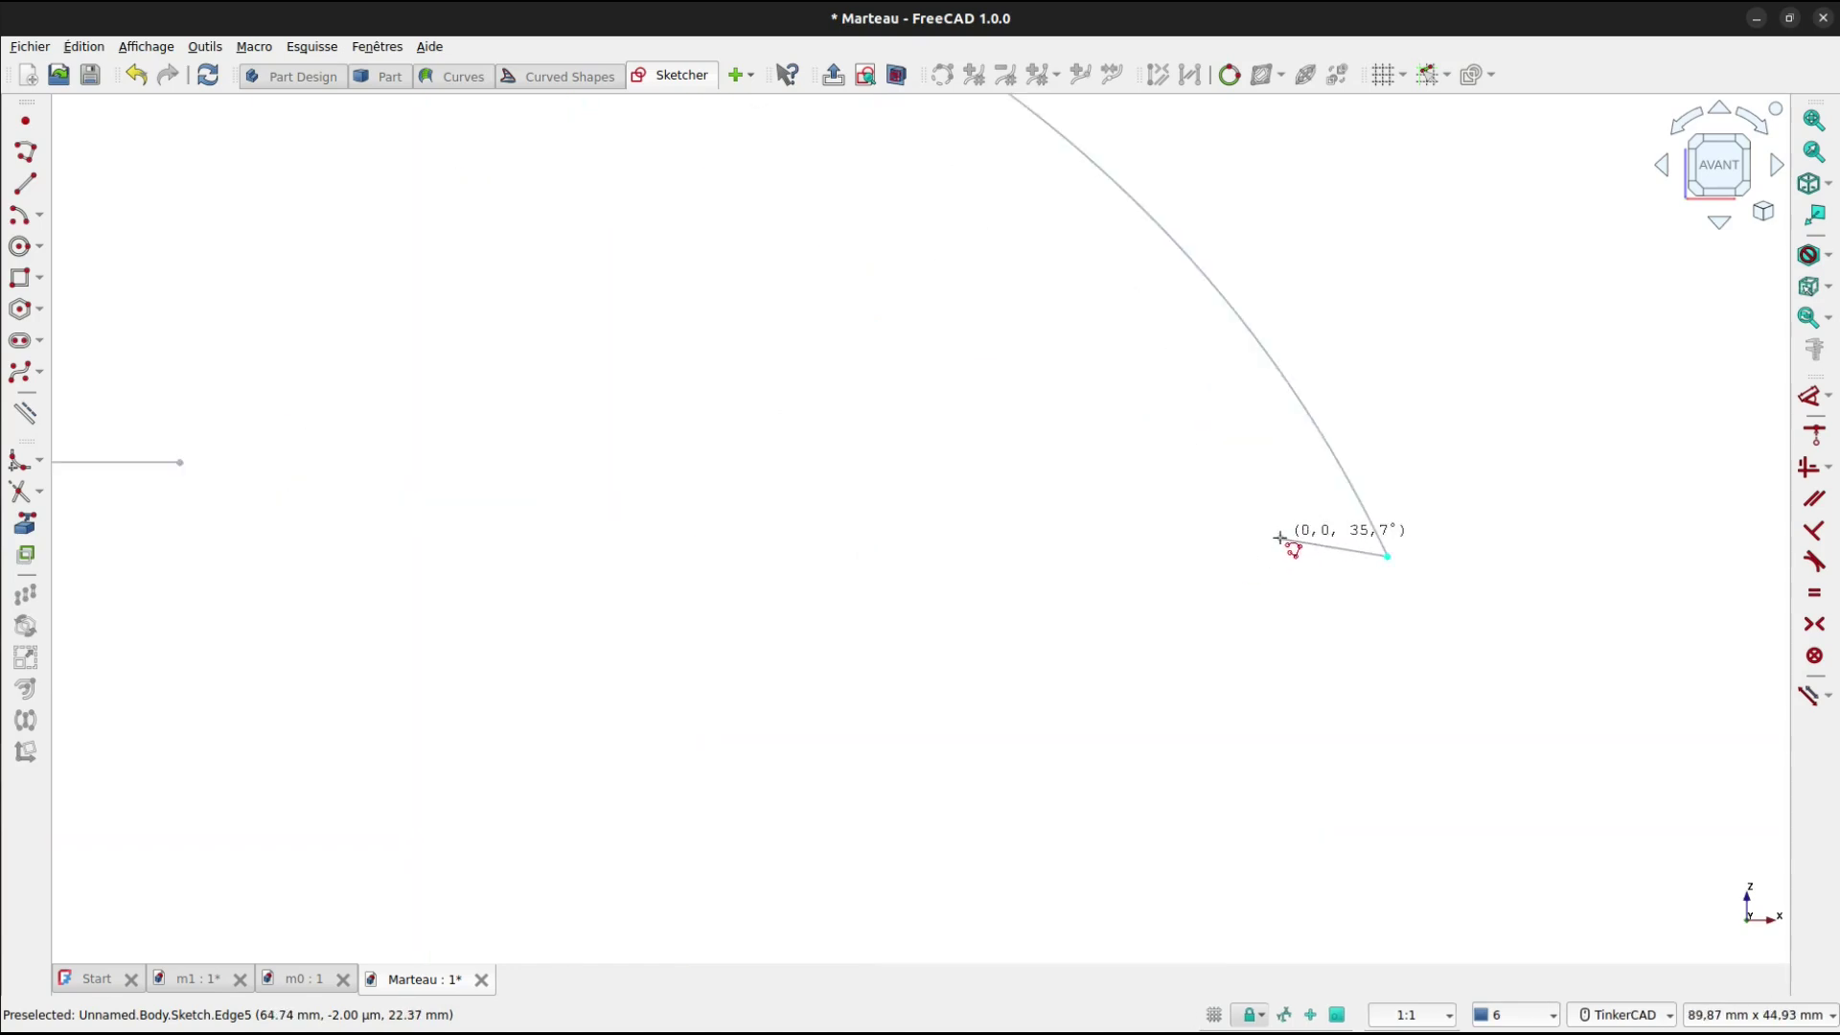
{"action": "scroll", "coordinate": [956, 567], "scroll_direction": "down", "scroll_amount": 4}
{"action": "scroll", "coordinate": [956, 566], "scroll_direction": "down", "scroll_amount": 1}
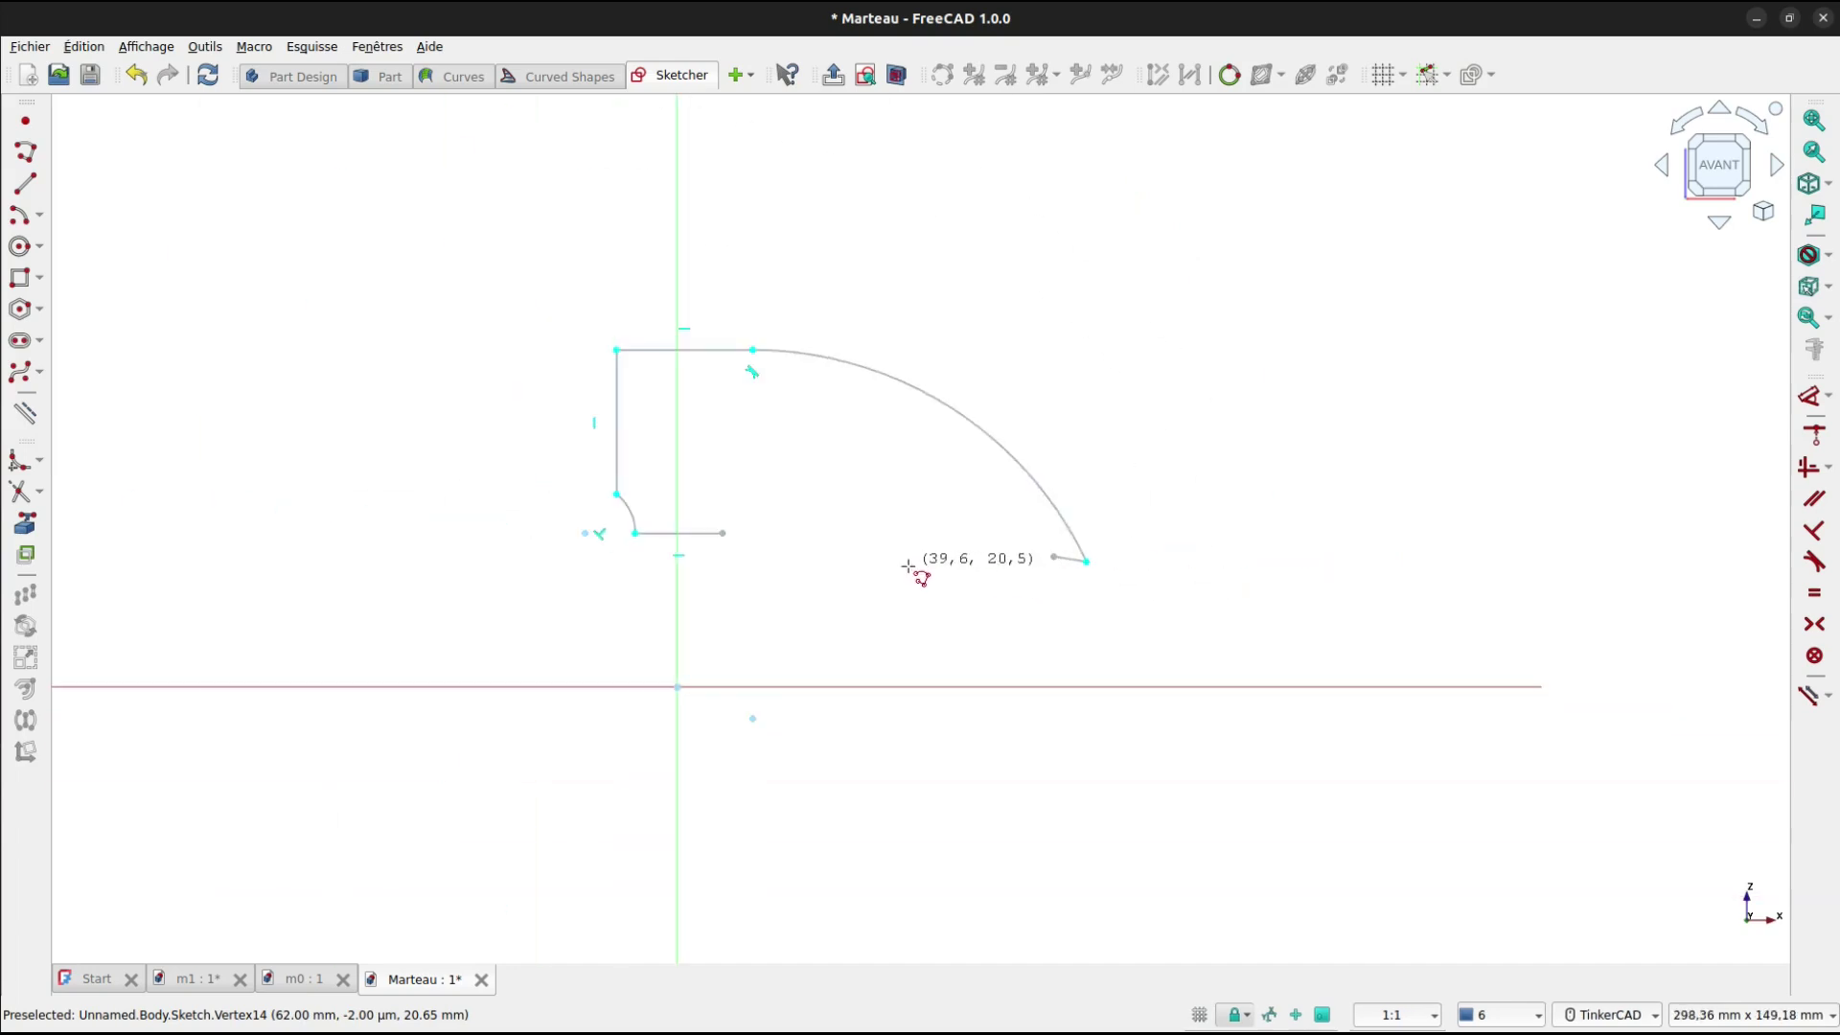
End the polyline and constrain the lower horizontal segment's endpoints symmetrically about the vertical axis.
{"action": "middle_click_drag", "start_coordinate": [870, 575], "coordinate": [1039, 624]}
{"action": "scroll", "coordinate": [1039, 624], "scroll_direction": "up", "scroll_amount": 1}
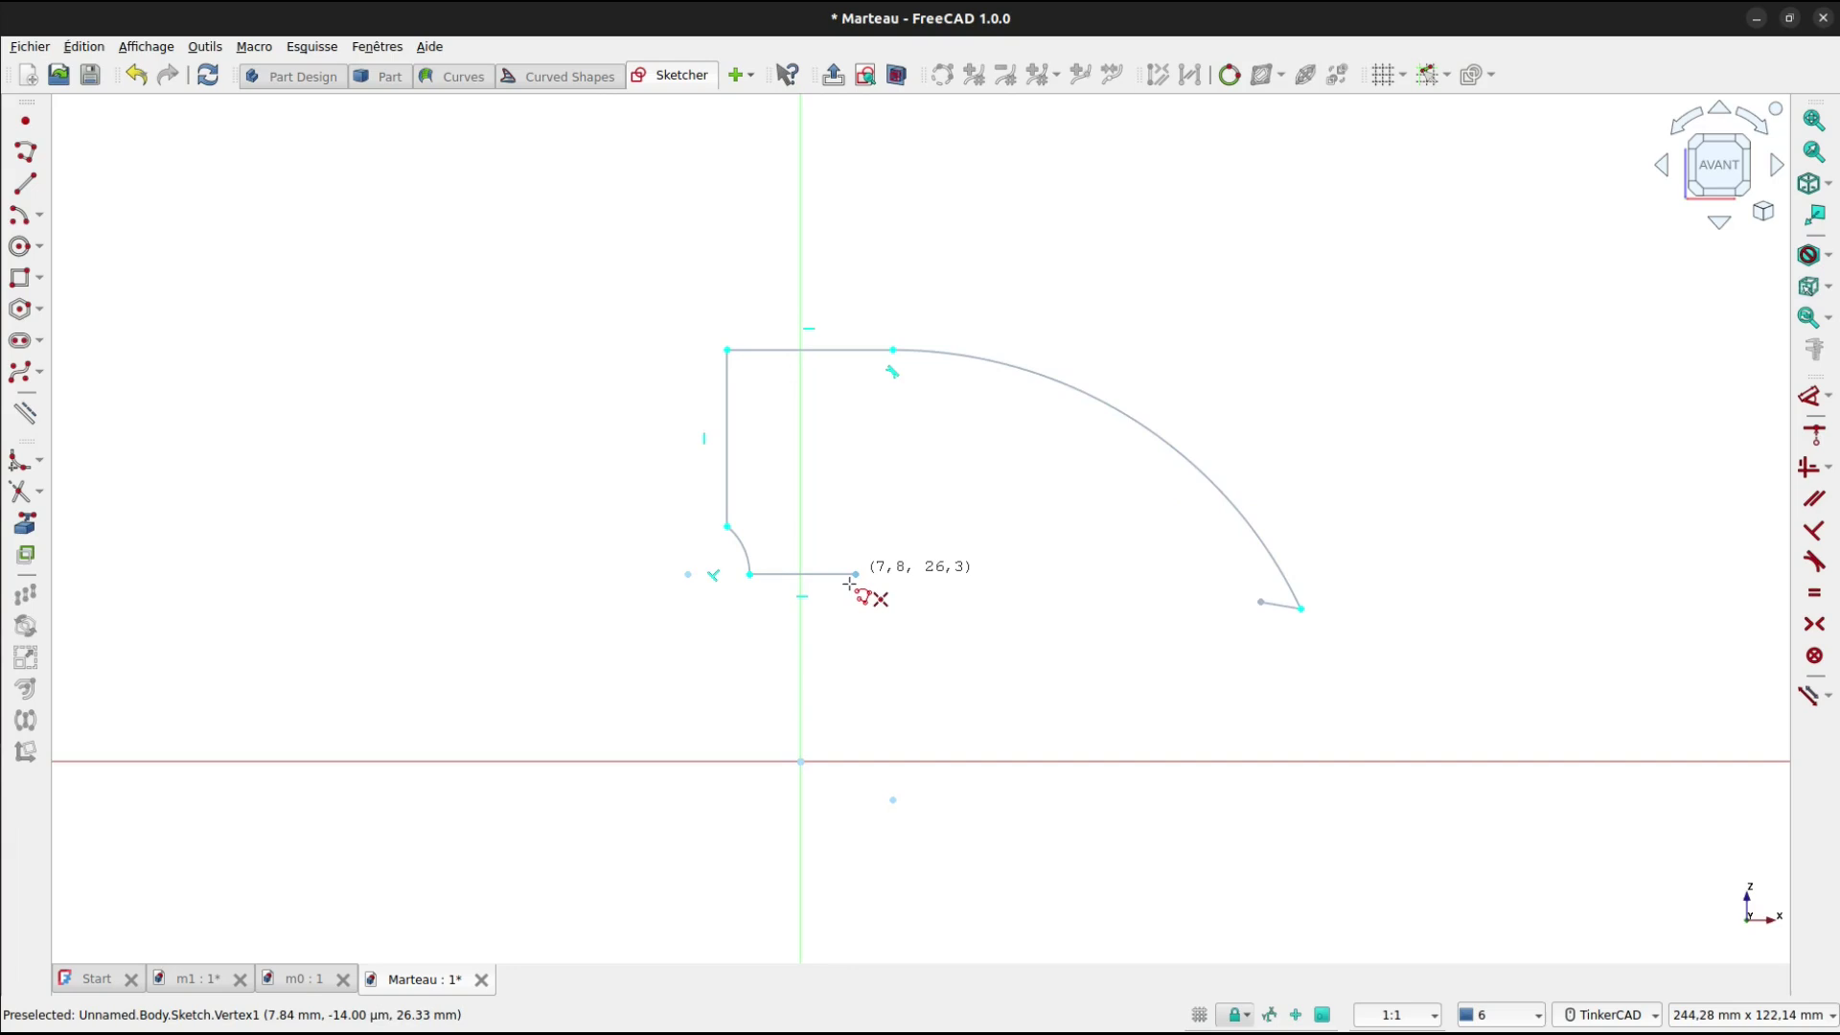
{"action": "key", "text": "Escape"}
{"action": "left_click", "coordinate": [856, 576]}
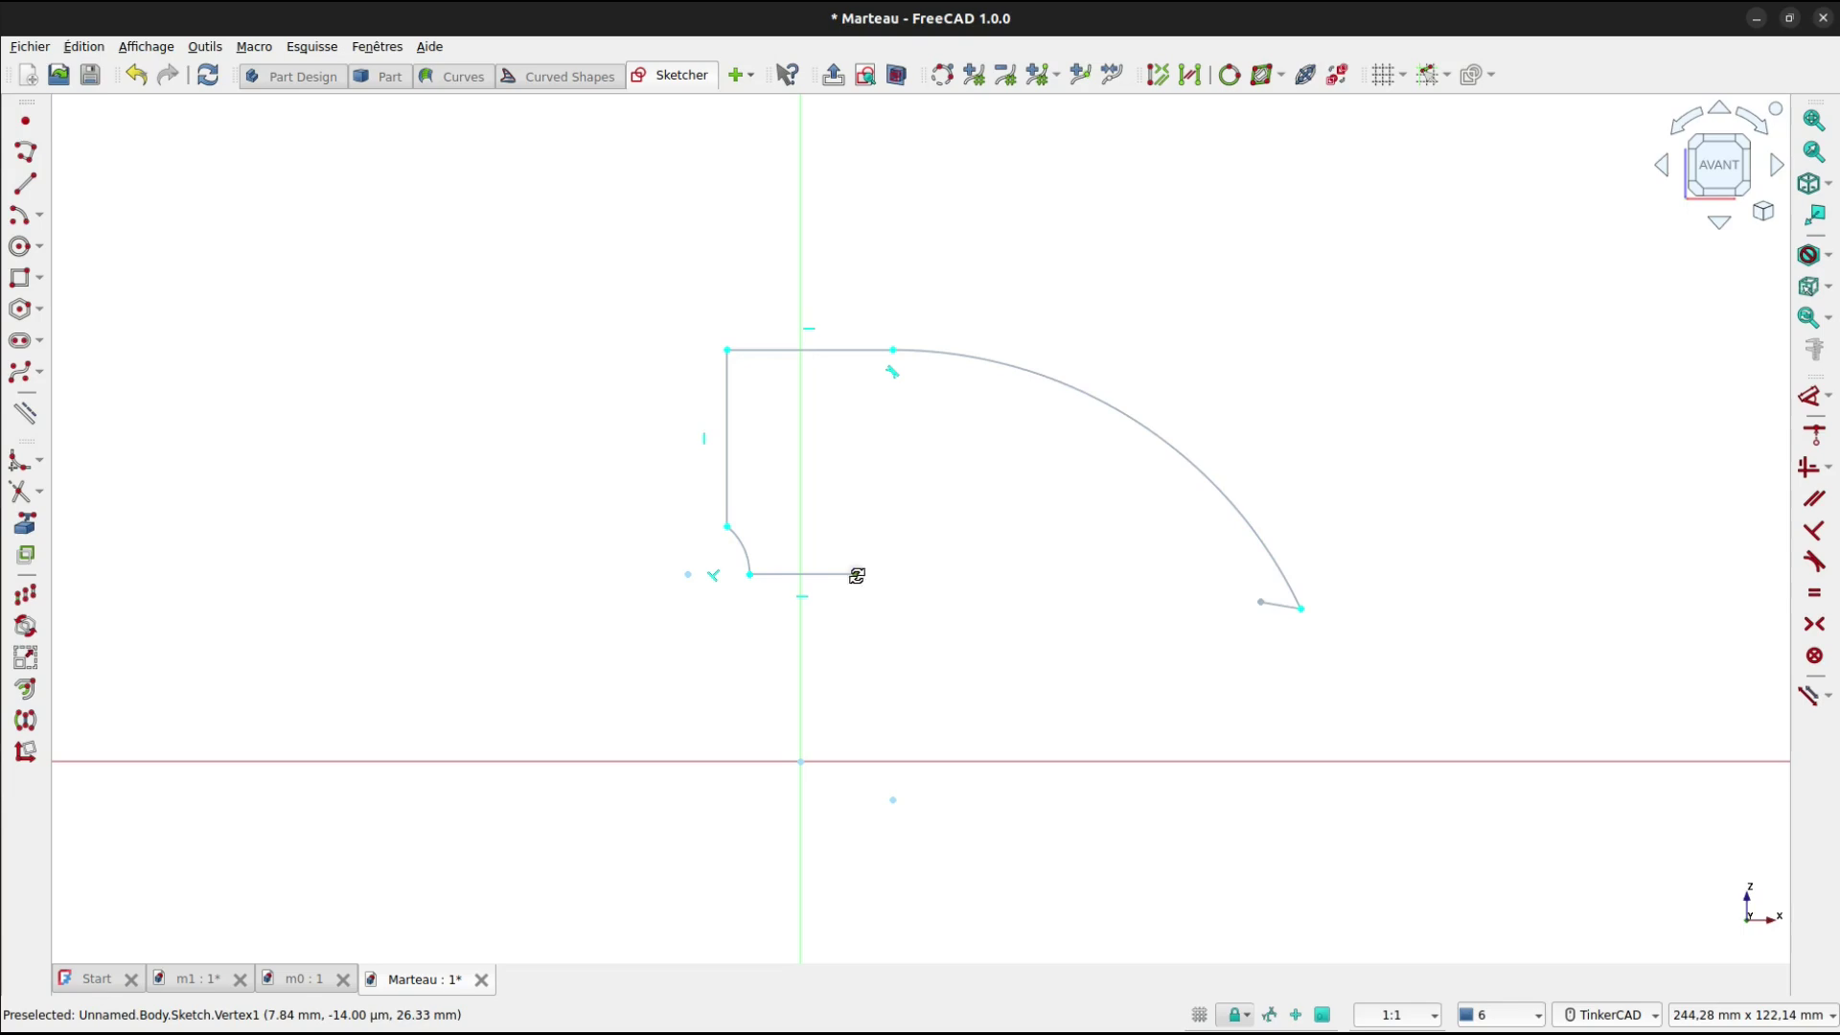
{"action": "right_click", "coordinate": [855, 576]}
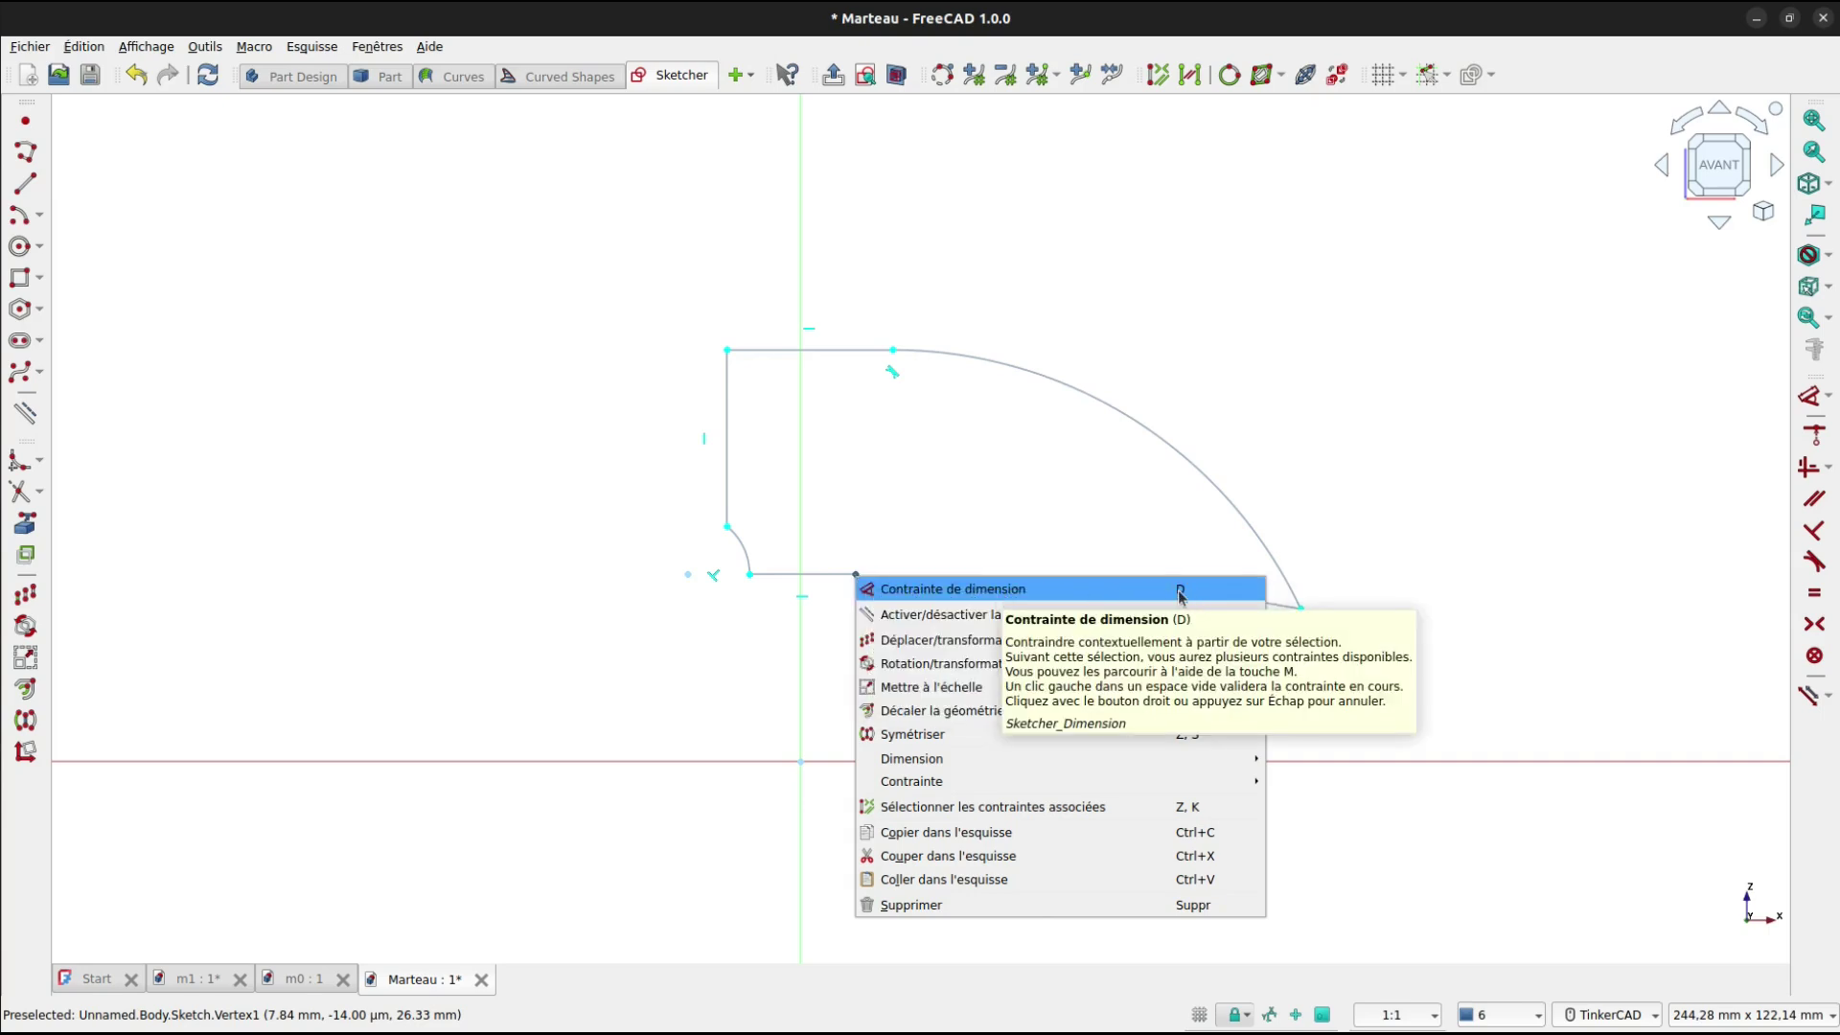
{"action": "mouse_move", "coordinate": [1207, 787]}
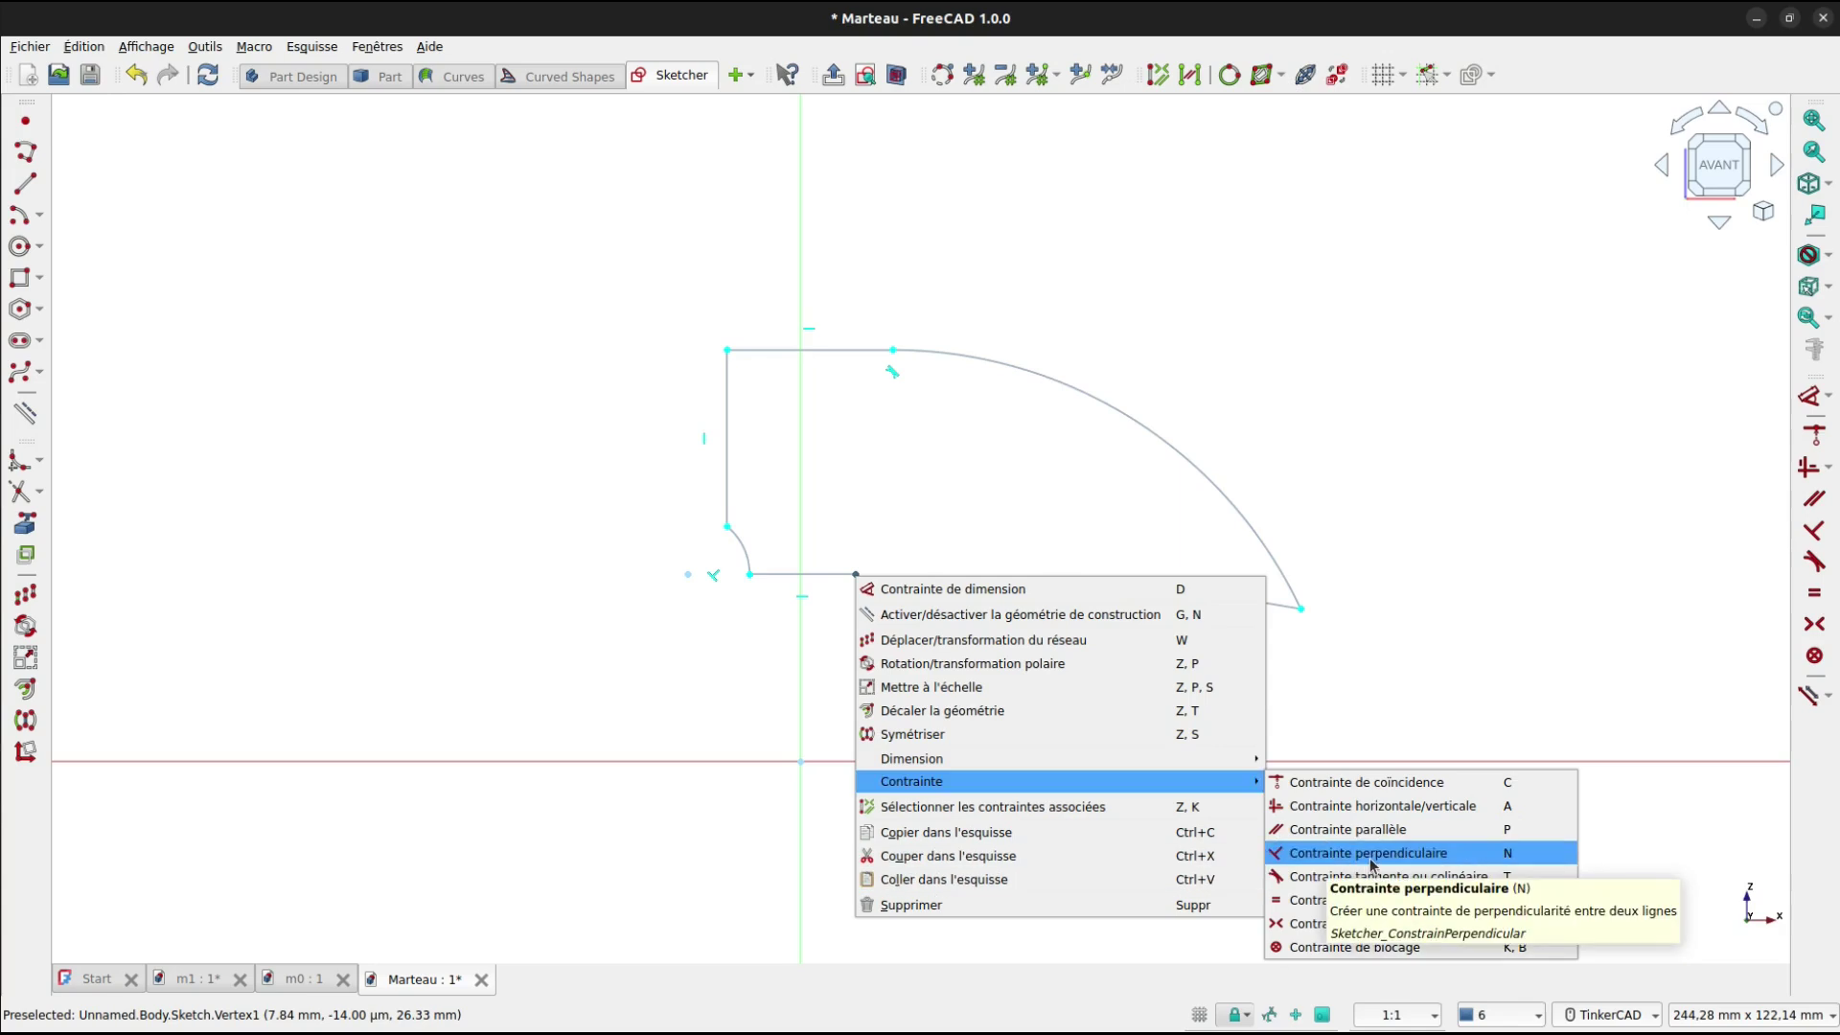
{"action": "left_click", "coordinate": [714, 660]}
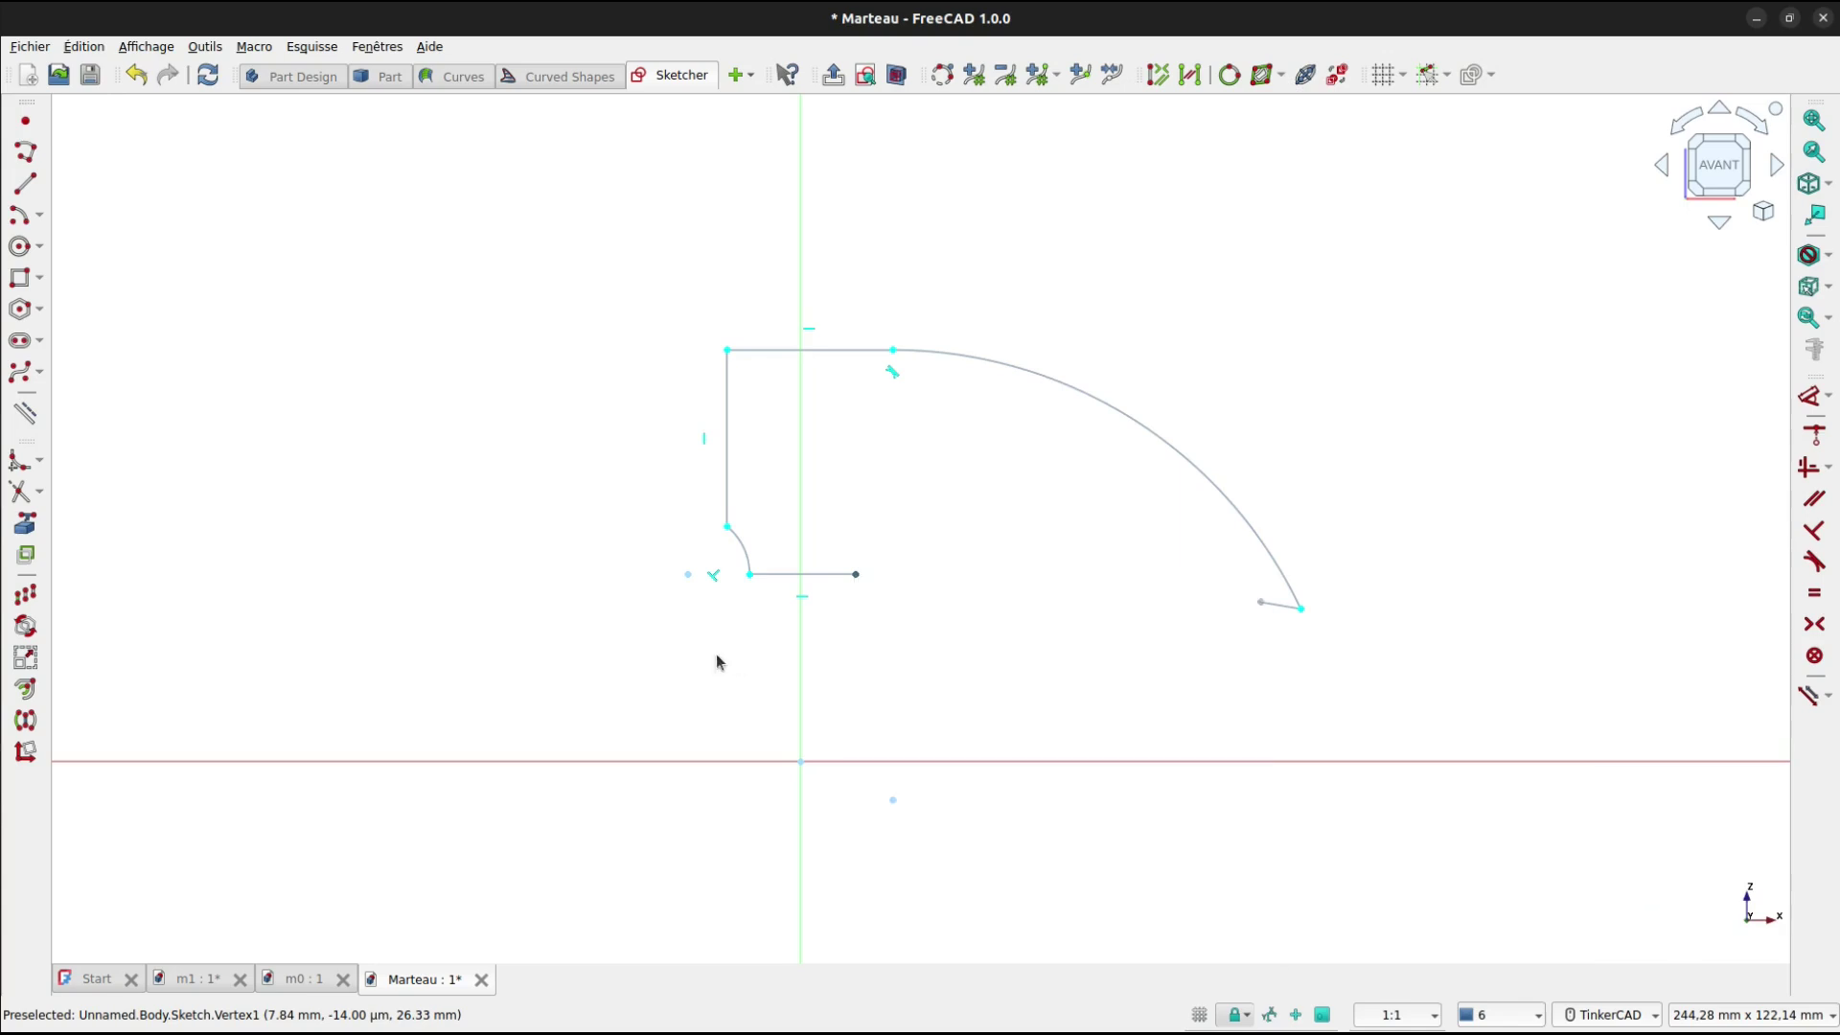
{"action": "left_click", "coordinate": [858, 575]}
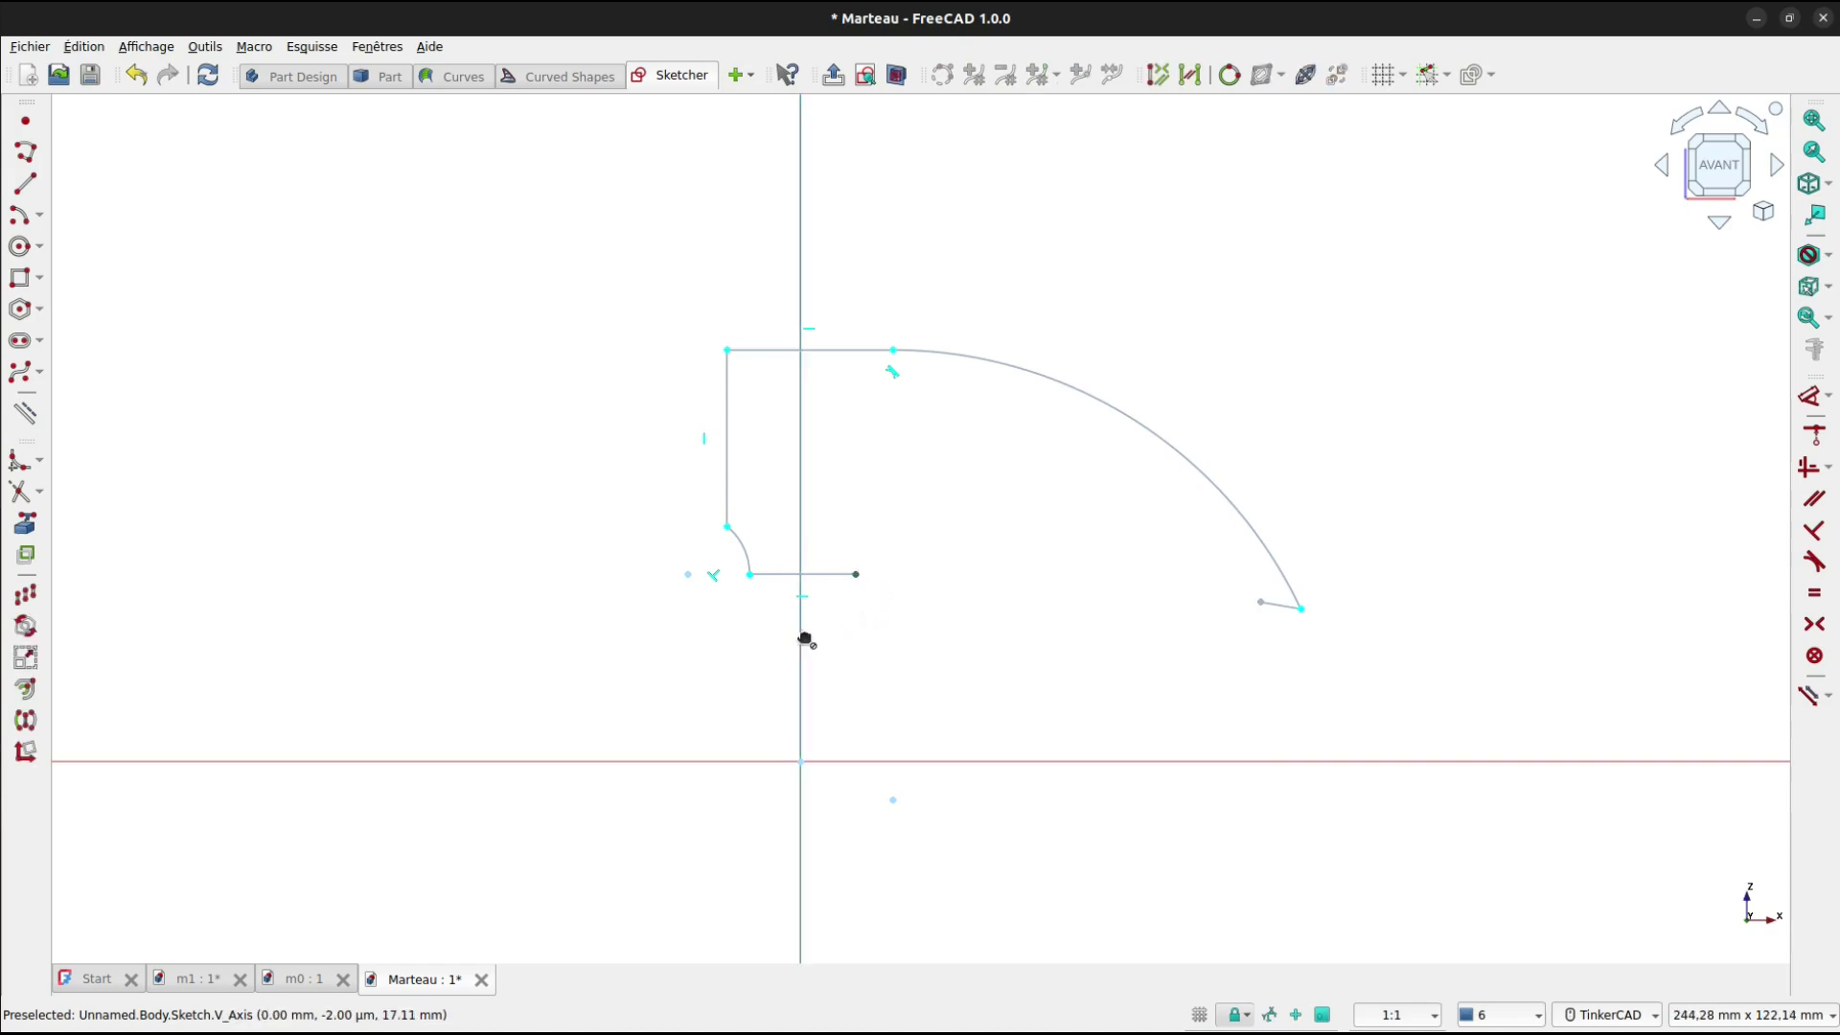
{"action": "left_click", "coordinate": [752, 577]}
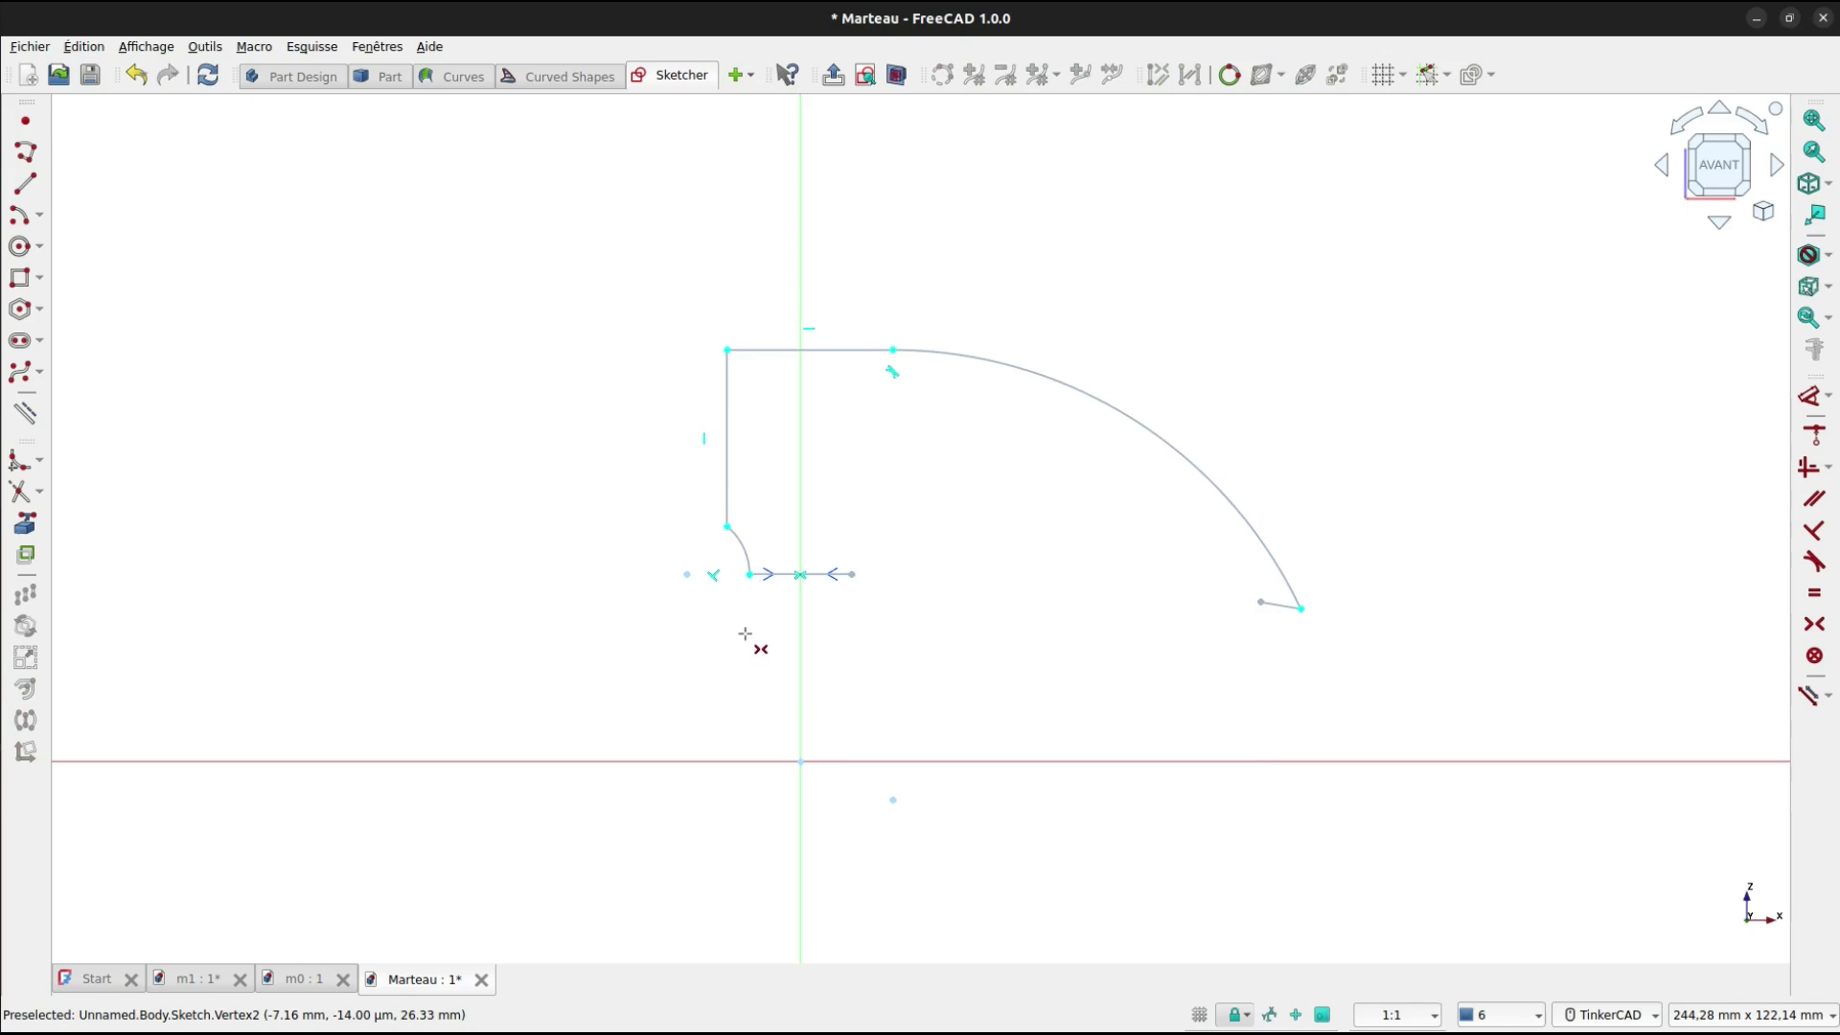
Constrain the lower segment to sit 20 mm above the horizontal axis.
{"action": "left_click", "coordinate": [853, 575]}
{"action": "left_click", "coordinate": [890, 642]}
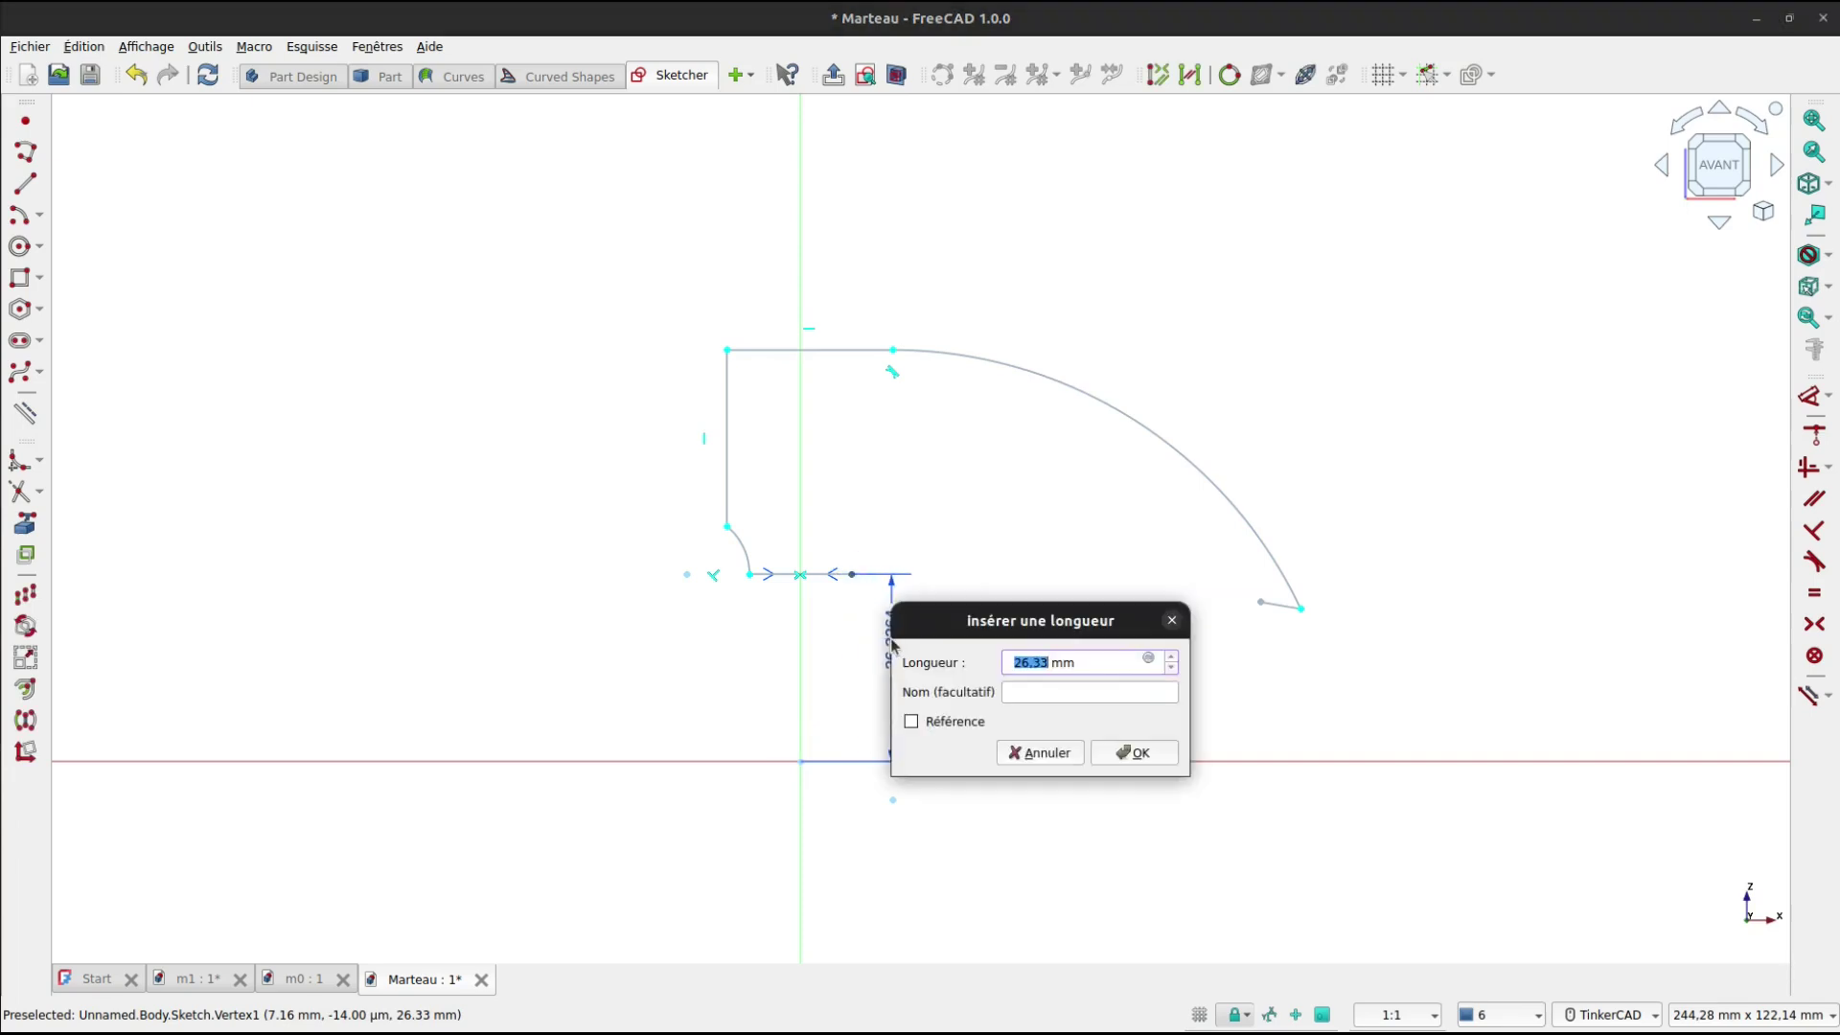
{"action": "type", "text": "2"}
{"action": "key", "text": "Return"}
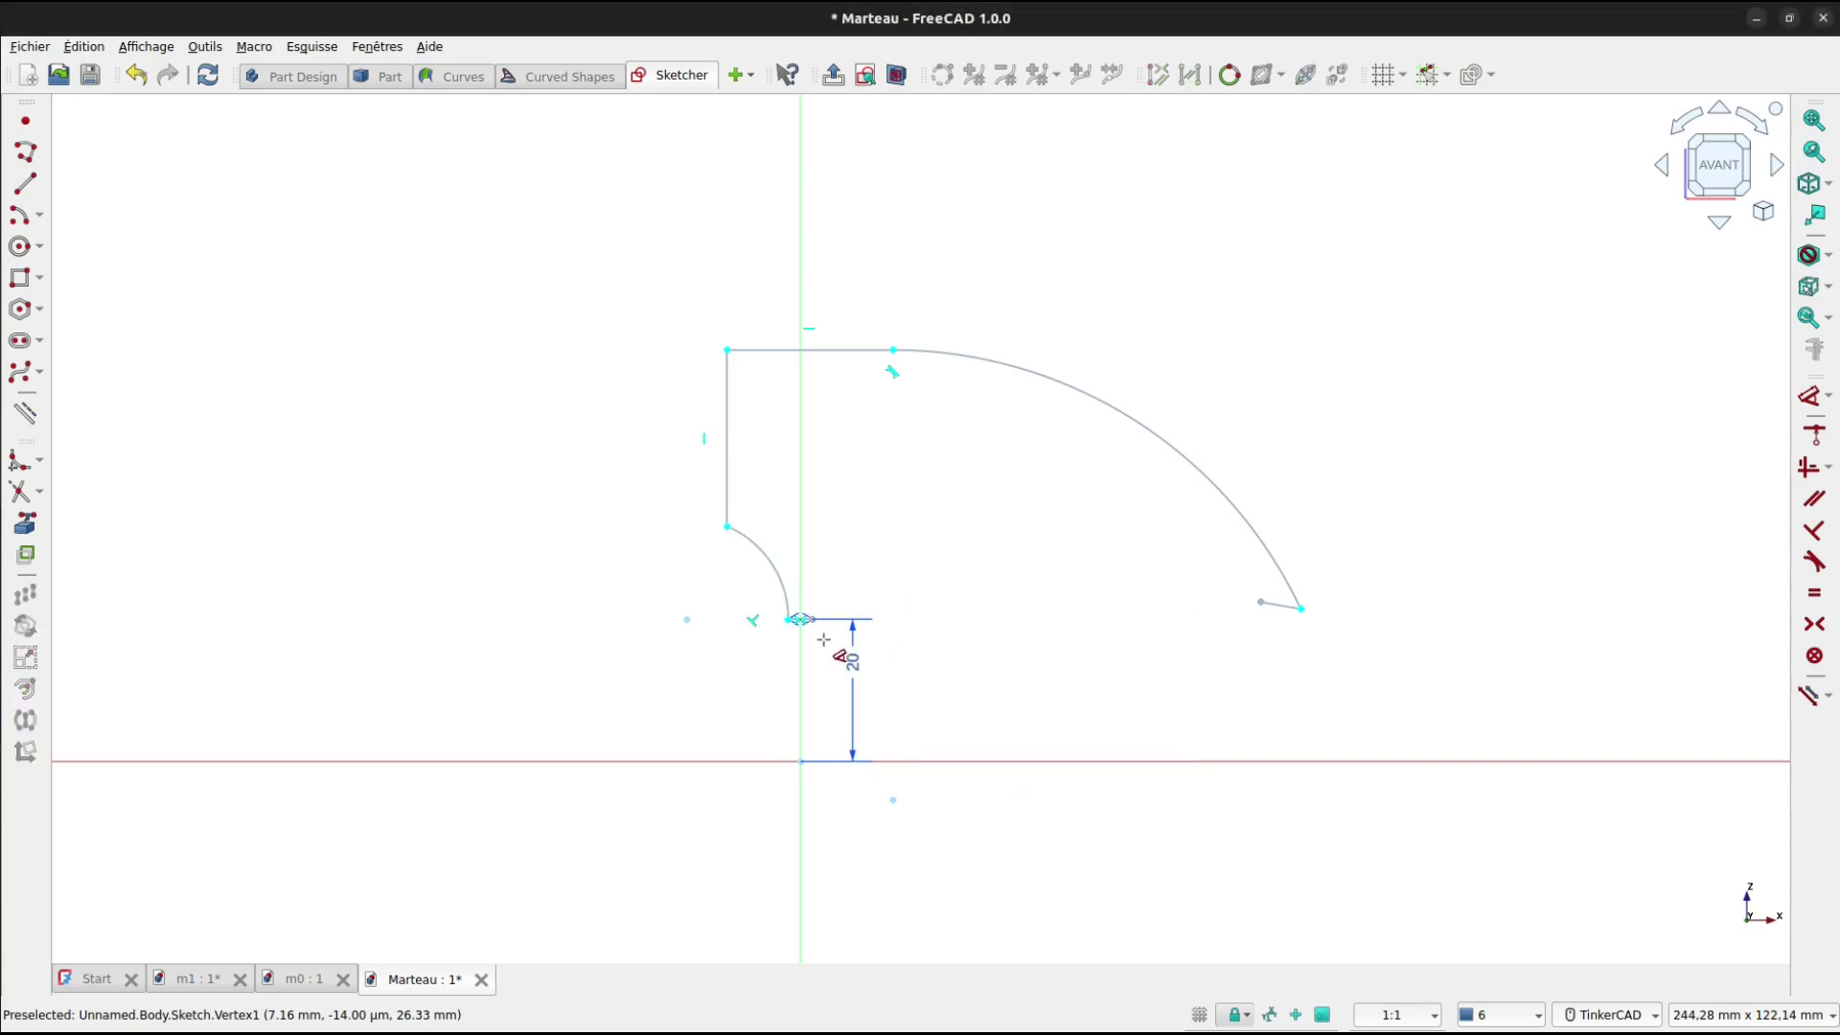
Set the lower horizontal segment's length to 13 mm.
{"action": "scroll", "coordinate": [810, 640], "scroll_direction": "up", "scroll_amount": 6}
{"action": "scroll", "coordinate": [784, 600], "scroll_direction": "up", "scroll_amount": 3}
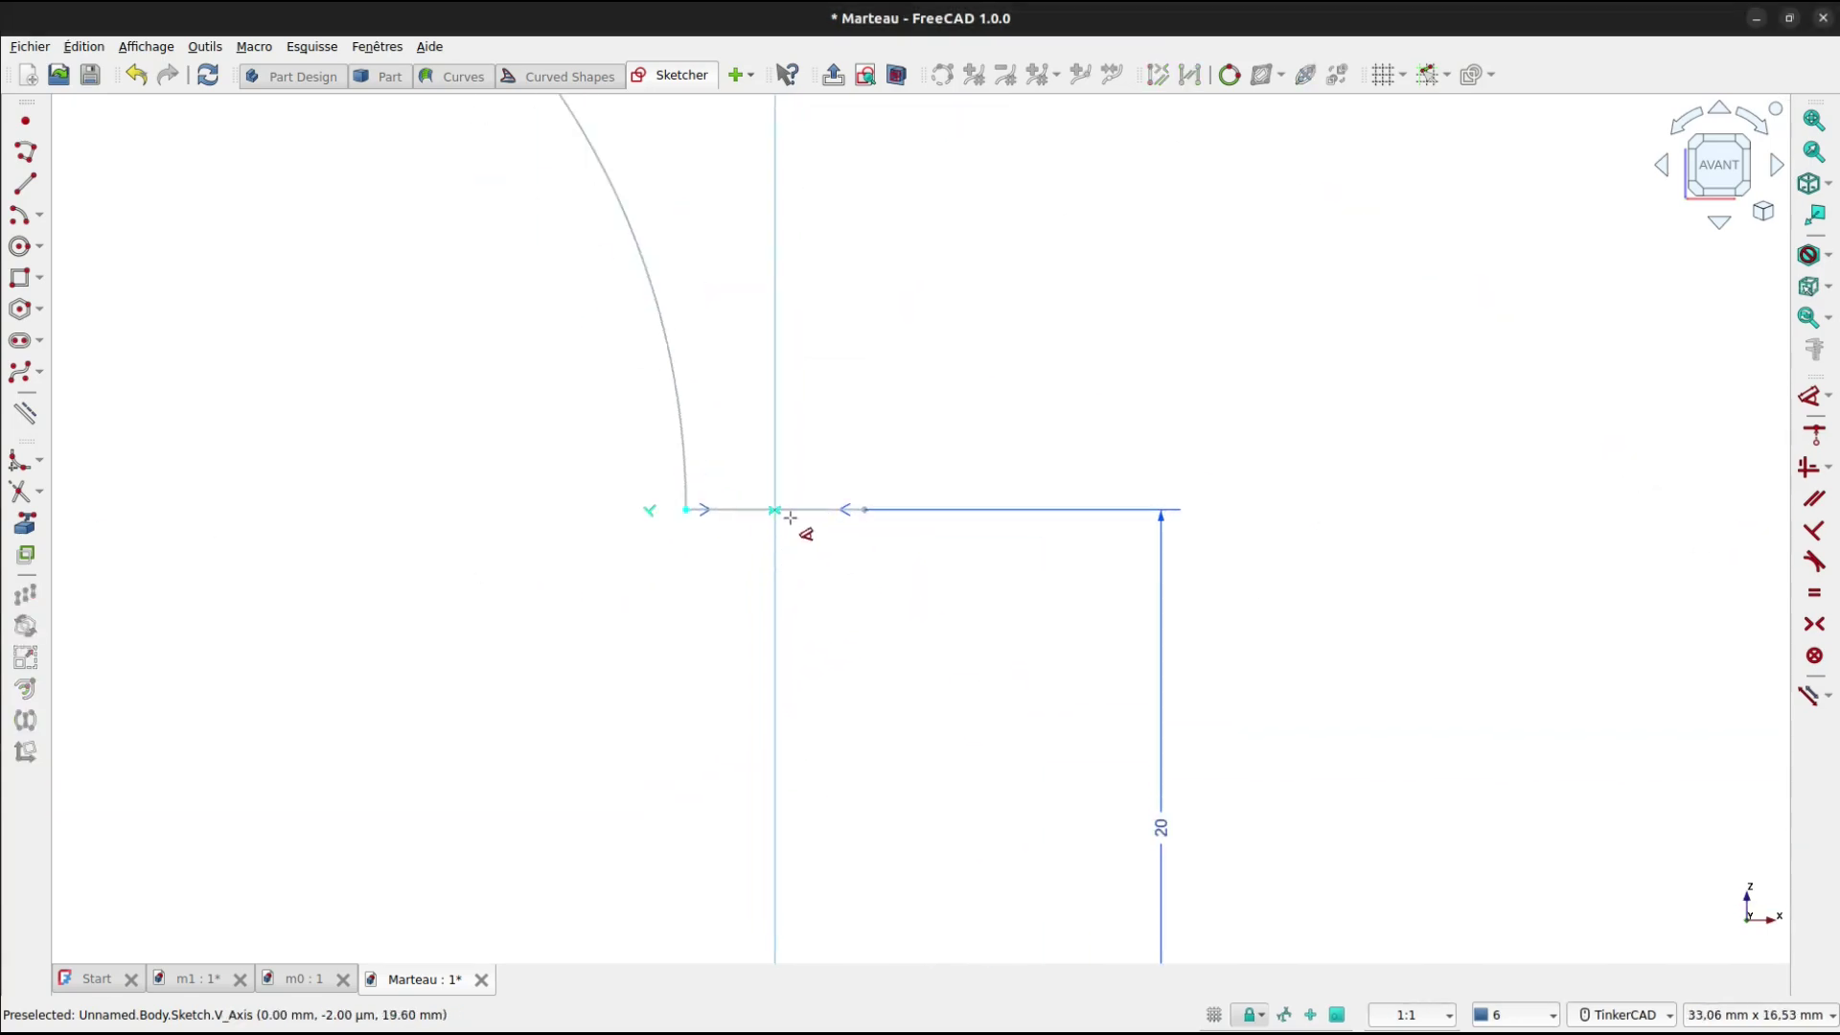
{"action": "left_click", "coordinate": [797, 510]}
{"action": "left_click", "coordinate": [824, 614]}
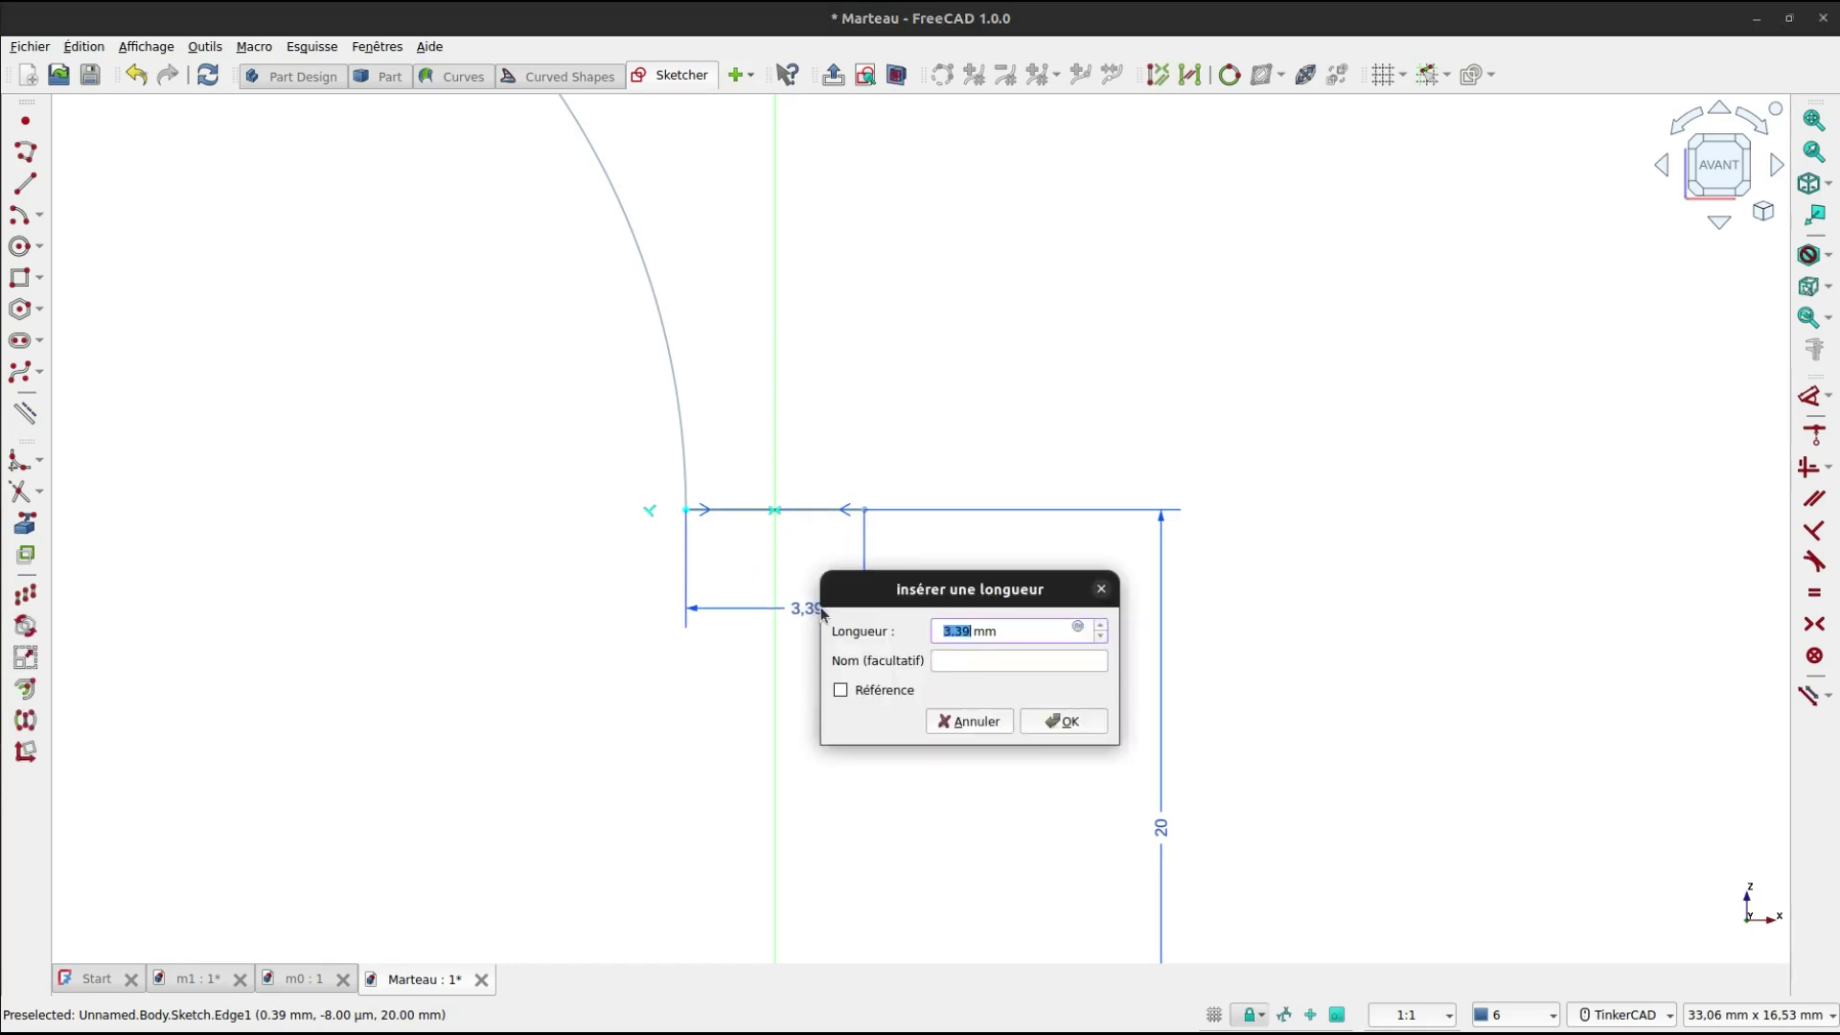
{"action": "type", "text": "1"}
{"action": "key", "text": "Return"}
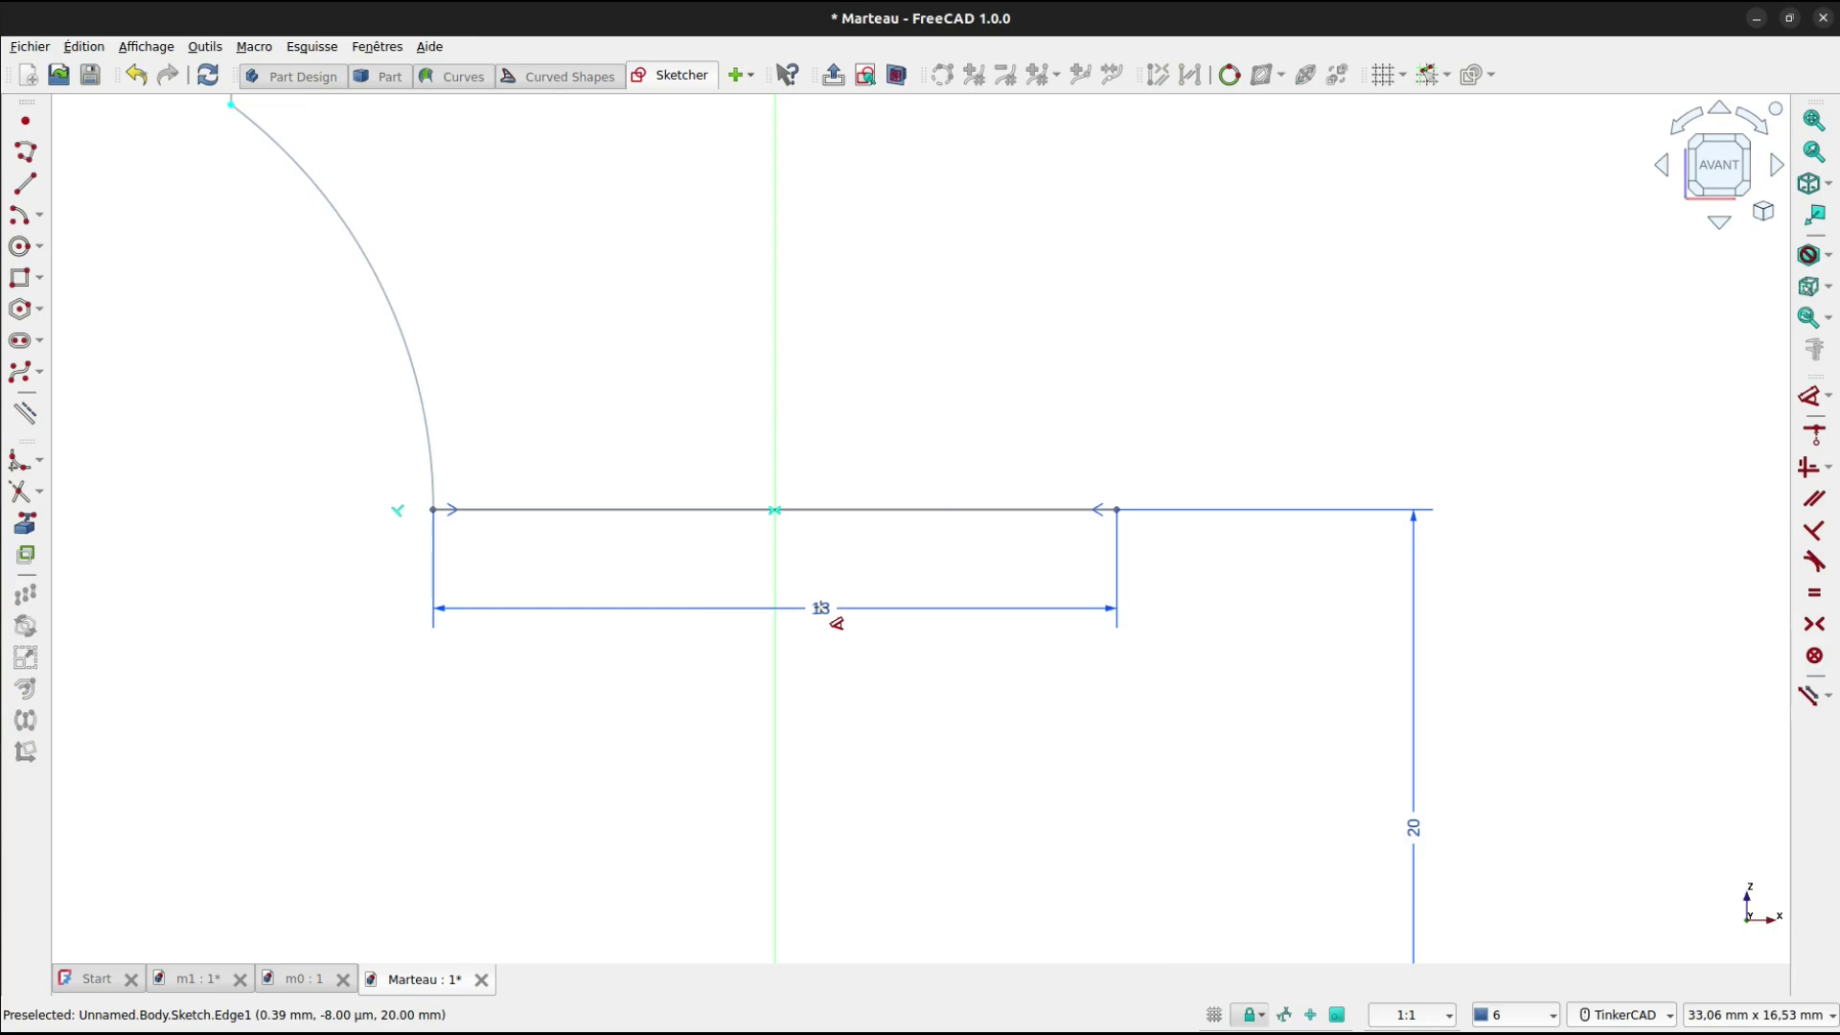
Dimension the vertical distance from the lower segment to the small arc's upper end as 7.5 mm.
{"action": "scroll", "coordinate": [825, 613], "scroll_direction": "down", "scroll_amount": 2}
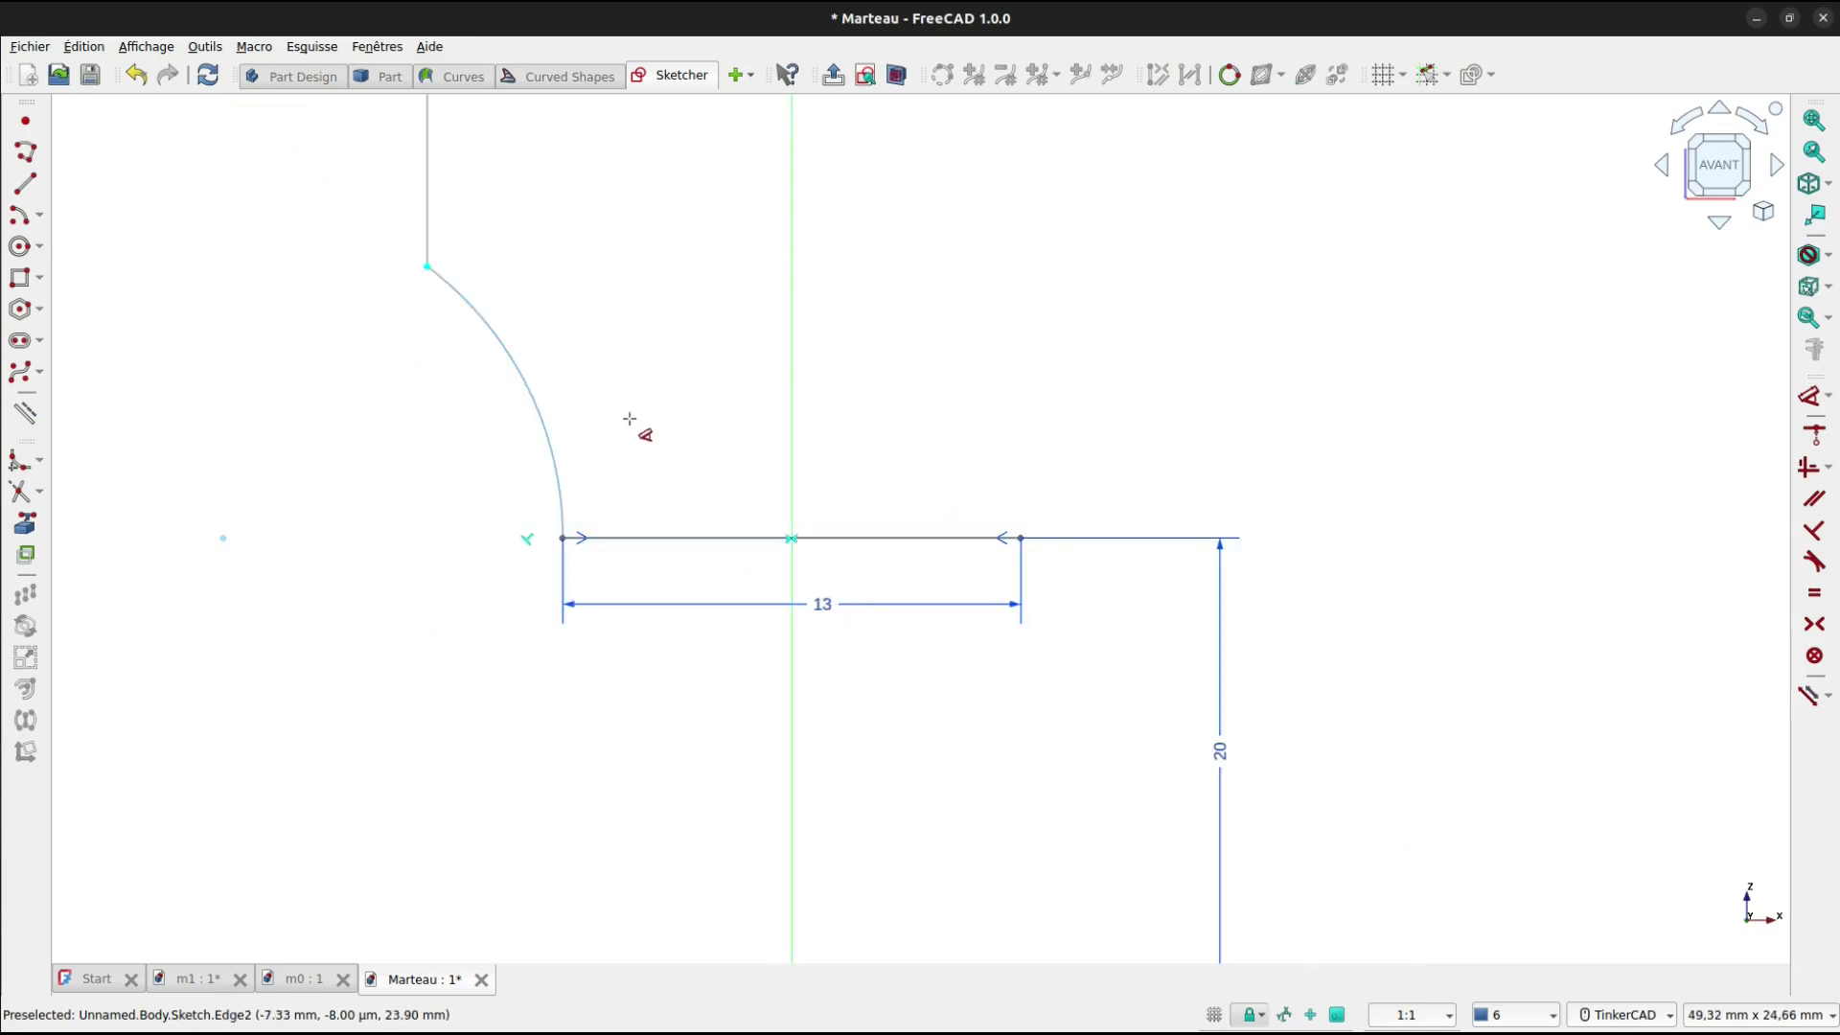
{"action": "mouse_move", "coordinate": [642, 423]}
{"action": "middle_mouse_down"}
{"action": "mouse_move", "coordinate": [723, 480]}
{"action": "mouse_move", "coordinate": [800, 585]}
{"action": "middle_mouse_up"}
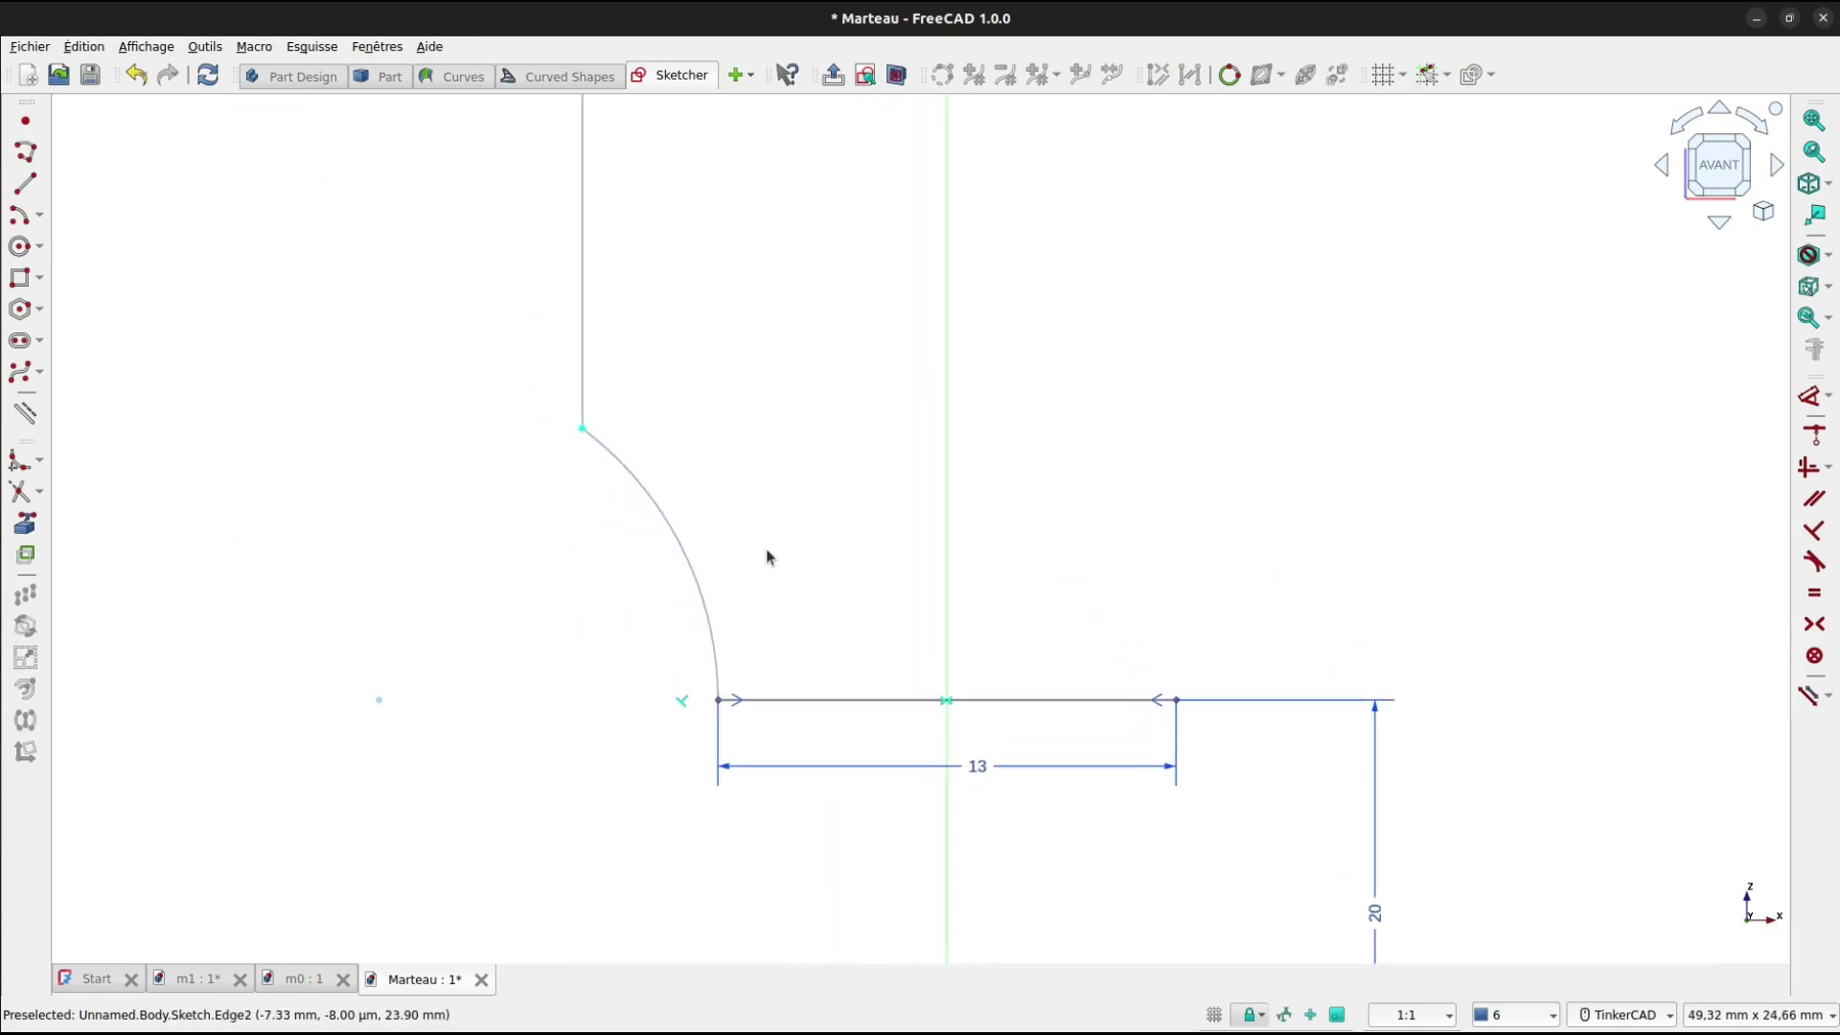
{"action": "key", "text": "d"}
{"action": "left_click", "coordinate": [583, 429]}
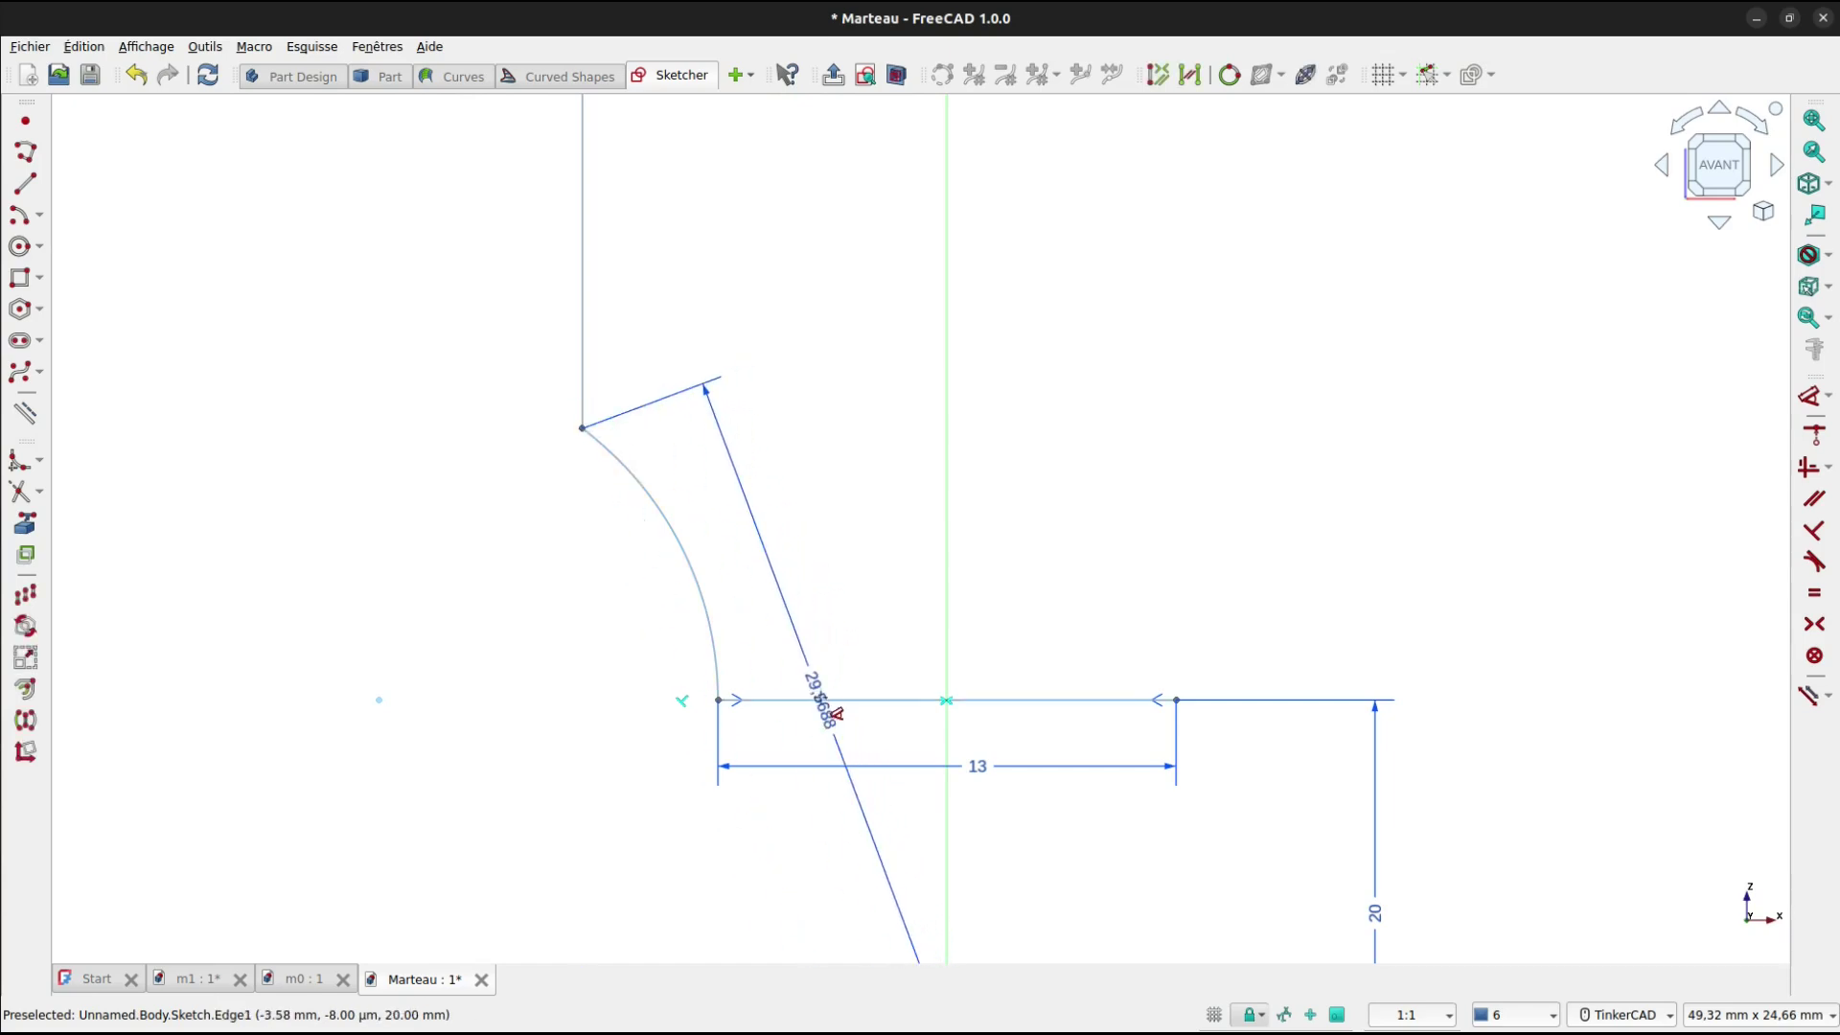
{"action": "left_click", "coordinate": [835, 709]}
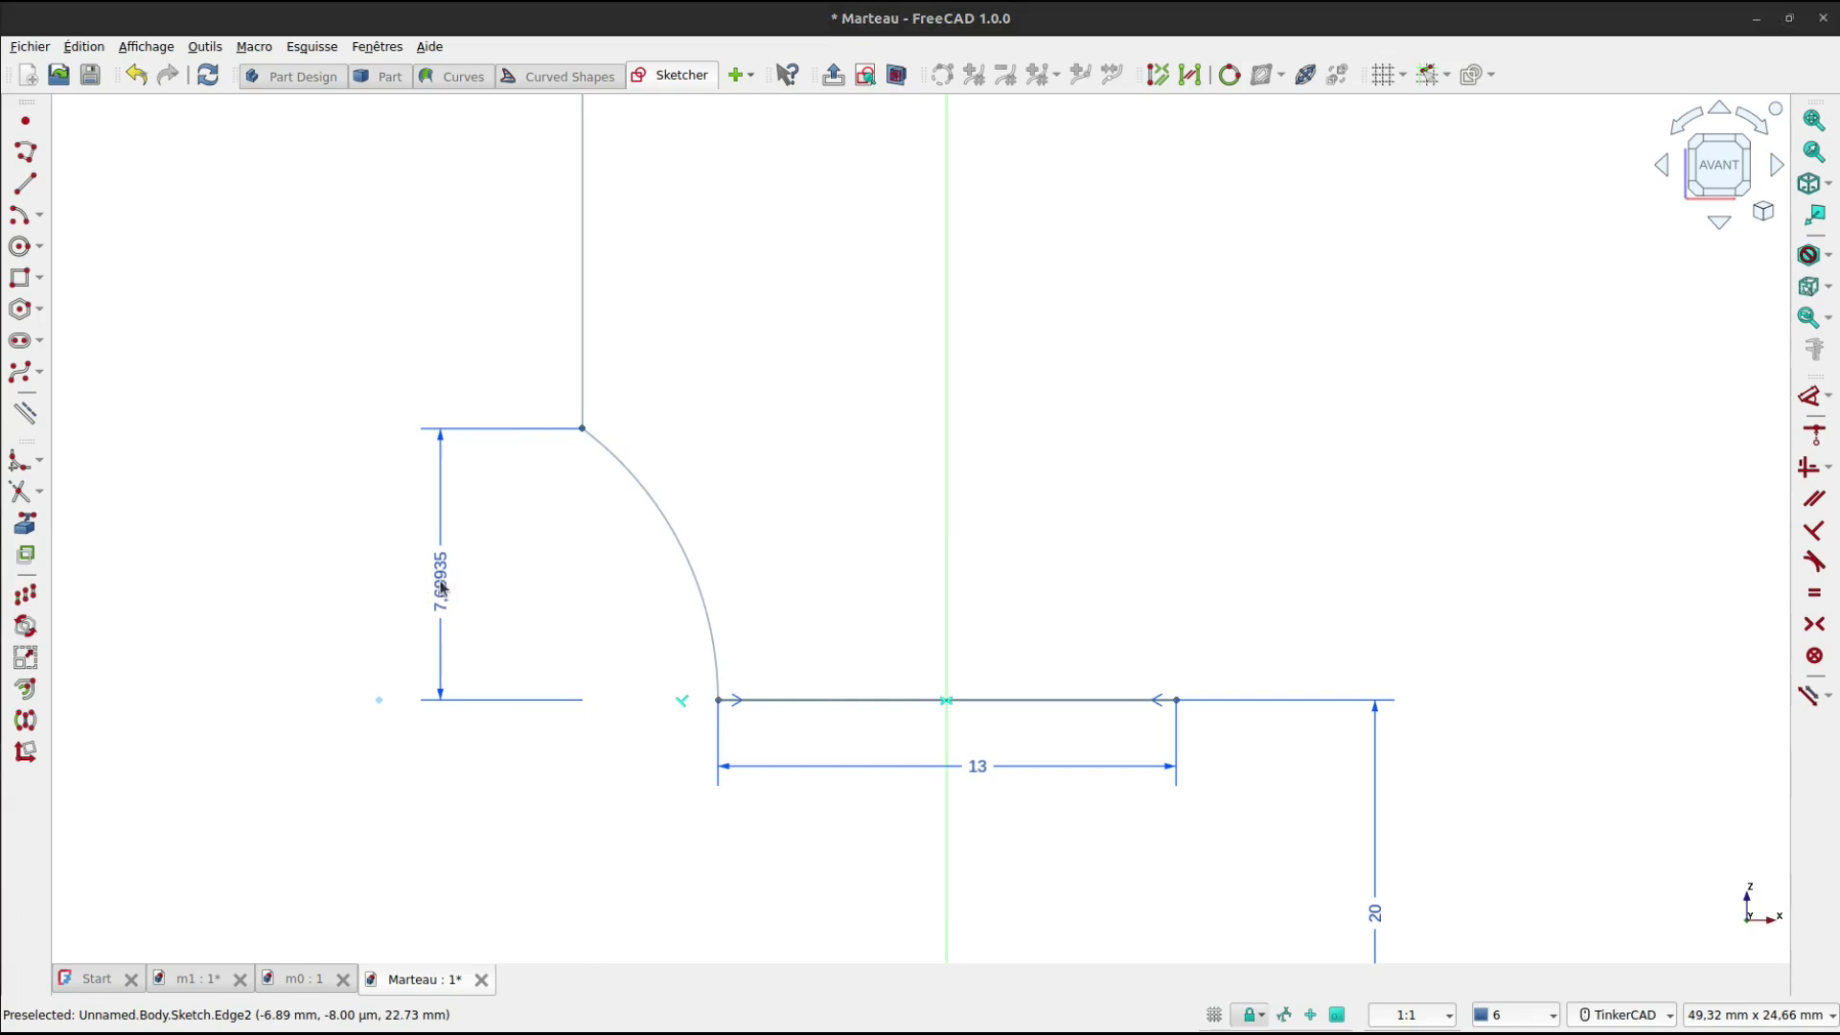
{"action": "left_click", "coordinate": [440, 587]}
{"action": "type", "text": "7.5"}
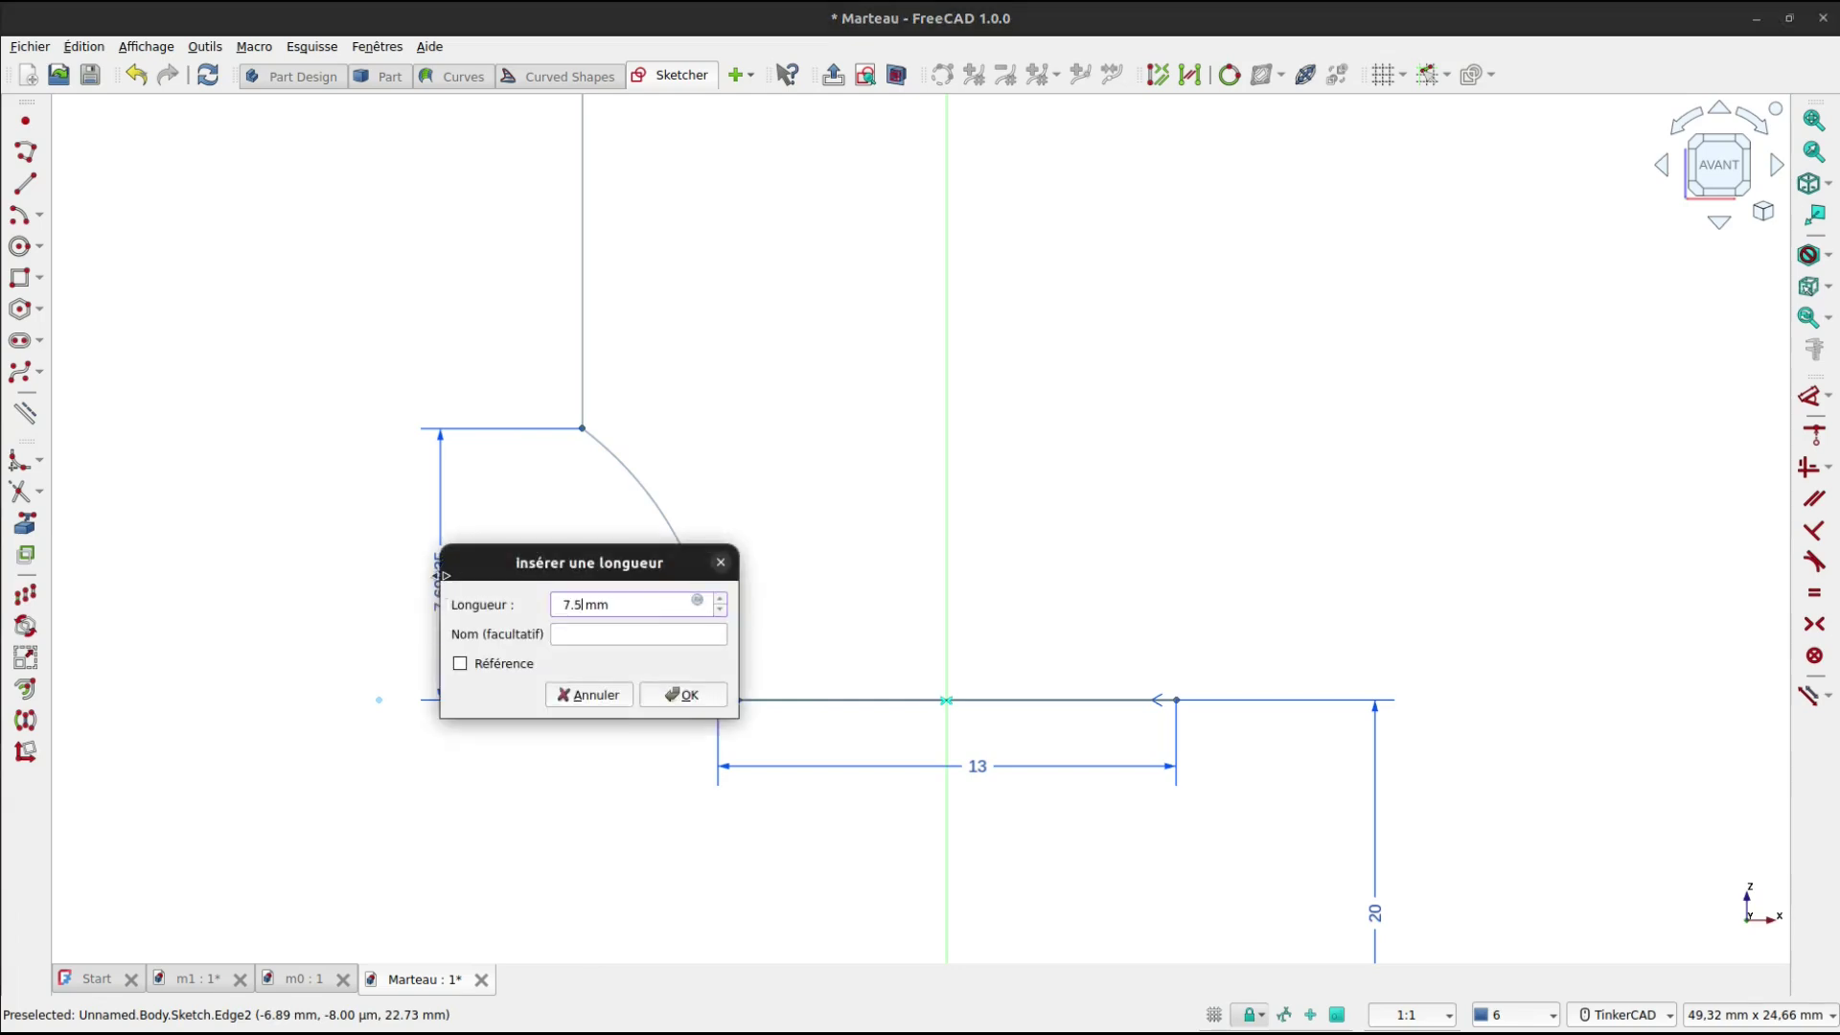
{"action": "key", "text": "Return"}
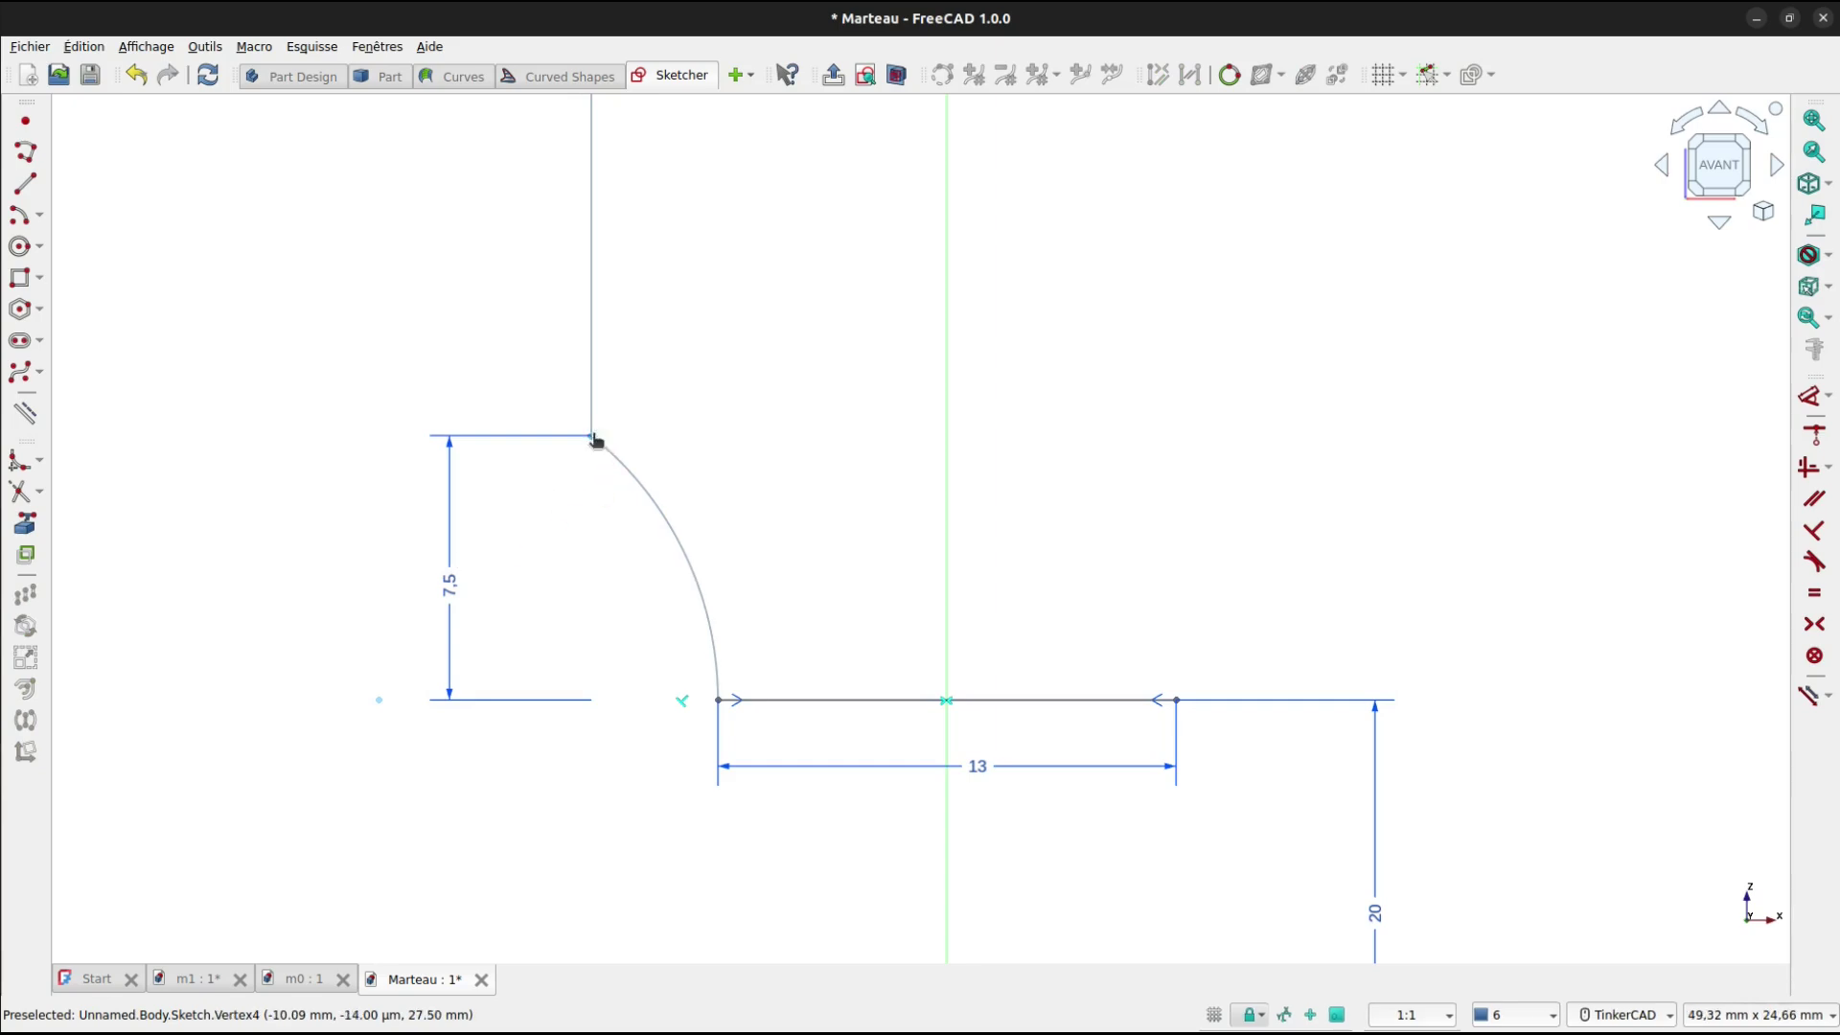
Set the horizontal distance between the small arc's upper end and the vertical axis to 10 mm.
{"action": "left_click", "coordinate": [596, 441]}
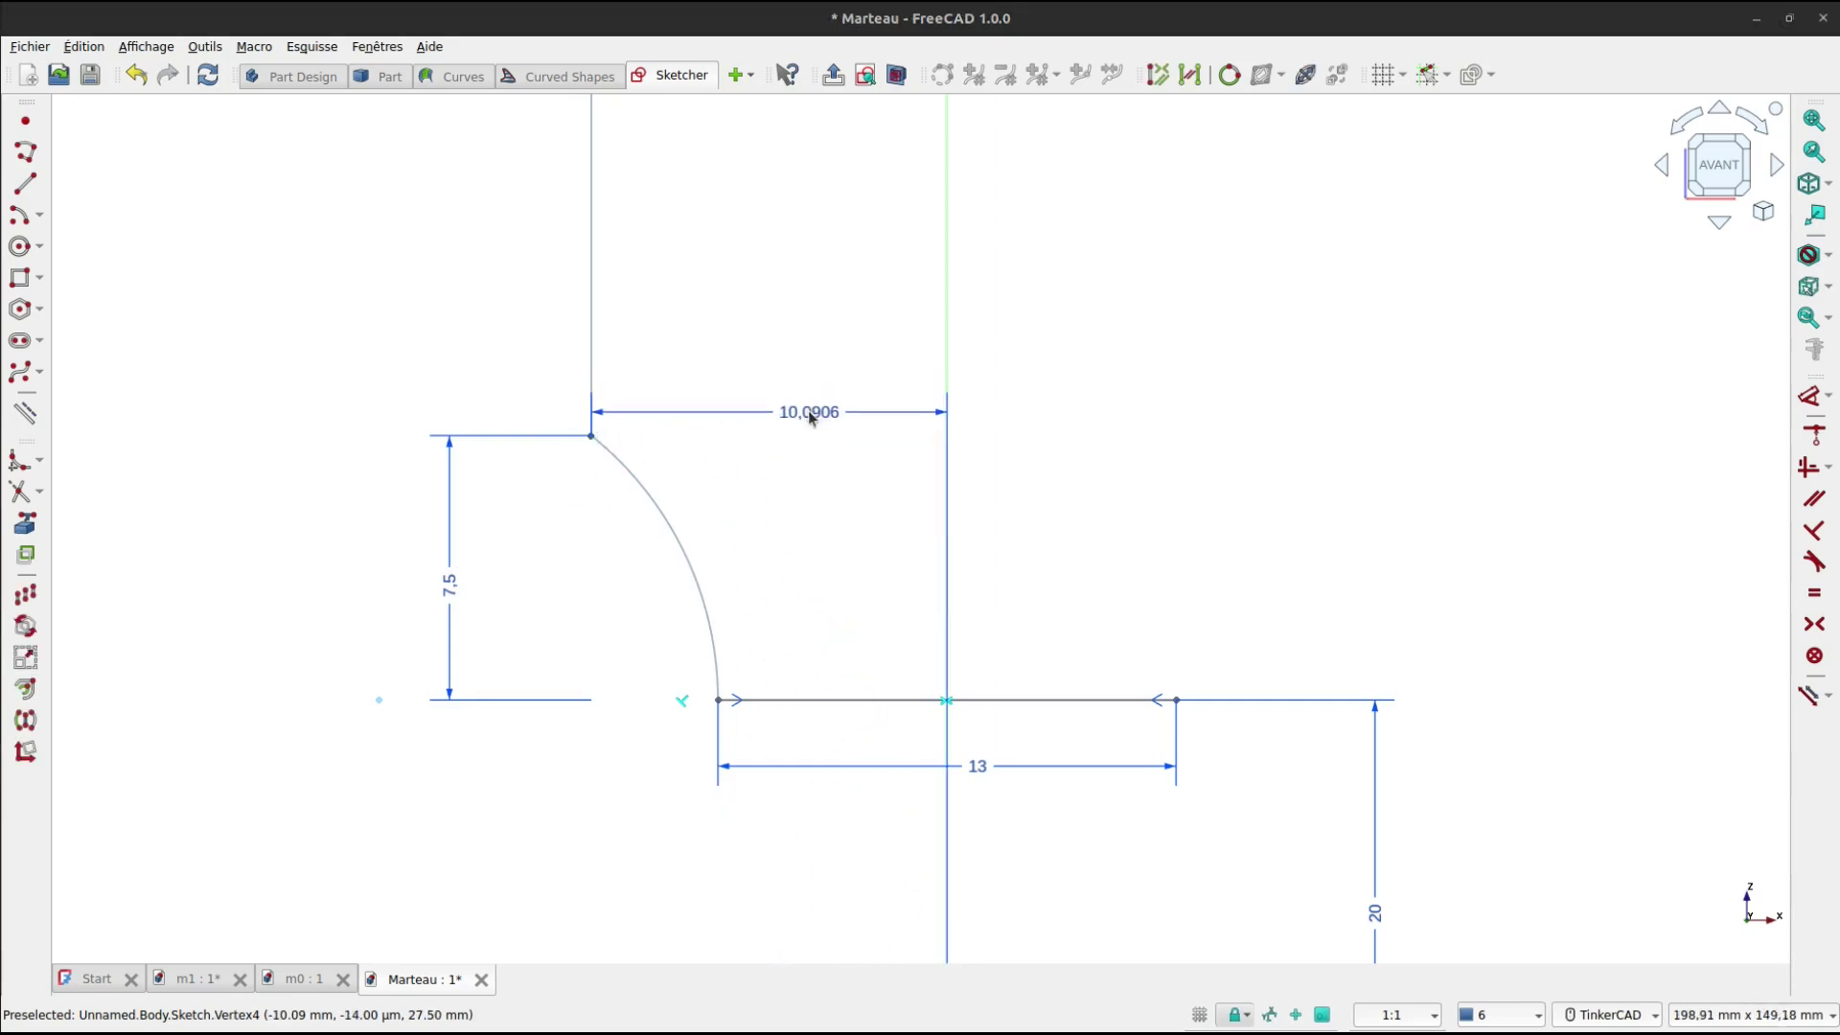
{"action": "left_click", "coordinate": [810, 417]}
{"action": "type", "text": "10"}
{"action": "key", "text": "Return"}
Draw a three-point arc from the lower segment's free end, curving upward and outward opposite the existing small arc.
{"action": "scroll", "coordinate": [759, 413], "scroll_direction": "down", "scroll_amount": 3}
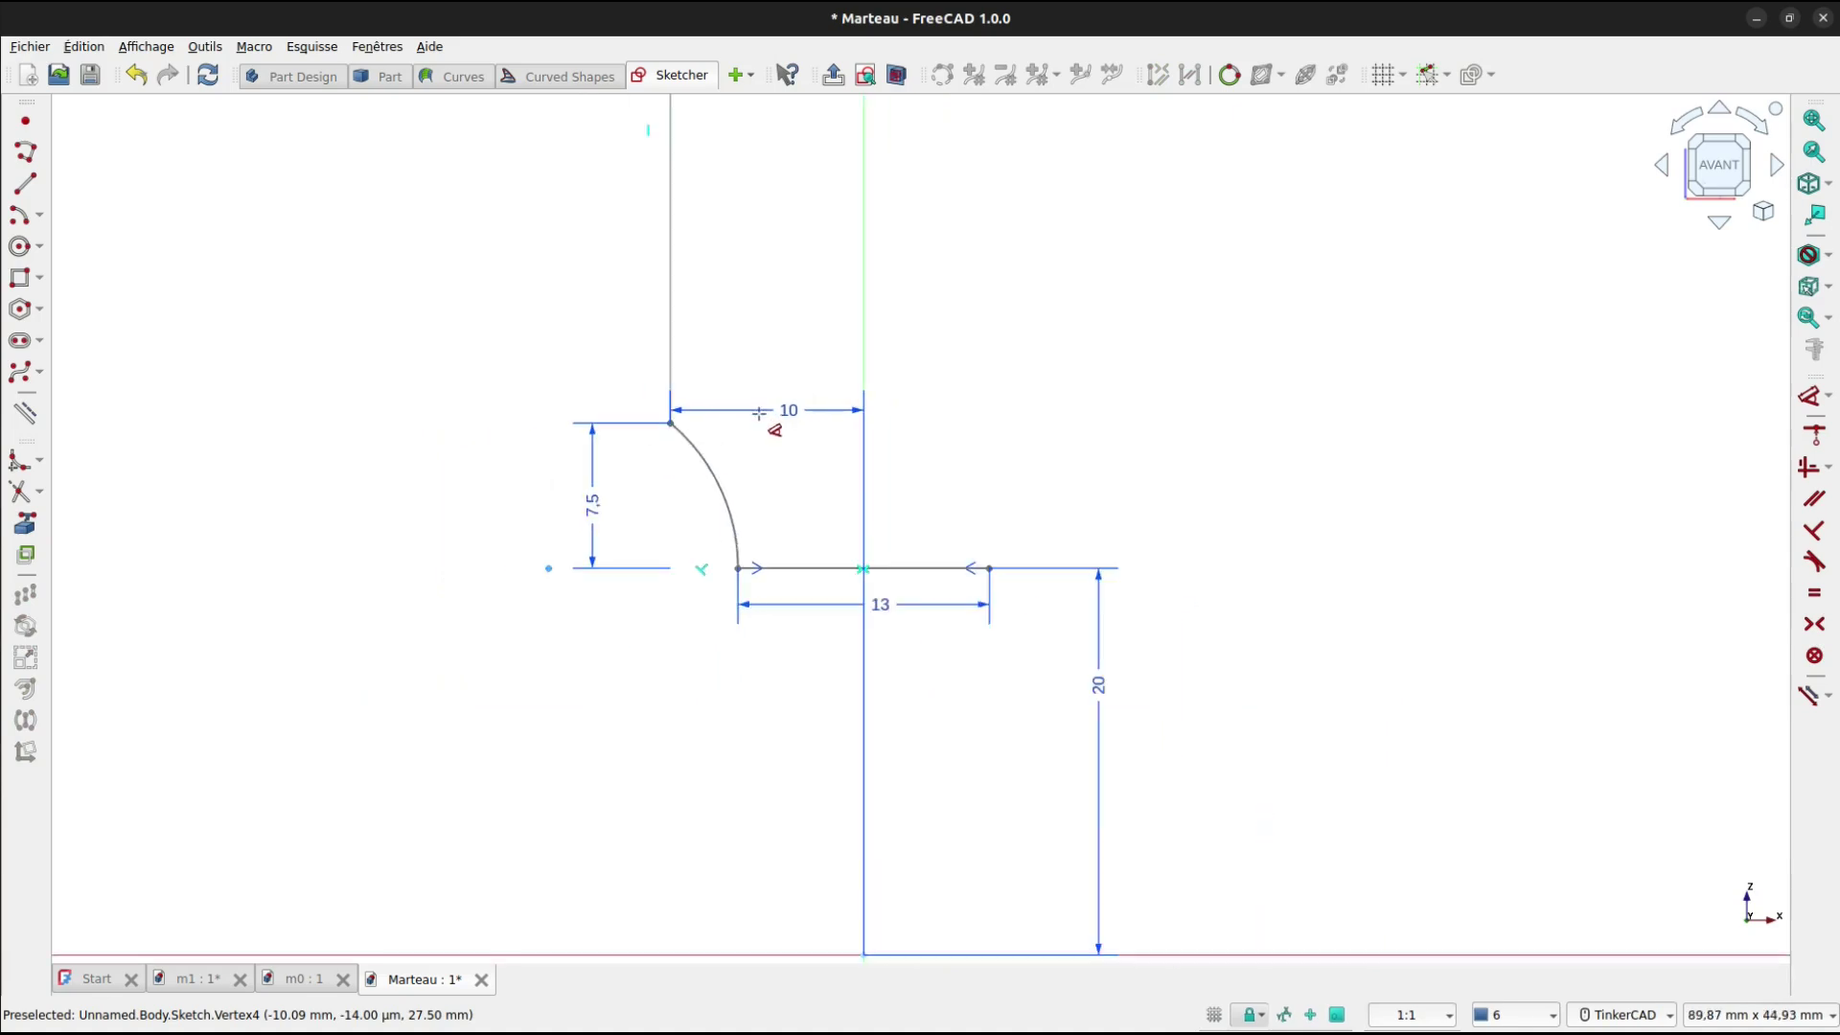
{"action": "scroll", "coordinate": [759, 414], "scroll_direction": "down", "scroll_amount": 1}
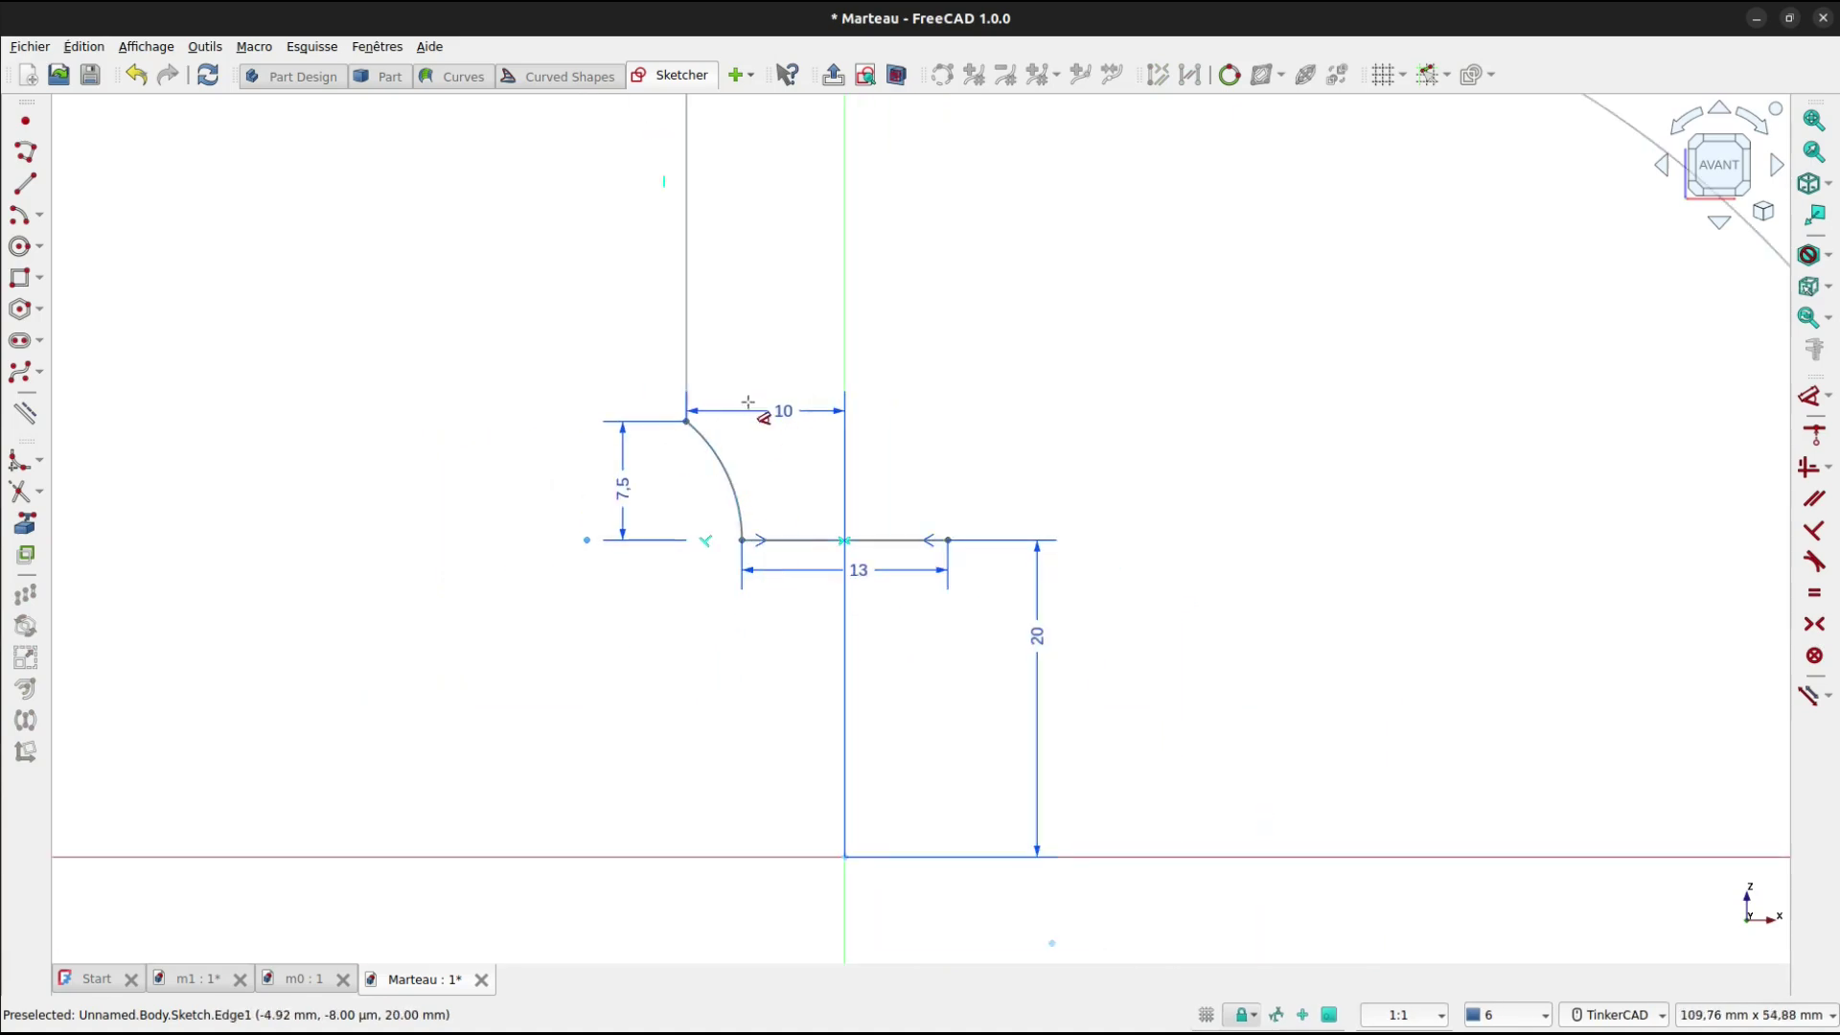
{"action": "middle_click_drag", "start_coordinate": [751, 370], "coordinate": [688, 474]}
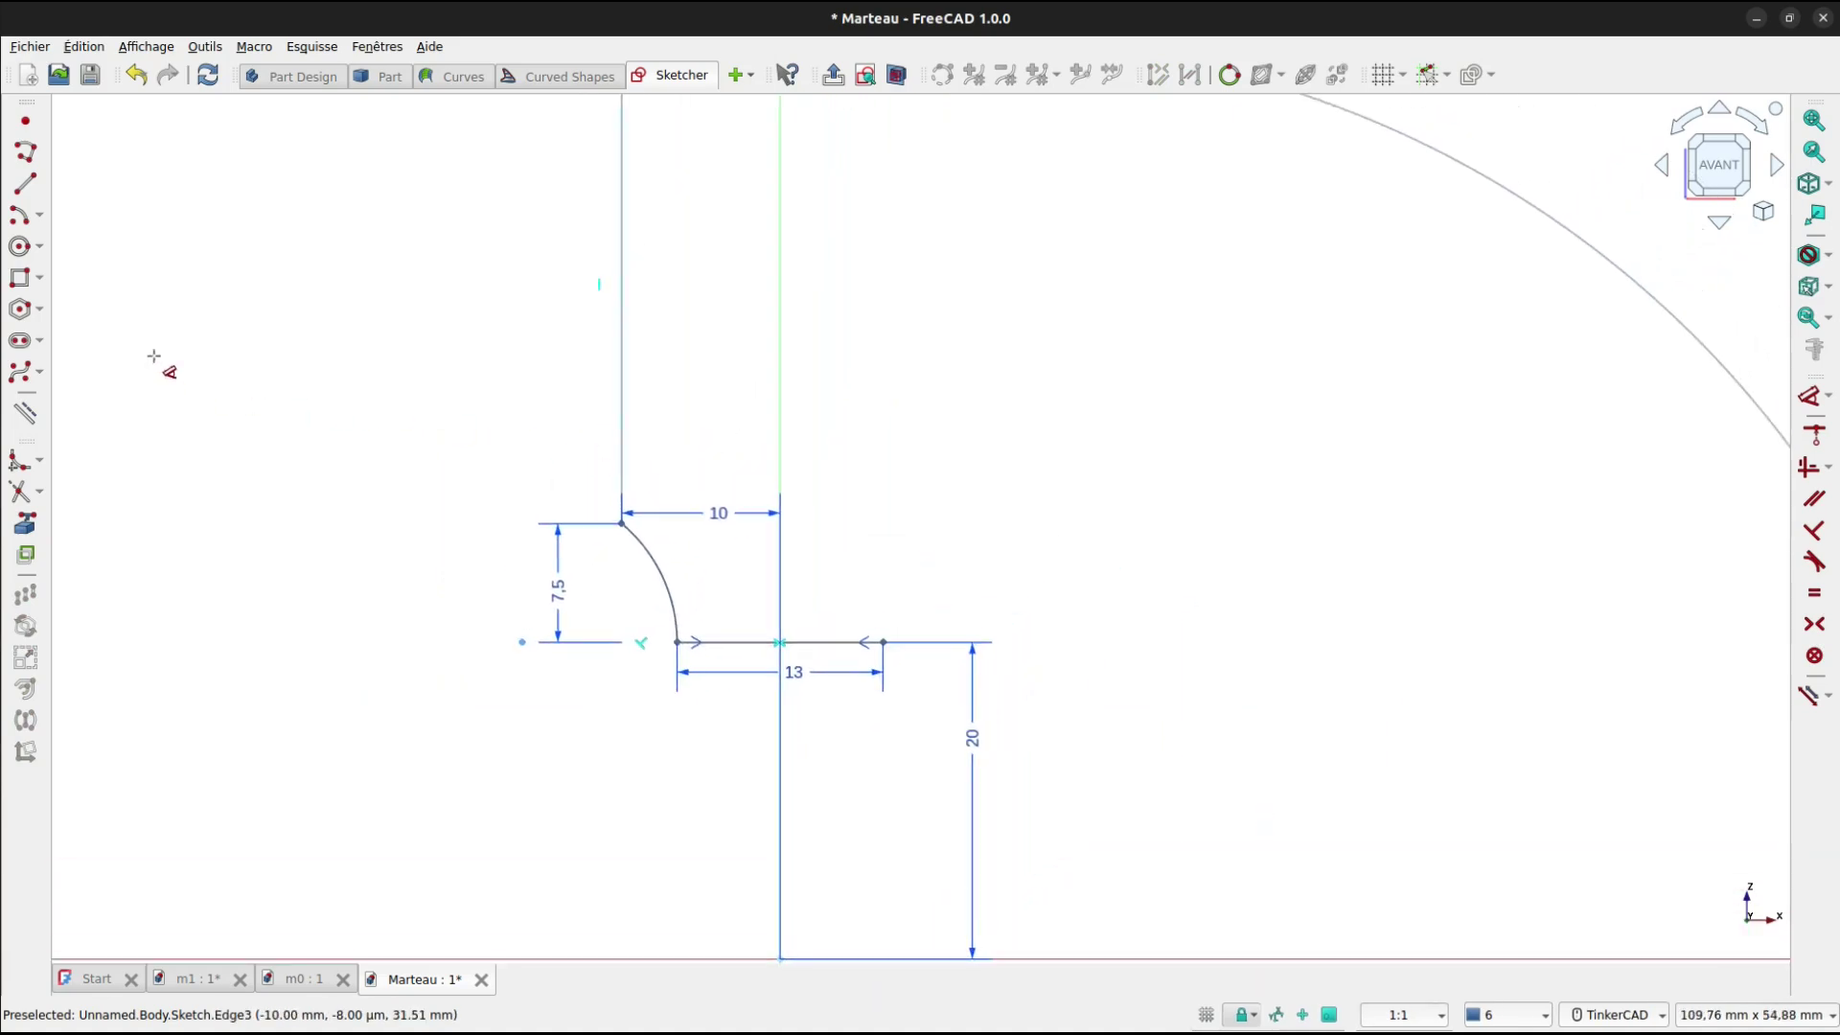
{"action": "left_click", "coordinate": [39, 216]}
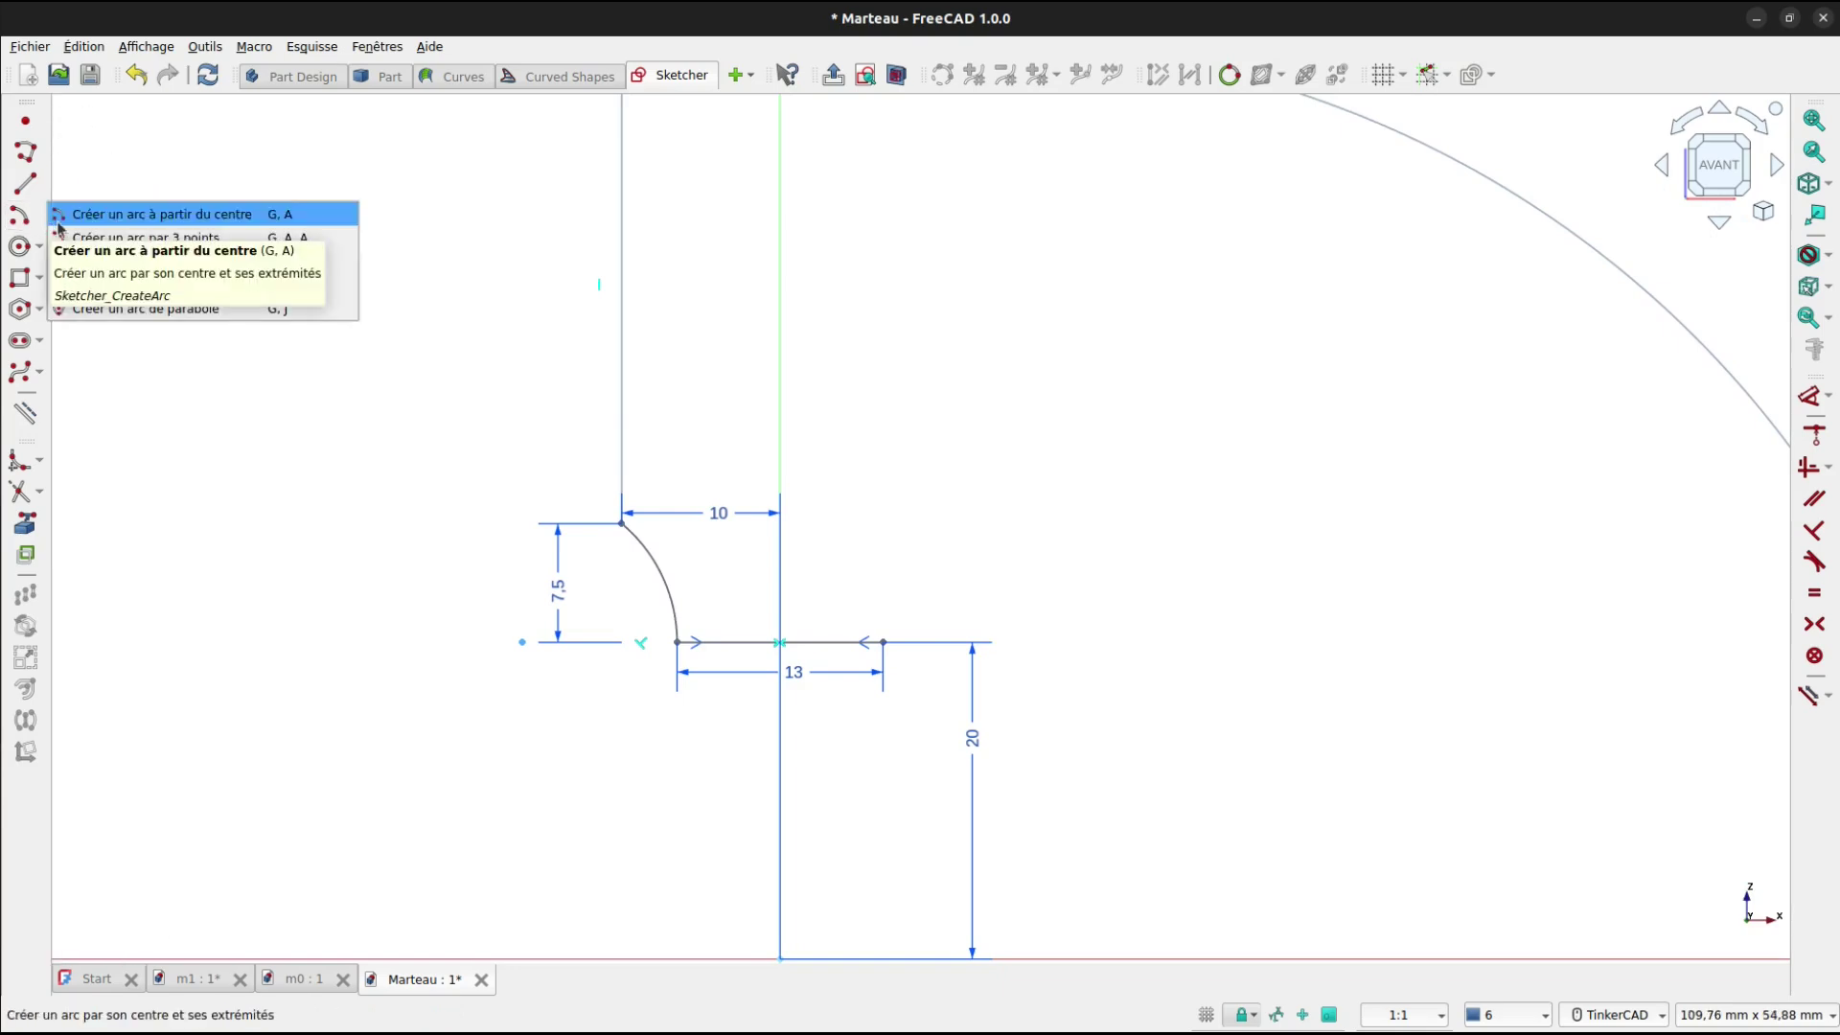
{"action": "left_click", "coordinate": [115, 237]}
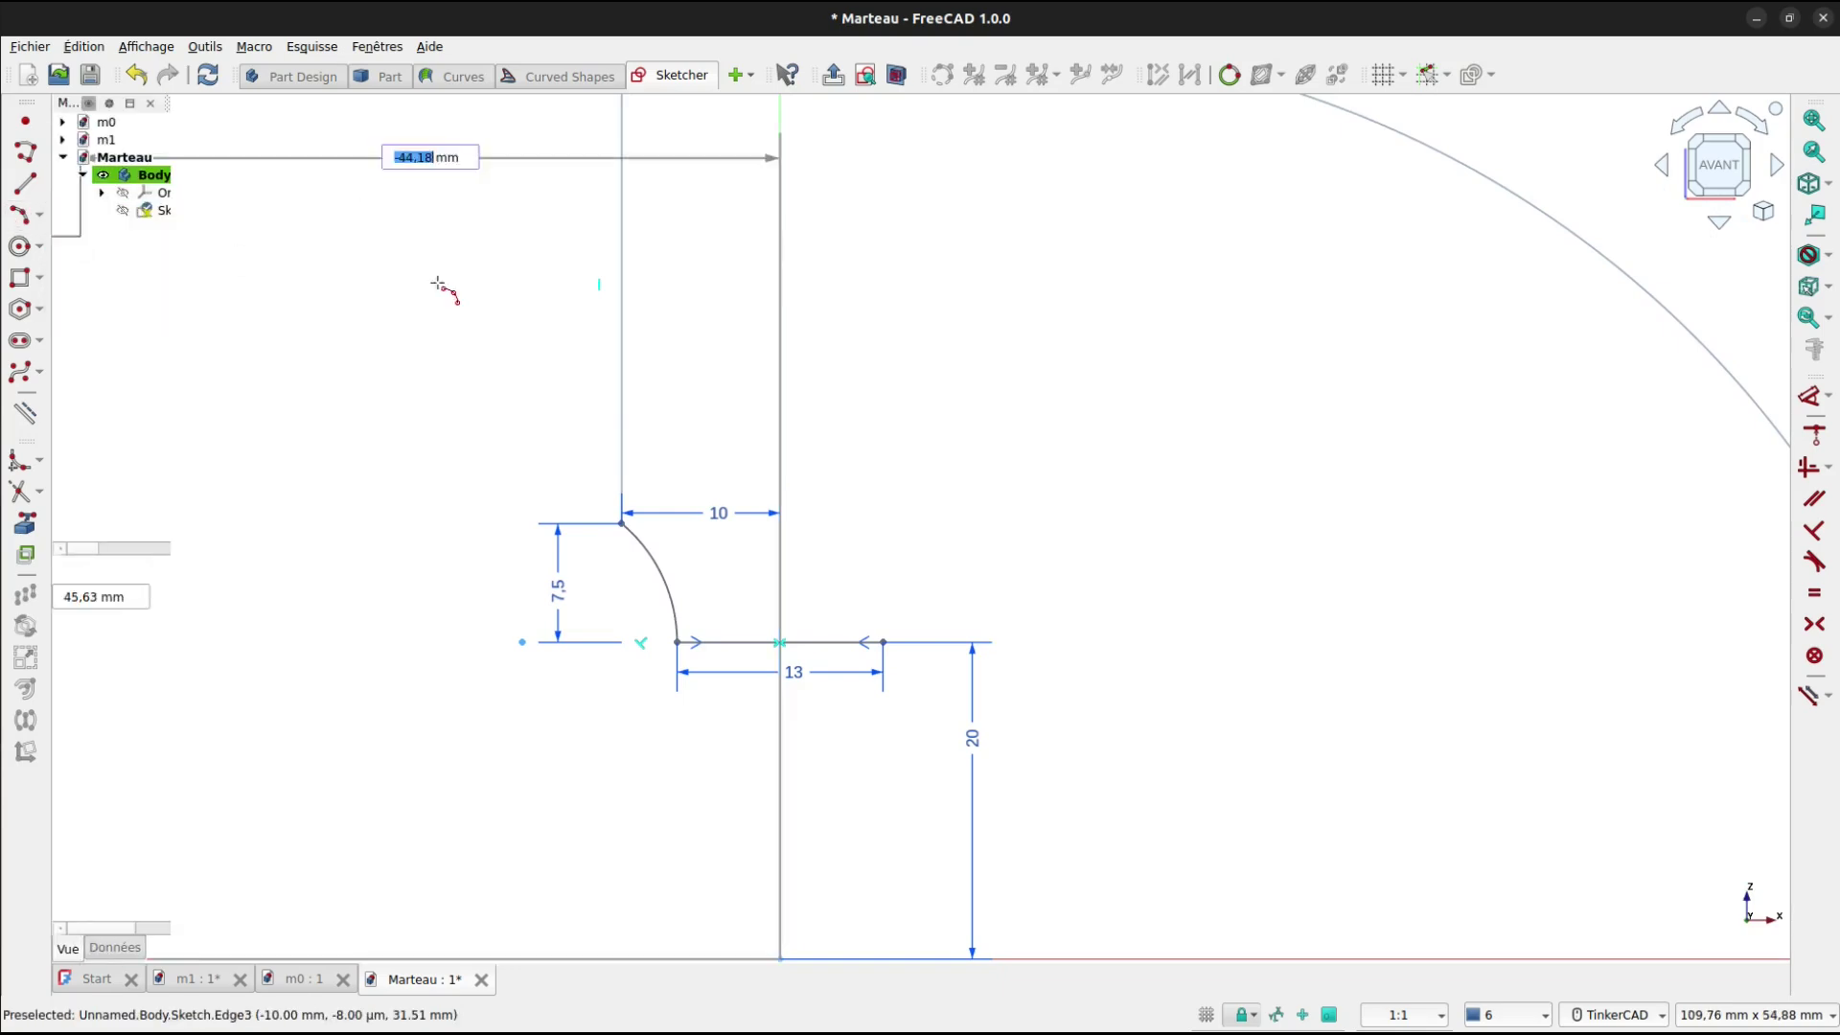
{"action": "left_click", "coordinate": [883, 639]}
{"action": "left_click", "coordinate": [931, 519]}
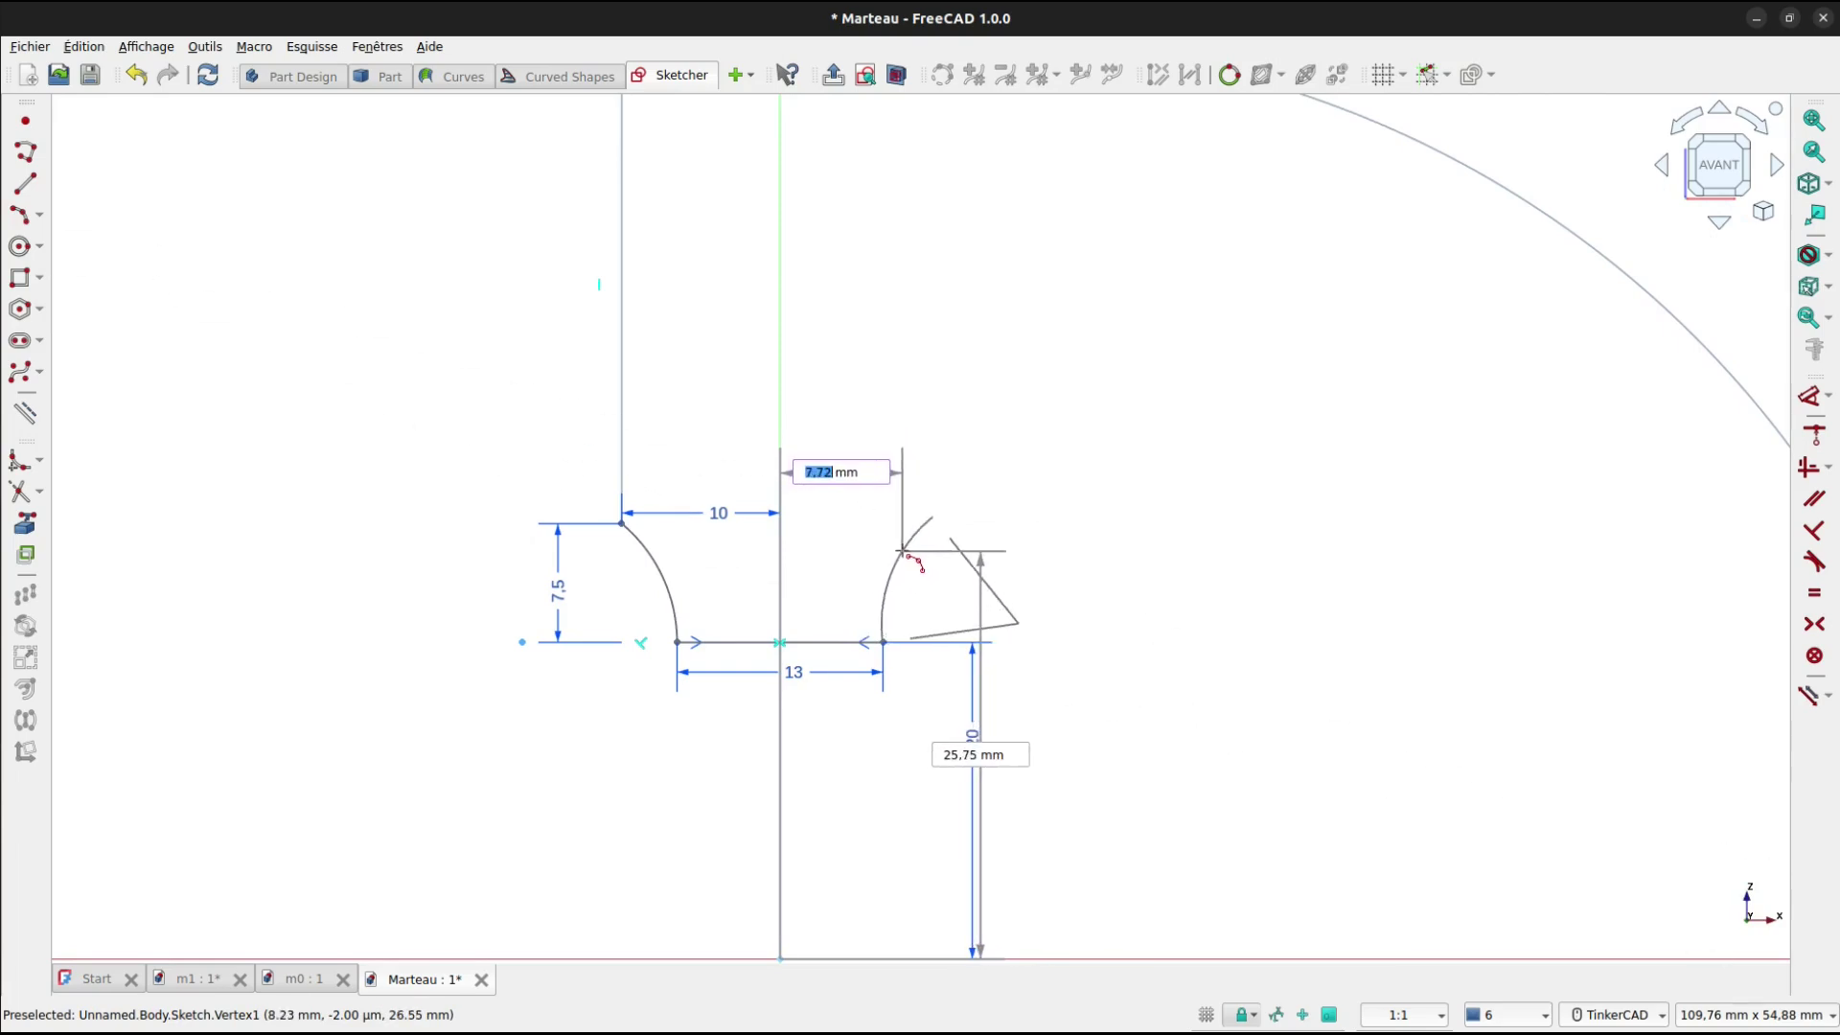
{"action": "left_click", "coordinate": [902, 551]}
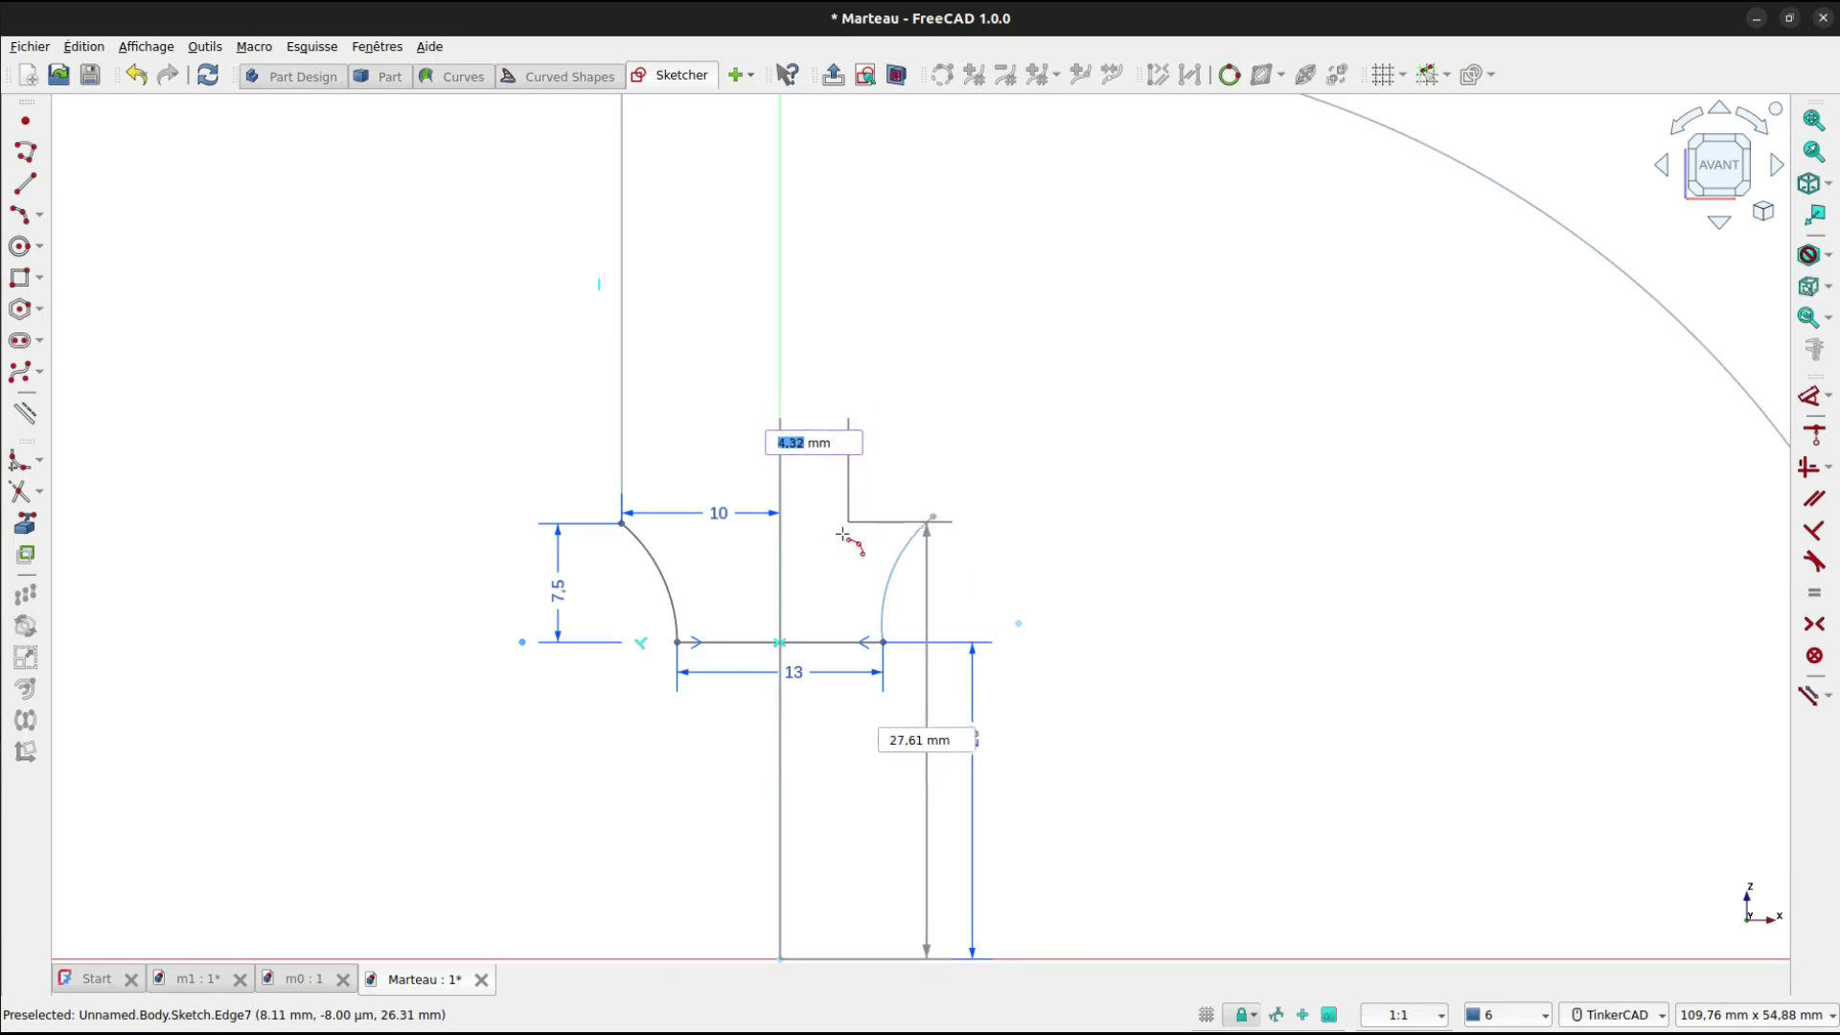
{"action": "key", "text": "Escape"}
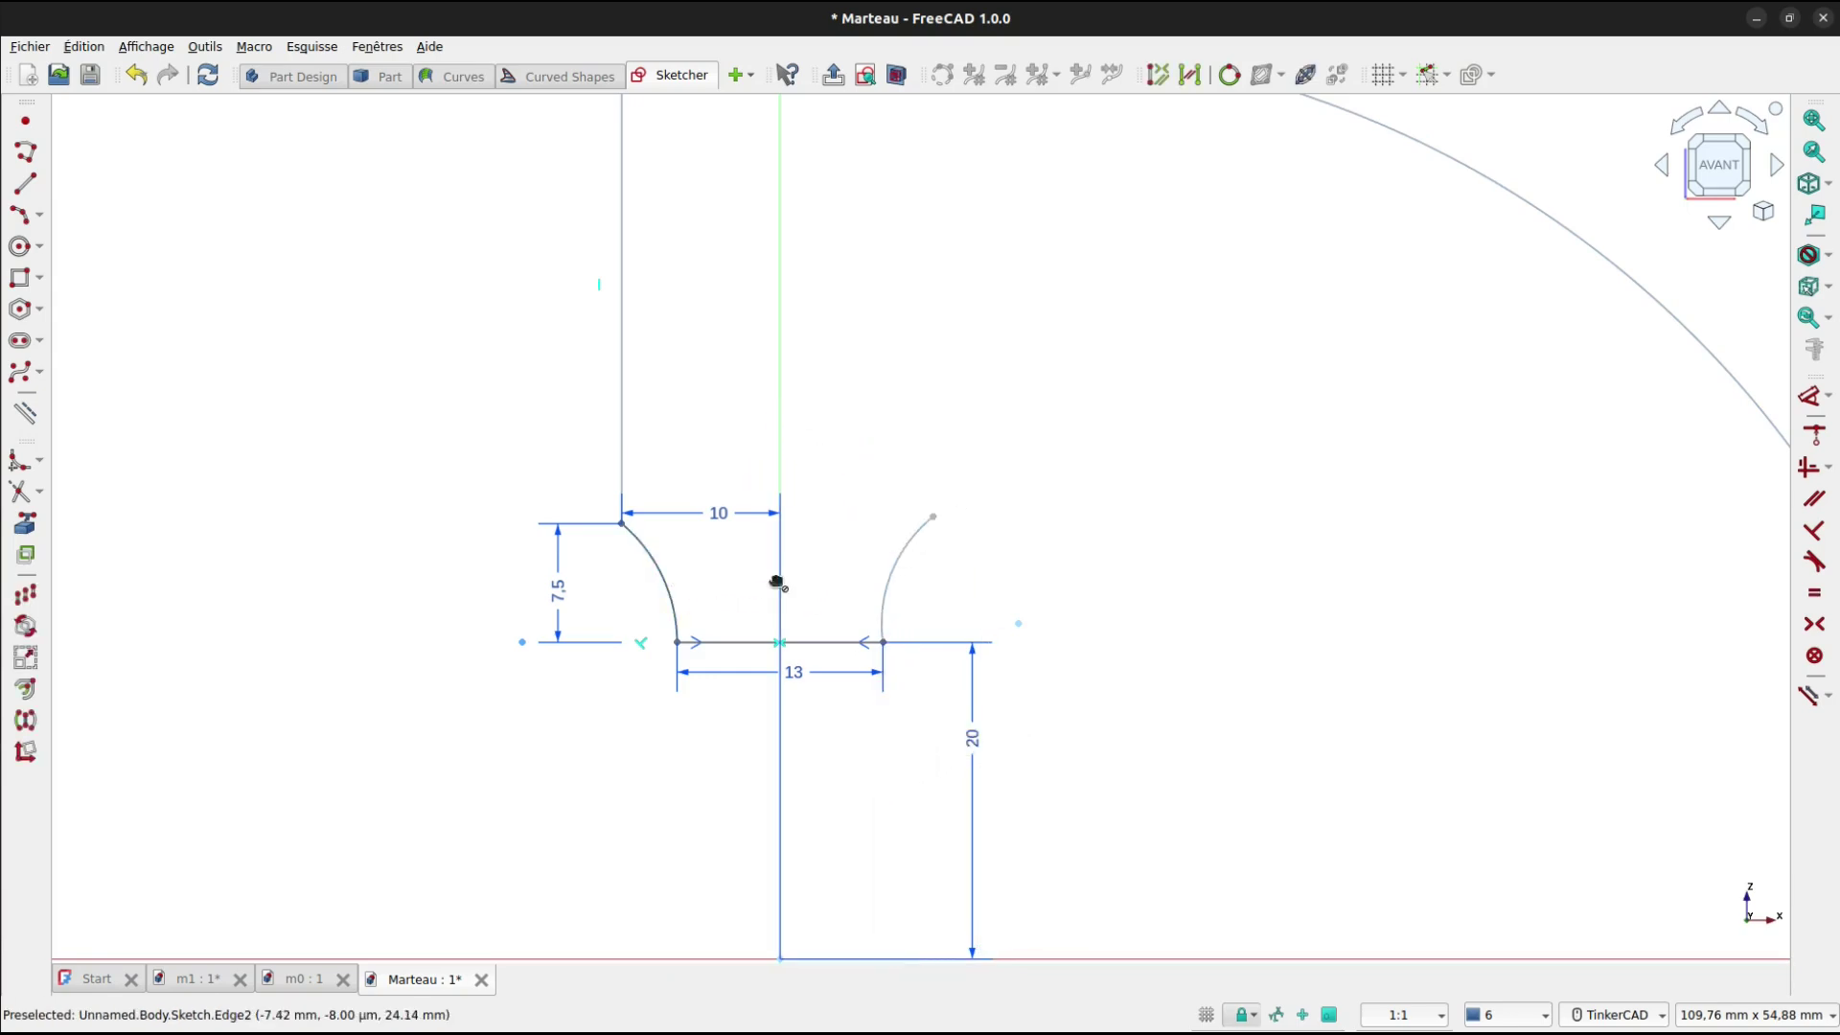
Constrain the two small arcs to equal radii and align their upper ends horizontally.
{"action": "left_click", "coordinate": [882, 595]}
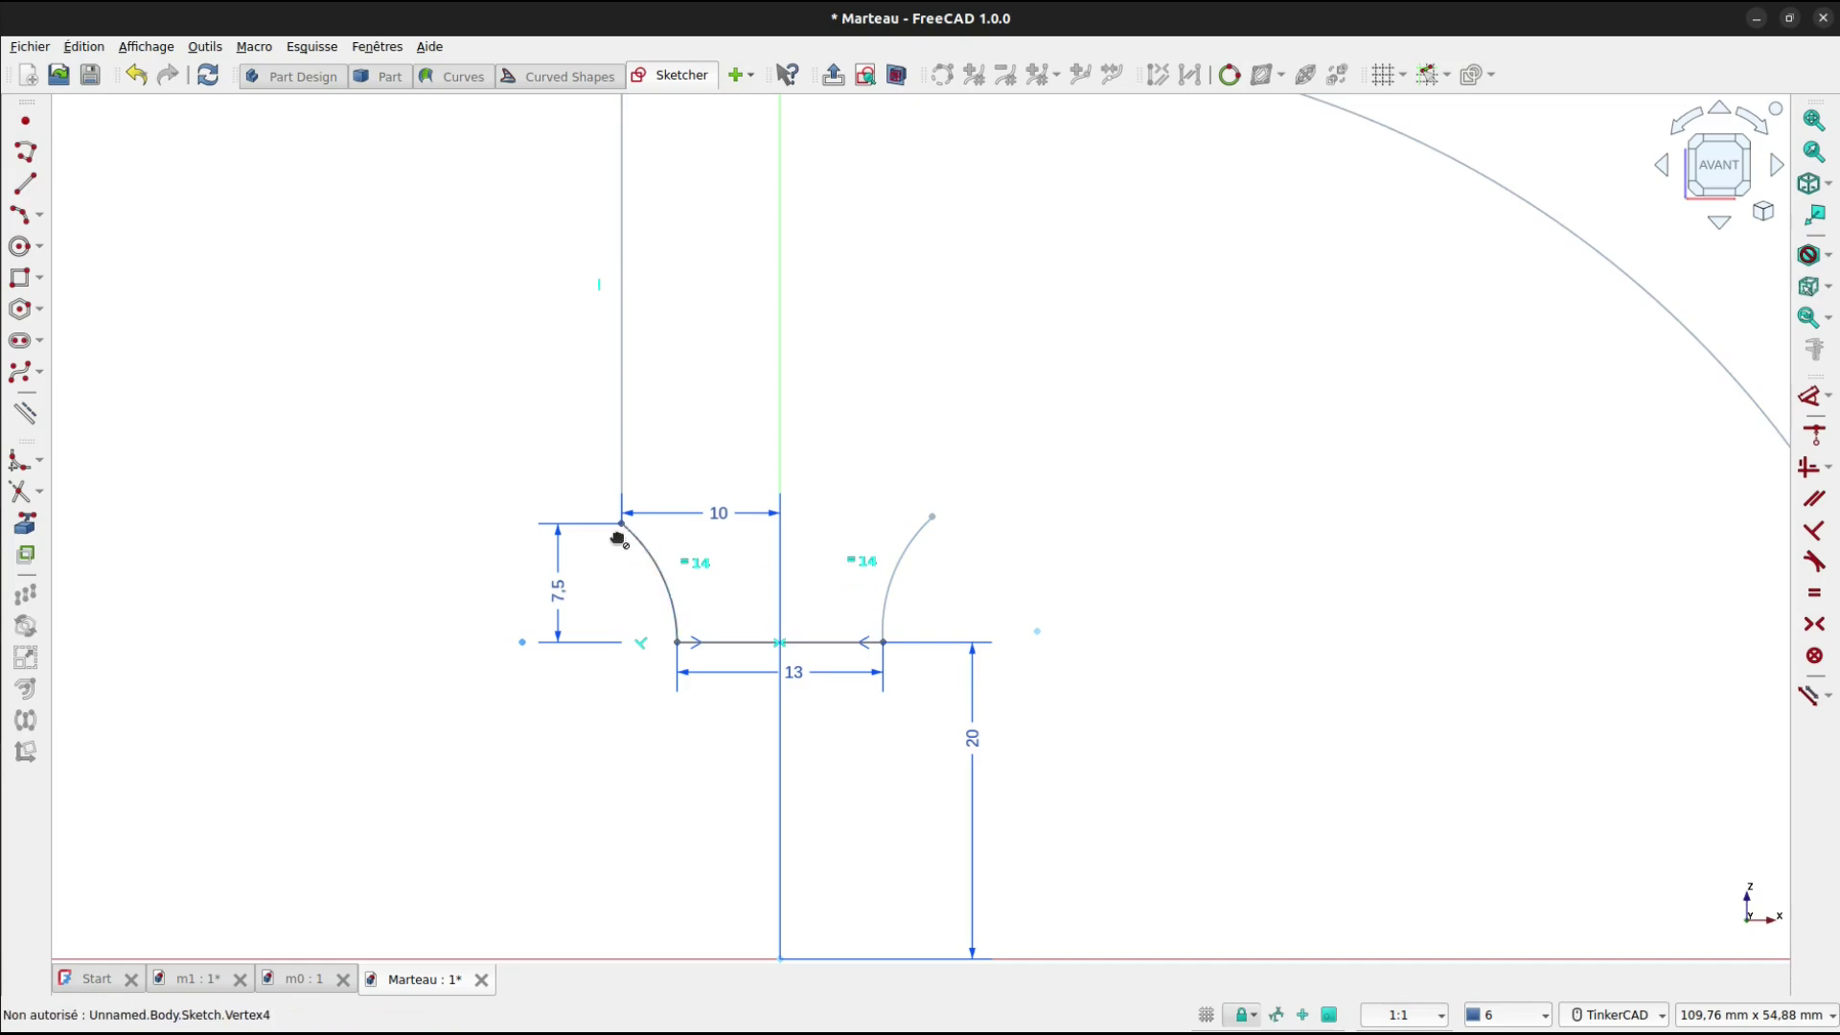
{"action": "right_click", "coordinate": [934, 523]}
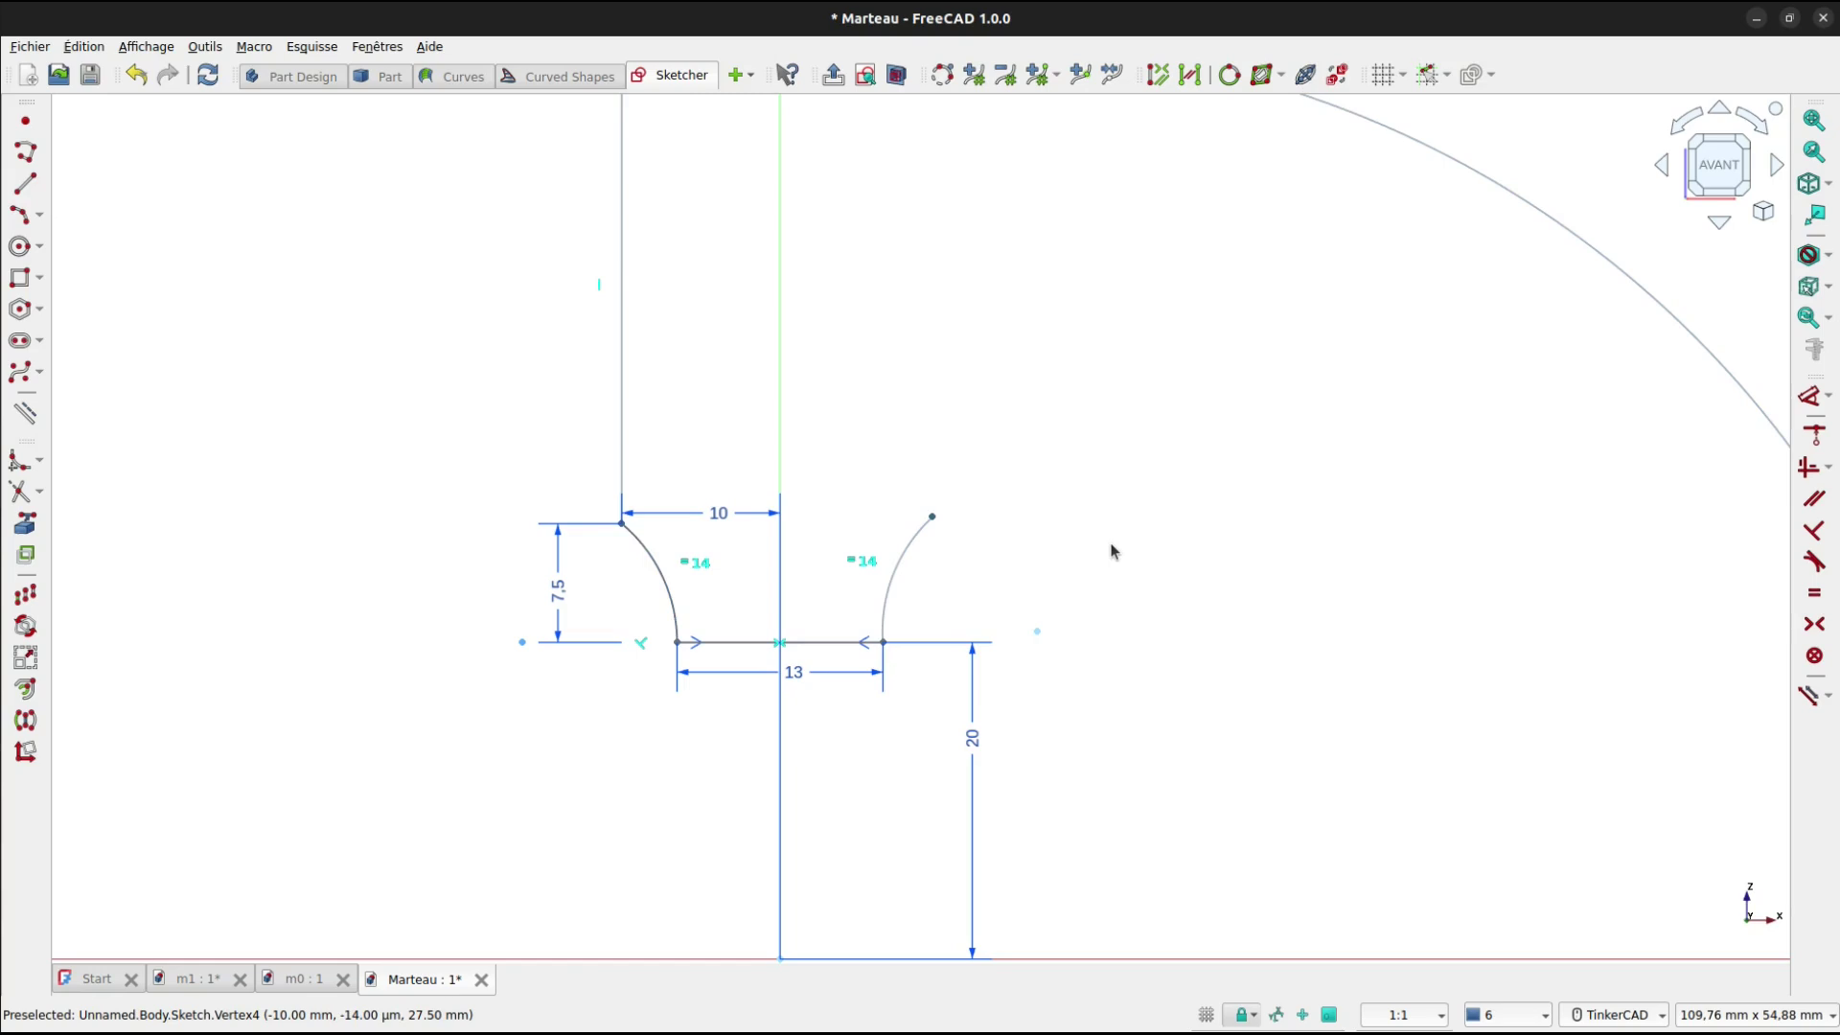
{"action": "key", "text": "h"}
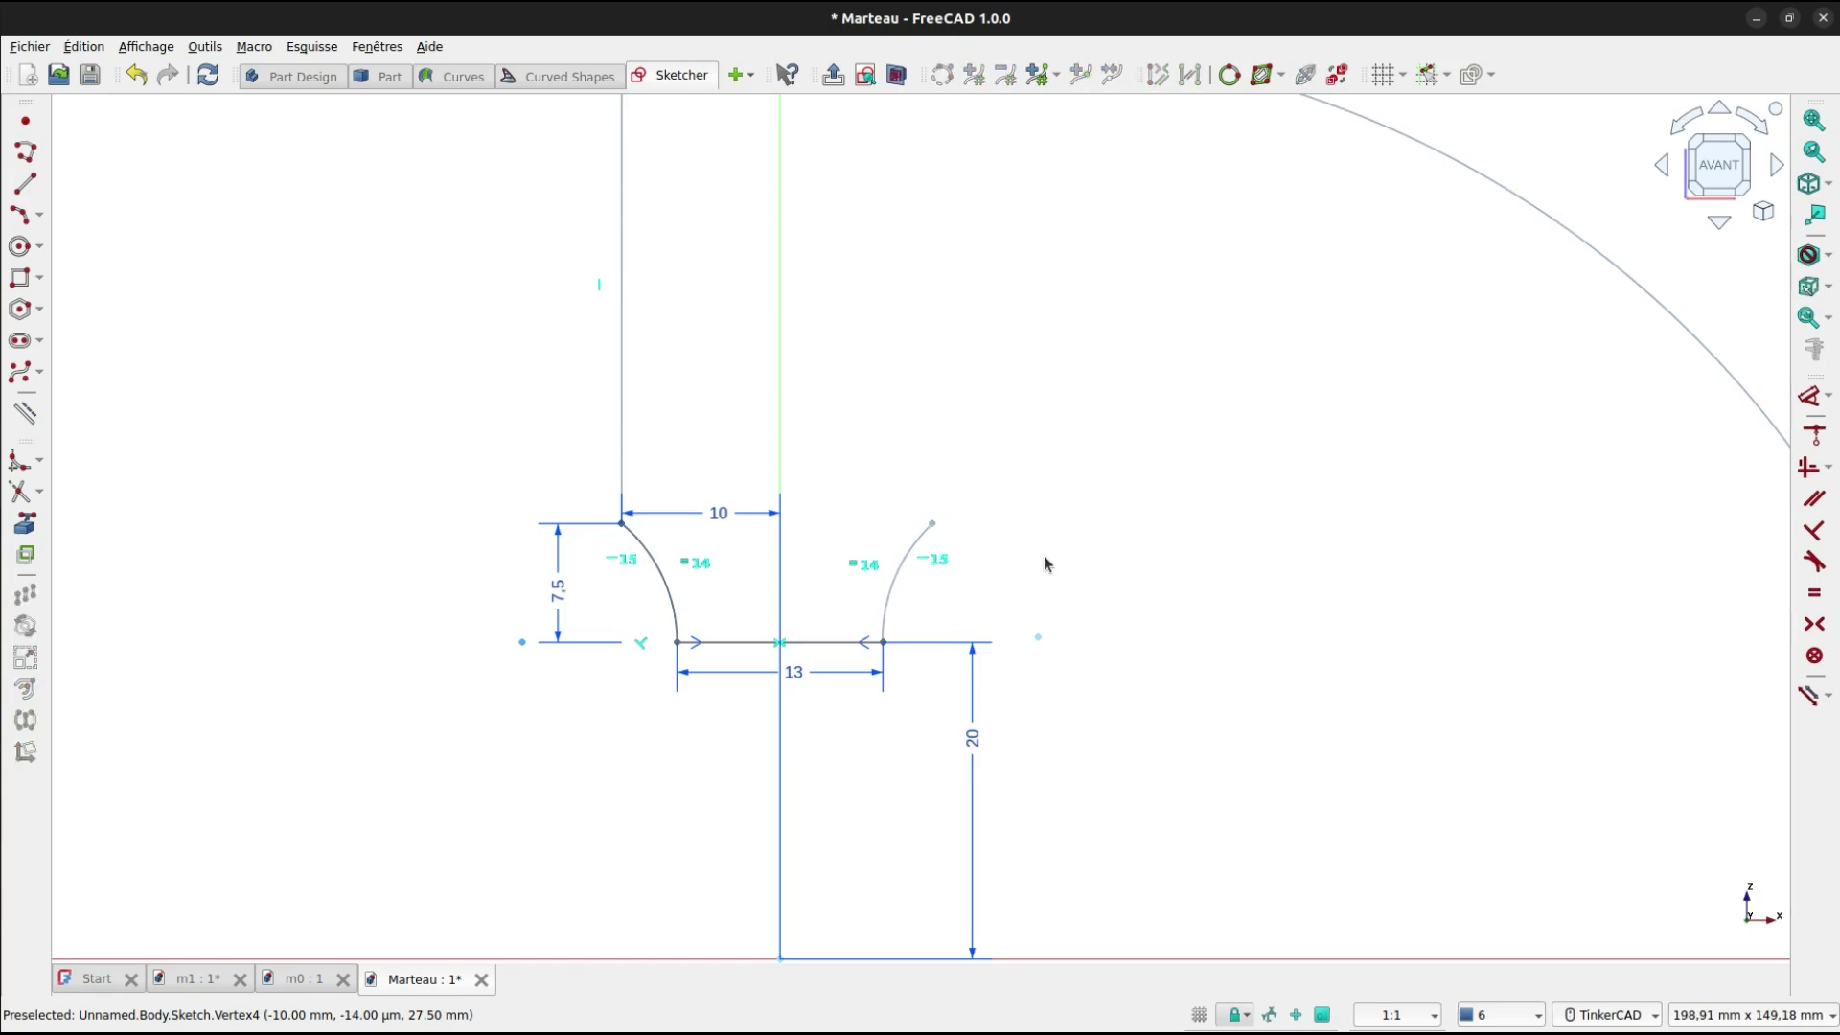
Constrain the upper ends of the two small arcs symmetrically about the vertical axis.
{"action": "right_click", "coordinate": [1008, 563]}
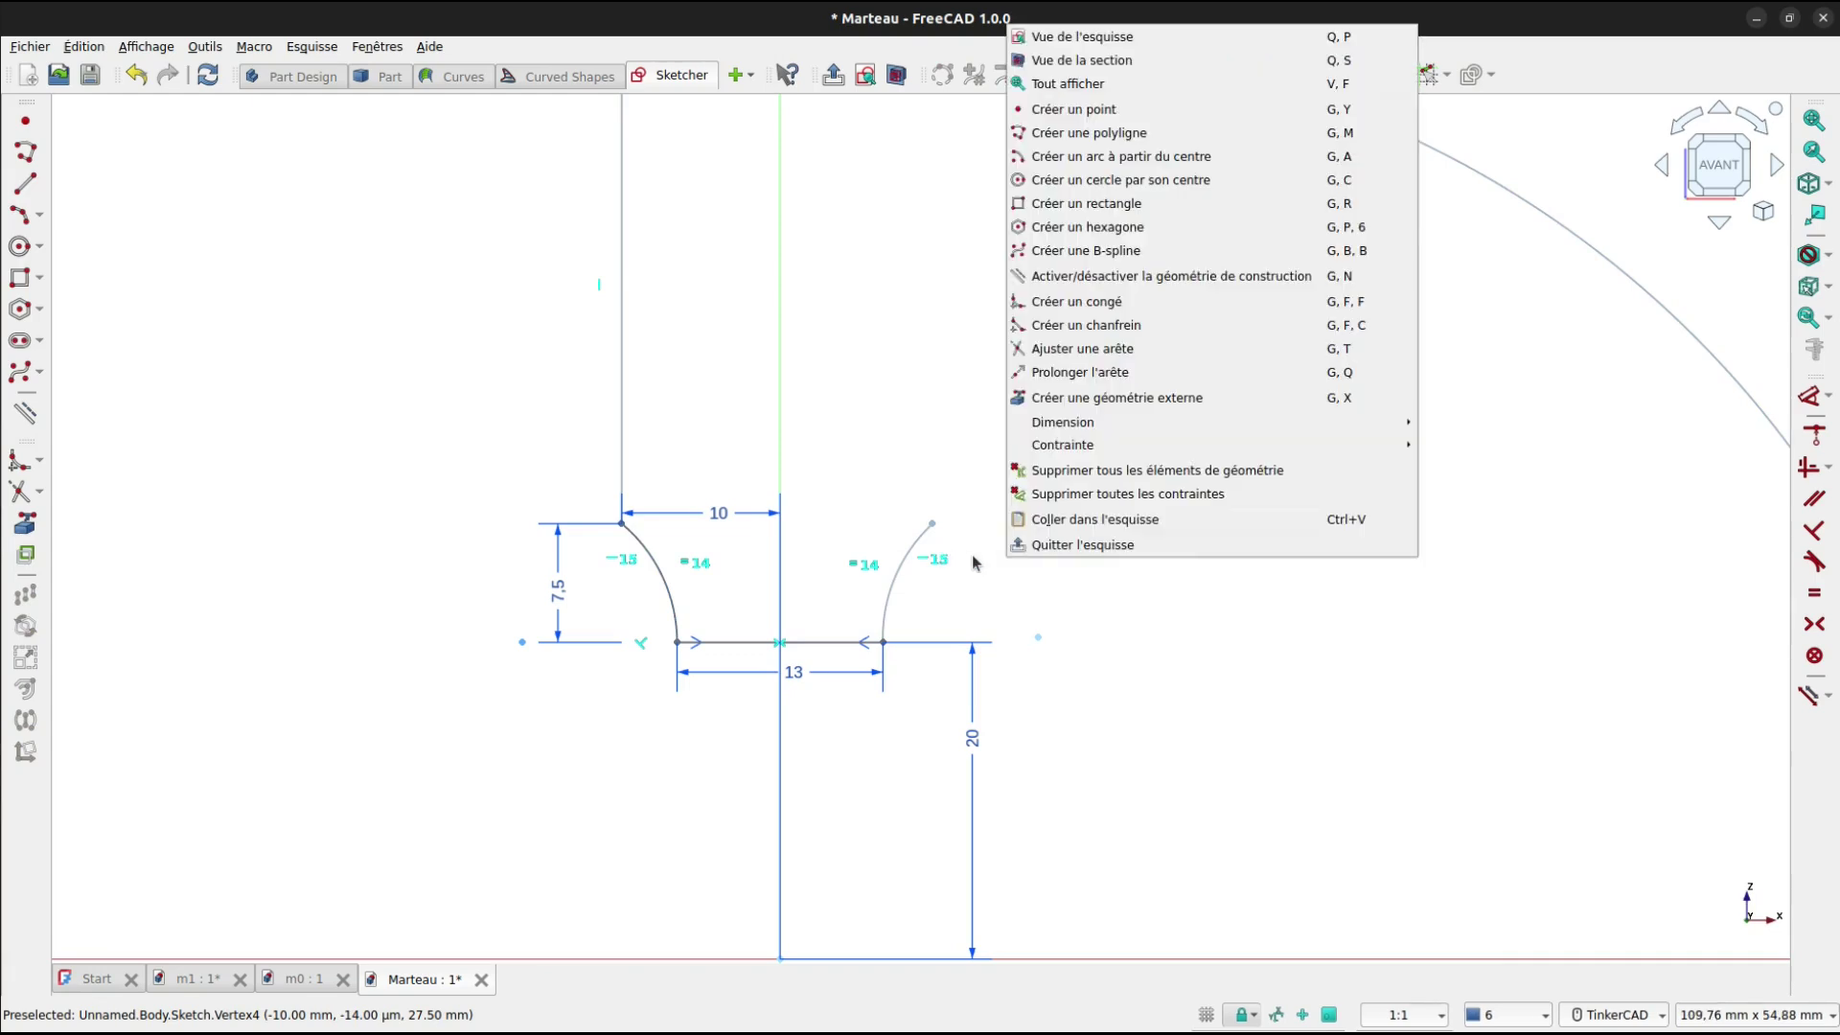
{"action": "left_click", "coordinate": [924, 538]}
{"action": "left_click_drag", "start_coordinate": [923, 538], "coordinate": [933, 525]}
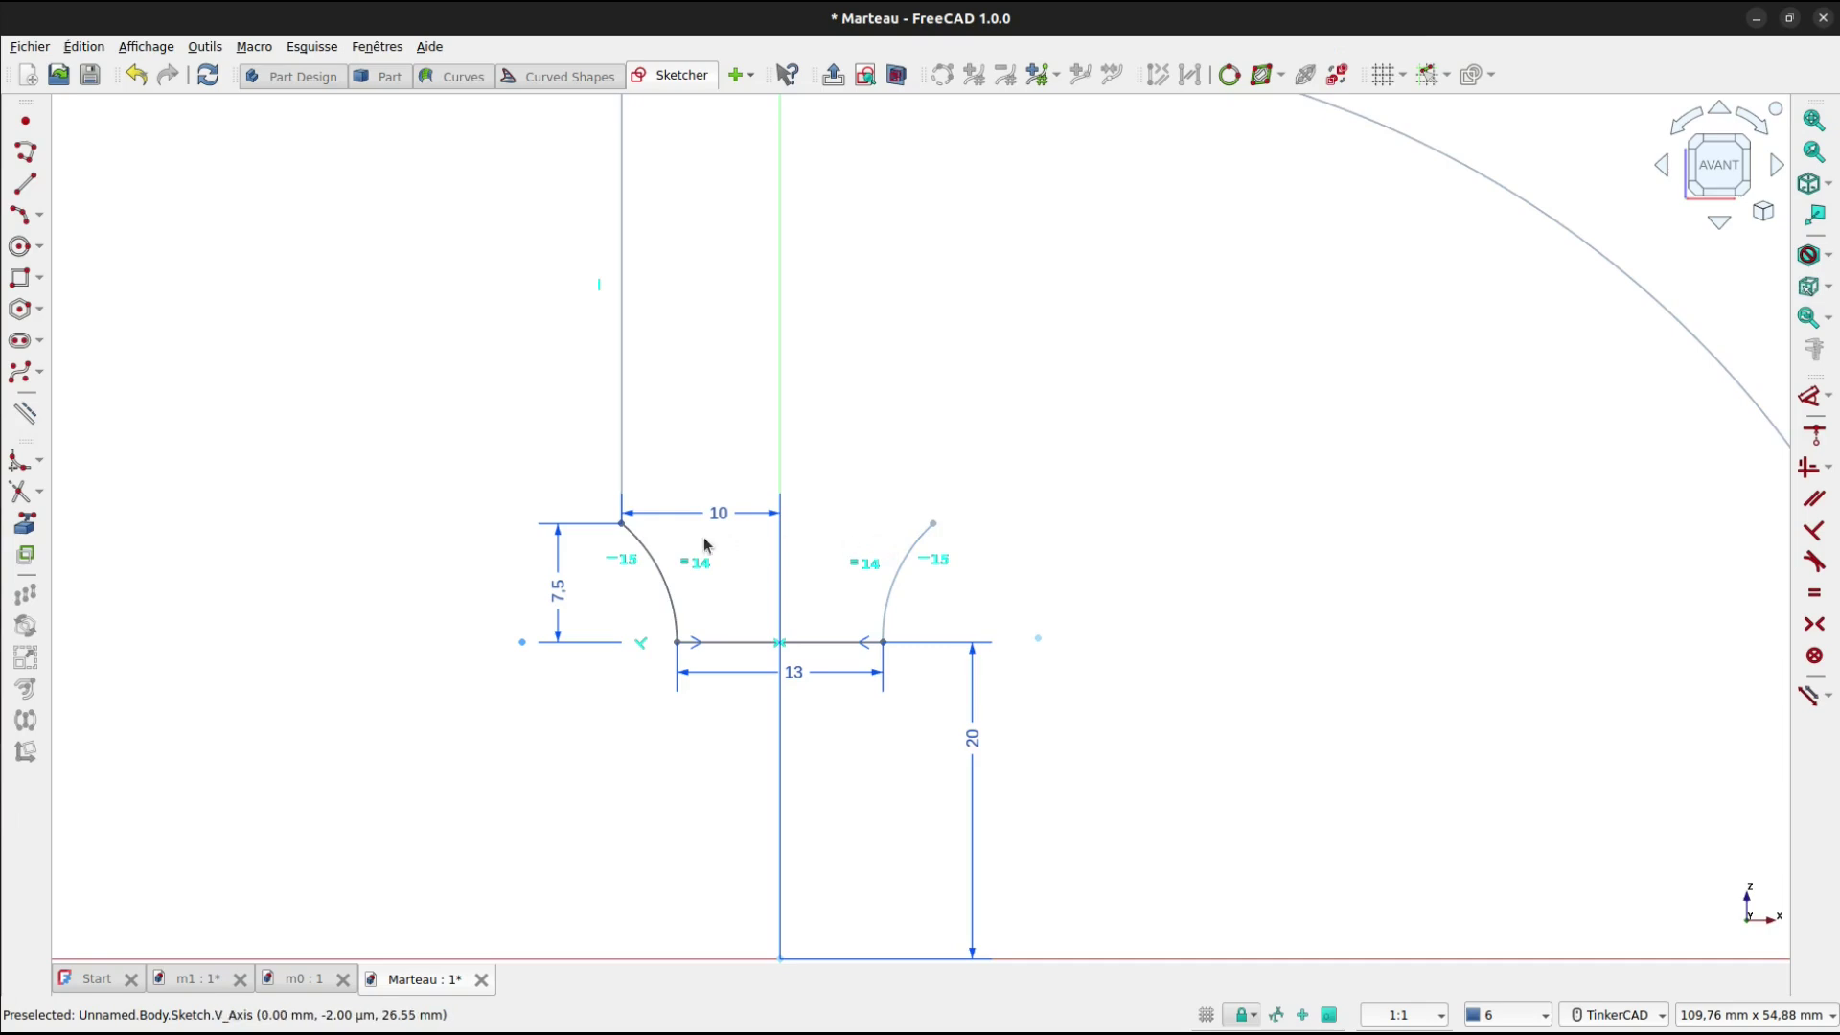
{"action": "key", "text": "c"}
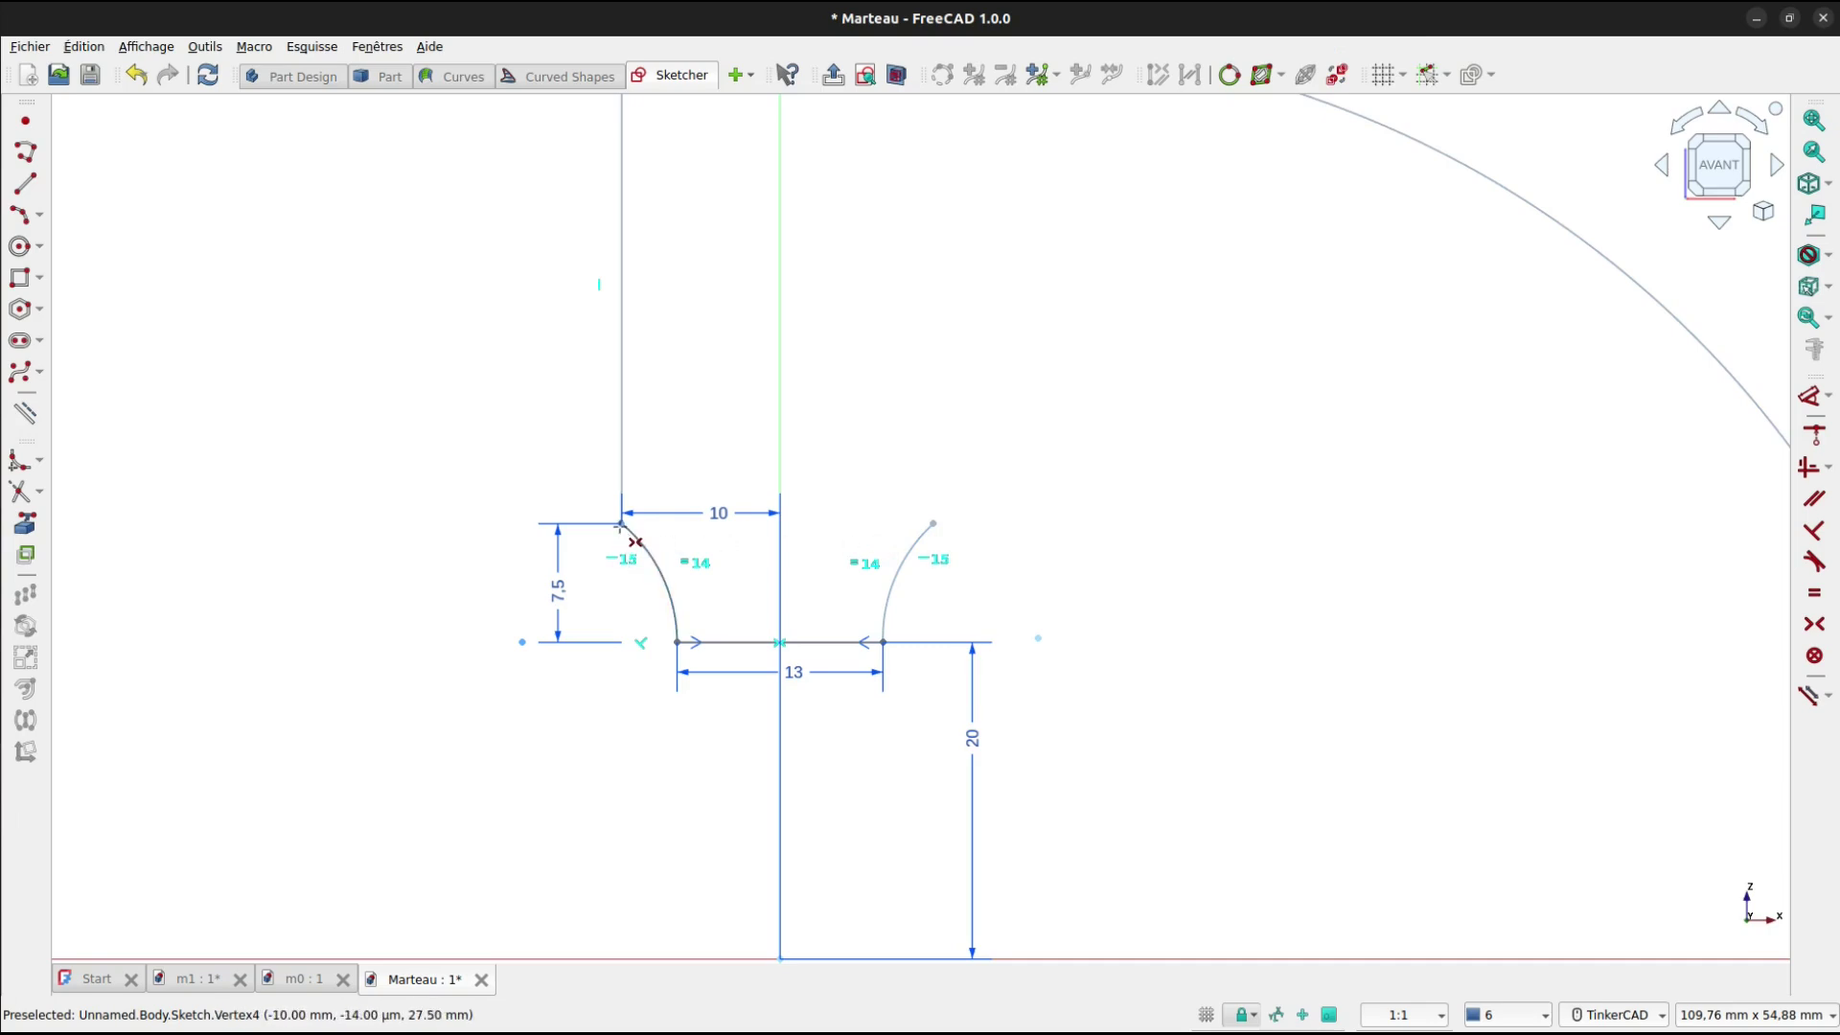
{"action": "left_click", "coordinate": [620, 525]}
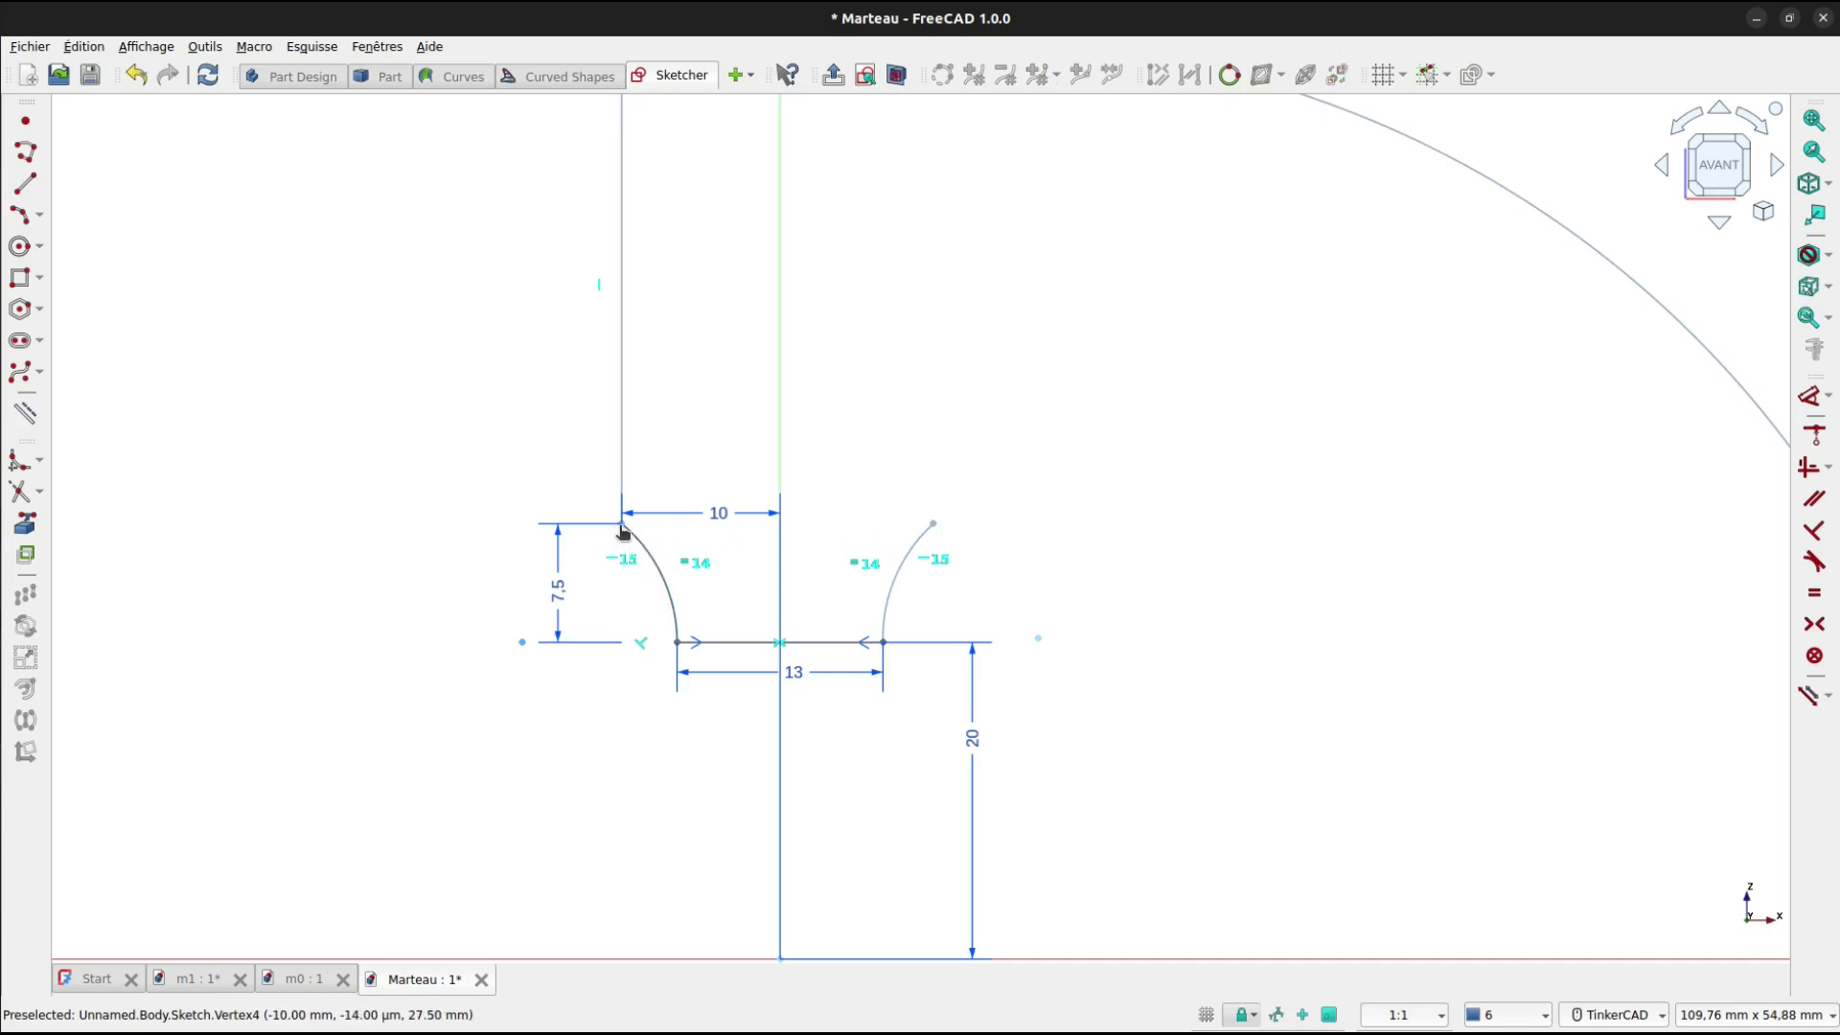
{"action": "left_click", "coordinate": [934, 526]}
{"action": "scroll", "coordinate": [1438, 602], "scroll_direction": "down", "scroll_amount": 1}
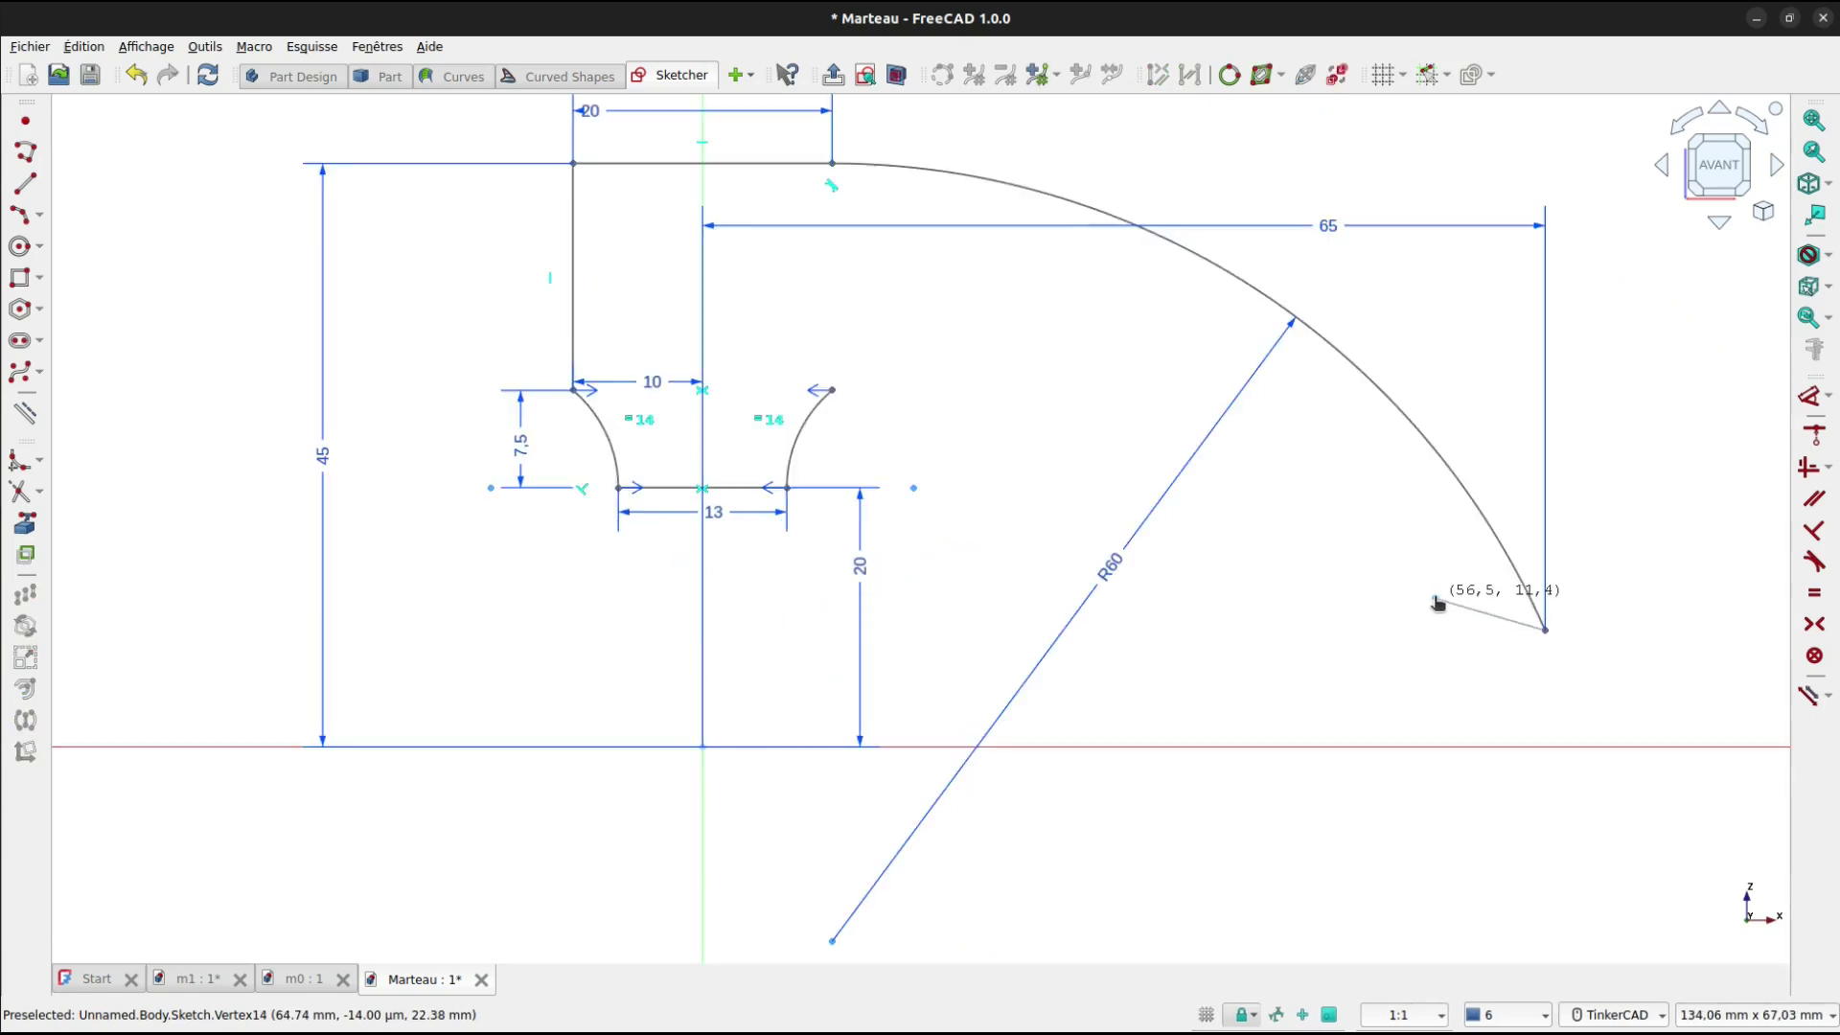
Draw a short line inward from the large arc's lower end and constrain its angle to the horizontal axis to 12°.
{"action": "left_click", "coordinate": [1437, 601]}
{"action": "key", "text": "k"}
{"action": "key", "text": "a"}
{"action": "left_click", "coordinate": [1470, 607]}
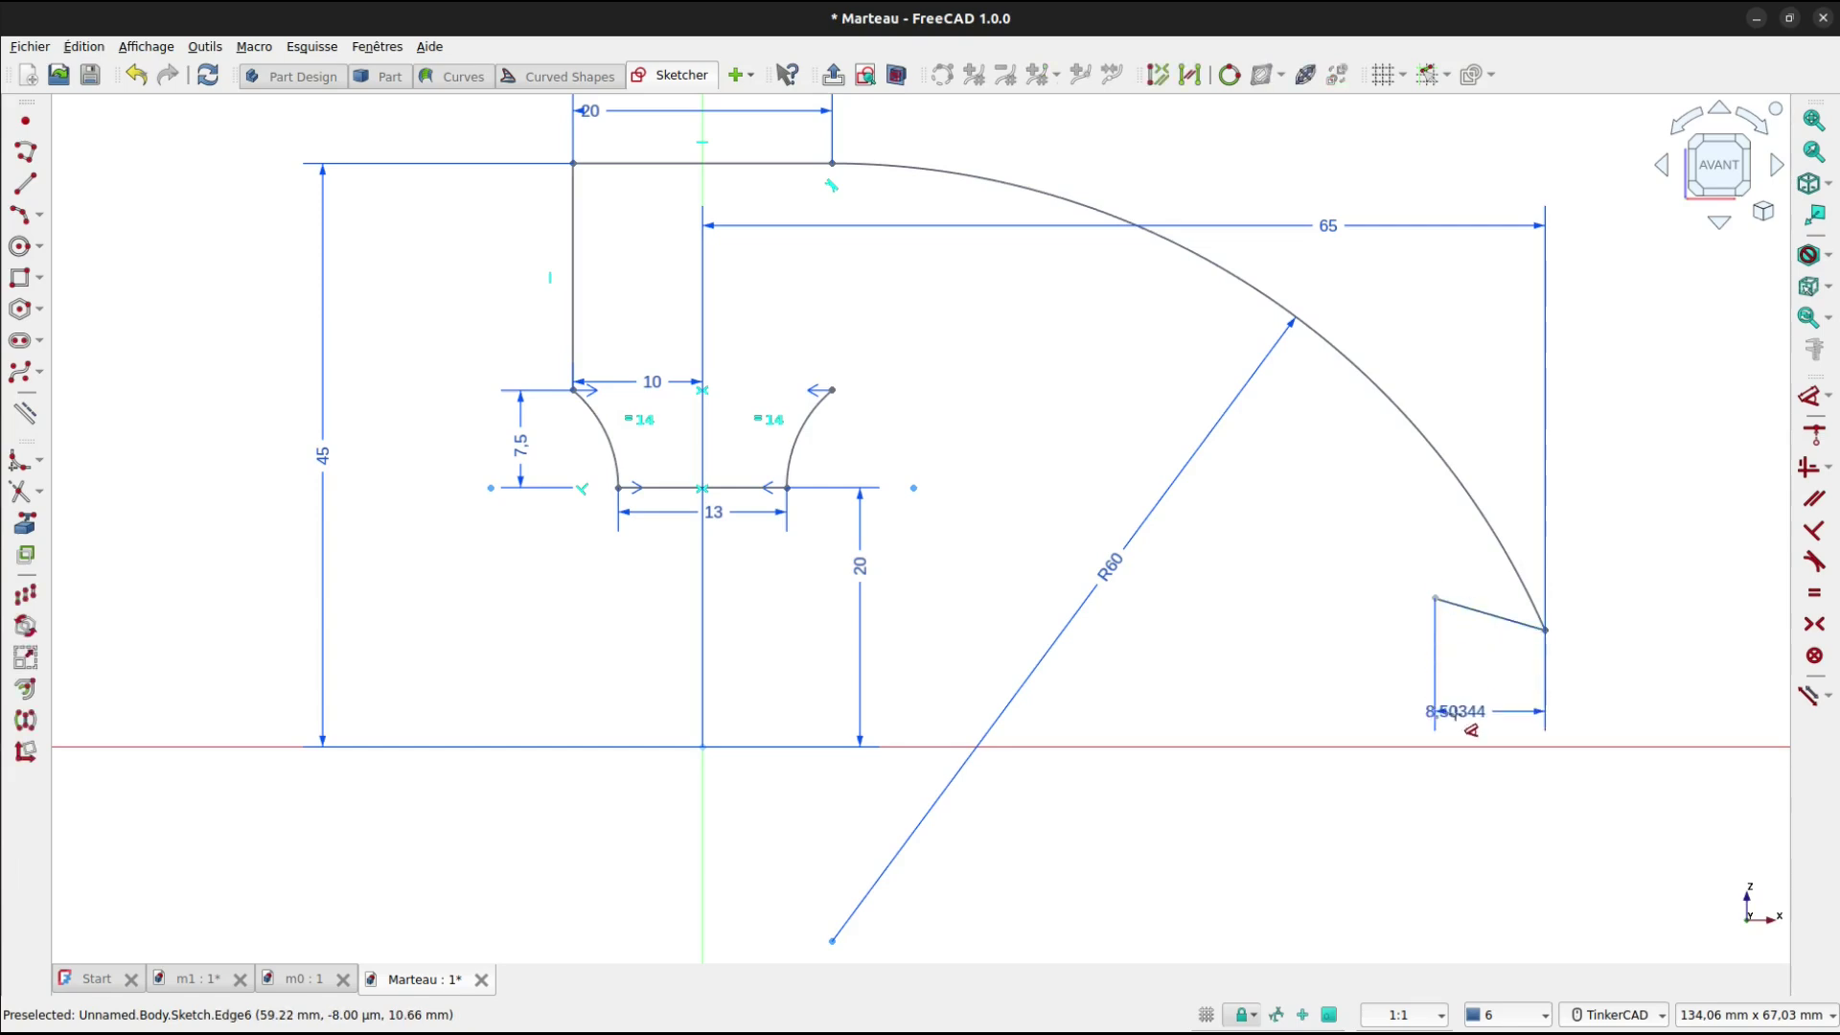
{"action": "left_click", "coordinate": [1457, 745]}
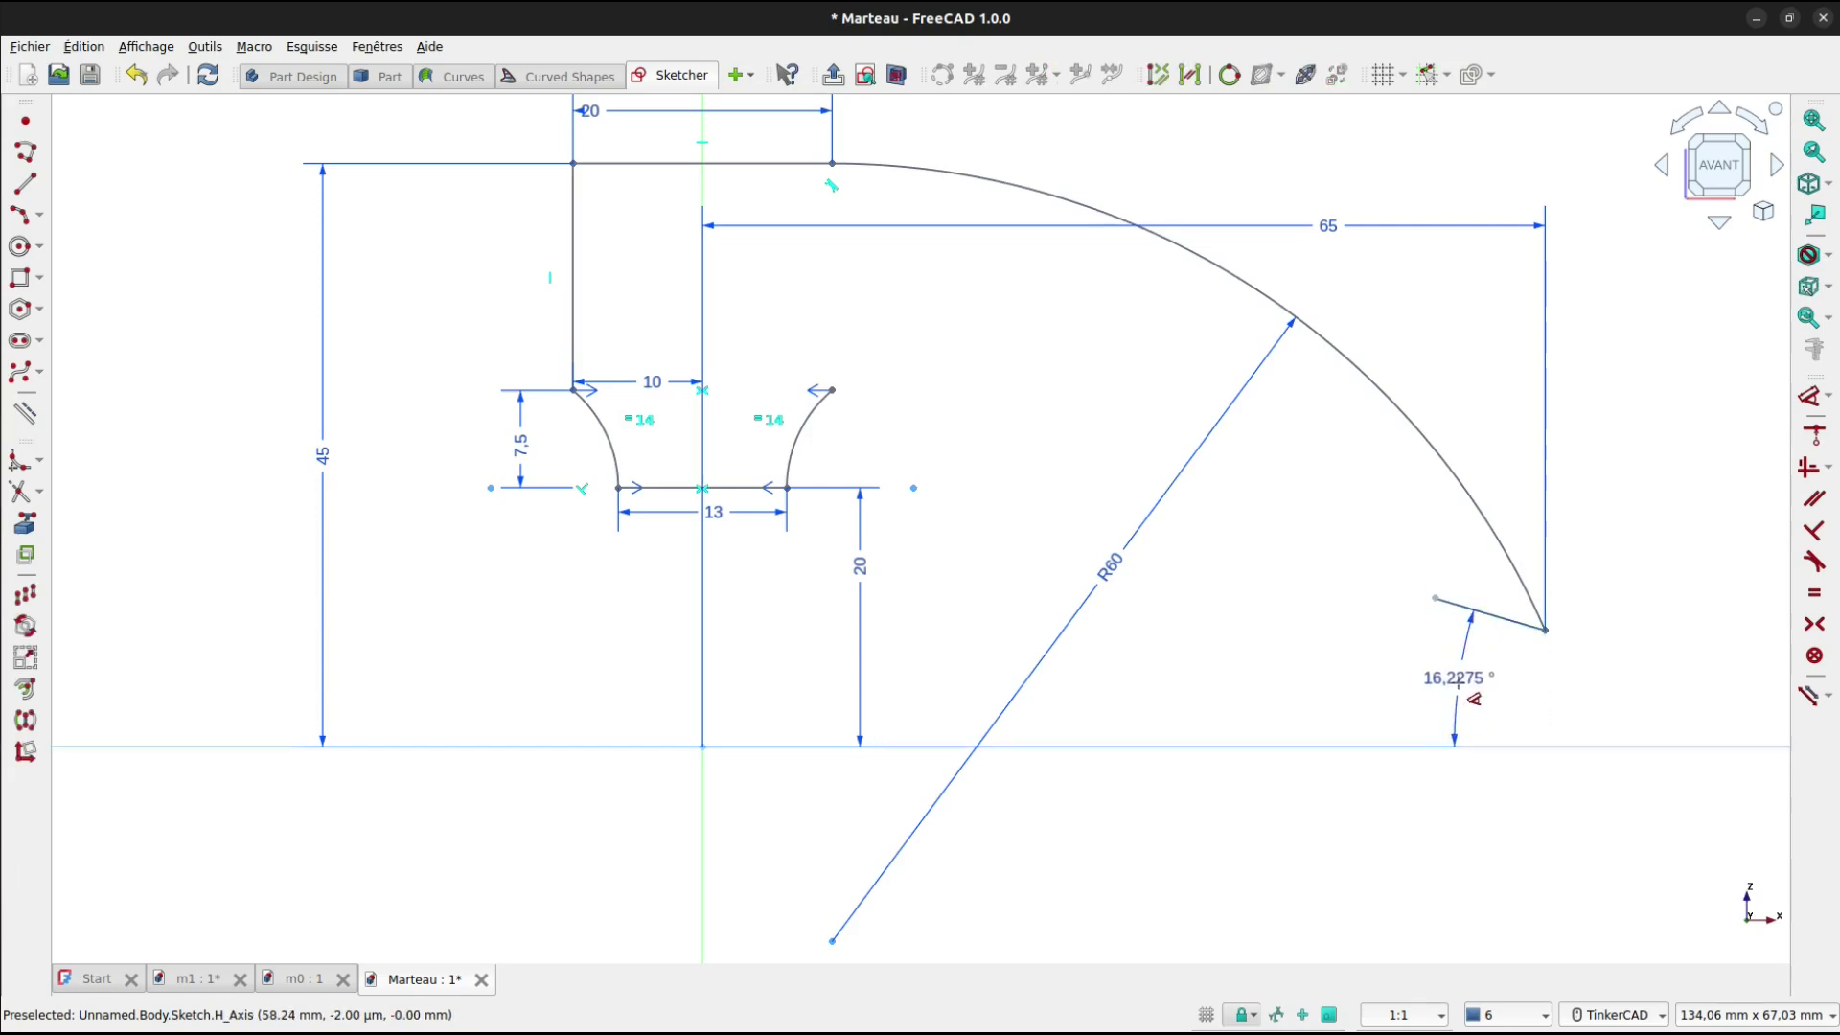
{"action": "double_click", "coordinate": [1458, 683]}
{"action": "type", "text": "12"}
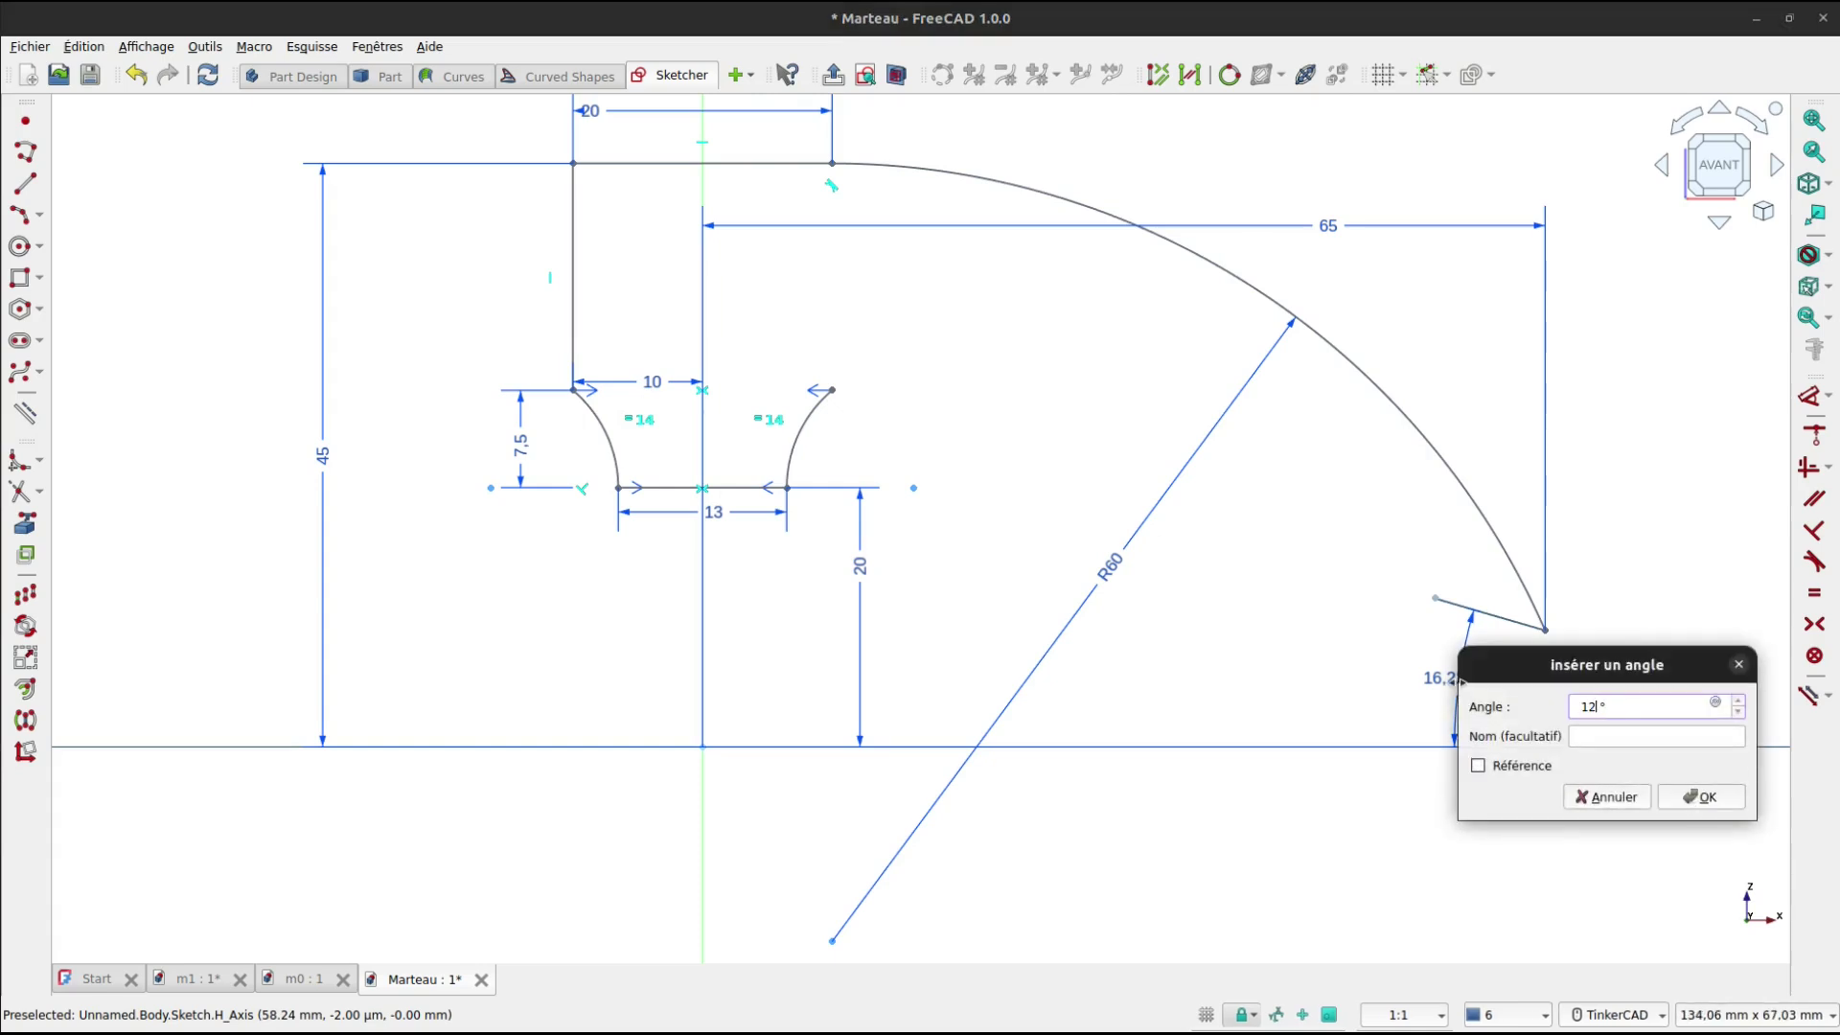
{"action": "key", "text": "Return"}
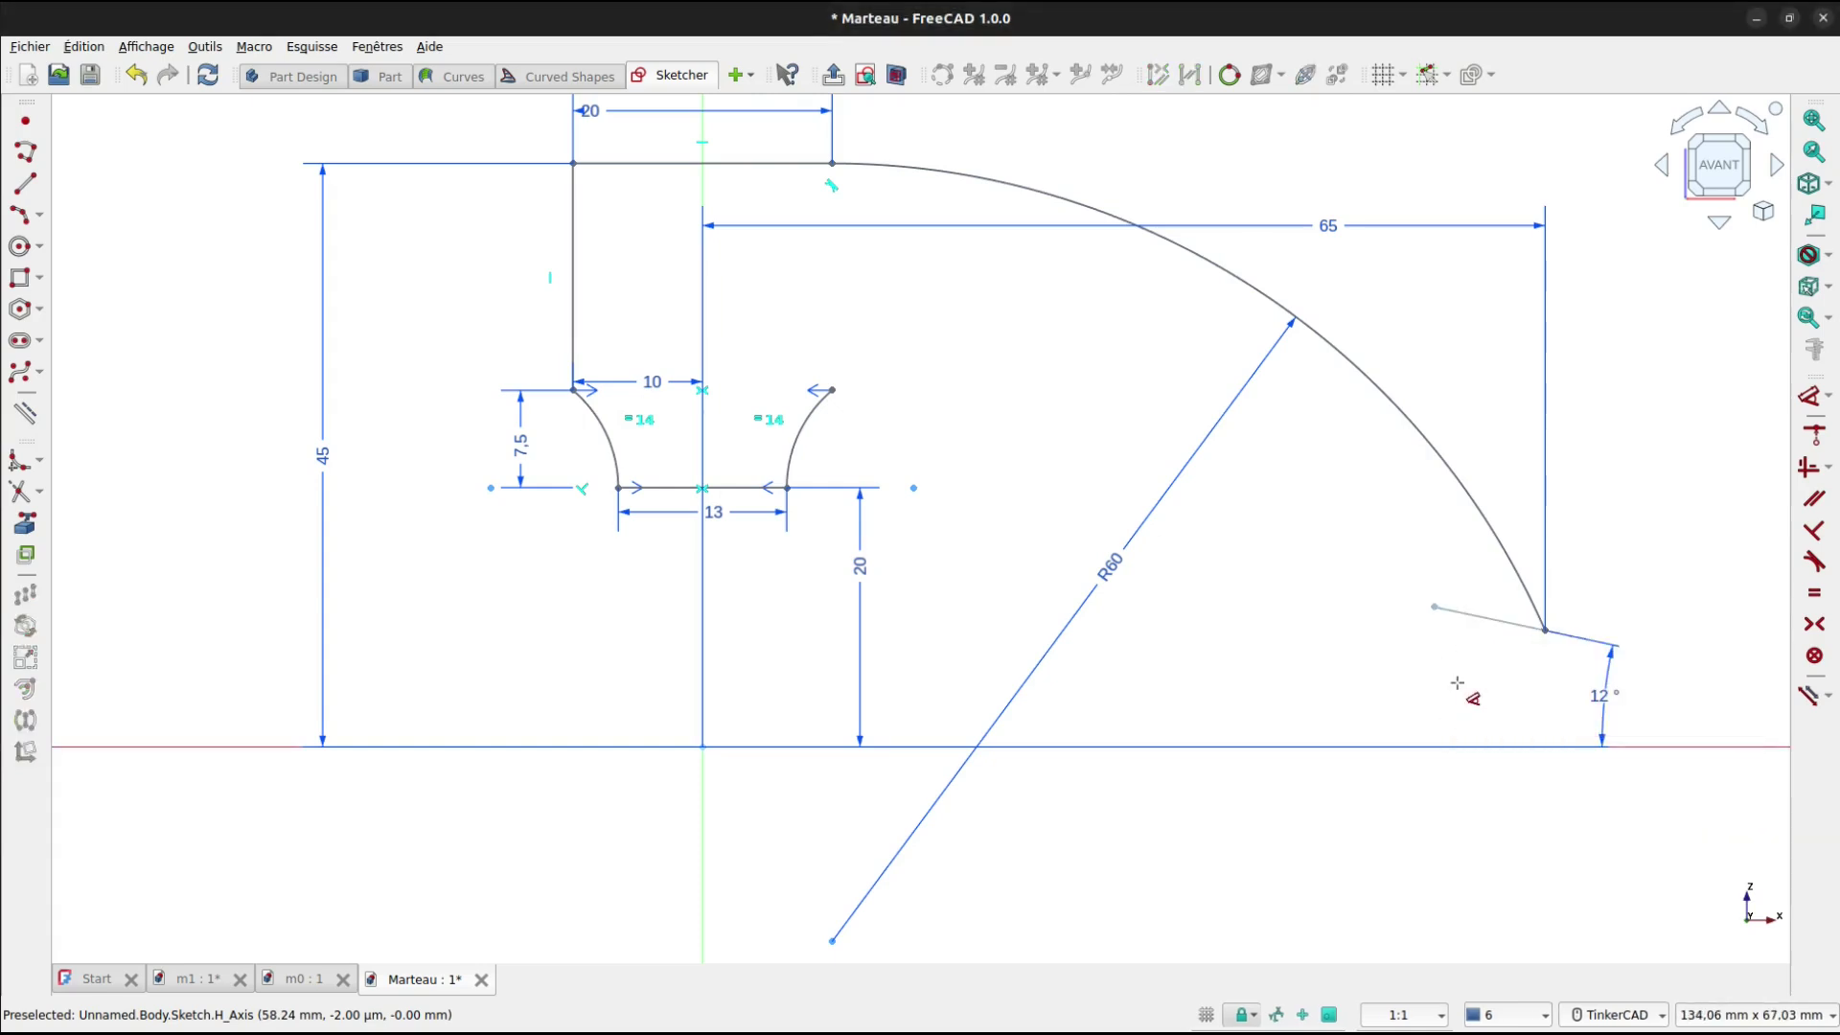
Set the length of the short line at the claw tip to 3 mm.
{"action": "left_click", "coordinate": [1483, 614]}
{"action": "scroll", "coordinate": [1468, 644], "scroll_direction": "up", "scroll_amount": 5}
{"action": "scroll", "coordinate": [1467, 649], "scroll_direction": "up", "scroll_amount": 3}
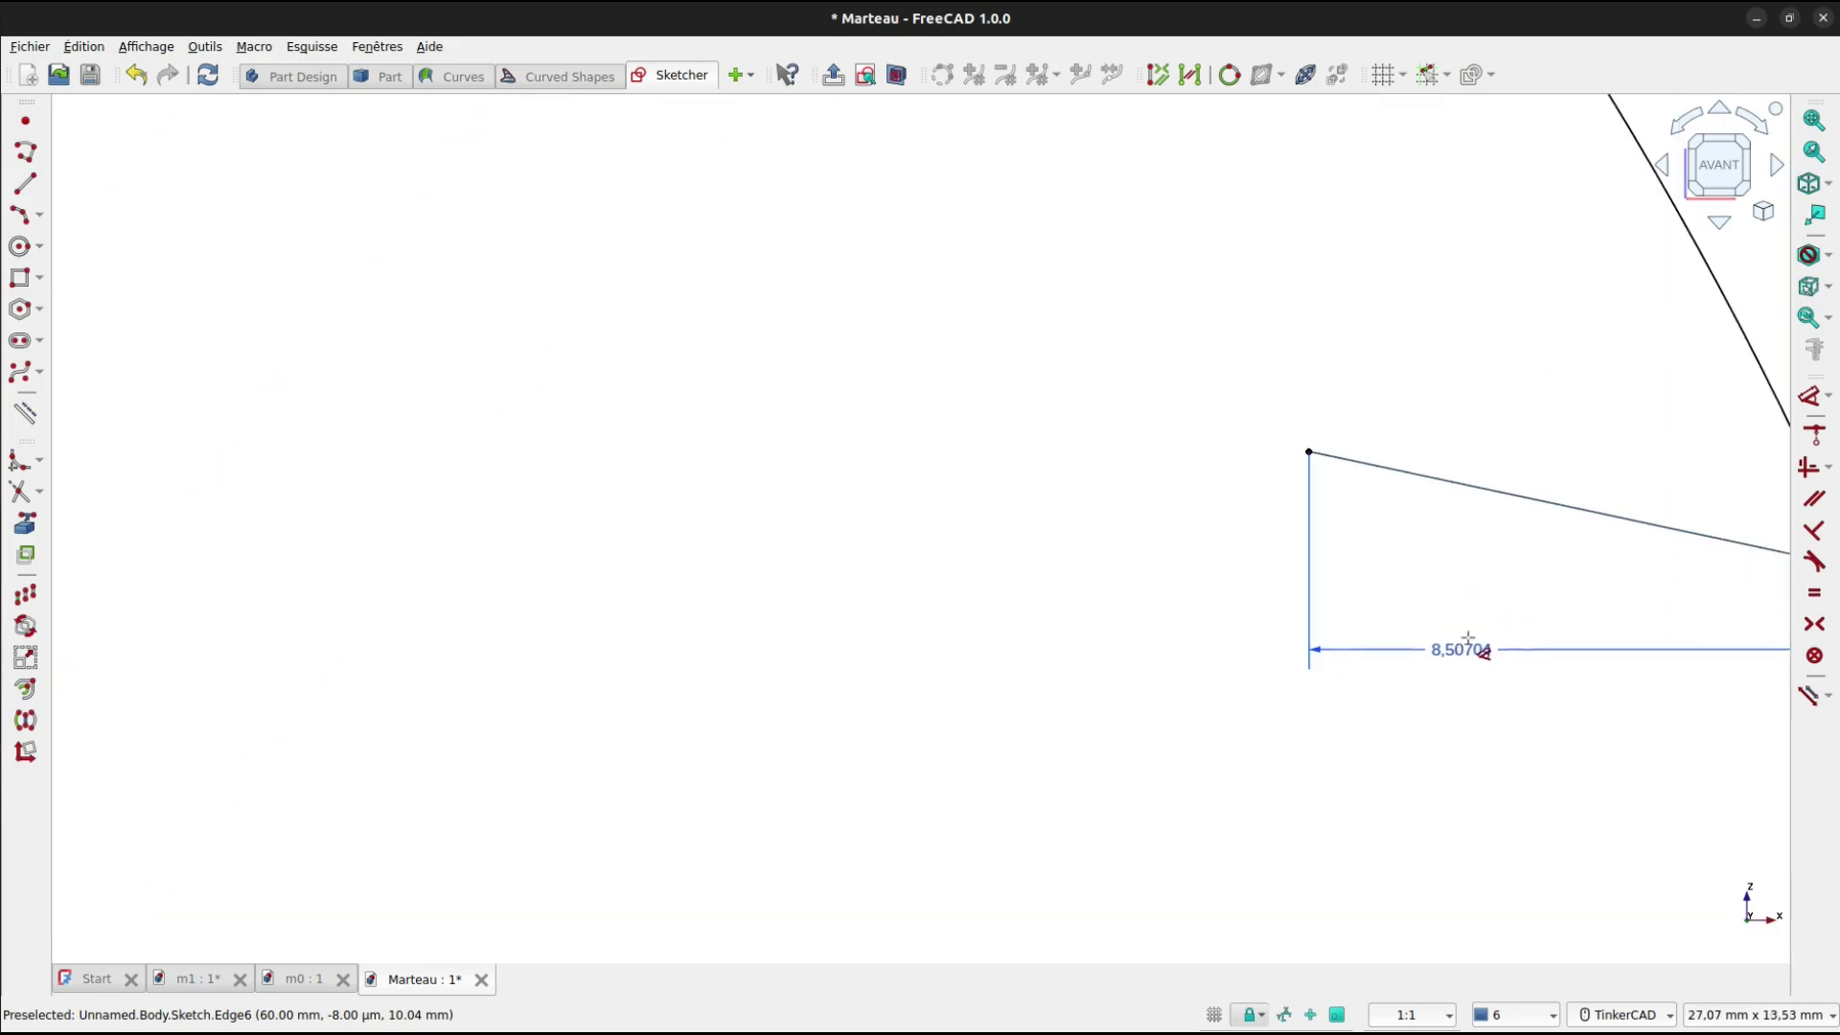
{"action": "left_click", "coordinate": [1549, 562]}
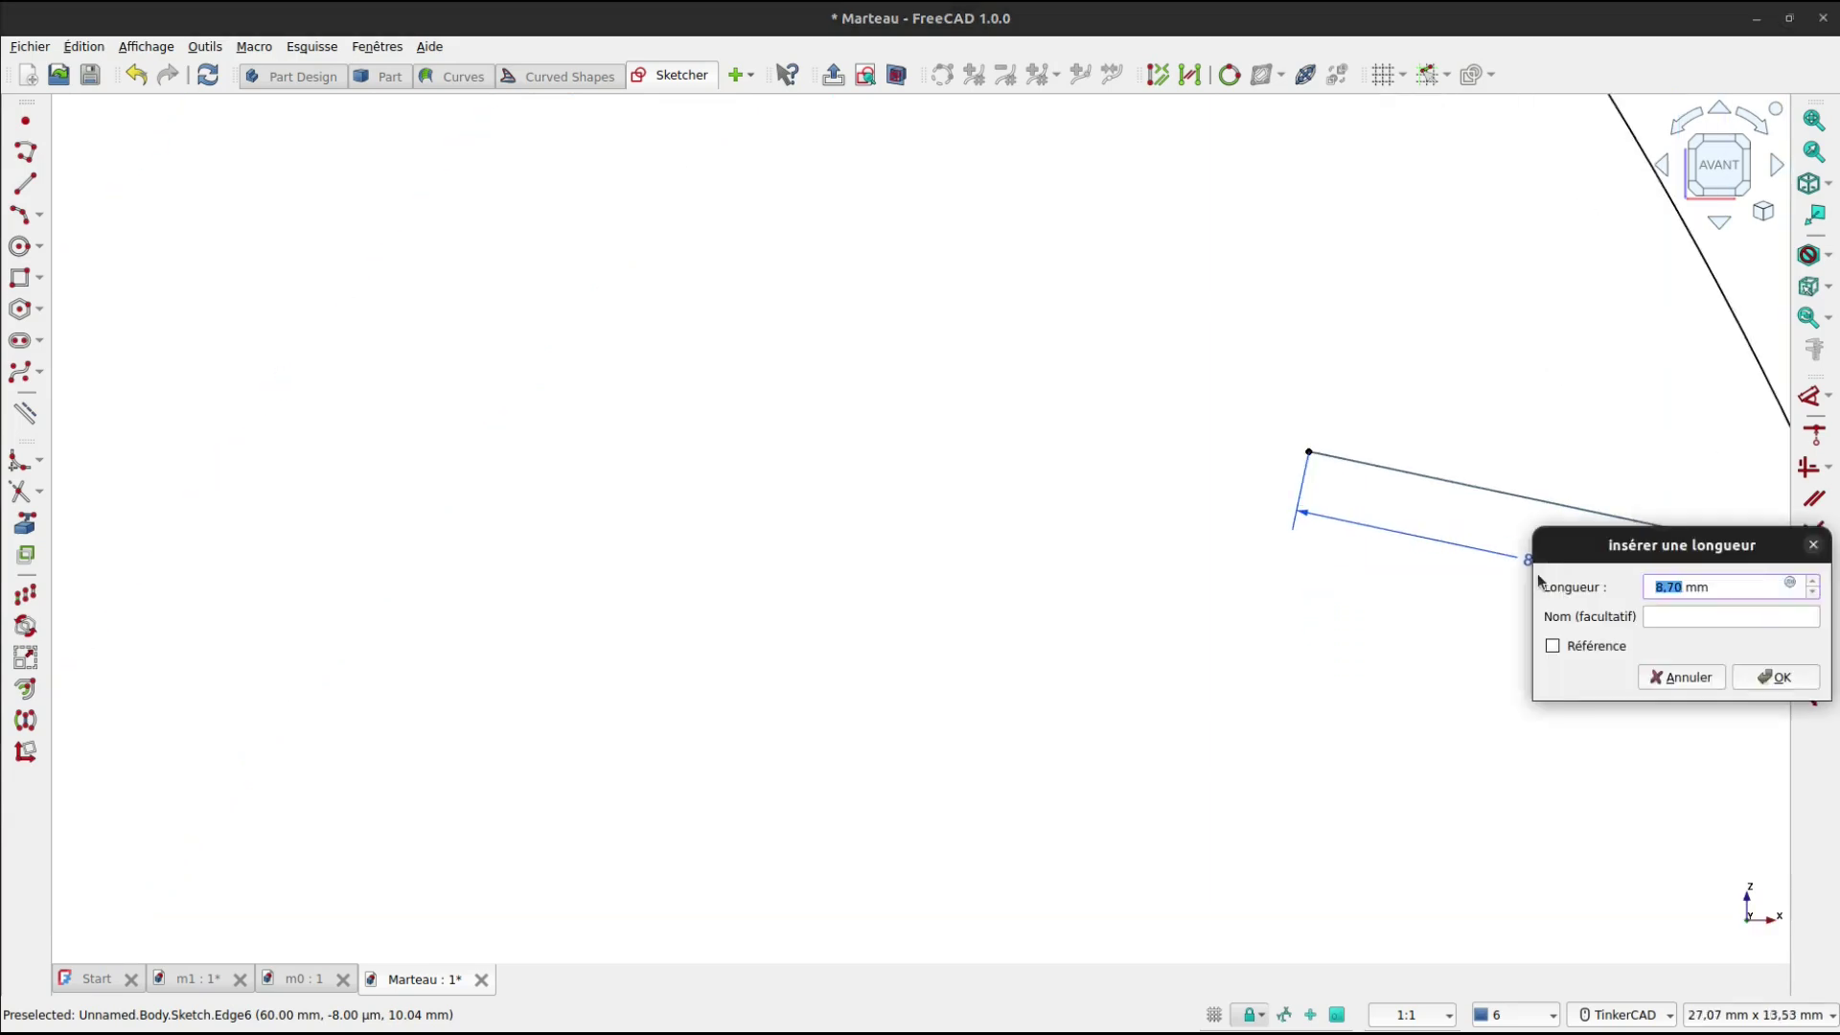
{"action": "type", "text": "3"}
{"action": "key", "text": "Return"}
{"action": "scroll", "coordinate": [1447, 565], "scroll_direction": "down", "scroll_amount": 3}
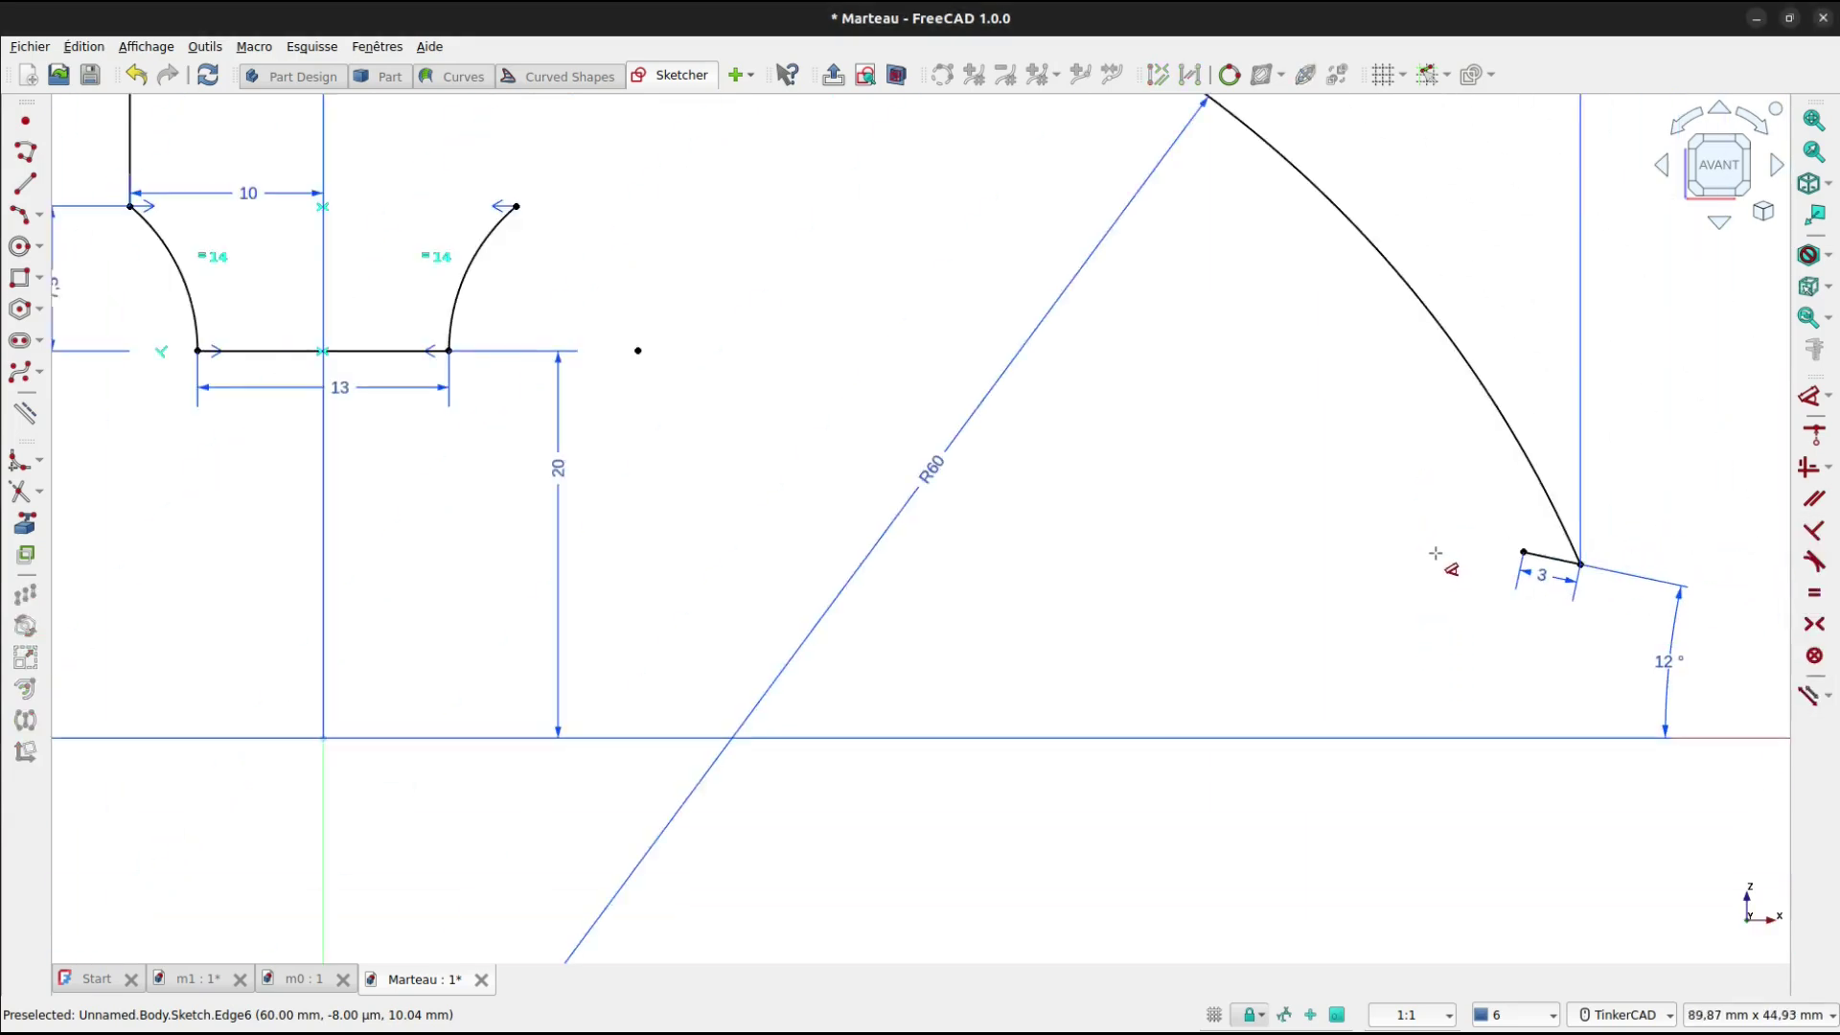
{"action": "scroll", "coordinate": [1436, 553], "scroll_direction": "down", "scroll_amount": 3}
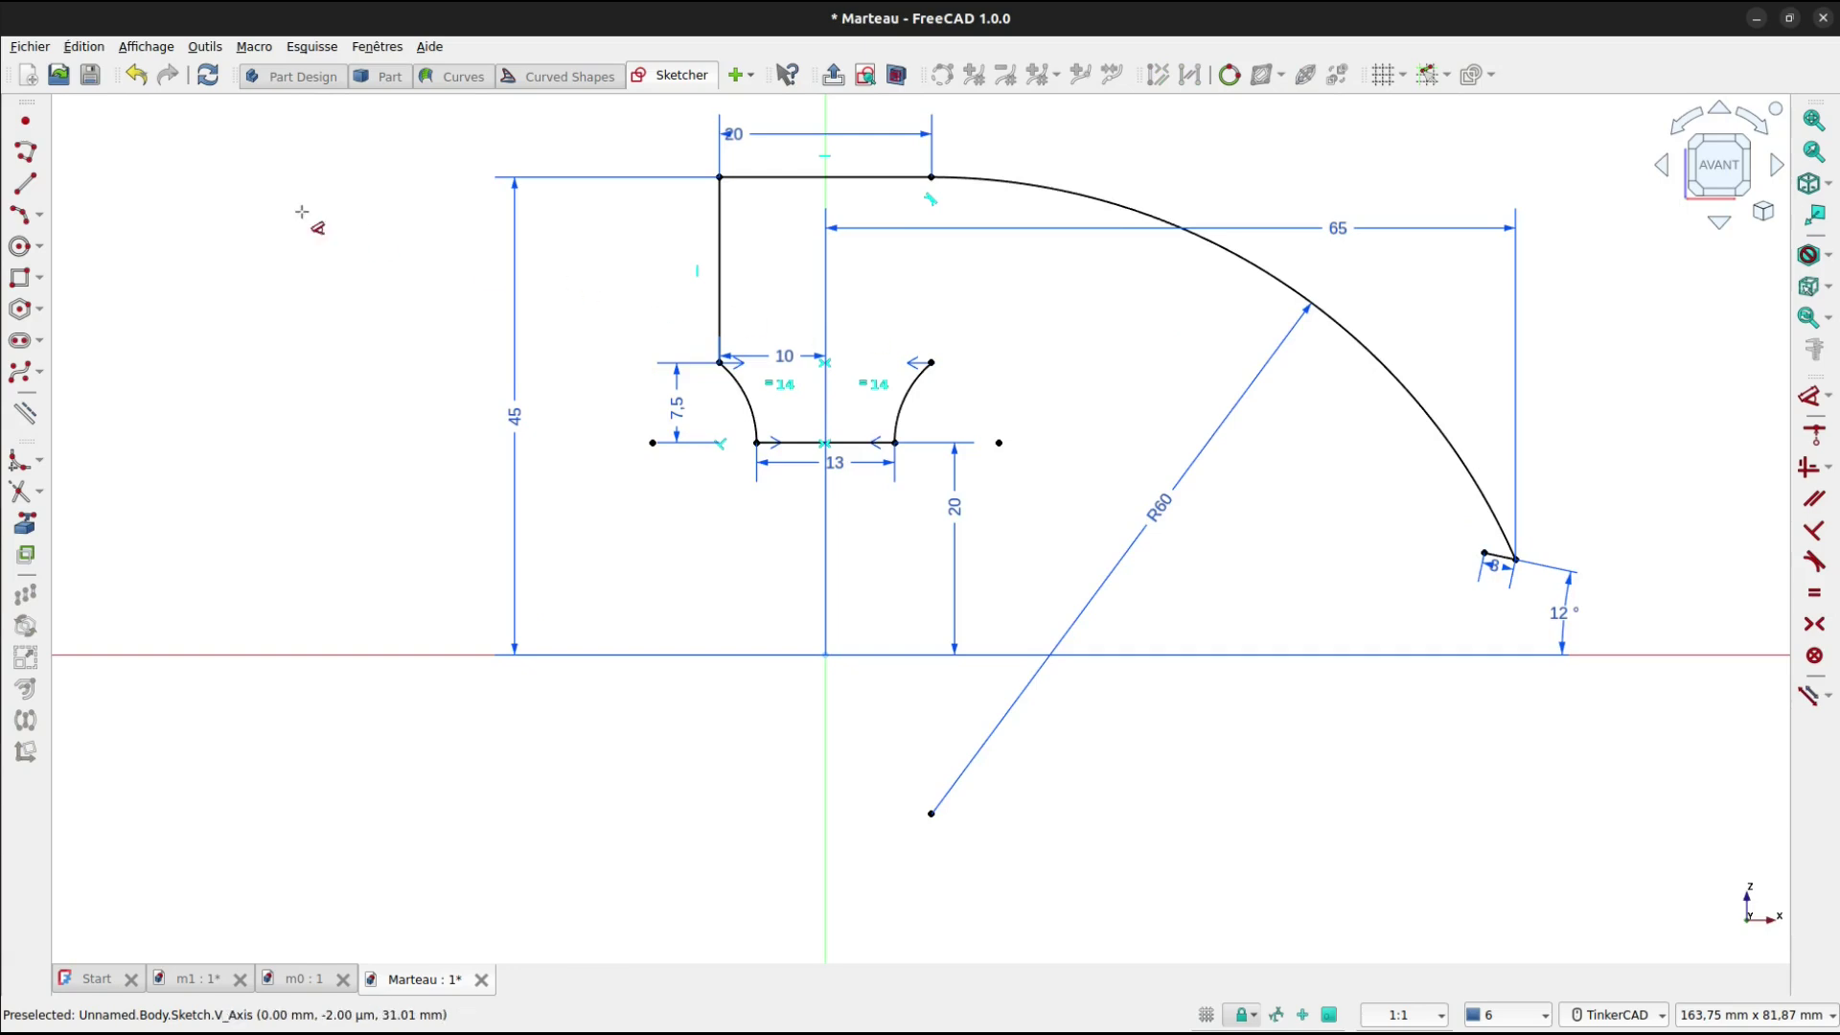
Draw an upward-bulging three-point arc from the right small arc's upper end to about 34 mm right of and 26 mm above the origin.
{"action": "left_click", "coordinate": [23, 217]}
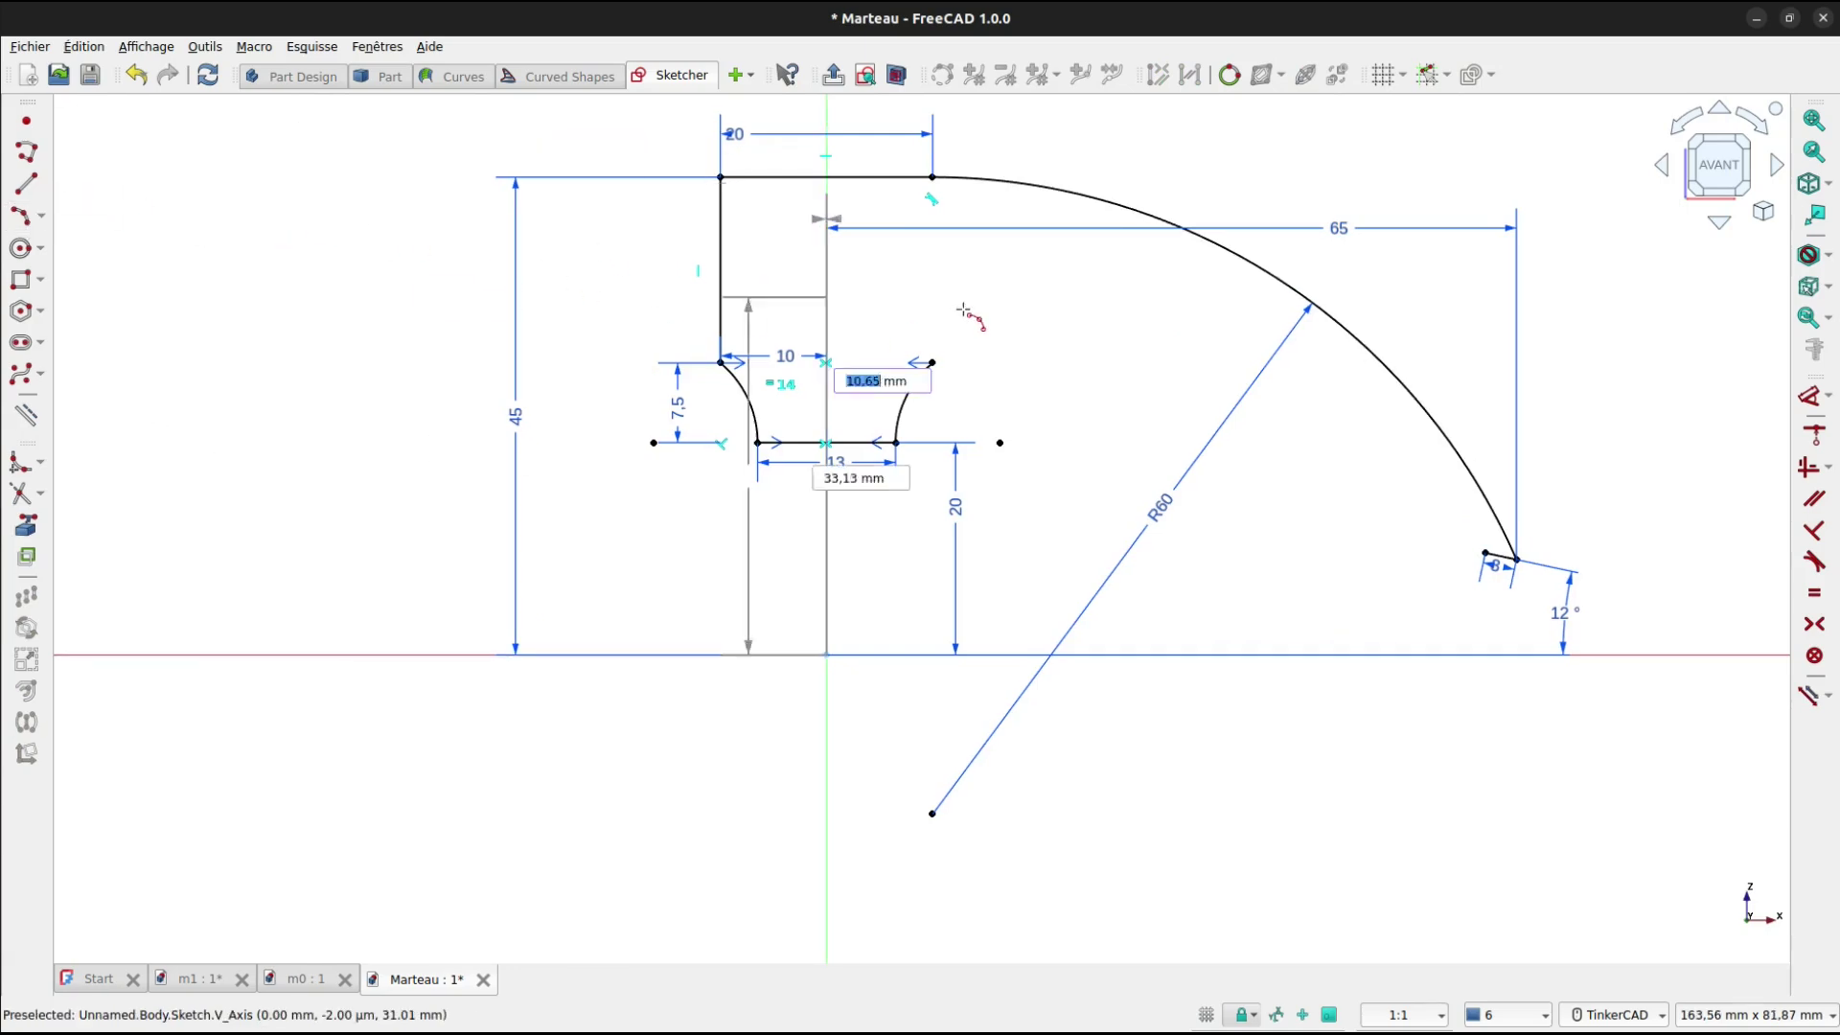
{"action": "left_click", "coordinate": [933, 362]}
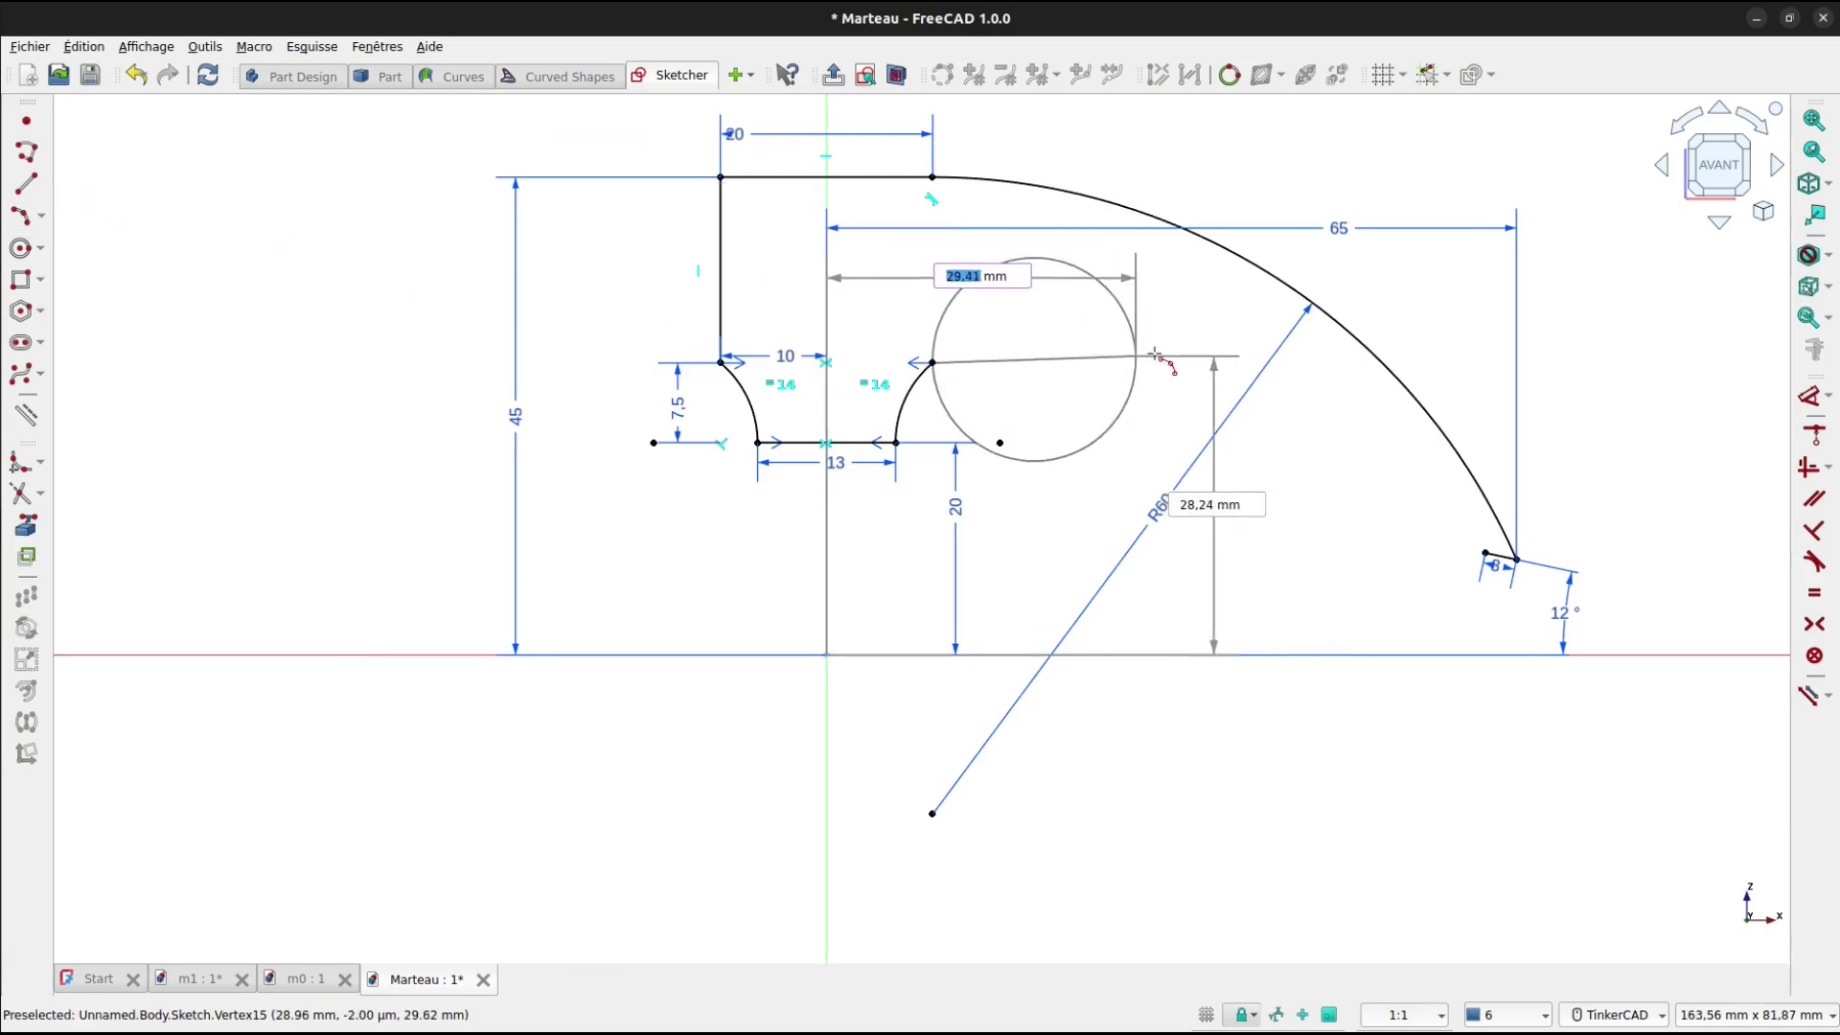
{"action": "left_click", "coordinate": [1185, 378]}
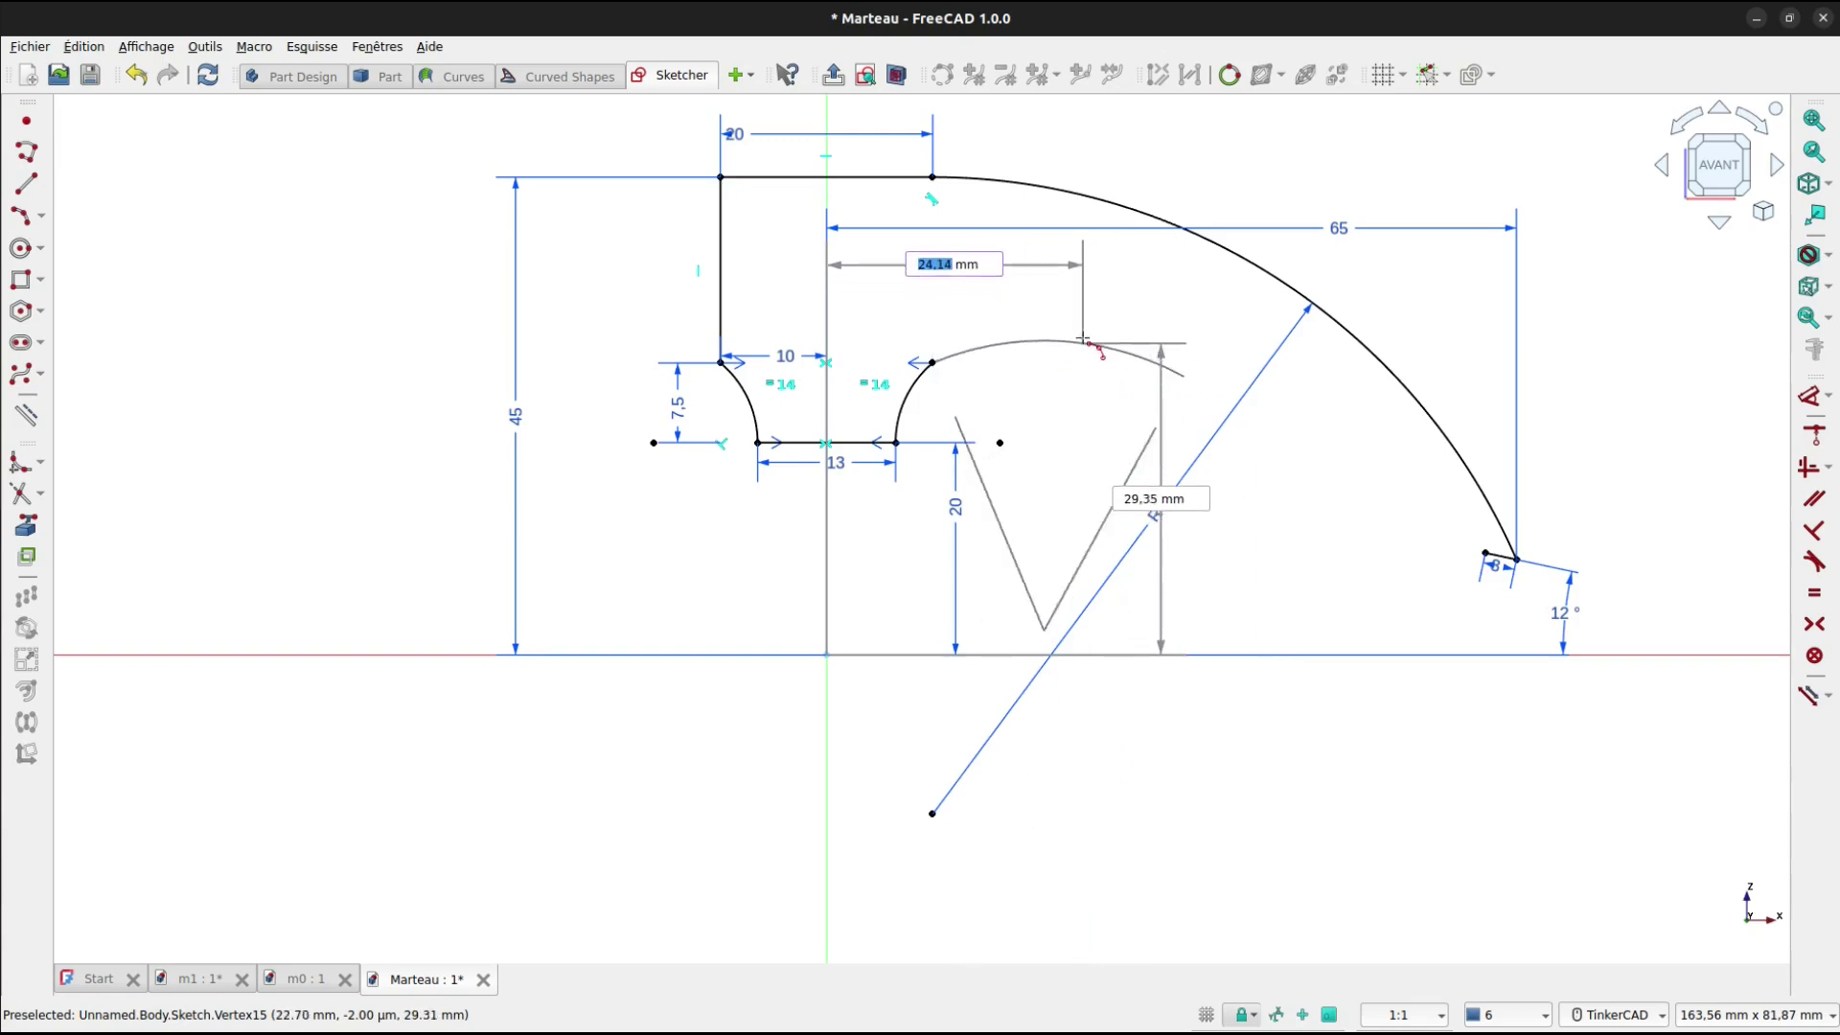
{"action": "left_click", "coordinate": [1088, 332]}
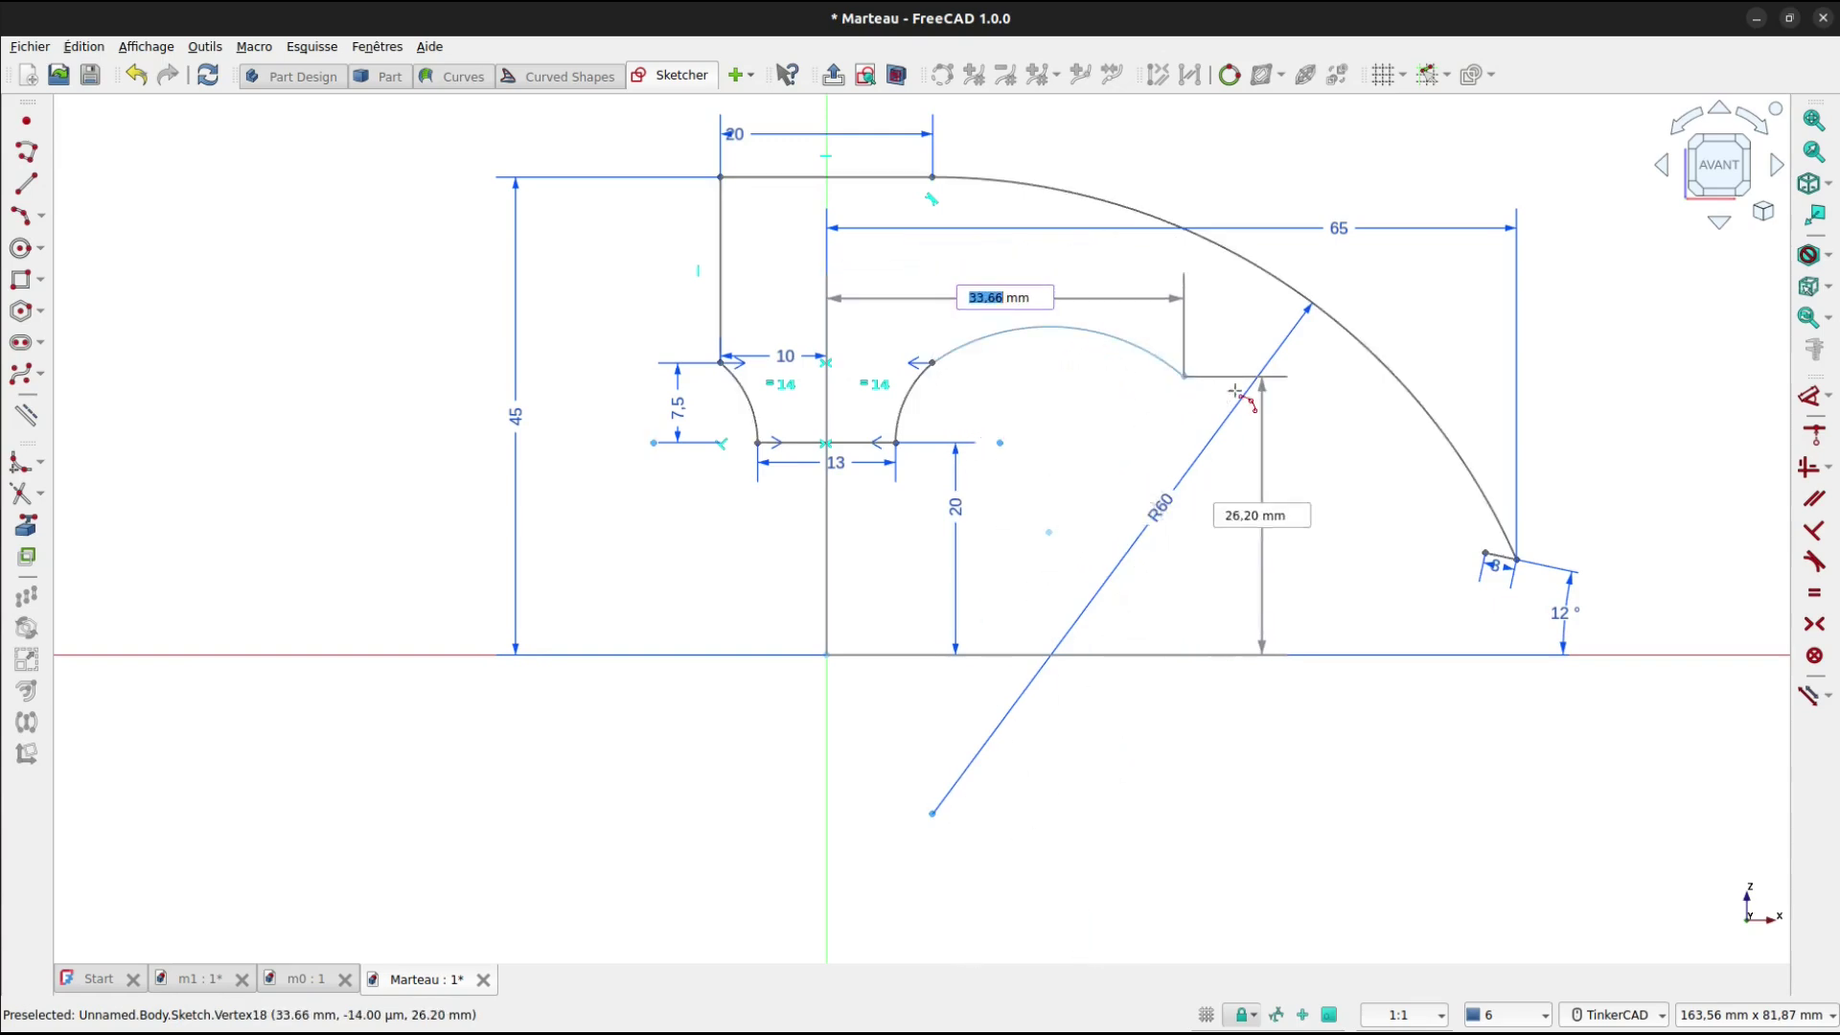
Draw a second three-point arc from the new arc's end to the short tip line's free end, and move their shared point upward.
{"action": "left_click", "coordinate": [1186, 378]}
{"action": "left_click", "coordinate": [1483, 553]}
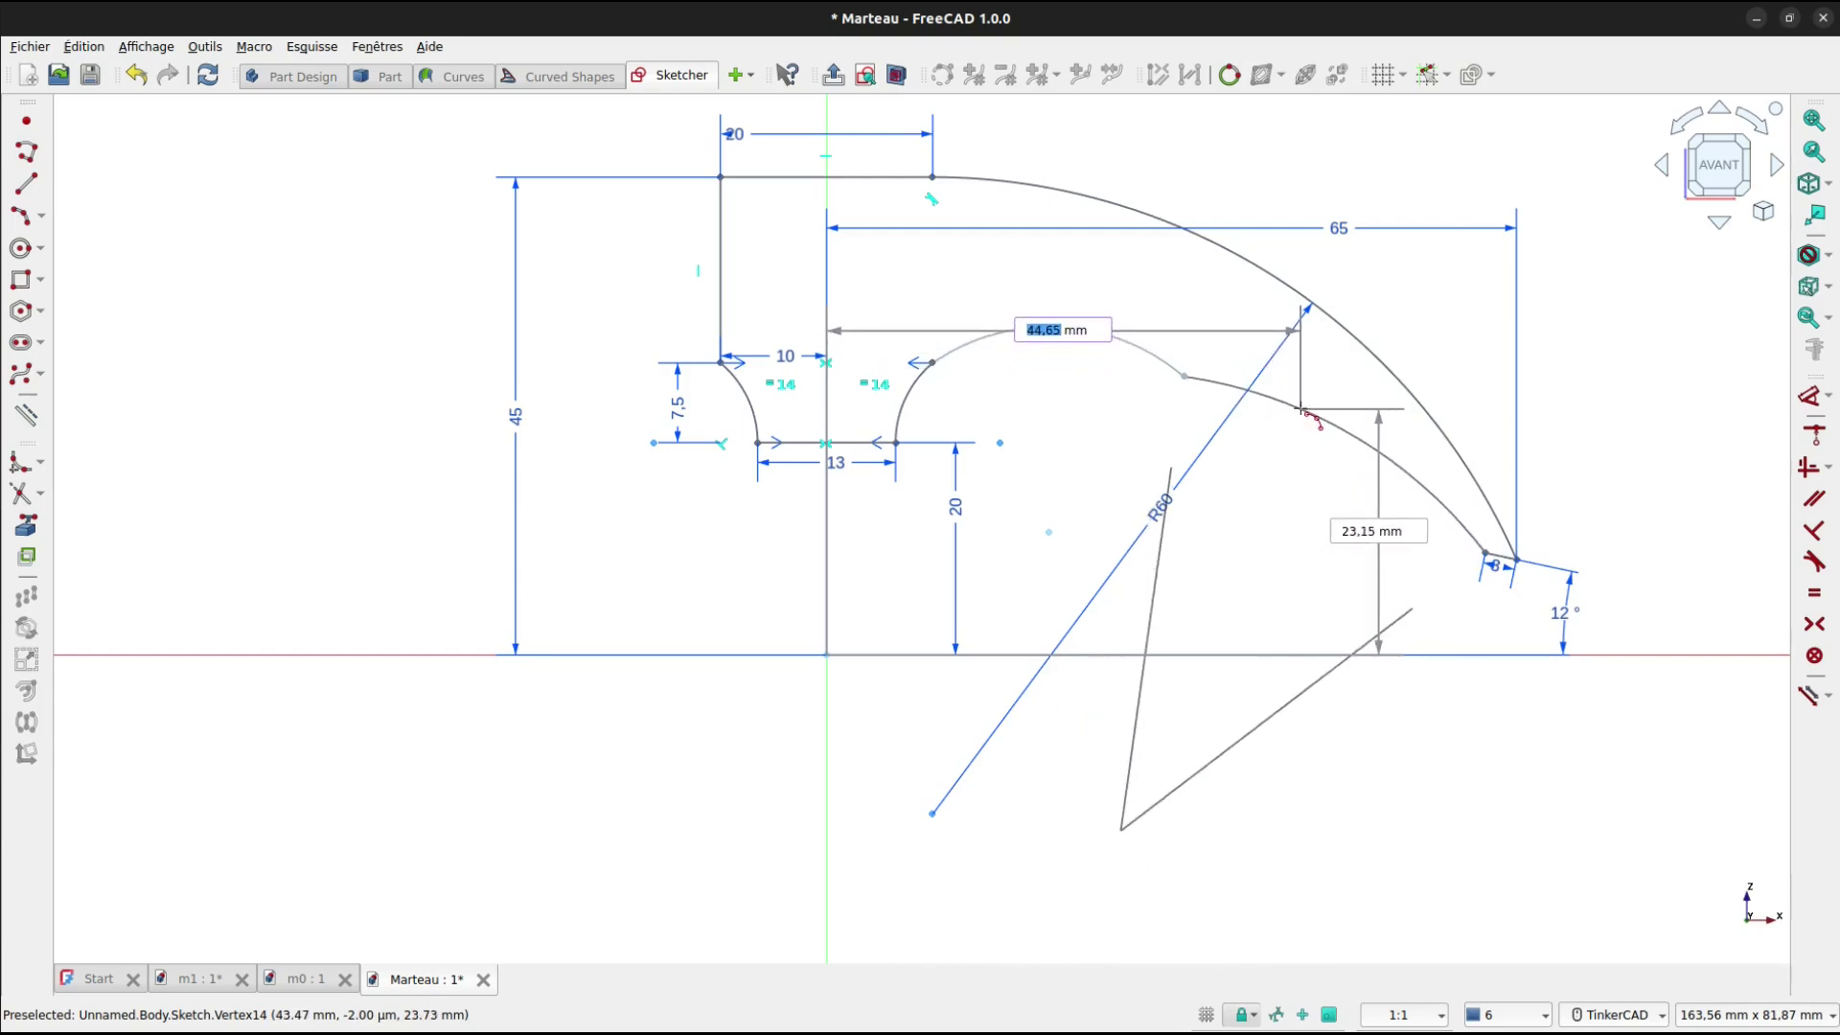
{"action": "left_click", "coordinate": [1190, 382]}
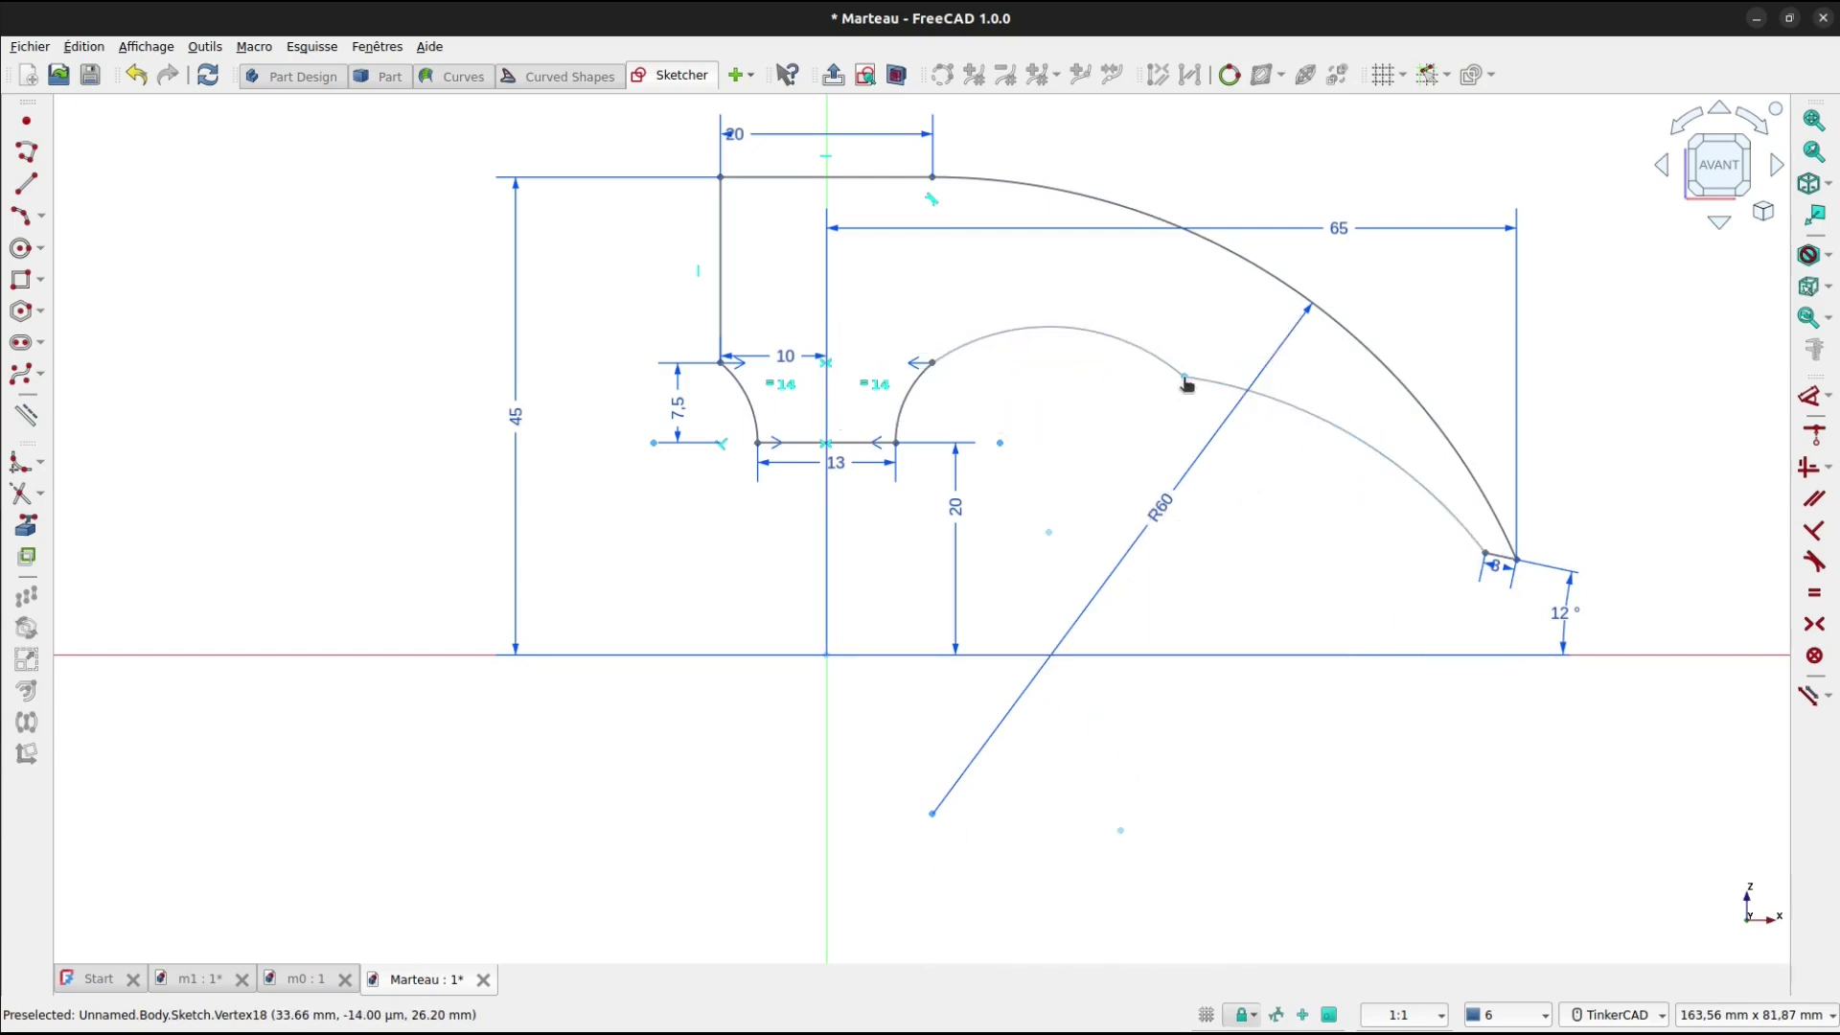
{"action": "left_click_drag", "start_coordinate": [1190, 363], "coordinate": [1198, 333]}
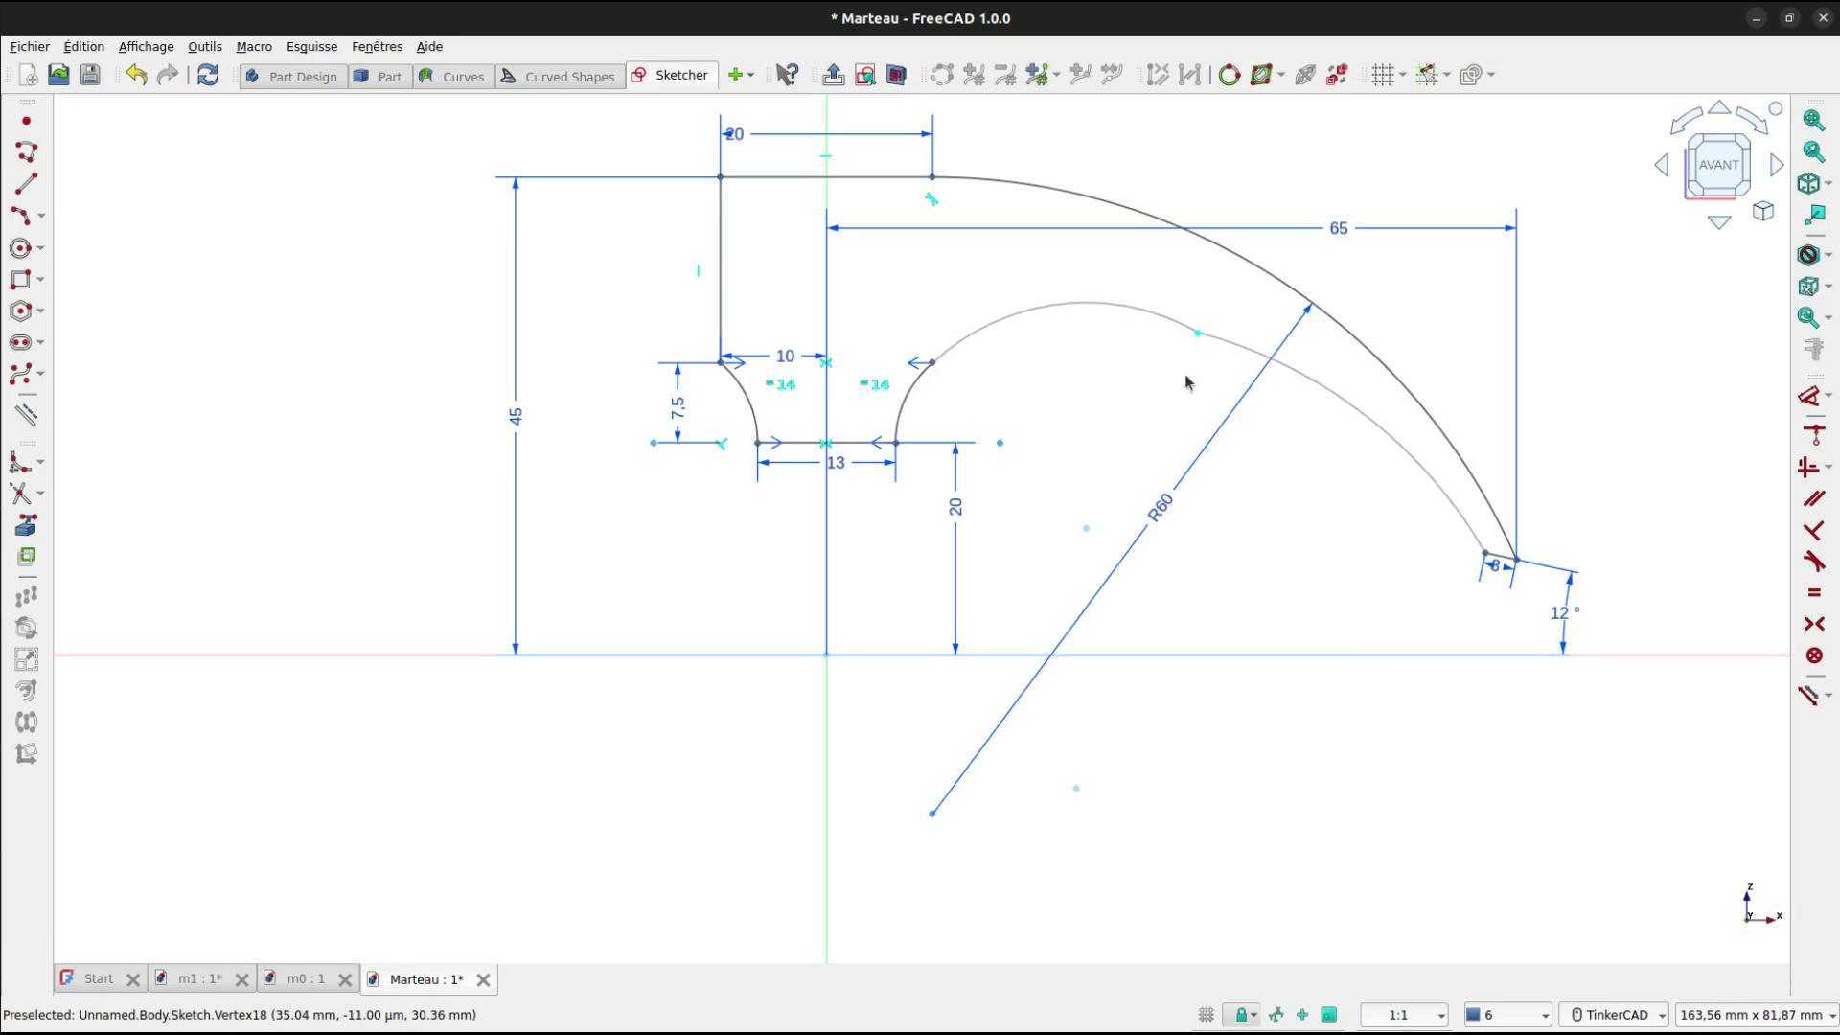
Make the first underside arc tangent to the right small arc and to the second underside arc.
{"action": "key", "text": "g"}
{"action": "key", "text": "t"}
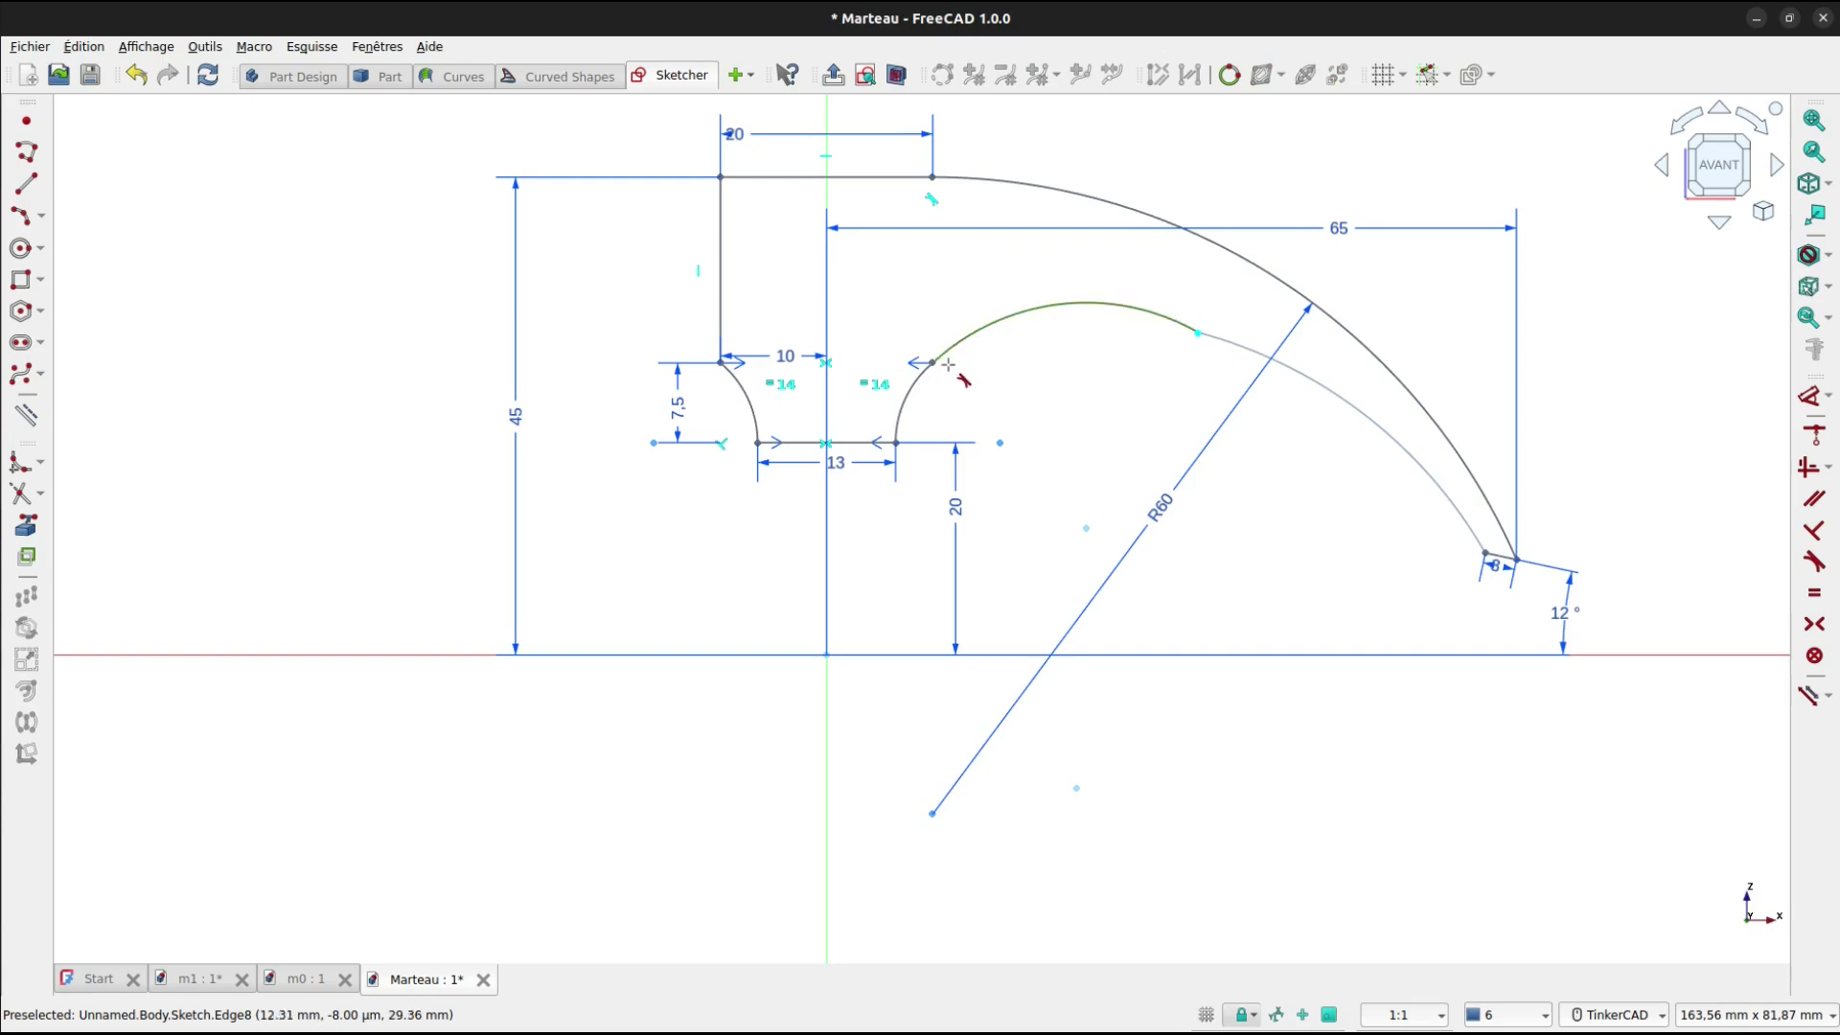
{"action": "right_click", "coordinate": [936, 397]}
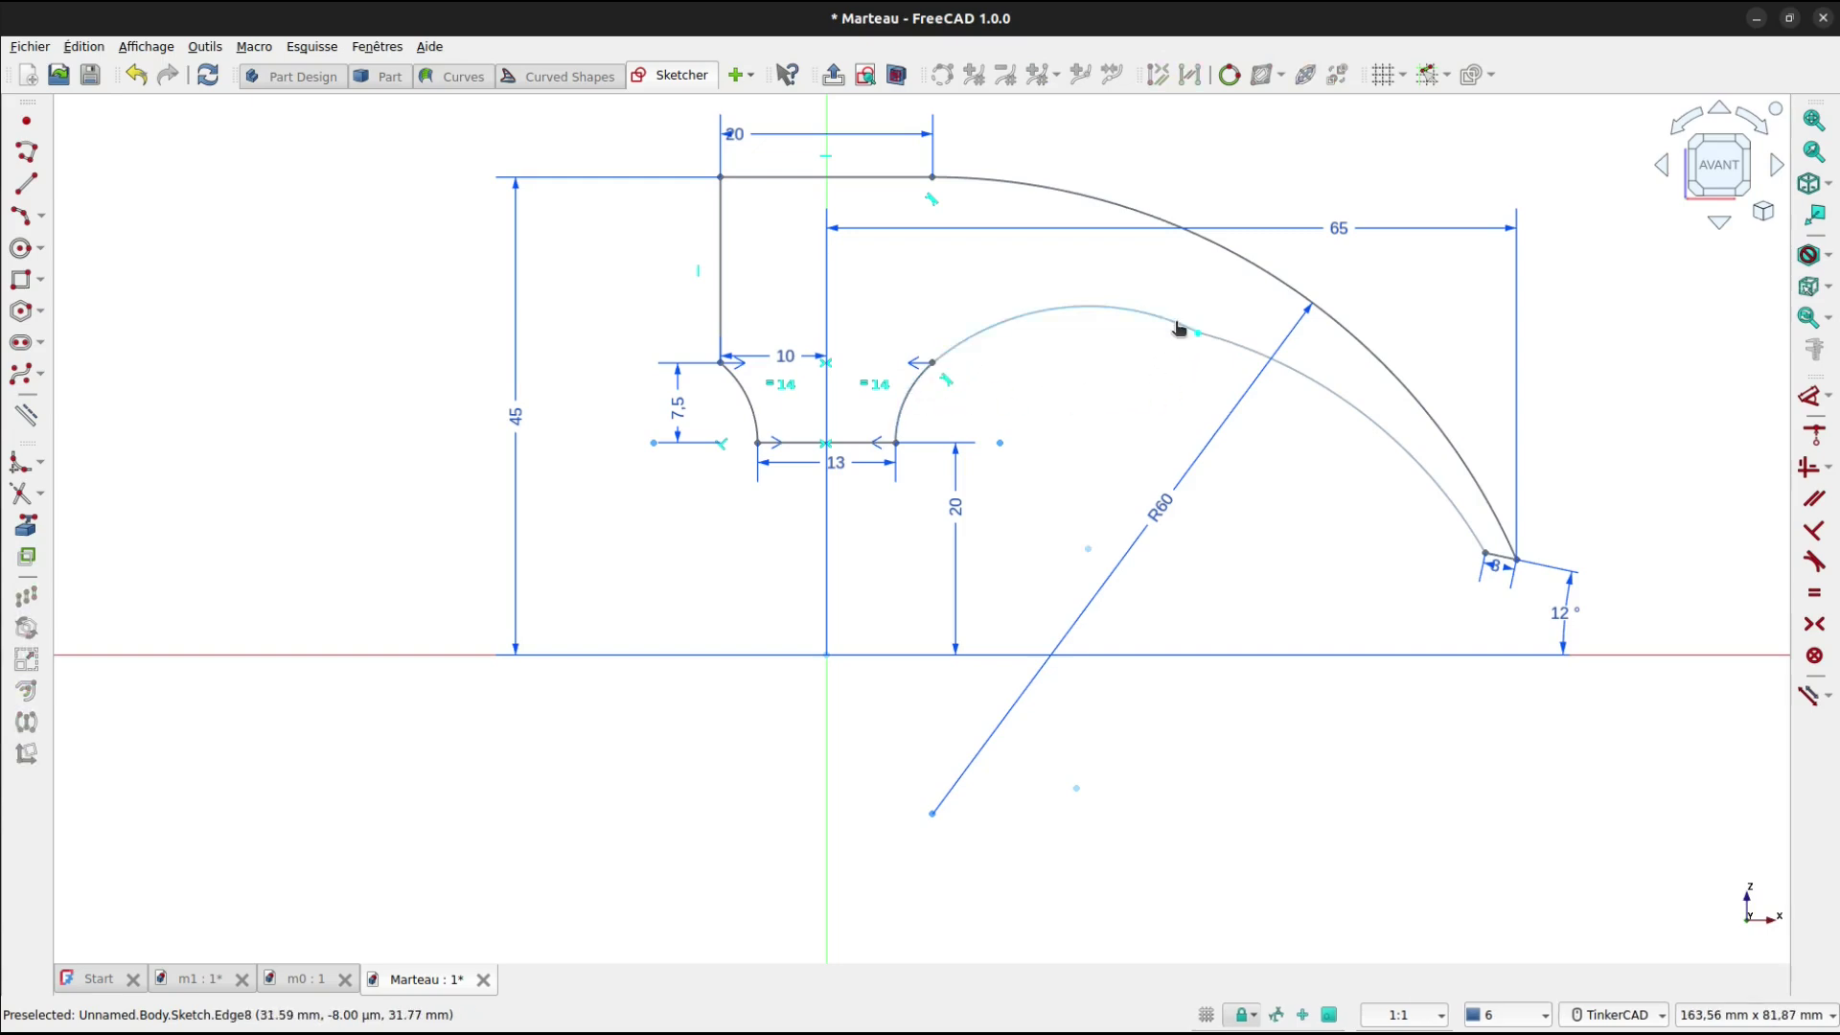
{"action": "key", "text": "g"}
{"action": "key", "text": "t"}
{"action": "left_click", "coordinate": [1219, 341]}
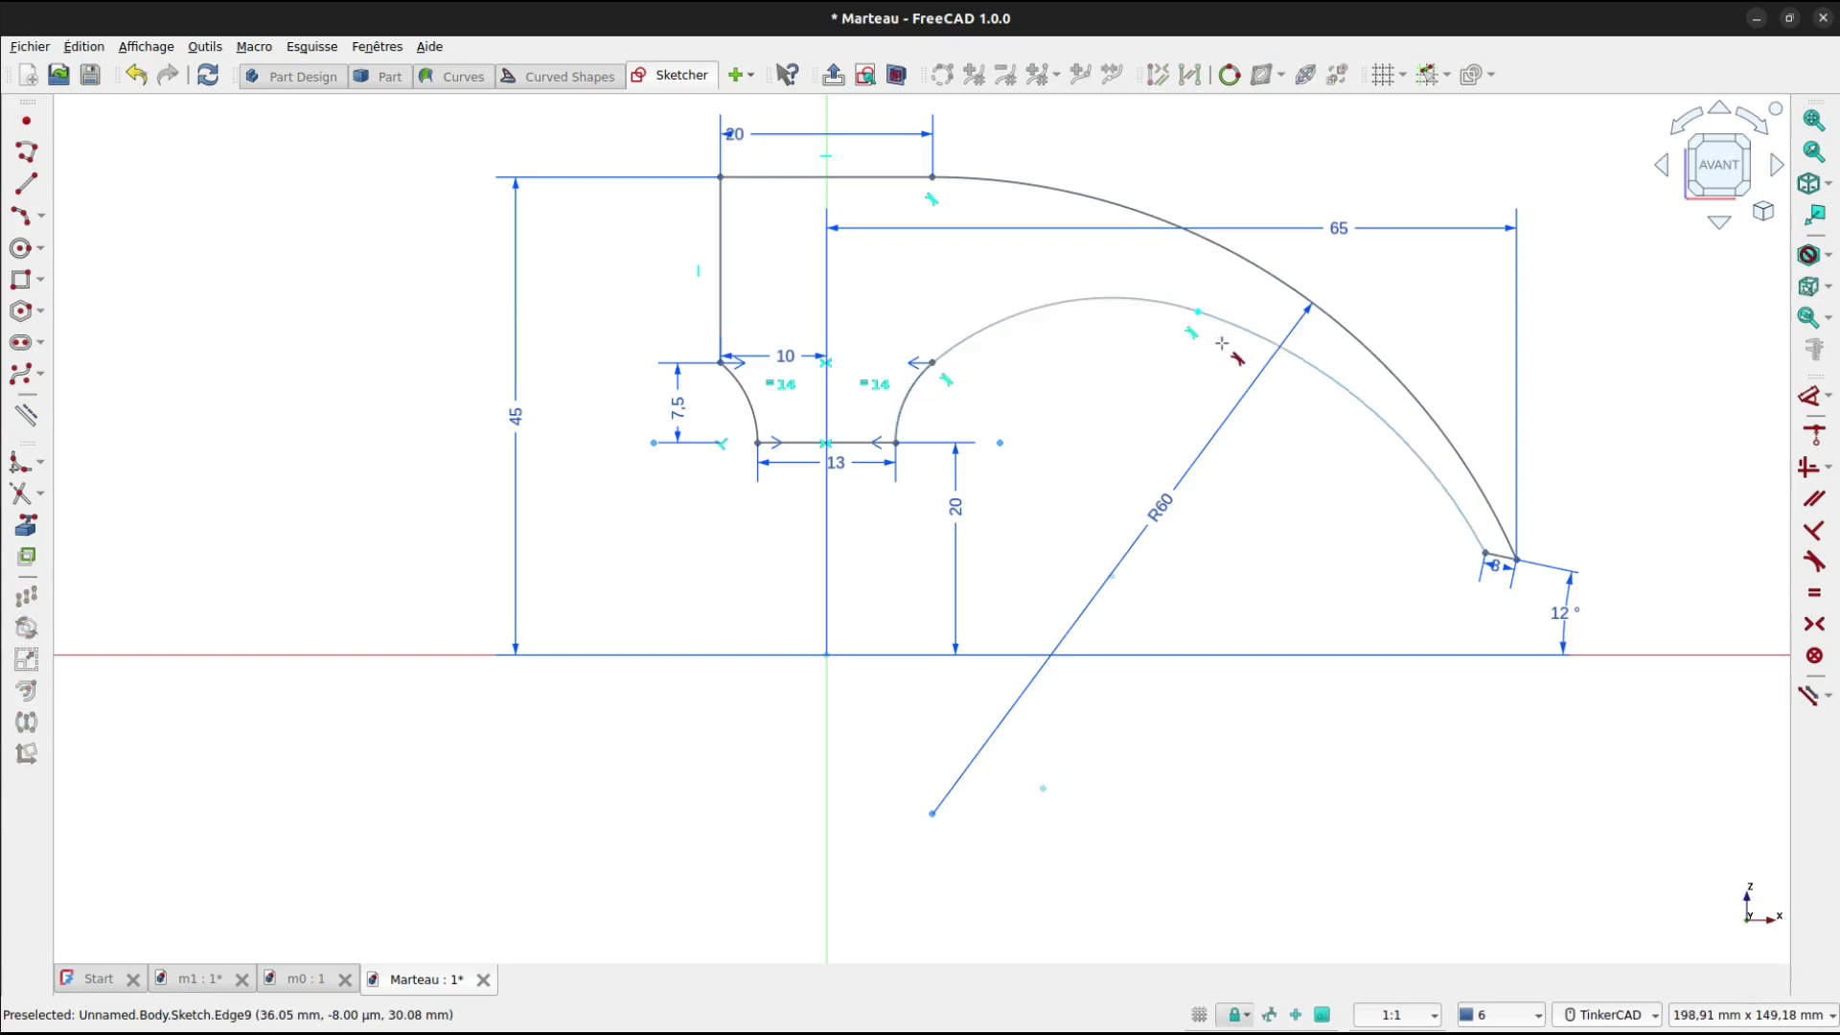
{"action": "right_click", "coordinate": [1150, 384]}
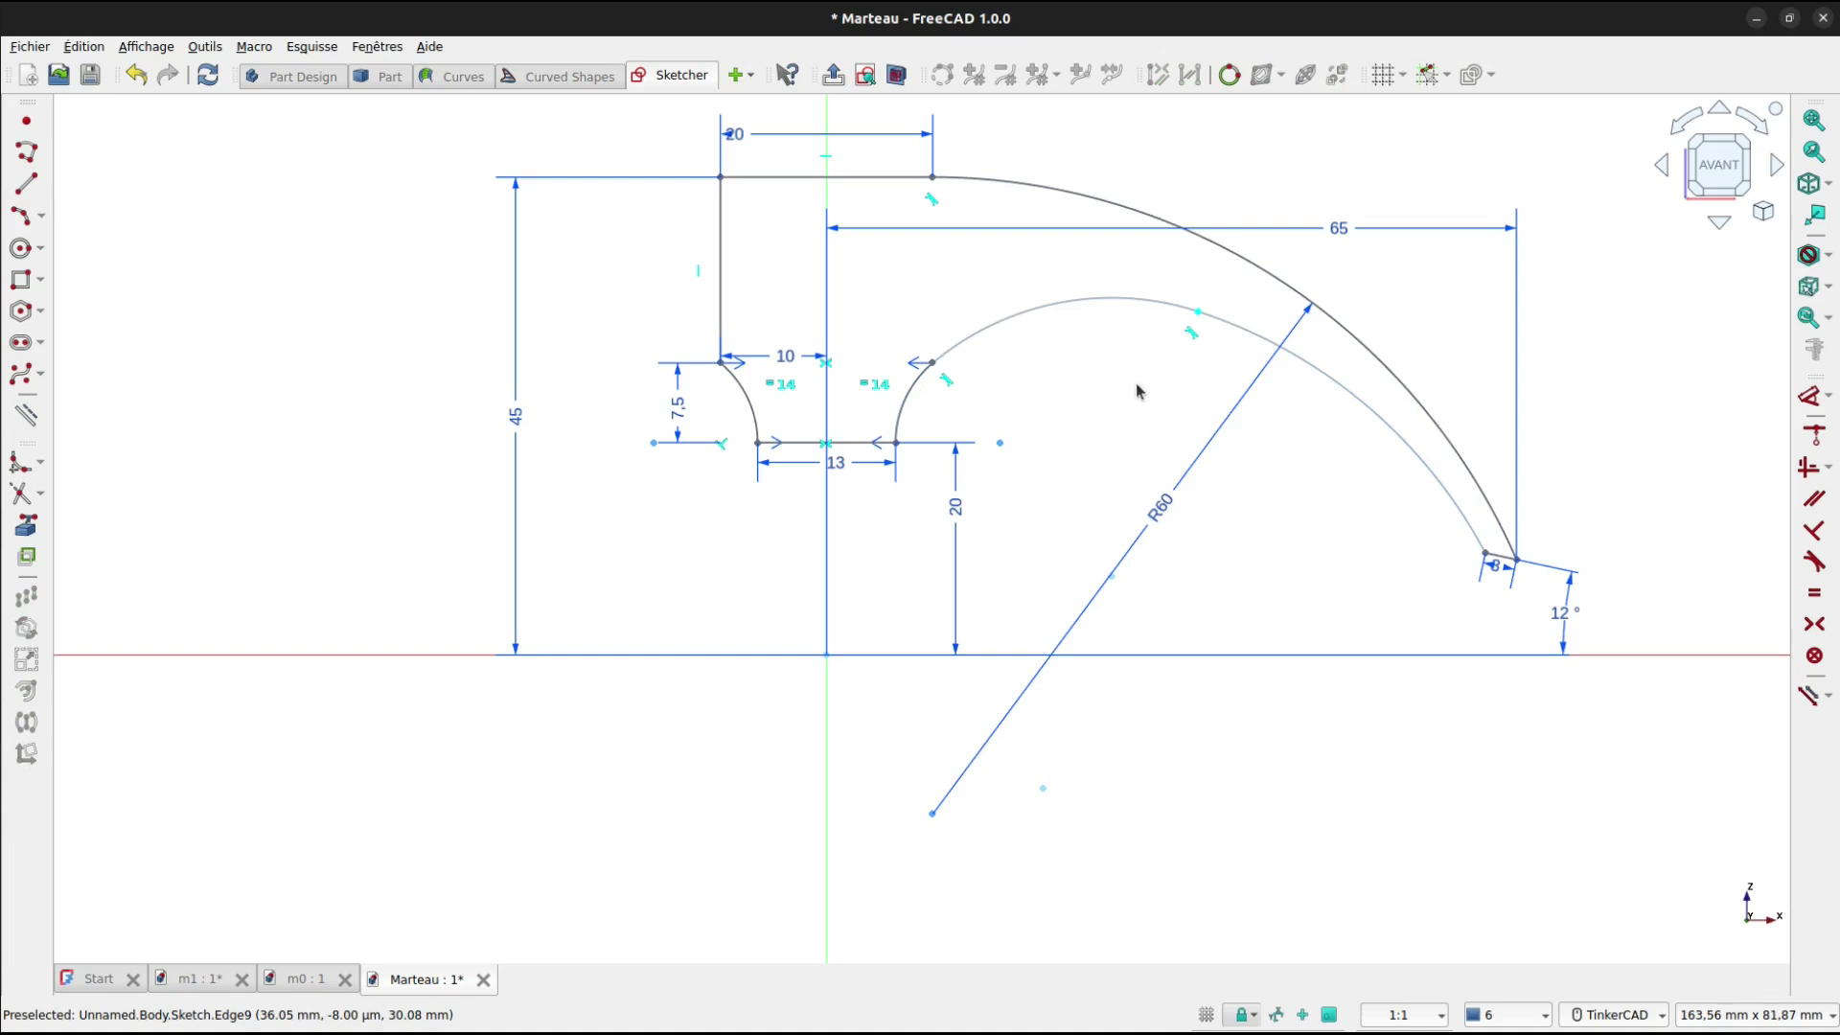
Set the radius of the underside arc that ends at the claw tip to 54 mm.
{"action": "left_click", "coordinate": [1335, 383]}
{"action": "key", "text": "d"}
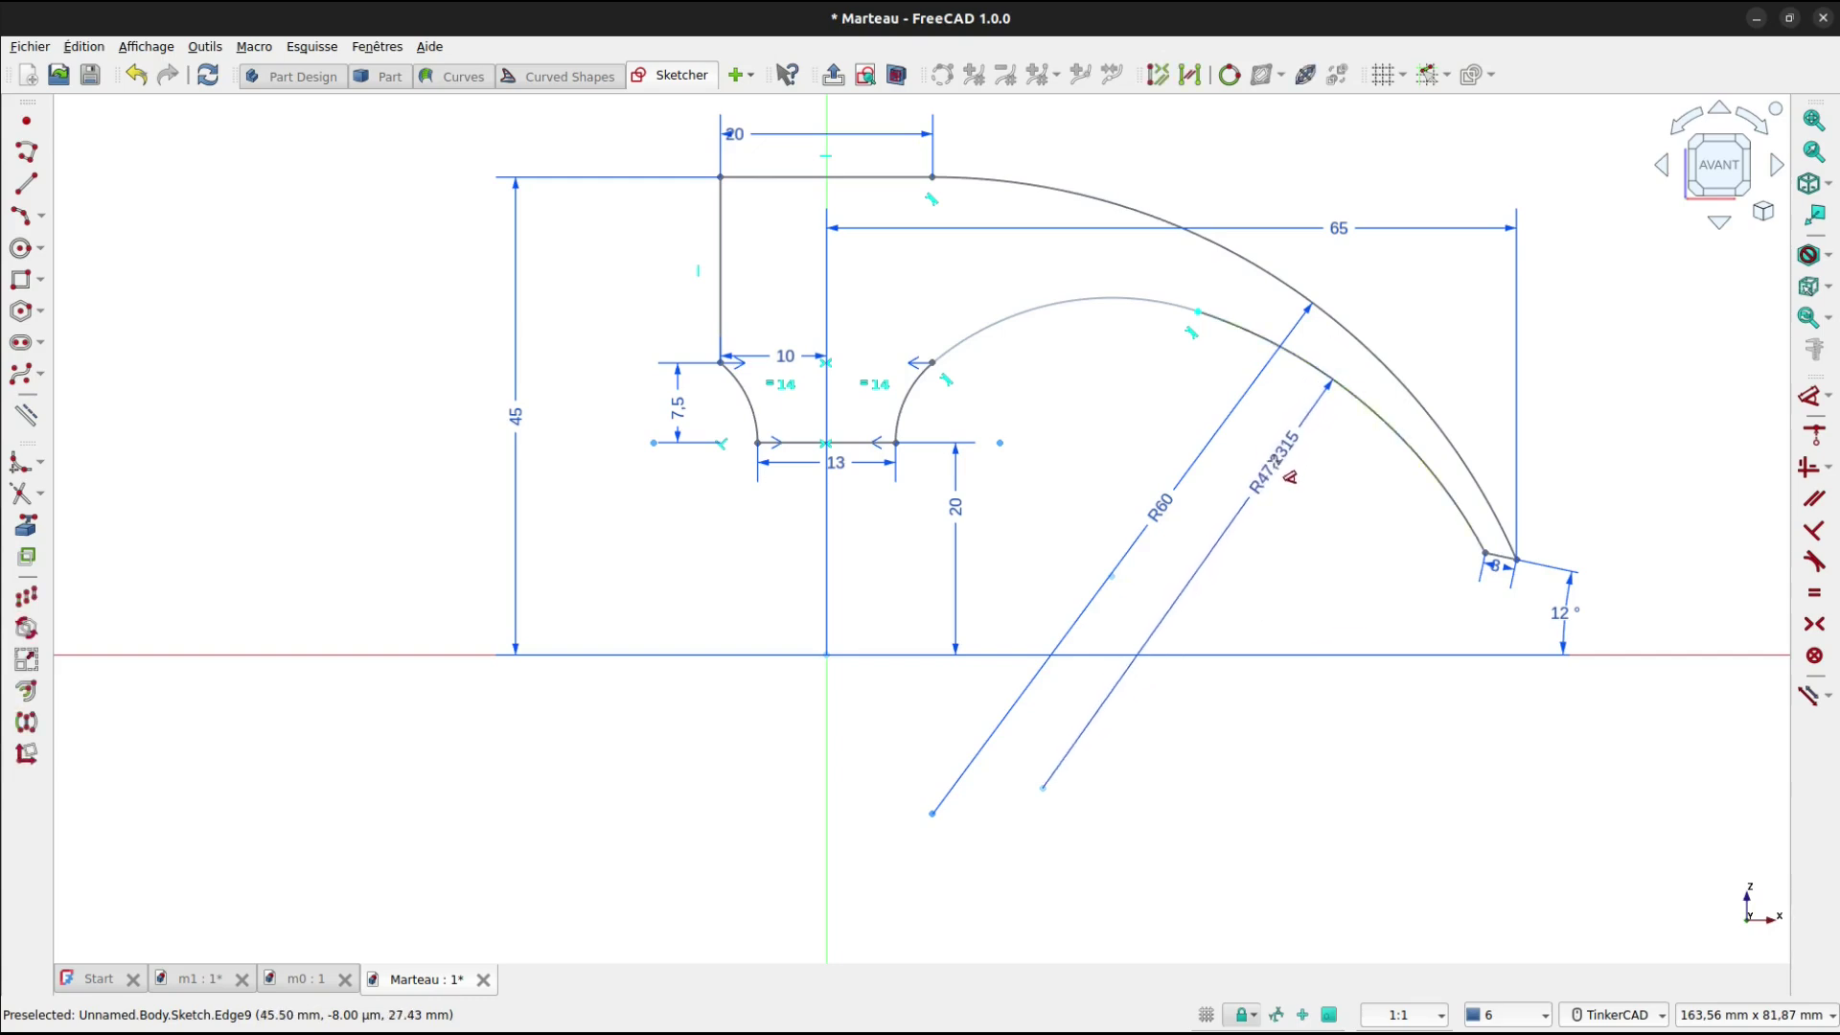
{"action": "left_click", "coordinate": [1278, 460]}
{"action": "type", "text": "54"}
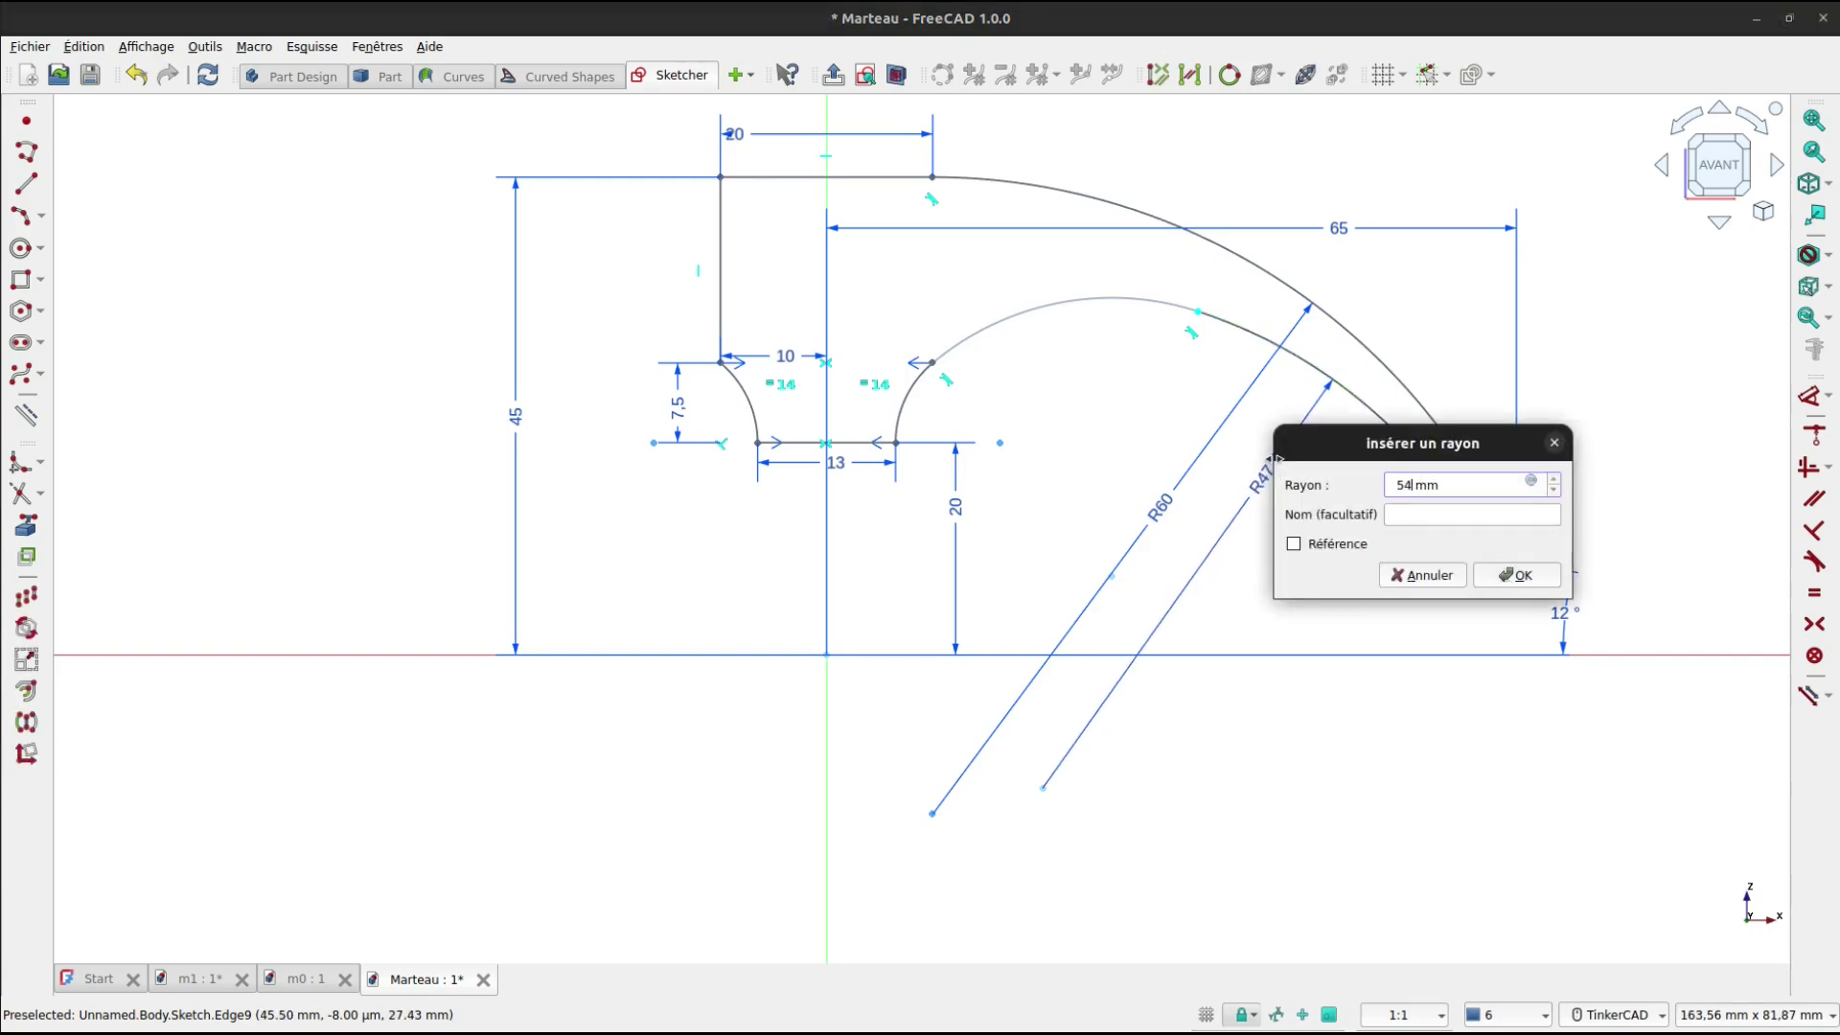
{"action": "key", "text": "Return"}
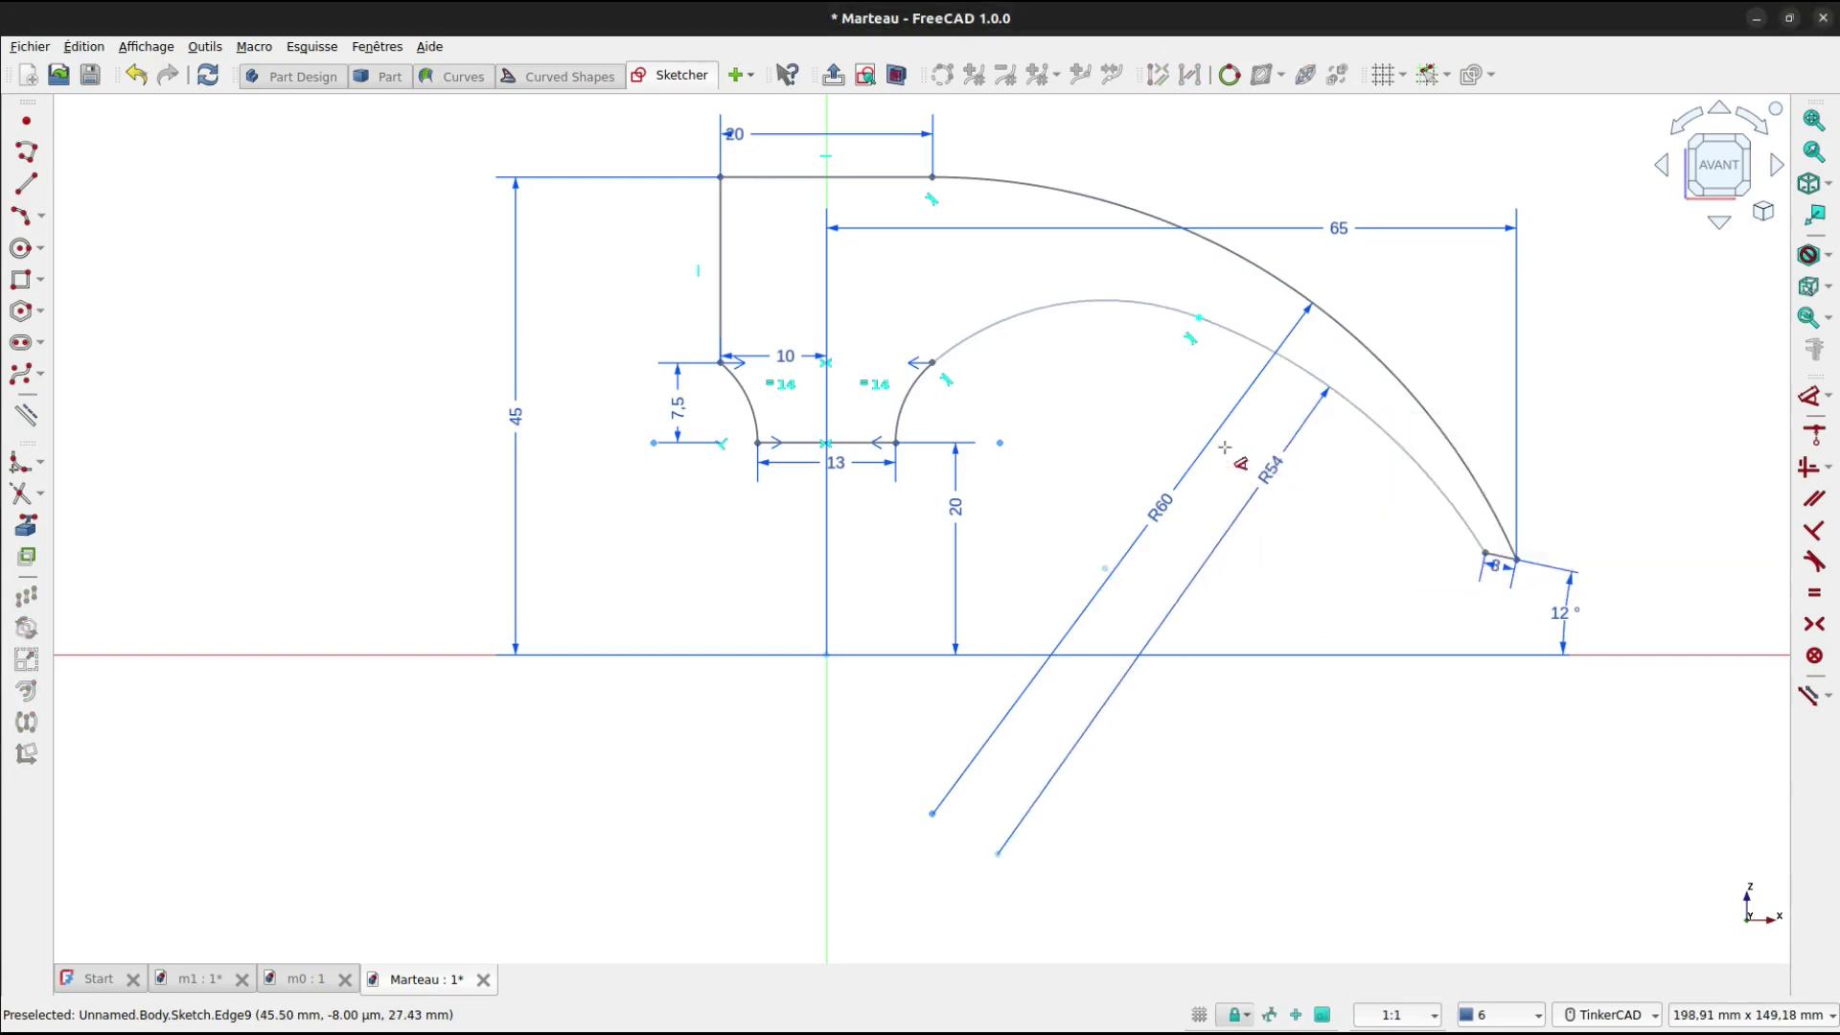
Set the radius of the underside arc next to the right small arc to 17 mm and close the sketch.
{"action": "left_click", "coordinate": [1071, 306]}
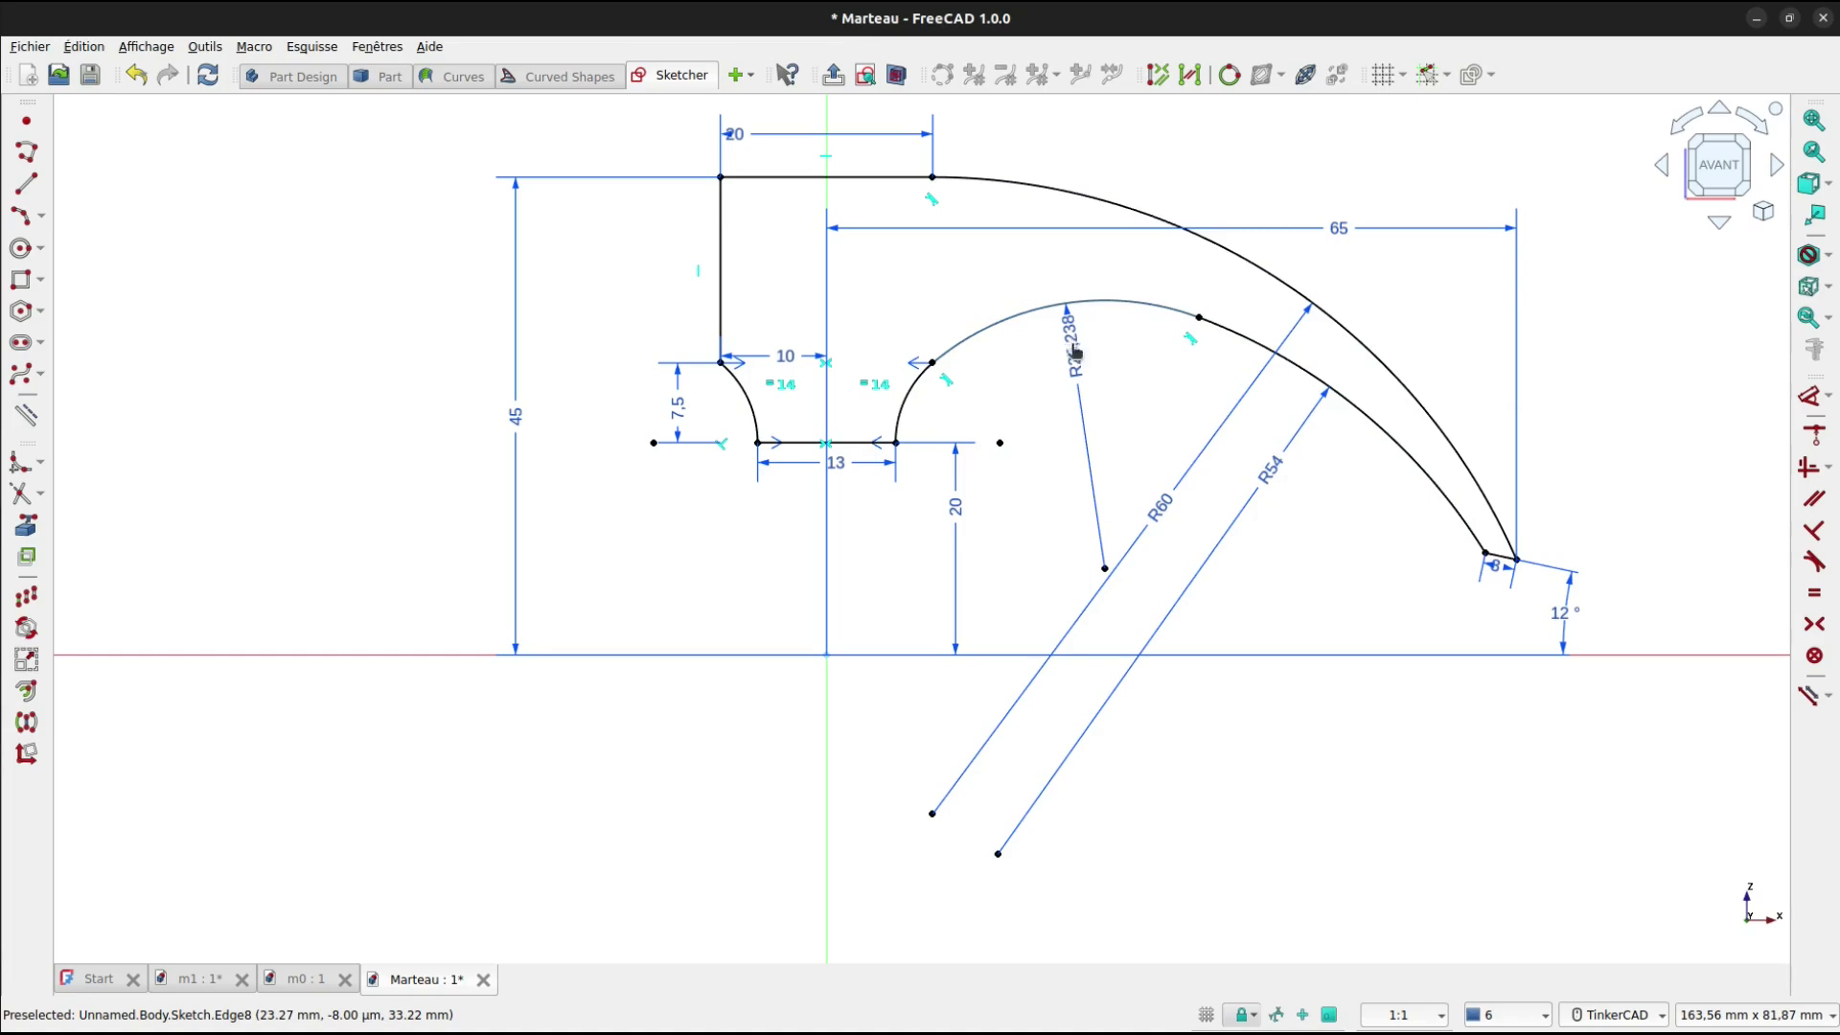
{"action": "left_click", "coordinate": [1073, 391]}
{"action": "type", "text": "17"}
{"action": "key", "text": "Return"}
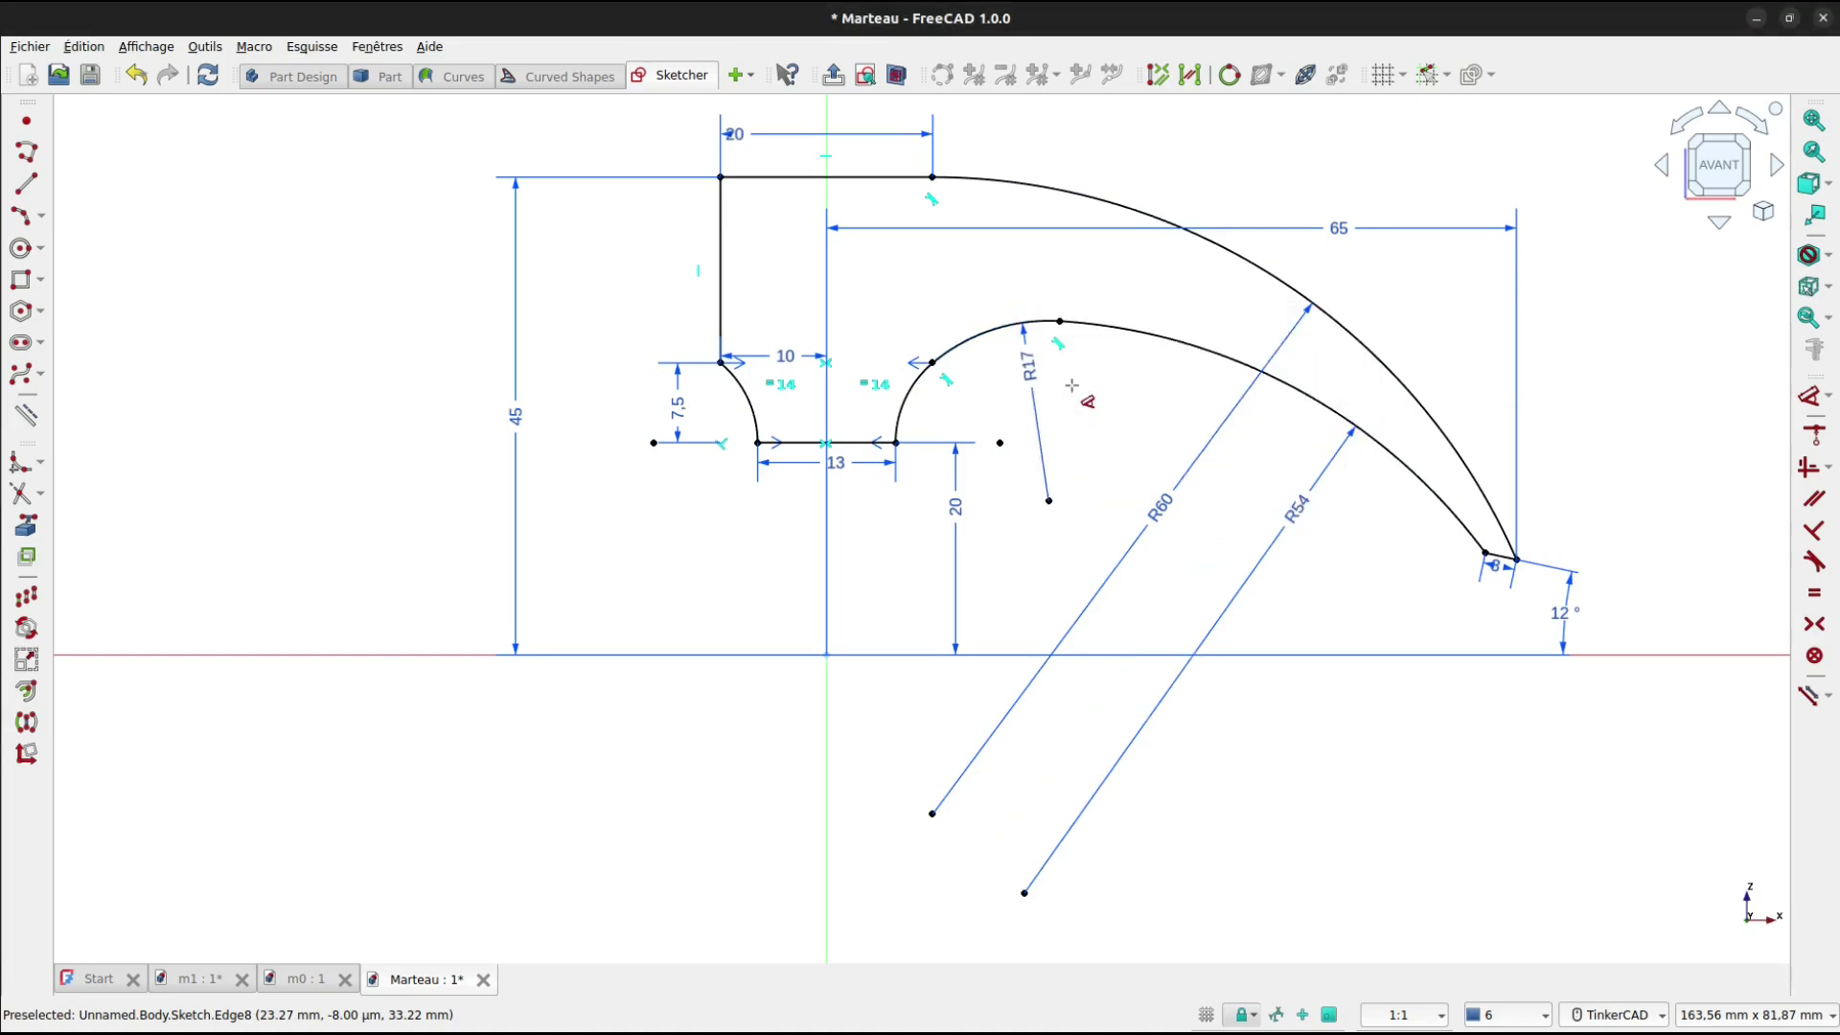
{"action": "key", "text": "Escape"}
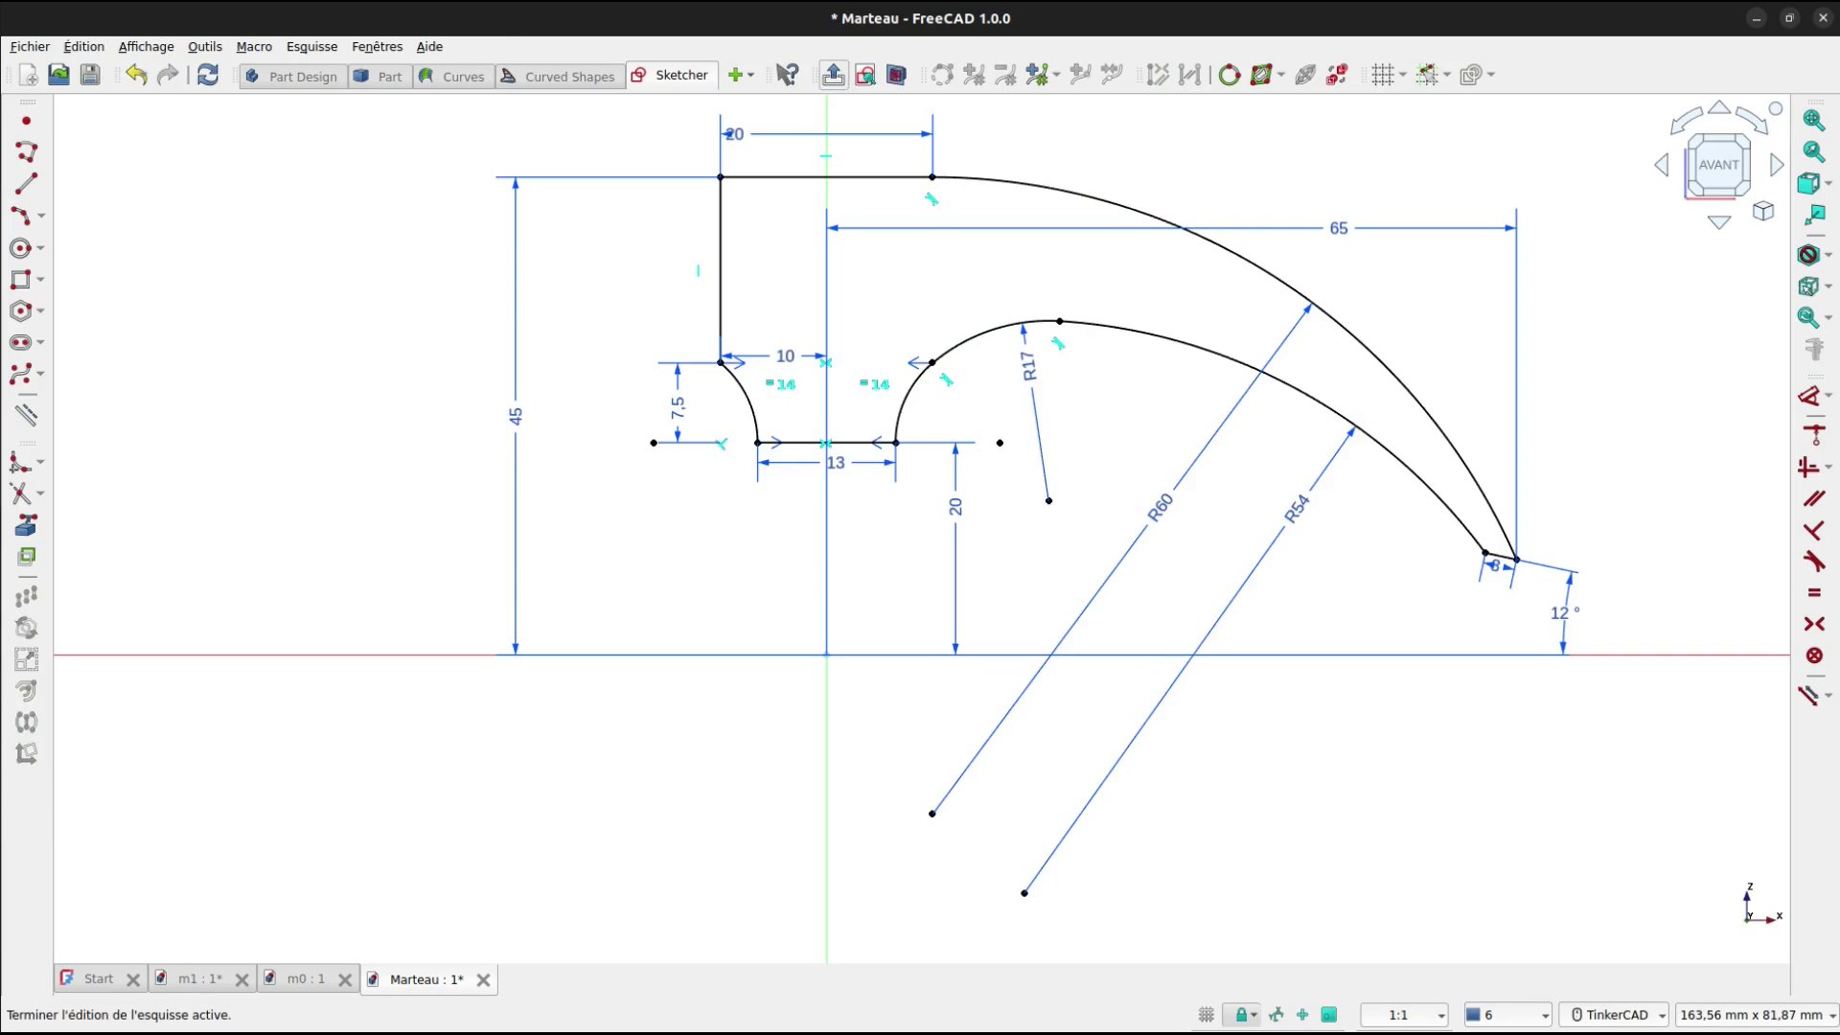
{"action": "left_click", "coordinate": [833, 75]}
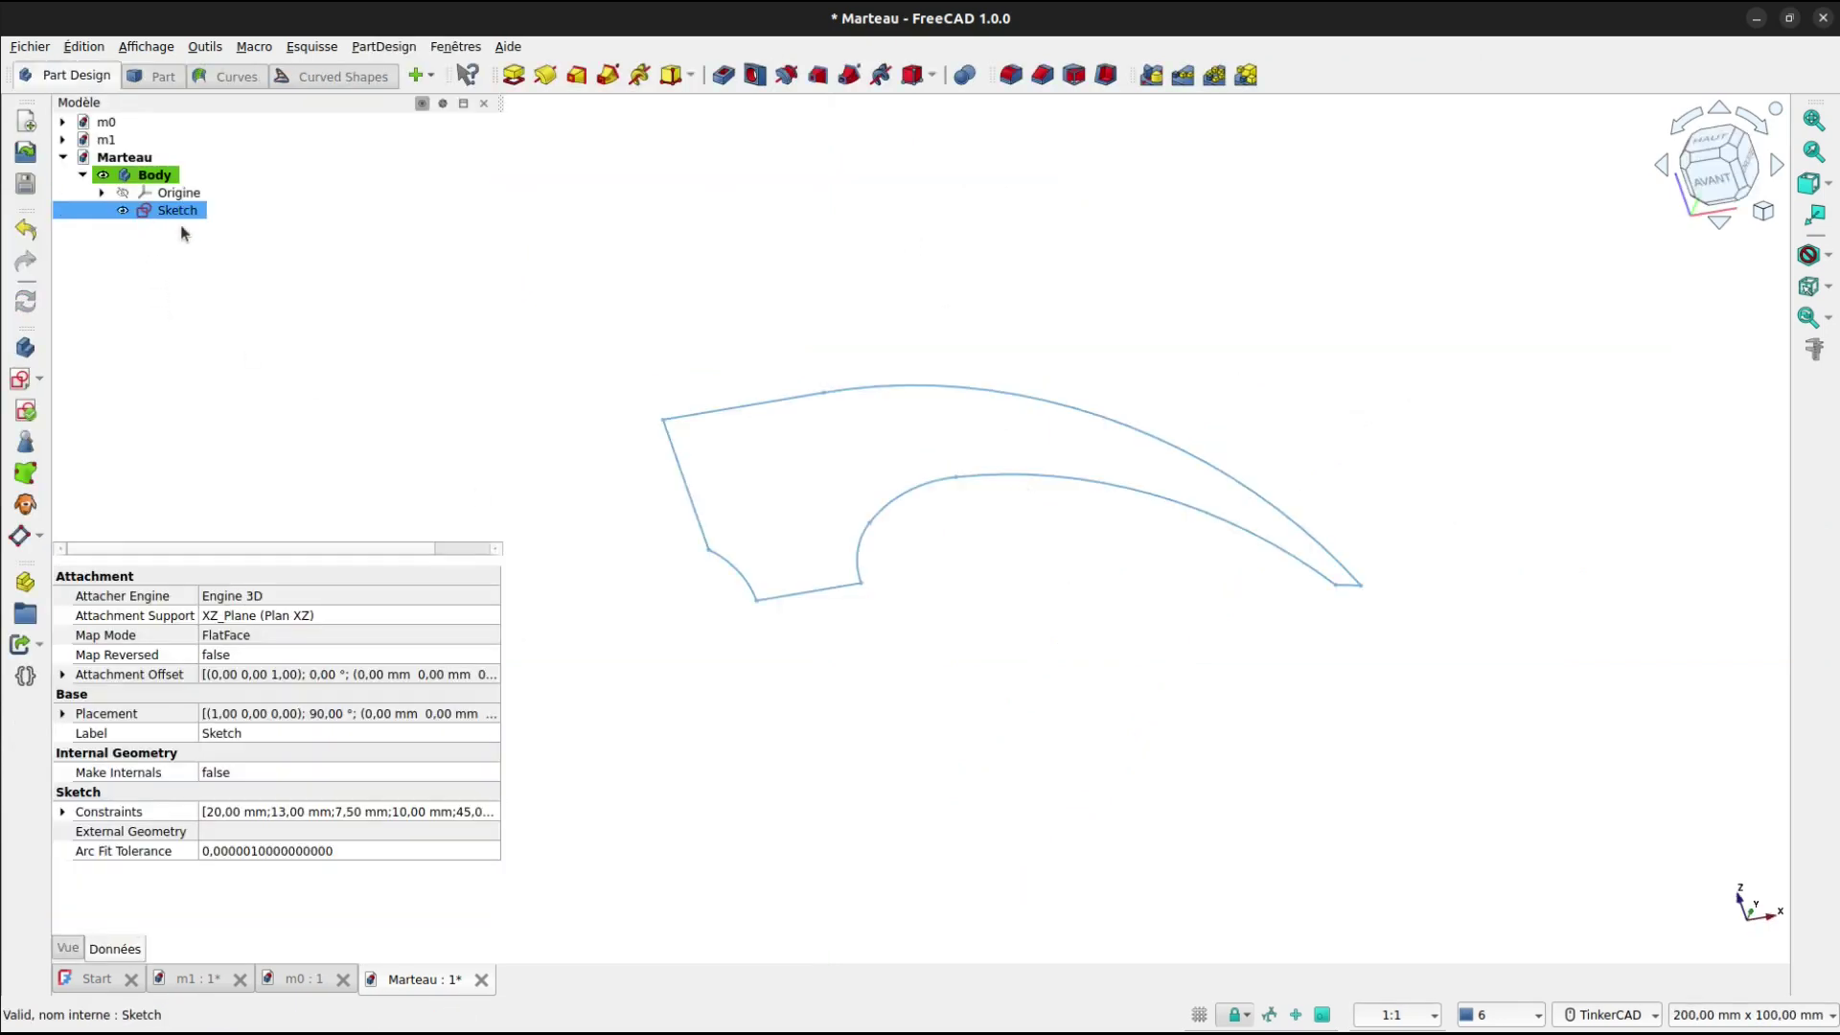
Pad the hammer head profile 26 mm, symmetric to the sketch plane.
{"action": "left_click", "coordinate": [514, 77]}
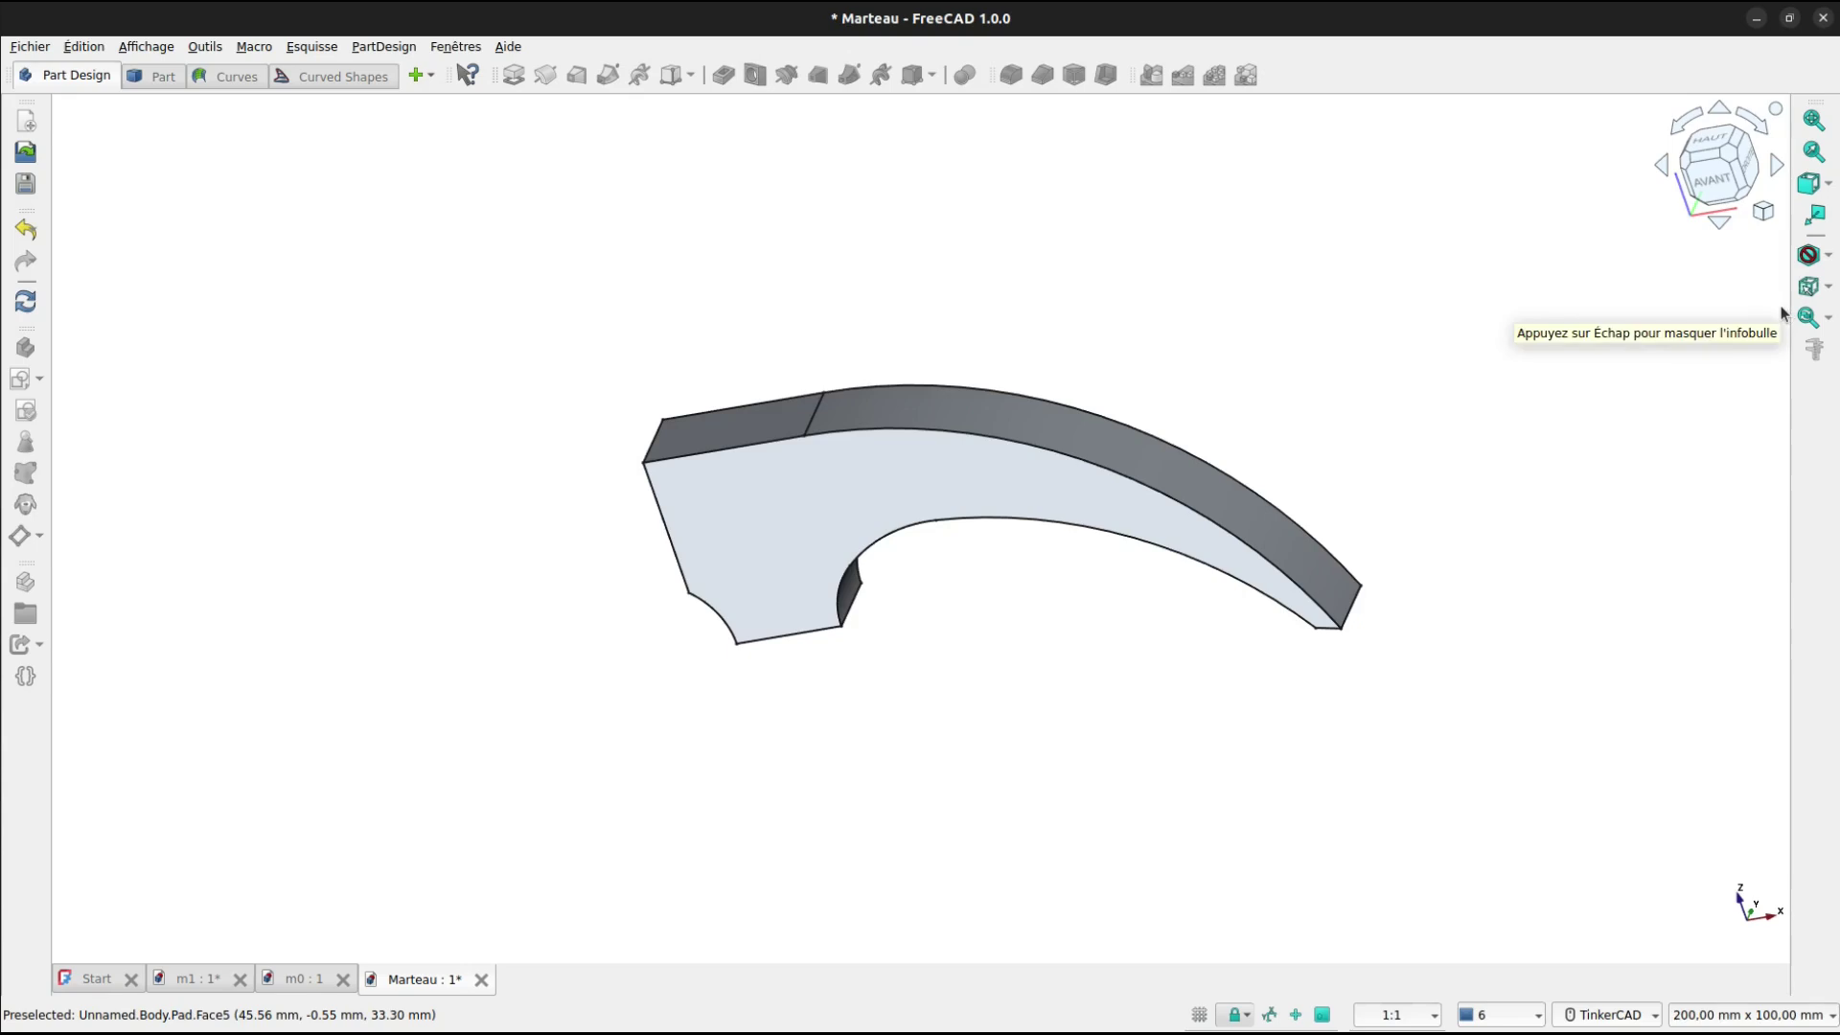
{"action": "mouse_move", "coordinate": [1785, 325]}
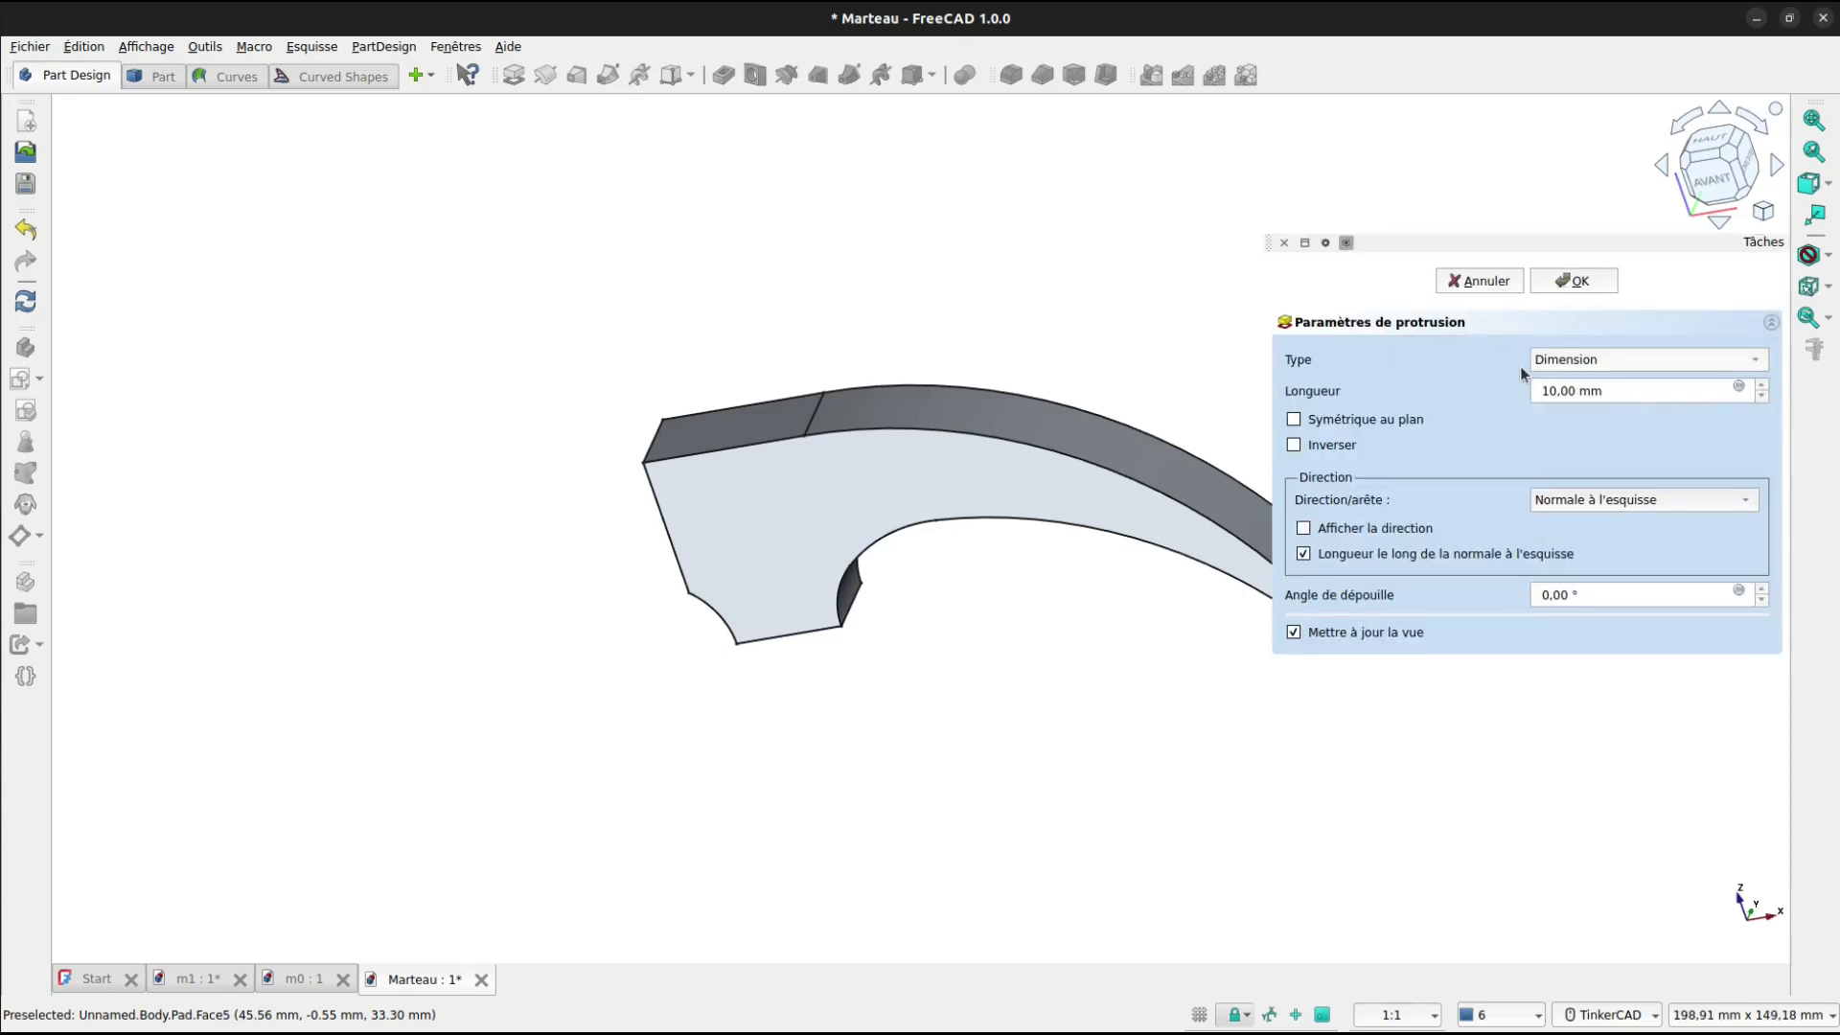
{"action": "left_click", "coordinate": [1294, 420]}
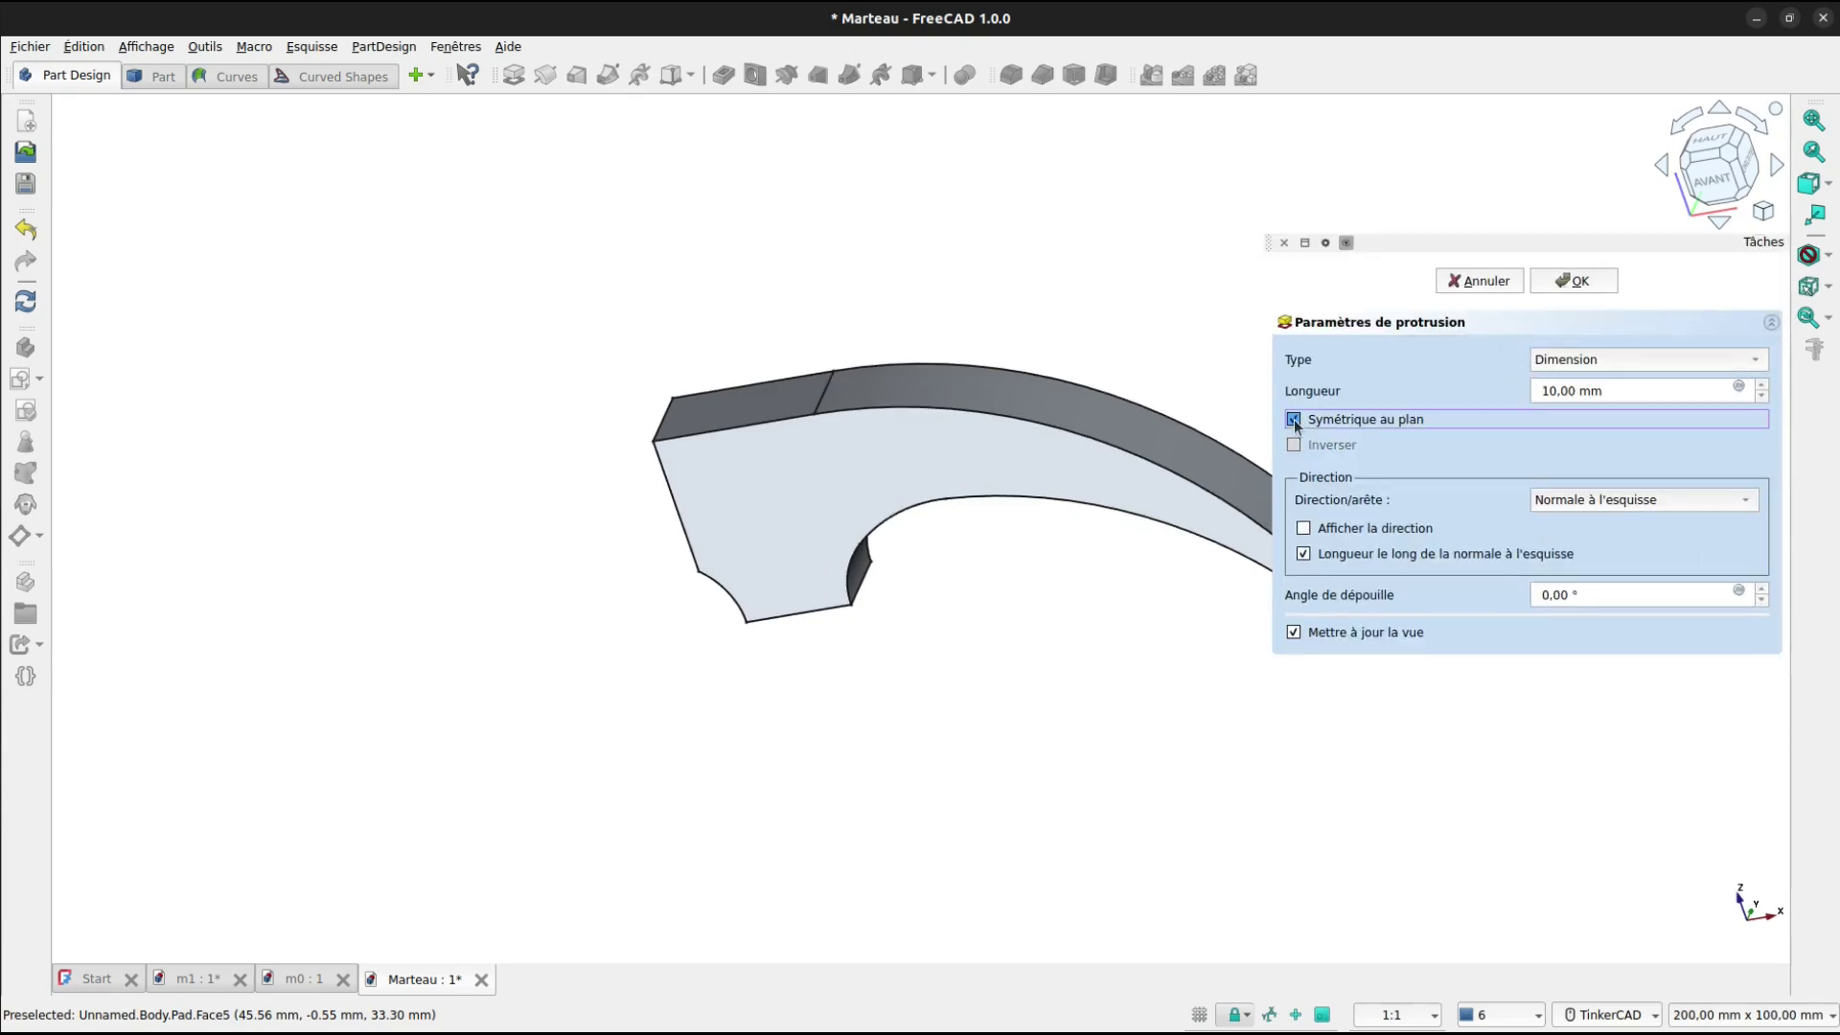
{"action": "double_click", "coordinate": [1554, 390]}
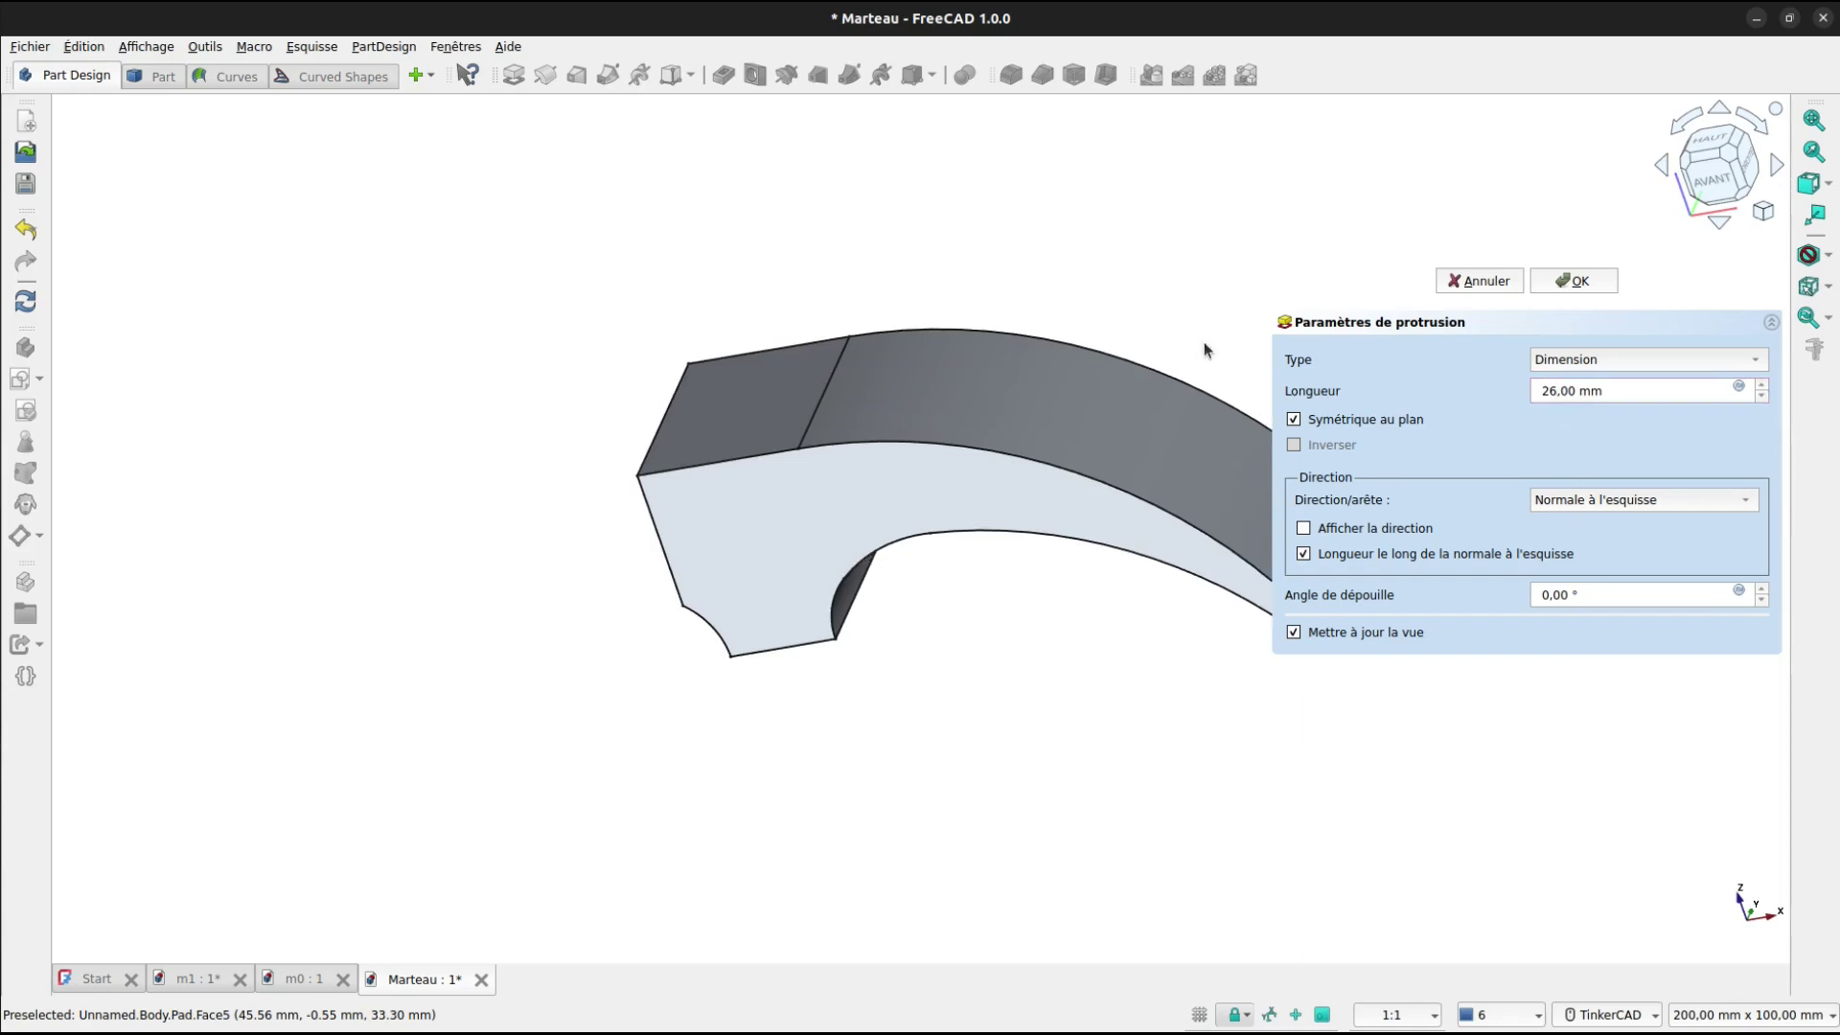
{"action": "right_click_drag", "start_coordinate": [1205, 347], "coordinate": [1388, 345]}
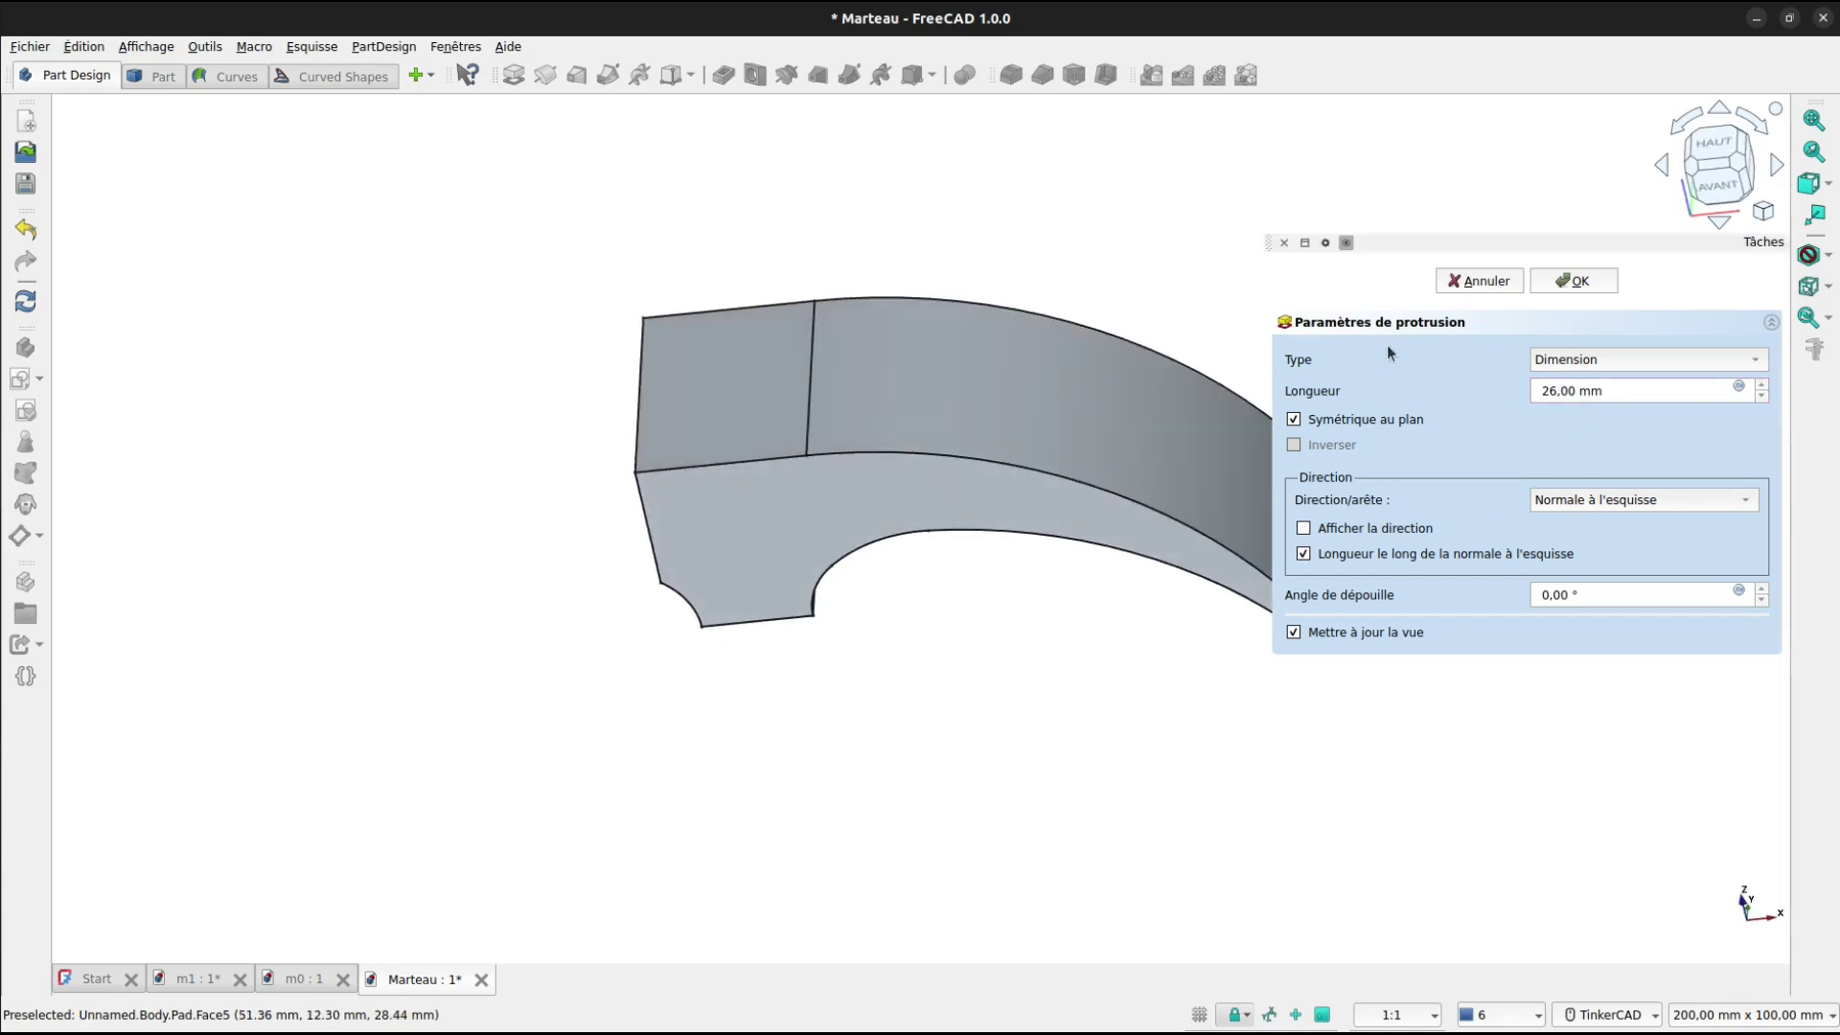
{"action": "left_click", "coordinate": [1555, 278]}
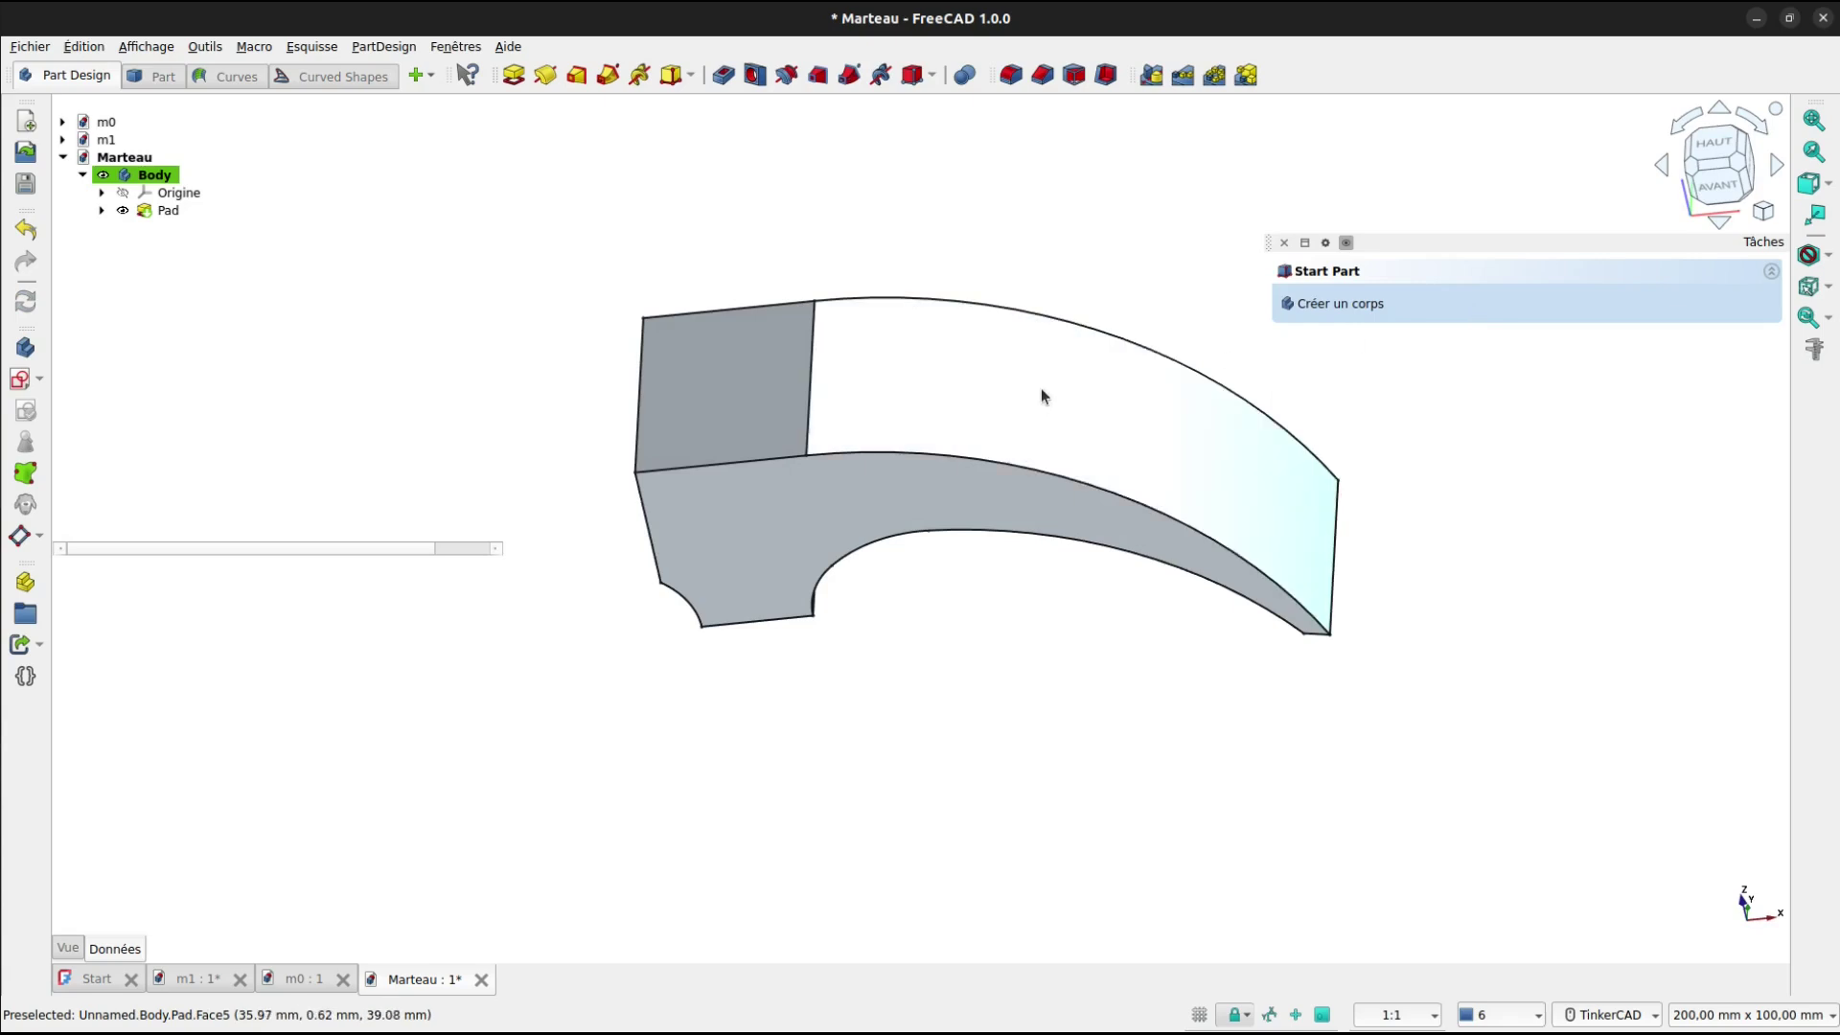
Create a new sketch in the body on the XY base plane.
{"action": "right_click_drag", "start_coordinate": [595, 542], "coordinate": [632, 663]}
{"action": "middle_click_drag", "start_coordinate": [826, 639], "coordinate": [854, 788]}
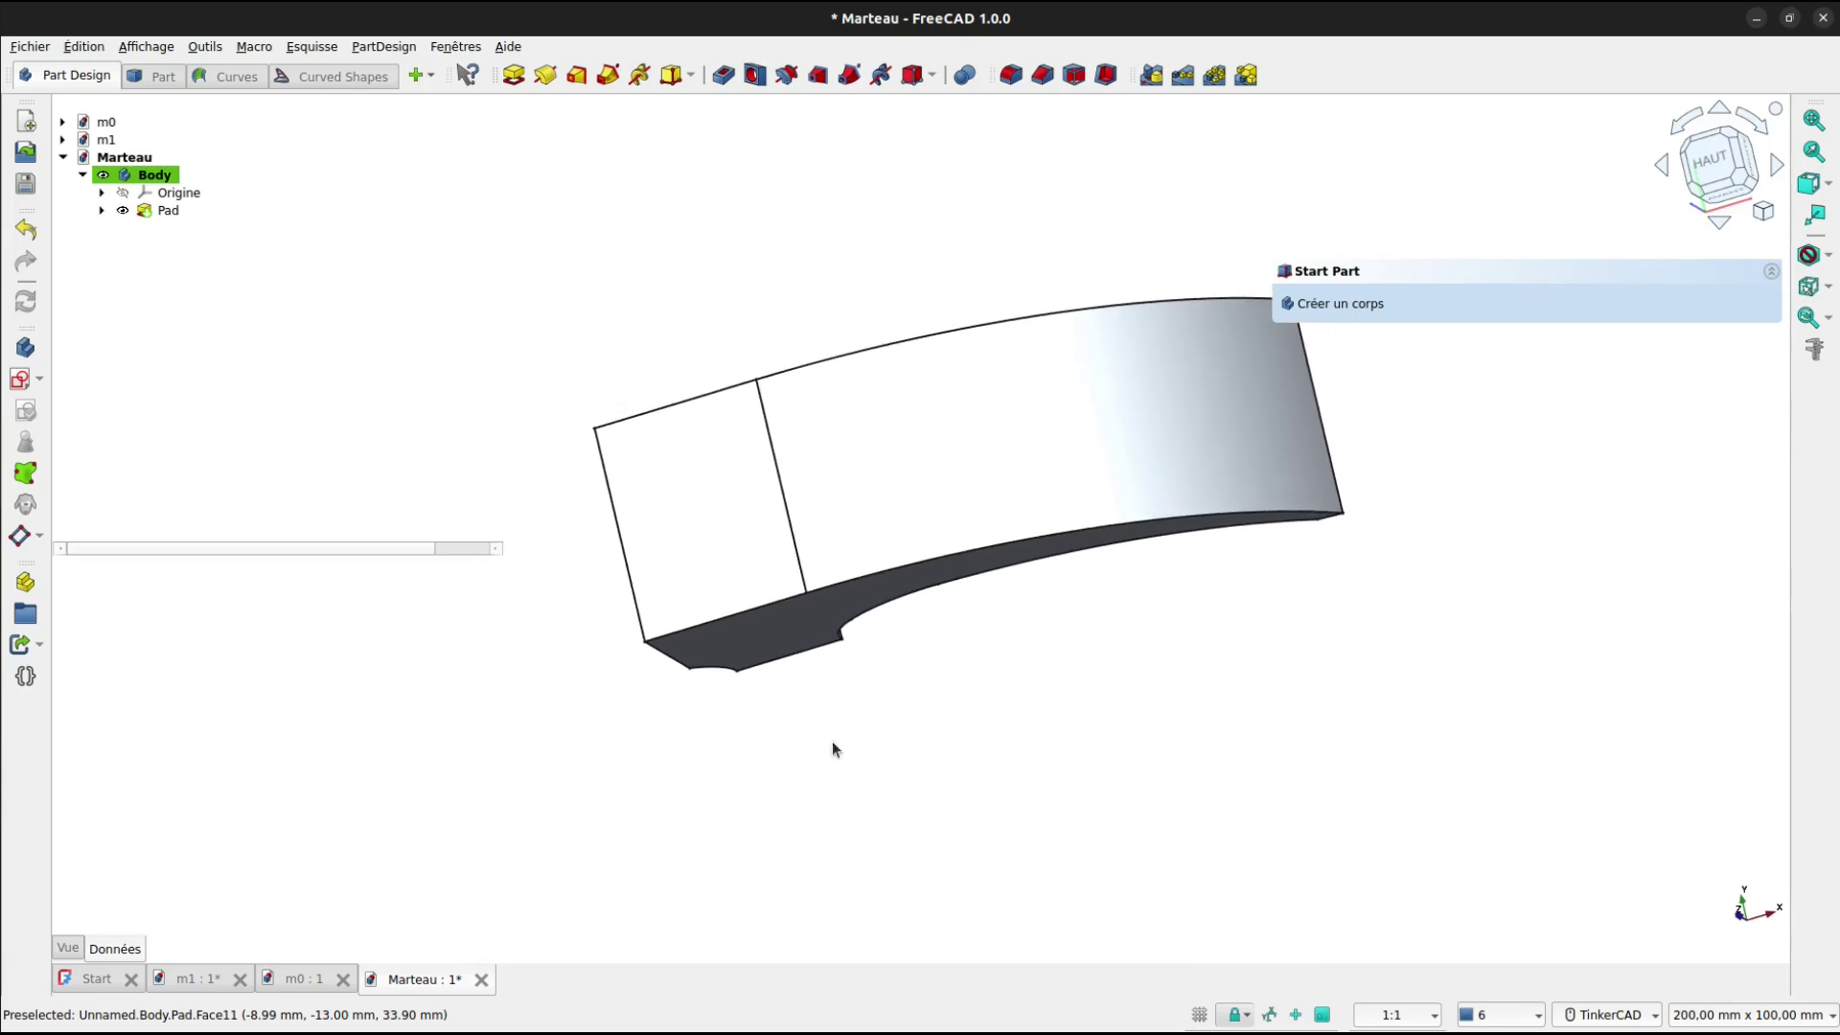
{"action": "left_click", "coordinate": [21, 379]}
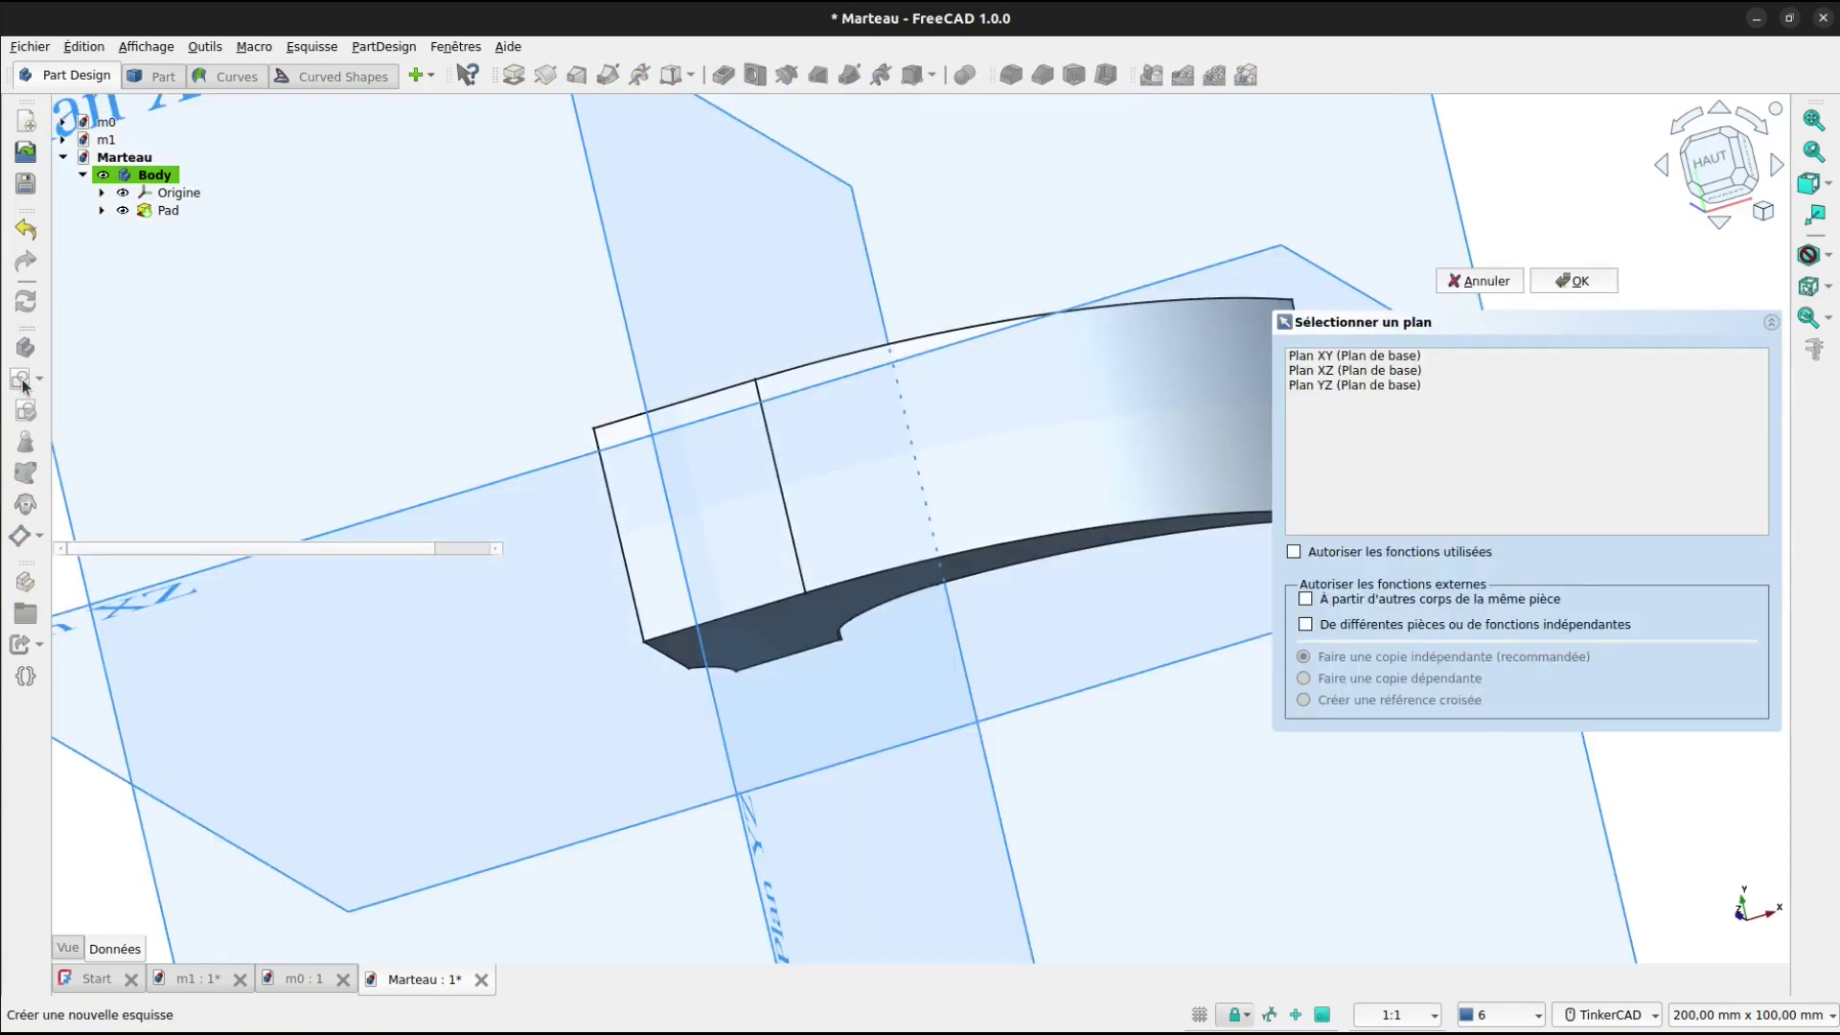
{"action": "scroll", "coordinate": [947, 514], "scroll_direction": "down", "scroll_amount": 5}
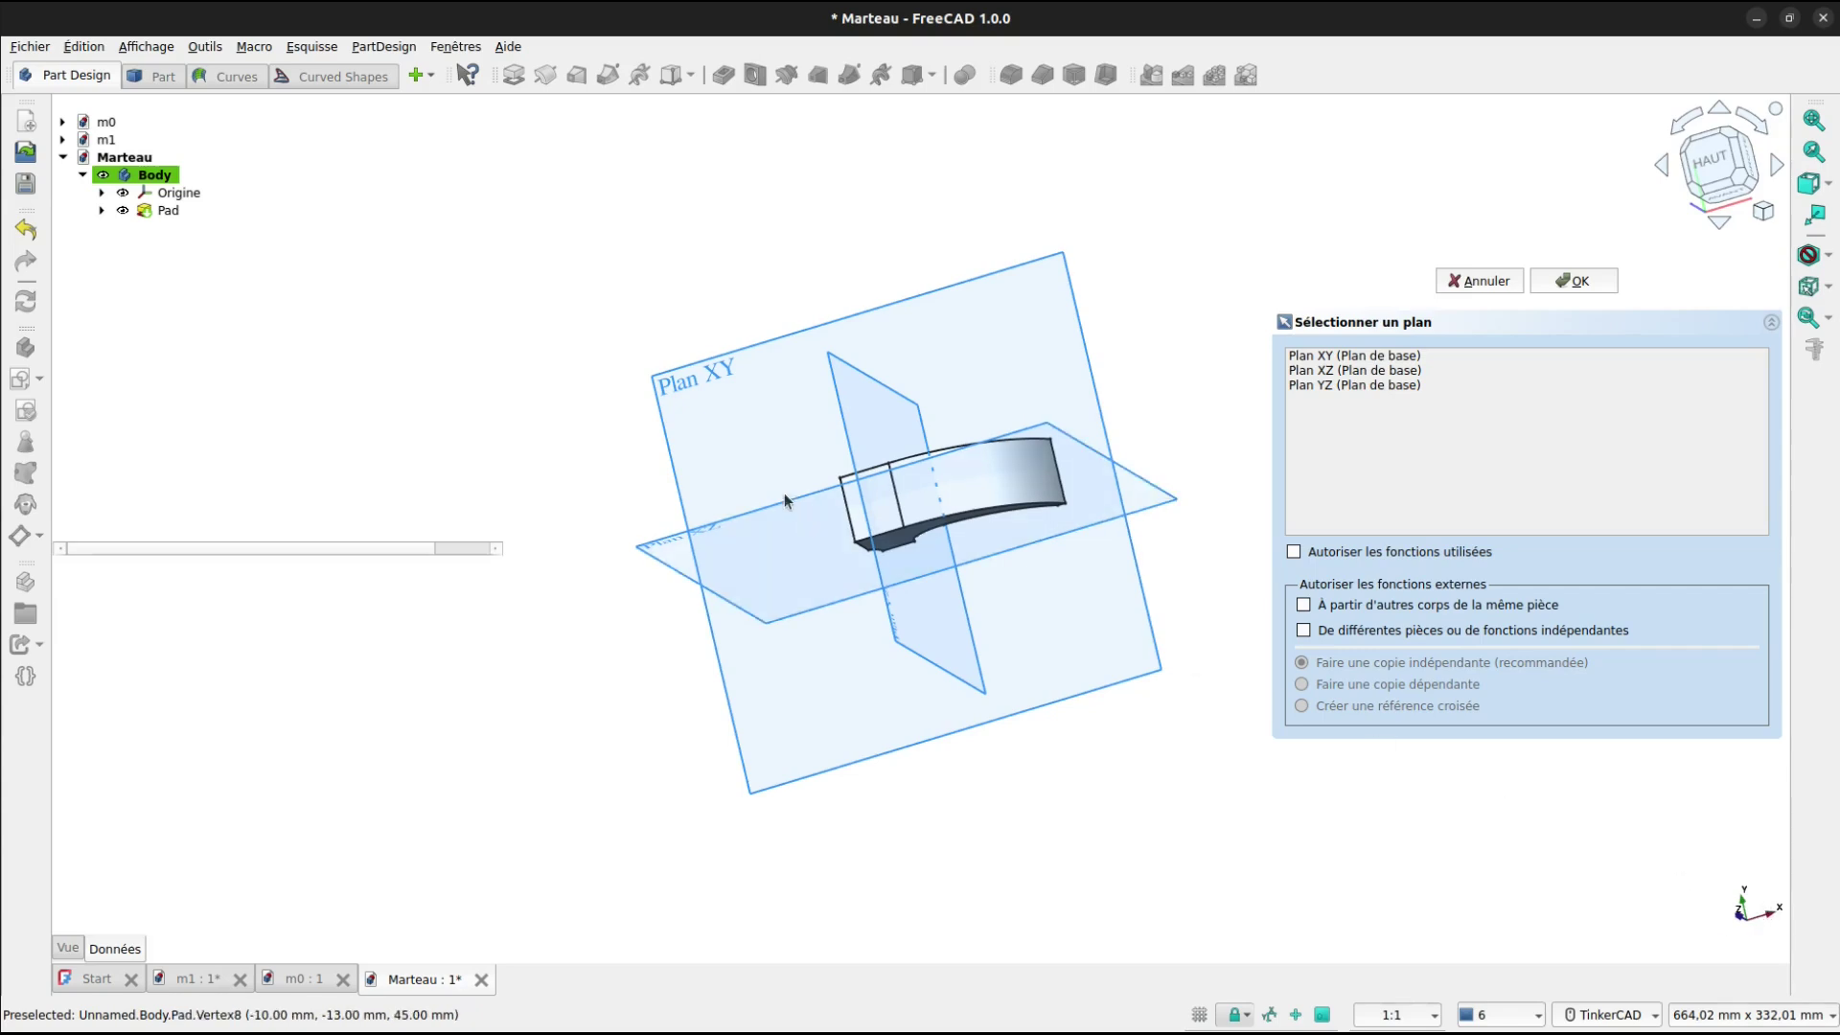
{"action": "left_click", "coordinate": [719, 377]}
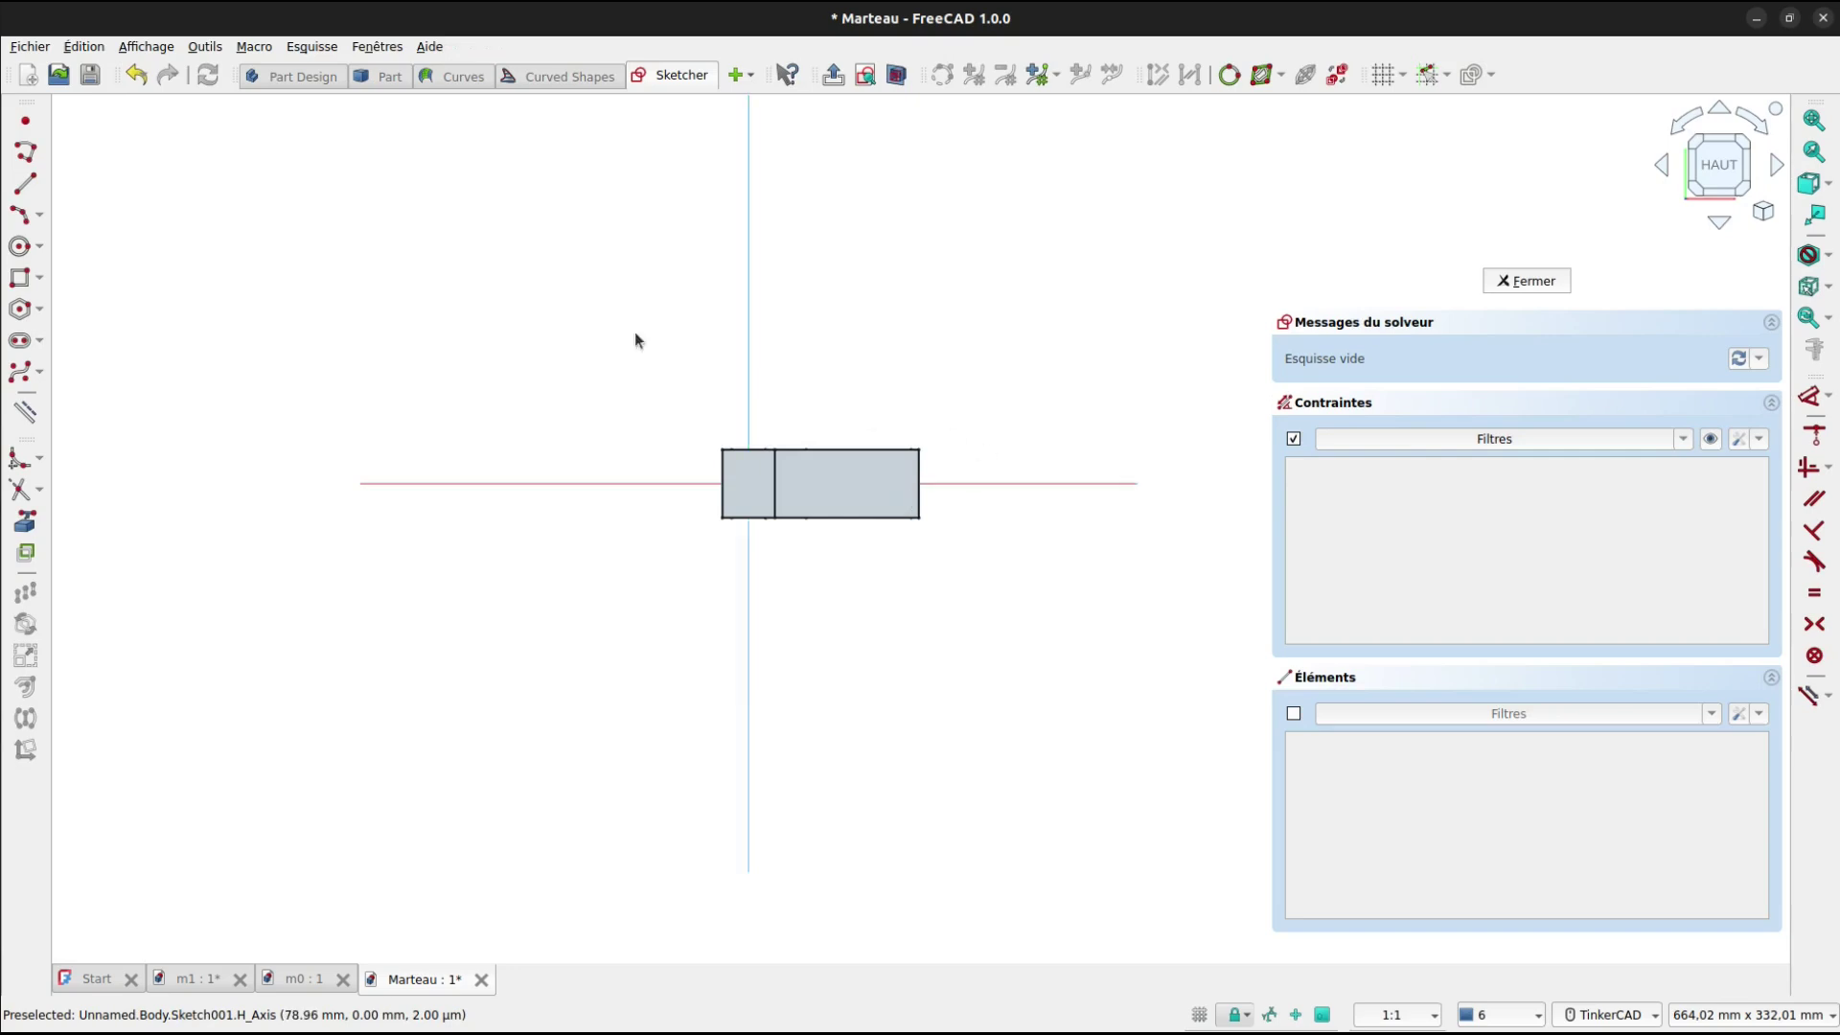
Project the head's flat end edge, the flat-to-curved boundary edge and a claw tip edge as external geometry.
{"action": "left_click", "coordinate": [26, 519]}
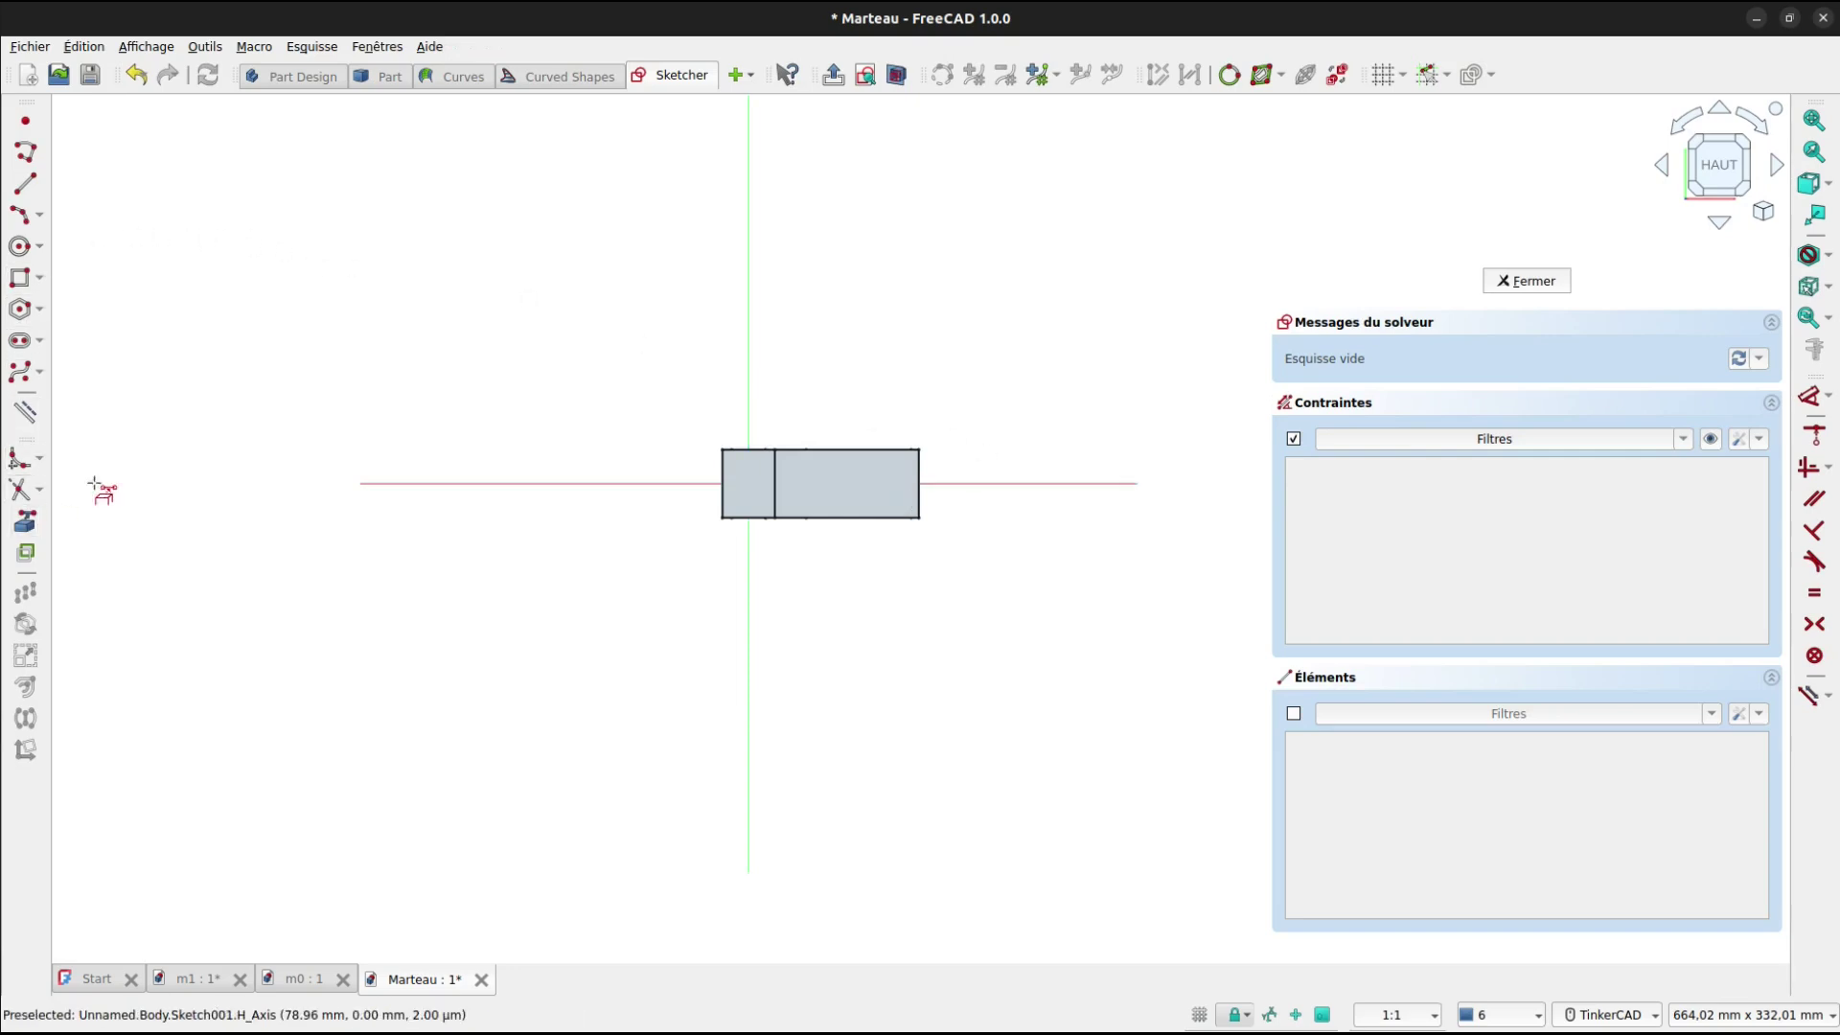
{"action": "left_click", "coordinate": [719, 490]}
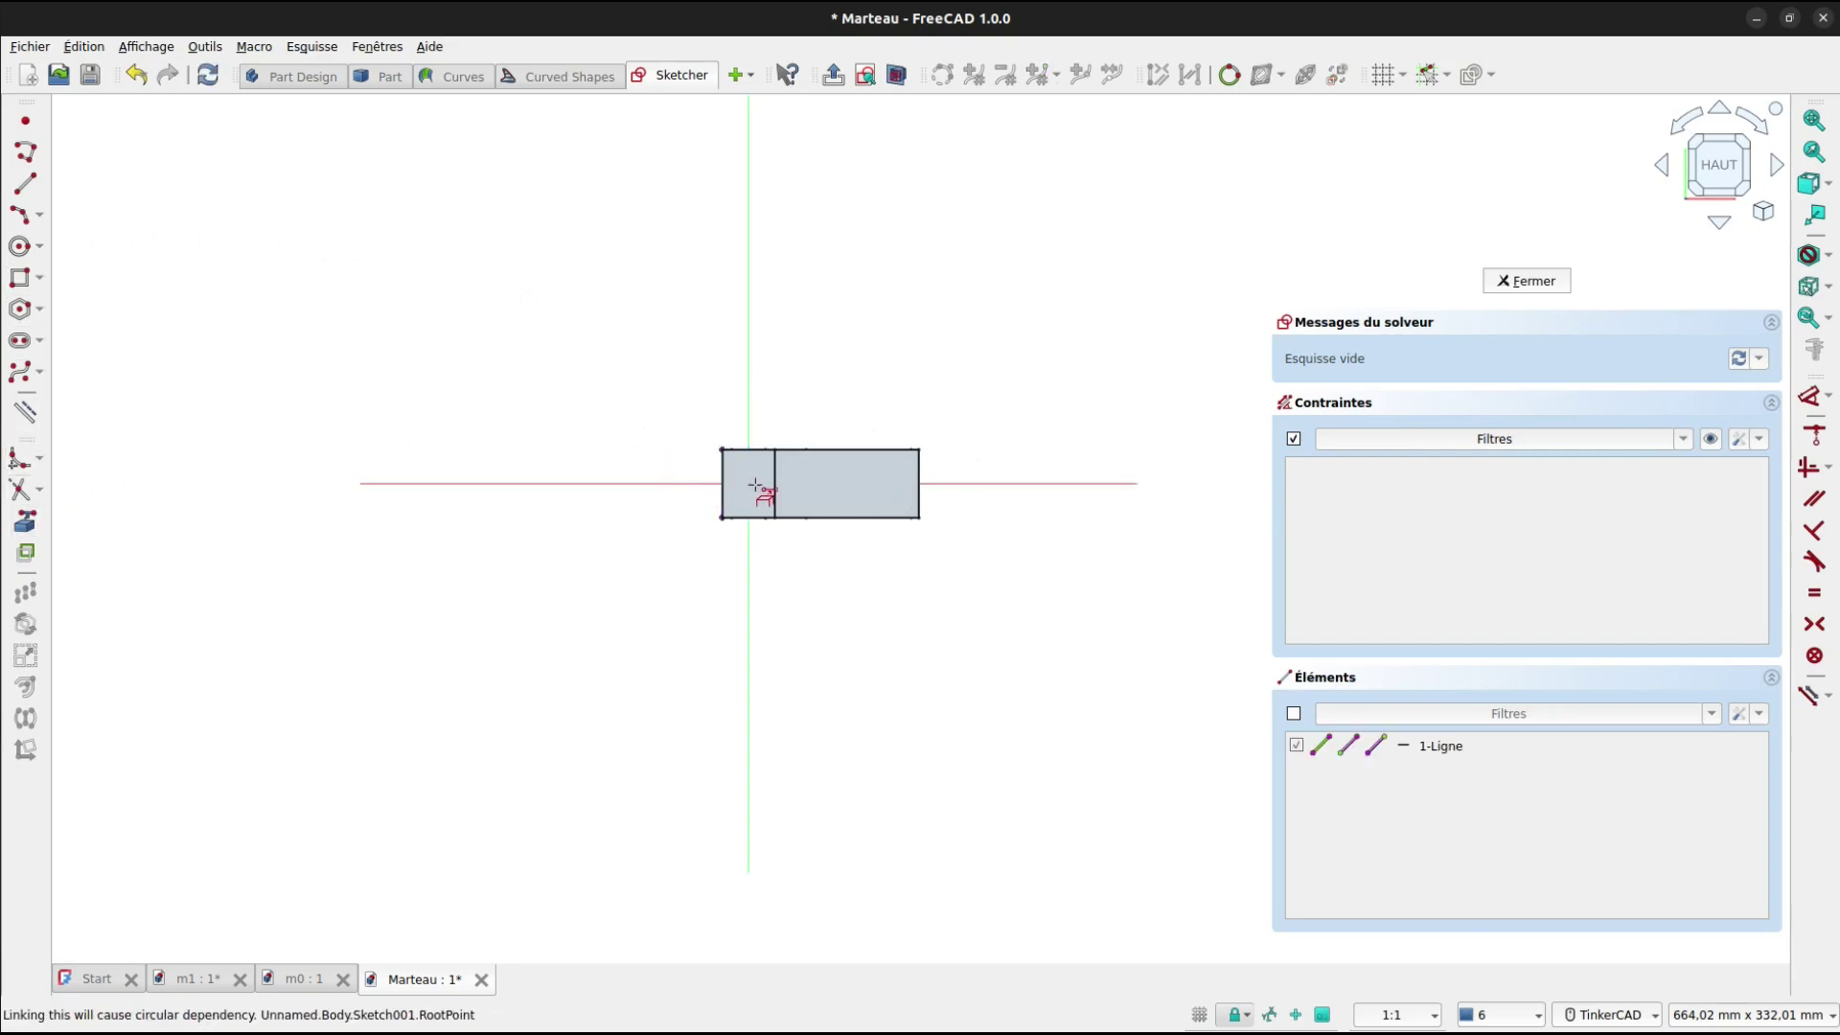
{"action": "left_click", "coordinate": [775, 493]}
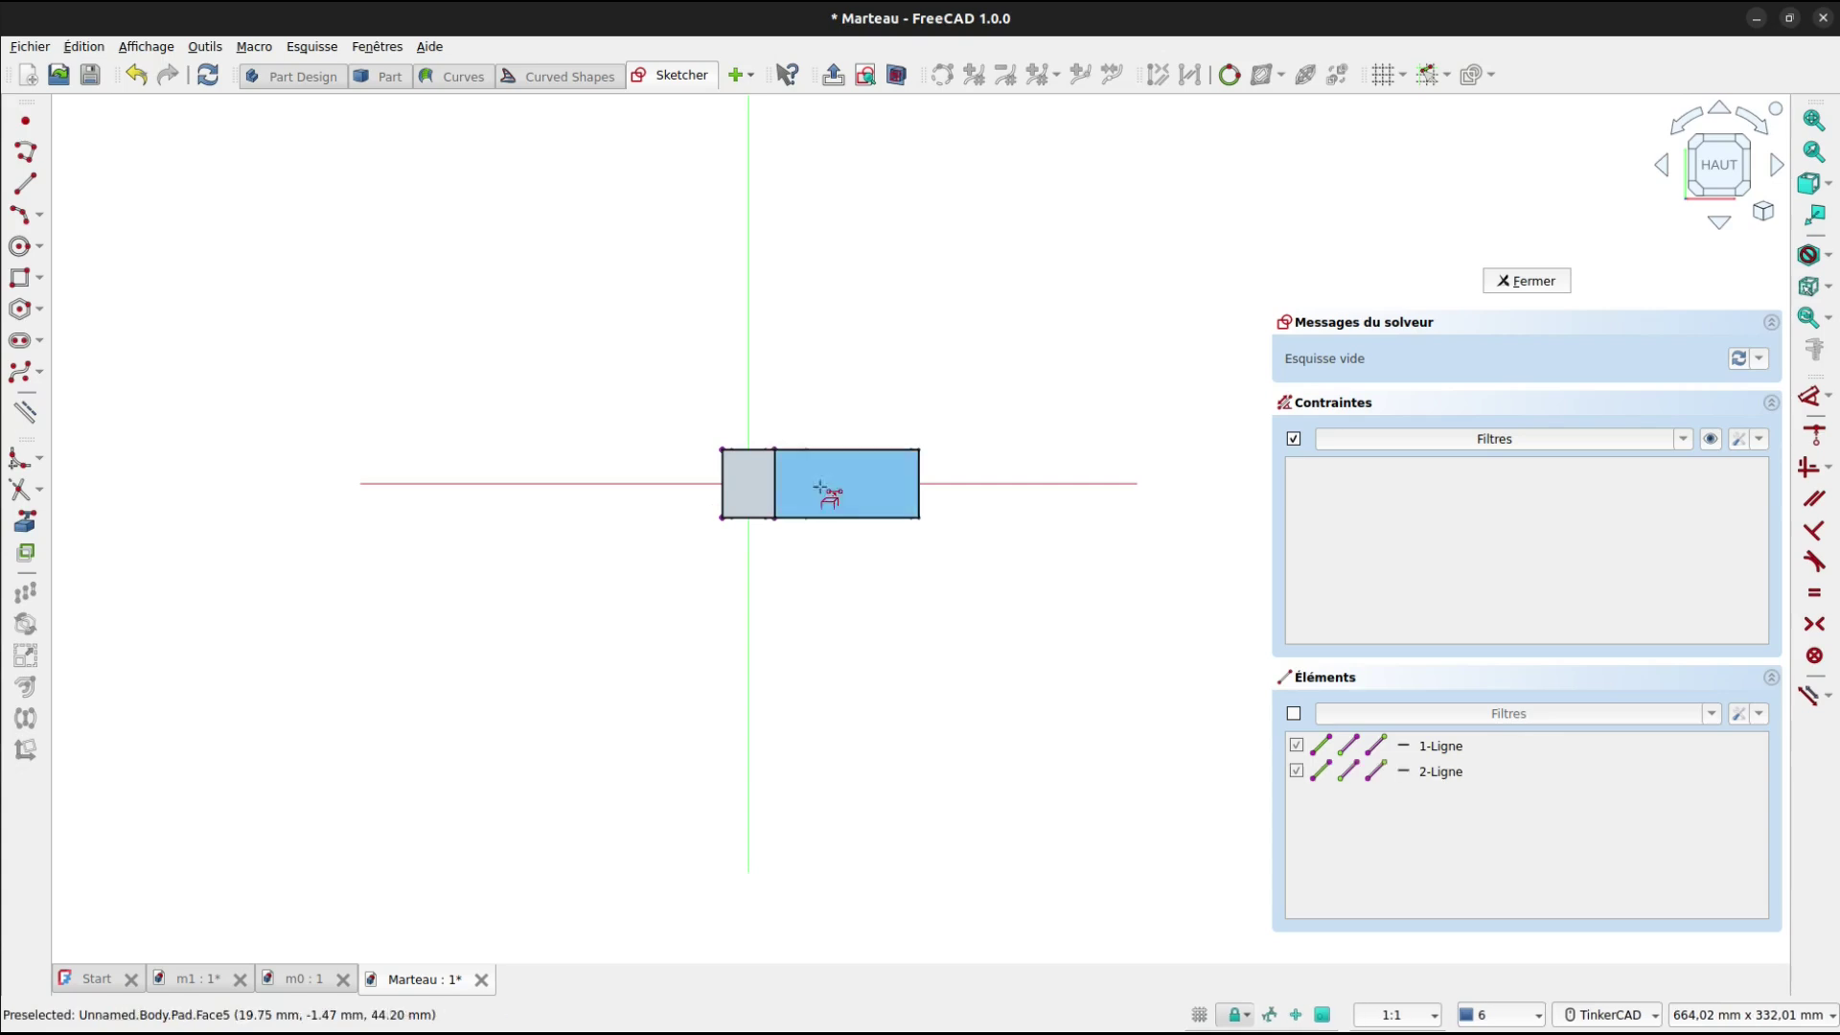
{"action": "left_click", "coordinate": [919, 468]}
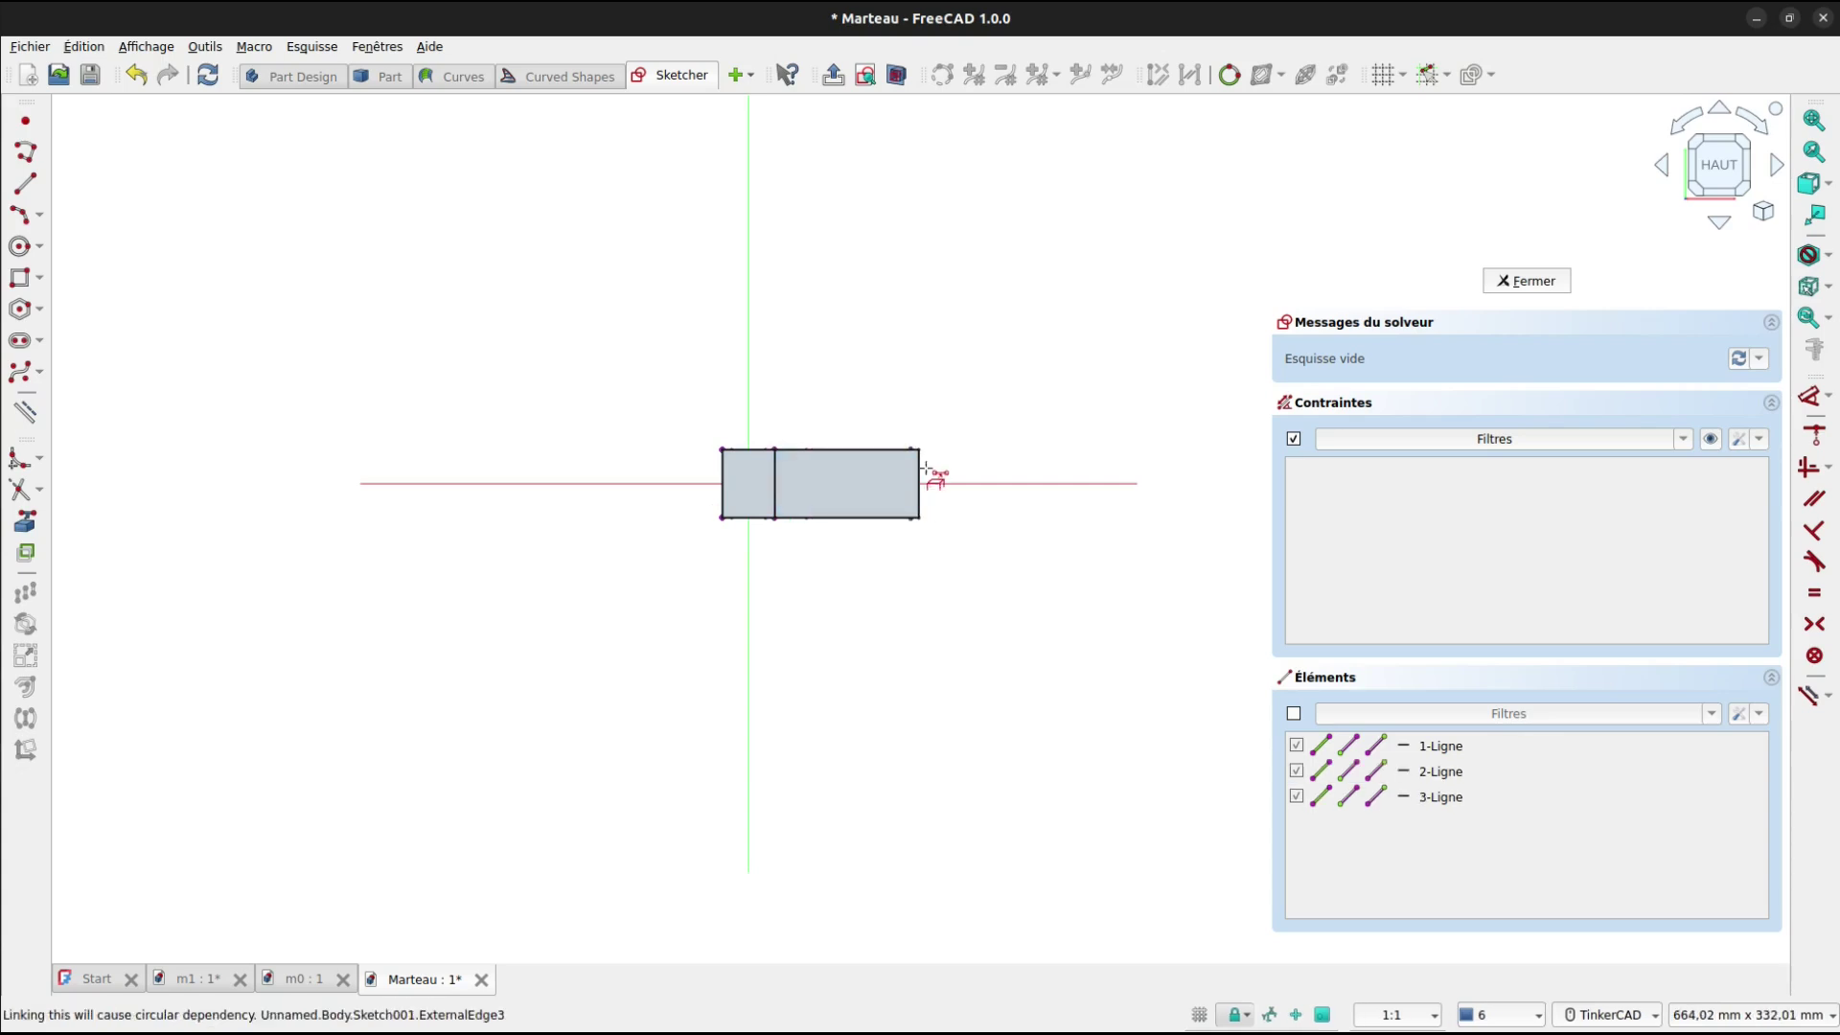
Delete the projected inner claw tip edge and project the outermost claw tip edge as external geometry instead.
{"action": "scroll", "coordinate": [926, 473], "scroll_direction": "up", "scroll_amount": 3}
{"action": "right_click_drag", "start_coordinate": [928, 475], "coordinate": [932, 429]}
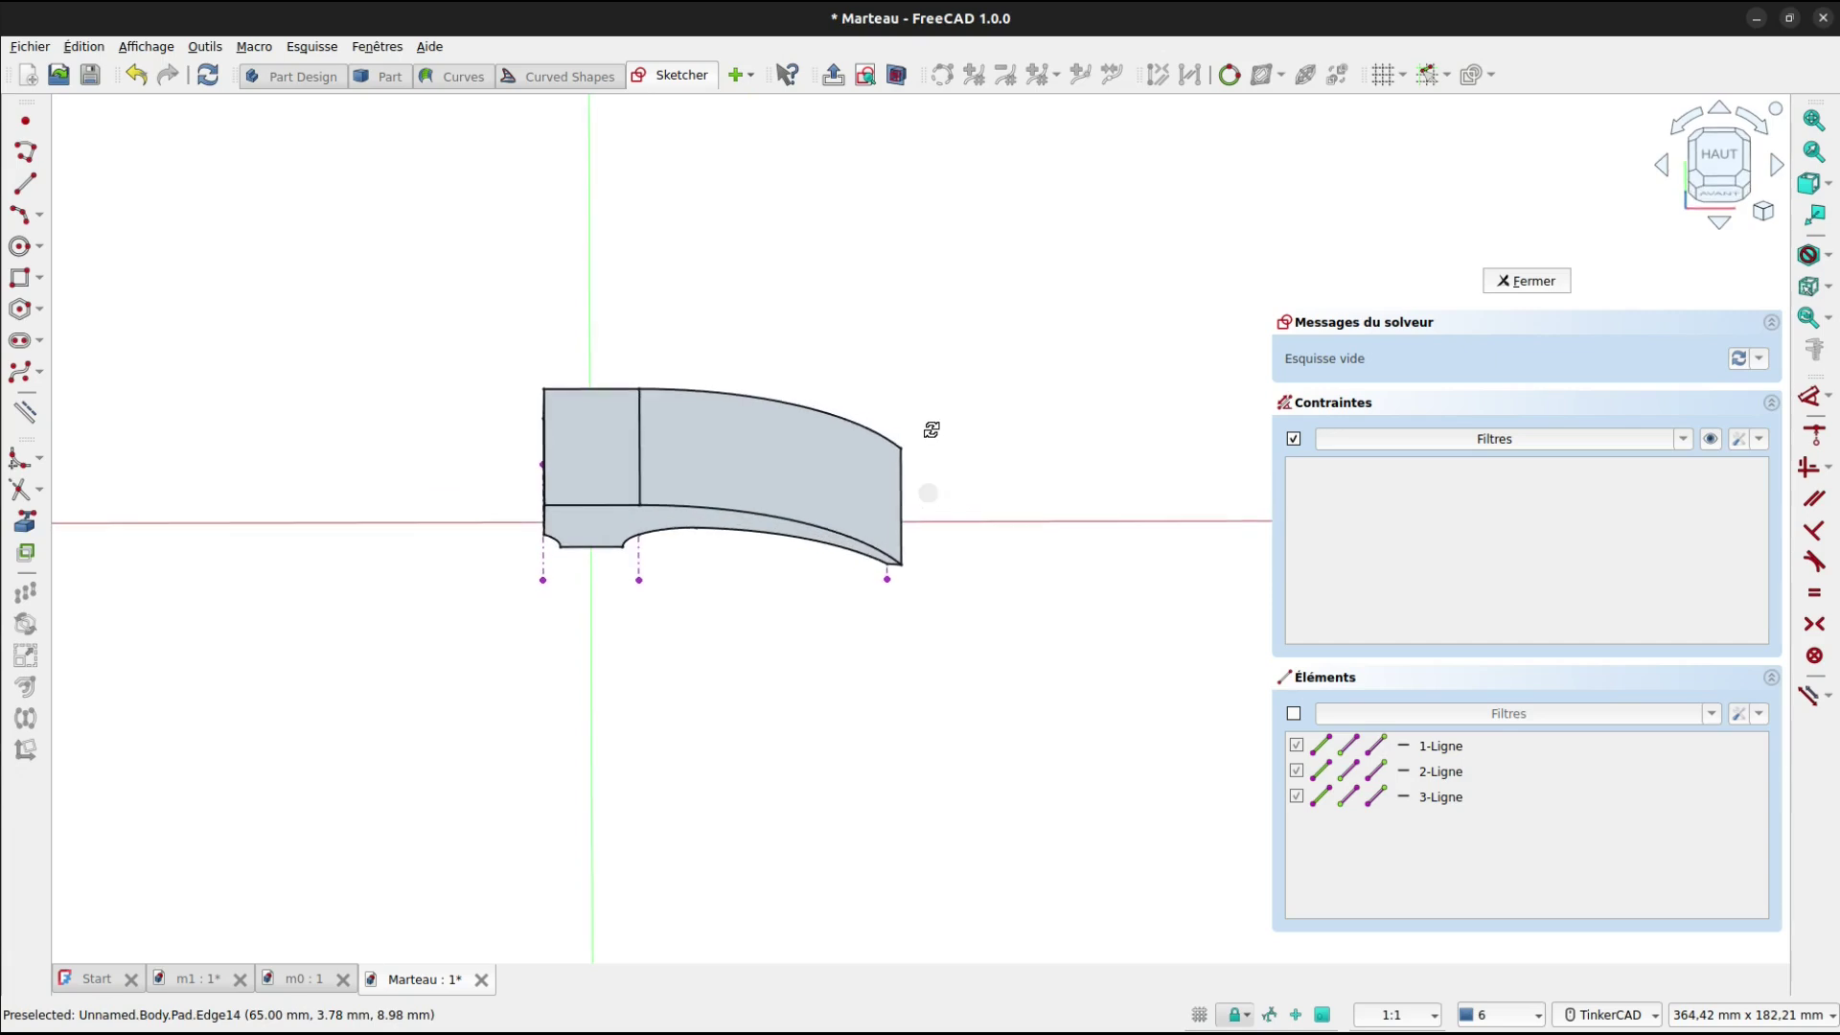
{"action": "scroll", "coordinate": [933, 524], "scroll_direction": "up", "scroll_amount": 3}
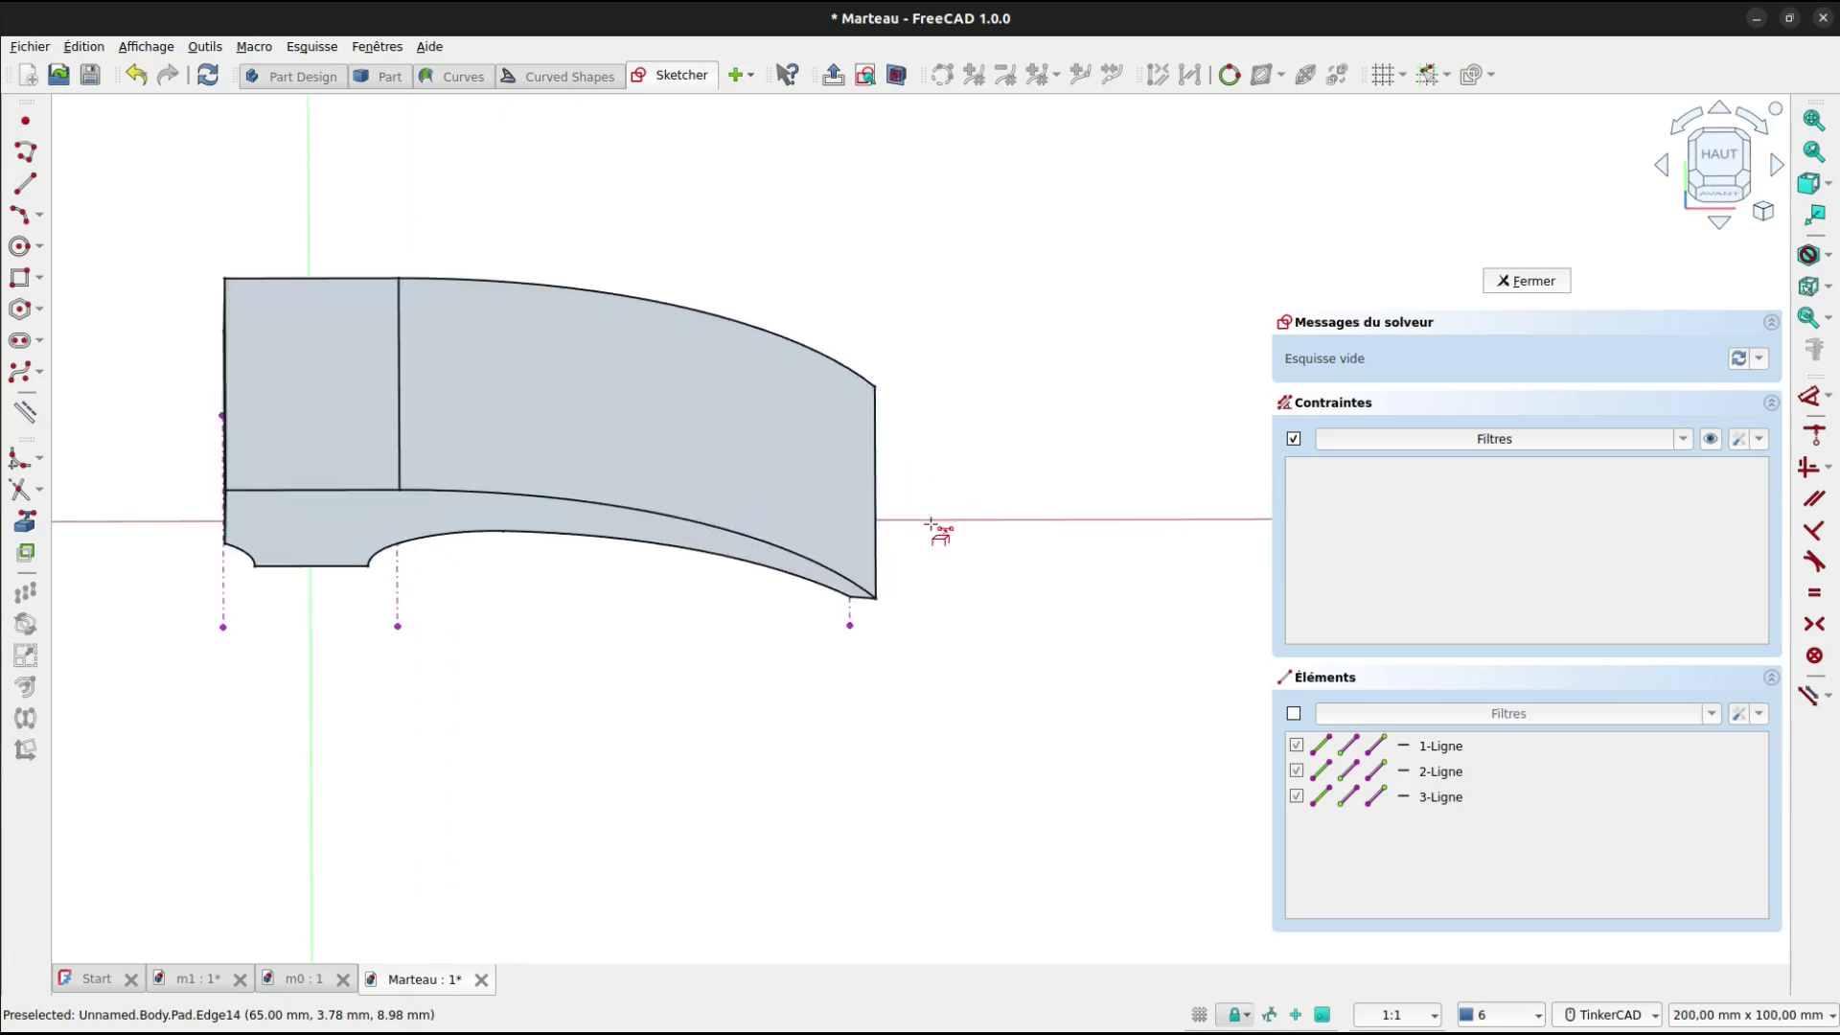
{"action": "left_click", "coordinate": [1401, 798]}
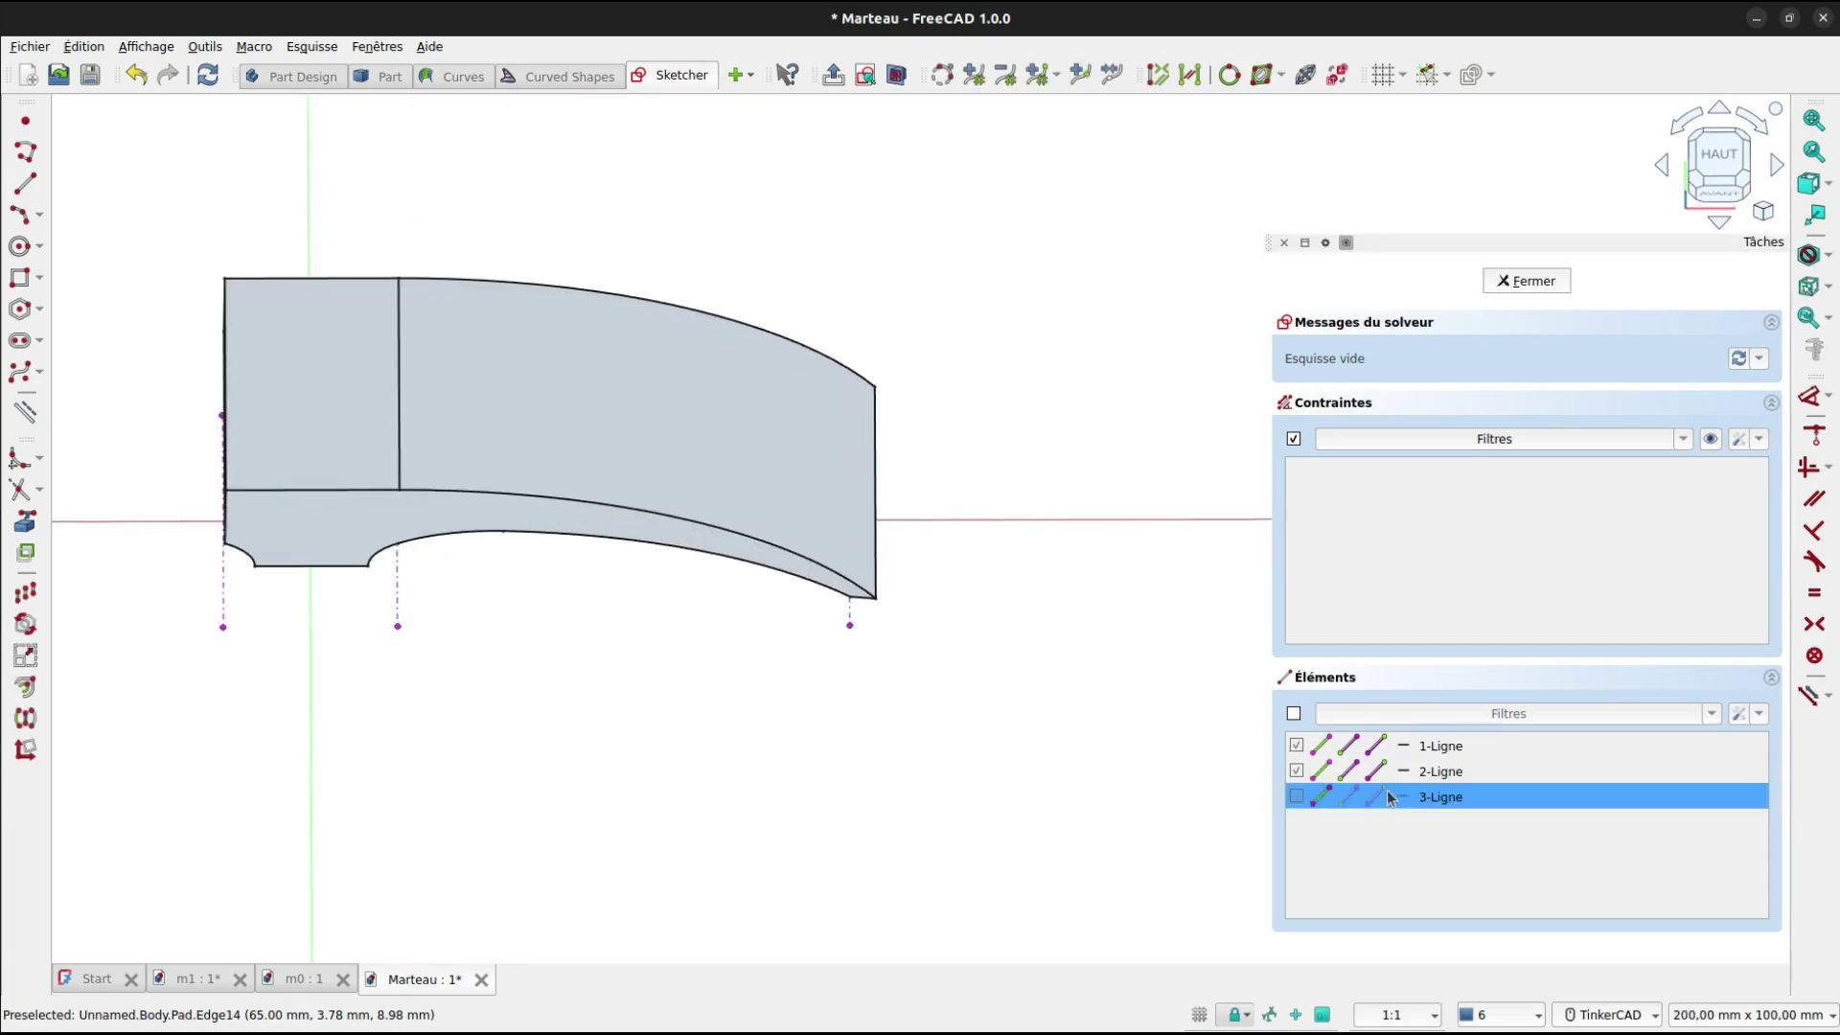
{"action": "key", "text": "Delete"}
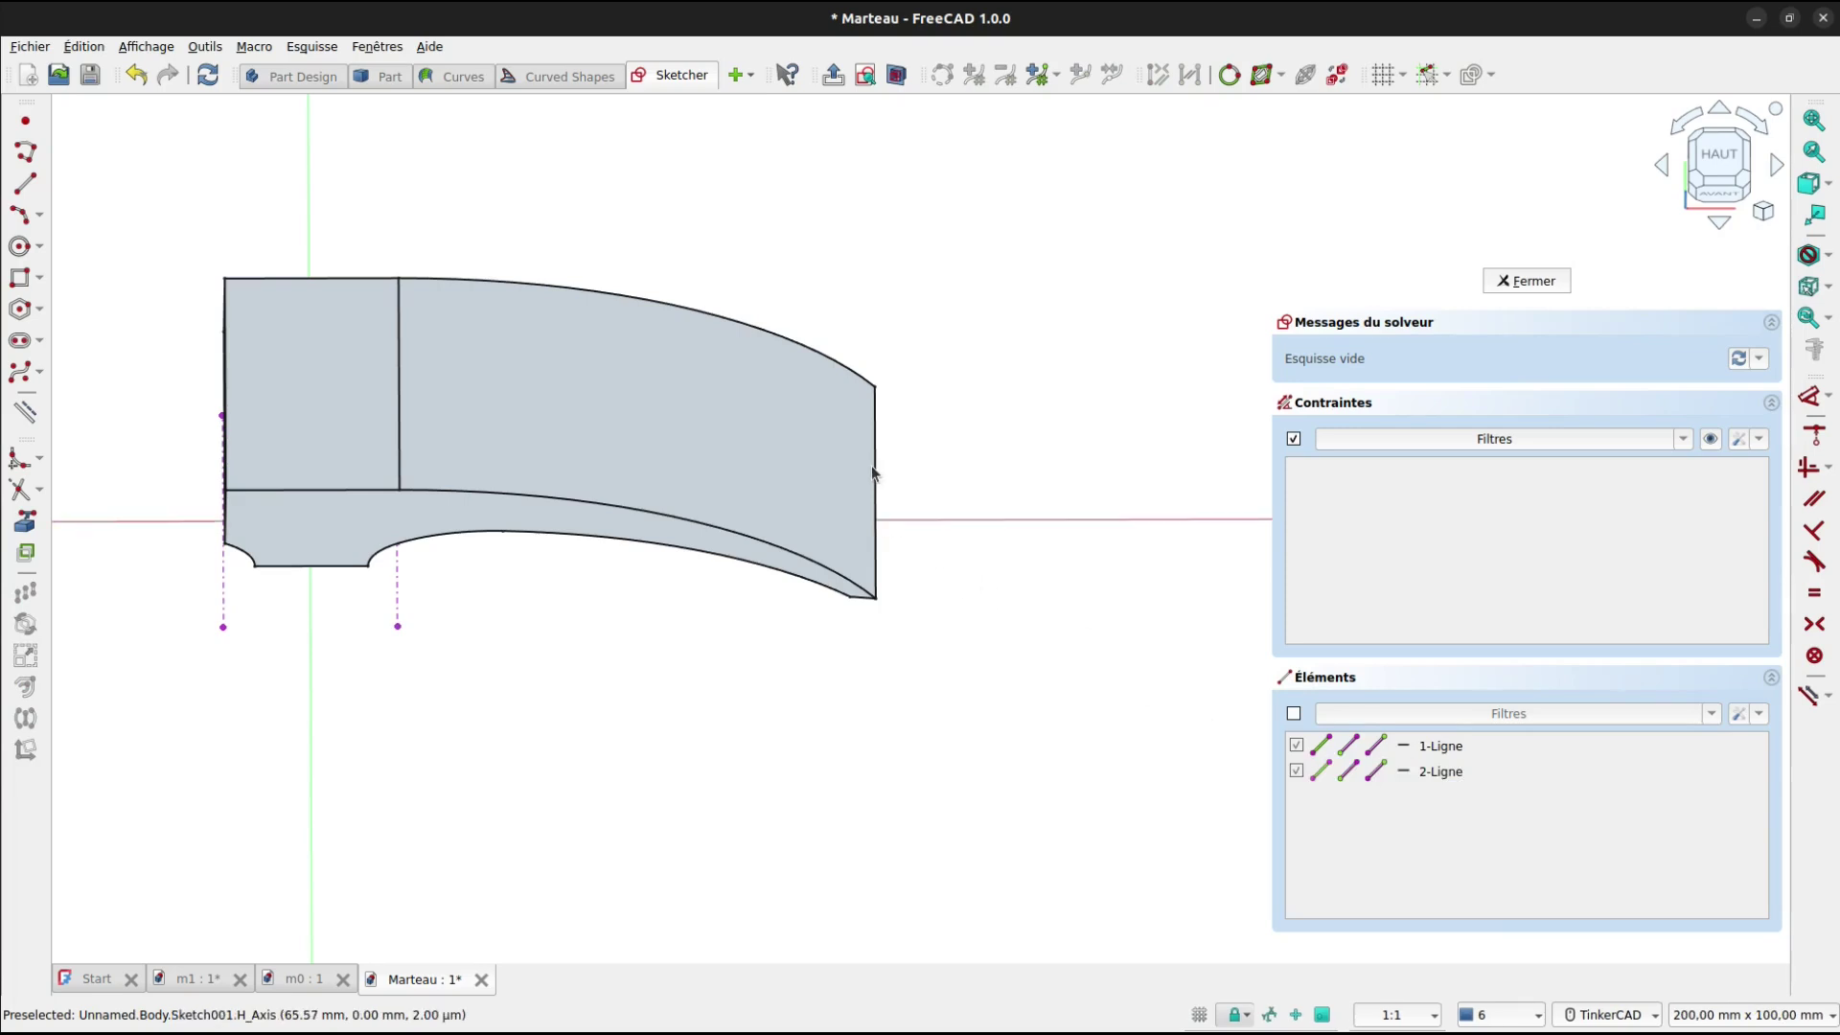
{"action": "left_click", "coordinate": [25, 522]}
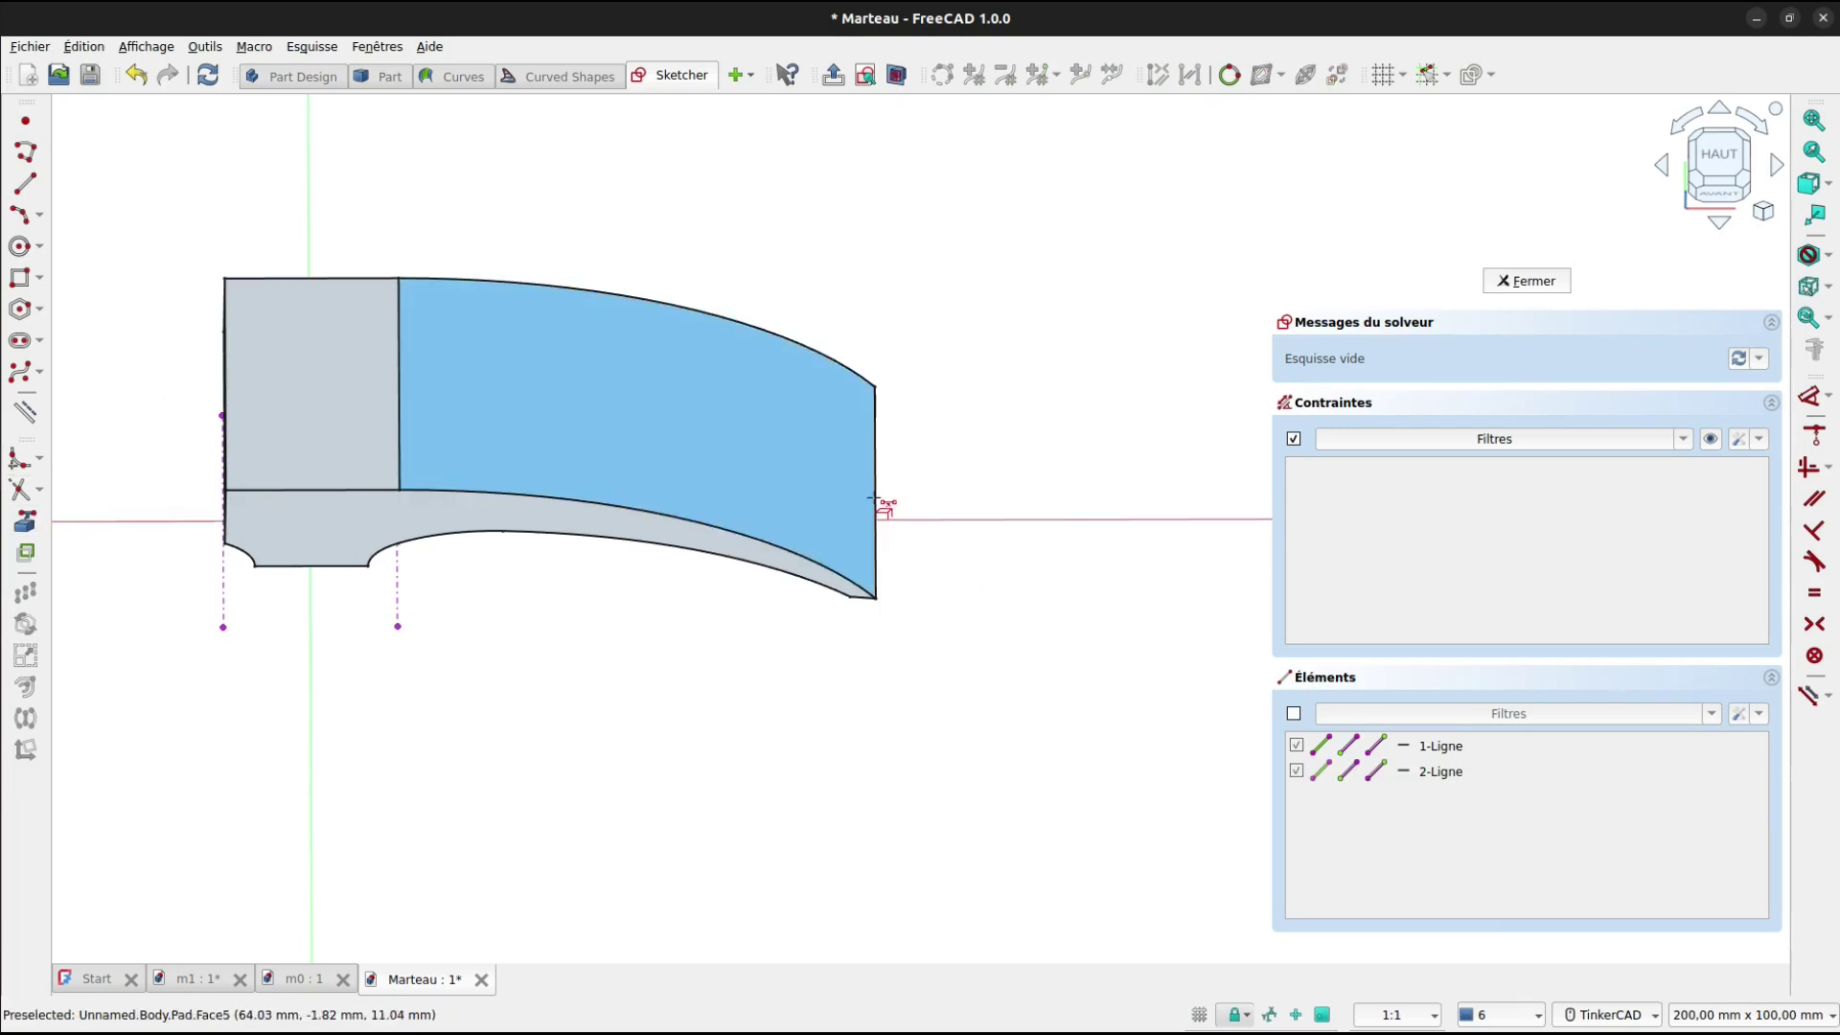
{"action": "left_click", "coordinate": [881, 492]}
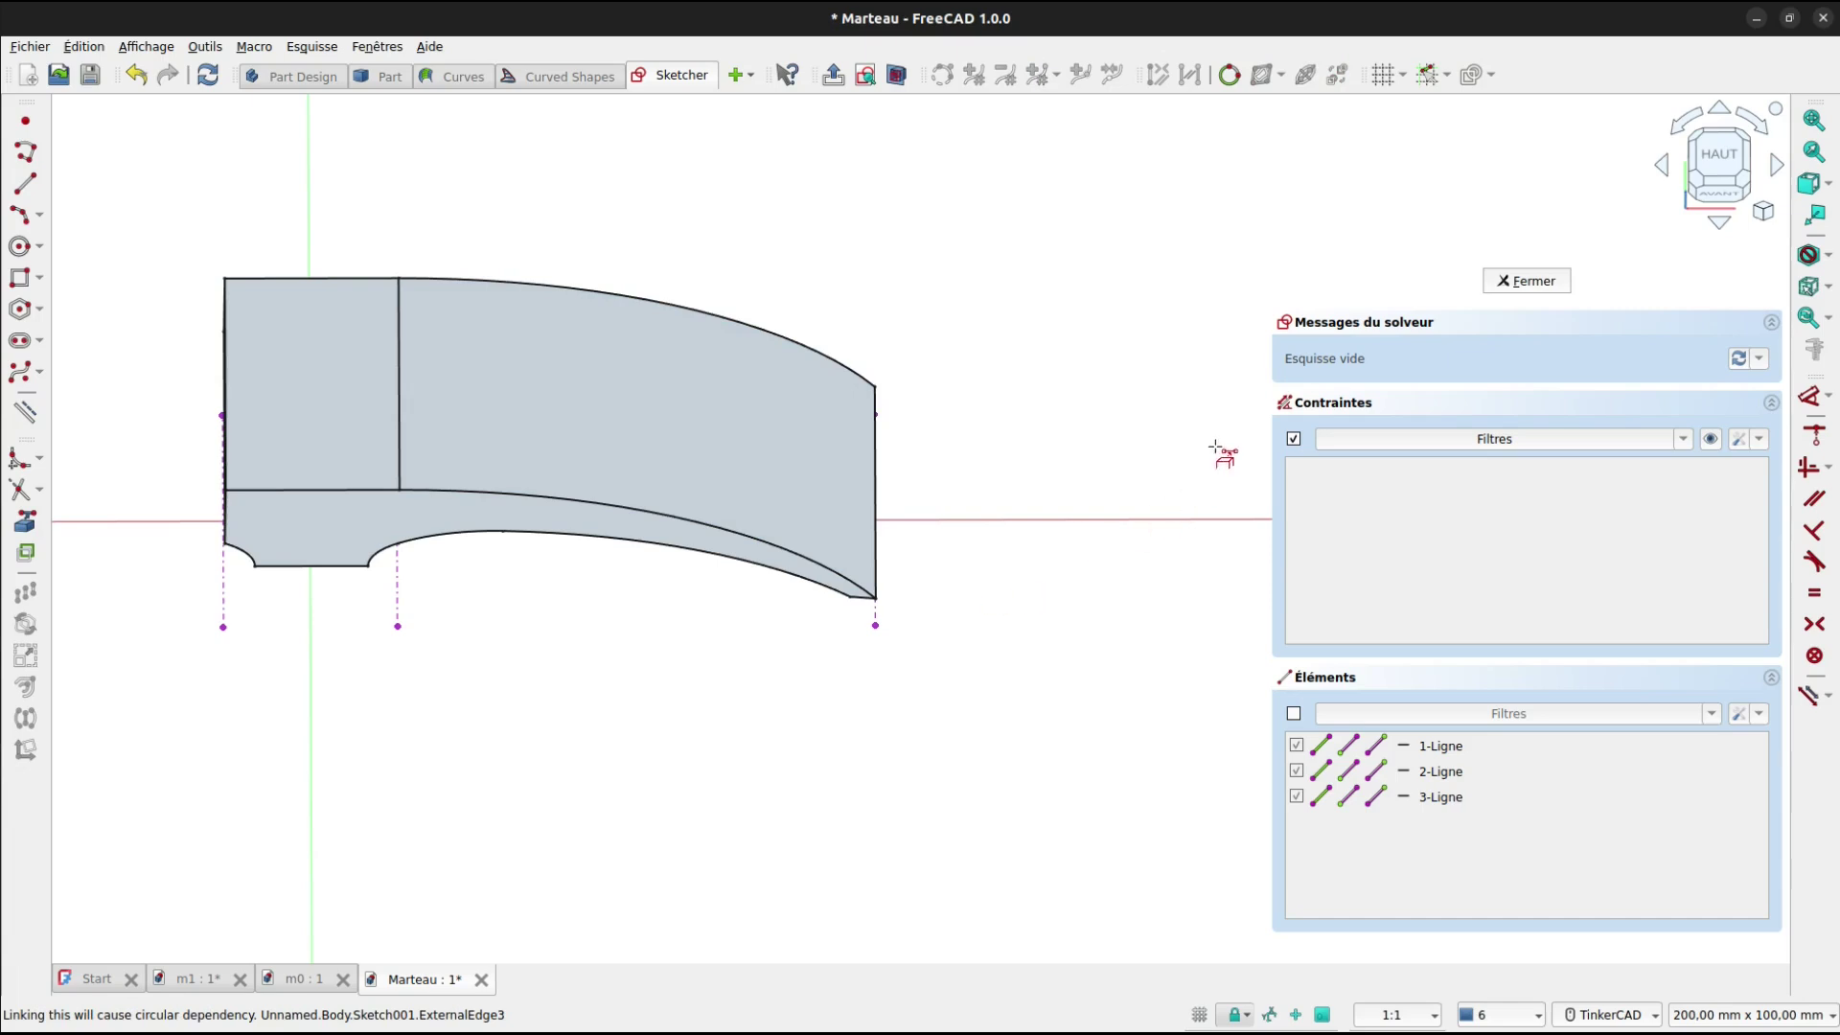
Align the view perpendicular to the sketch plane and turn on the section view to expose the projected edges.
{"action": "right_click_drag", "start_coordinate": [620, 561], "coordinate": [638, 641]}
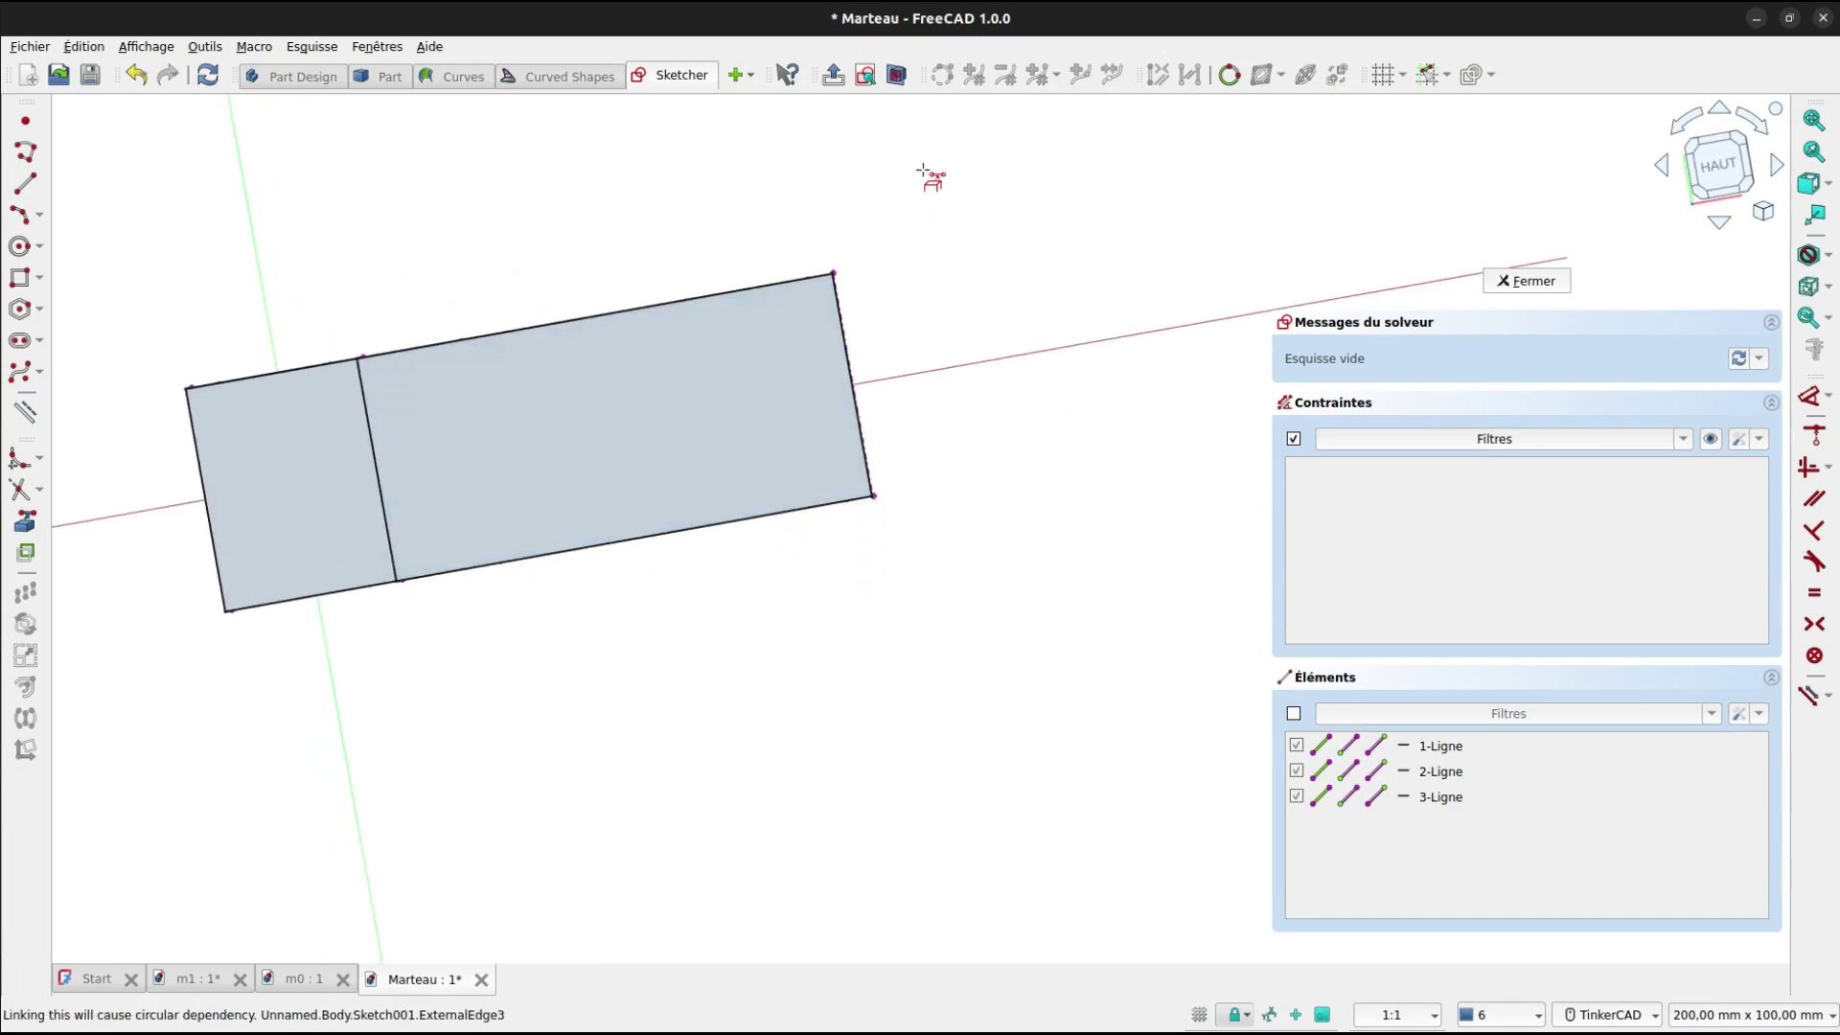
{"action": "left_click", "coordinate": [864, 75]}
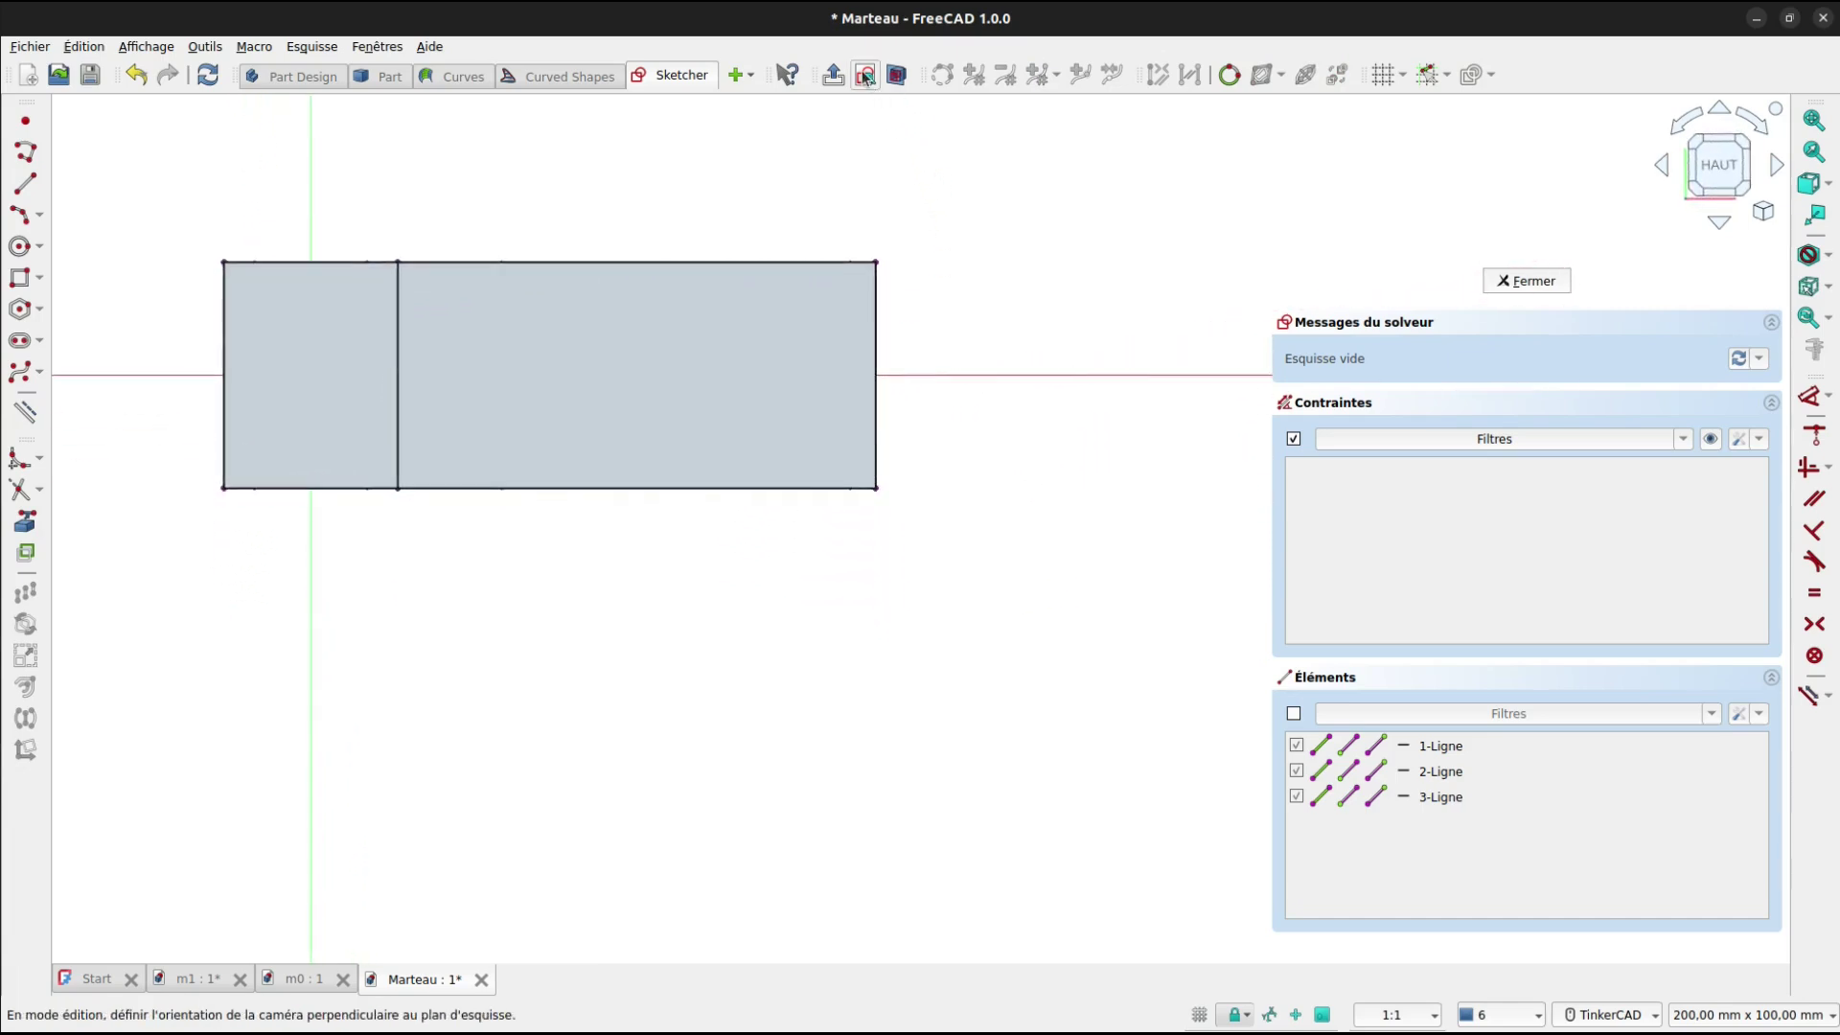
{"action": "left_click", "coordinate": [897, 76]}
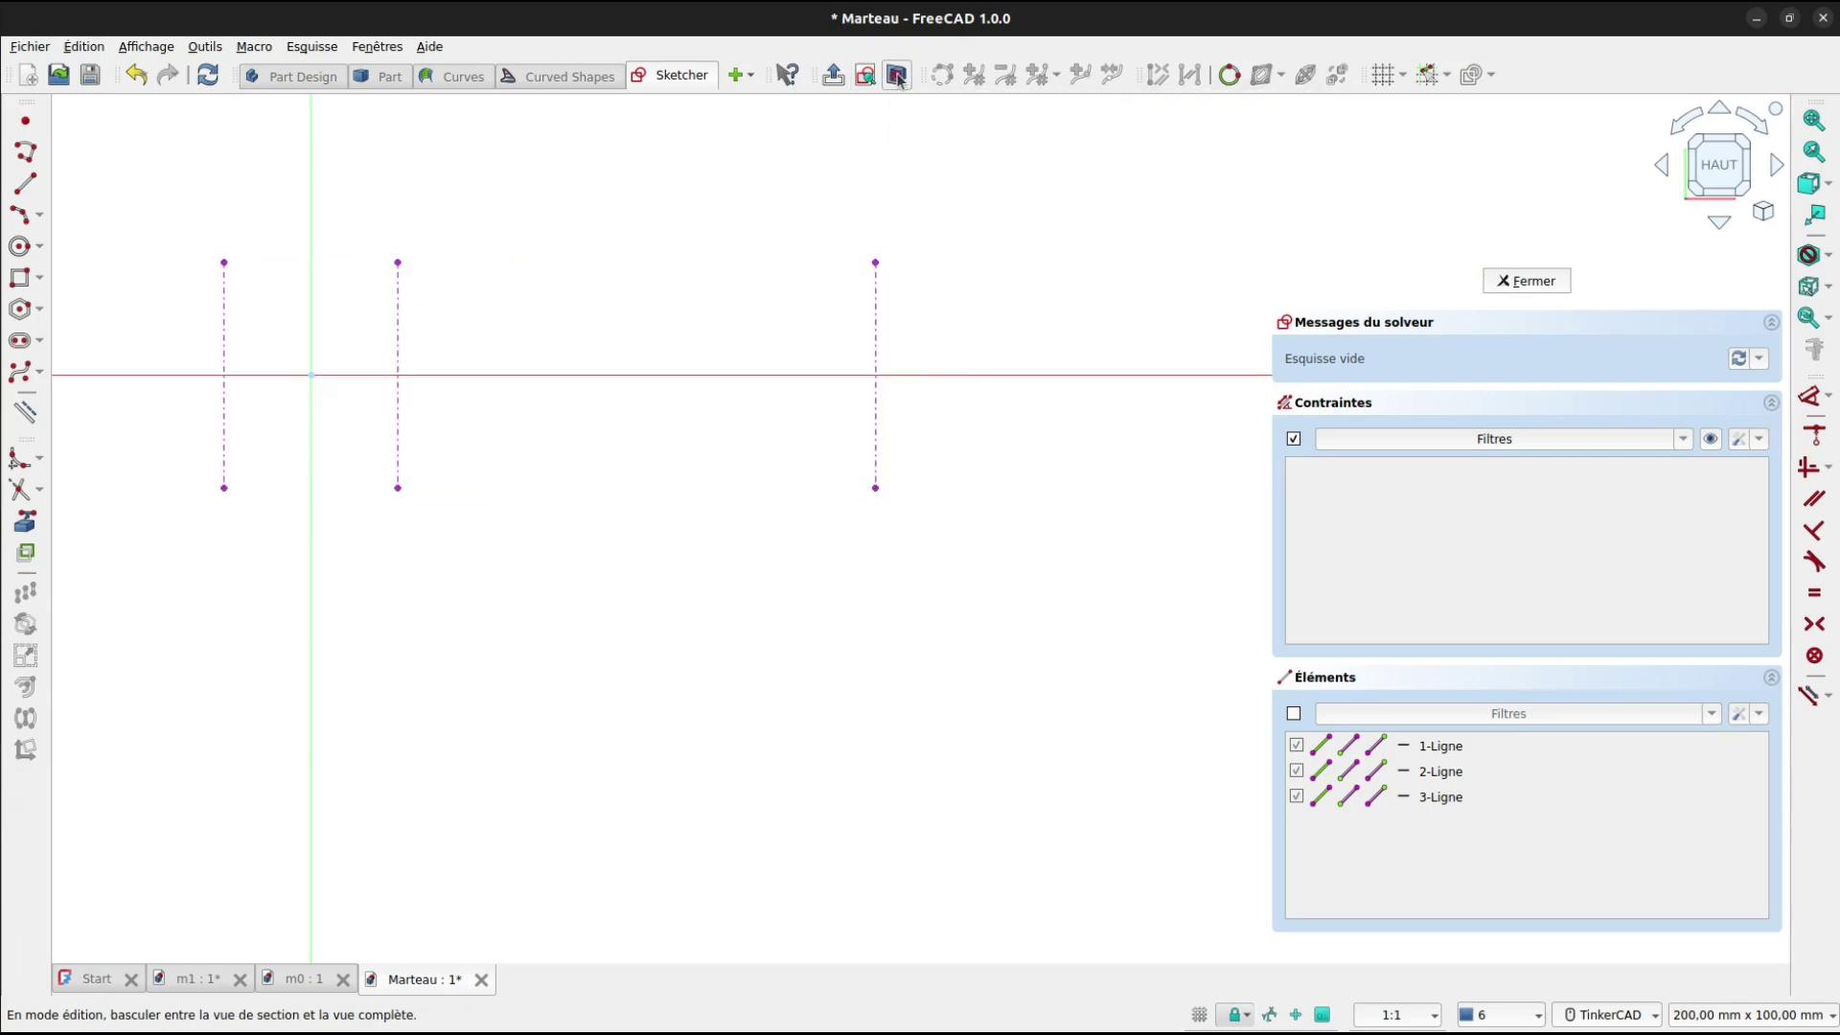
{"action": "middle_click_drag", "start_coordinate": [633, 262], "coordinate": [823, 315]}
{"action": "scroll", "coordinate": [822, 314], "scroll_direction": "up", "scroll_amount": 1}
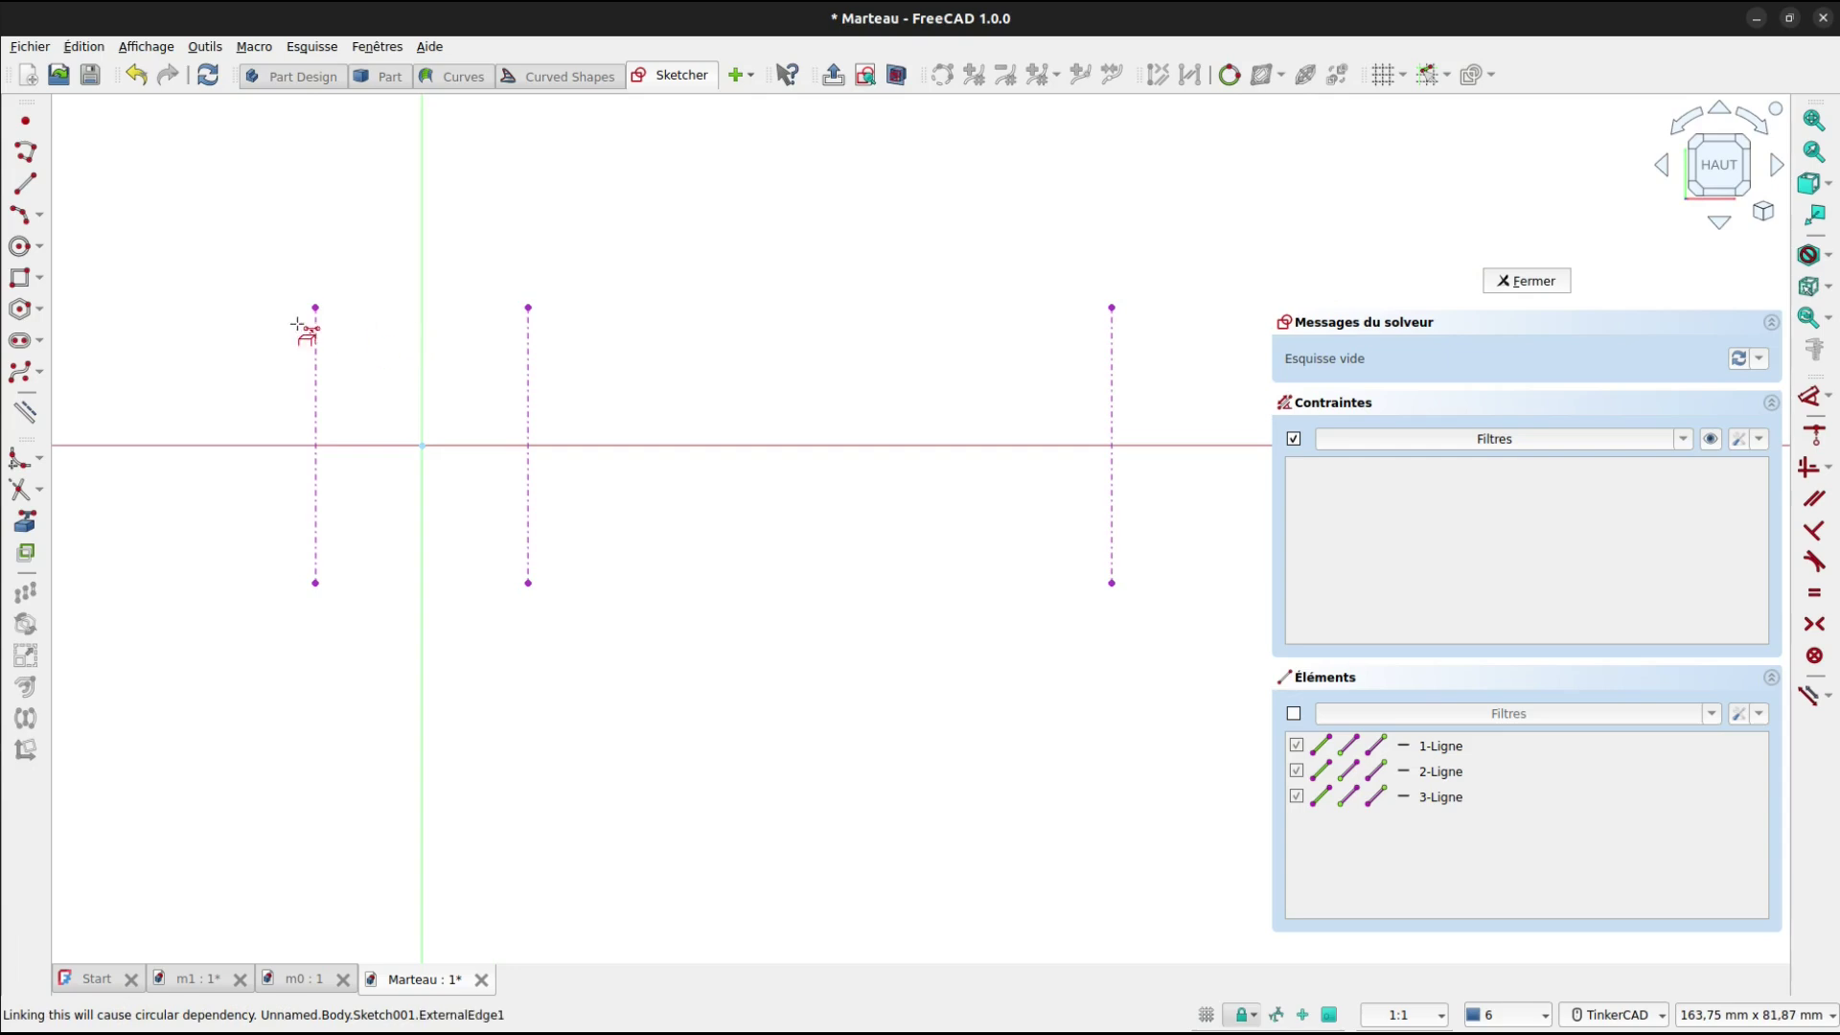
Draw a horizontal line about 8.6 mm above the axis between the first two references, continued by a tangent arc to the claw tip reference's upper end.
{"action": "left_click", "coordinate": [29, 160]}
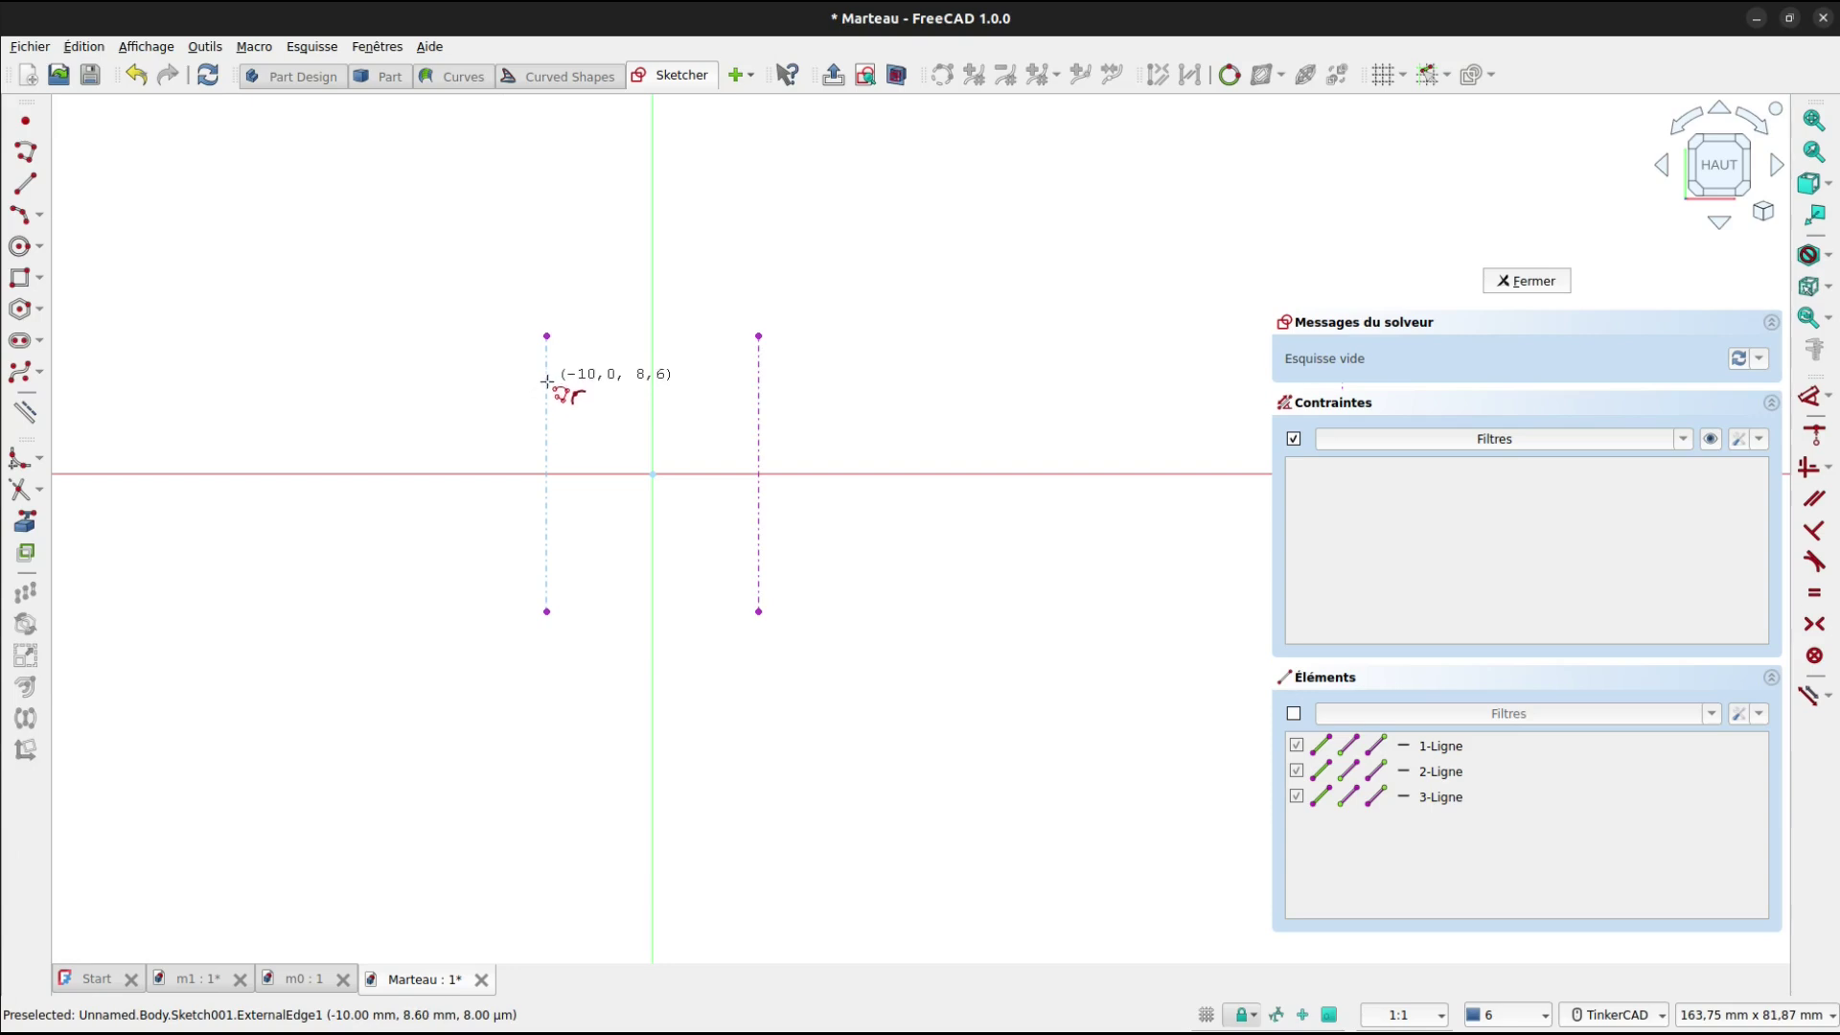
{"action": "left_click", "coordinate": [546, 381]}
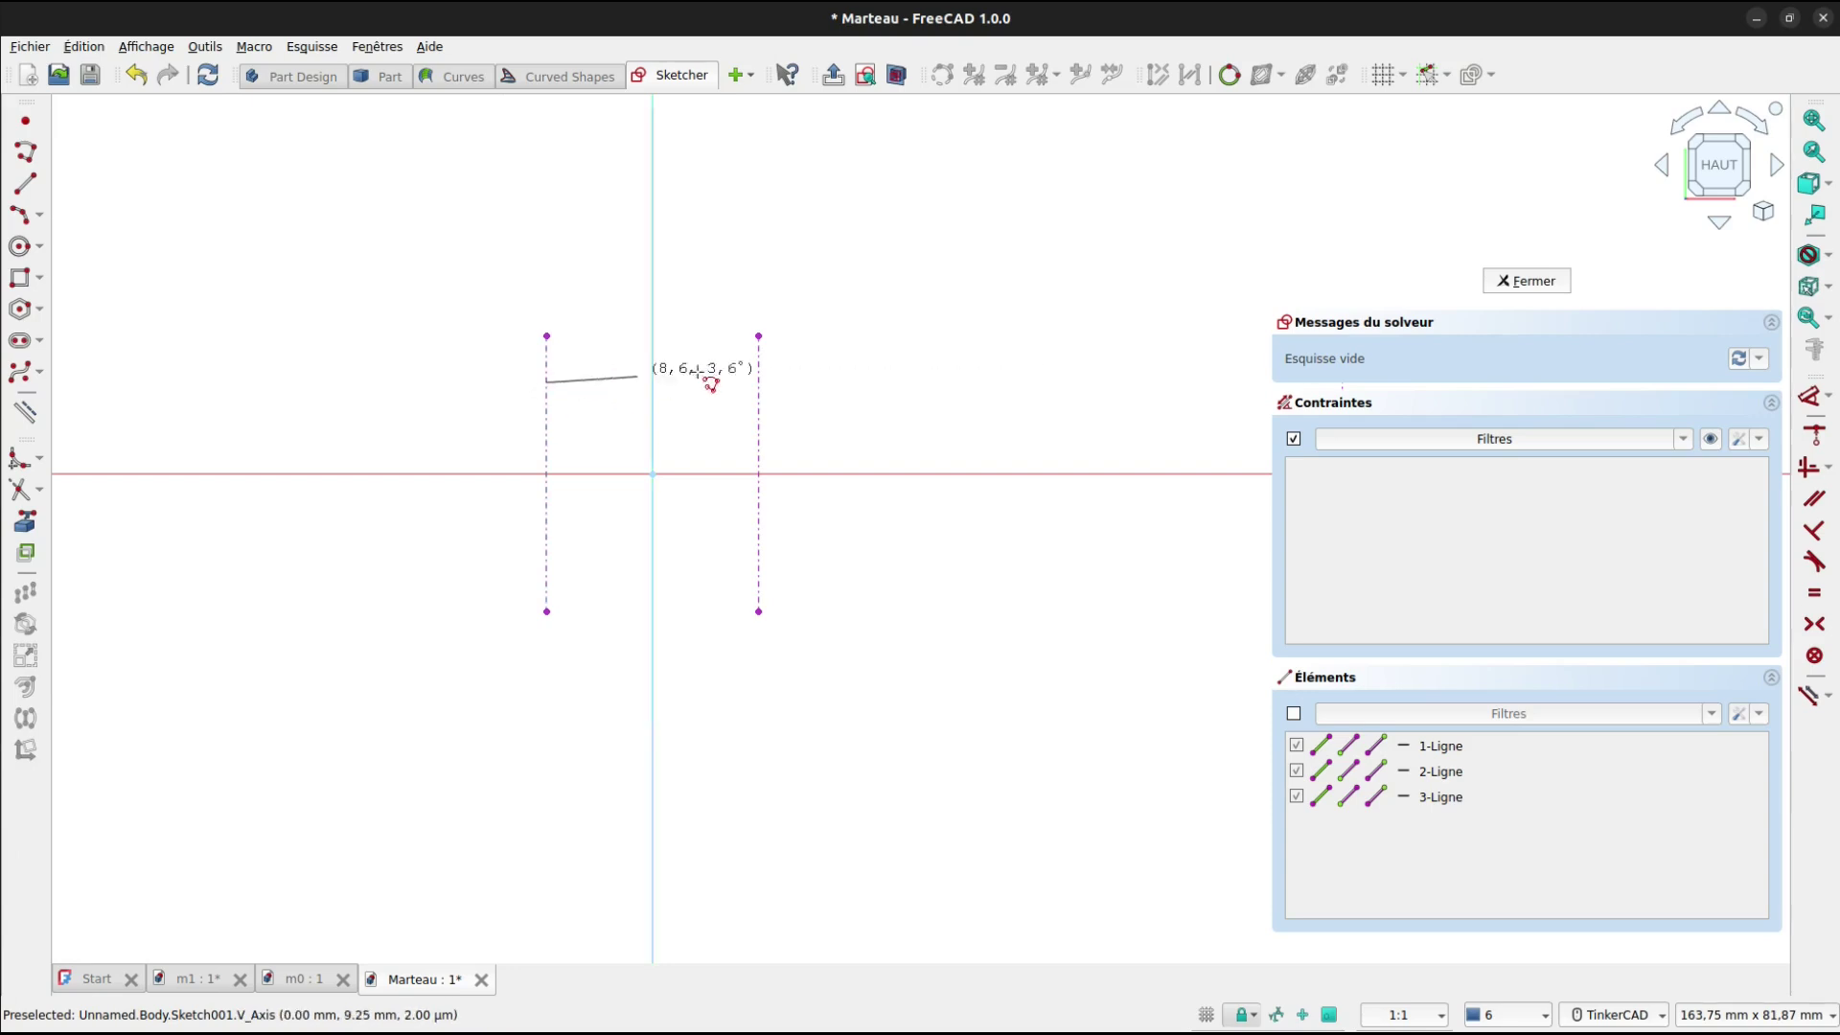
{"action": "left_click", "coordinate": [758, 383]}
{"action": "middle_click_drag", "start_coordinate": [876, 386], "coordinate": [614, 430]}
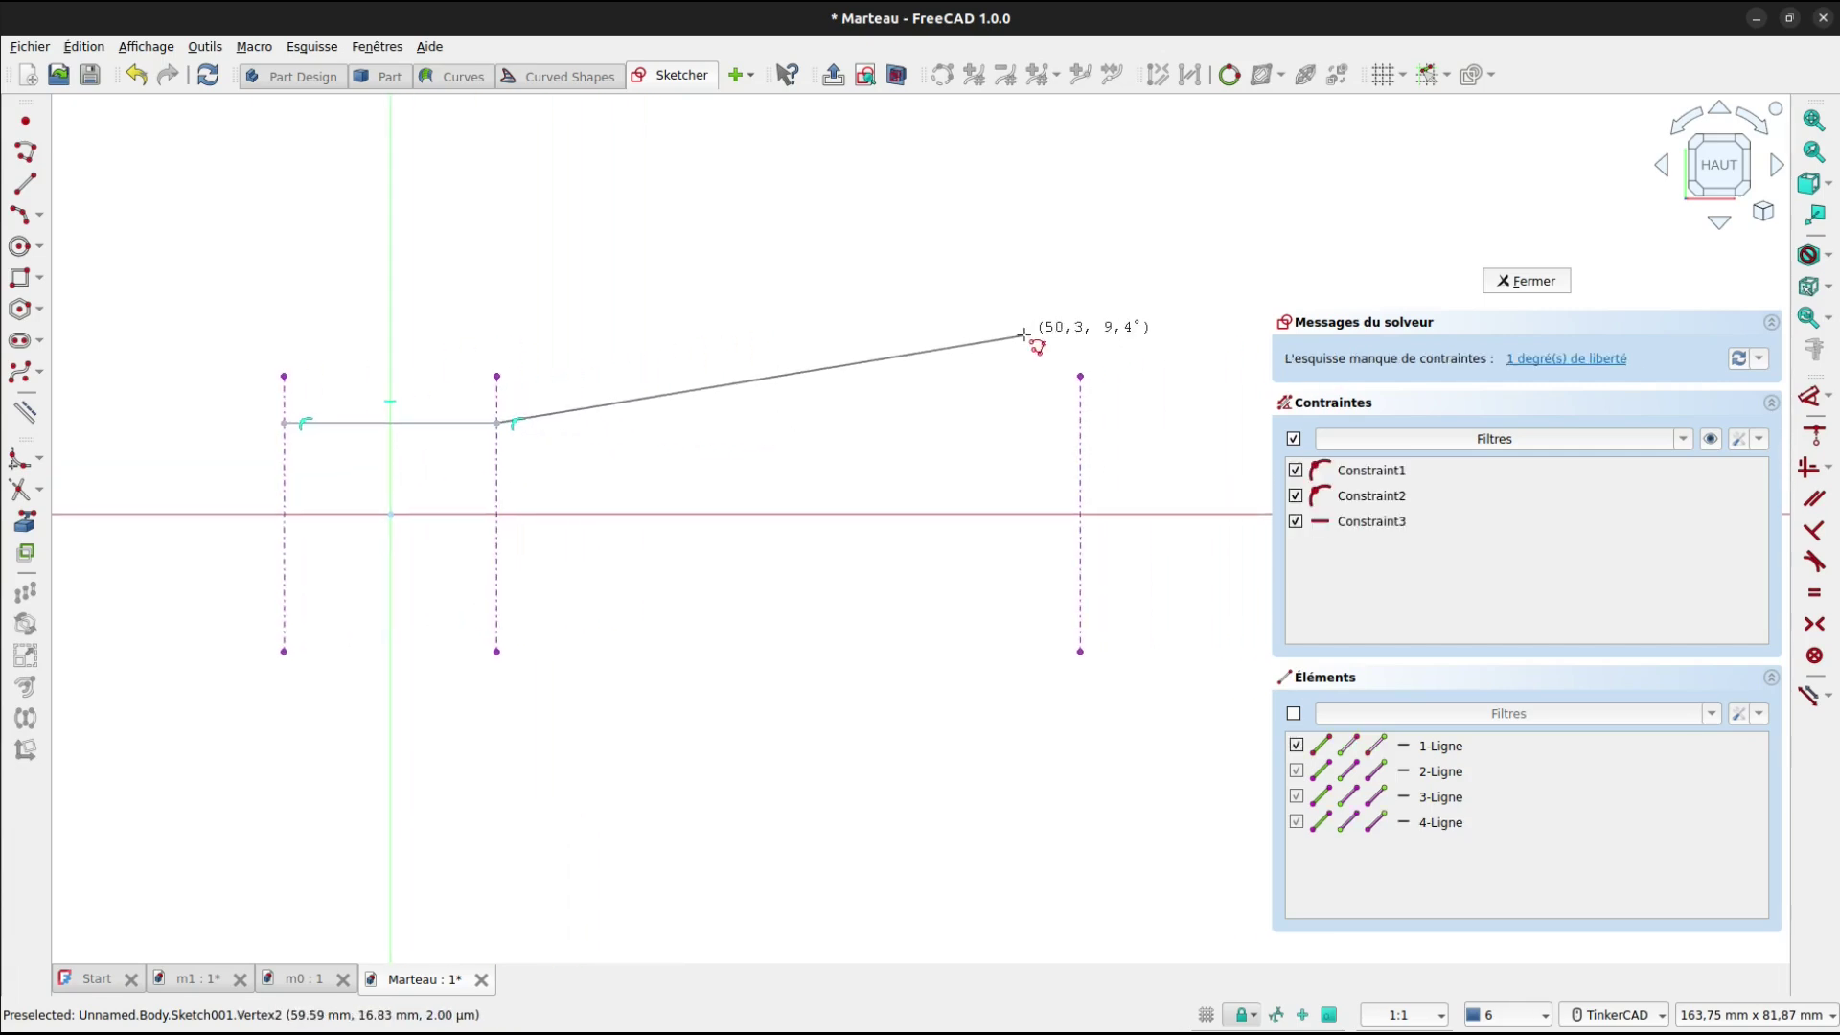
{"action": "key", "text": "m"}
{"action": "key", "text": "m"}
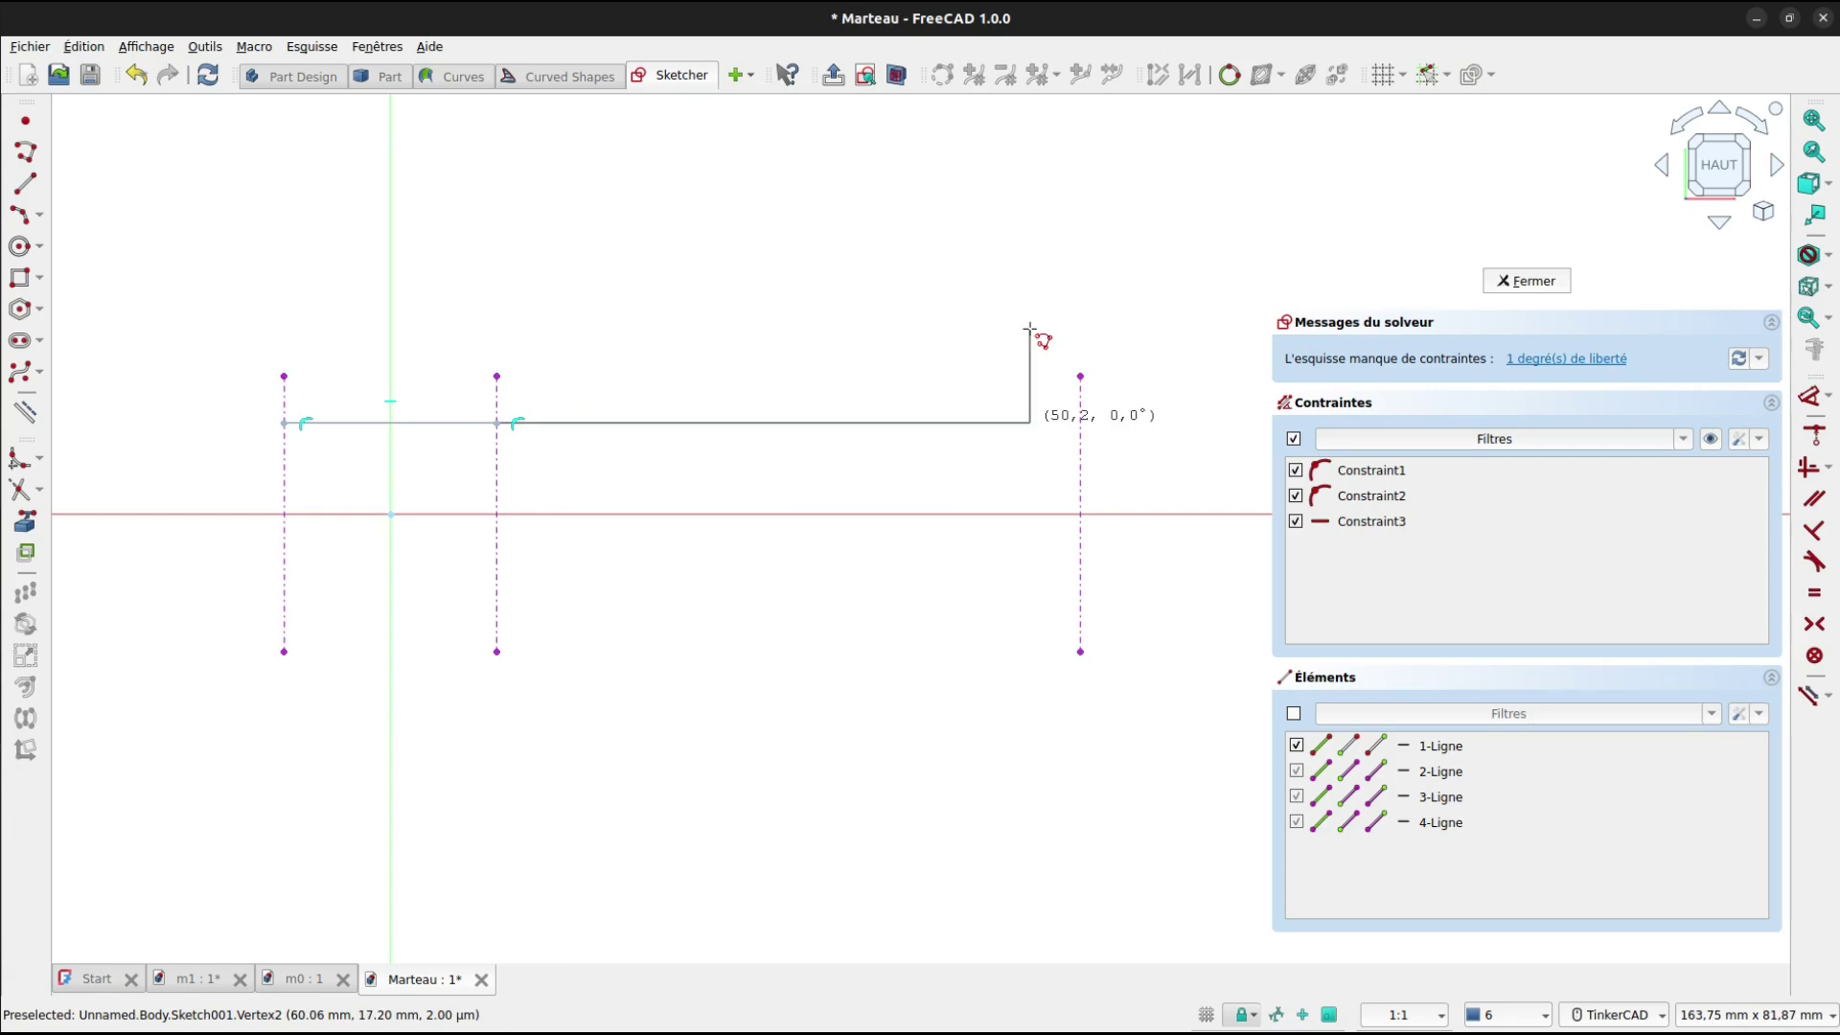
{"action": "key", "text": "m"}
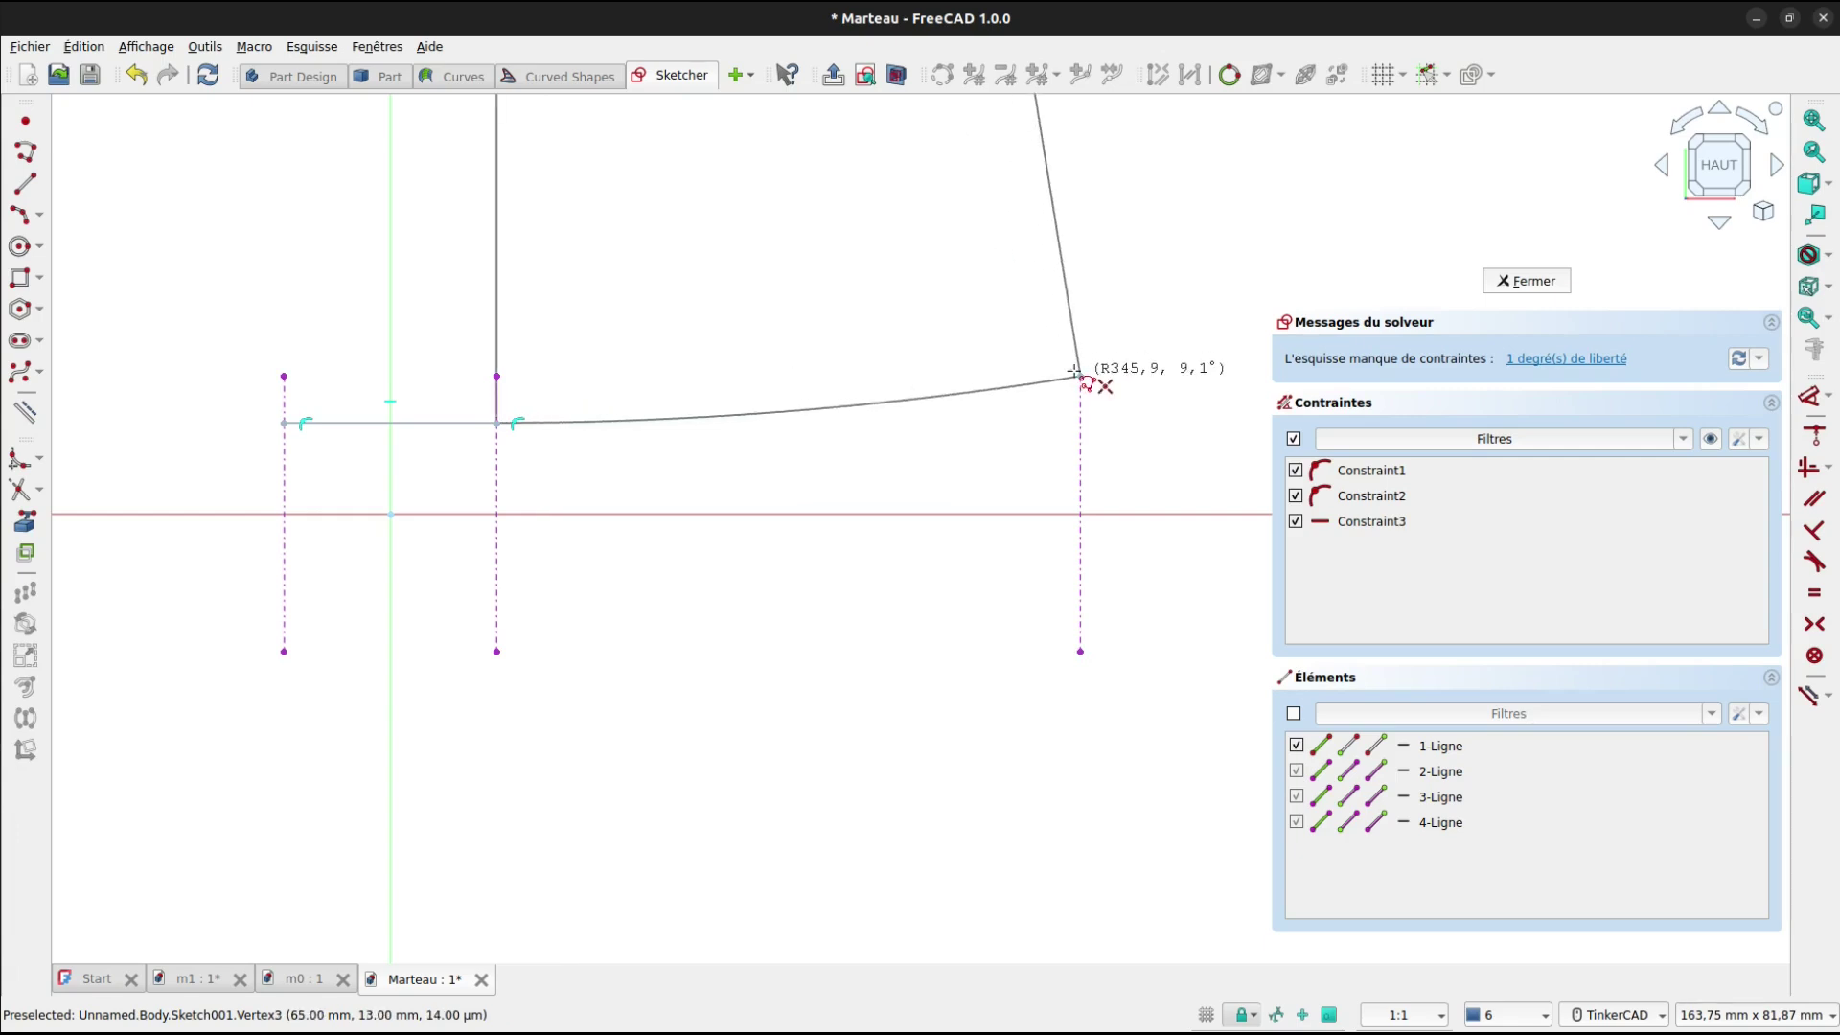
{"action": "left_click", "coordinate": [1075, 372]}
{"action": "right_click", "coordinate": [824, 476]}
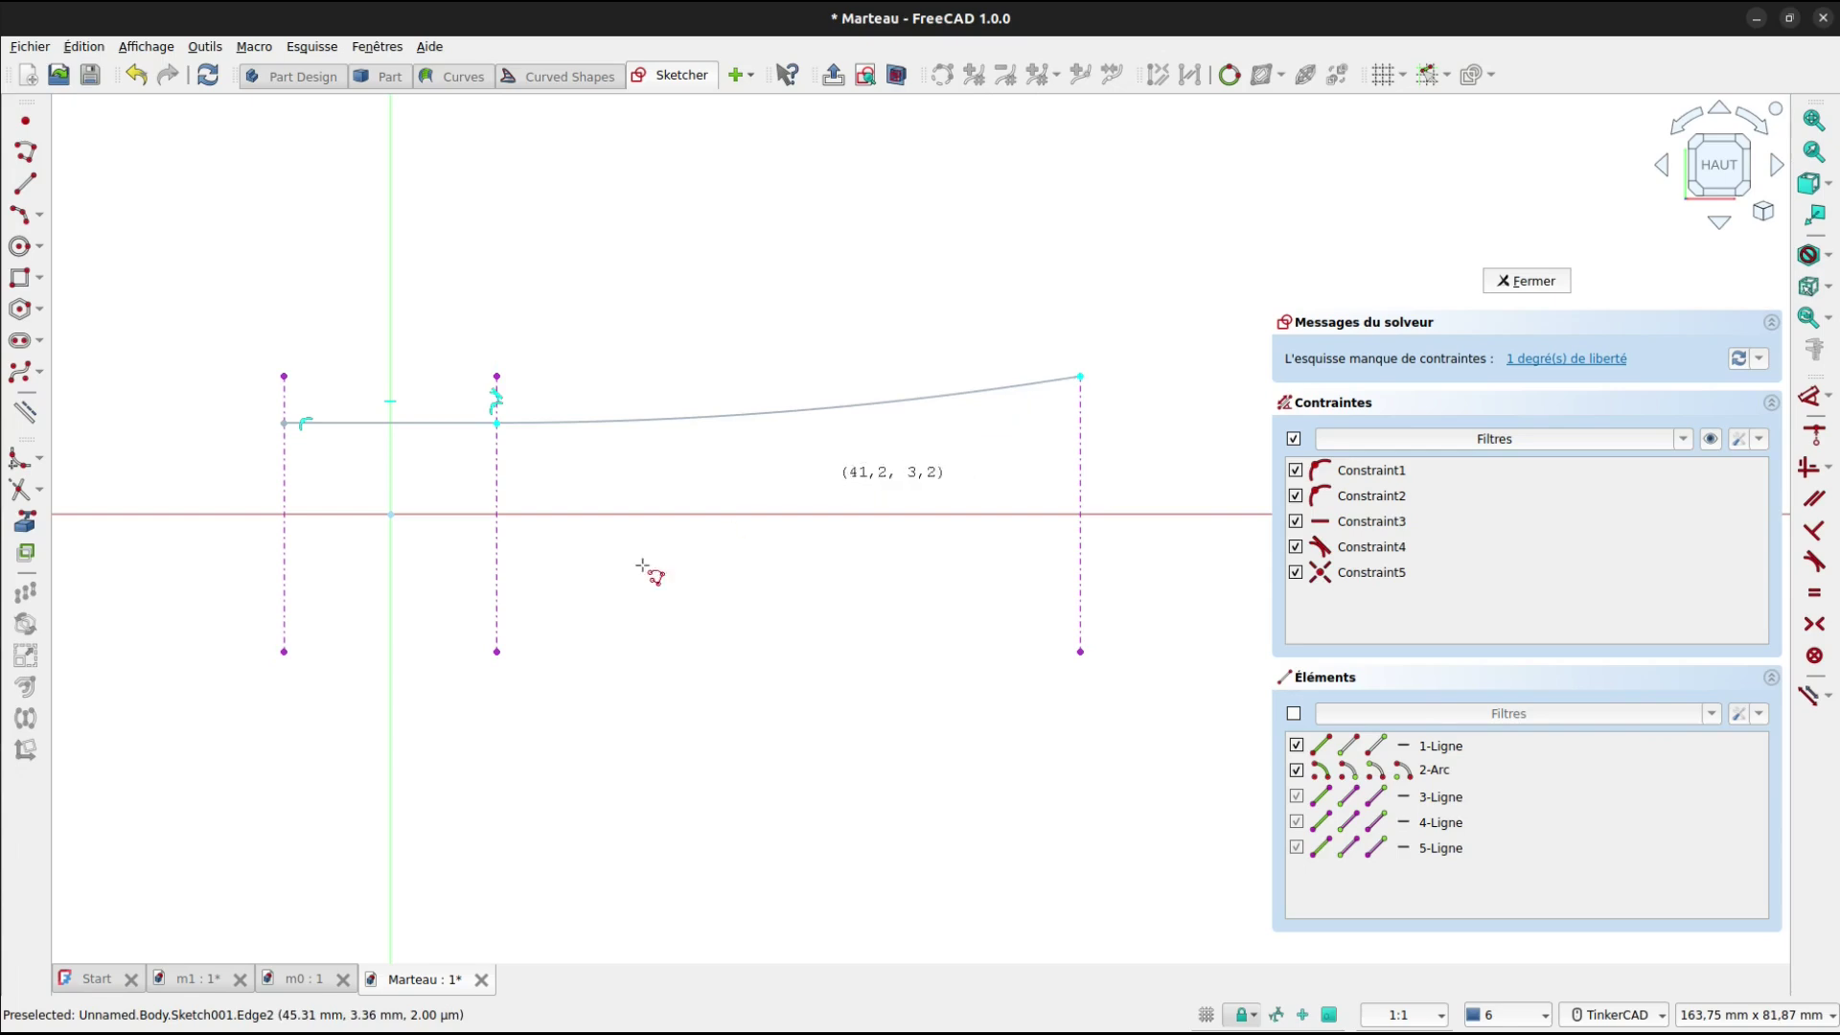
Draw a horizontal line about 6.7 mm below the axis, continued by a tangent arc of about 245 mm radius to the tip reference's lower end.
{"action": "left_click", "coordinate": [285, 584]}
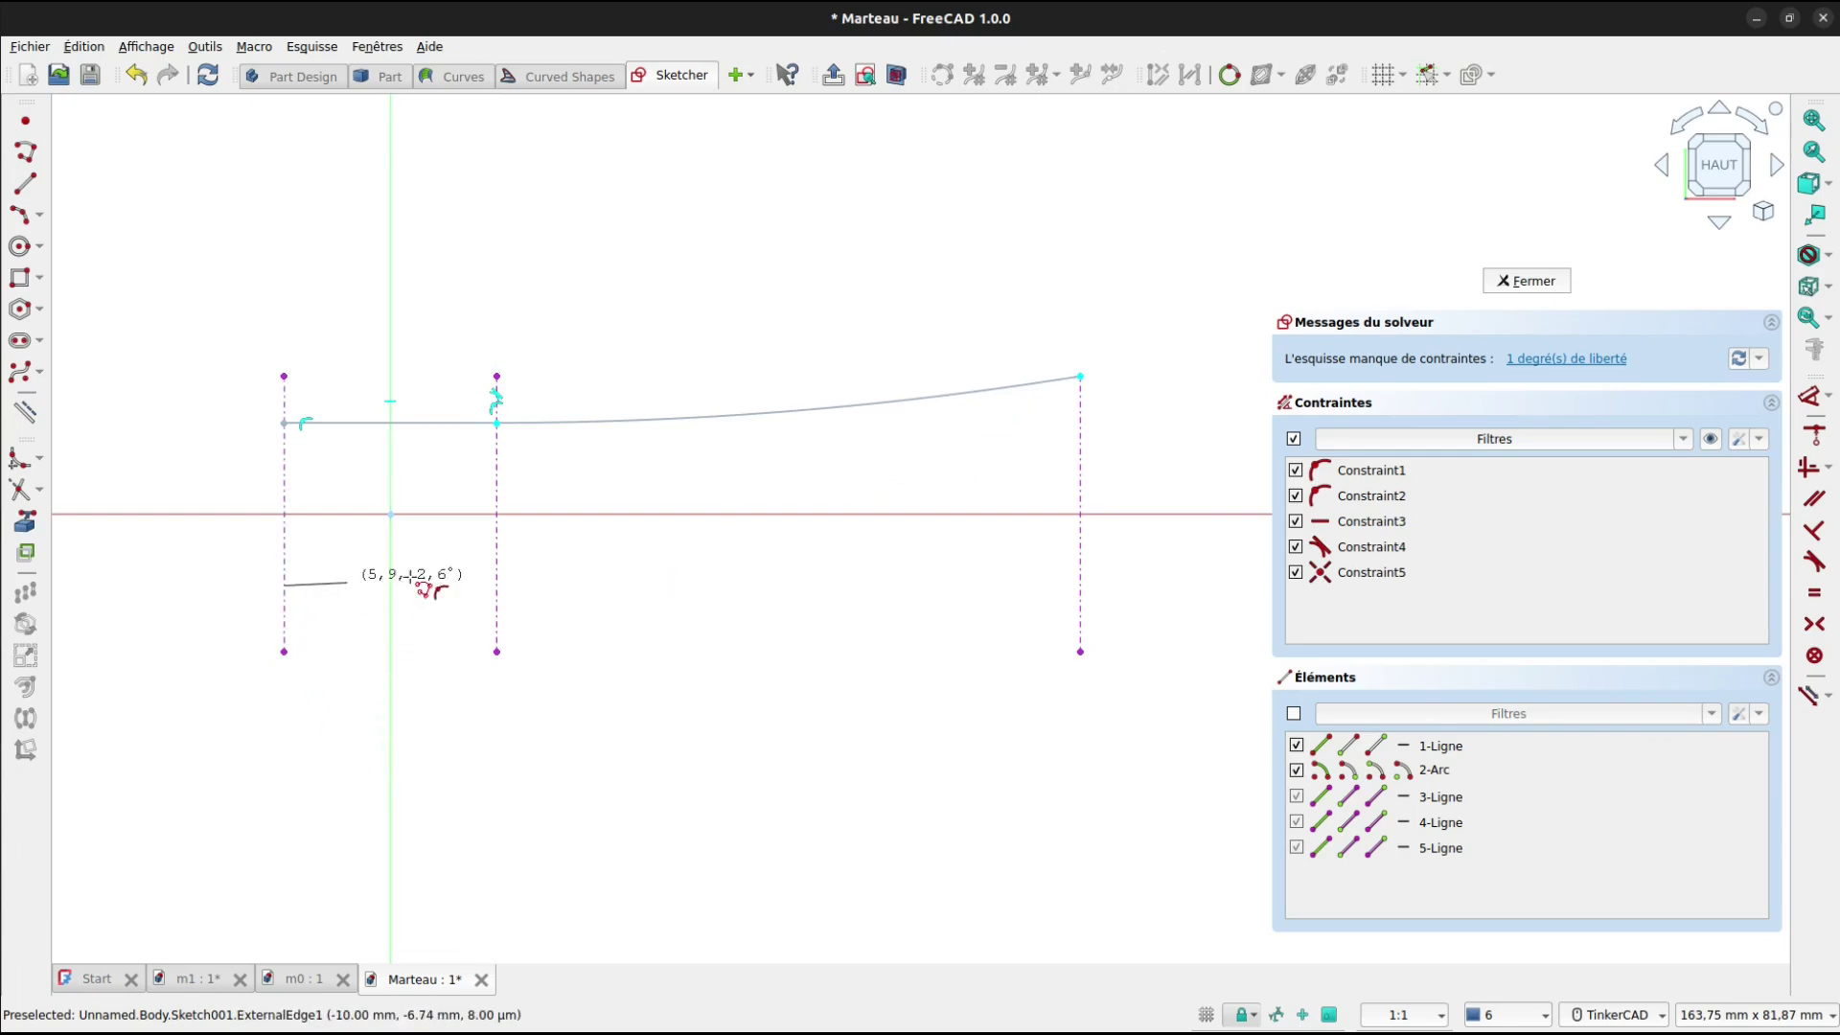
{"action": "left_click", "coordinate": [495, 584]}
{"action": "key", "text": "m"}
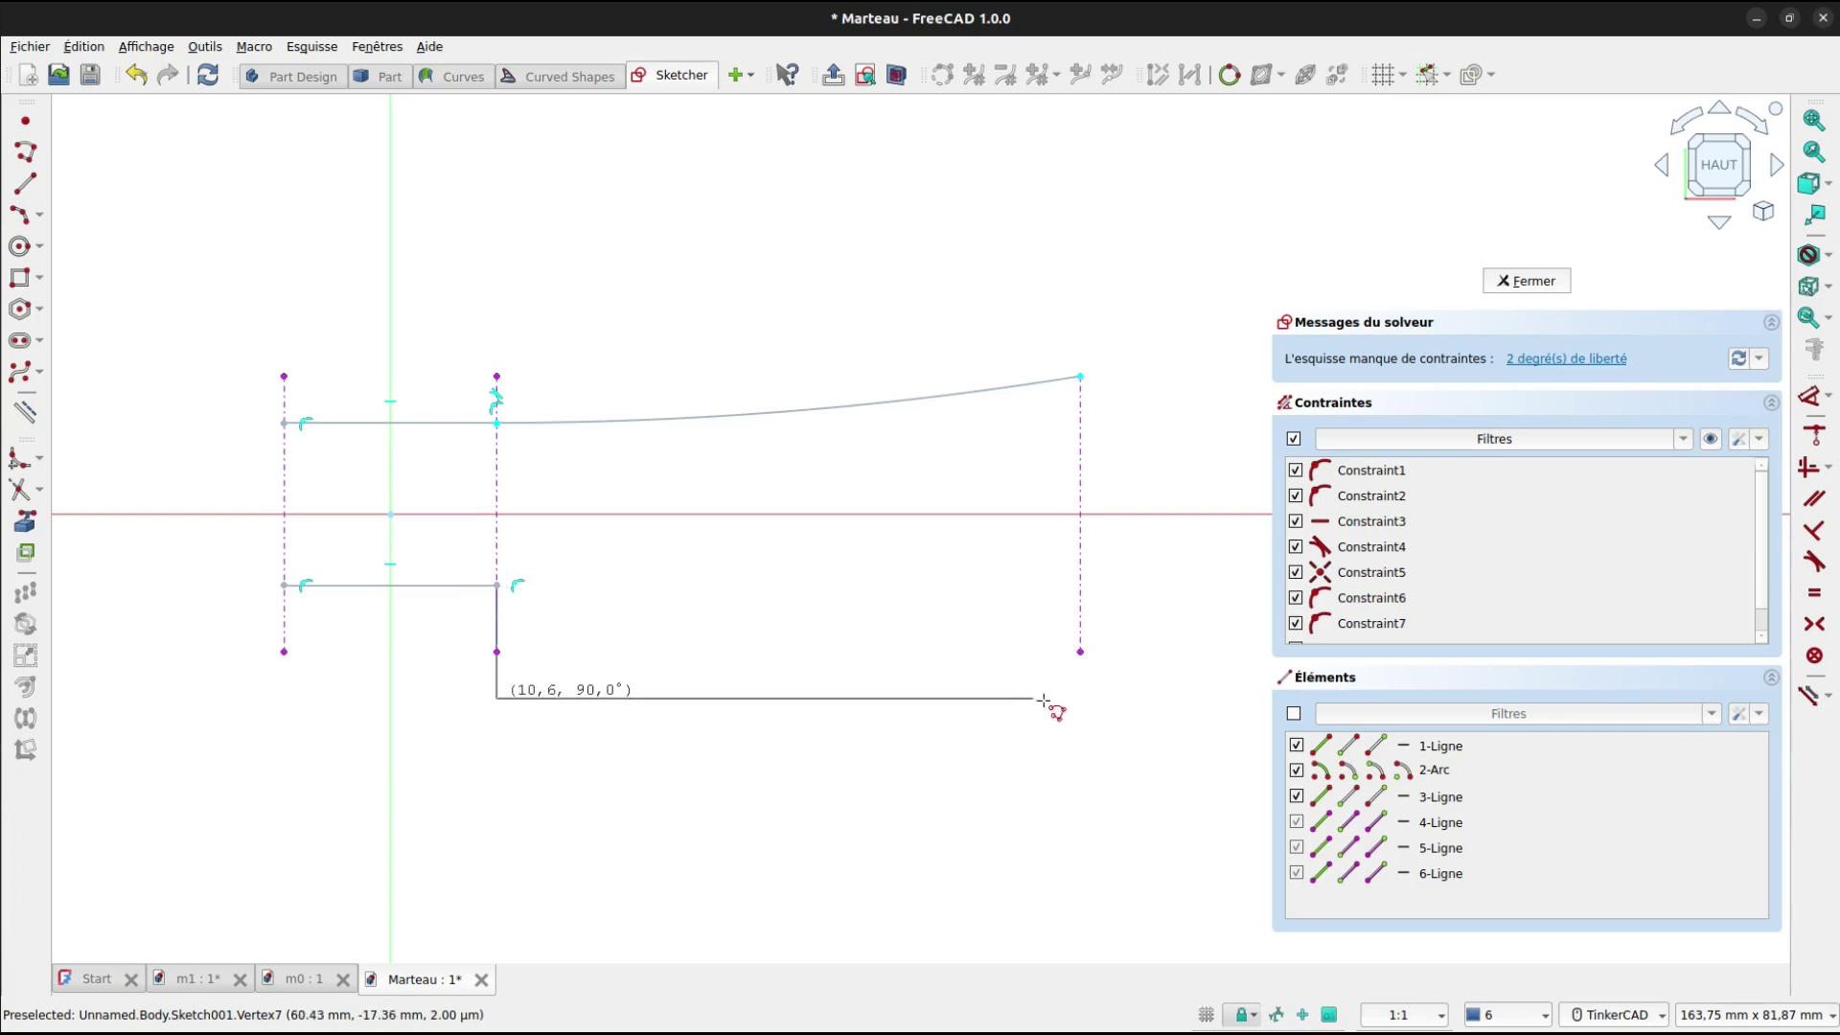
{"action": "key", "text": "m"}
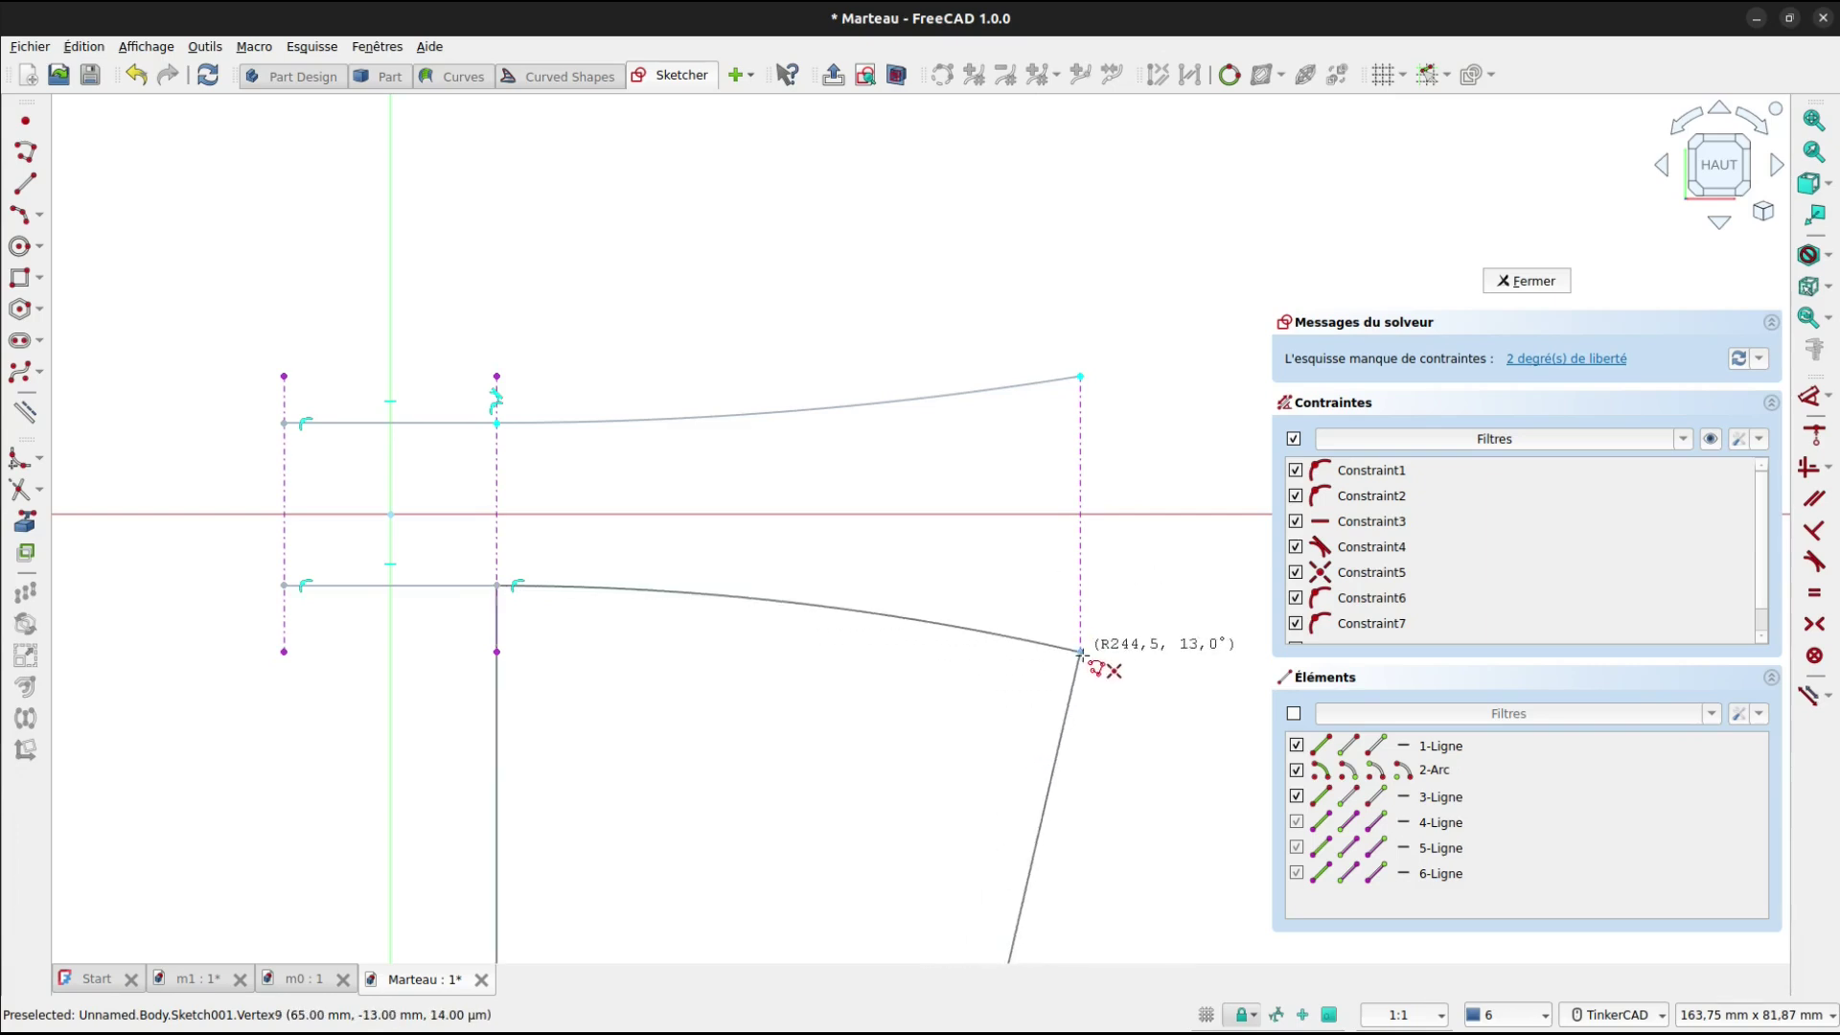
{"action": "left_click", "coordinate": [1081, 652]}
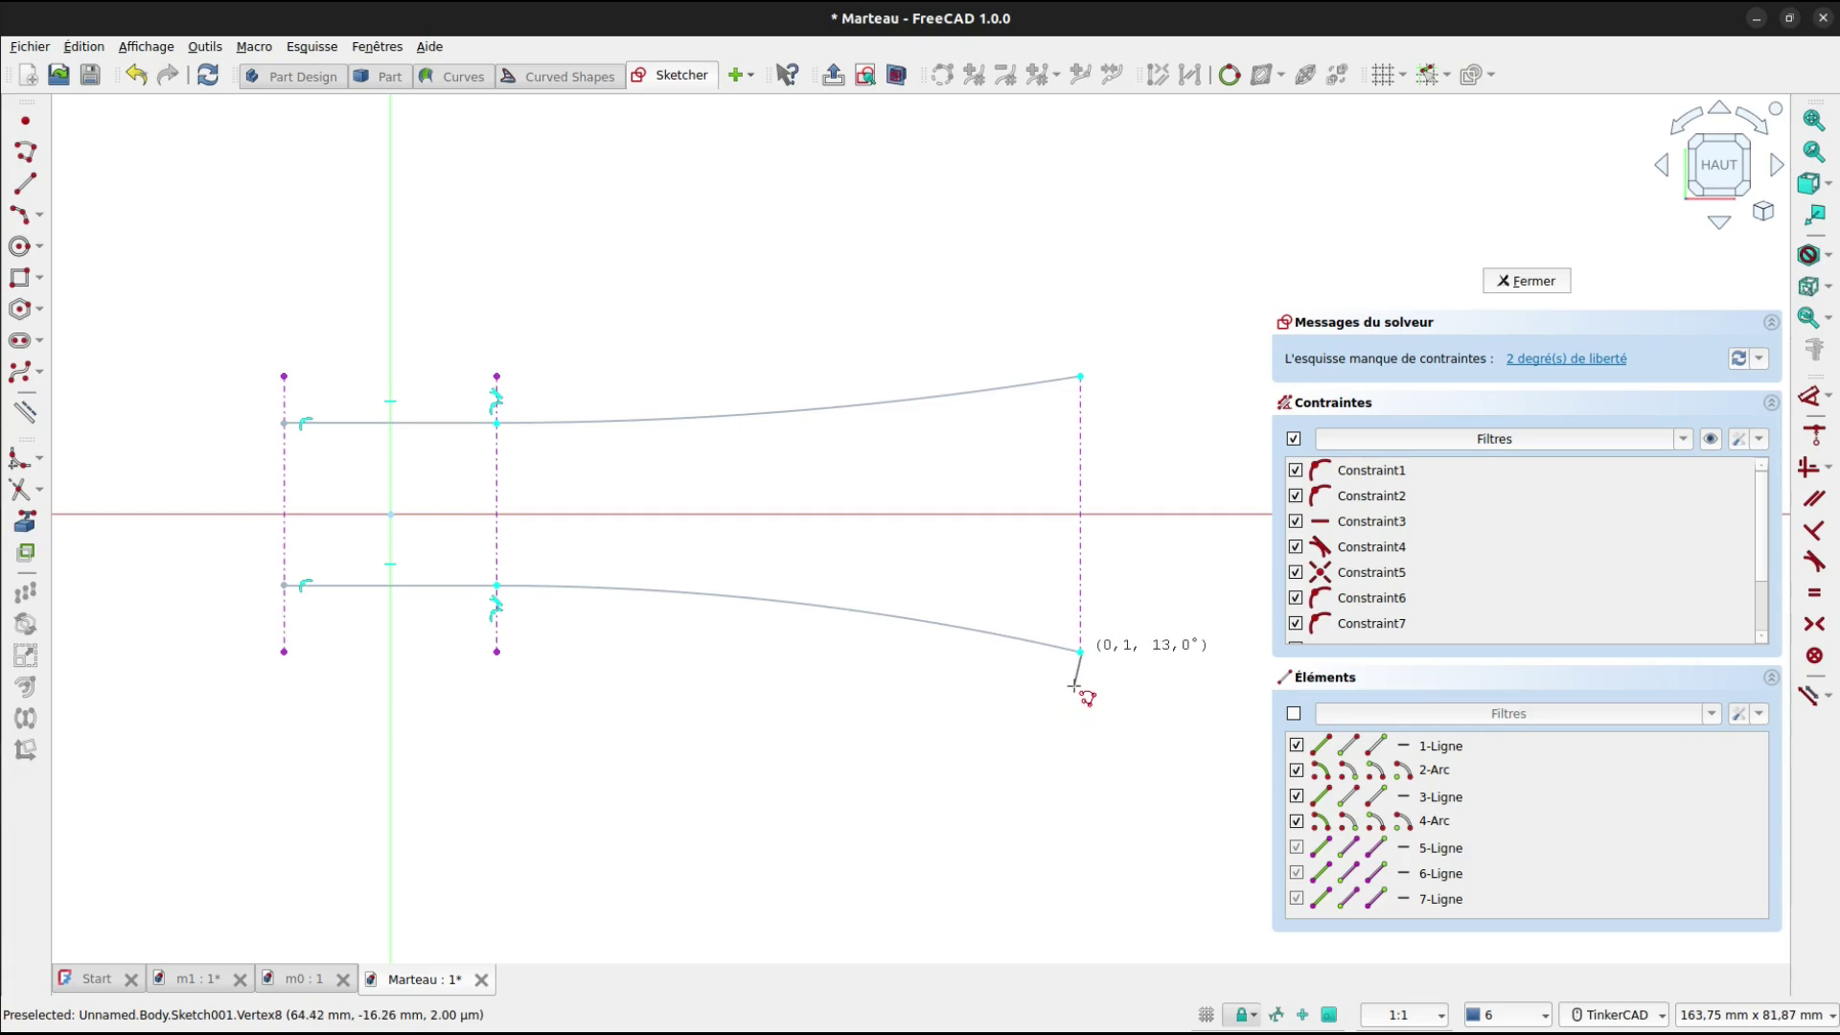
Draw the lower claw's tip line up along the reference, followed by a sloping line about 21 mm long running inward below the axis.
{"action": "left_click", "coordinate": [1081, 572]}
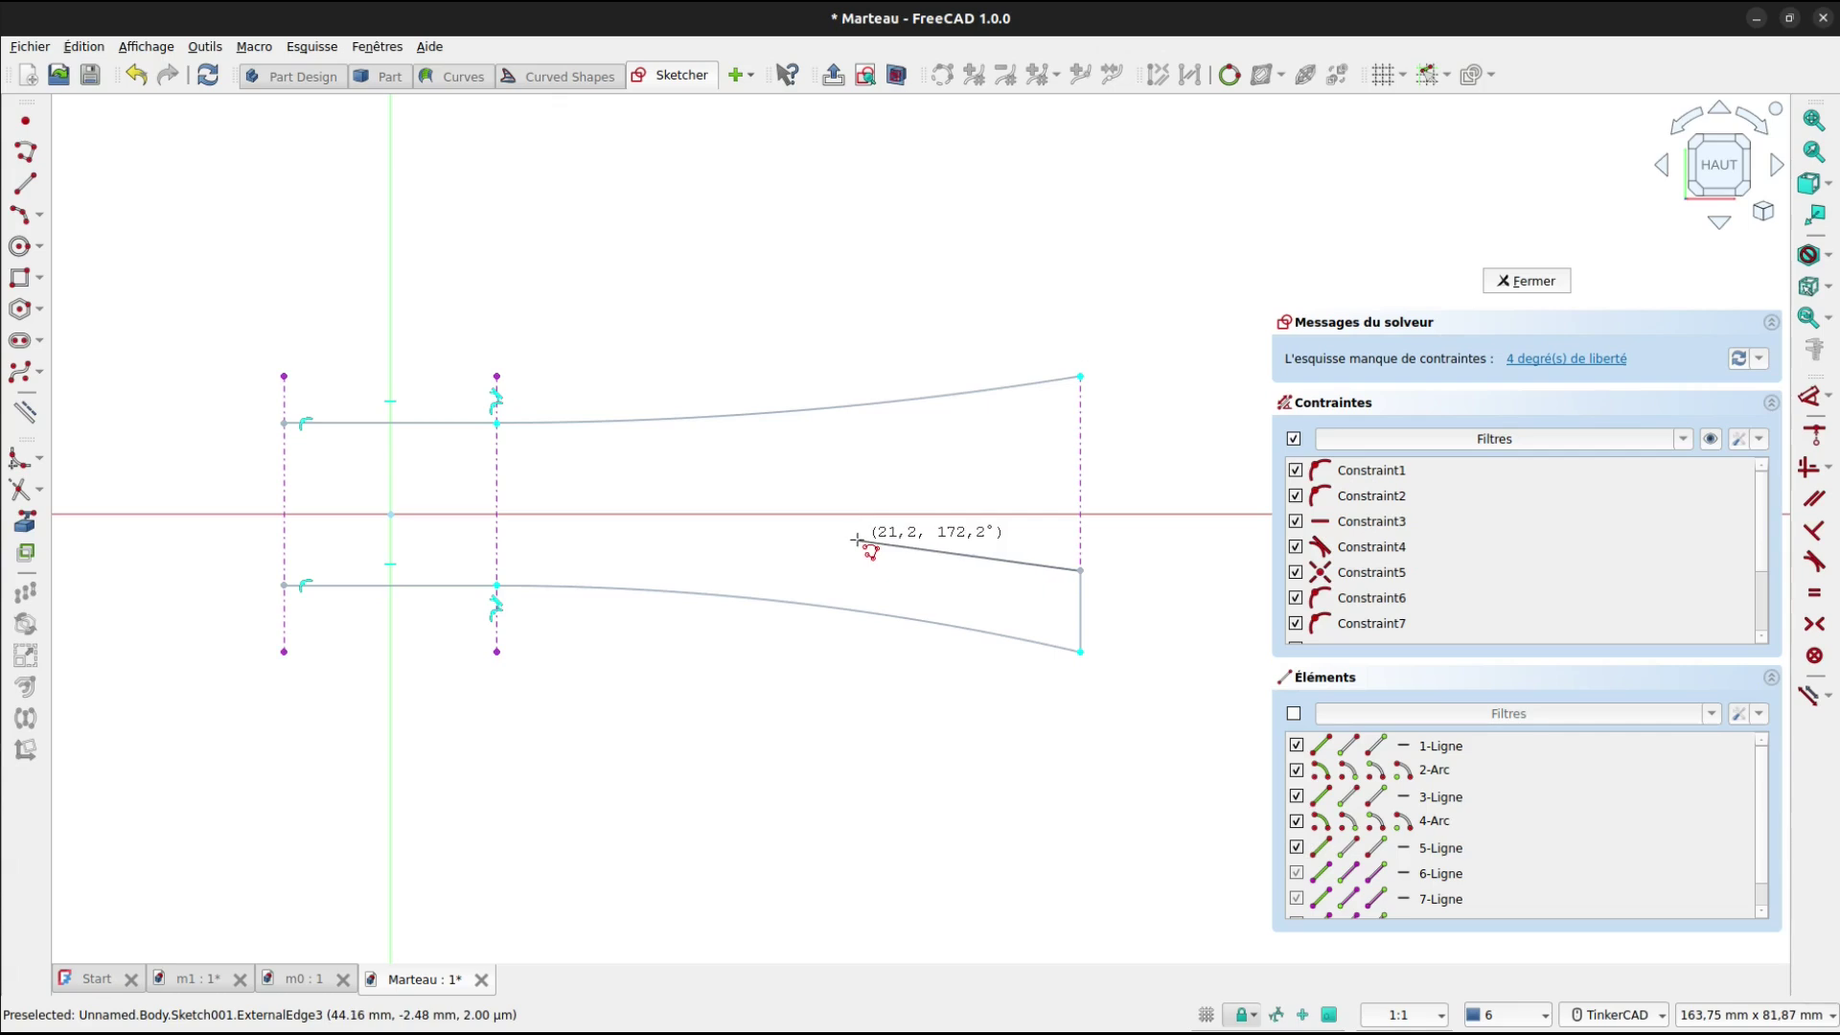
{"action": "left_click", "coordinate": [858, 542]}
{"action": "right_click", "coordinate": [983, 579]}
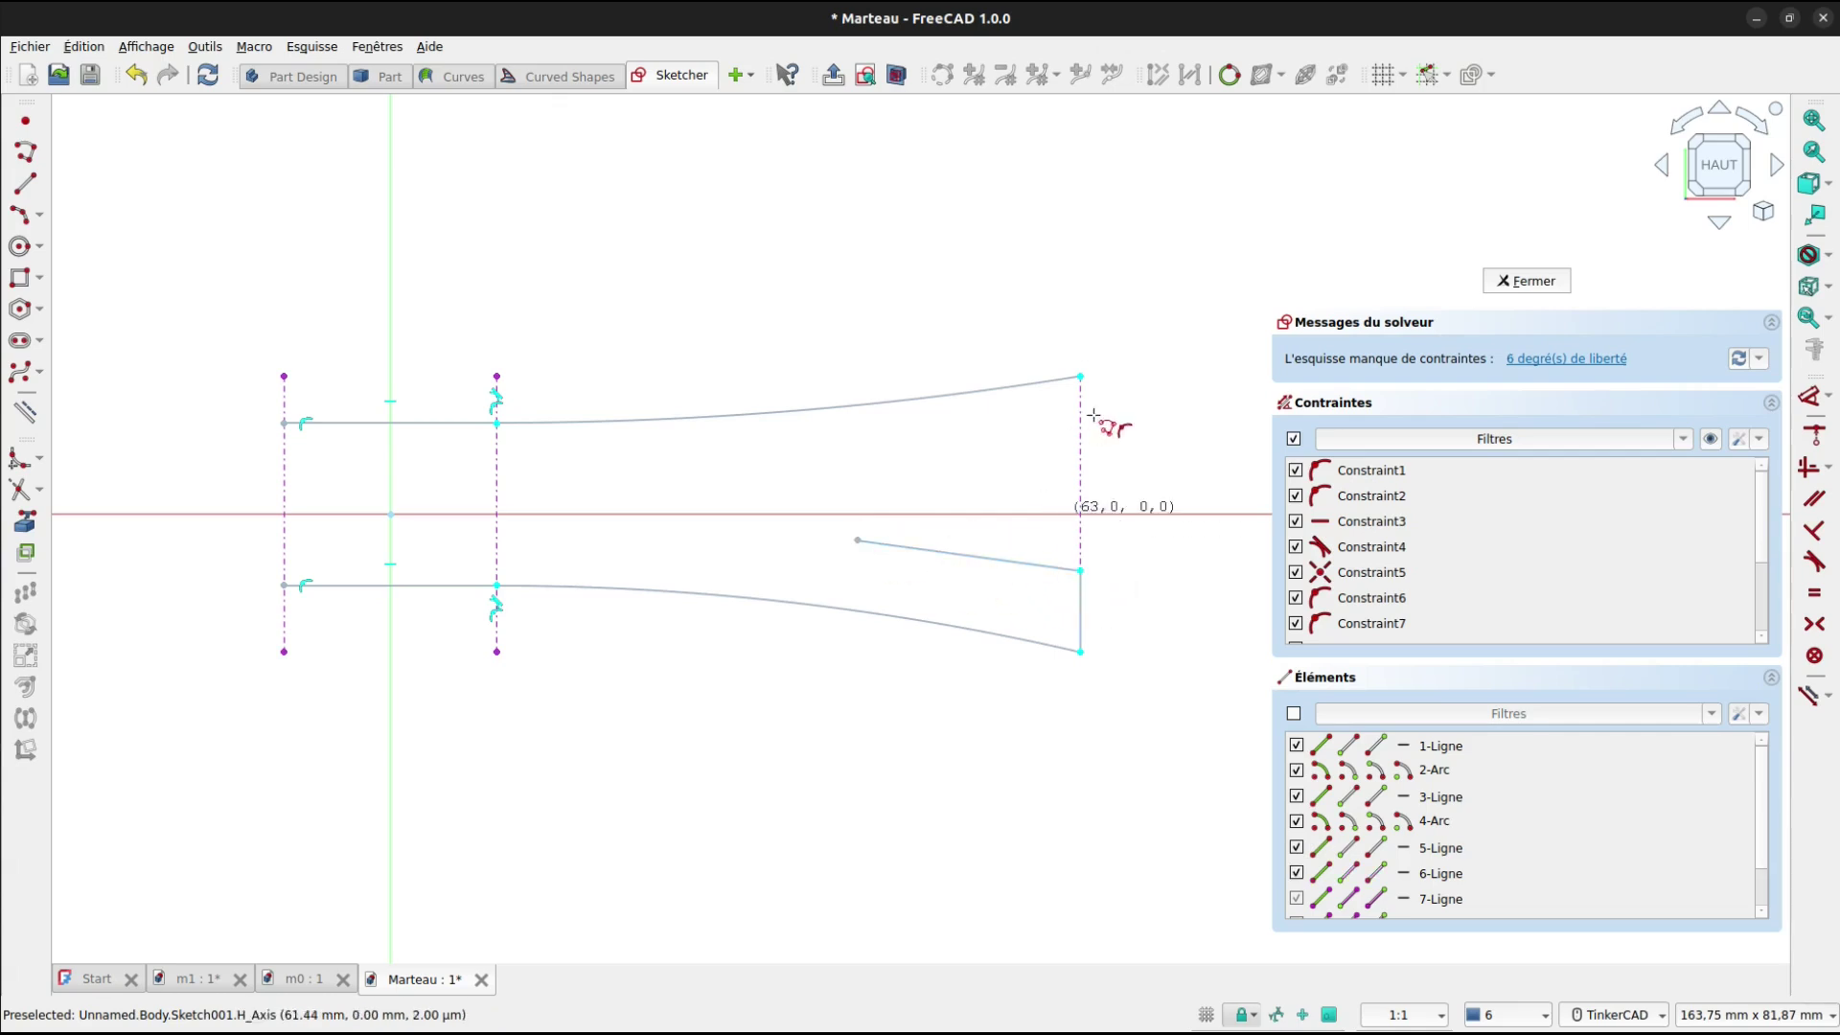
Draw the upper claw's tip line down along the reference, followed by a slightly sloping line running inward above the axis.
{"action": "left_click", "coordinate": [1080, 376]}
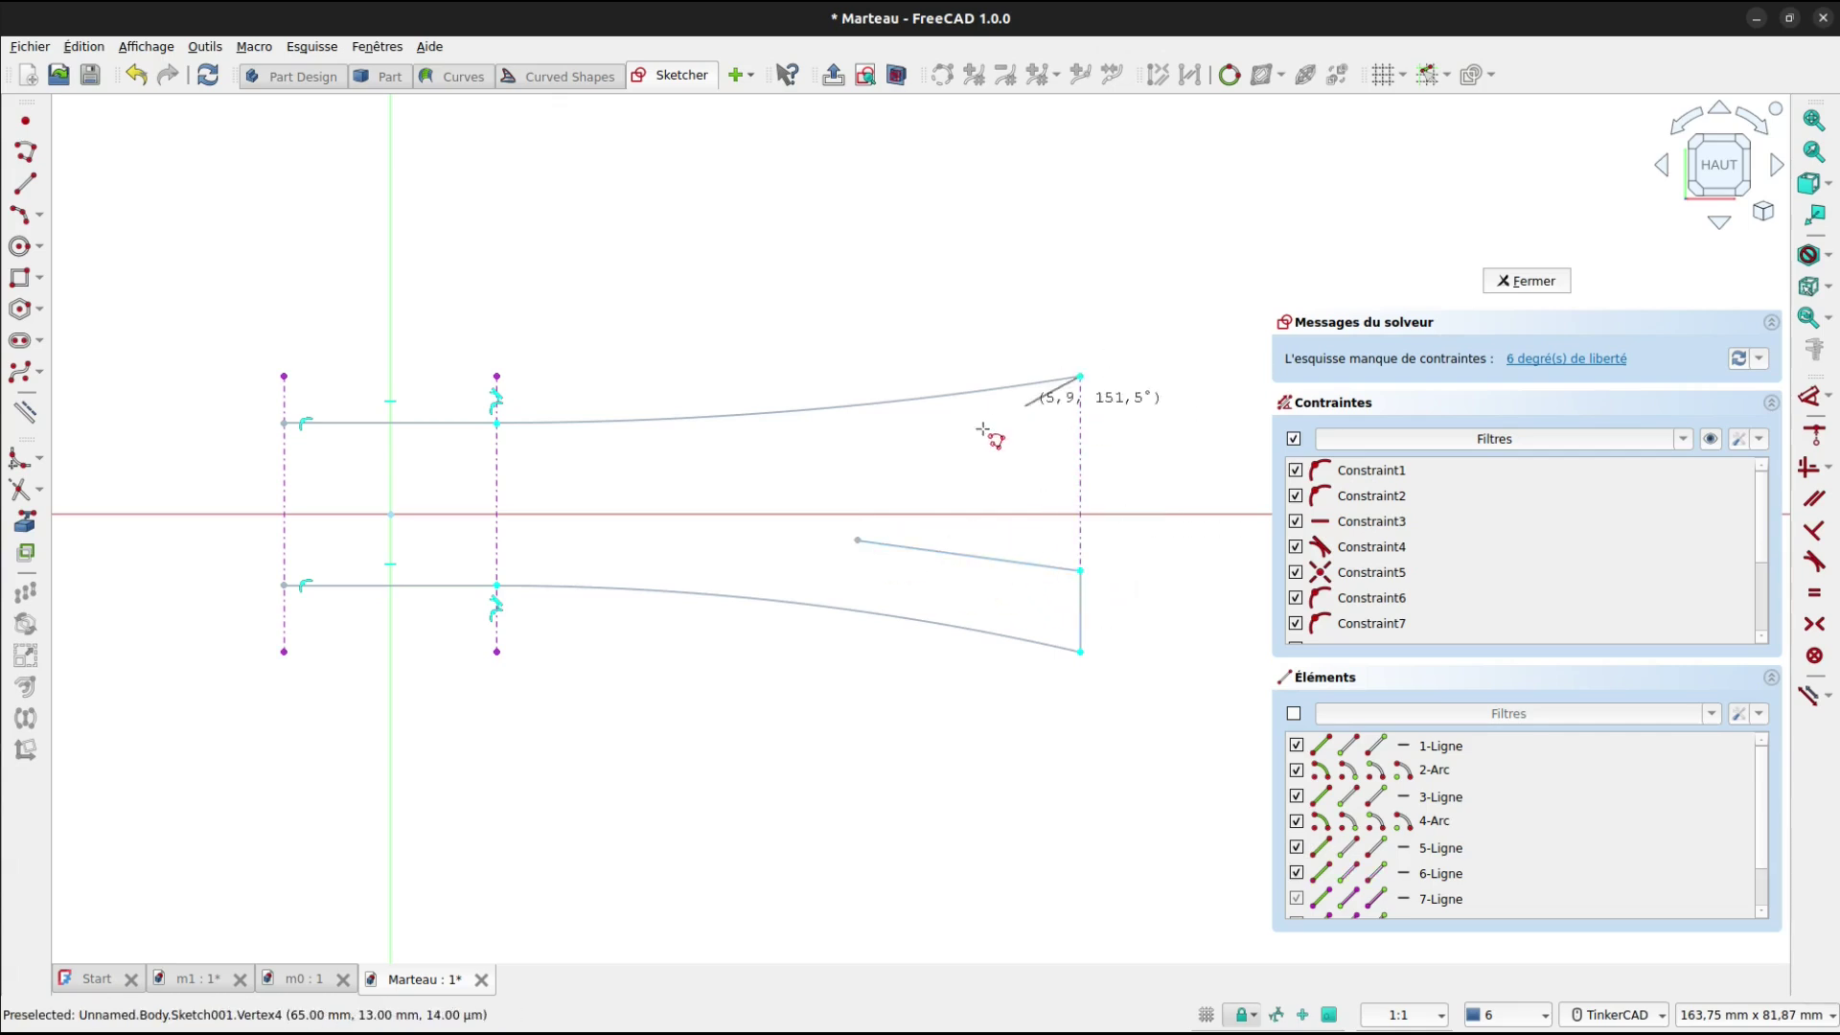
{"action": "left_click", "coordinate": [1083, 473]}
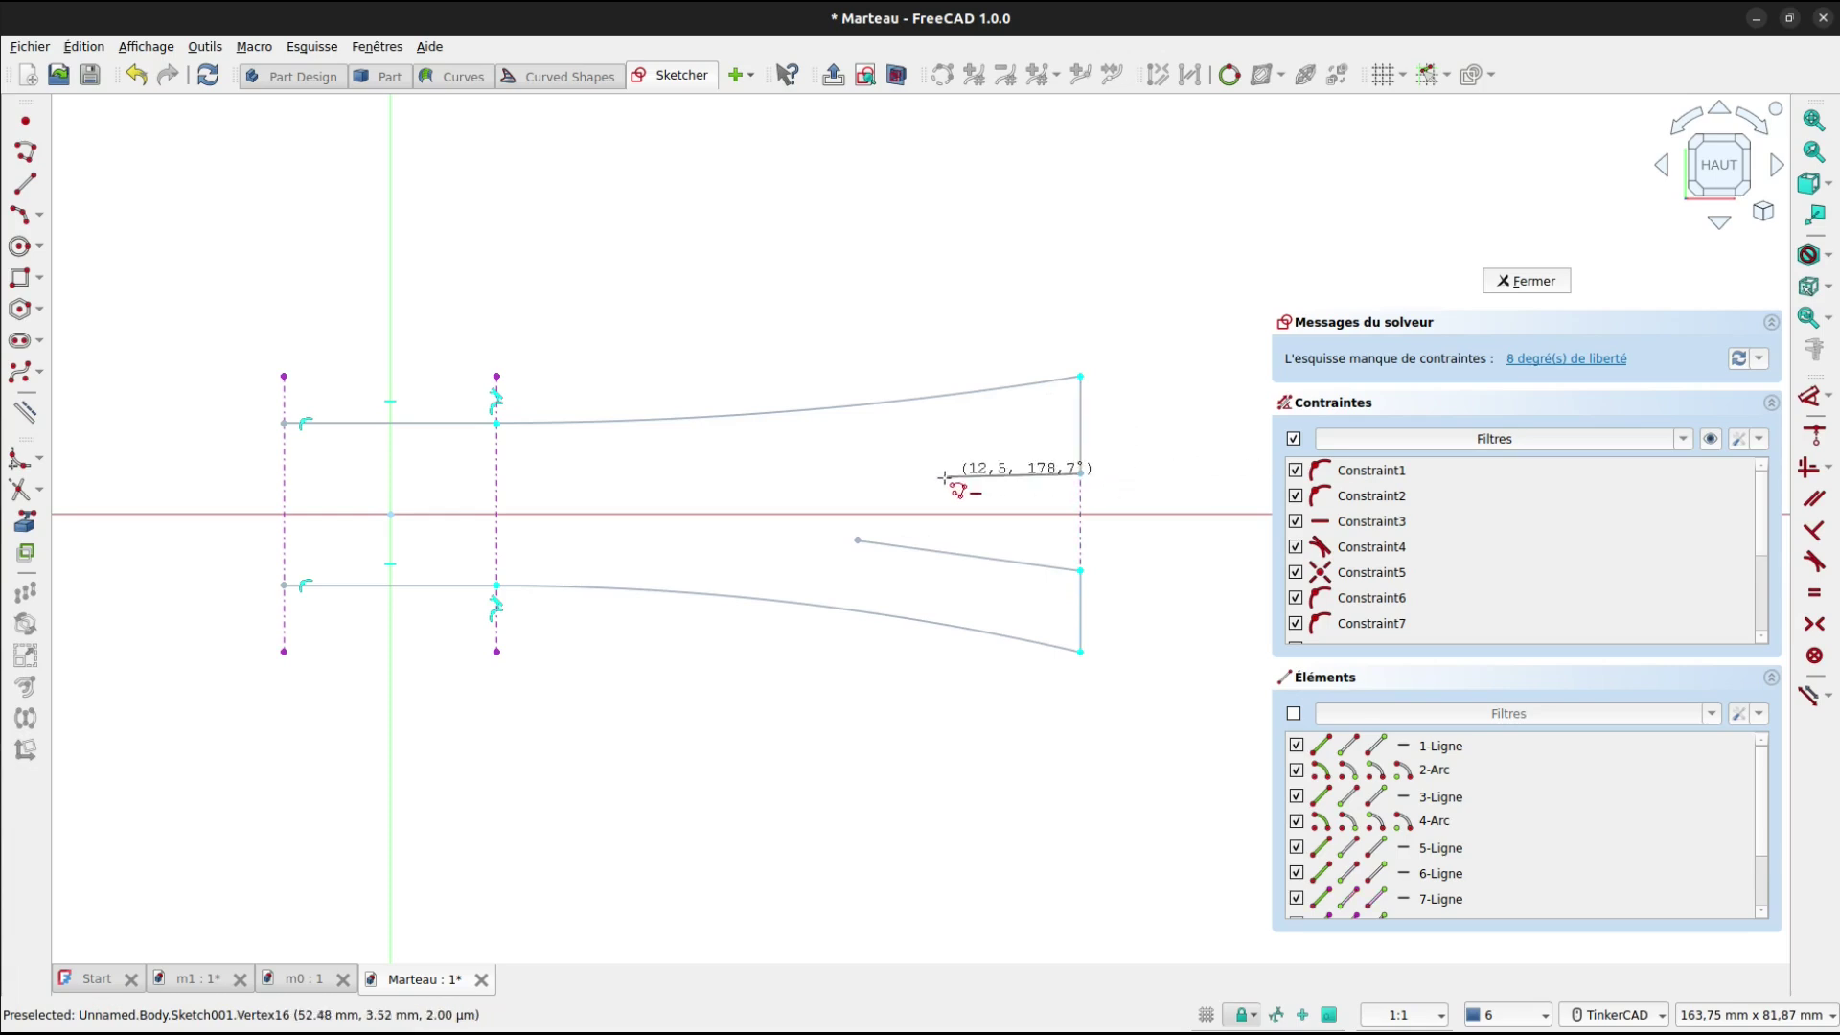
{"action": "left_click", "coordinate": [858, 490]}
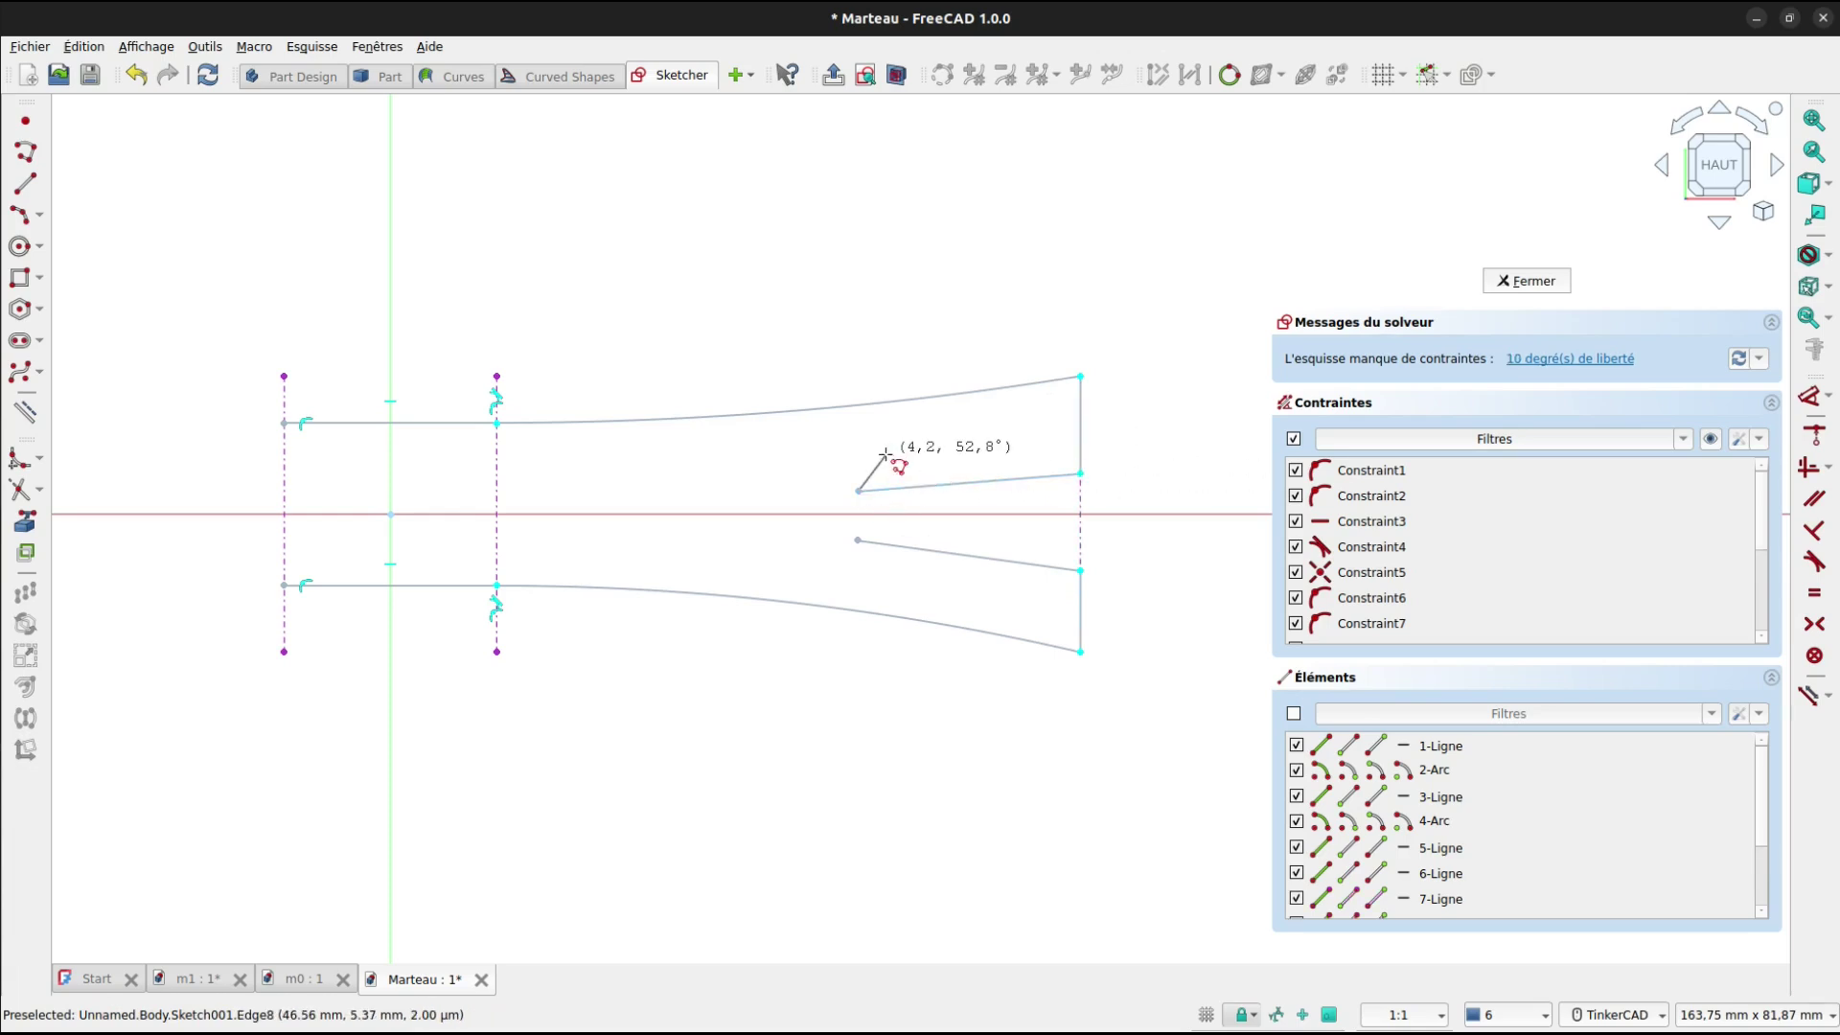
{"action": "key", "text": "Escape"}
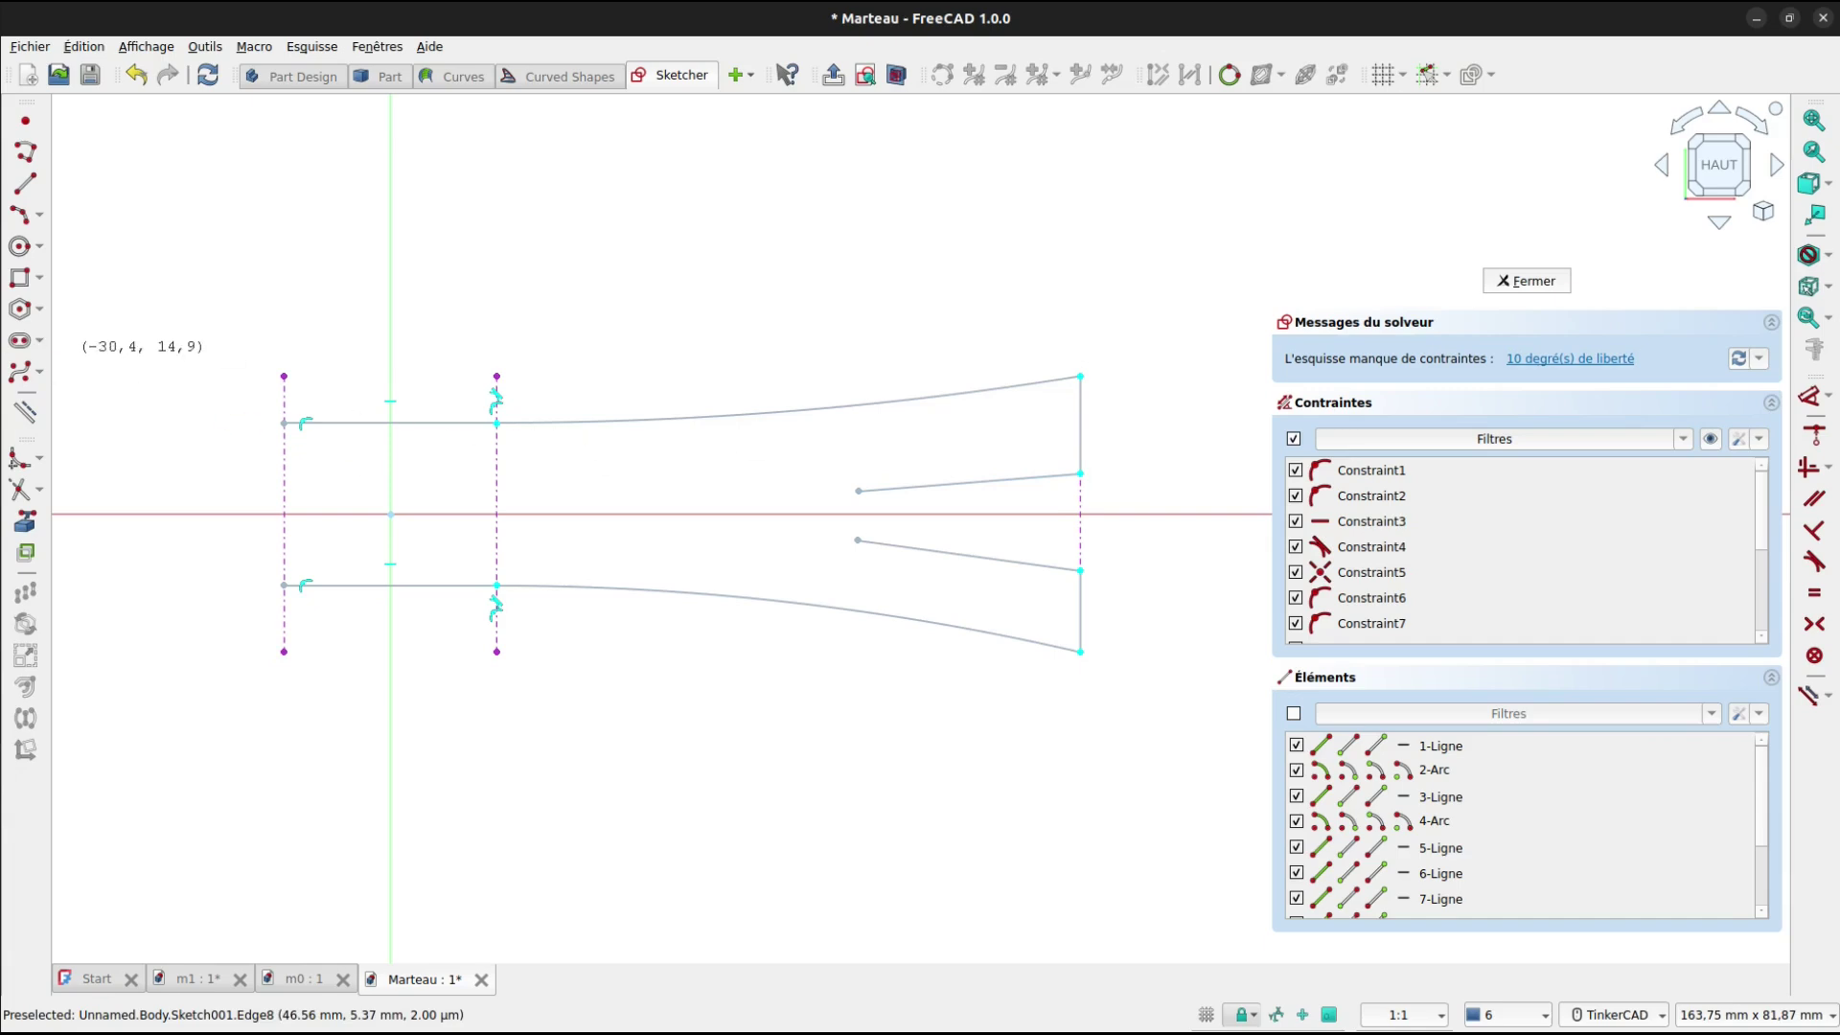
Draw a centre-point arc of 0.3 mm radius on the horizontal axis just inside the two slot lines, opening toward the claw tips.
{"action": "left_click", "coordinate": [40, 217]}
{"action": "left_click", "coordinate": [80, 221]}
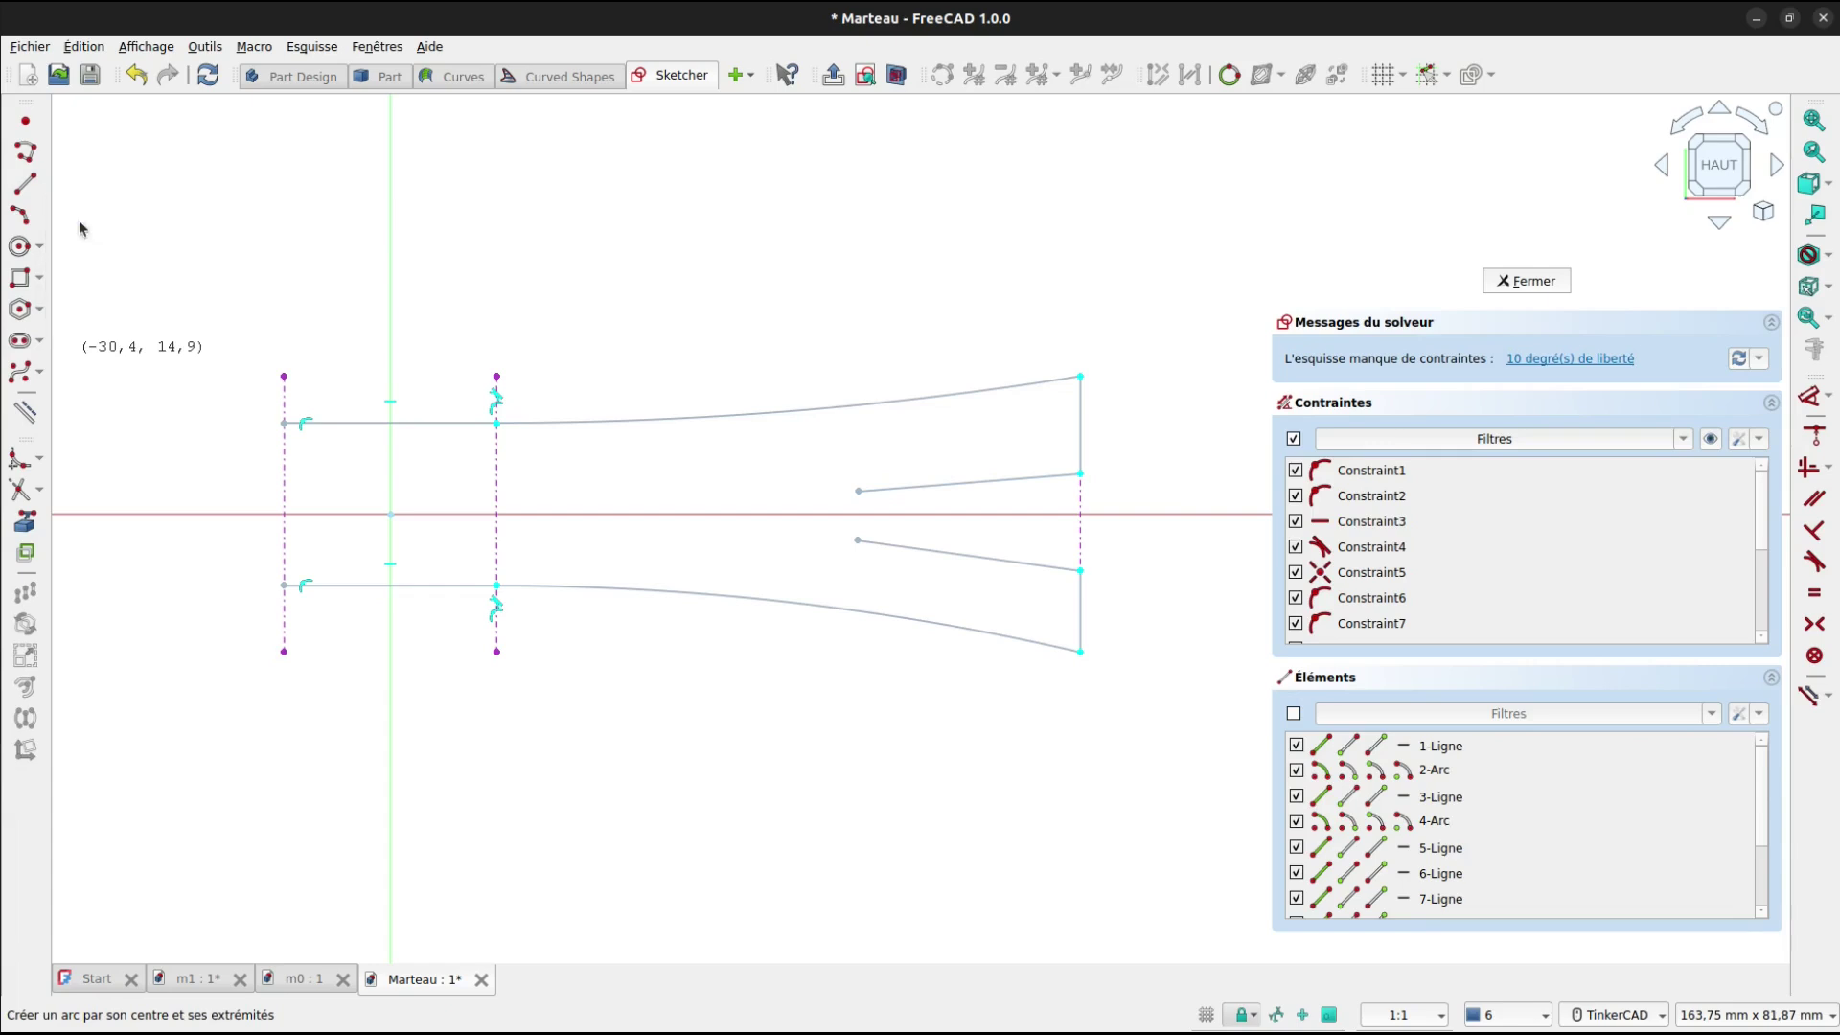
{"action": "left_click", "coordinate": [818, 515]}
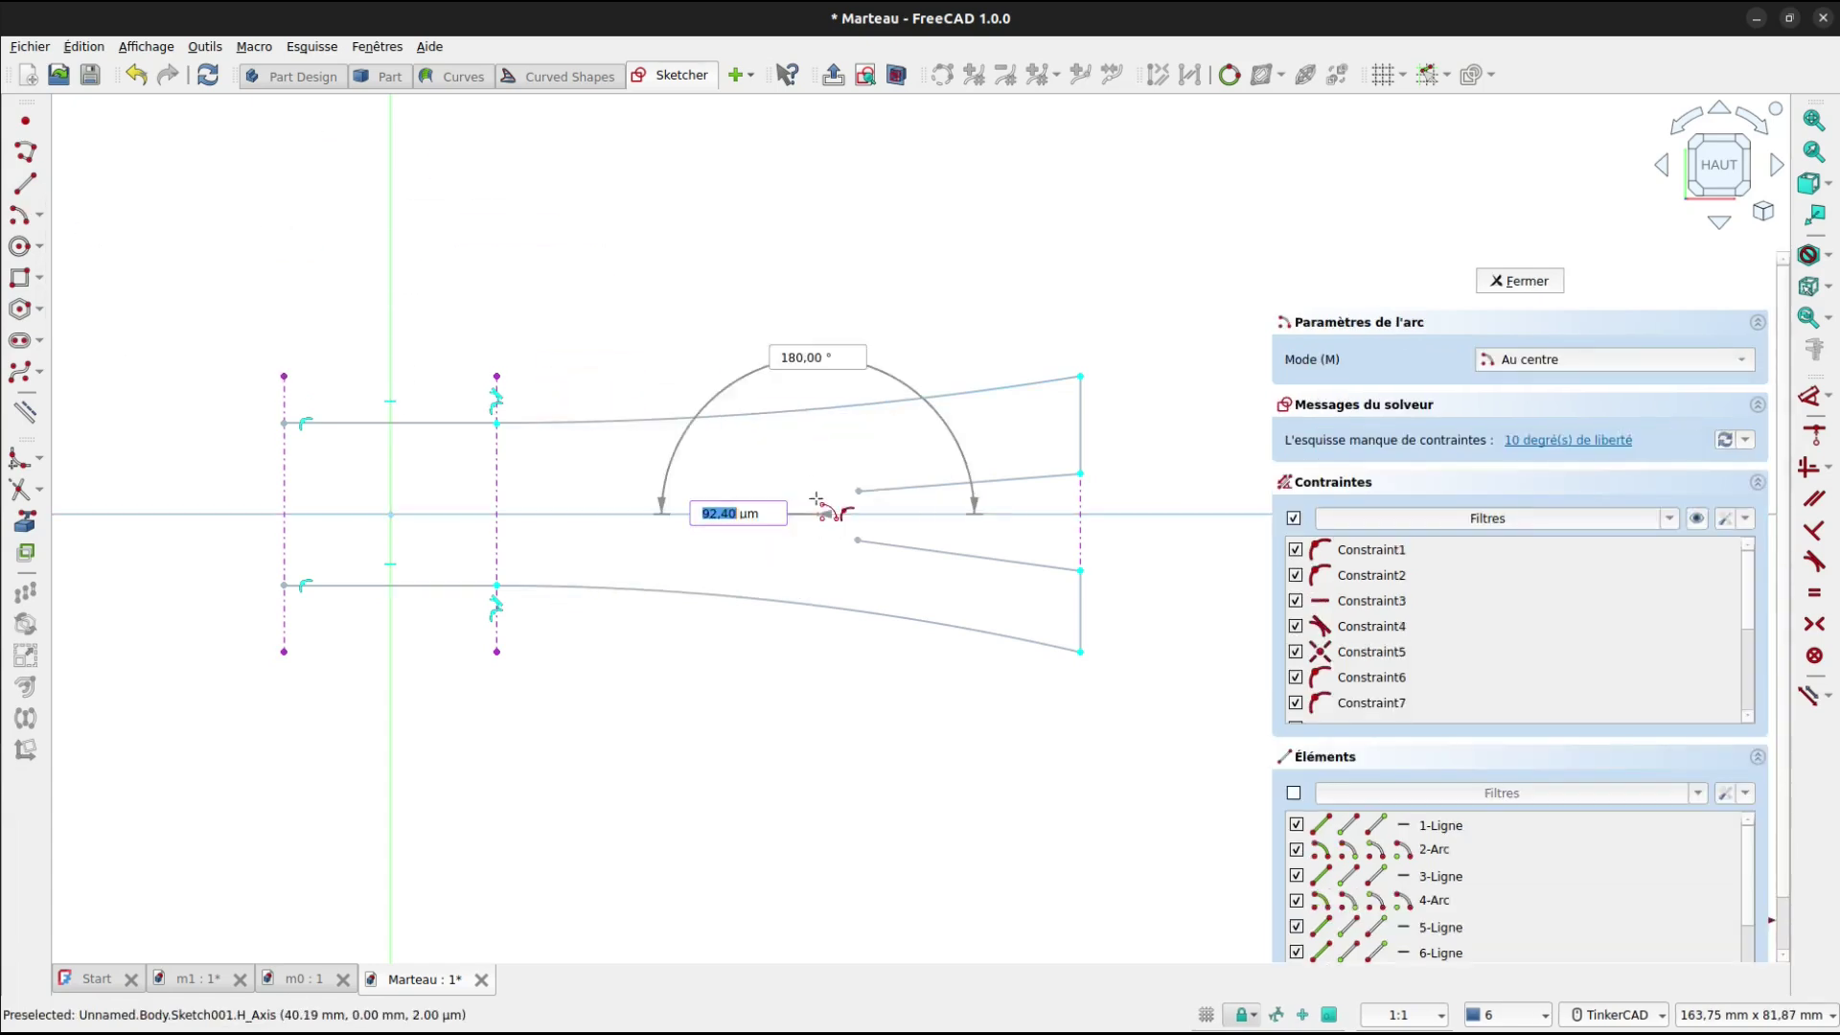
{"action": "scroll", "coordinate": [815, 494], "scroll_direction": "up", "scroll_amount": 3}
{"action": "scroll", "coordinate": [816, 494], "scroll_direction": "up", "scroll_amount": 1}
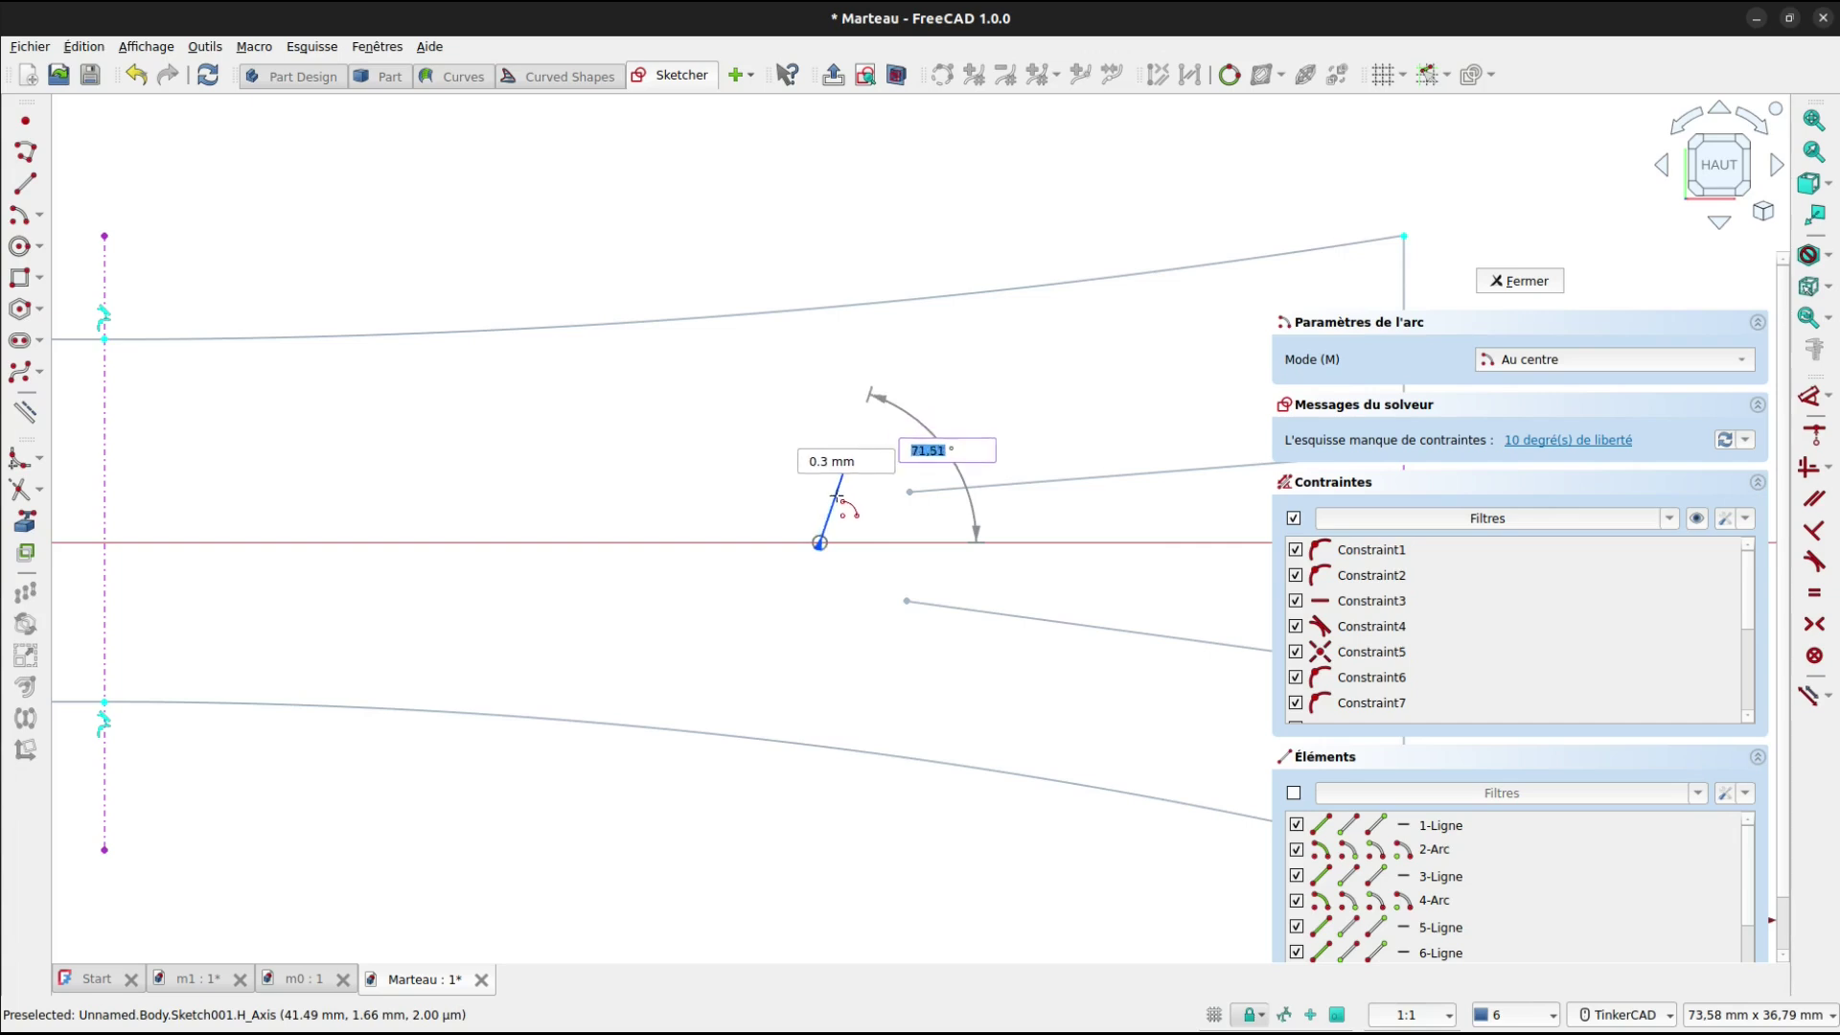
{"action": "scroll", "coordinate": [837, 515], "scroll_direction": "up", "scroll_amount": 3}
{"action": "left_click", "coordinate": [840, 517]}
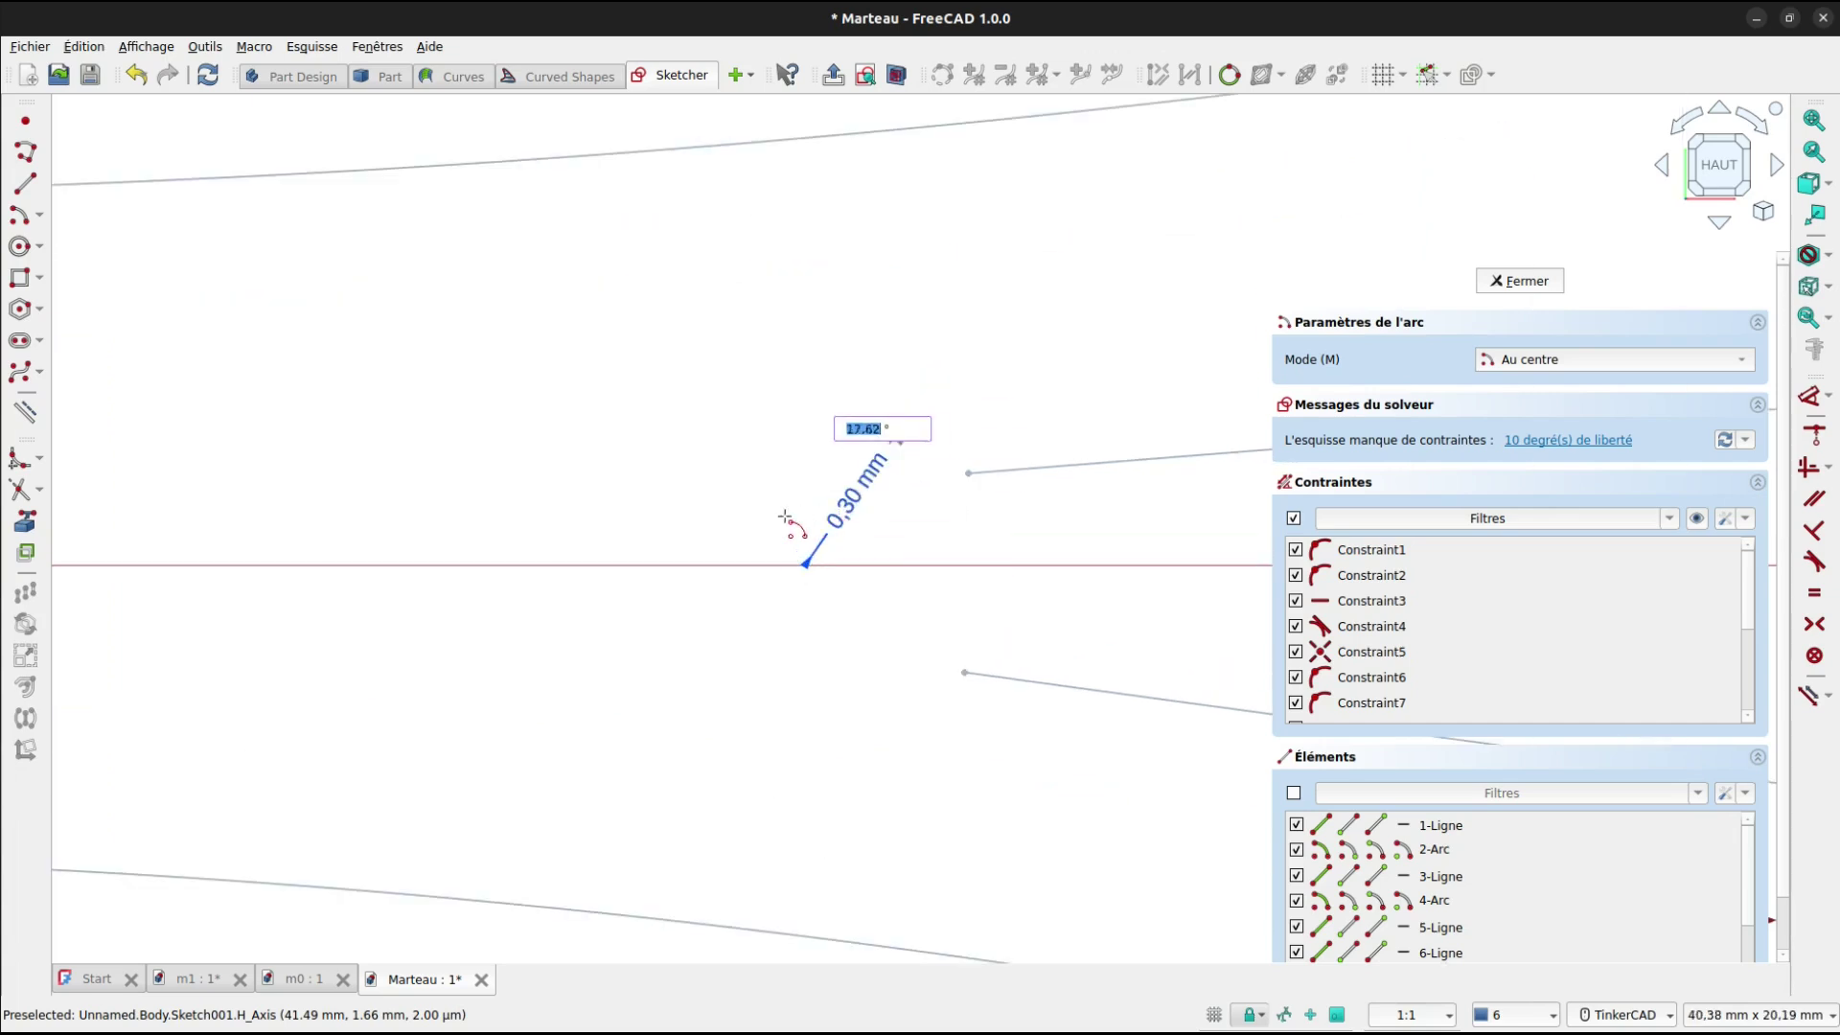
{"action": "left_click", "coordinate": [836, 638]}
{"action": "key", "text": "Escape"}
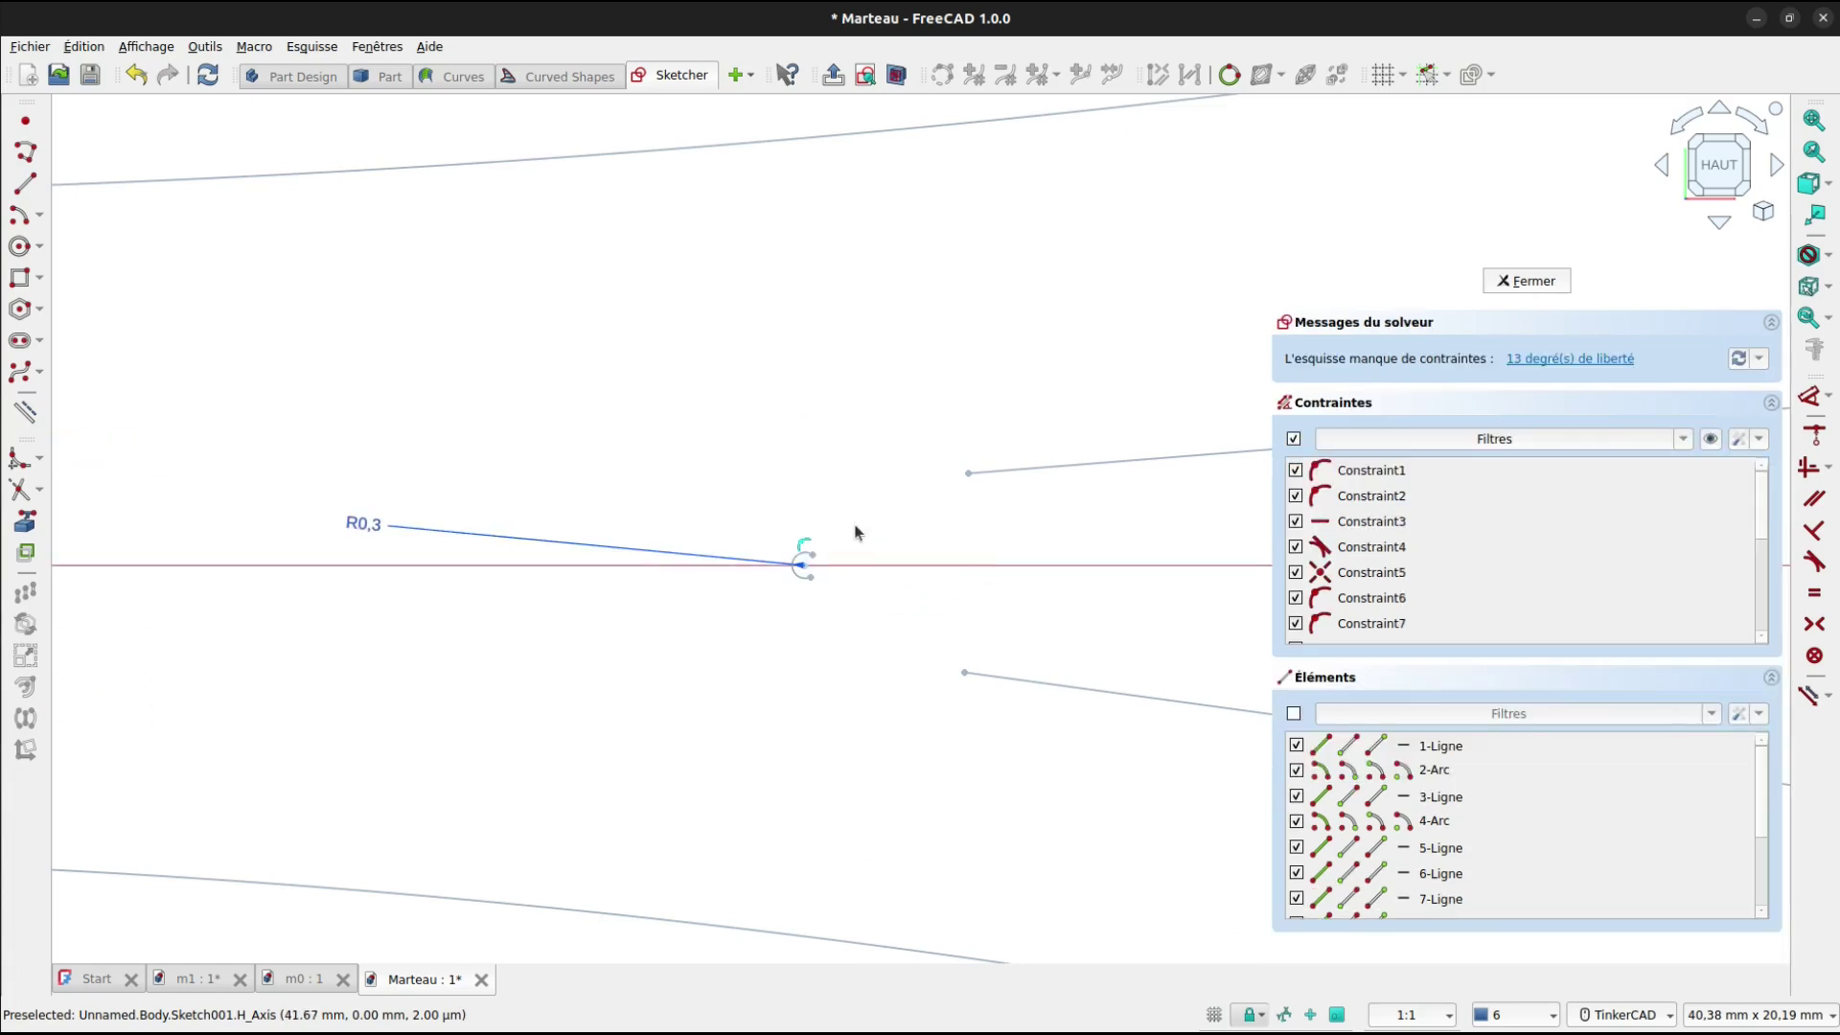
Make the small arc's upper and lower ends coincident with the inner ends of the two sloping slot lines.
{"action": "left_click", "coordinate": [819, 562]}
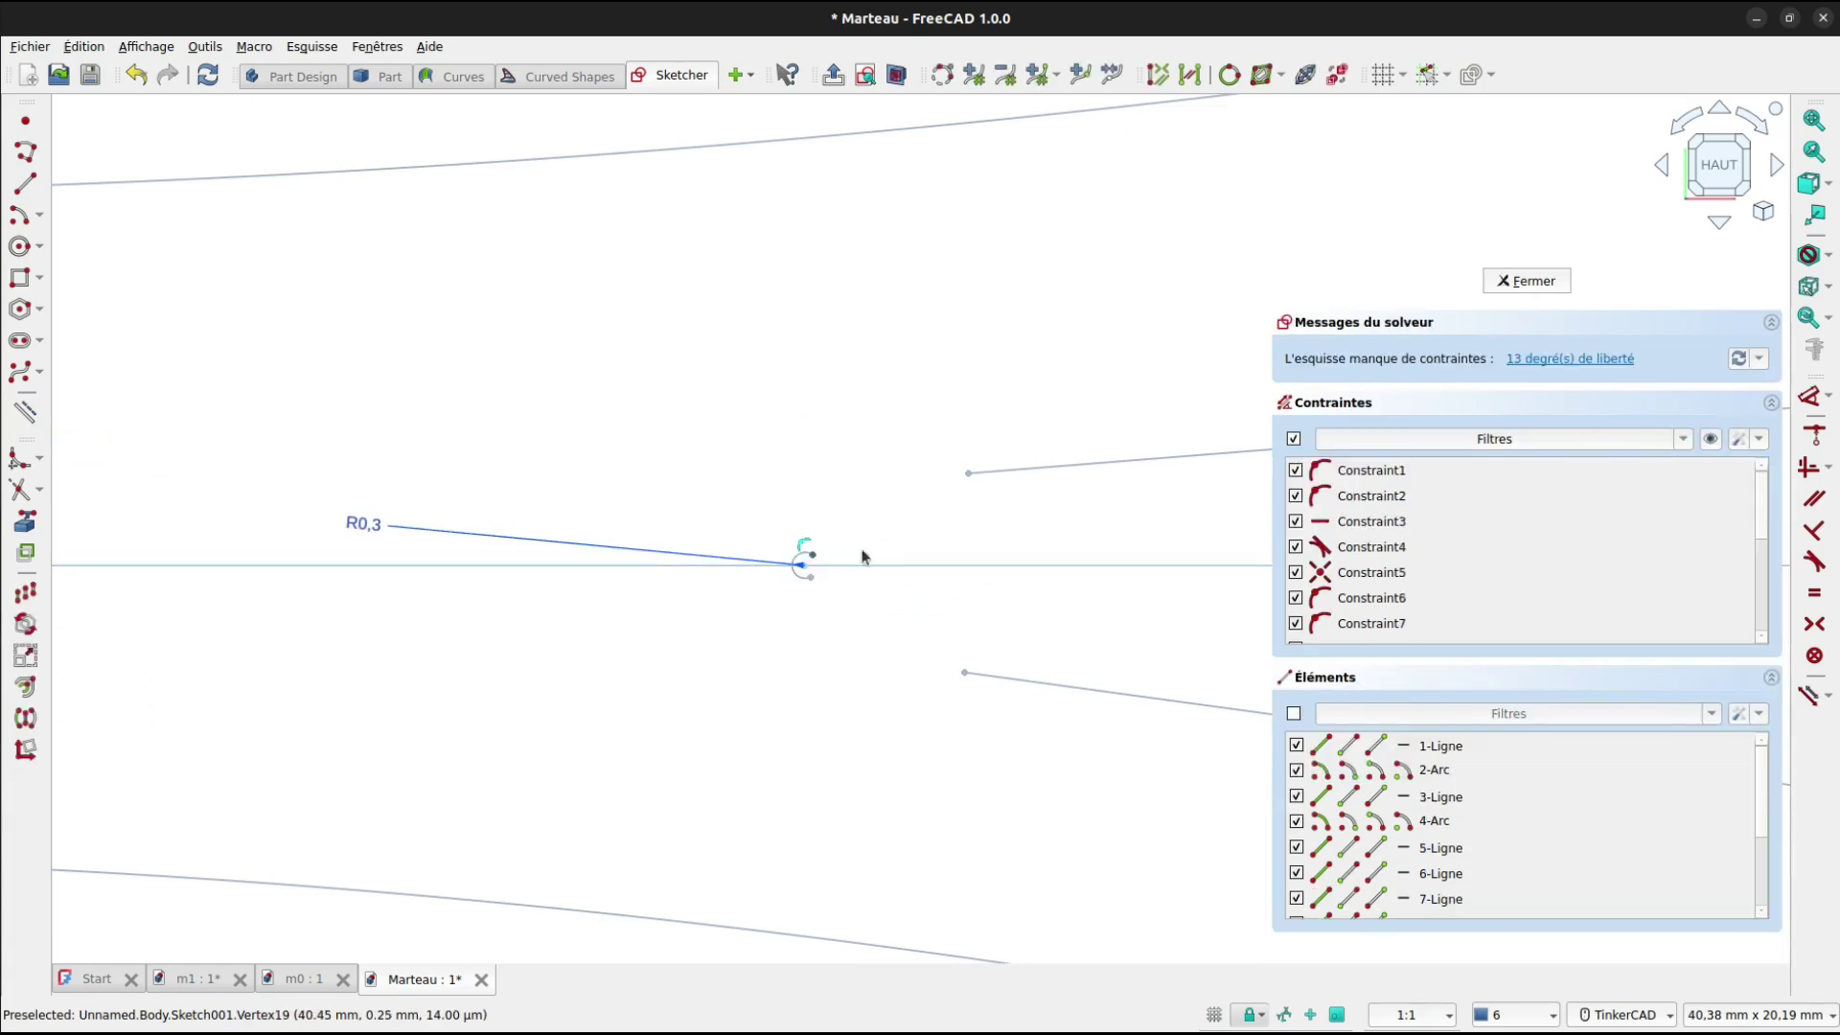
{"action": "left_click", "coordinate": [969, 474]}
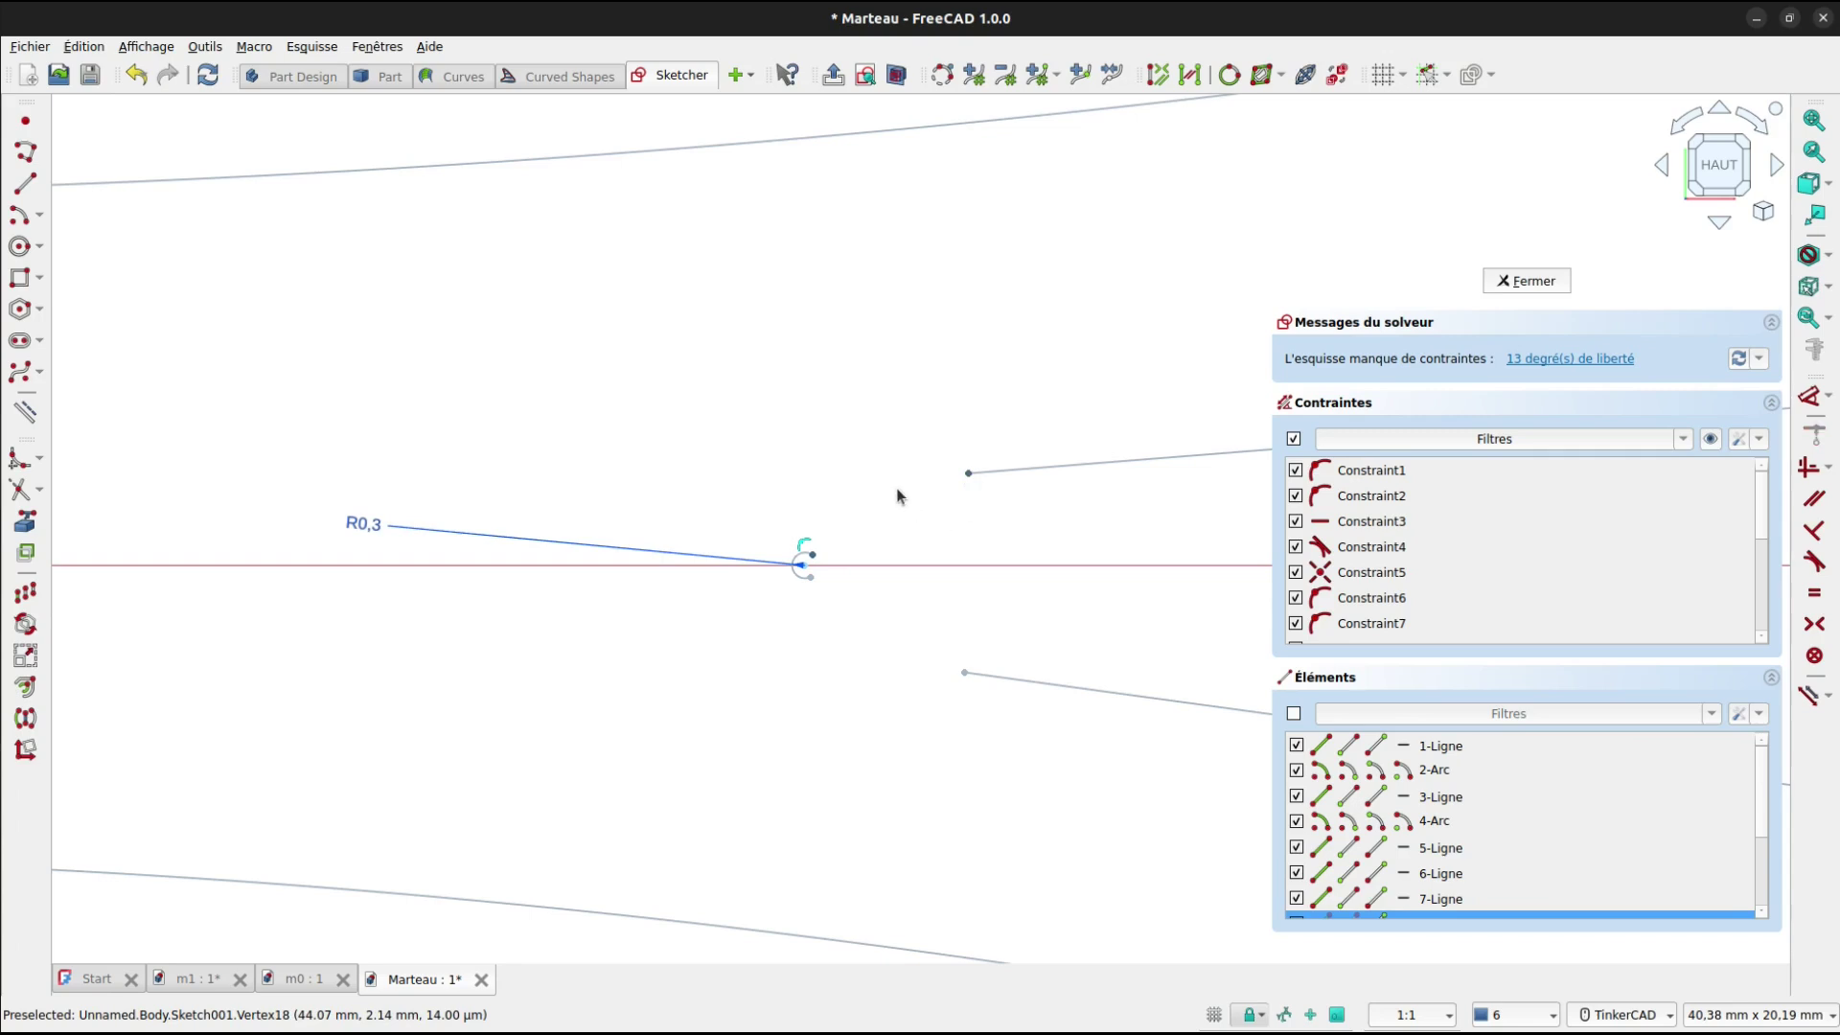
{"action": "key", "text": "c"}
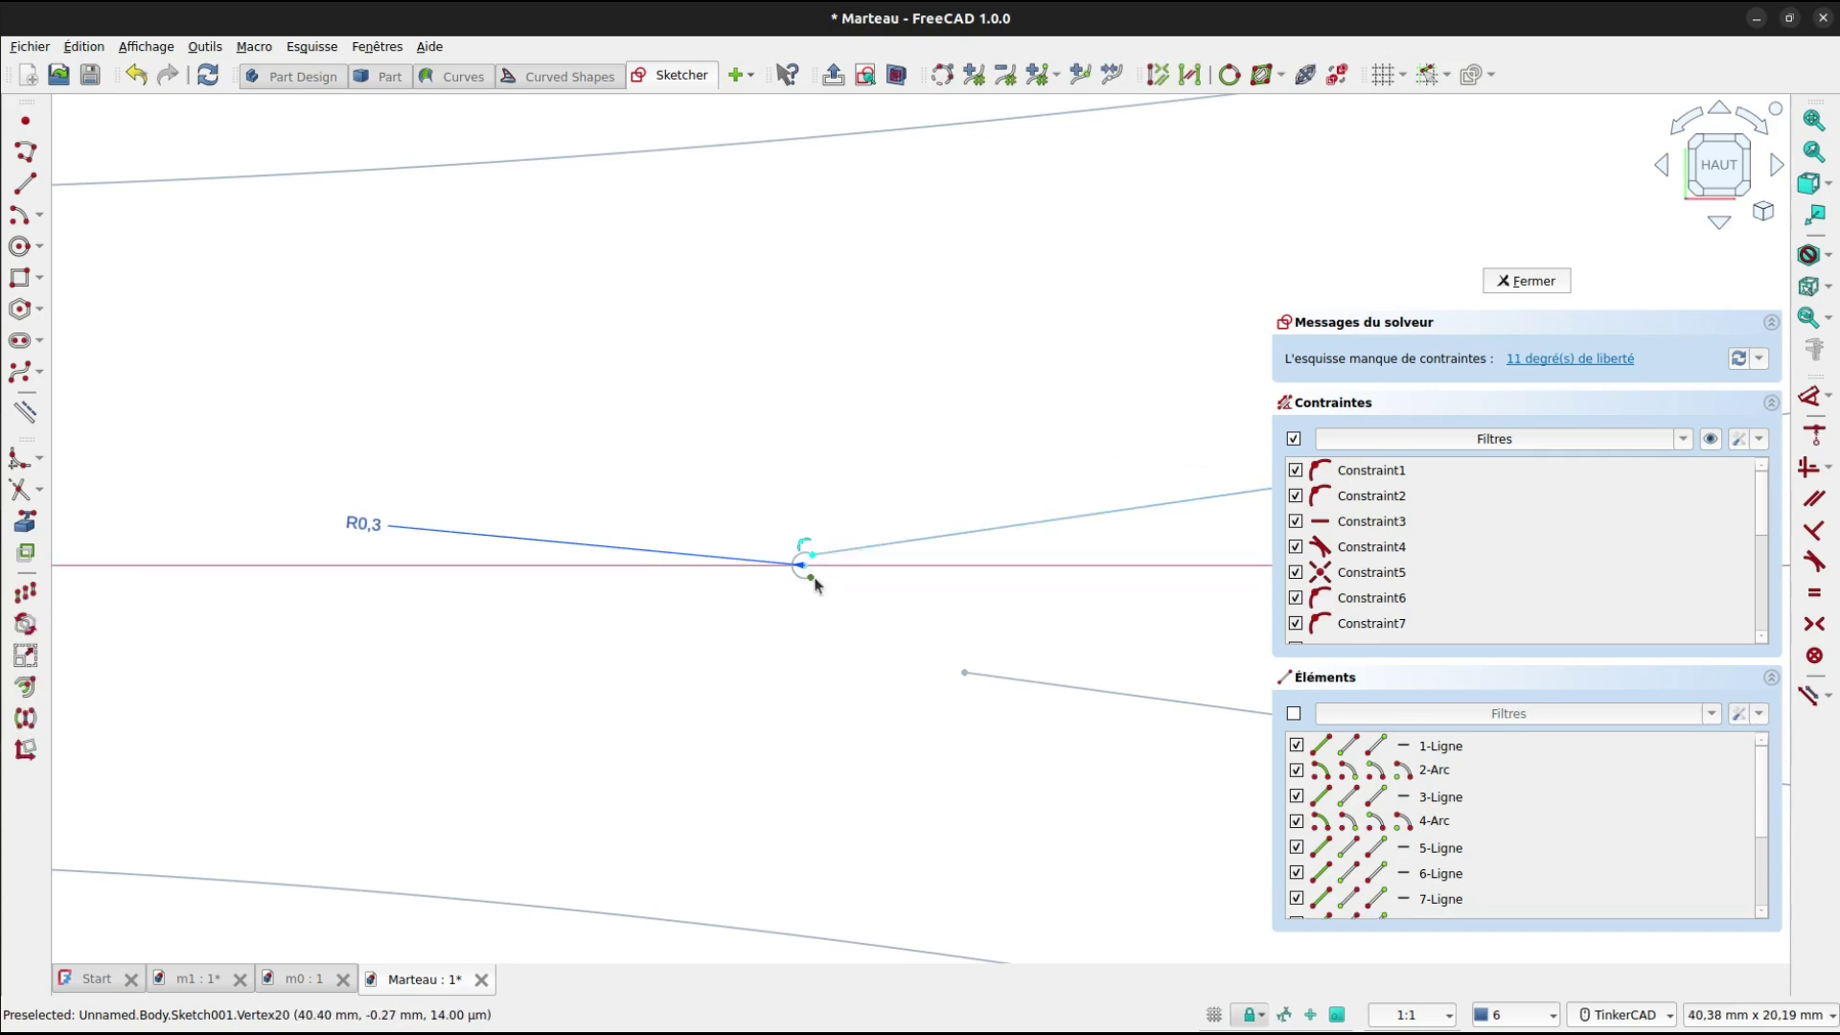
{"action": "left_click", "coordinate": [963, 672]}
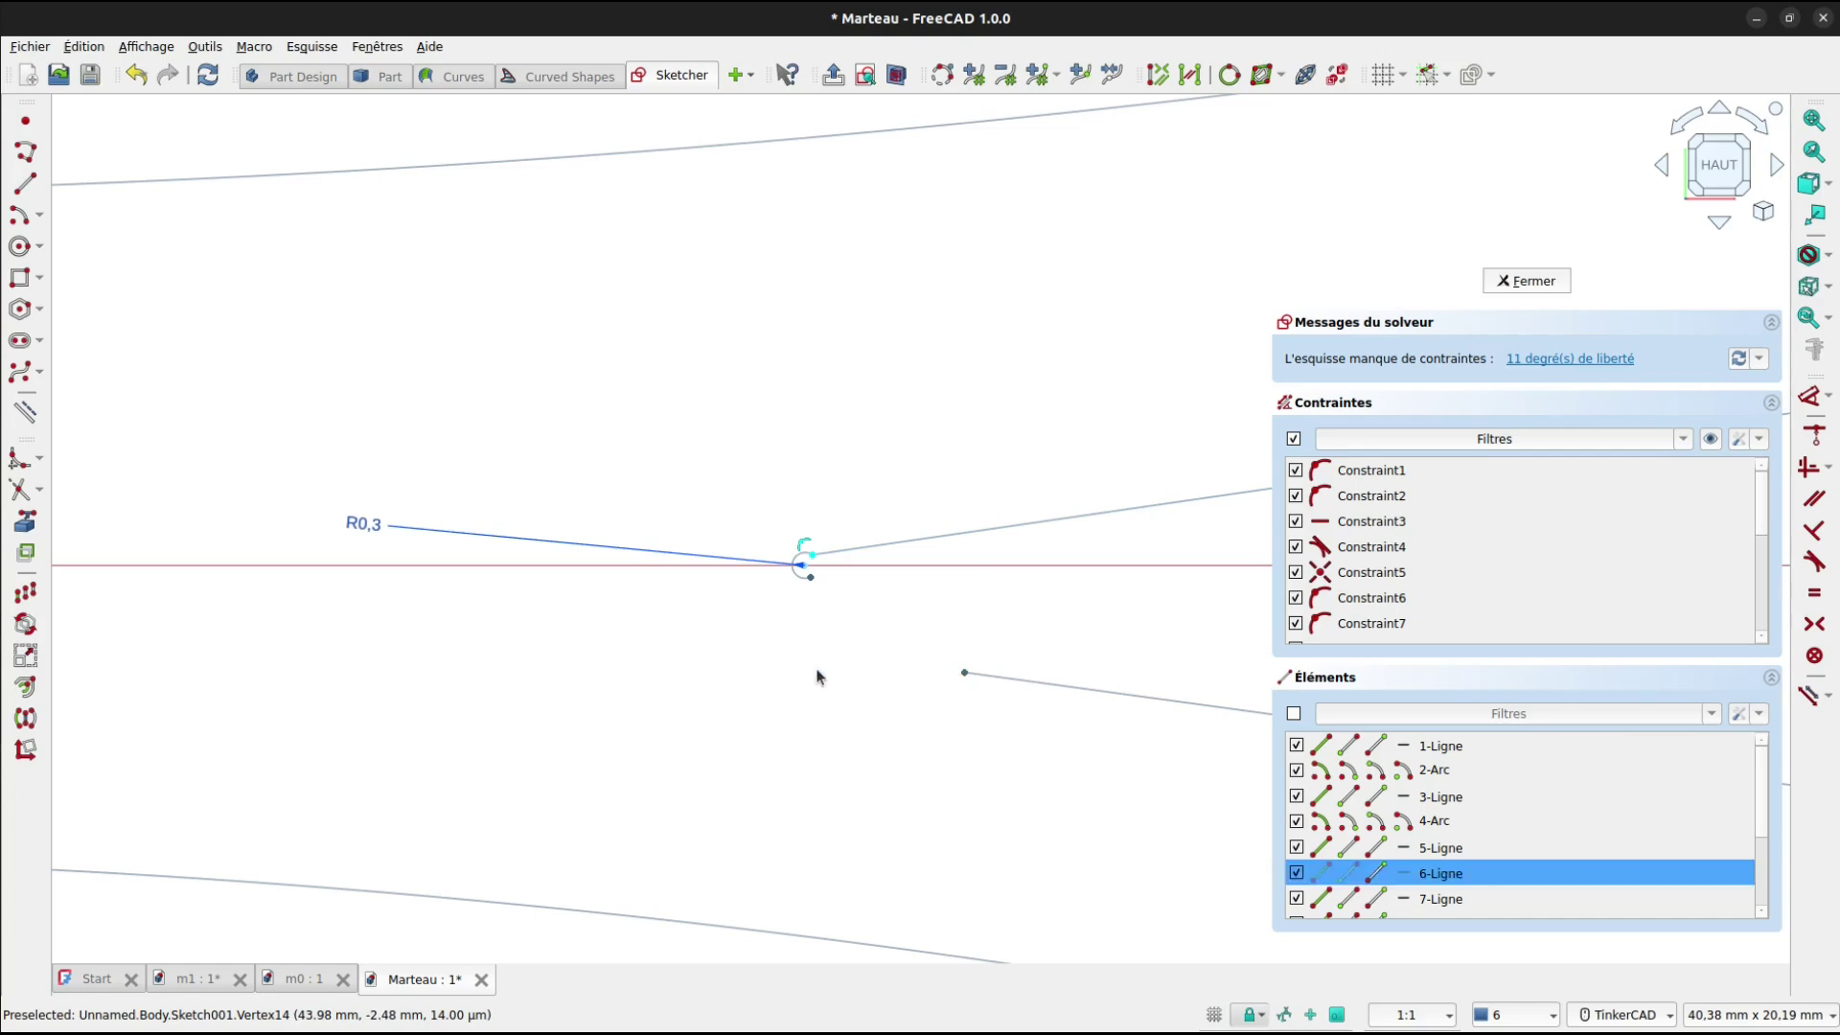
{"action": "key", "text": "c"}
Make both sloping slot lines tangent to the small arc at the slot's inner end.
{"action": "scroll", "coordinate": [810, 573], "scroll_direction": "up", "scroll_amount": 5}
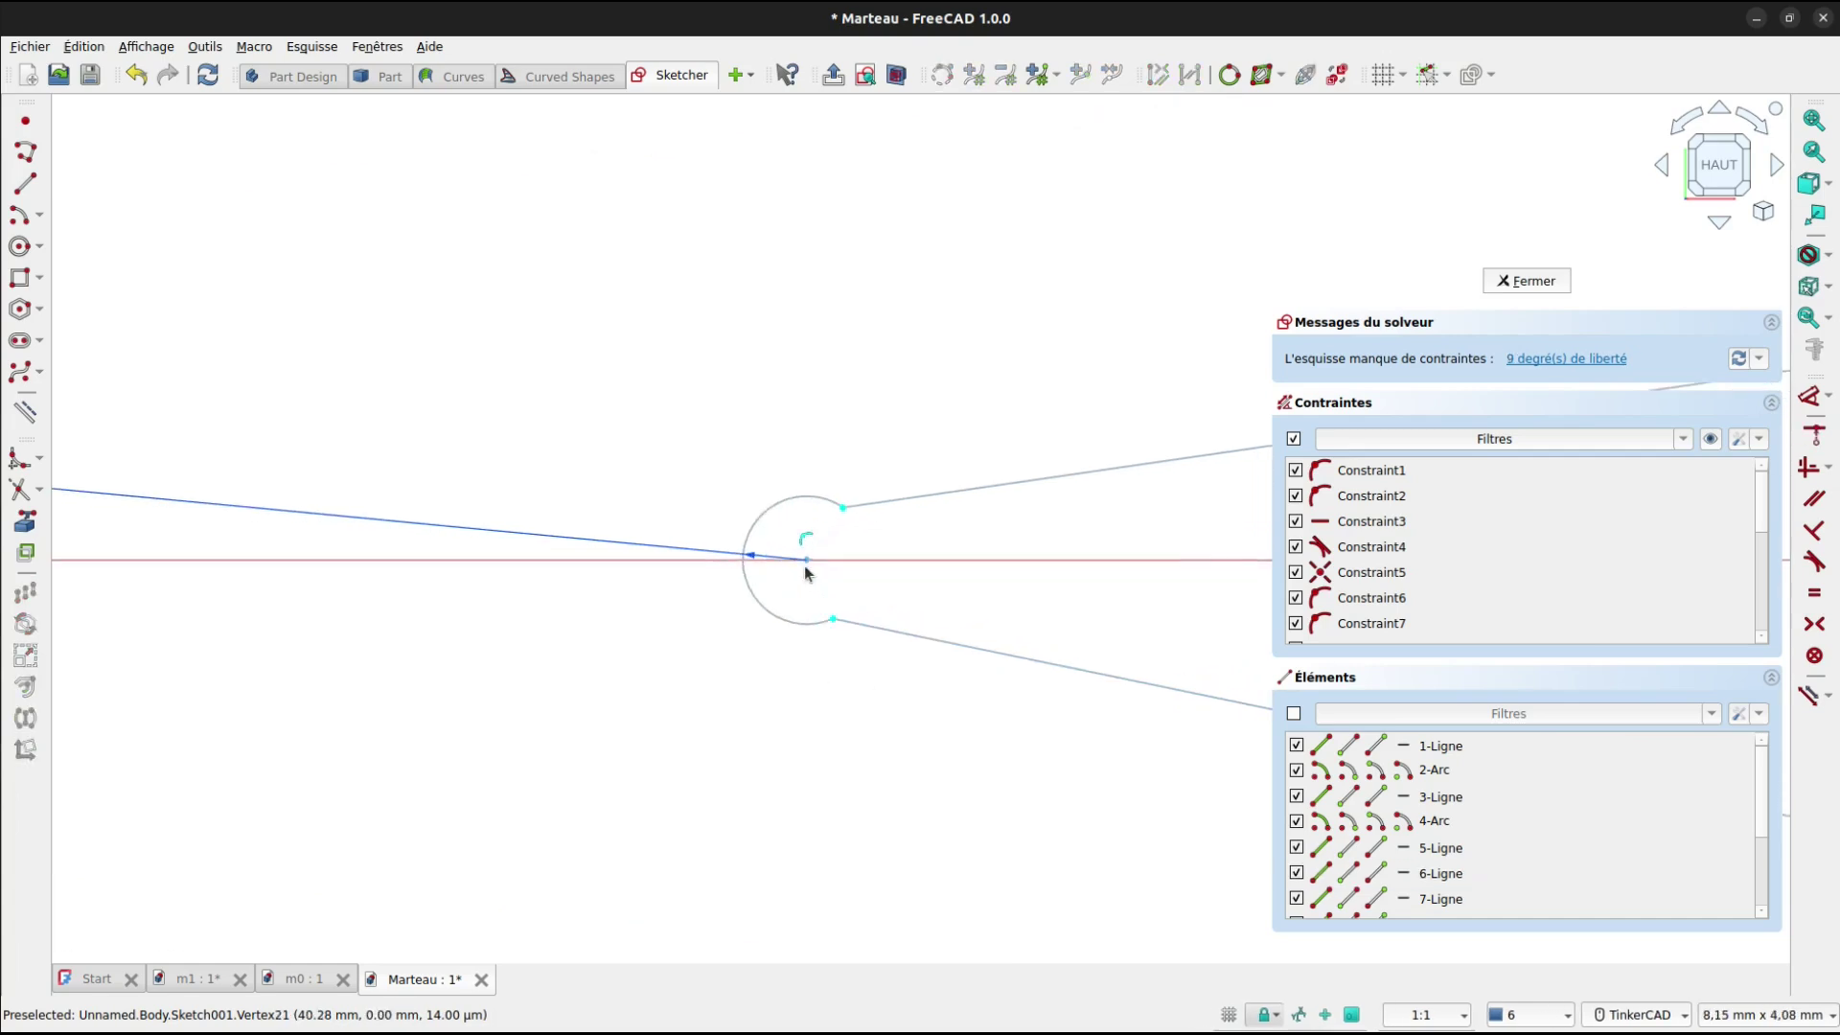
{"action": "scroll", "coordinate": [805, 574], "scroll_direction": "up", "scroll_amount": 1}
{"action": "key", "text": "t"}
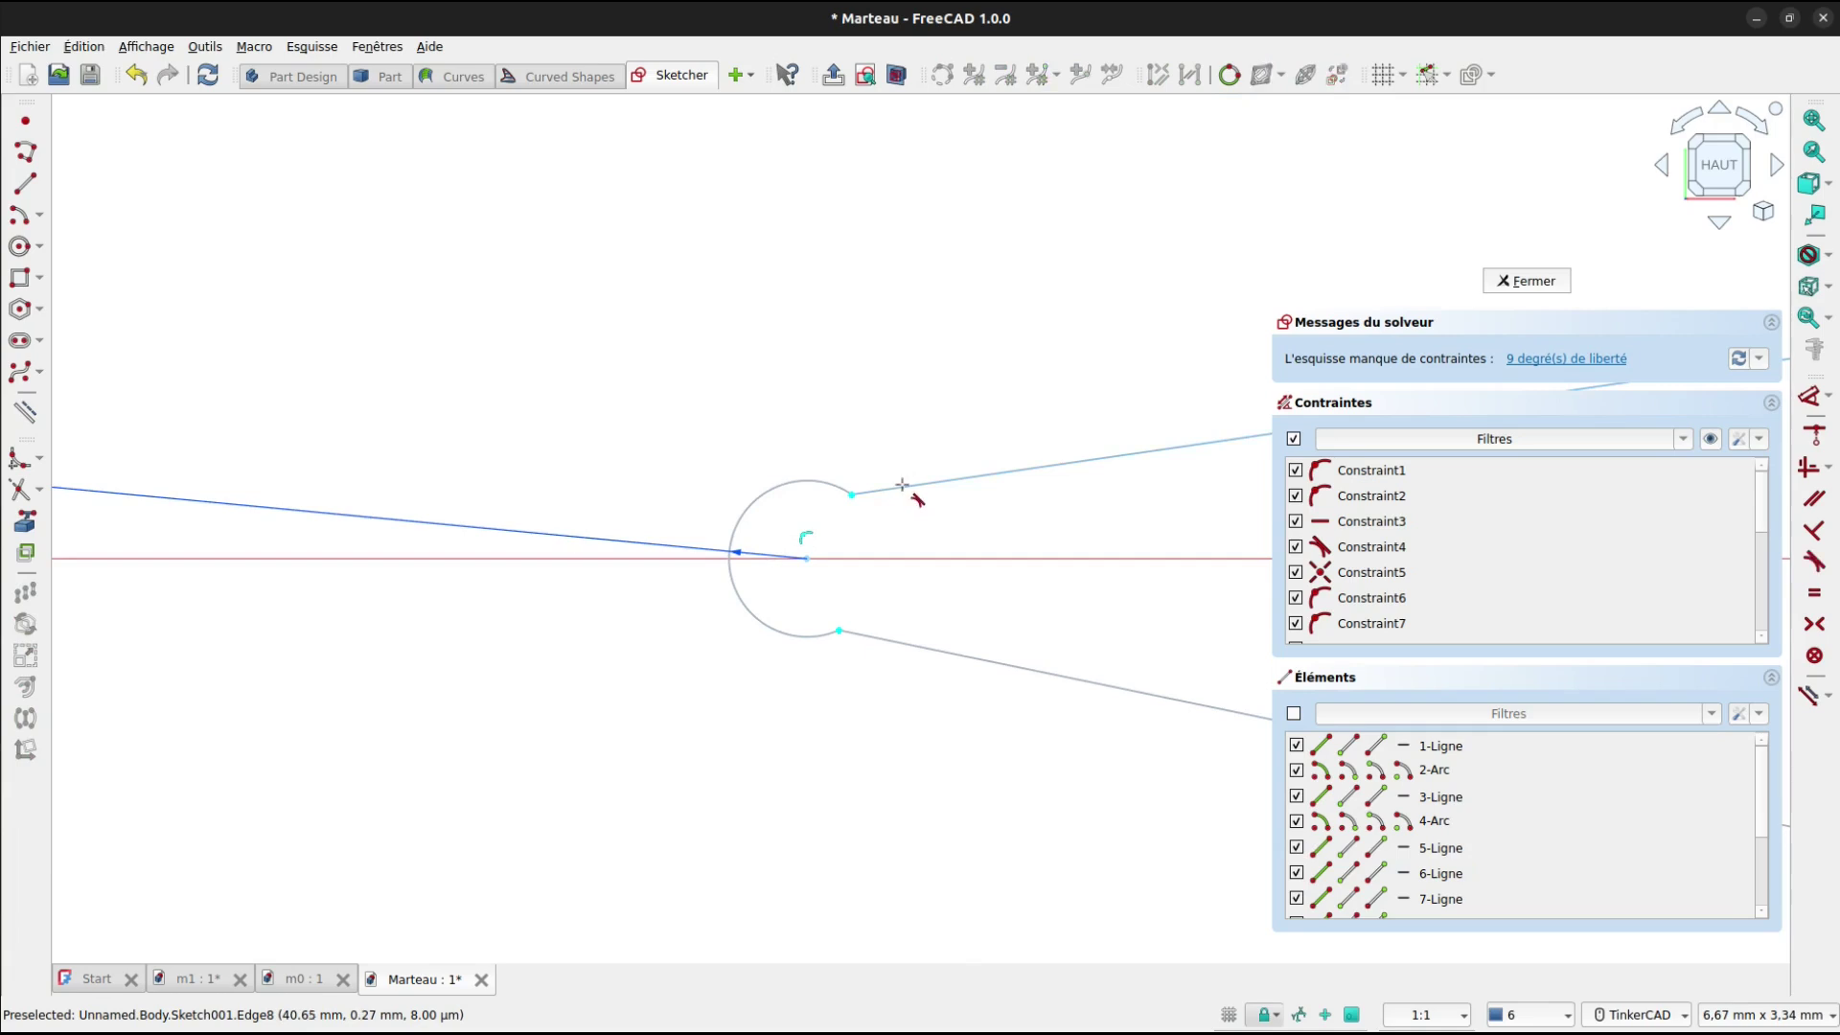
{"action": "left_click", "coordinate": [909, 486]}
{"action": "left_click", "coordinate": [814, 477]}
{"action": "left_click", "coordinate": [858, 642]}
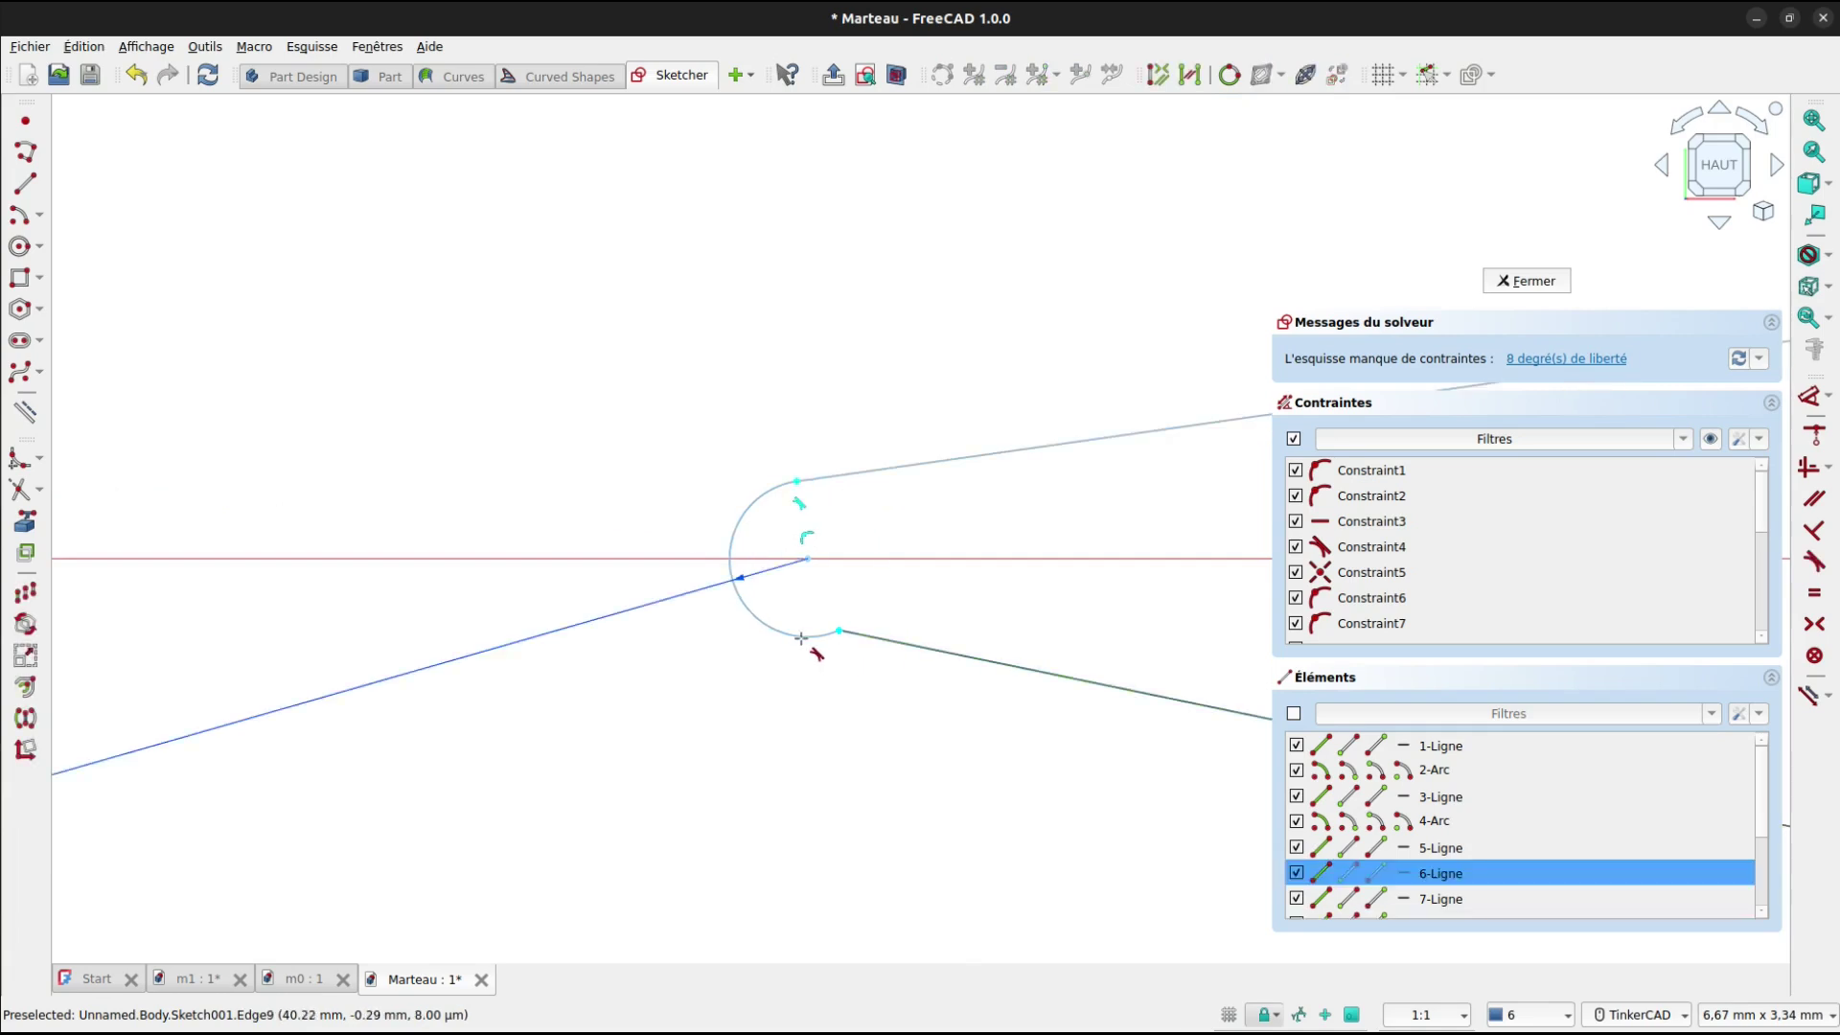
{"action": "left_click", "coordinate": [801, 632]}
Dimension the small arc's centre 40 mm horizontally from the origin.
{"action": "scroll", "coordinate": [815, 618], "scroll_direction": "up", "scroll_amount": 4}
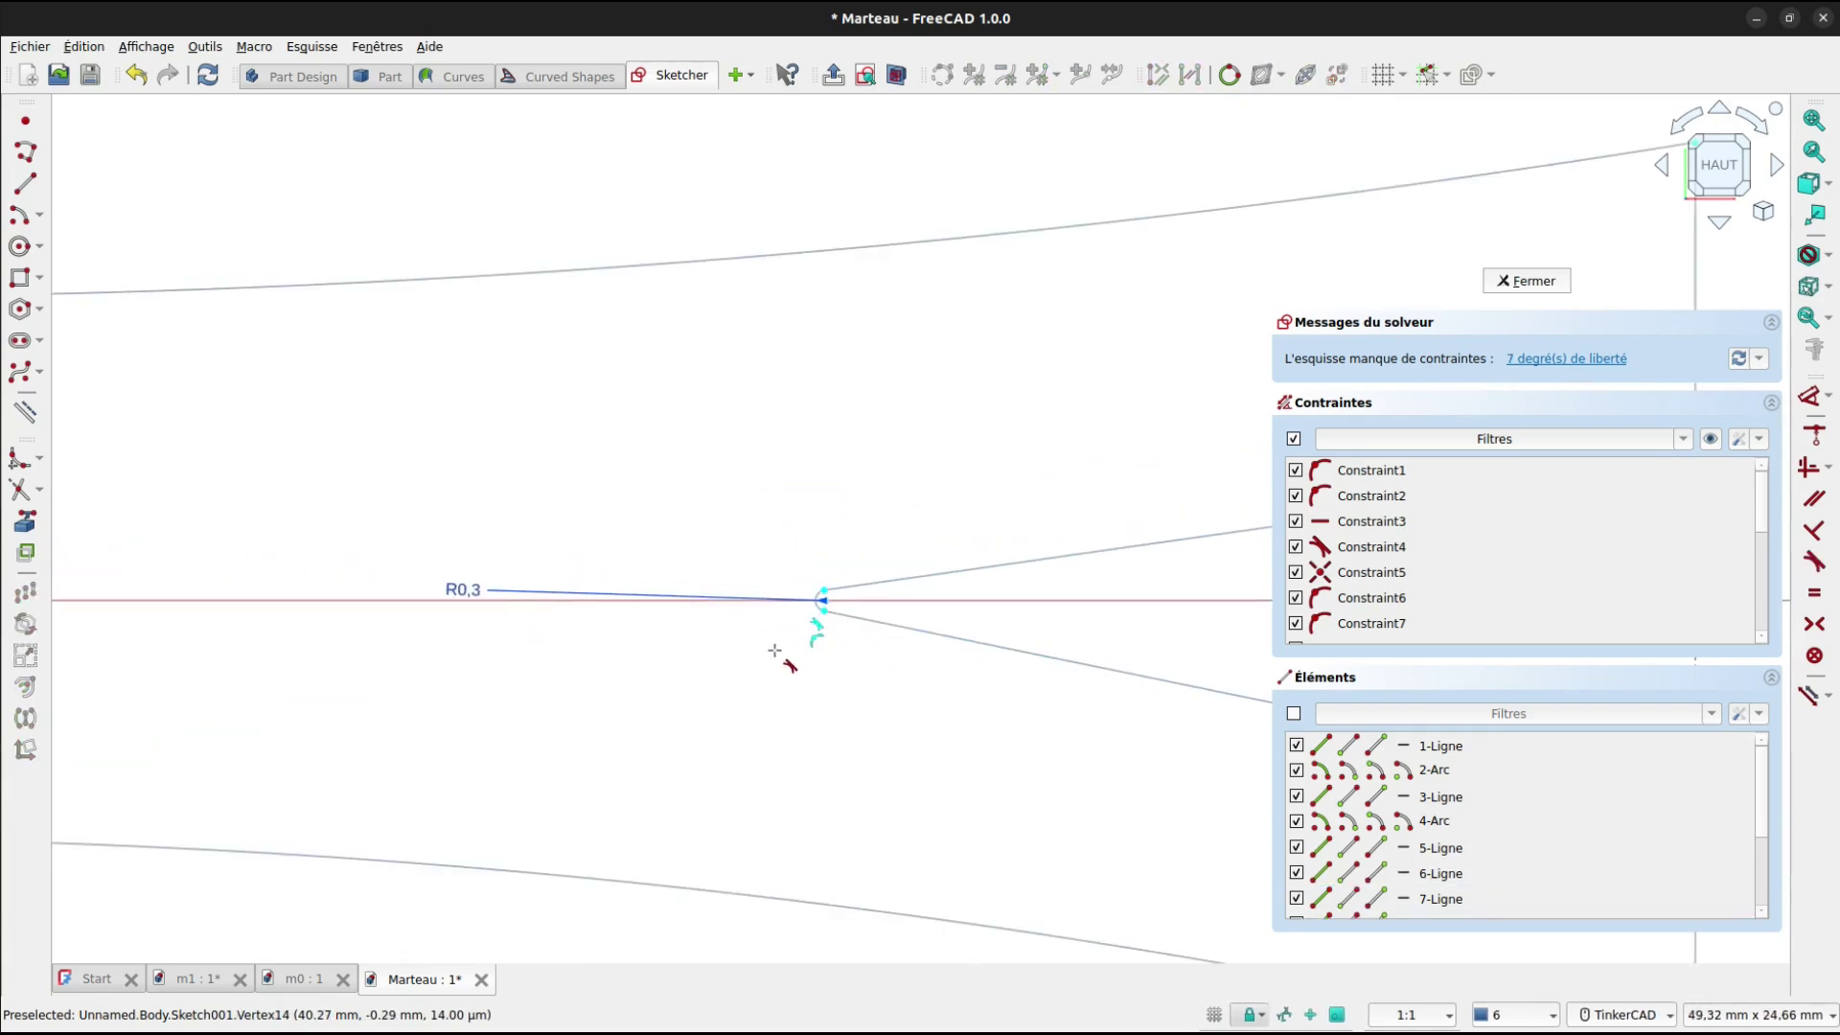
{"action": "scroll", "coordinate": [816, 628], "scroll_direction": "up", "scroll_amount": 5}
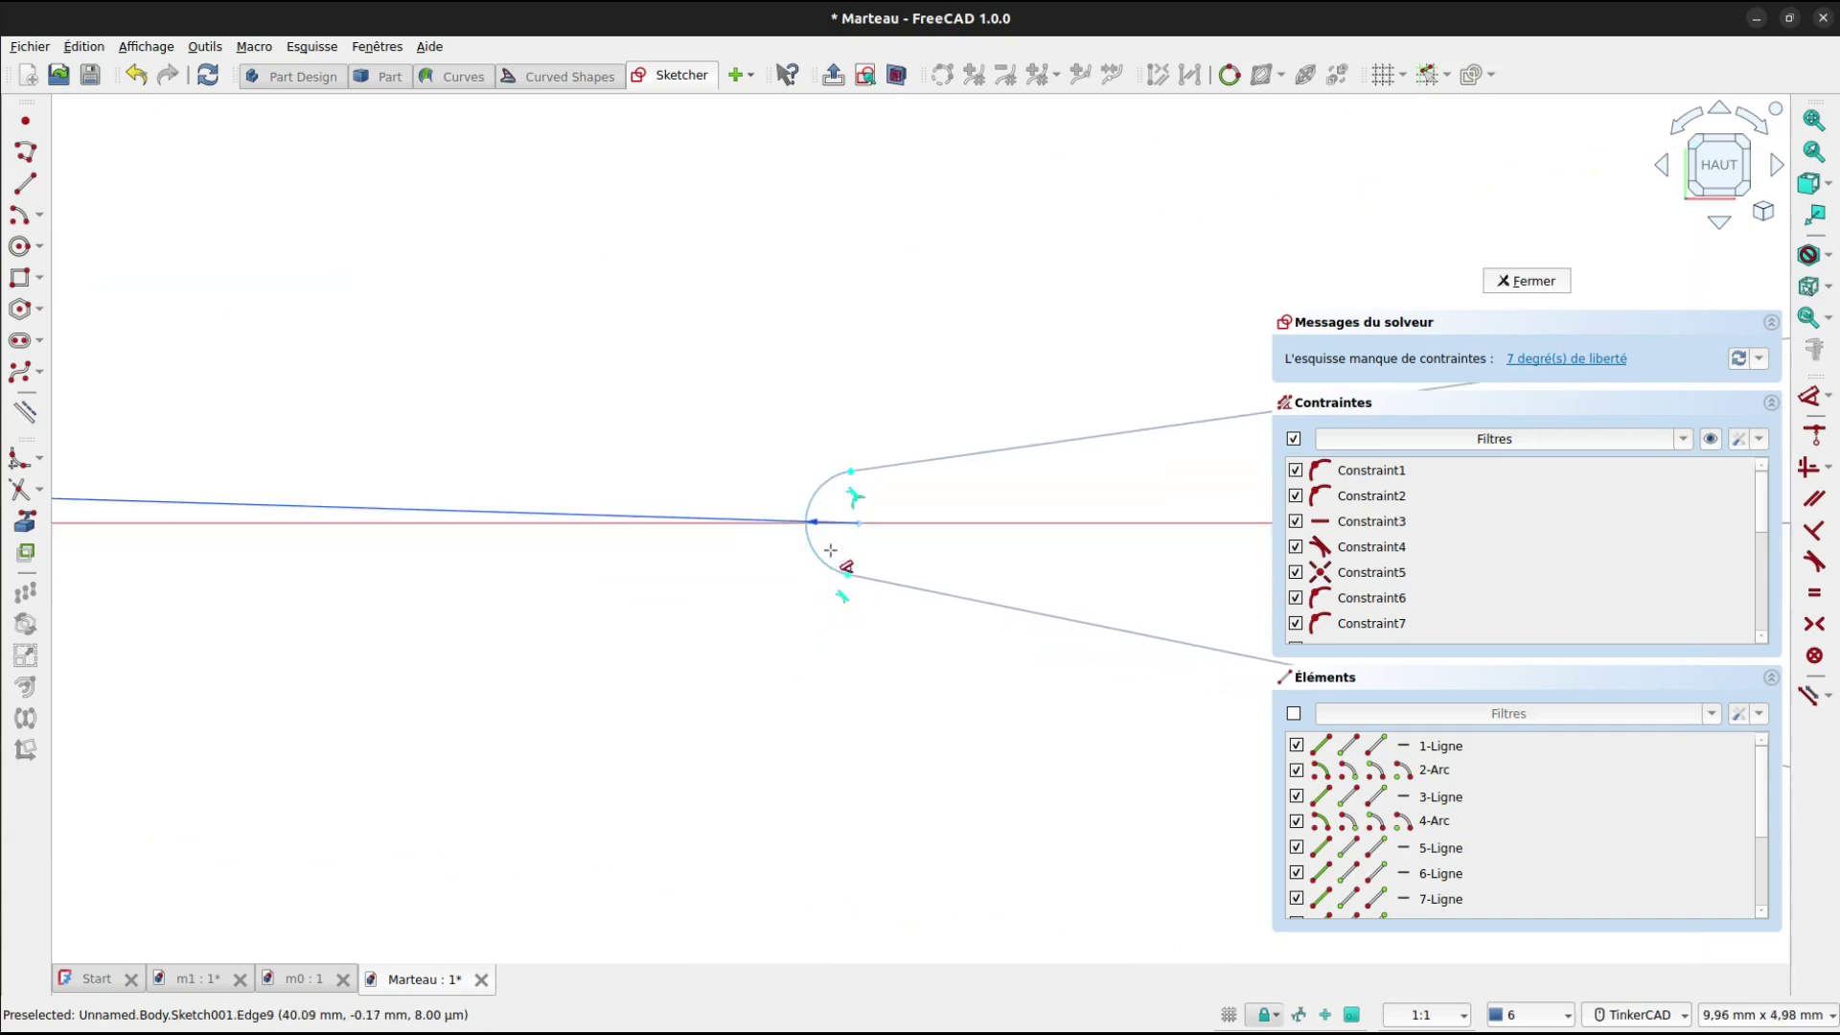
{"action": "left_click", "coordinate": [859, 523]}
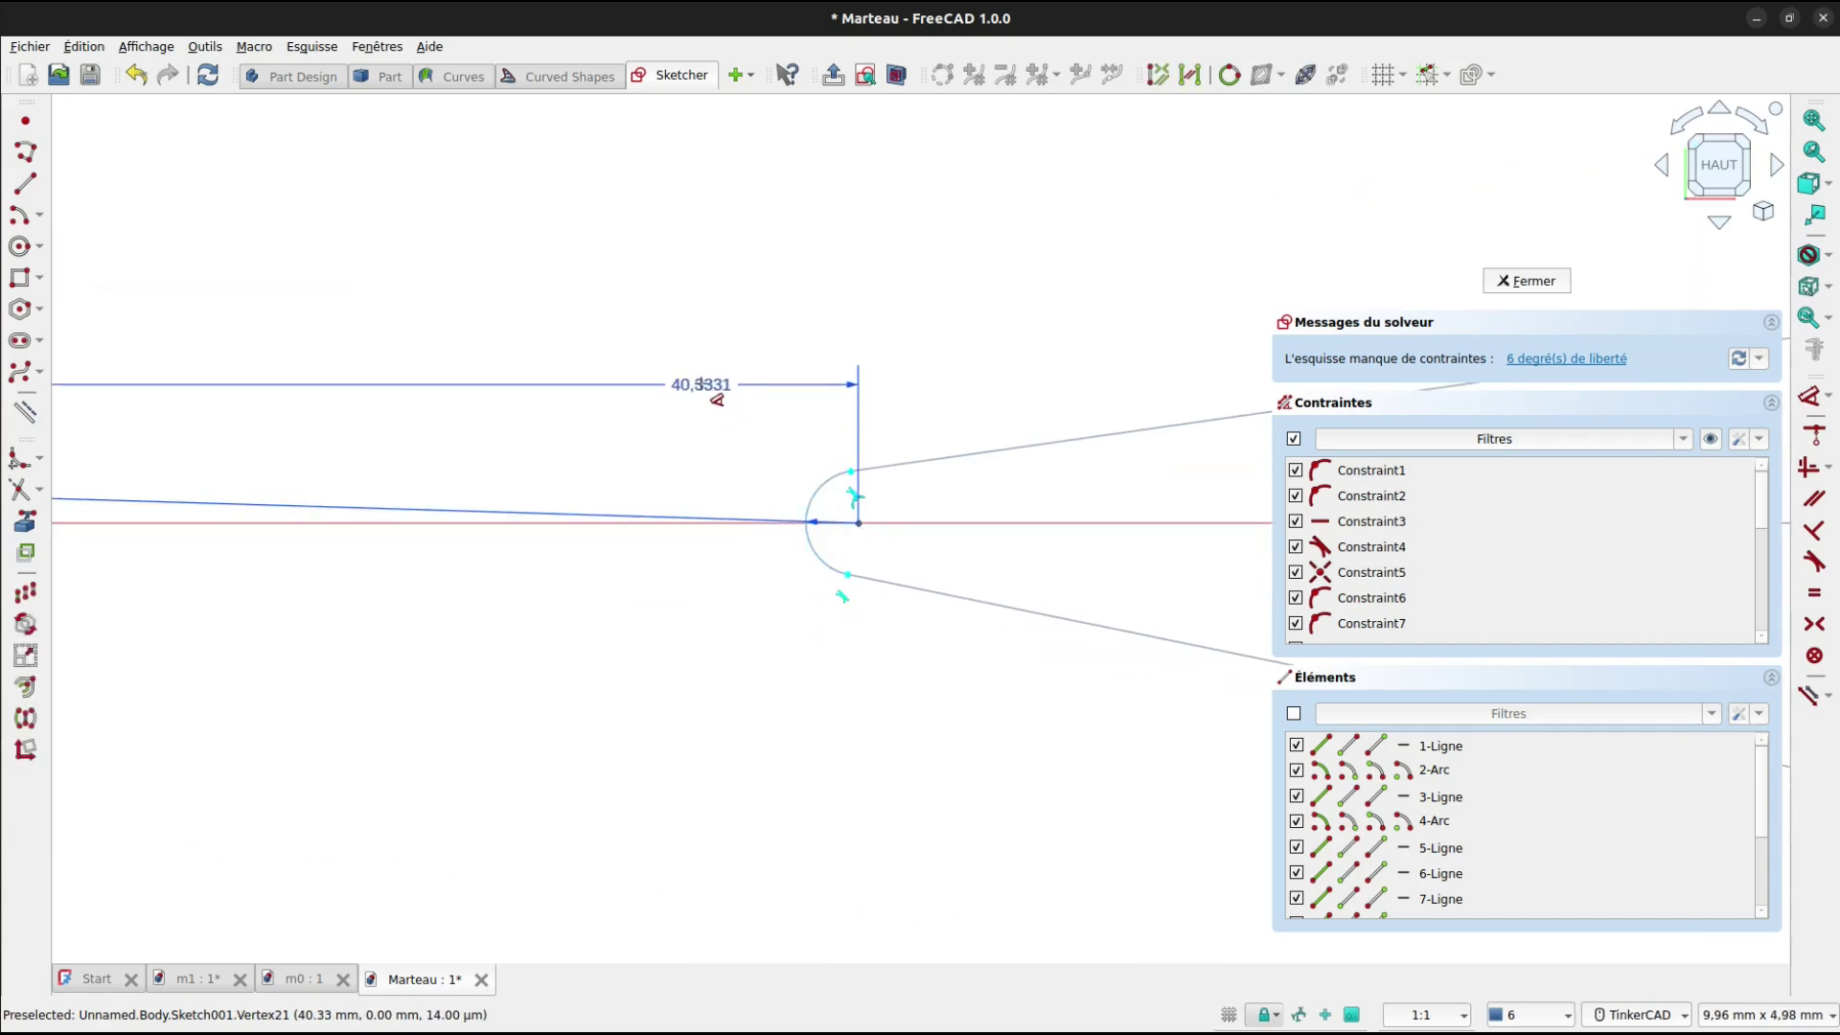
{"action": "left_click", "coordinate": [703, 386]}
{"action": "key", "text": "Return"}
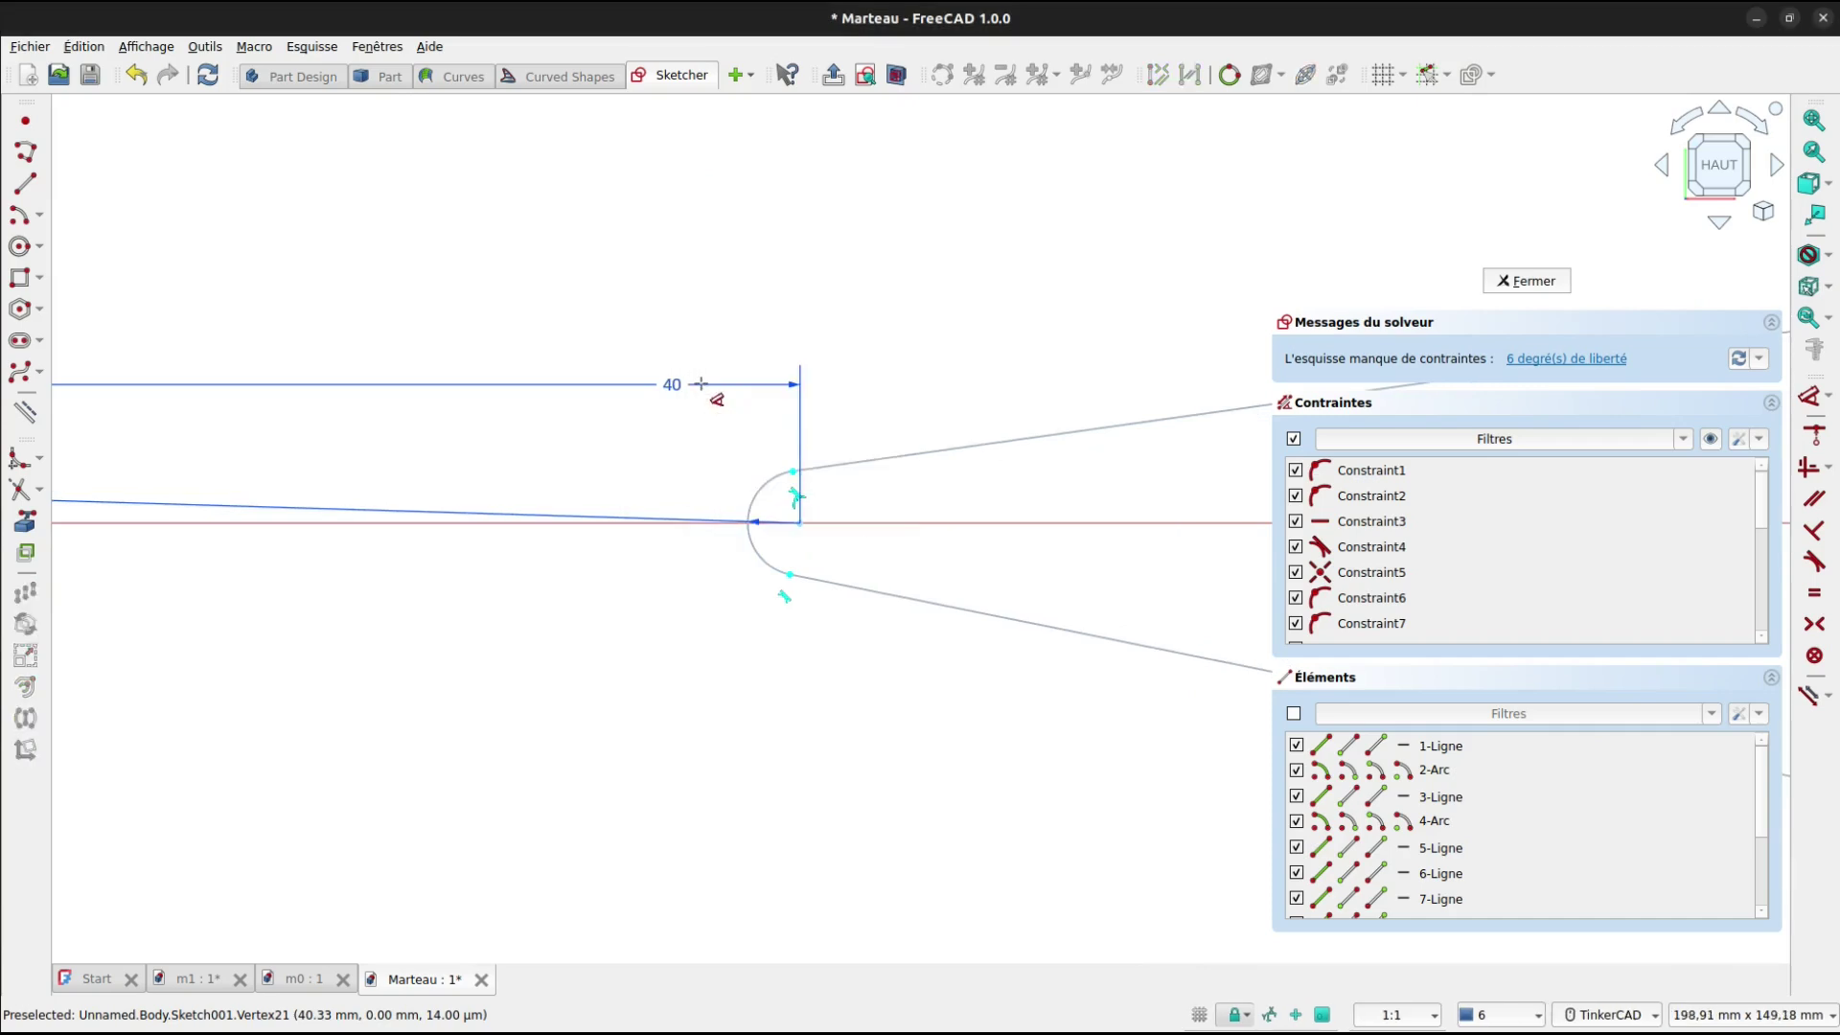
Dimension the upper horizontal line's outer end 8.5 mm vertically from the origin.
{"action": "scroll", "coordinate": [710, 403], "scroll_direction": "down", "scroll_amount": 9}
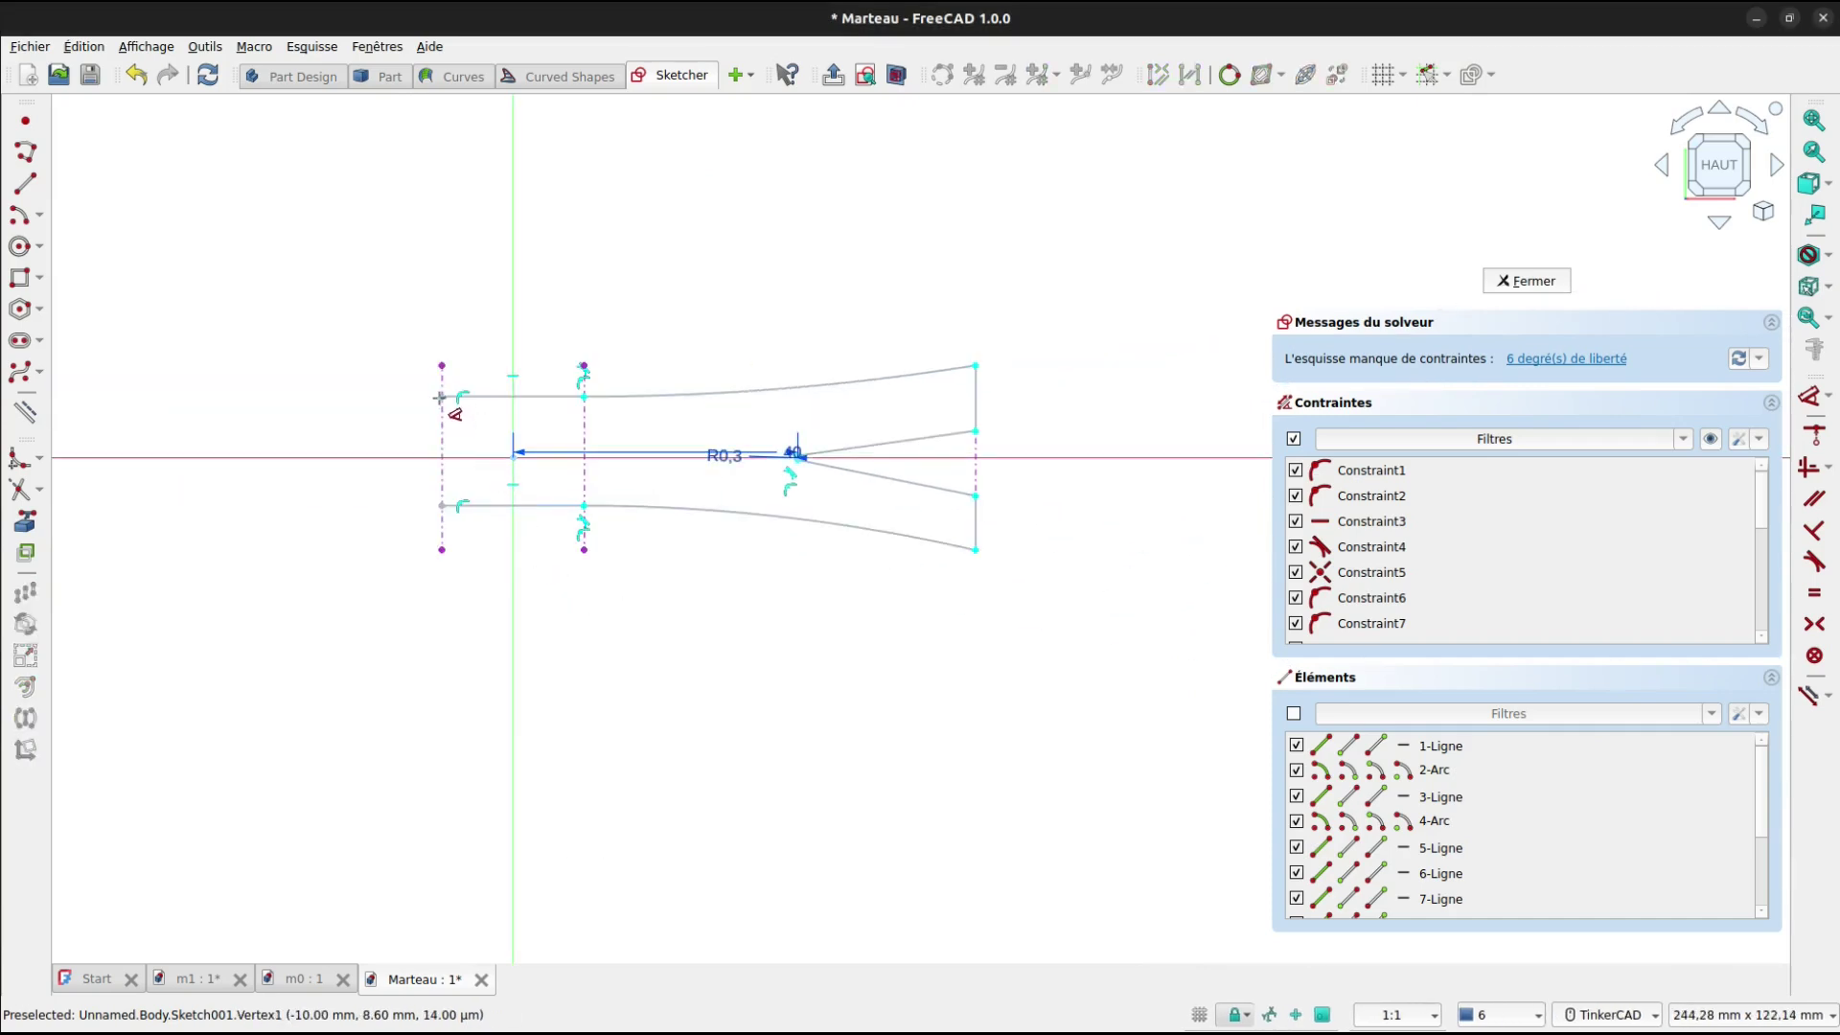
{"action": "left_click", "coordinate": [442, 401]}
{"action": "scroll", "coordinate": [412, 431], "scroll_direction": "up", "scroll_amount": 3}
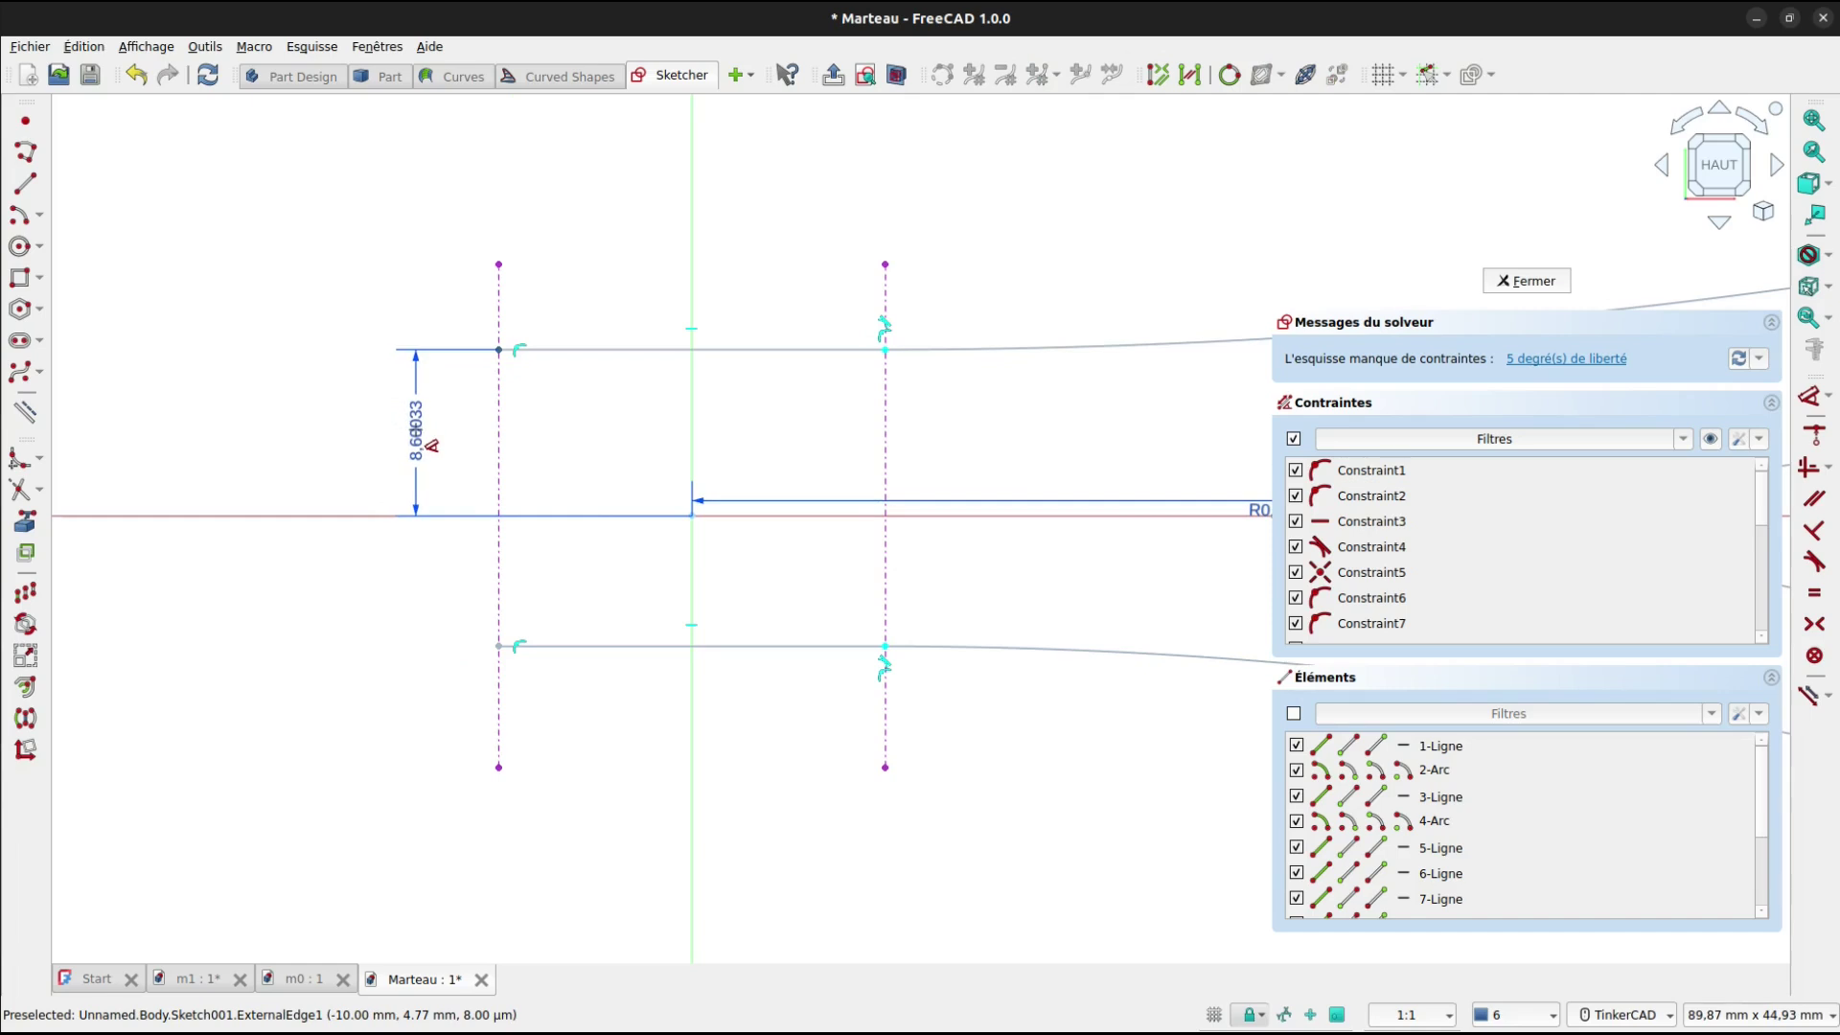
{"action": "left_click", "coordinate": [416, 436]}
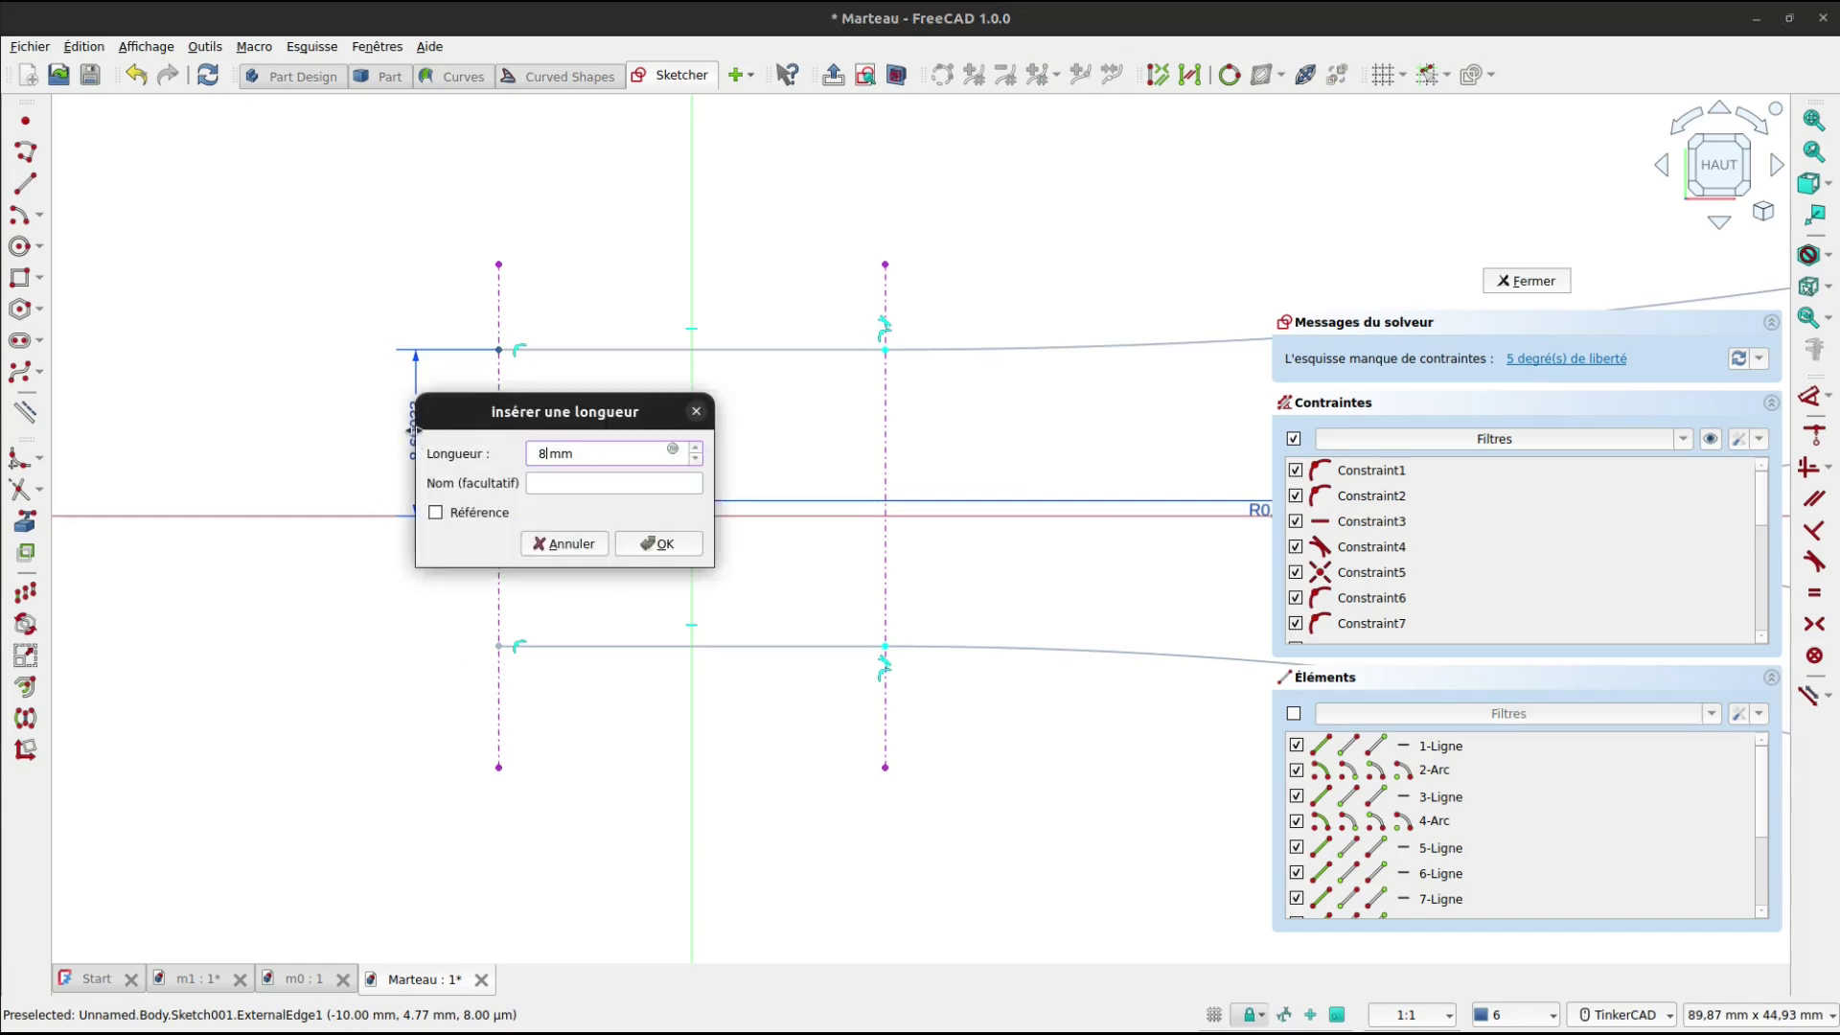
{"action": "type", "text": "8.5"}
{"action": "key", "text": "Return"}
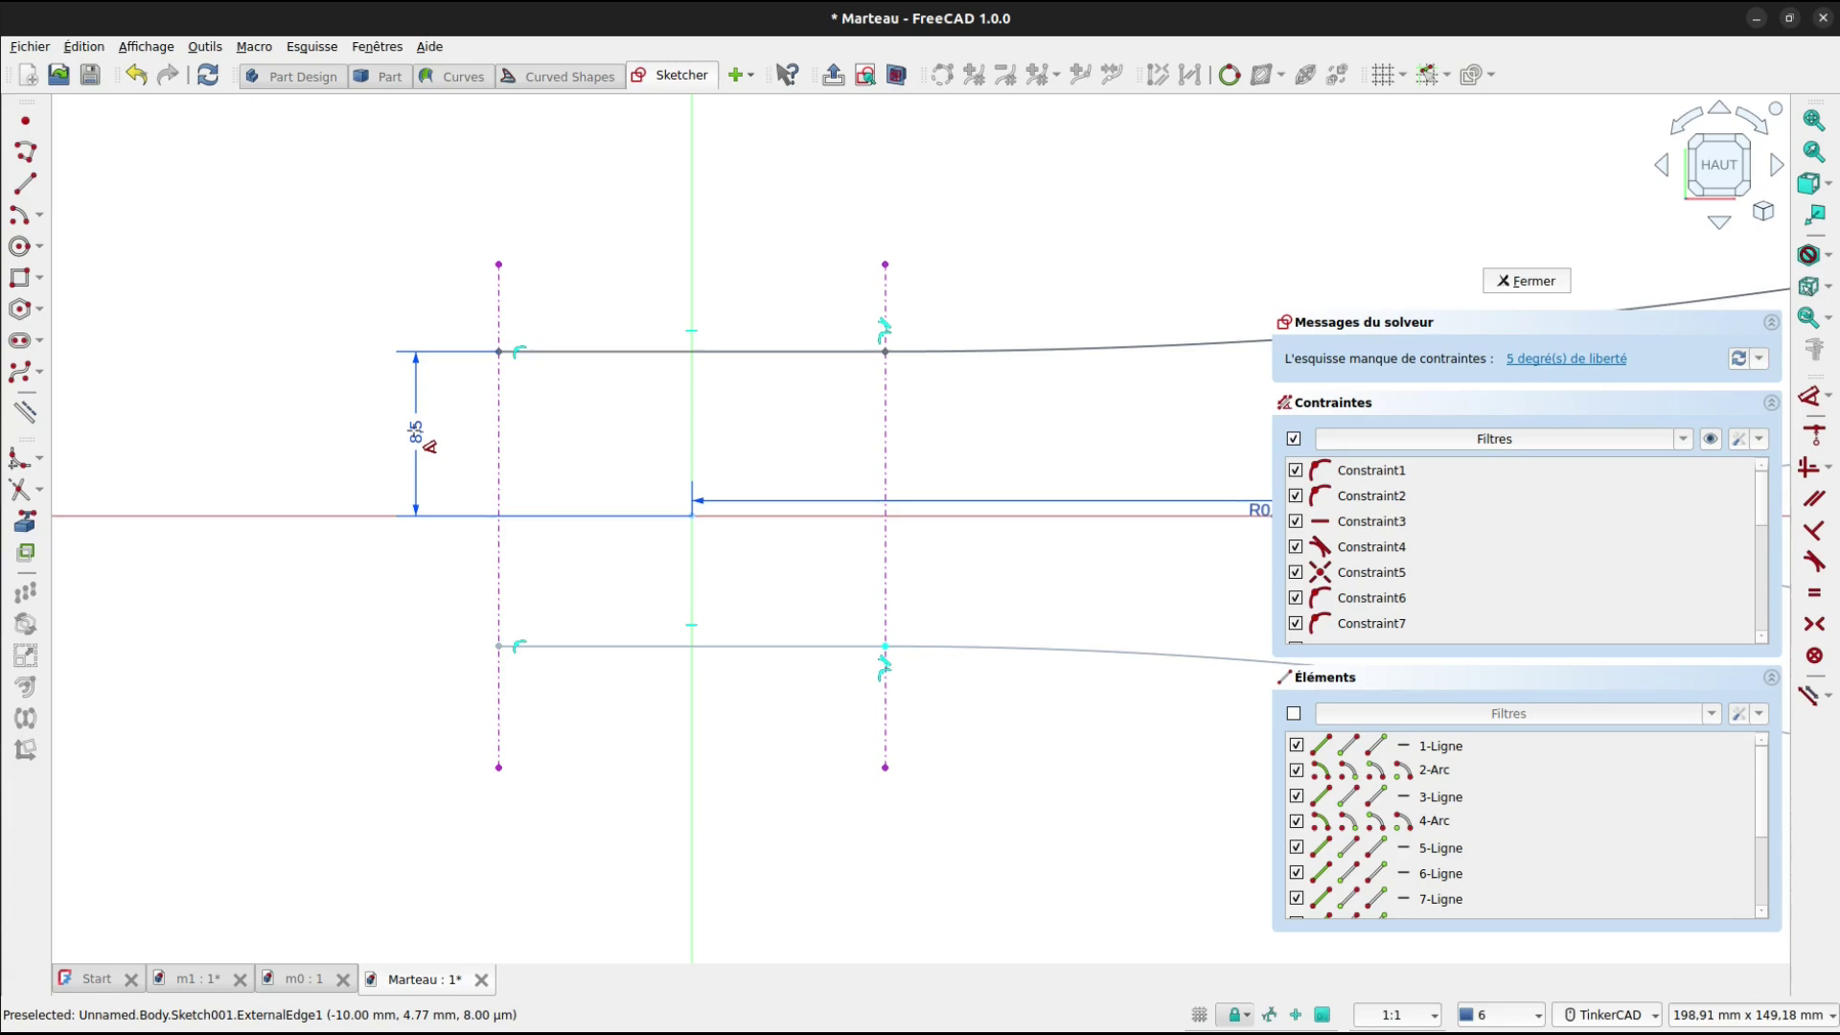
Make the outer ends of the upper and lower horizontal lines symmetric about the horizontal axis.
{"action": "key", "text": "s"}
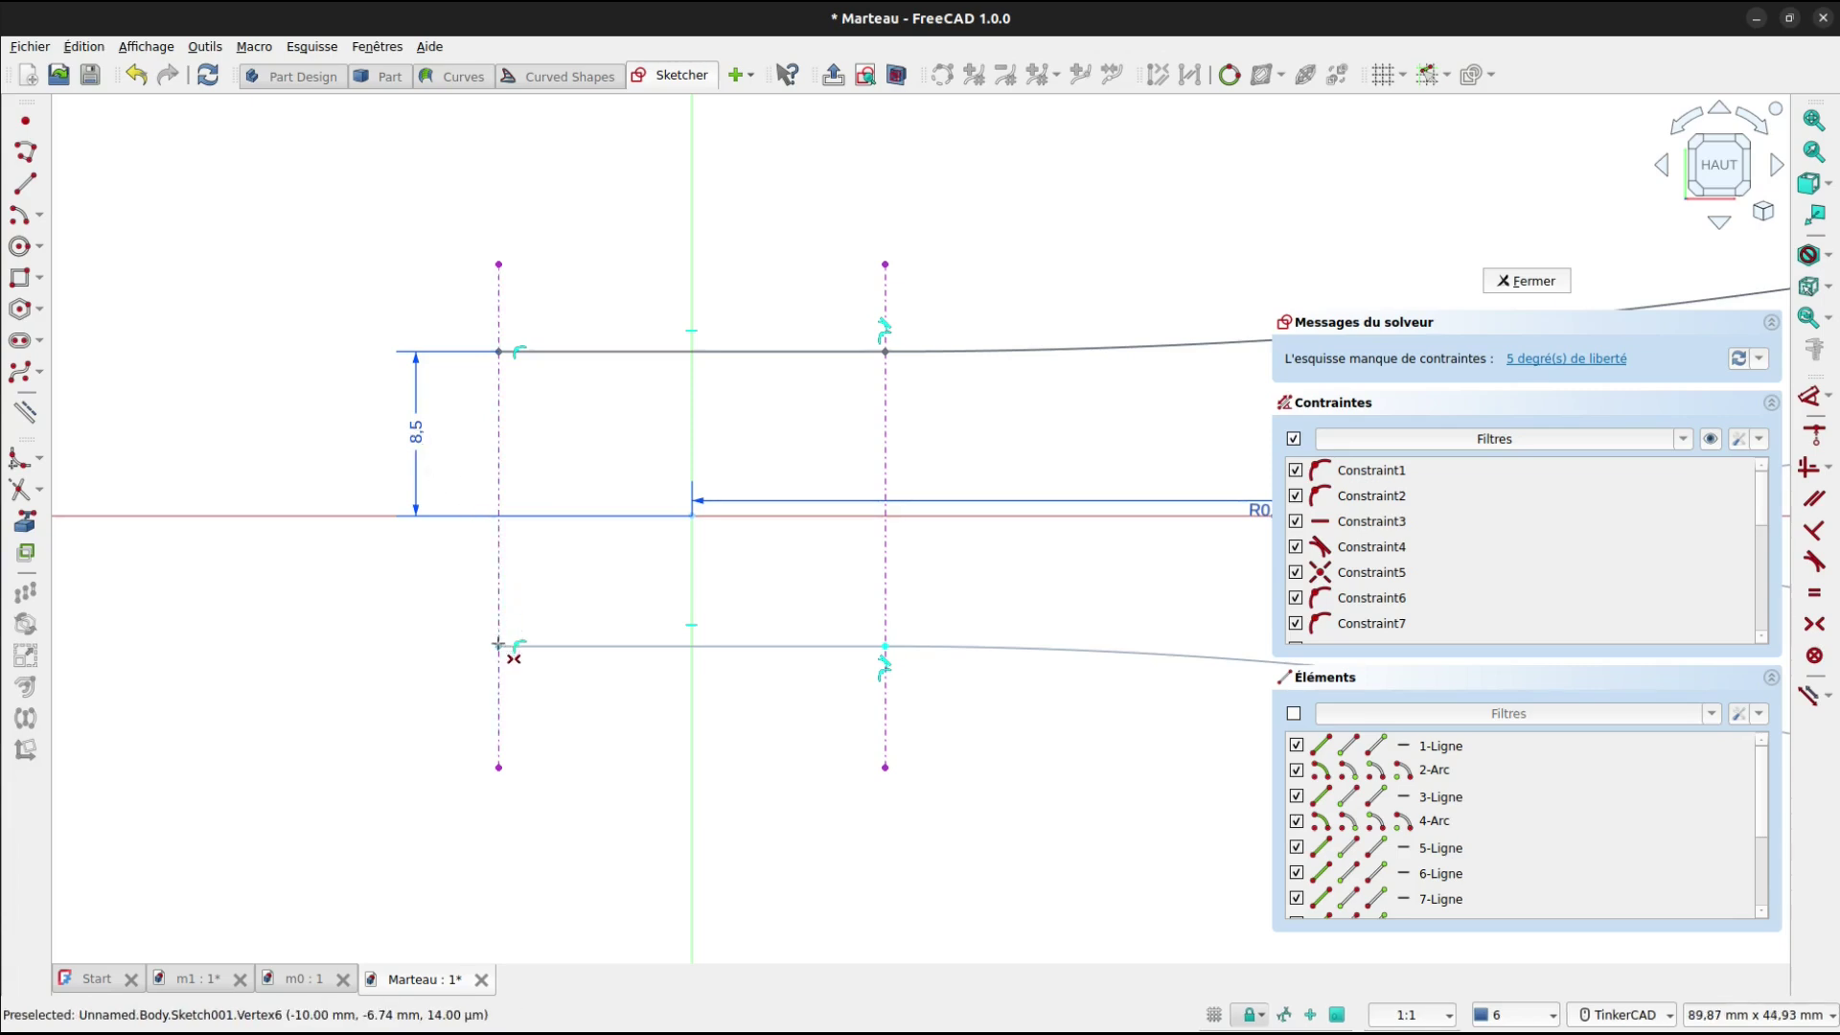
{"action": "left_click", "coordinate": [498, 646]}
{"action": "left_click", "coordinate": [498, 351]}
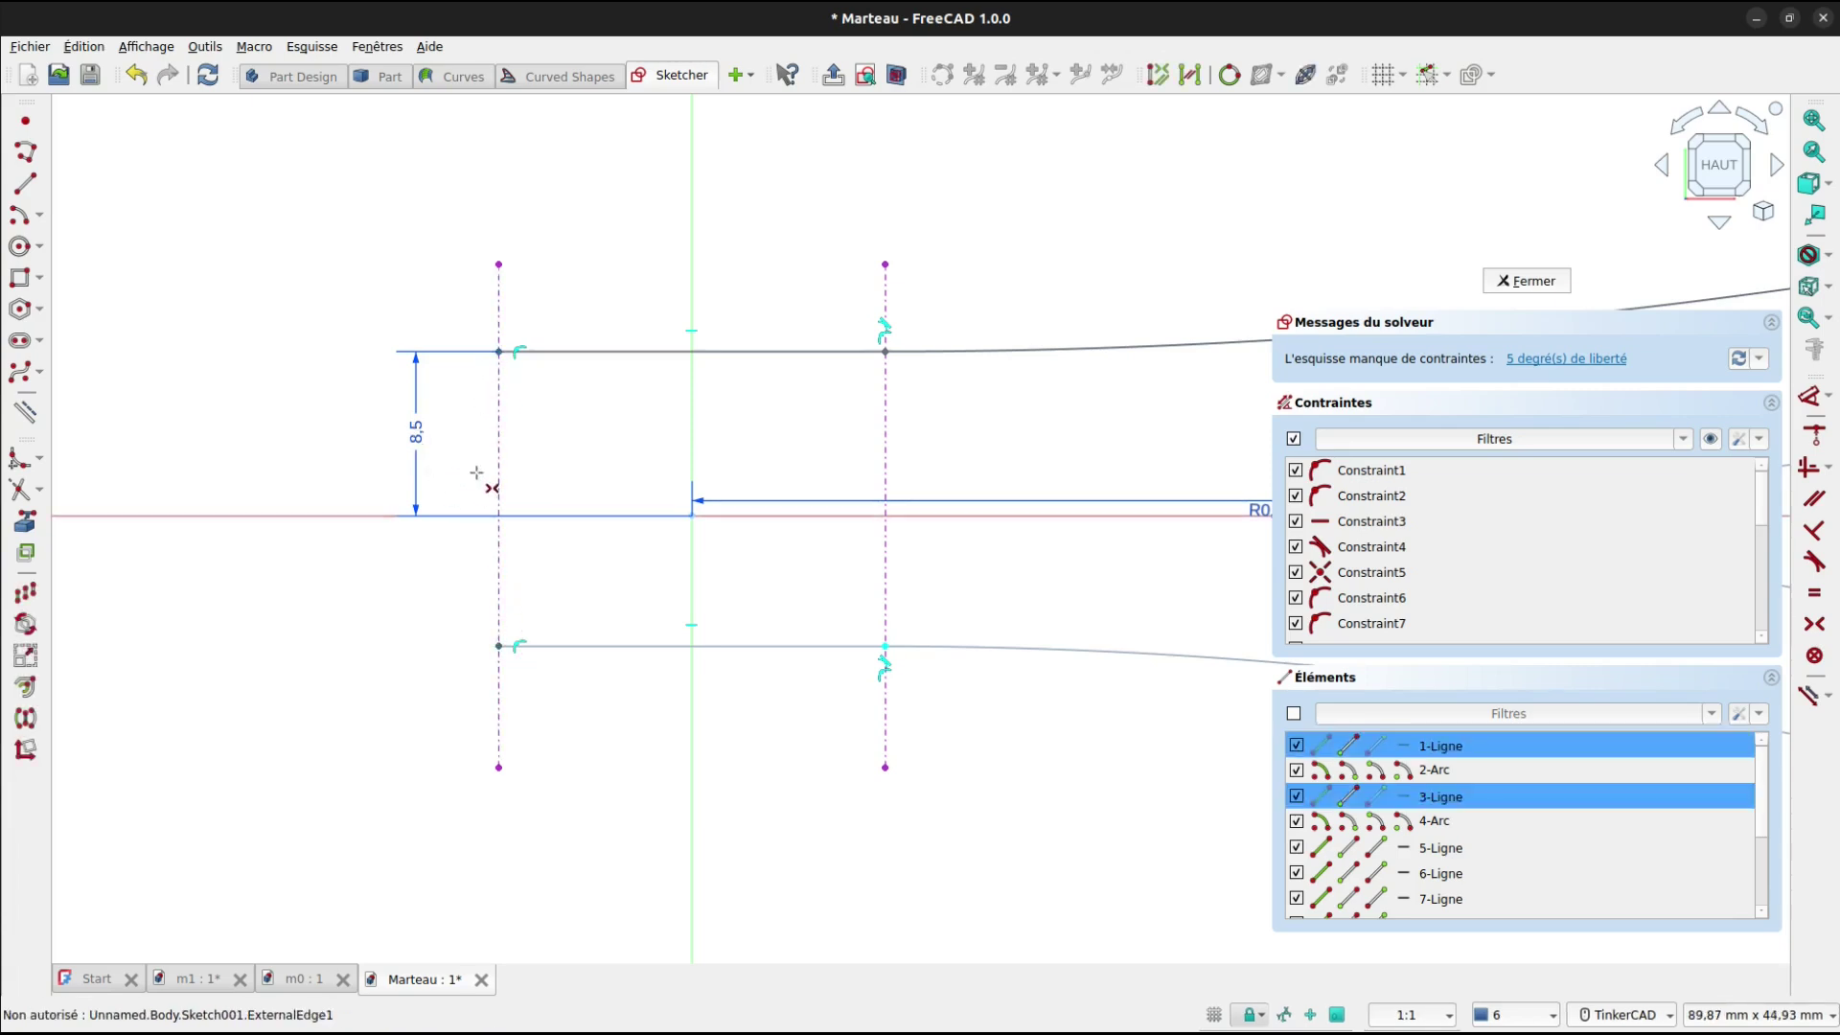
{"action": "left_click", "coordinate": [437, 517]}
Dimension the nail slot's opening between the two claw tips and set it to 5 mm.
{"action": "scroll", "coordinate": [530, 529], "scroll_direction": "down", "scroll_amount": 5}
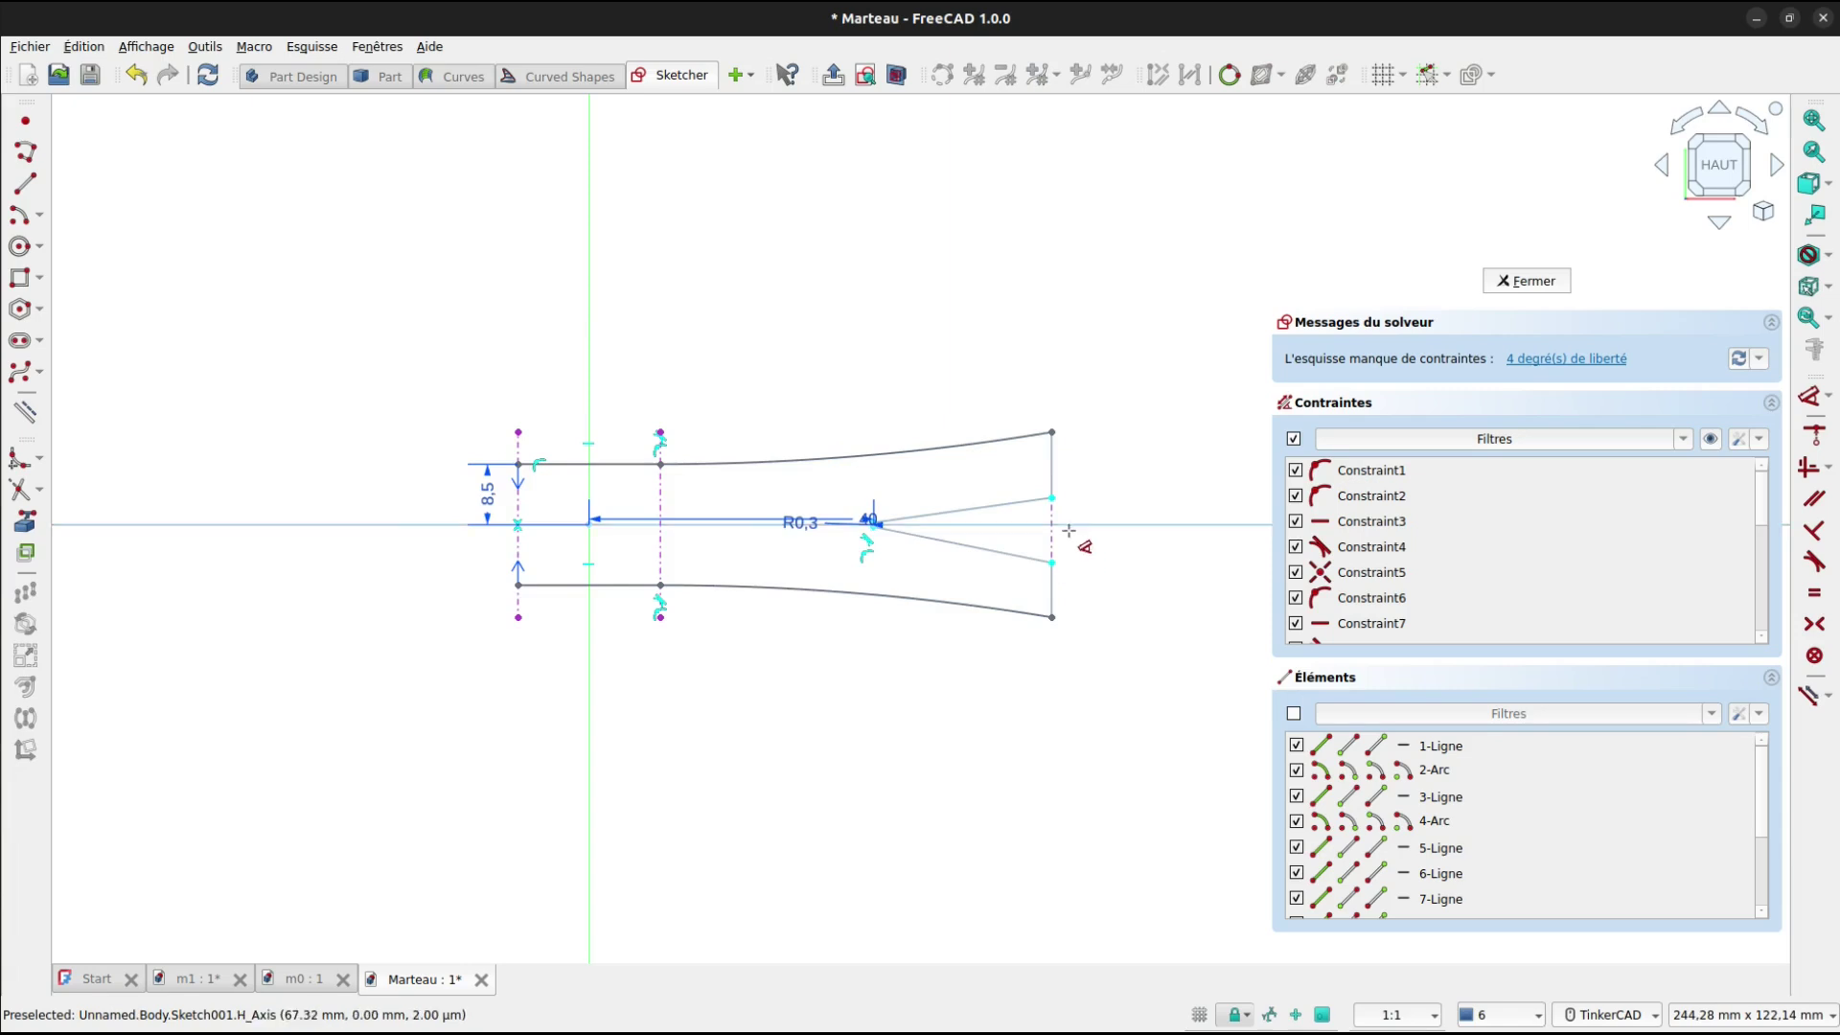
{"action": "scroll", "coordinate": [1066, 533], "scroll_direction": "up", "scroll_amount": 3}
{"action": "left_click", "coordinate": [1053, 500]}
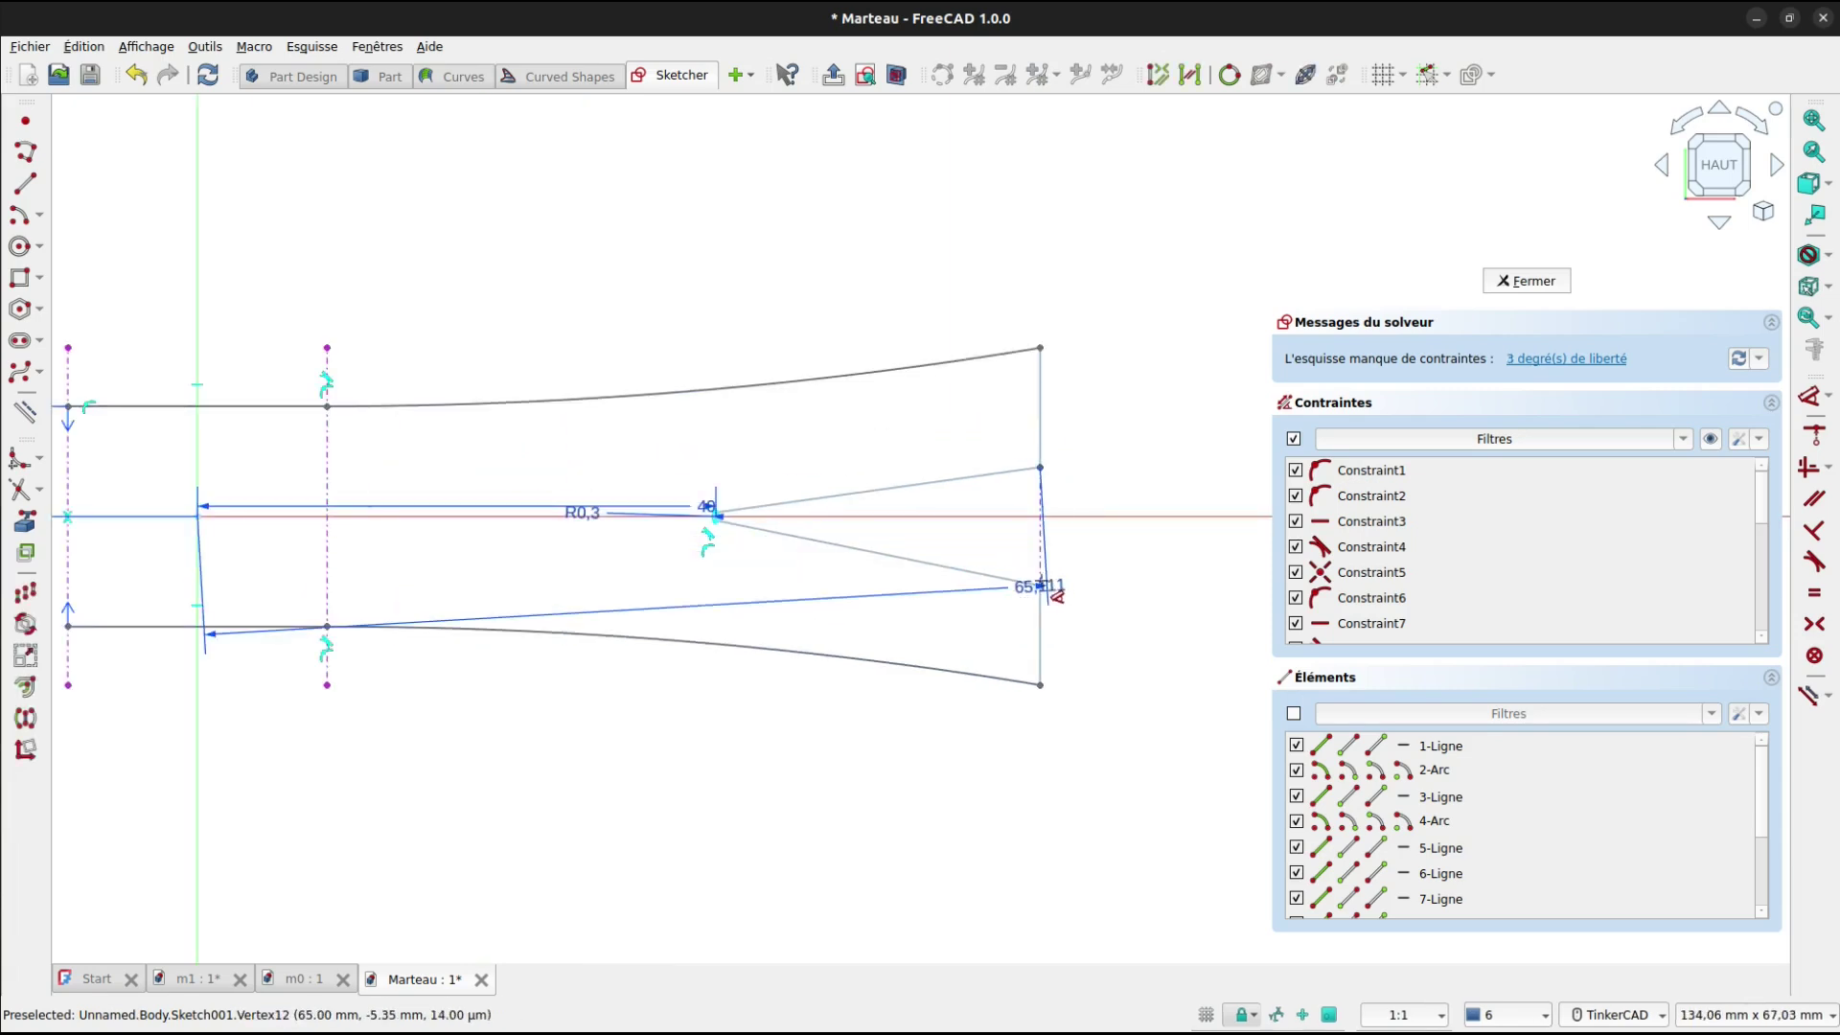
{"action": "left_click", "coordinate": [1040, 587]}
{"action": "scroll", "coordinate": [1075, 508], "scroll_direction": "up", "scroll_amount": 3}
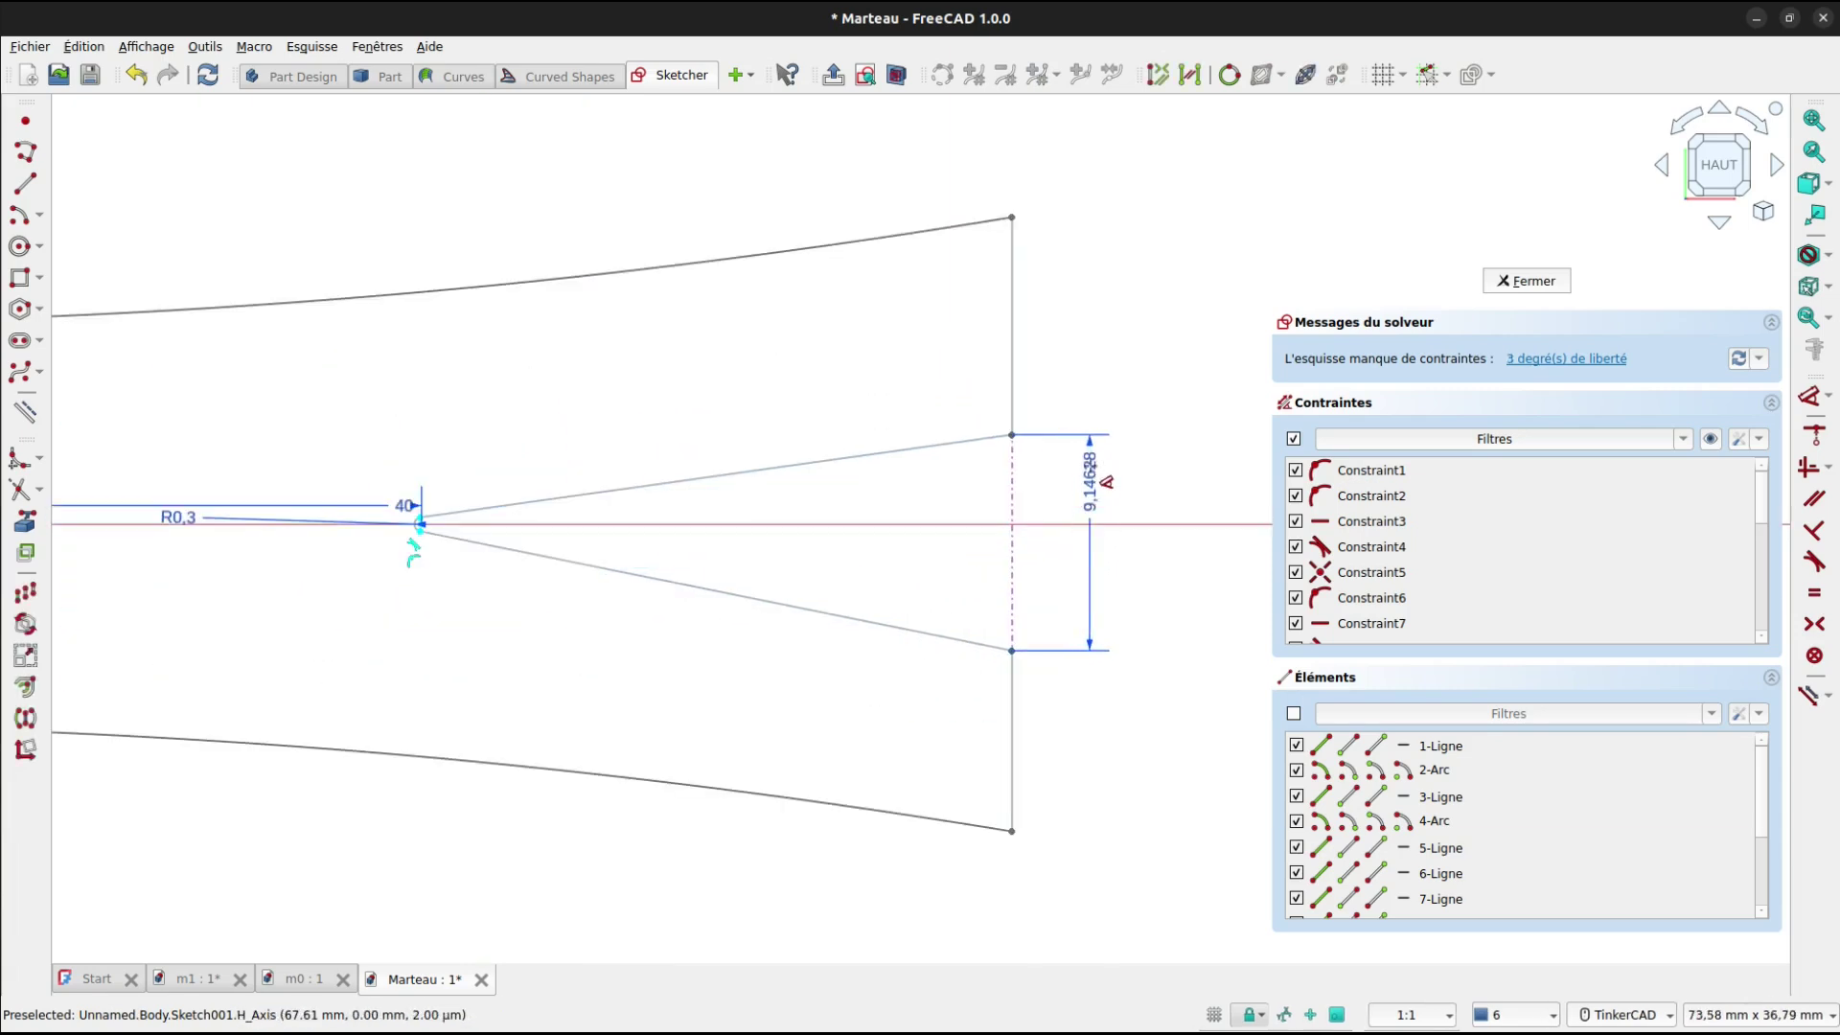
{"action": "left_click", "coordinate": [1091, 468]}
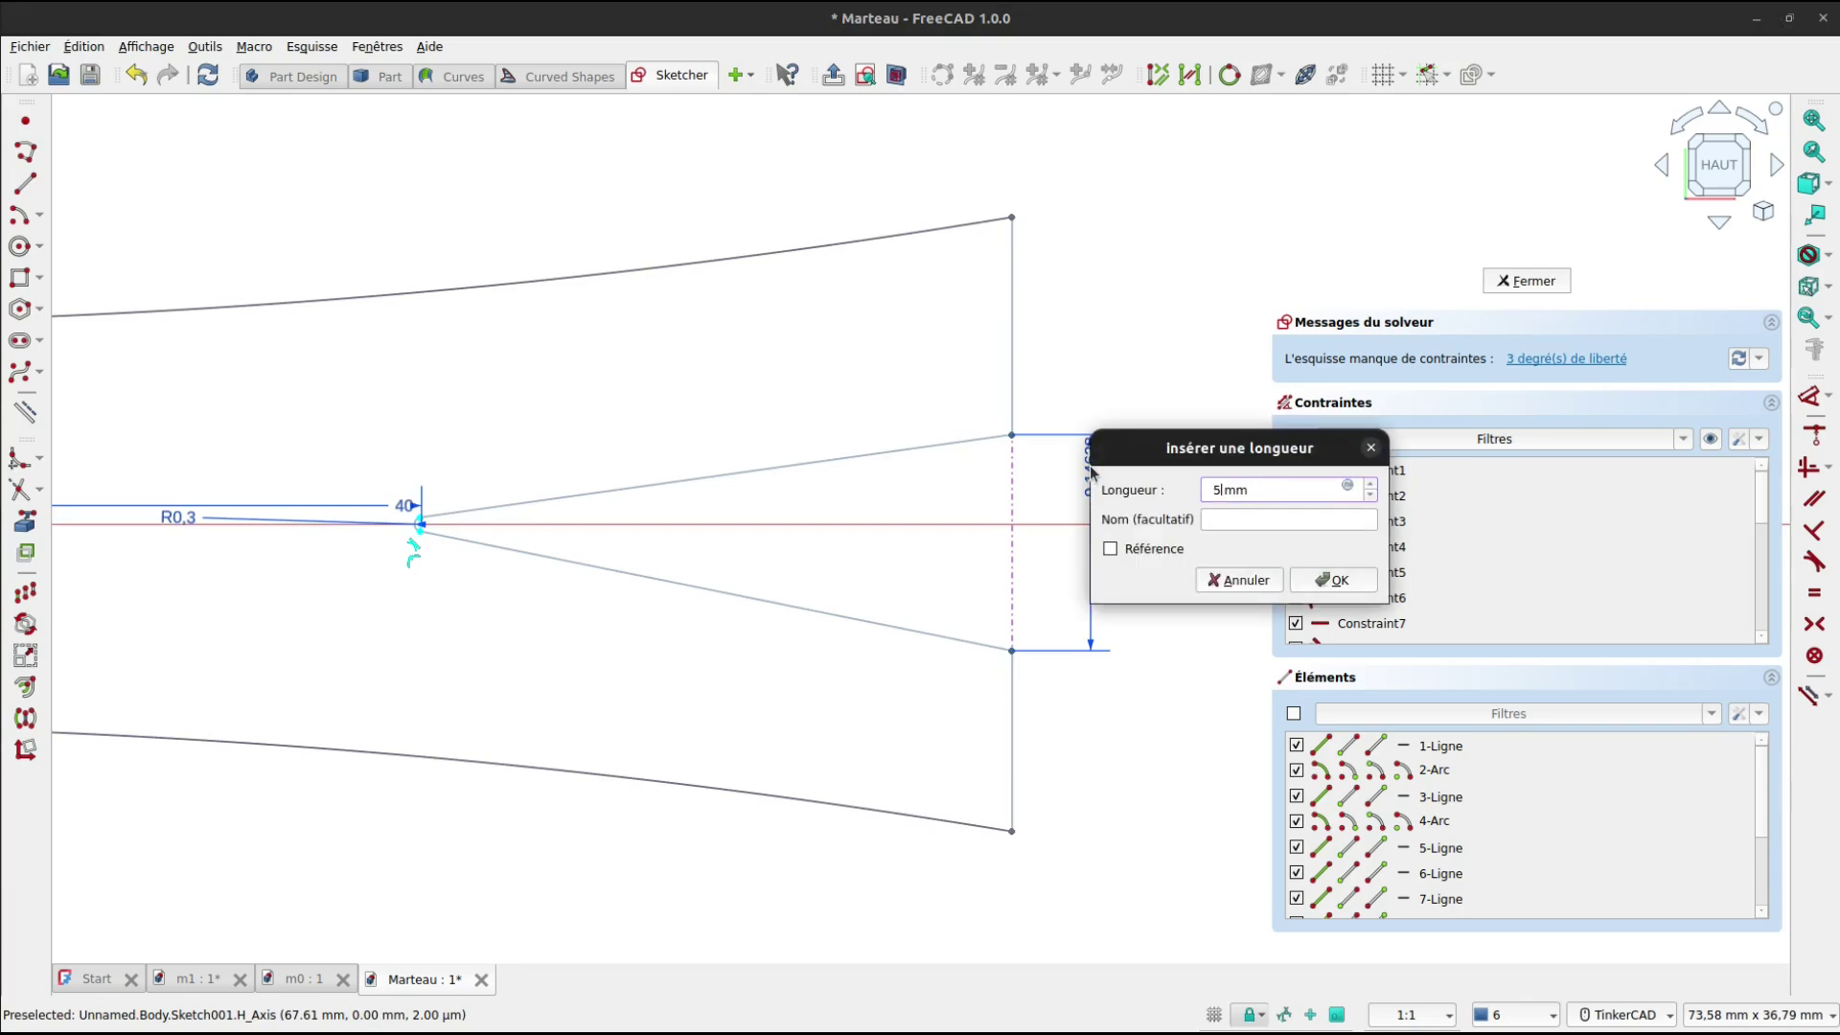
{"action": "key", "text": "Return"}
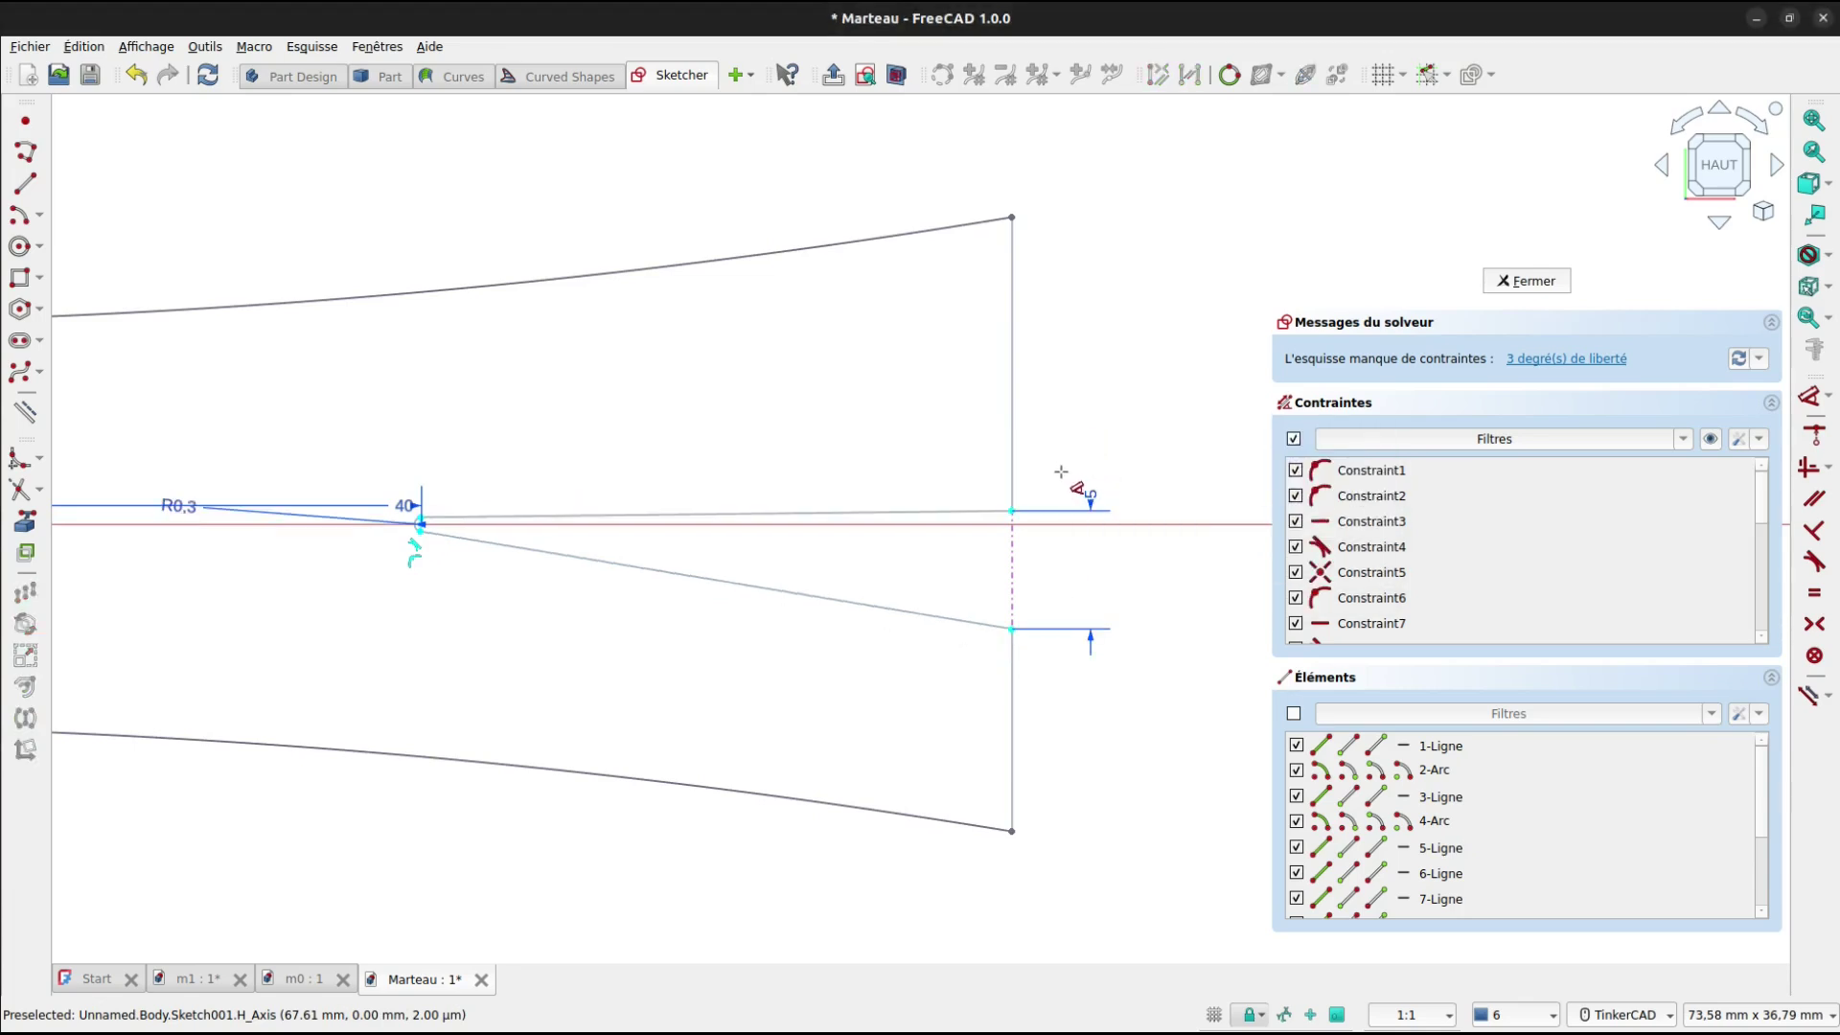
Make the nail slot's two outer corners symmetric about the horizontal axis and fit the whole sketch in view.
{"action": "scroll", "coordinate": [1050, 495], "scroll_direction": "up", "scroll_amount": 3}
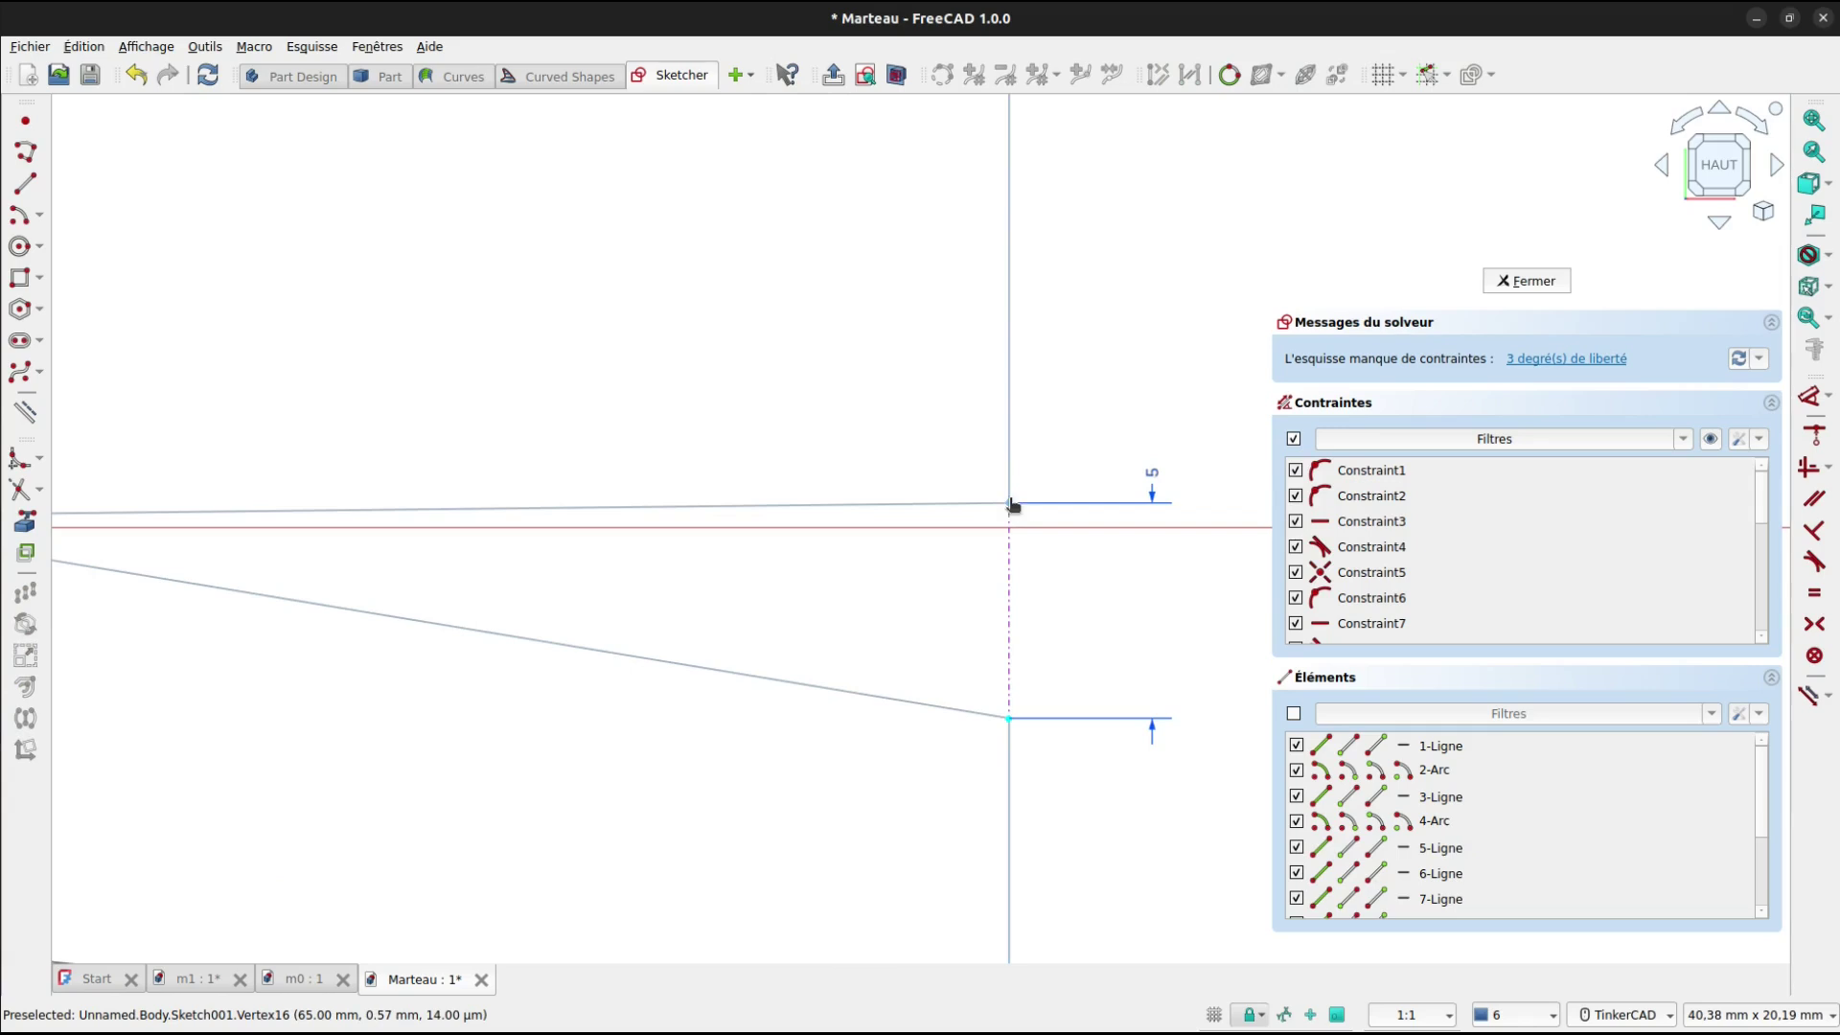
{"action": "left_click", "coordinate": [1013, 504]}
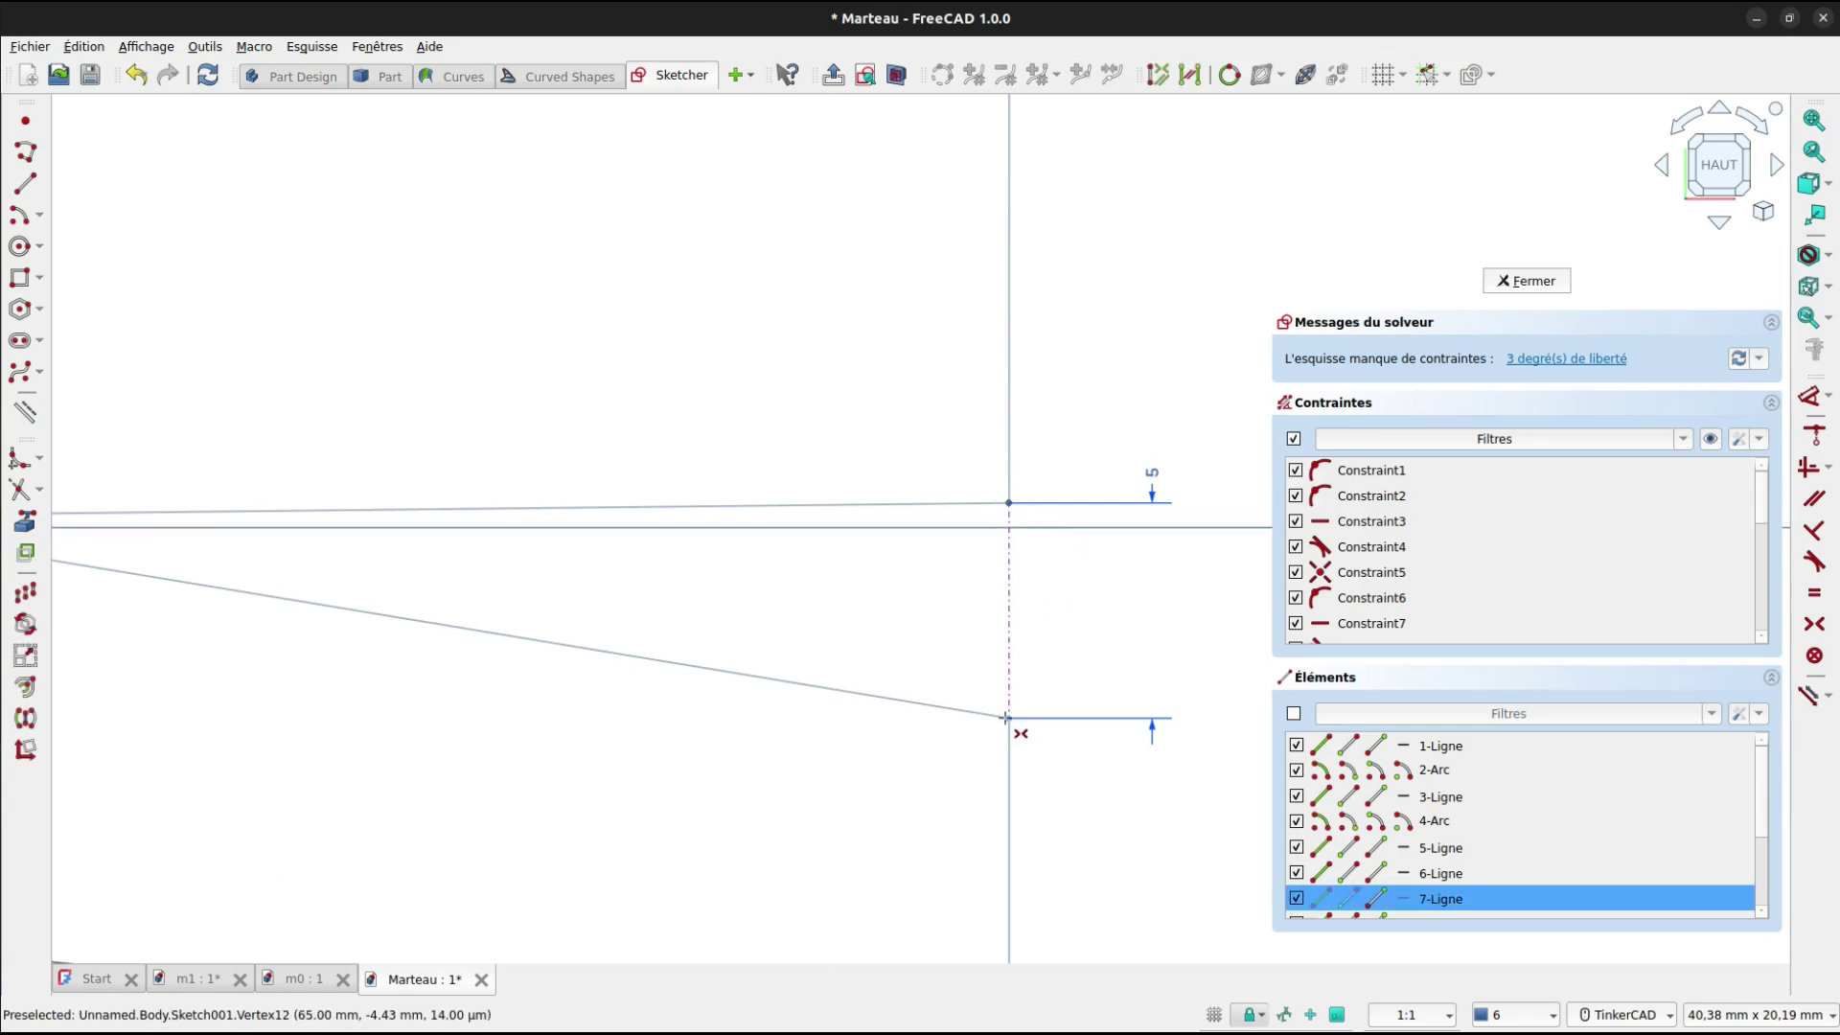
{"action": "left_click", "coordinate": [1005, 718]}
{"action": "left_click", "coordinate": [1008, 527]}
{"action": "key", "text": "s"}
{"action": "key", "text": "s"}
{"action": "key", "text": "v"}
{"action": "key", "text": "f"}
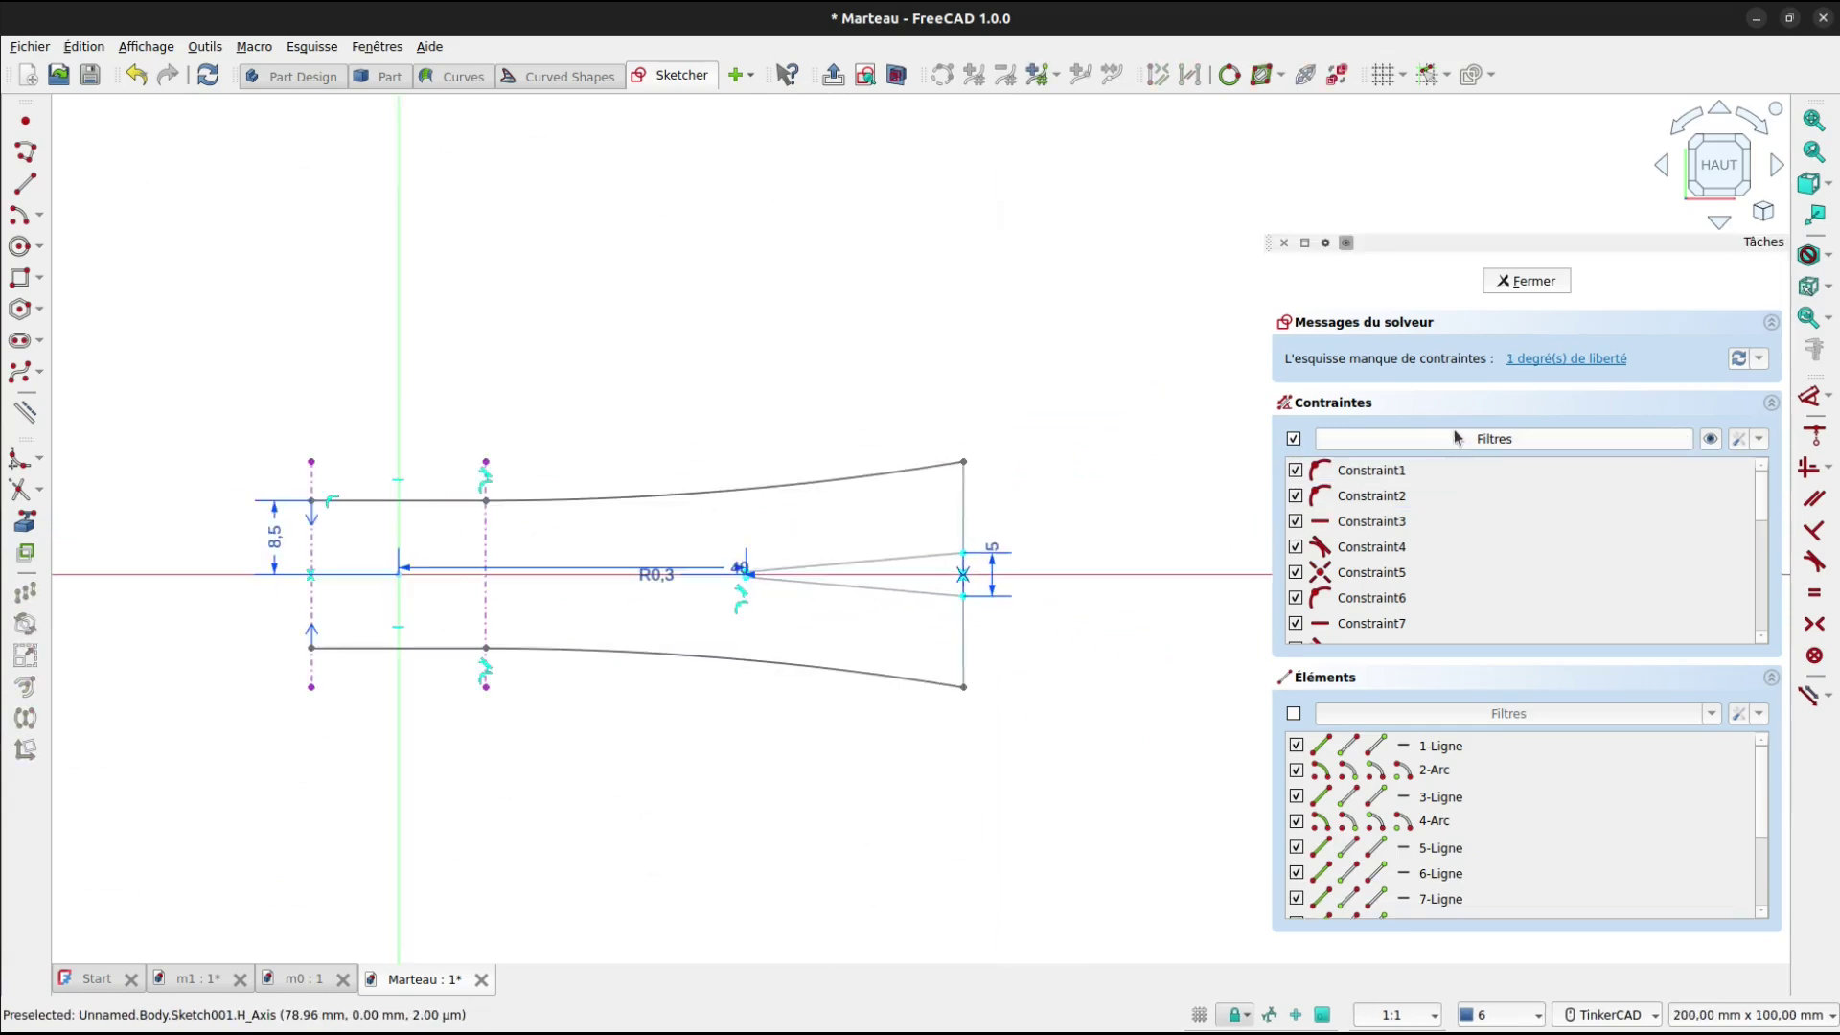
Locate the remaining unconstrained geometry, pull the claw tip edge to test it, and constrain the upper claw's tip line vertical.
{"action": "left_click", "coordinate": [1547, 358]}
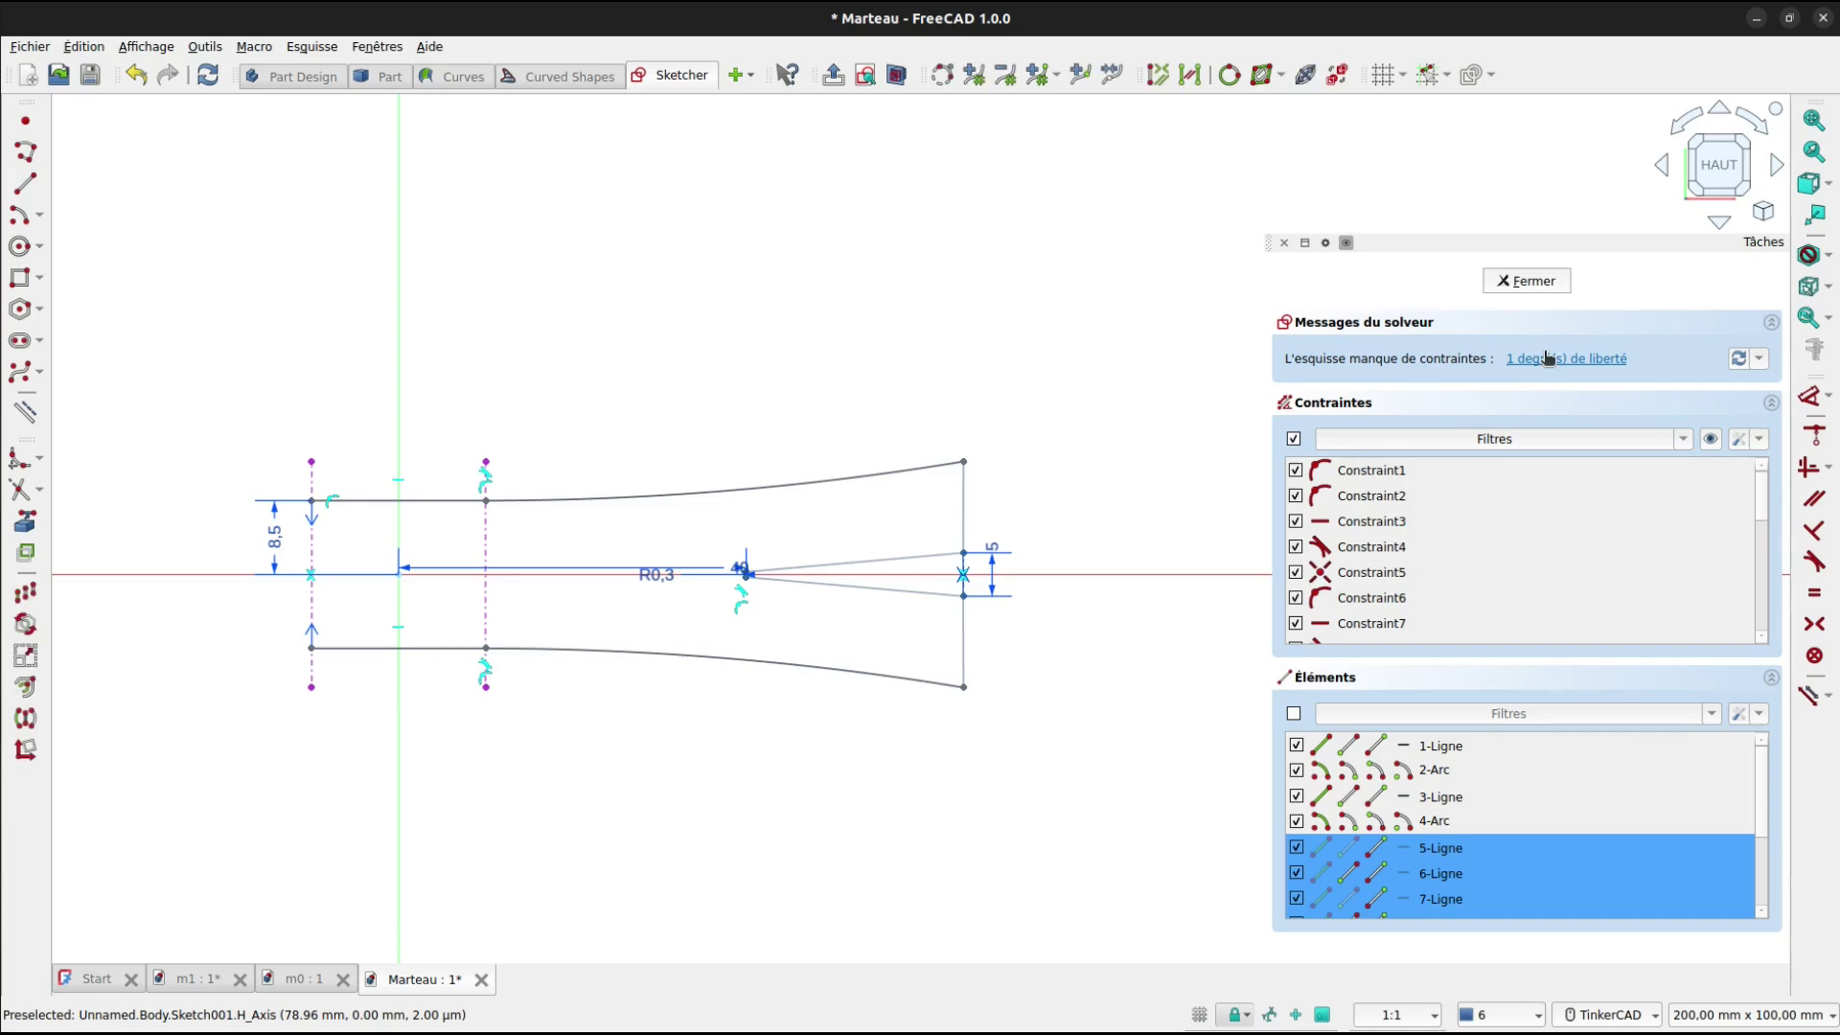
{"action": "left_click", "coordinate": [1090, 514]}
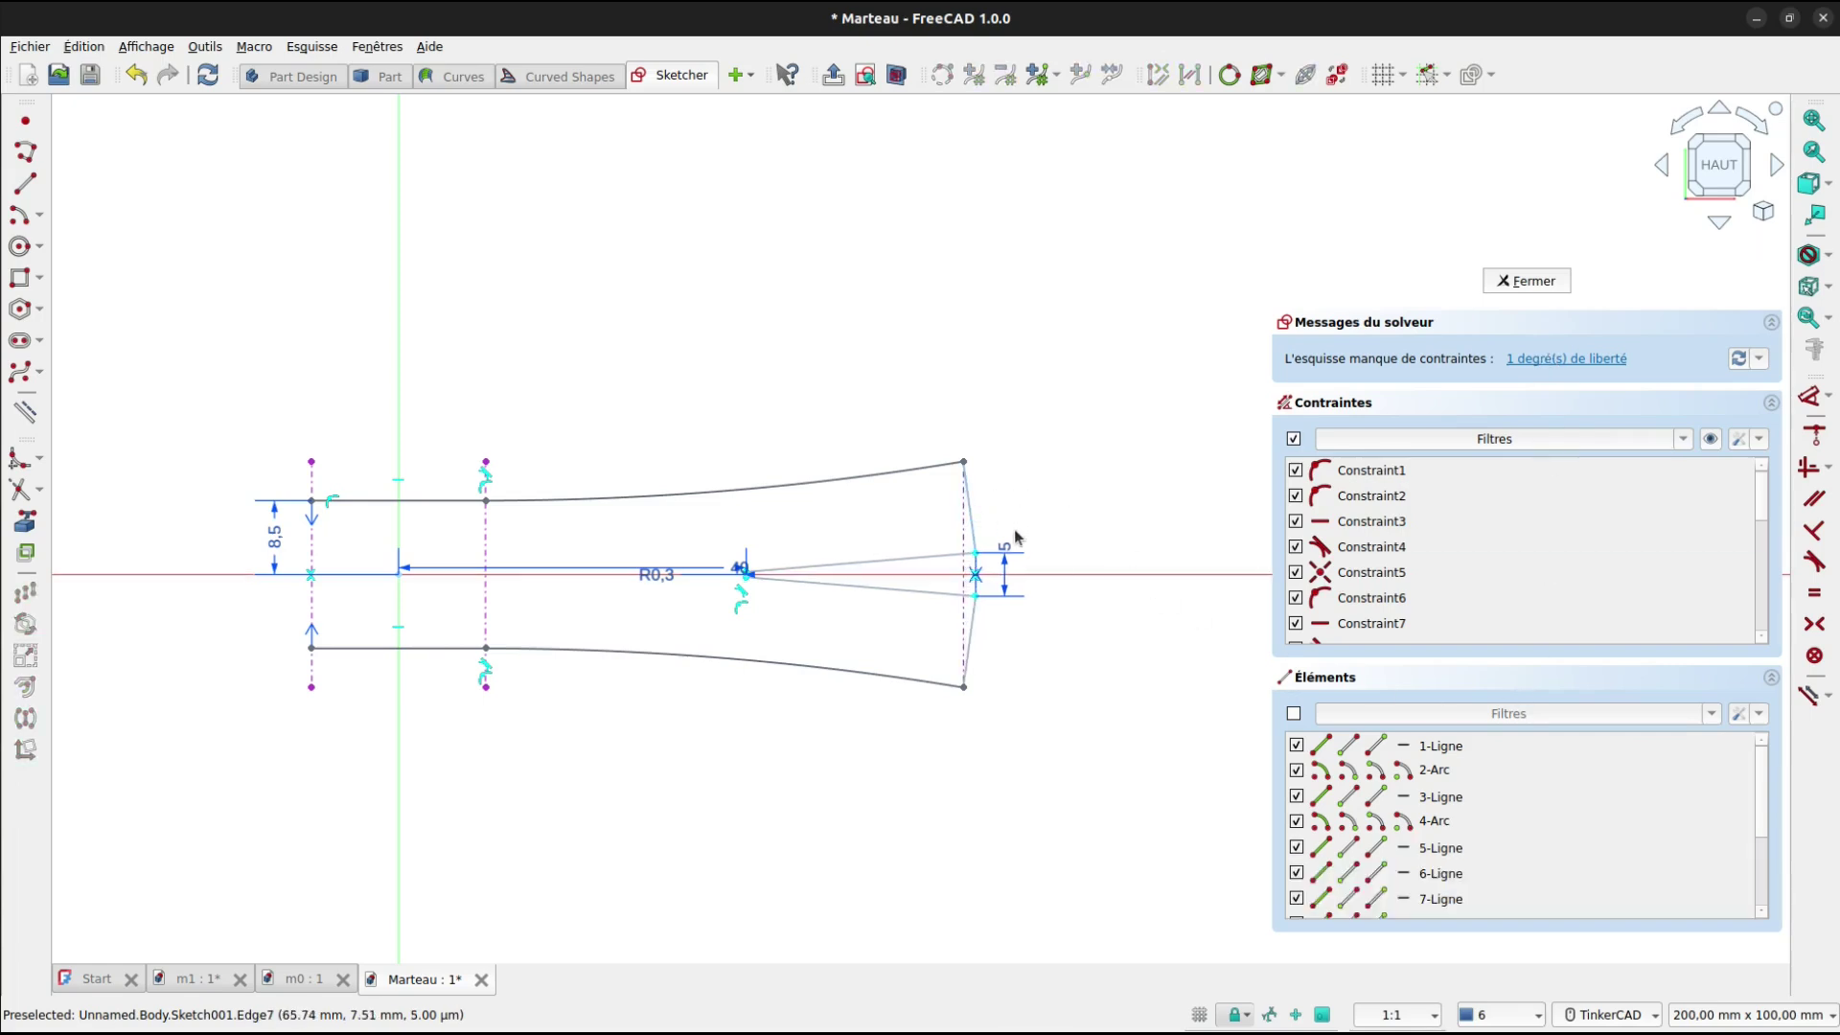
{"action": "scroll", "coordinate": [1014, 527], "scroll_direction": "up", "scroll_amount": 4}
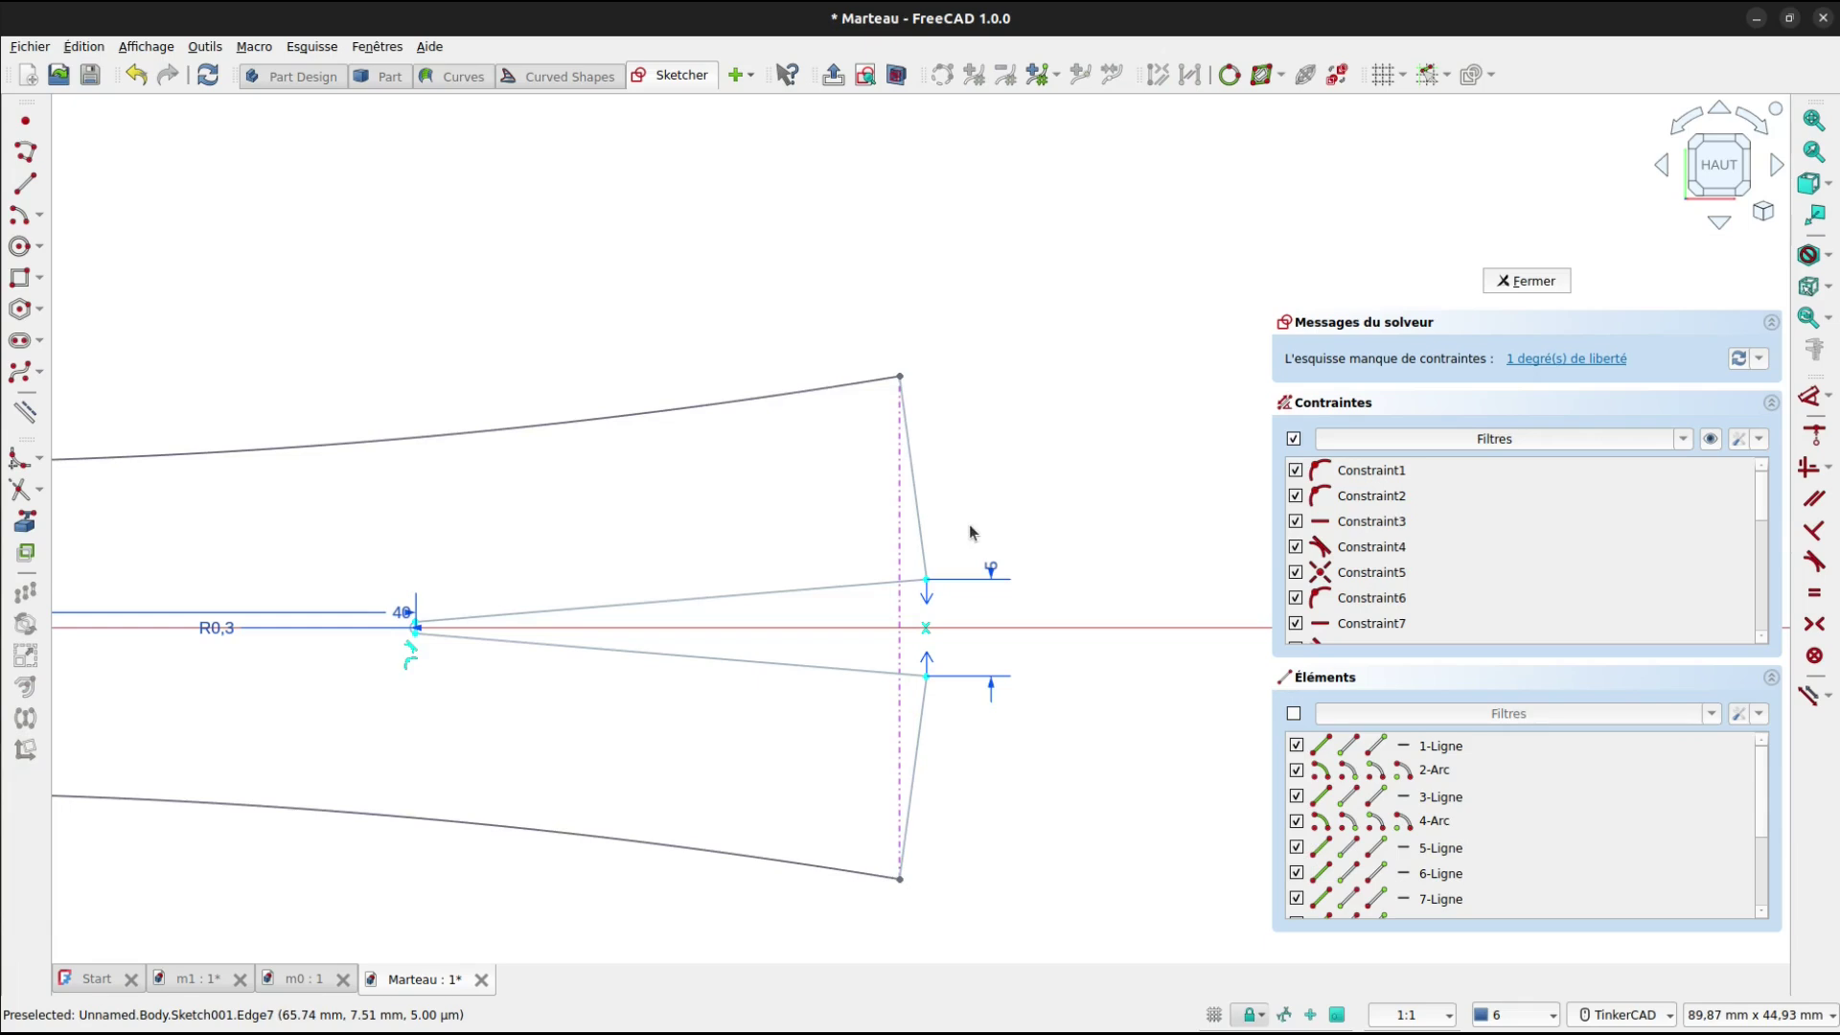
{"action": "key", "text": "a"}
{"action": "left_click", "coordinate": [921, 521]}
{"action": "scroll", "coordinate": [1006, 479], "scroll_direction": "down", "scroll_amount": 4}
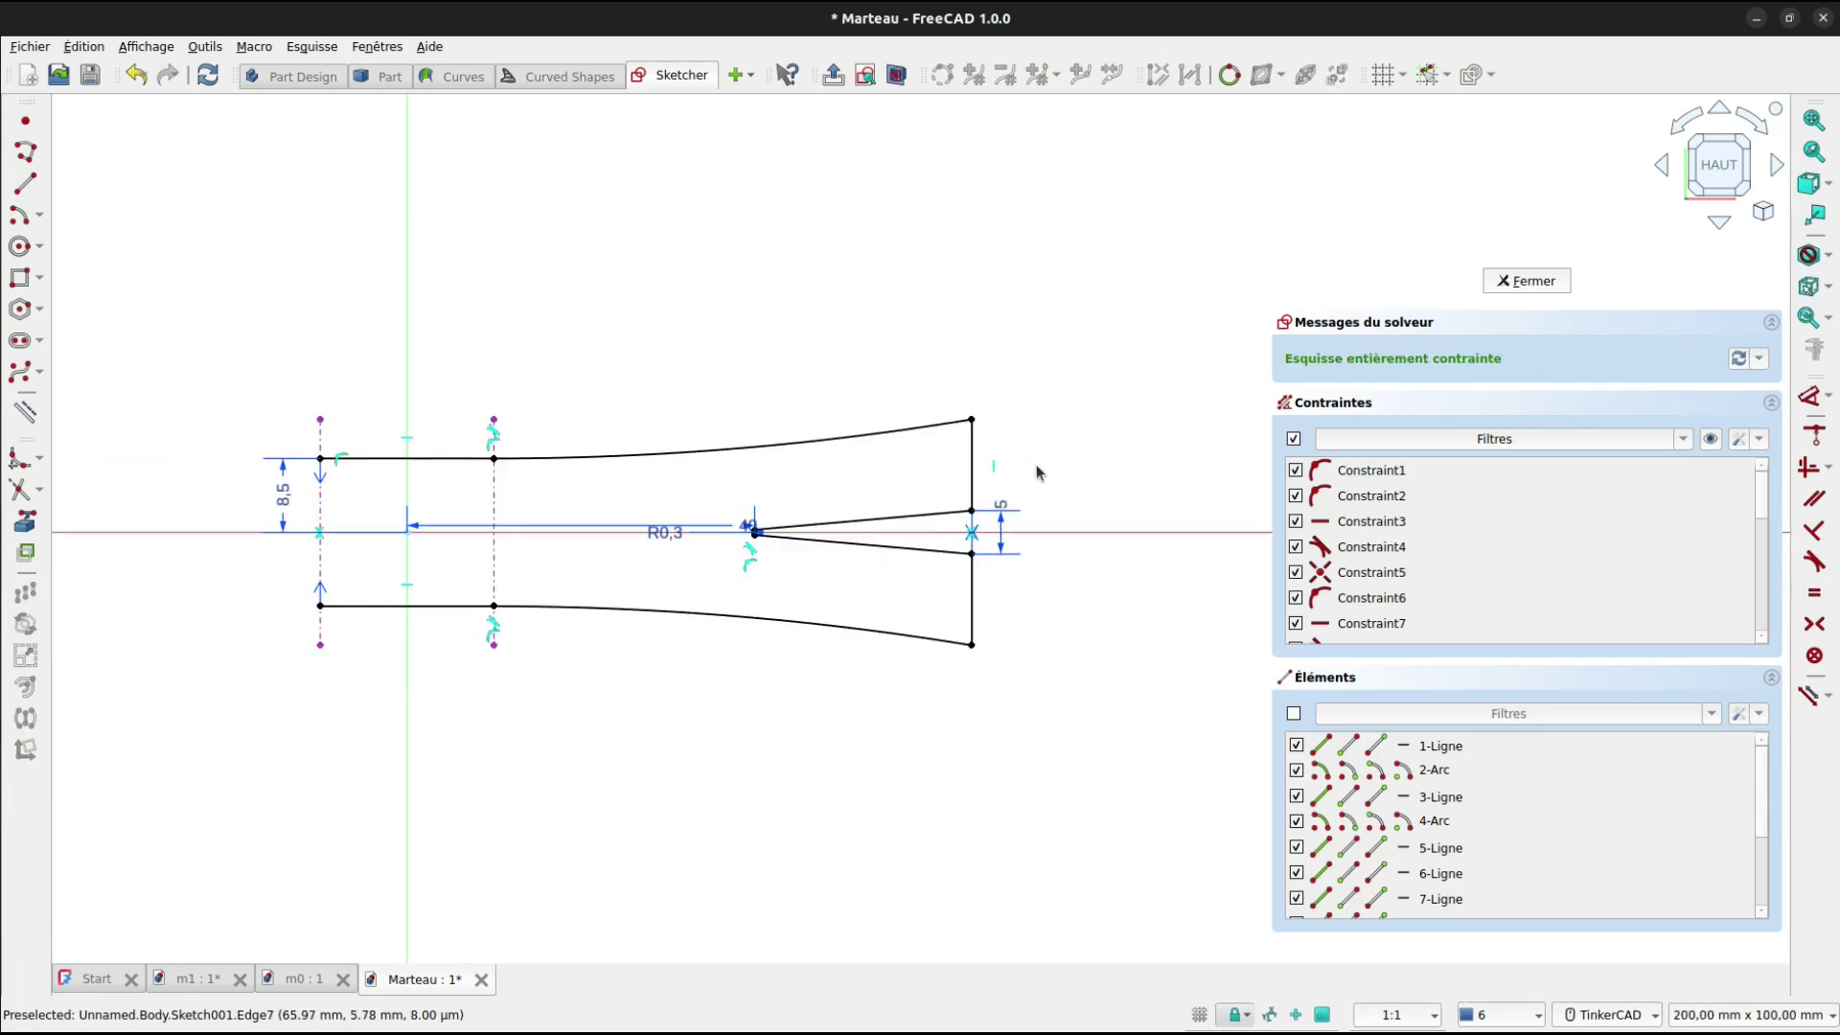
{"action": "scroll", "coordinate": [1038, 470], "scroll_direction": "down", "scroll_amount": 2}
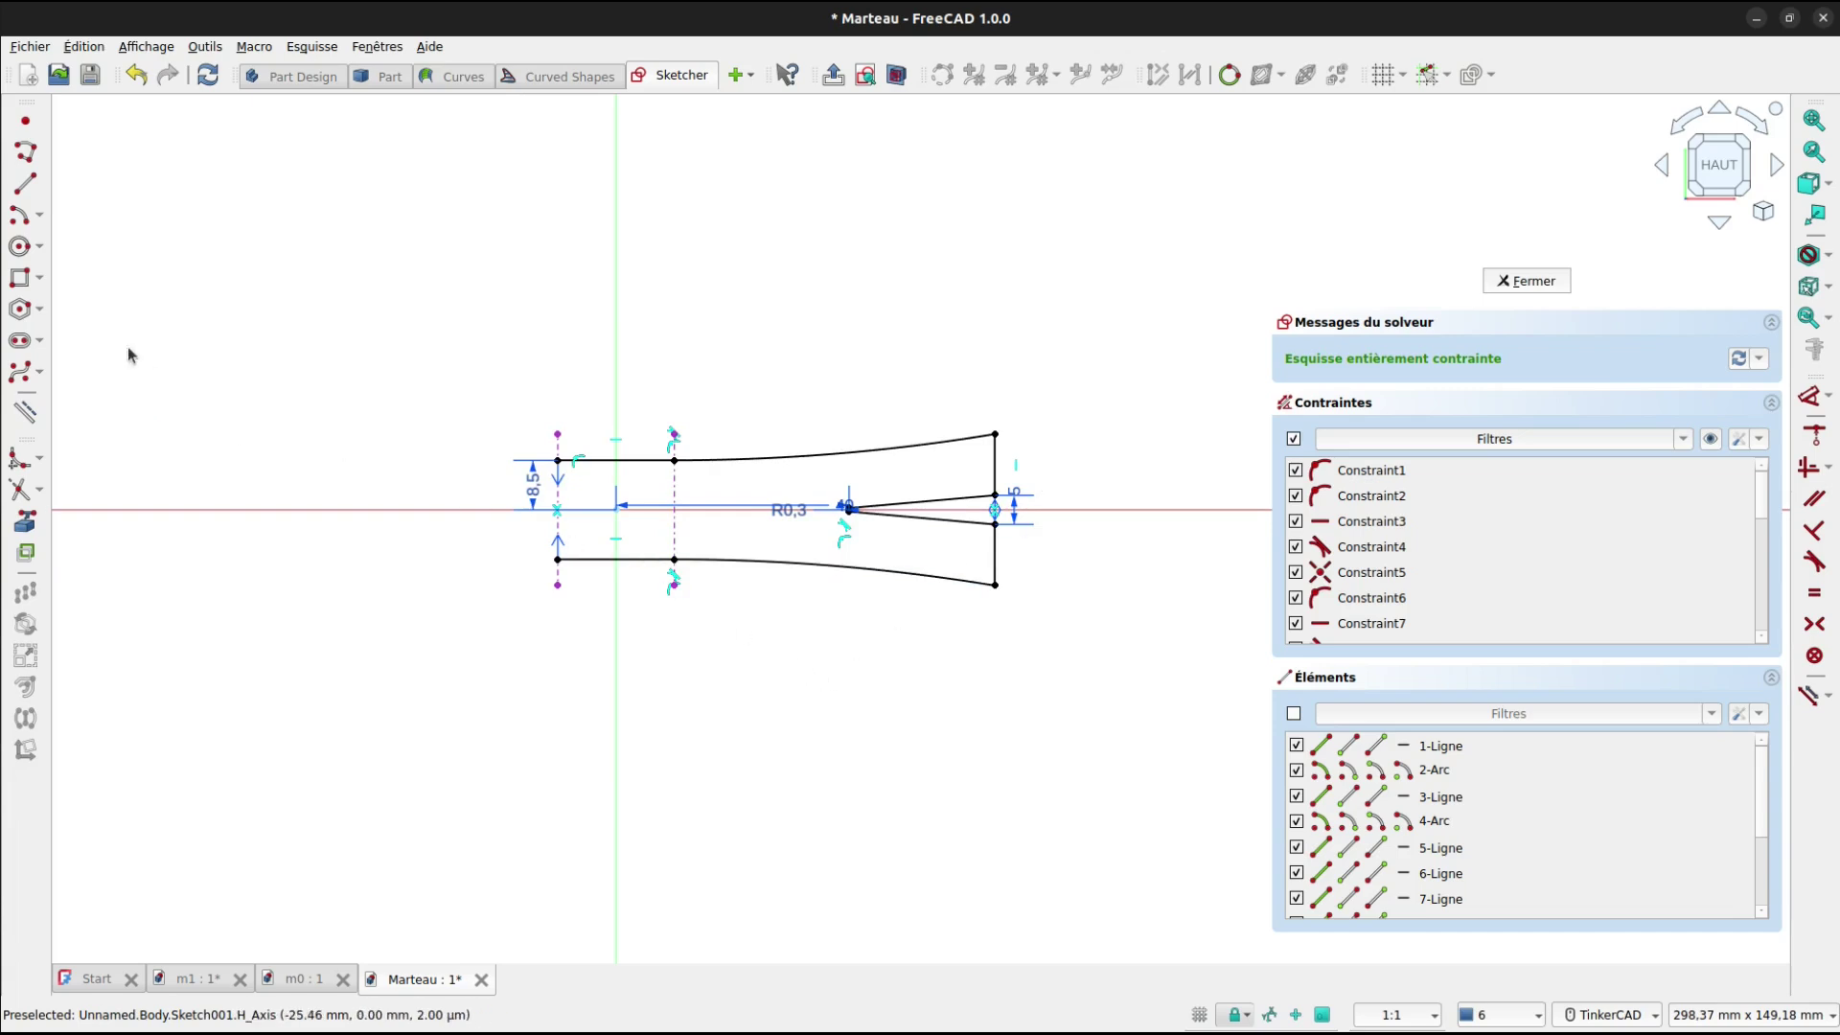
Enclose the head outline in a rectangular polyline about 110 by 75 mm joining its two open left ends, and block its far vertical edge.
{"action": "left_click", "coordinate": [28, 173]}
{"action": "left_click", "coordinate": [560, 452]}
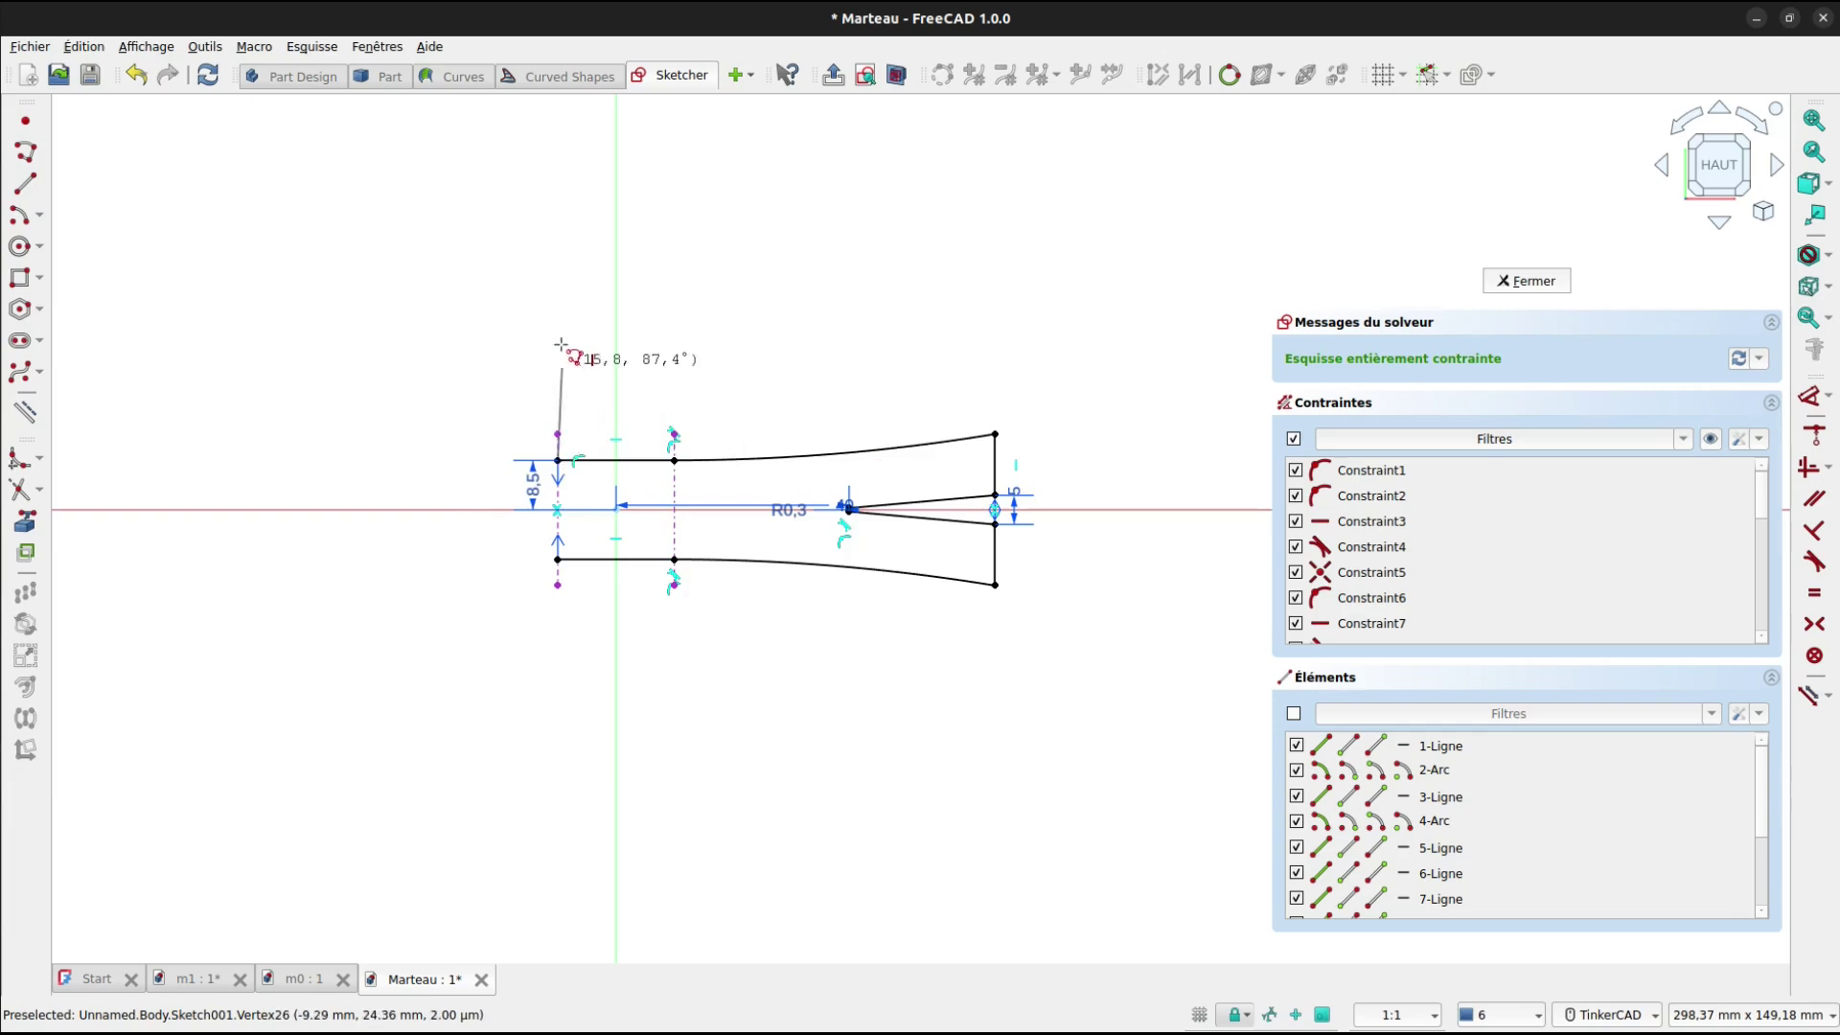
{"action": "left_click", "coordinate": [557, 303]}
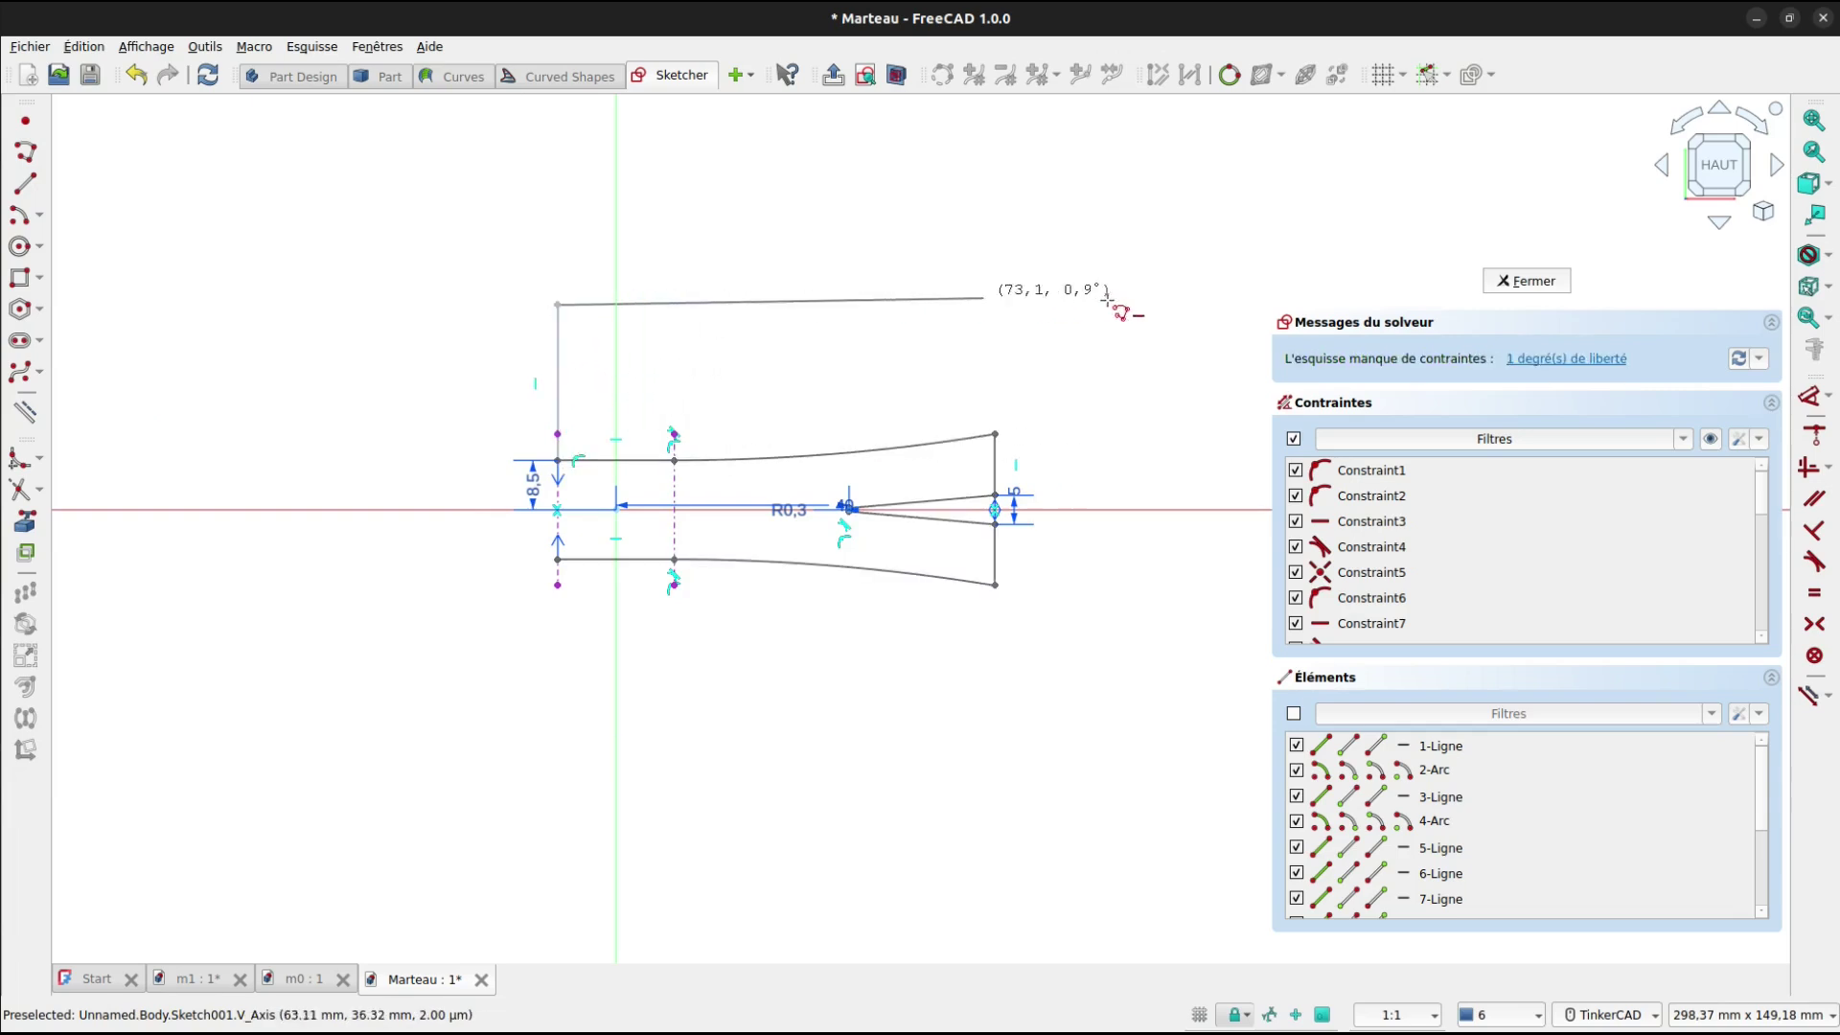
{"action": "left_click", "coordinate": [1197, 299]}
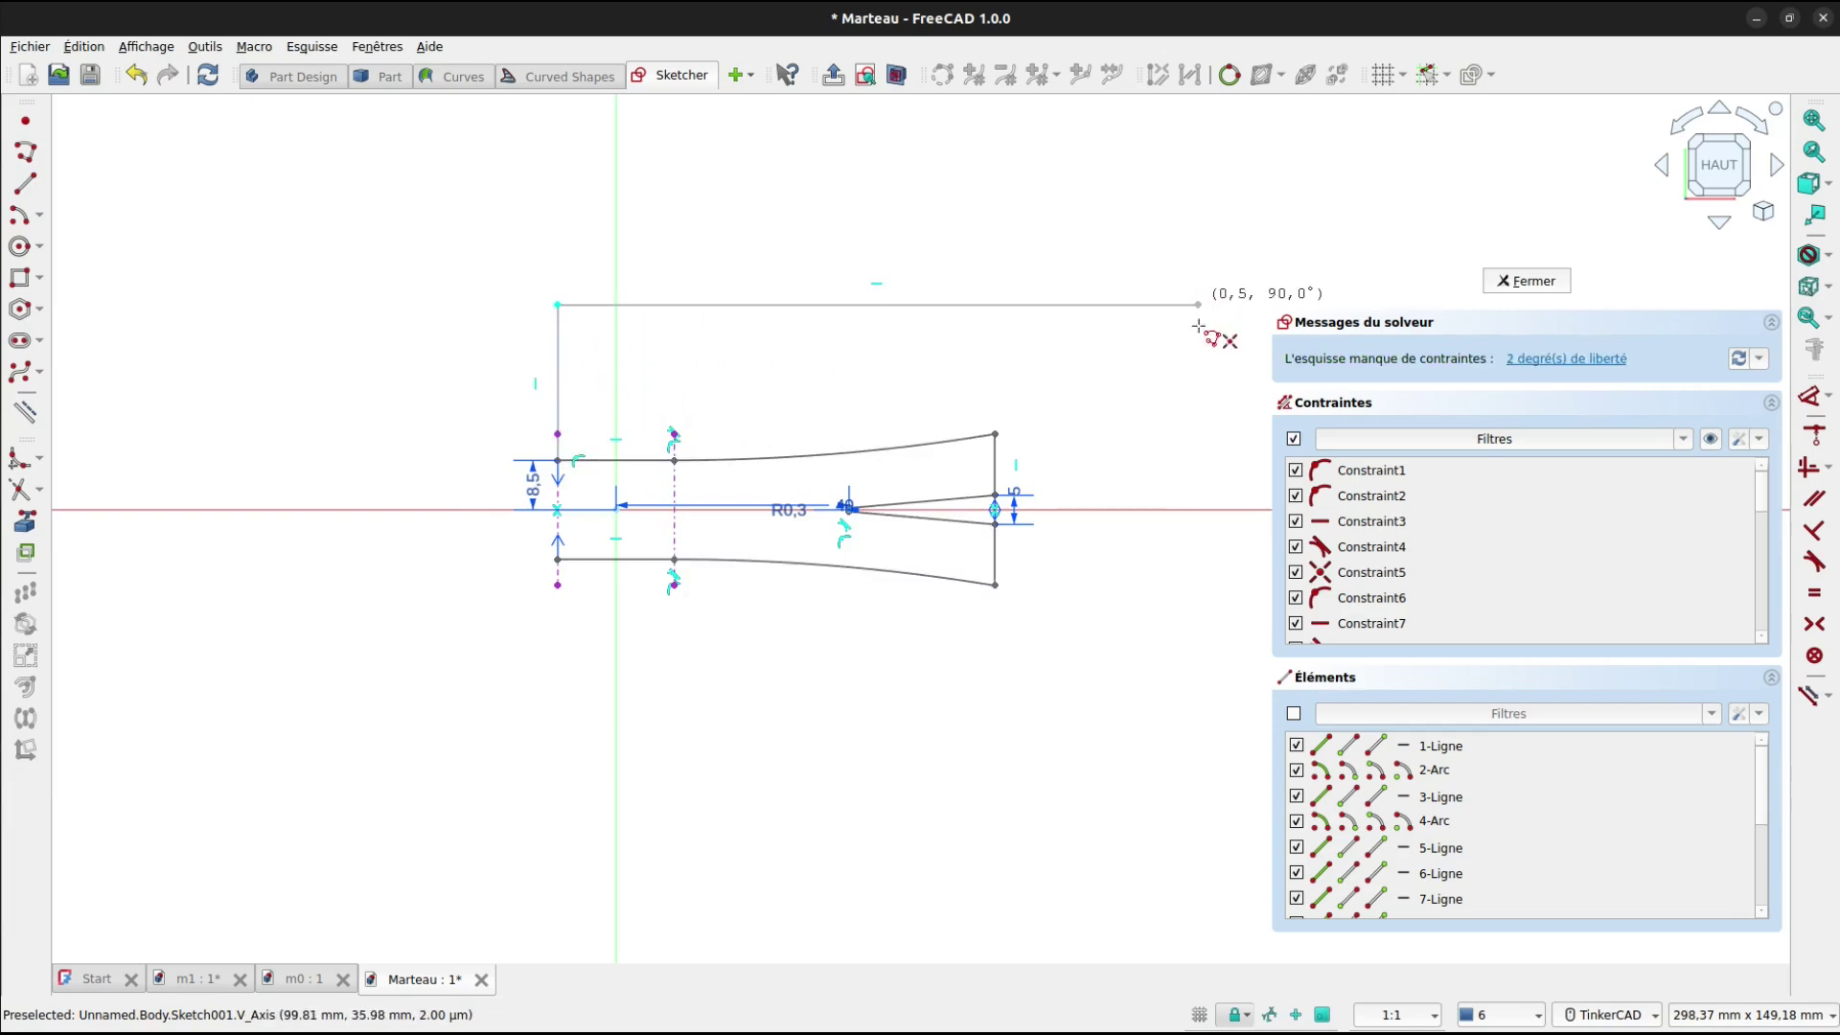
{"action": "left_click", "coordinate": [1198, 738]}
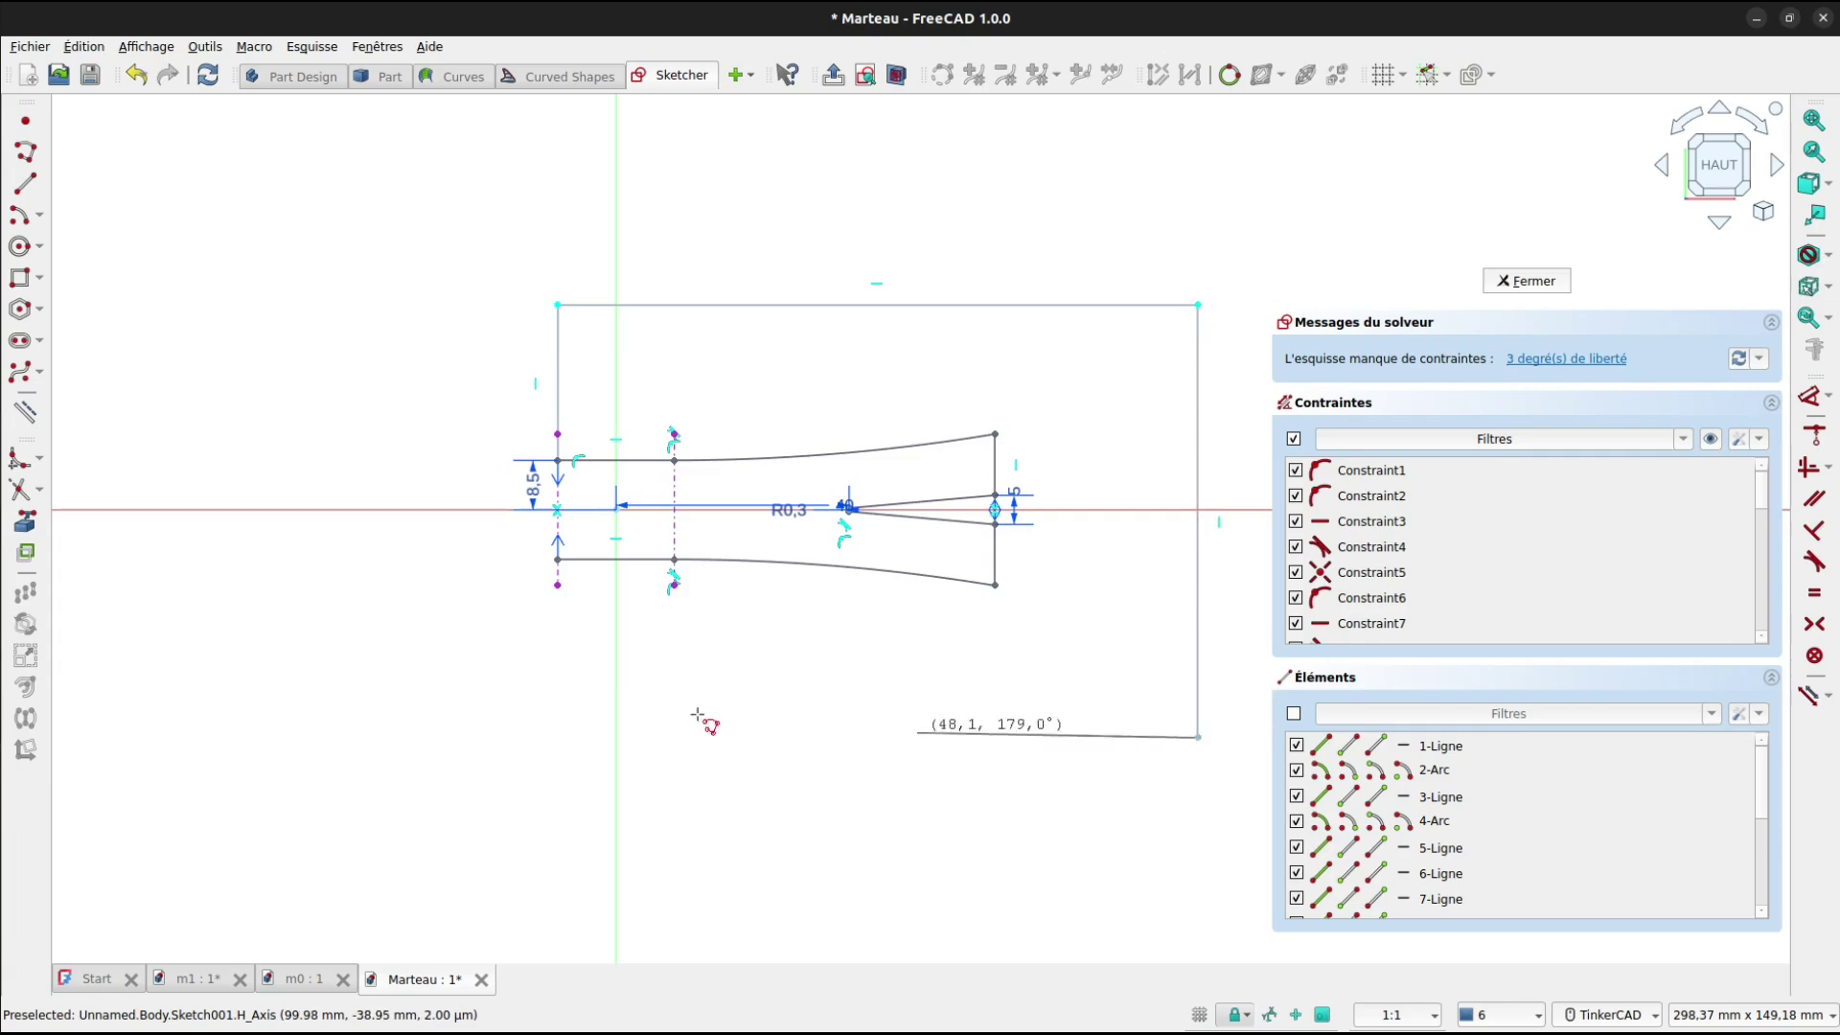
{"action": "left_click", "coordinate": [563, 736]}
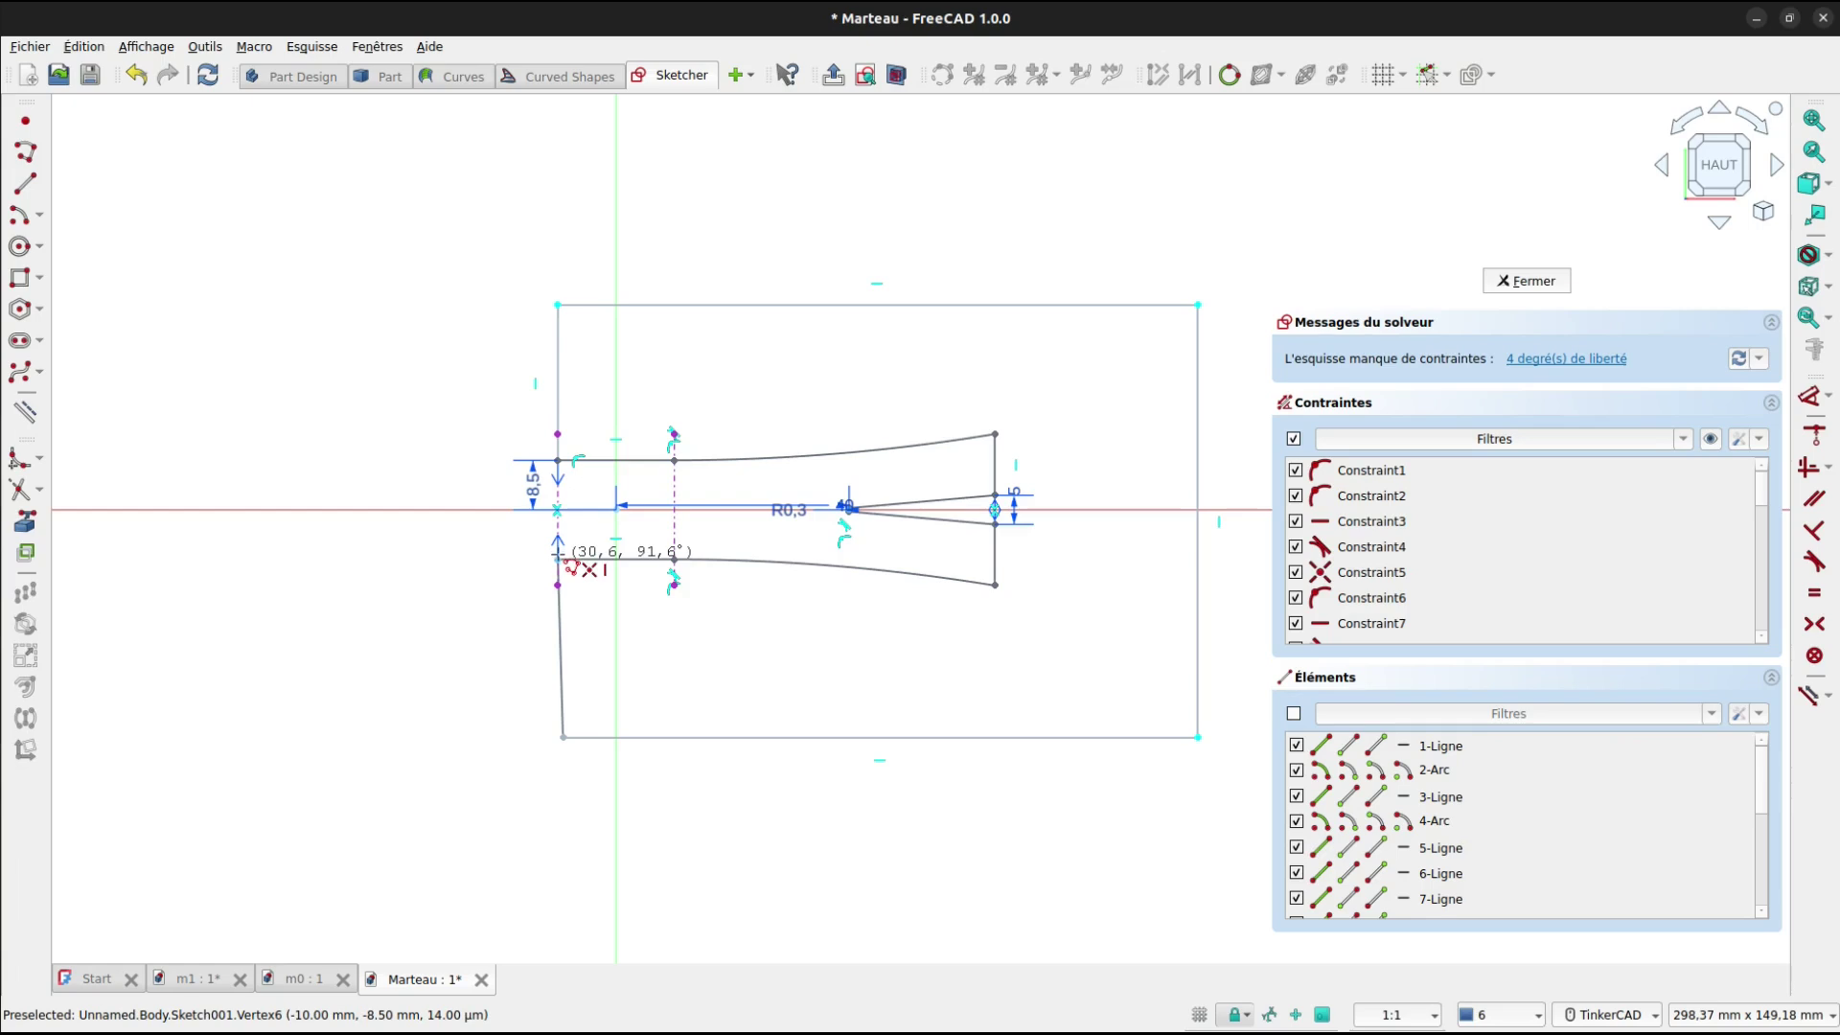
{"action": "left_click", "coordinate": [558, 556]}
{"action": "right_click", "coordinate": [812, 650]}
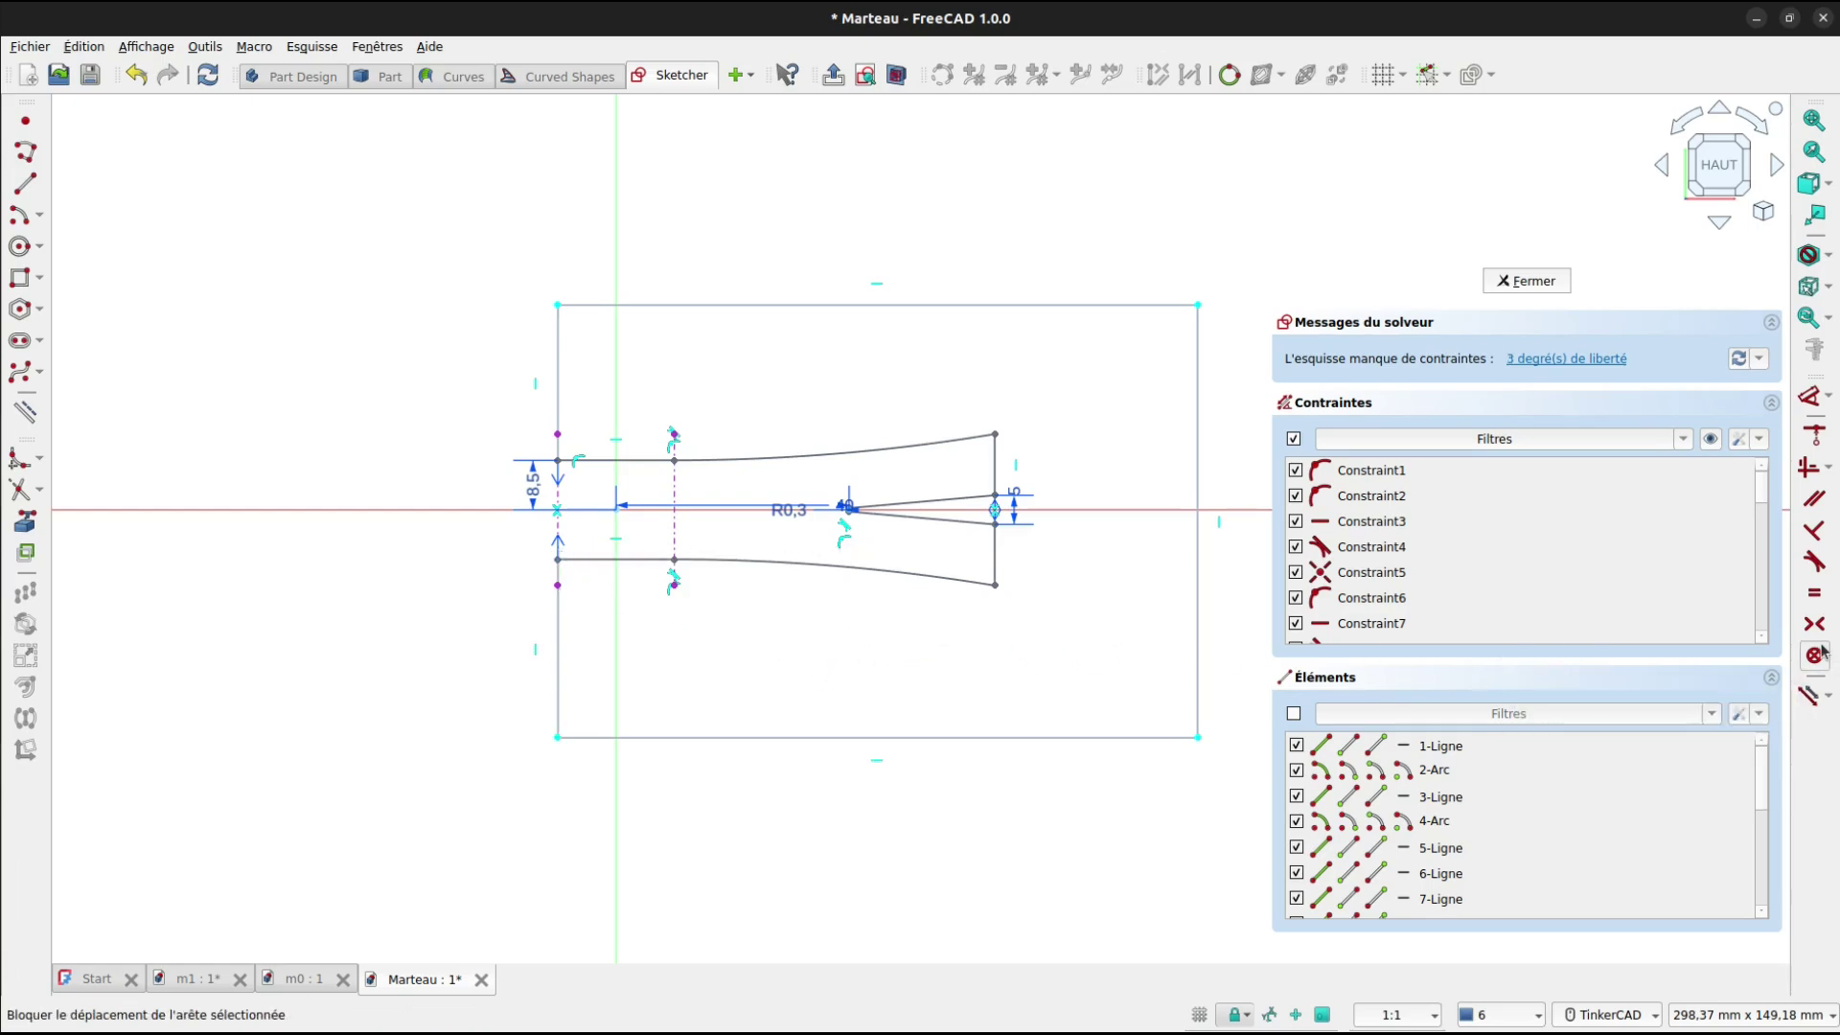
{"action": "left_click", "coordinate": [1199, 415]}
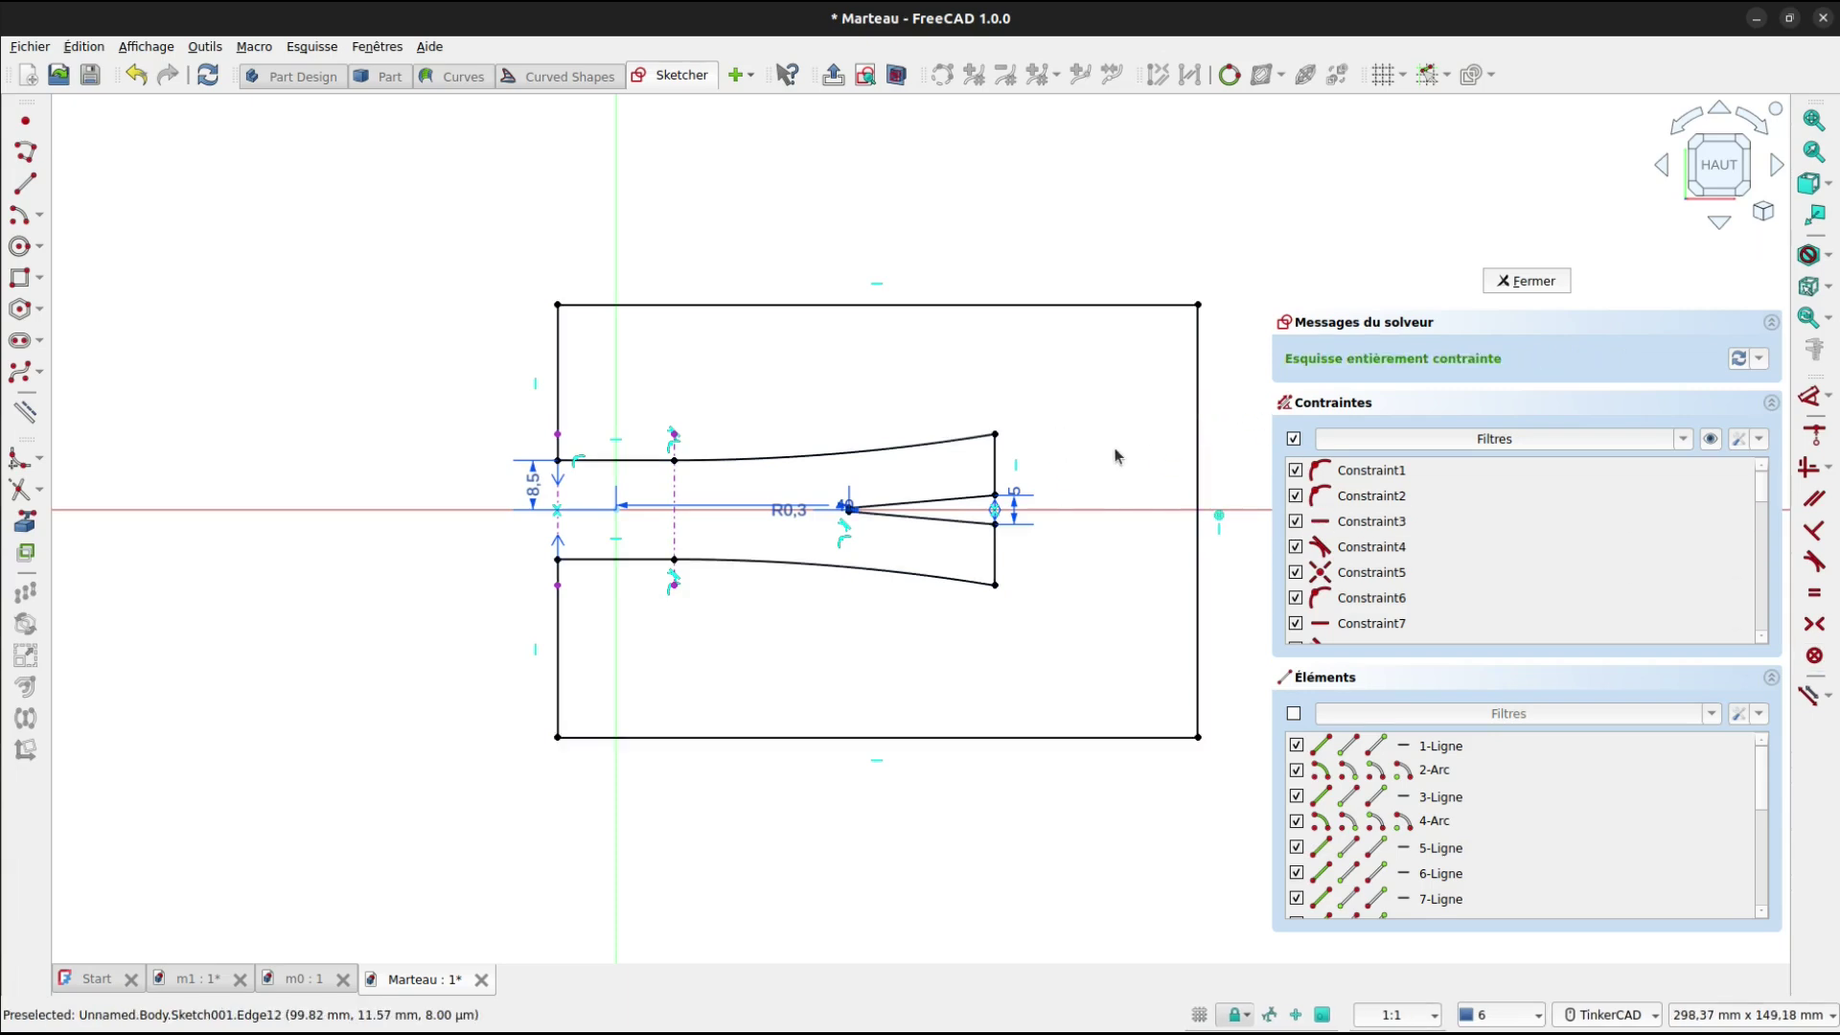
Close the sketch and cut it as a reversed Pocket through all, trimming the head to its top-view shape.
{"action": "left_click", "coordinate": [1528, 281]}
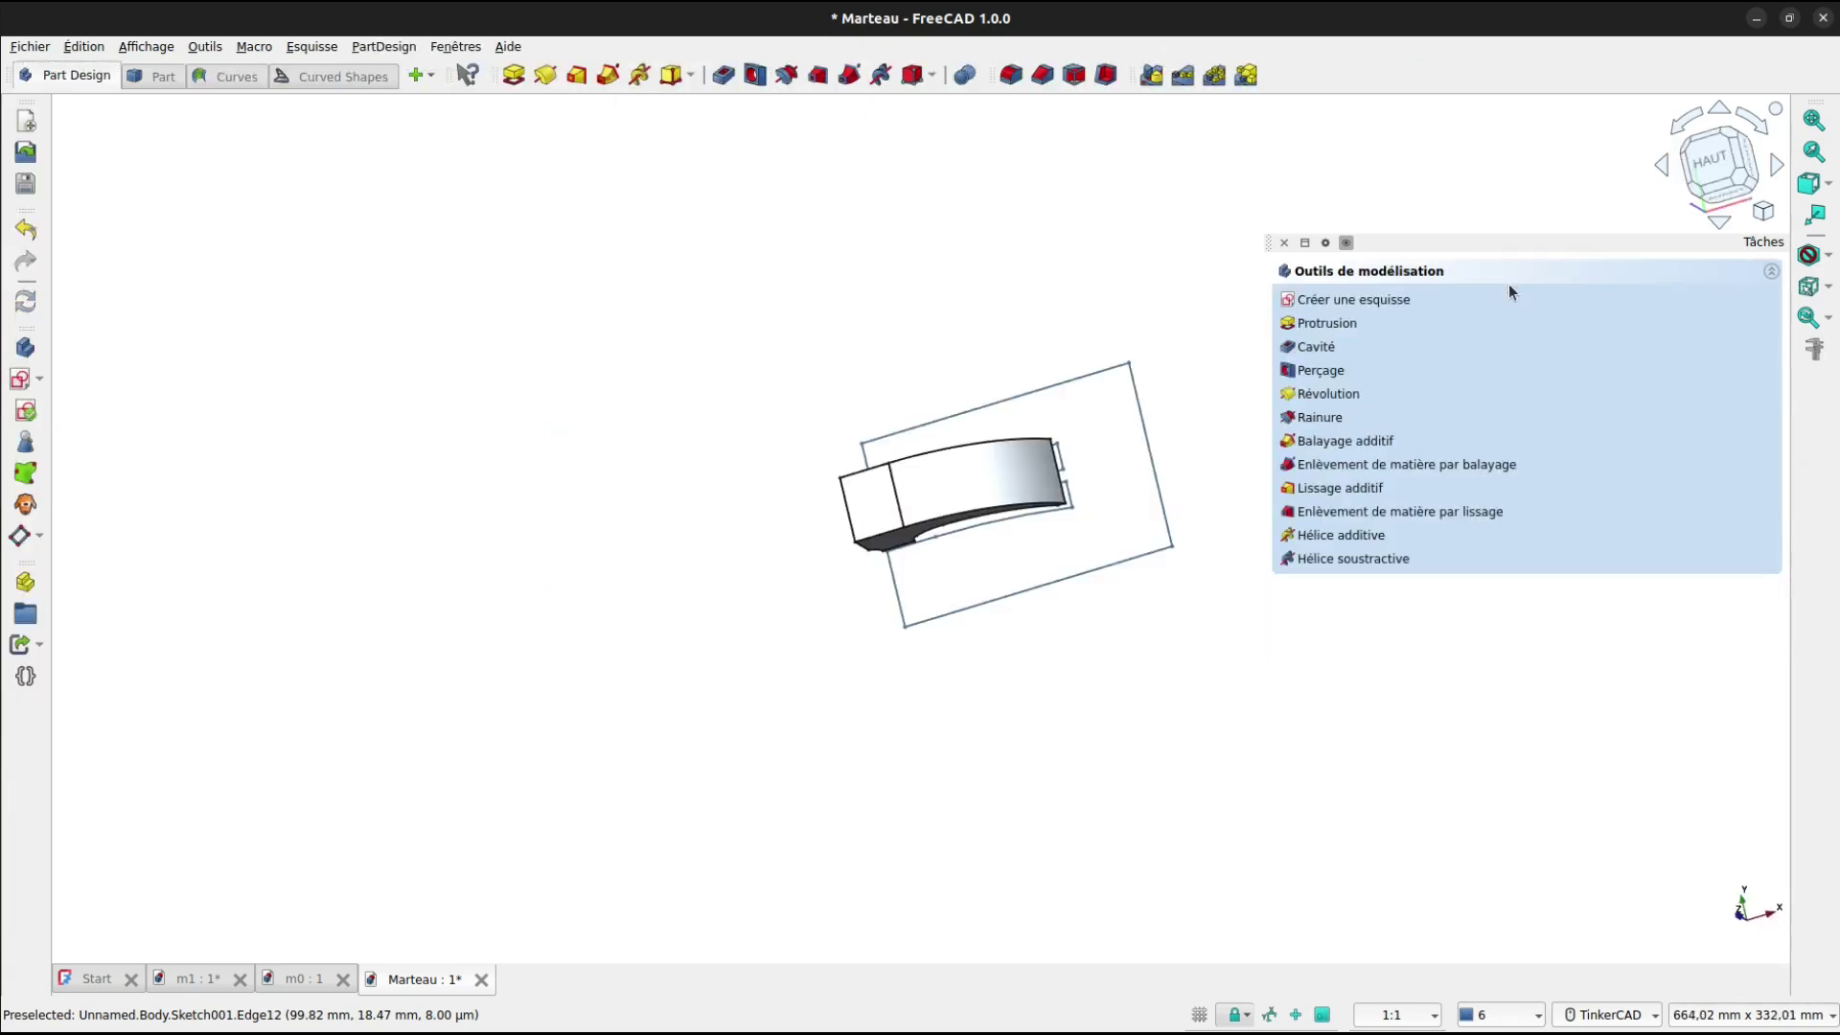
{"action": "left_click", "coordinate": [1321, 351]}
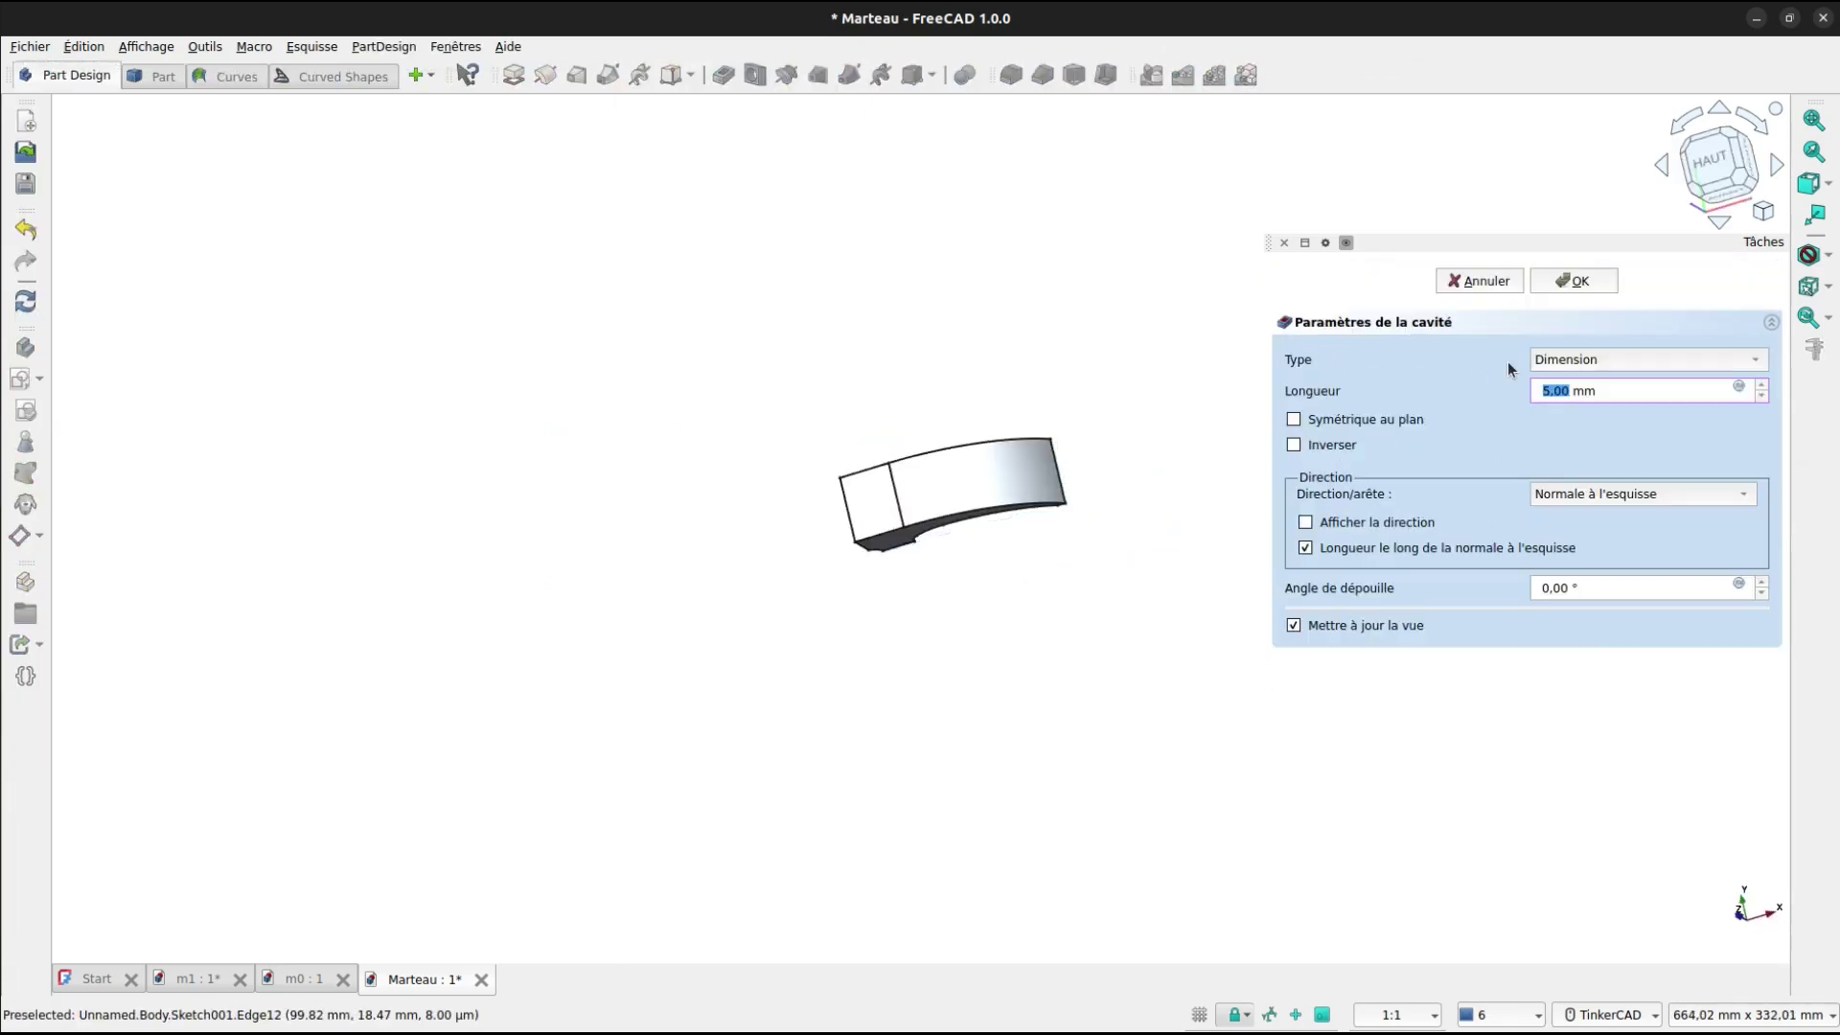
{"action": "left_click", "coordinate": [1543, 362]}
{"action": "left_click", "coordinate": [1555, 366]}
{"action": "left_click", "coordinate": [1541, 372]}
{"action": "left_click", "coordinate": [1543, 382]}
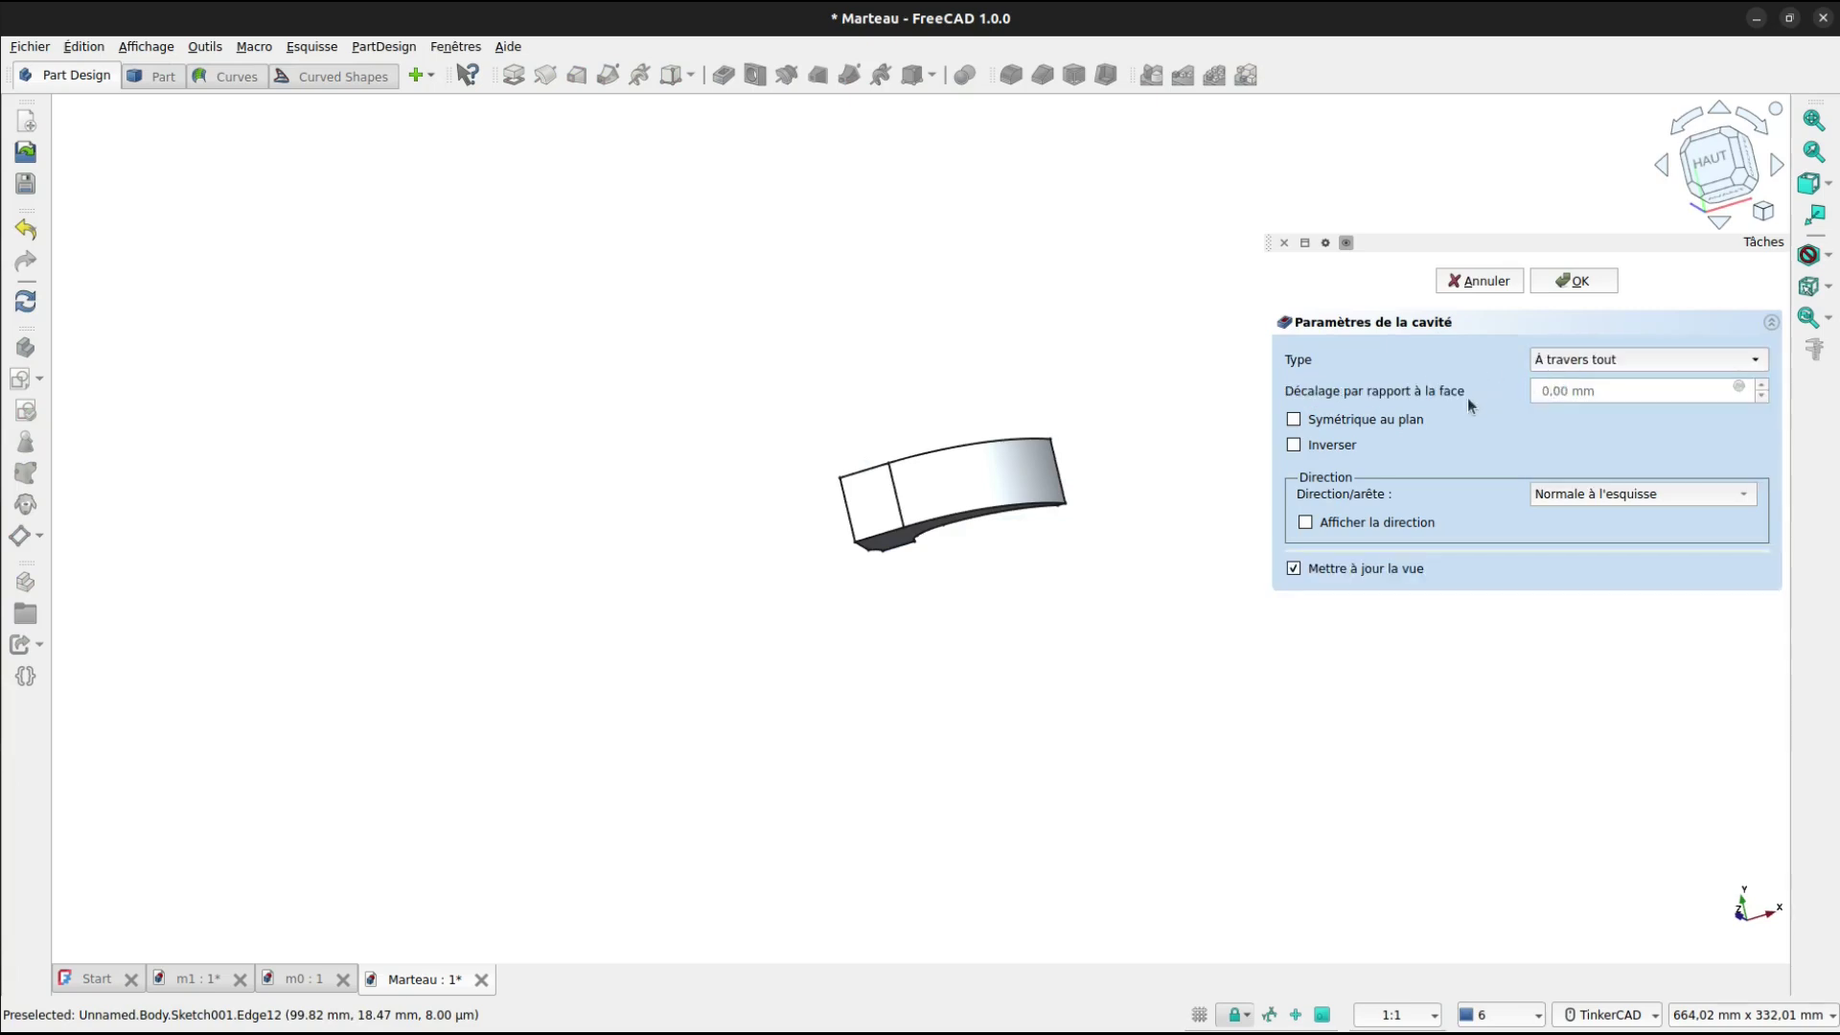
{"action": "left_click", "coordinate": [1294, 445]}
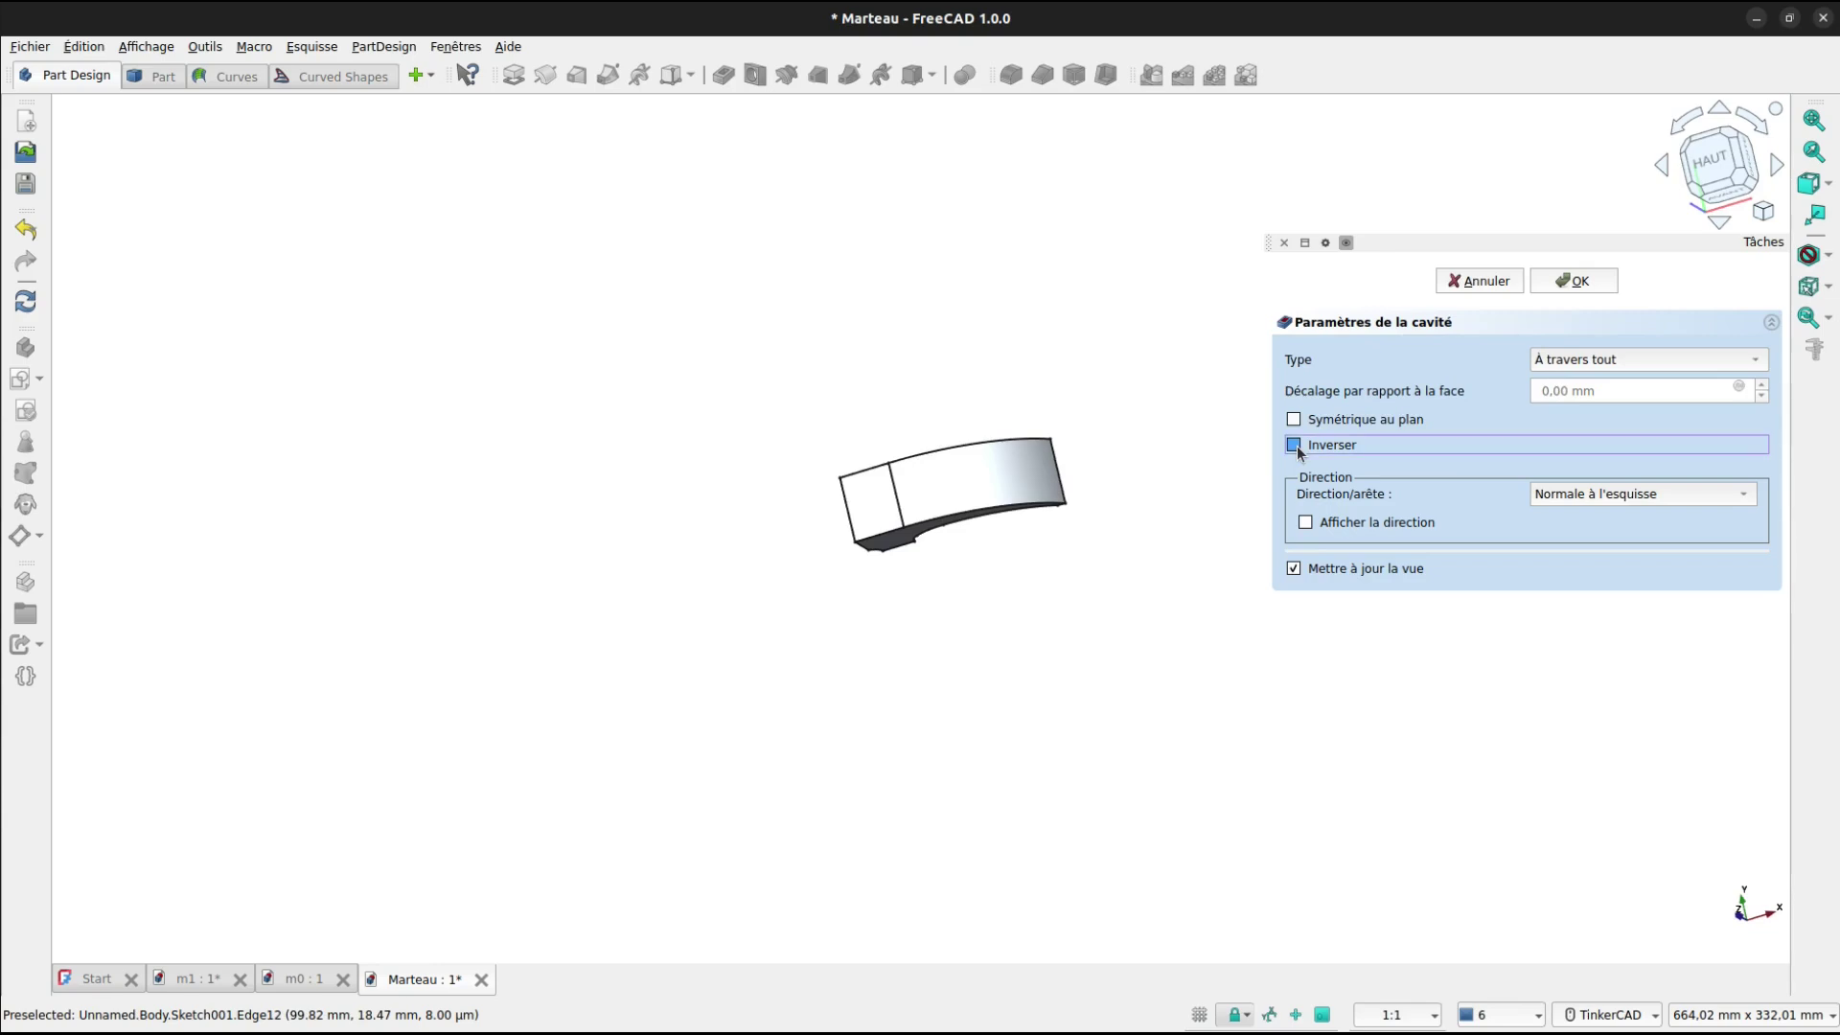
{"action": "right_click_drag", "start_coordinate": [958, 412], "coordinate": [1023, 365]}
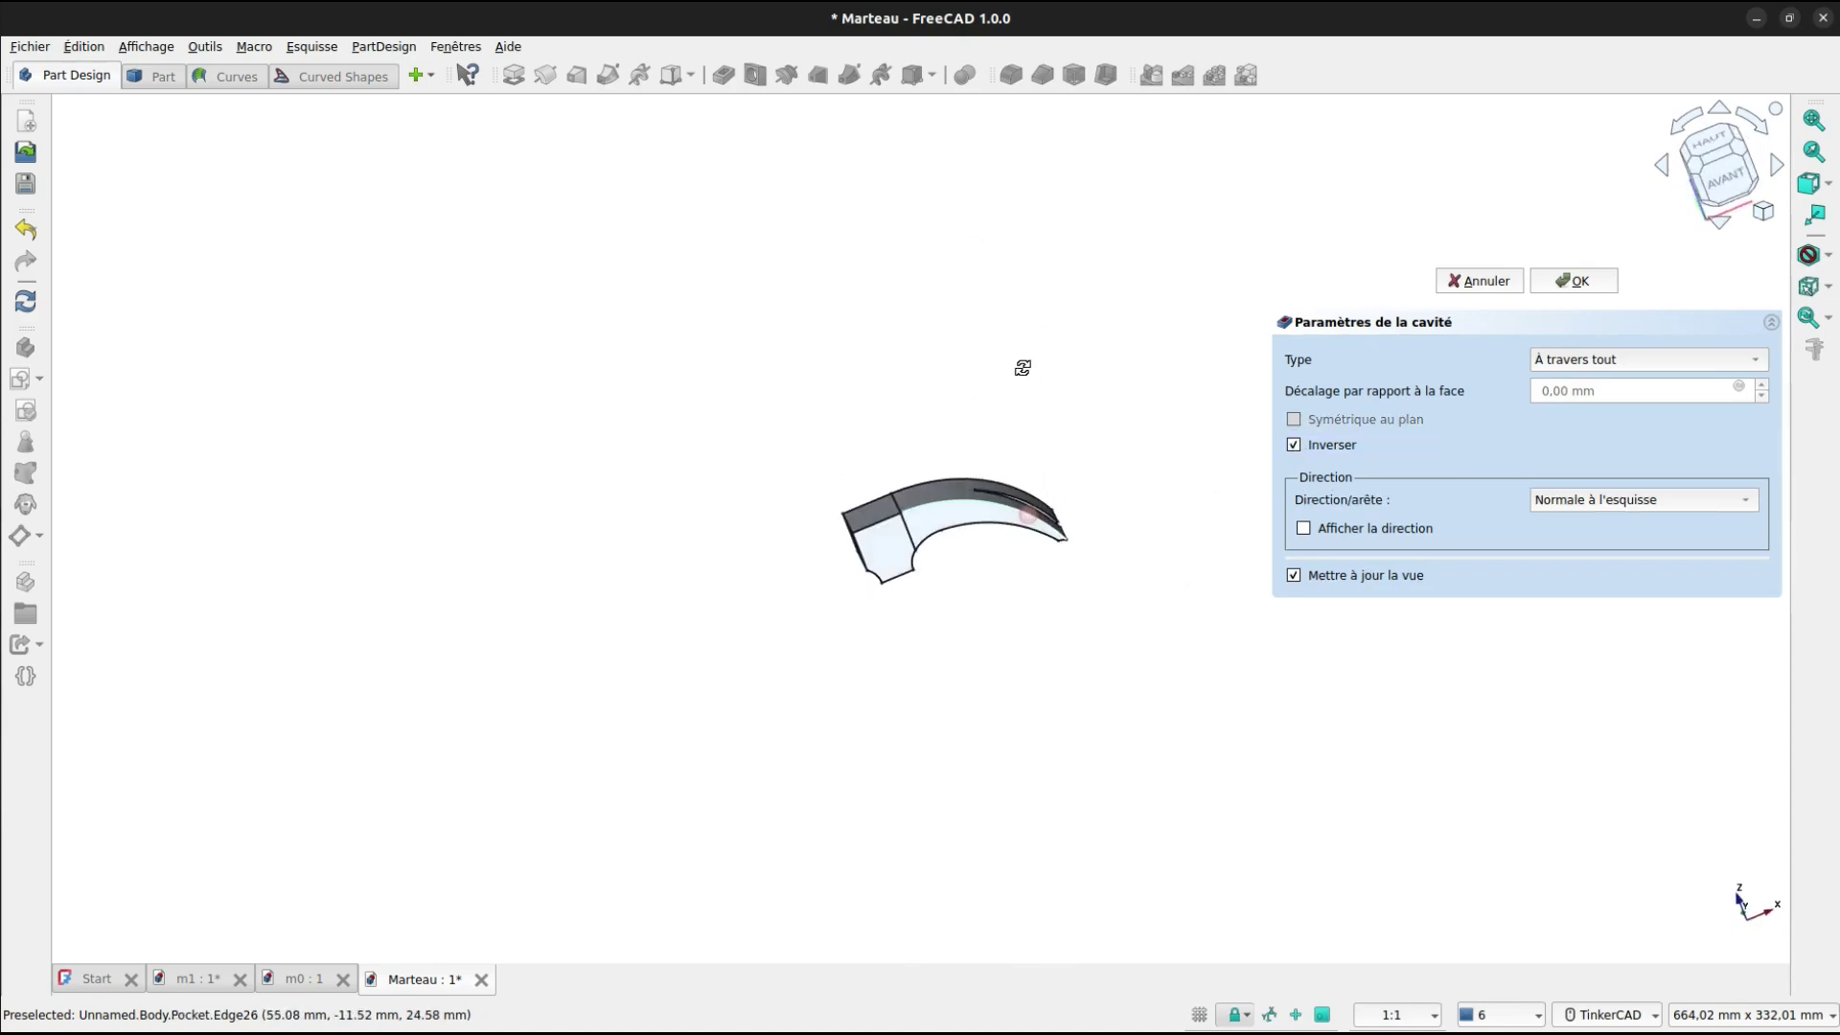
{"action": "left_click", "coordinate": [1572, 281]}
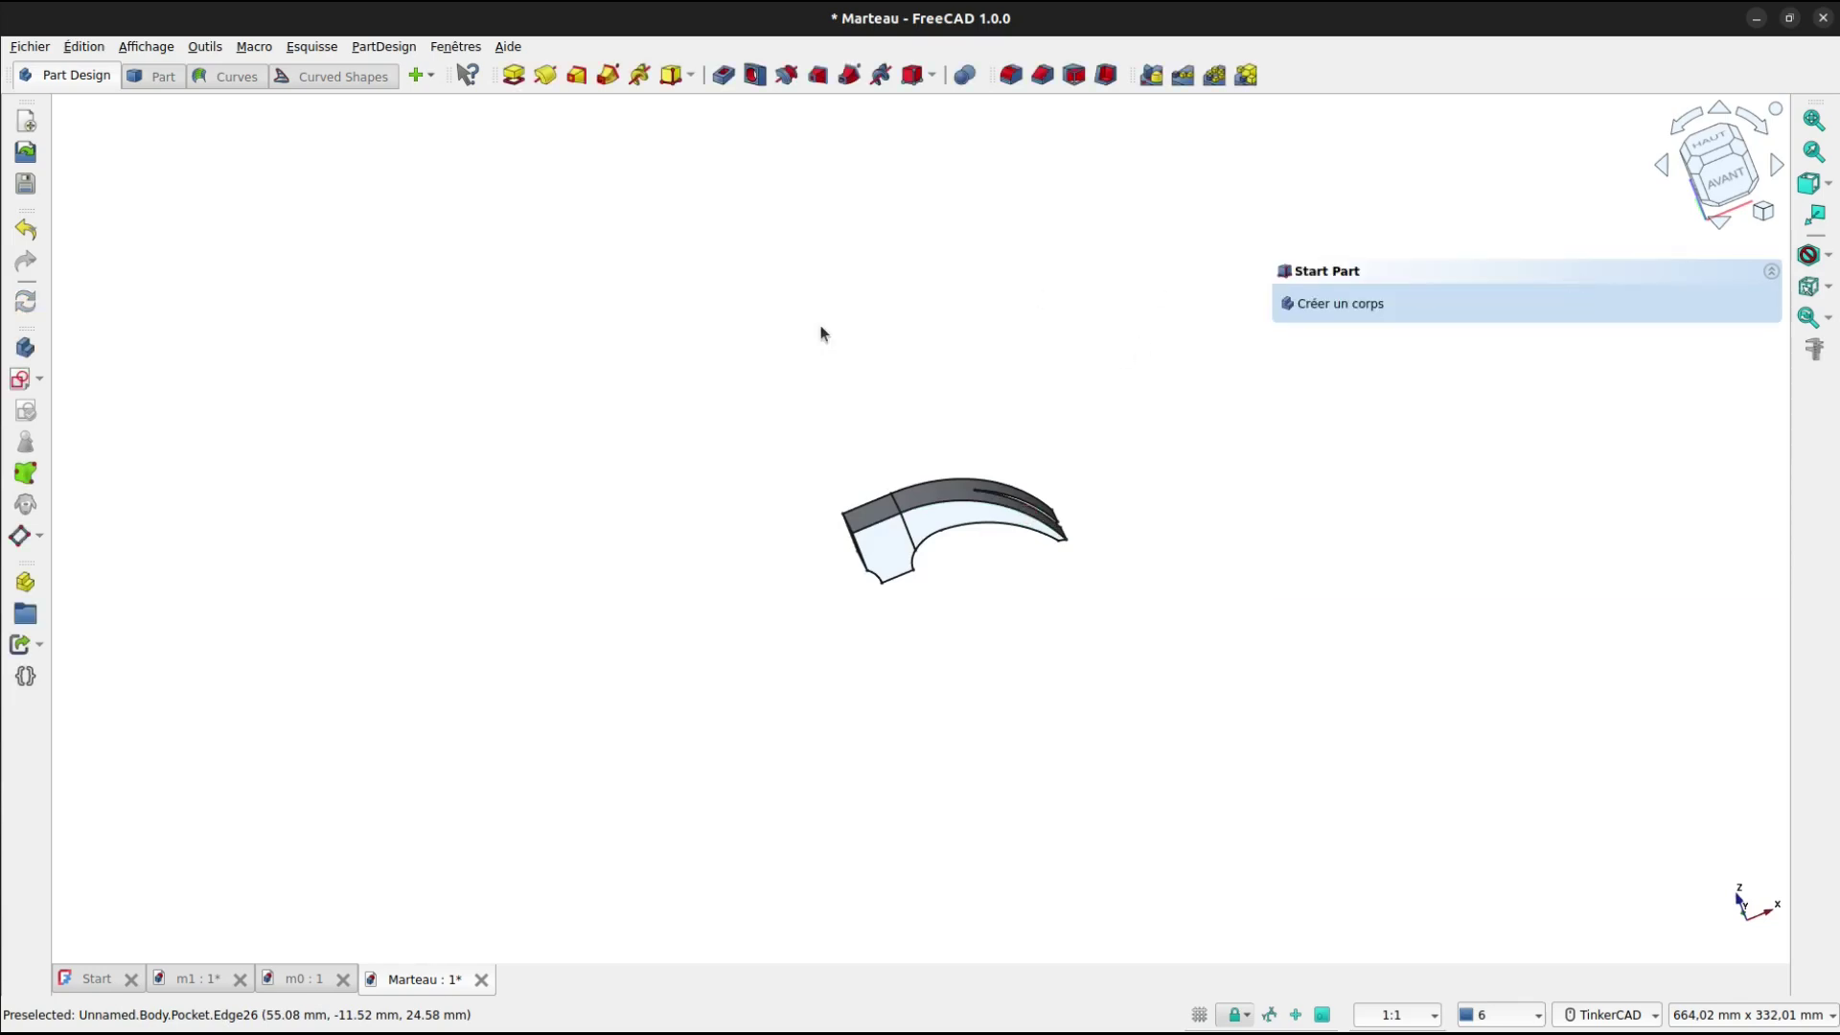
Start a Draft on the head block's two opposite flat side faces, using the block's top face as the neutral plane.
{"action": "scroll", "coordinate": [967, 558], "scroll_direction": "up", "scroll_amount": 5}
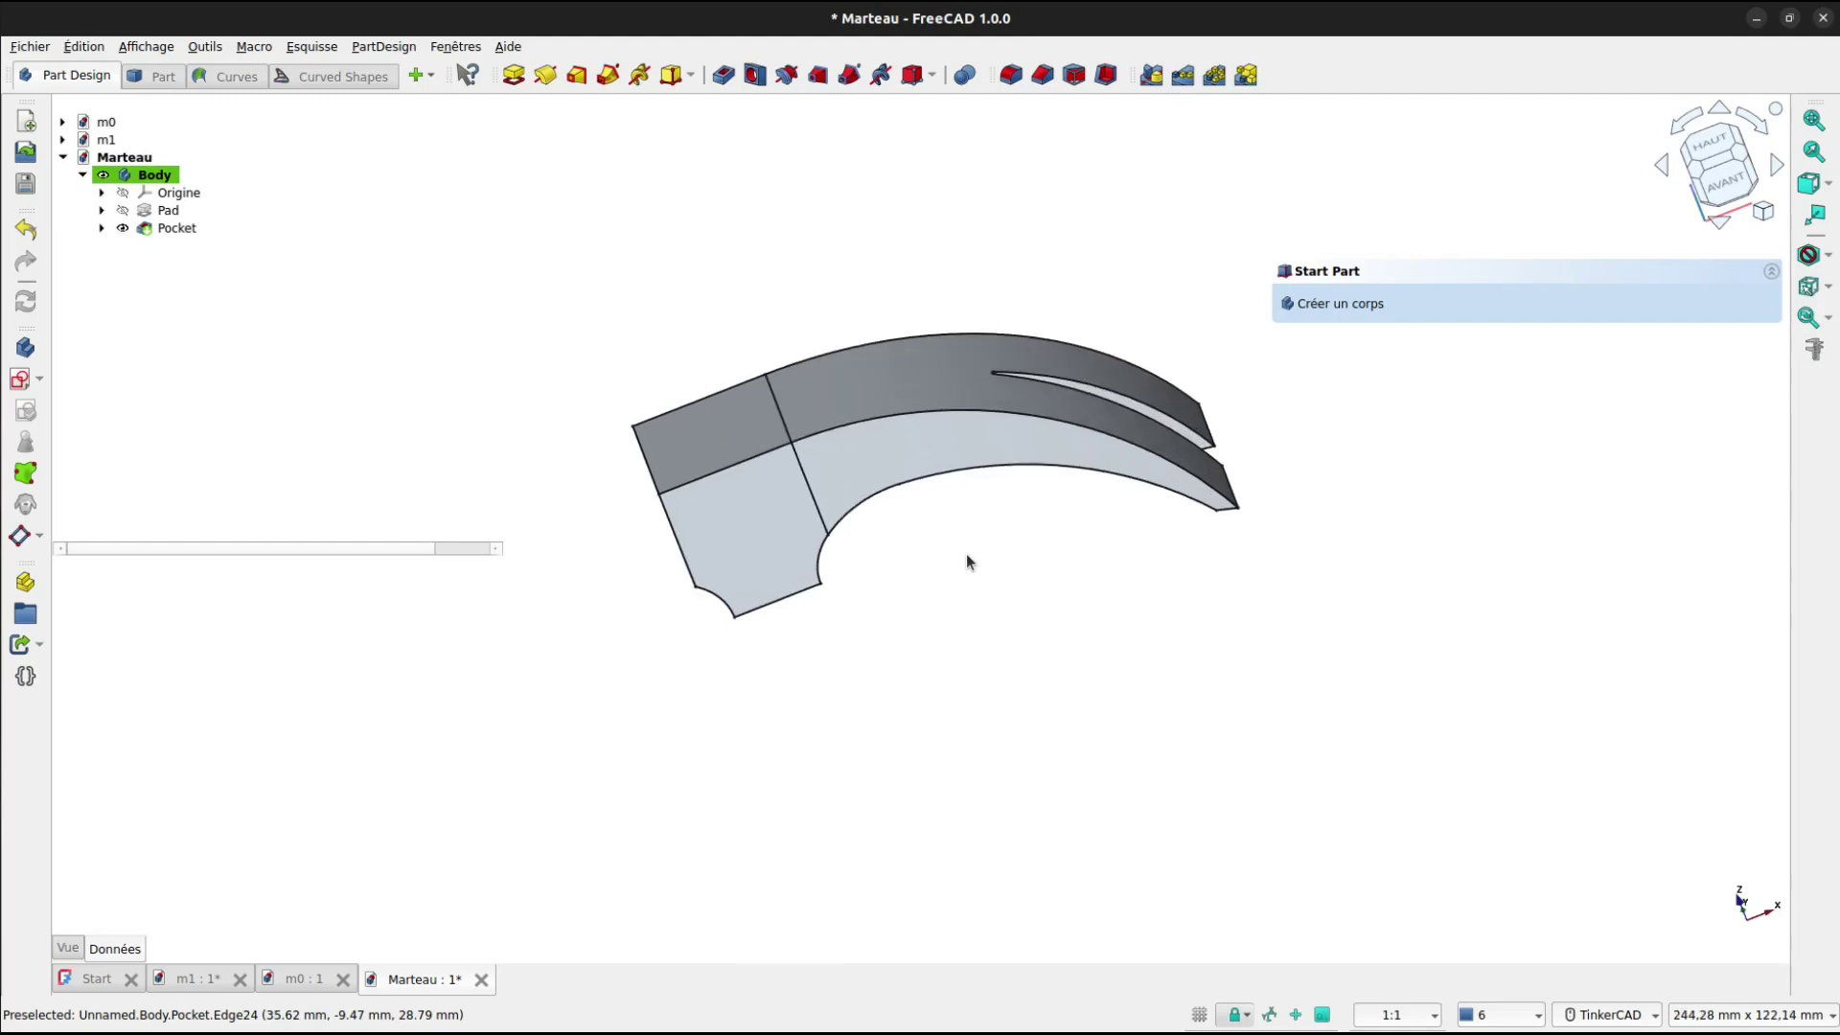
{"action": "right_click_drag", "start_coordinate": [966, 558], "coordinate": [970, 616]}
{"action": "left_click", "coordinate": [822, 537]}
{"action": "left_click", "coordinate": [901, 592], "text": "ctrl"}
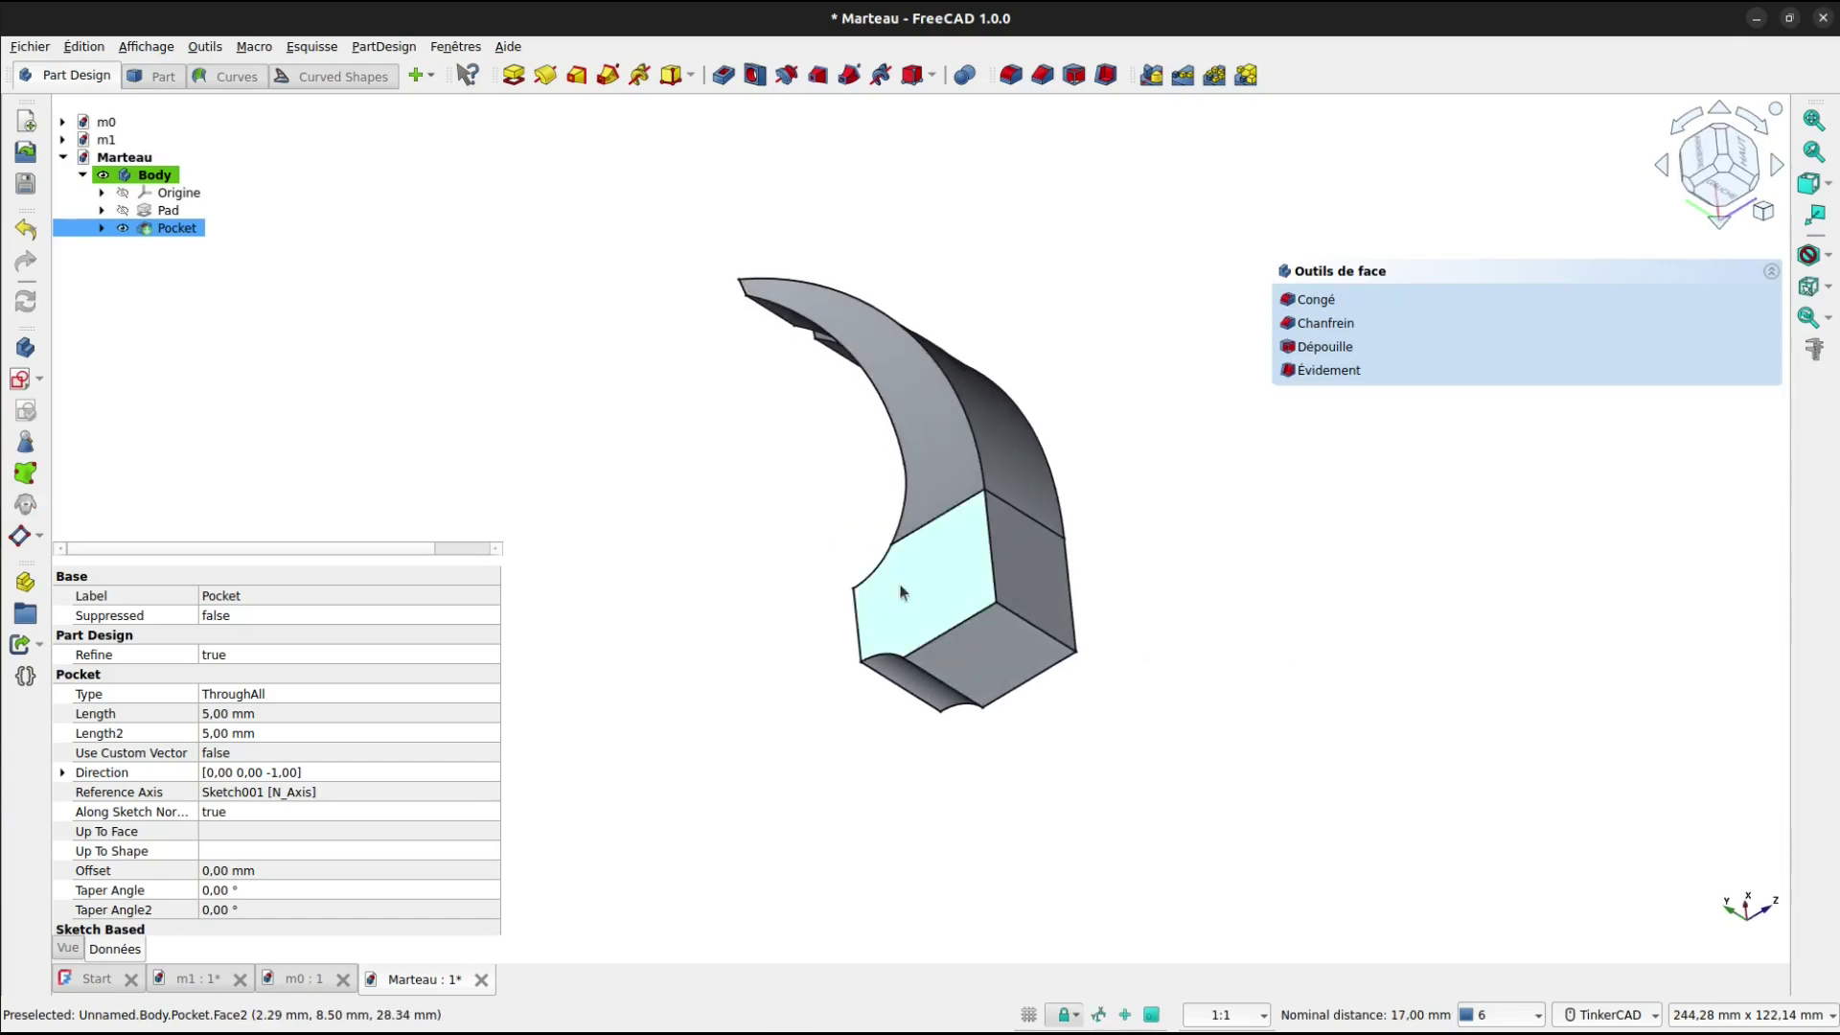
{"action": "right_click_drag", "start_coordinate": [1163, 578], "coordinate": [1170, 565]}
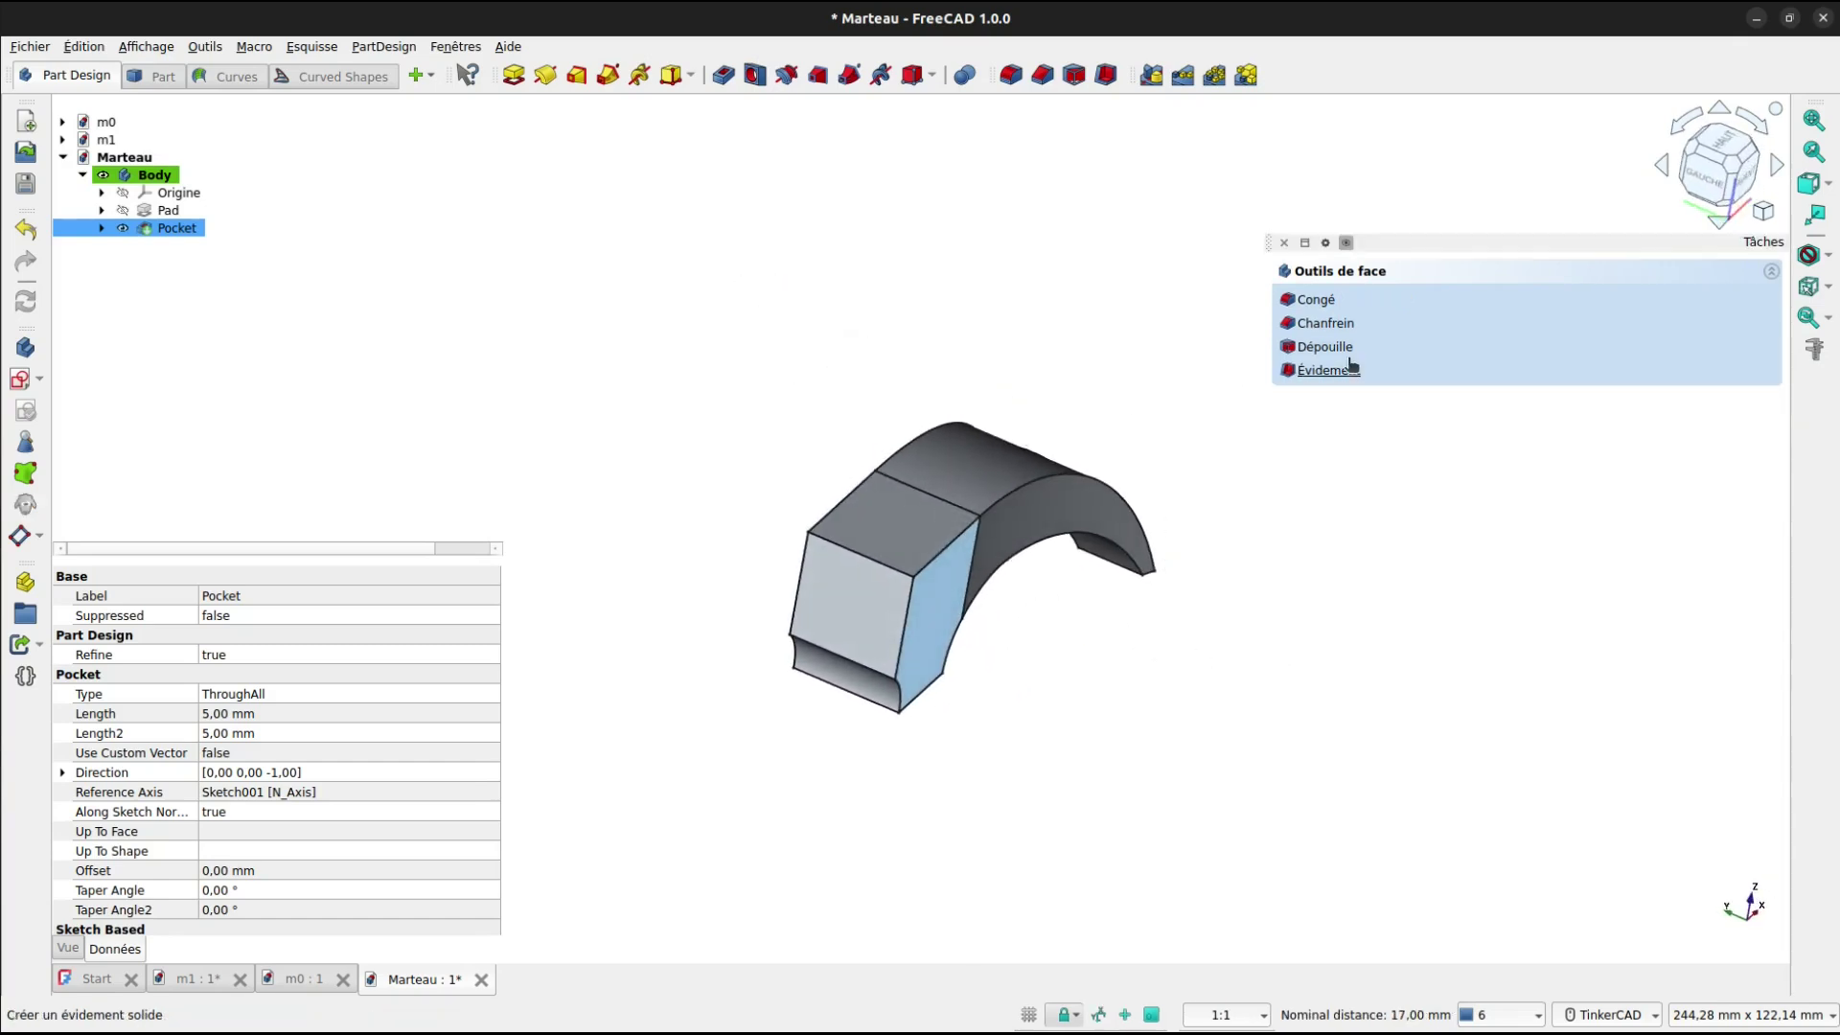
{"action": "left_click", "coordinate": [1326, 347]}
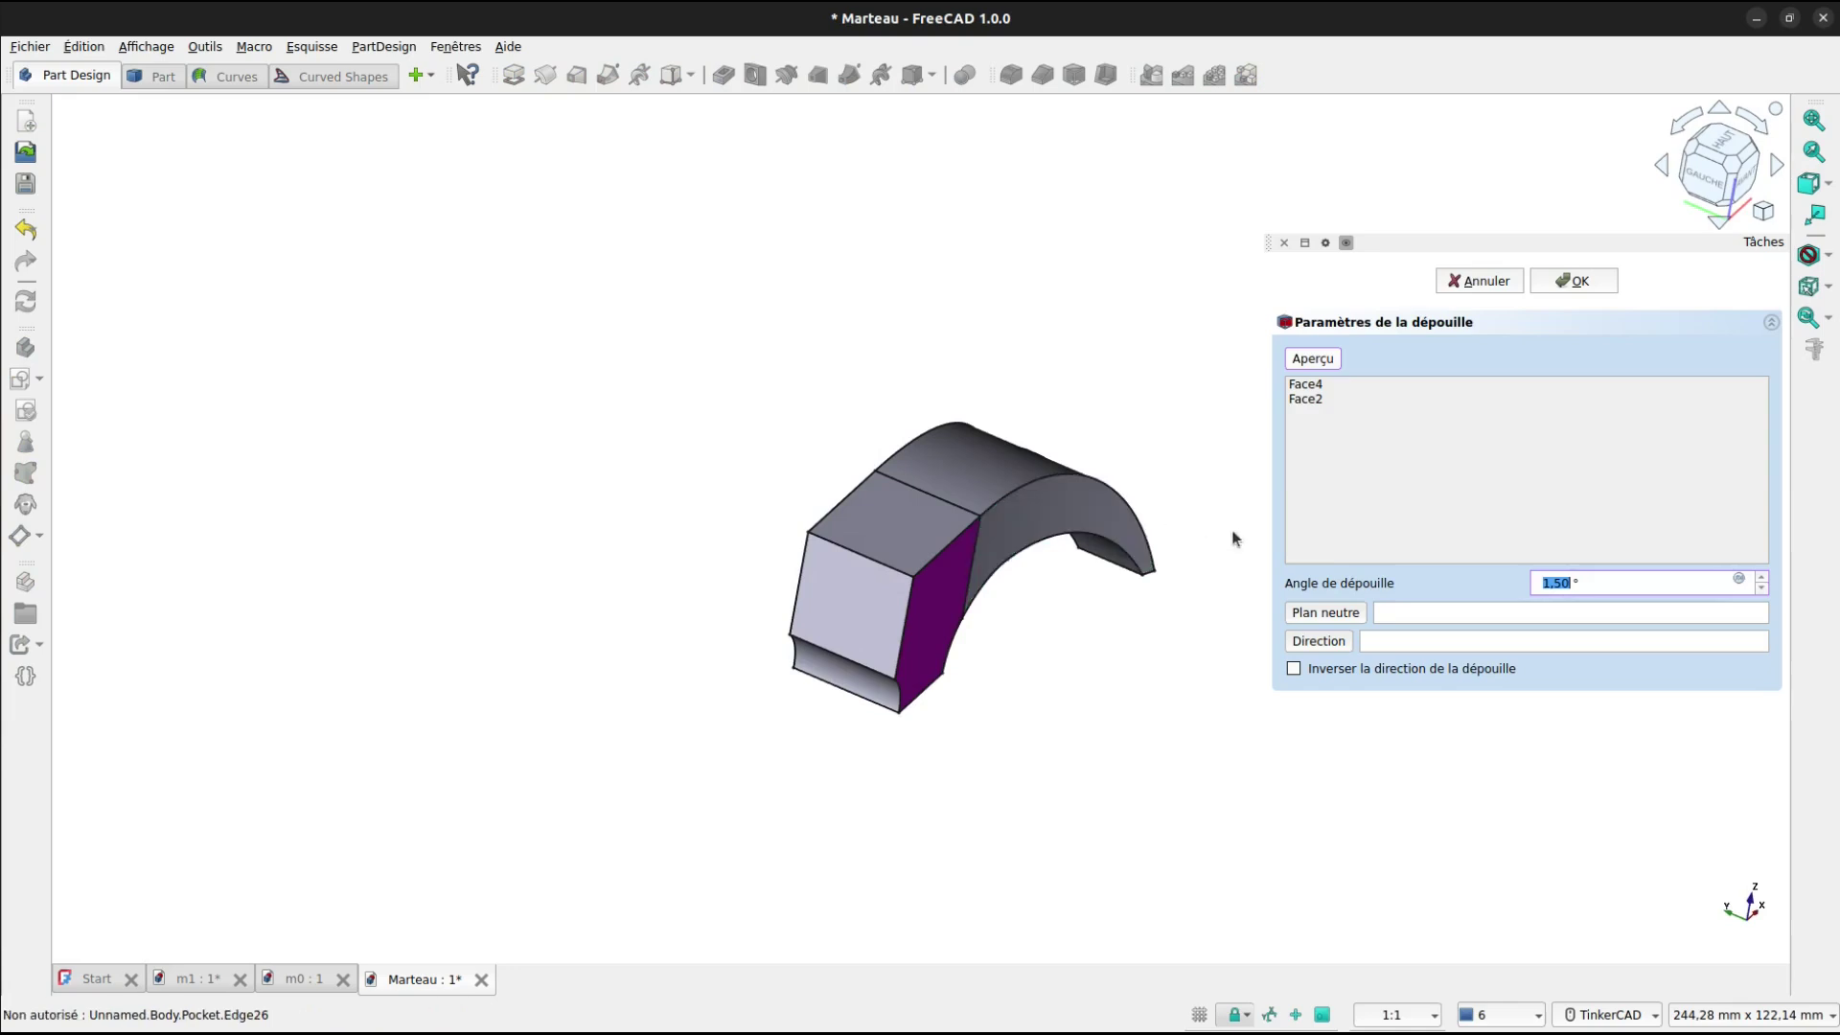
{"action": "left_click", "coordinate": [1324, 612]}
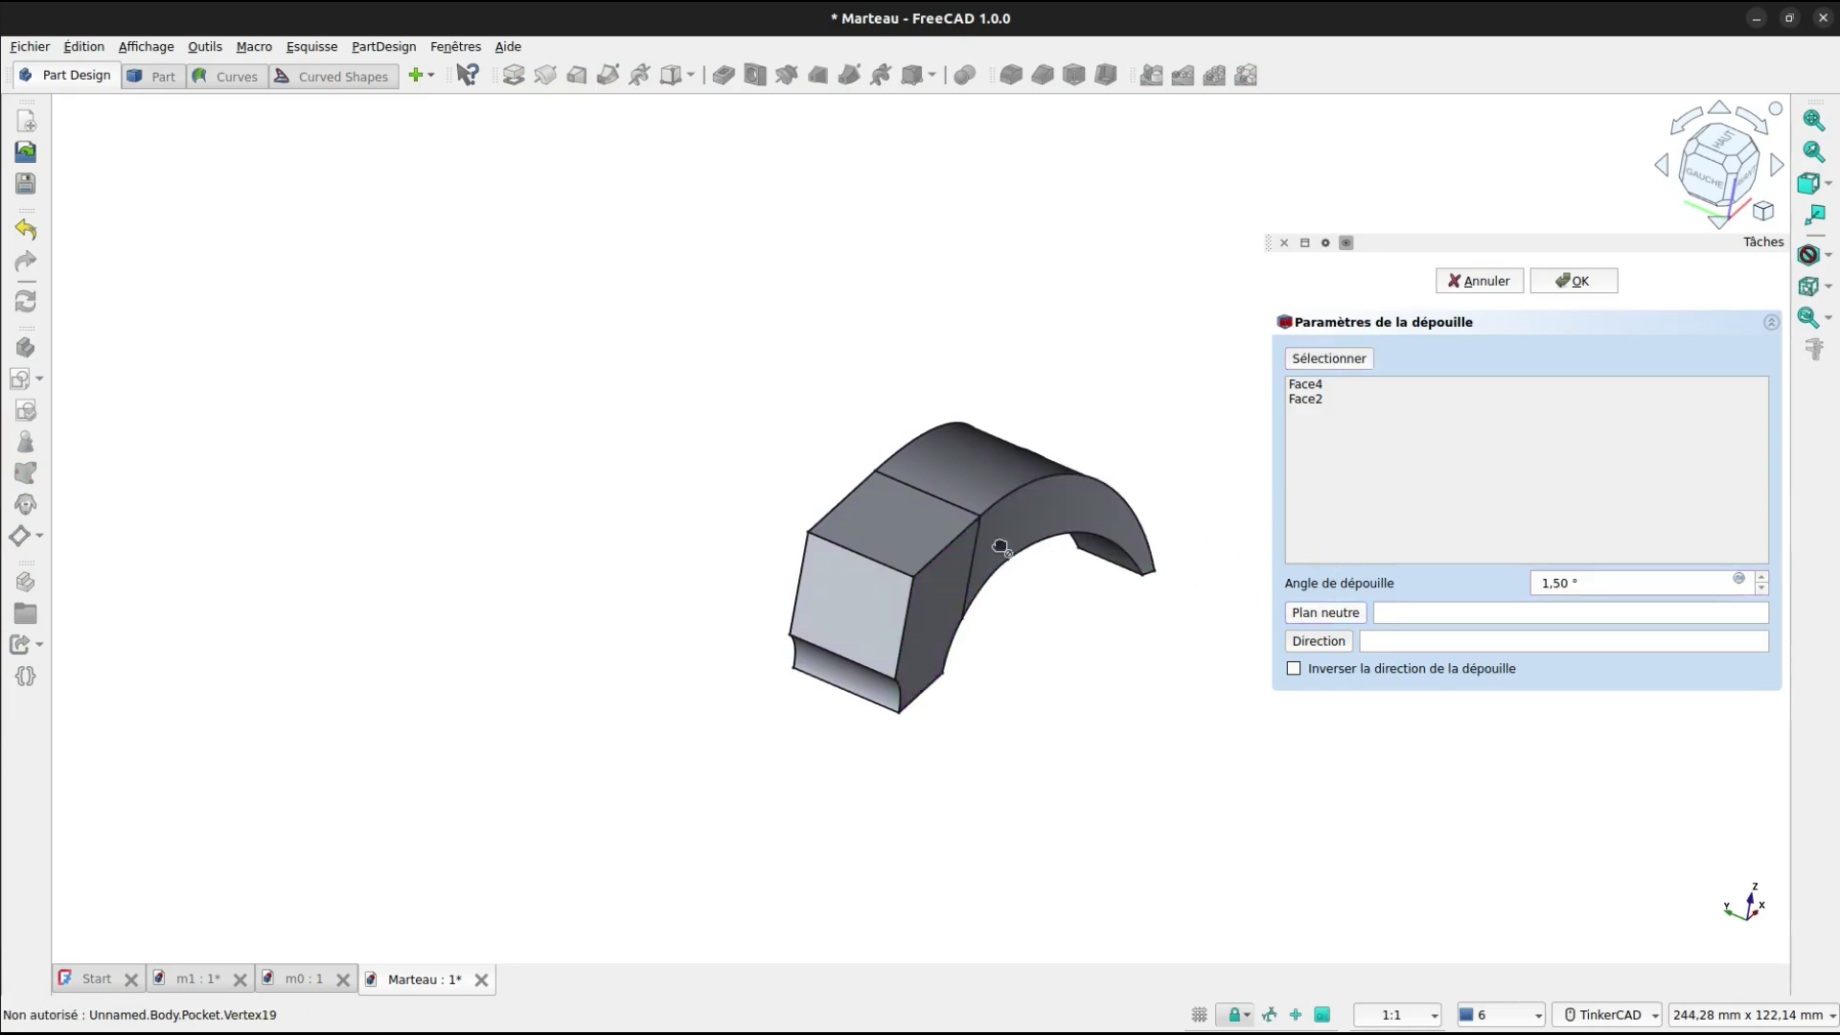
{"action": "left_click", "coordinate": [904, 537]}
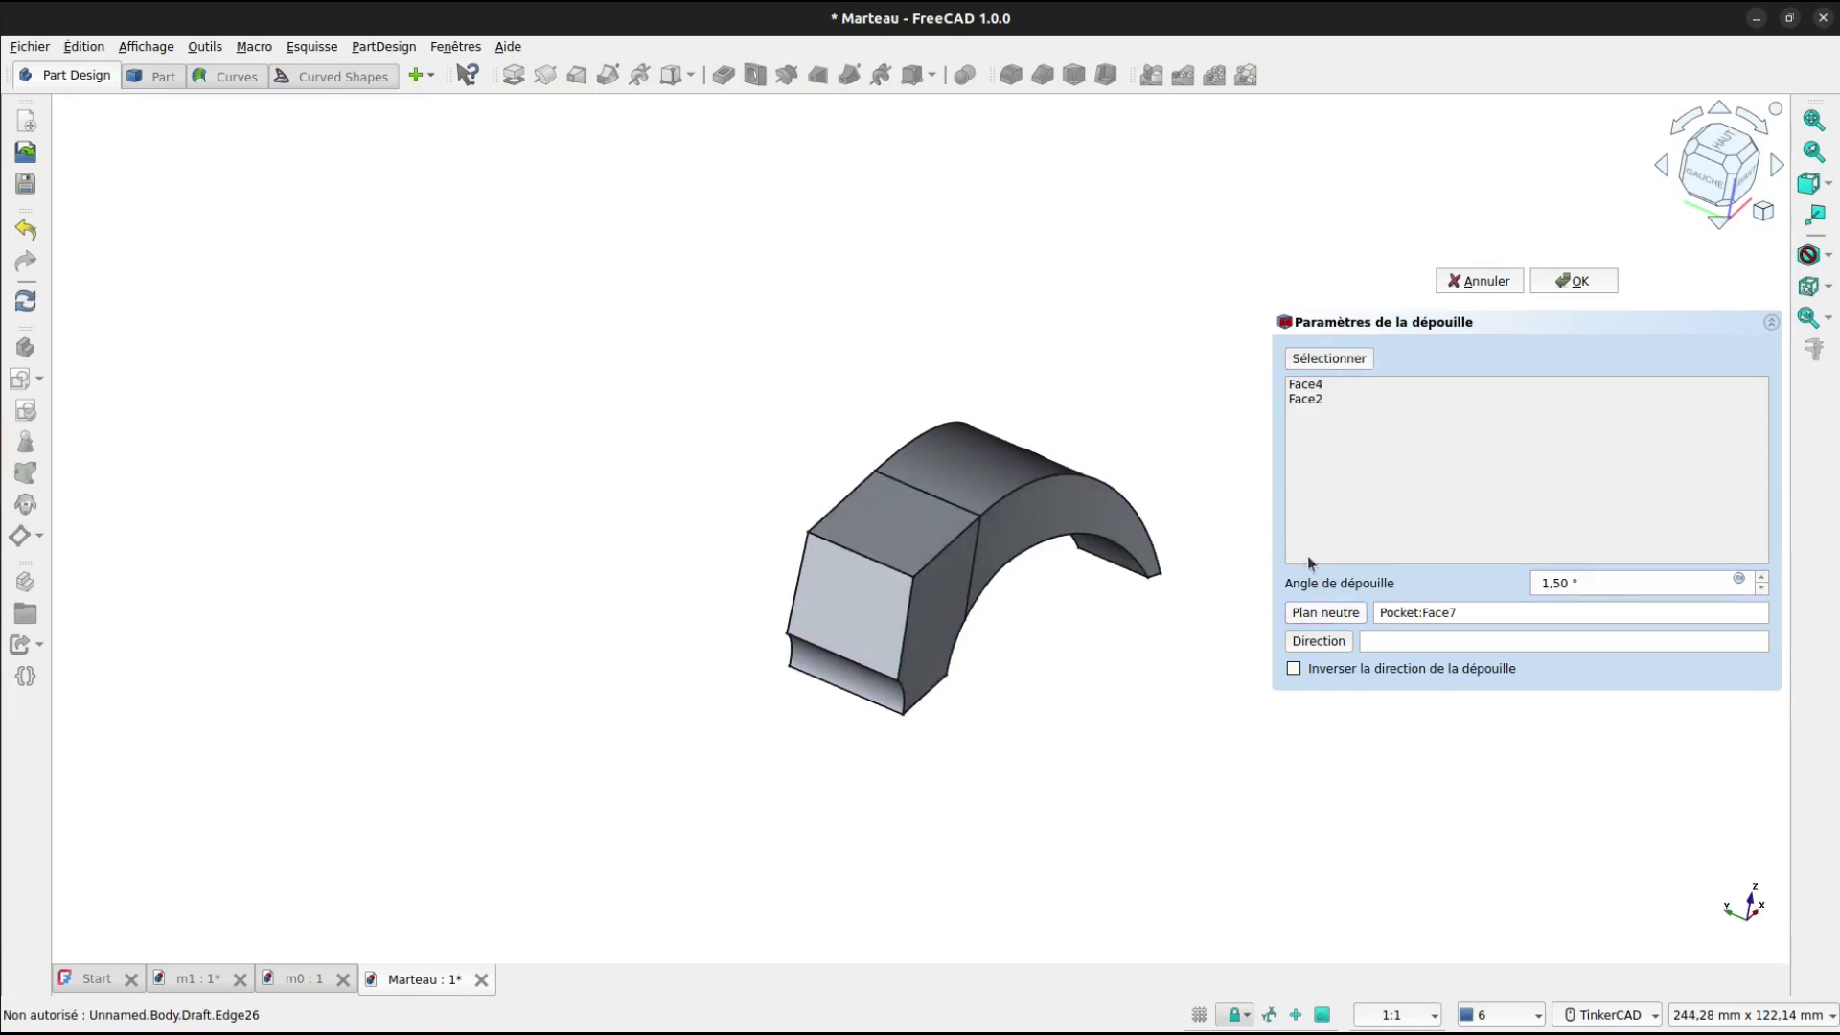
Set the draft angle to 6°, reverse the draft direction and accept the Draft.
{"action": "right_click_drag", "start_coordinate": [982, 666], "coordinate": [1165, 544]}
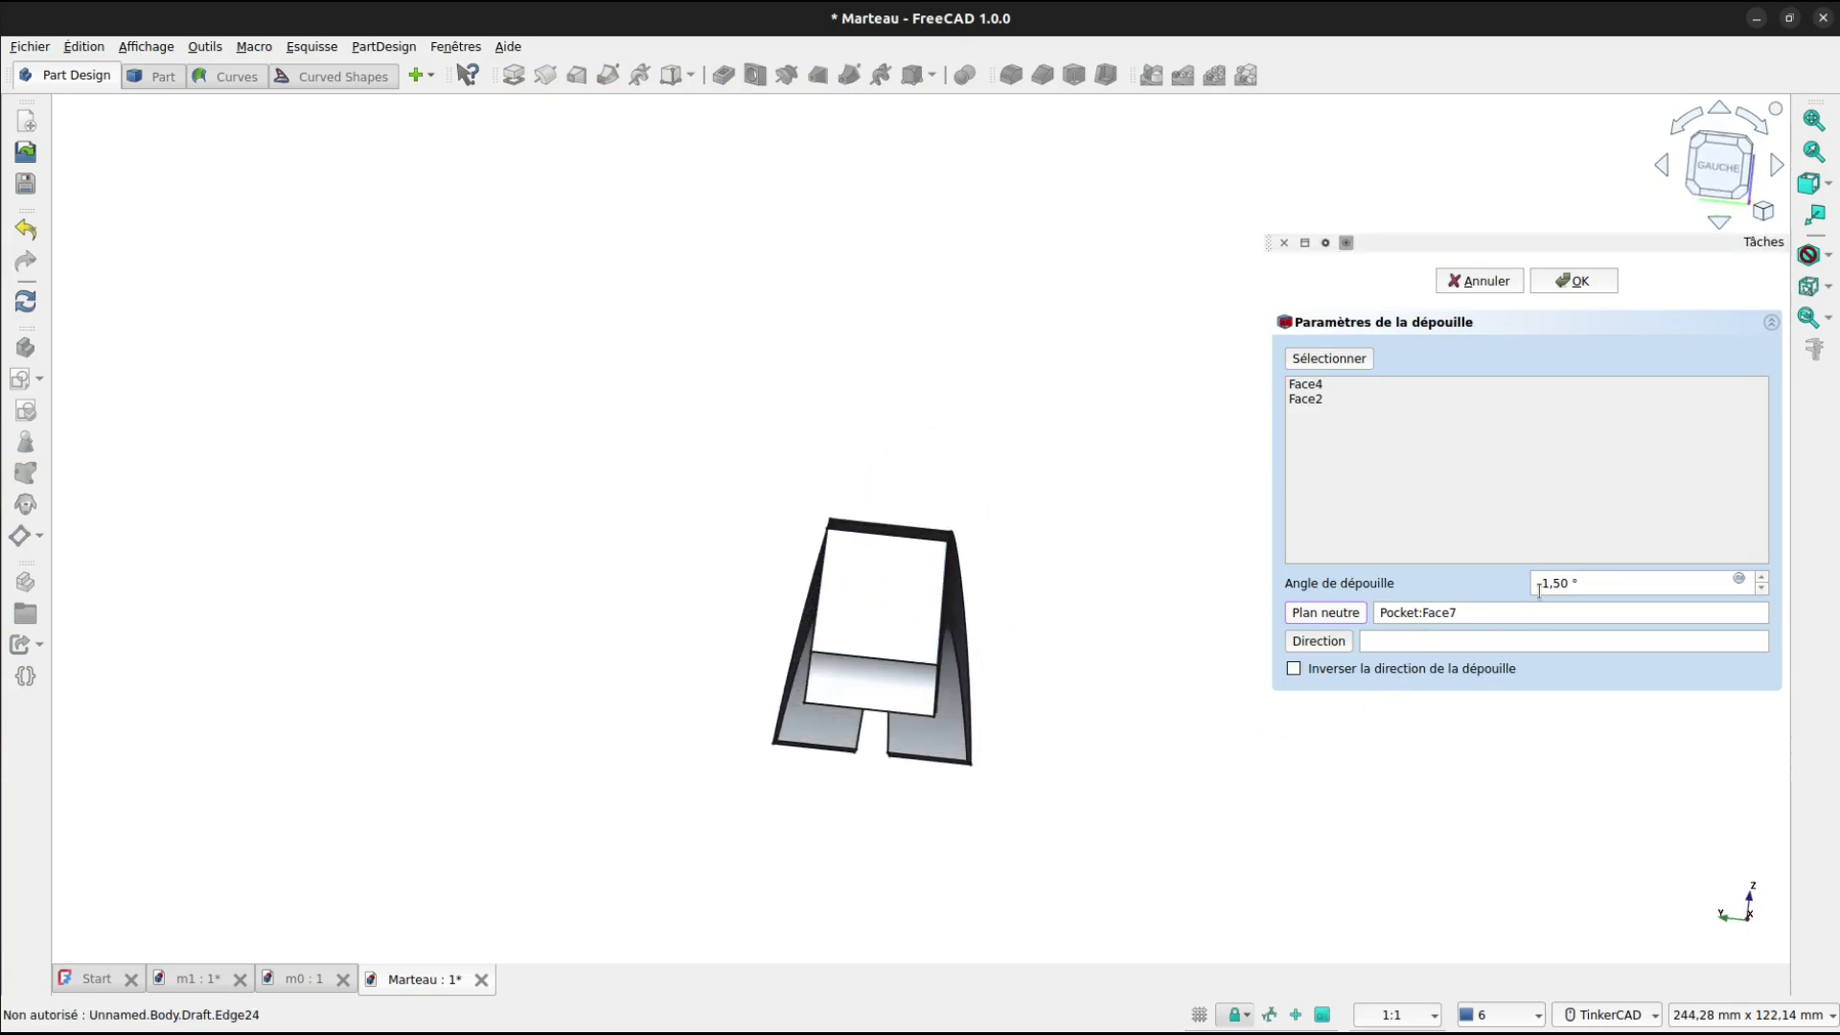
{"action": "left_click_drag", "start_coordinate": [1566, 587], "coordinate": [1534, 583]}
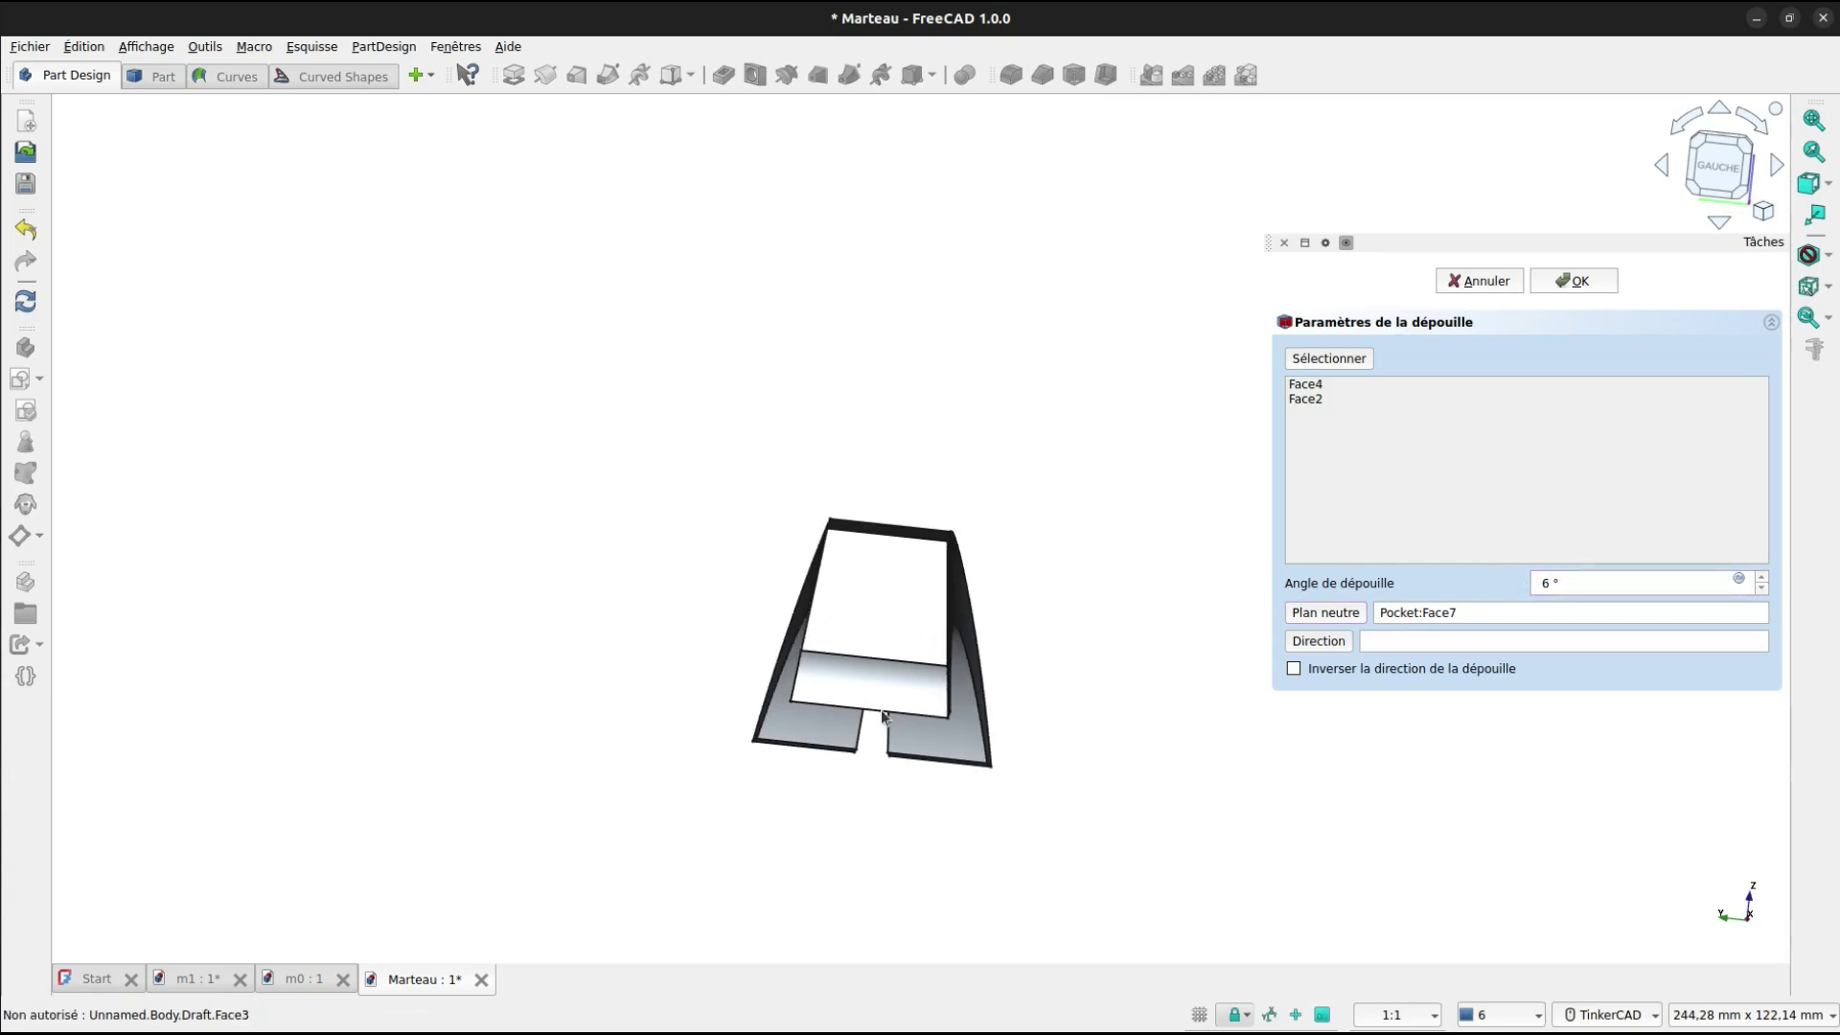
{"action": "left_click", "coordinate": [955, 767]}
{"action": "left_click", "coordinate": [1295, 669]}
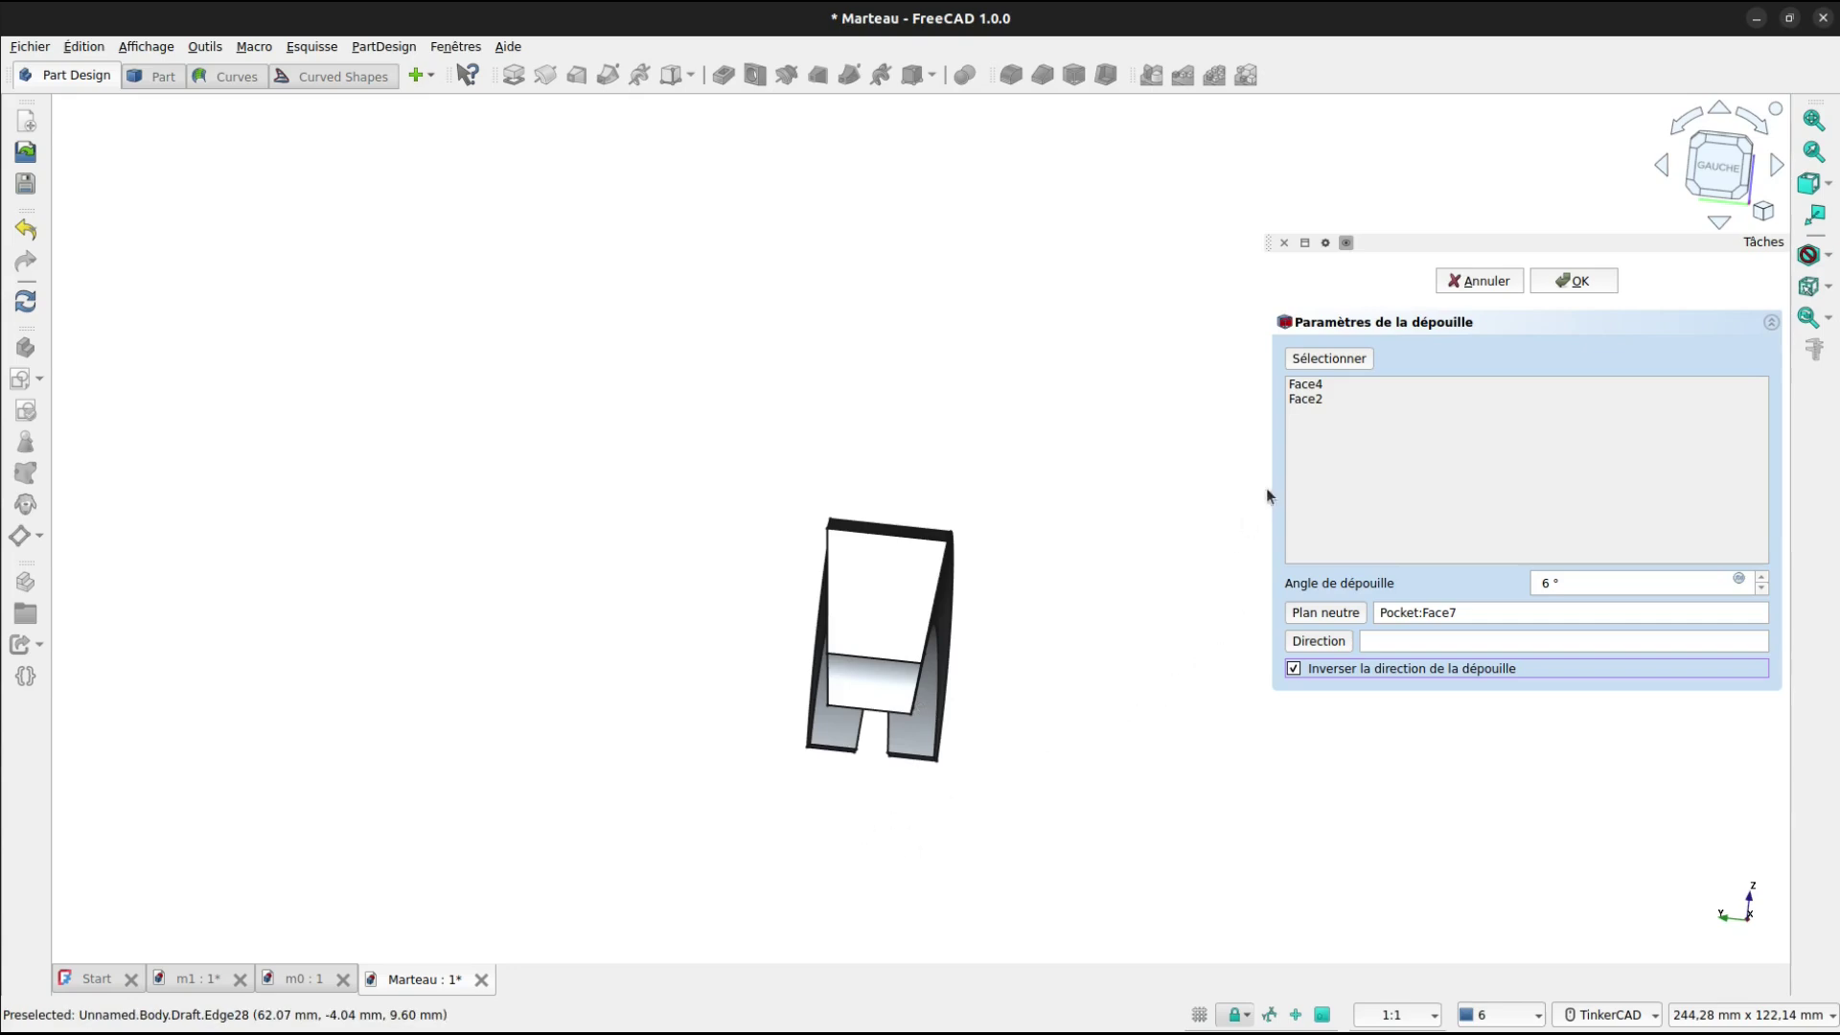
{"action": "left_click", "coordinate": [1552, 284]}
Create a new sketch on the XZ plane for the hammer's striking end.
{"action": "right_click_drag", "start_coordinate": [1146, 556], "coordinate": [784, 543]}
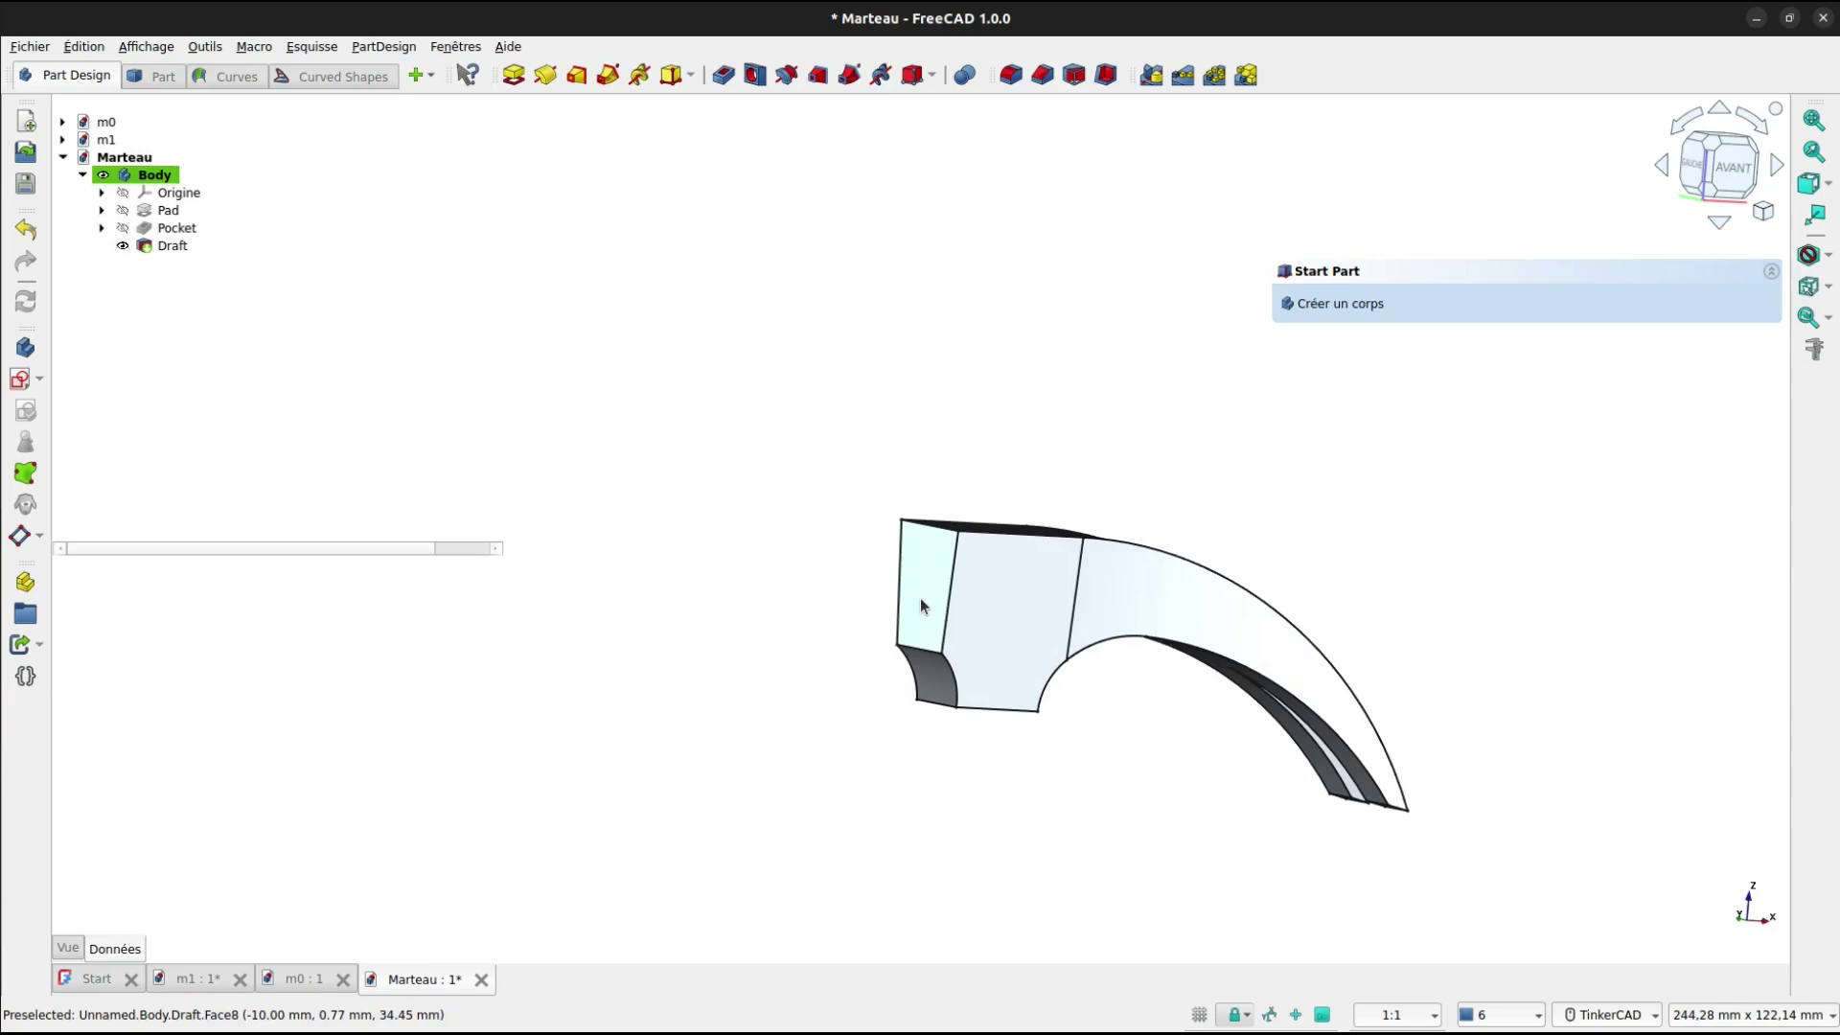
{"action": "right_click_drag", "start_coordinate": [921, 600], "coordinate": [1010, 575]}
{"action": "right_click_drag", "start_coordinate": [1017, 503], "coordinate": [870, 513]}
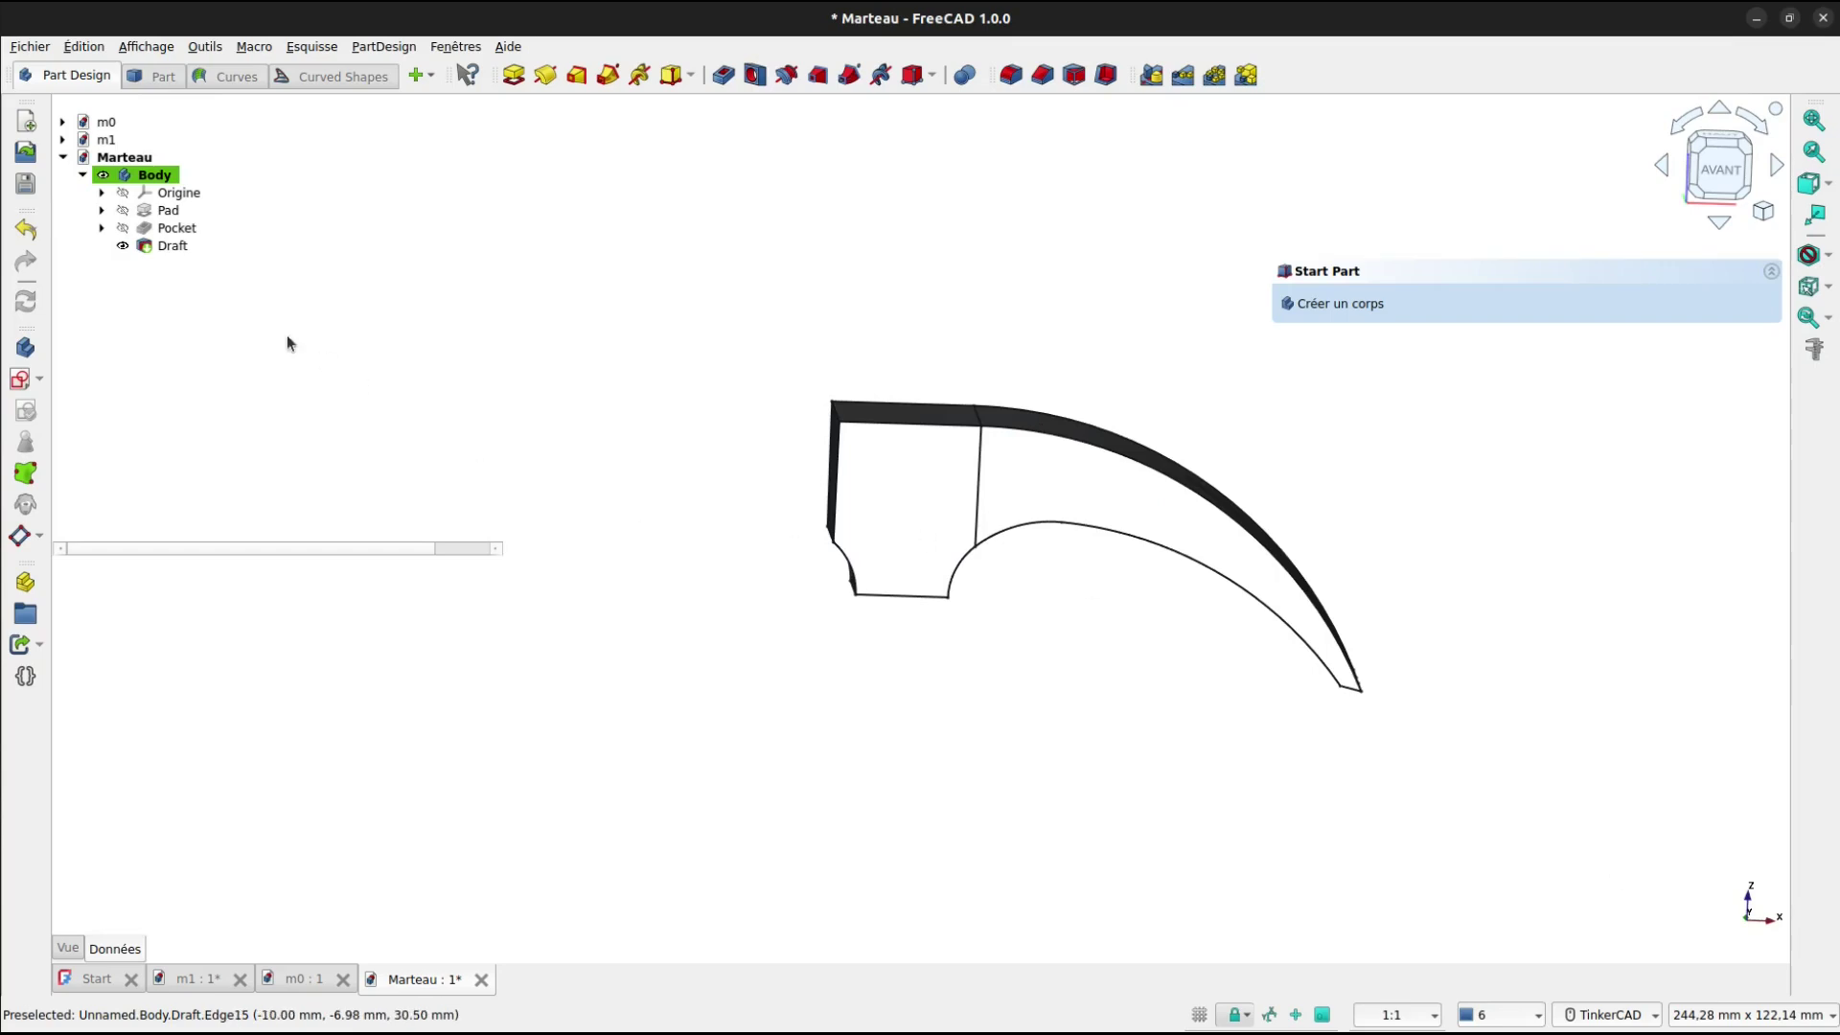
{"action": "left_click", "coordinate": [19, 382]}
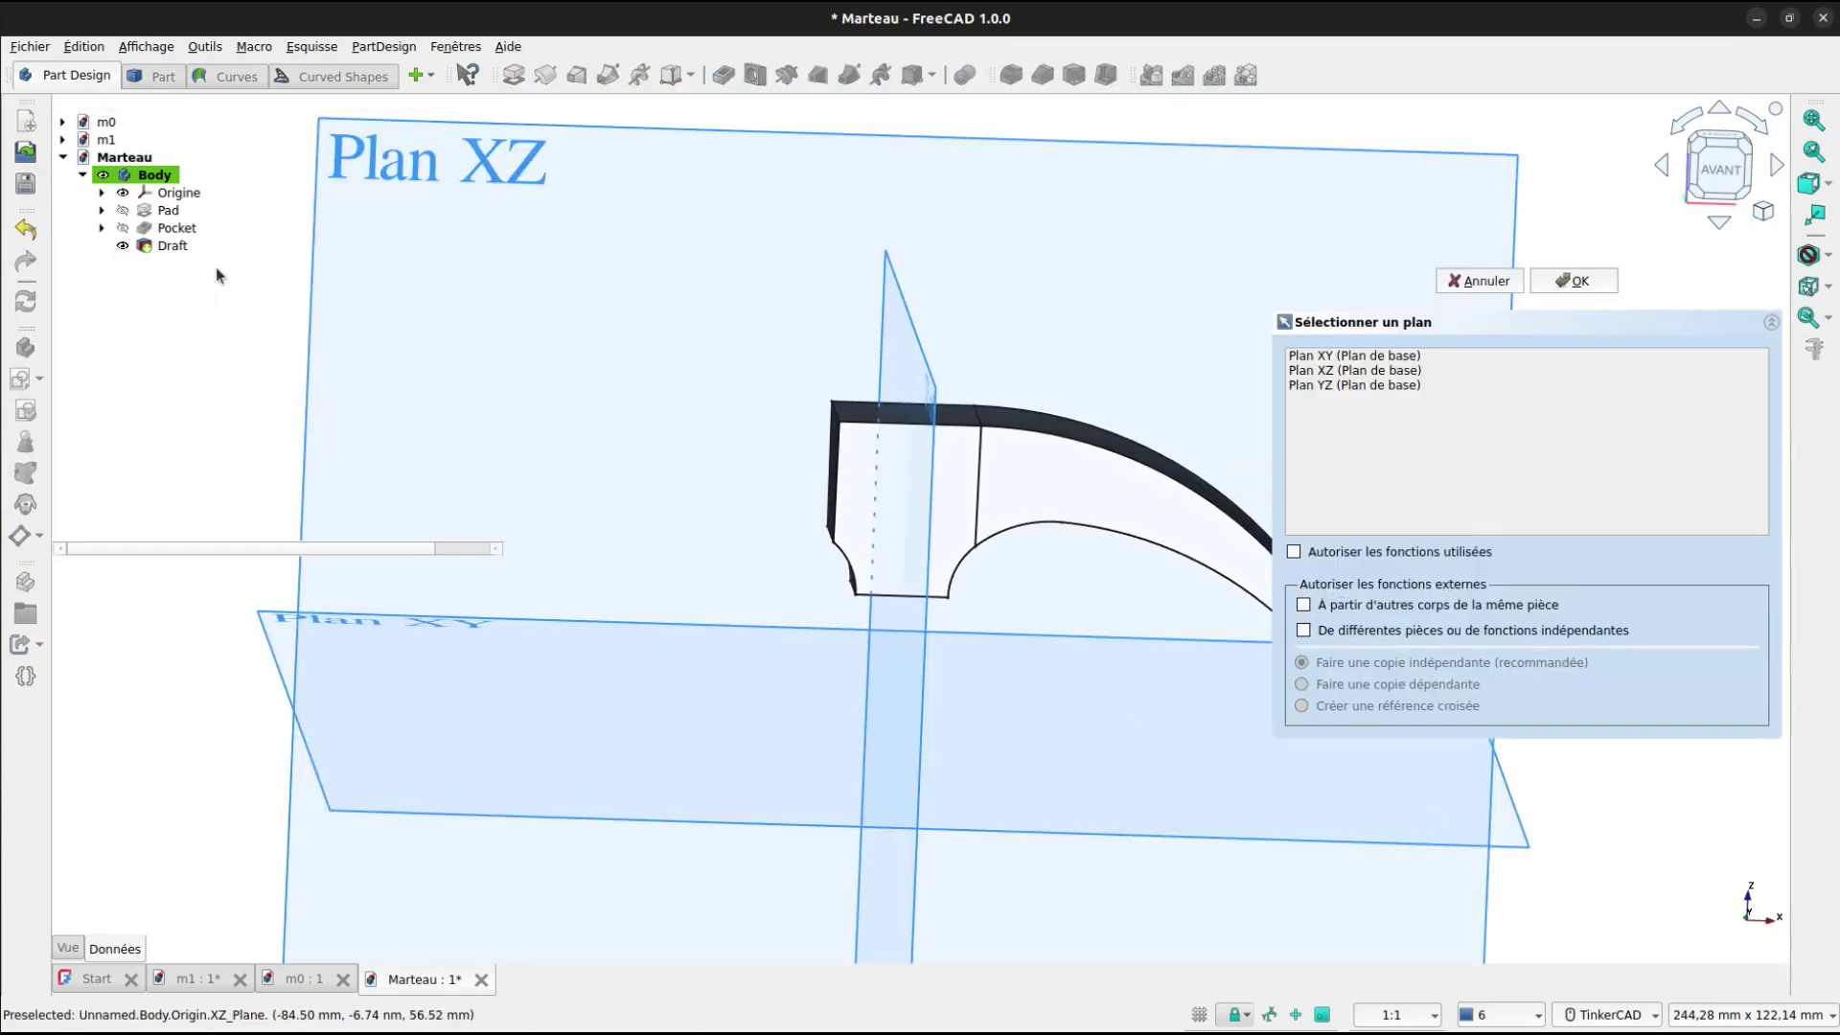
{"action": "left_click", "coordinate": [484, 156]}
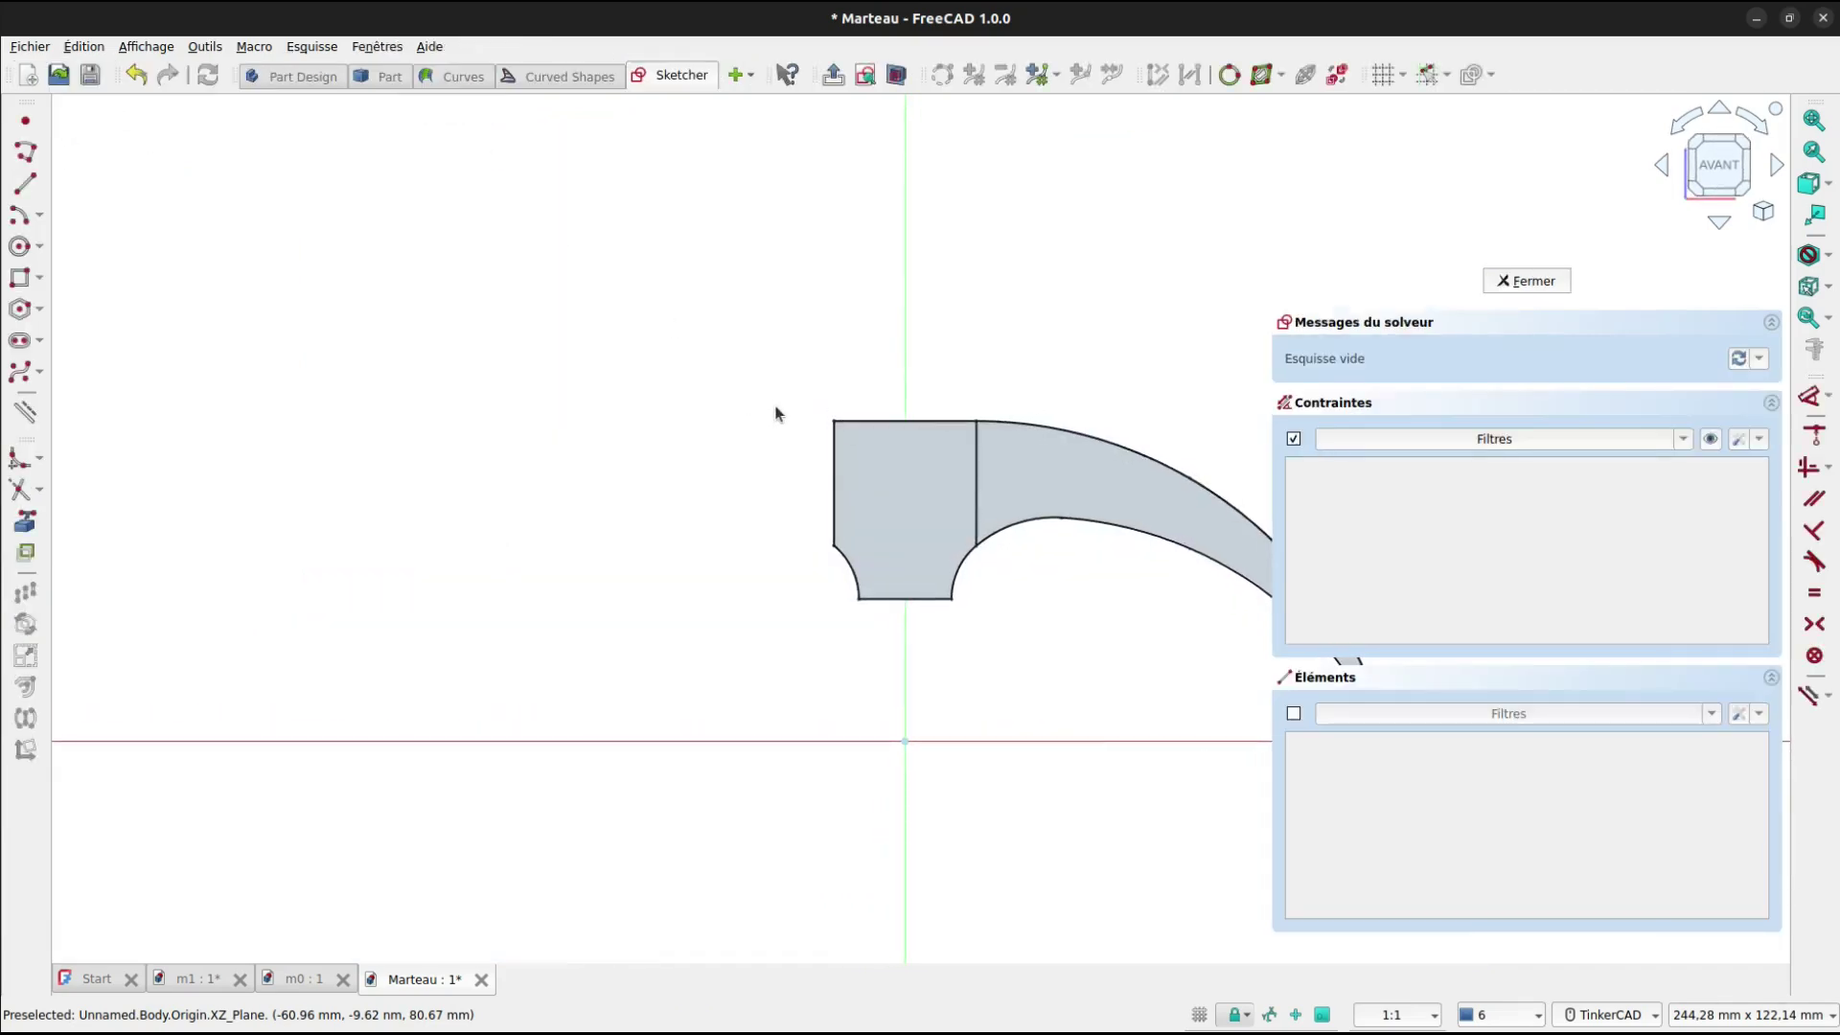
Sketch a polyline from the block's outer edge: horizontal about 44 mm outward, vertical about 8.5 mm up, a bevel about 3 mm, then a gently rising line.
{"action": "left_click", "coordinate": [29, 159]}
{"action": "left_click", "coordinate": [833, 490]}
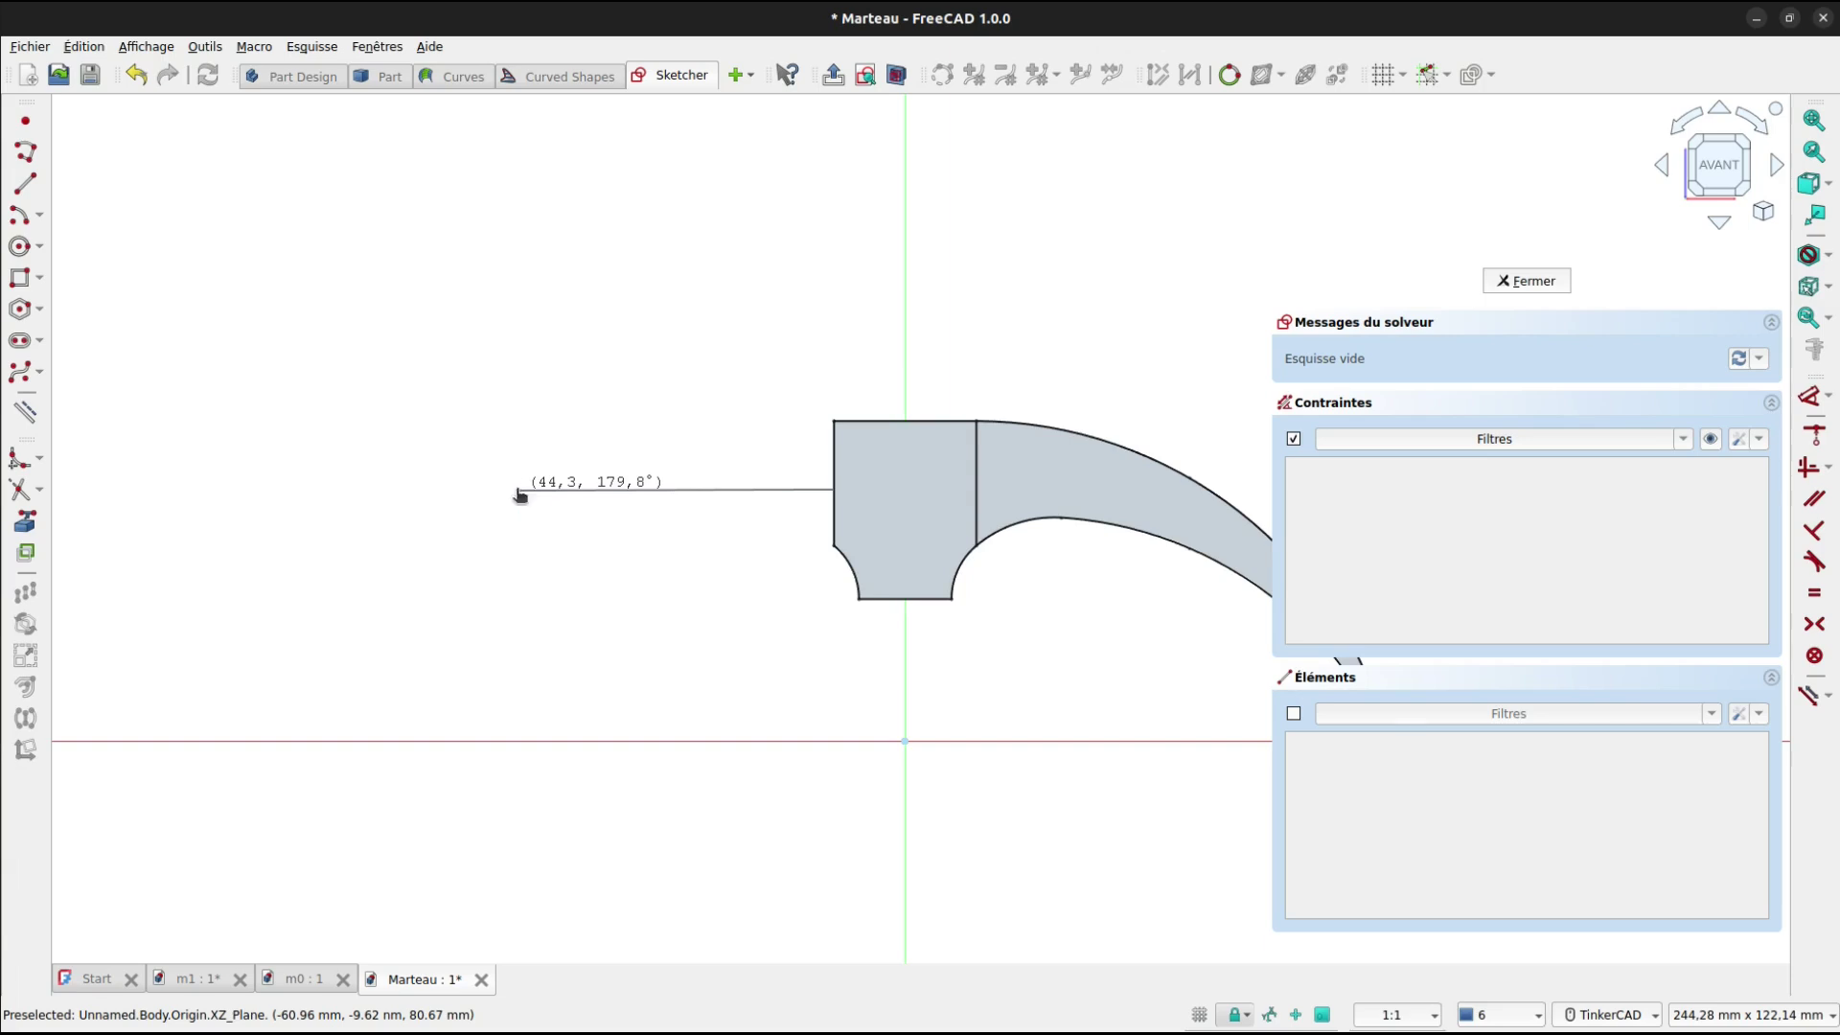
{"action": "left_click", "coordinate": [516, 488]}
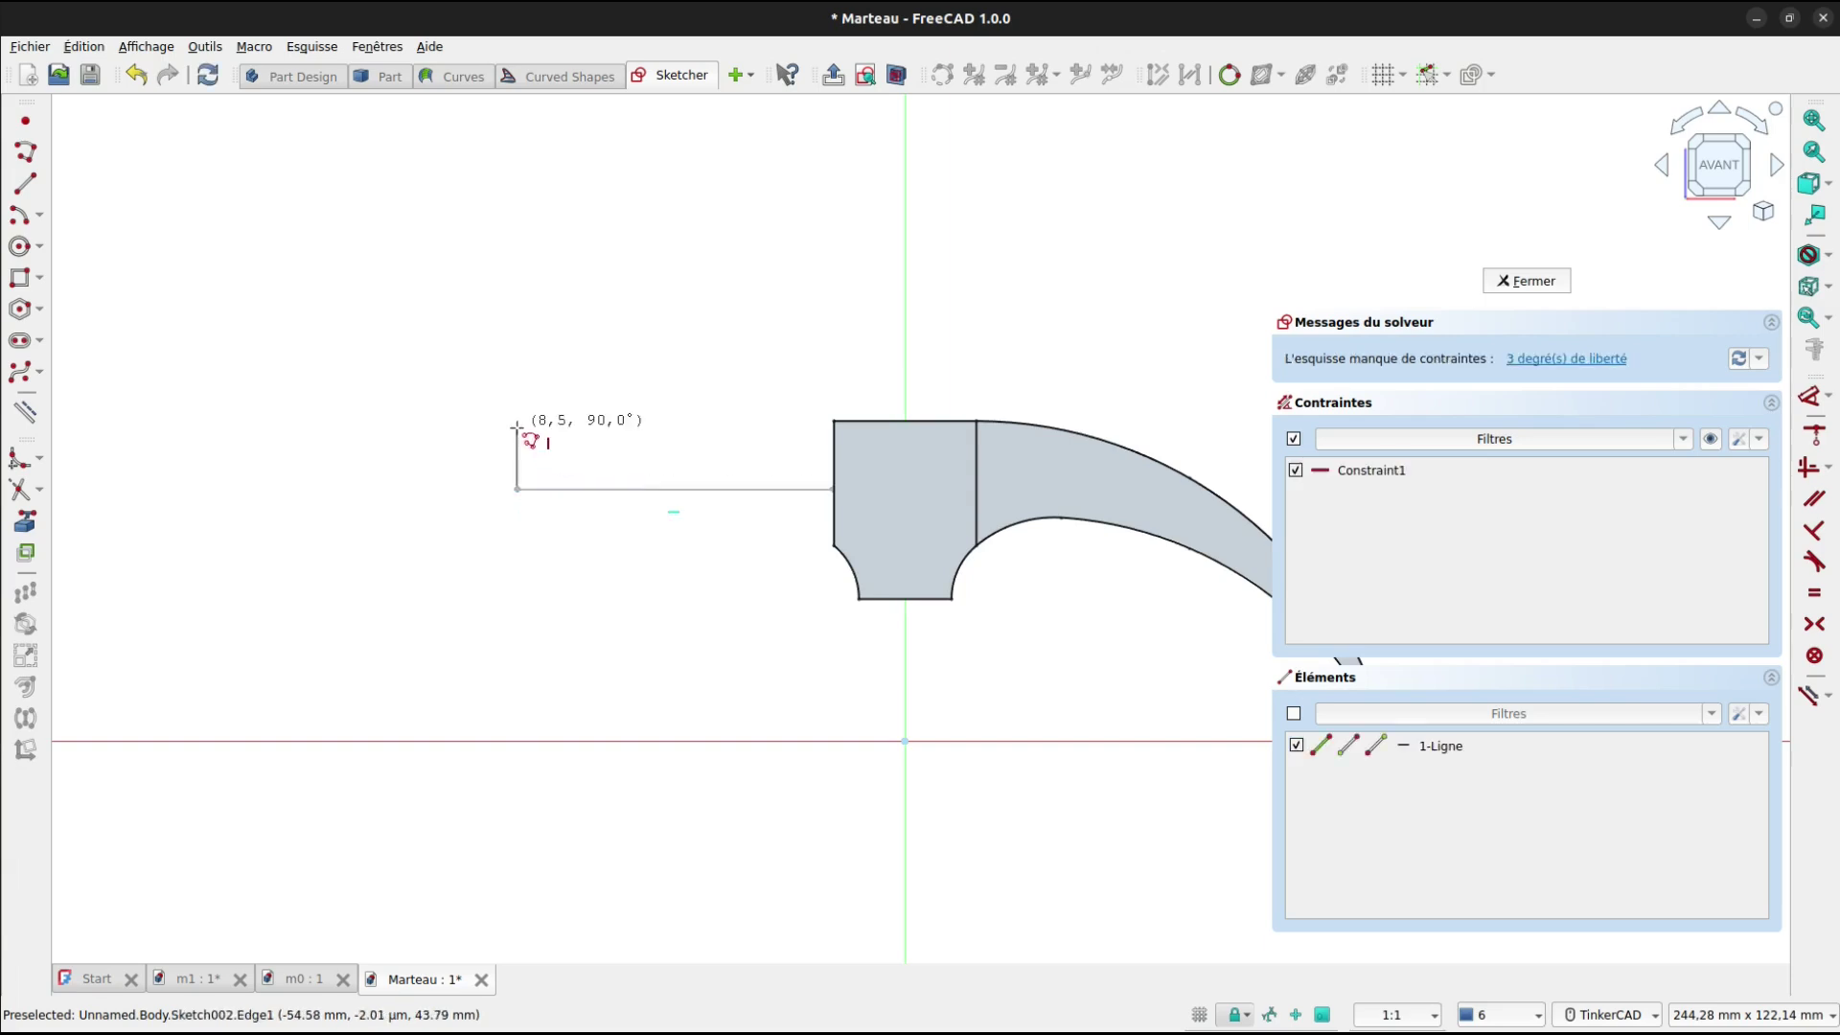
{"action": "left_click", "coordinate": [516, 425]}
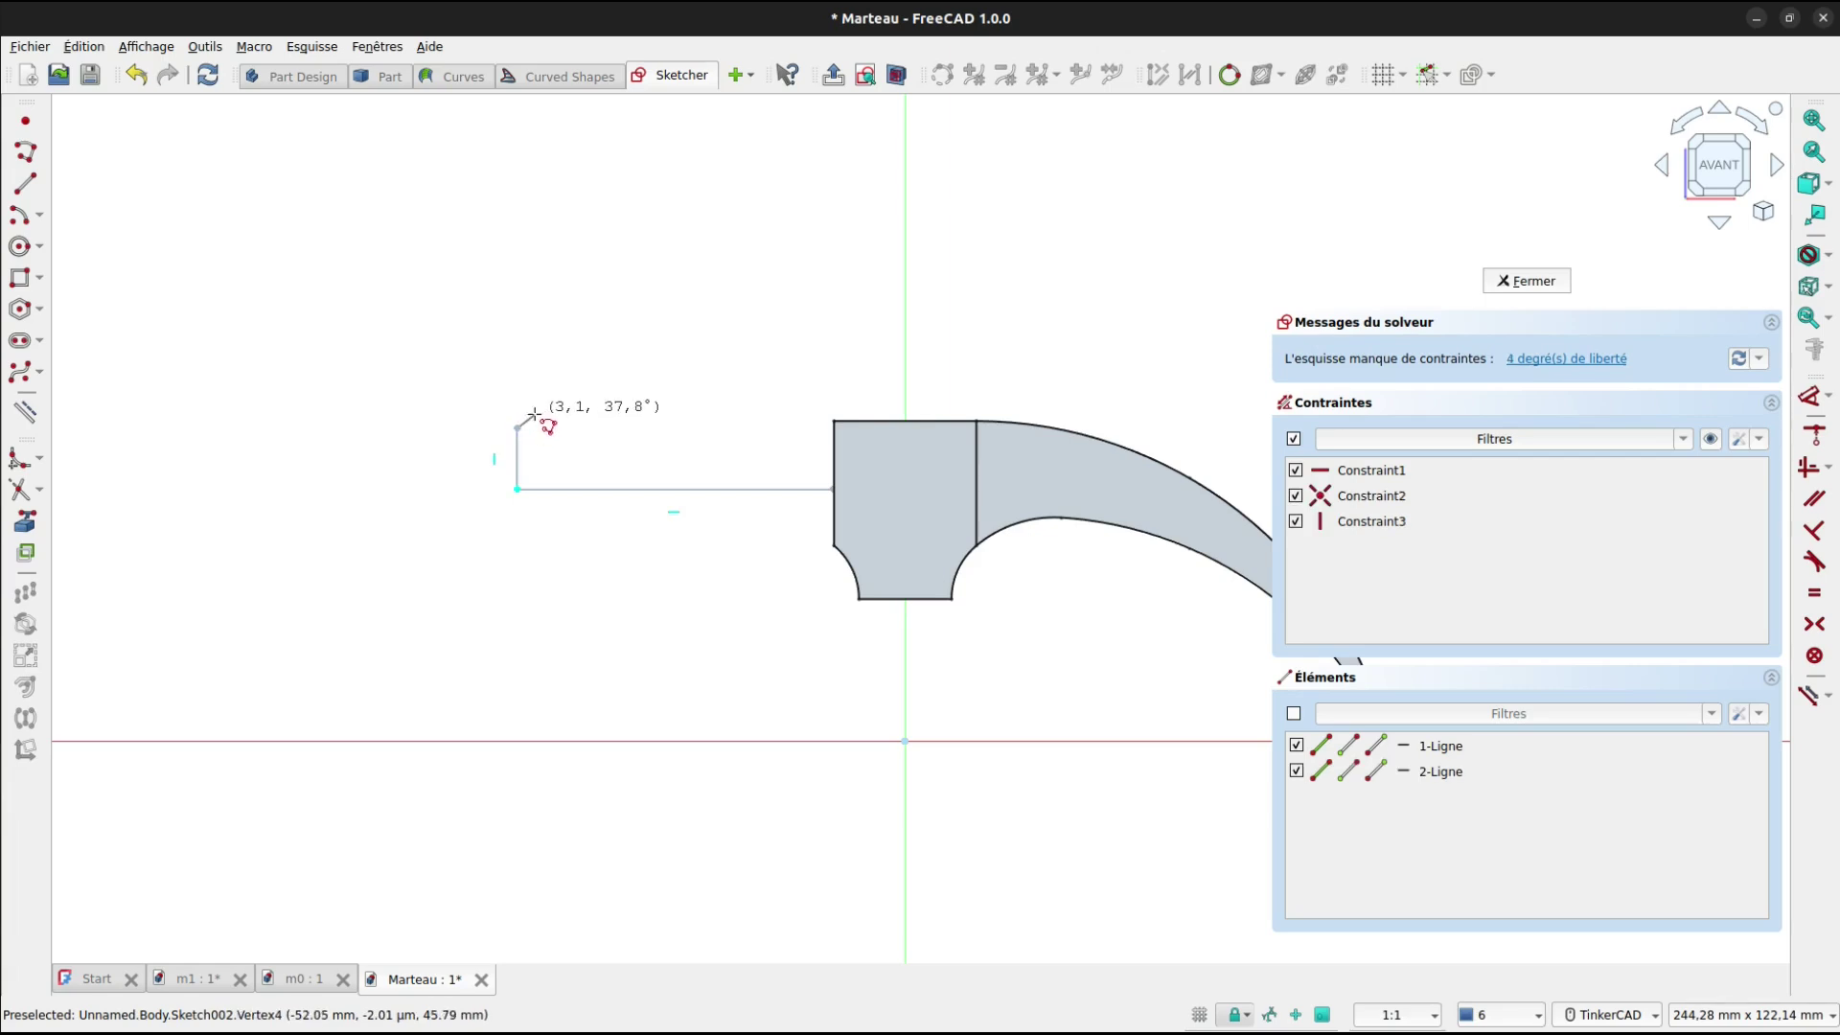
{"action": "left_click", "coordinate": [533, 411]}
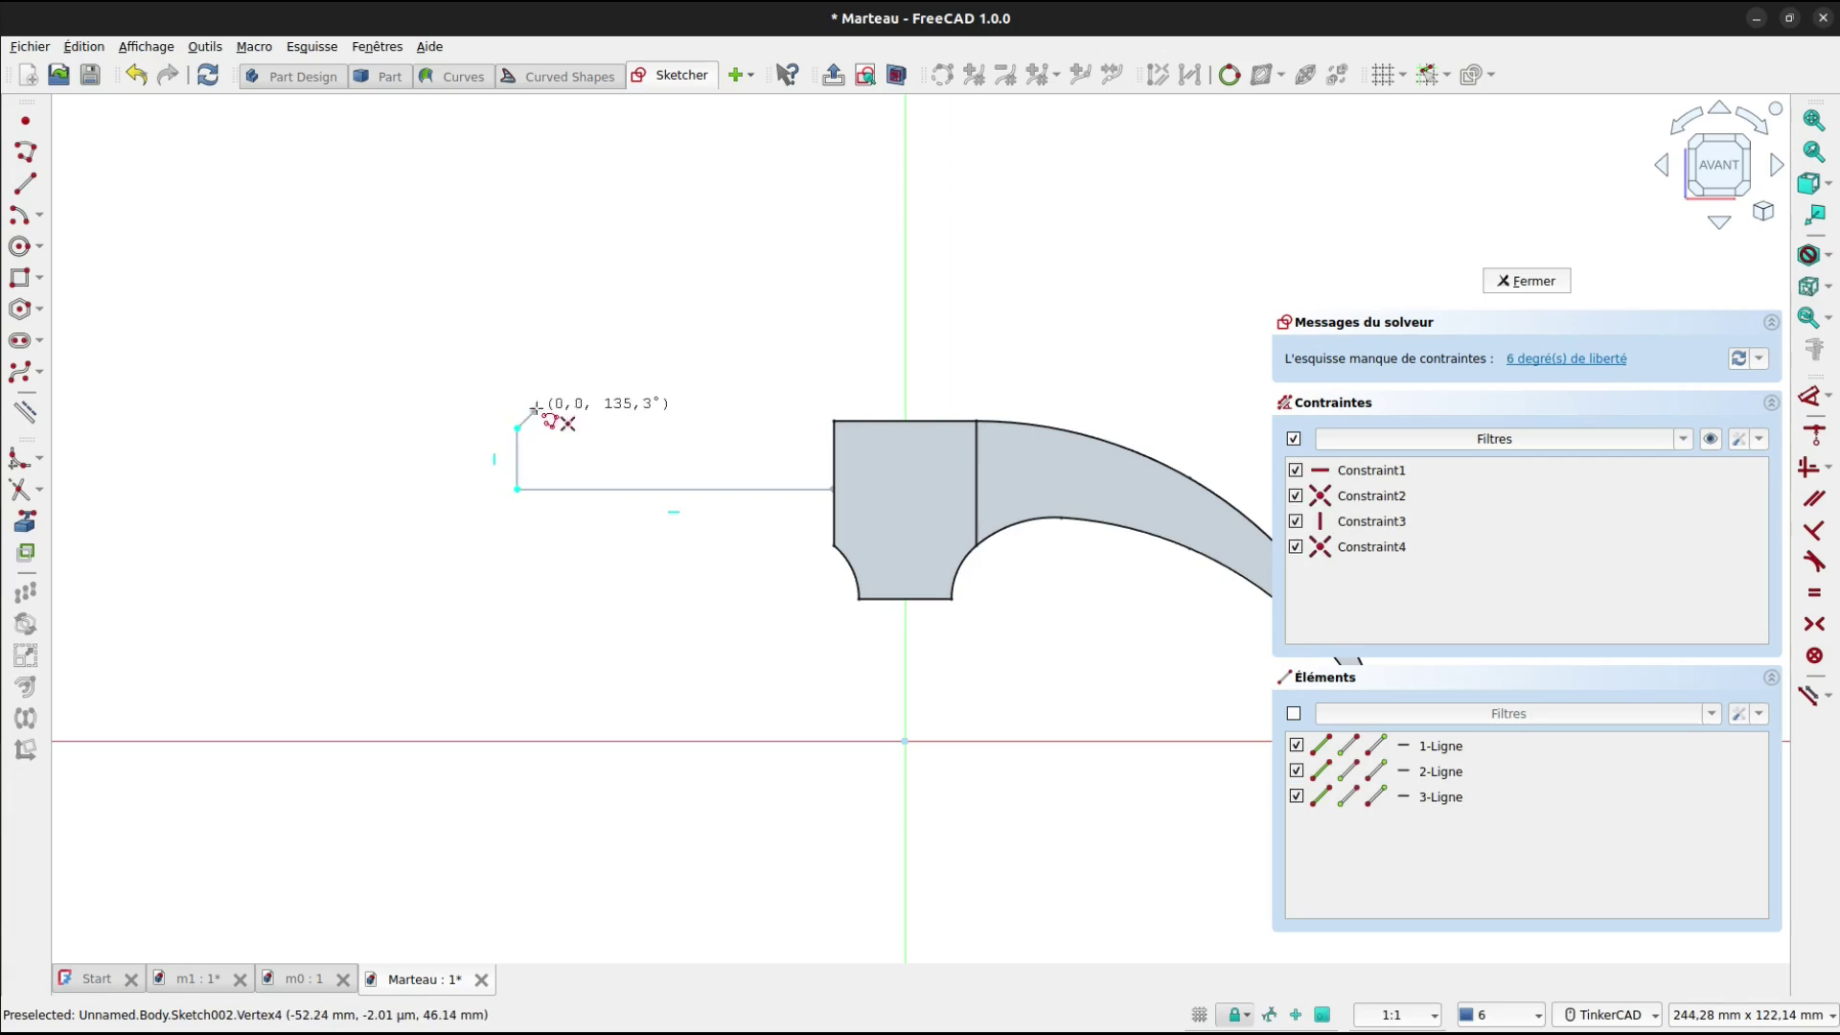
{"action": "left_click", "coordinate": [616, 396]}
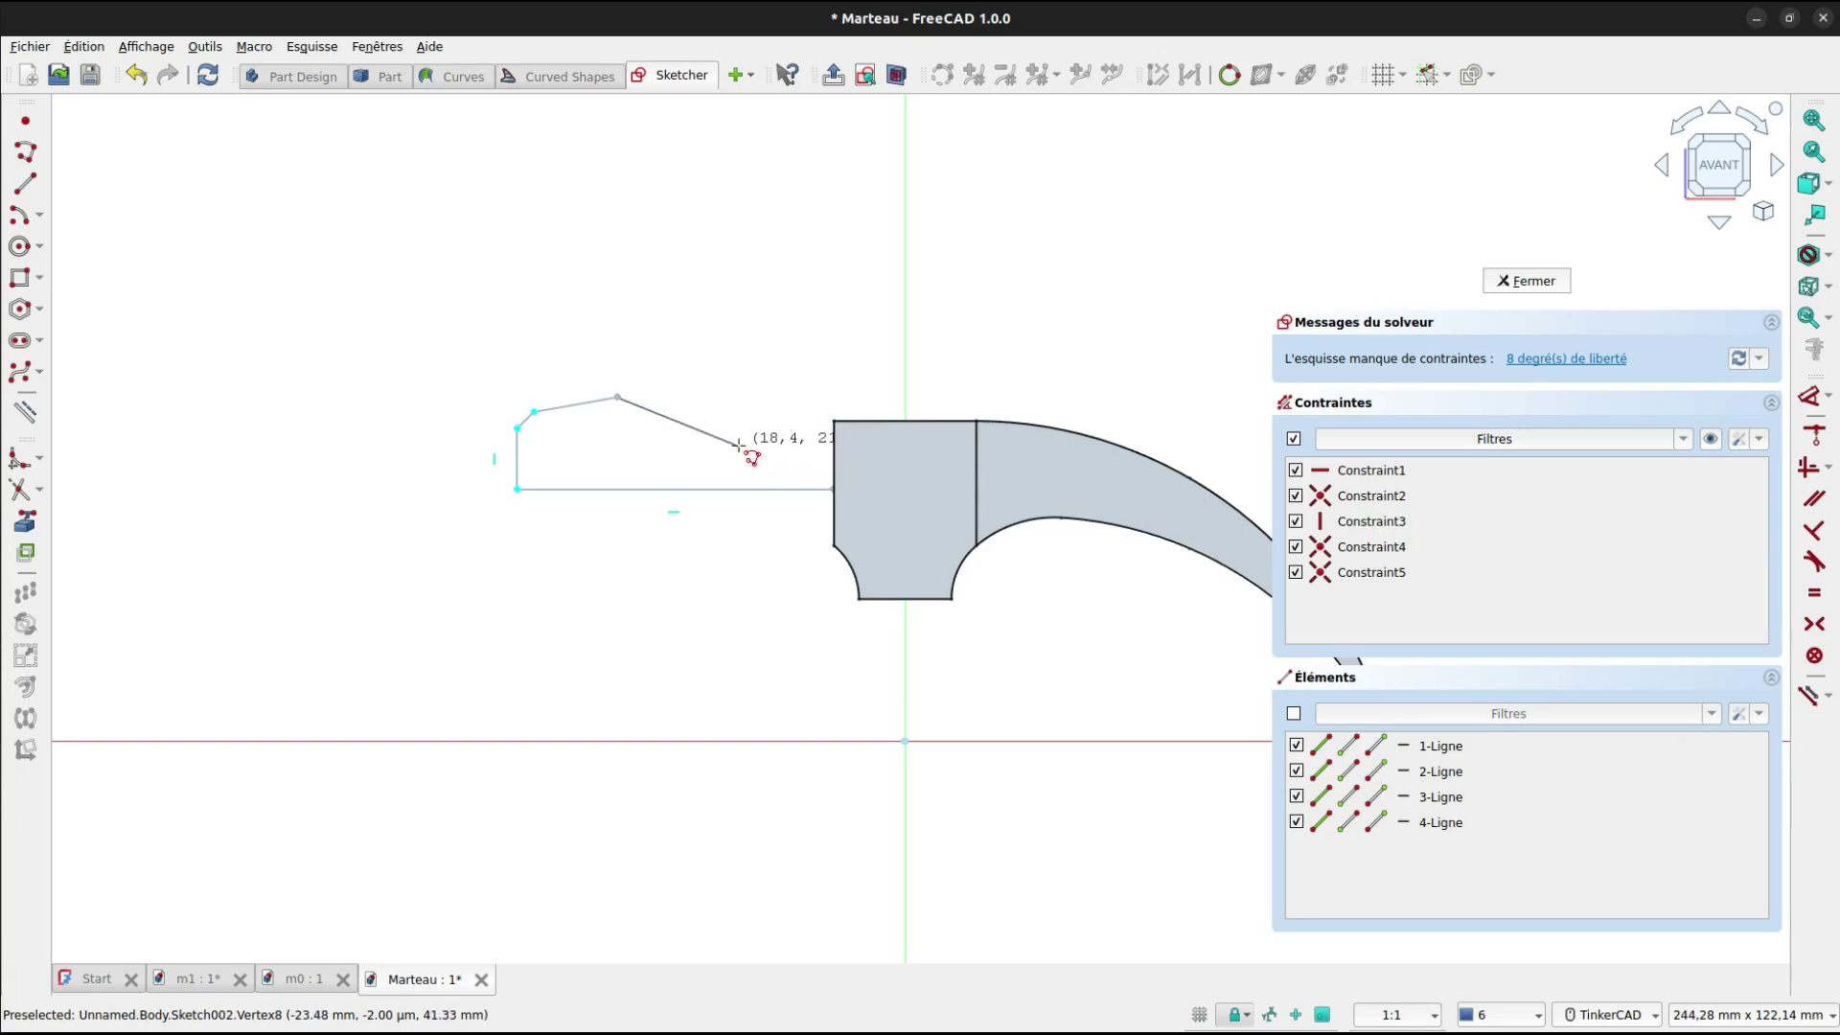
Continue the polyline with a concave arc perpendicular to the rising line, ending on the block's outer edge.
{"action": "key", "text": "m"}
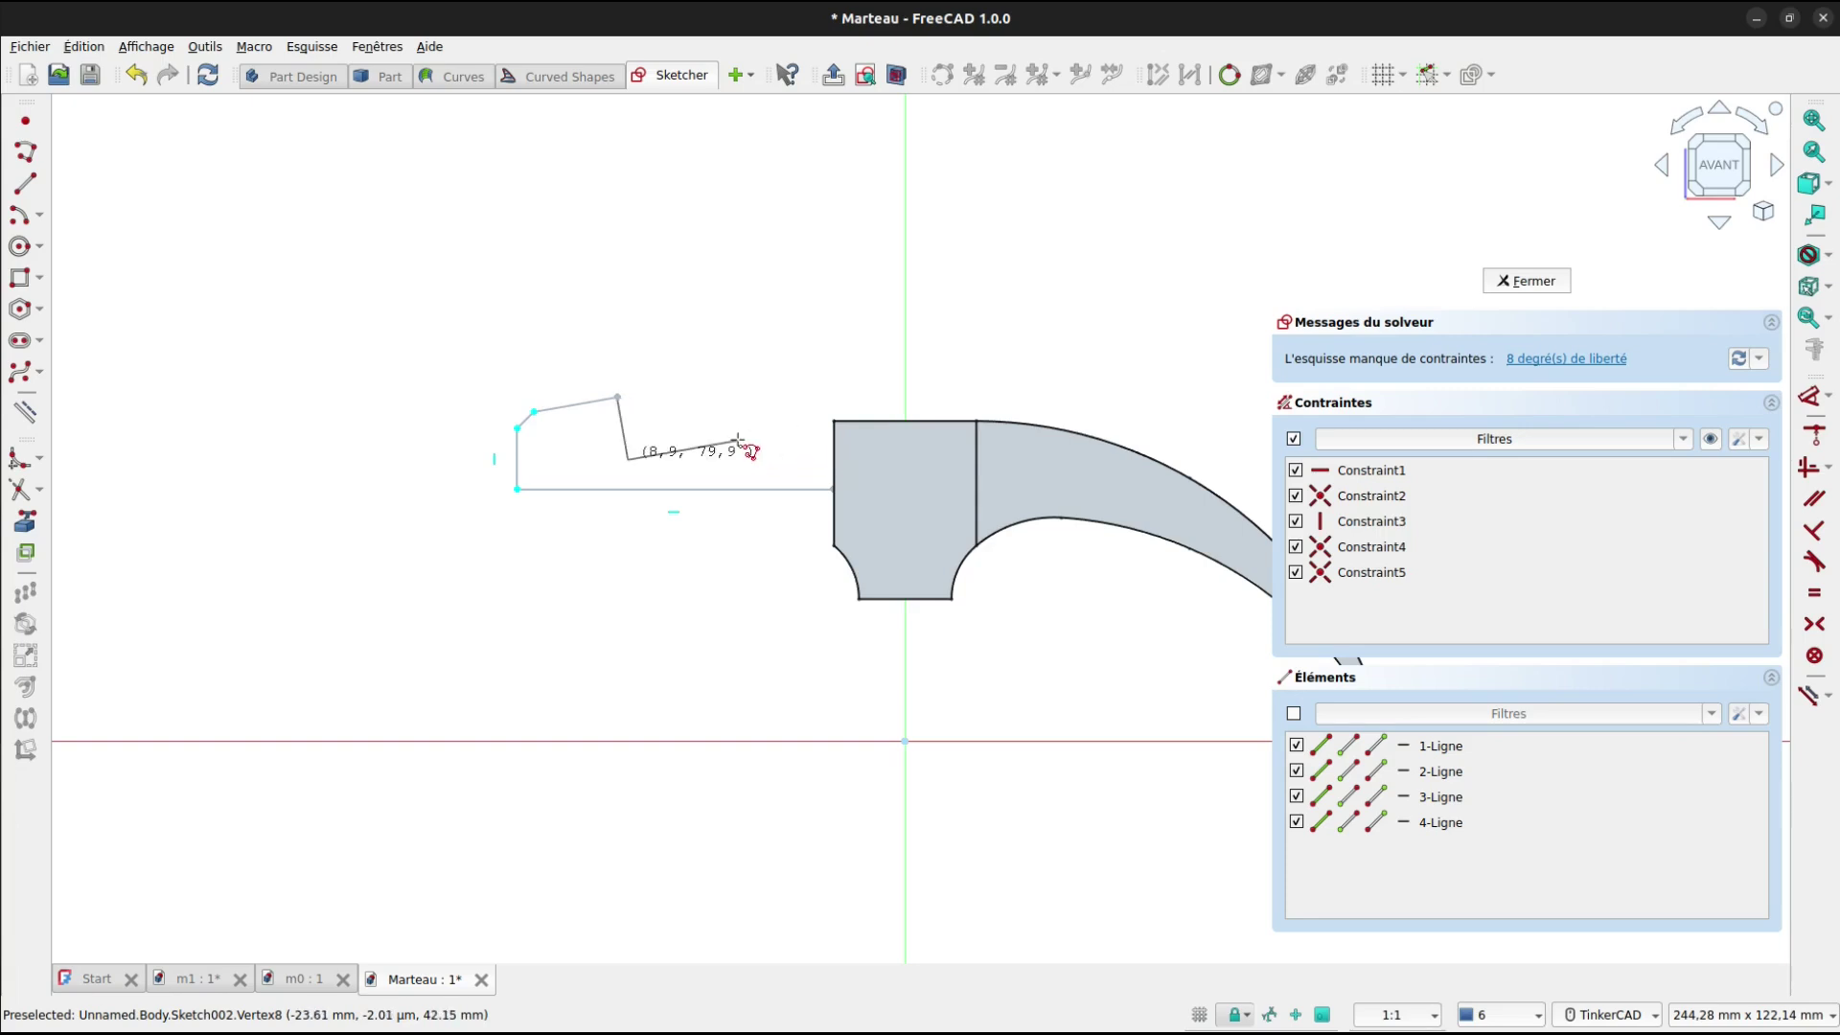
{"action": "key", "text": "m"}
{"action": "key", "text": "m"}
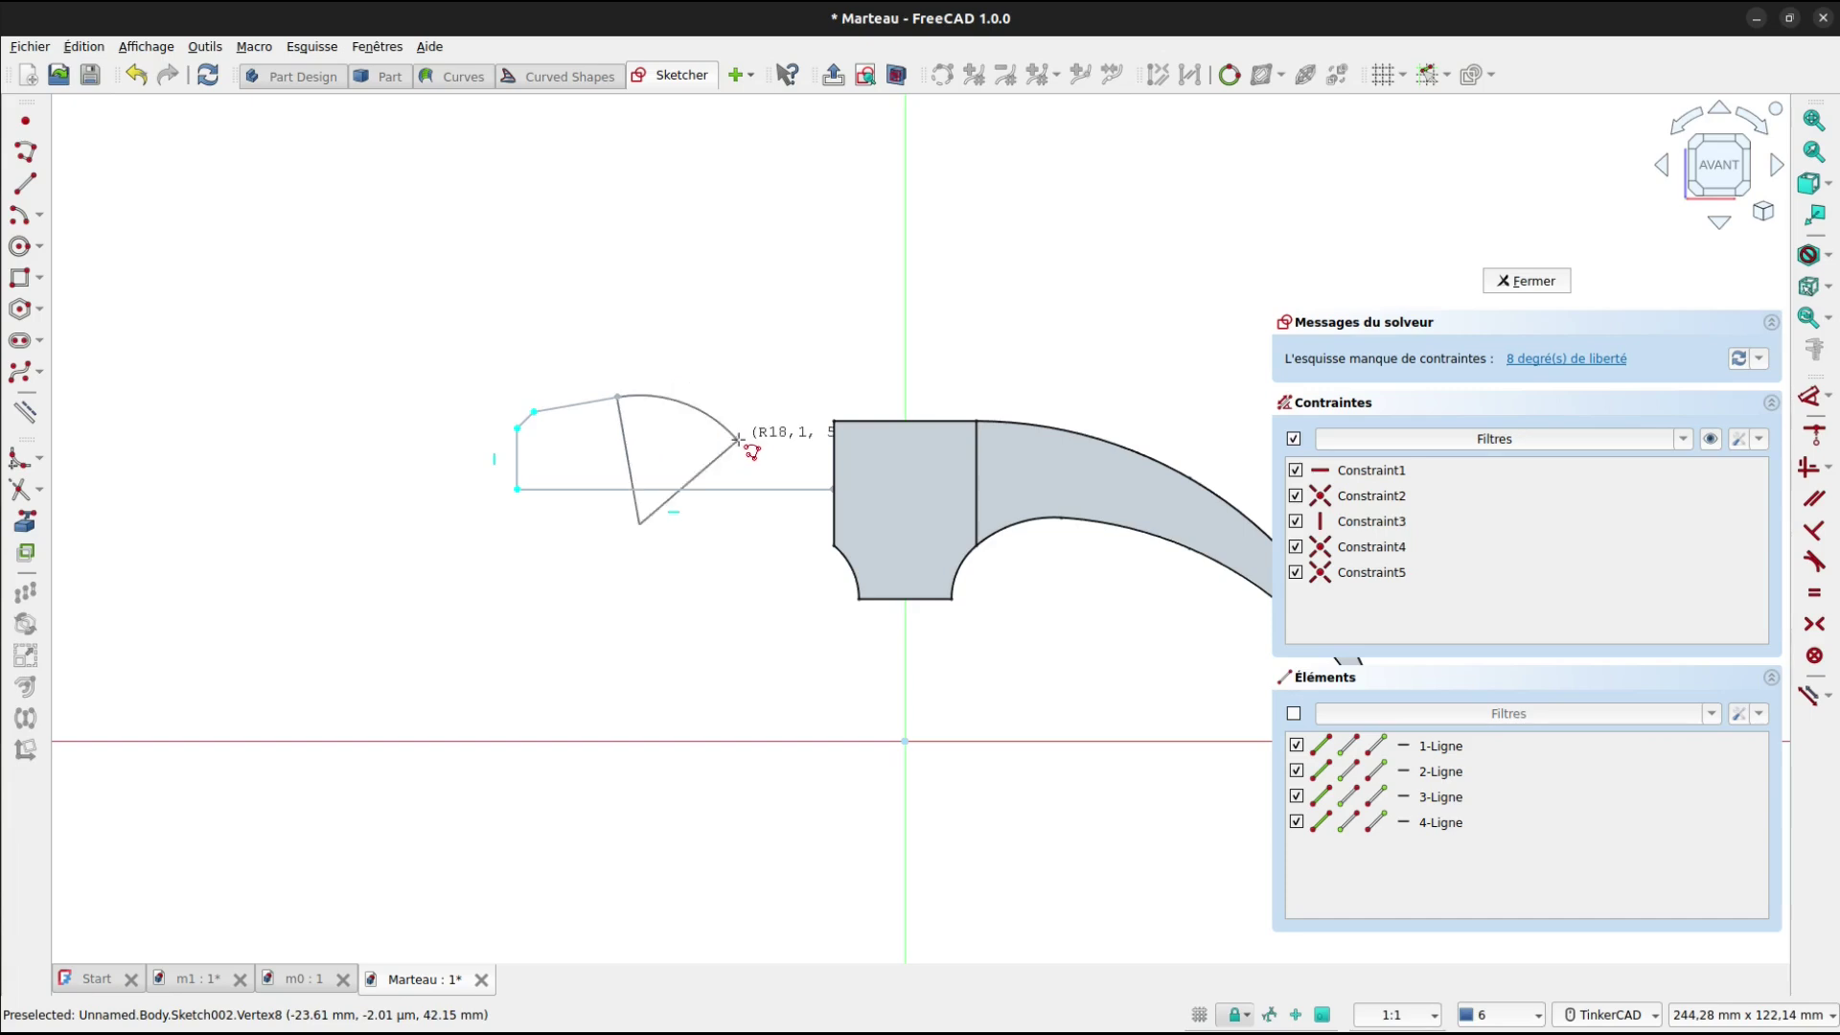
{"action": "key", "text": "m"}
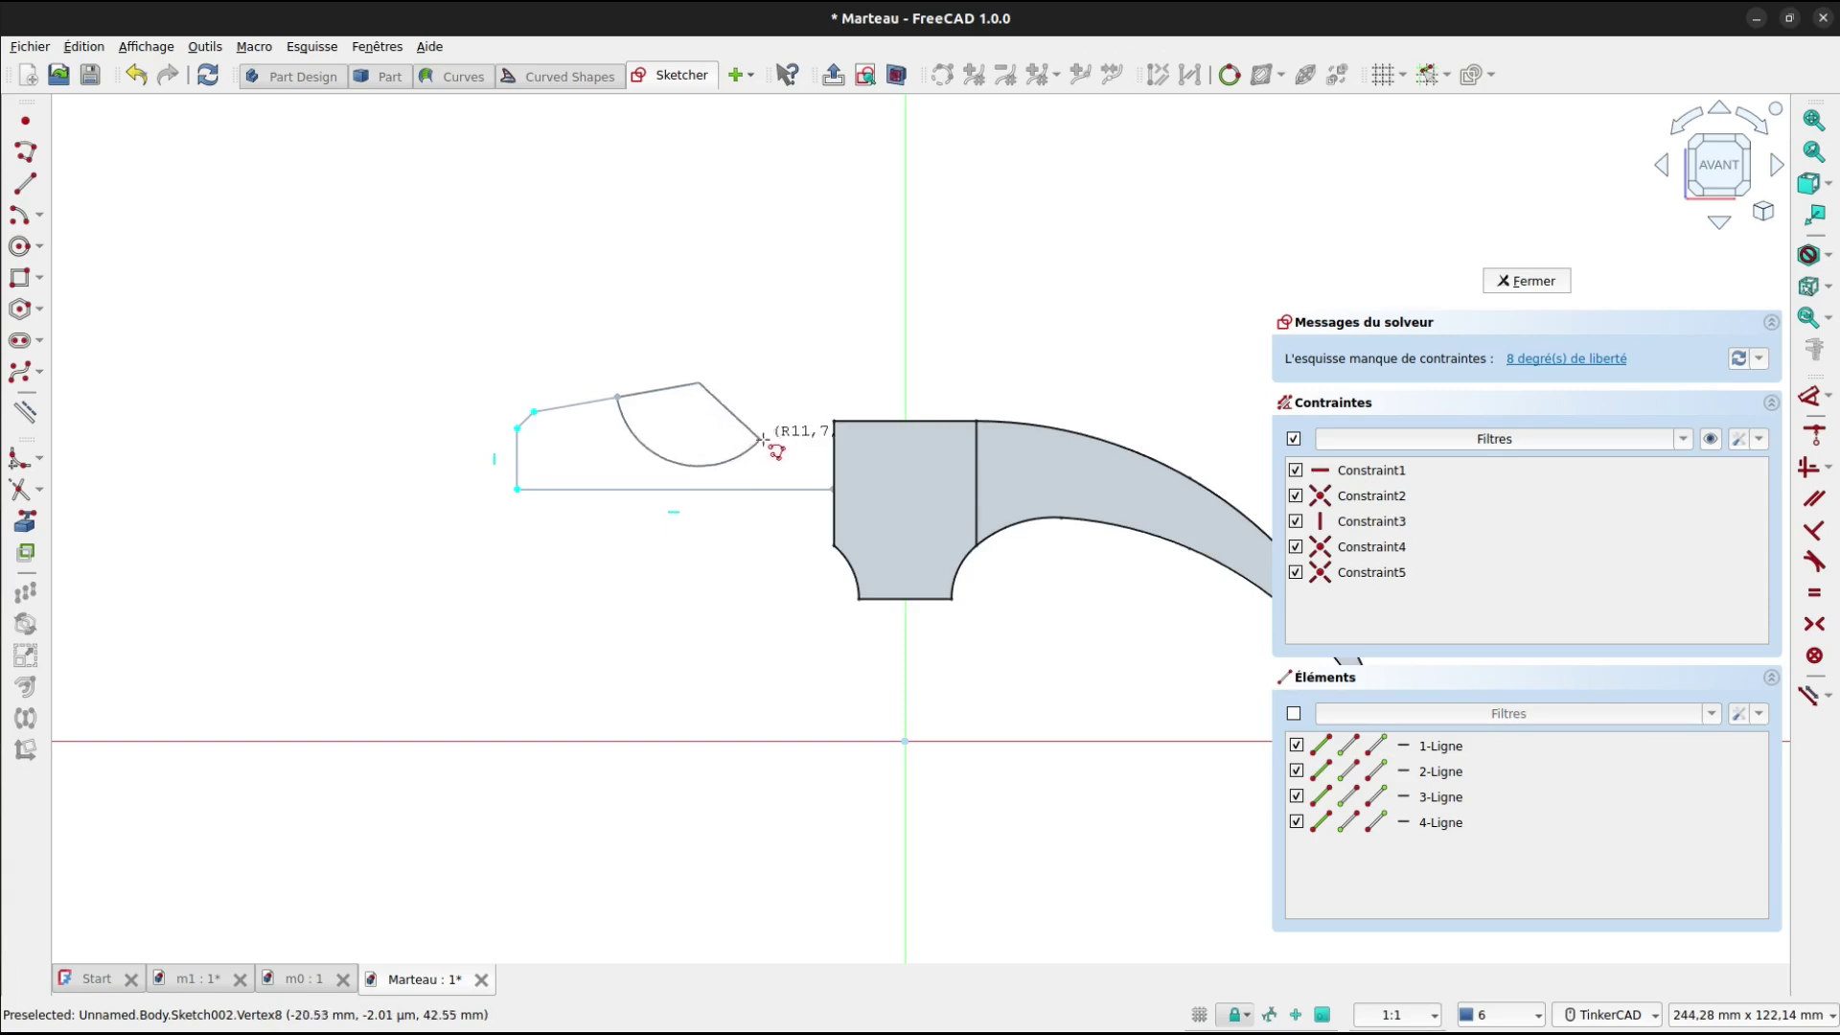
{"action": "left_click", "coordinate": [838, 469]}
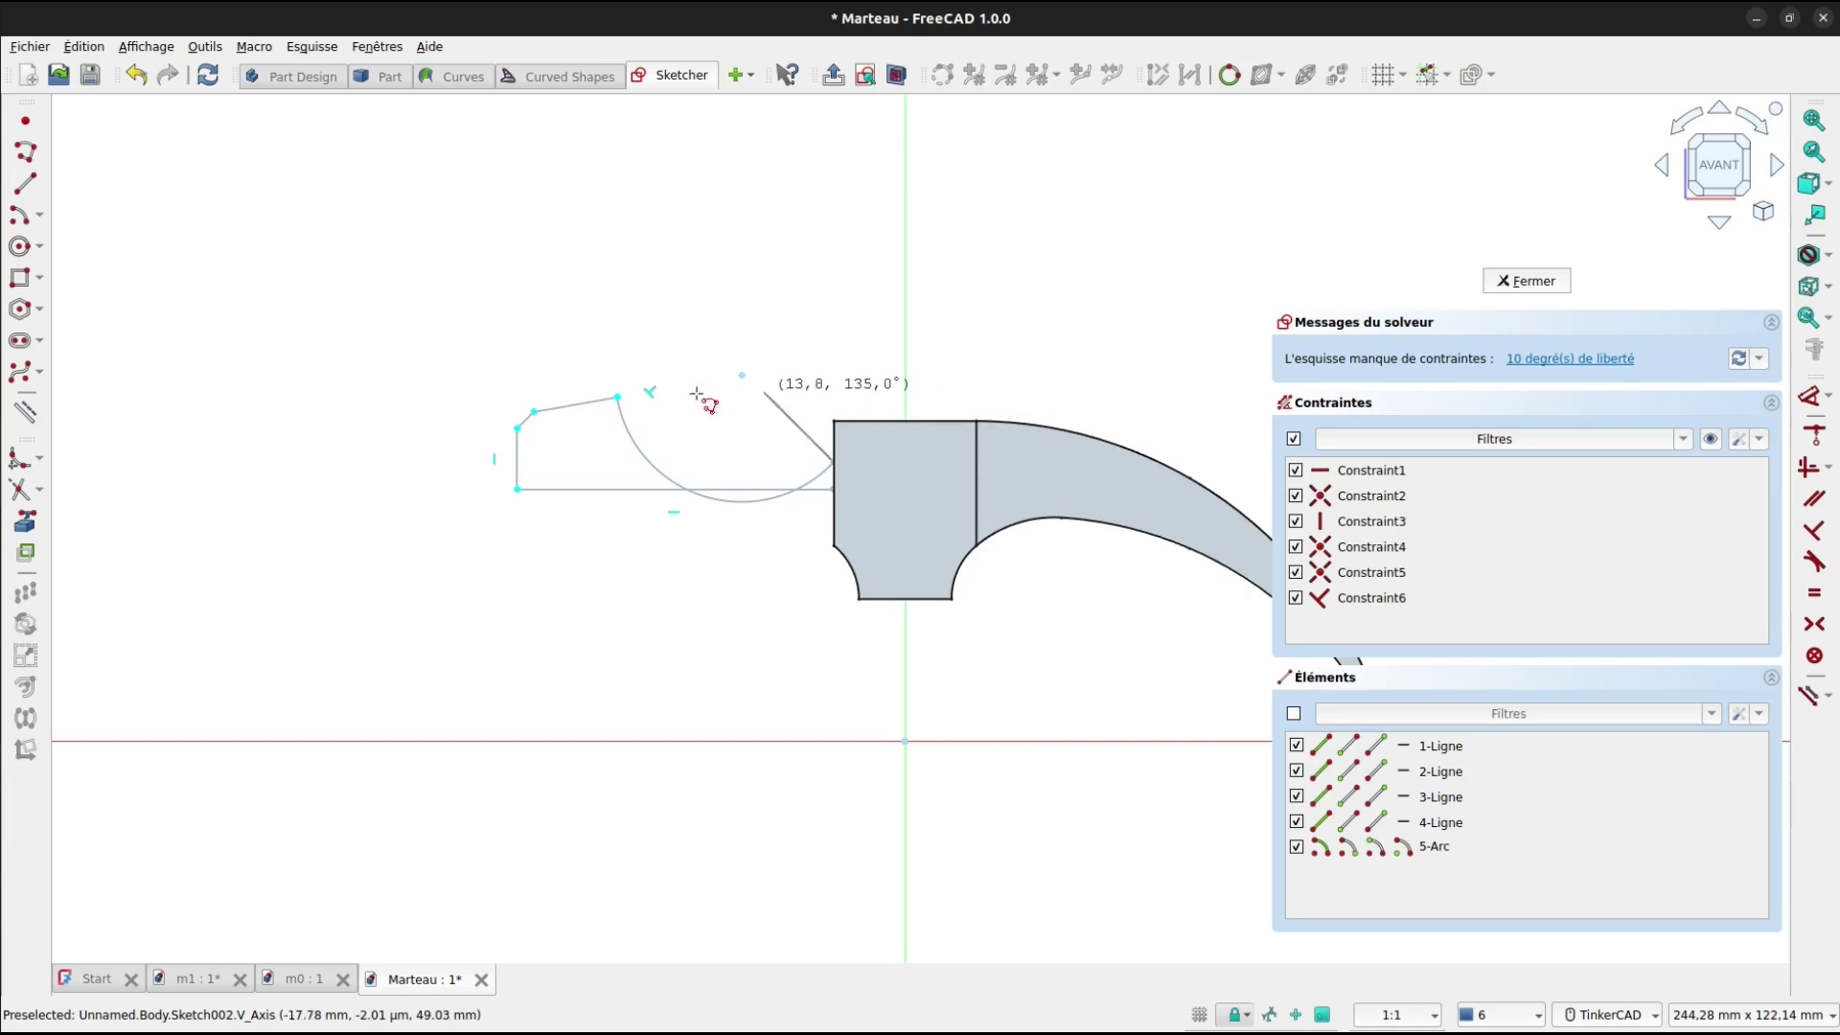
Close the striking end's profile with a line along the block's outer edge, and project that edge as external geometry.
{"action": "scroll", "coordinate": [821, 422], "scroll_direction": "up", "scroll_amount": 4}
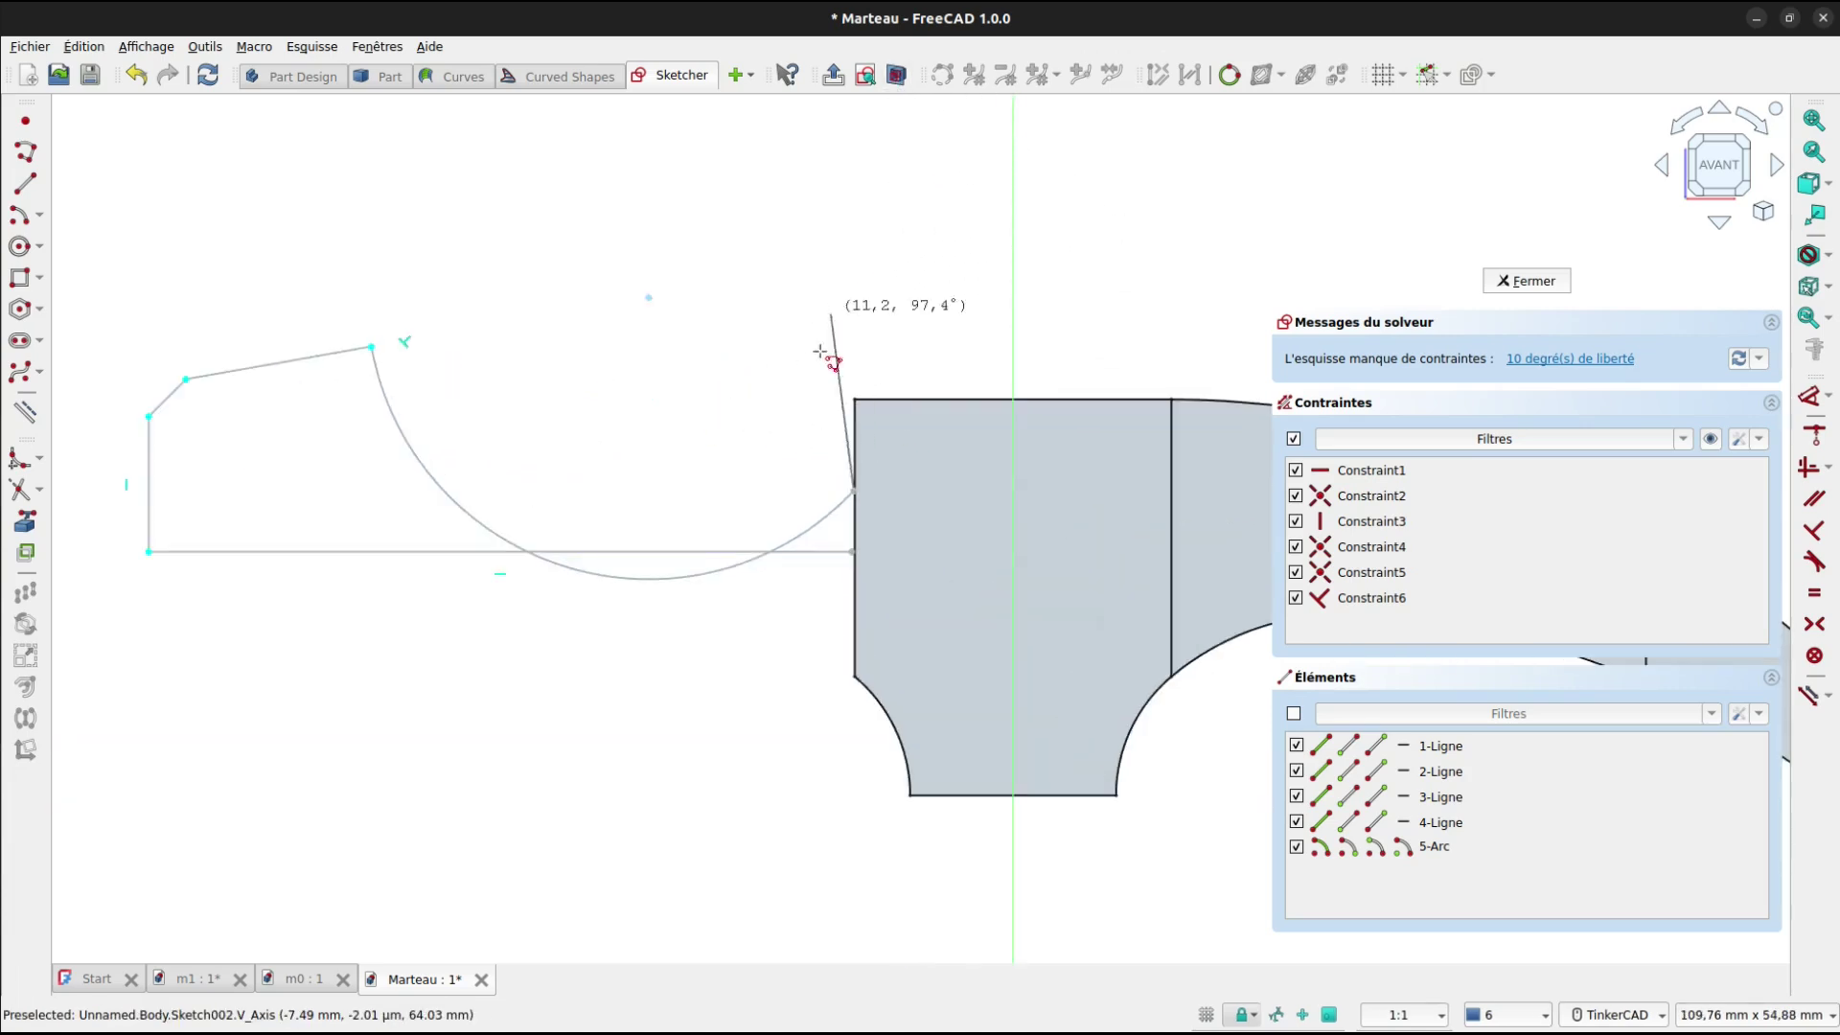
{"action": "left_click", "coordinate": [851, 553]}
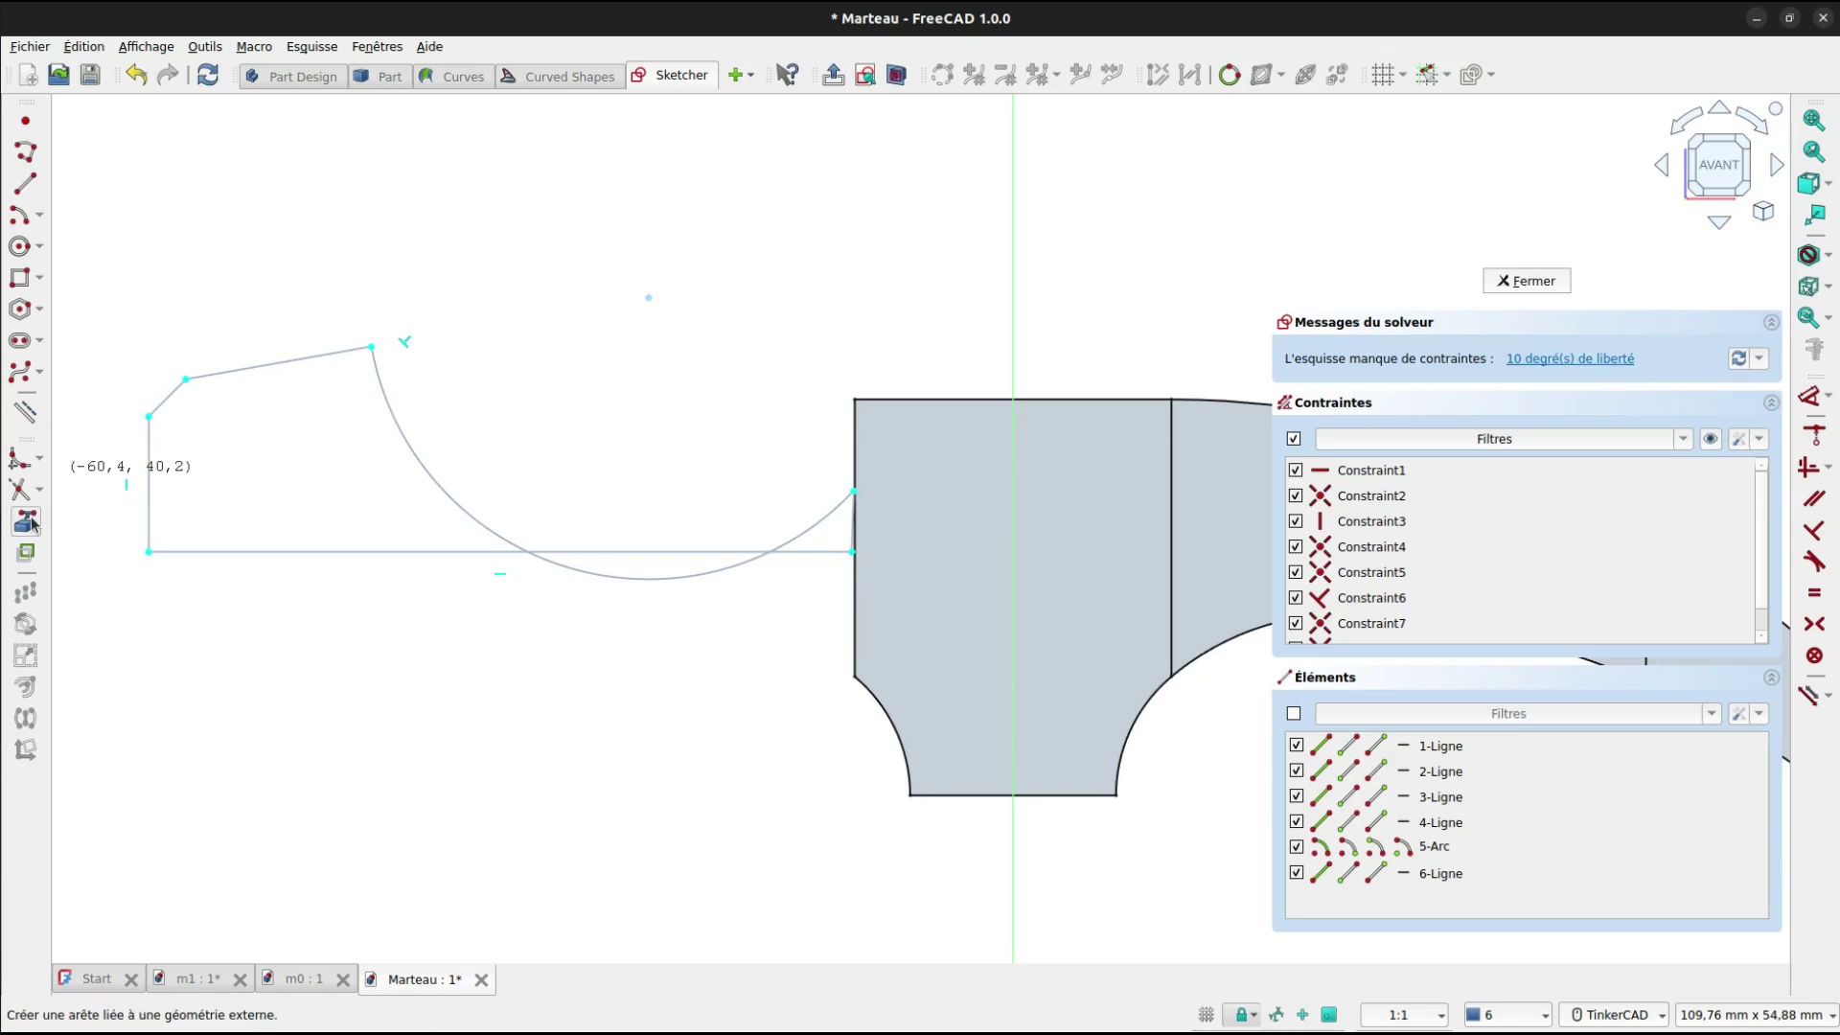
{"action": "left_click", "coordinate": [854, 623]}
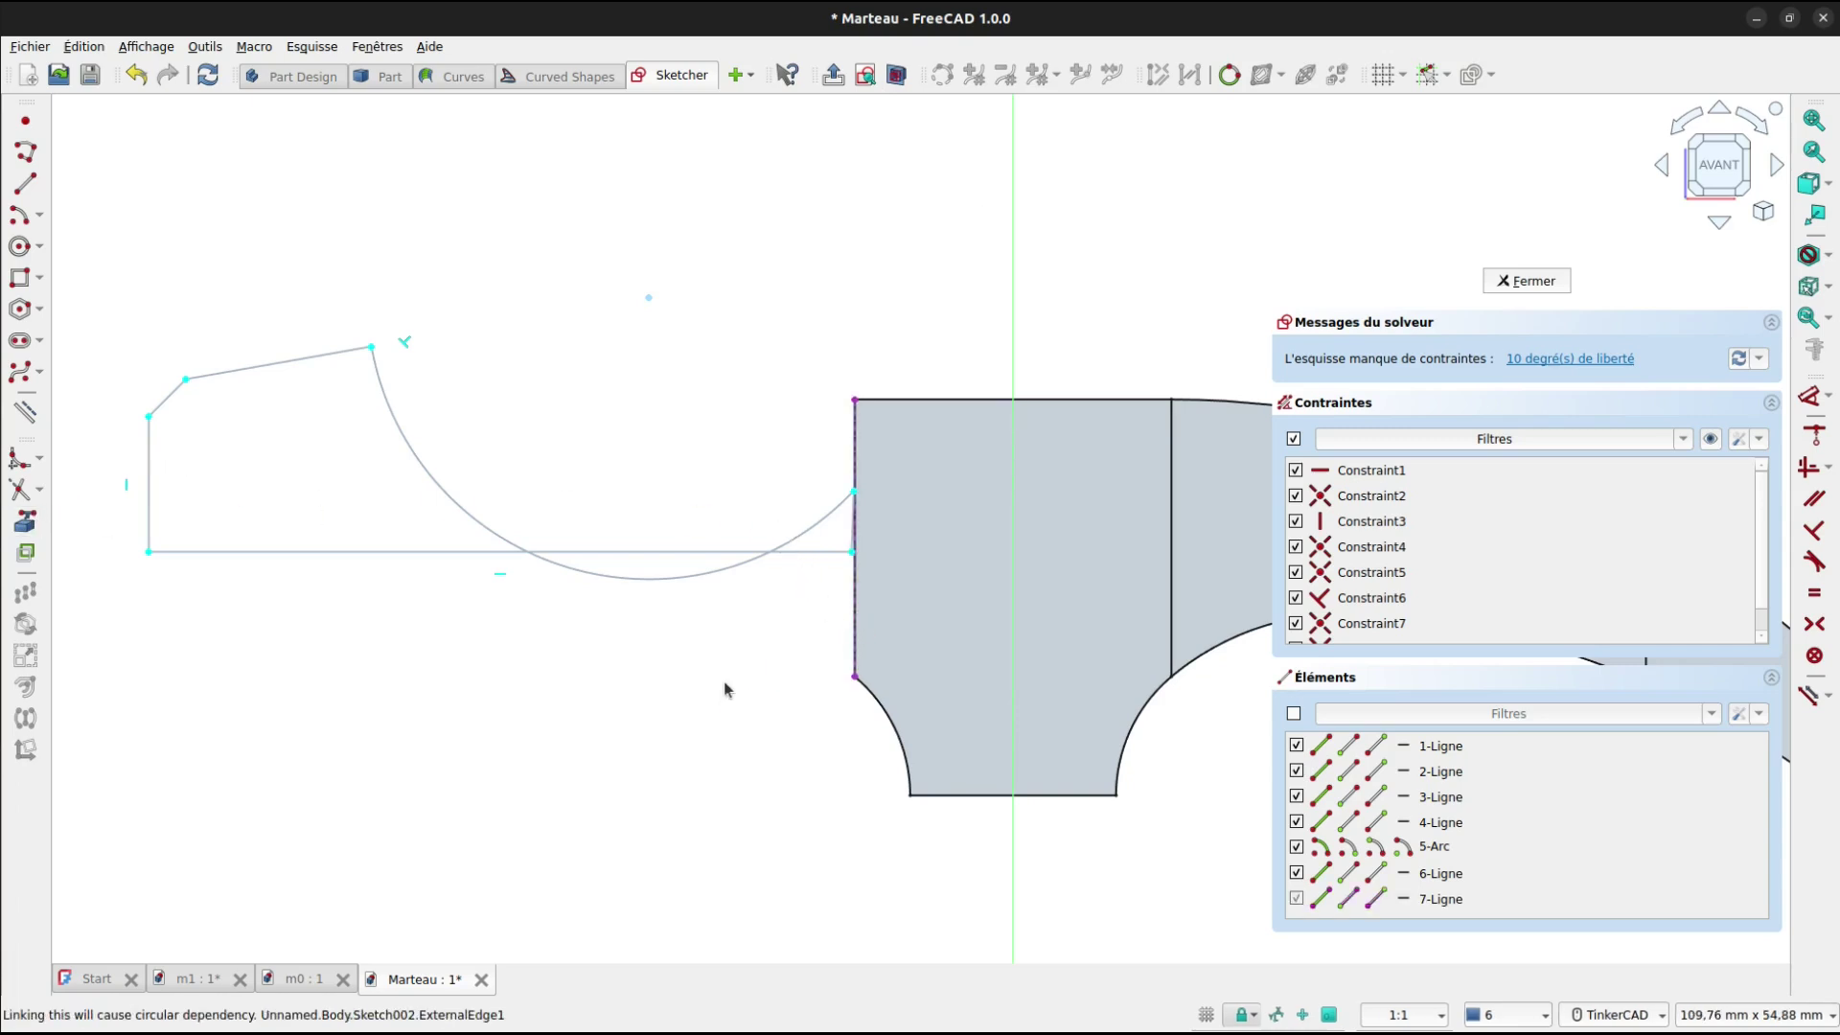
Constrain the horizontal base line's inner endpoint onto the projected block edge, and delete the perpendicular constraint between the rising line and the arc.
{"action": "left_click", "coordinate": [853, 553]}
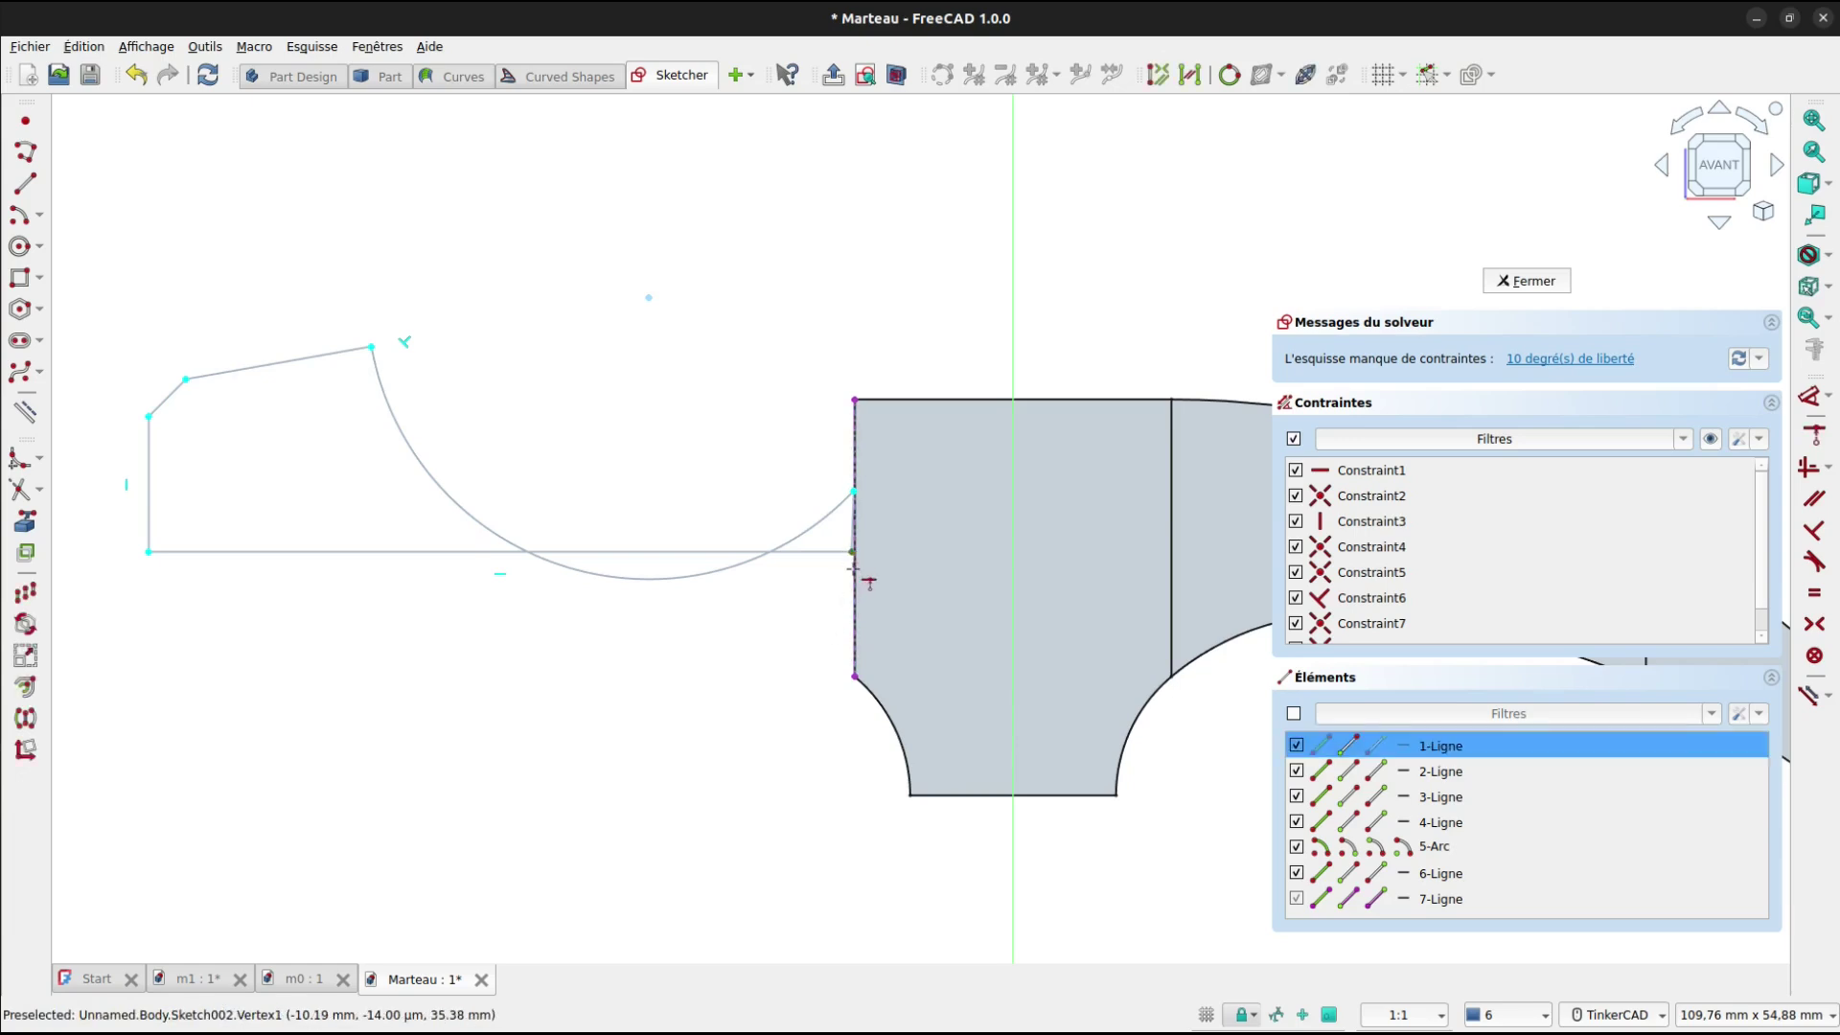
{"action": "left_click", "coordinate": [855, 591]}
{"action": "right_click", "coordinate": [812, 618]}
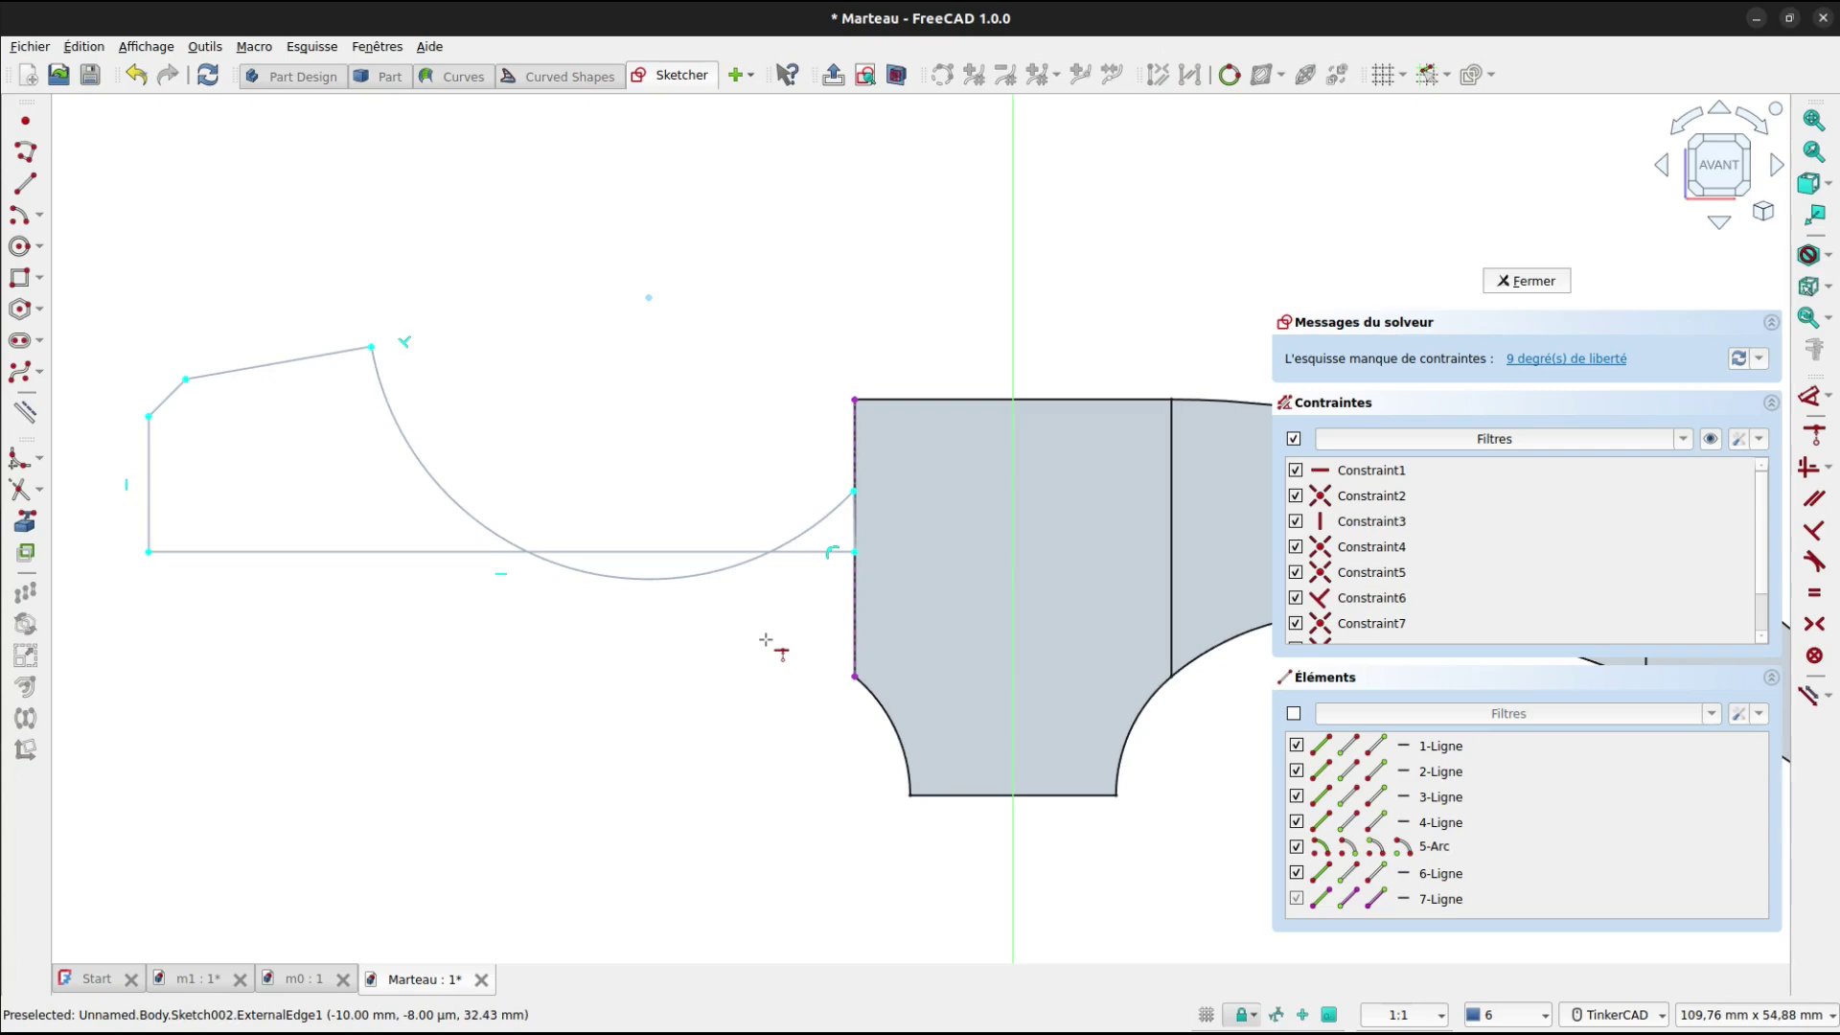
{"action": "left_click", "coordinate": [404, 346]}
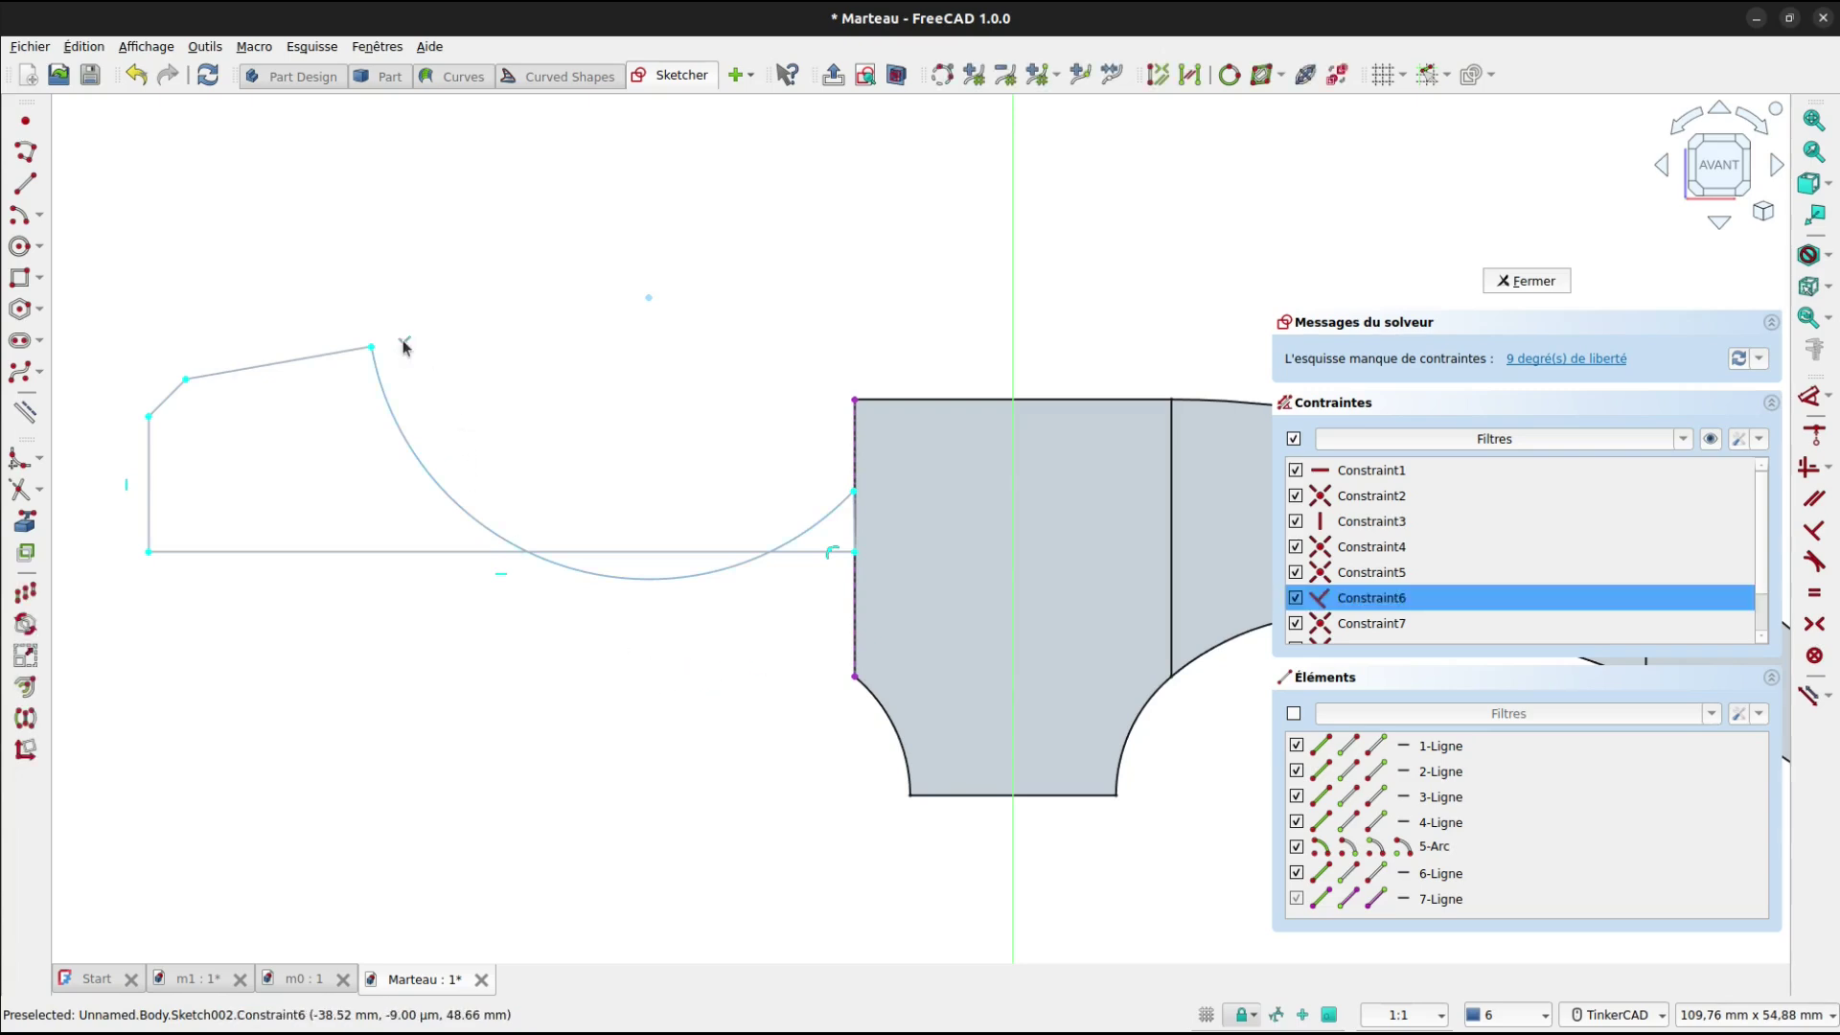
{"action": "key", "text": "Delete"}
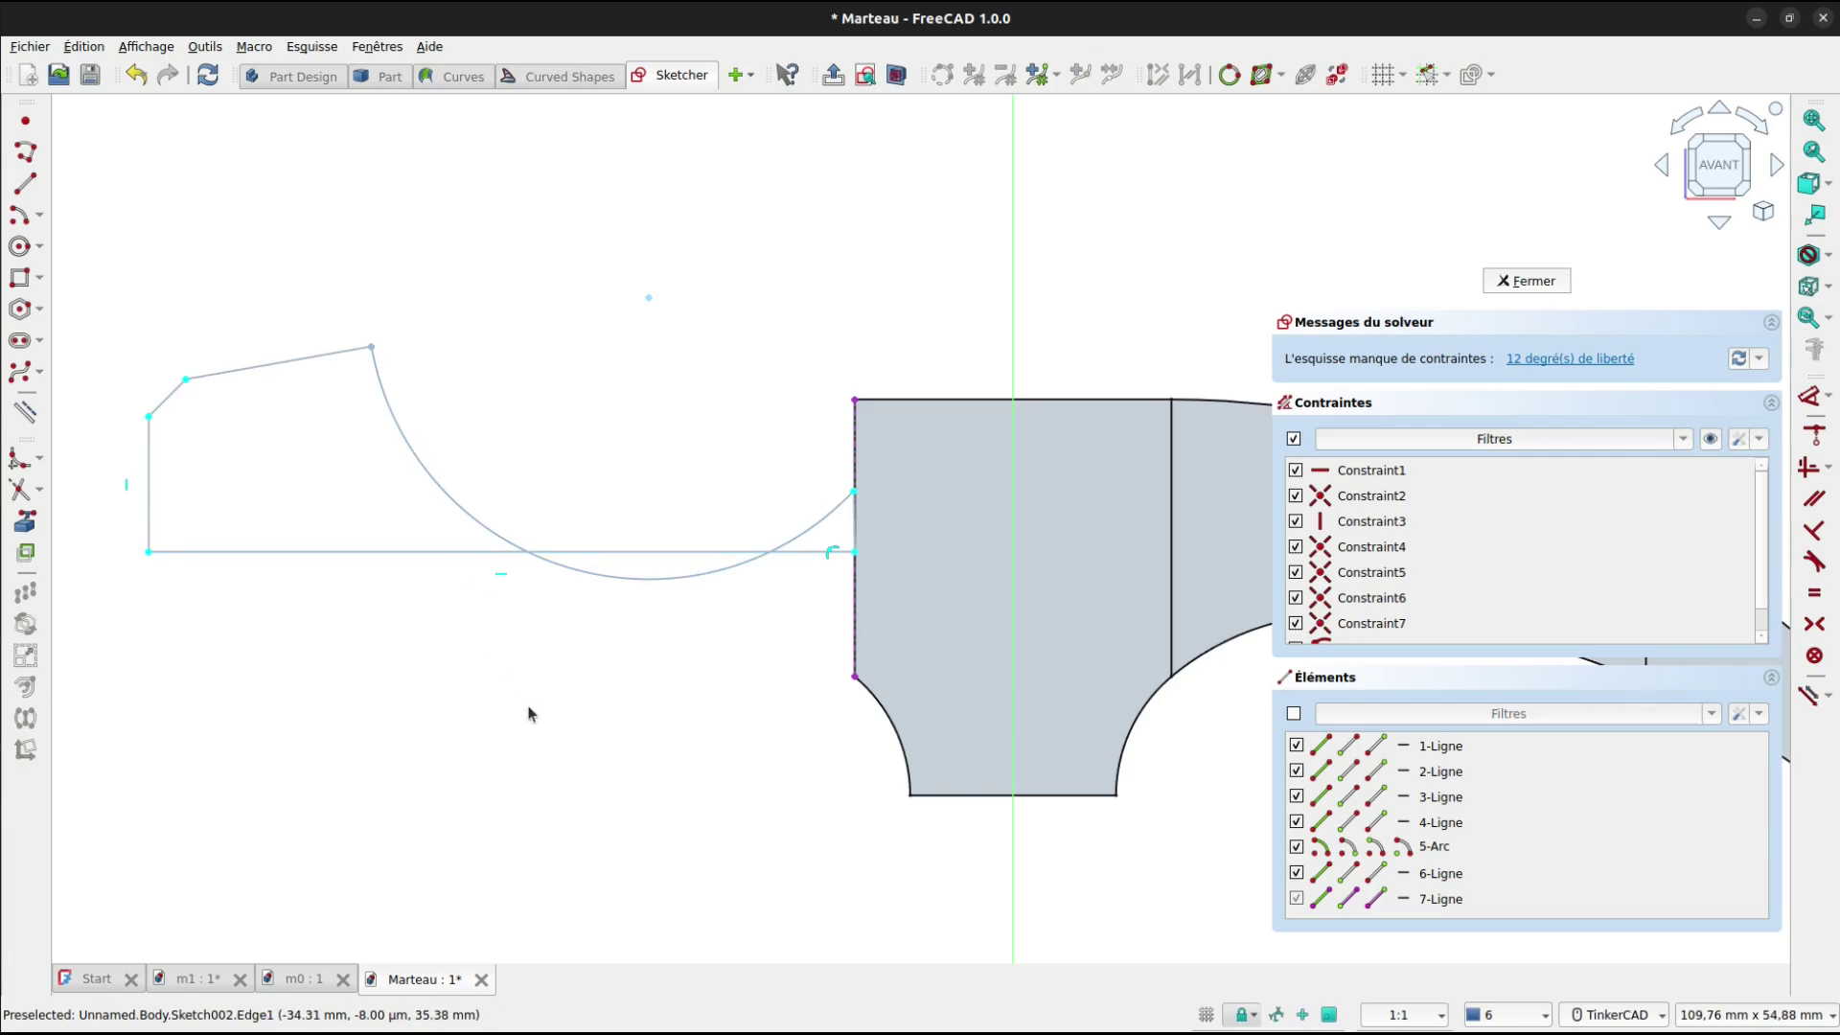
Dimension the horizontal distance from the profile's outer lower corner to the sketch's vertical axis as 55 mm.
{"action": "middle_click_drag", "start_coordinate": [551, 710], "coordinate": [602, 697]}
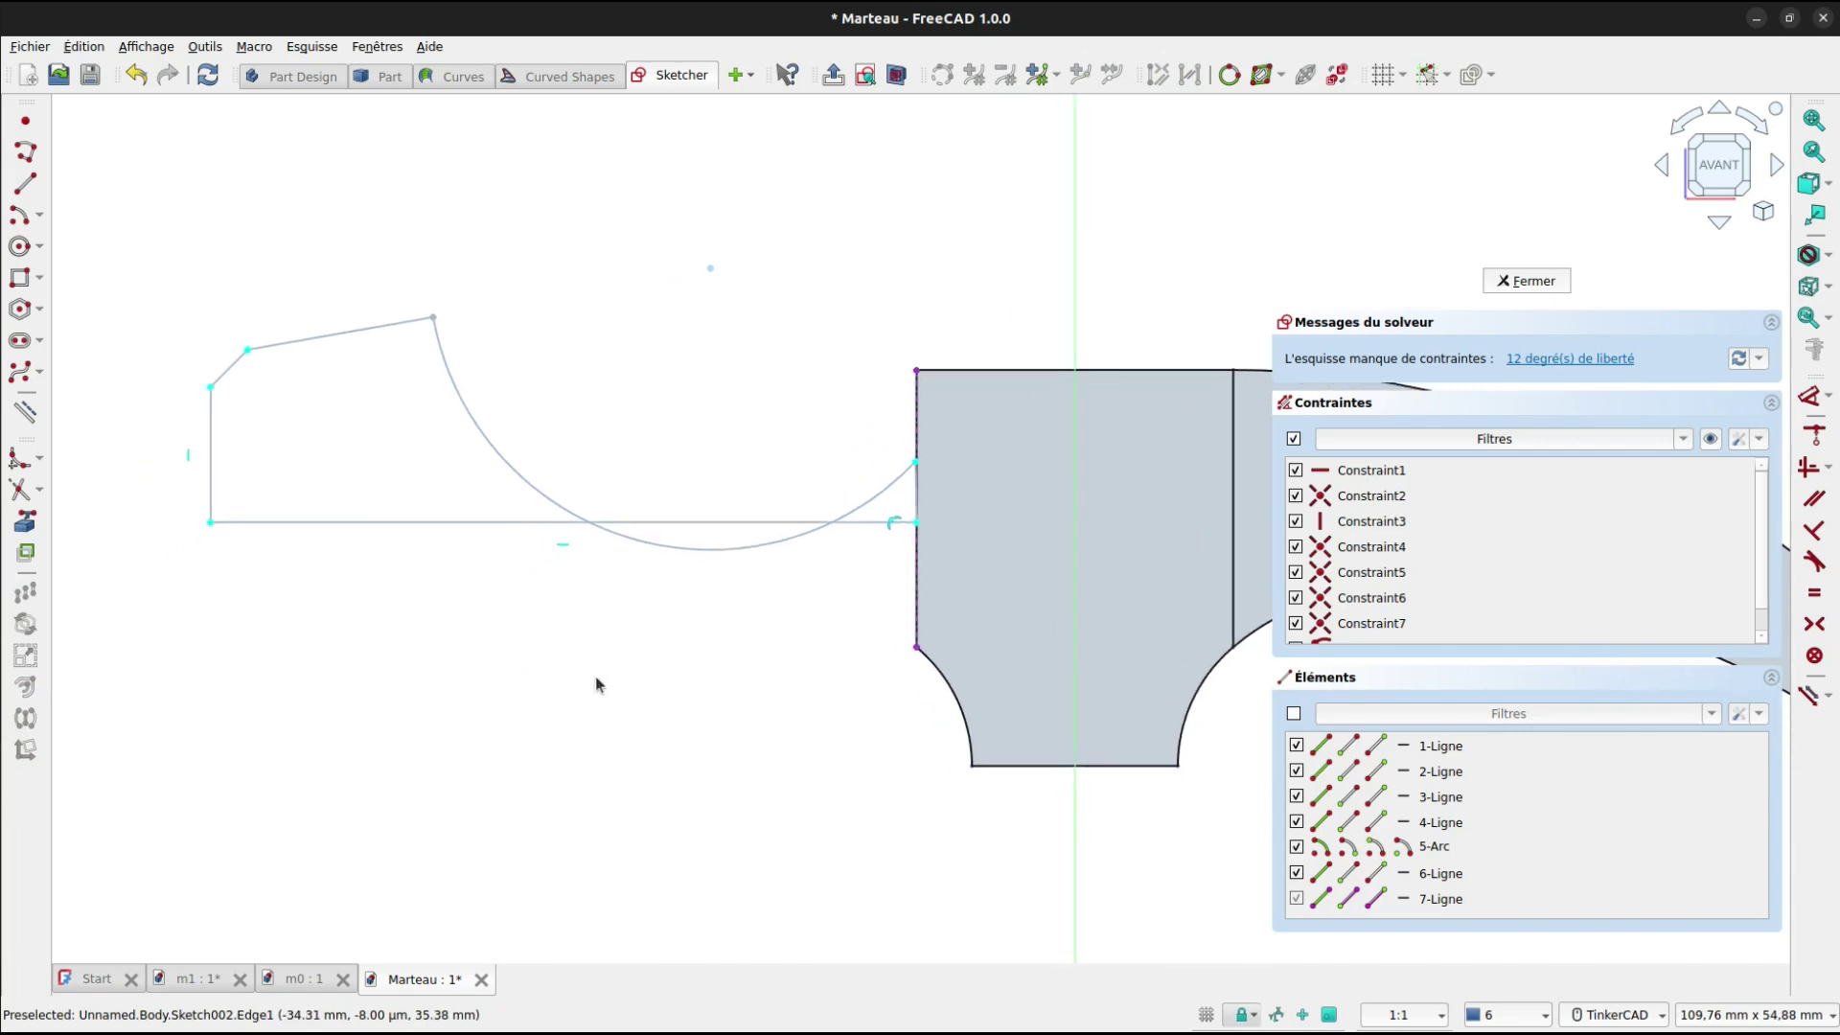
{"action": "key", "text": "d"}
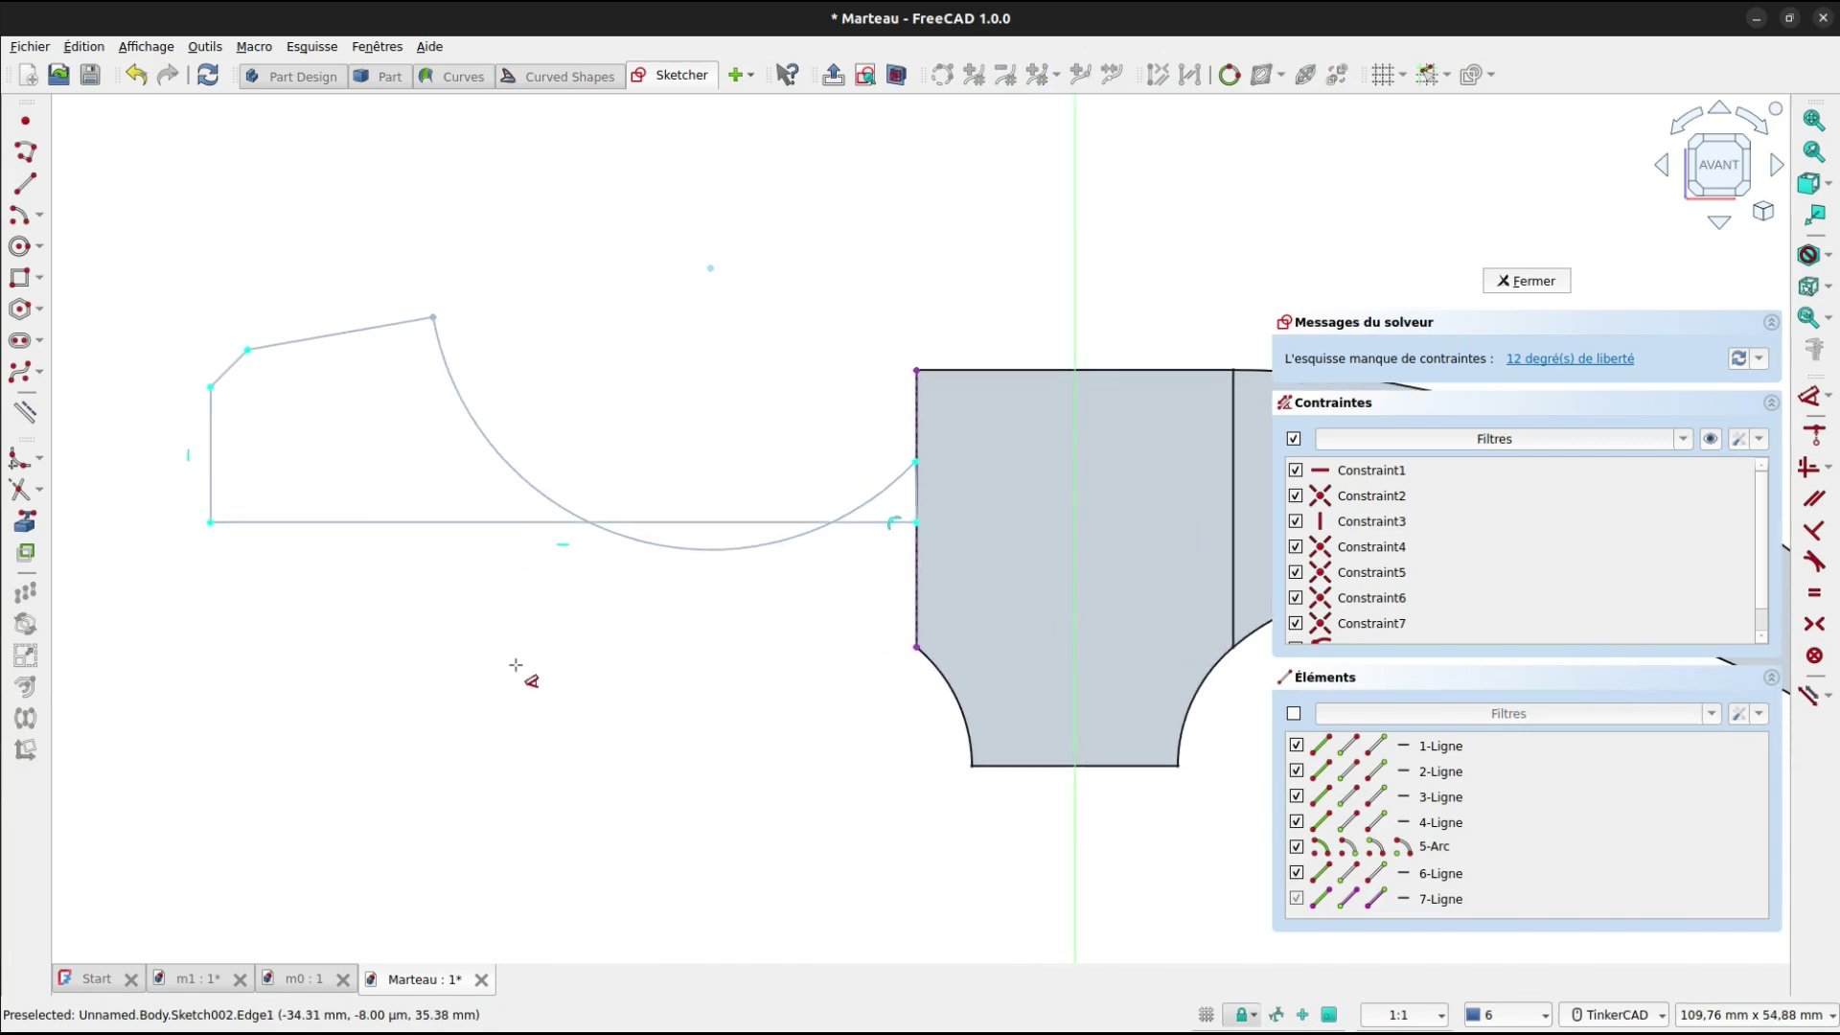
{"action": "left_click", "coordinate": [210, 524]}
{"action": "left_click", "coordinate": [1075, 786]}
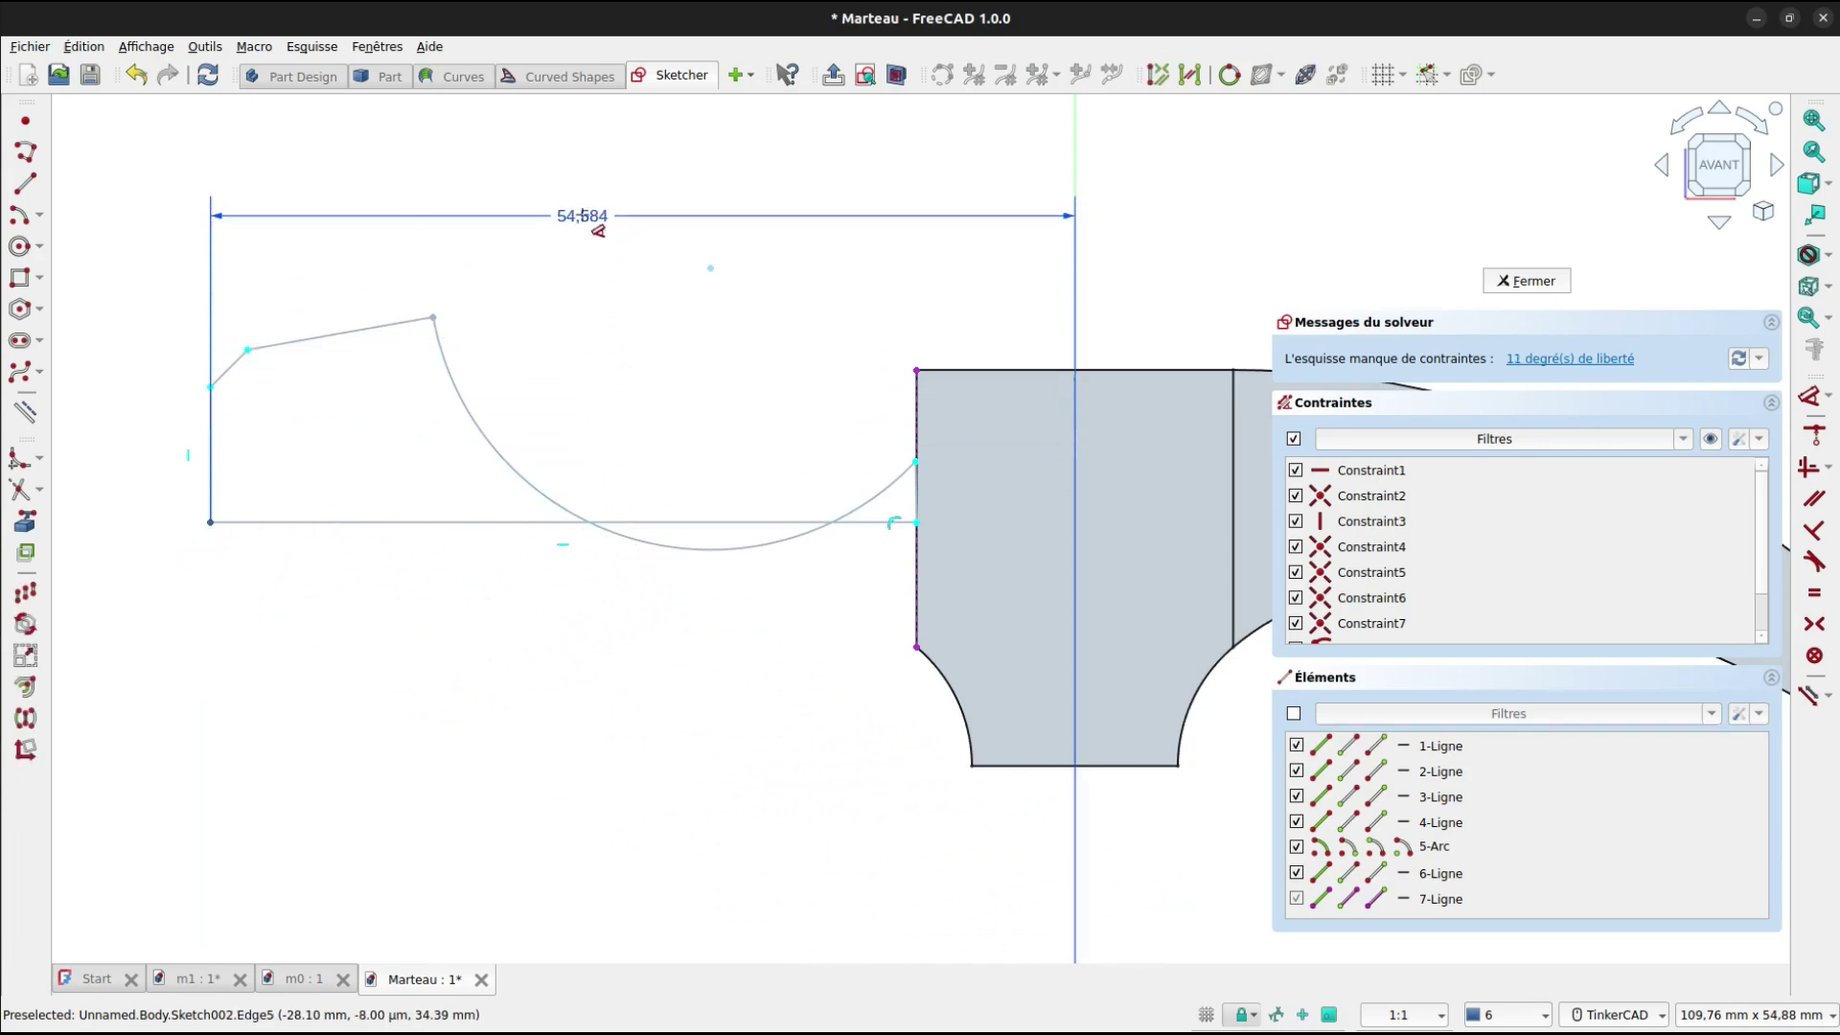
{"action": "left_click", "coordinate": [889, 251]}
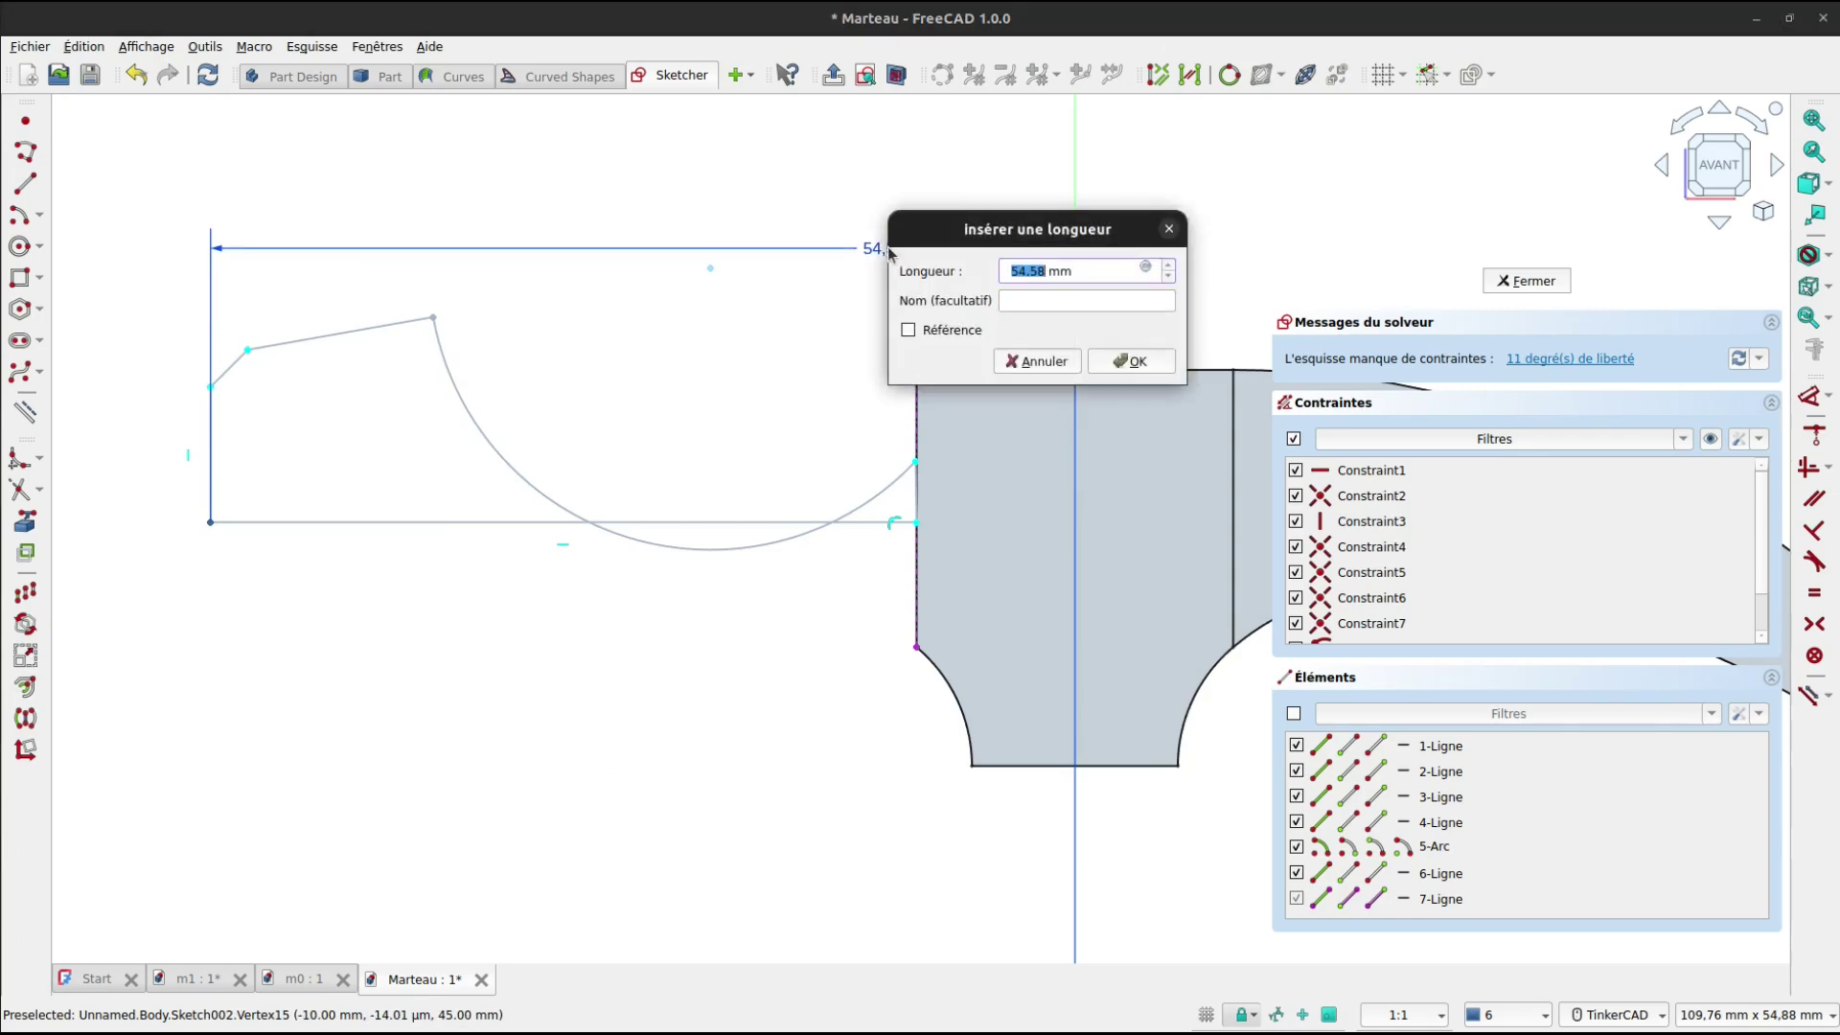
{"action": "type", "text": "5"}
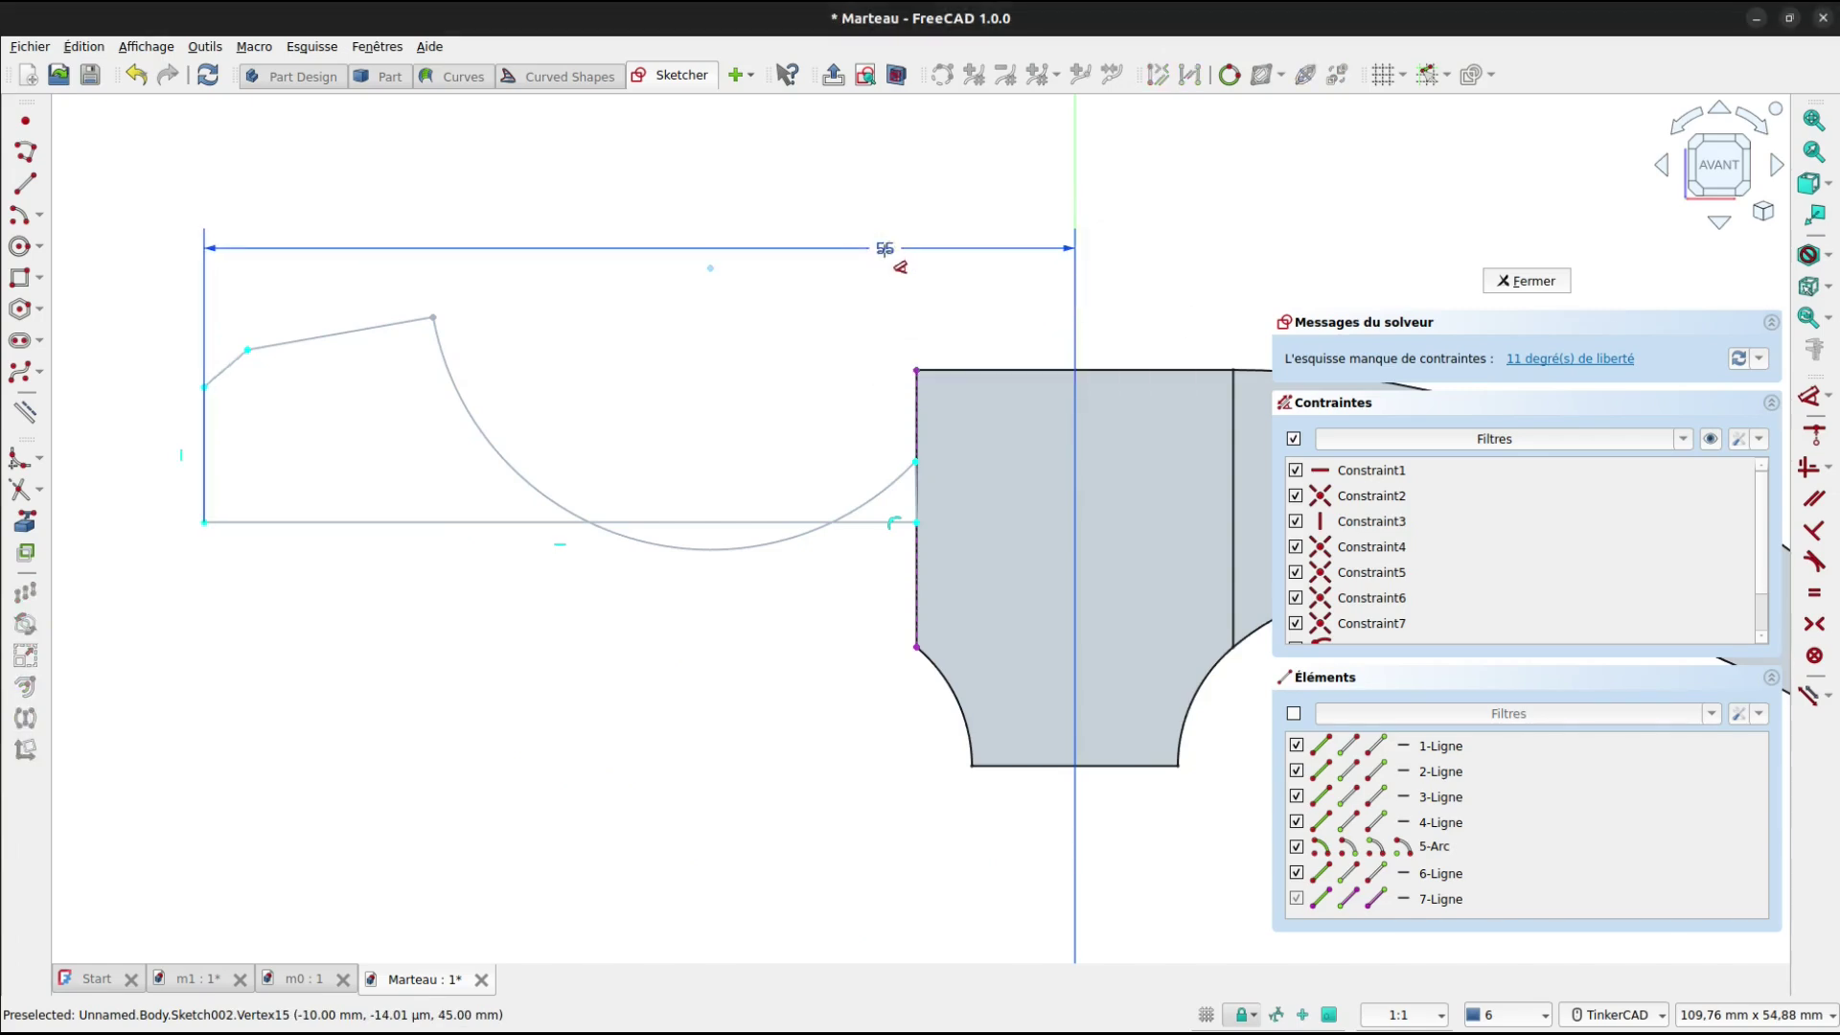
Dimension the vertical height of the bevel between its two endpoints as 2 mm.
{"action": "left_click", "coordinate": [248, 351]}
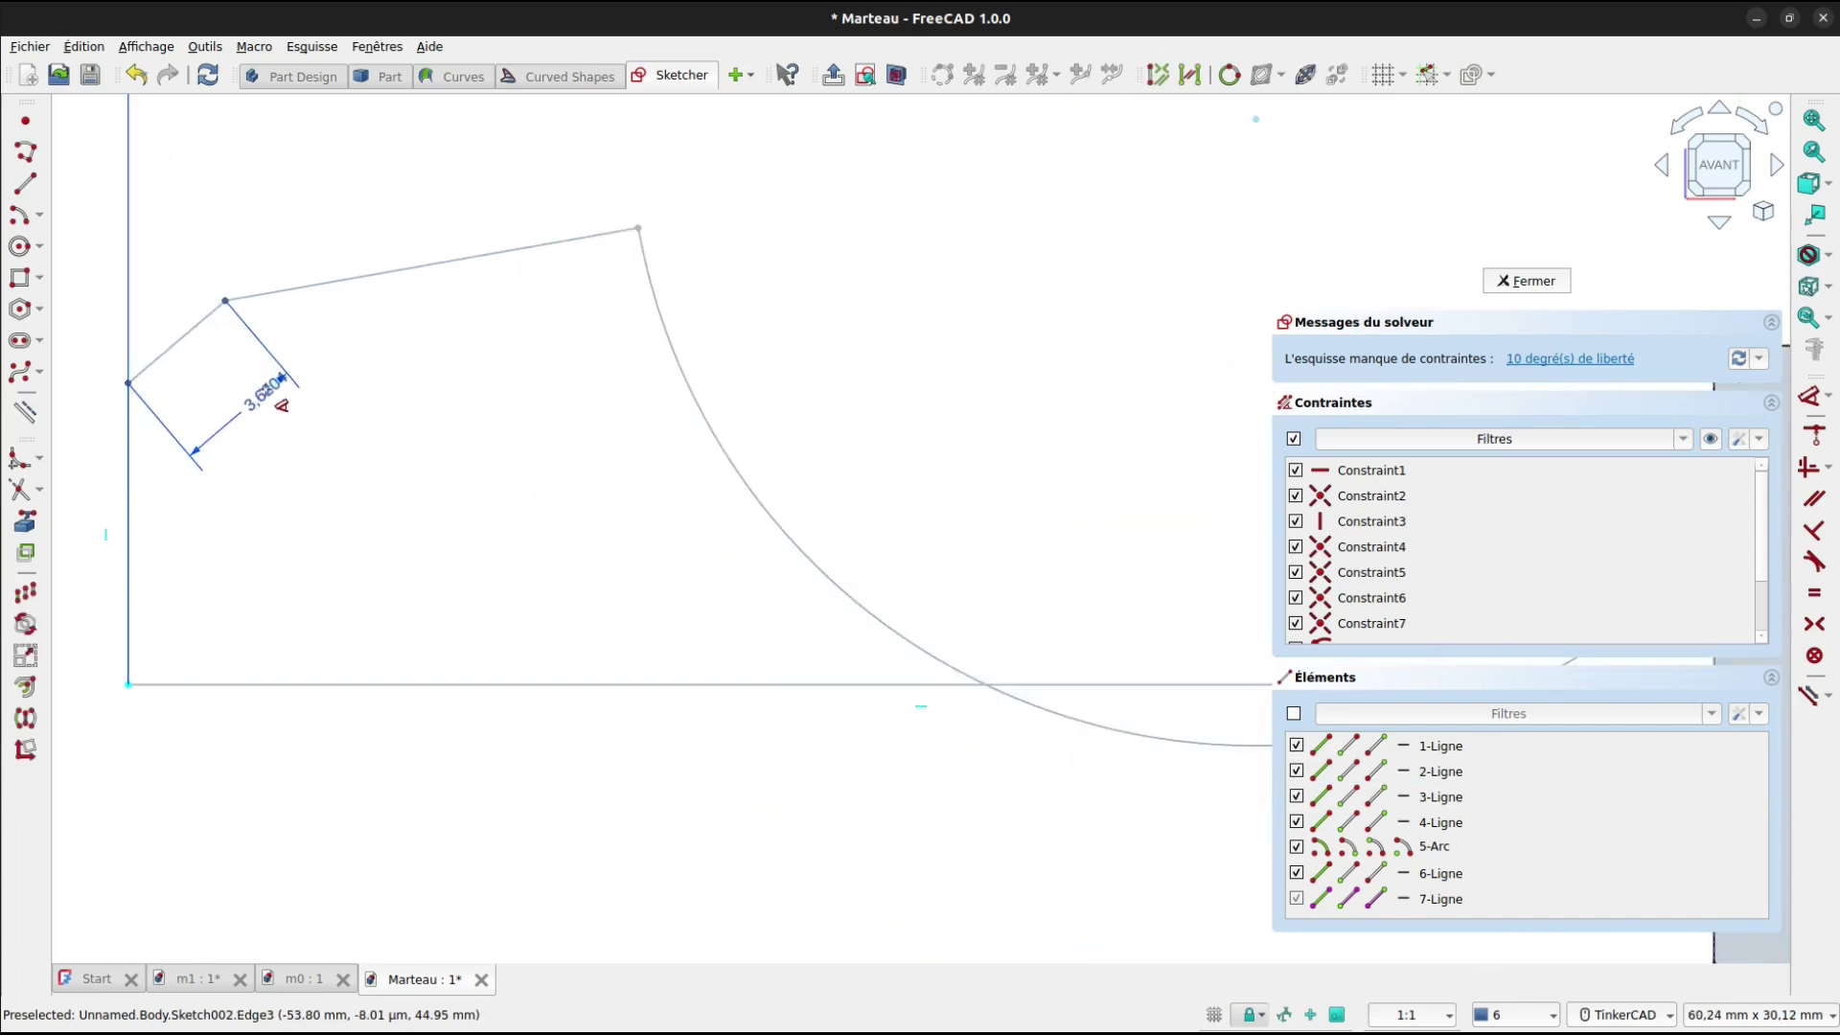
{"action": "scroll", "coordinate": [267, 393], "scroll_direction": "up", "scroll_amount": 5}
{"action": "left_click", "coordinate": [268, 317]}
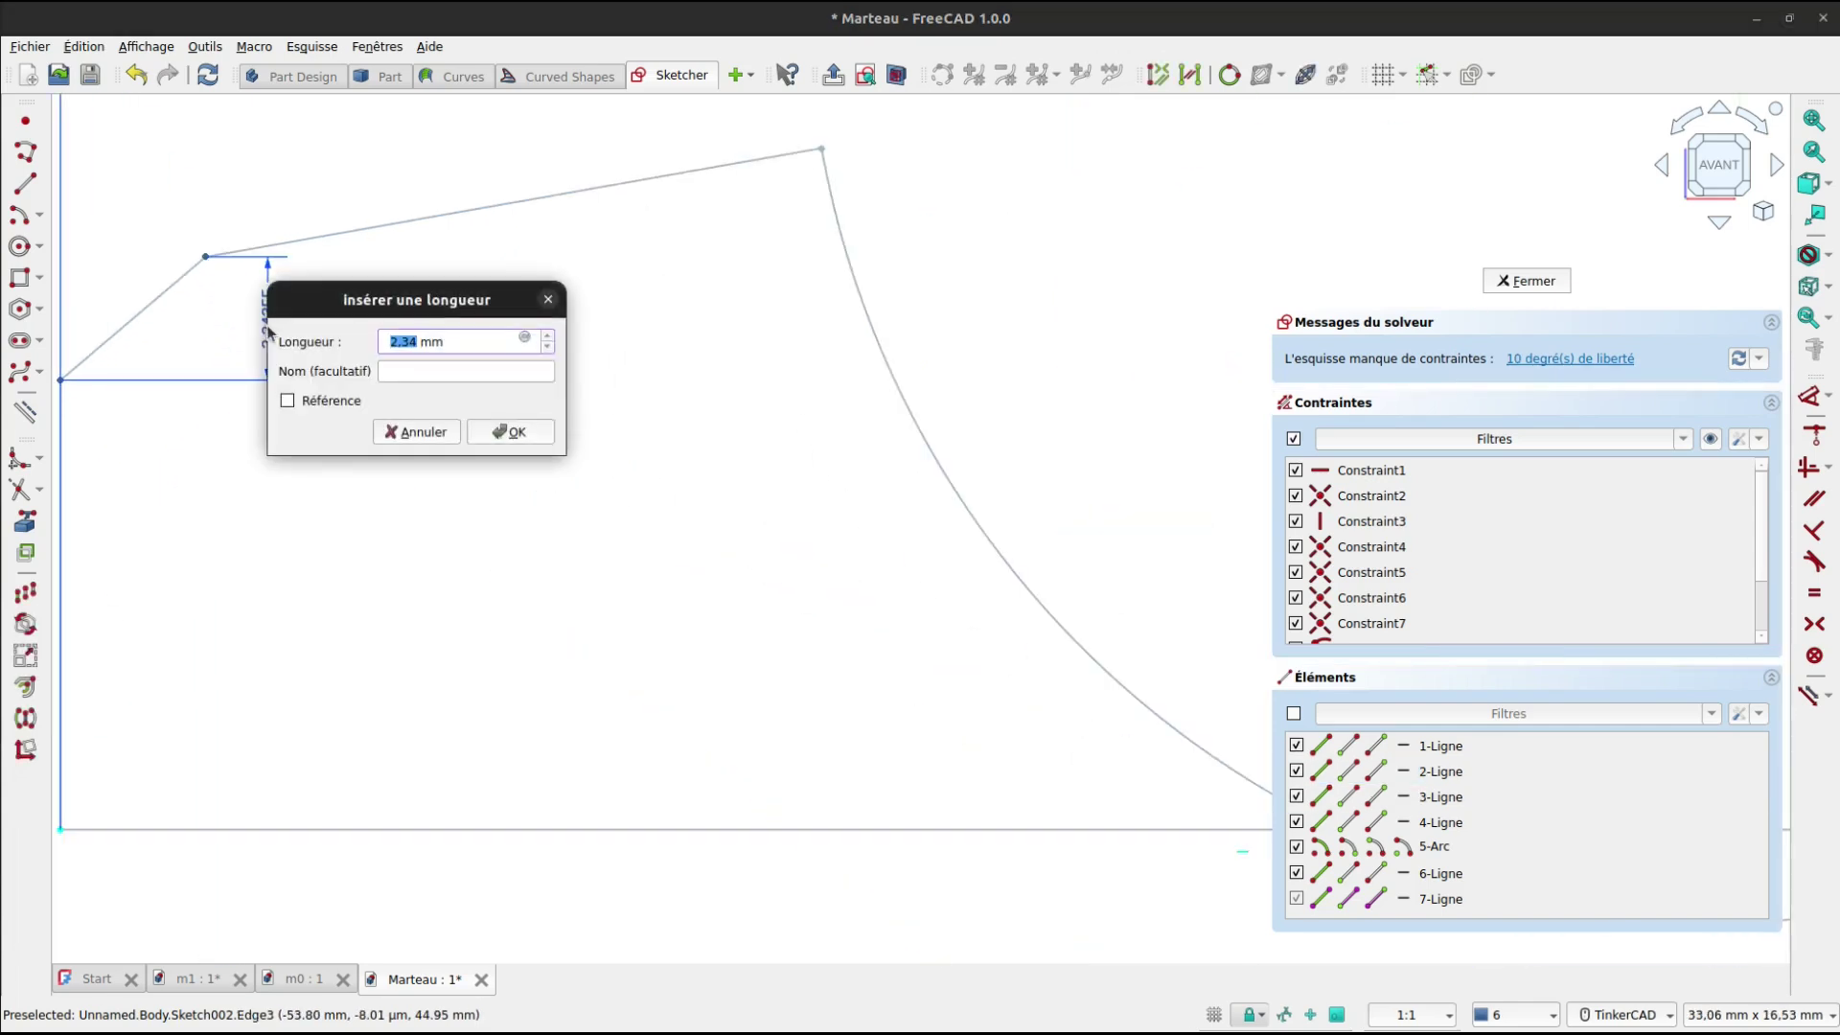
{"action": "type", "text": "2"}
{"action": "key", "text": "Return"}
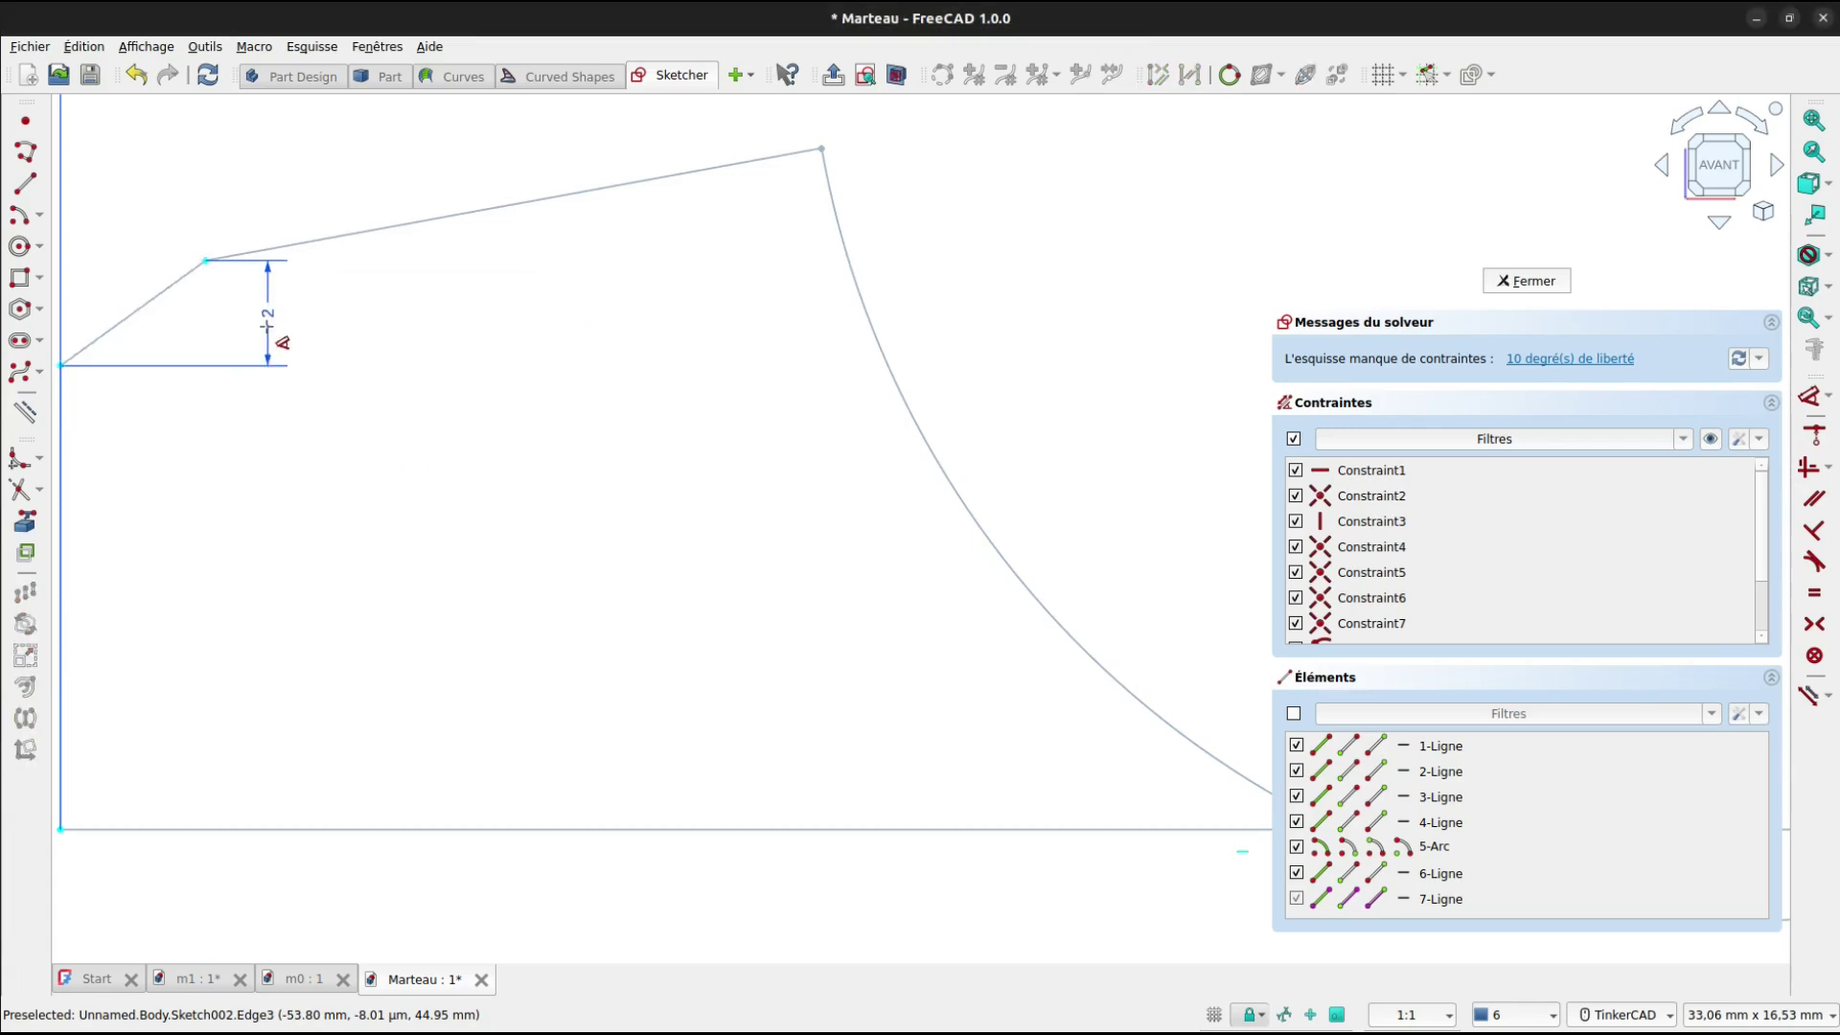
{"action": "left_click", "coordinate": [205, 259]}
{"action": "left_click", "coordinate": [62, 366]}
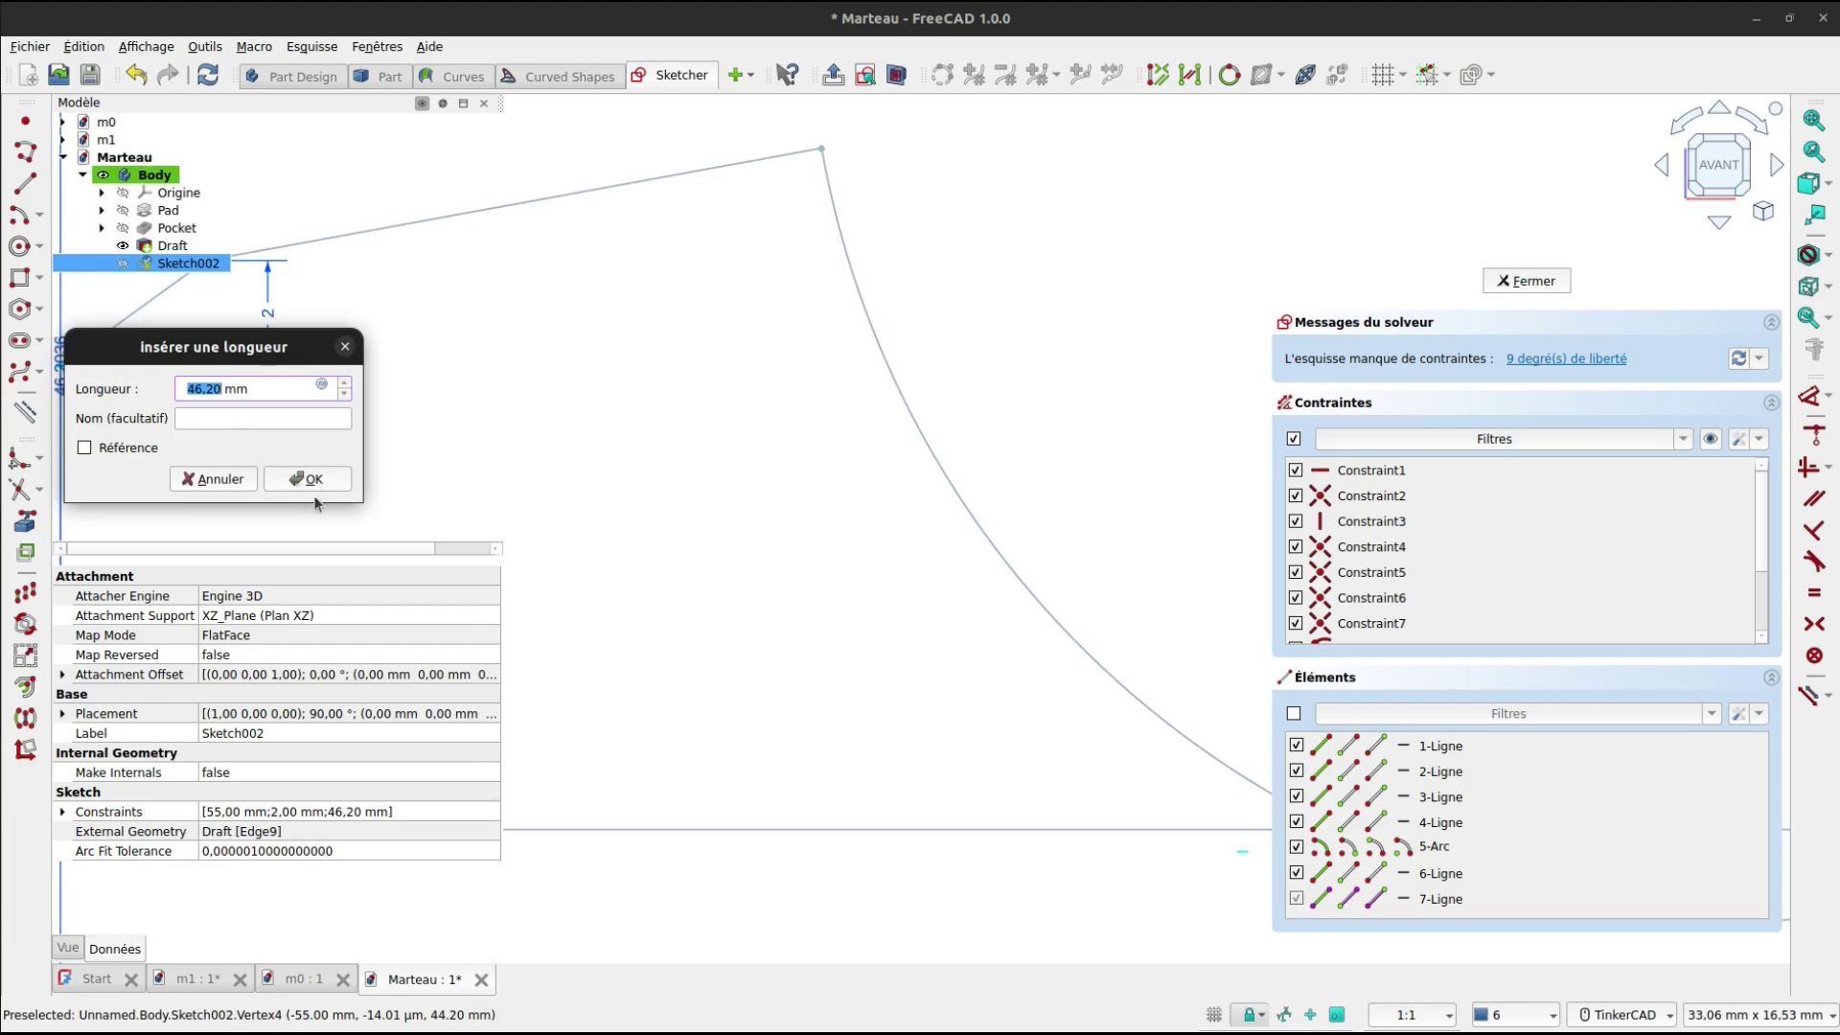
{"action": "left_click", "coordinate": [228, 480]}
Dimension the horizontal width of the bevel between its two endpoints as 2 mm.
{"action": "mouse_move", "coordinate": [469, 411]}
{"action": "middle_mouse_down"}
{"action": "mouse_move", "coordinate": [723, 419]}
{"action": "mouse_move", "coordinate": [910, 454]}
{"action": "middle_mouse_up"}
{"action": "left_click", "coordinate": [500, 409]}
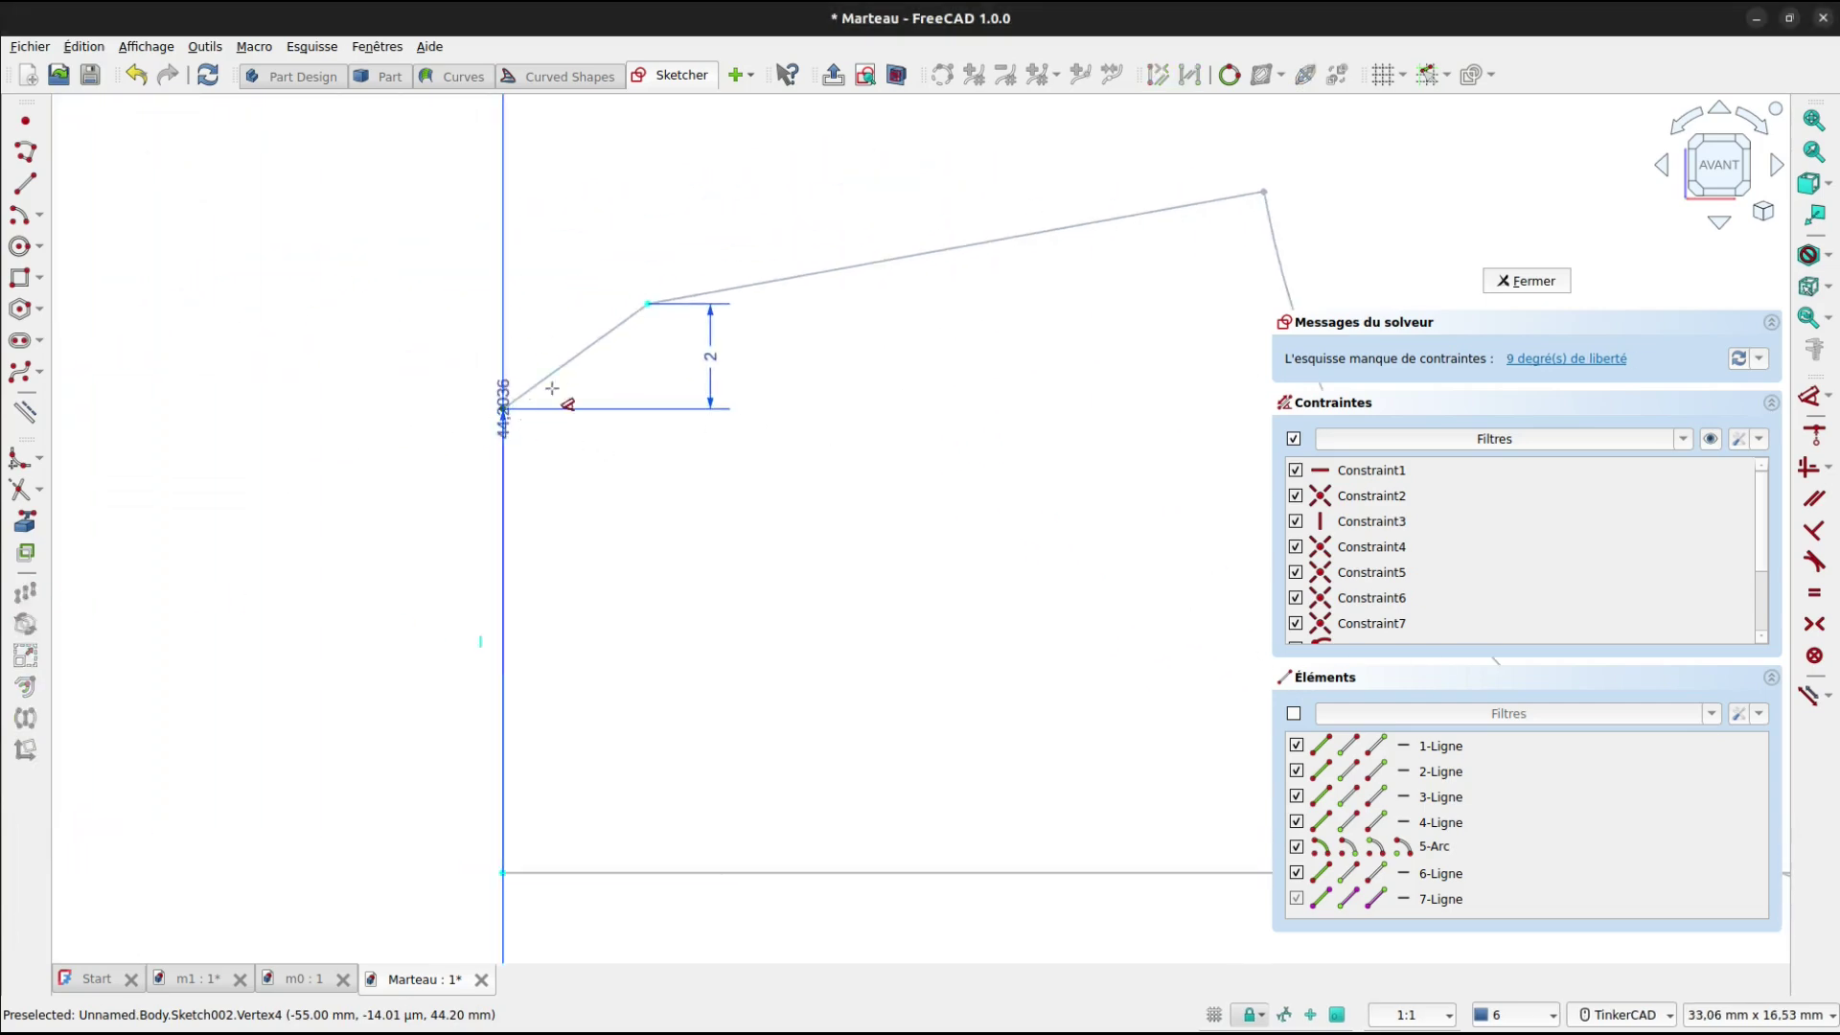
{"action": "left_click", "coordinate": [647, 304]}
{"action": "left_click", "coordinate": [612, 278]}
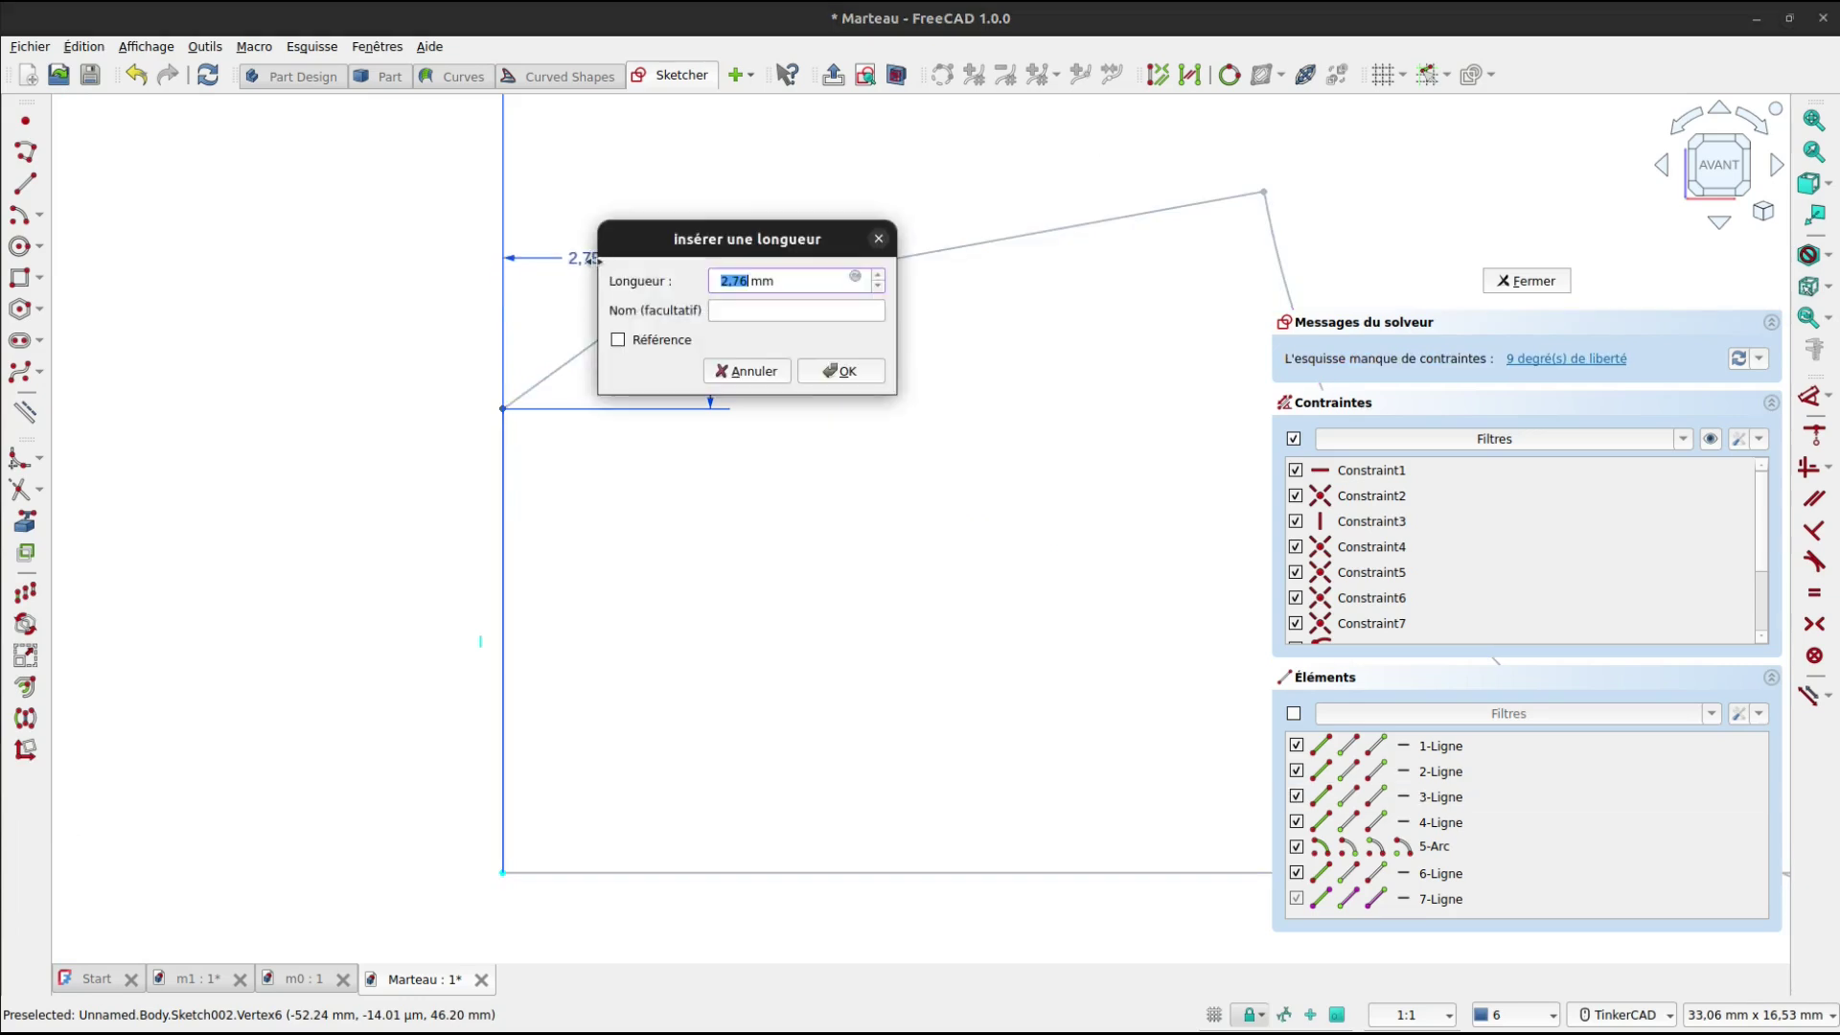
{"action": "type", "text": "2"}
{"action": "key", "text": "Return"}
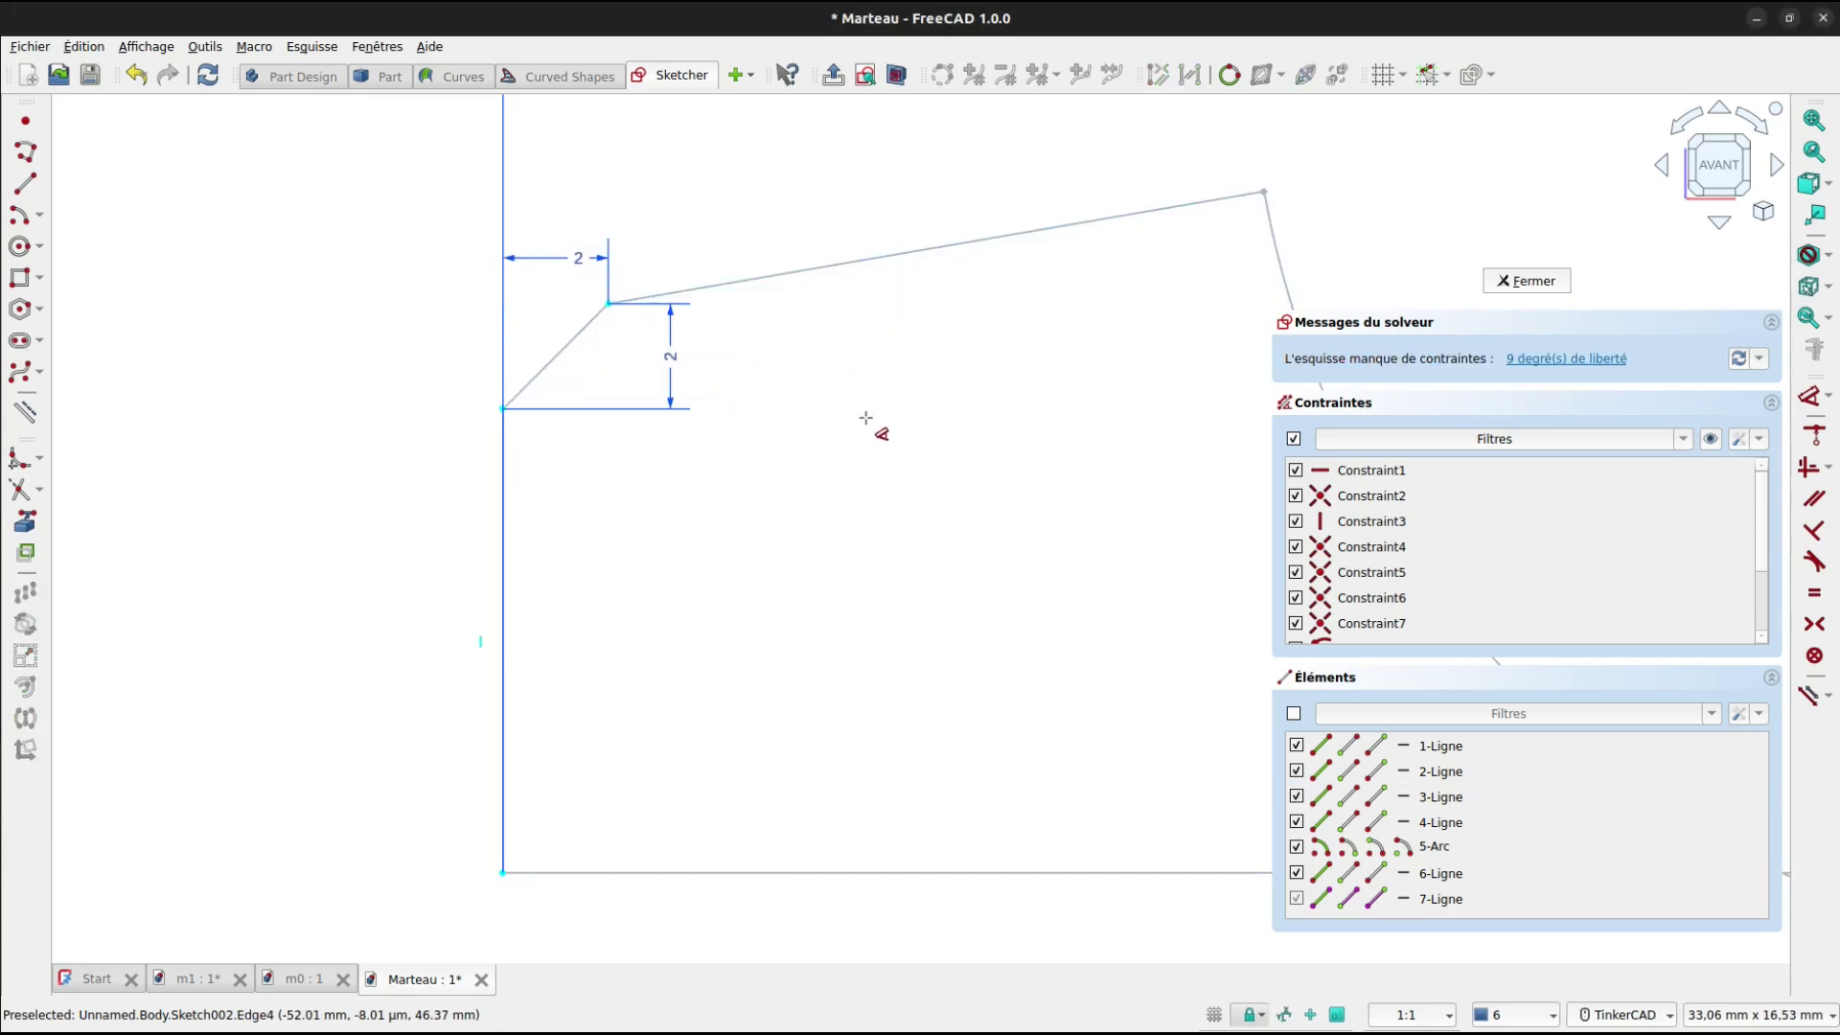
Set the length of the profile's outer vertical line to 9 mm with a dimension.
{"action": "middle_click_drag", "start_coordinate": [876, 428], "coordinate": [587, 358]}
{"action": "scroll", "coordinate": [588, 357], "scroll_direction": "down", "scroll_amount": 5}
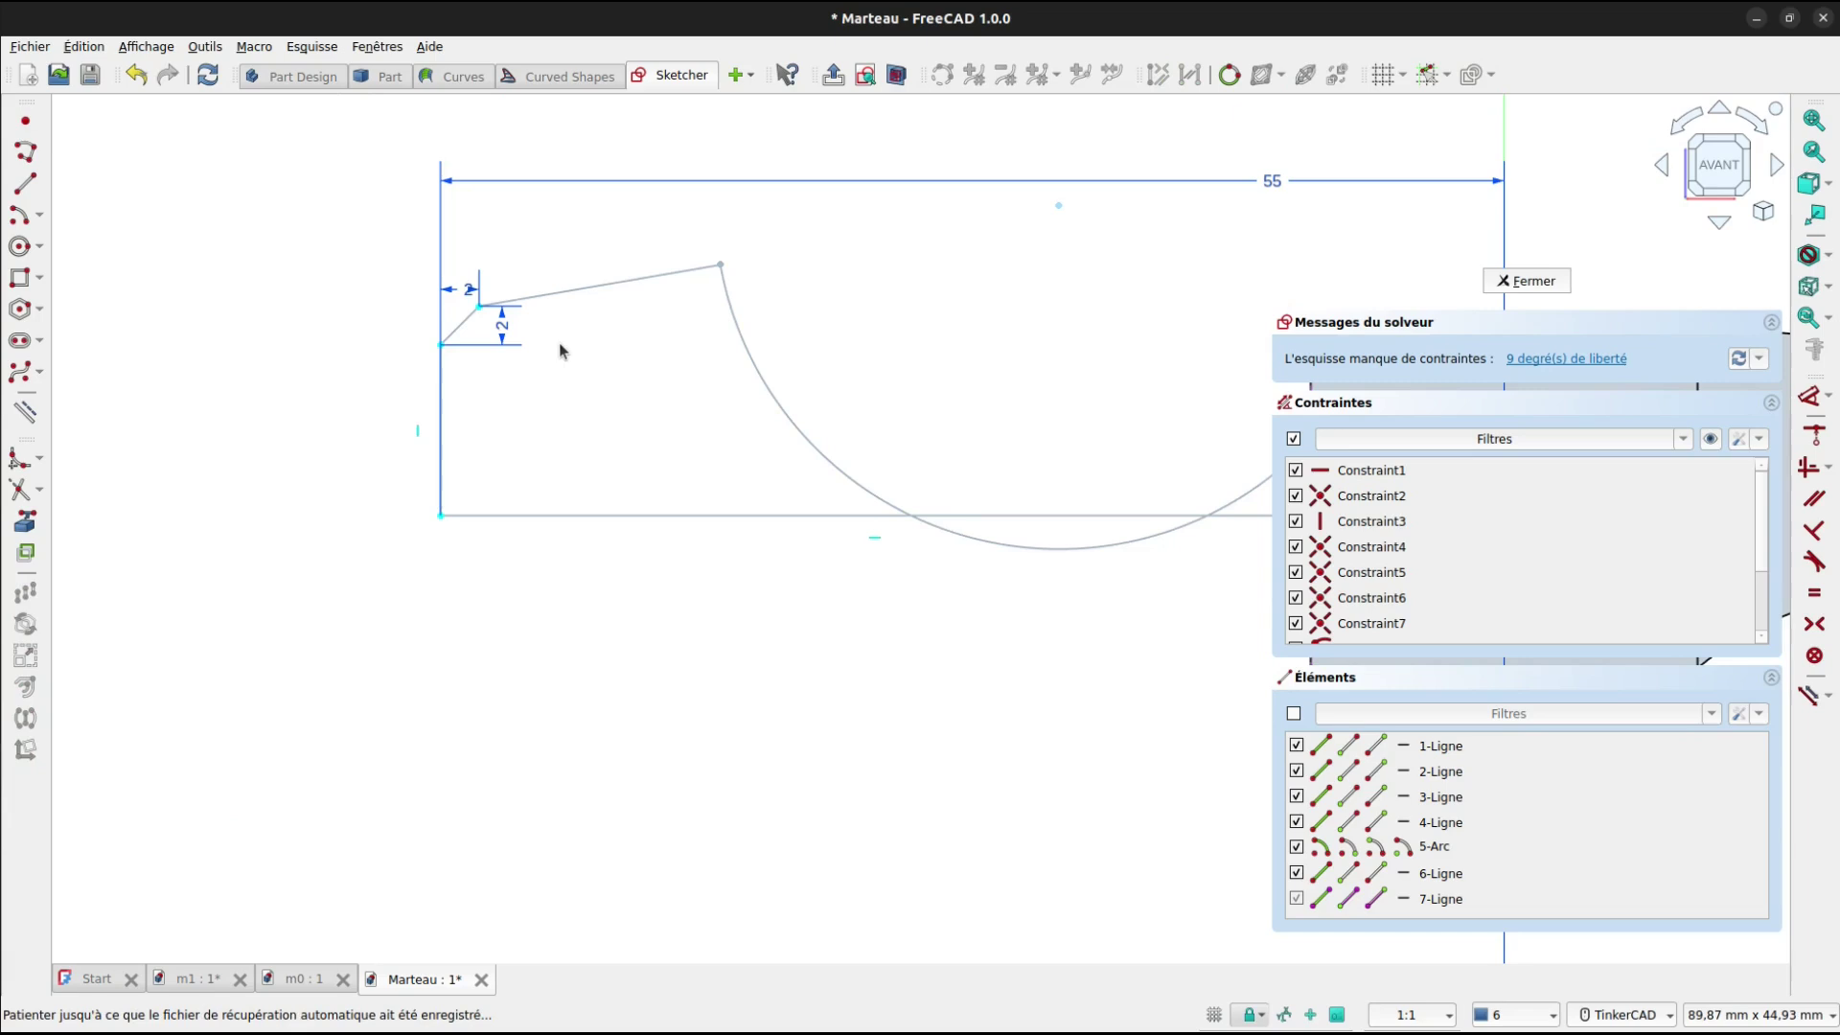
{"action": "left_click", "coordinate": [439, 376]}
{"action": "left_click", "coordinate": [375, 398]}
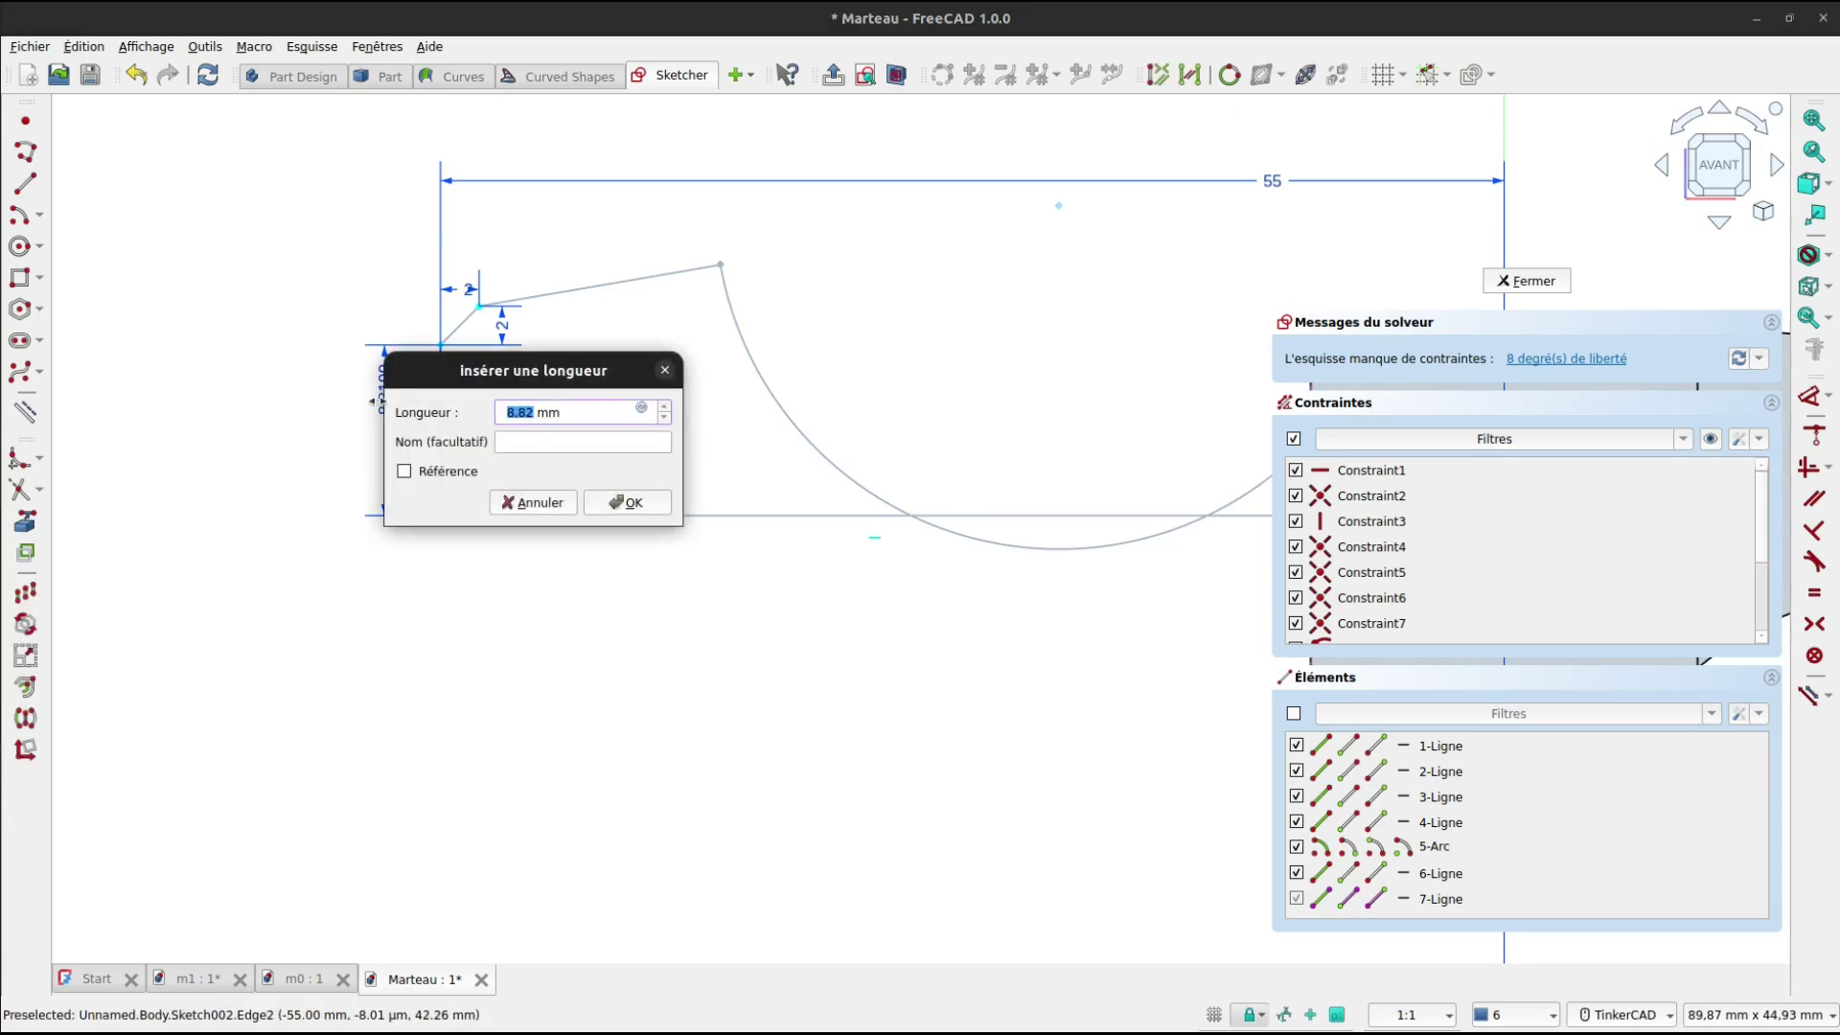
{"action": "type", "text": "9"}
{"action": "key", "text": "Return"}
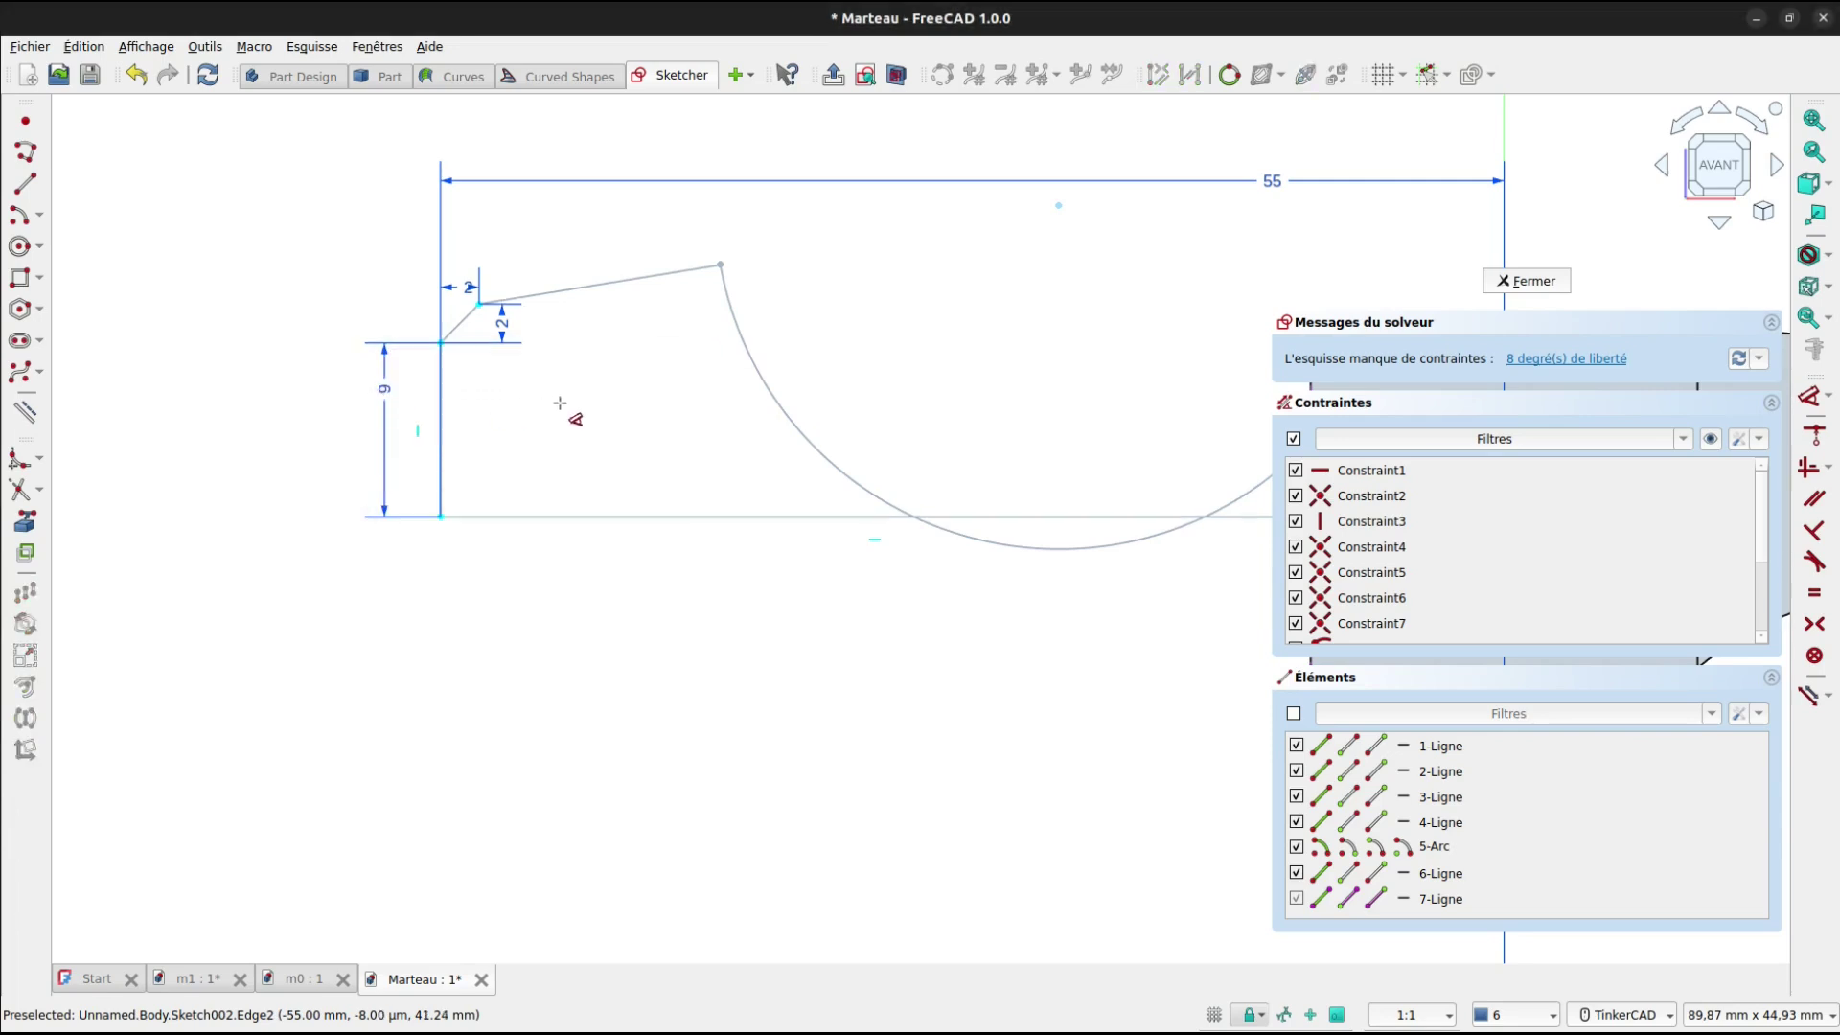
Dimension the height of the profile's outer lower corner above the sketch's horizontal axis as 35 mm.
{"action": "mouse_move", "coordinate": [642, 436]}
{"action": "middle_mouse_down"}
{"action": "mouse_move", "coordinate": [447, 455]}
{"action": "mouse_move", "coordinate": [482, 504]}
{"action": "middle_mouse_up"}
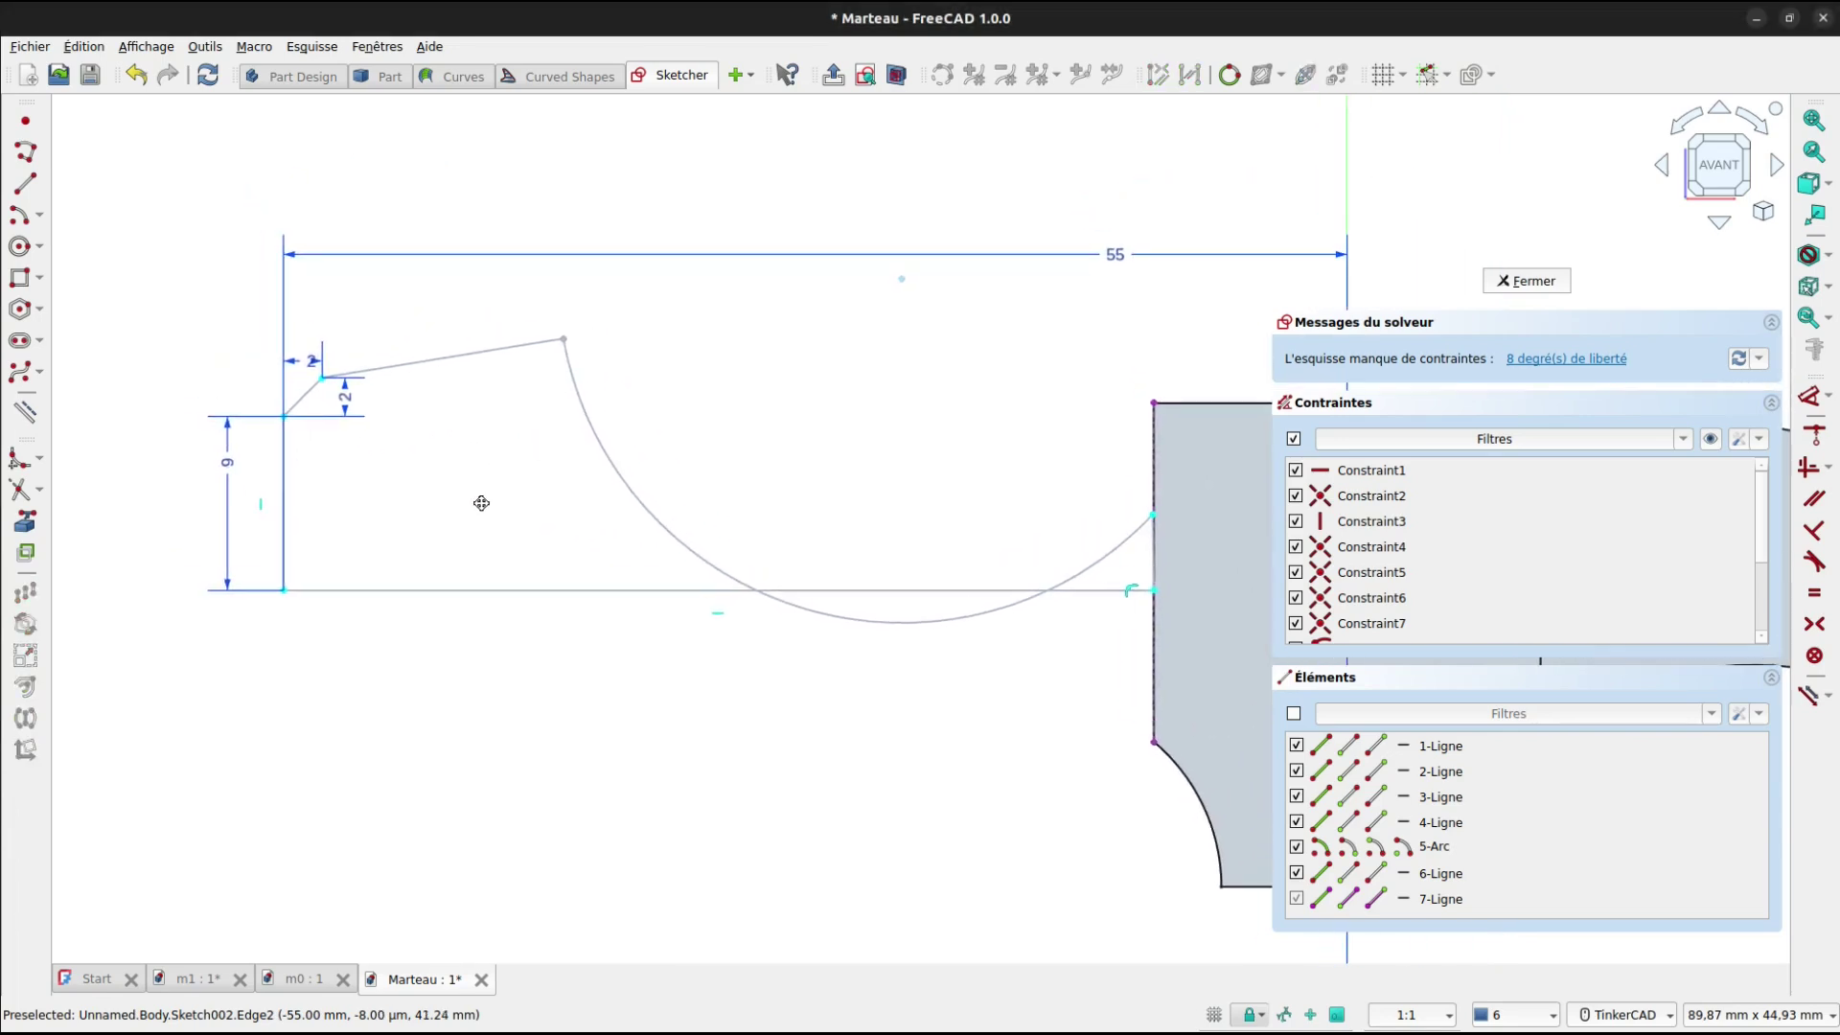
{"action": "scroll", "coordinate": [517, 399], "scroll_direction": "down", "scroll_amount": 3}
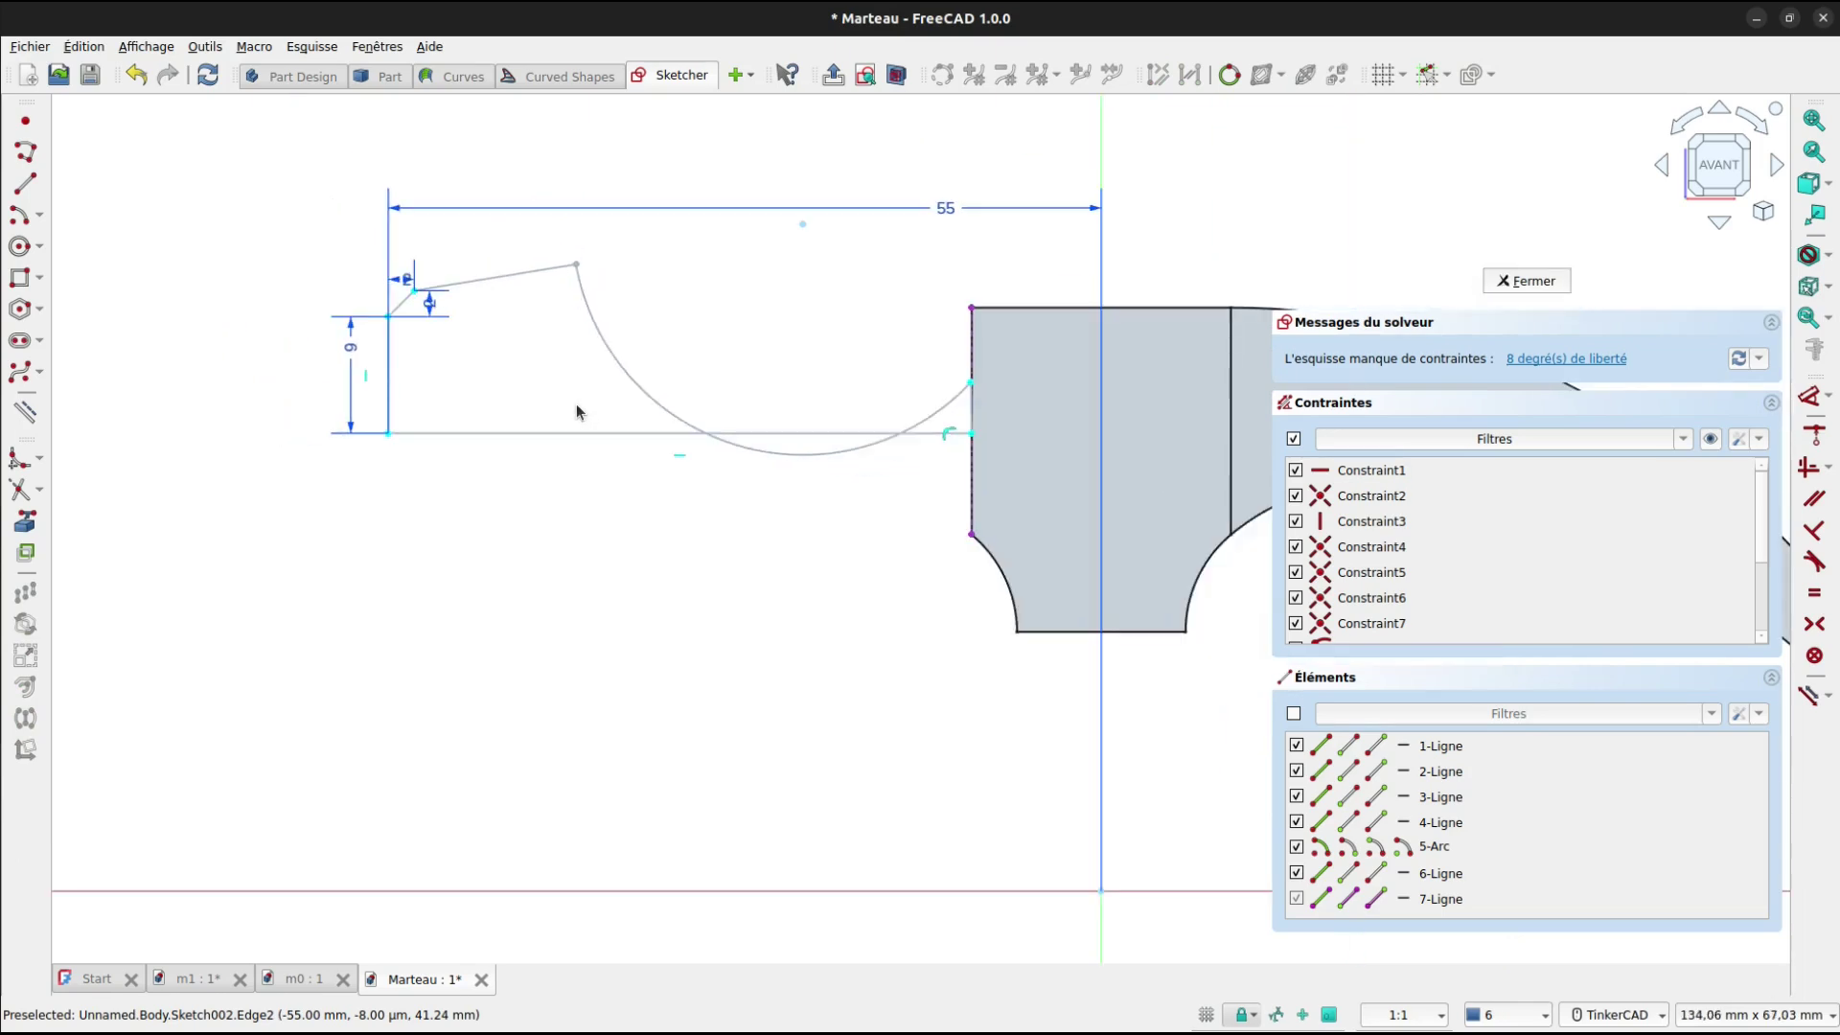
{"action": "key", "text": "d"}
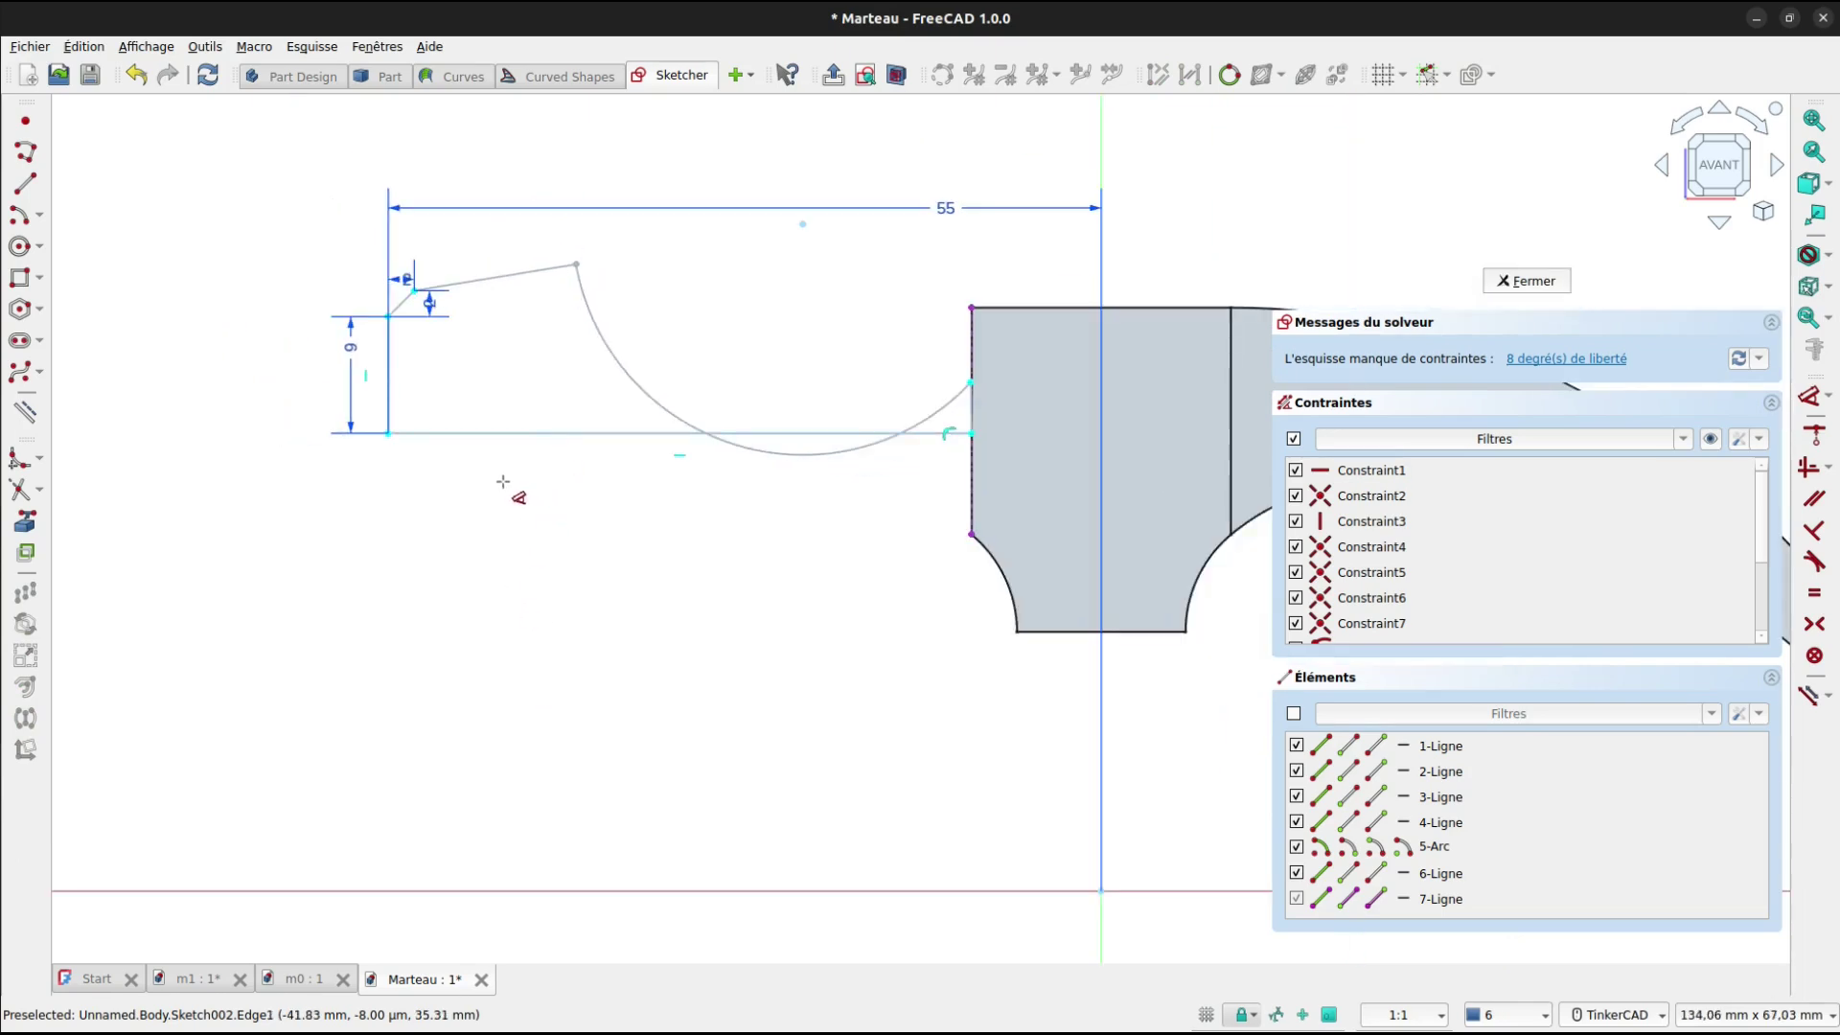
{"action": "left_click", "coordinate": [388, 433]}
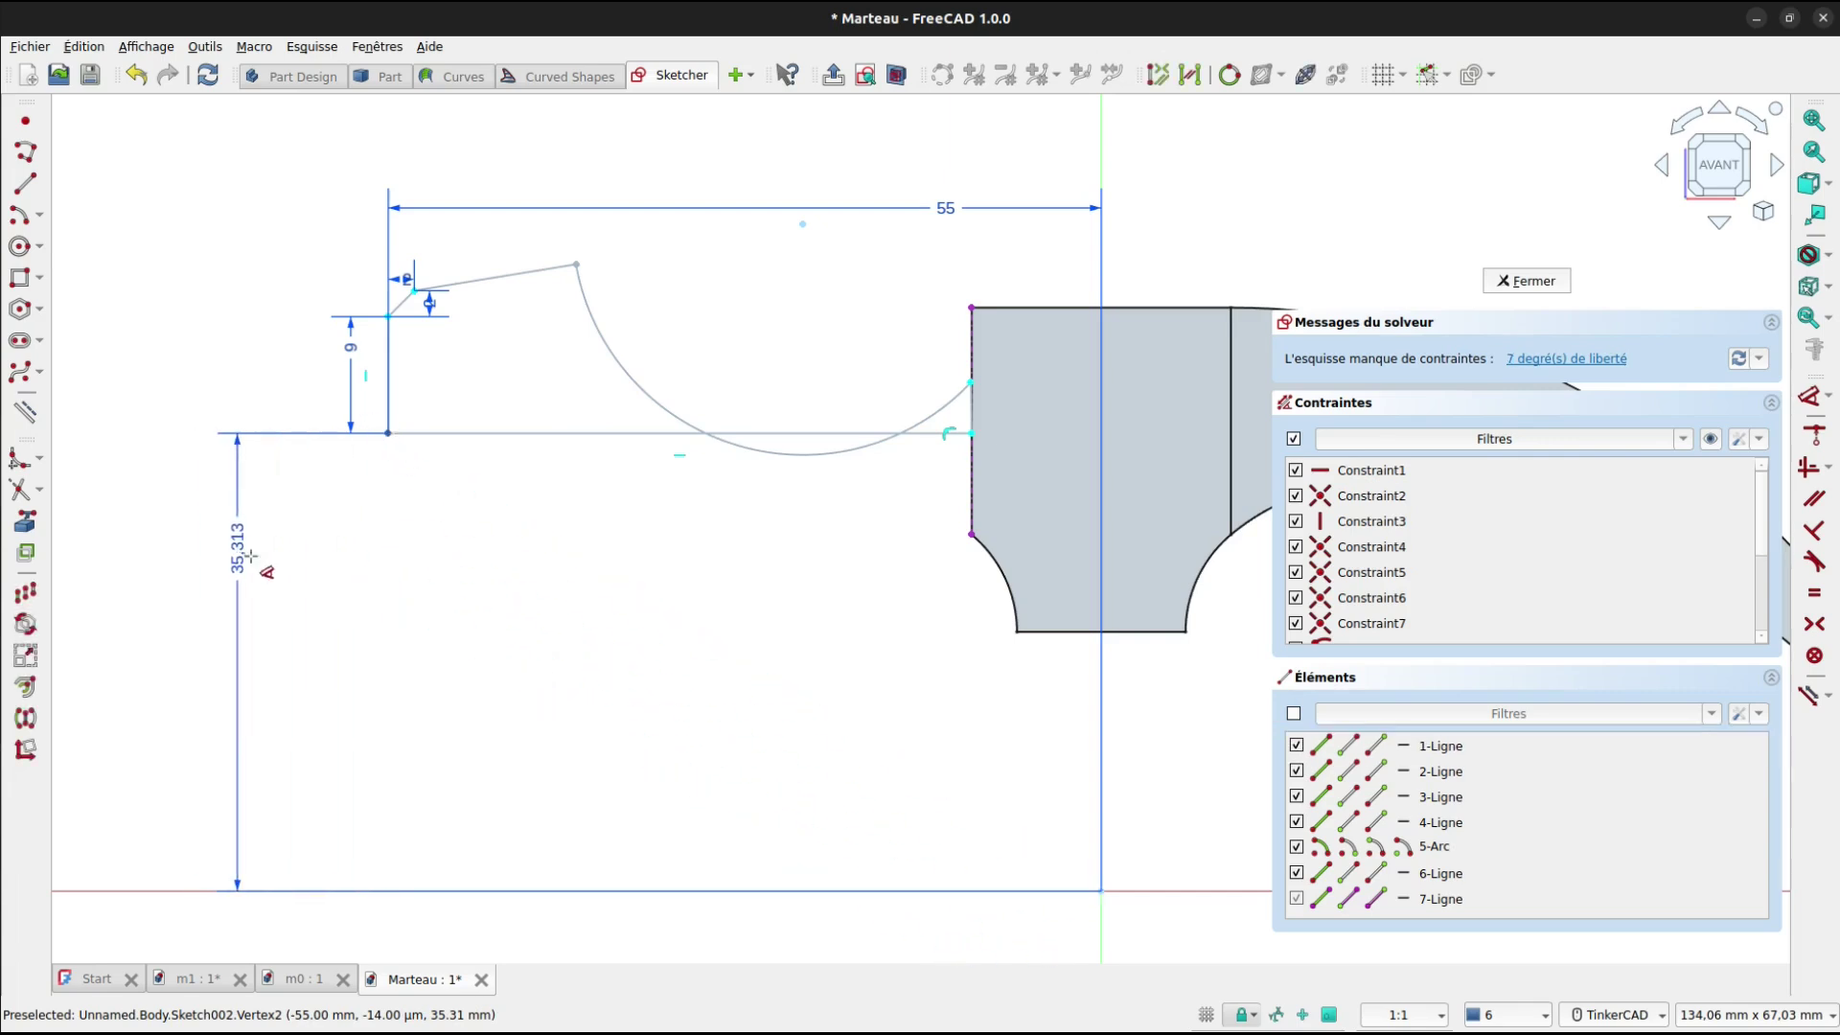
{"action": "left_click", "coordinate": [337, 618]}
{"action": "type", "text": "35"}
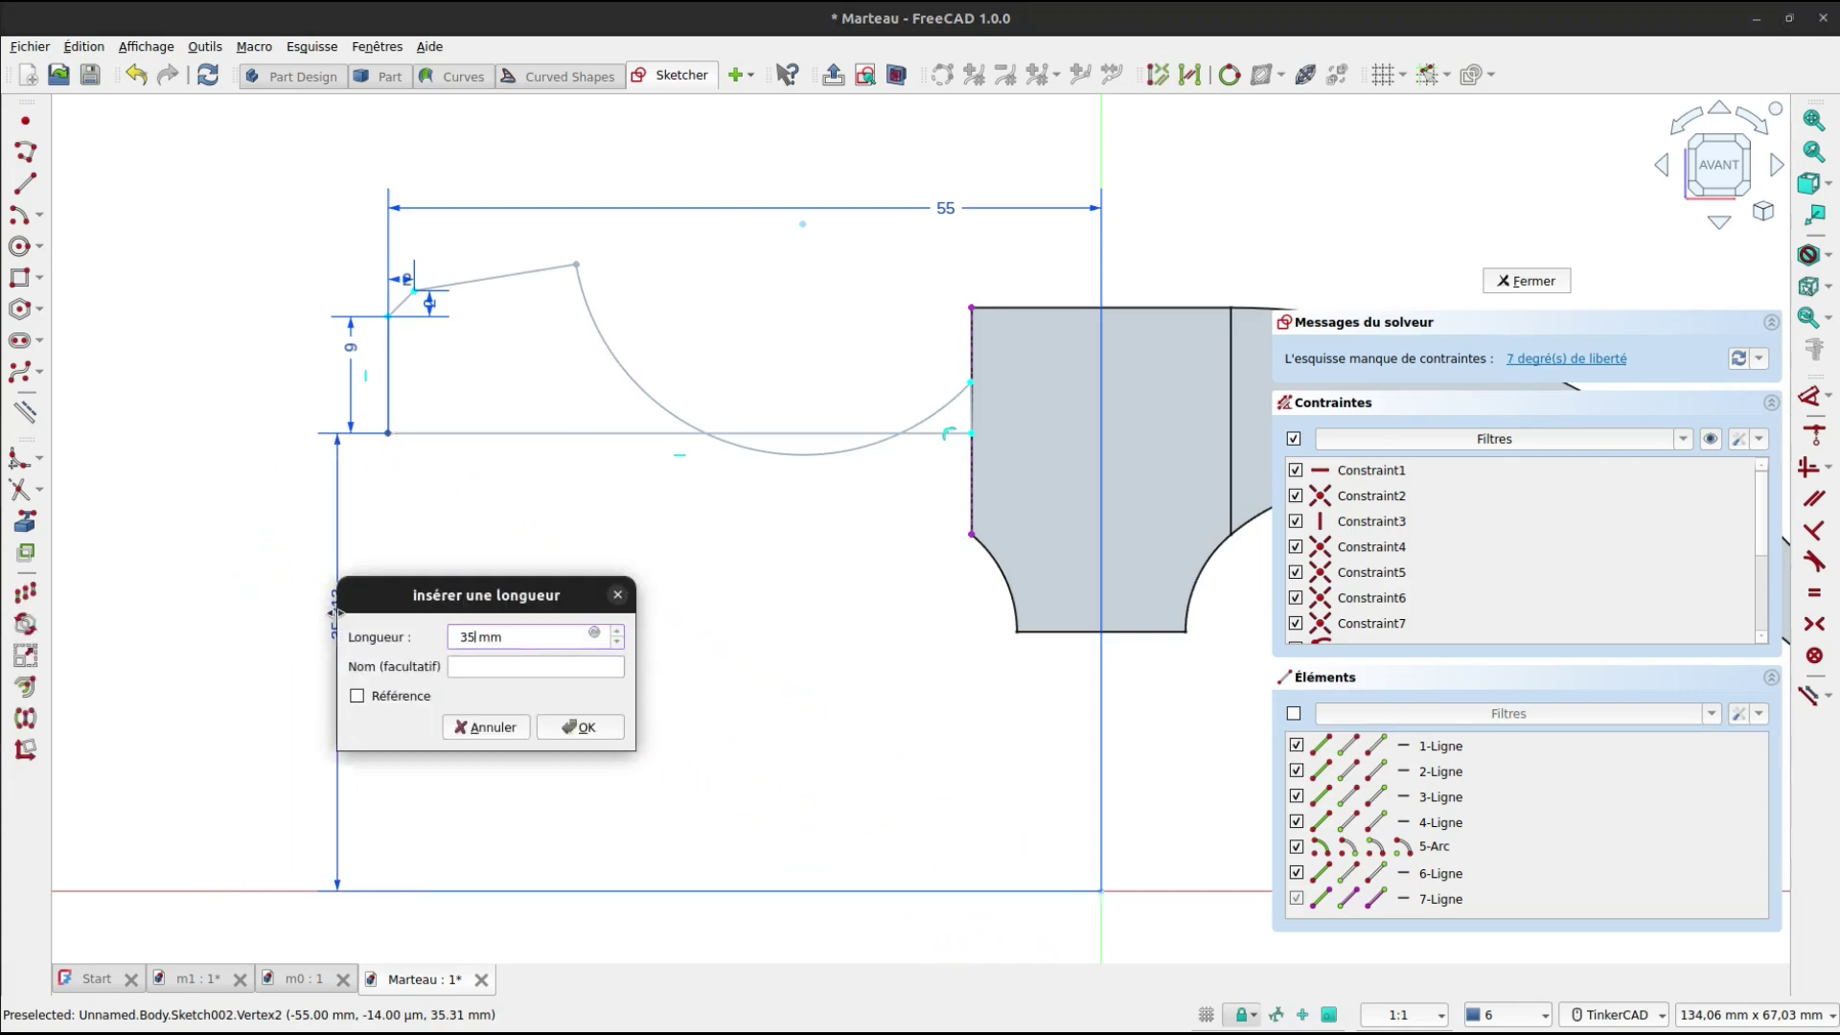
{"action": "key", "text": "Return"}
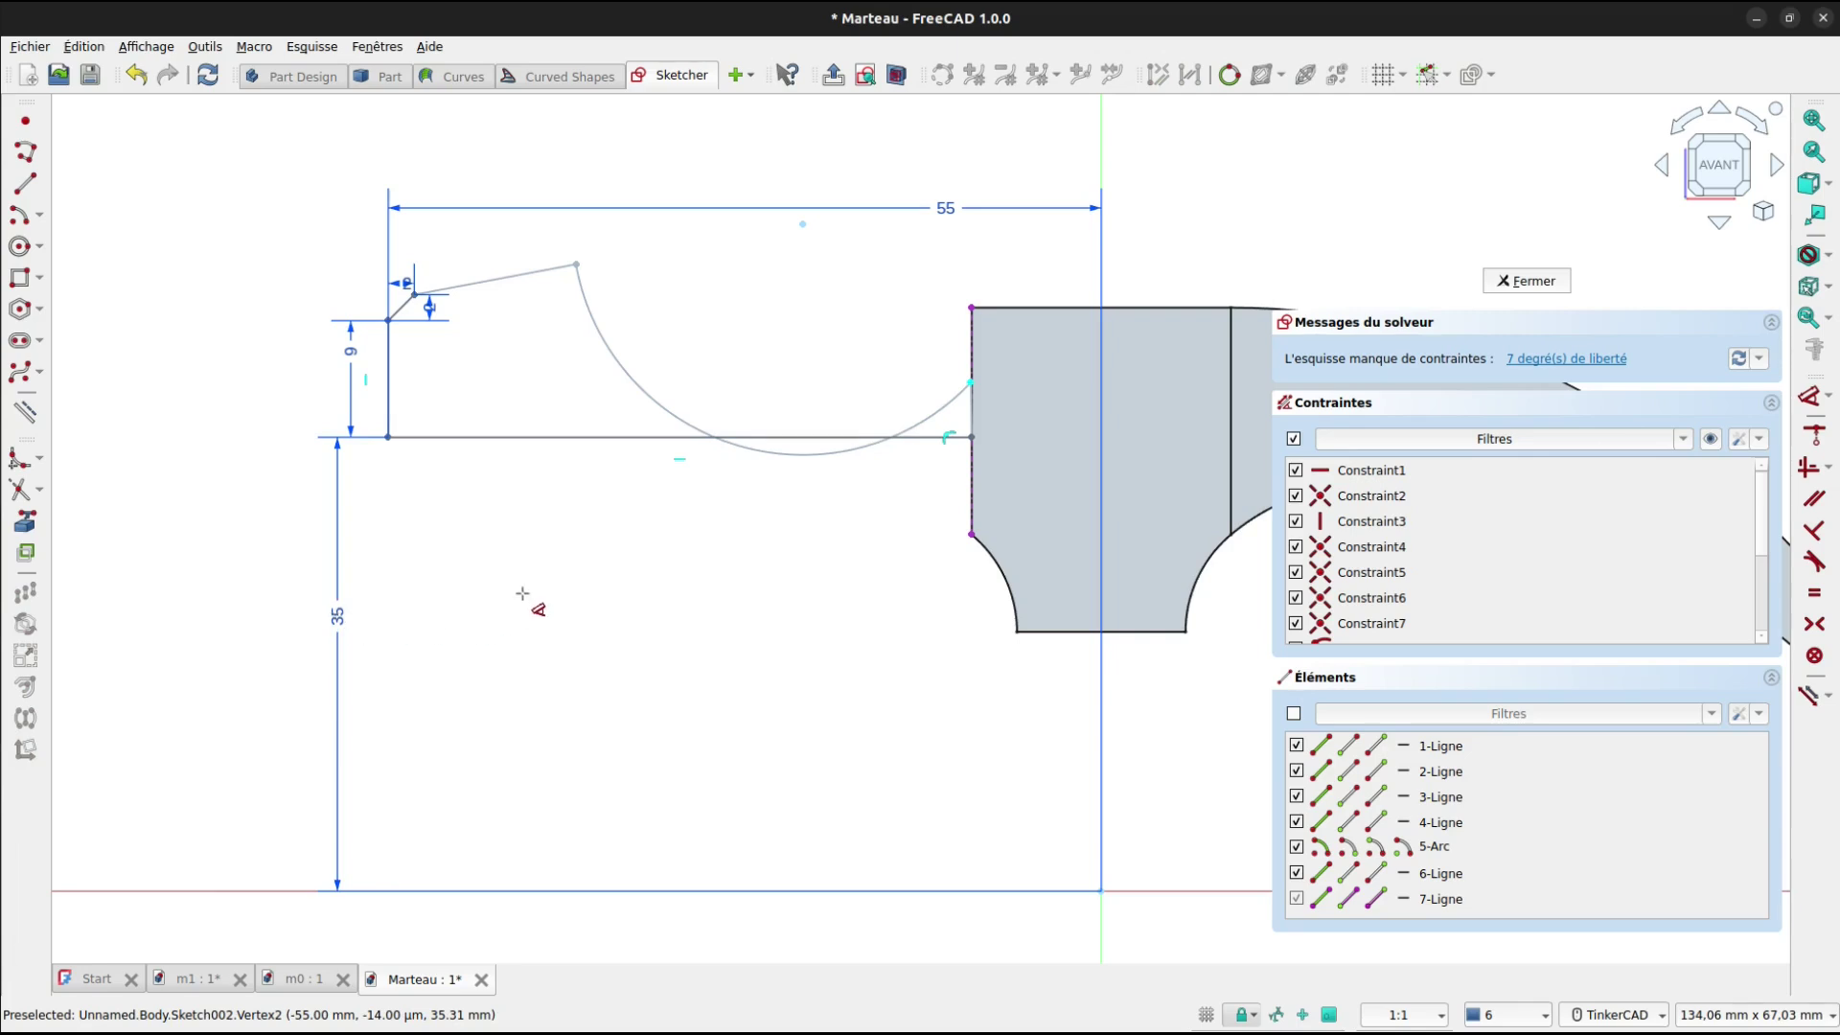
Dimension the distance from the rising line's inner endpoint to the horizontal base line as 11 mm.
{"action": "left_click", "coordinate": [577, 265]}
{"action": "left_click", "coordinate": [575, 437]}
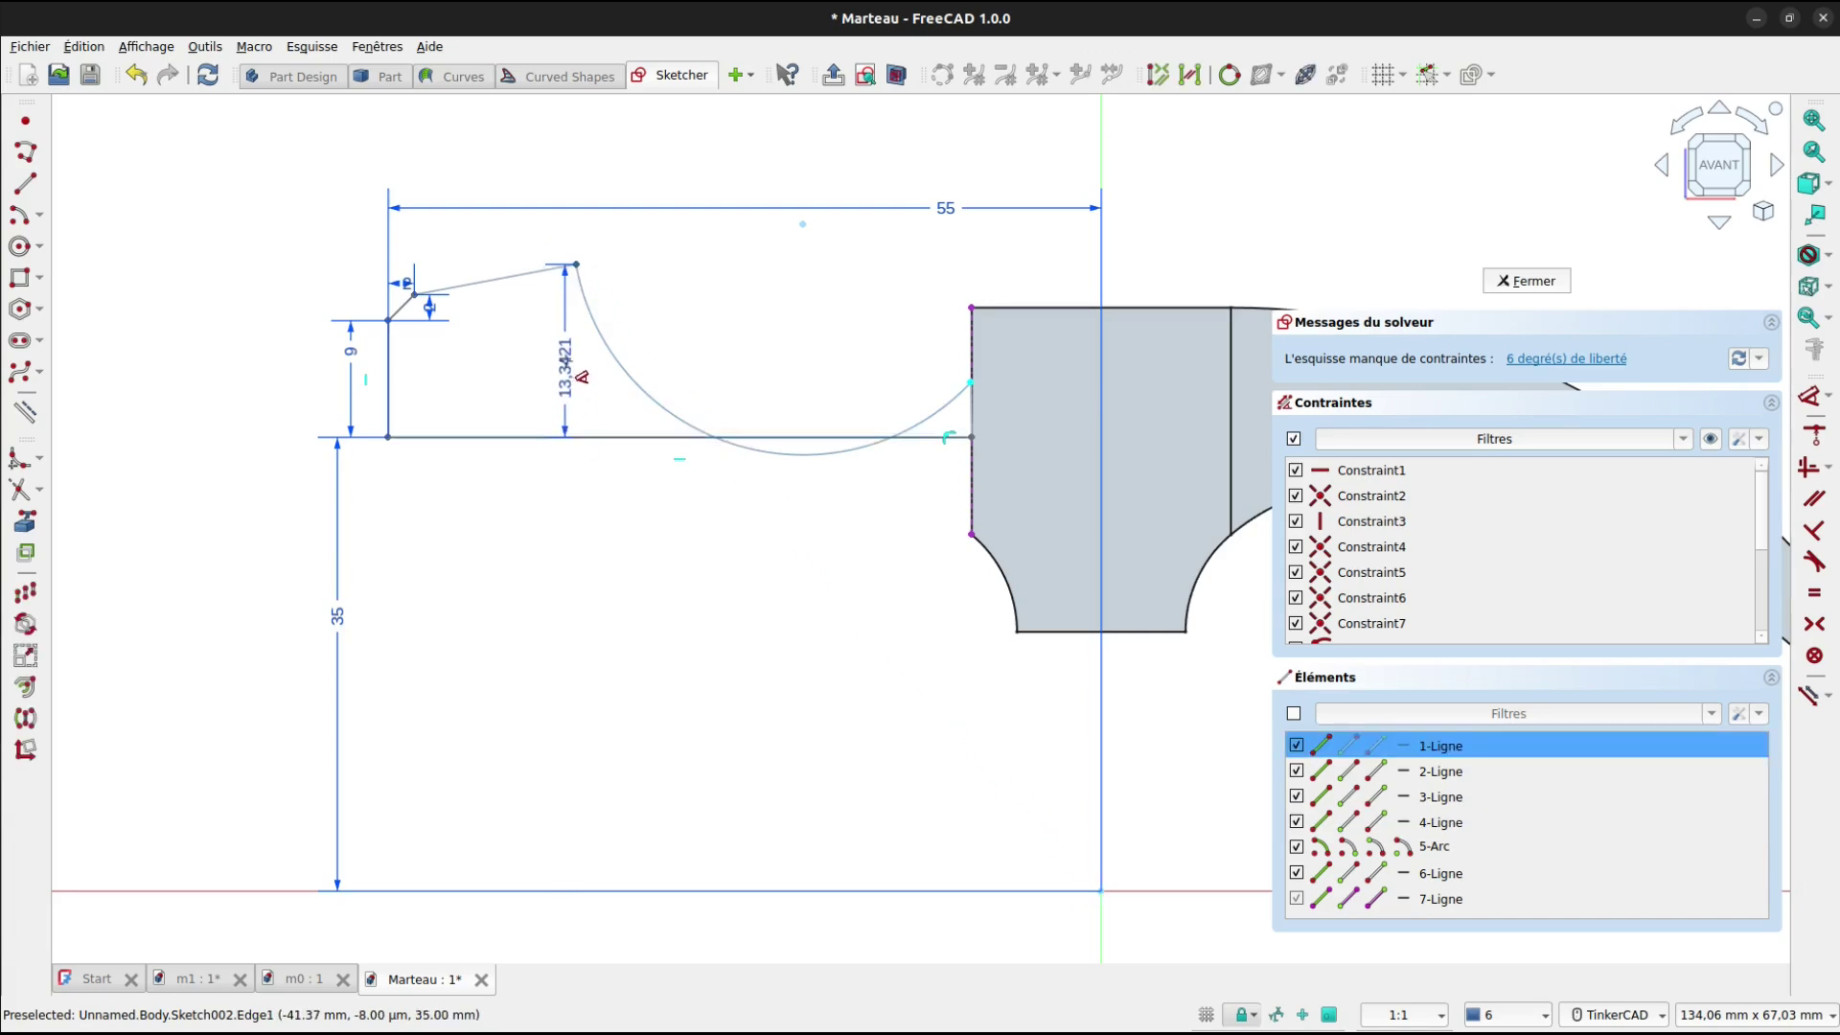
{"action": "left_click", "coordinate": [571, 361]}
{"action": "type", "text": "11"}
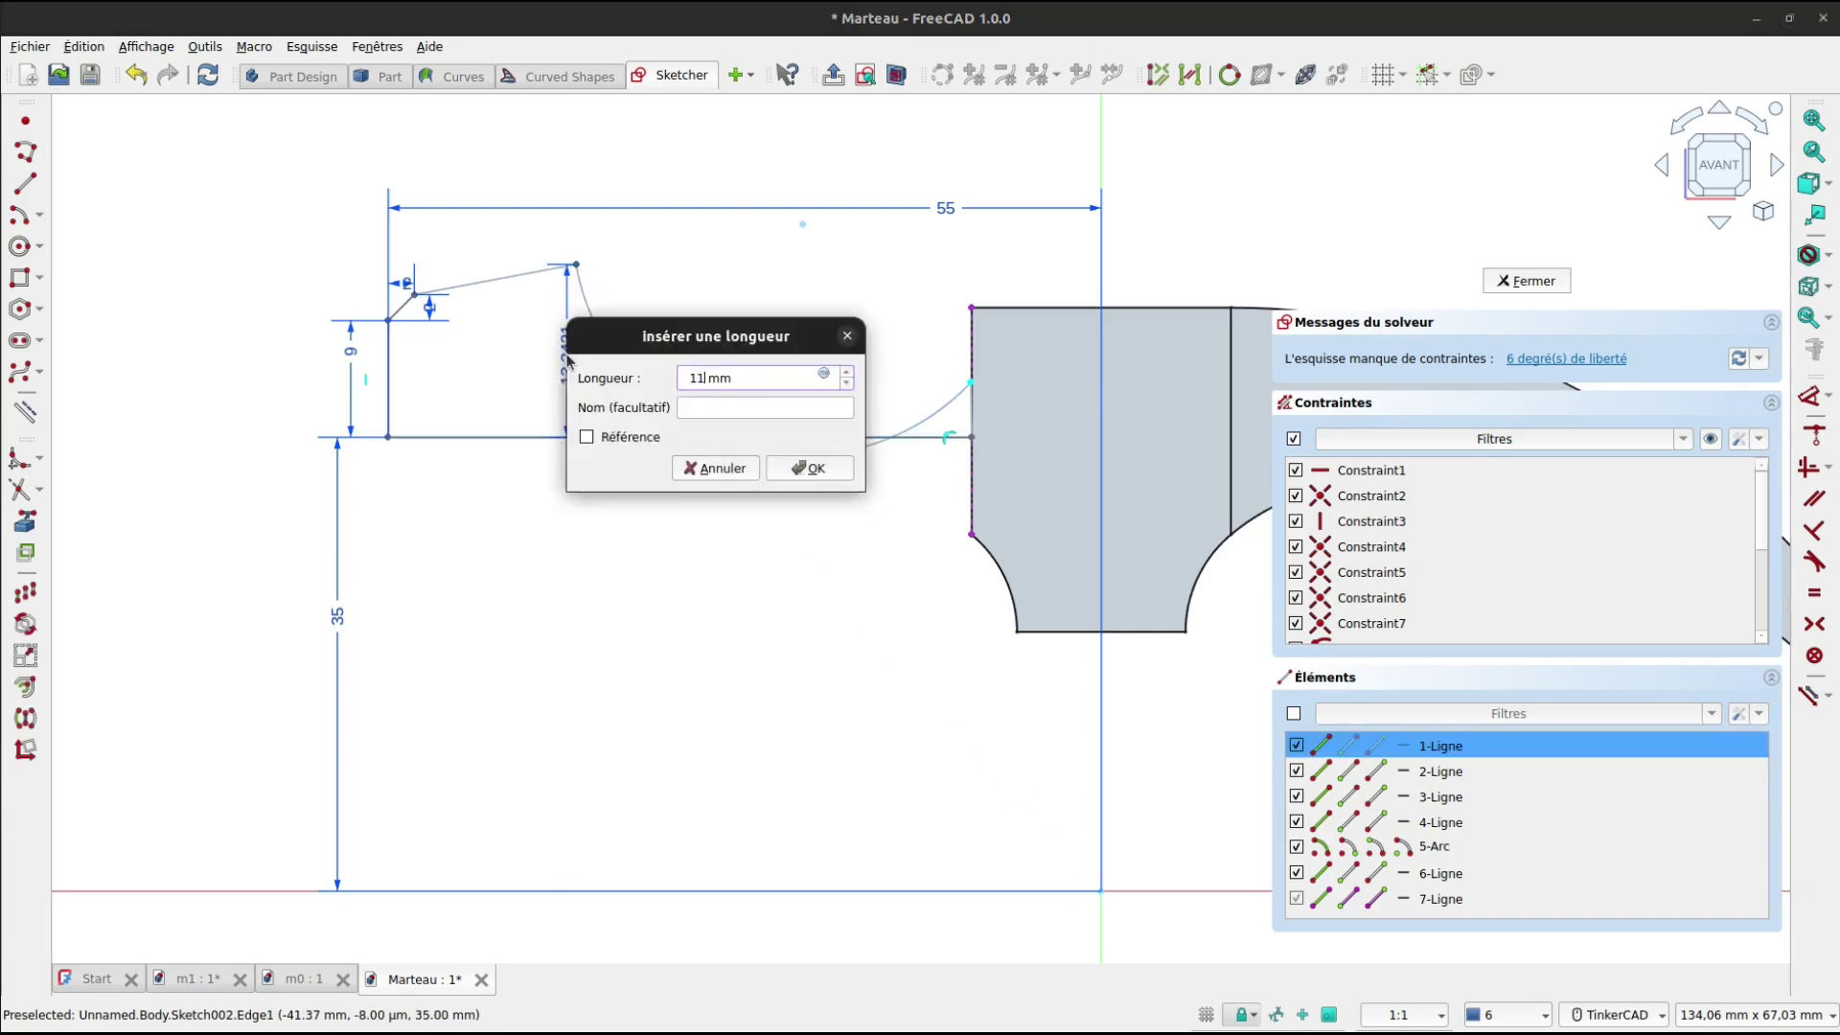
{"action": "key", "text": "Return"}
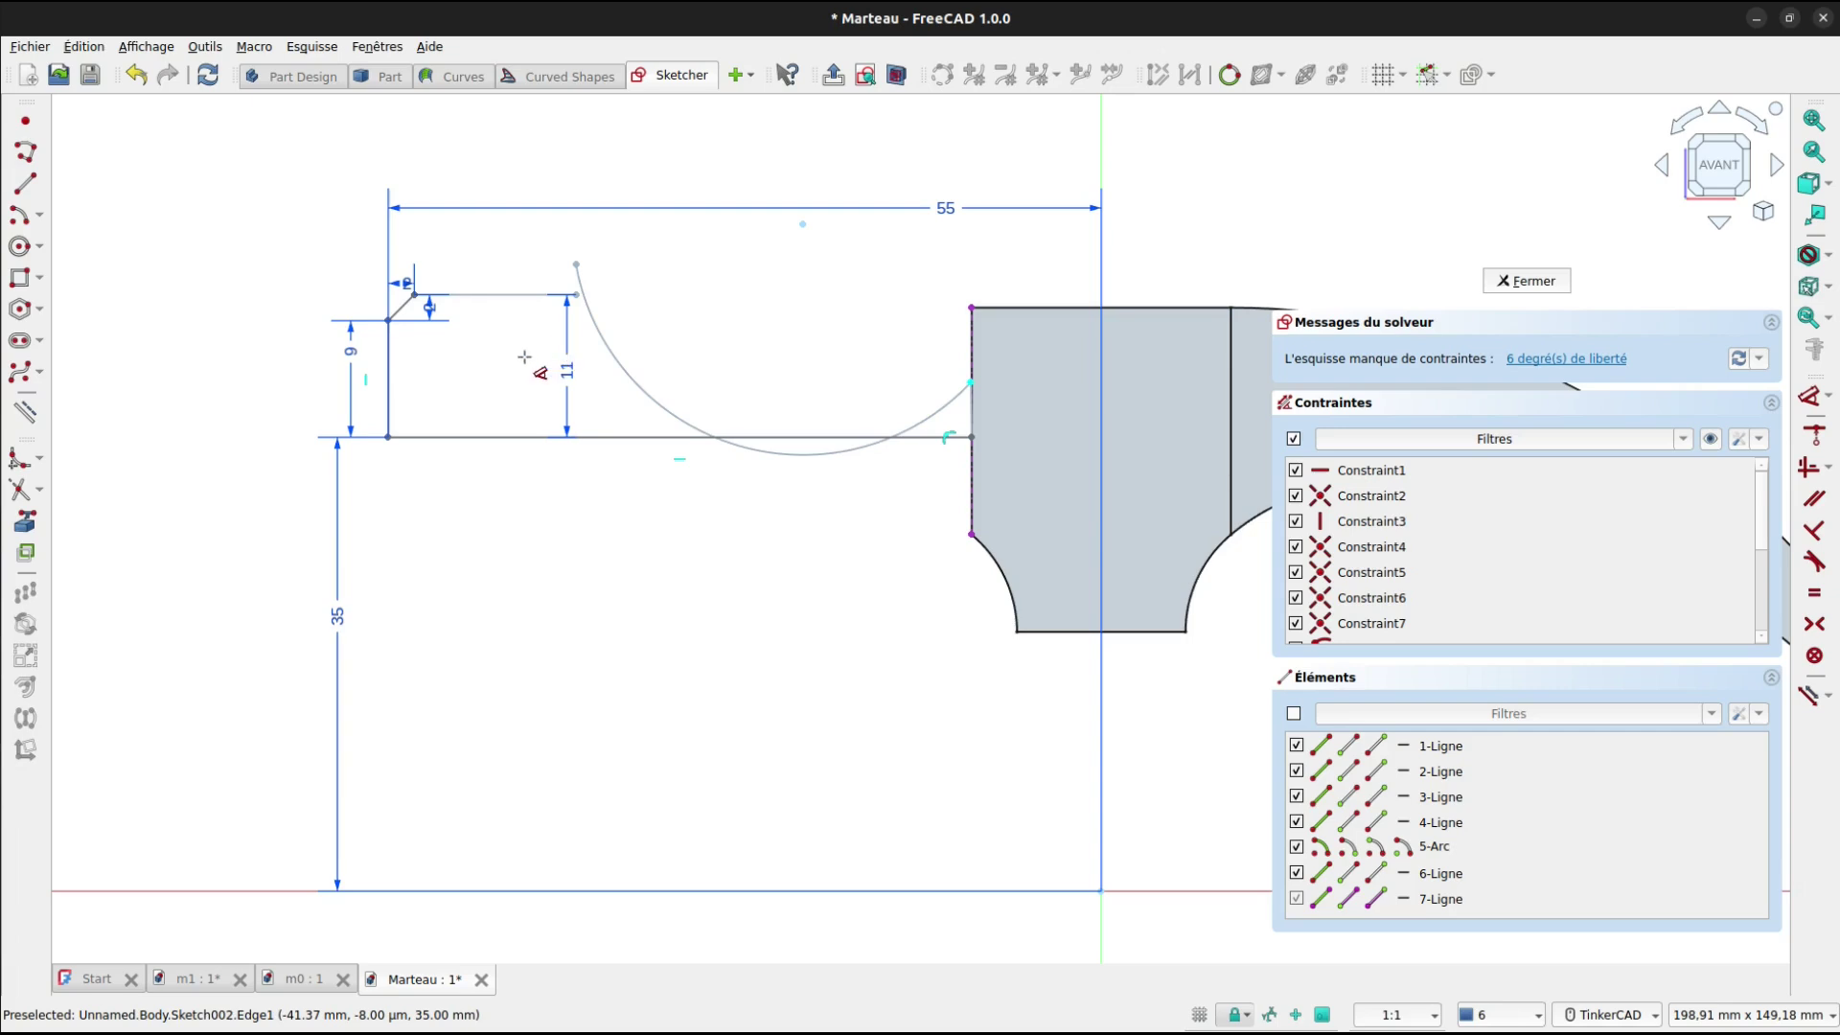
Change the height of the rising line's inner endpoint above the base line to 13 mm.
{"action": "key", "text": "Escape"}
{"action": "double_click", "coordinate": [571, 372]}
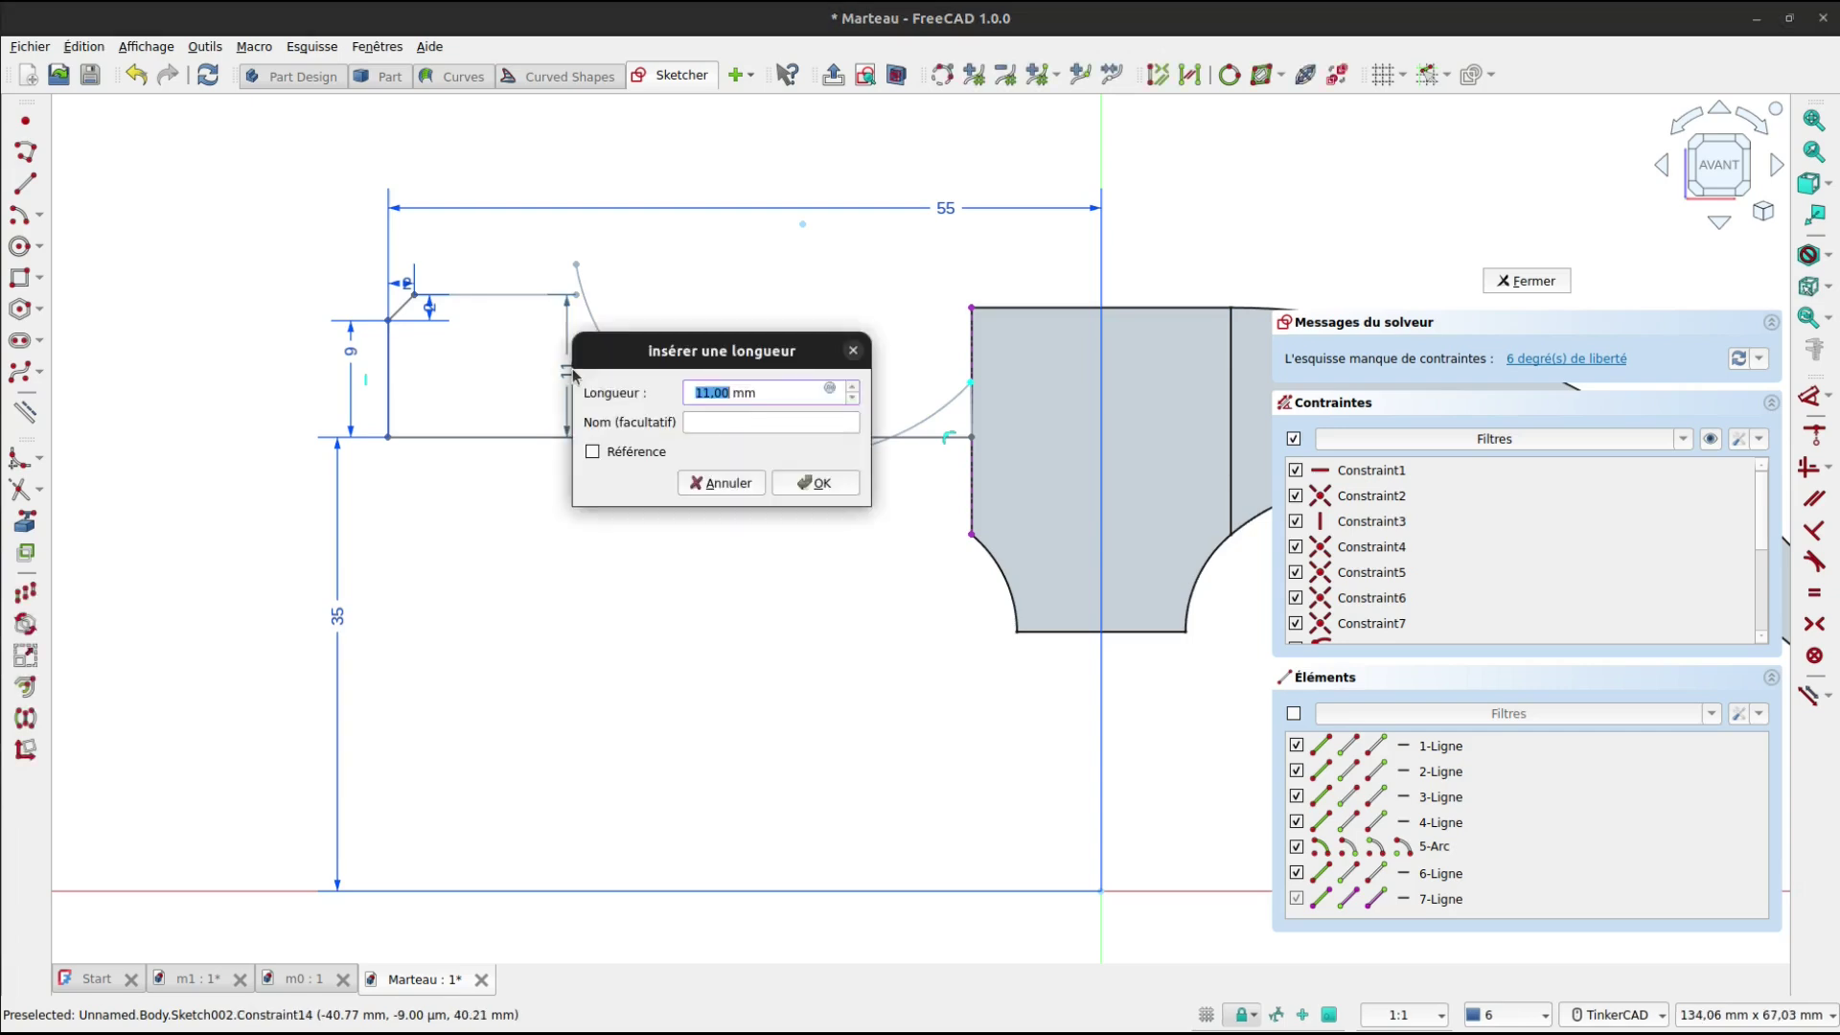
{"action": "type", "text": "13"}
{"action": "key", "text": "Return"}
Make the arc's outer endpoint coincident with the rising line's inner endpoint to close the striking-end profile.
{"action": "right_click", "coordinate": [629, 295]}
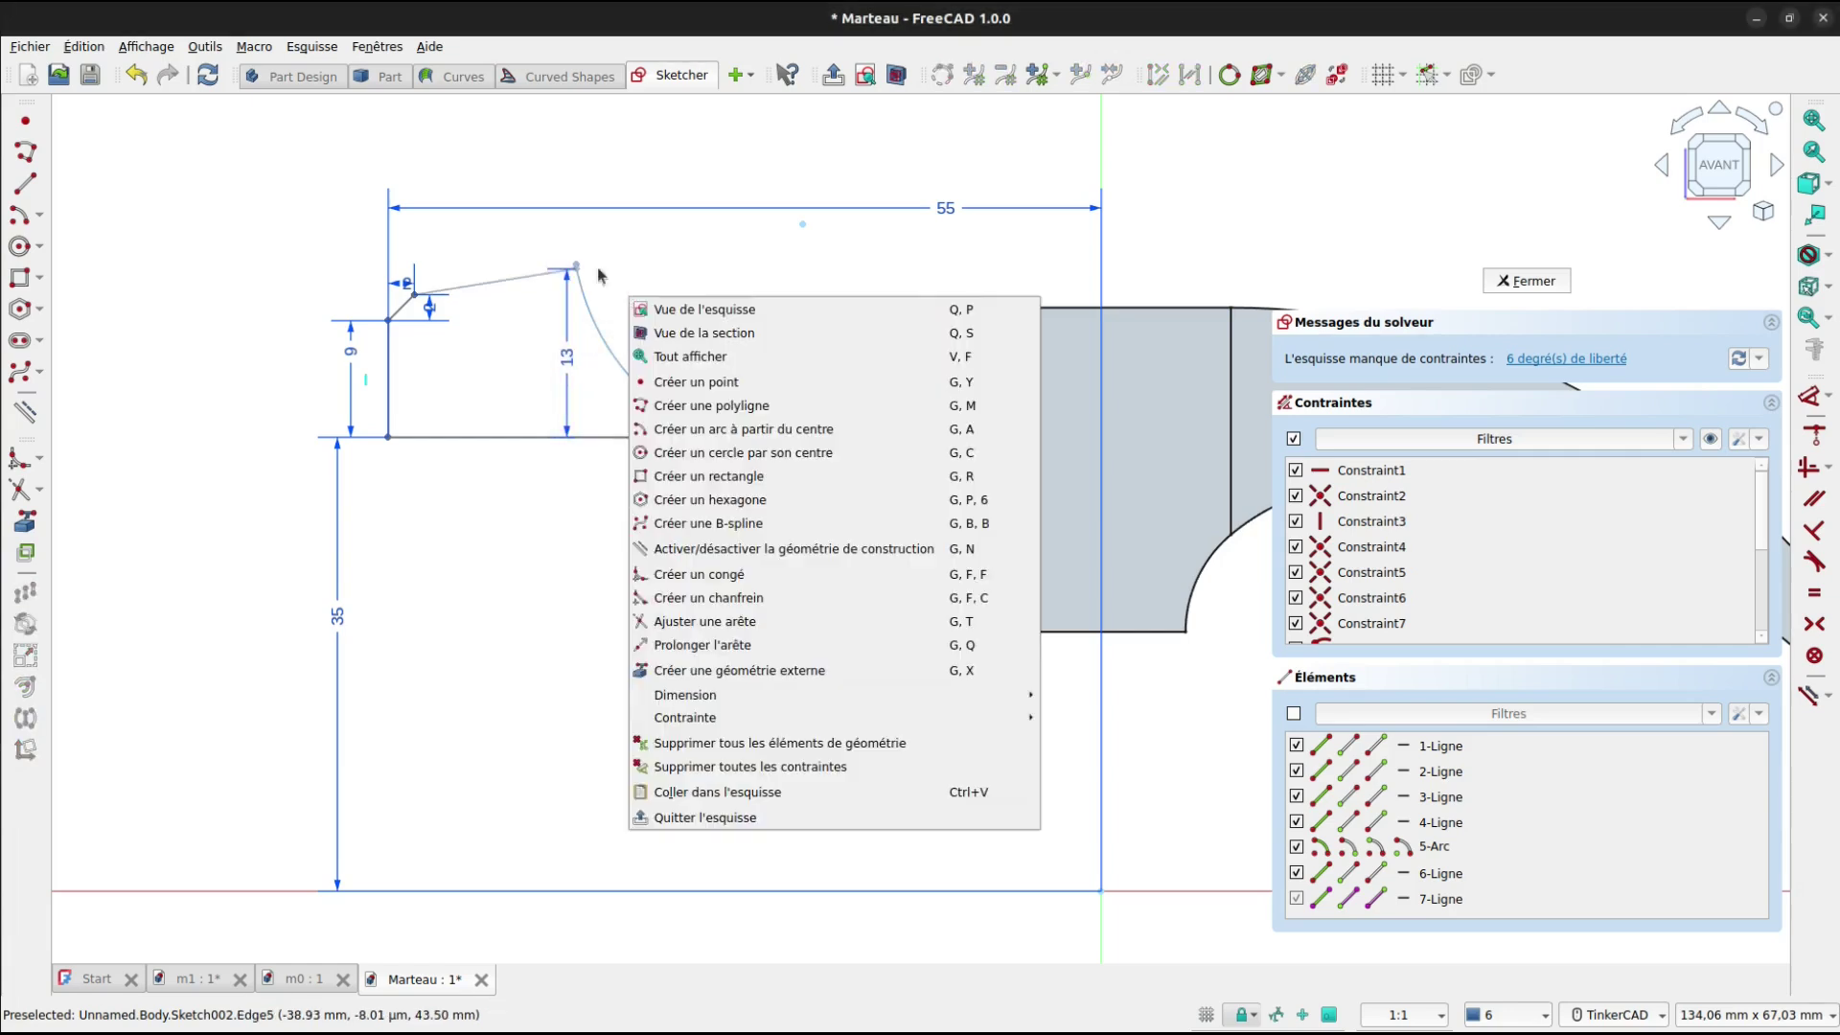
{"action": "left_click", "coordinate": [578, 270]}
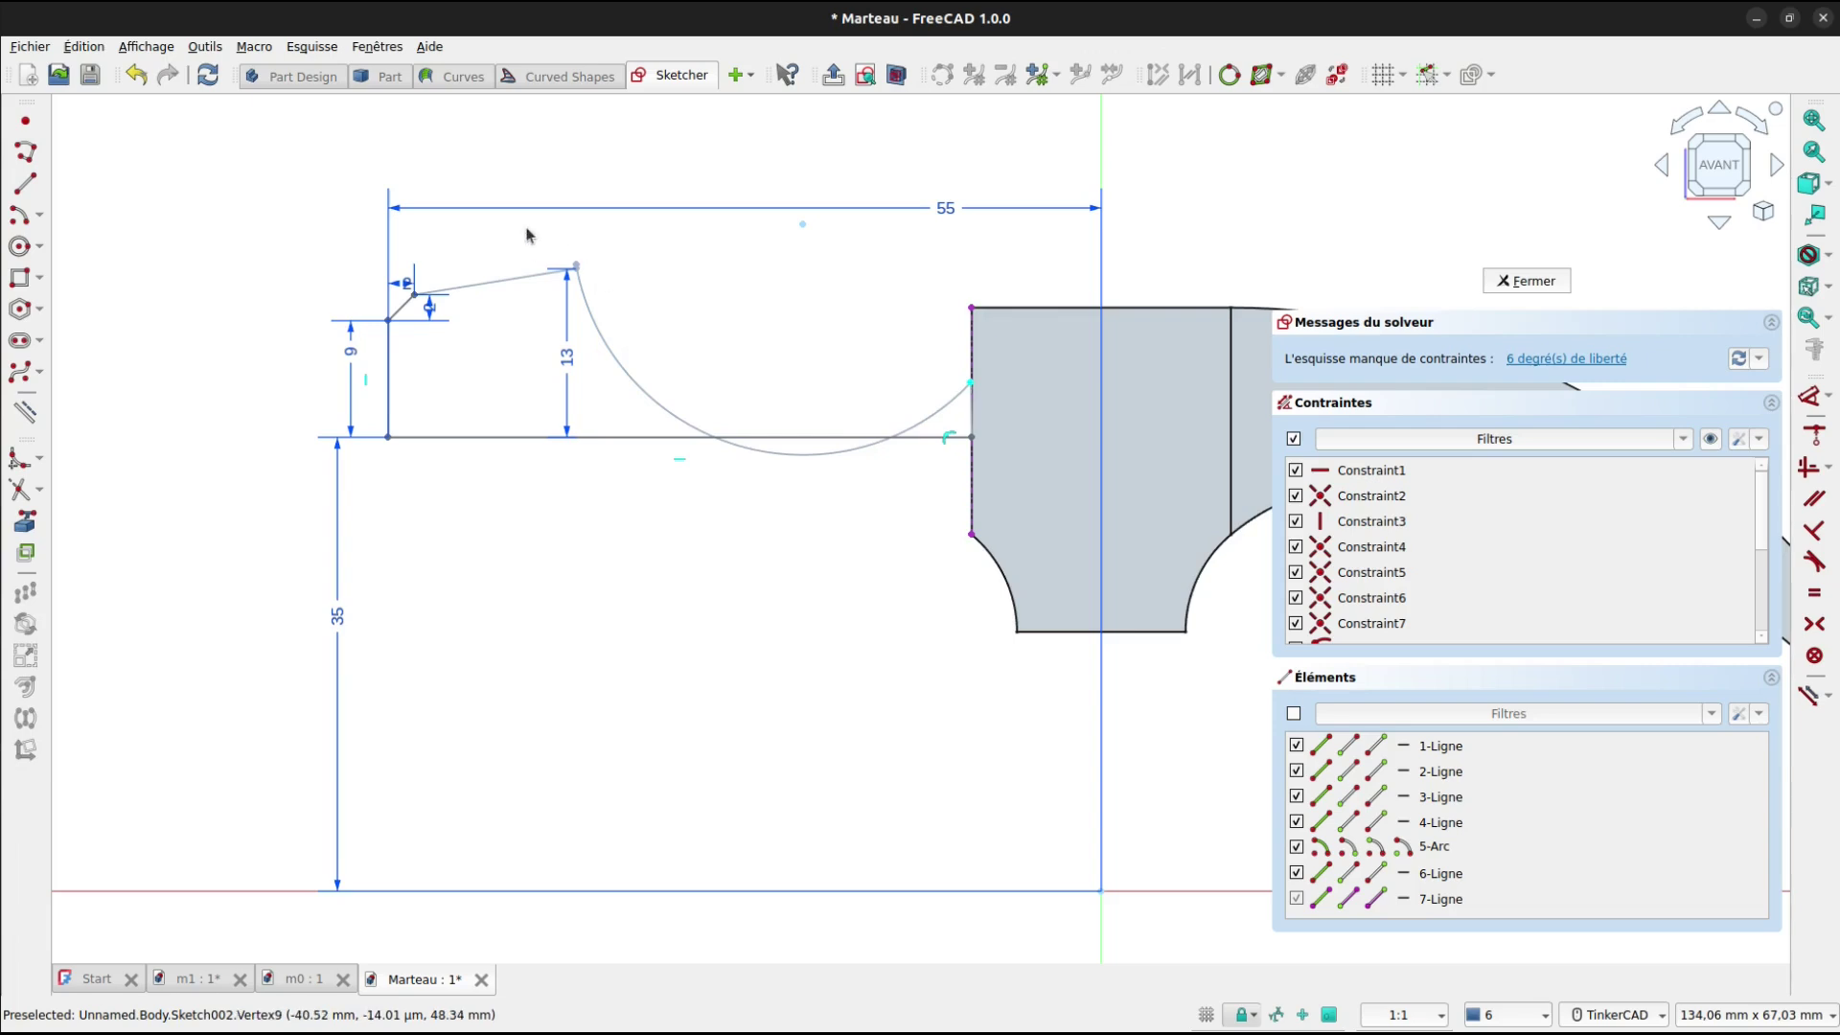
{"action": "left_click_drag", "start_coordinate": [521, 224], "coordinate": [618, 294]}
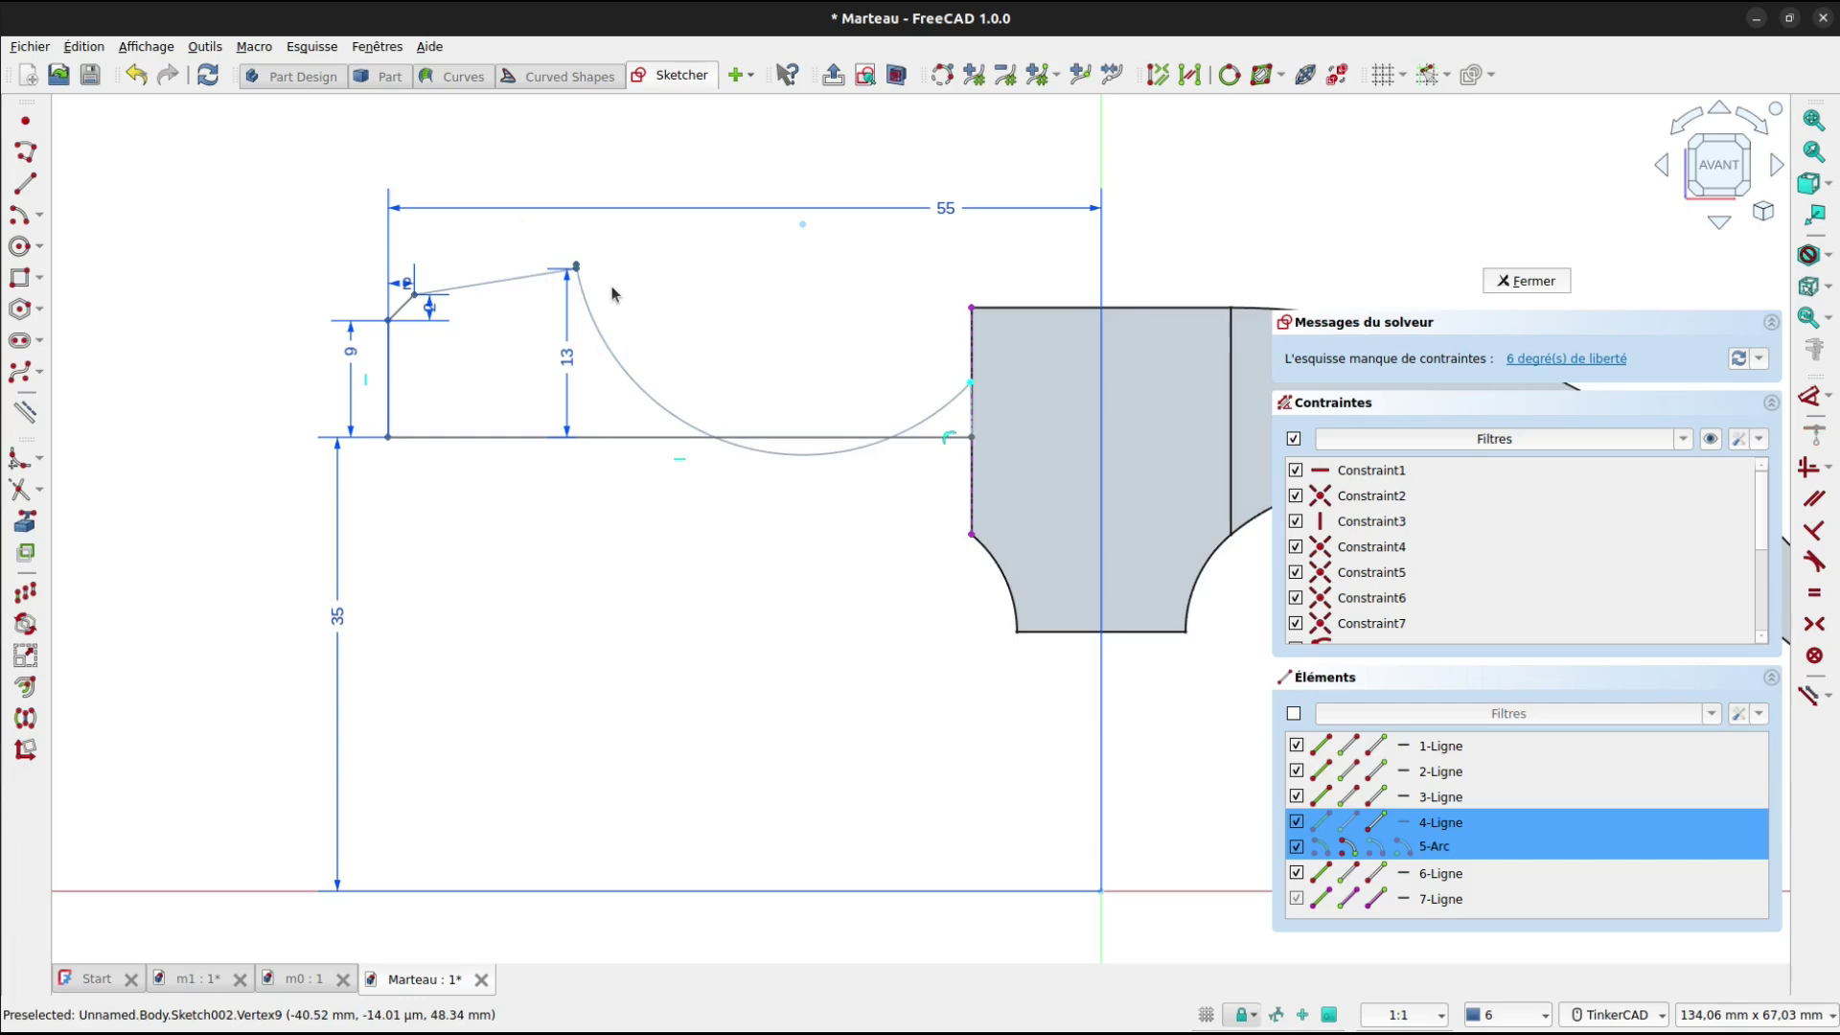
{"action": "key", "text": "c"}
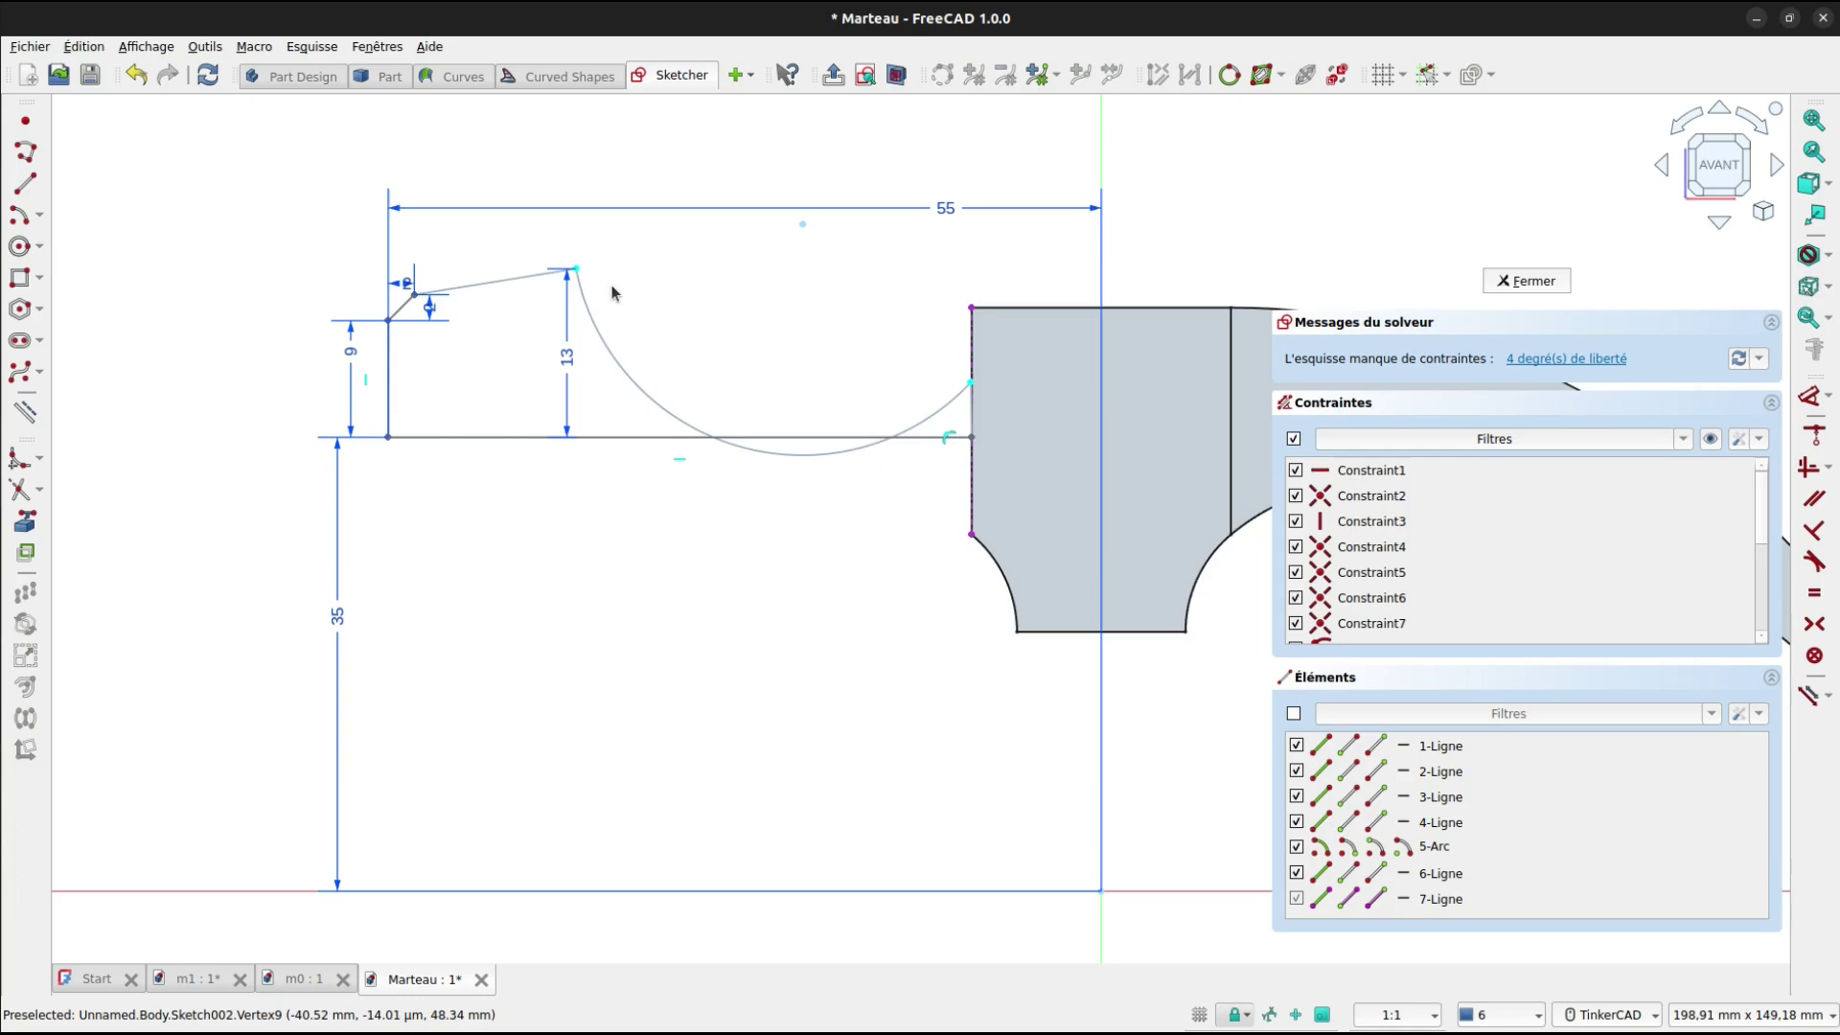
Set the horizontal distance between the rising line's two endpoints to 10 mm with a dimension.
{"action": "key", "text": "d"}
{"action": "left_click", "coordinate": [414, 292]}
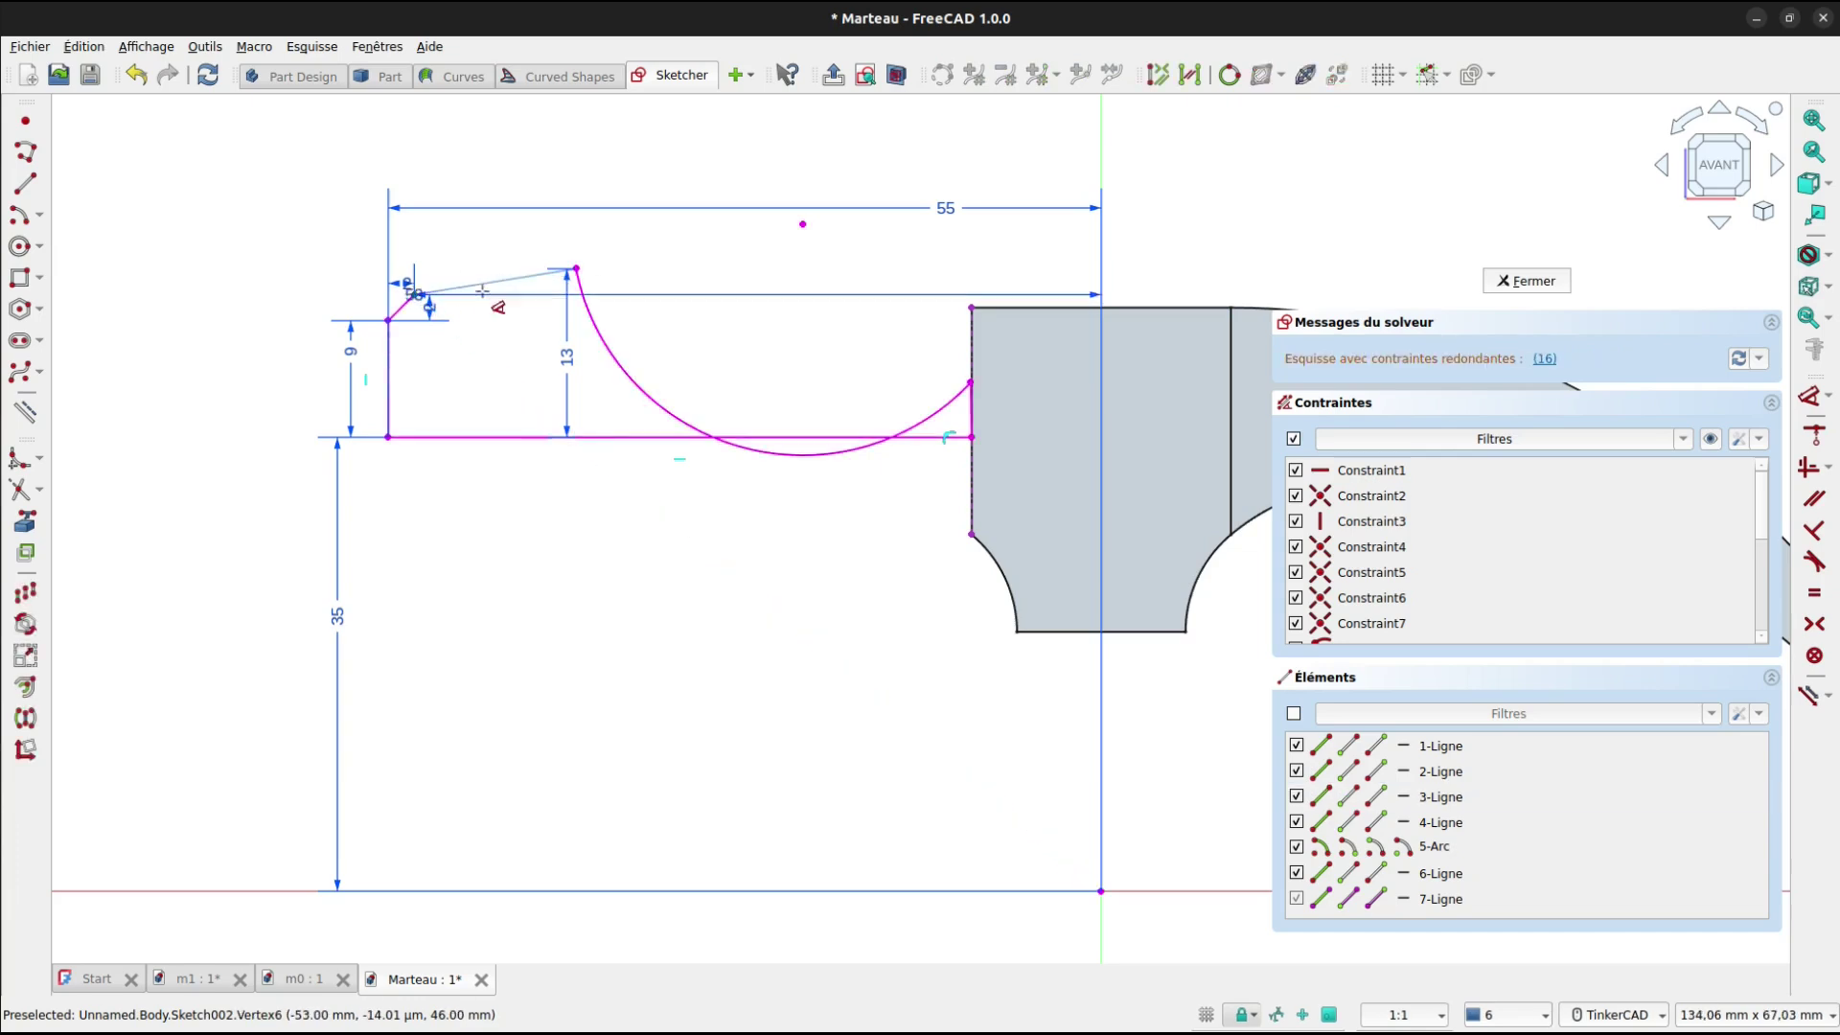
{"action": "left_click", "coordinate": [576, 268]}
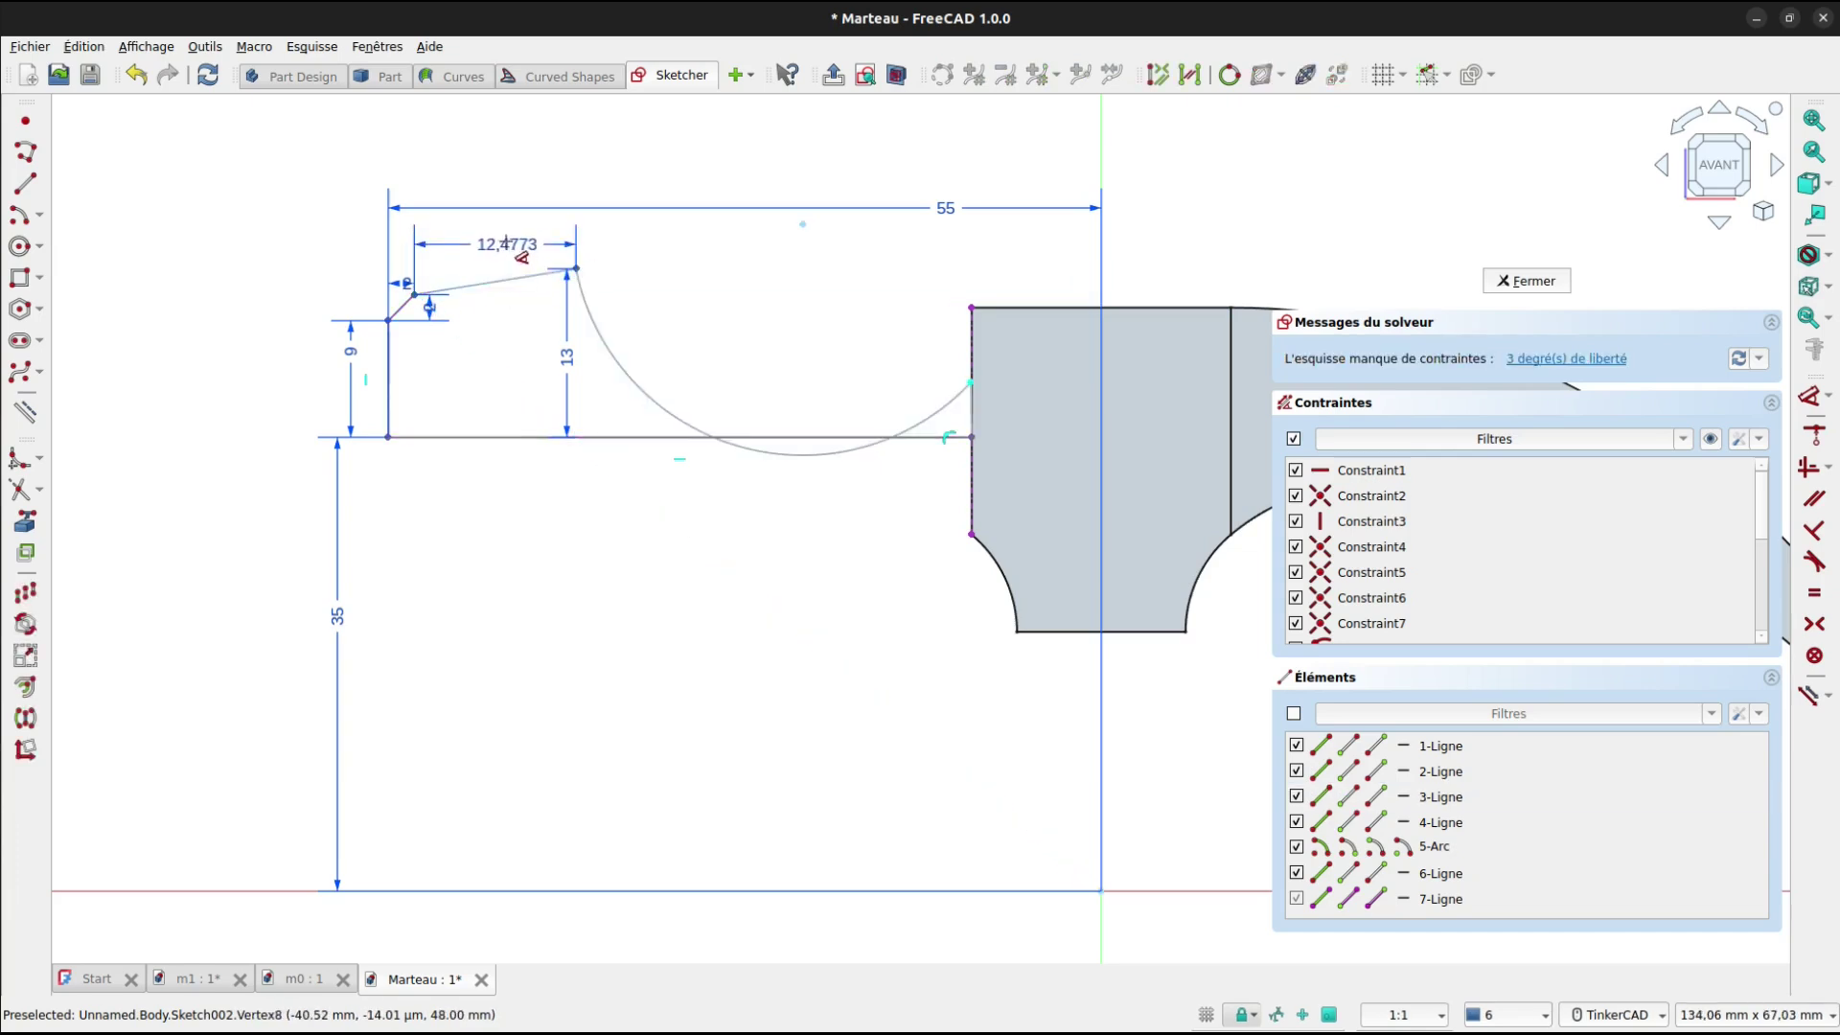
{"action": "left_click", "coordinate": [507, 244]}
{"action": "type", "text": "10"}
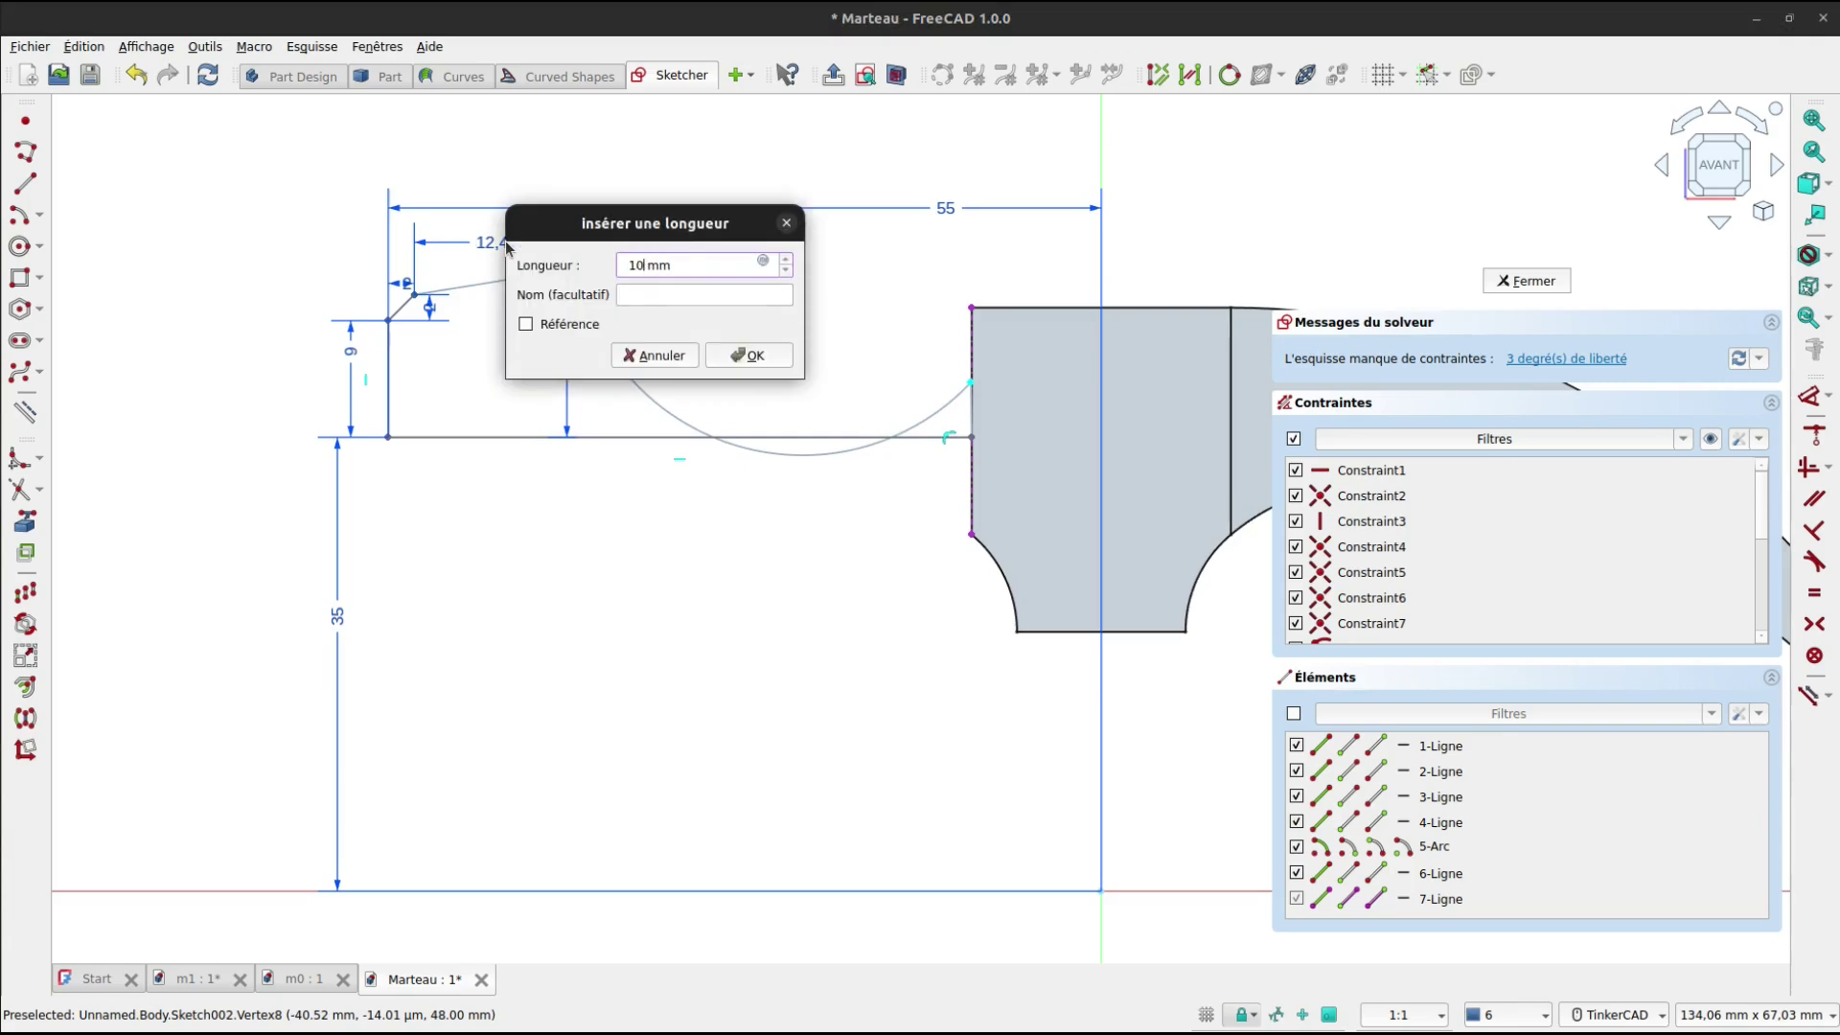
{"action": "key", "text": "Return"}
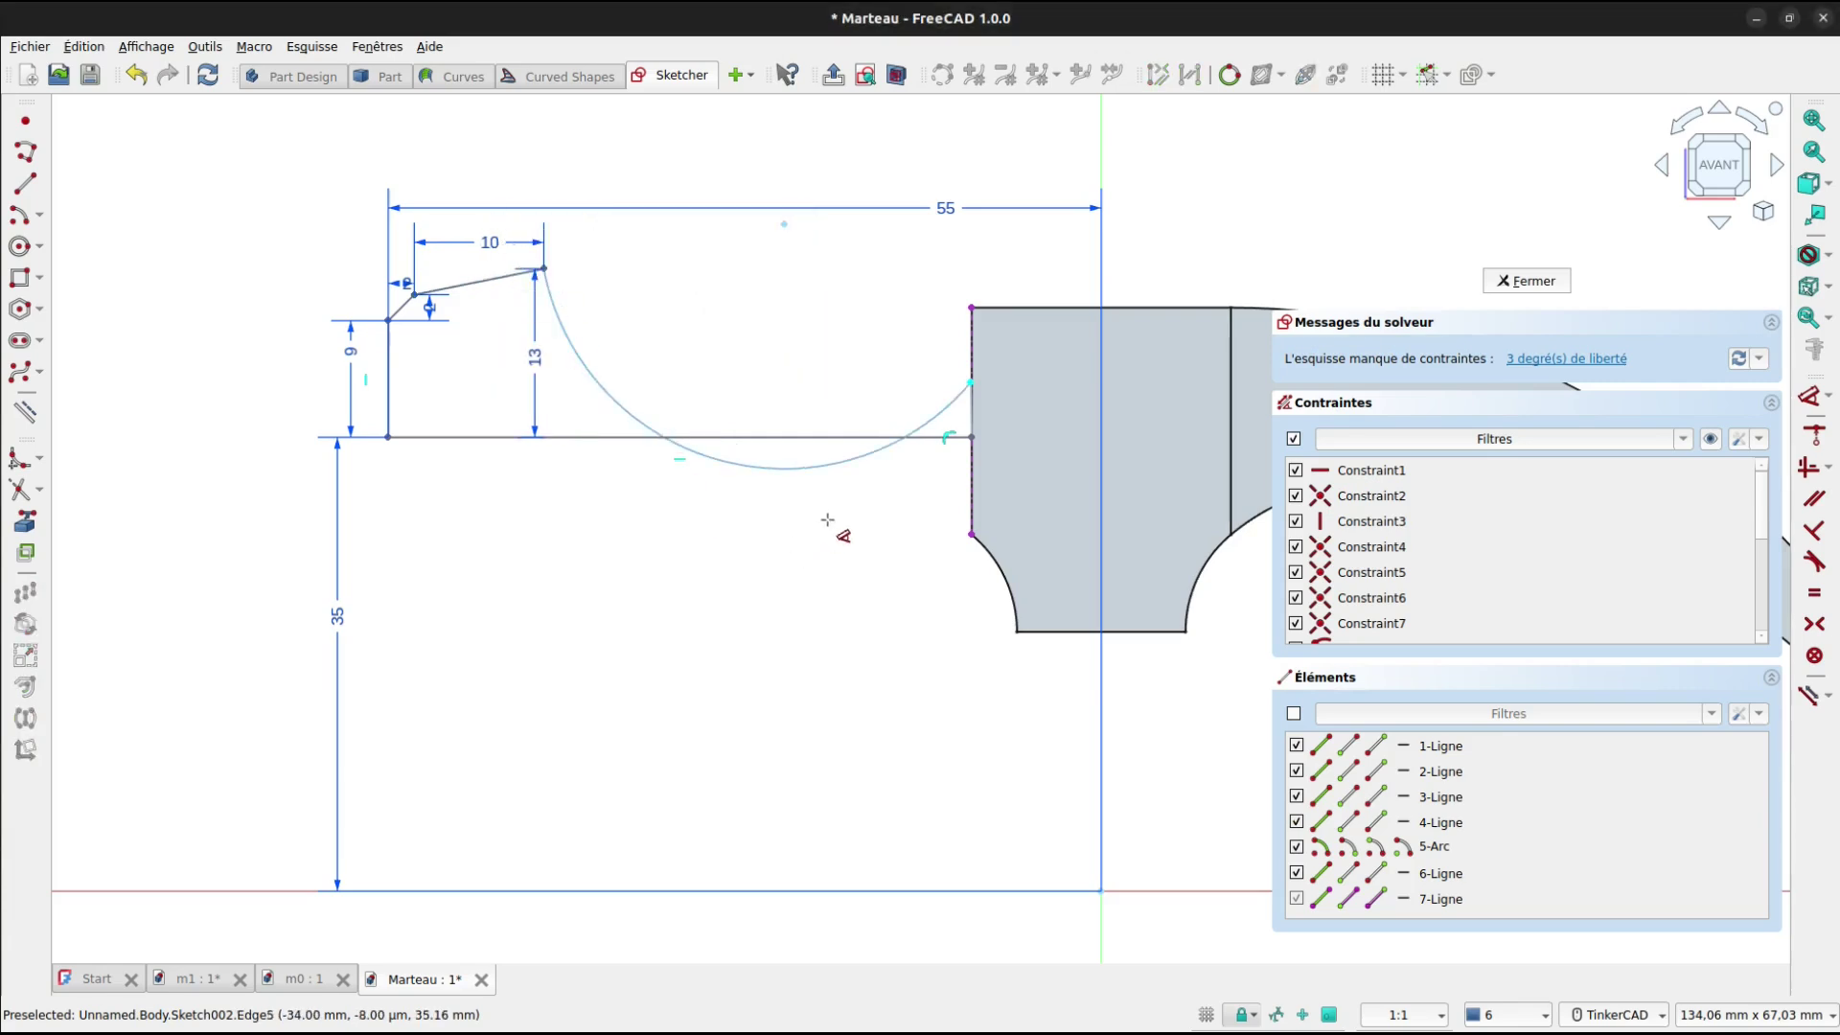
Constrain the profile's short line at the head's face as vertical and set its length to 5 mm.
{"action": "scroll", "coordinate": [976, 399], "scroll_direction": "up", "scroll_amount": 3}
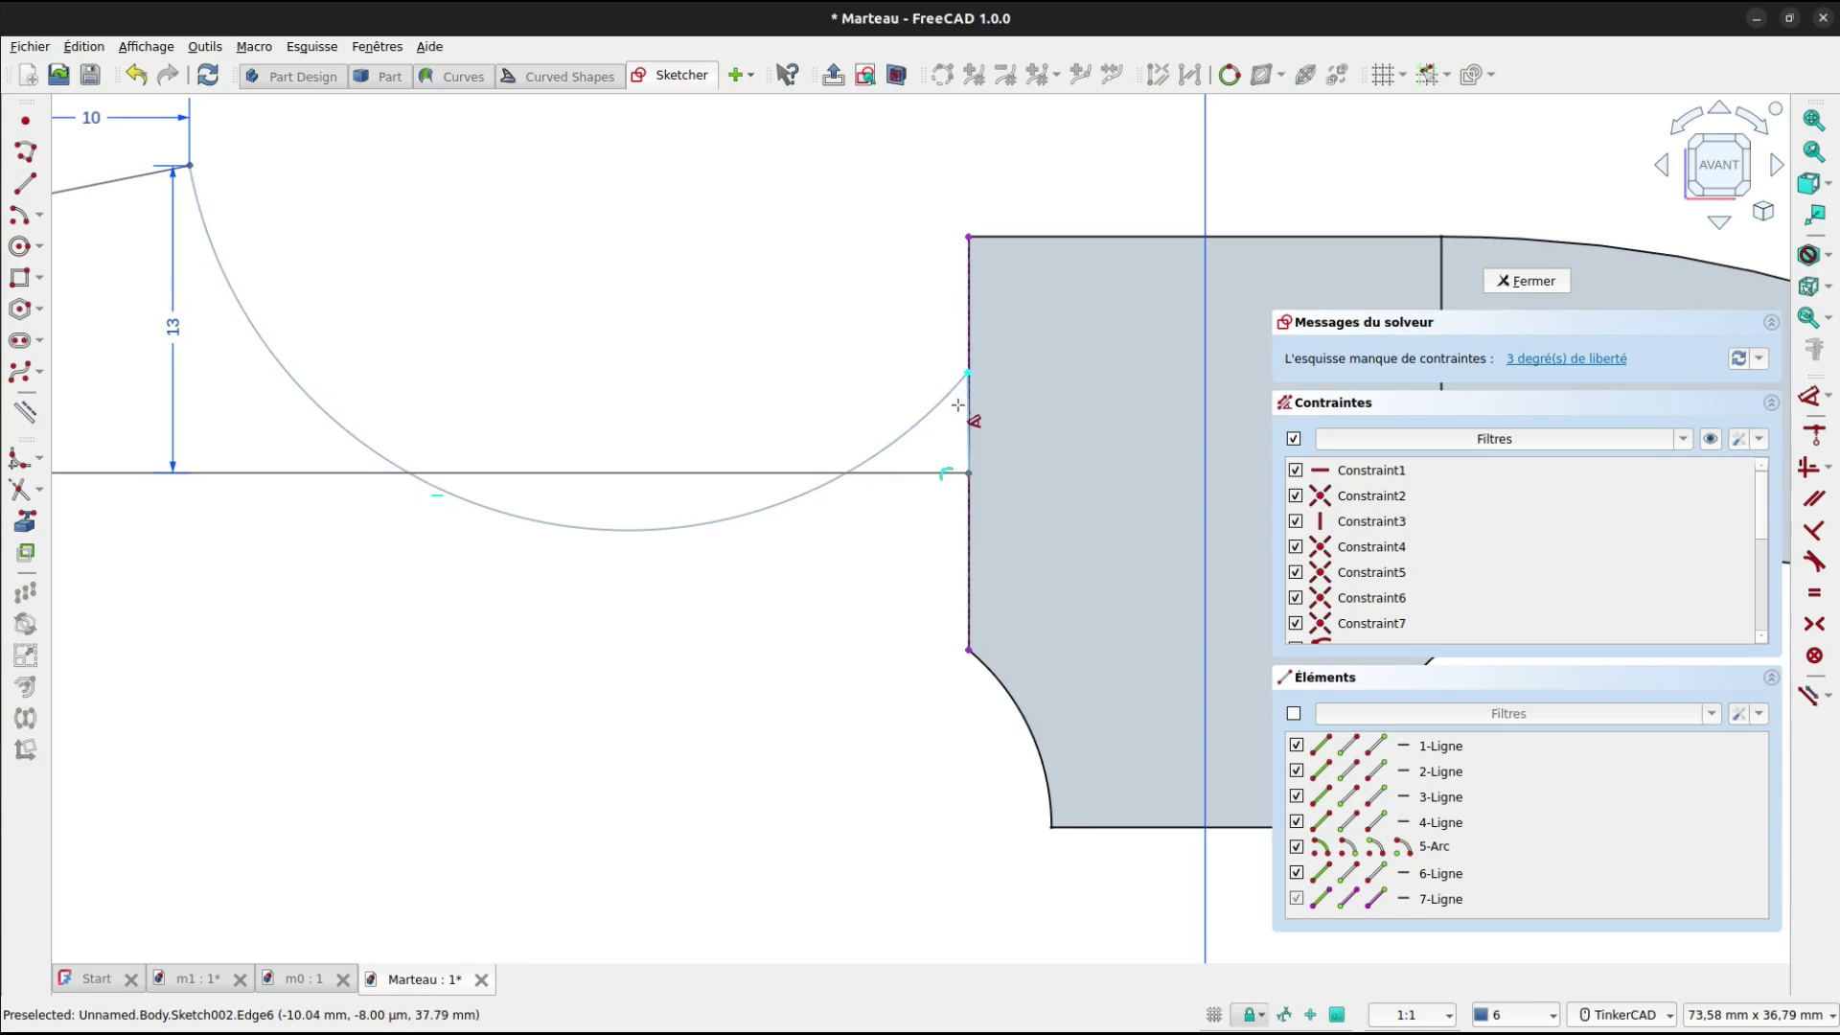
{"action": "scroll", "coordinate": [956, 420], "scroll_direction": "up", "scroll_amount": 1}
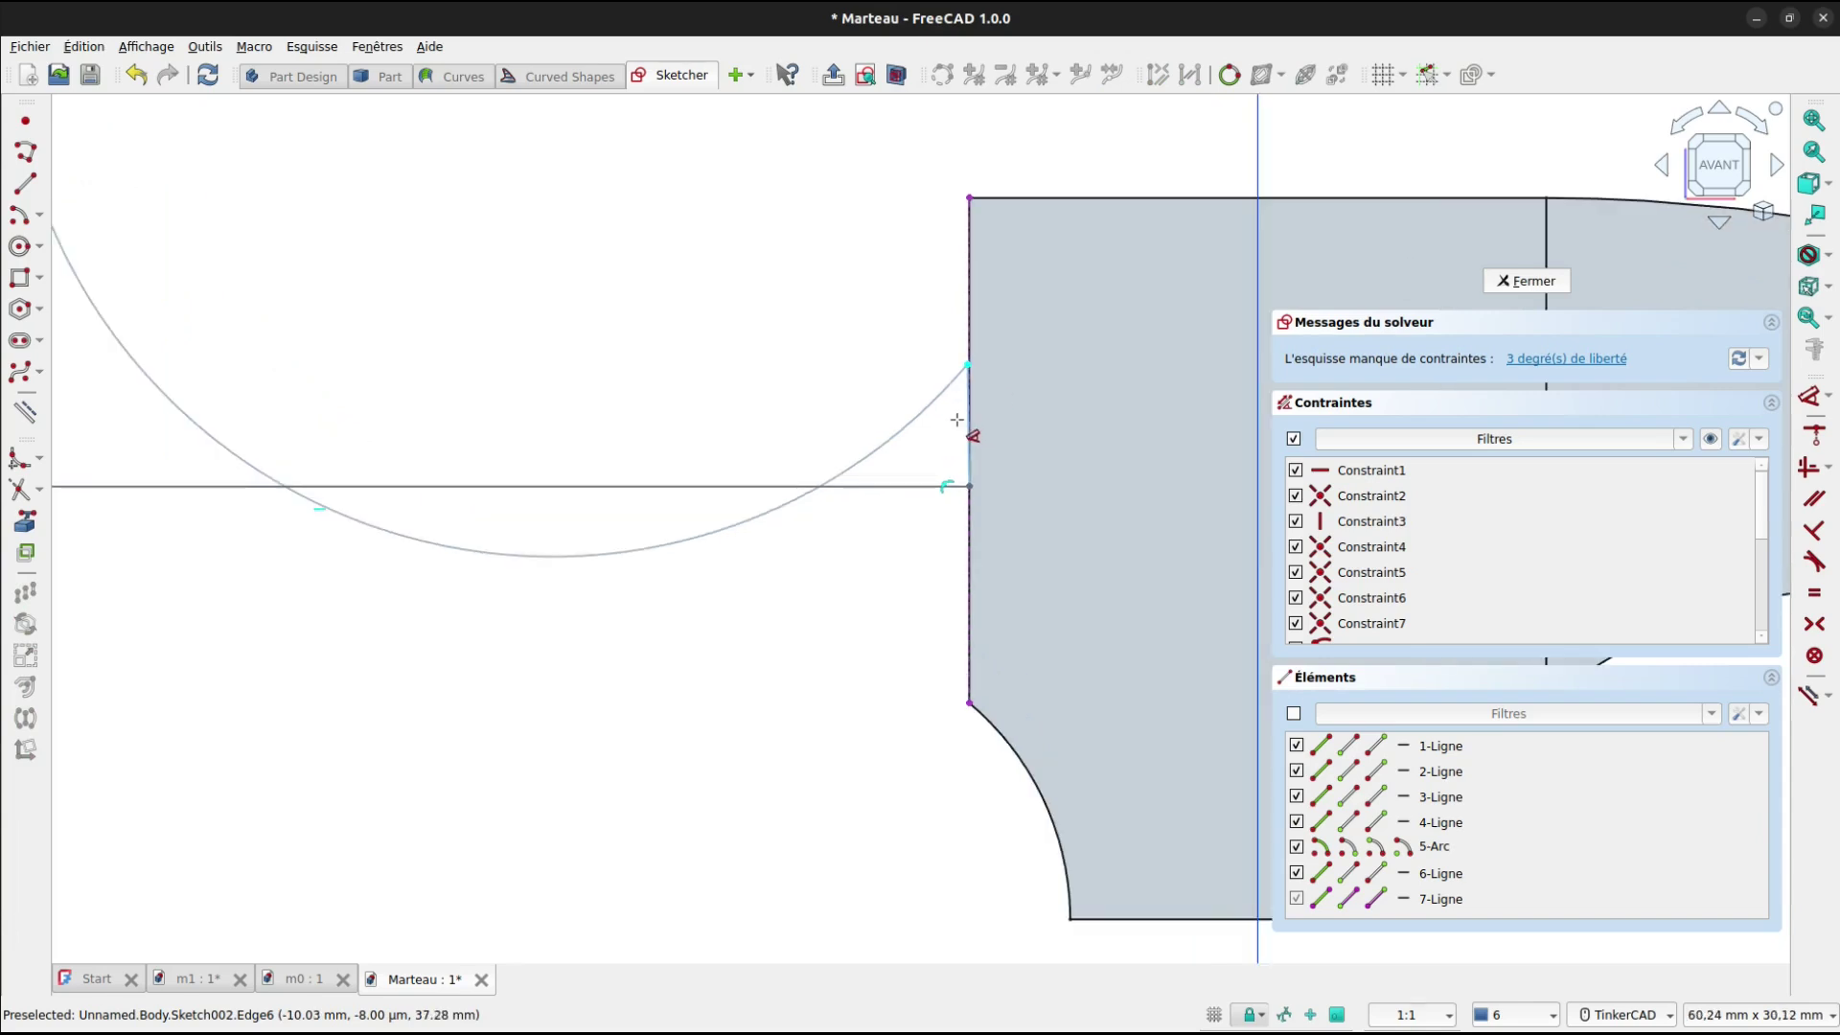
{"action": "left_click", "coordinate": [965, 416]}
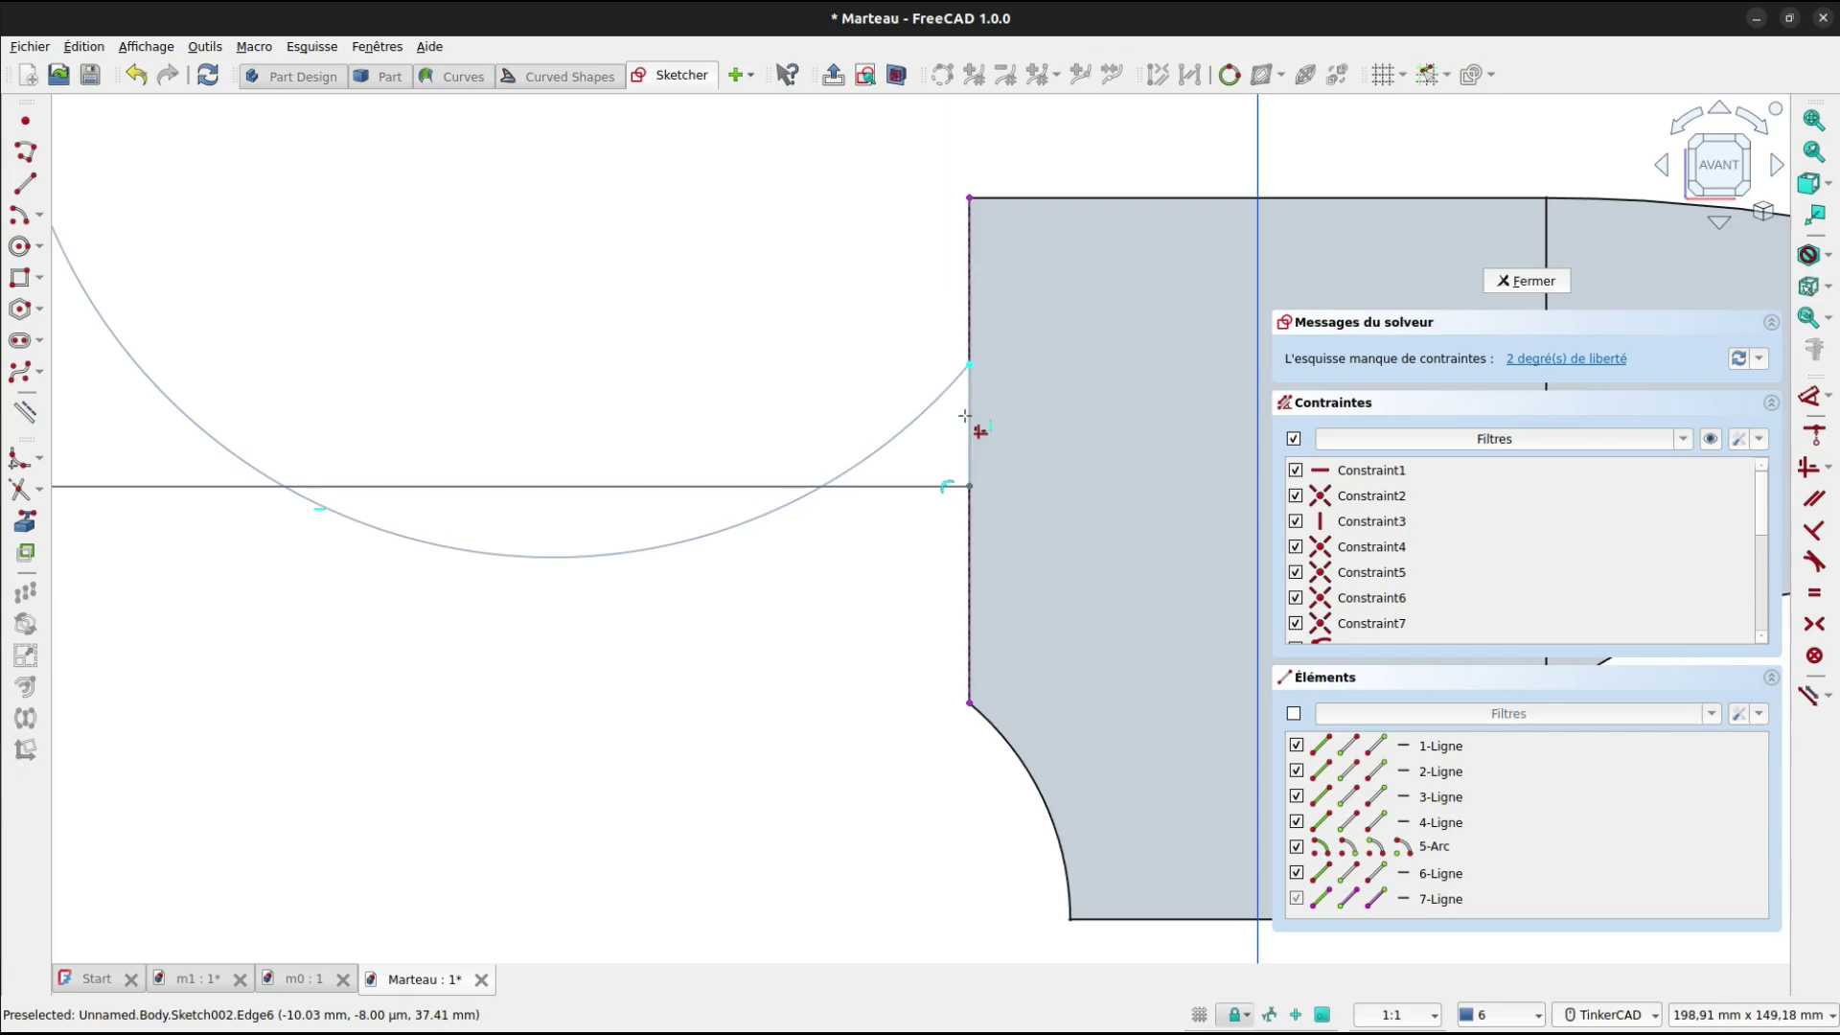
{"action": "left_click", "coordinate": [969, 365]}
{"action": "left_click", "coordinate": [1031, 394]}
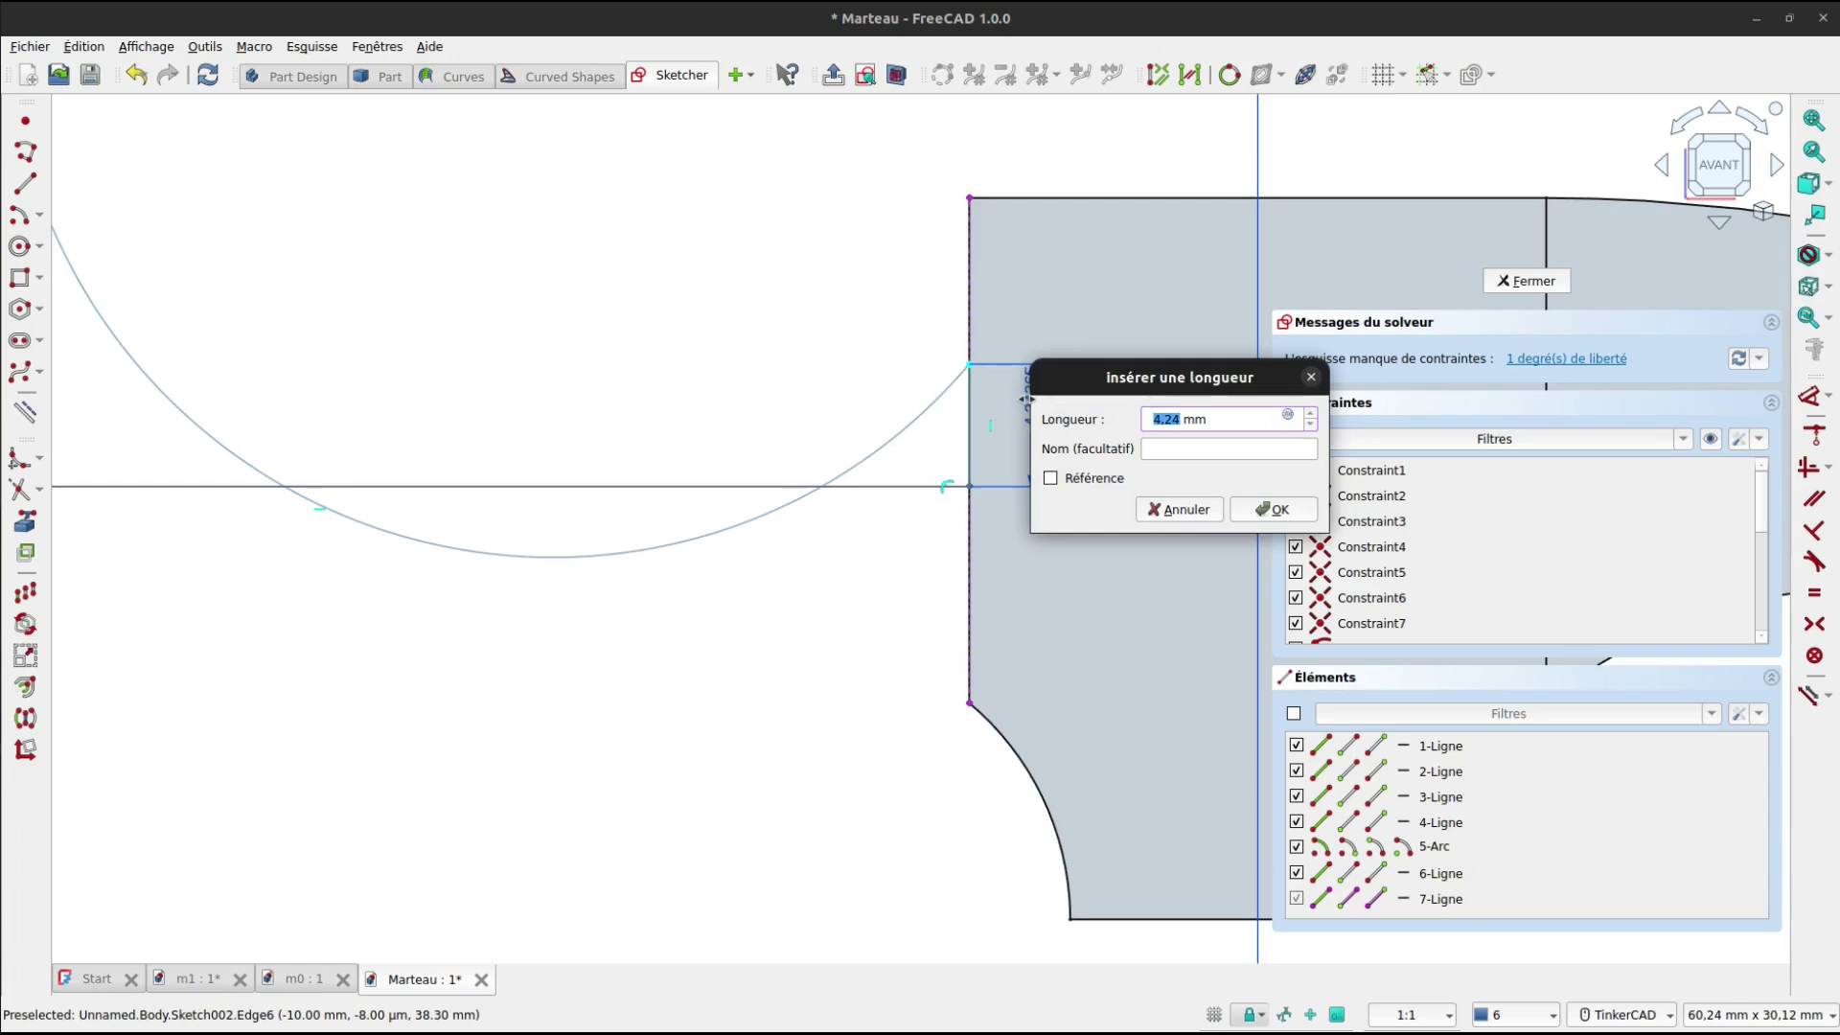
{"action": "type", "text": "5"}
{"action": "key", "text": "Return"}
{"action": "scroll", "coordinate": [848, 422], "scroll_direction": "down", "scroll_amount": 5}
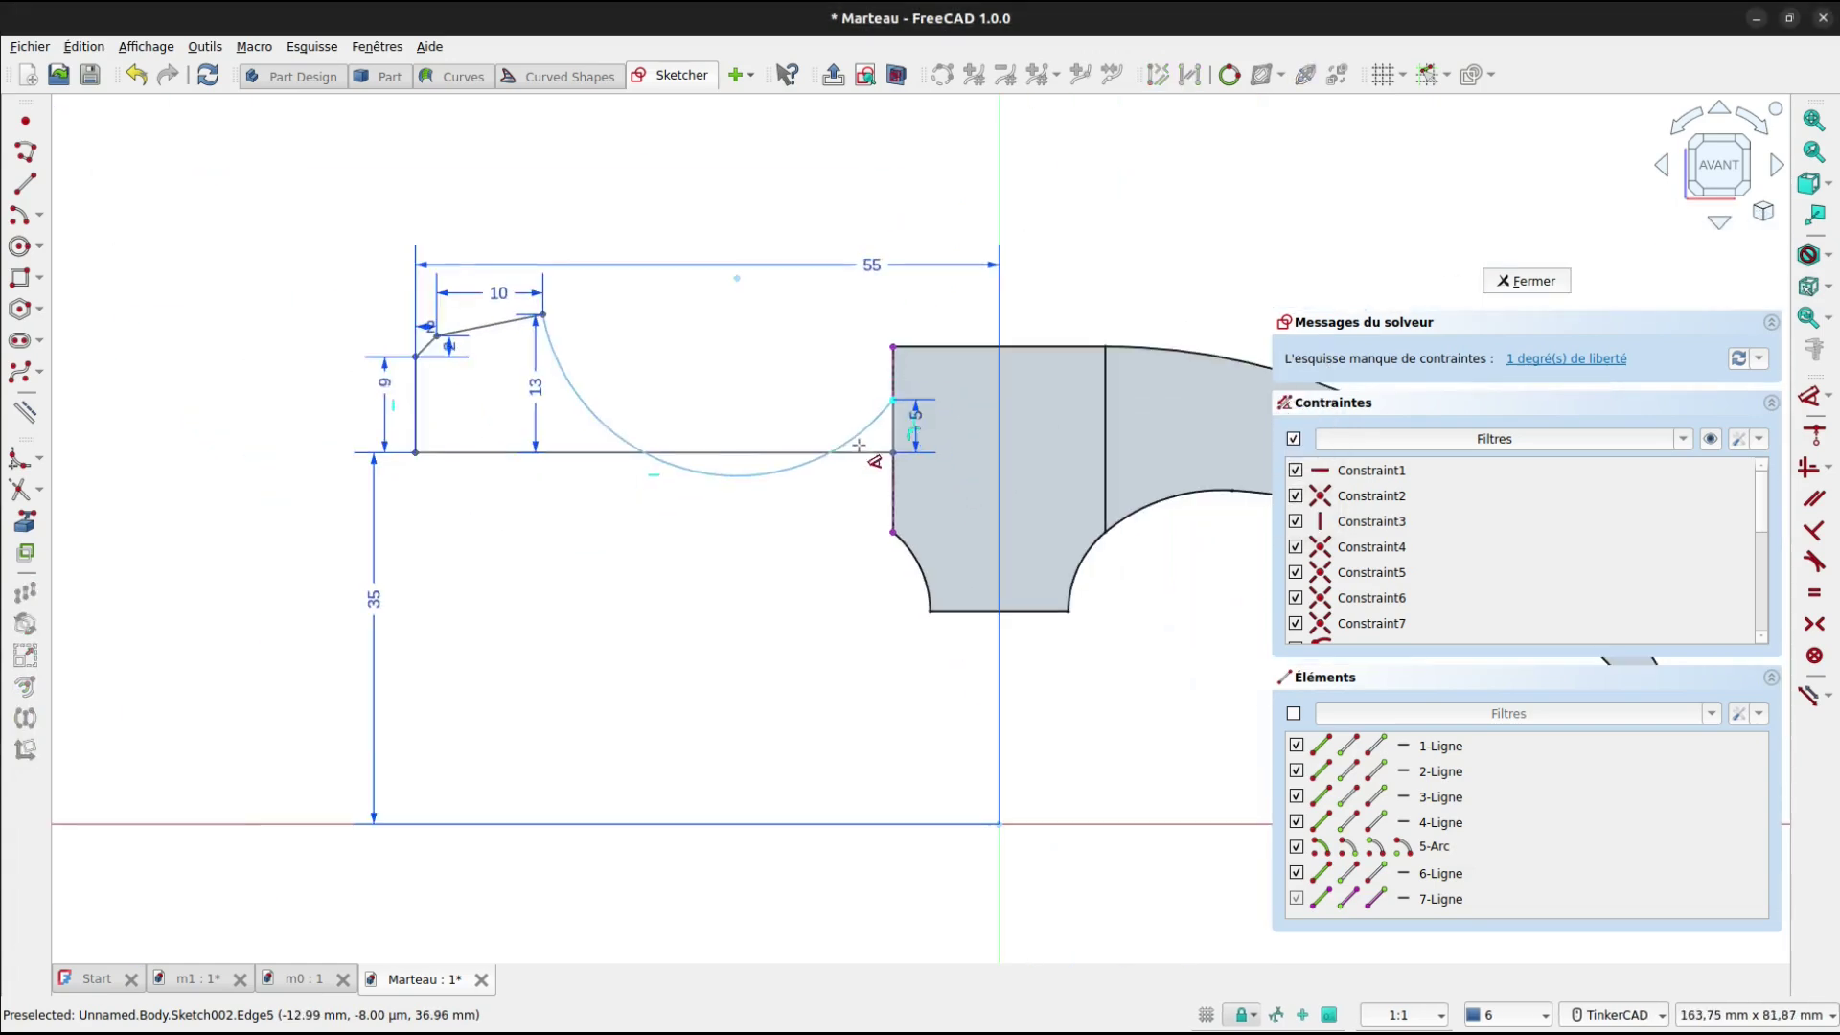
{"action": "key", "text": "Escape"}
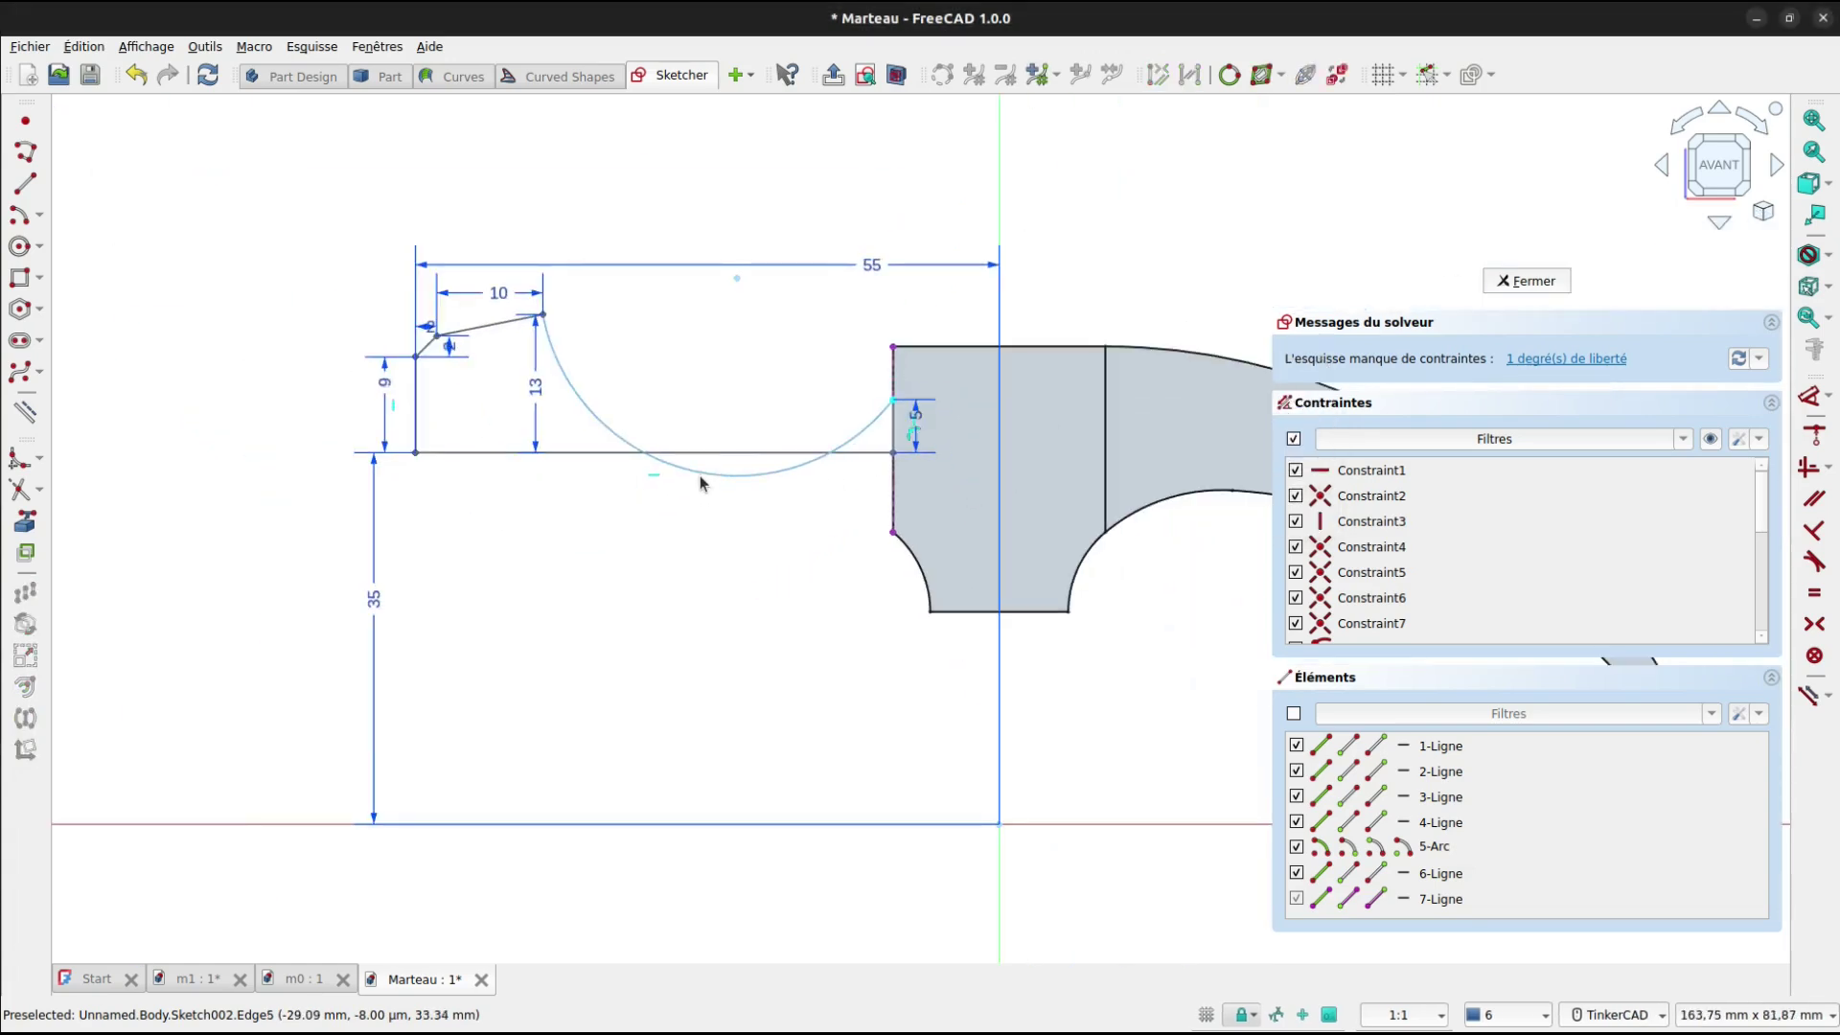
Flatten the profile's concave arc, dimension its radius as 38 mm and close the sketch.
{"action": "left_click_drag", "start_coordinate": [687, 465], "coordinate": [678, 391]}
{"action": "middle_click_drag", "start_coordinate": [702, 527], "coordinate": [644, 670]}
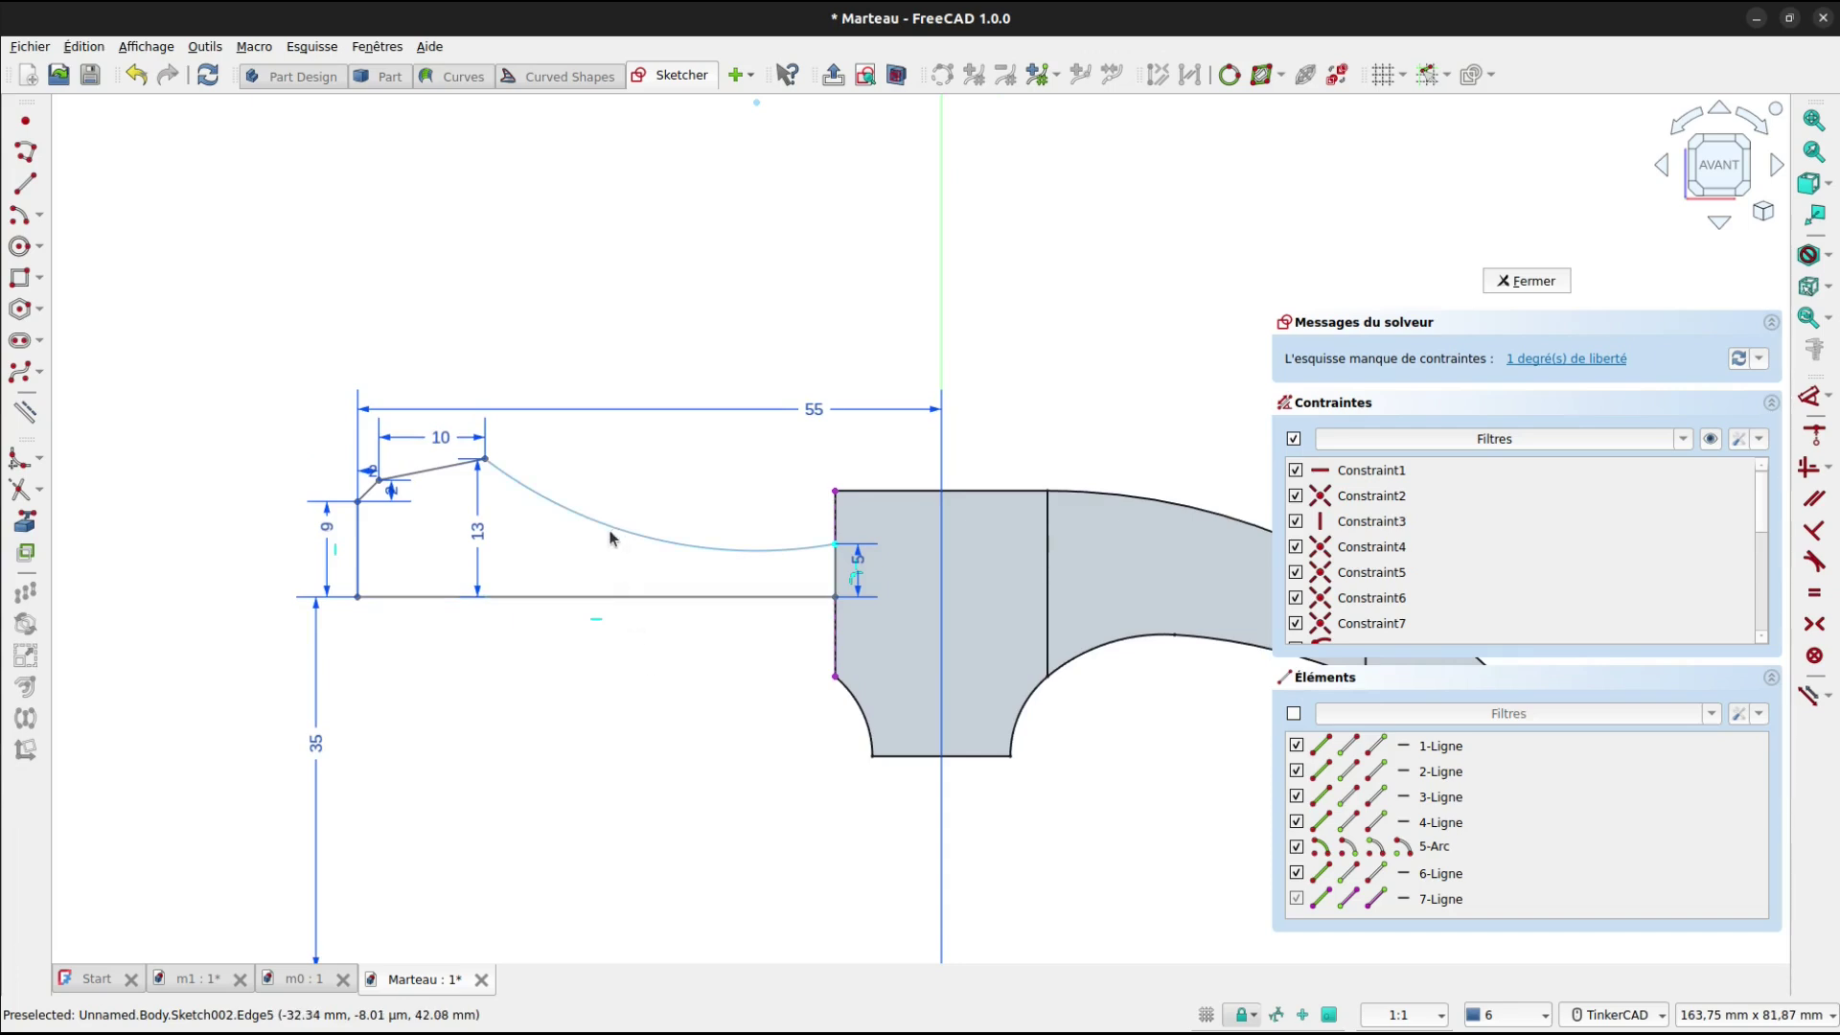
{"action": "key", "text": "d"}
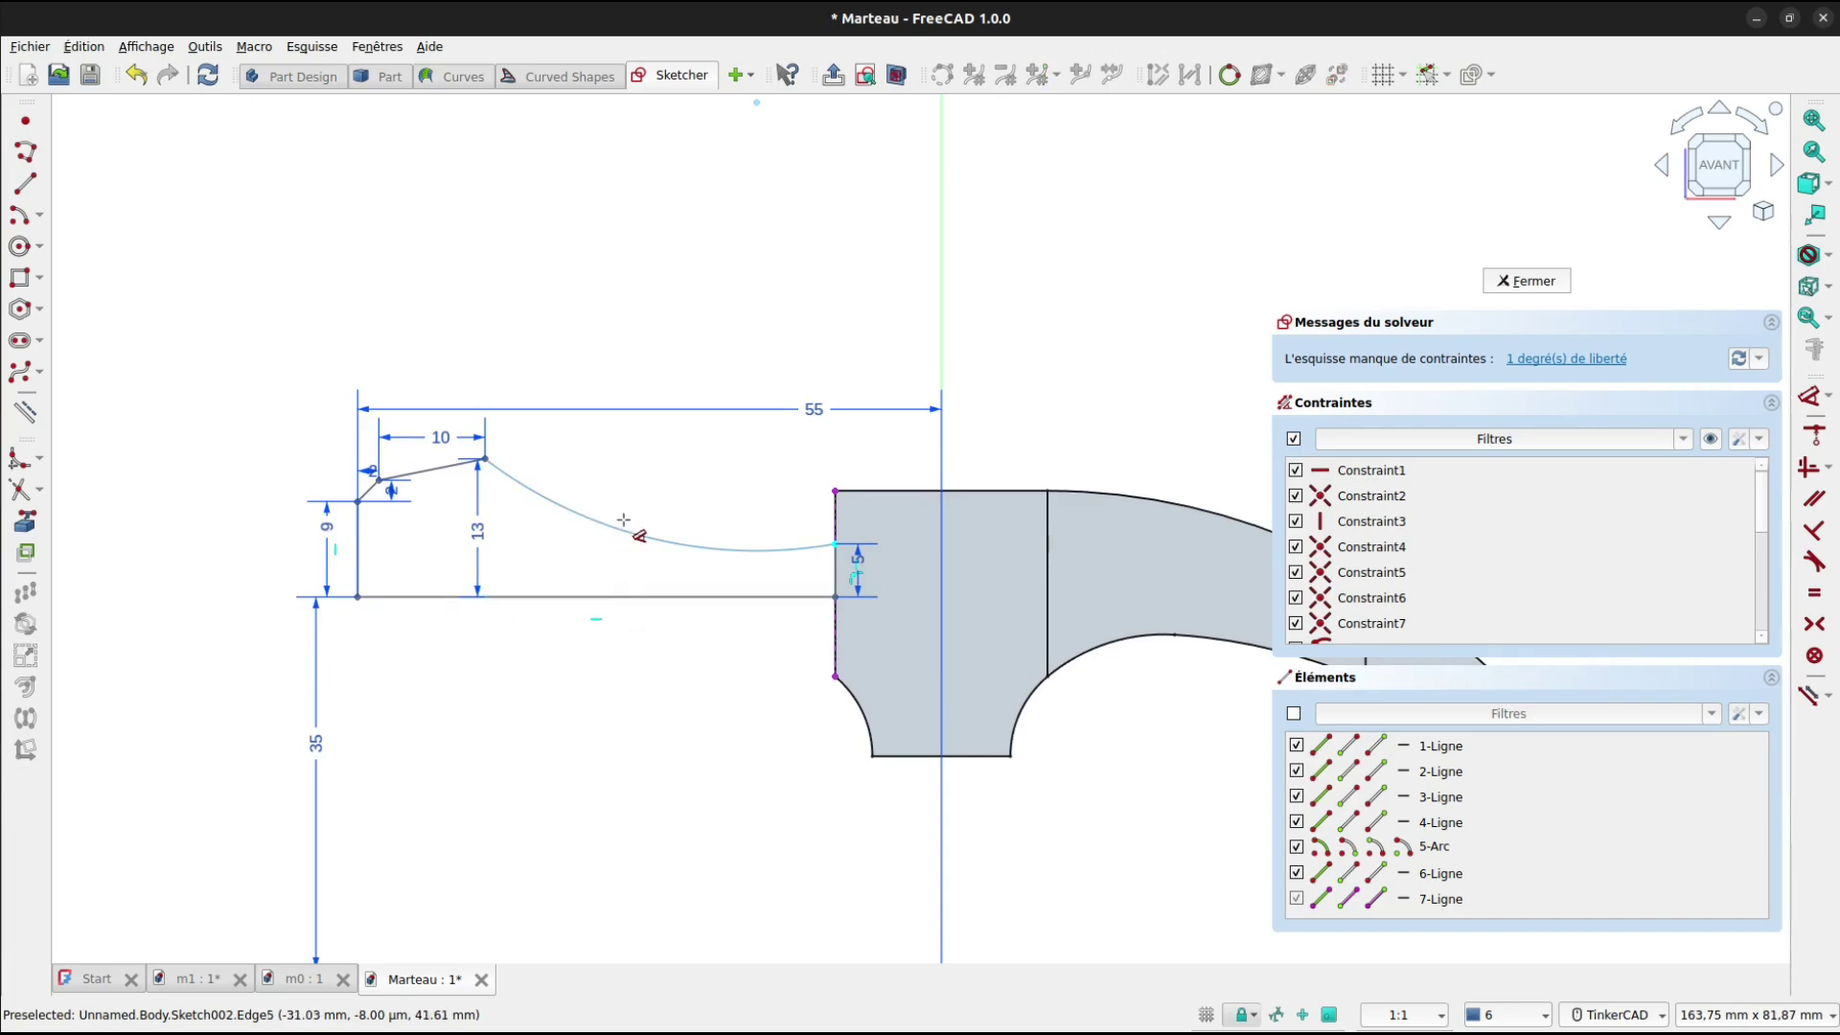
{"action": "left_click", "coordinate": [623, 520]}
{"action": "left_click", "coordinate": [644, 473]}
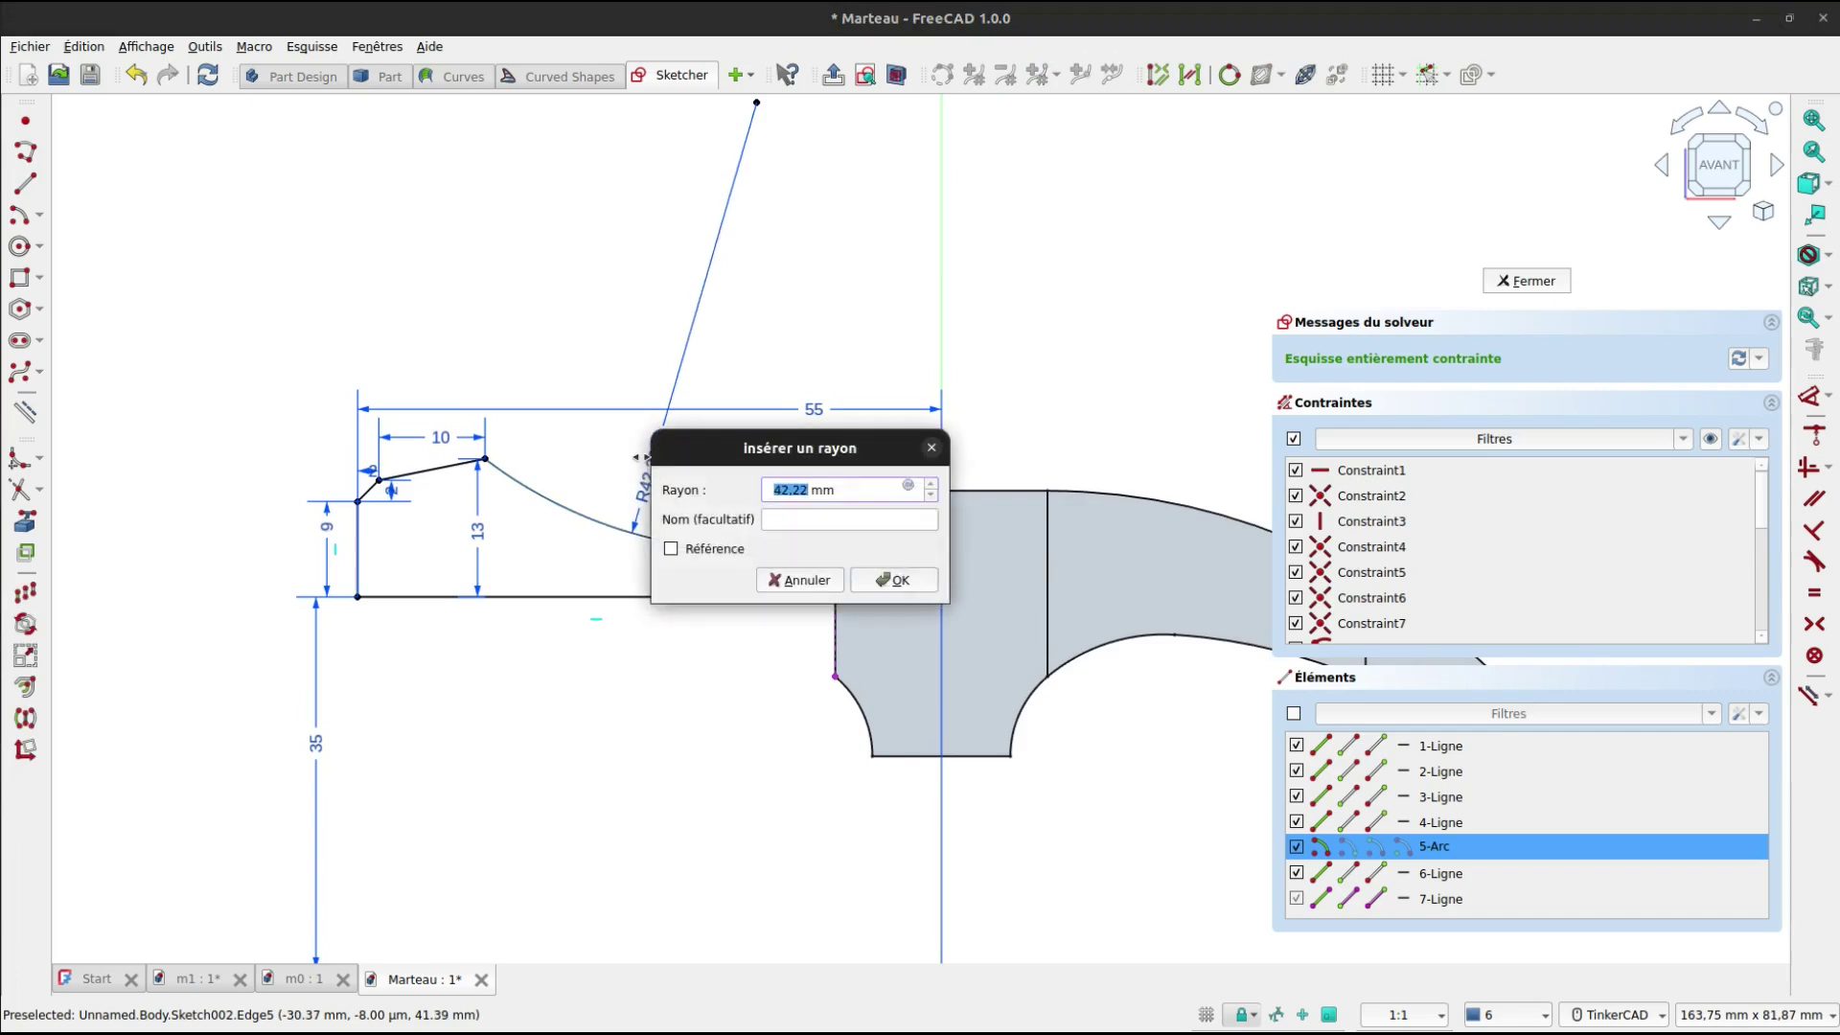
{"action": "type", "text": "38"}
{"action": "key", "text": "Return"}
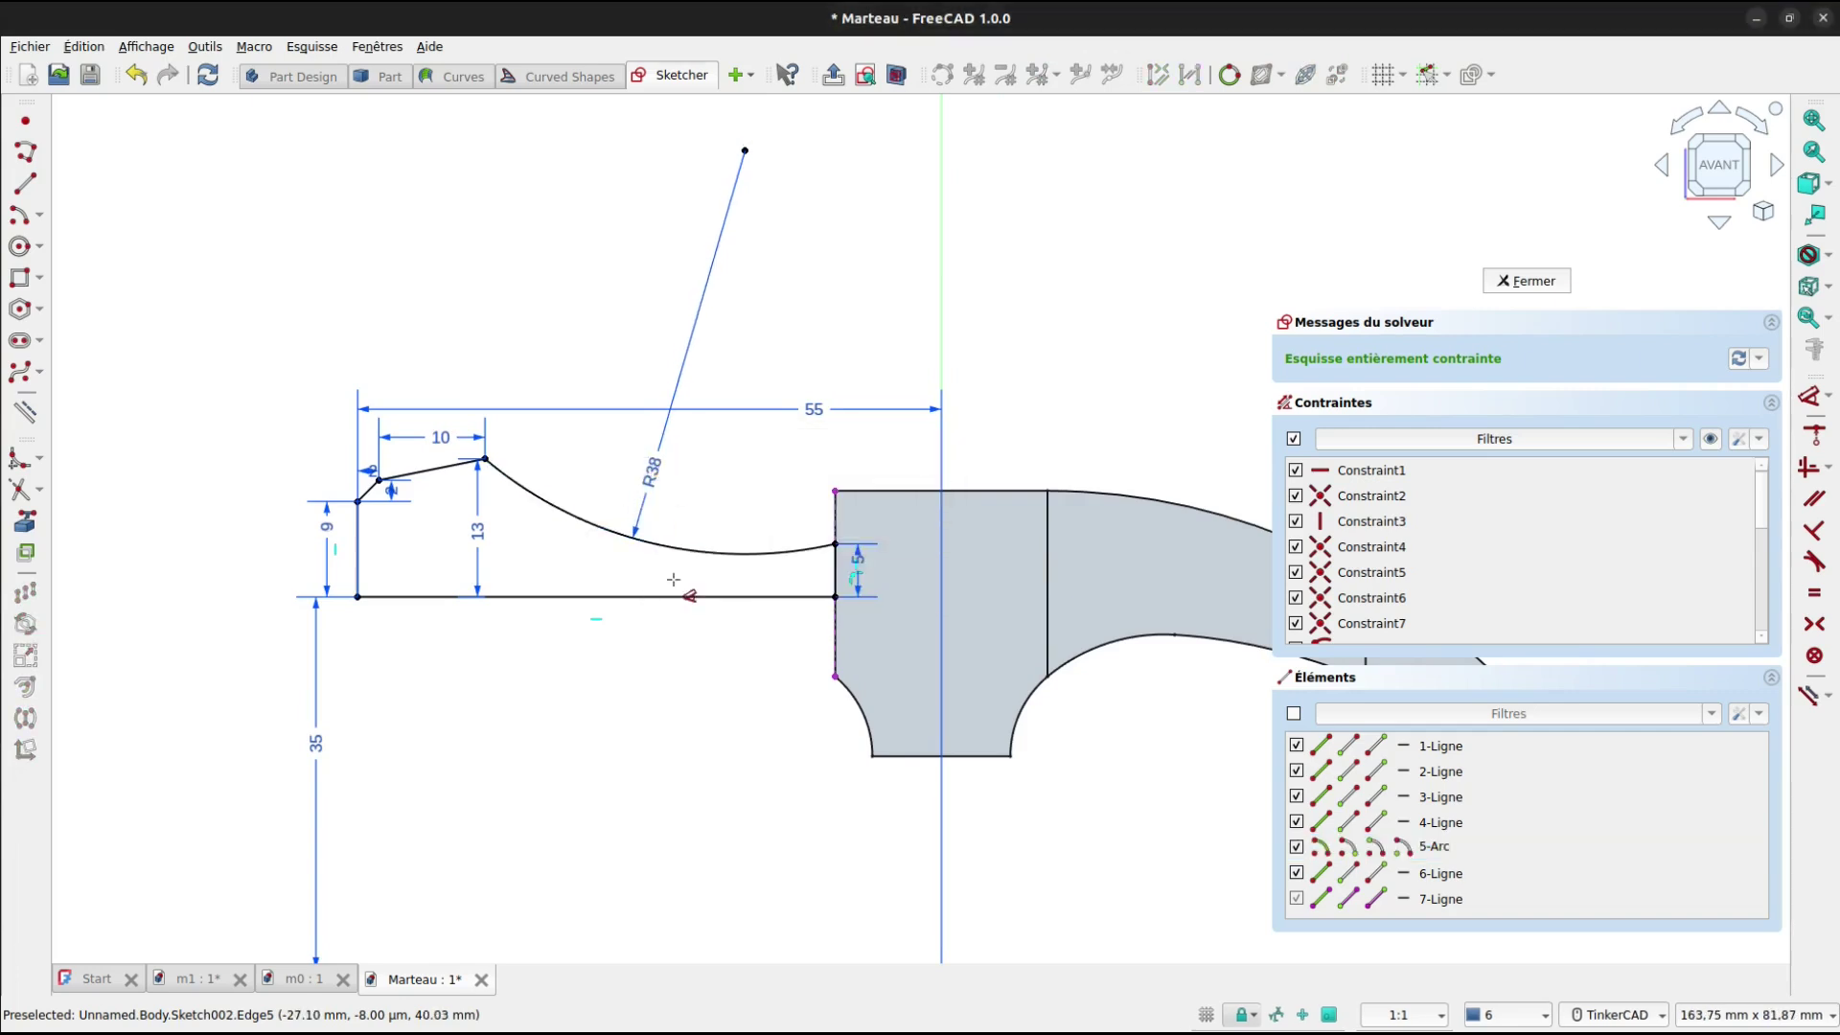
{"action": "scroll", "coordinate": [769, 631], "scroll_direction": "up", "scroll_amount": 2}
{"action": "middle_click_drag", "start_coordinate": [770, 631], "coordinate": [784, 628]}
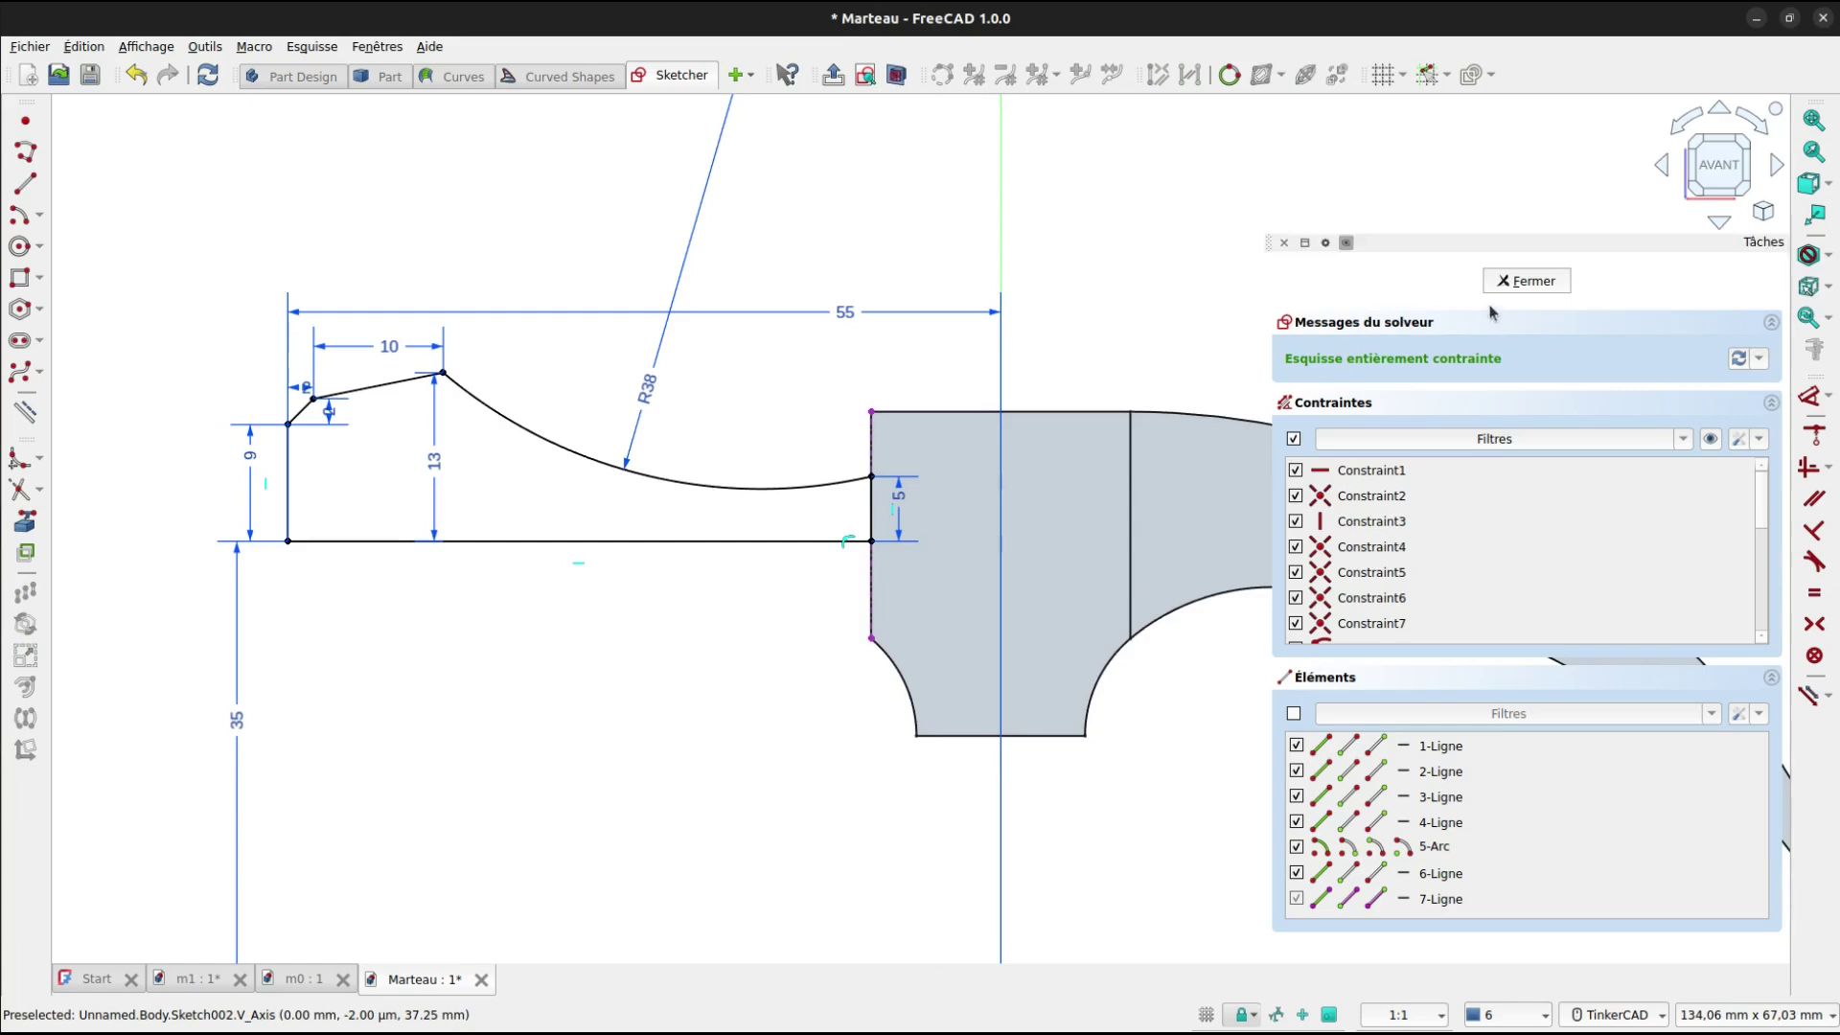
{"action": "left_click", "coordinate": [1519, 288]}
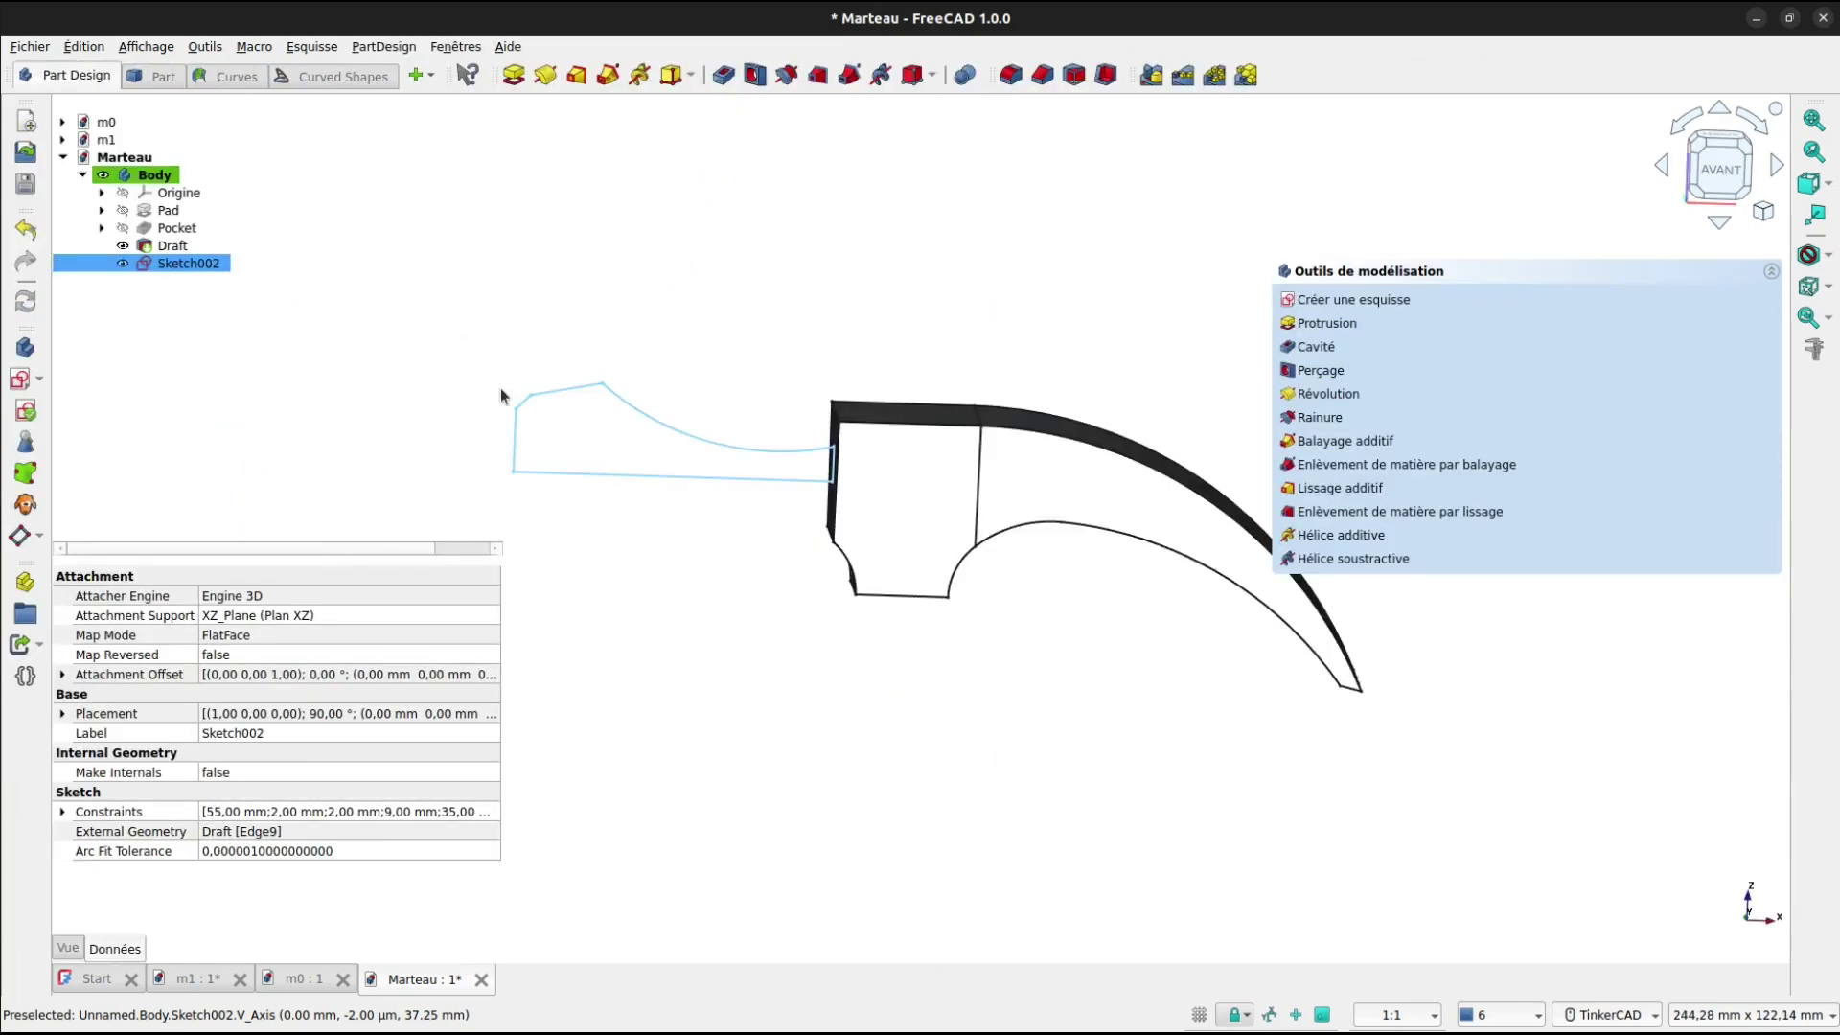
Revolve the striking-end sketch 360° around its horizontal base line and save the document.
{"action": "left_click", "coordinate": [1321, 394]}
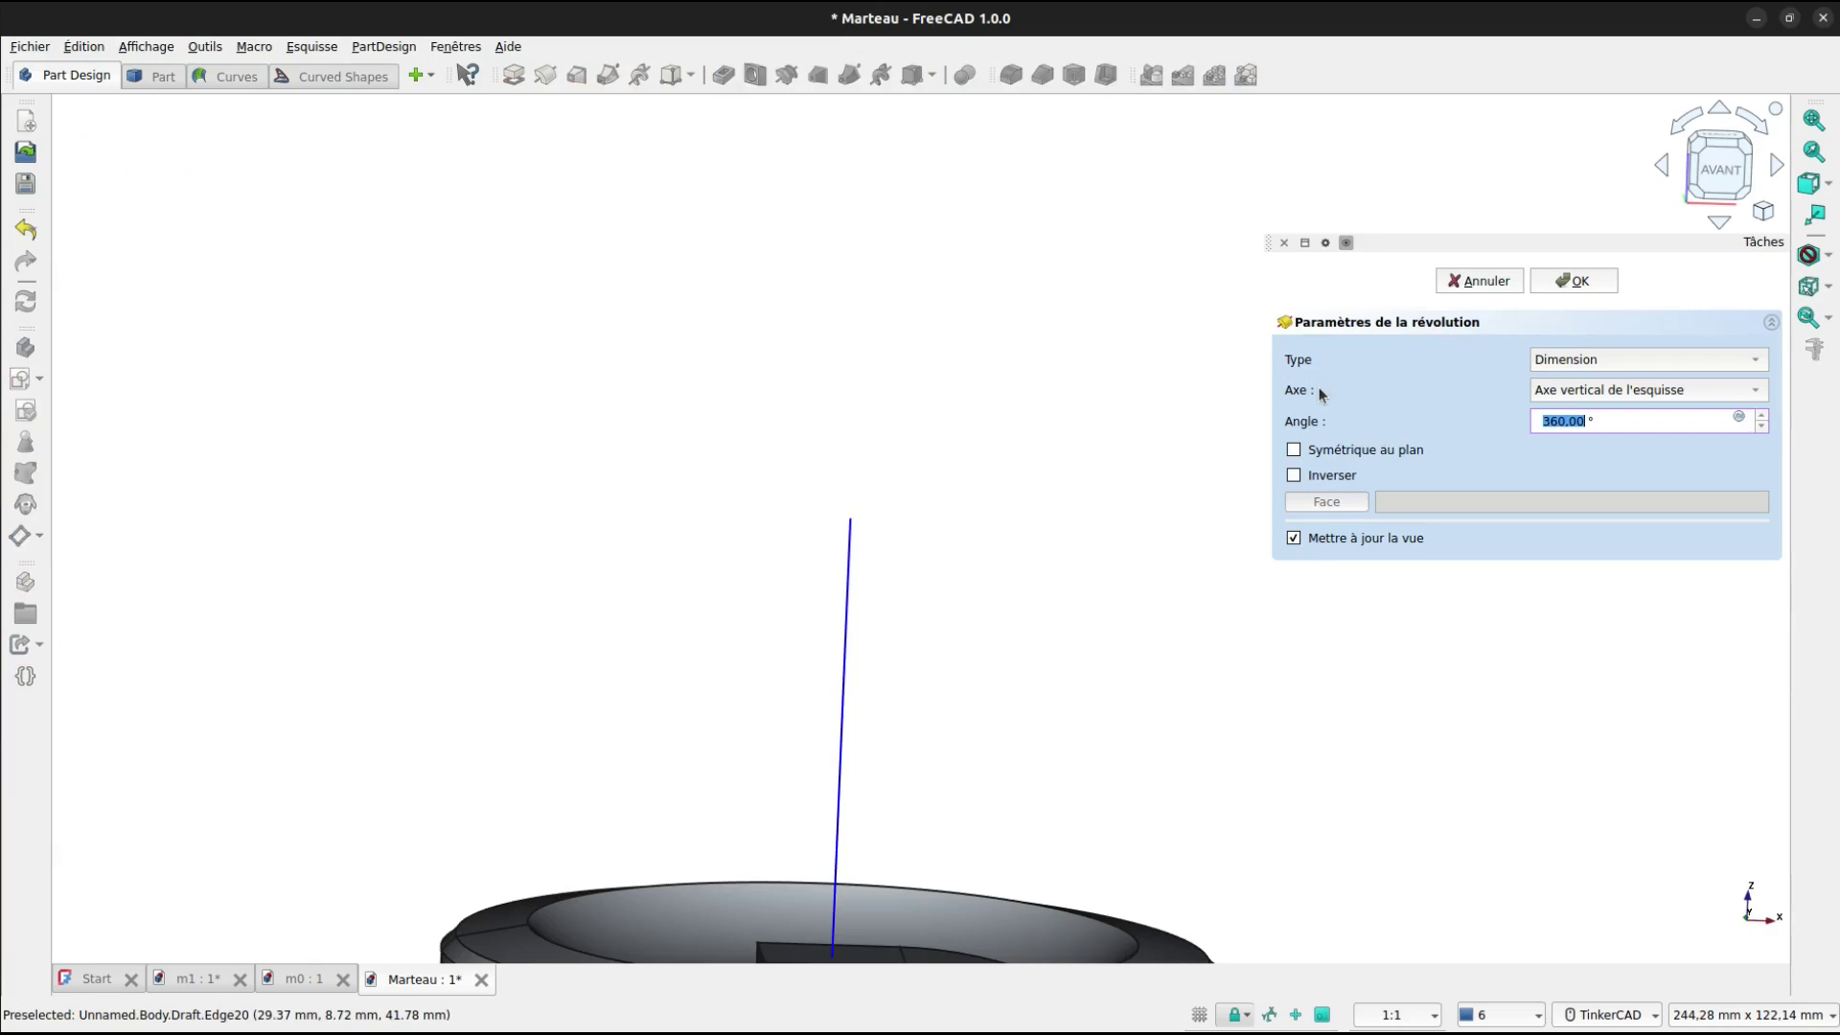
{"action": "left_click", "coordinate": [1539, 397]}
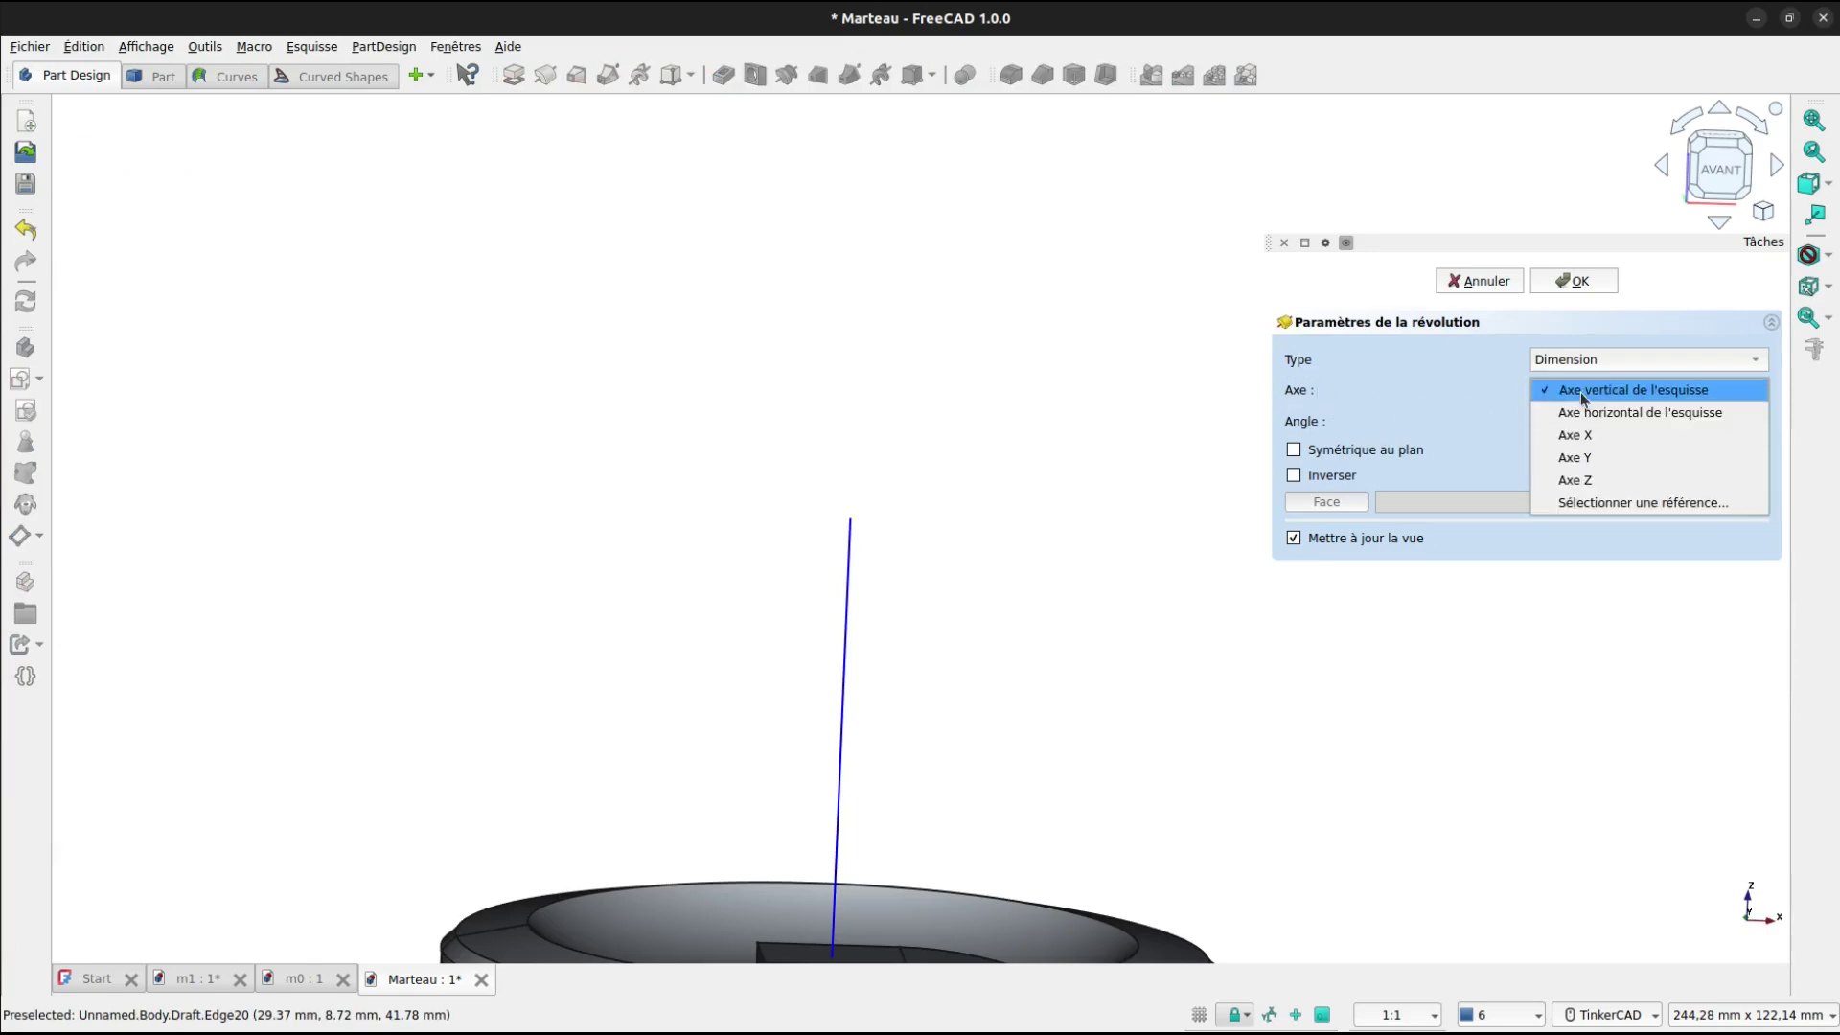
{"action": "left_click", "coordinate": [1588, 505]}
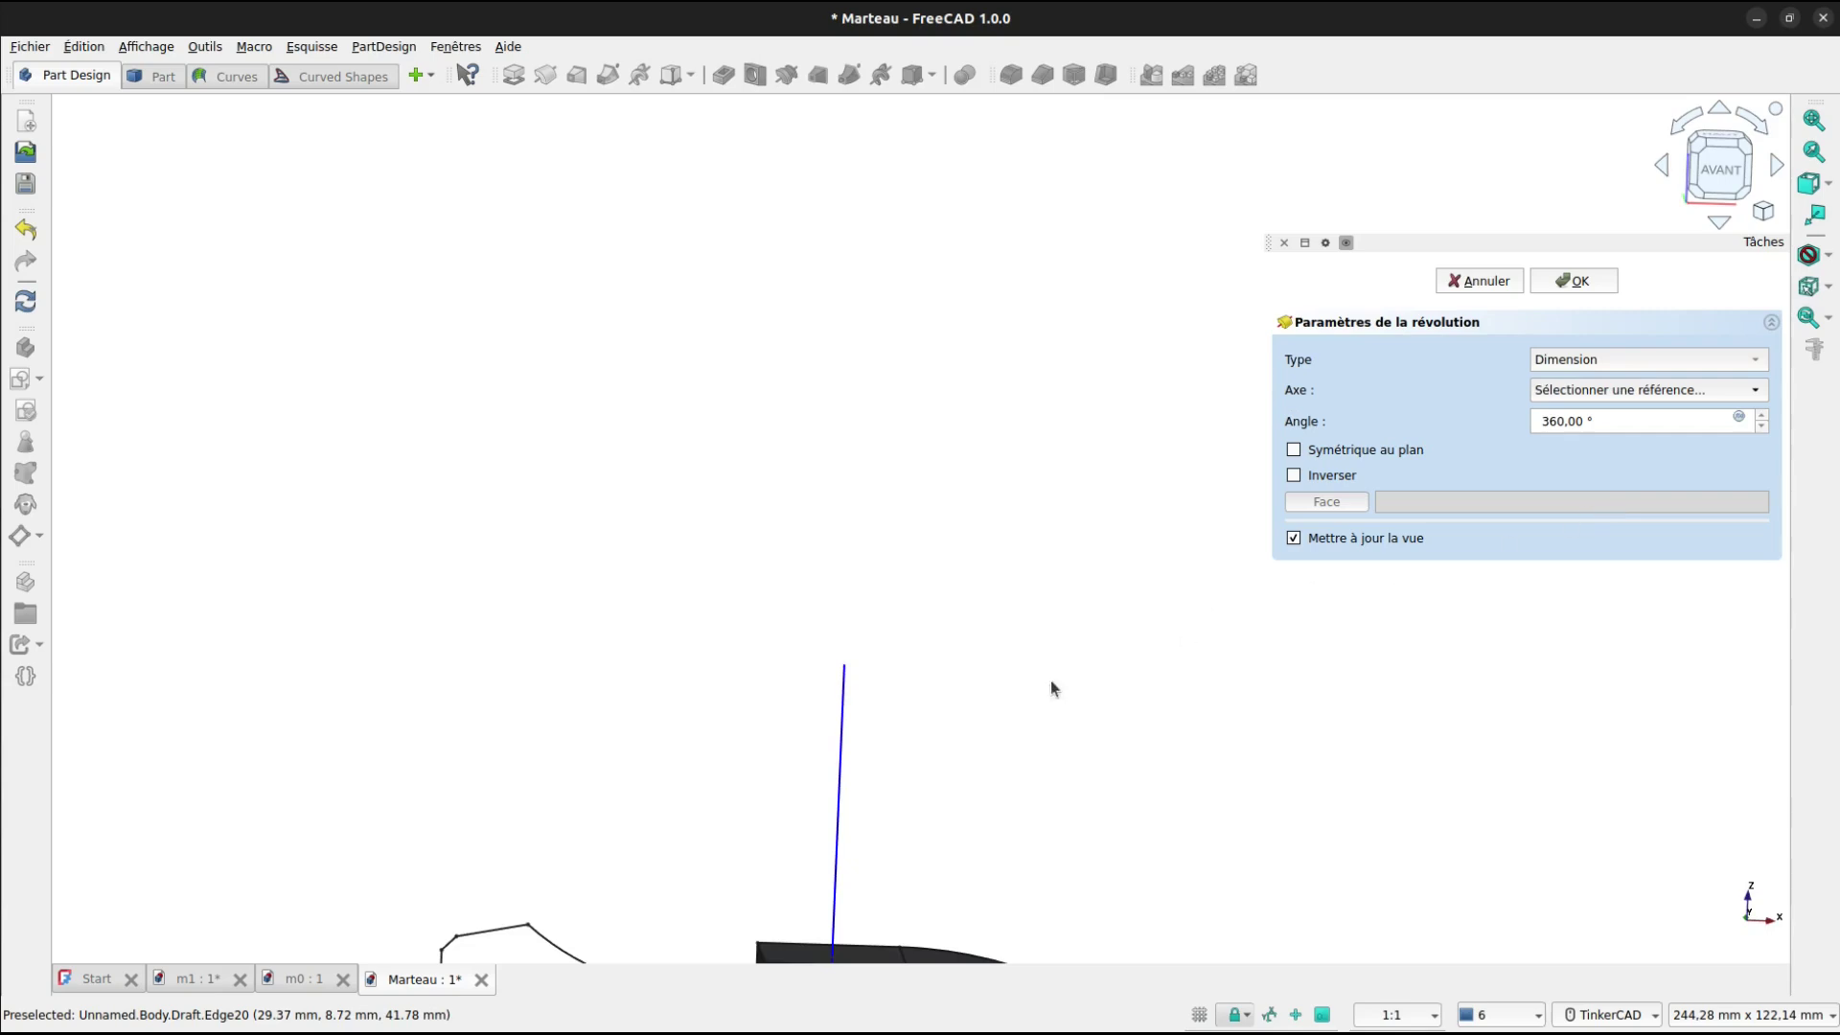
{"action": "mouse_move", "coordinate": [1003, 657]}
{"action": "middle_mouse_down"}
{"action": "mouse_move", "coordinate": [1064, 123]}
{"action": "mouse_move", "coordinate": [935, 451]}
{"action": "middle_mouse_up"}
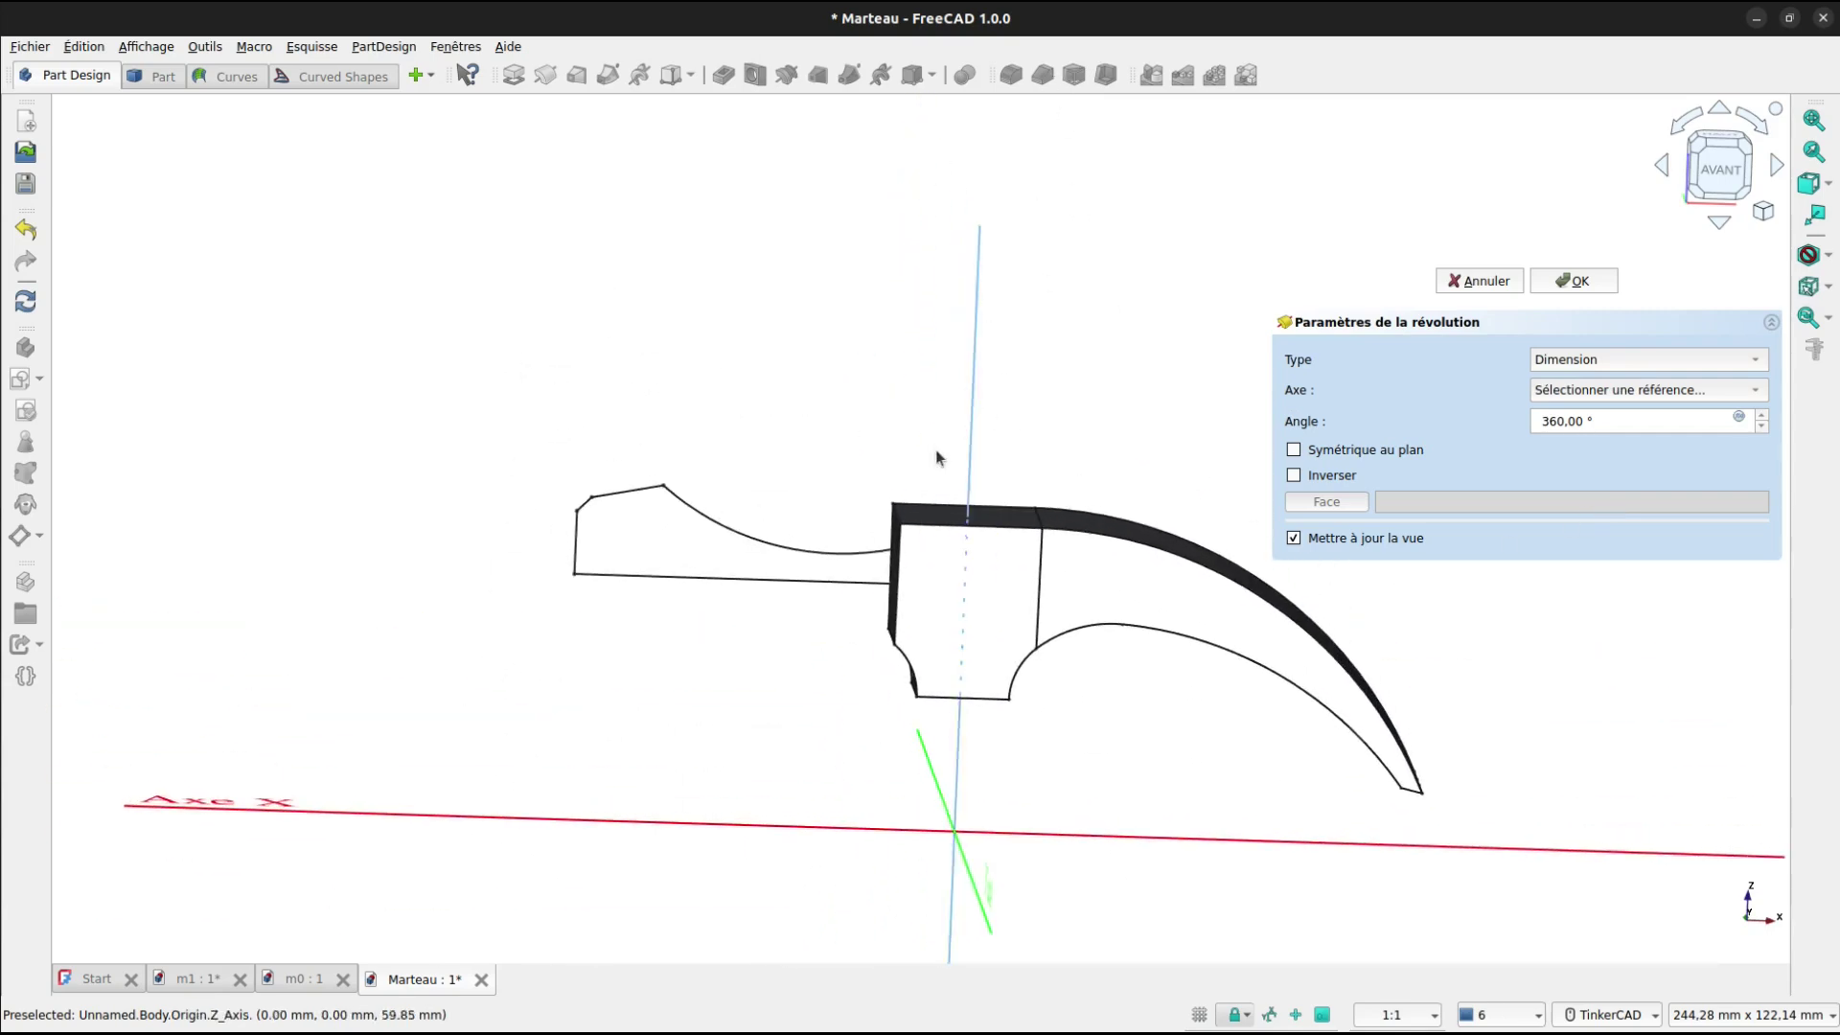
{"action": "left_click", "coordinate": [719, 578]}
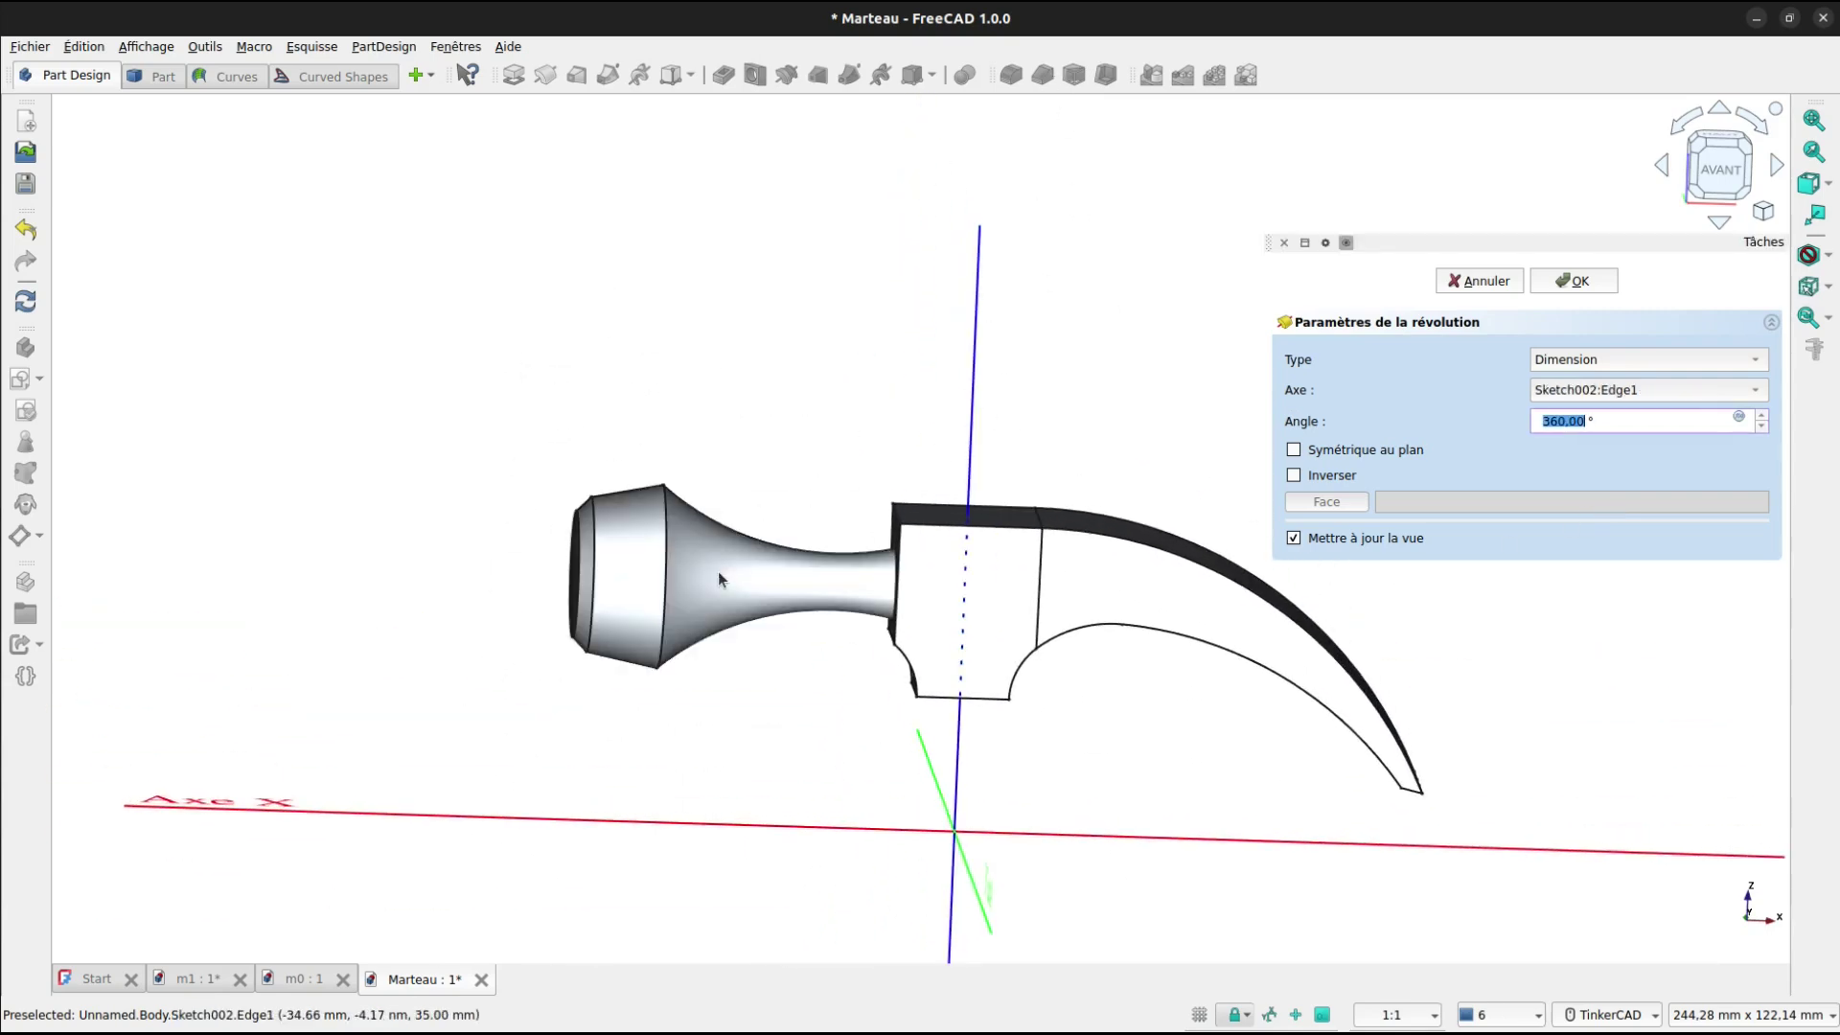
{"action": "left_click", "coordinate": [1582, 280]}
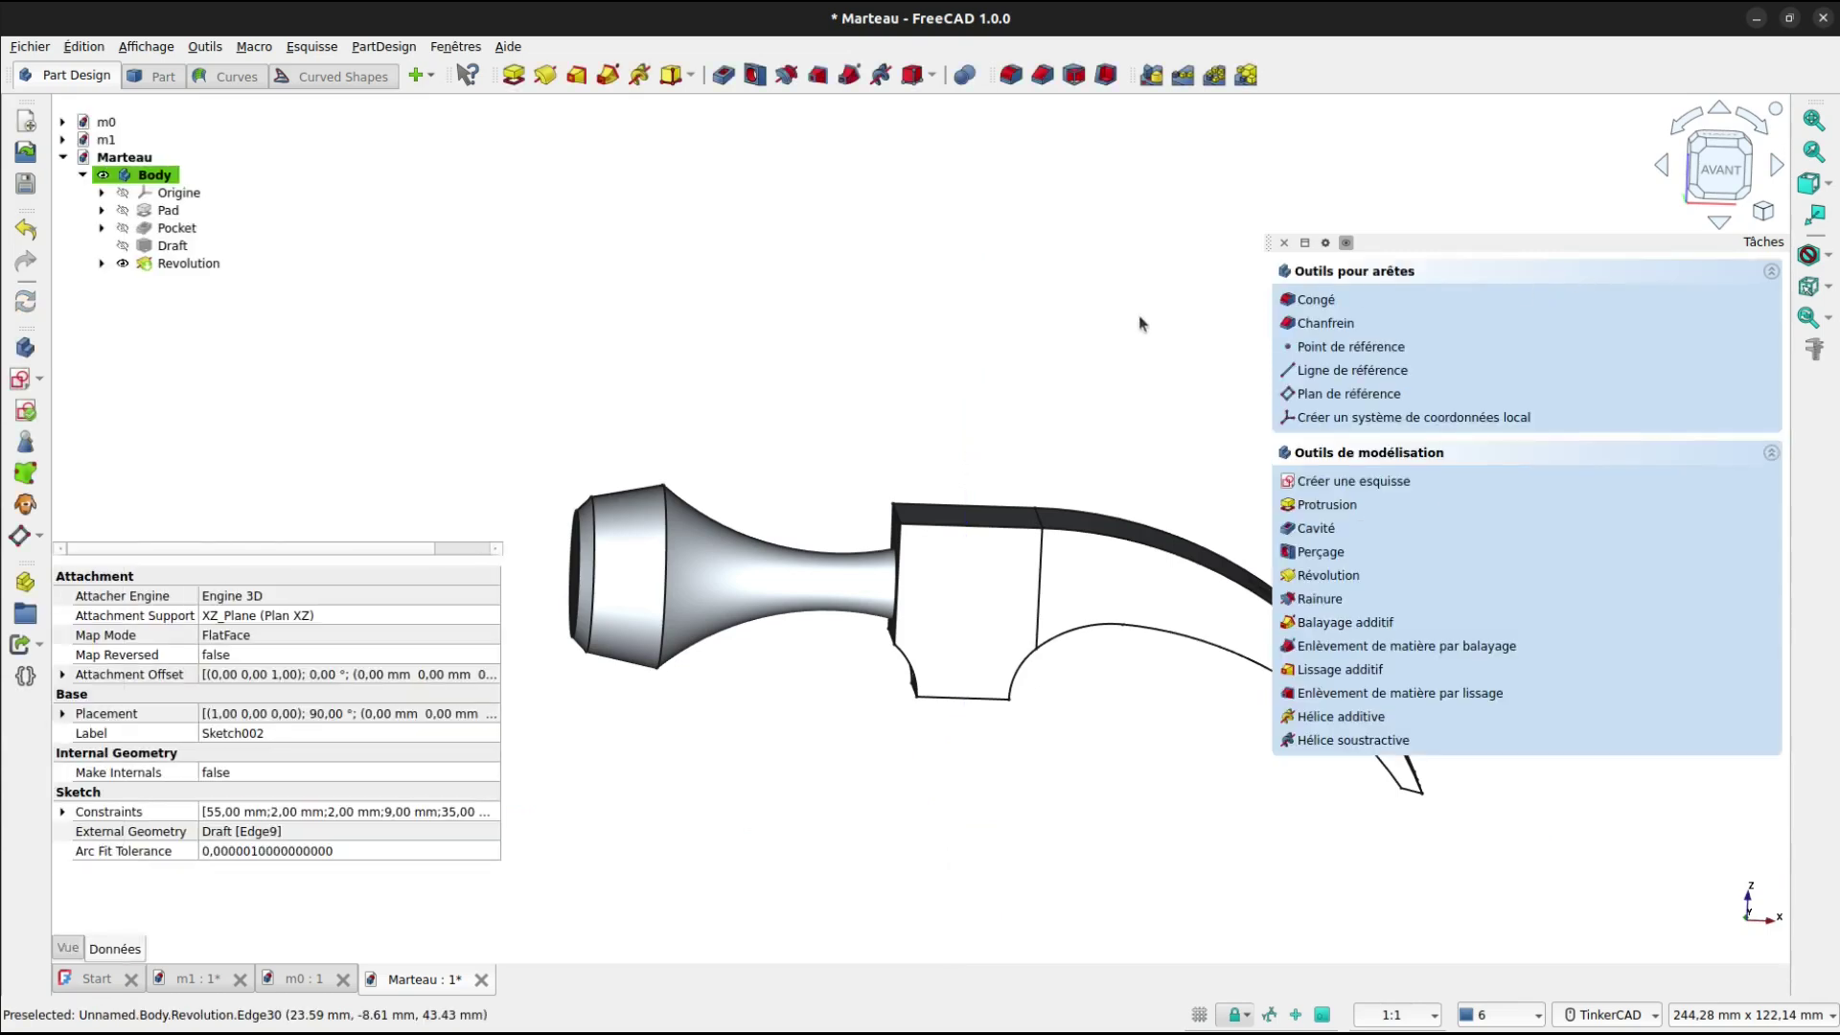
{"action": "middle_click_drag", "start_coordinate": [1073, 395], "coordinate": [838, 204]}
{"action": "key", "text": "ctrl+s"}
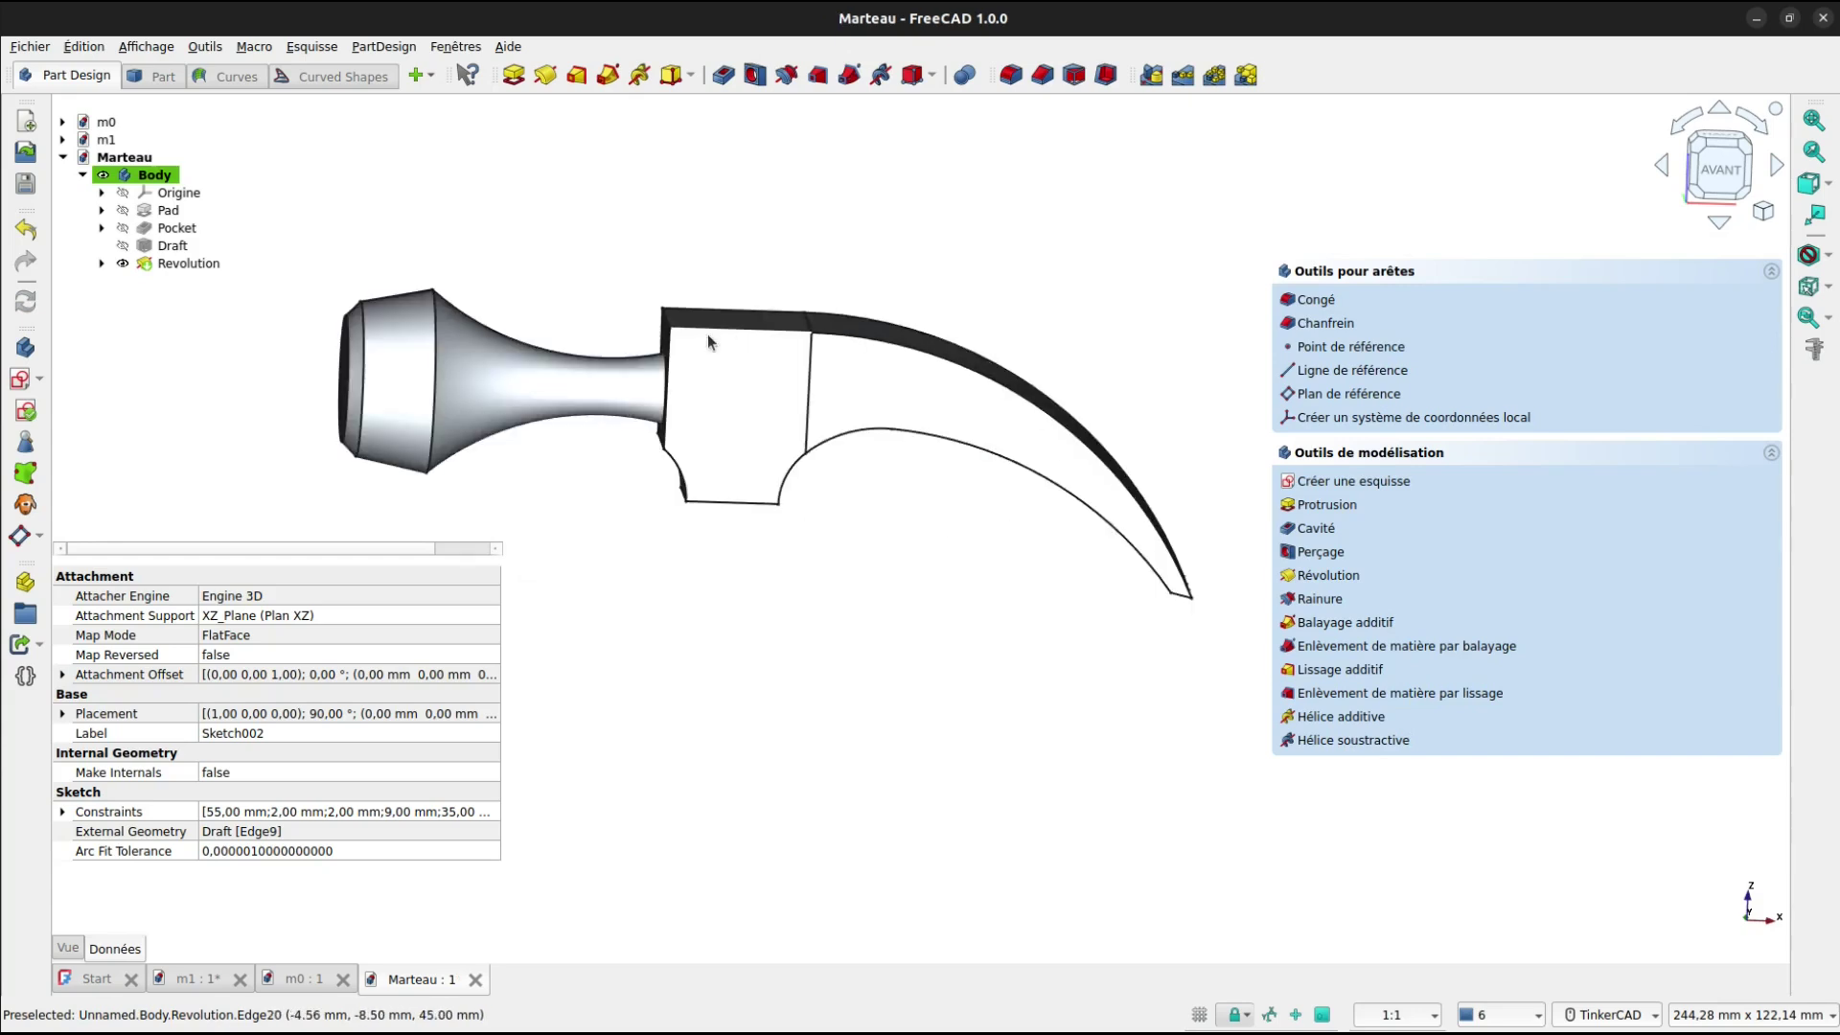
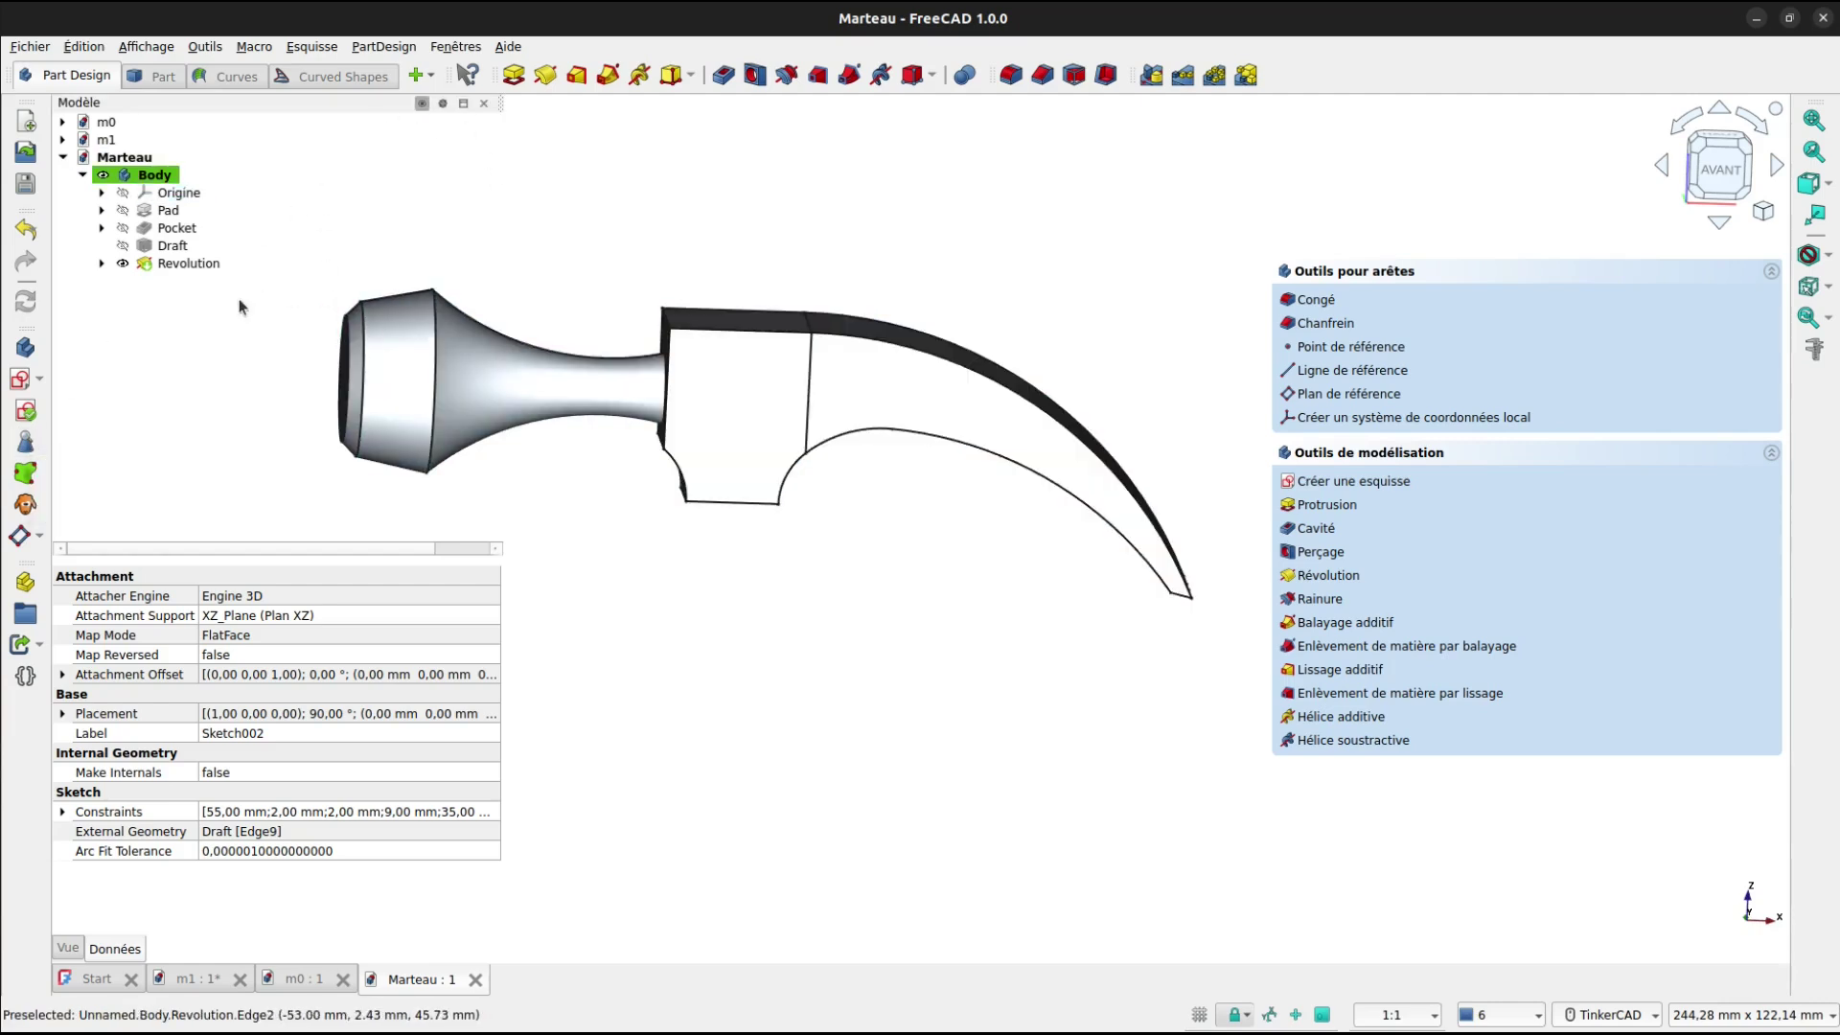
Fillet the two short inner edges at the tips of the claw's slot with a 0.2 mm radius.
{"action": "right_click_drag", "start_coordinate": [968, 406], "coordinate": [853, 457]}
{"action": "scroll", "coordinate": [1020, 625], "scroll_direction": "up", "scroll_amount": 5}
{"action": "left_click", "coordinate": [905, 496]}
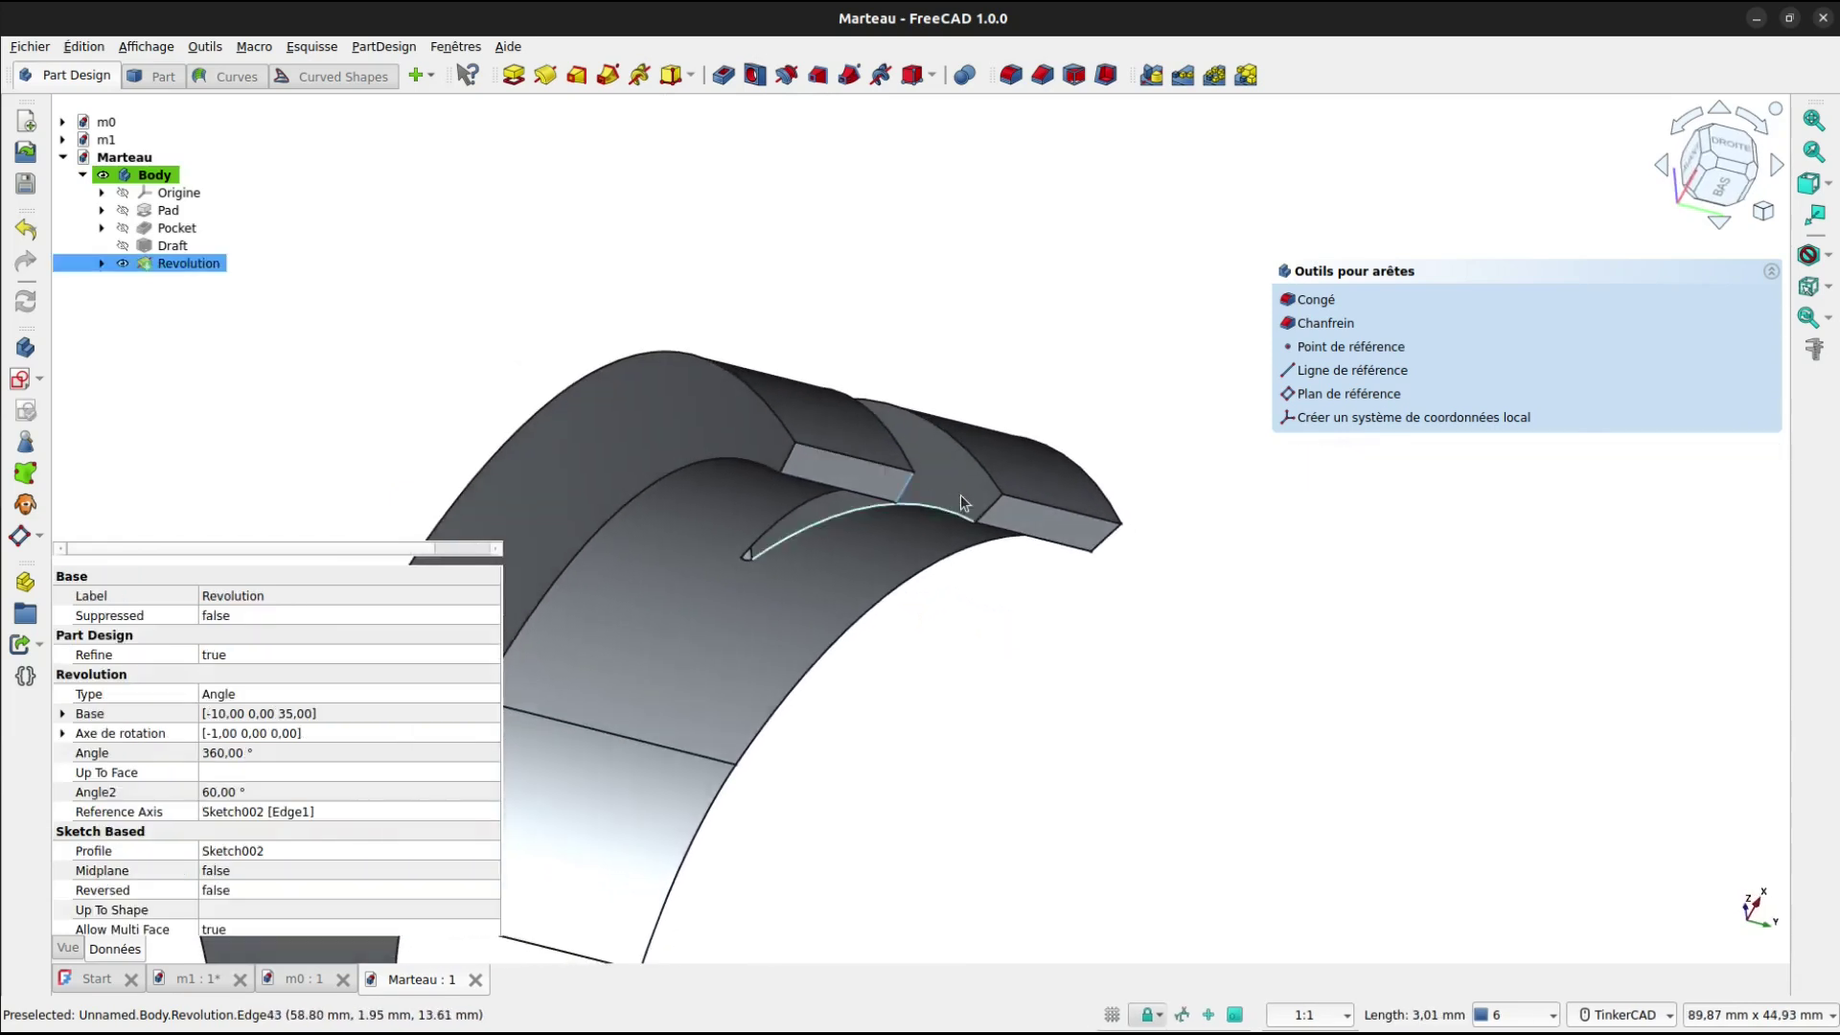
{"action": "left_click", "coordinate": [991, 518], "text": "ctrl"}
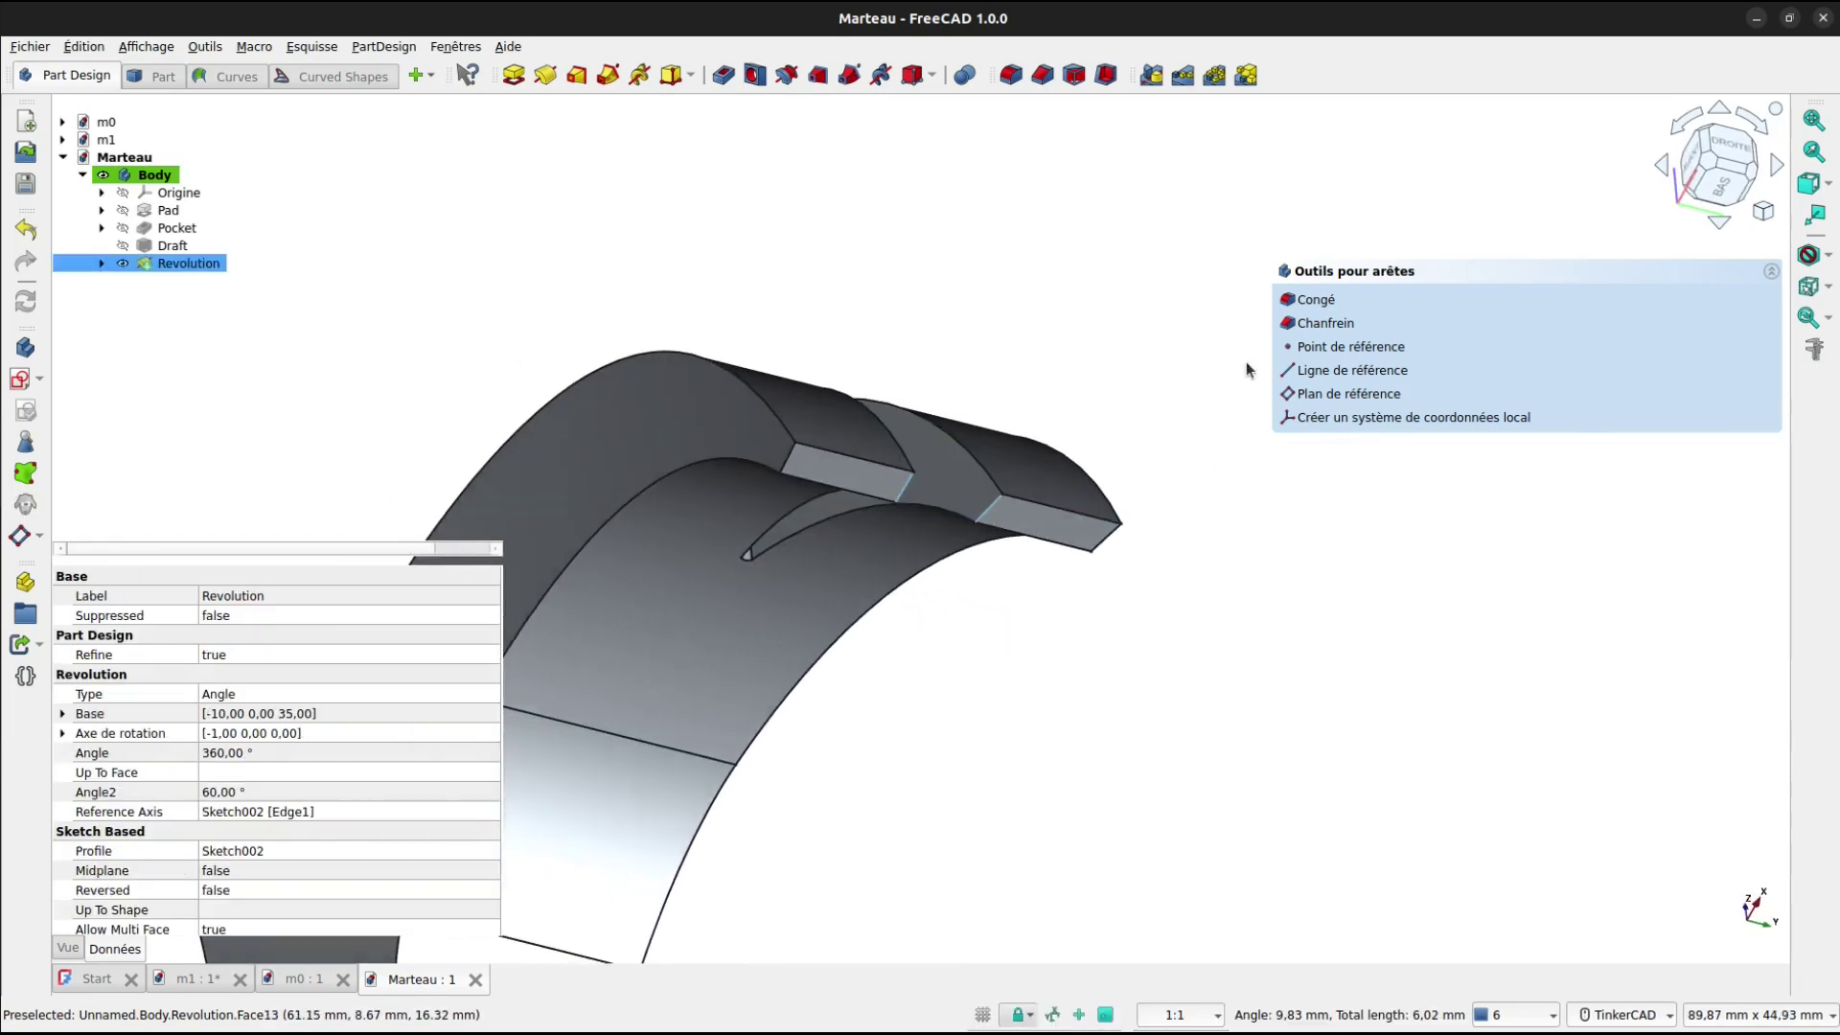
{"action": "left_click", "coordinate": [1316, 299]}
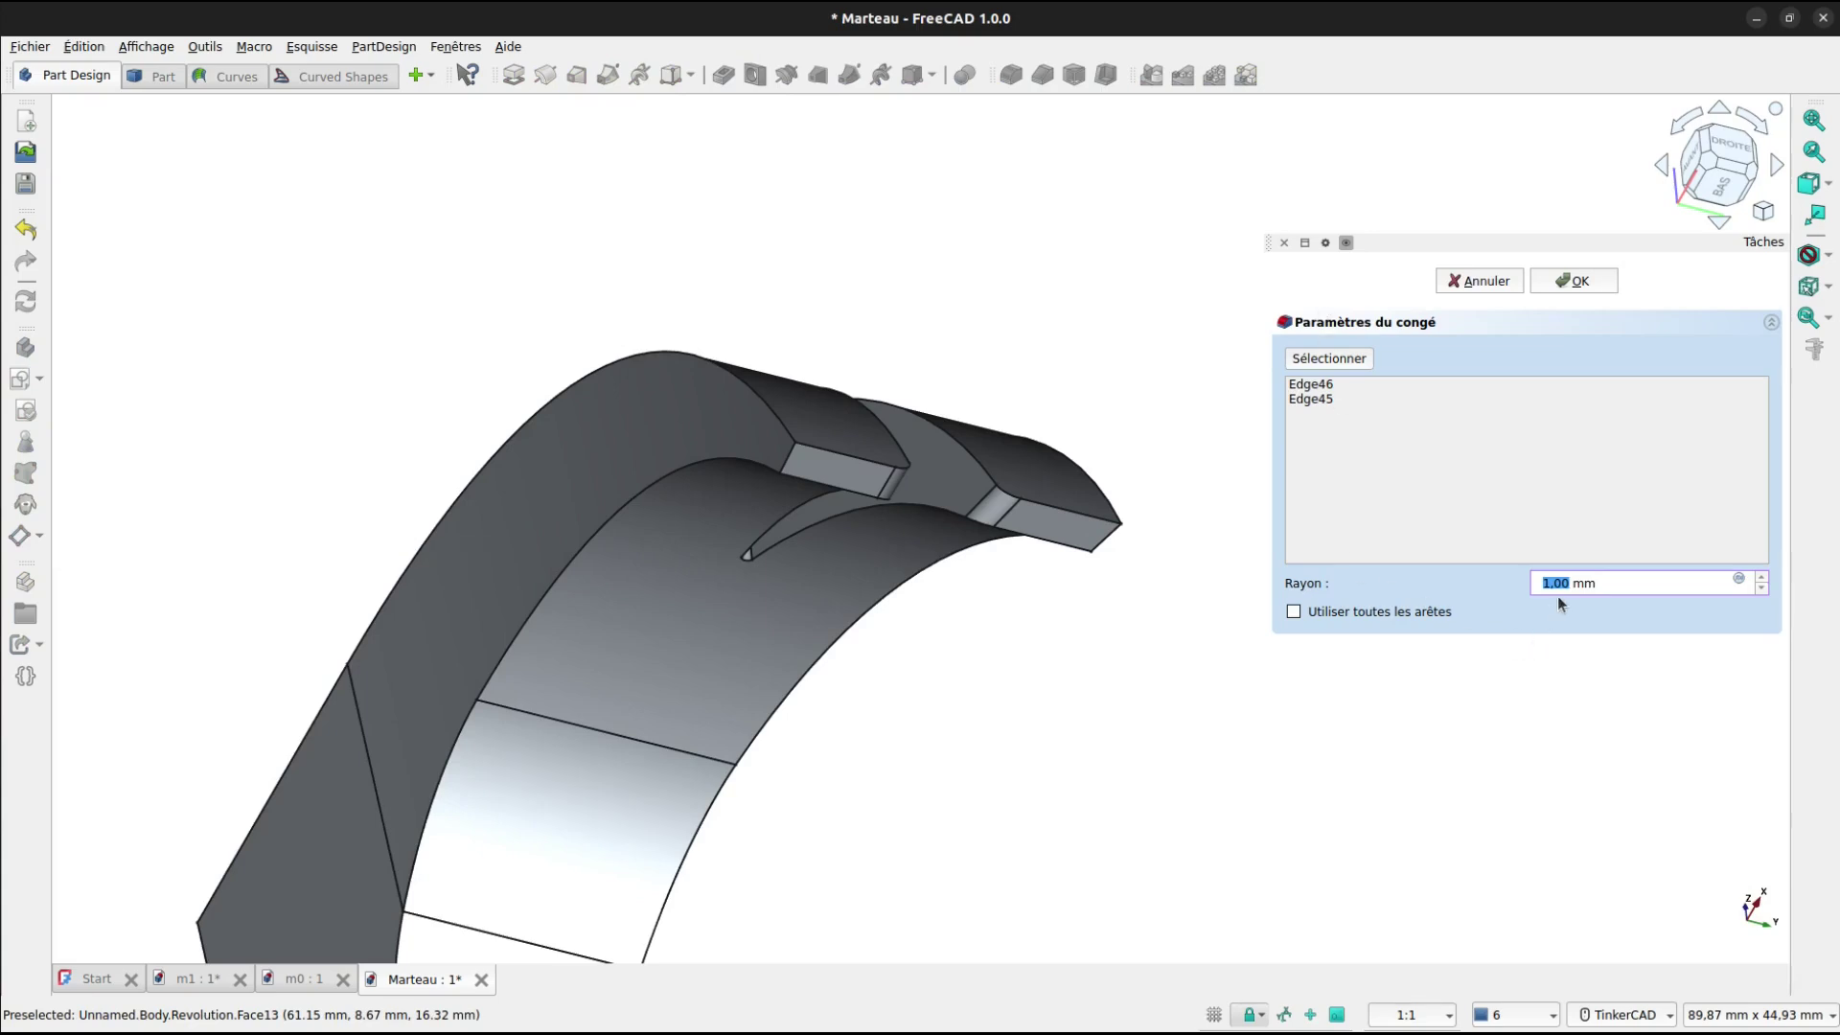
{"action": "type", "text": "0"}
{"action": "left_click", "coordinate": [1590, 285]}
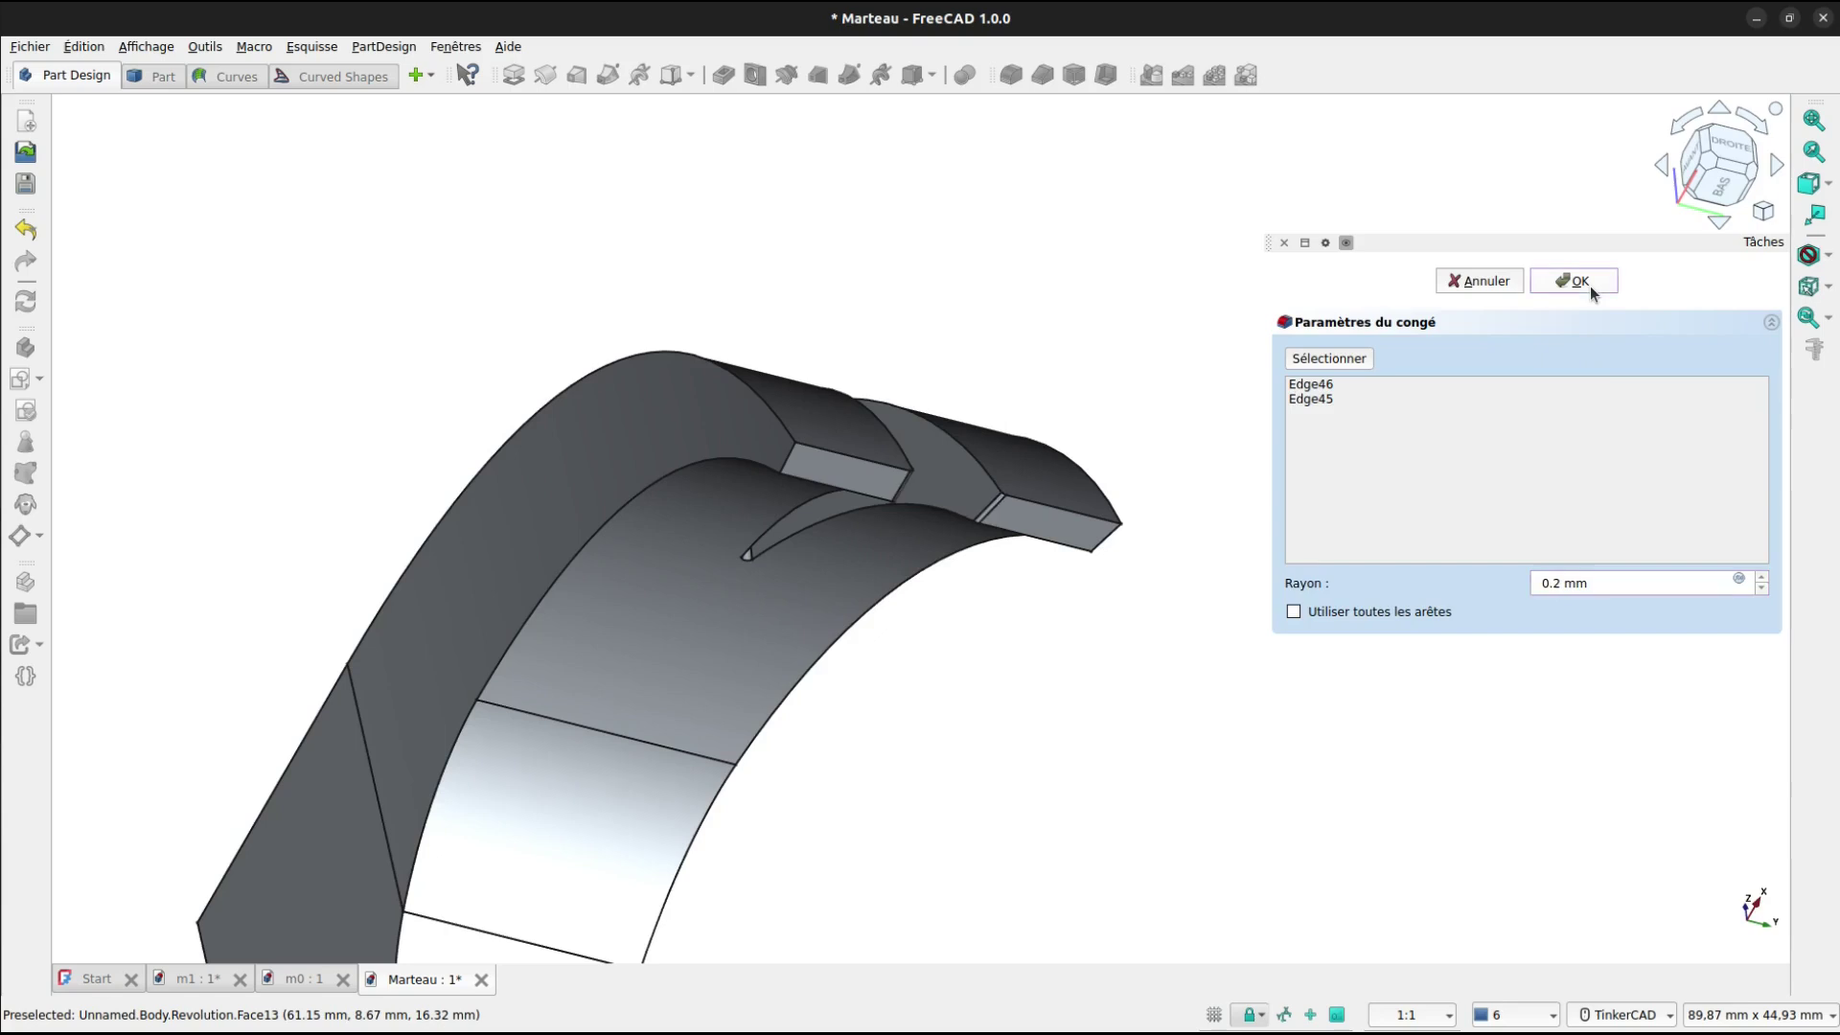
Chamfer the head block's upper edge on the striking side with two distances, 18 mm along the top face and 3 mm down the front.
{"action": "key", "text": "0"}
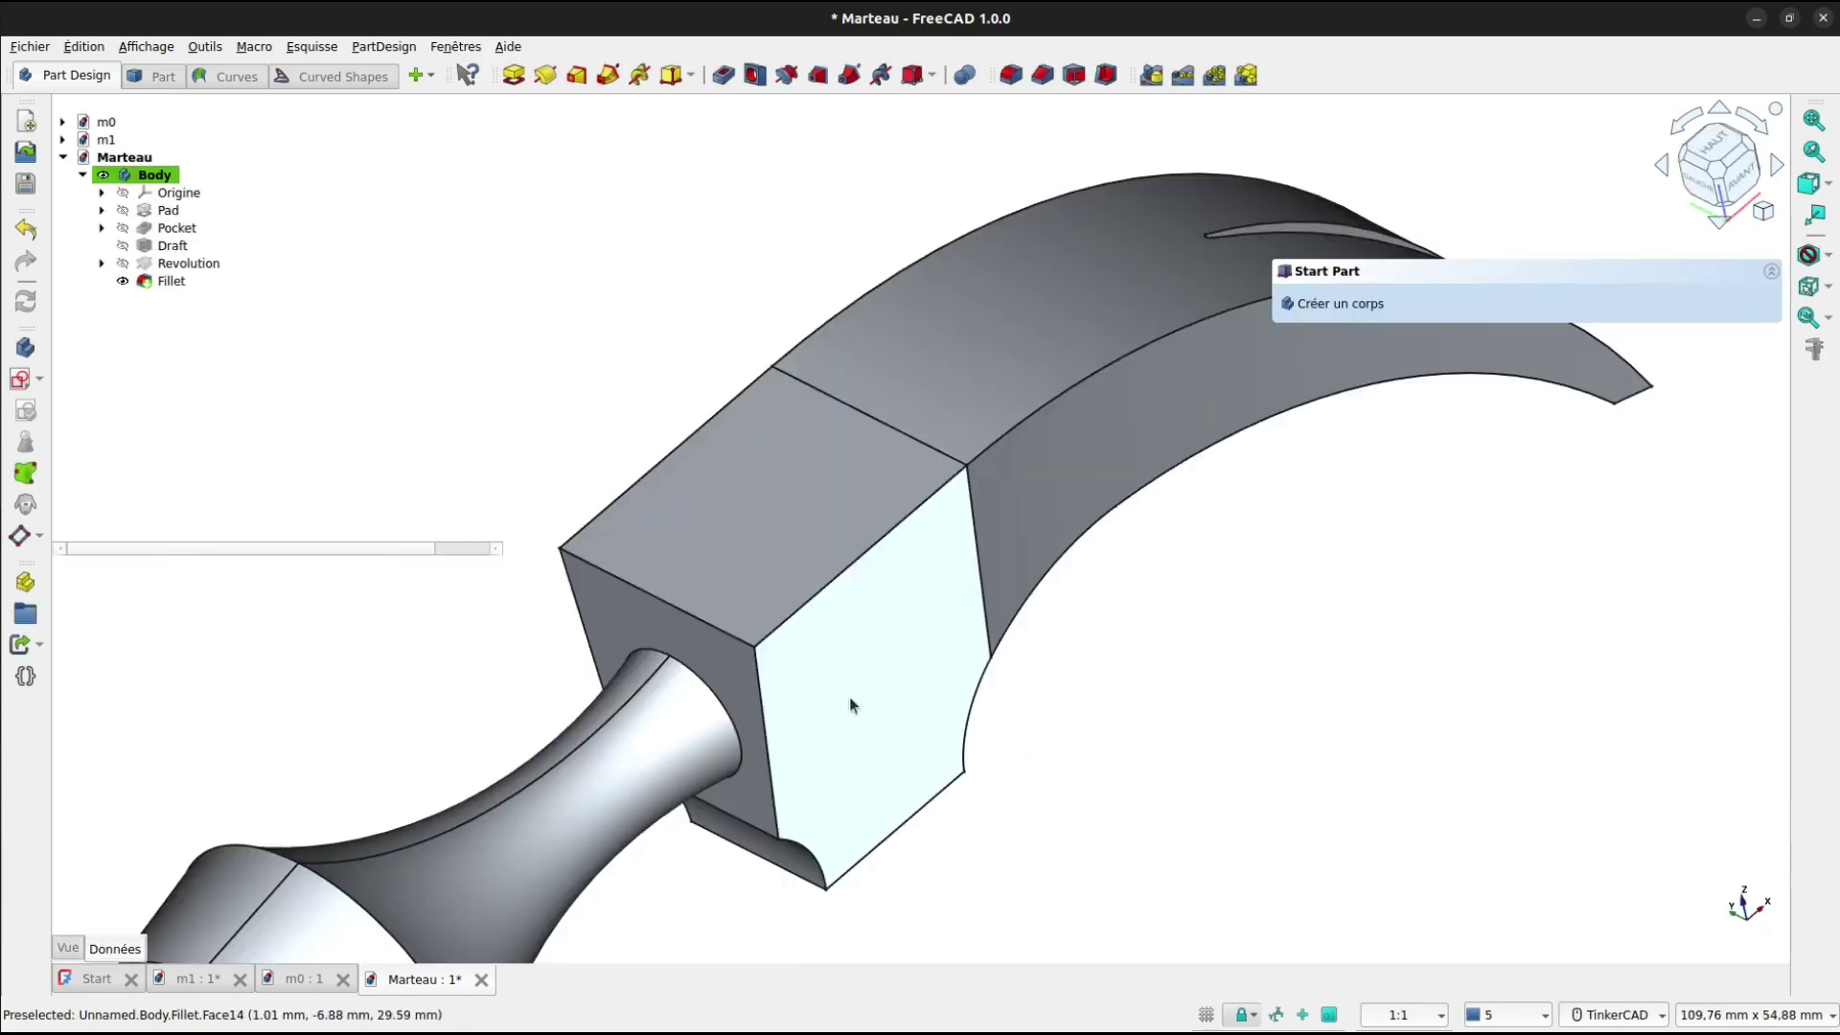
{"action": "left_click", "coordinate": [701, 627]}
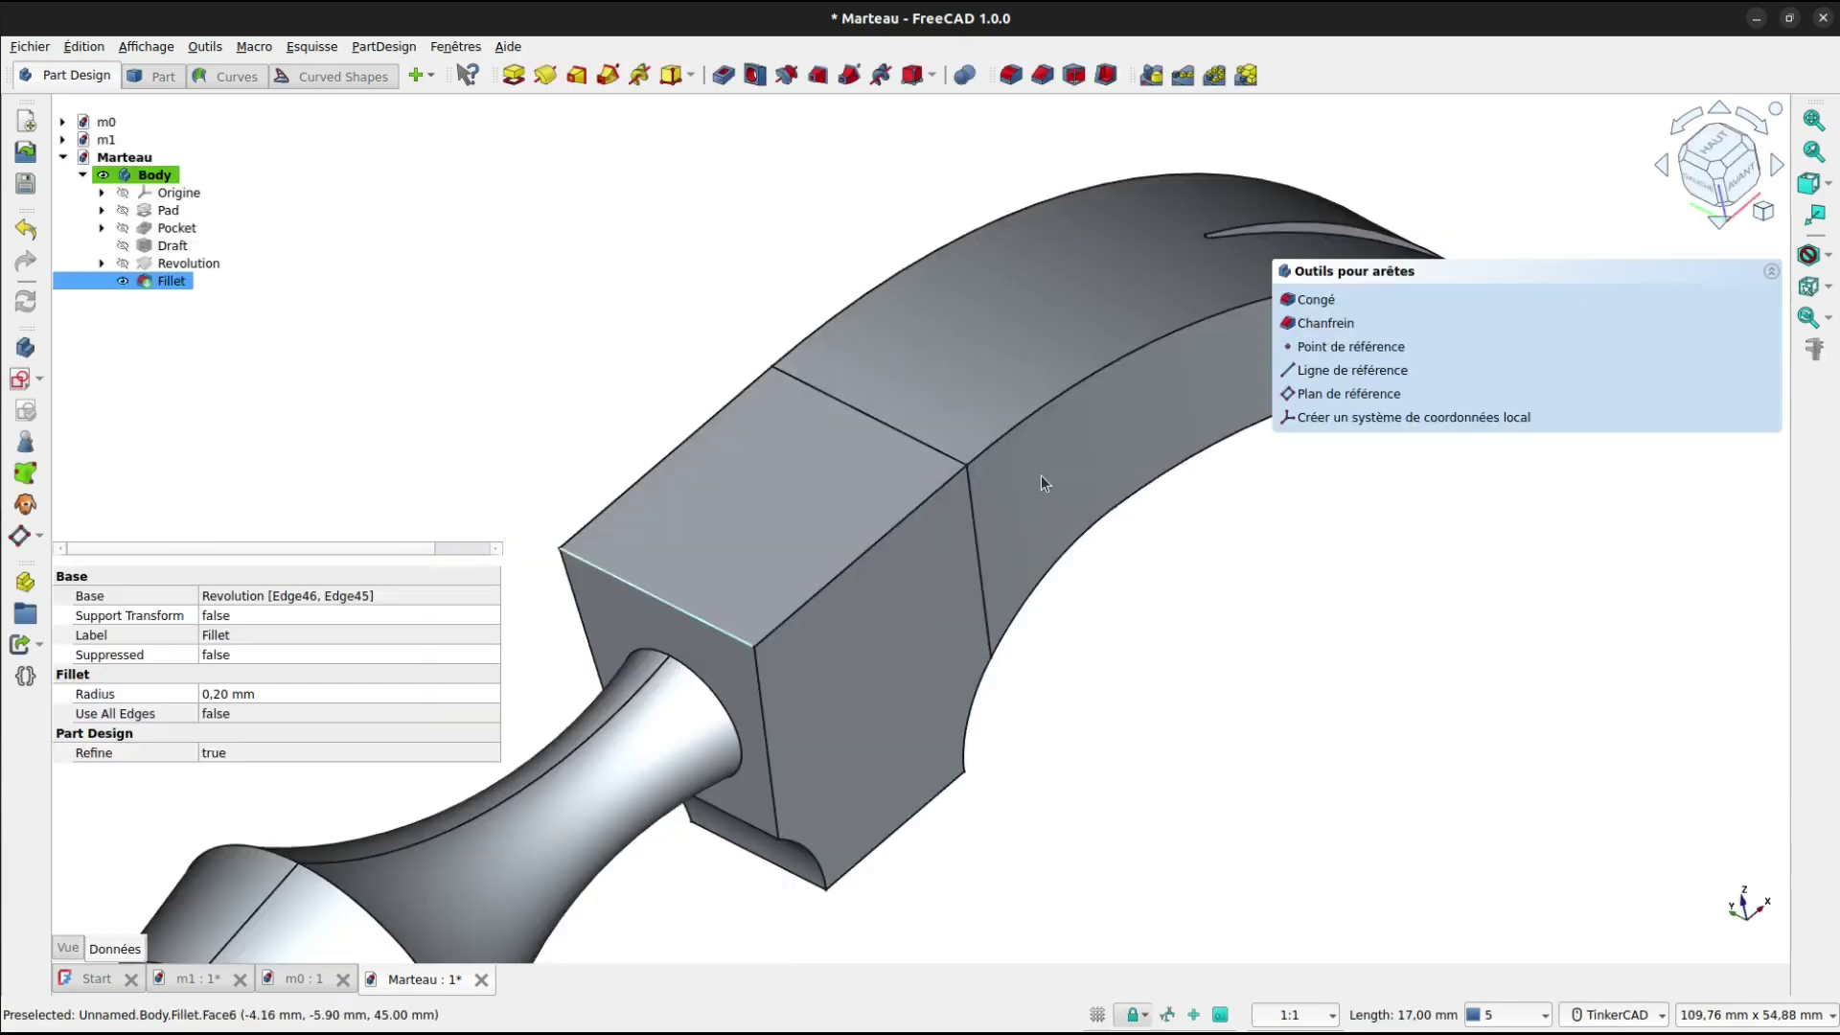
{"action": "left_click", "coordinate": [1328, 323]}
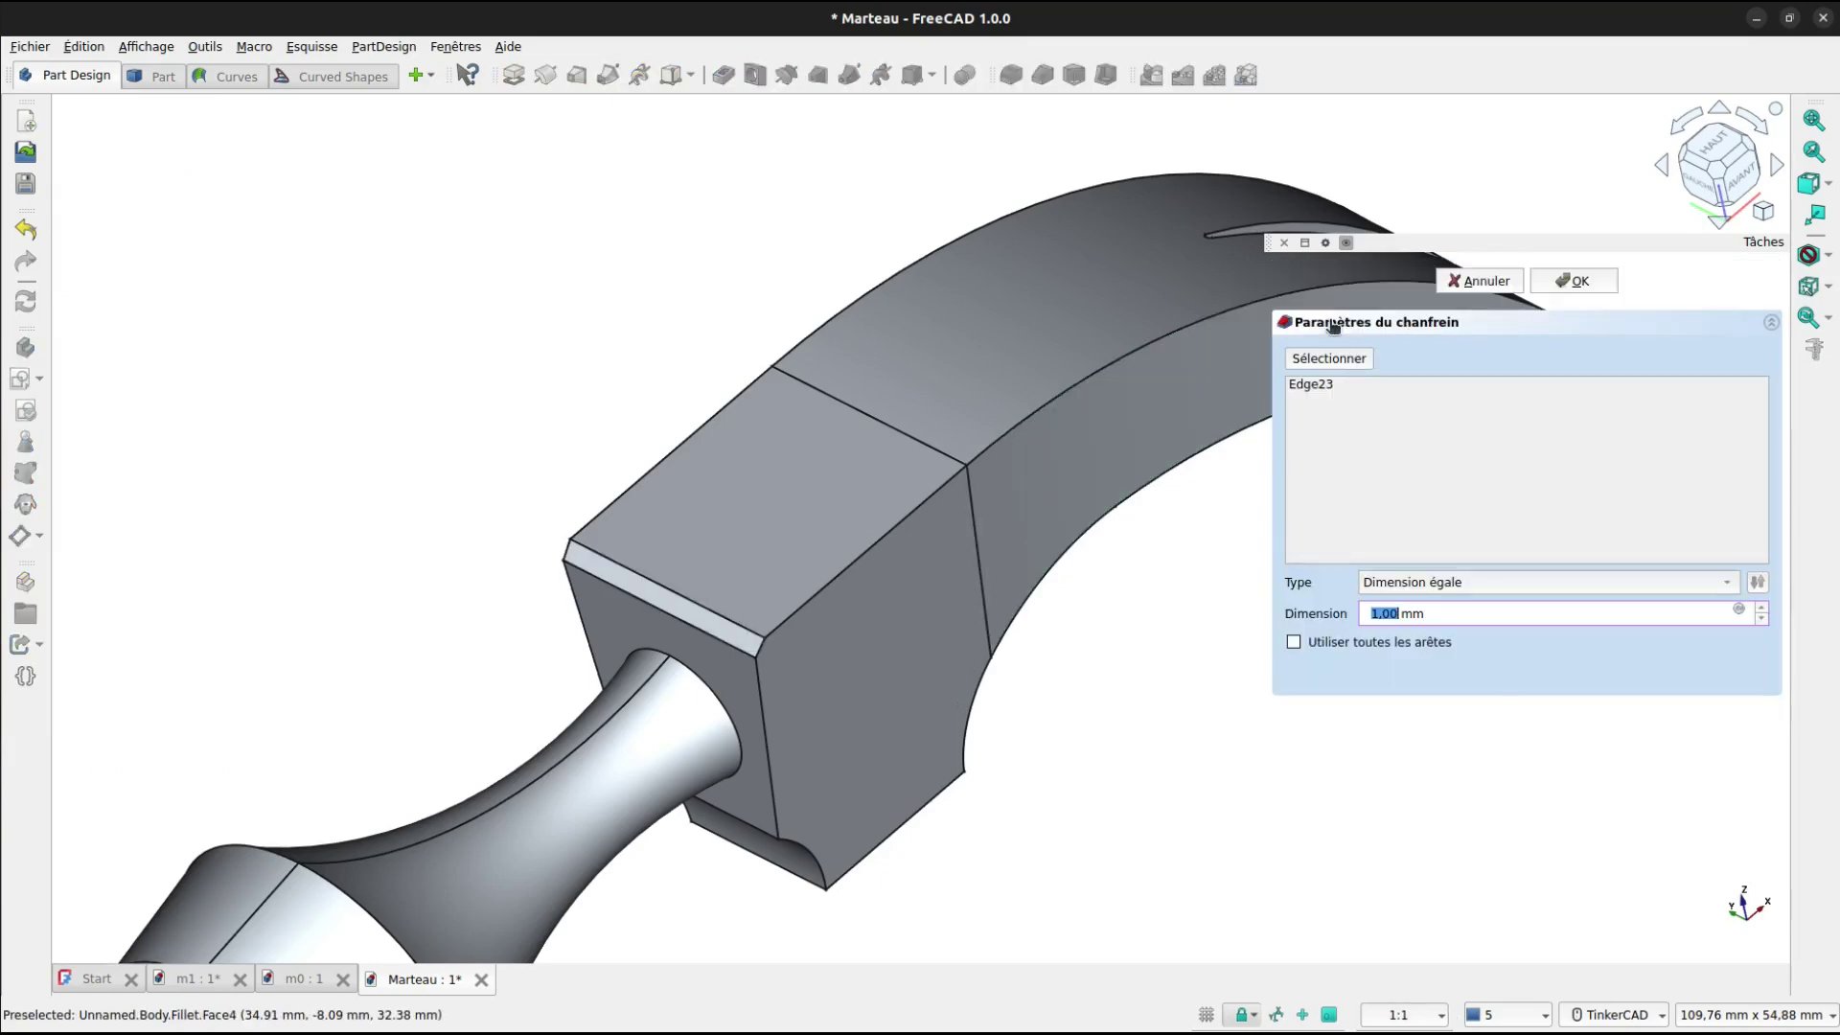
{"action": "left_click", "coordinate": [1429, 585]}
{"action": "left_click", "coordinate": [1428, 600]}
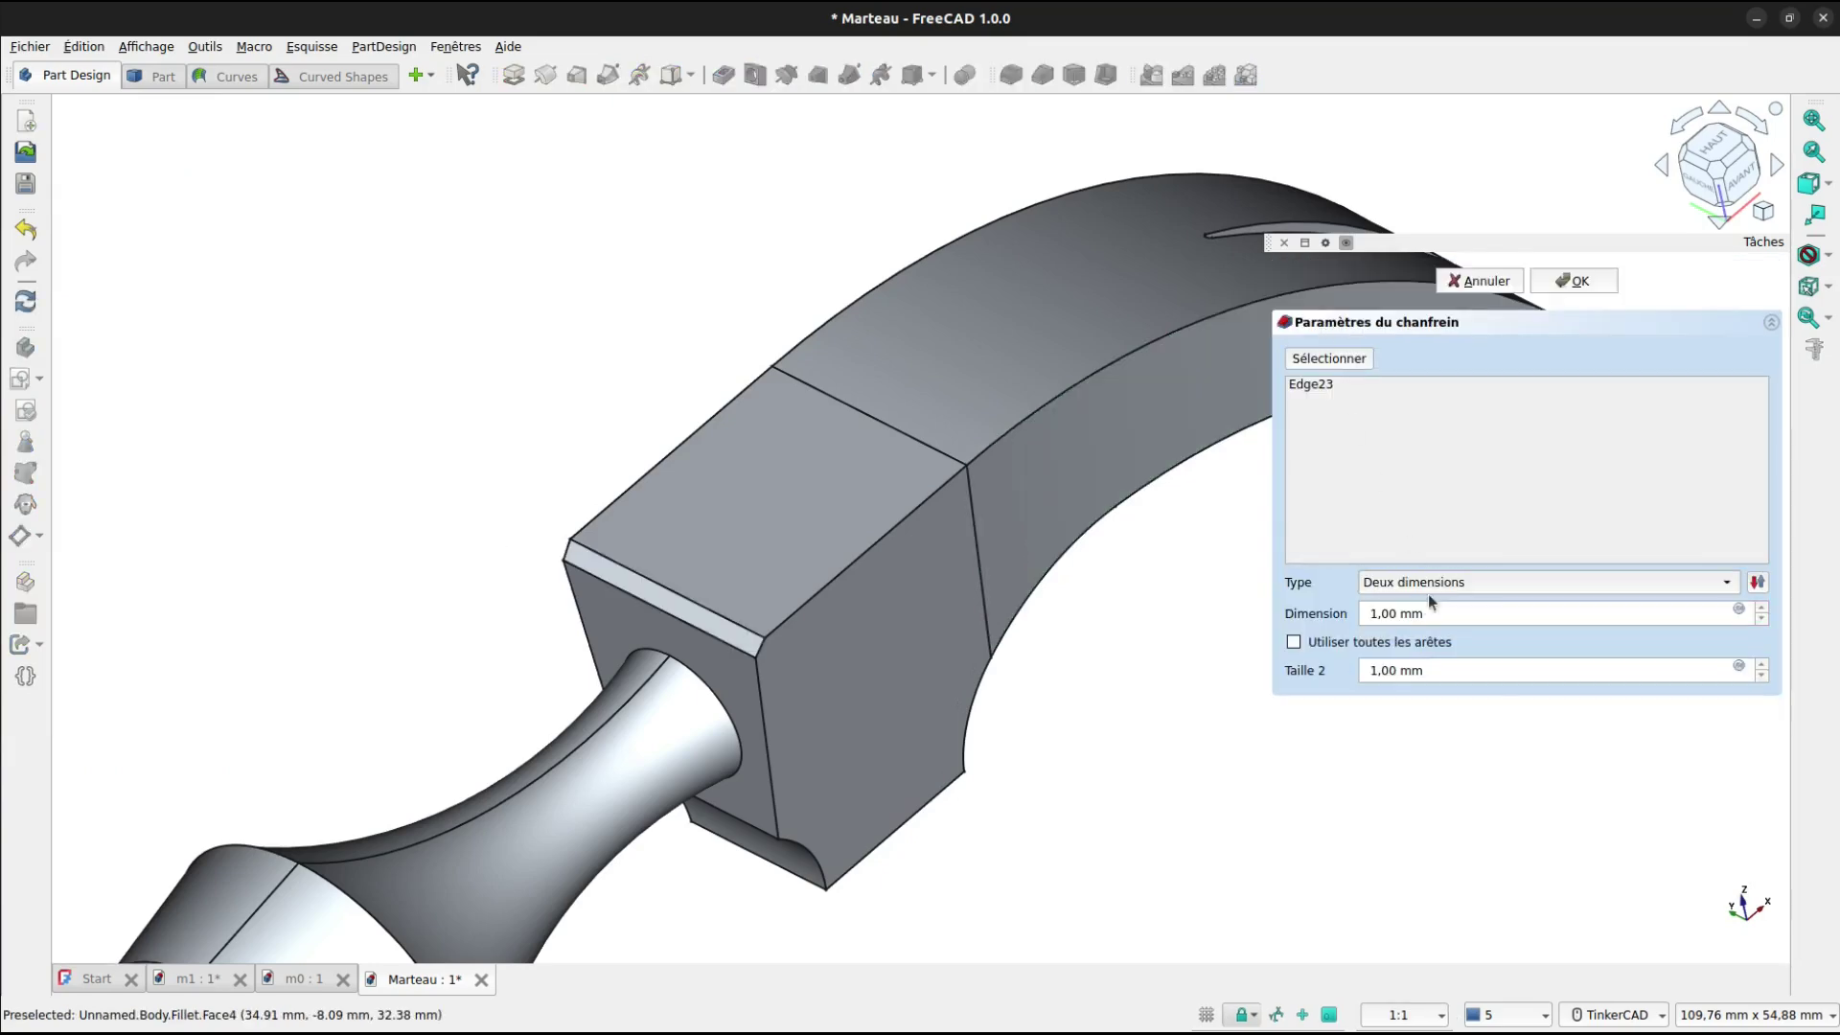
{"action": "left_click", "coordinate": [1375, 613]}
{"action": "scroll", "coordinate": [1378, 611], "scroll_direction": "up", "scroll_amount": 1}
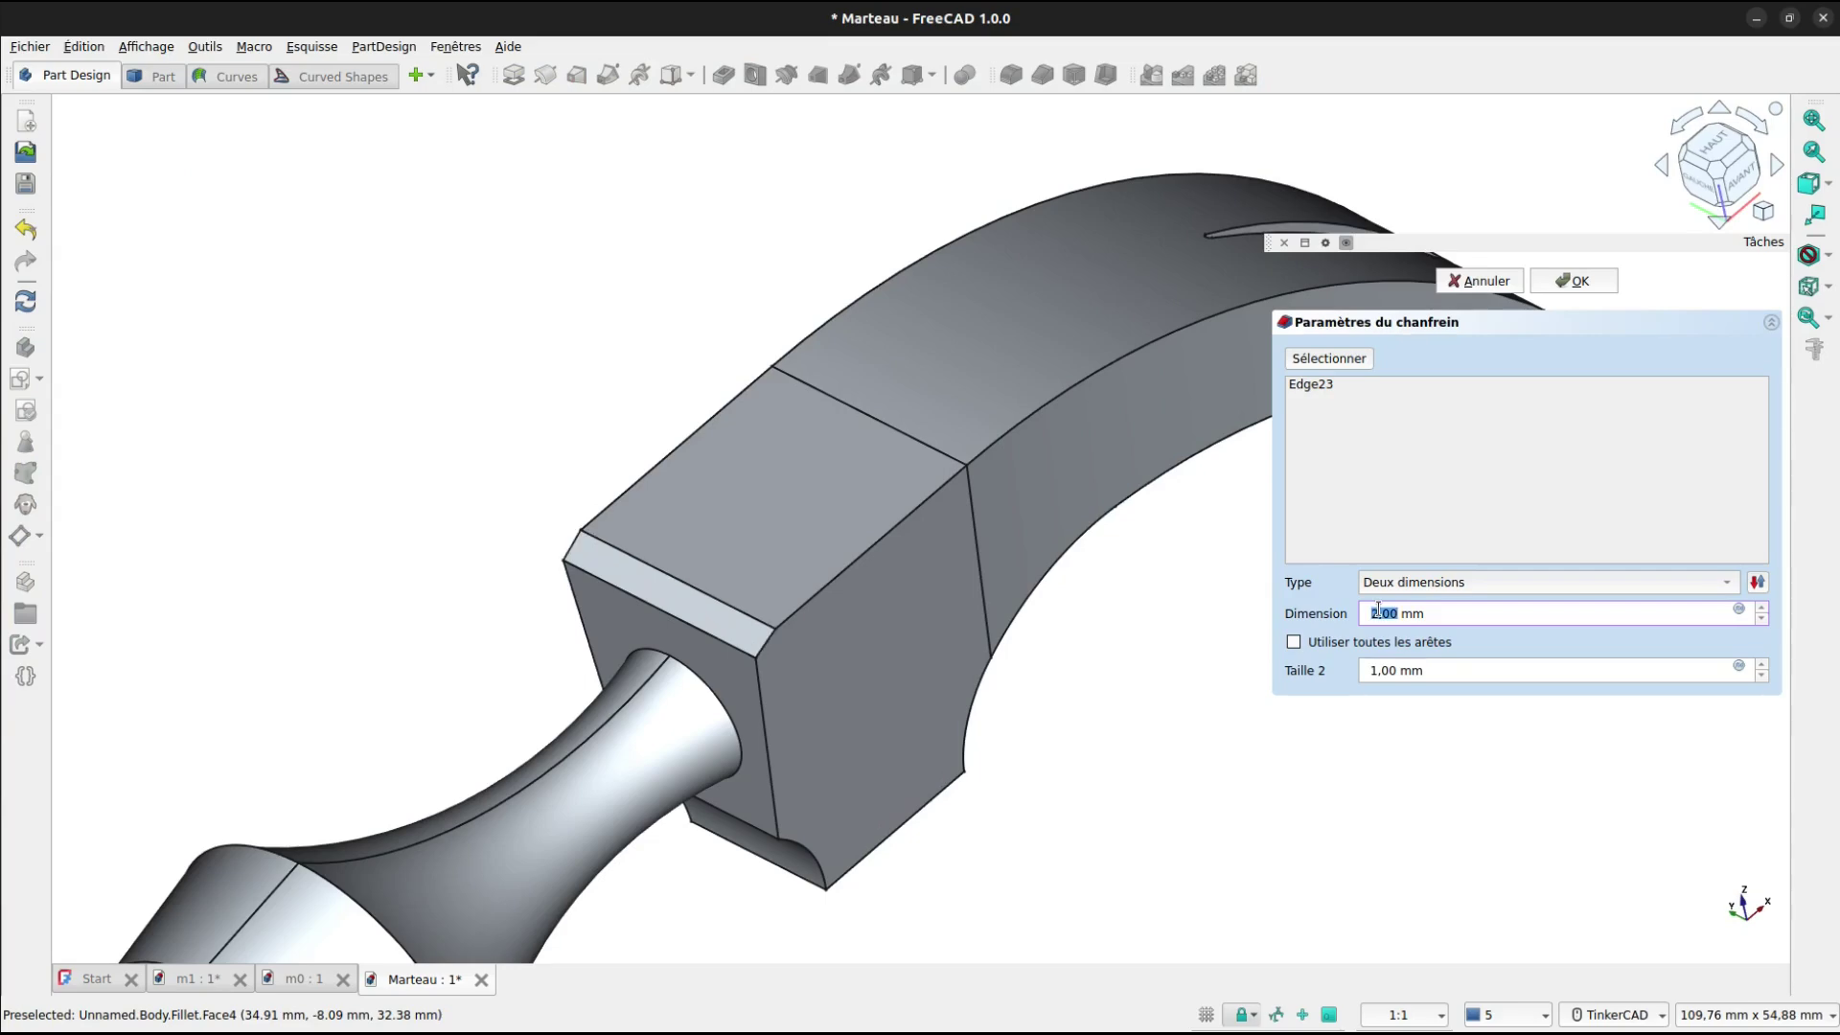
{"action": "scroll", "coordinate": [1377, 610], "scroll_direction": "up", "scroll_amount": 8}
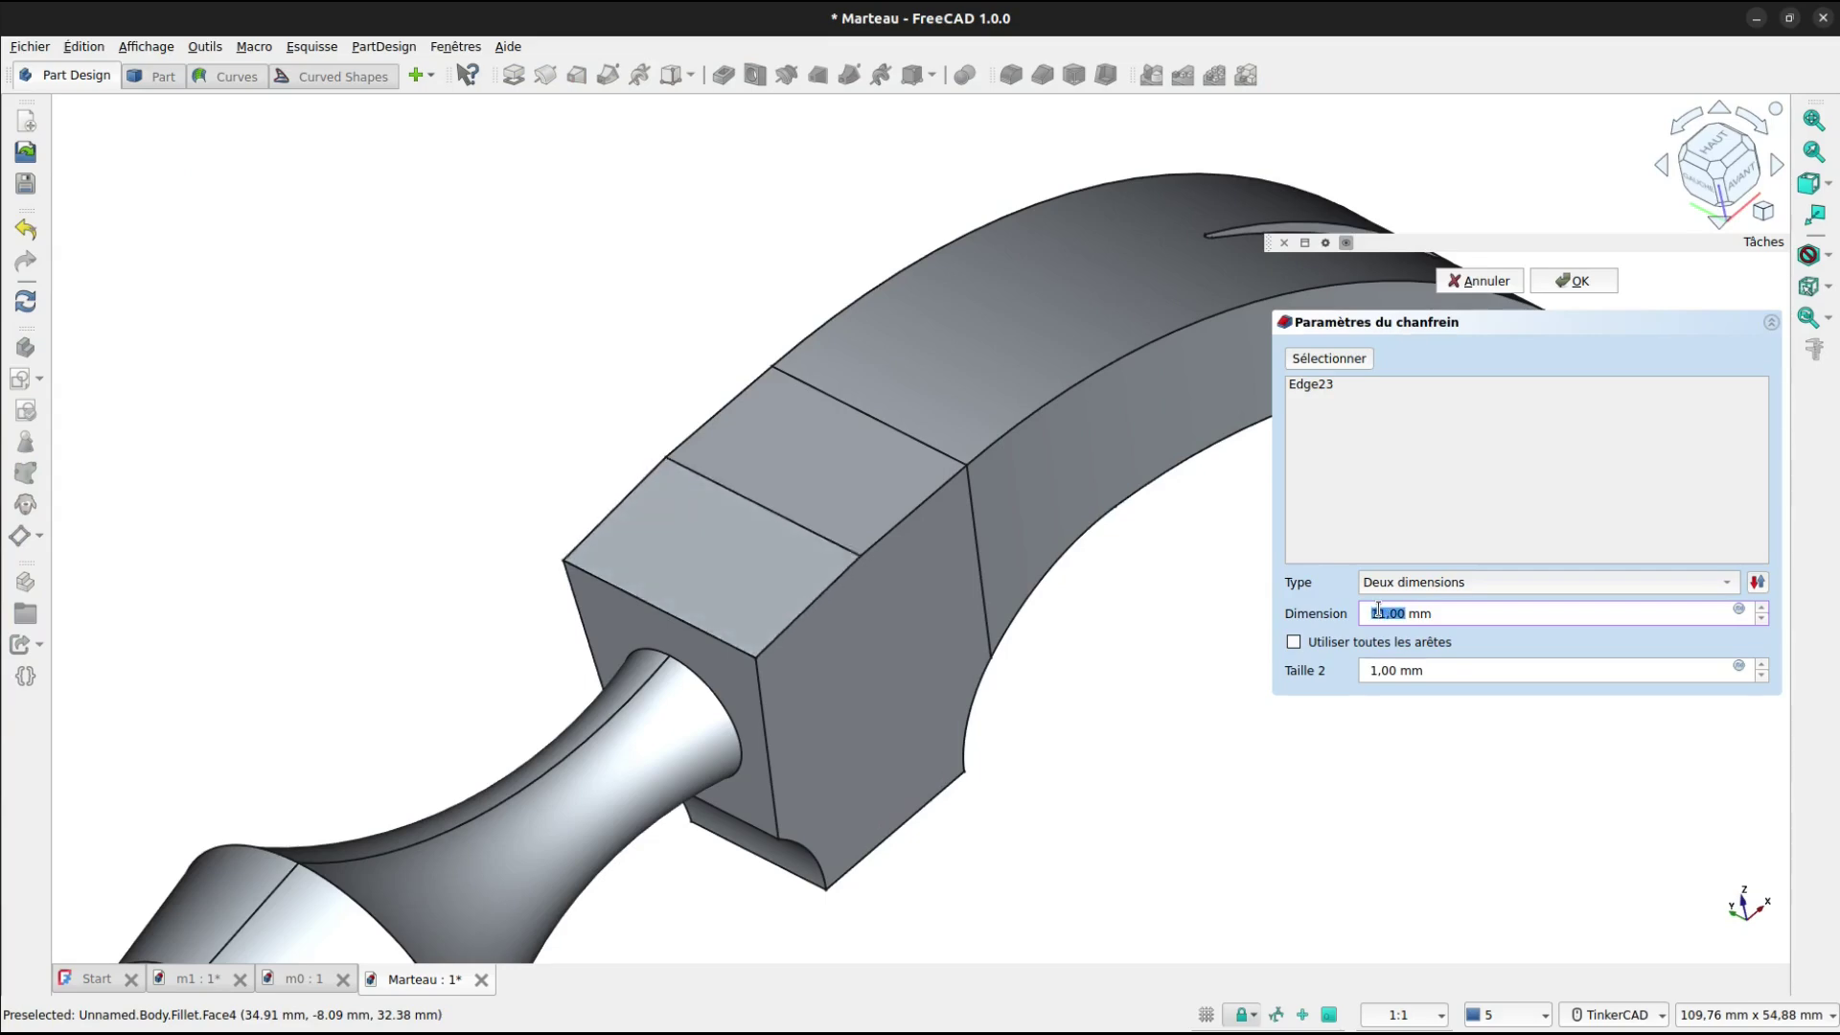
{"action": "scroll", "coordinate": [1378, 611], "scroll_direction": "up", "scroll_amount": 1}
{"action": "scroll", "coordinate": [1396, 614], "scroll_direction": "up", "scroll_amount": 5}
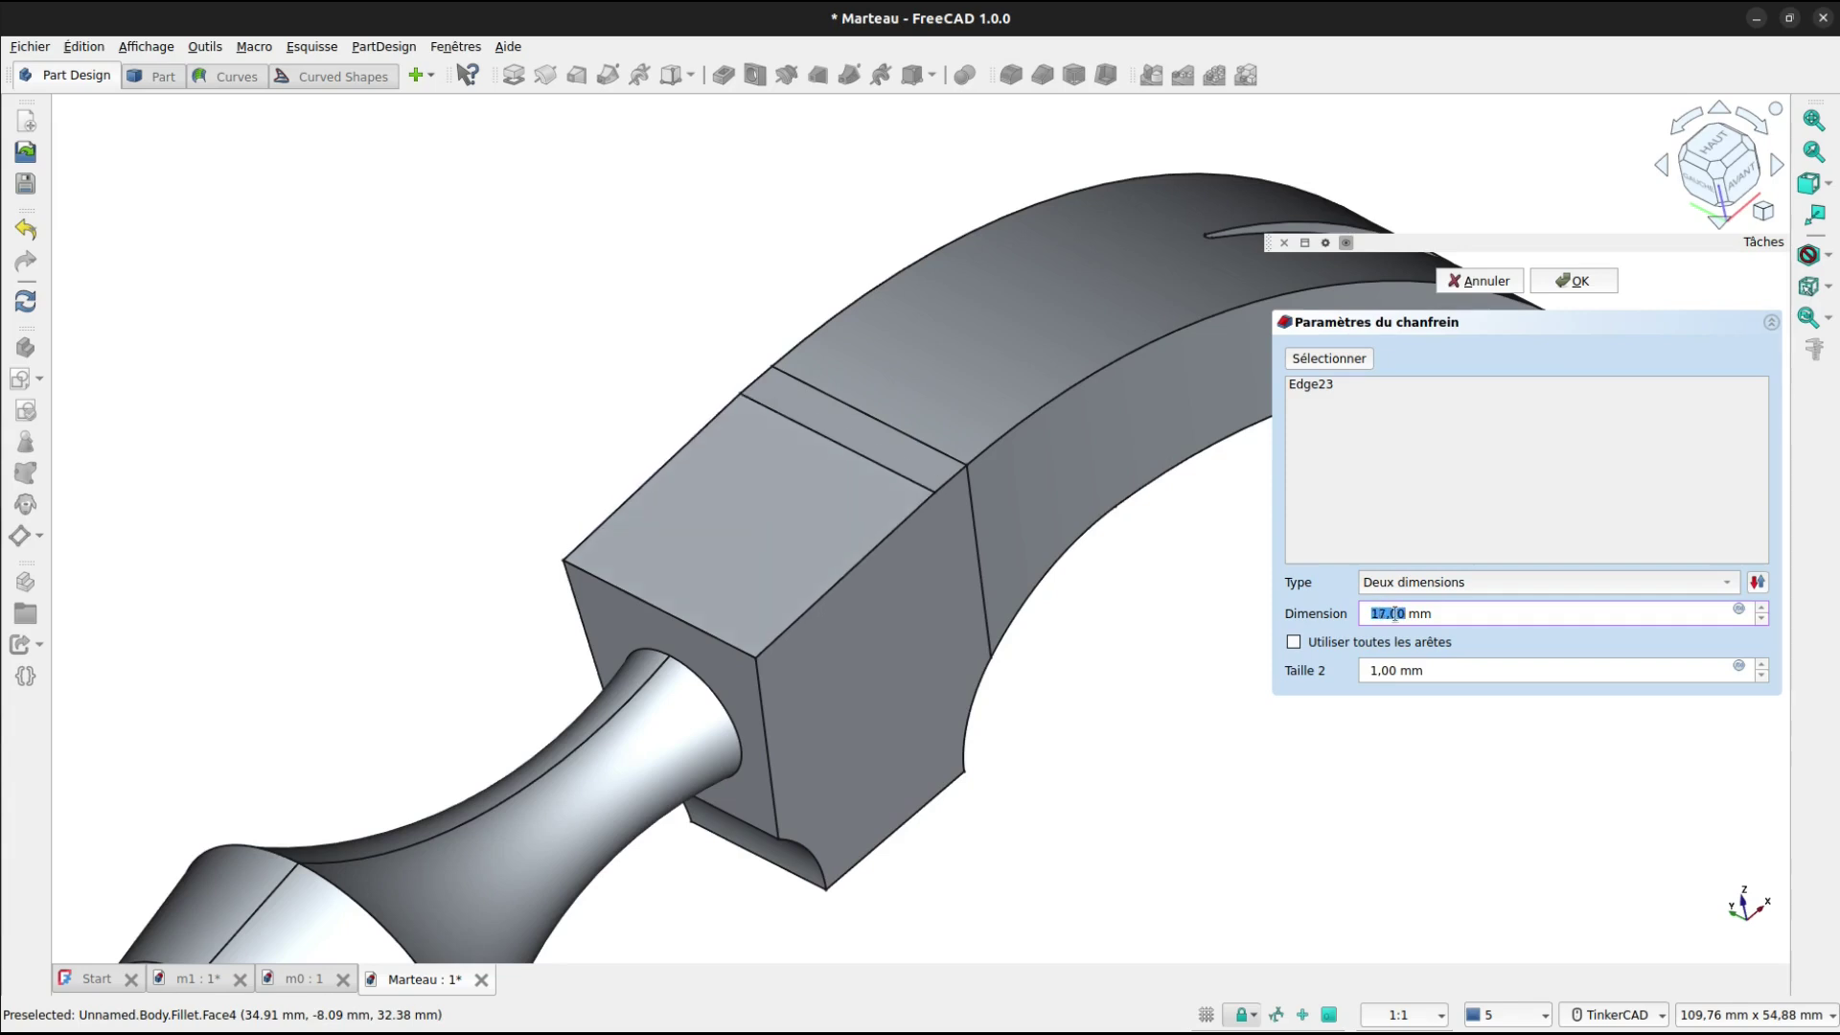
{"action": "scroll", "coordinate": [1395, 613], "scroll_direction": "up", "scroll_amount": 1}
{"action": "scroll", "coordinate": [1399, 668], "scroll_direction": "up", "scroll_amount": 1}
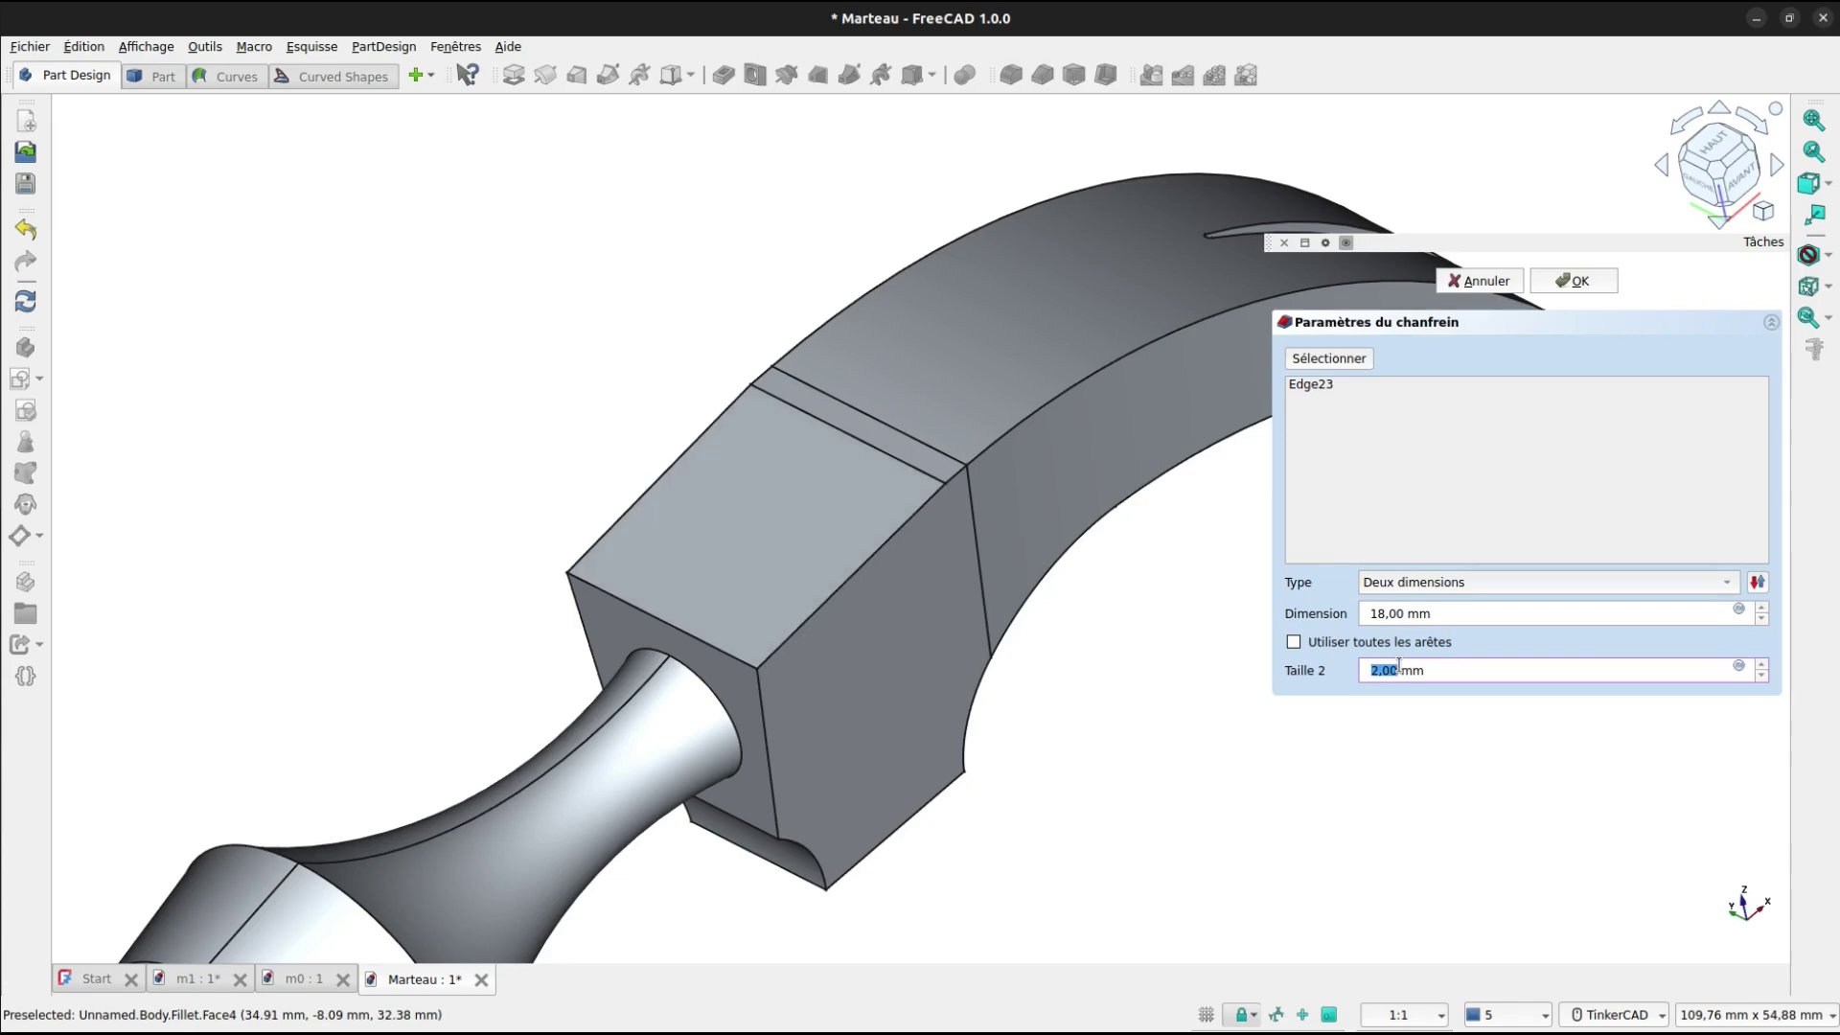
{"action": "scroll", "coordinate": [1399, 668], "scroll_direction": "up", "scroll_amount": 1}
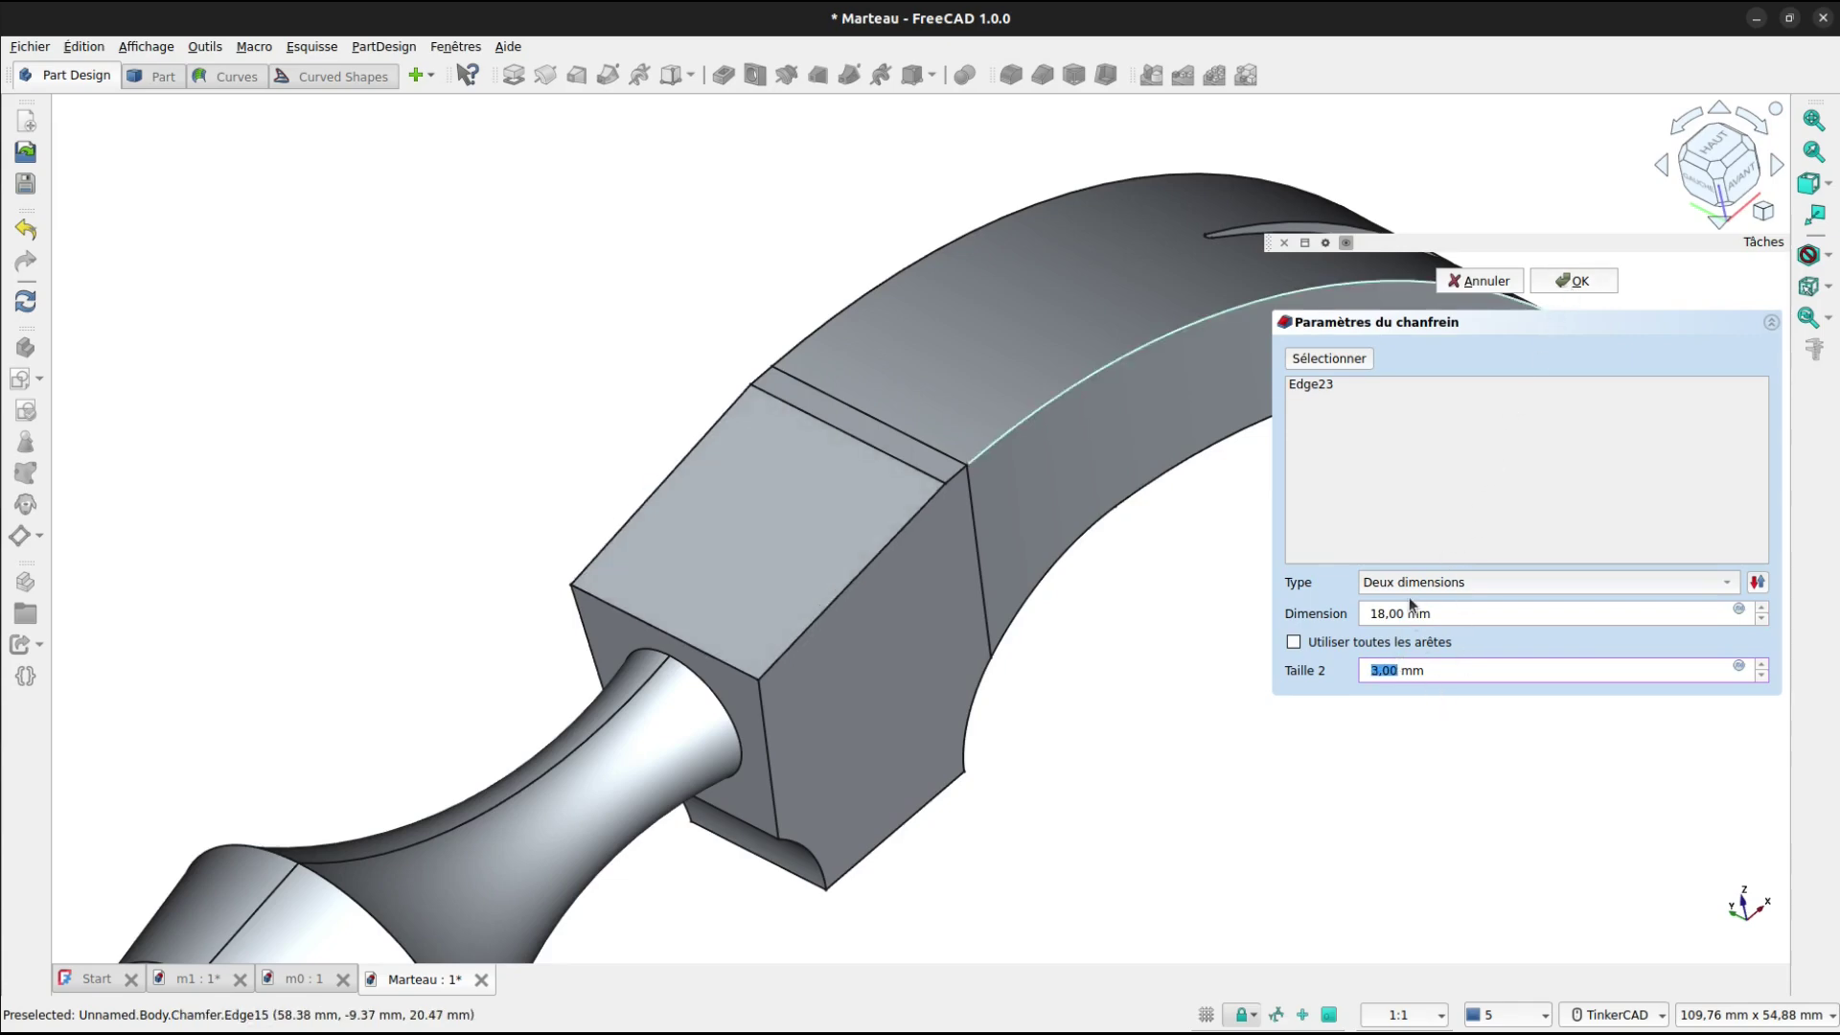
{"action": "left_click", "coordinate": [1573, 281]}
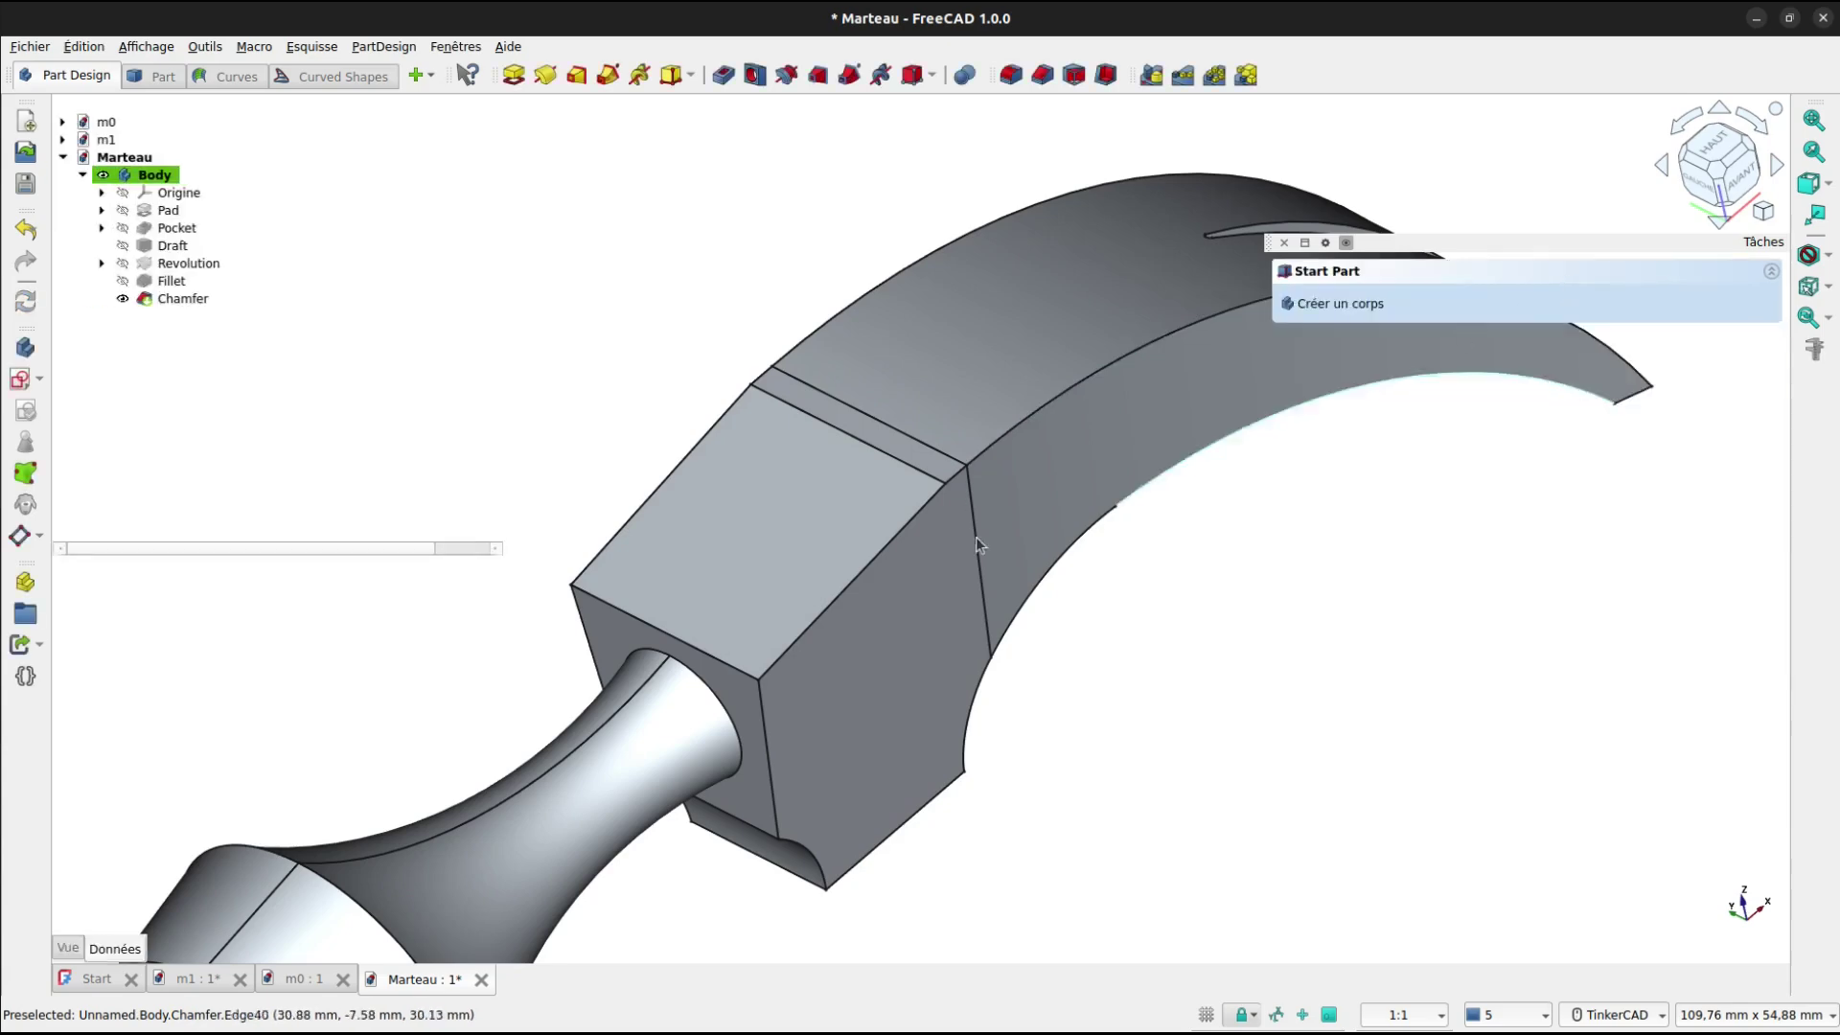
Fillet the edge where the sloped chamfer meets the block's narrow flat top strip with a 10 mm radius.
{"action": "right_click_drag", "start_coordinate": [889, 670], "coordinate": [847, 536]}
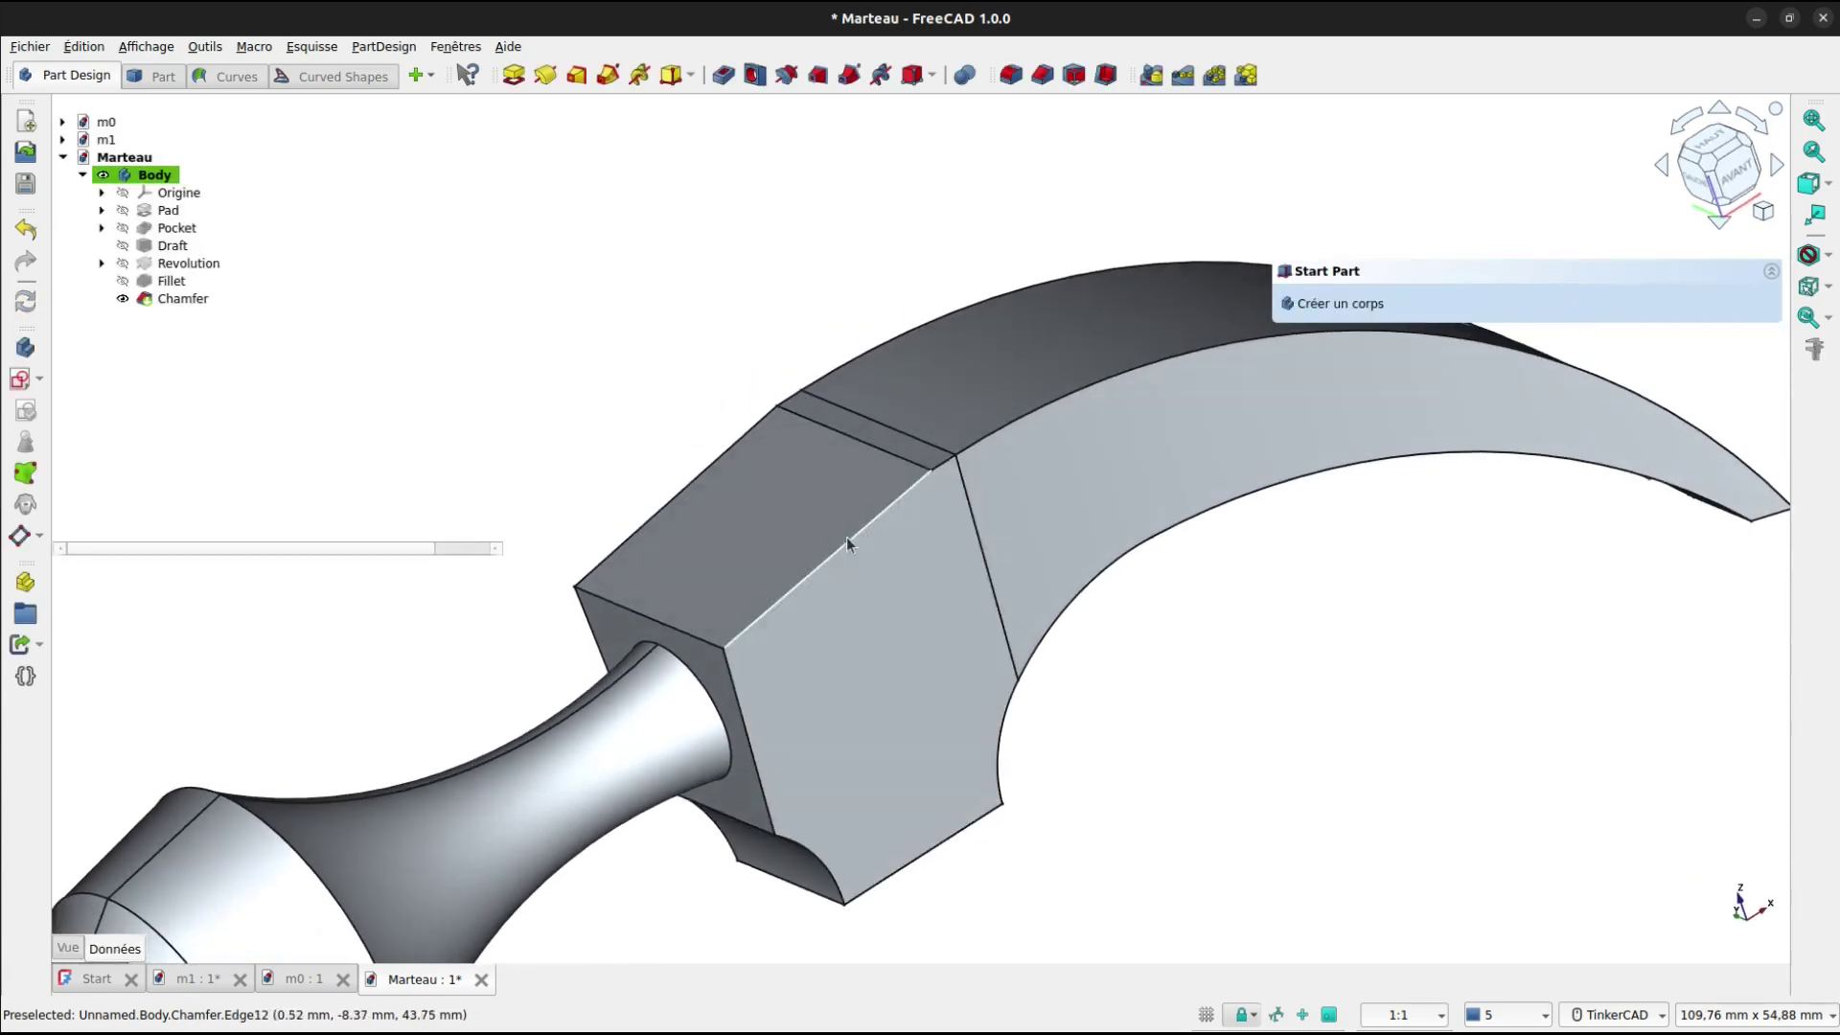
{"action": "left_click", "coordinate": [861, 445]}
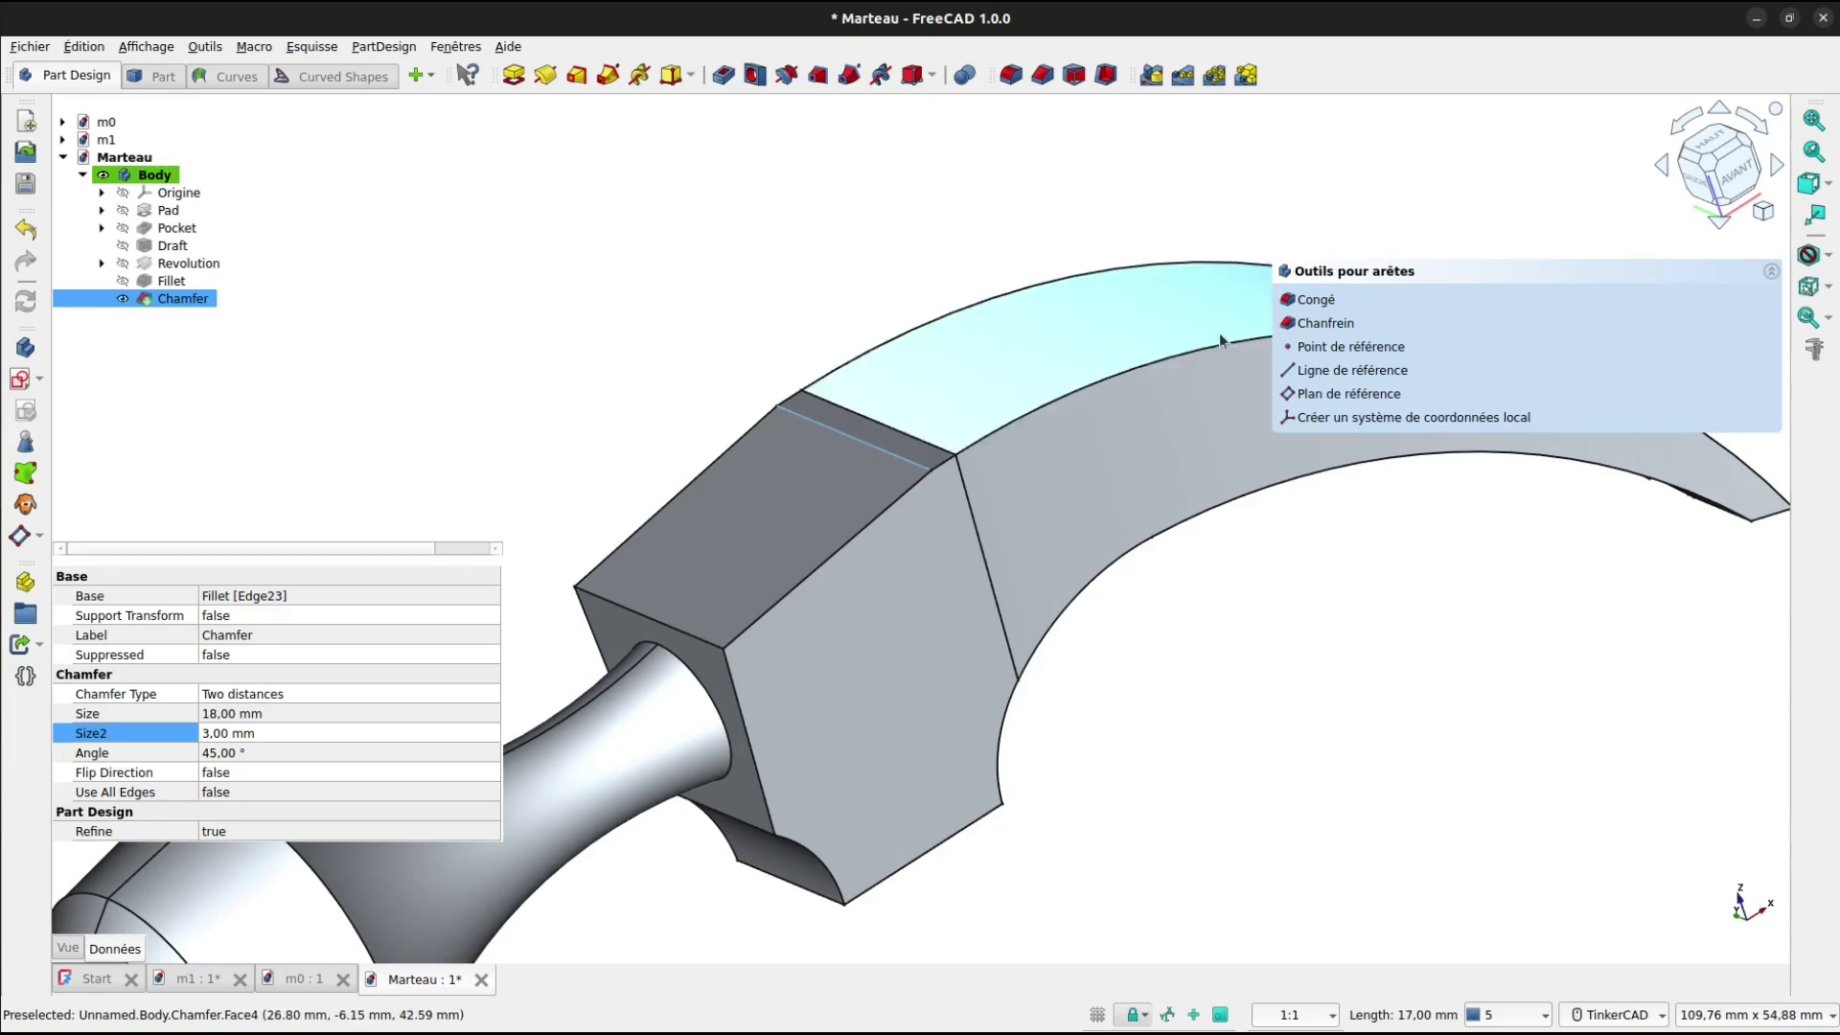
{"action": "left_click", "coordinate": [1317, 301]}
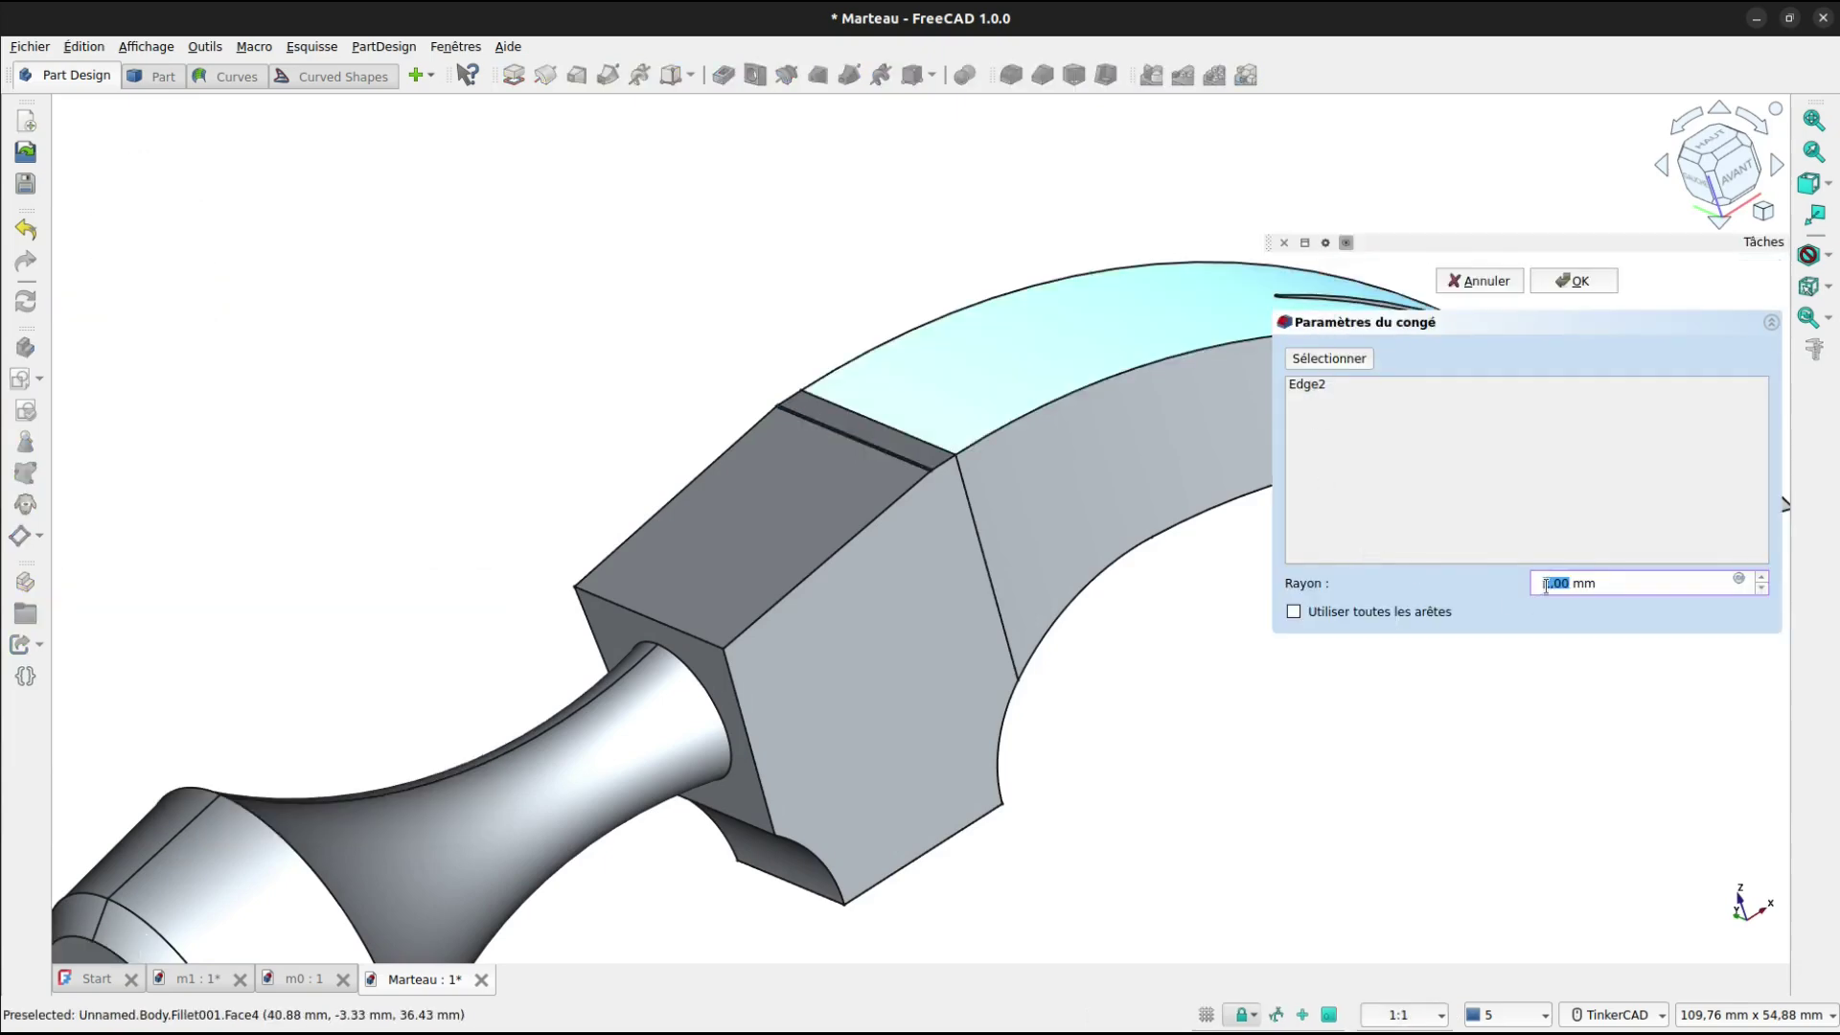
{"action": "type", "text": "1"}
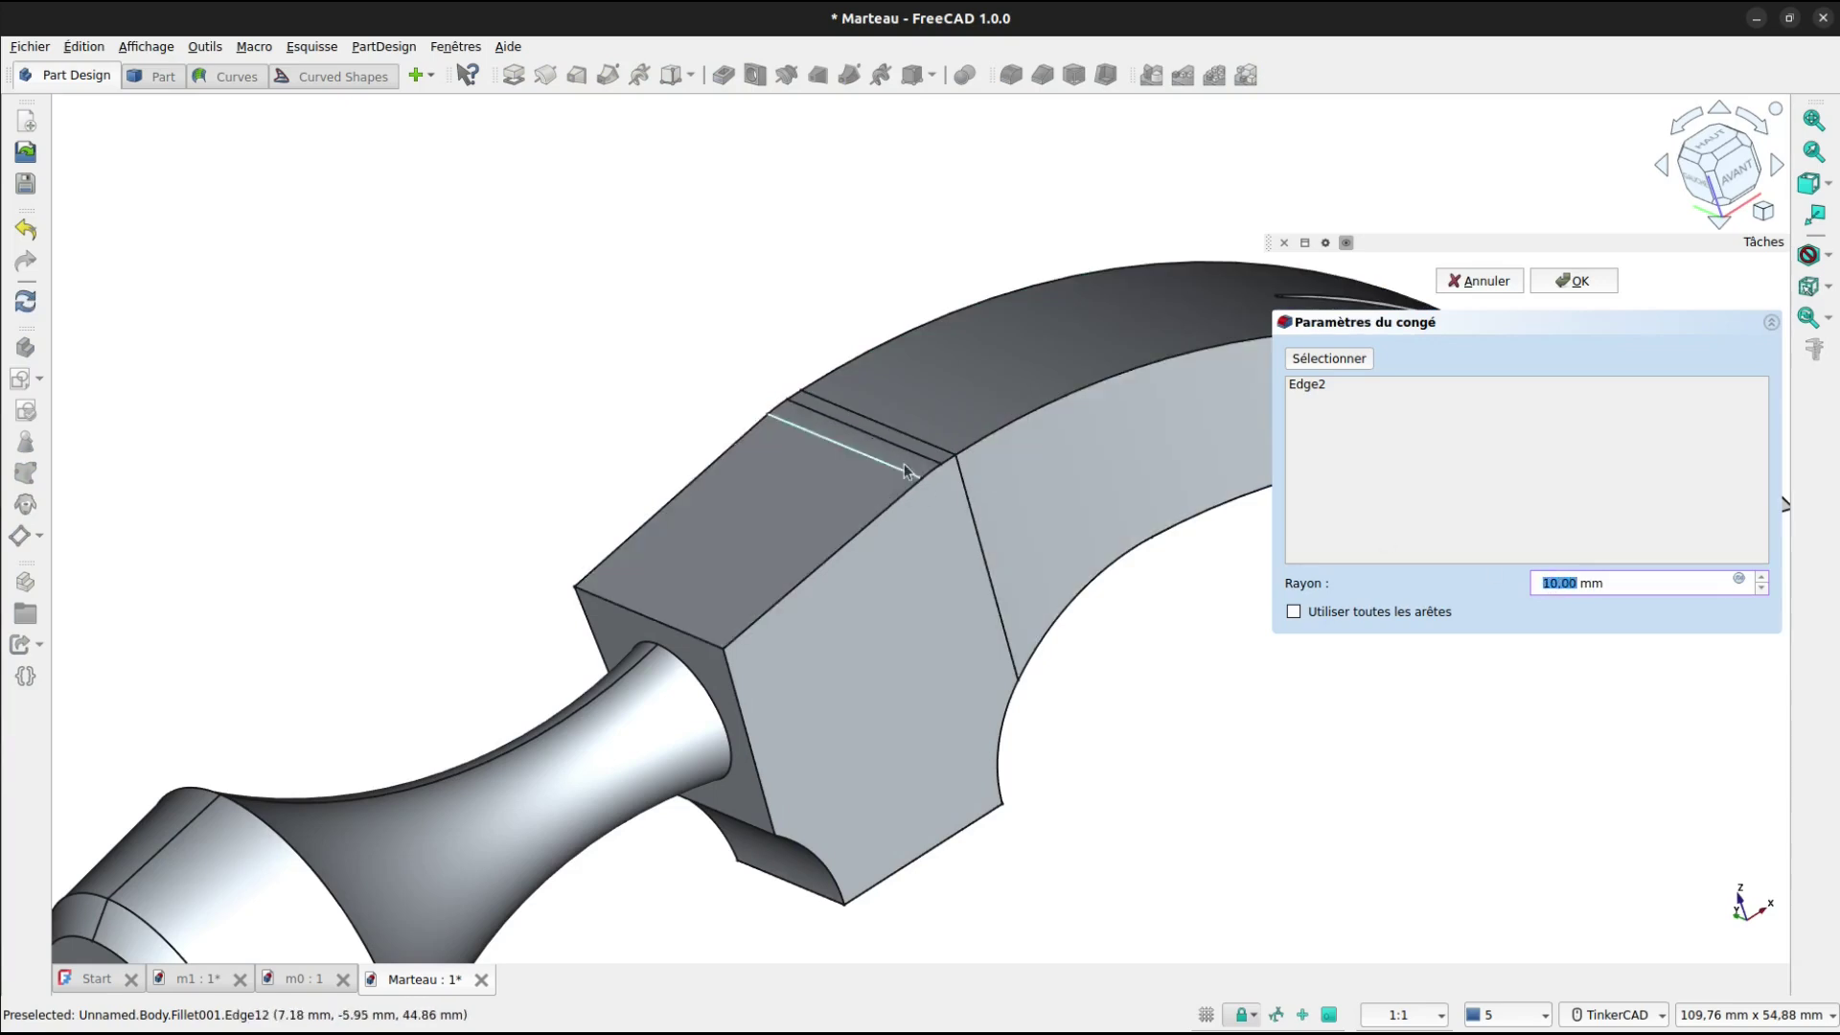
{"action": "left_click", "coordinate": [1577, 282]}
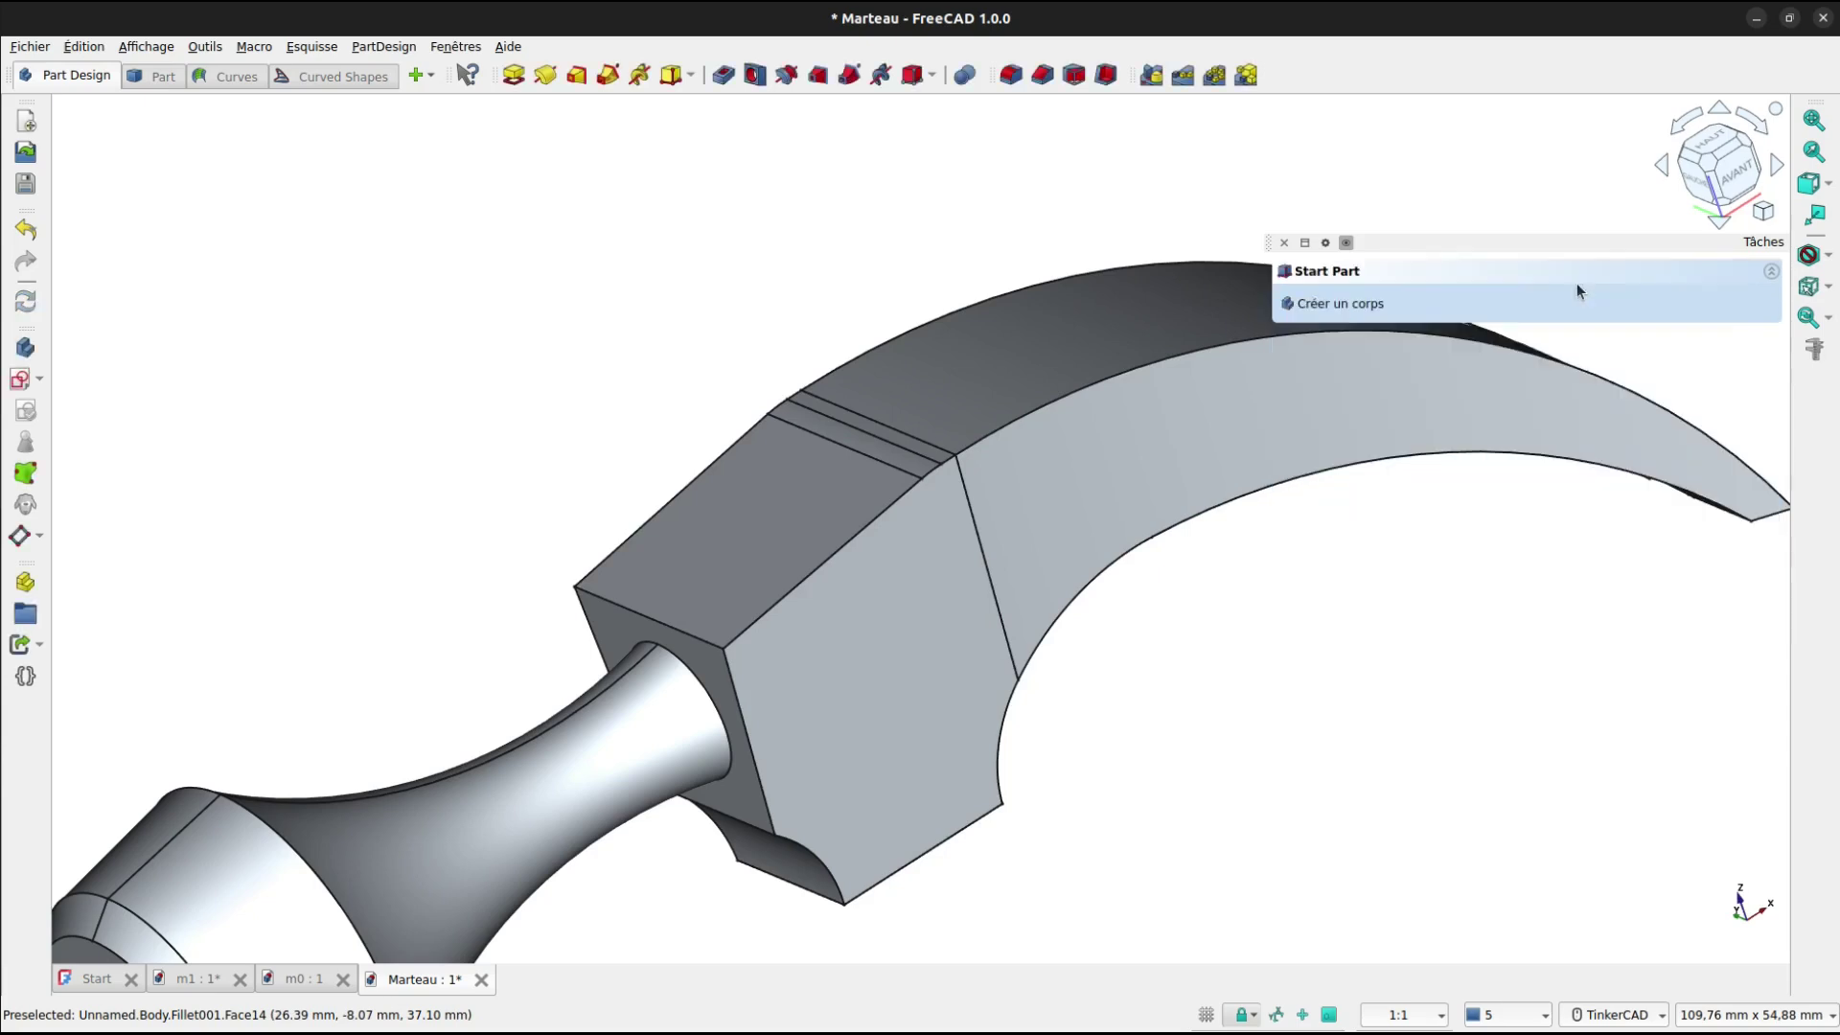
Fillet the upper edge of the head block's front face above the striking neck with a 2 mm radius.
{"action": "left_click", "coordinate": [691, 639]}
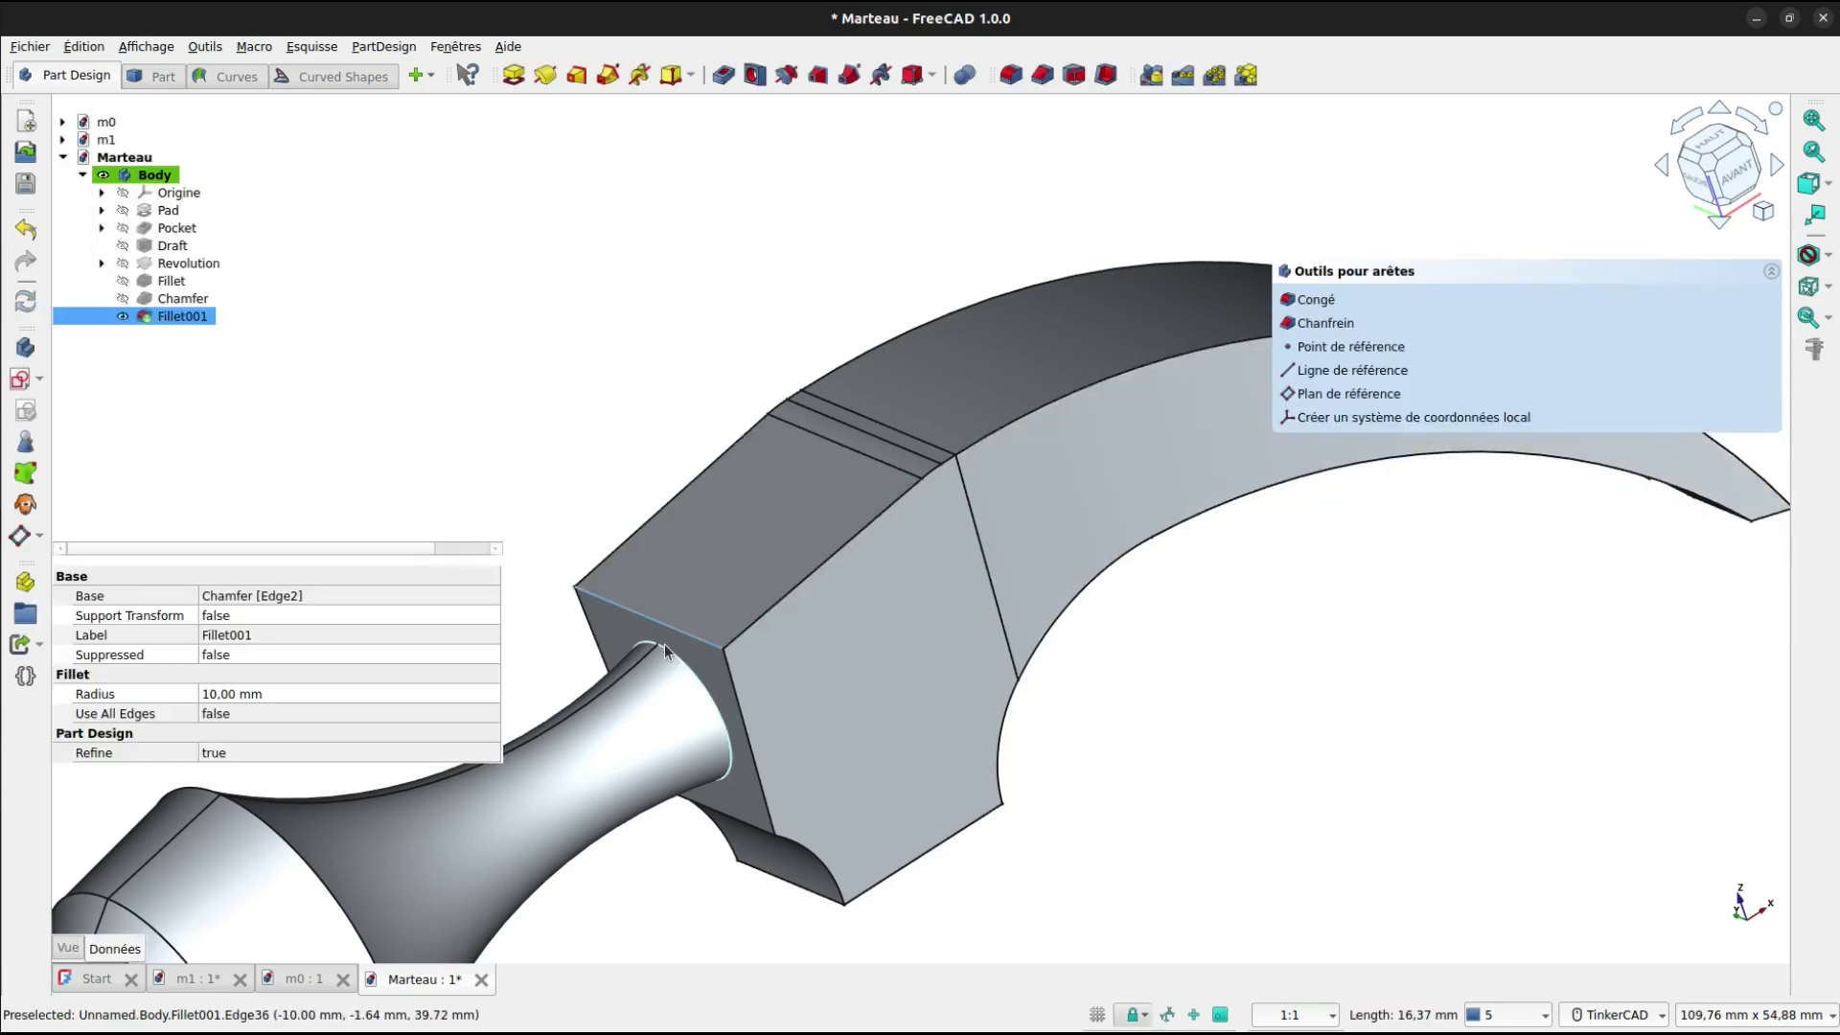
{"action": "left_click", "coordinate": [1311, 301]}
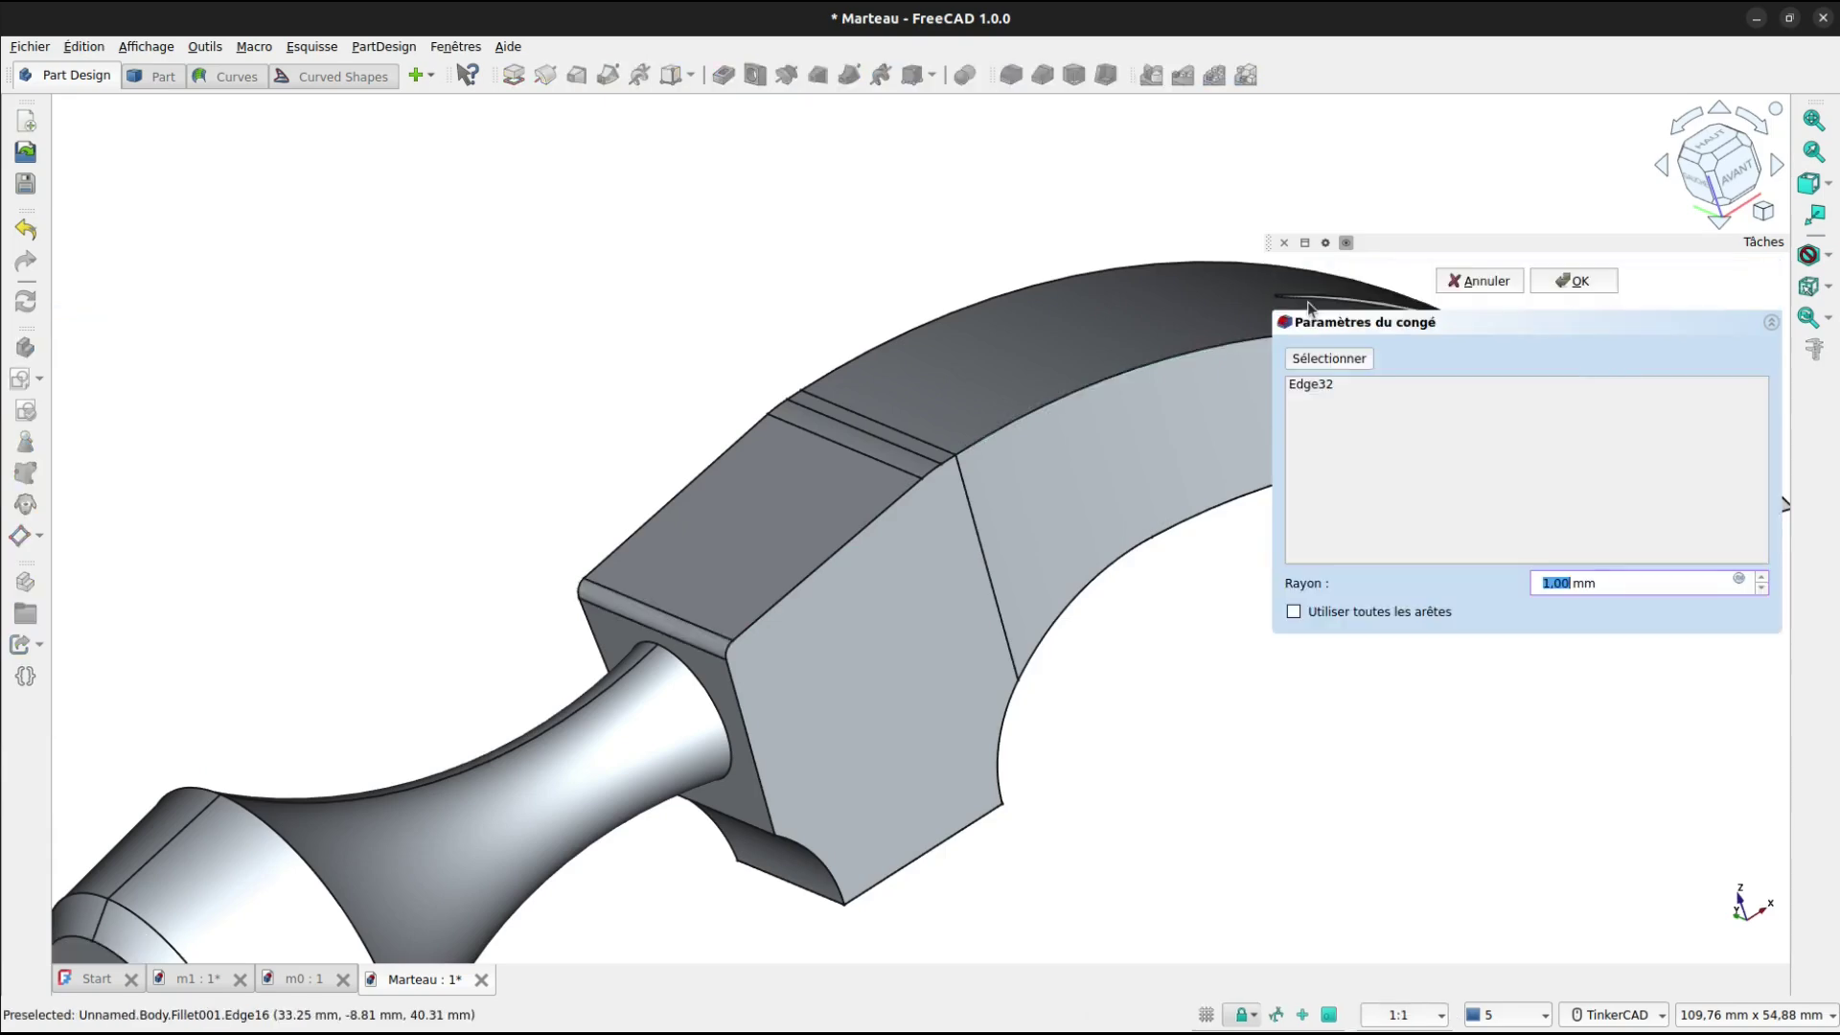
{"action": "scroll", "coordinate": [1563, 582], "scroll_direction": "up", "scroll_amount": 1}
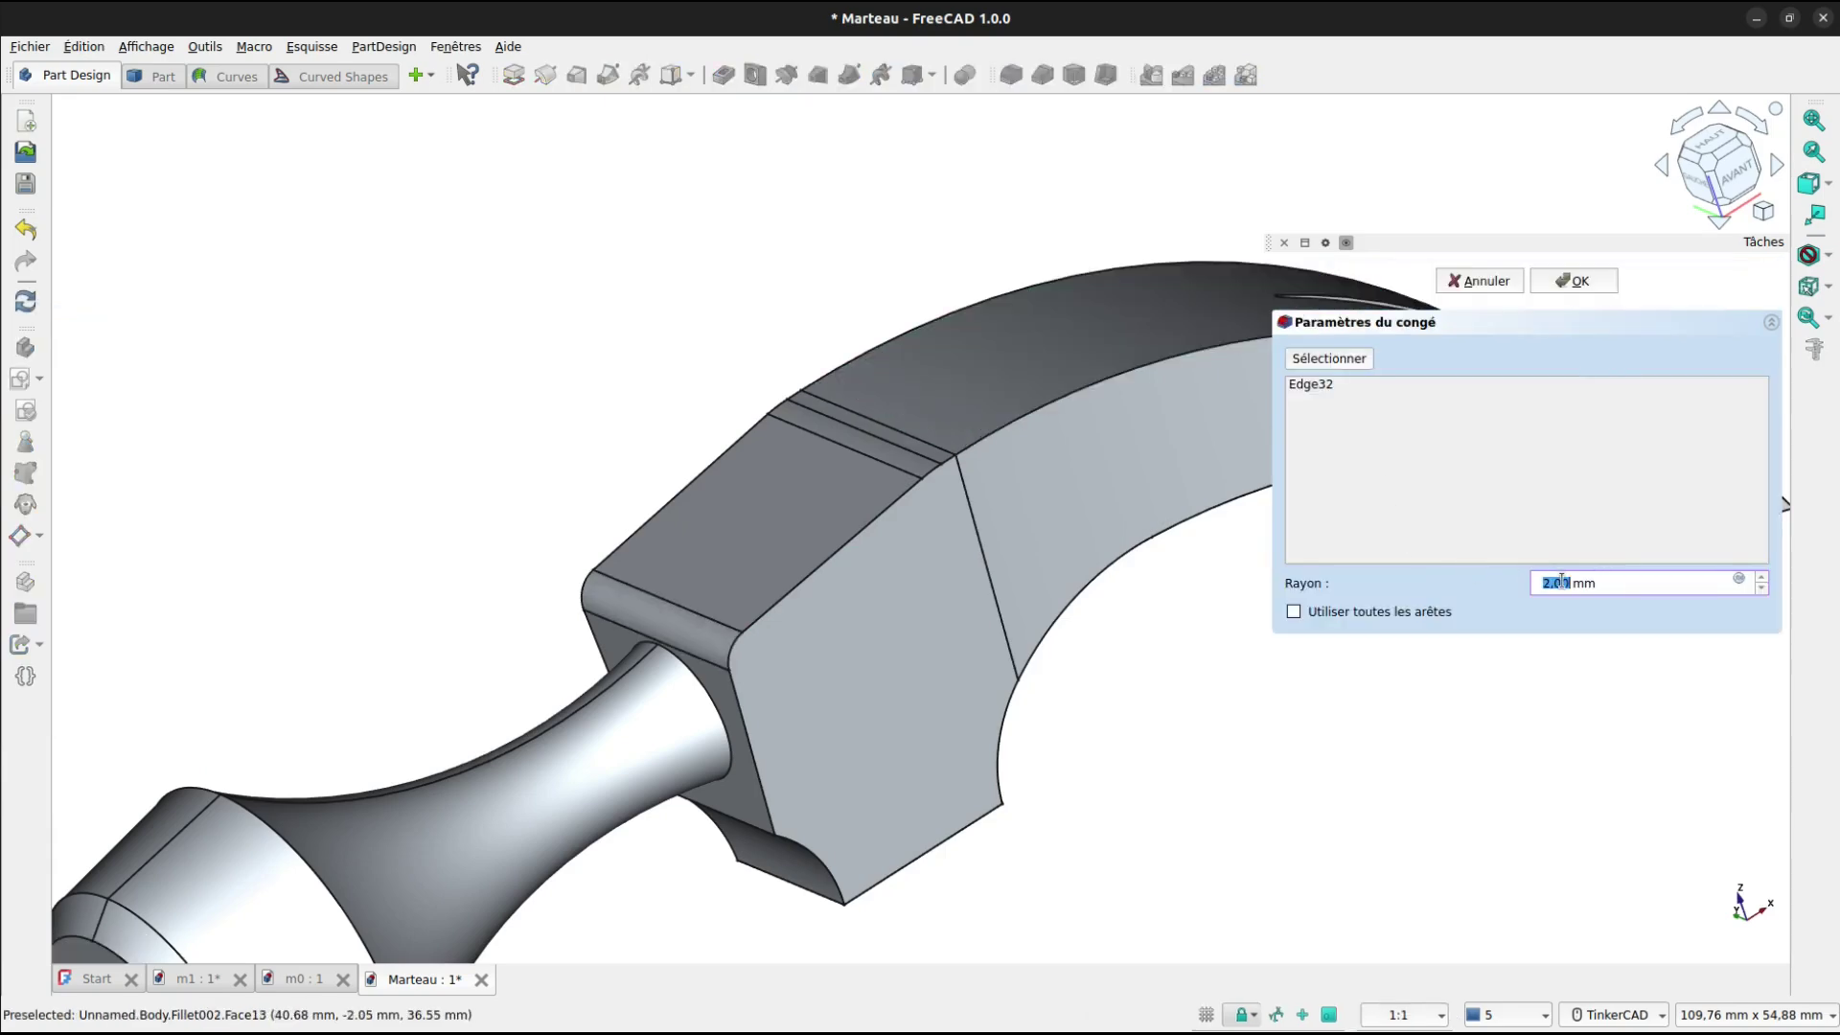
{"action": "right_click_drag", "start_coordinate": [925, 645], "coordinate": [675, 642]}
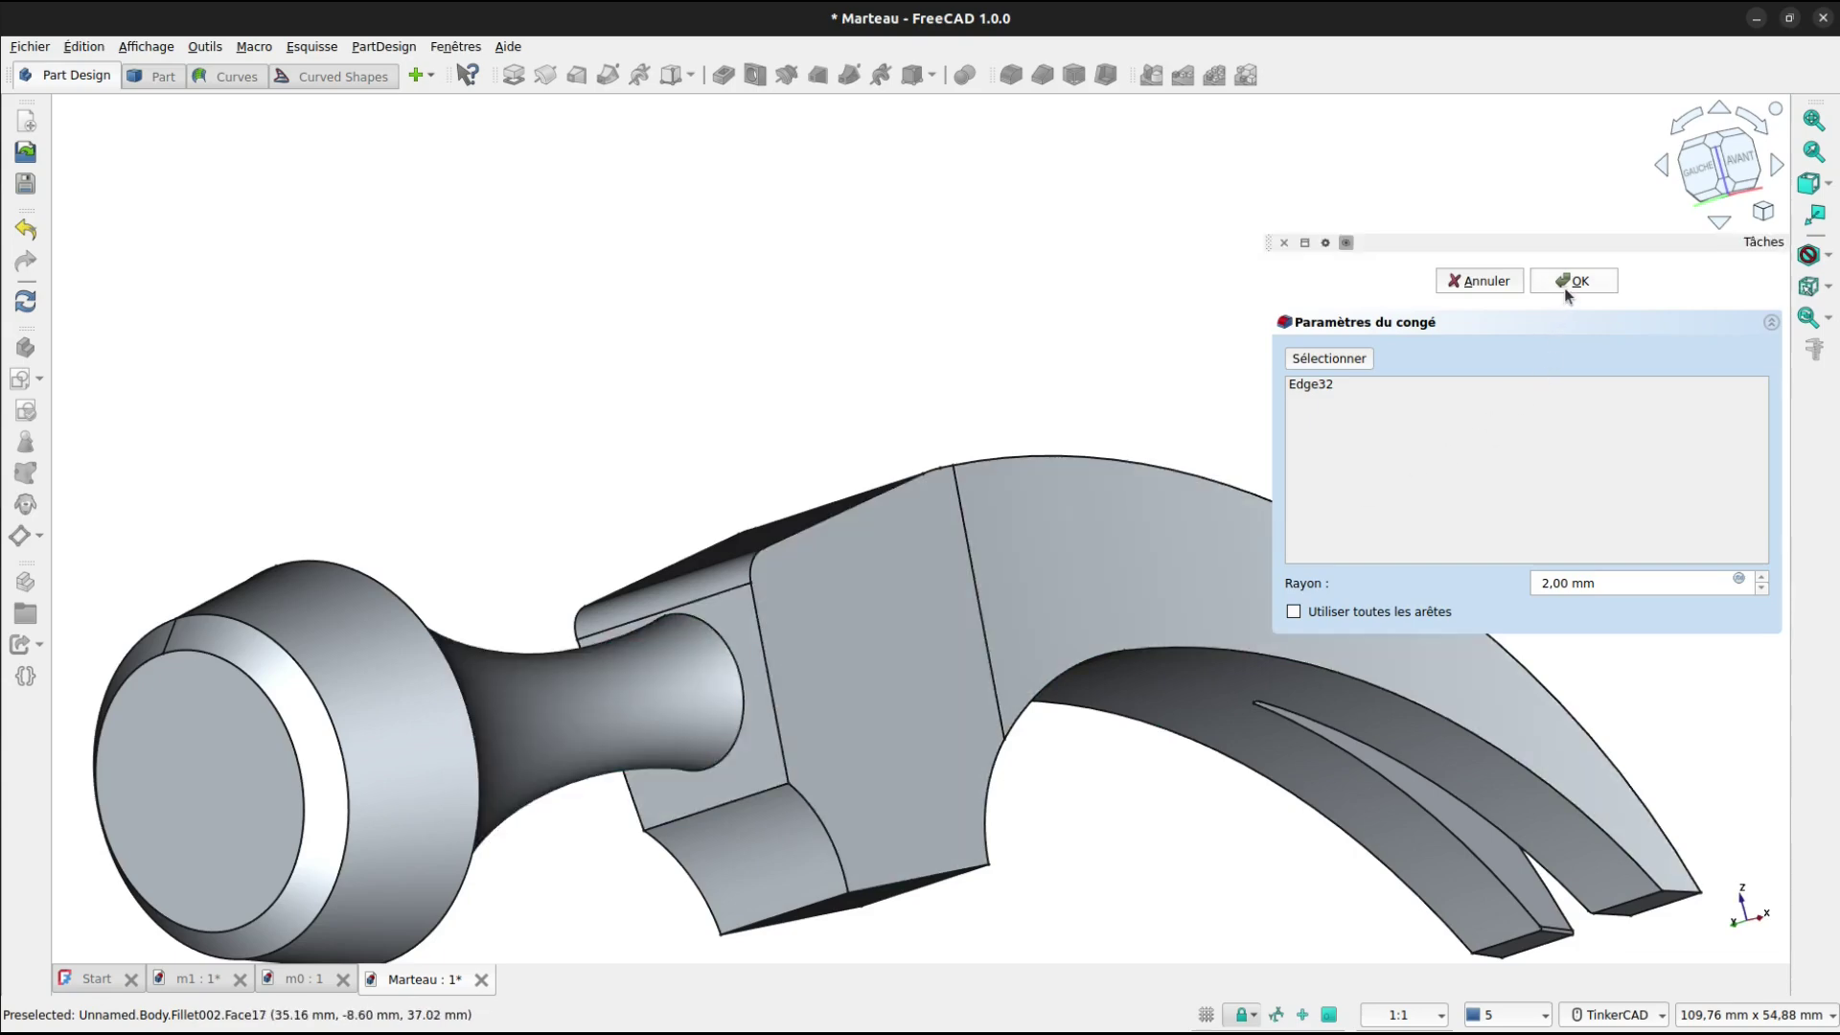
{"action": "left_click", "coordinate": [1566, 283]}
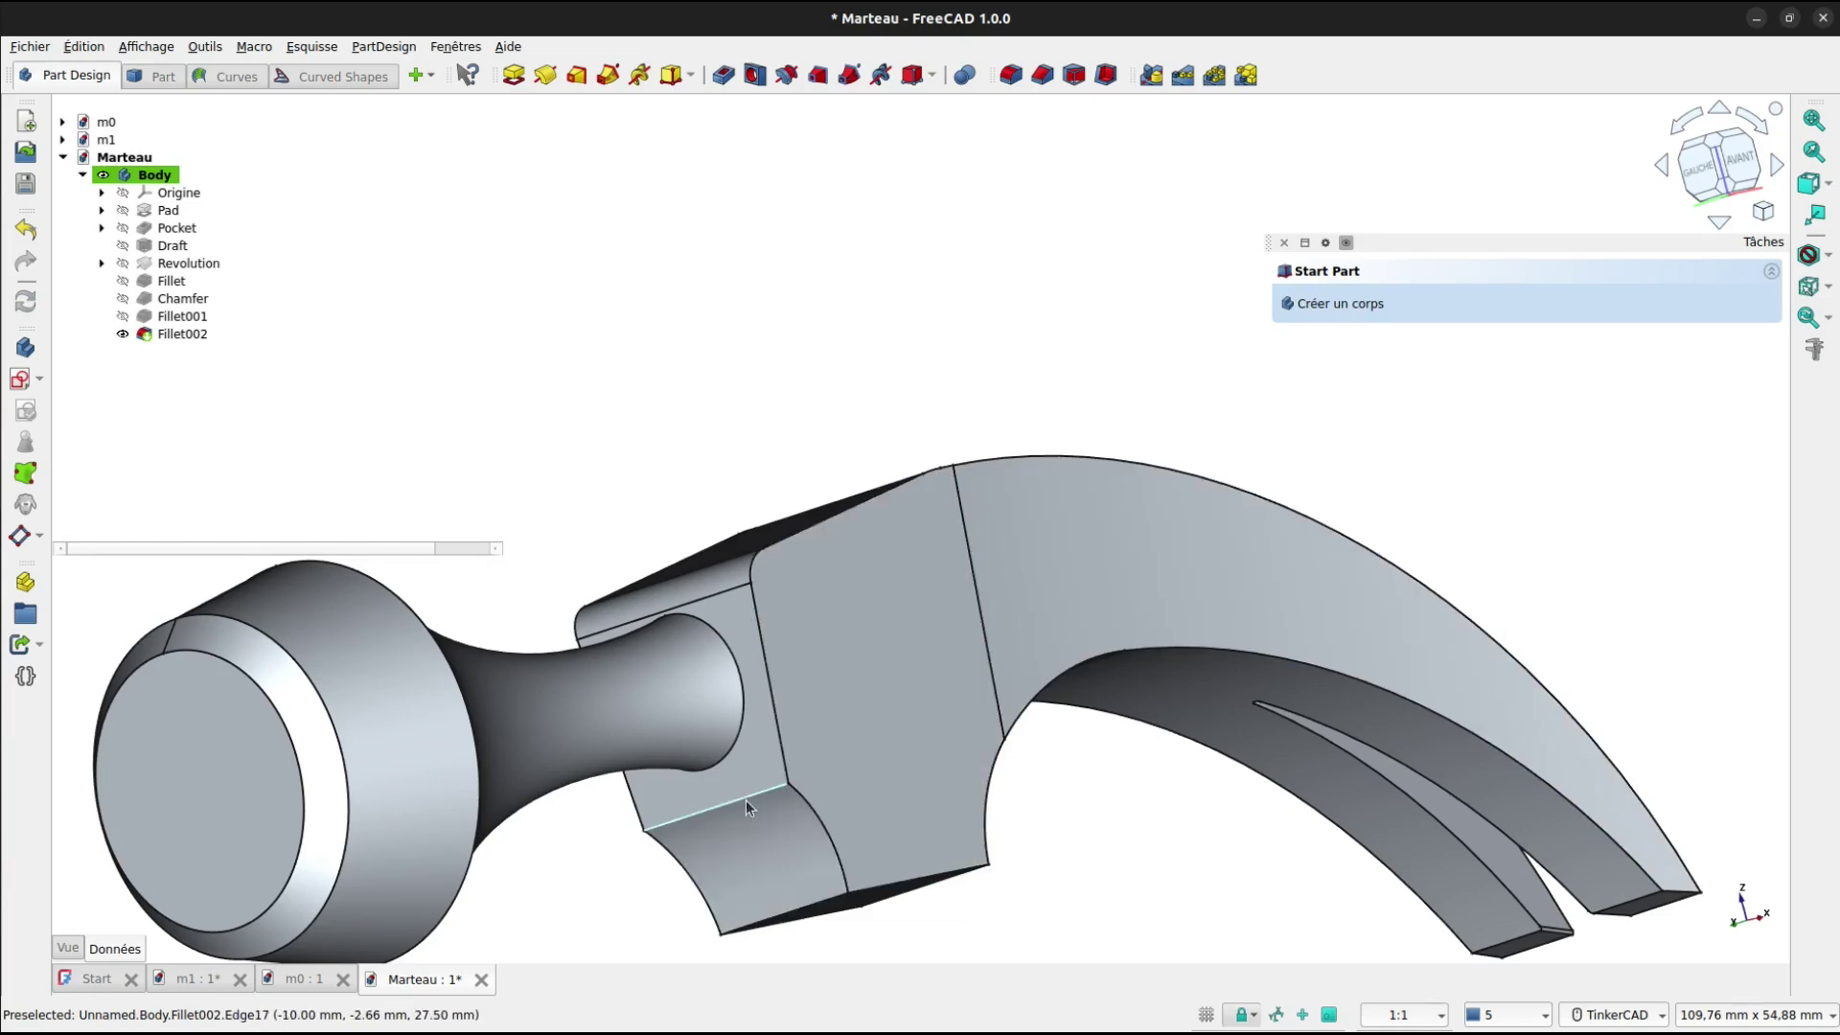
Fillet the edge between the block's front face and the concave surface below the striking neck with a 5.5 mm radius.
{"action": "left_click", "coordinate": [745, 801]}
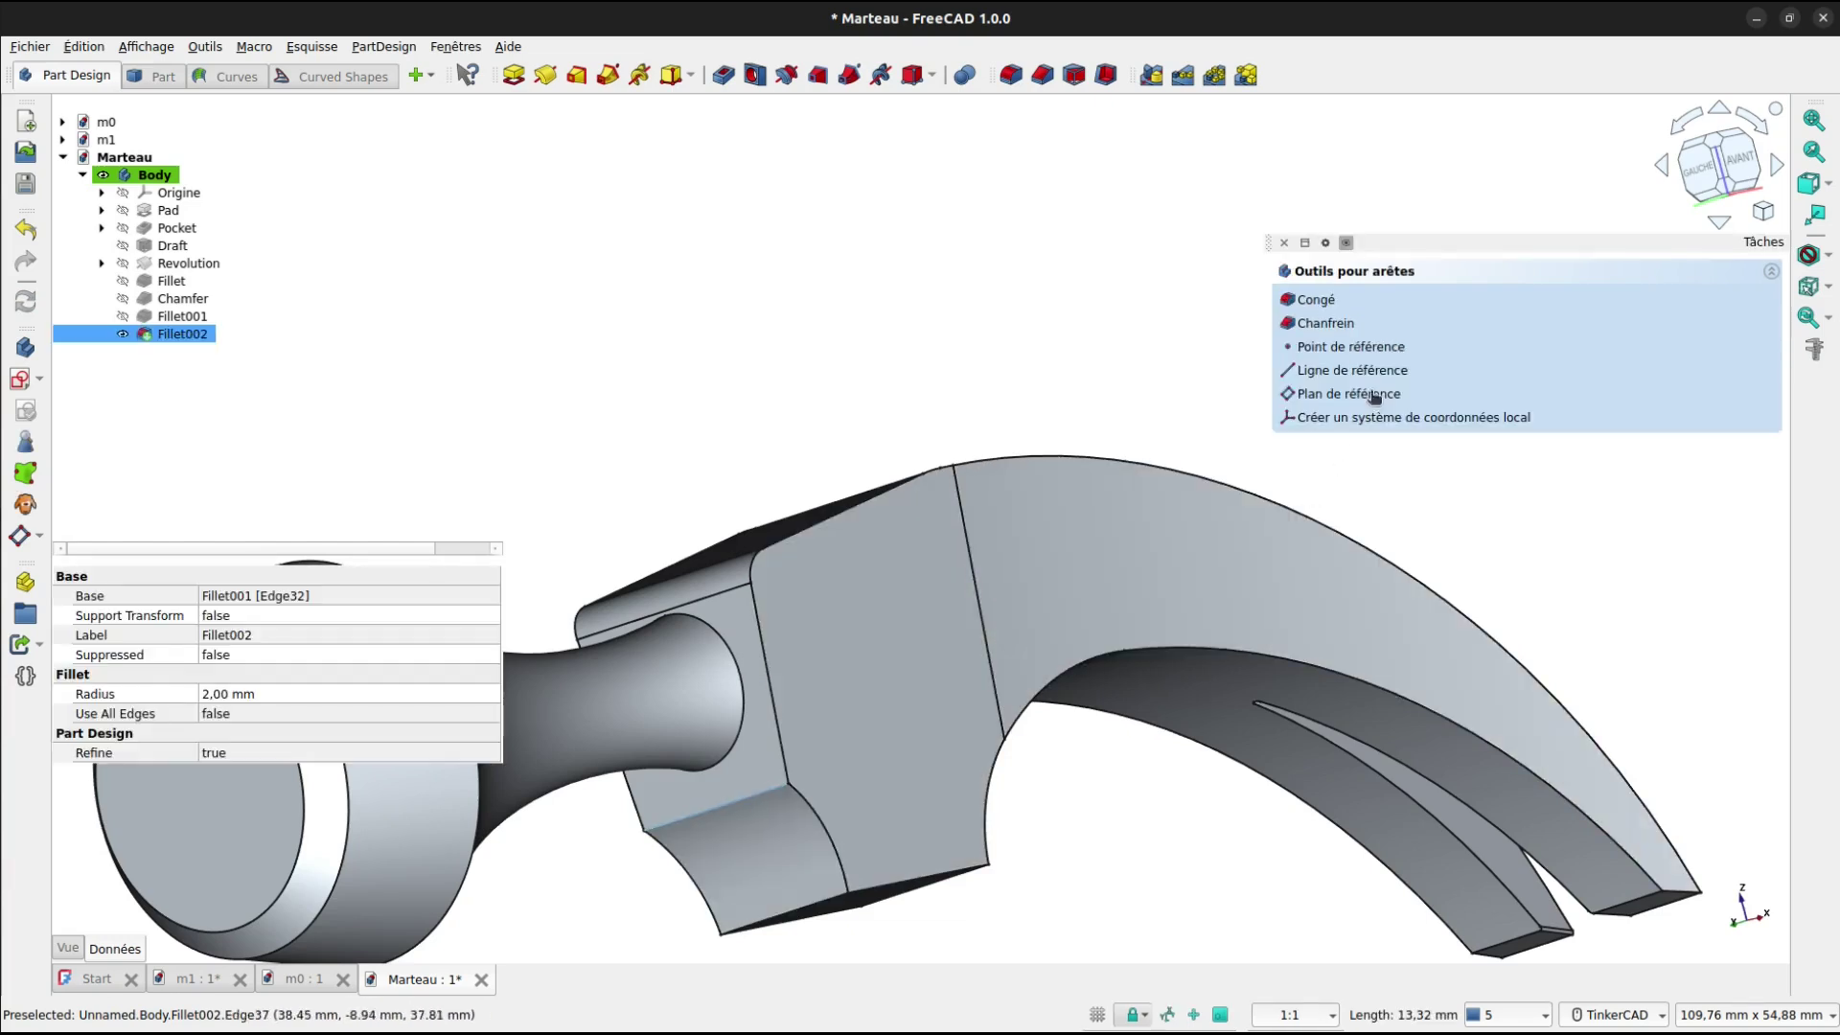
{"action": "left_click", "coordinate": [1324, 301]}
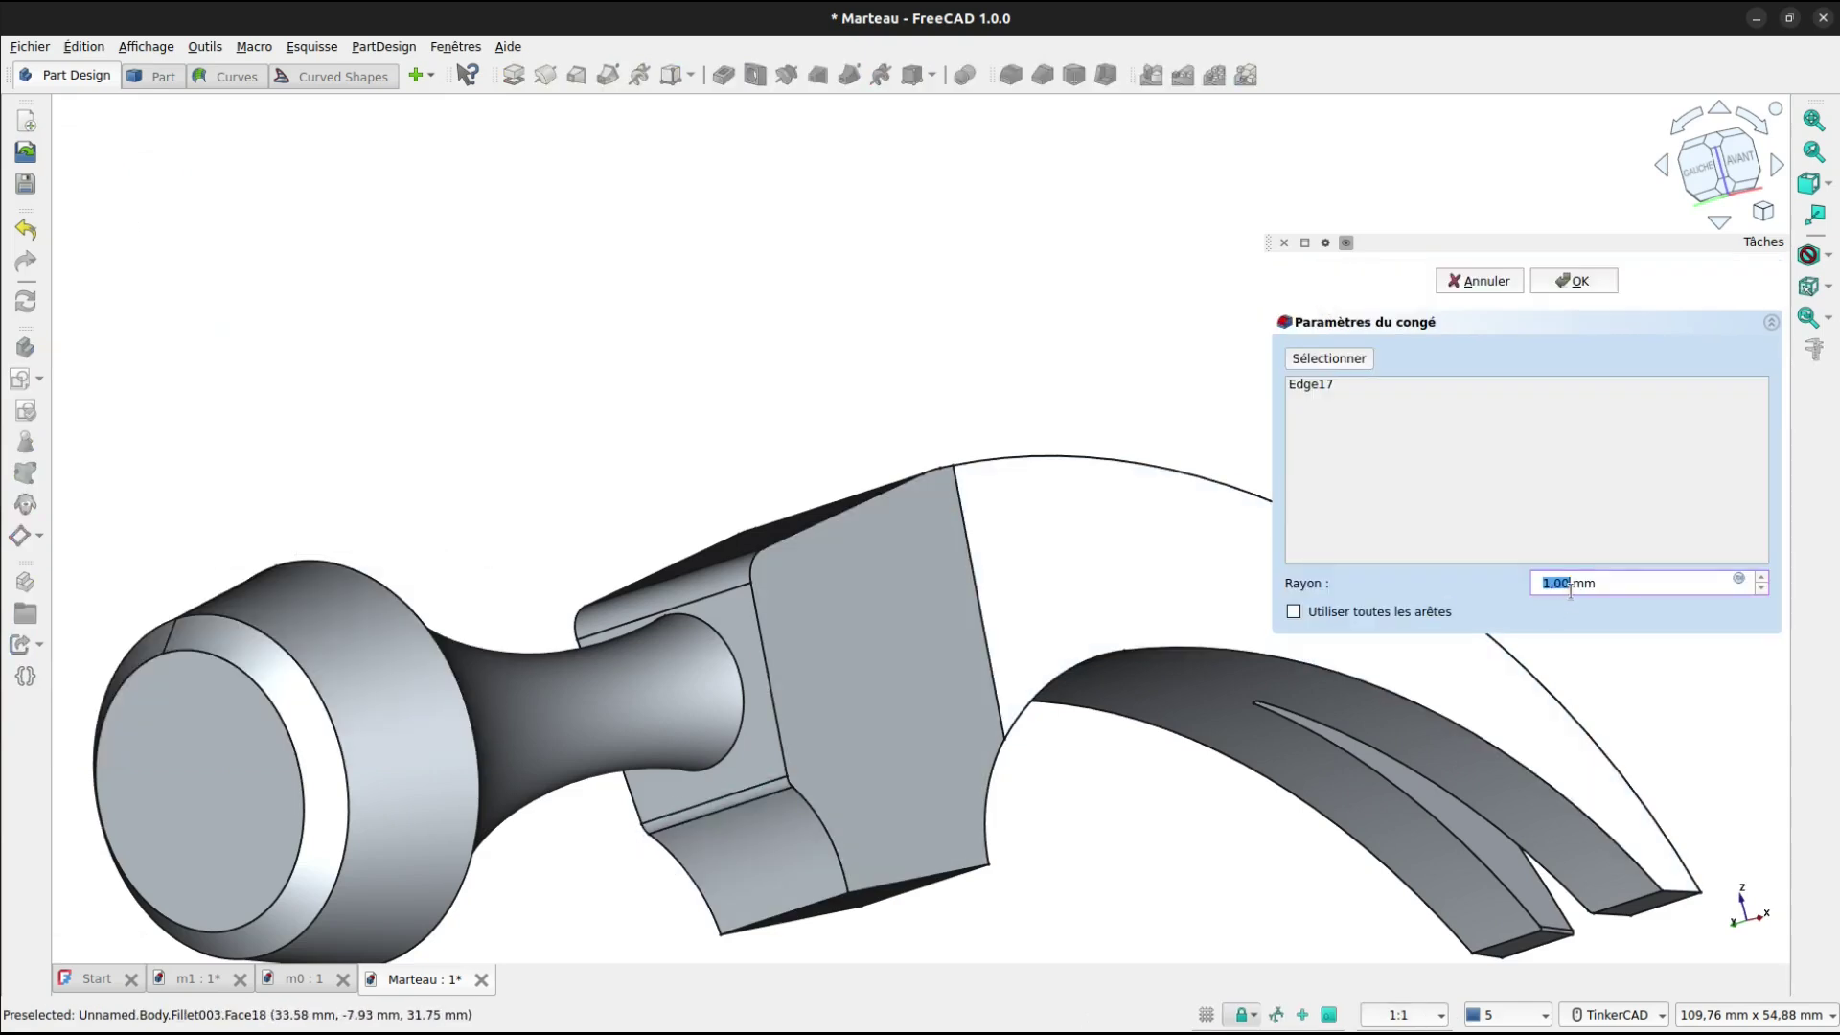
{"action": "scroll", "coordinate": [1572, 582], "scroll_direction": "up", "scroll_amount": 4}
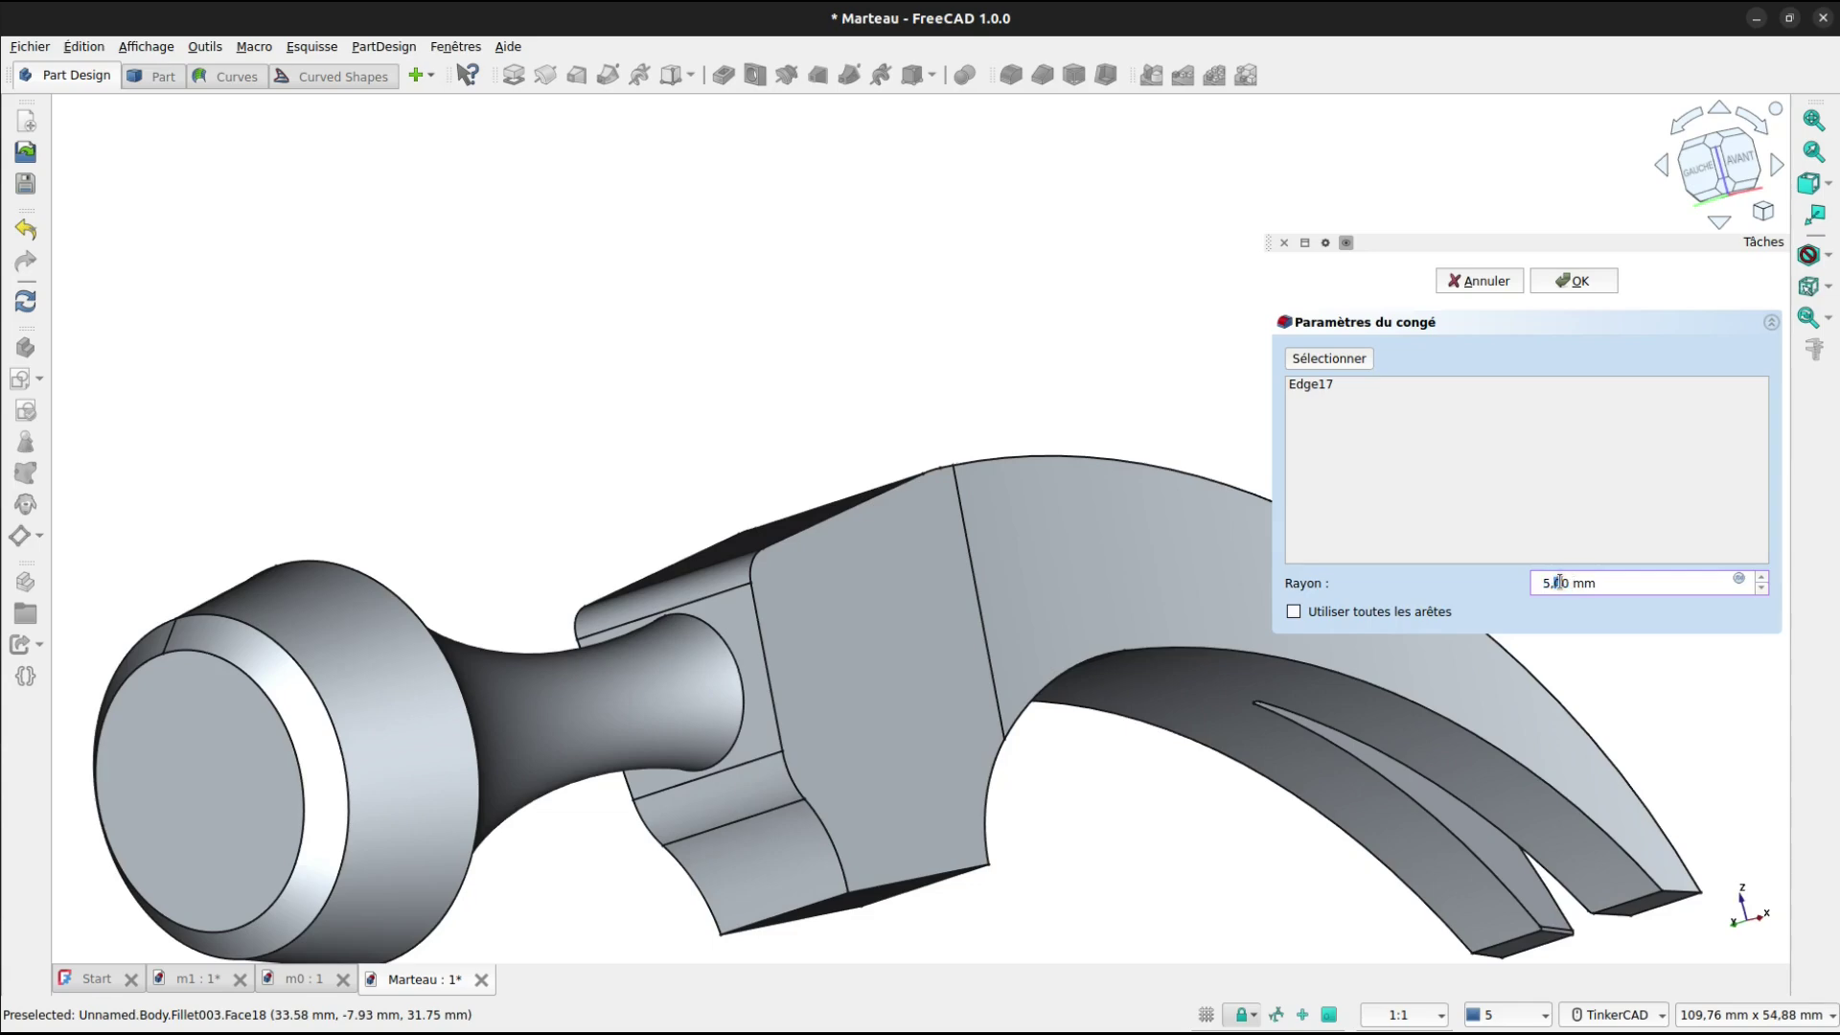
{"action": "left_click", "coordinate": [1540, 526]}
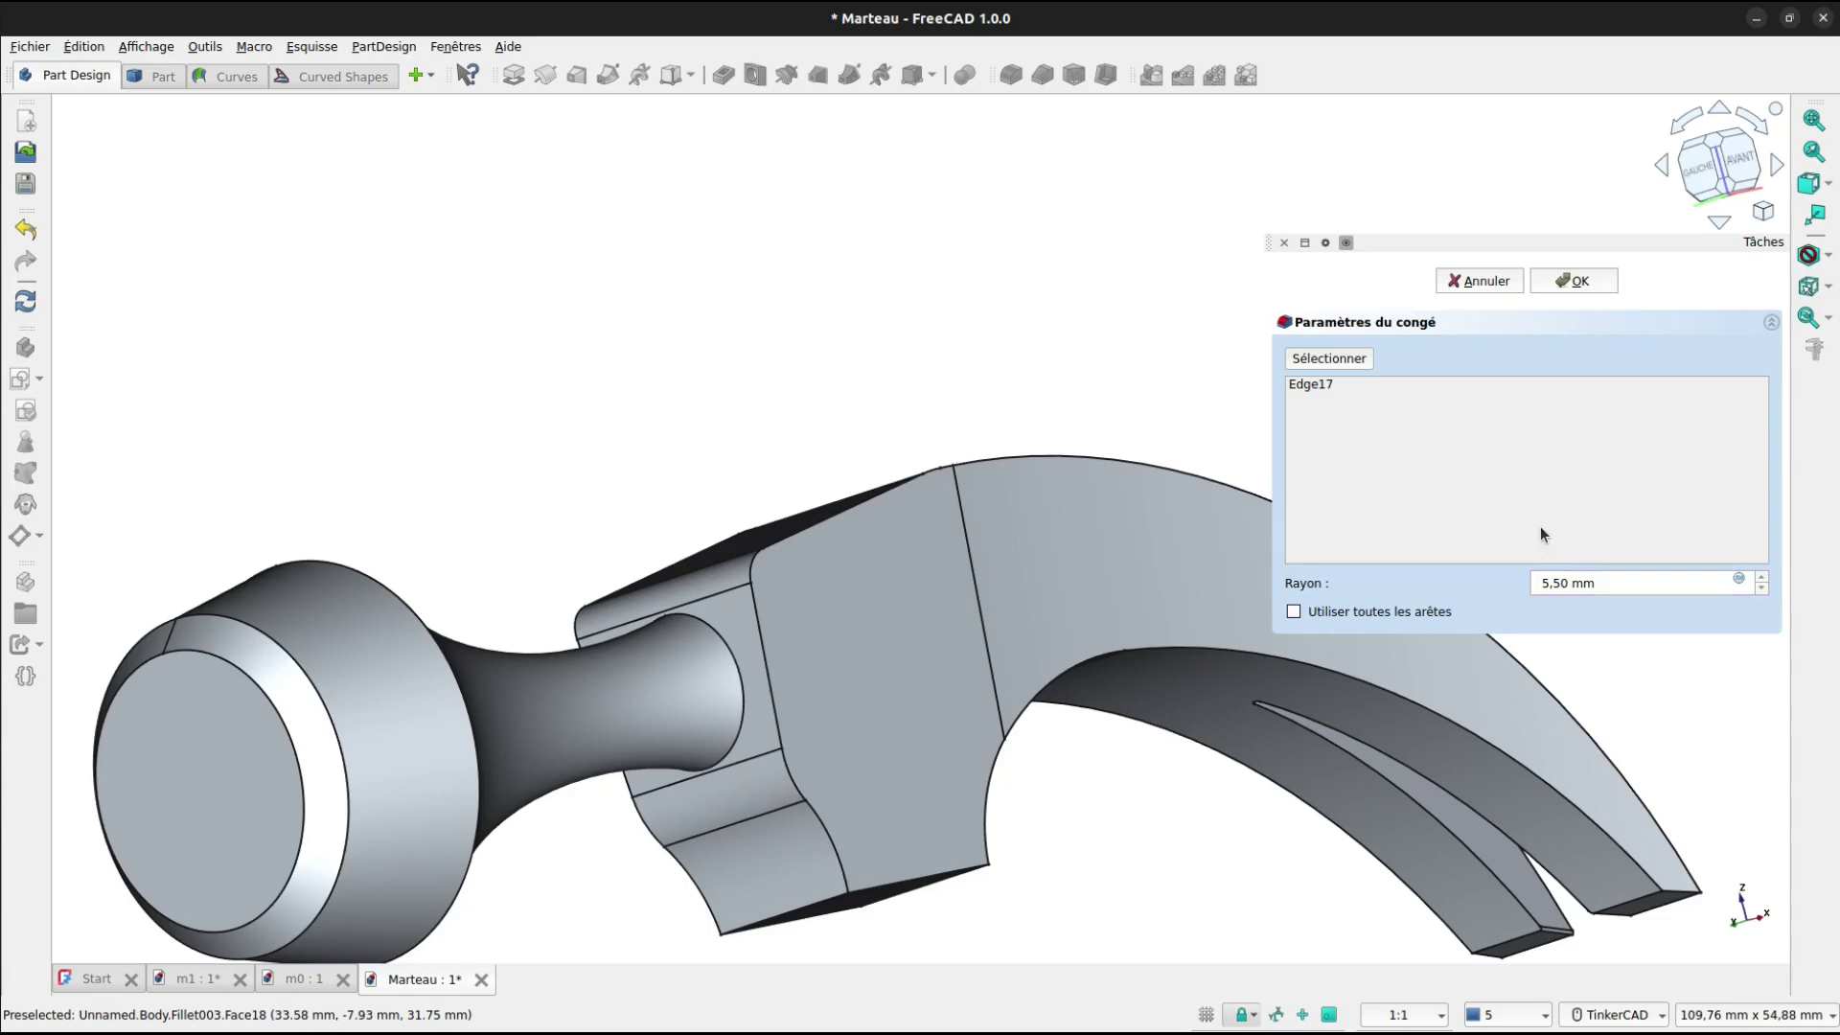
{"action": "left_click", "coordinate": [1593, 280]}
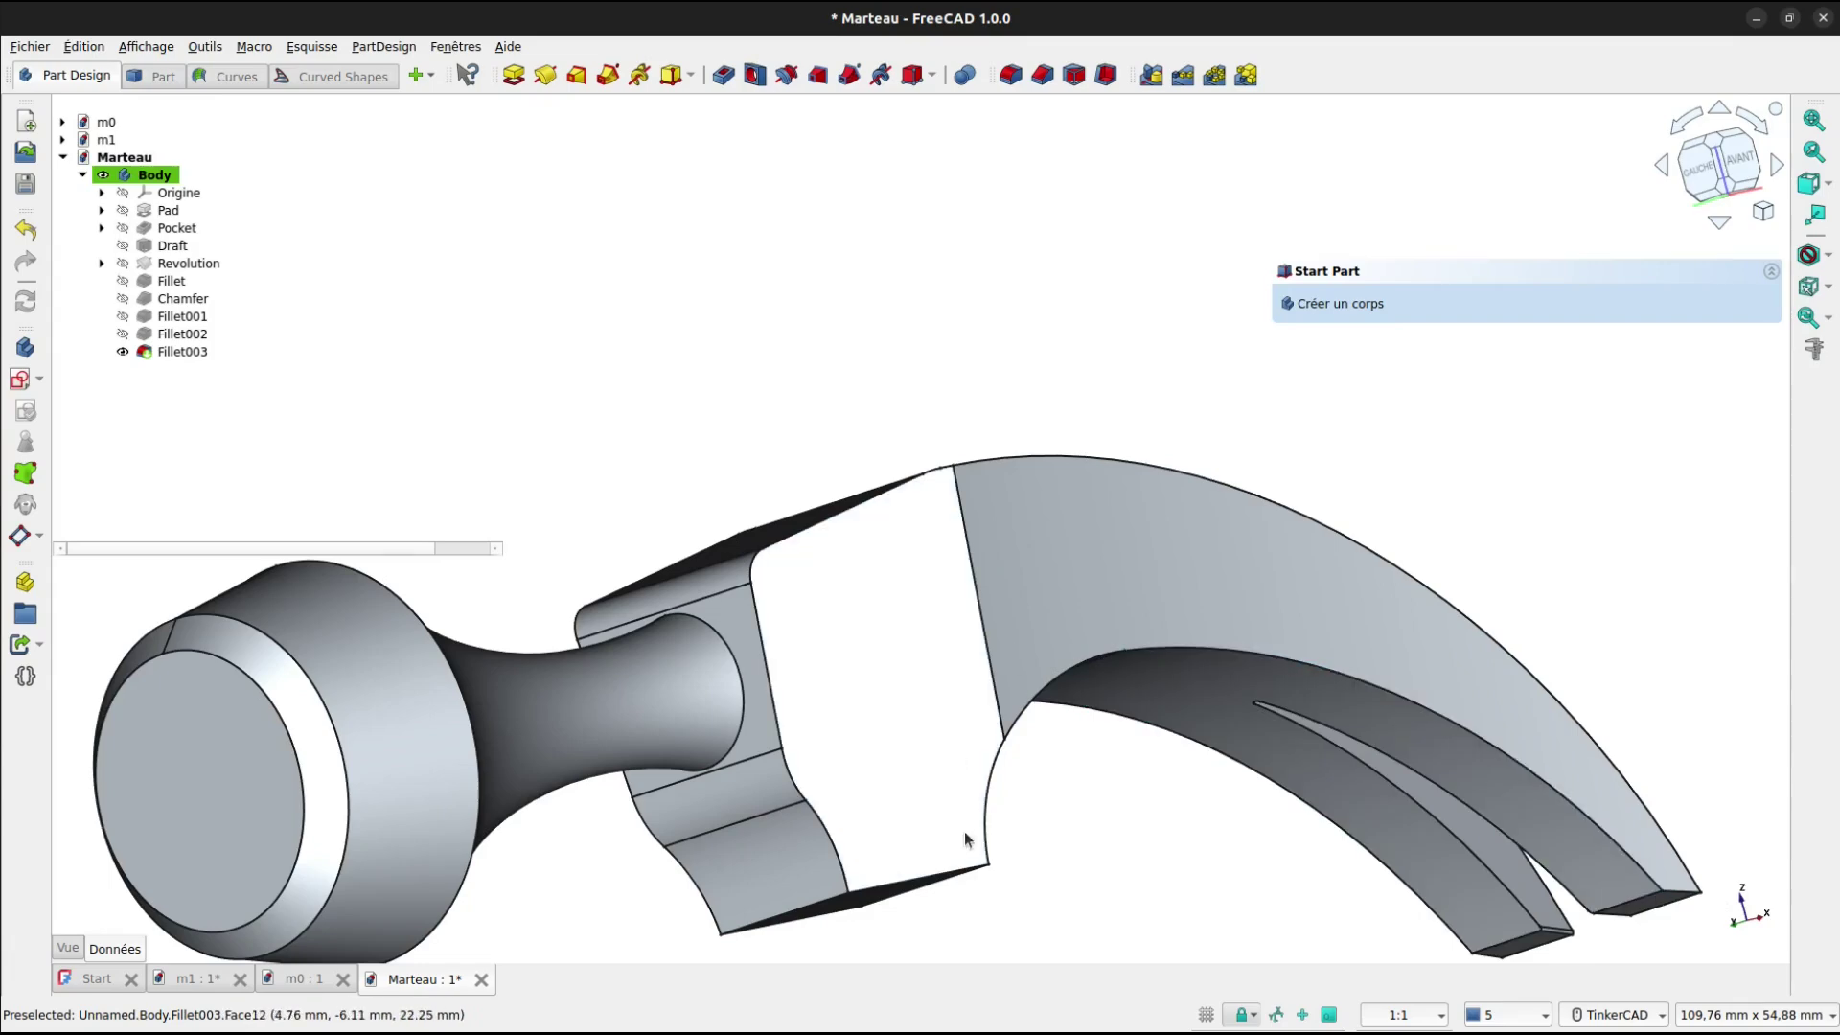
Examine the head's underside and, in the m0 document, how the finished hammer's head blends into its handle, and return to Marteau.
{"action": "right_click_drag", "start_coordinate": [963, 809], "coordinate": [817, 589]}
{"action": "middle_click_drag", "start_coordinate": [879, 912], "coordinate": [987, 690]}
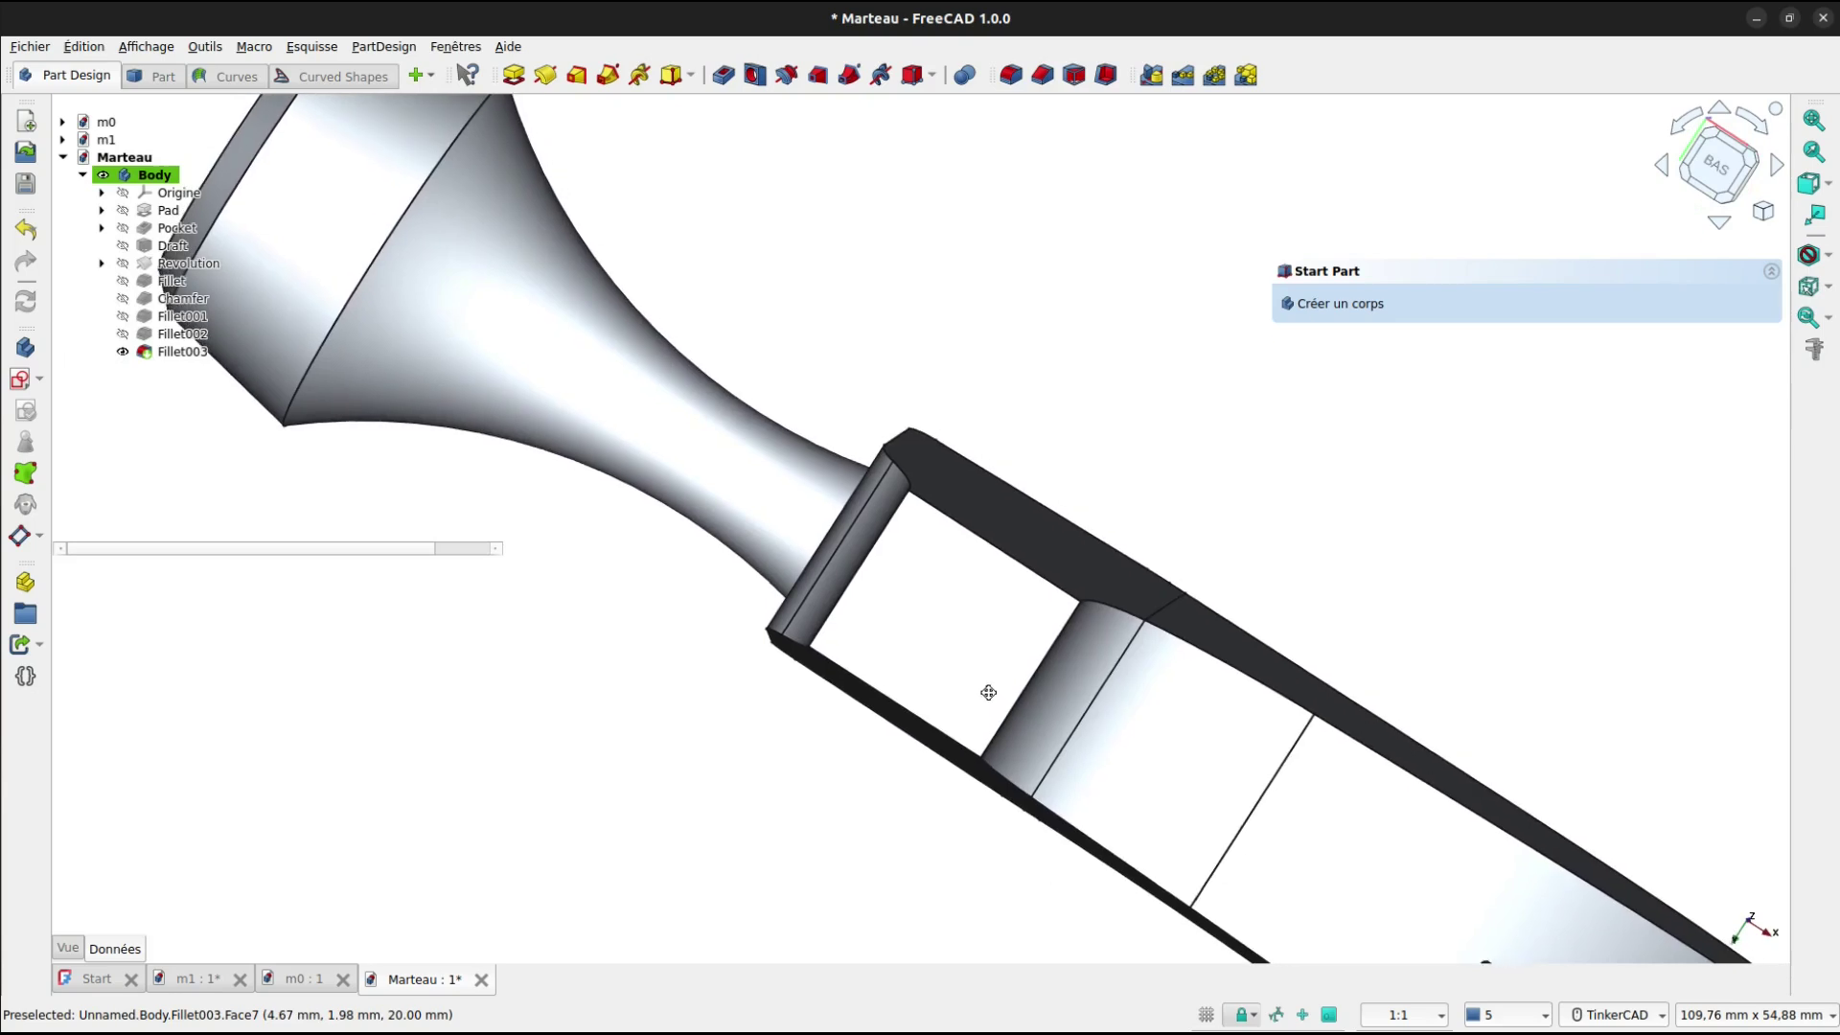
{"action": "left_click", "coordinate": [297, 980]}
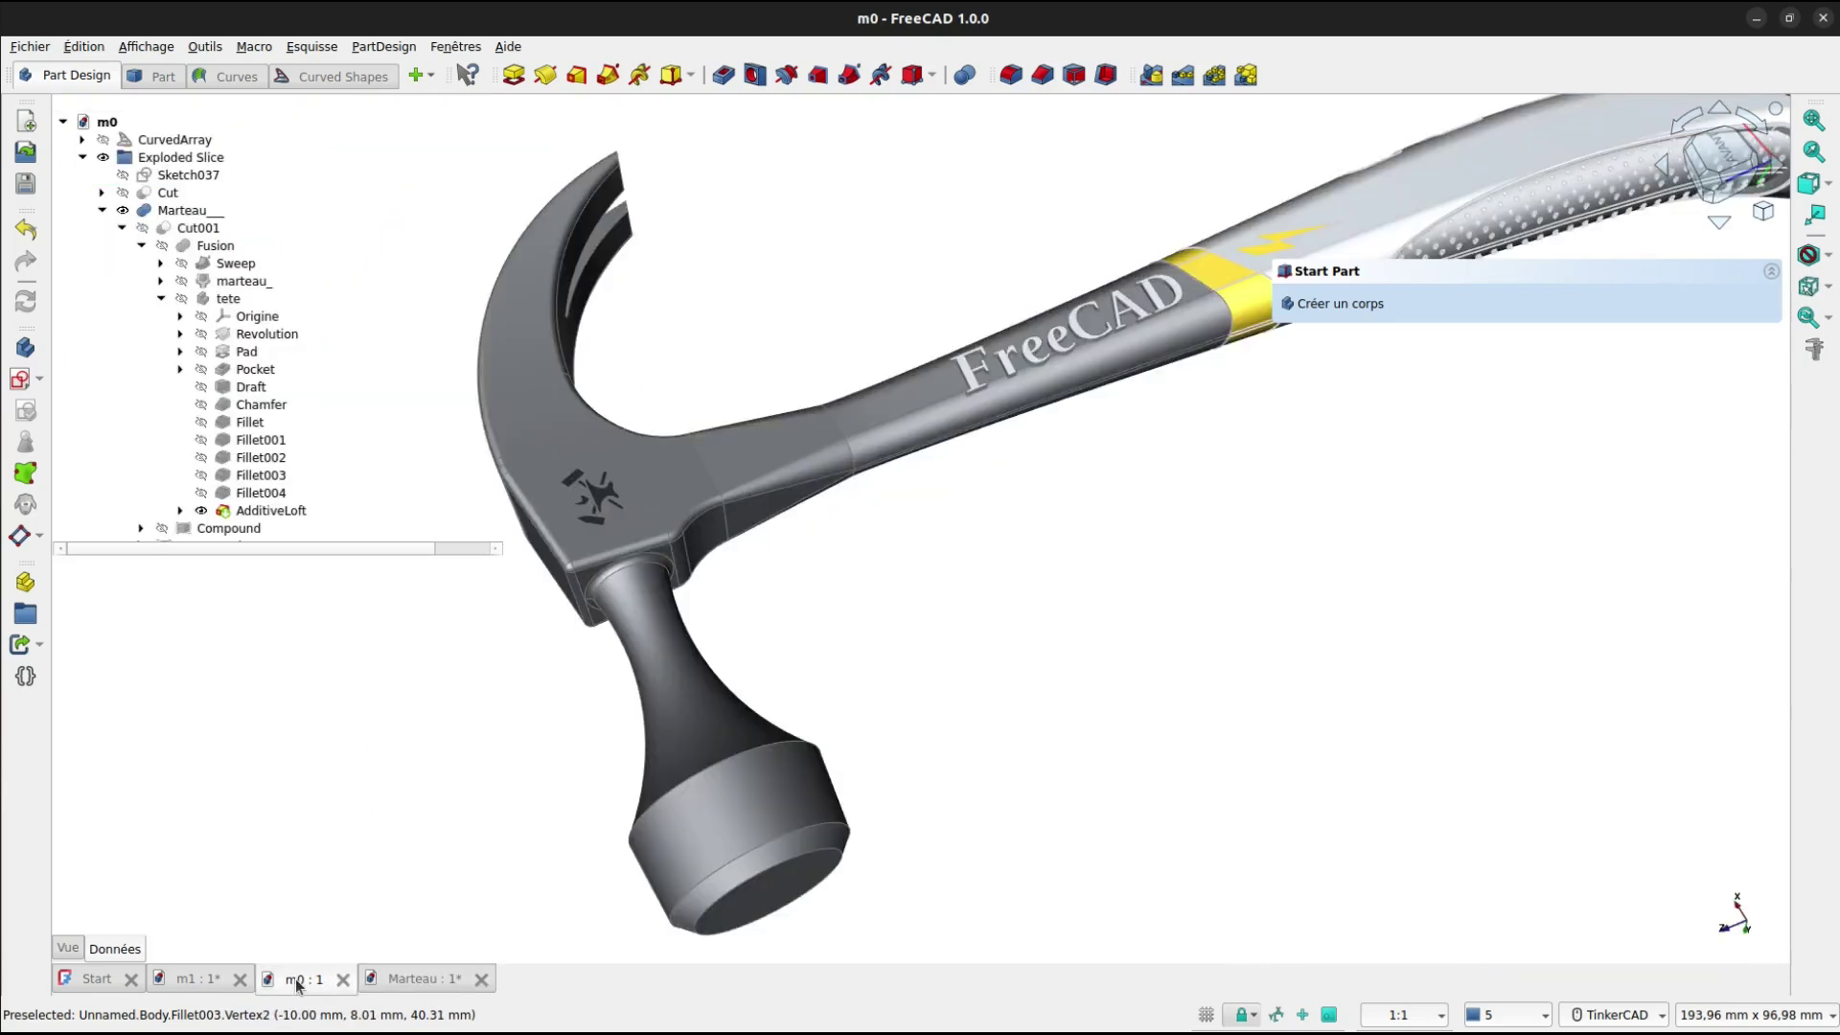
{"action": "right_click_drag", "start_coordinate": [1061, 498], "coordinate": [946, 472]}
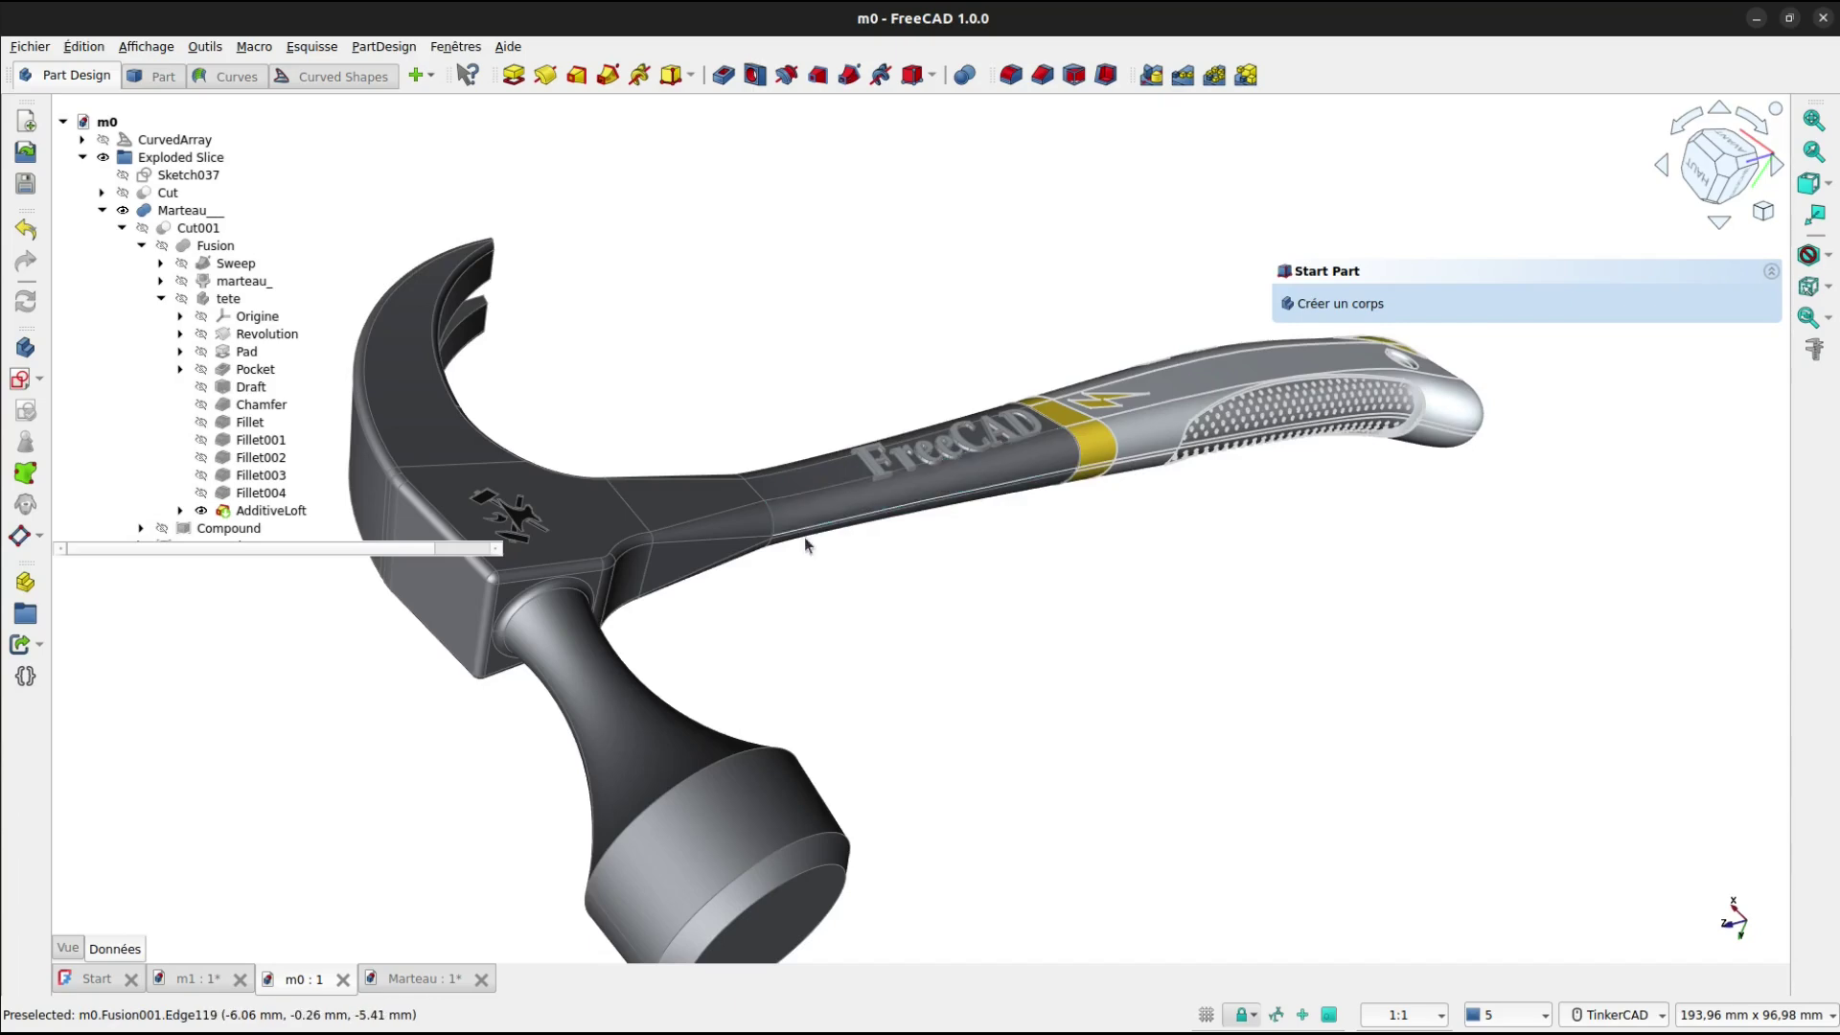
{"action": "right_click_drag", "start_coordinate": [805, 537], "coordinate": [542, 493]}
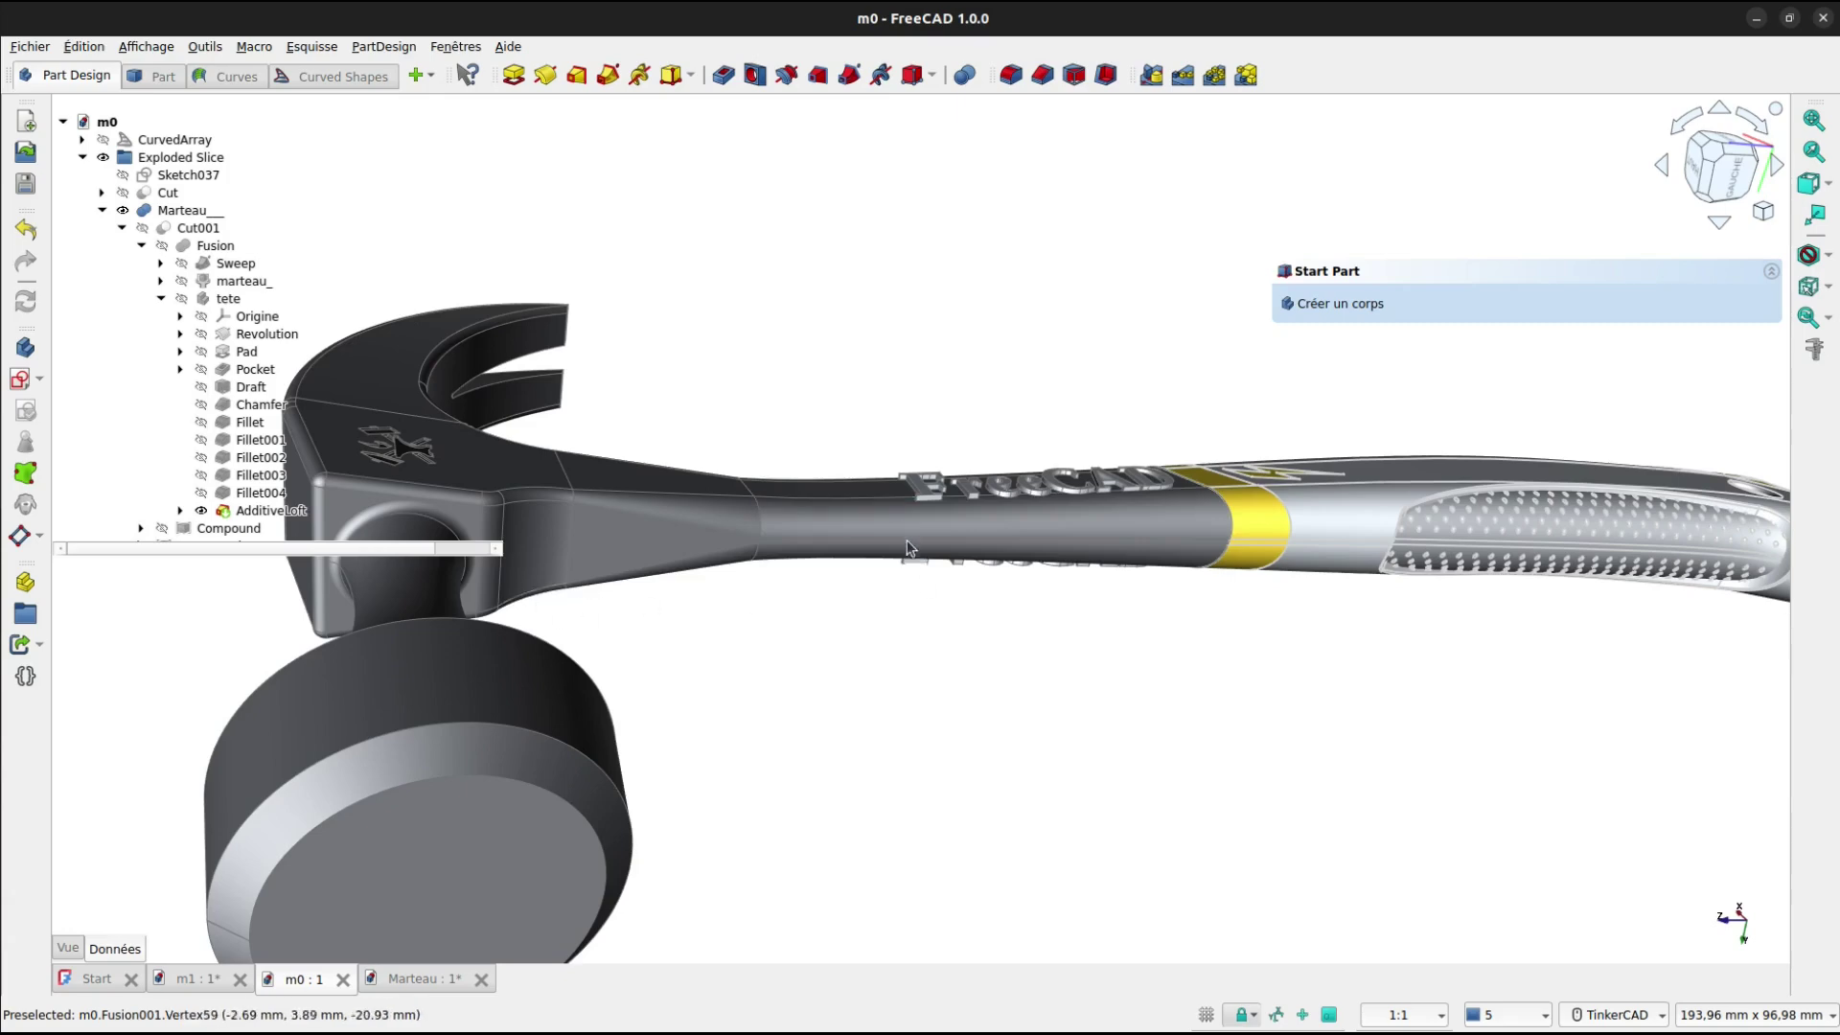
{"action": "right_click_drag", "start_coordinate": [901, 537], "coordinate": [859, 604]}
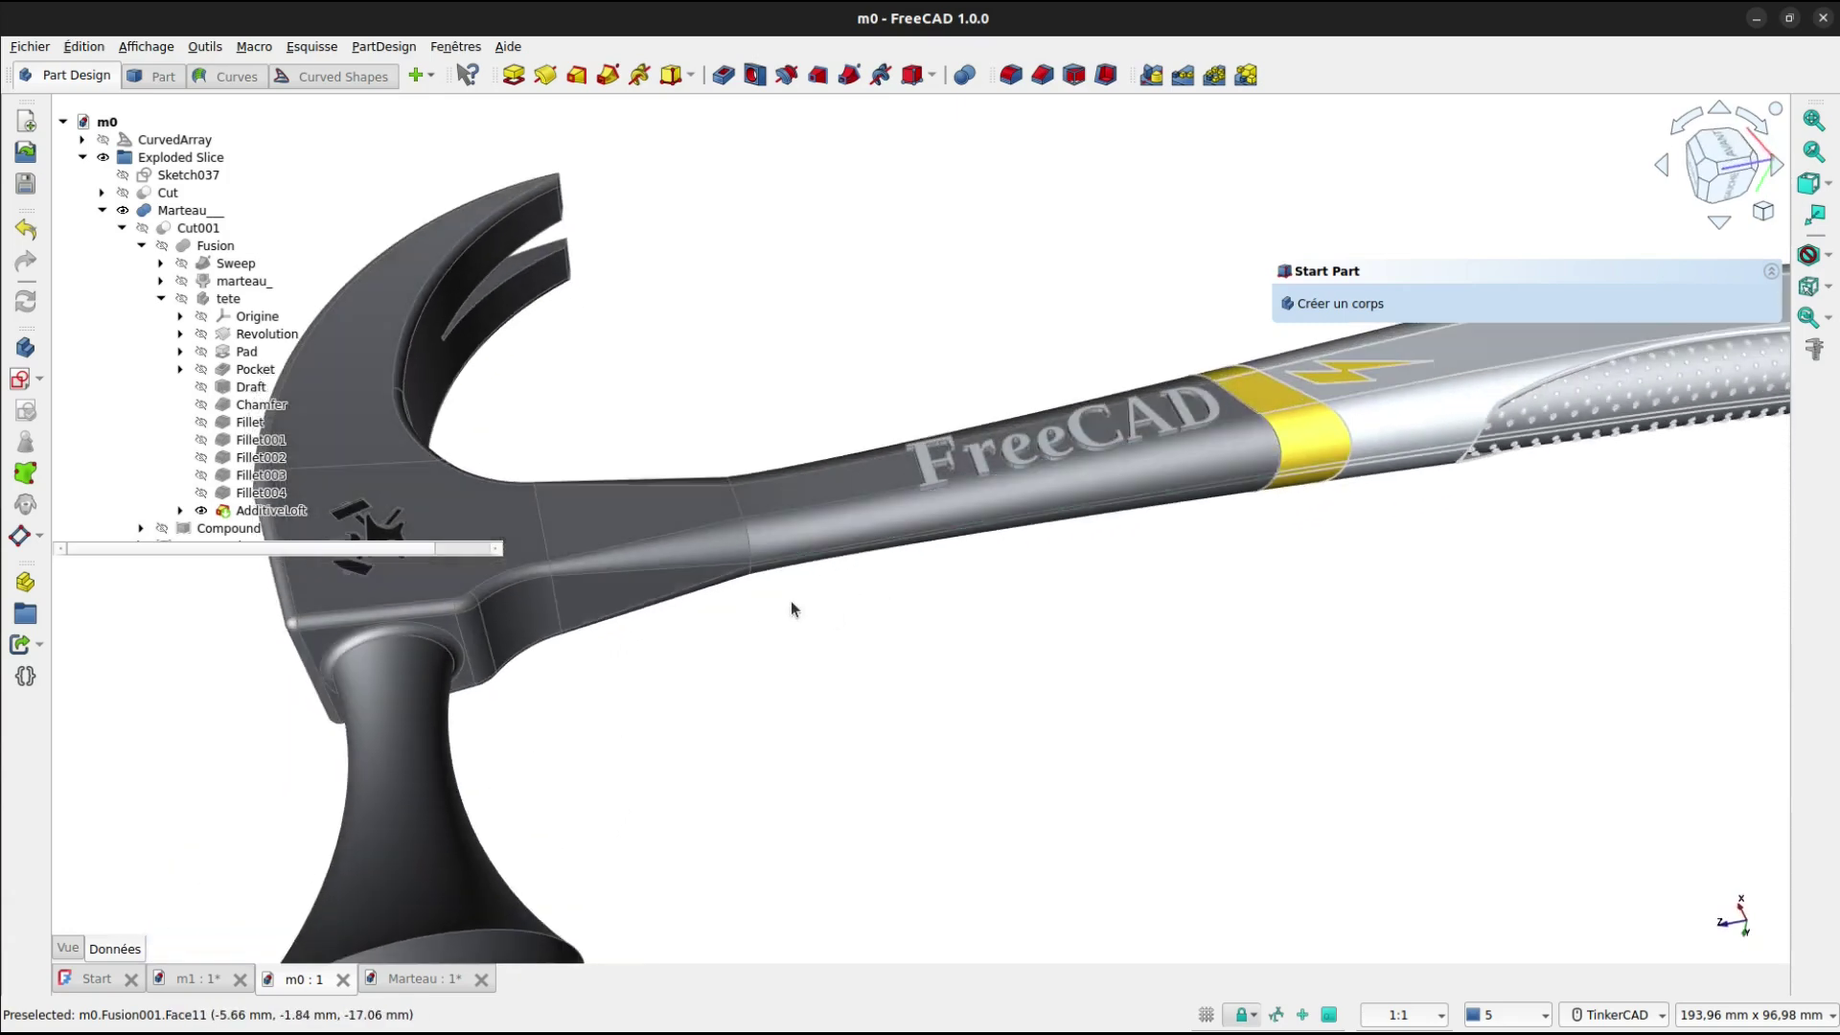
{"action": "middle_click_drag", "start_coordinate": [780, 615], "coordinate": [1007, 570]}
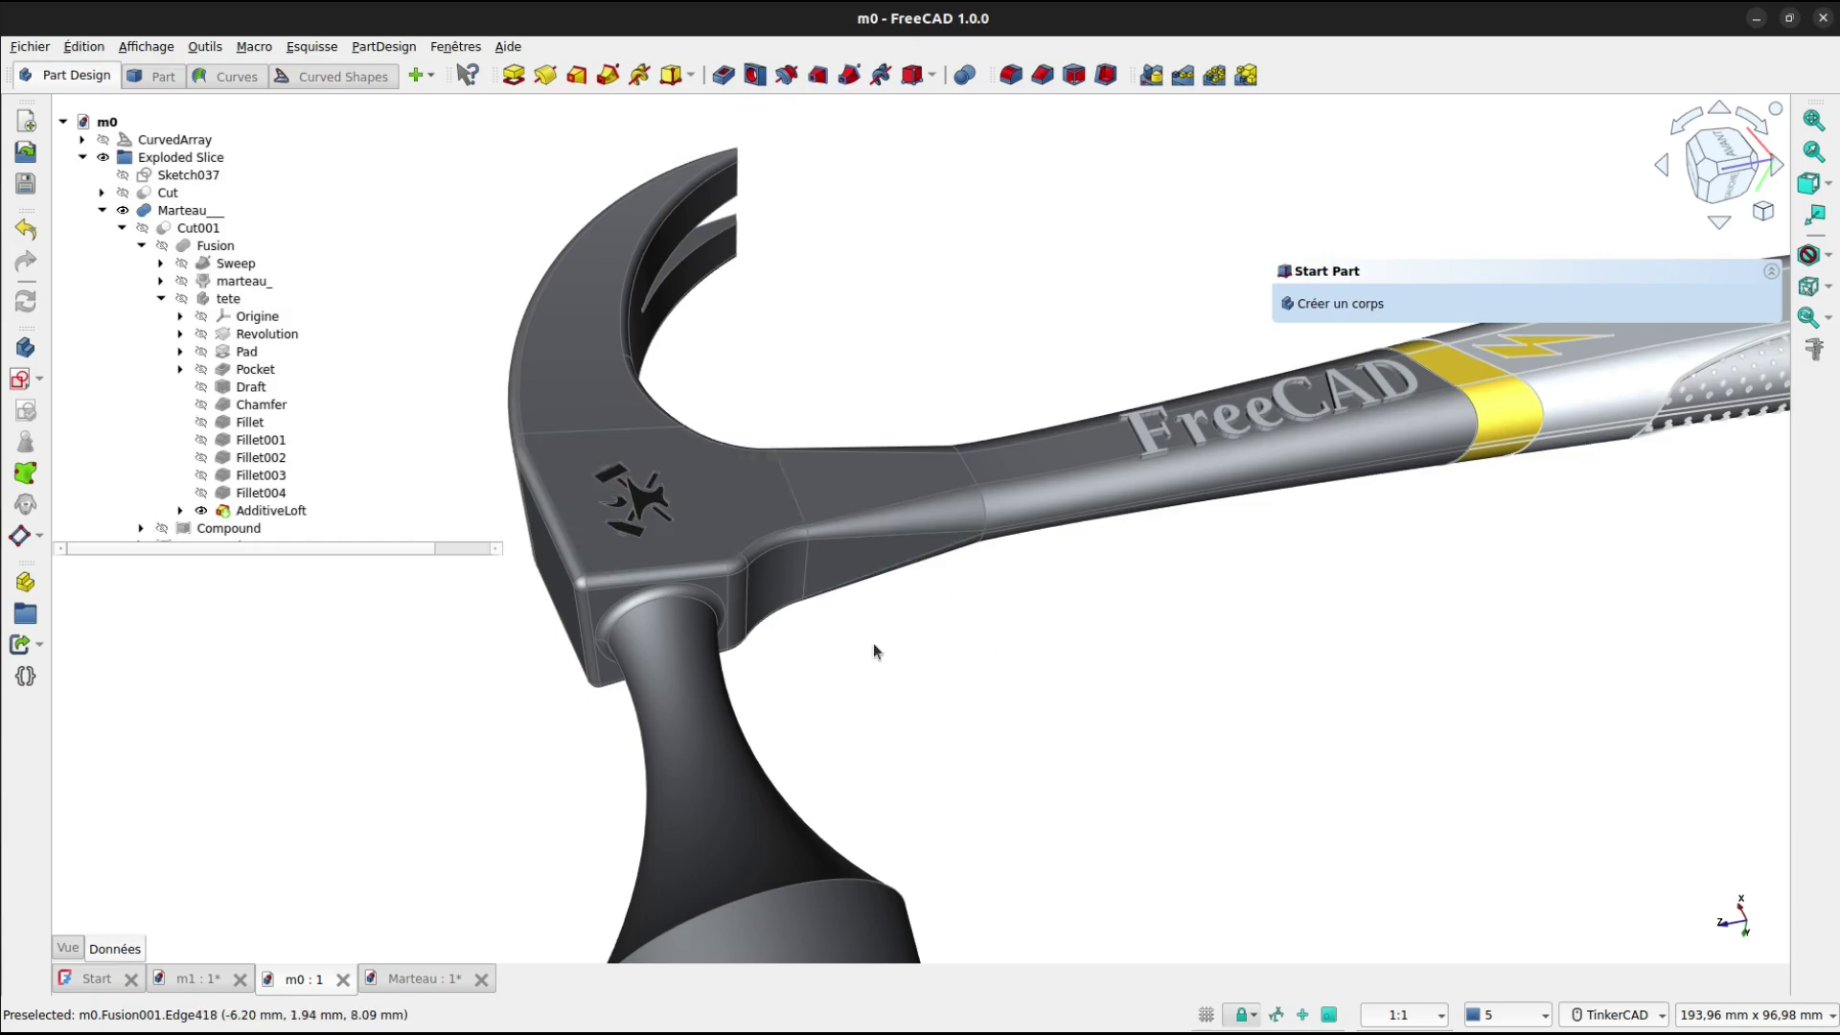
{"action": "key", "text": "ctrl+Tab"}
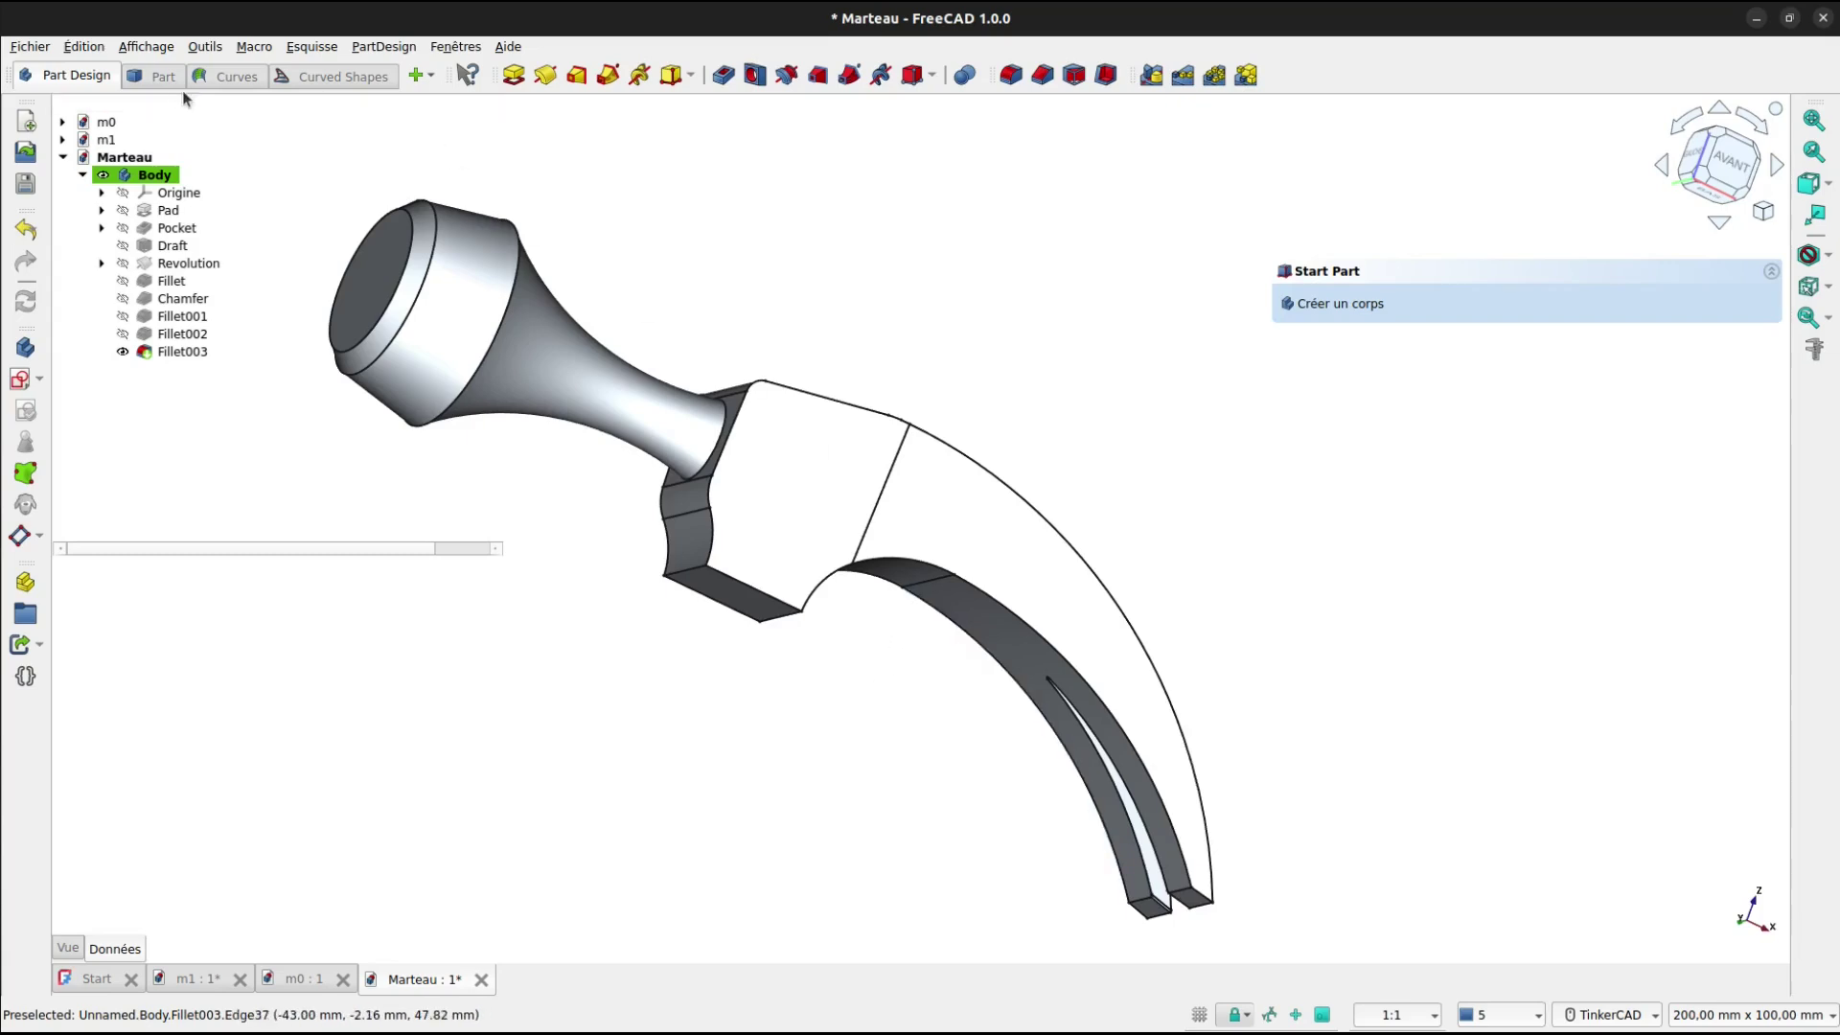
Round the claw's long edges with a variable-radius Part fillet running from 1 mm to 2.5 mm.
{"action": "left_click", "coordinate": [157, 79]}
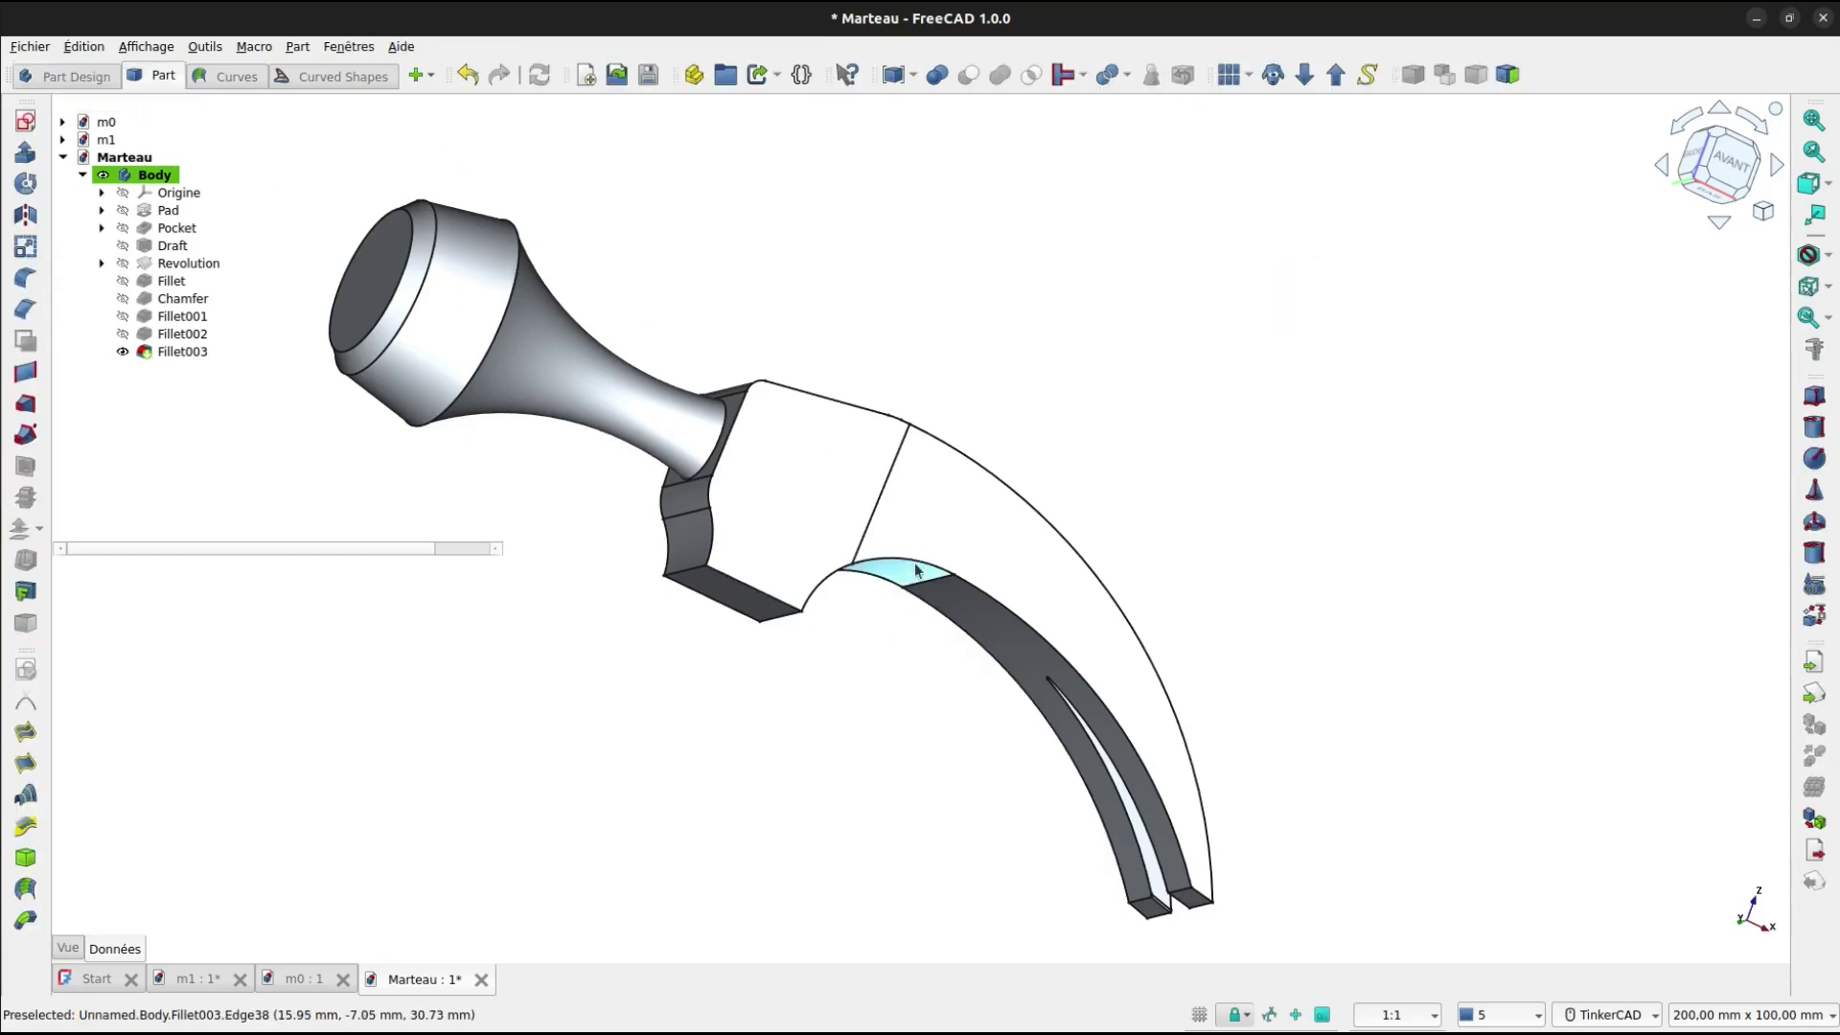
{"action": "left_click", "coordinate": [908, 607]}
{"action": "mouse_move", "coordinate": [909, 608]}
{"action": "right_mouse_down"}
{"action": "mouse_move", "coordinate": [848, 647]}
{"action": "mouse_move", "coordinate": [892, 584]}
{"action": "mouse_move", "coordinate": [875, 801]}
{"action": "mouse_move", "coordinate": [901, 563]}
{"action": "right_mouse_up"}
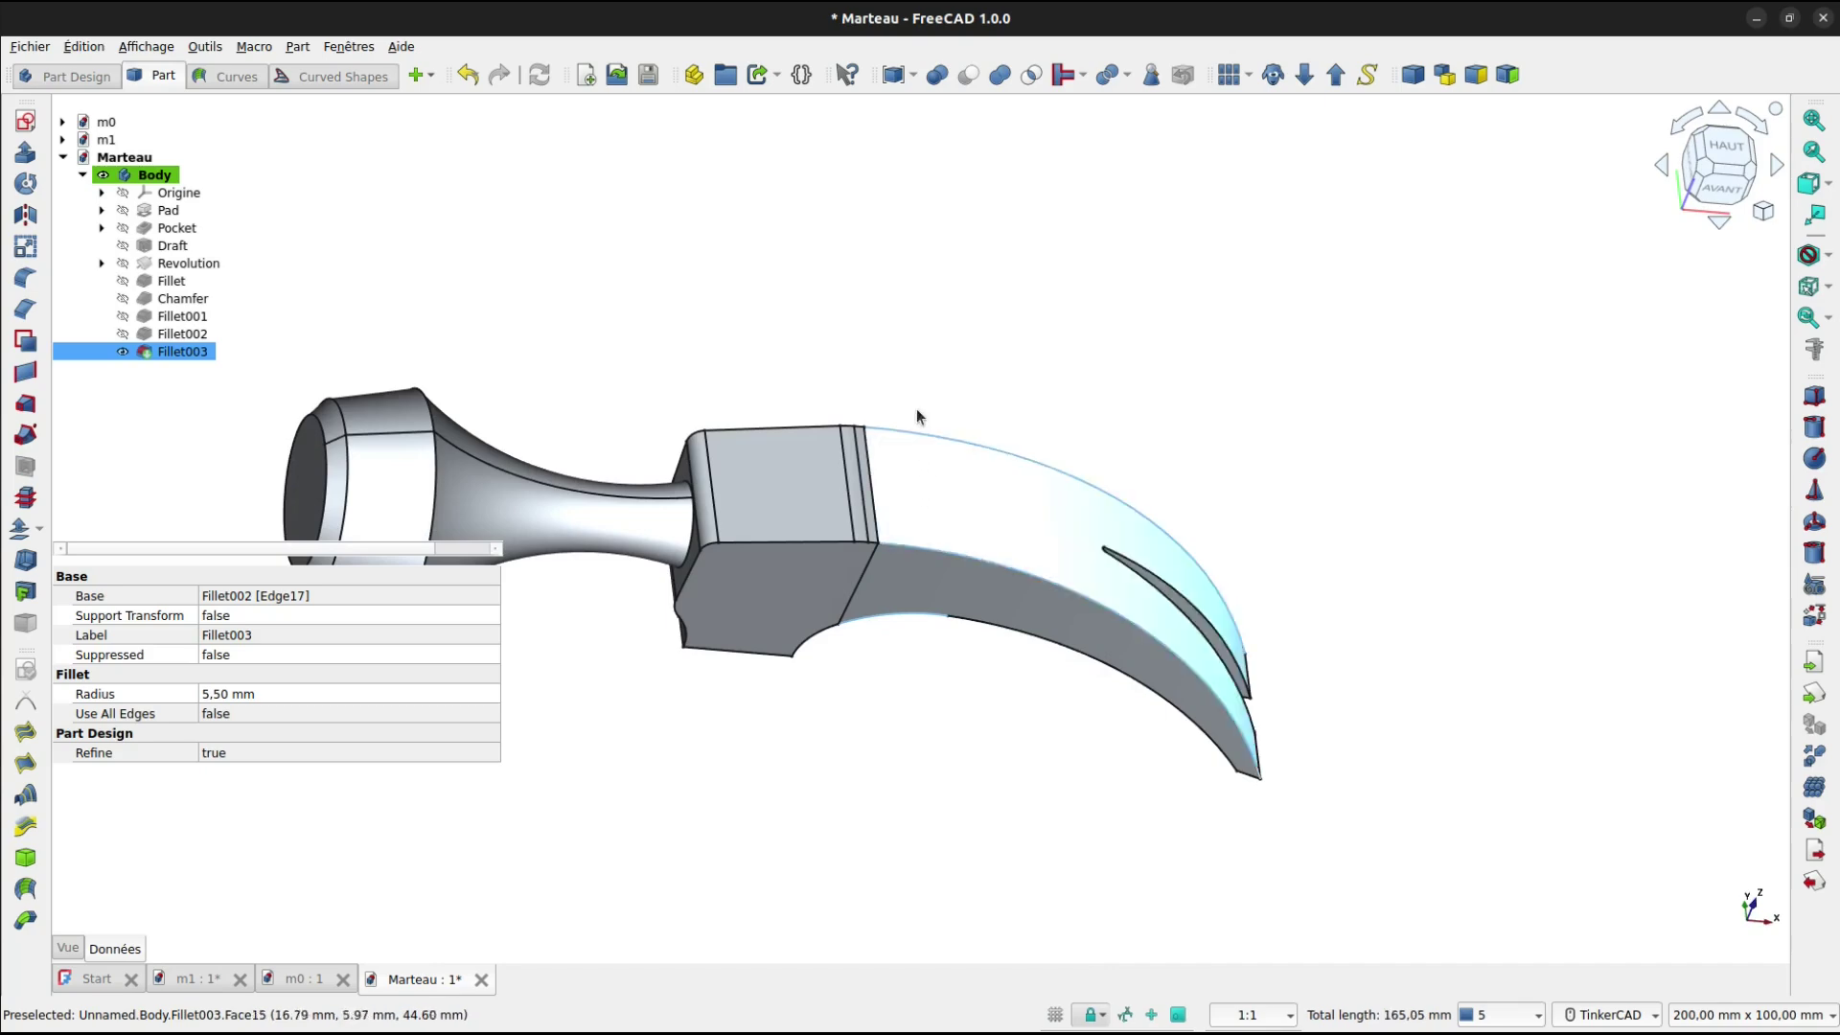
{"action": "left_click", "coordinate": [26, 280]}
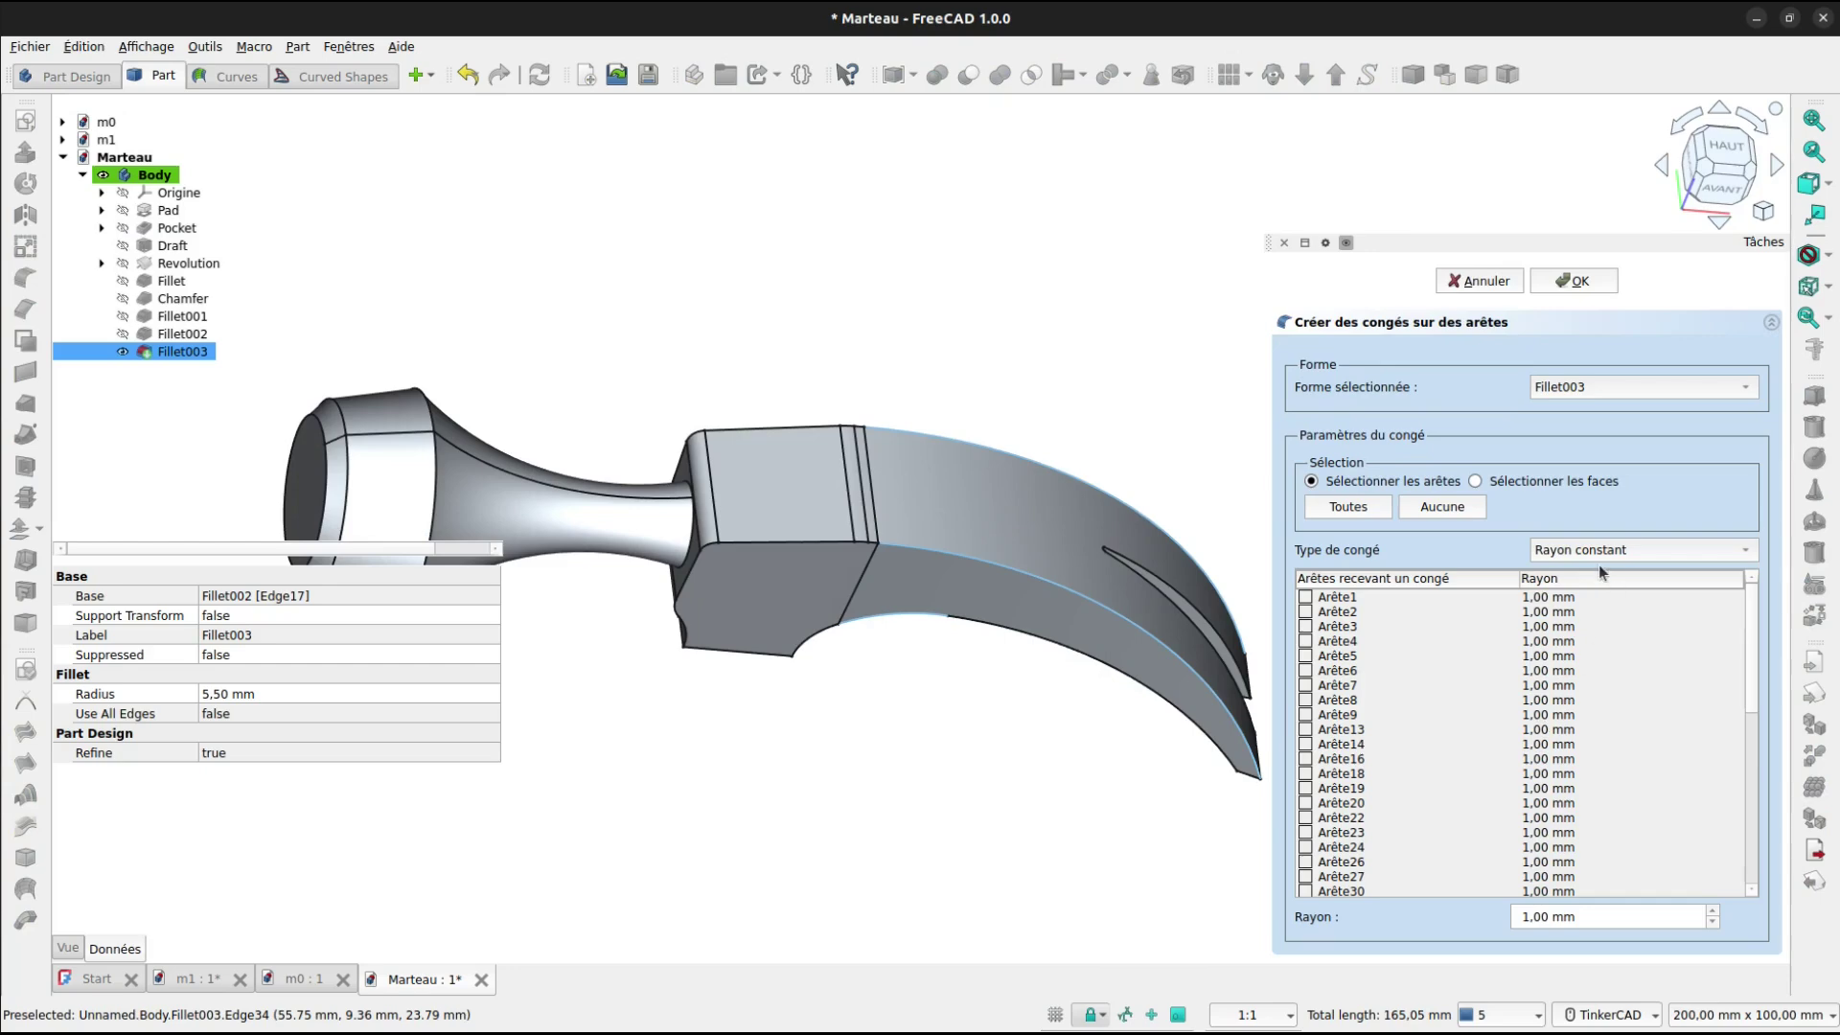
{"action": "left_click", "coordinate": [1597, 550]}
{"action": "left_click", "coordinate": [1596, 569]}
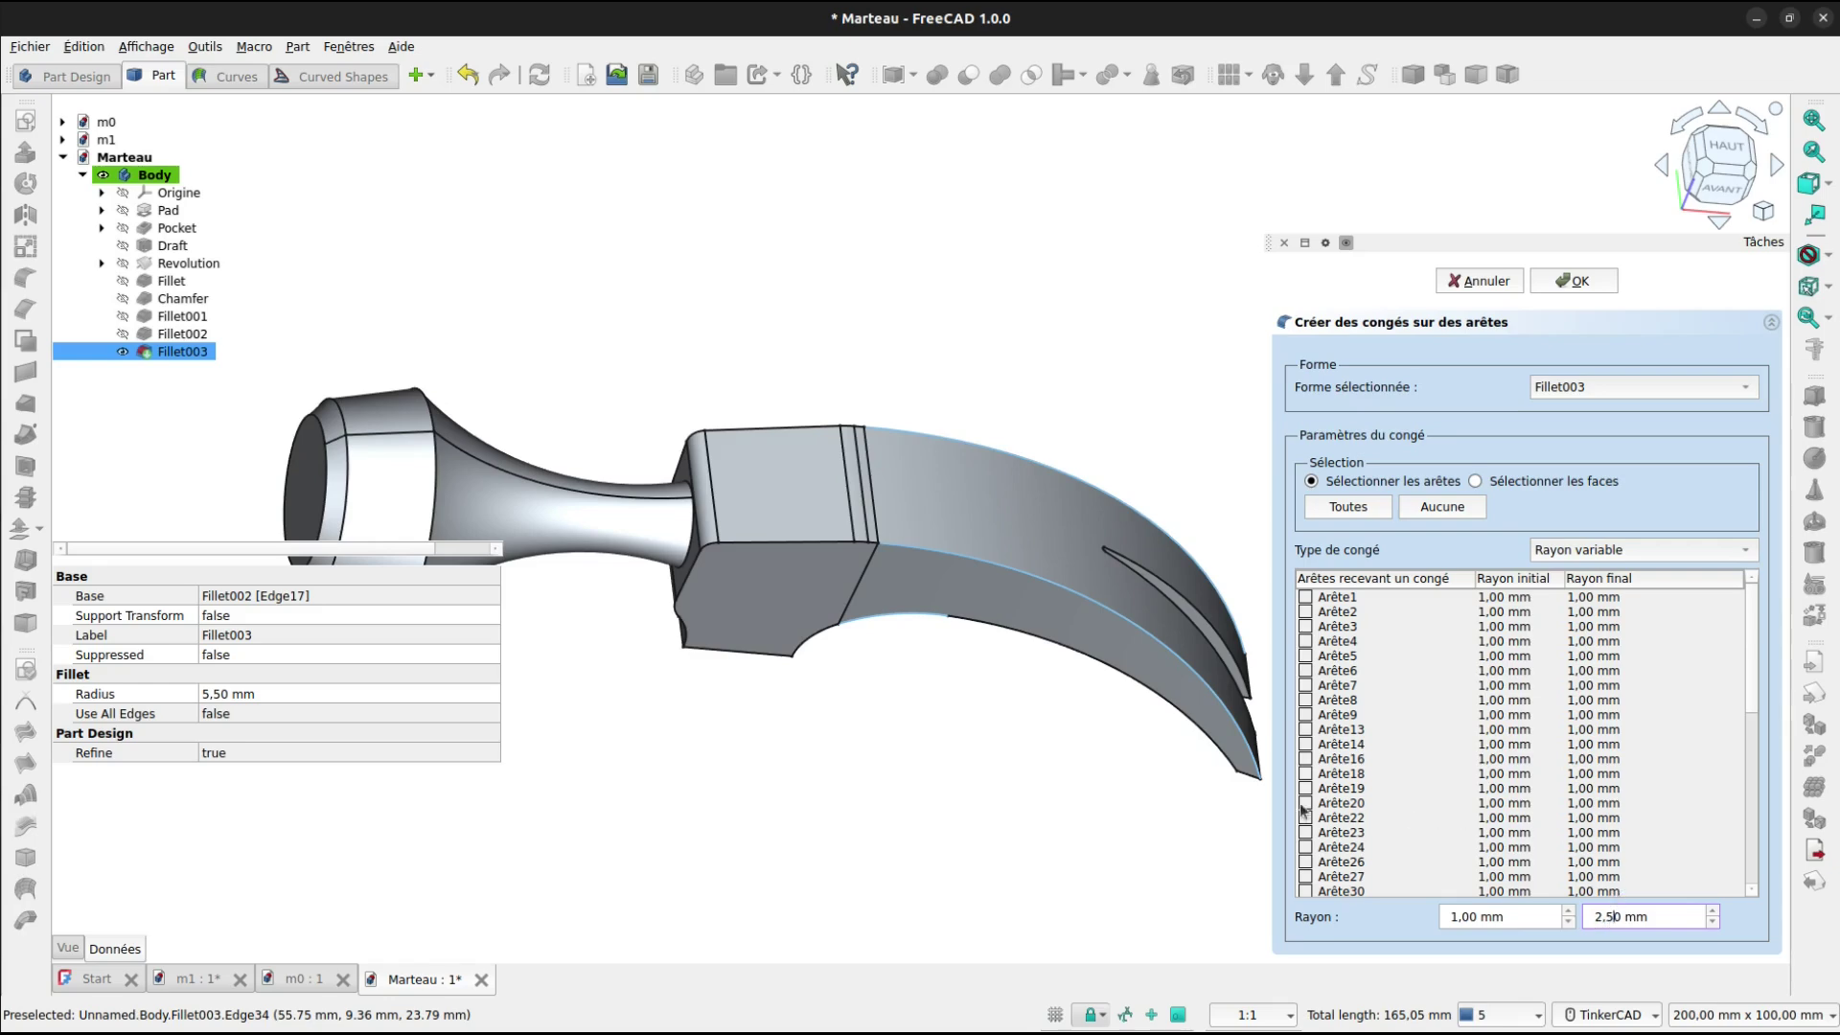
{"action": "right_click_drag", "start_coordinate": [1186, 826], "coordinate": [1166, 729]}
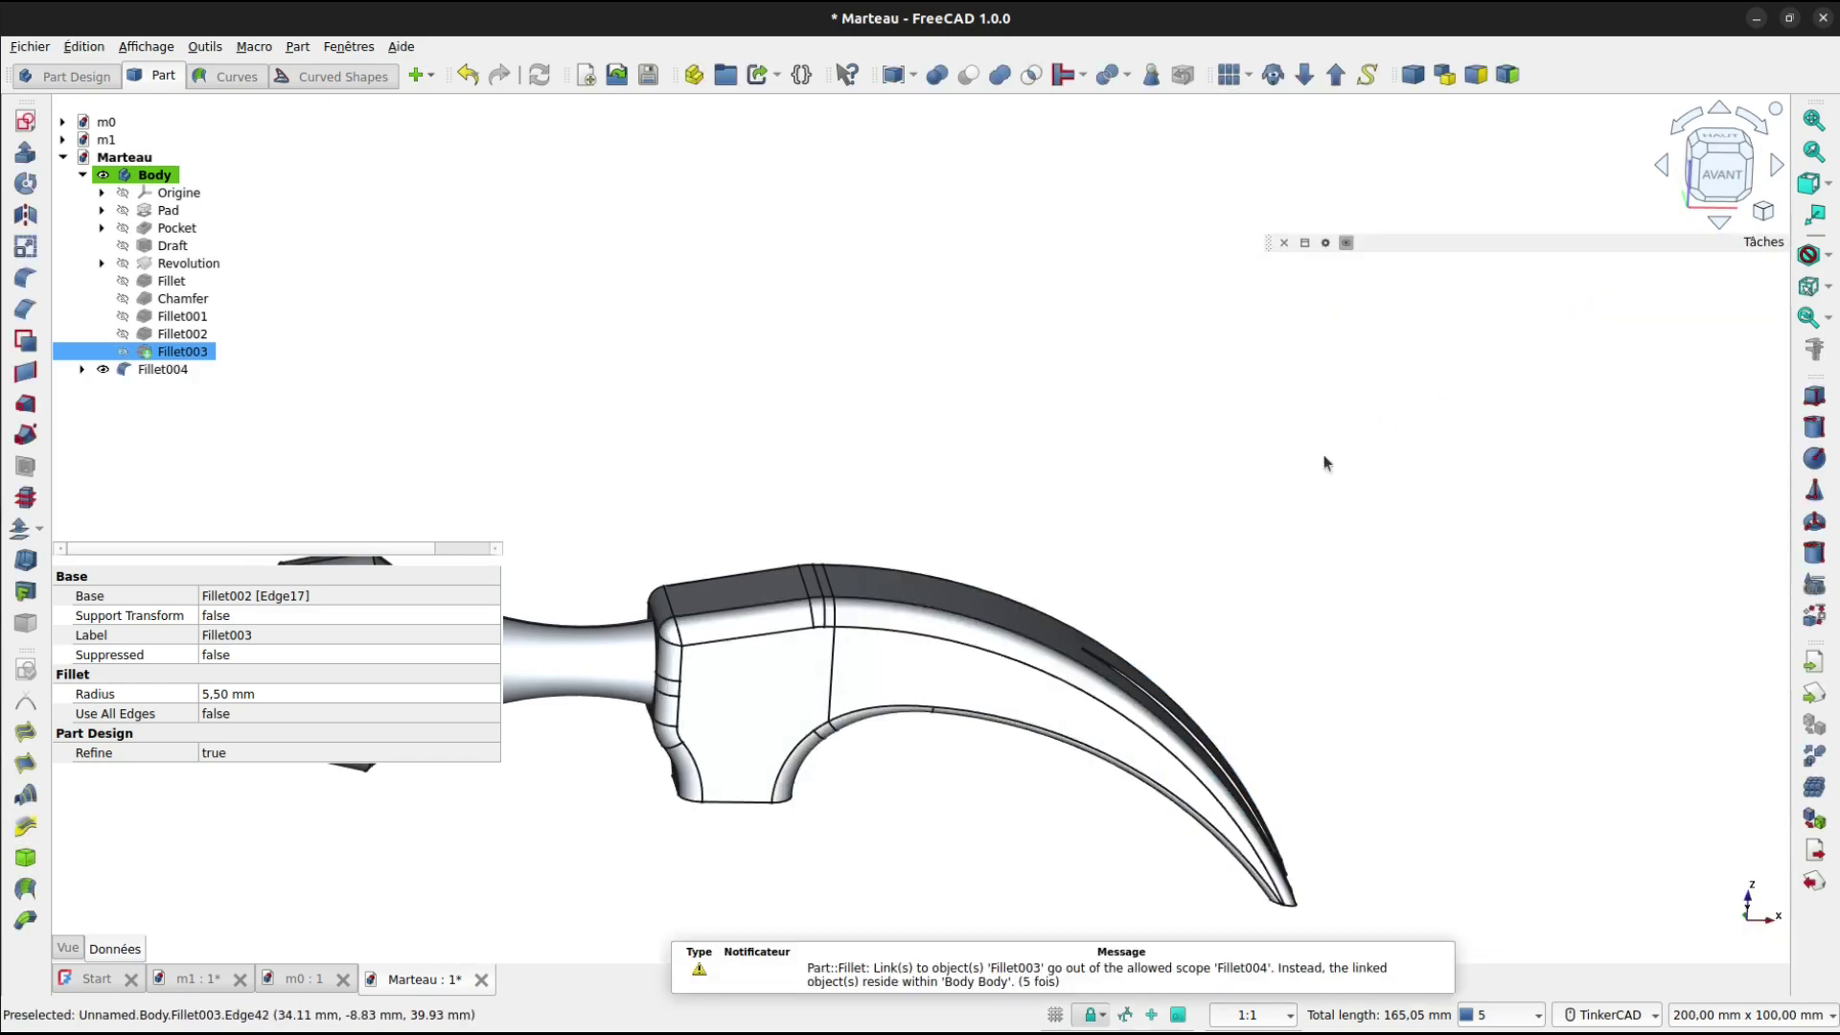
{"action": "middle_click_drag", "start_coordinate": [941, 816], "coordinate": [1046, 585]}
{"action": "right_click_drag", "start_coordinate": [1002, 607], "coordinate": [805, 411]}
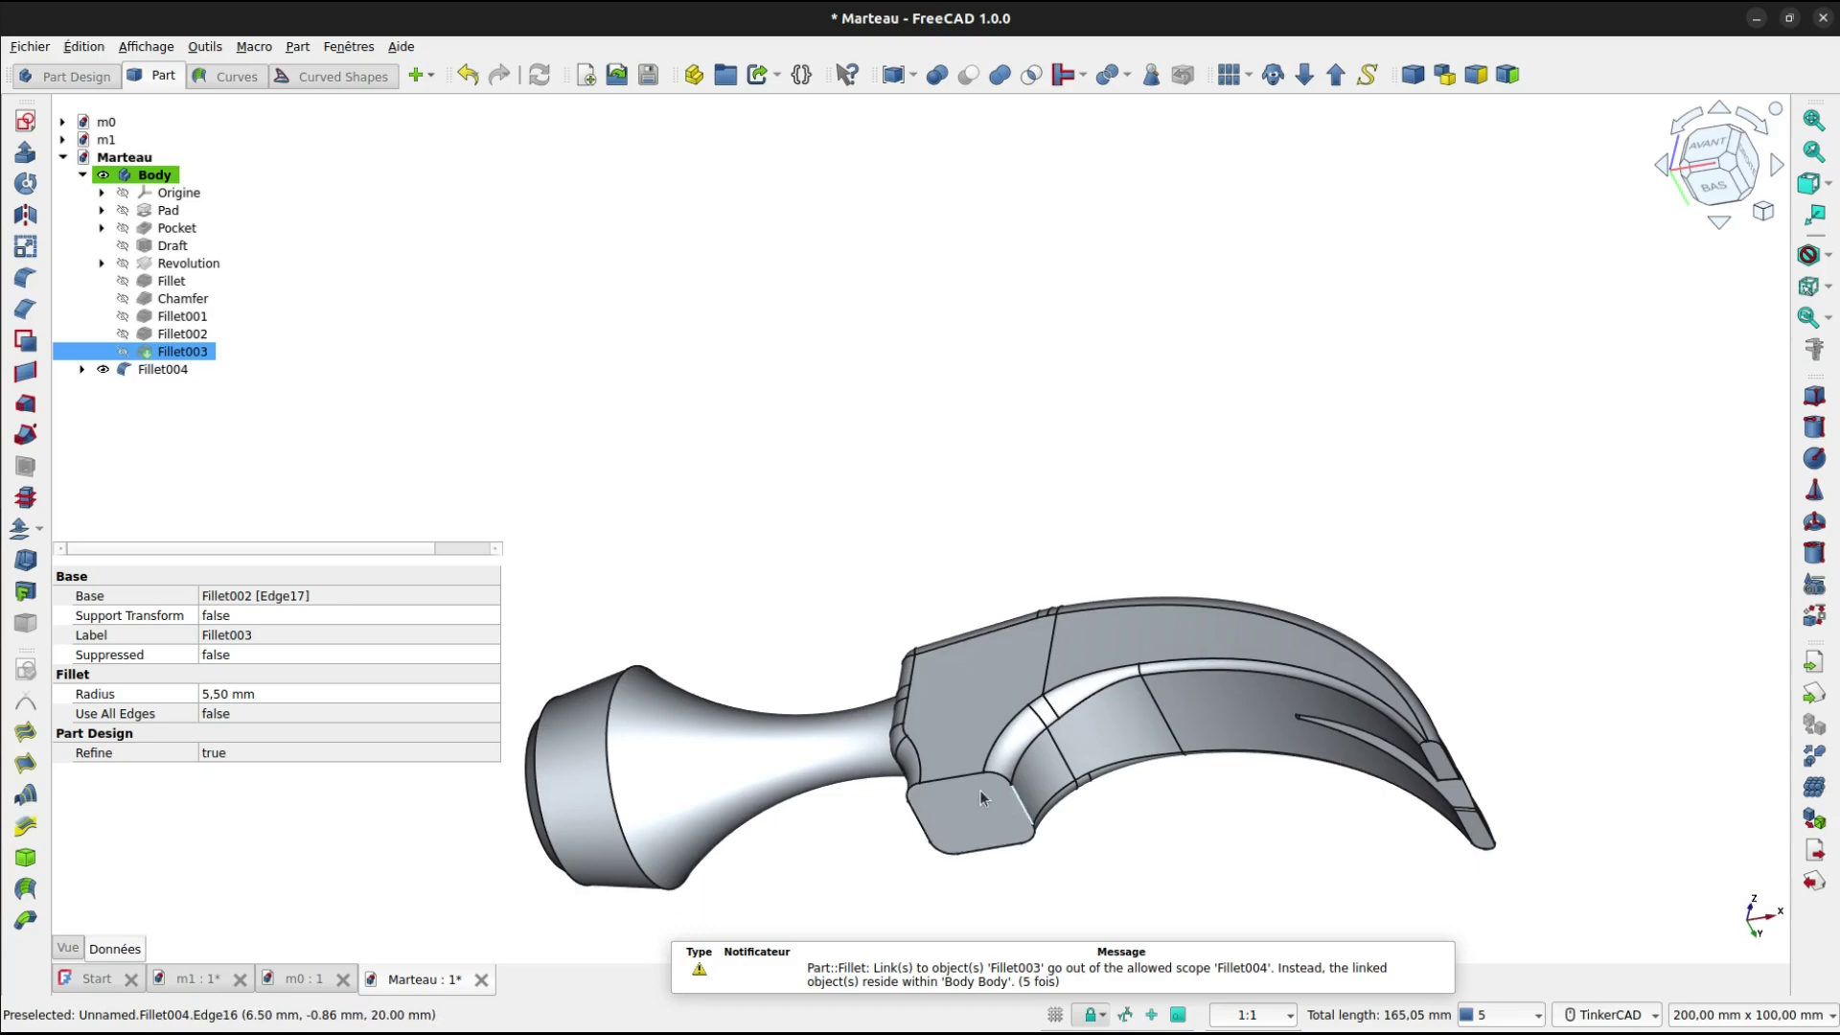
{"action": "right_click_drag", "start_coordinate": [989, 833], "coordinate": [1183, 832]}
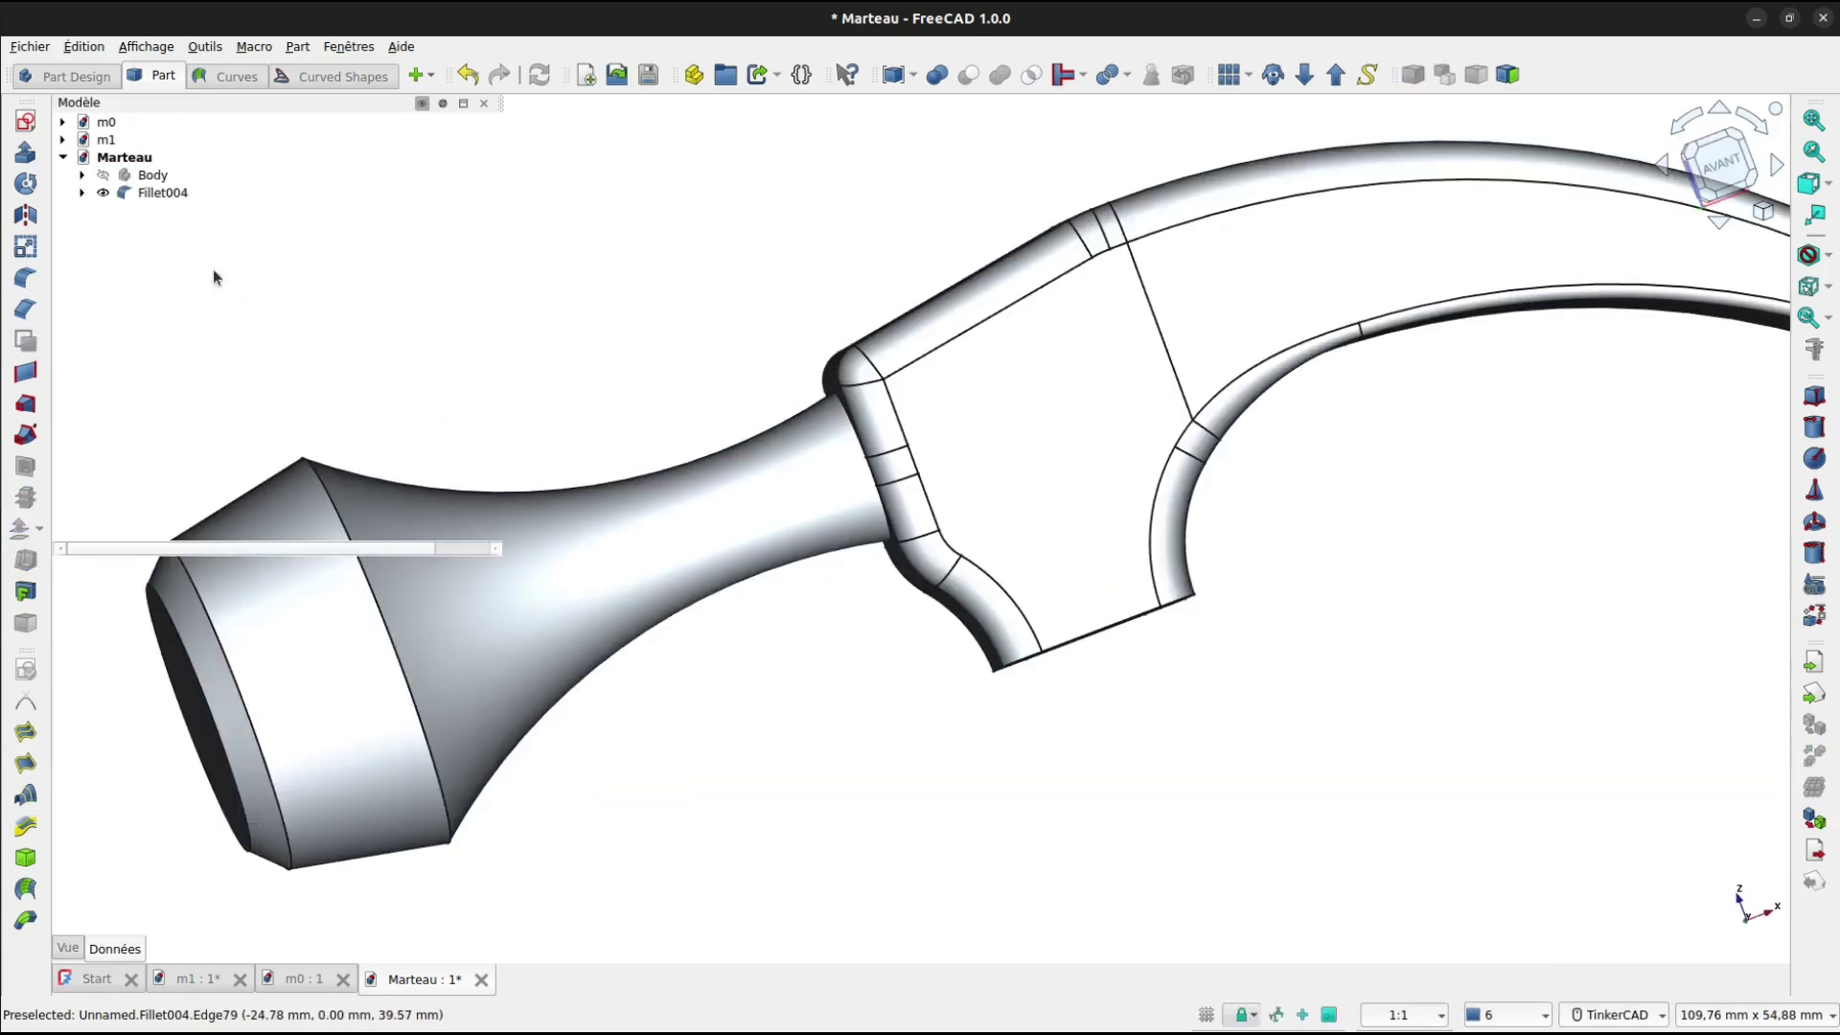
Edit the claw's variable-radius fillet so its final radius is 2.3 mm.
{"action": "right_click_drag", "start_coordinate": [1064, 444], "coordinate": [991, 371]}
{"action": "scroll", "coordinate": [920, 460], "scroll_direction": "up", "scroll_amount": 8}
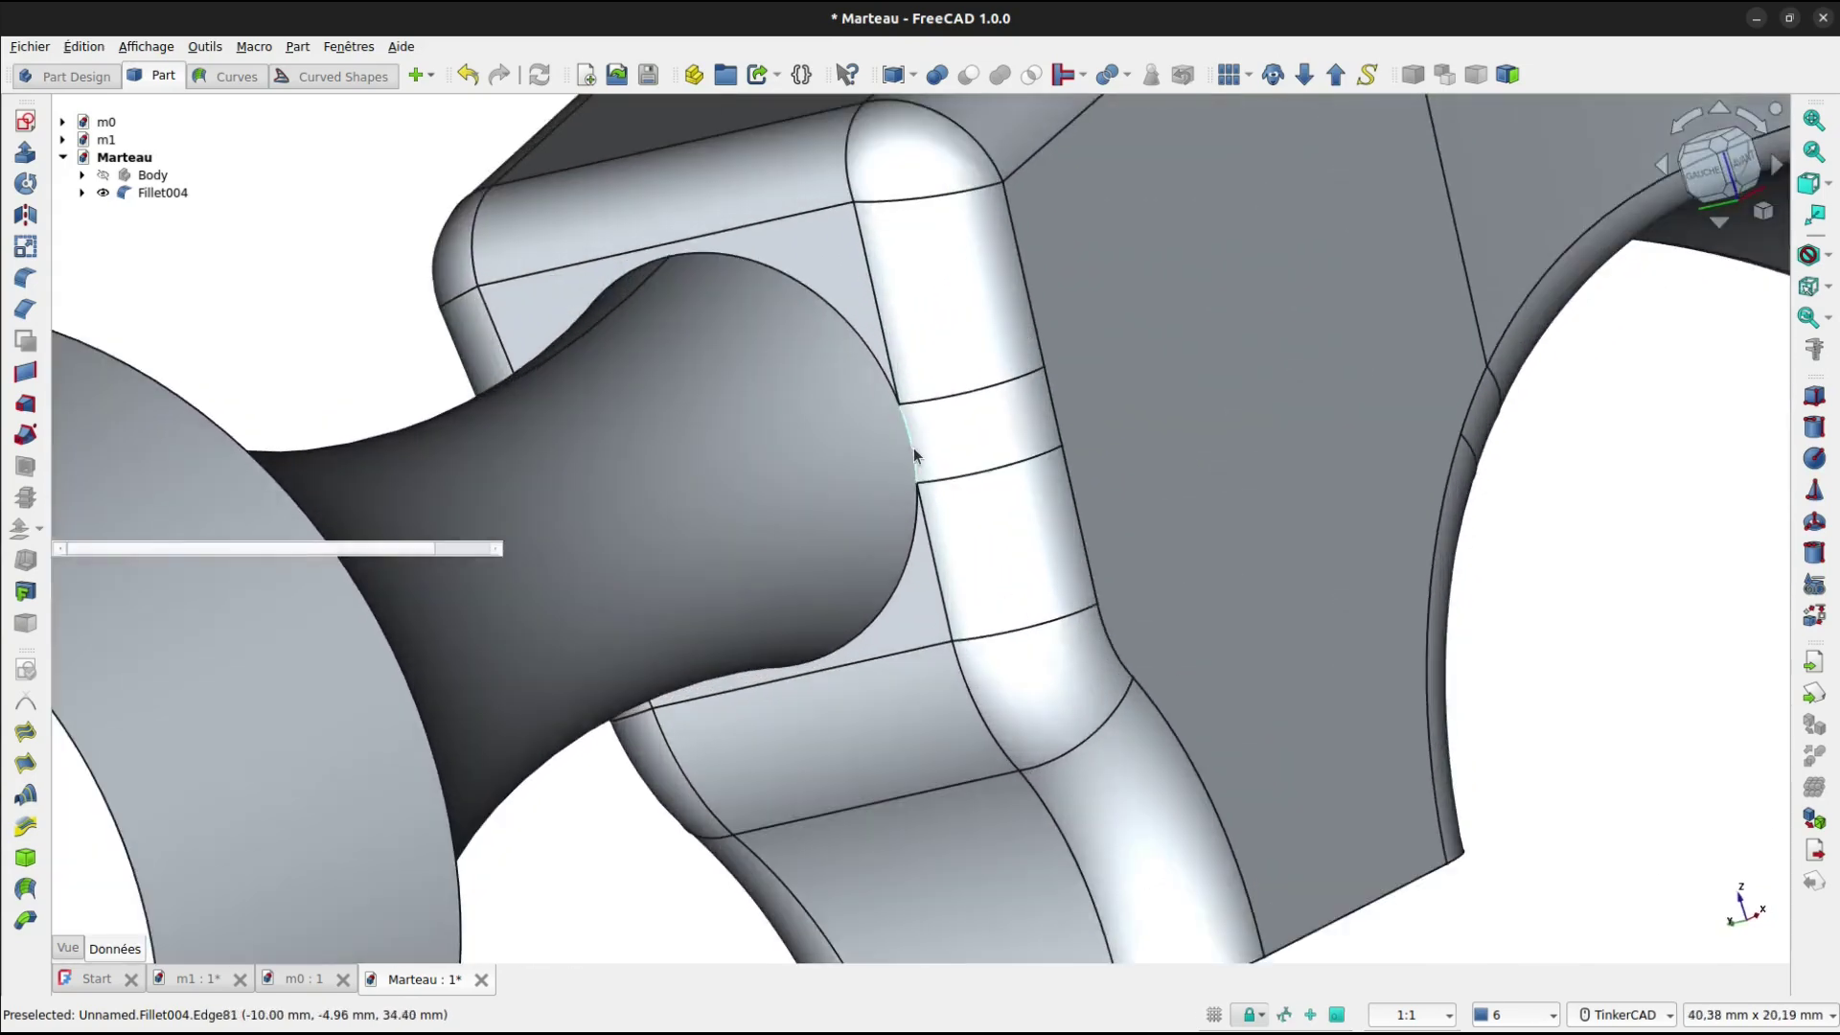
{"action": "scroll", "coordinate": [908, 452], "scroll_direction": "up", "scroll_amount": 1}
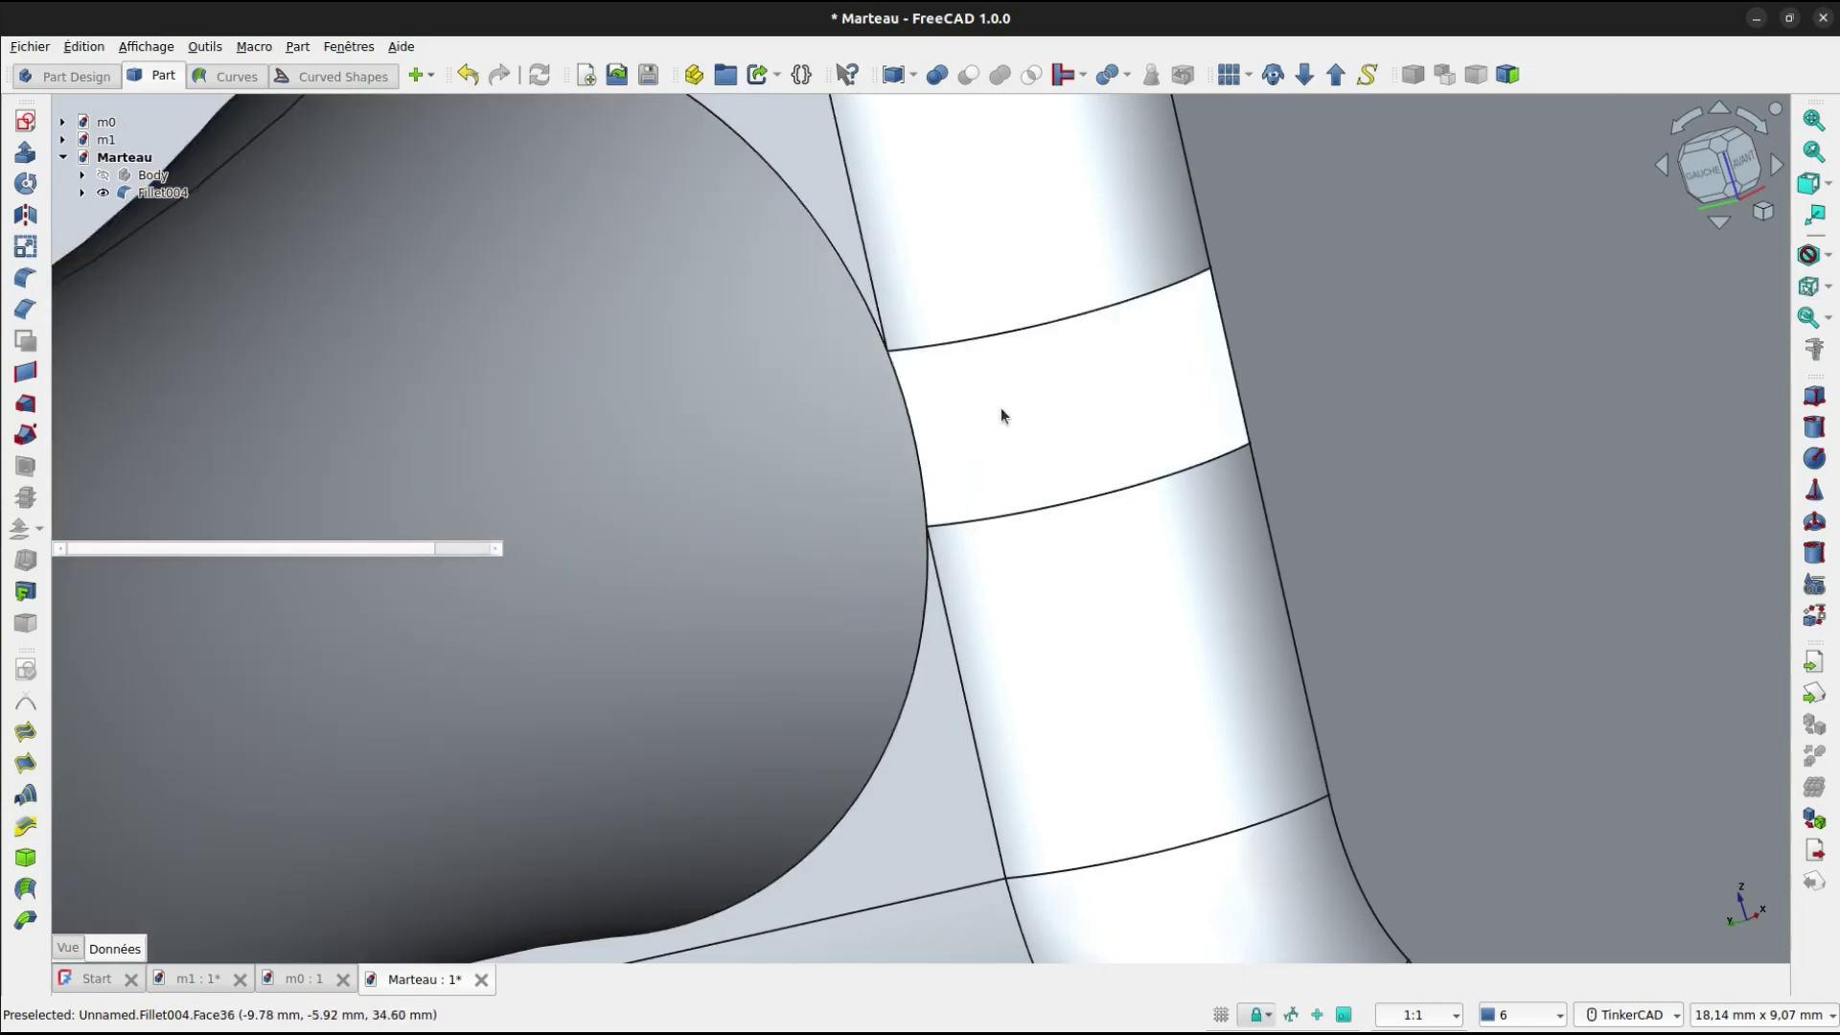
{"action": "mouse_move", "coordinate": [1084, 501]}
{"action": "right_mouse_down"}
{"action": "mouse_move", "coordinate": [1044, 485]}
{"action": "mouse_move", "coordinate": [1044, 514]}
{"action": "mouse_move", "coordinate": [1147, 480]}
{"action": "mouse_move", "coordinate": [1083, 506]}
{"action": "right_mouse_up"}
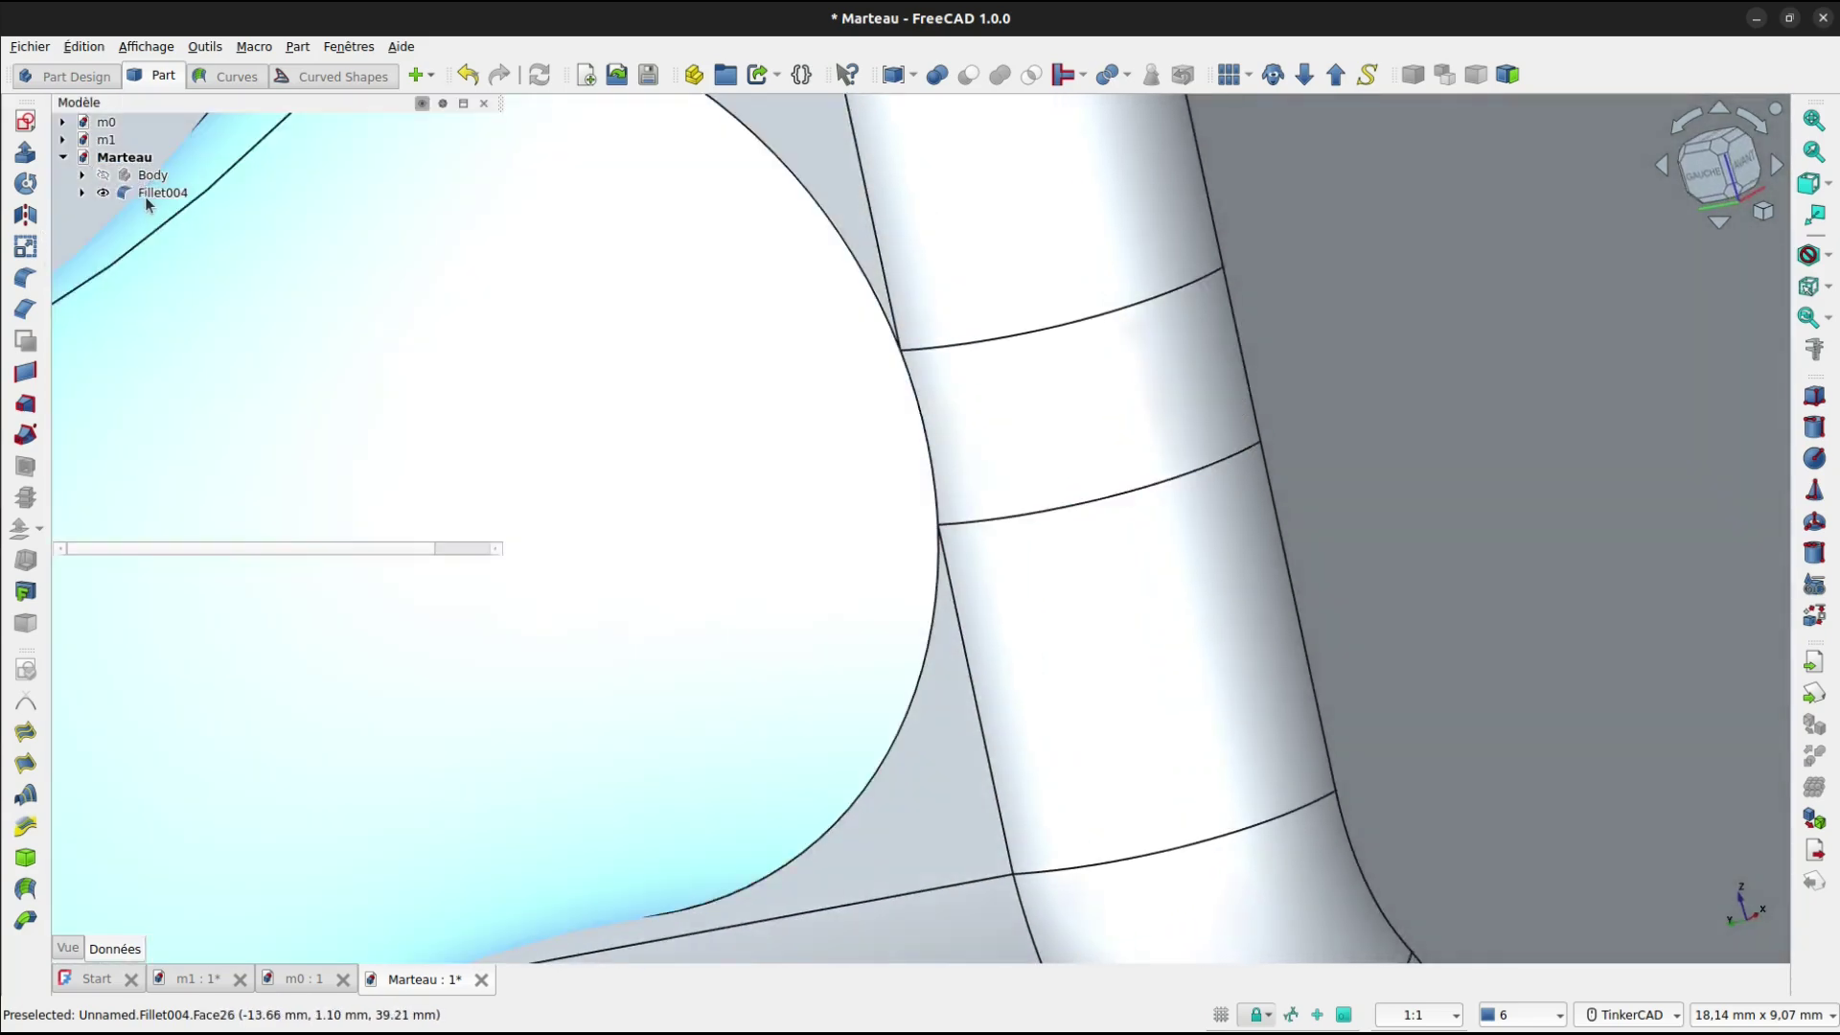
{"action": "left_click", "coordinate": [149, 195]}
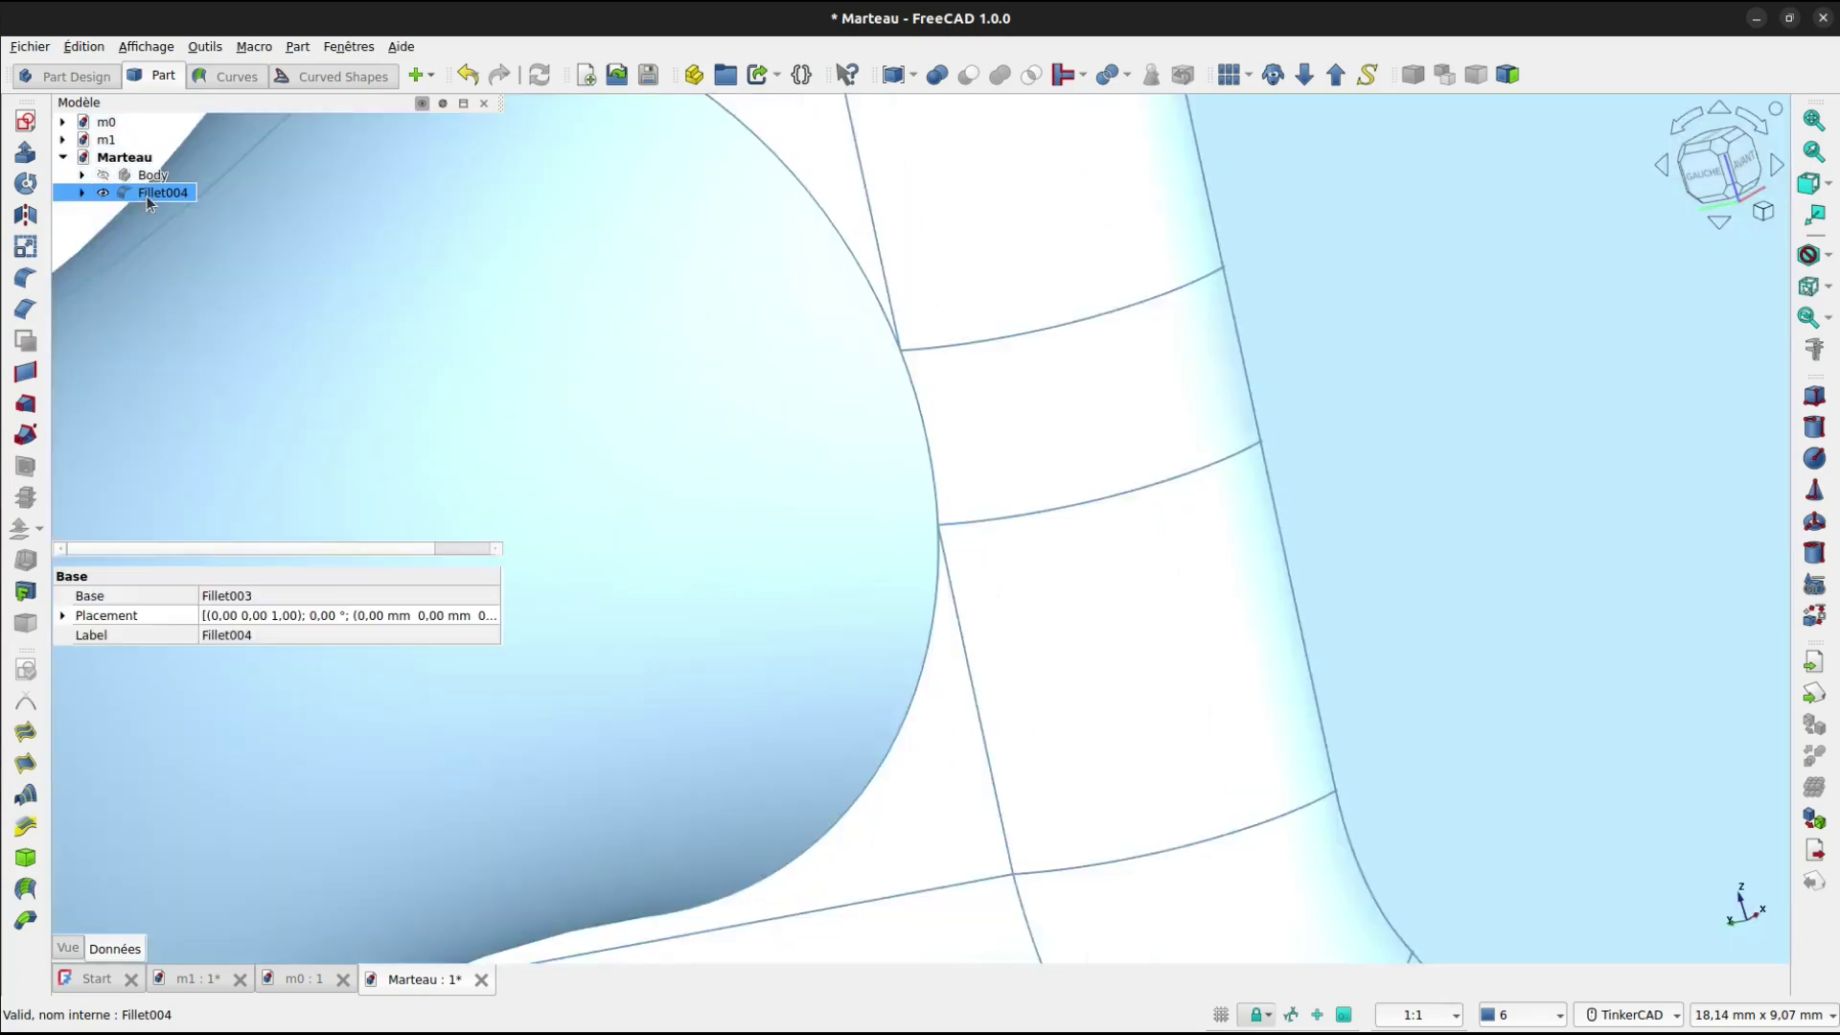
{"action": "right_click", "coordinate": [148, 197]}
{"action": "left_click", "coordinate": [158, 209]}
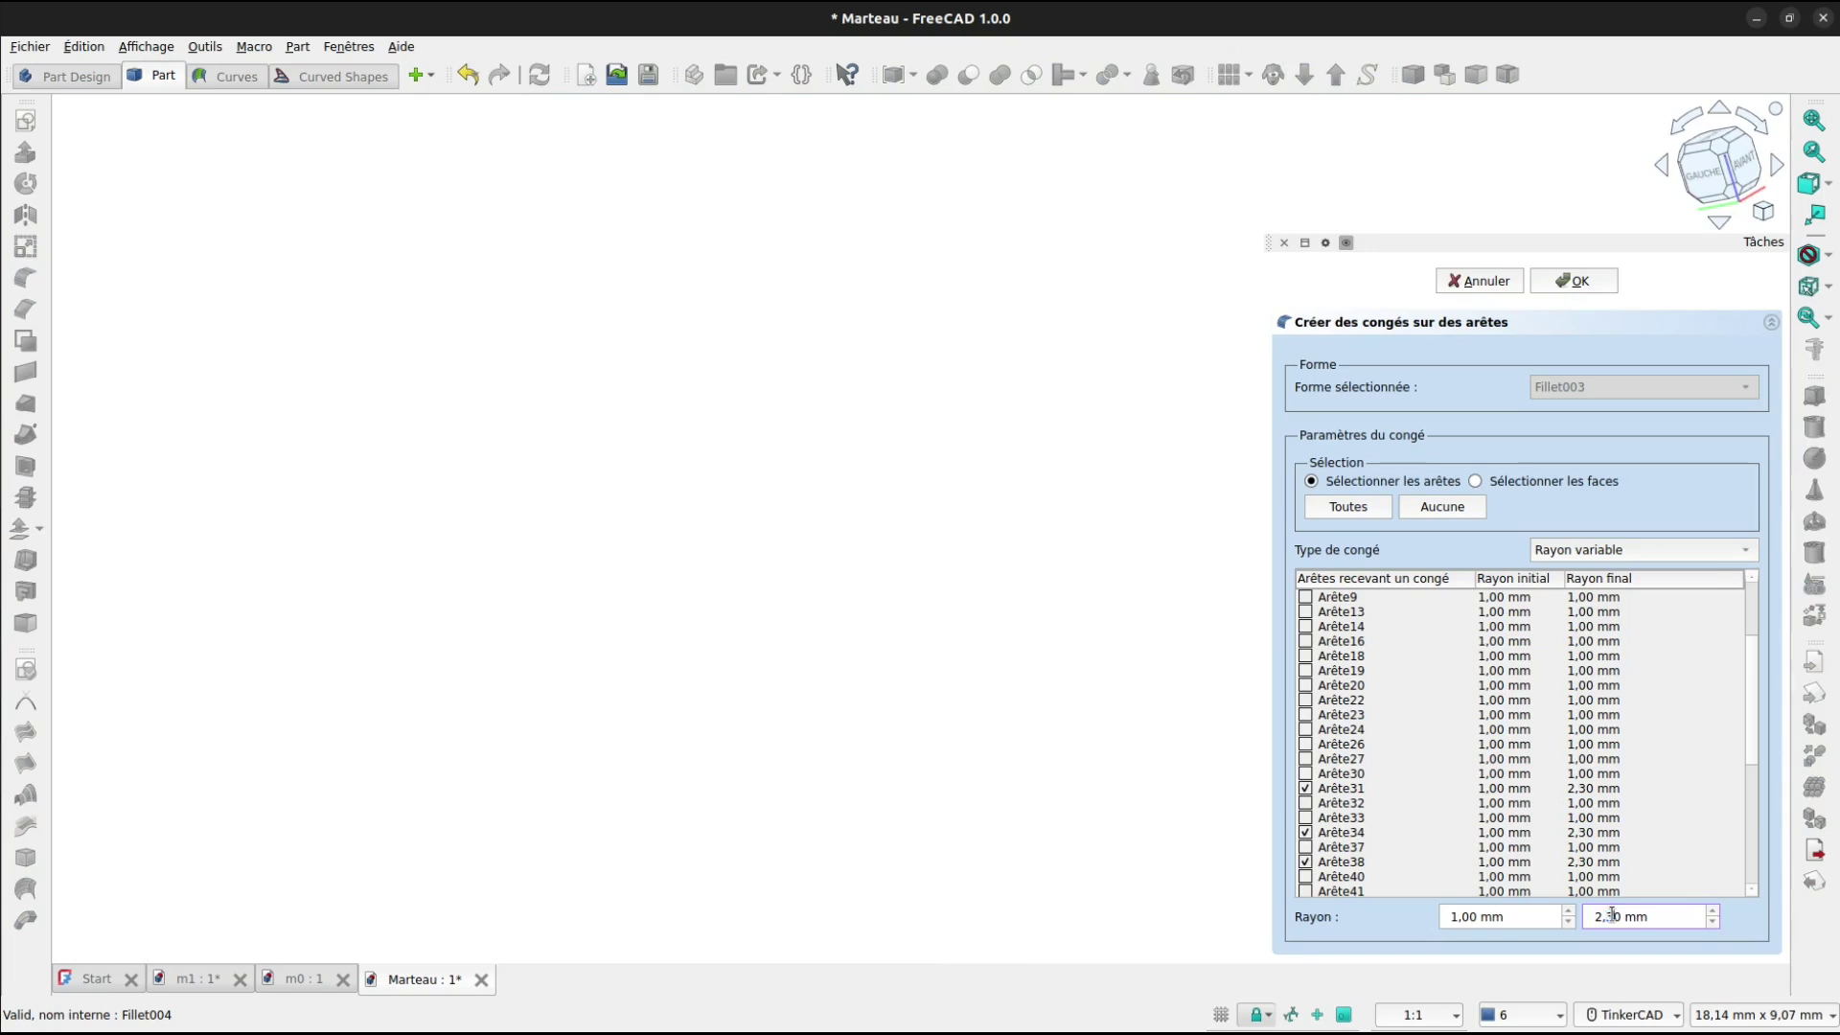
{"action": "left_click", "coordinate": [1599, 285]}
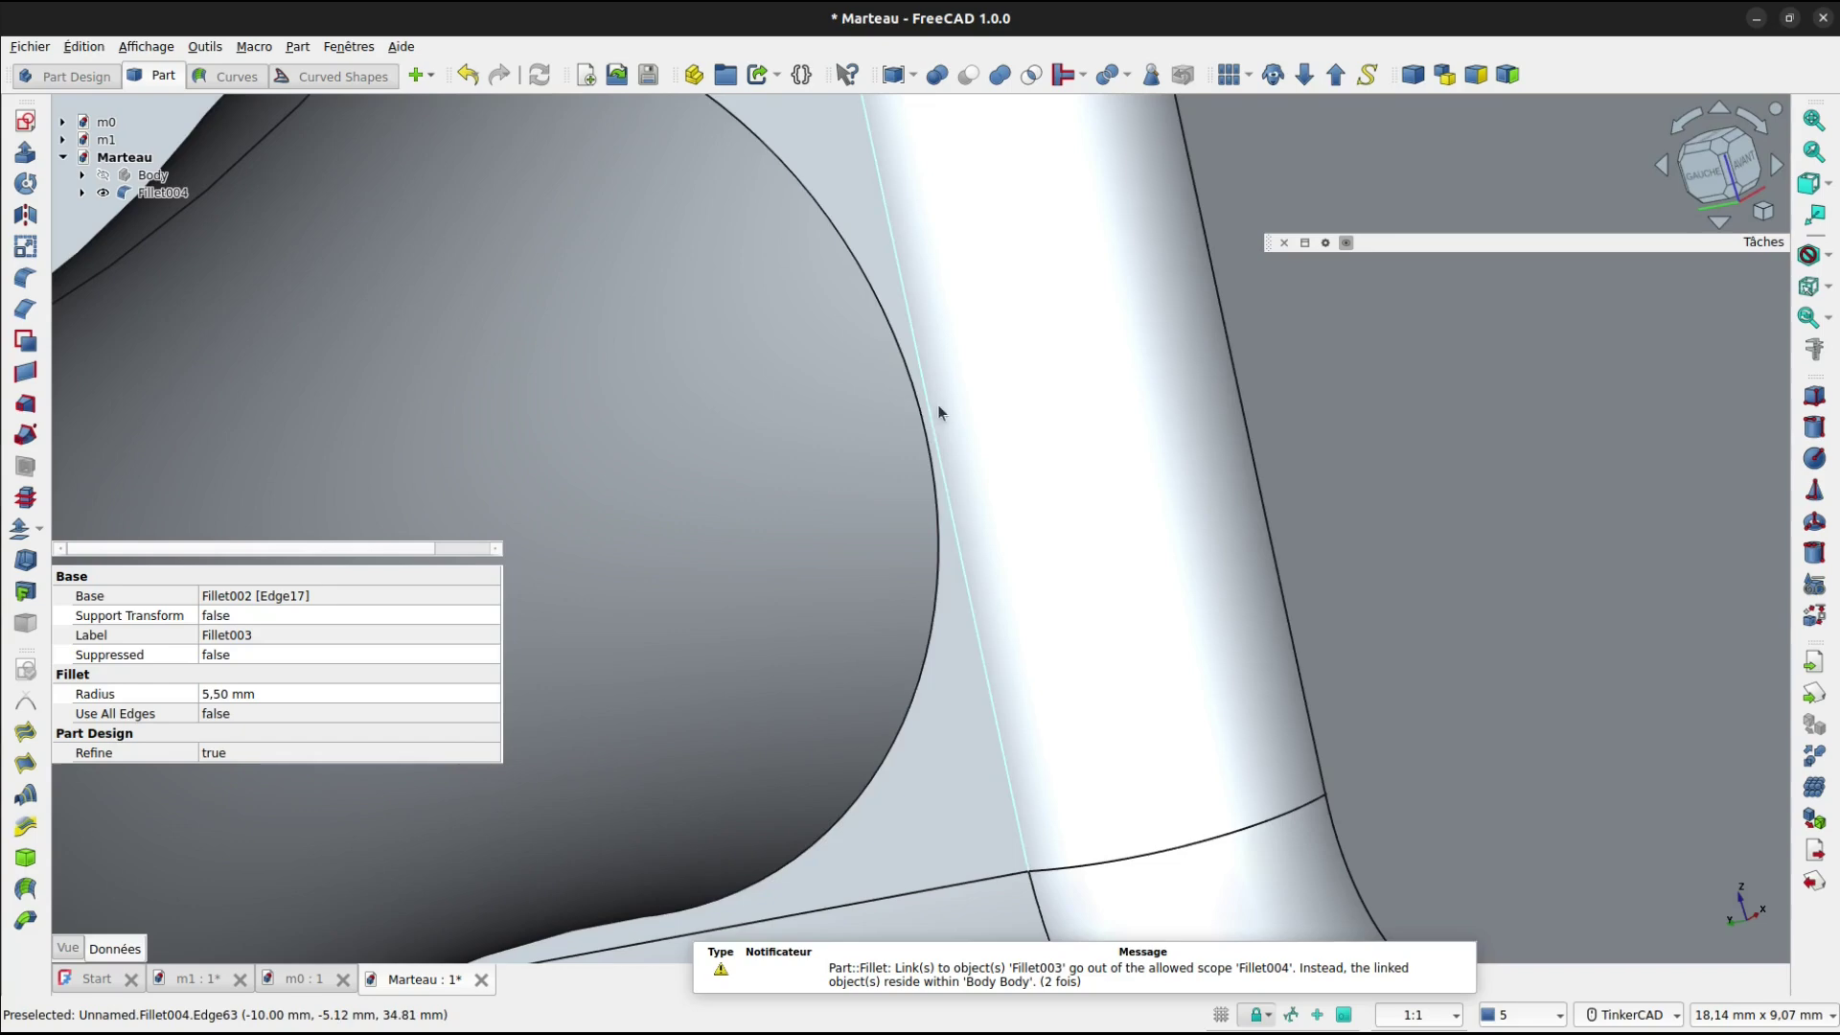
{"action": "scroll", "coordinate": [949, 437], "scroll_direction": "down", "scroll_amount": 10}
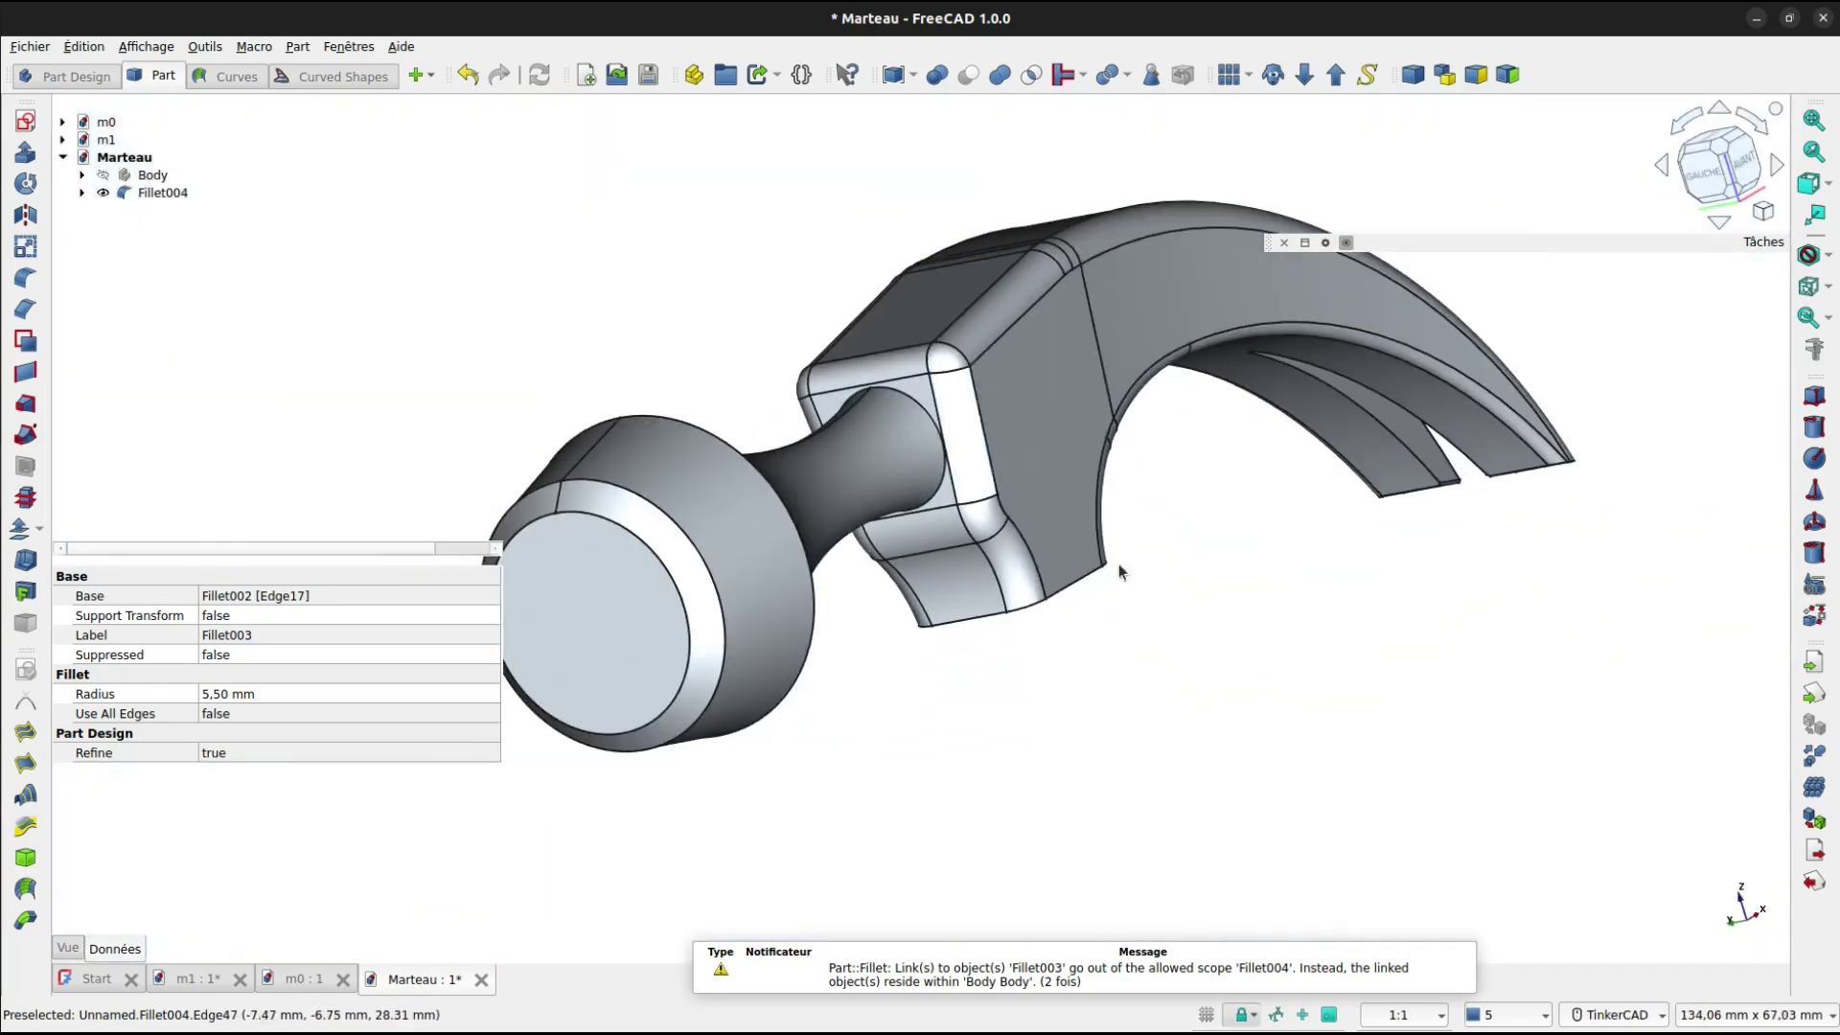
Examine in the m0 document how the transition piece joins the head's underside to the handle, and return to Marteau.
{"action": "right_click_drag", "start_coordinate": [1102, 599], "coordinate": [1024, 575]}
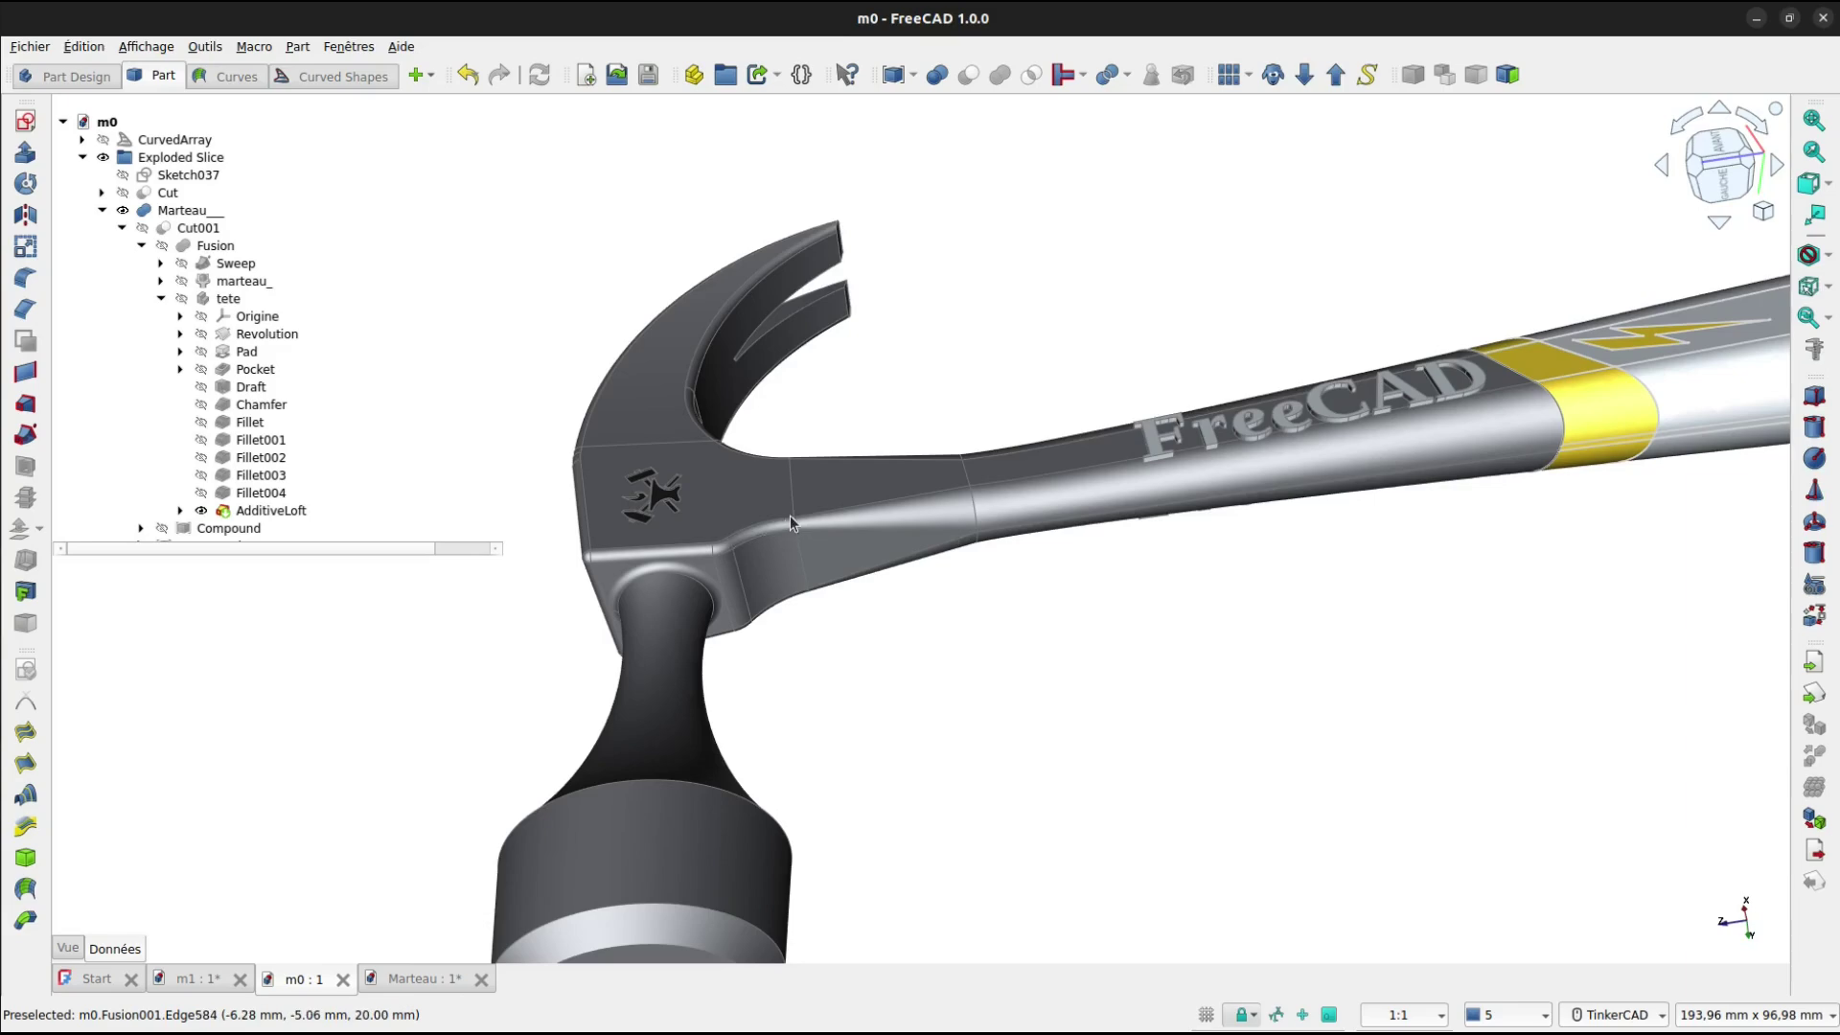
{"action": "right_click_drag", "start_coordinate": [982, 511], "coordinate": [944, 403]}
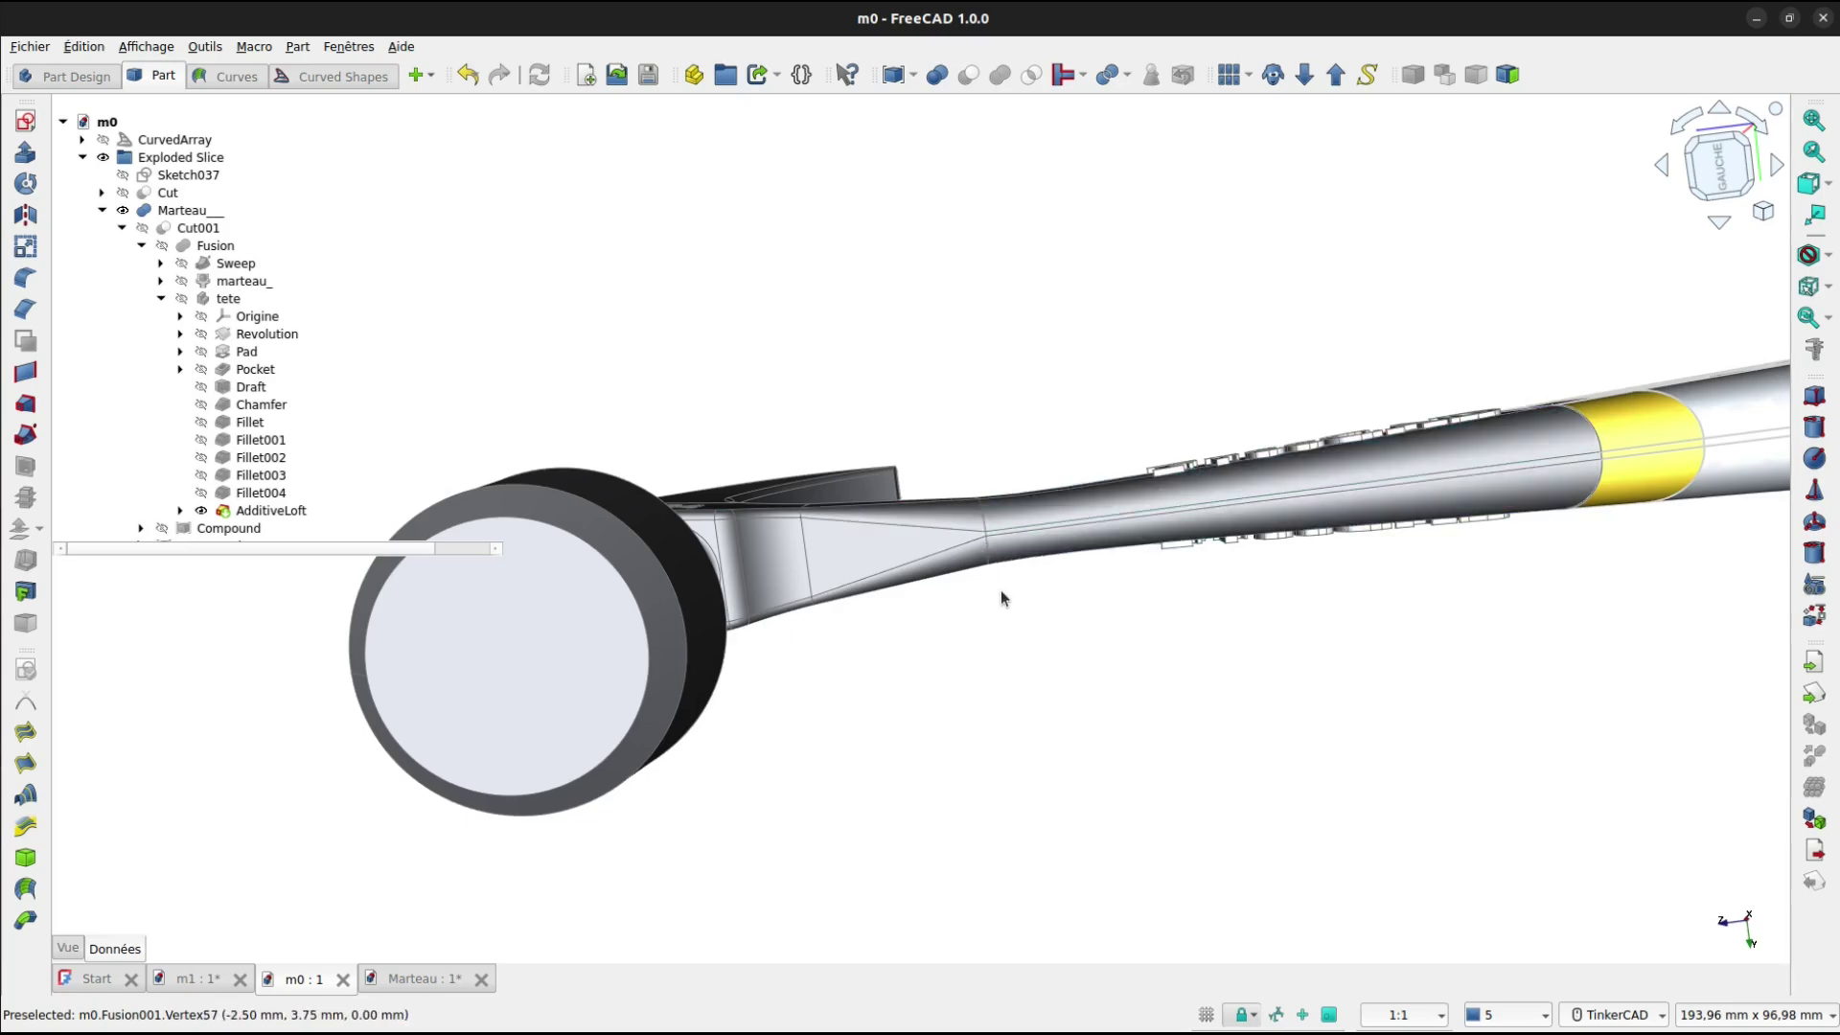
{"action": "right_click_drag", "start_coordinate": [1002, 598], "coordinate": [892, 730]}
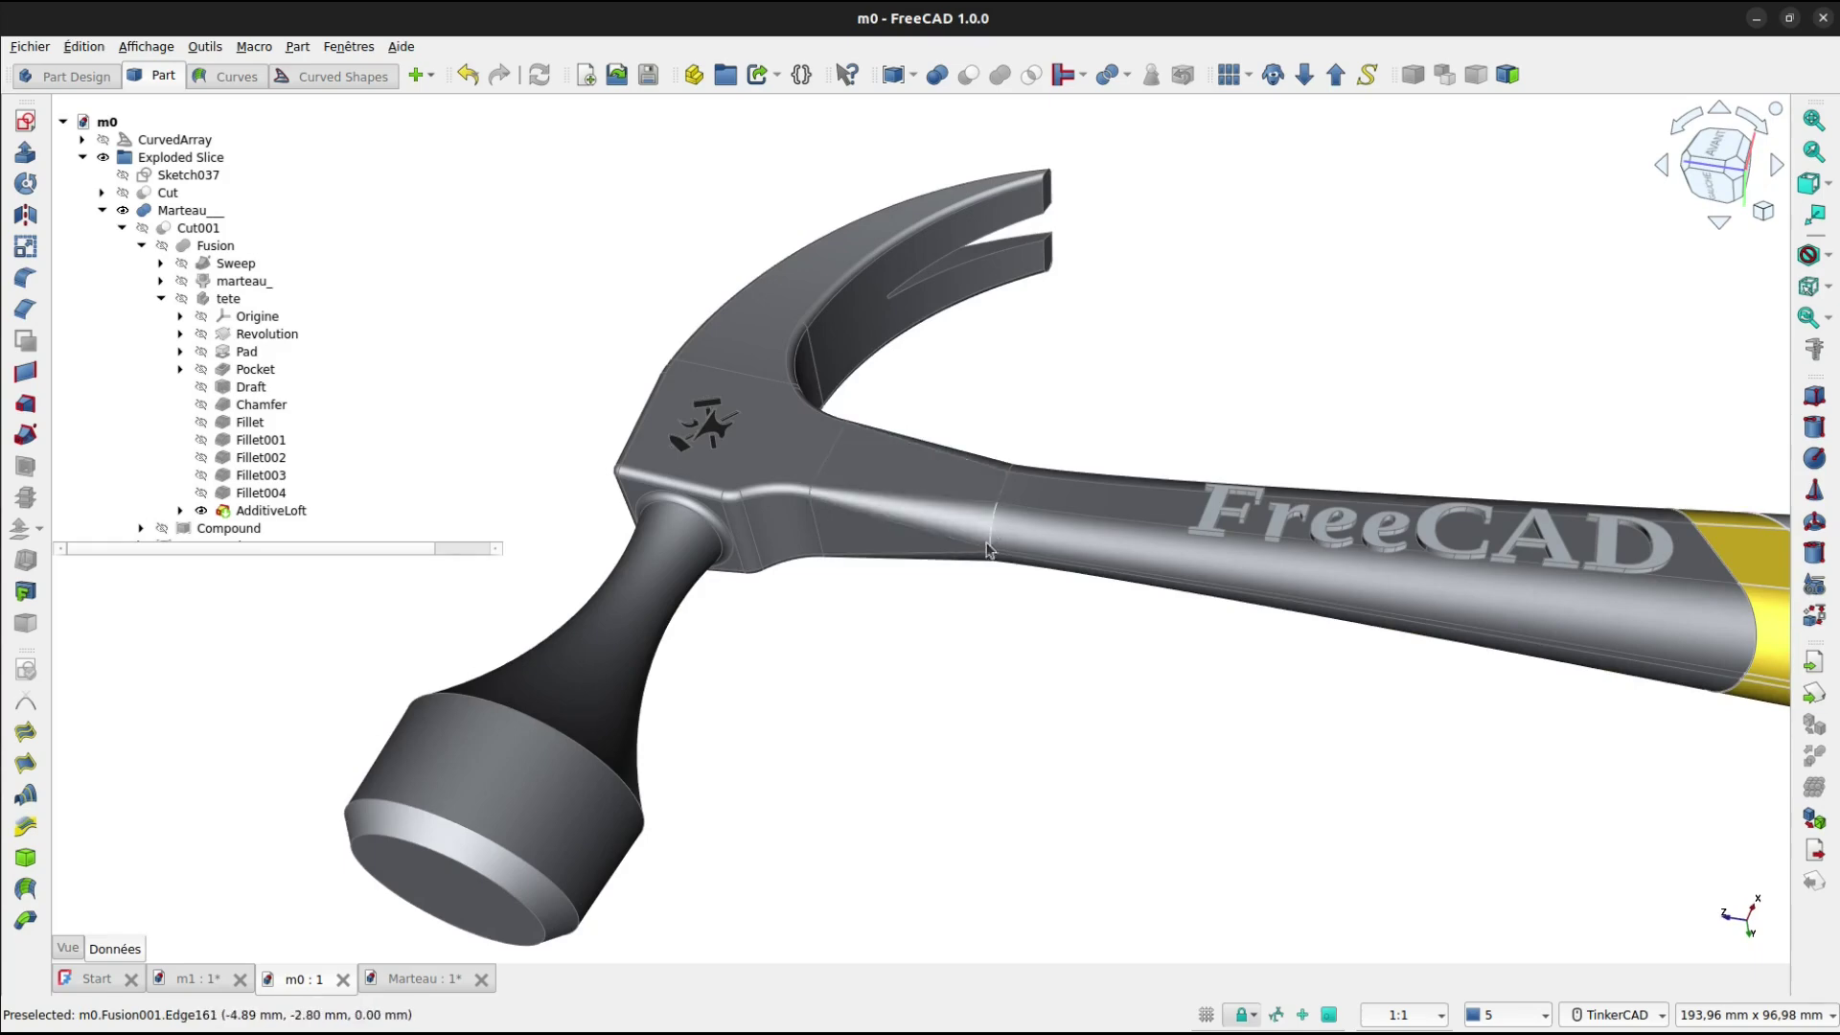
{"action": "left_click", "coordinate": [412, 978]}
Create a sketch on the flat underside face of the hammer's head, attached as a plane face.
{"action": "right_click_drag", "start_coordinate": [1004, 713], "coordinate": [834, 534]}
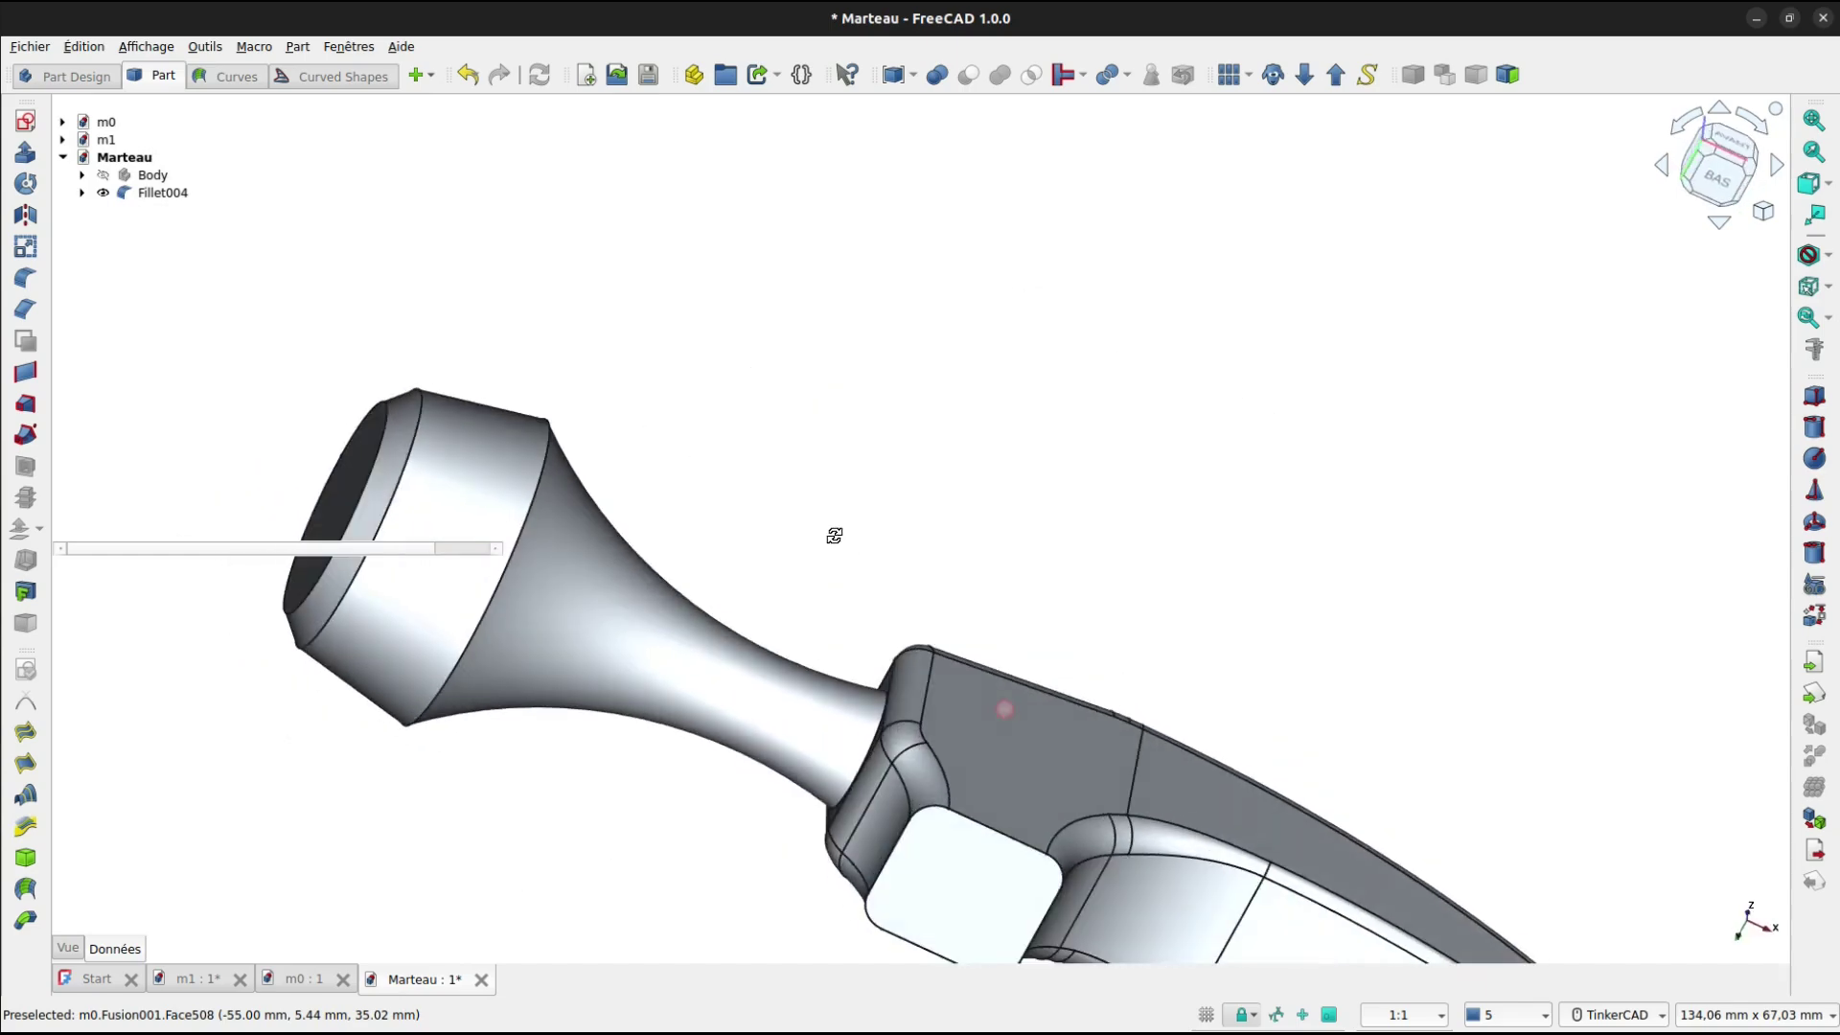
{"action": "left_click", "coordinate": [940, 876]}
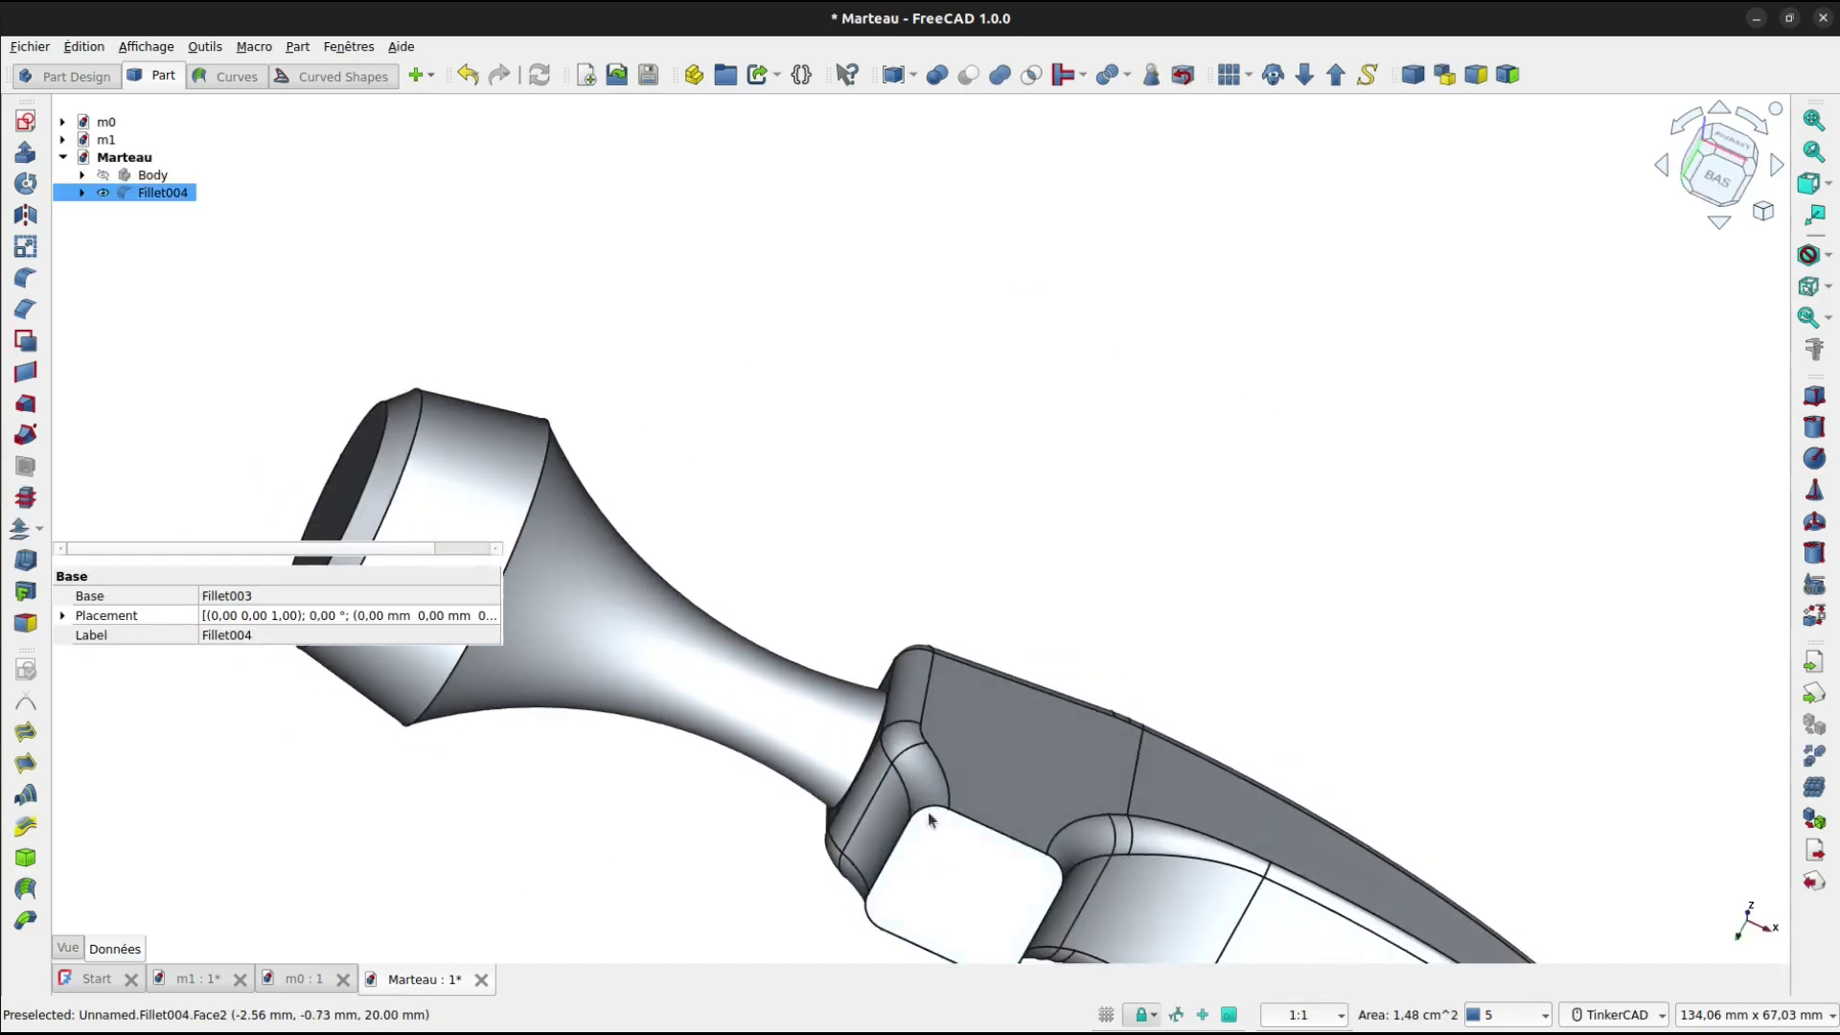
{"action": "left_click", "coordinate": [26, 122]}
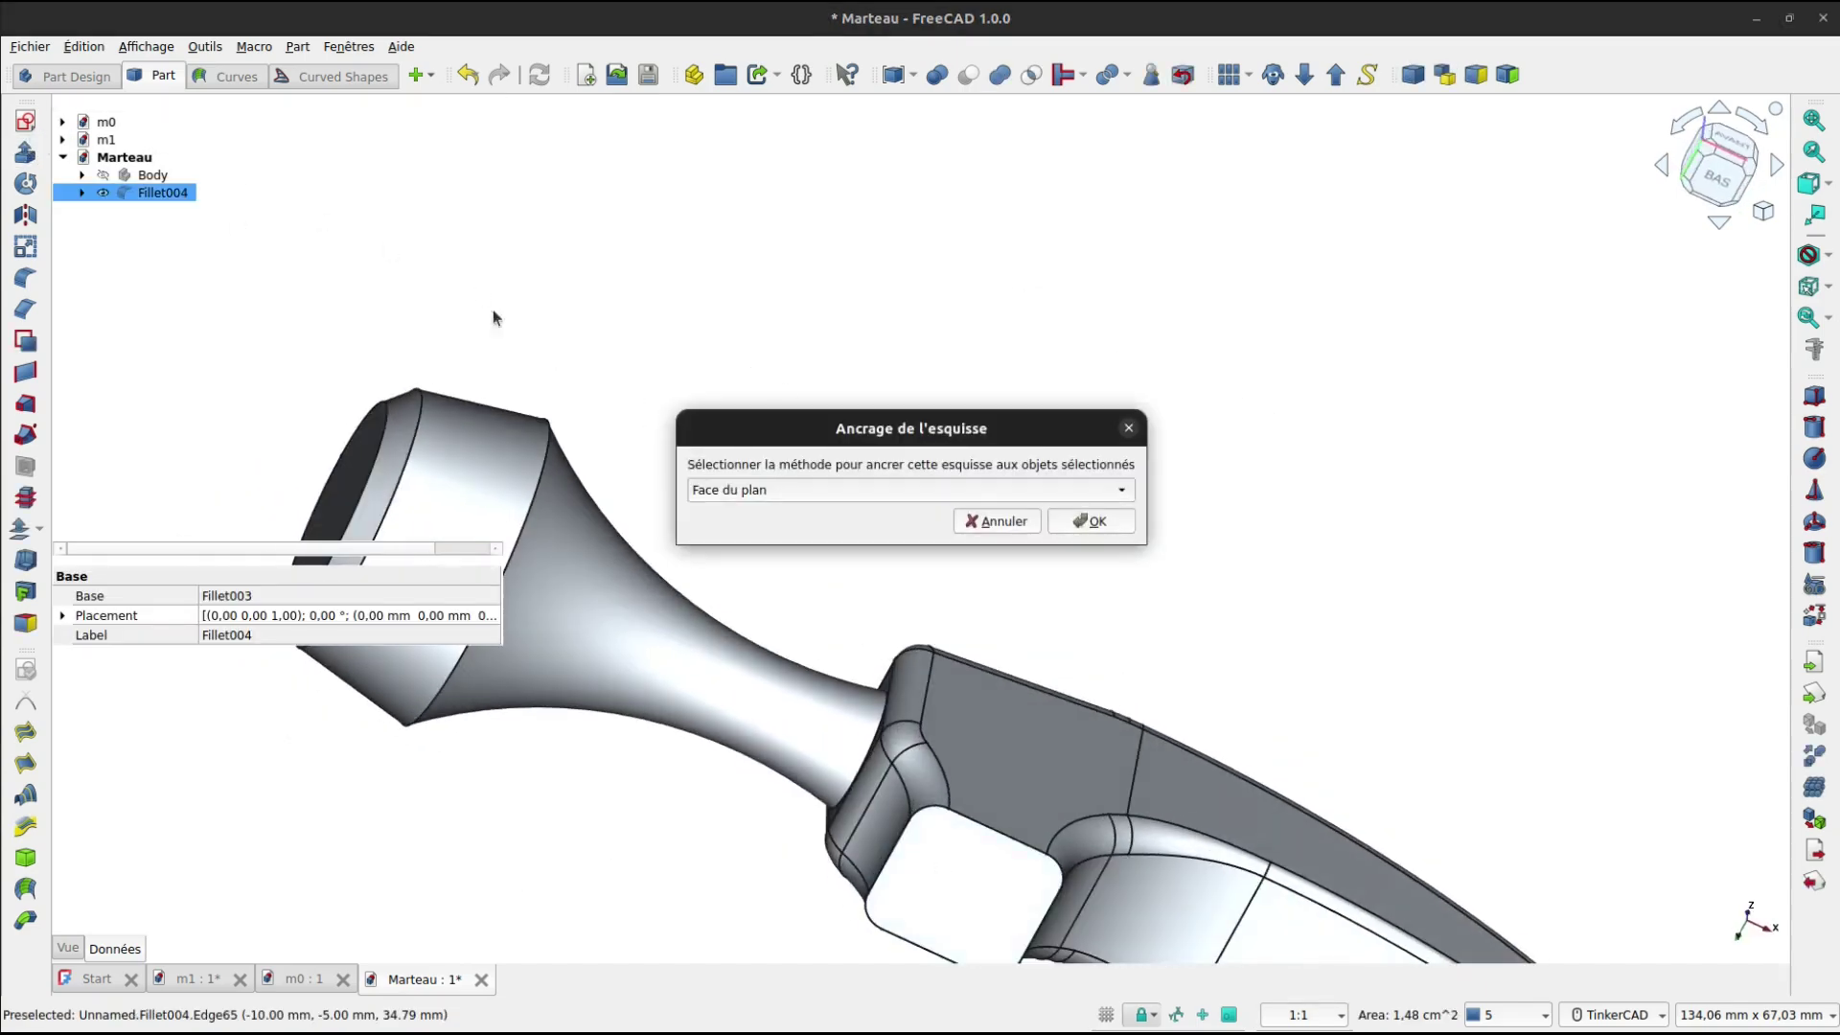
{"action": "left_click", "coordinate": [1100, 525]}
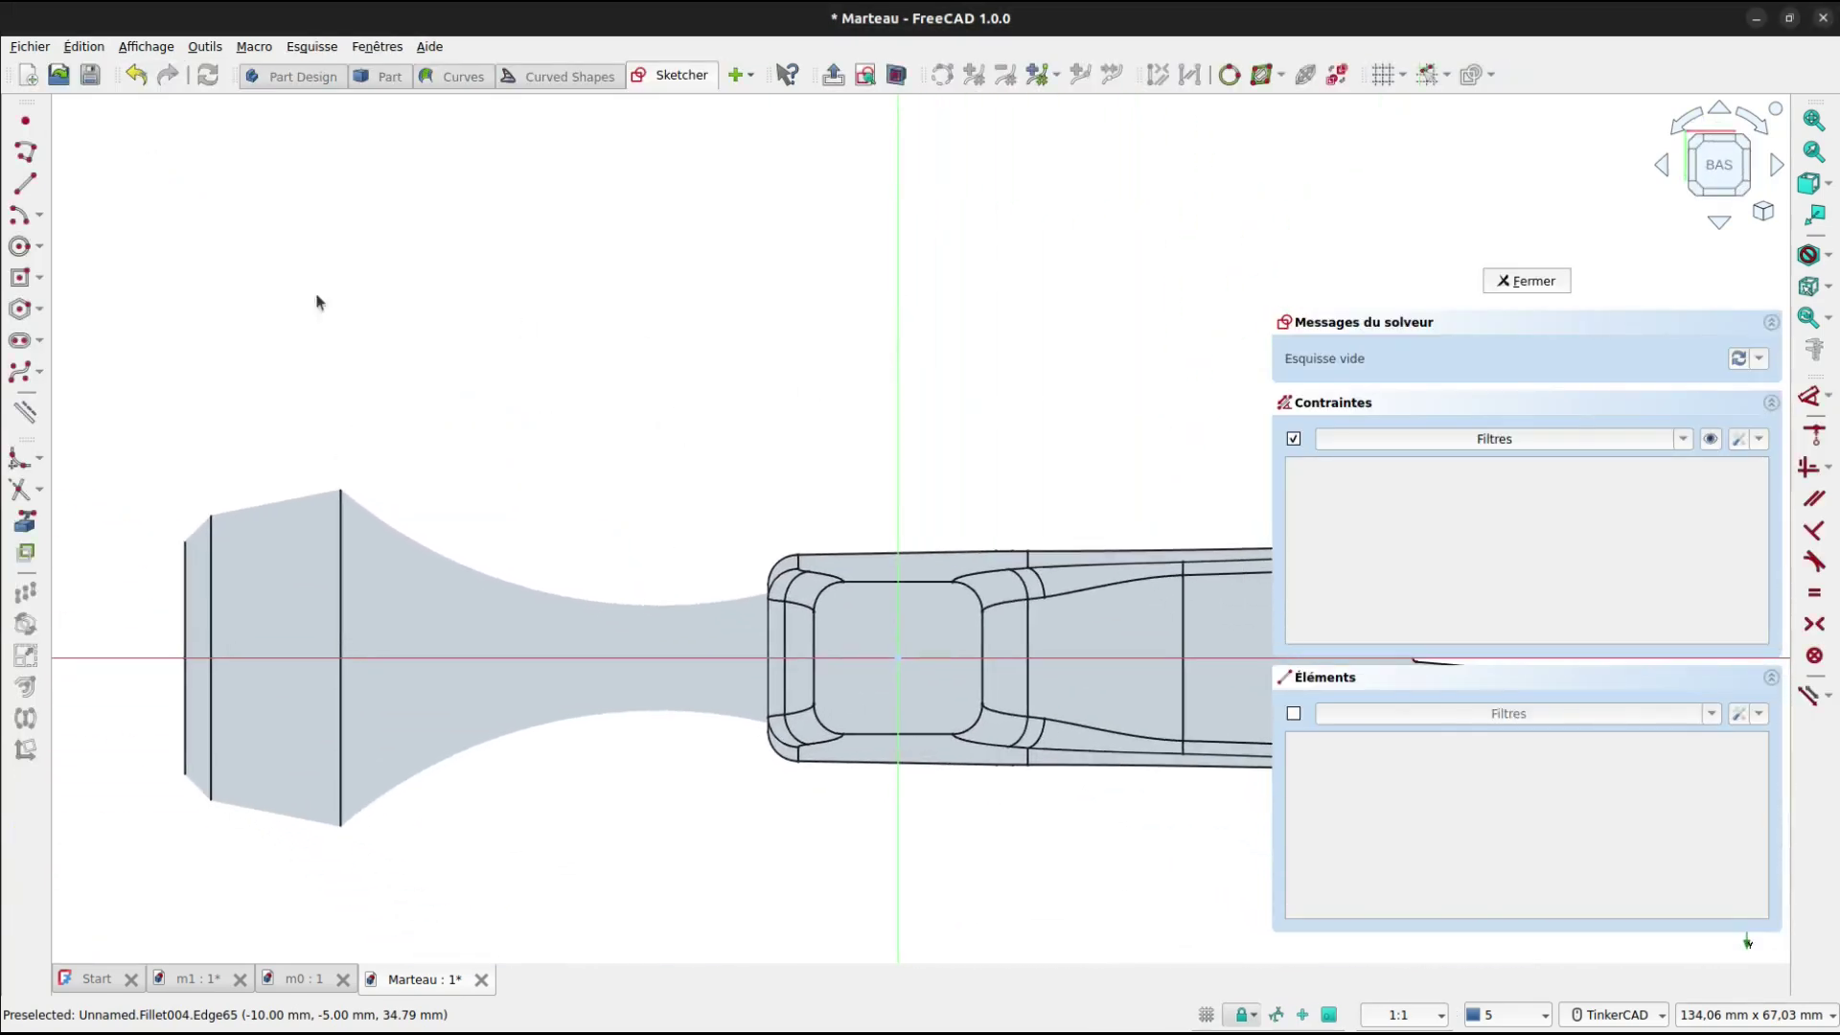
Project the four straight edges of the head's underside face into the sketch as external geometry.
{"action": "left_click", "coordinate": [25, 521]}
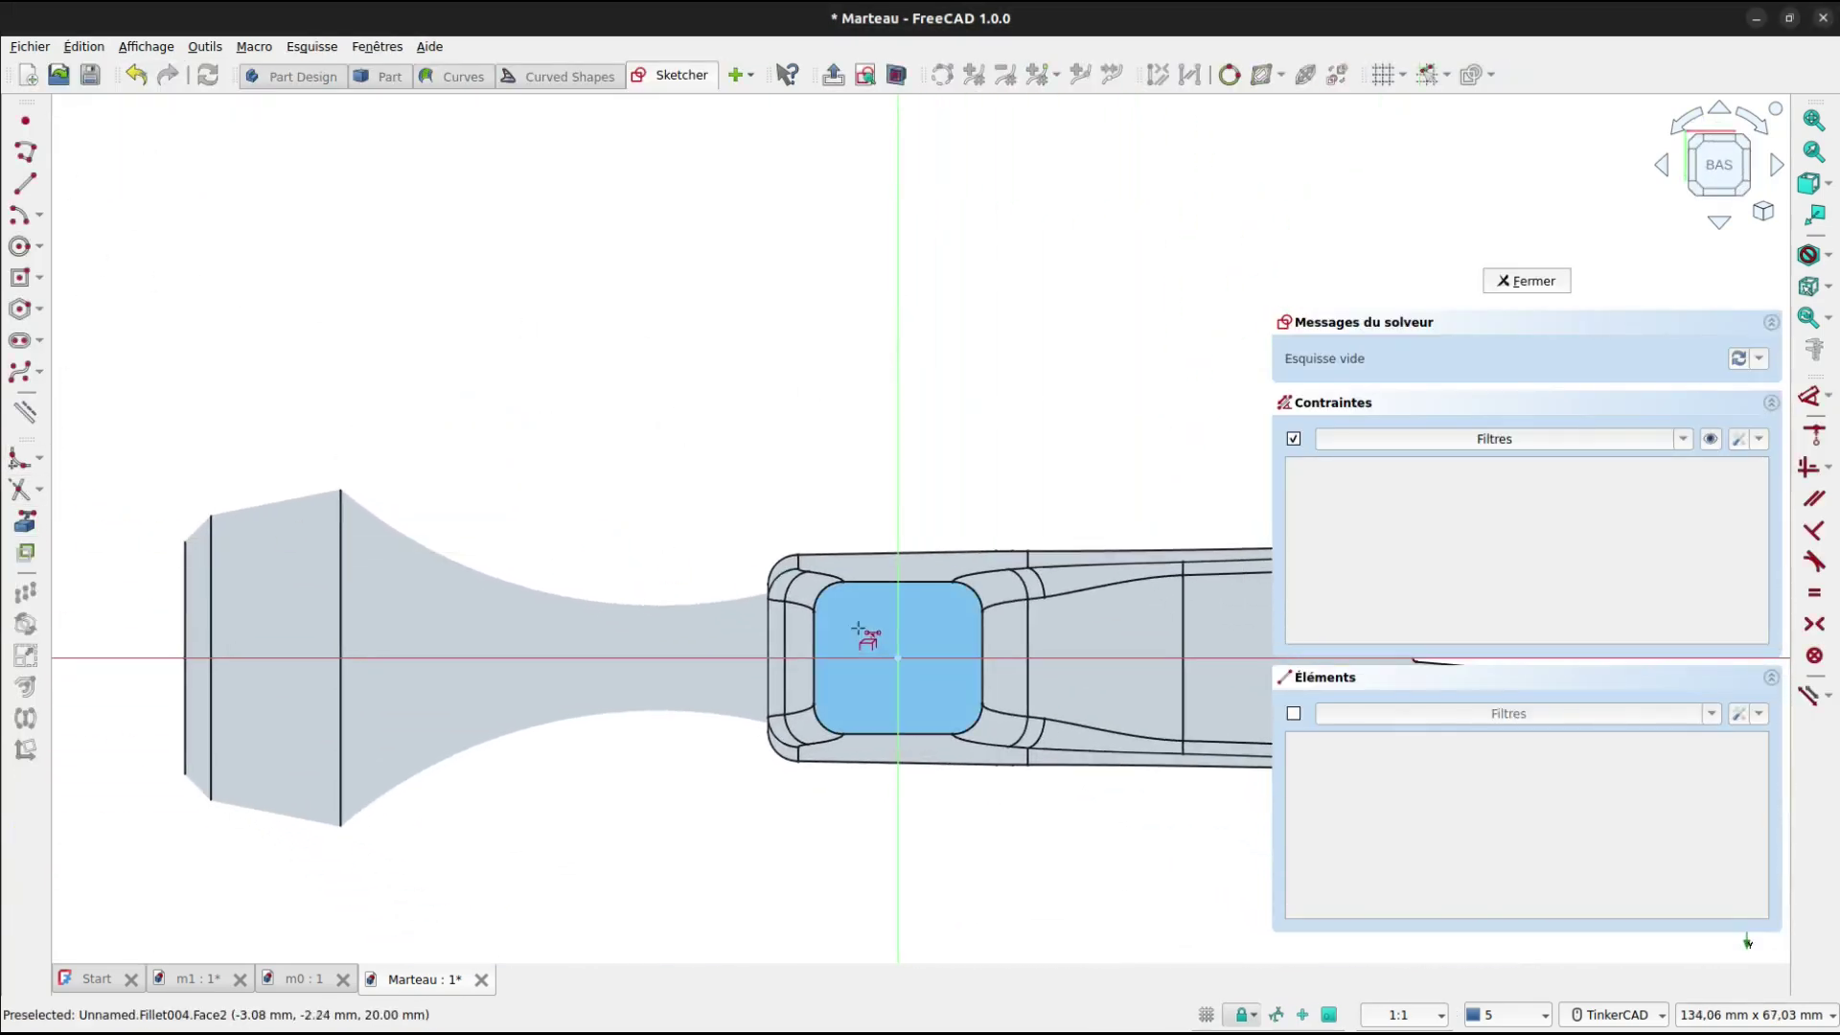
{"action": "left_click", "coordinate": [817, 648]}
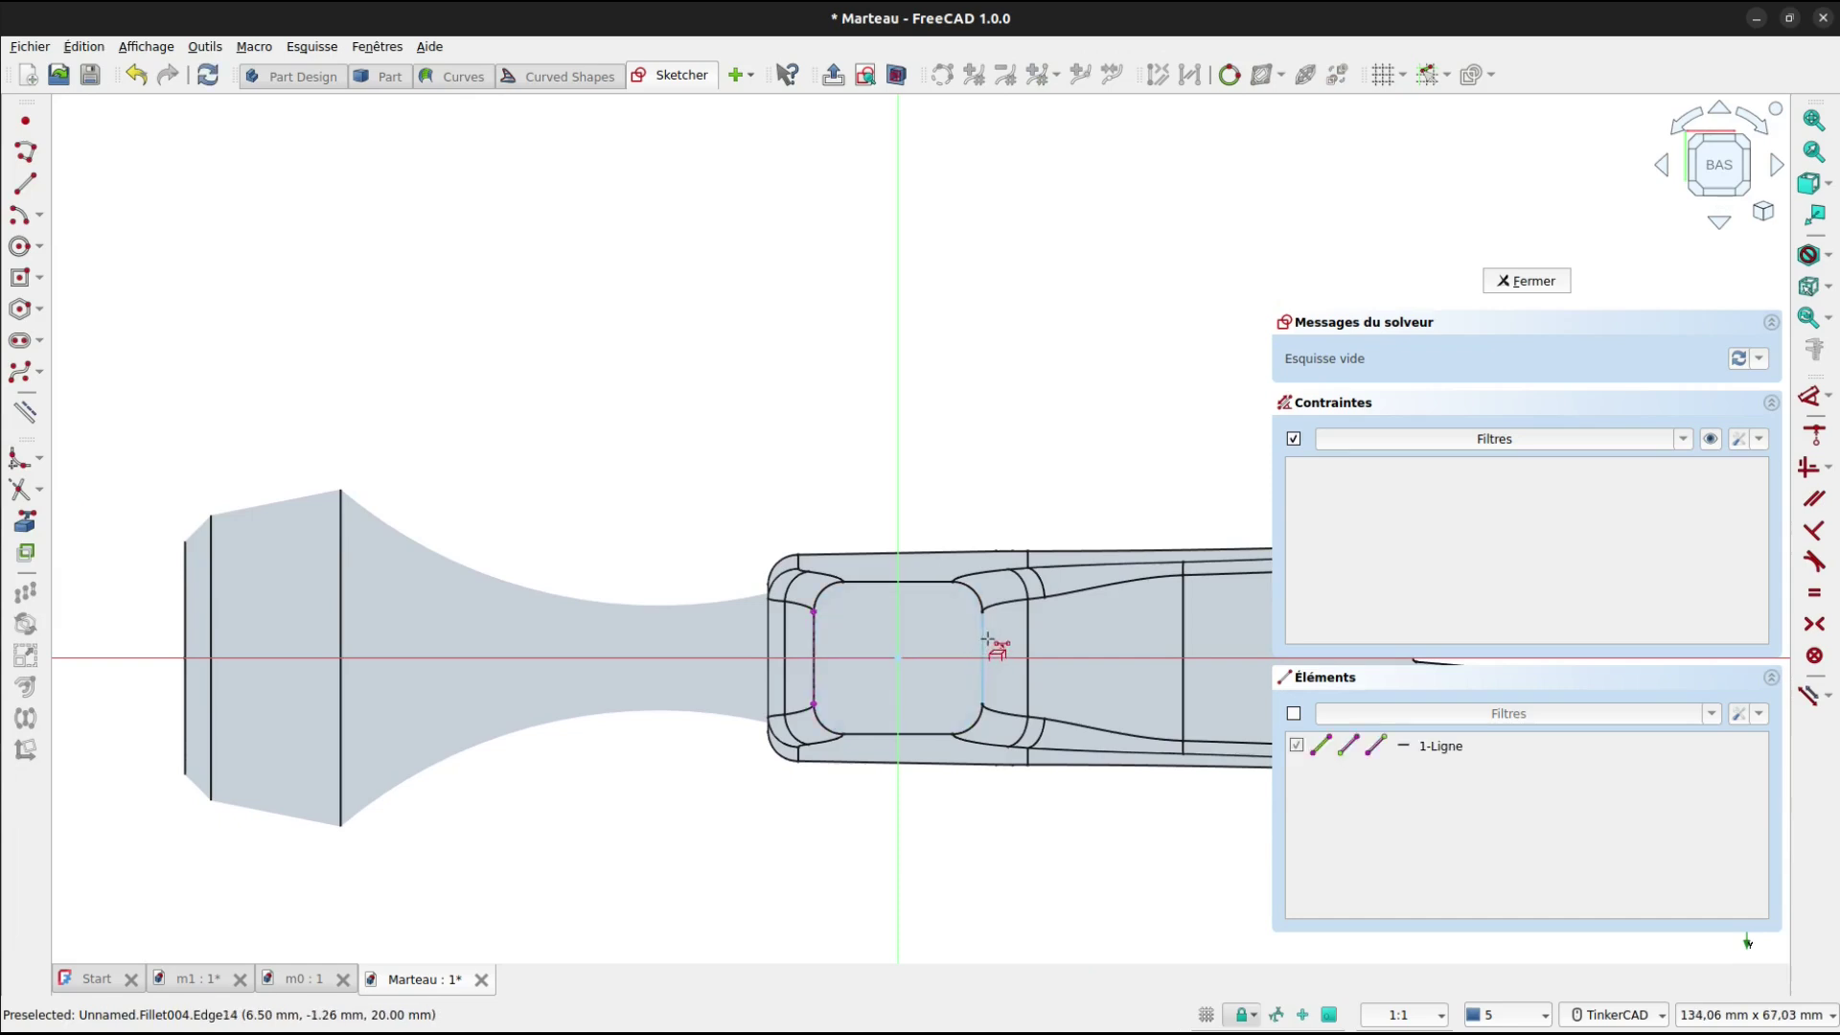
{"action": "left_click", "coordinate": [984, 638]}
{"action": "left_click", "coordinate": [934, 583]}
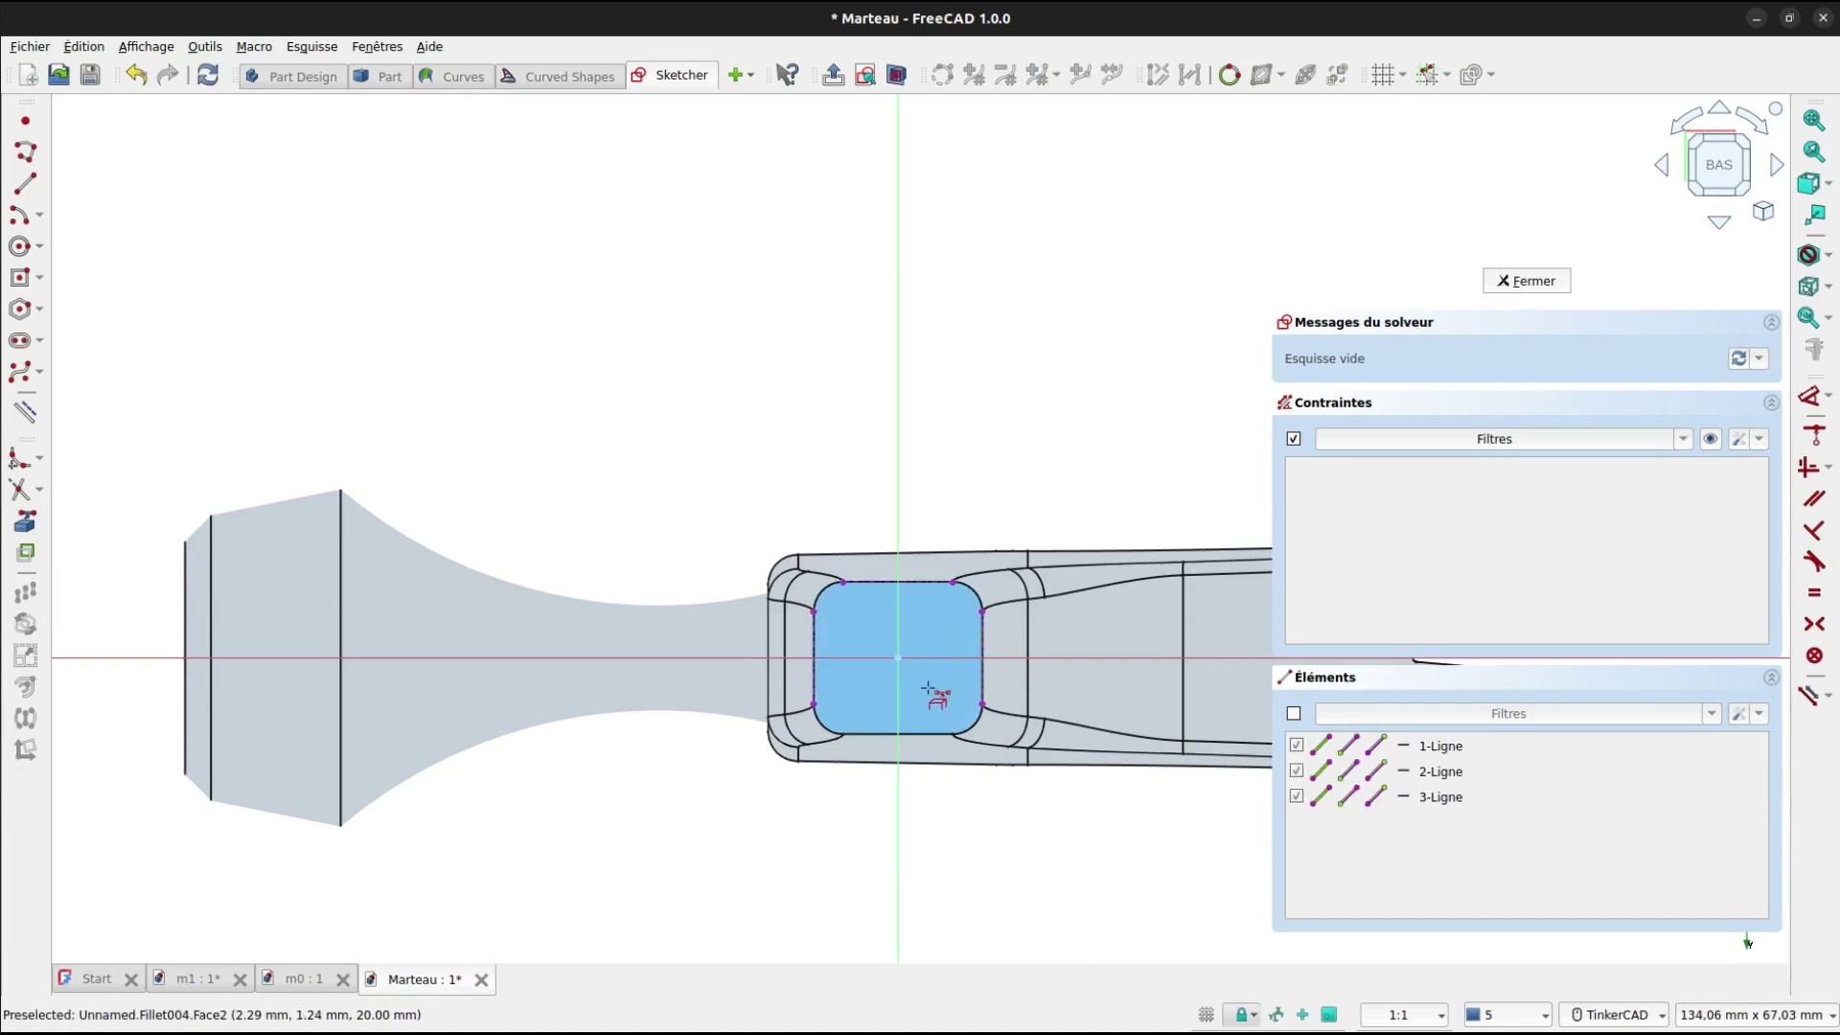
{"action": "left_click", "coordinate": [937, 735]}
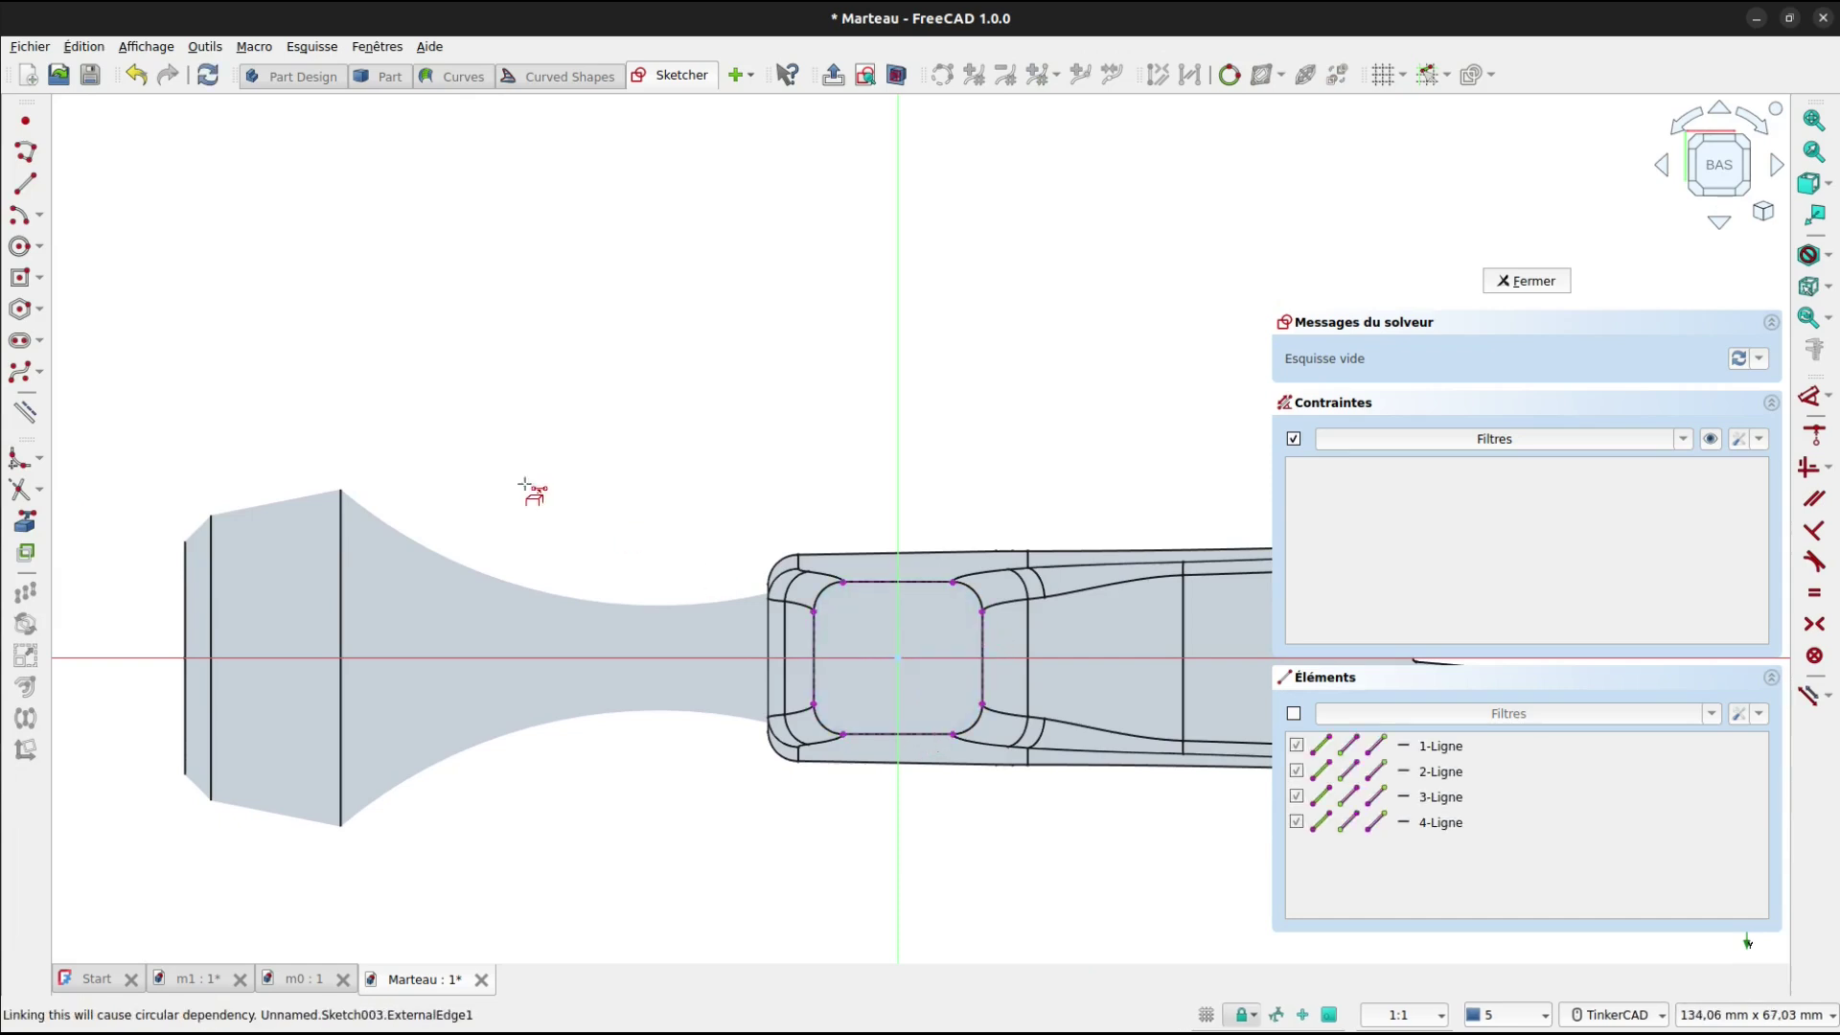
Sketch a rectangle with rounded corners centred on the origin, about 14.6 mm wide and 13.9 mm high.
{"action": "left_click", "coordinate": [20, 279]}
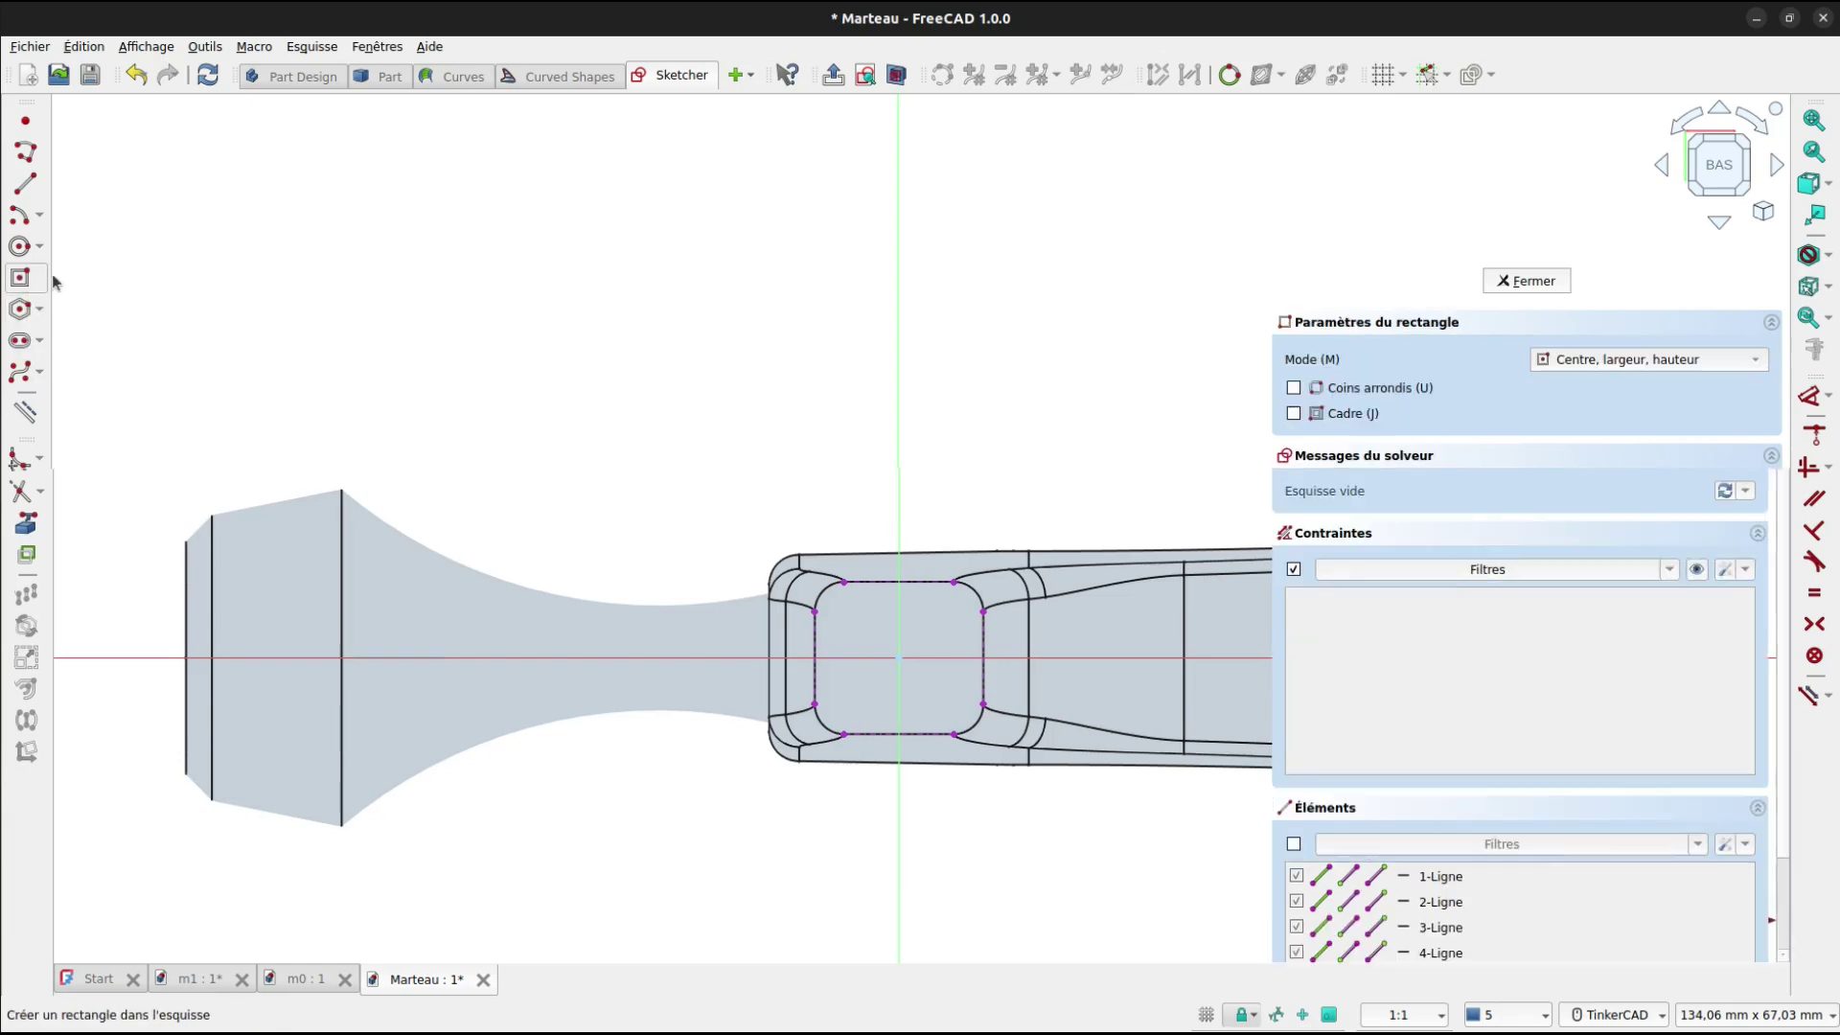
{"action": "left_click", "coordinate": [1294, 388]}
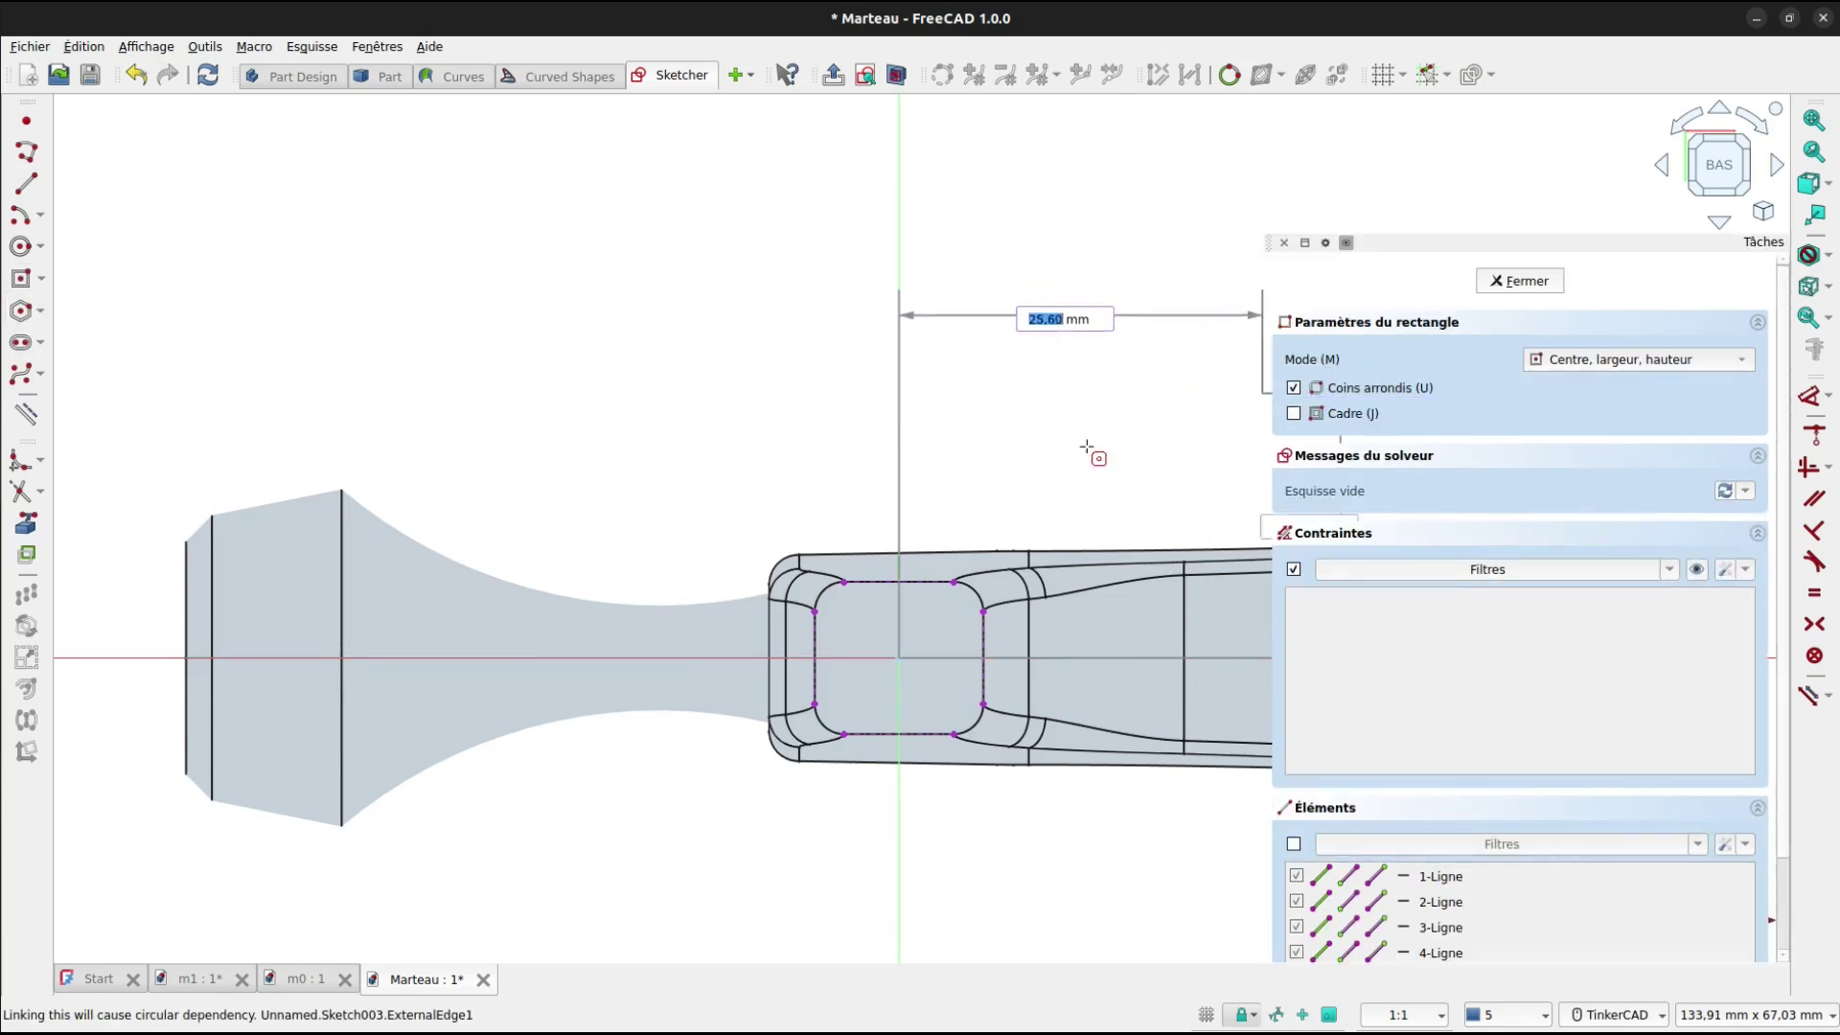
{"action": "left_click", "coordinate": [901, 660]}
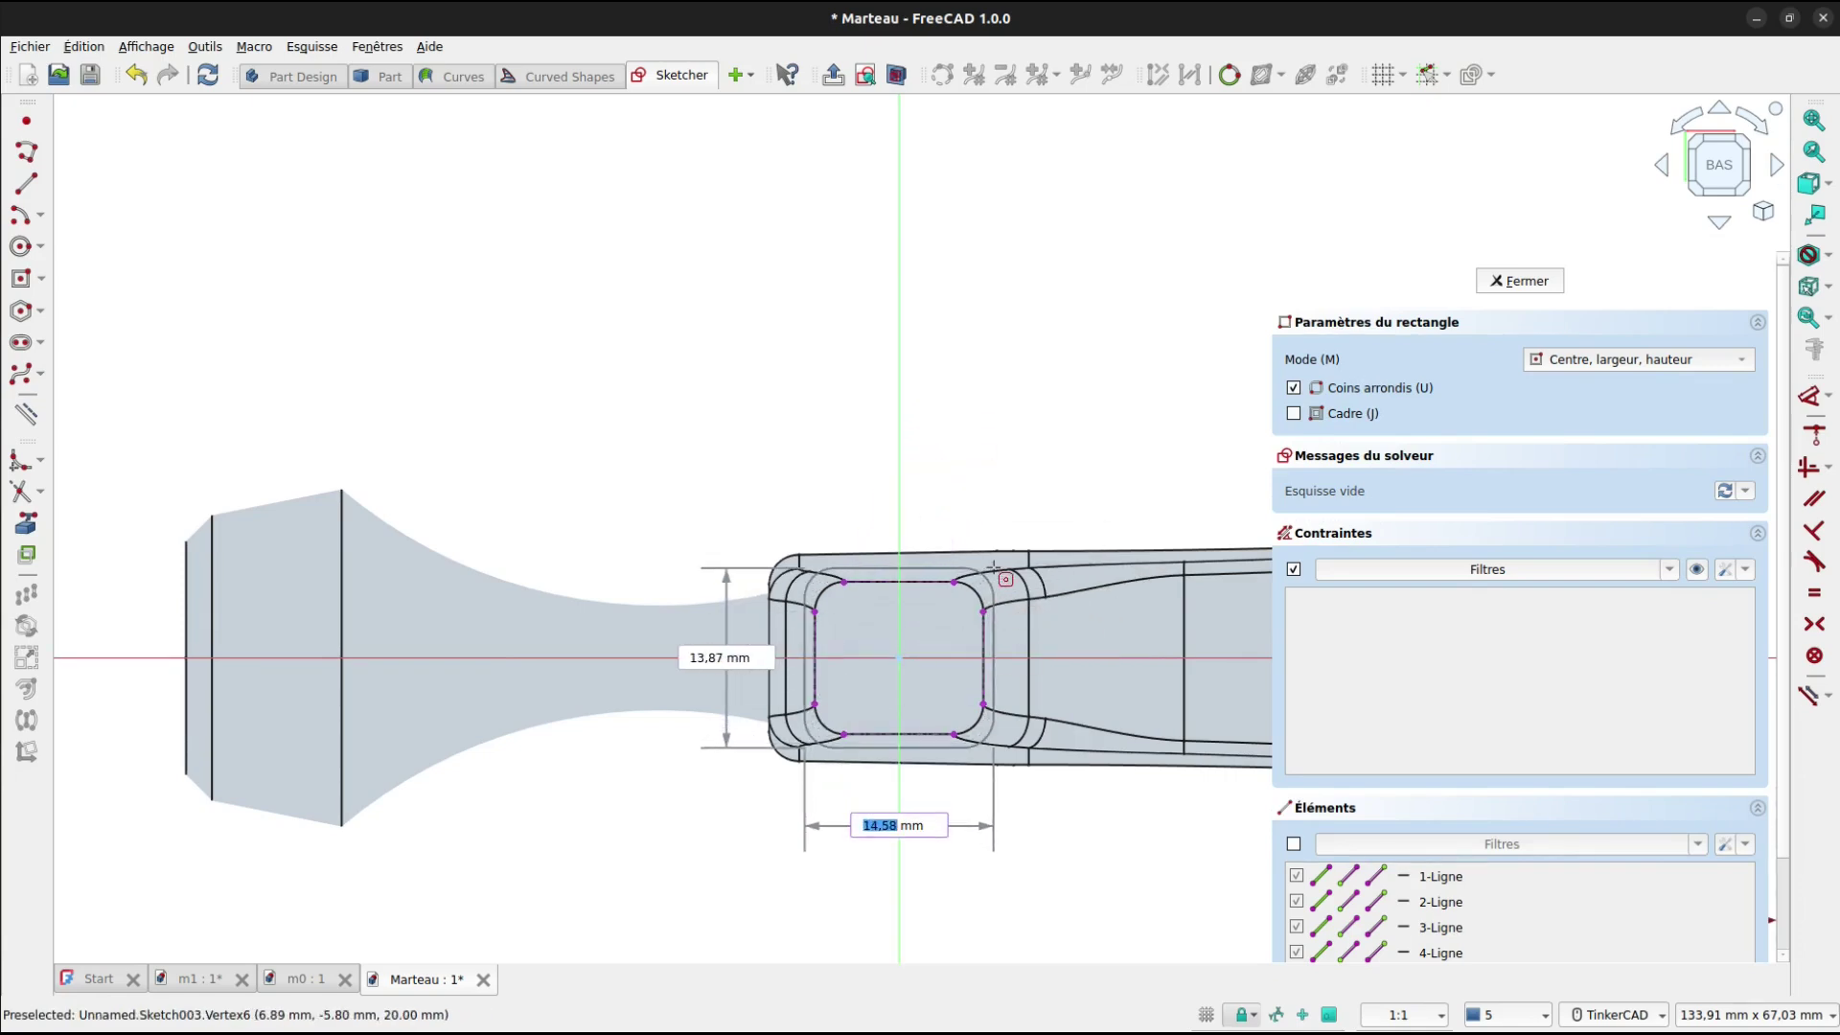
{"action": "left_click", "coordinate": [995, 567]}
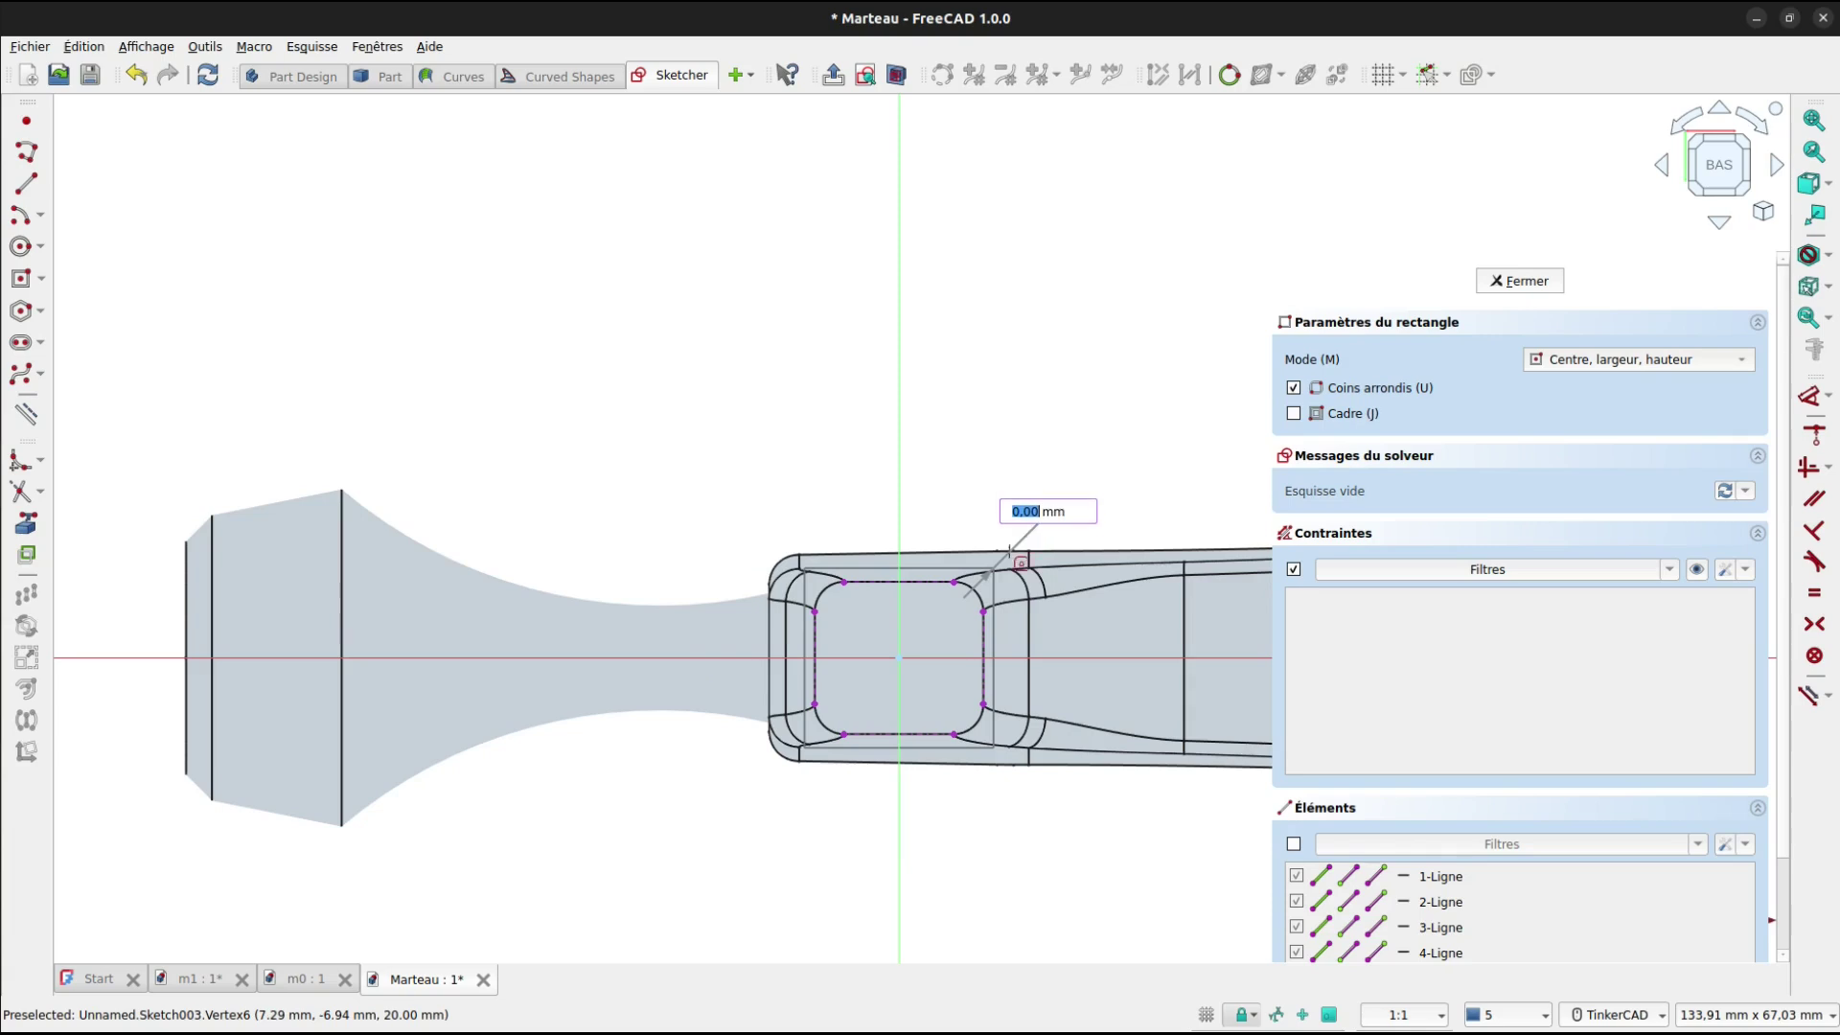
{"action": "left_click", "coordinate": [987, 578]}
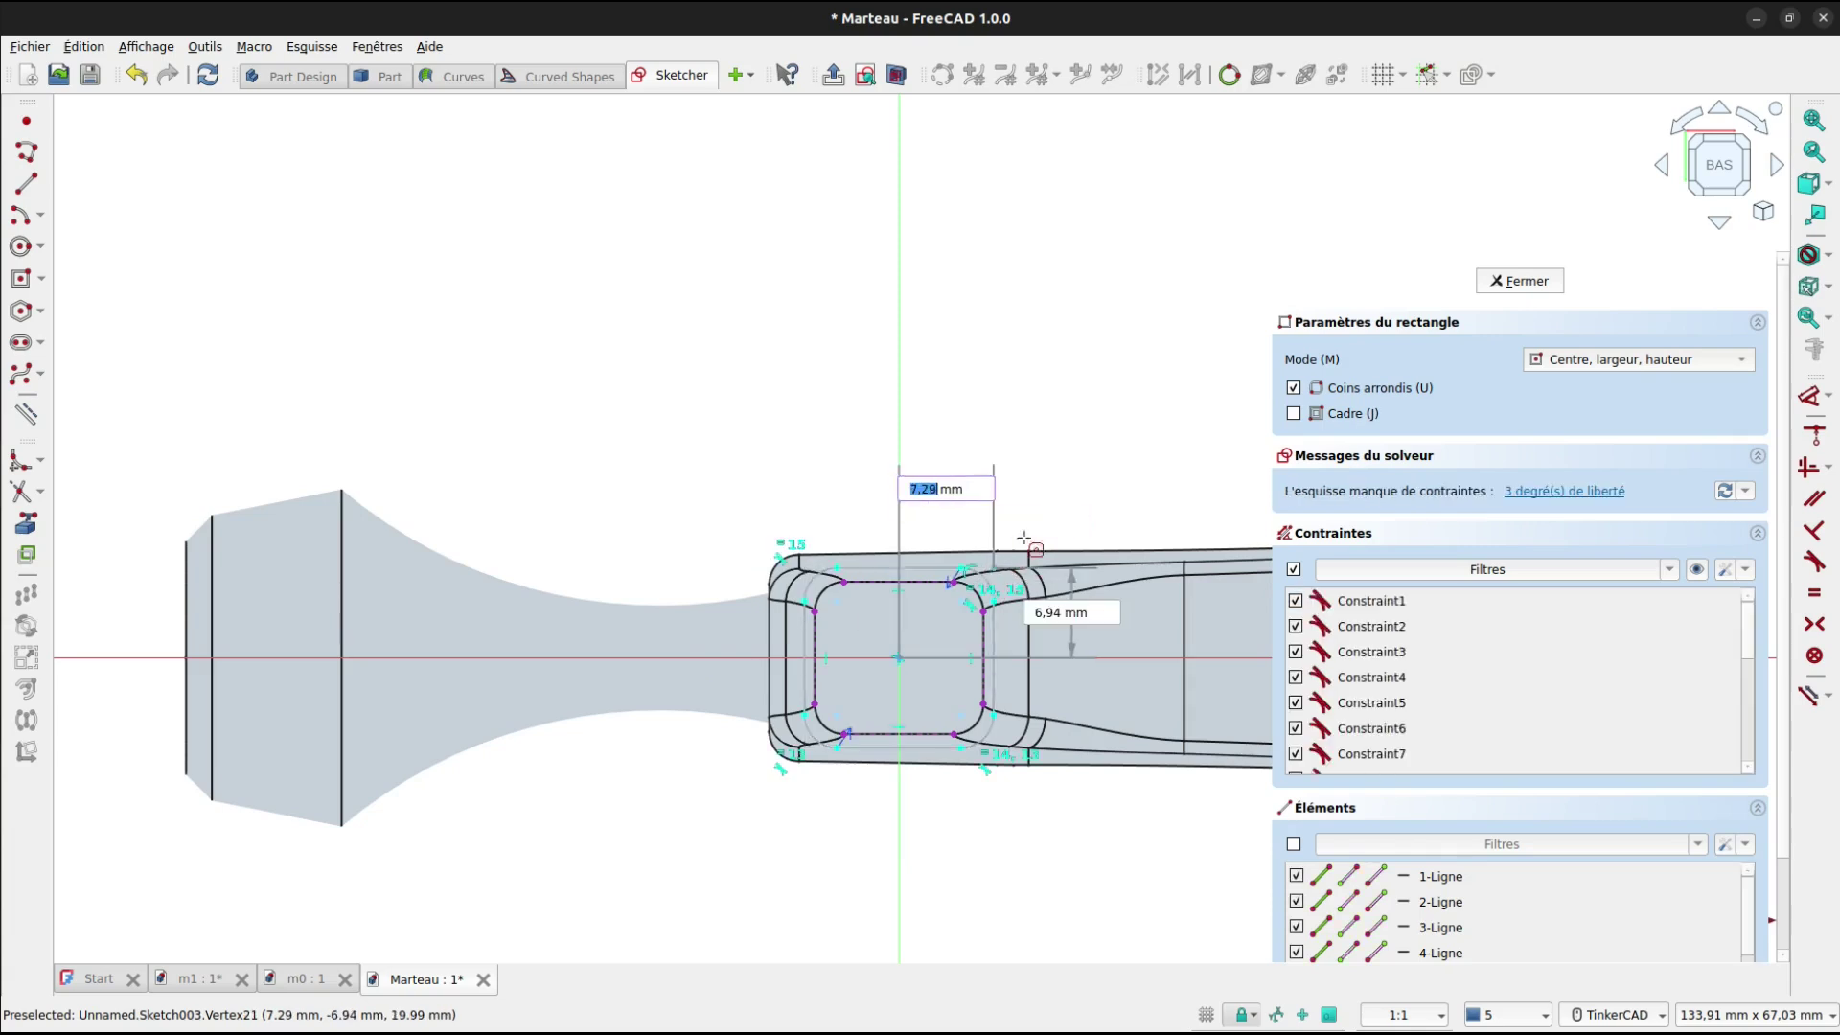
Constrain the end point of one corner arc of the rounded rectangle coincident with the end of the adjacent projected side edge.
{"action": "scroll", "coordinate": [961, 614], "scroll_direction": "up", "scroll_amount": 5}
{"action": "scroll", "coordinate": [961, 614], "scroll_direction": "up", "scroll_amount": 3}
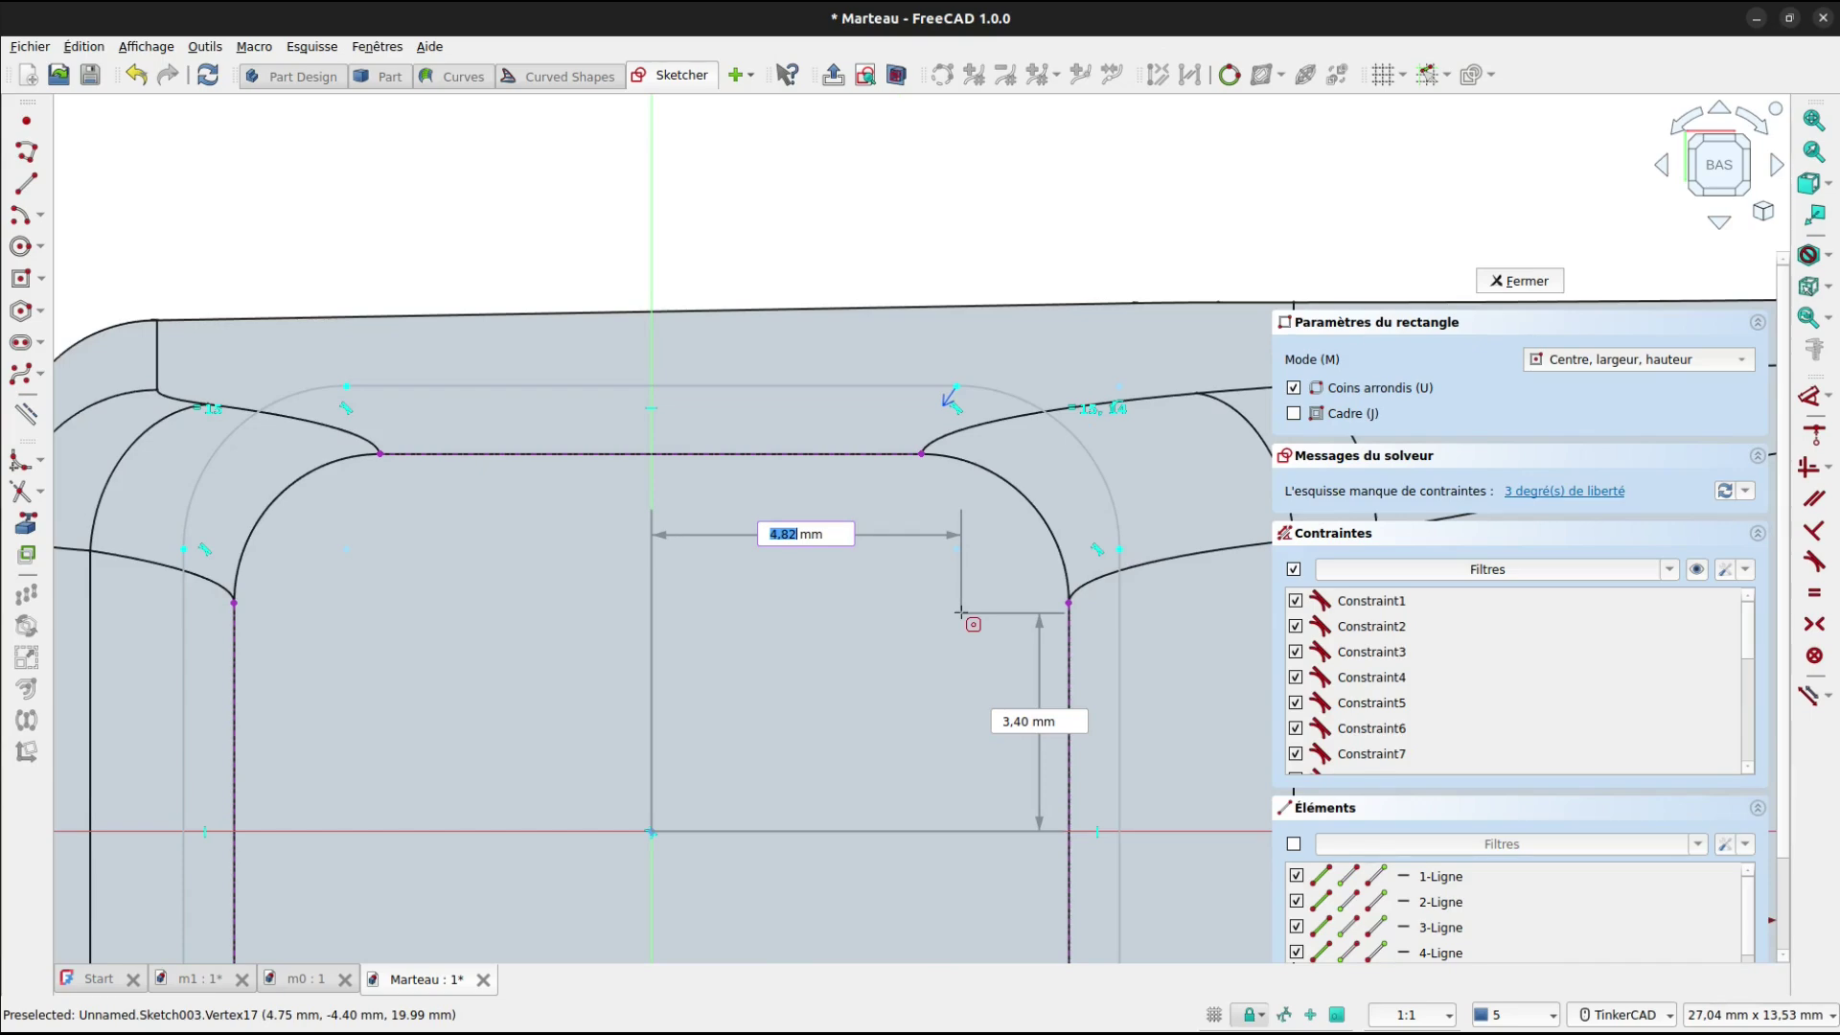
{"action": "key", "text": "c"}
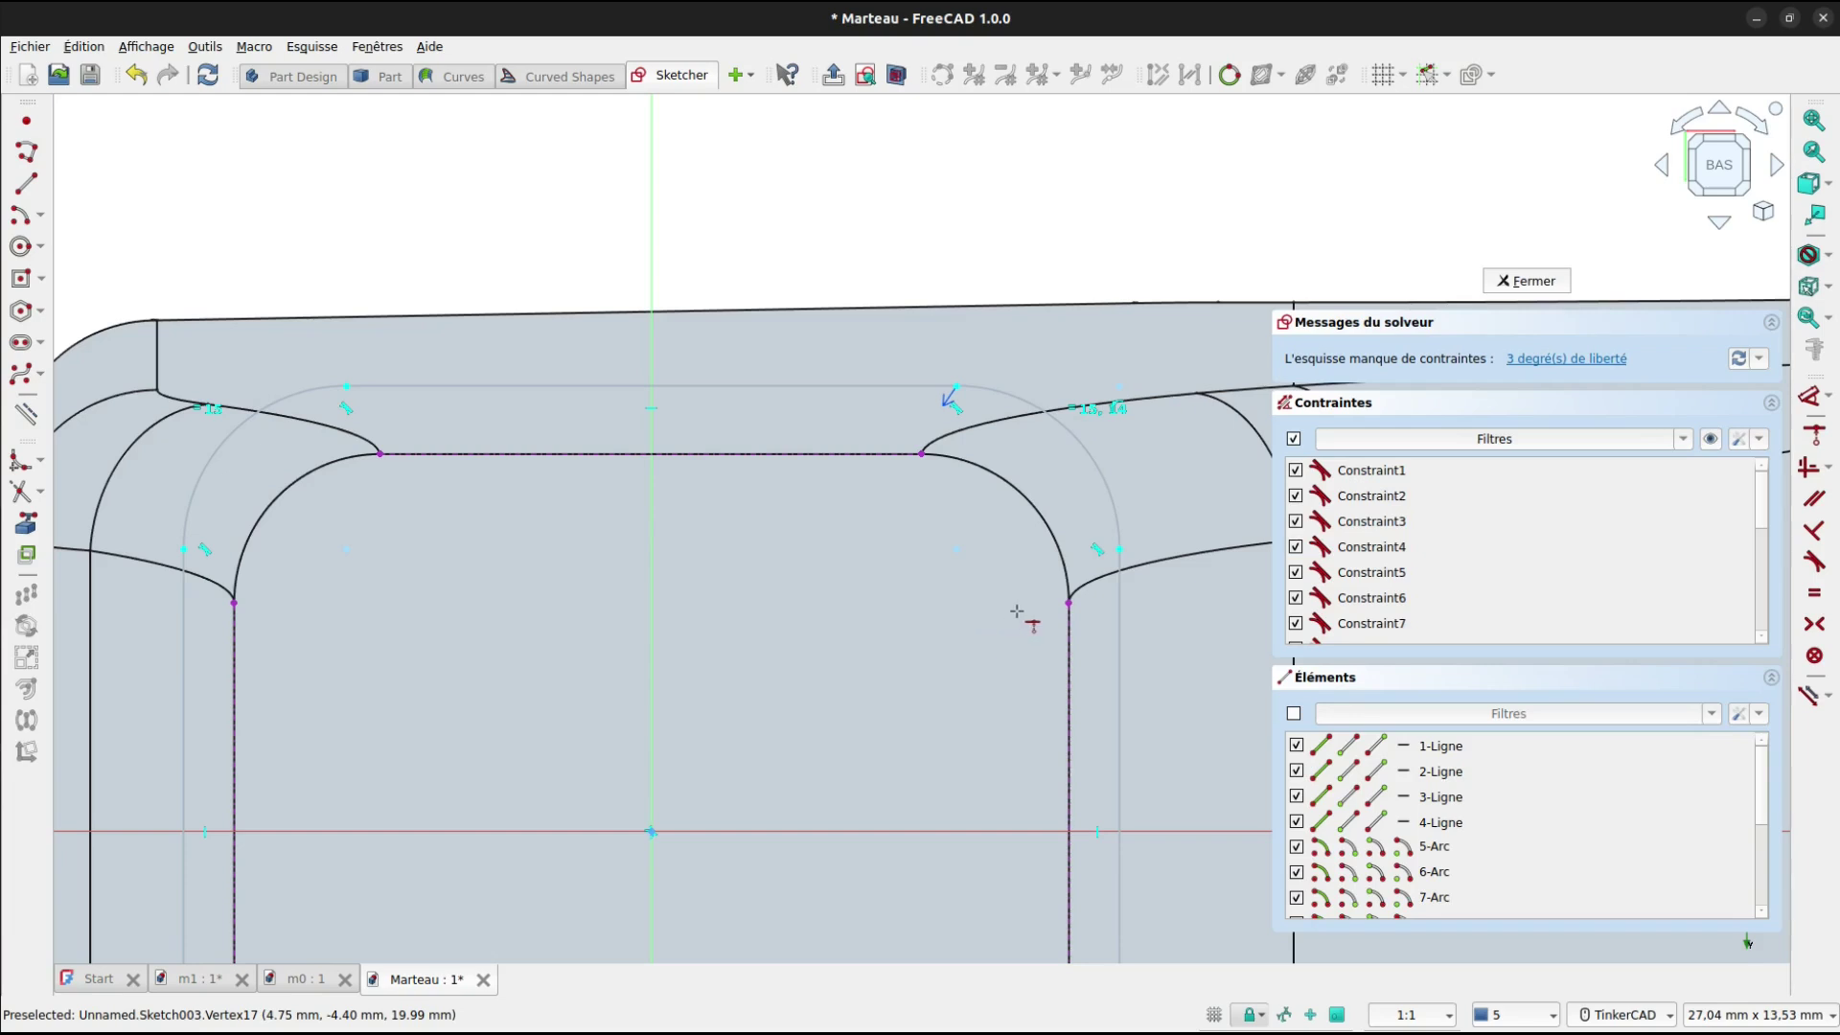
{"action": "left_click", "coordinate": [1072, 603]}
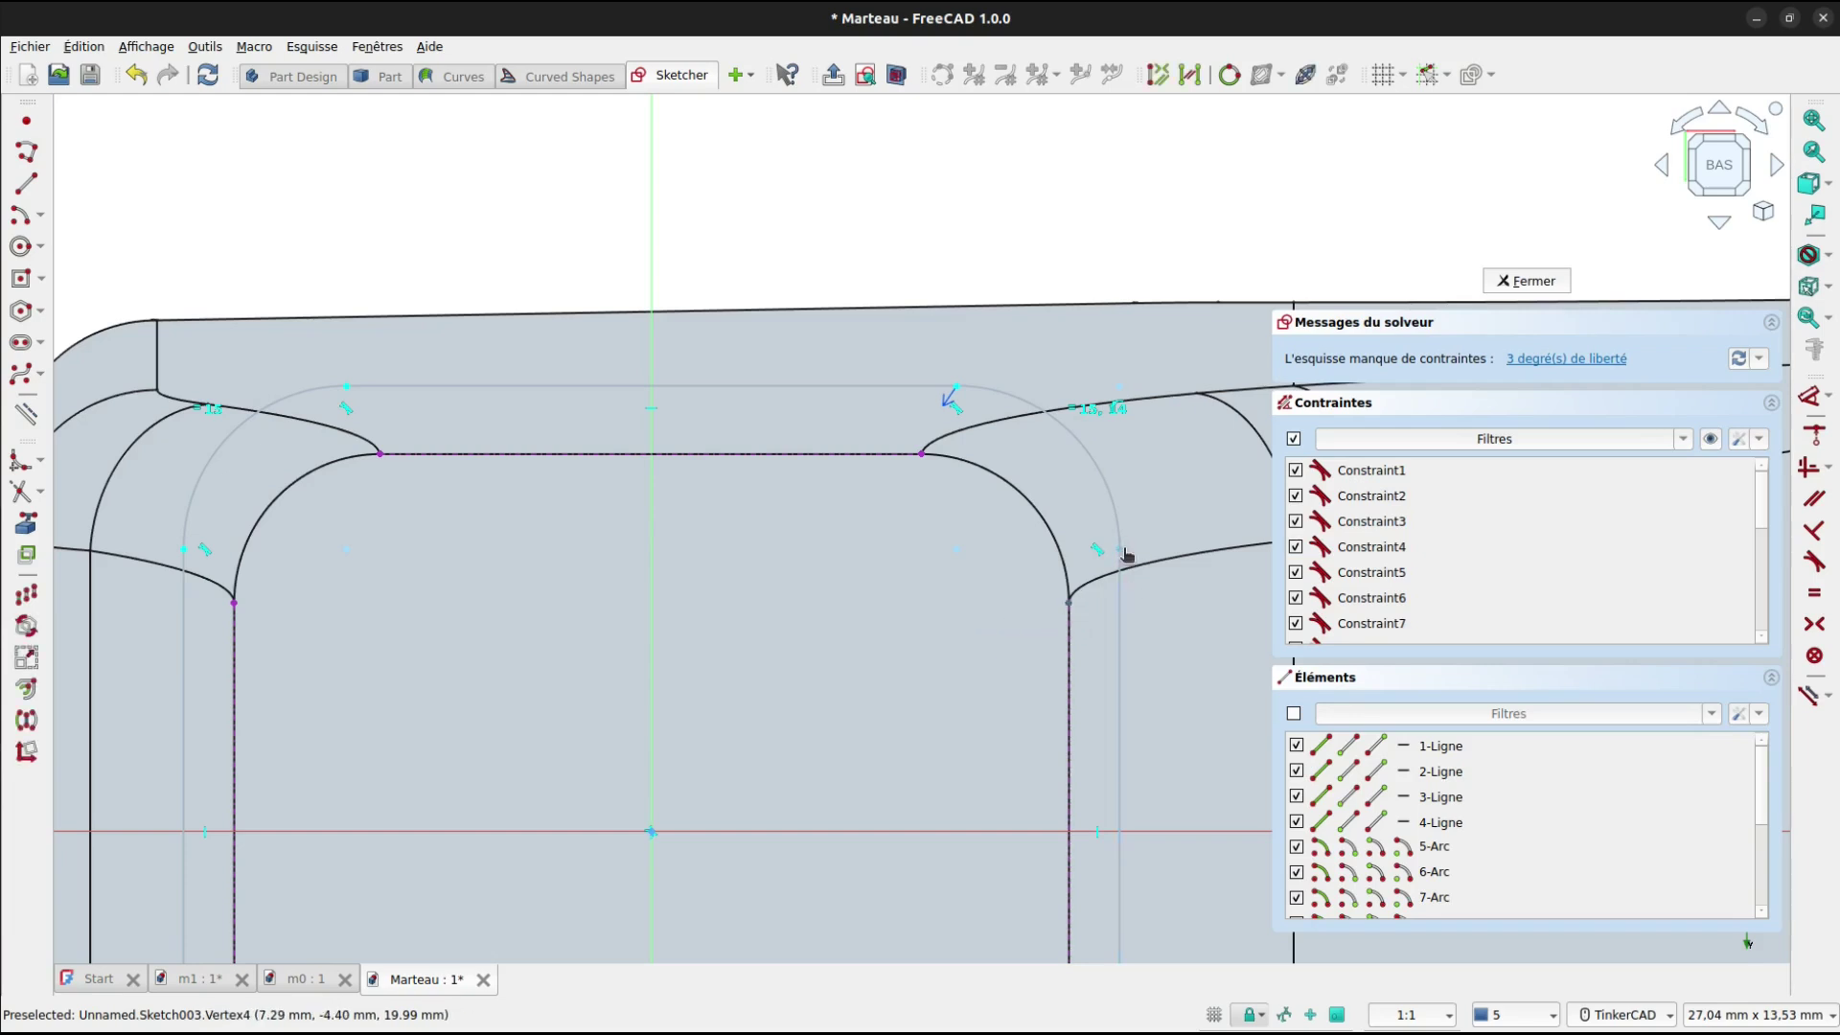
{"action": "left_click", "coordinate": [1119, 550]}
{"action": "middle_click_drag", "start_coordinate": [501, 628], "coordinate": [932, 561]}
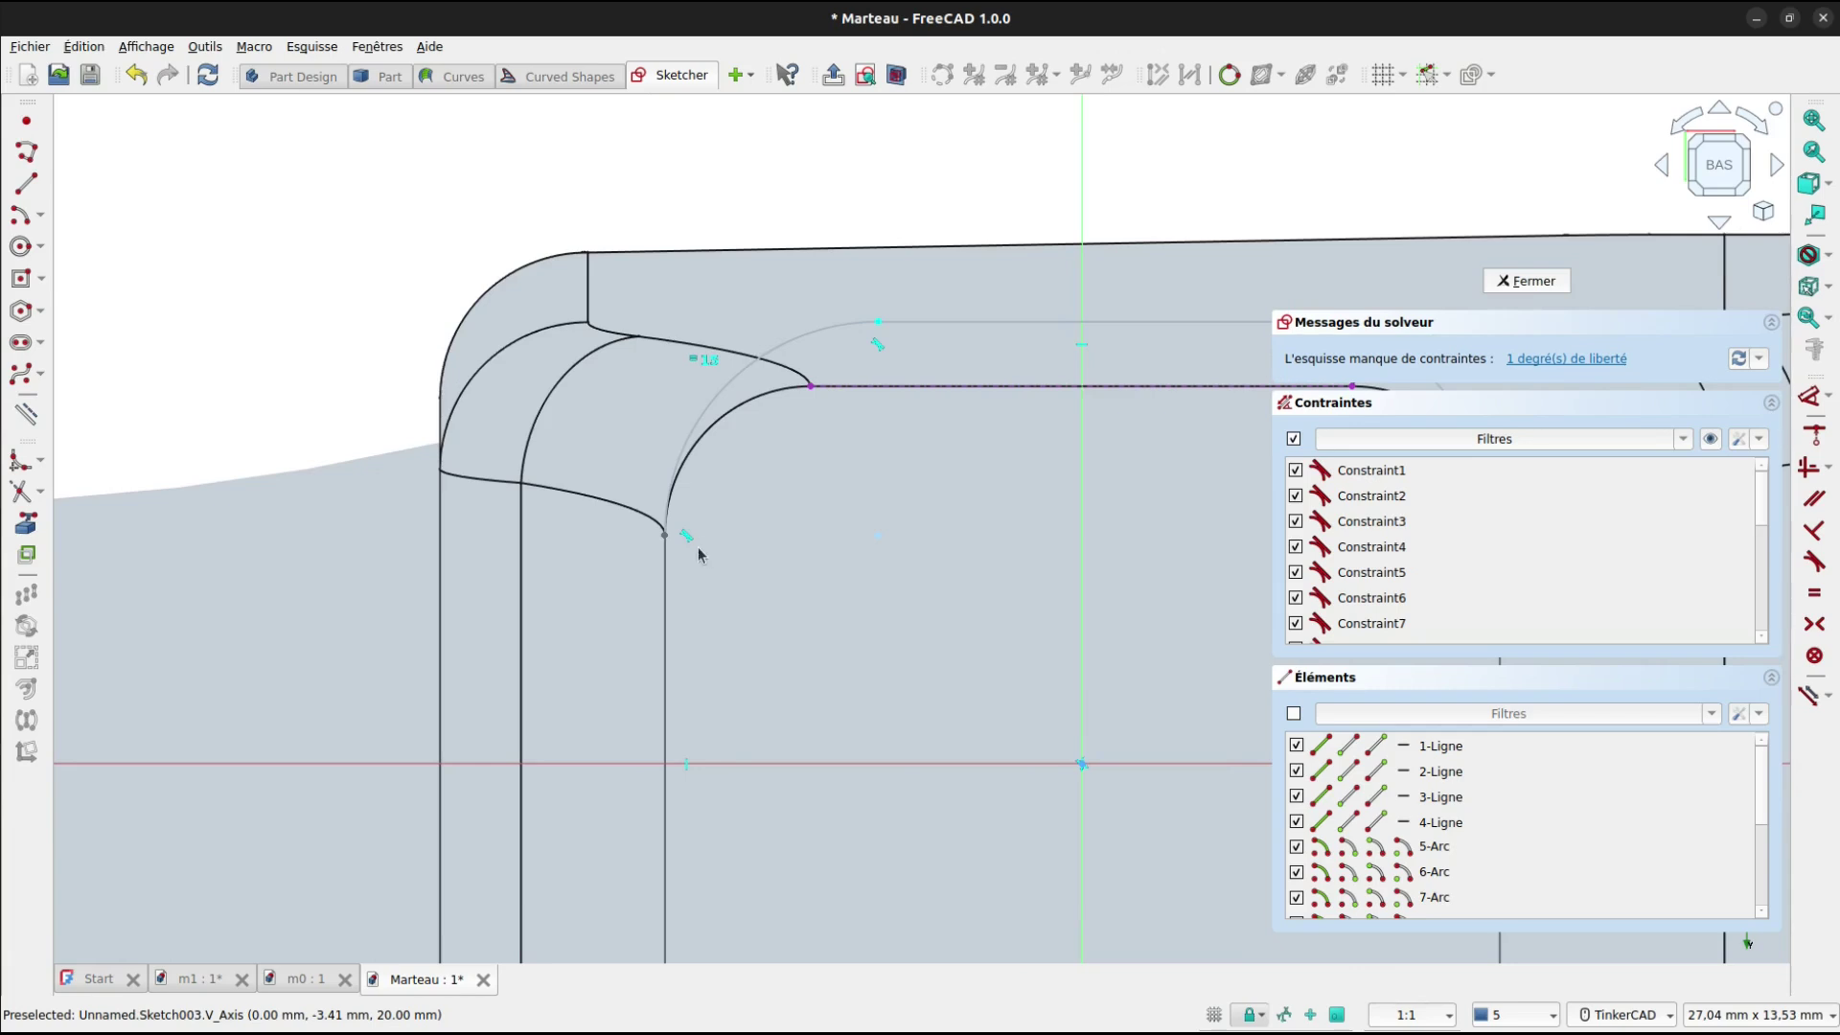
{"action": "left_click_drag", "start_coordinate": [664, 533], "coordinate": [667, 534]}
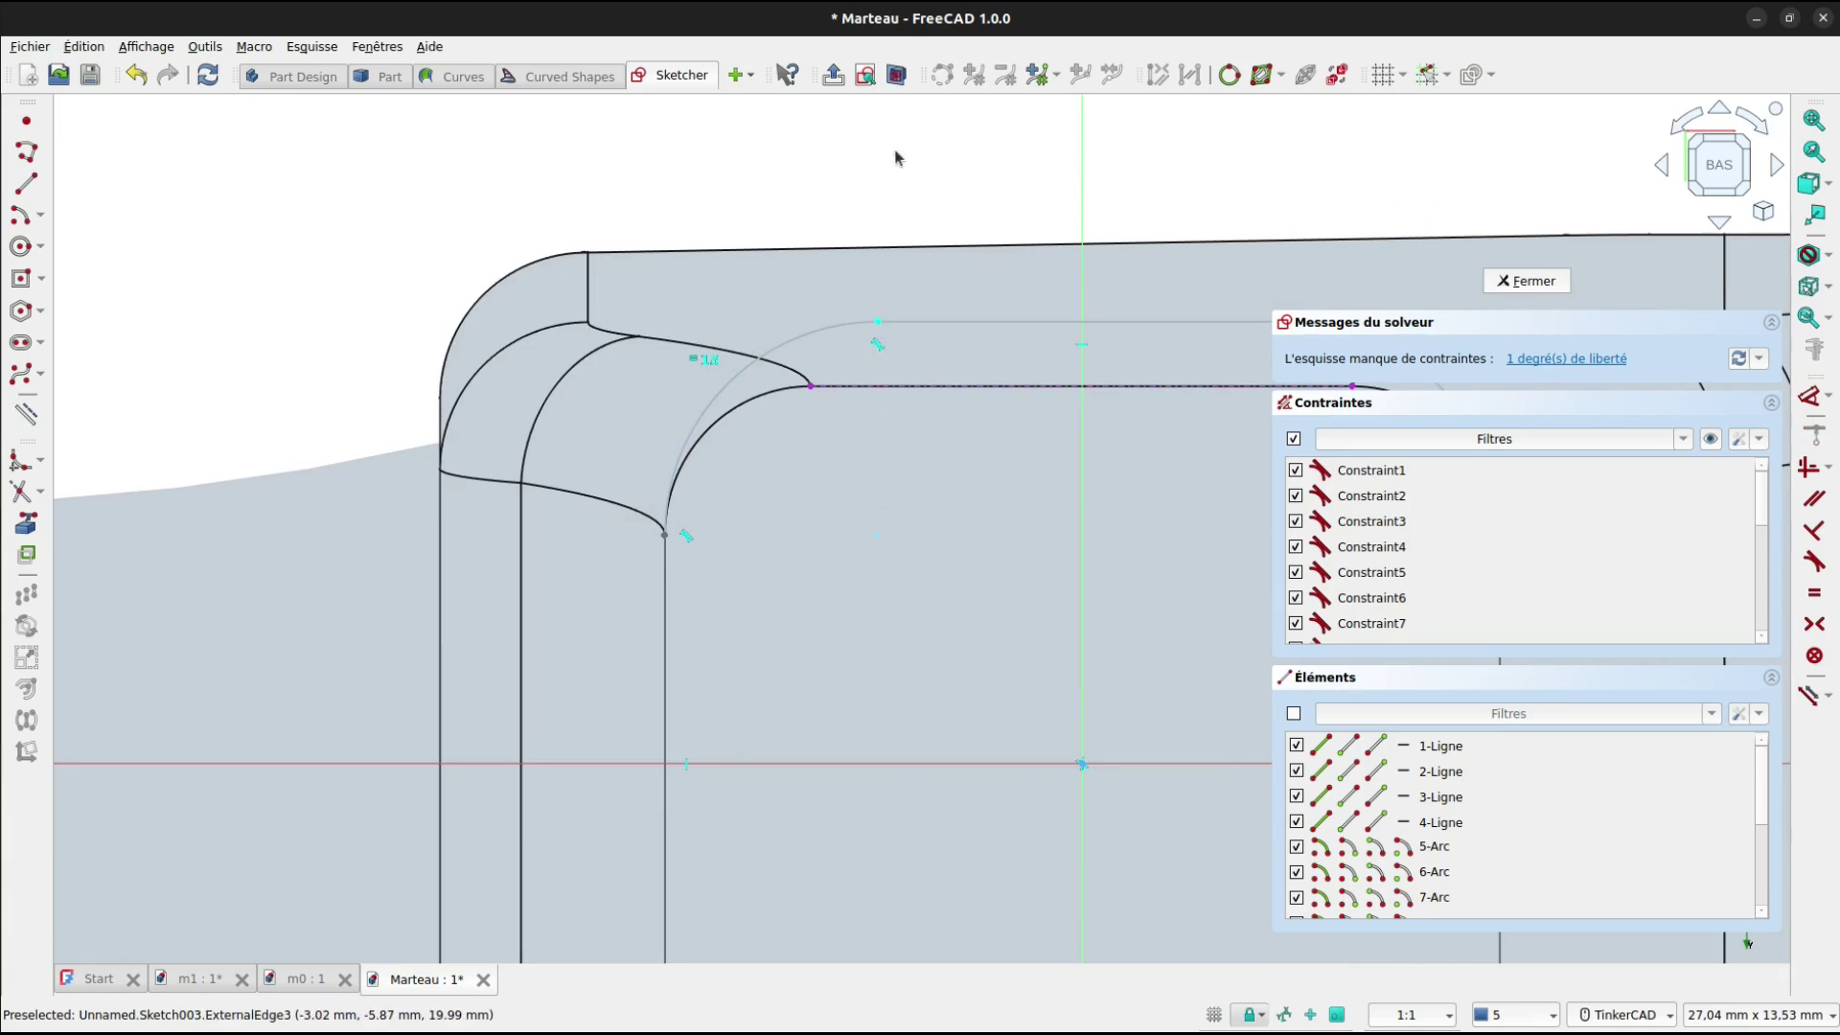
Constrain the other end of the corner arc onto the projected long edge of the head's underside face and close the sketch.
{"action": "key", "text": "c"}
{"action": "left_click", "coordinate": [879, 321]}
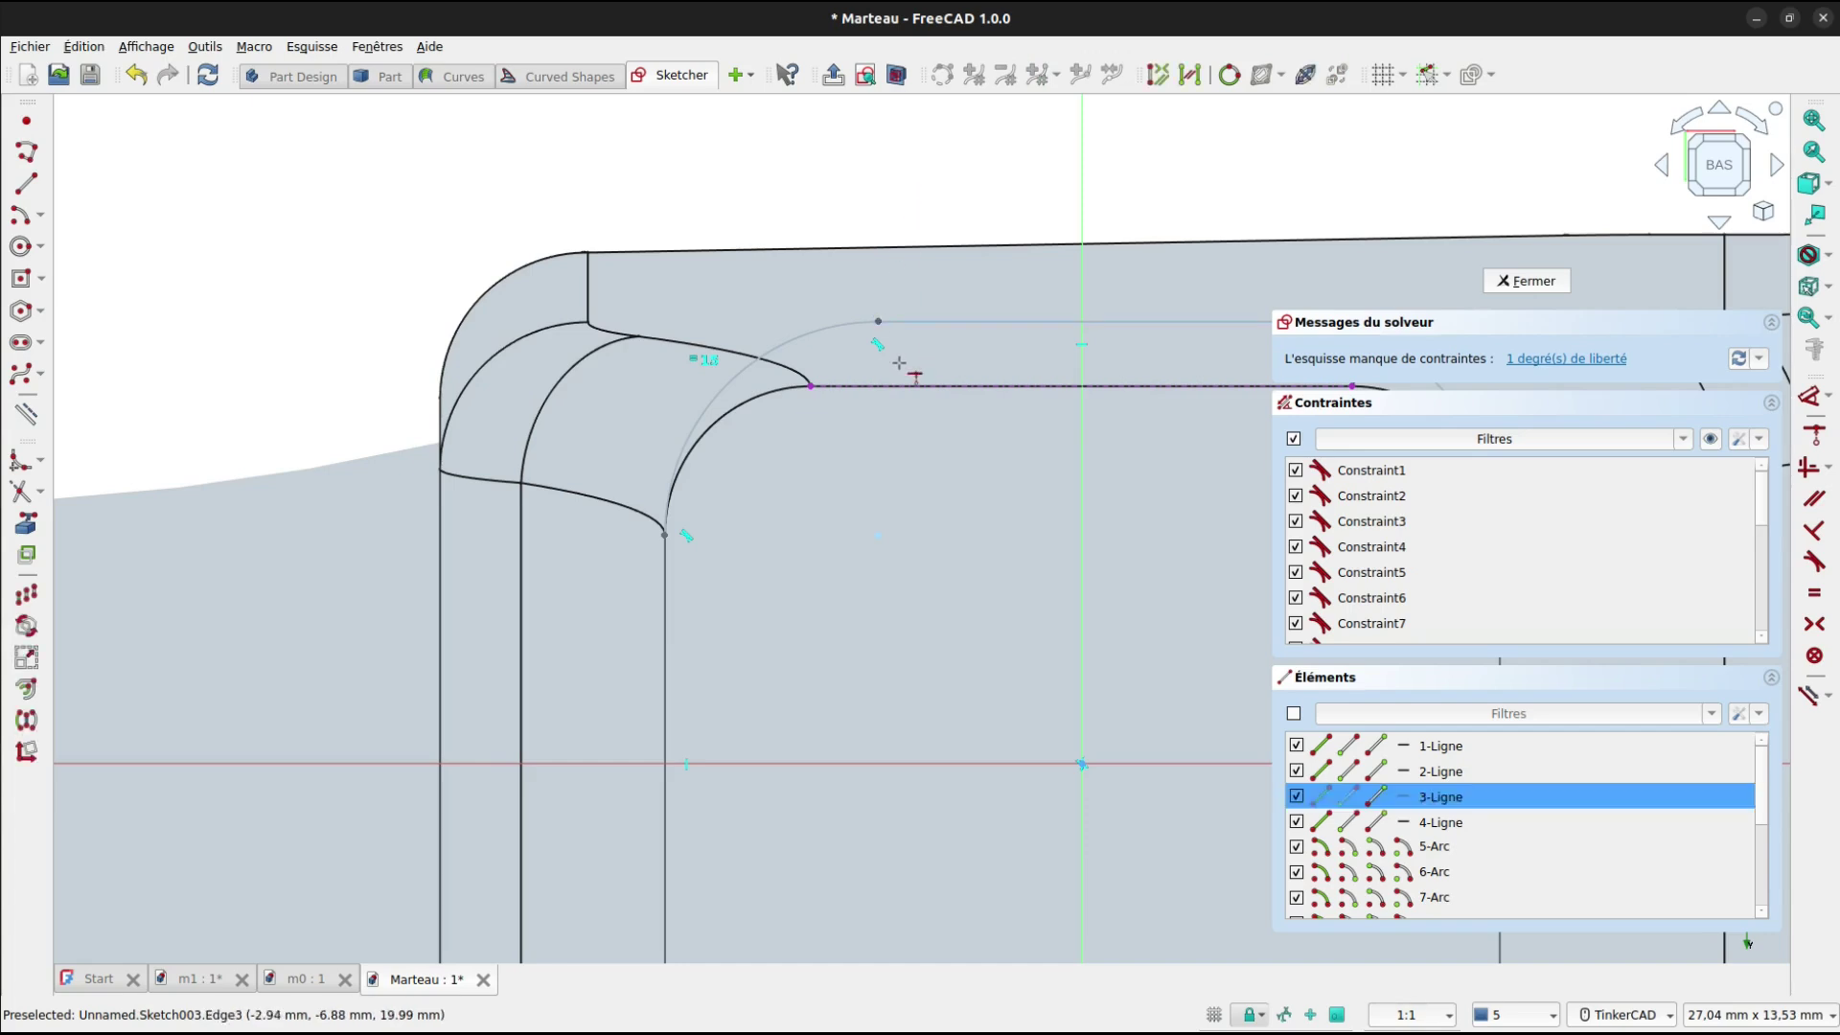
{"action": "left_click", "coordinate": [899, 384]}
{"action": "scroll", "coordinate": [901, 383], "scroll_direction": "down", "scroll_amount": 3}
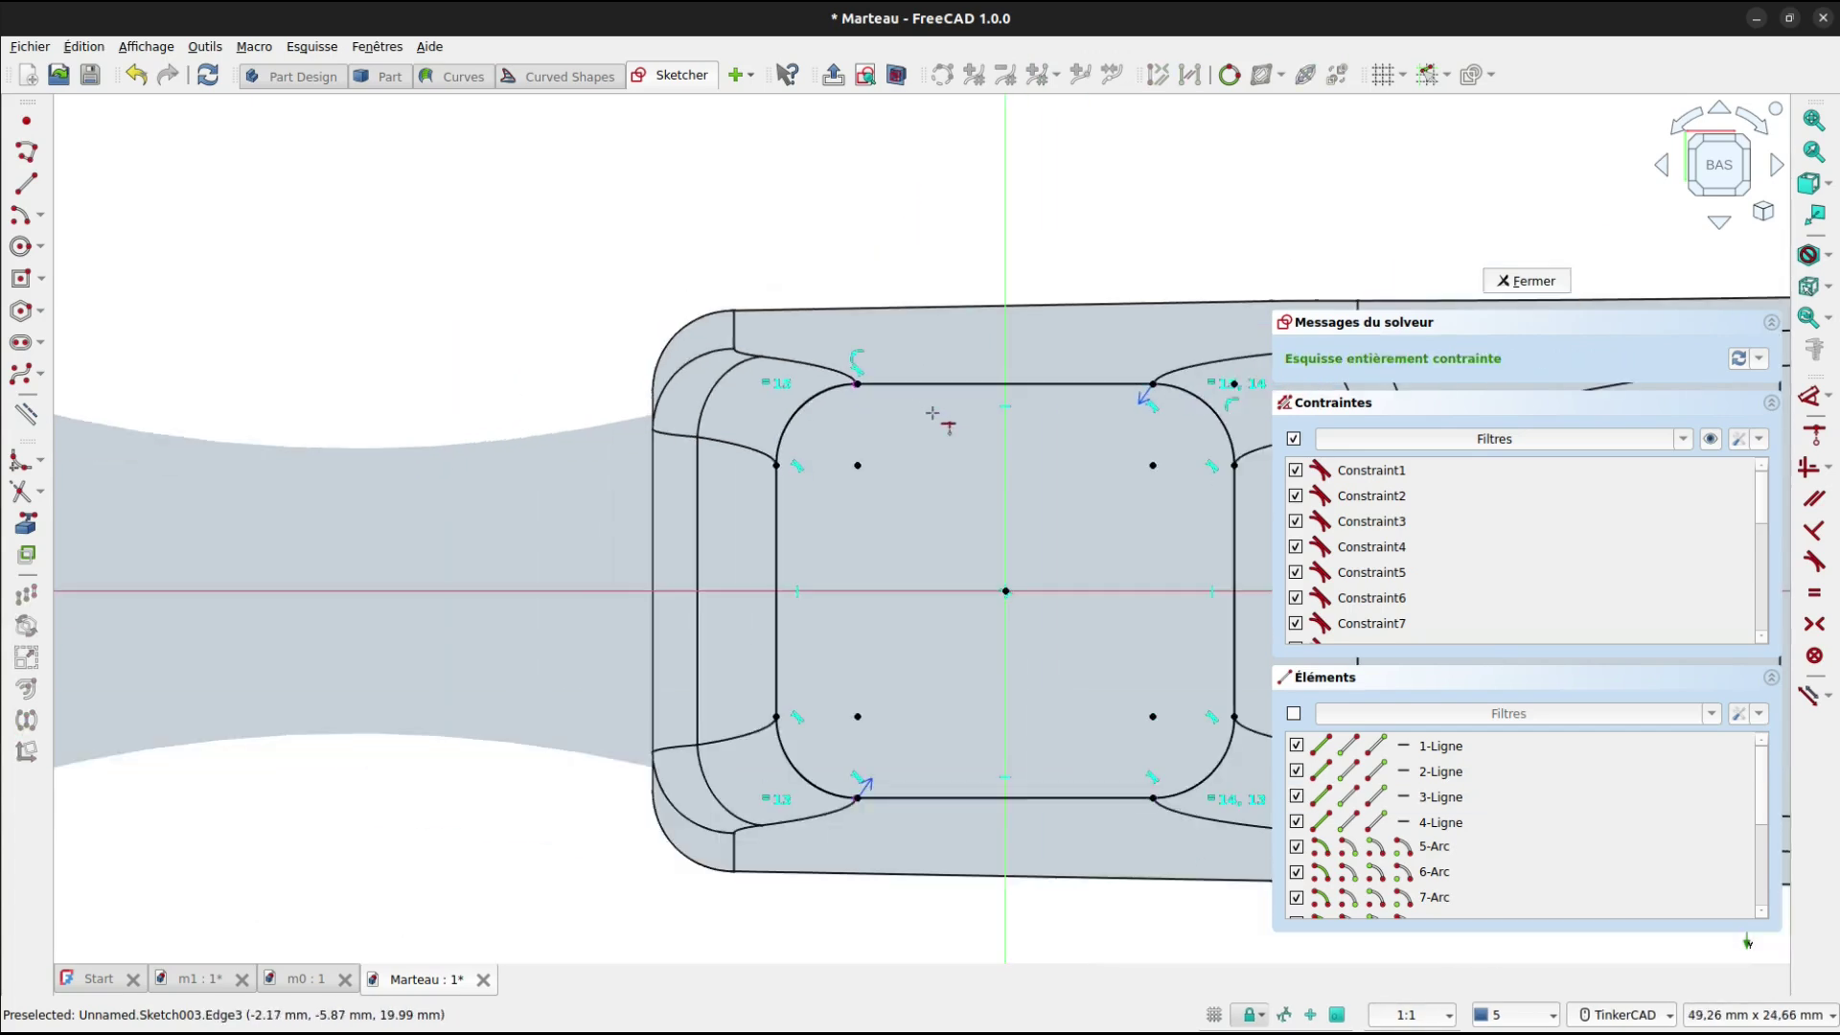
{"action": "scroll", "coordinate": [1139, 456], "scroll_direction": "down", "scroll_amount": 2}
{"action": "middle_click_drag", "start_coordinate": [1120, 456], "coordinate": [977, 469]}
{"action": "left_click", "coordinate": [1525, 281]}
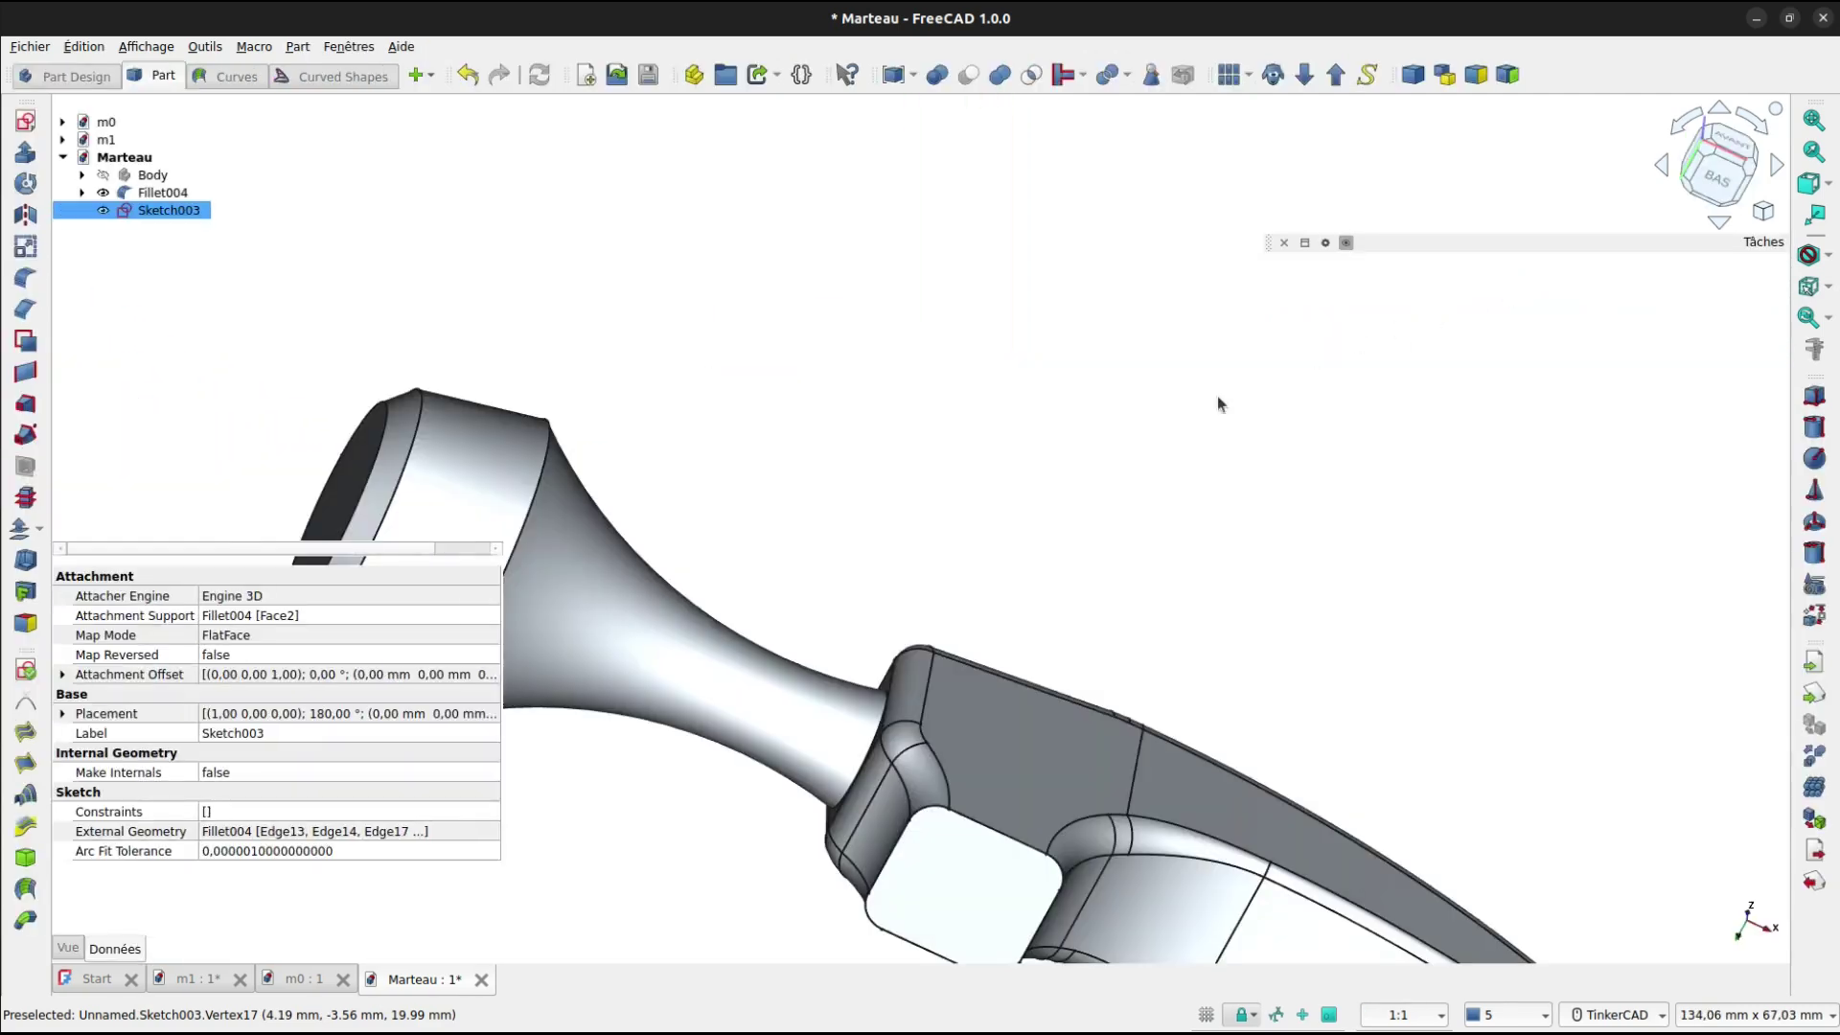
{"action": "middle_click_drag", "start_coordinate": [1150, 485], "coordinate": [964, 220]}
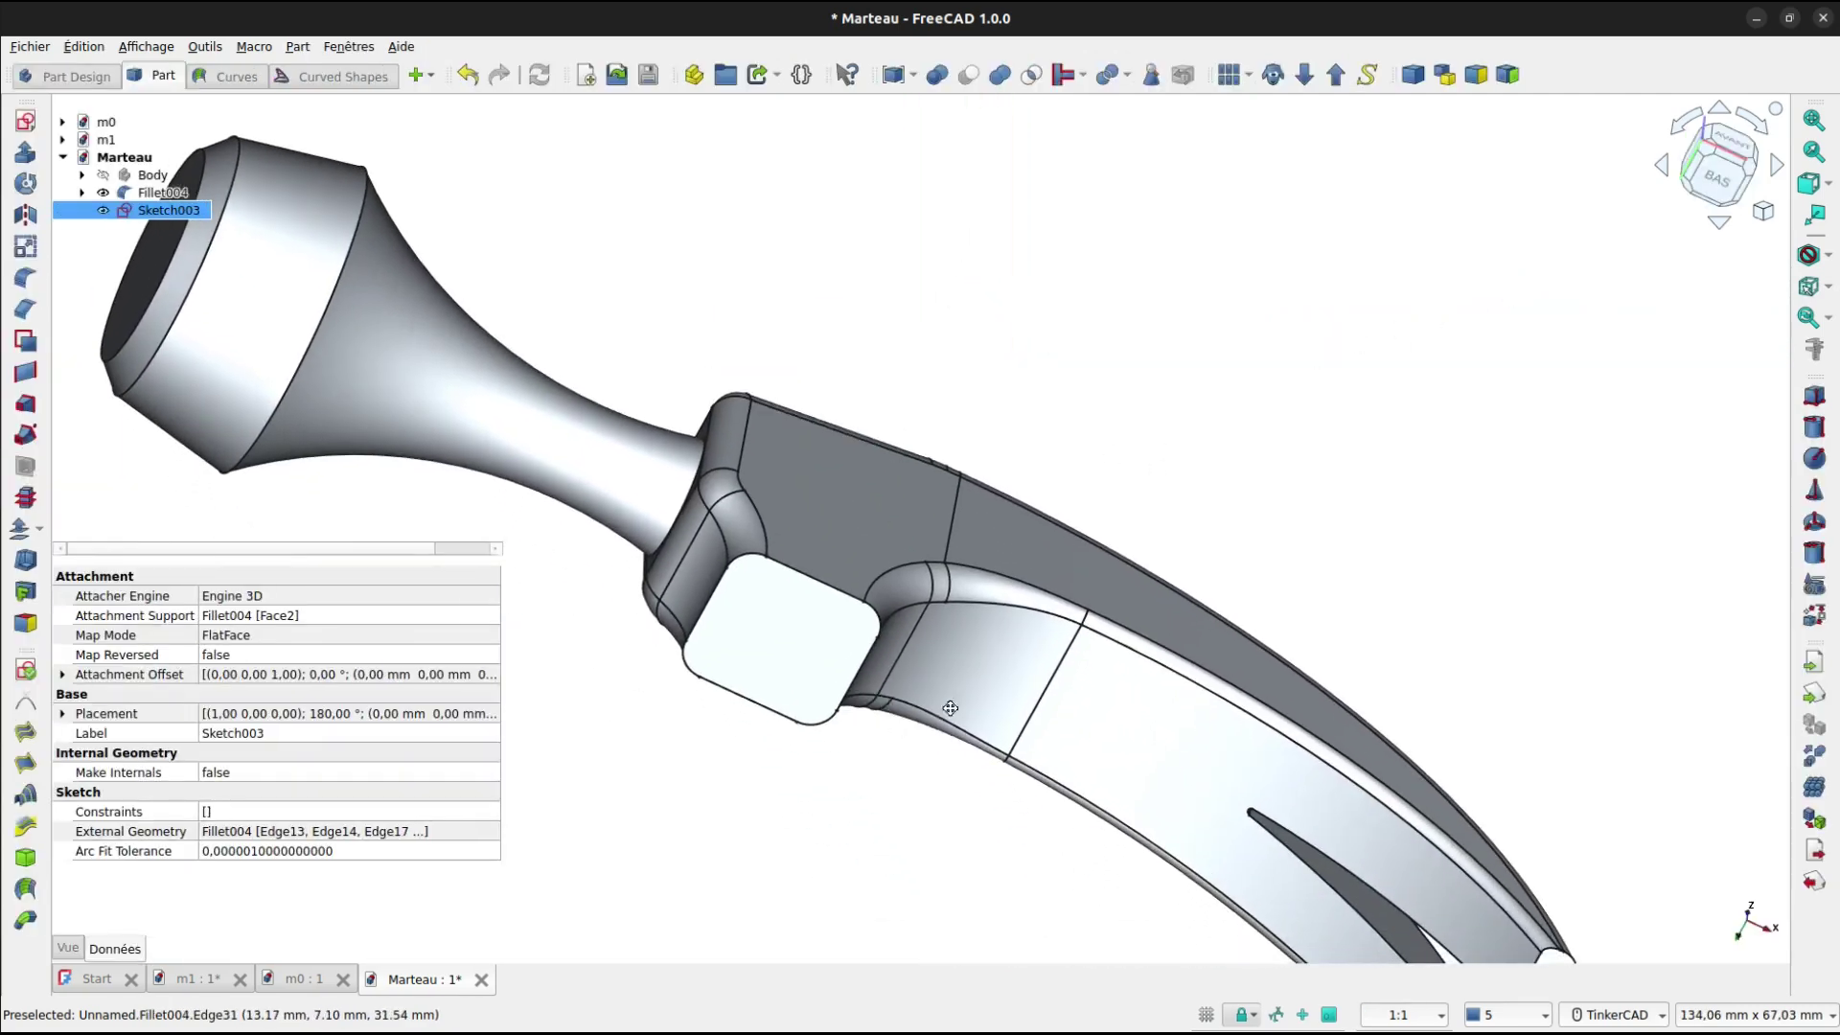
{"action": "middle_click_drag", "start_coordinate": [897, 747], "coordinate": [1032, 604]}
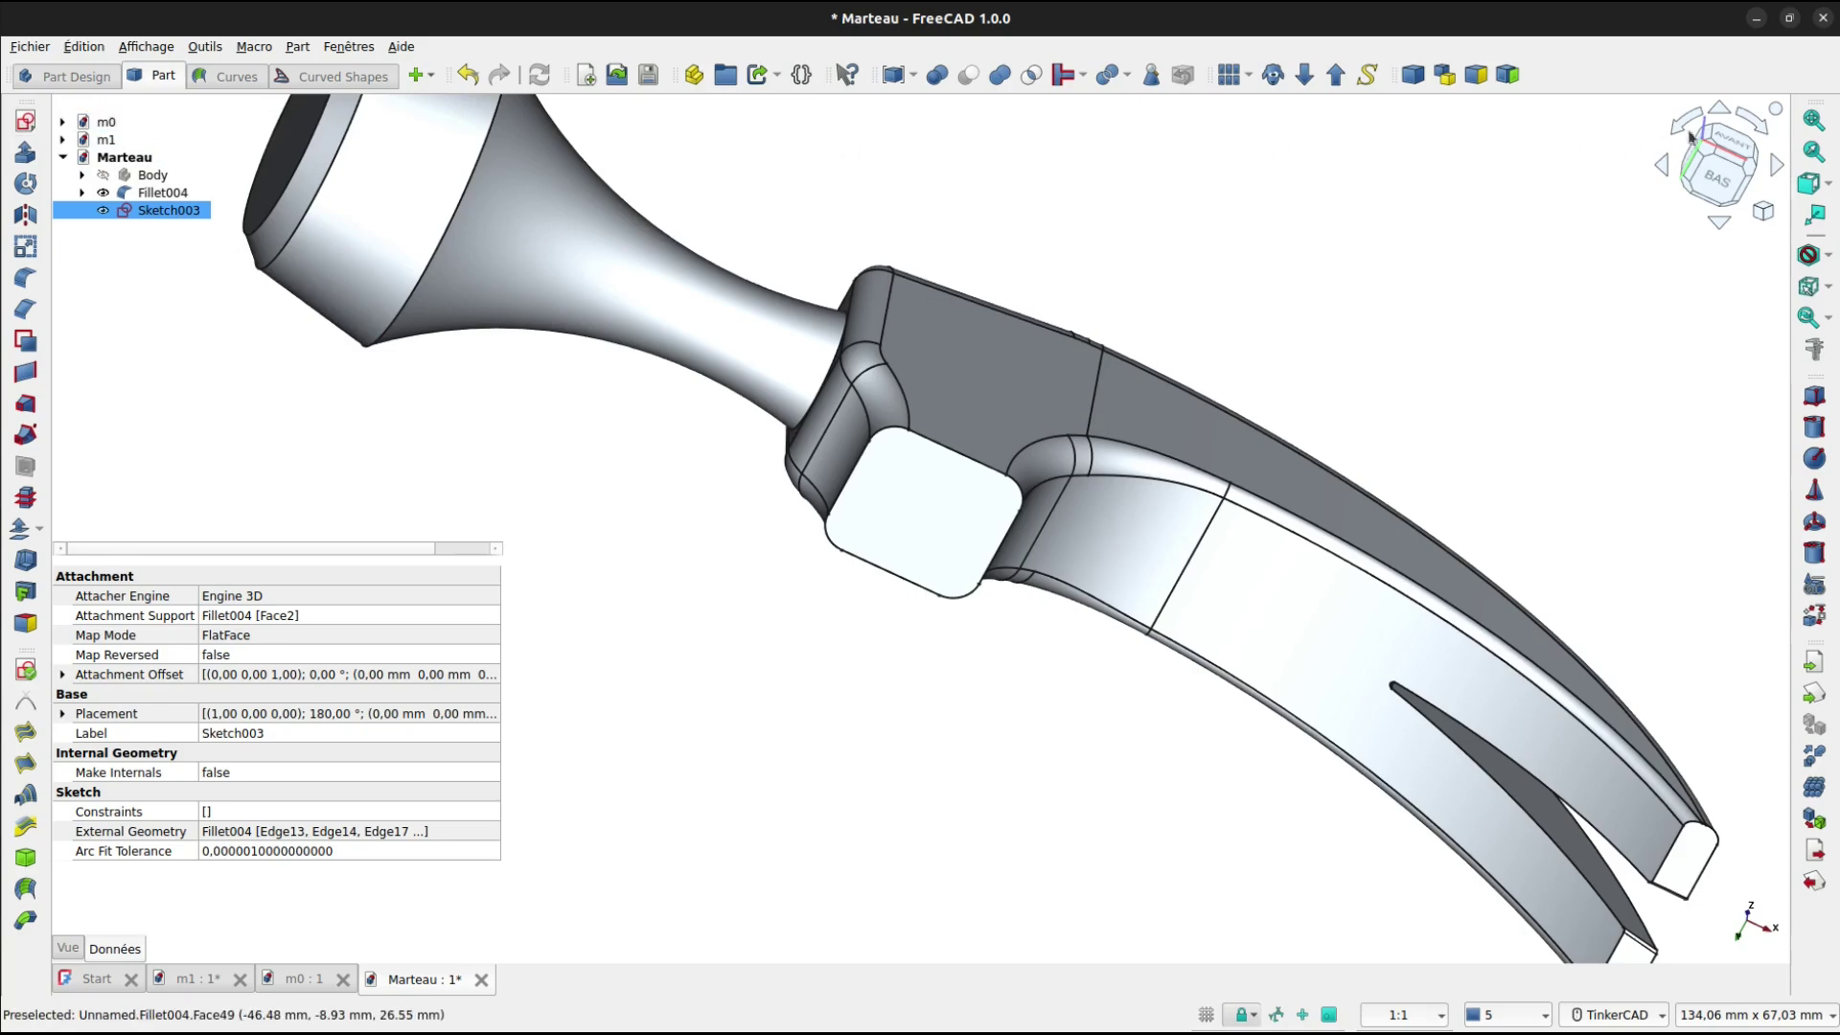
{"action": "left_click", "coordinate": [1720, 182]}
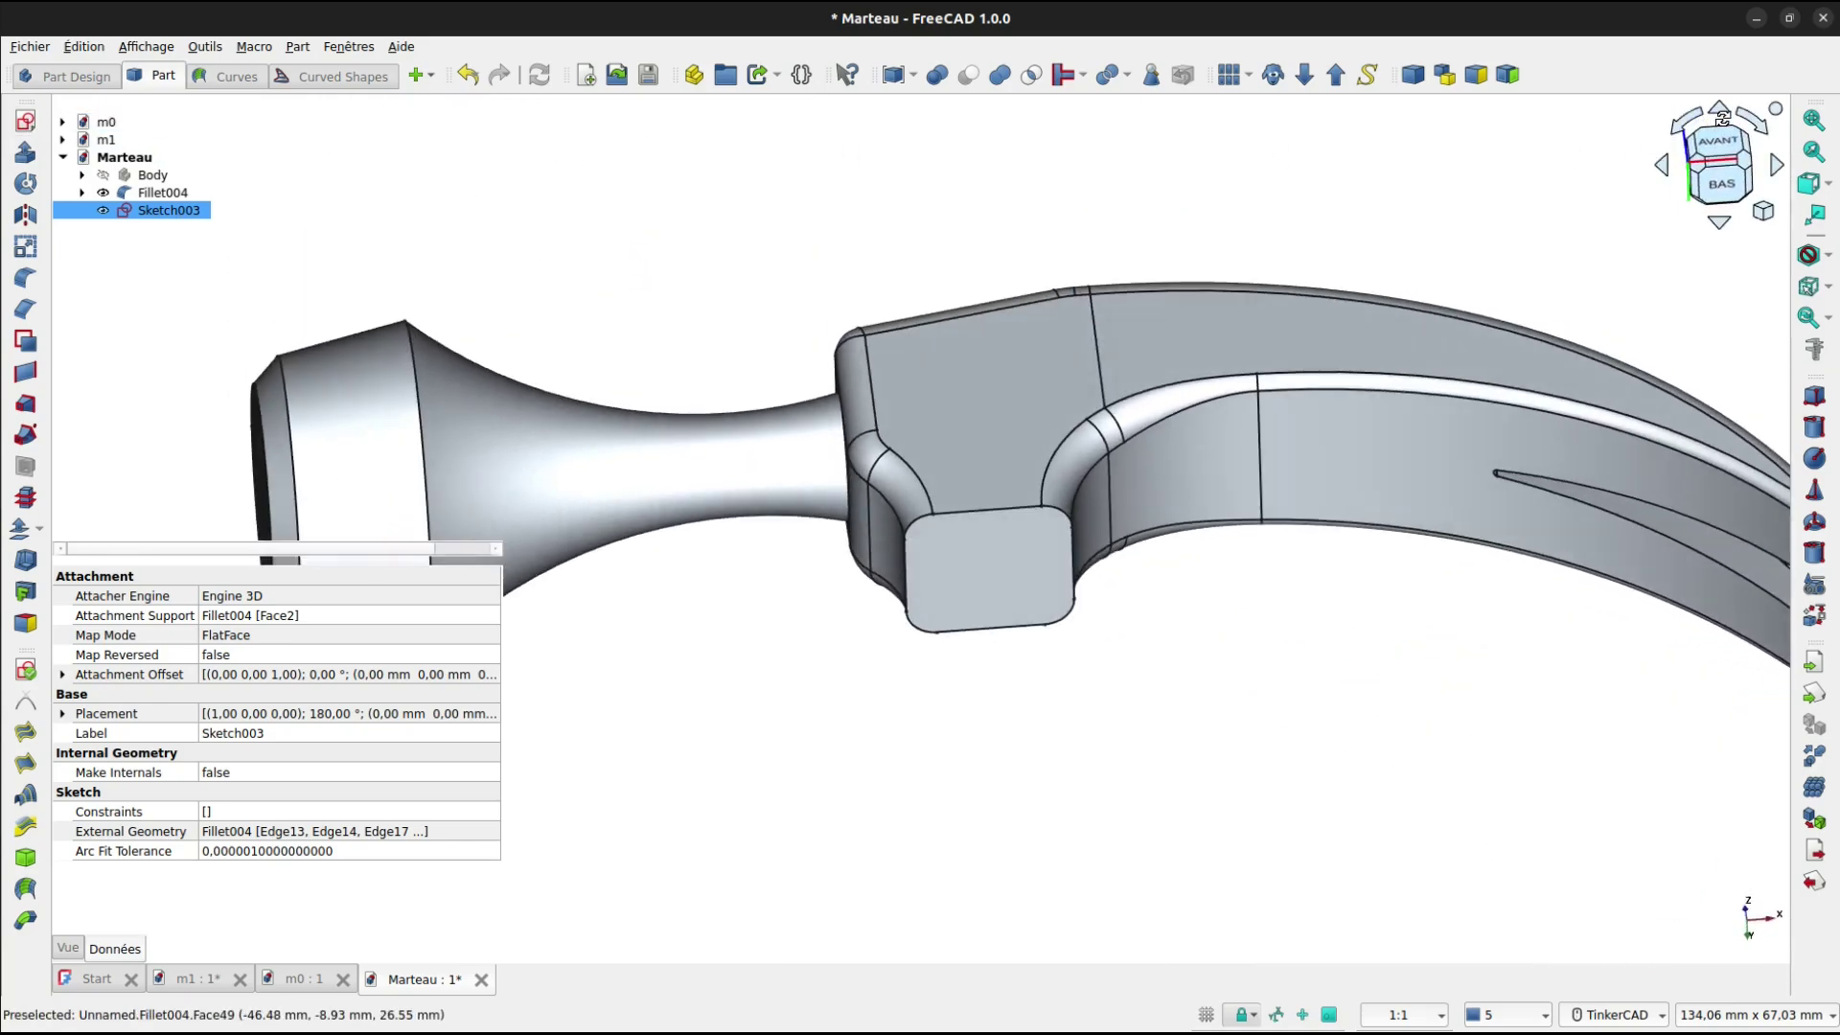
{"action": "left_click", "coordinate": [25, 121]}
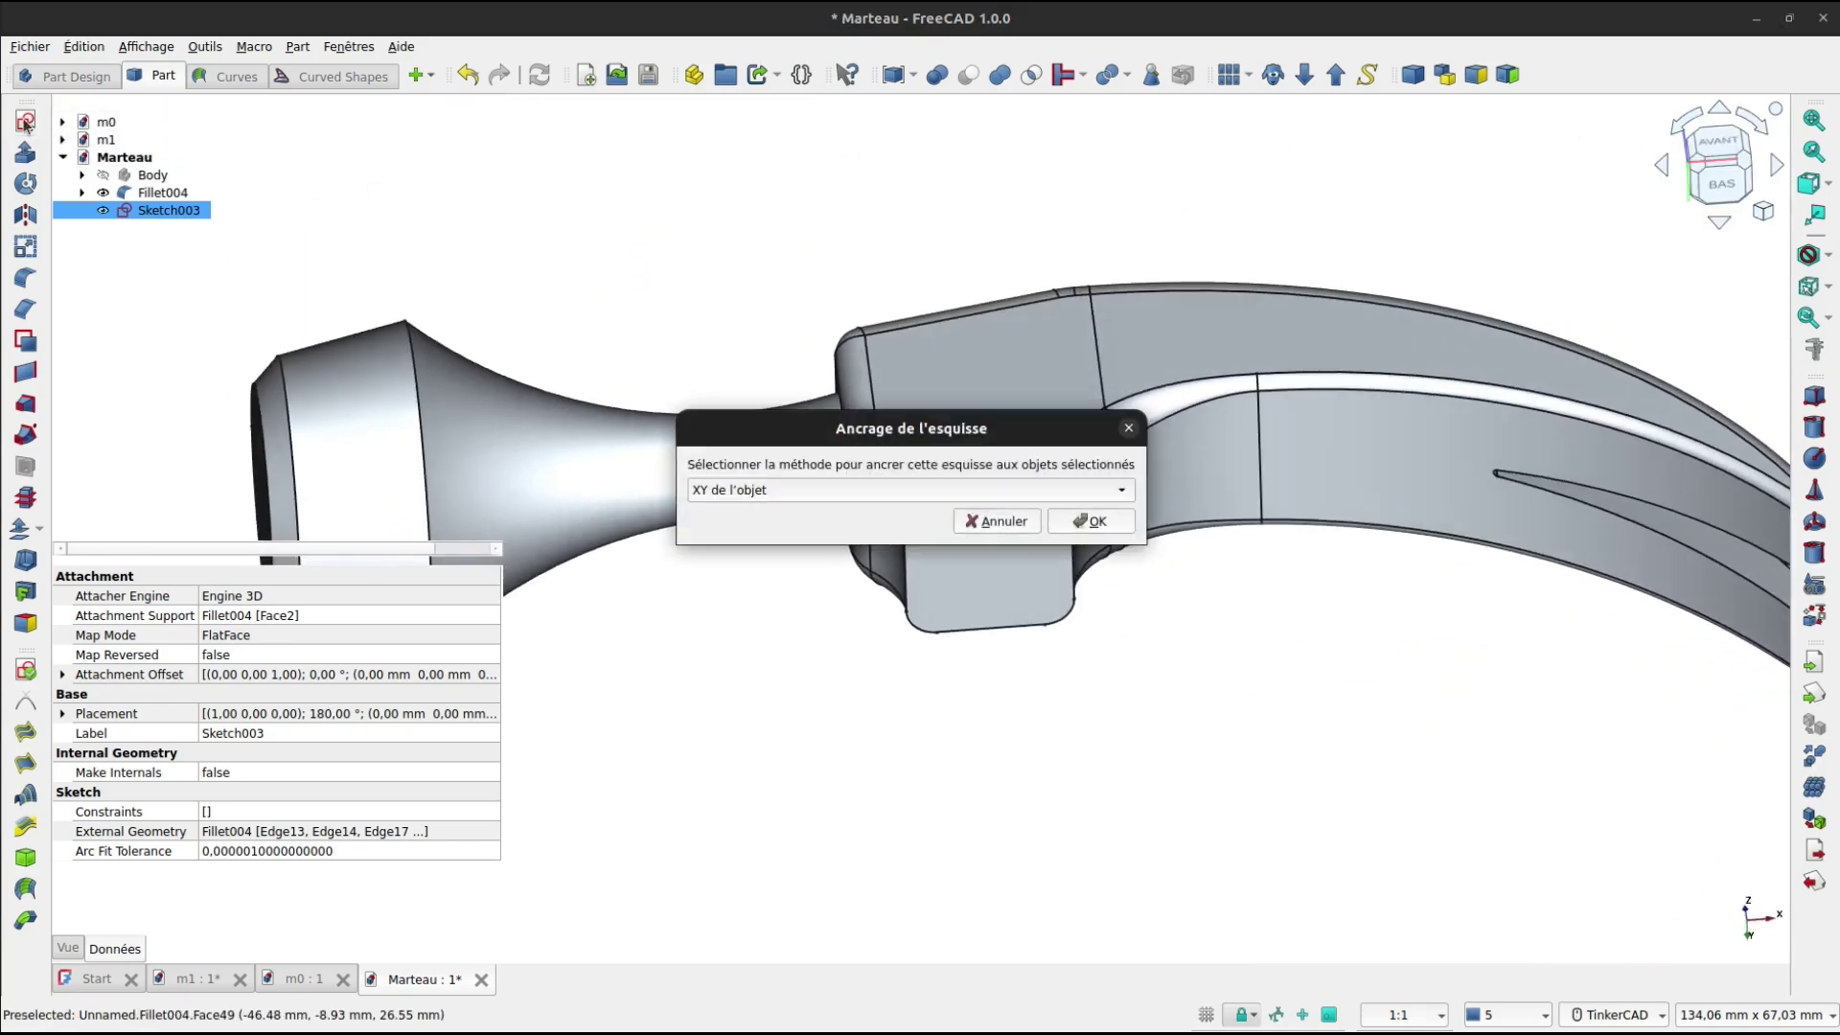
{"action": "left_click", "coordinate": [991, 522]}
{"action": "left_click", "coordinate": [780, 604]}
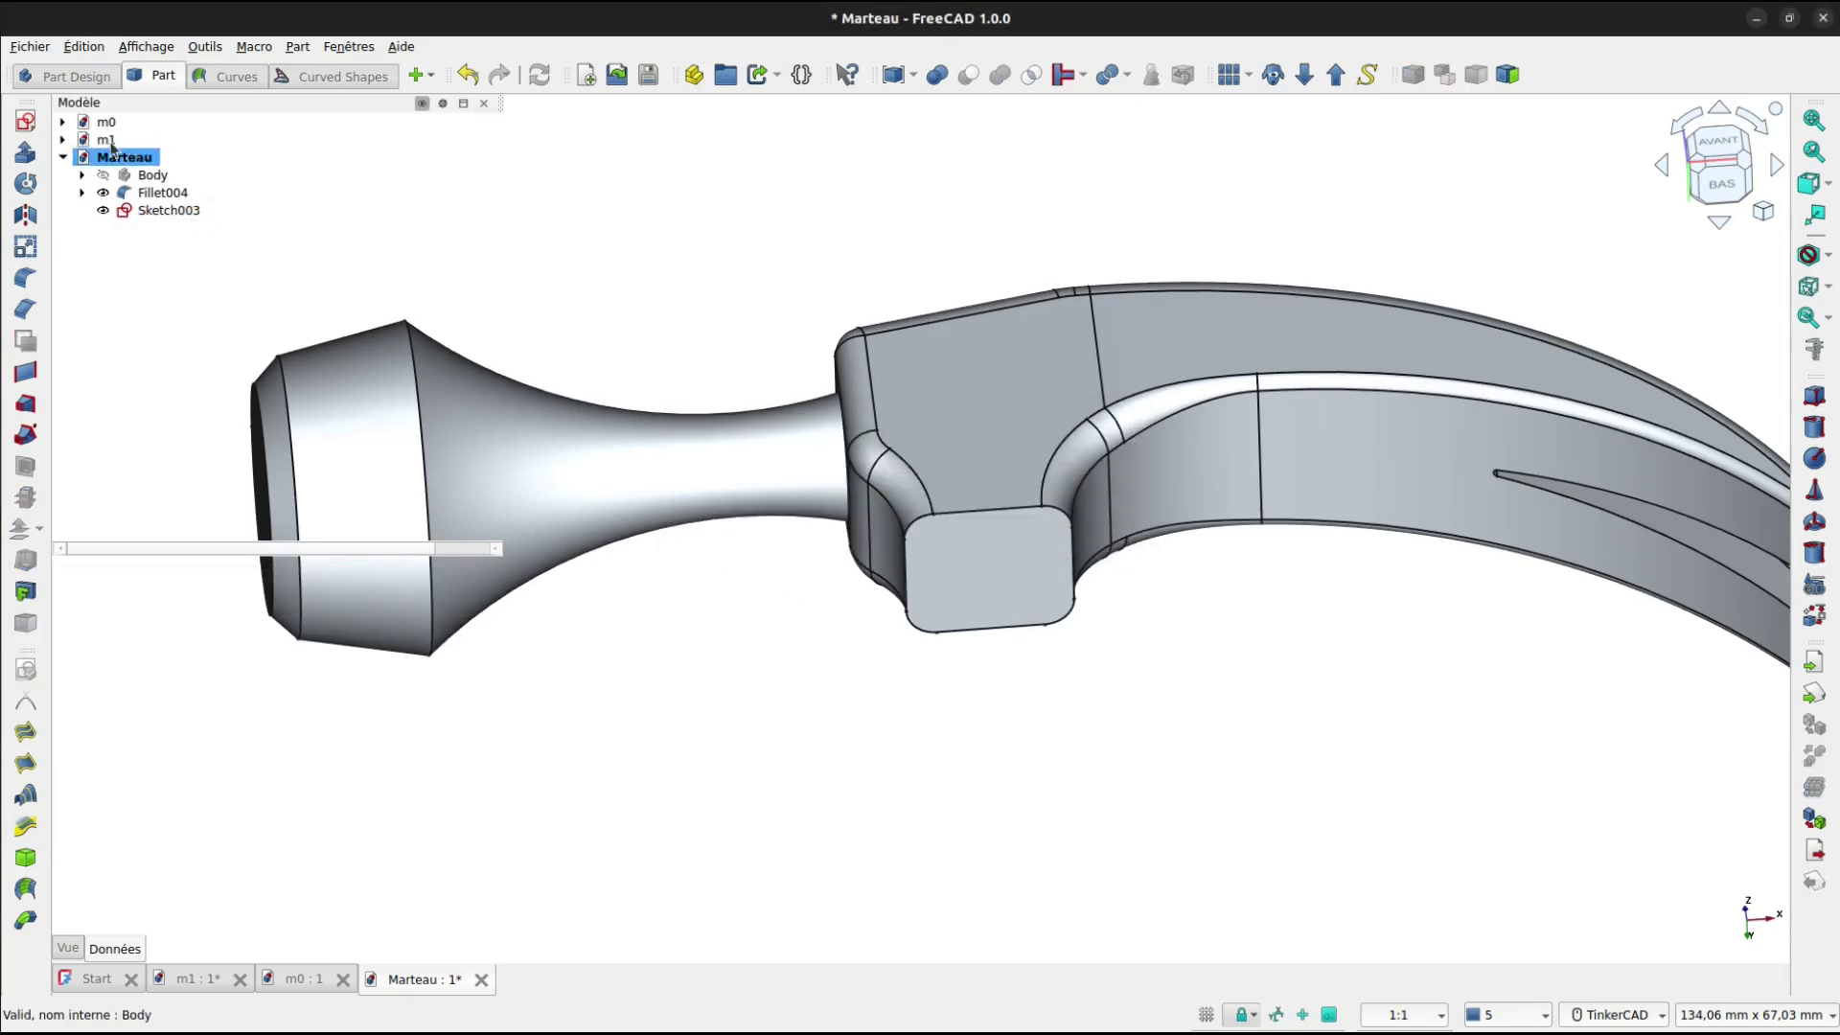
Create a sketch on the XY plane with the direction reversed.
{"action": "left_click", "coordinate": [25, 122]}
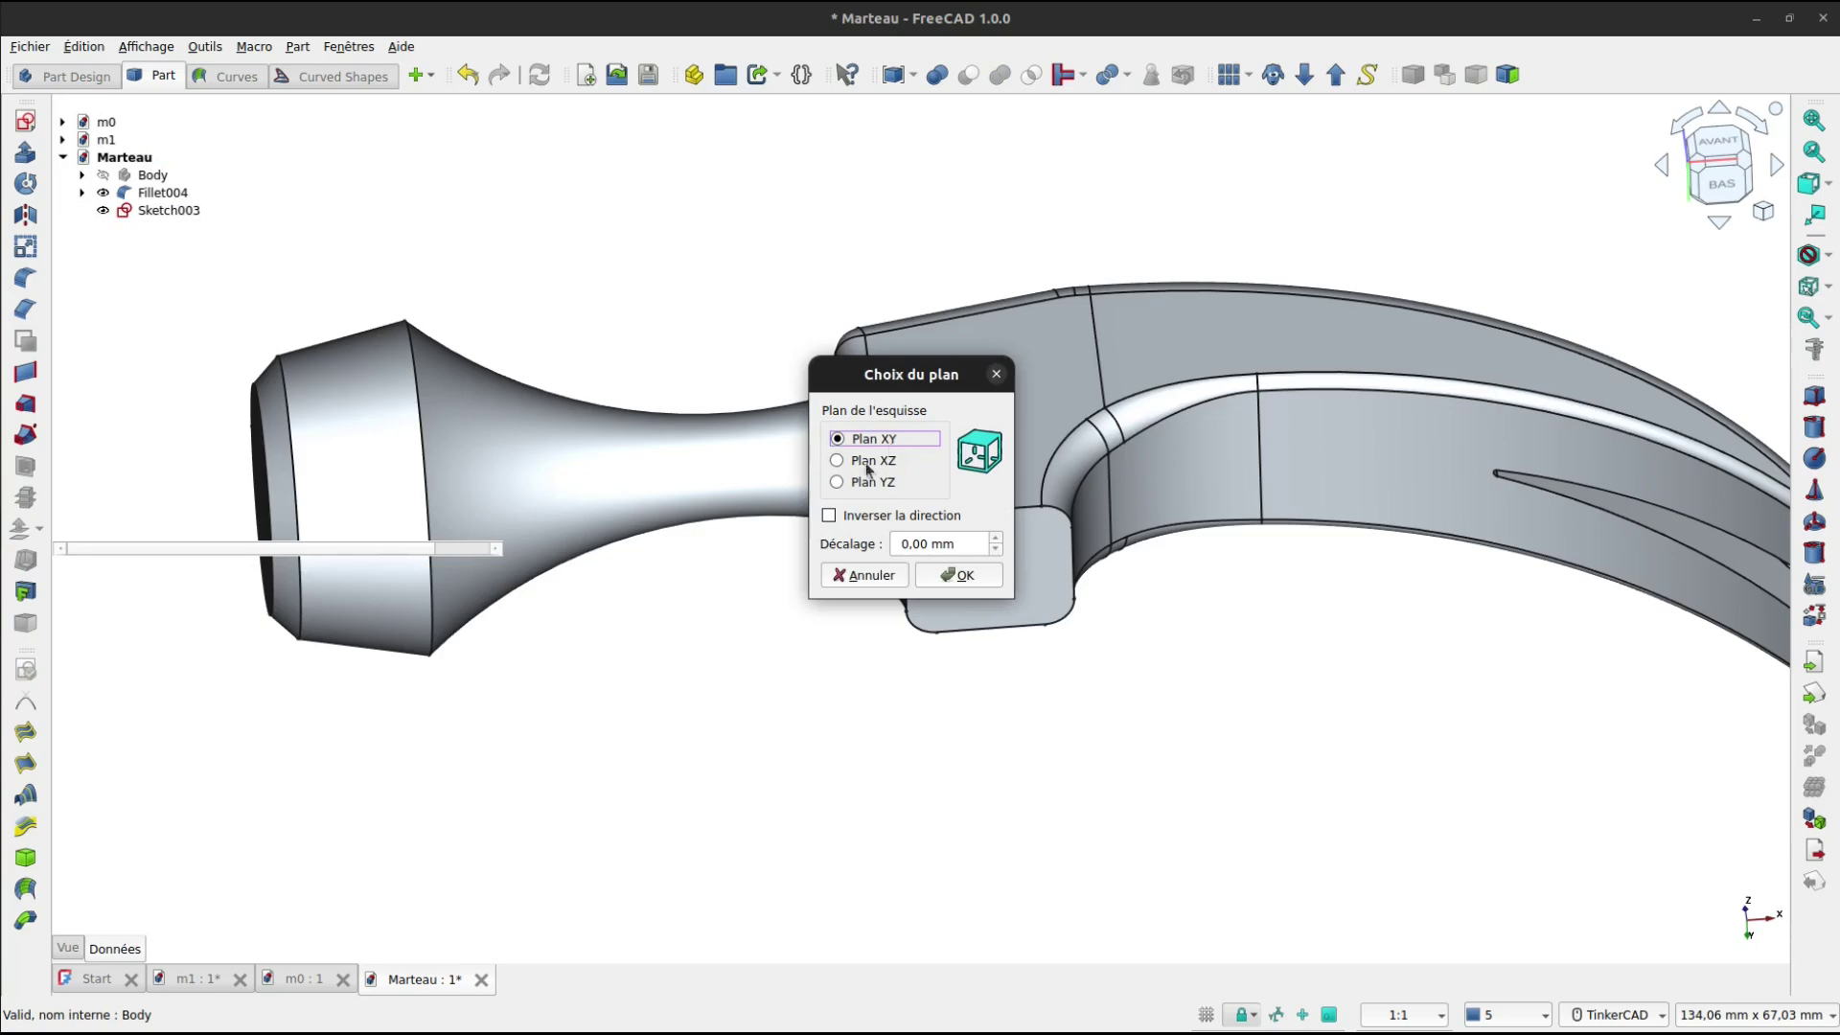
{"action": "left_click", "coordinate": [834, 518]}
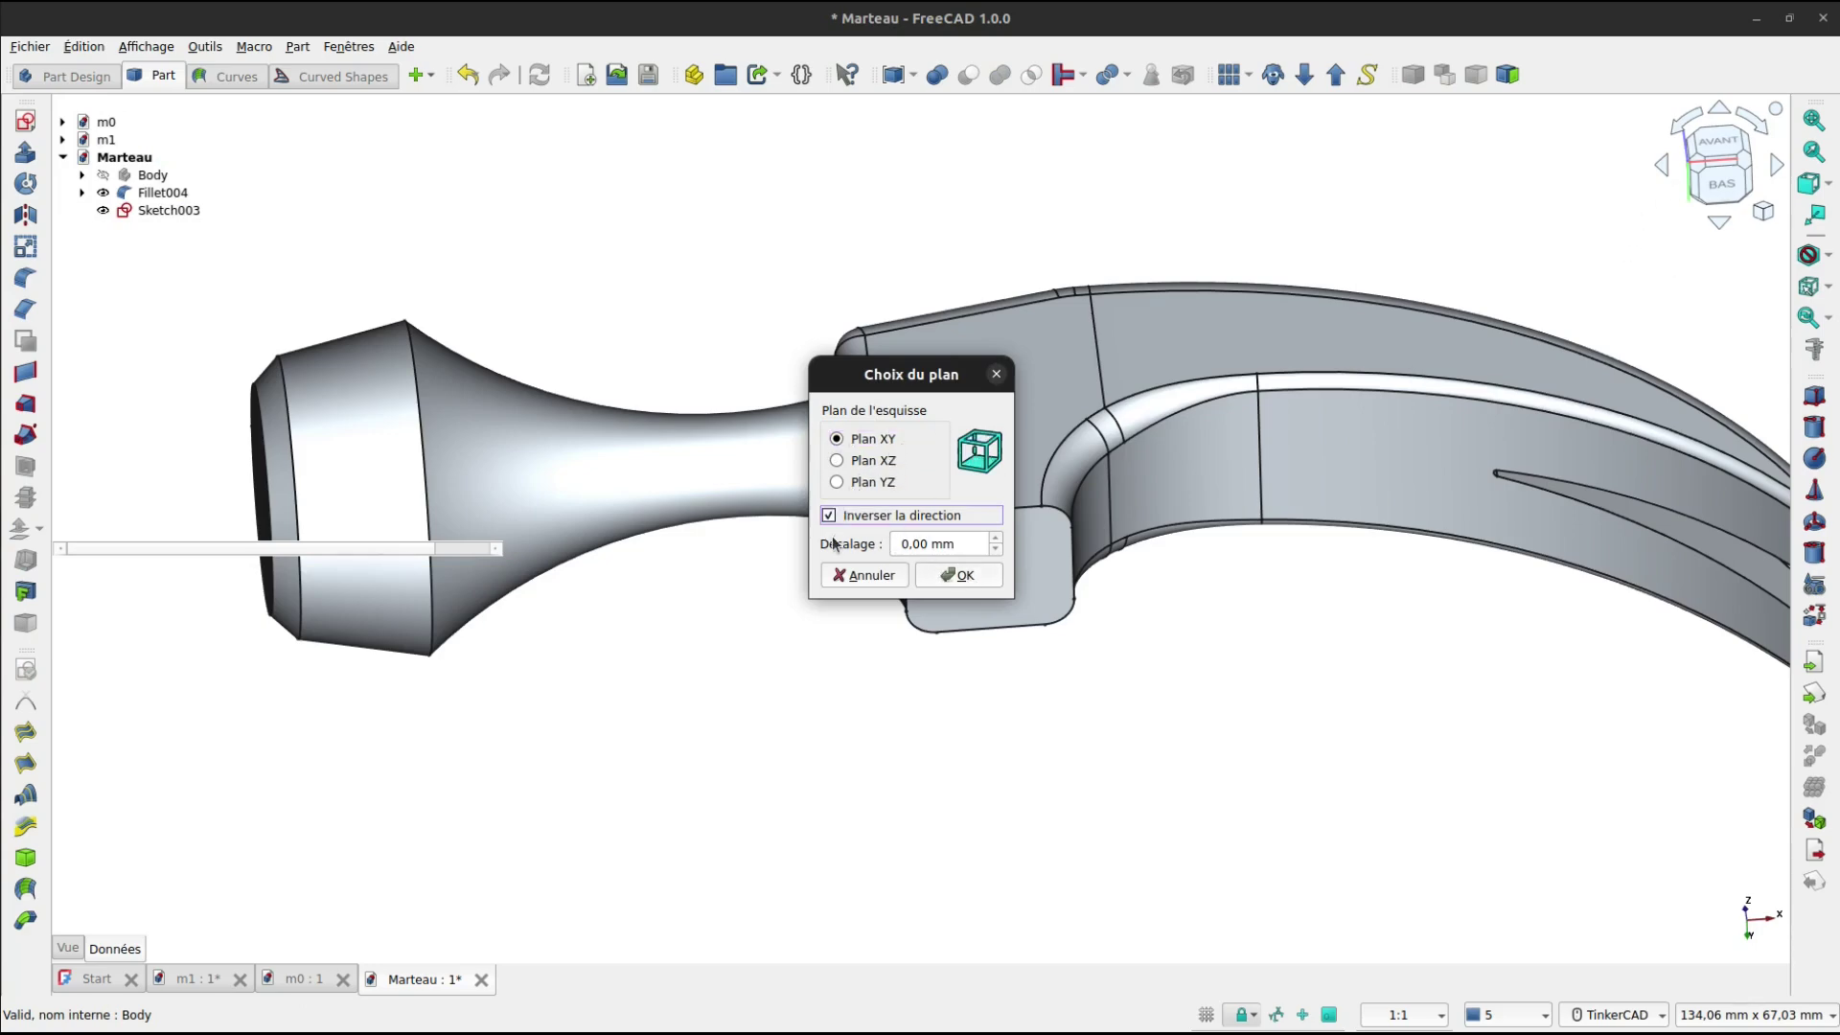
{"action": "left_click", "coordinate": [955, 575]}
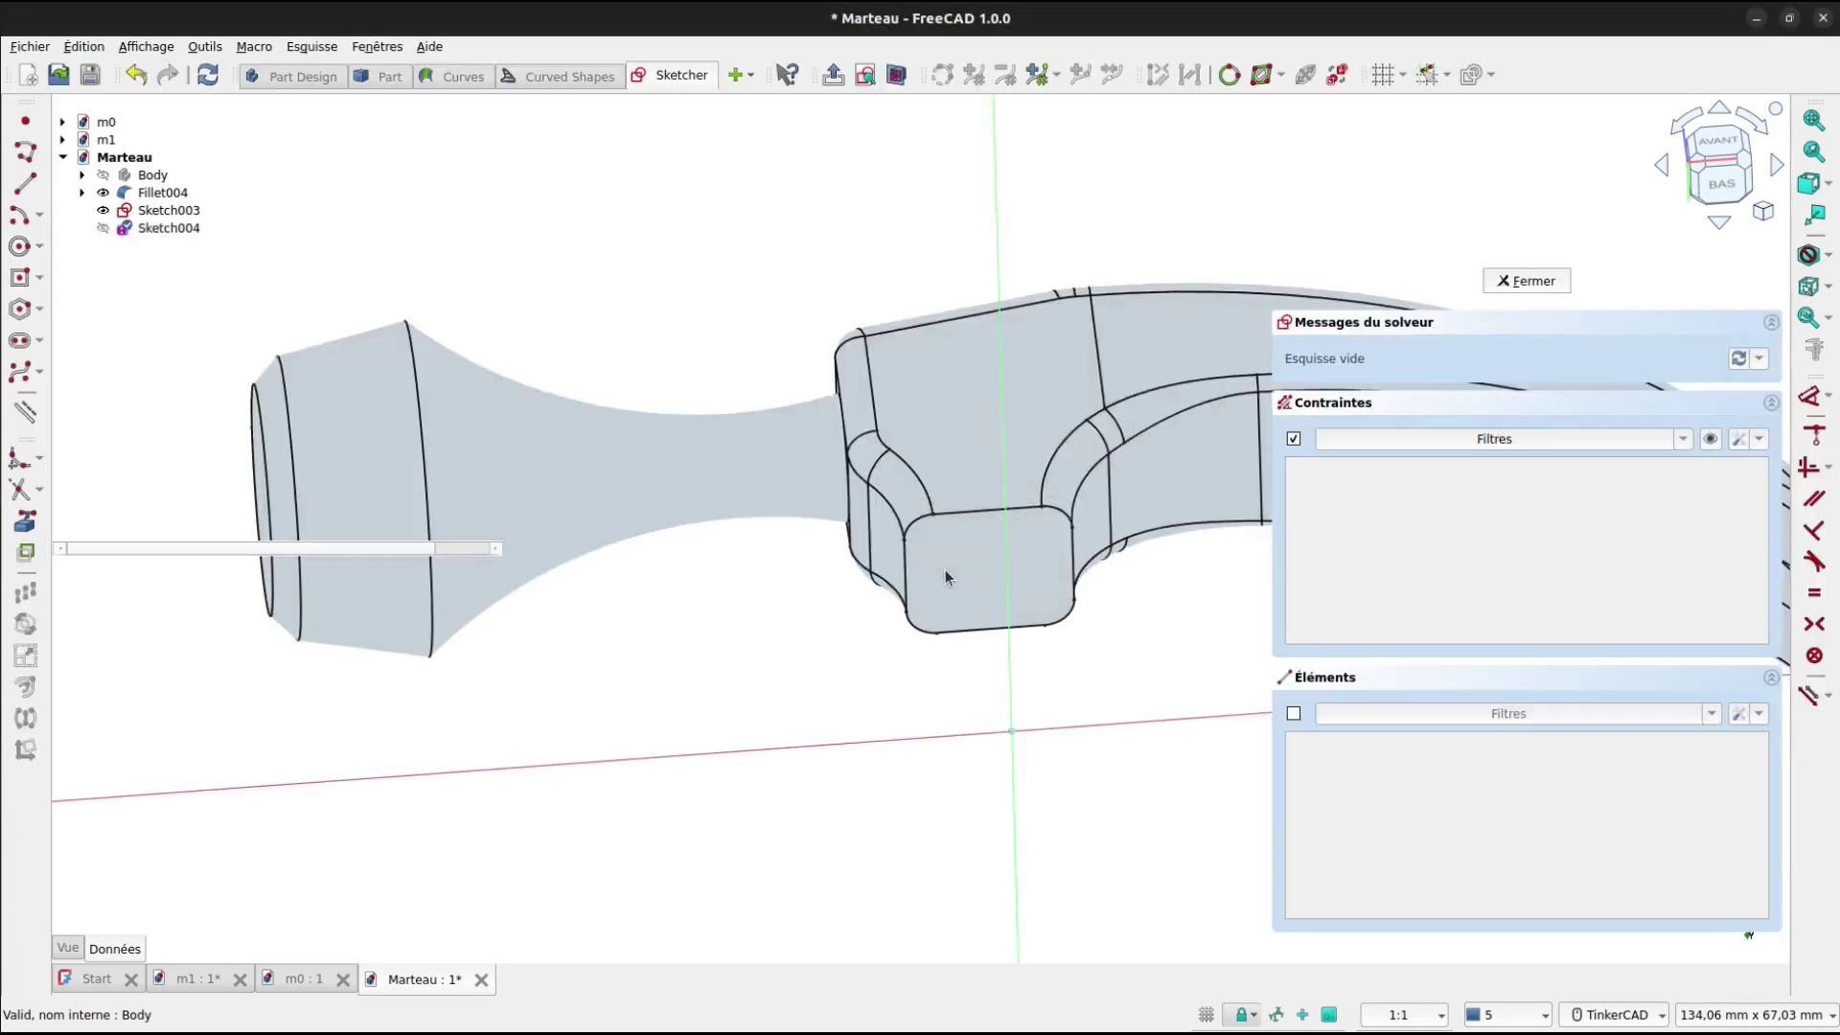
Sketch a rounded rectangle centred on the origin, 13 mm wide, 7.5 mm high with 3.5 mm corner radii, and close the sketch.
{"action": "middle_click_drag", "start_coordinate": [1135, 413], "coordinate": [881, 307]}
{"action": "left_click", "coordinate": [20, 278]}
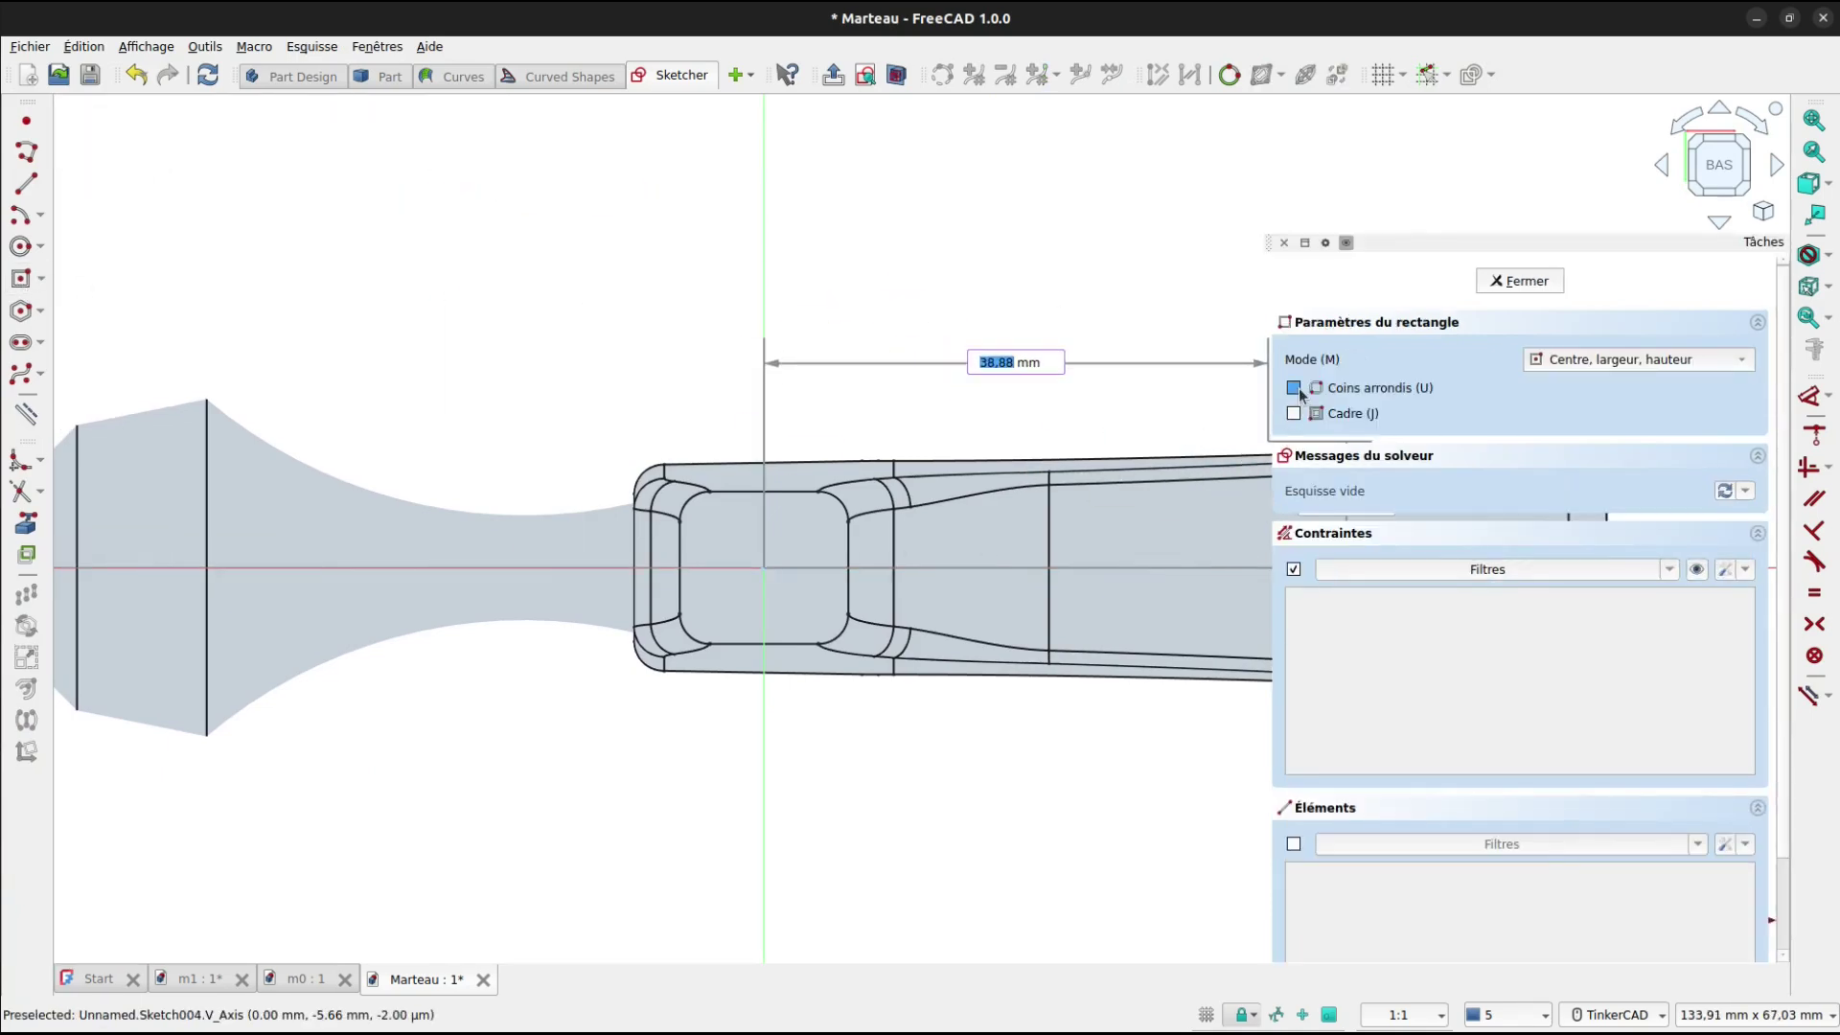
{"action": "left_click", "coordinate": [1295, 389]}
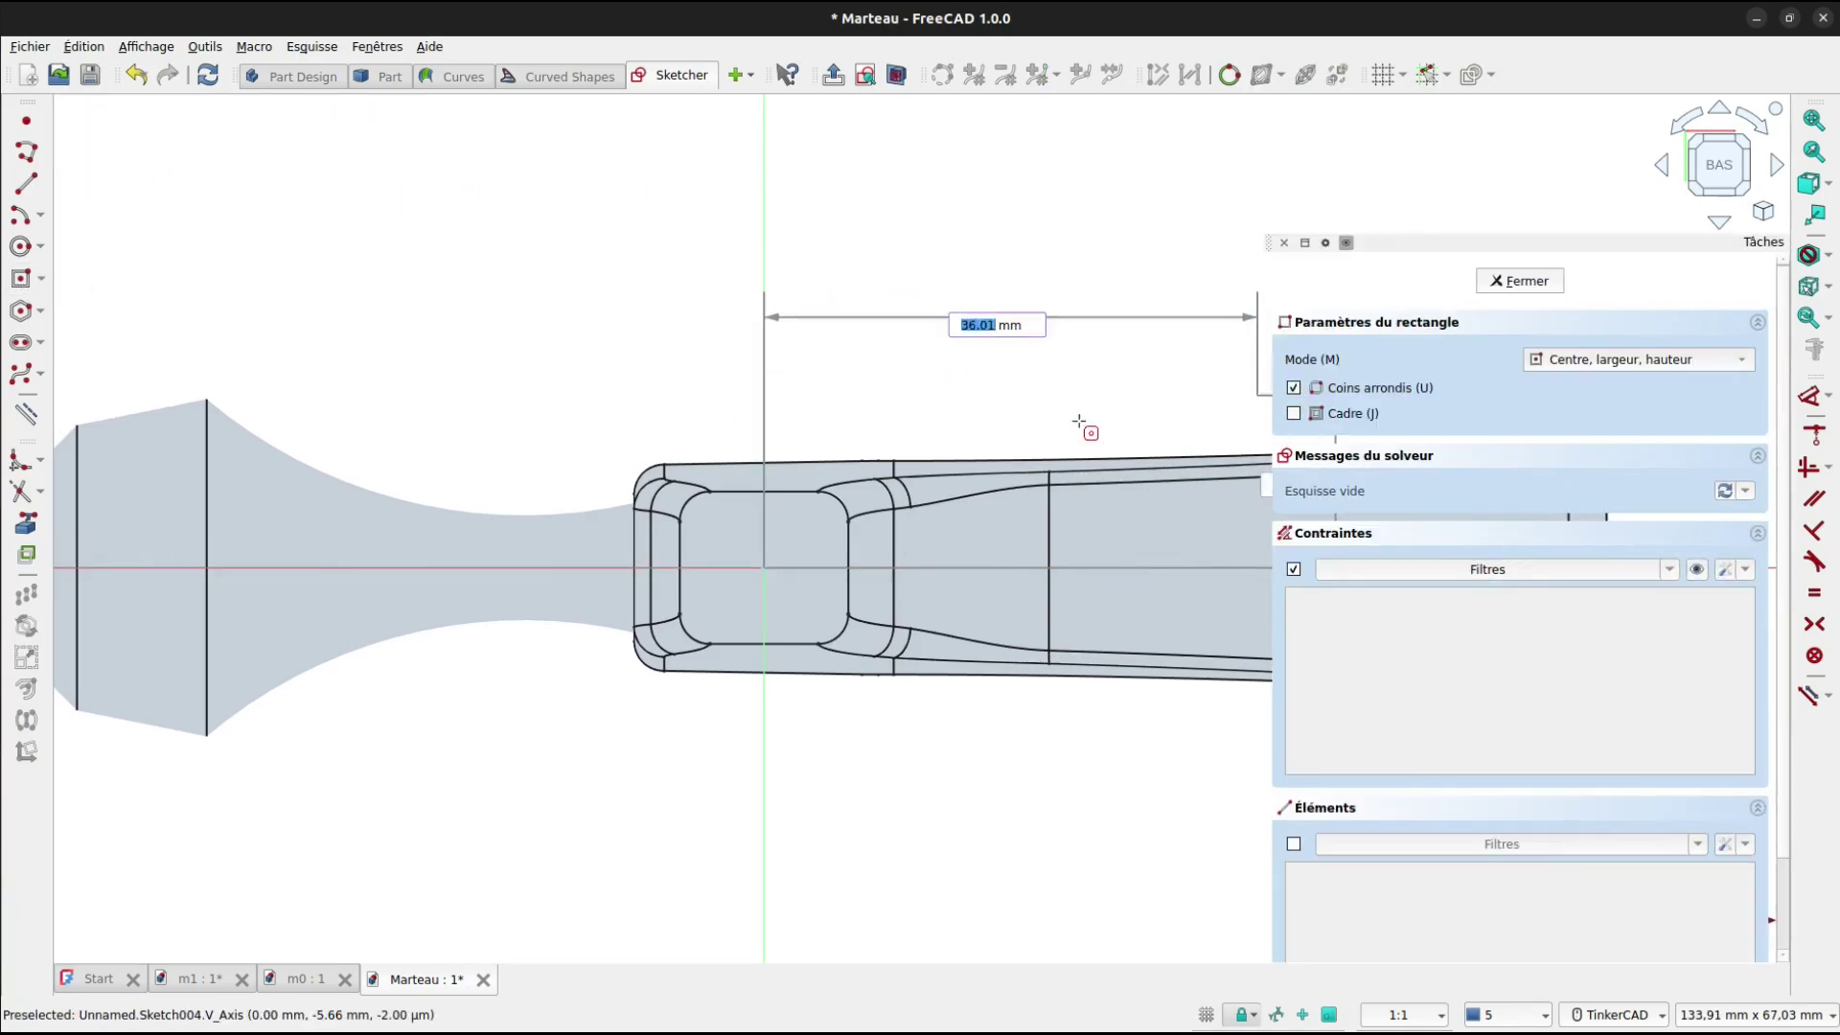
{"action": "left_click", "coordinate": [766, 568]}
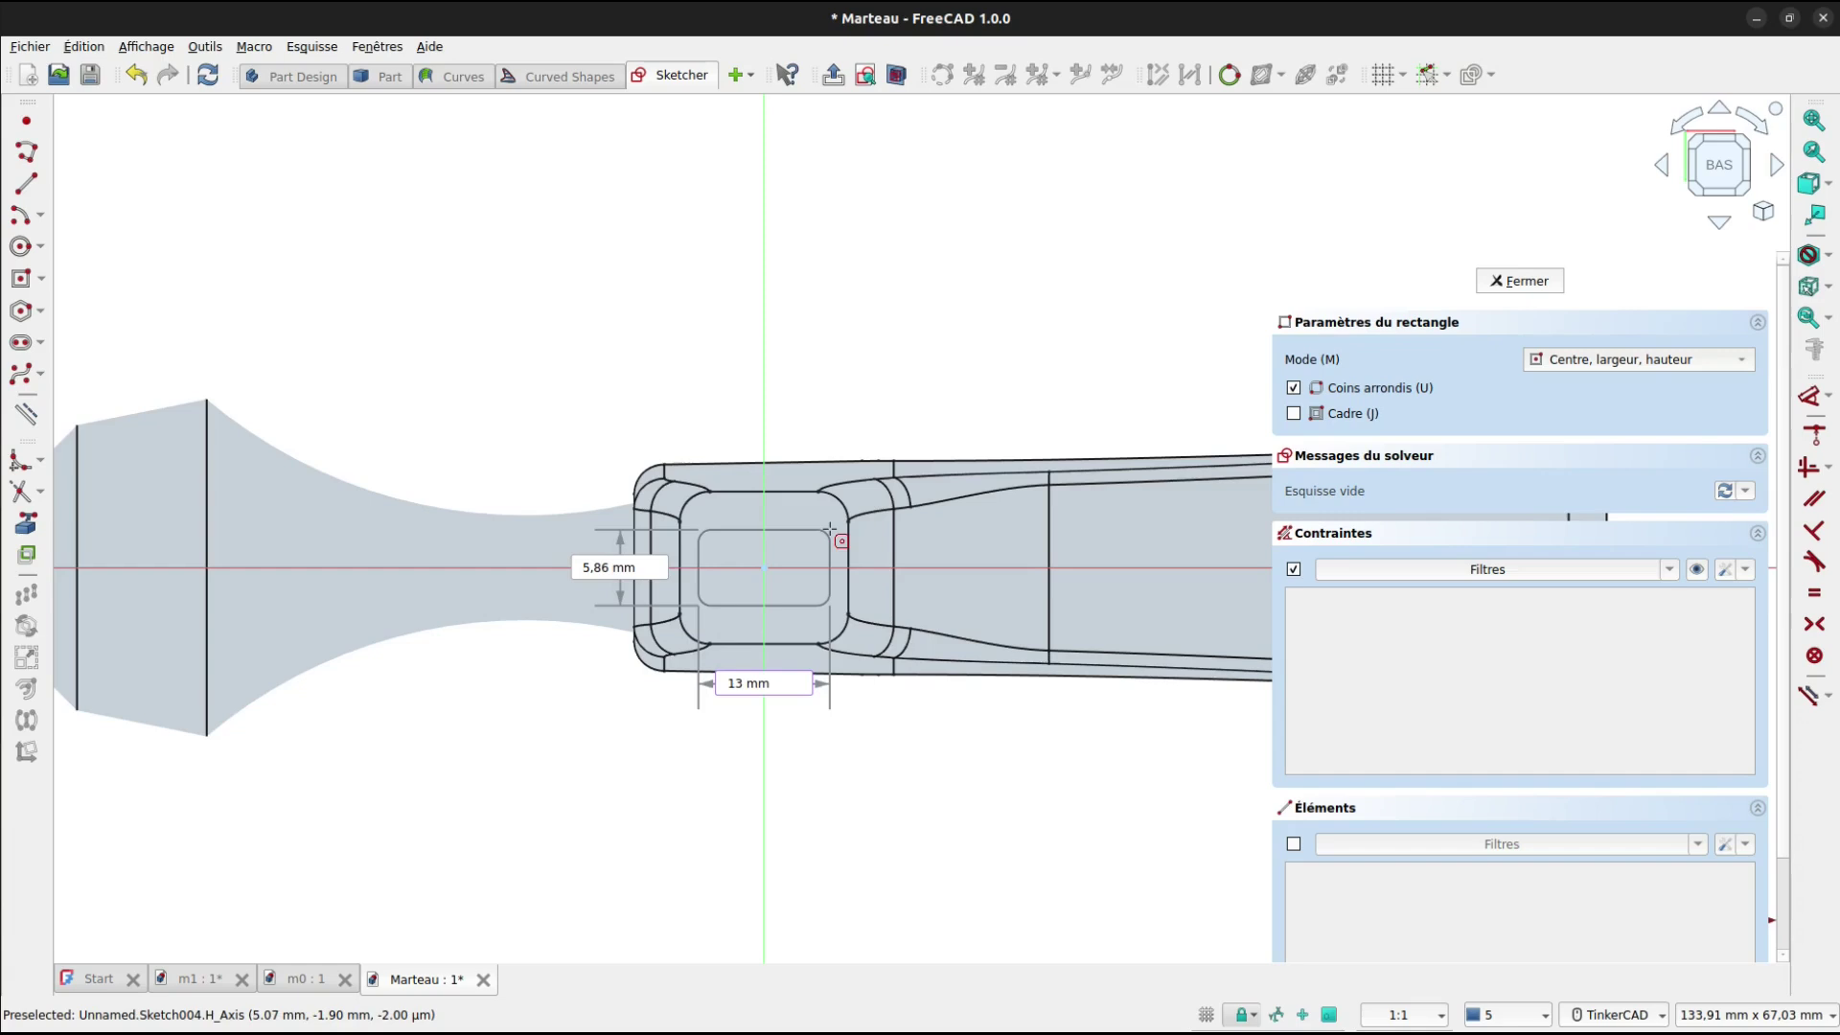
{"action": "key", "text": "Tab"}
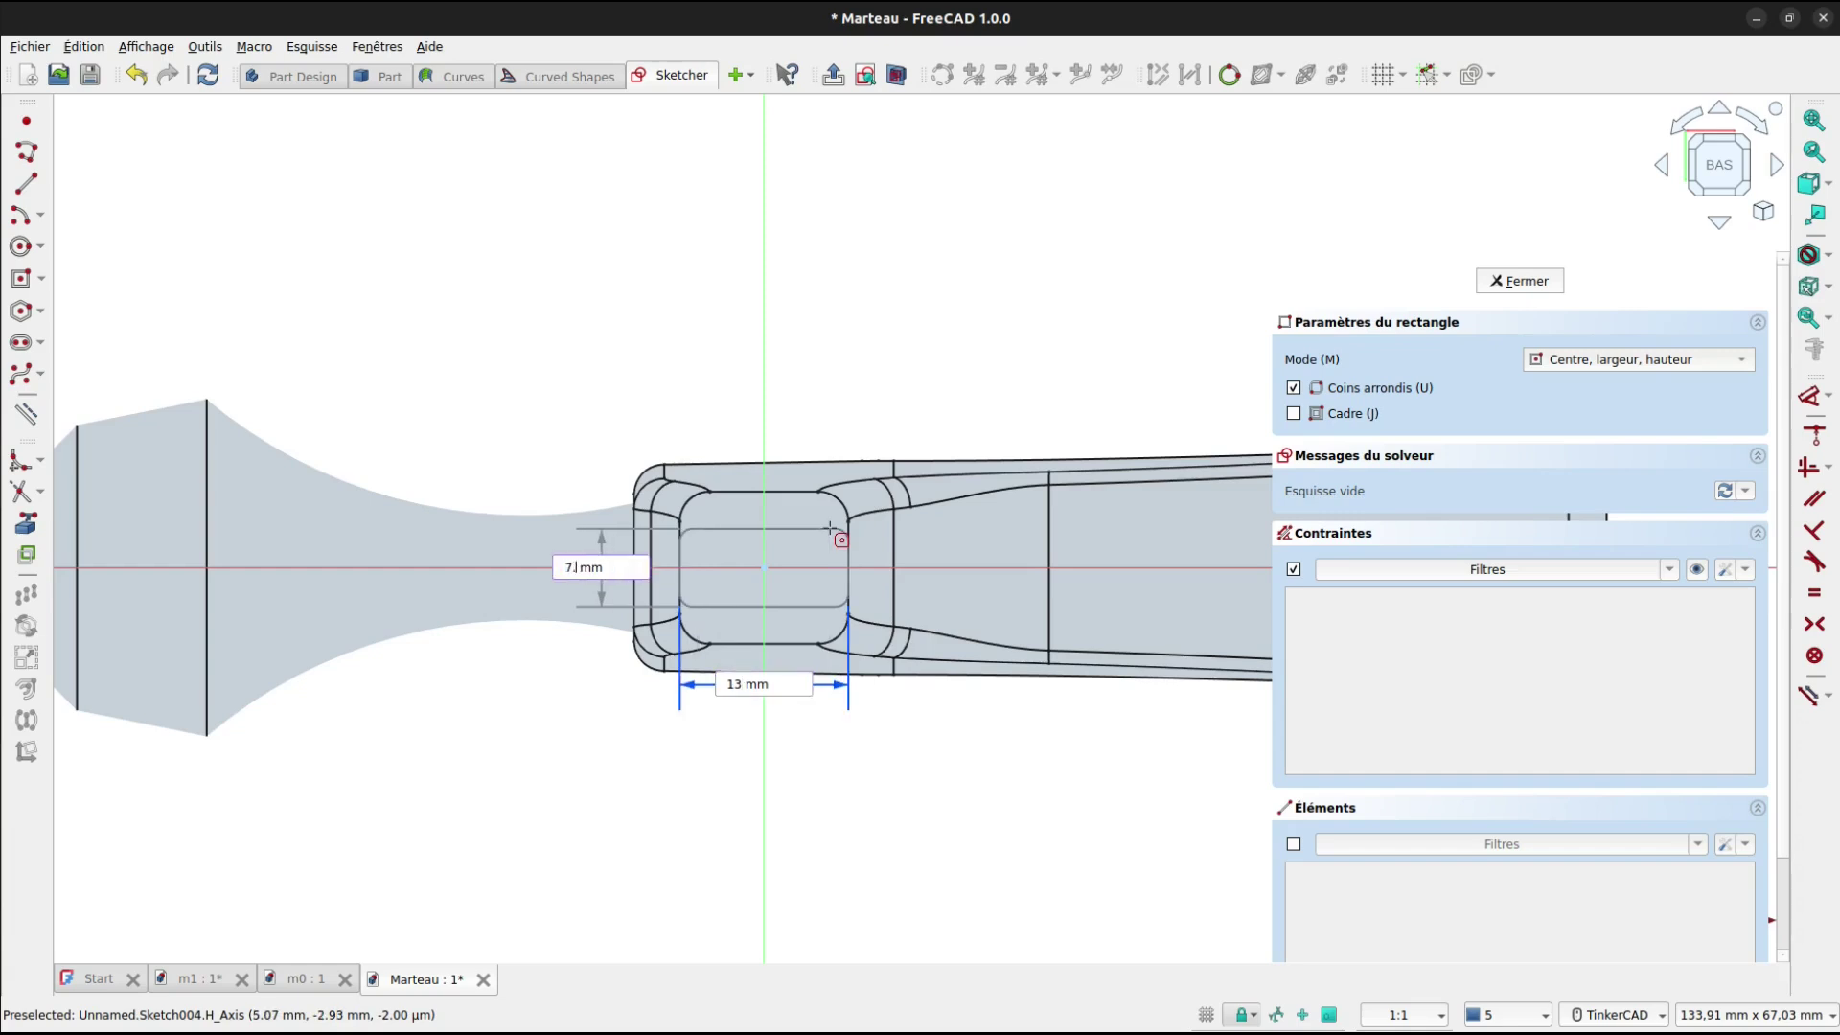
{"action": "key", "text": "Tab"}
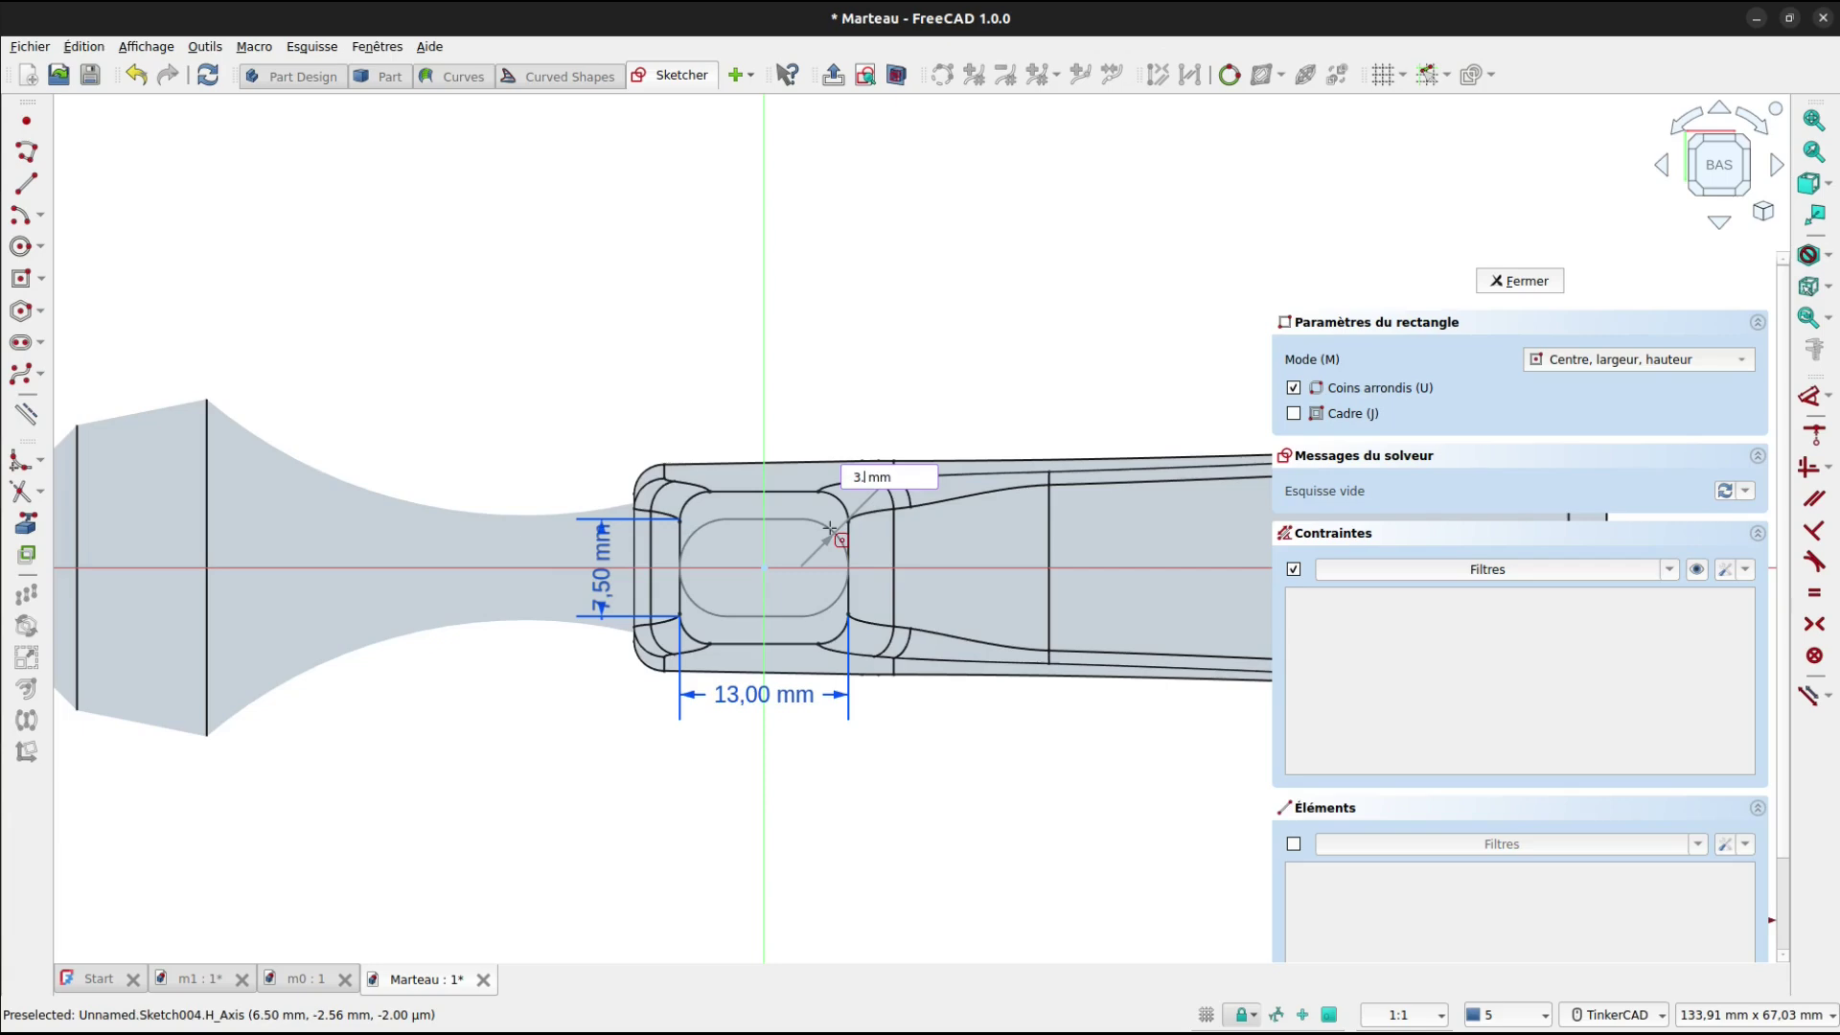
{"action": "key", "text": "Return"}
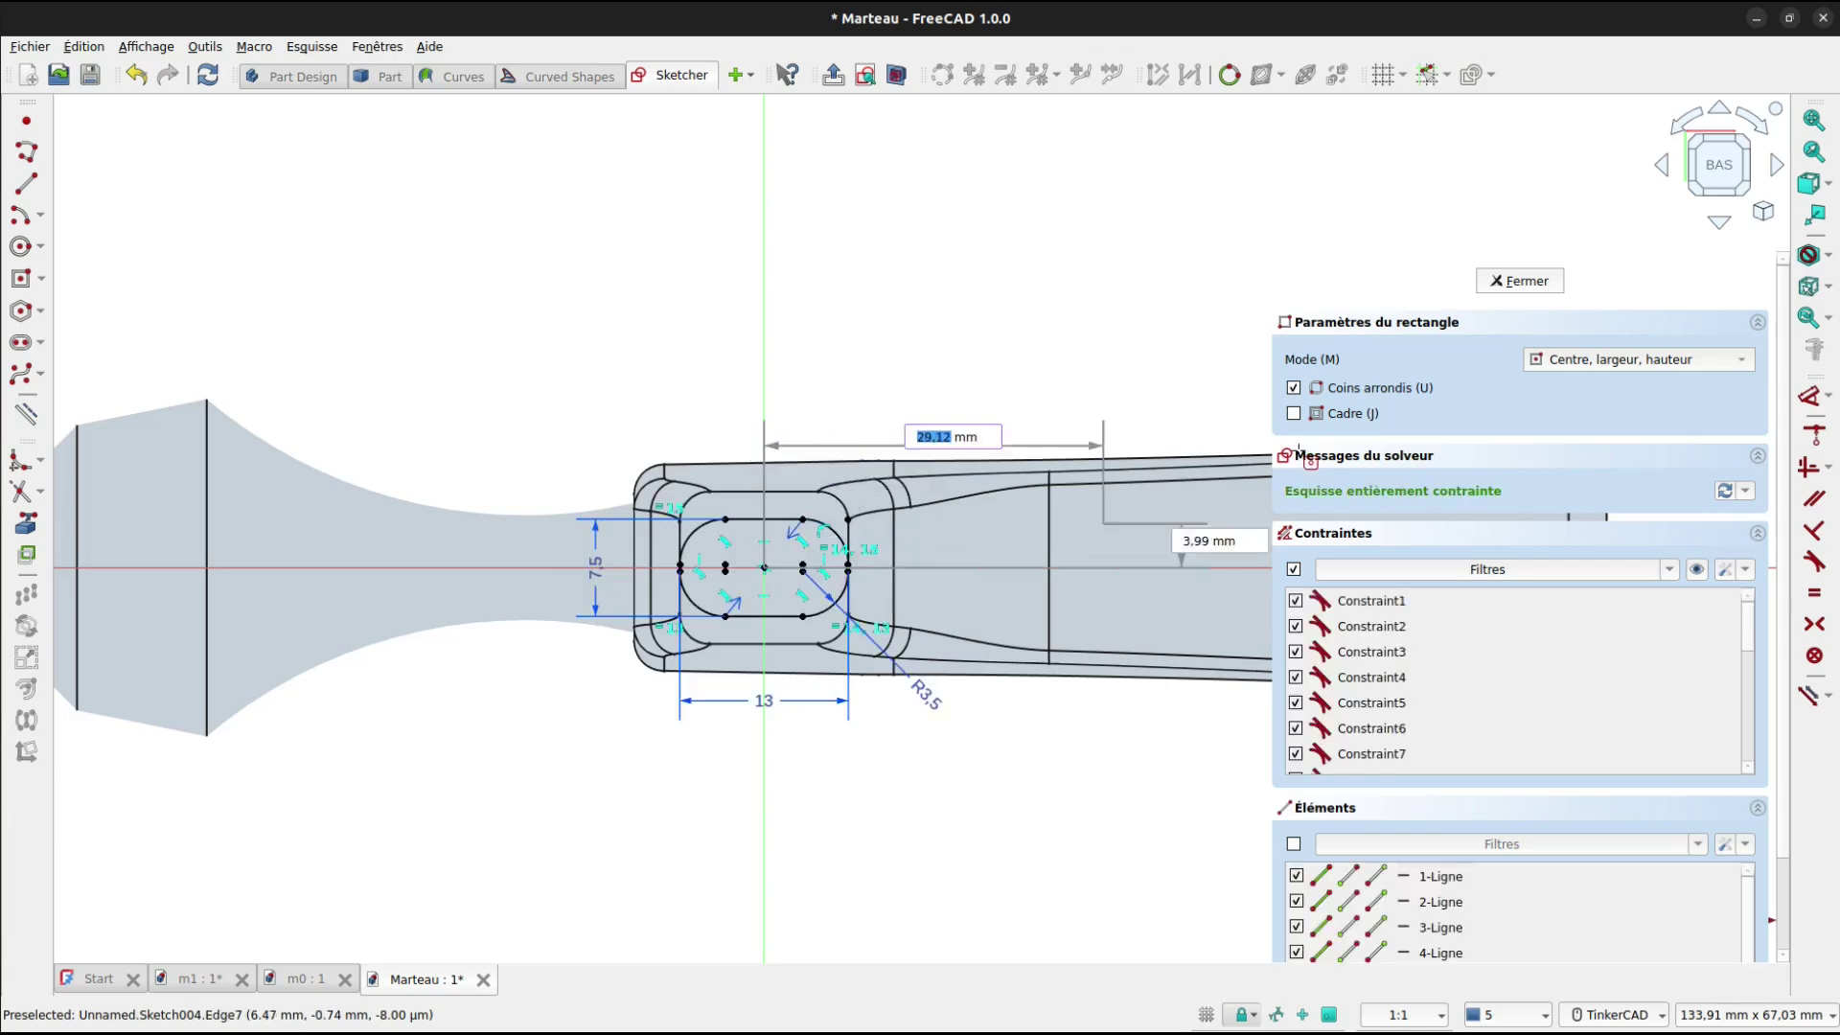
{"action": "left_click", "coordinate": [1522, 280]}
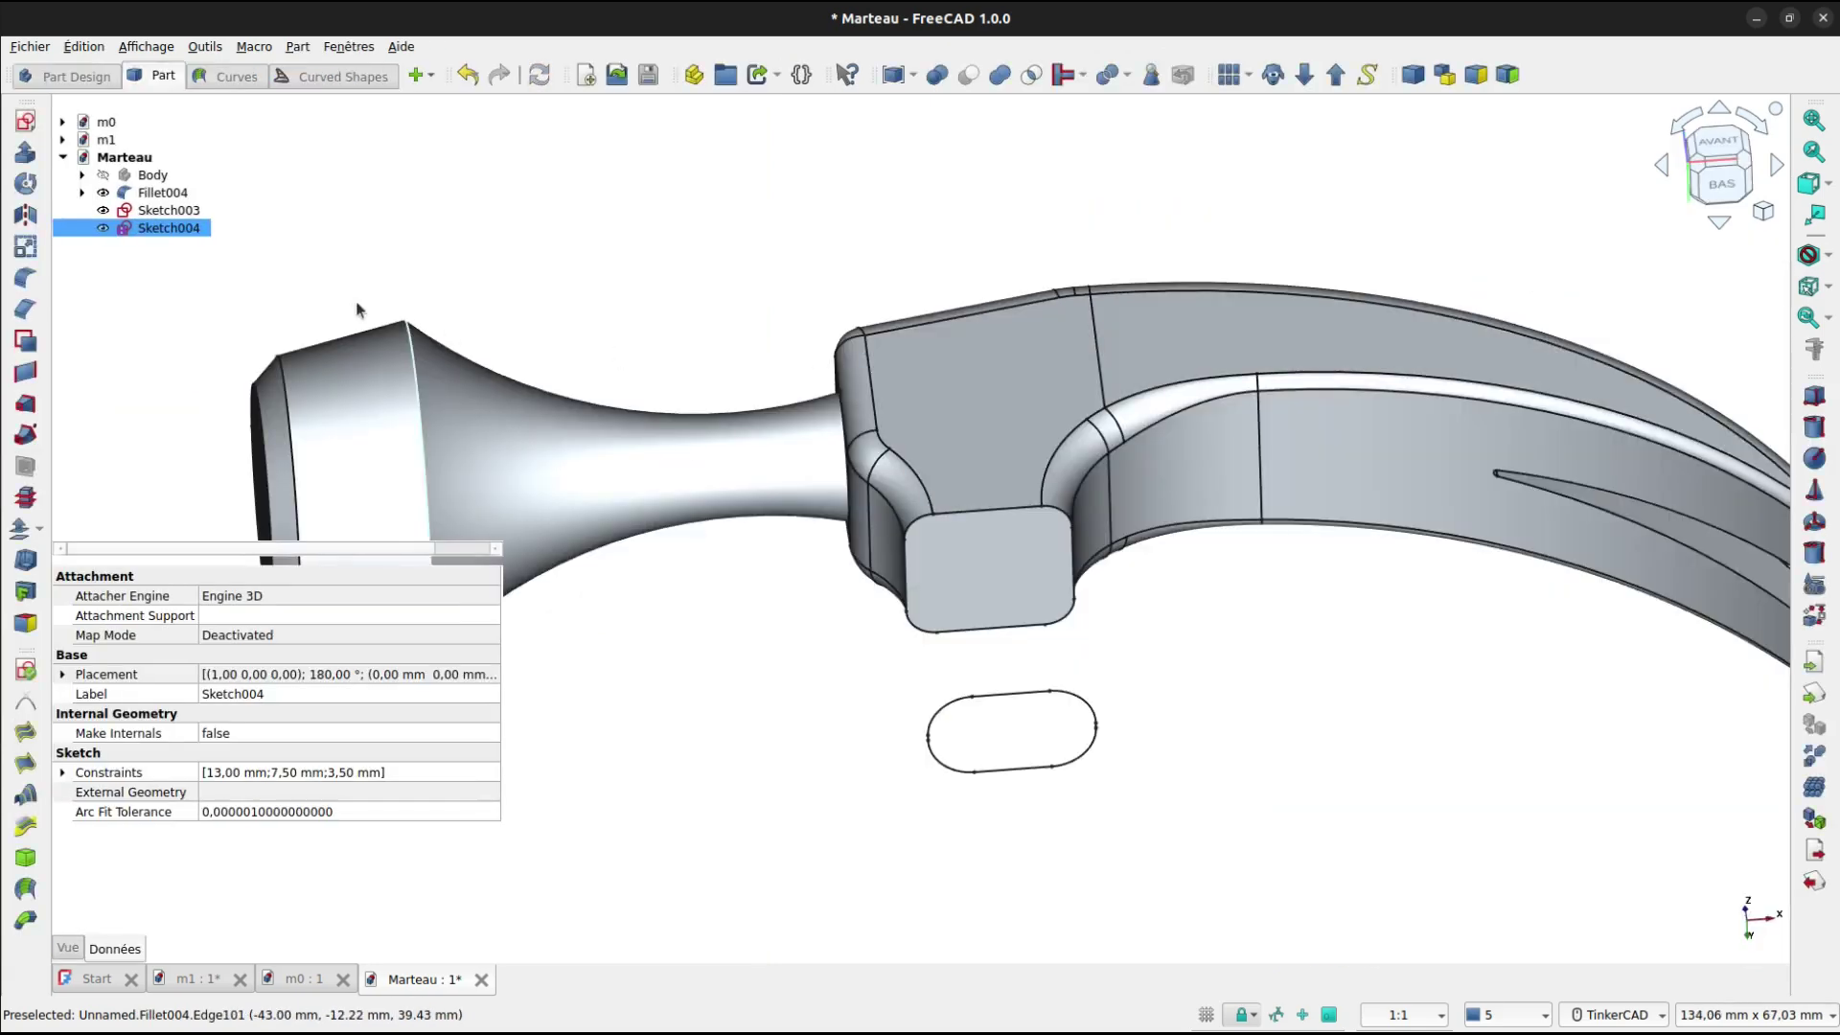
Set up a loft with Sketch003 on the head's underside as first profile and the 13 × 7.5 mm rounded rectangle, Sketch004, as second.
{"action": "left_click", "coordinate": [25, 403]}
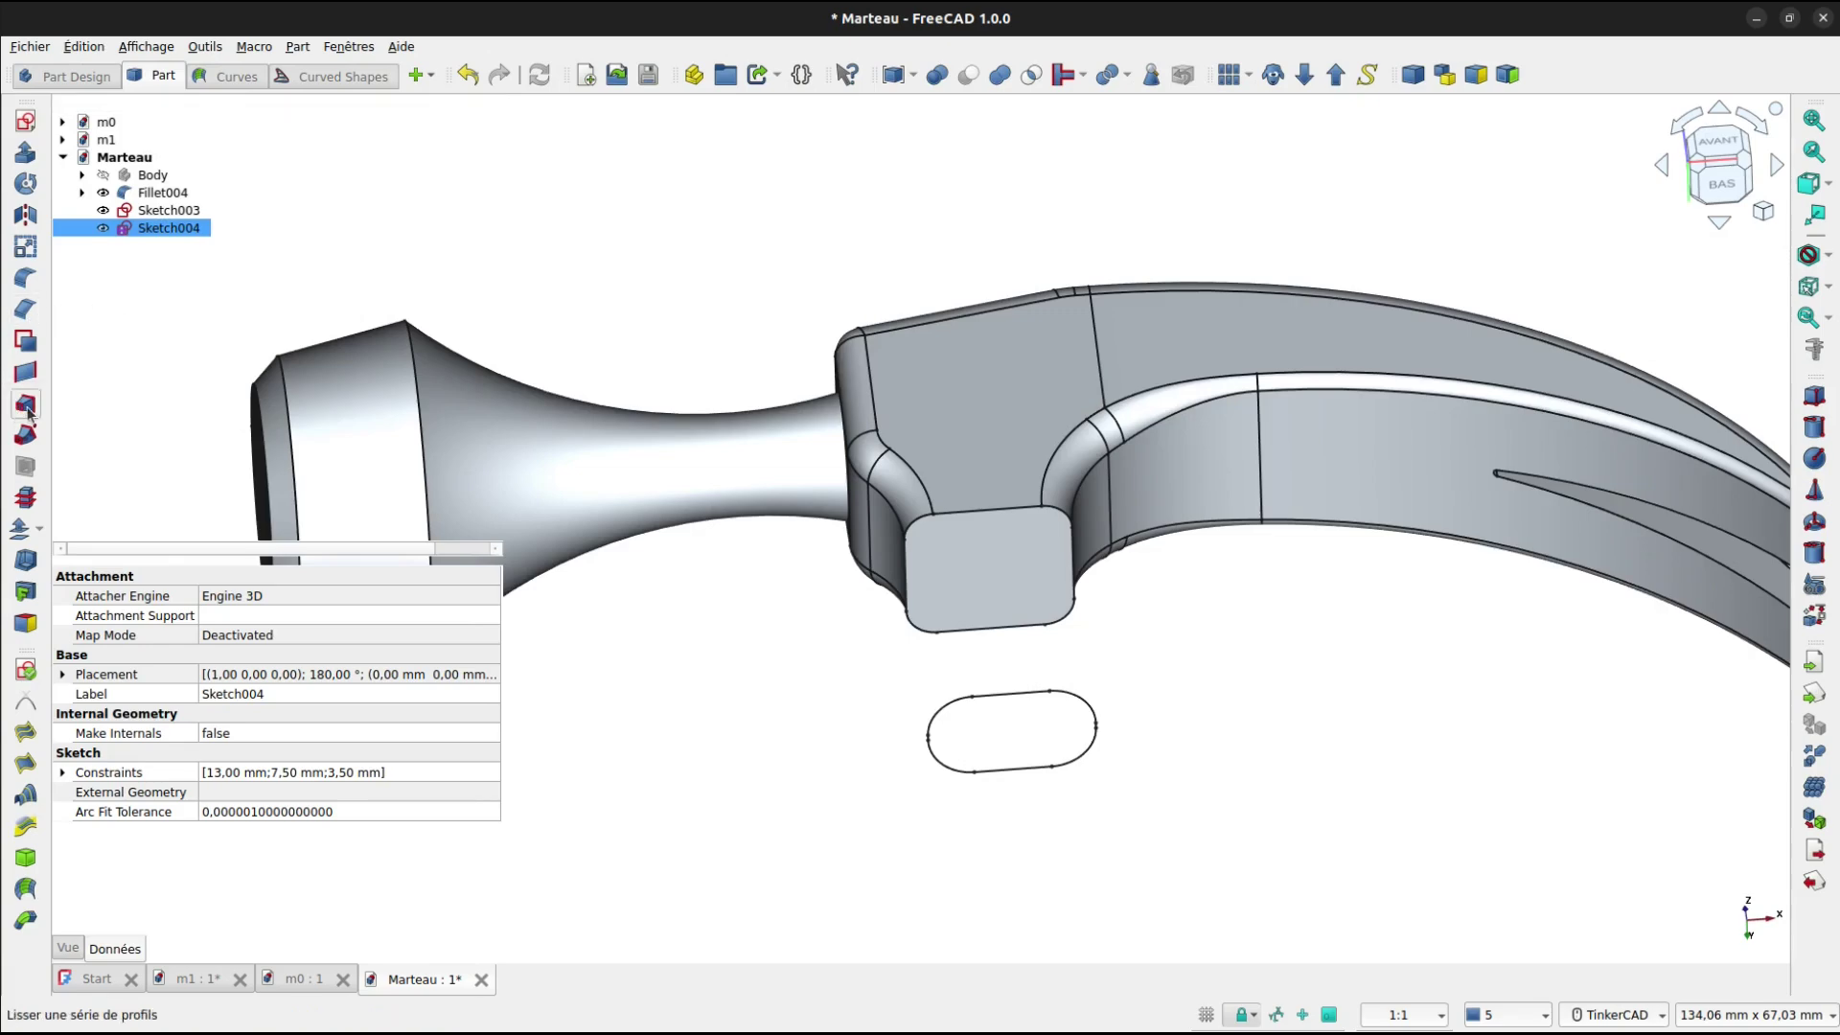
{"action": "left_click", "coordinate": [1435, 440]}
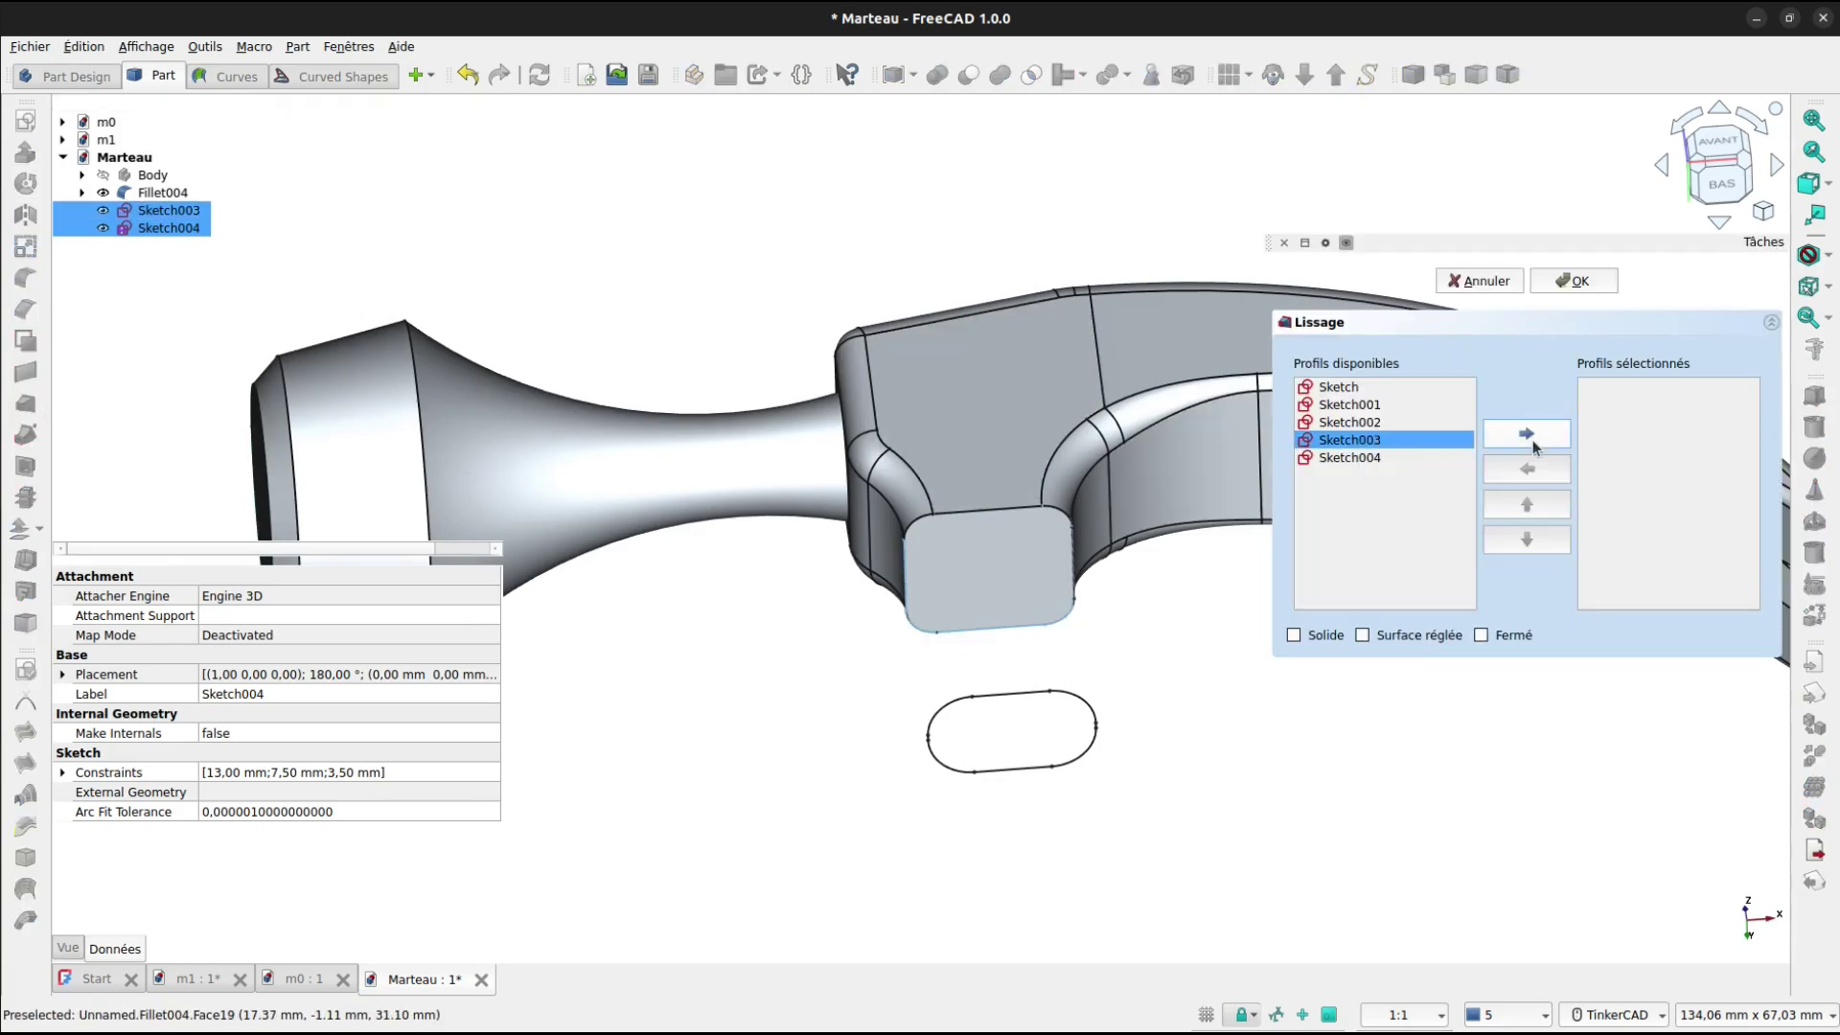
{"action": "left_click", "coordinate": [1531, 436]}
{"action": "left_click", "coordinate": [1388, 443]}
{"action": "left_click", "coordinate": [1531, 436]}
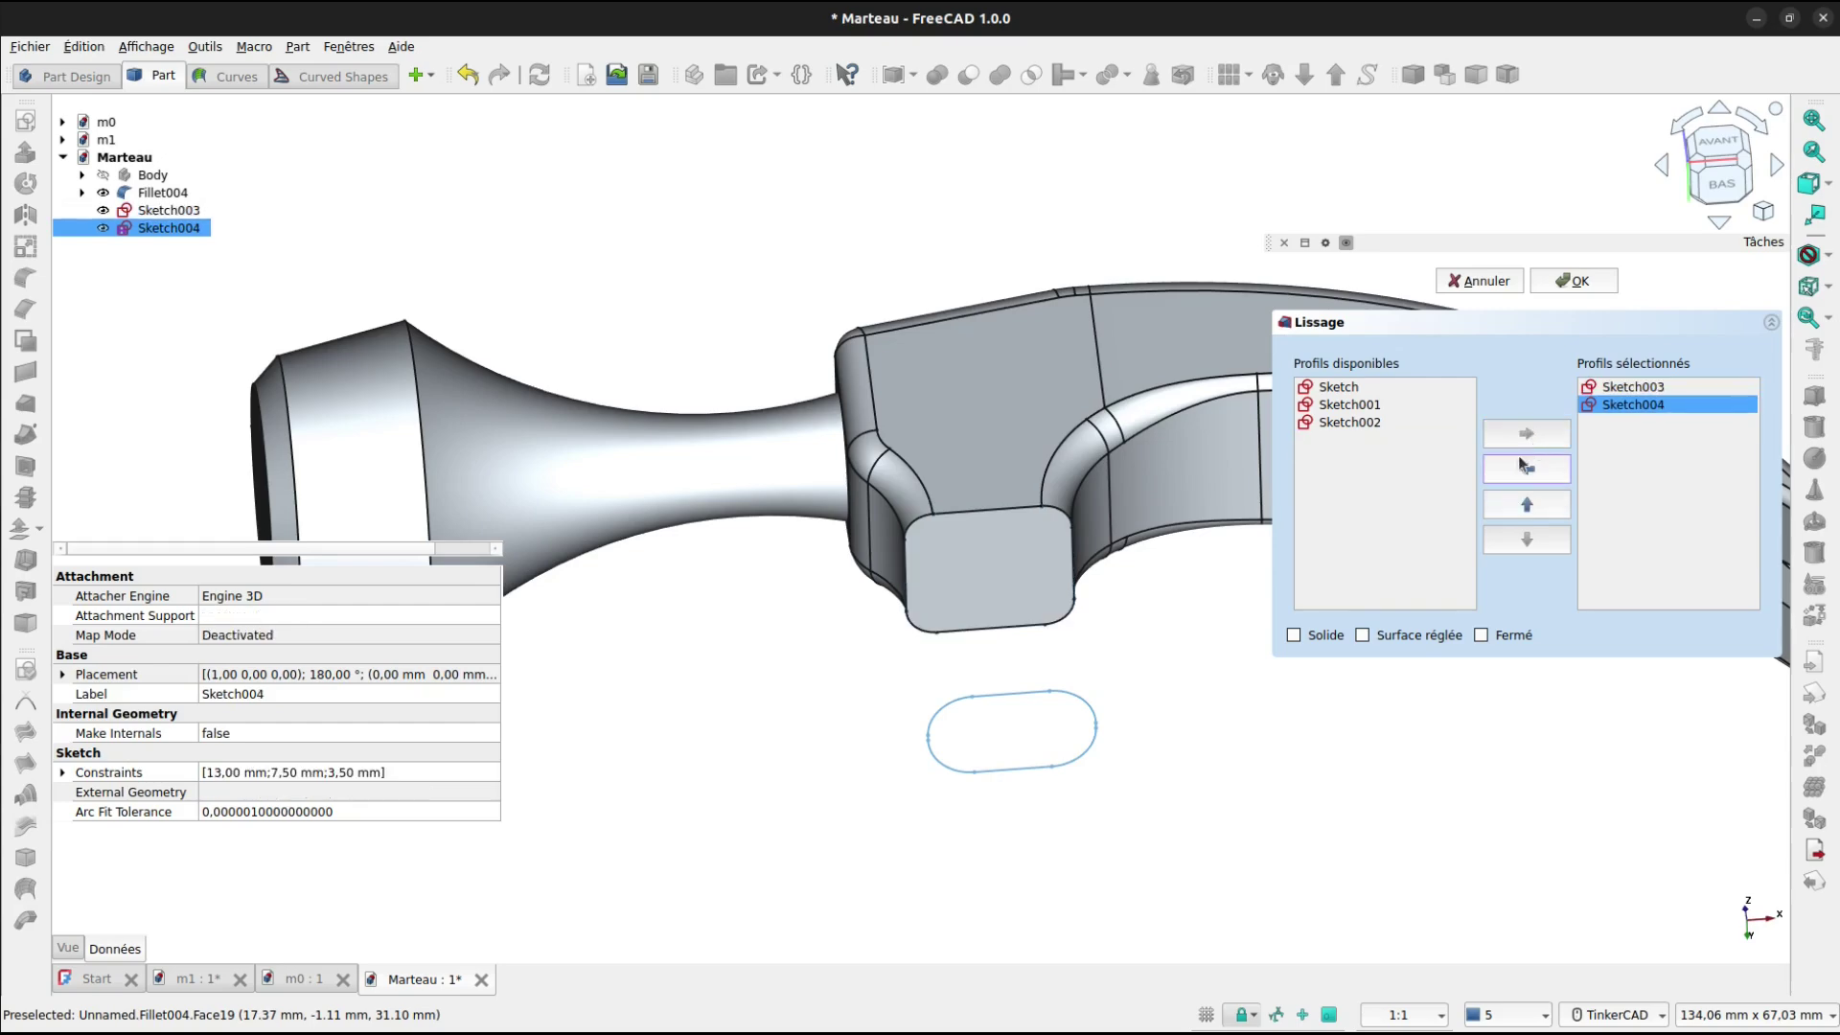
Create a solid loft from the Sketch003 and Sketch004 profiles.
{"action": "left_click", "coordinate": [1314, 636]}
{"action": "left_click", "coordinate": [1585, 284]}
{"action": "mouse_move", "coordinate": [1193, 598]}
{"action": "right_mouse_down"}
{"action": "mouse_move", "coordinate": [1463, 601]}
{"action": "mouse_move", "coordinate": [1681, 296]}
{"action": "right_mouse_up"}
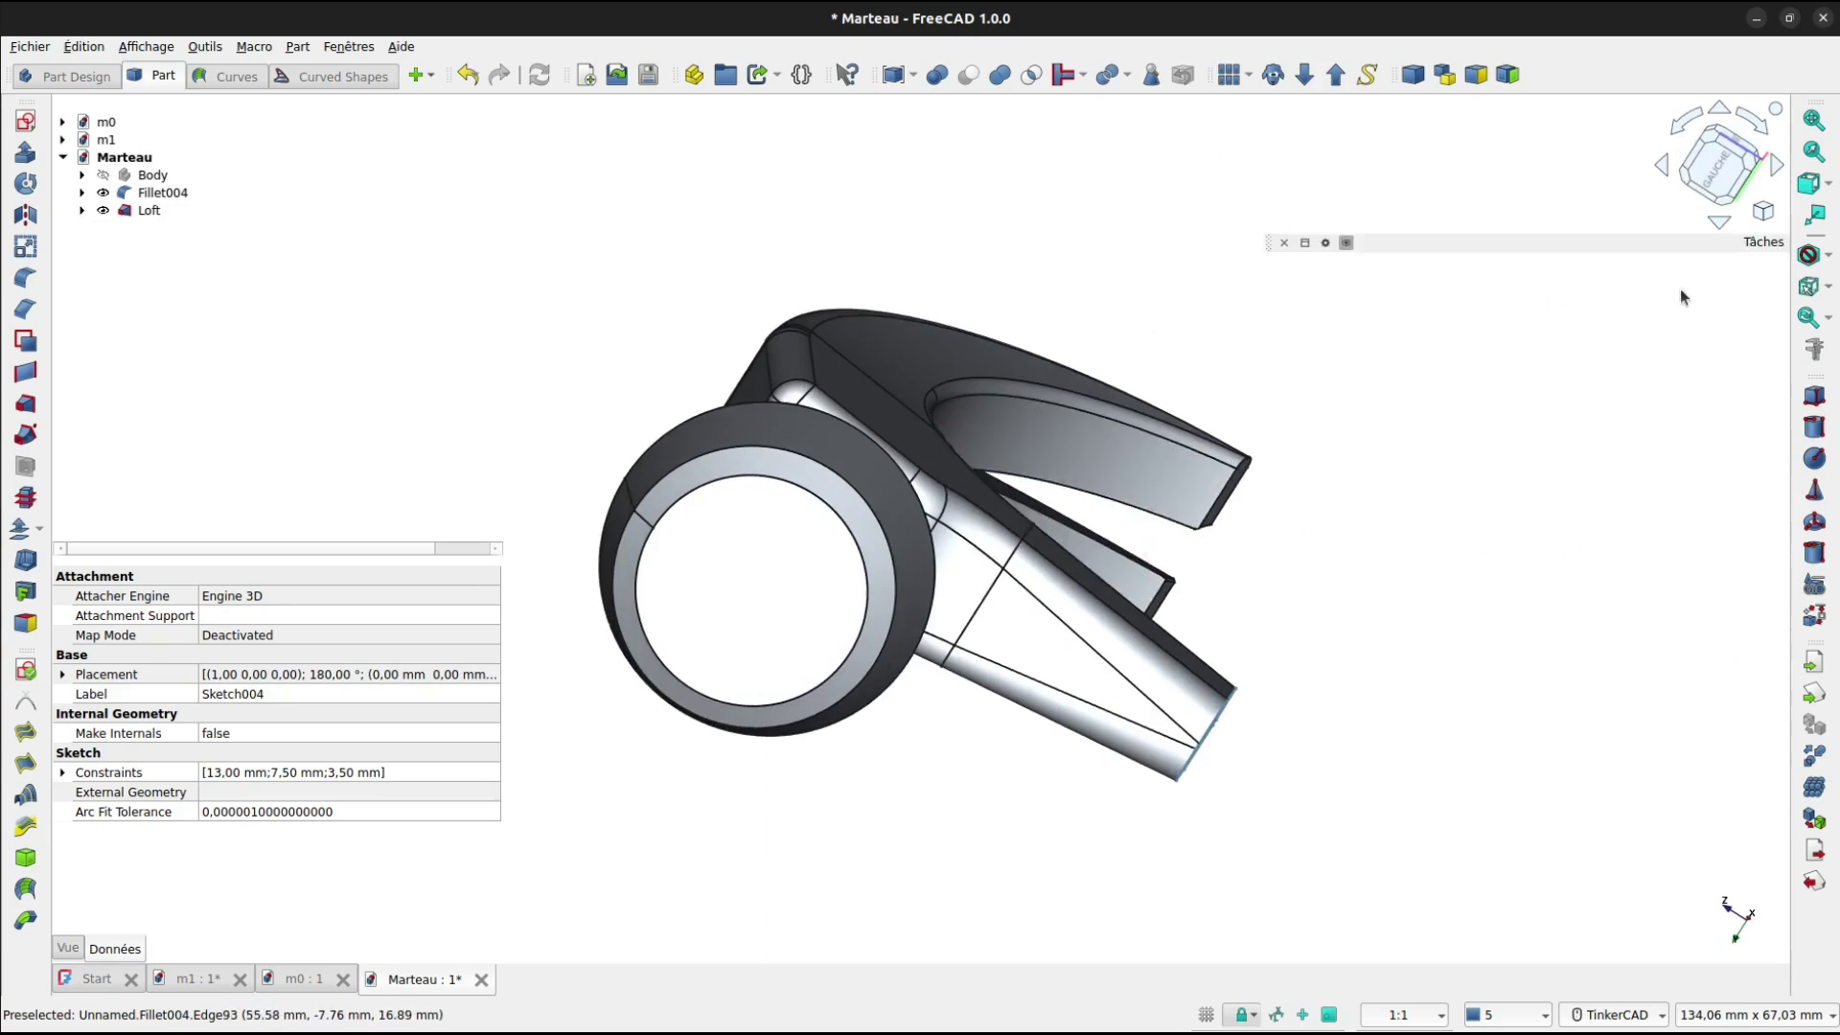
Inspect the lofted handle socket and its edges from the left side in wireframe display.
{"action": "left_click", "coordinate": [1723, 170]}
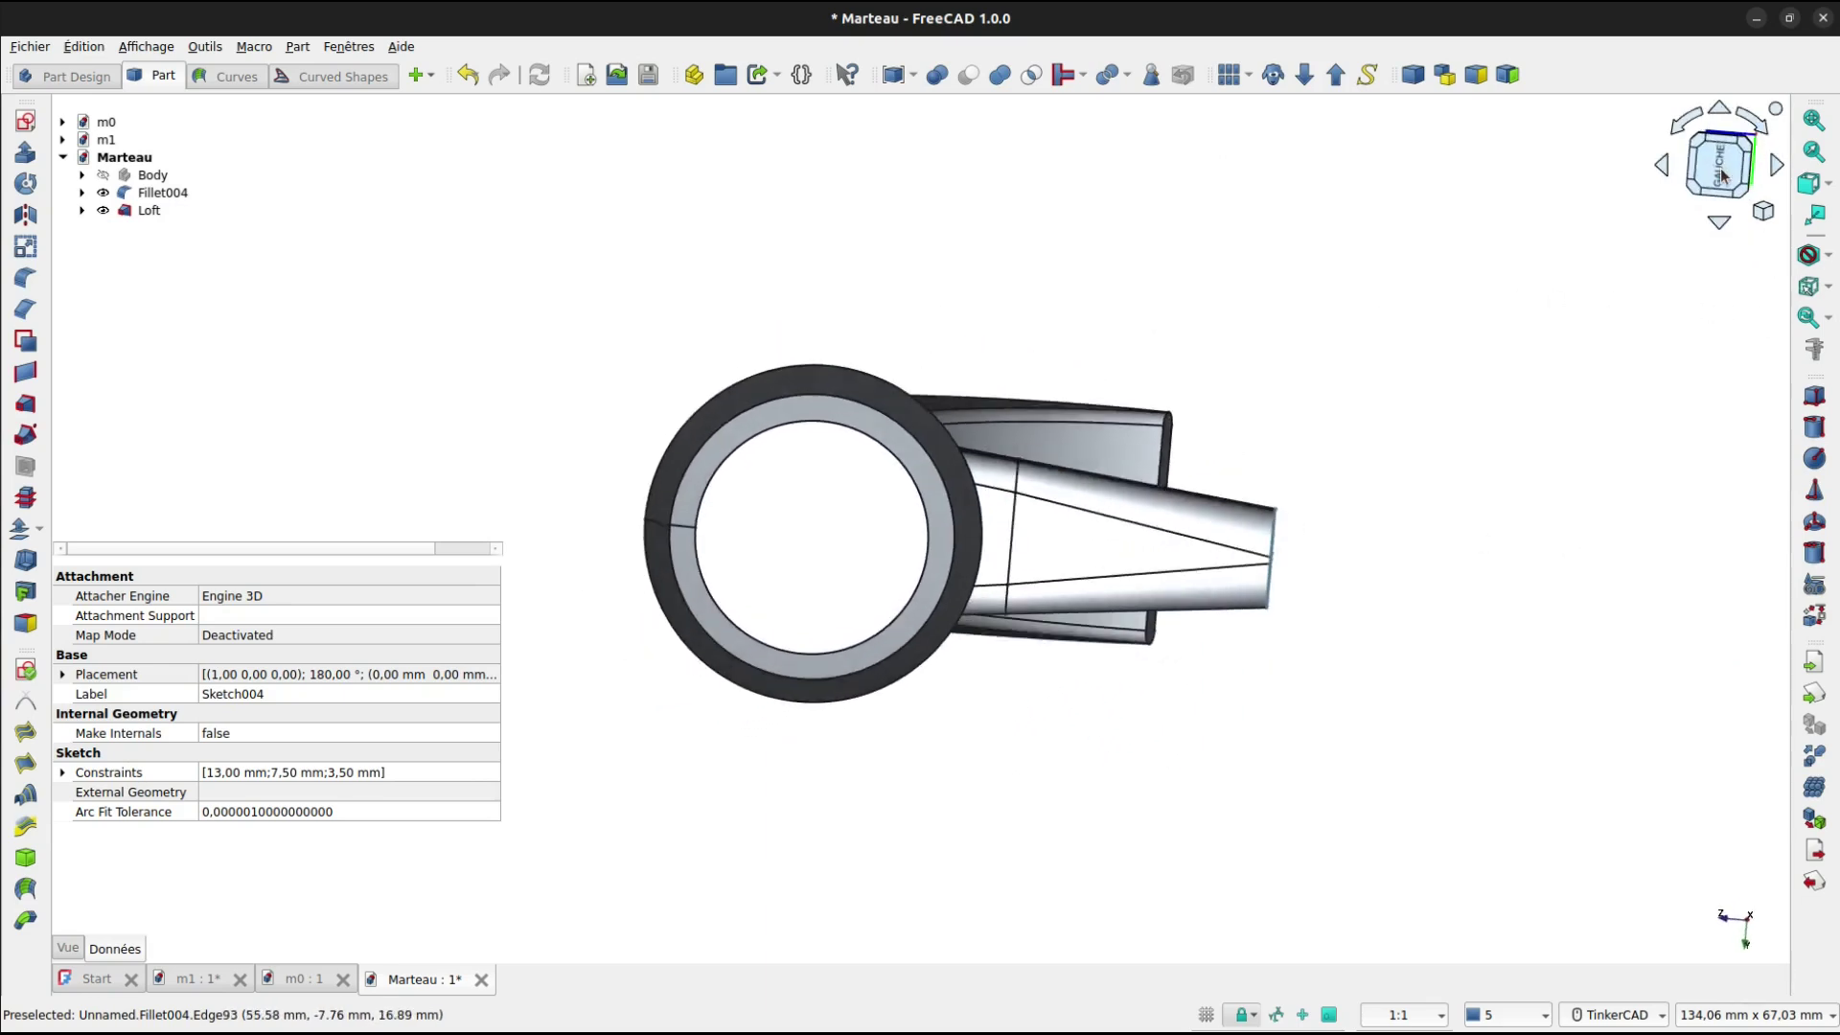
{"action": "left_click", "coordinate": [1762, 131]}
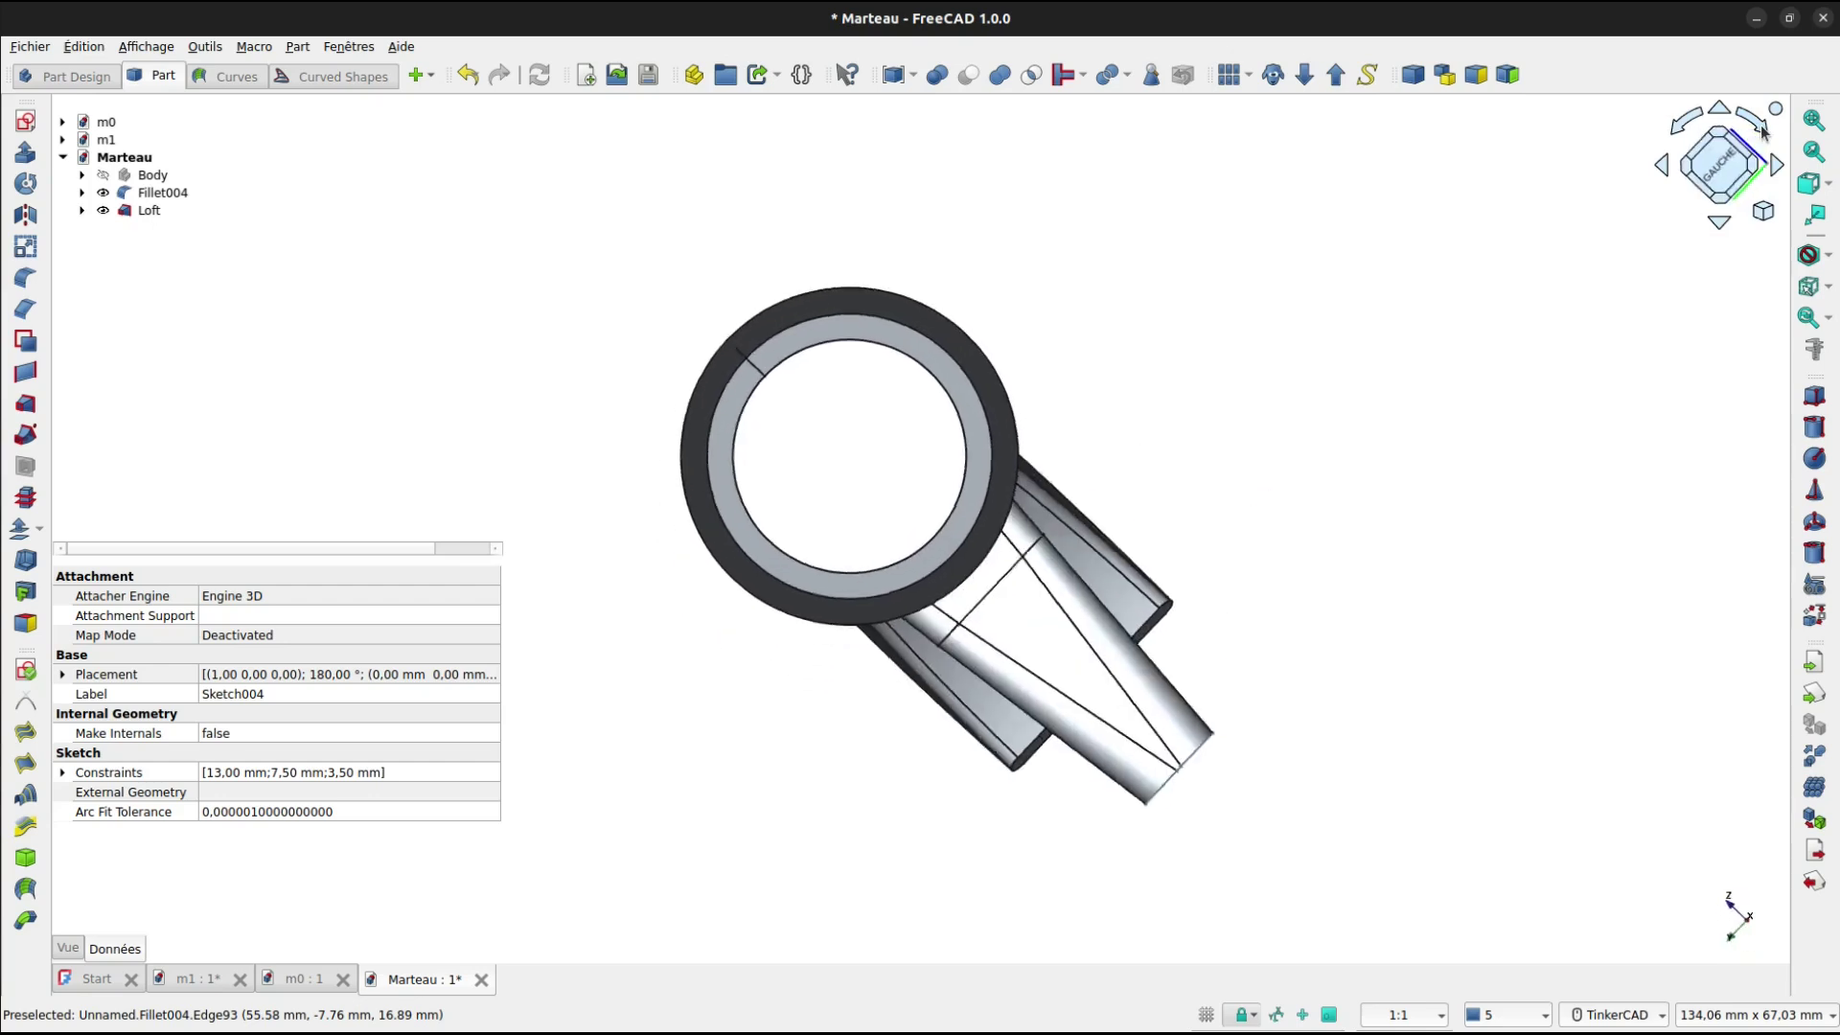
{"action": "left_click", "coordinate": [1684, 126]}
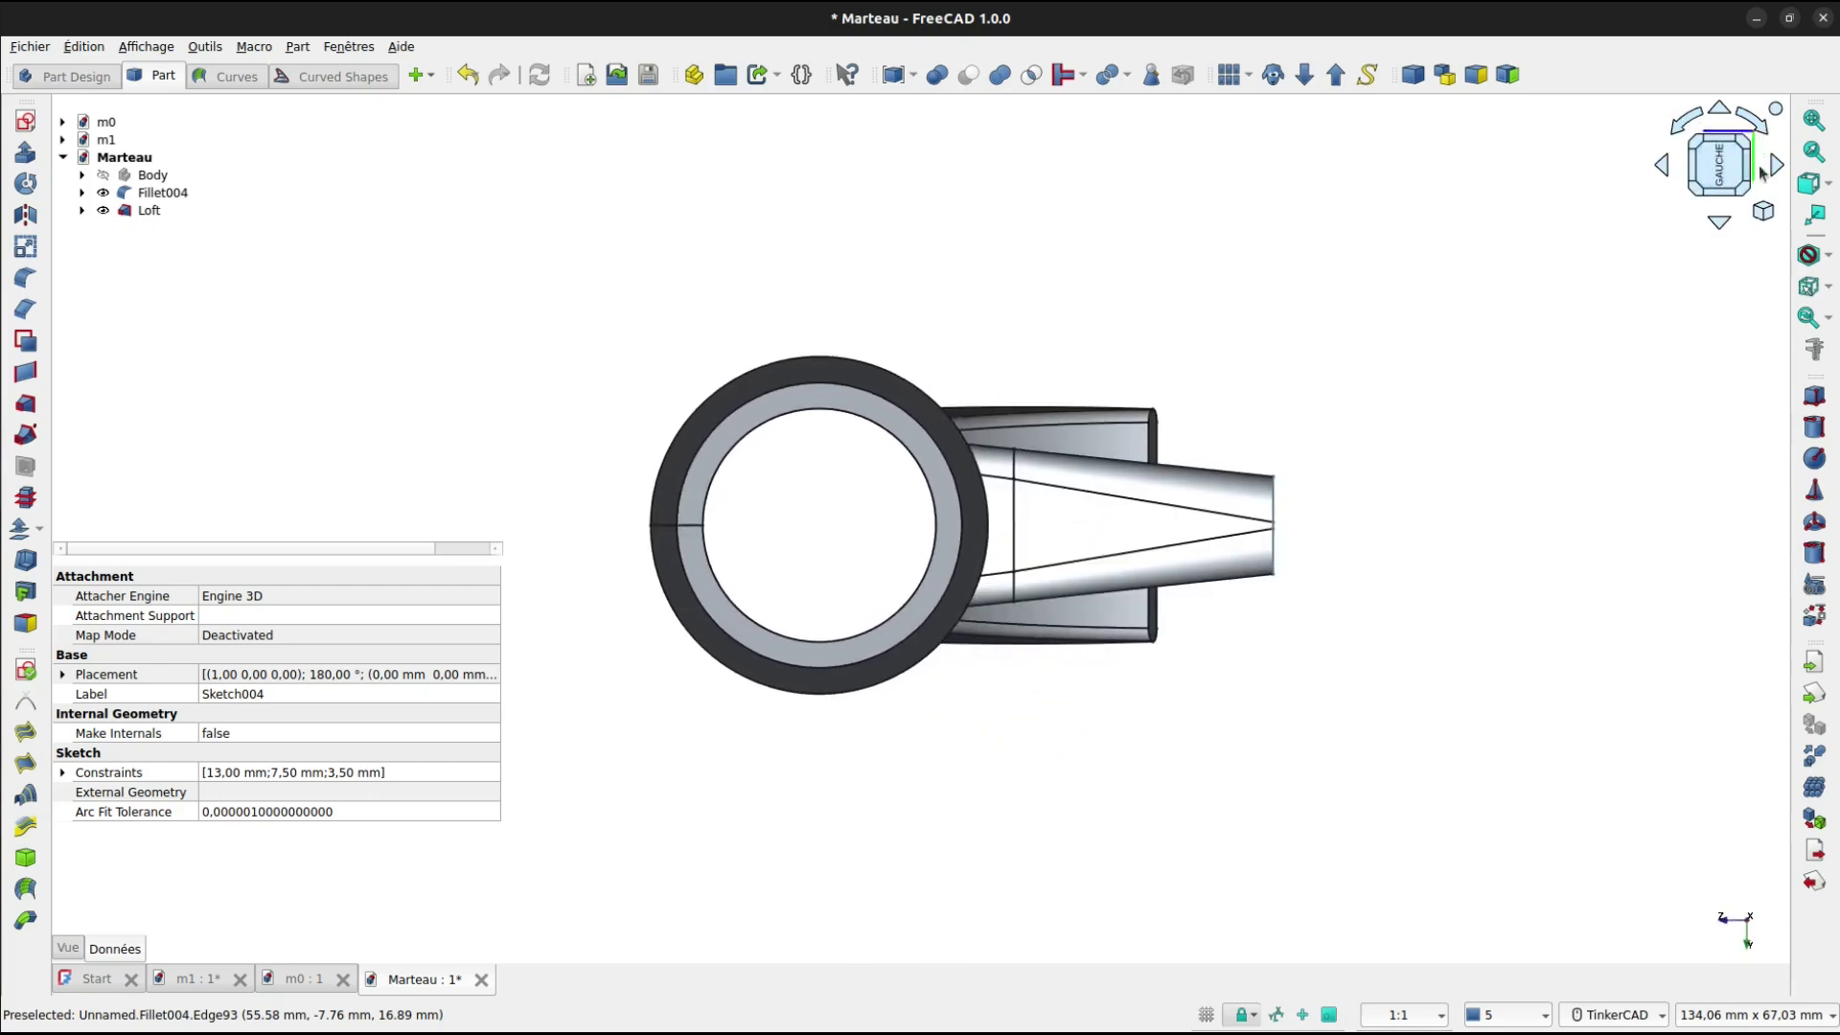
{"action": "left_click", "coordinate": [1829, 267]}
{"action": "left_click", "coordinate": [1739, 301]}
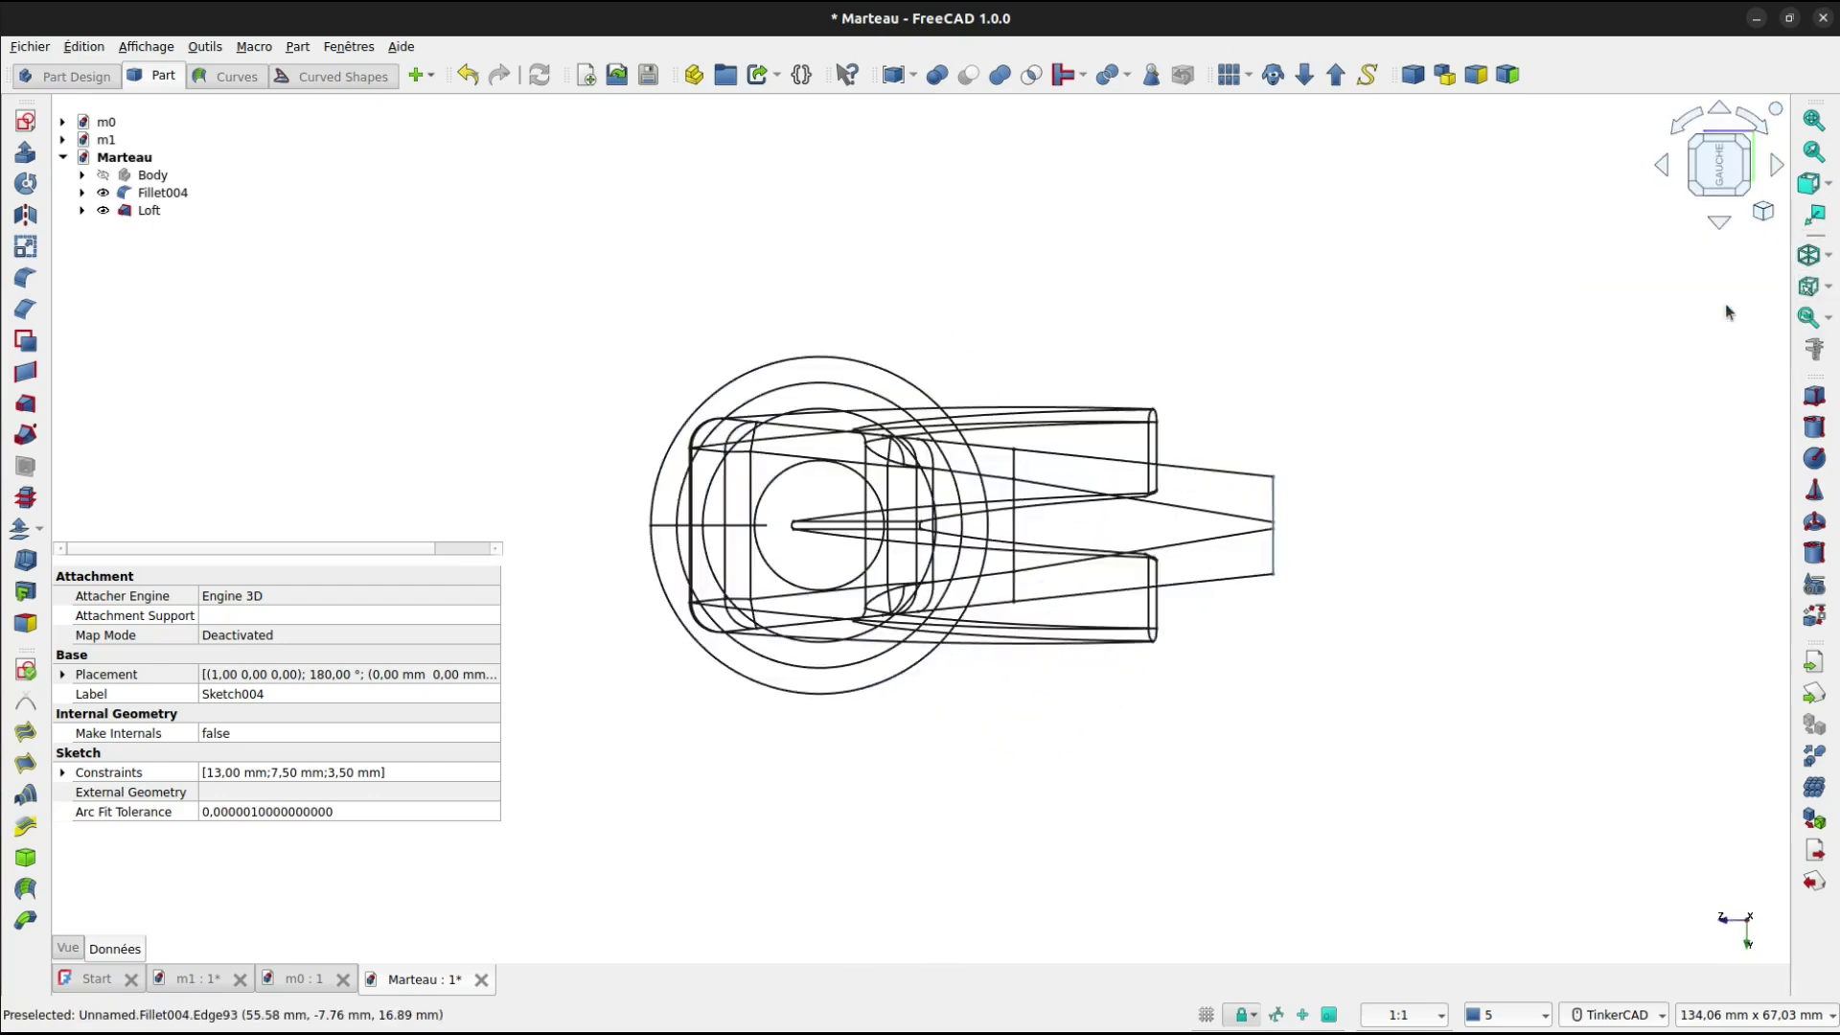
{"action": "left_click", "coordinate": [1011, 452]}
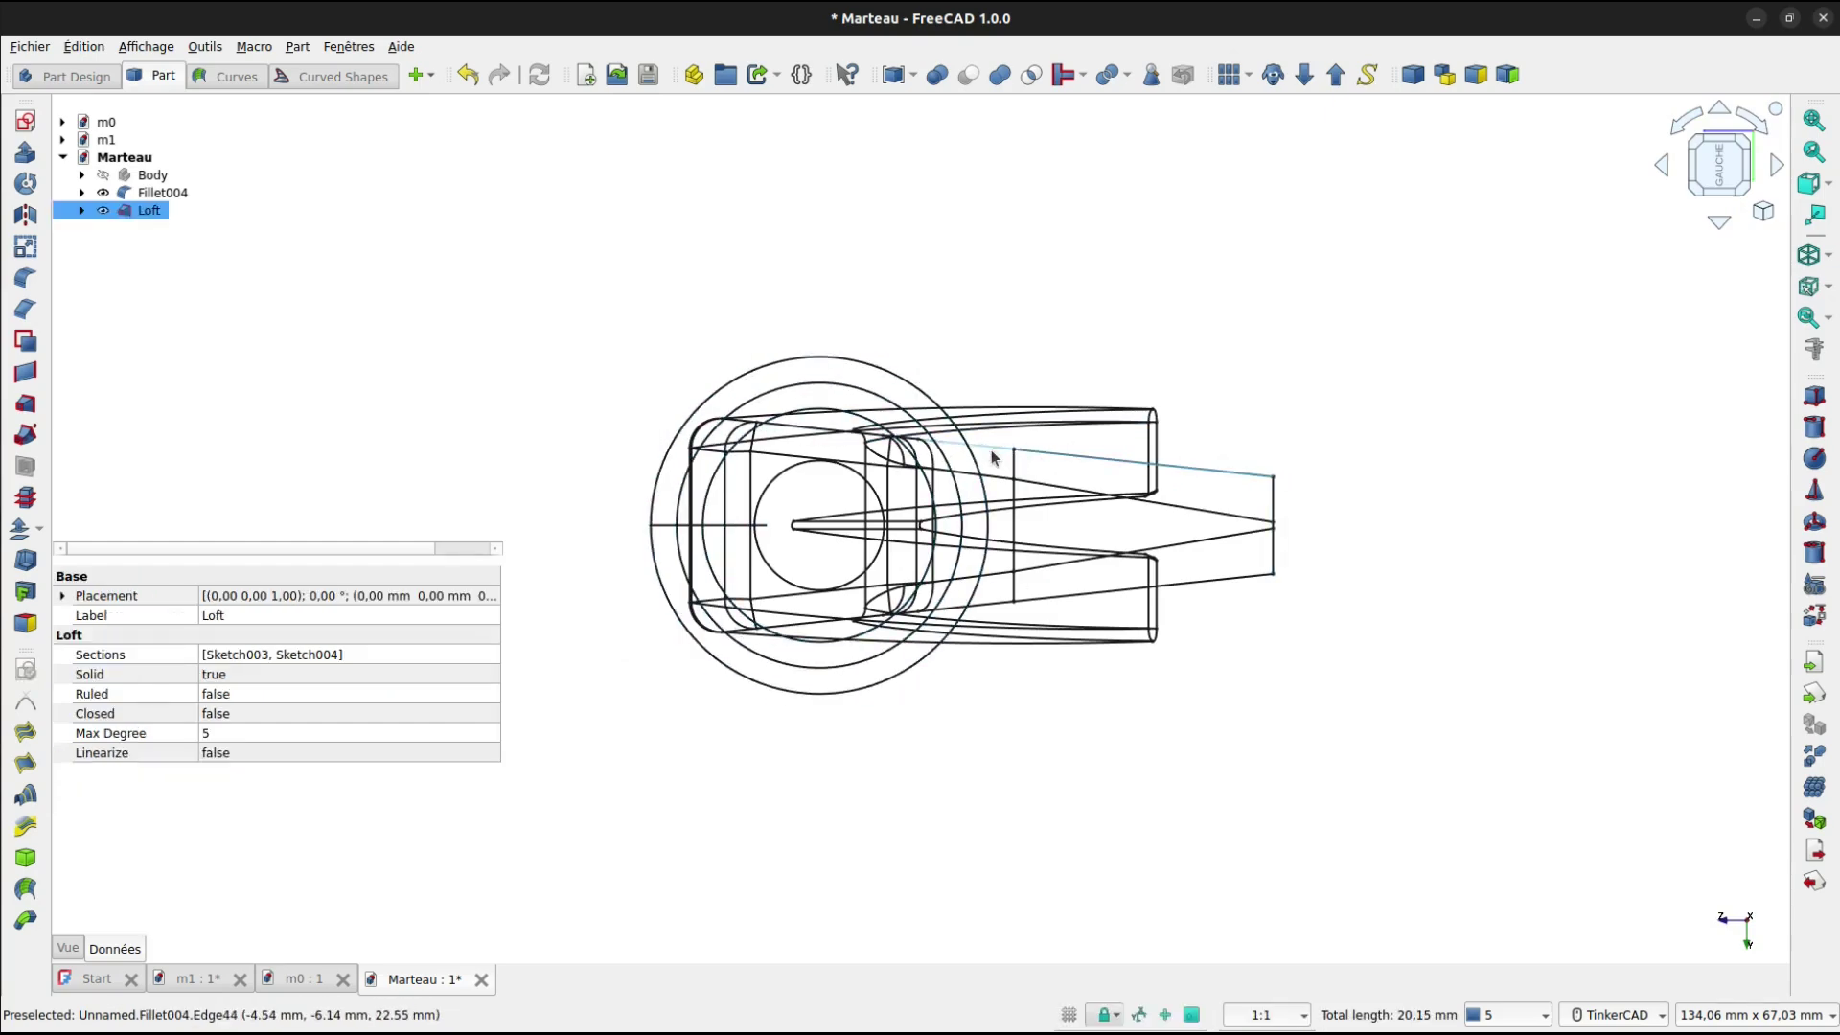
{"action": "scroll", "coordinate": [1019, 452], "scroll_direction": "up", "scroll_amount": 5}
{"action": "scroll", "coordinate": [1022, 441], "scroll_direction": "down", "scroll_amount": 5}
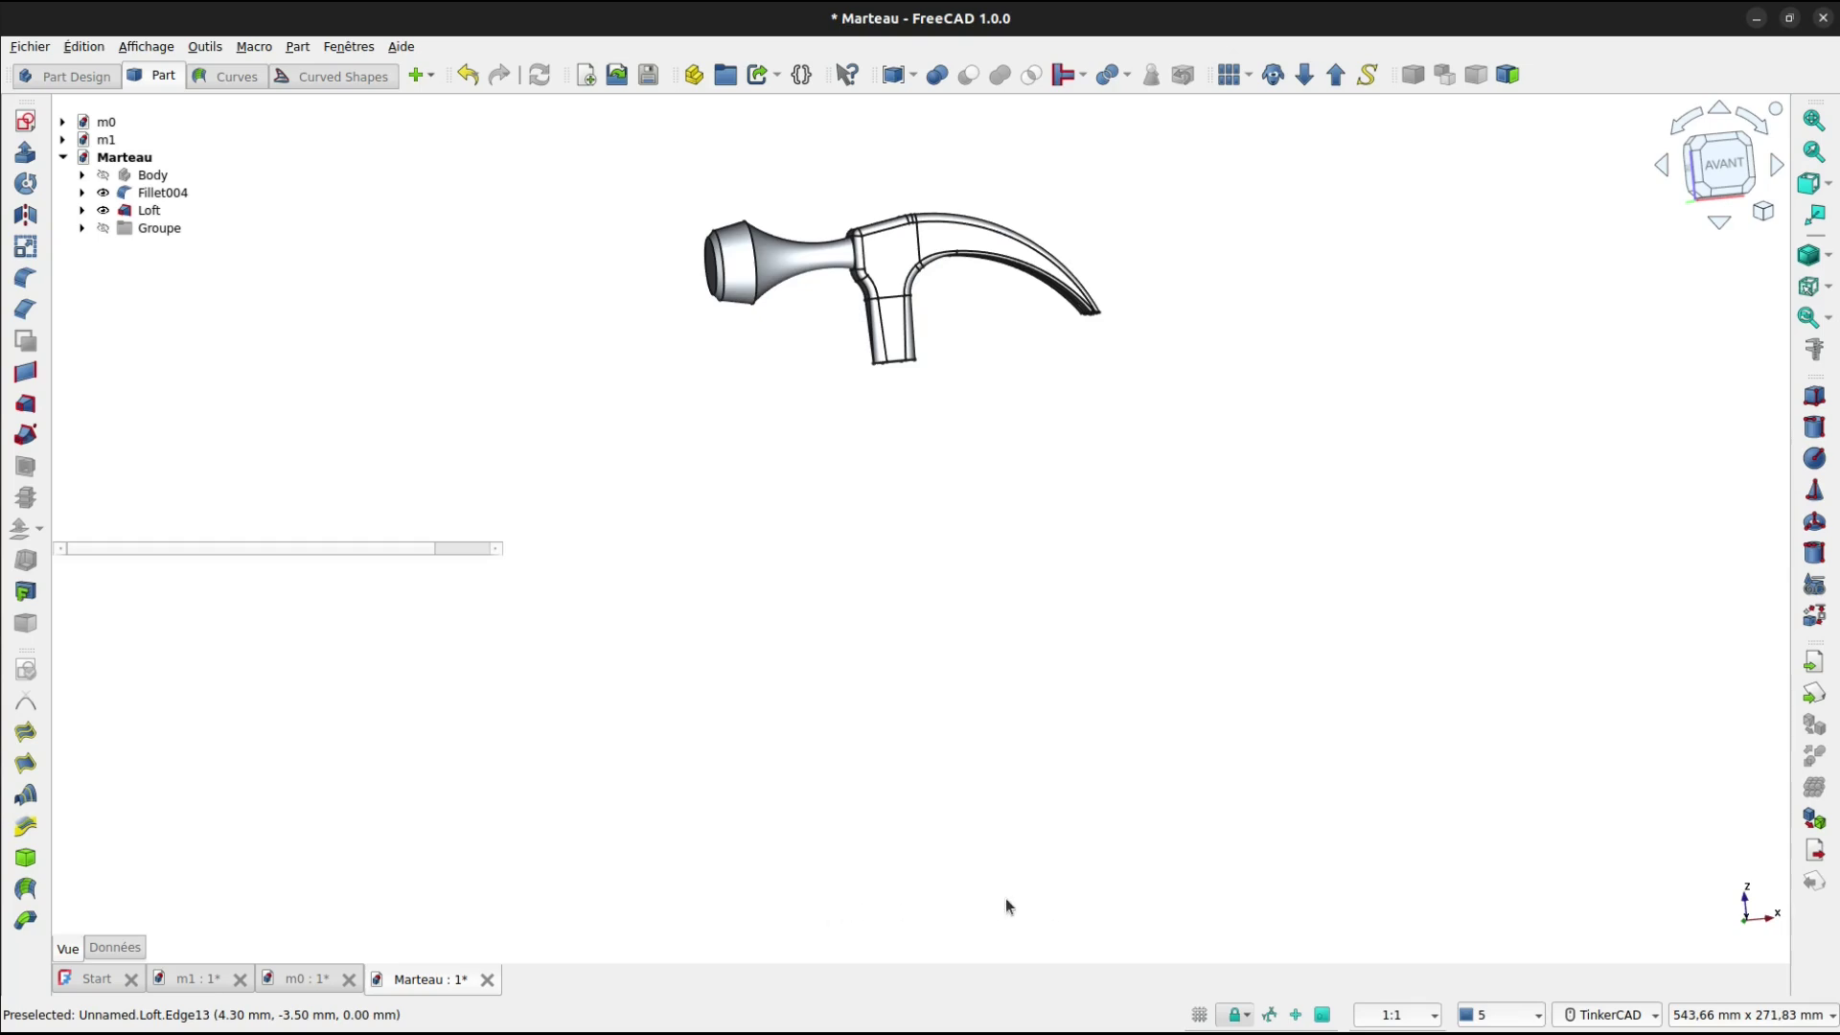
Create a new sketch on the XZ plane with zero offset.
{"action": "left_click", "coordinate": [26, 121]}
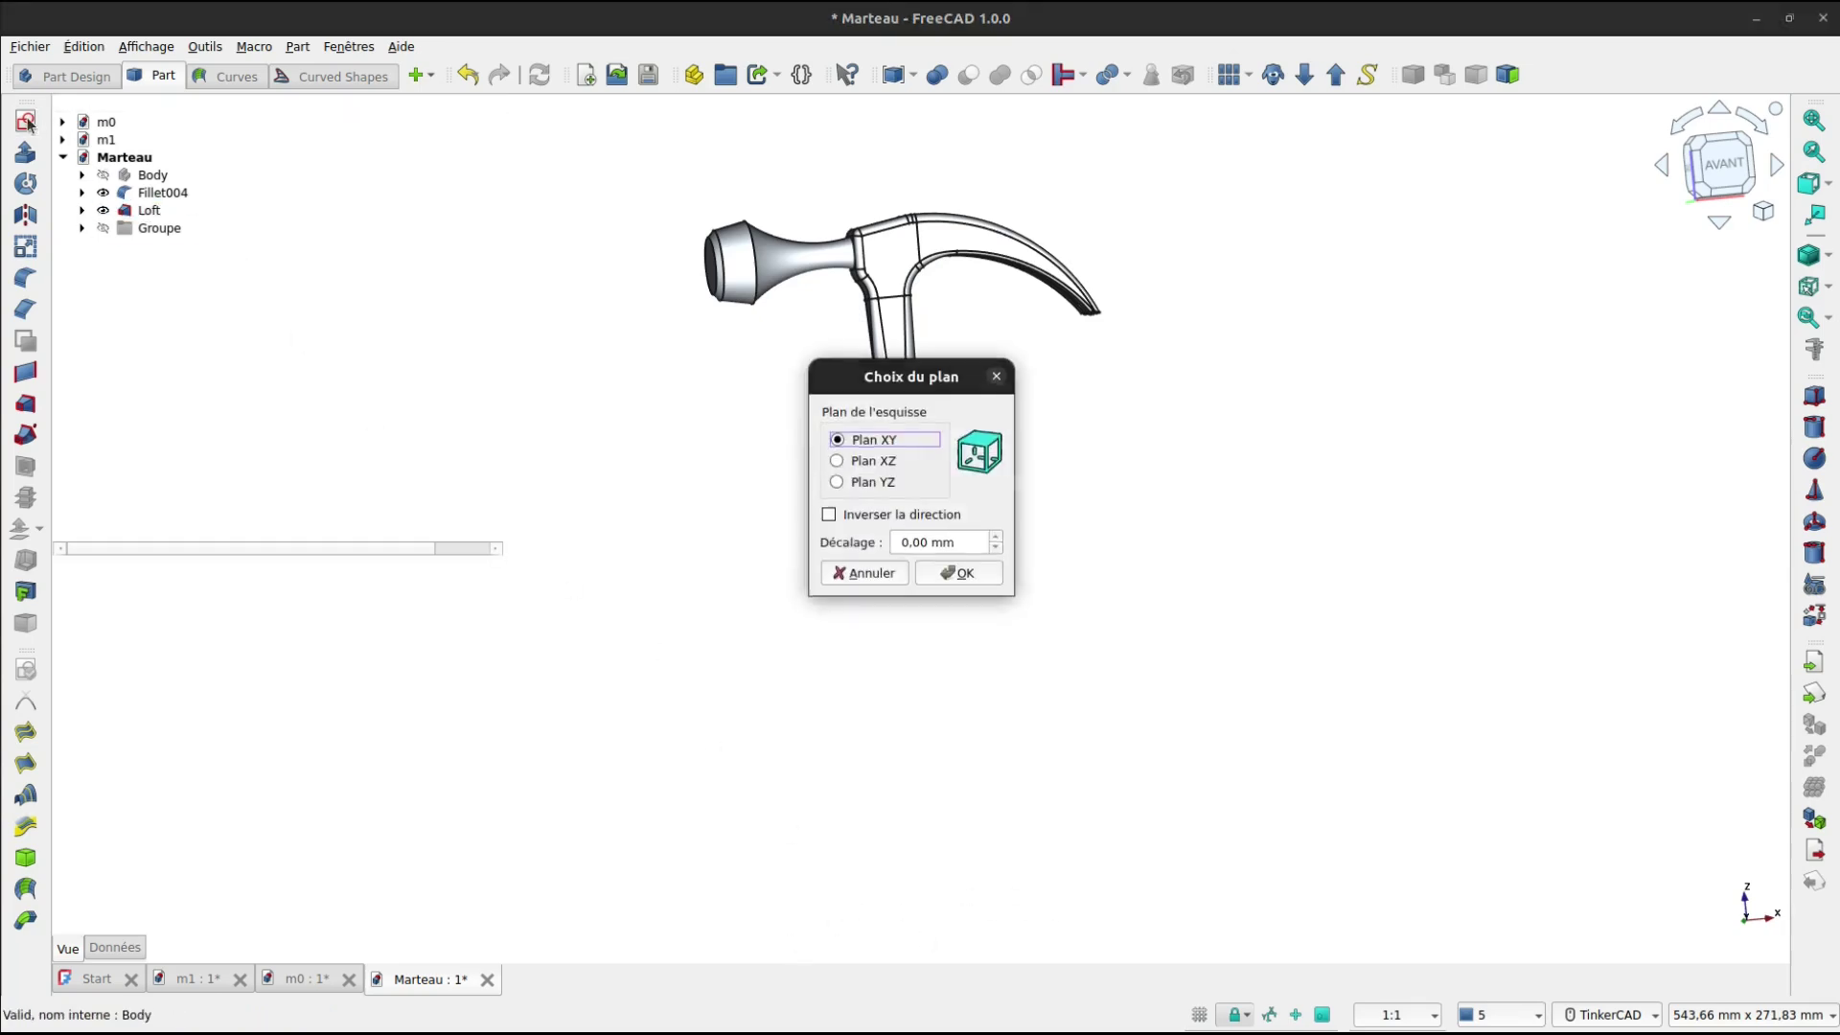
{"action": "left_click", "coordinate": [839, 462]}
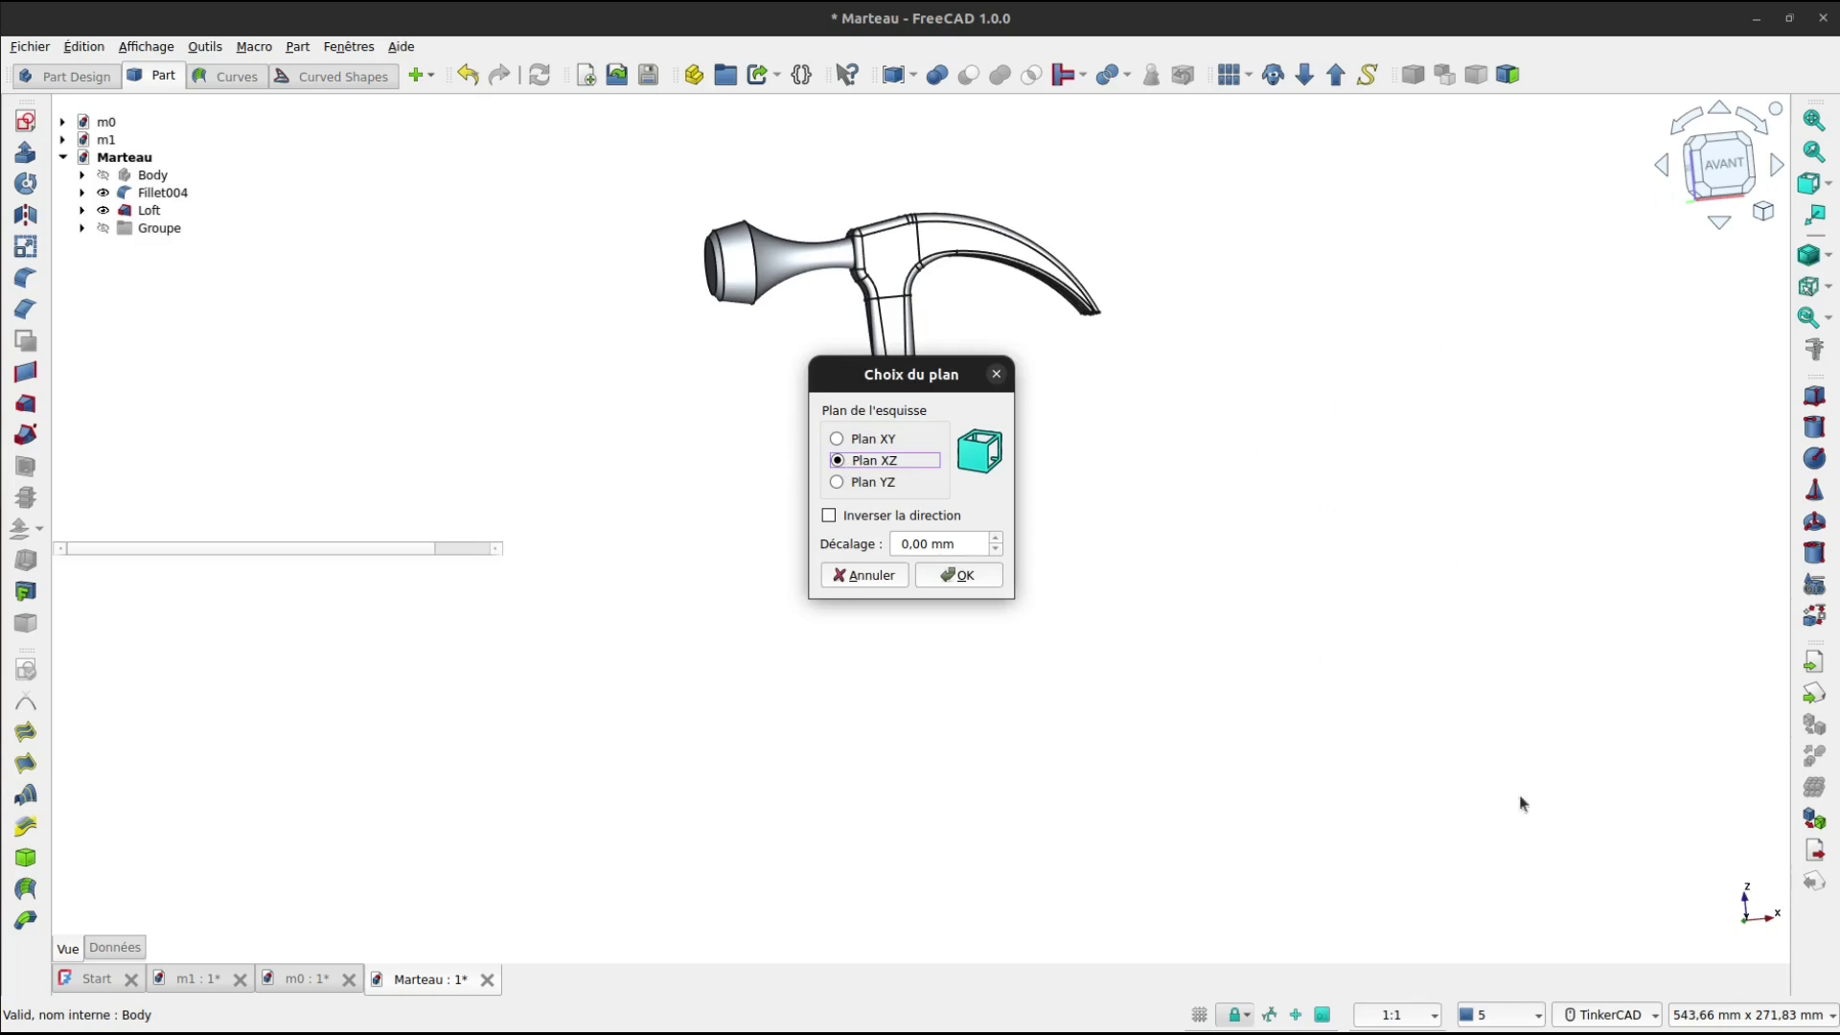
{"action": "left_click", "coordinate": [938, 576]}
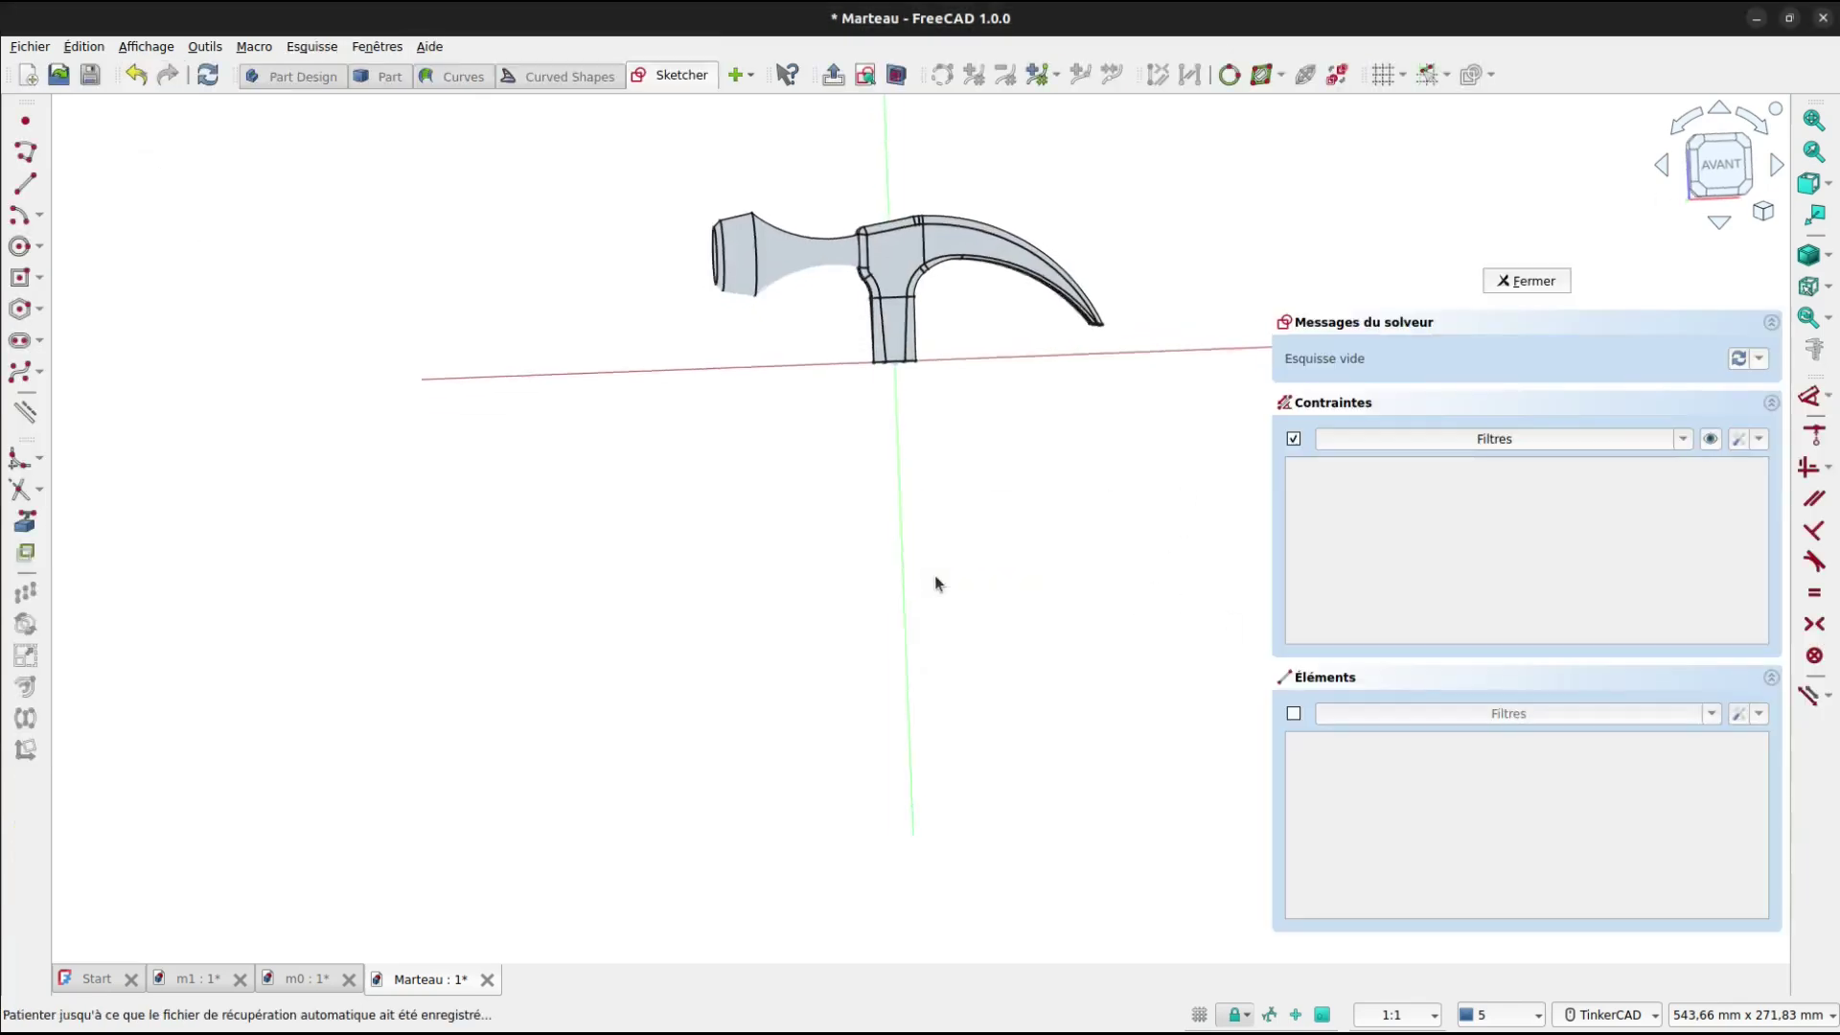
{"action": "right_click_drag", "start_coordinate": [989, 528], "coordinate": [1031, 601]}
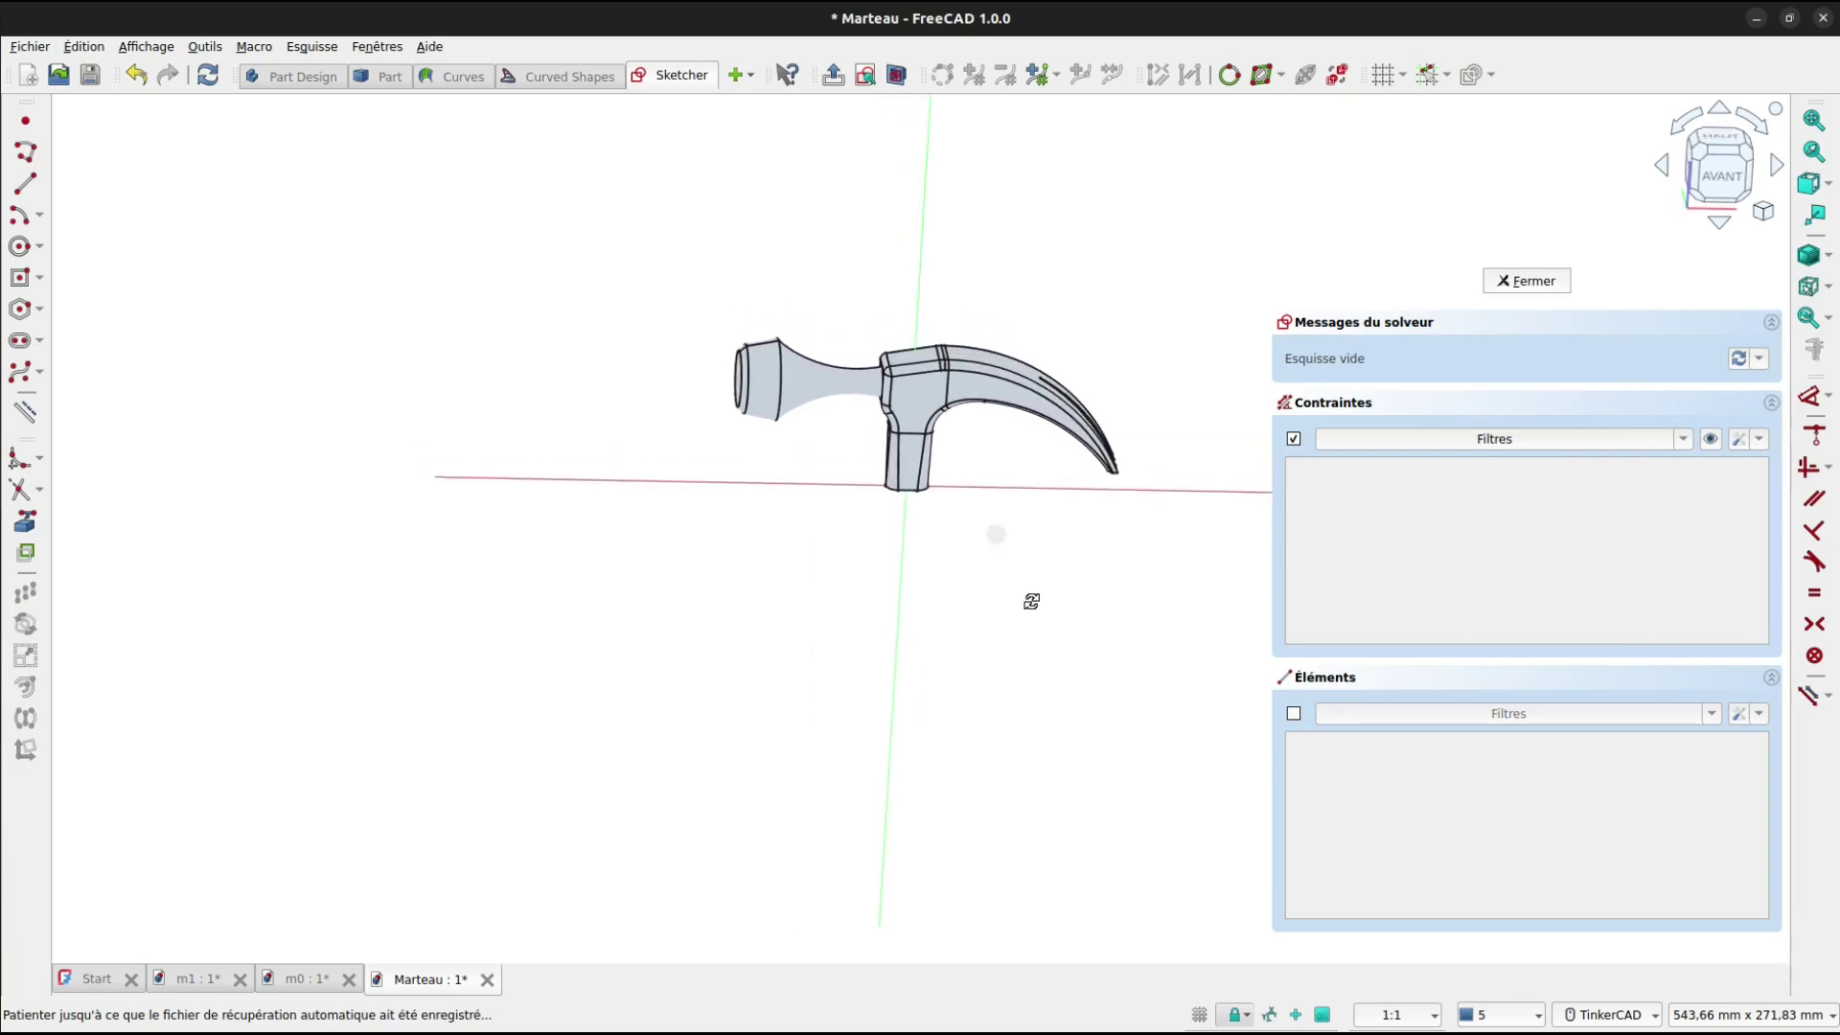
Project the inner circular edge of the striking face and the claw's tip edge into the sketch as external geometry.
{"action": "left_click", "coordinate": [29, 526]}
{"action": "scroll", "coordinate": [604, 316], "scroll_direction": "up", "scroll_amount": 3}
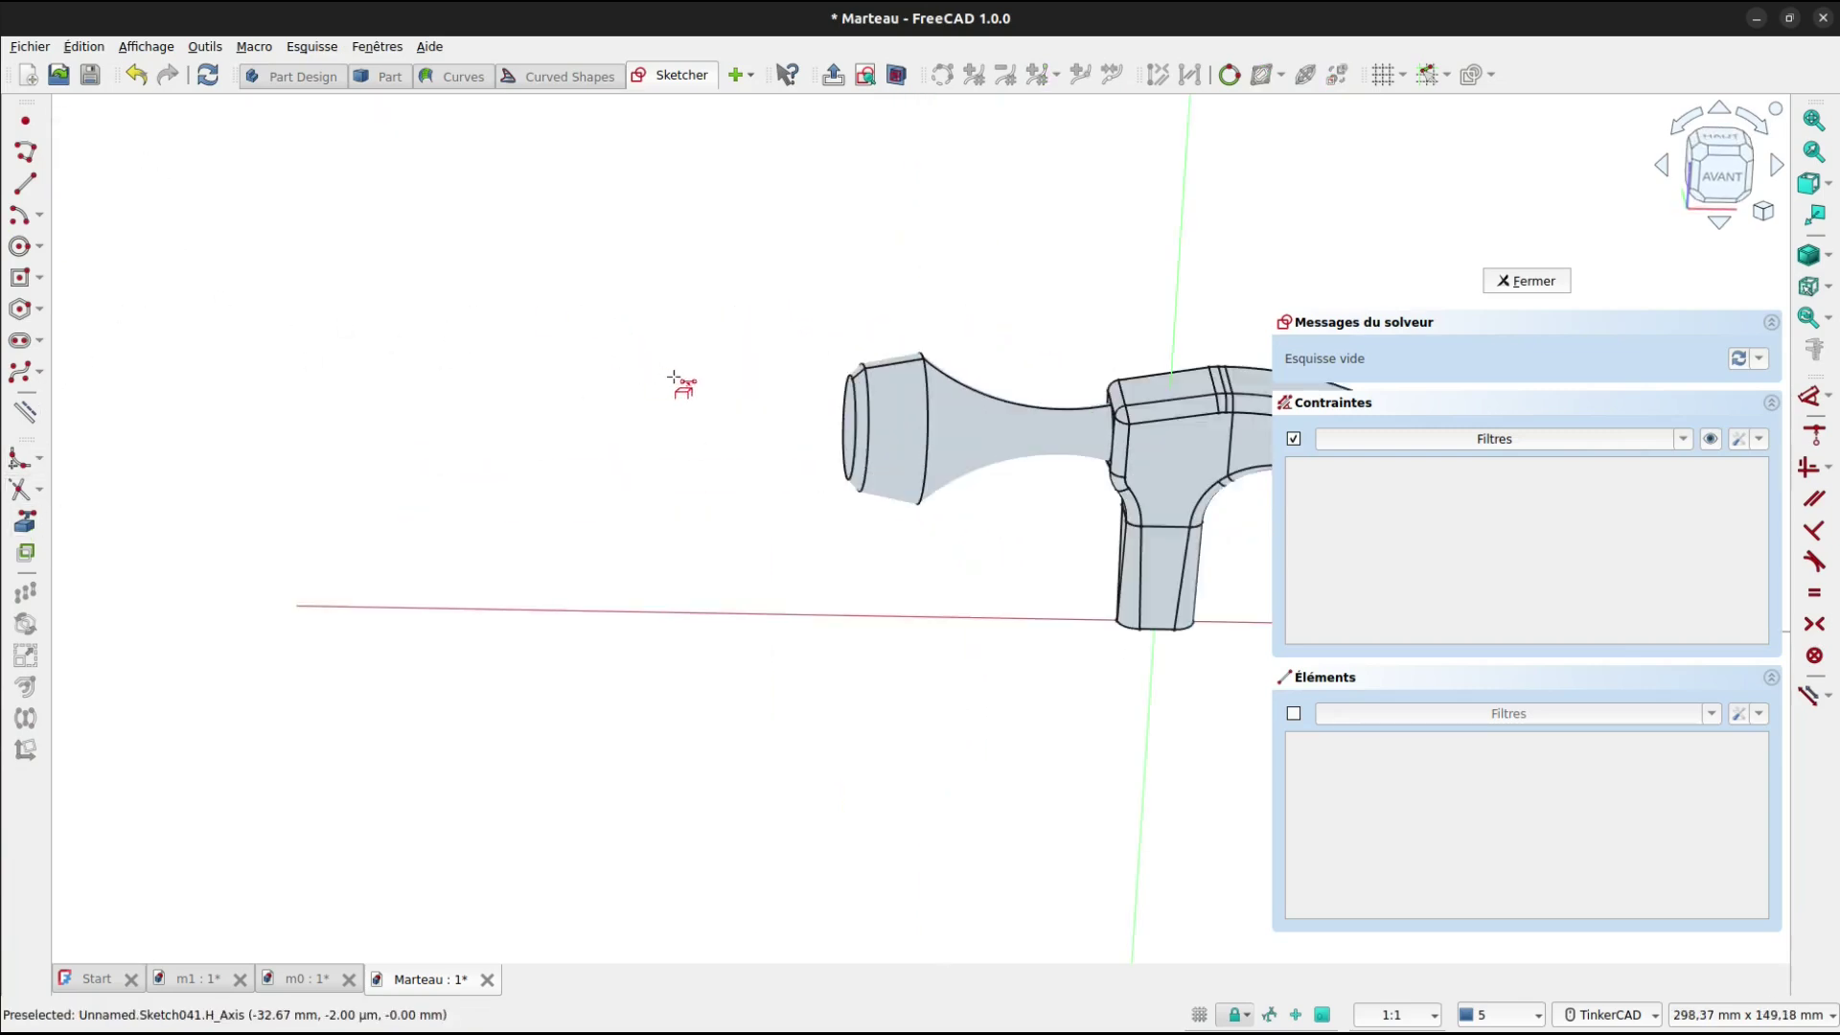
{"action": "left_click", "coordinate": [861, 443]}
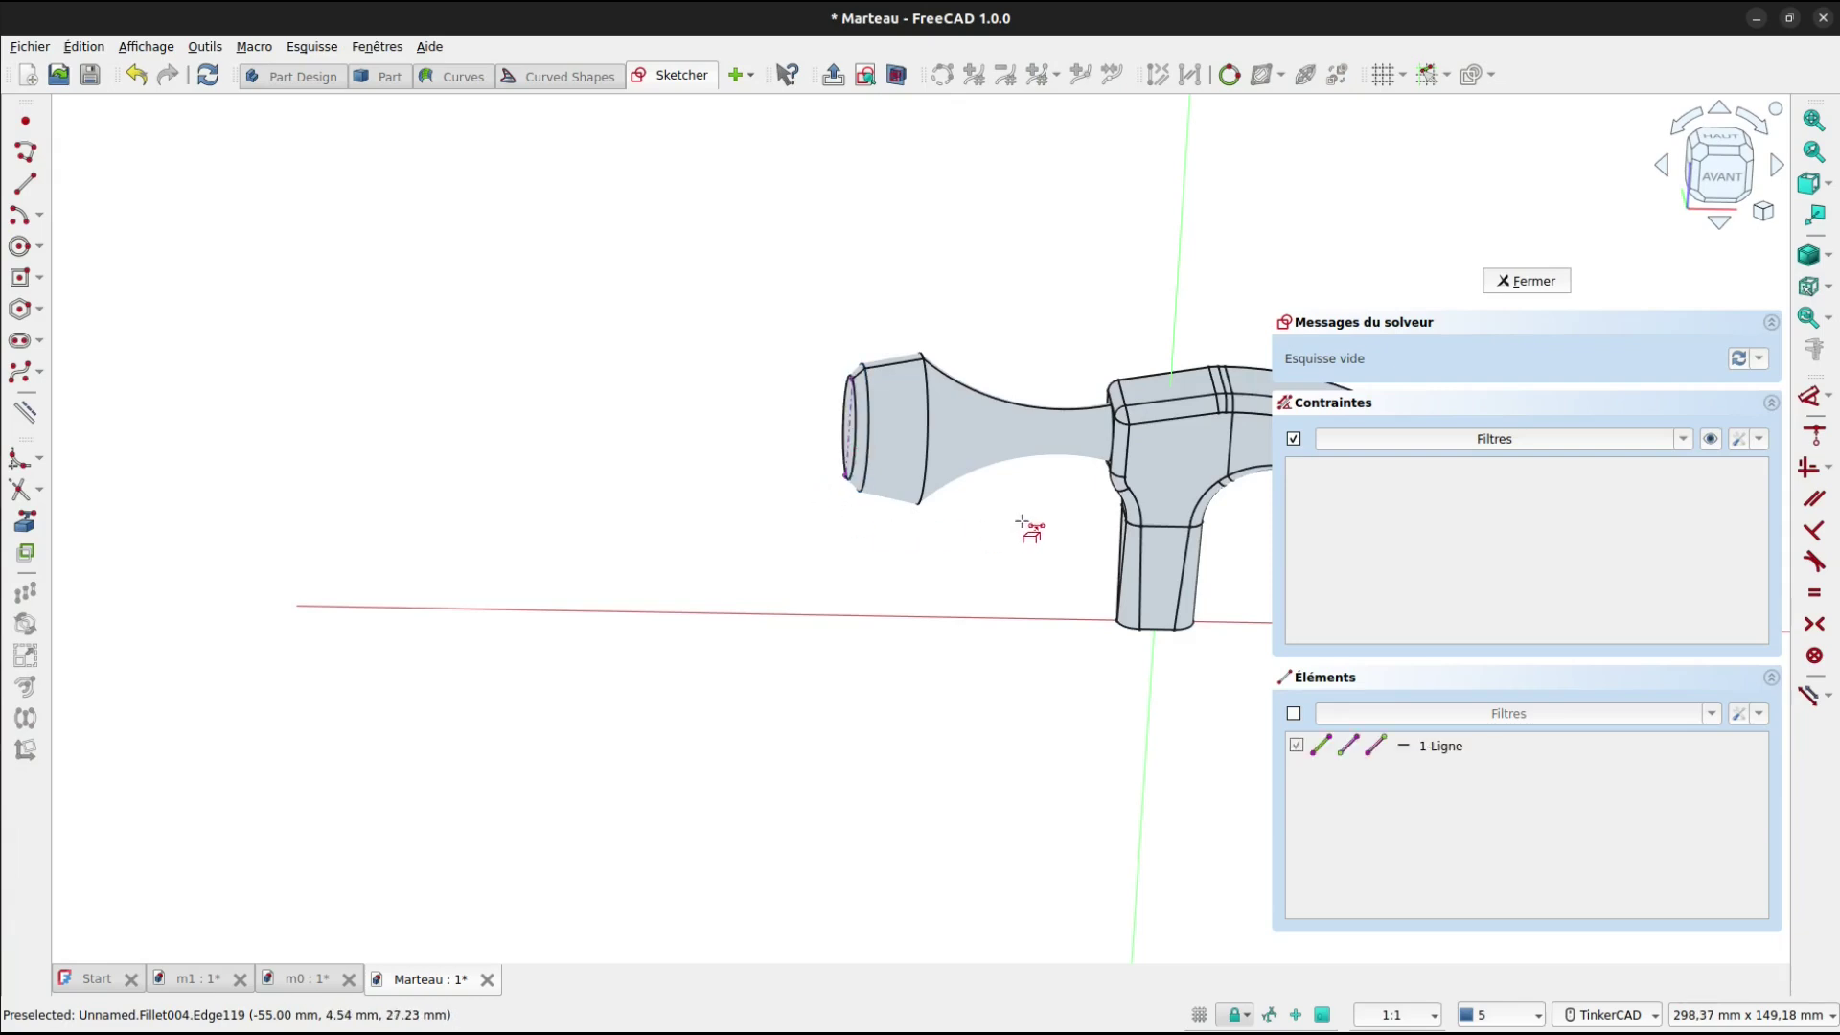
{"action": "middle_click_drag", "start_coordinate": [1027, 522], "coordinate": [421, 488]}
{"action": "right_click_drag", "start_coordinate": [968, 556], "coordinate": [782, 447]}
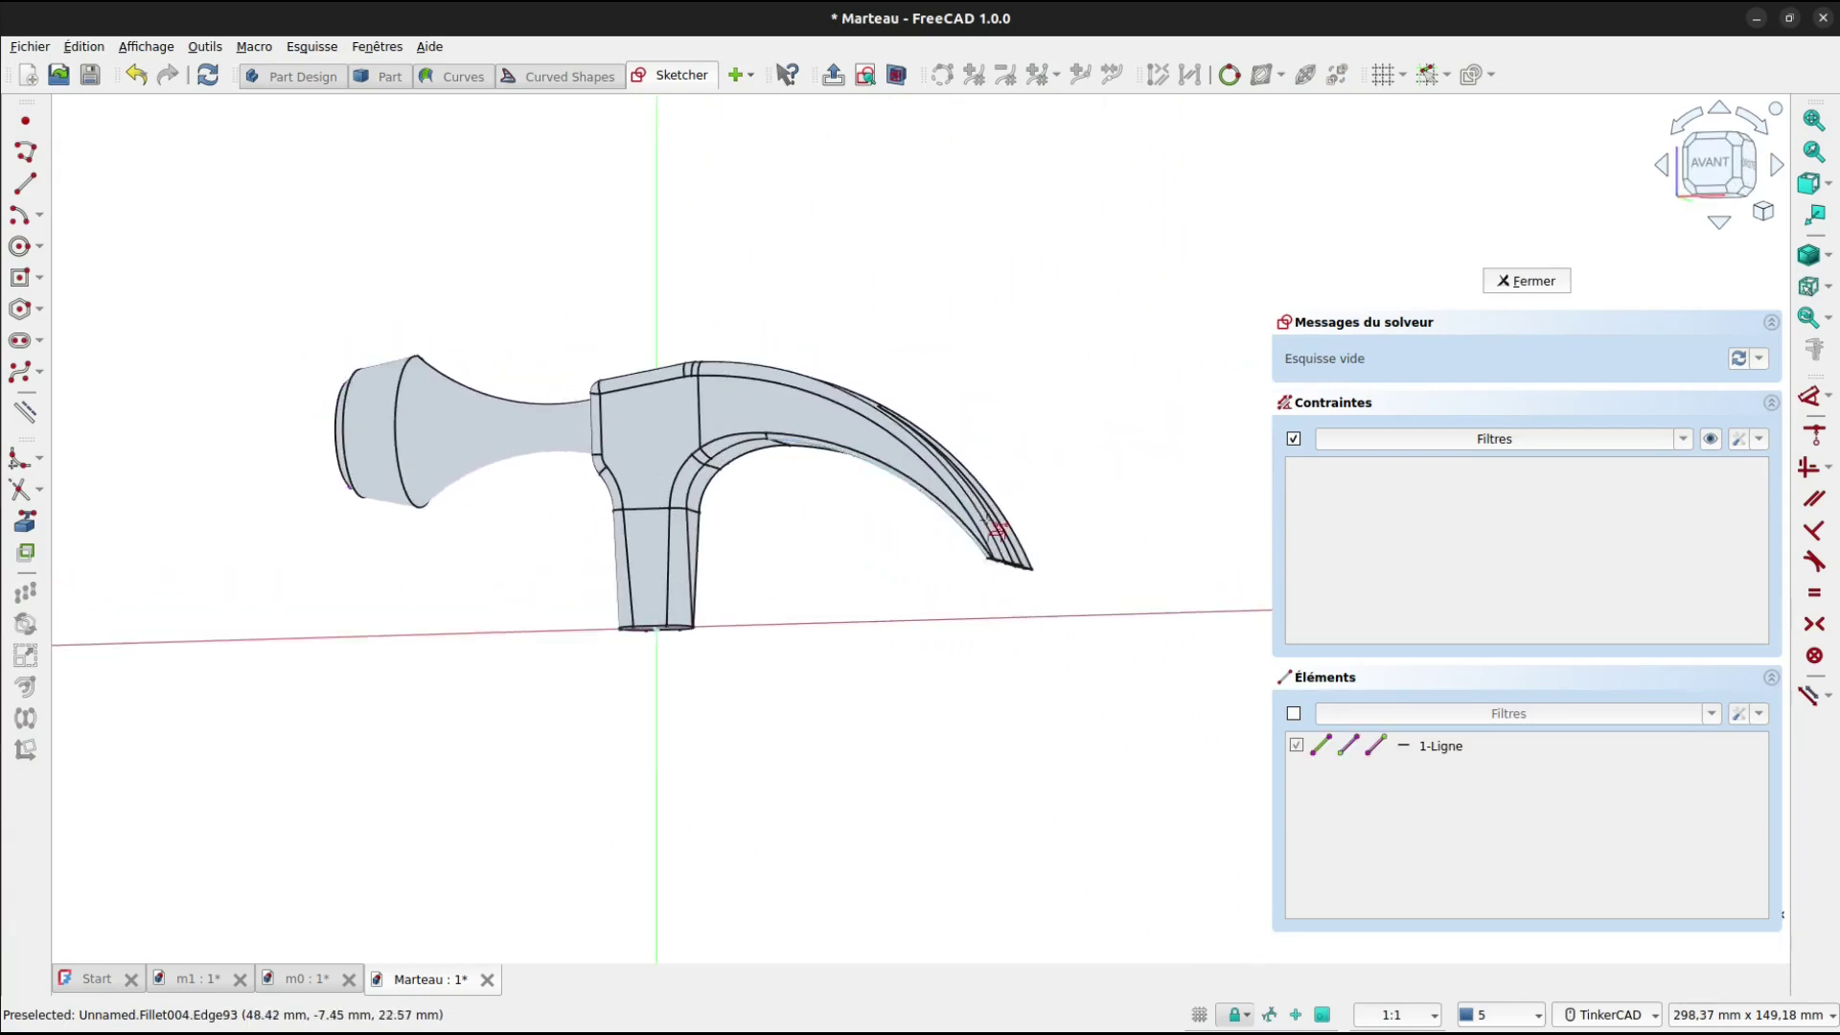
{"action": "scroll", "coordinate": [1044, 593], "scroll_direction": "up", "scroll_amount": 6}
{"action": "right_click_drag", "start_coordinate": [1044, 592], "coordinate": [994, 629]}
{"action": "left_click", "coordinate": [908, 628]}
{"action": "scroll", "coordinate": [1064, 565], "scroll_direction": "down", "scroll_amount": 6}
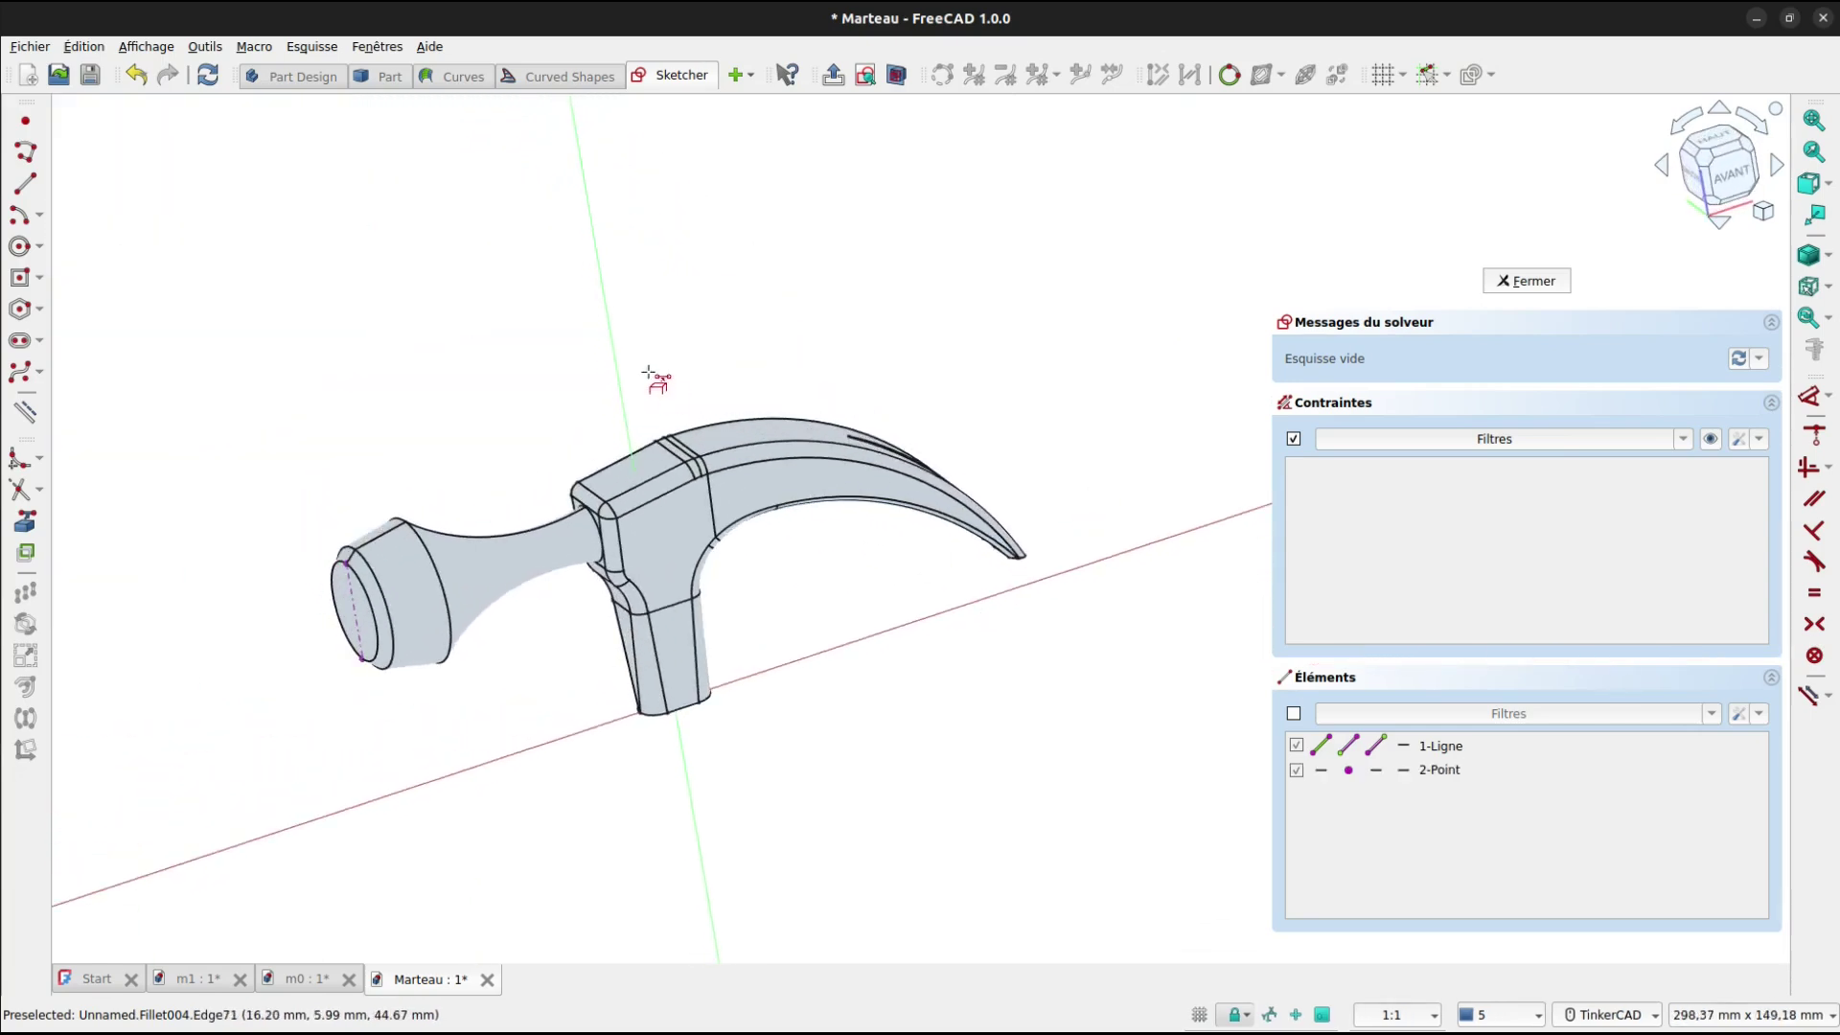
Project the middle transverse edge on top of the head, where the claw begins, as external geometry.
{"action": "scroll", "coordinate": [660, 427], "scroll_direction": "up", "scroll_amount": 5}
{"action": "scroll", "coordinate": [659, 427], "scroll_direction": "up", "scroll_amount": 1}
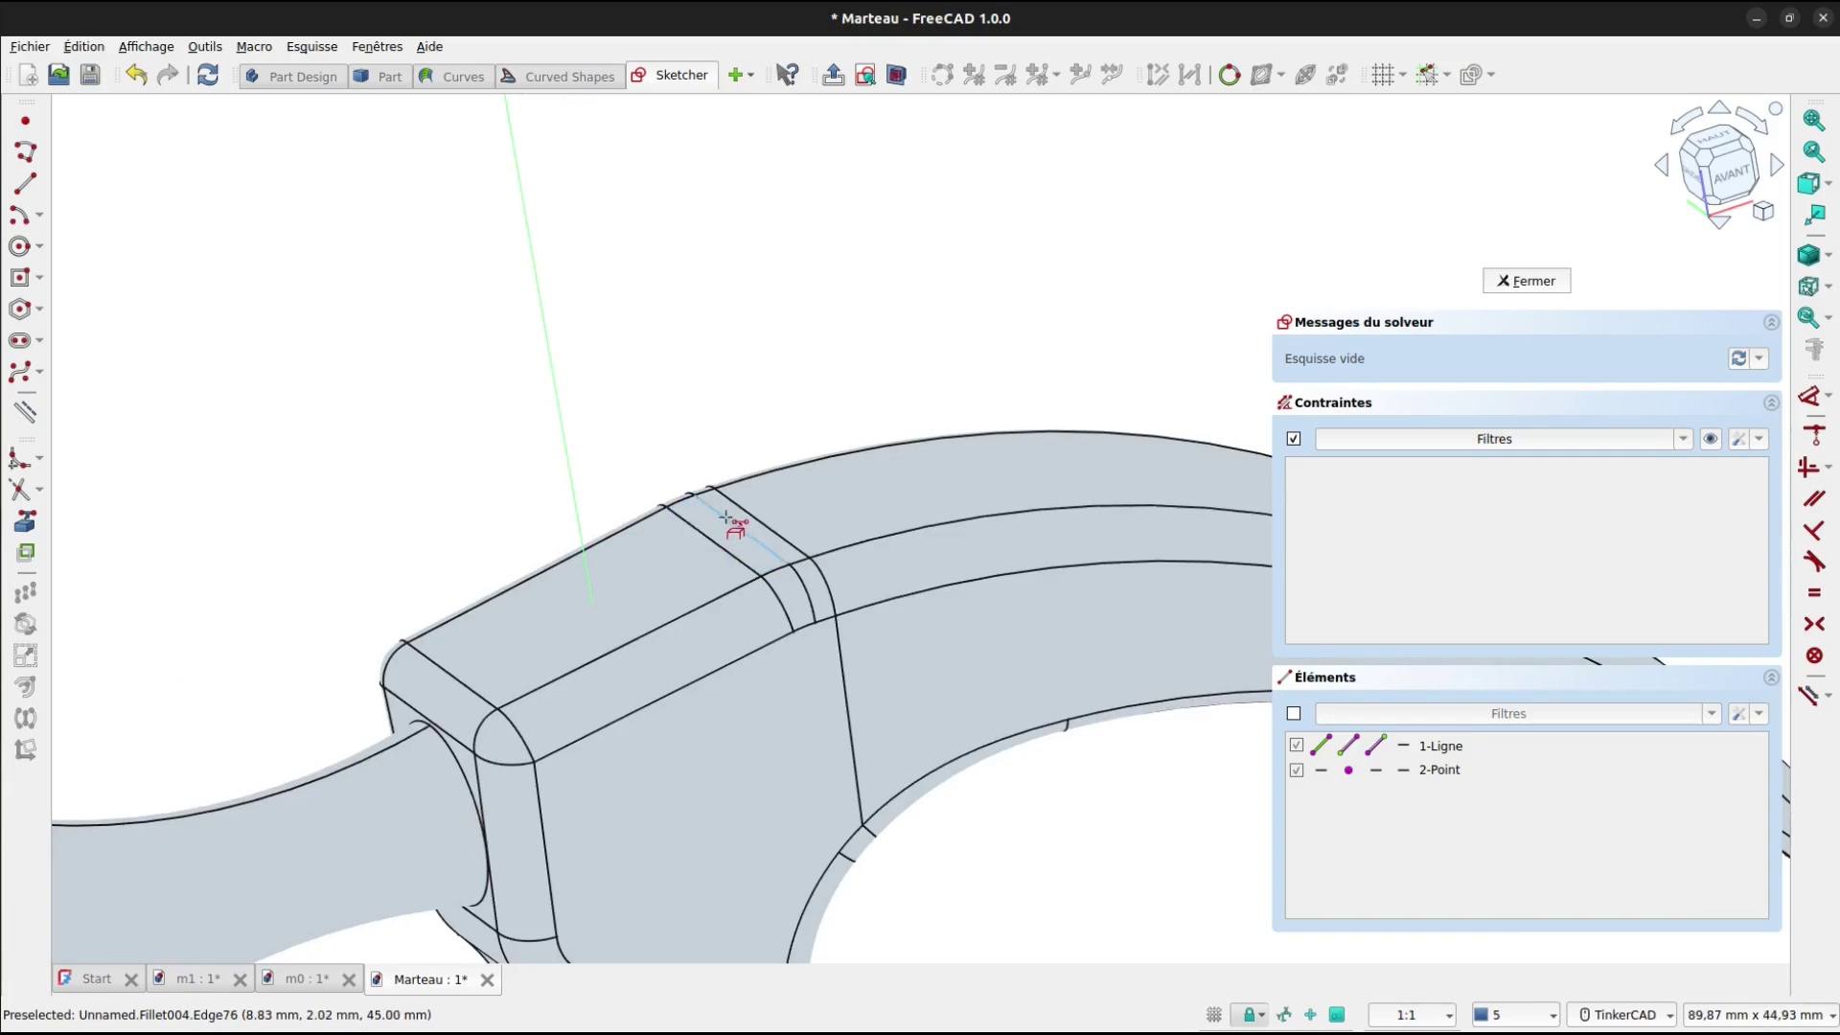
{"action": "left_click", "coordinate": [728, 521]}
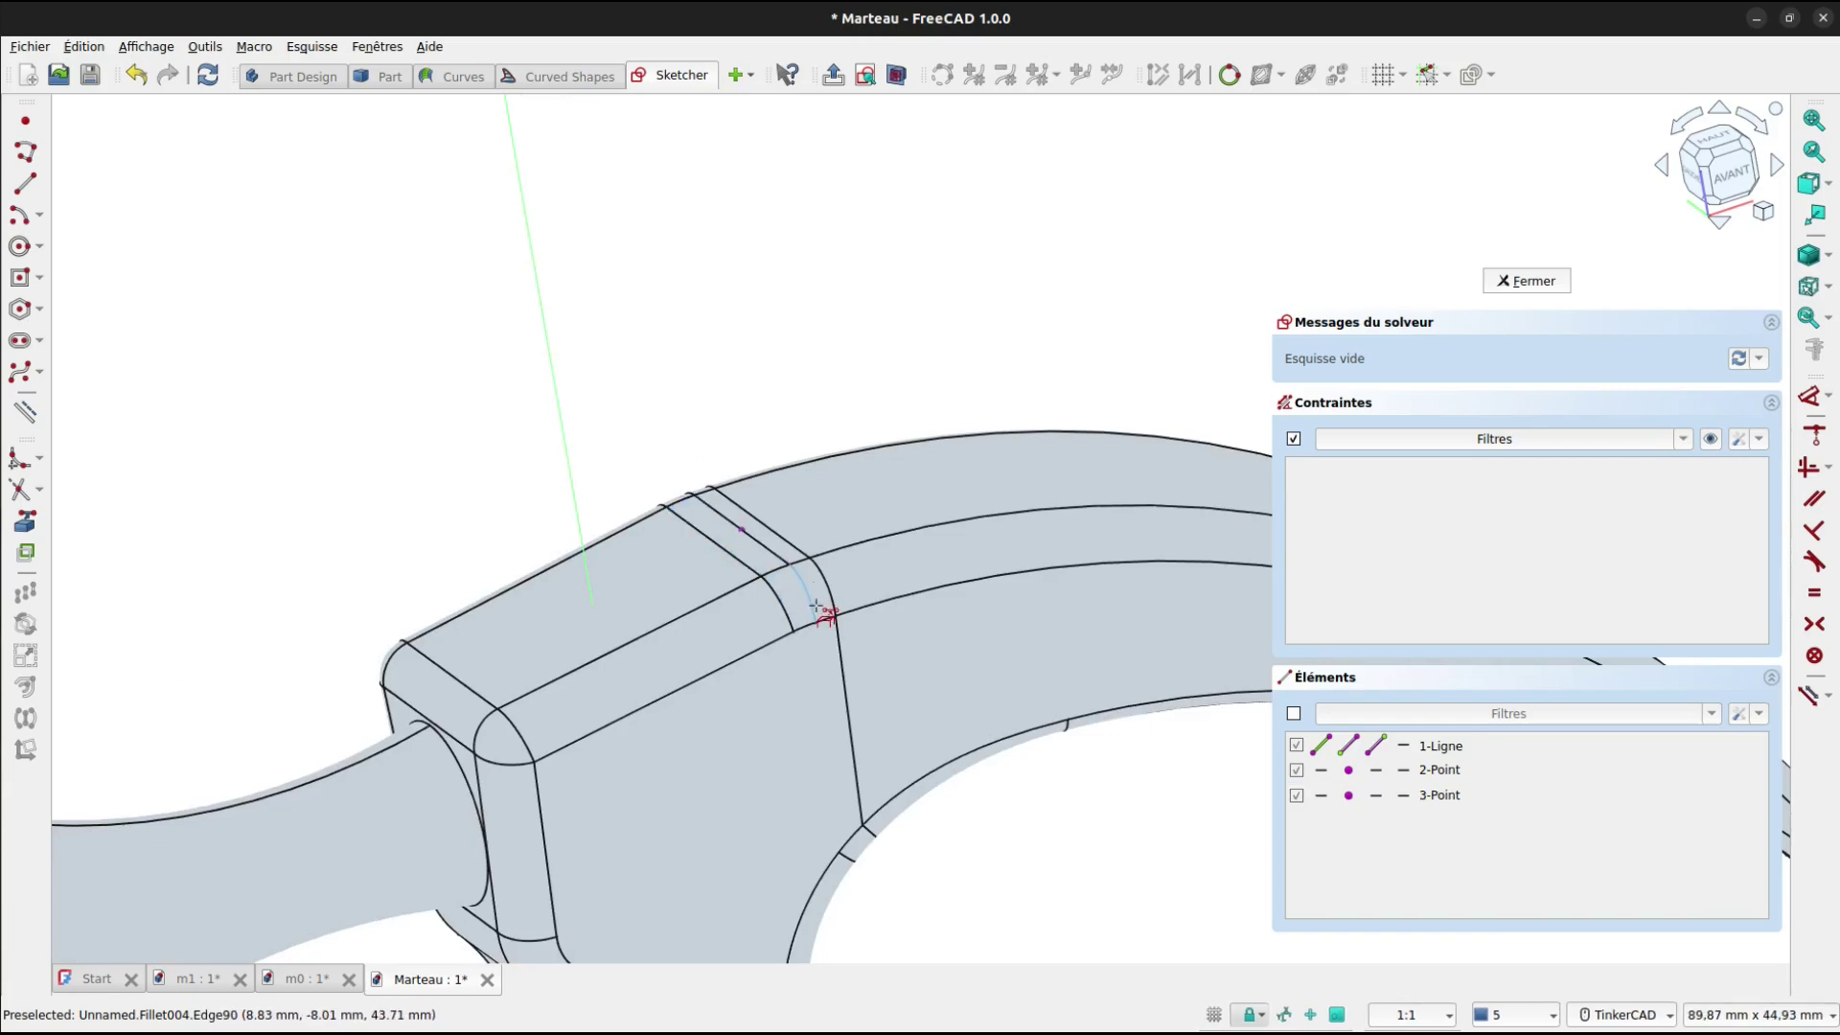
In wireframe display, draw a horizontal line about 8.8 mm long from the projected top point to the vertical axis.
{"action": "right_click_drag", "start_coordinate": [817, 607], "coordinate": [698, 572]}
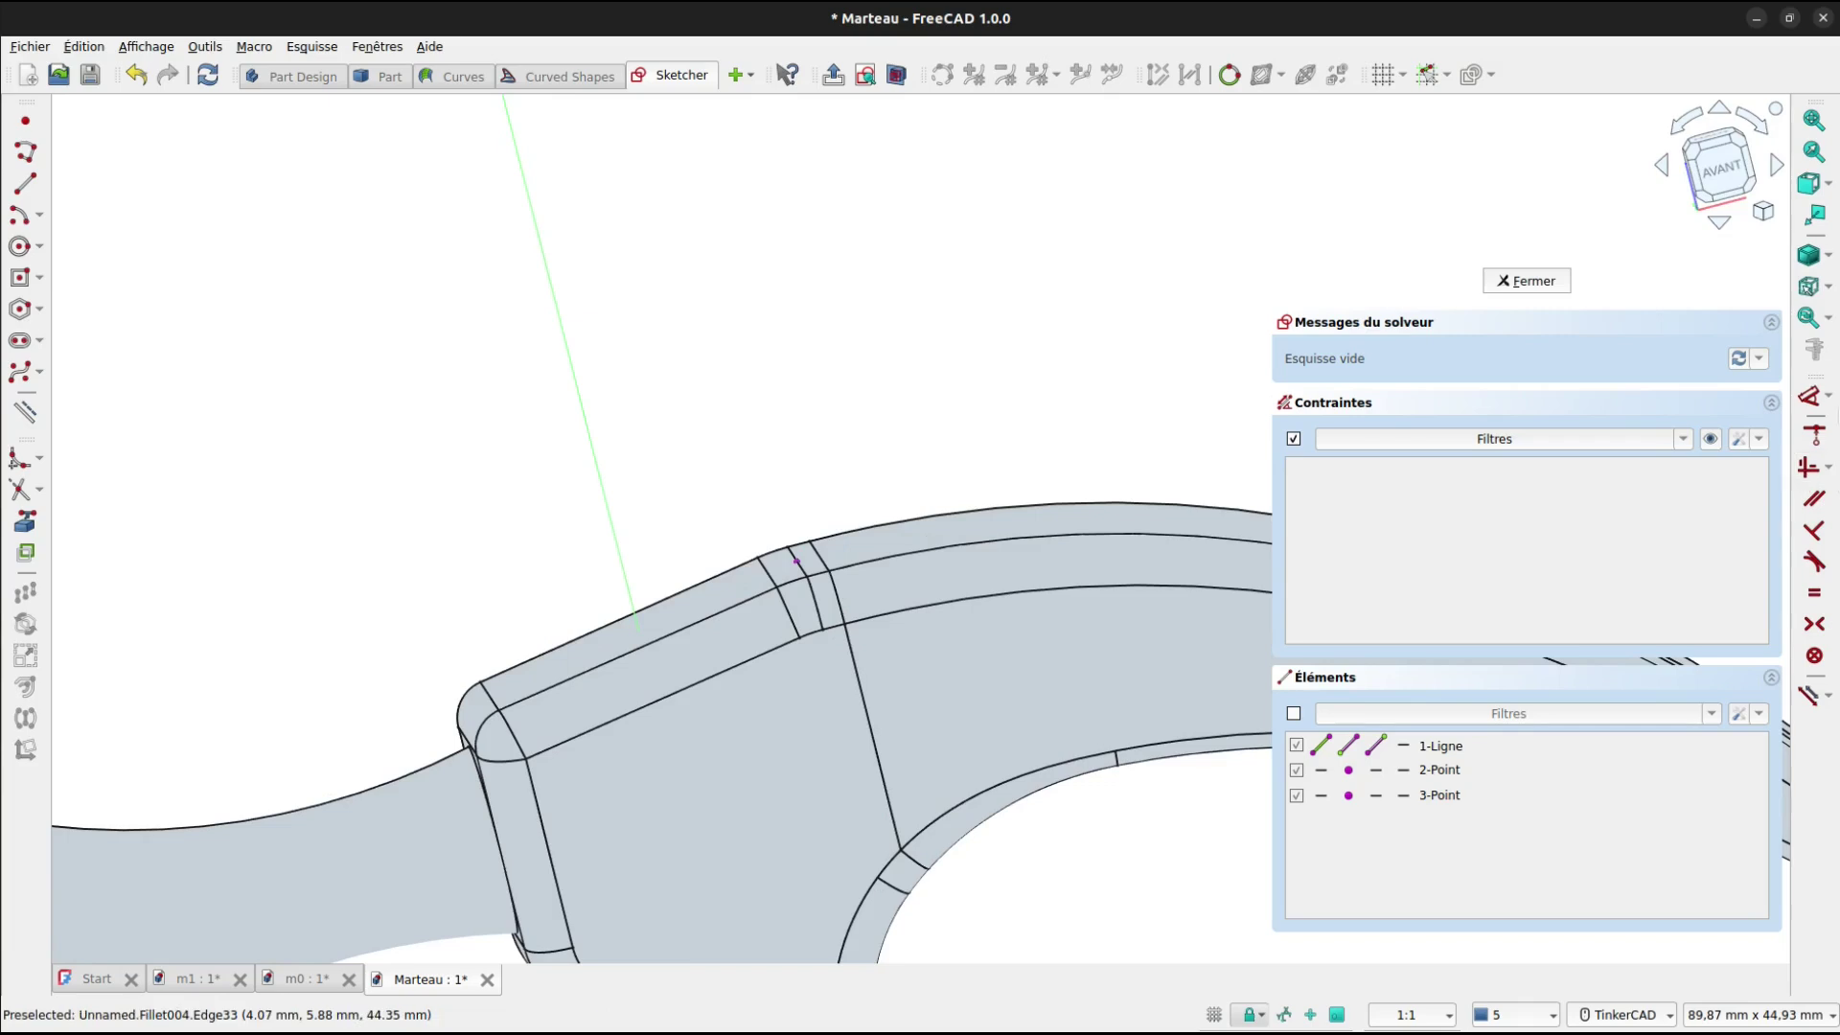
{"action": "left_click", "coordinate": [1830, 259]}
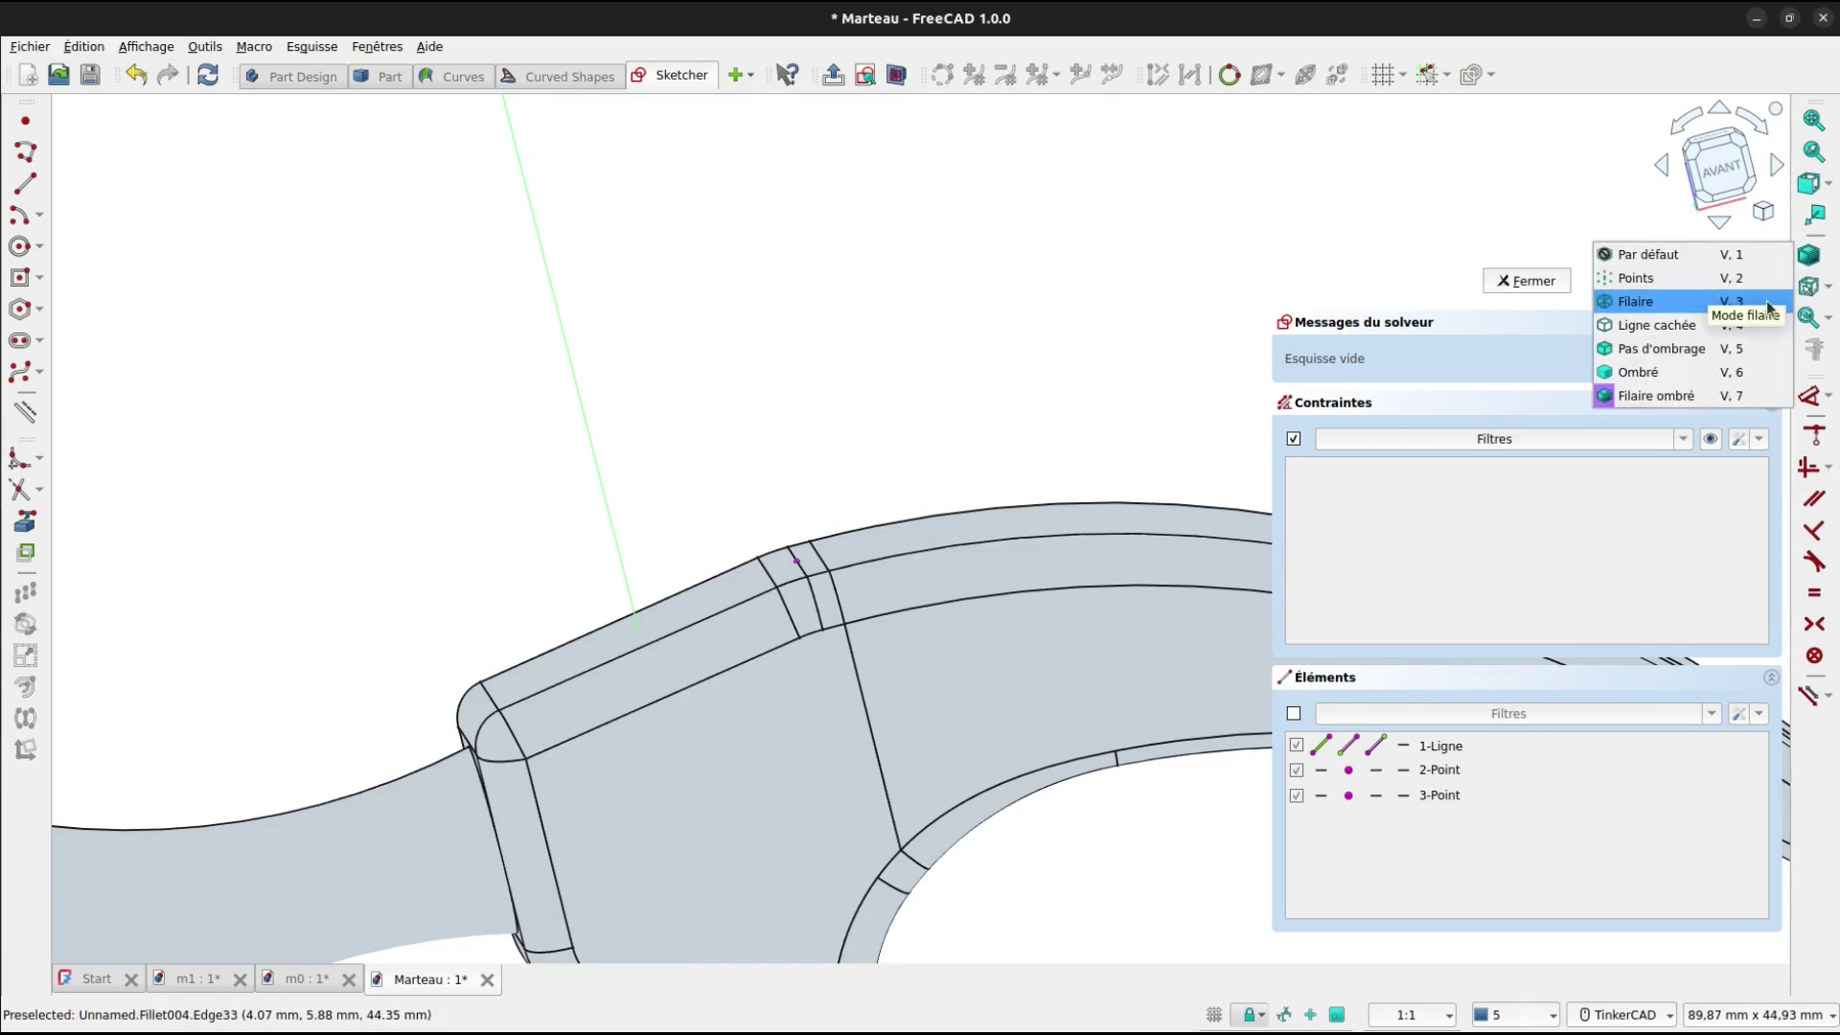
{"action": "left_click", "coordinate": [1769, 303]}
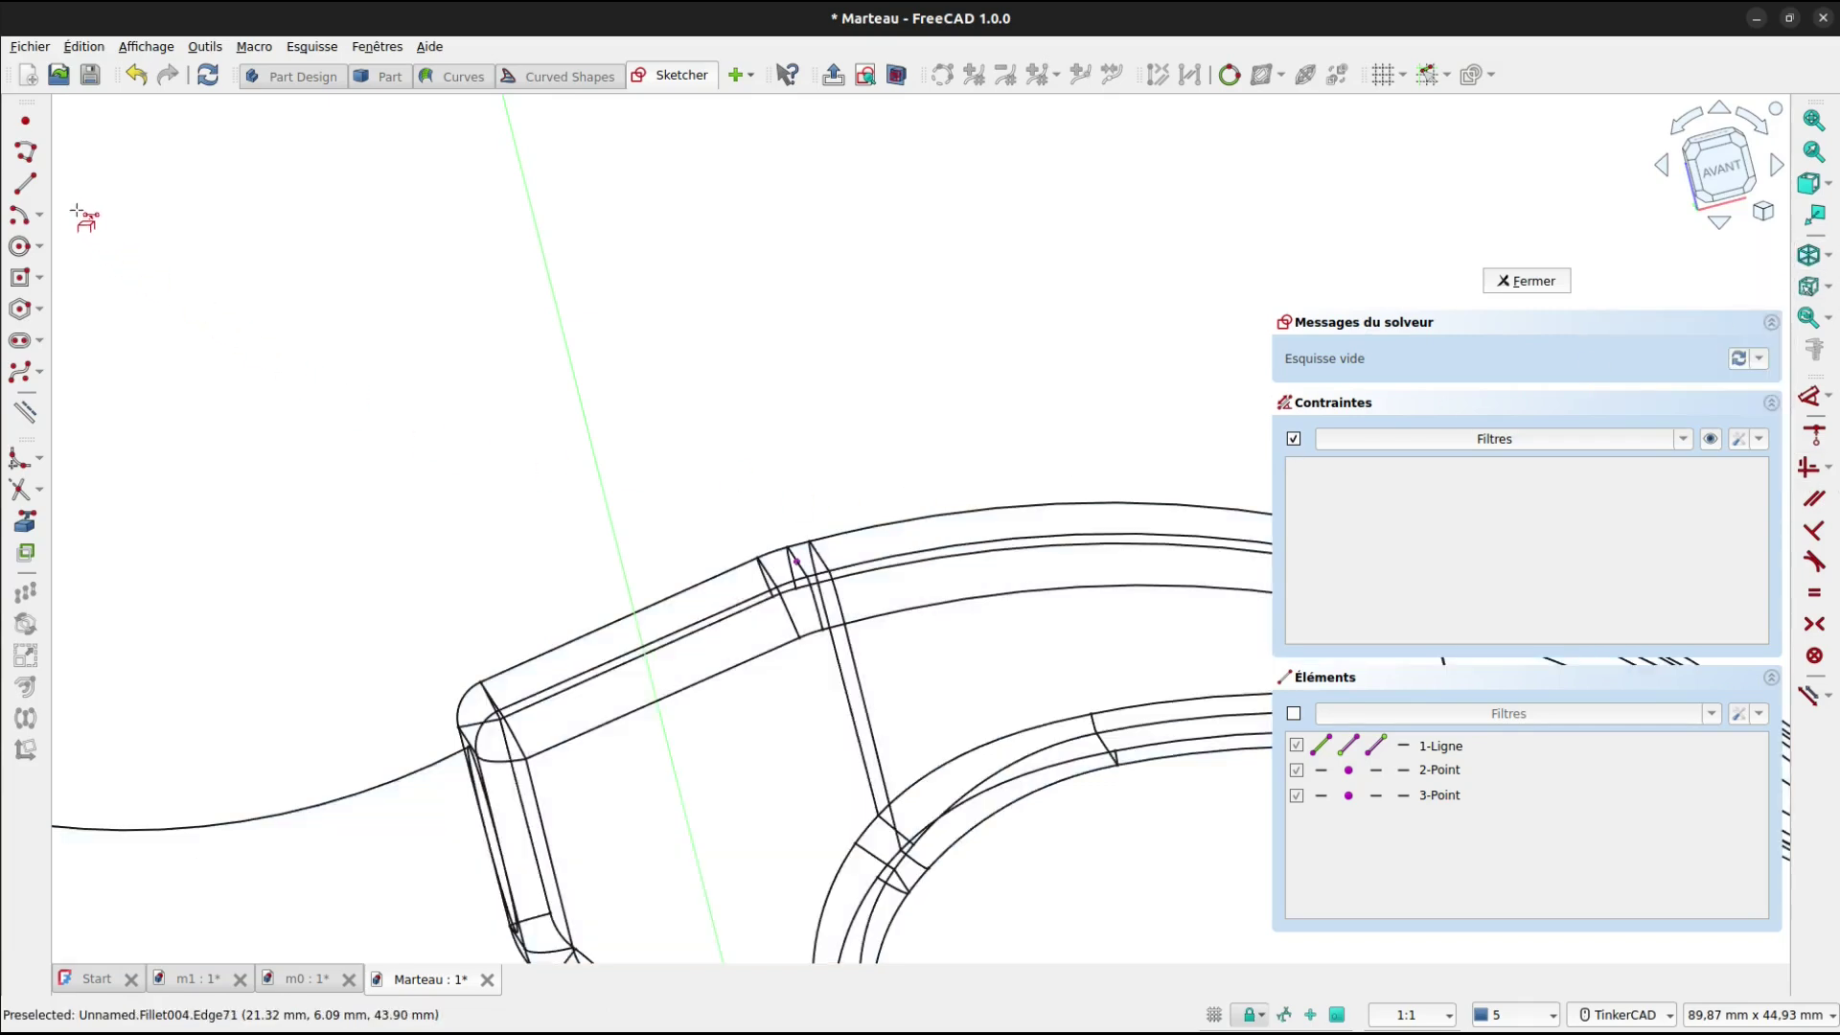
{"action": "left_click", "coordinate": [25, 187]}
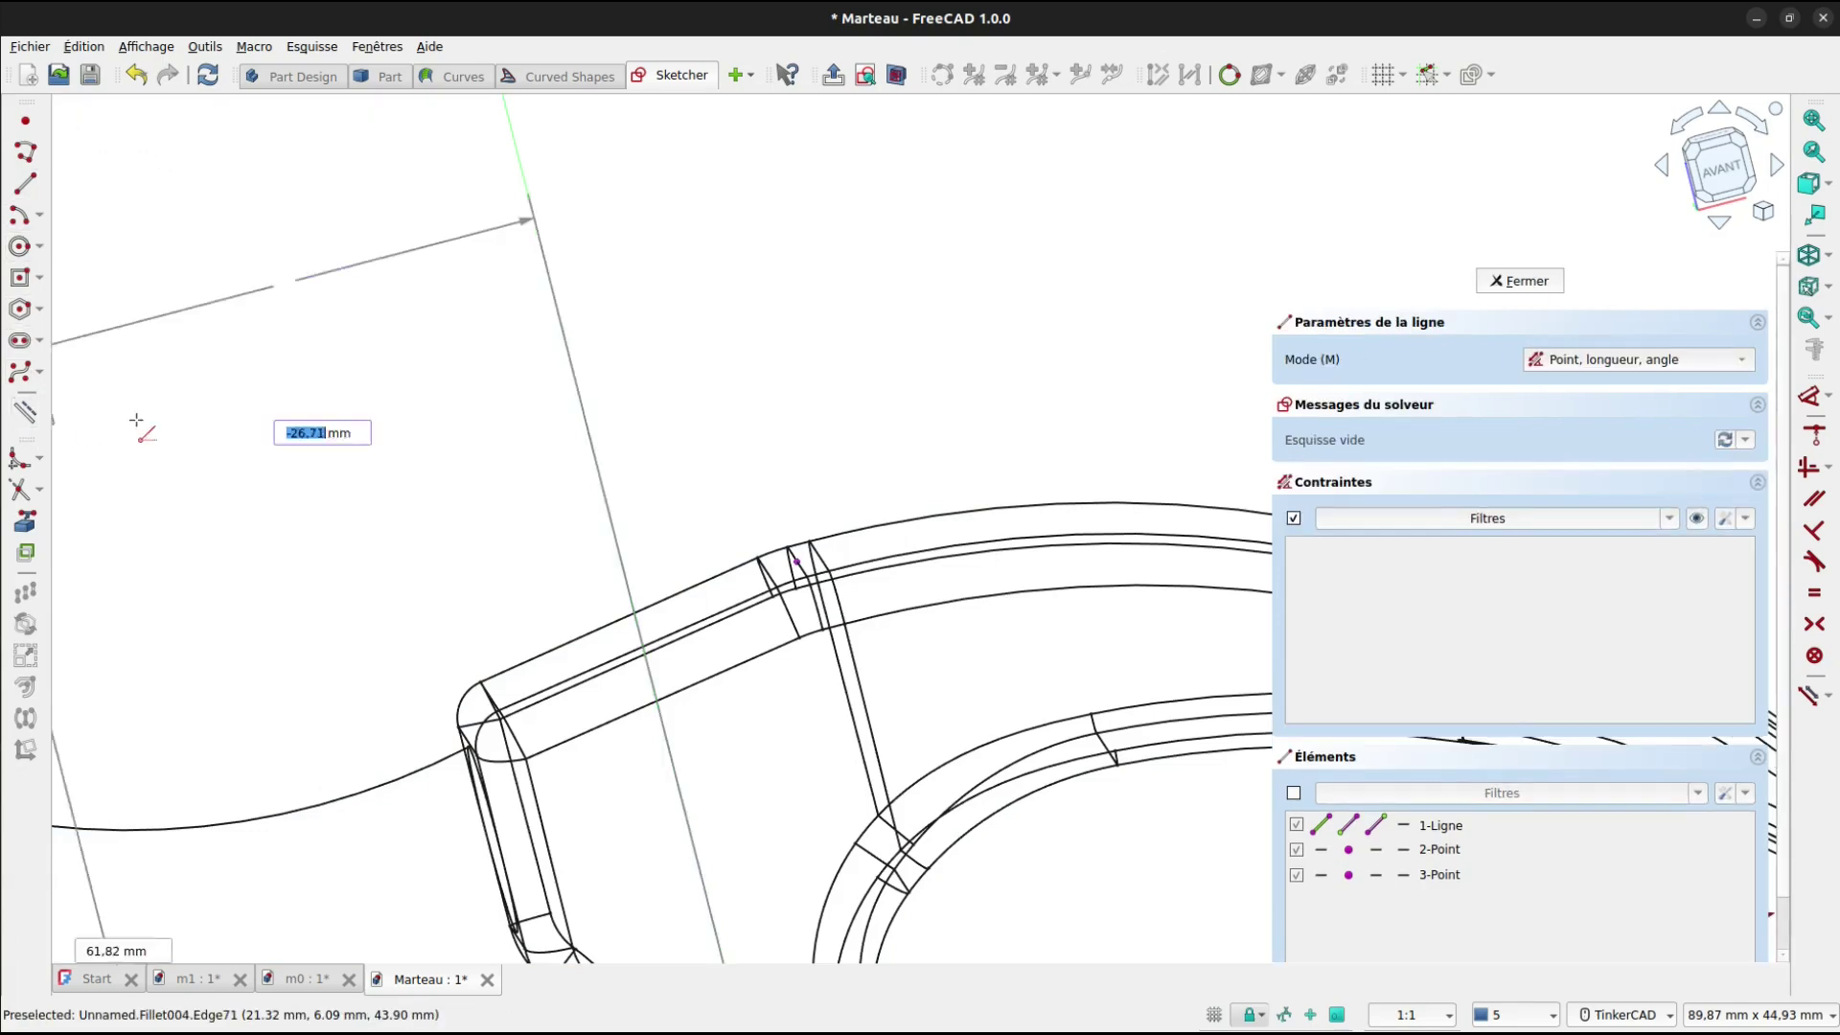
{"action": "left_click", "coordinate": [717, 560]}
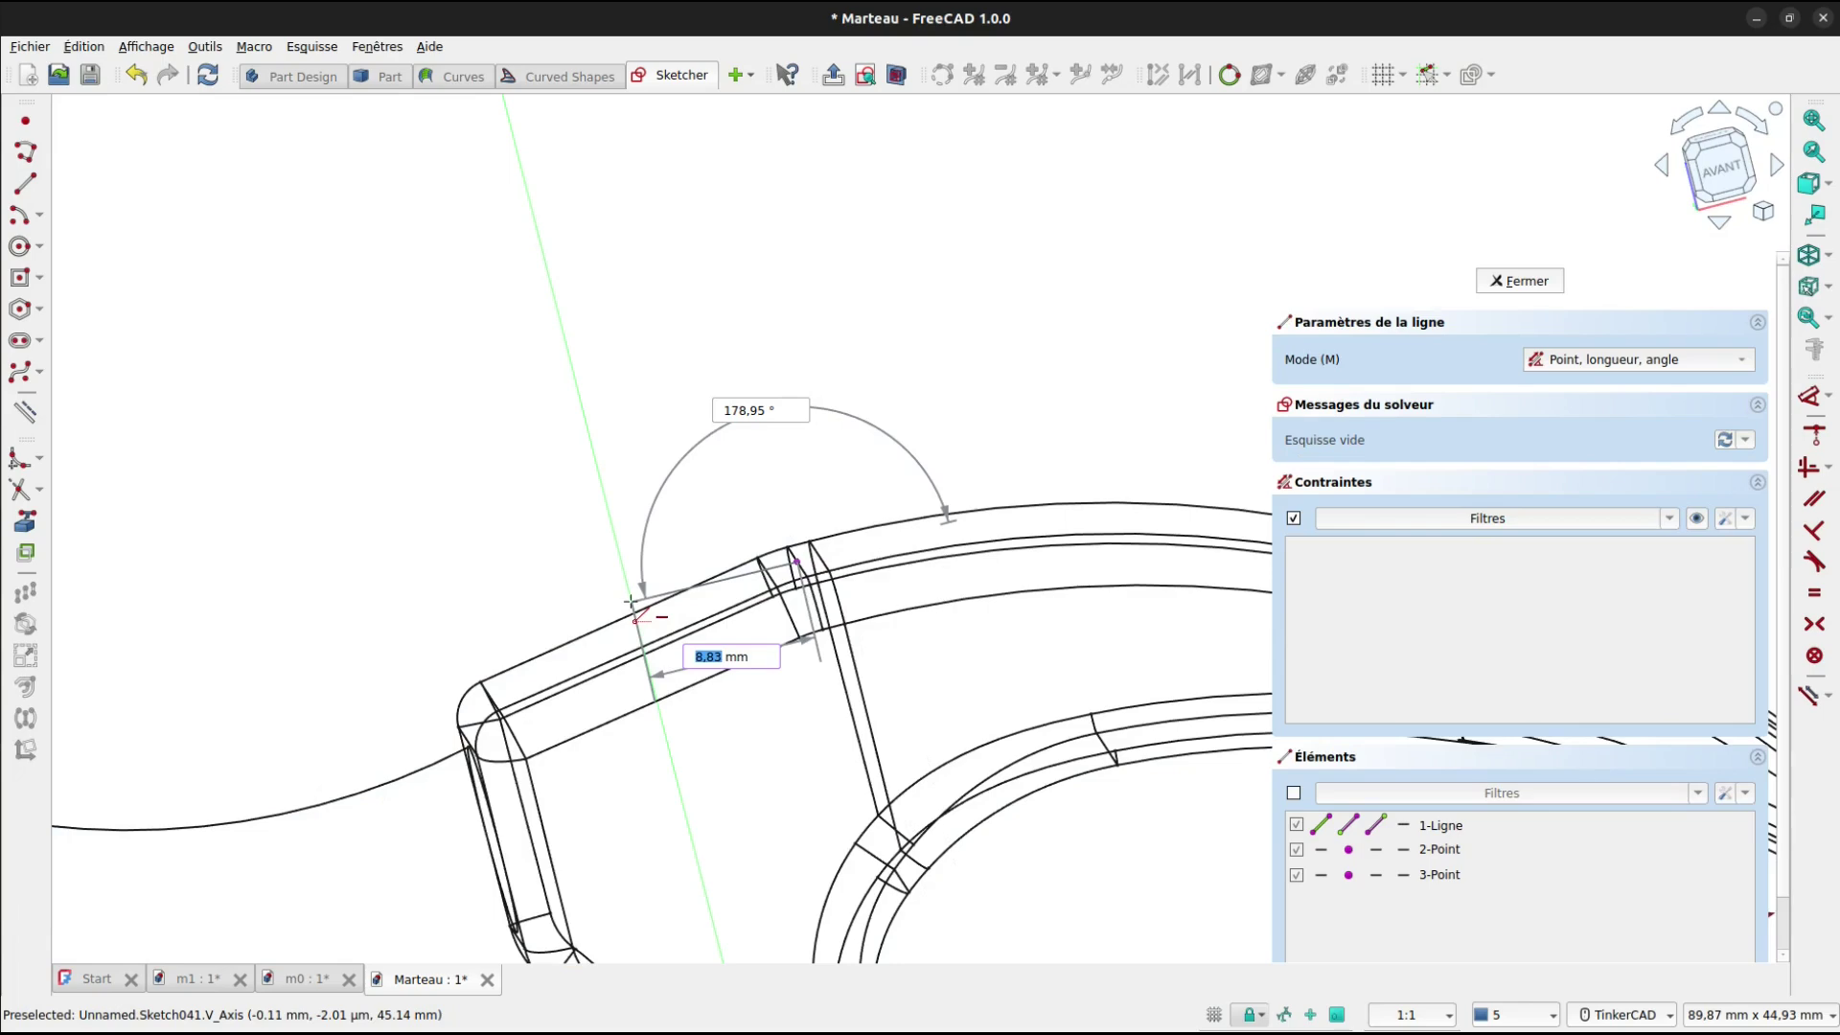
{"action": "left_click", "coordinate": [630, 602]}
Draw a vertical line 280 mm long downward from the horizontal line's end on the vertical axis.
{"action": "scroll", "coordinate": [941, 724], "scroll_direction": "down", "scroll_amount": 5}
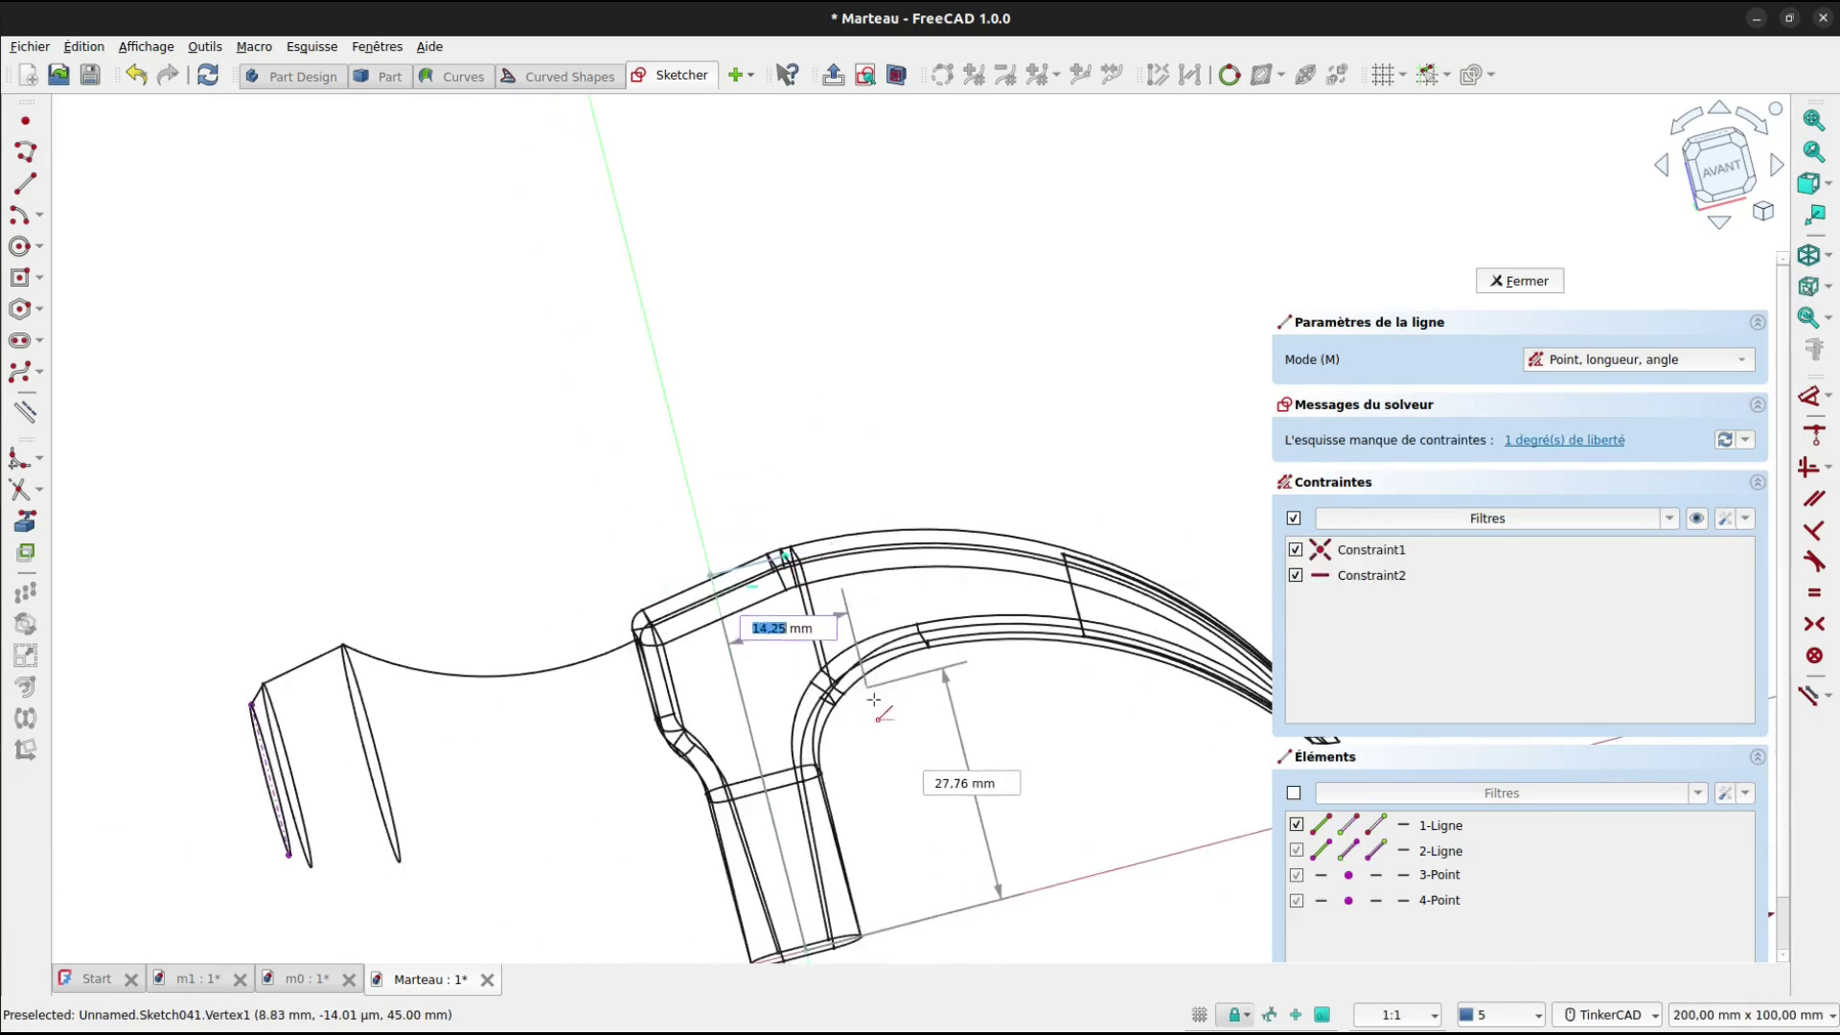
{"action": "middle_click_drag", "start_coordinate": [942, 723], "coordinate": [896, 323]}
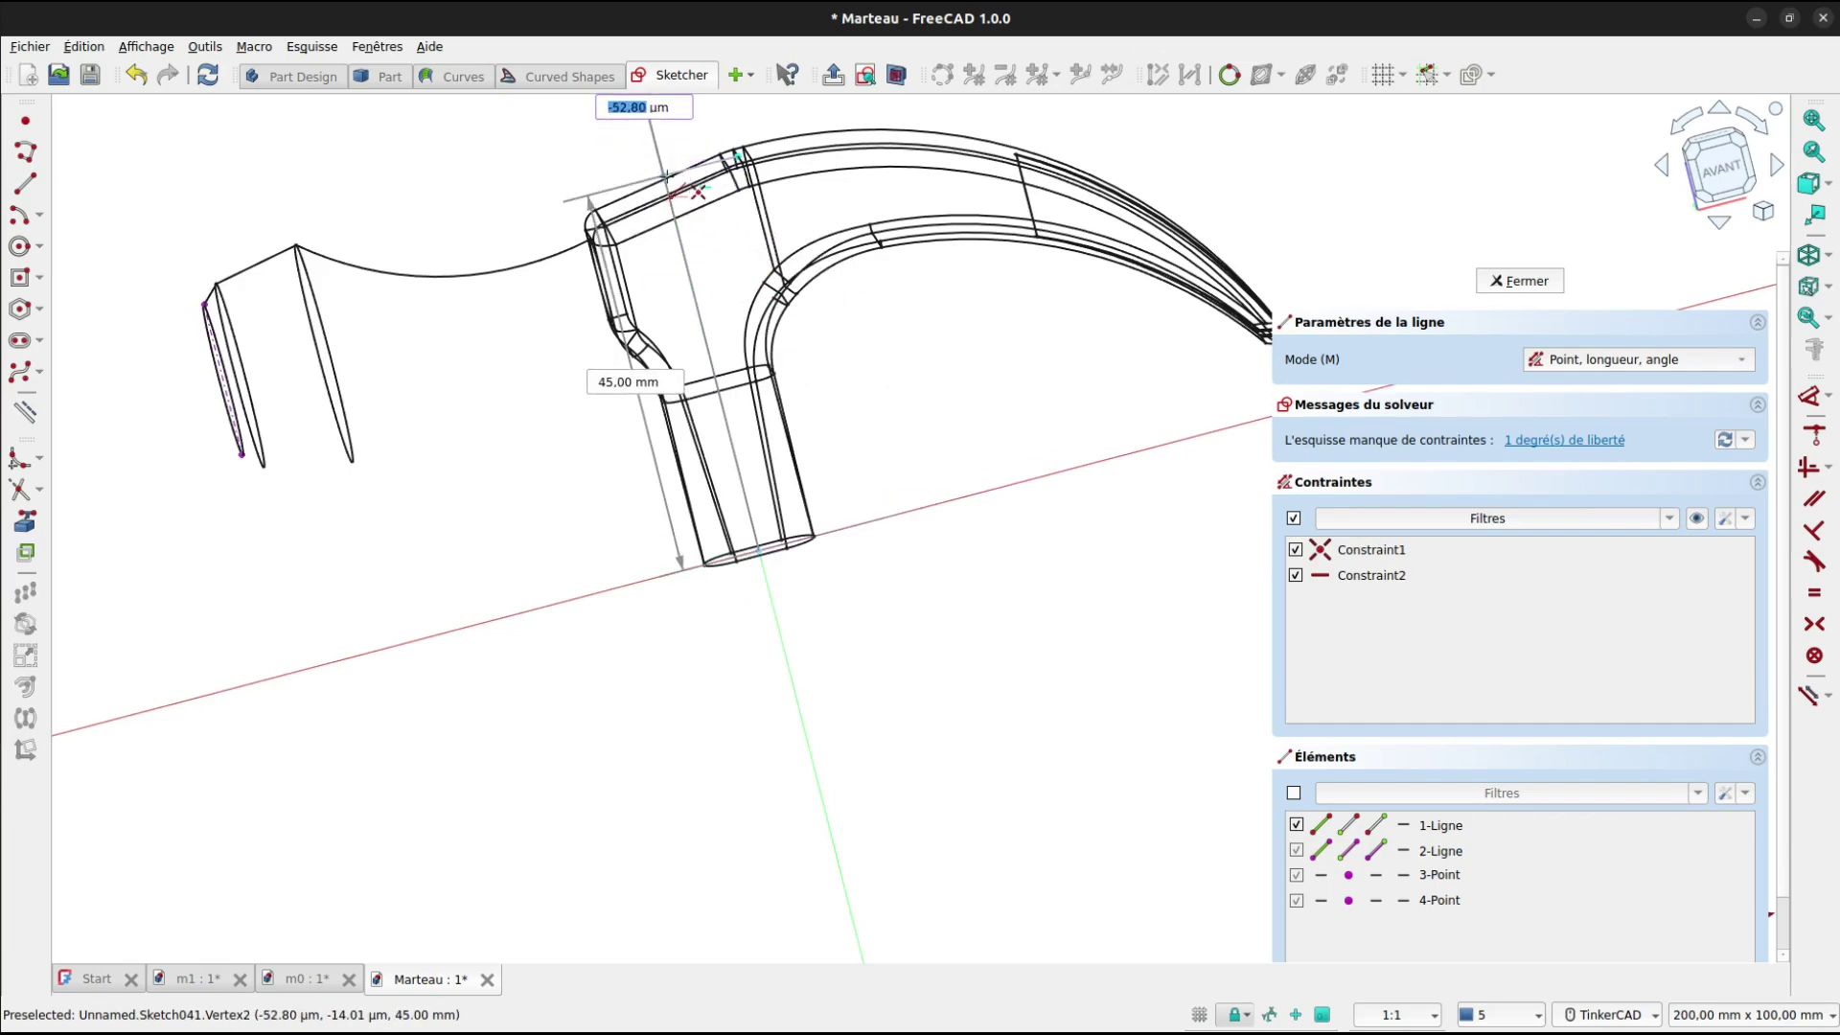
{"action": "mouse_move", "coordinate": [925, 760]}
{"action": "middle_mouse_down"}
{"action": "mouse_move", "coordinate": [848, 625]}
{"action": "mouse_move", "coordinate": [753, 316]}
{"action": "middle_mouse_up"}
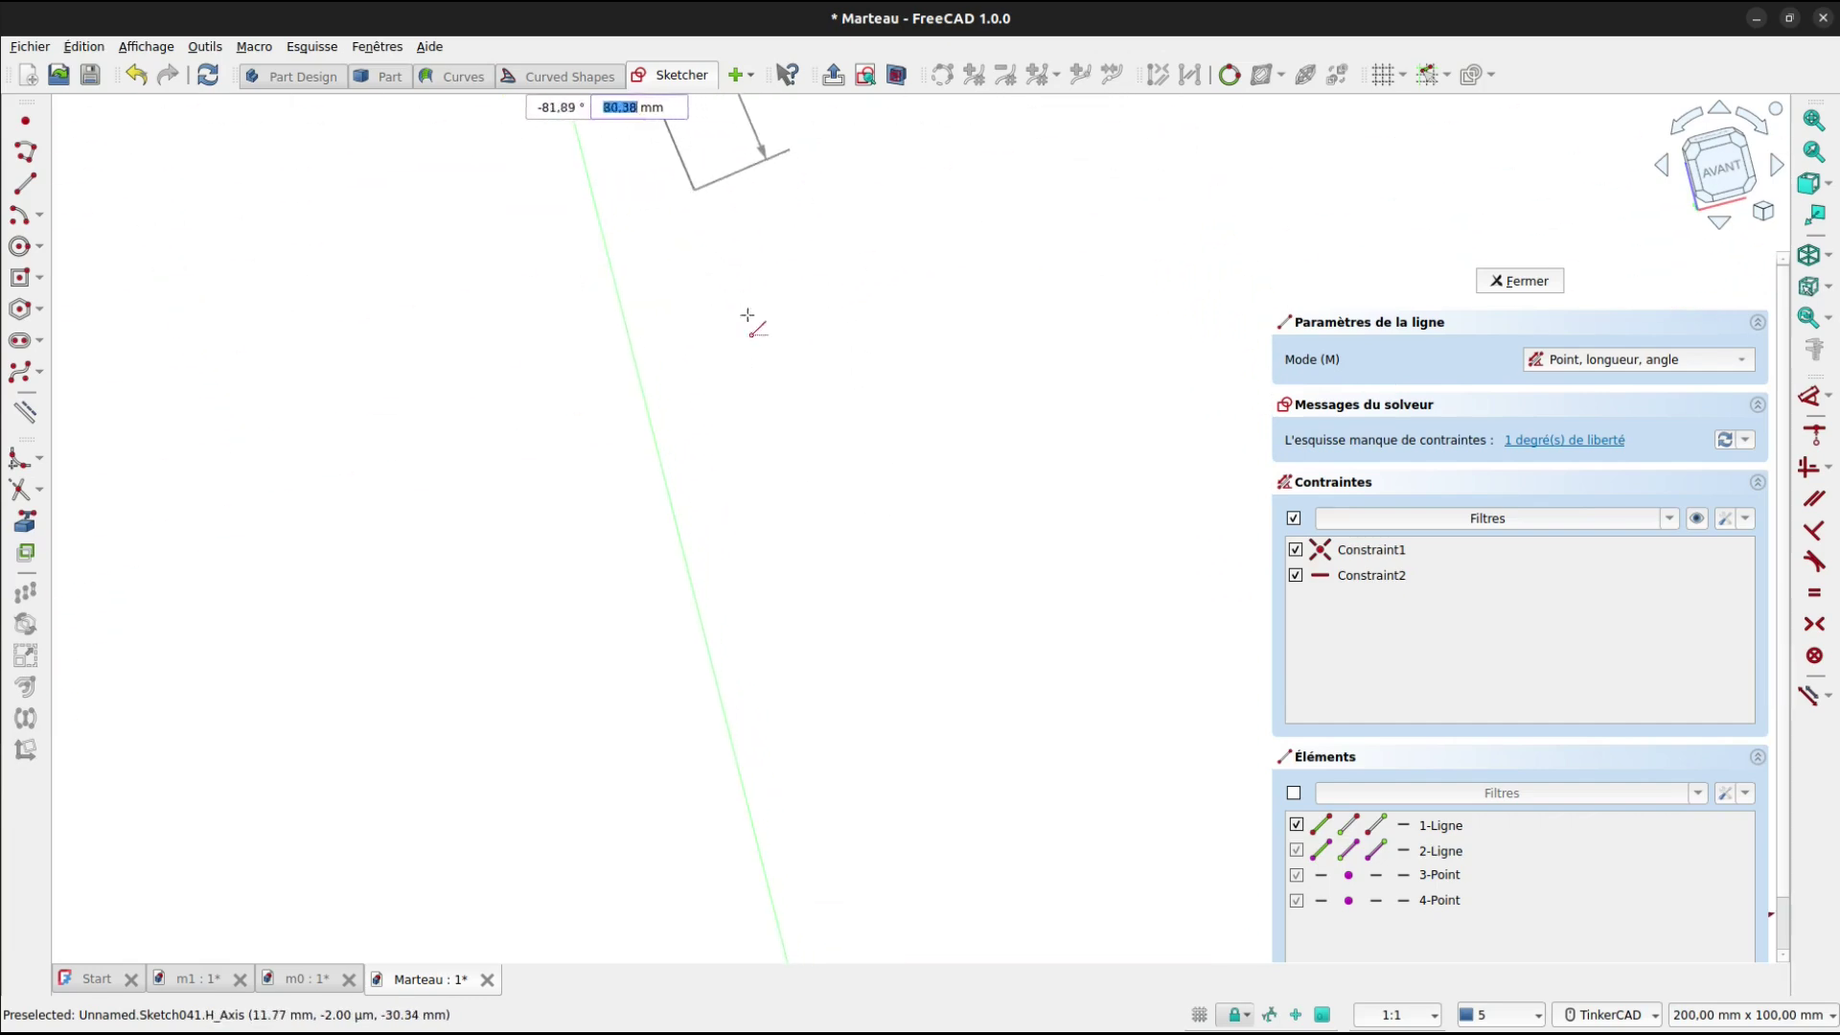
{"action": "scroll", "coordinate": [753, 316], "scroll_direction": "down", "scroll_amount": 5}
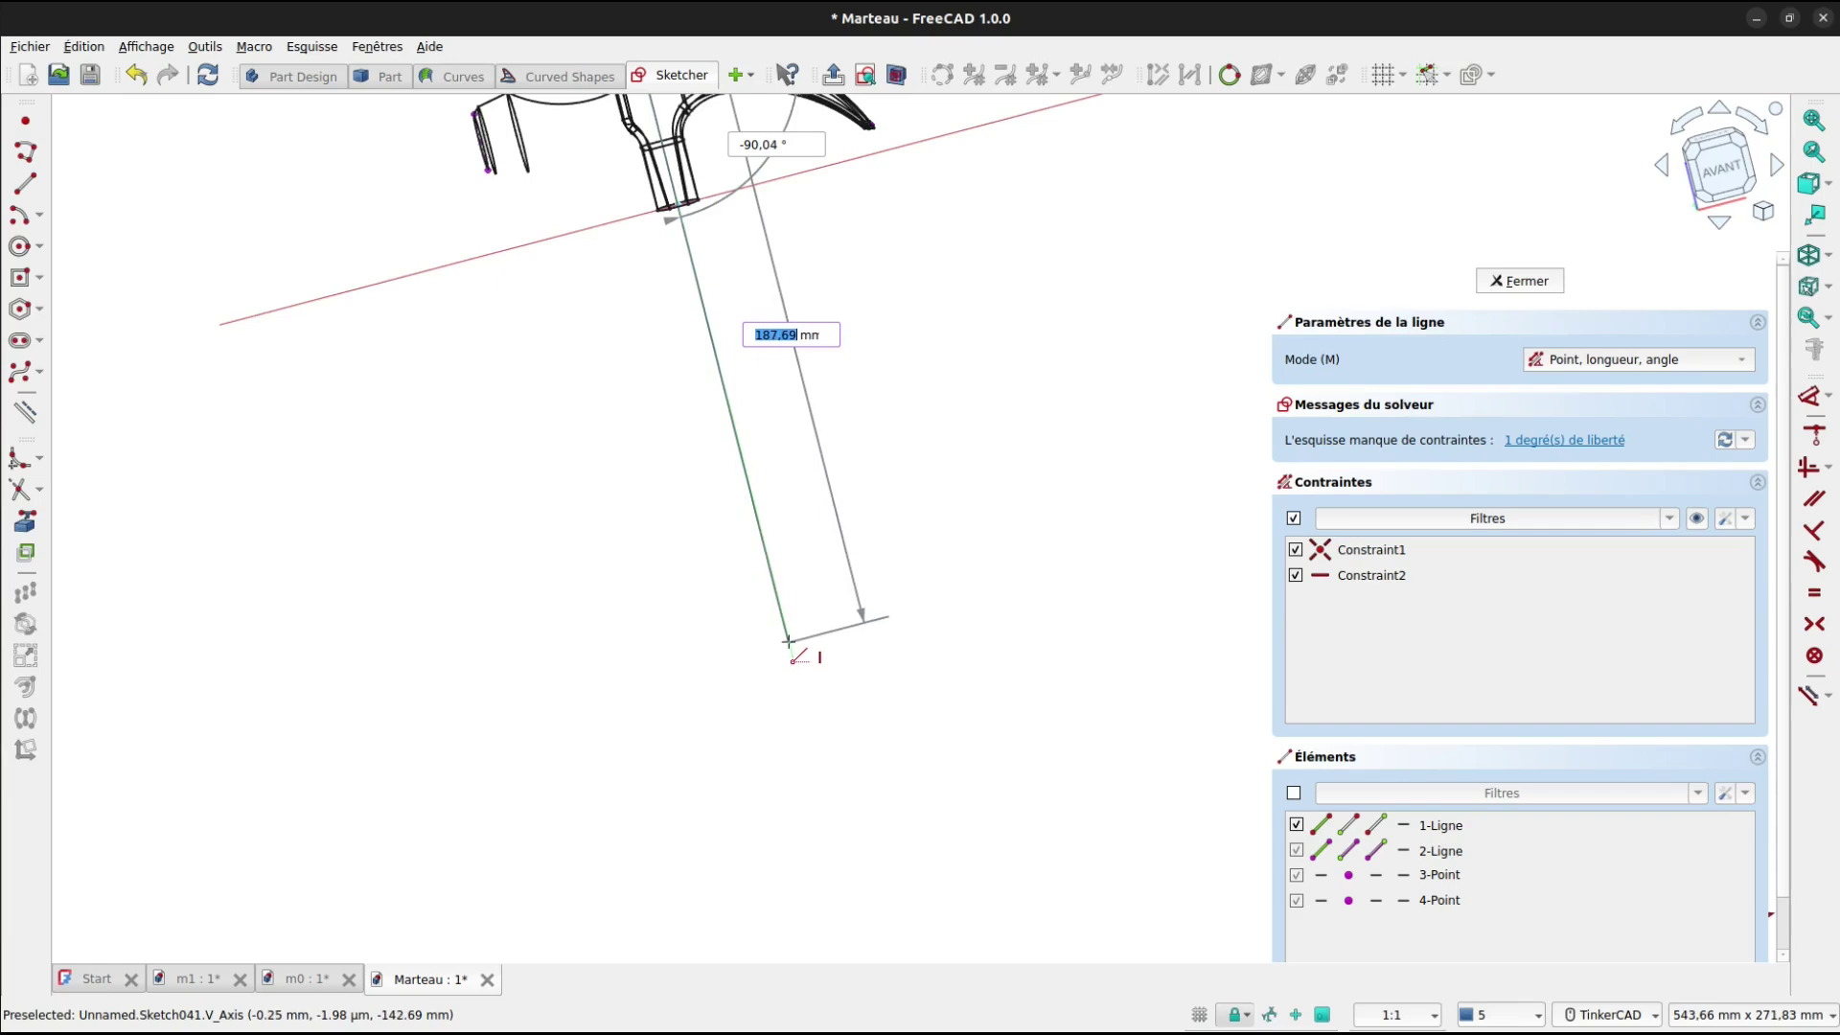
{"action": "type", "text": "280"}
{"action": "key", "text": "Tab"}
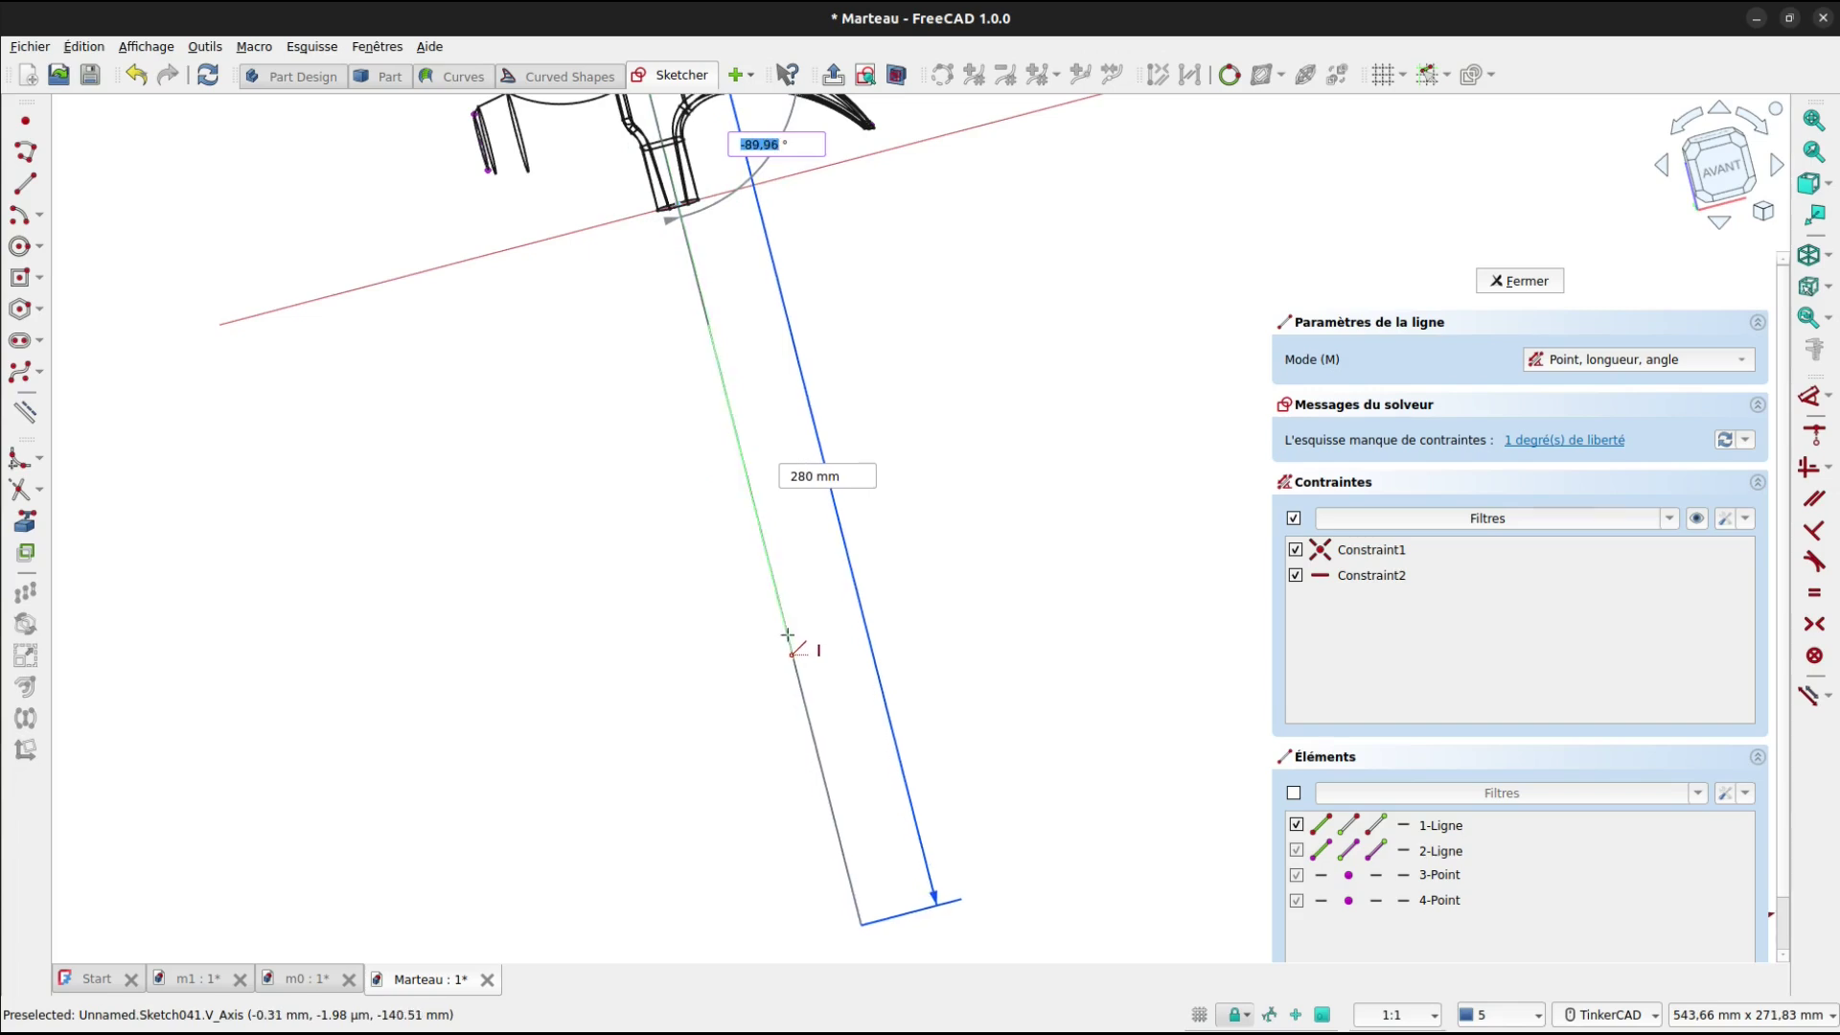
{"action": "left_click", "coordinate": [787, 635]}
{"action": "scroll", "coordinate": [857, 649], "scroll_direction": "down", "scroll_amount": 6}
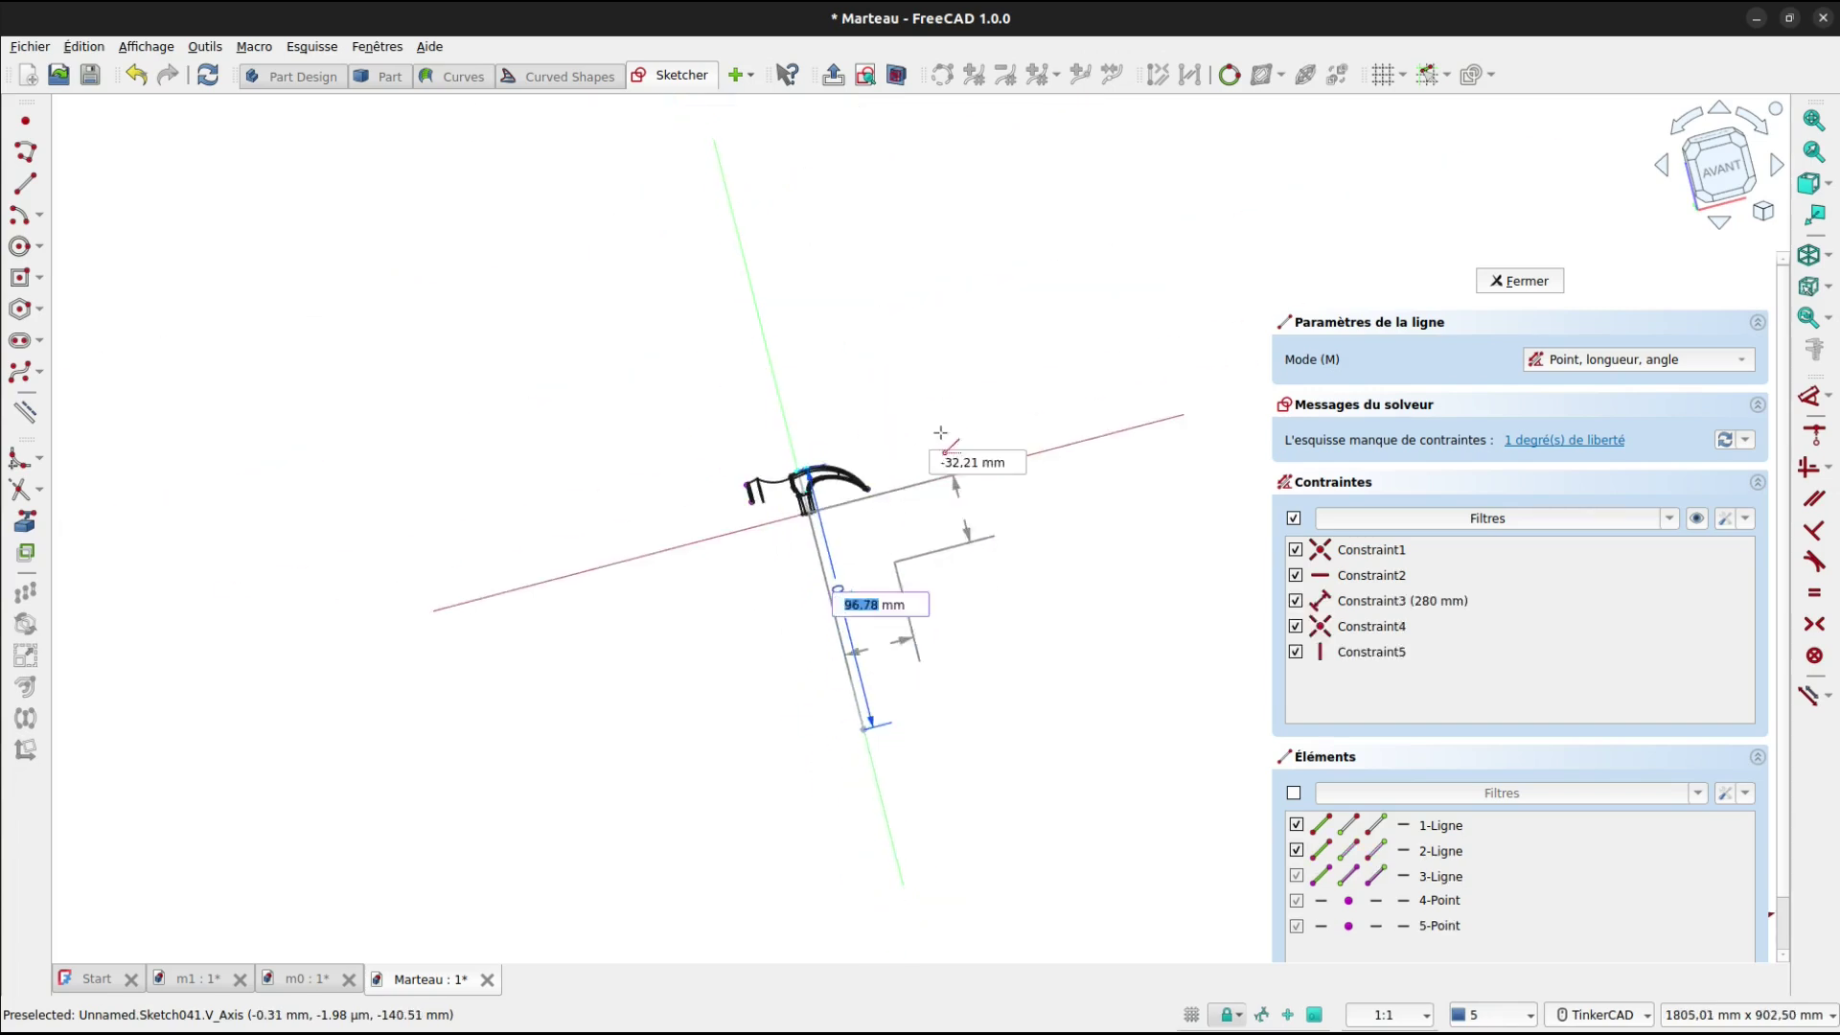
{"action": "key", "text": "Escape"}
Dimension the horizontal distance between the projected striking face and the projected claw tip point as a reference.
{"action": "scroll", "coordinate": [799, 472], "scroll_direction": "up", "scroll_amount": 10}
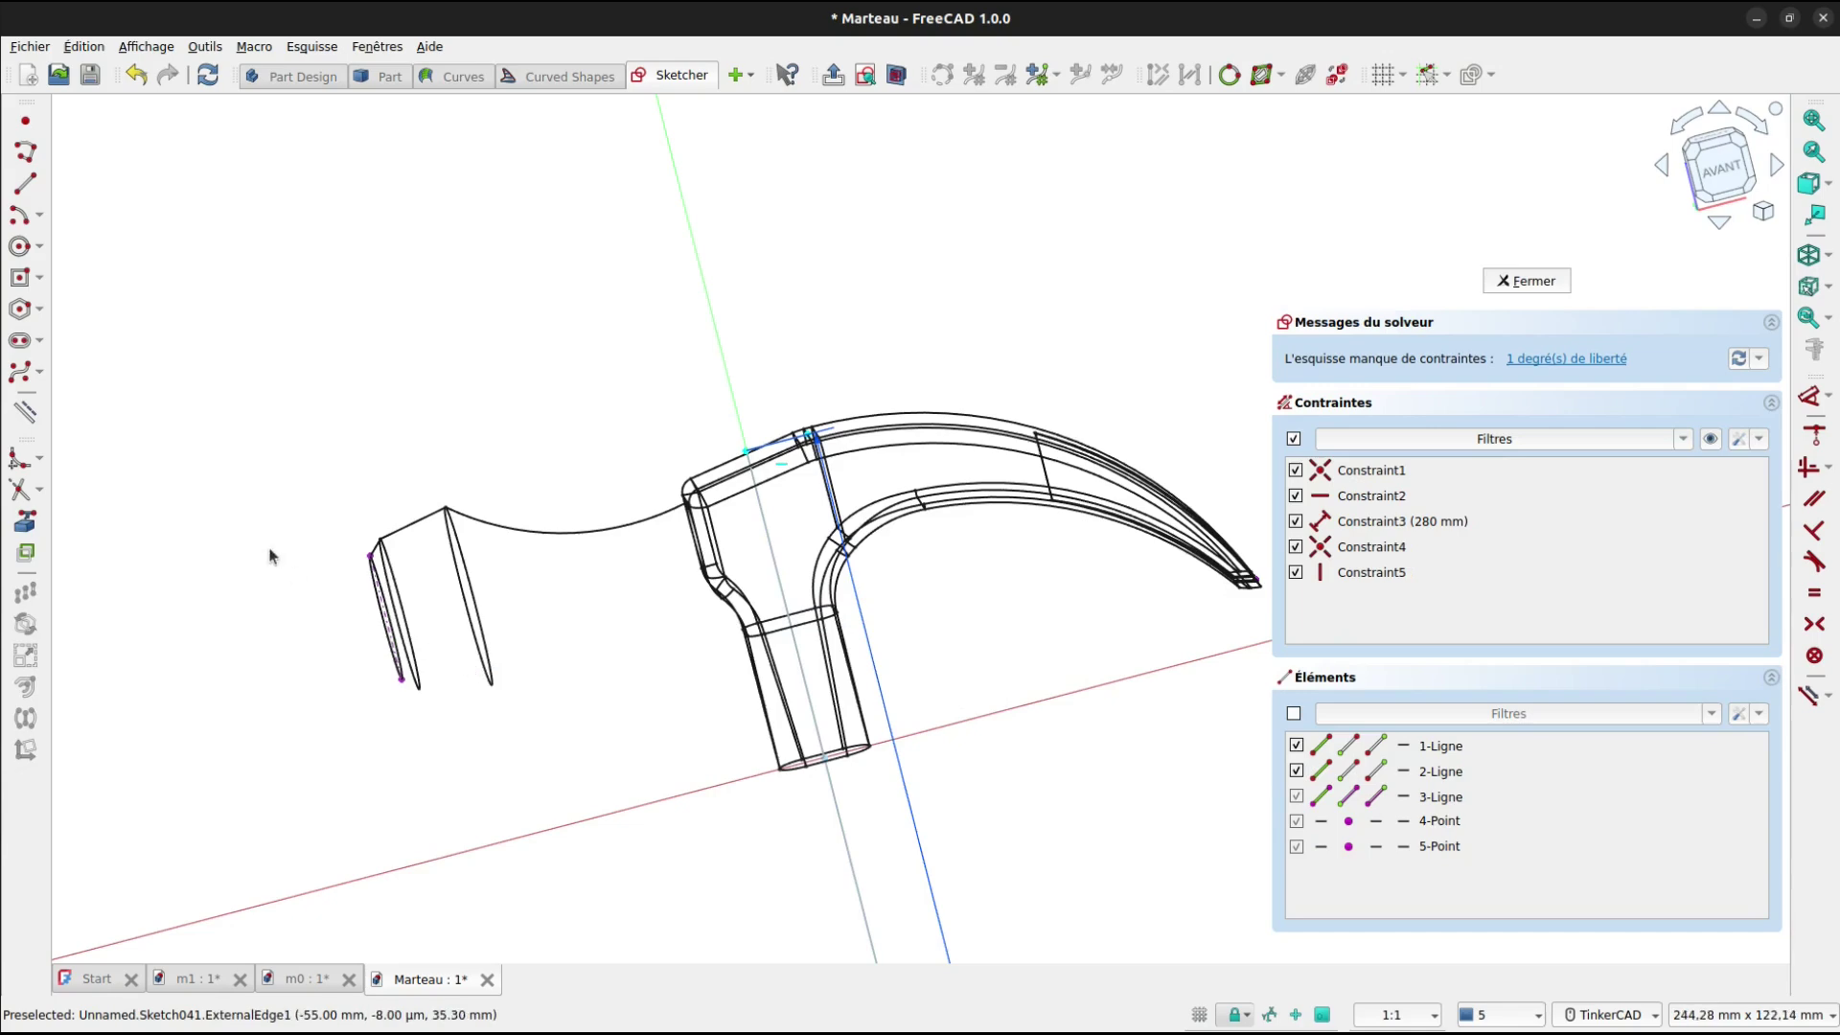
{"action": "left_click", "coordinate": [407, 692]}
{"action": "key", "text": "i"}
{"action": "left_click_drag", "start_coordinate": [1158, 637], "coordinate": [1192, 623]}
{"action": "mouse_move", "coordinate": [1193, 623]}
{"action": "middle_mouse_down"}
{"action": "mouse_move", "coordinate": [537, 786]}
{"action": "mouse_move", "coordinate": [571, 778]}
{"action": "middle_mouse_up"}
{"action": "scroll", "coordinate": [571, 778], "scroll_direction": "up", "scroll_amount": 3}
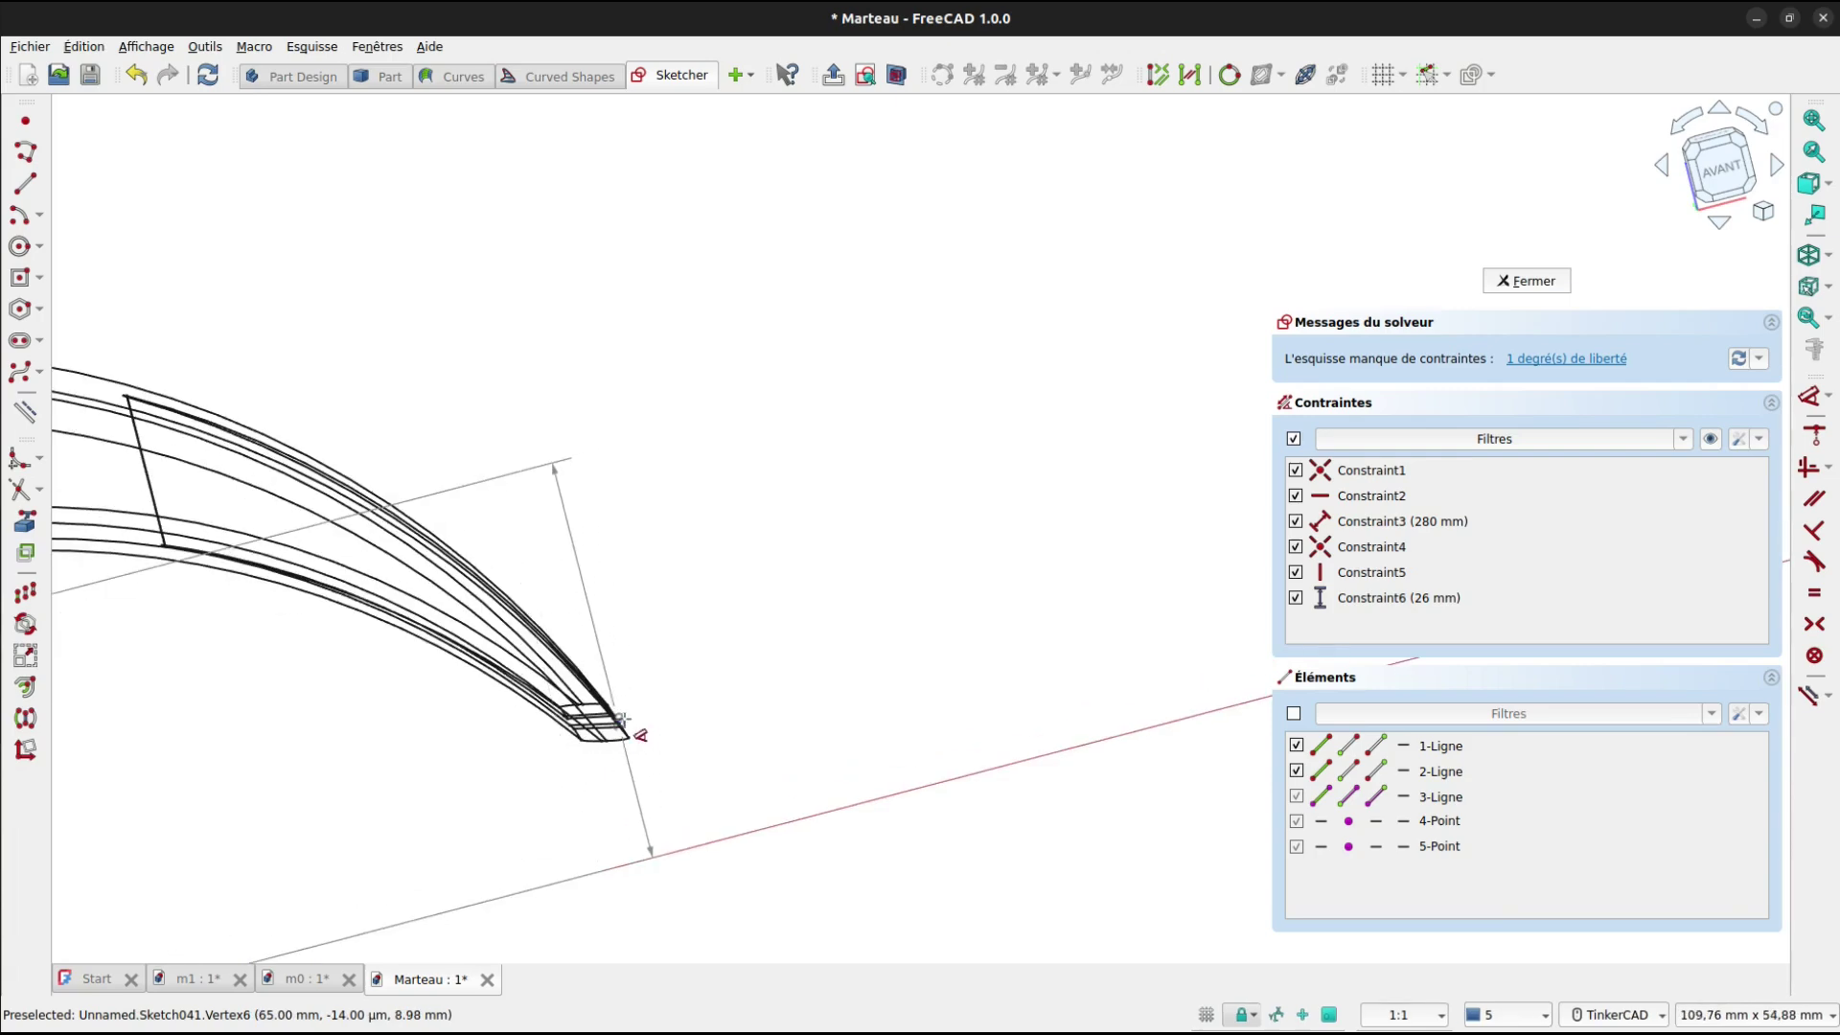
{"action": "scroll", "coordinate": [872, 701], "scroll_direction": "down", "scroll_amount": 6}
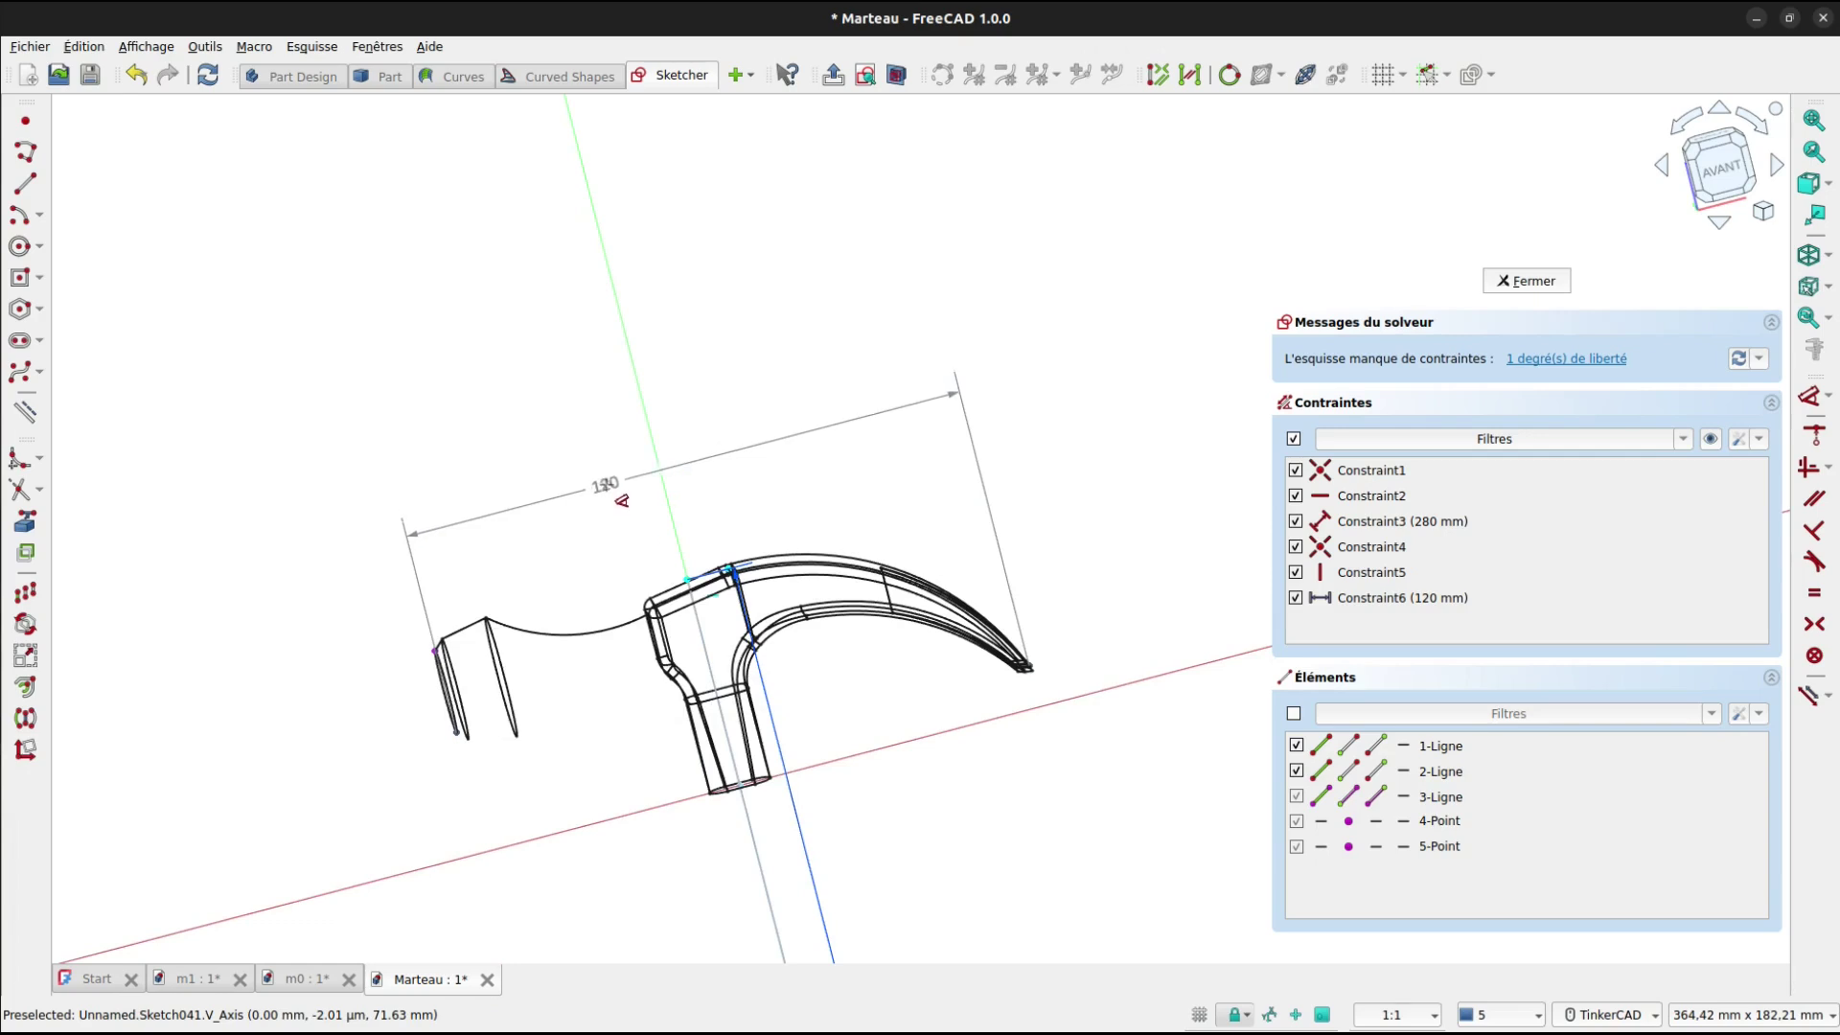
{"action": "left_click", "coordinate": [616, 491]}
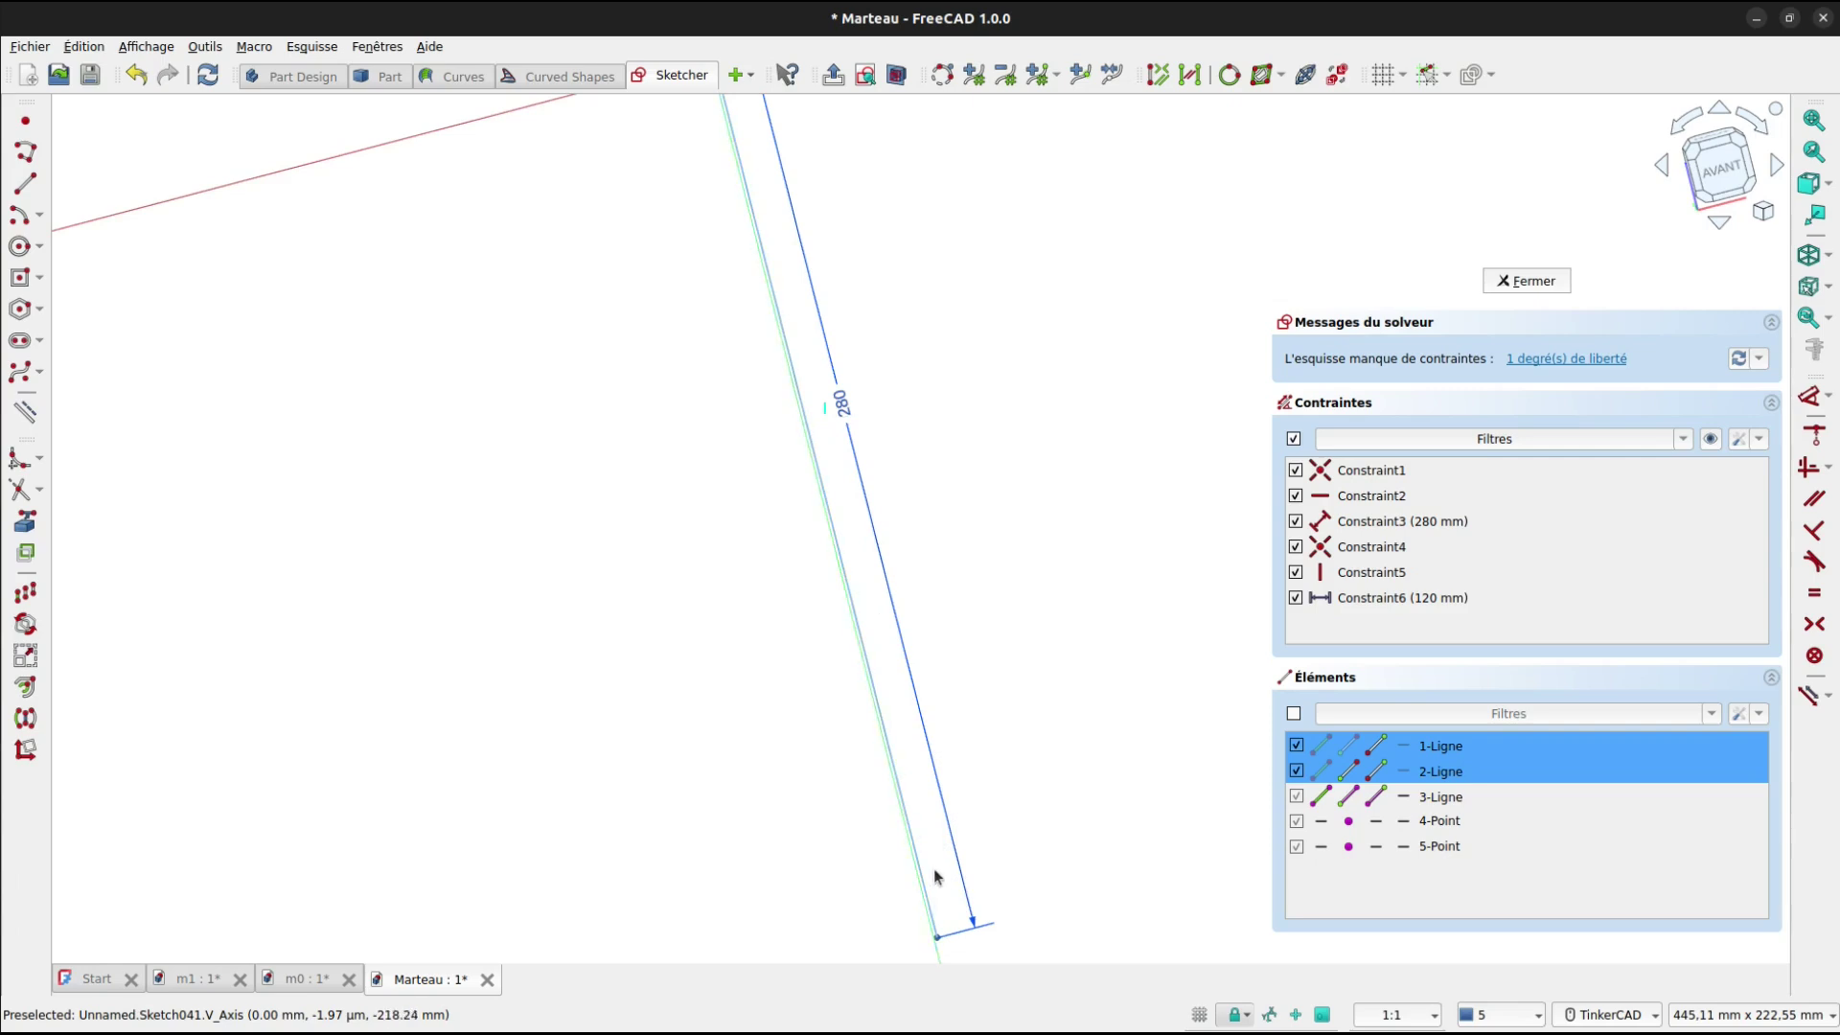
Try to constrain the 280 mm vertical line onto the vertical axis, and undo the constraint.
{"action": "middle_click_drag", "start_coordinate": [936, 873], "coordinate": [903, 583]}
{"action": "key", "text": "c"}
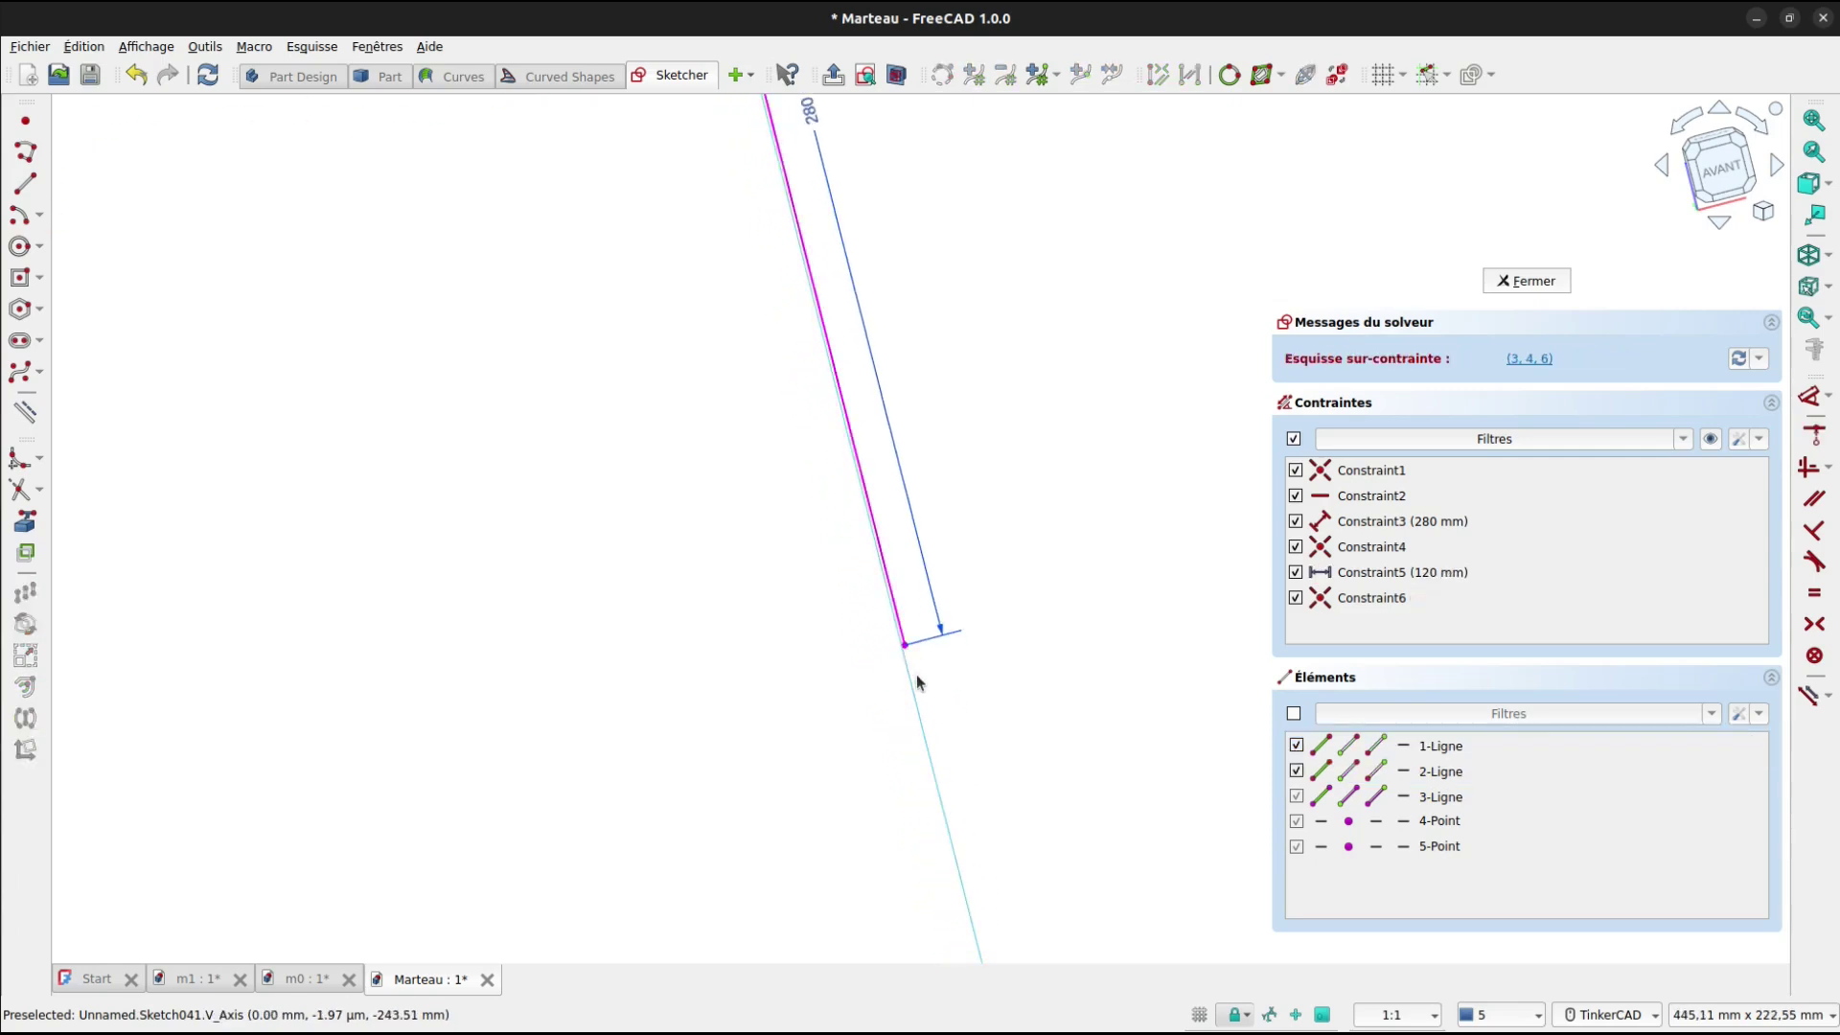
{"action": "key", "text": "ctrl+z"}
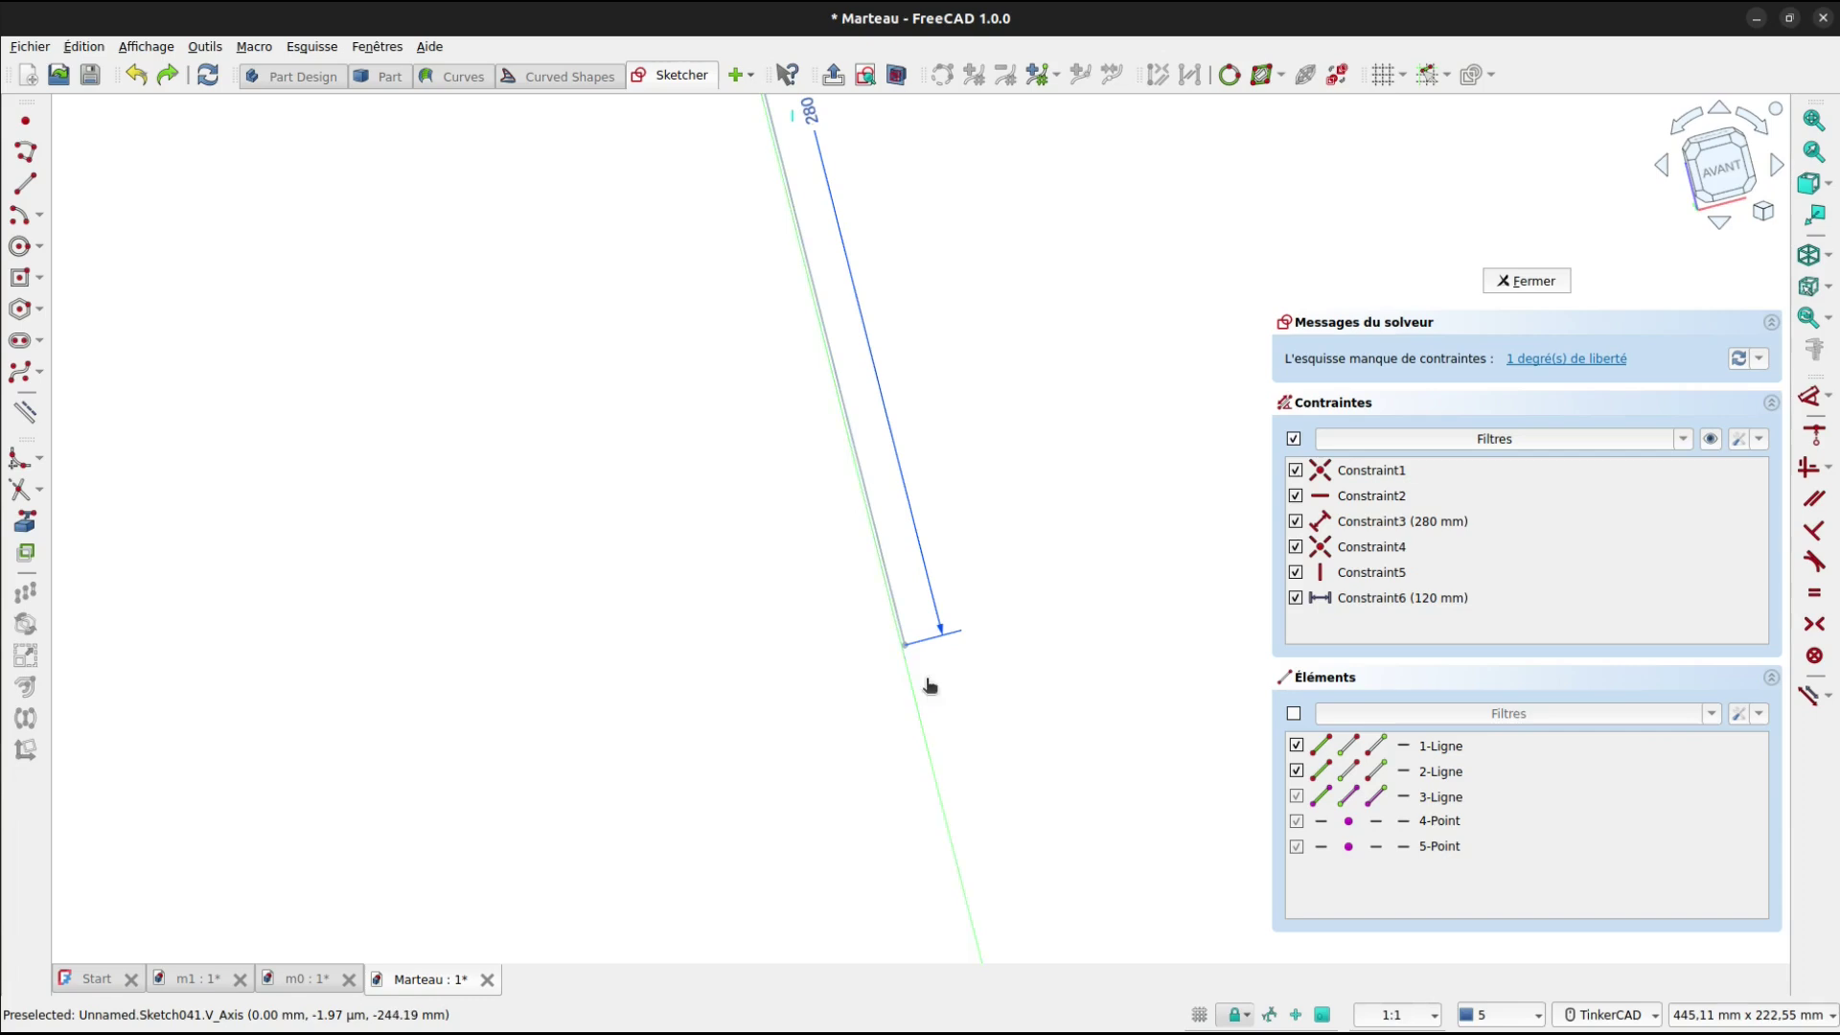
Constrain the lower endpoint of the 280 mm line onto the vertical axis and close the sketch.
{"action": "key", "text": "c"}
{"action": "scroll", "coordinate": [922, 662], "scroll_direction": "up", "scroll_amount": 6}
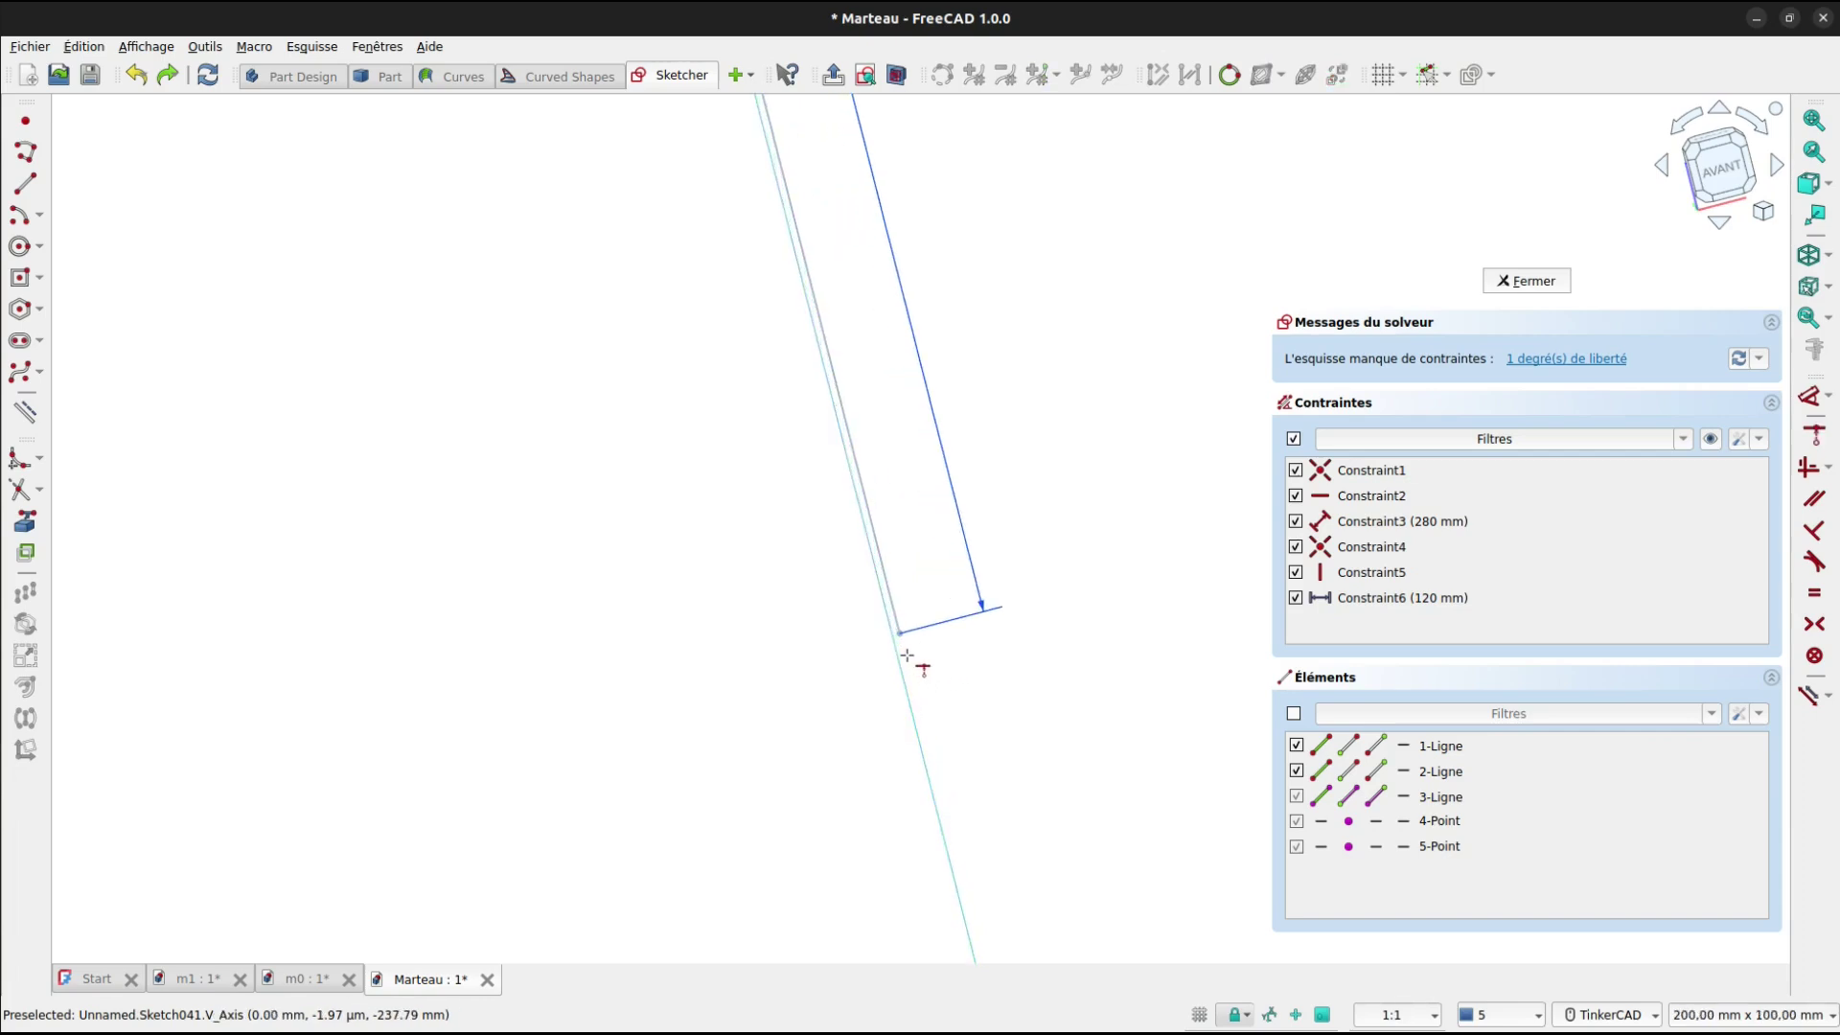
{"action": "left_click", "coordinate": [893, 620]}
{"action": "left_click", "coordinate": [896, 649]}
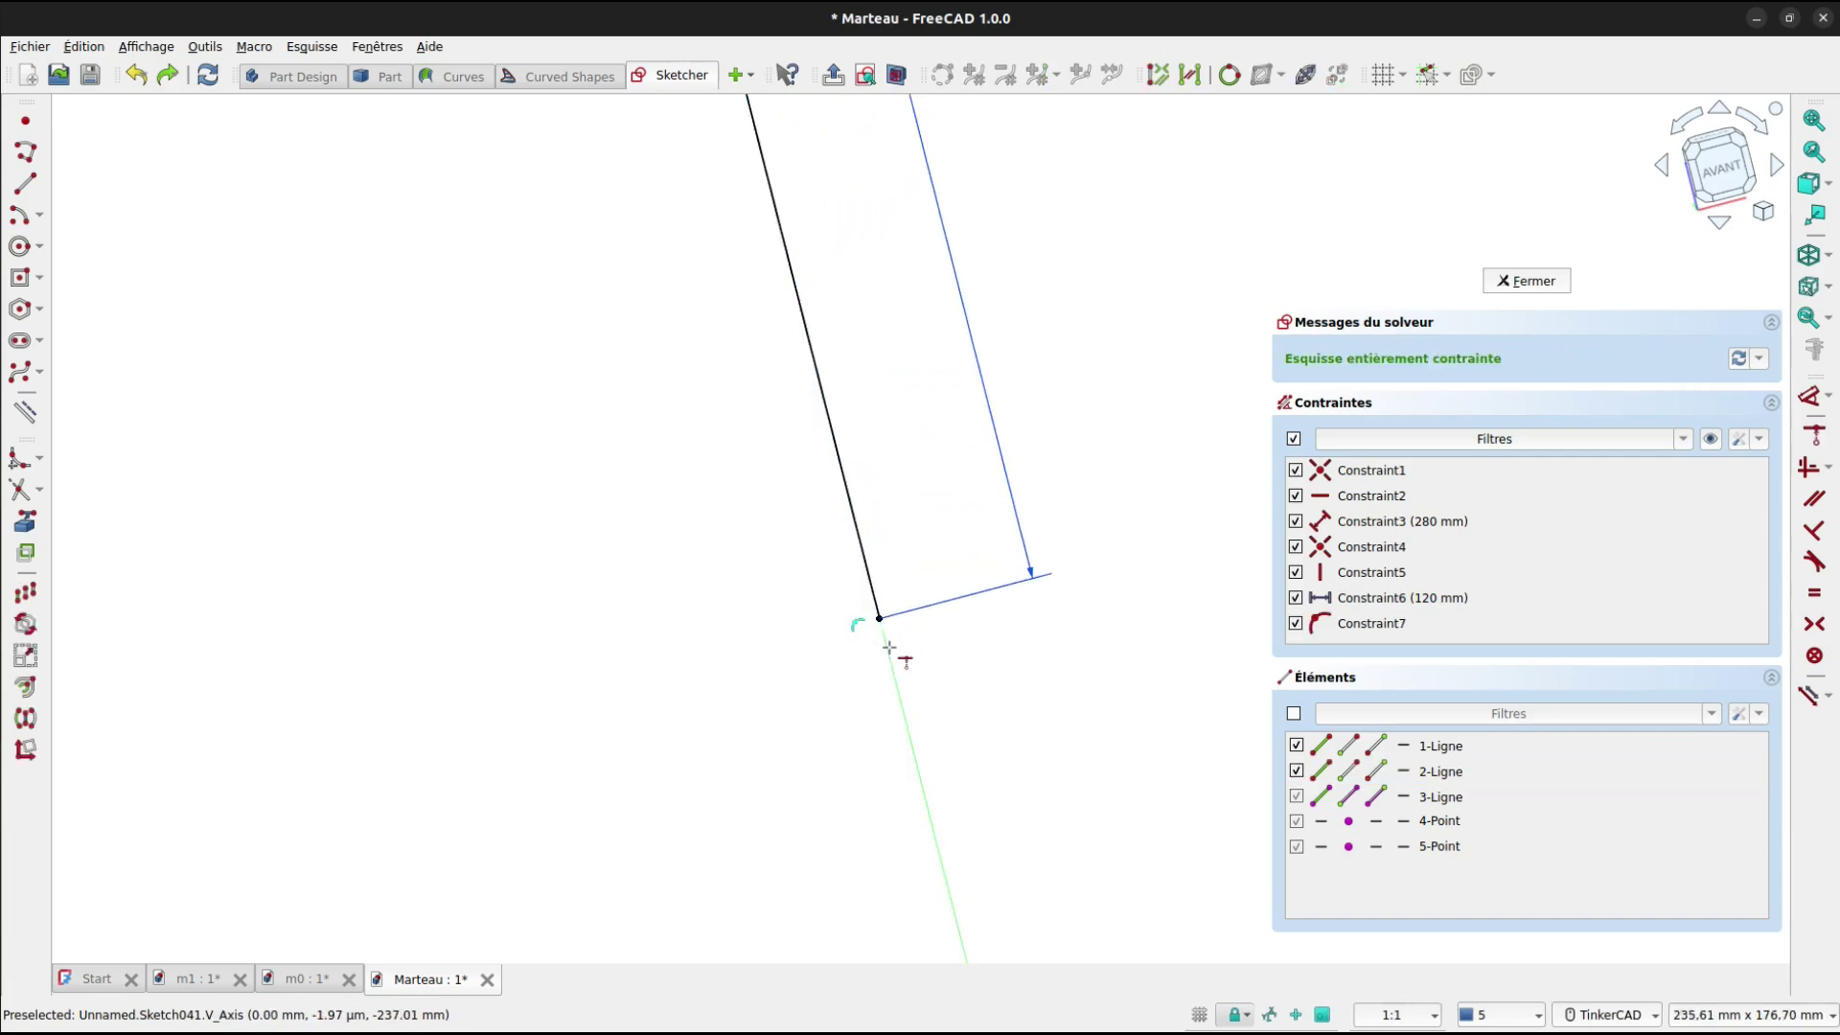
{"action": "scroll", "coordinate": [893, 647], "scroll_direction": "down", "scroll_amount": 6}
{"action": "scroll", "coordinate": [892, 647], "scroll_direction": "down", "scroll_amount": 8}
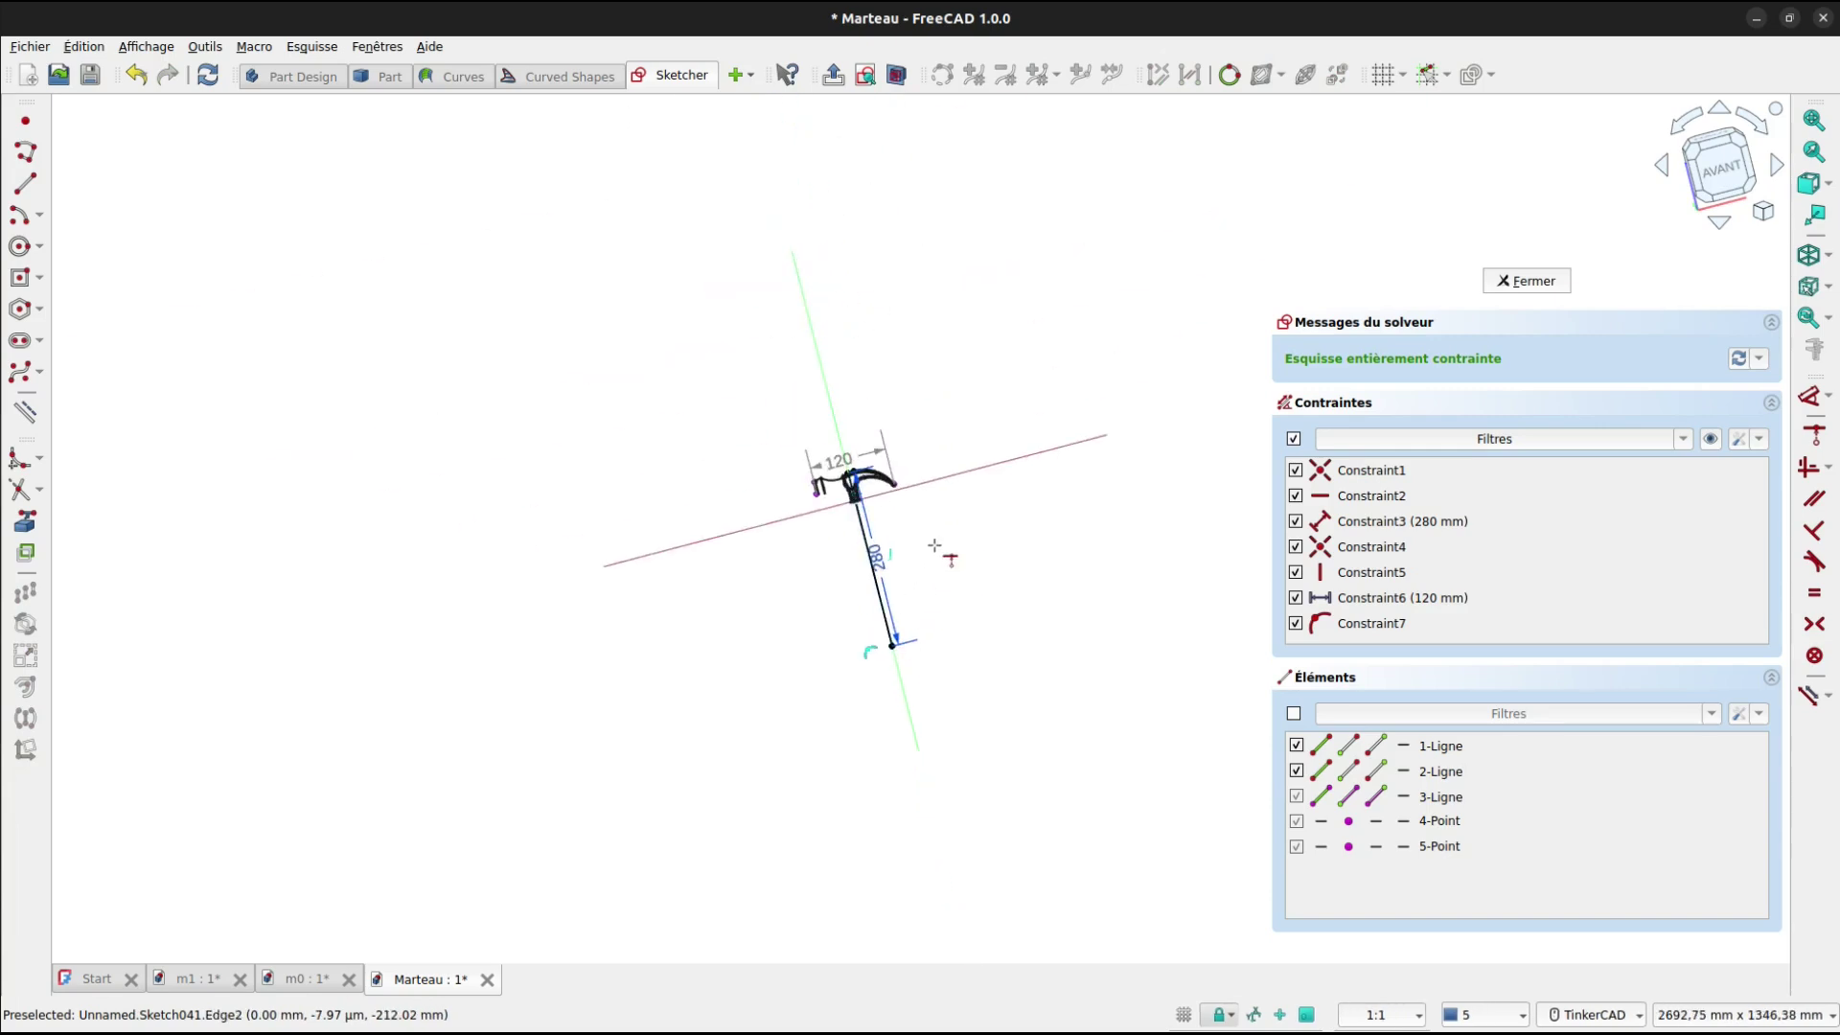
{"action": "left_click", "coordinate": [1511, 281]}
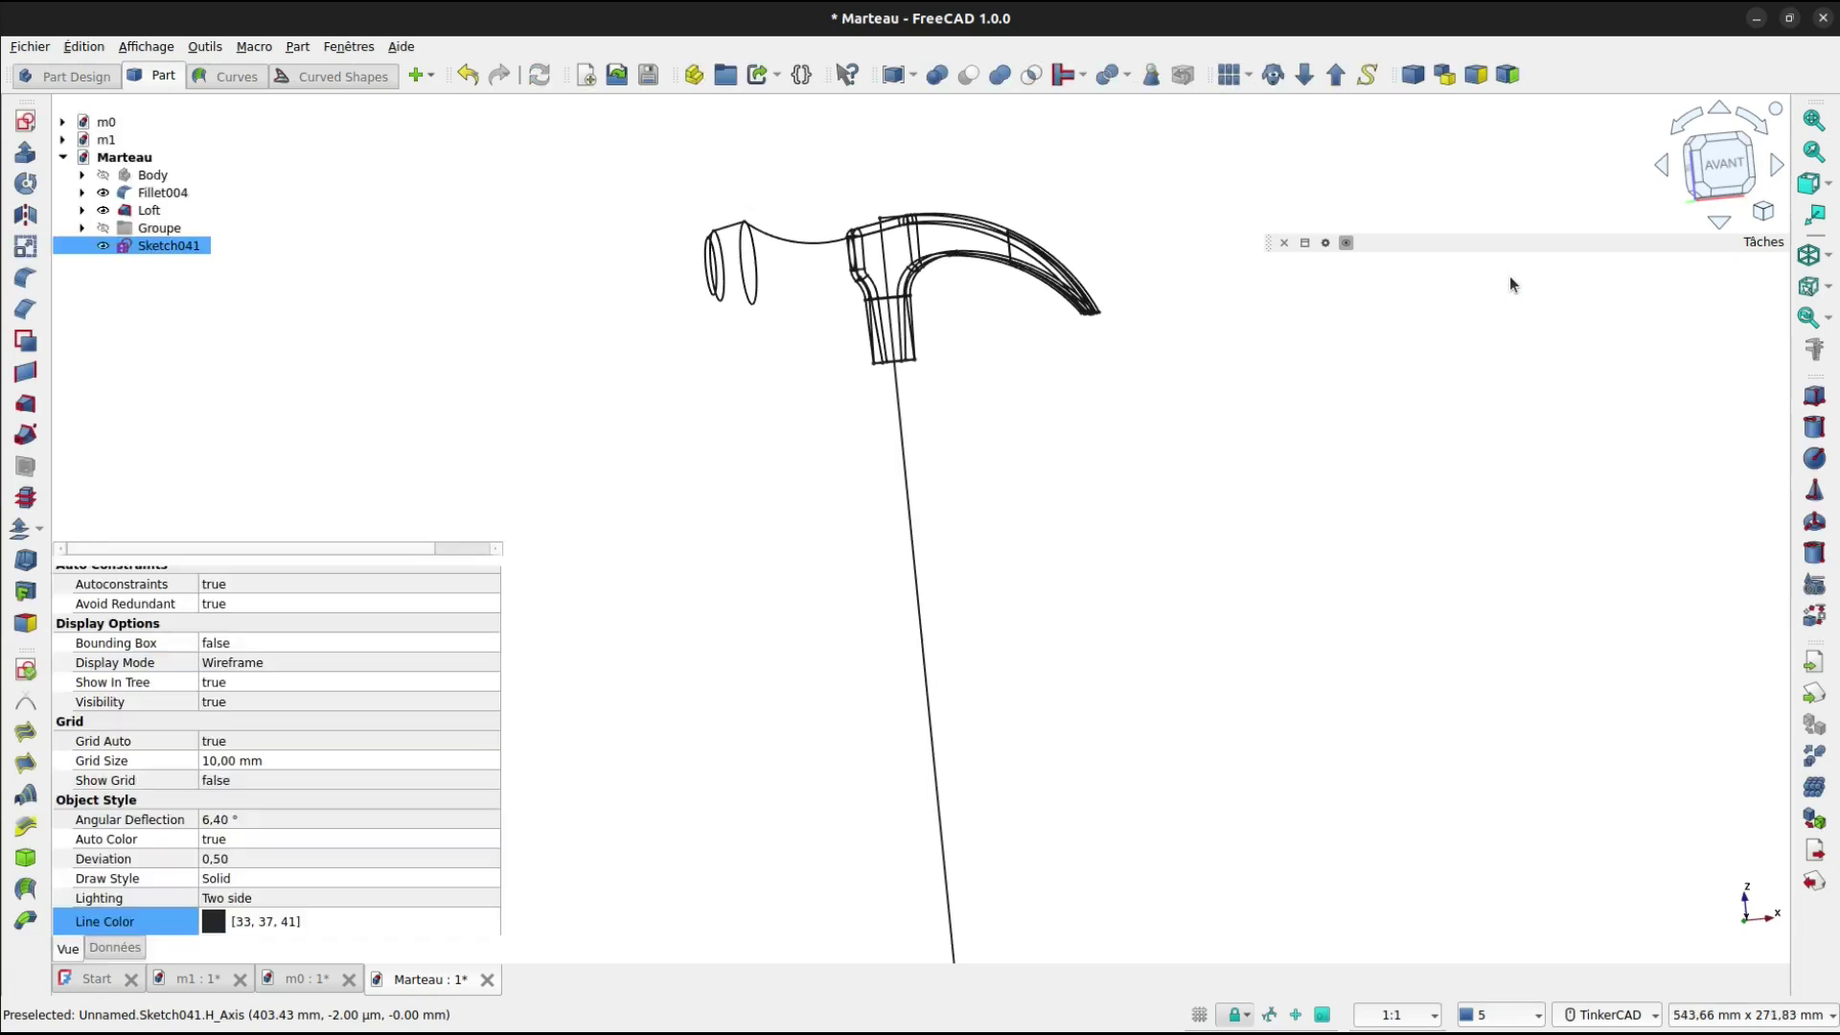
Rename the closed reference sketch as "Longueur du Marteau".
{"action": "left_click", "coordinate": [151, 249]}
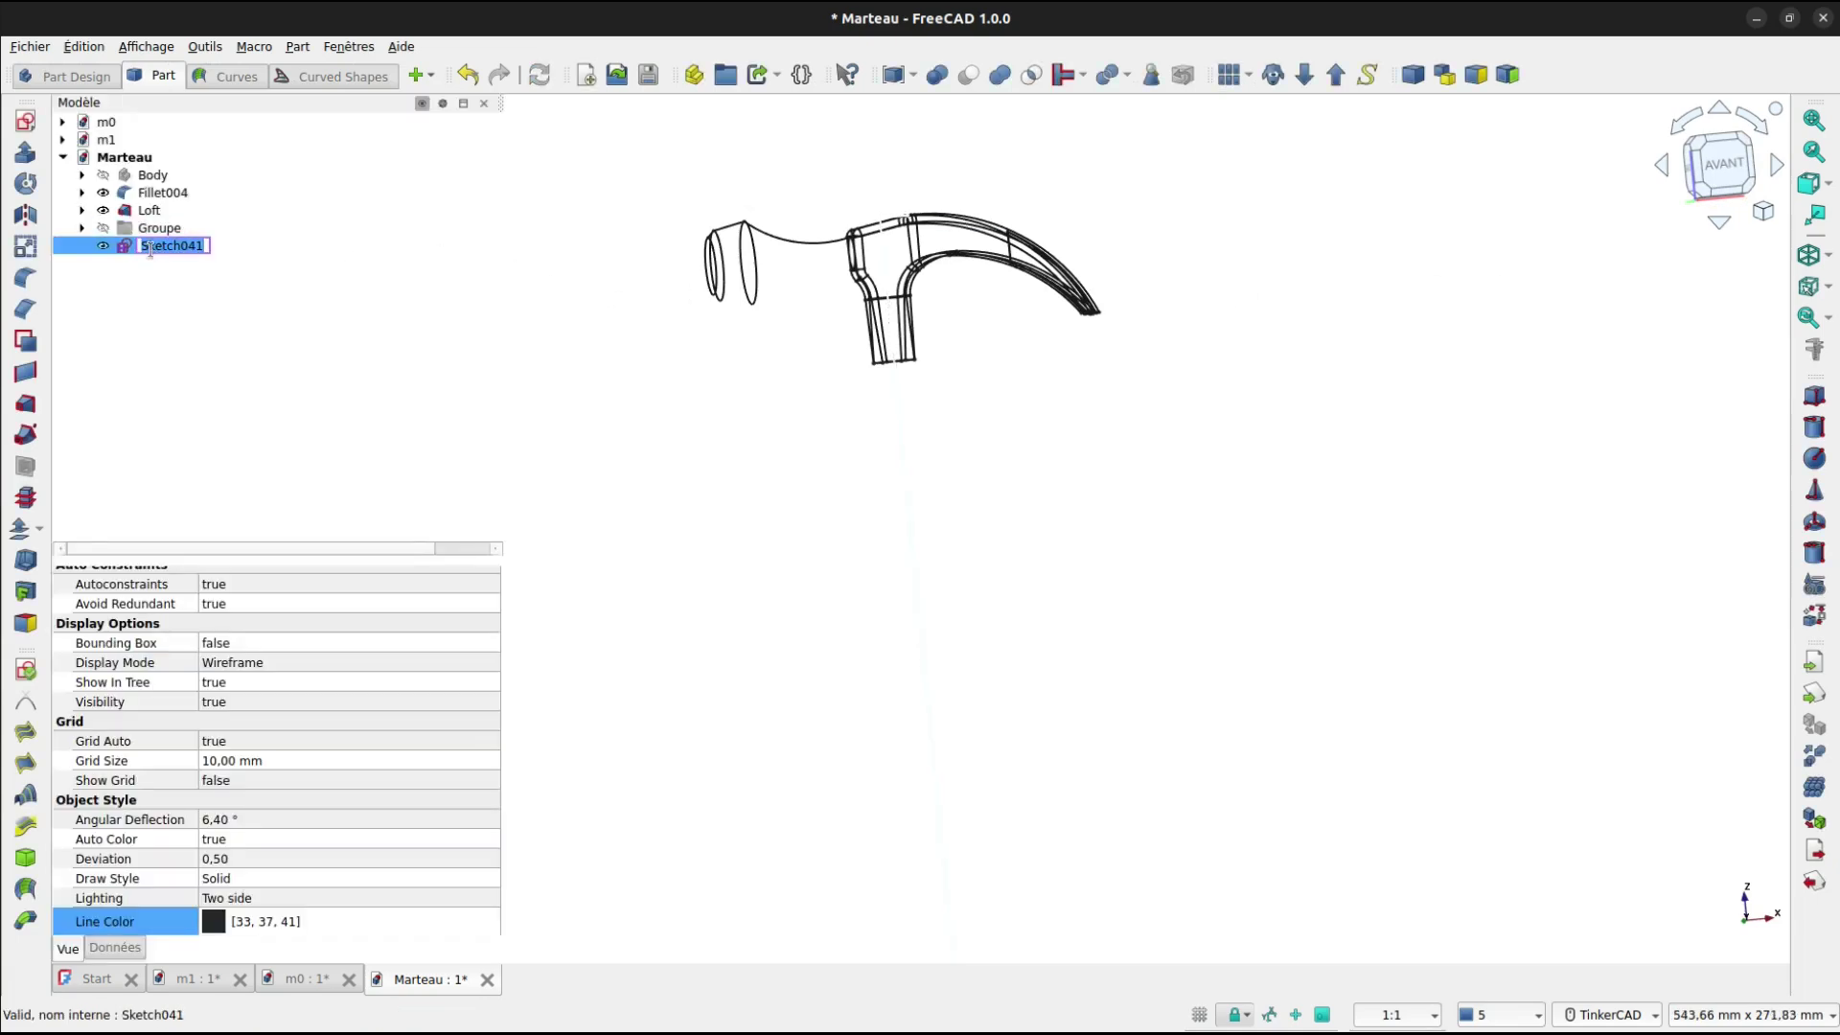
{"action": "type", "text": "Li"}
{"action": "key", "text": "Return"}
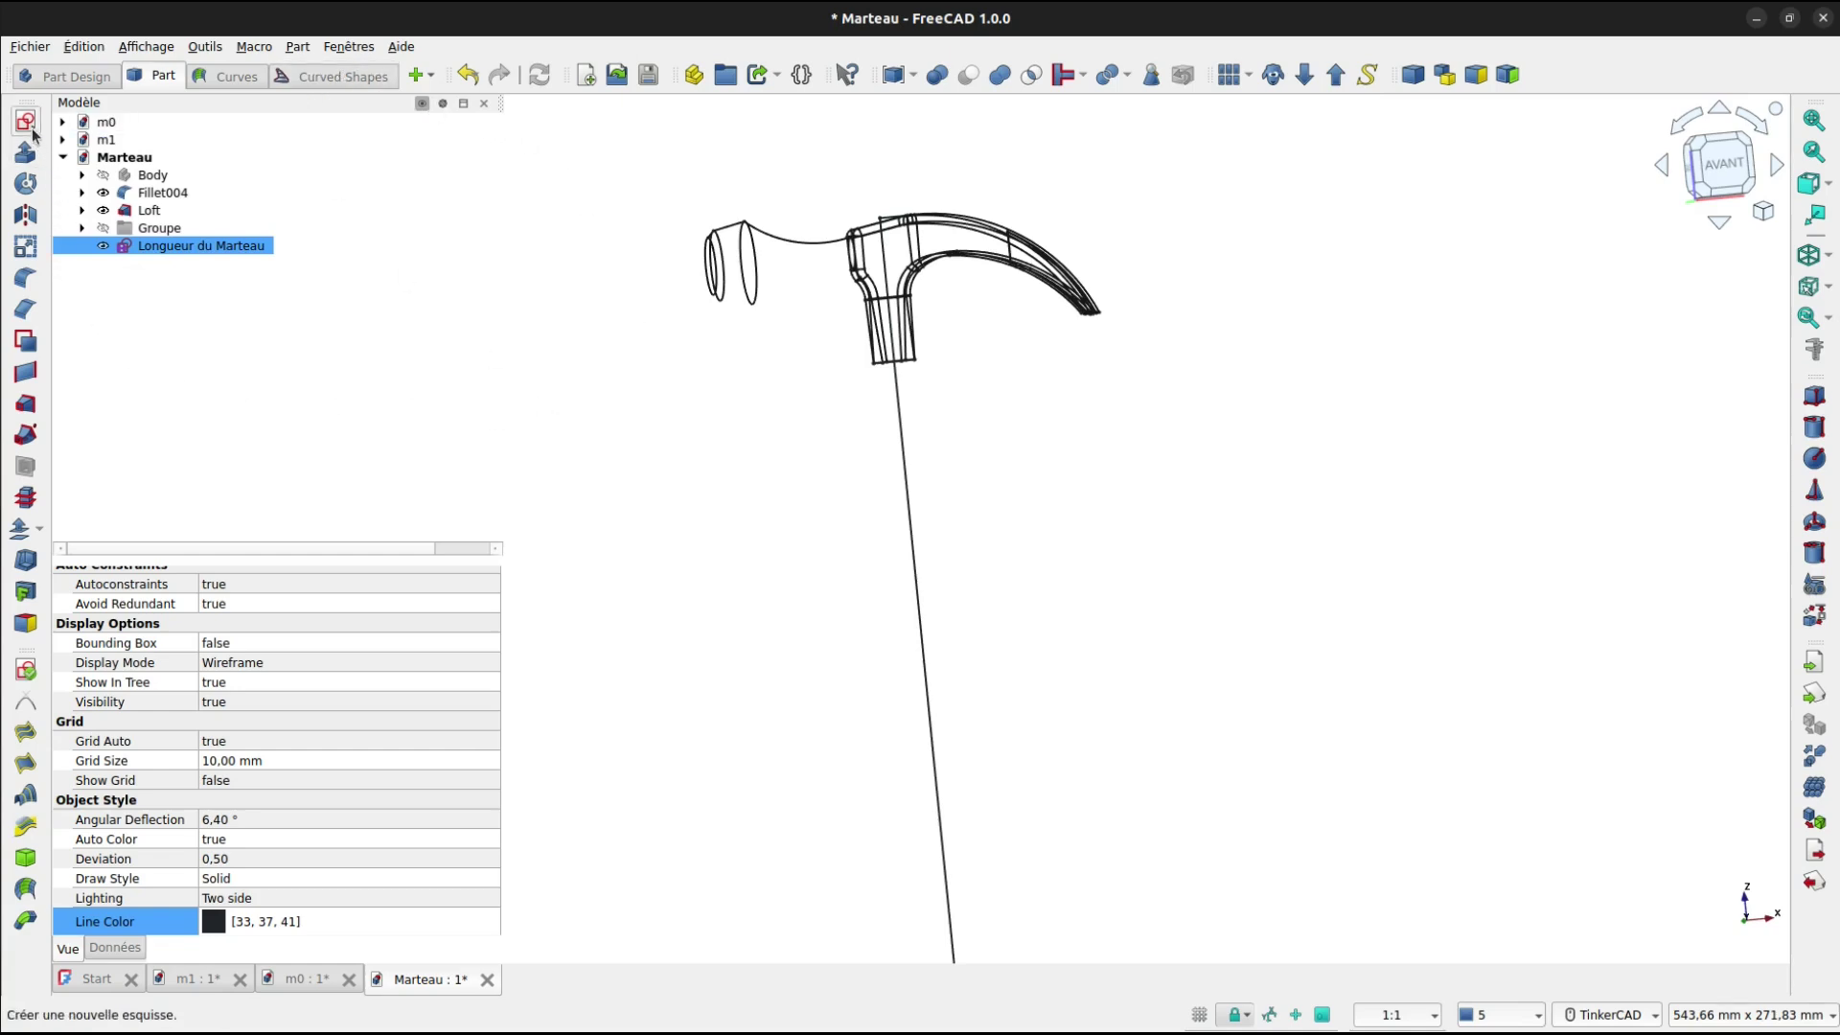
{"action": "left_click", "coordinate": [128, 295]}
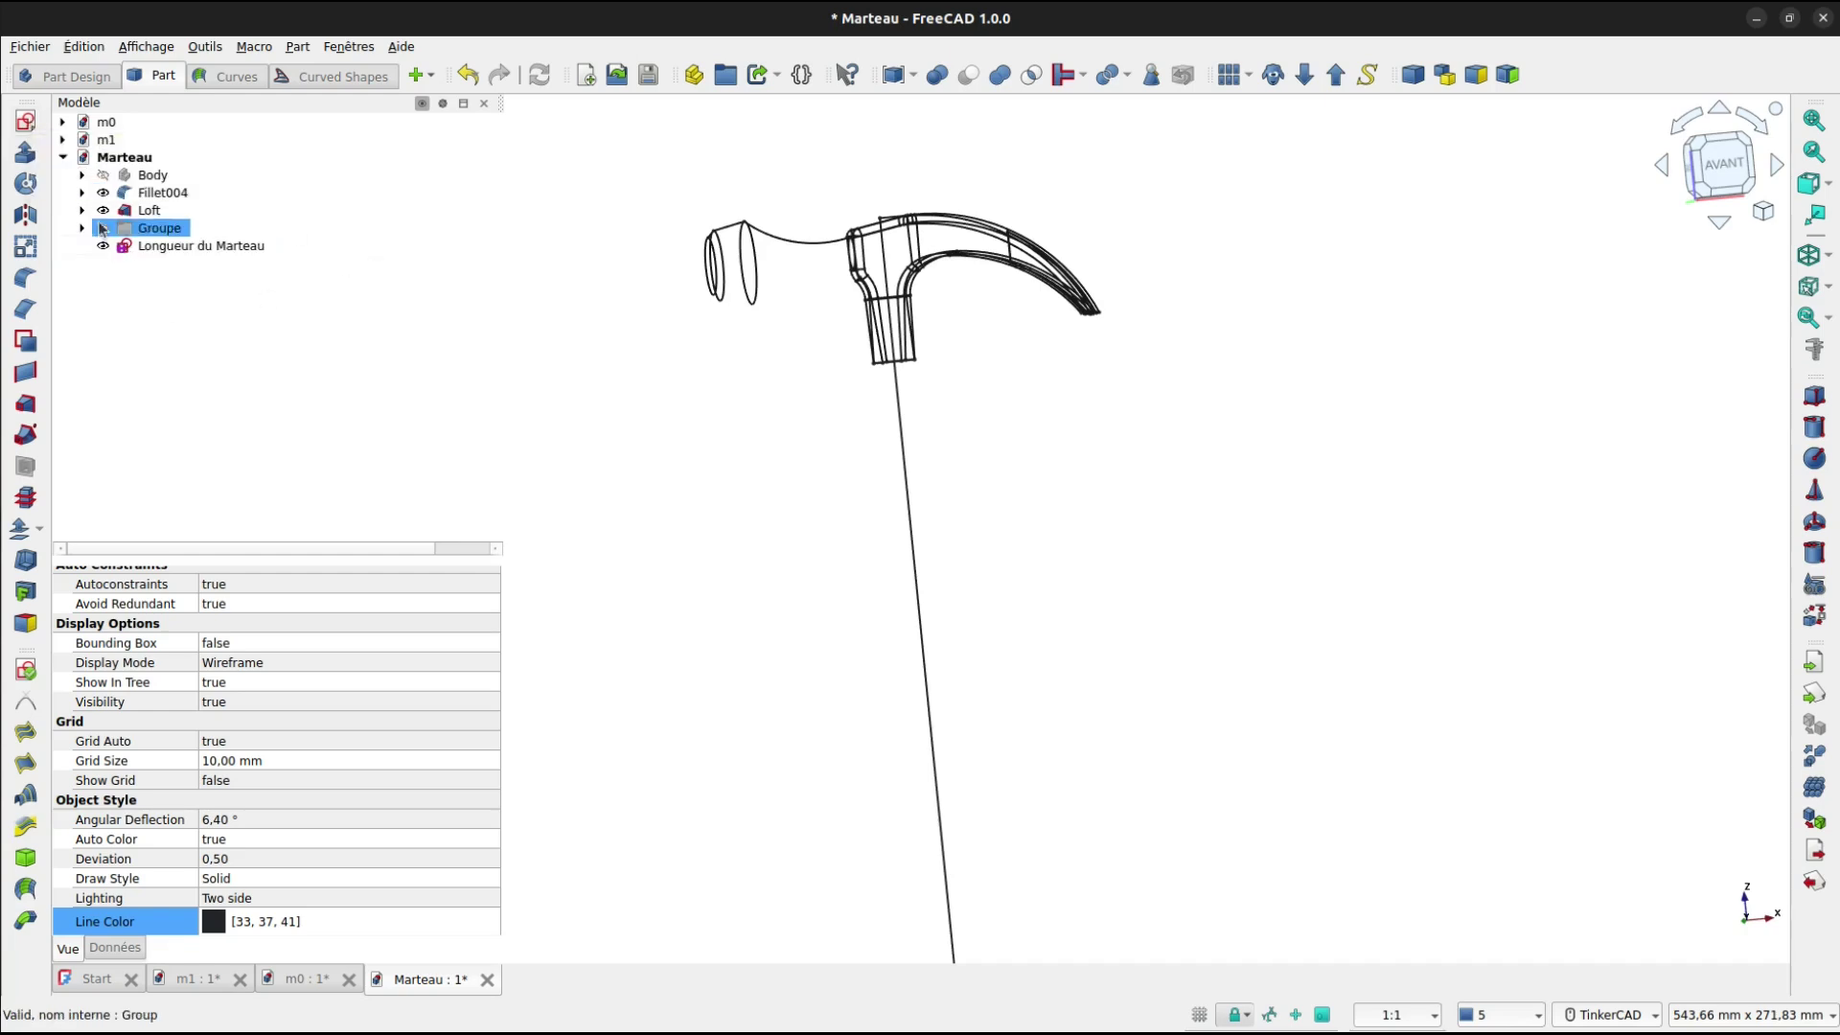
{"action": "left_click", "coordinate": [82, 210]}
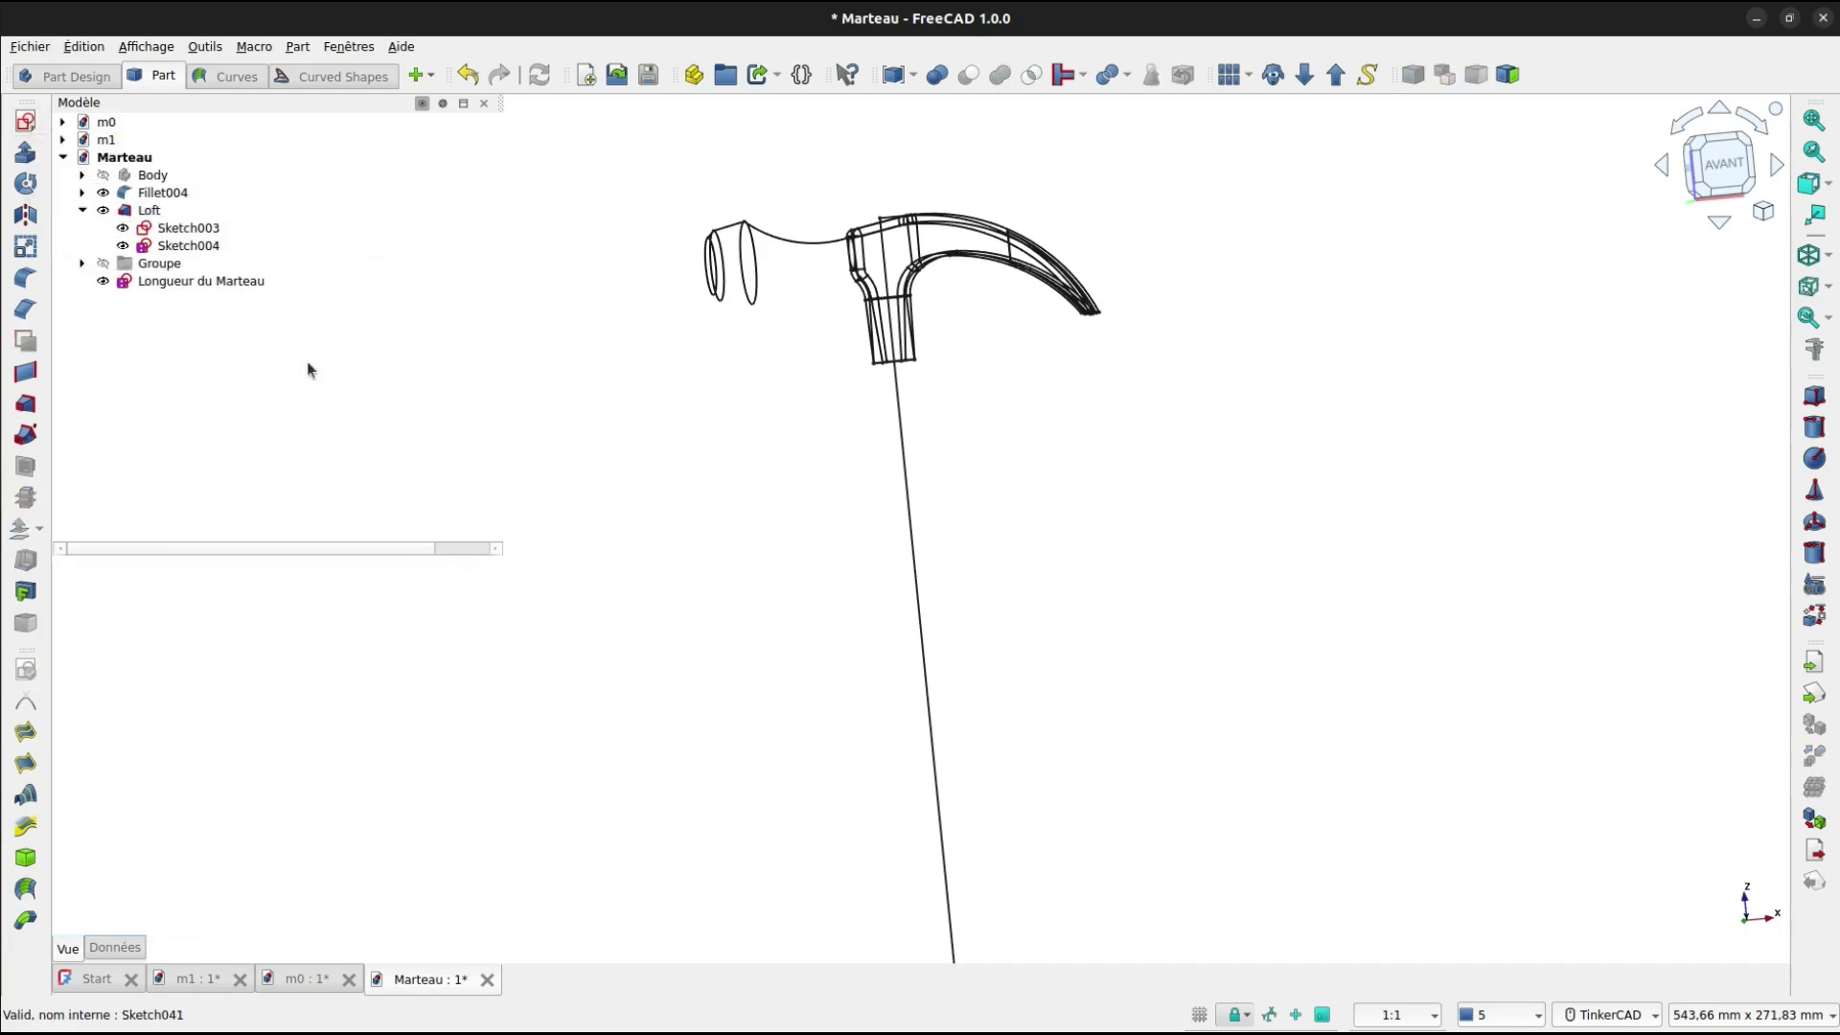
{"action": "left_click", "coordinate": [323, 285]}
{"action": "left_click", "coordinate": [218, 252]}
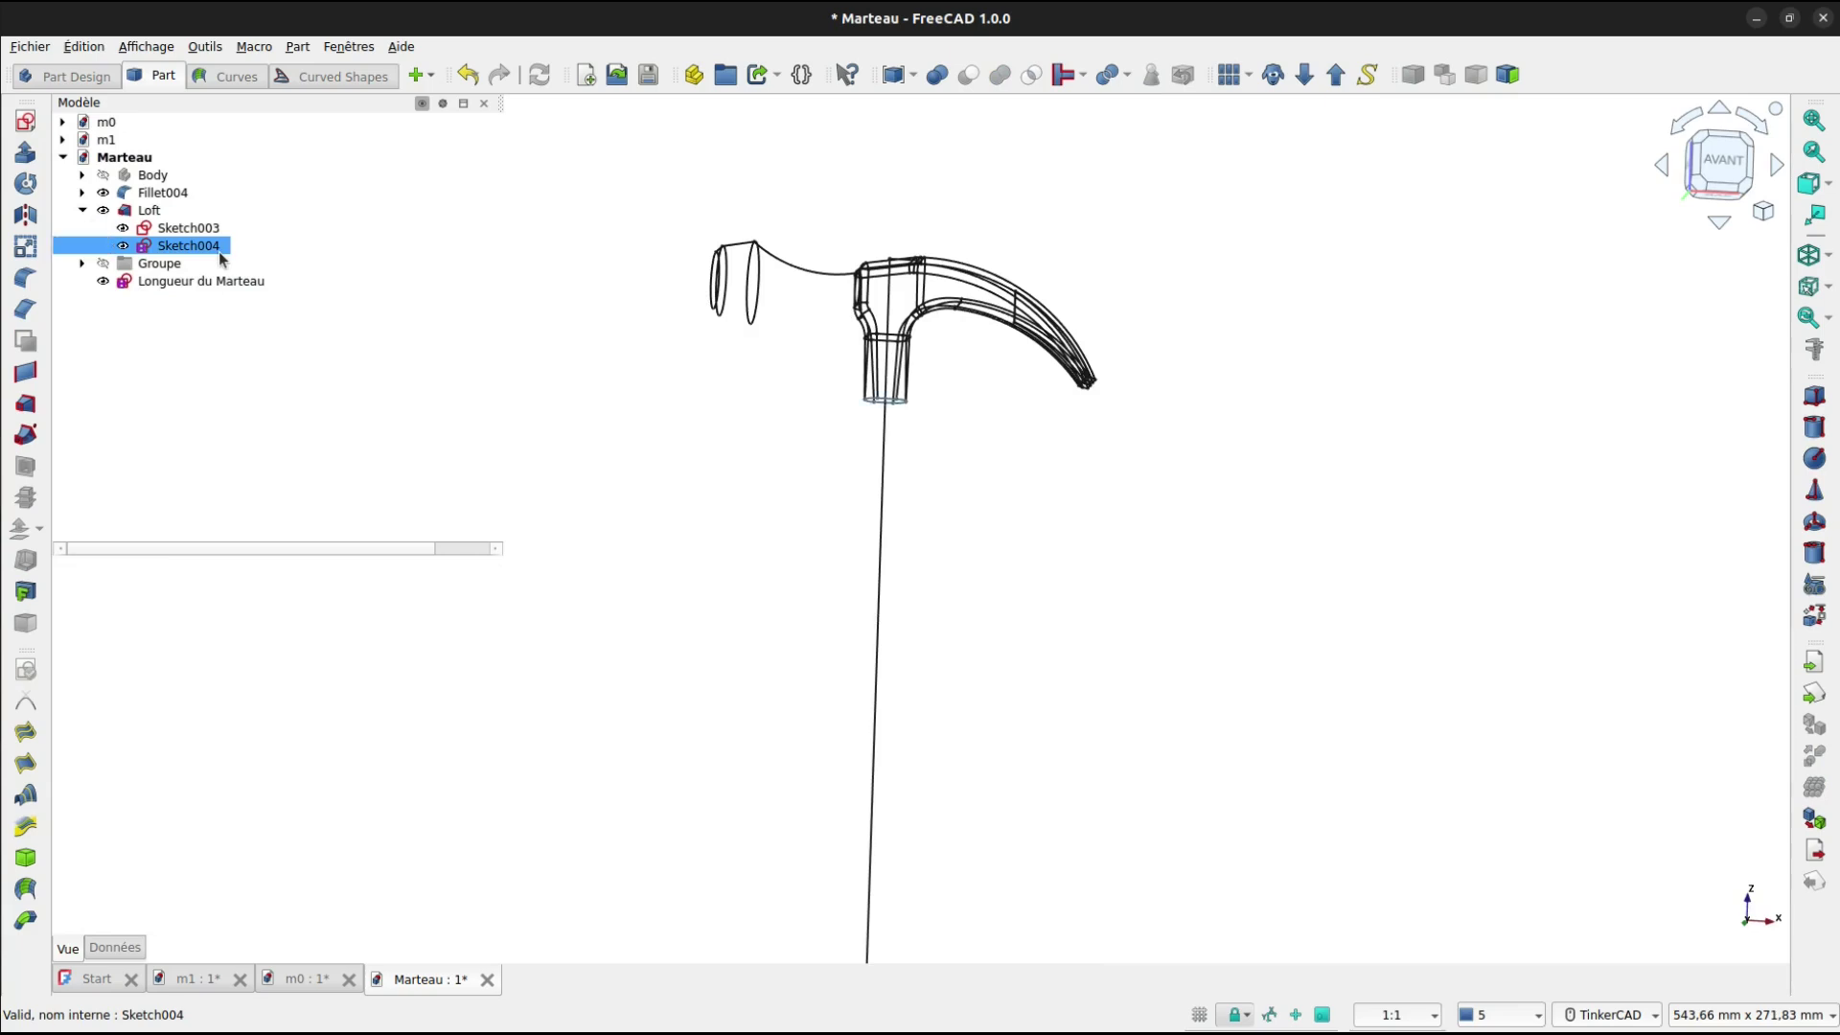
{"action": "left_click", "coordinate": [219, 251]}
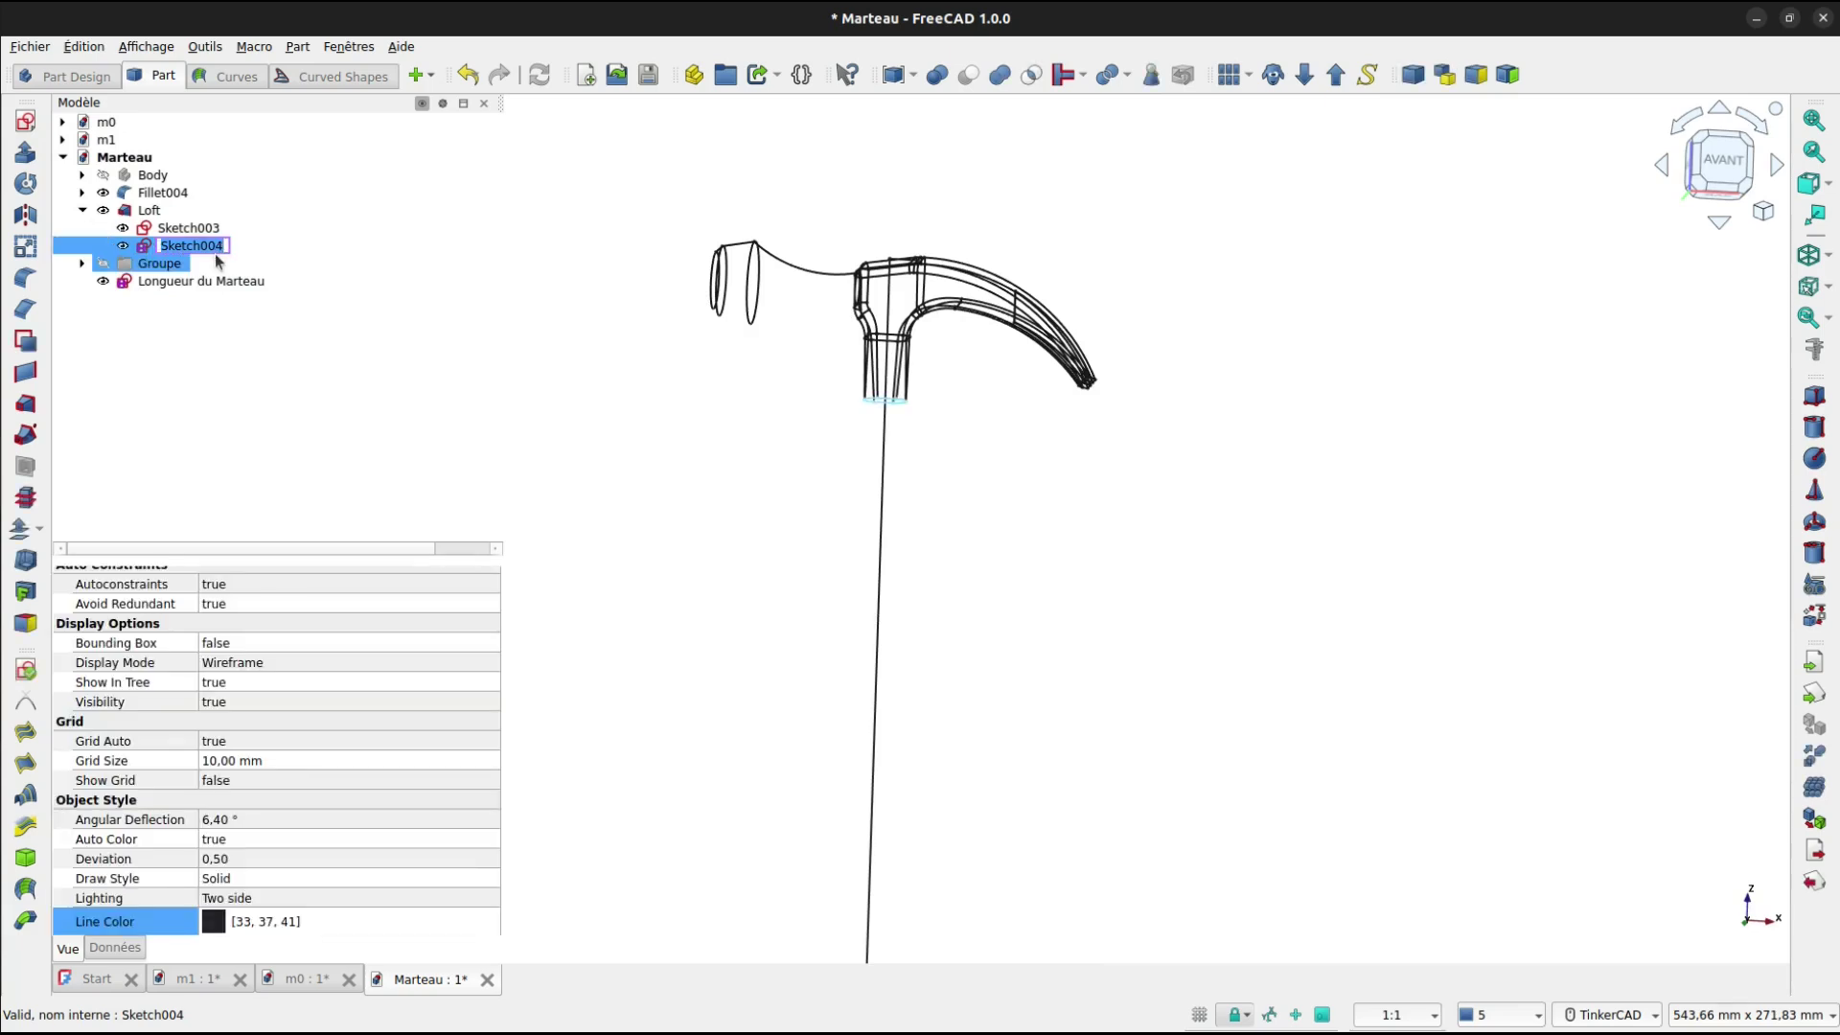
{"action": "type", "text": "Base du manche_"}
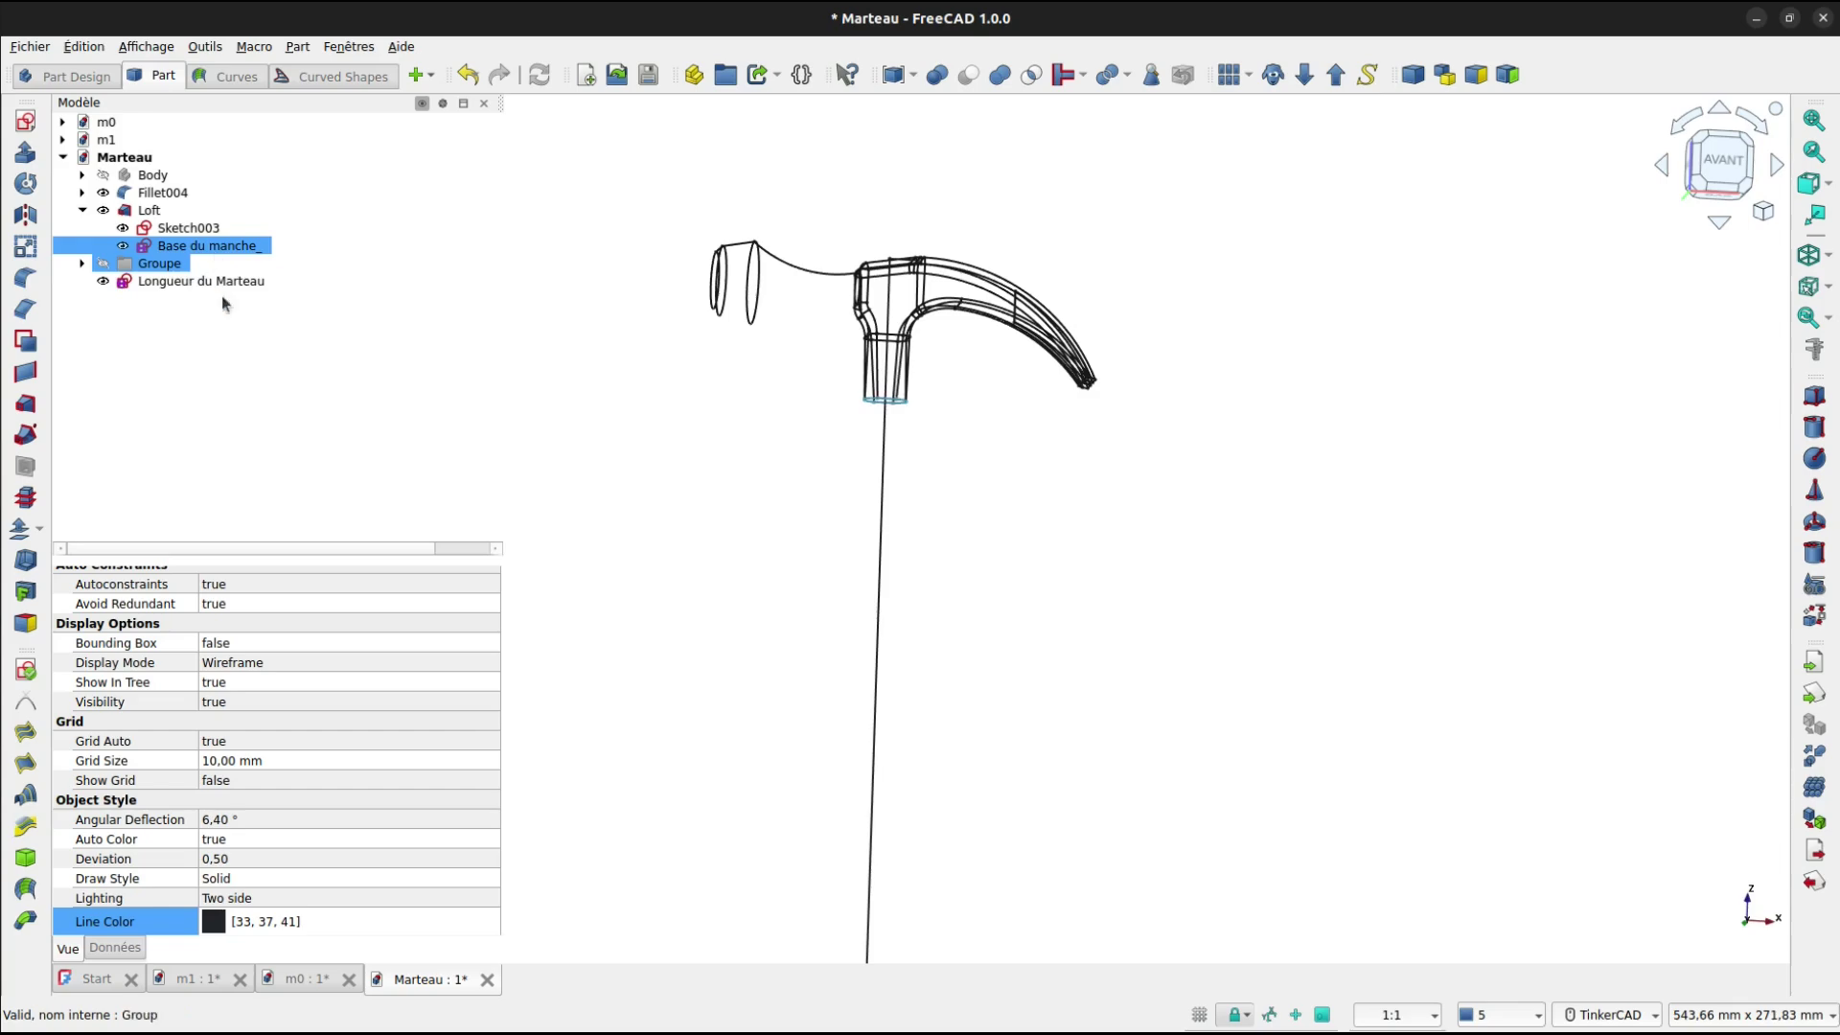
{"action": "left_click", "coordinate": [240, 383]}
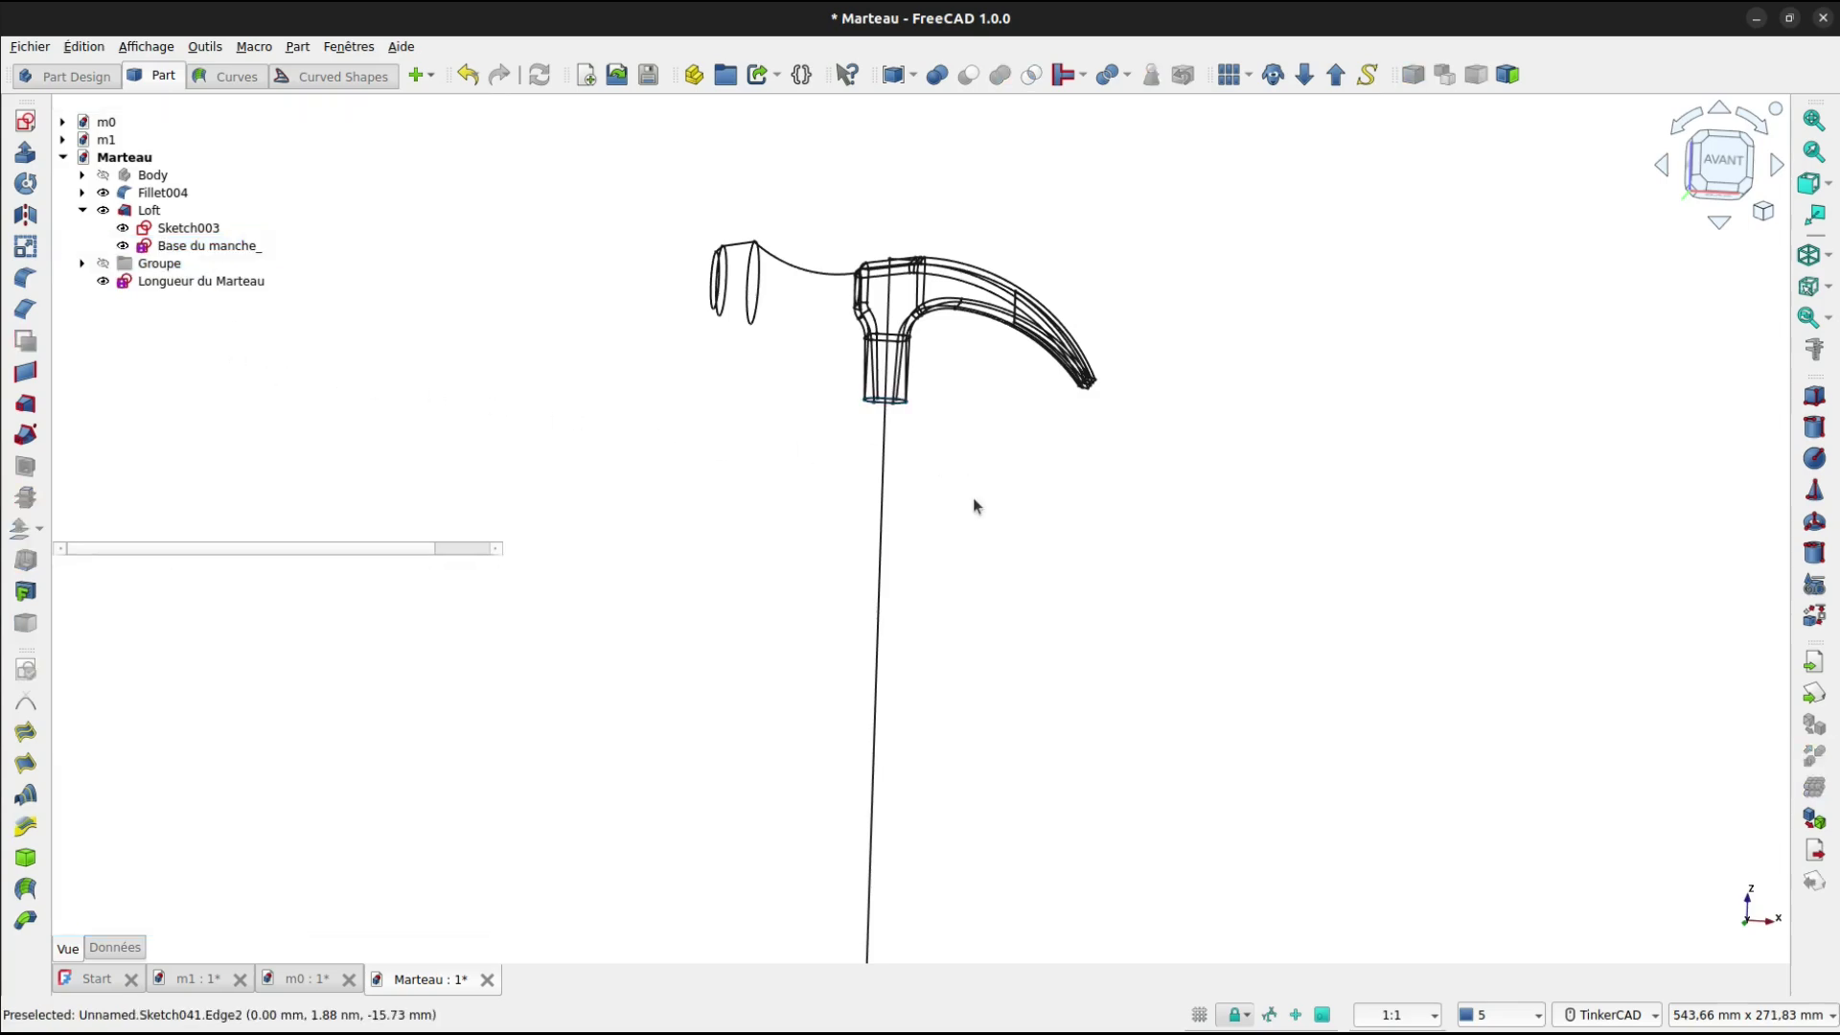
Examine the length line below the head and the finished handle in document m0, and return to Marteau.
{"action": "middle_click_drag", "start_coordinate": [1018, 723], "coordinate": [949, 227]}
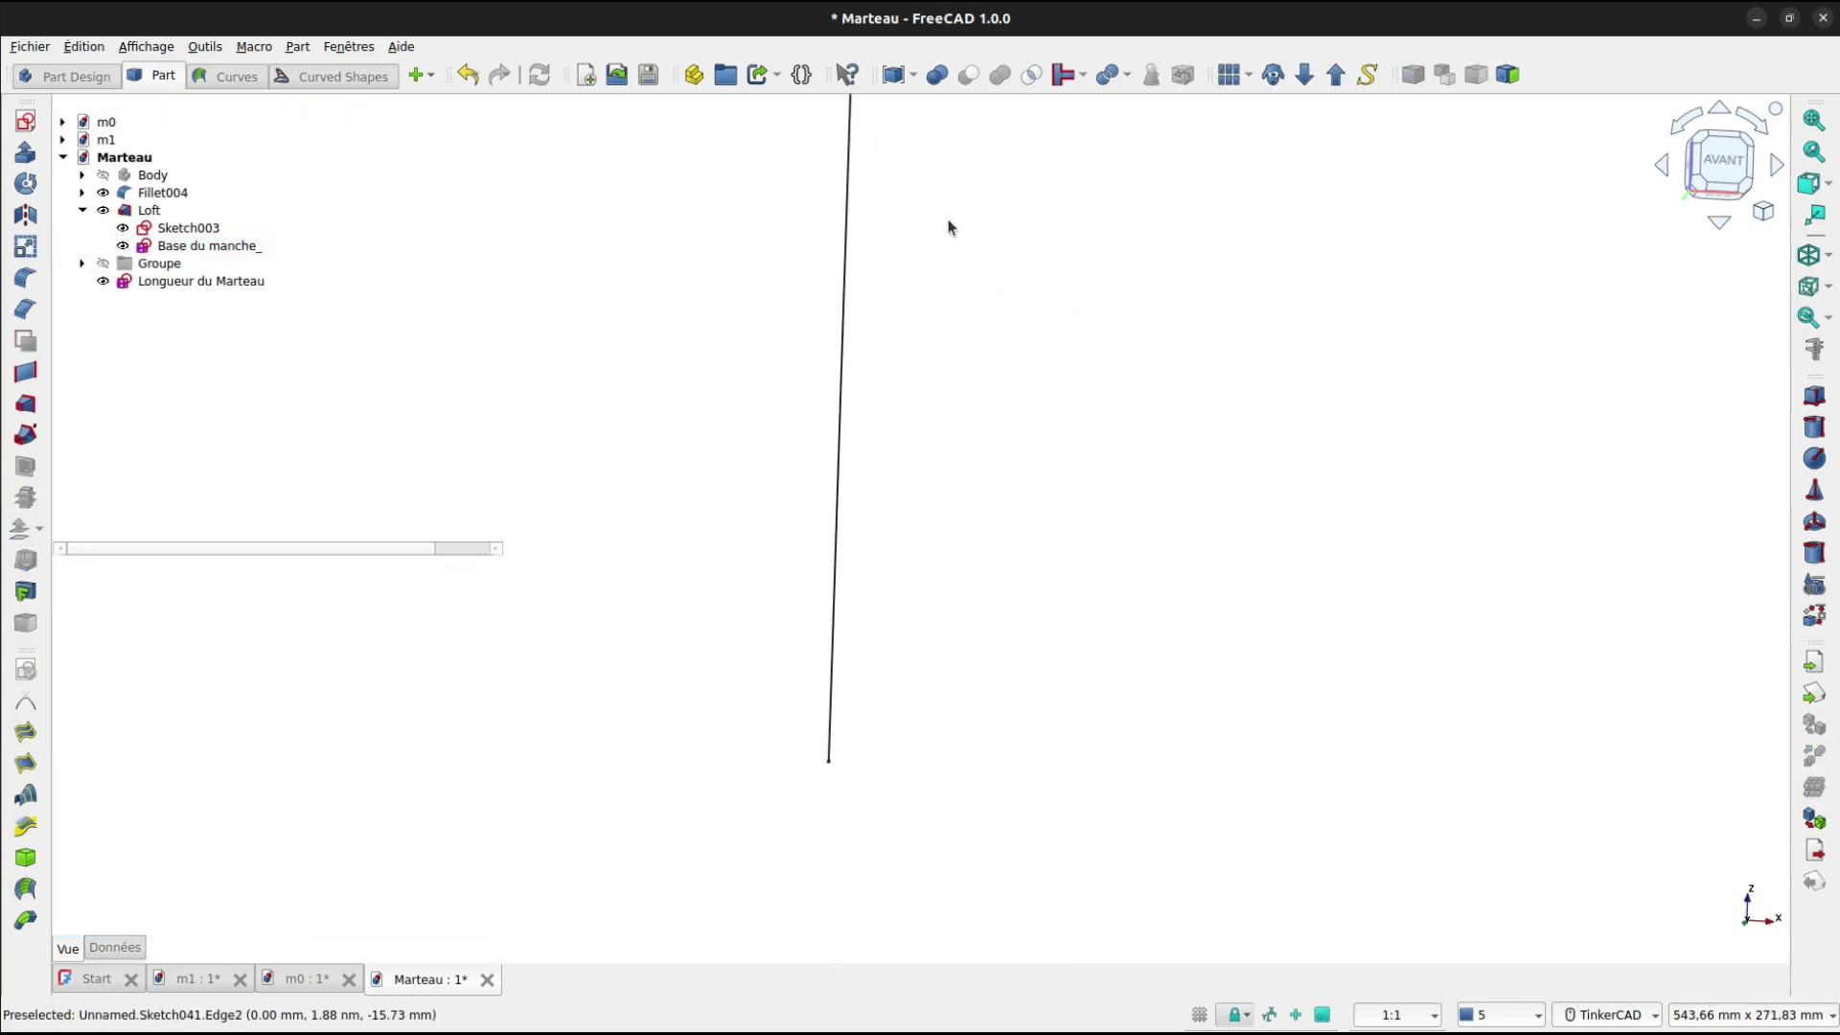
{"action": "middle_click_drag", "start_coordinate": [783, 640], "coordinate": [884, 778]}
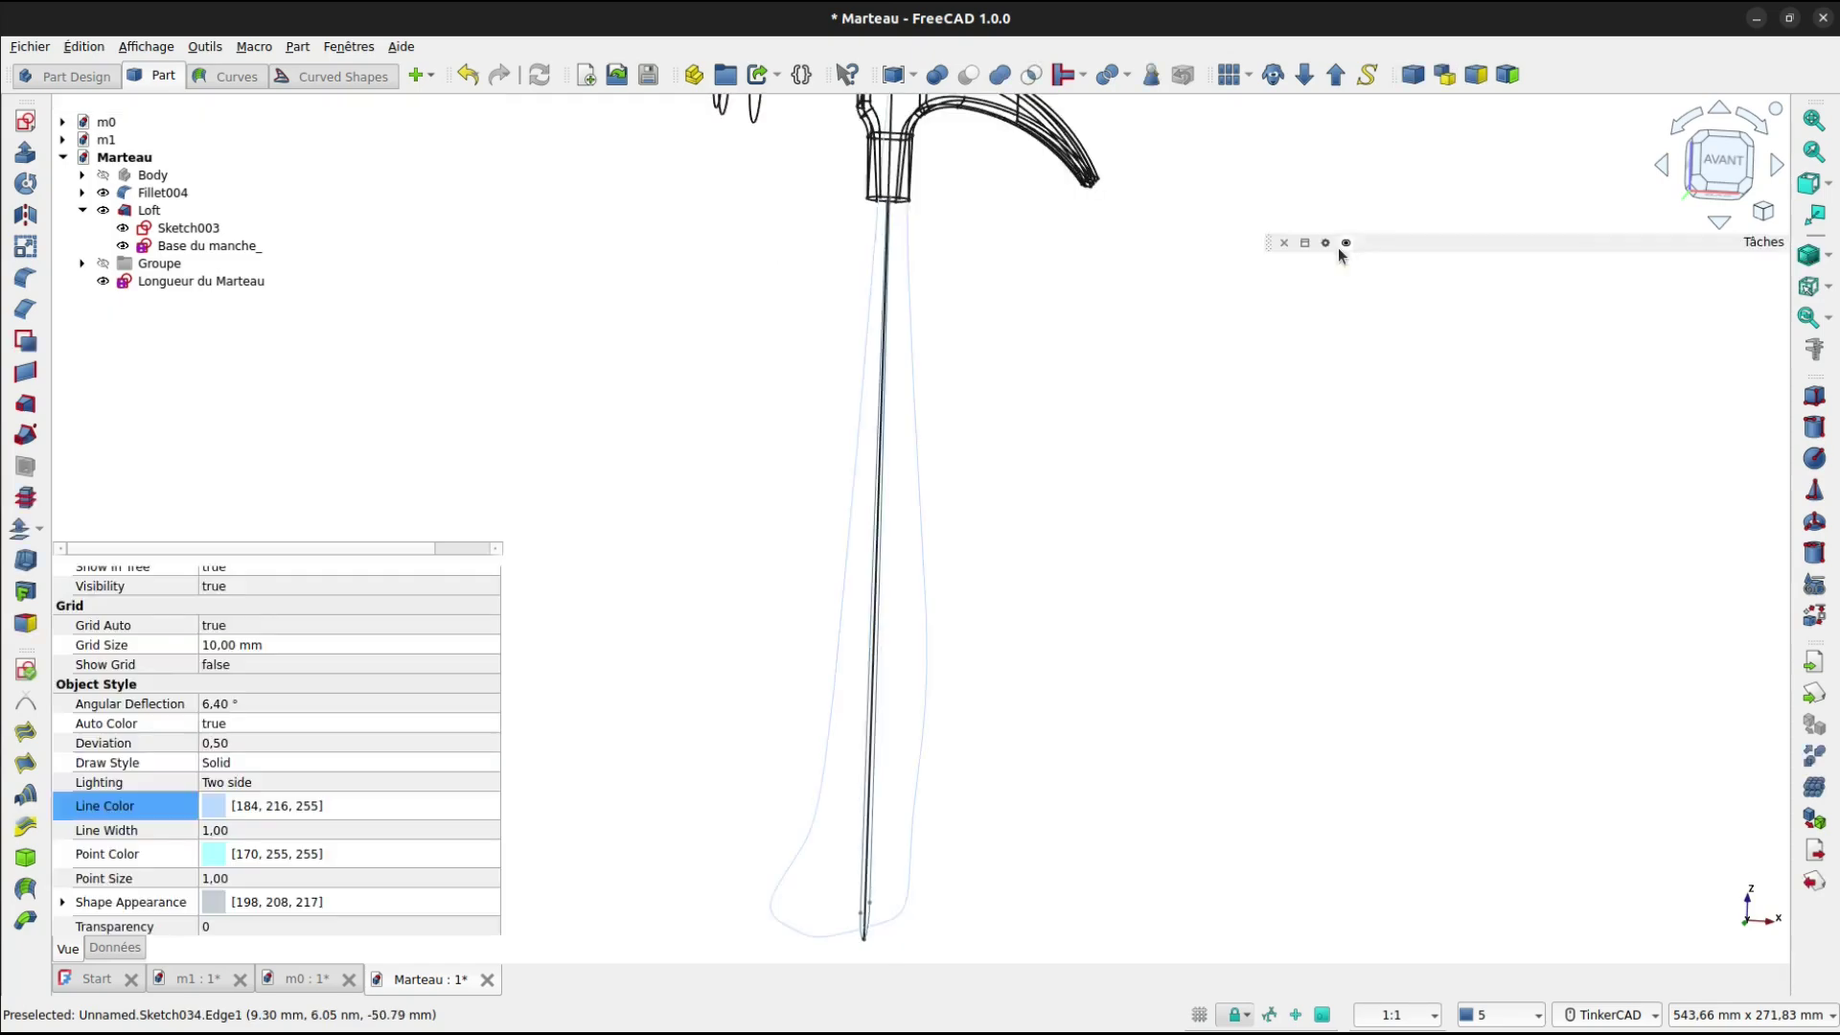
{"action": "left_click", "coordinate": [299, 978]}
{"action": "scroll", "coordinate": [1197, 770], "scroll_direction": "down", "scroll_amount": 3}
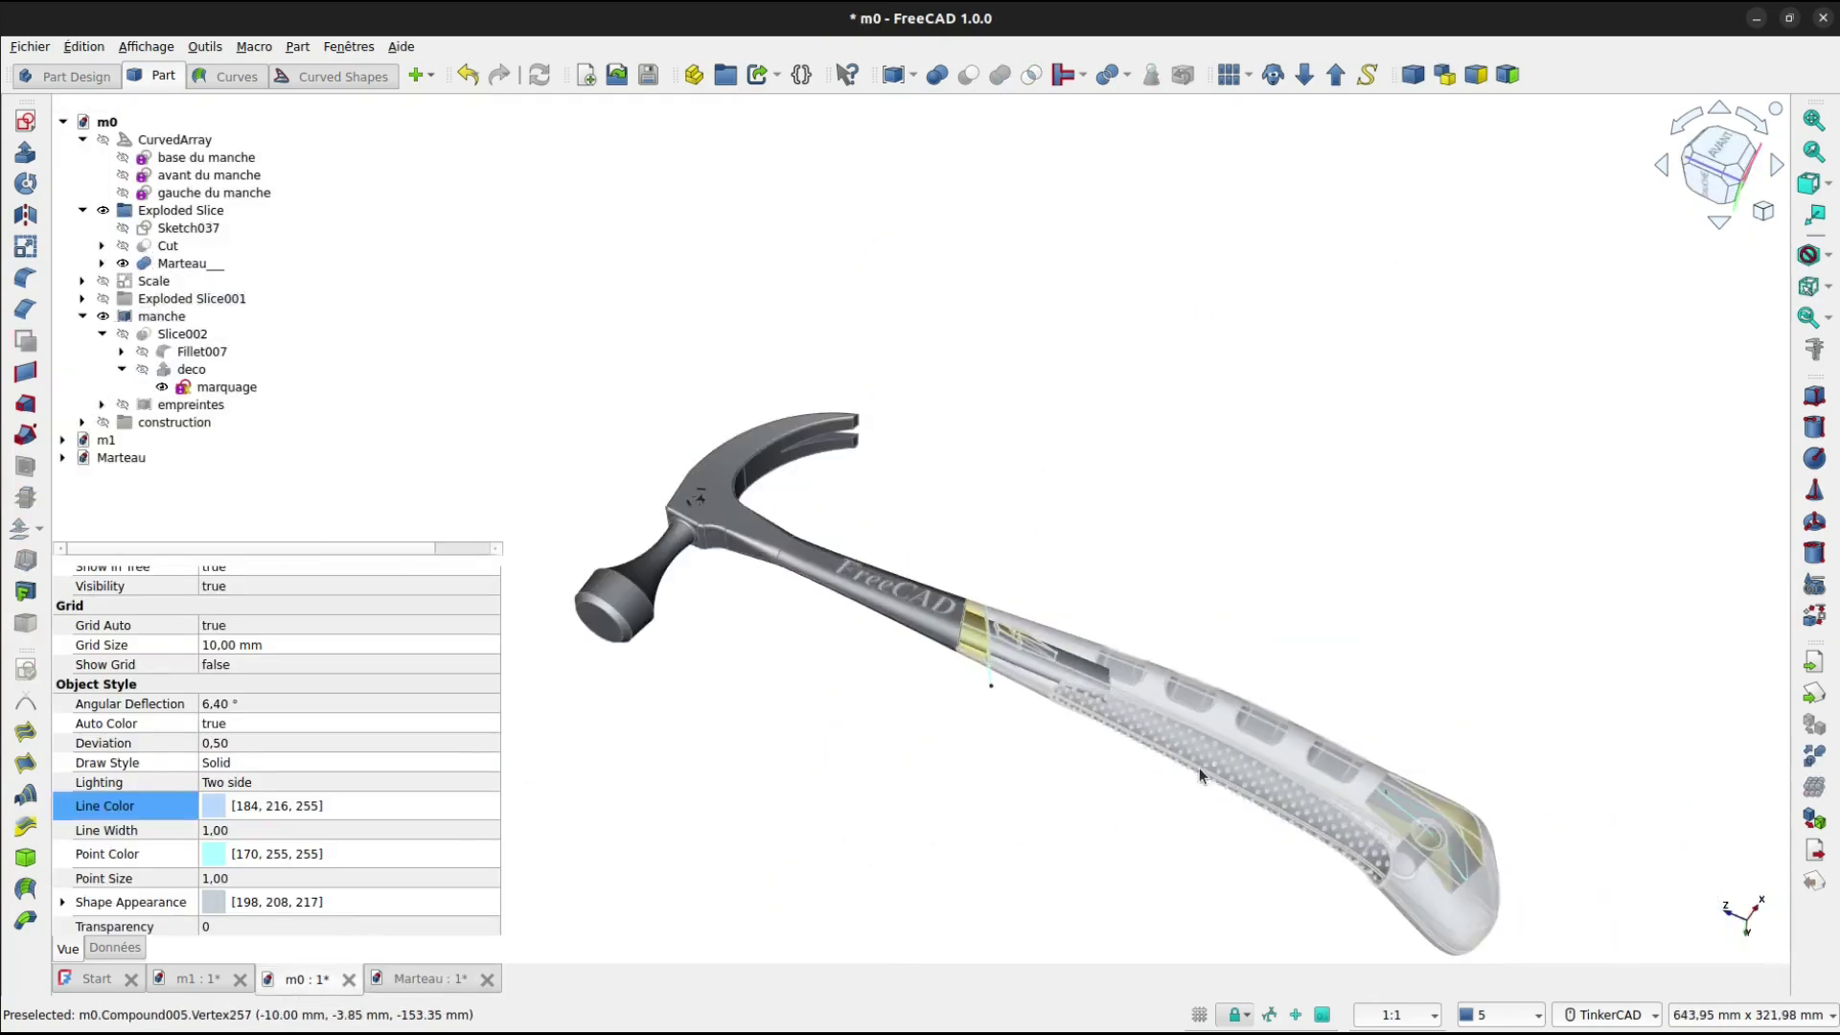
{"action": "scroll", "coordinate": [1199, 767], "scroll_direction": "up", "scroll_amount": 2}
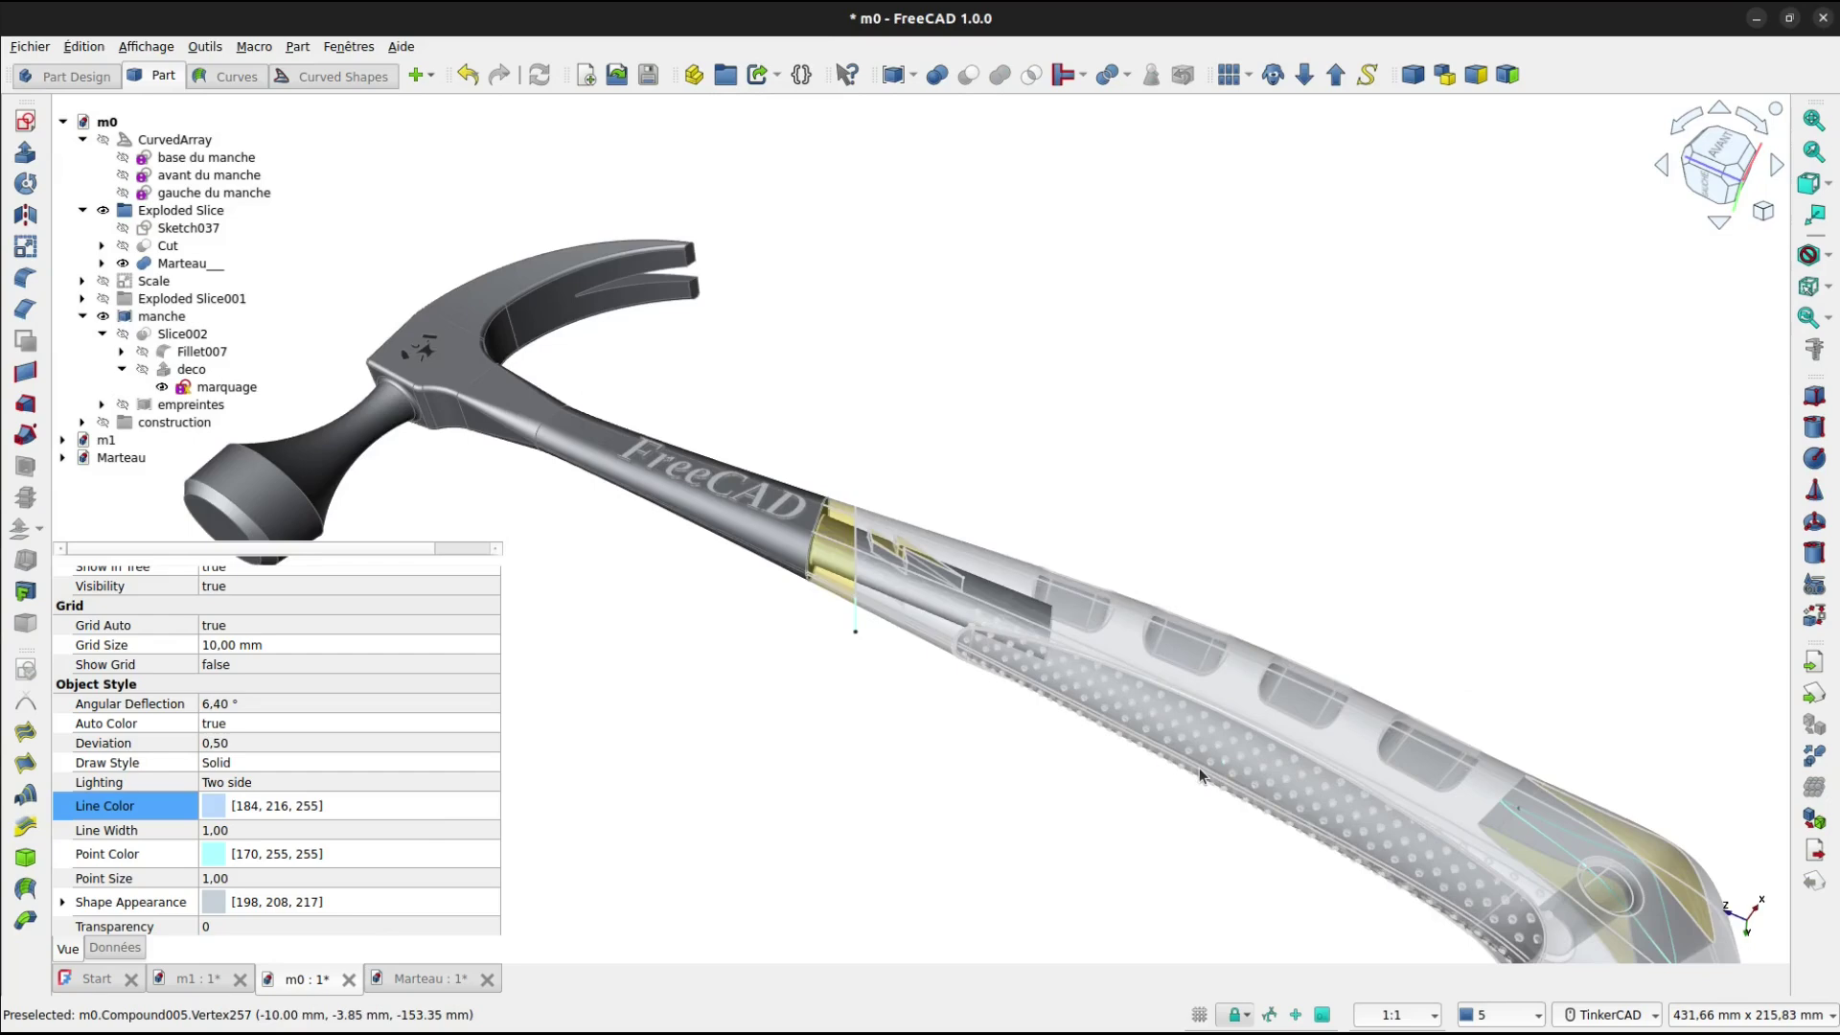
{"action": "left_click", "coordinate": [416, 979]}
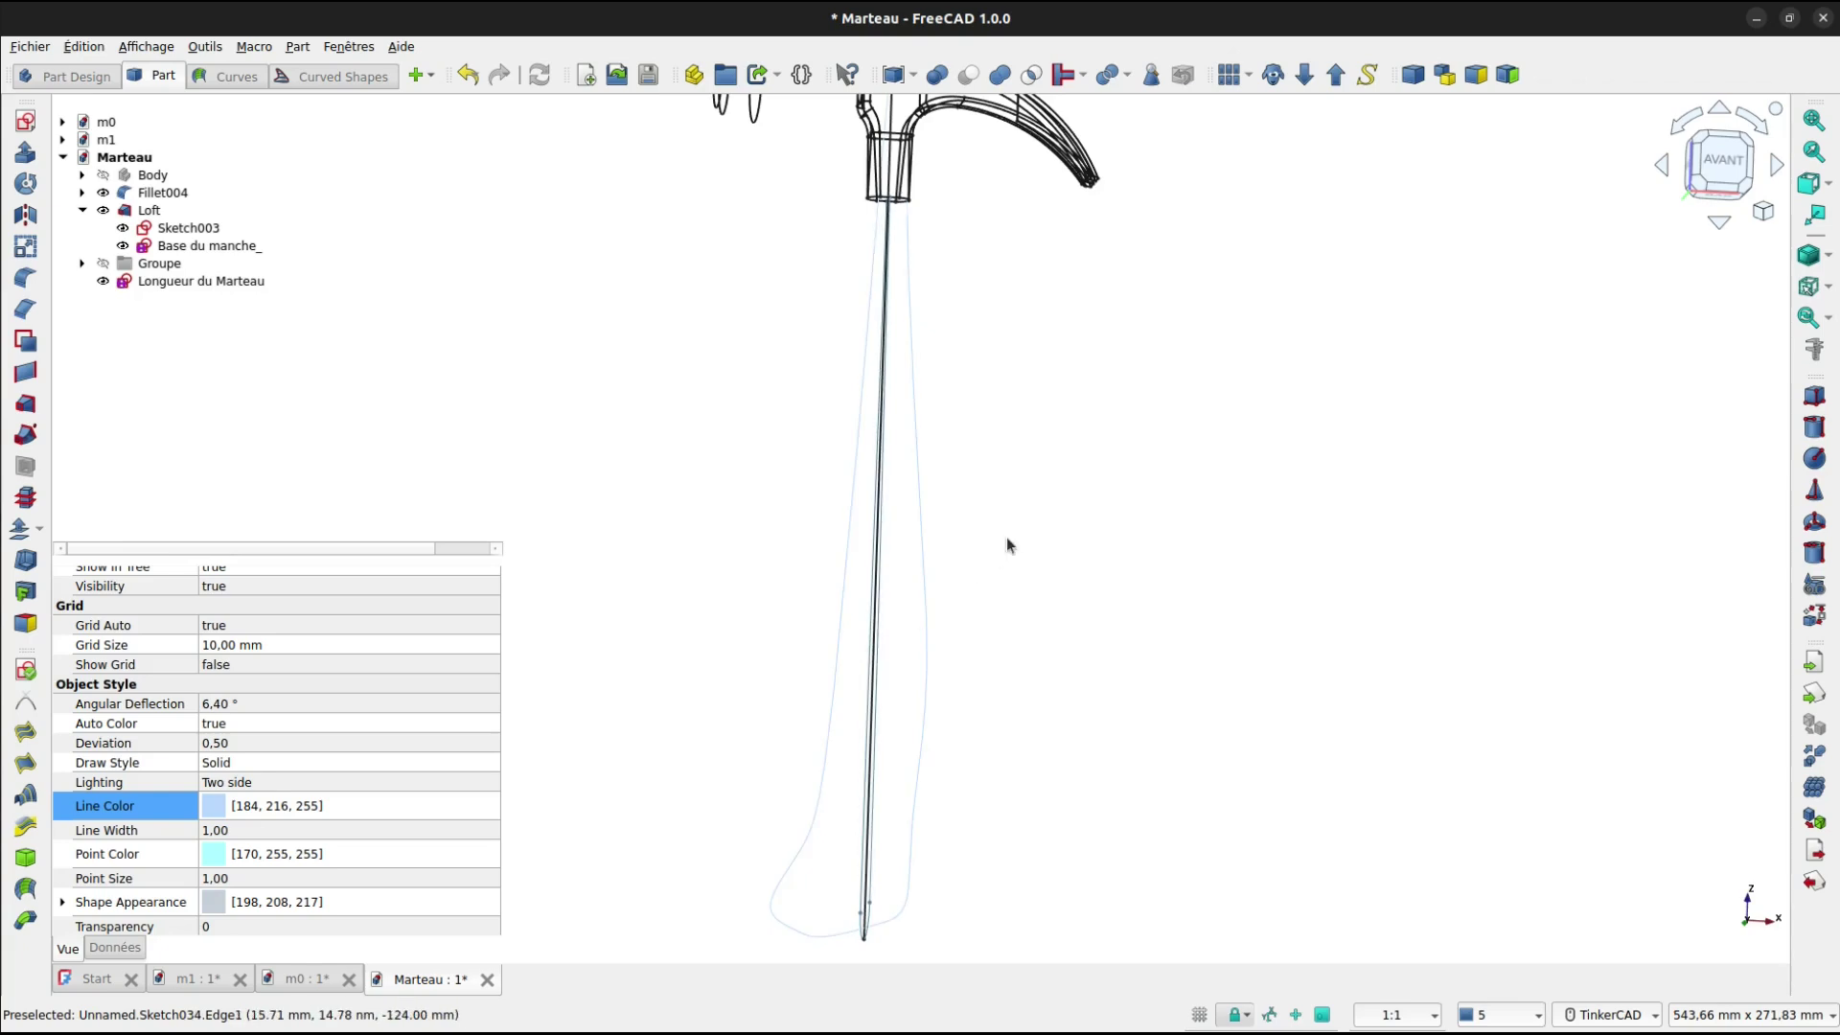
Set the front view and create a new sketch on the XZ plane with a 0 mm offset.
{"action": "mouse_move", "coordinate": [1027, 460]}
{"action": "right_mouse_down"}
{"action": "mouse_move", "coordinate": [920, 440]}
{"action": "mouse_move", "coordinate": [940, 489]}
{"action": "right_mouse_up"}
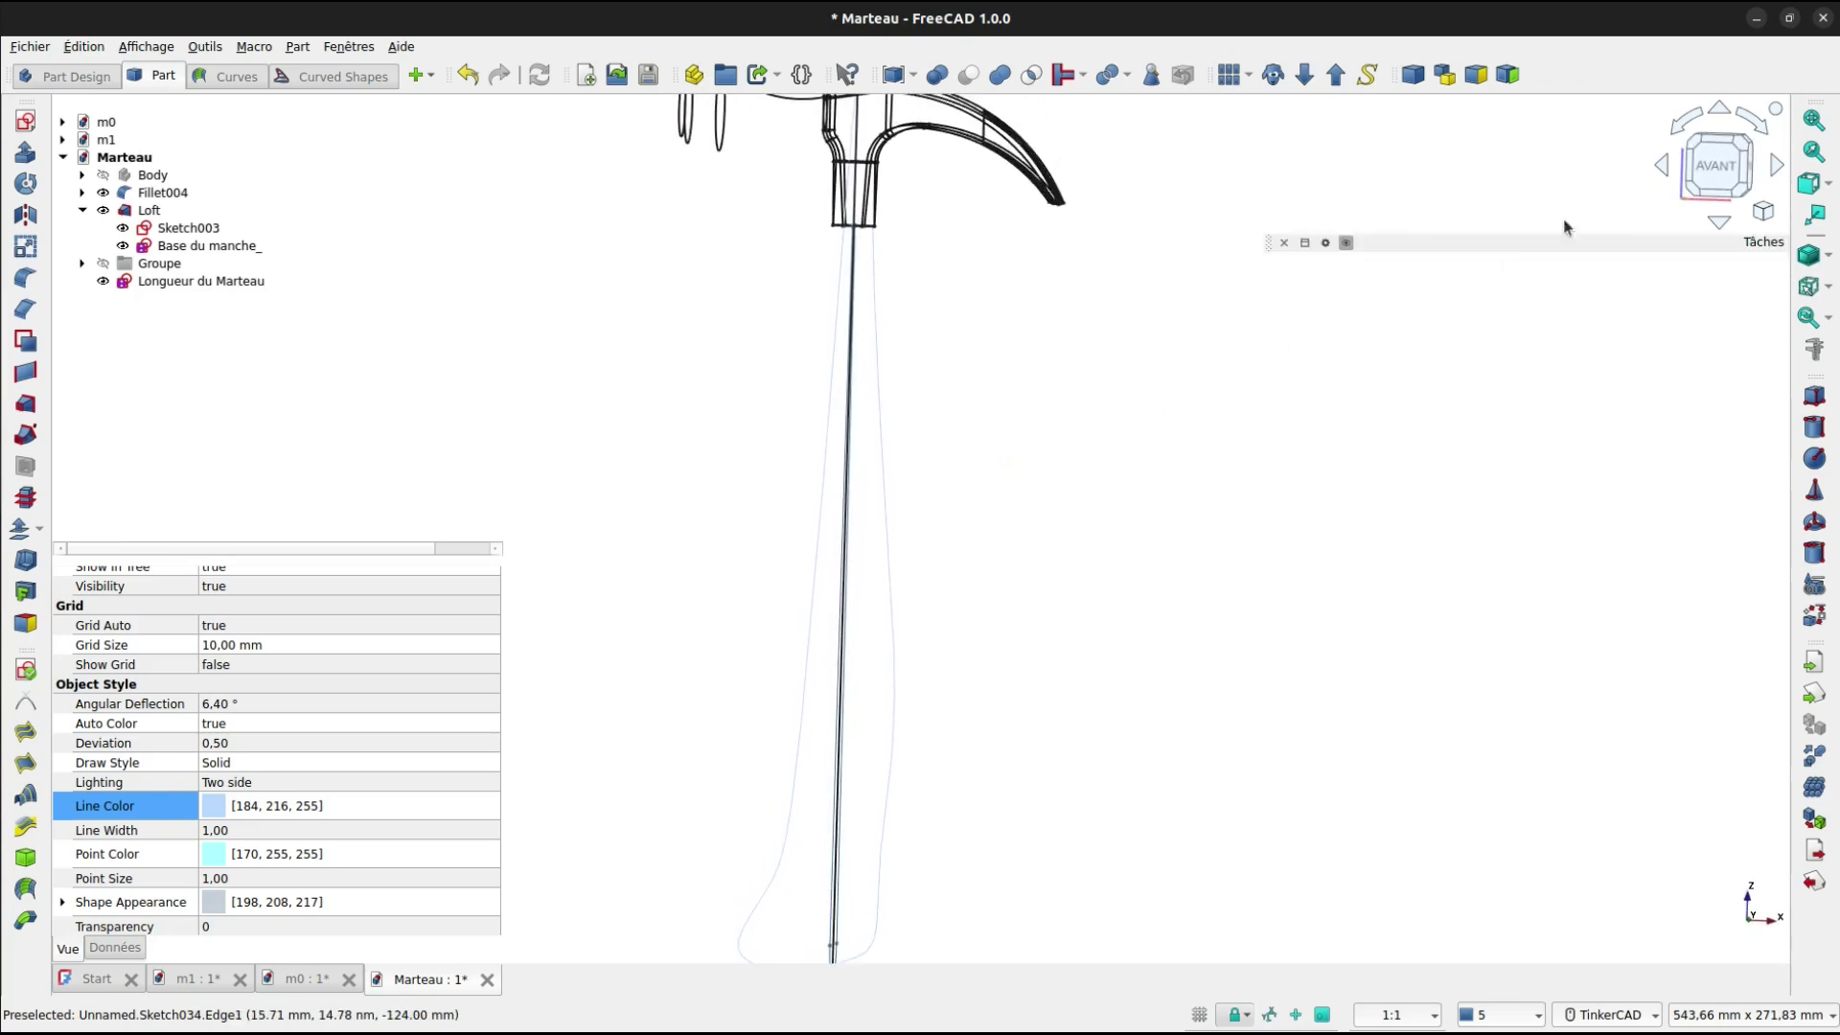
{"action": "left_click", "coordinate": [1716, 170]}
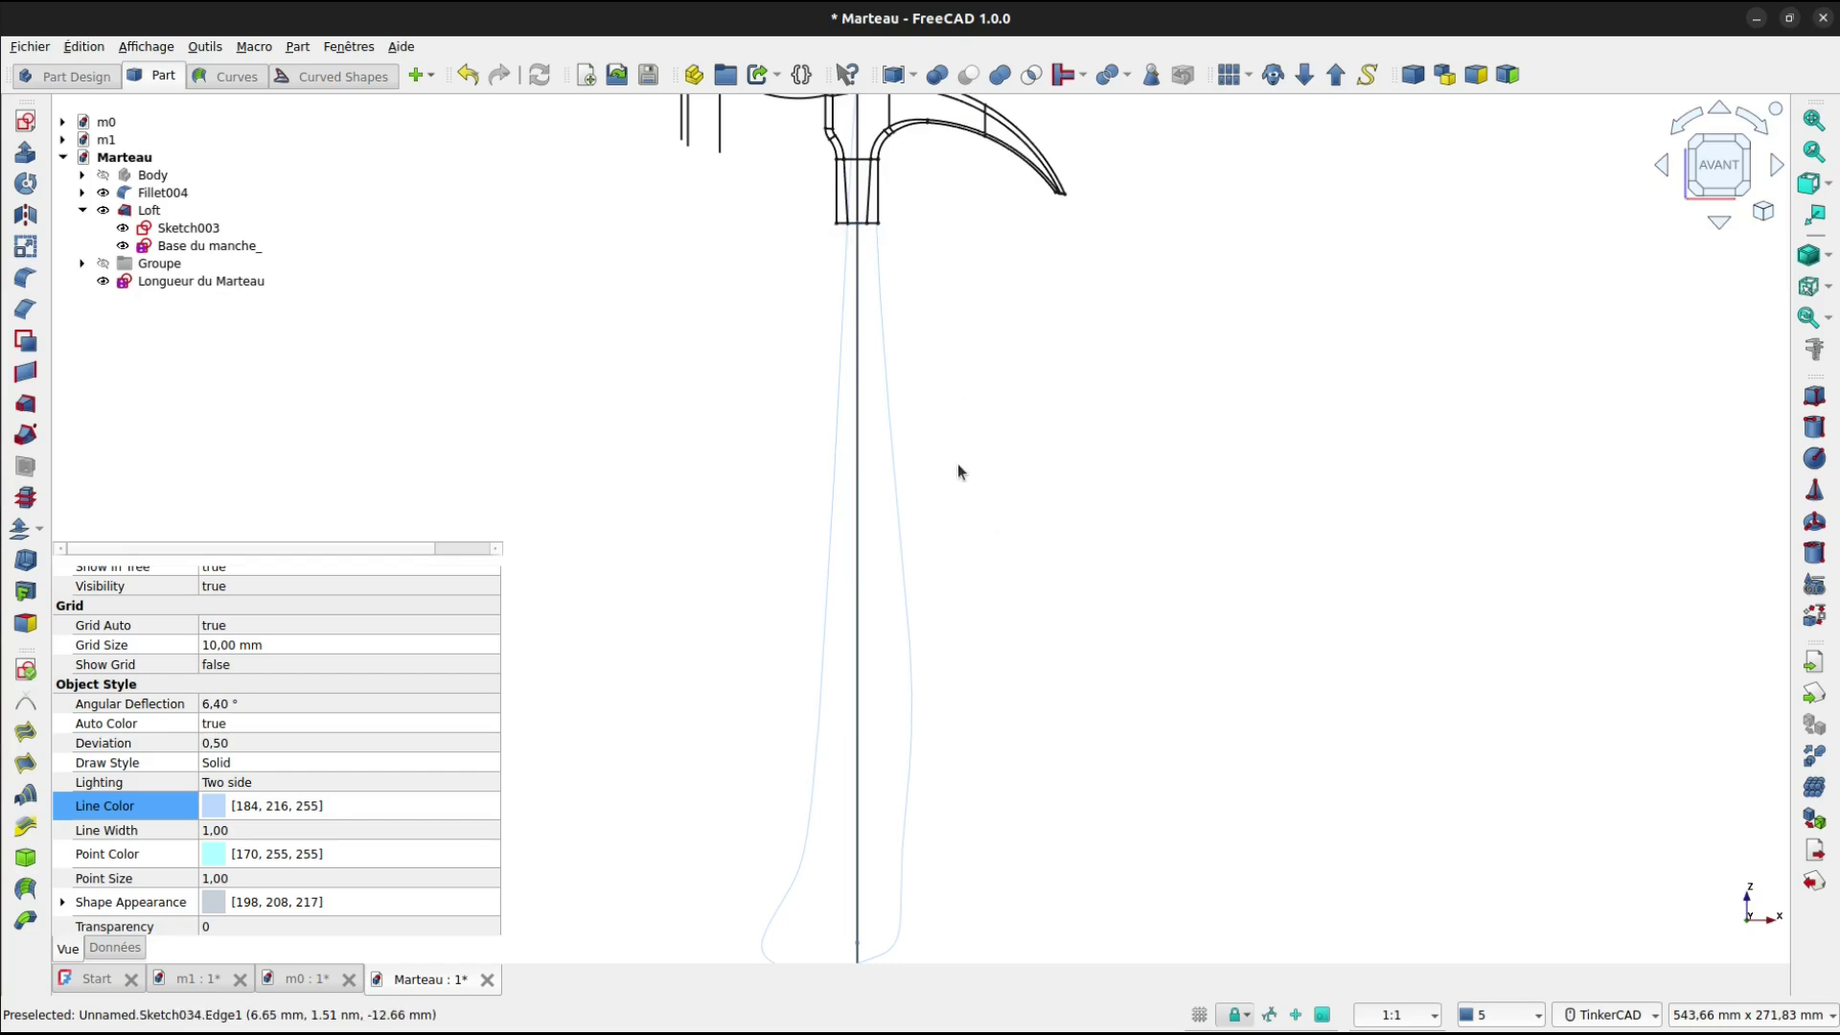
{"action": "left_click", "coordinate": [204, 284]}
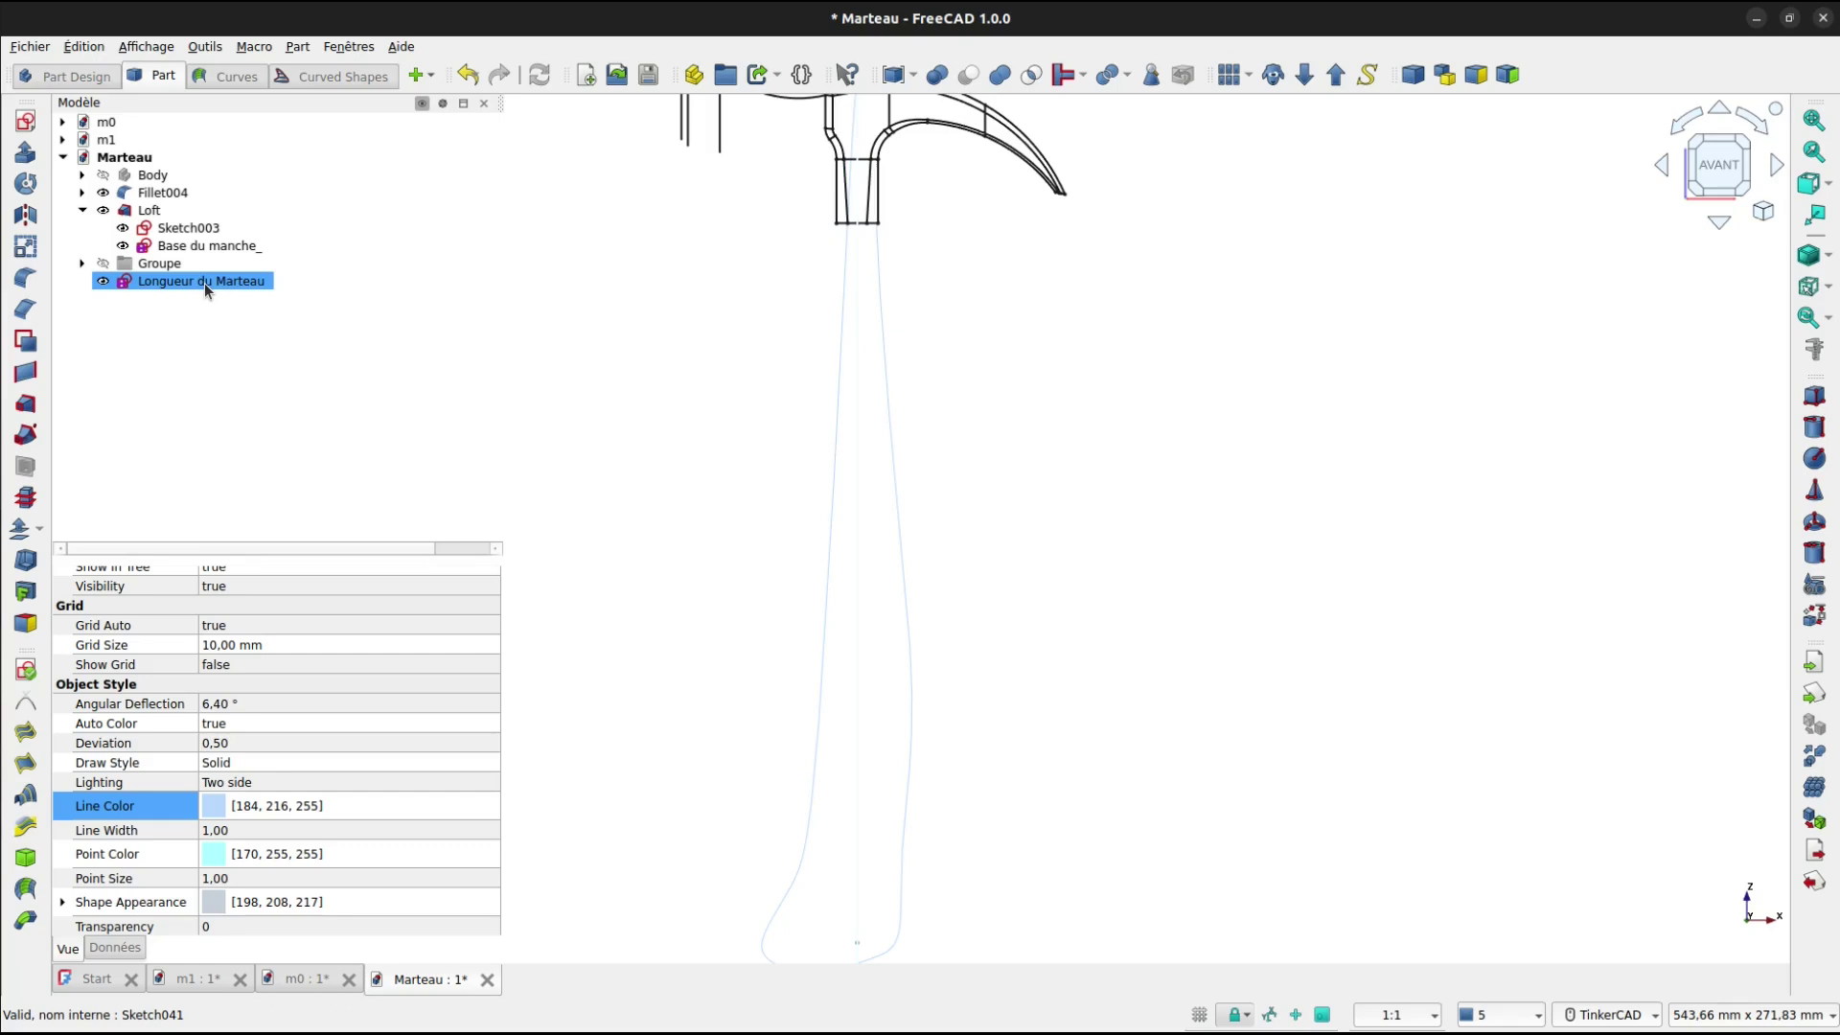
{"action": "left_click", "coordinate": [559, 275]}
{"action": "left_click", "coordinate": [24, 120]}
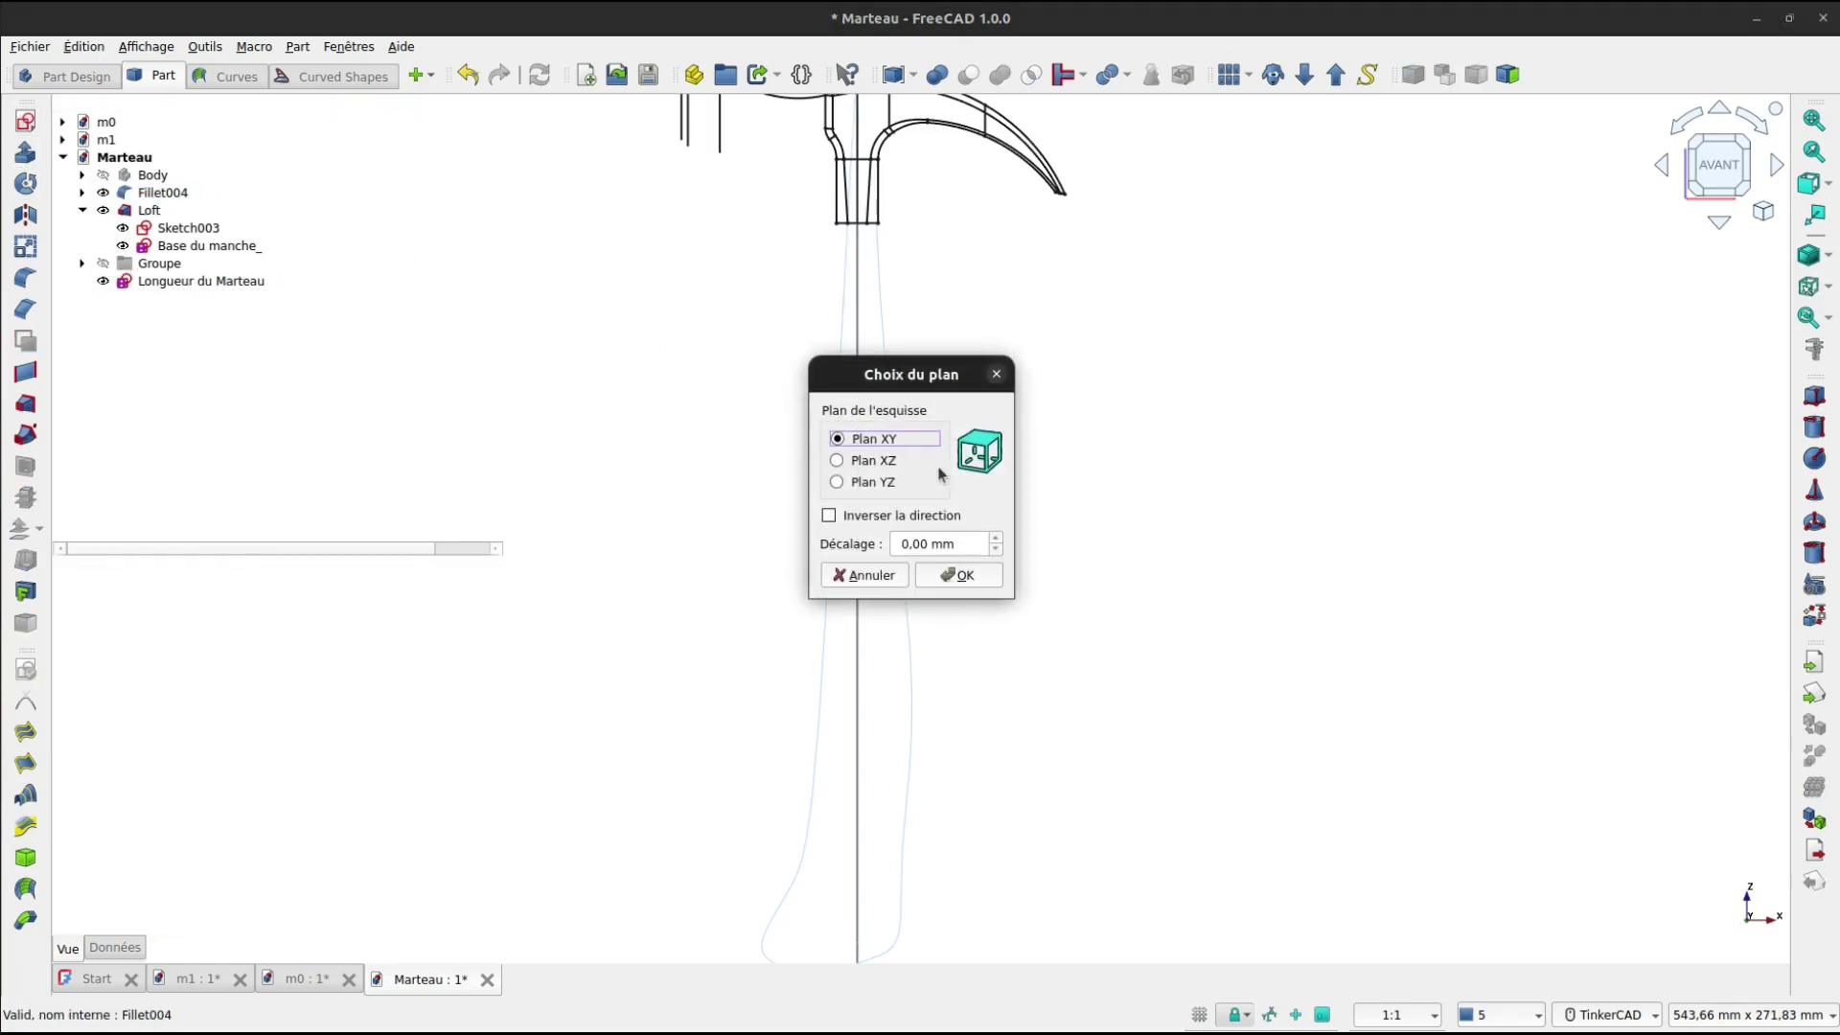
{"action": "left_click", "coordinate": [844, 463]}
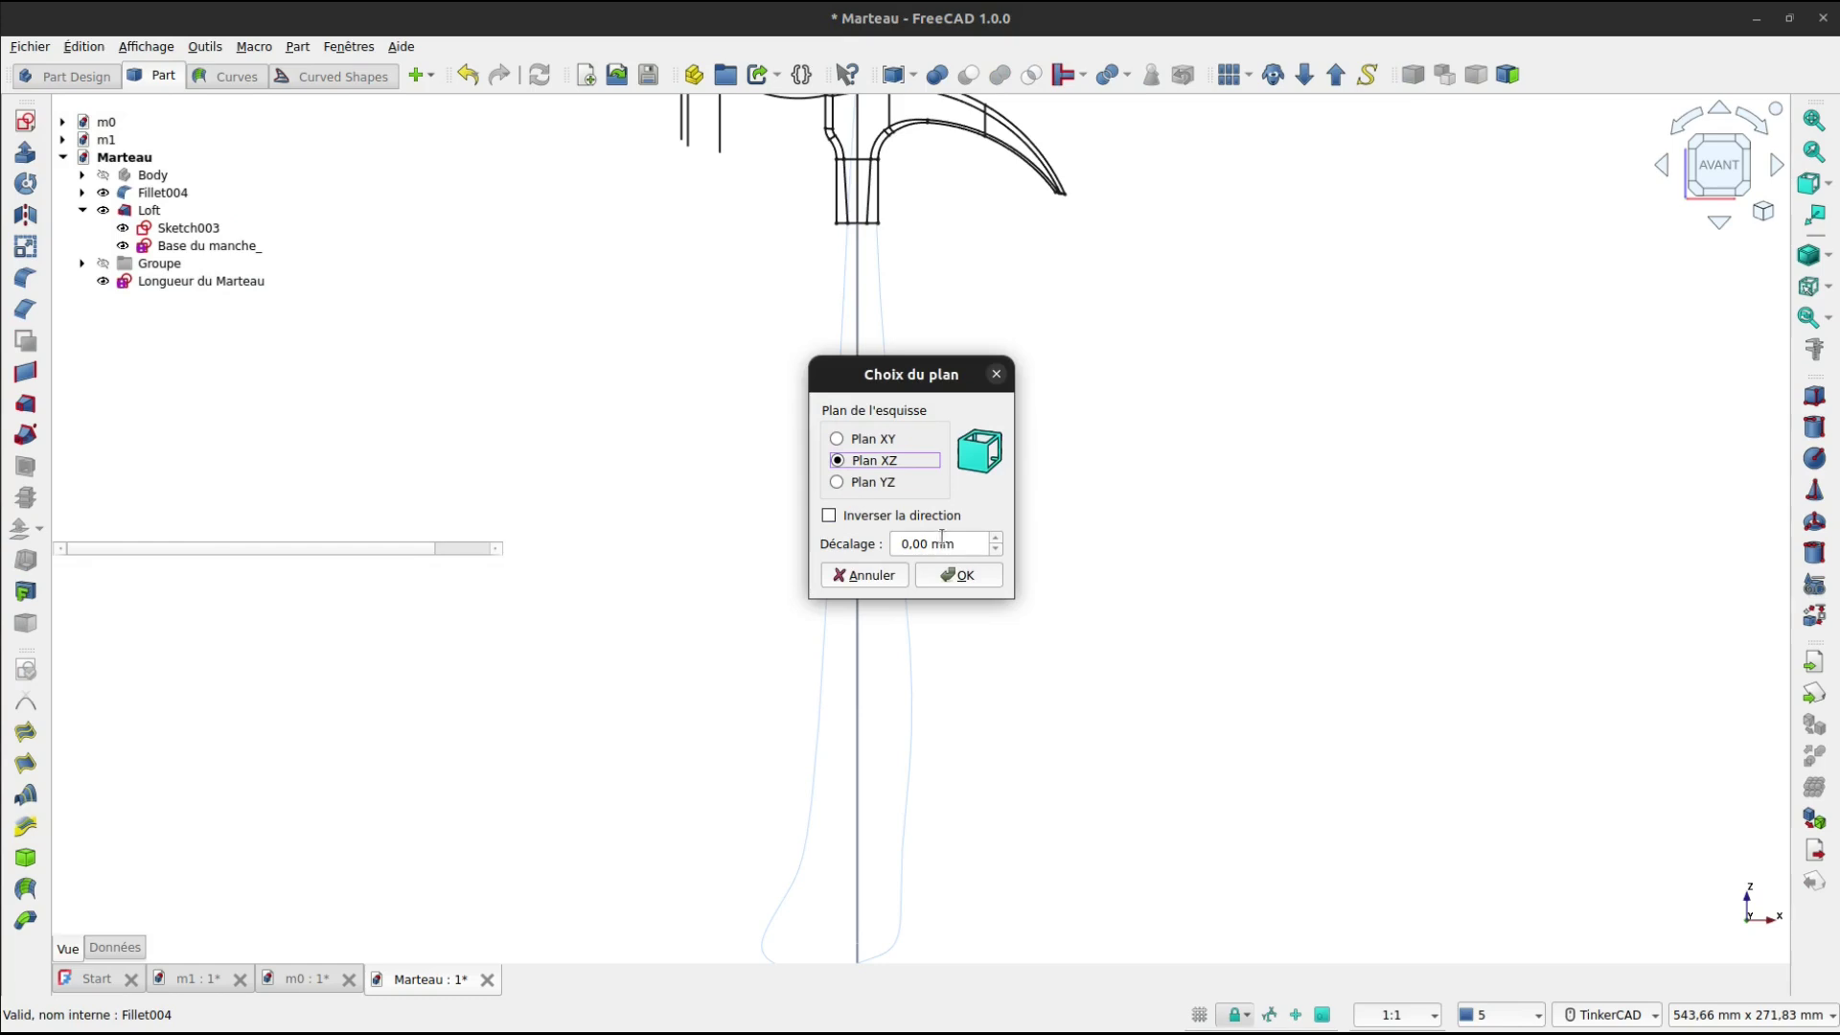
{"action": "left_click", "coordinate": [962, 576]}
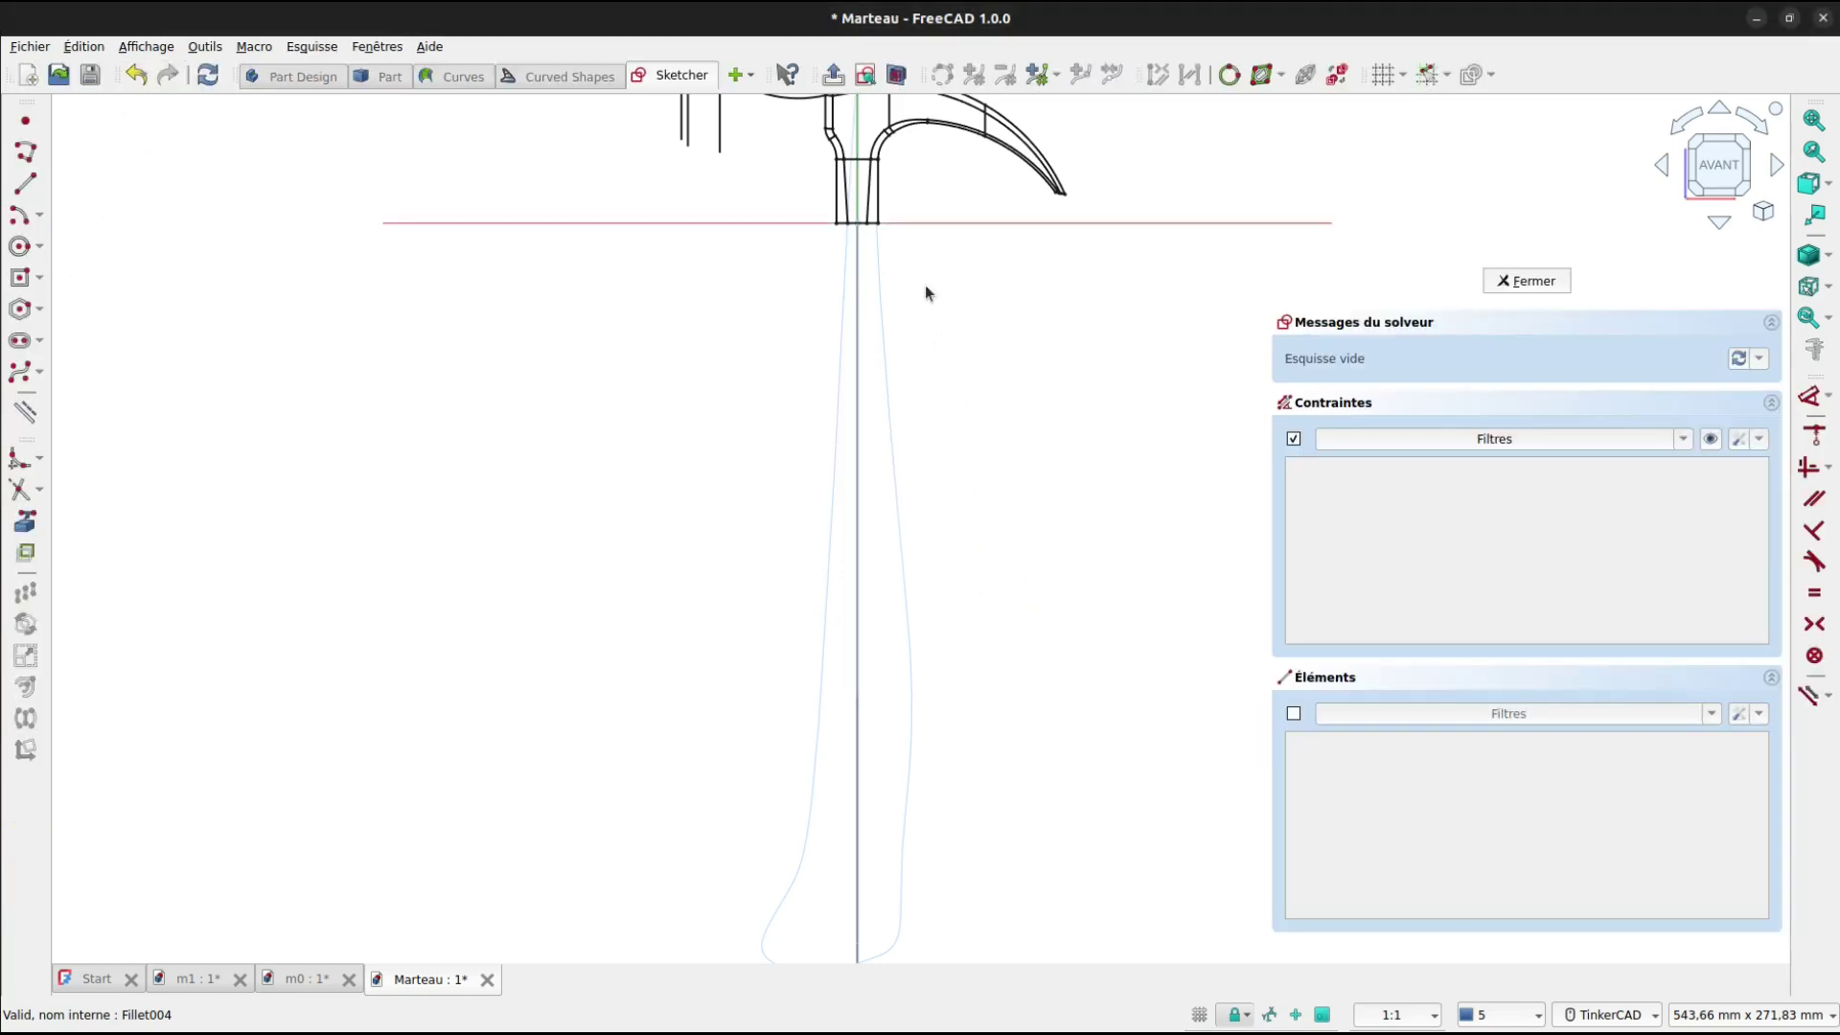
Hide the Loft, Fillet004 and Sketch003, leaving the handle base profile and the length sketch displayed.
{"action": "middle_click_drag", "start_coordinate": [924, 284], "coordinate": [928, 493]}
{"action": "mouse_move", "coordinate": [927, 492]}
{"action": "right_mouse_down"}
{"action": "mouse_move", "coordinate": [920, 397]}
{"action": "mouse_move", "coordinate": [941, 357]}
{"action": "mouse_move", "coordinate": [939, 390]}
{"action": "right_mouse_up"}
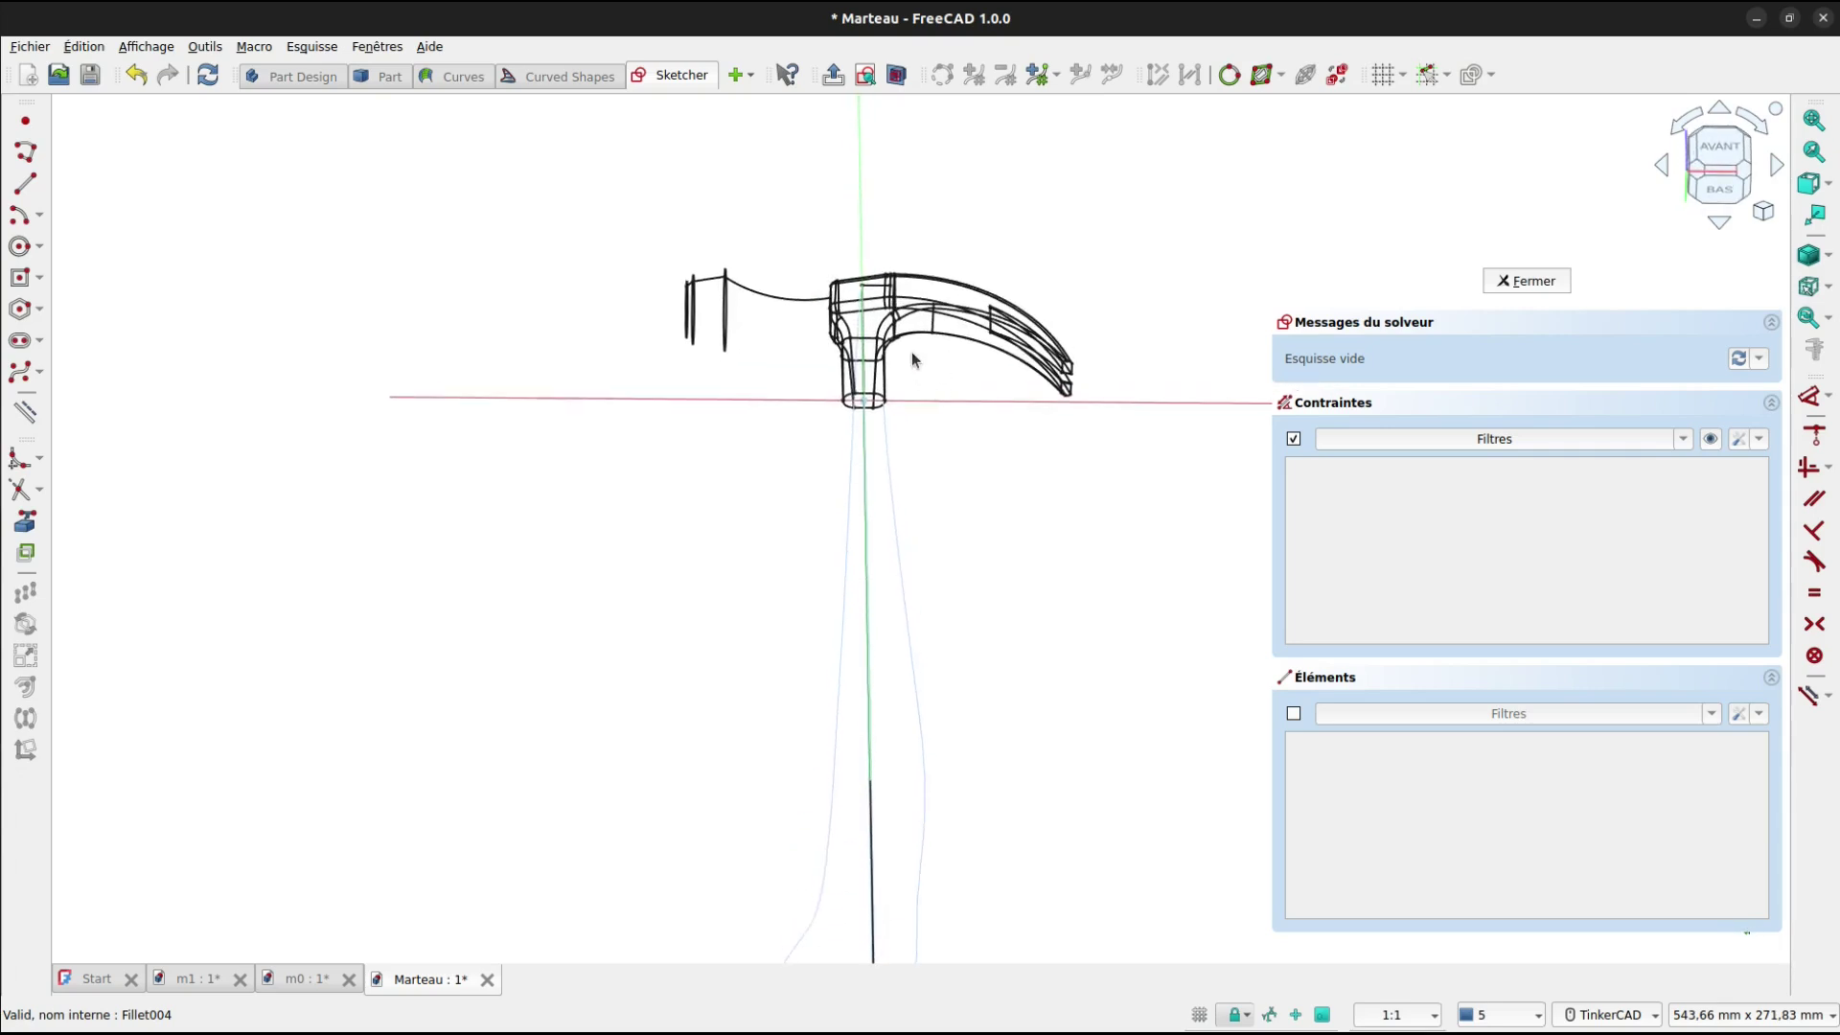
{"action": "left_click", "coordinate": [61, 125]}
{"action": "left_click", "coordinate": [114, 211]}
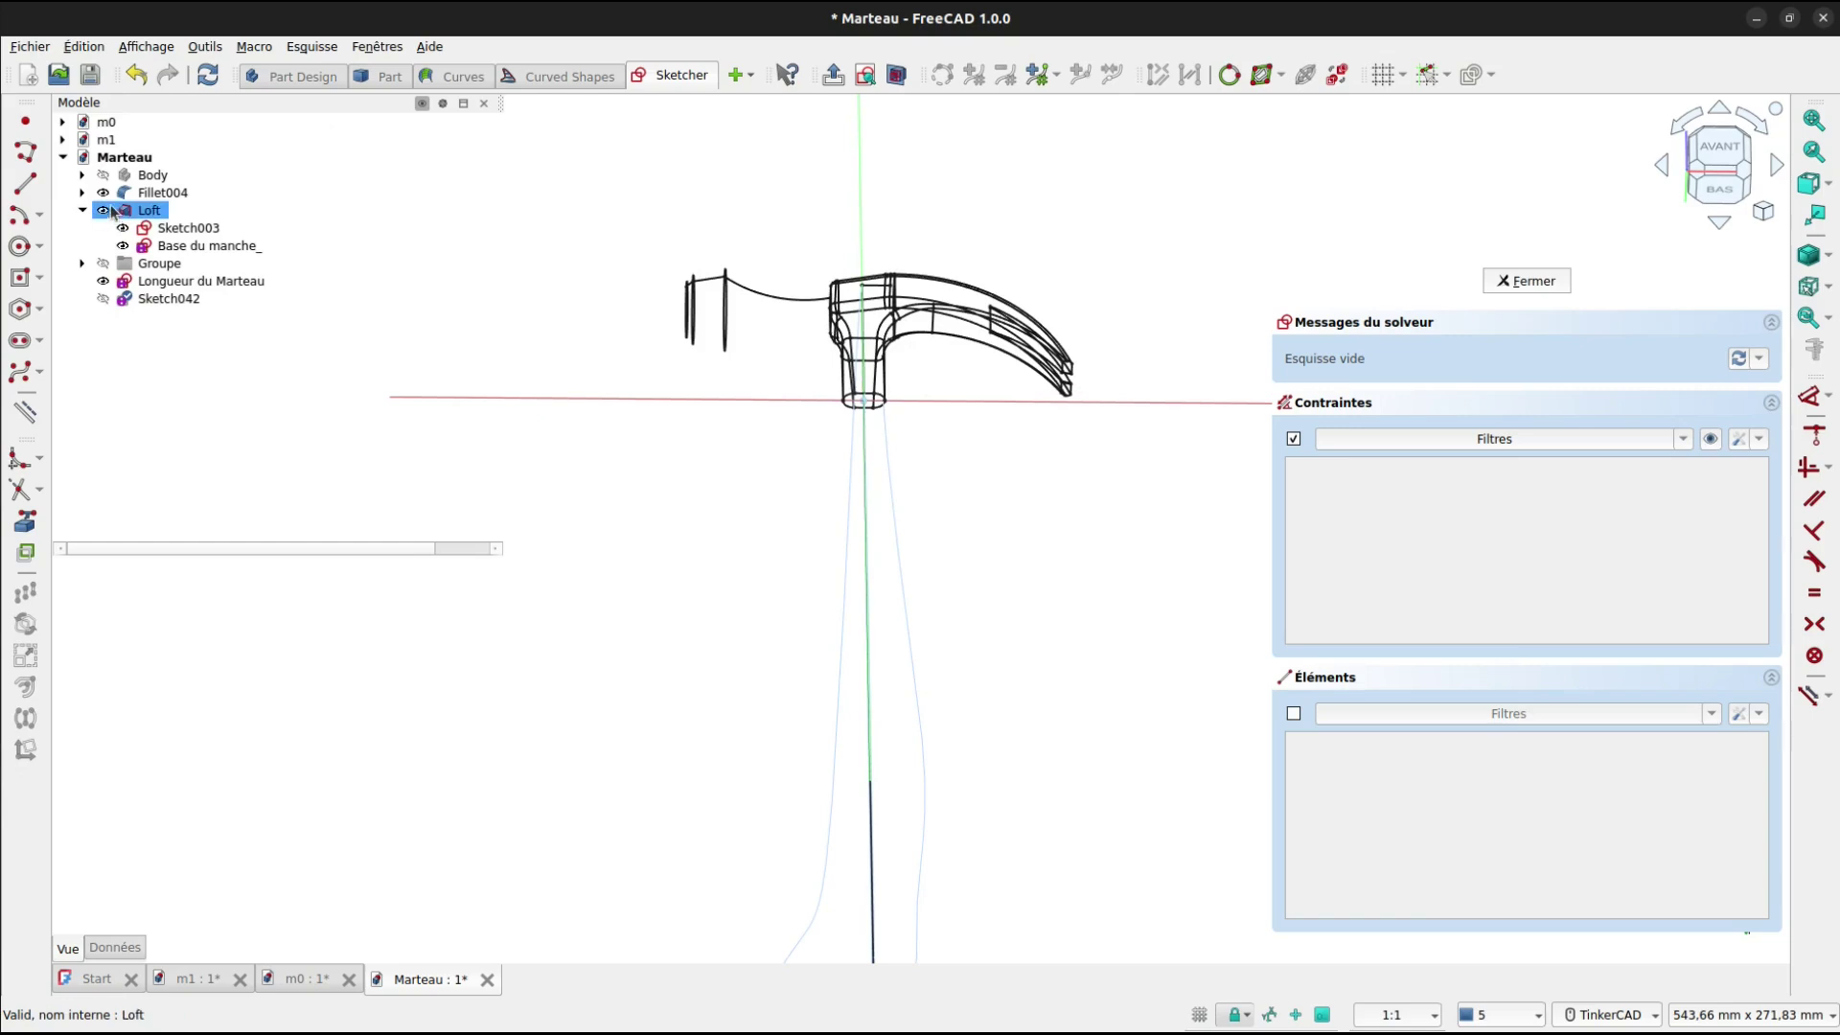
{"action": "left_click", "coordinate": [103, 211]}
{"action": "left_click", "coordinate": [103, 193]}
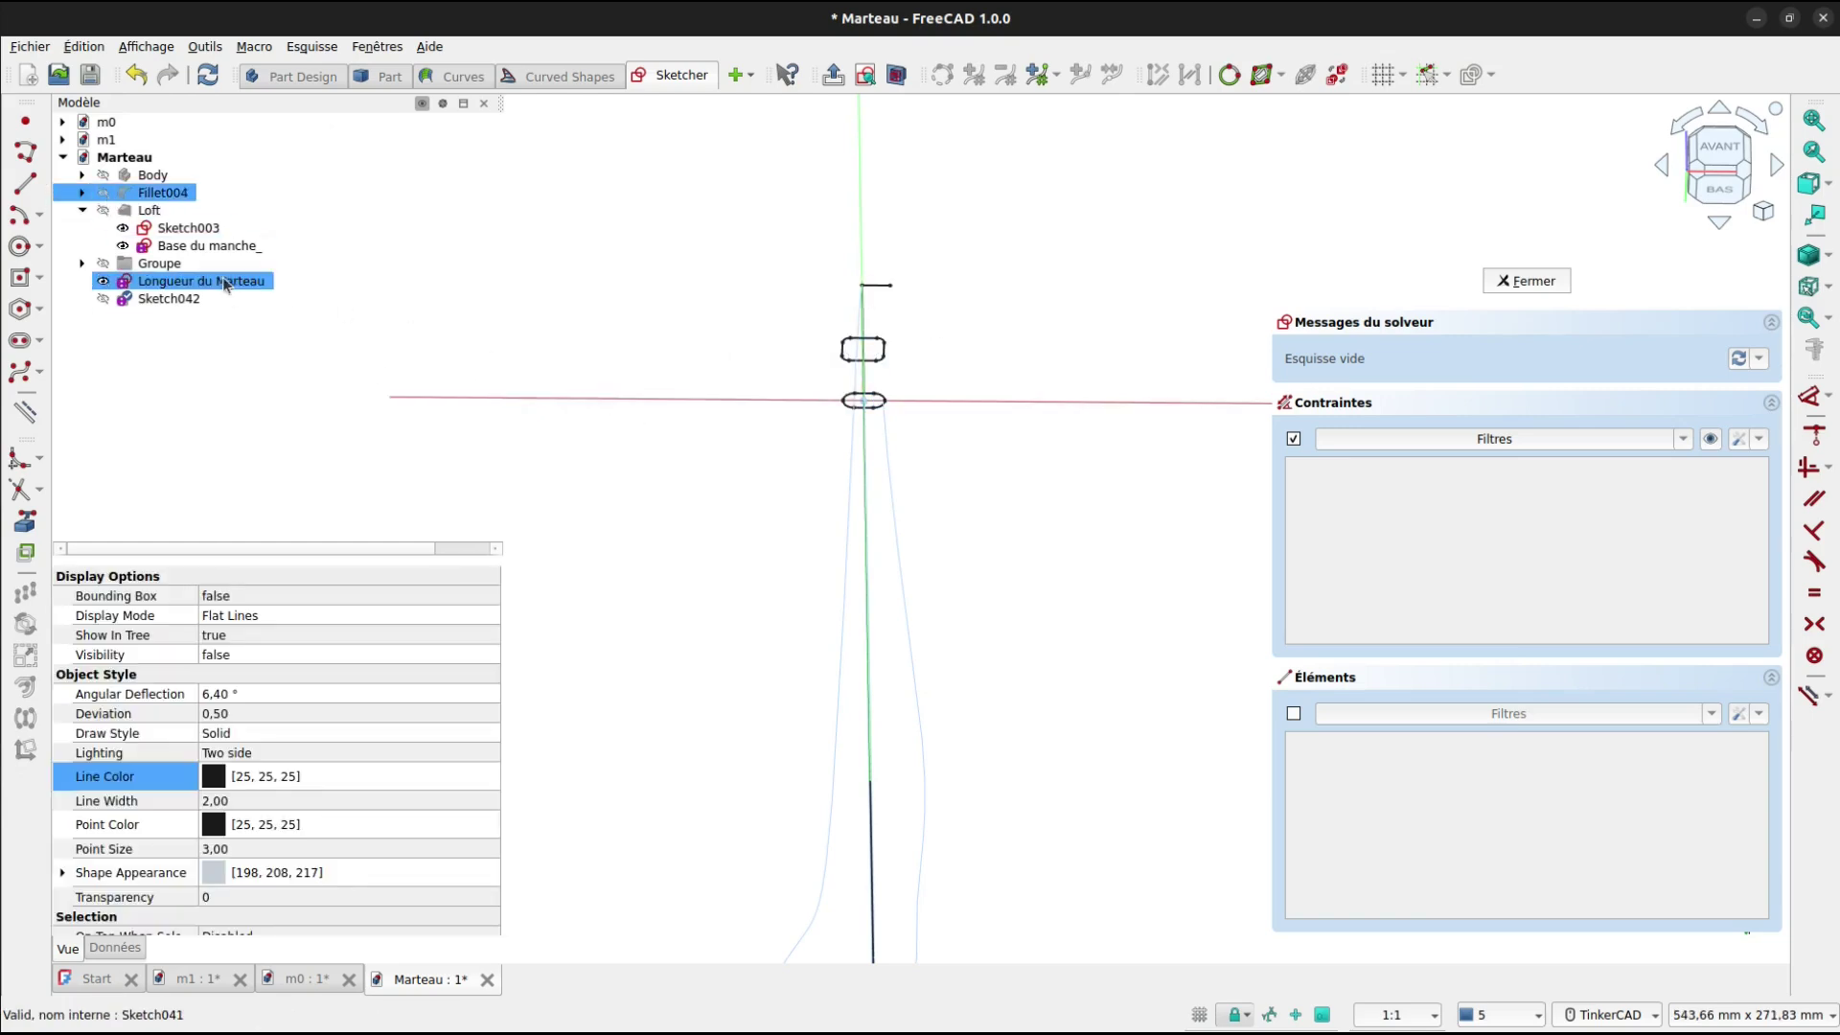
{"action": "left_click", "coordinate": [124, 228]}
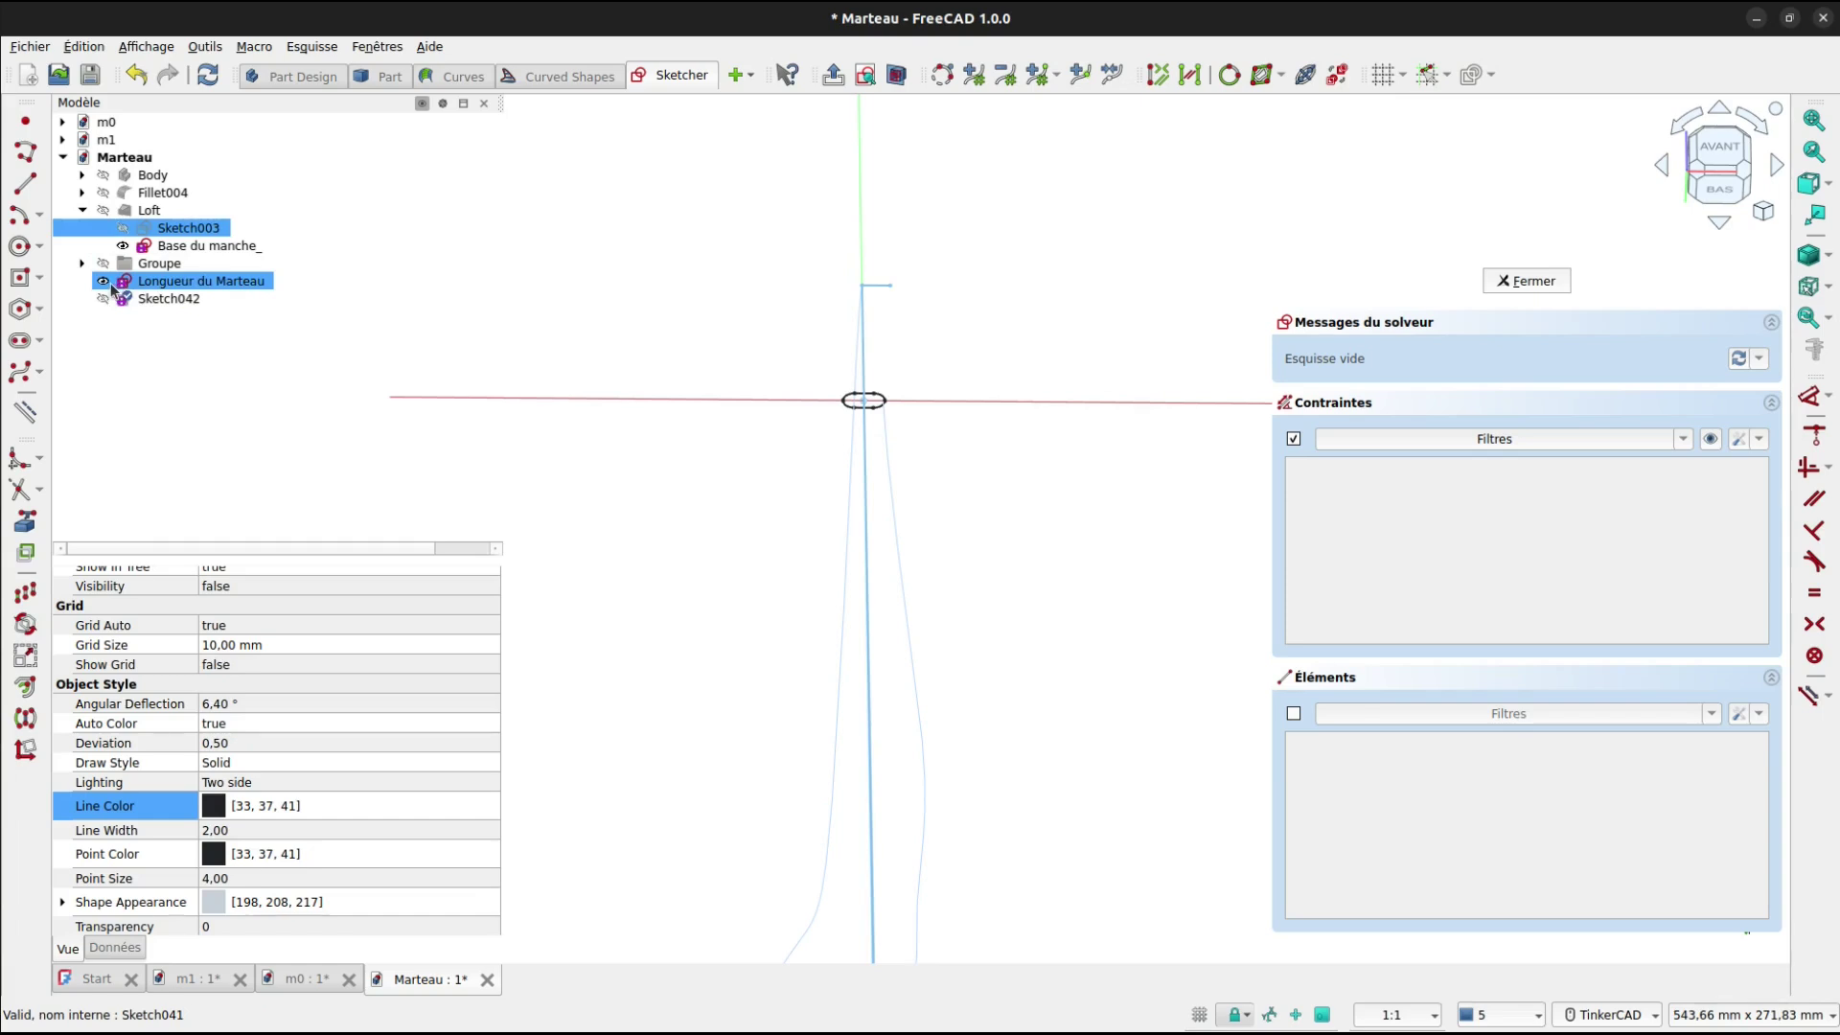
Project the two short end edges of the "Base du manche_" profile into the sketch as external geometry.
{"action": "left_click", "coordinate": [28, 523]}
{"action": "scroll", "coordinate": [901, 401], "scroll_direction": "up", "scroll_amount": 8}
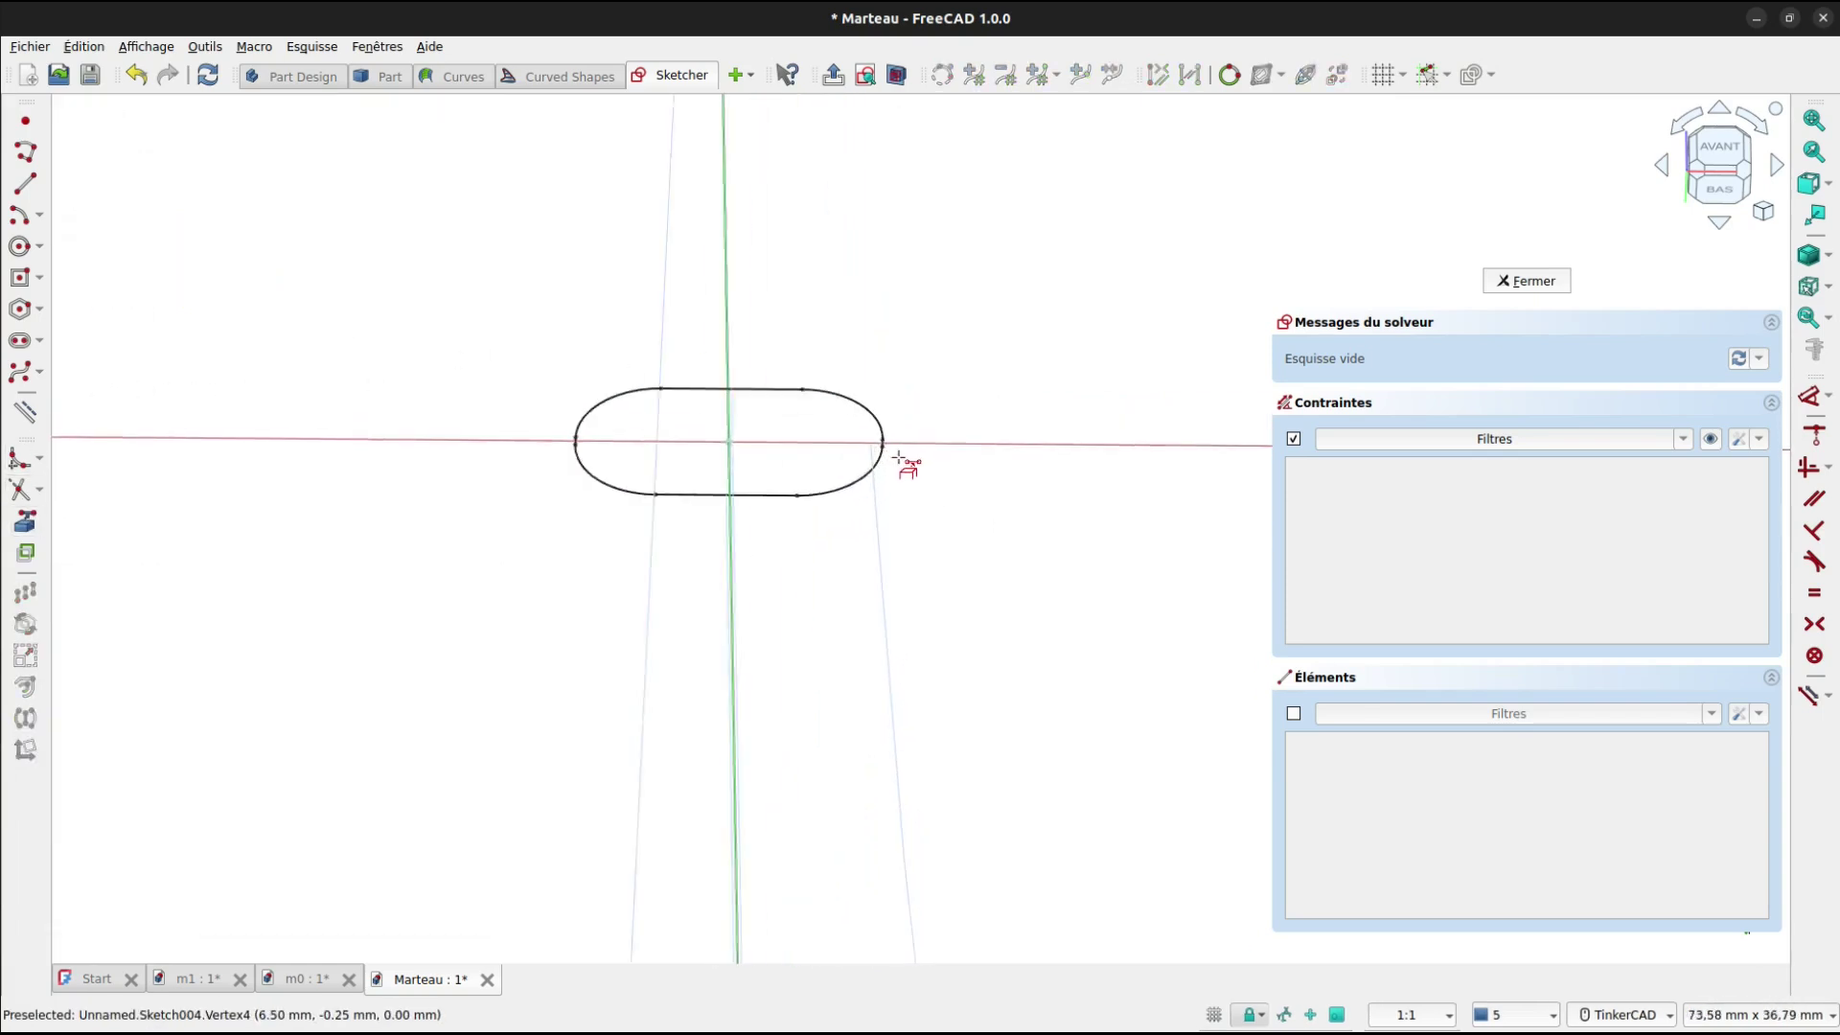
{"action": "scroll", "coordinate": [899, 458], "scroll_direction": "up", "scroll_amount": 6}
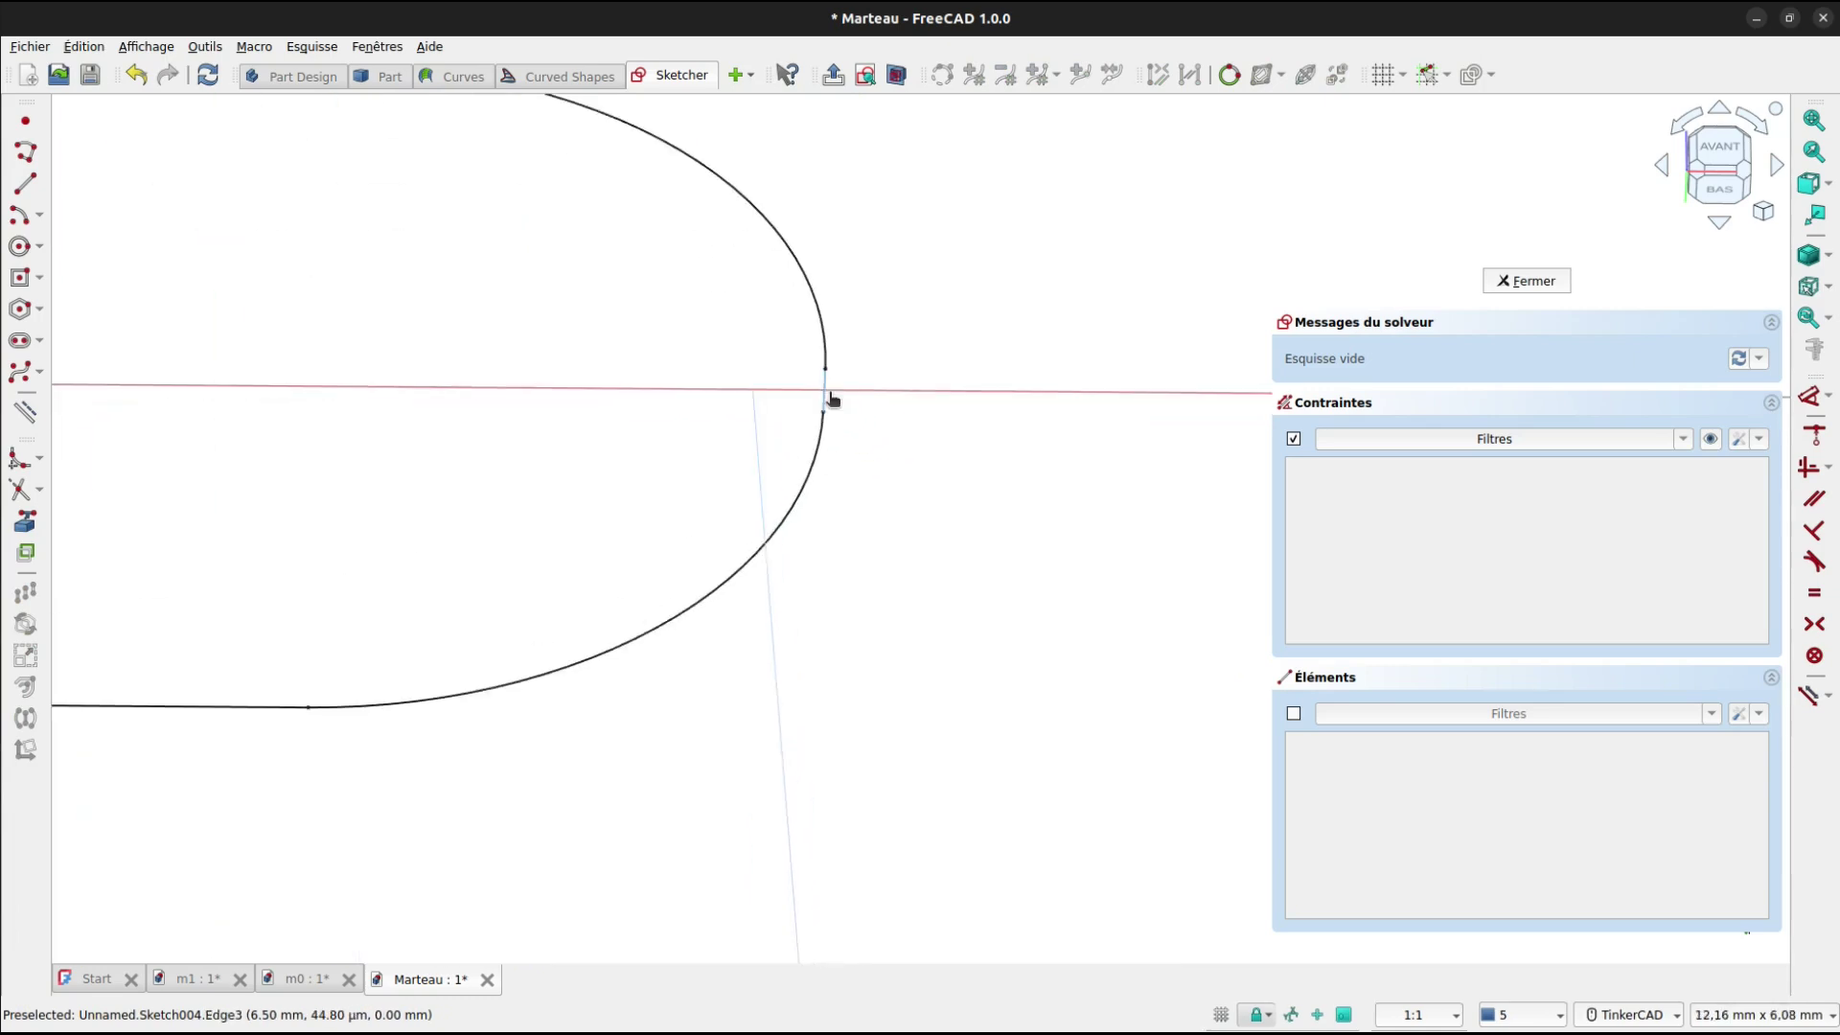
{"action": "left_click", "coordinate": [832, 399]}
{"action": "middle_click_drag", "start_coordinate": [879, 513], "coordinate": [1343, 492]}
{"action": "mouse_move", "coordinate": [362, 431]}
{"action": "middle_mouse_down"}
{"action": "mouse_move", "coordinate": [1008, 441]}
{"action": "mouse_move", "coordinate": [1431, 490]}
{"action": "middle_mouse_up"}
{"action": "left_click", "coordinate": [335, 410]}
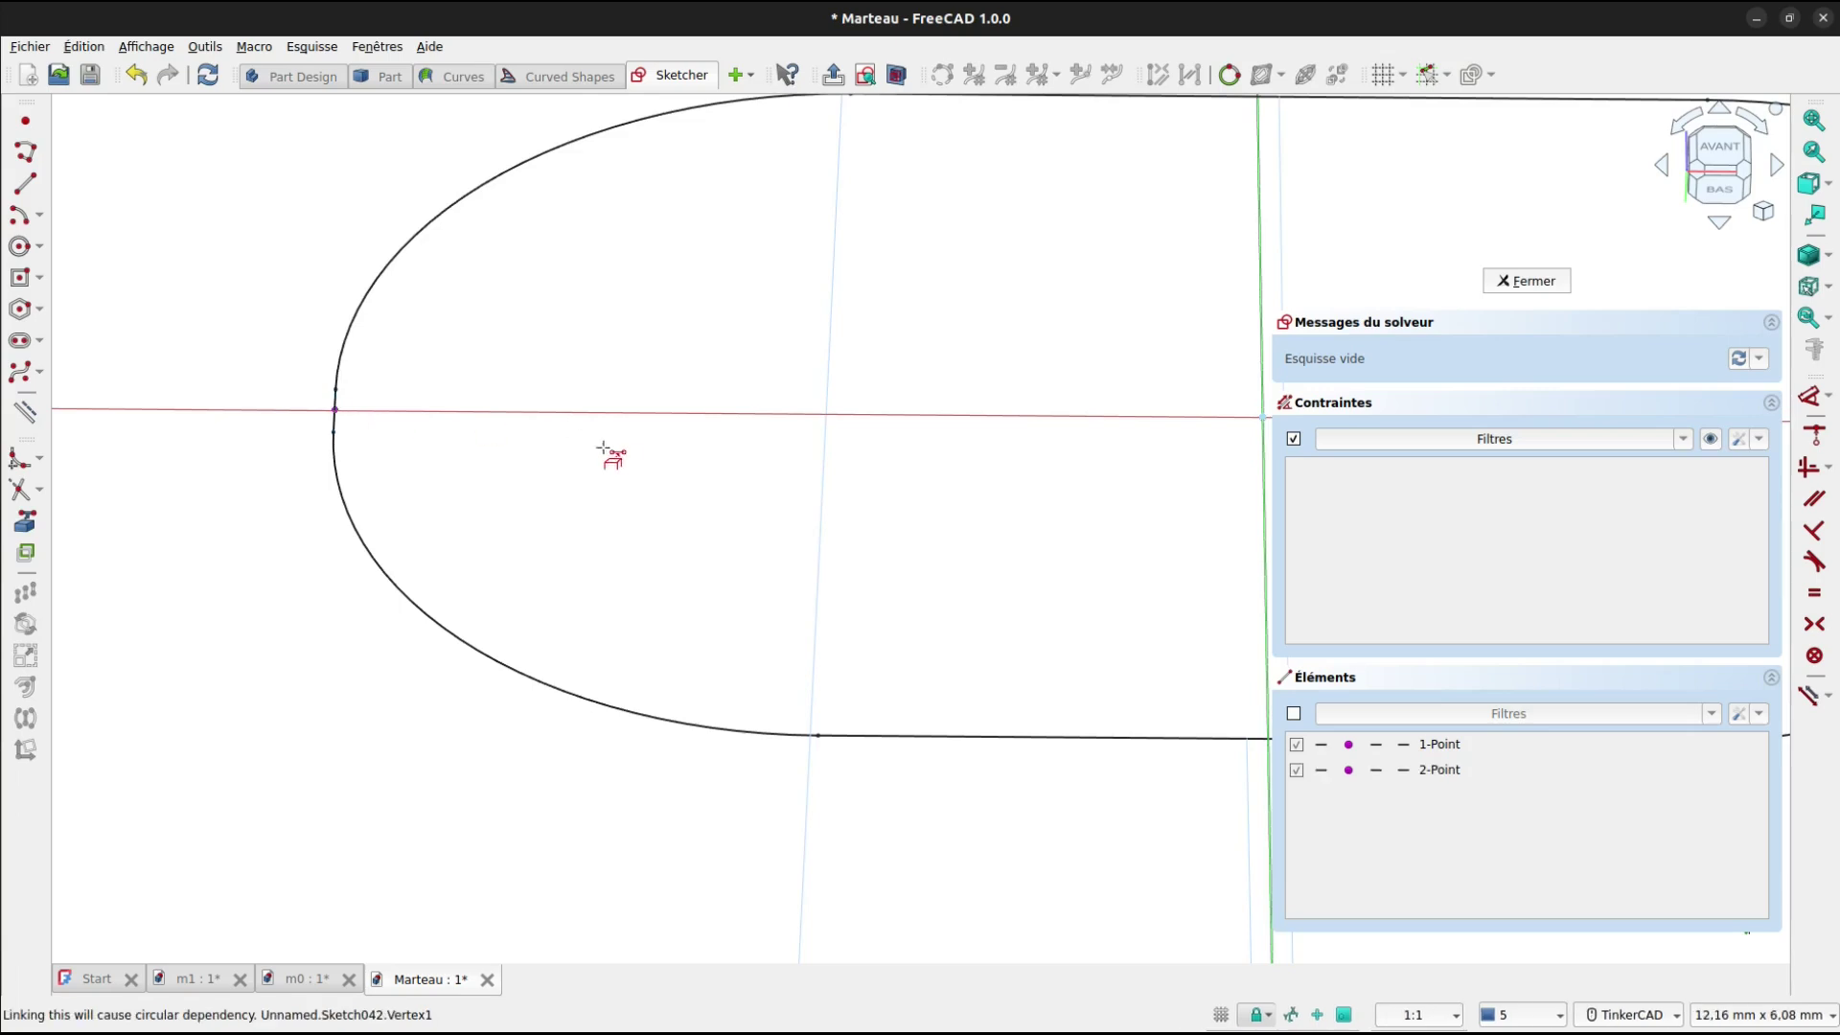
Project the 280 mm vertical line of the "Longueur du Marteau" sketch into the new sketch as external geometry.
{"action": "scroll", "coordinate": [632, 449], "scroll_direction": "down", "scroll_amount": 6}
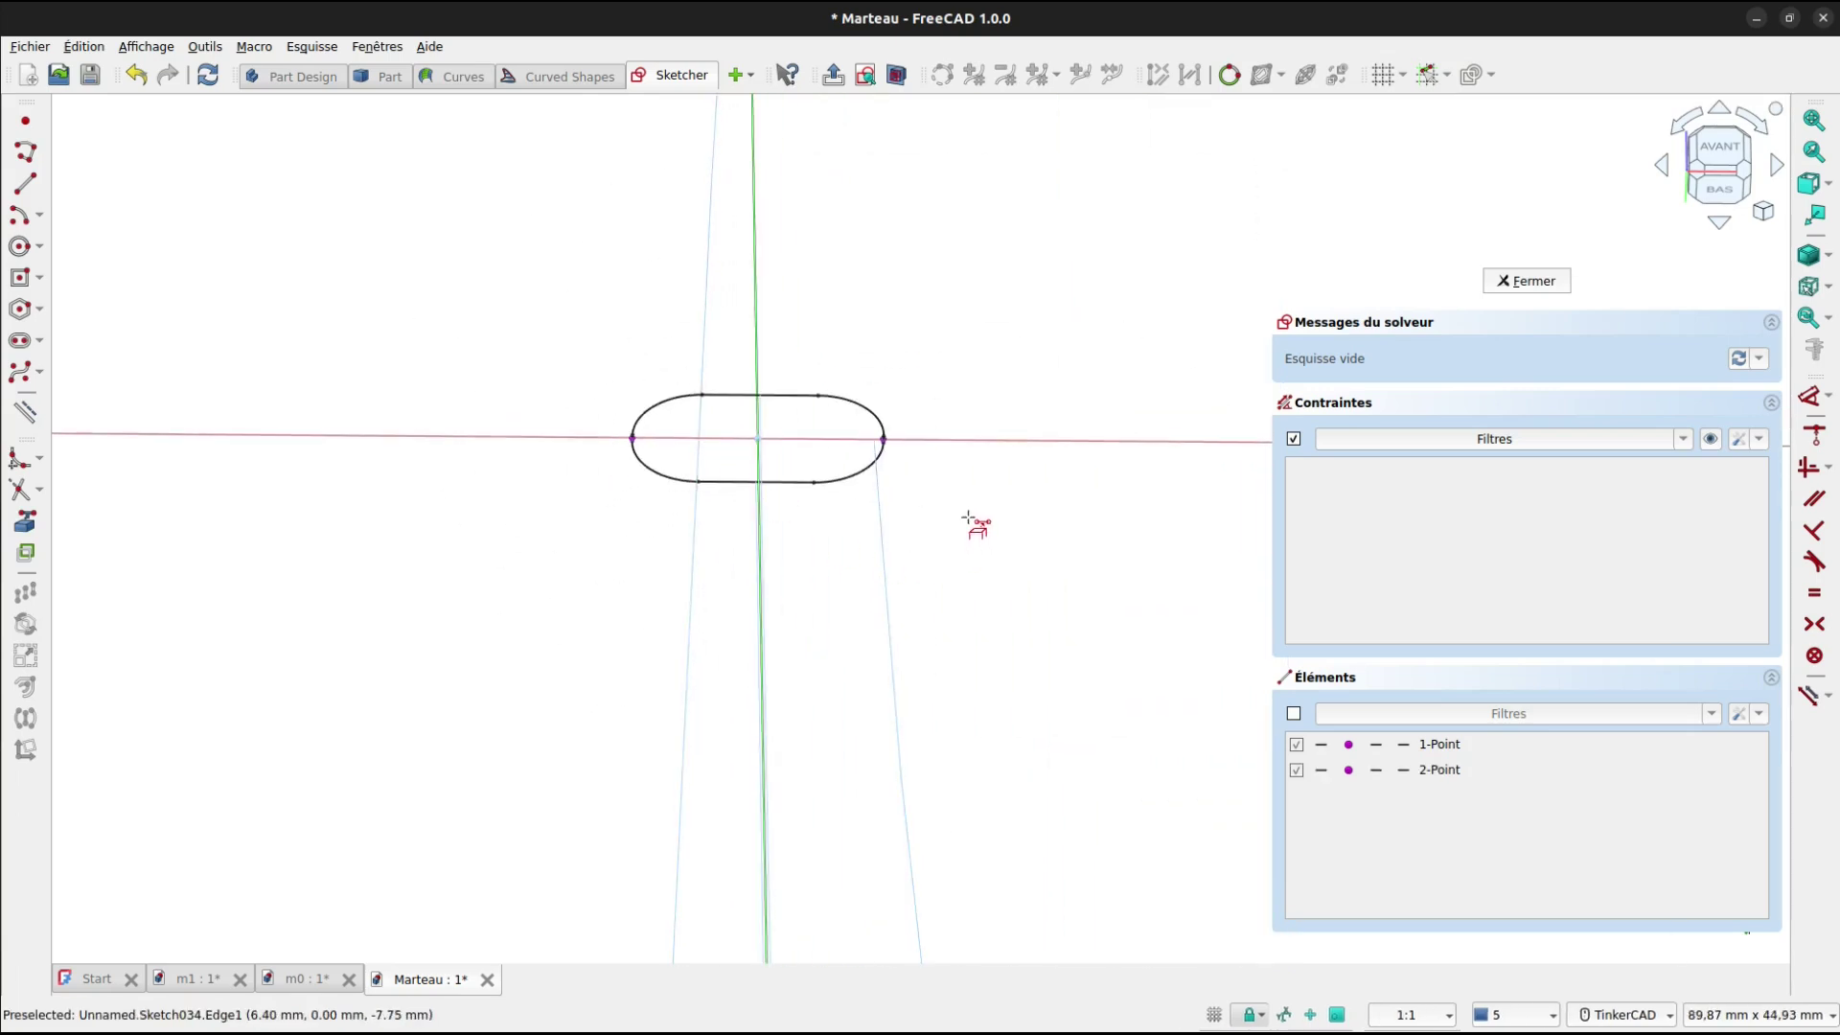
{"action": "scroll", "coordinate": [977, 508], "scroll_direction": "down", "scroll_amount": 7}
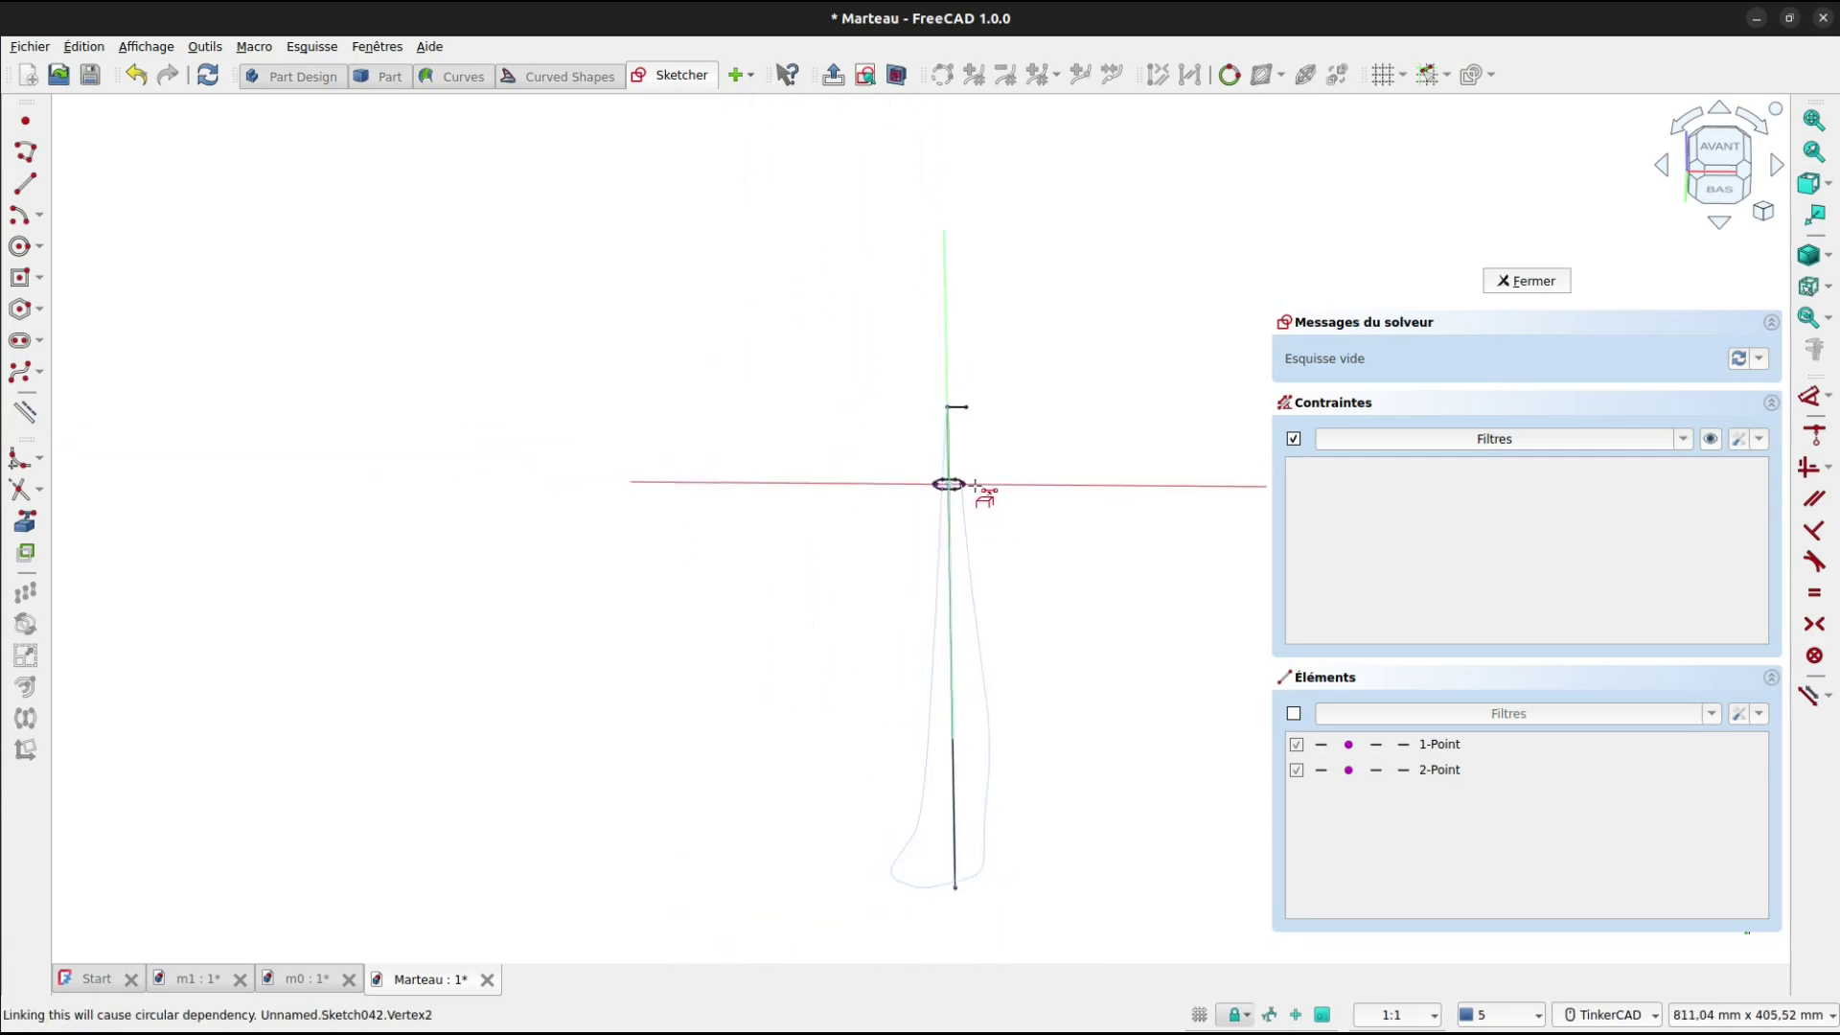
{"action": "scroll", "coordinate": [970, 911], "scroll_direction": "up", "scroll_amount": 3}
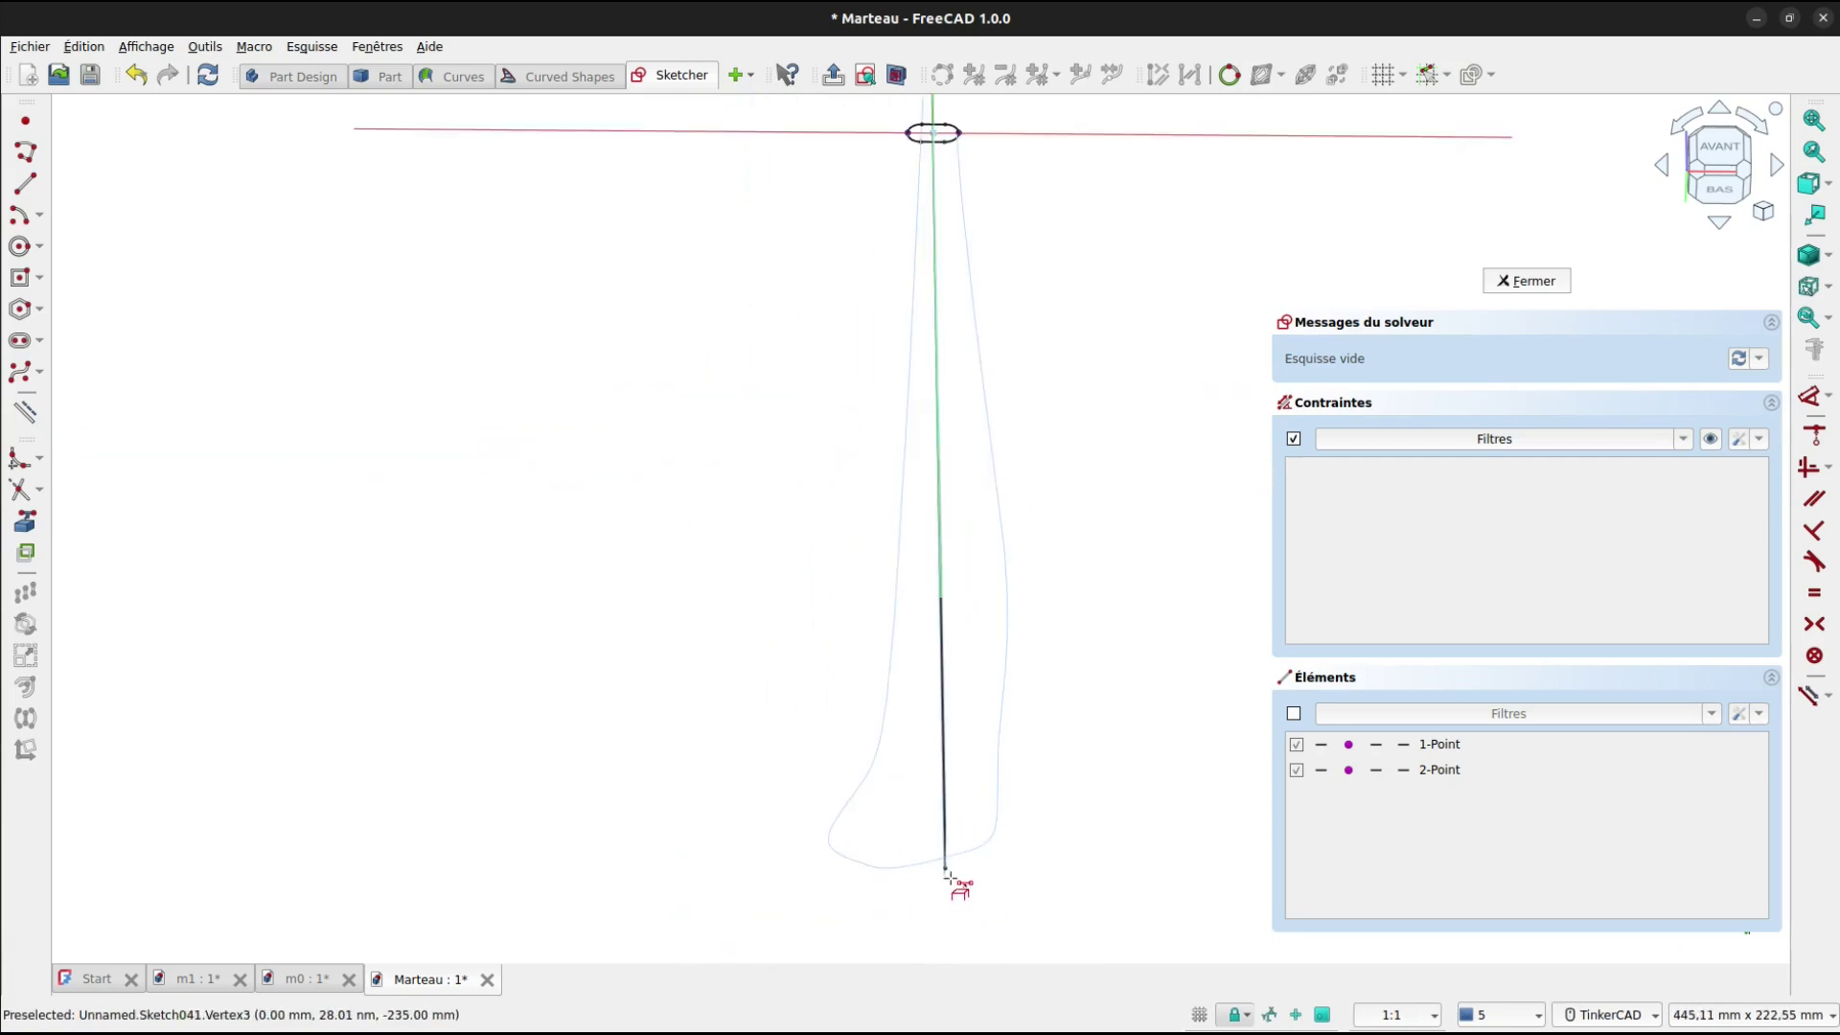
{"action": "mouse_move", "coordinate": [947, 871]}
{"action": "right_mouse_down"}
{"action": "mouse_move", "coordinate": [945, 888]}
{"action": "mouse_move", "coordinate": [584, 872]}
{"action": "mouse_move", "coordinate": [595, 814]}
{"action": "mouse_move", "coordinate": [705, 752]}
{"action": "right_mouse_up"}
{"action": "scroll", "coordinate": [709, 743], "scroll_direction": "up", "scroll_amount": 4}
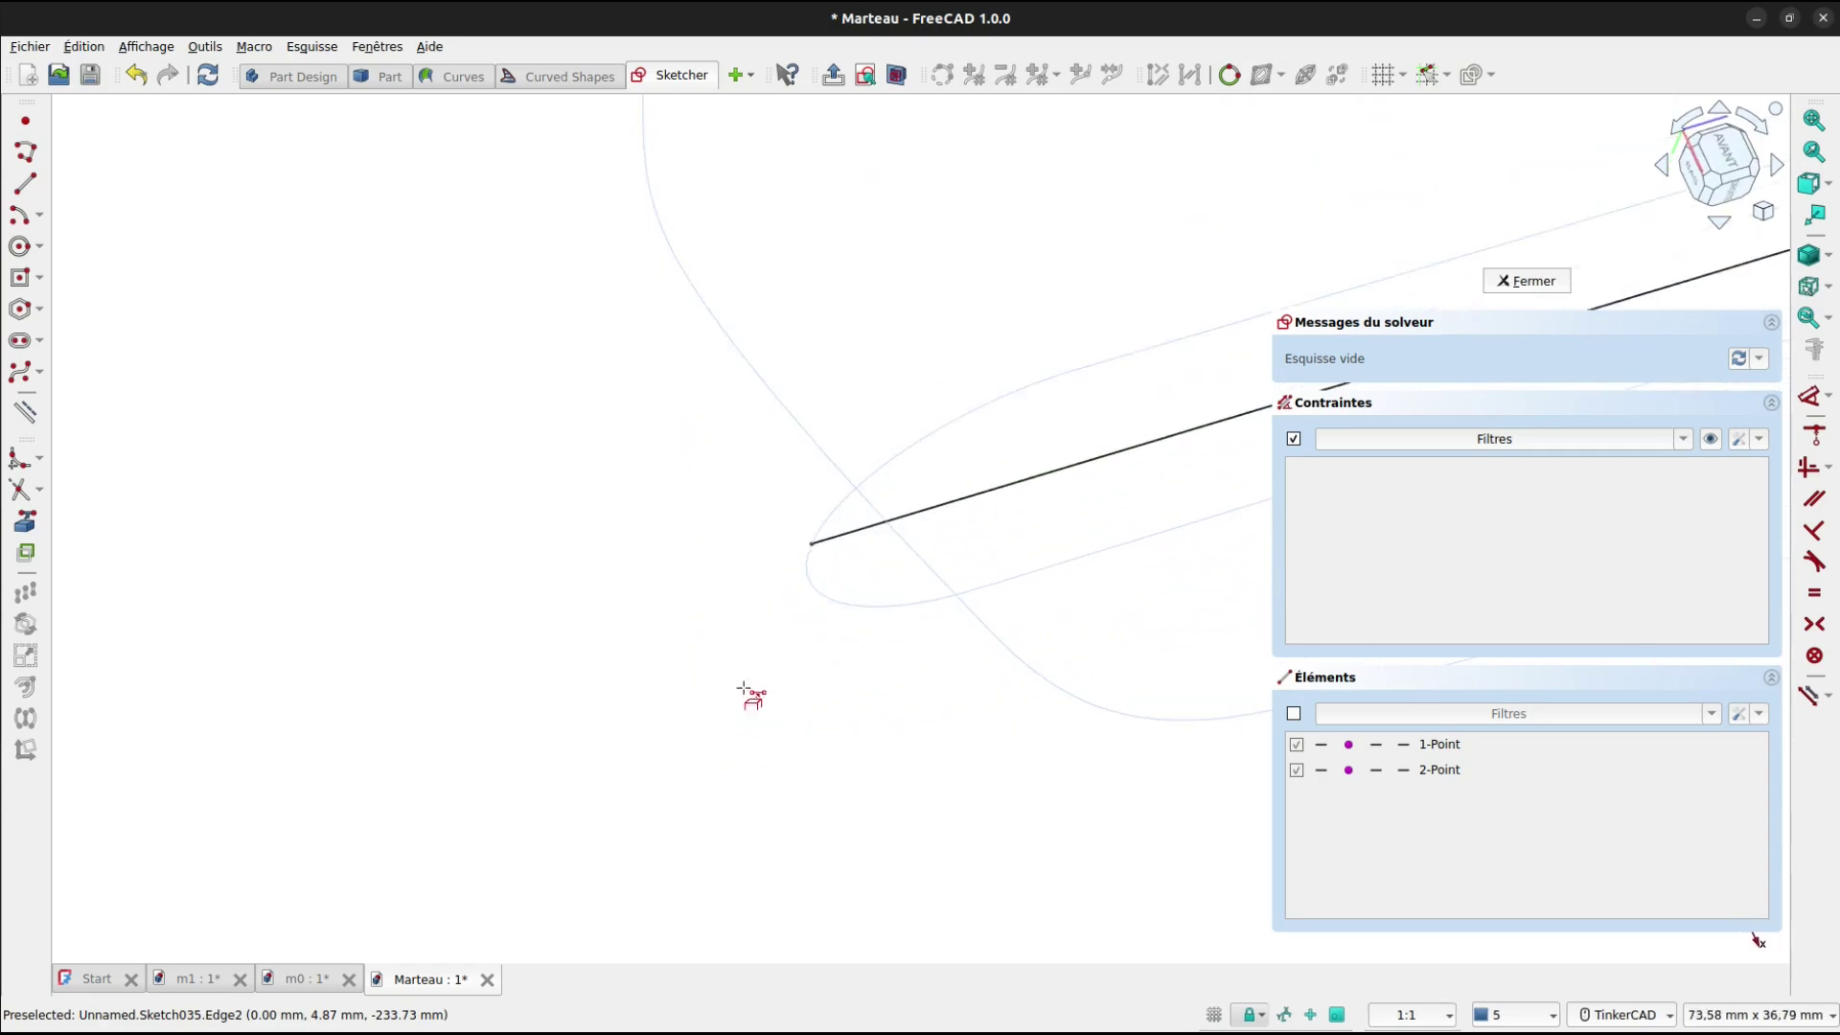
{"action": "left_click", "coordinate": [805, 548]}
{"action": "mouse_move", "coordinate": [813, 555]}
{"action": "right_mouse_down"}
{"action": "mouse_move", "coordinate": [796, 681]}
{"action": "mouse_move", "coordinate": [953, 751]}
{"action": "right_mouse_up"}
{"action": "mouse_move", "coordinate": [982, 542]}
{"action": "right_mouse_down"}
{"action": "mouse_move", "coordinate": [239, 472]}
{"action": "mouse_move", "coordinate": [640, 455]}
{"action": "right_mouse_up"}
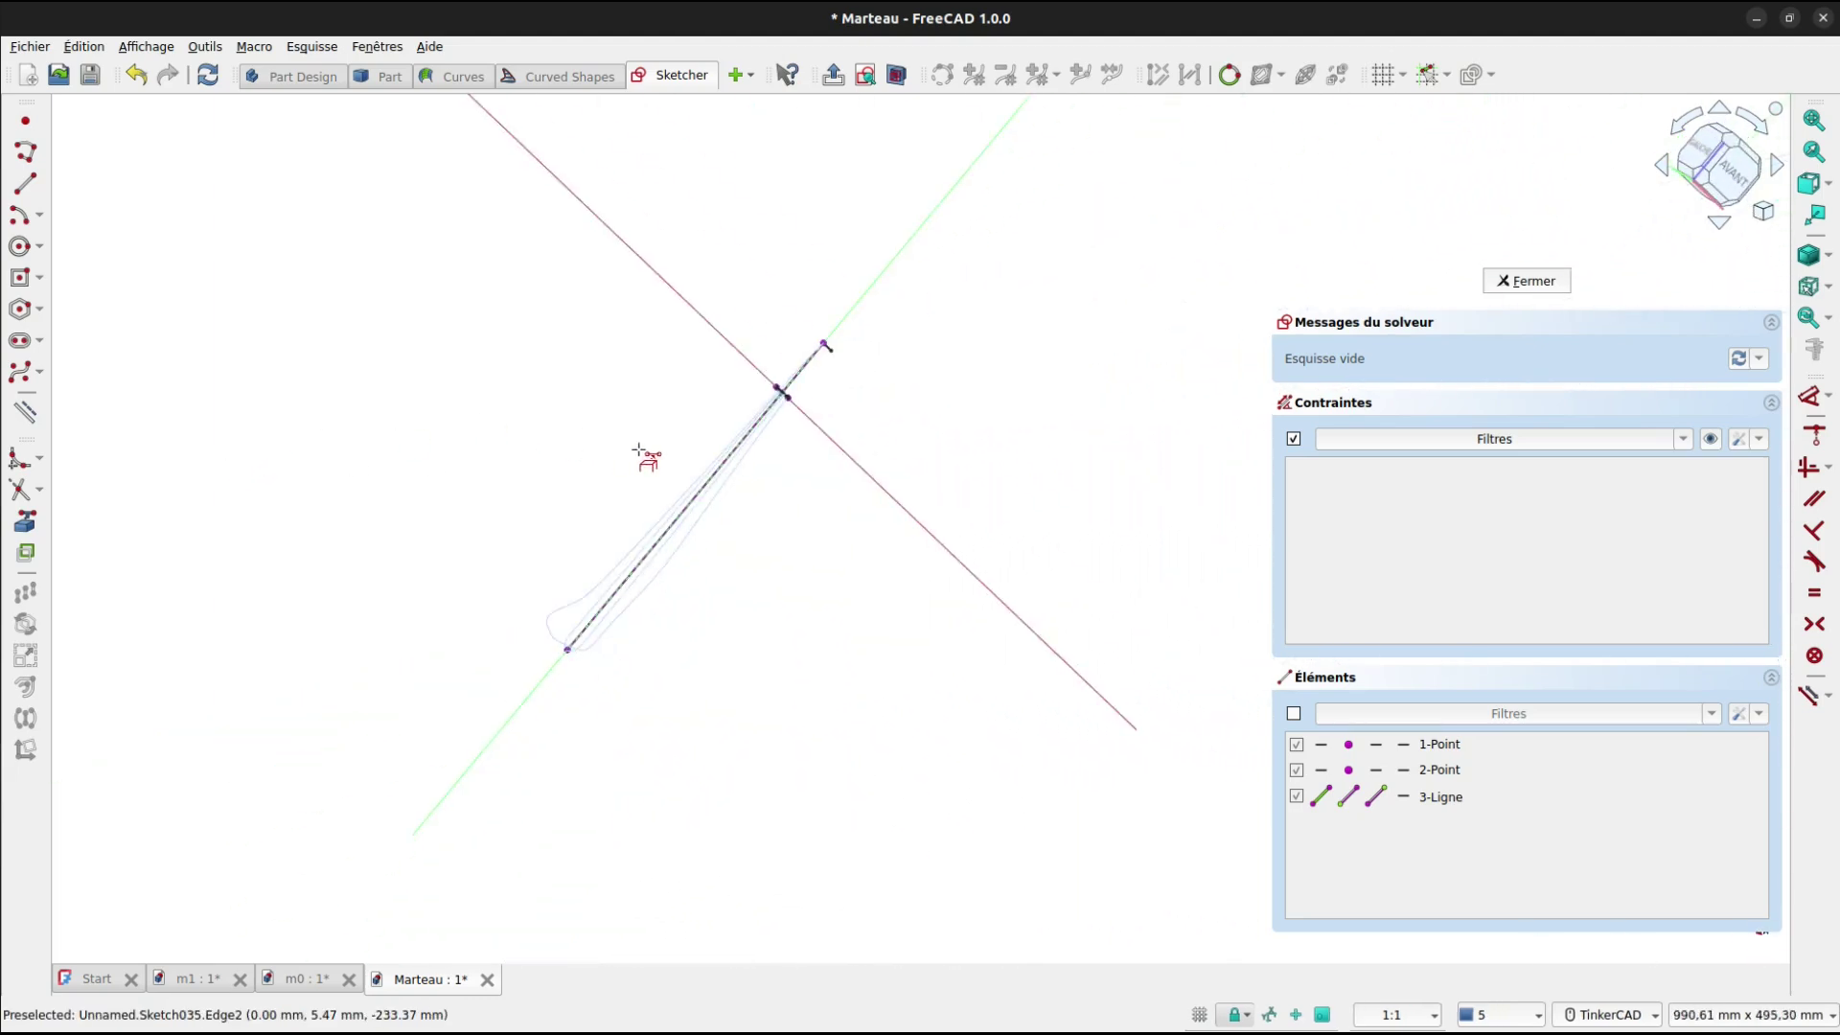
Start a degree 3 control-point B-spline at the right projected base endpoint, placing its second control point 10 mm away at -90°.
{"action": "left_click", "coordinate": [1730, 168]}
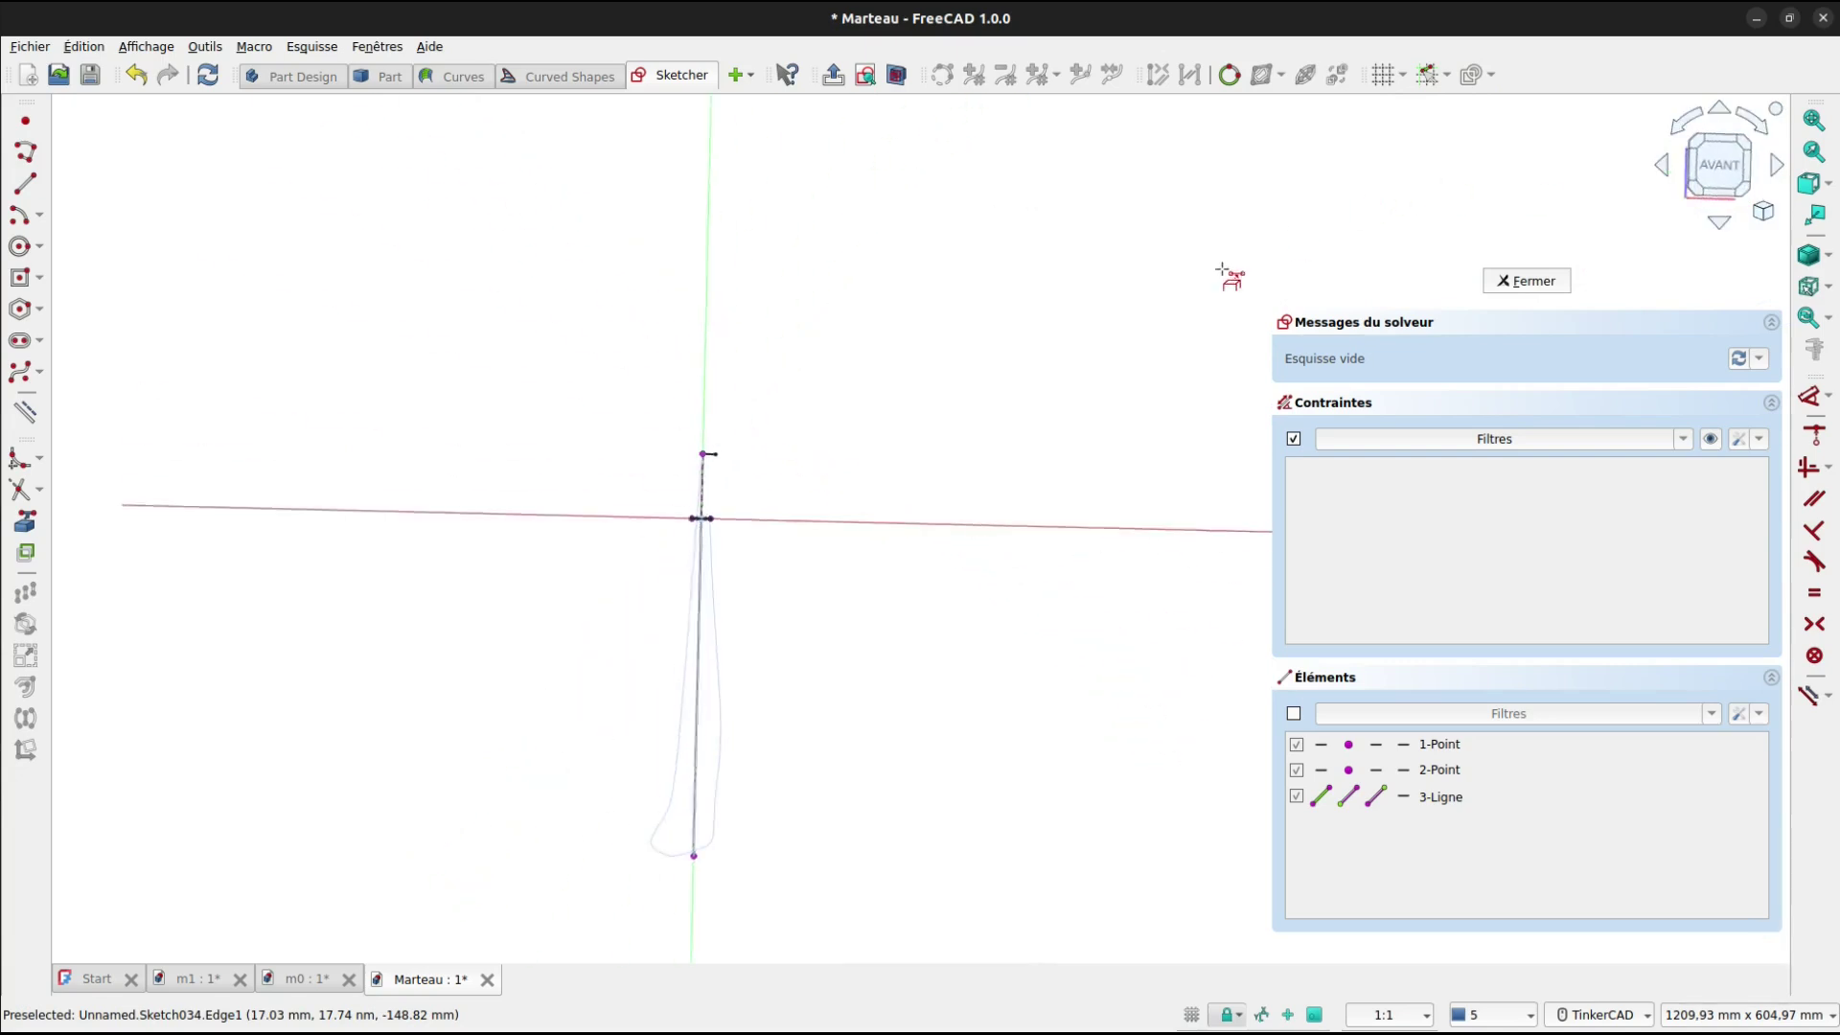
{"action": "mouse_move", "coordinate": [27, 487]}
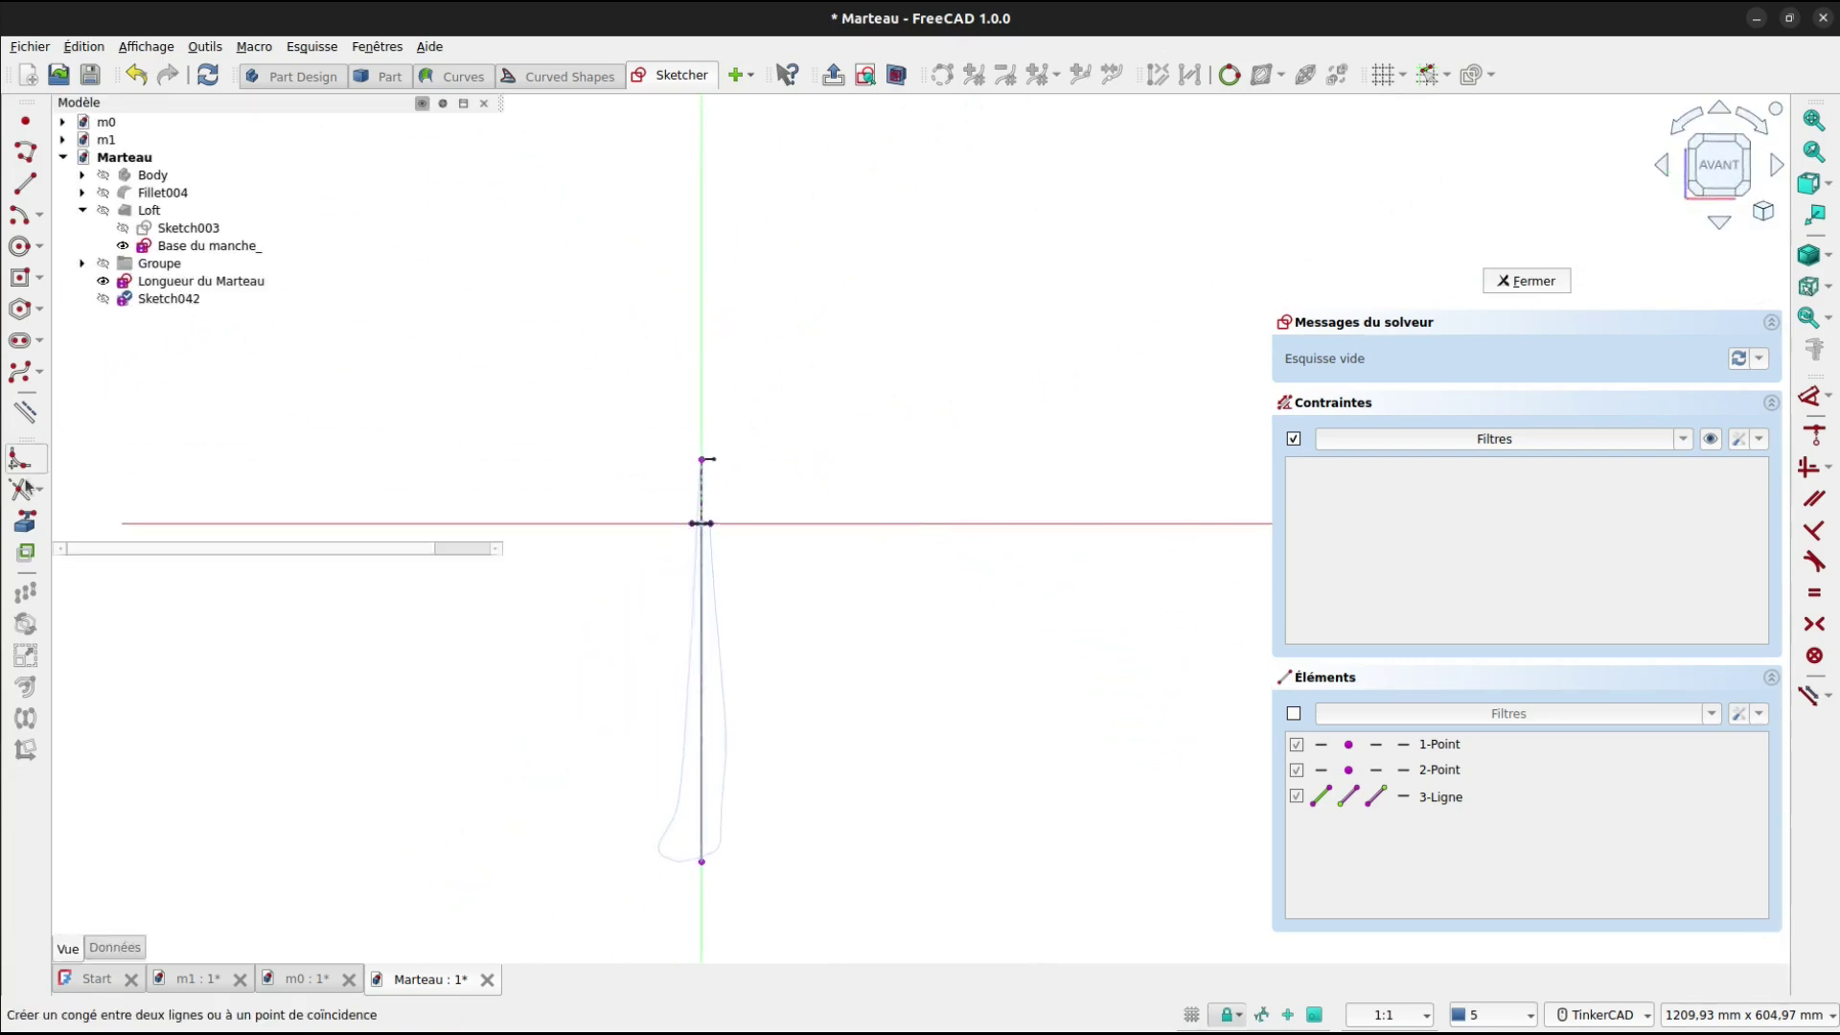
{"action": "left_click", "coordinate": [20, 379]}
{"action": "scroll", "coordinate": [751, 399], "scroll_direction": "up", "scroll_amount": 5}
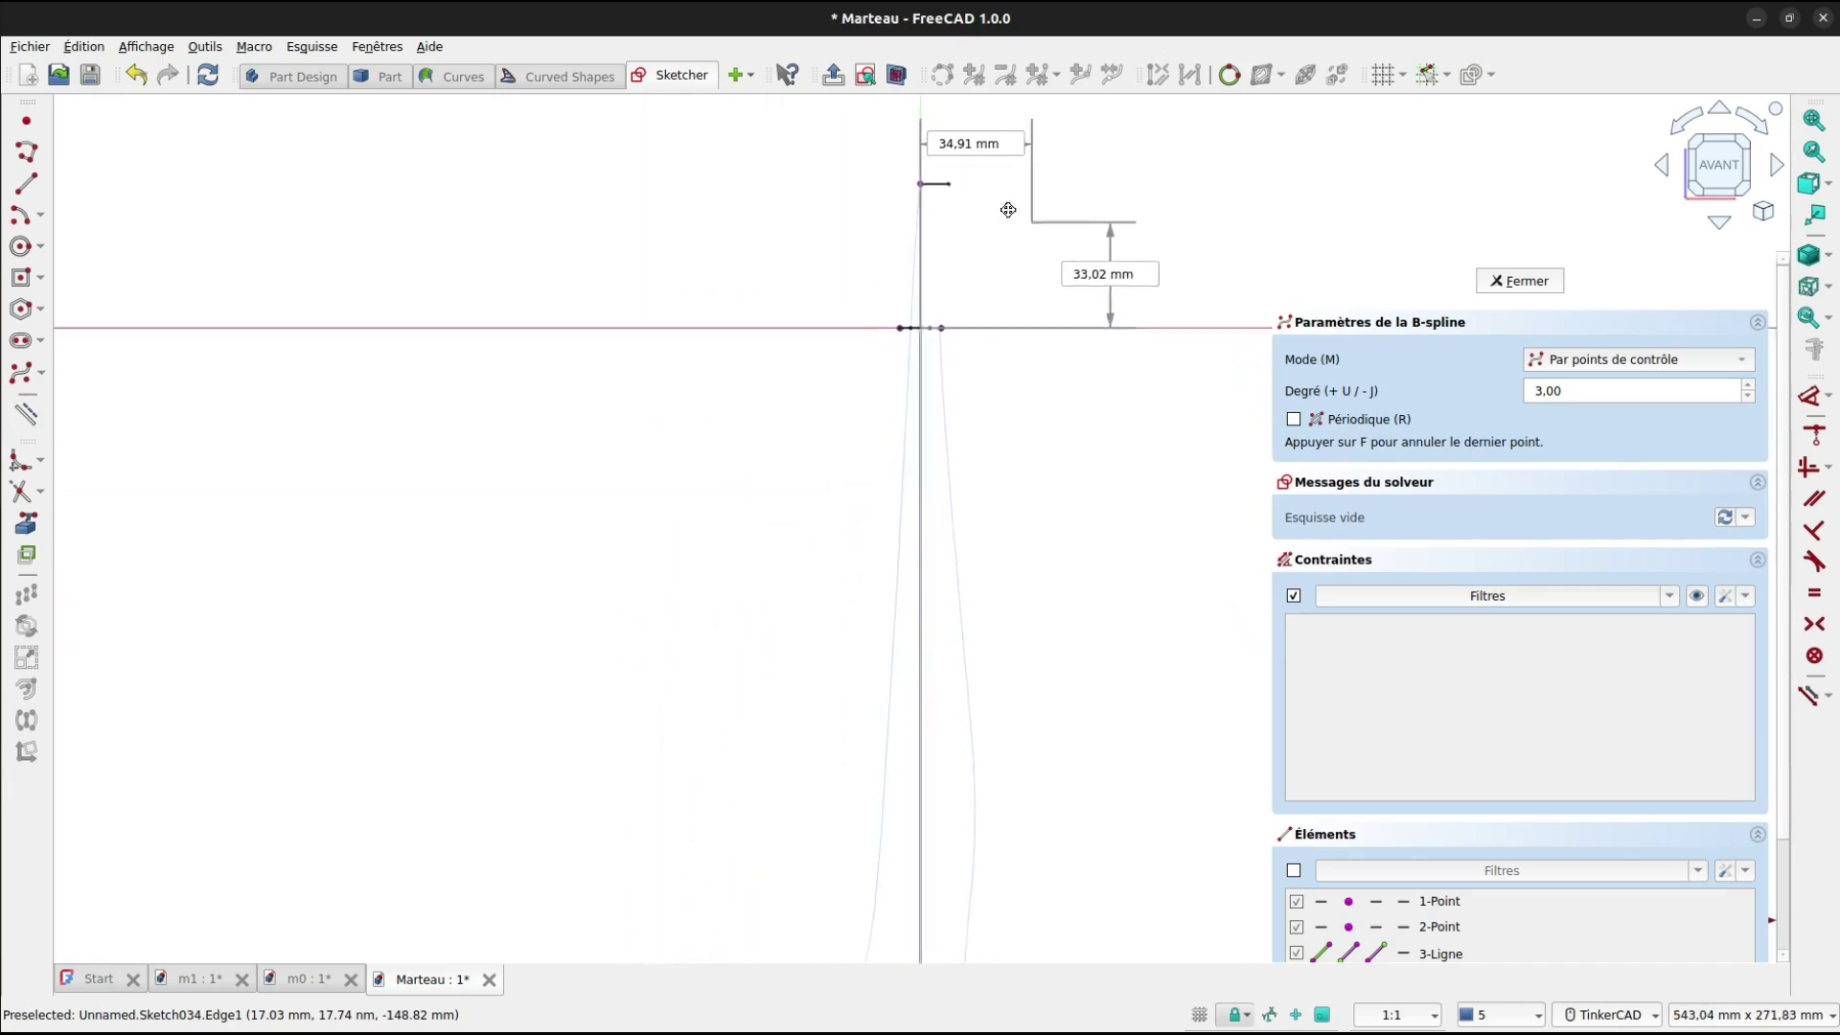
{"action": "scroll", "coordinate": [910, 268], "scroll_direction": "up", "scroll_amount": 6}
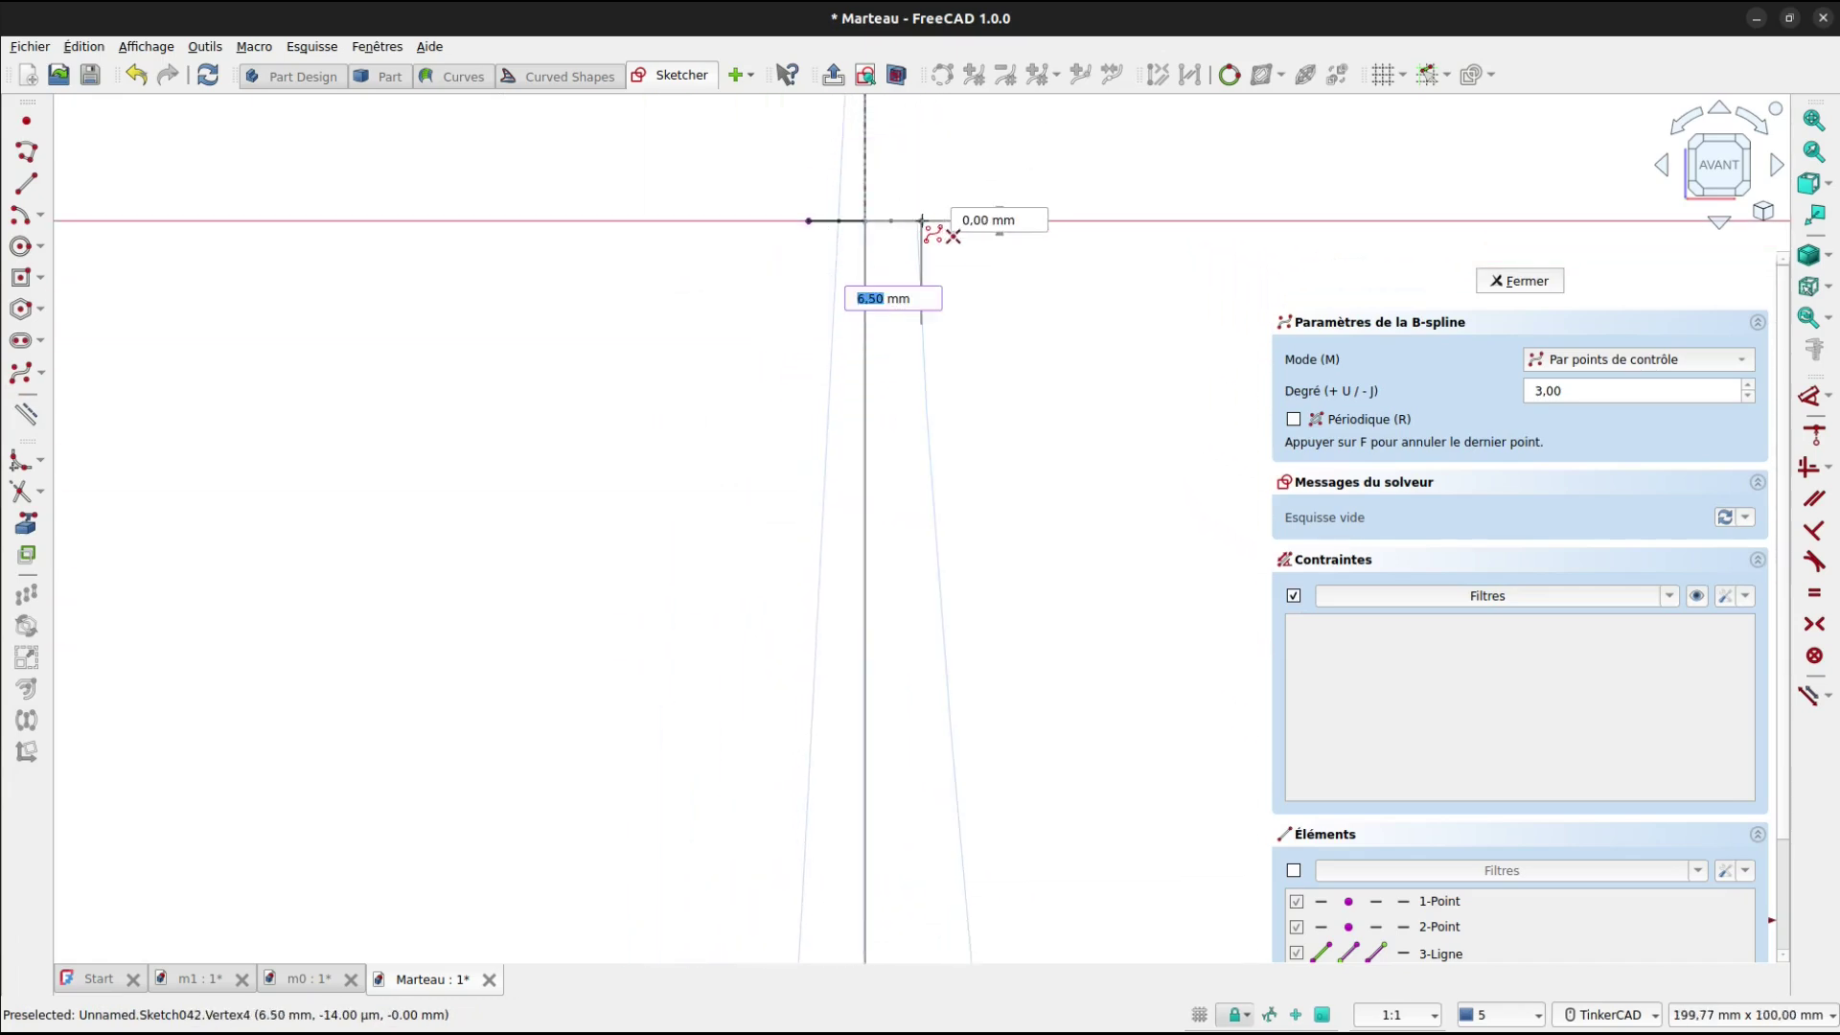
{"action": "left_click", "coordinate": [922, 222]}
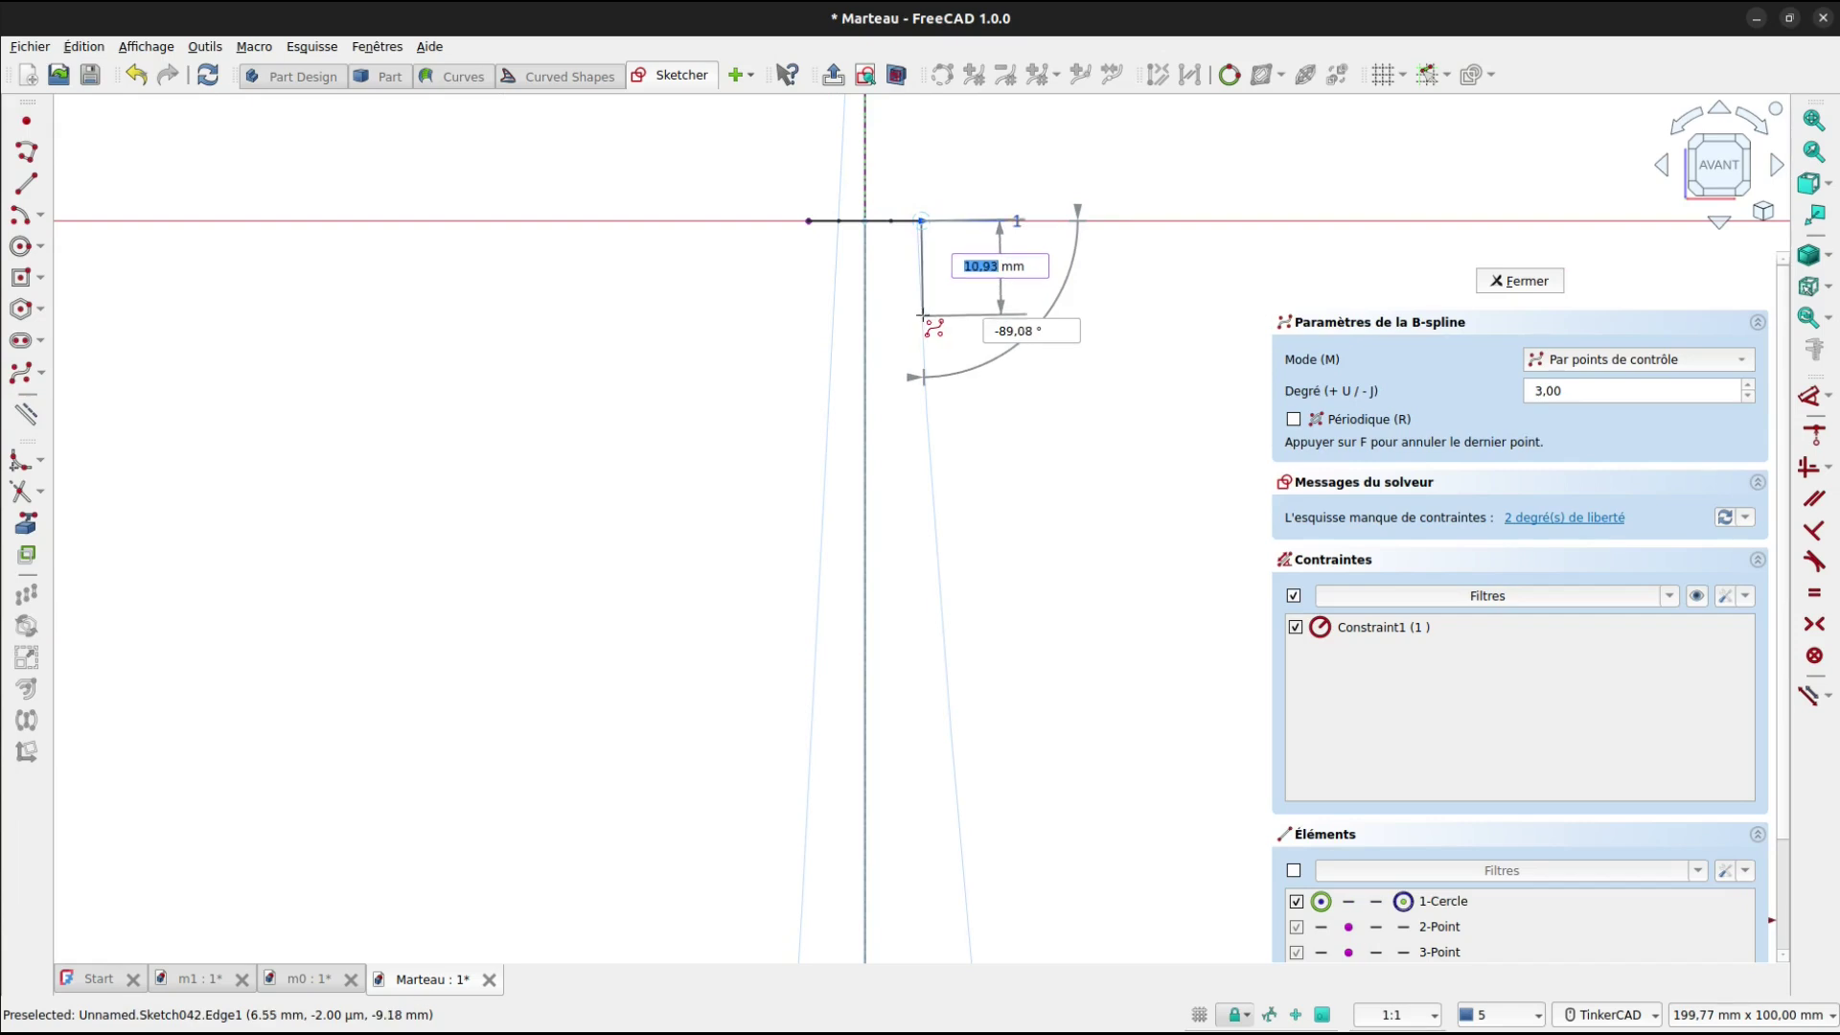
{"action": "type", "text": "1"}
{"action": "key", "text": "Tab"}
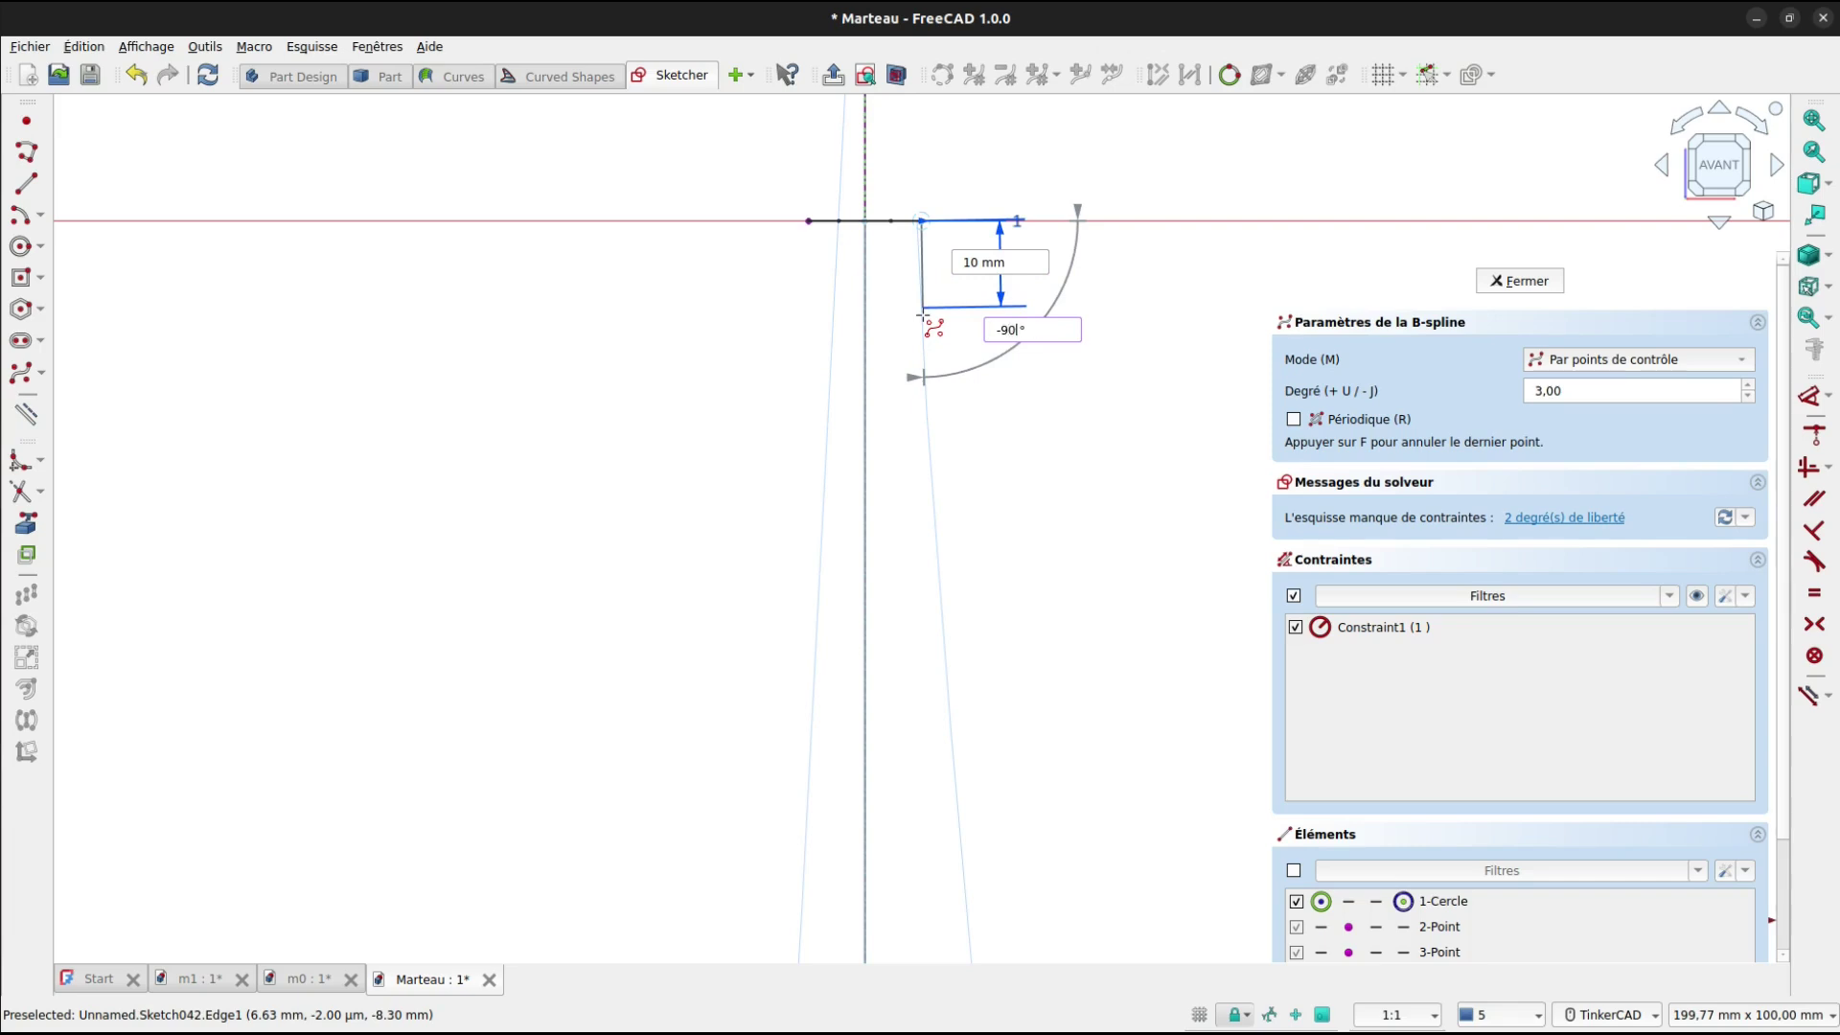
{"action": "key", "text": "Return"}
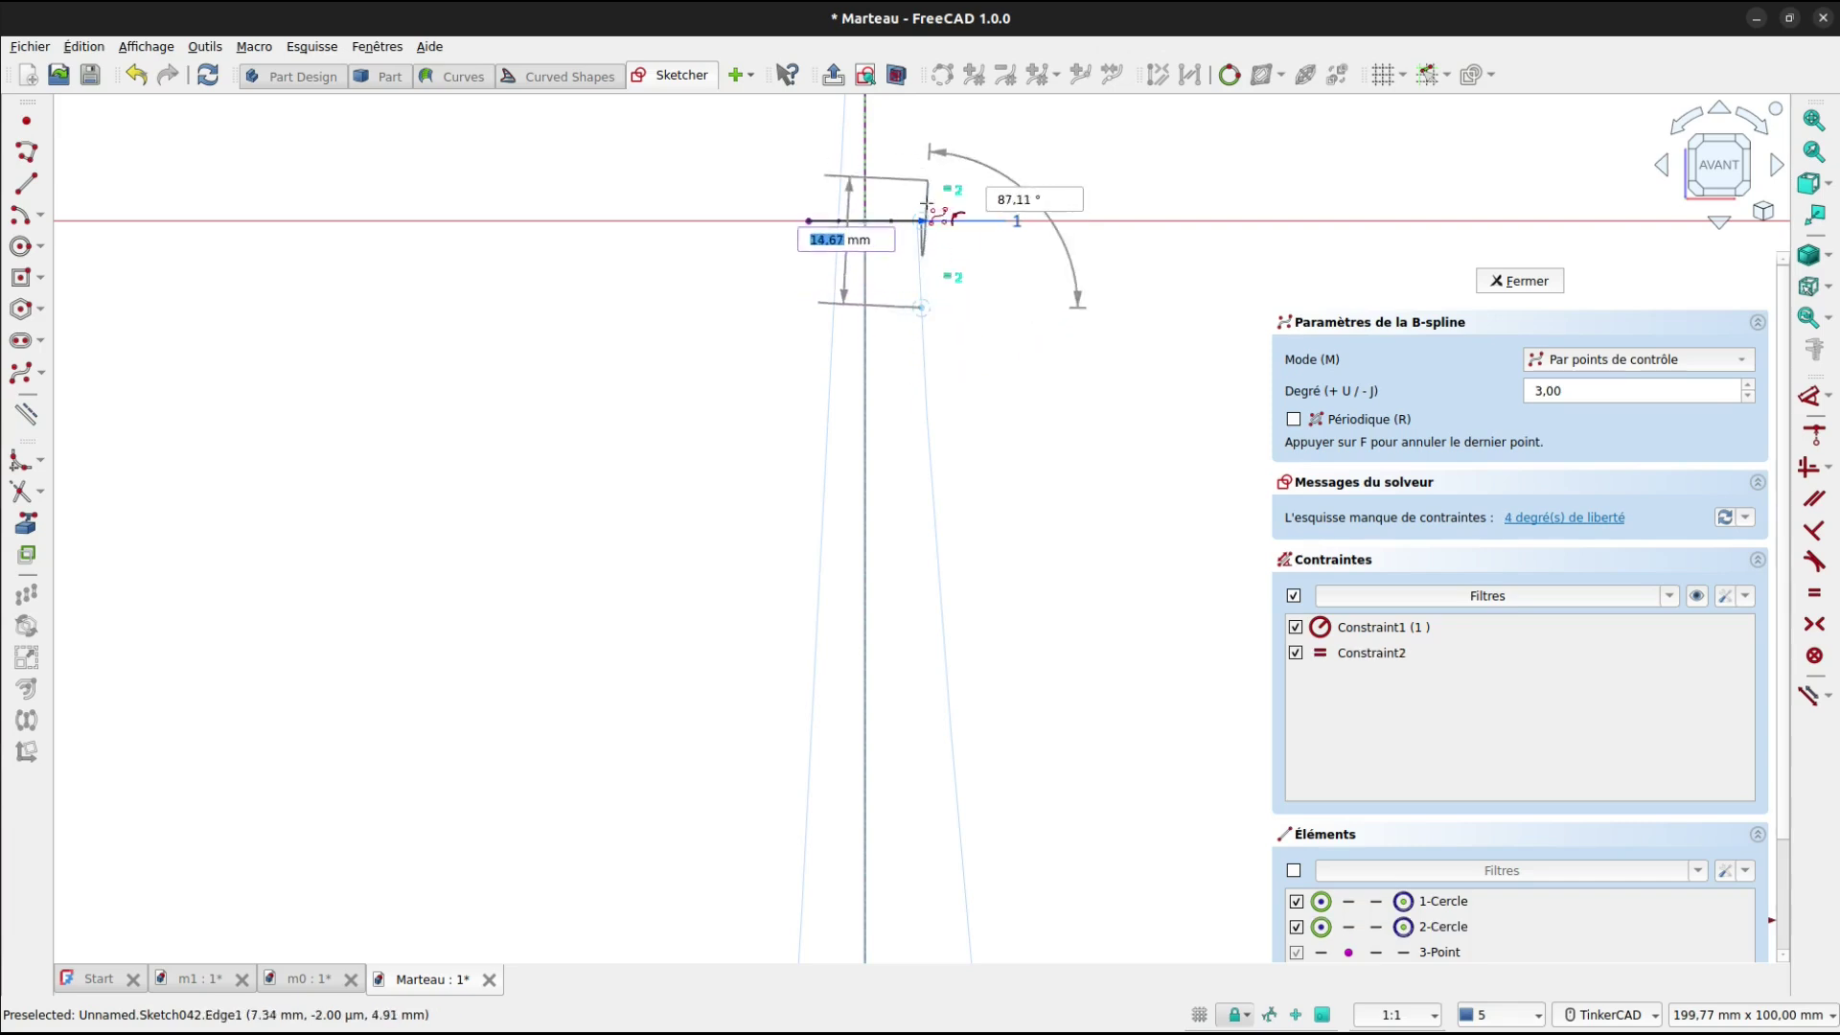
Continue the B-spline down the right side of the handle, placing control points along the faint reference outline.
{"action": "mouse_move", "coordinate": [1031, 771]}
{"action": "middle_mouse_down"}
{"action": "mouse_move", "coordinate": [994, 214]}
{"action": "mouse_move", "coordinate": [982, 374]}
{"action": "middle_mouse_up"}
{"action": "scroll", "coordinate": [978, 374], "scroll_direction": "down", "scroll_amount": 4}
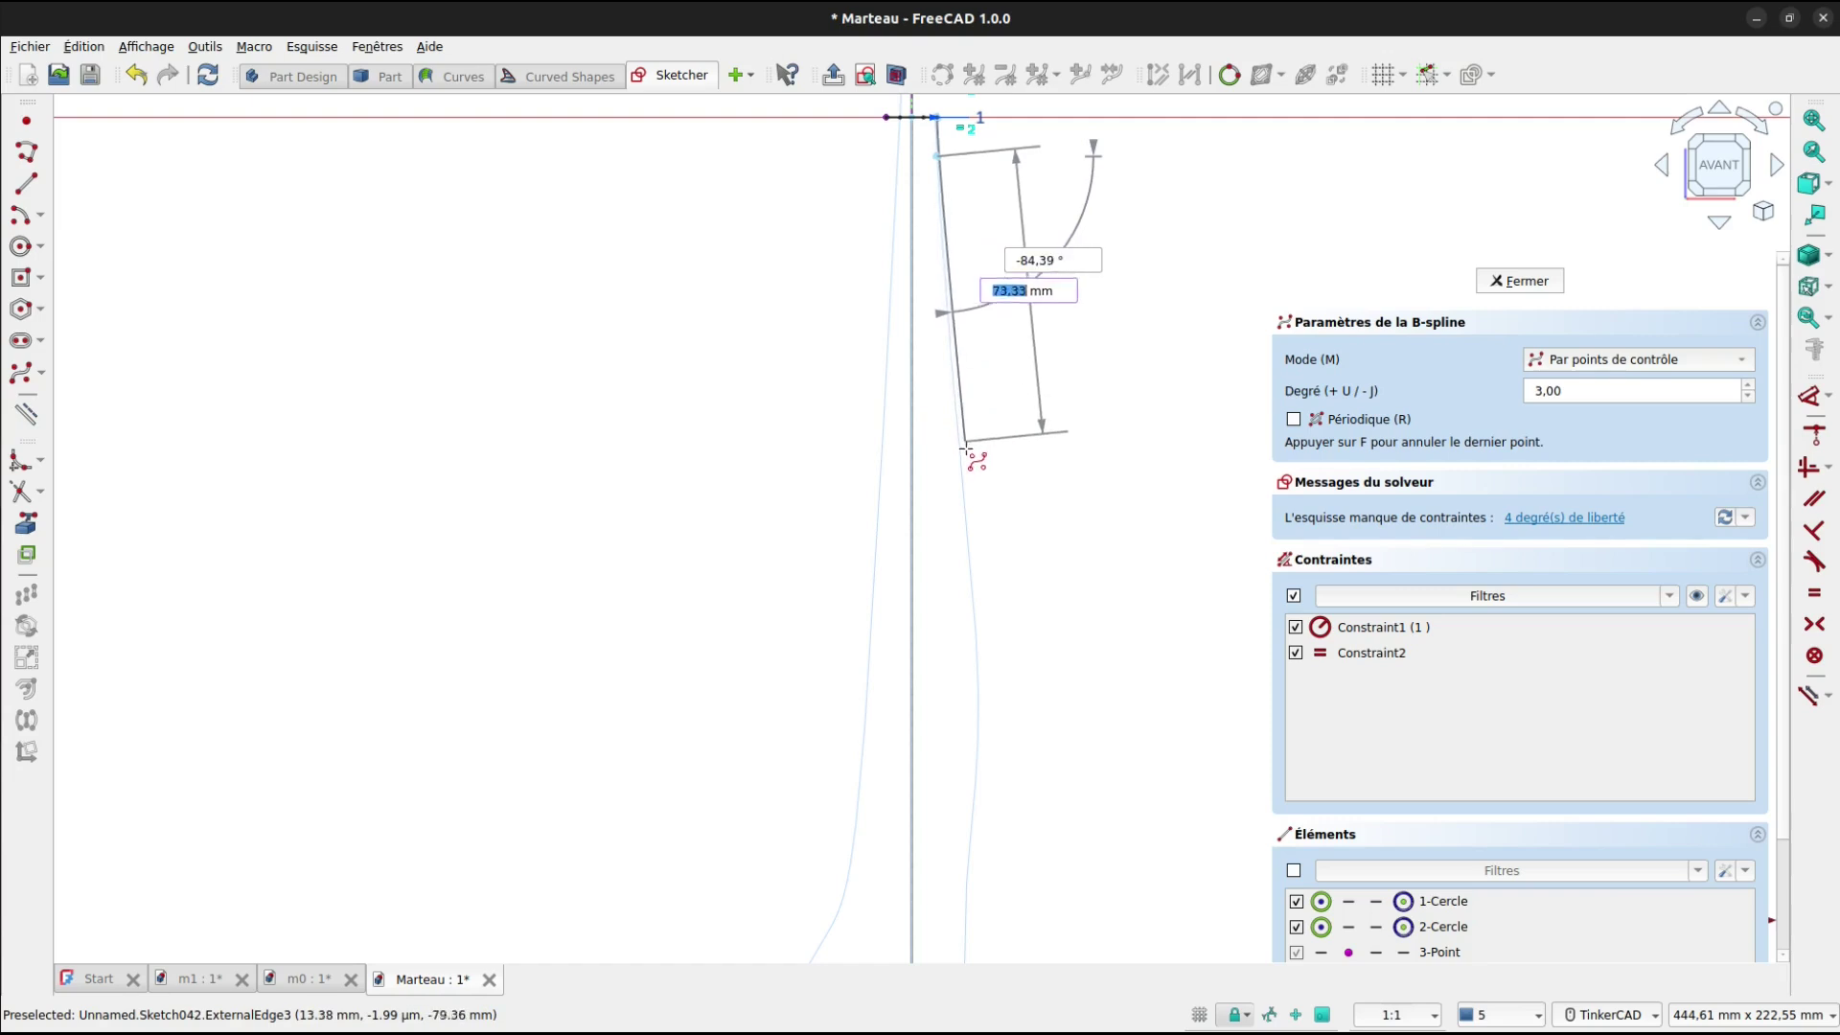
{"action": "left_click", "coordinate": [974, 601]}
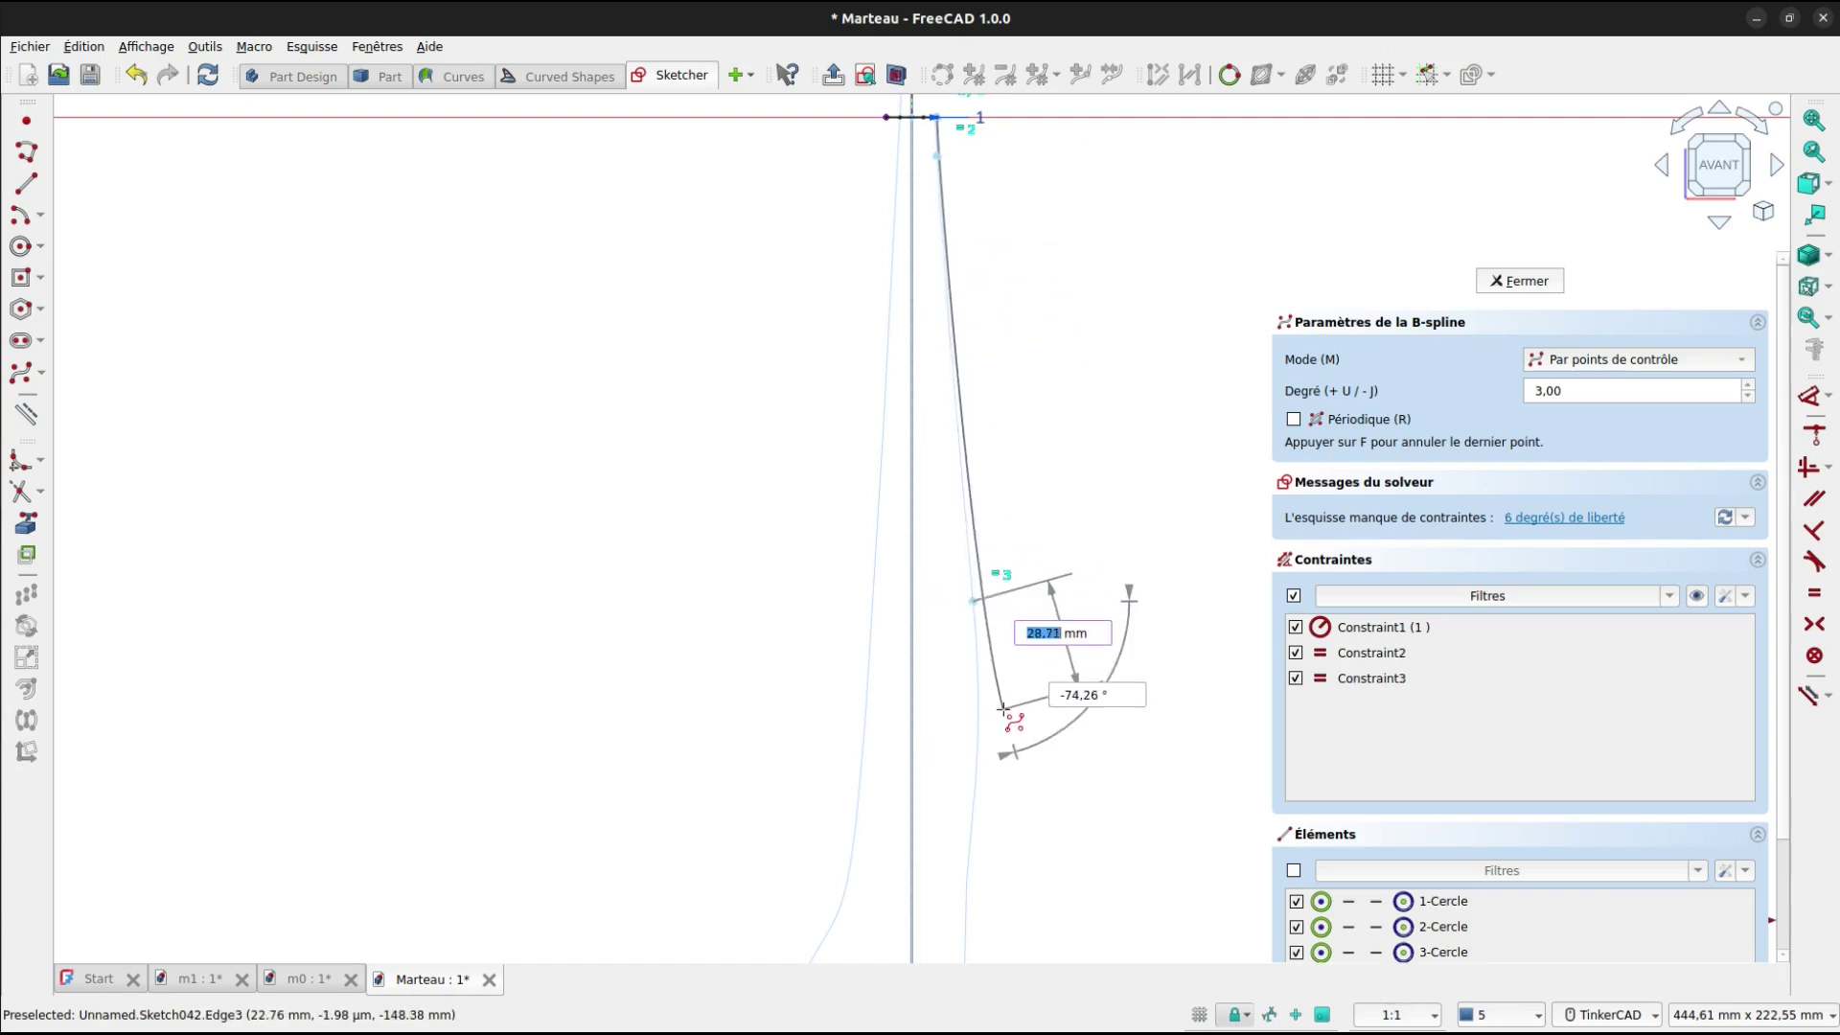
{"action": "middle_click_drag", "start_coordinate": [993, 723], "coordinate": [993, 402]}
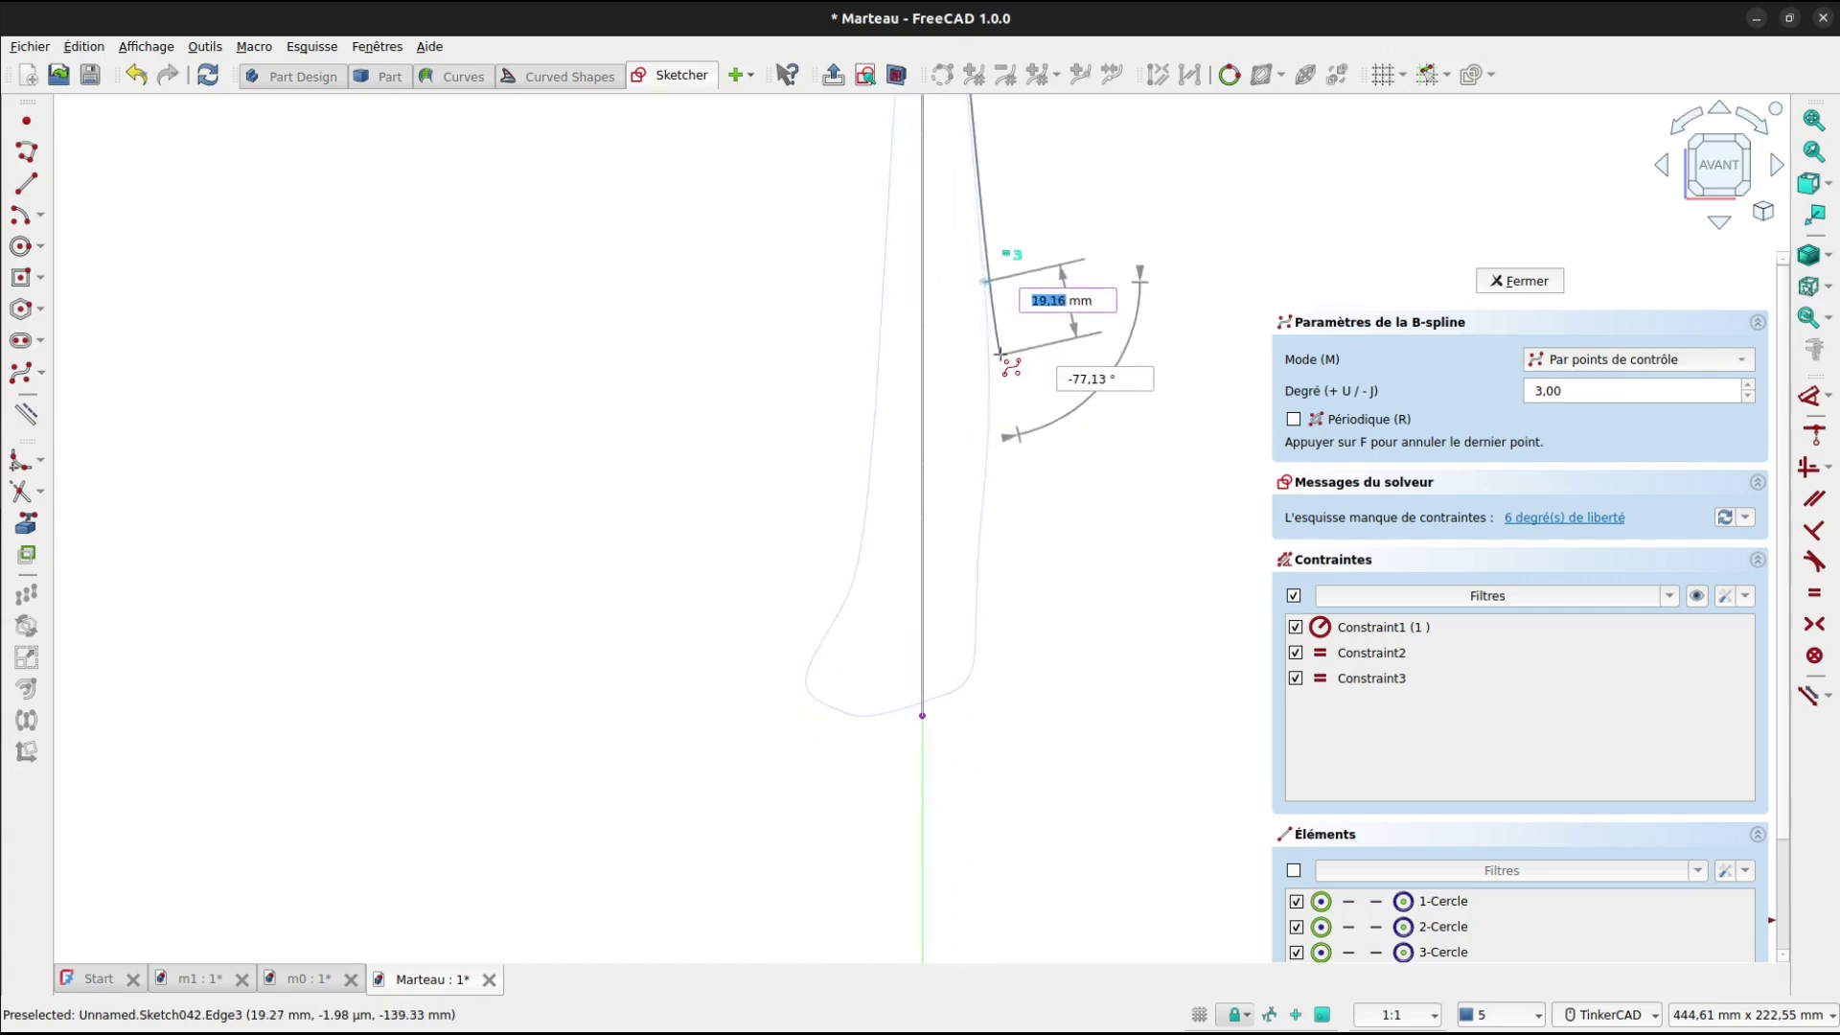
{"action": "left_click", "coordinate": [990, 370]}
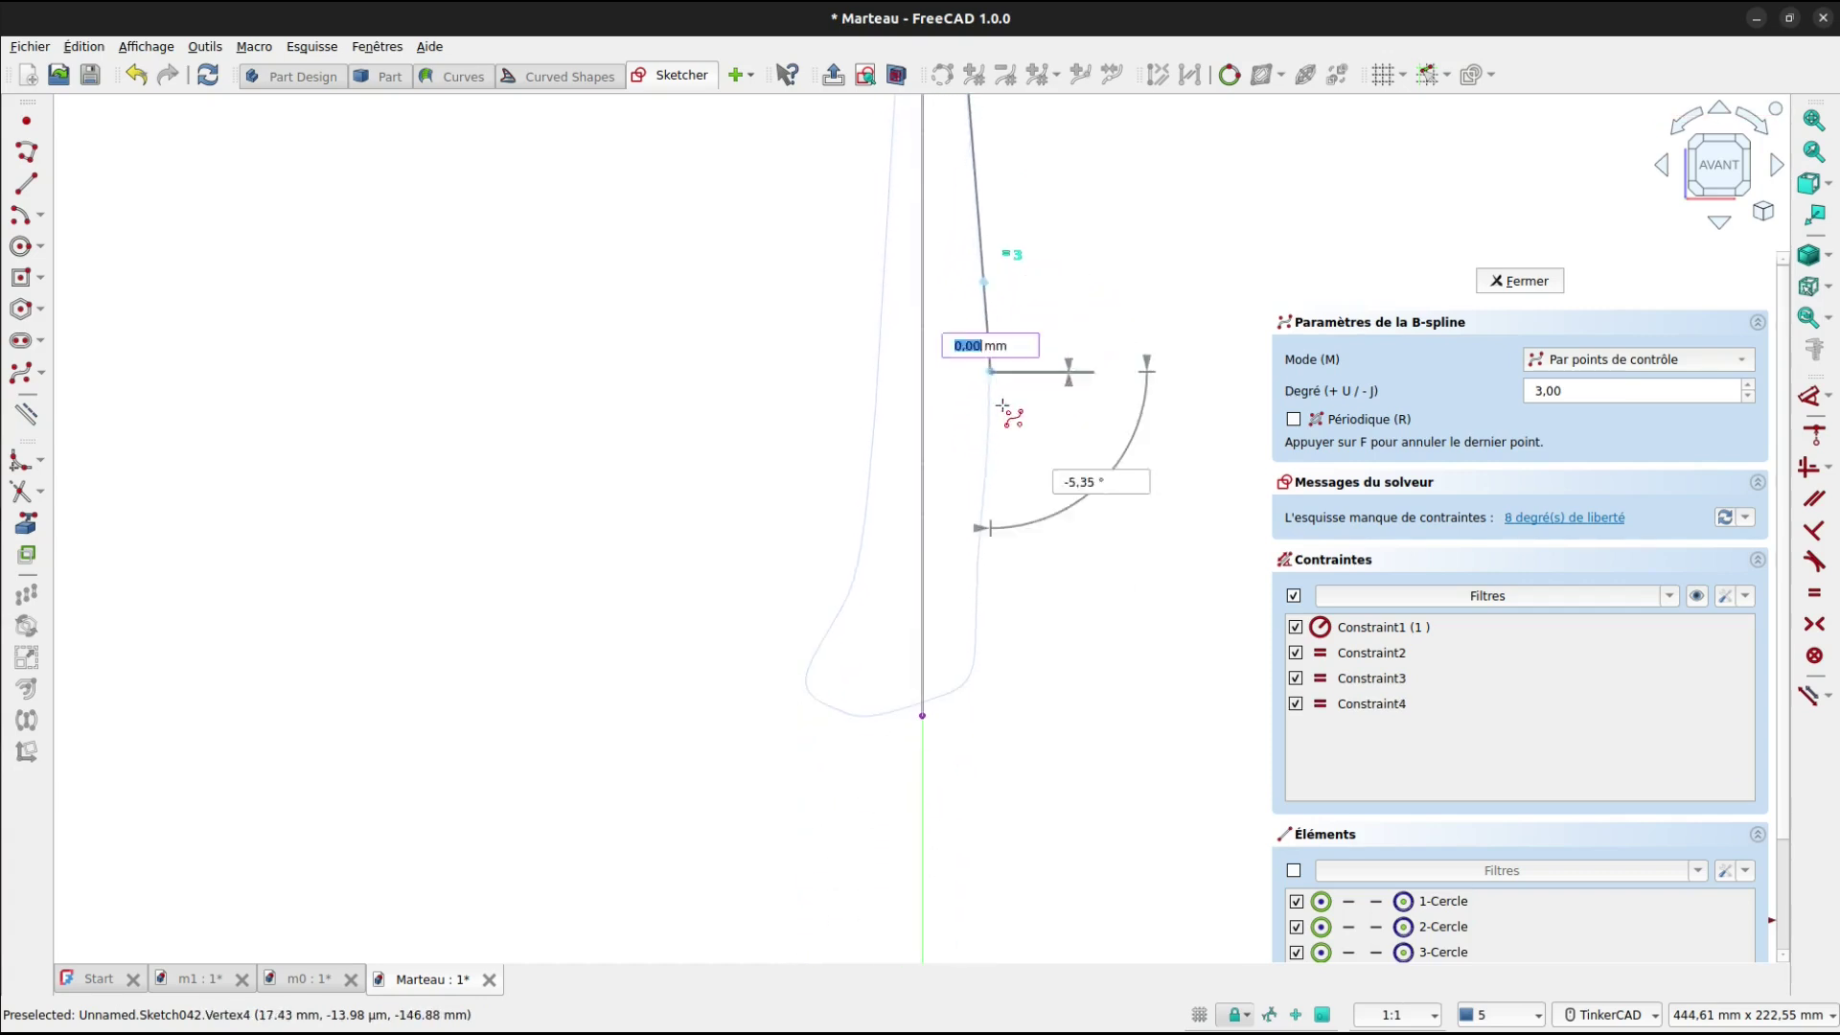
{"action": "left_click", "coordinate": [985, 482]}
{"action": "left_click", "coordinate": [984, 482]}
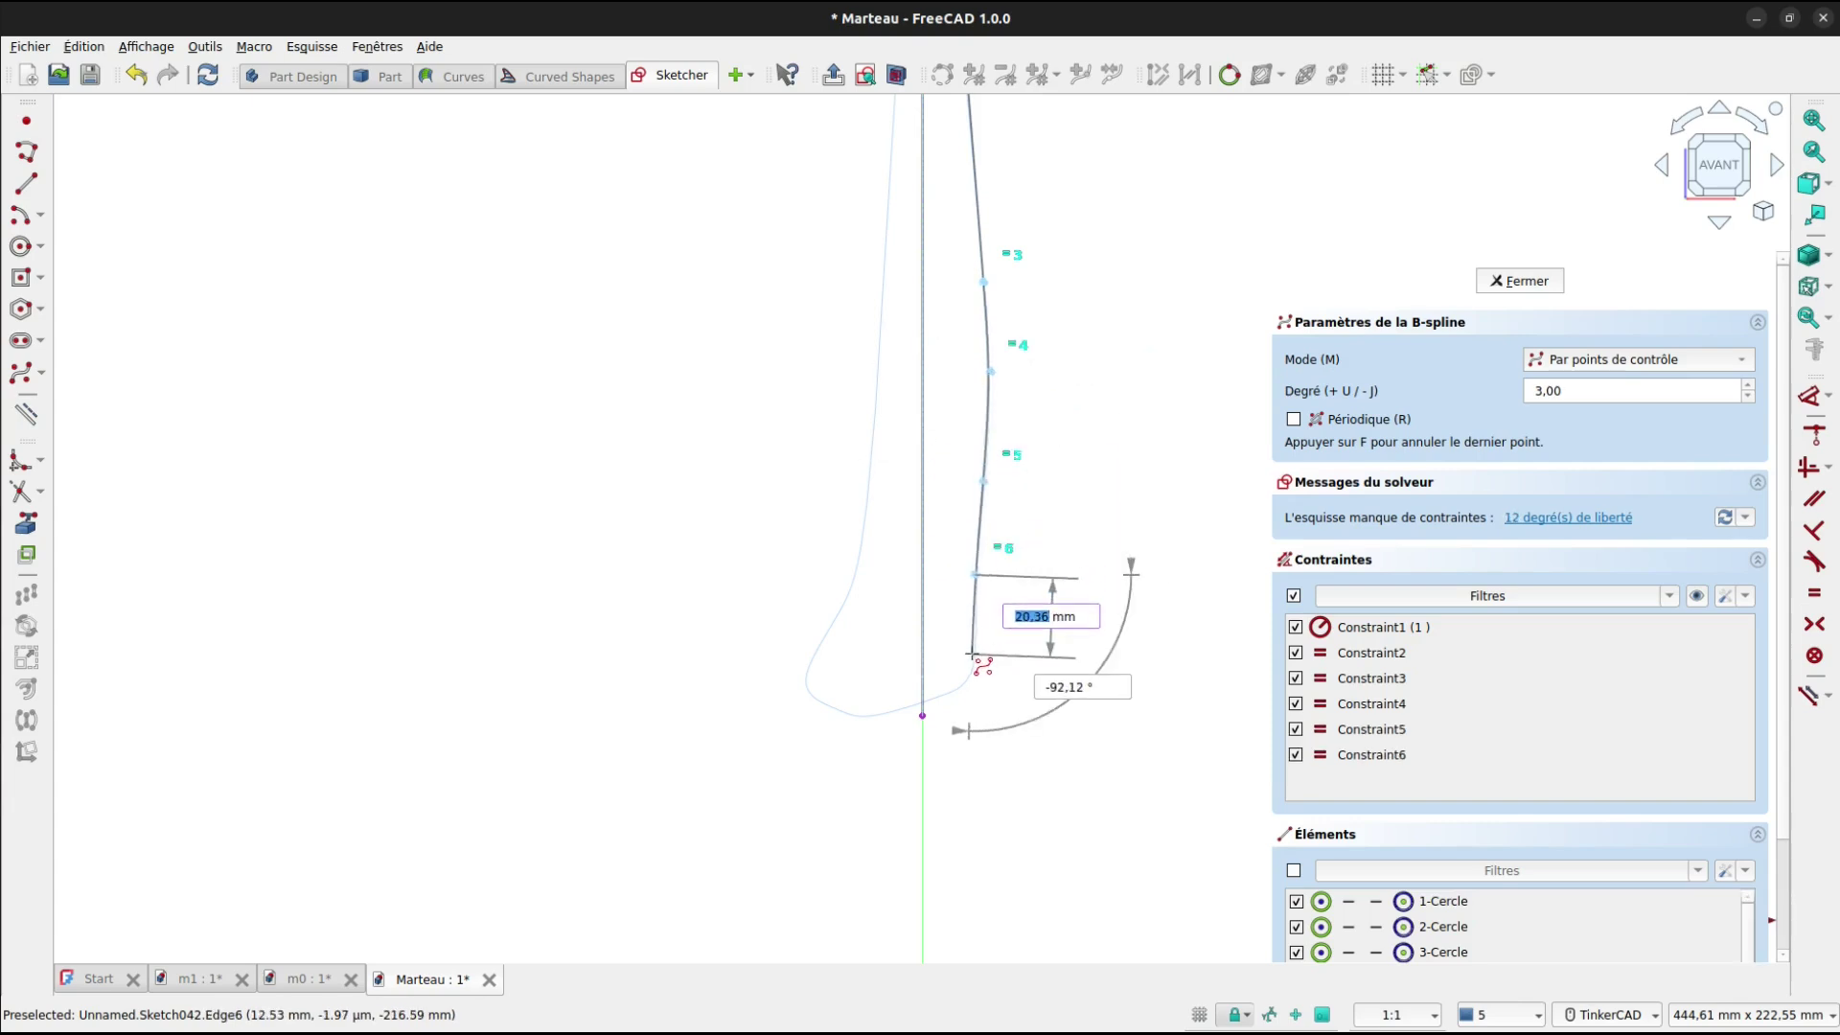
Place B-spline control points around the handle's butt, following the reference outline from the lower right side to the protruding left heel.
{"action": "scroll", "coordinate": [970, 650], "scroll_direction": "up", "scroll_amount": 4}
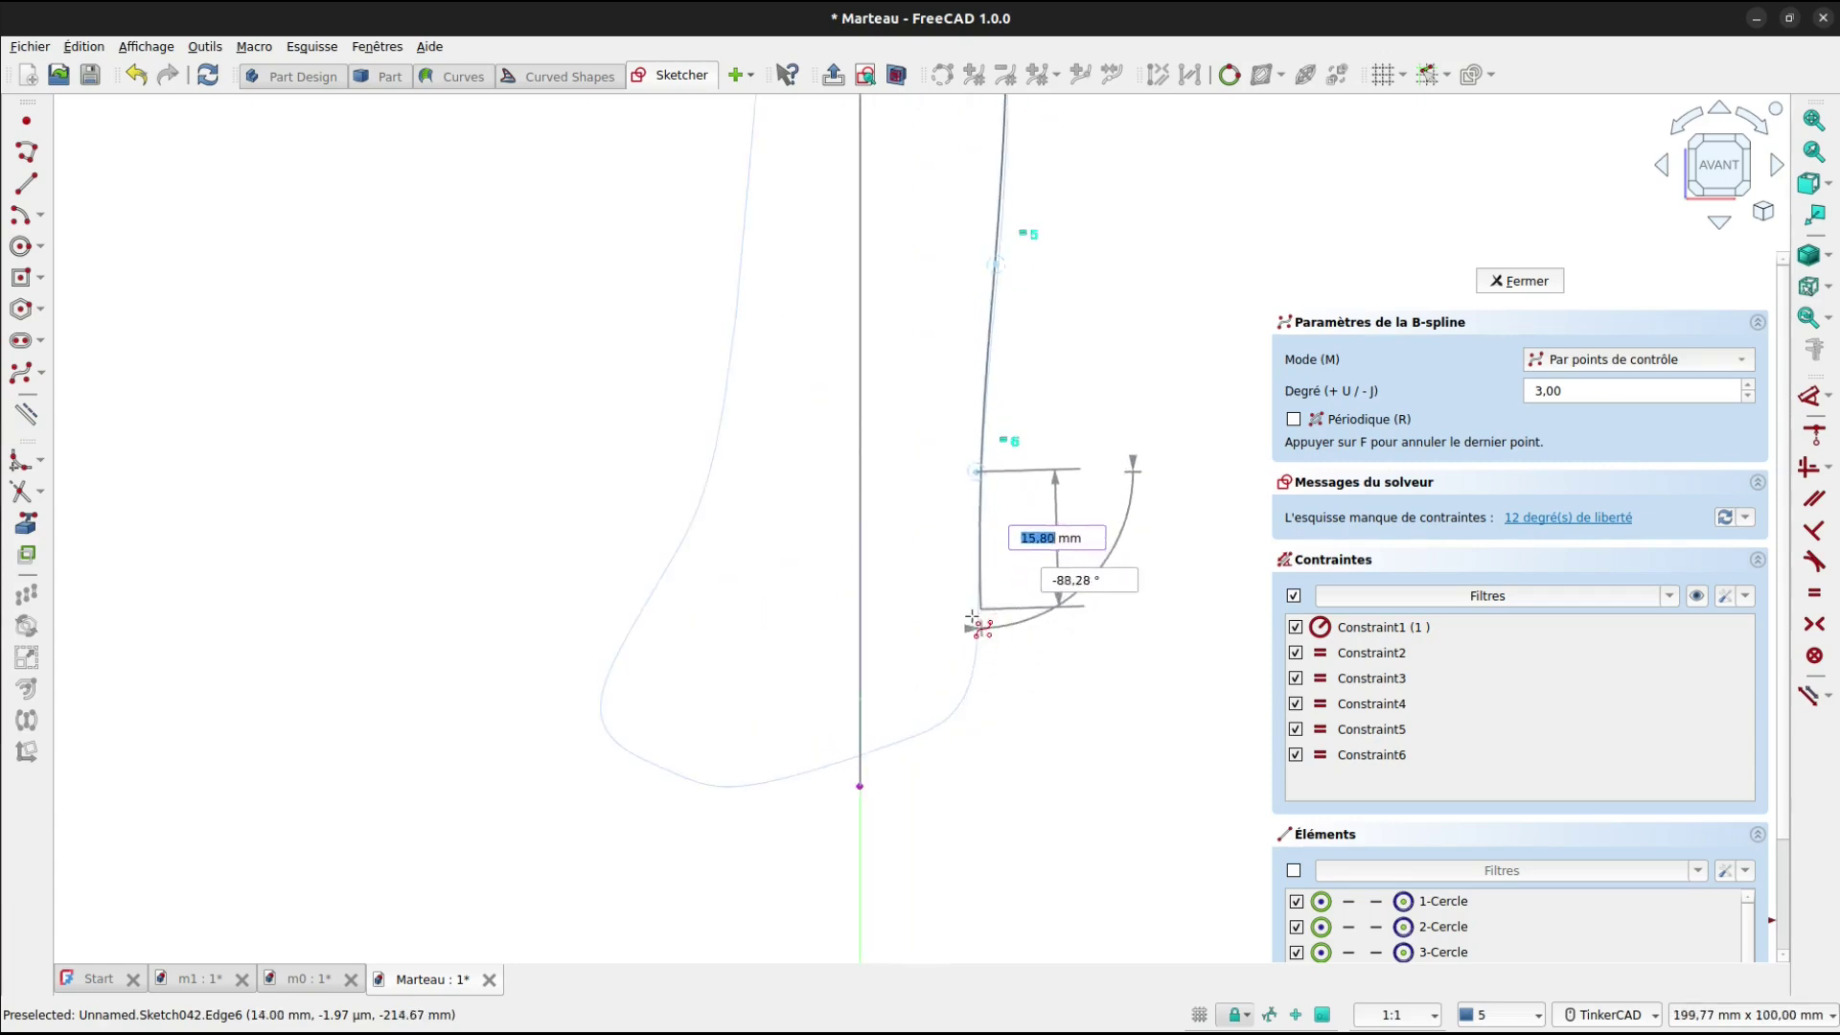
{"action": "left_click", "coordinate": [978, 615]}
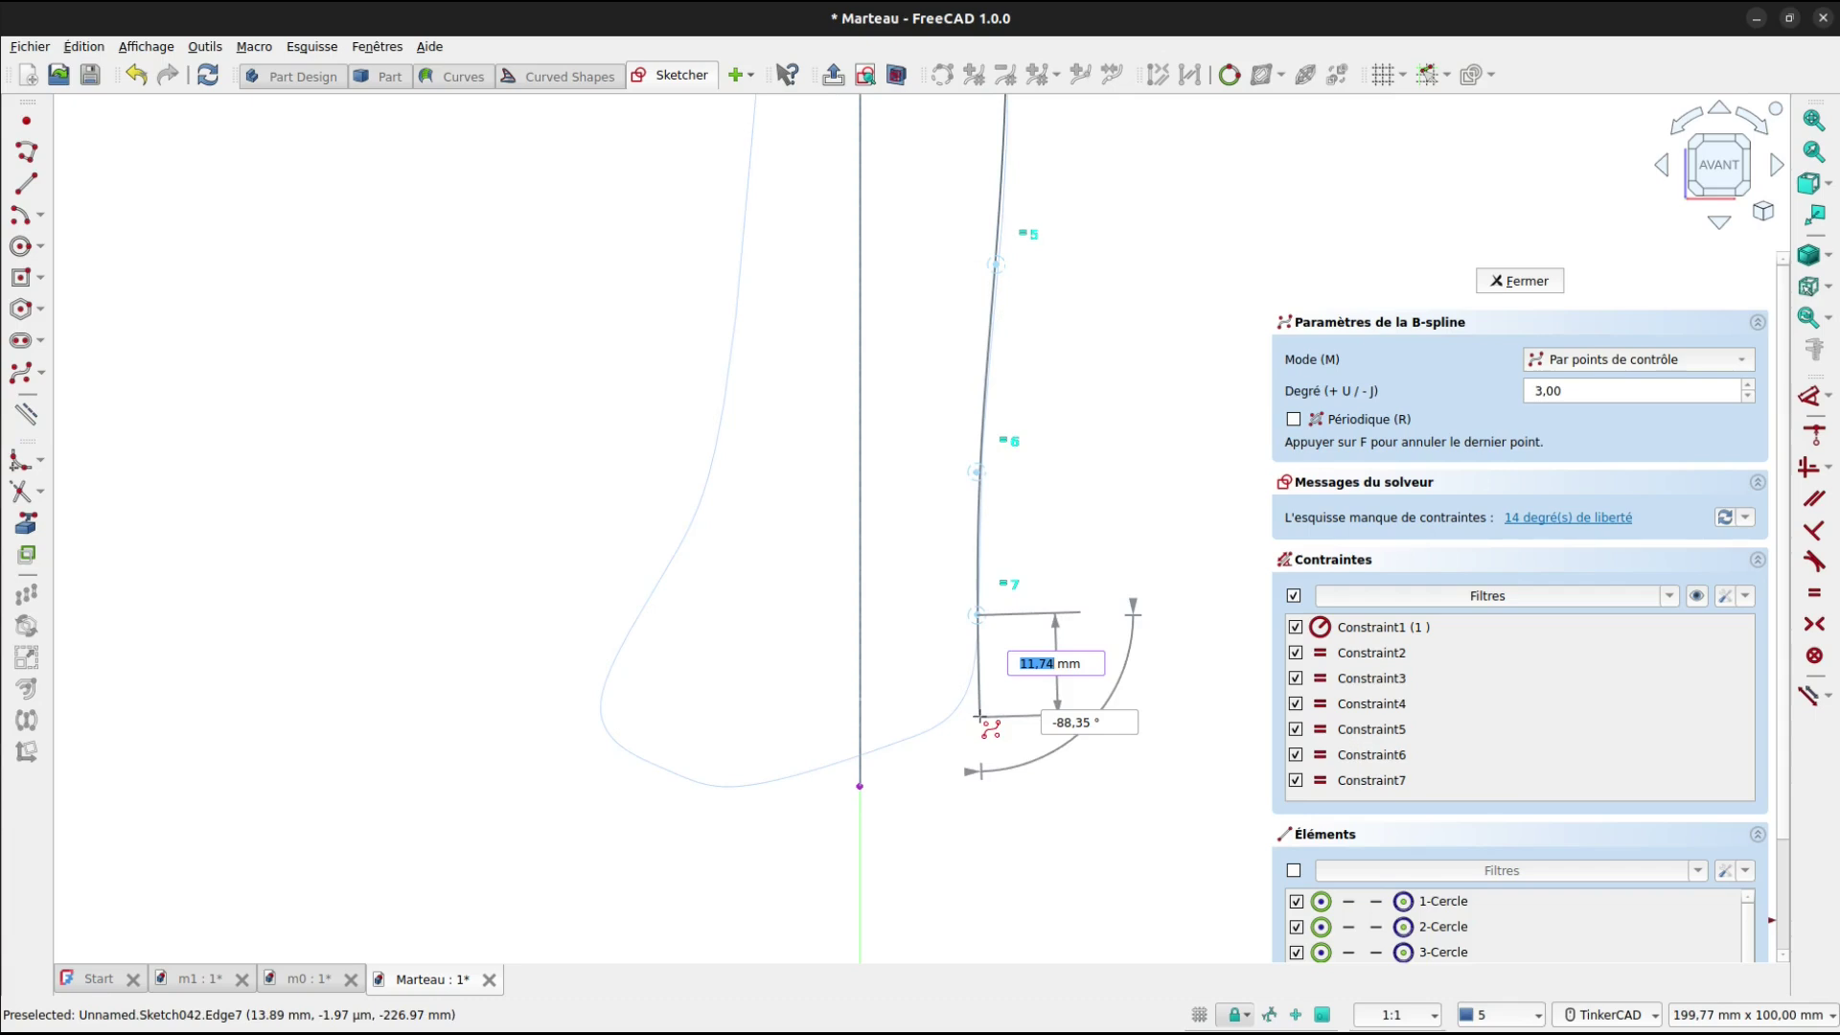
{"action": "left_click", "coordinate": [978, 715]}
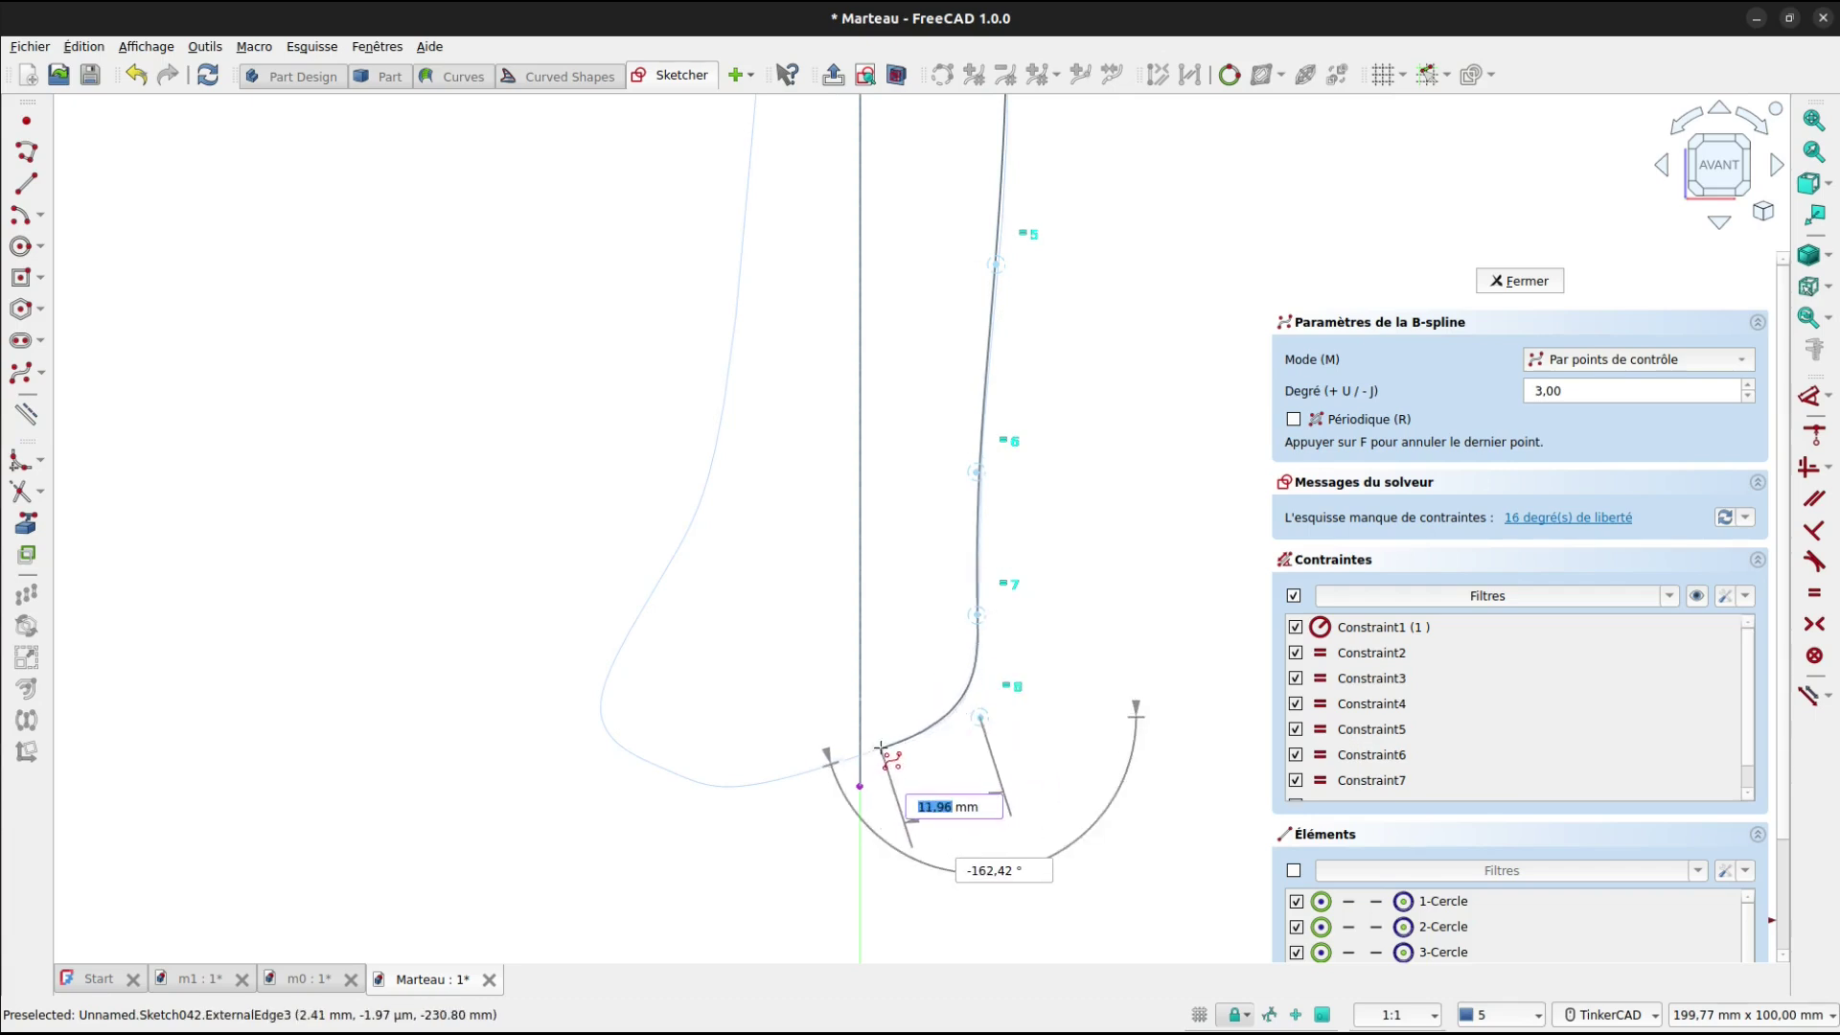
{"action": "left_click", "coordinate": [881, 746]}
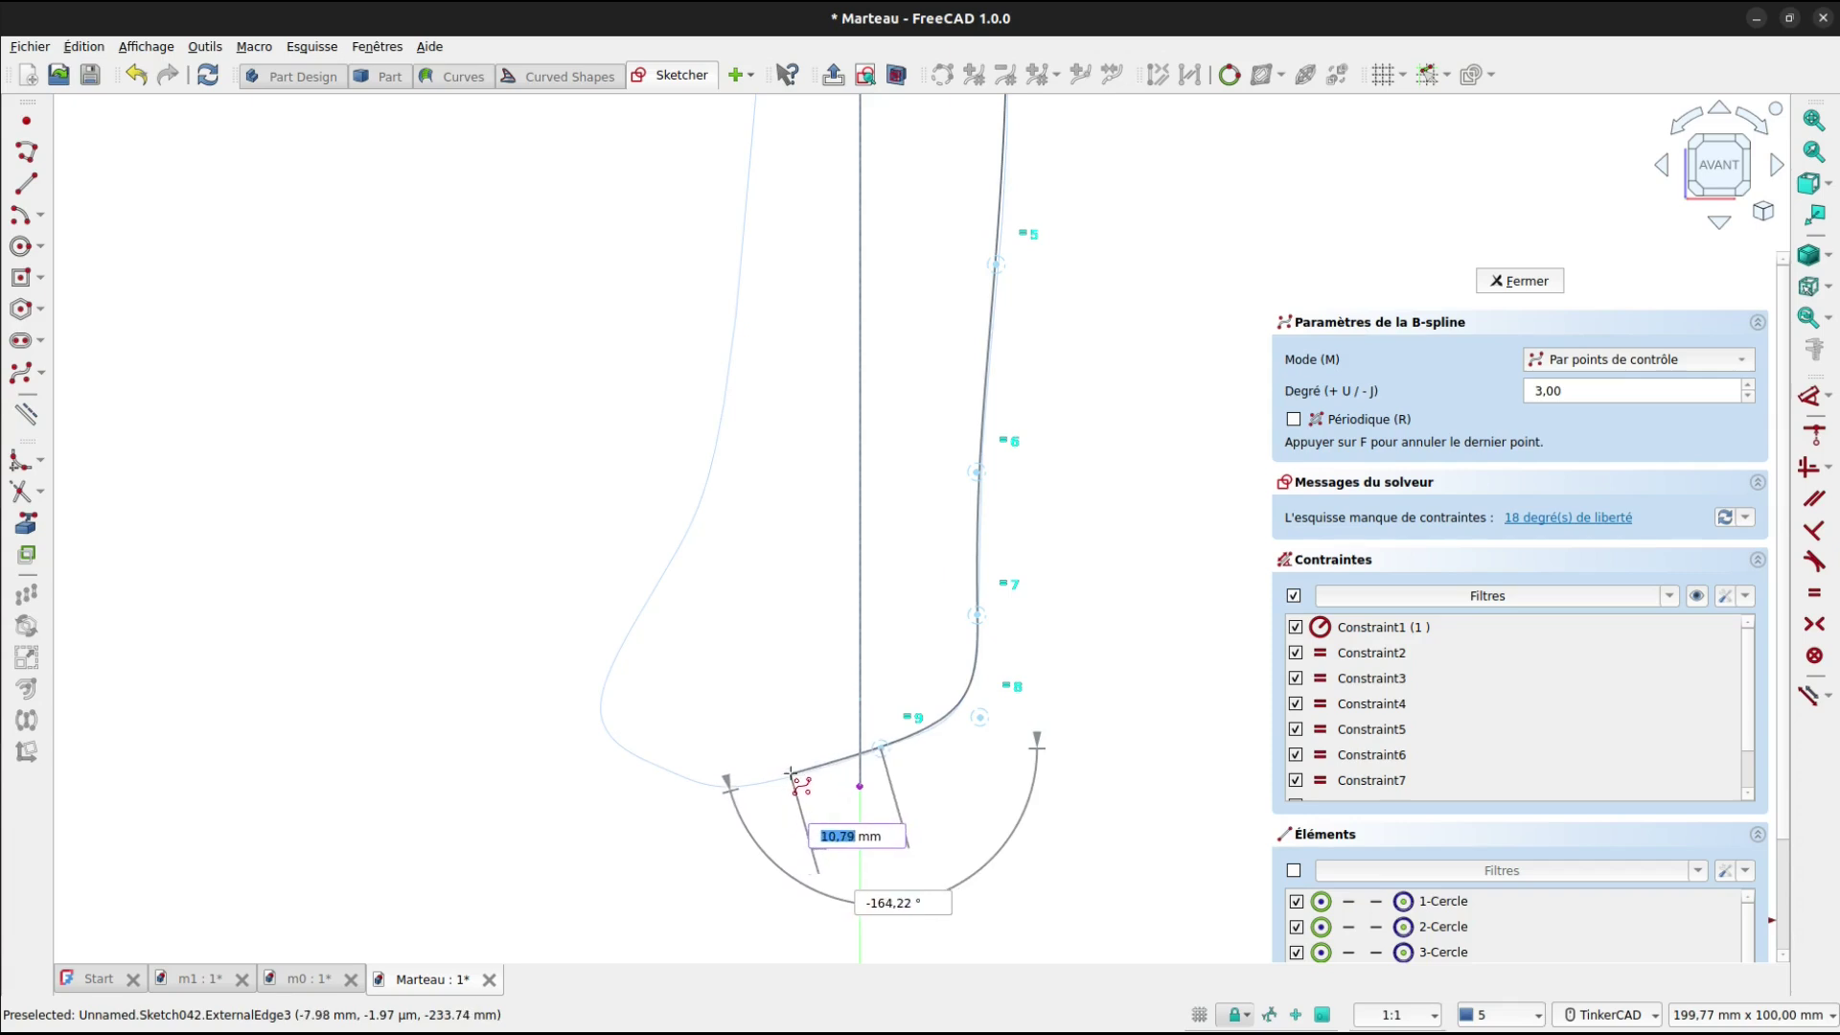
{"action": "left_click", "coordinate": [790, 773]}
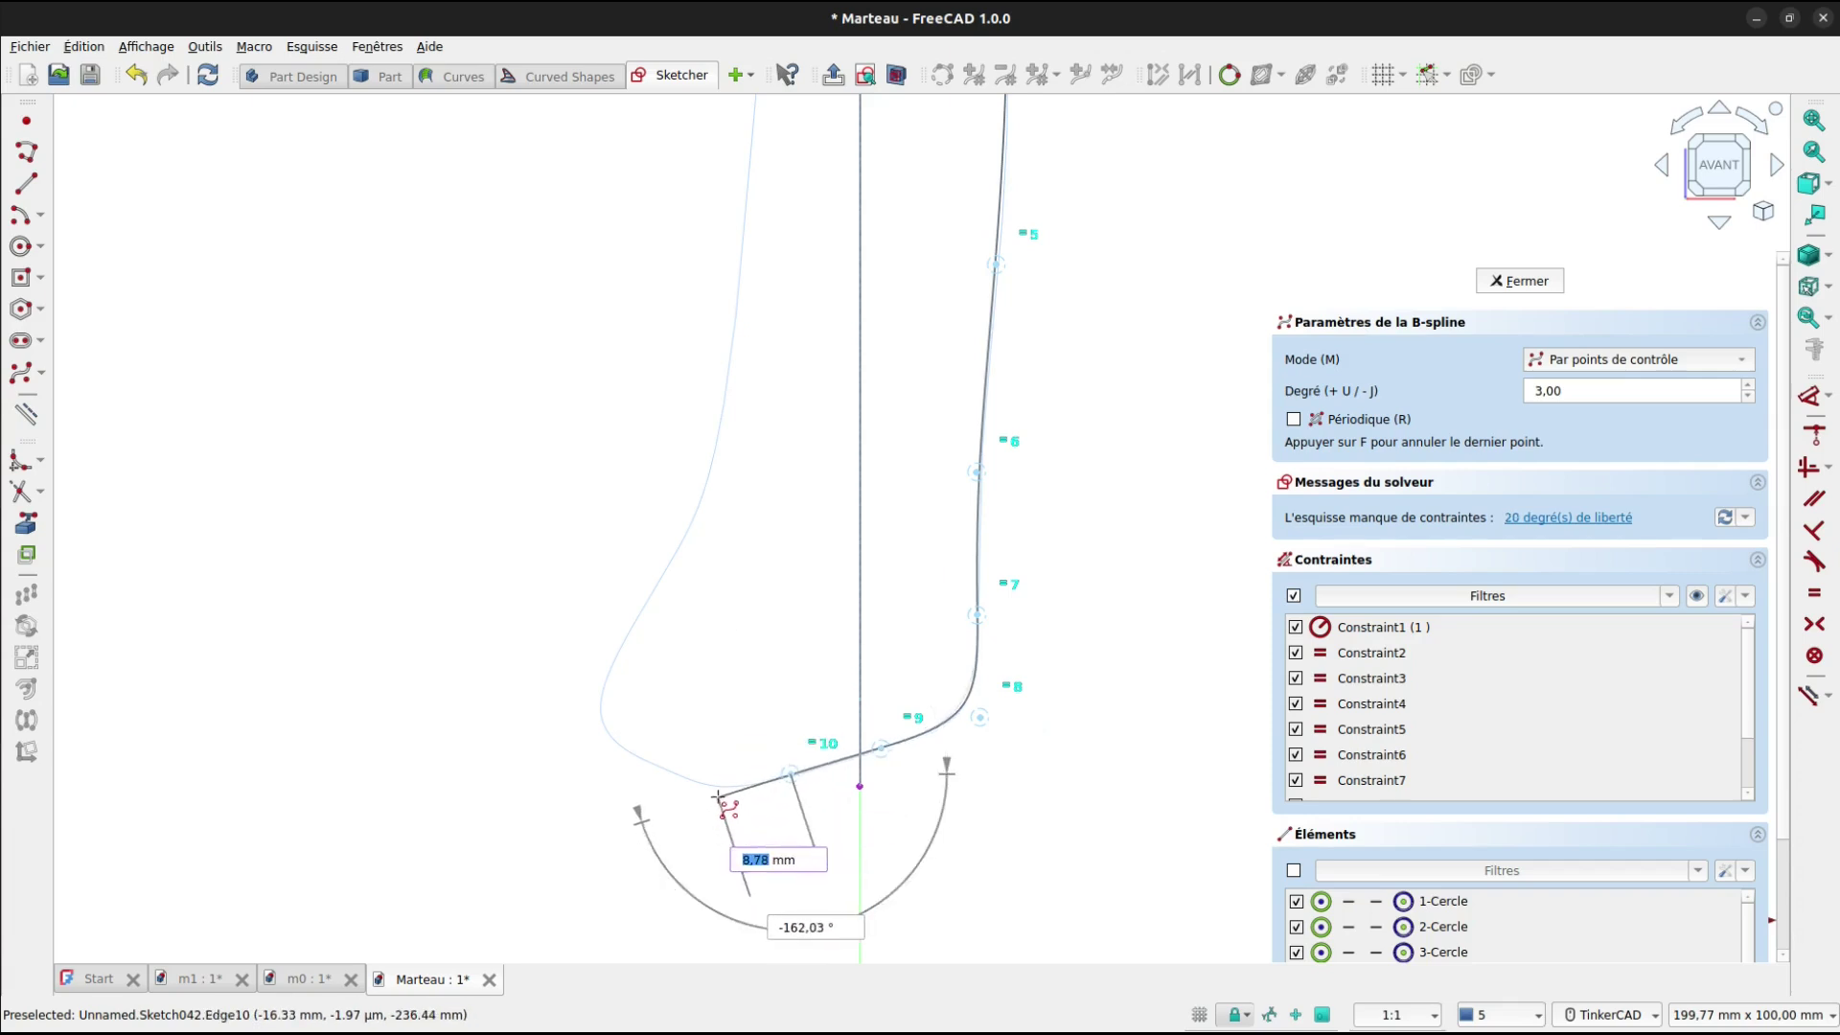
{"action": "left_click", "coordinate": [718, 797]}
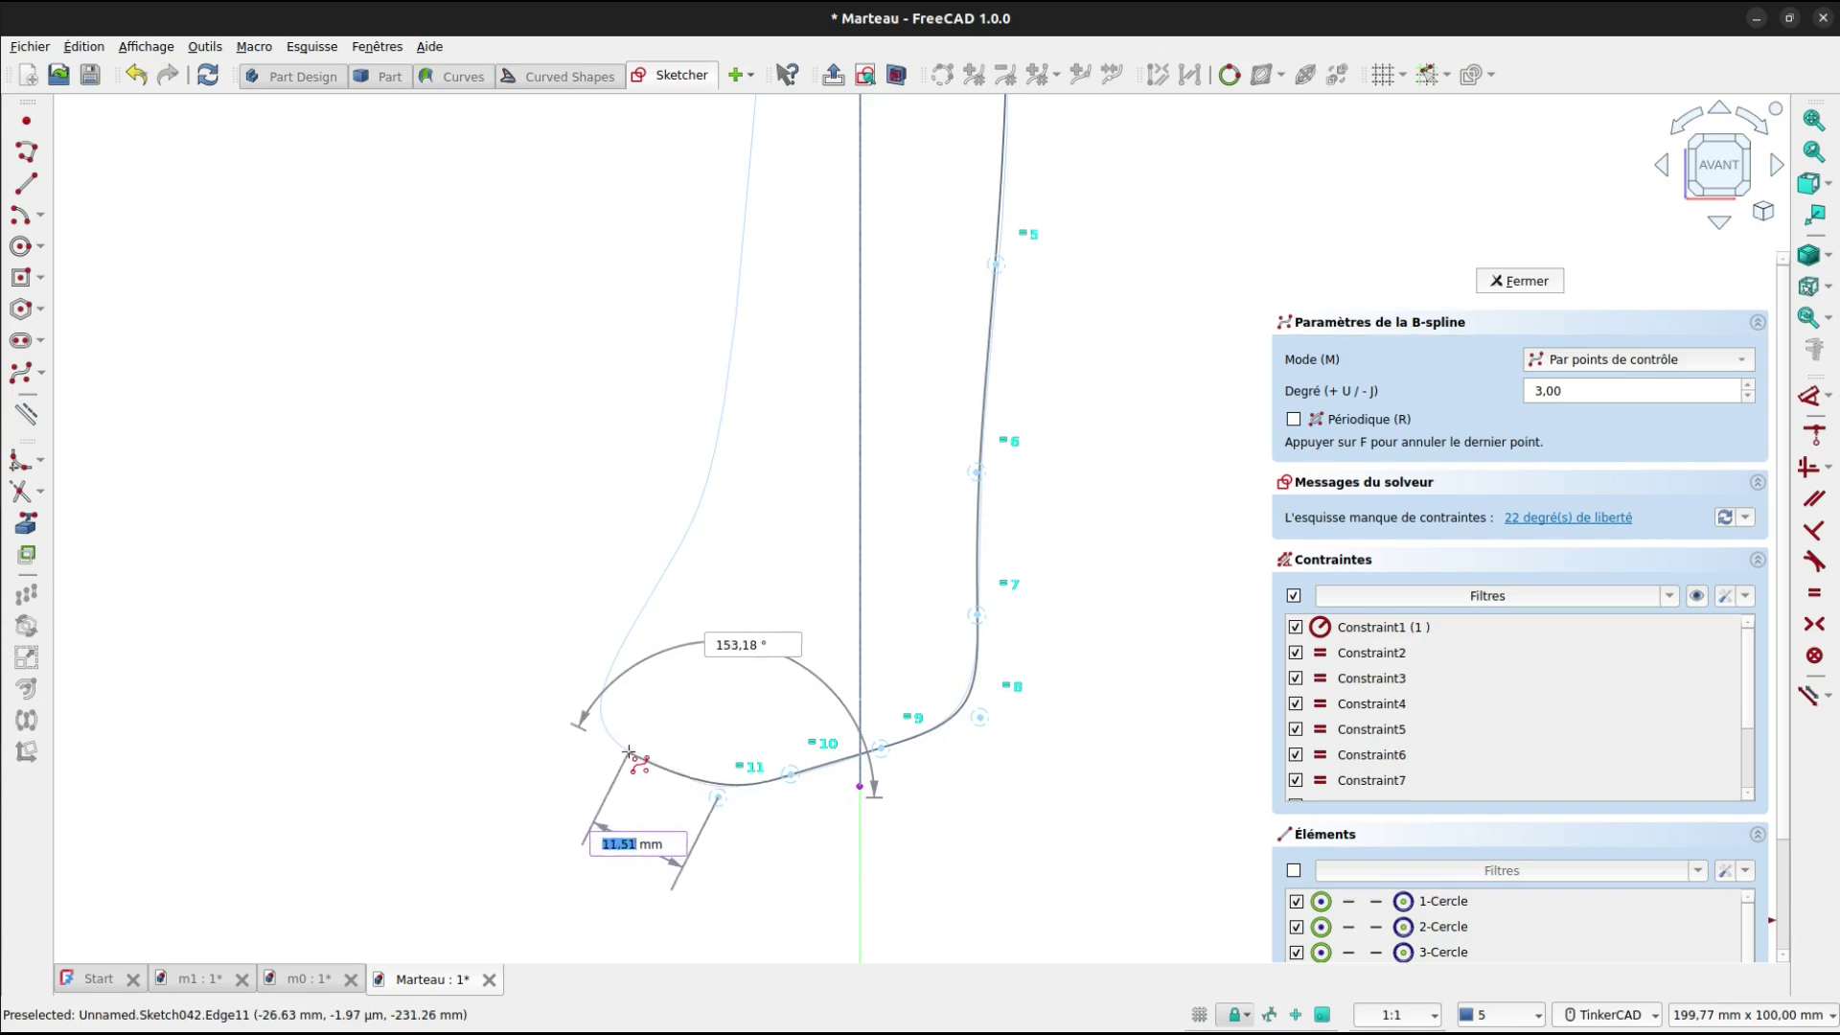
{"action": "left_click", "coordinate": [628, 752]}
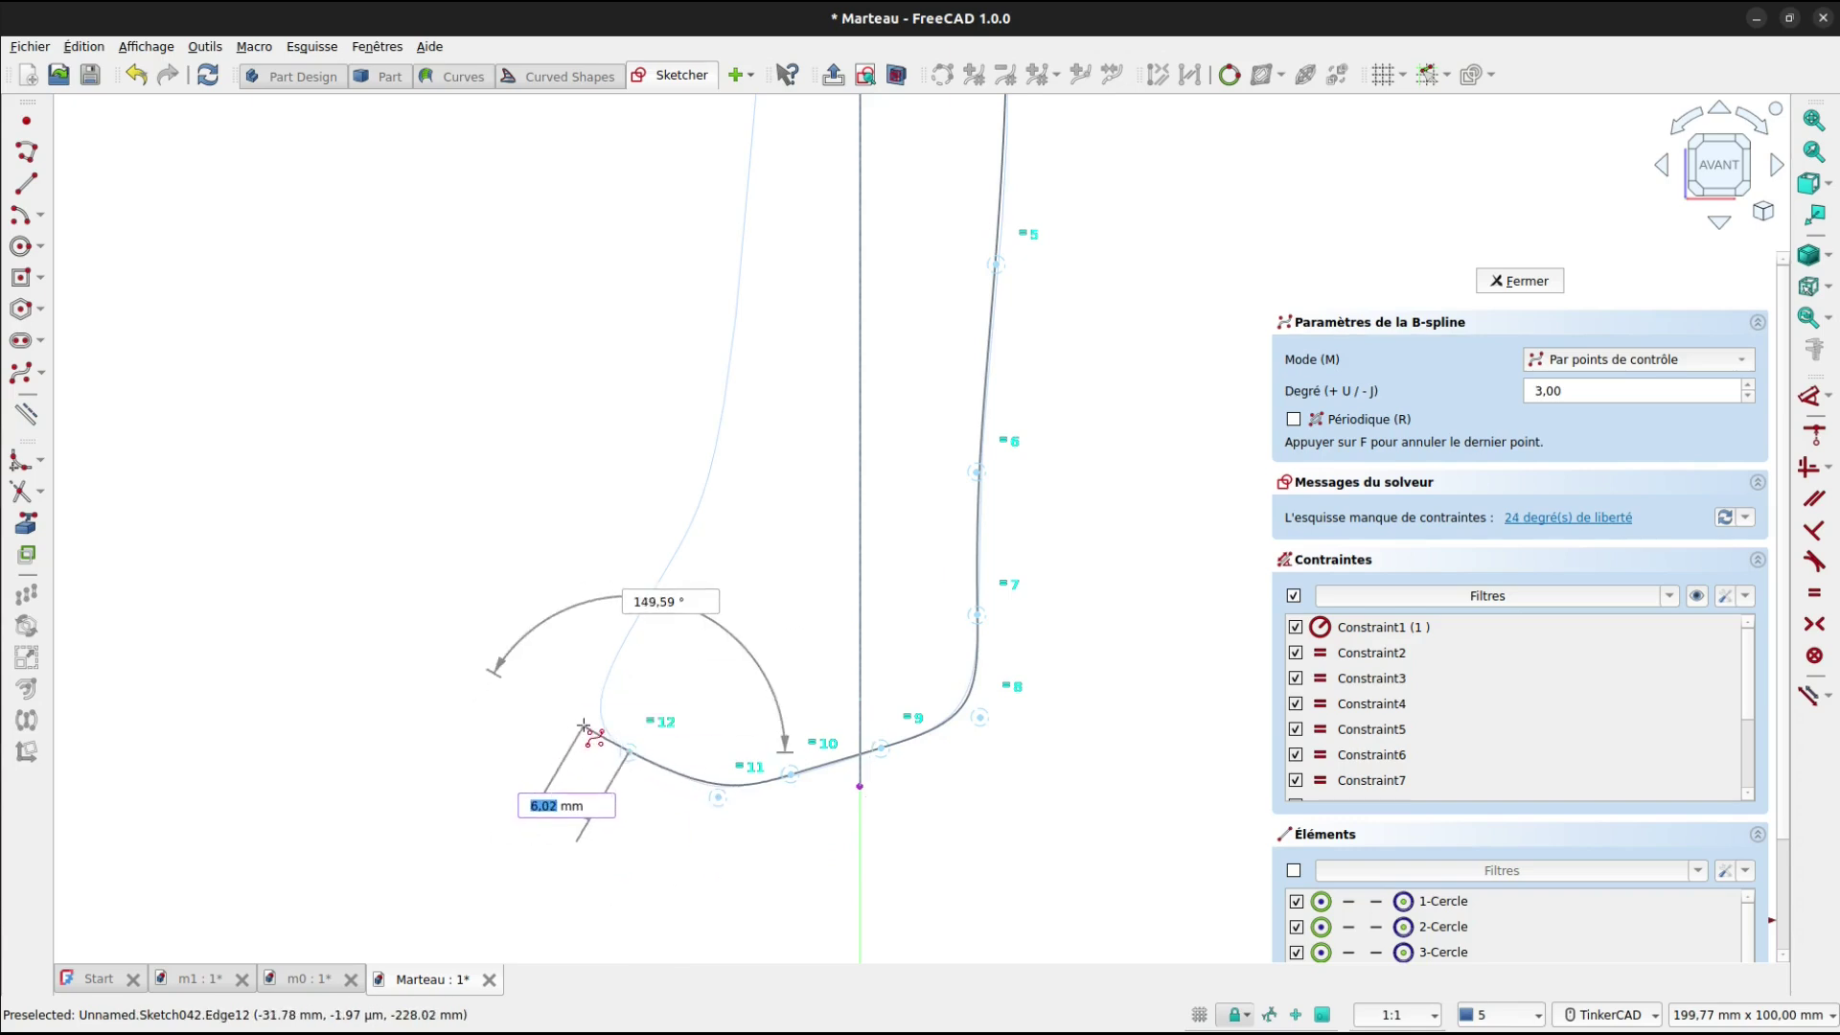
{"action": "left_click", "coordinate": [582, 725]}
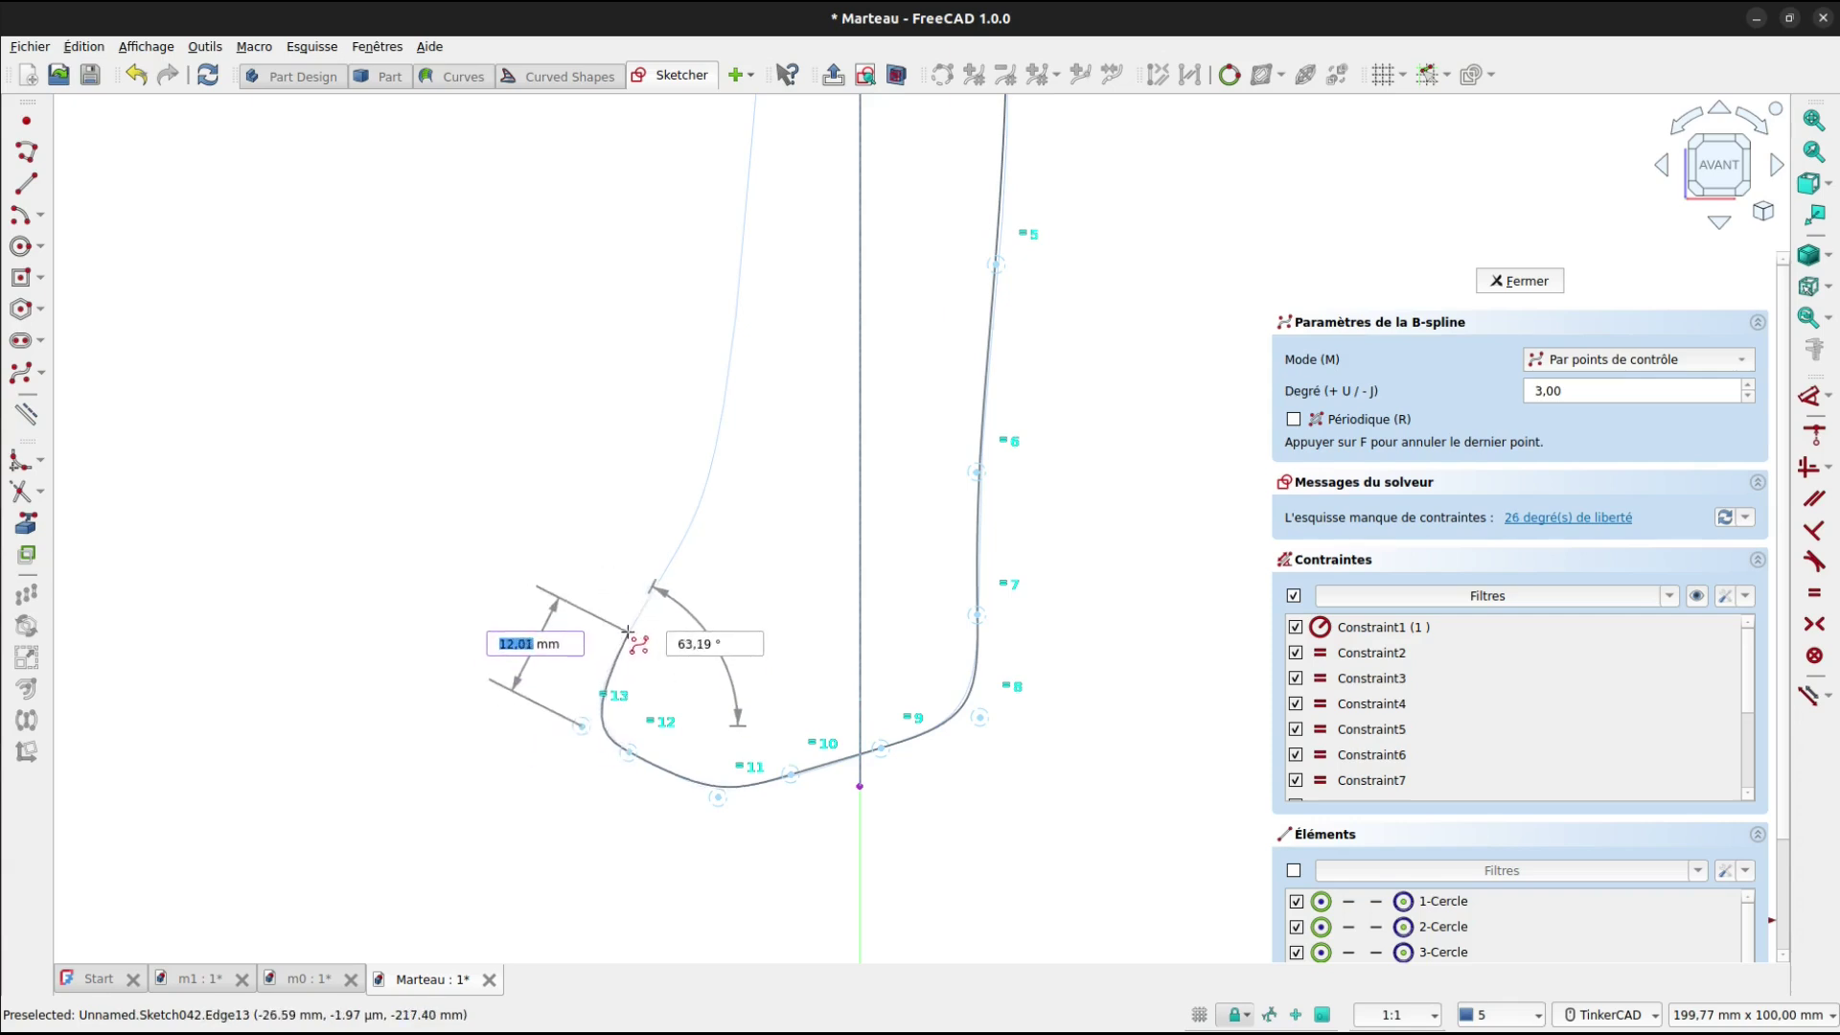
Continue the B-spline up the left side of the handle, placing control points along the reference outline above the heel.
{"action": "left_click", "coordinate": [630, 634]}
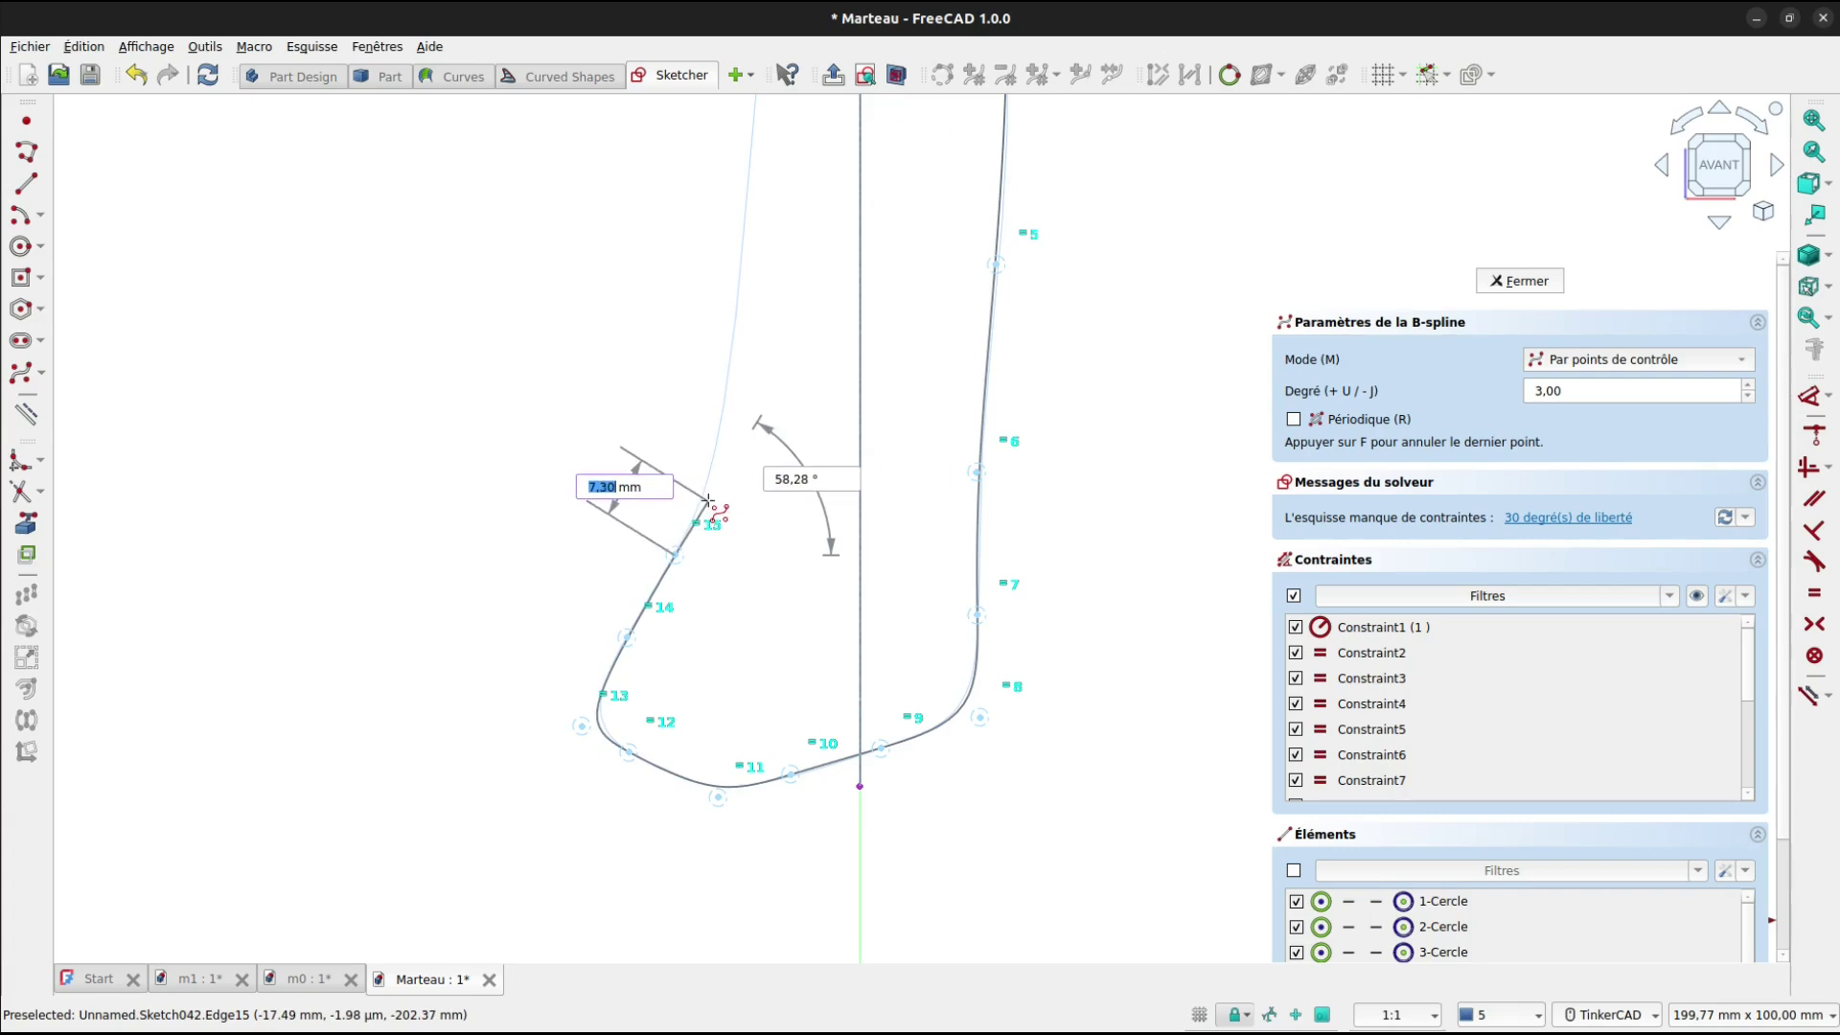
{"action": "left_click", "coordinate": [708, 501]}
{"action": "left_click", "coordinate": [727, 374]}
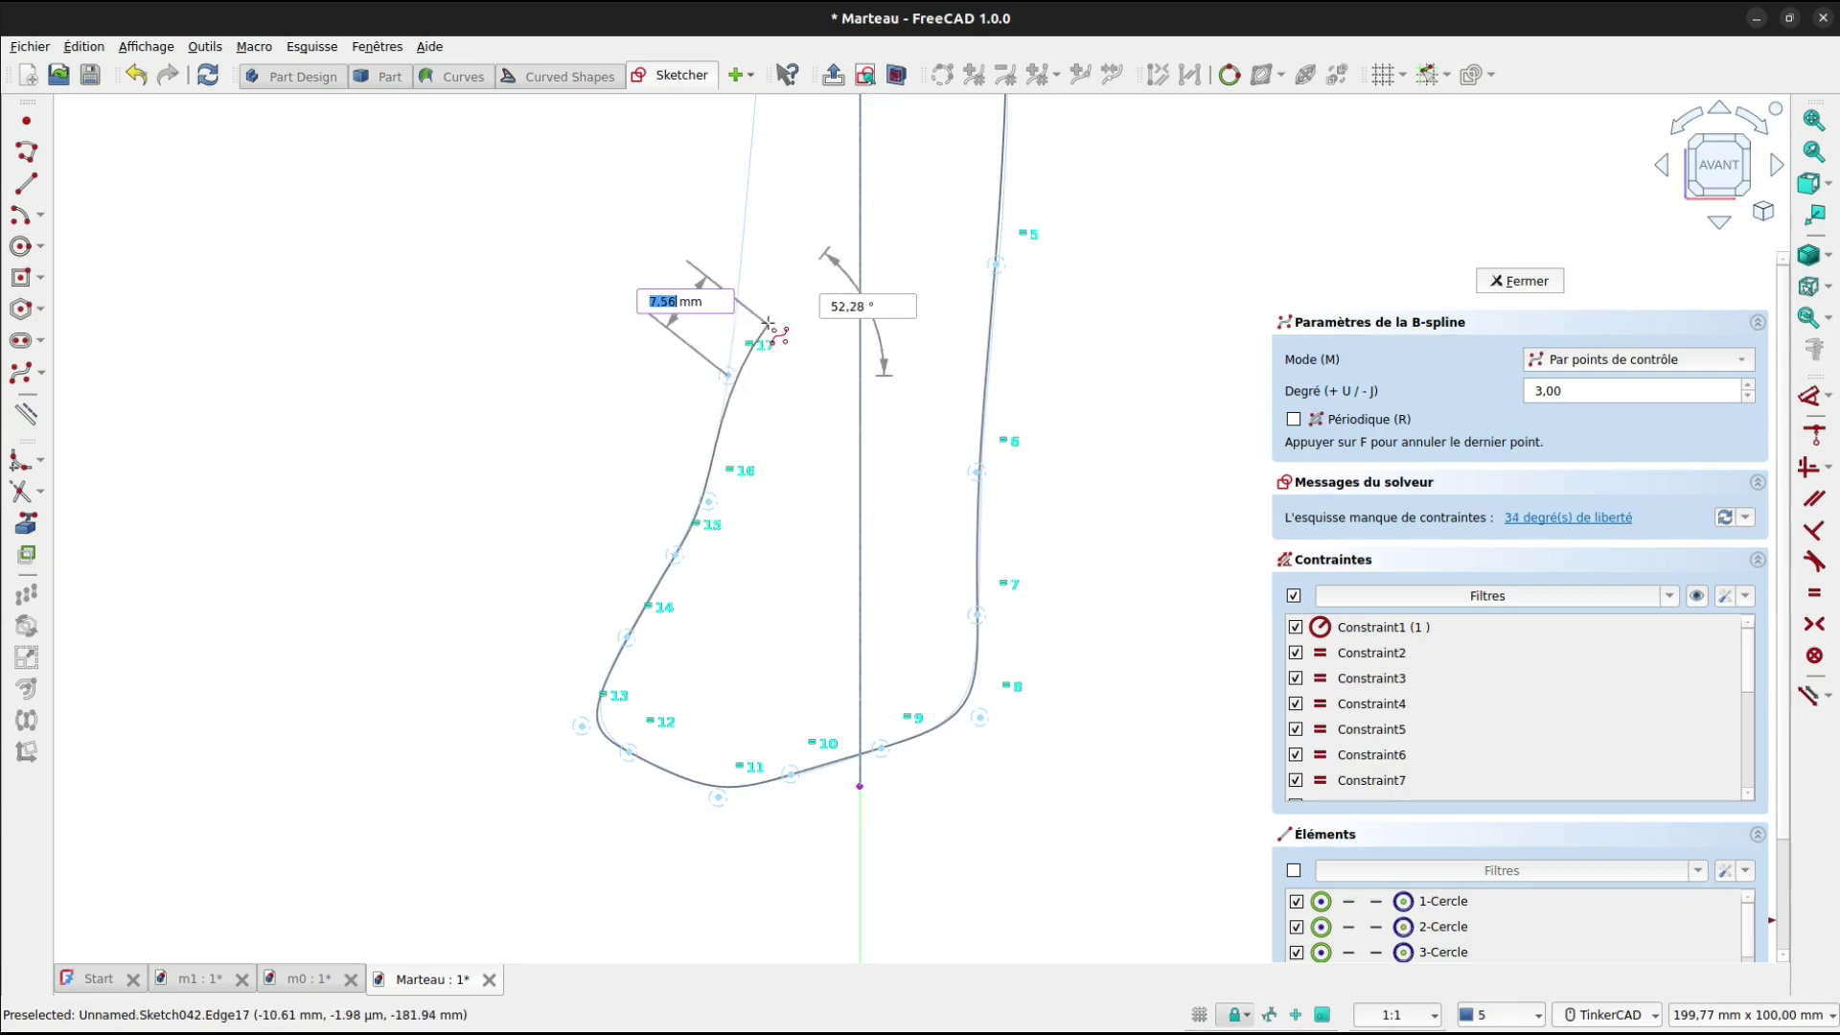
{"action": "middle_click_drag", "start_coordinate": [769, 324], "coordinate": [728, 842]}
{"action": "scroll", "coordinate": [802, 614], "scroll_direction": "down", "scroll_amount": 5}
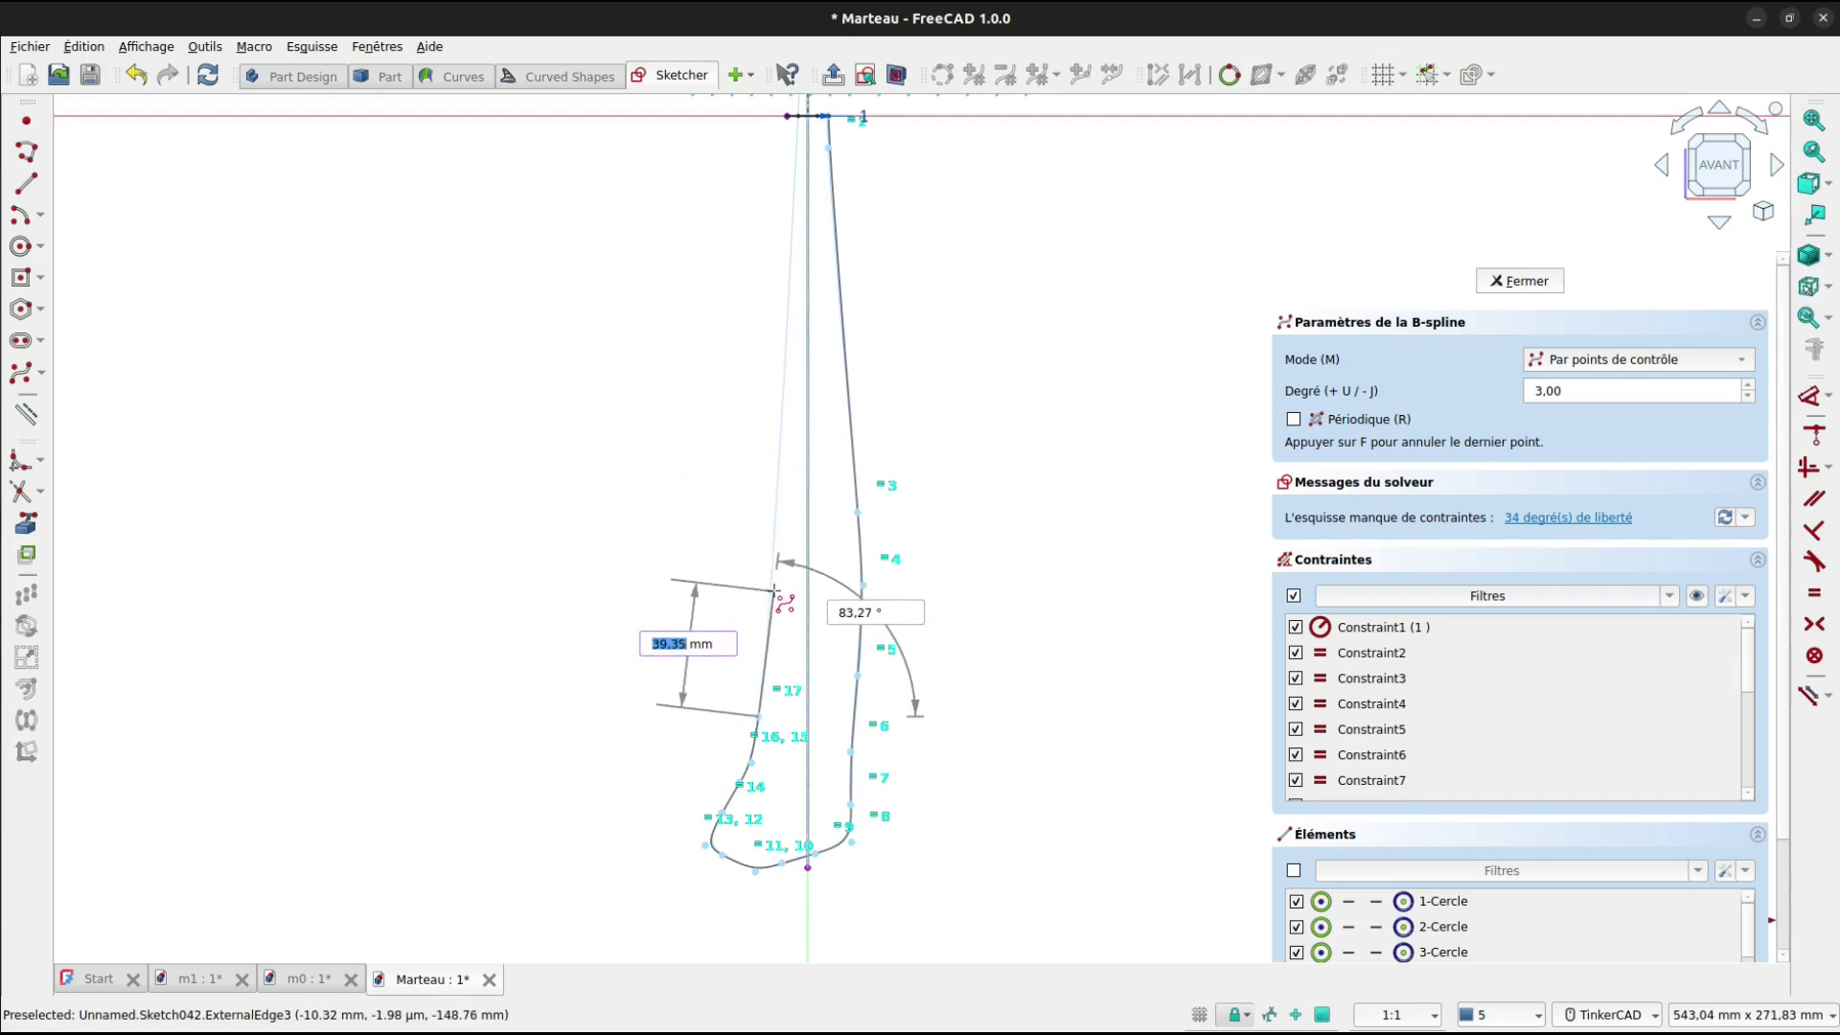
{"action": "left_click", "coordinate": [786, 330]}
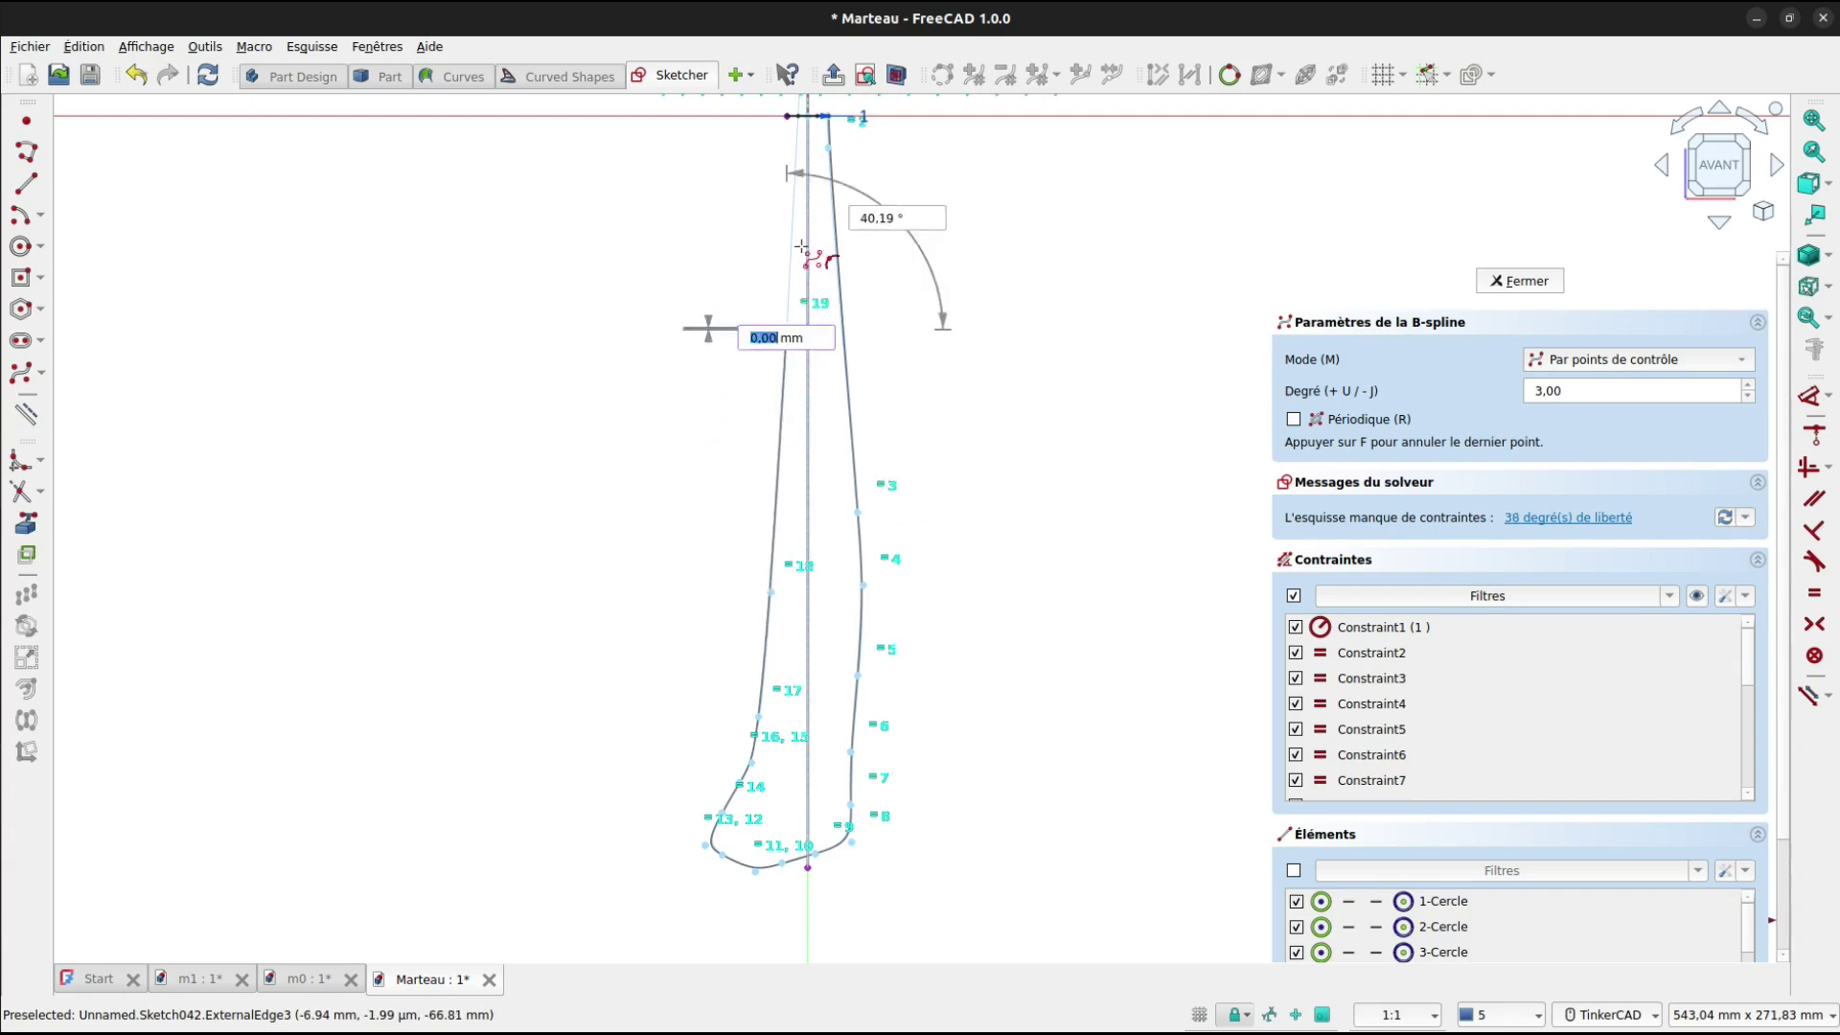
Finish the B-spline at the left projected base endpoint, with its penultimate control point about 10 mm directly below that endpoint.
{"action": "middle_click_drag", "start_coordinate": [805, 197], "coordinate": [797, 530]}
{"action": "scroll", "coordinate": [796, 517], "scroll_direction": "up", "scroll_amount": 8}
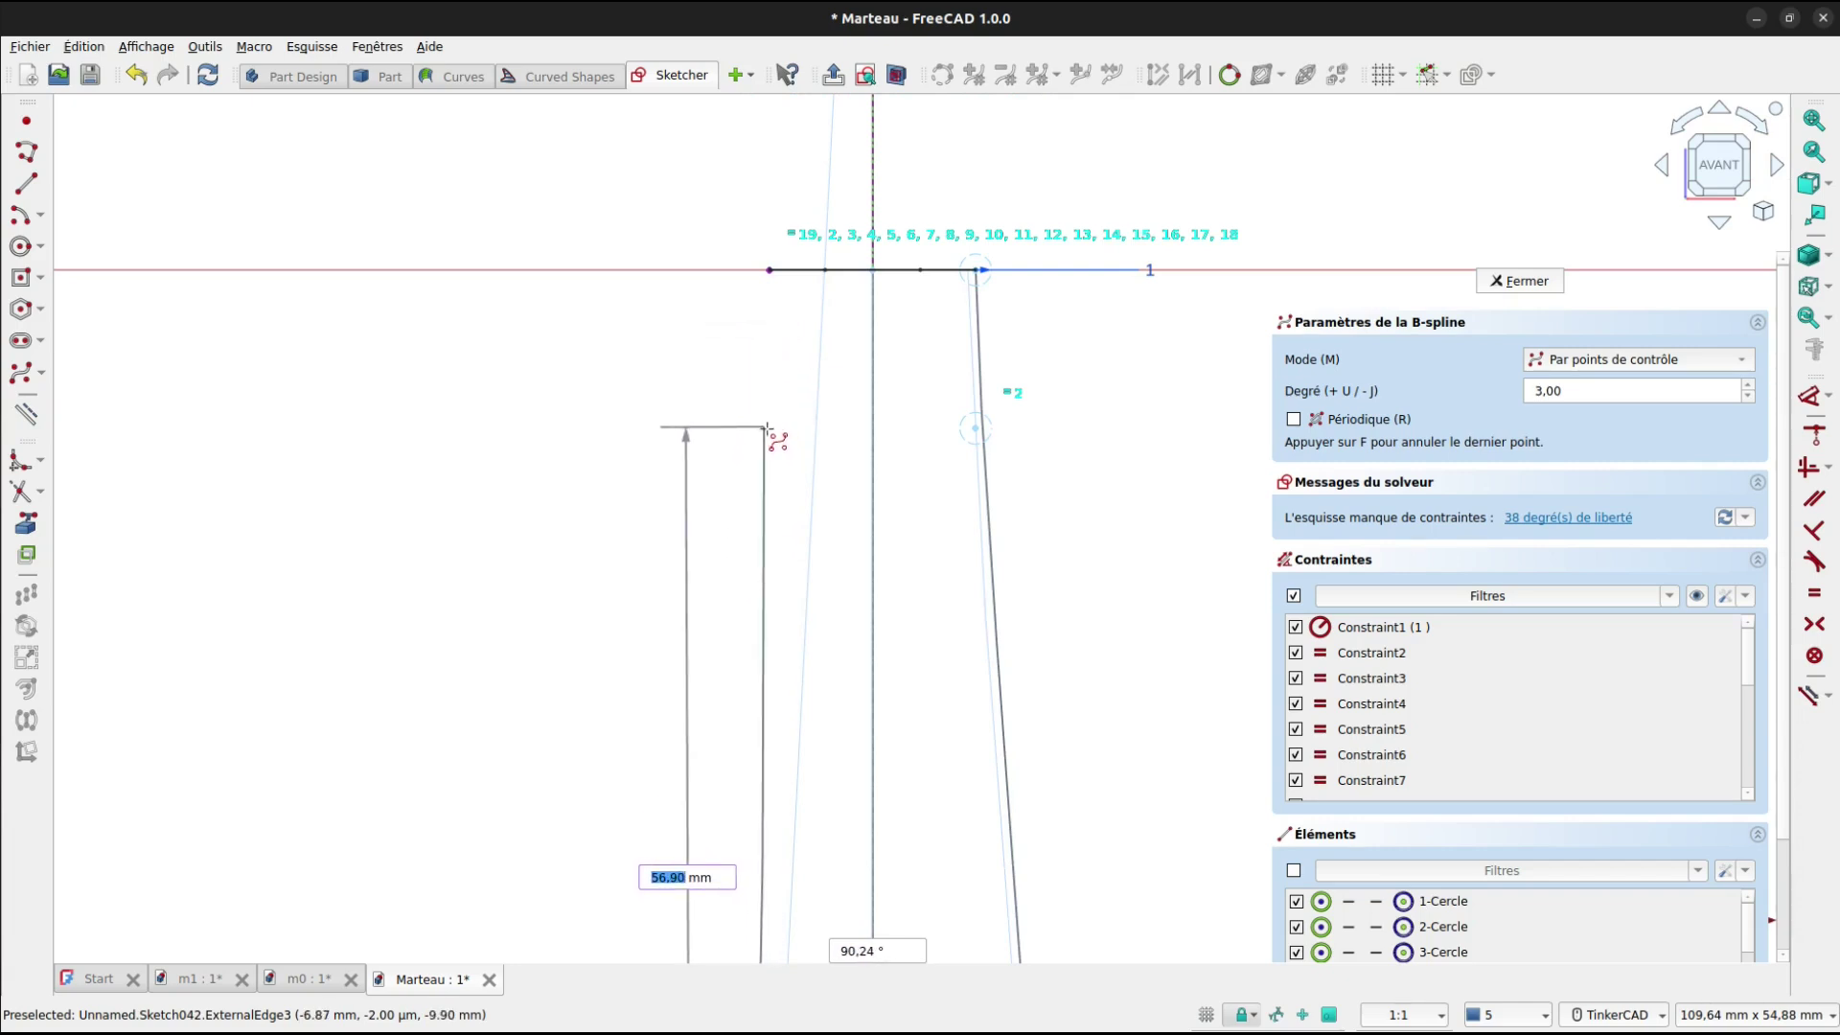
{"action": "left_click", "coordinate": [770, 434]}
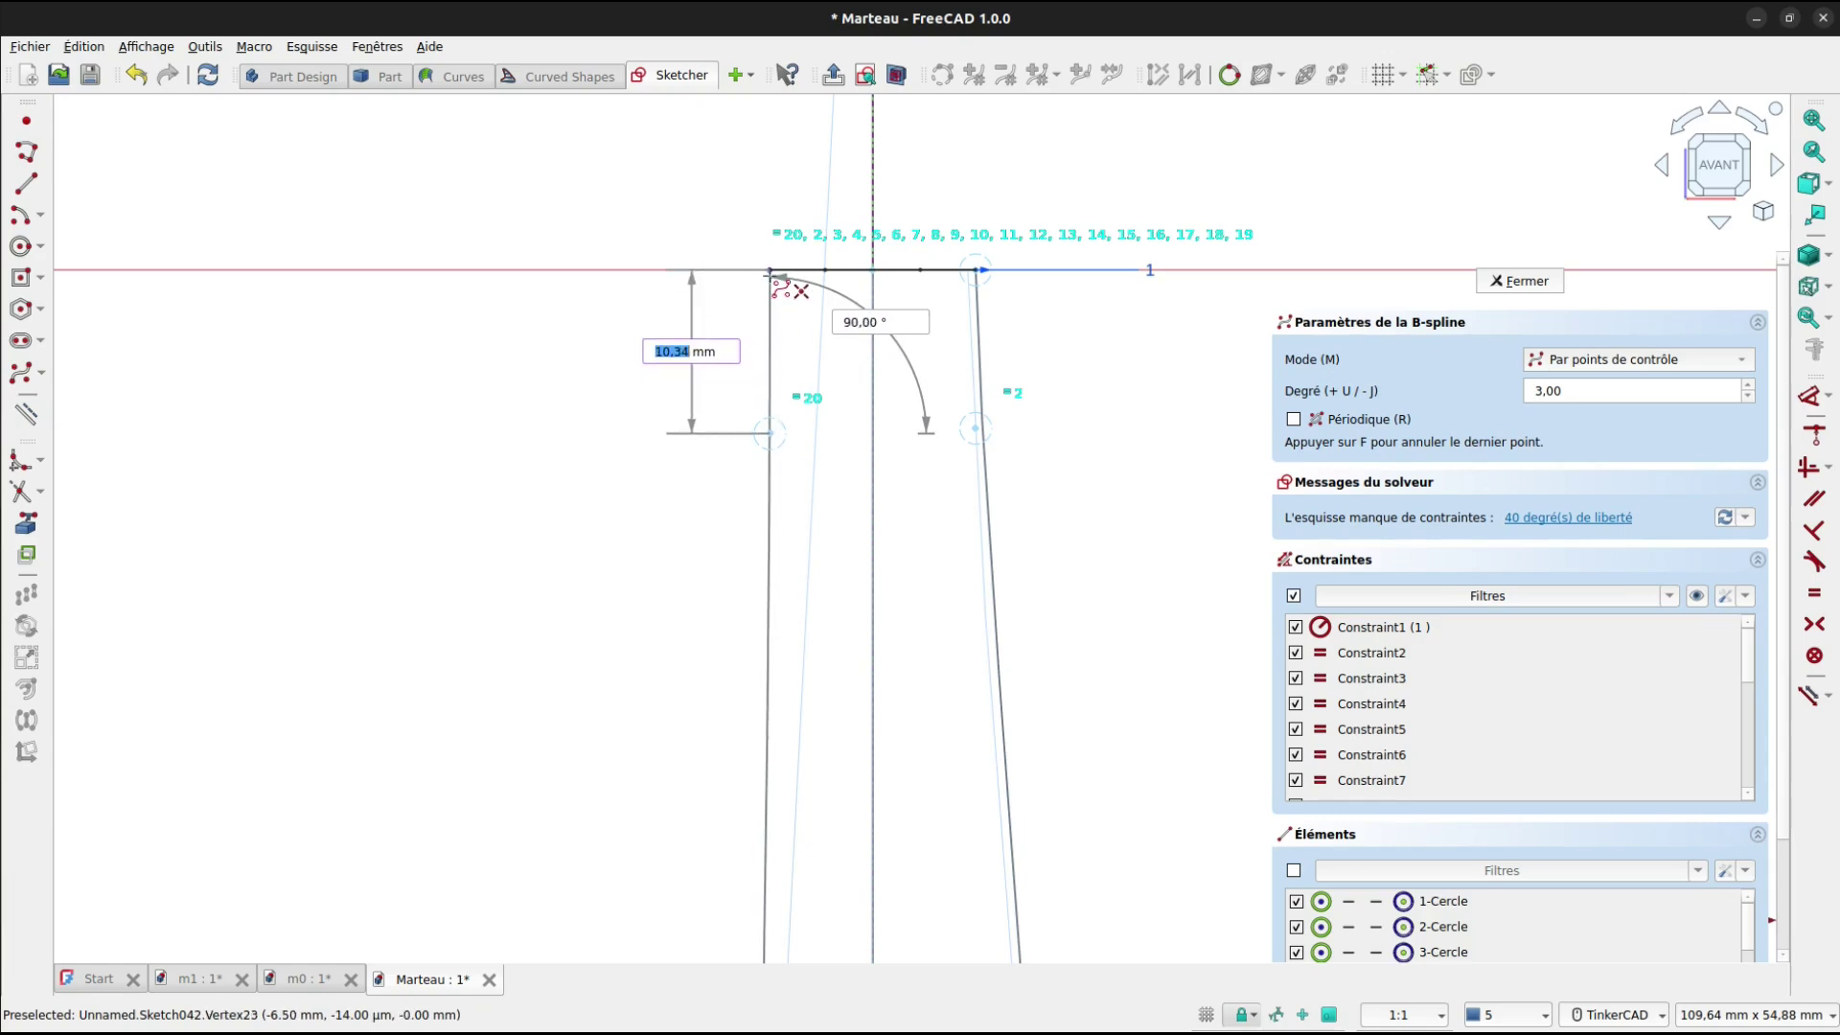
{"action": "left_click", "coordinate": [770, 271]}
{"action": "right_click", "coordinate": [786, 322]}
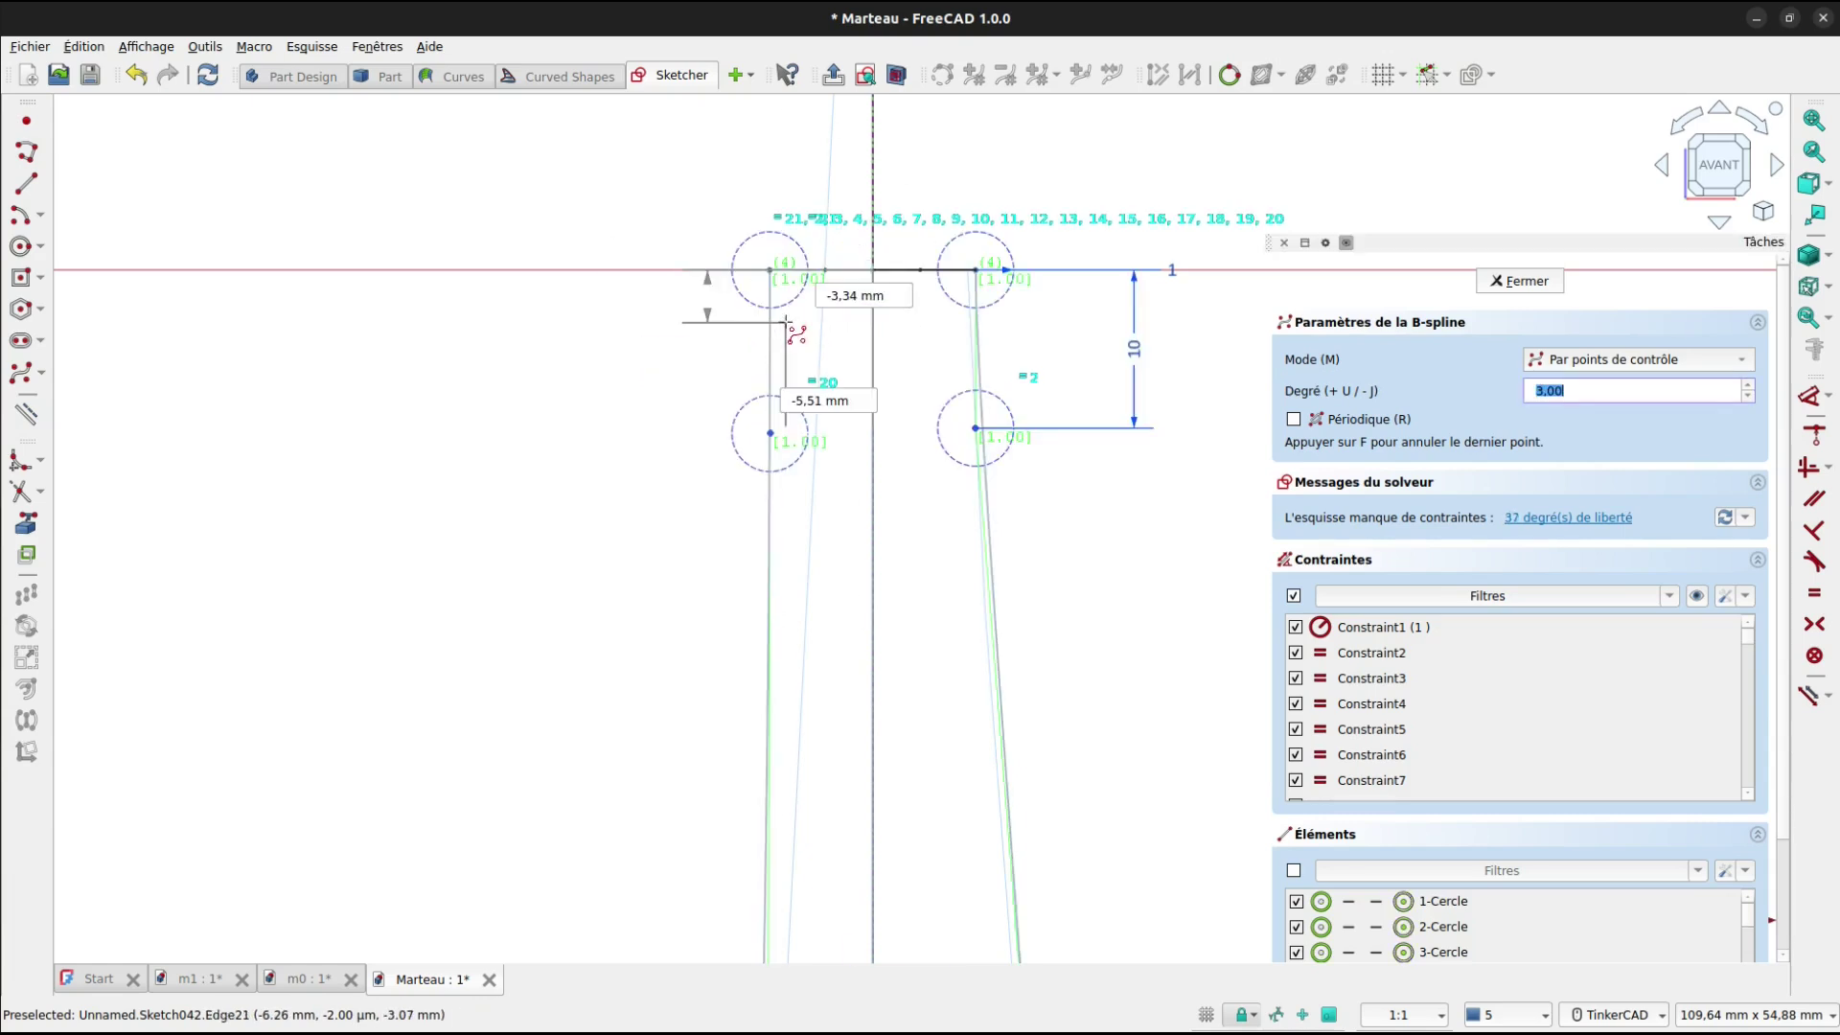
{"action": "right_click", "coordinate": [612, 461]}
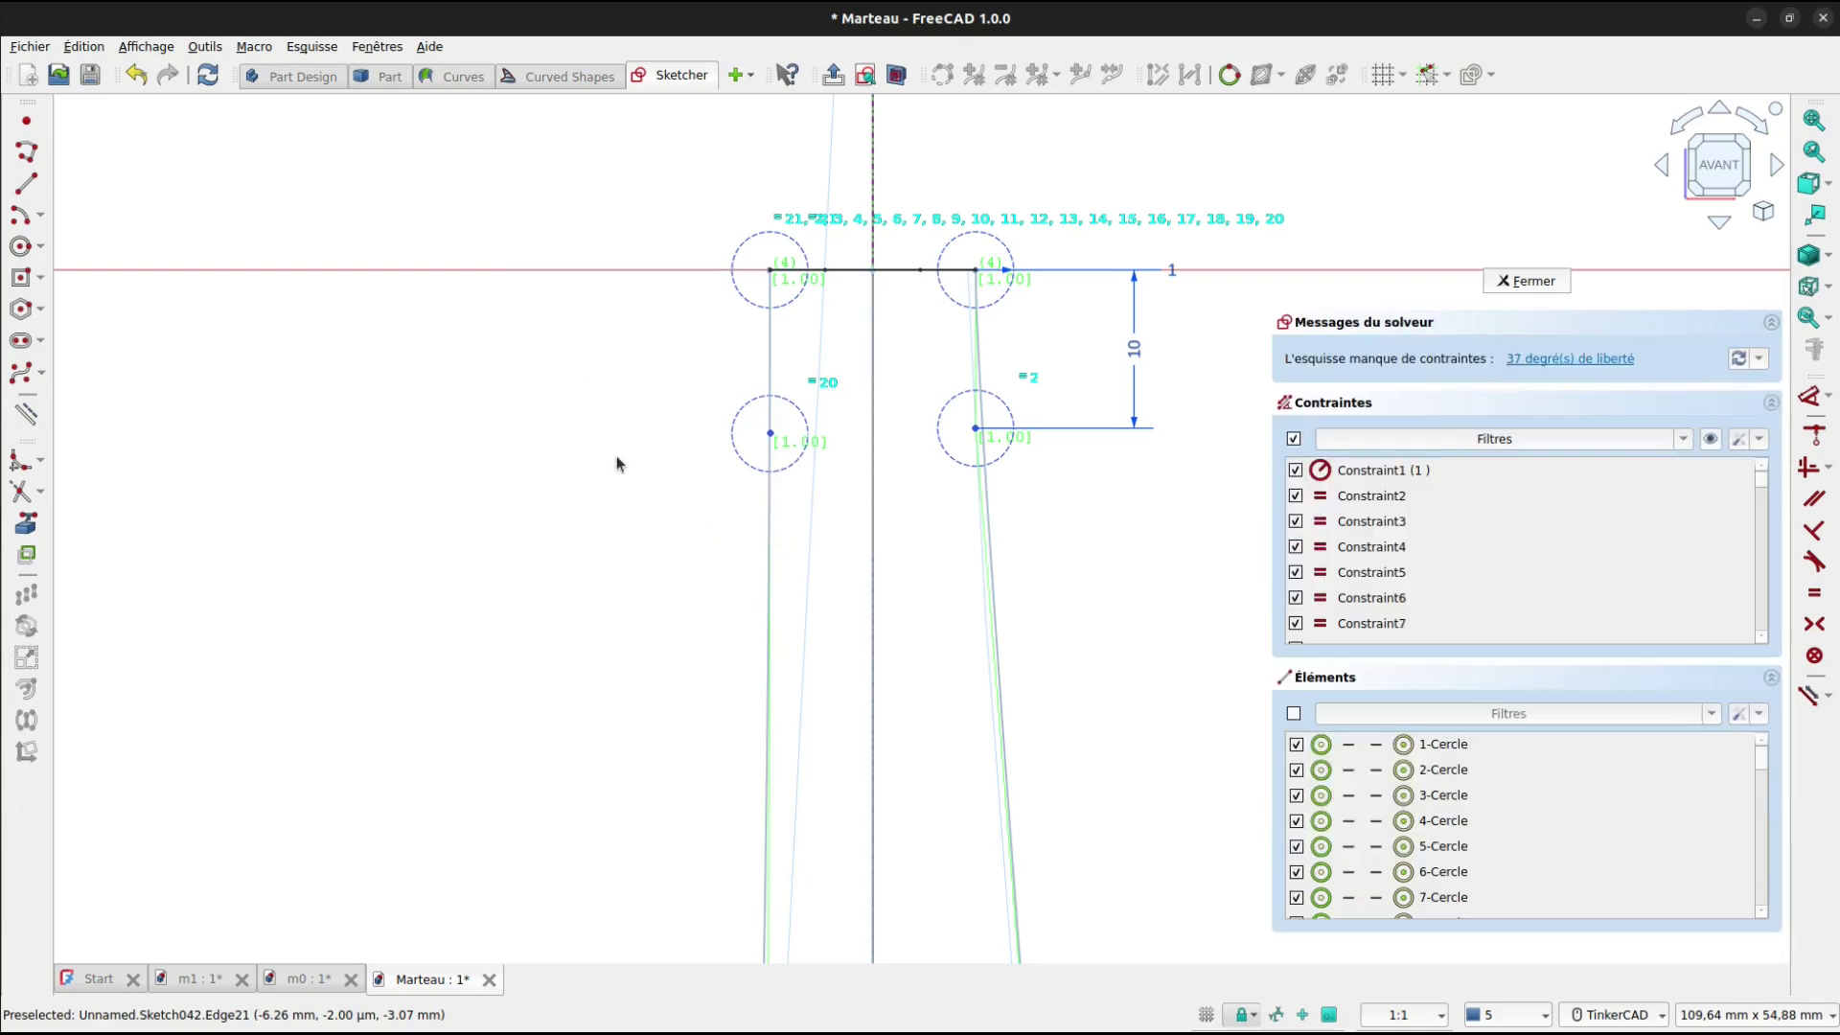
Constrain the two control points just below the base line to be horizontally aligned with each other.
{"action": "key", "text": "a"}
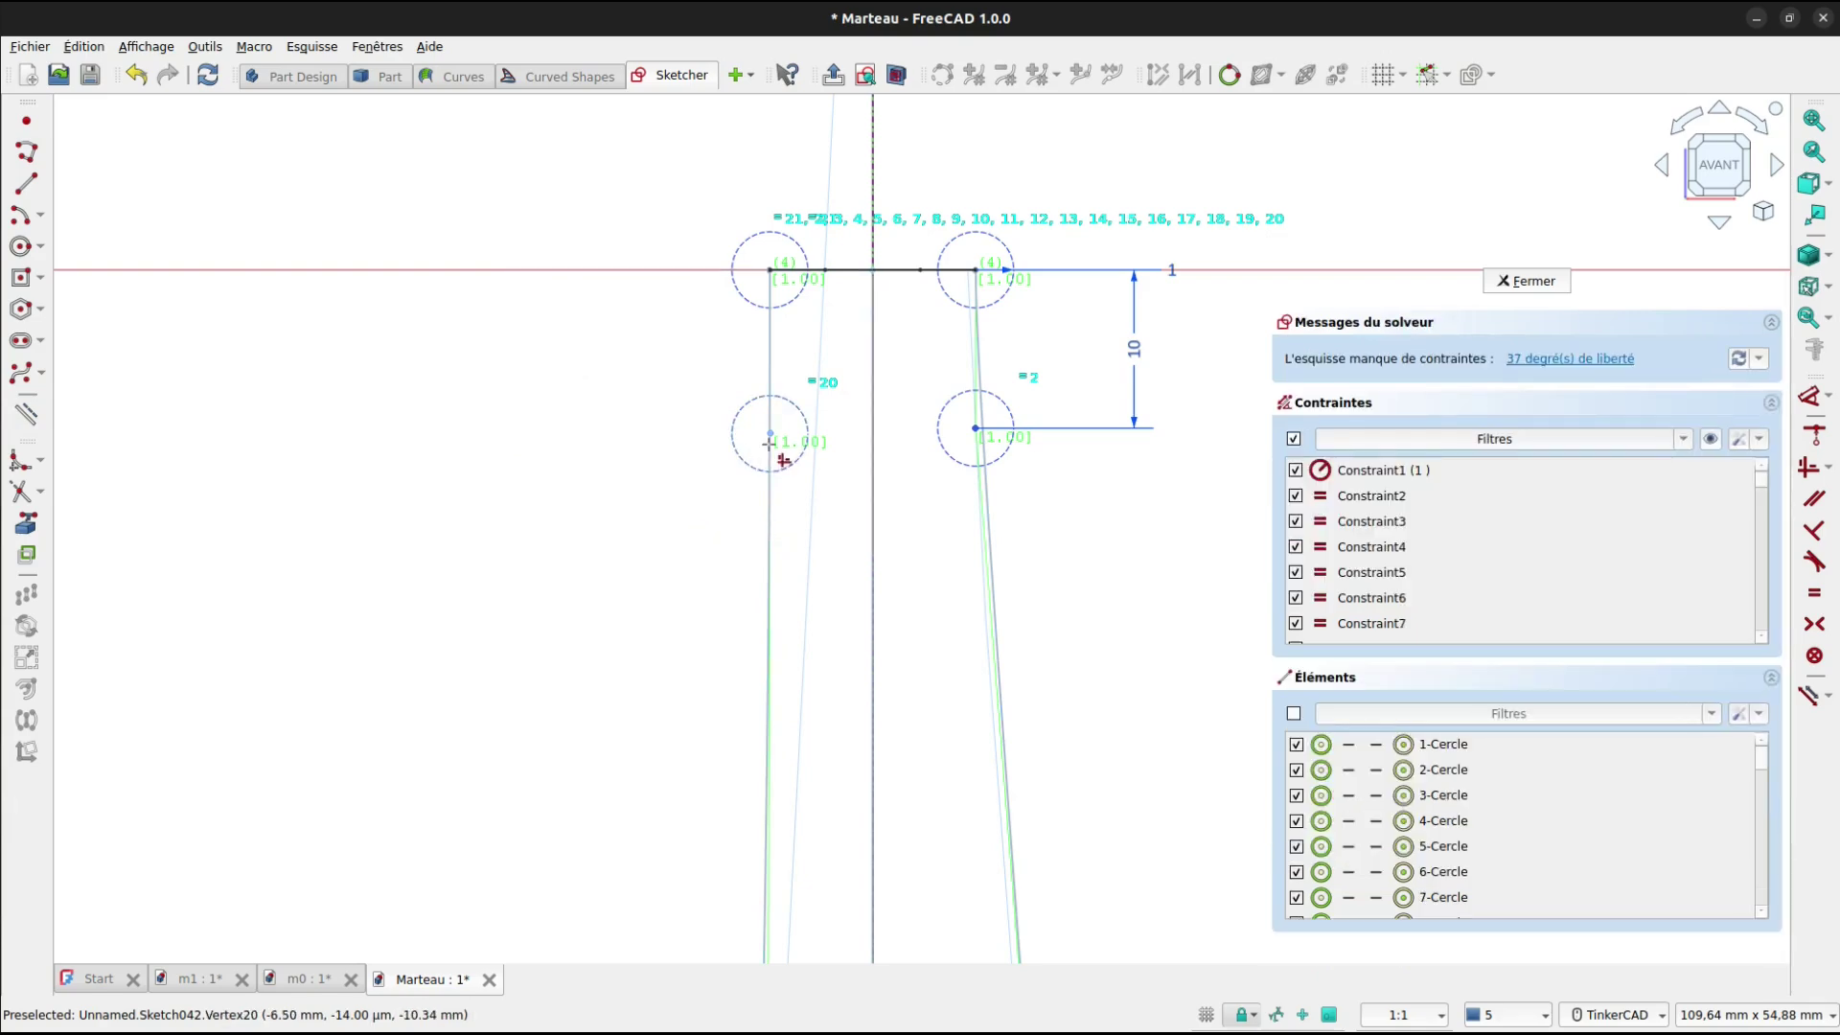
{"action": "left_click", "coordinate": [775, 437]}
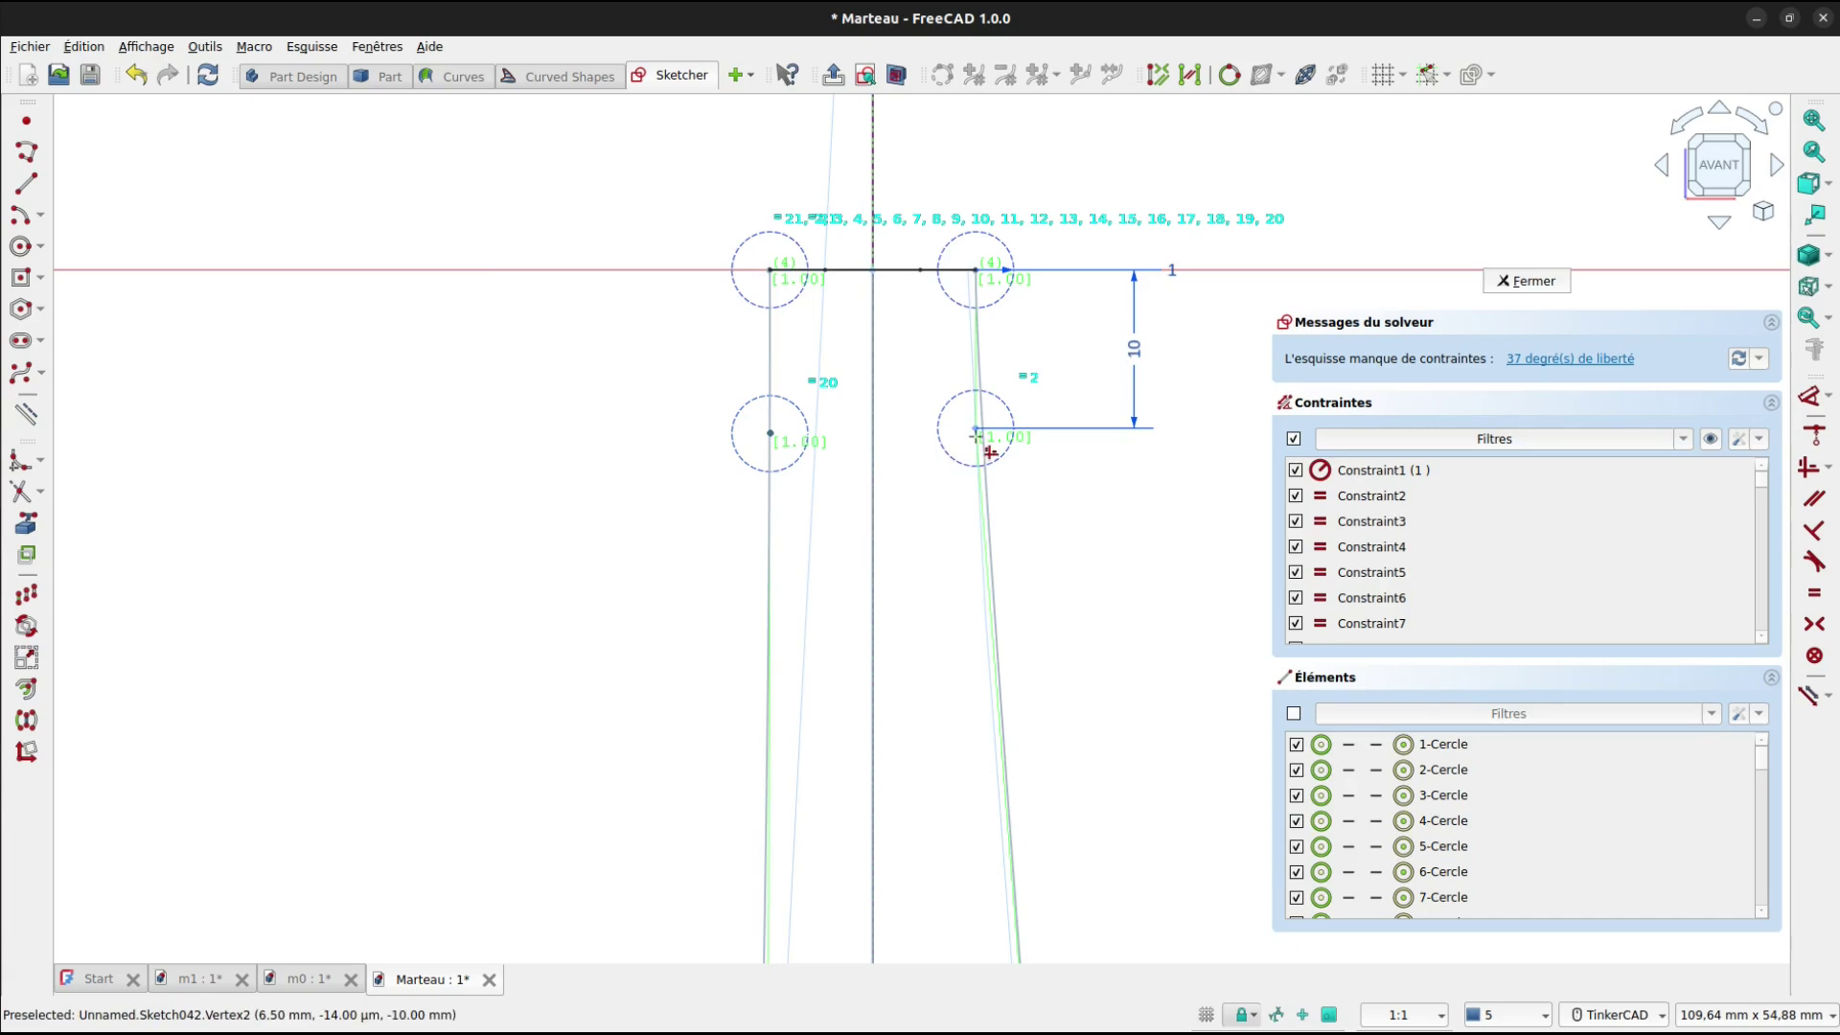
{"action": "left_click", "coordinate": [976, 429]}
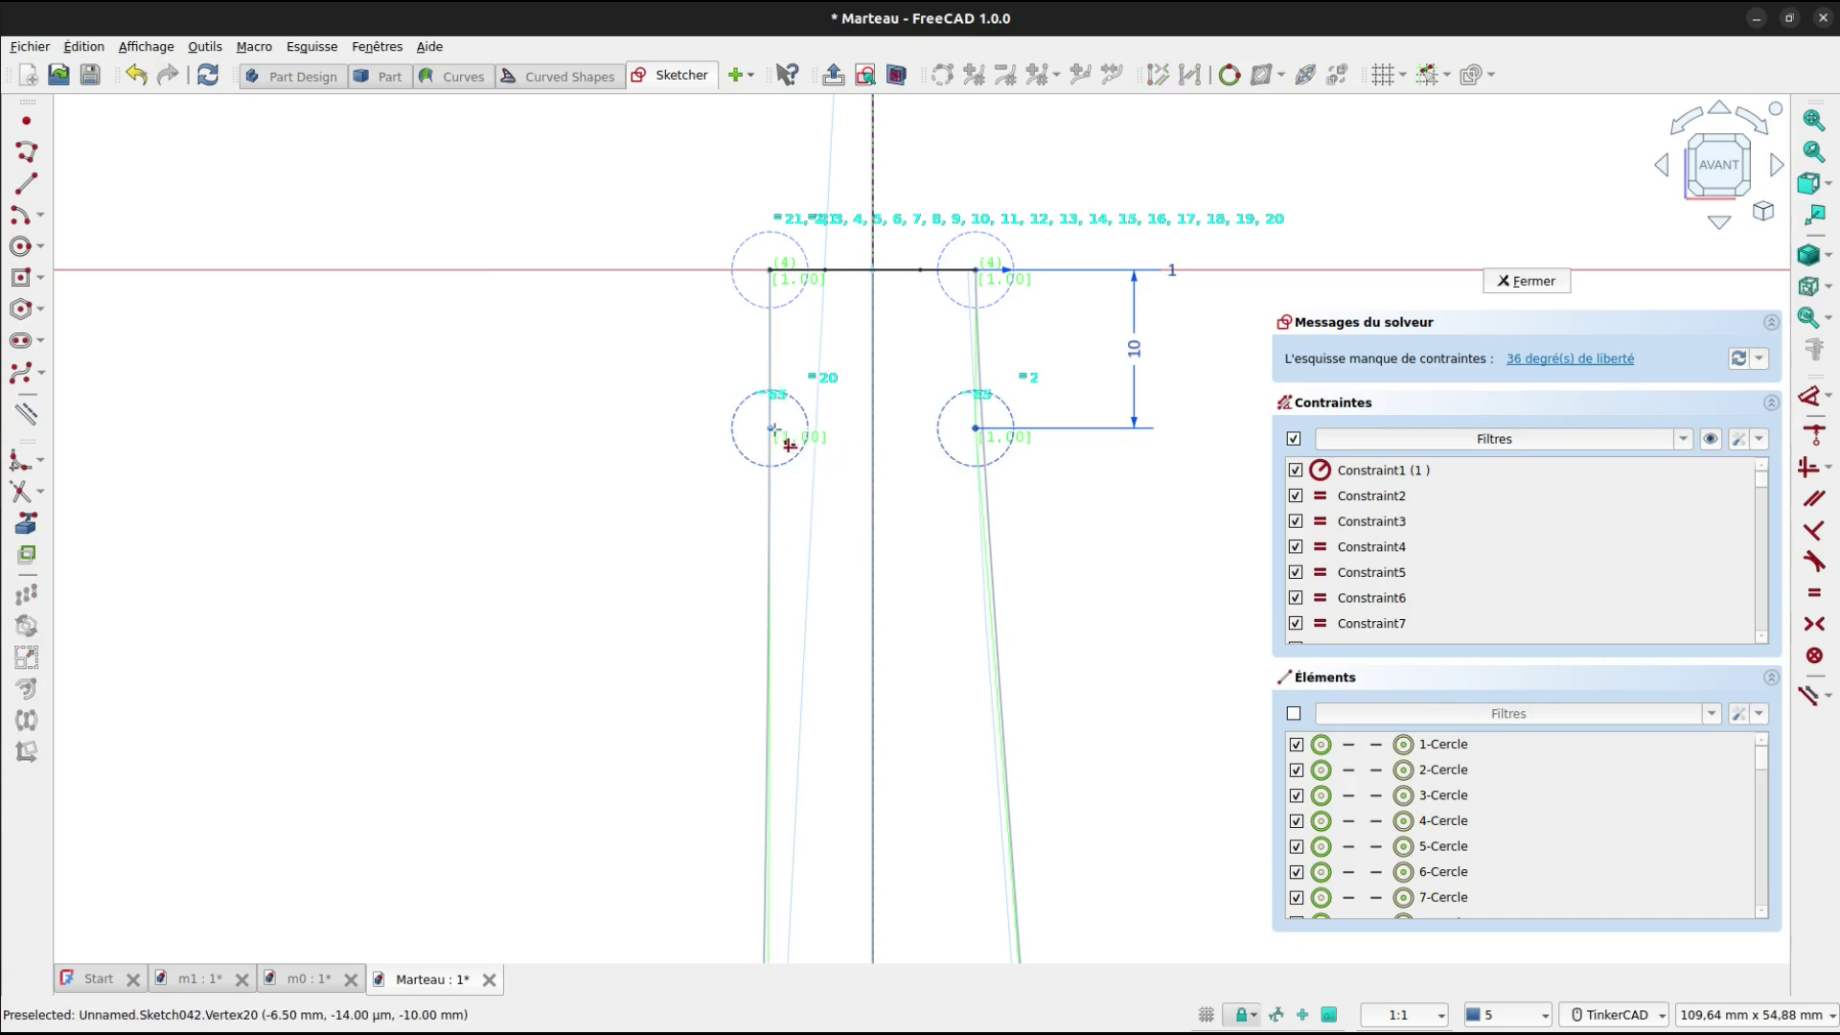
Constrain the control point below each end of the base line to be vertically aligned with its B-spline endpoint.
{"action": "left_click", "coordinate": [772, 428]}
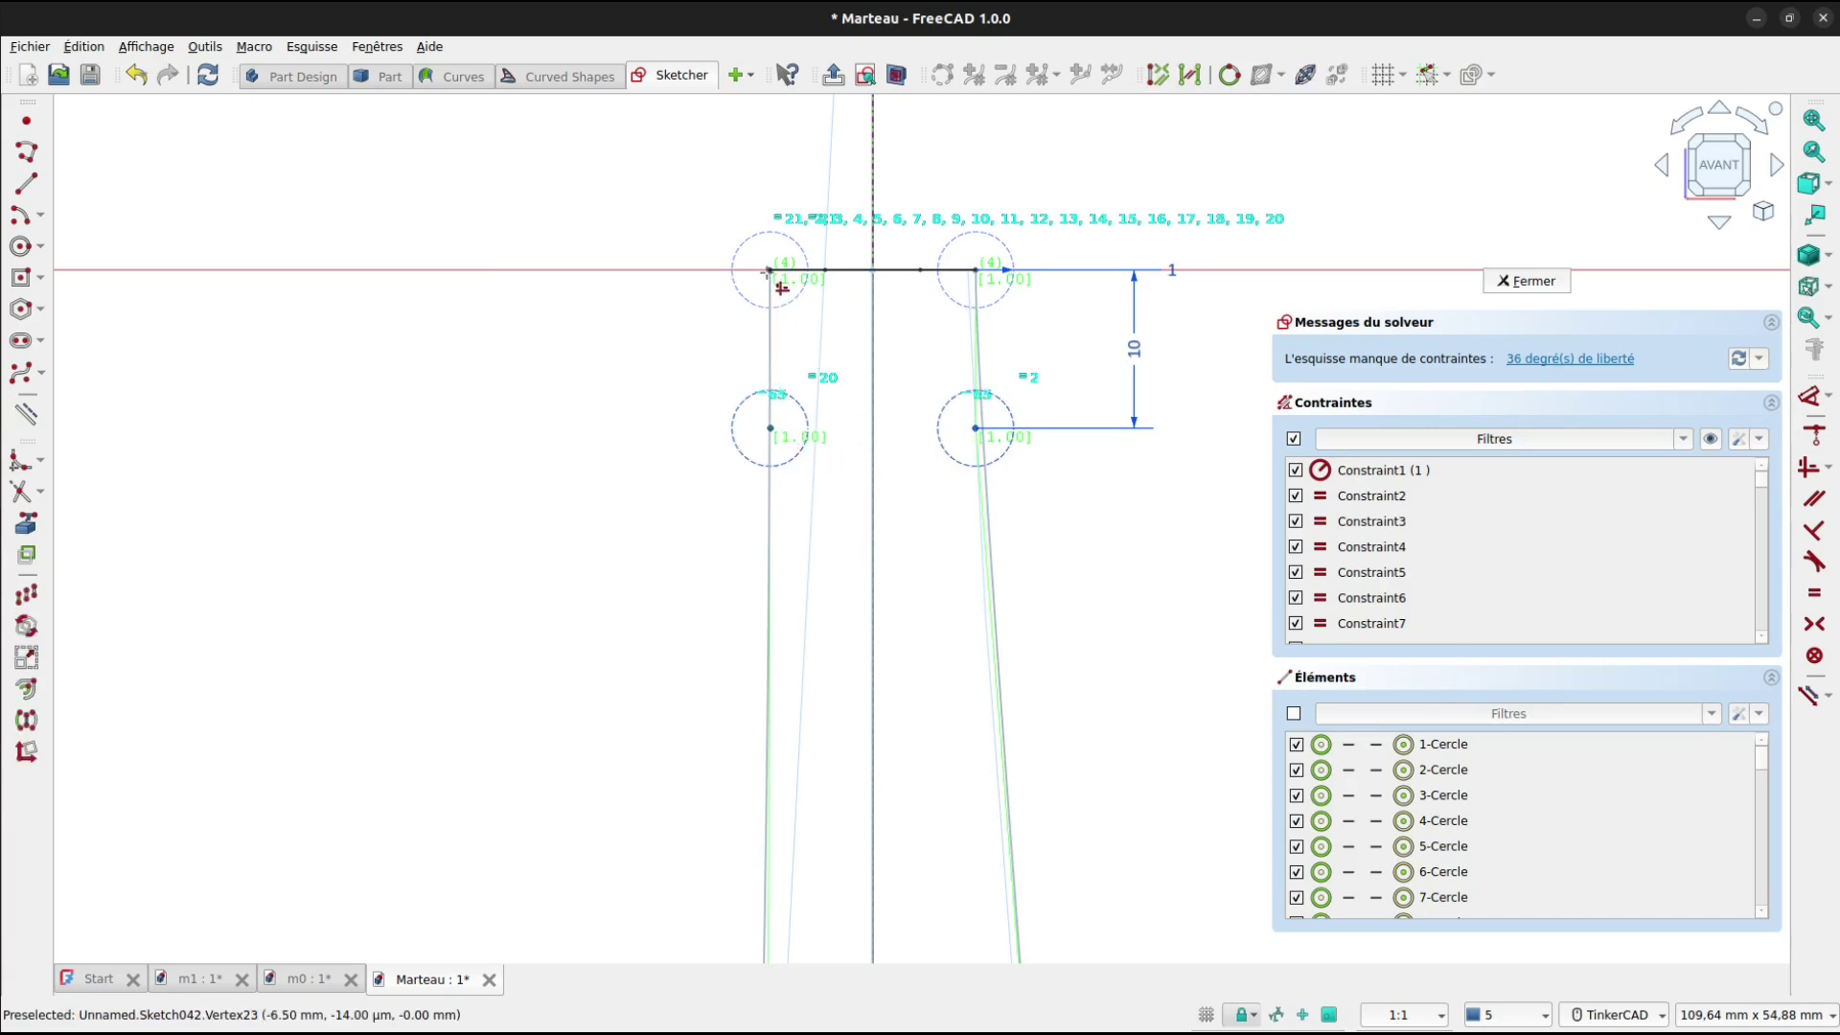
{"action": "left_click", "coordinate": [769, 271]}
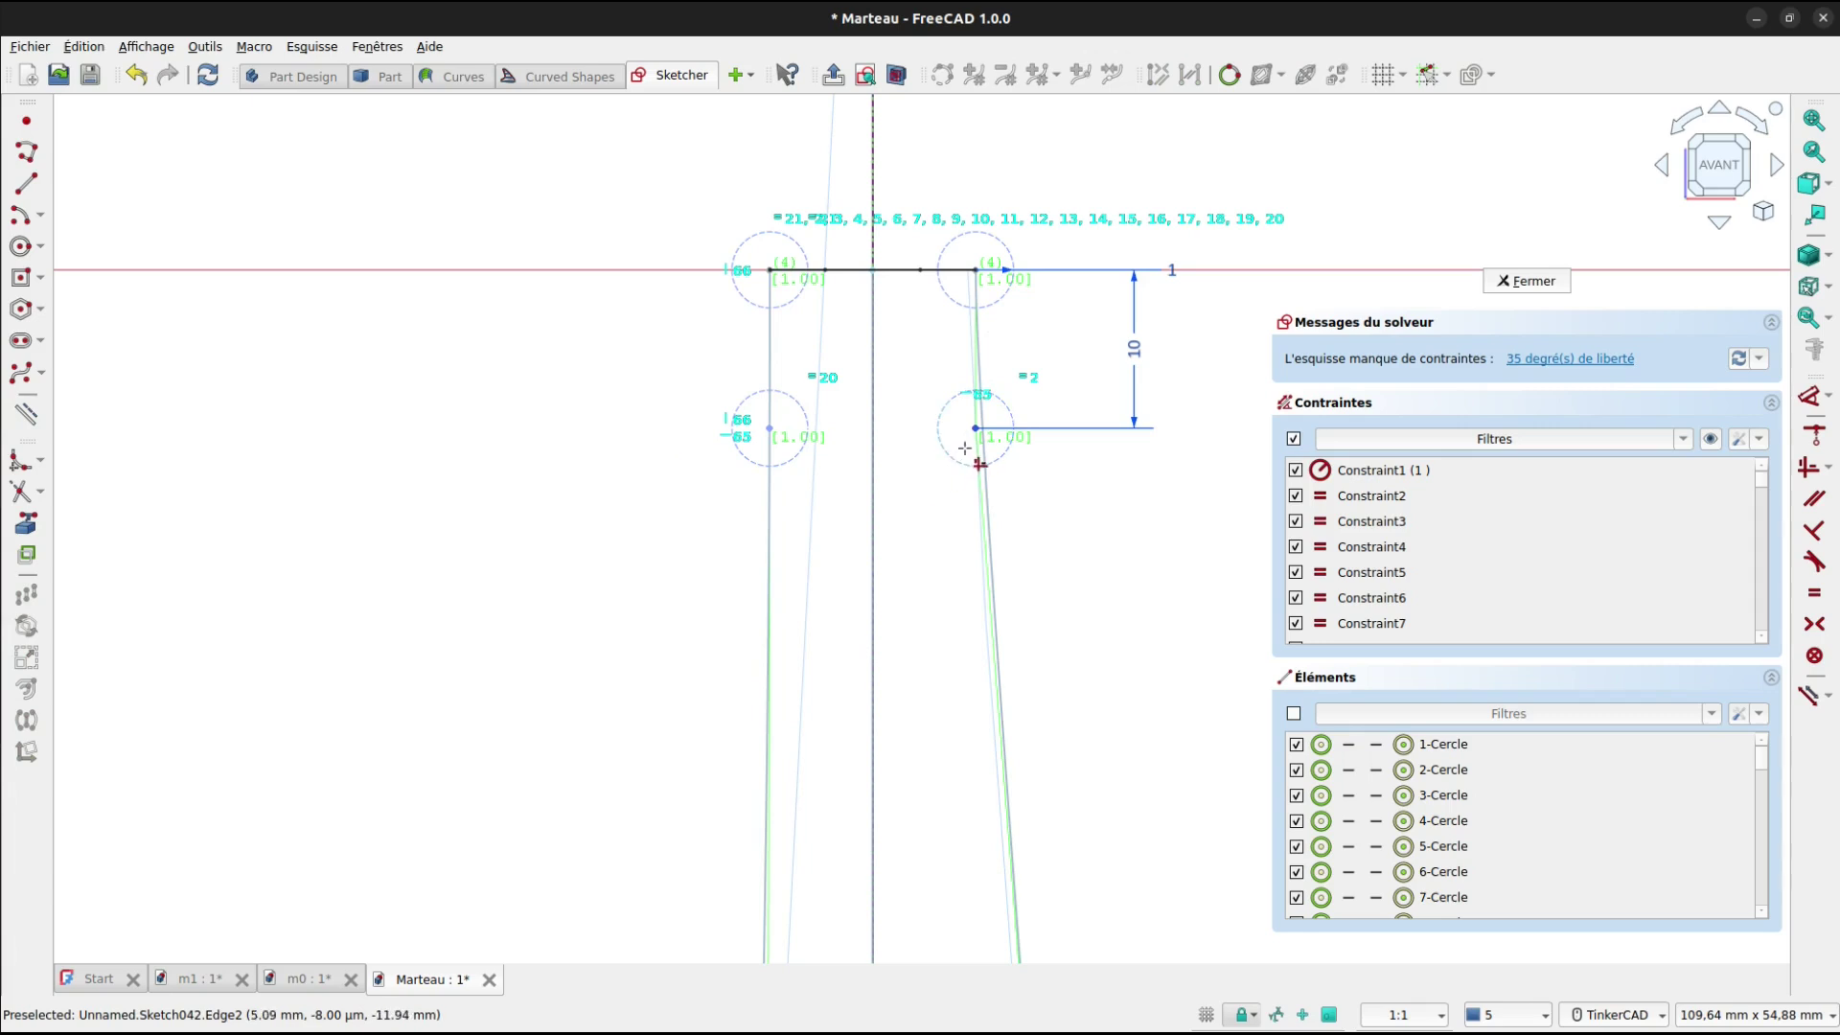
{"action": "left_click", "coordinate": [990, 445]}
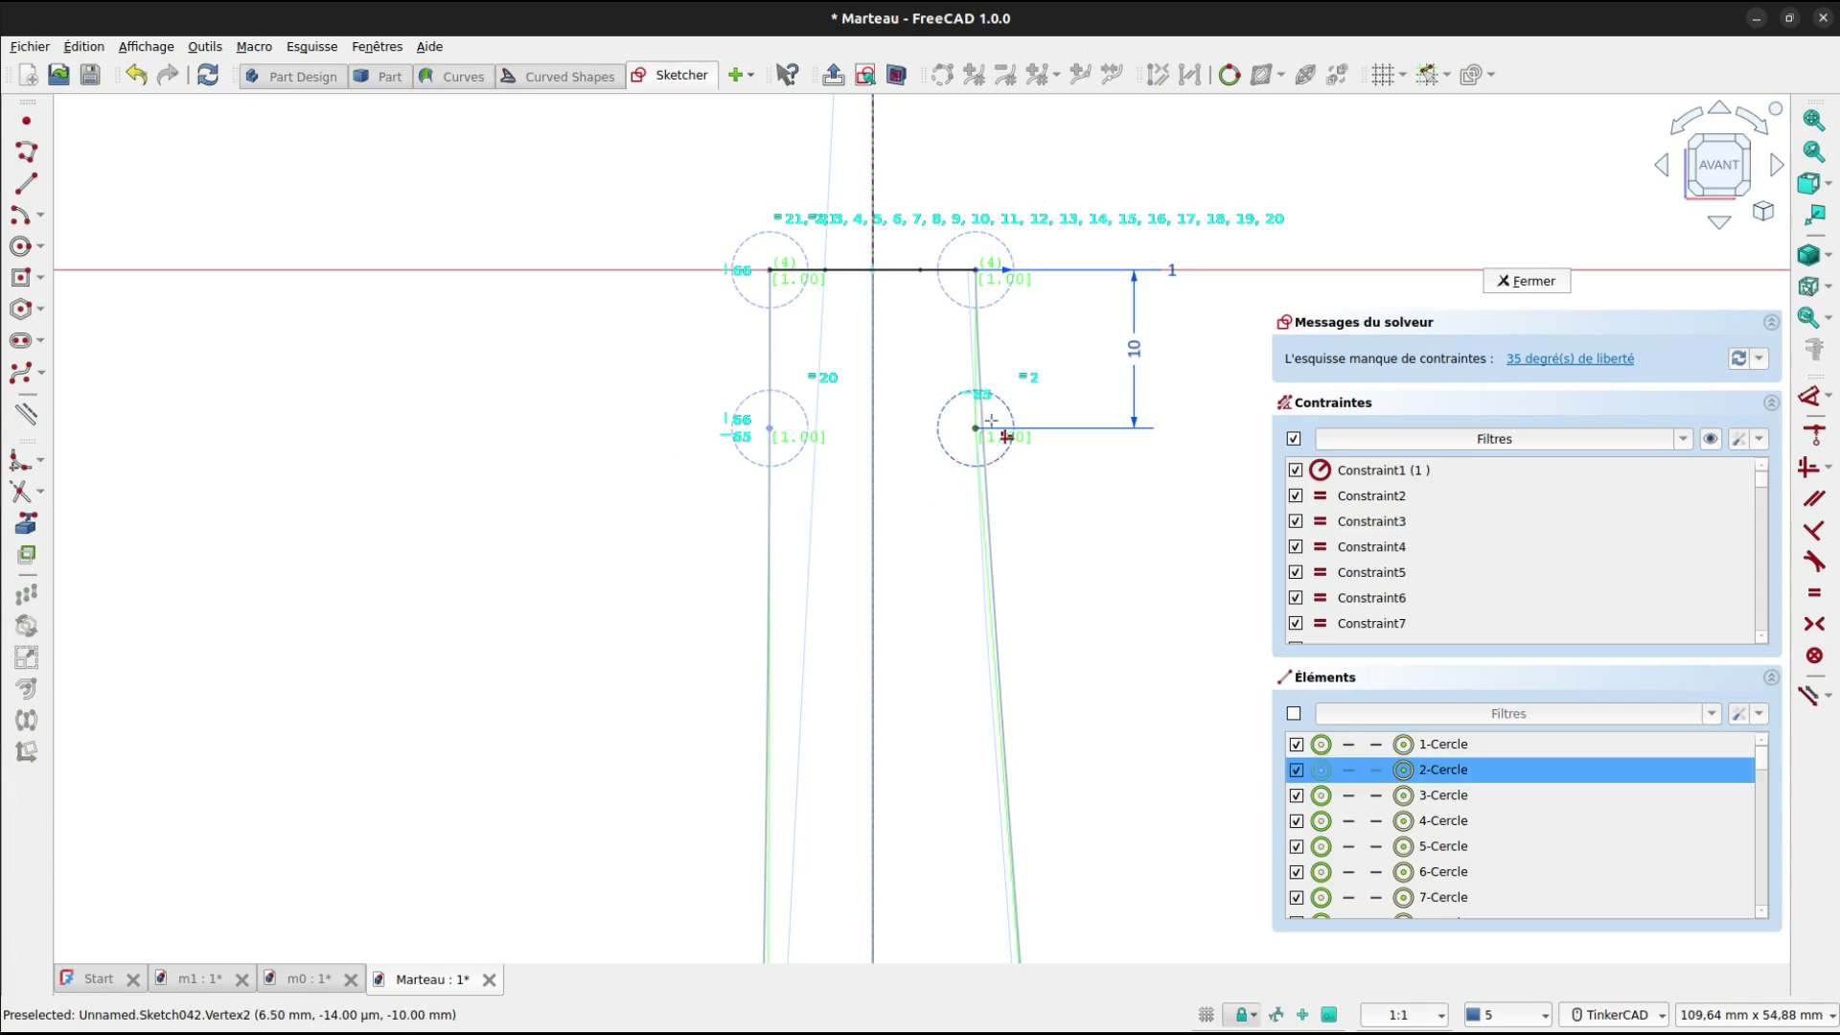
{"action": "left_click", "coordinate": [992, 285]}
{"action": "key", "text": "v"}
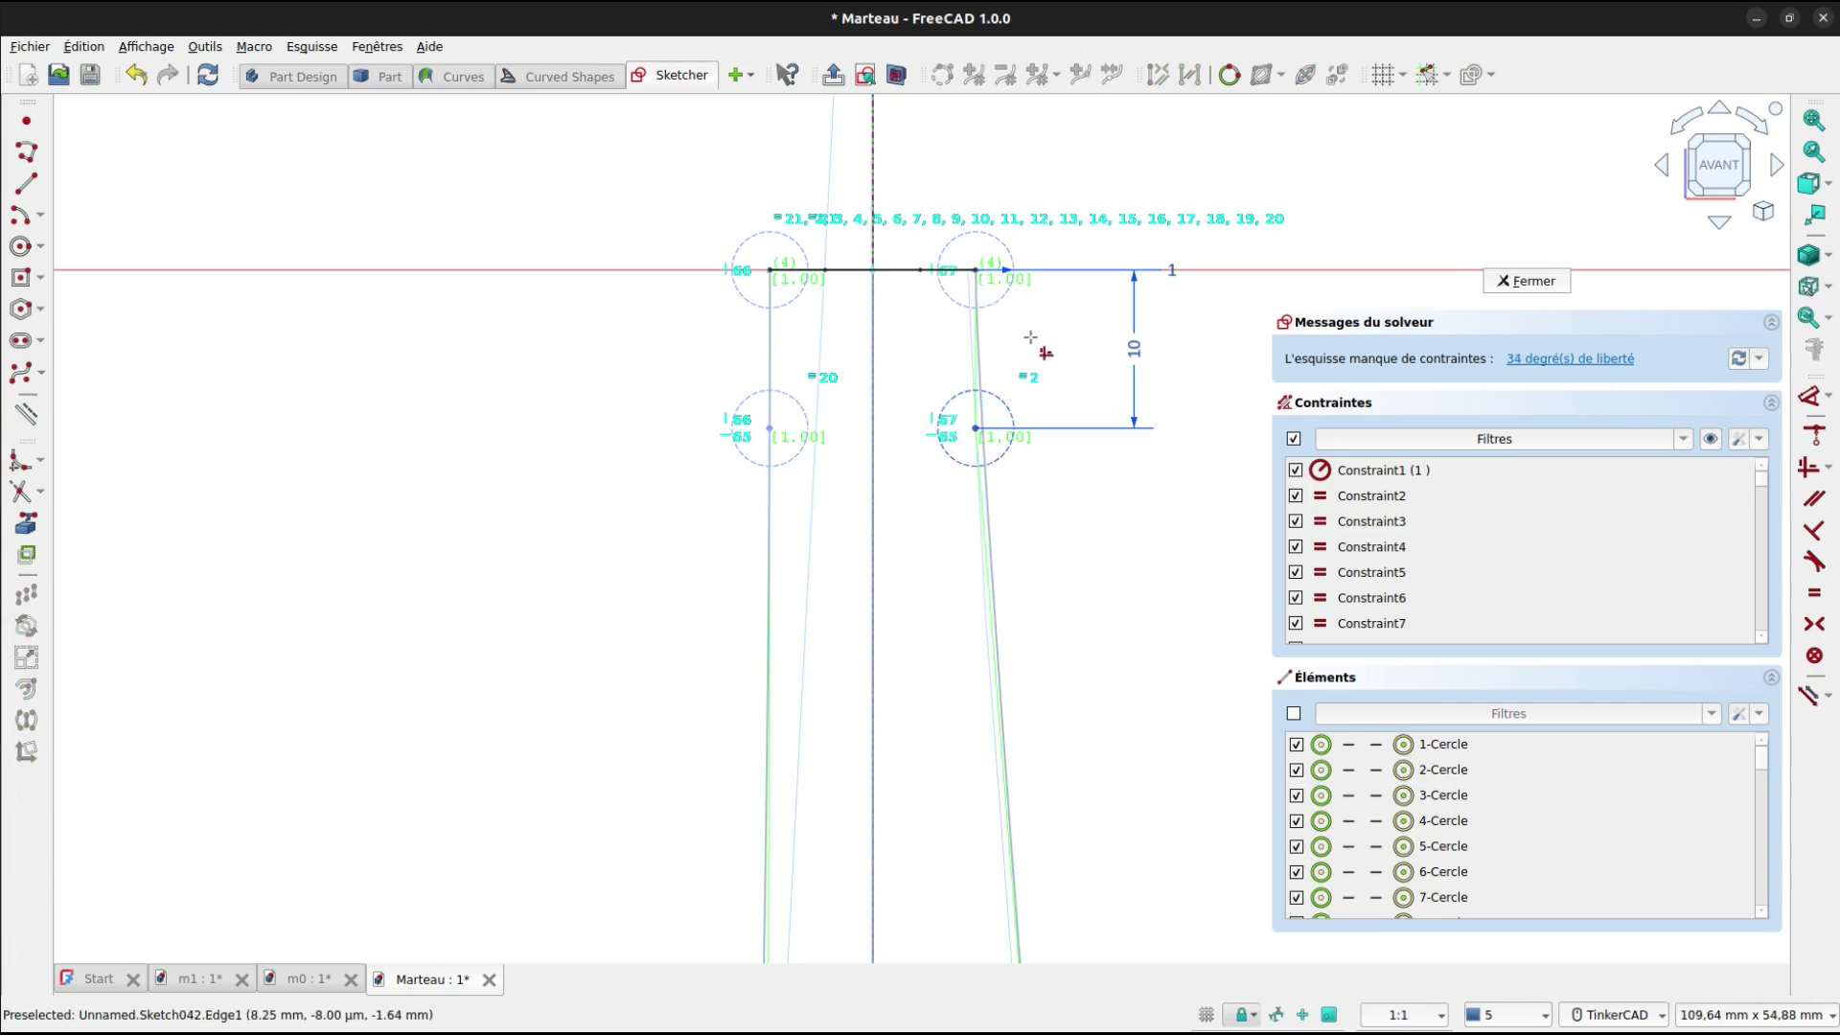
Move the B-spline control points at the heel's right and left corners slightly inward to refit the reference outline.
{"action": "scroll", "coordinate": [1069, 412], "scroll_direction": "down", "scroll_amount": 5}
{"action": "scroll", "coordinate": [1085, 498], "scroll_direction": "down", "scroll_amount": 5}
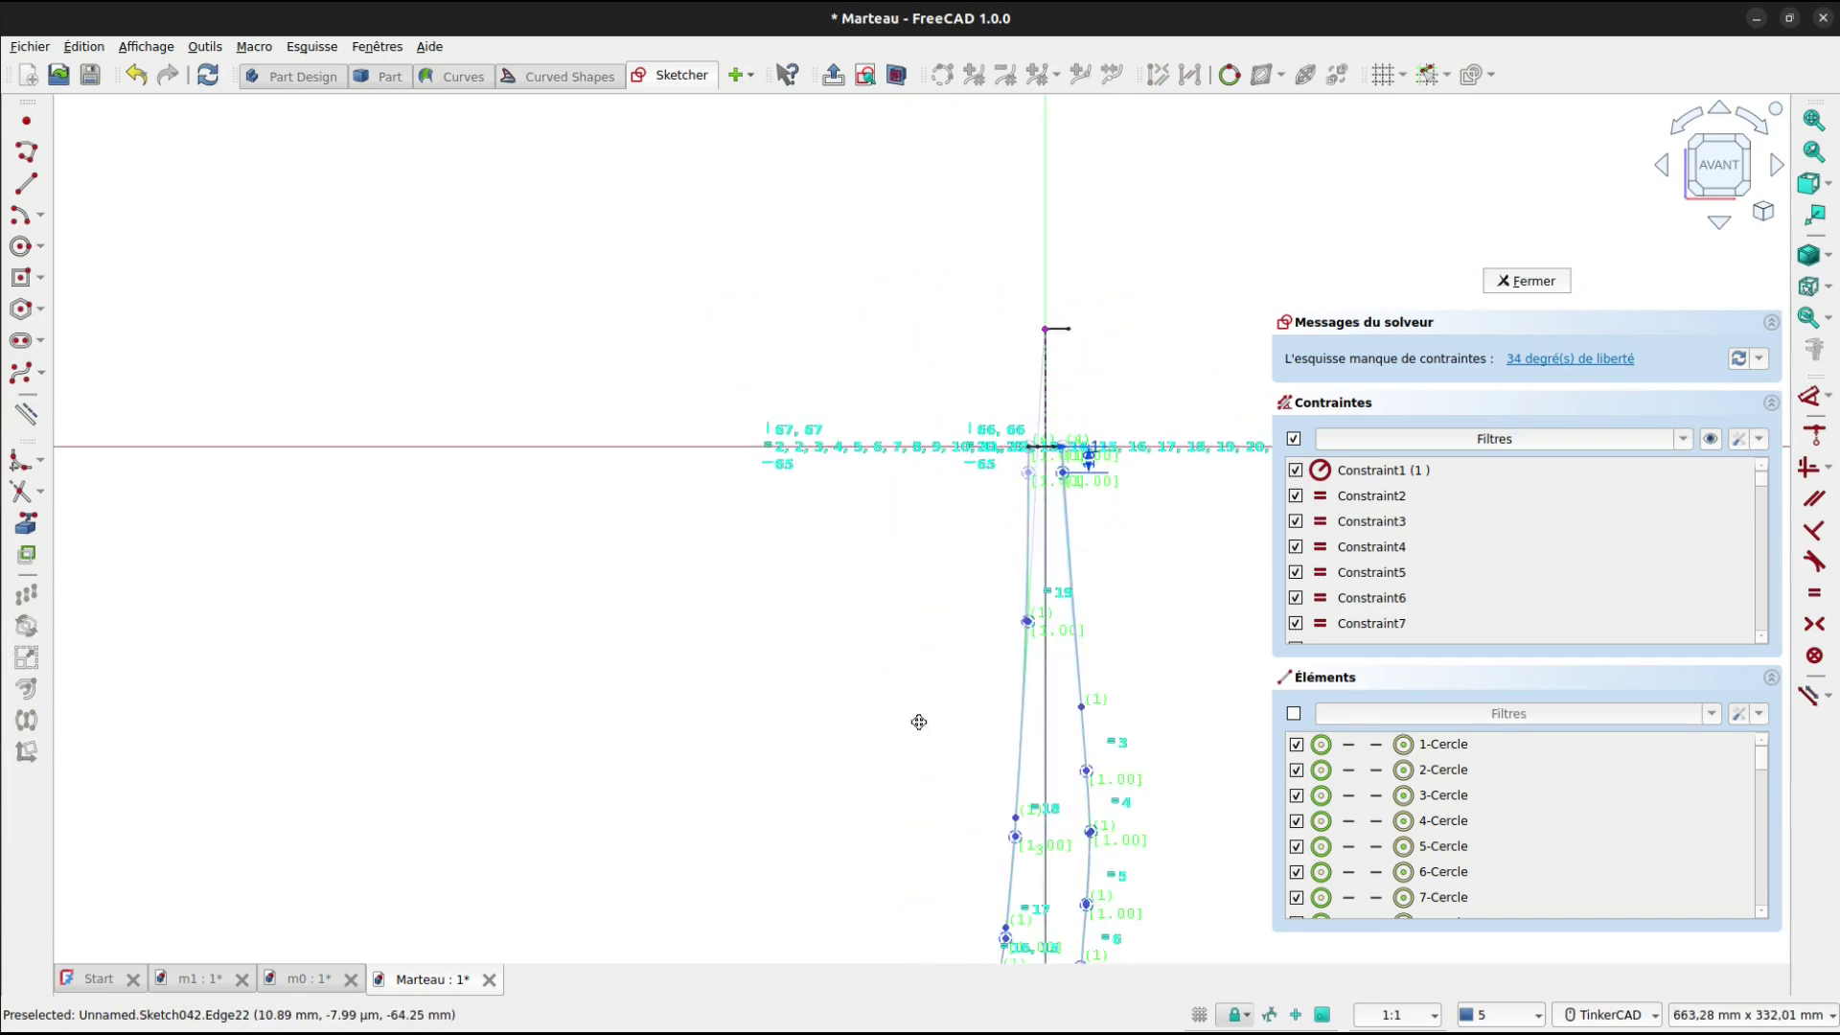
{"action": "middle_click_drag", "start_coordinate": [920, 723], "coordinate": [681, 198]}
{"action": "scroll", "coordinate": [832, 470], "scroll_direction": "up", "scroll_amount": 3}
{"action": "scroll", "coordinate": [940, 533], "scroll_direction": "up", "scroll_amount": 5}
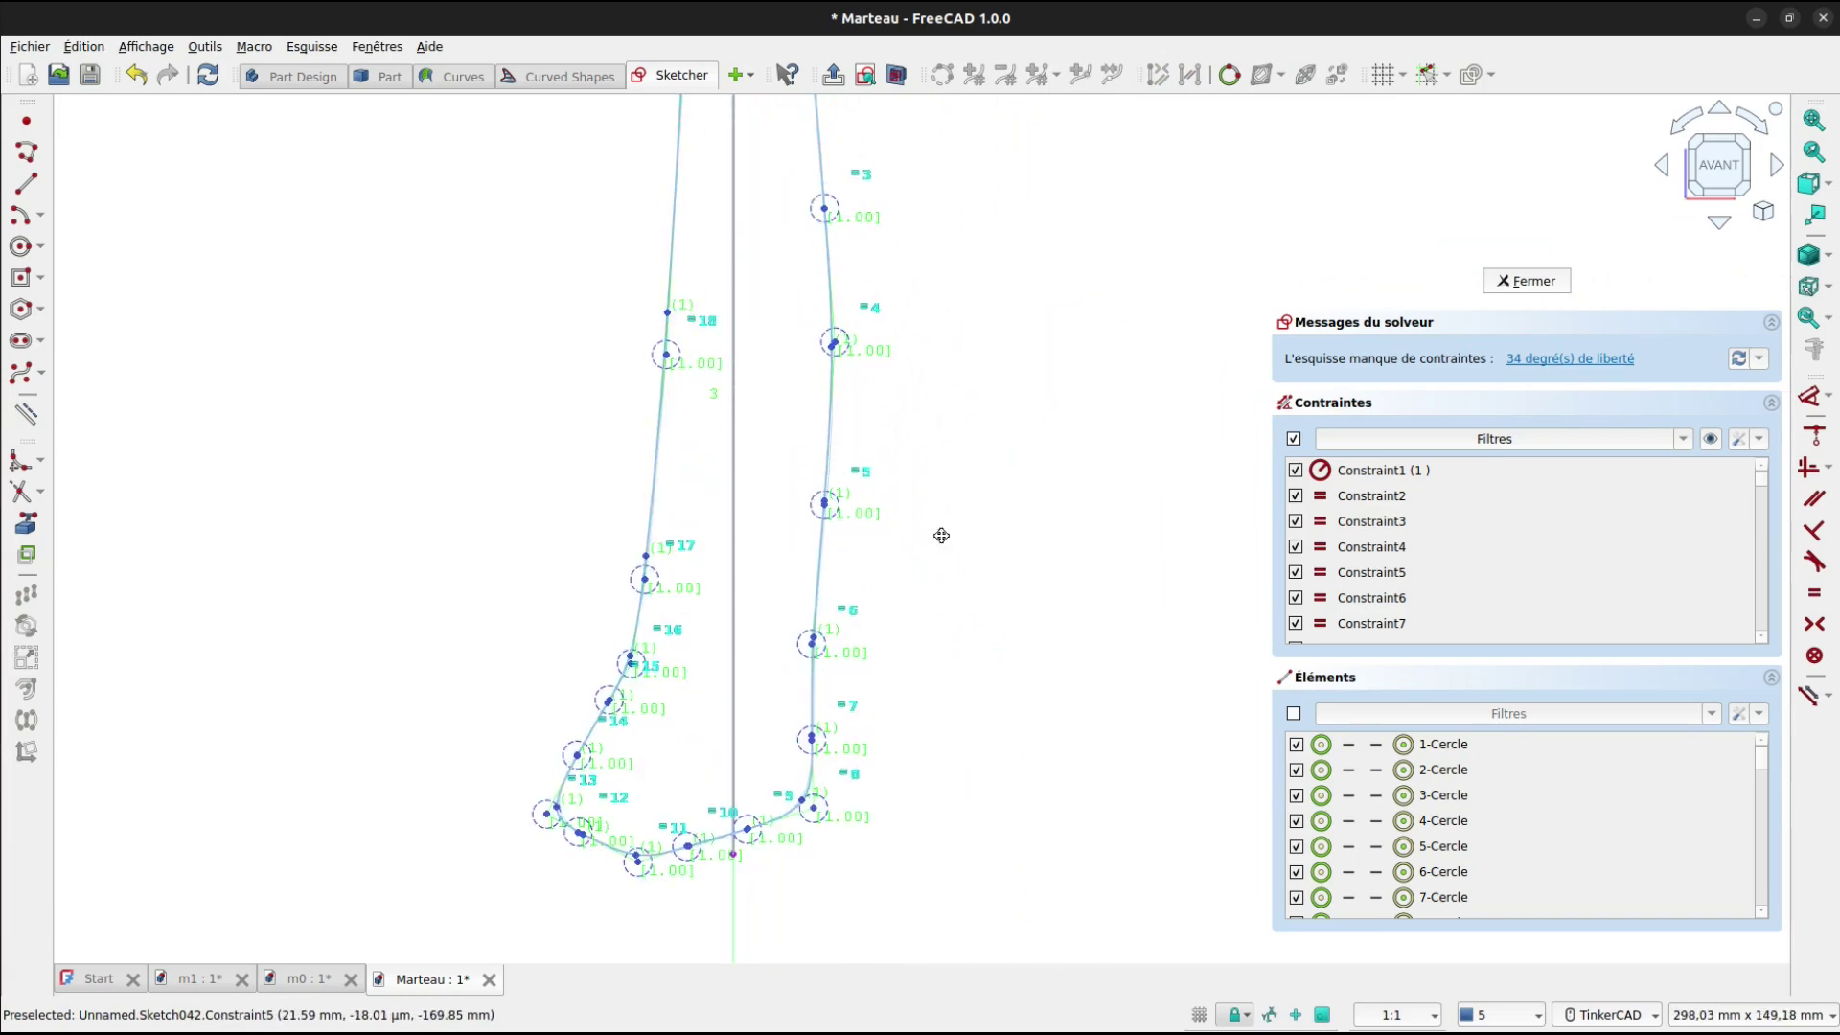
{"action": "mouse_move", "coordinate": [1007, 566]}
{"action": "middle_mouse_down"}
{"action": "mouse_move", "coordinate": [1056, 498]}
{"action": "mouse_move", "coordinate": [1143, 470]}
{"action": "middle_mouse_up"}
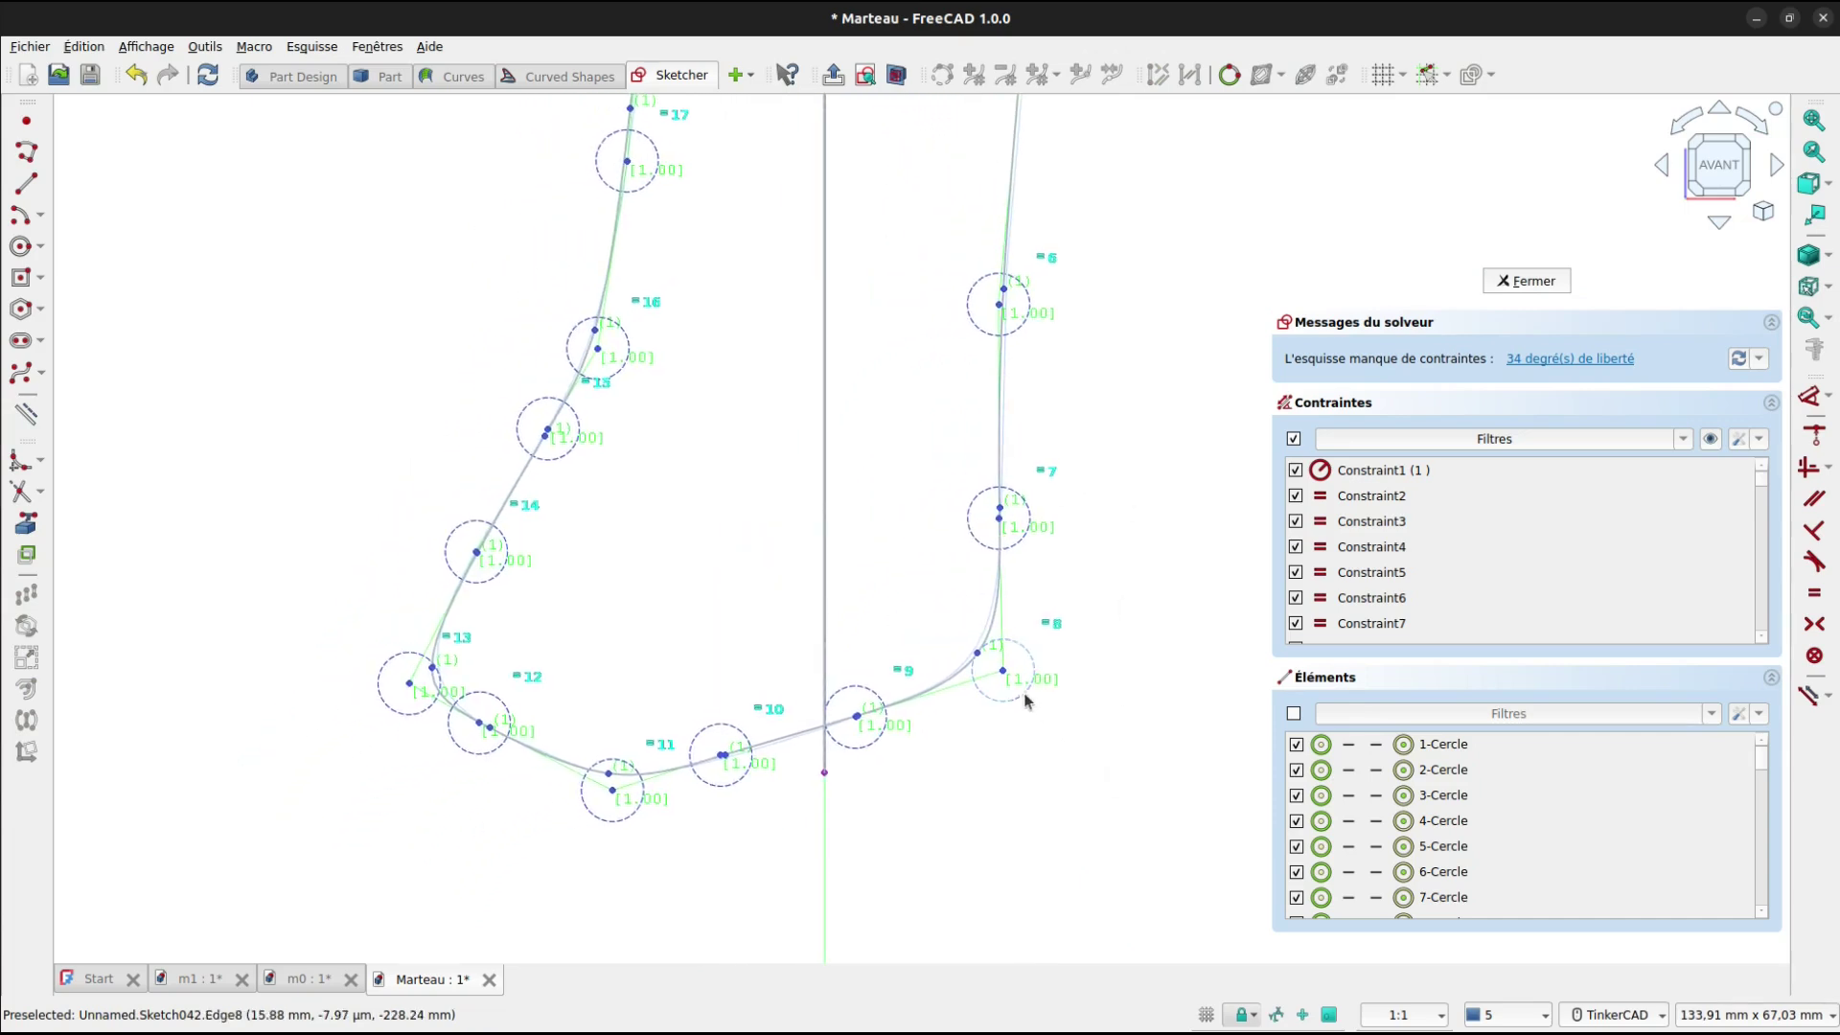
{"action": "left_click_drag", "start_coordinate": [1001, 675], "coordinate": [995, 670]}
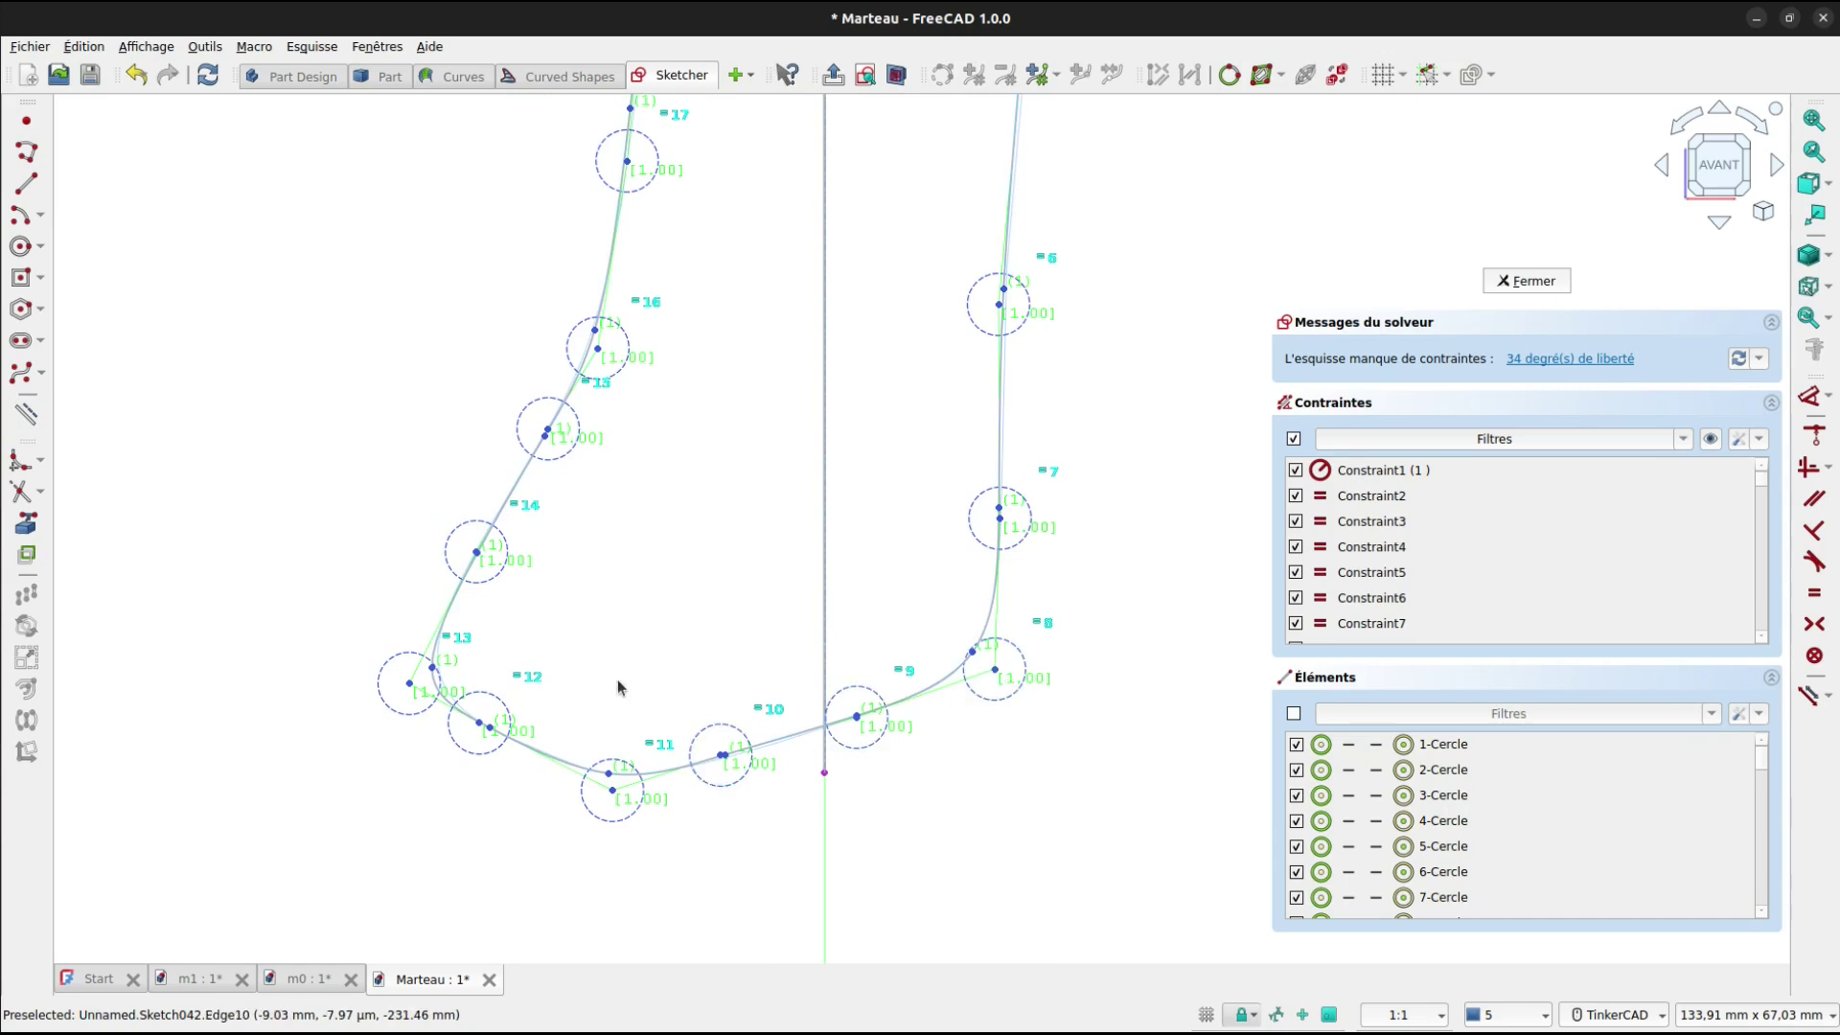
{"action": "left_click_drag", "start_coordinate": [408, 686], "coordinate": [417, 675]}
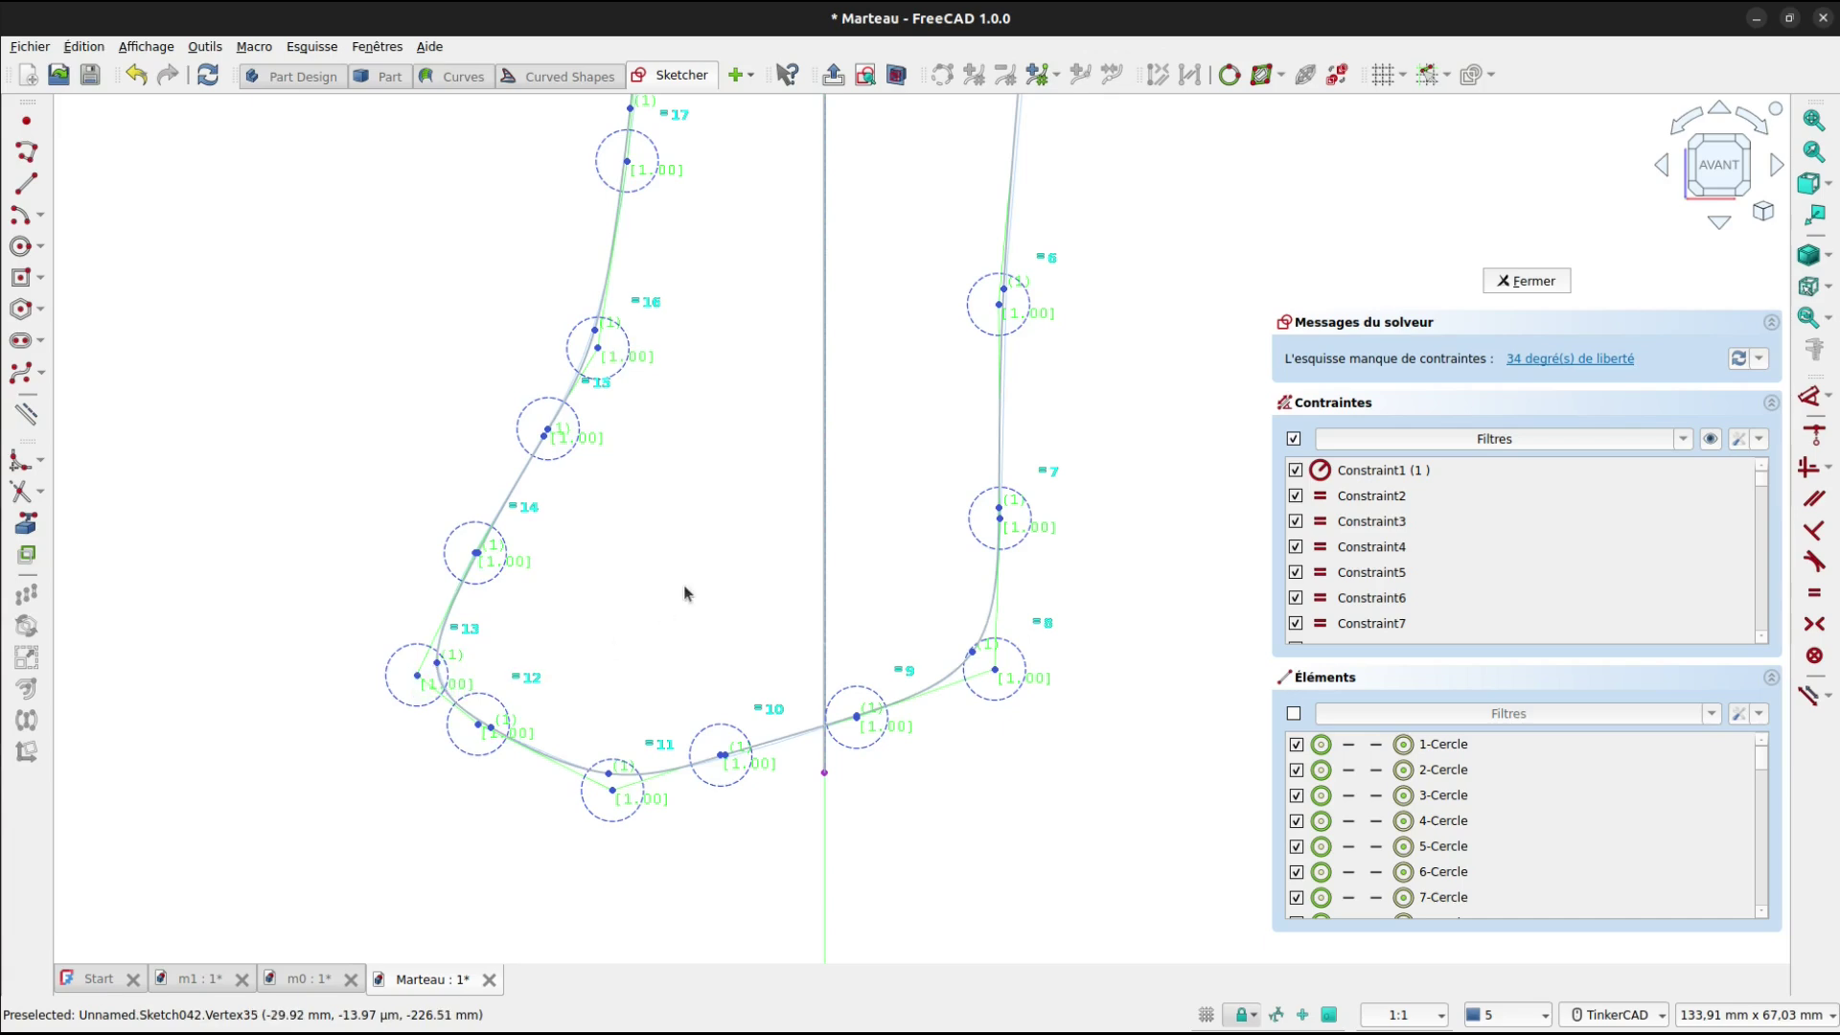
Draw a horizontal line 40 mm long to the left from the lower end of the vertical reference line.
{"action": "left_click", "coordinate": [26, 183]}
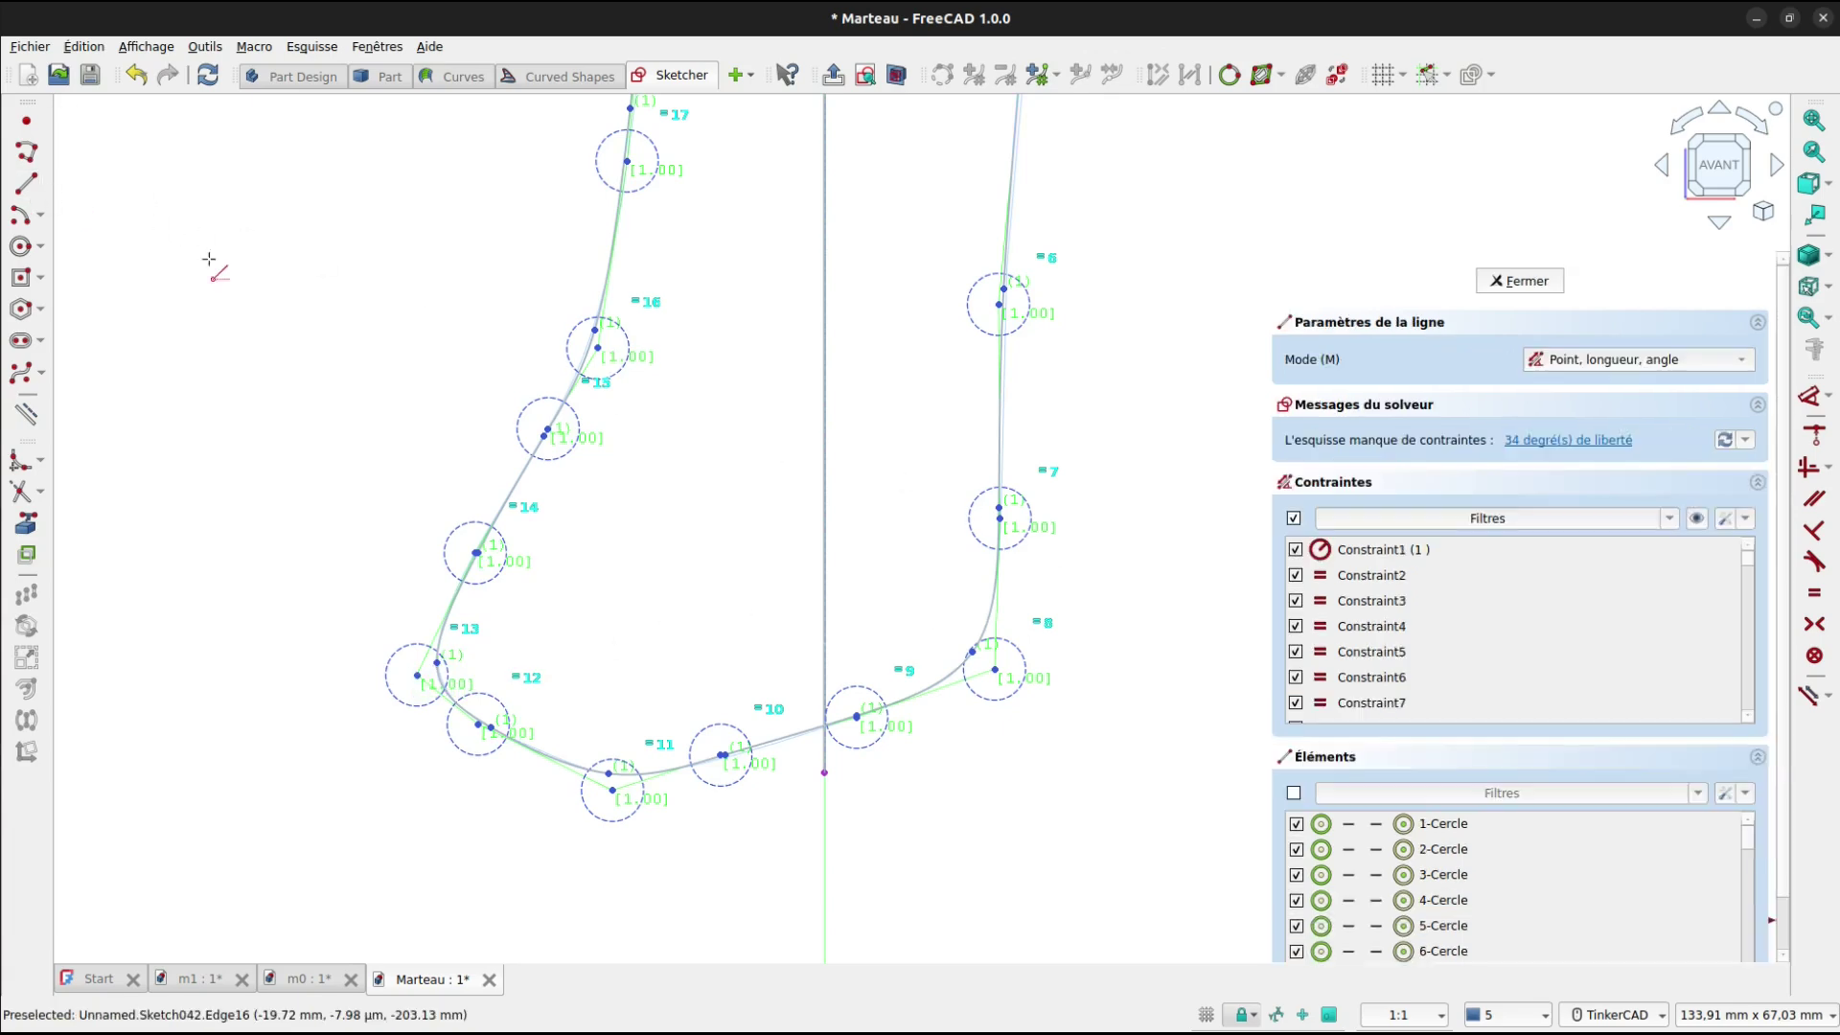
{"action": "left_click", "coordinate": [825, 771]}
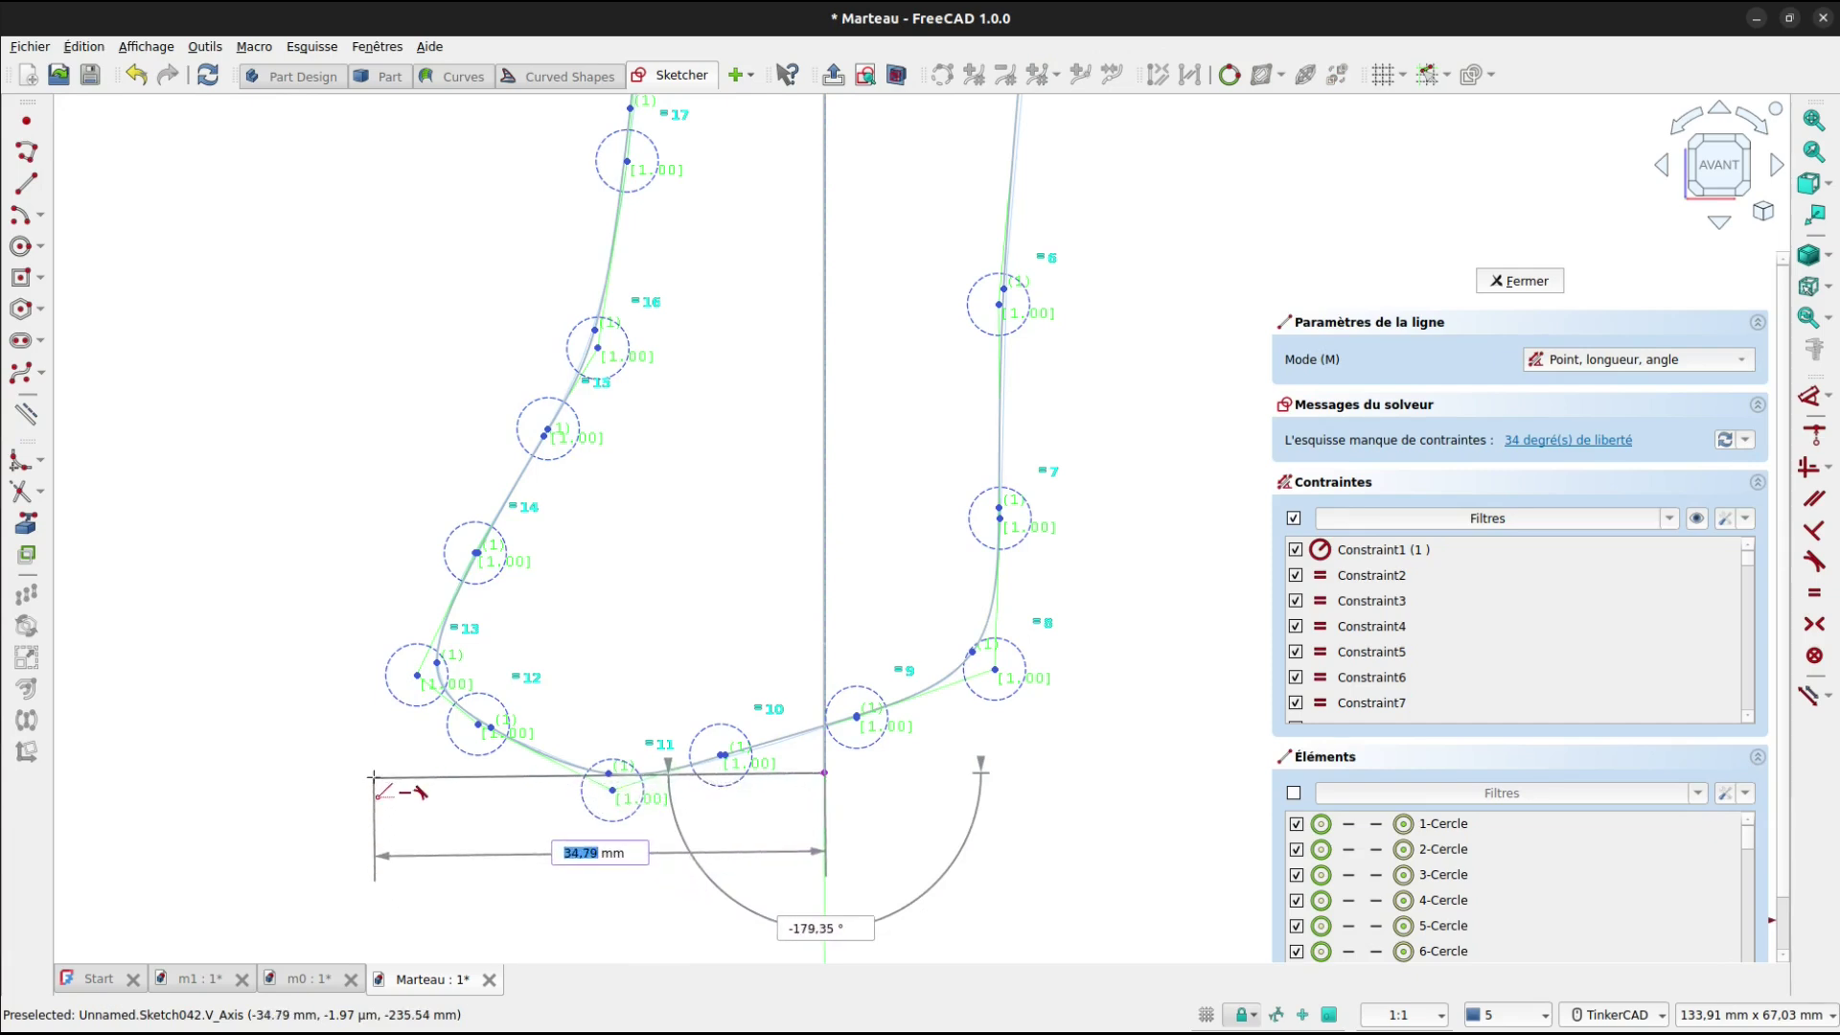
{"action": "type", "text": "40"}
{"action": "key", "text": "Tab"}
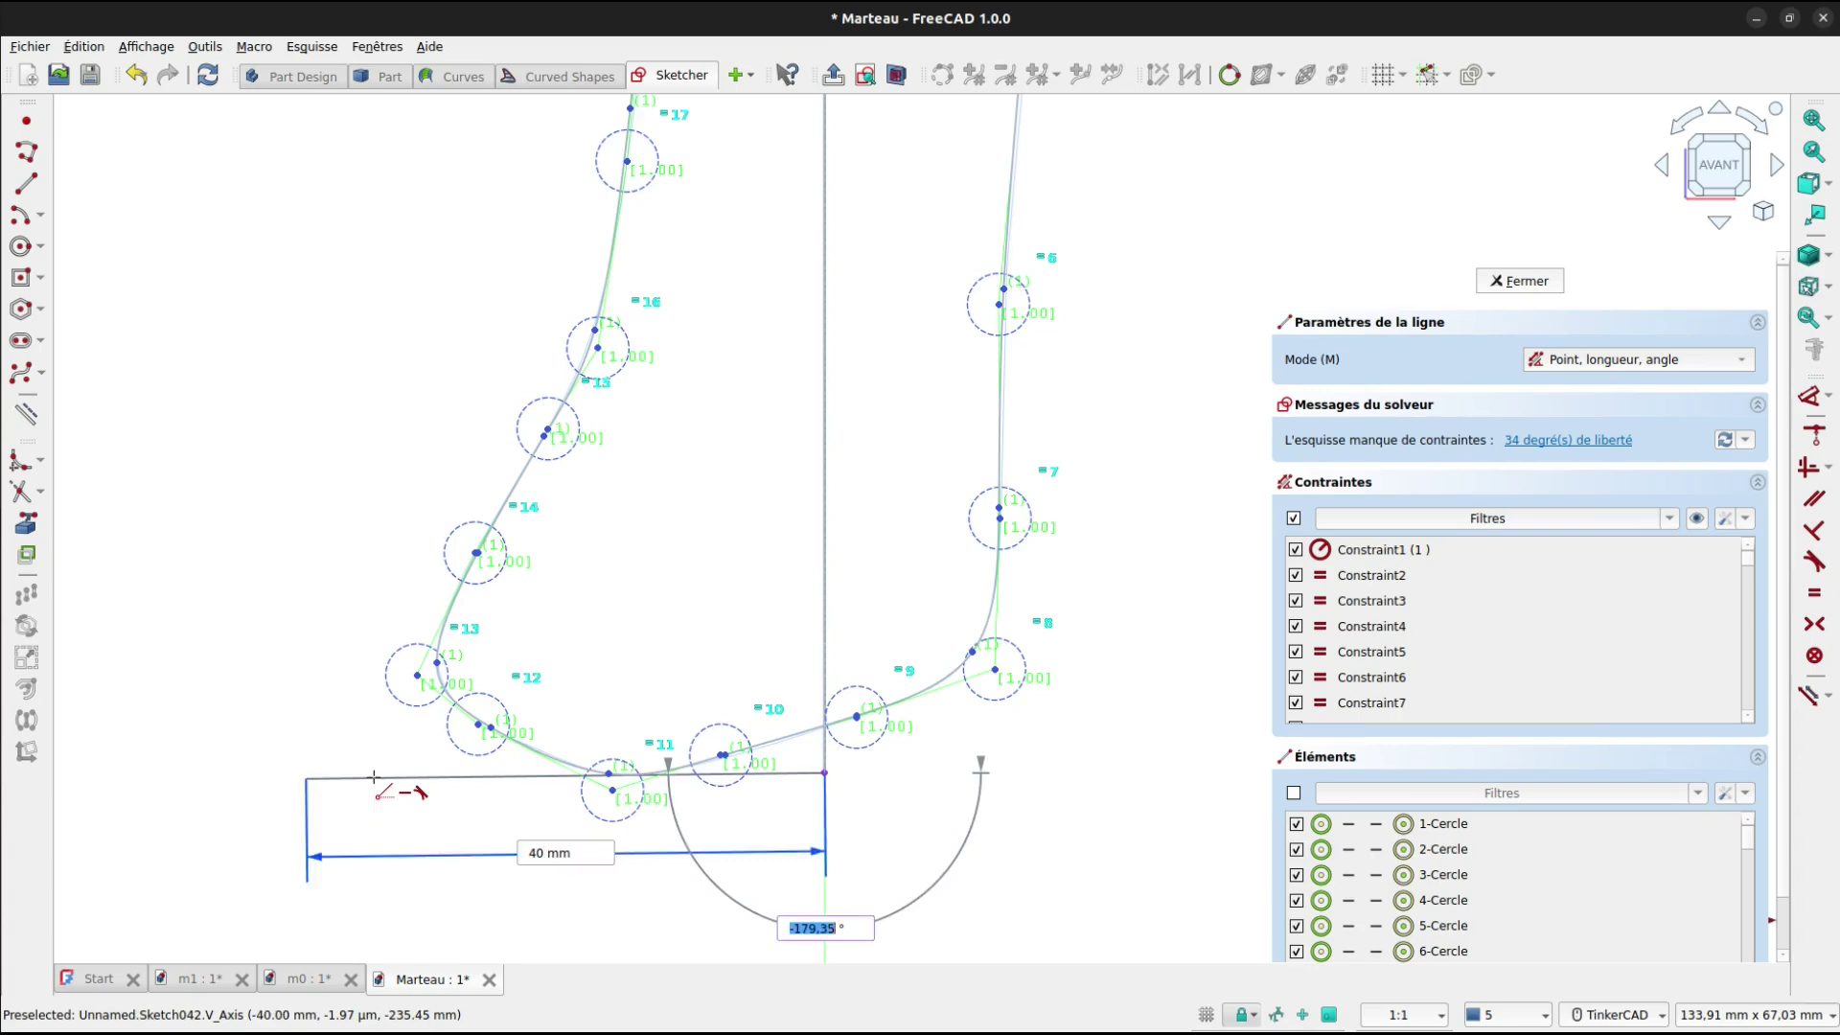
{"action": "left_click", "coordinate": [374, 776]}
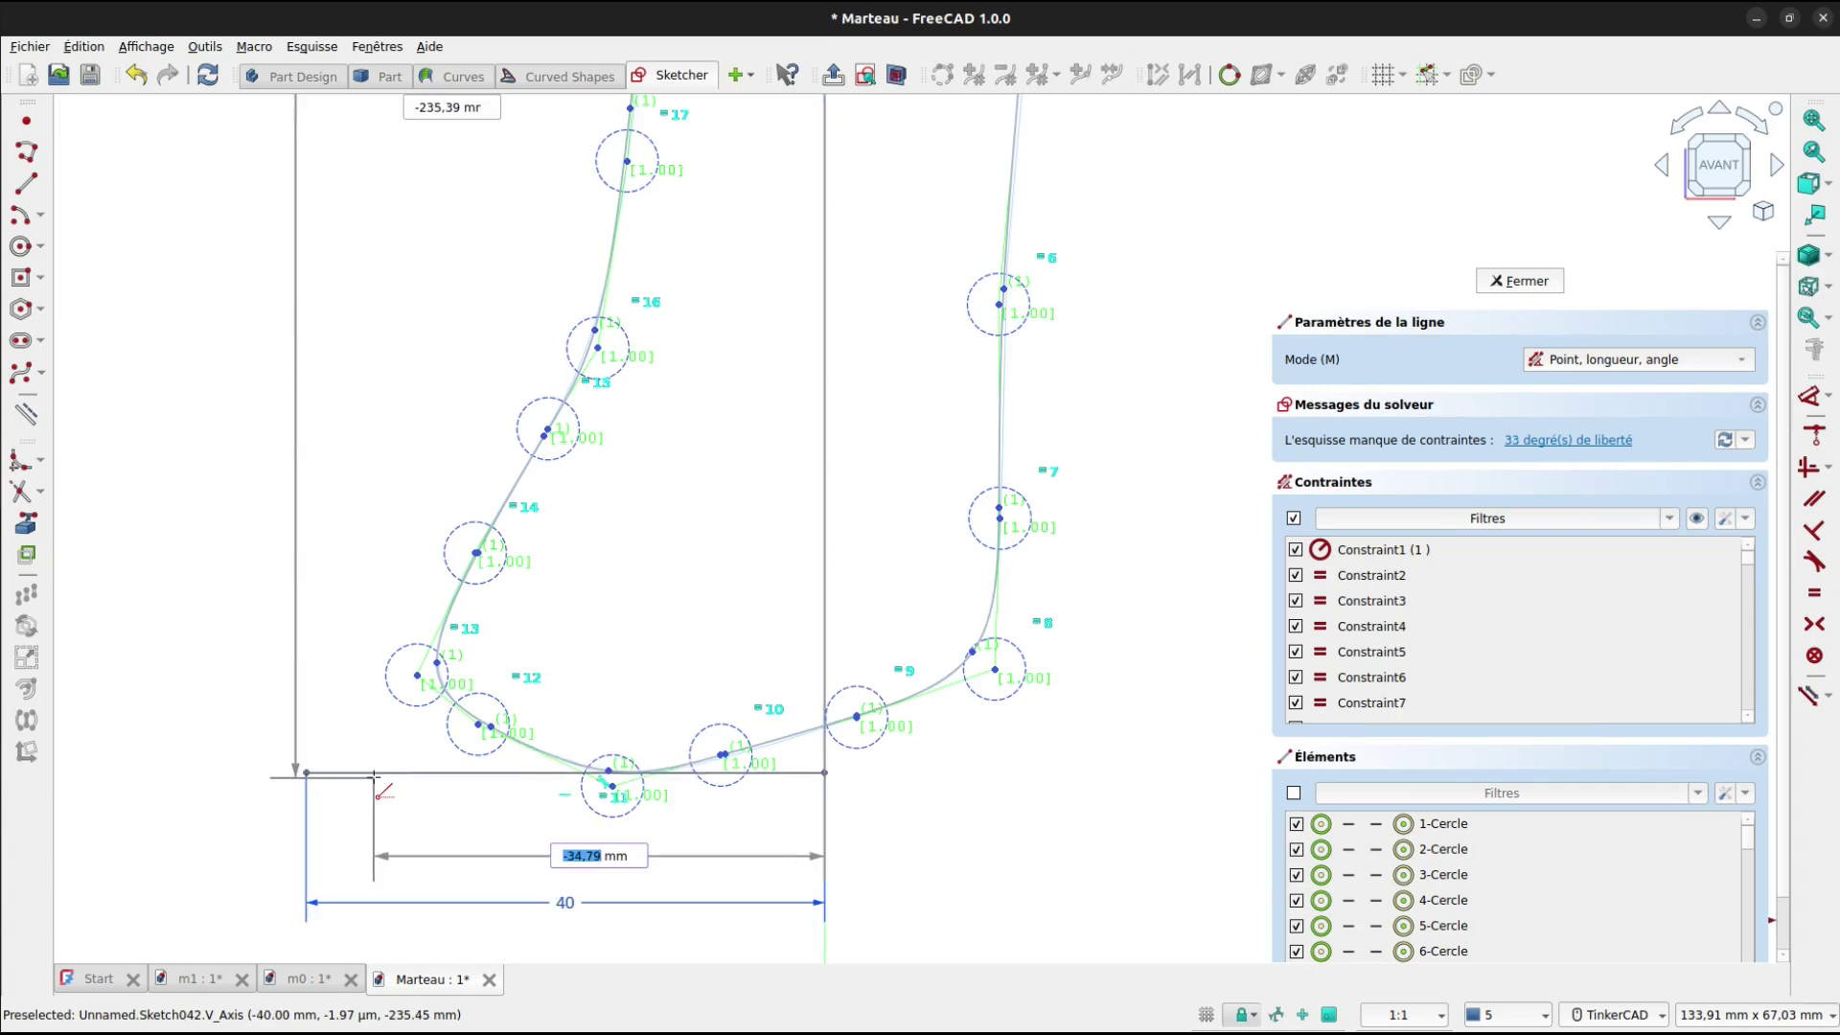
{"action": "key", "text": "Escape"}
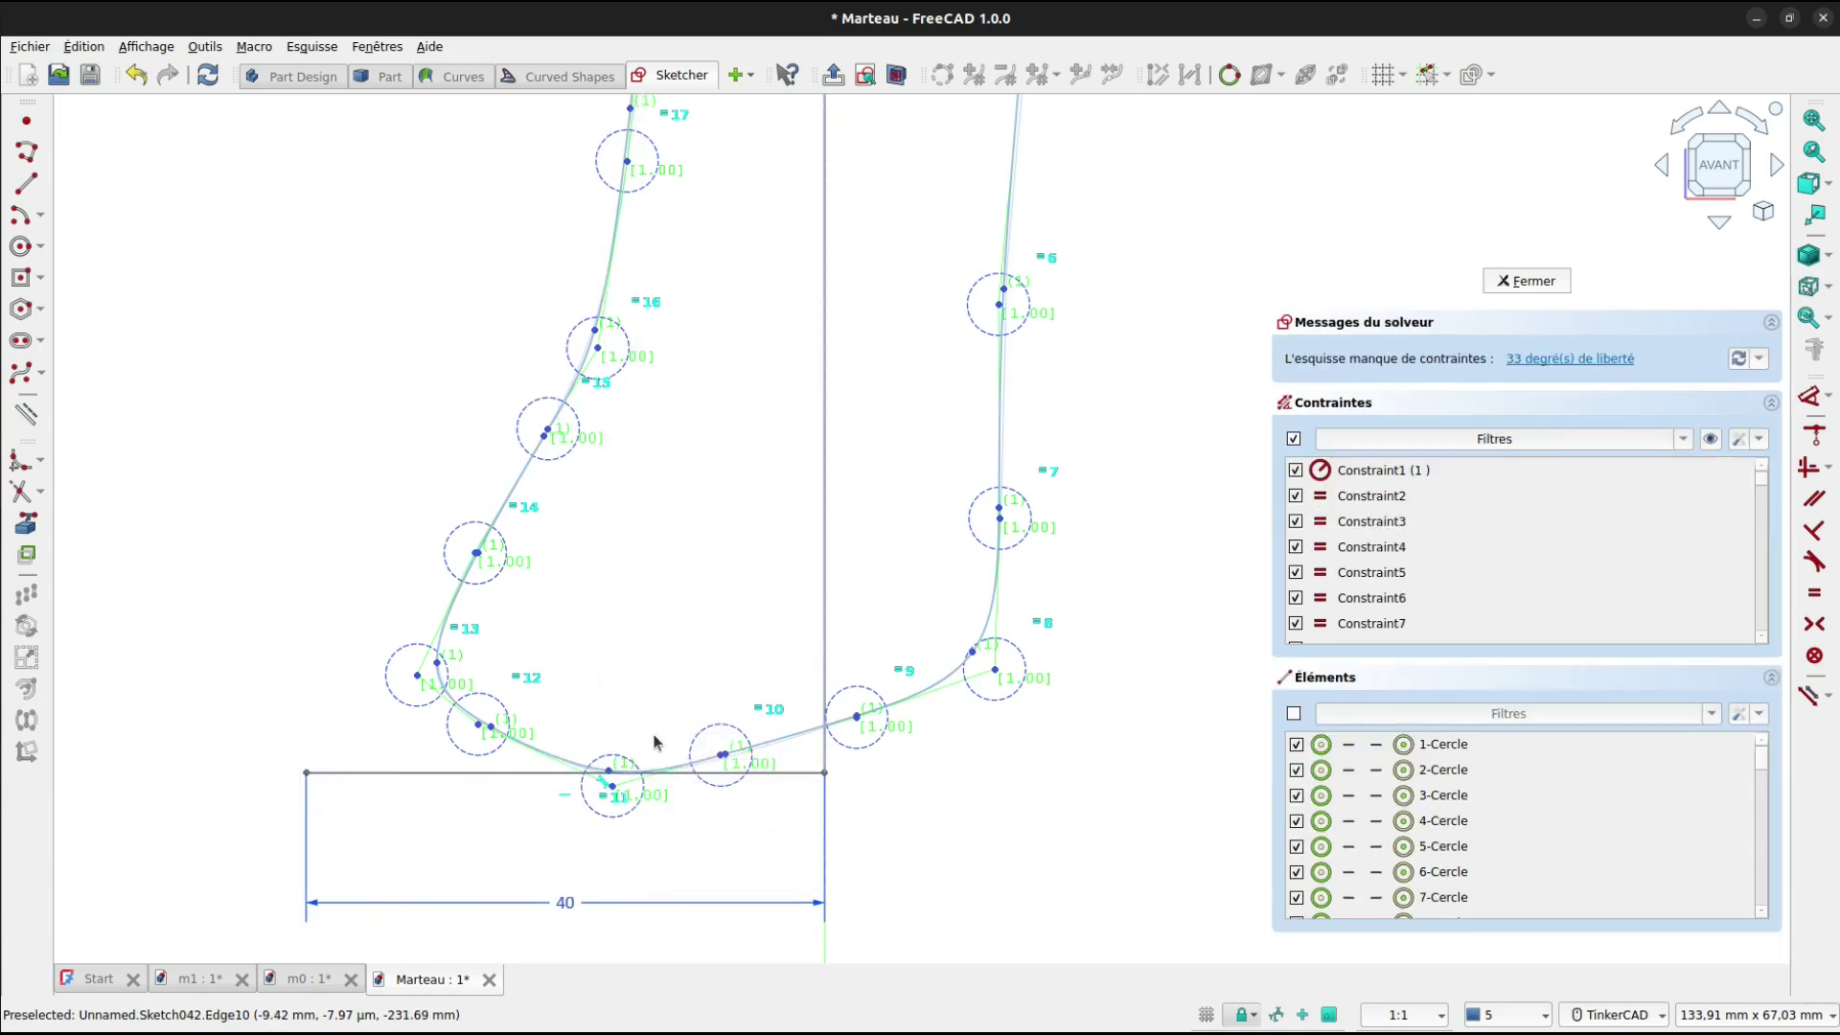
Shift the heel's lowest control point slightly right and delete the automatic constraint placed on the 40 mm line beside it.
{"action": "scroll", "coordinate": [654, 741], "scroll_direction": "up", "scroll_amount": 3}
{"action": "scroll", "coordinate": [825, 790], "scroll_direction": "down", "scroll_amount": 3}
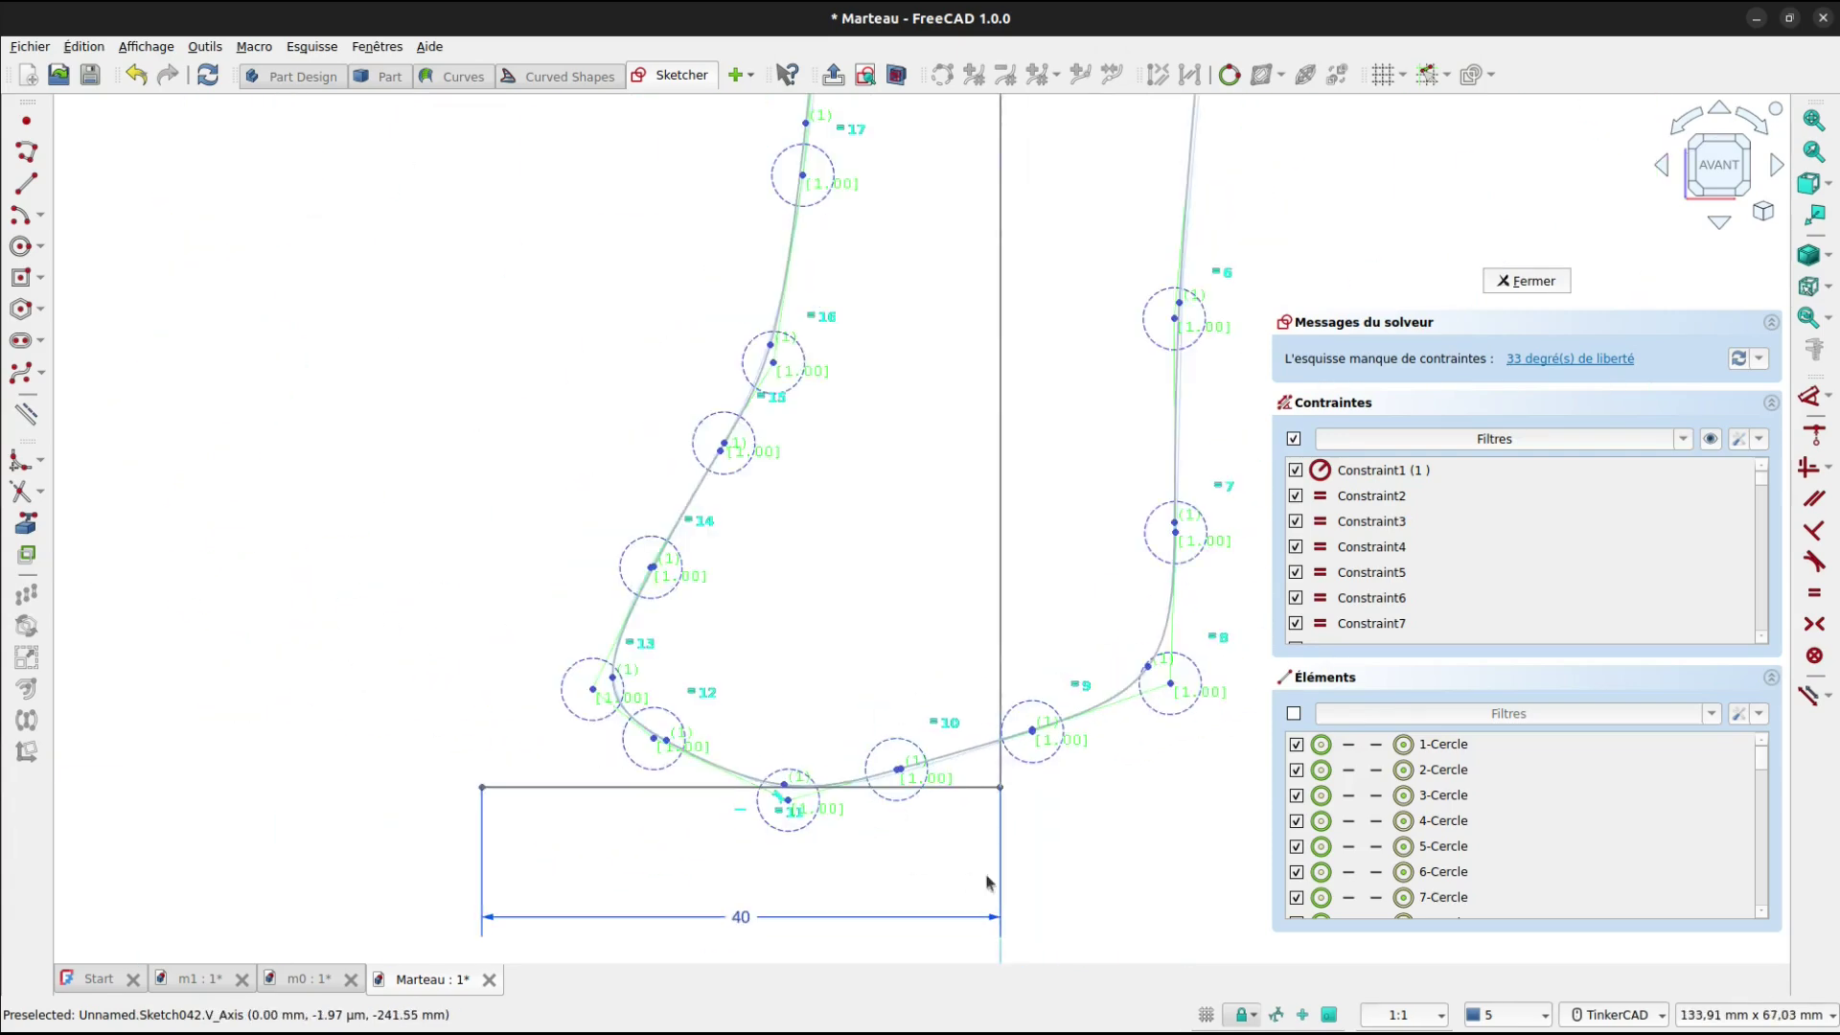
{"action": "scroll", "coordinate": [801, 699], "scroll_direction": "up", "scroll_amount": 4}
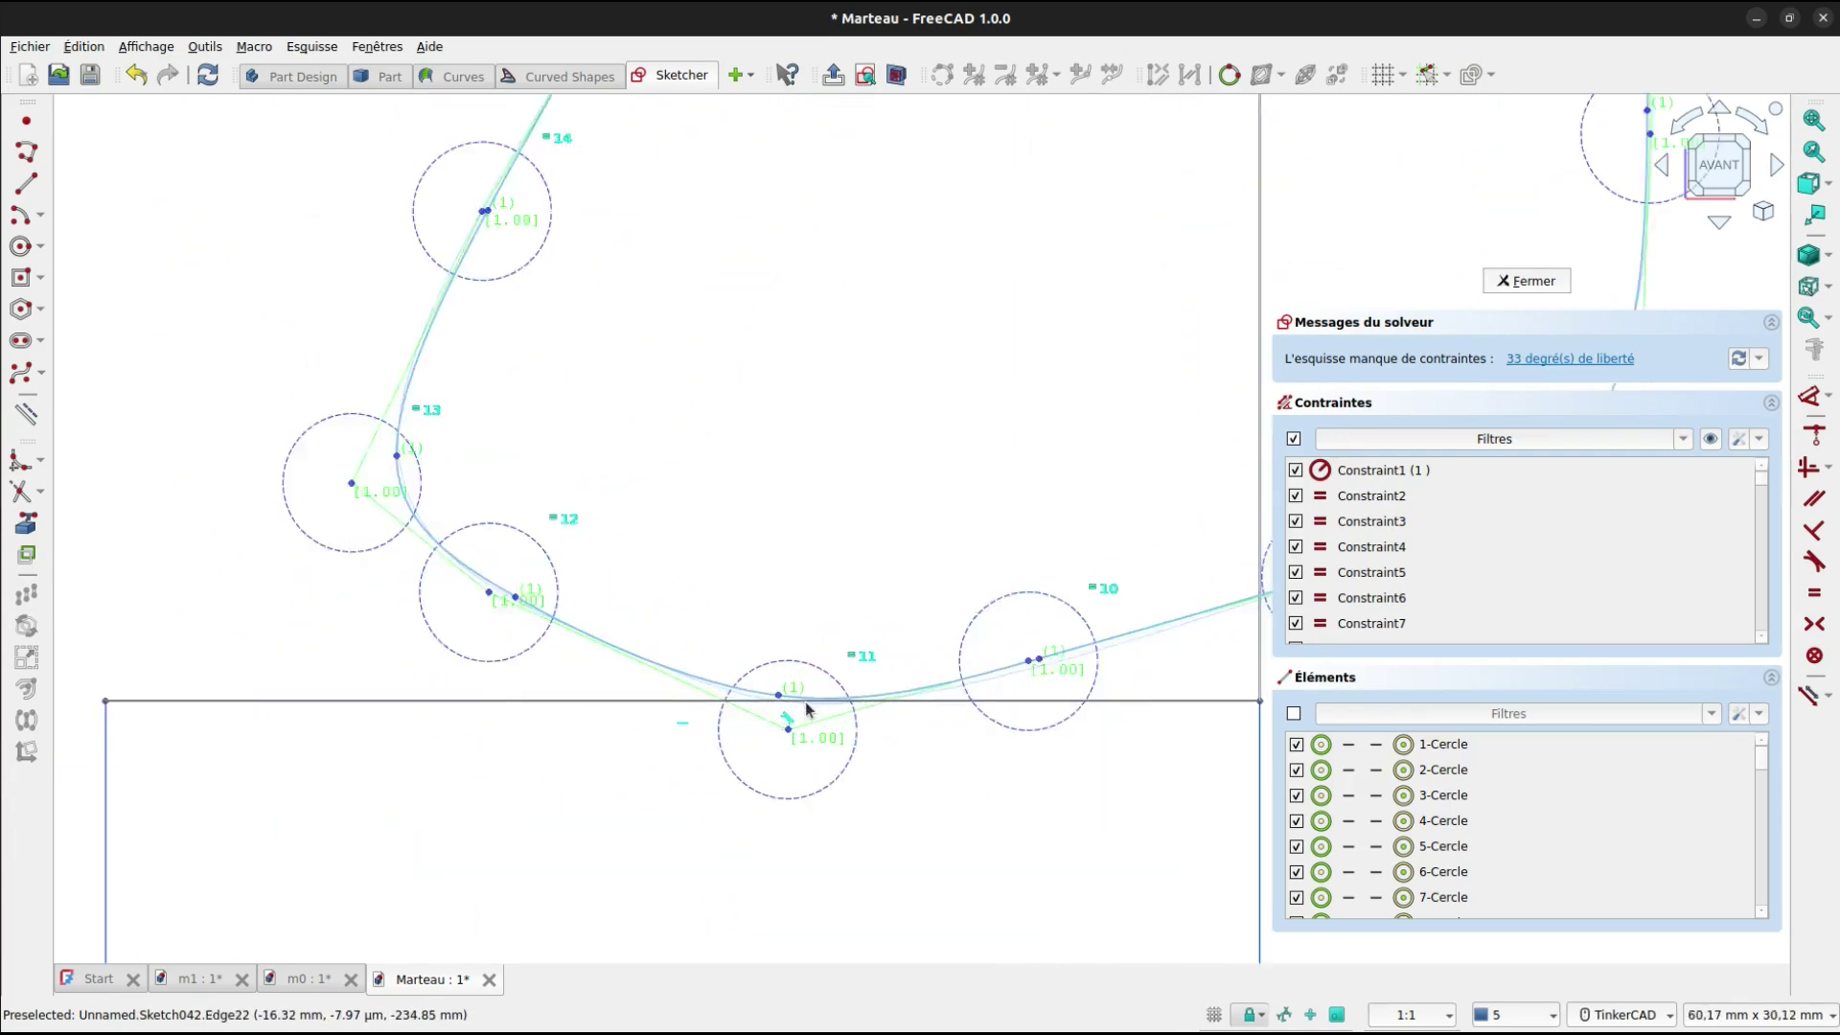
{"action": "scroll", "coordinate": [807, 708], "scroll_direction": "up", "scroll_amount": 5}
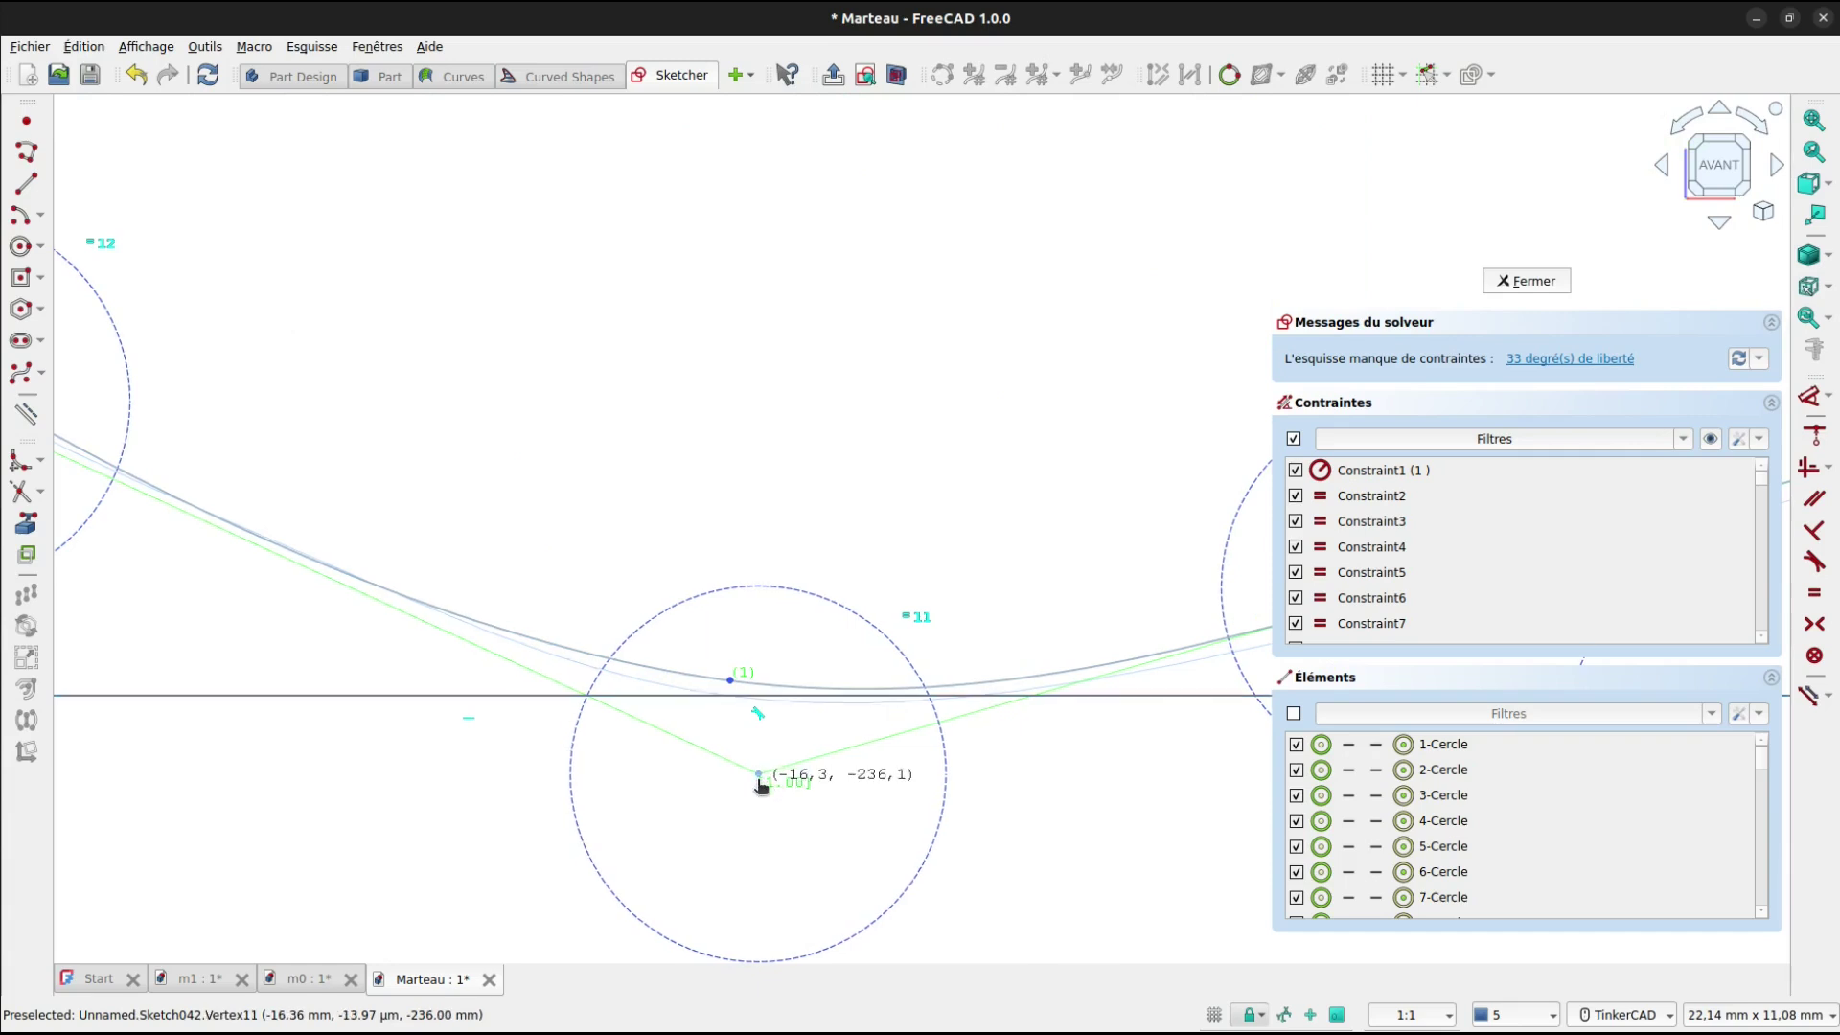
{"action": "left_click_drag", "start_coordinate": [763, 781], "coordinate": [800, 826]}
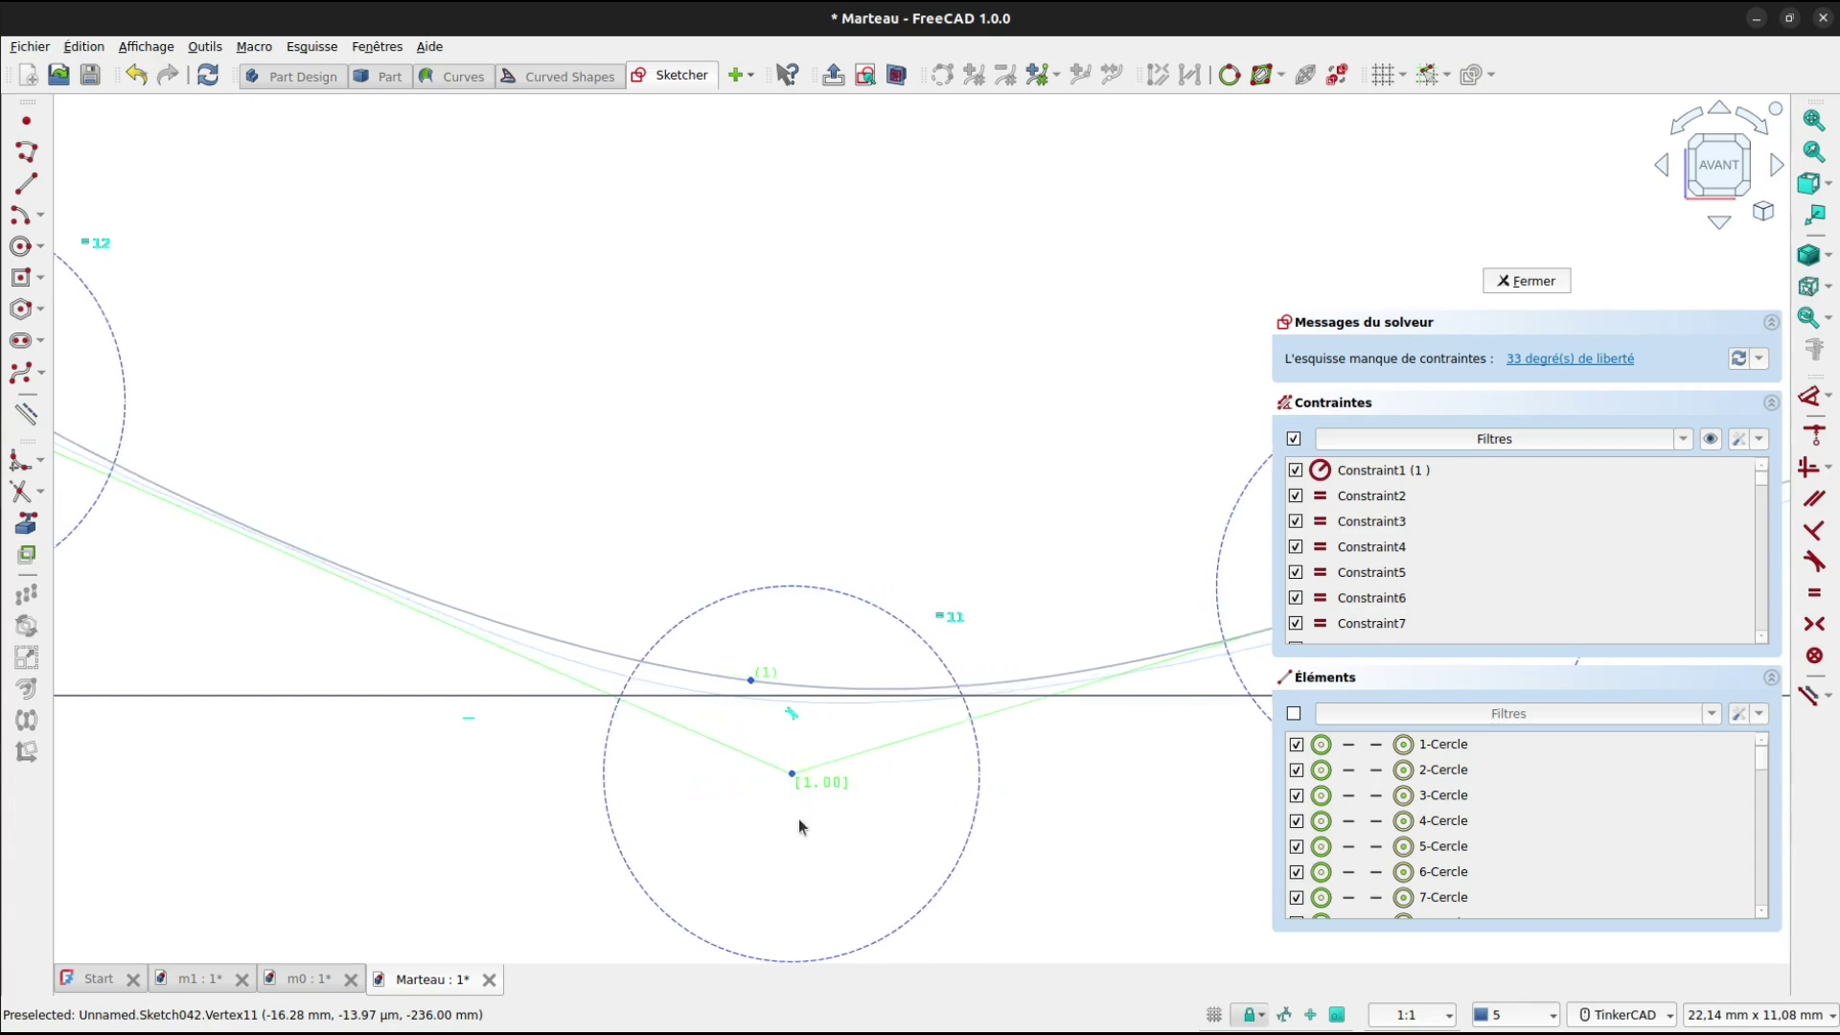
{"action": "left_click", "coordinate": [793, 724]}
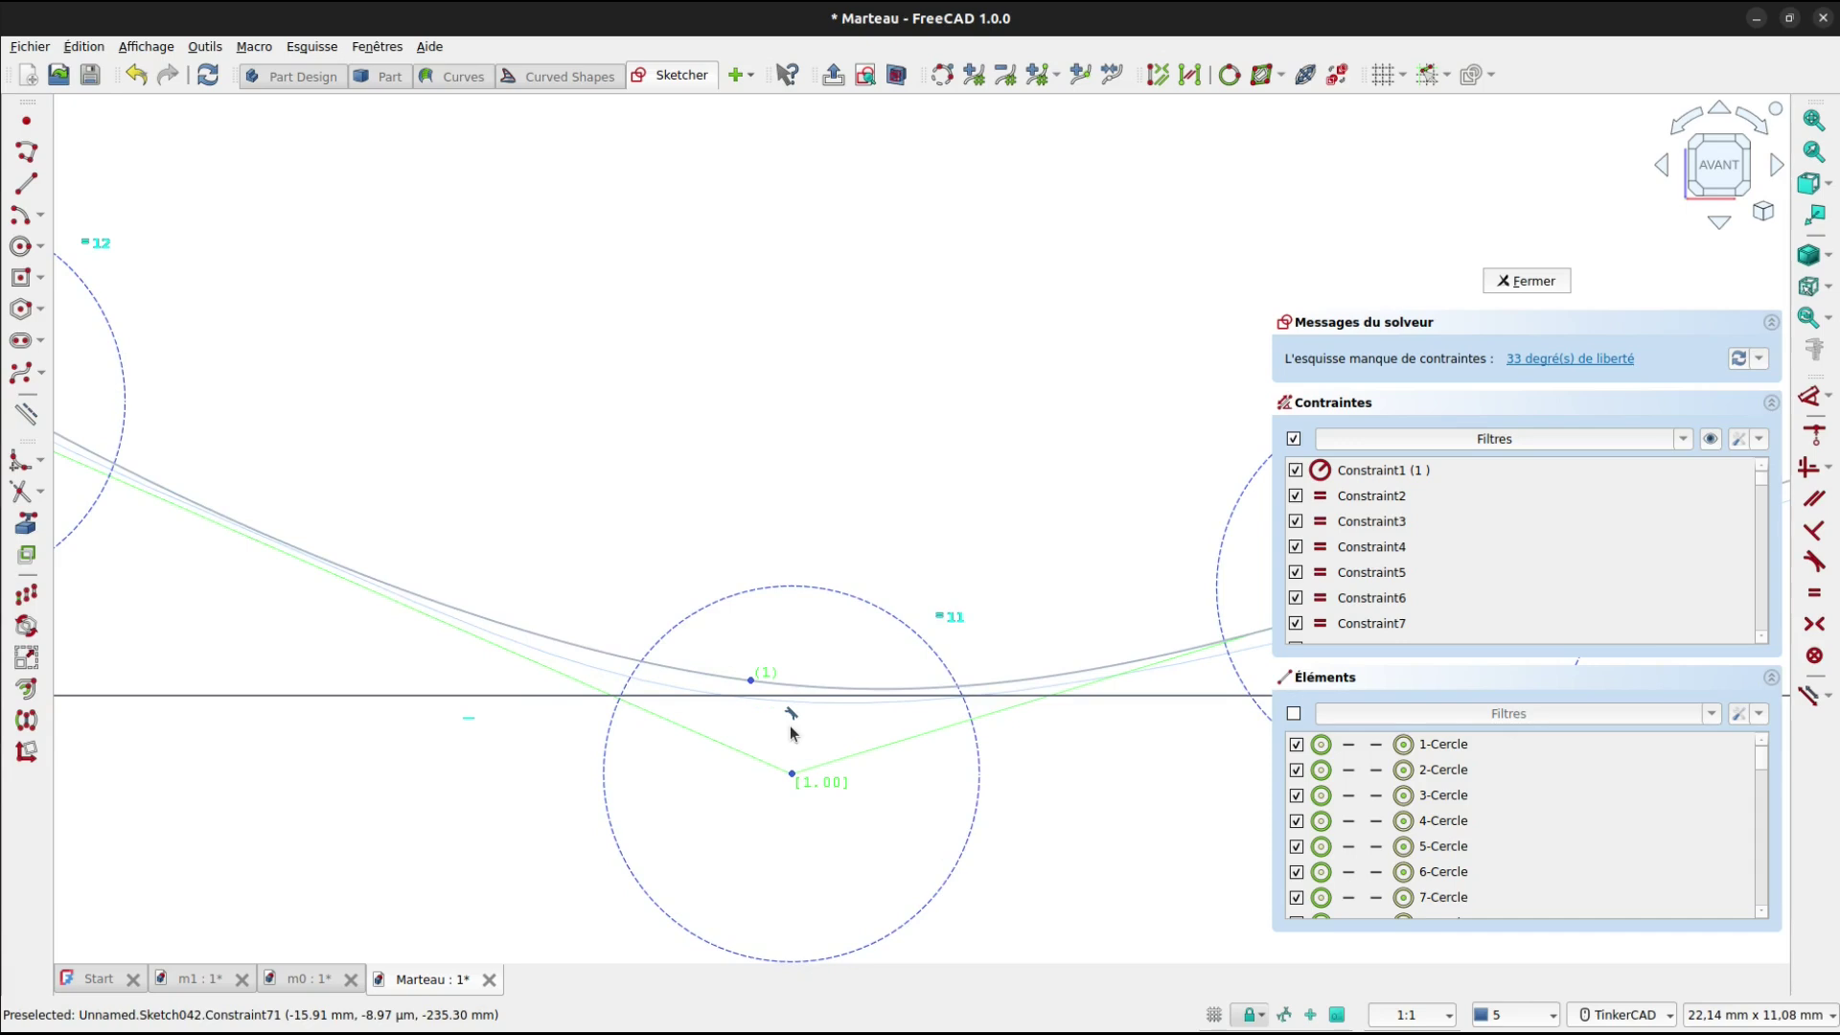
{"action": "key", "text": "Delete"}
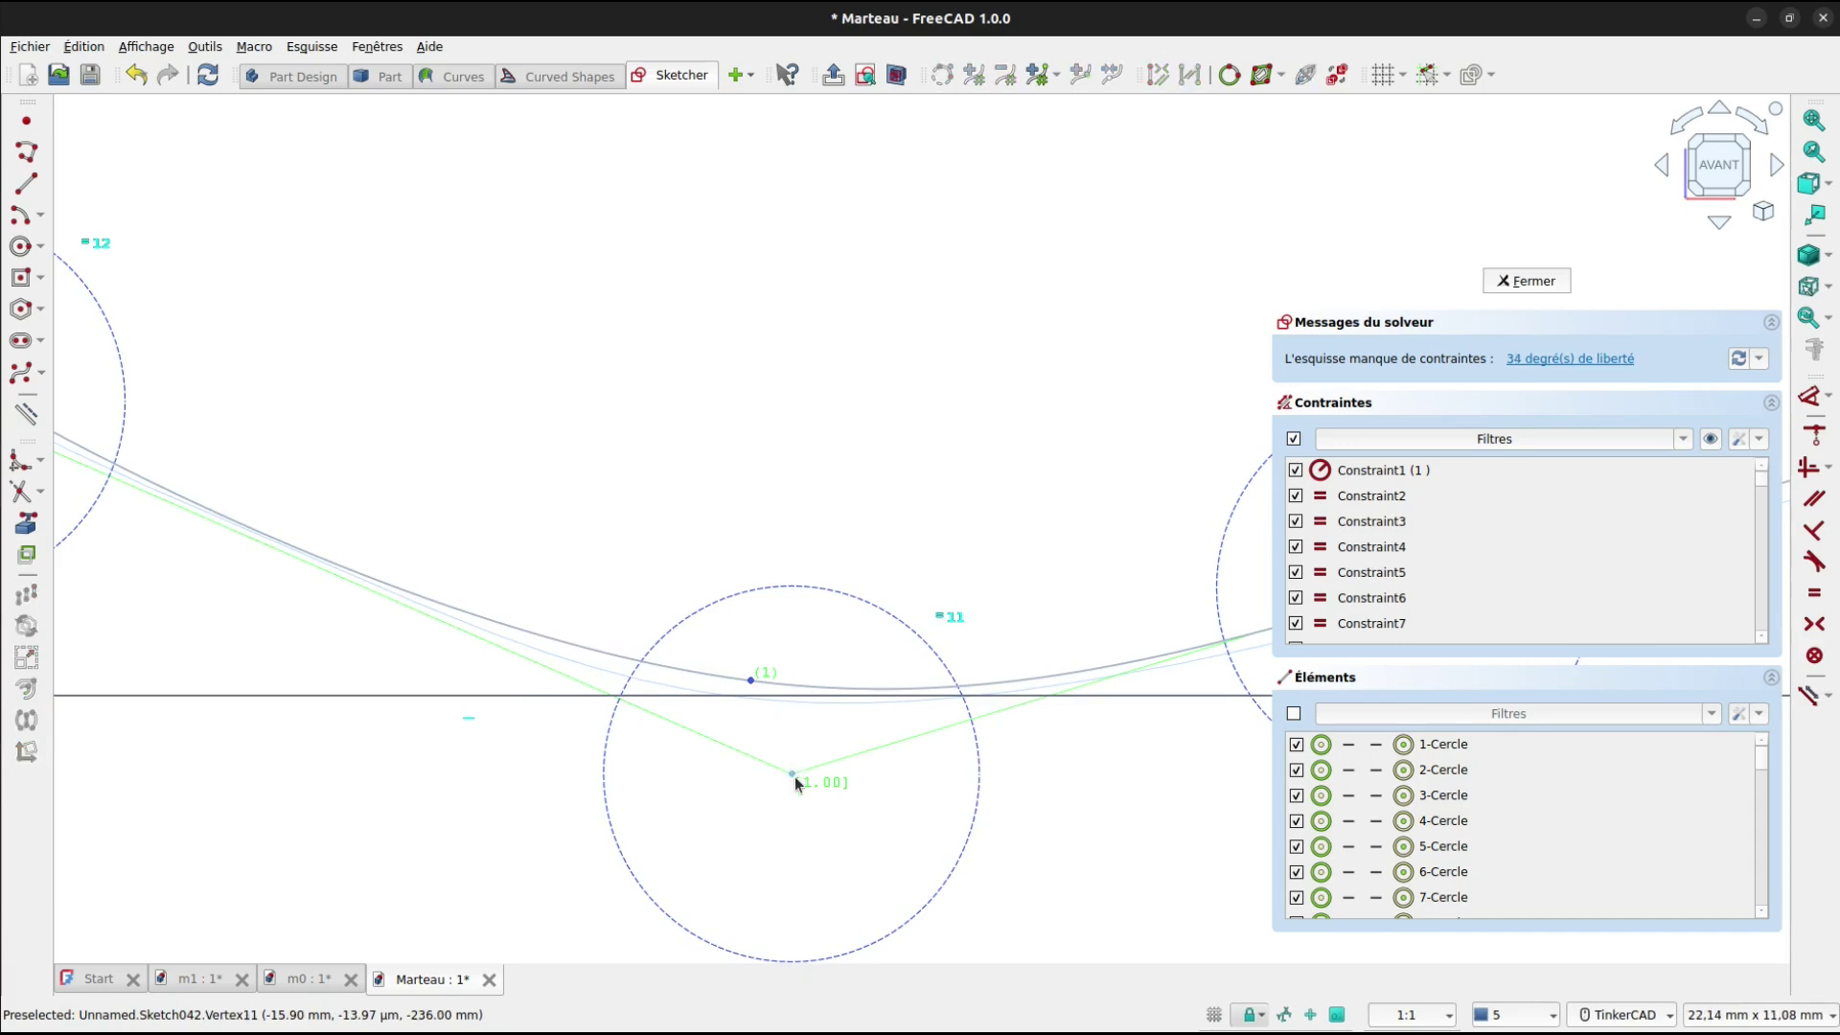
Fine-tune the heel's lowest control point downward until the B-spline just touches the 40 mm horizontal line.
{"action": "left_click_drag", "start_coordinate": [795, 782], "coordinate": [800, 787]}
{"action": "scroll", "coordinate": [795, 781], "scroll_direction": "up", "scroll_amount": 4}
{"action": "mouse_move", "coordinate": [1035, 802]}
{"action": "middle_mouse_down"}
{"action": "mouse_move", "coordinate": [924, 701]}
{"action": "mouse_move", "coordinate": [794, 720]}
{"action": "middle_mouse_up"}
{"action": "scroll", "coordinate": [794, 721], "scroll_direction": "up", "scroll_amount": 5}
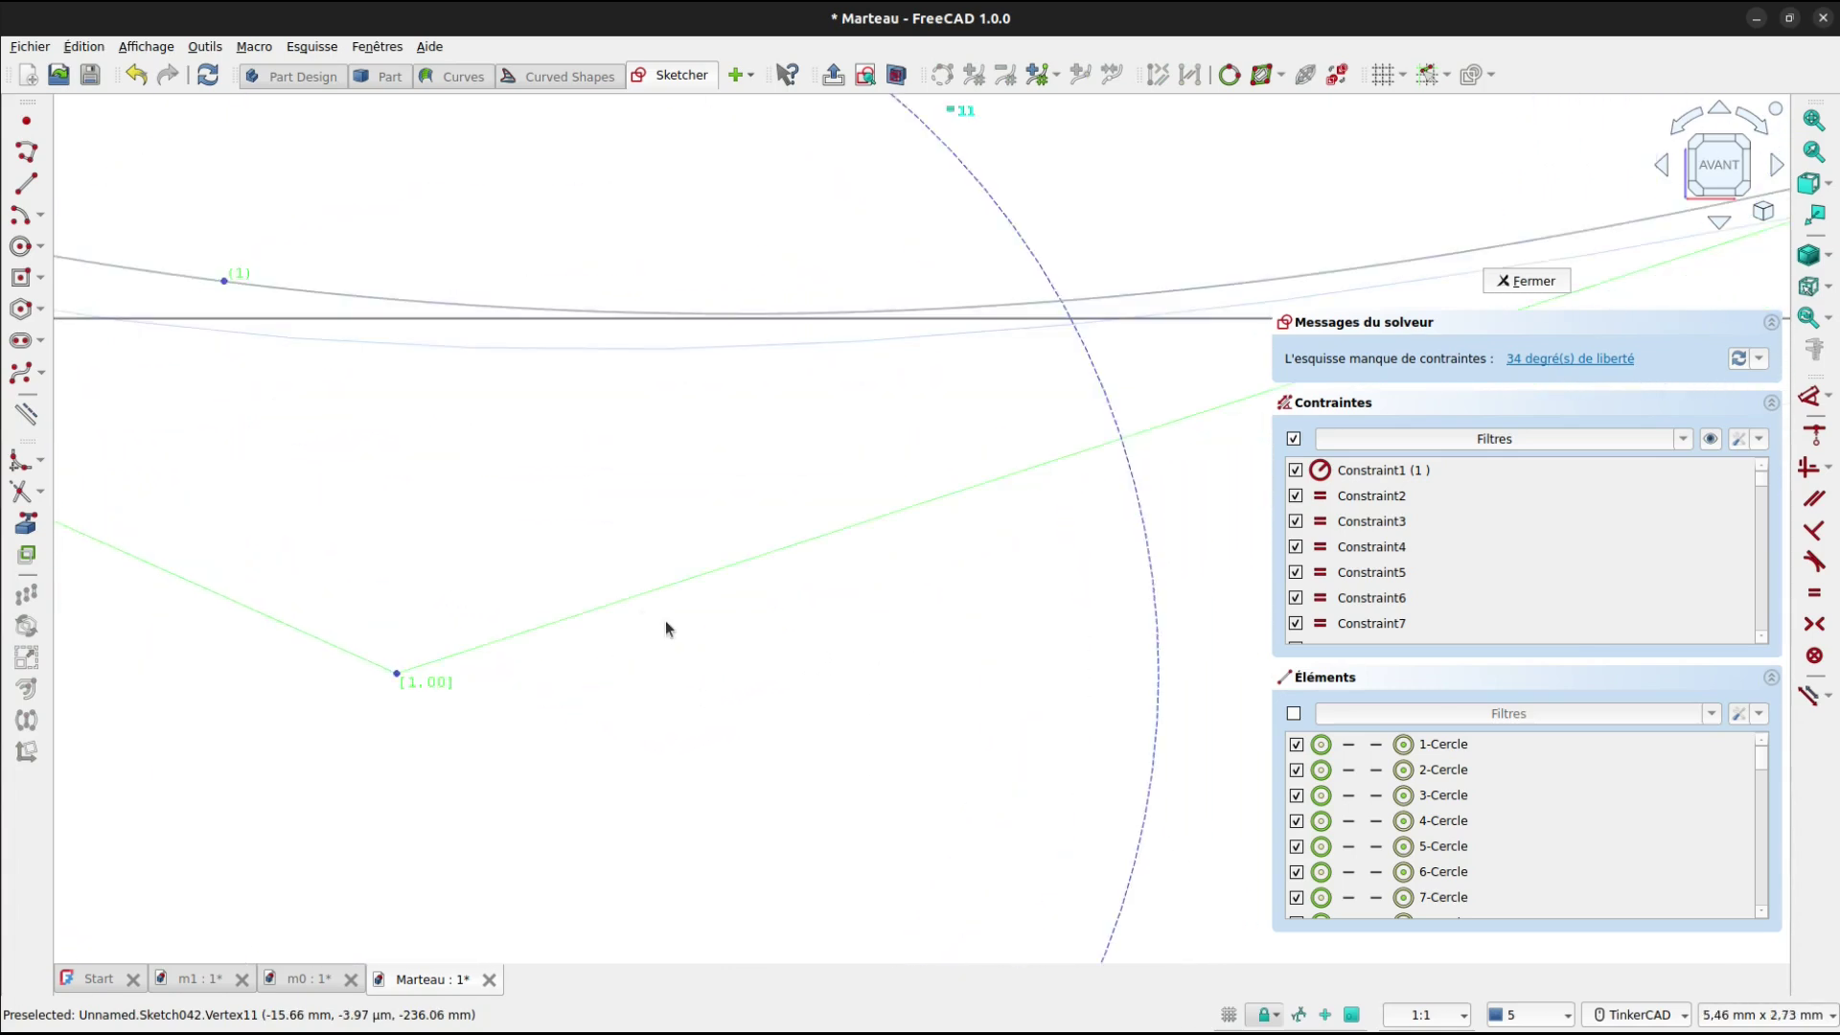
{"action": "scroll", "coordinate": [643, 564], "scroll_direction": "up", "scroll_amount": 2}
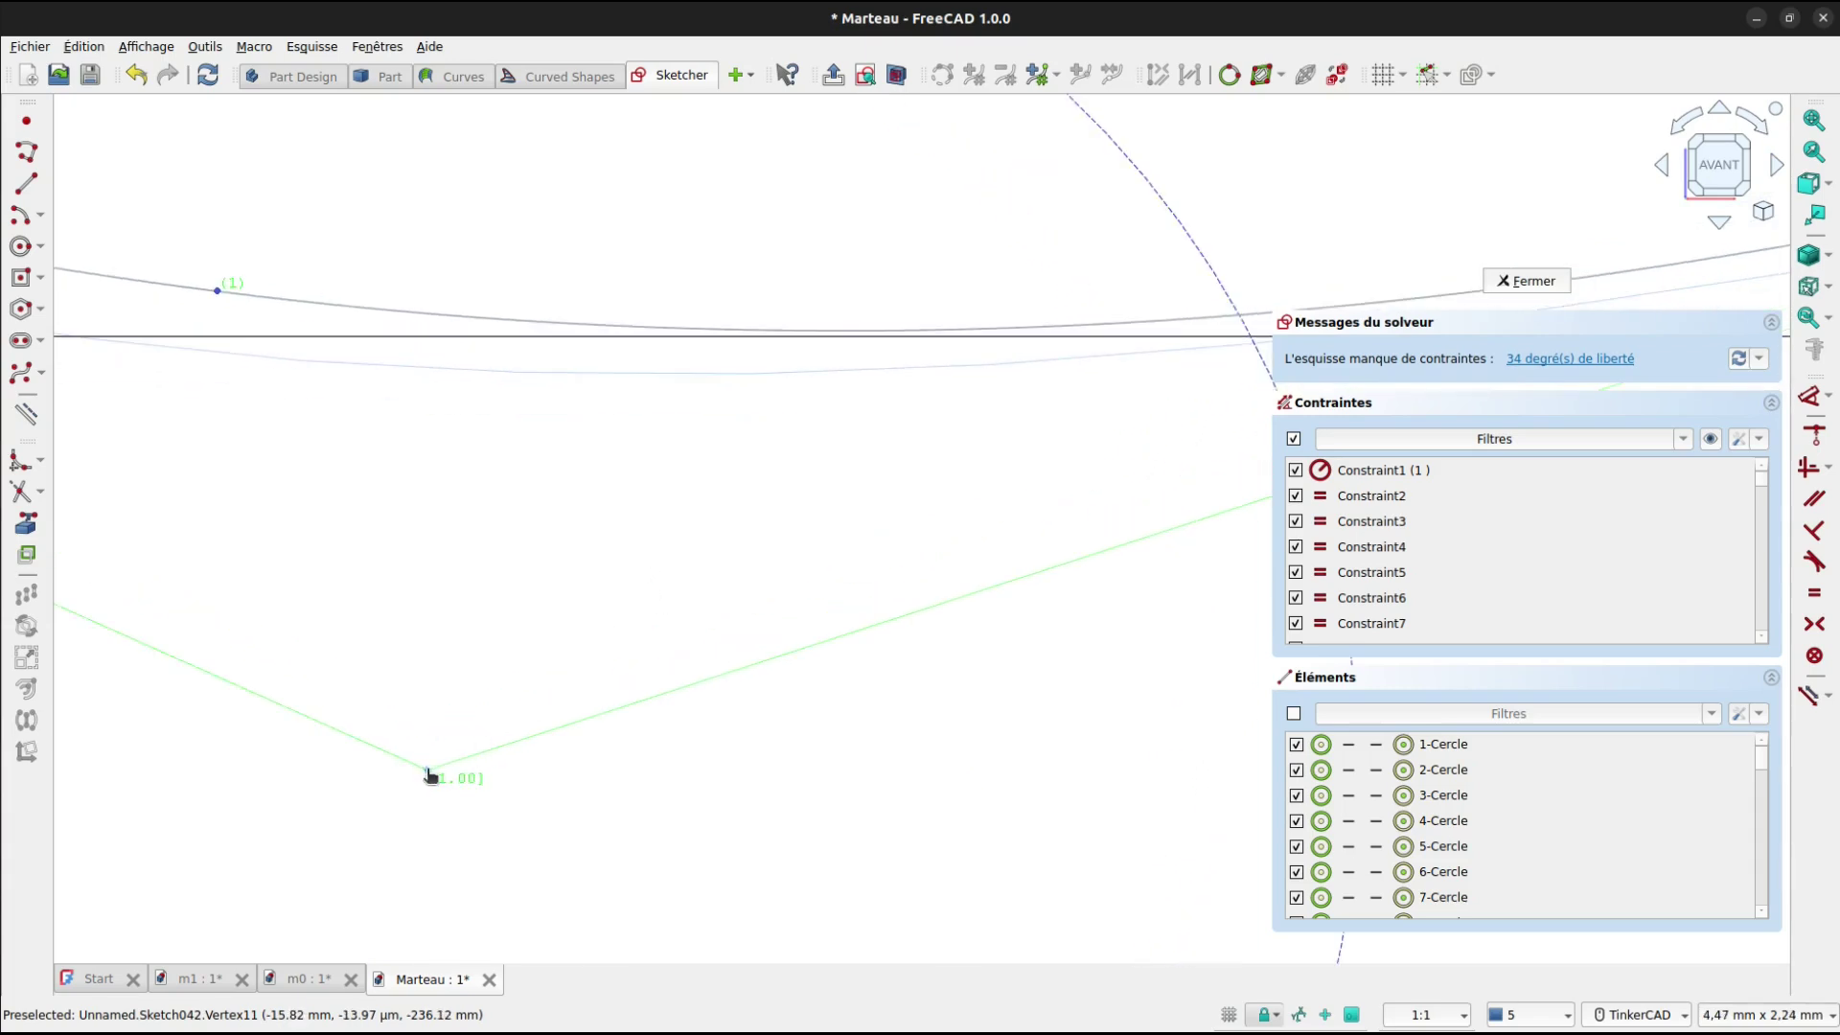
{"action": "left_click_drag", "start_coordinate": [429, 773], "coordinate": [432, 778]}
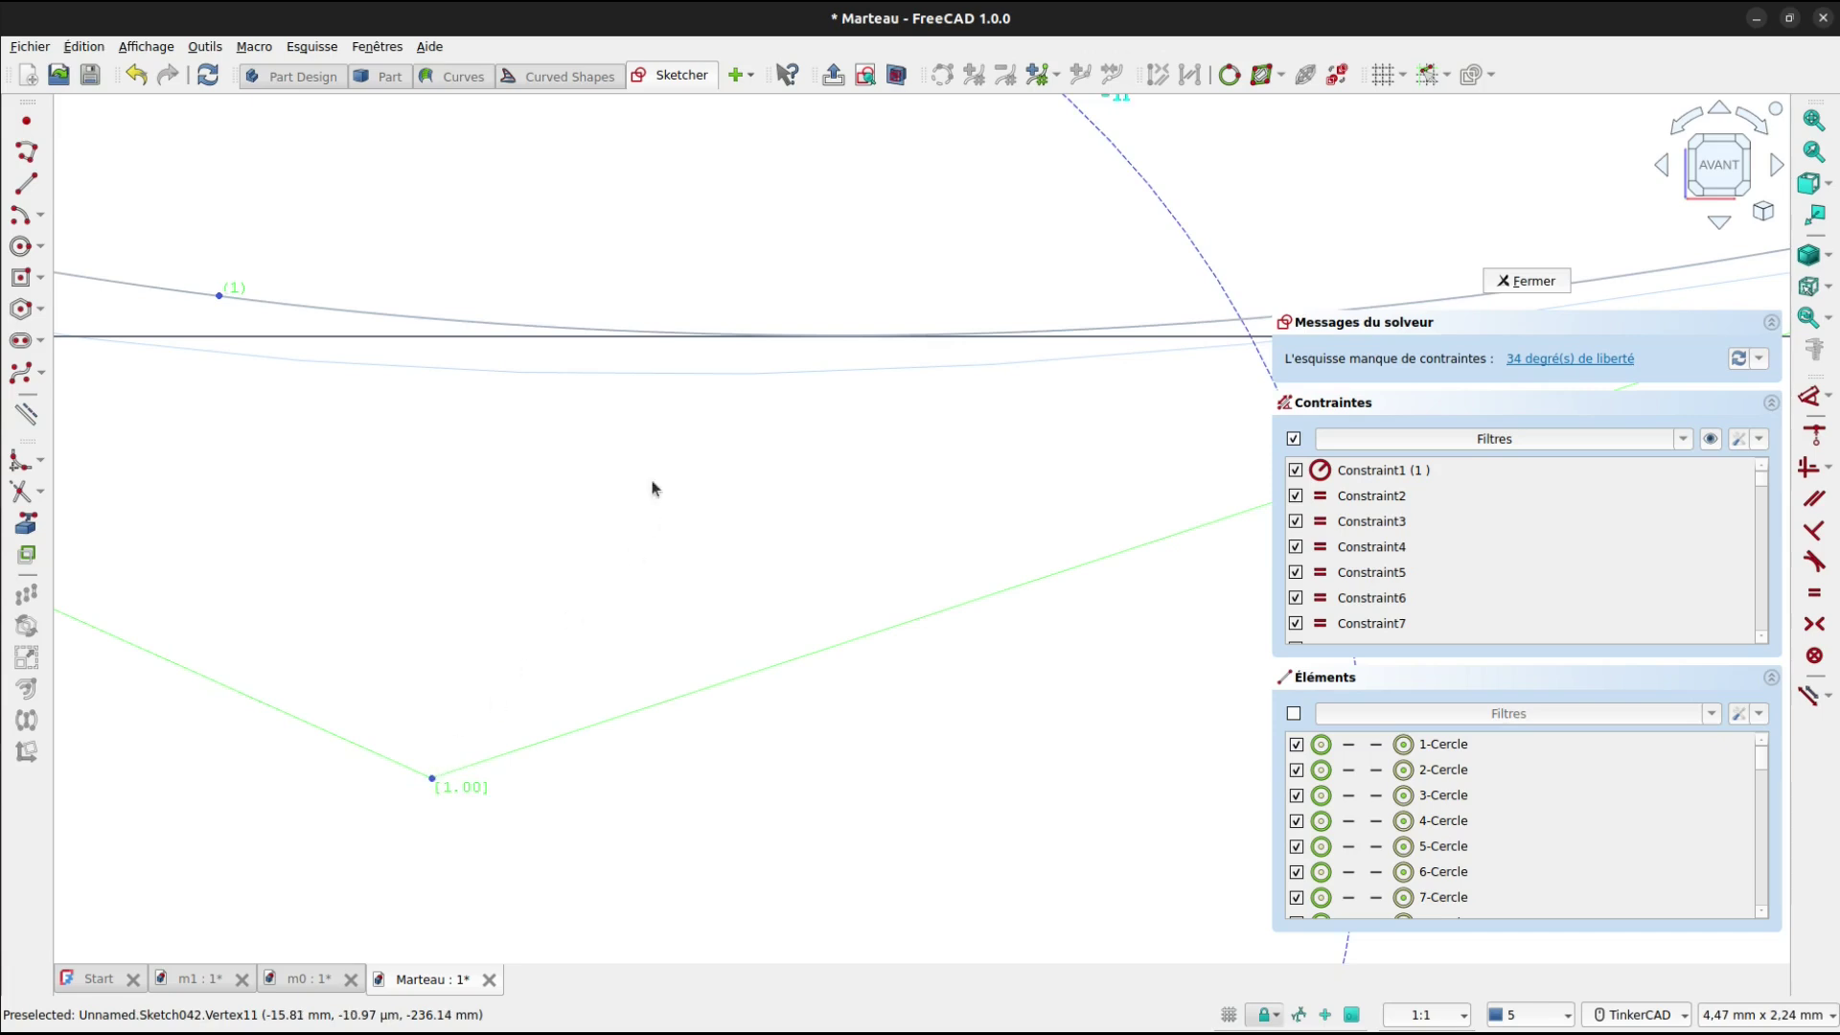
{"action": "scroll", "coordinate": [814, 396], "scroll_direction": "up", "scroll_amount": 2}
{"action": "scroll", "coordinate": [801, 400], "scroll_direction": "up", "scroll_amount": 2}
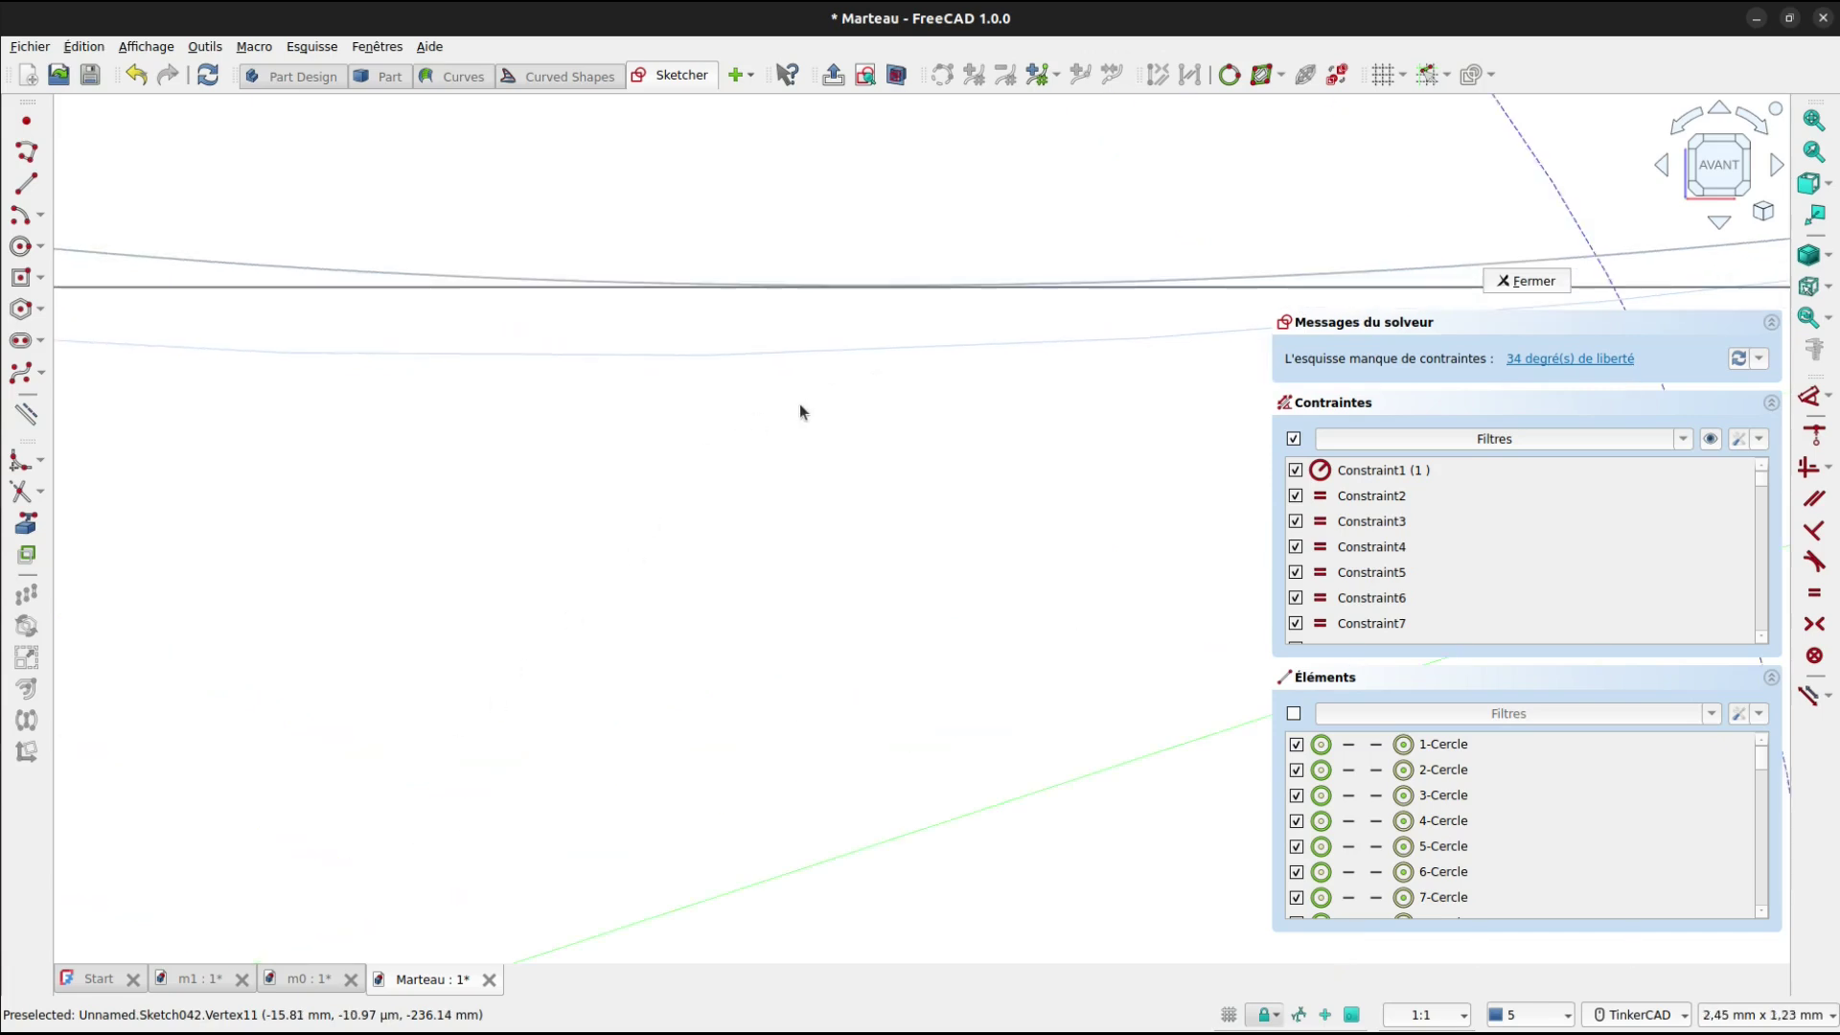
{"action": "scroll", "coordinate": [807, 376], "scroll_direction": "down", "scroll_amount": 4}
{"action": "scroll", "coordinate": [825, 351], "scroll_direction": "down", "scroll_amount": 8}
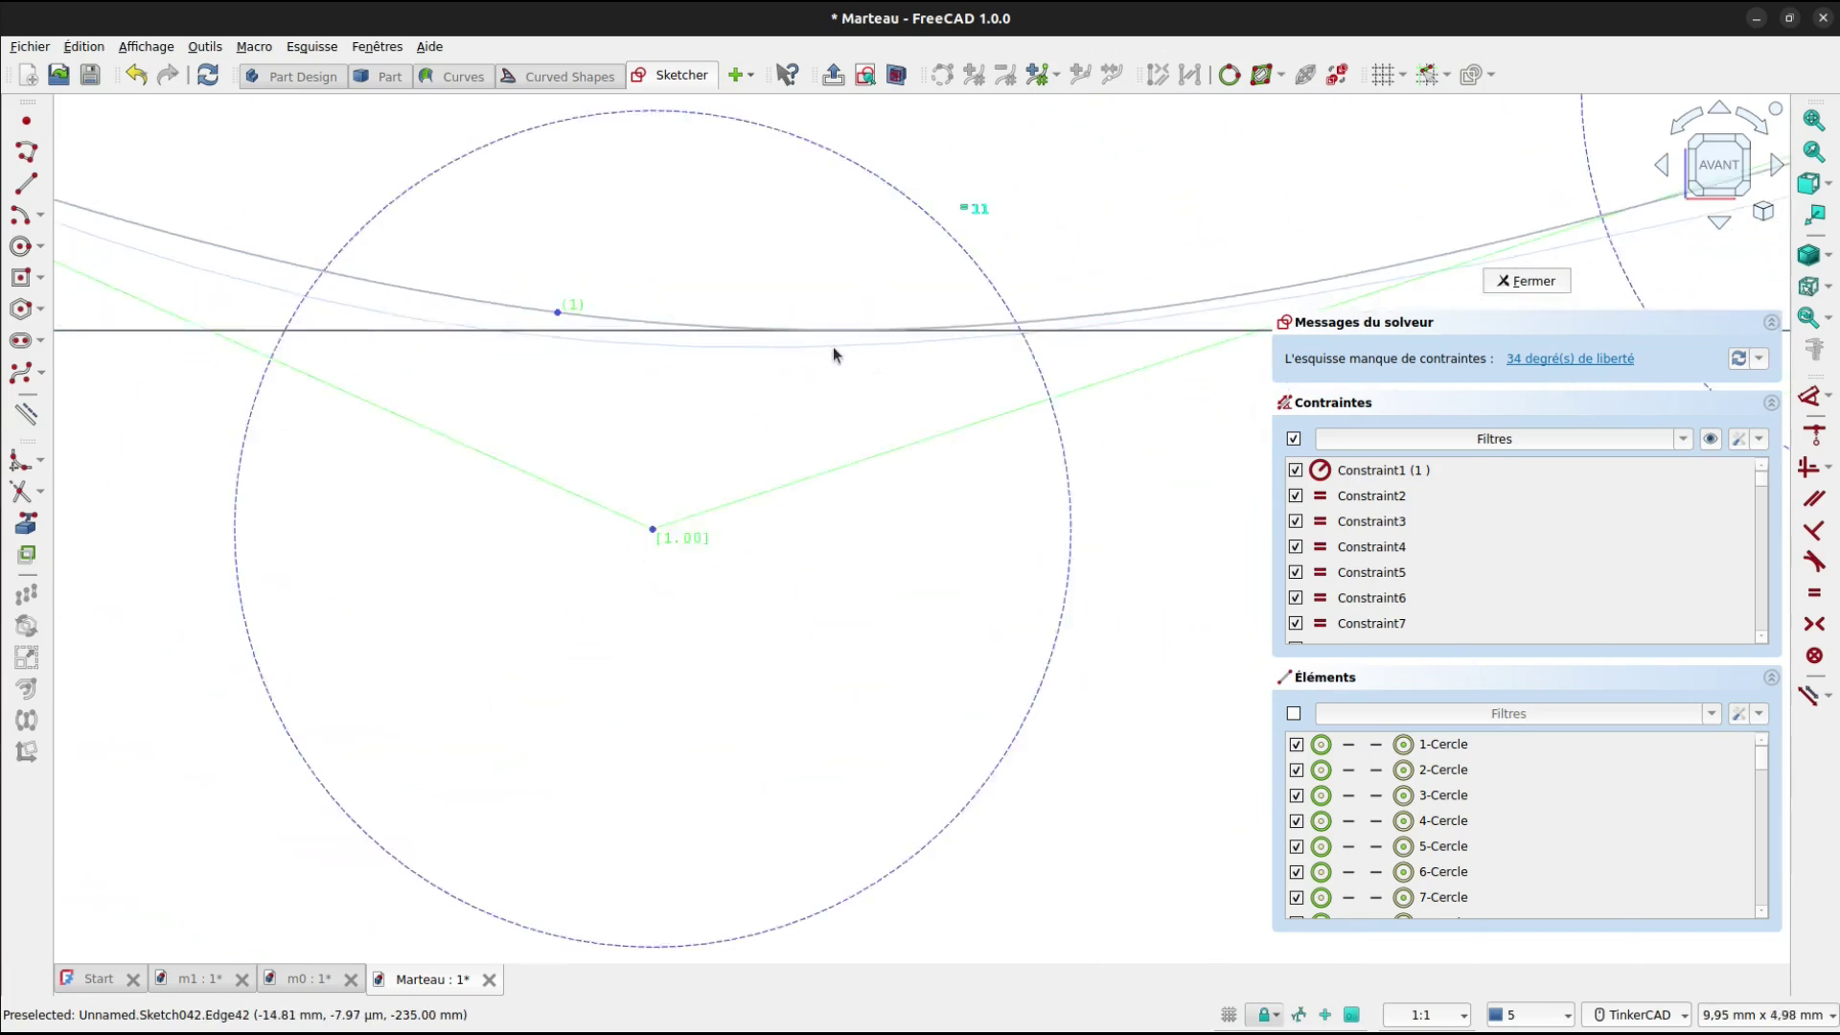
{"action": "scroll", "coordinate": [834, 355], "scroll_direction": "down", "scroll_amount": 8}
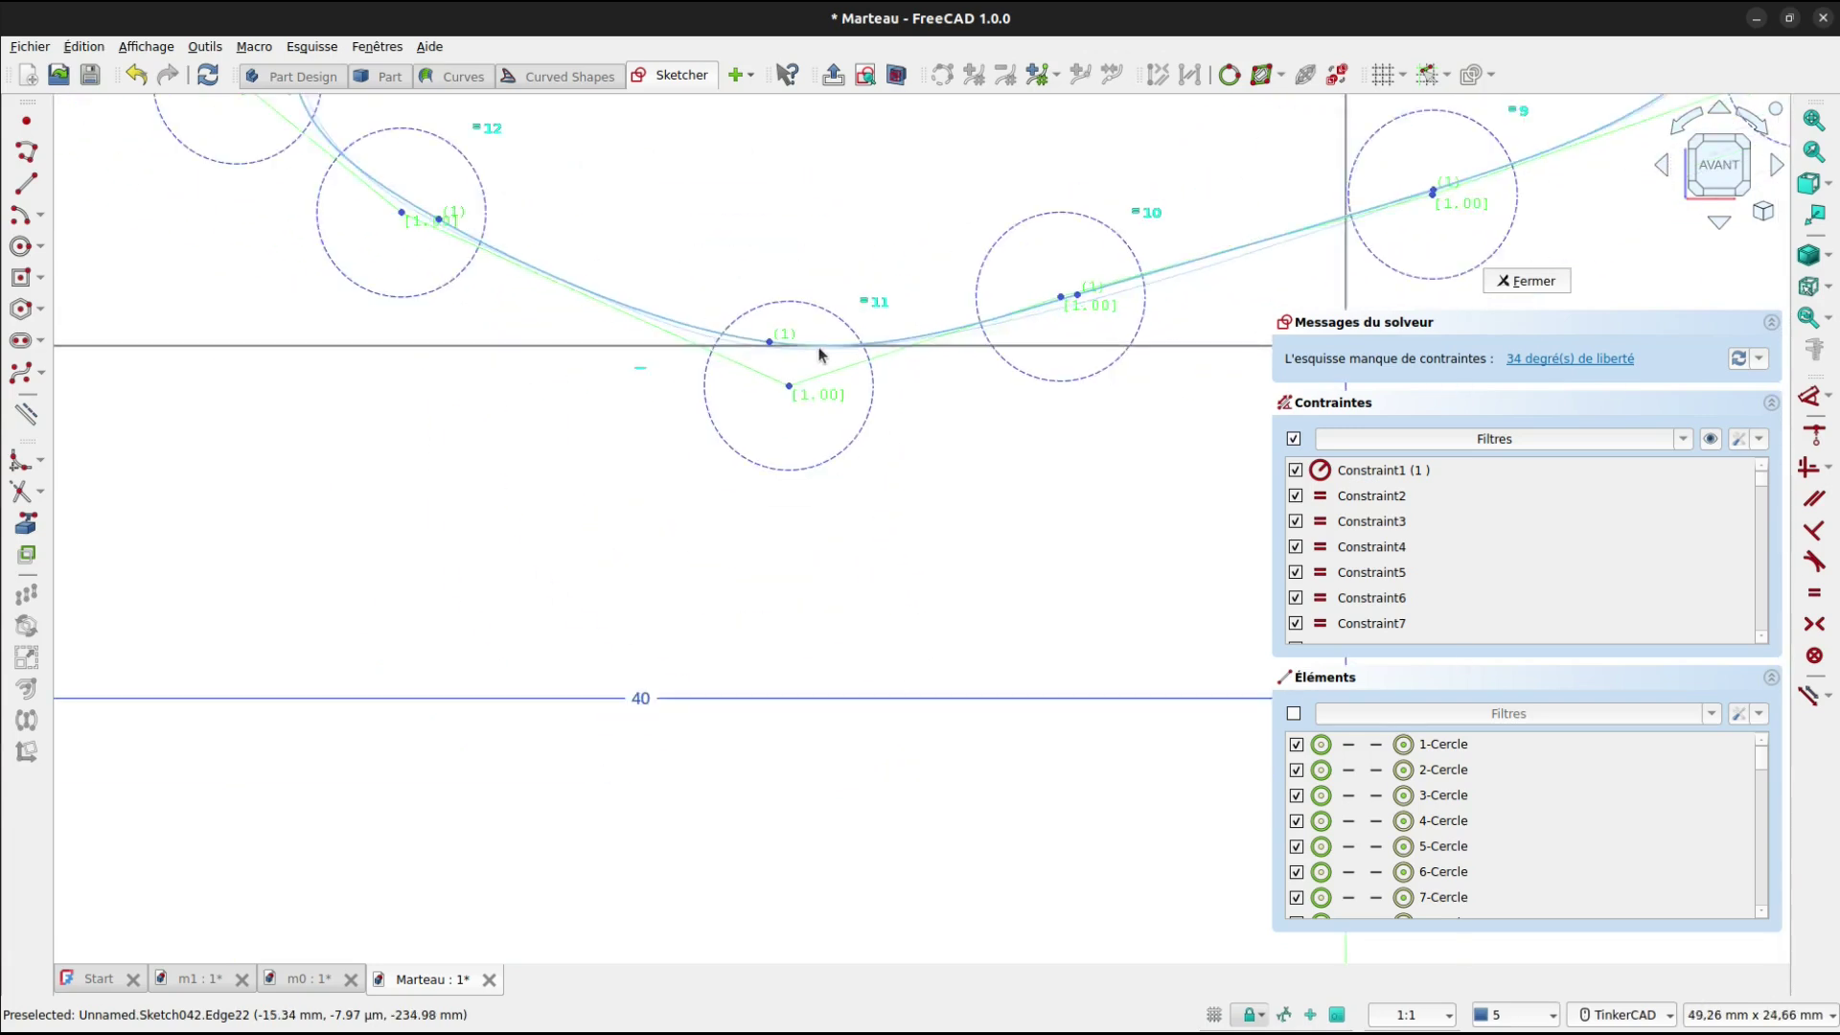
{"action": "scroll", "coordinate": [858, 377], "scroll_direction": "down", "scroll_amount": 2}
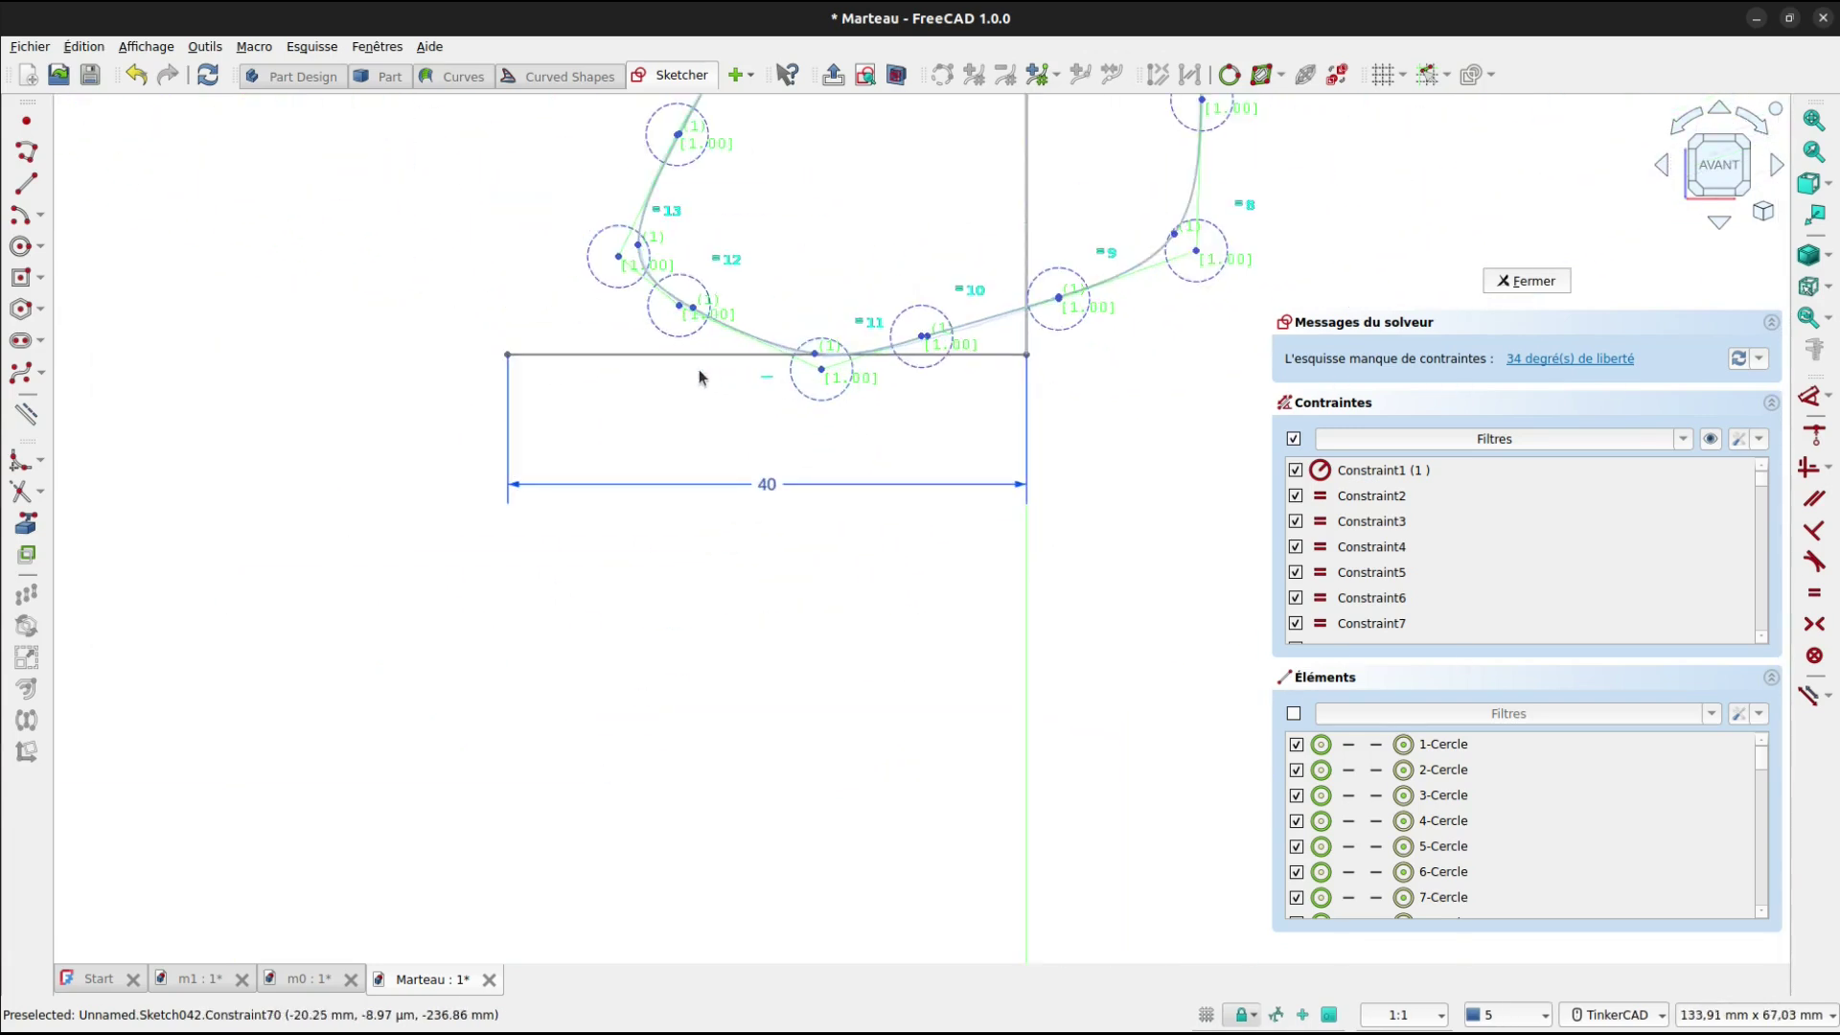
Convert the 40 mm line to construction geometry and show the B-spline's curvature comb.
{"action": "left_click", "coordinate": [32, 415]}
{"action": "scroll", "coordinate": [717, 473], "scroll_direction": "down", "scroll_amount": 5}
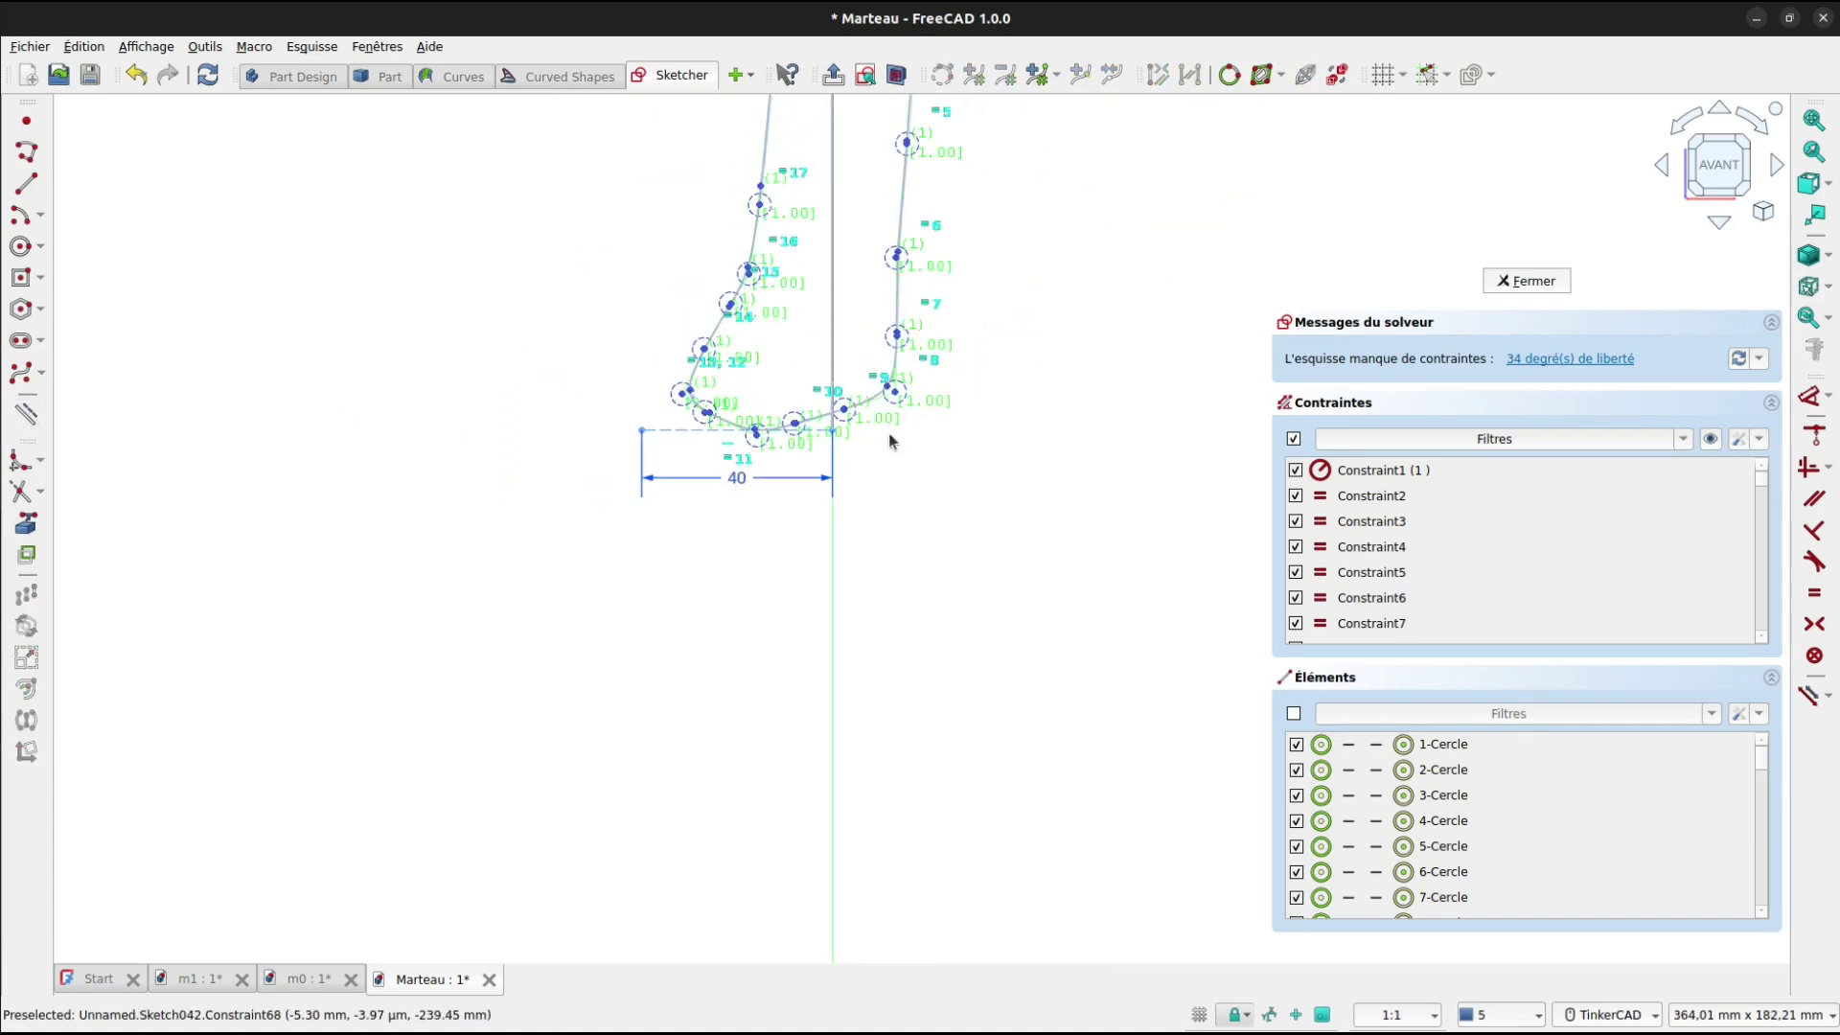
{"action": "left_click", "coordinate": [1281, 76]}
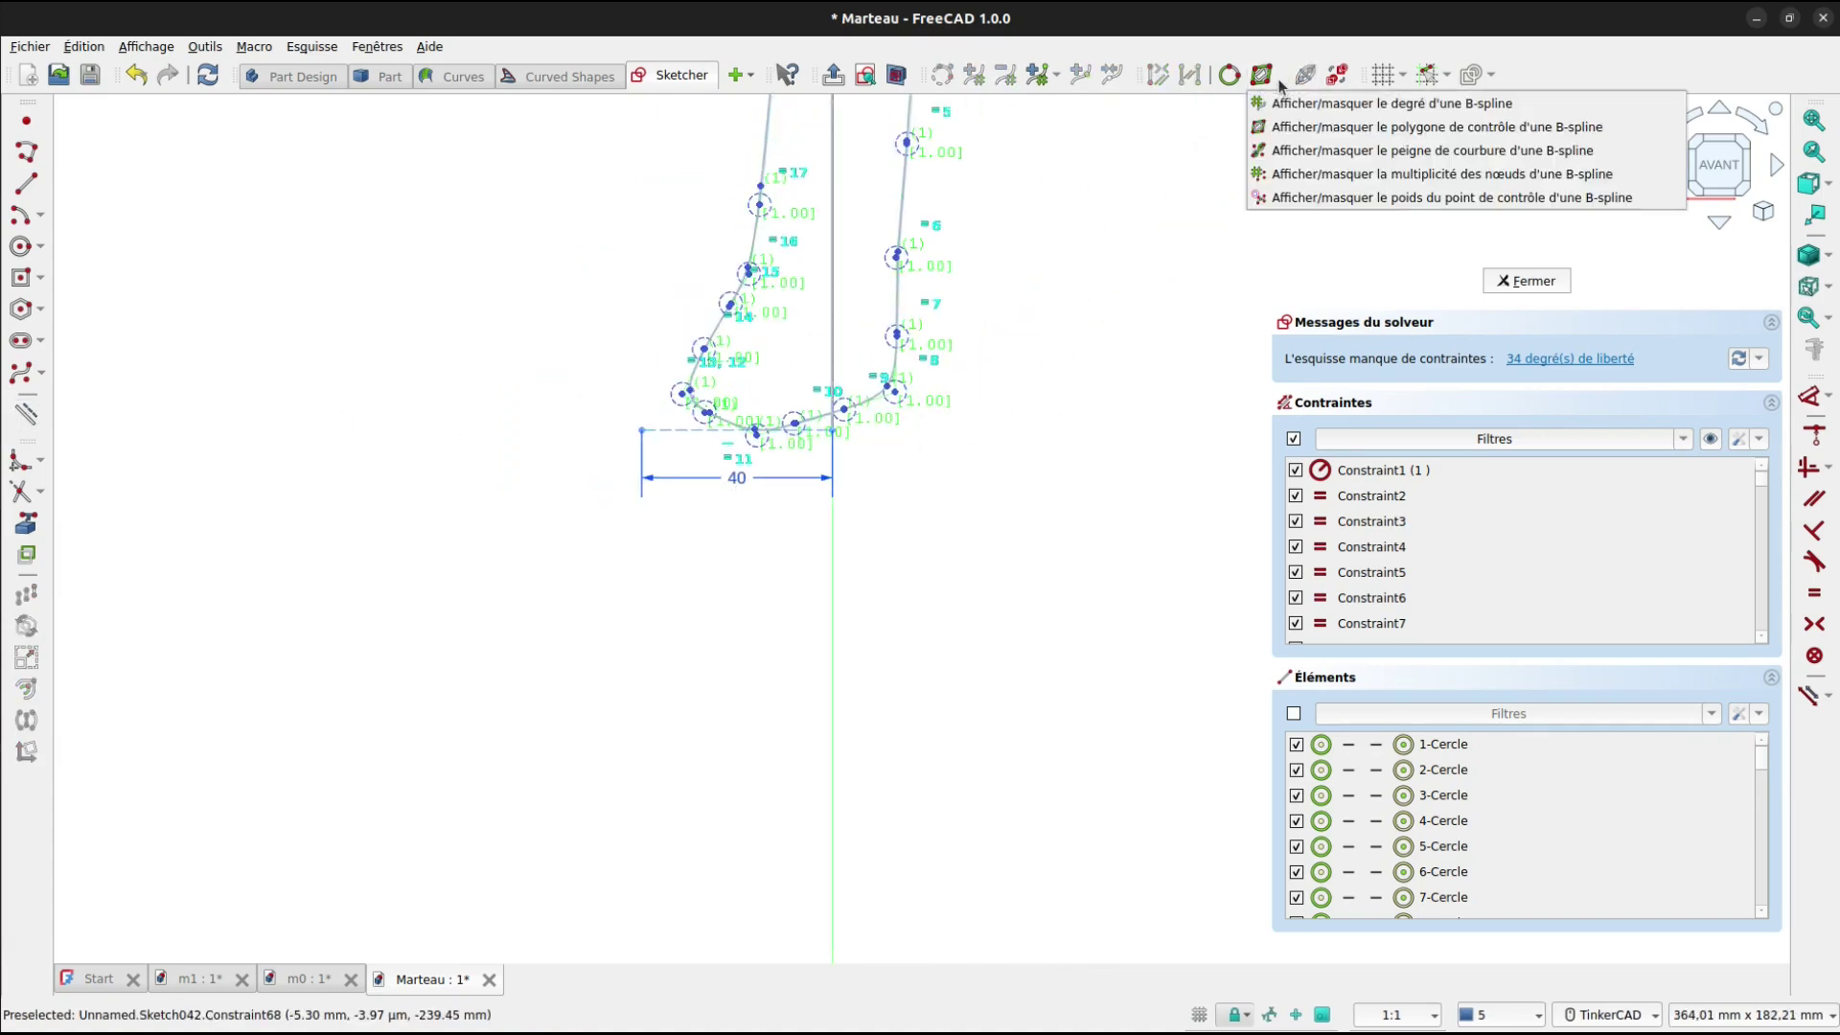
{"action": "left_click", "coordinate": [1296, 152]}
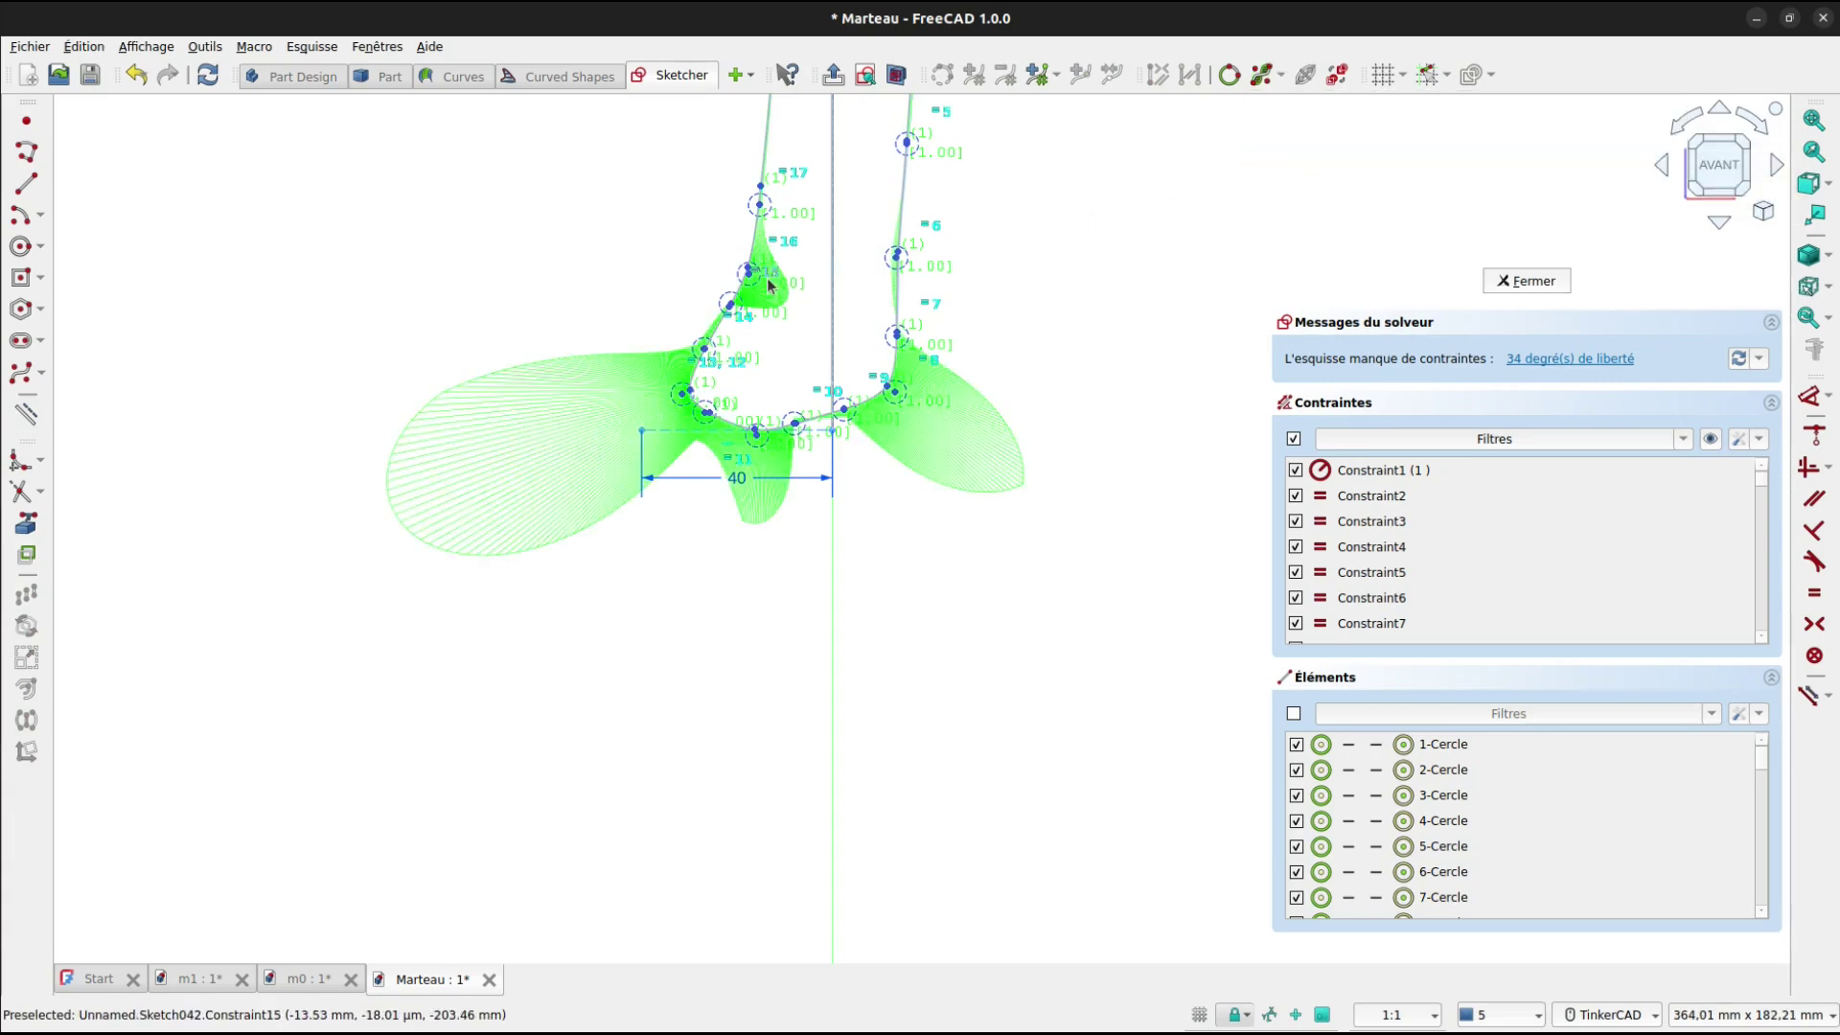
Raise the control point at the concave bend on the handle's left side to even out the curvature comb.
{"action": "scroll", "coordinate": [768, 285], "scroll_direction": "up", "scroll_amount": 7}
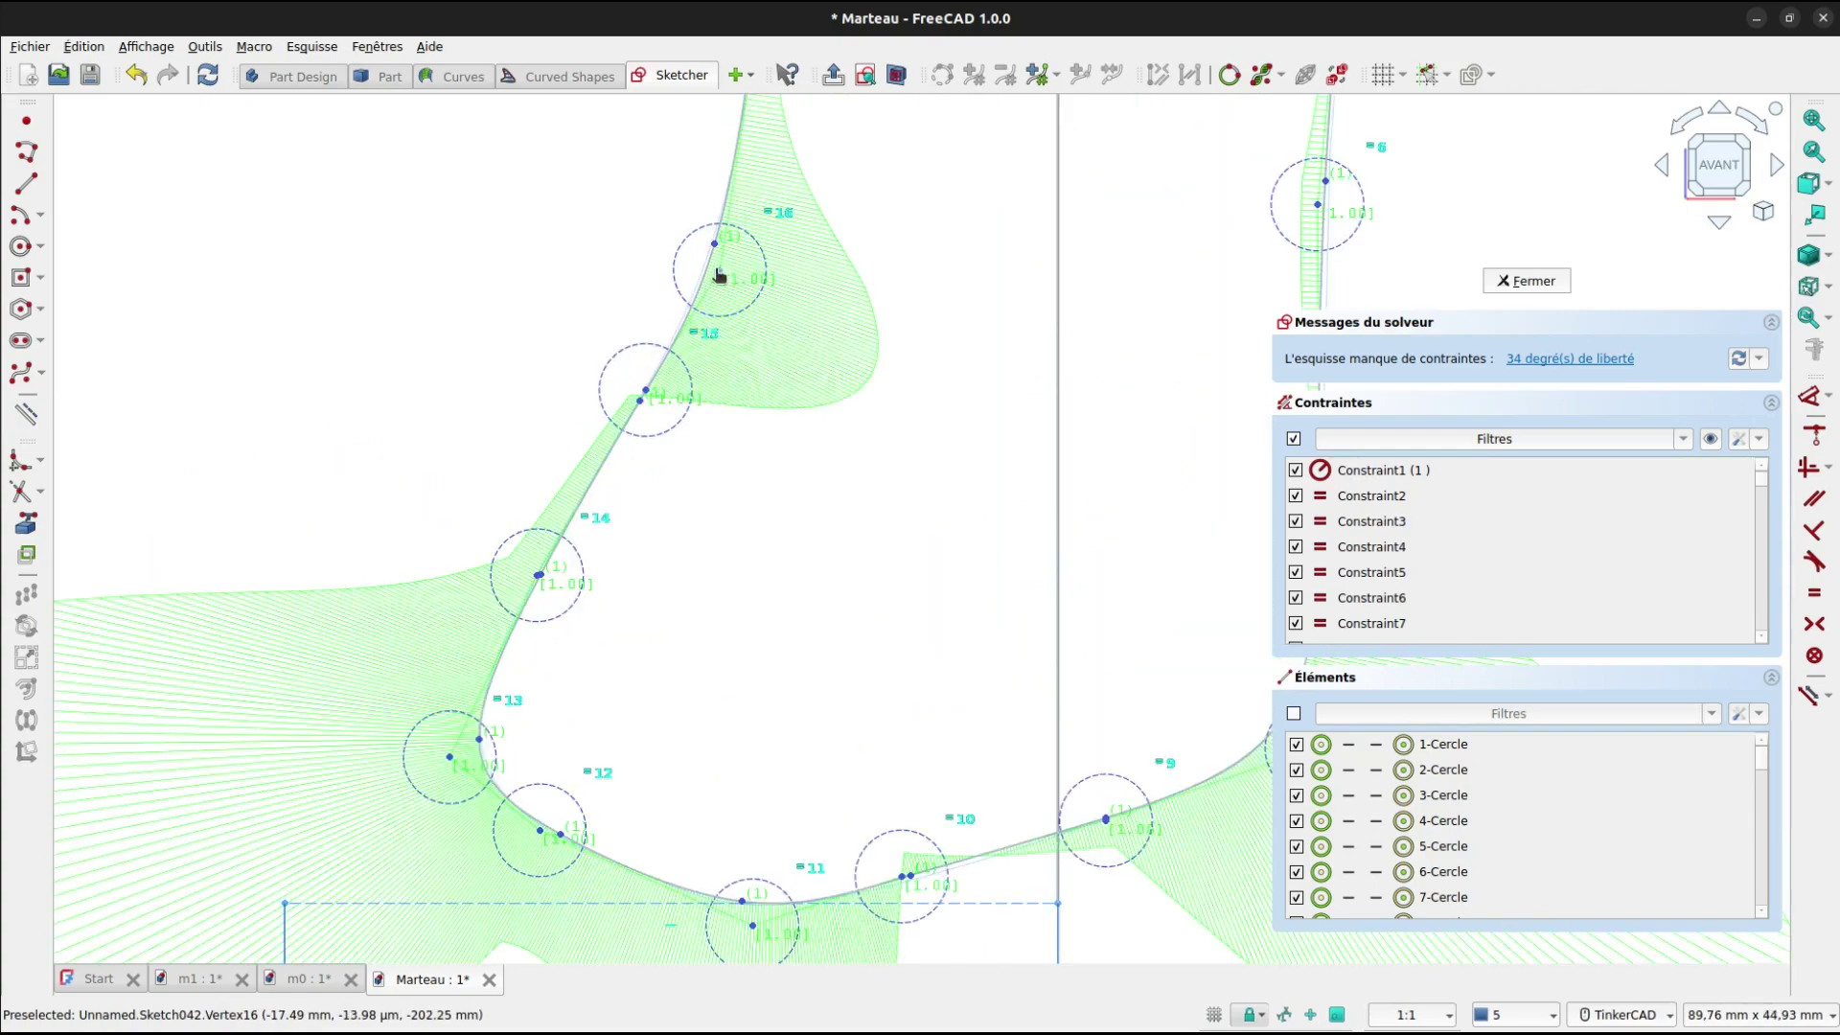
{"action": "left_click_drag", "start_coordinate": [719, 276], "coordinate": [716, 252]}
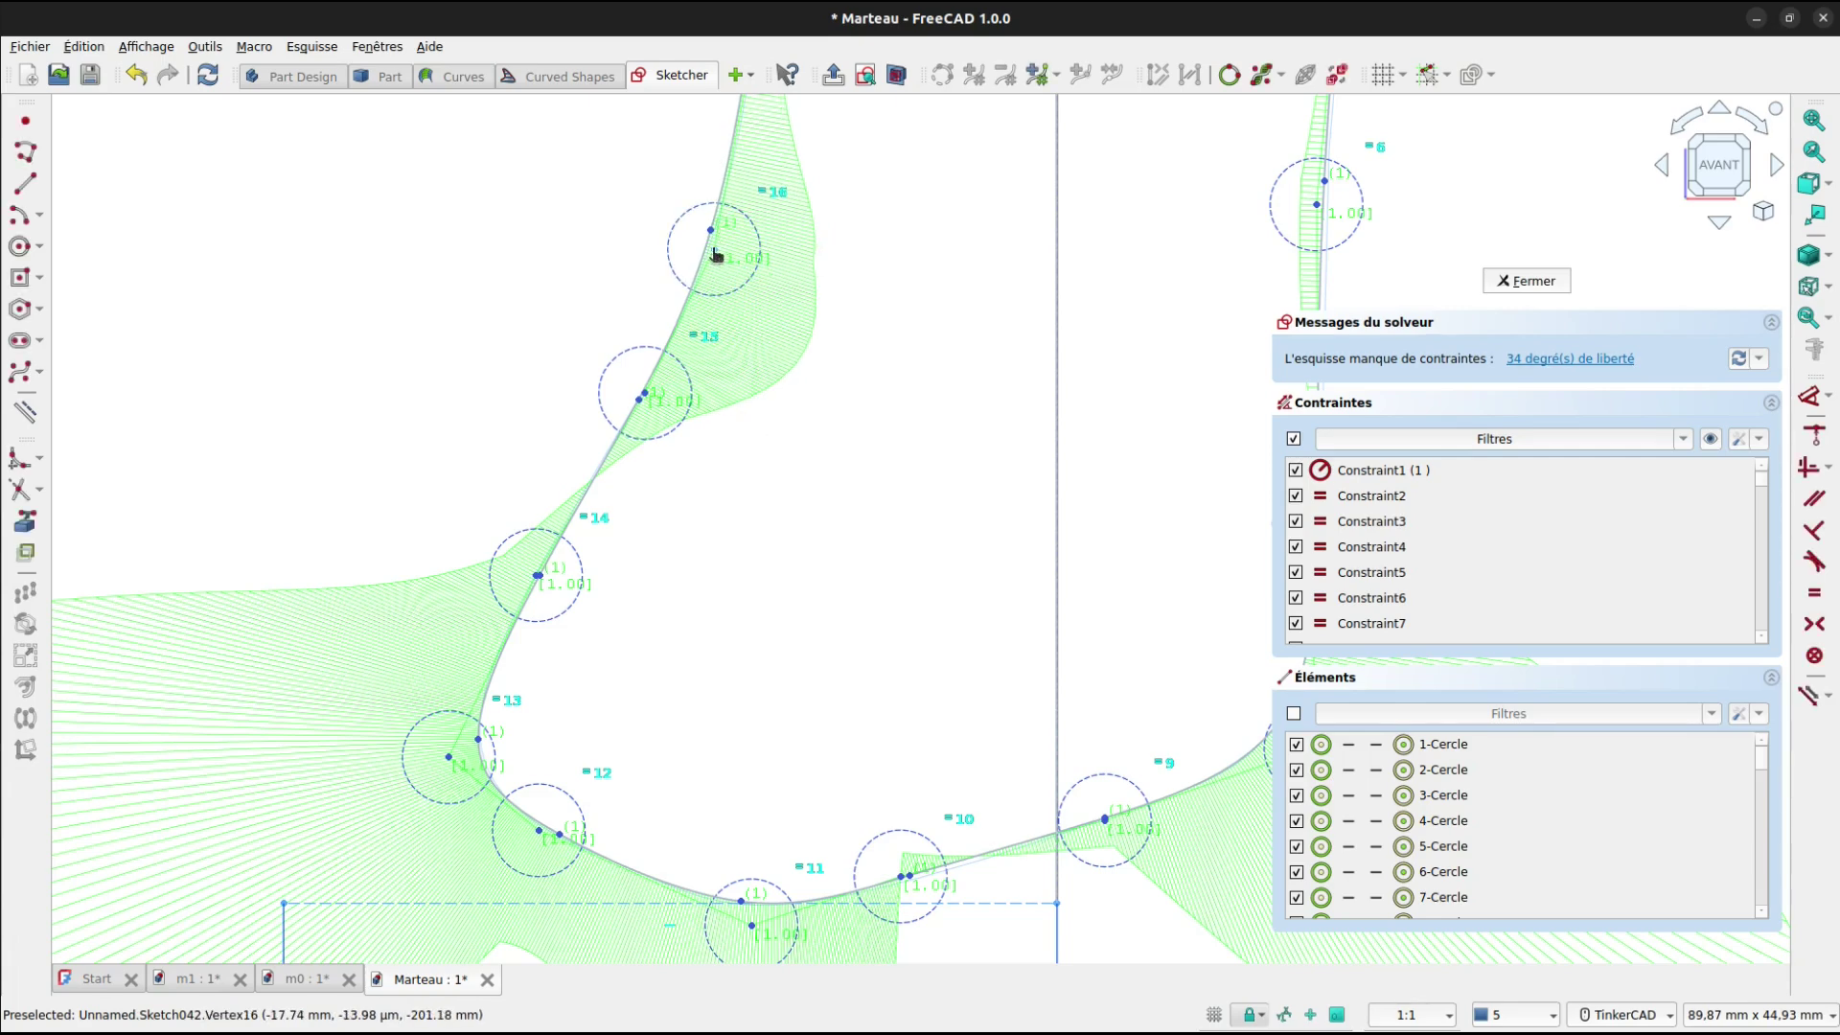
{"action": "left_click_drag", "start_coordinate": [714, 254], "coordinate": [757, 263]}
{"action": "scroll", "coordinate": [845, 393], "scroll_direction": "down", "scroll_amount": 3}
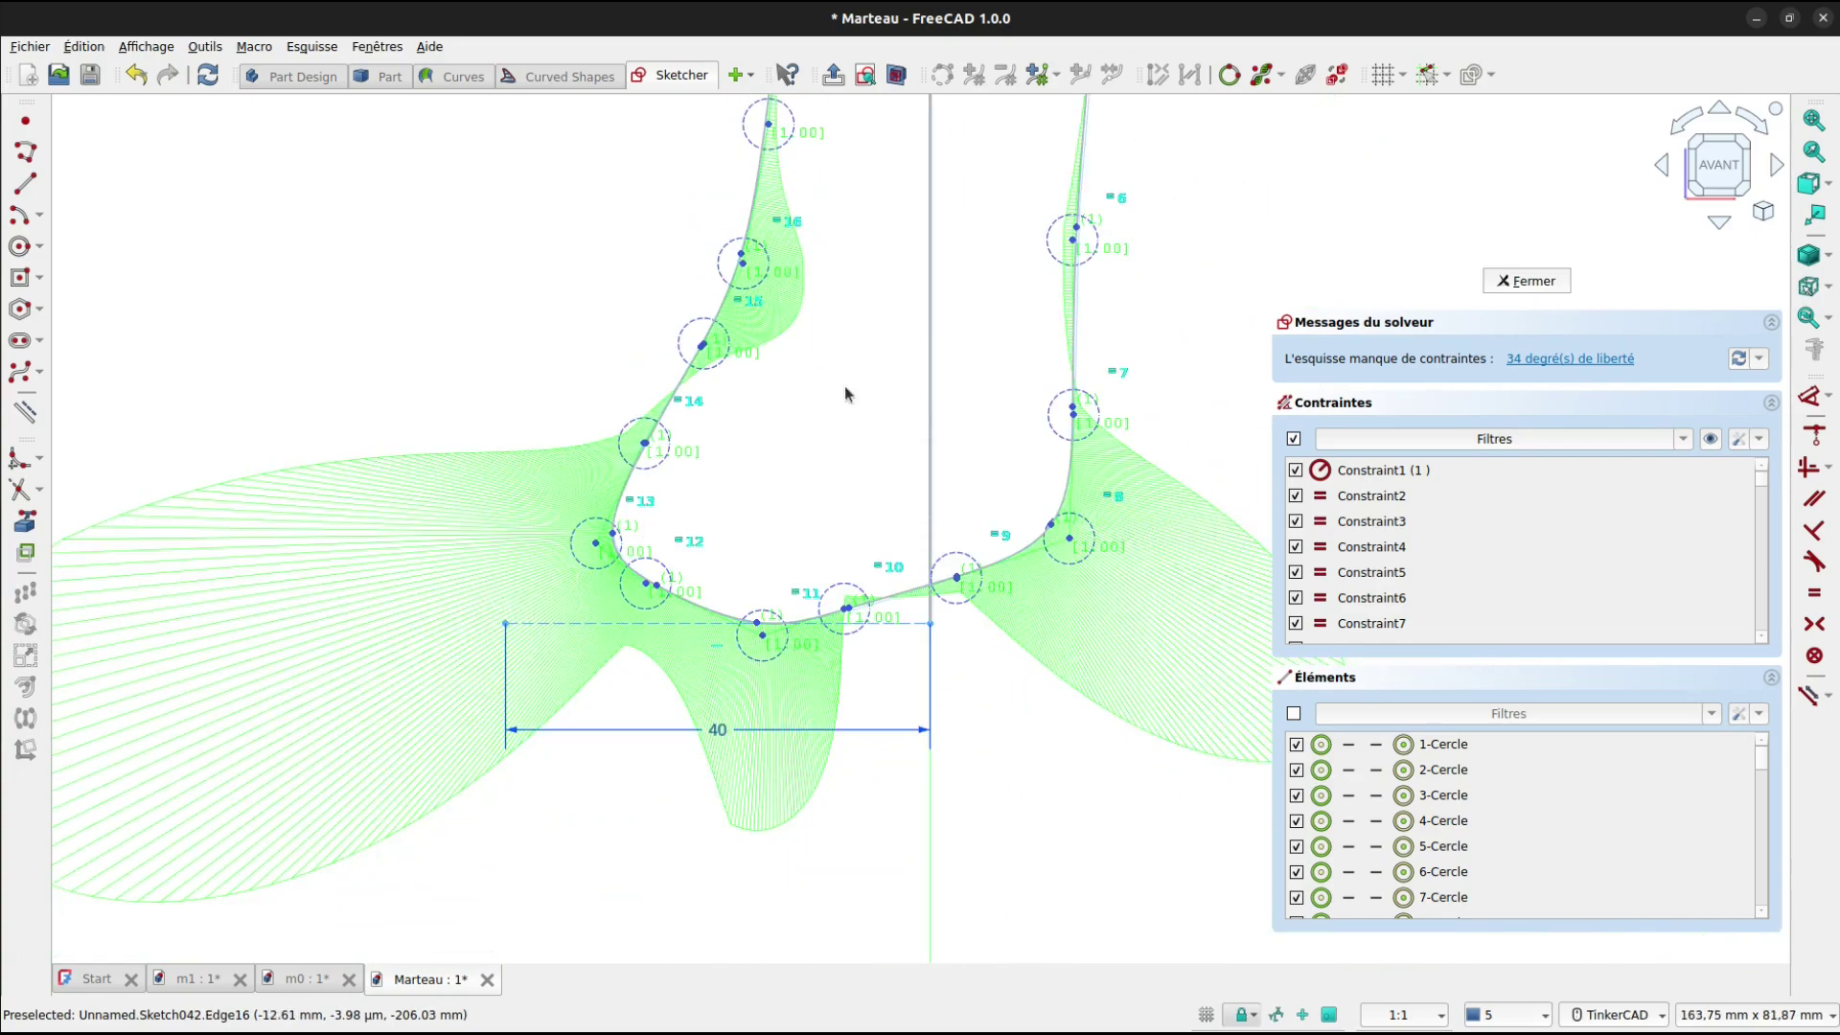
Reposition the second control point above the heel's right corner, shifting it outward and then upward, to smooth the curvature.
{"action": "scroll", "coordinate": [772, 522], "scroll_direction": "up", "scroll_amount": 3}
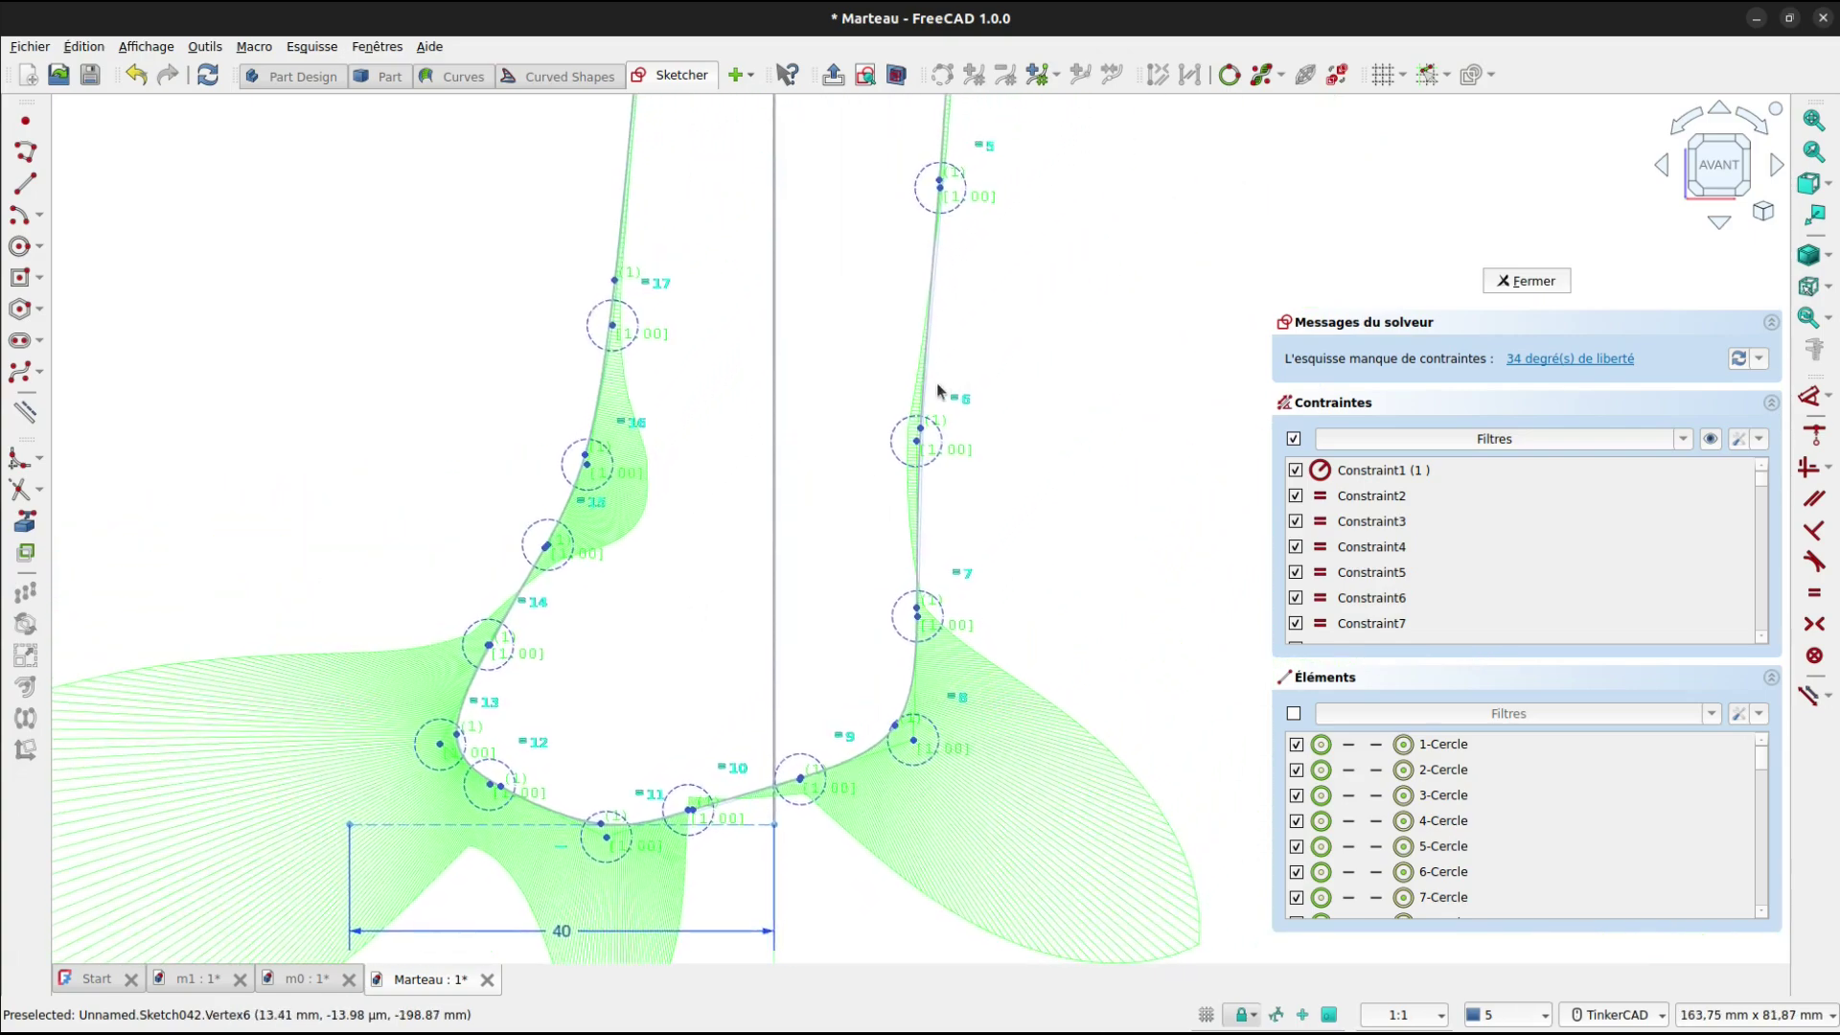
{"action": "scroll", "coordinate": [891, 518], "scroll_direction": "up", "scroll_amount": 2}
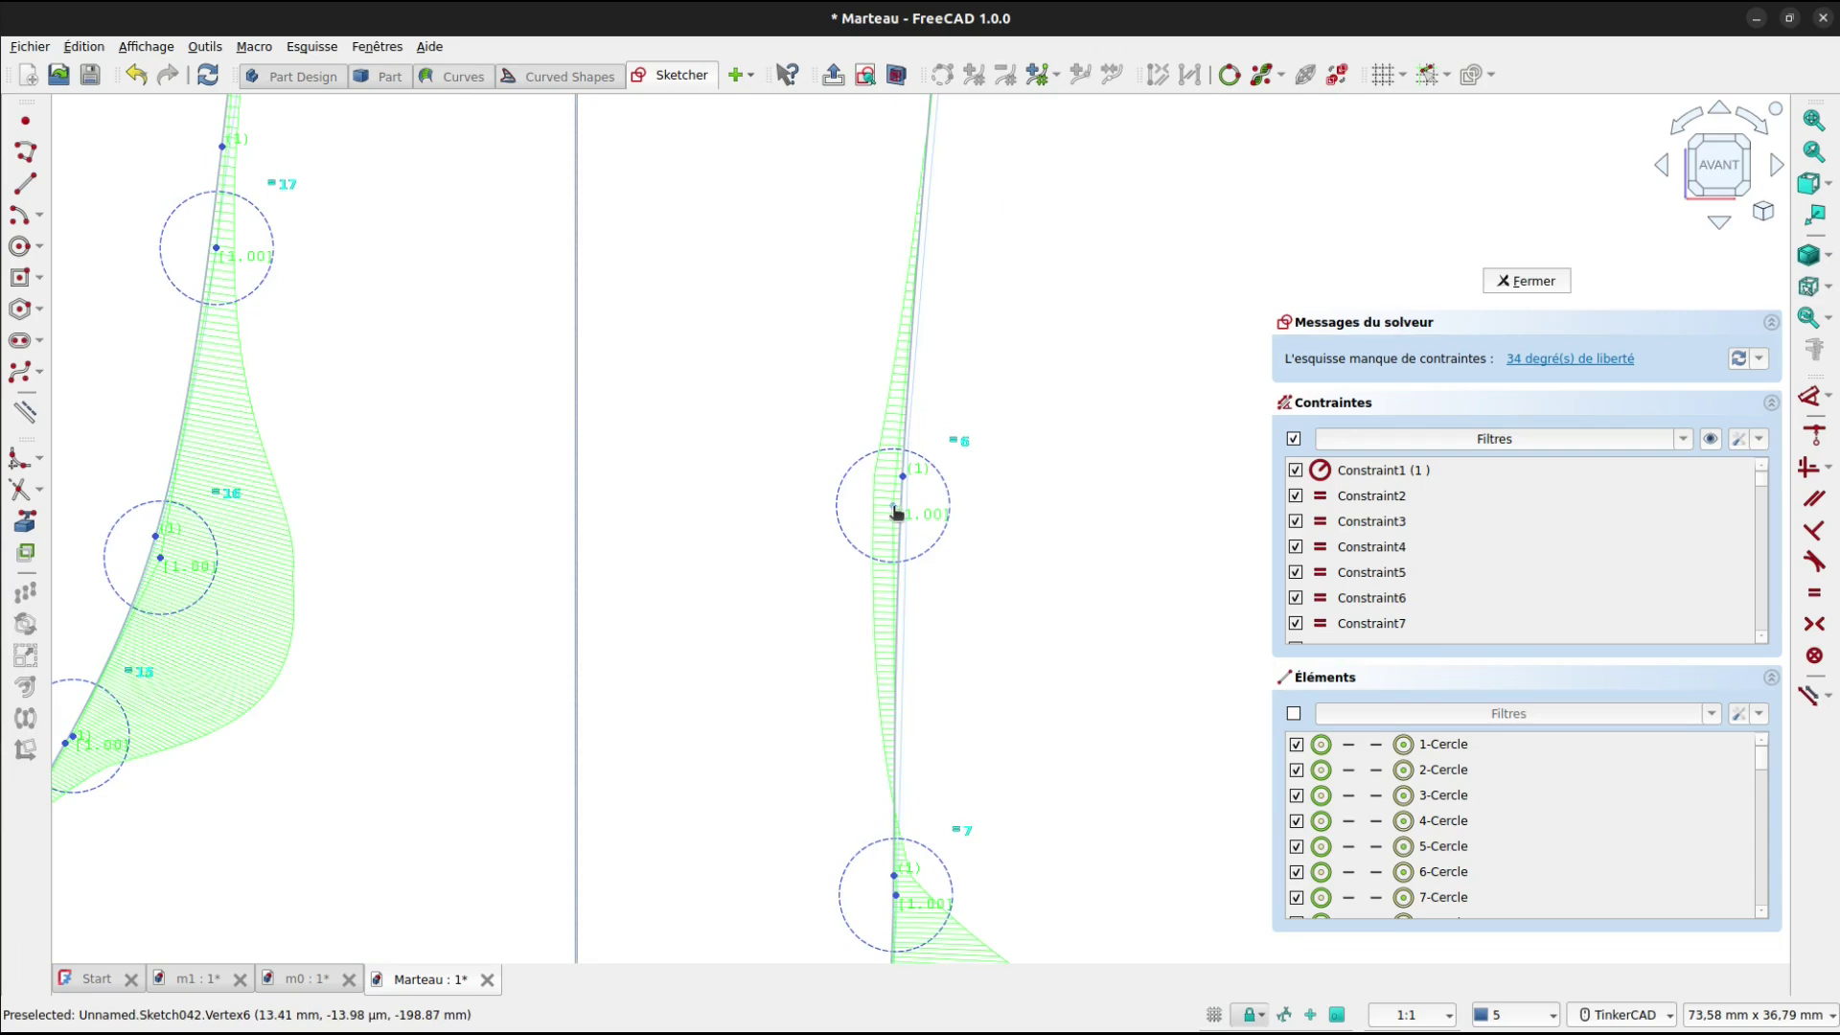
{"action": "left_click_drag", "start_coordinate": [896, 512], "coordinate": [913, 512]}
{"action": "scroll", "coordinate": [969, 464], "scroll_direction": "down", "scroll_amount": 5}
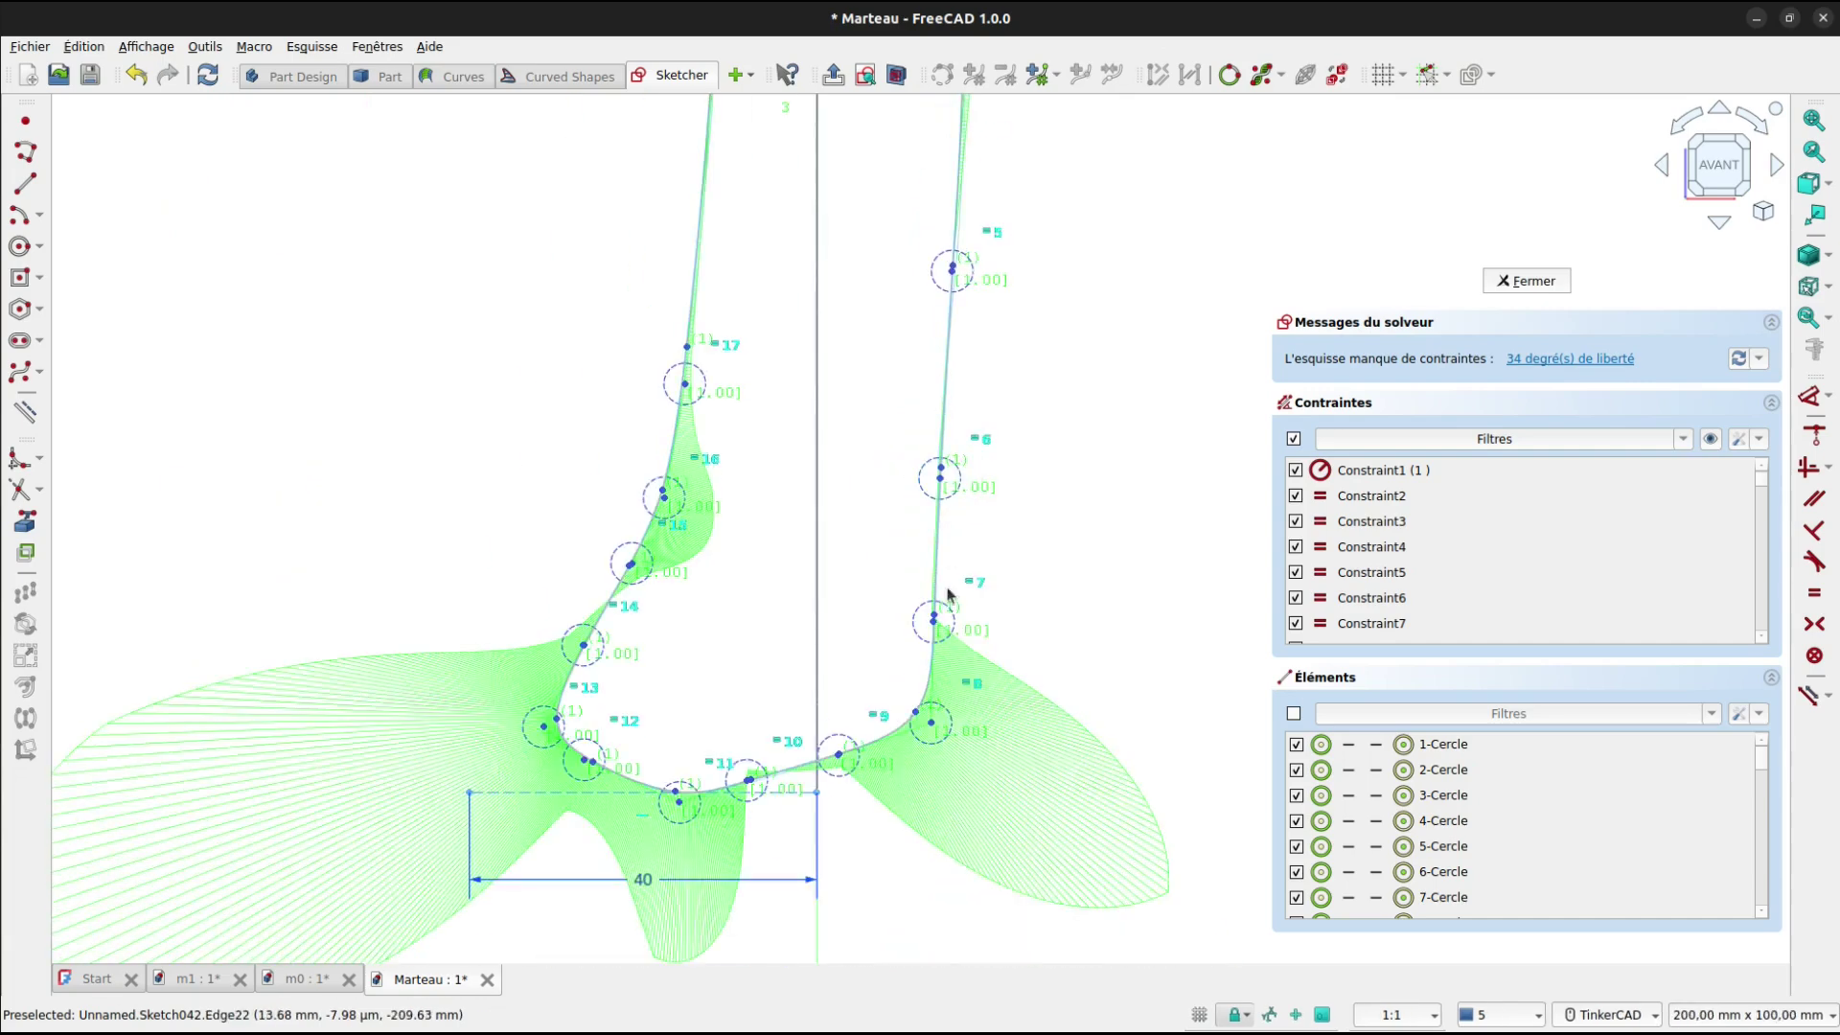
{"action": "scroll", "coordinate": [944, 623], "scroll_direction": "up", "scroll_amount": 4}
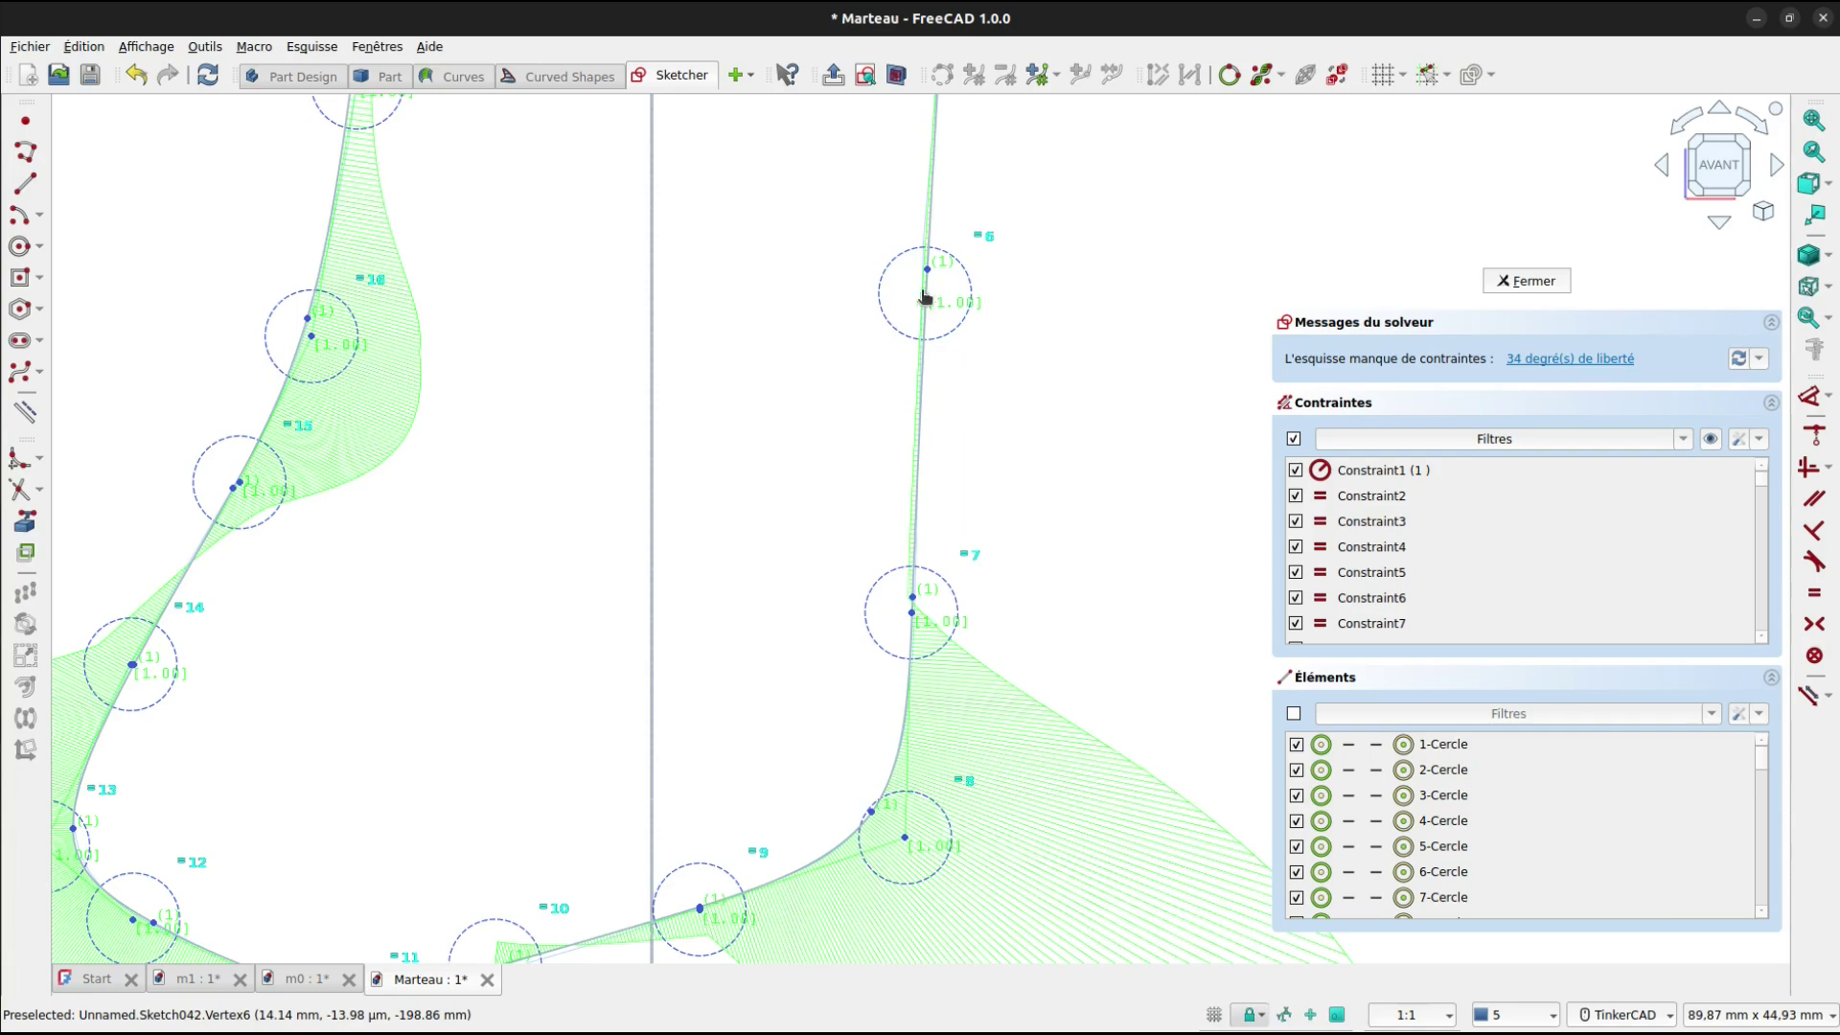
{"action": "mouse_move", "coordinate": [926, 297]}
{"action": "left_mouse_down"}
{"action": "mouse_move", "coordinate": [896, 271]}
{"action": "mouse_move", "coordinate": [912, 236]}
{"action": "left_mouse_up"}
{"action": "scroll", "coordinate": [987, 254], "scroll_direction": "down", "scroll_amount": 3}
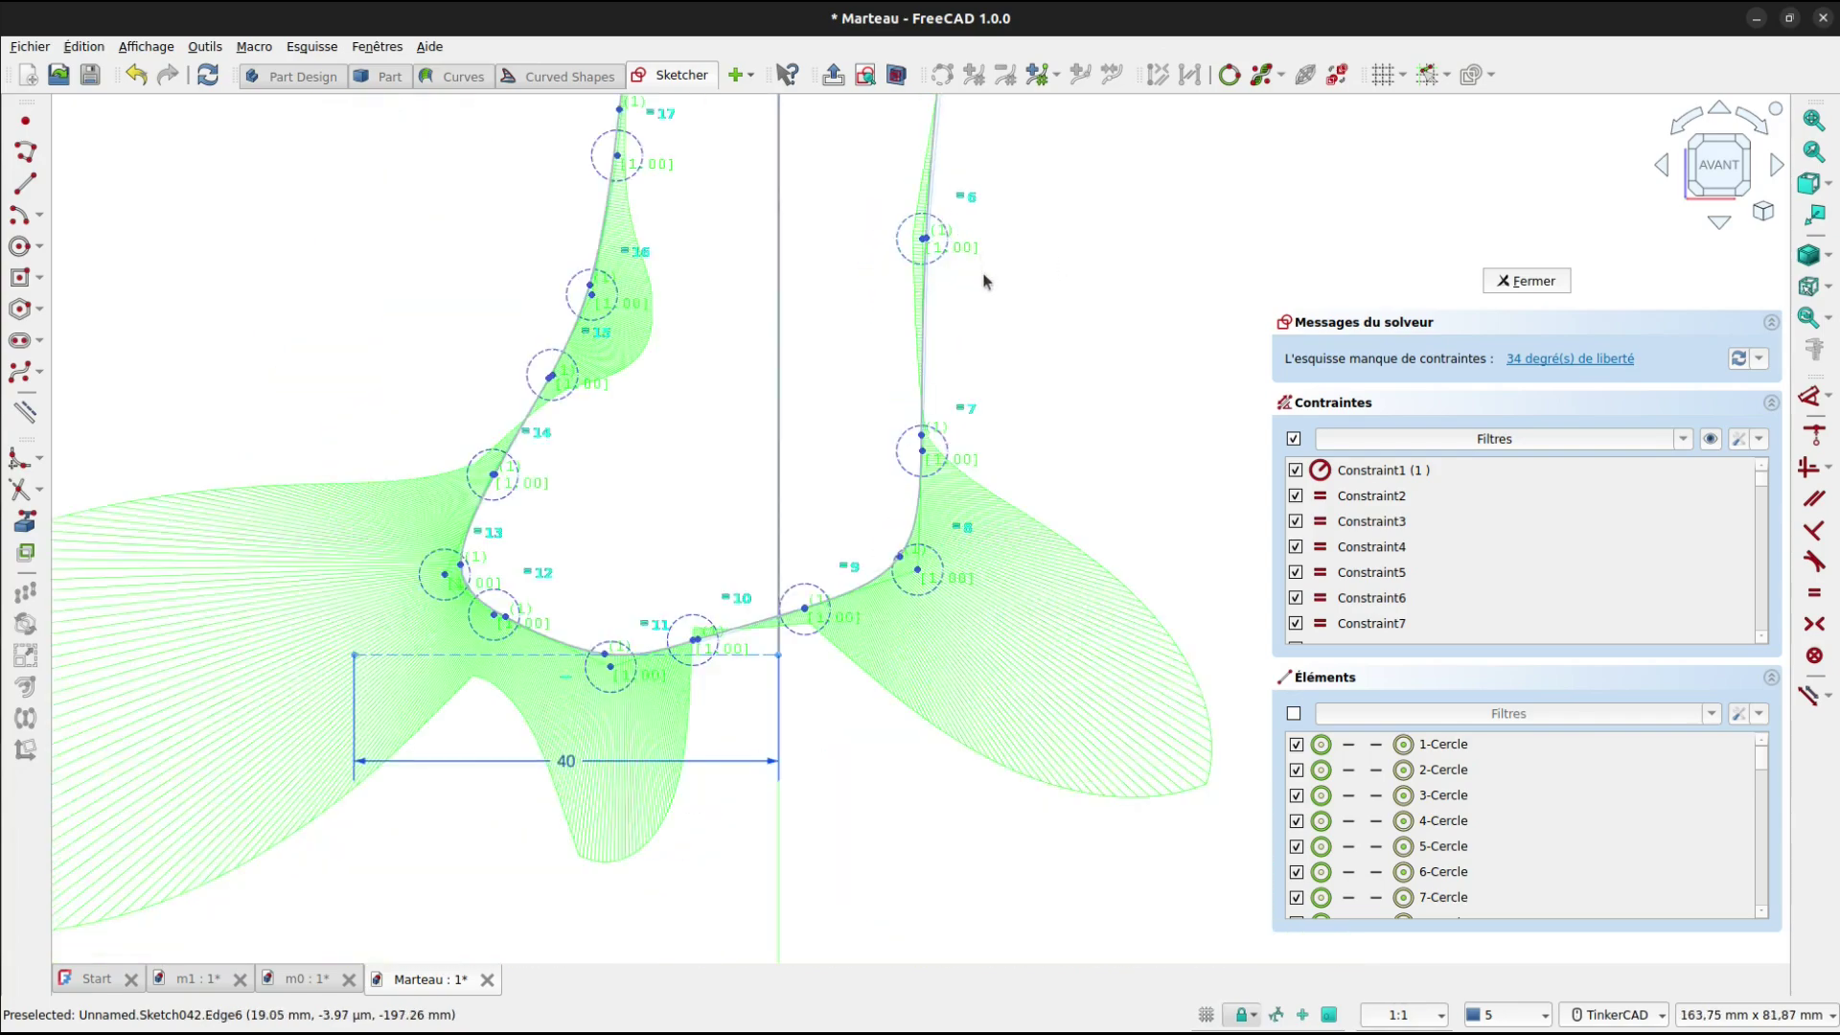
{"action": "middle_click_drag", "start_coordinate": [984, 280], "coordinate": [1033, 556]}
{"action": "scroll", "coordinate": [1047, 369], "scroll_direction": "down", "scroll_amount": 5}
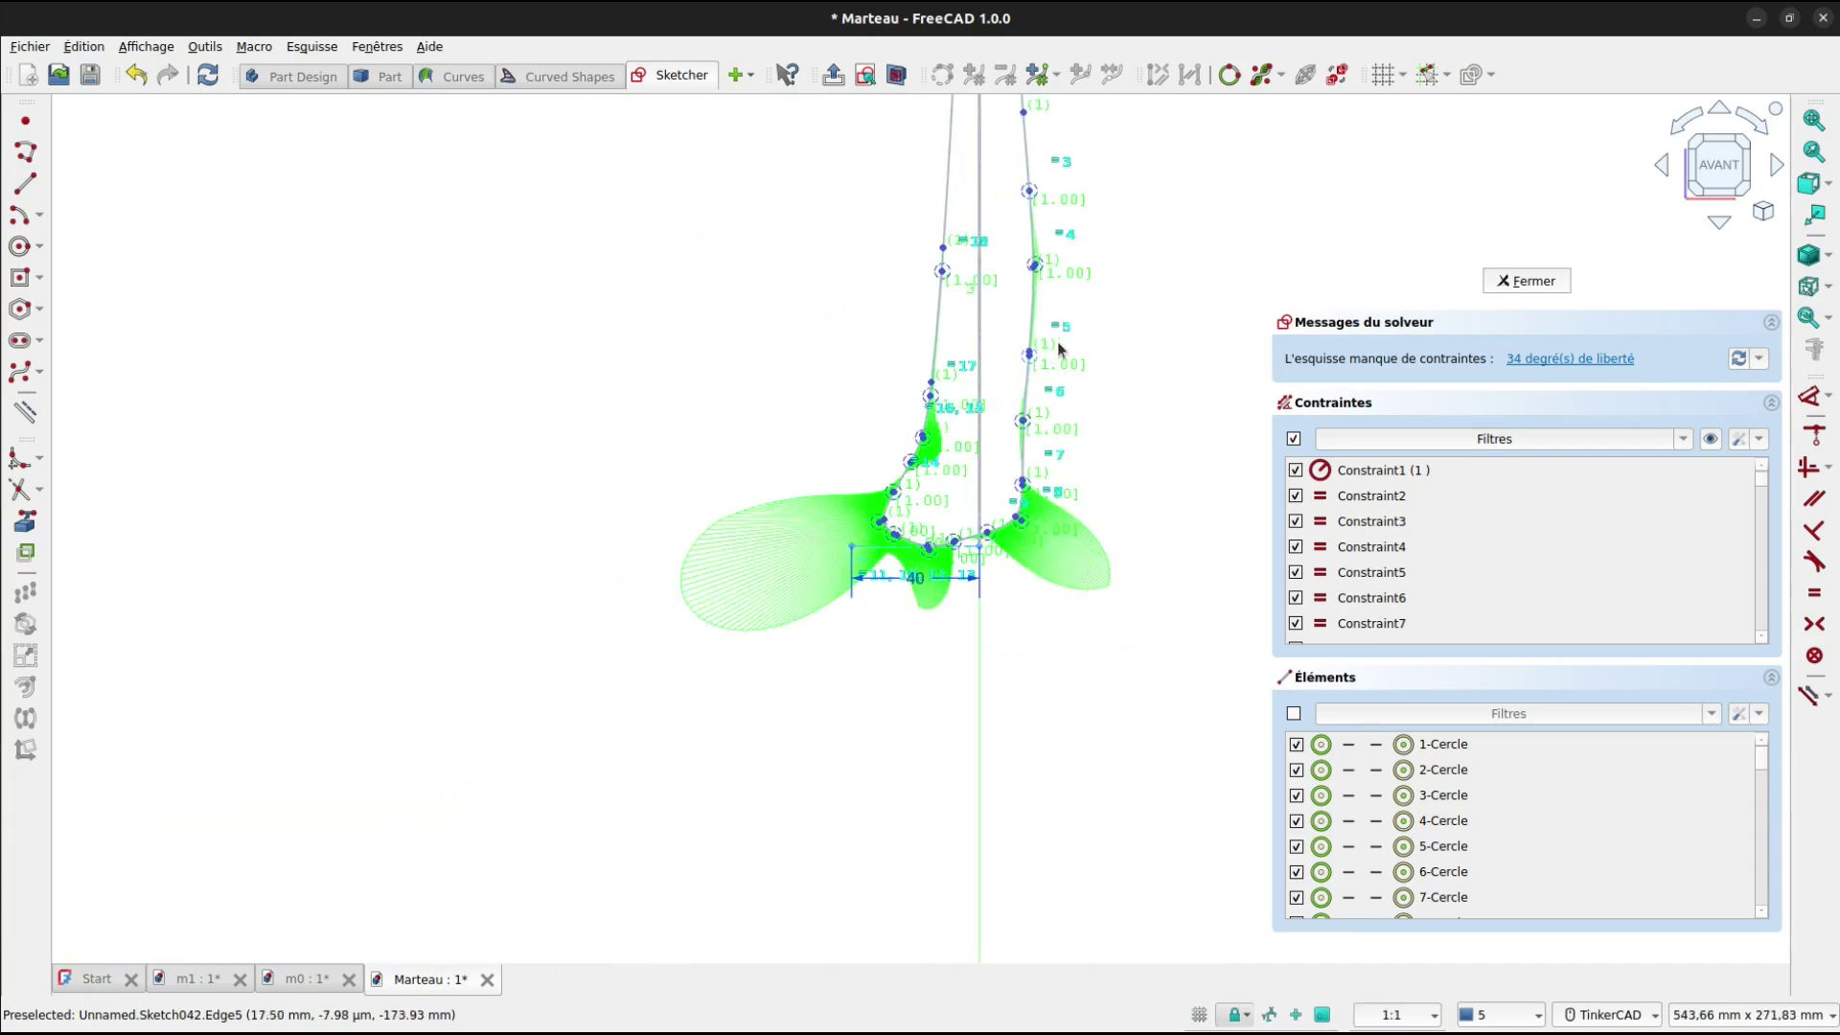
Raise the control point at the bulge on the handle's right side slightly to smooth the B-spline's curvature.
{"action": "scroll", "coordinate": [993, 444], "scroll_direction": "up", "scroll_amount": 5}
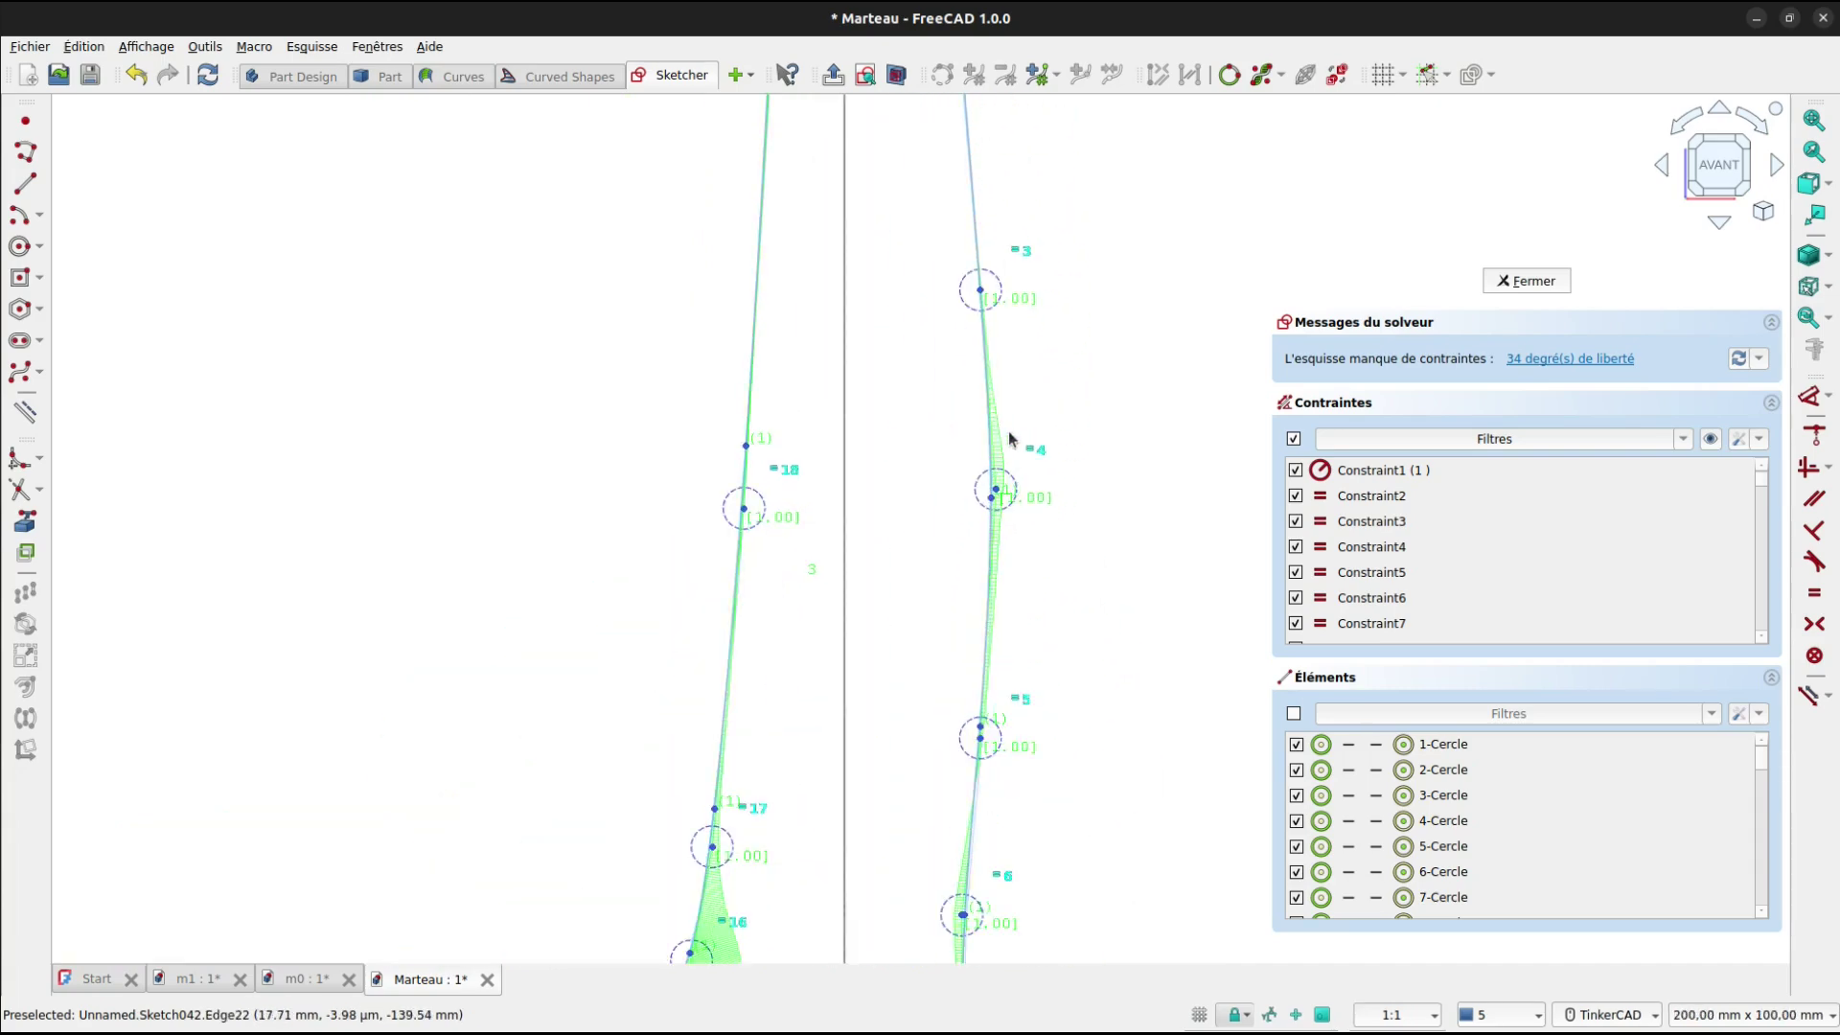
{"action": "left_click_drag", "start_coordinate": [989, 535], "coordinate": [989, 500]}
{"action": "scroll", "coordinate": [1005, 351], "scroll_direction": "down", "scroll_amount": 5}
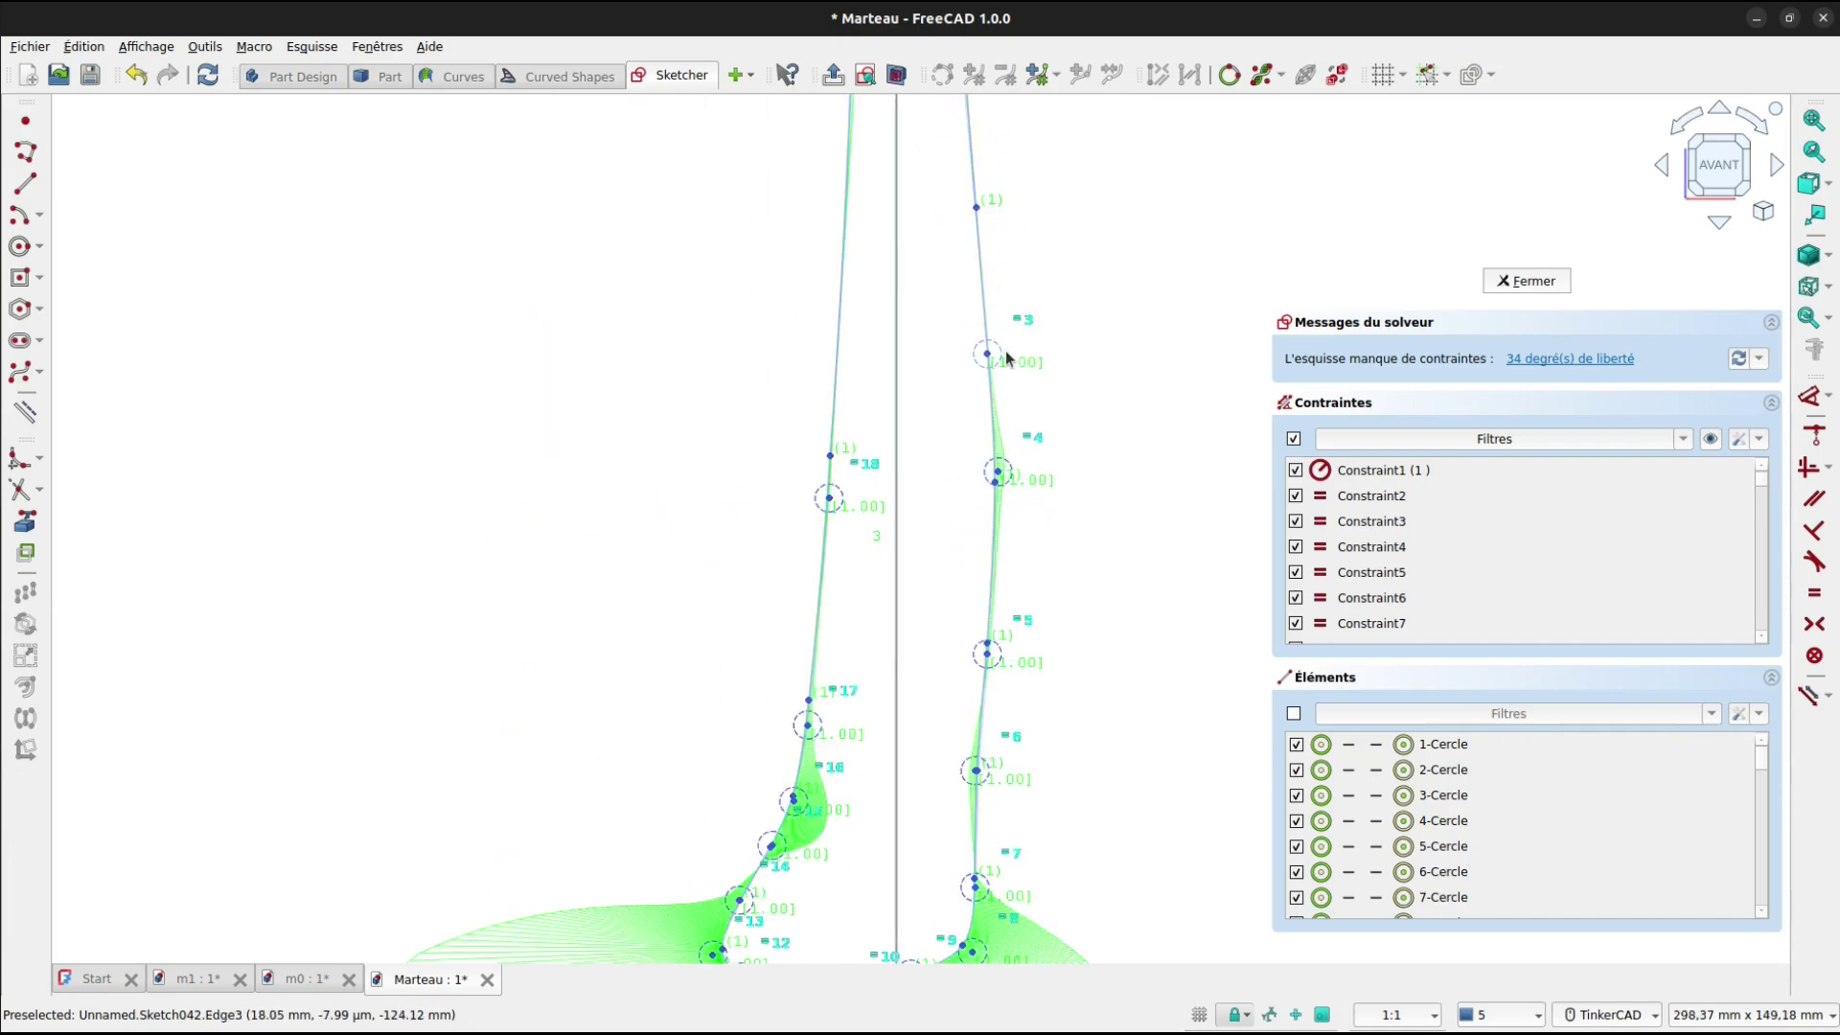
Lock the handle profile's B-spline in place with a Block constraint.
{"action": "scroll", "coordinate": [911, 659], "scroll_direction": "up", "scroll_amount": 6}
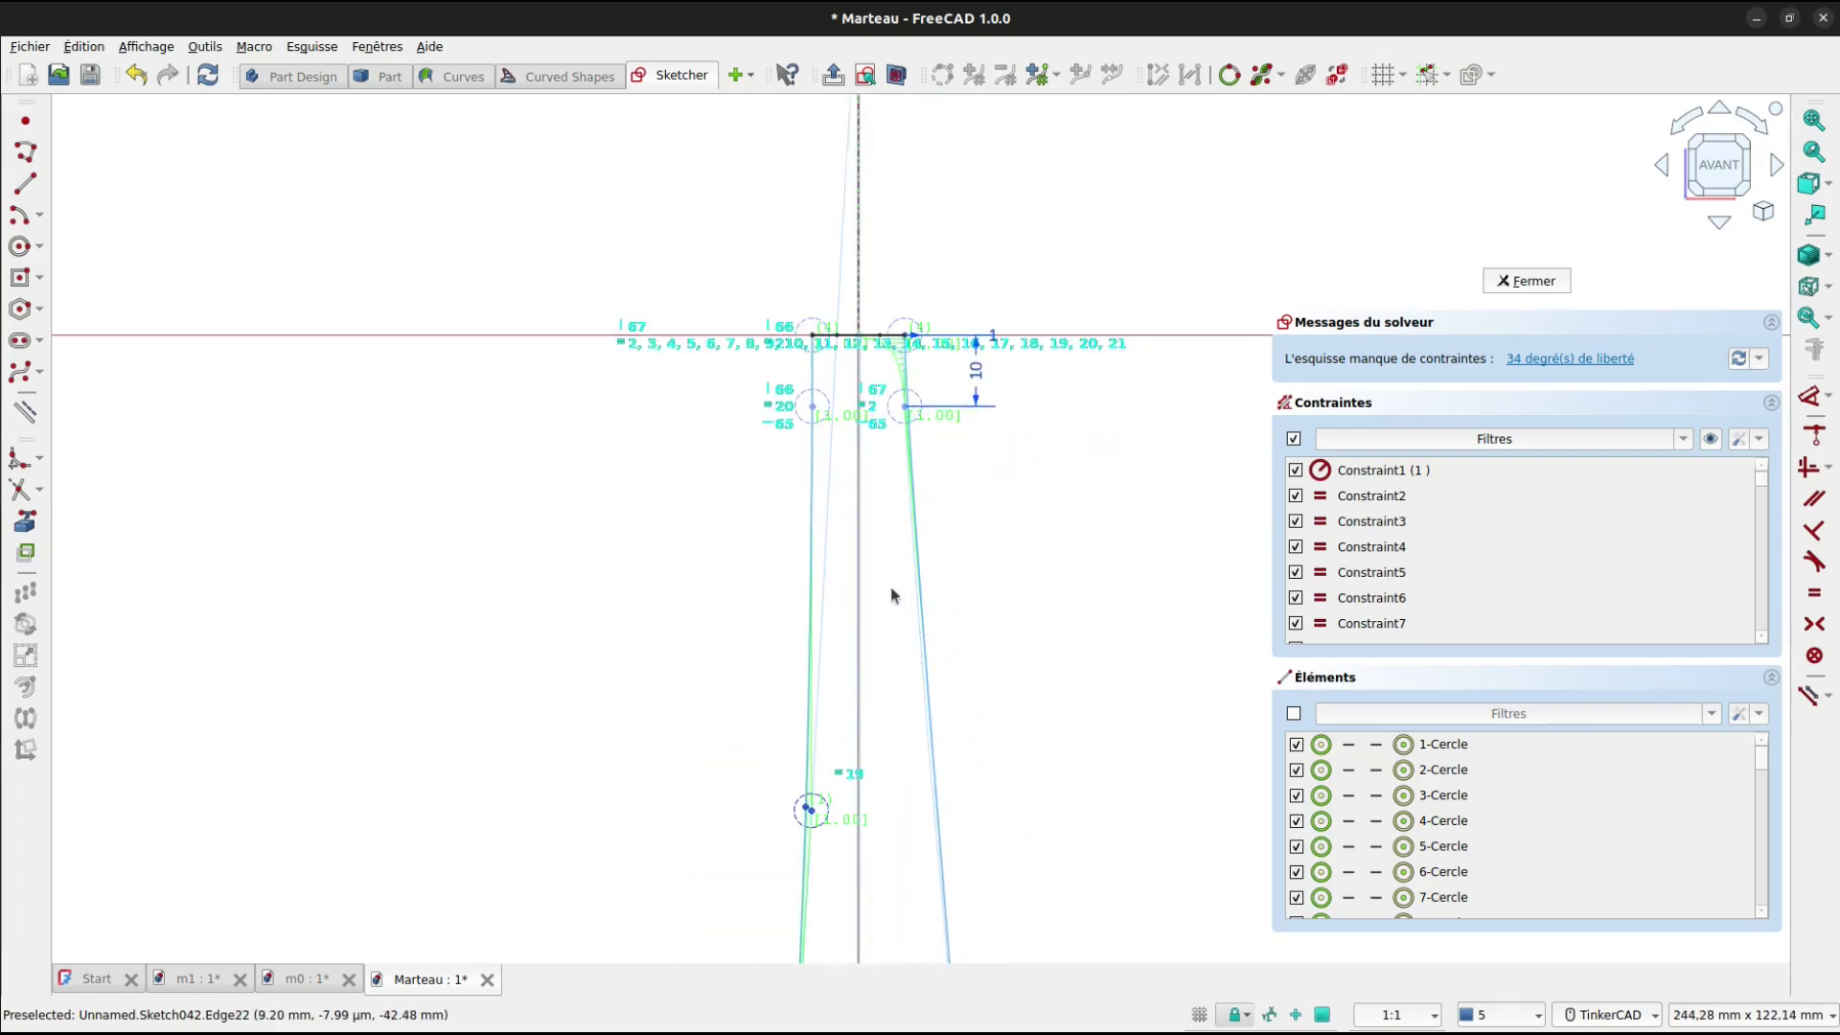
{"action": "scroll", "coordinate": [836, 391], "scroll_direction": "up", "scroll_amount": 4}
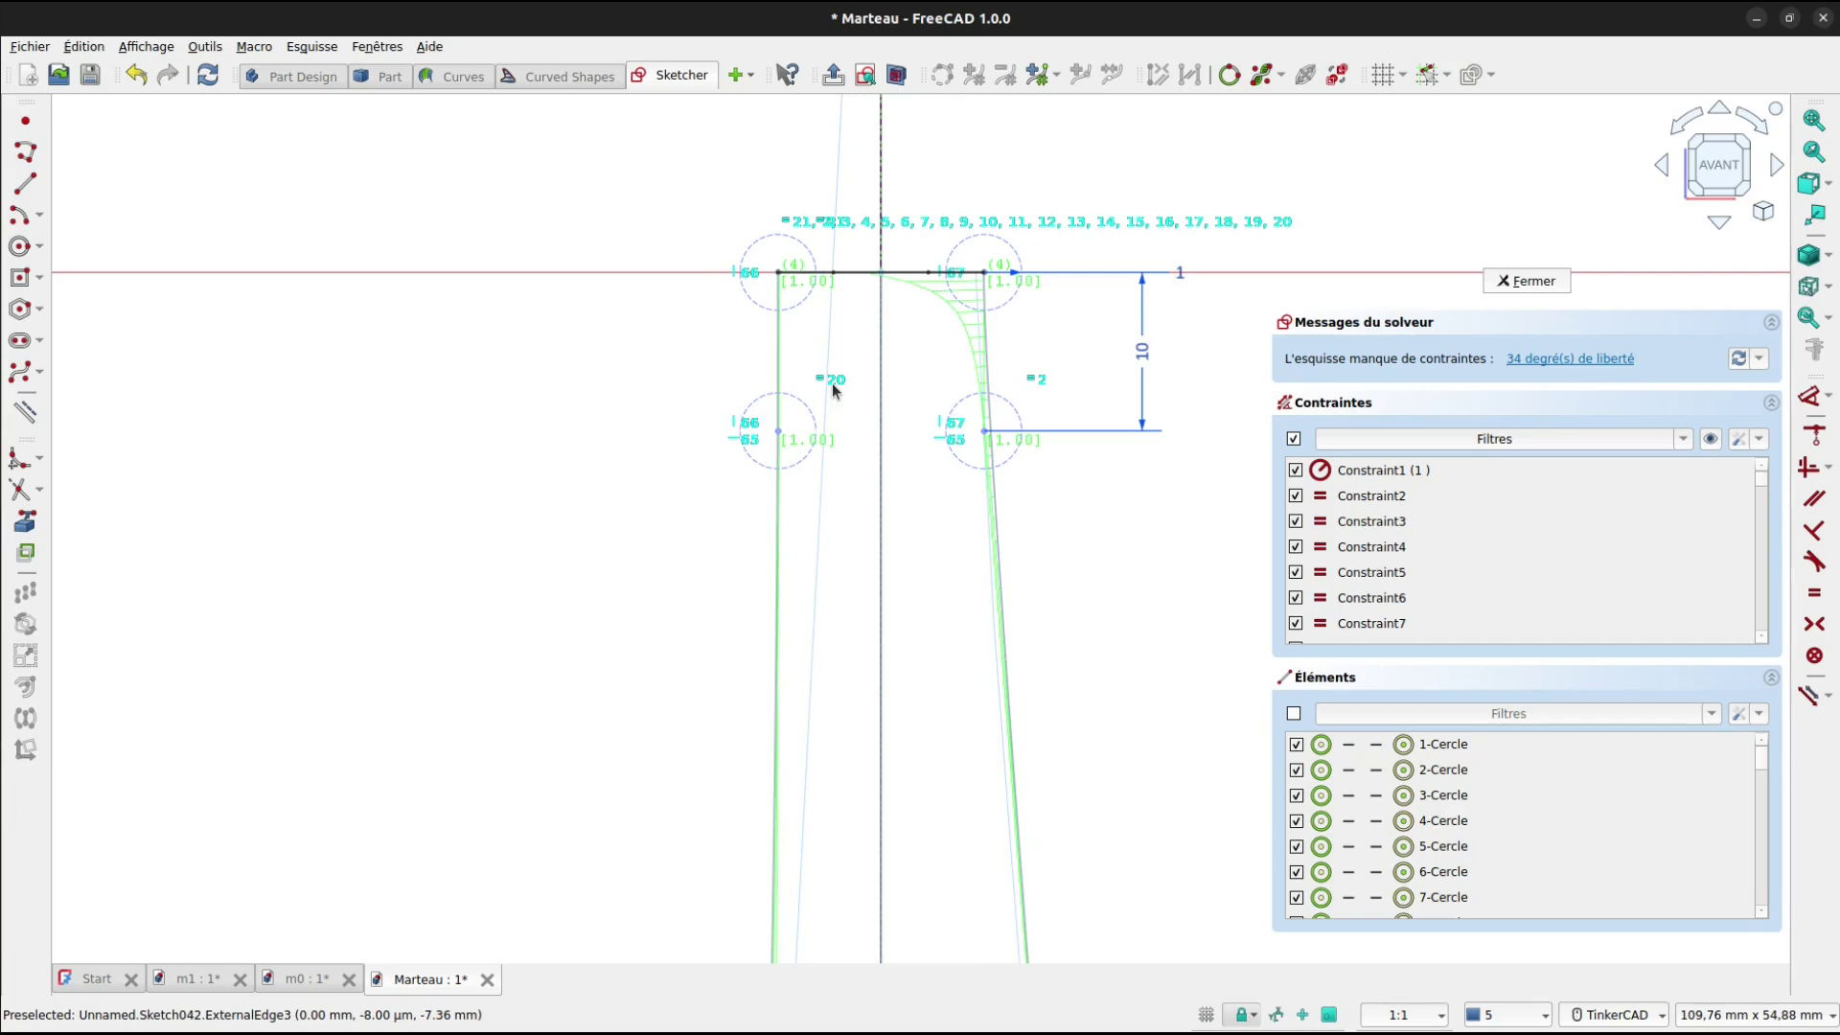
{"action": "left_click", "coordinate": [783, 518]}
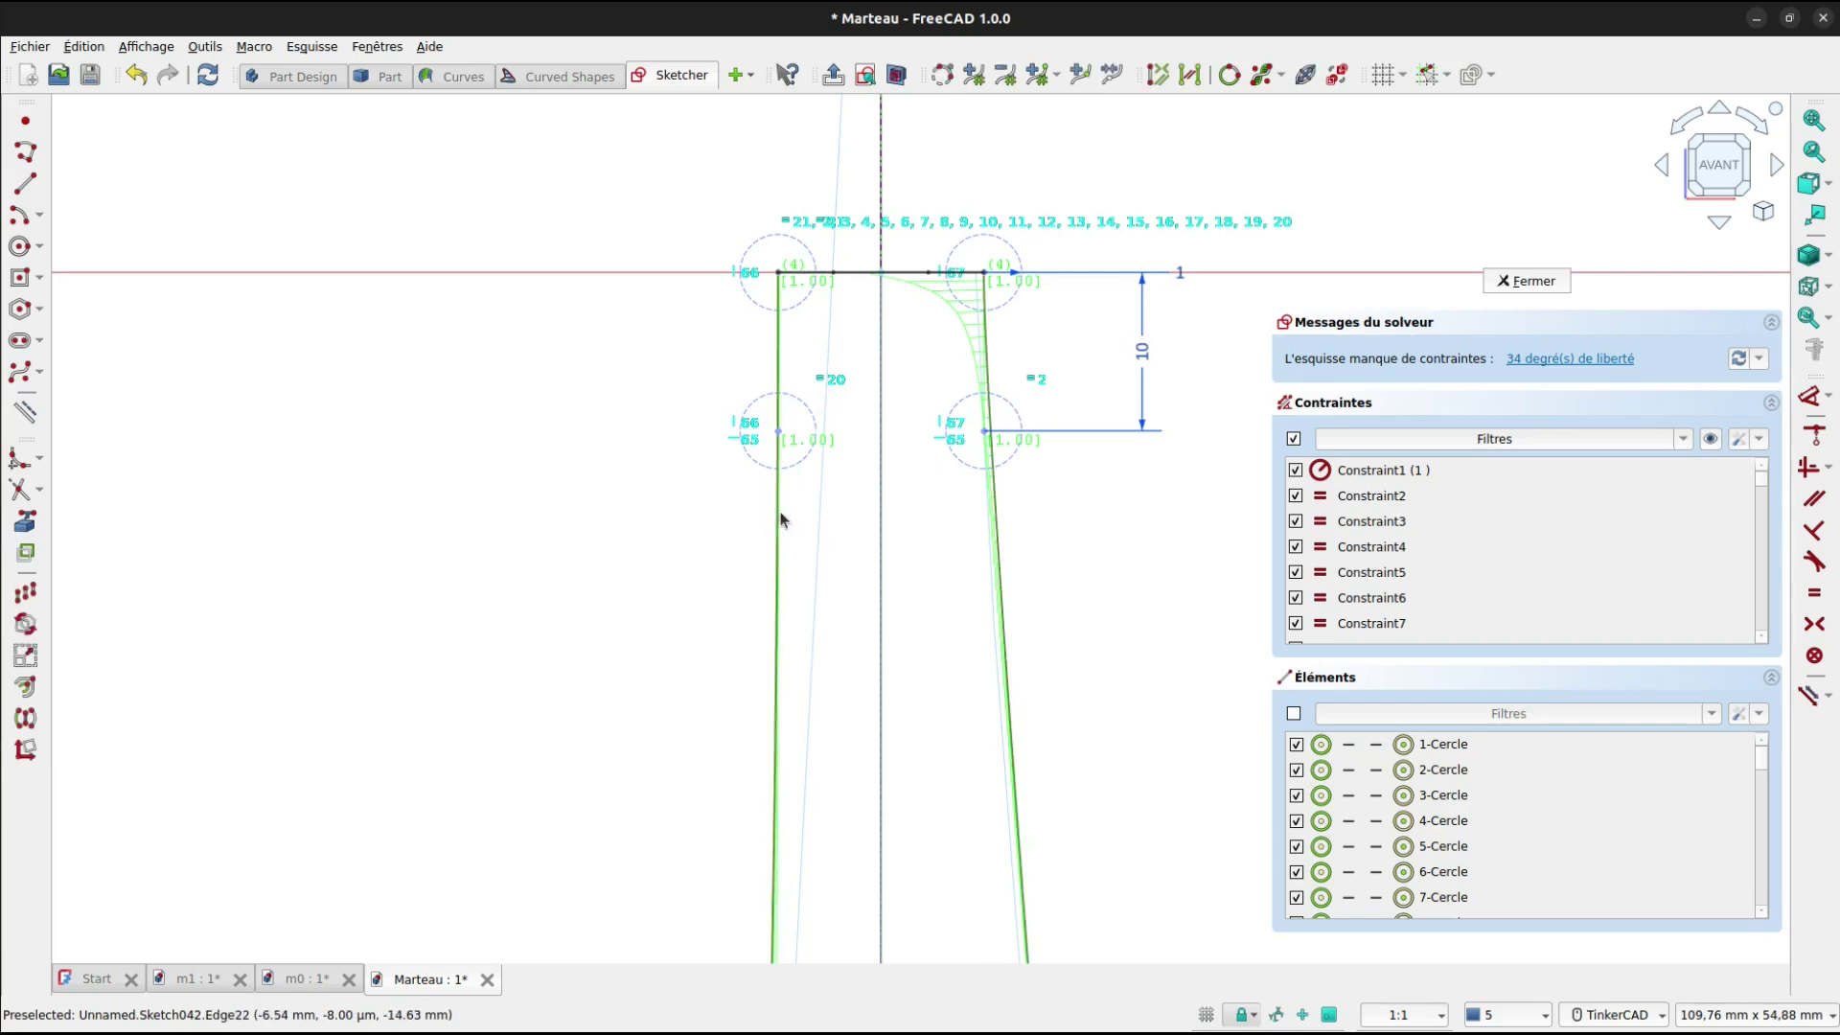
{"action": "left_click", "coordinate": [1812, 657]}
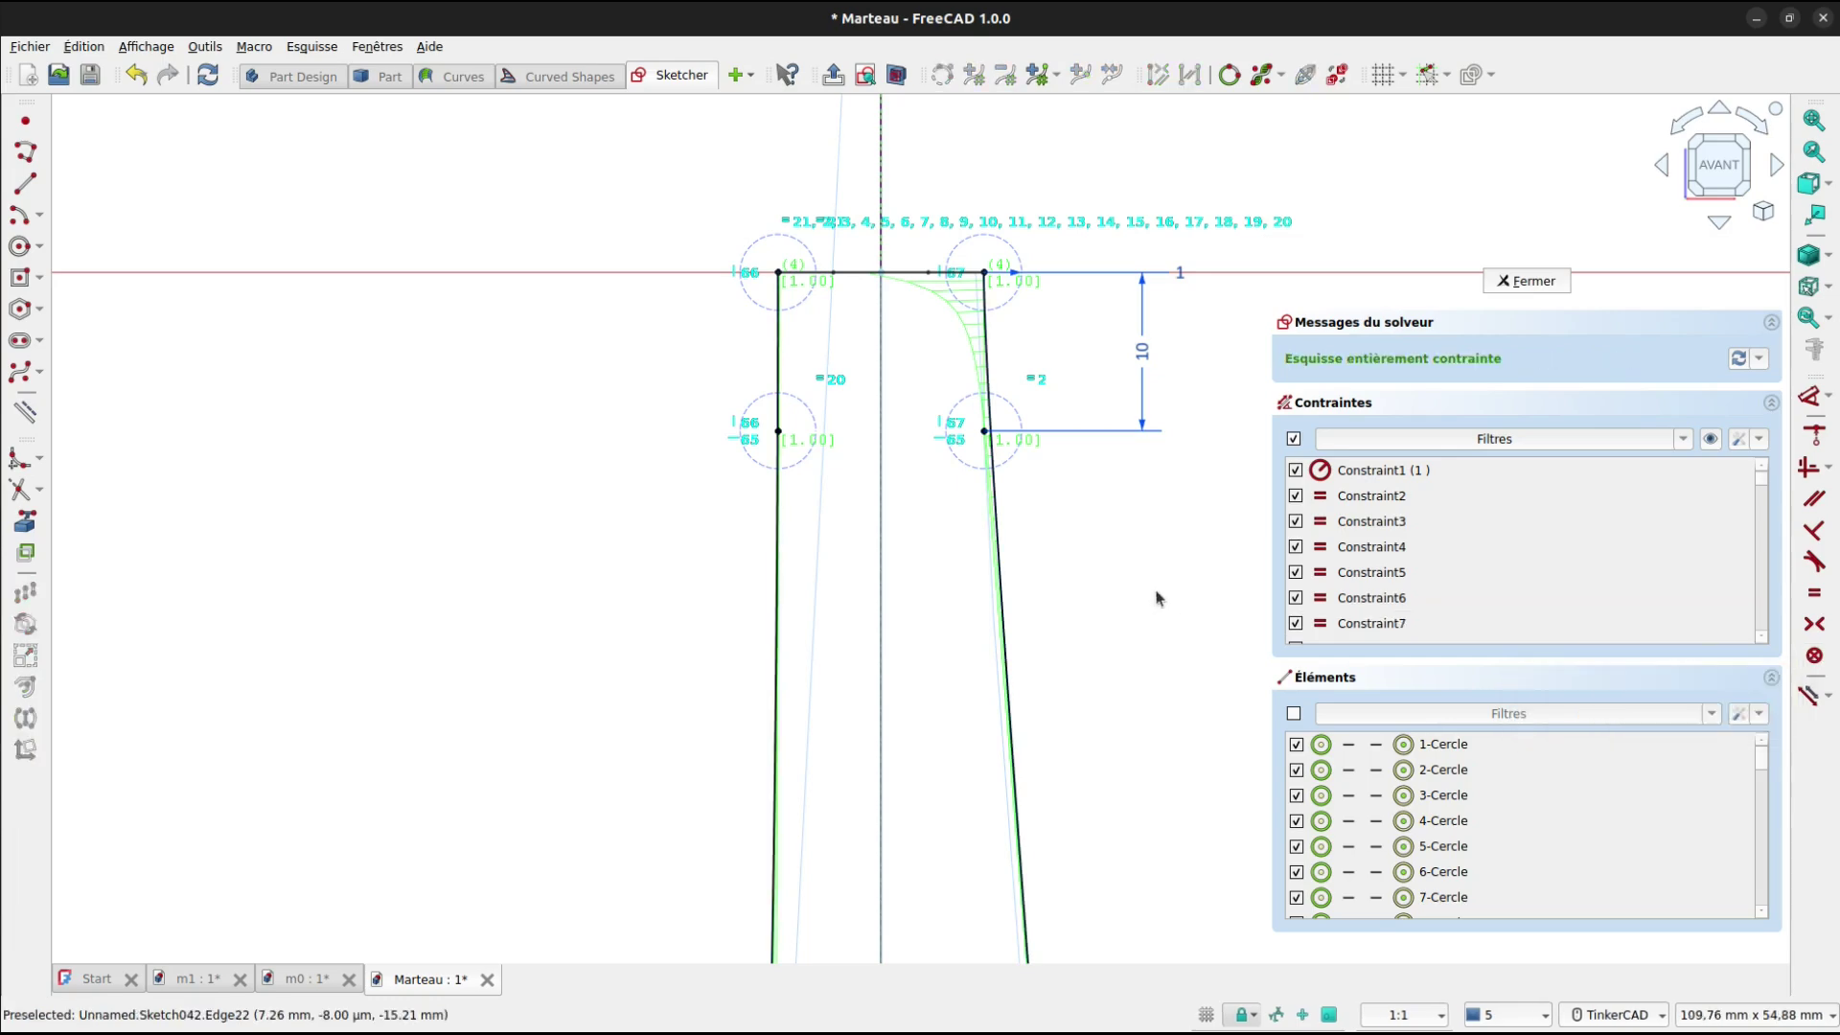
Hide the B-spline's curvature comb and close the front-profile sketch.
{"action": "scroll", "coordinate": [1154, 599], "scroll_direction": "down", "scroll_amount": 8}
{"action": "left_click", "coordinate": [1282, 74]}
{"action": "left_click", "coordinate": [1286, 156]}
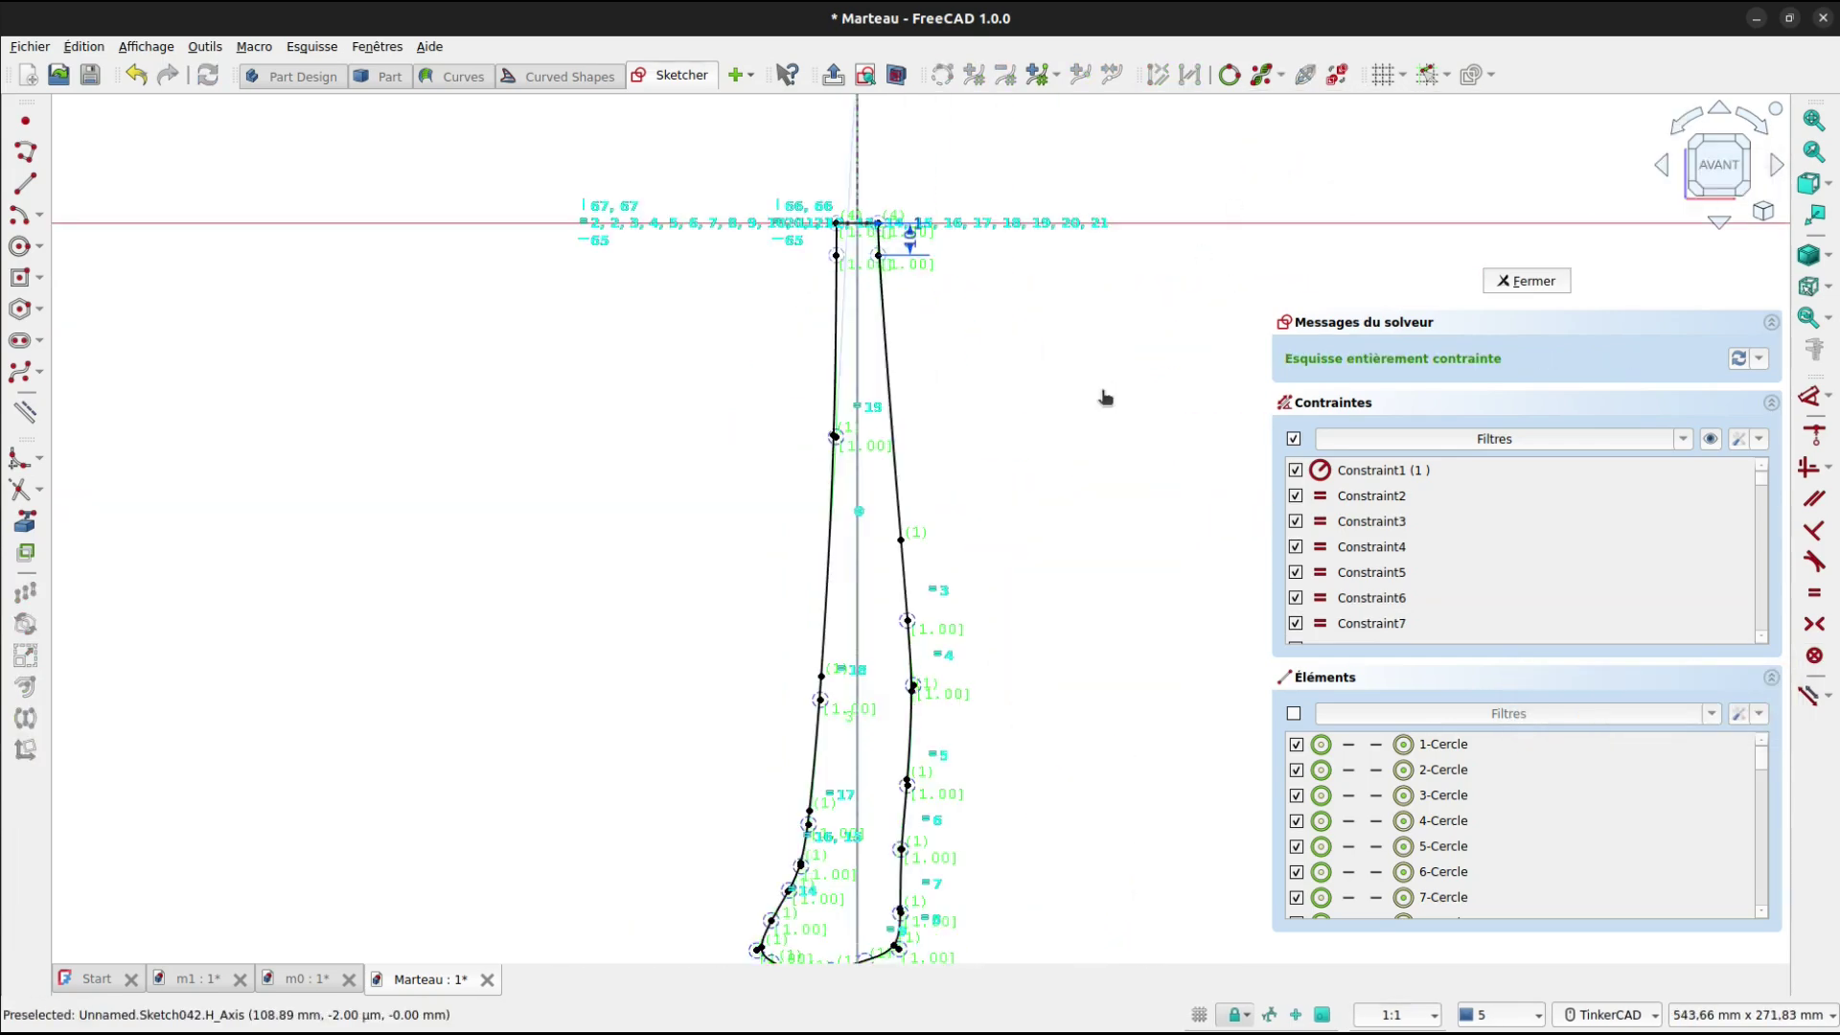
{"action": "left_click", "coordinate": [1508, 283]}
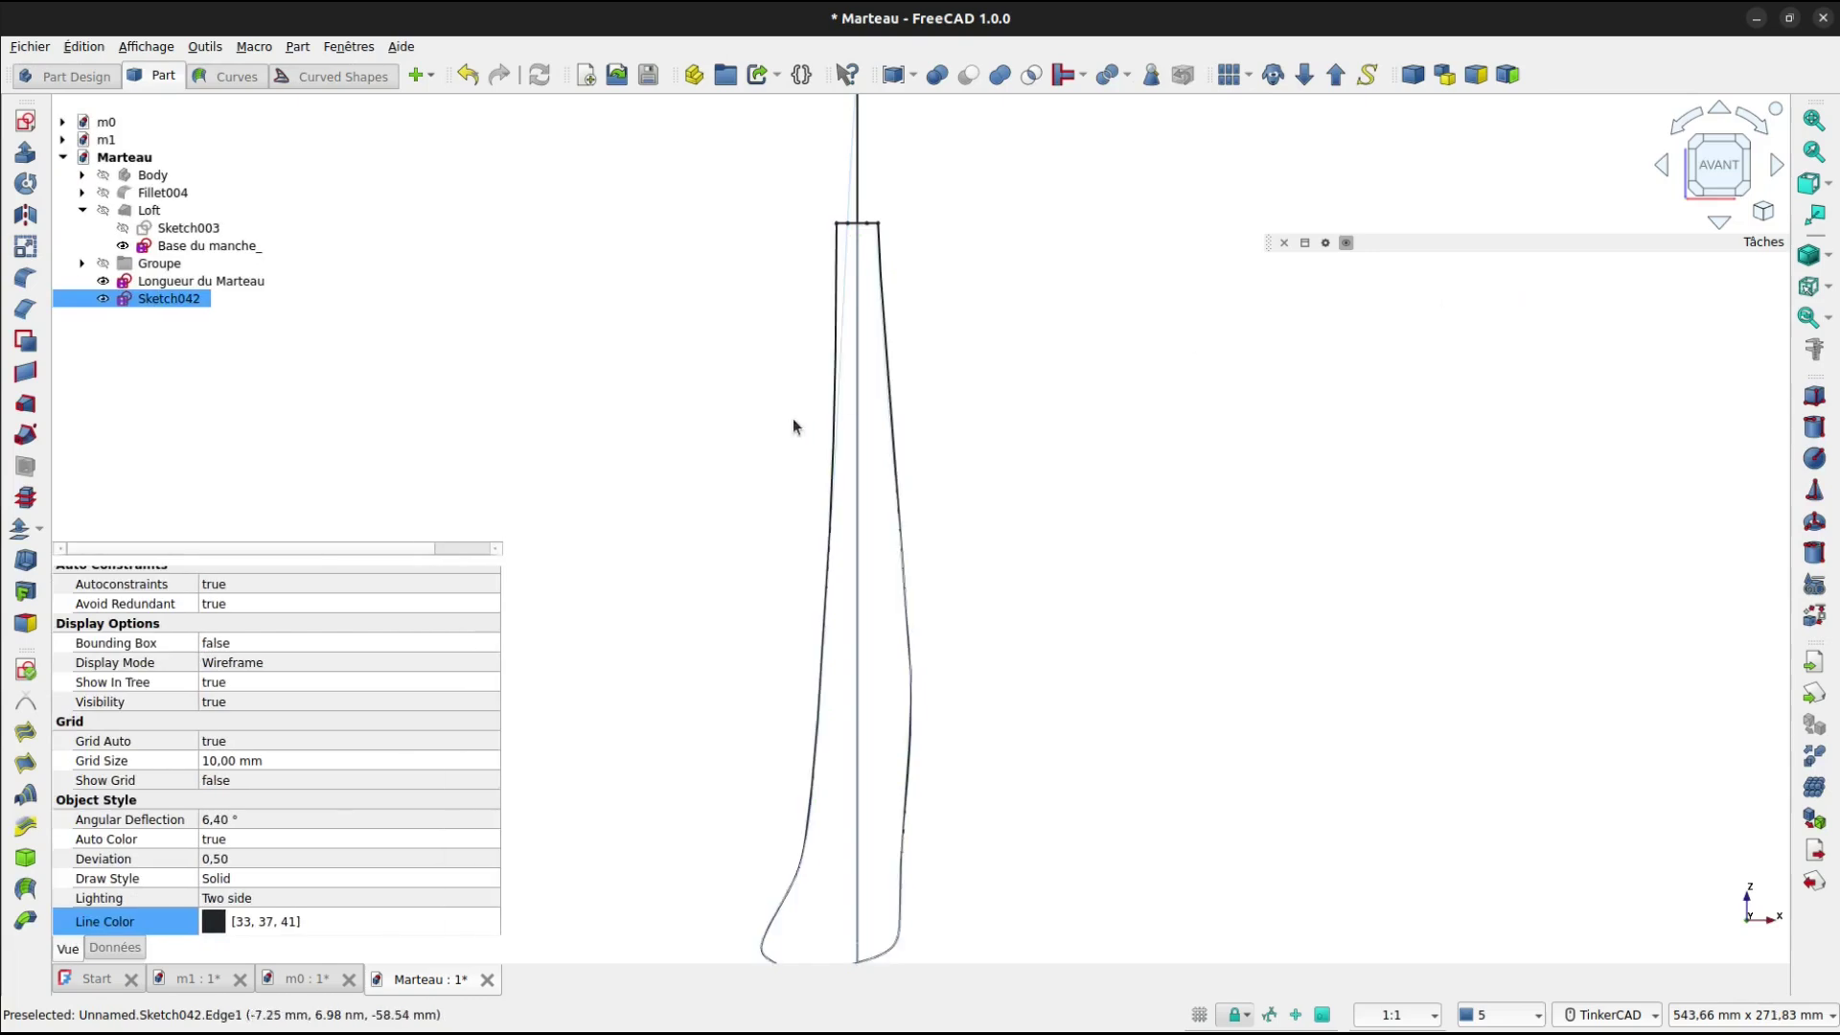
Examine the handle's front profile lying horizontally and upright, checking its overall shape against the hammer's centre line.
{"action": "left_click", "coordinate": [1678, 133]}
{"action": "left_click", "coordinate": [1678, 132]}
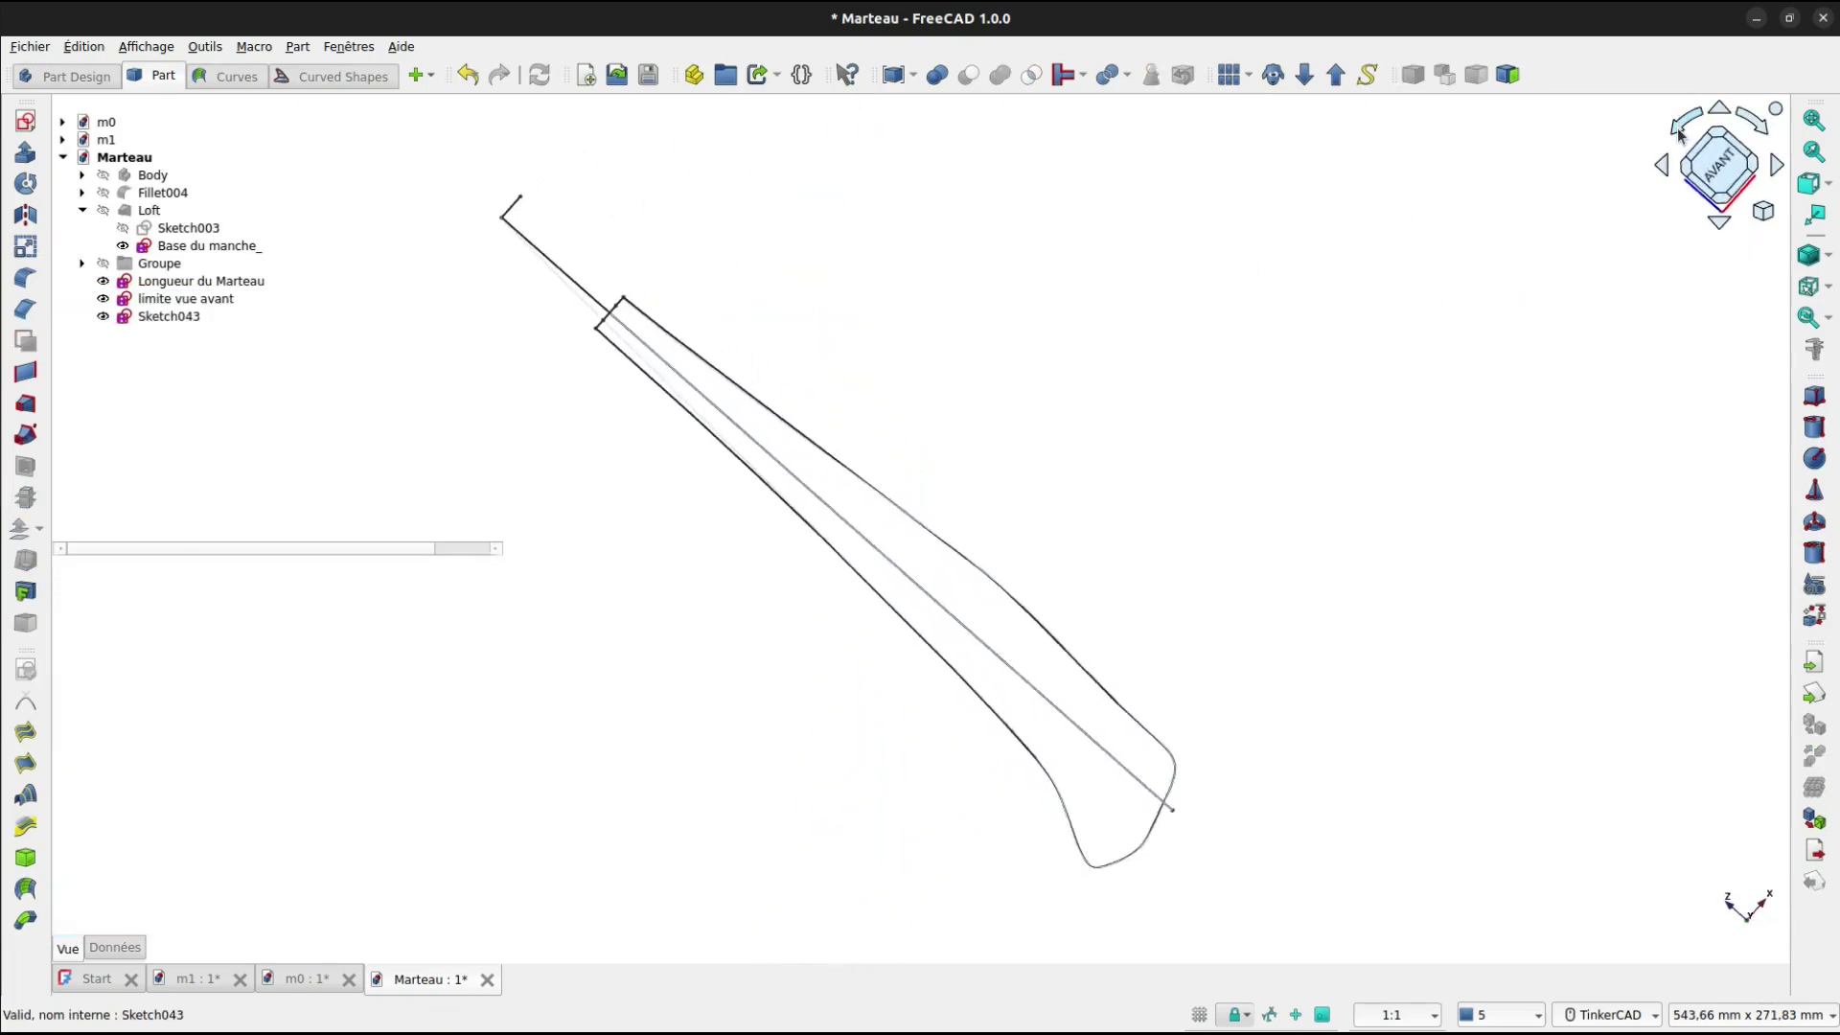
{"action": "scroll", "coordinate": [944, 592], "scroll_direction": "up", "scroll_amount": 2}
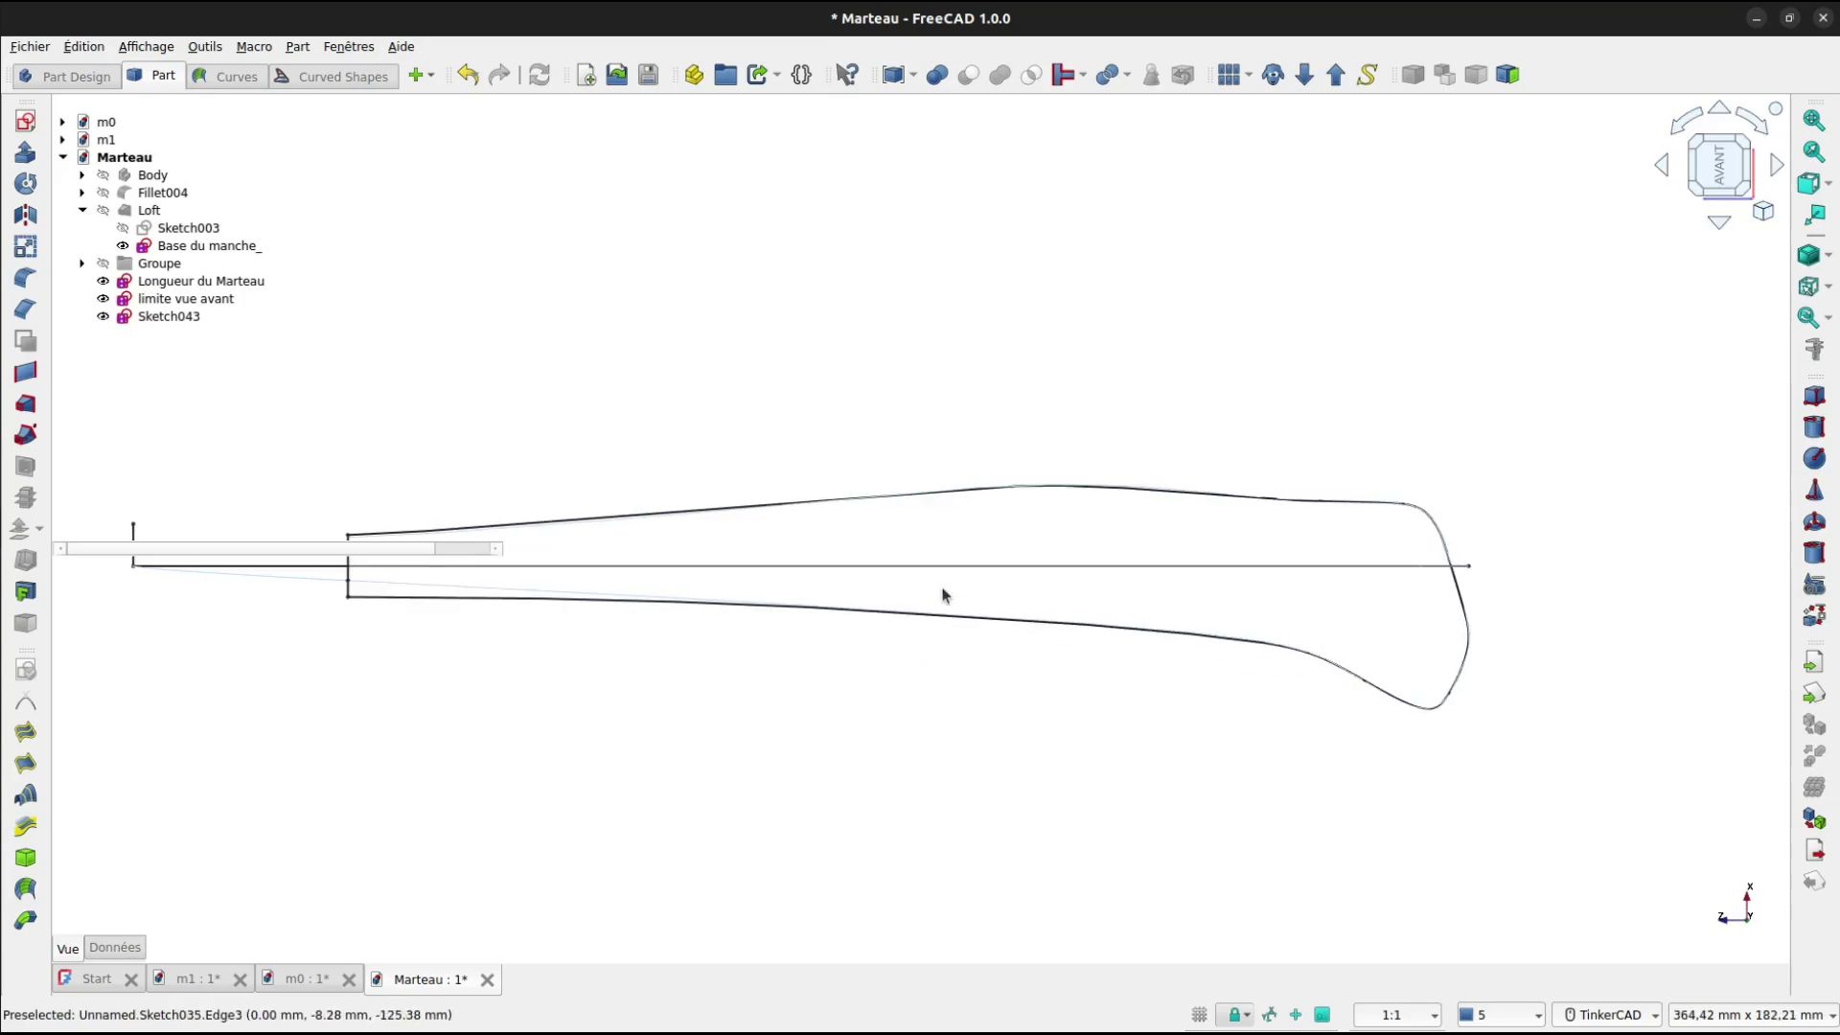
{"action": "key", "text": "ctrl+Left"}
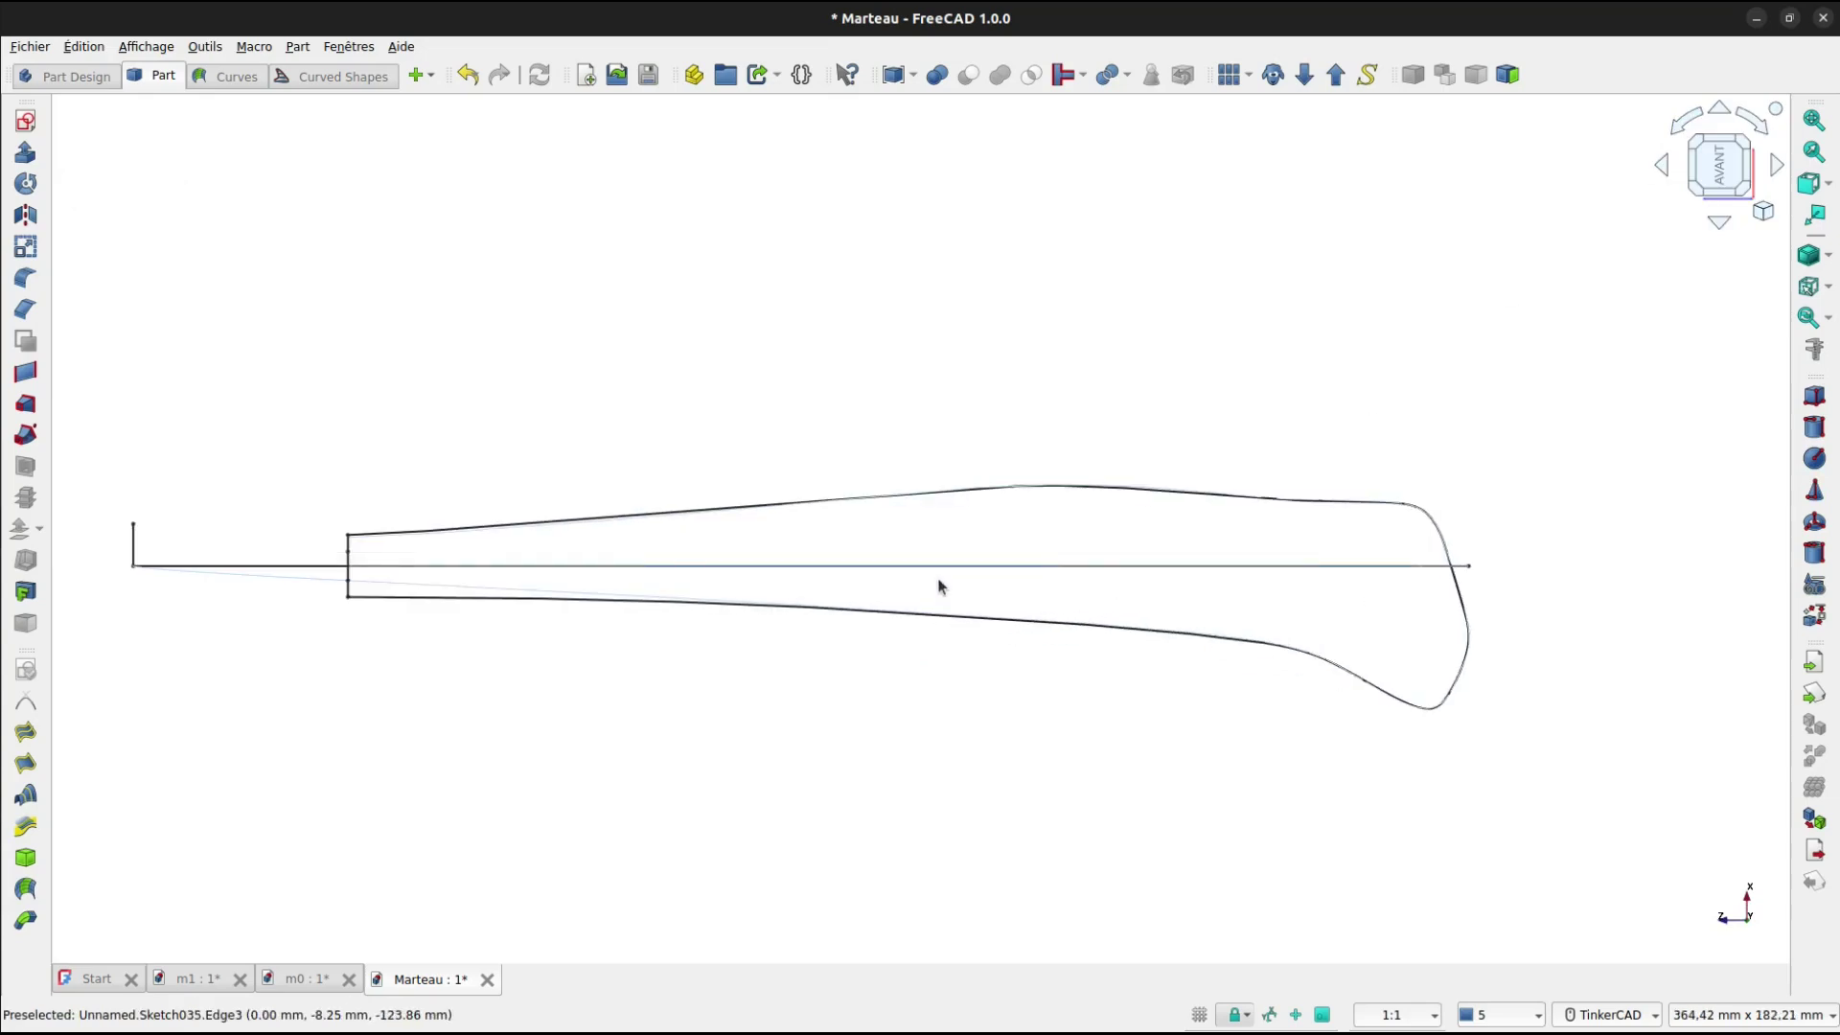
{"action": "scroll", "coordinate": [940, 586], "scroll_direction": "up", "scroll_amount": 2}
{"action": "mouse_move", "coordinate": [939, 587]}
{"action": "middle_mouse_down"}
{"action": "mouse_move", "coordinate": [998, 534]}
{"action": "mouse_move", "coordinate": [993, 504]}
{"action": "middle_mouse_up"}
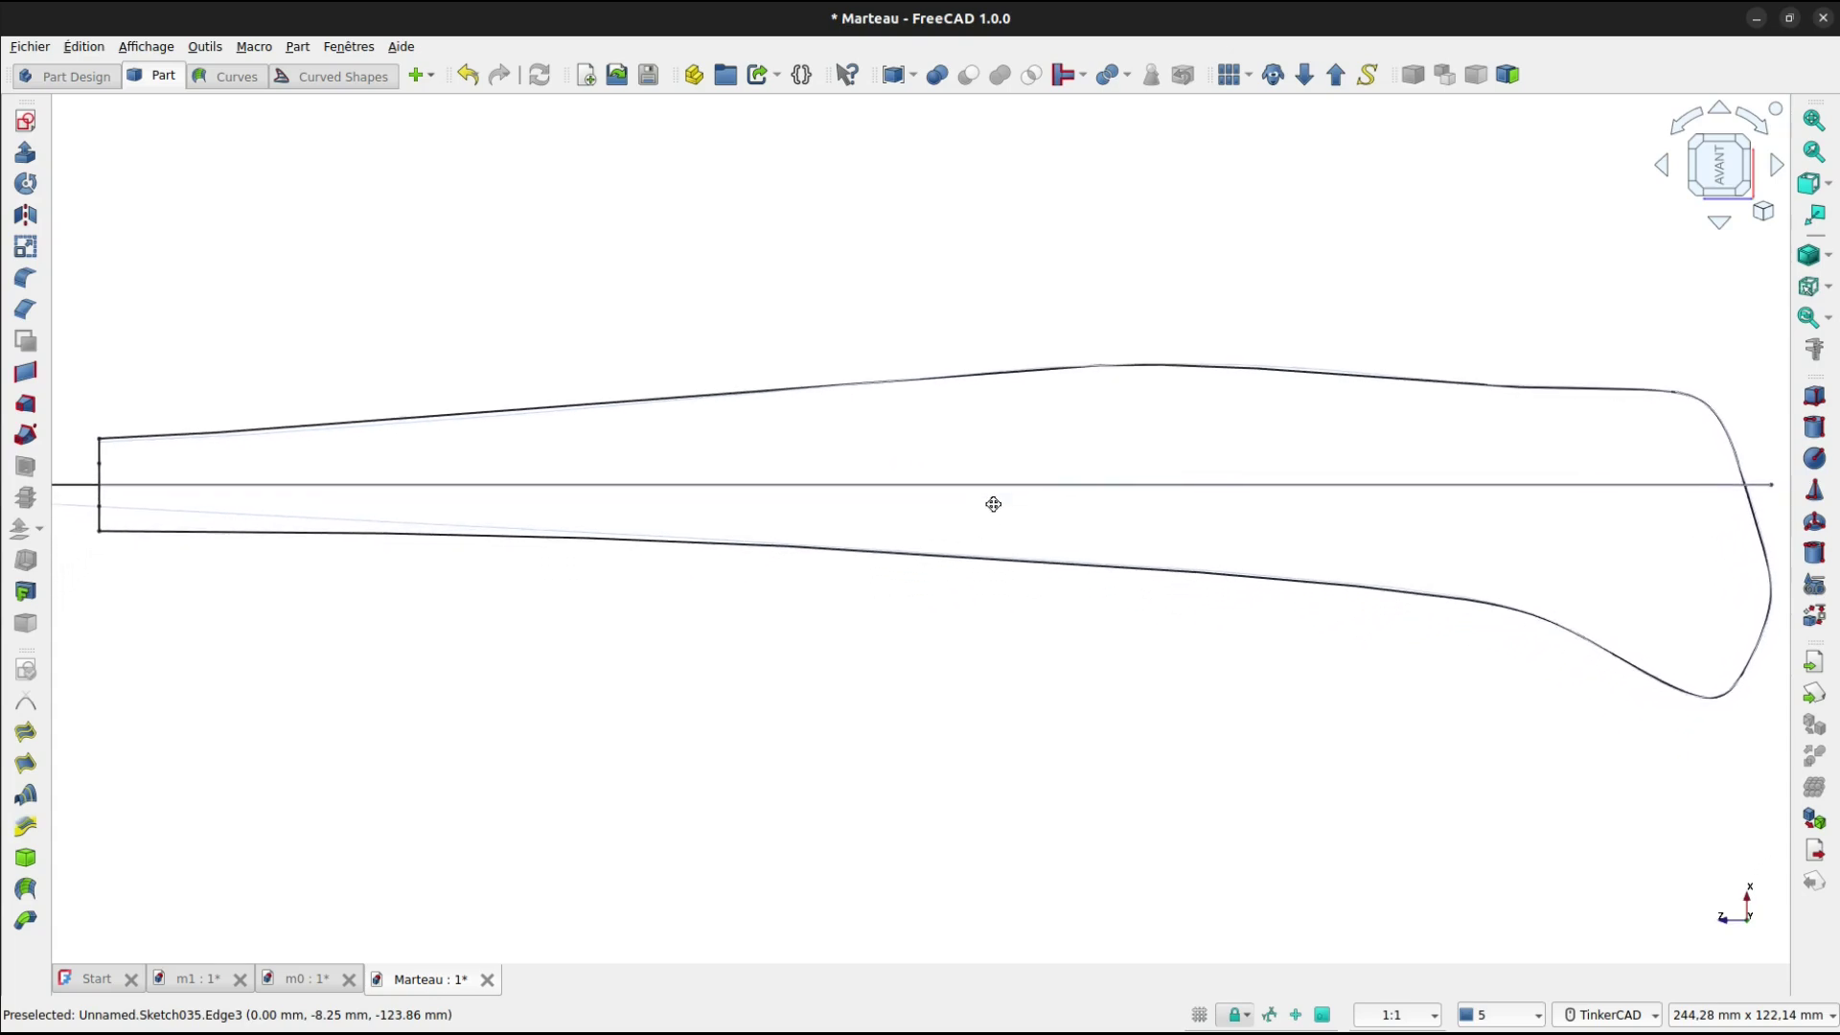
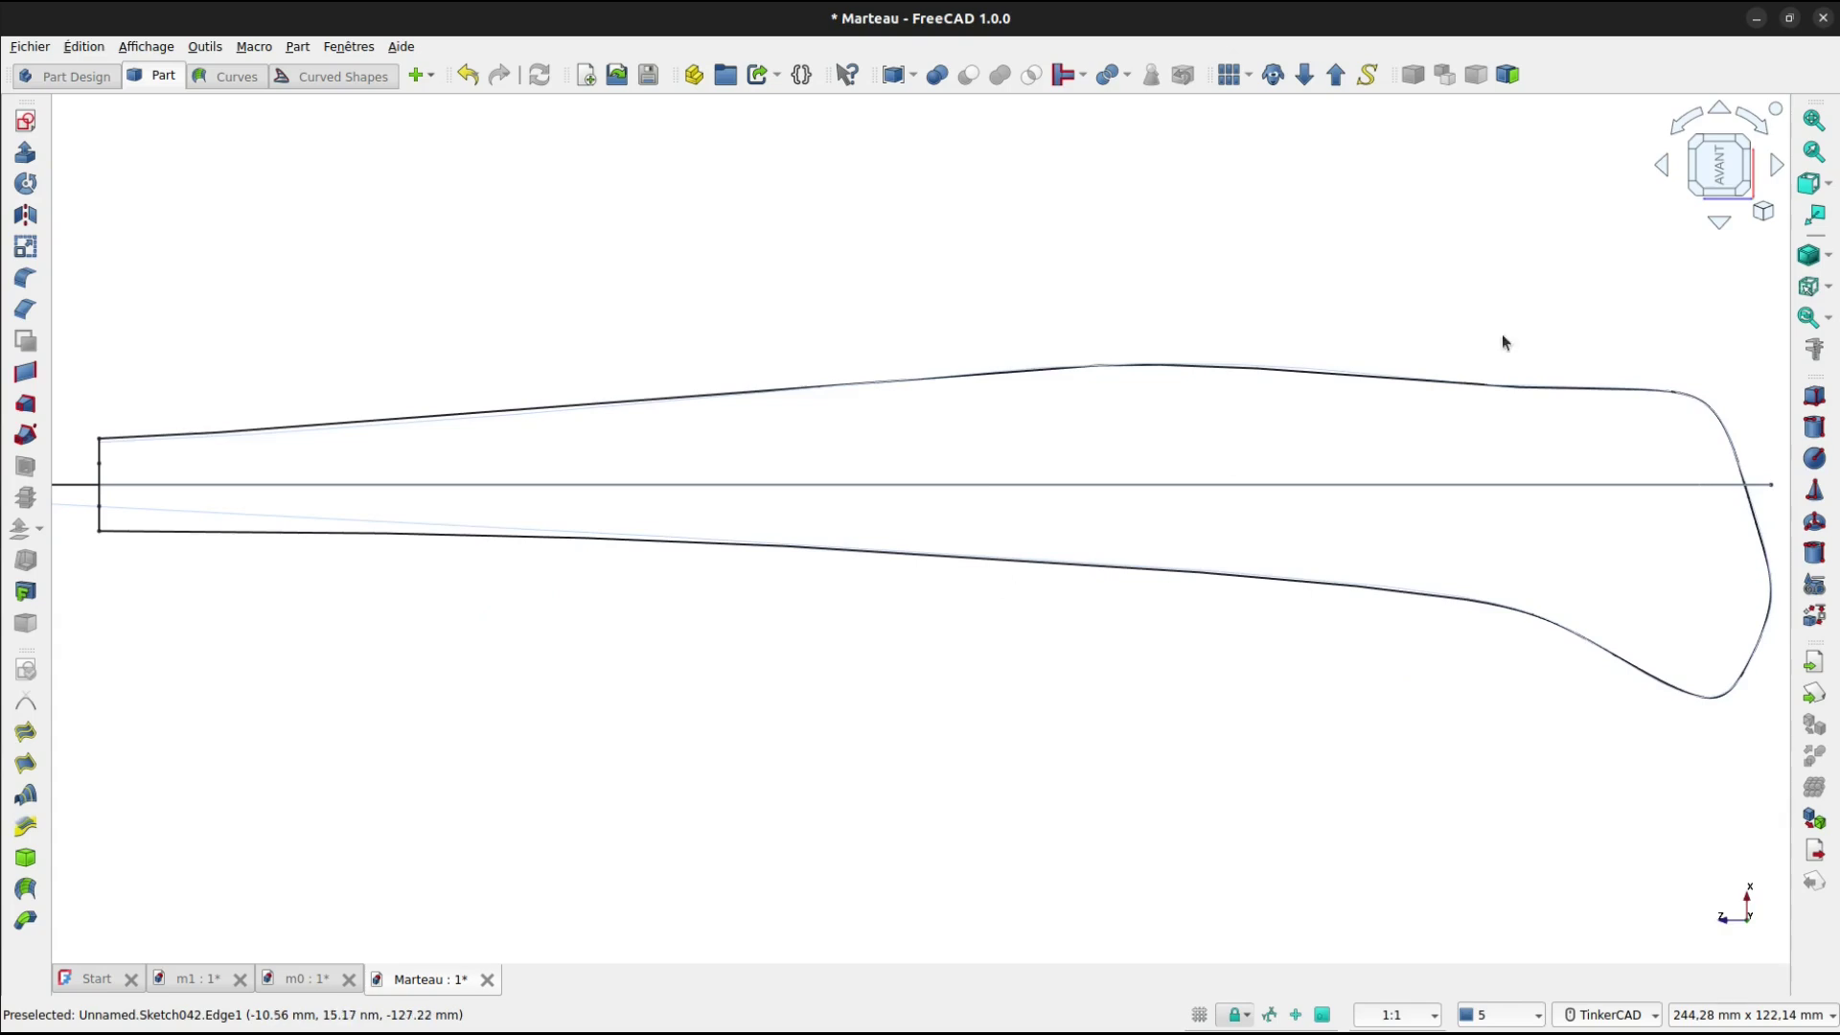
{"action": "left_click", "coordinate": [1764, 127]}
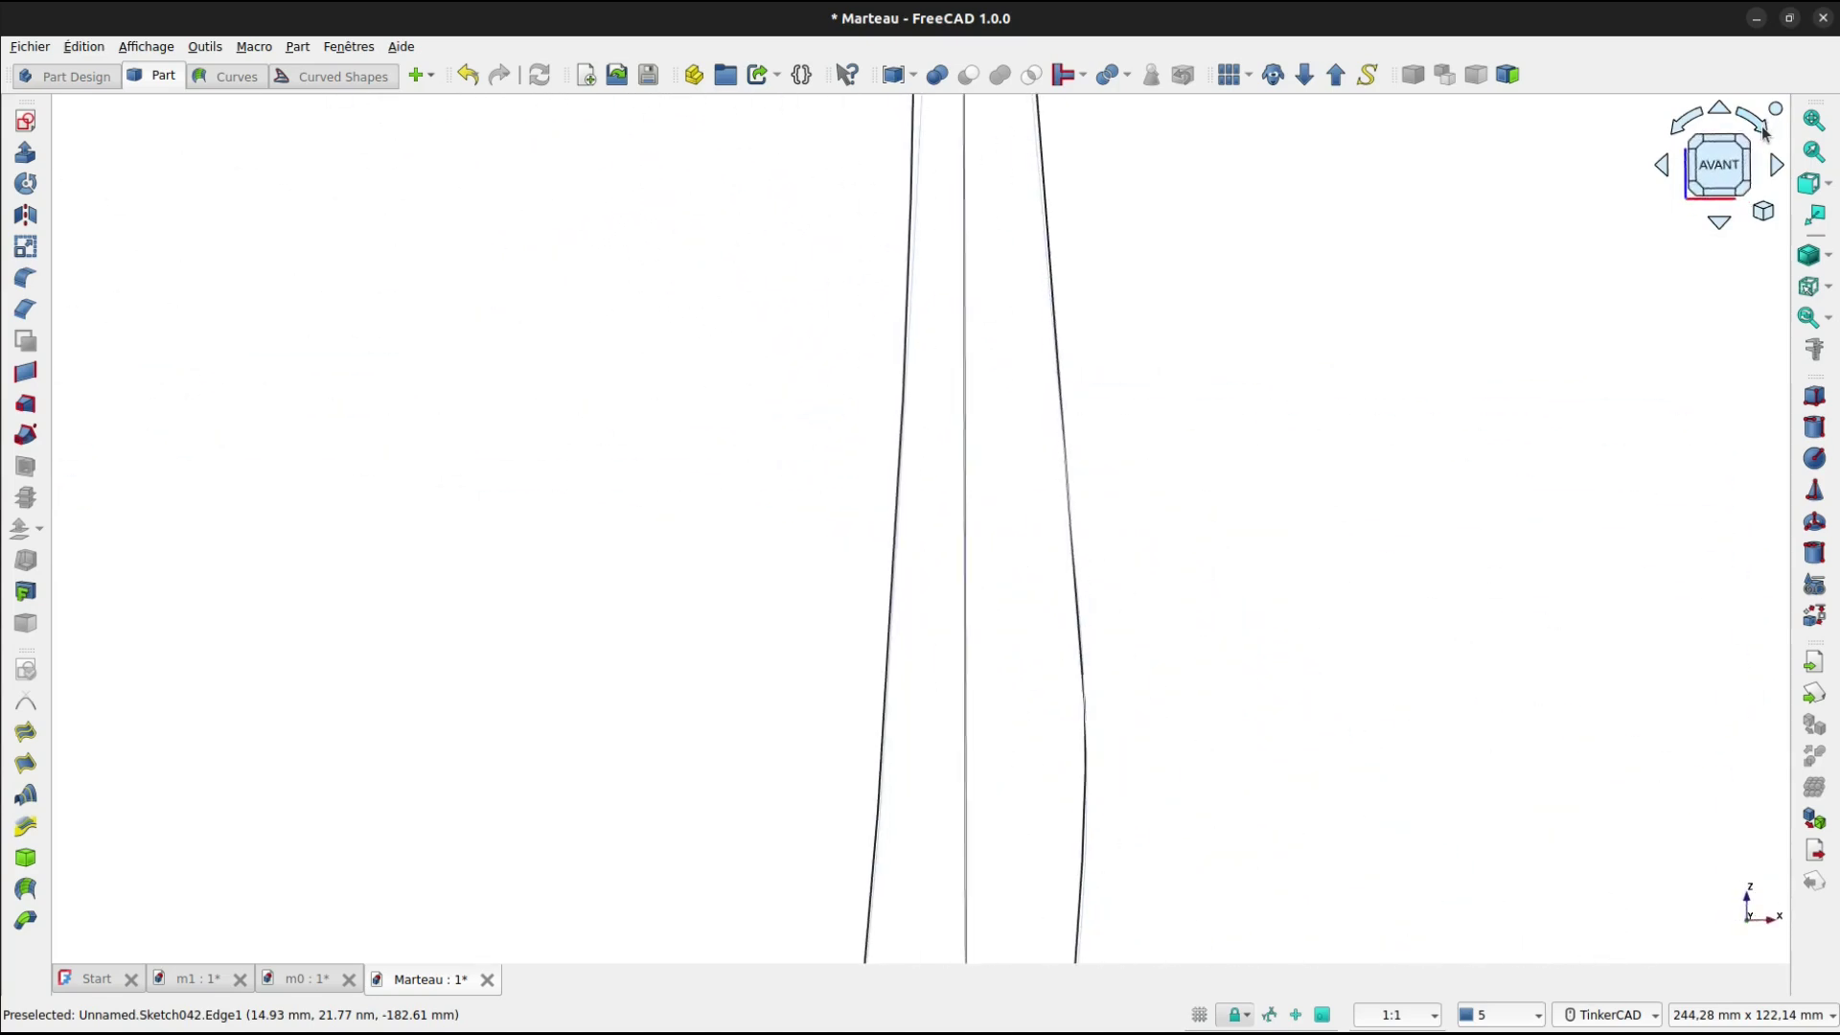
{"action": "scroll", "coordinate": [1255, 413], "scroll_direction": "down", "scroll_amount": 5}
{"action": "middle_click_drag", "start_coordinate": [1254, 428], "coordinate": [1180, 493]}
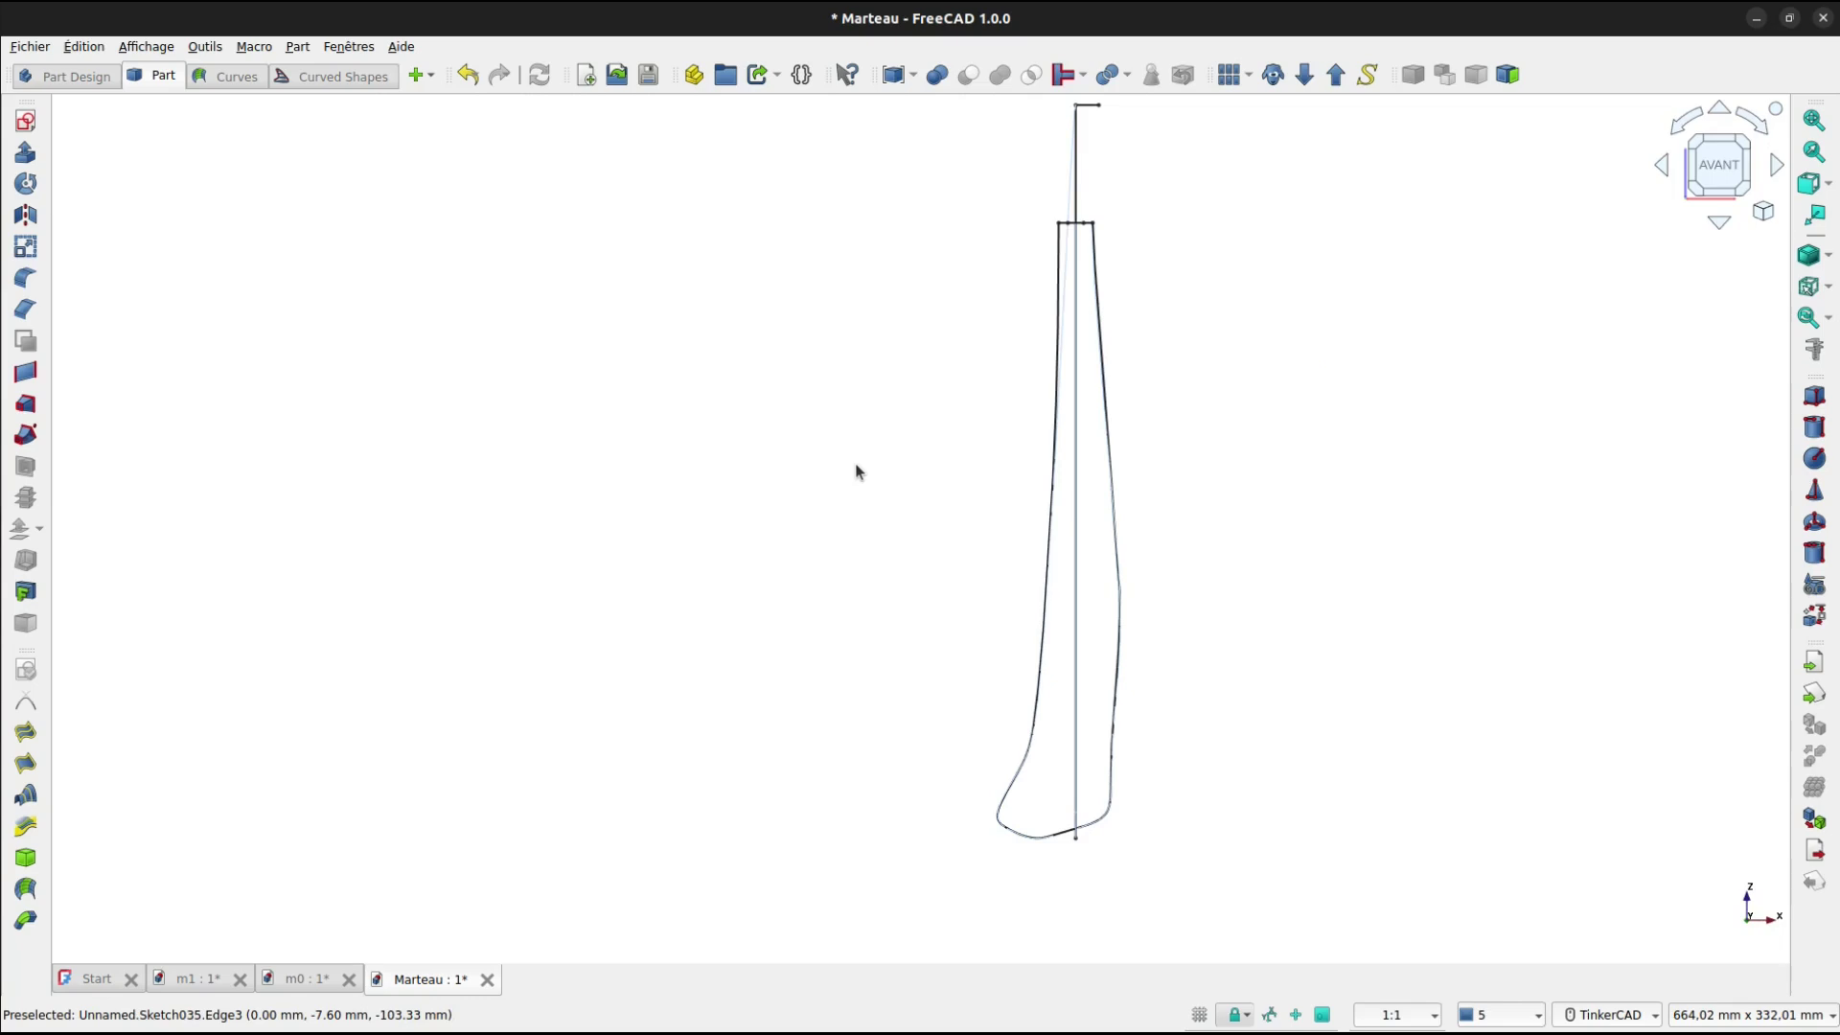
{"action": "key", "text": "ctrl+Left"}
{"action": "key", "text": "ctrl+Right"}
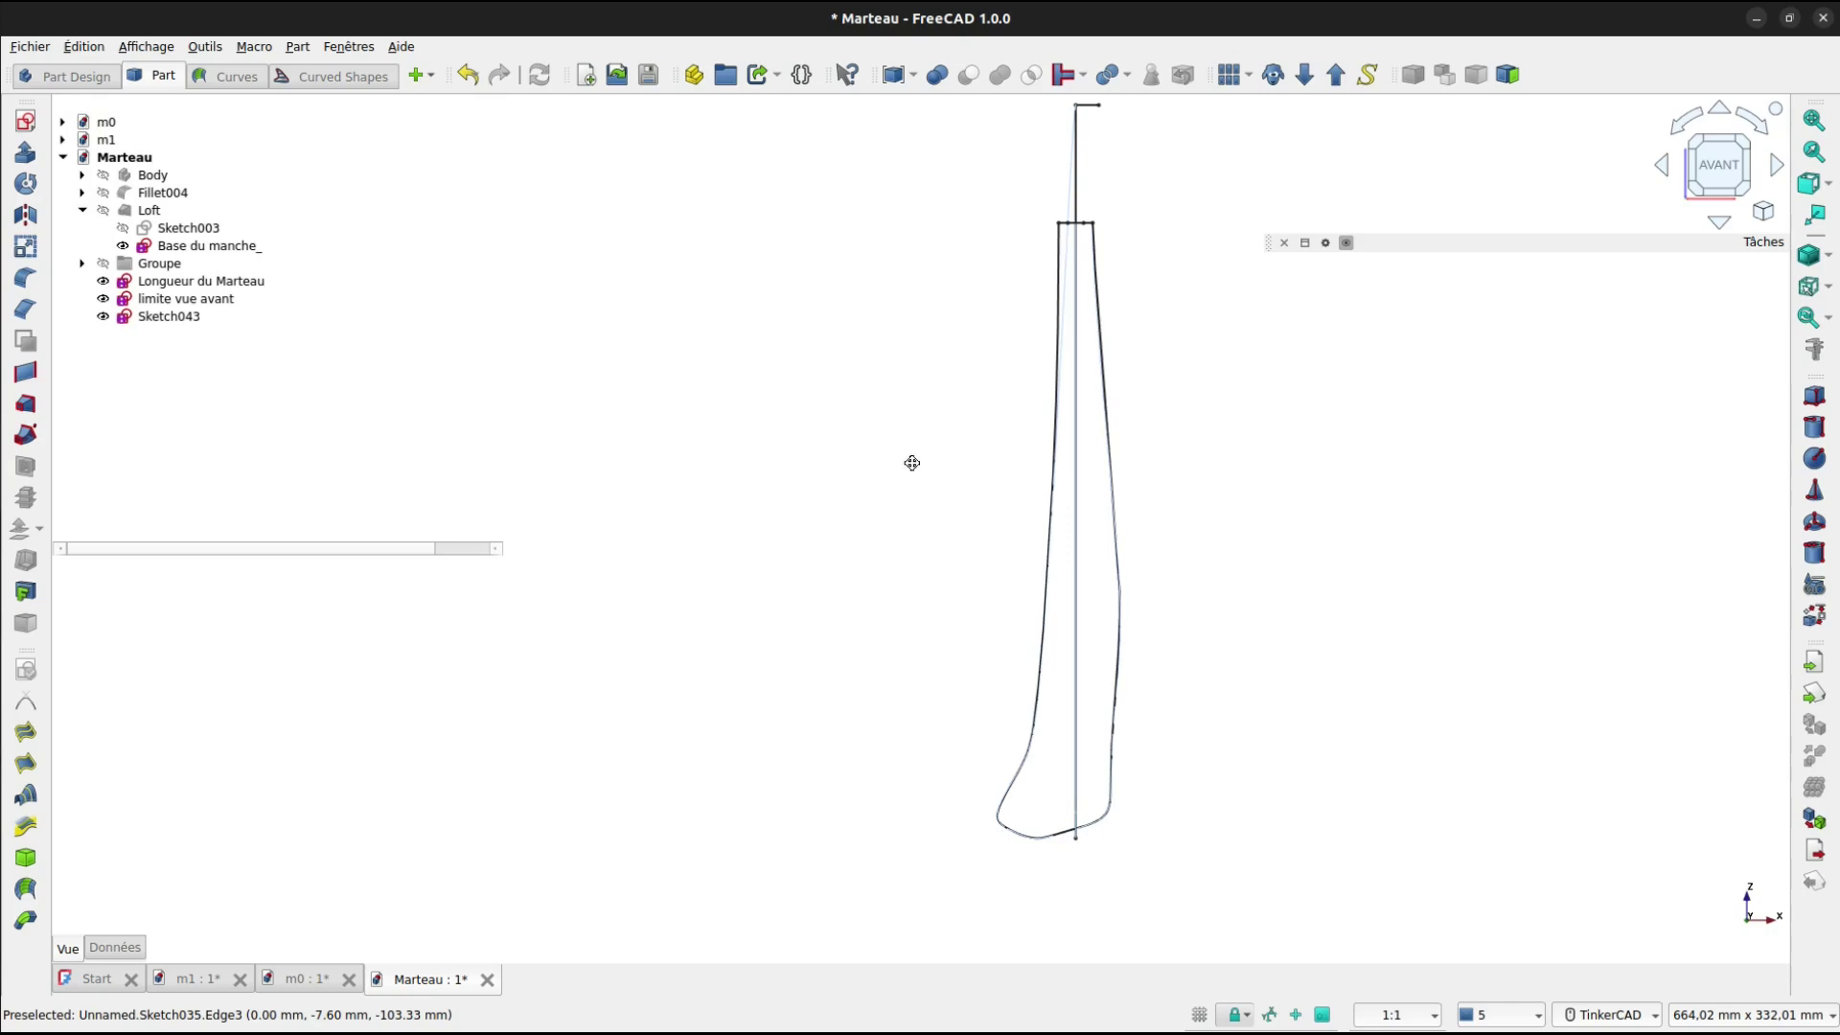
Orient the model to the right-side view and create a new sketch on the YZ plane with zero offset.
{"action": "mouse_move", "coordinate": [911, 463]}
{"action": "right_mouse_down"}
{"action": "mouse_move", "coordinate": [1039, 415]}
{"action": "mouse_move", "coordinate": [649, 455]}
{"action": "right_mouse_up"}
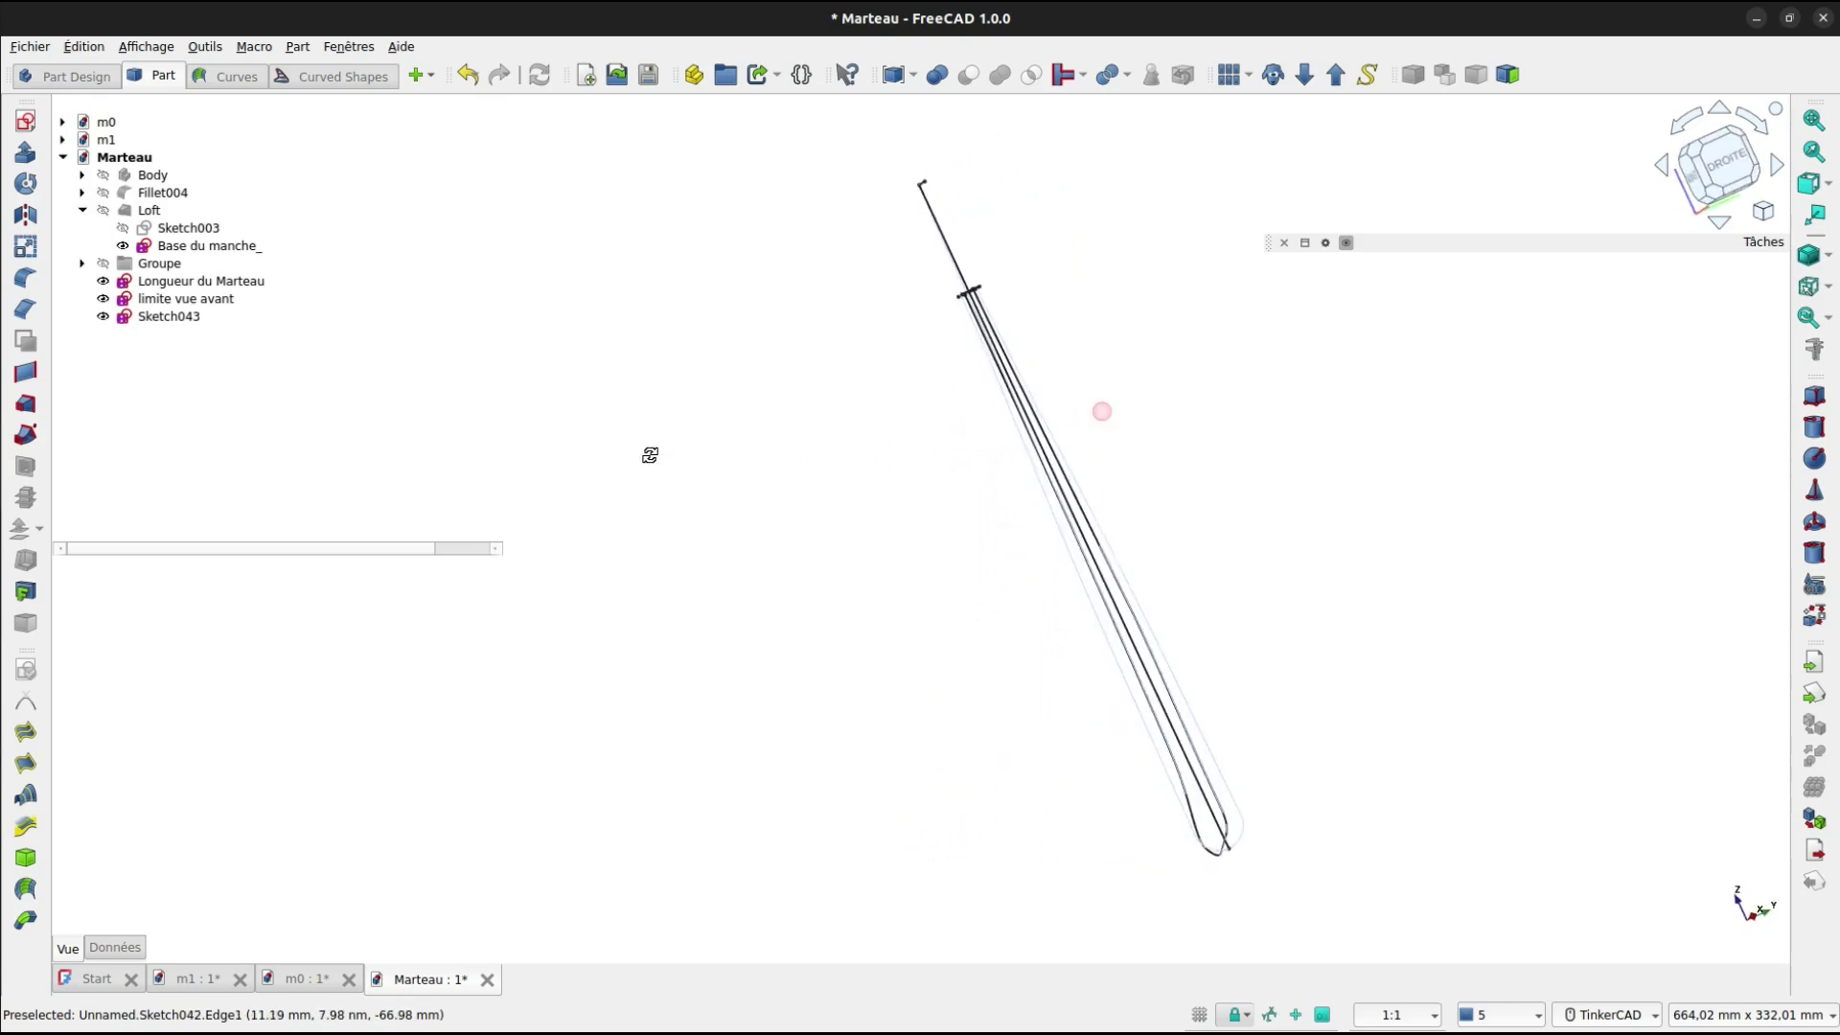
{"action": "left_click", "coordinate": [1735, 170]}
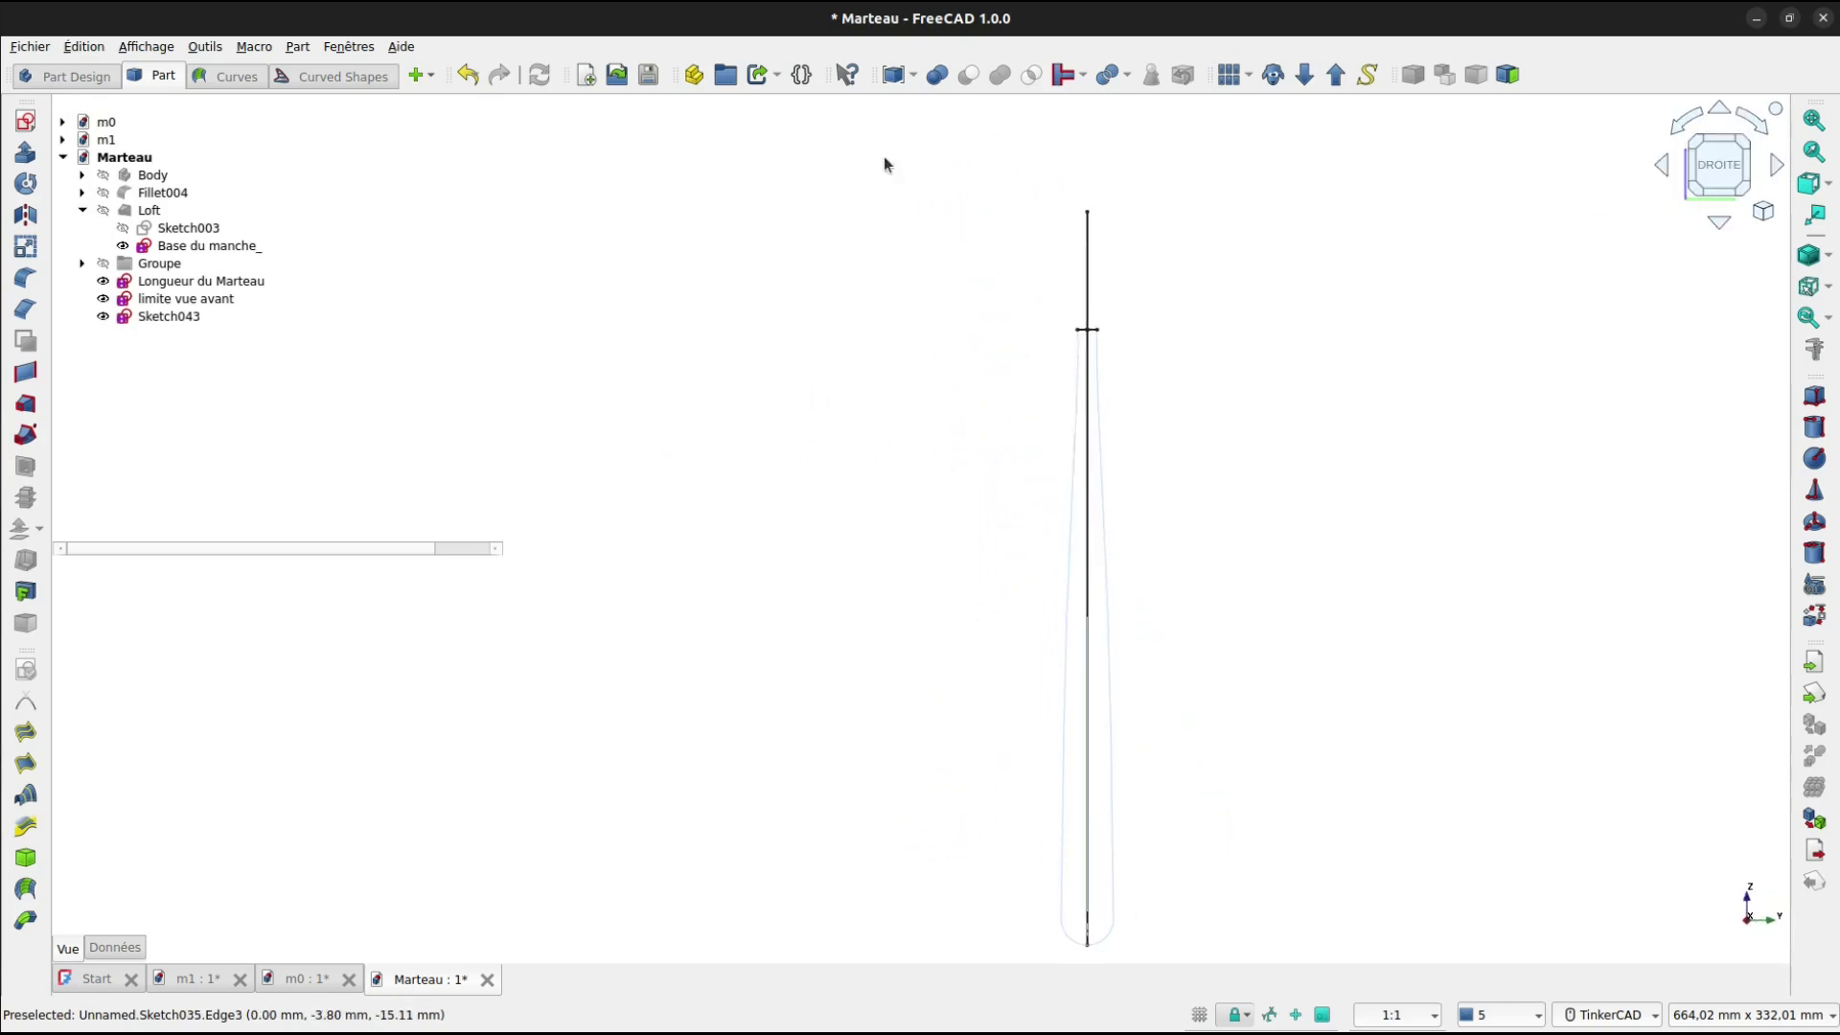
{"action": "left_click", "coordinate": [25, 122]}
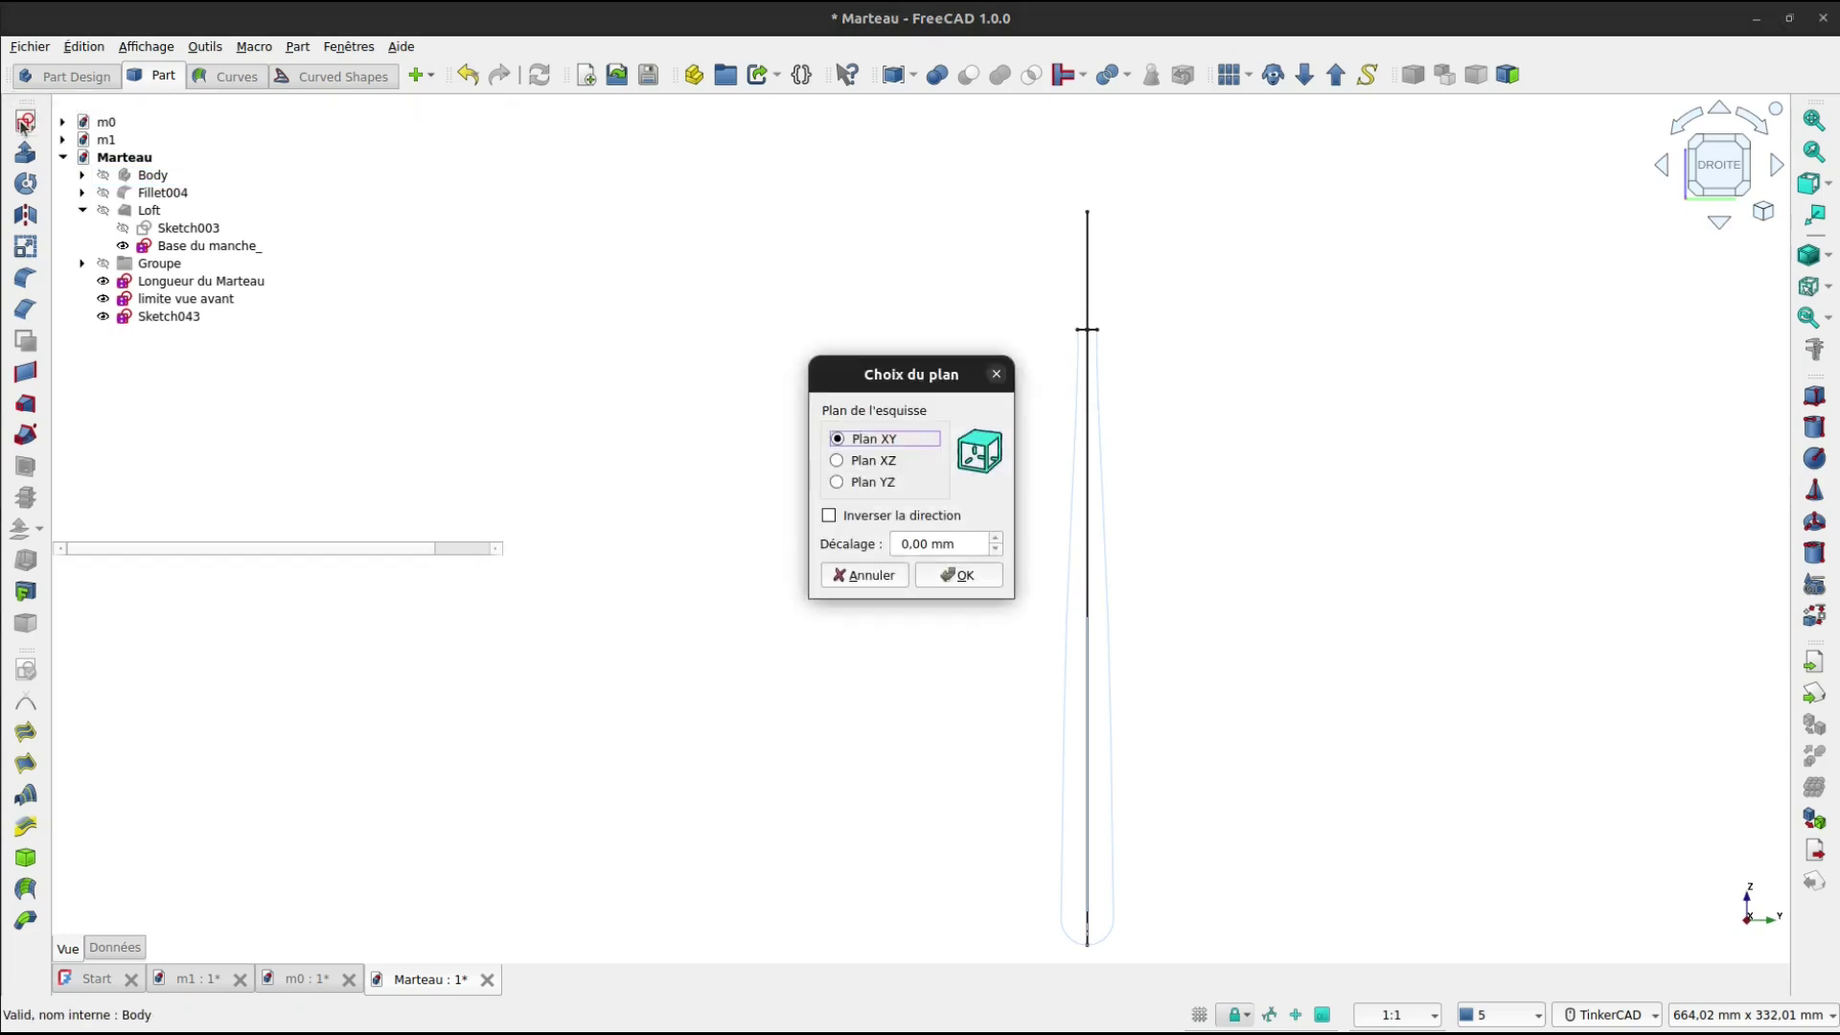
{"action": "left_click", "coordinate": [837, 483]}
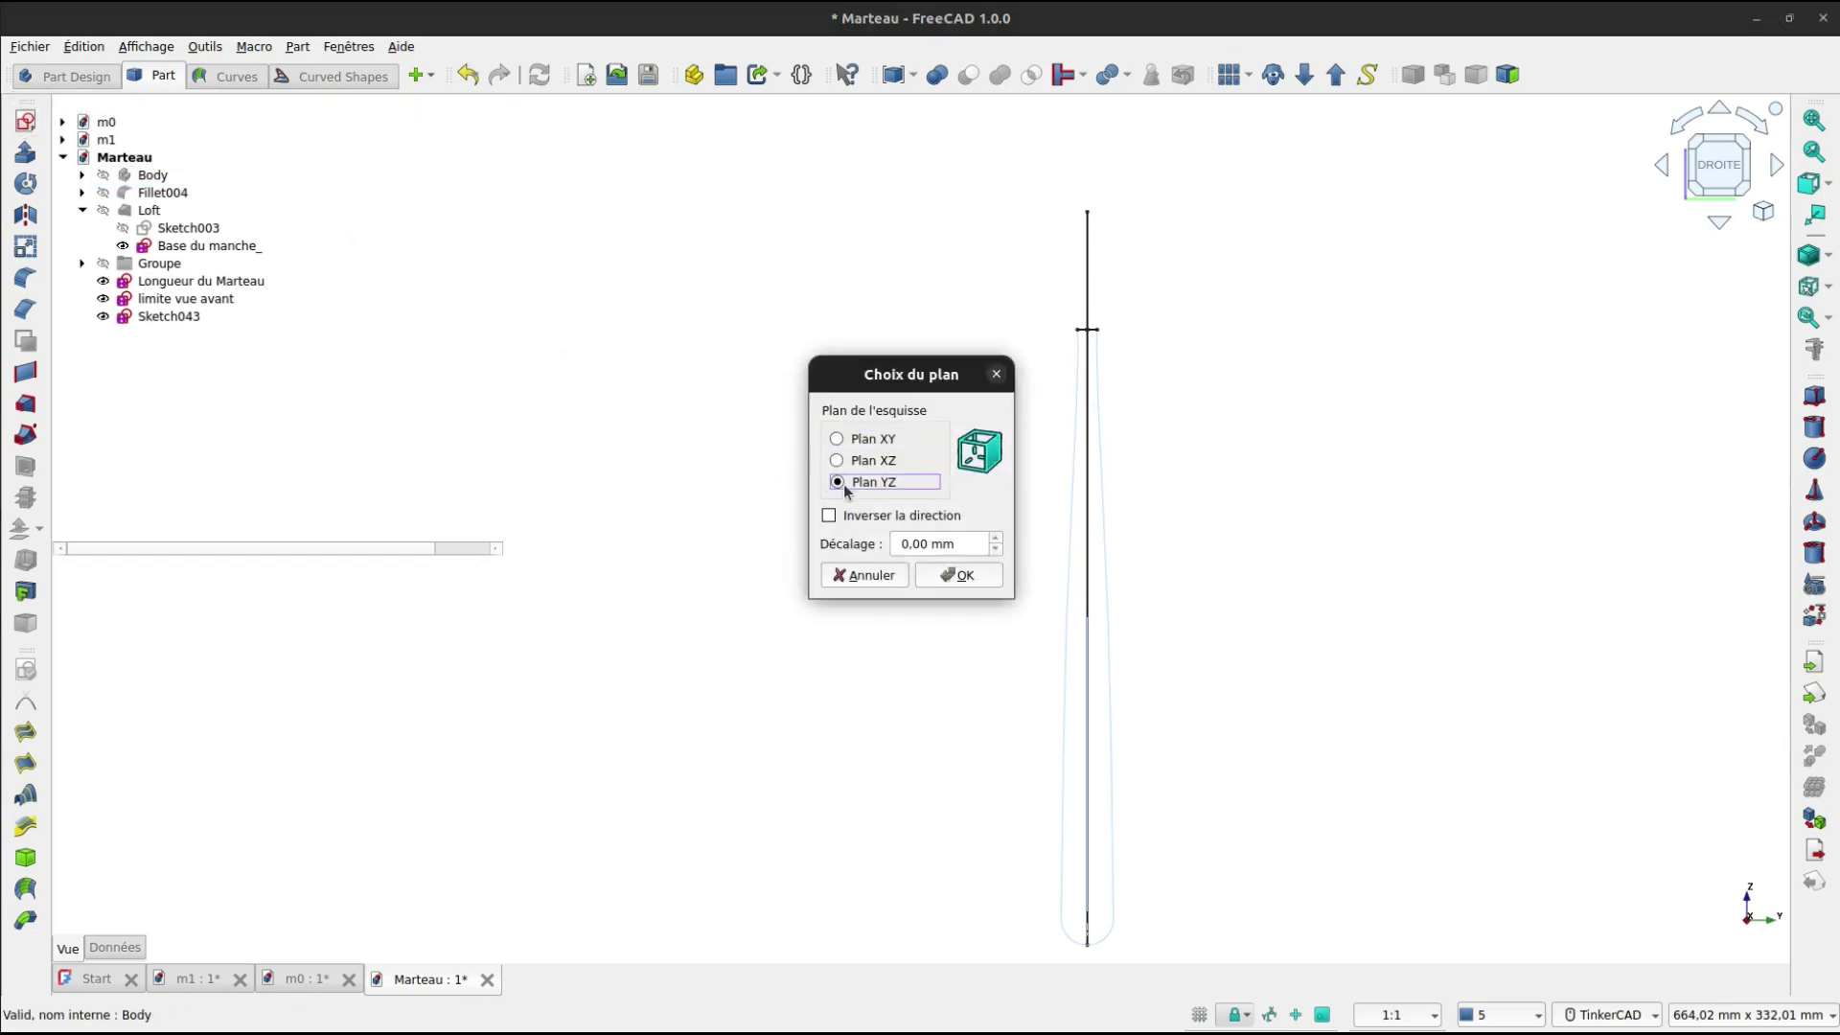
{"action": "left_click", "coordinate": [983, 578]}
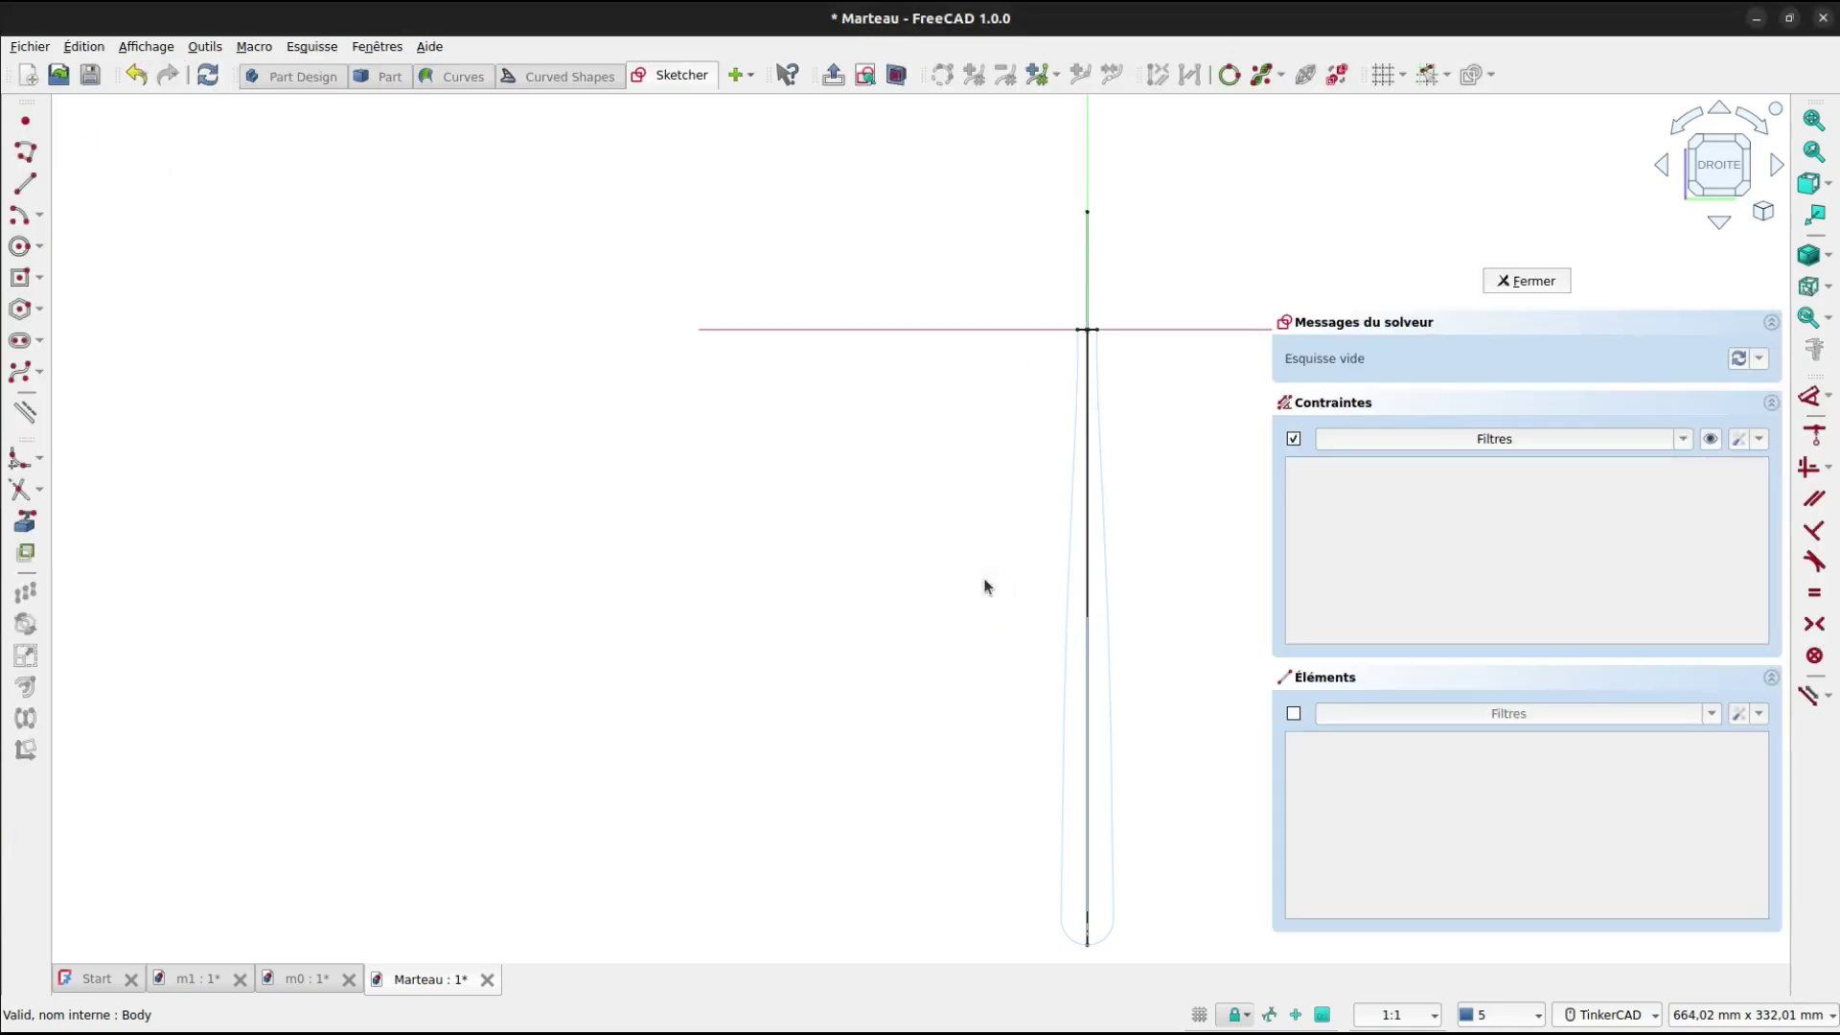
Project the two straight side edges of the handle's base outline into the sketch as external geometry.
{"action": "left_click", "coordinate": [25, 521]}
{"action": "scroll", "coordinate": [1118, 324], "scroll_direction": "up", "scroll_amount": 8}
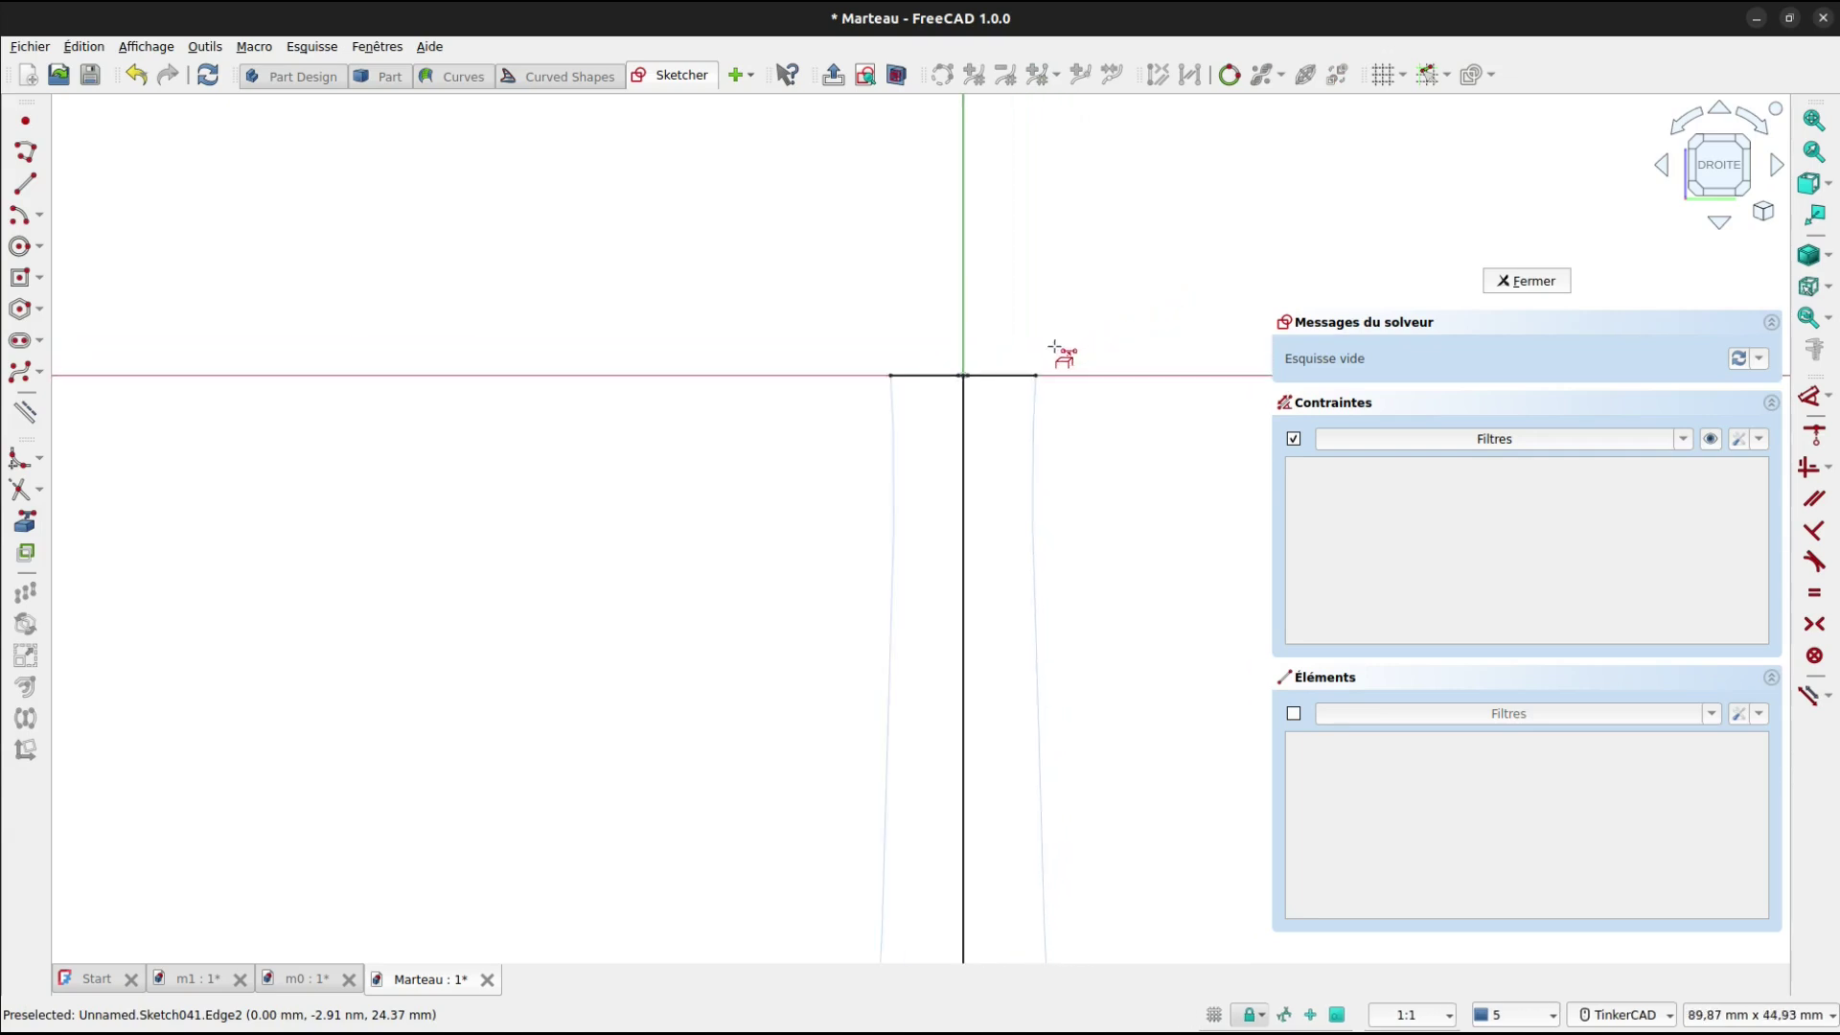
{"action": "right_click_drag", "start_coordinate": [1060, 358], "coordinate": [1031, 209]}
{"action": "scroll", "coordinate": [1040, 575], "scroll_direction": "up", "scroll_amount": 3}
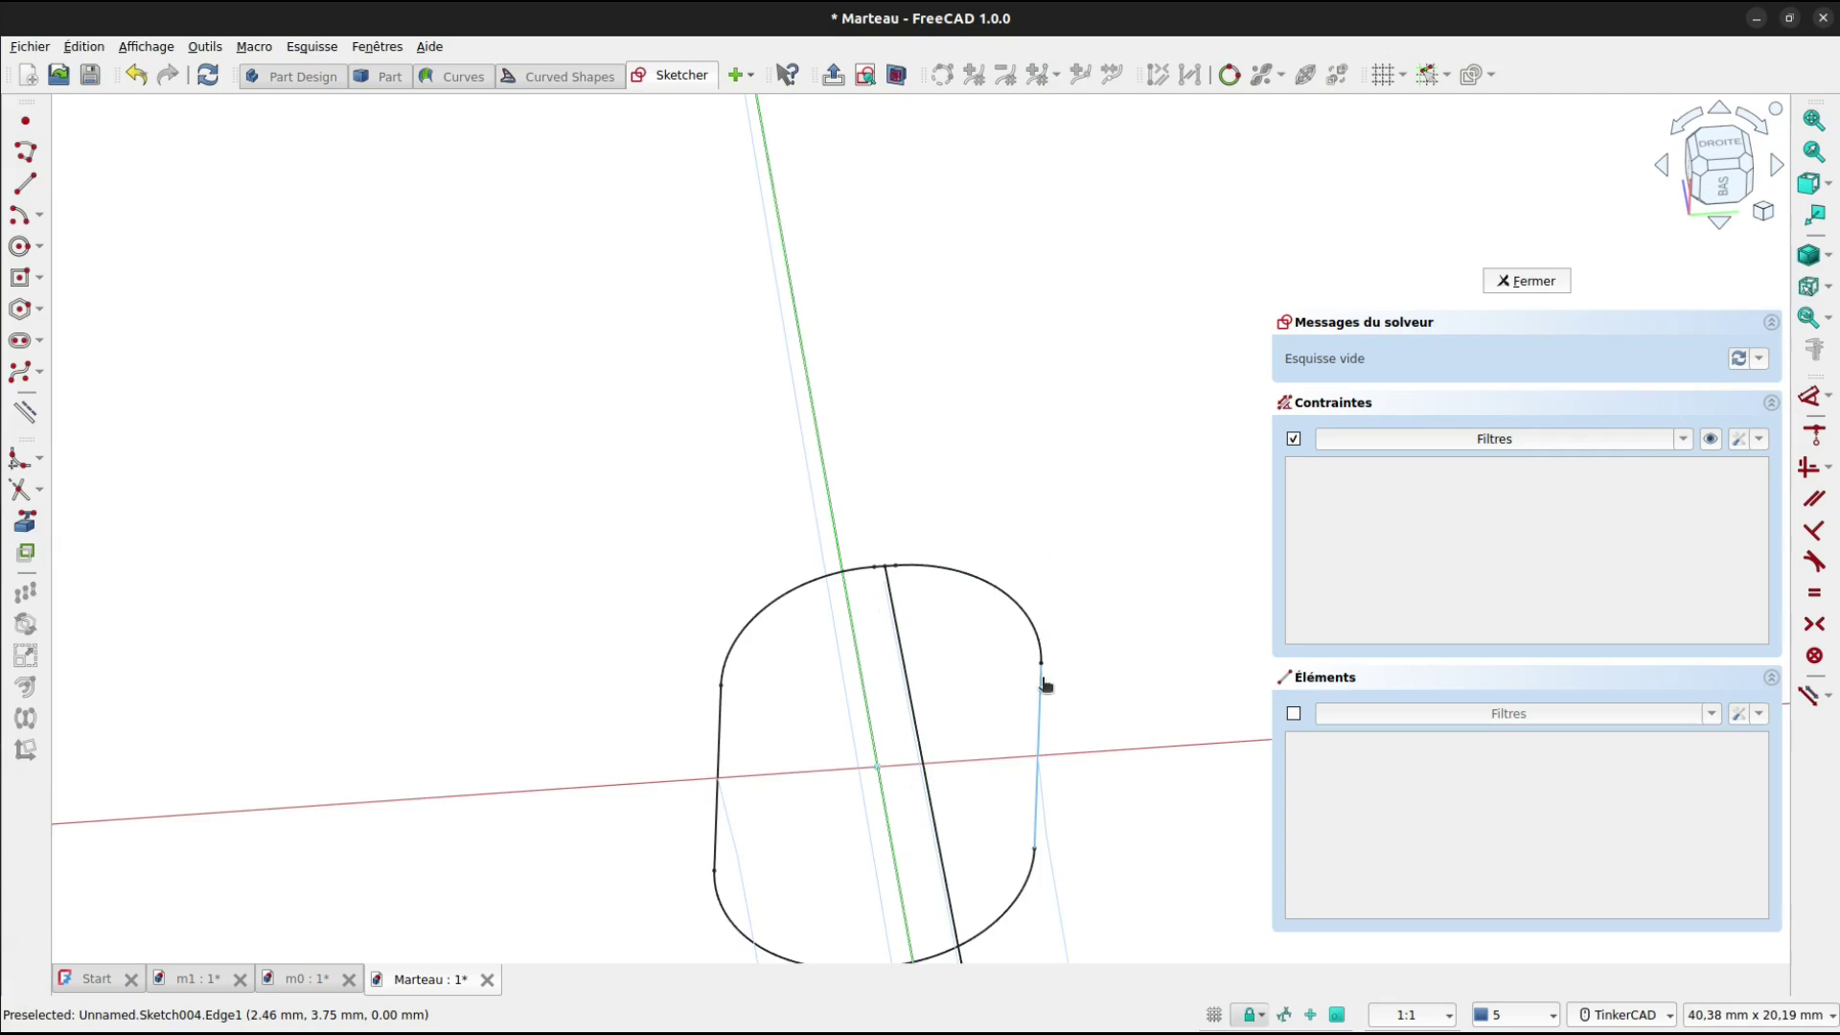
{"action": "left_click", "coordinate": [1043, 682]}
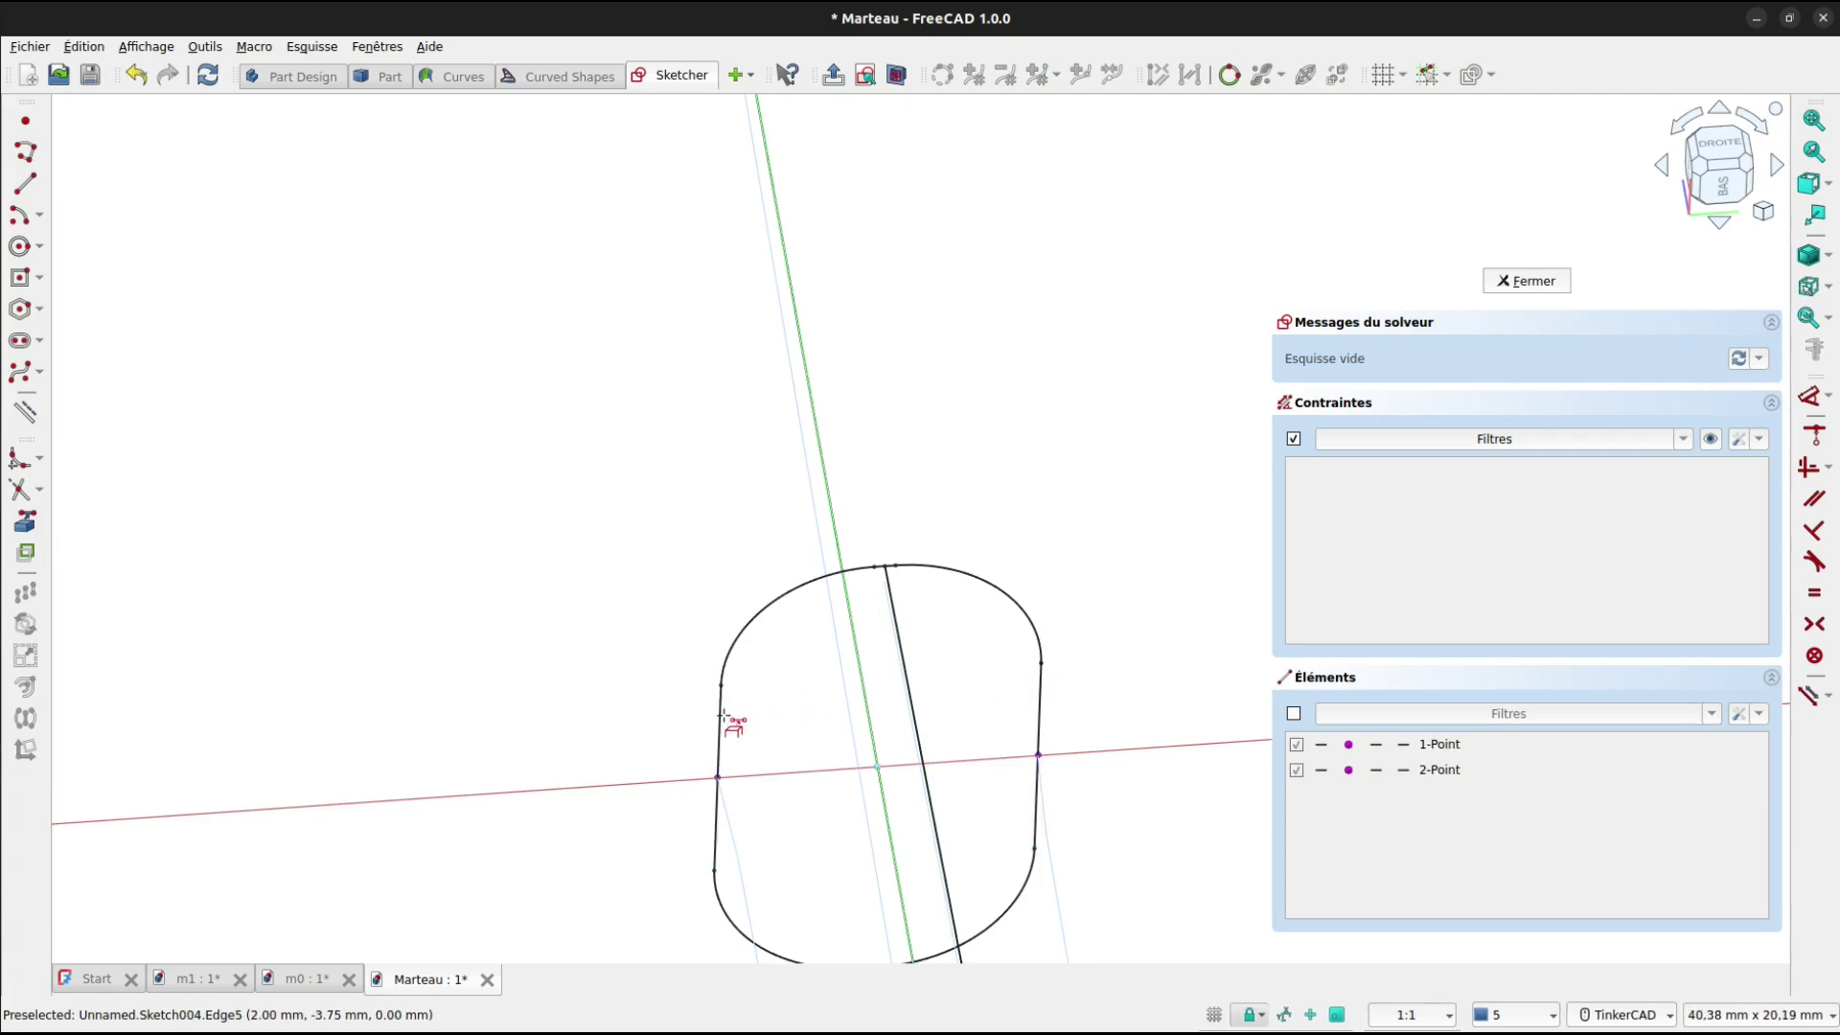
Project the hammer's length line into the sketch as external geometry, picking it near the heel of the handle.
{"action": "scroll", "coordinate": [1007, 744], "scroll_direction": "down", "scroll_amount": 4}
{"action": "middle_click_drag", "start_coordinate": [1039, 747], "coordinate": [1015, 444]}
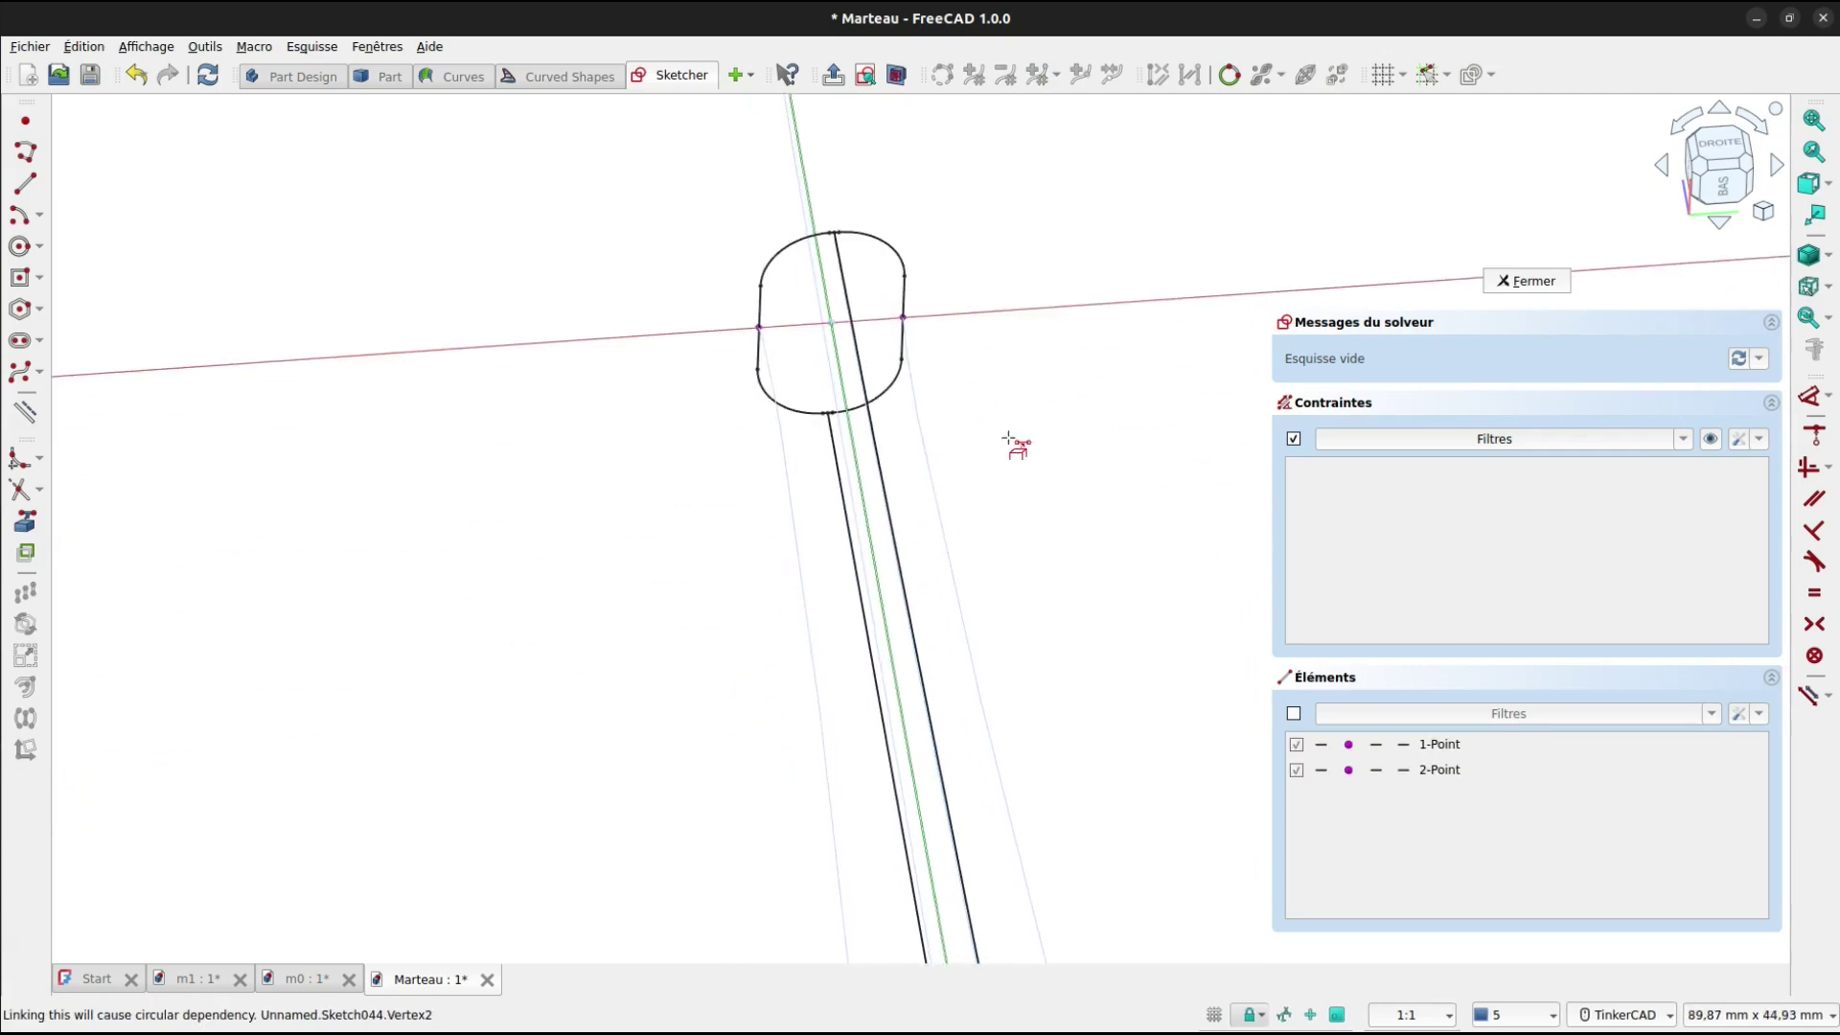
{"action": "scroll", "coordinate": [1045, 441], "scroll_direction": "down", "scroll_amount": 5}
{"action": "scroll", "coordinate": [1093, 436], "scroll_direction": "down", "scroll_amount": 2}
{"action": "scroll", "coordinate": [1102, 628], "scroll_direction": "up", "scroll_amount": 6}
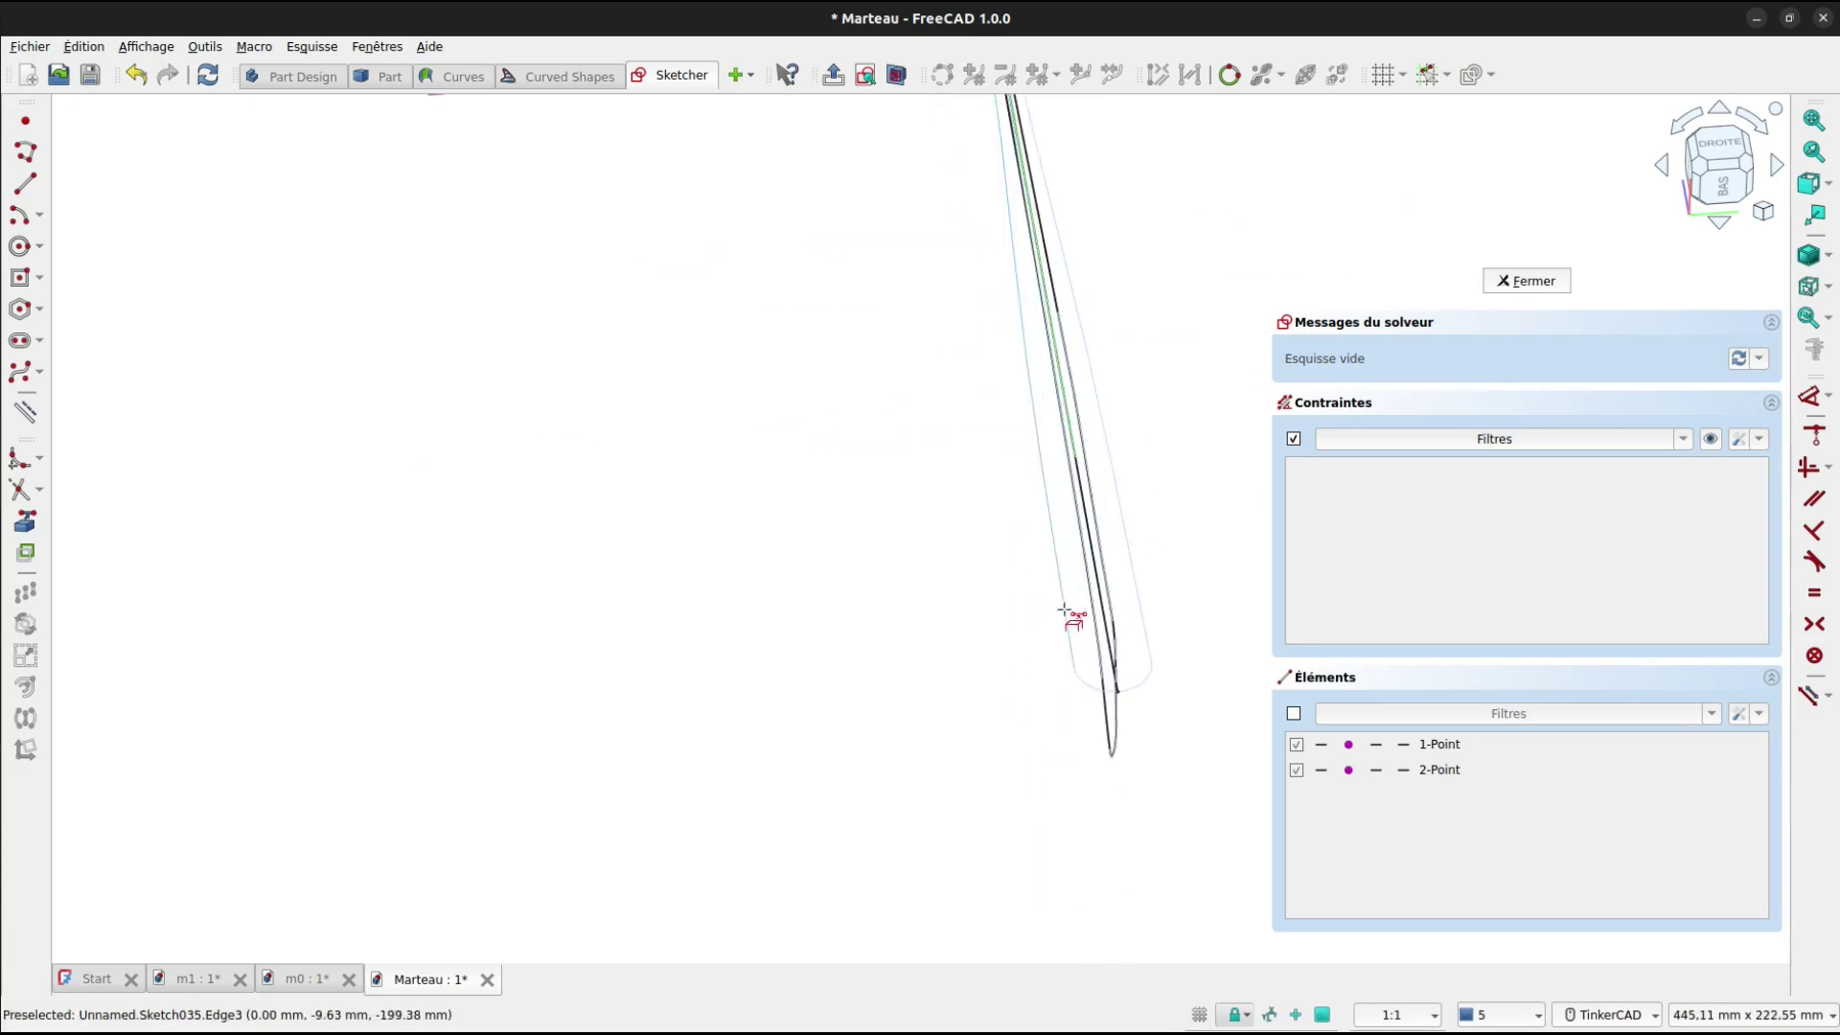
{"action": "mouse_move", "coordinate": [1115, 633]}
{"action": "right_mouse_down"}
{"action": "mouse_move", "coordinate": [1035, 616]}
{"action": "mouse_move", "coordinate": [920, 633]}
{"action": "mouse_move", "coordinate": [959, 652]}
{"action": "right_mouse_up"}
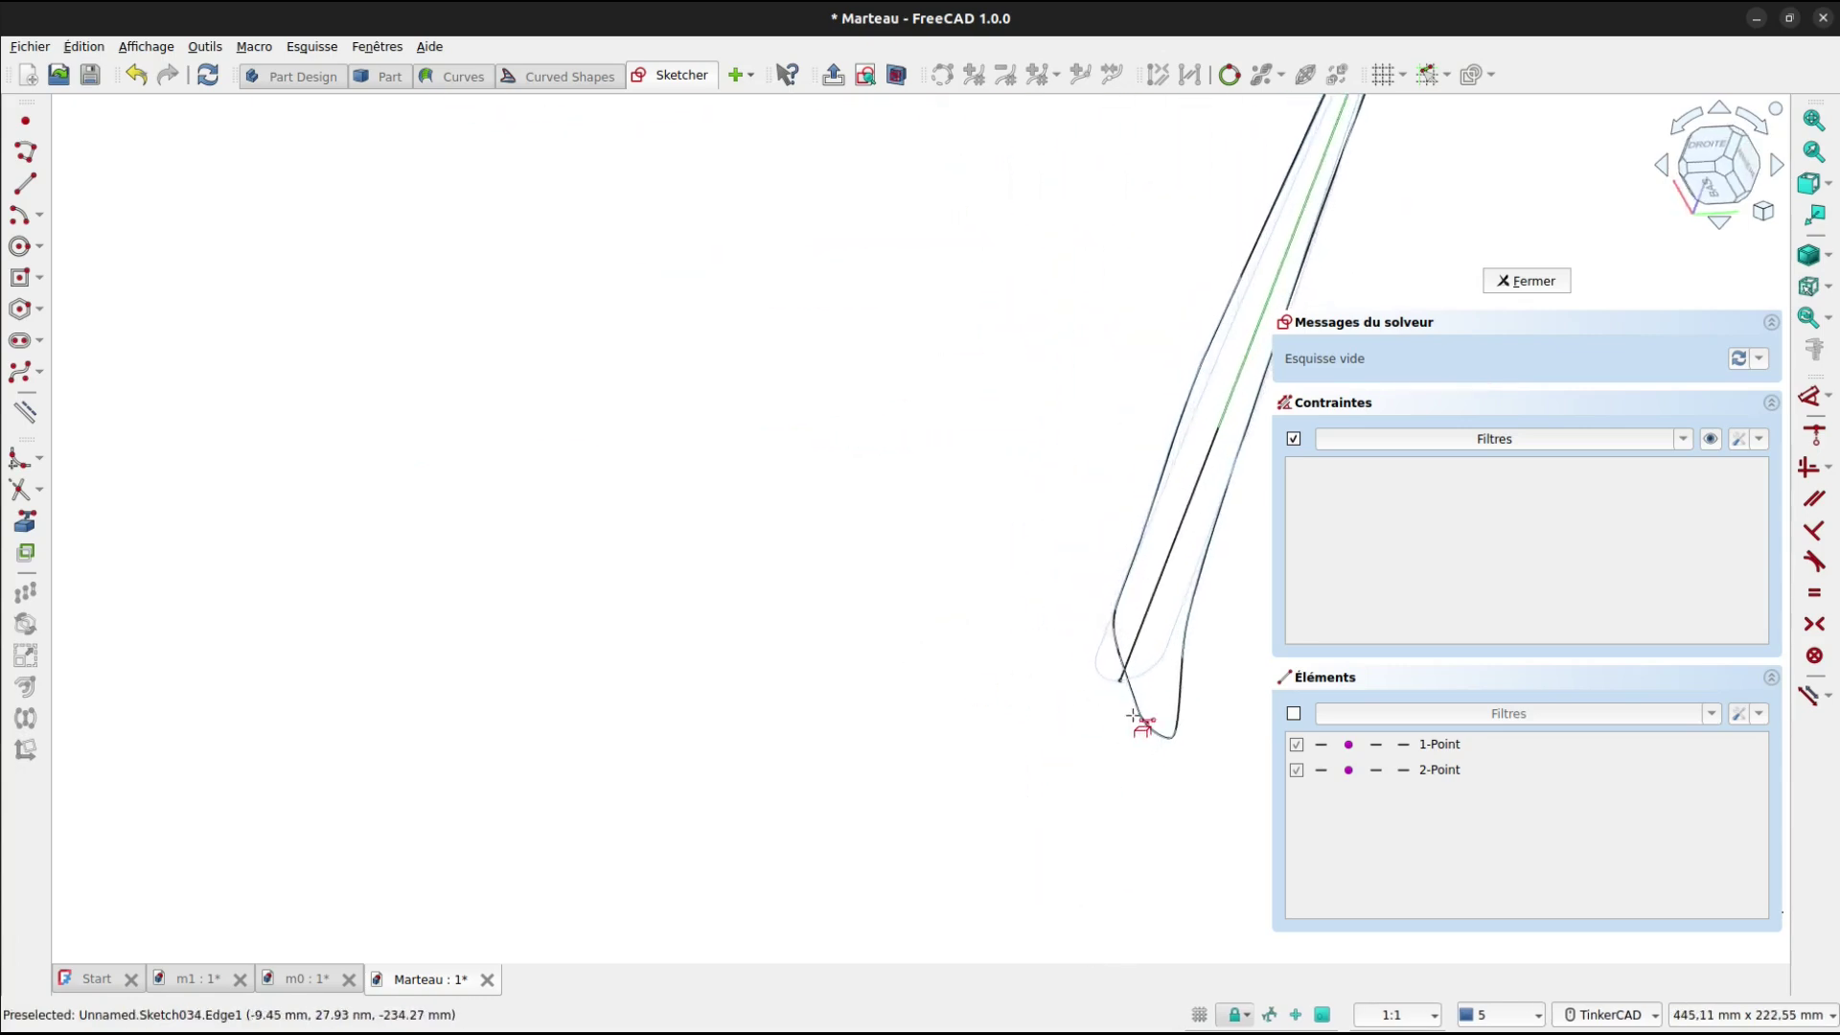
{"action": "scroll", "coordinate": [1131, 718], "scroll_direction": "up", "scroll_amount": 2}
{"action": "scroll", "coordinate": [1102, 703], "scroll_direction": "up", "scroll_amount": 3}
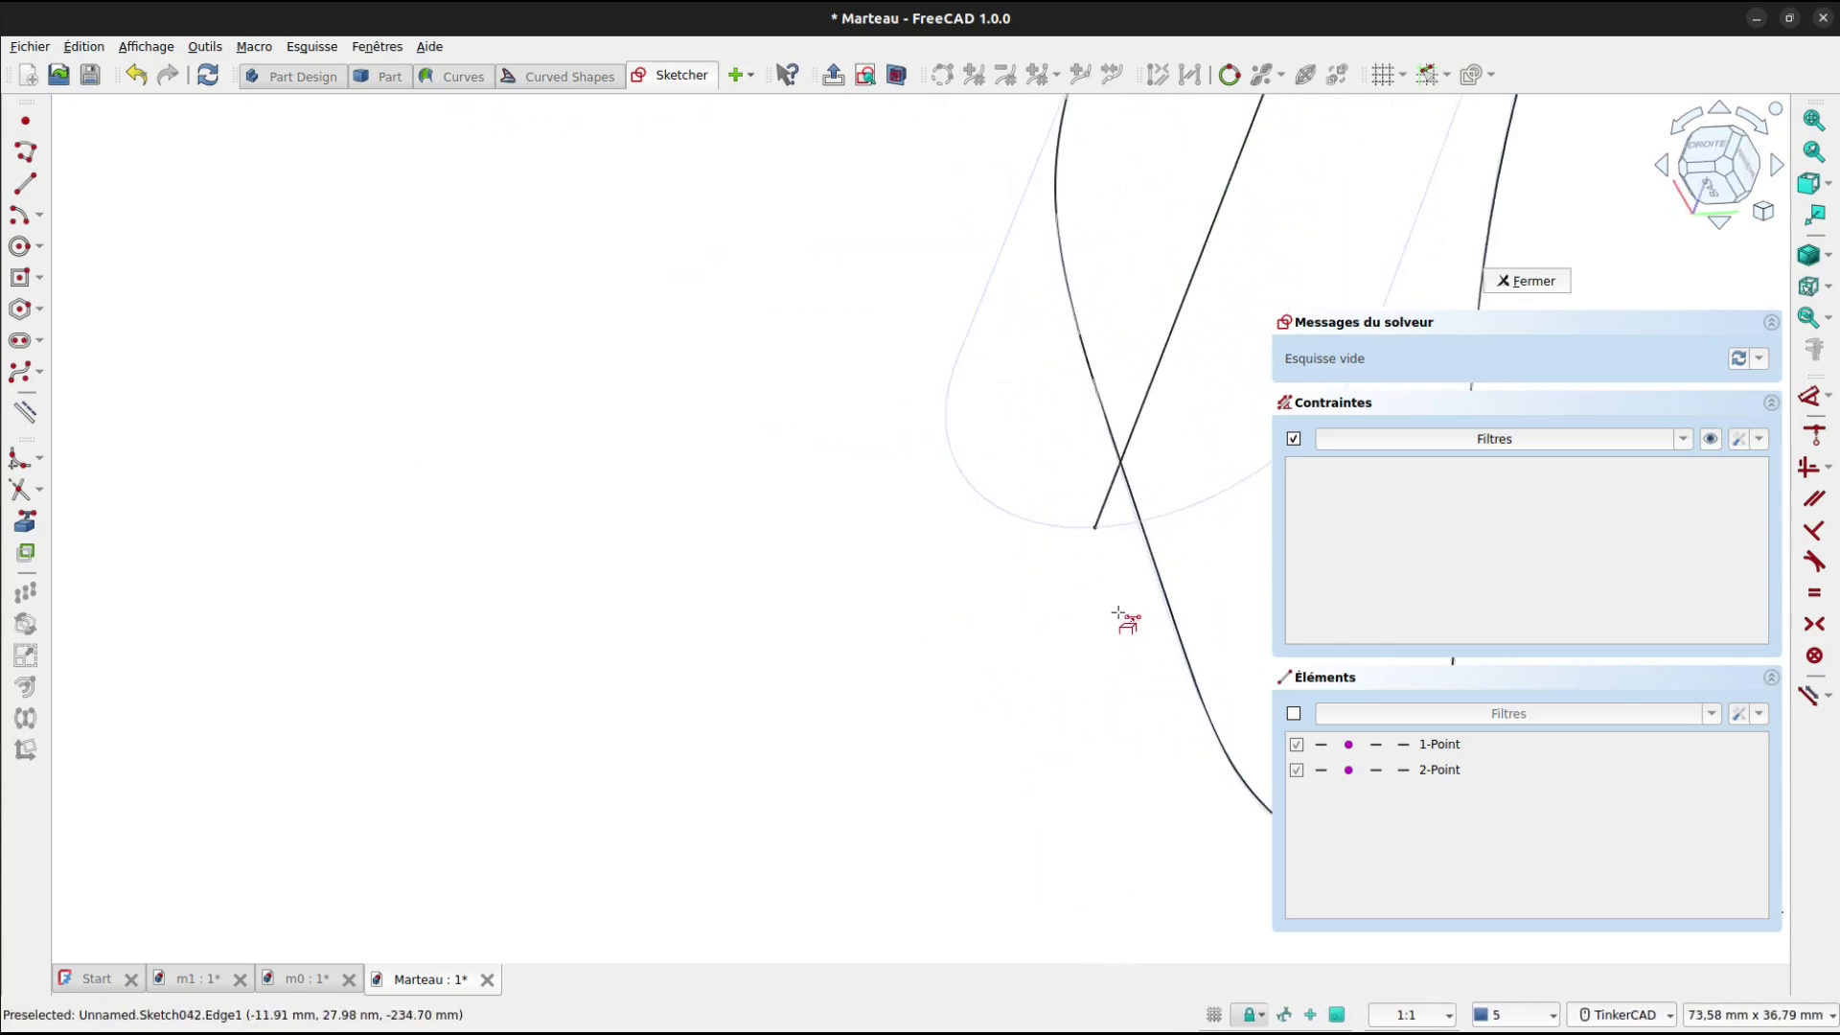
{"action": "left_click", "coordinate": [1144, 414]}
Return to the right-side view near the handle's base and make Loft and Fillet004 visible for reference.
{"action": "scroll", "coordinate": [1146, 414], "scroll_direction": "down", "scroll_amount": 7}
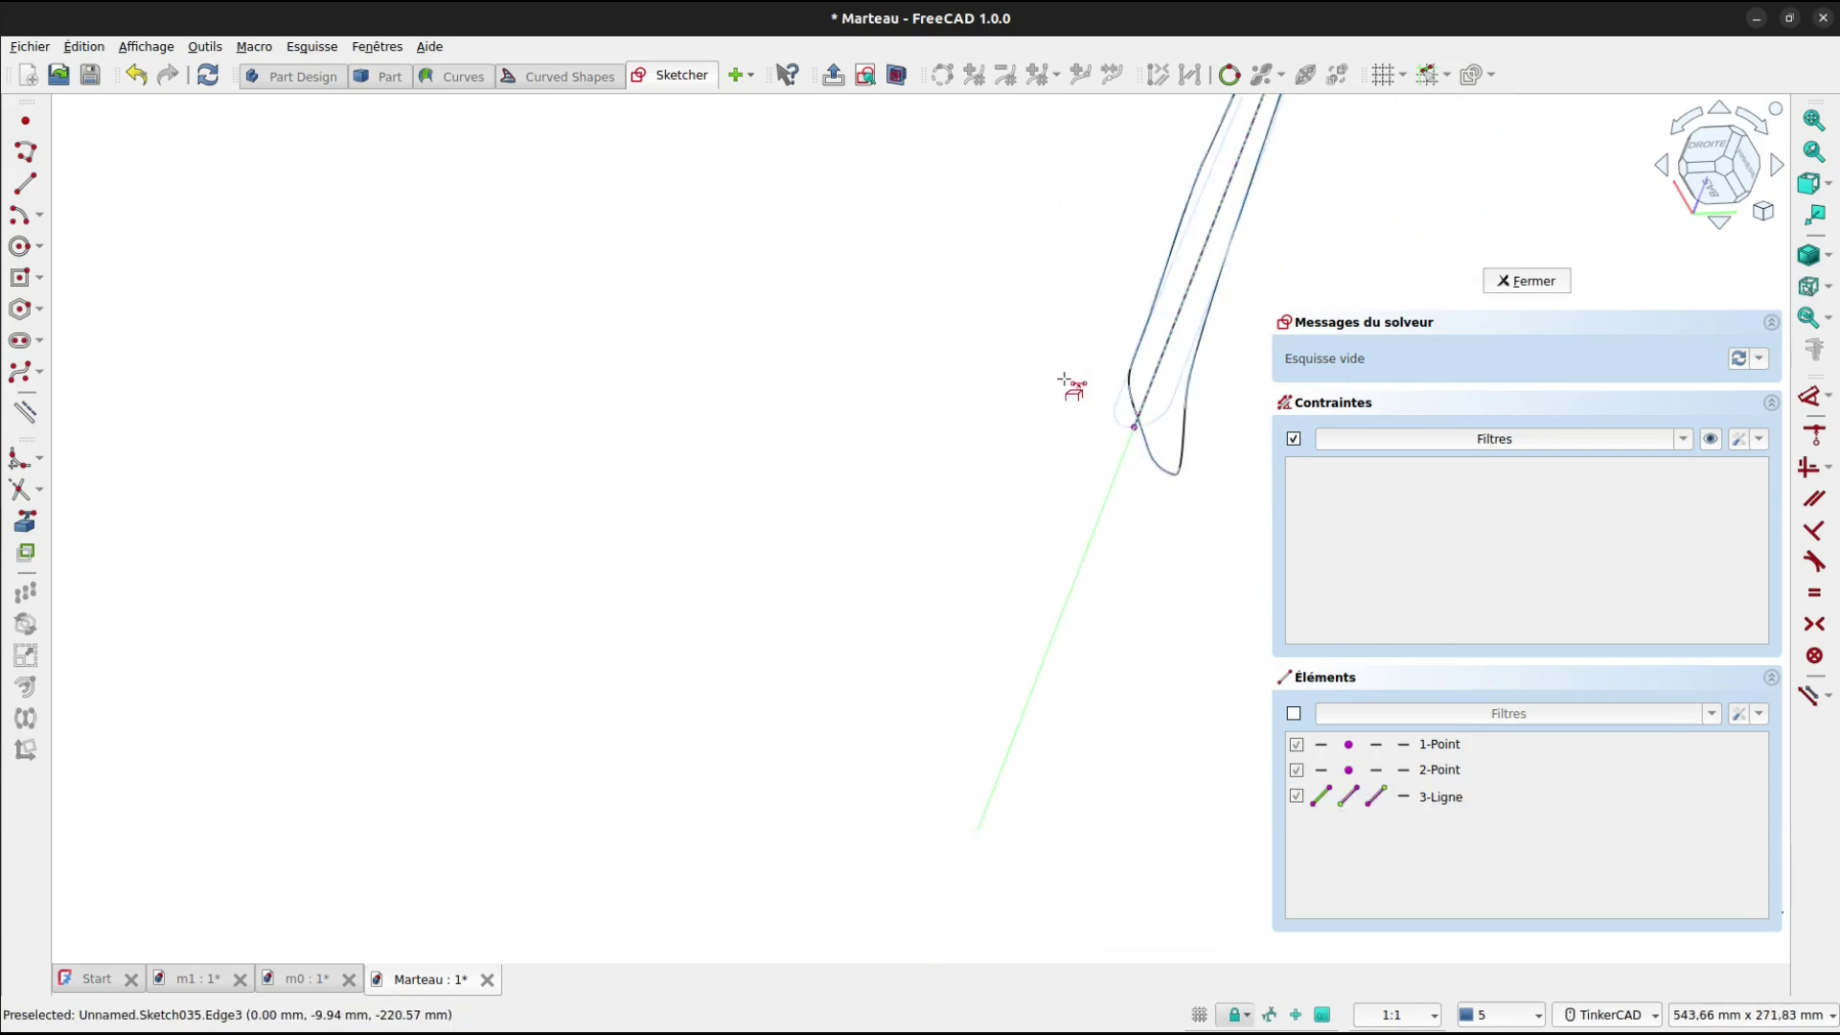
{"action": "middle_click_drag", "start_coordinate": [970, 374], "coordinate": [559, 707]}
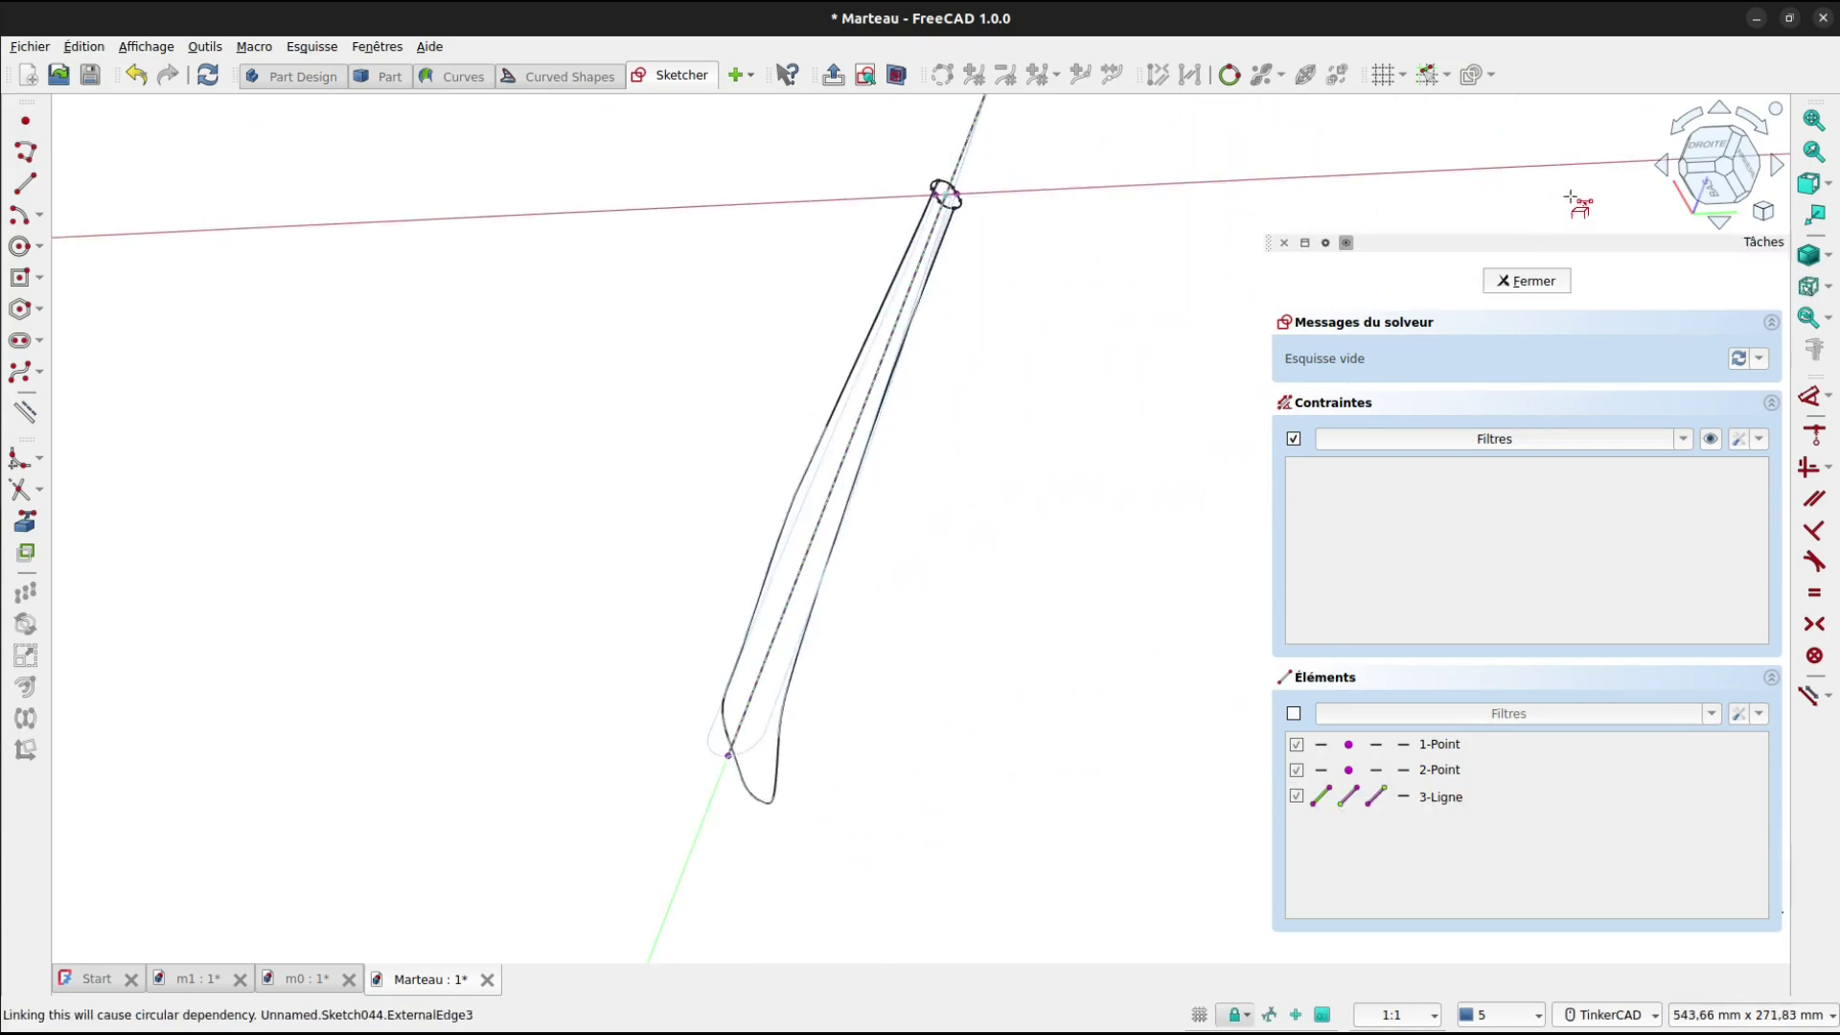
{"action": "left_click", "coordinate": [1701, 153]}
{"action": "scroll", "coordinate": [959, 258], "scroll_direction": "down", "scroll_amount": 2}
{"action": "middle_click_drag", "start_coordinate": [938, 235], "coordinate": [965, 470]}
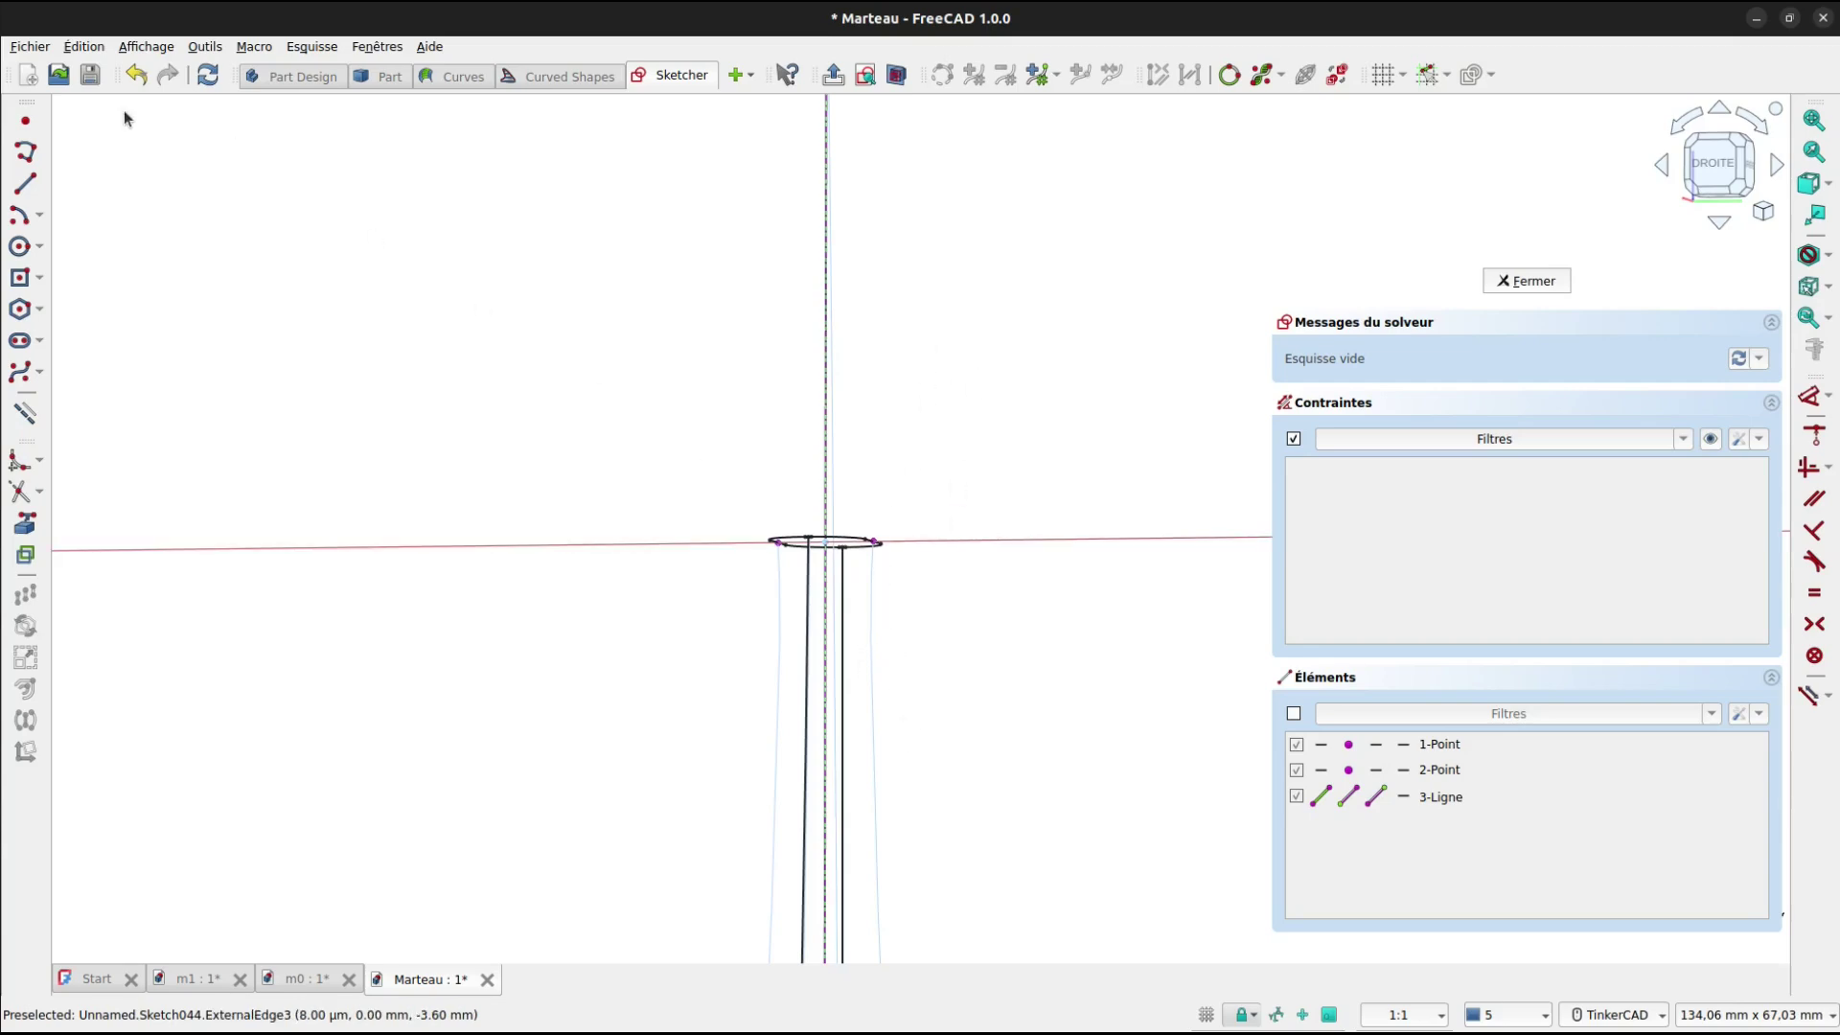
{"action": "mouse_move", "coordinate": [63, 139]}
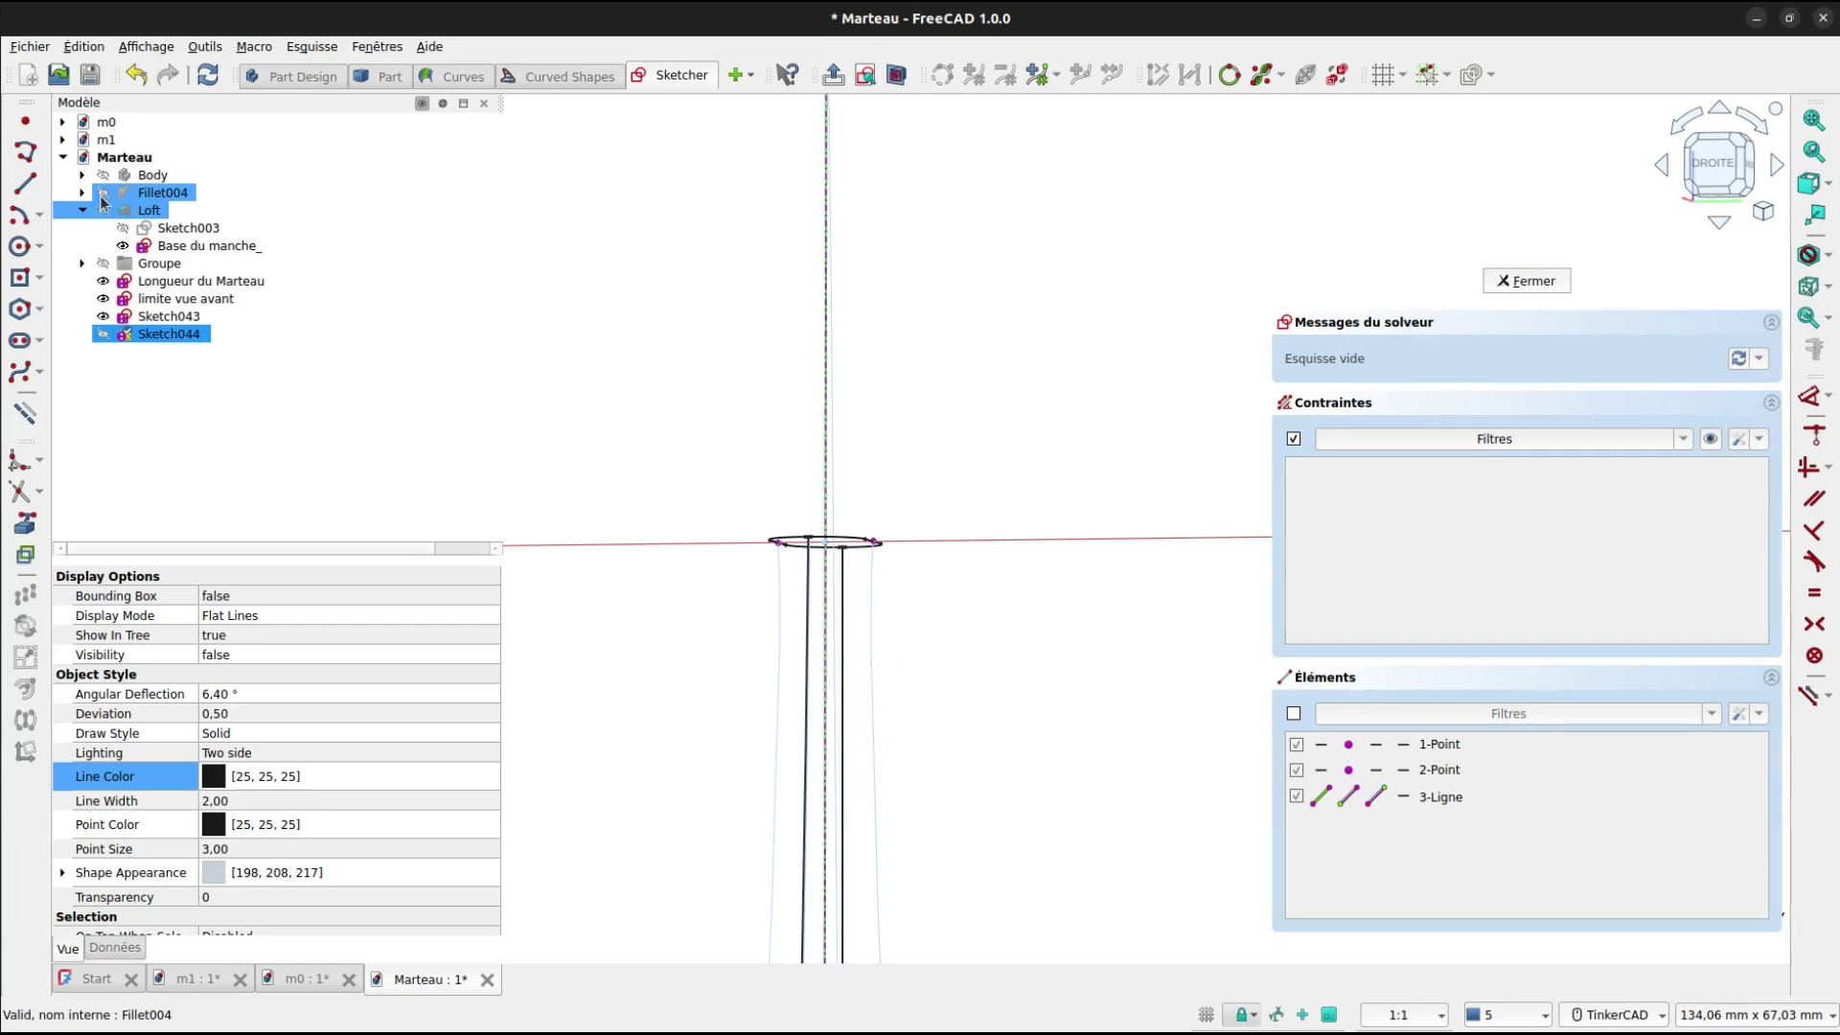
{"action": "left_click", "coordinate": [103, 211]}
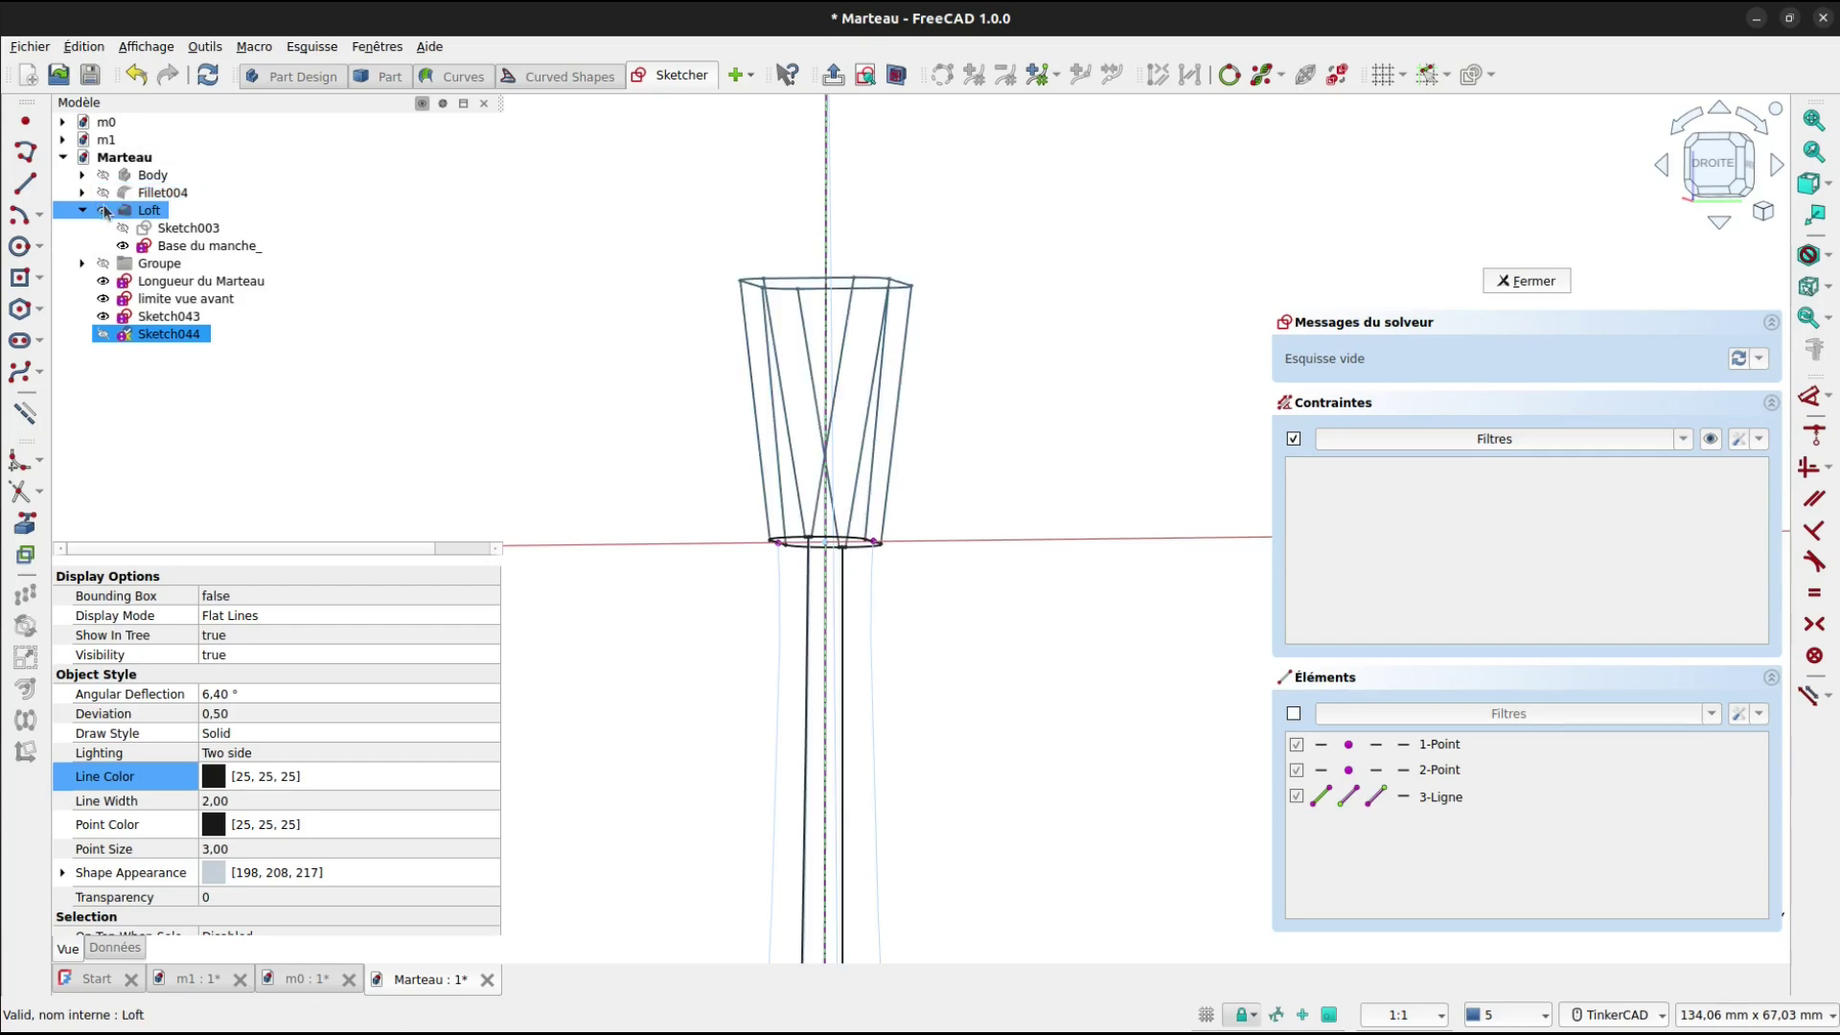
{"action": "left_click", "coordinate": [104, 194]}
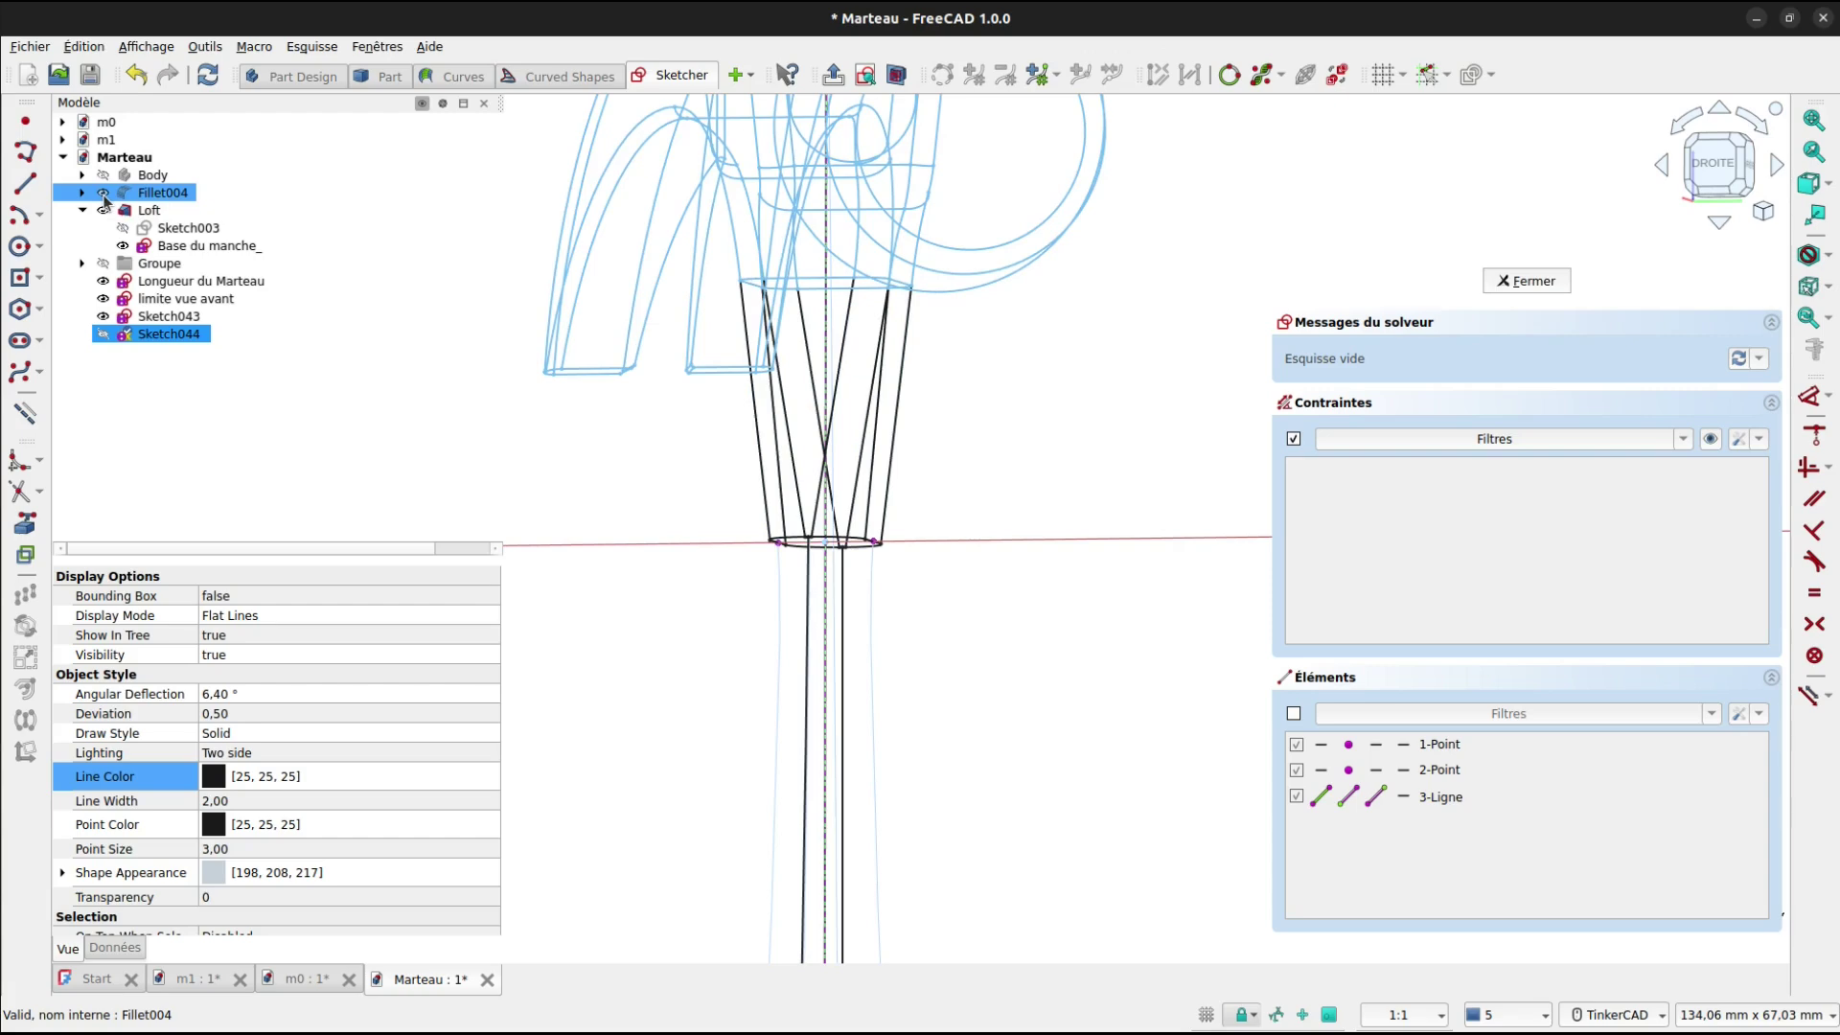
{"action": "right_click_drag", "start_coordinate": [970, 381], "coordinate": [948, 383]}
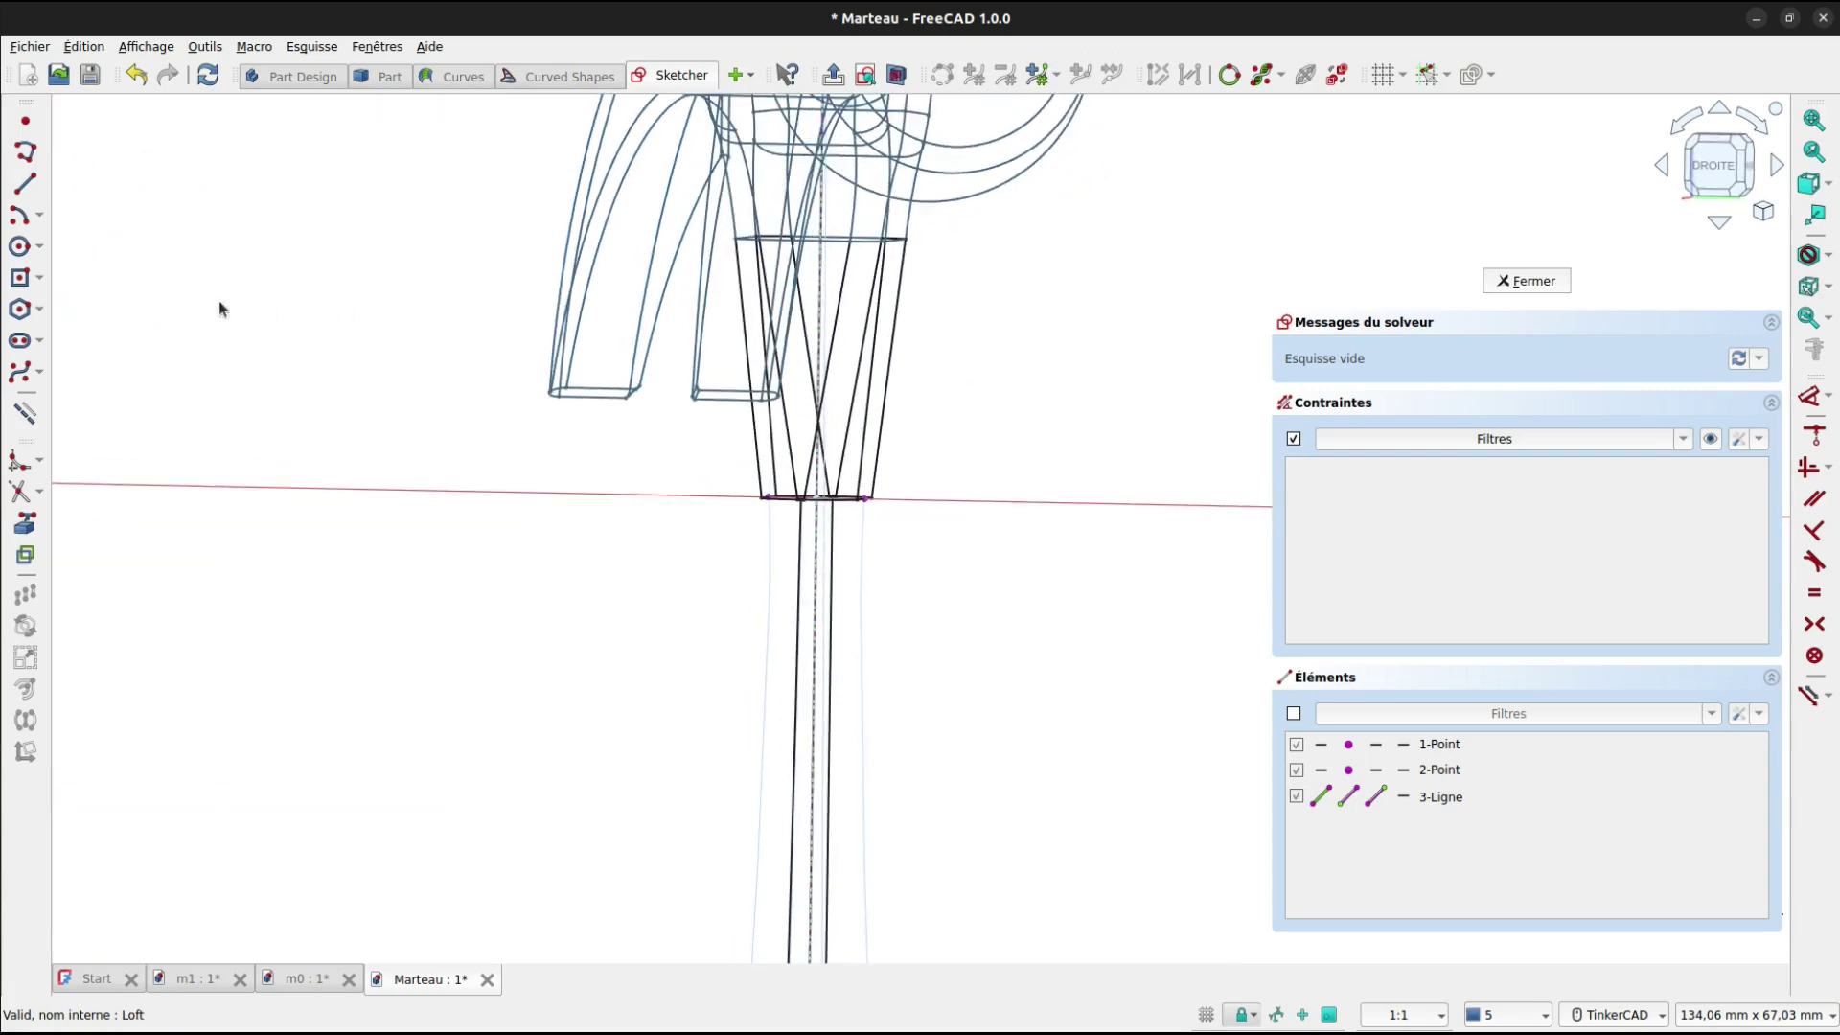
Project the slanted side edge of the hammer head's central block into the sketch as external geometry.
{"action": "left_click", "coordinate": [24, 524]}
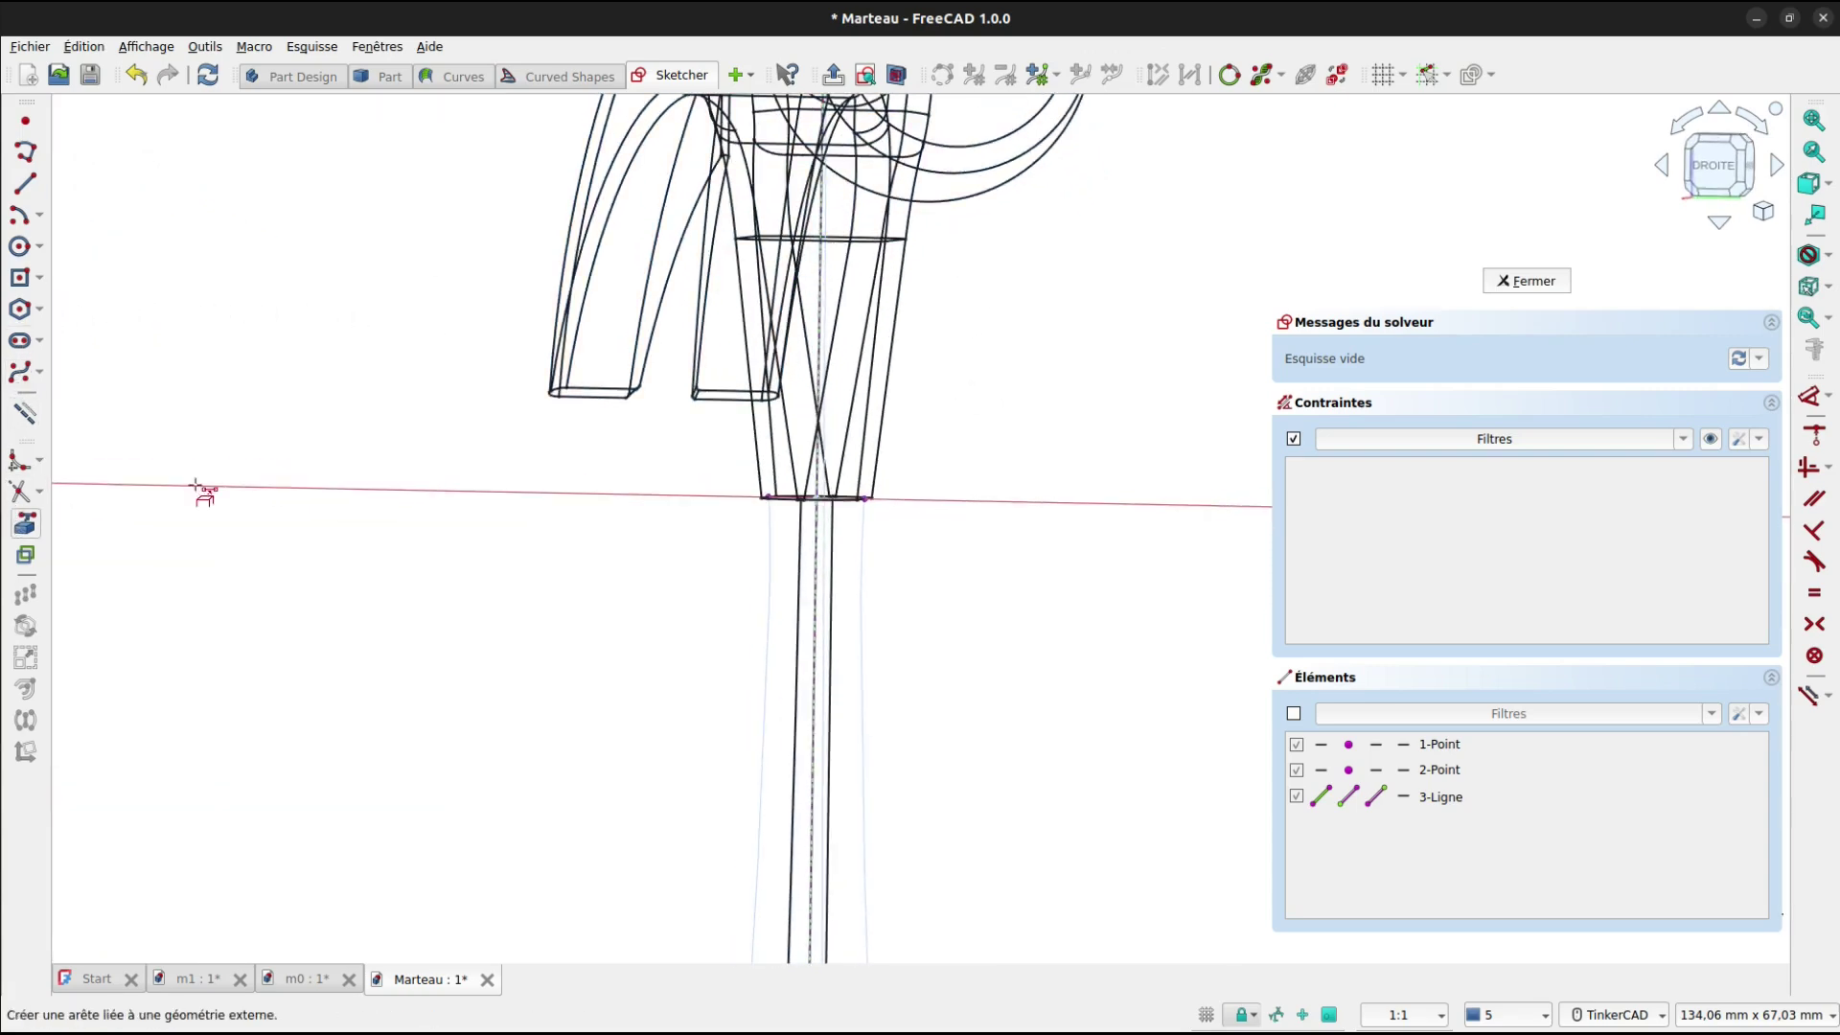
{"action": "right_click_drag", "start_coordinate": [1077, 296], "coordinate": [1069, 535]}
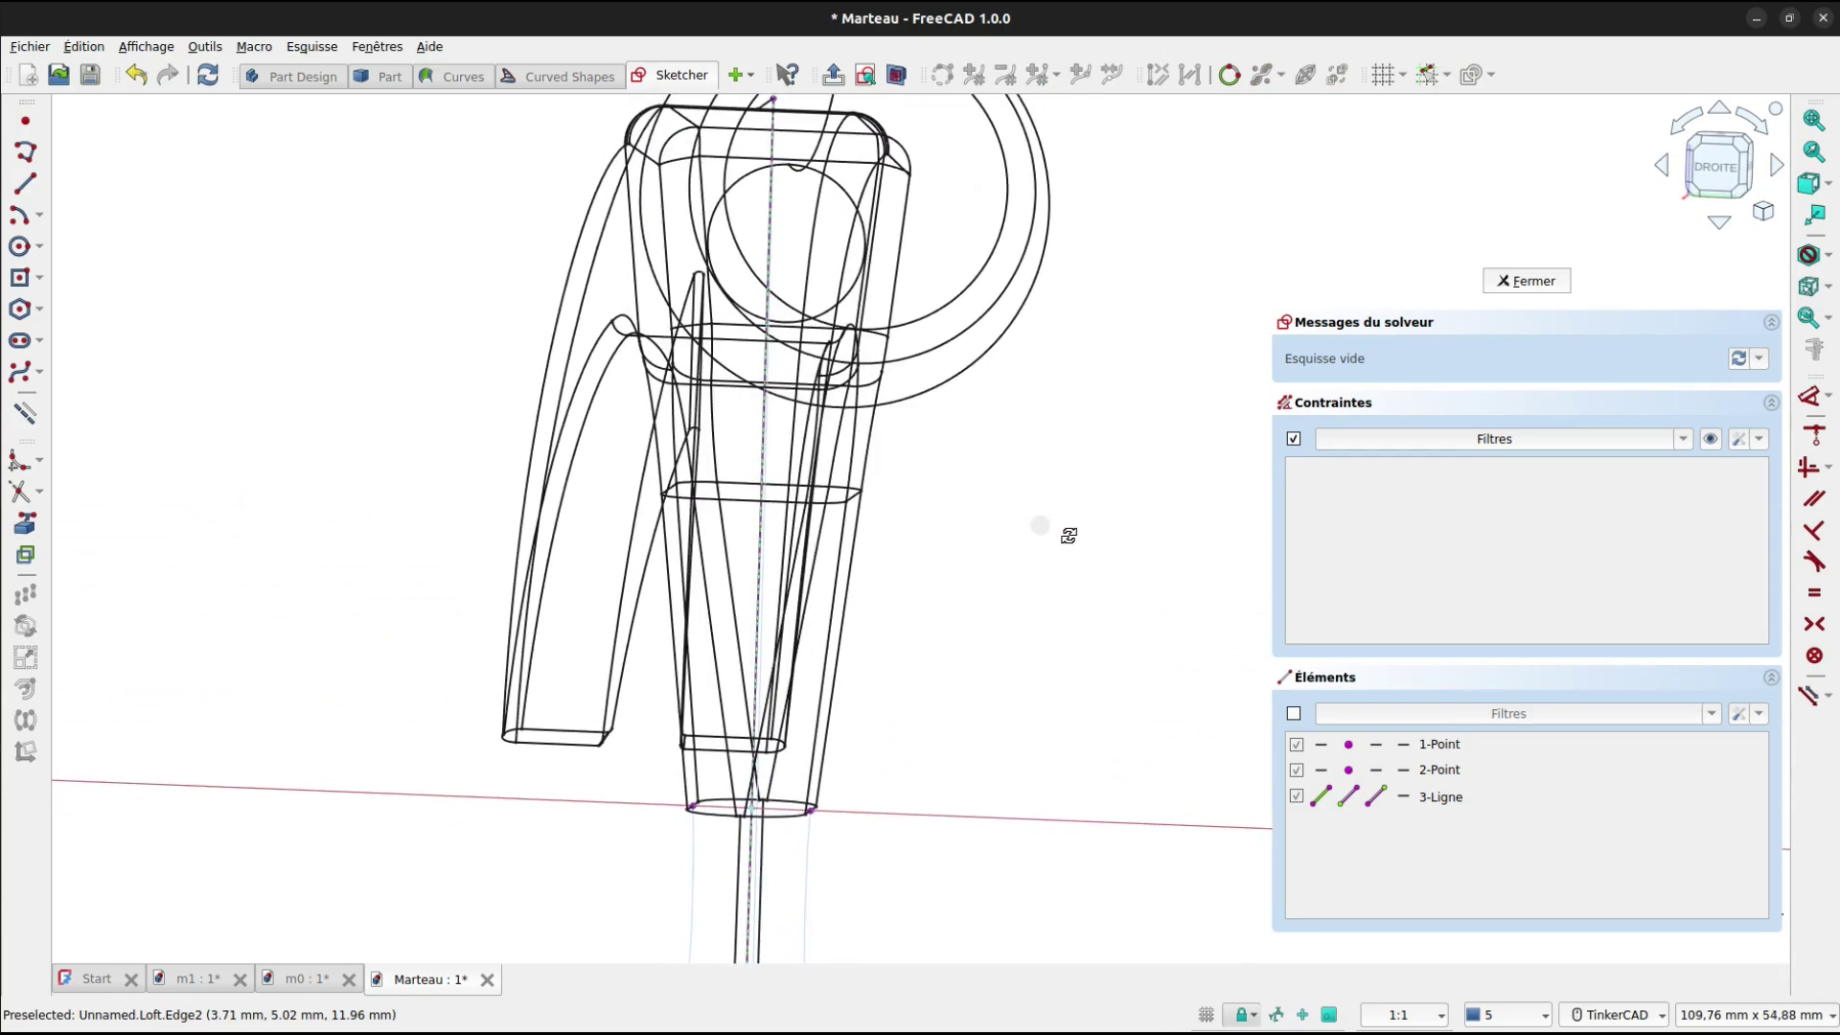
{"action": "left_click", "coordinate": [904, 271]}
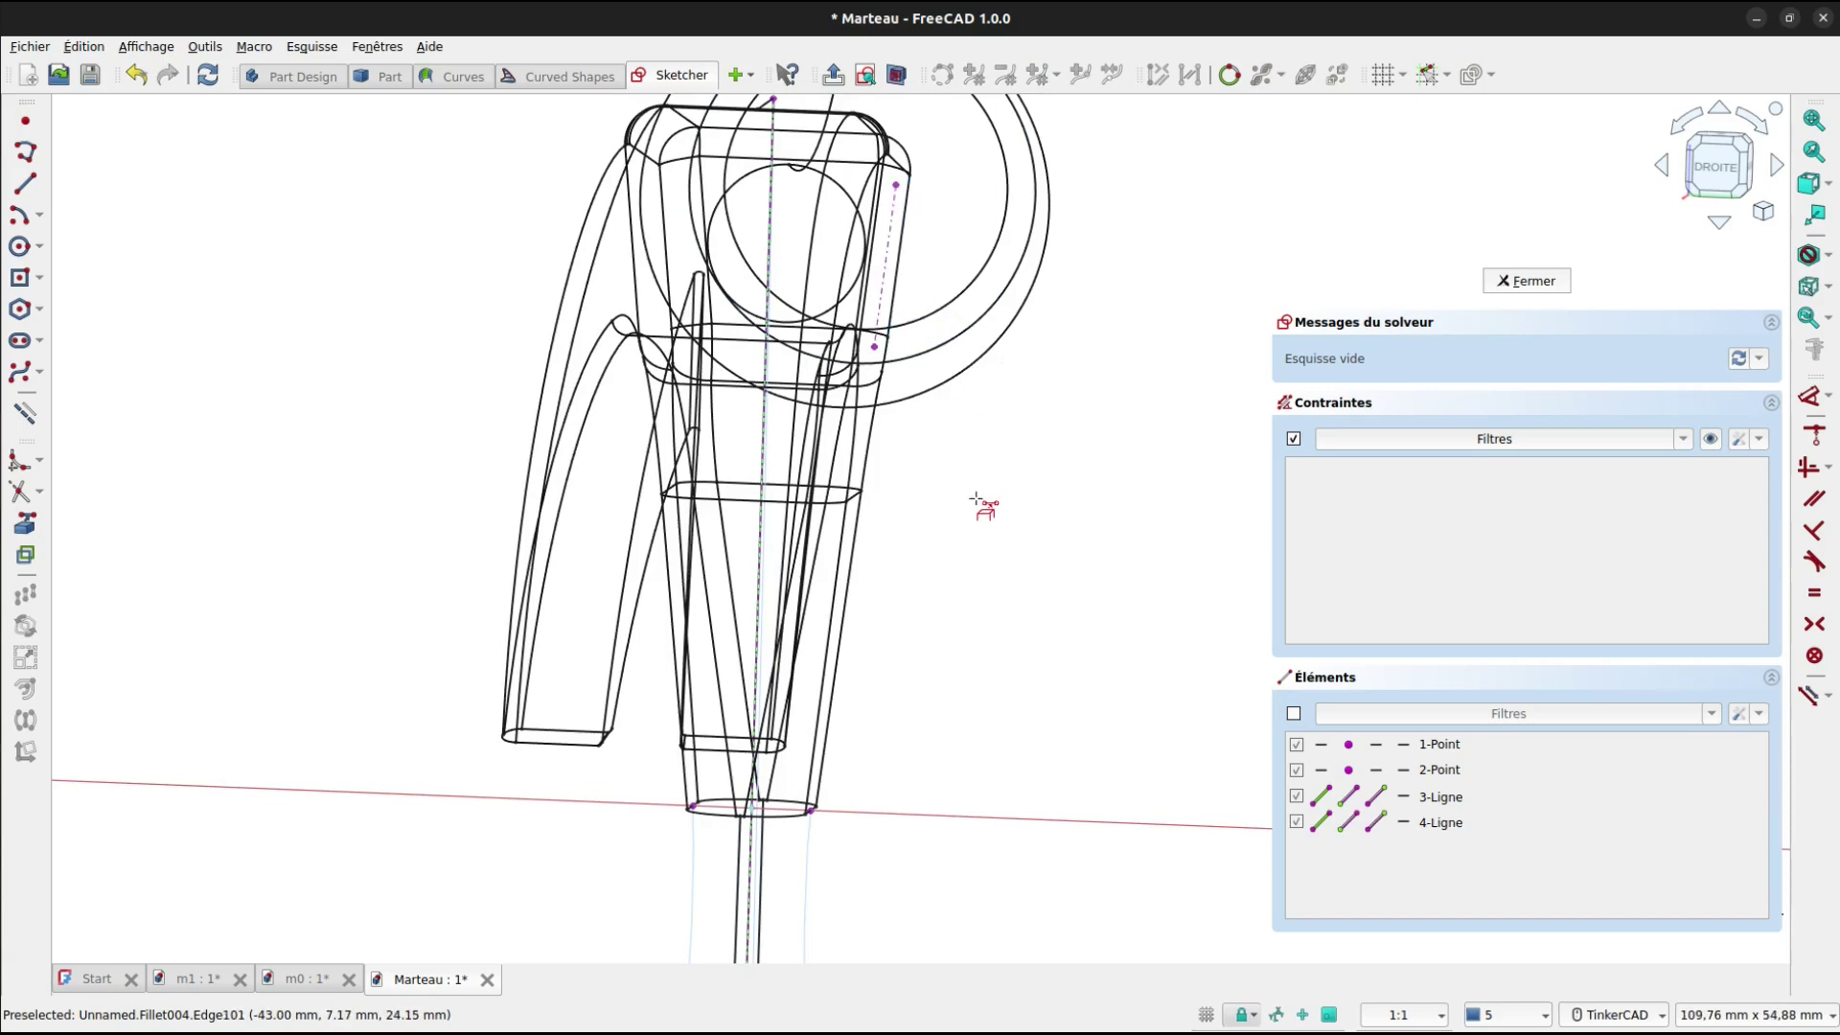
Draw a construction line from the lower end of the projected slanted edge to about 11.5 mm below the horizontal axis.
{"action": "left_click", "coordinate": [25, 183]}
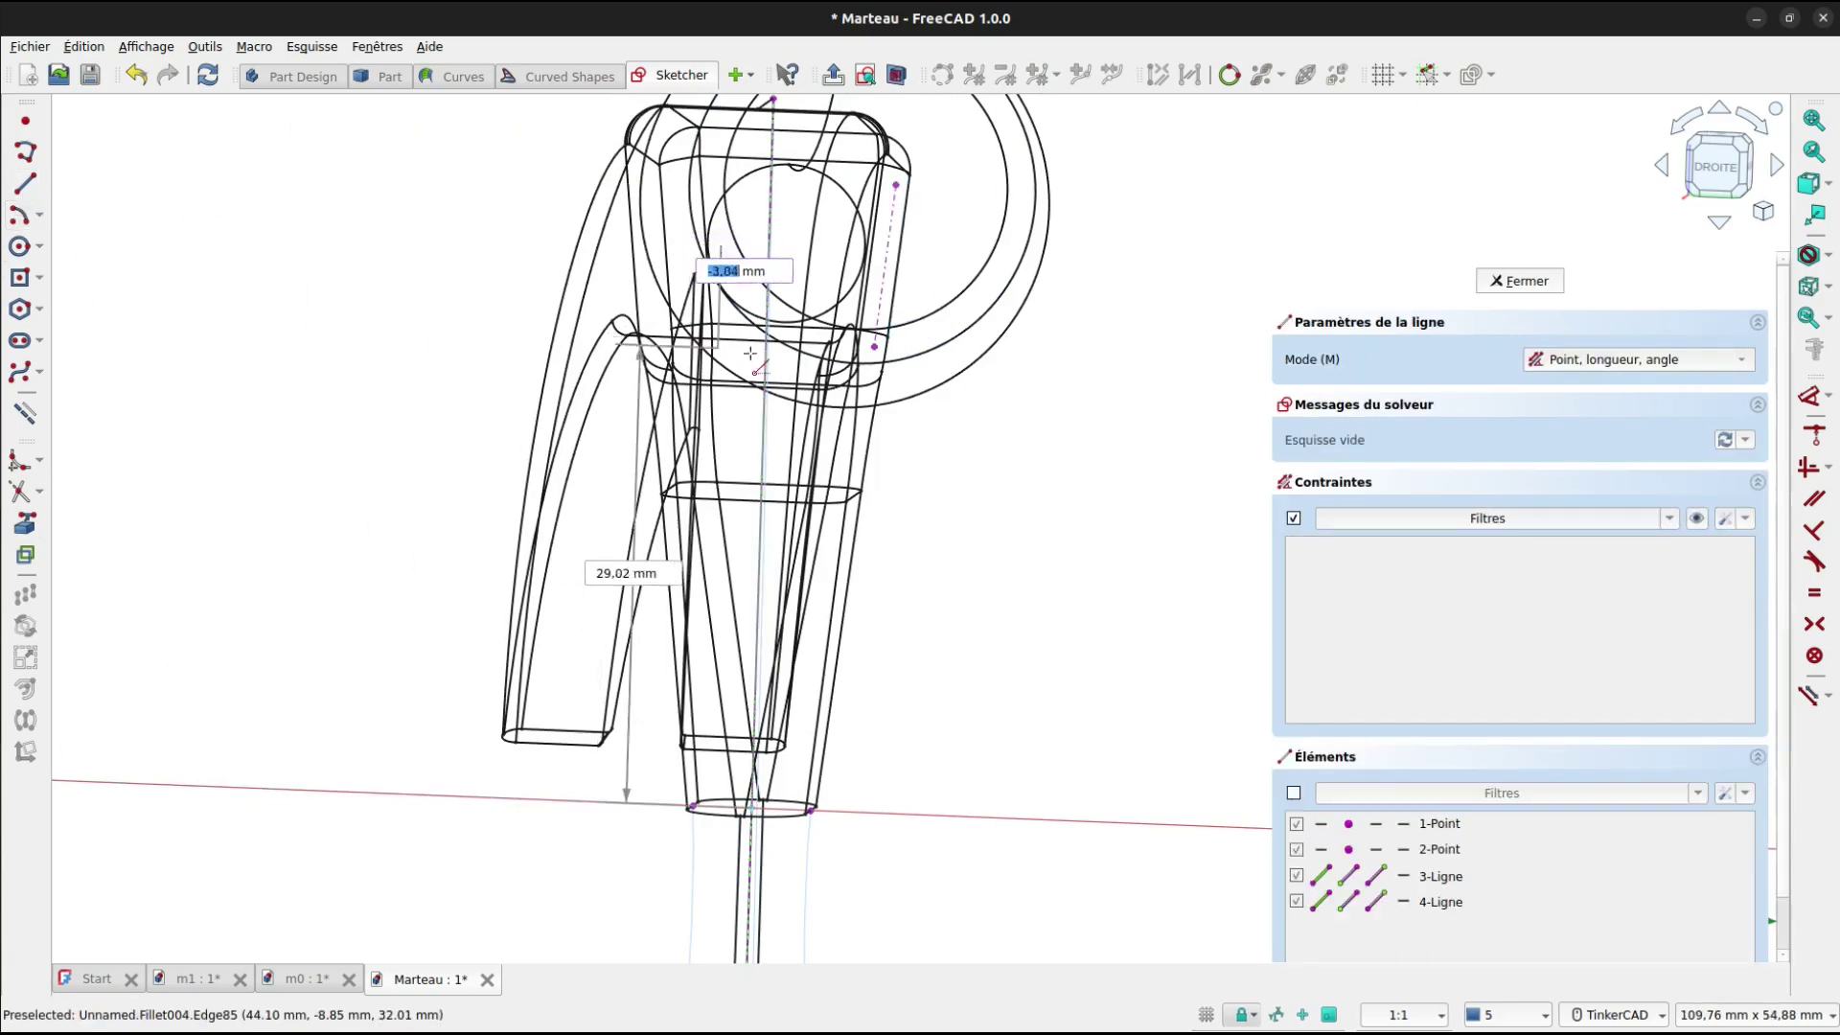
{"action": "left_click", "coordinate": [880, 351]}
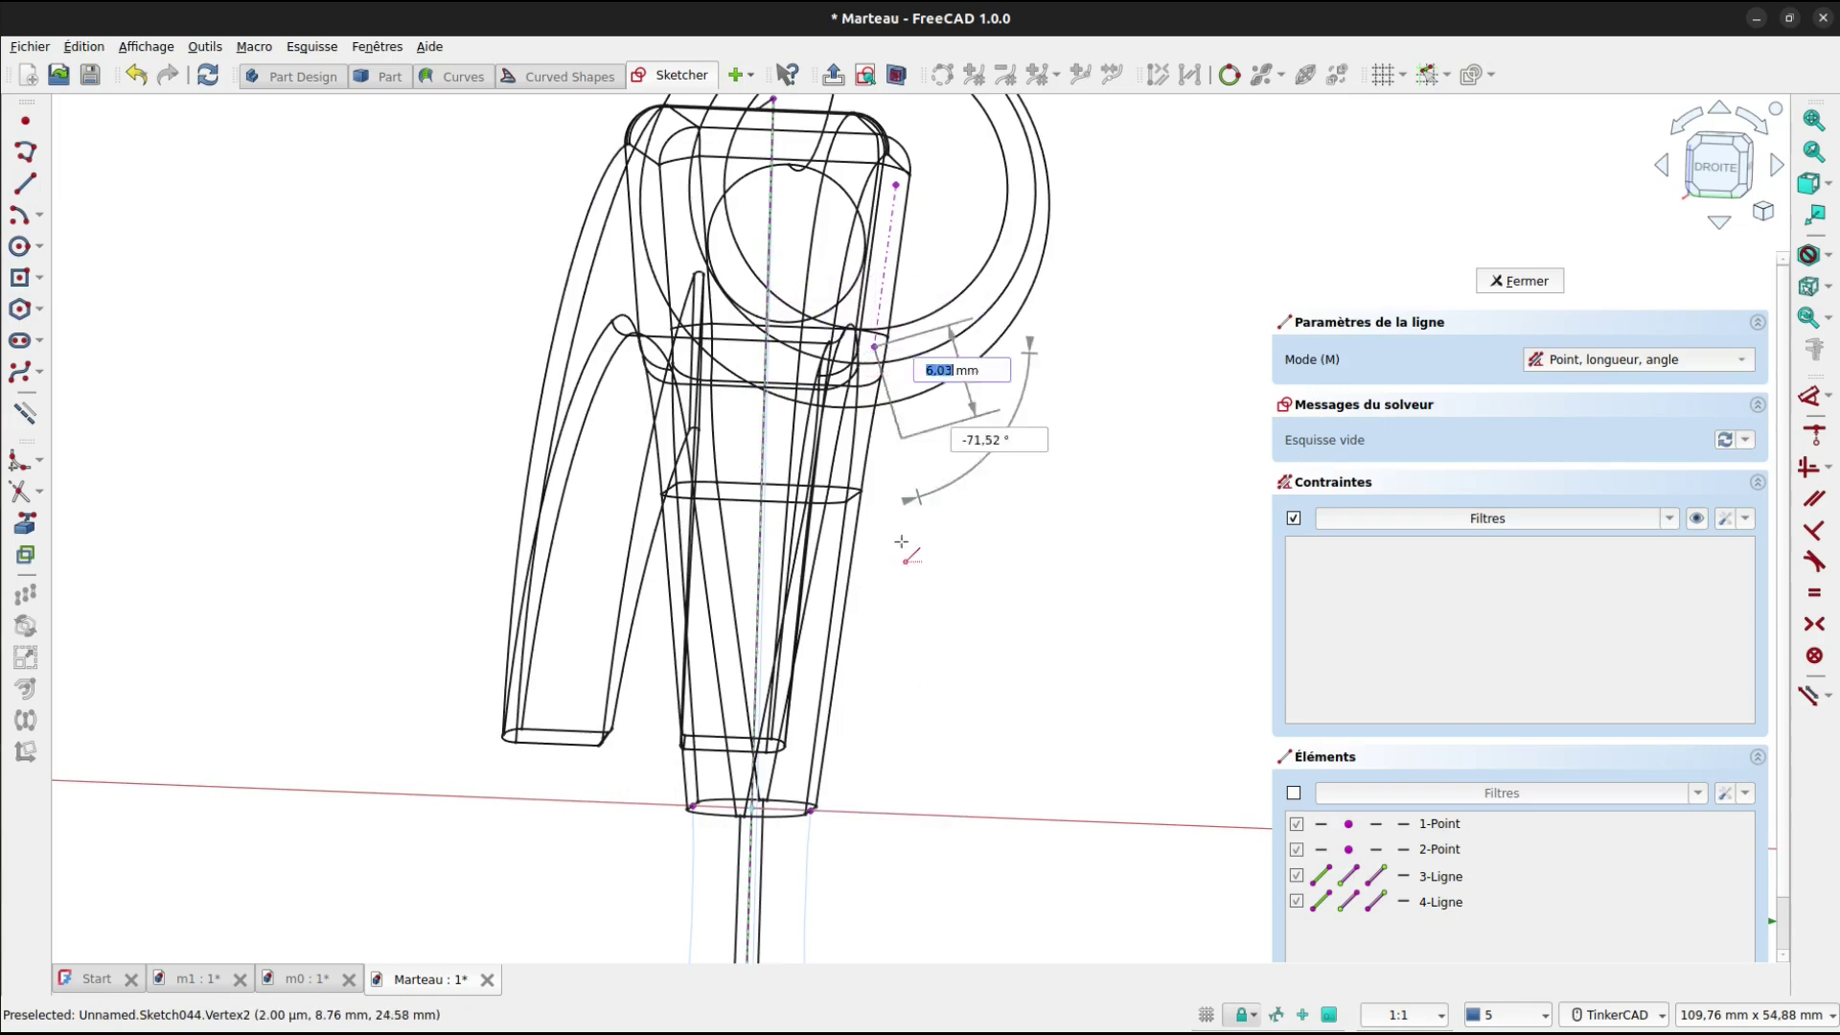
{"action": "middle_click_drag", "start_coordinate": [1130, 384], "coordinate": [1255, 137]}
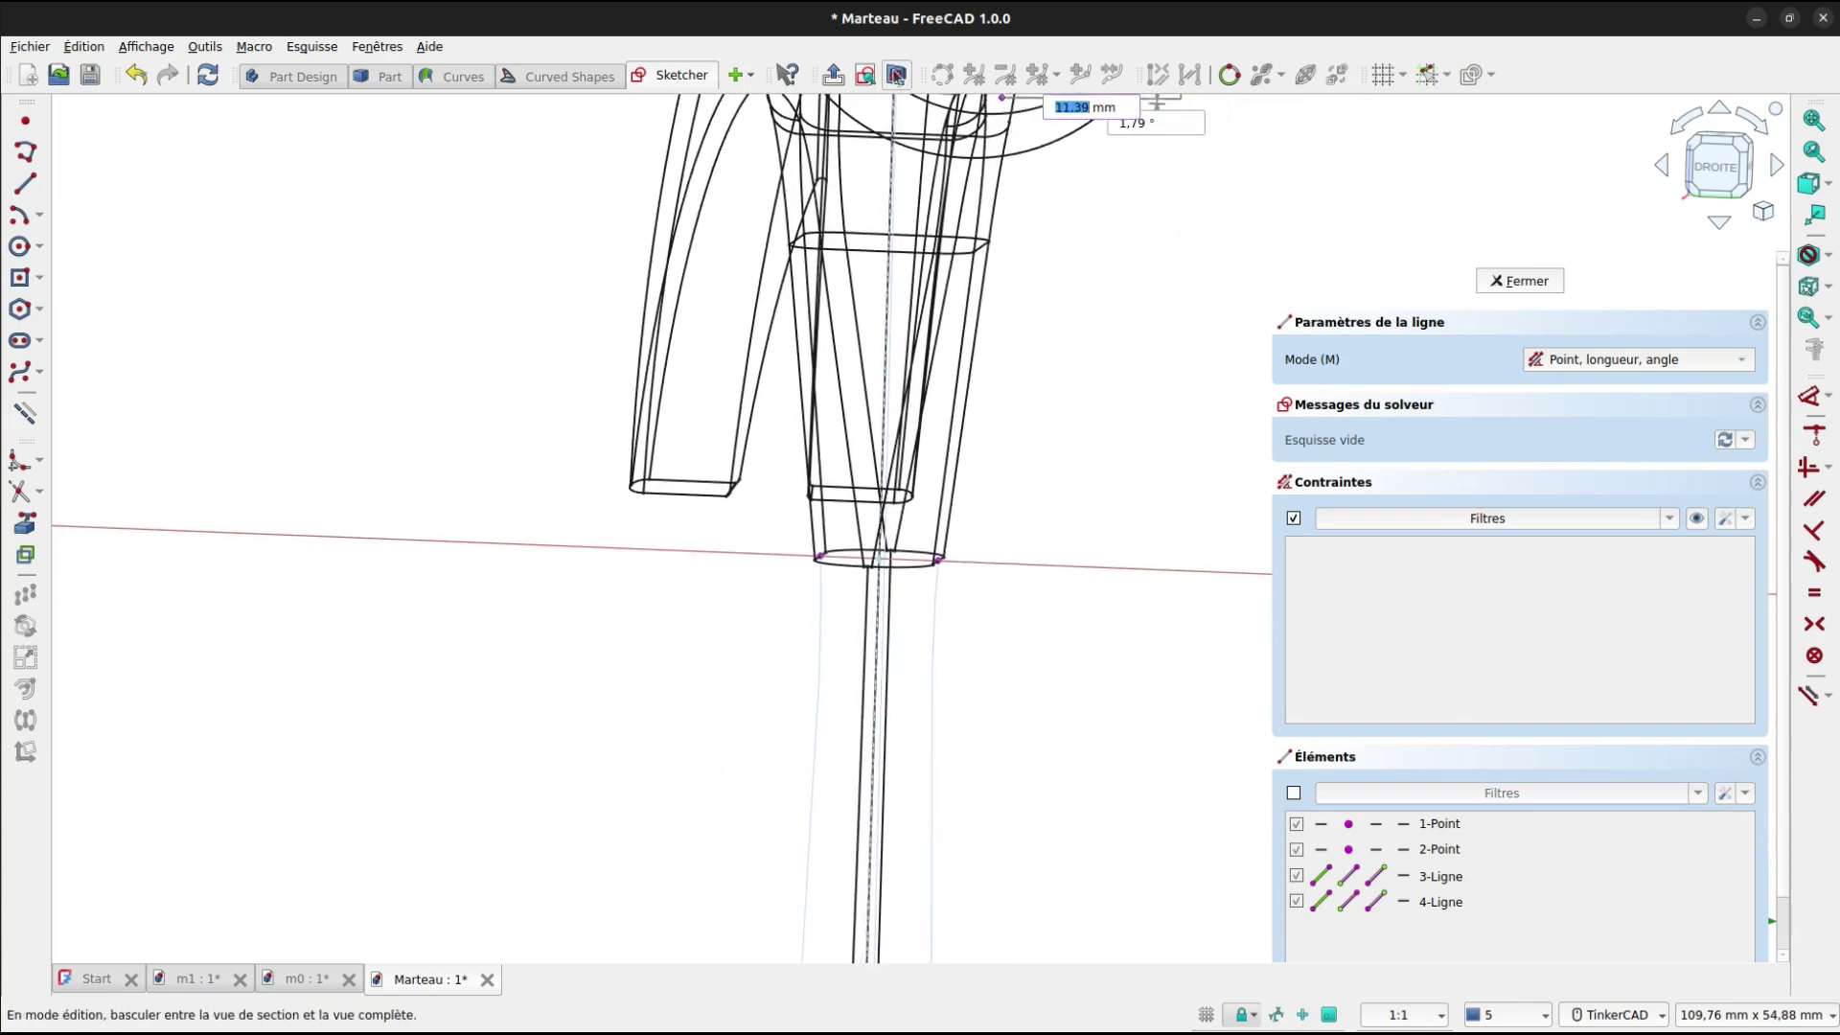
{"action": "left_click", "coordinate": [866, 75]}
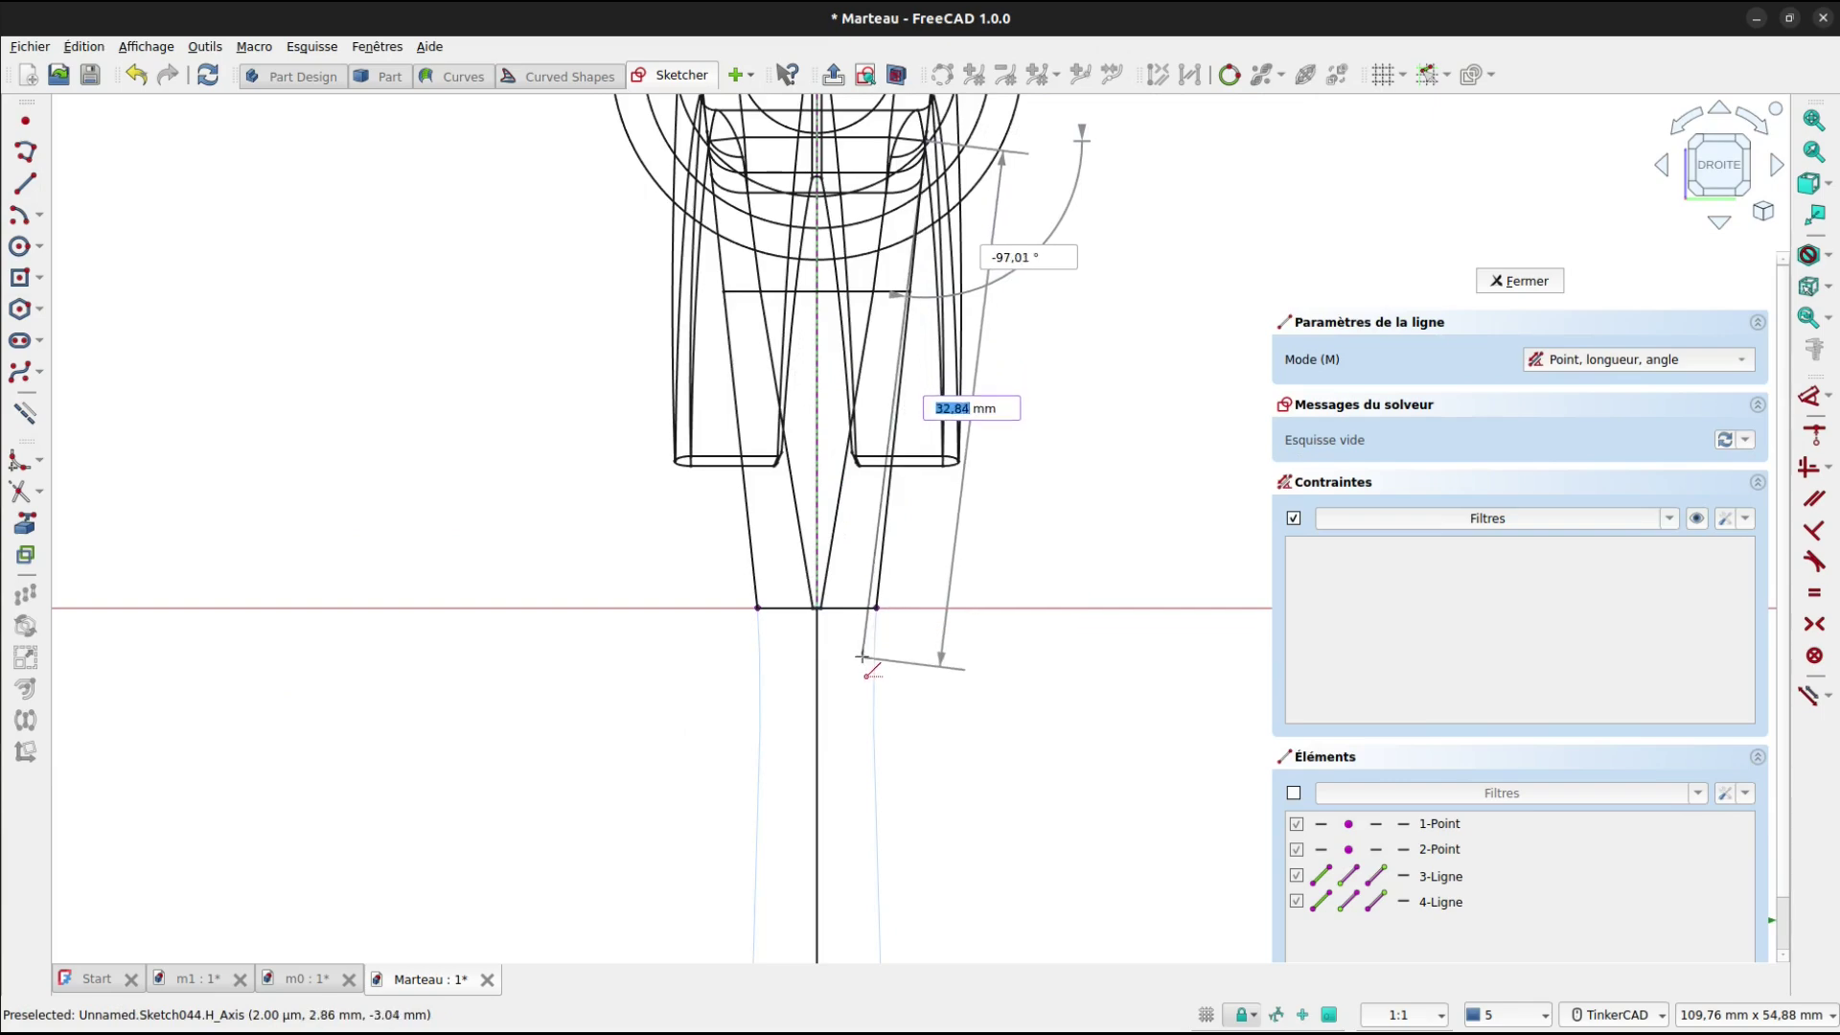
{"action": "left_click", "coordinate": [856, 762]}
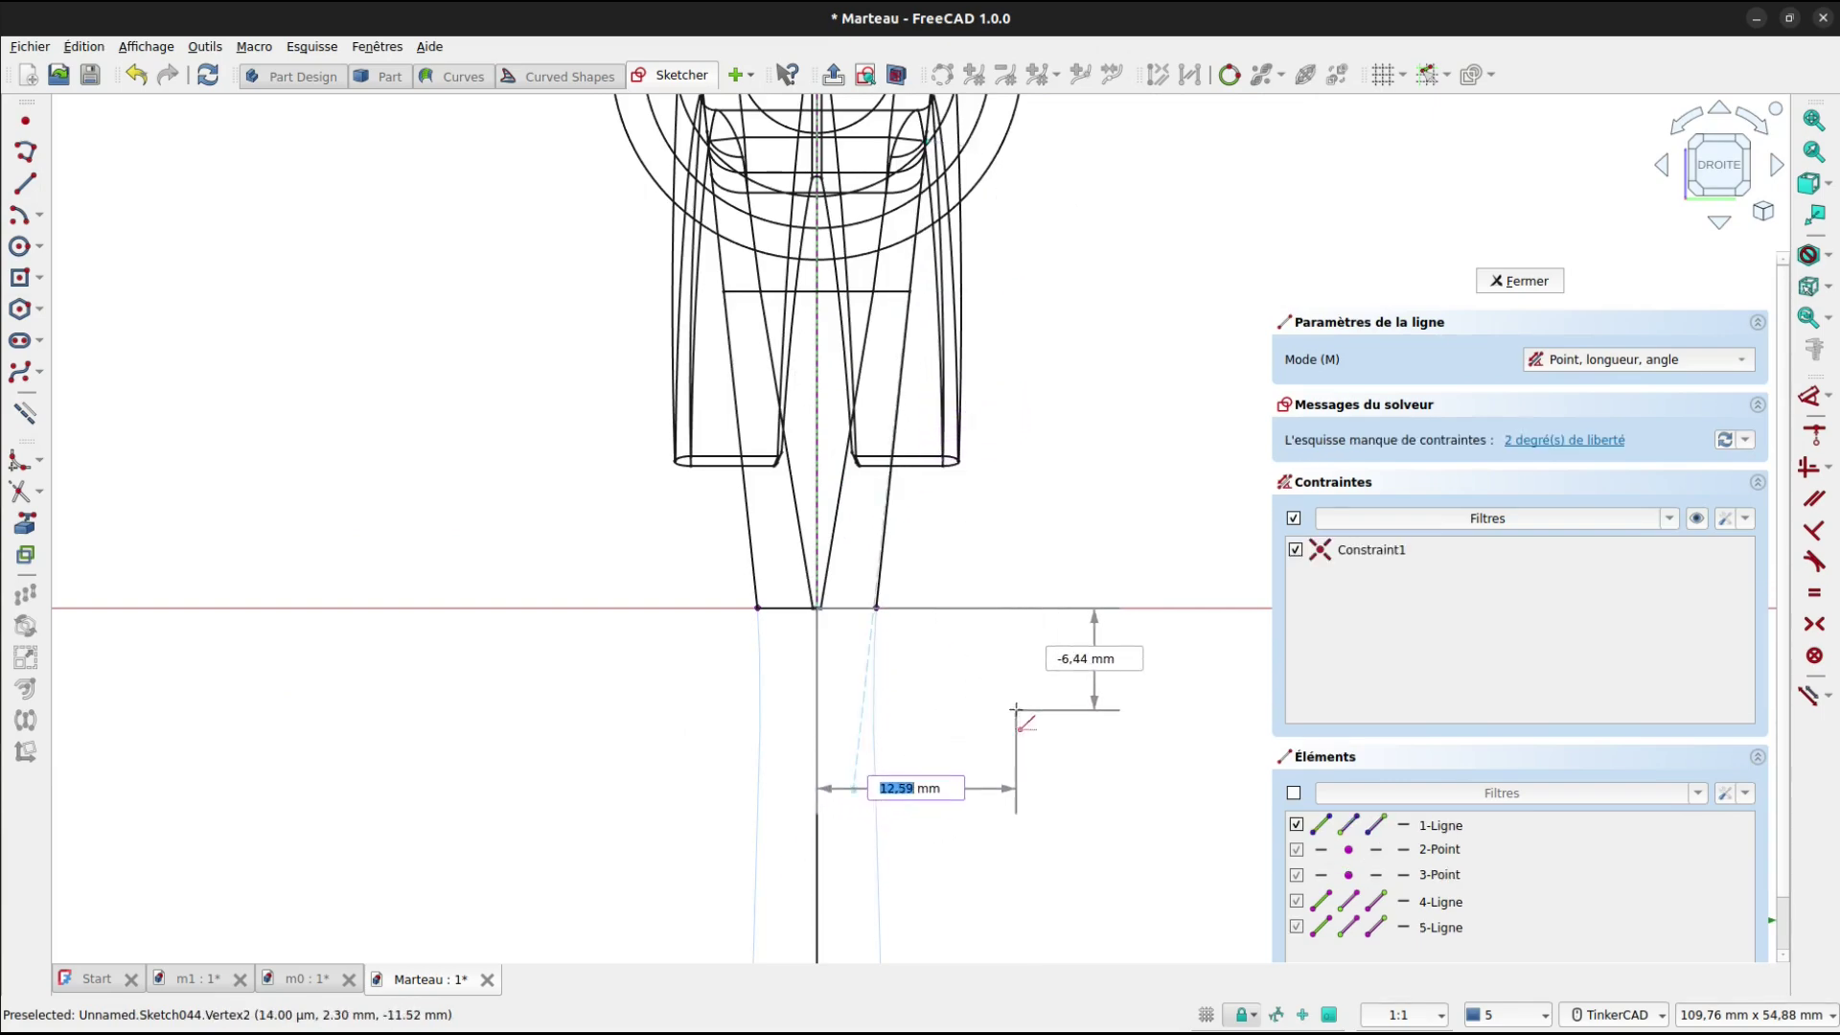
{"action": "right_click", "coordinate": [955, 731]}
Constrain the construction line parallel to the projected slanted edge of the hammer head.
{"action": "mouse_move", "coordinate": [976, 625]}
{"action": "right_mouse_down"}
{"action": "mouse_move", "coordinate": [957, 496]}
{"action": "mouse_move", "coordinate": [927, 503]}
{"action": "right_mouse_up"}
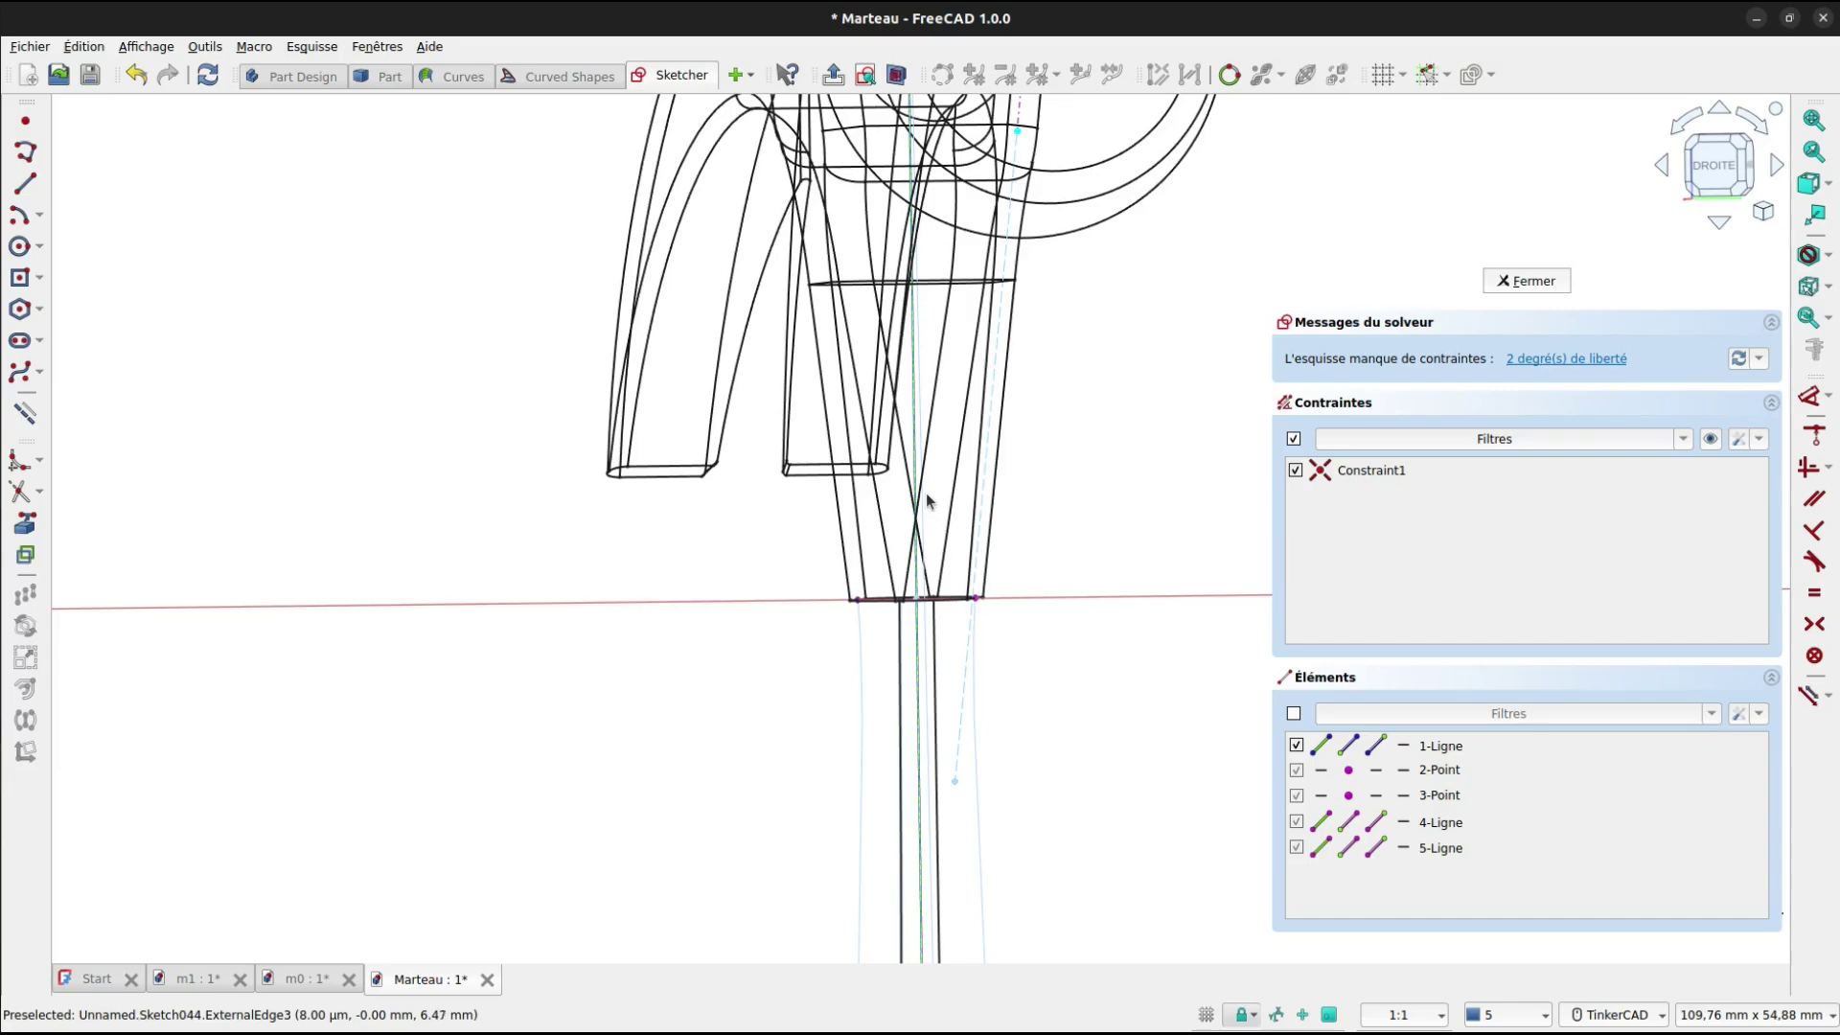
{"action": "key", "text": "p"}
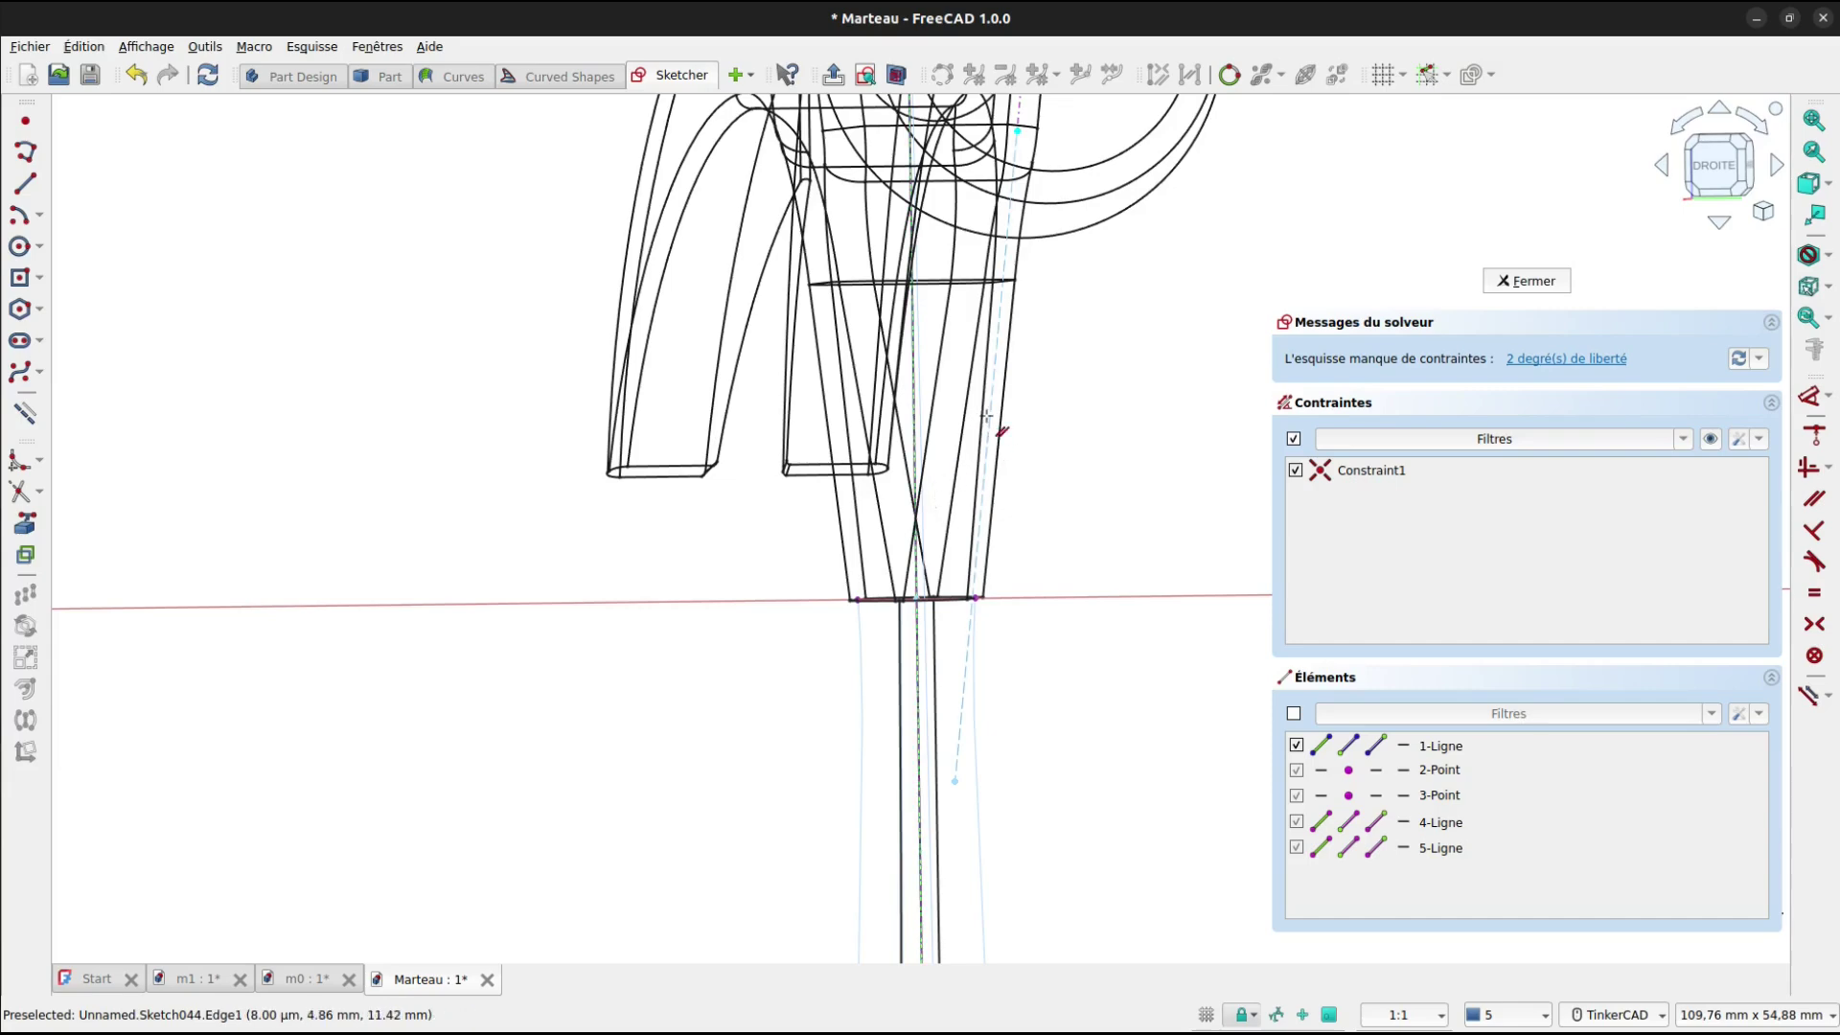
{"action": "left_click", "coordinate": [987, 415]}
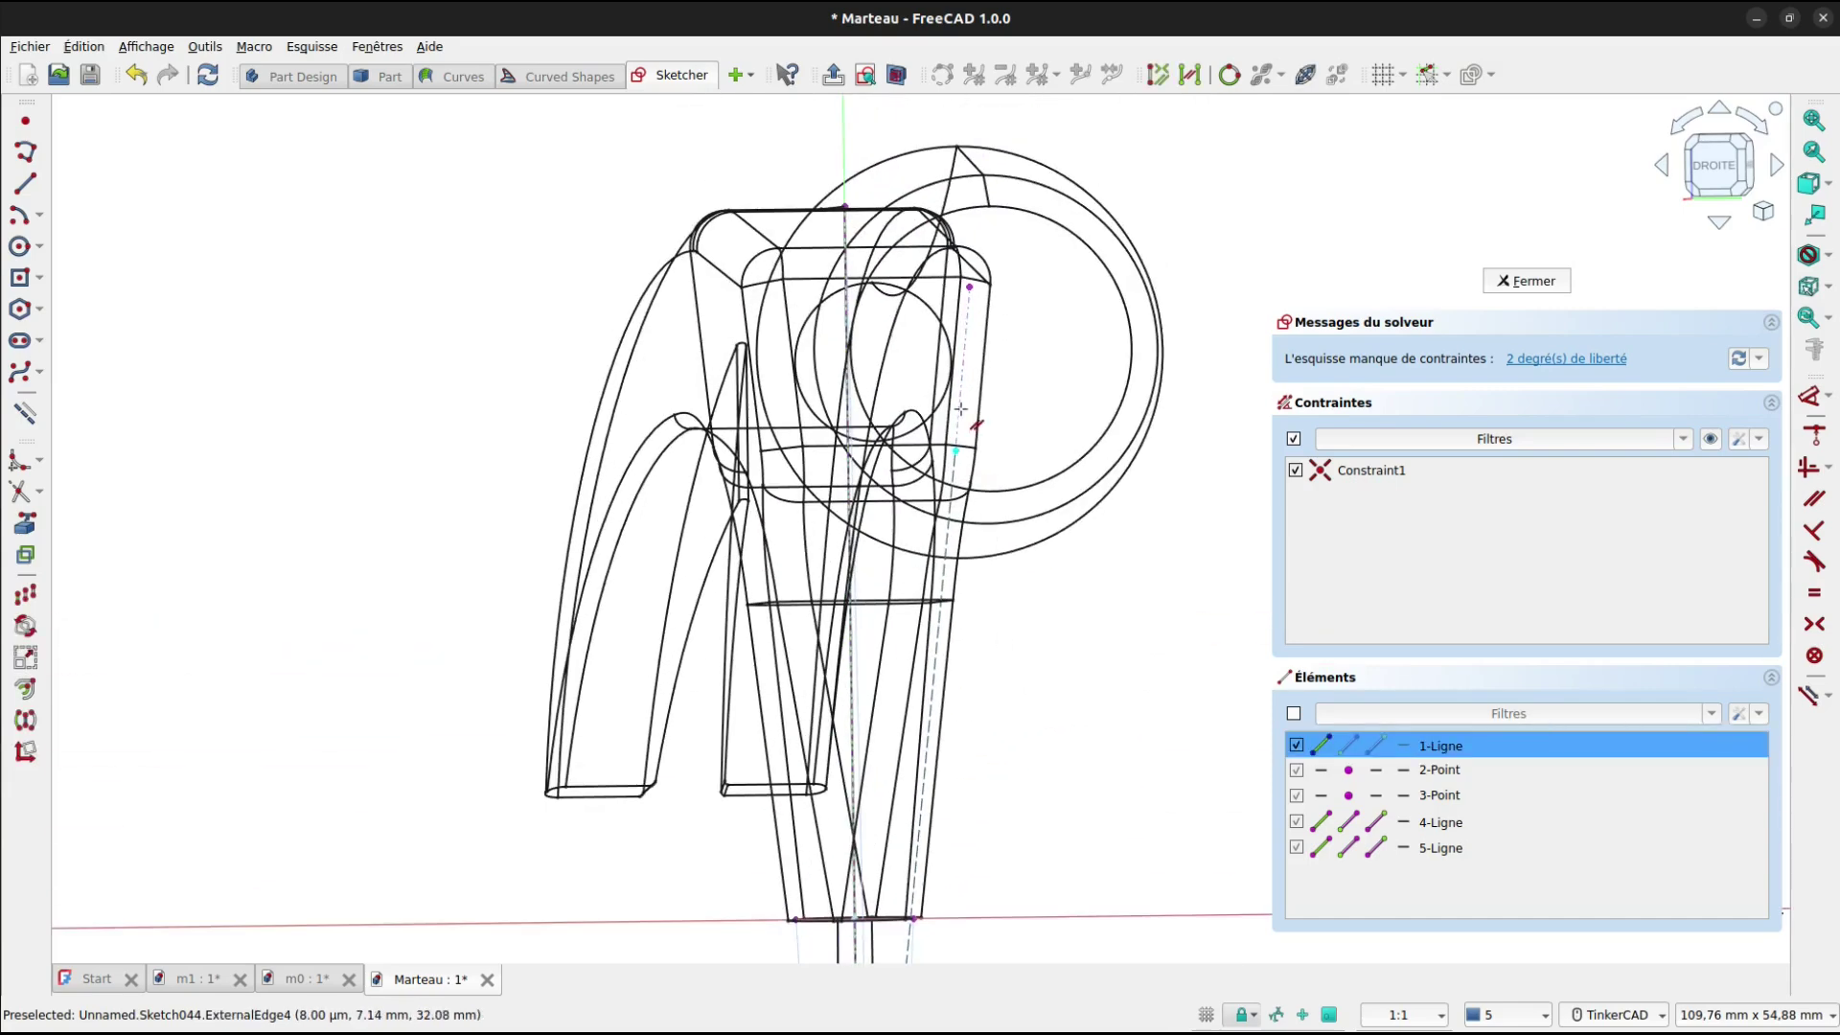
{"action": "left_click", "coordinate": [960, 409]}
Dimension the vertical distance from the horizontal axis to the construction line's lower end and set it to 5 mm.
{"action": "middle_click_drag", "start_coordinate": [1109, 657], "coordinate": [1084, 176]}
{"action": "scroll", "coordinate": [1030, 491], "scroll_direction": "up", "scroll_amount": 2}
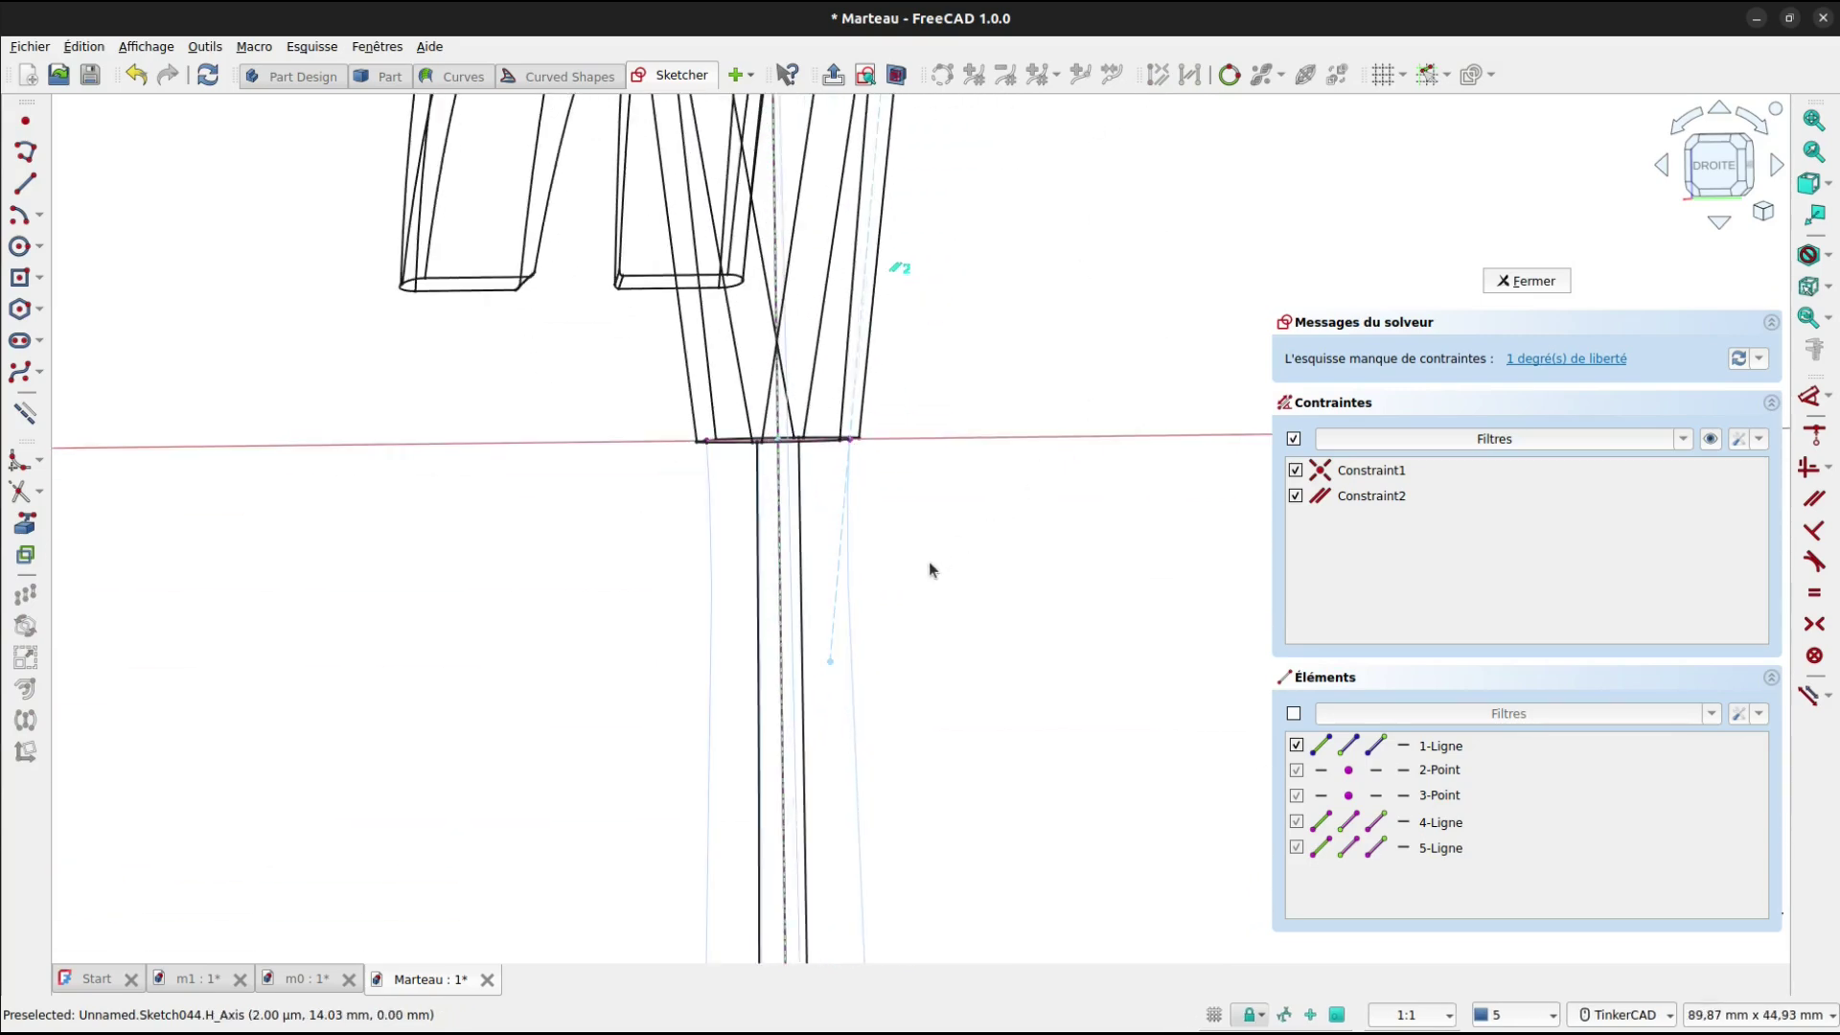
{"action": "key", "text": "i"}
{"action": "left_click", "coordinate": [830, 663]}
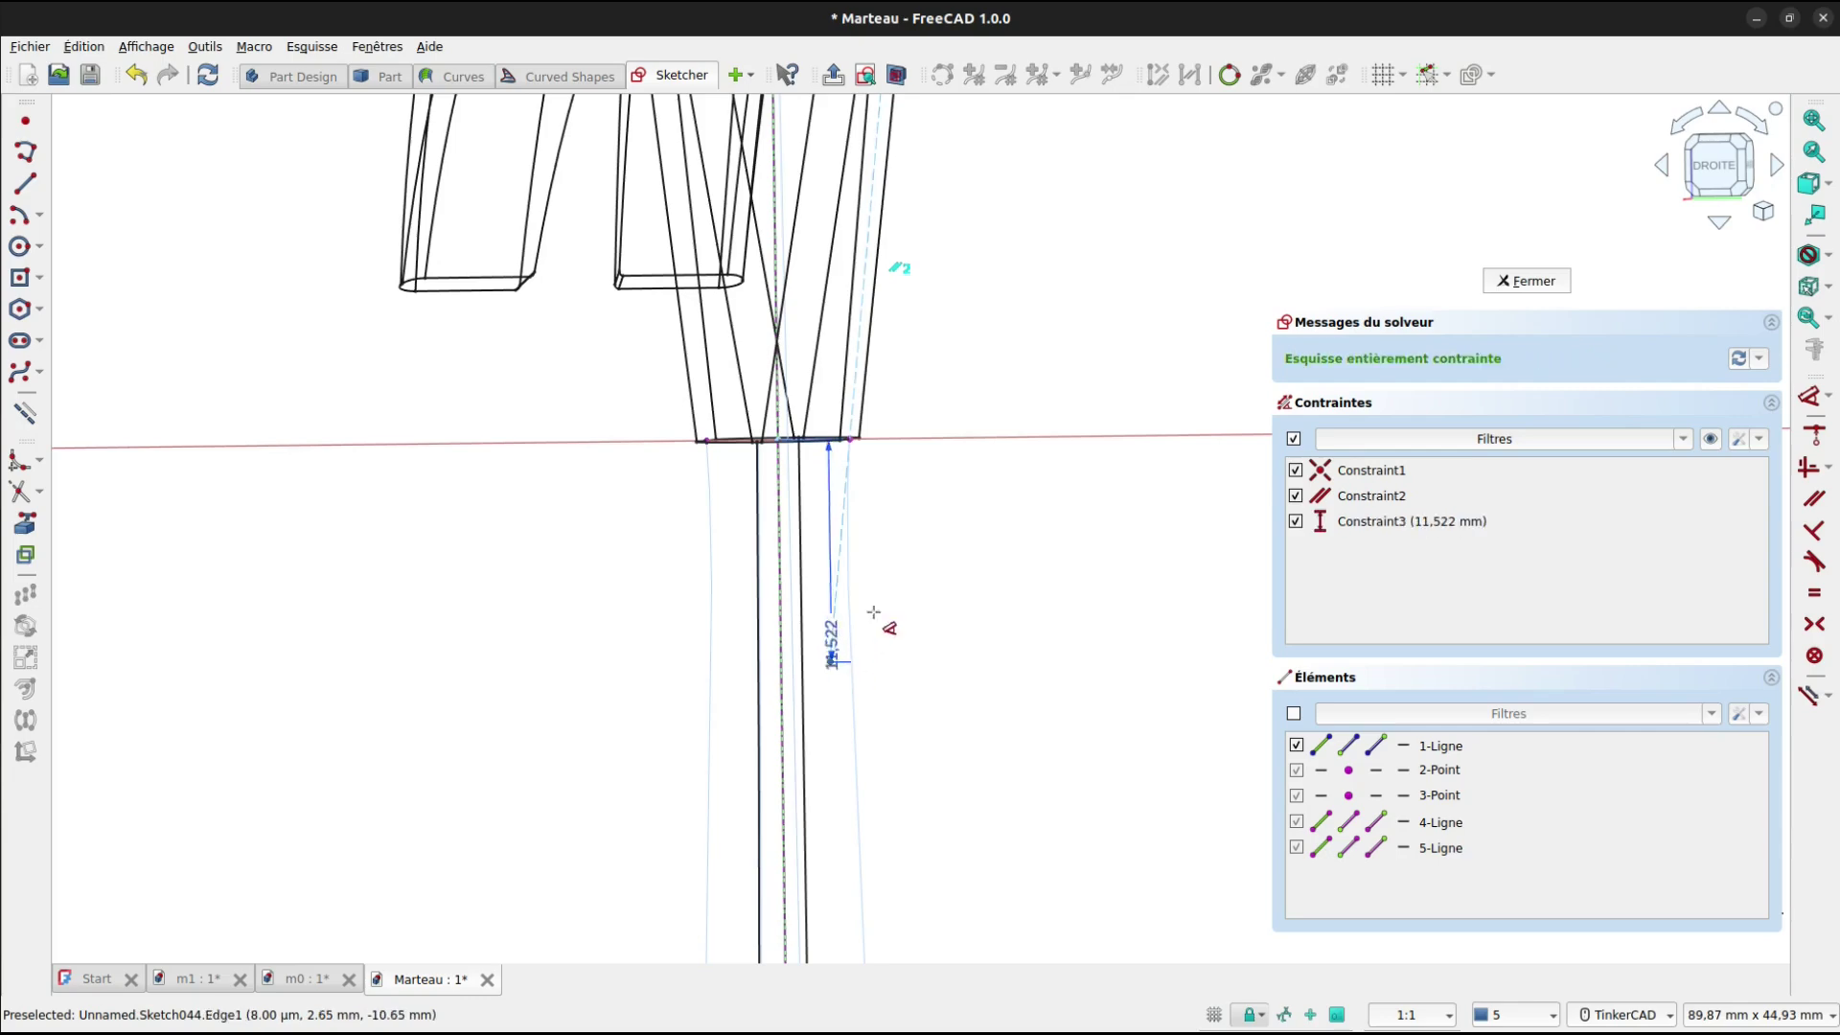
{"action": "left_click_drag", "start_coordinate": [873, 611], "coordinate": [959, 514]}
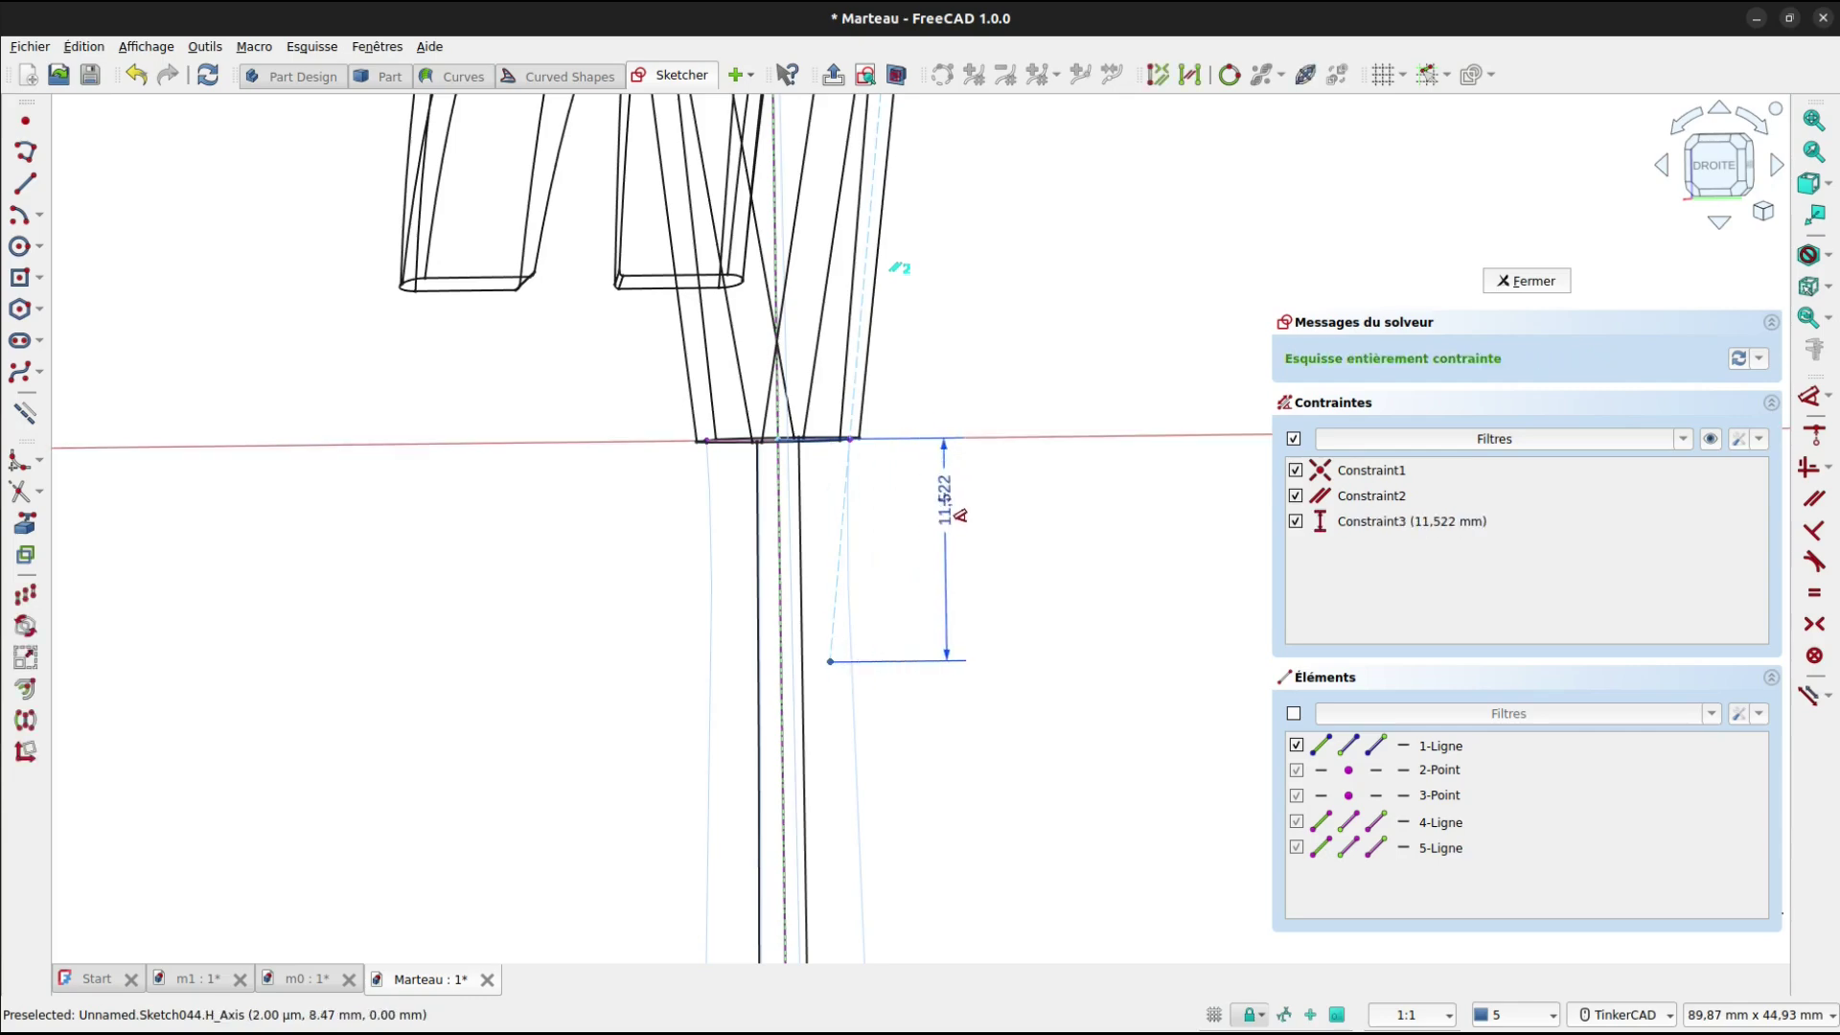
{"action": "double_click", "coordinate": [945, 504]}
{"action": "key", "text": "Return"}
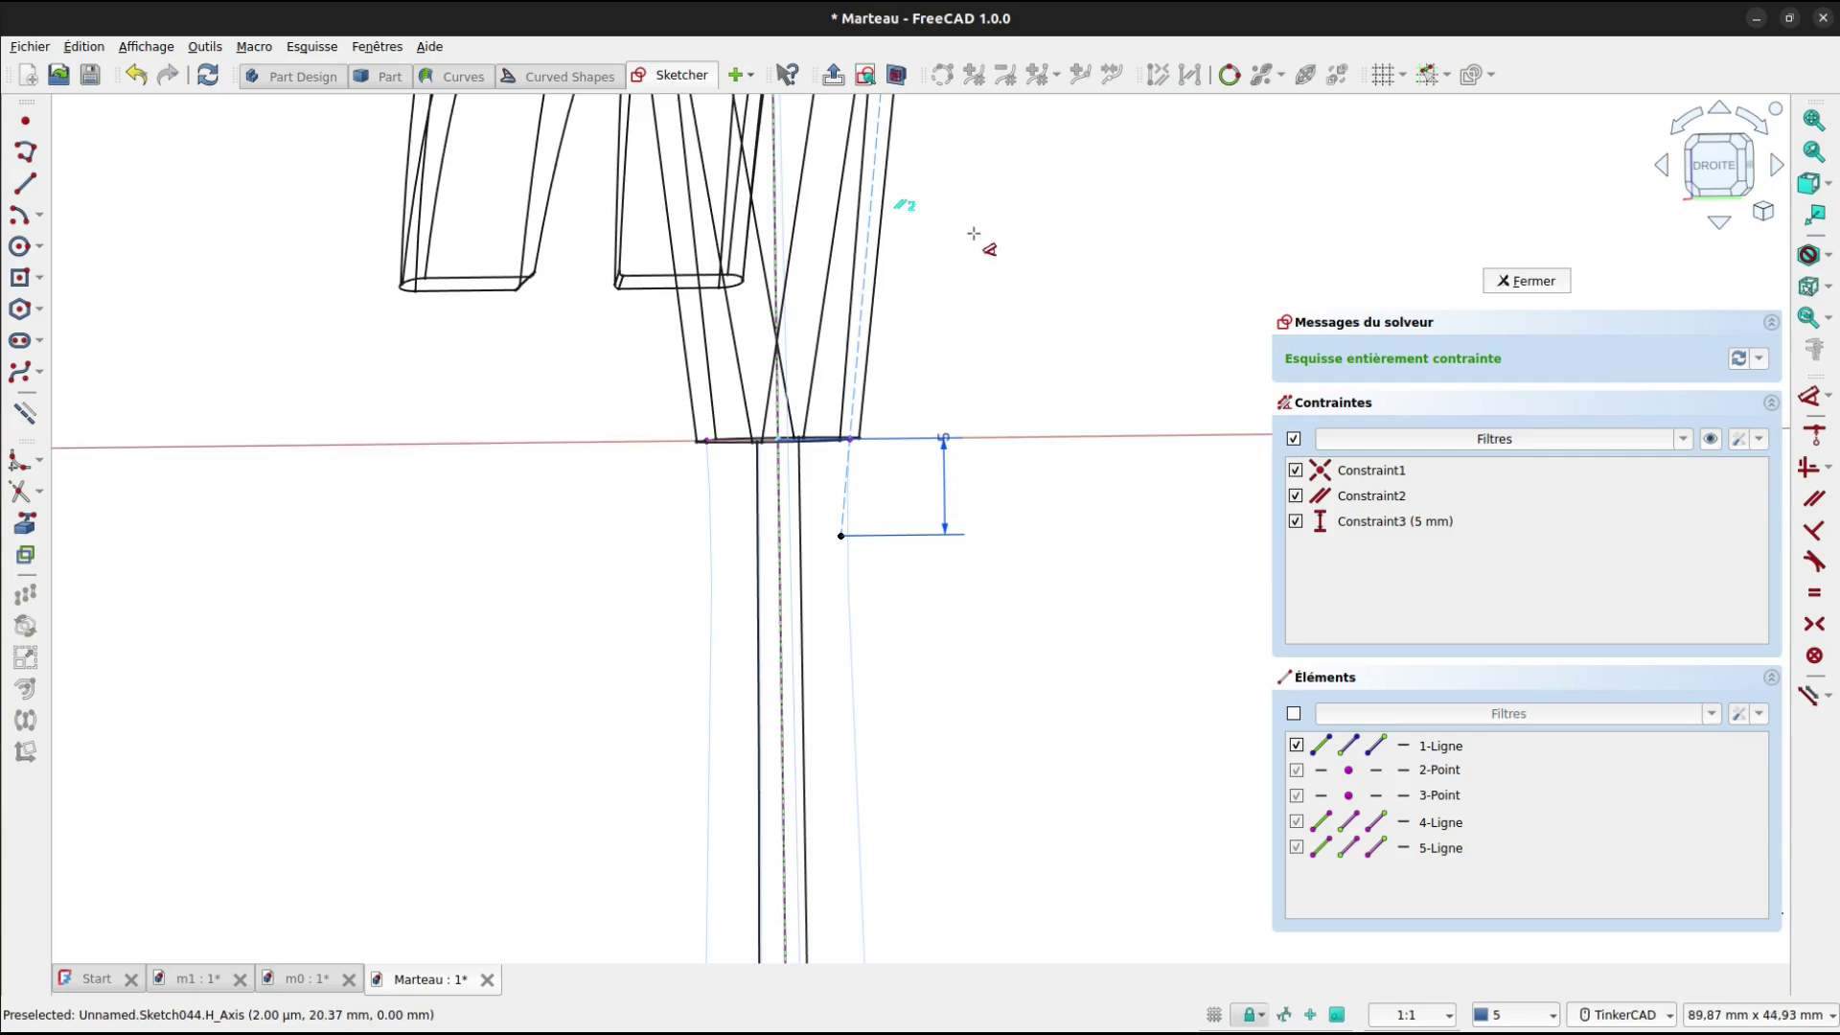
Draw a center-based semicircular arc of 10 mm radius at the handle's heel, with its center on the projected length line.
{"action": "left_click", "coordinate": [867, 77]}
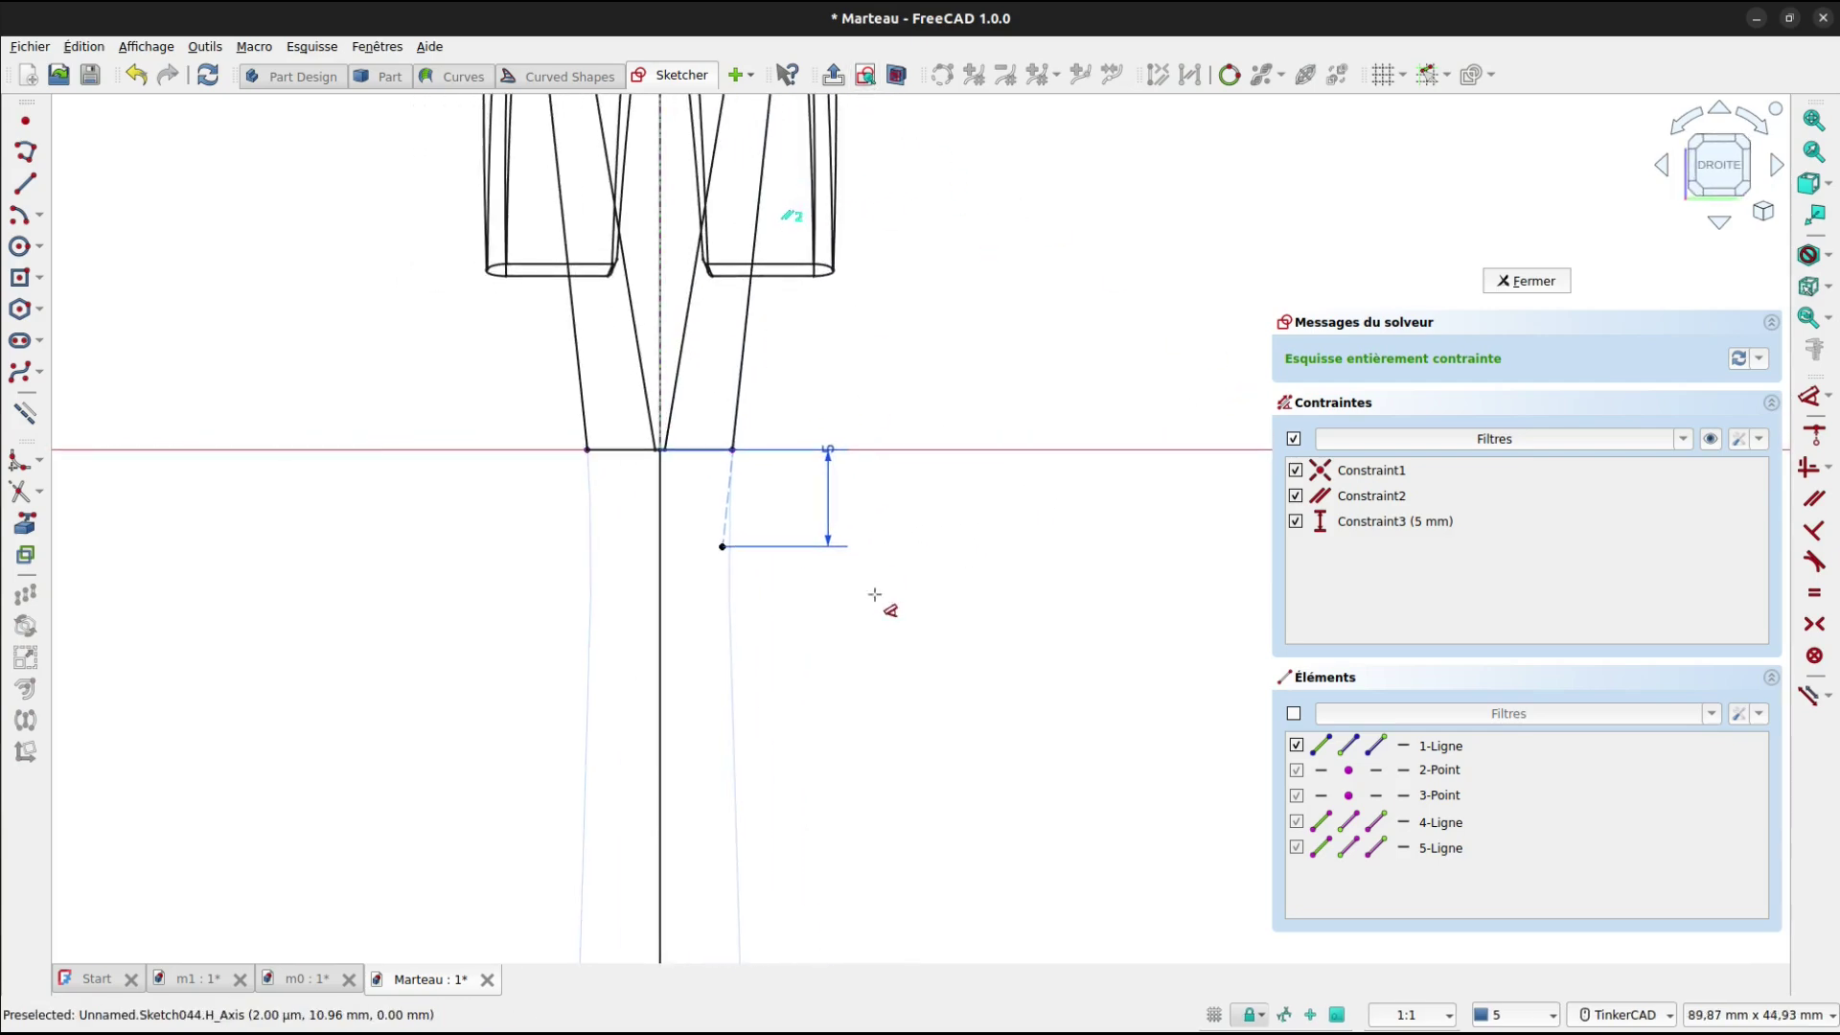
{"action": "scroll", "coordinate": [859, 572], "scroll_direction": "down", "scroll_amount": 5}
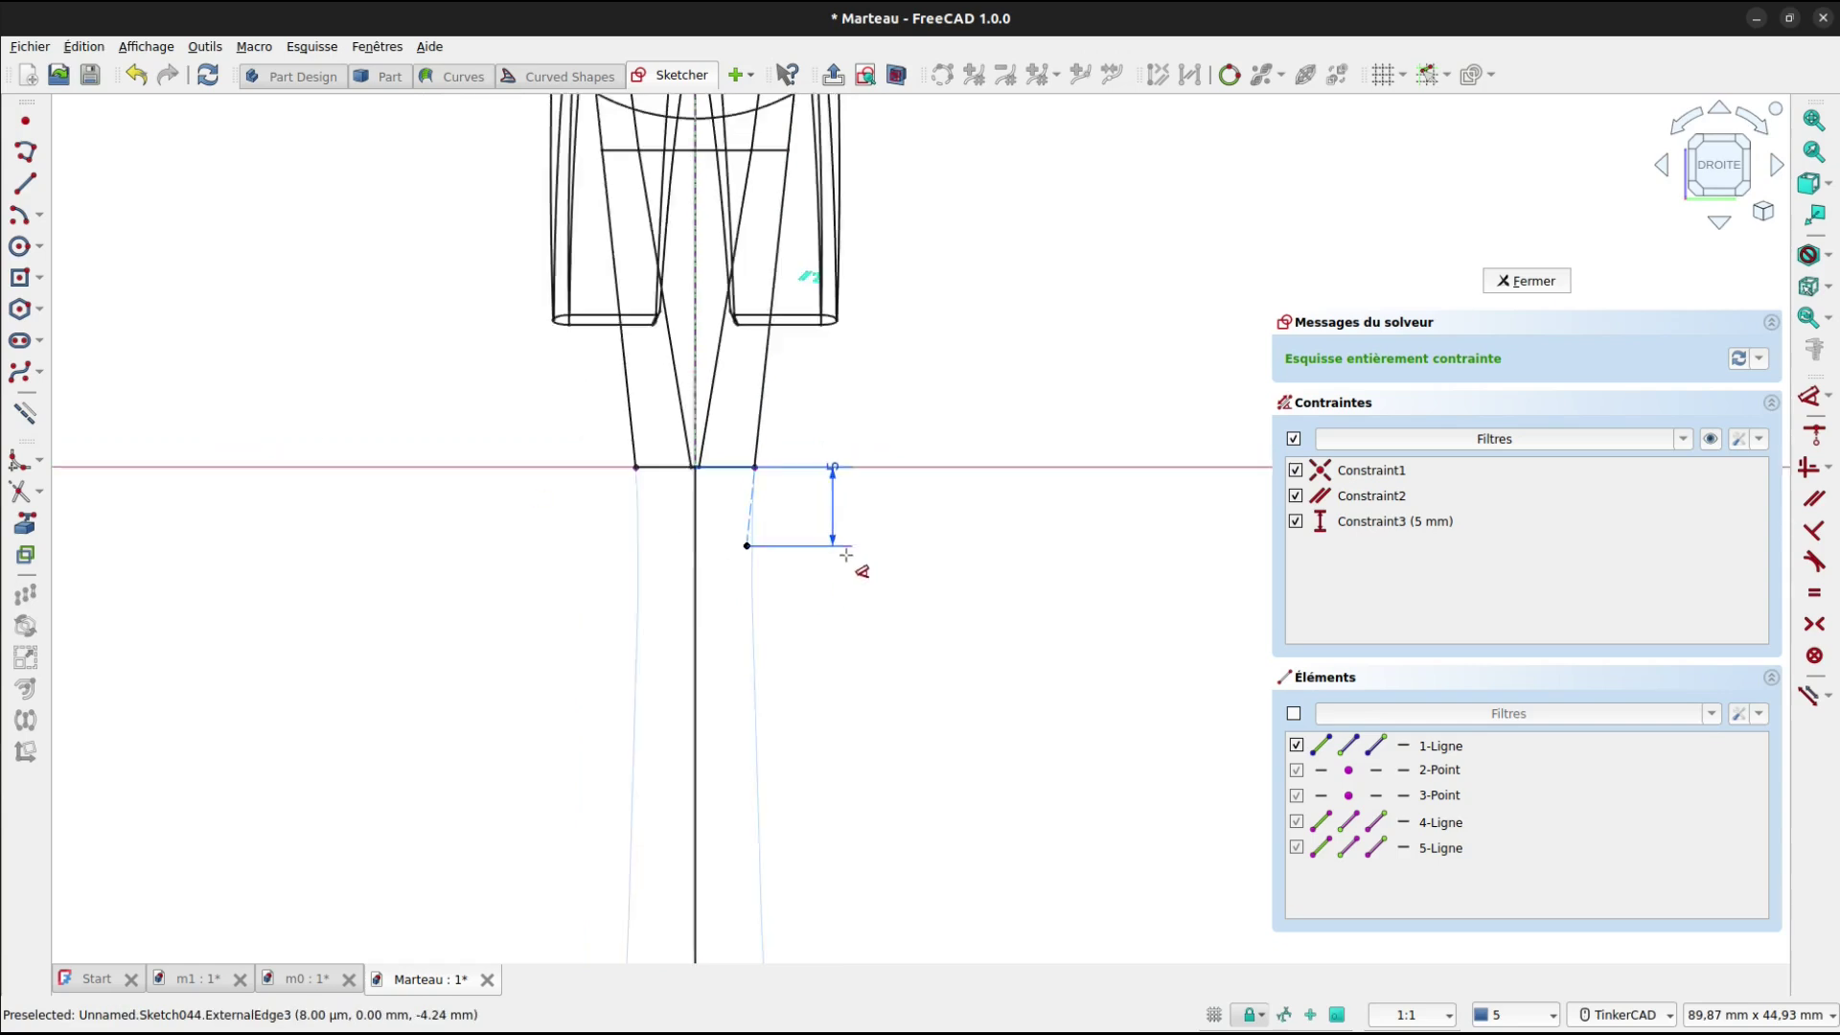
{"action": "middle_click_drag", "start_coordinate": [961, 682], "coordinate": [985, 384]}
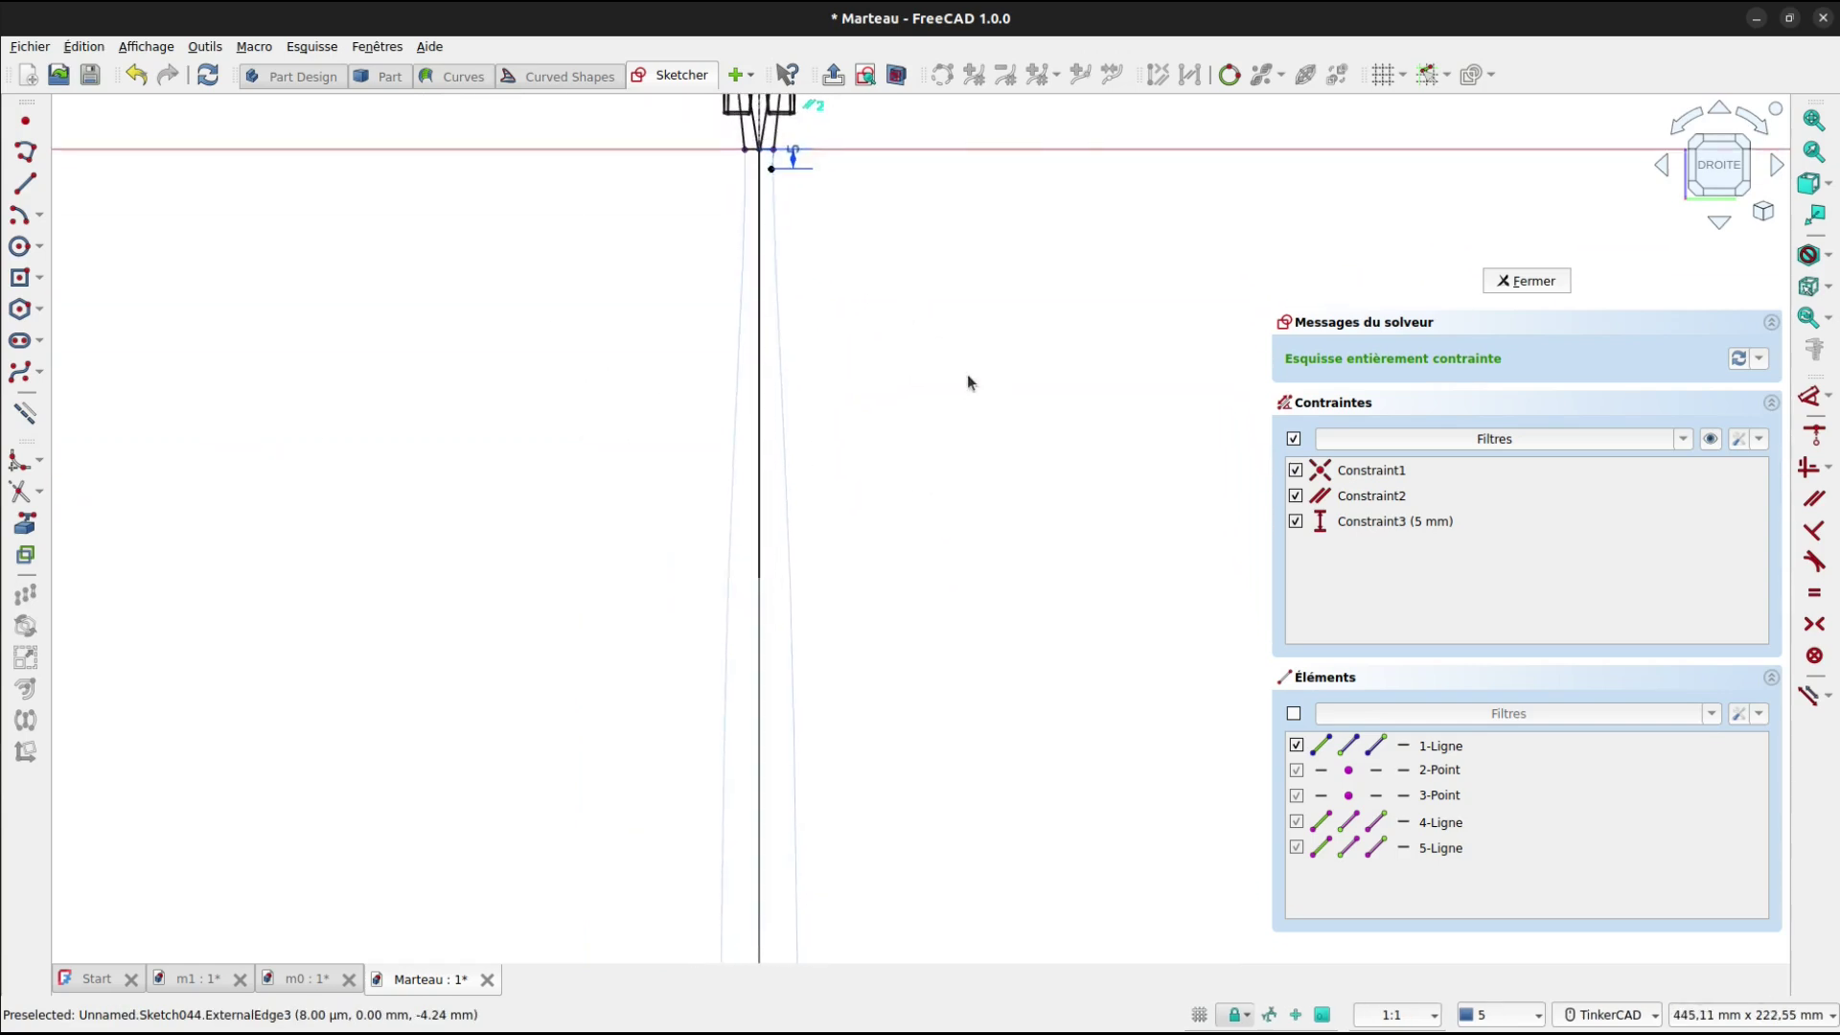
{"action": "scroll", "coordinate": [969, 383], "scroll_direction": "down", "scroll_amount": 2}
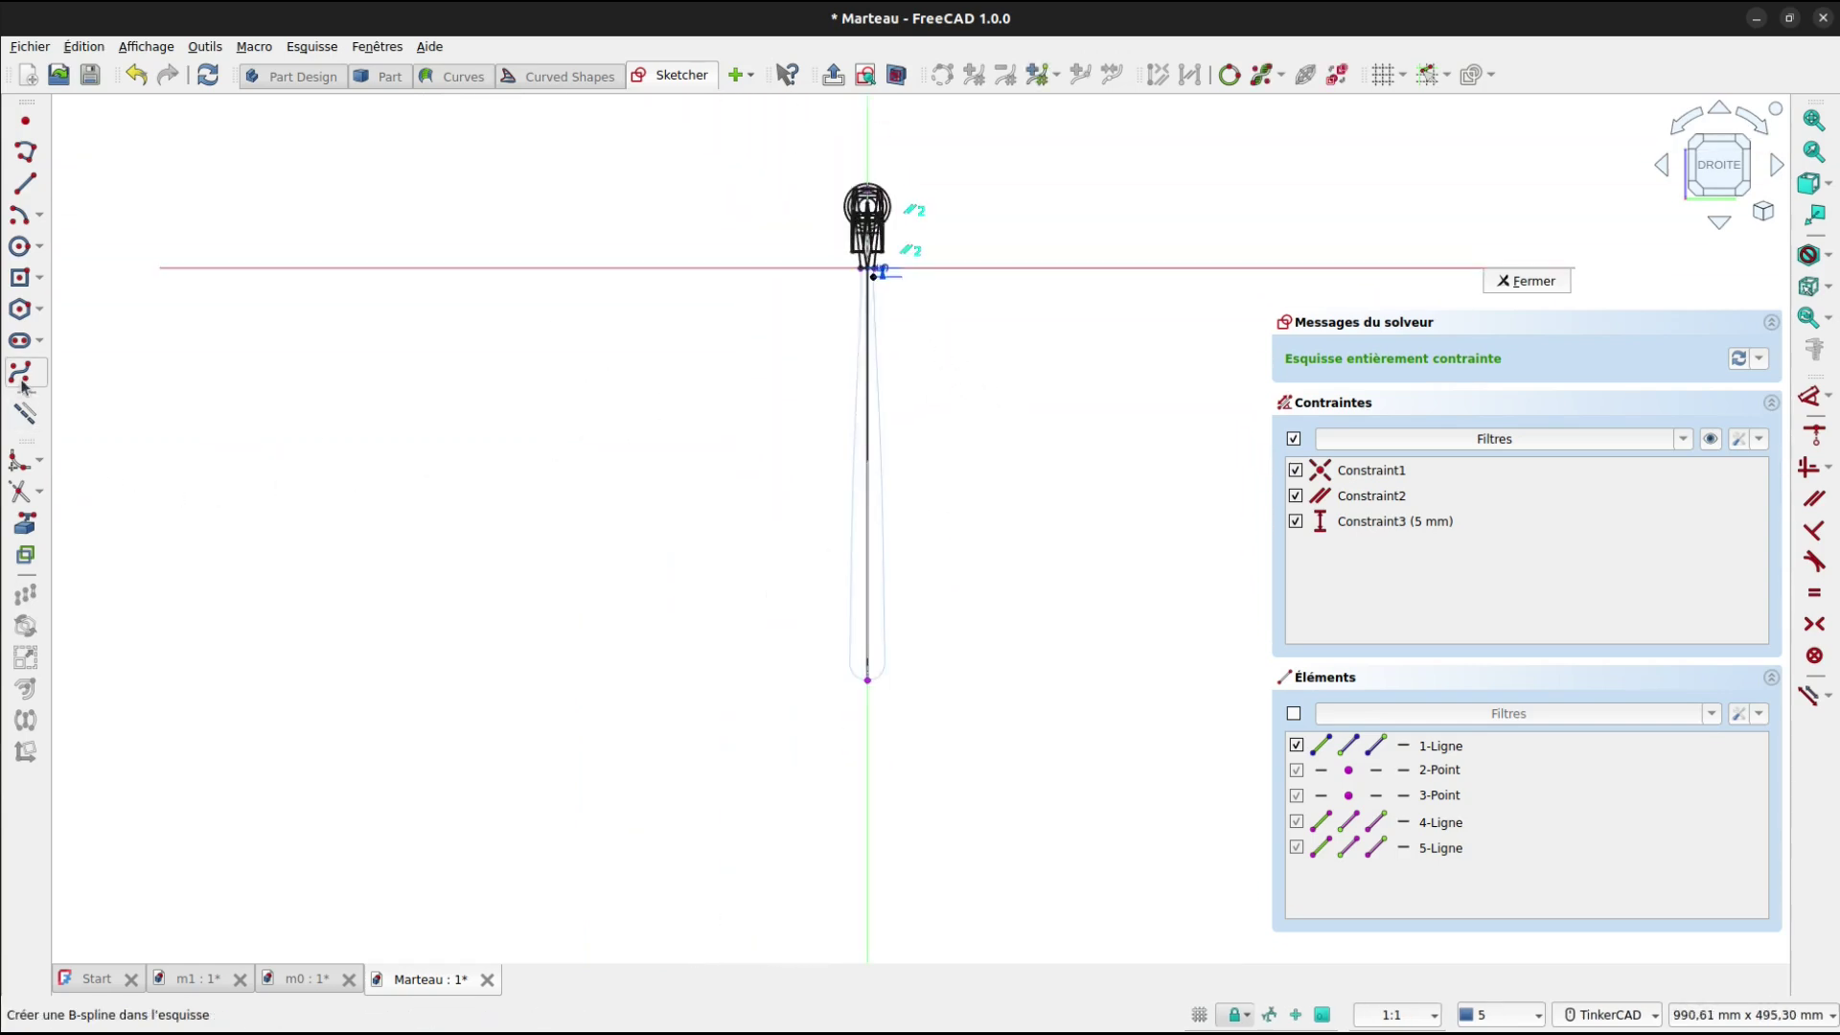
{"action": "left_click", "coordinate": [20, 219]}
{"action": "scroll", "coordinate": [844, 671], "scroll_direction": "up", "scroll_amount": 4}
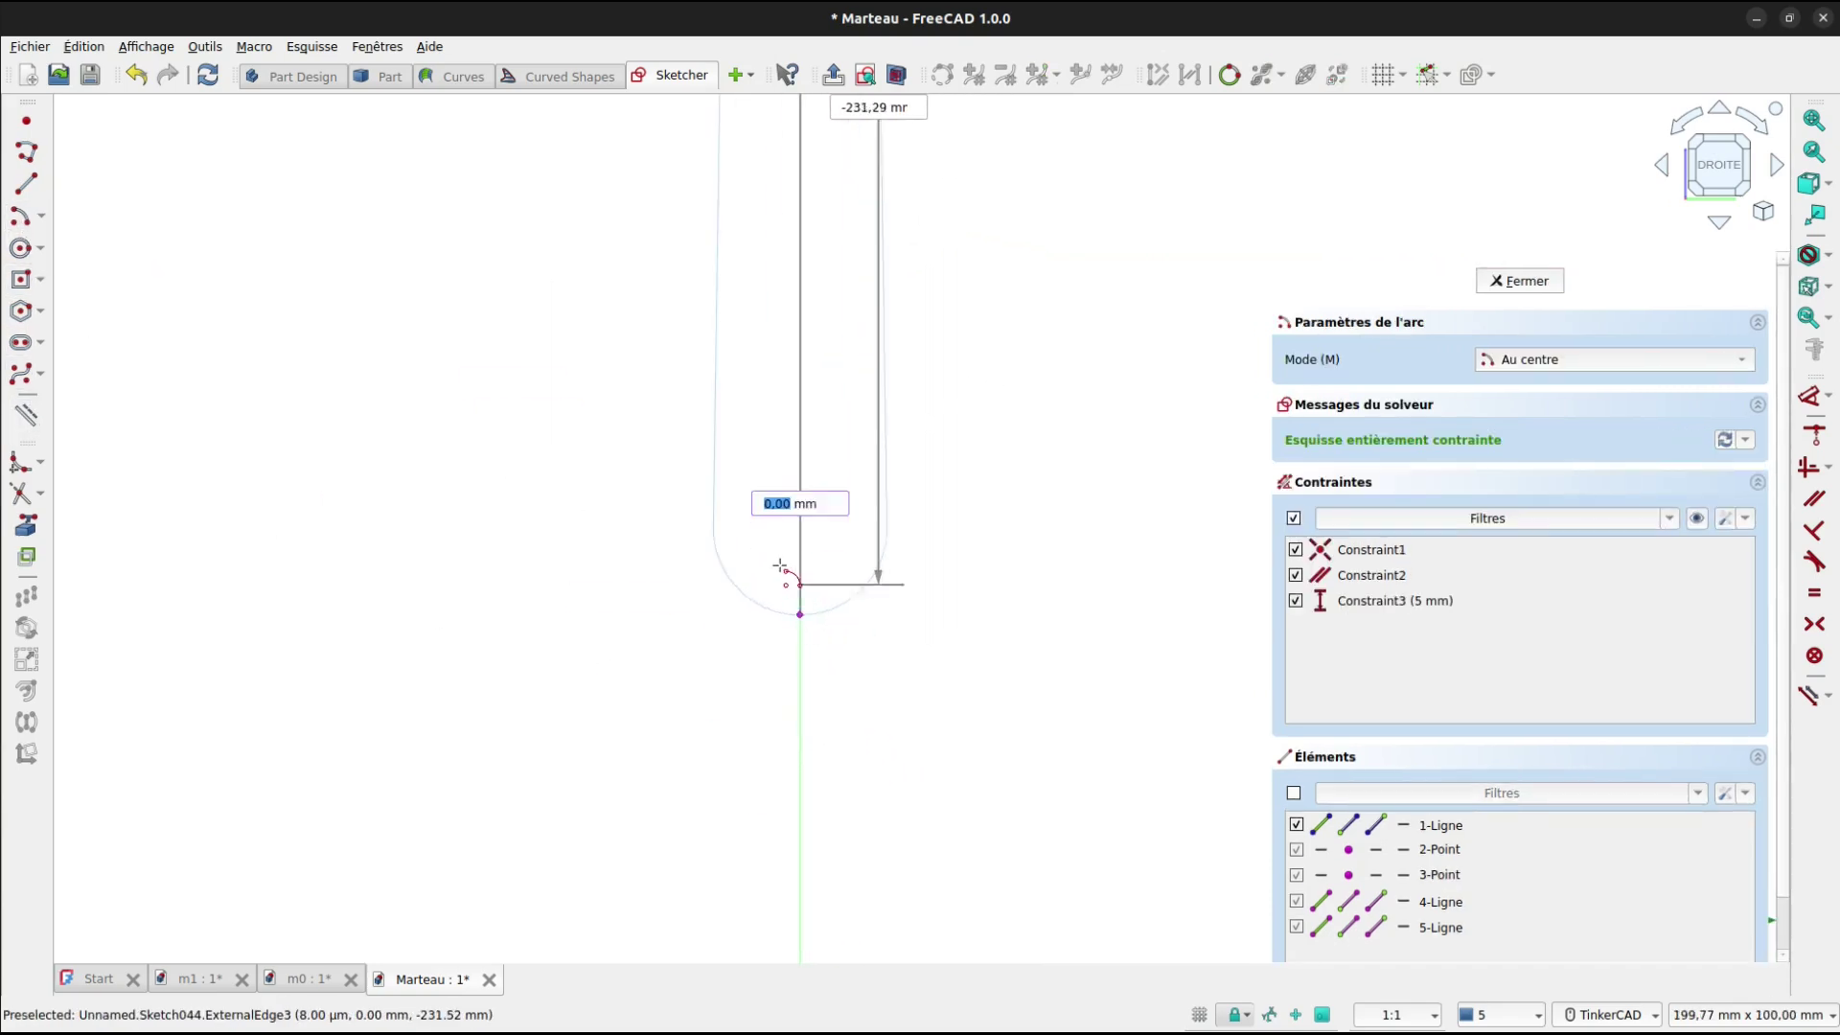
{"action": "left_click", "coordinate": [800, 522]}
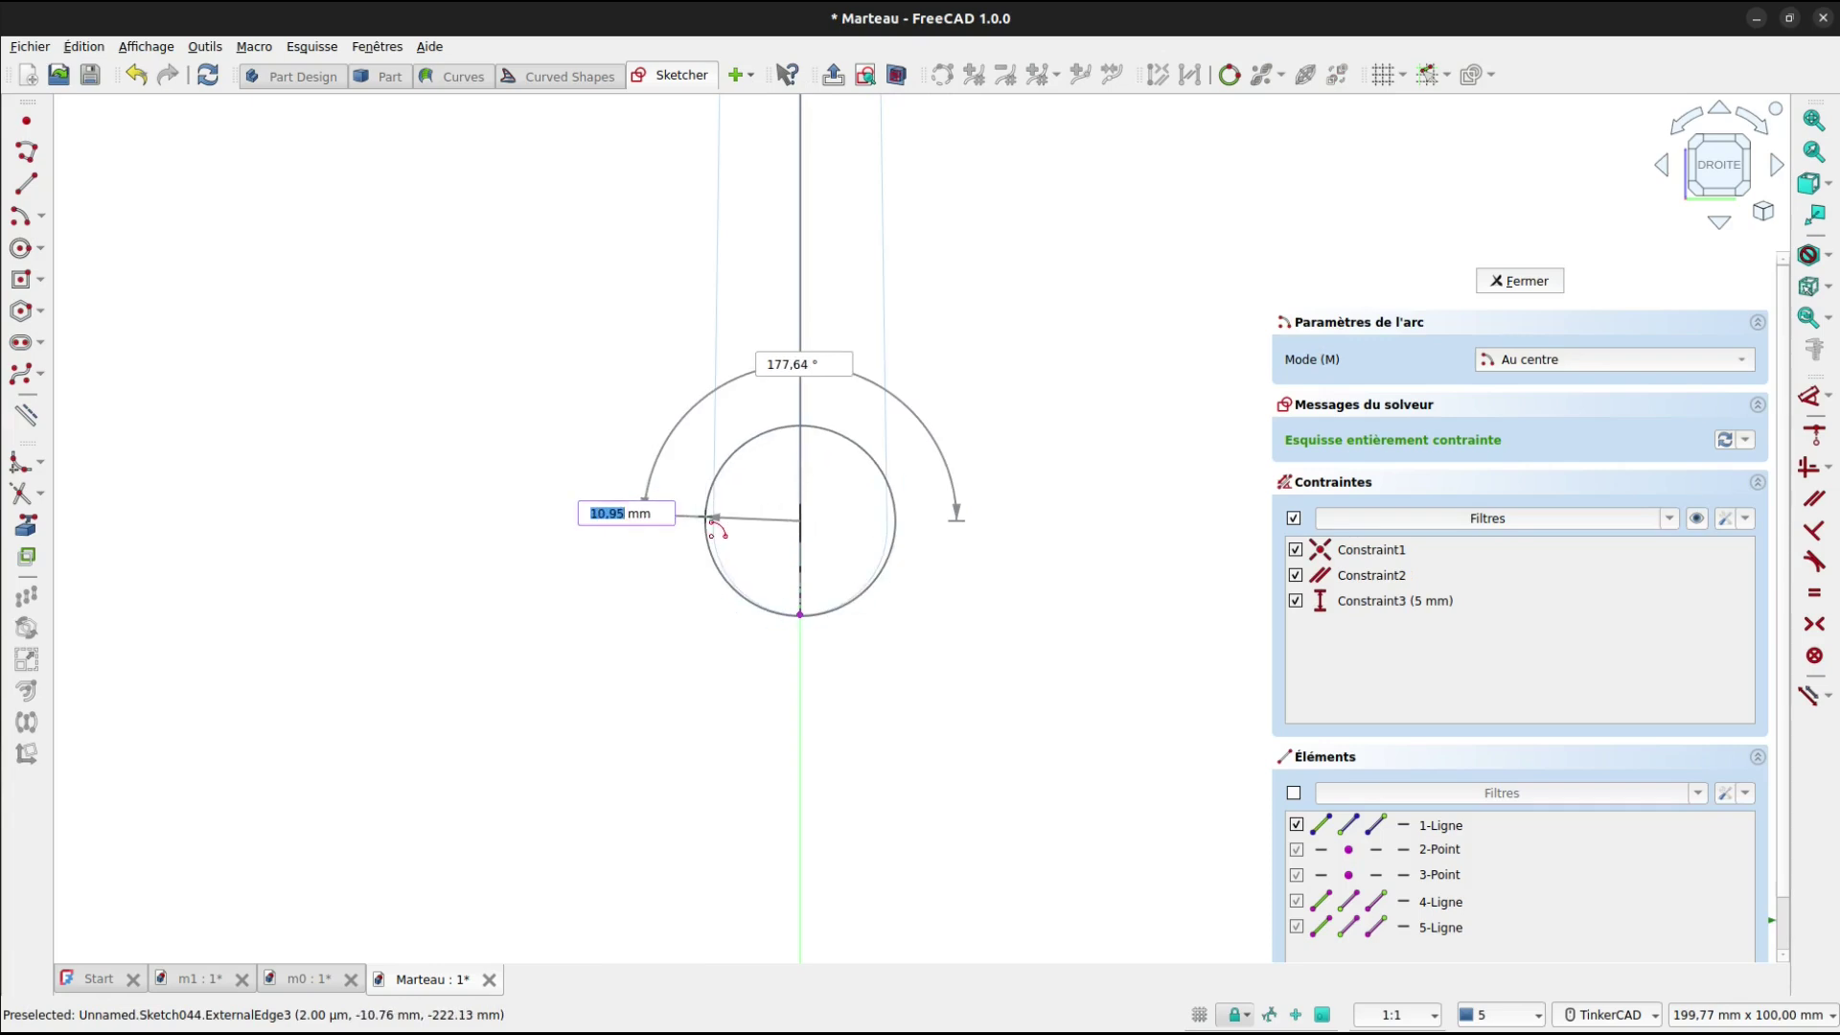
{"action": "key", "text": "Tab"}
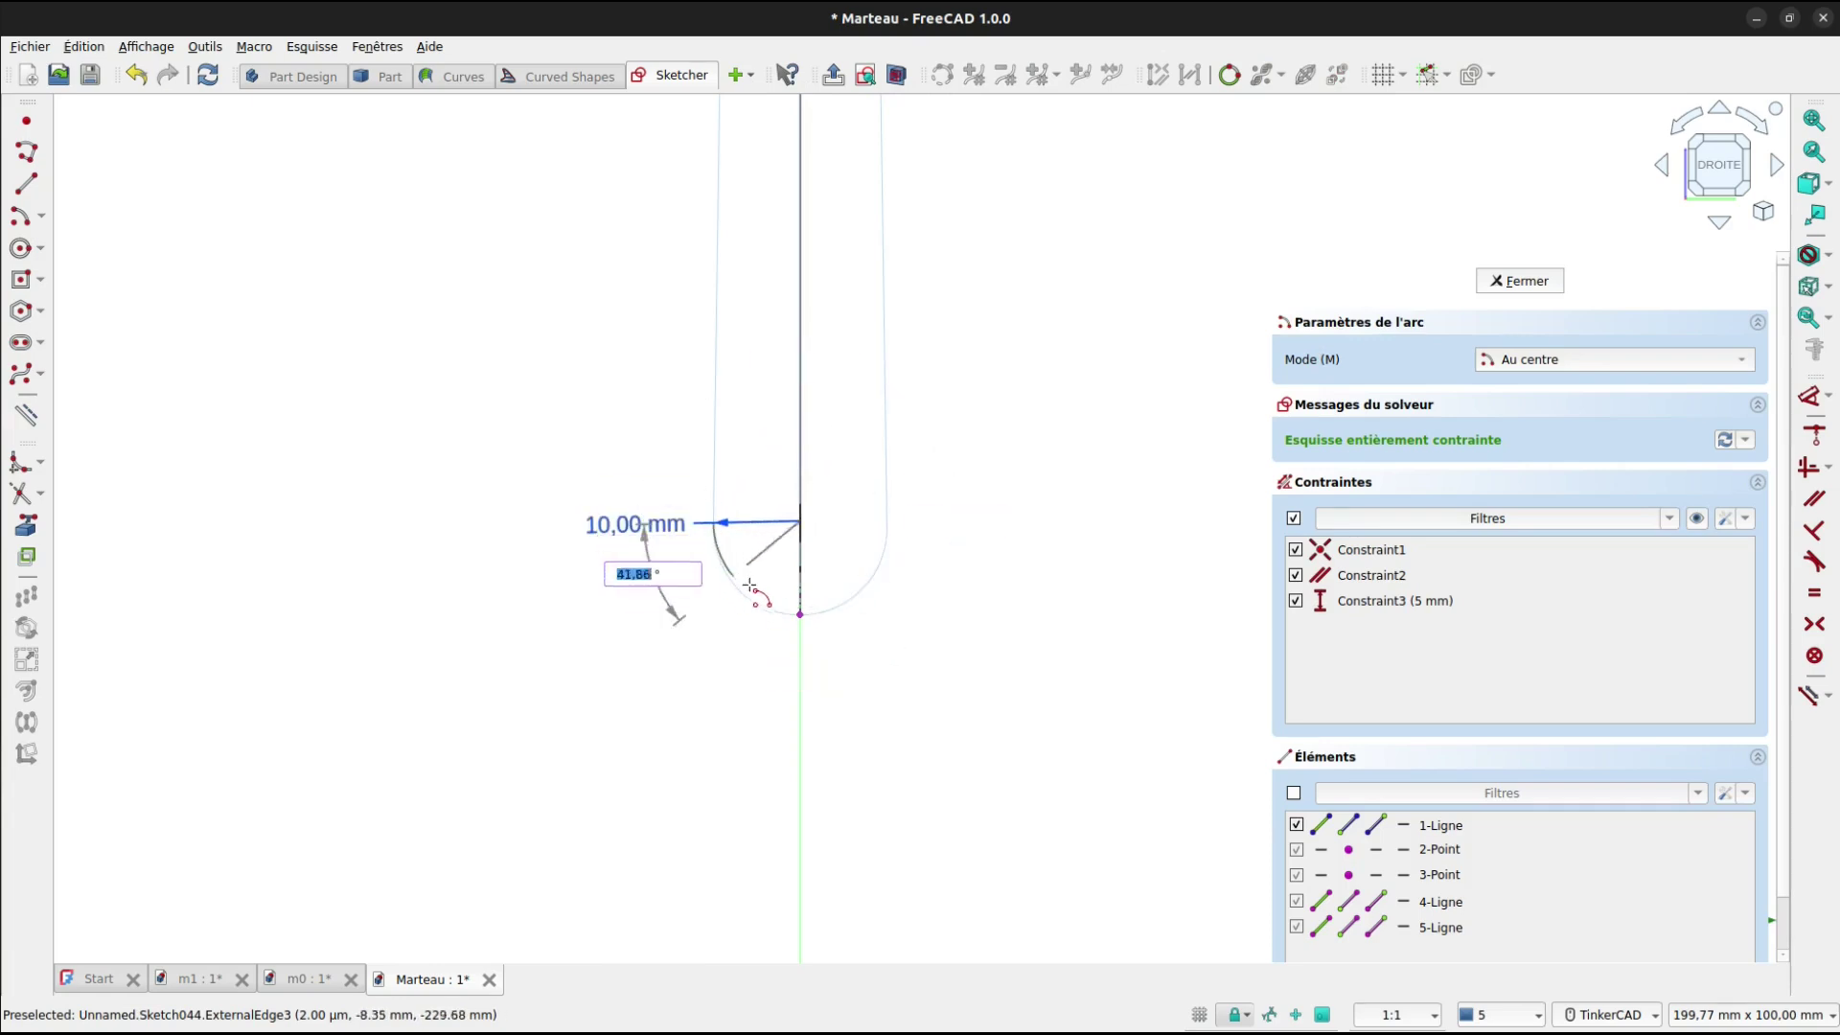
{"action": "left_click", "coordinate": [881, 520]}
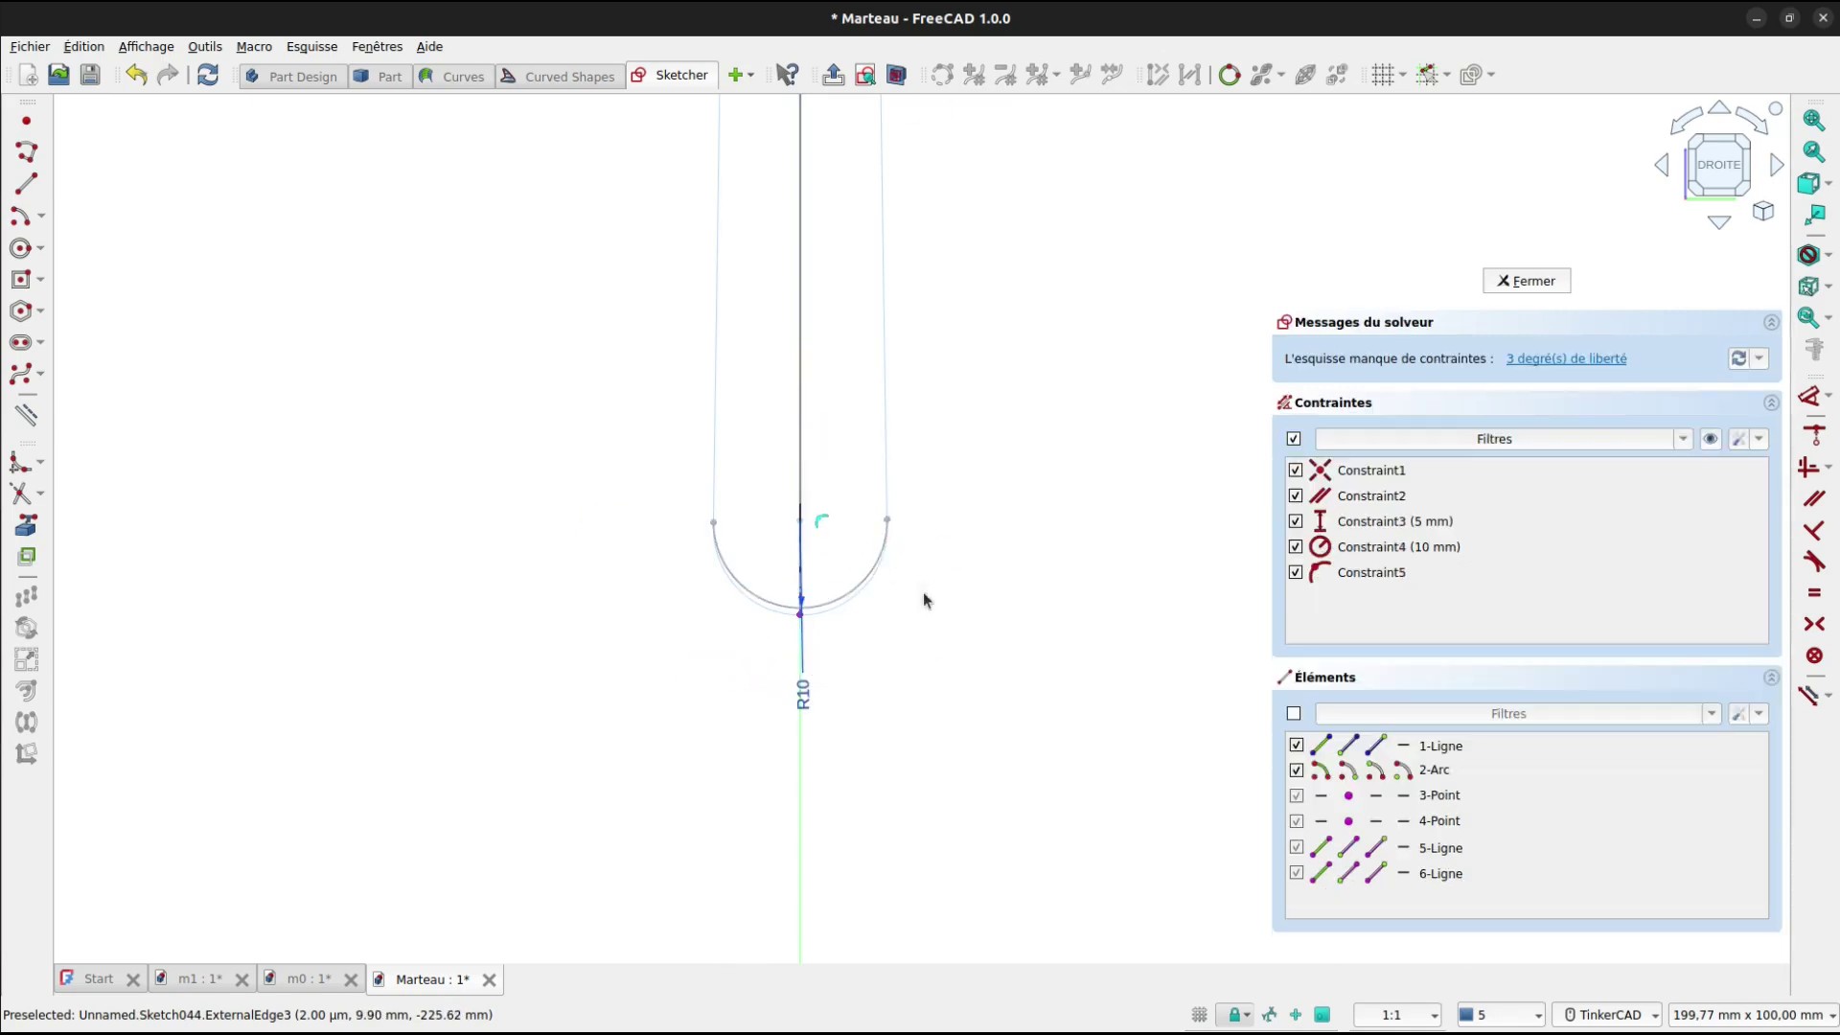
Constrain the heel arc to pass through the length line's lower end and align both arc ends horizontally with its center.
{"action": "left_click", "coordinate": [842, 603]}
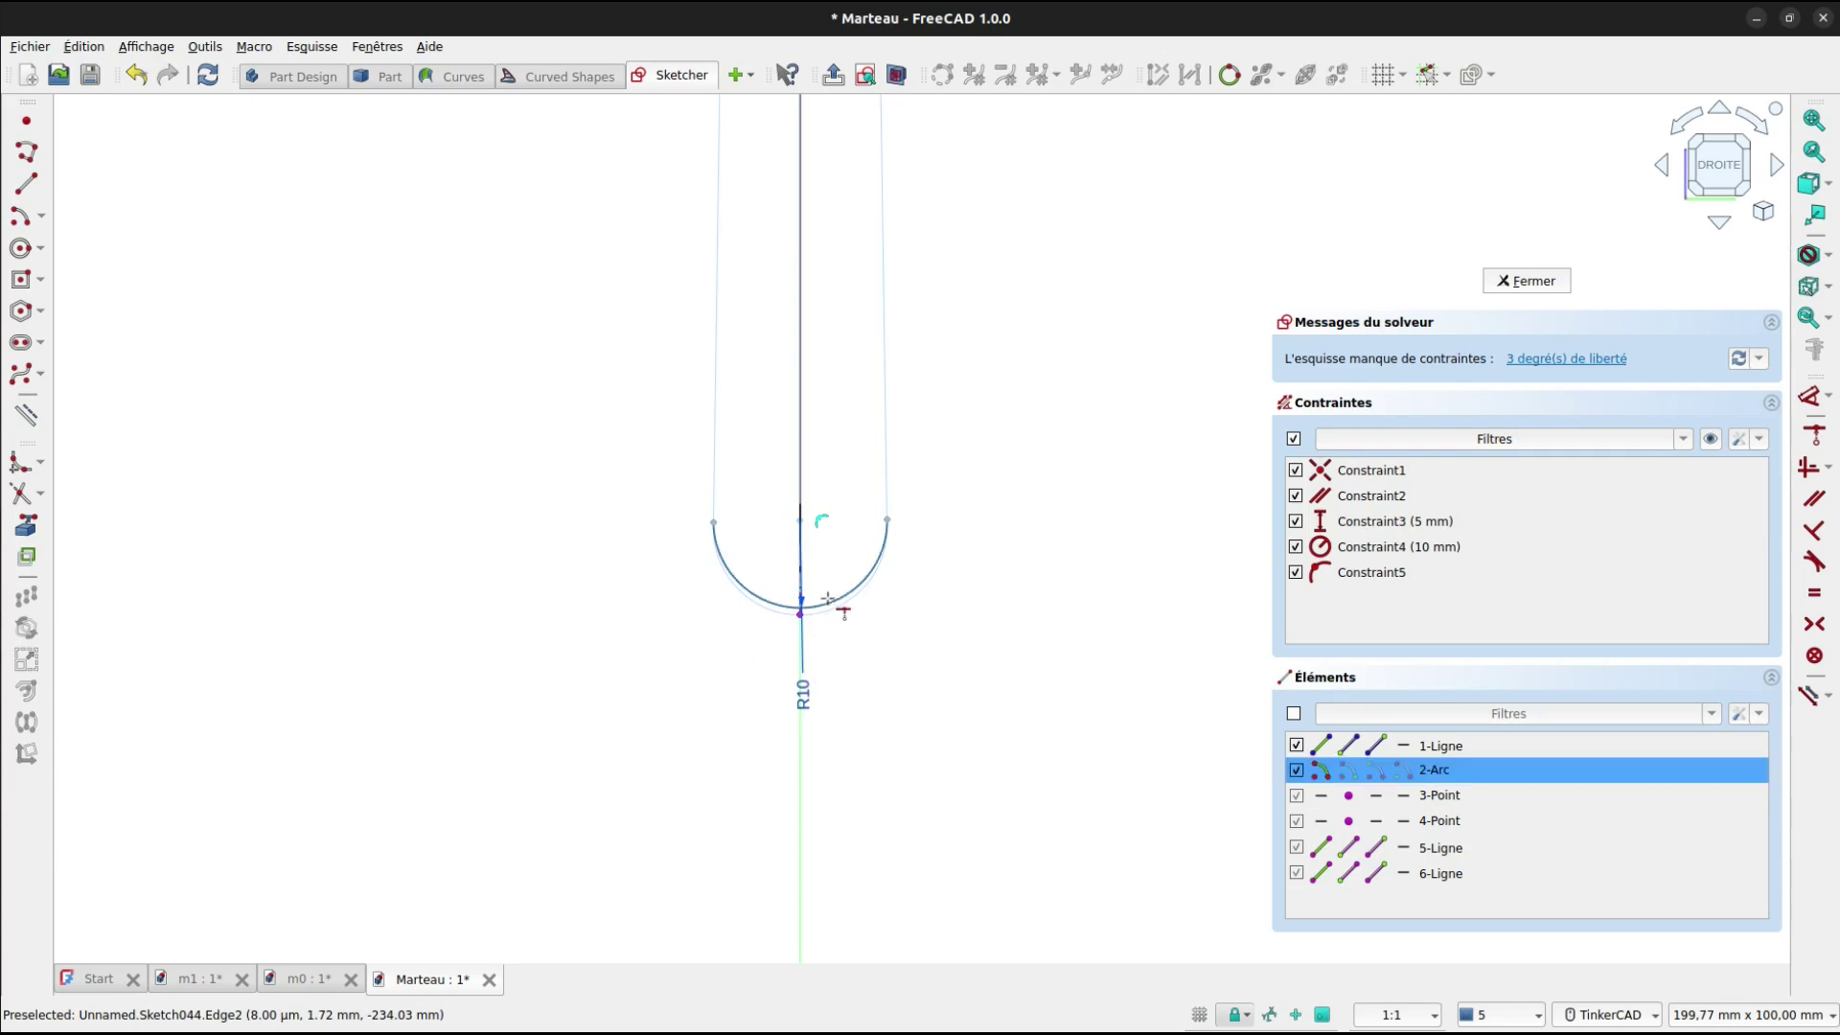
{"action": "left_click", "coordinate": [799, 621]}
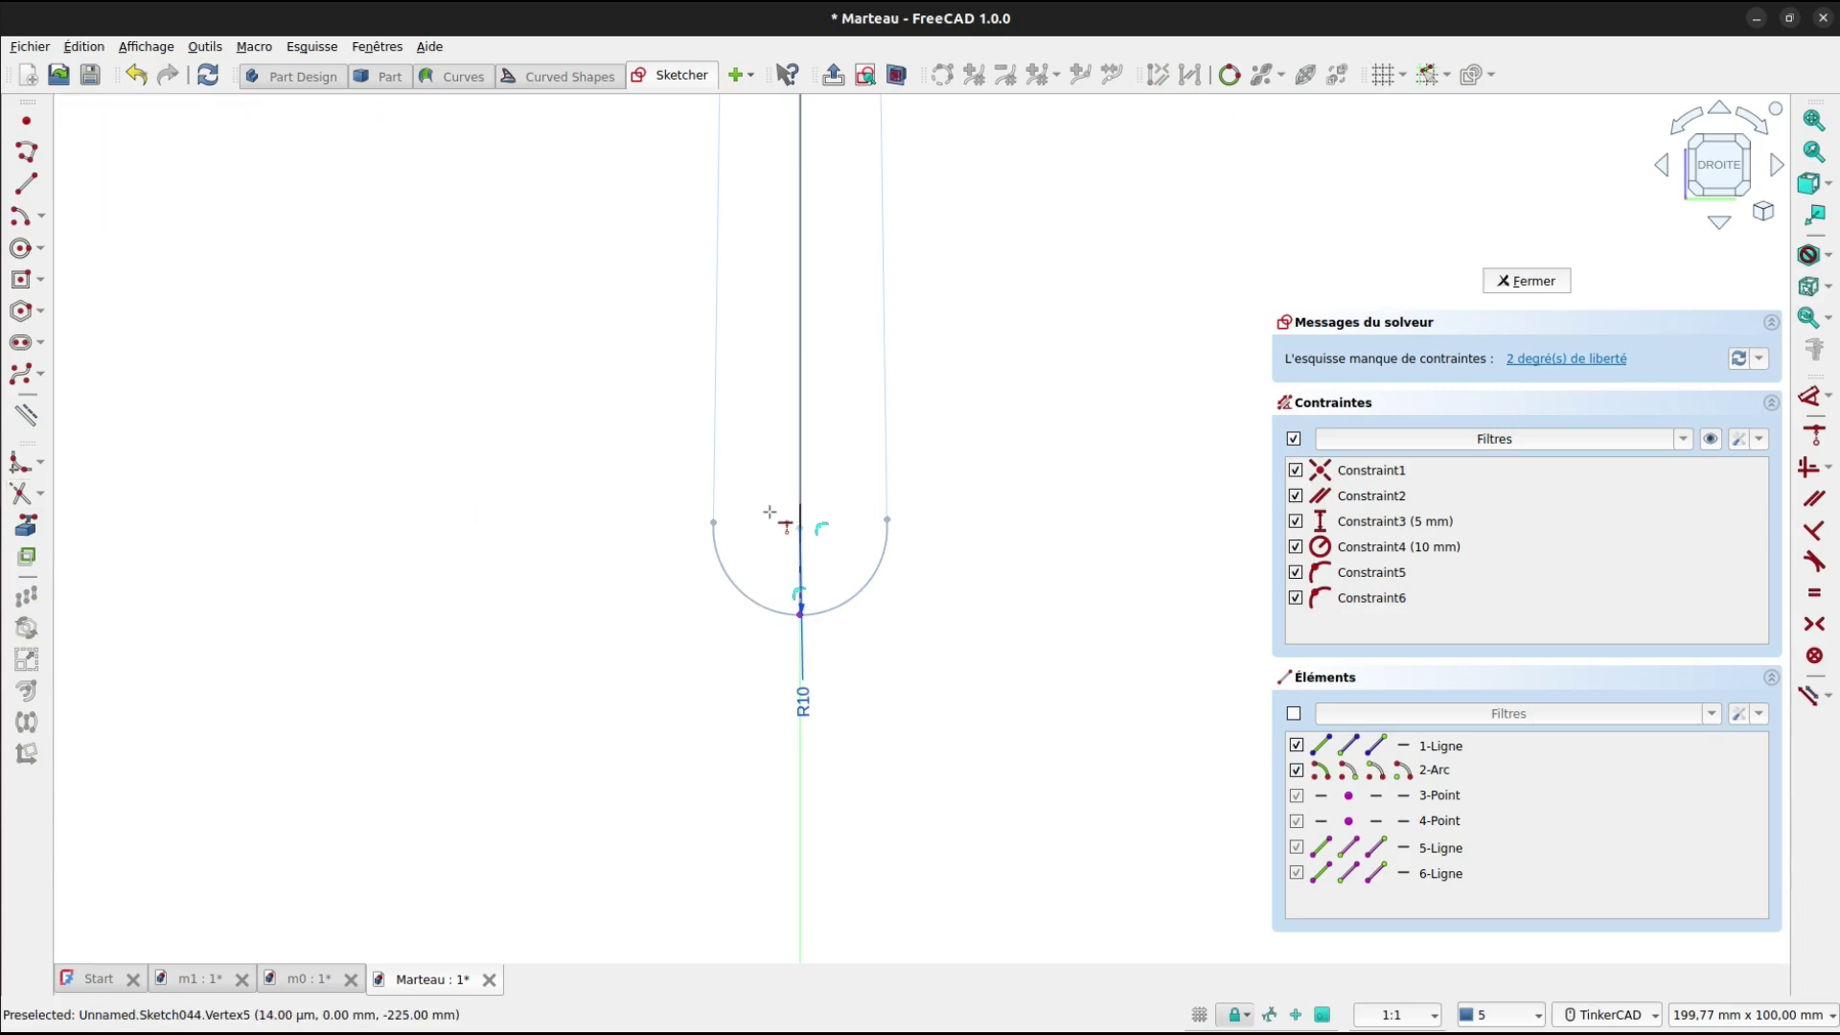
{"action": "left_click", "coordinate": [716, 520]}
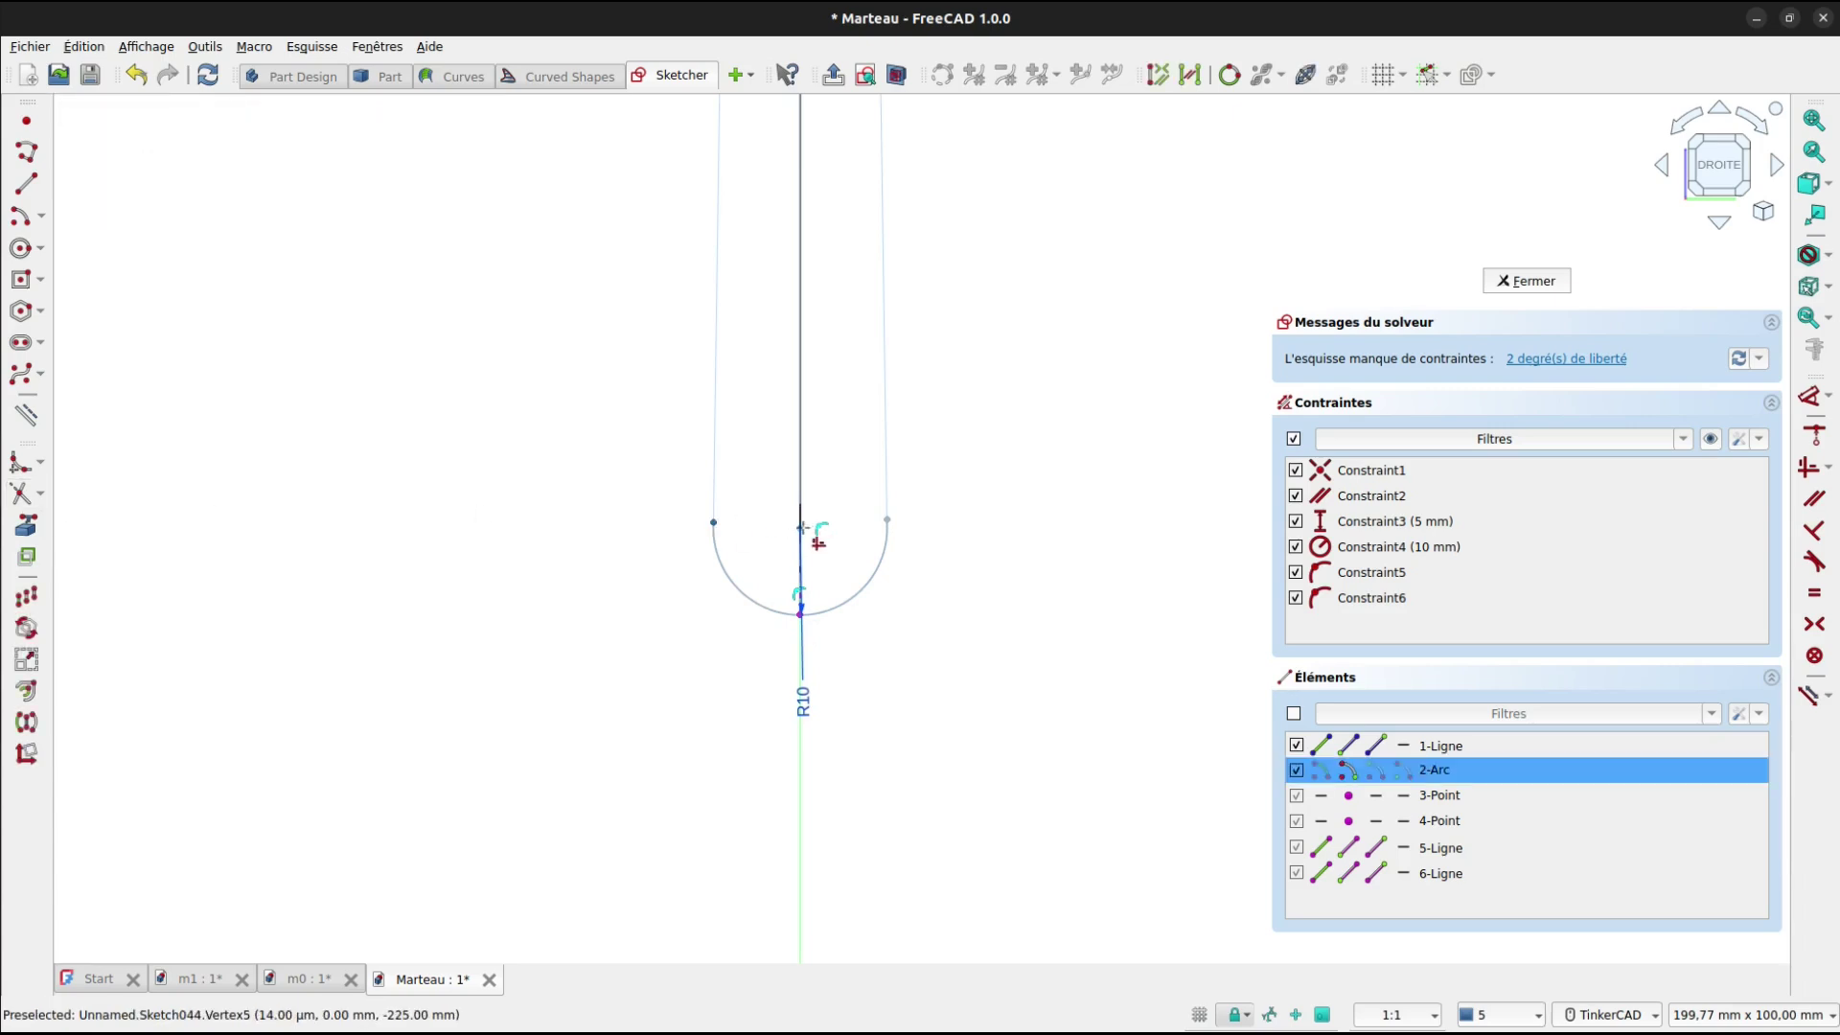
{"action": "left_click", "coordinate": [805, 527]}
{"action": "left_click", "coordinate": [802, 527]}
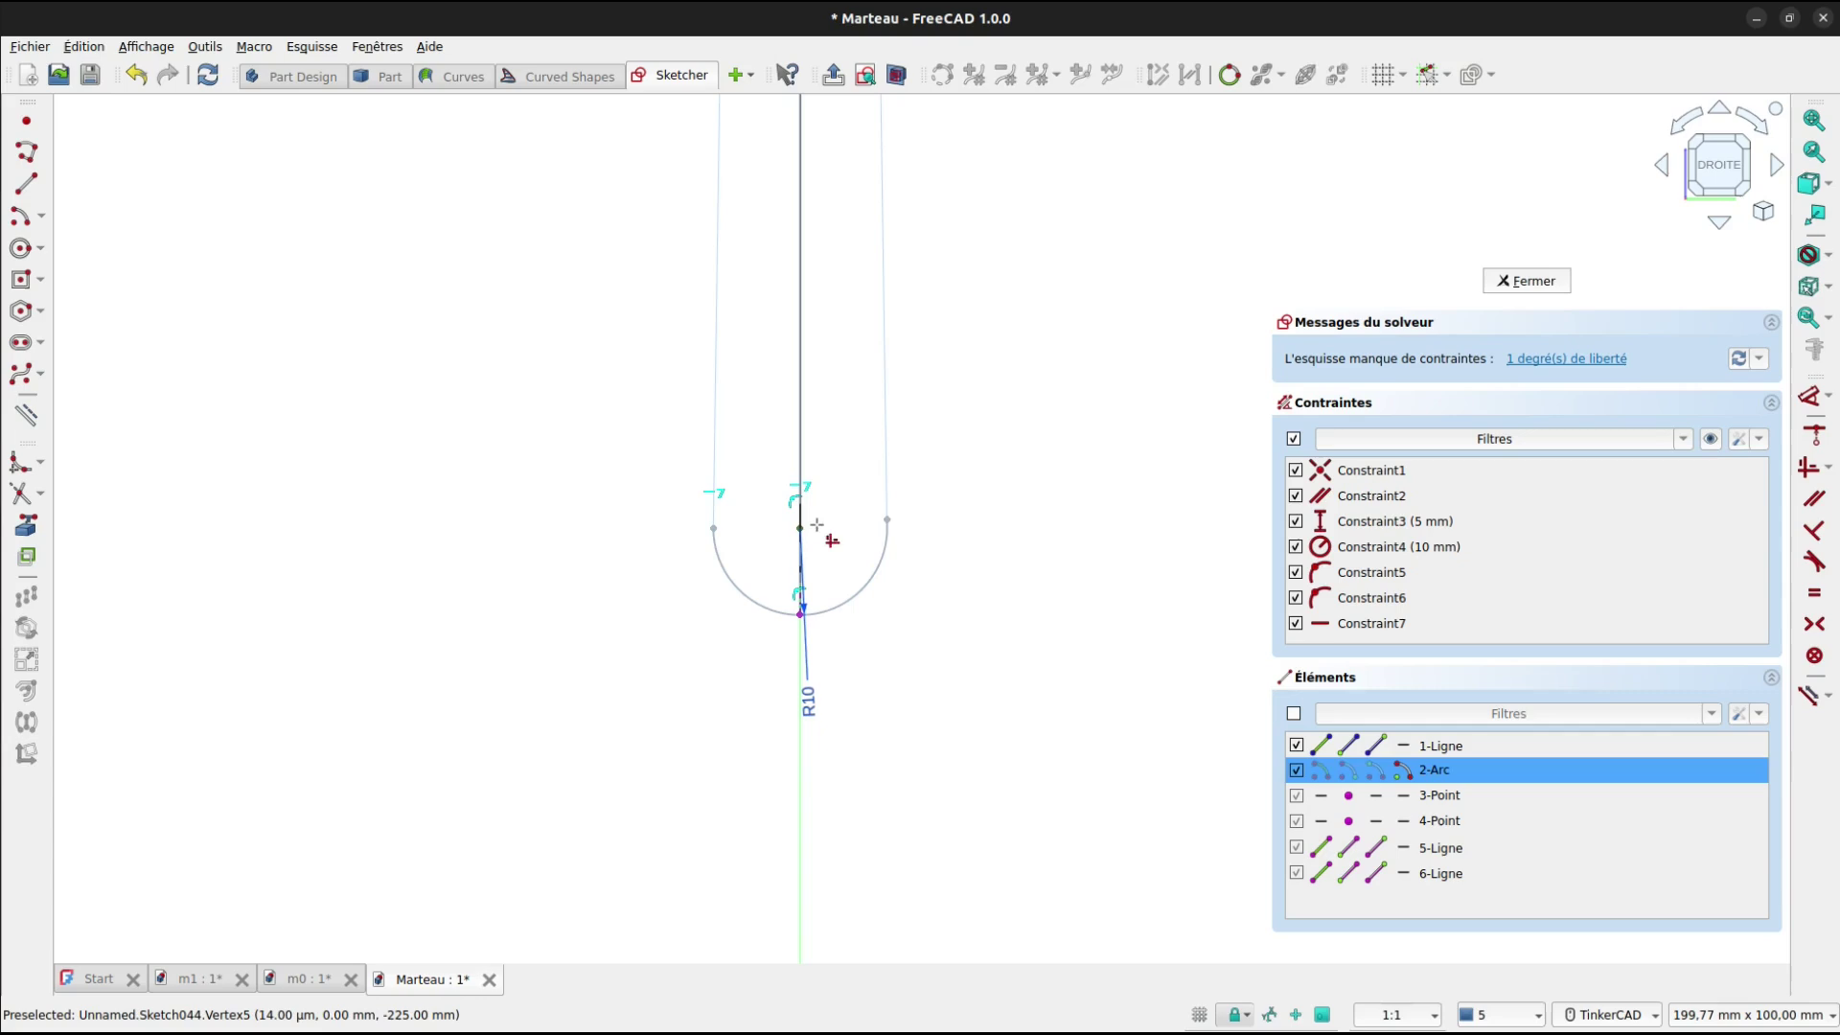
{"action": "left_click", "coordinate": [889, 522]}
Draw a degree 3 control-point B-spline from the handle base's side point, via the construction line's end, down to the heel arc's same-side end.
{"action": "scroll", "coordinate": [1016, 536], "scroll_direction": "down", "scroll_amount": 8}
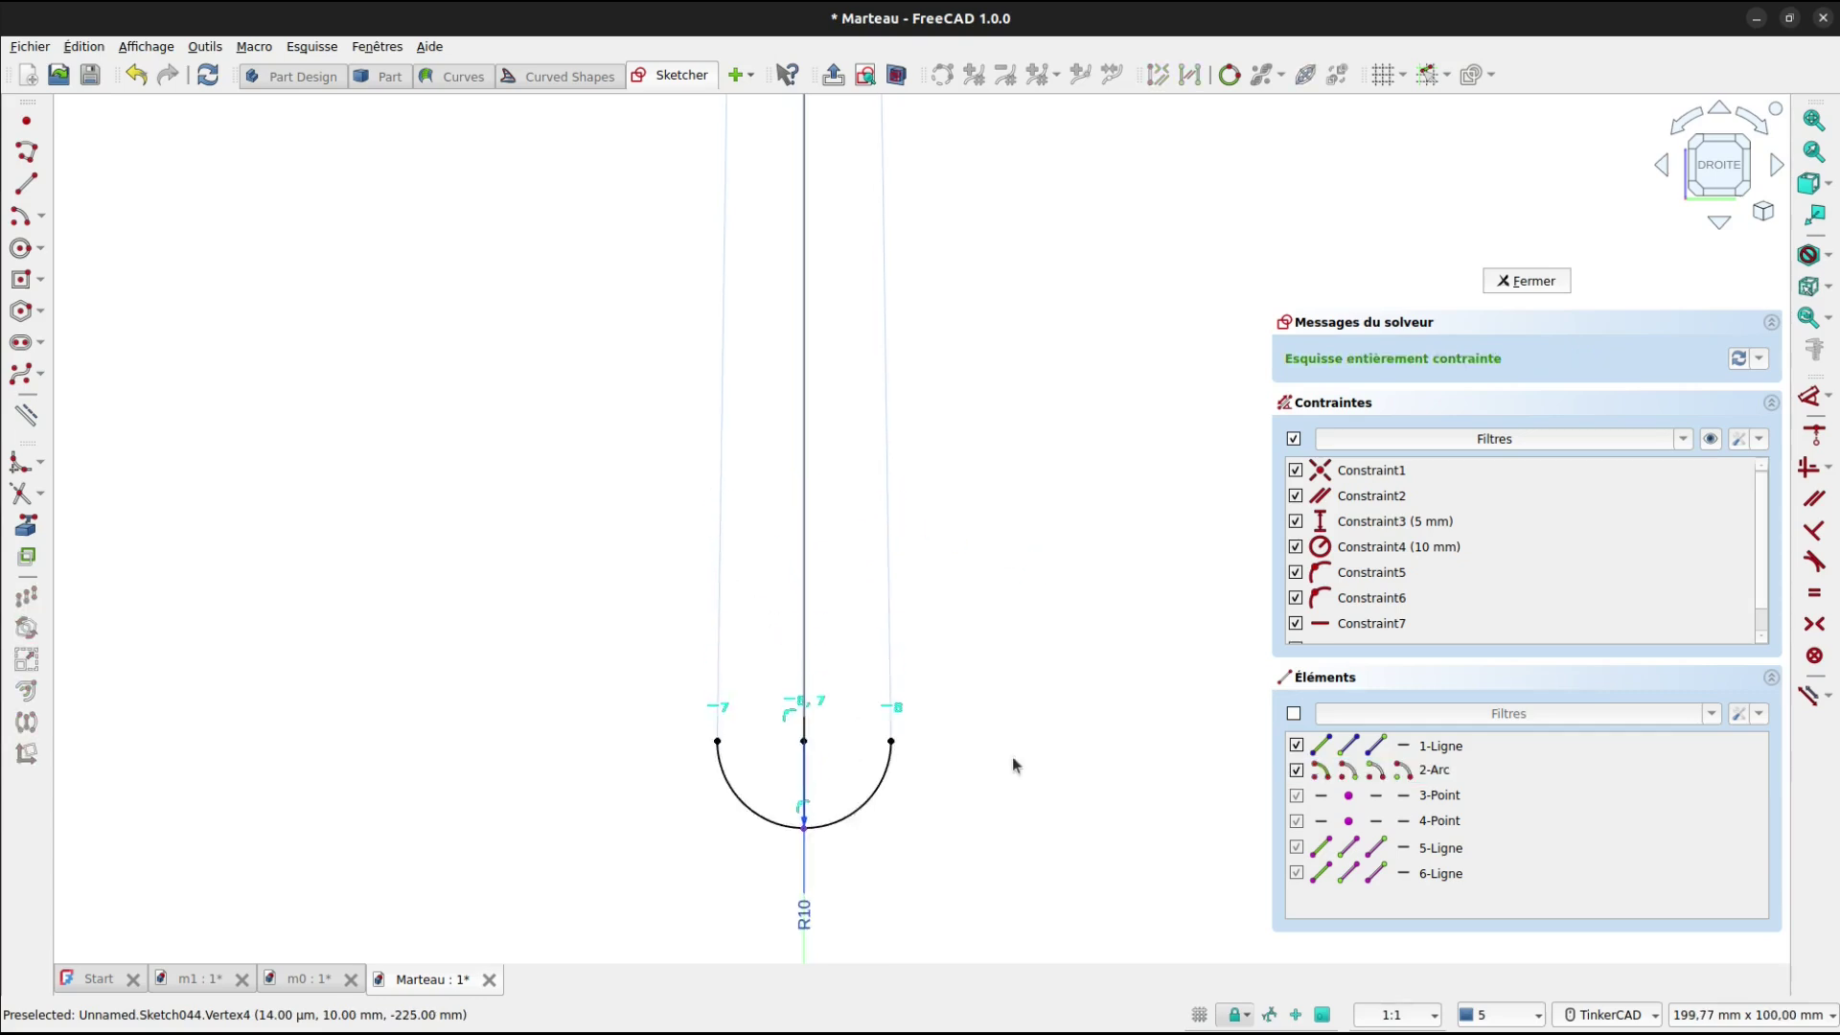
{"action": "middle_click_drag", "start_coordinate": [1043, 465], "coordinate": [1016, 615]}
{"action": "left_click", "coordinate": [23, 375]}
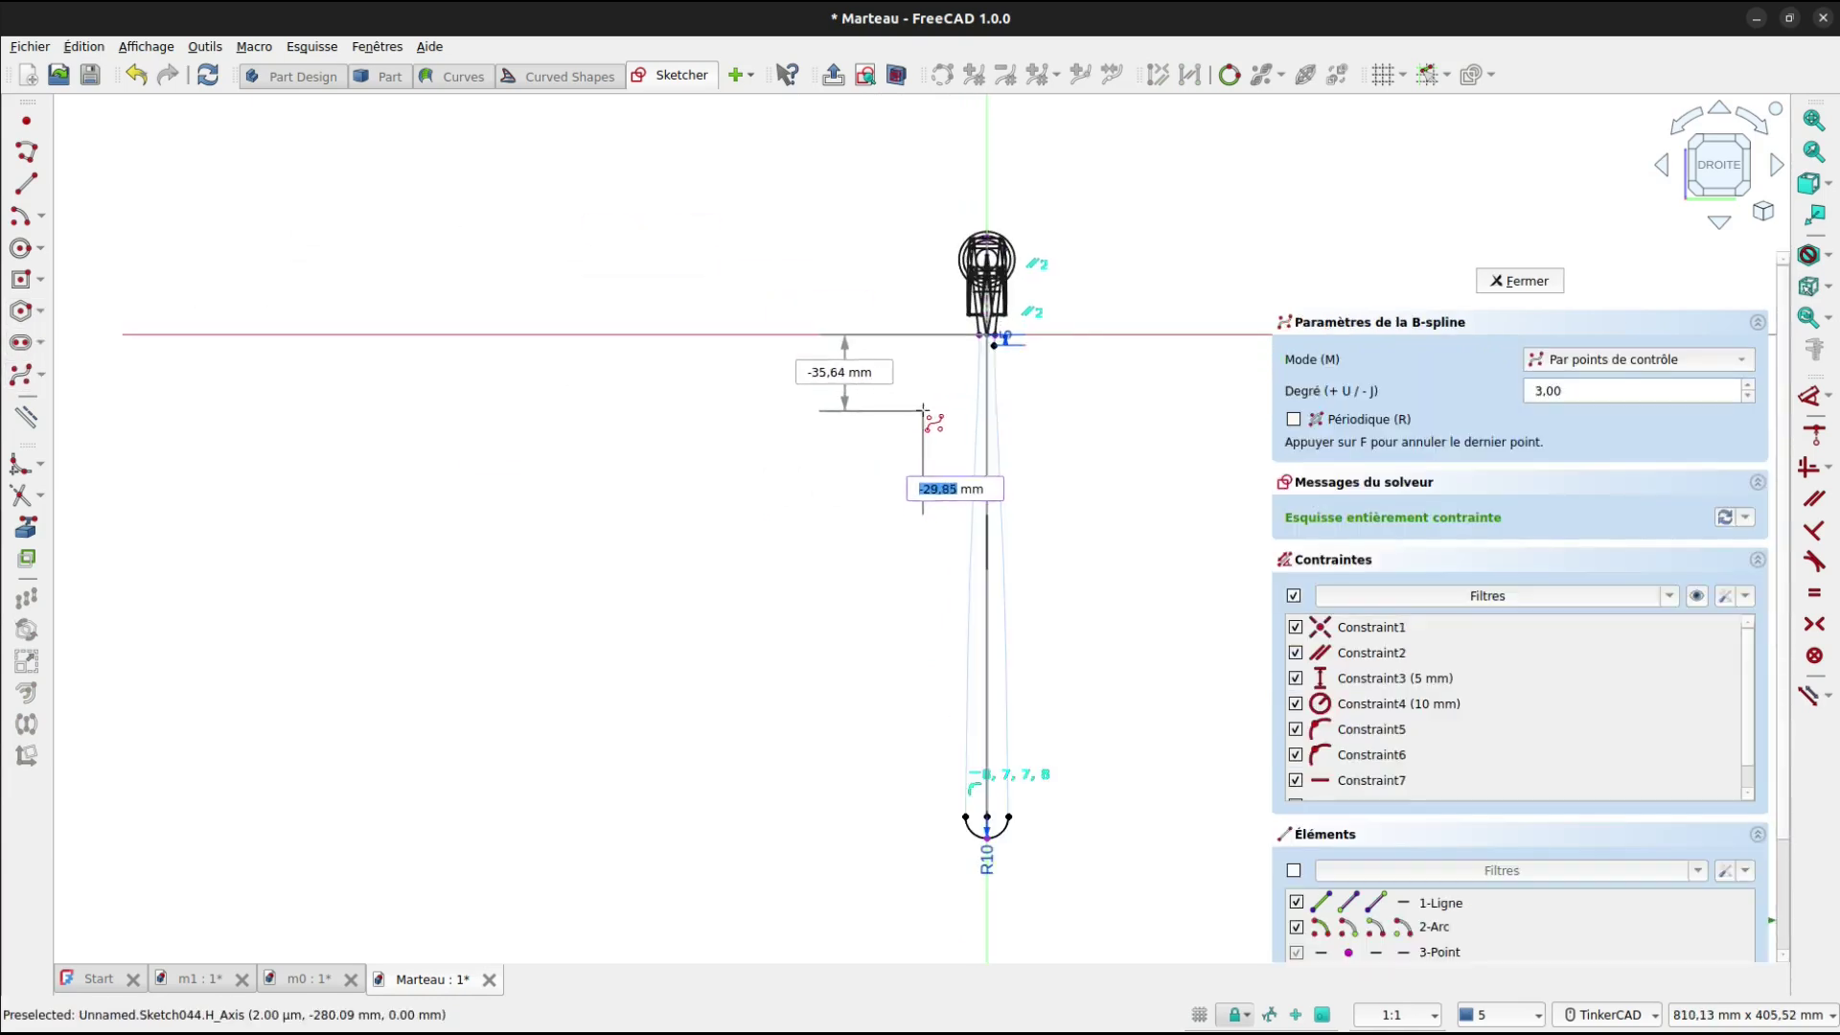
{"action": "scroll", "coordinate": [961, 336], "scroll_direction": "up", "scroll_amount": 5}
{"action": "left_click", "coordinate": [961, 333]}
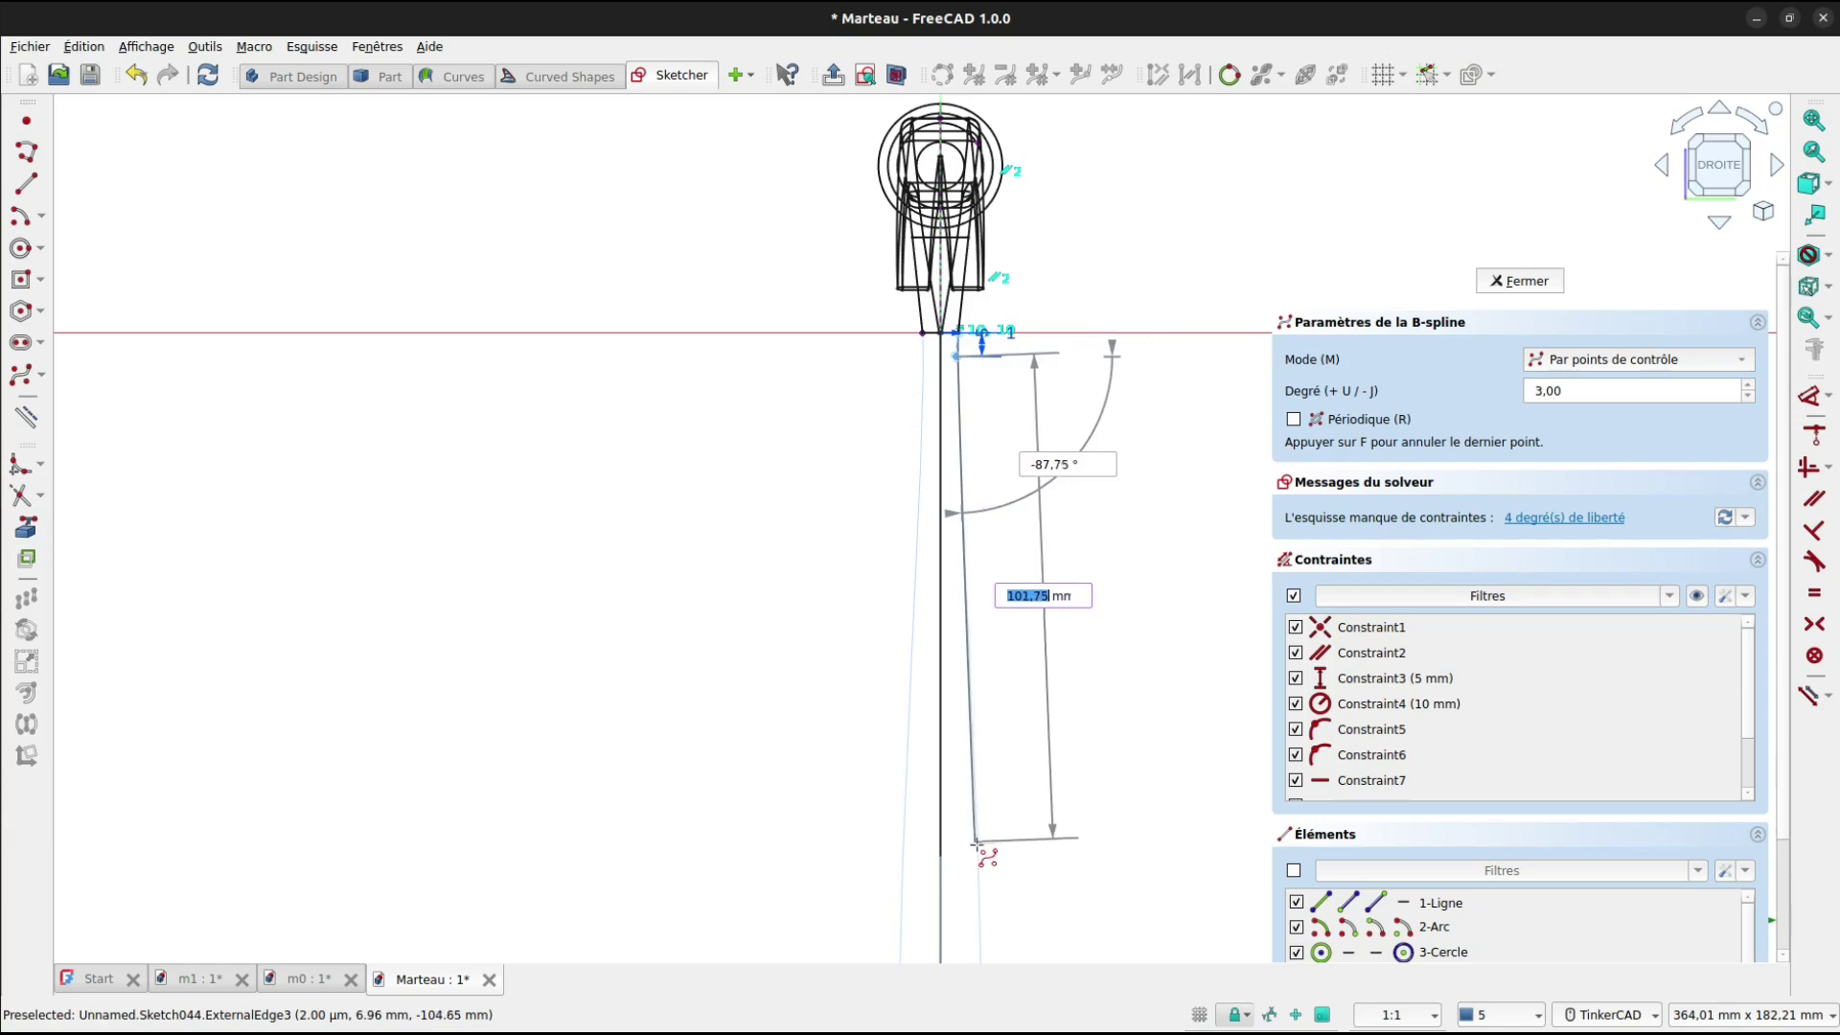
{"action": "middle_click_drag", "start_coordinate": [980, 836], "coordinate": [936, 504]}
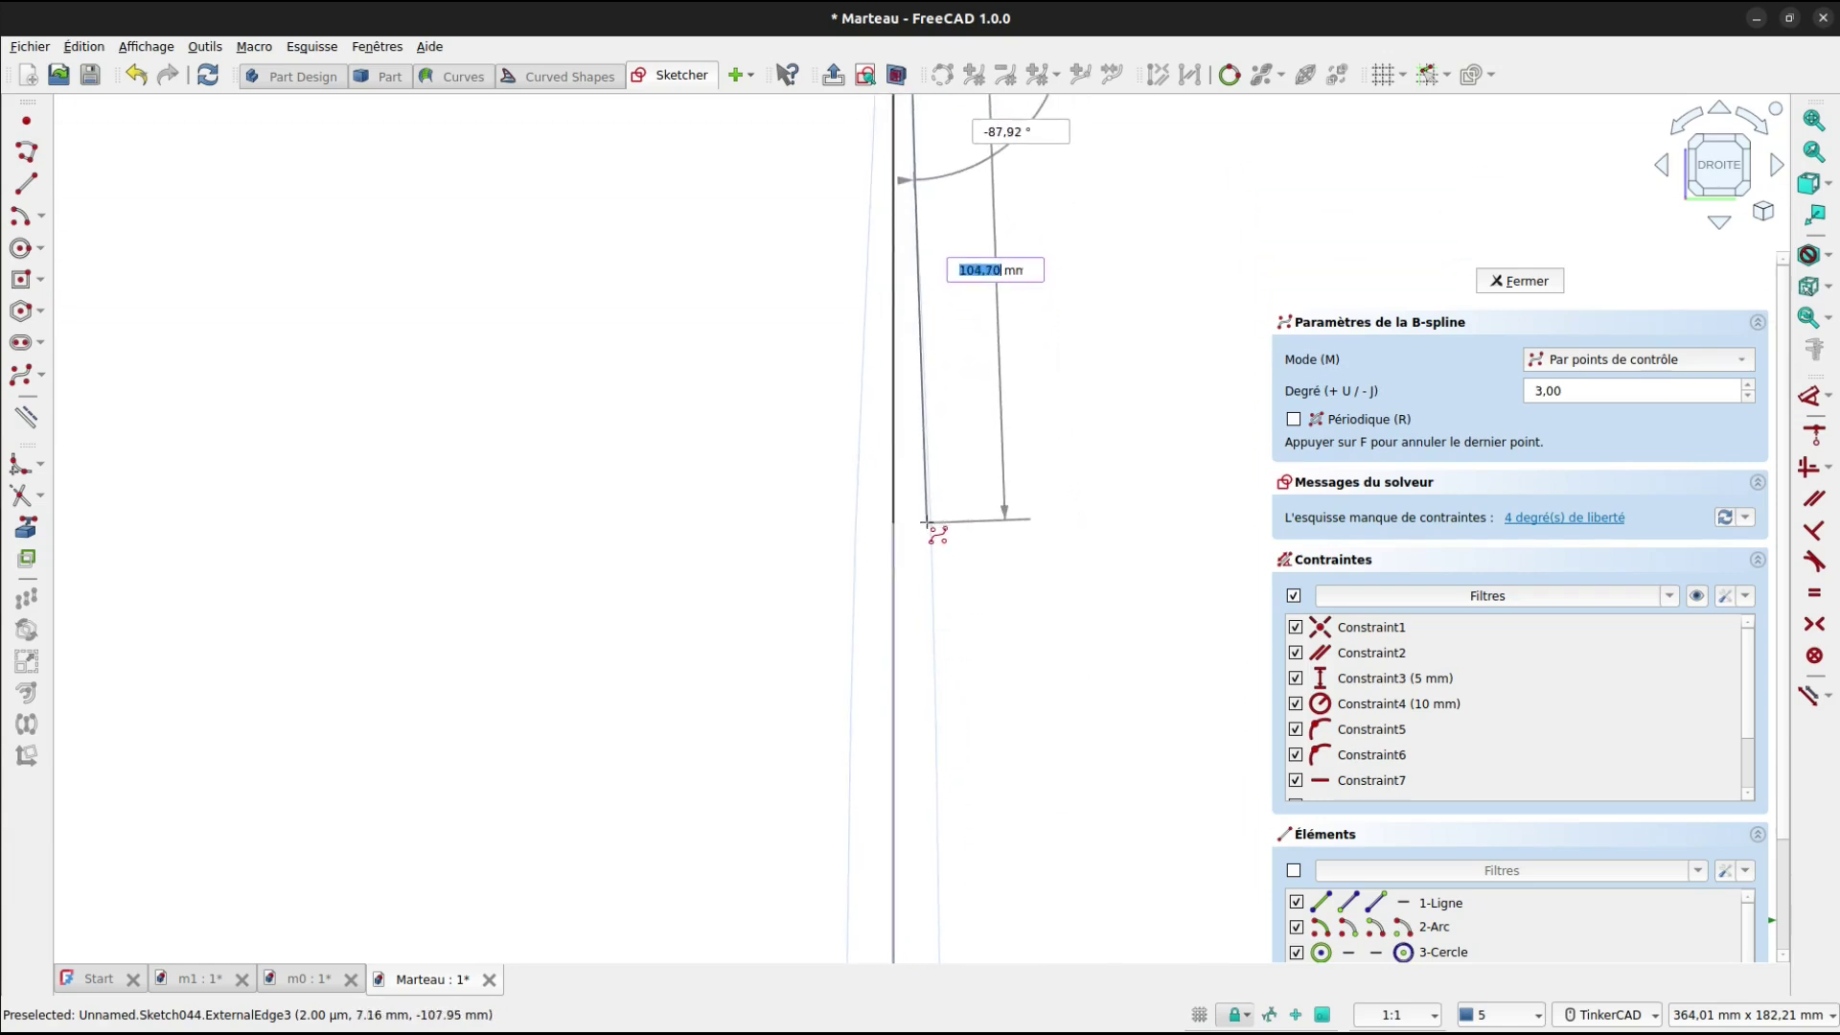
{"action": "mouse_move", "coordinate": [935, 526]}
{"action": "middle_mouse_down"}
{"action": "mouse_move", "coordinate": [1002, 884]}
{"action": "mouse_move", "coordinate": [978, 493]}
{"action": "middle_mouse_up"}
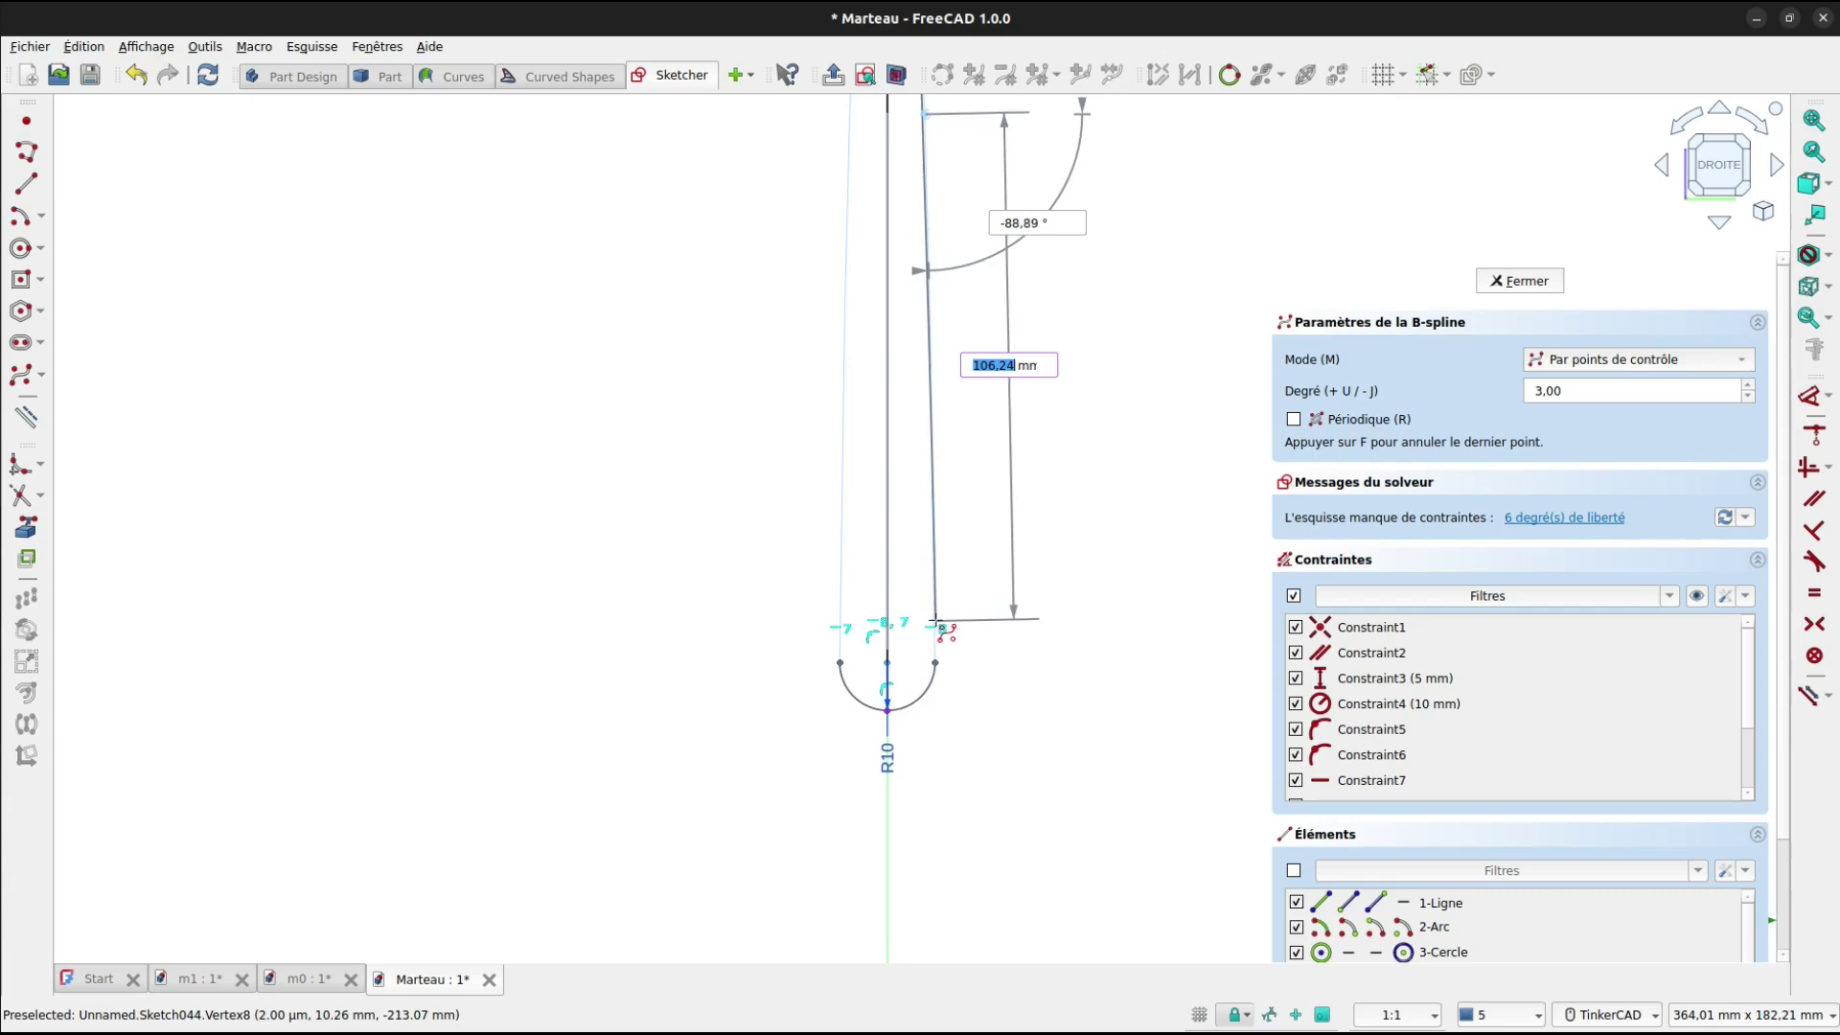
{"action": "left_click", "coordinate": [937, 621]}
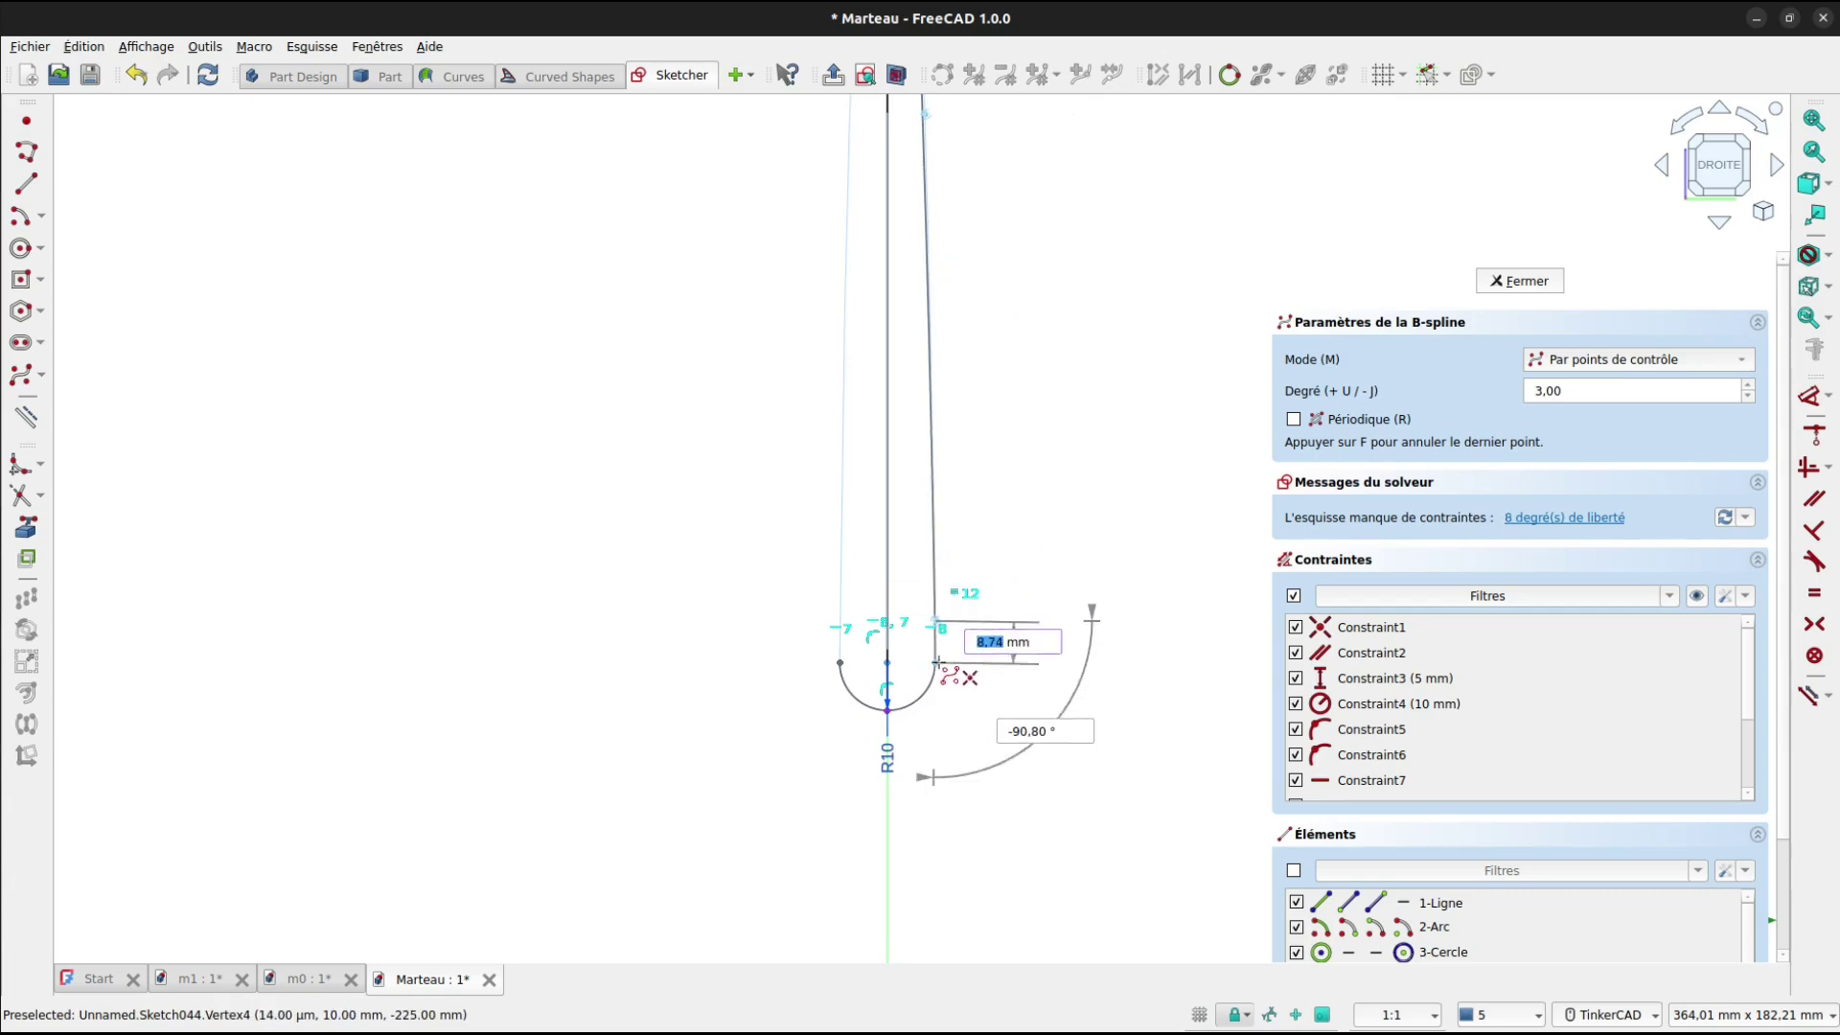
{"action": "left_click", "coordinate": [949, 661]}
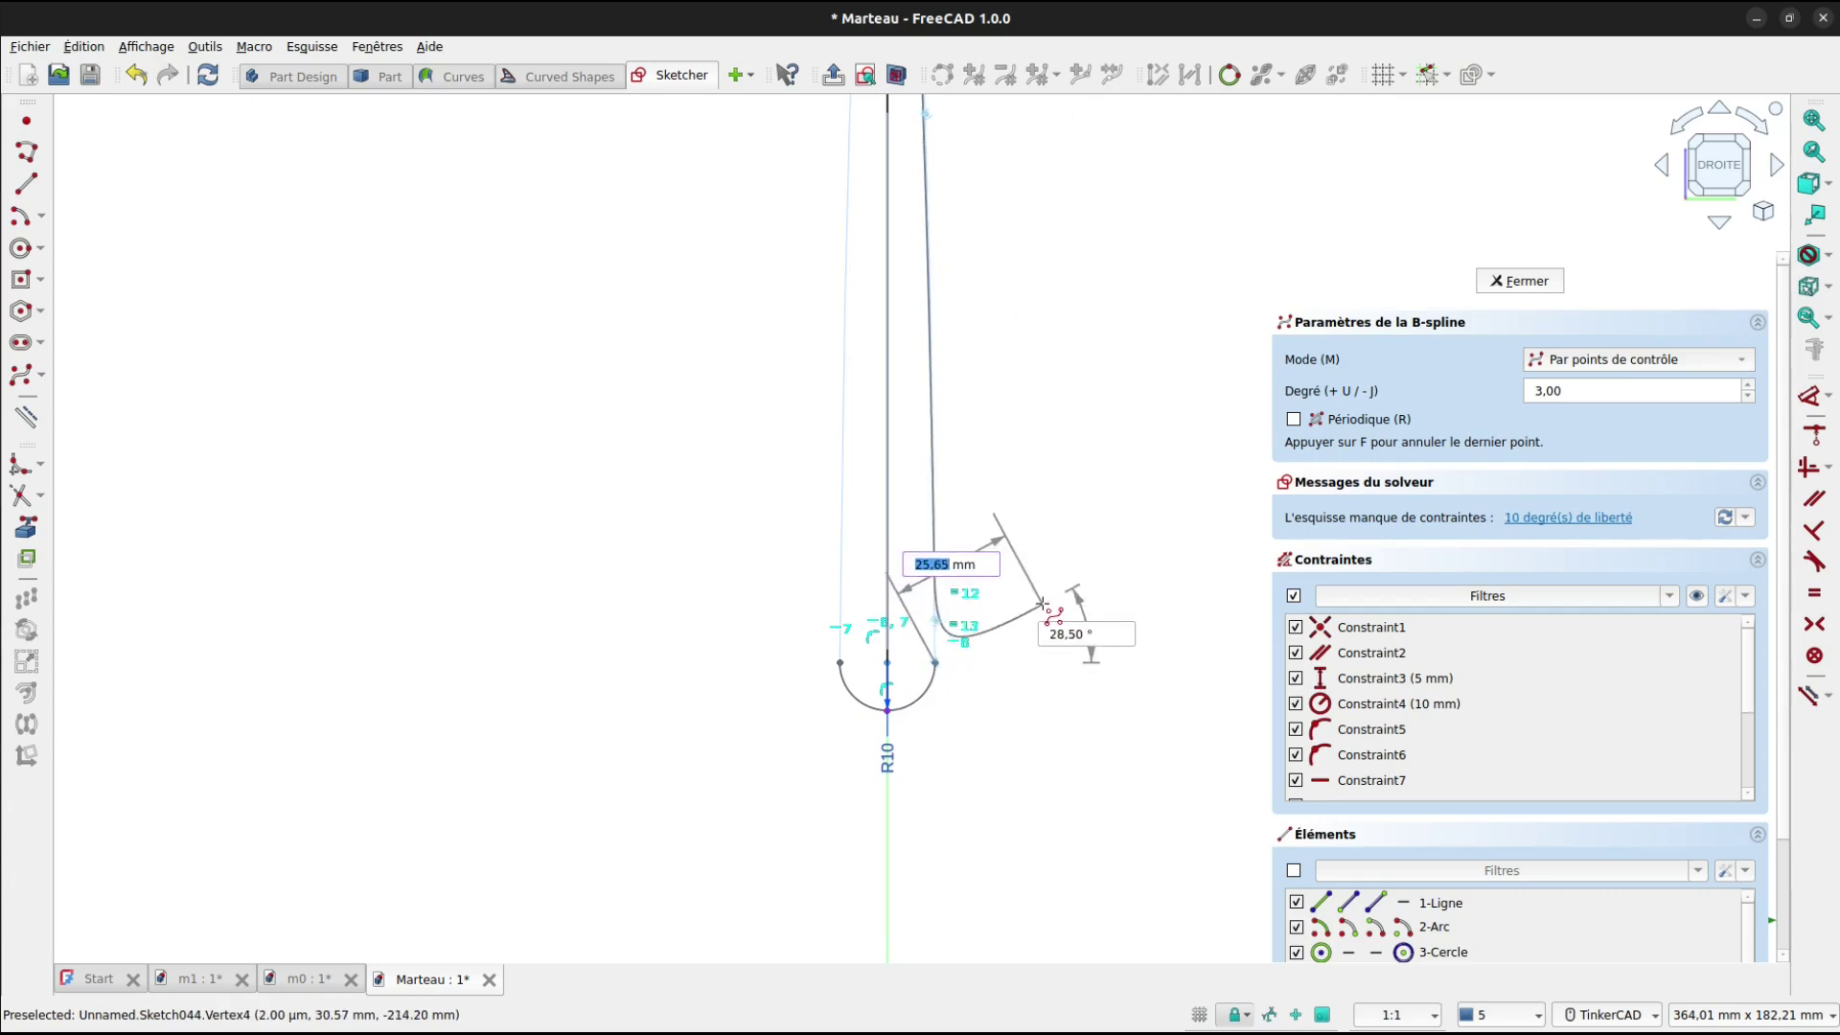
{"action": "right_click", "coordinate": [949, 662]}
{"action": "right_click", "coordinate": [1042, 603]}
{"action": "scroll", "coordinate": [911, 657], "scroll_direction": "up", "scroll_amount": 5}
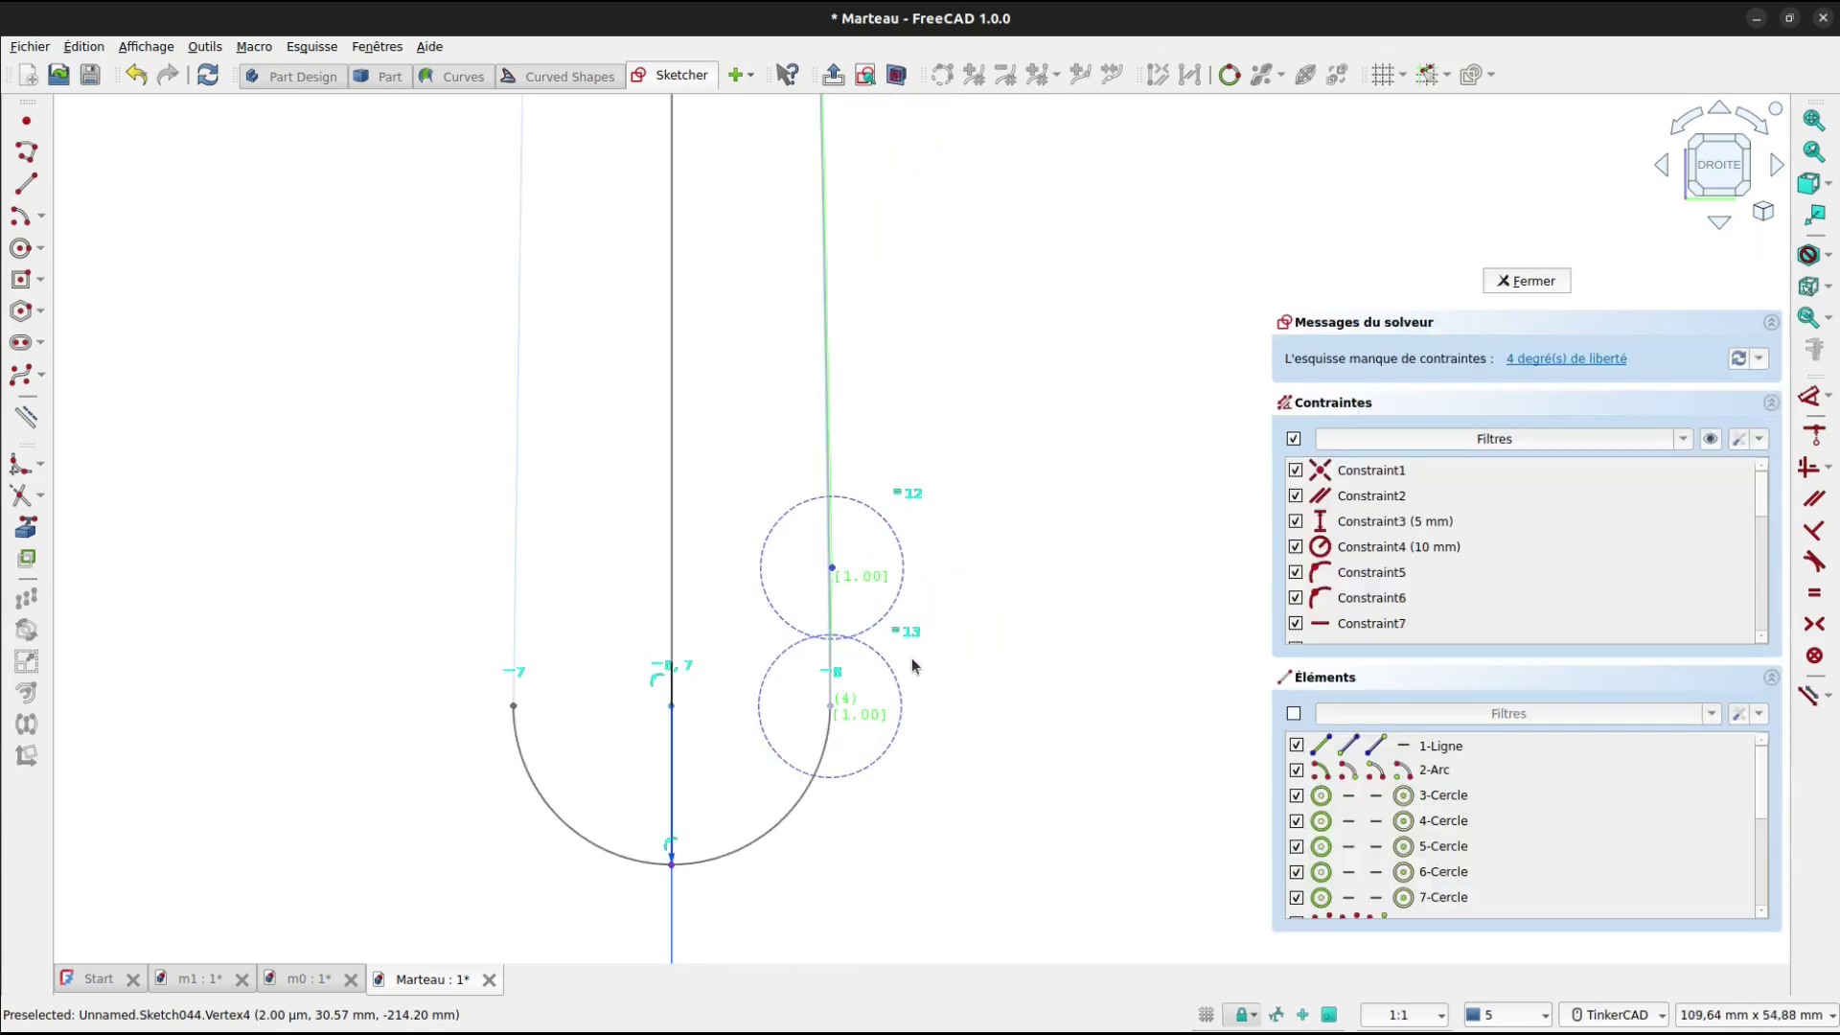
Dimension the vertical distance between the B-spline's last two control points to 10 mm and align the two points vertically.
{"action": "left_click", "coordinate": [831, 708]}
{"action": "key", "text": "d"}
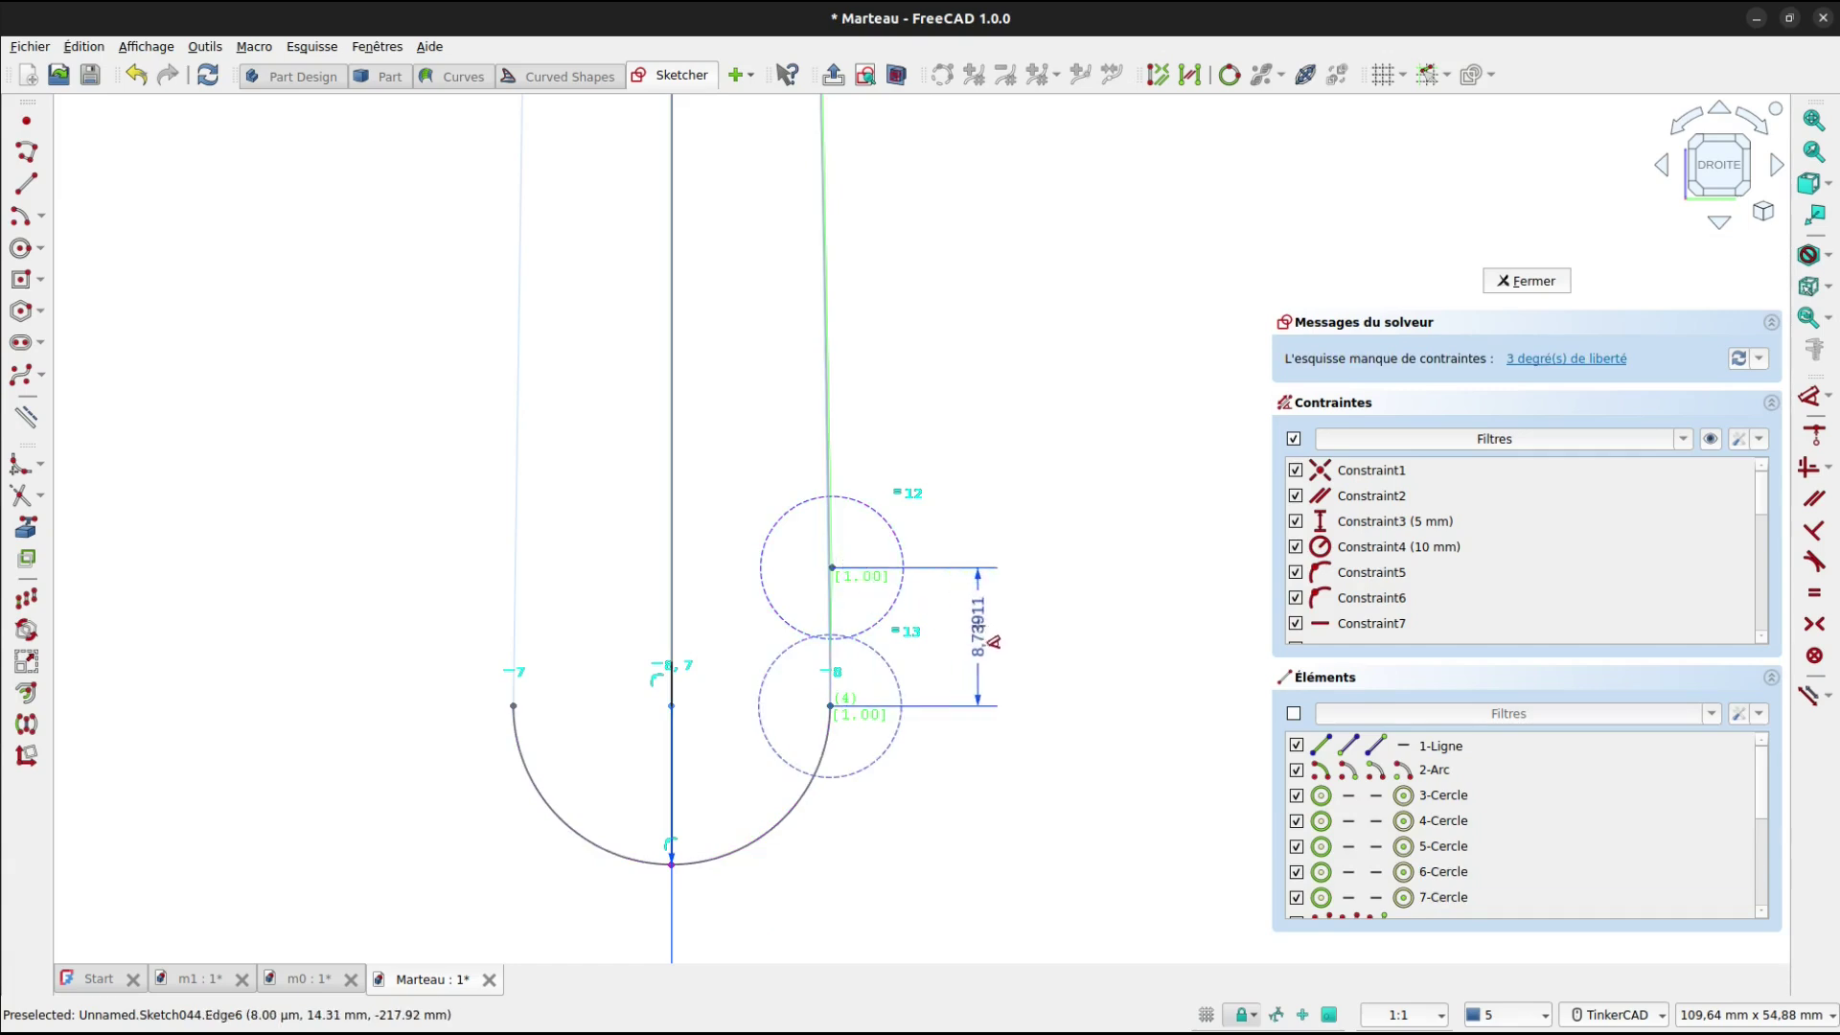
{"action": "left_click", "coordinate": [1018, 654]}
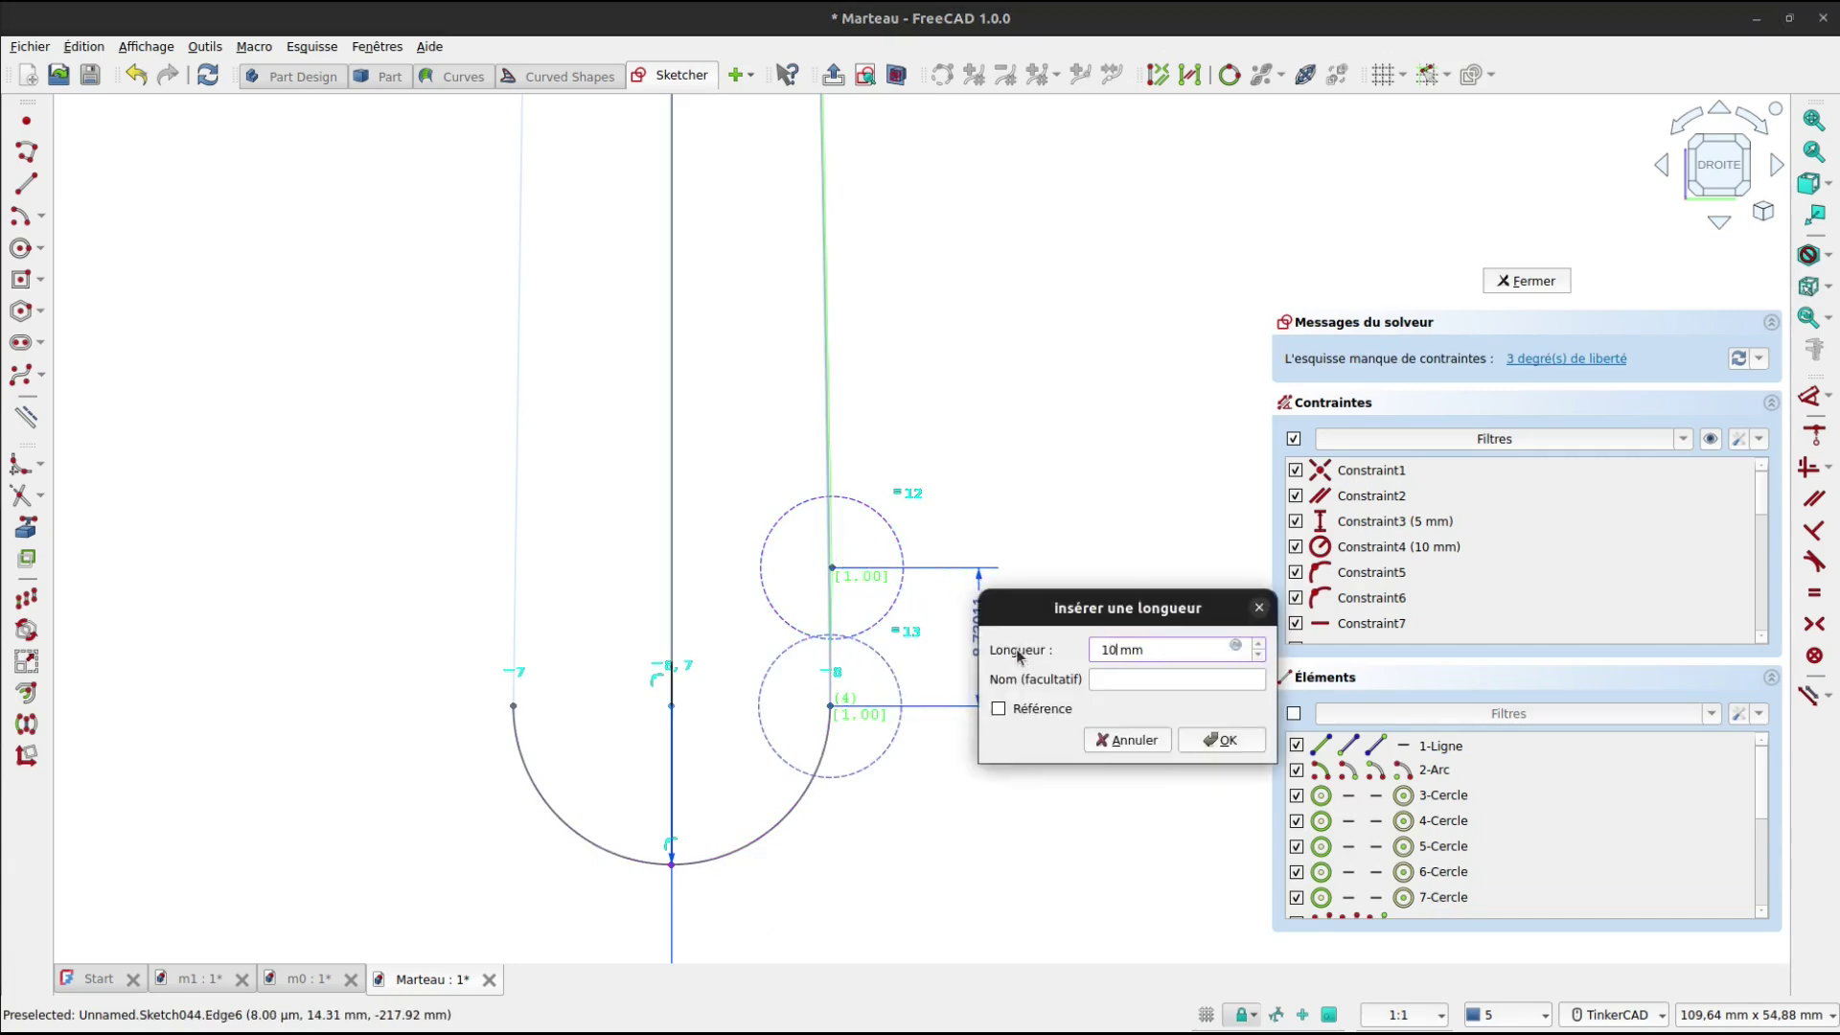
{"action": "key", "text": "Return"}
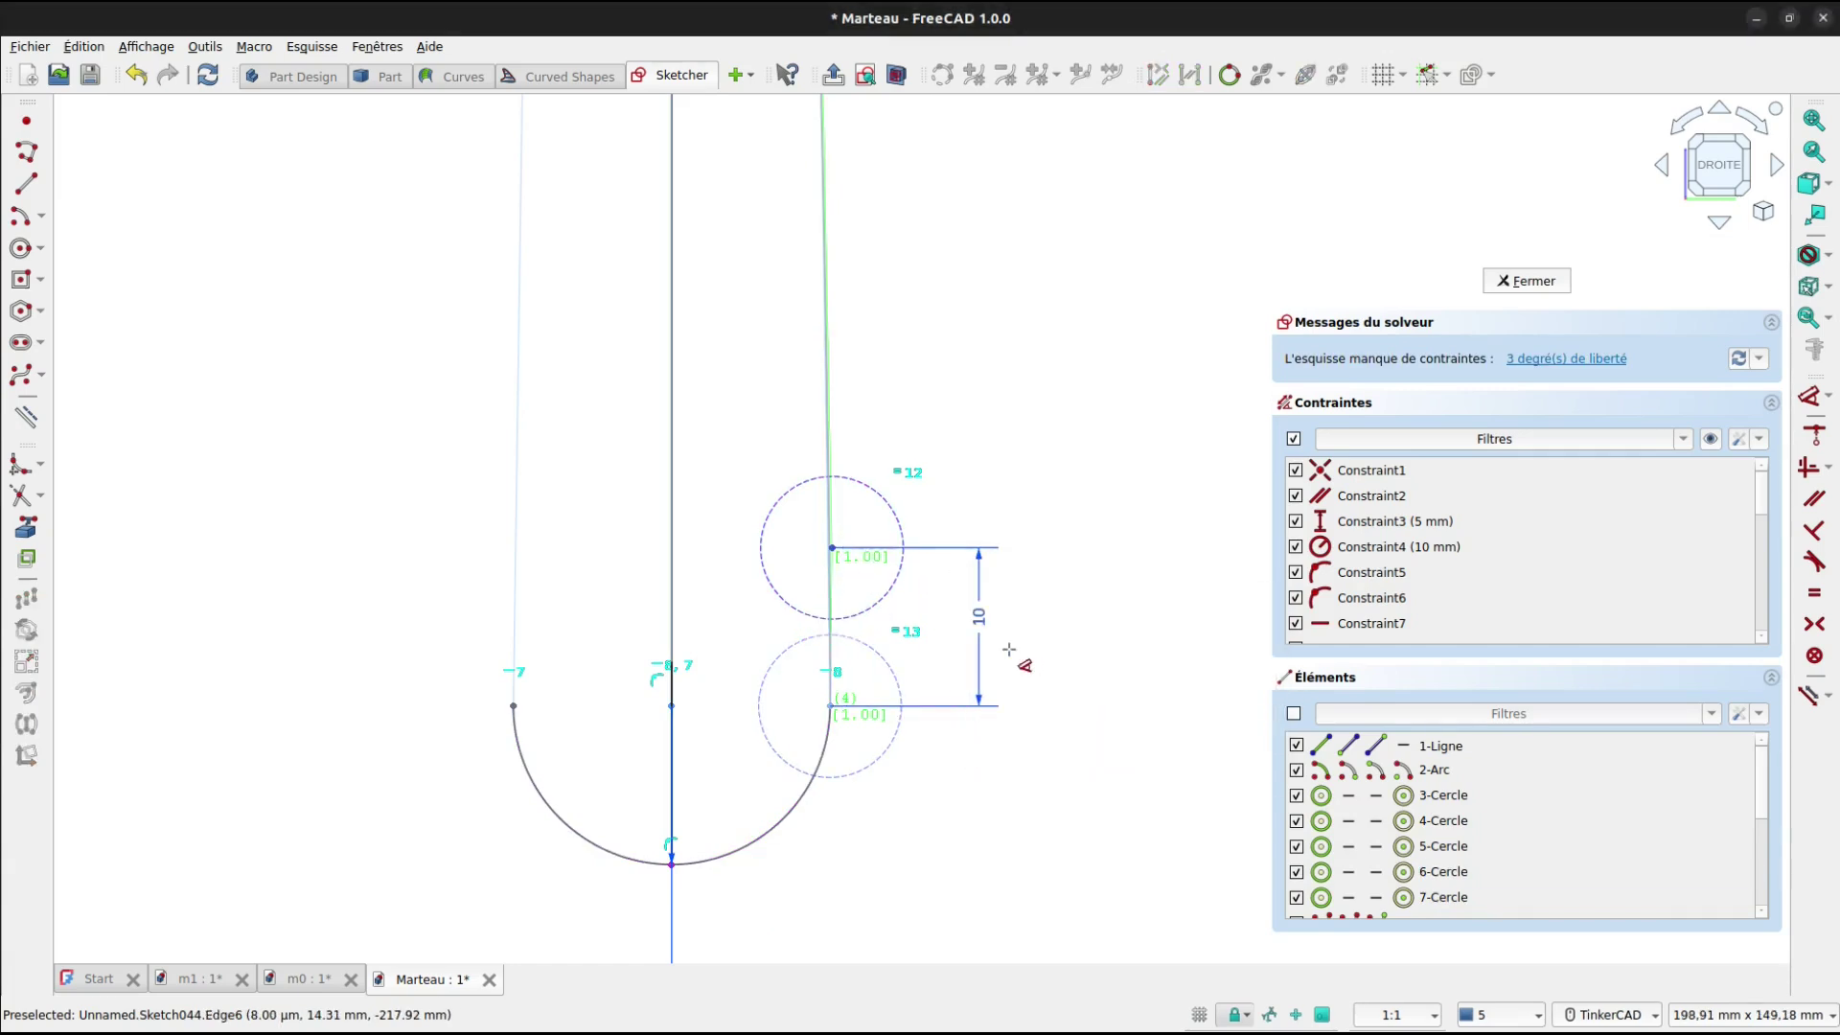
{"action": "left_click", "coordinate": [884, 685]}
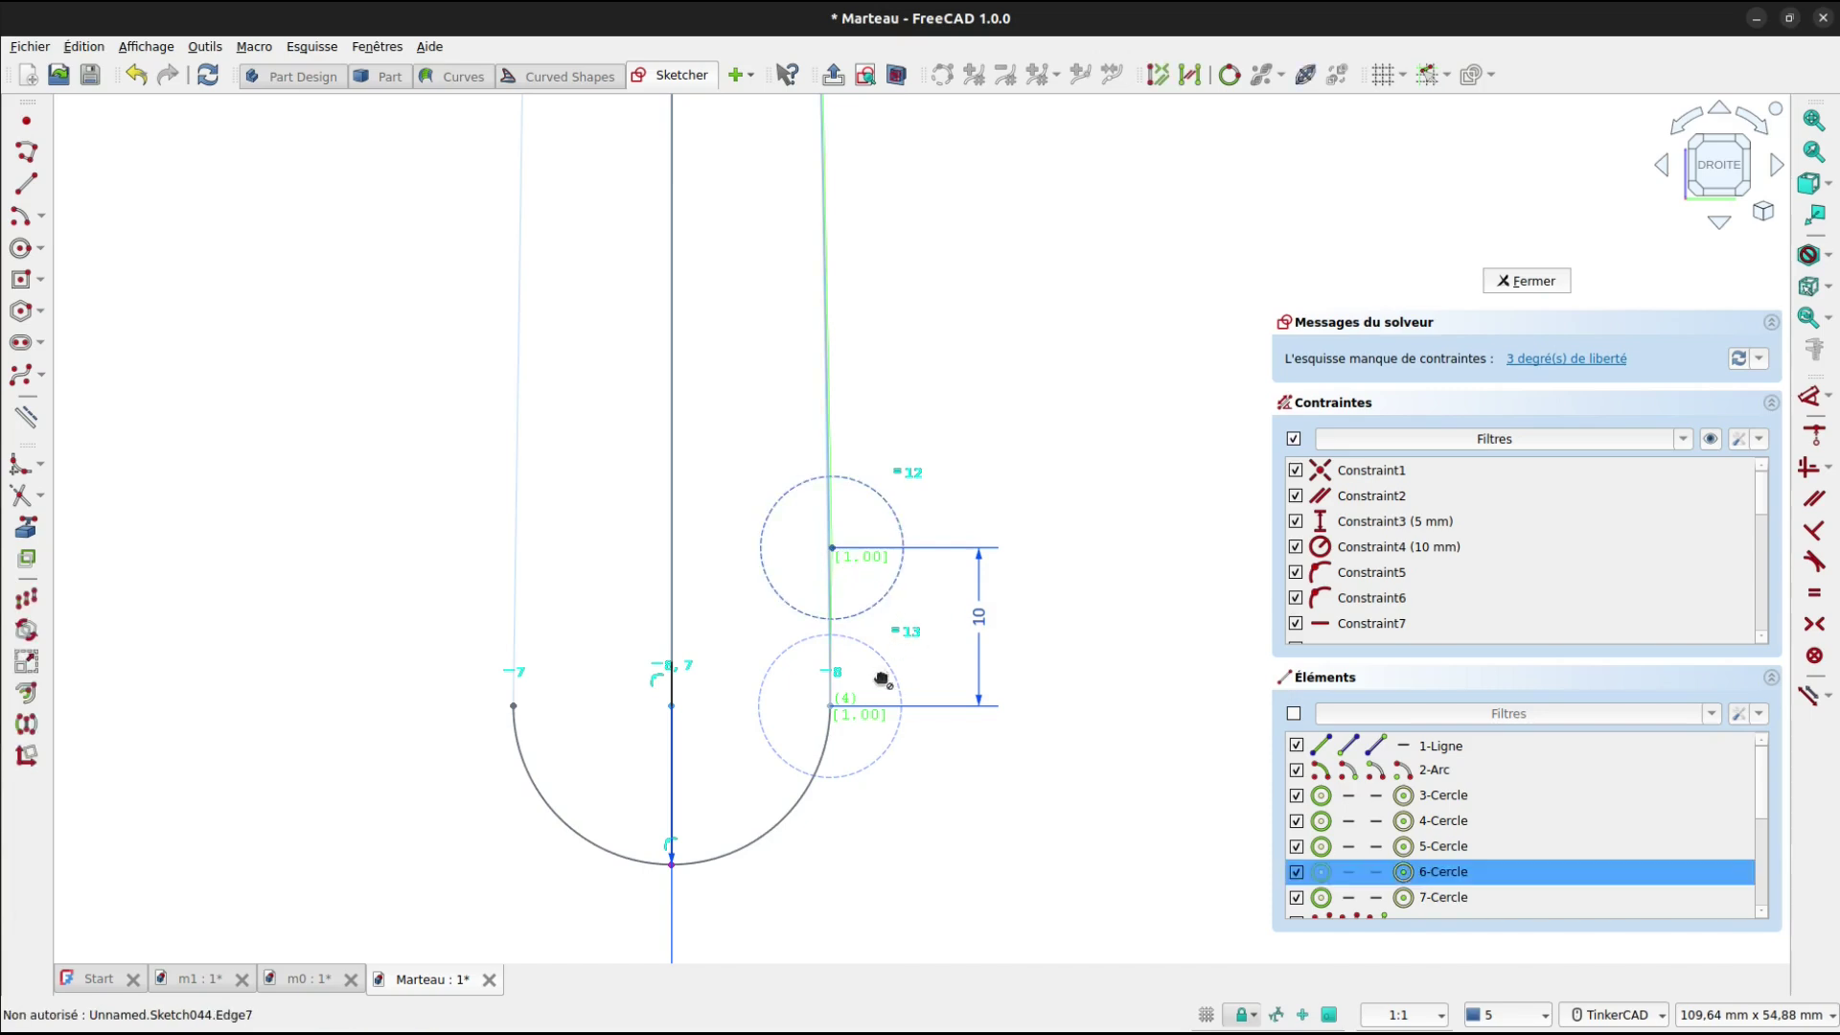
{"action": "left_click", "coordinate": [832, 707]}
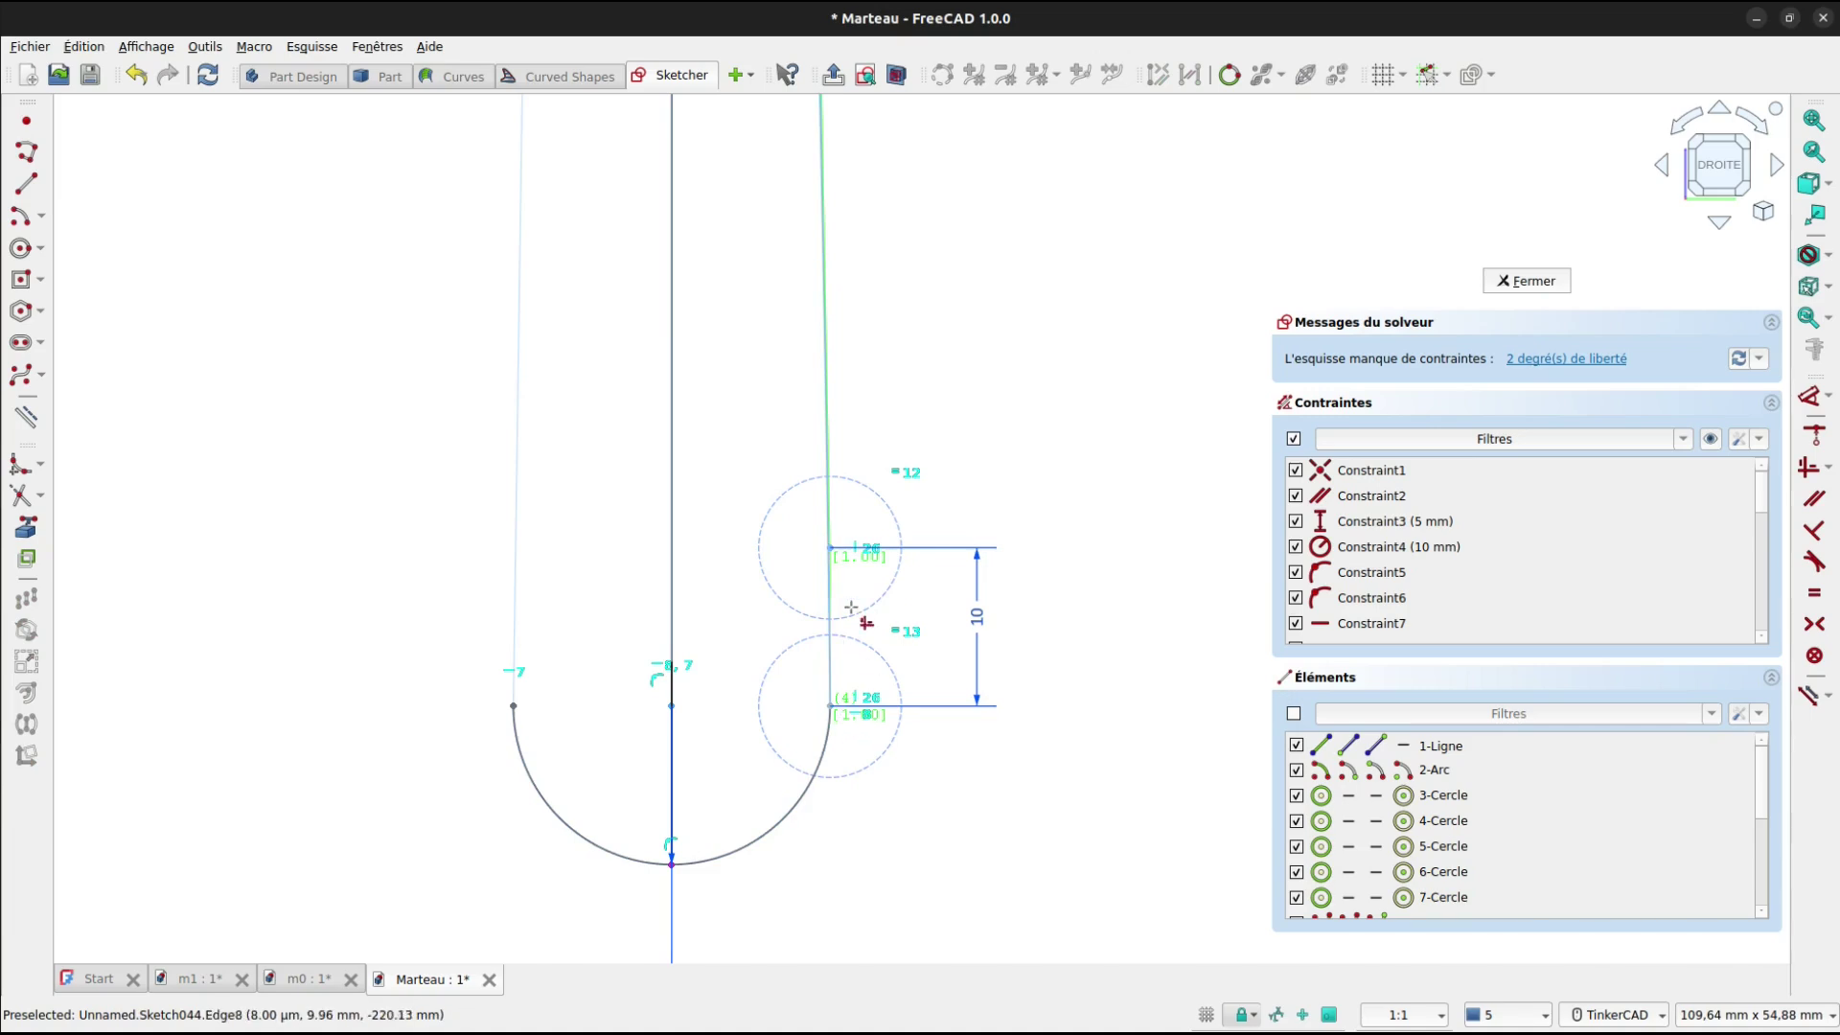
Set the vertical distance from the horizontal axis to the construction line's lower end to 10 mm.
{"action": "scroll", "coordinate": [867, 710], "scroll_direction": "down", "scroll_amount": 5}
{"action": "scroll", "coordinate": [1005, 388], "scroll_direction": "down", "scroll_amount": 5}
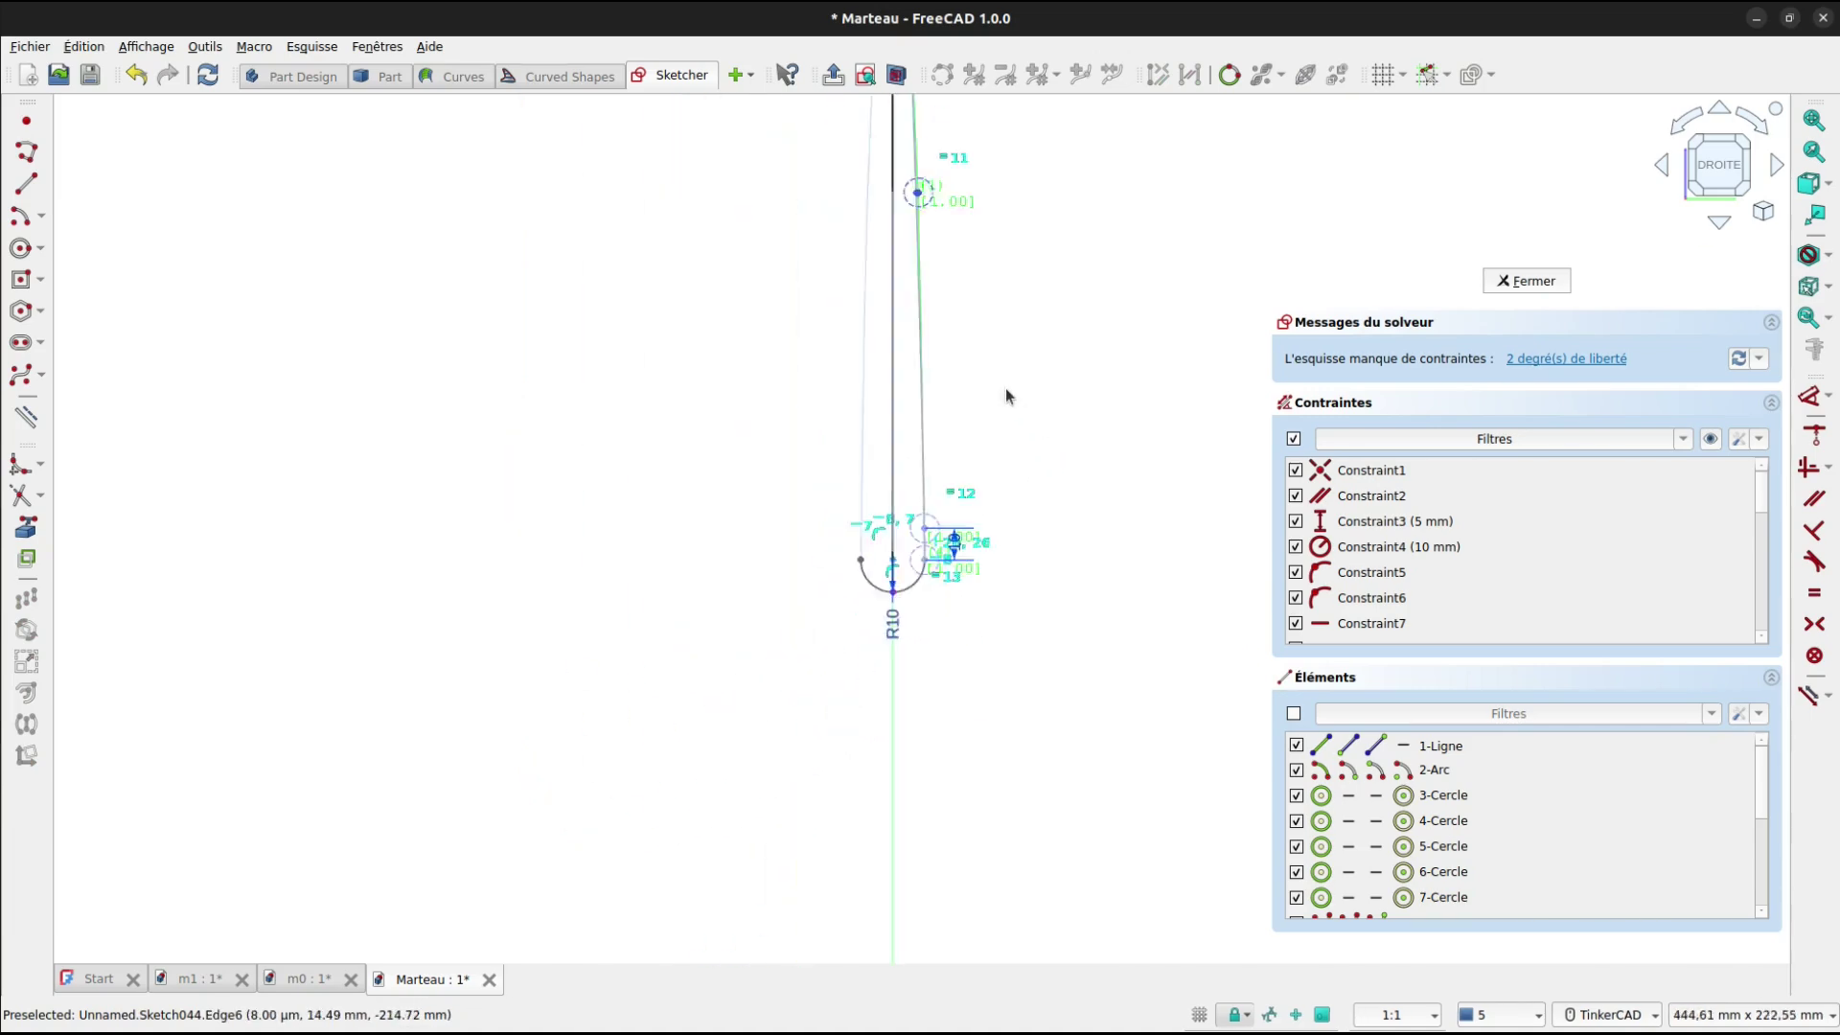
{"action": "scroll", "coordinate": [956, 431], "scroll_direction": "up", "scroll_amount": 9}
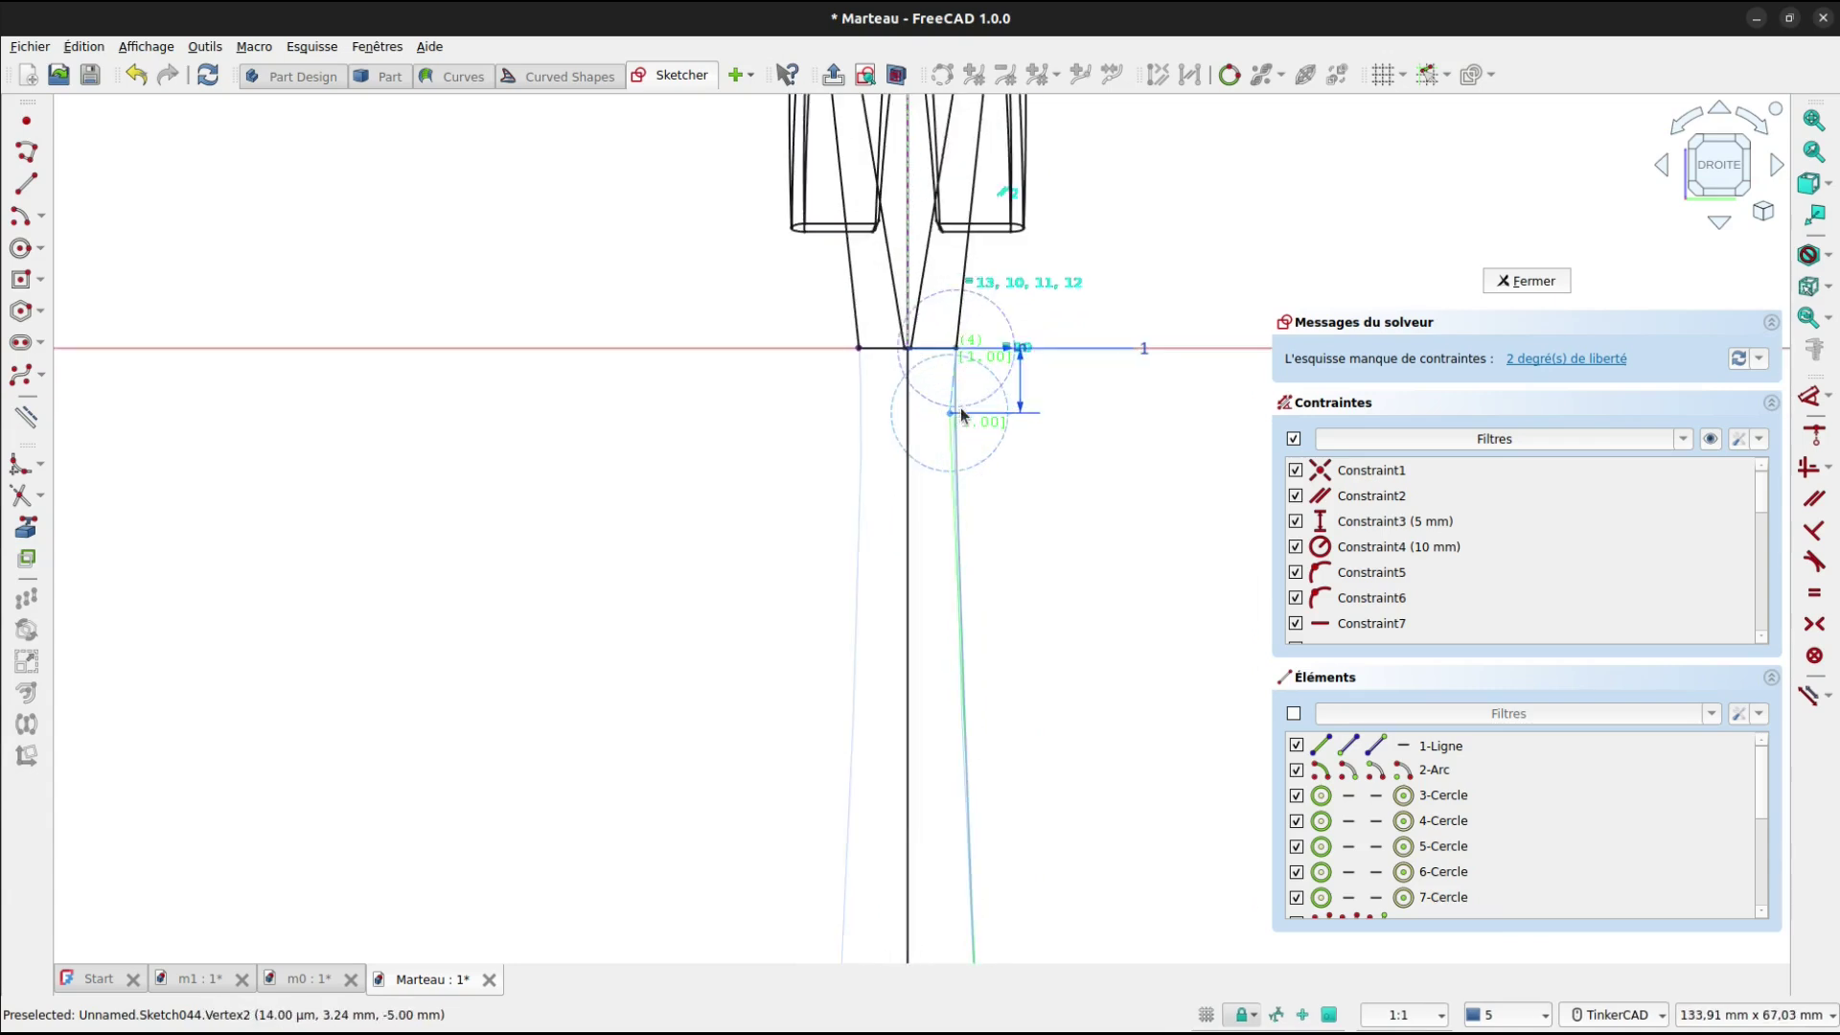
{"action": "scroll", "coordinate": [948, 402], "scroll_direction": "up", "scroll_amount": 4}
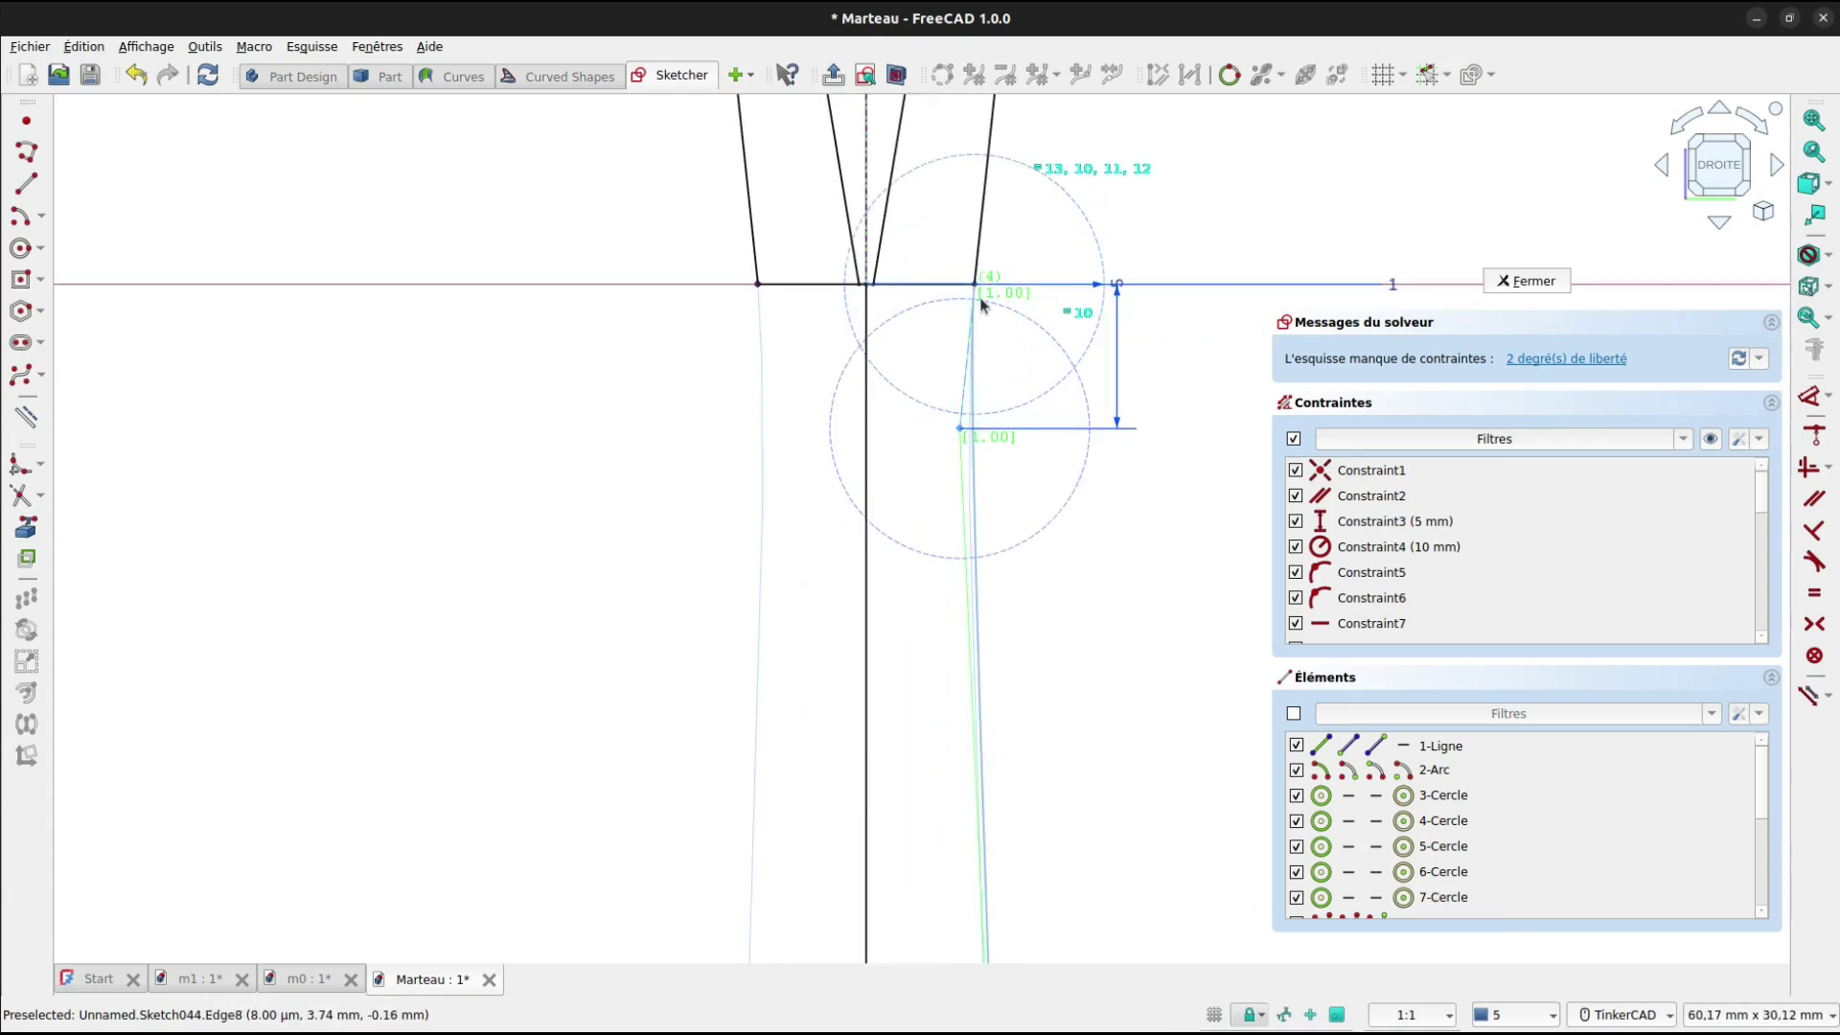
{"action": "scroll", "coordinate": [978, 309], "scroll_direction": "up", "scroll_amount": 3}
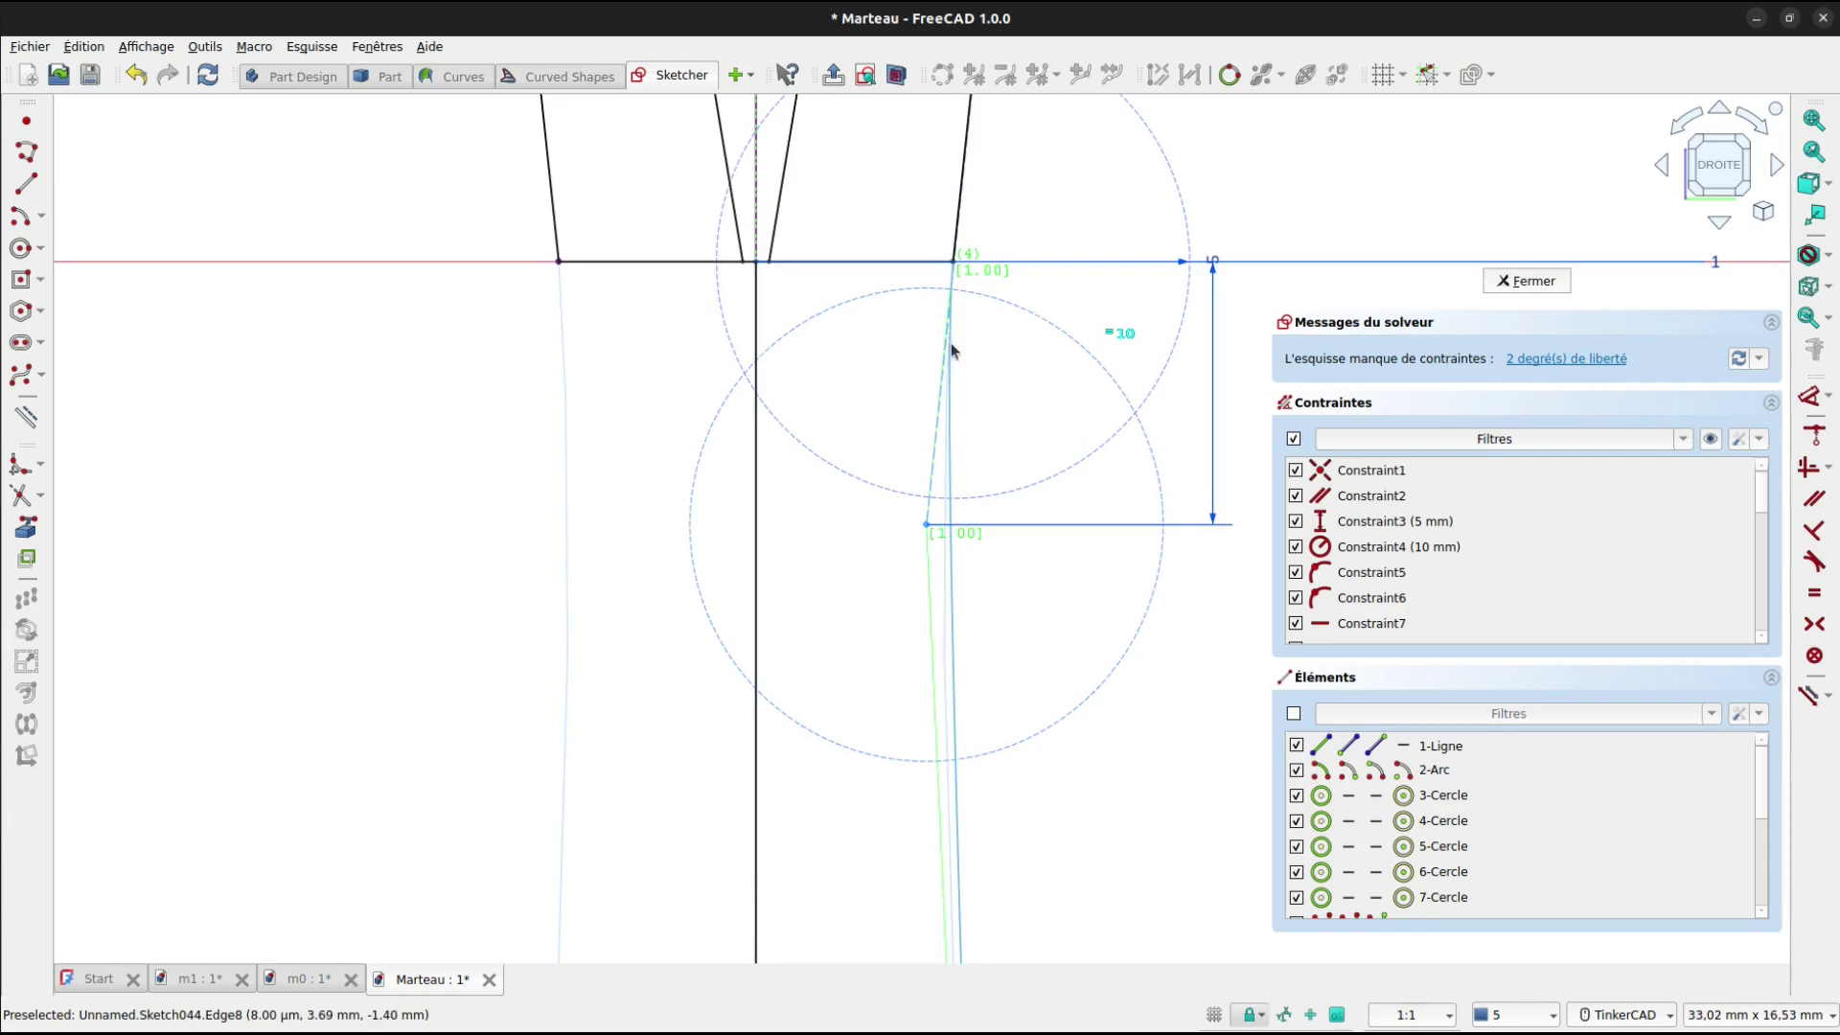
{"action": "scroll", "coordinate": [1208, 518], "scroll_direction": "down", "scroll_amount": 4}
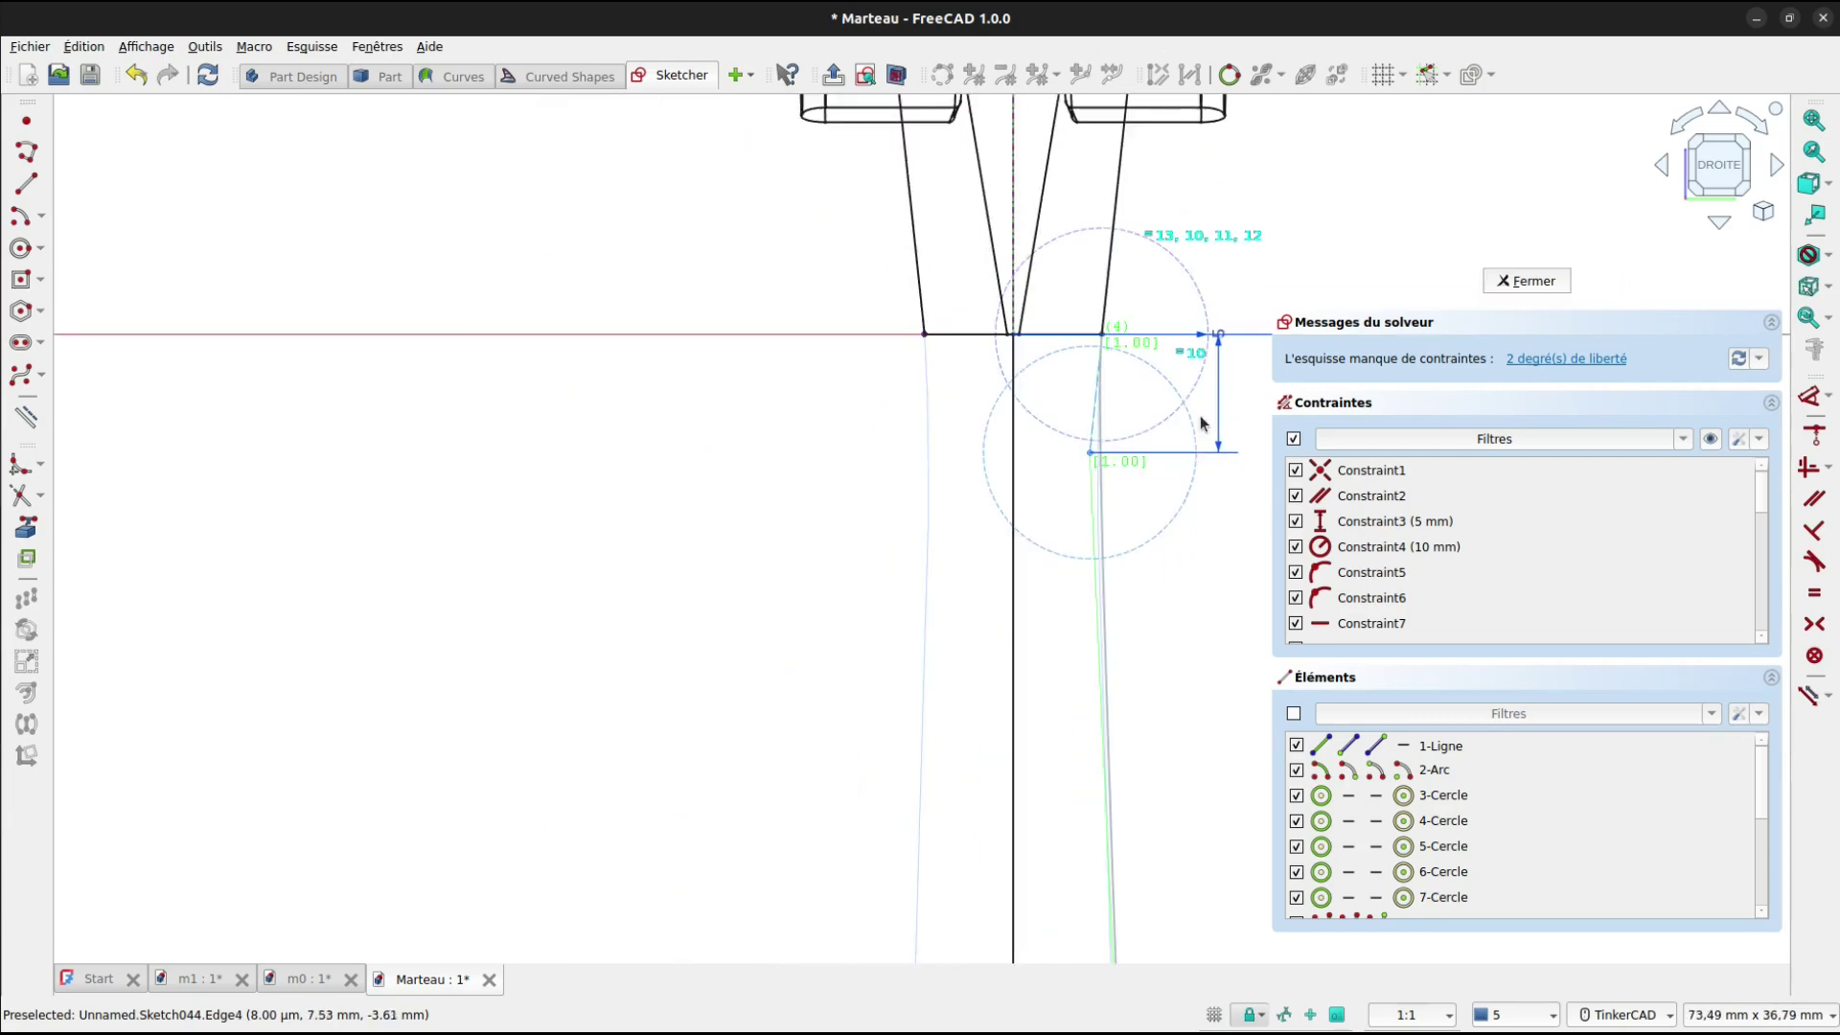
{"action": "left_click", "coordinate": [1414, 526]}
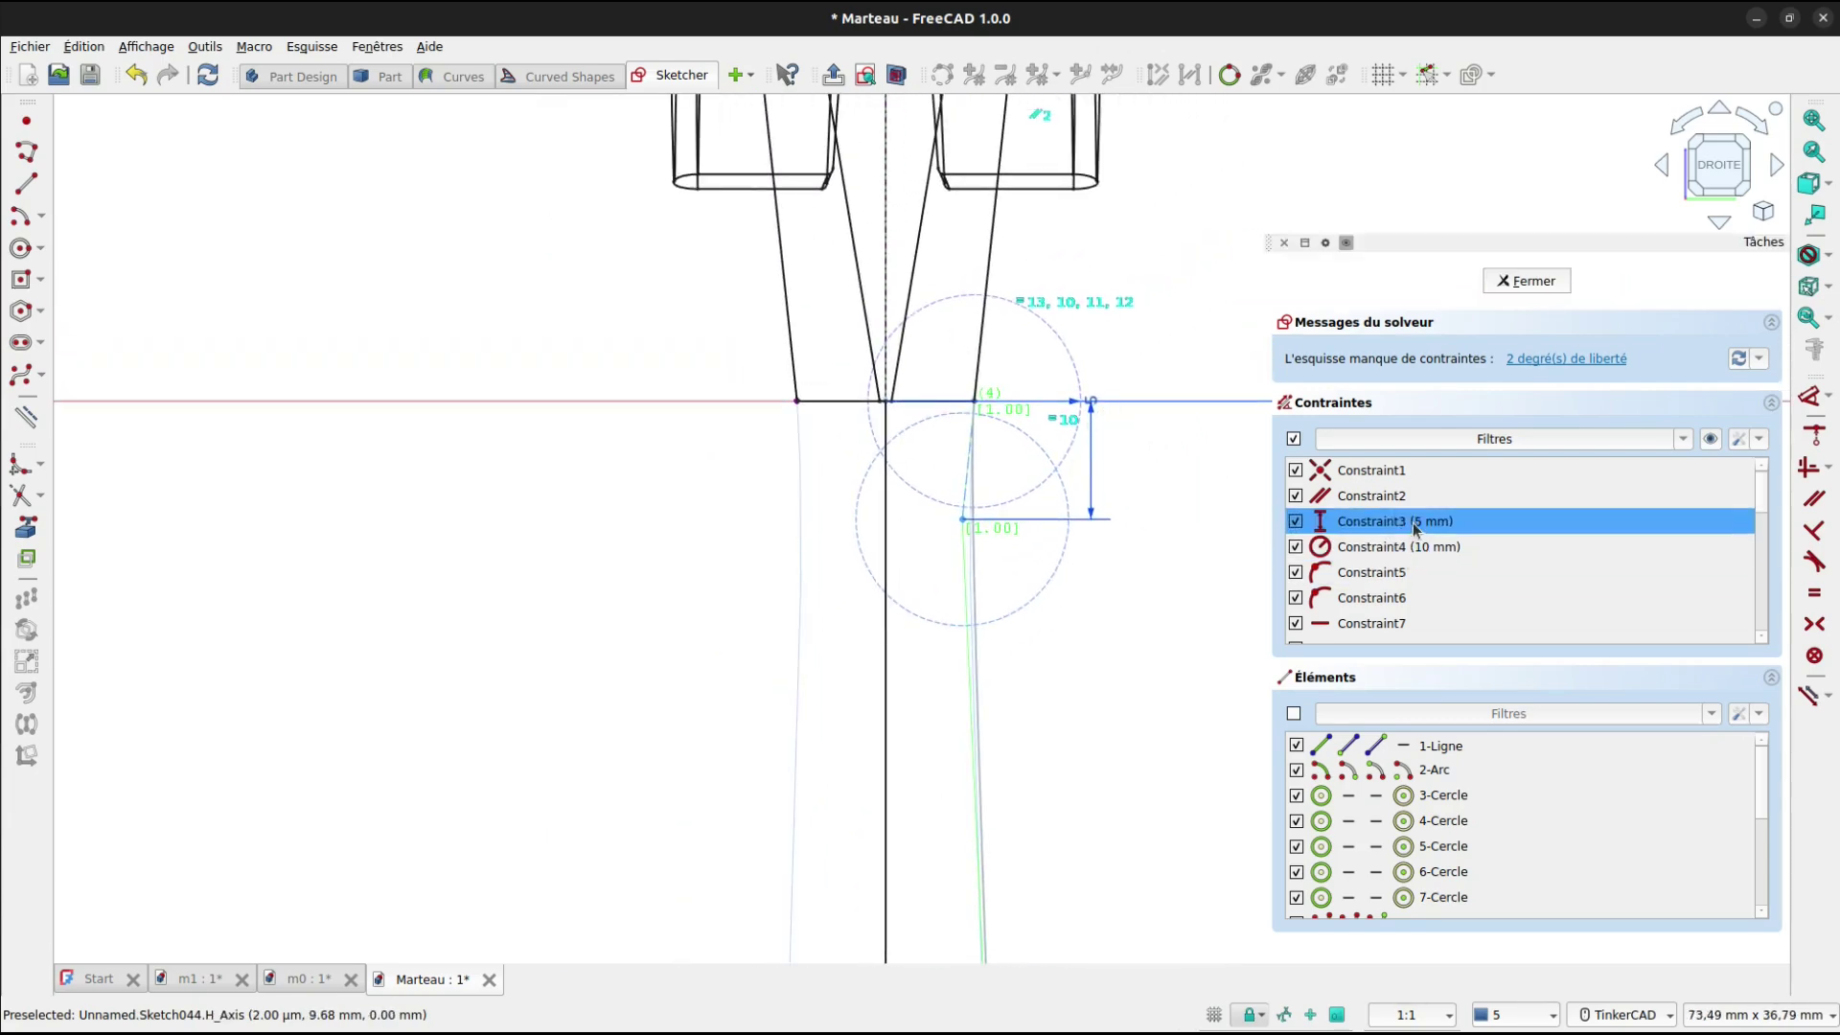
{"action": "double_click", "coordinate": [1430, 526]}
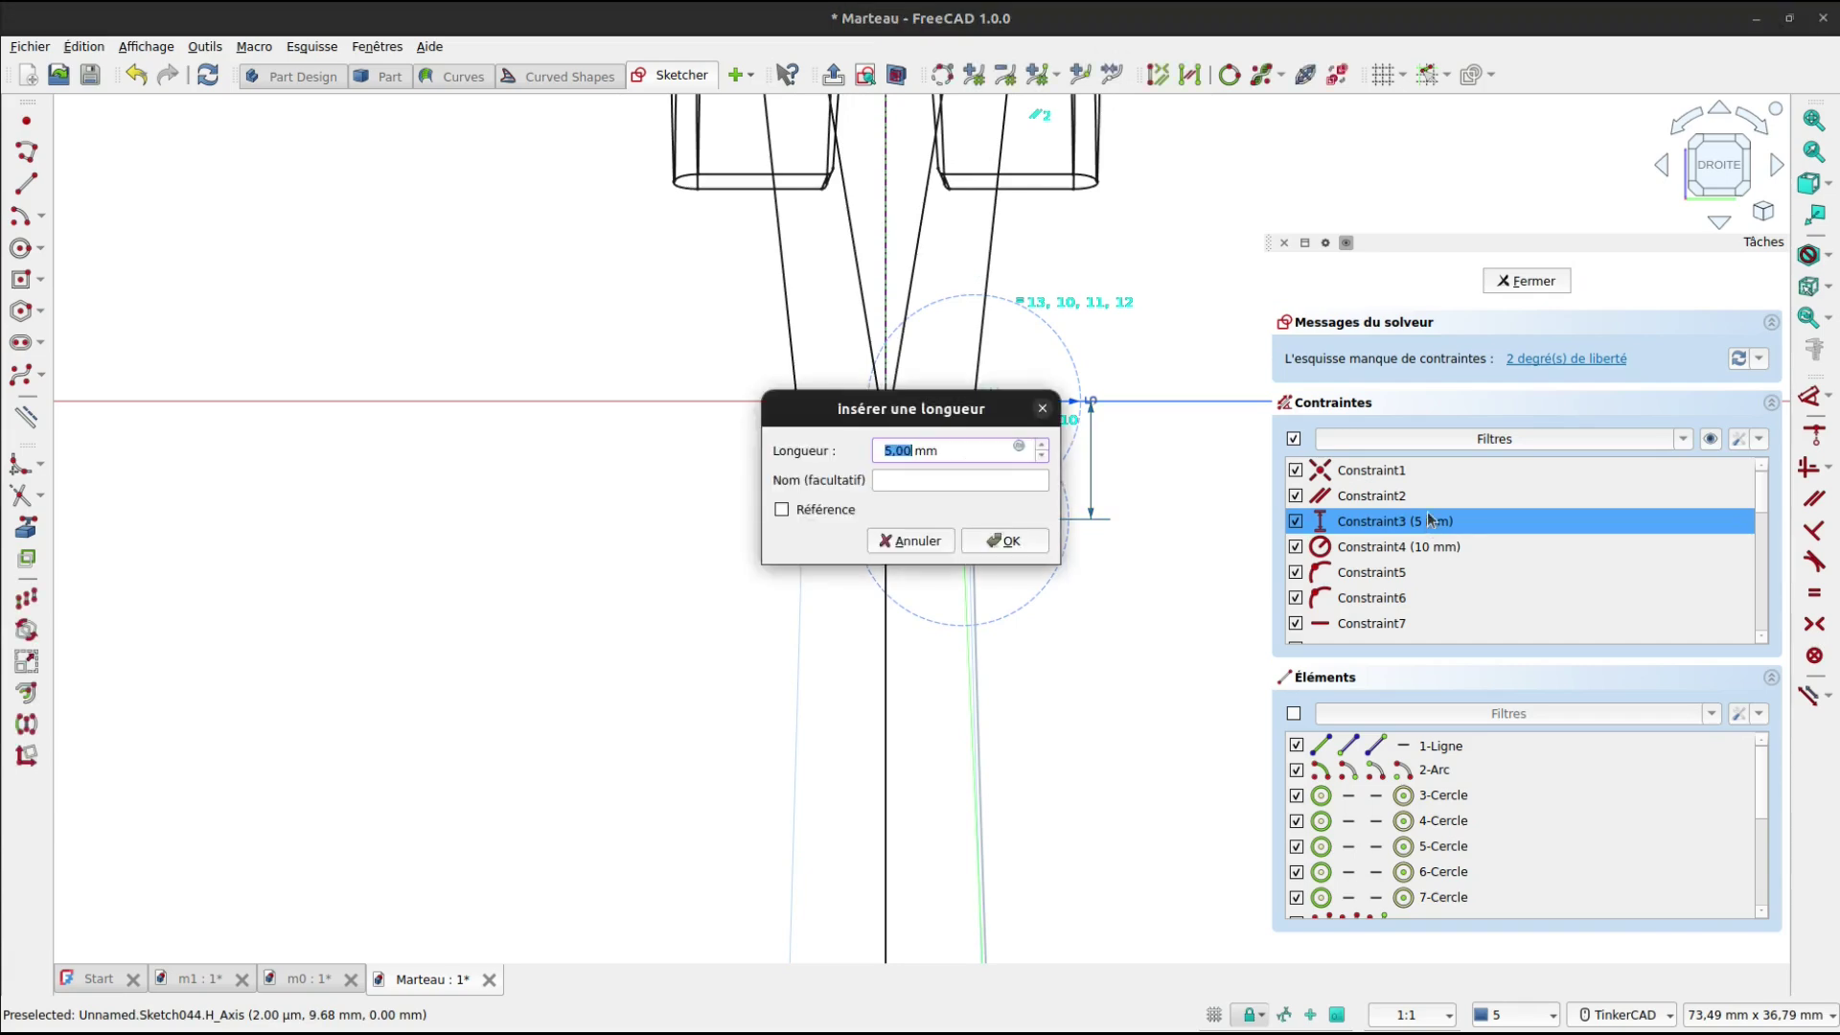
{"action": "type", "text": "10"}
{"action": "key", "text": "Return"}
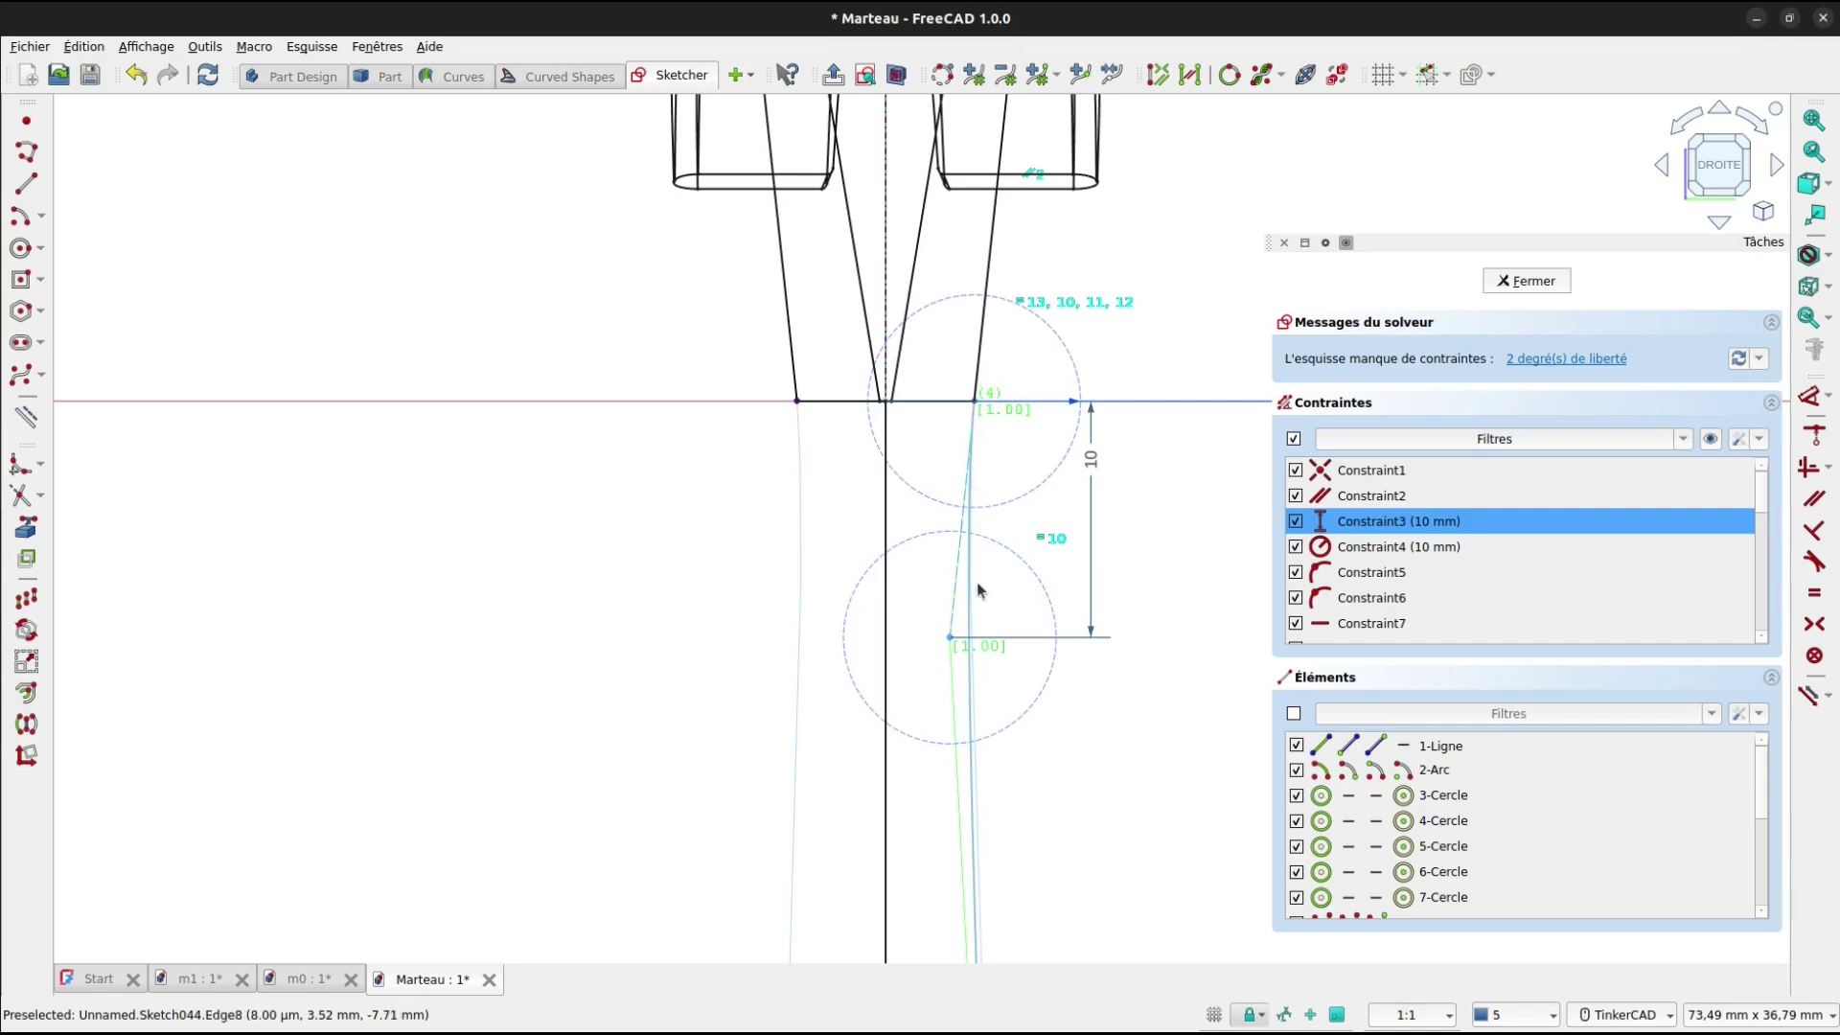
Apply a Block constraint to the handle's side B-spline to fix its shape.
{"action": "scroll", "coordinate": [986, 448], "scroll_direction": "down", "scroll_amount": 5}
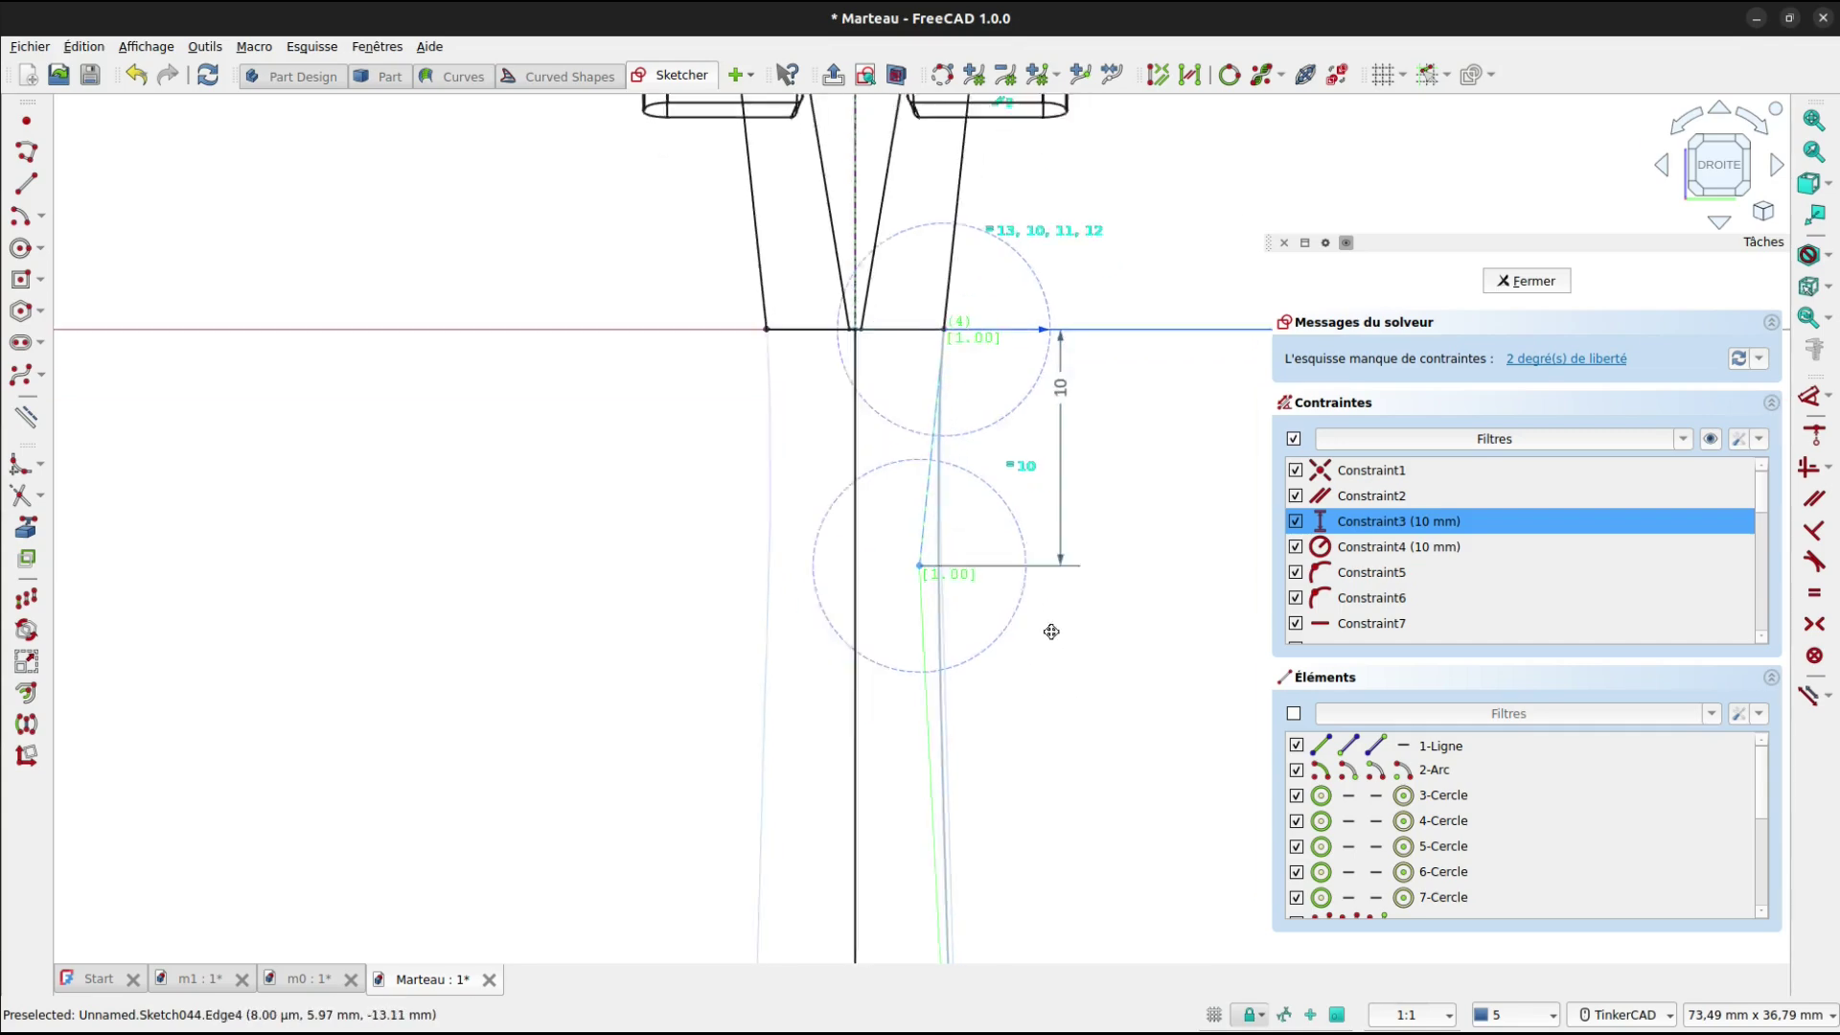
{"action": "scroll", "coordinate": [957, 437], "scroll_direction": "up", "scroll_amount": 3}
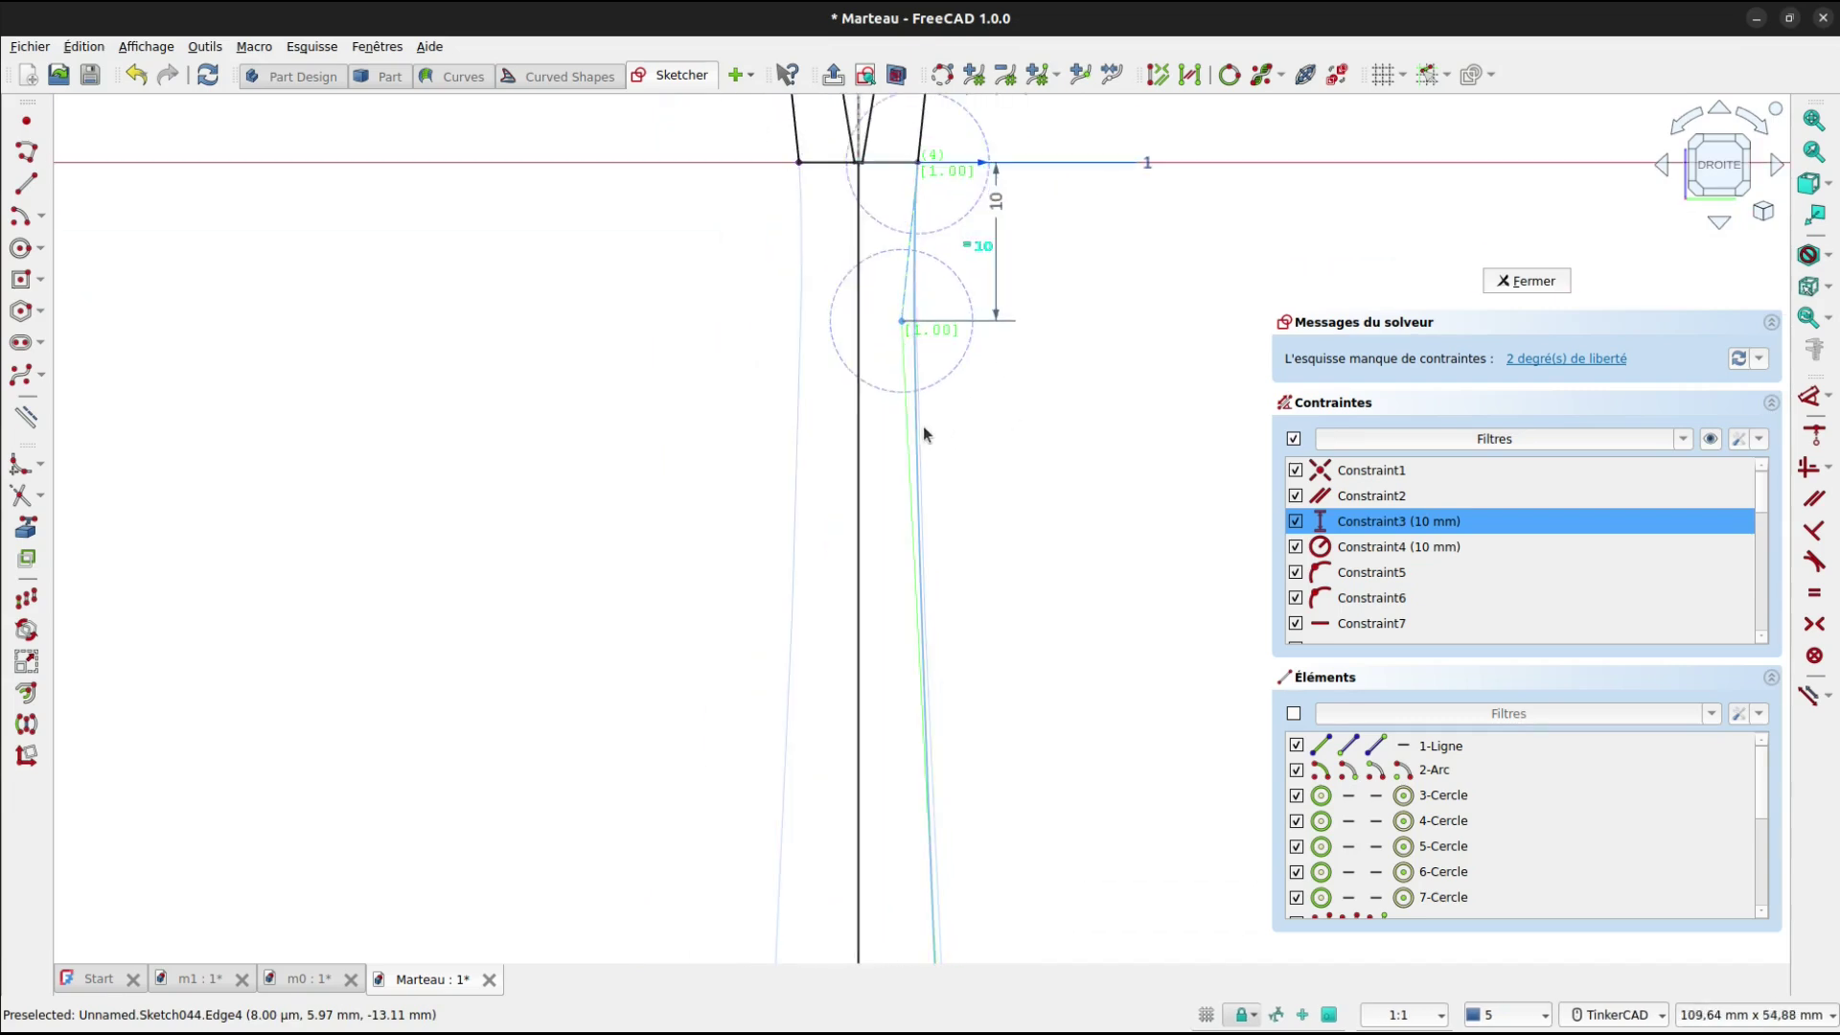
{"action": "left_click", "coordinate": [915, 420]}
{"action": "left_click", "coordinate": [1527, 505], "text": "ctrl"}
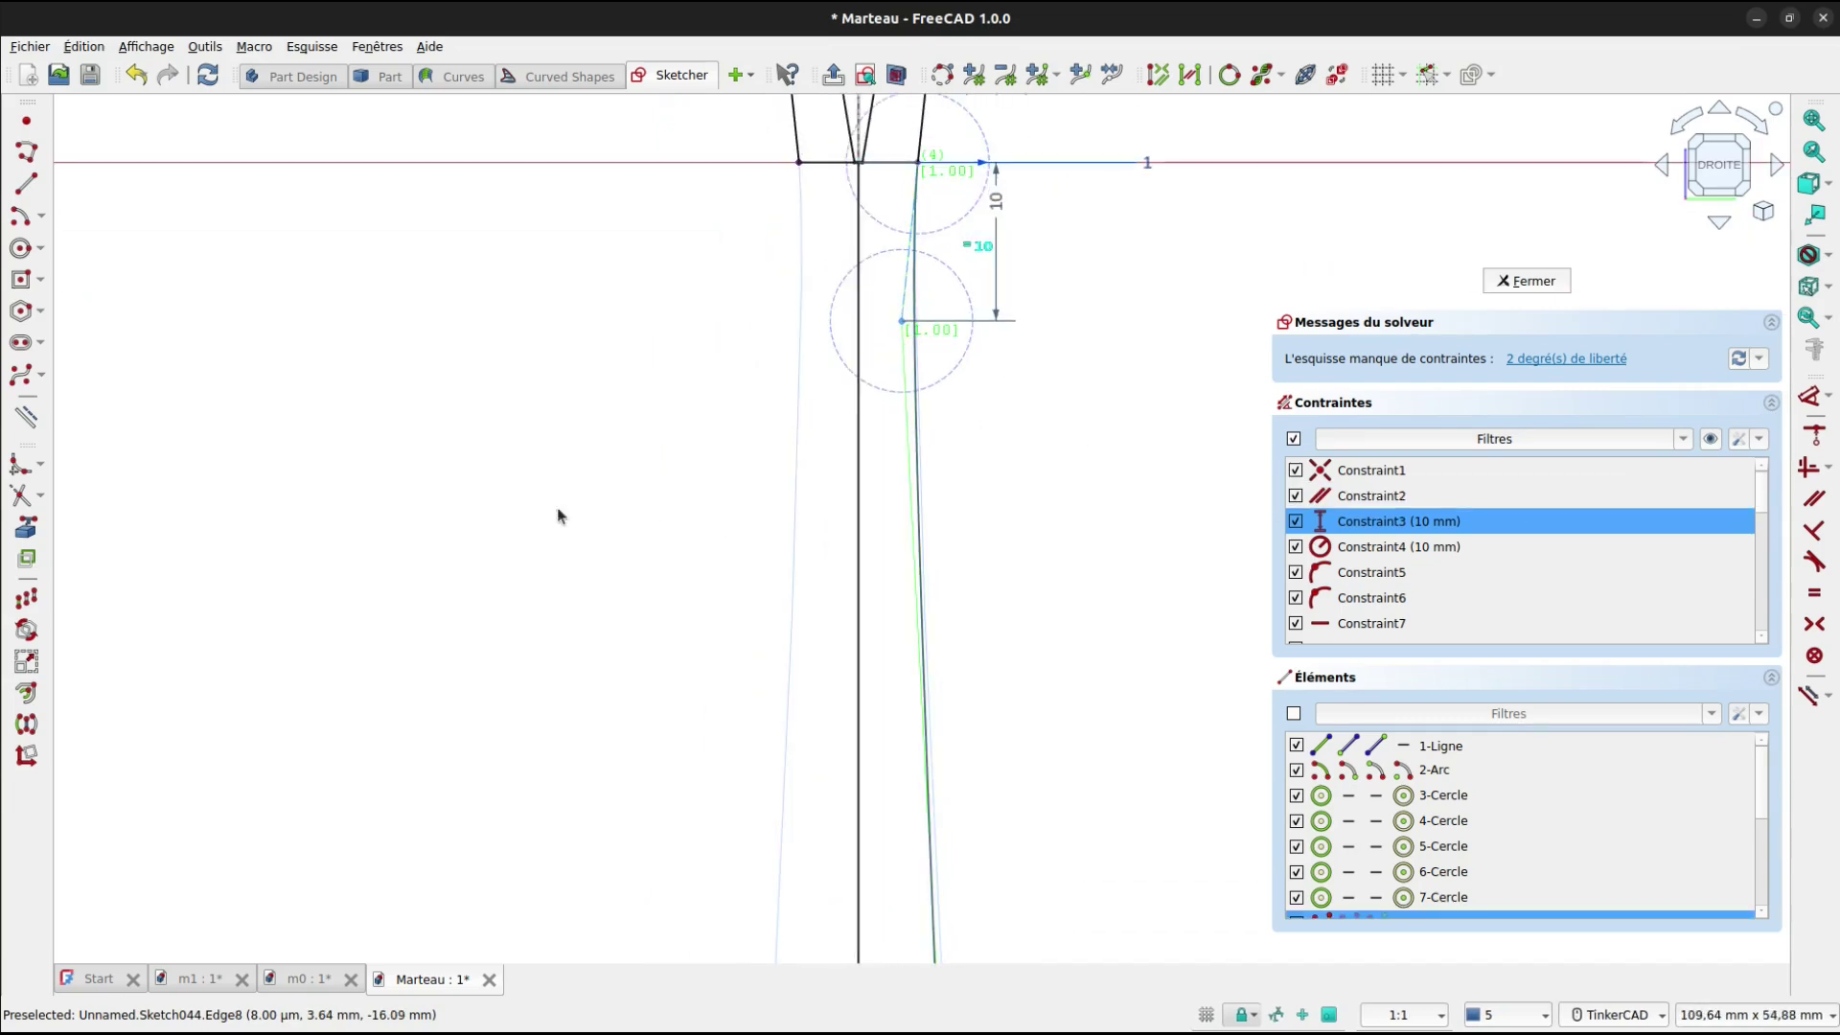
{"action": "left_click", "coordinate": [1813, 657]}
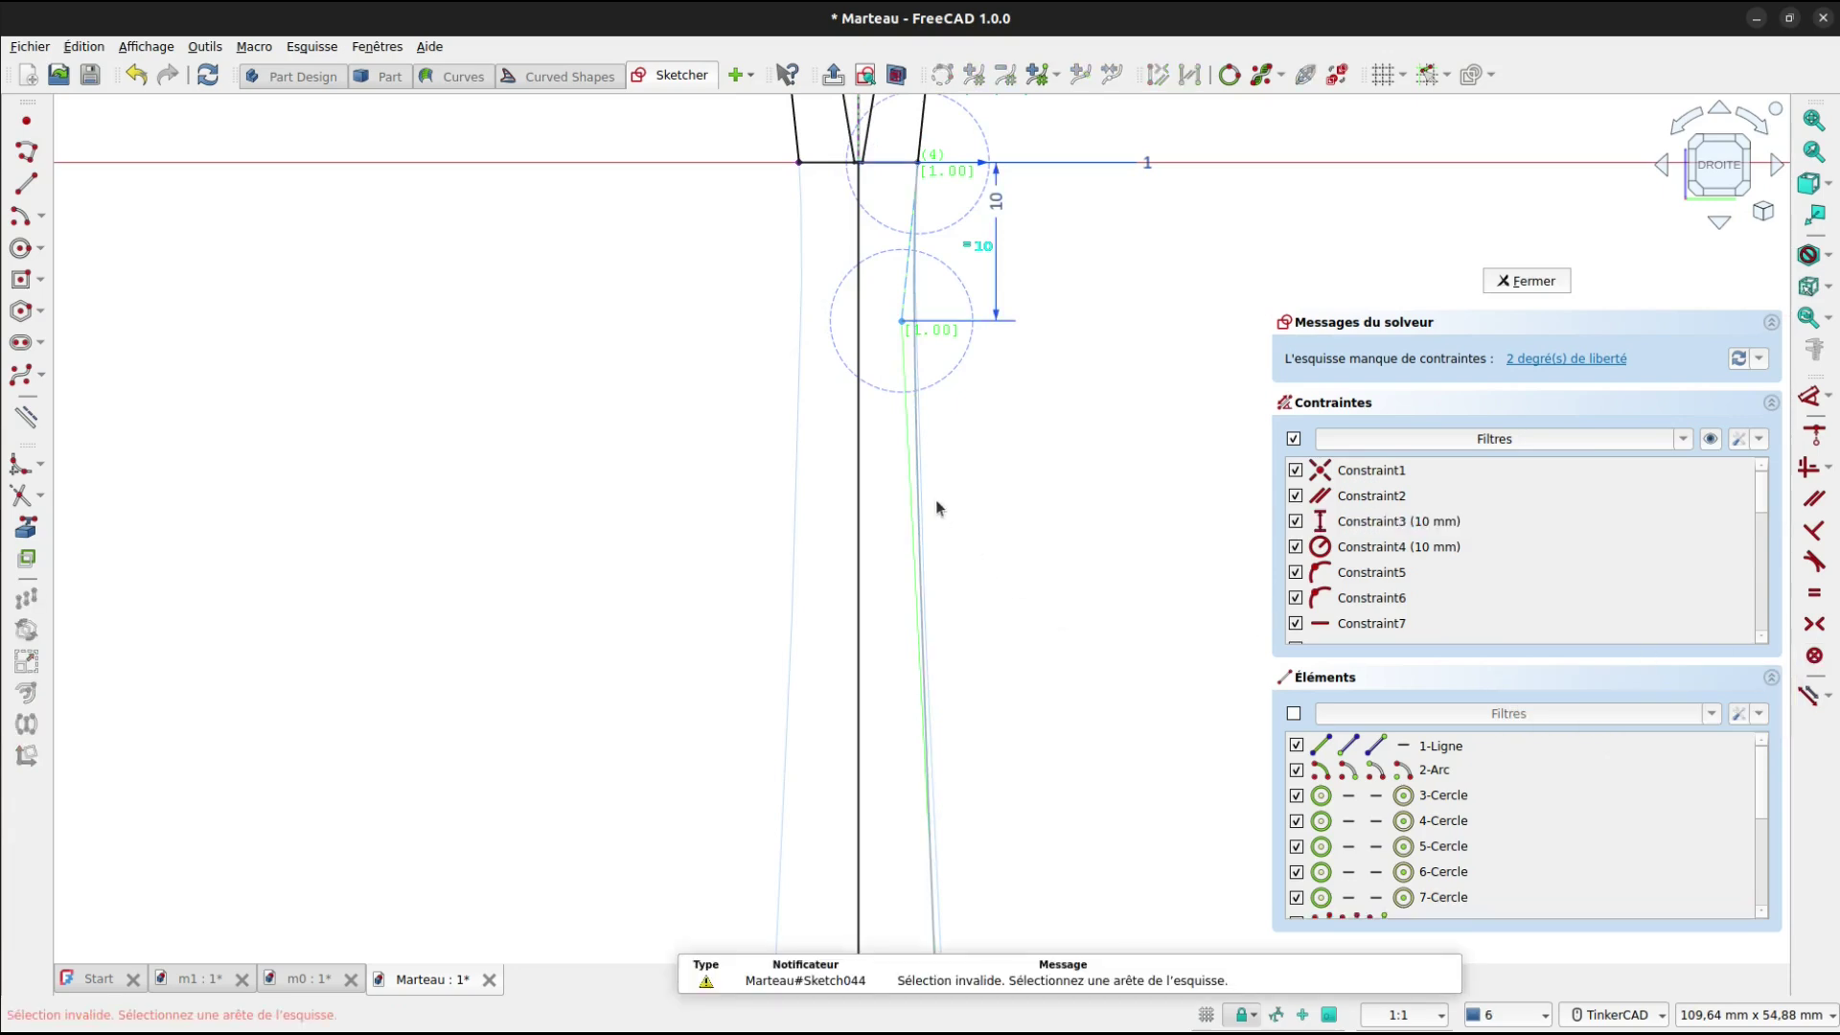
{"action": "scroll", "coordinate": [936, 507], "scroll_direction": "up", "scroll_amount": 4}
{"action": "left_click", "coordinate": [923, 434]}
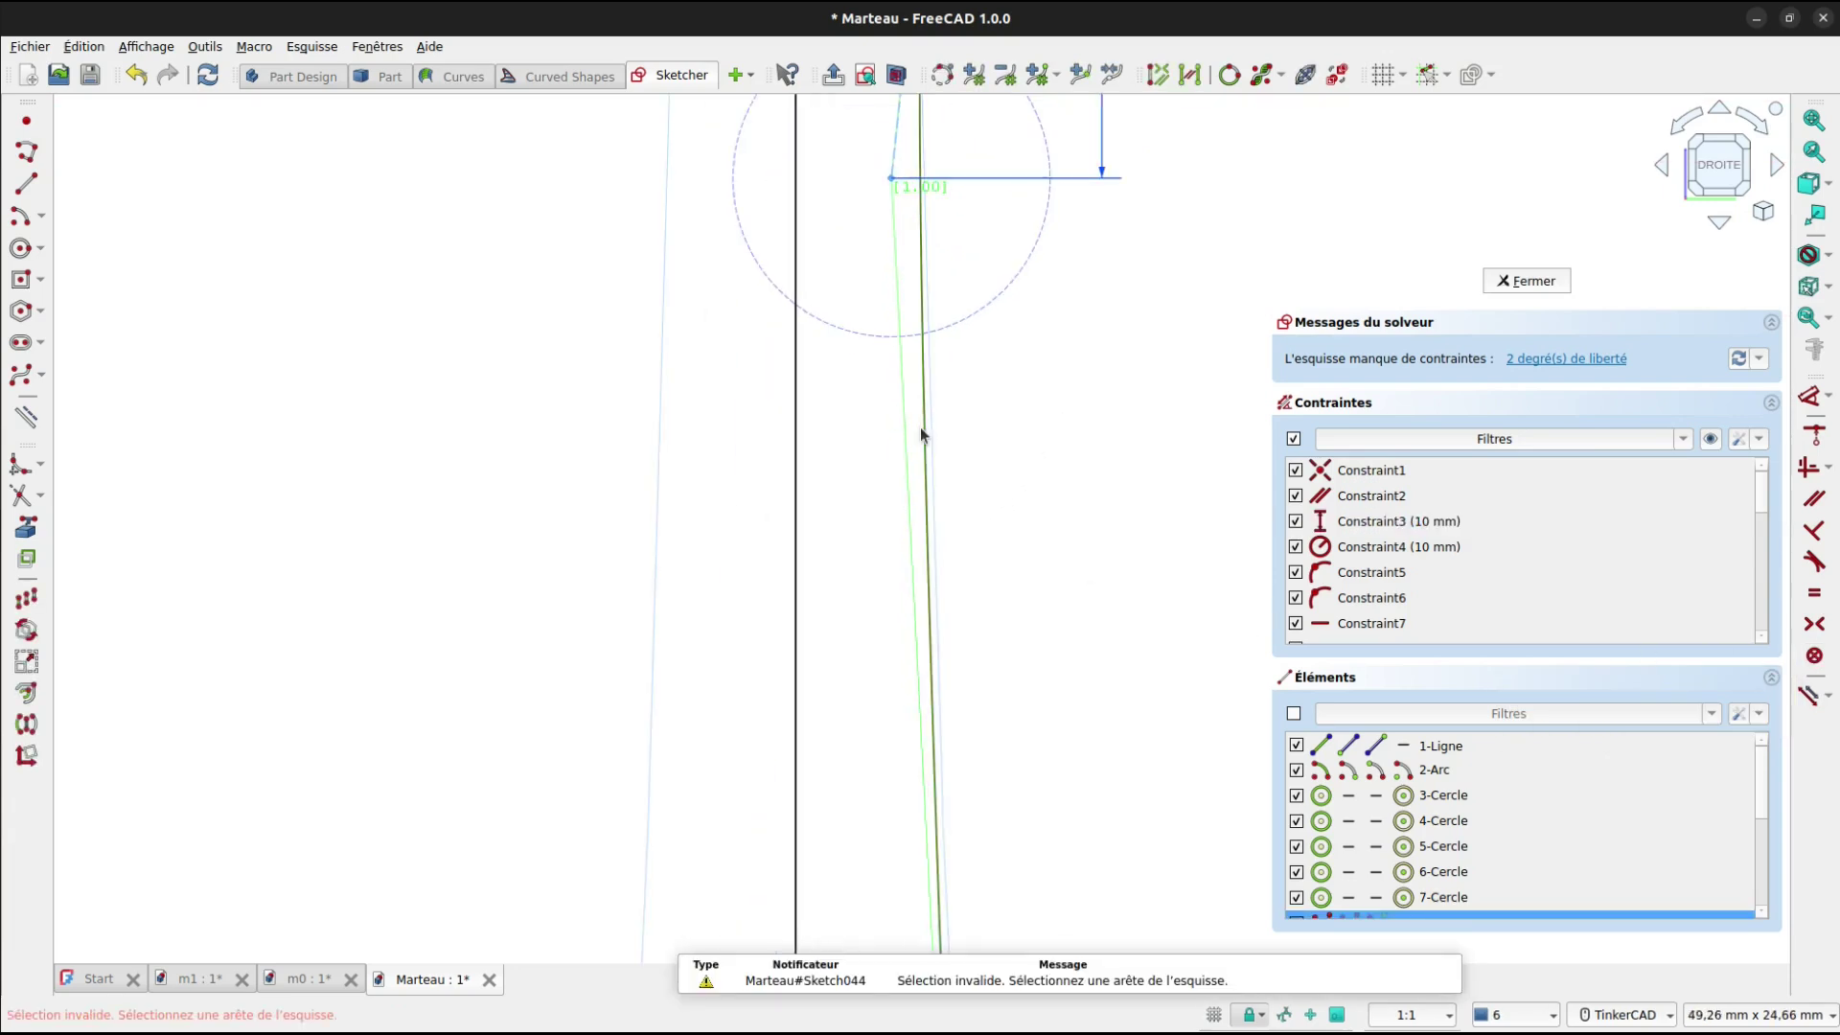
{"action": "left_click", "coordinate": [1815, 658]}
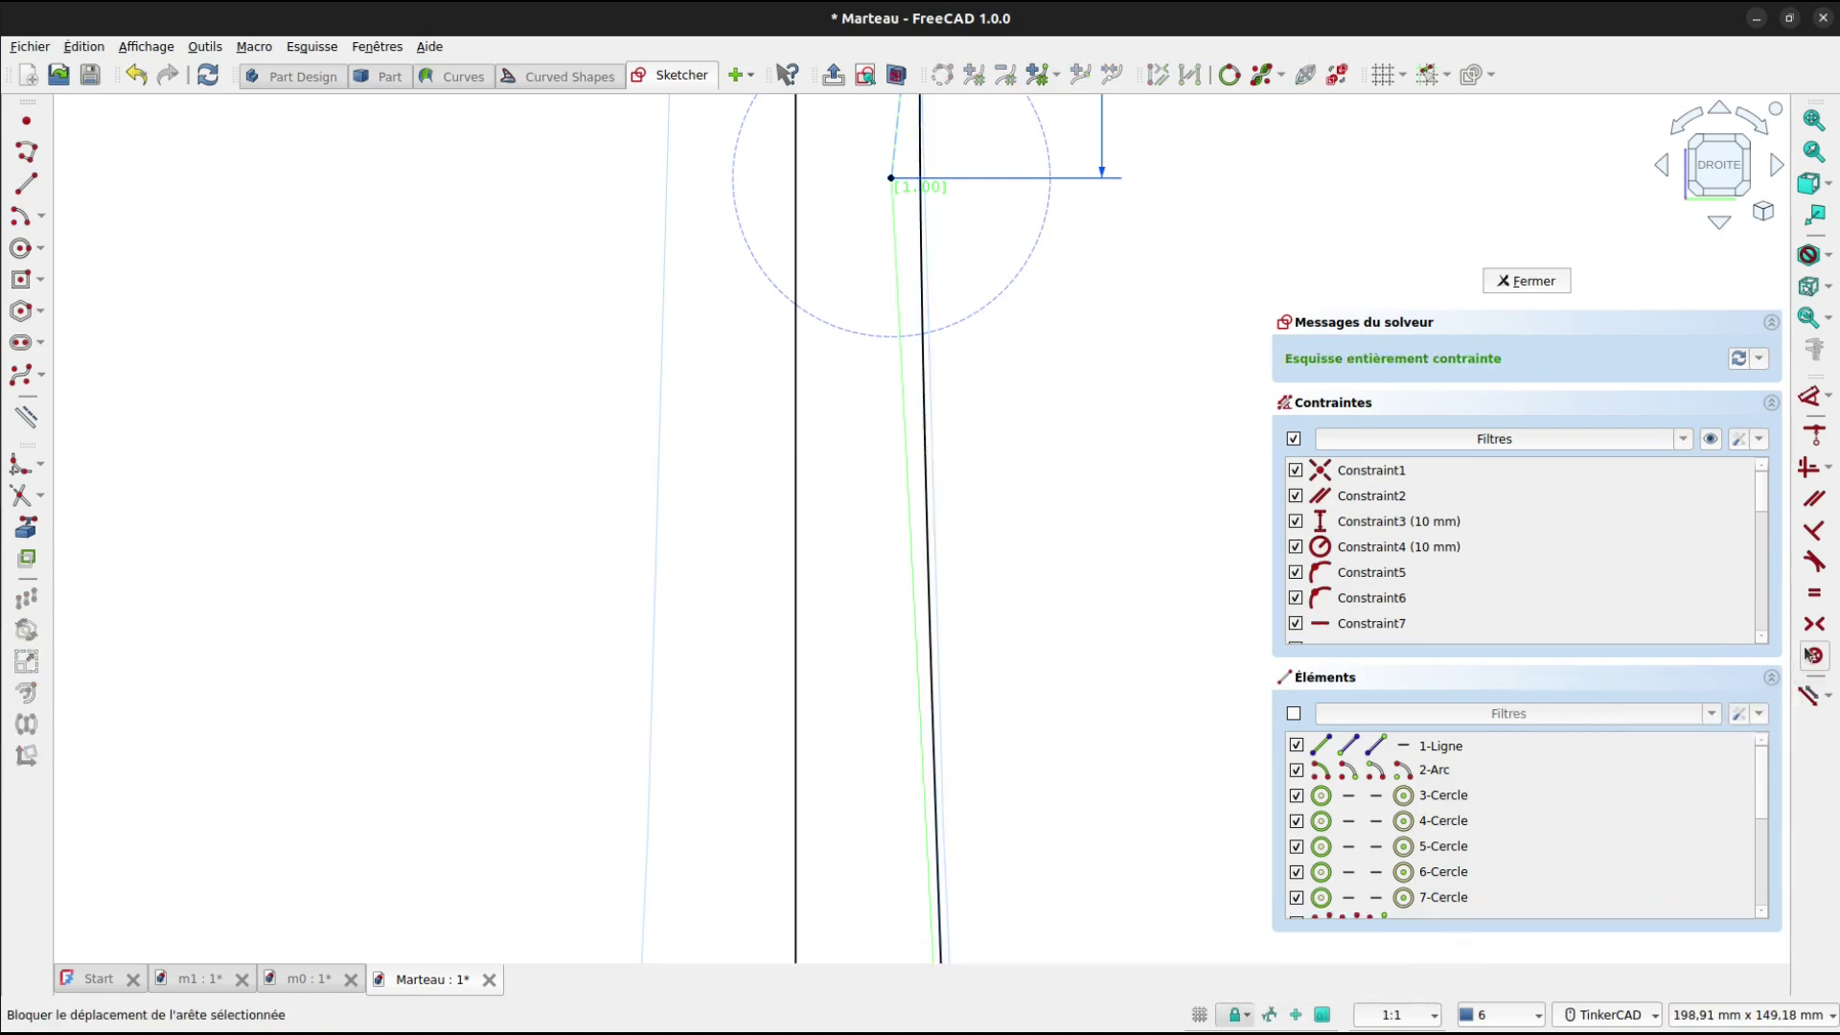
Mirror the side B-spline about the projected length line, with creation of symmetry constraints enabled.
{"action": "scroll", "coordinate": [1085, 534], "scroll_direction": "down", "scroll_amount": 4}
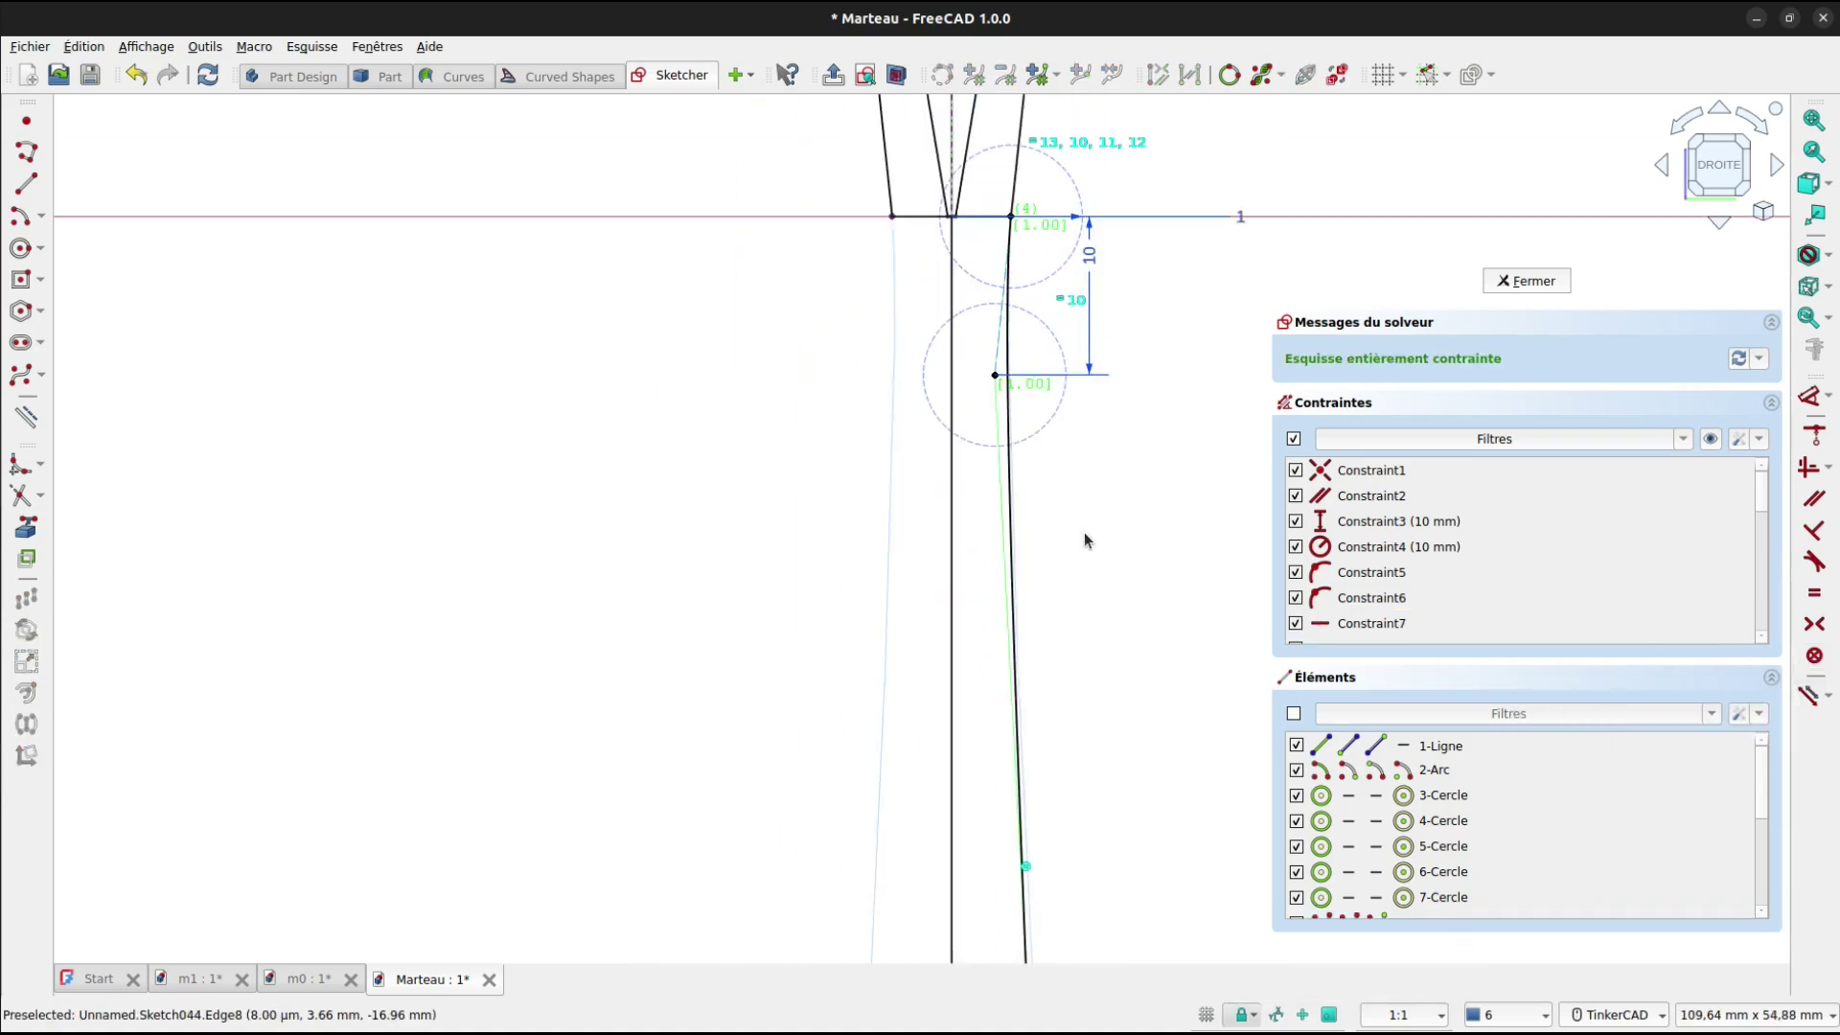
{"action": "left_click", "coordinate": [1018, 532]}
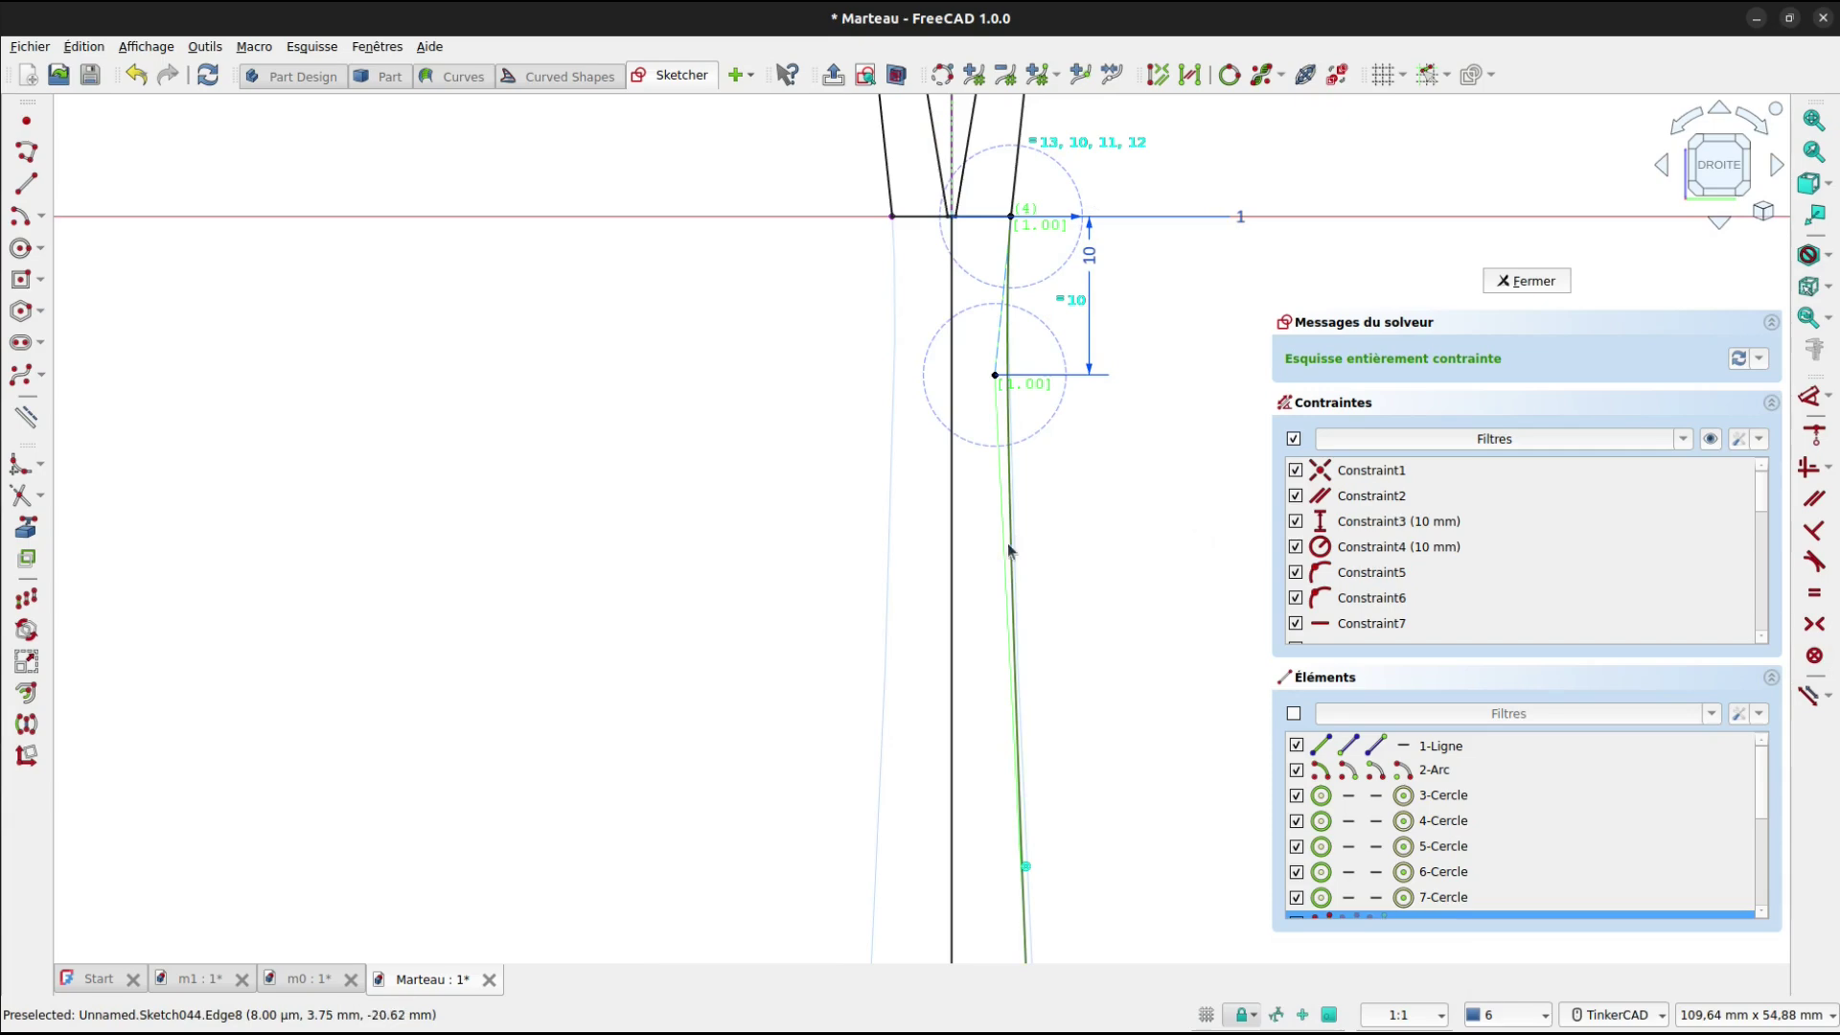
{"action": "left_click", "coordinate": [26, 728]}
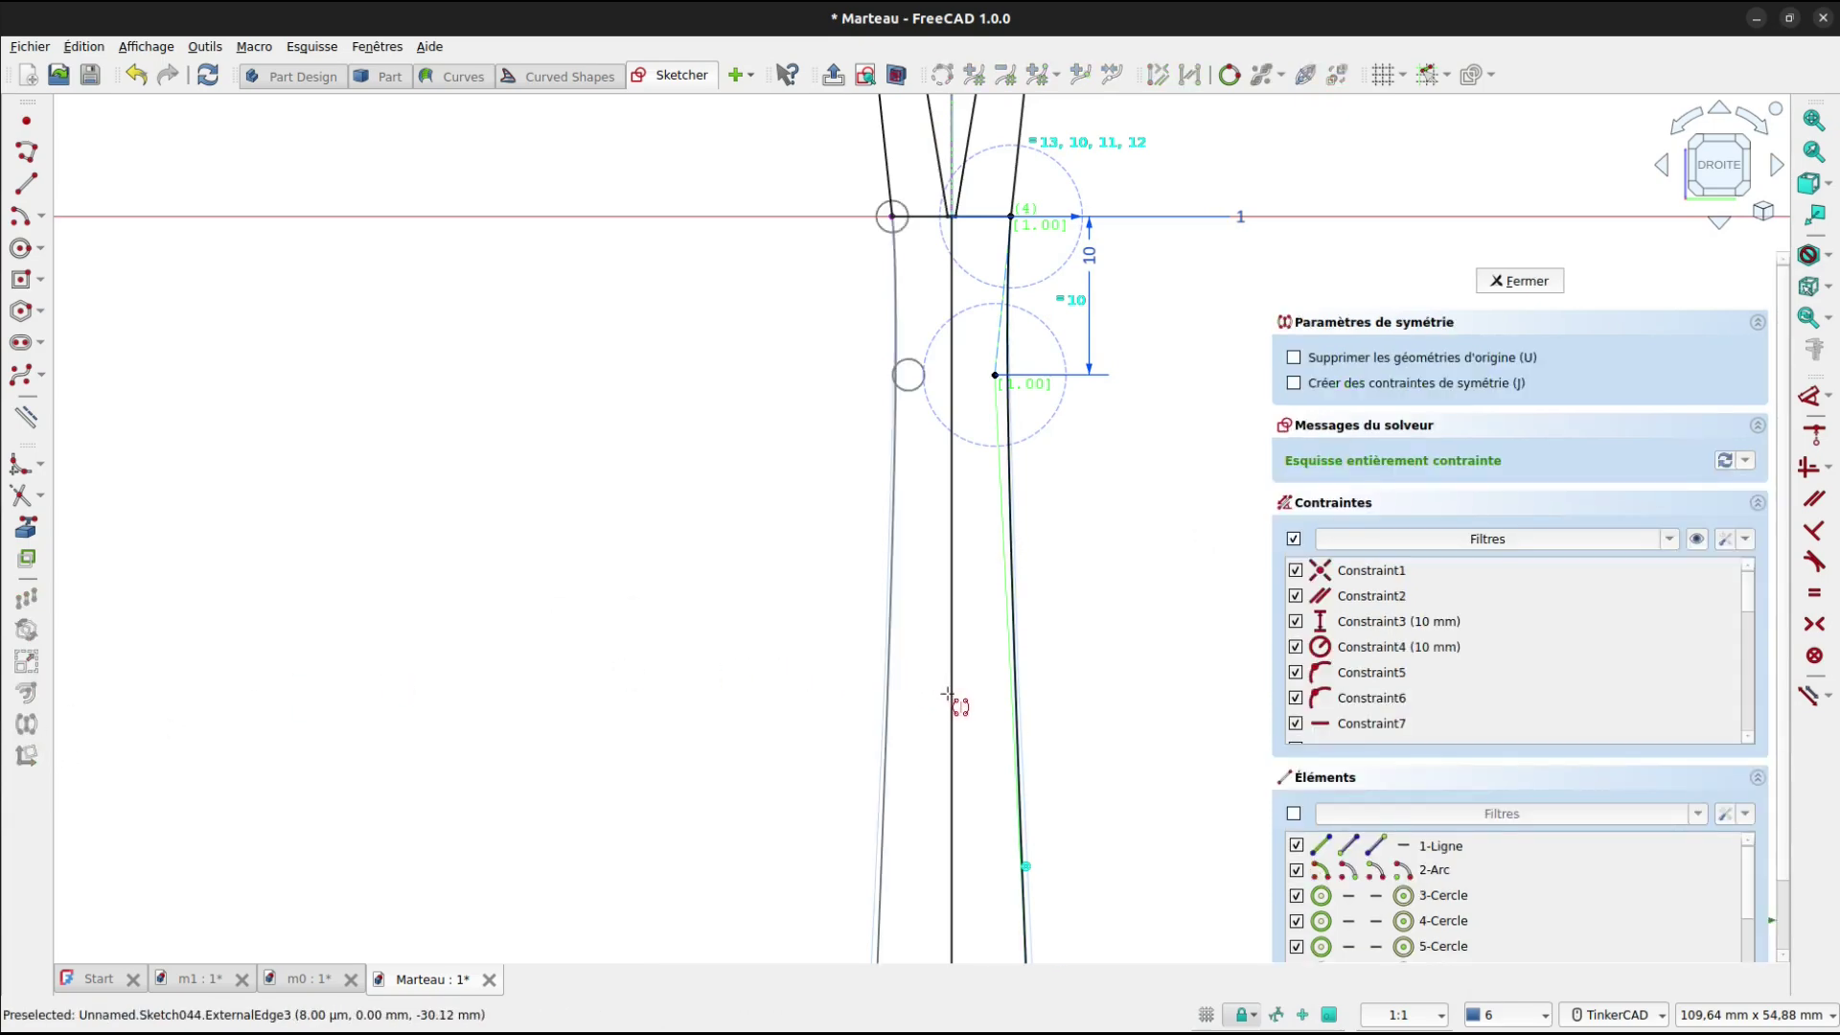
{"action": "left_click", "coordinate": [1295, 384]}
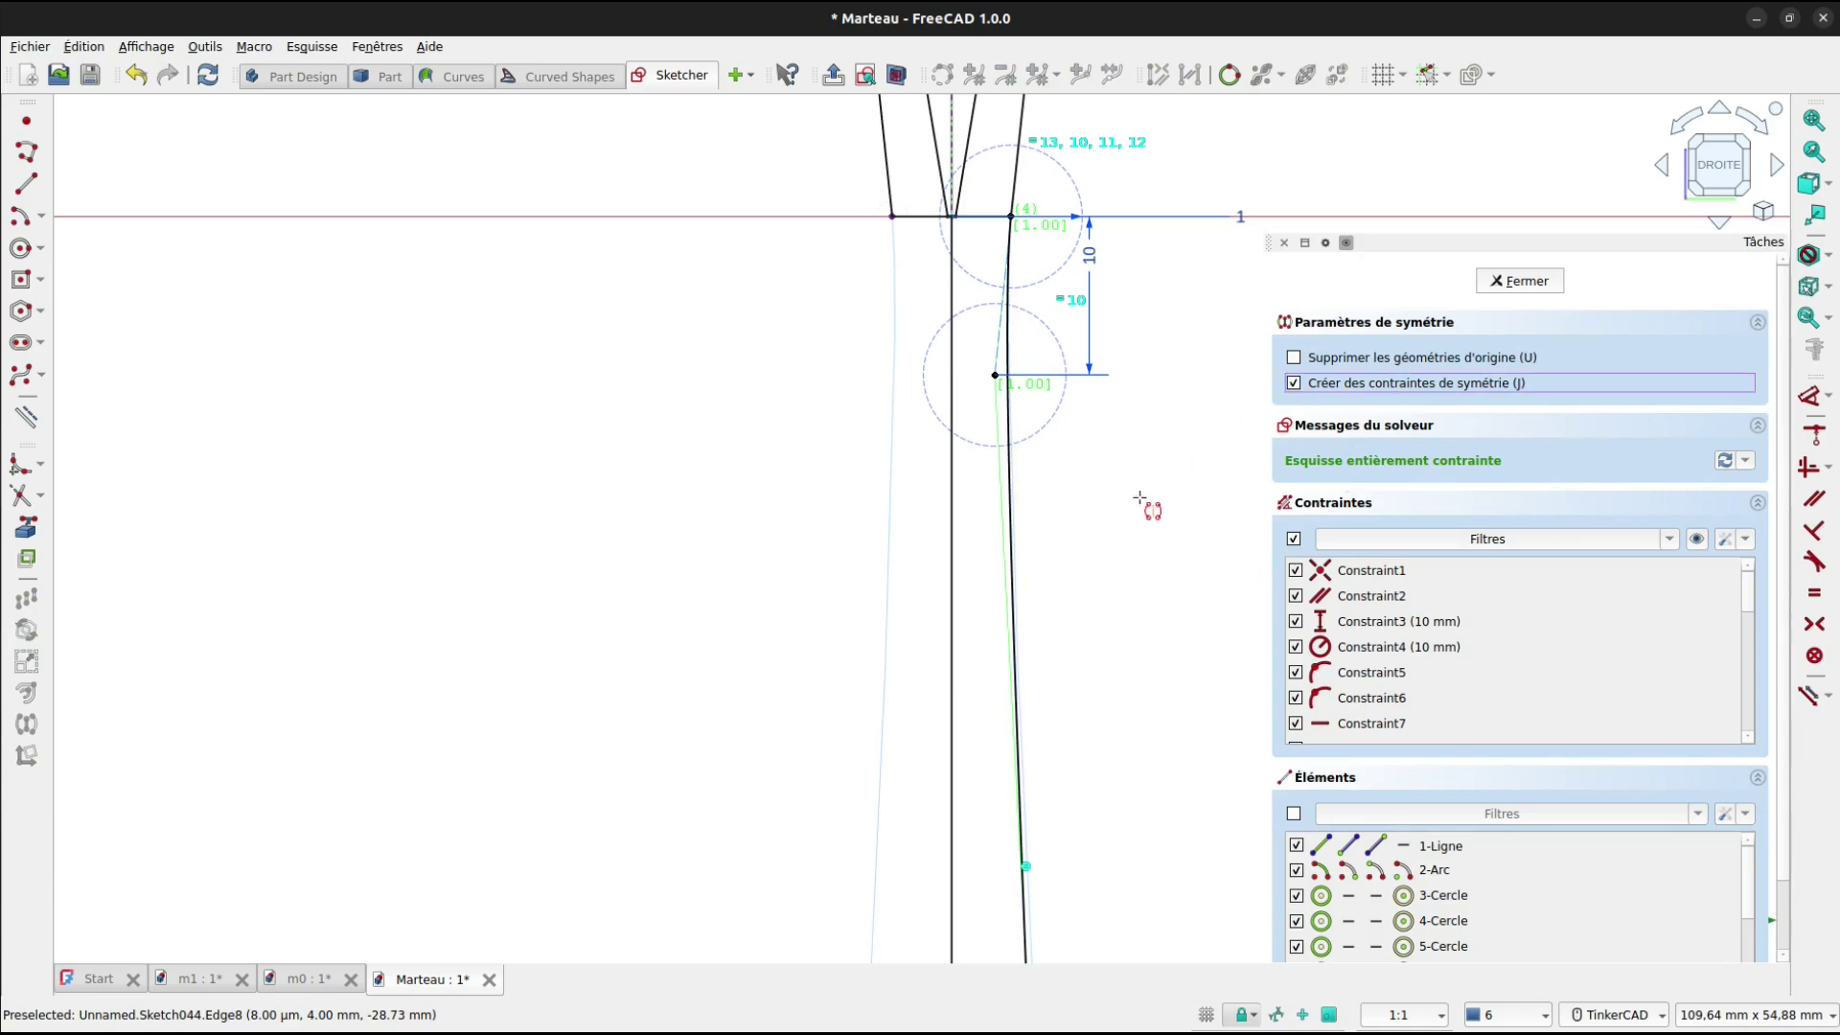
{"action": "left_click", "coordinate": [952, 643]}
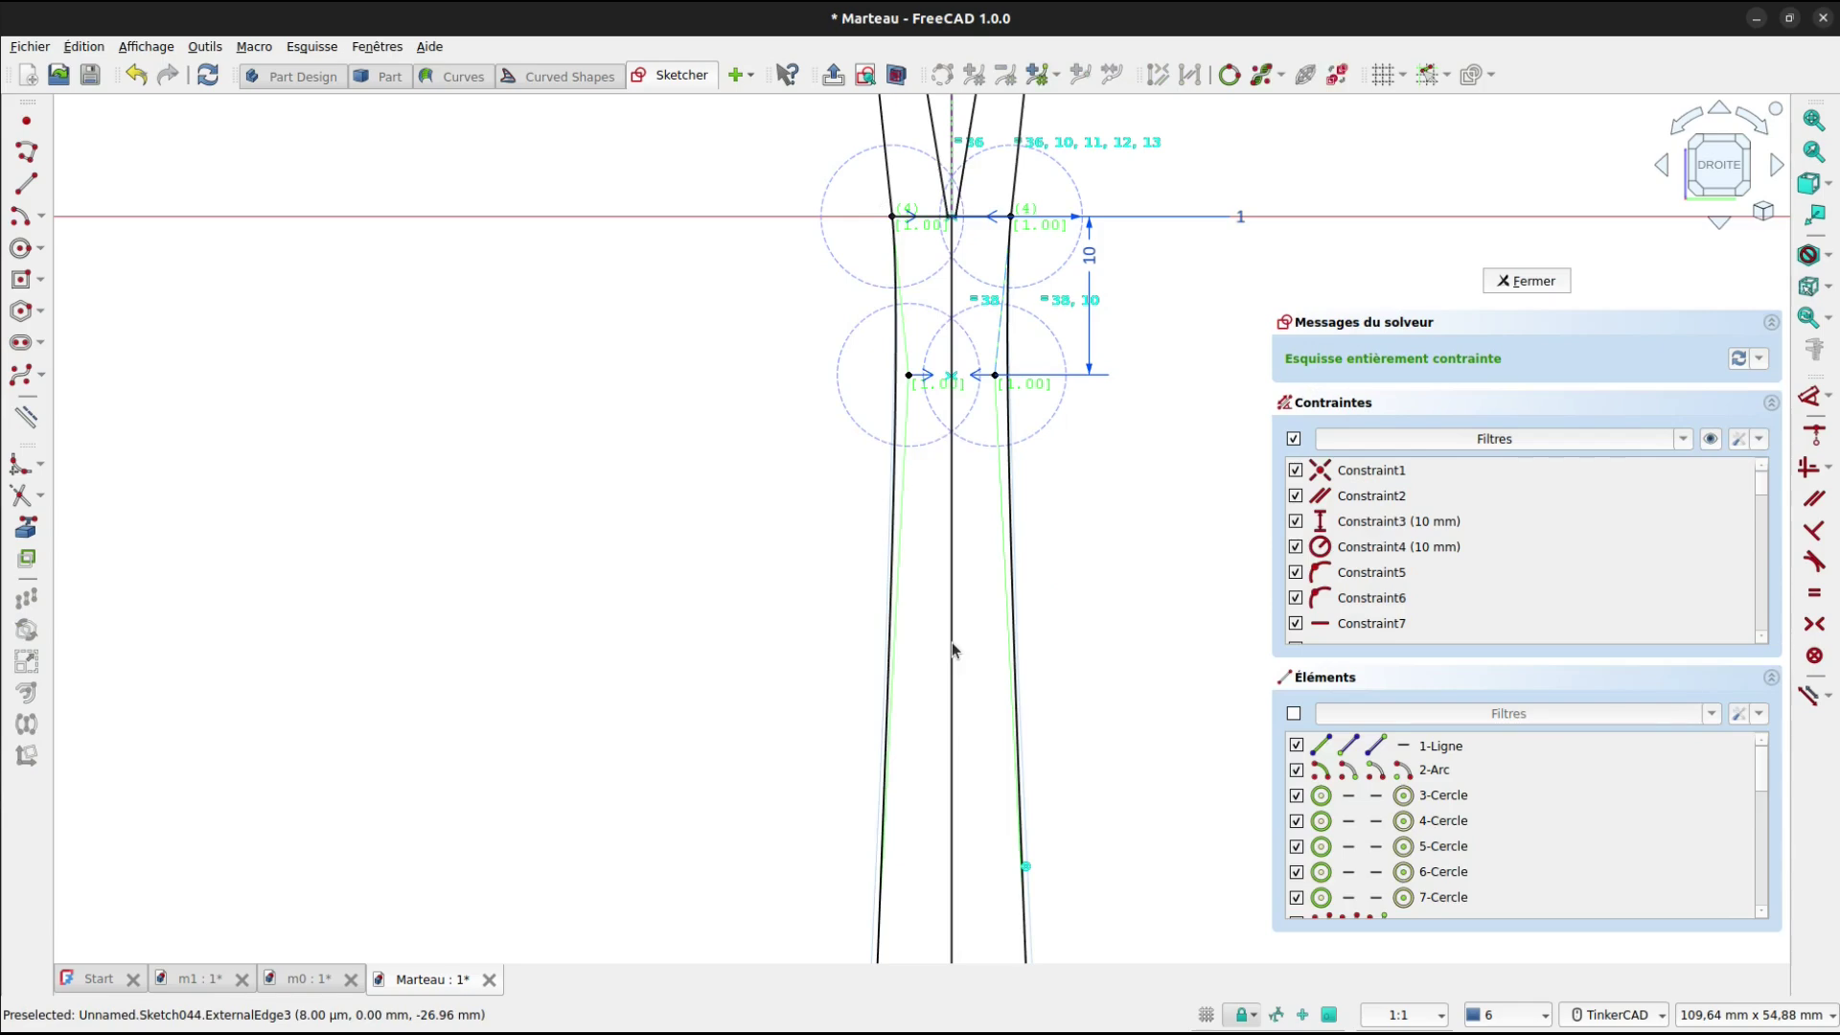
Finish the handle's side-profile sketch and return to the 3D model.
{"action": "scroll", "coordinate": [1119, 600], "scroll_direction": "down", "scroll_amount": 5}
{"action": "scroll", "coordinate": [928, 441], "scroll_direction": "down", "scroll_amount": 5}
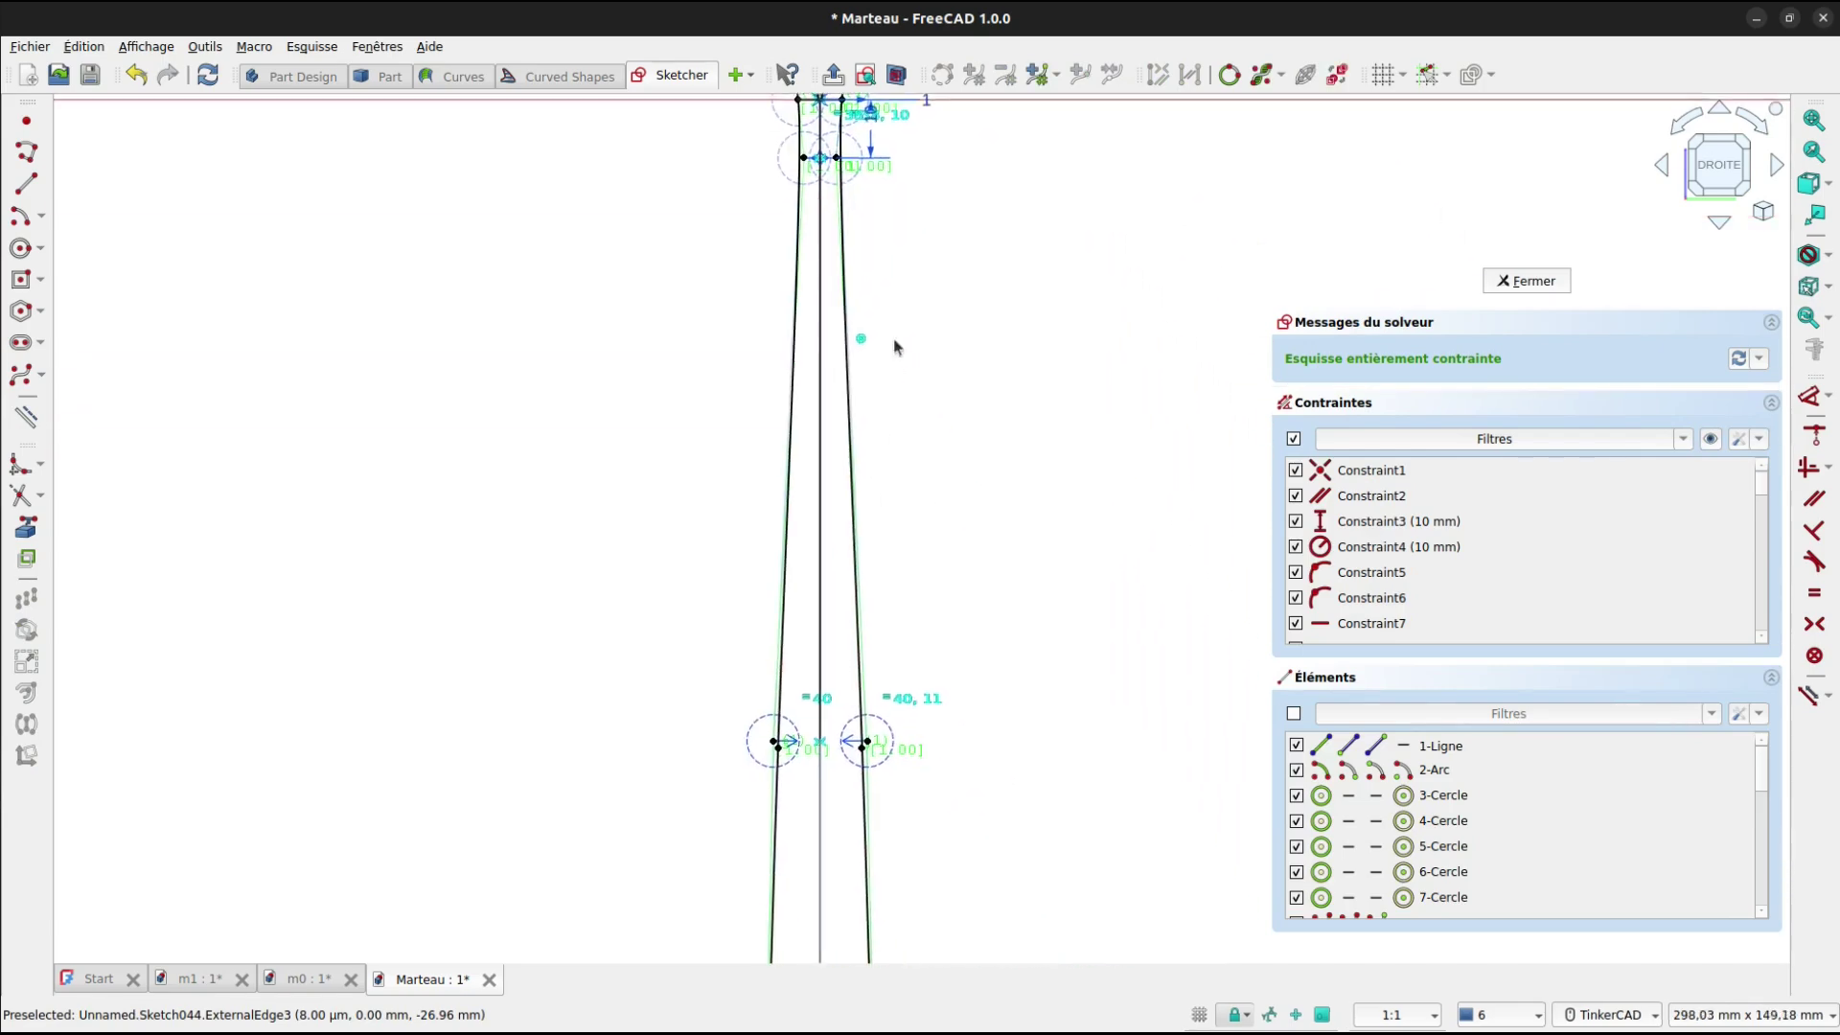
{"action": "right_click", "coordinate": [1016, 414]}
{"action": "left_click", "coordinate": [1531, 284]}
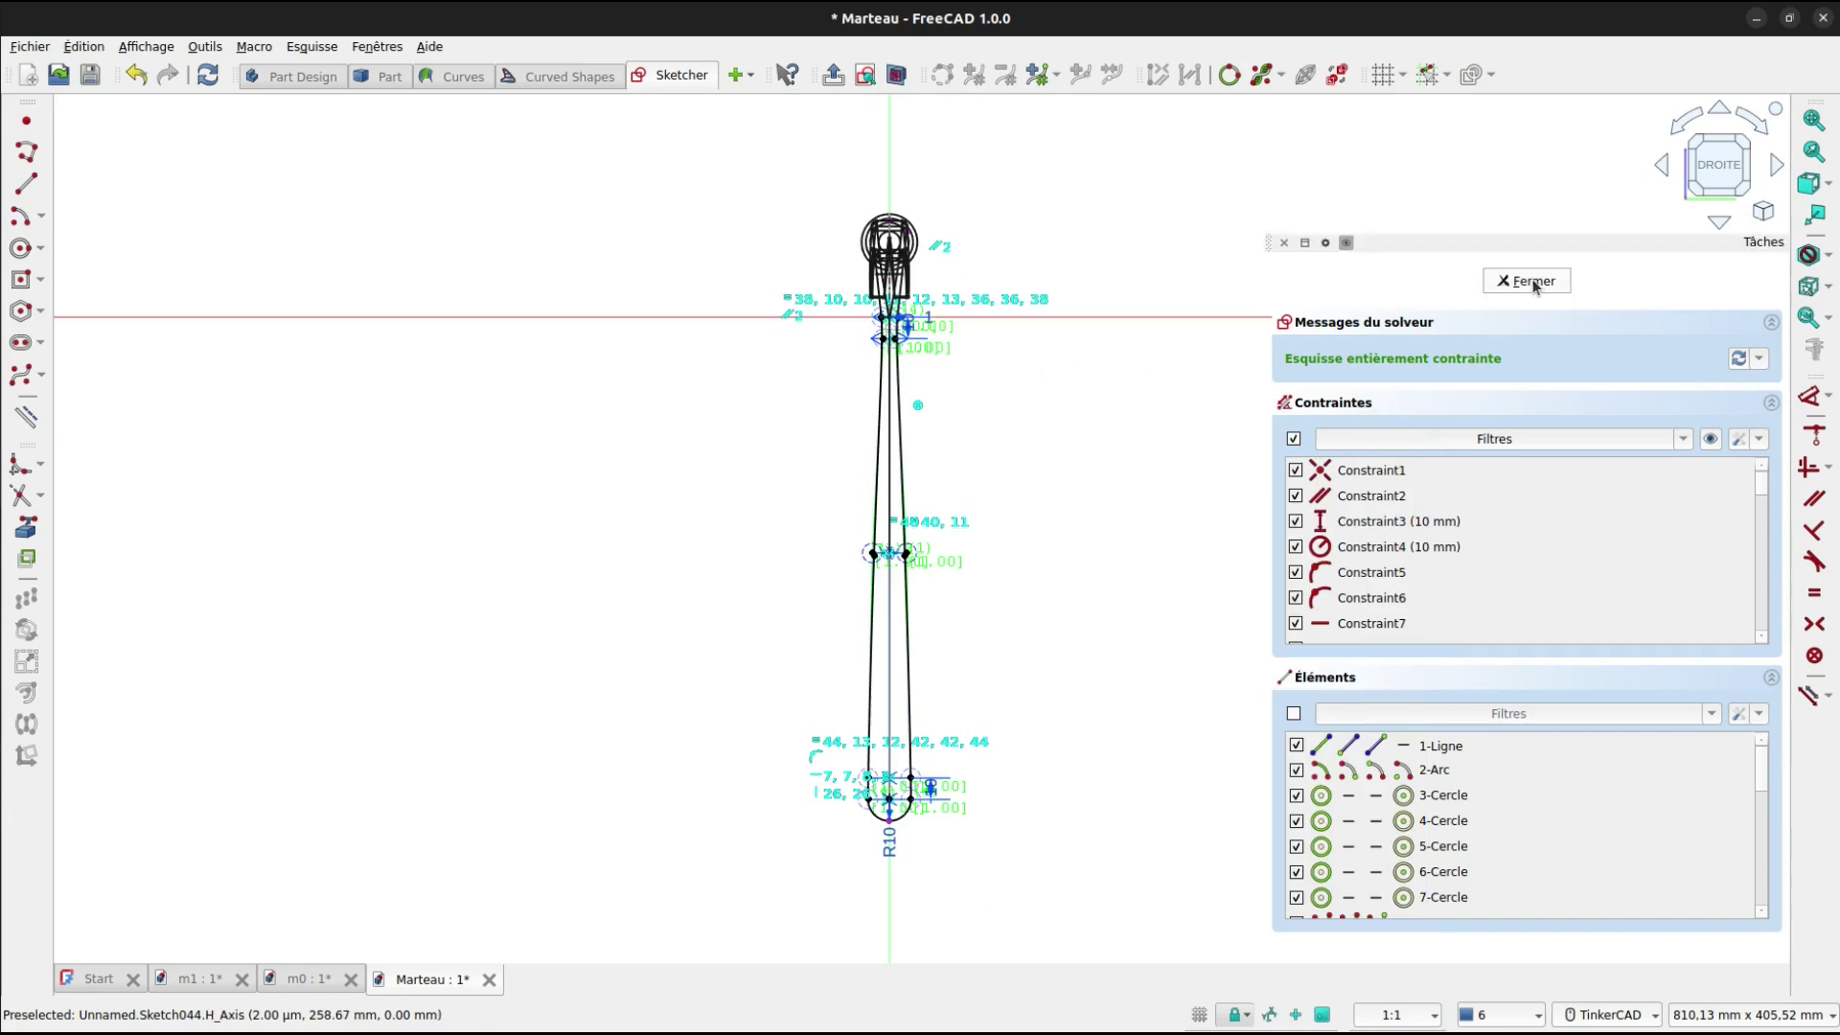
{"action": "left_click", "coordinate": [1534, 283]}
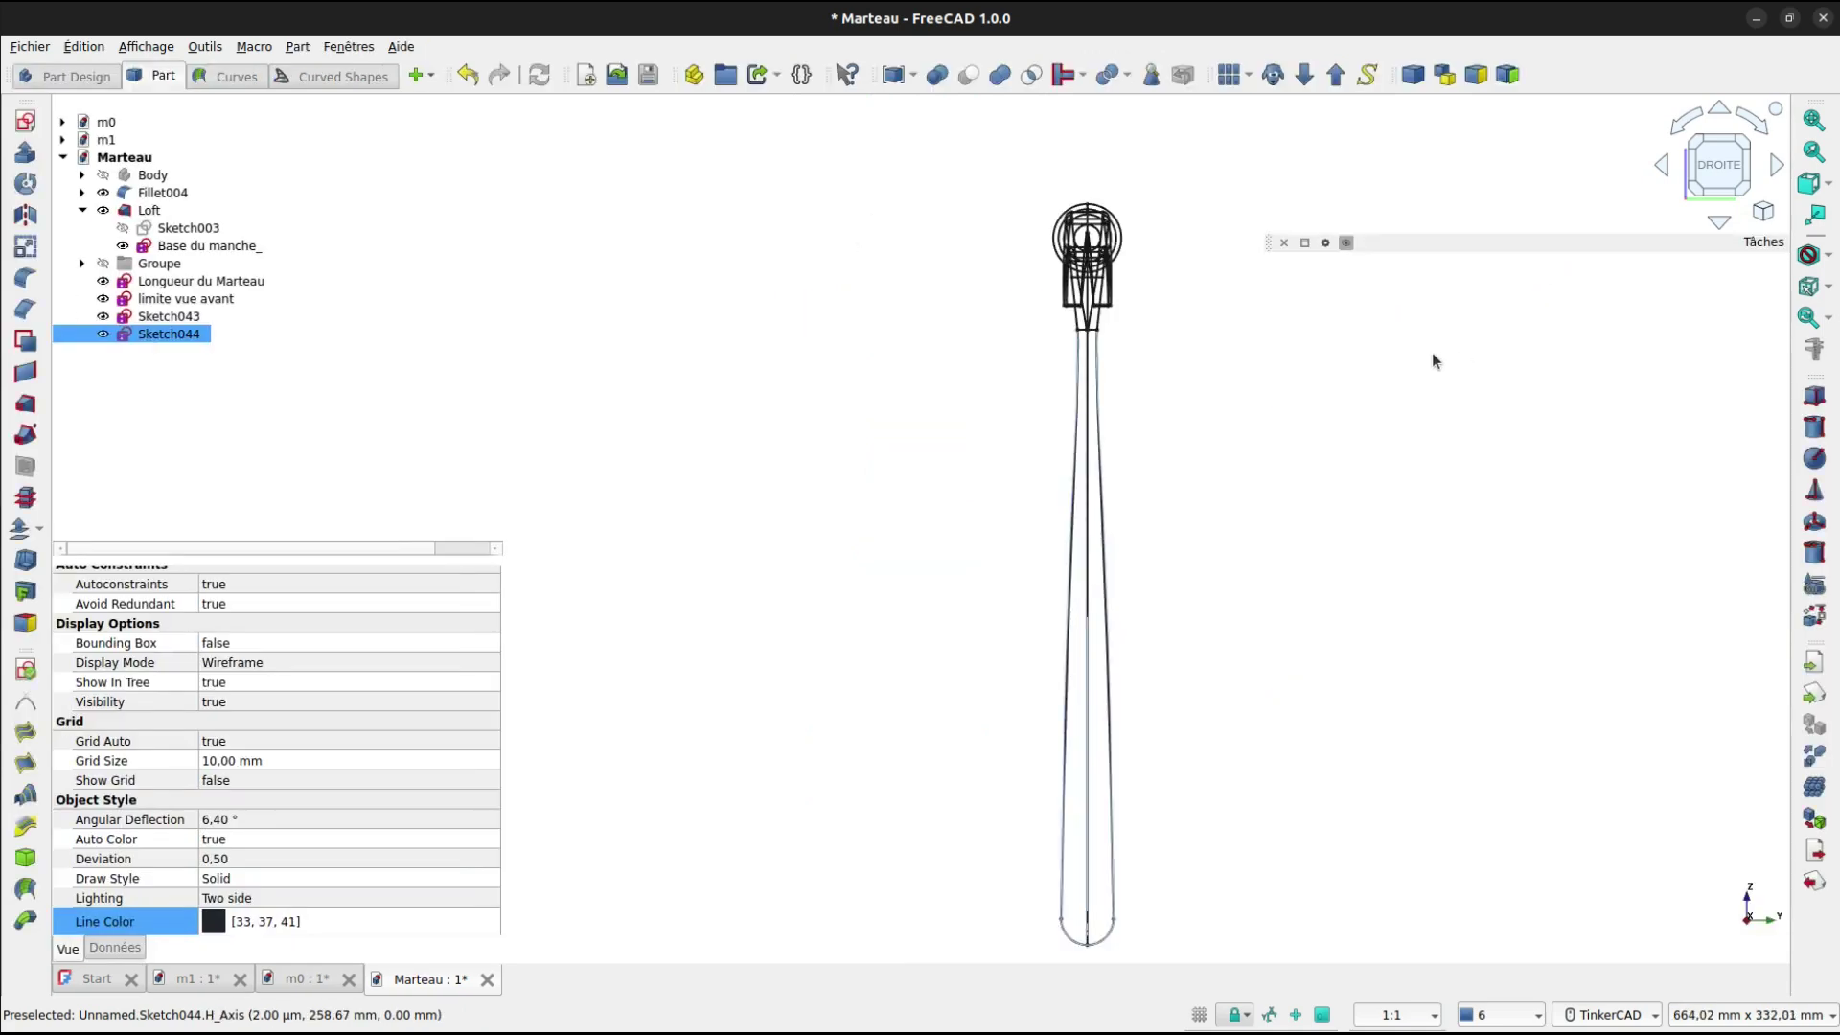
{"action": "right_click_drag", "start_coordinate": [1287, 377], "coordinate": [1070, 391]}
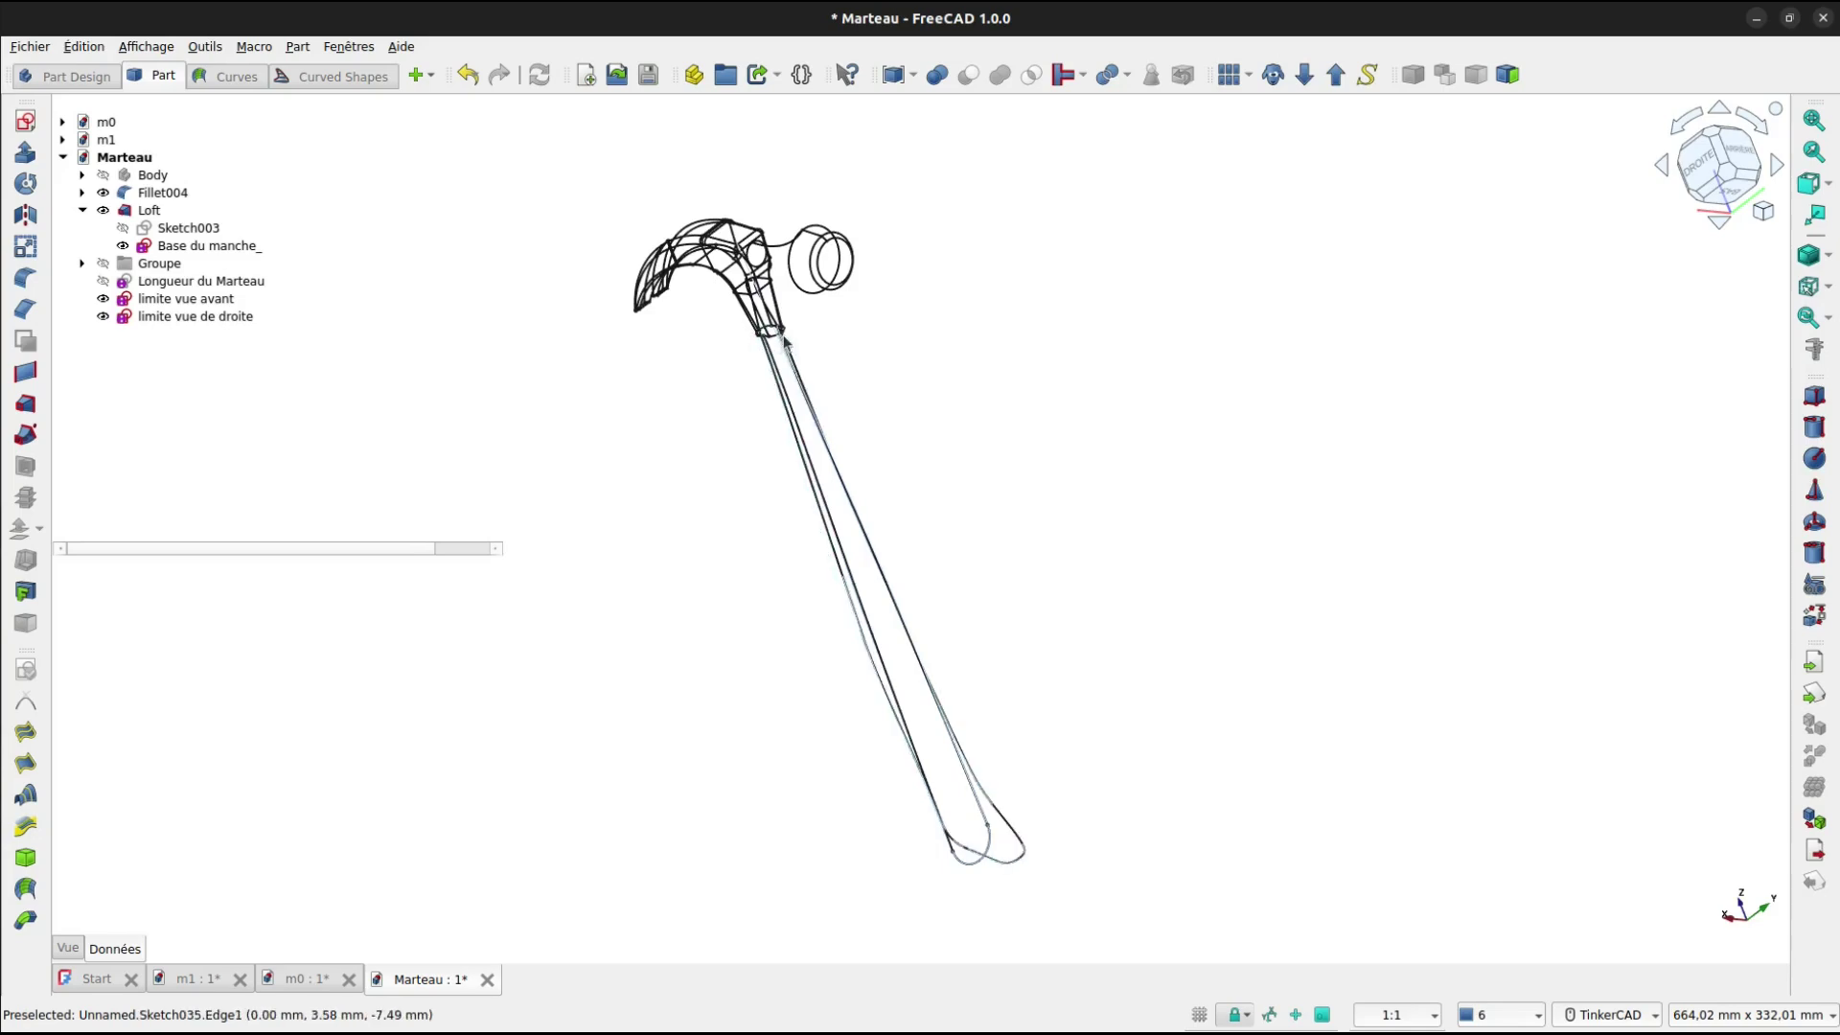
Create a Curved Array from the Base du manche_ sketch, using limite vue avant and limite vue de droite as the boundary curves.
{"action": "left_click", "coordinate": [233, 288]}
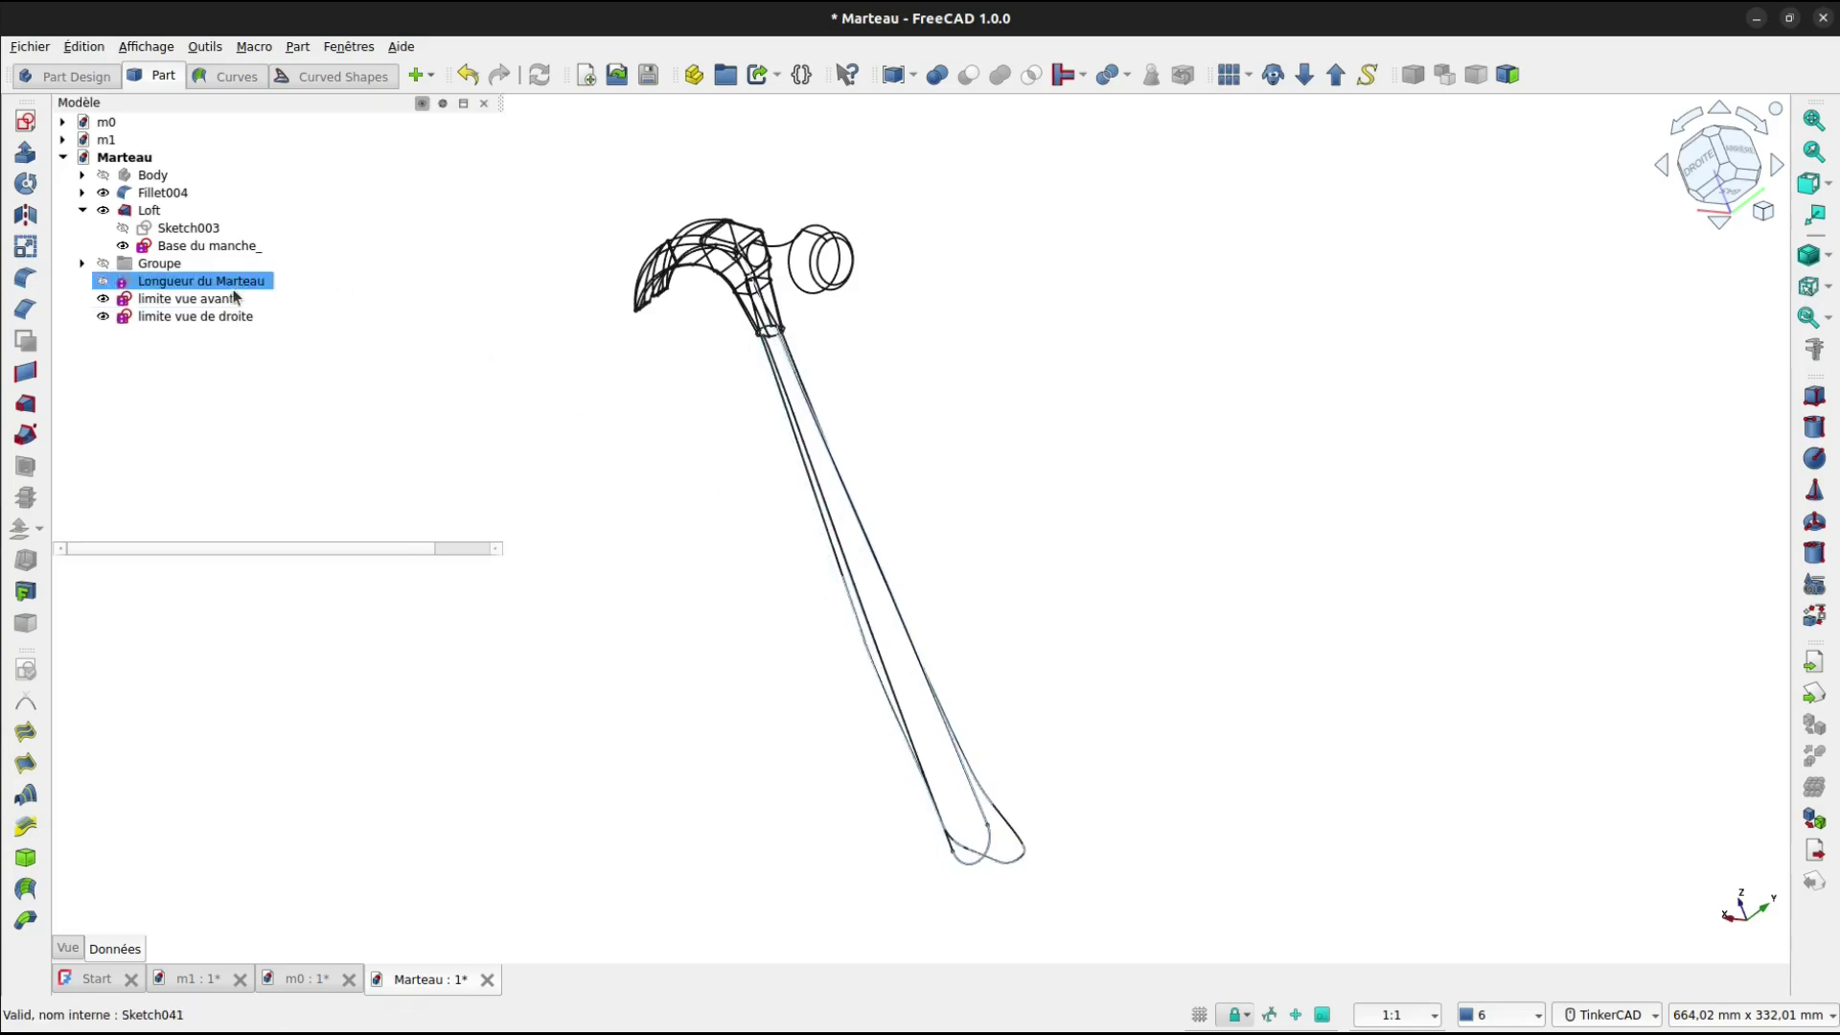
{"action": "left_click", "coordinate": [230, 298]}
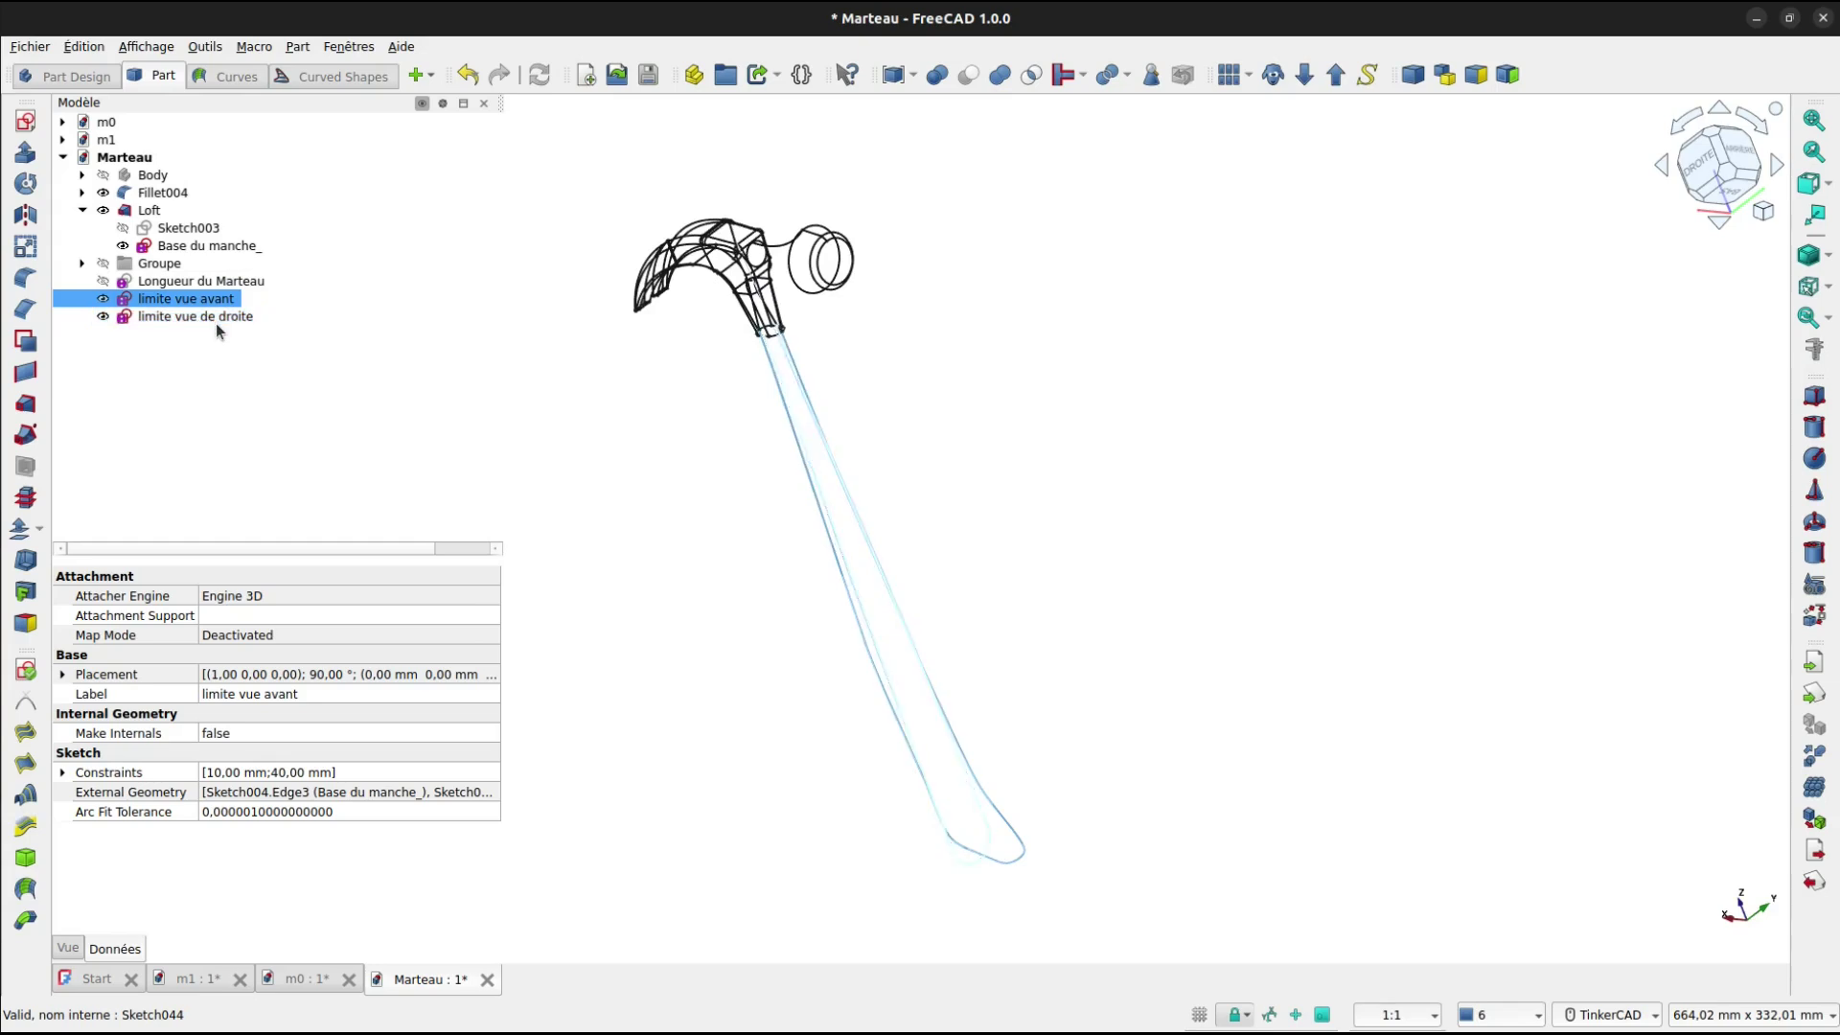
{"action": "left_click", "coordinate": [216, 322]}
{"action": "left_click", "coordinate": [216, 259], "text": "ctrl"}
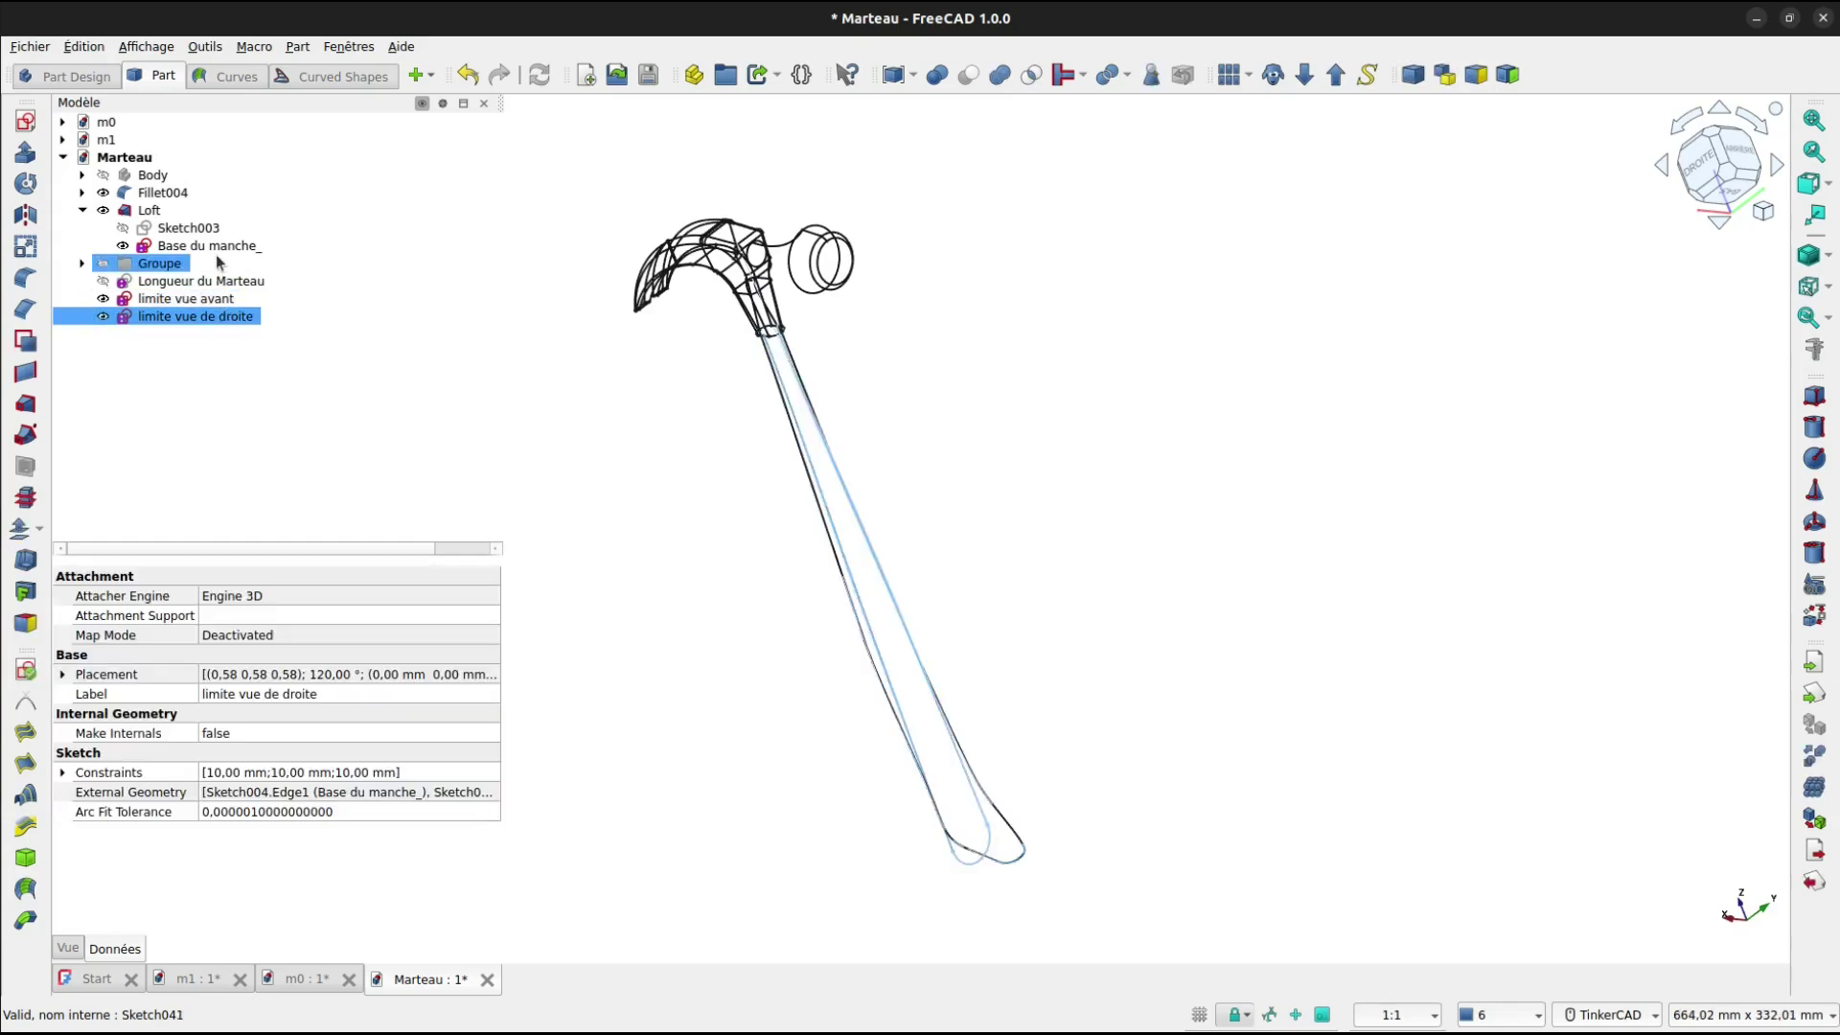
{"action": "left_click", "coordinate": [216, 251]}
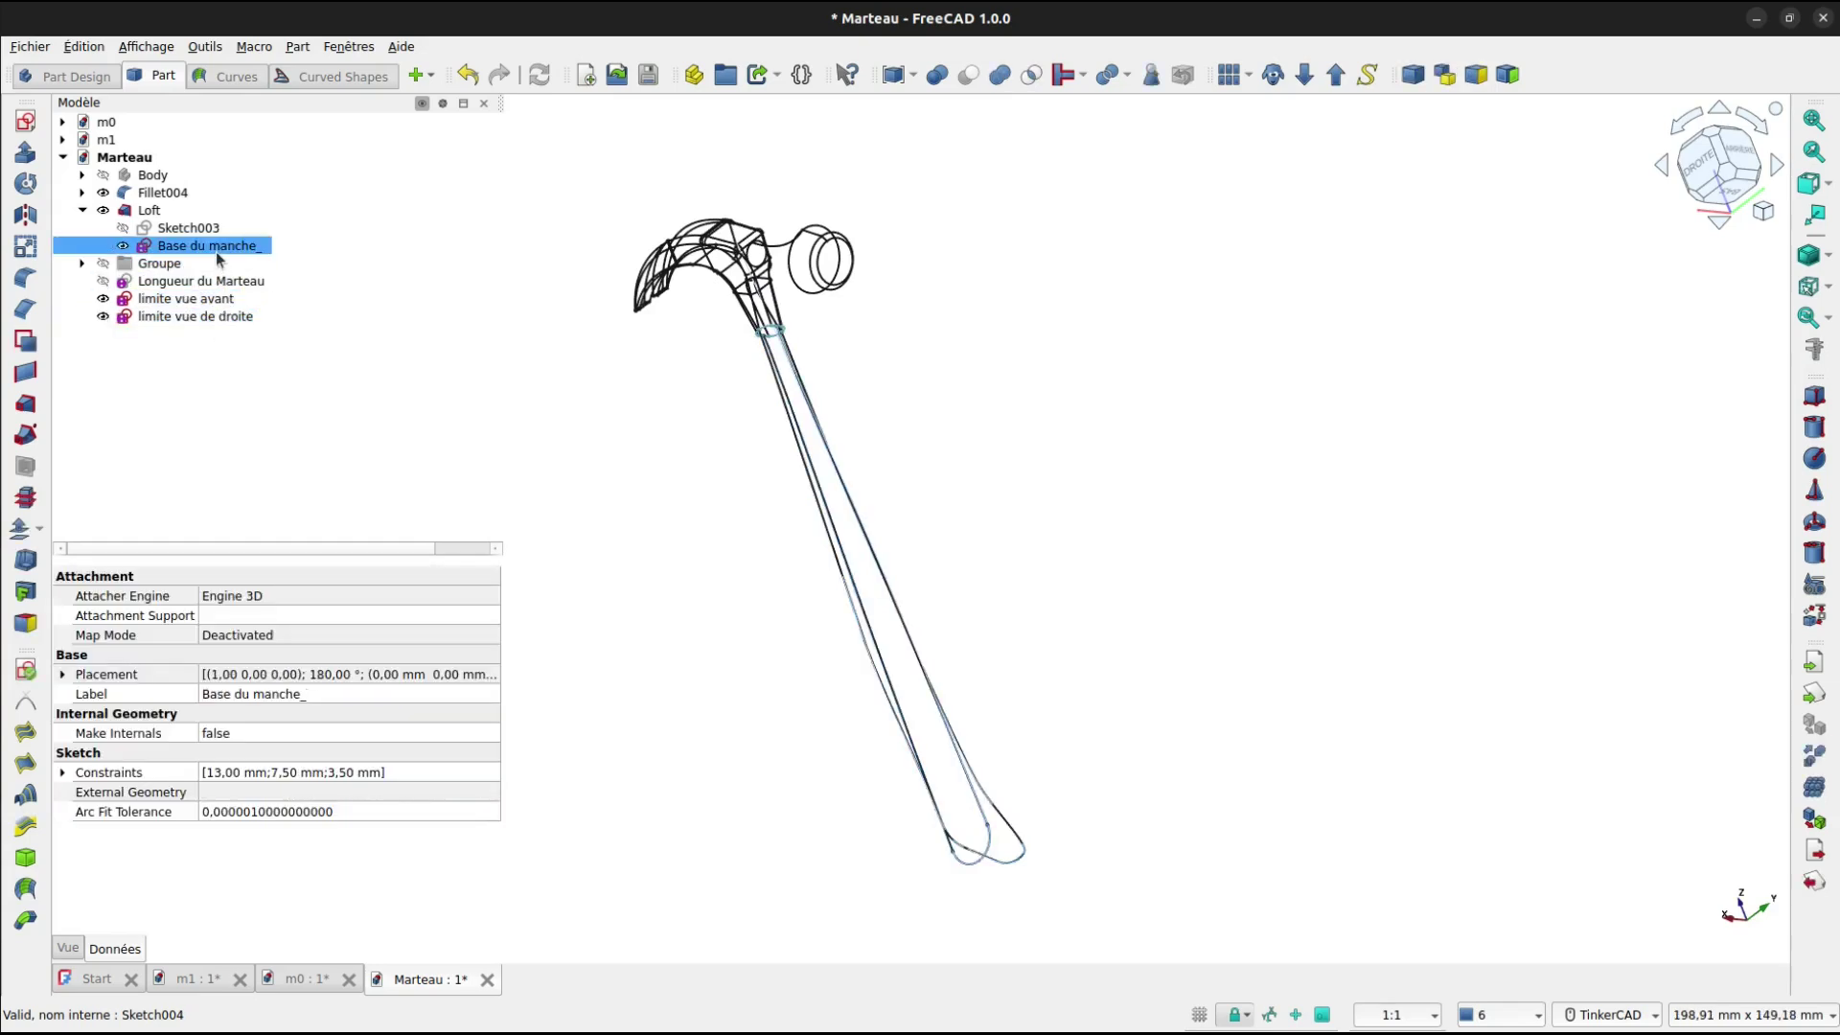
{"action": "left_click", "coordinate": [201, 298], "text": "ctrl"}
{"action": "left_click", "coordinate": [197, 317], "text": "ctrl"}
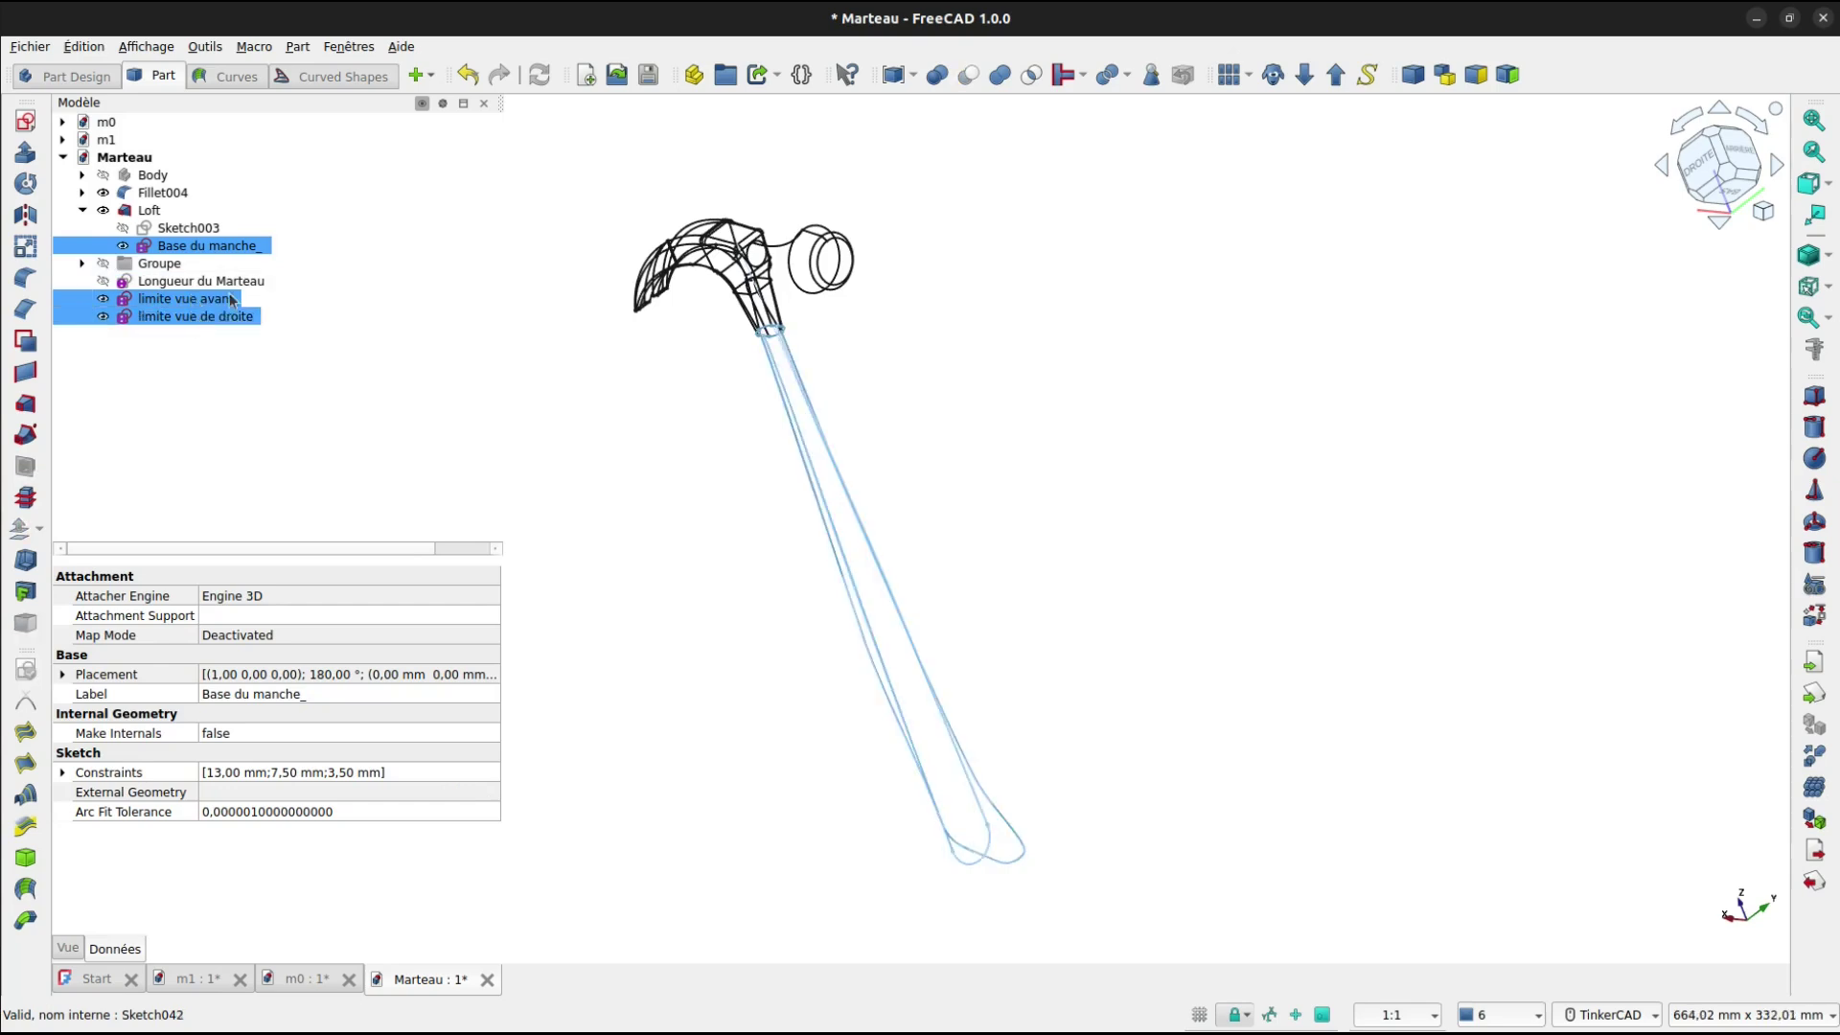
{"action": "left_click", "coordinate": [333, 77]}
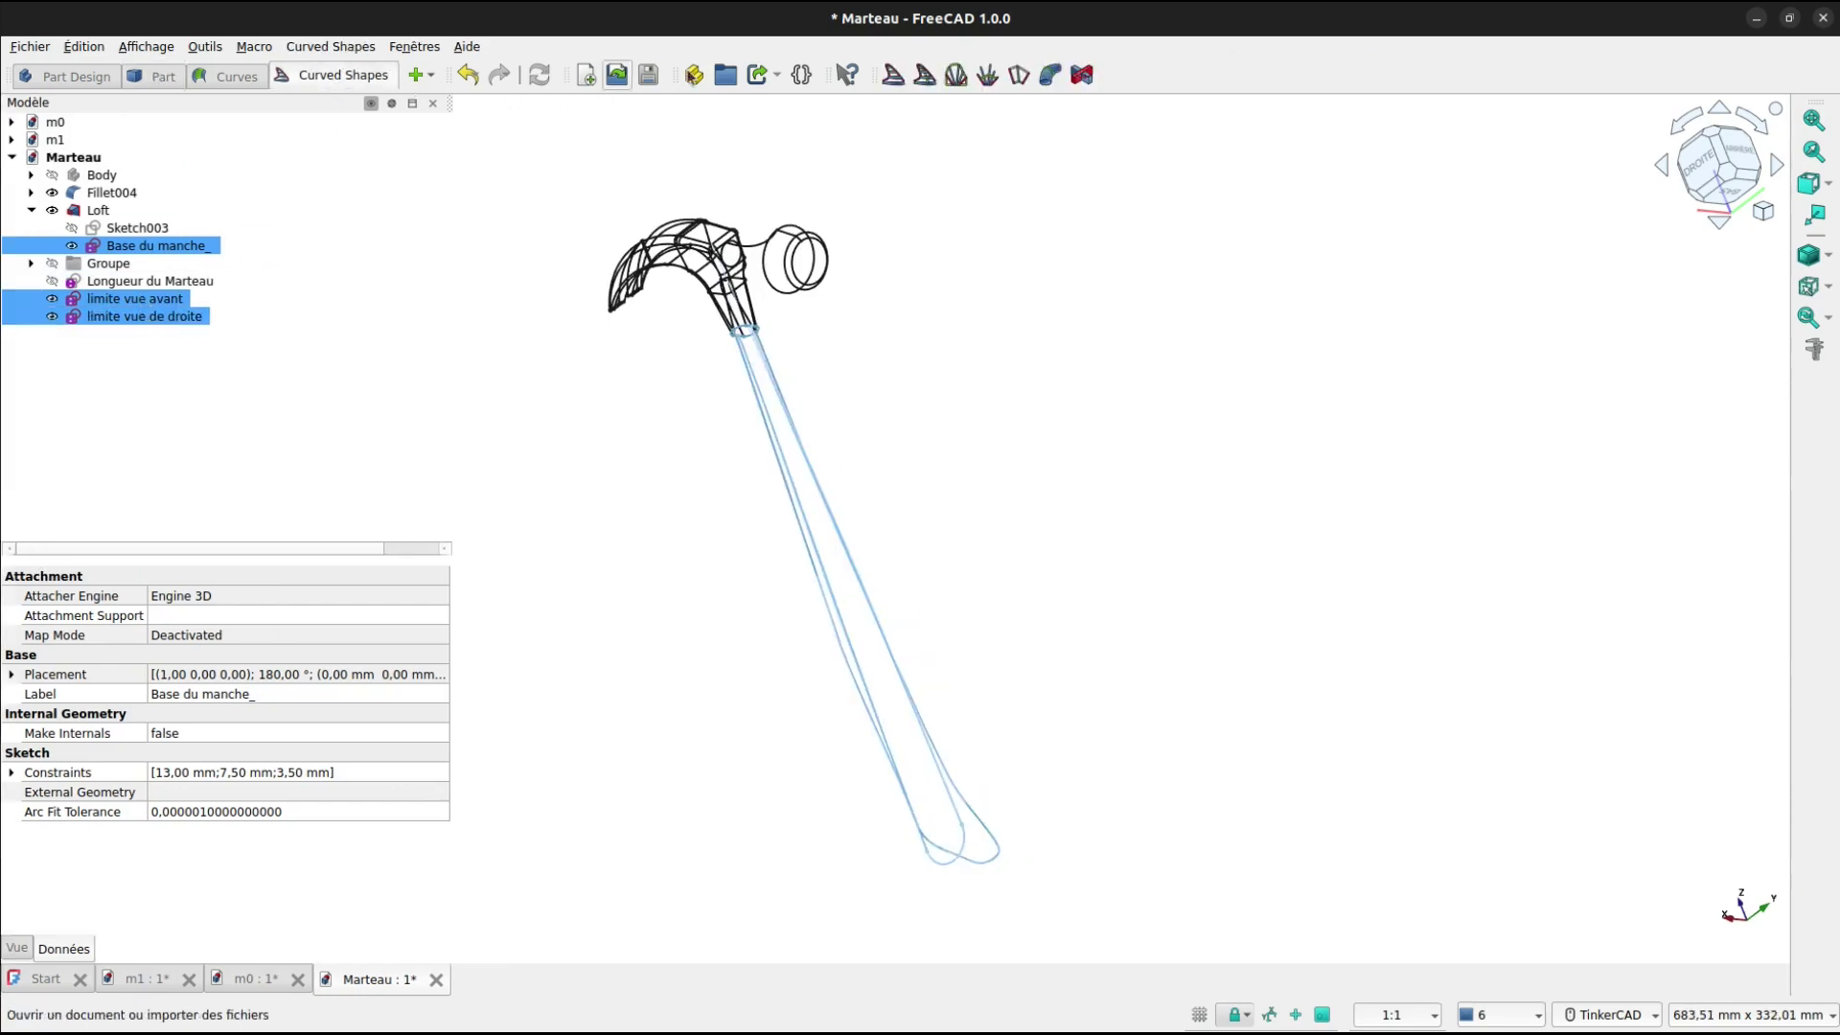
{"action": "left_click", "coordinate": [891, 83]}
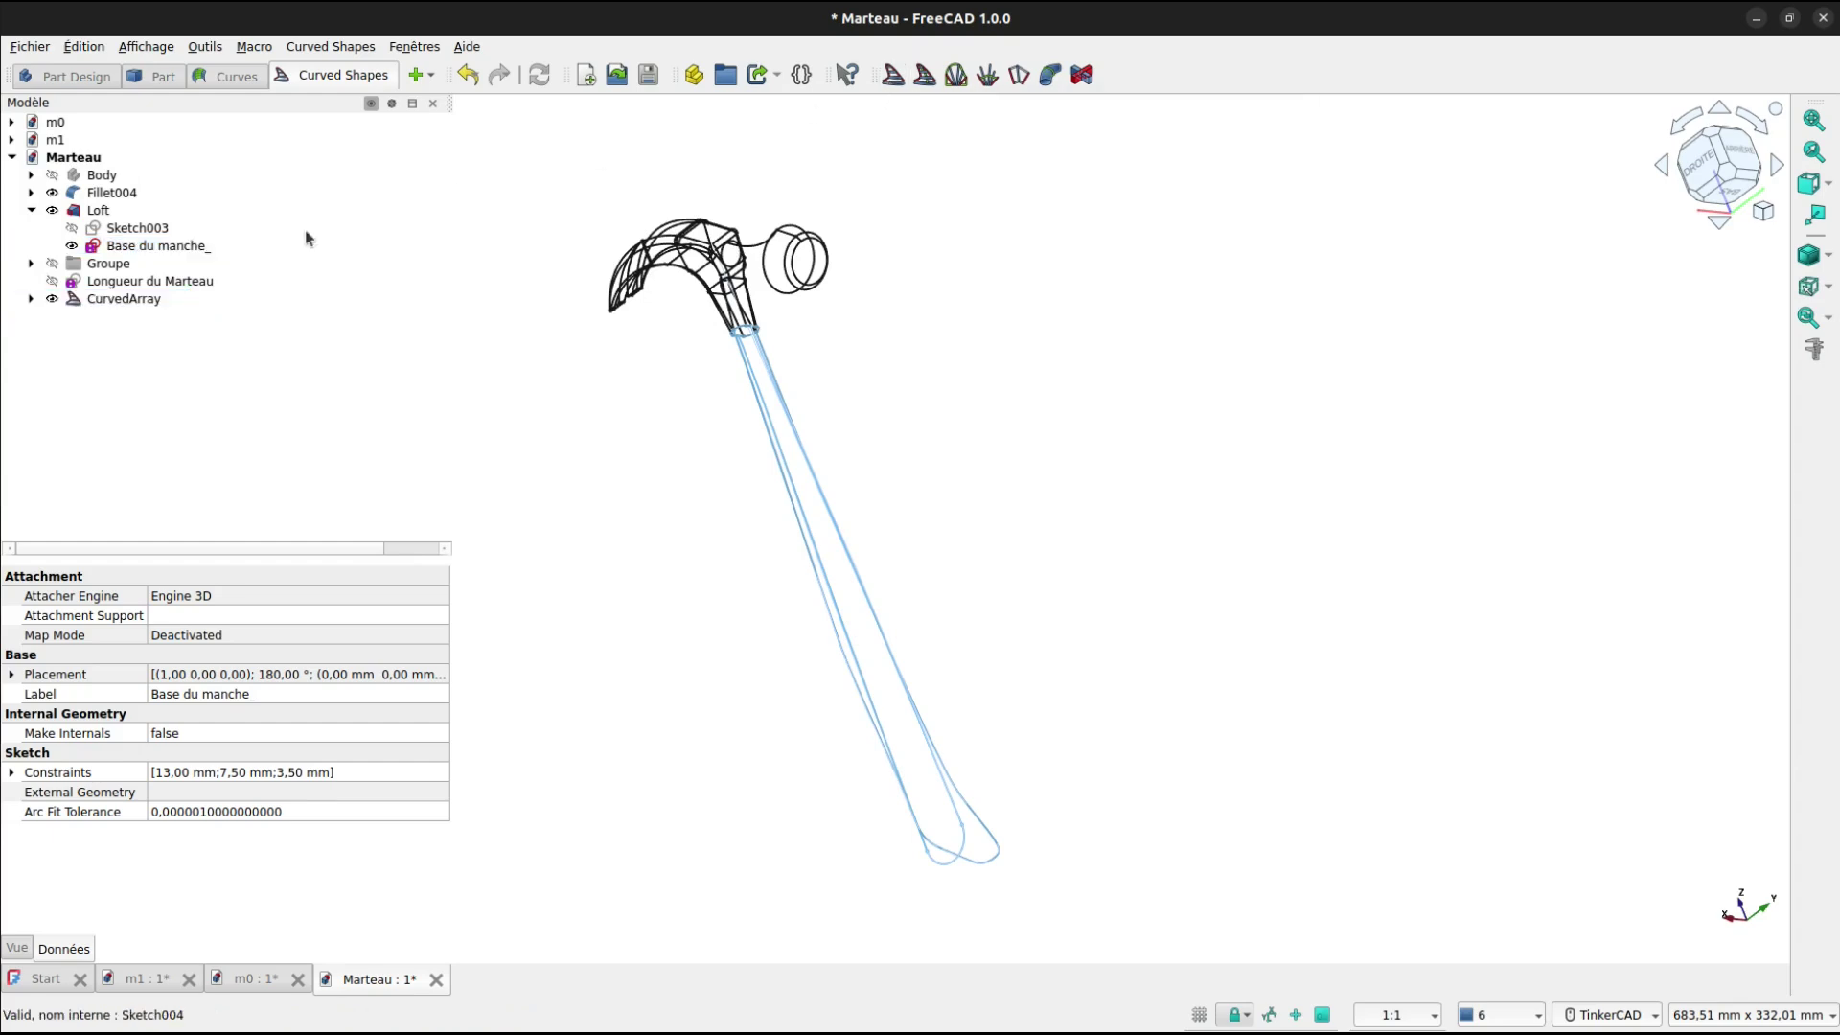
Hide the Base du manche_ sketch and the limite vue avant and limite vue de droite boundary sketches.
{"action": "left_click", "coordinate": [74, 247], "text": "ctrl"}
{"action": "left_click", "coordinate": [71, 244]}
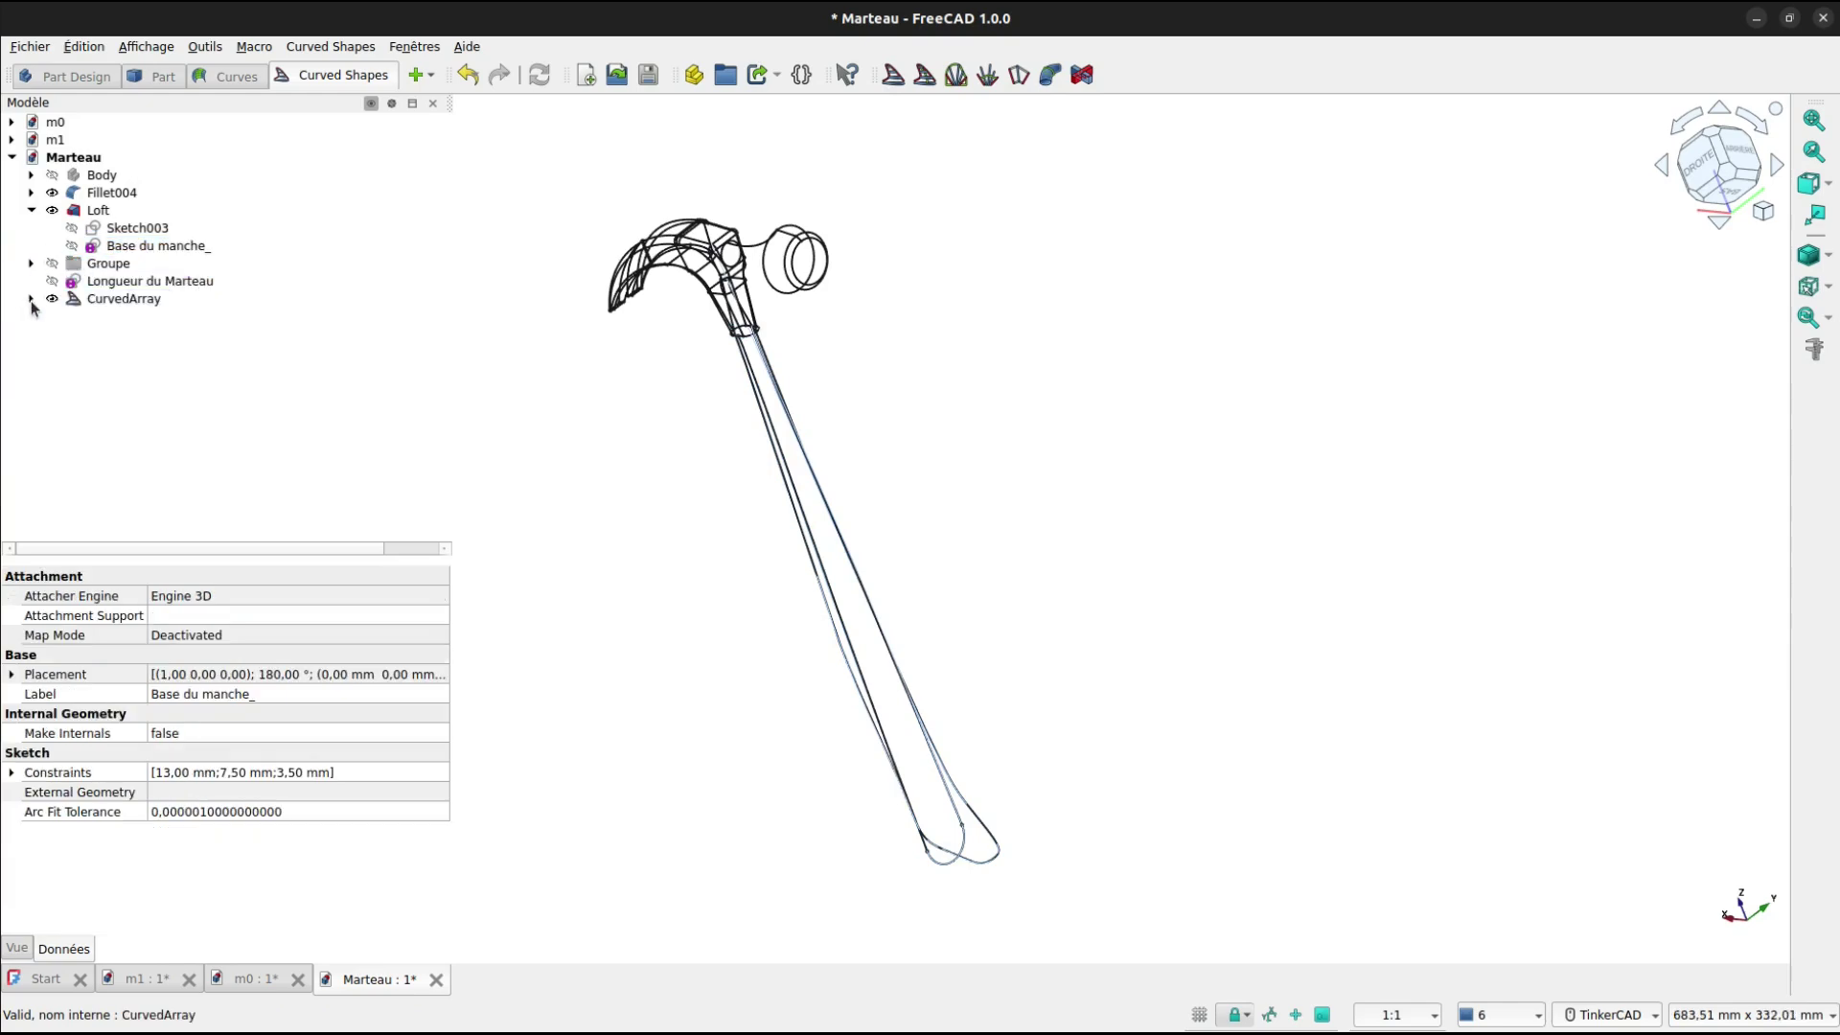
{"action": "left_click", "coordinate": [31, 299]}
{"action": "left_click", "coordinate": [75, 334]}
{"action": "left_click", "coordinate": [73, 352], "text": "ctrl"}
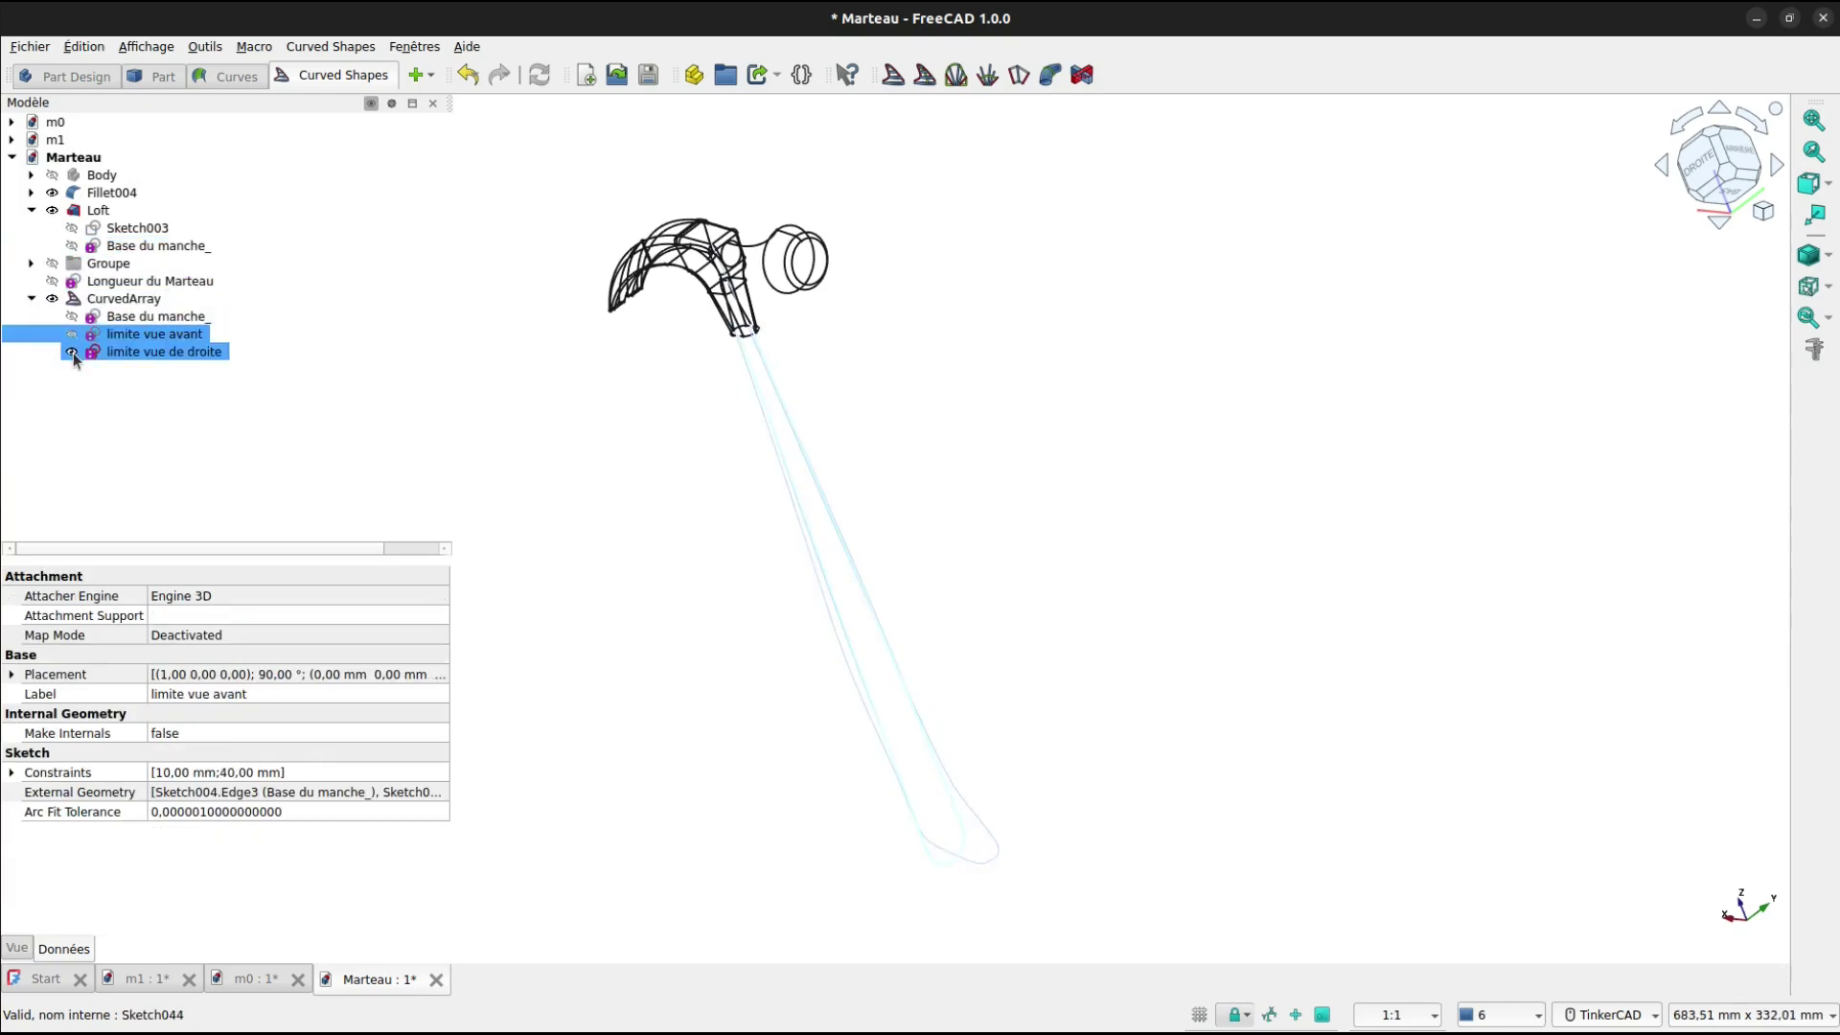
{"action": "left_click", "coordinate": [32, 299]}
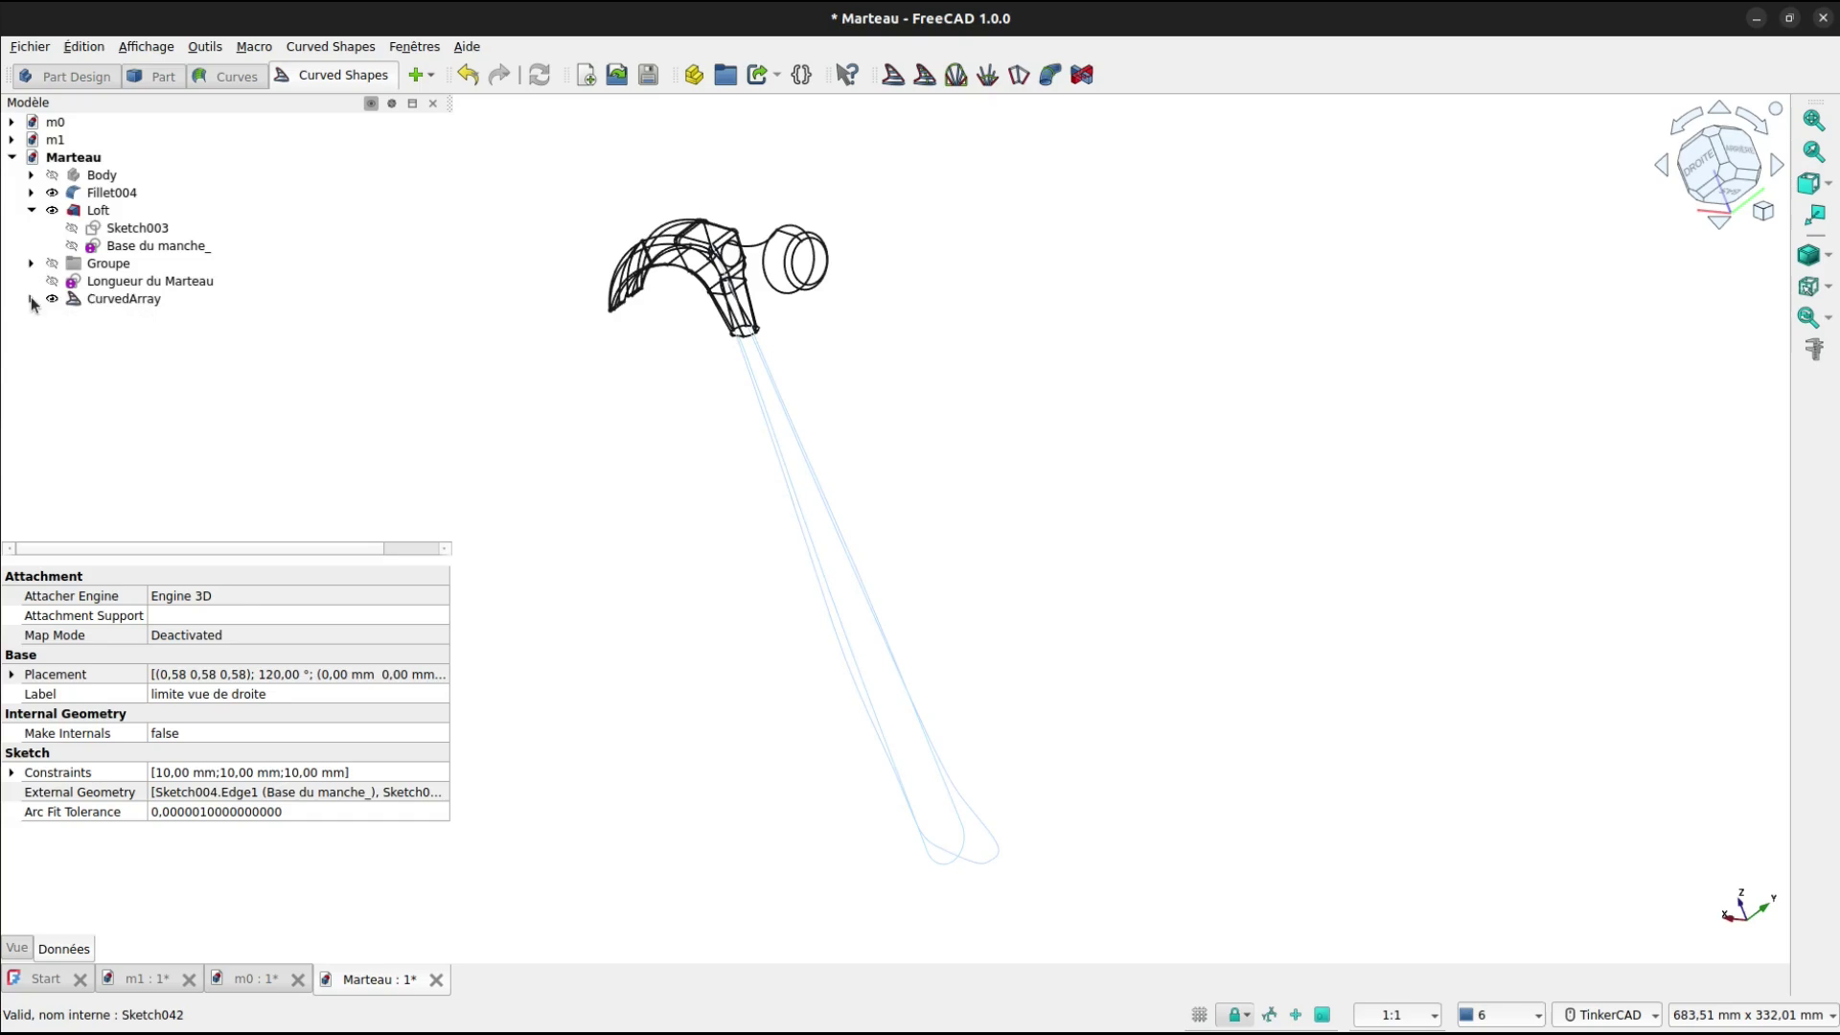
Set the CurvedArray's number of items to 40 and its distribution to parabolic.
{"action": "left_click", "coordinate": [106, 303]}
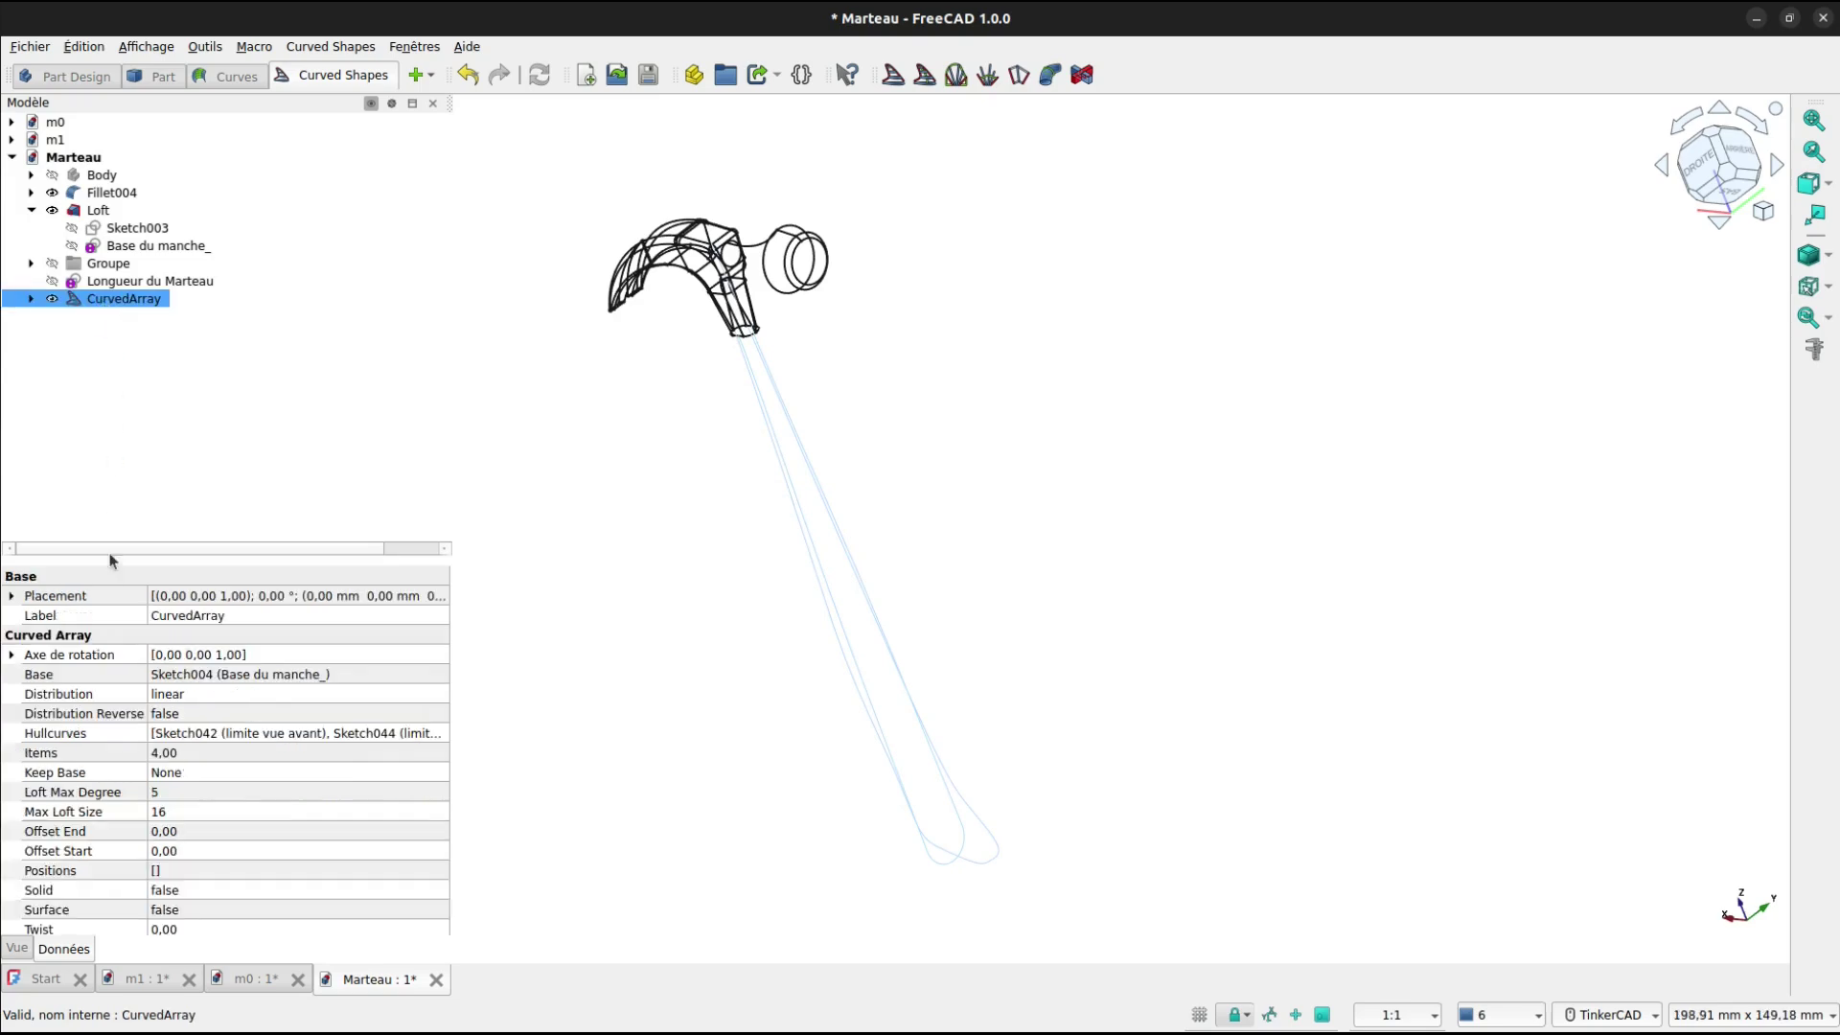
{"action": "left_click", "coordinate": [160, 756]}
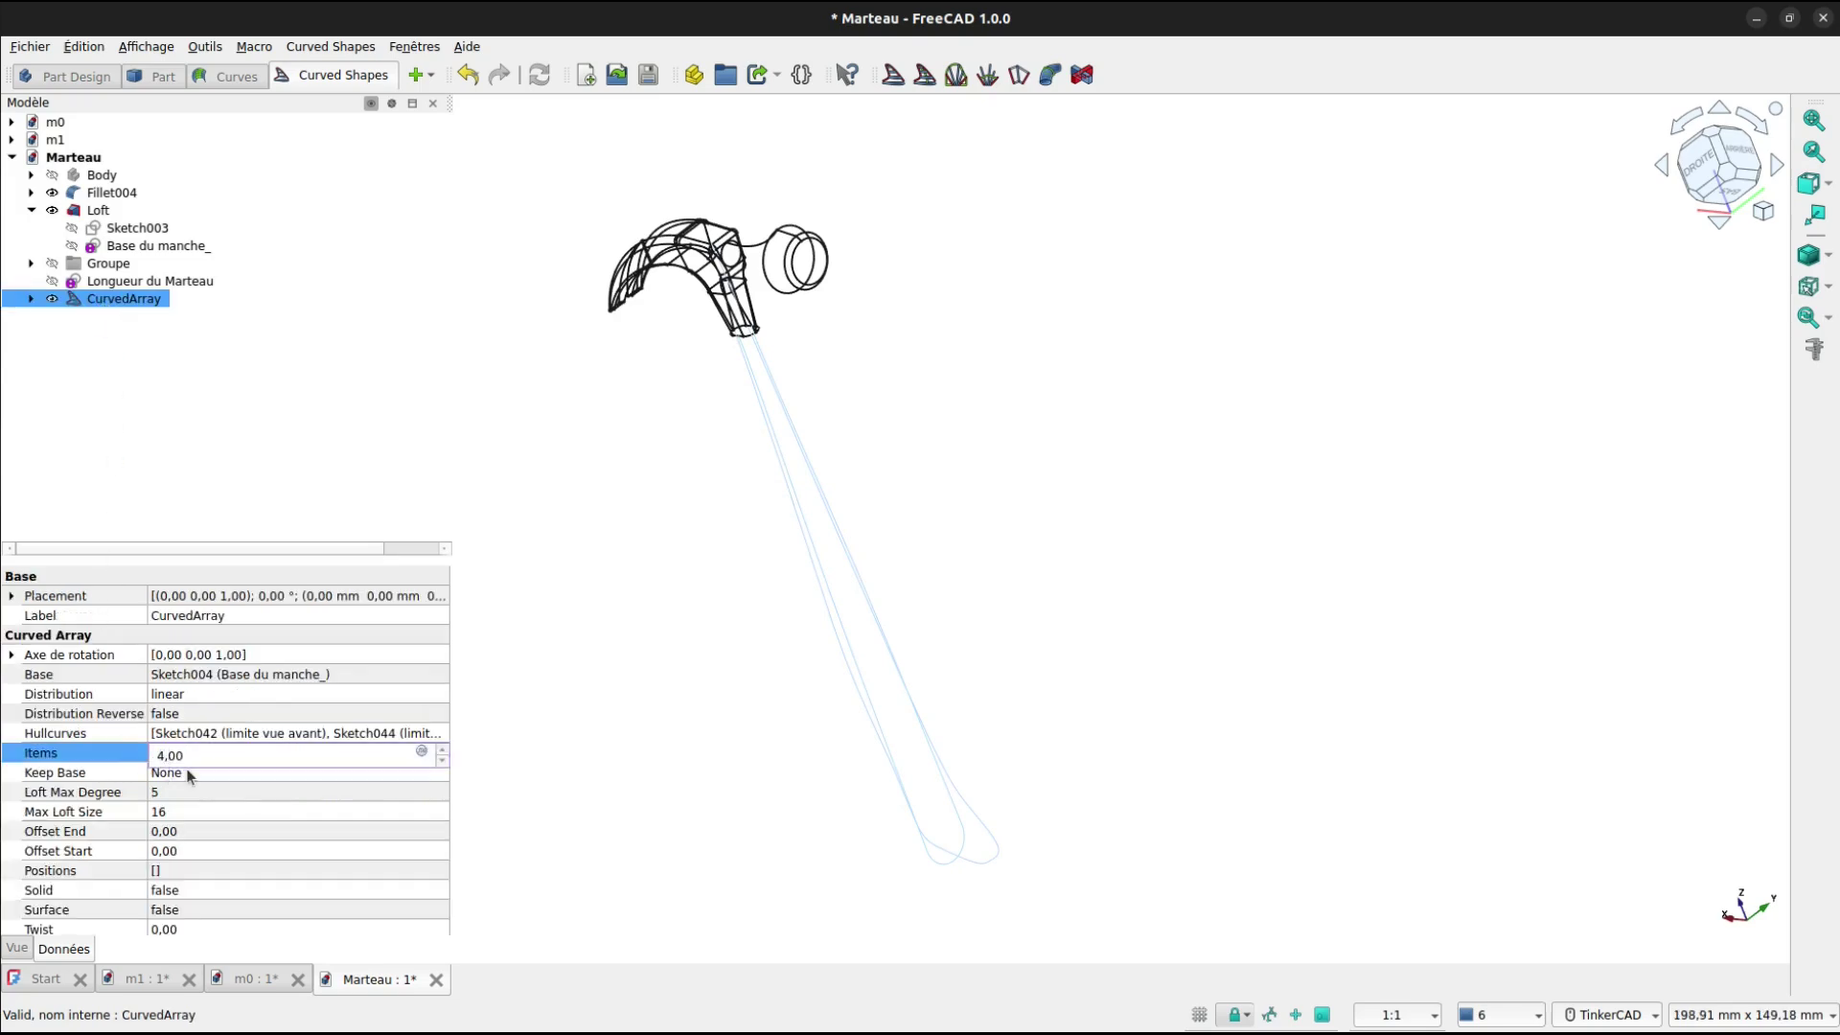
{"action": "type", "text": "0"}
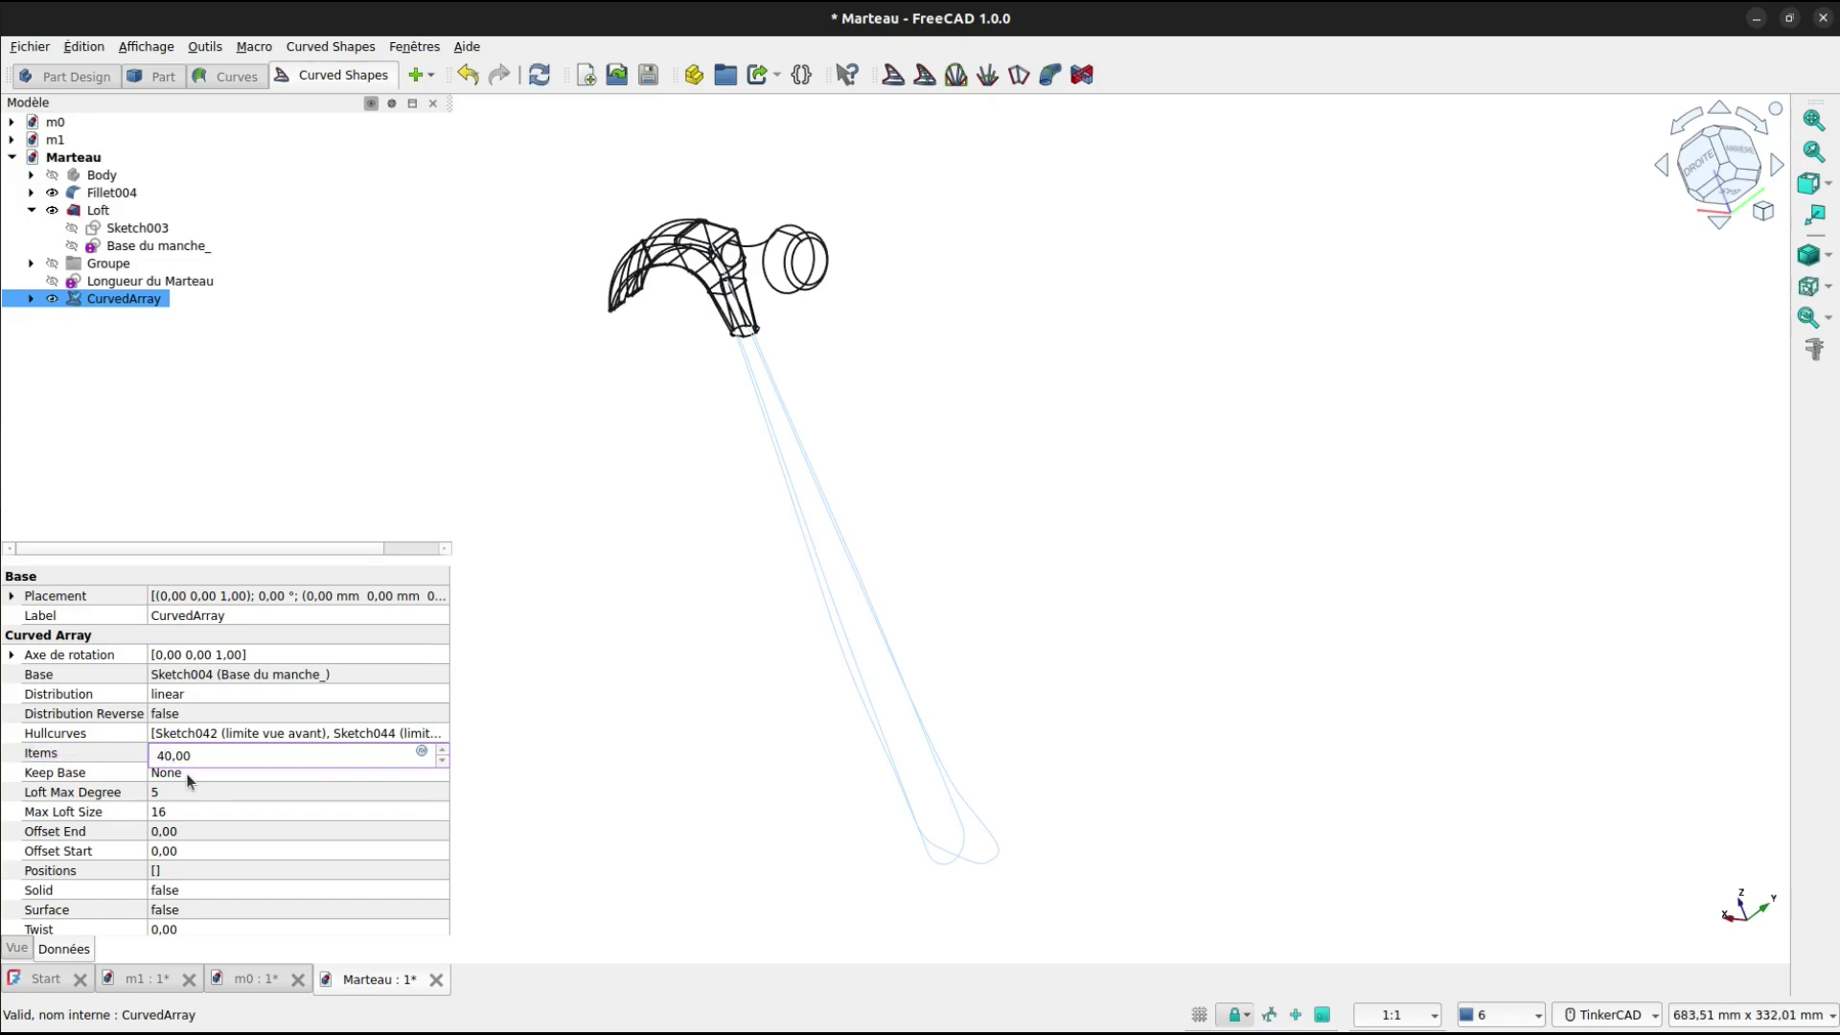
{"action": "key", "text": "Return"}
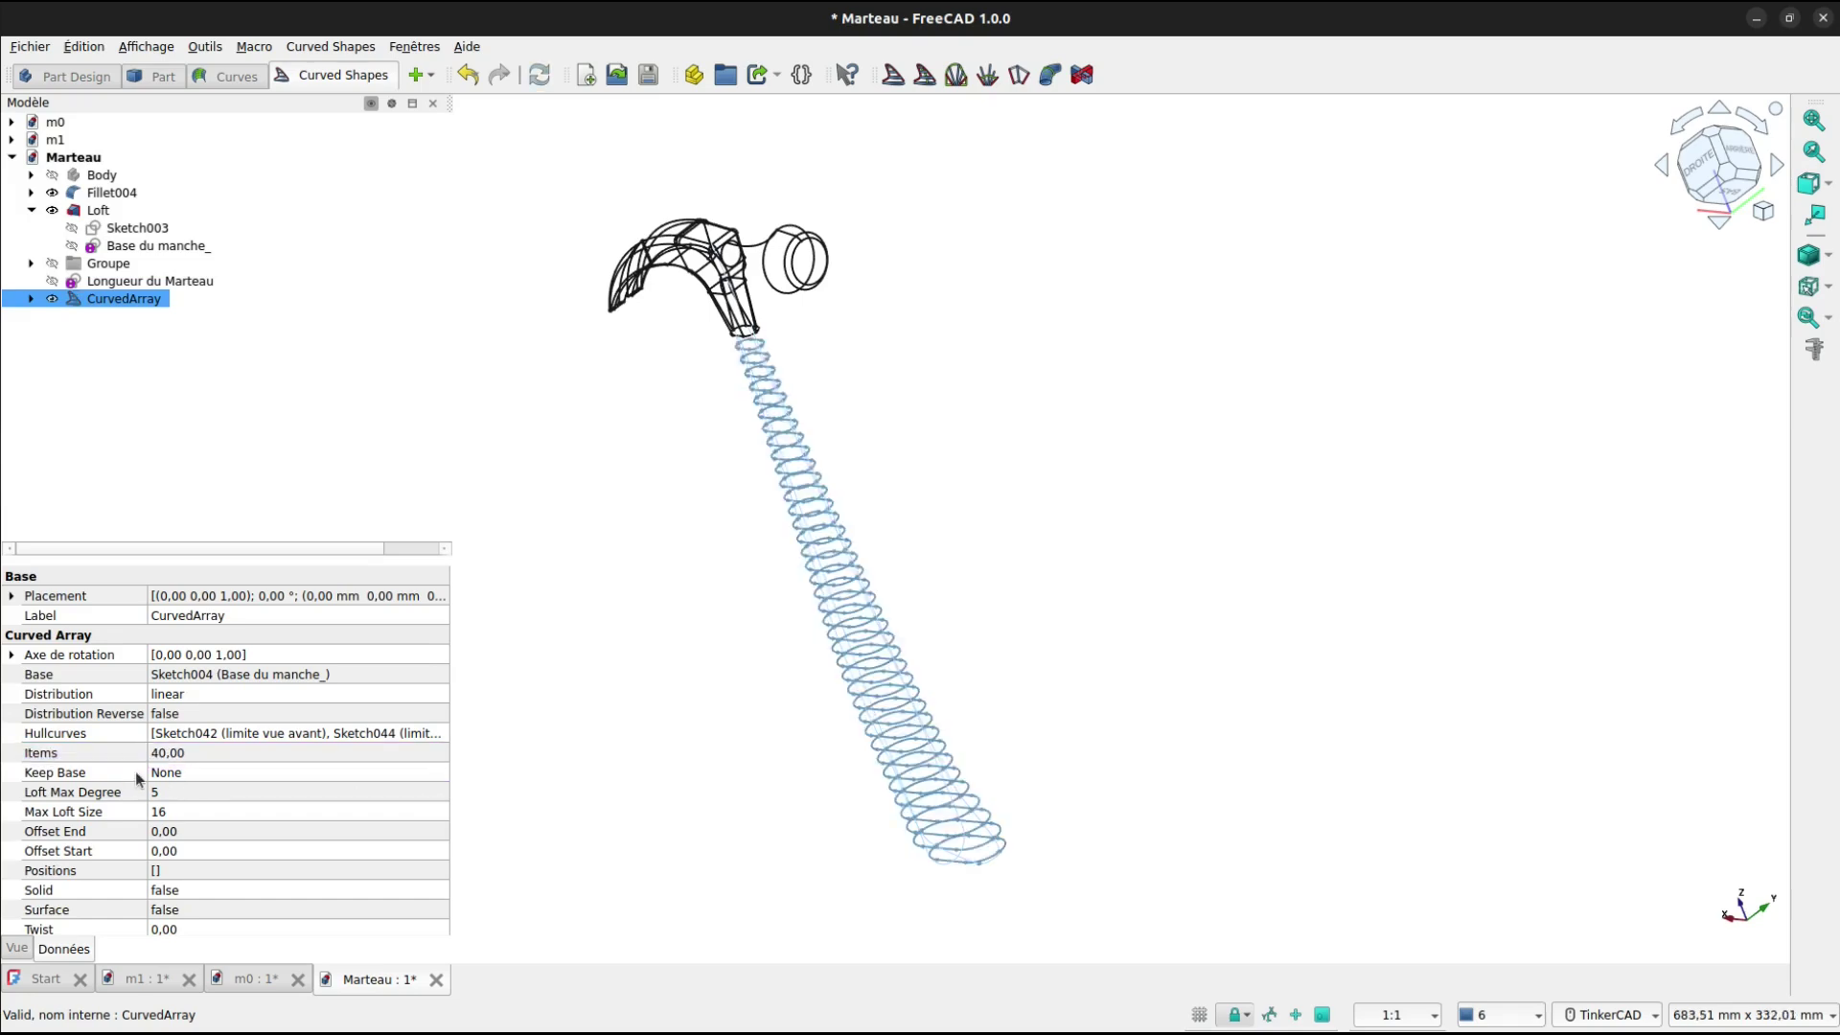
{"action": "left_click", "coordinate": [199, 694]}
{"action": "left_click", "coordinate": [199, 694]}
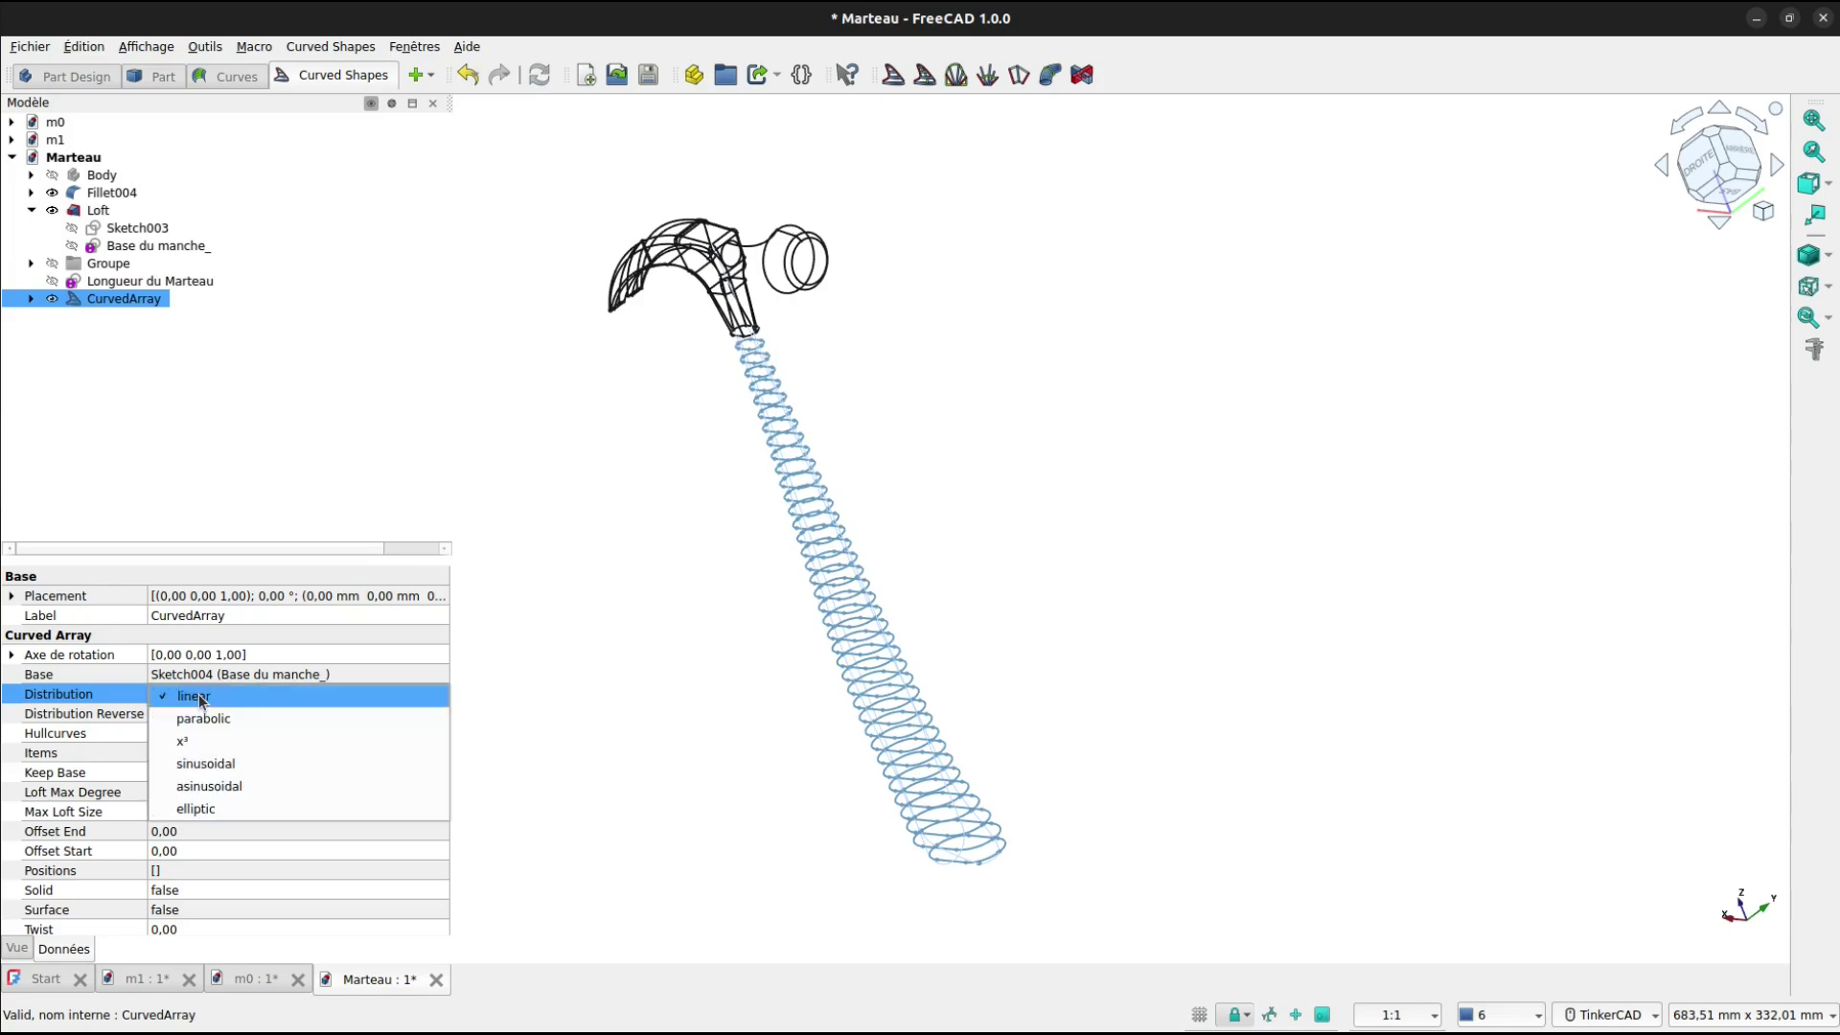
{"action": "left_click", "coordinate": [203, 718]}
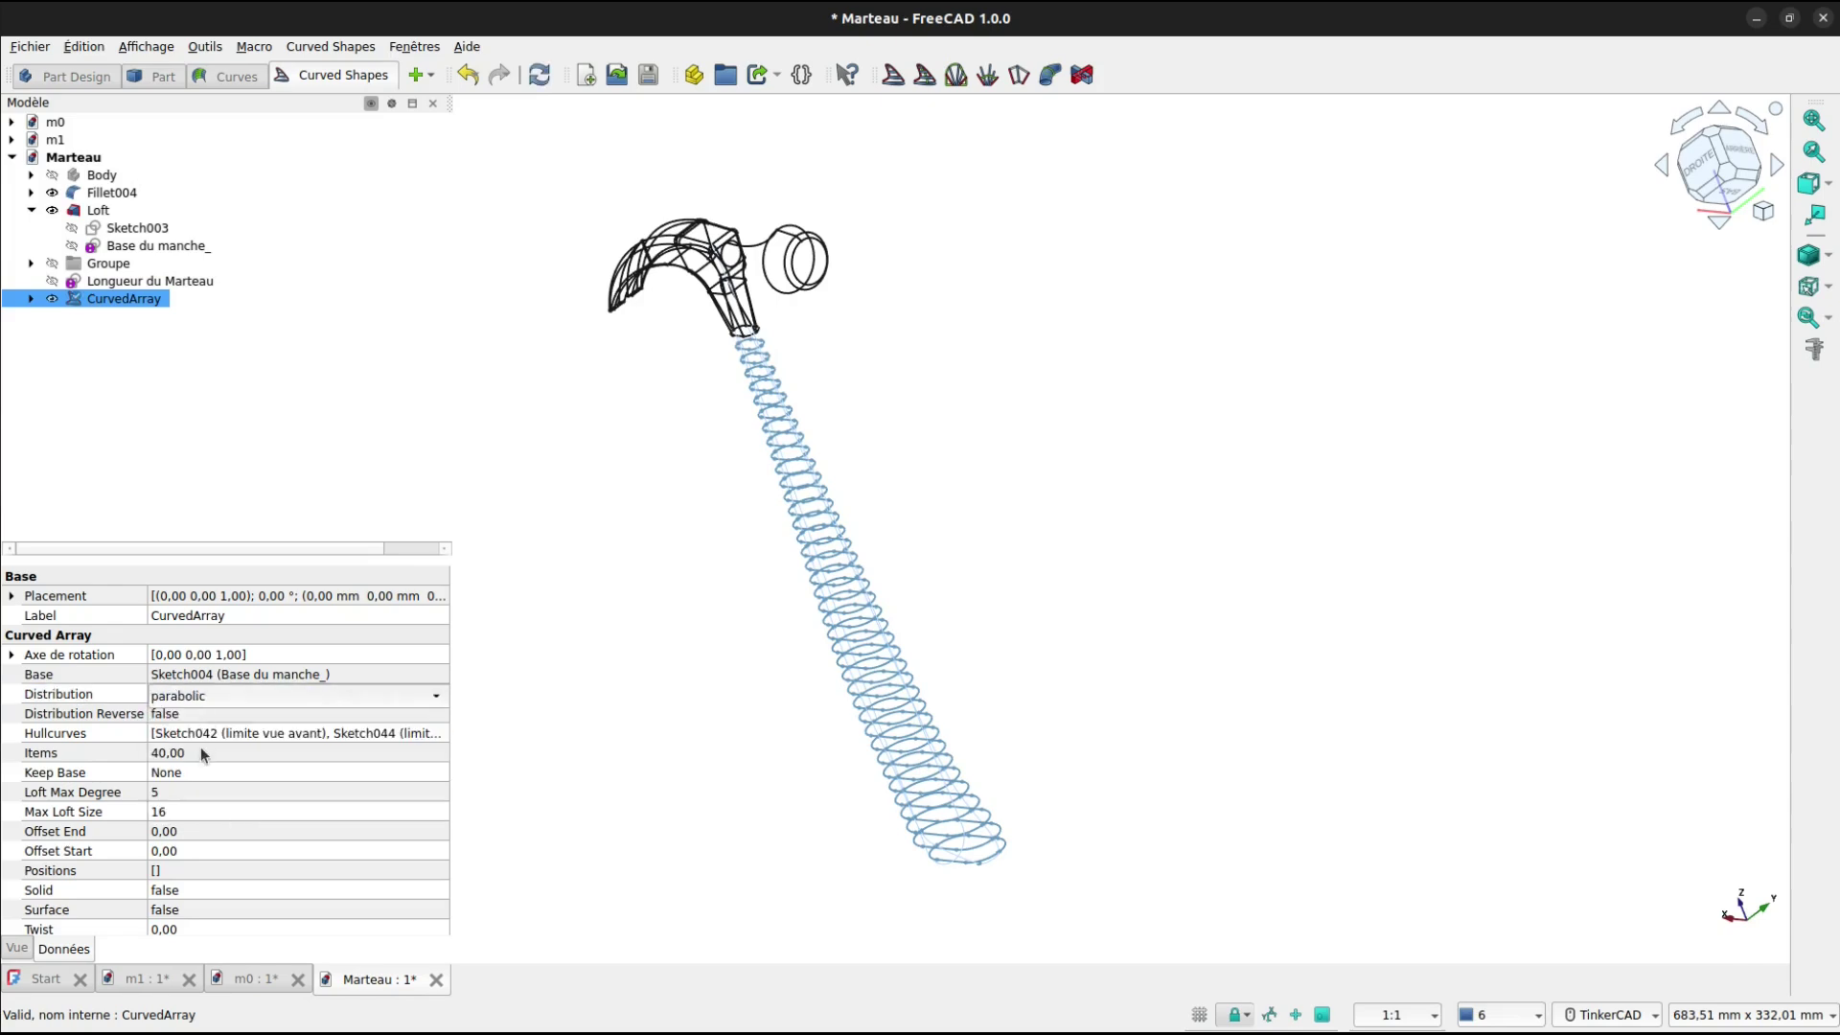
{"action": "left_click", "coordinate": [200, 752]}
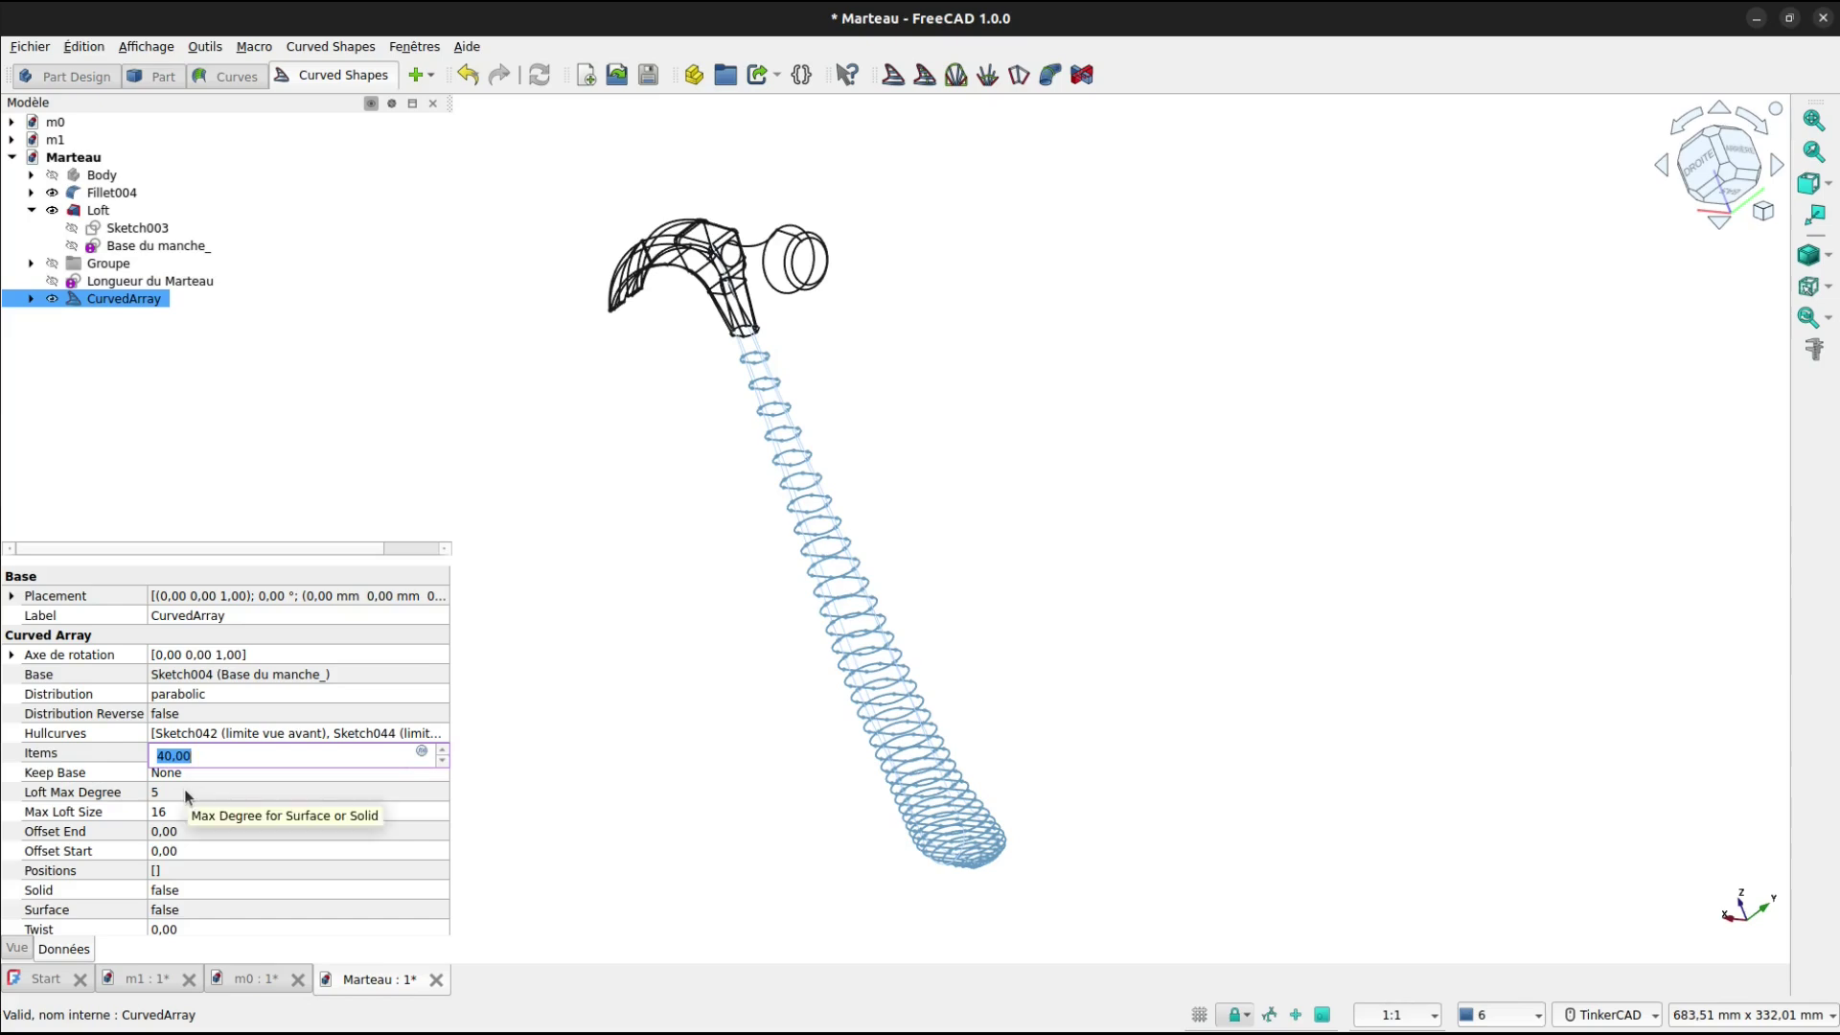
Set the CurvedArray's Loft Max Degree to 10 and its Max Loft Size to 50.
{"action": "left_click", "coordinate": [184, 790]}
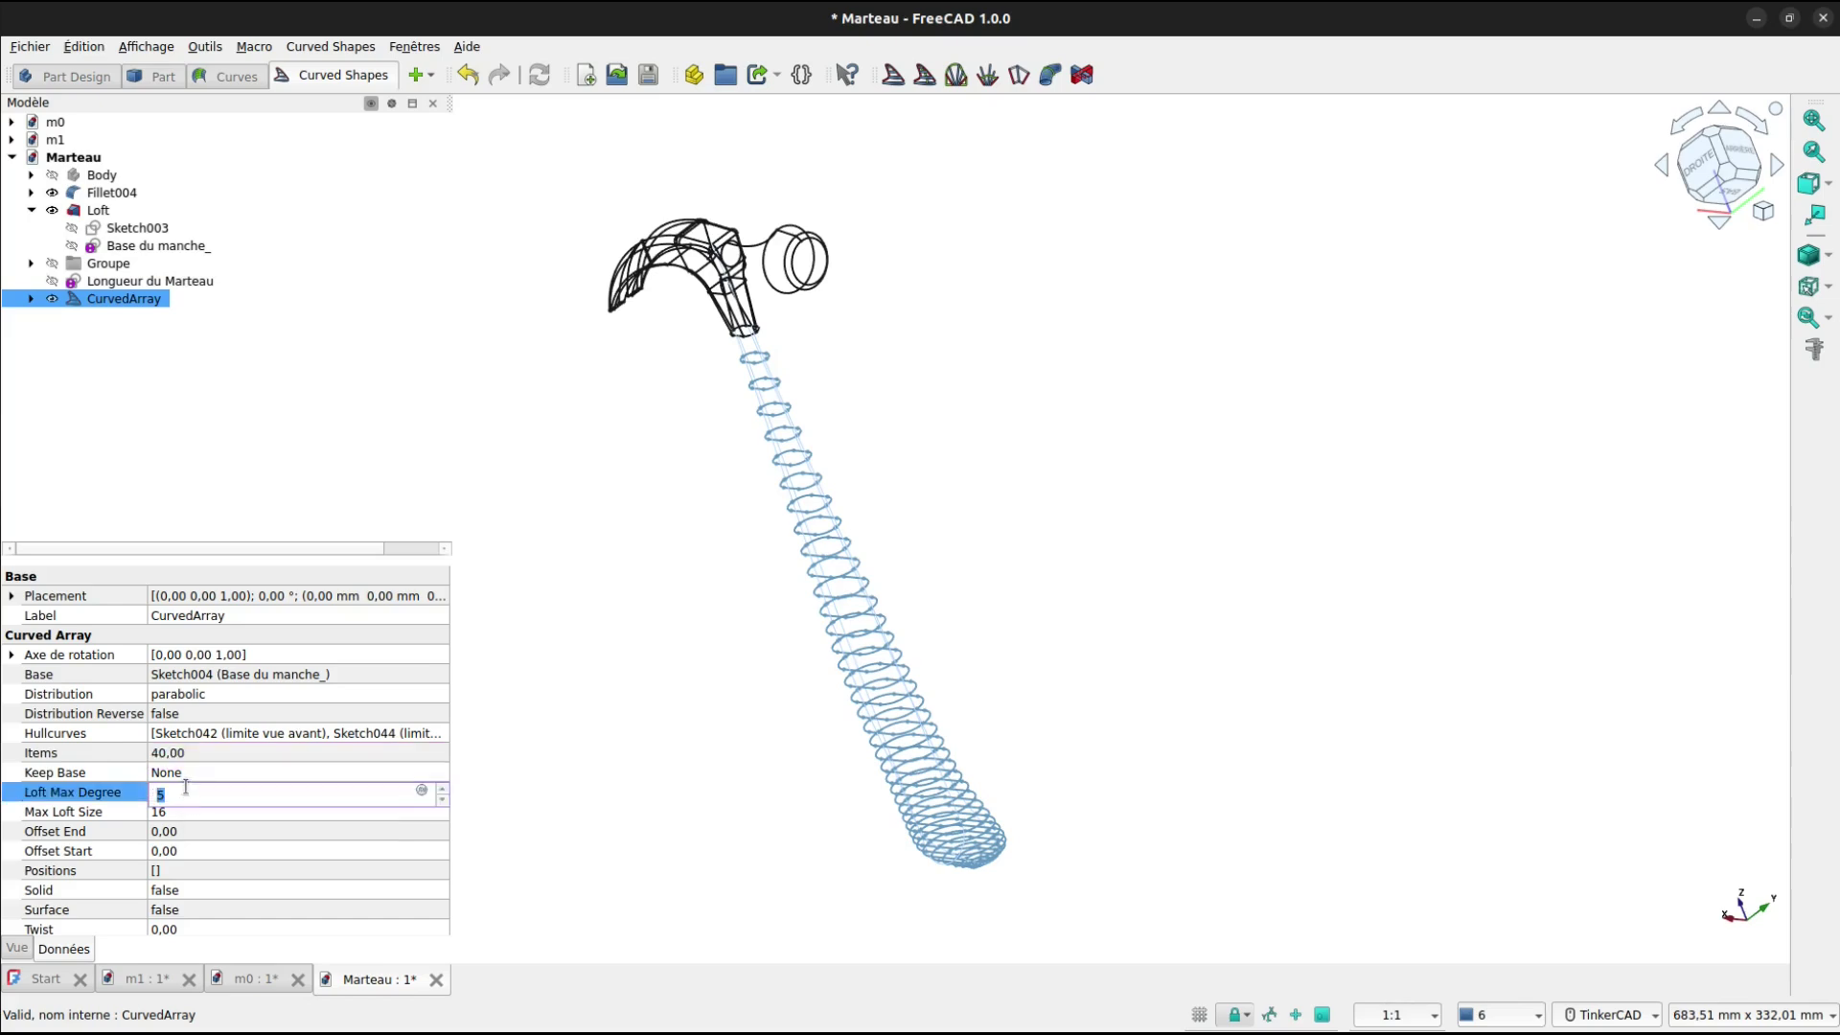
{"action": "type", "text": "10"}
{"action": "key", "text": "Return"}
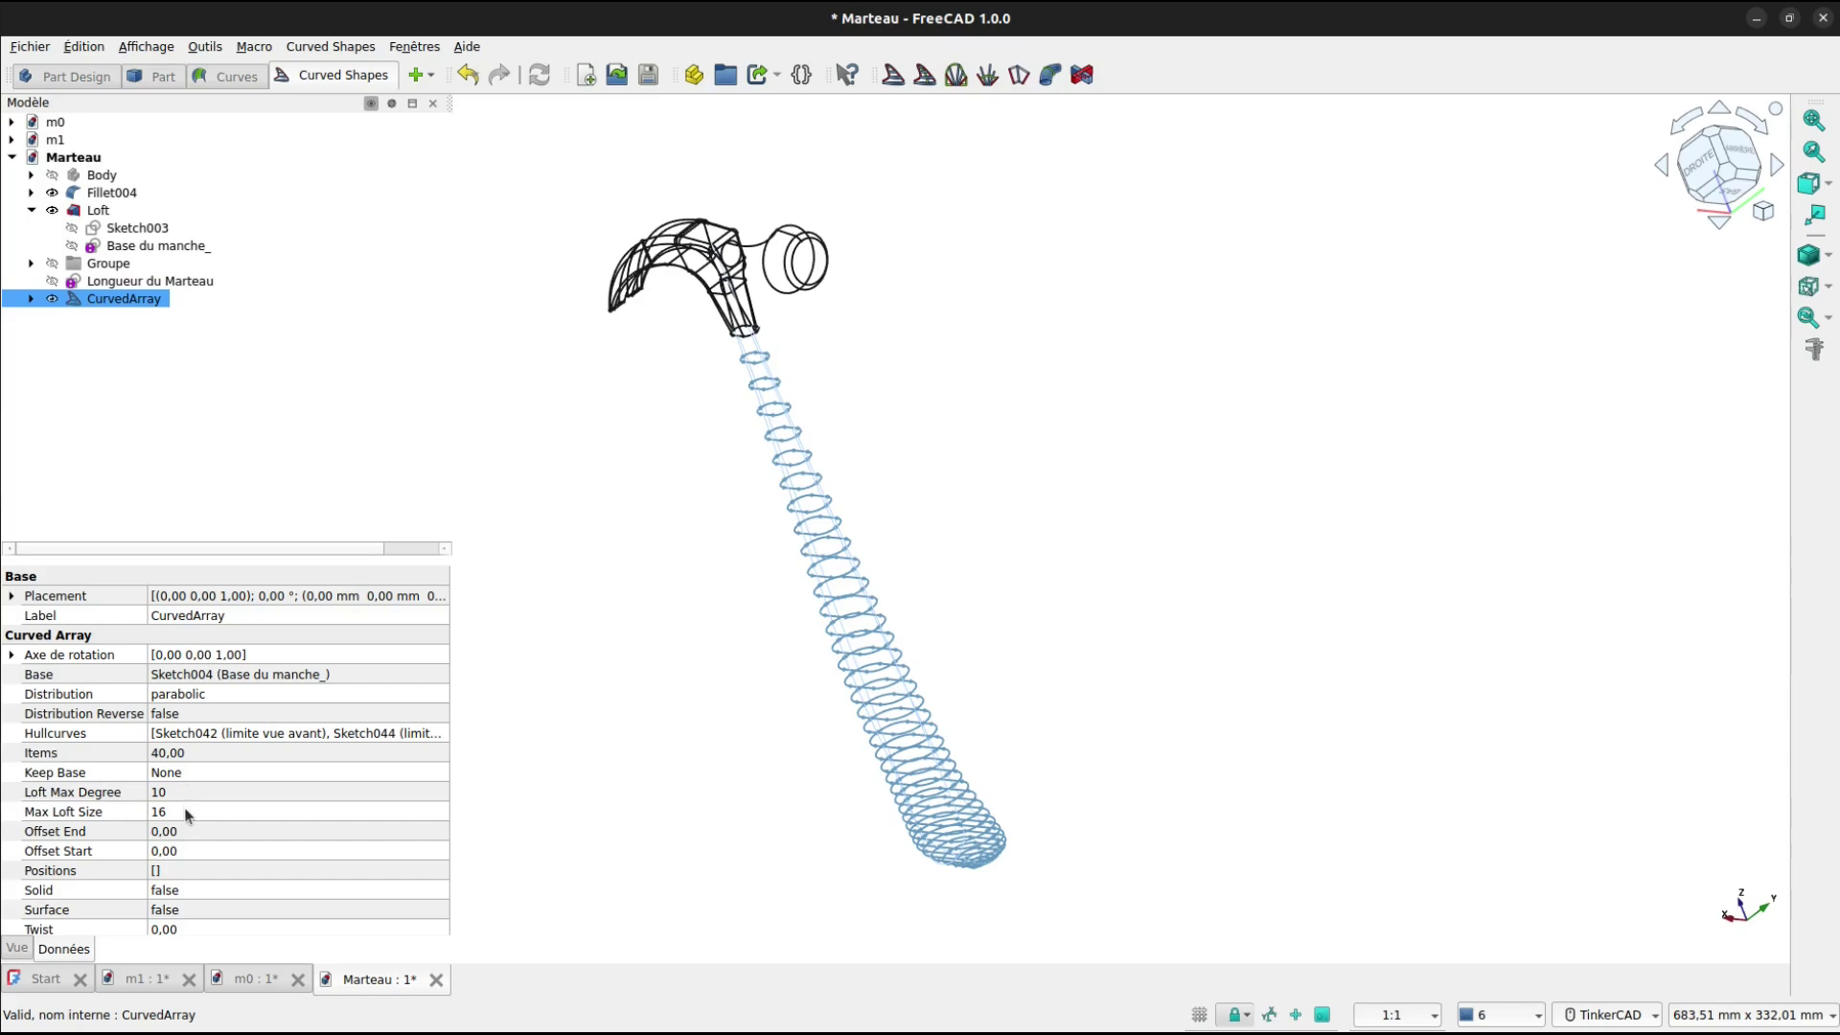
{"action": "left_click", "coordinate": [186, 812]}
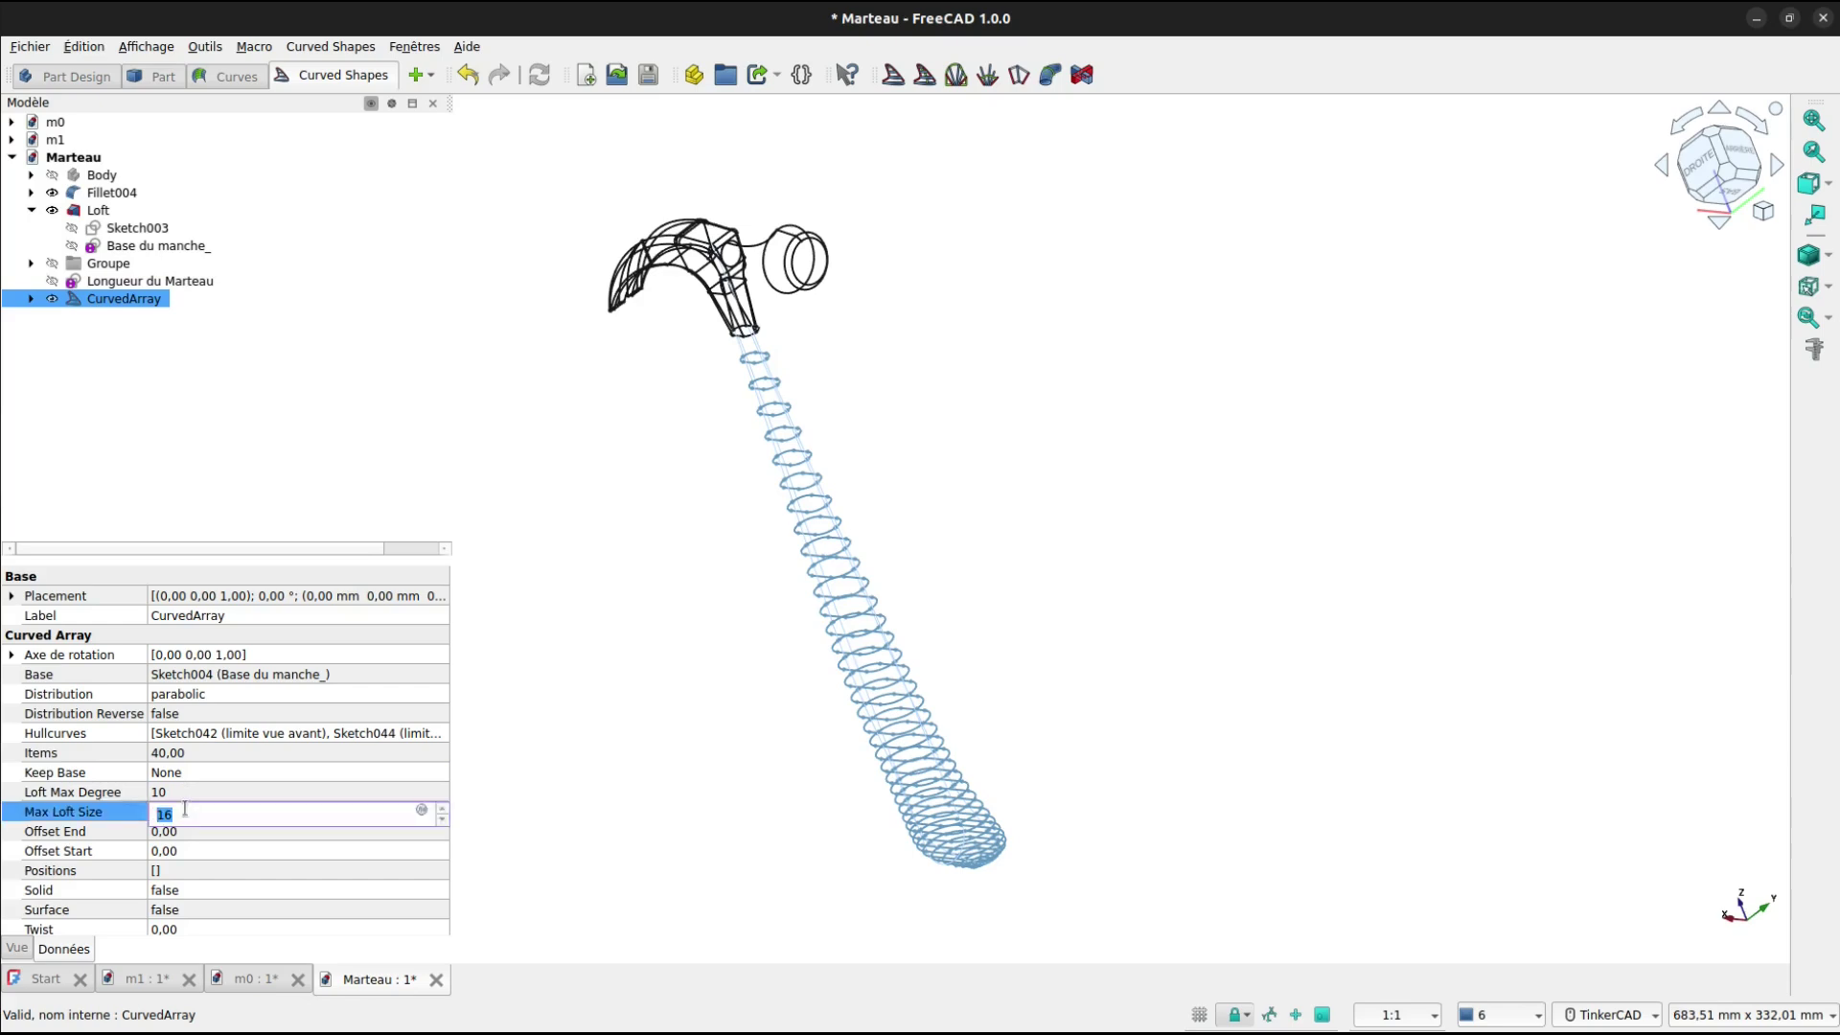
{"action": "type", "text": "50"}
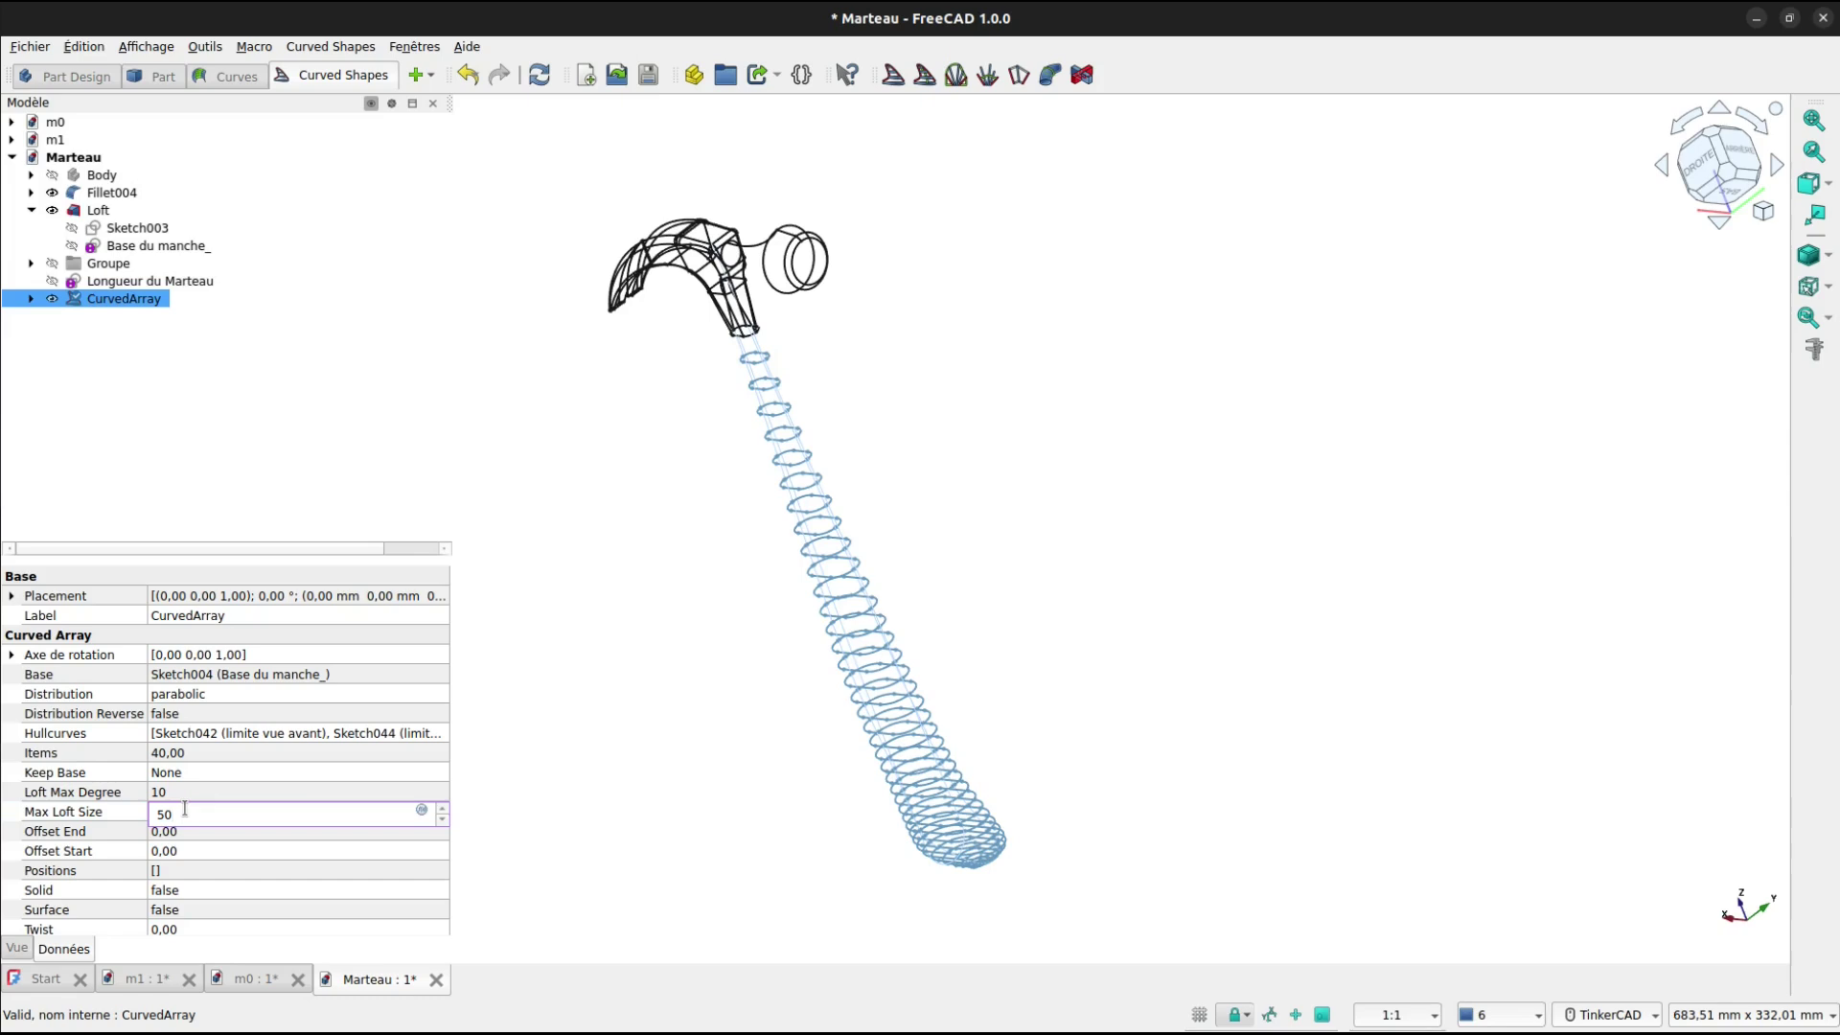
{"action": "key", "text": "Return"}
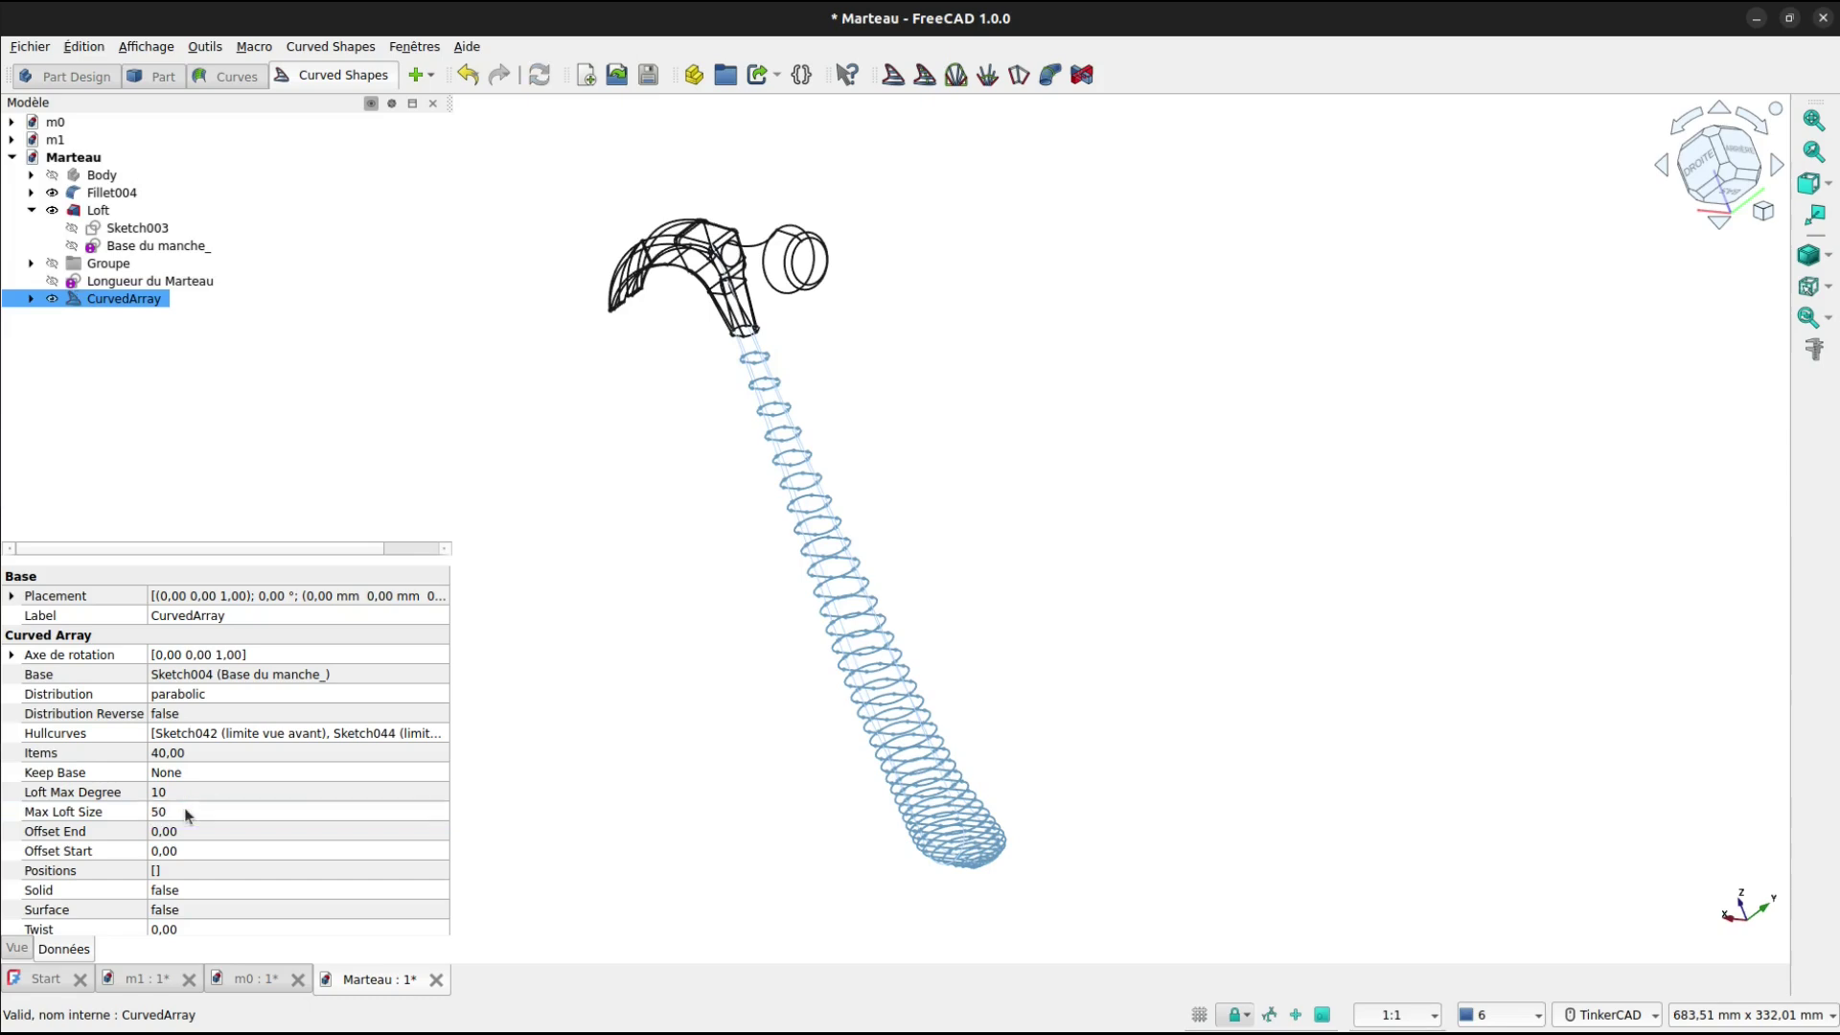
Turn the CurvedArray into a solid by setting its Solid property to true.
{"action": "scroll", "coordinate": [206, 851], "scroll_direction": "down", "scroll_amount": 1}
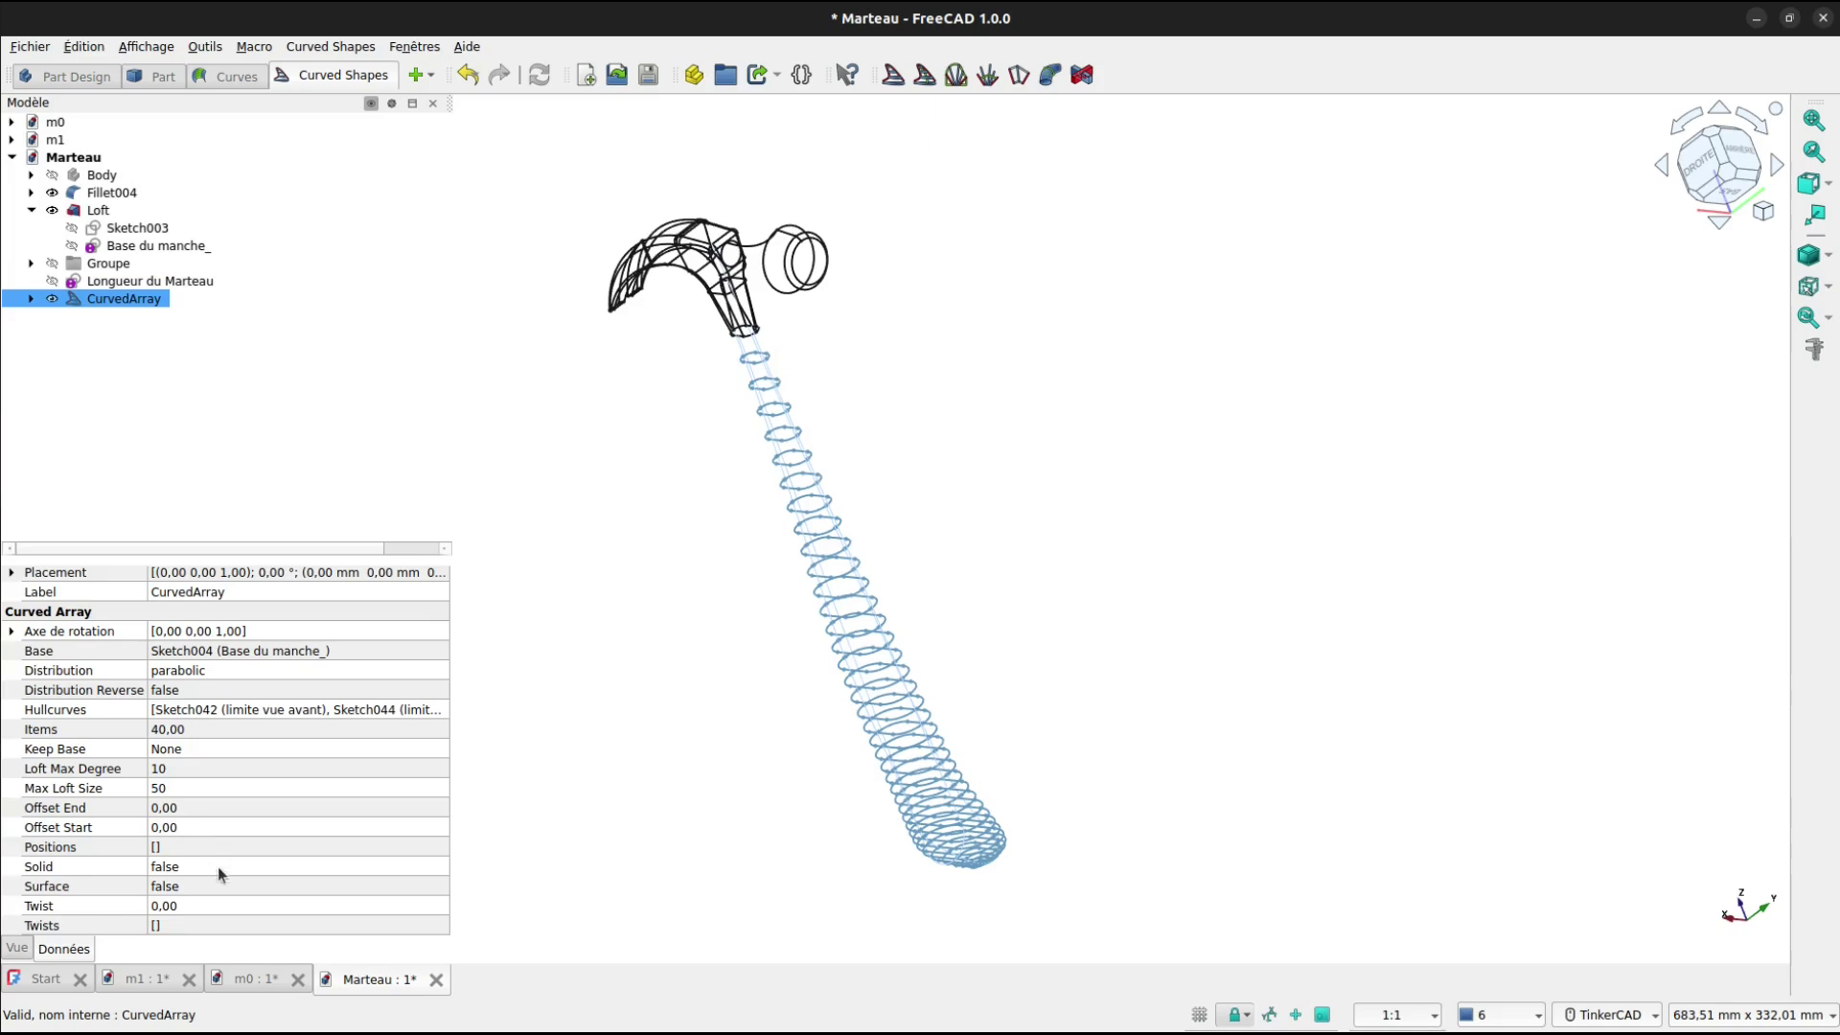
{"action": "left_click", "coordinate": [209, 864]}
{"action": "left_click", "coordinate": [209, 866]}
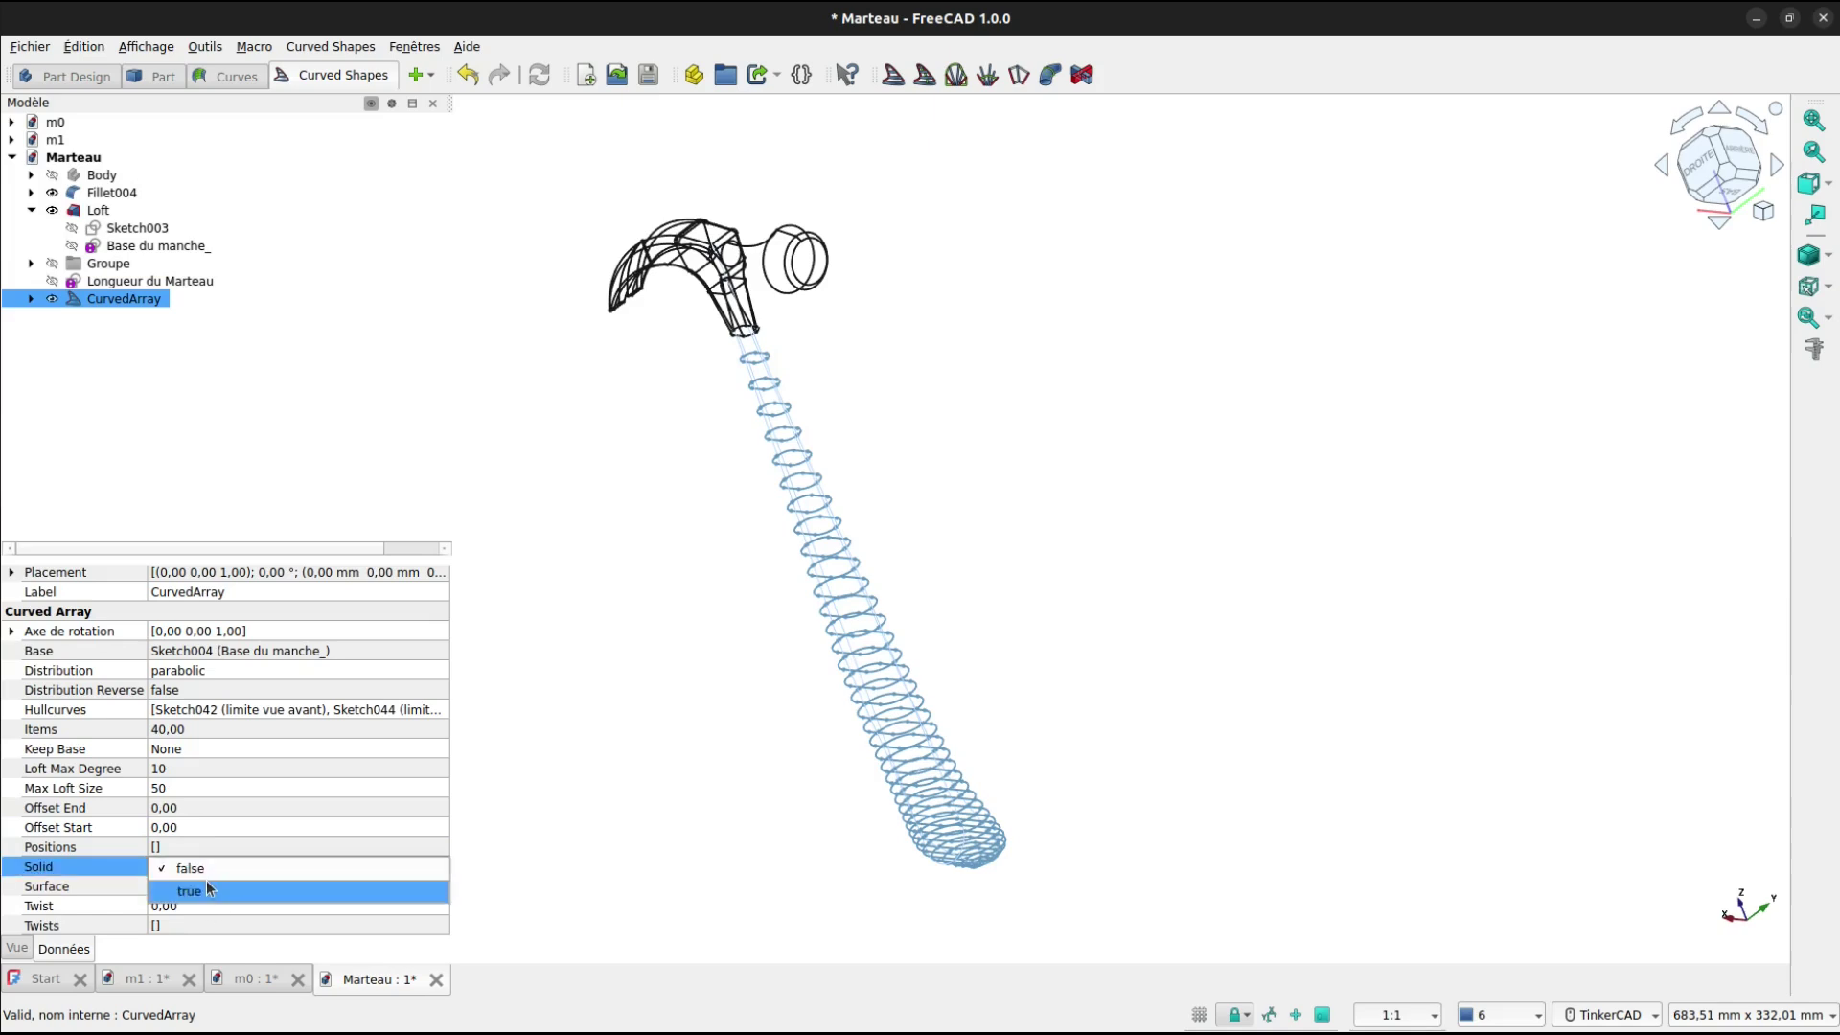
{"action": "left_click", "coordinate": [205, 882]}
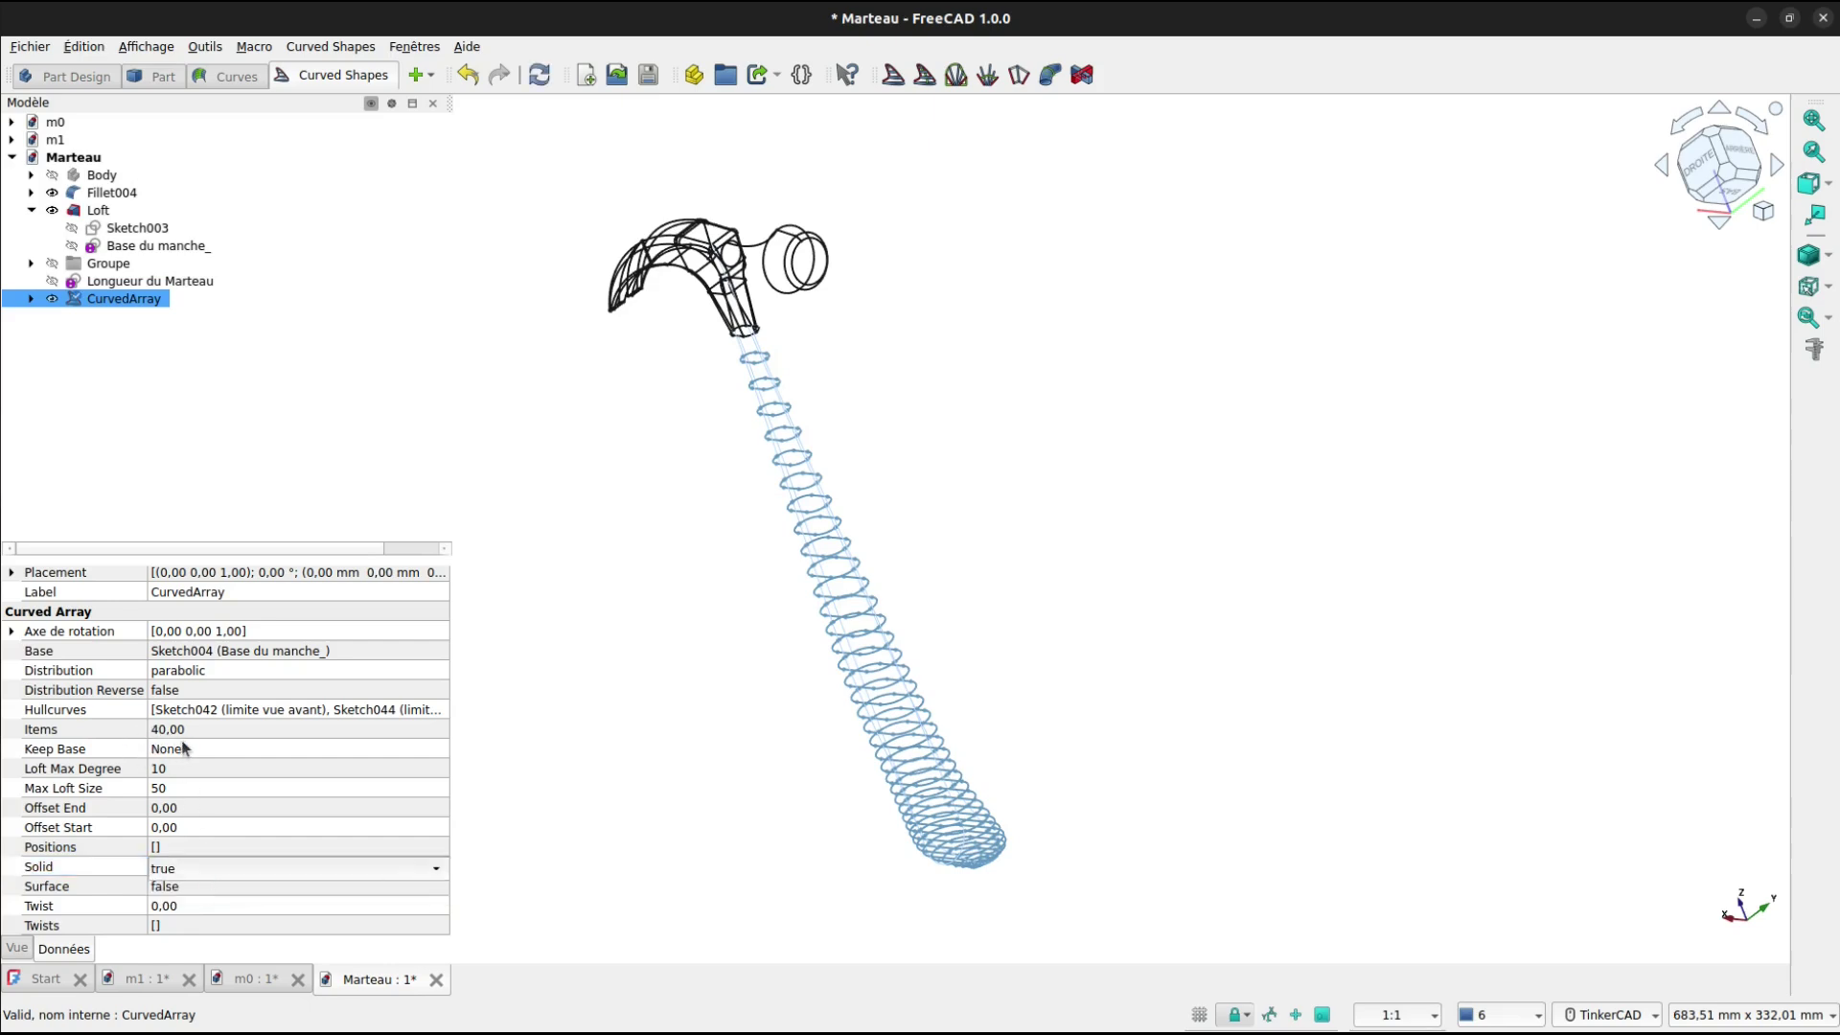
{"action": "left_click", "coordinate": [676, 658]}
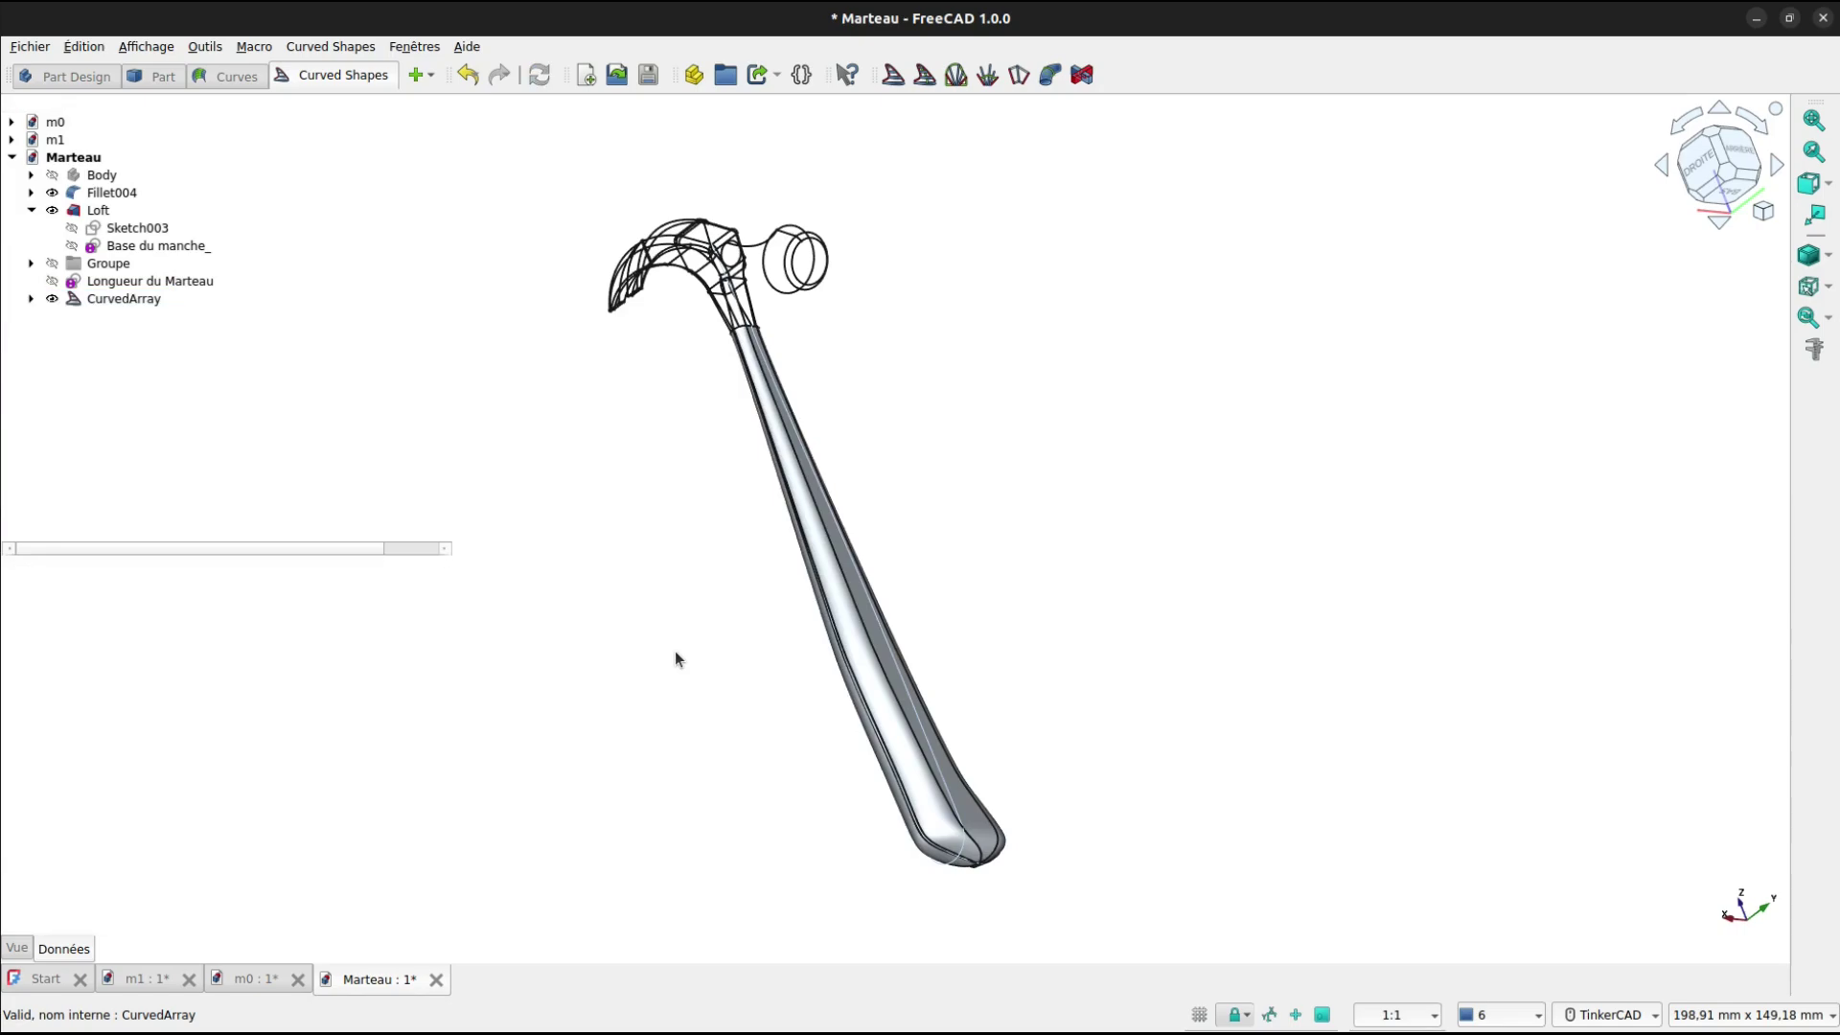
Examine the handle's butt end where the surface edges converge, and the handle's overall shape against the hammer head.
{"action": "scroll", "coordinate": [964, 747], "scroll_direction": "up", "scroll_amount": 5}
{"action": "scroll", "coordinate": [961, 728], "scroll_direction": "up", "scroll_amount": 2}
{"action": "right_click_drag", "start_coordinate": [954, 690], "coordinate": [687, 443]}
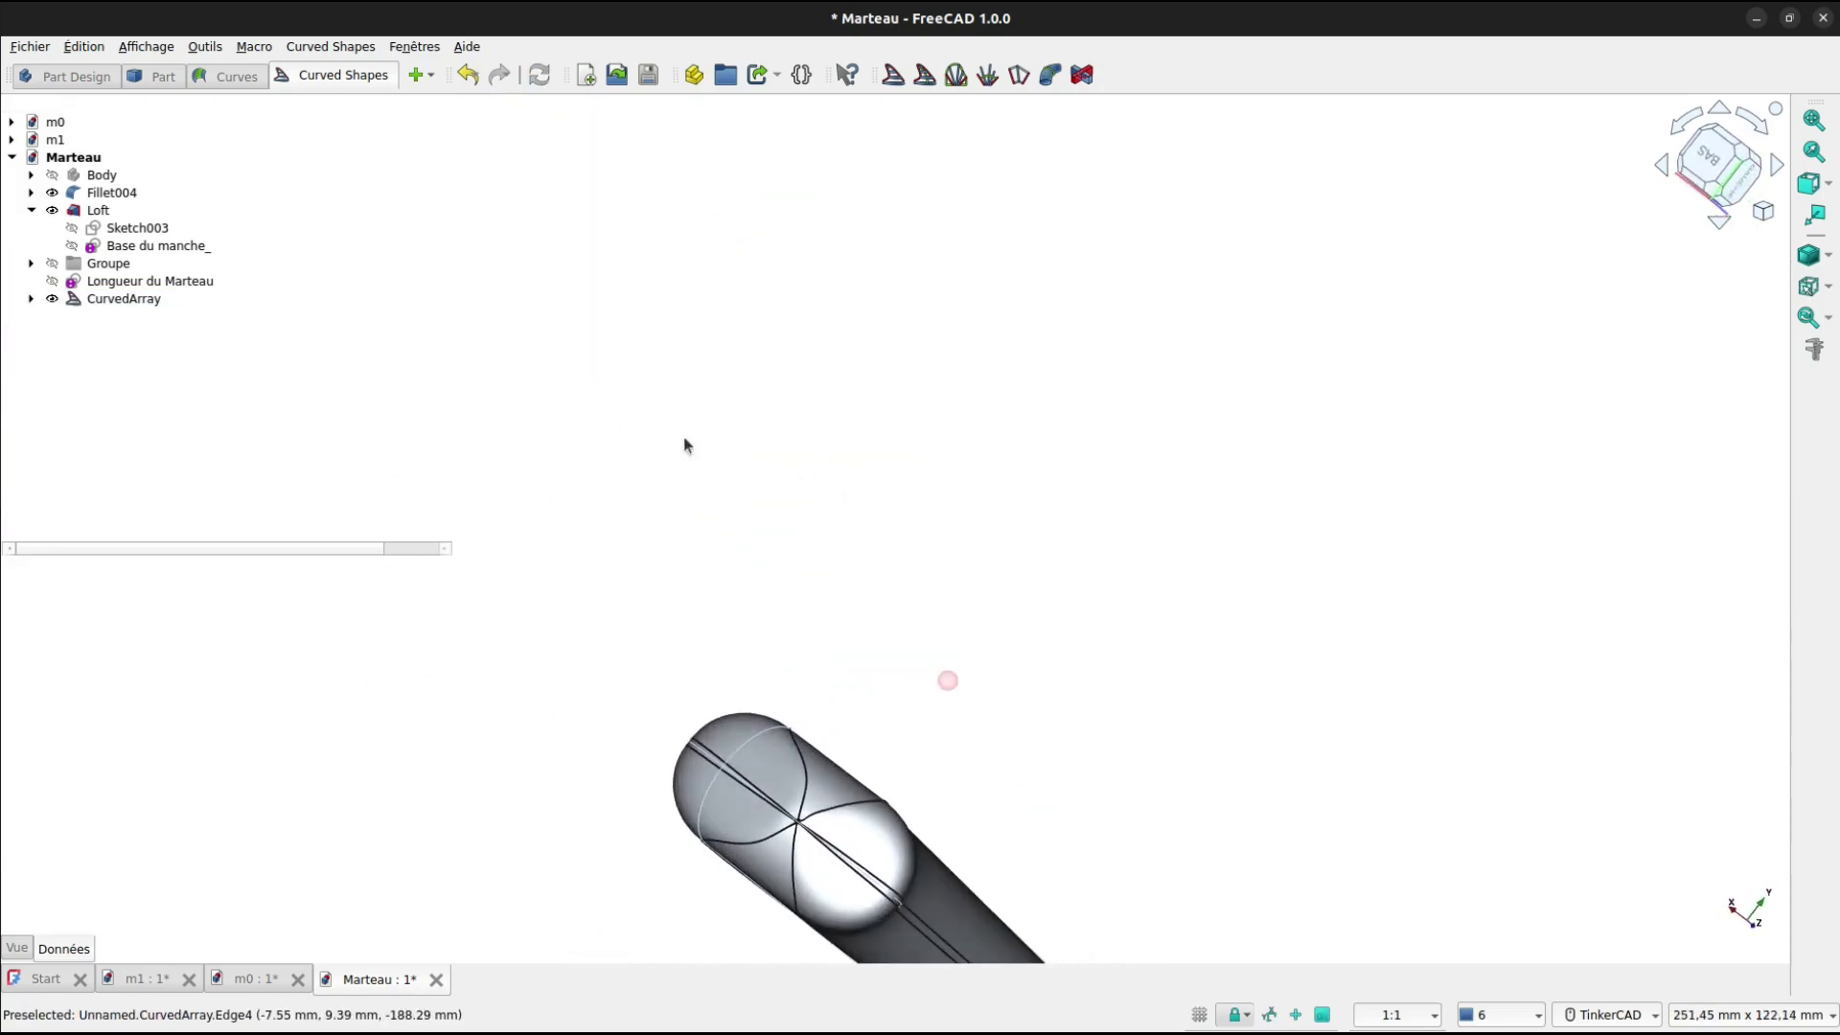
{"action": "middle_click_drag", "start_coordinate": [765, 667], "coordinate": [705, 495]}
{"action": "scroll", "coordinate": [743, 633], "scroll_direction": "up", "scroll_amount": 6}
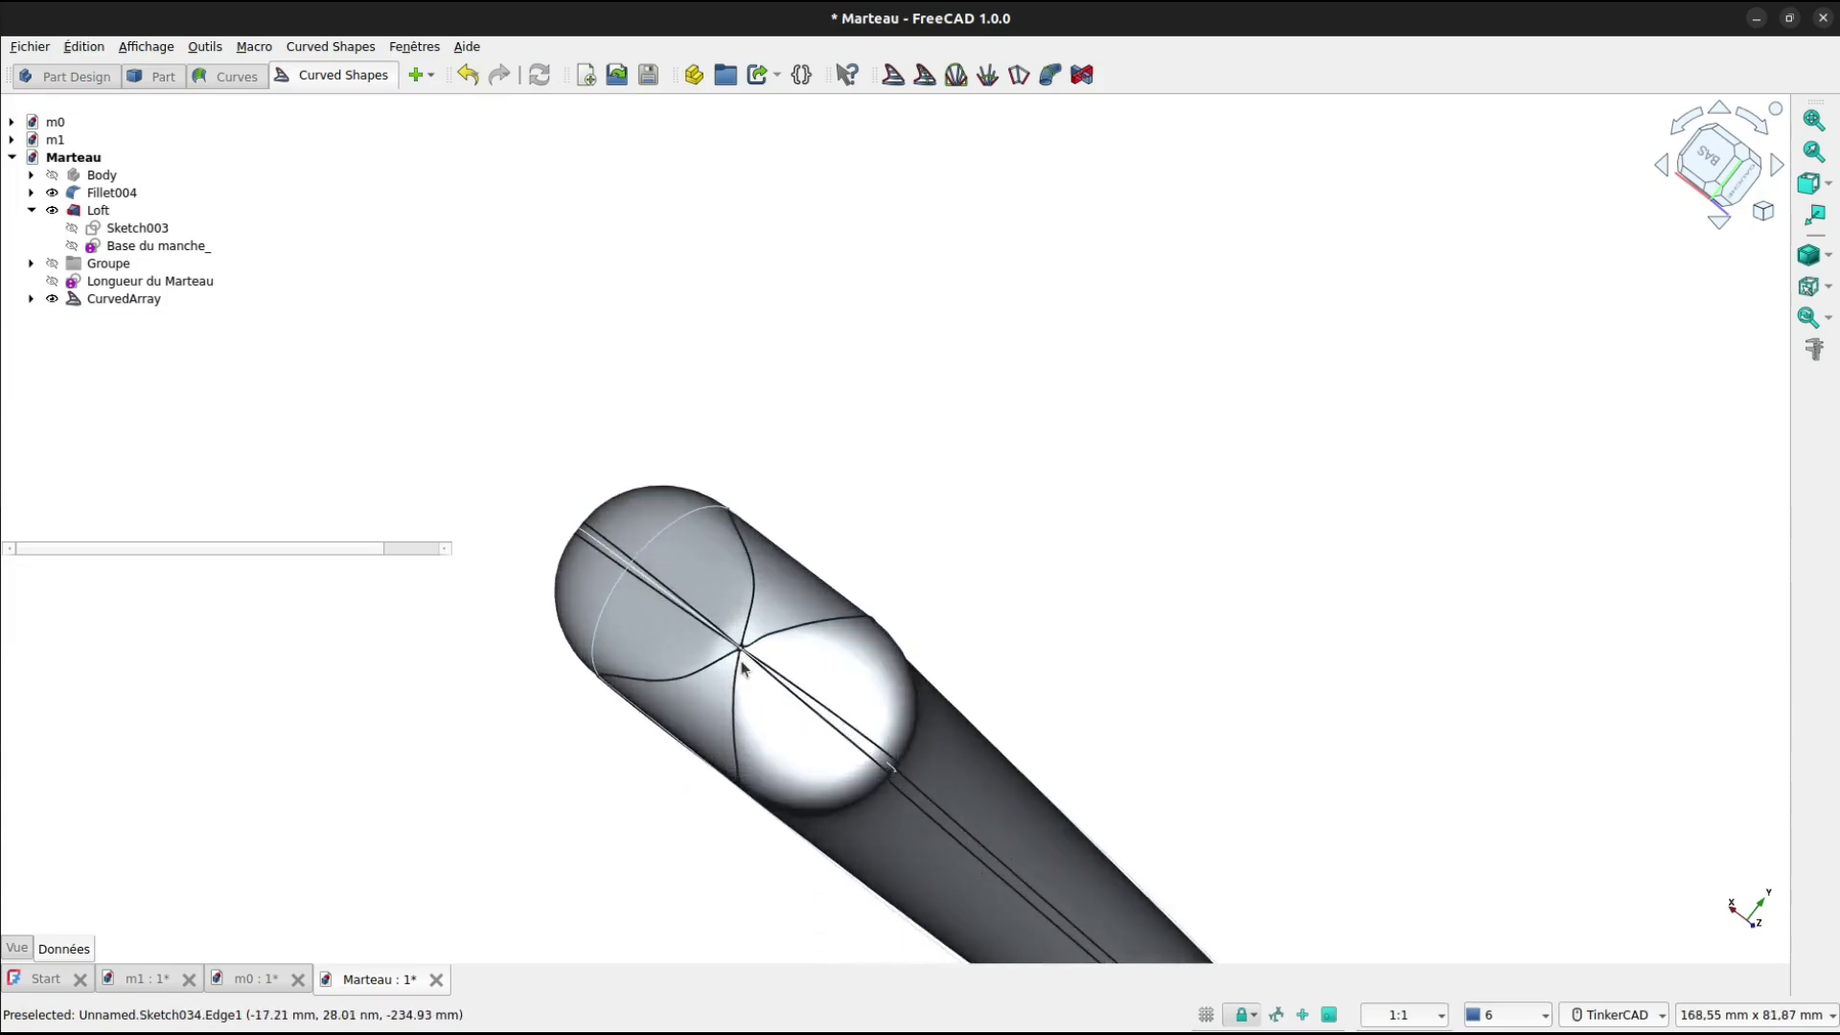
{"action": "scroll", "coordinate": [735, 656], "scroll_direction": "up", "scroll_amount": 2}
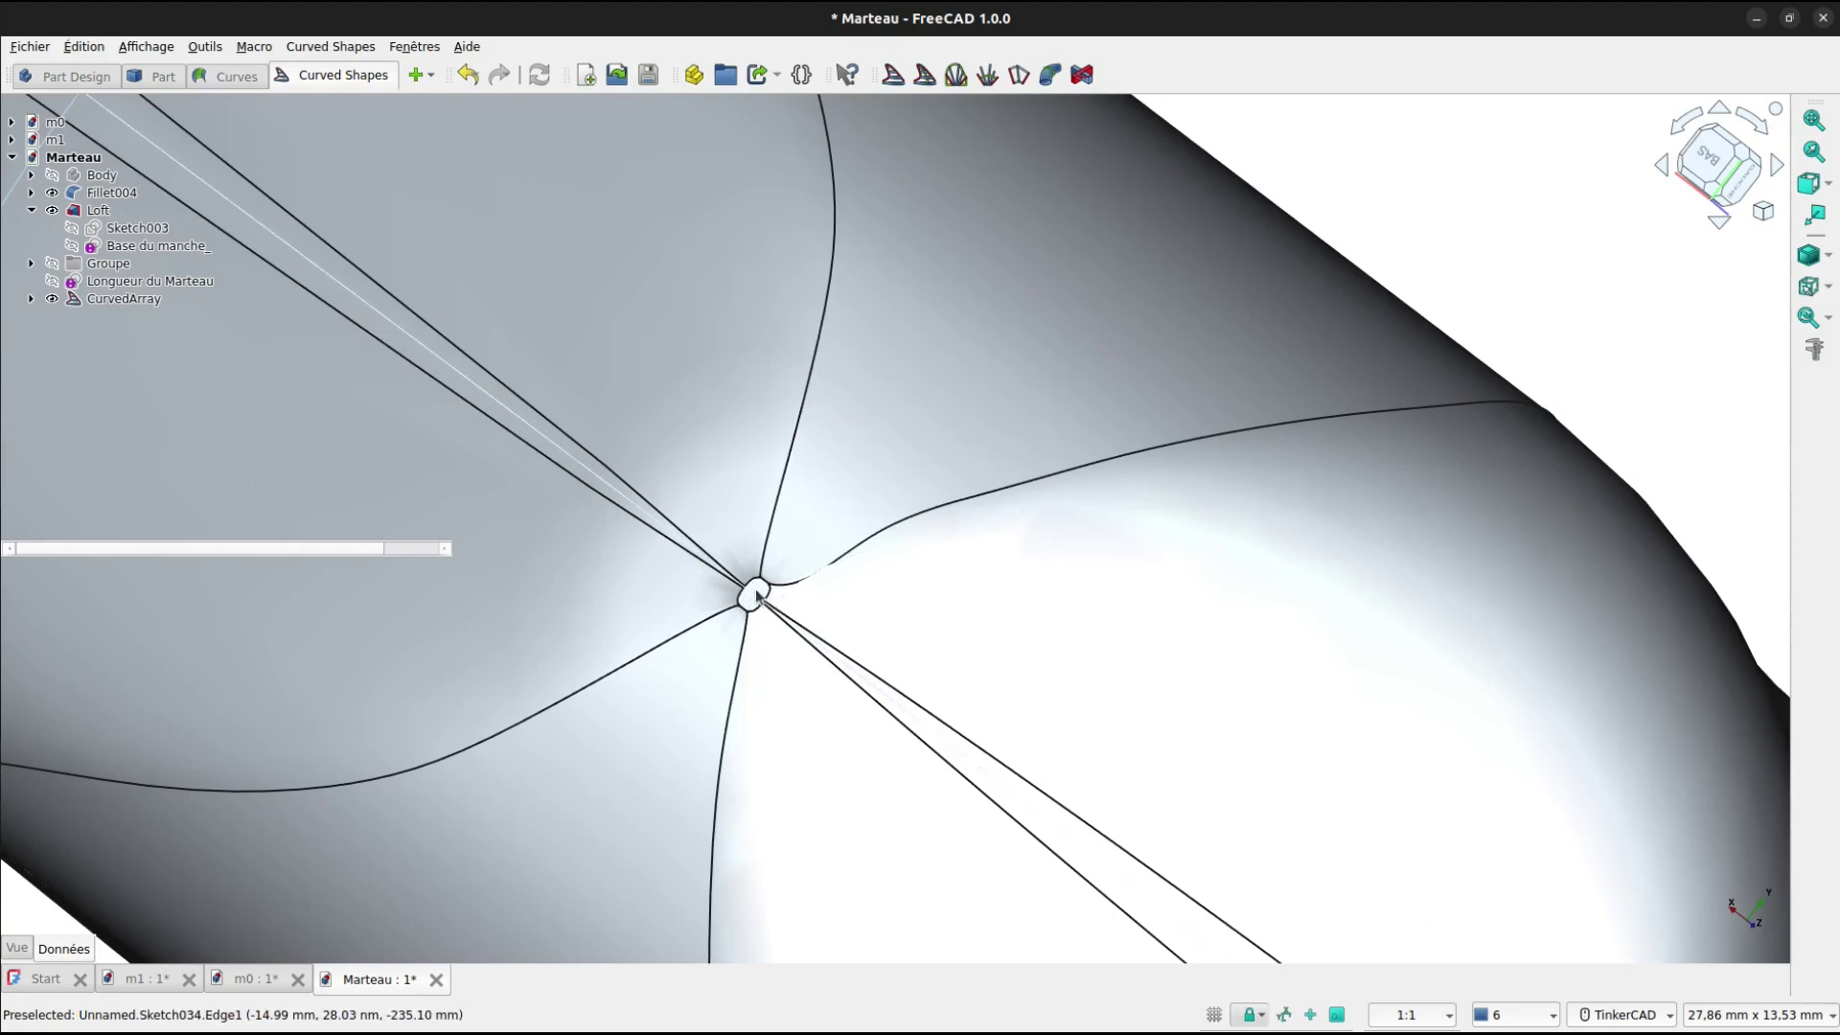
{"action": "mouse_move", "coordinate": [751, 597]}
{"action": "right_mouse_down"}
{"action": "mouse_move", "coordinate": [678, 707]}
{"action": "mouse_move", "coordinate": [690, 739]}
{"action": "mouse_move", "coordinate": [741, 590]}
{"action": "right_mouse_up"}
{"action": "scroll", "coordinate": [740, 586], "scroll_direction": "down", "scroll_amount": 10}
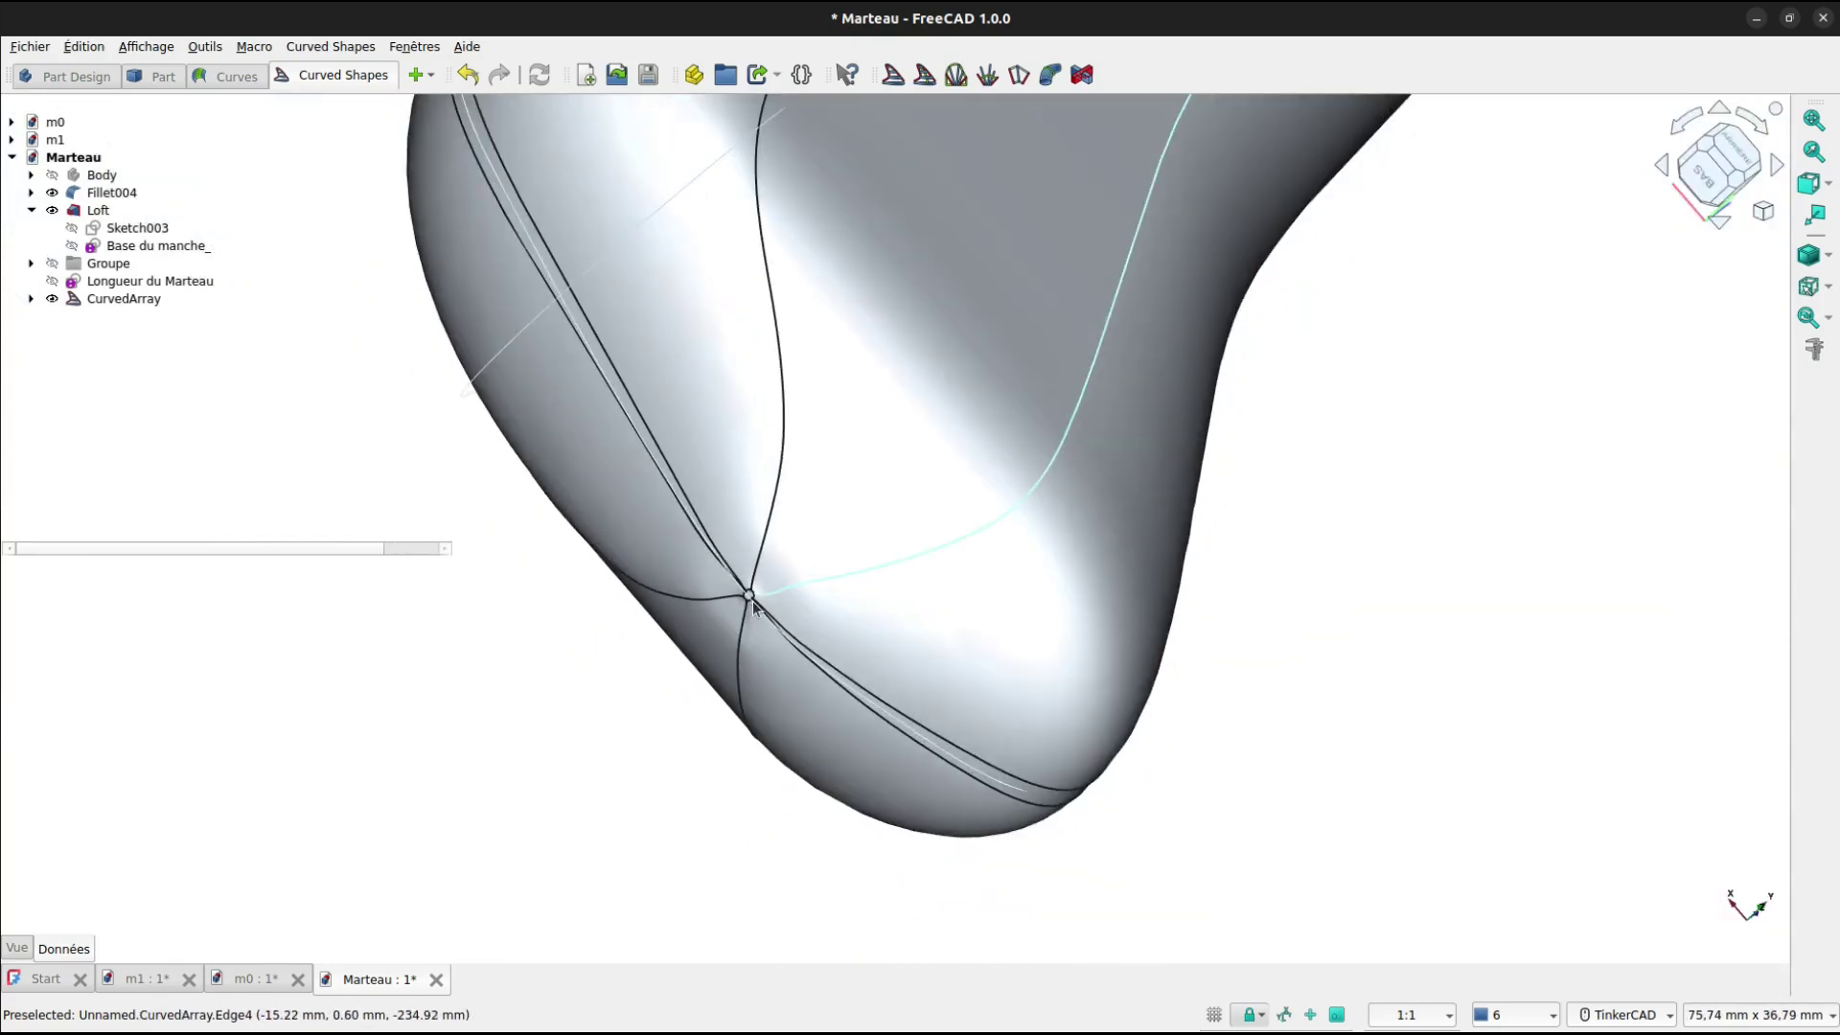
{"action": "scroll", "coordinate": [920, 428], "scroll_direction": "down", "scroll_amount": 5}
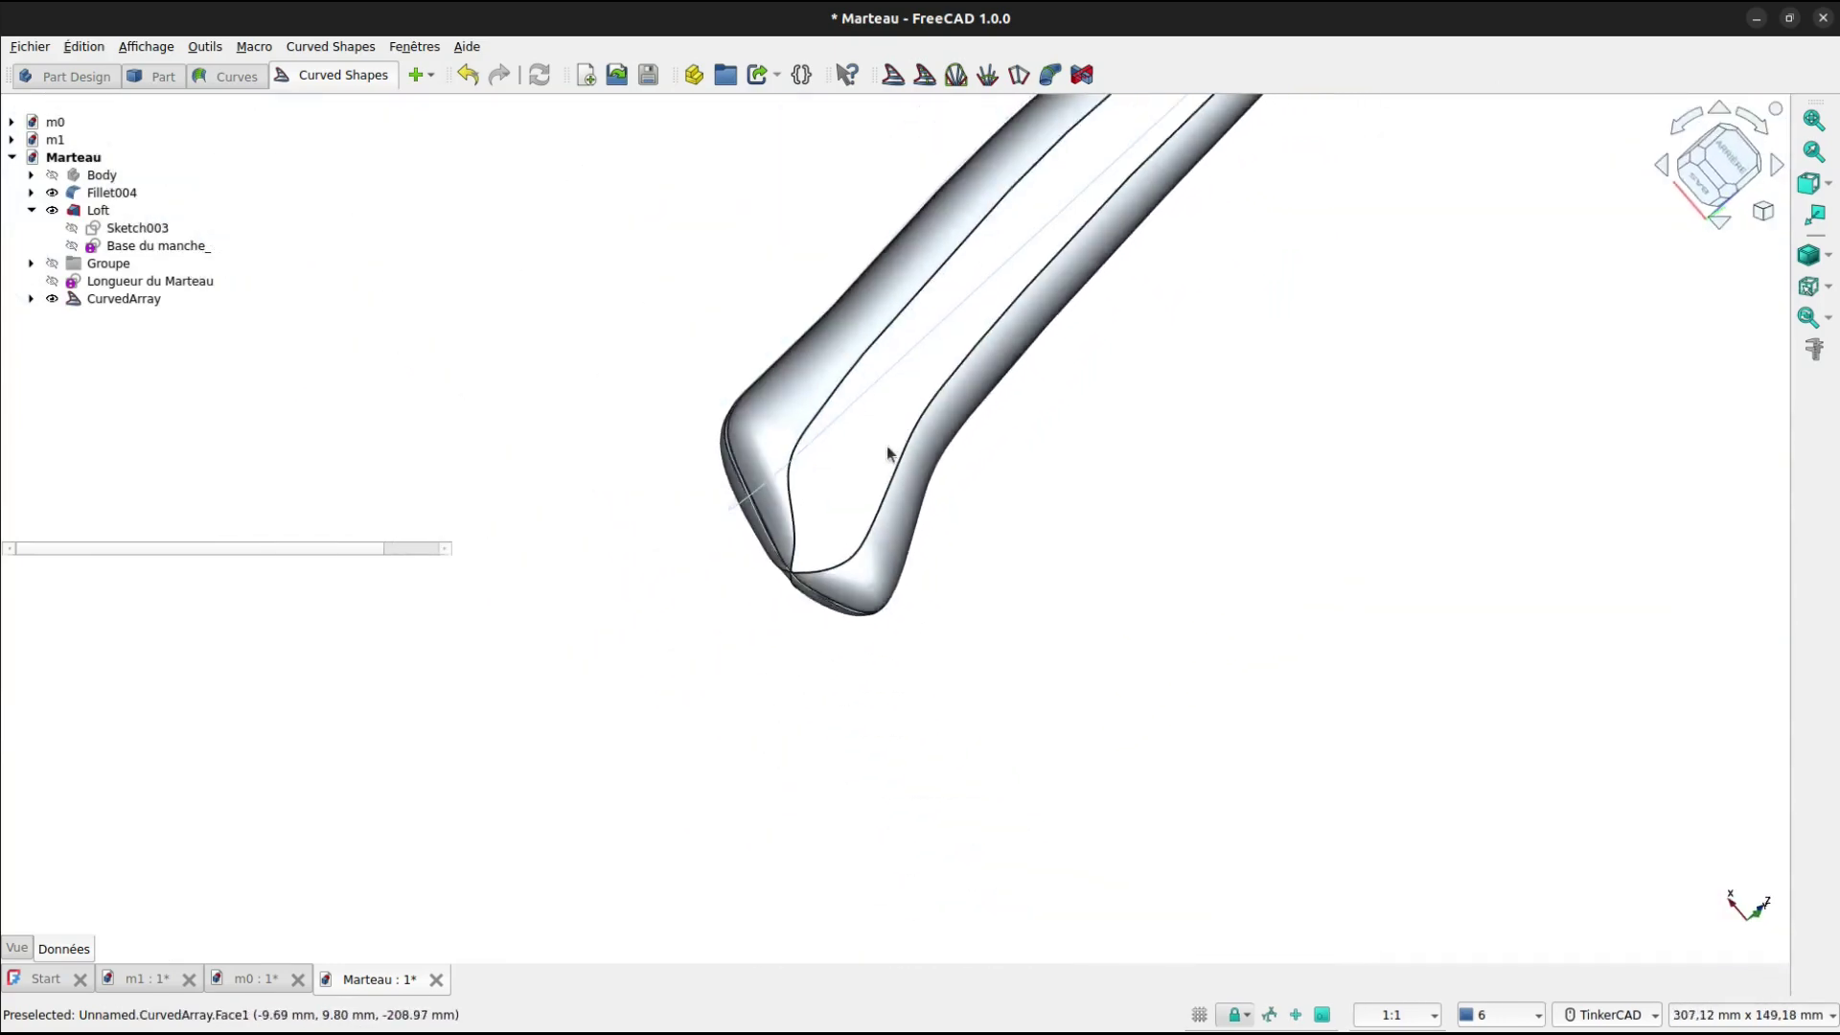
{"action": "middle_click_drag", "start_coordinate": [820, 536], "coordinate": [779, 610]}
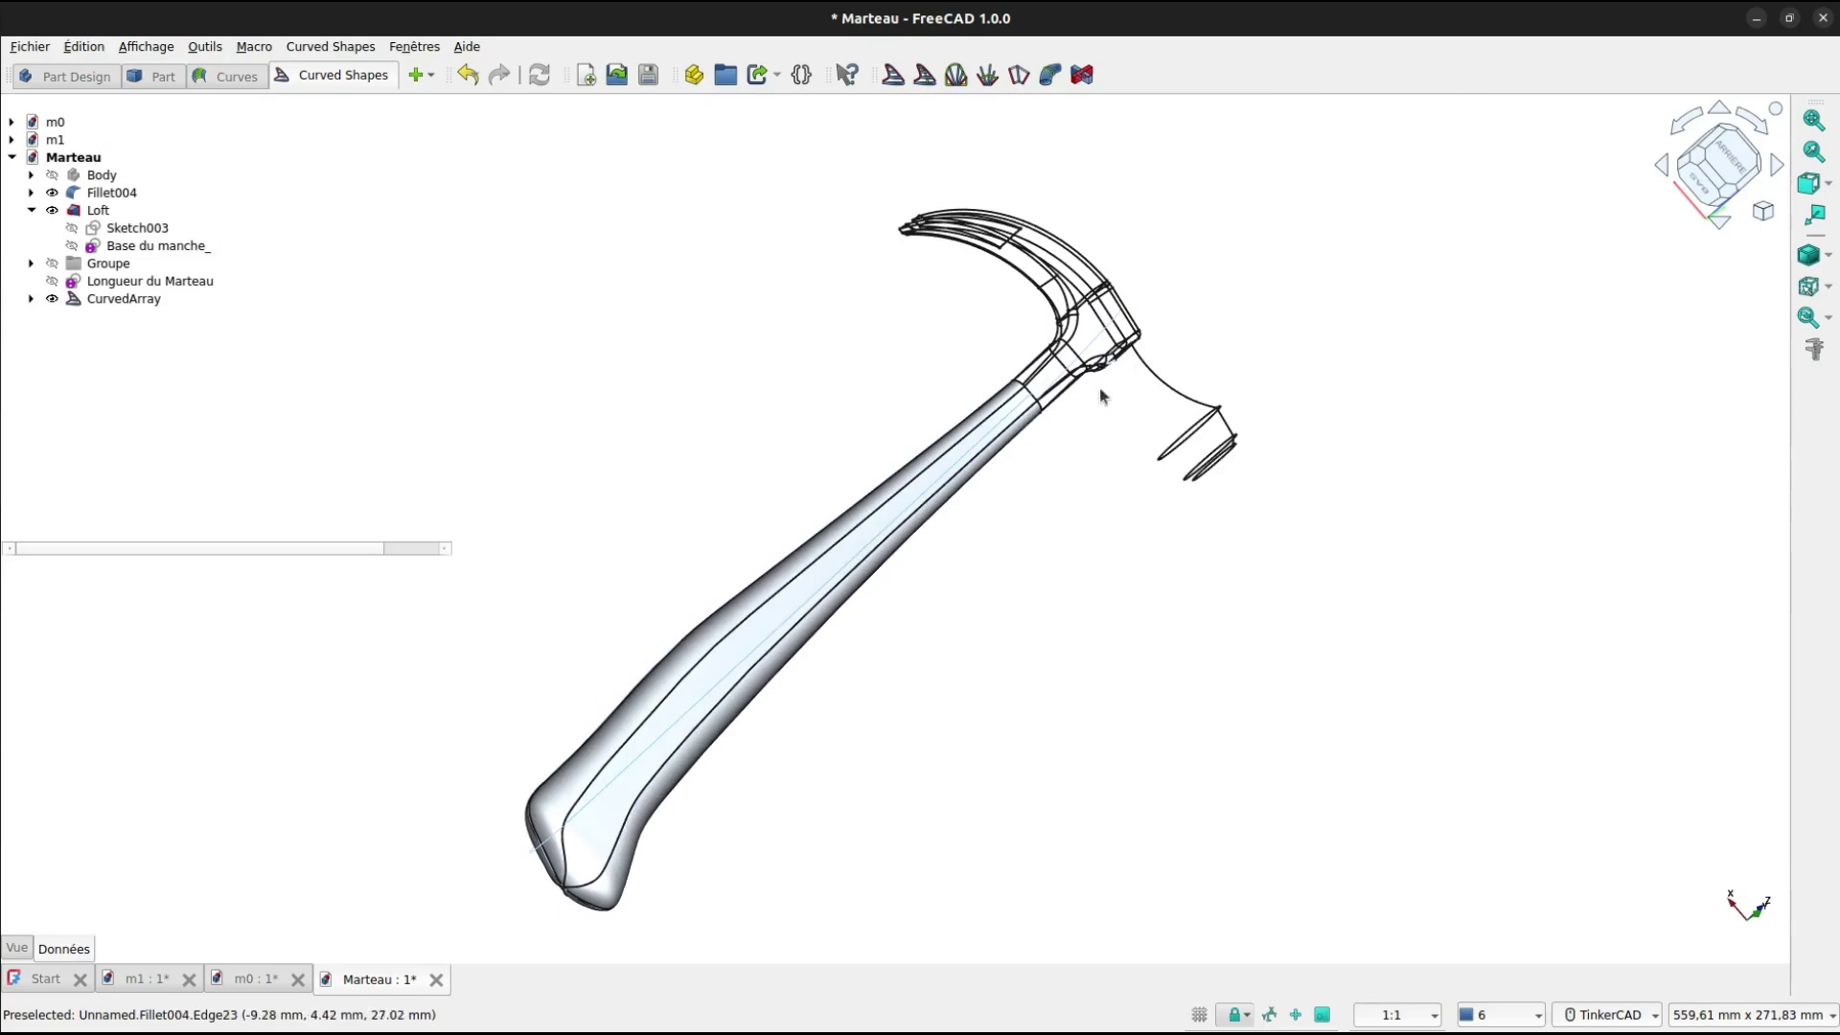
{"action": "mouse_move", "coordinate": [1064, 513]}
{"action": "right_mouse_down"}
{"action": "mouse_move", "coordinate": [838, 406]}
{"action": "mouse_move", "coordinate": [1060, 558]}
{"action": "mouse_move", "coordinate": [1458, 624]}
{"action": "mouse_move", "coordinate": [1648, 629]}
{"action": "mouse_move", "coordinate": [1212, 521]}
{"action": "right_mouse_up"}
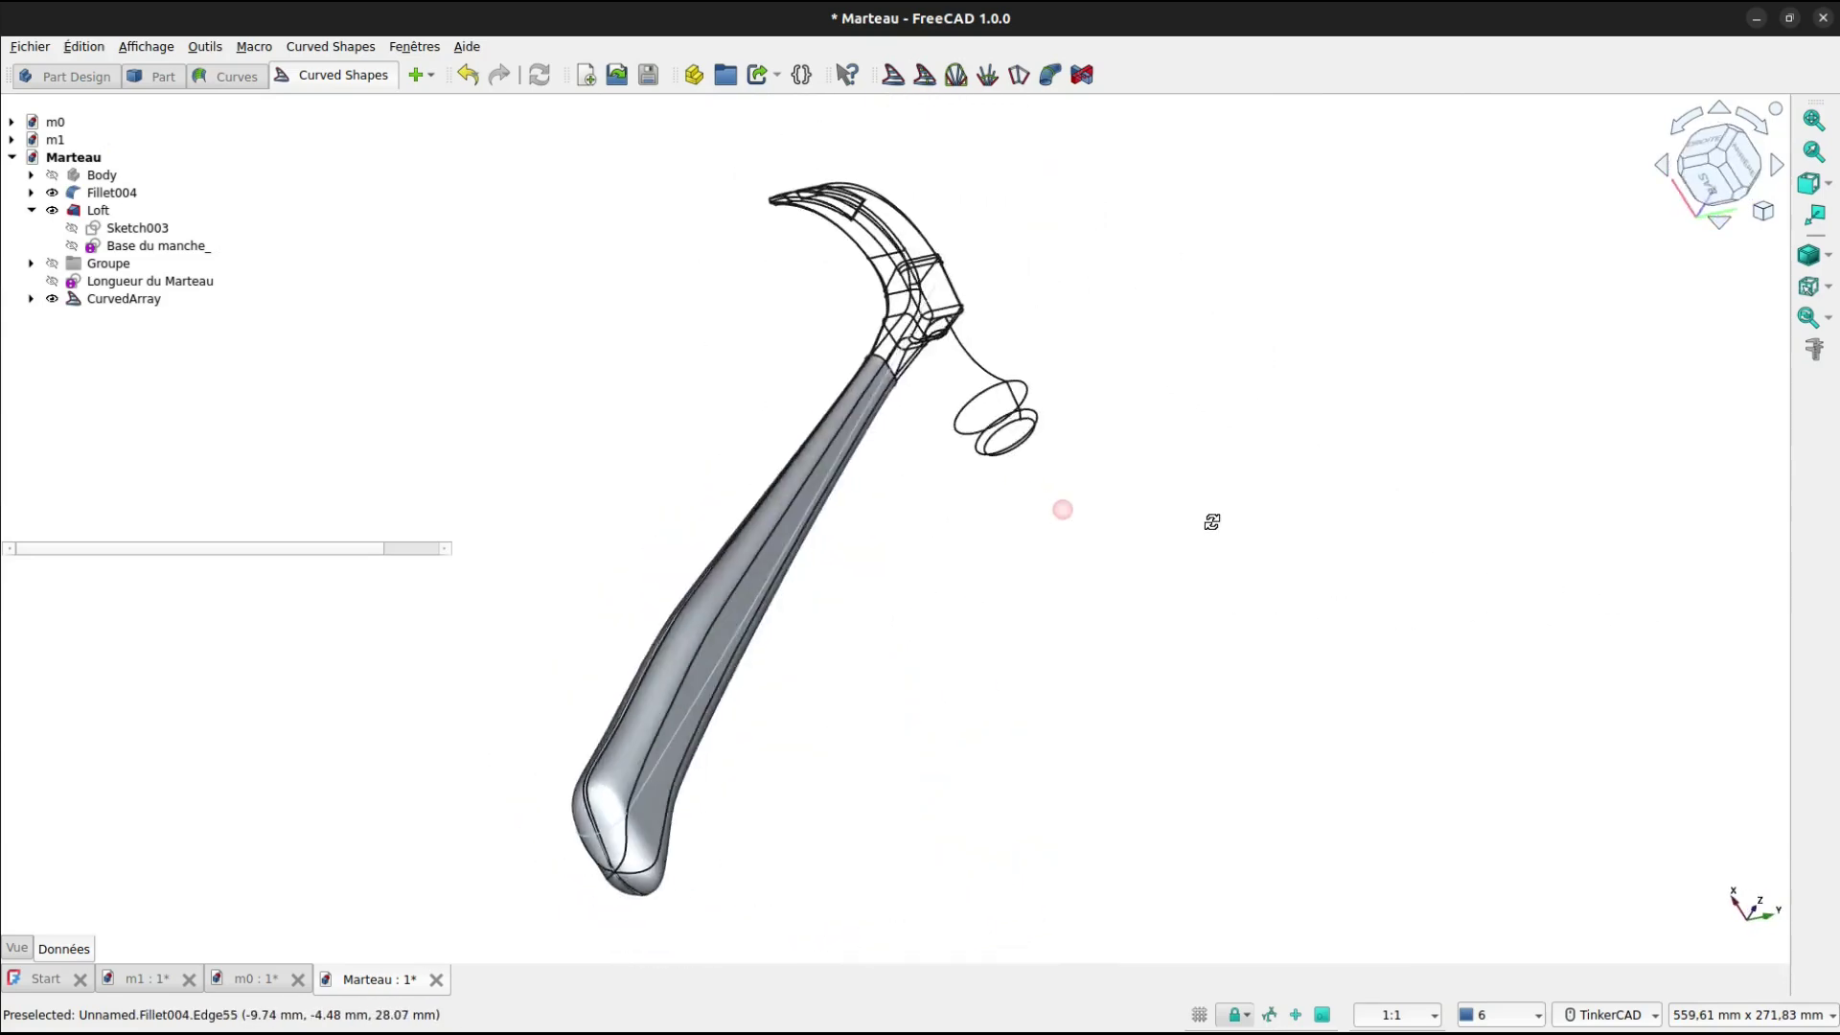
Switch the display style to Ombré and examine the handle's surface, its junction with the head and its butt end.
{"action": "left_click", "coordinate": [1824, 263]}
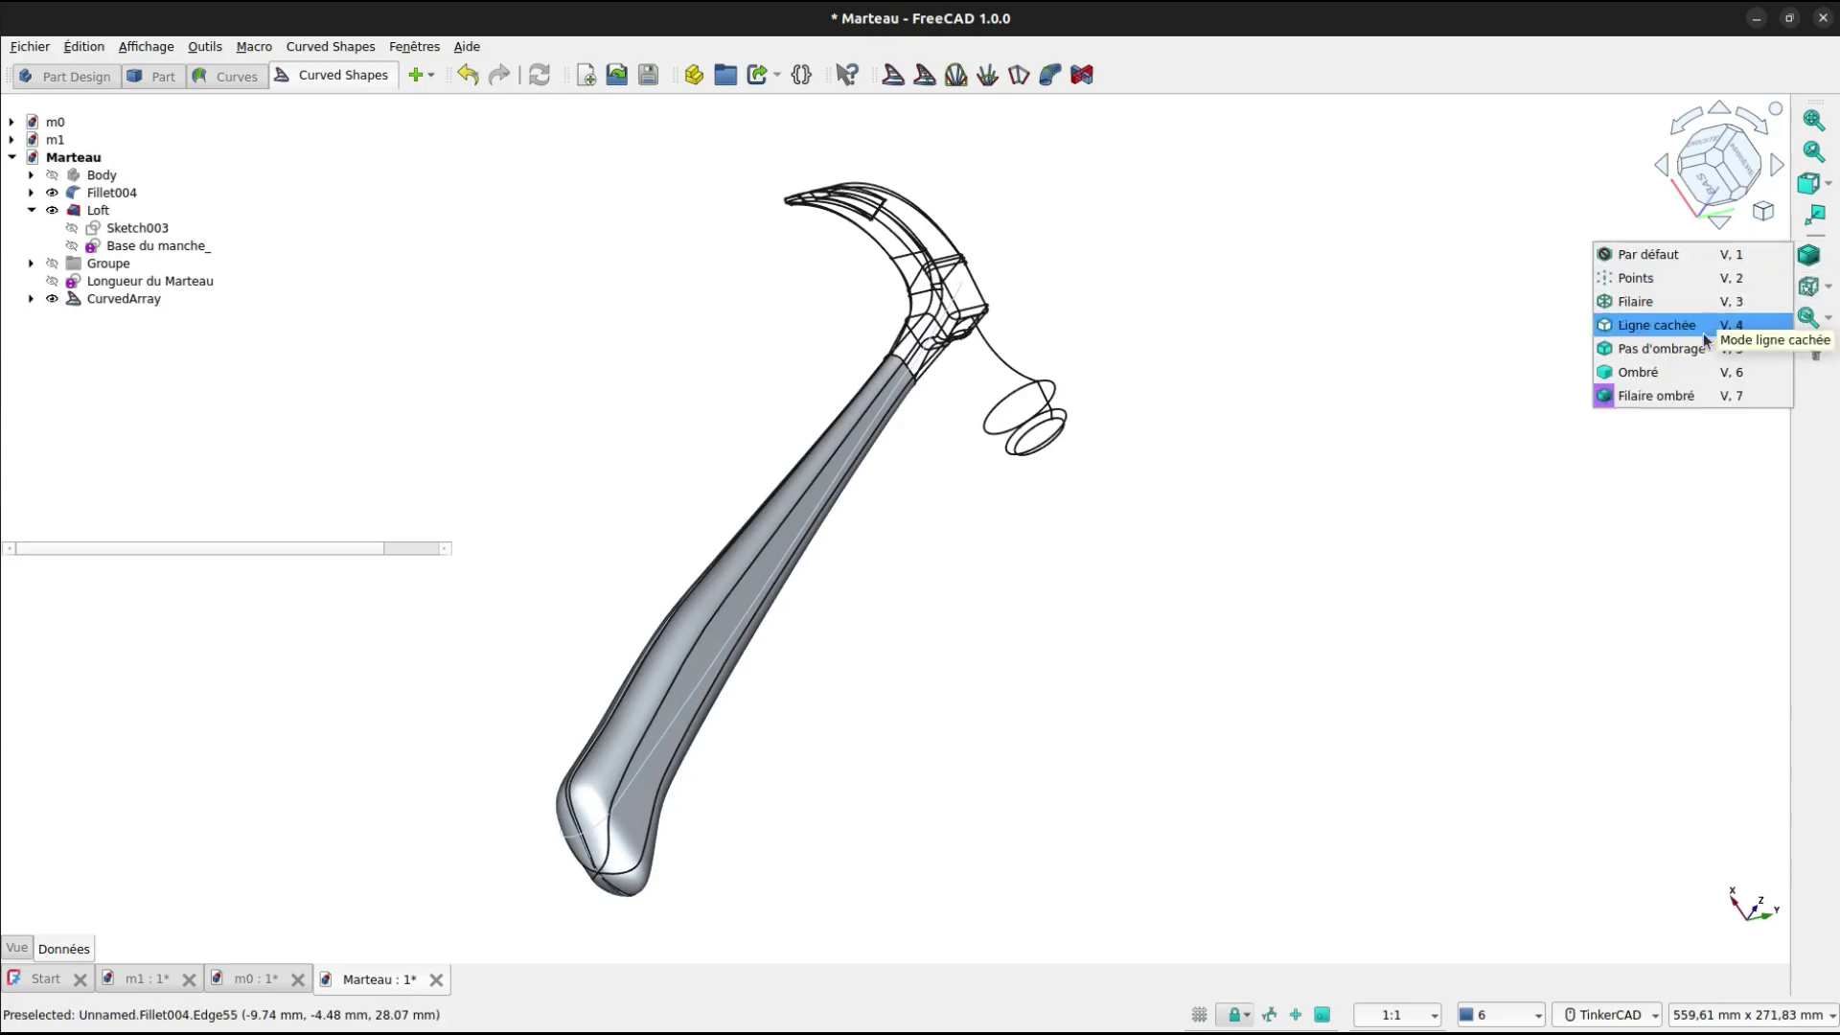
{"action": "left_click", "coordinate": [1641, 372]}
{"action": "right_click_drag", "start_coordinate": [1033, 577], "coordinate": [975, 663]}
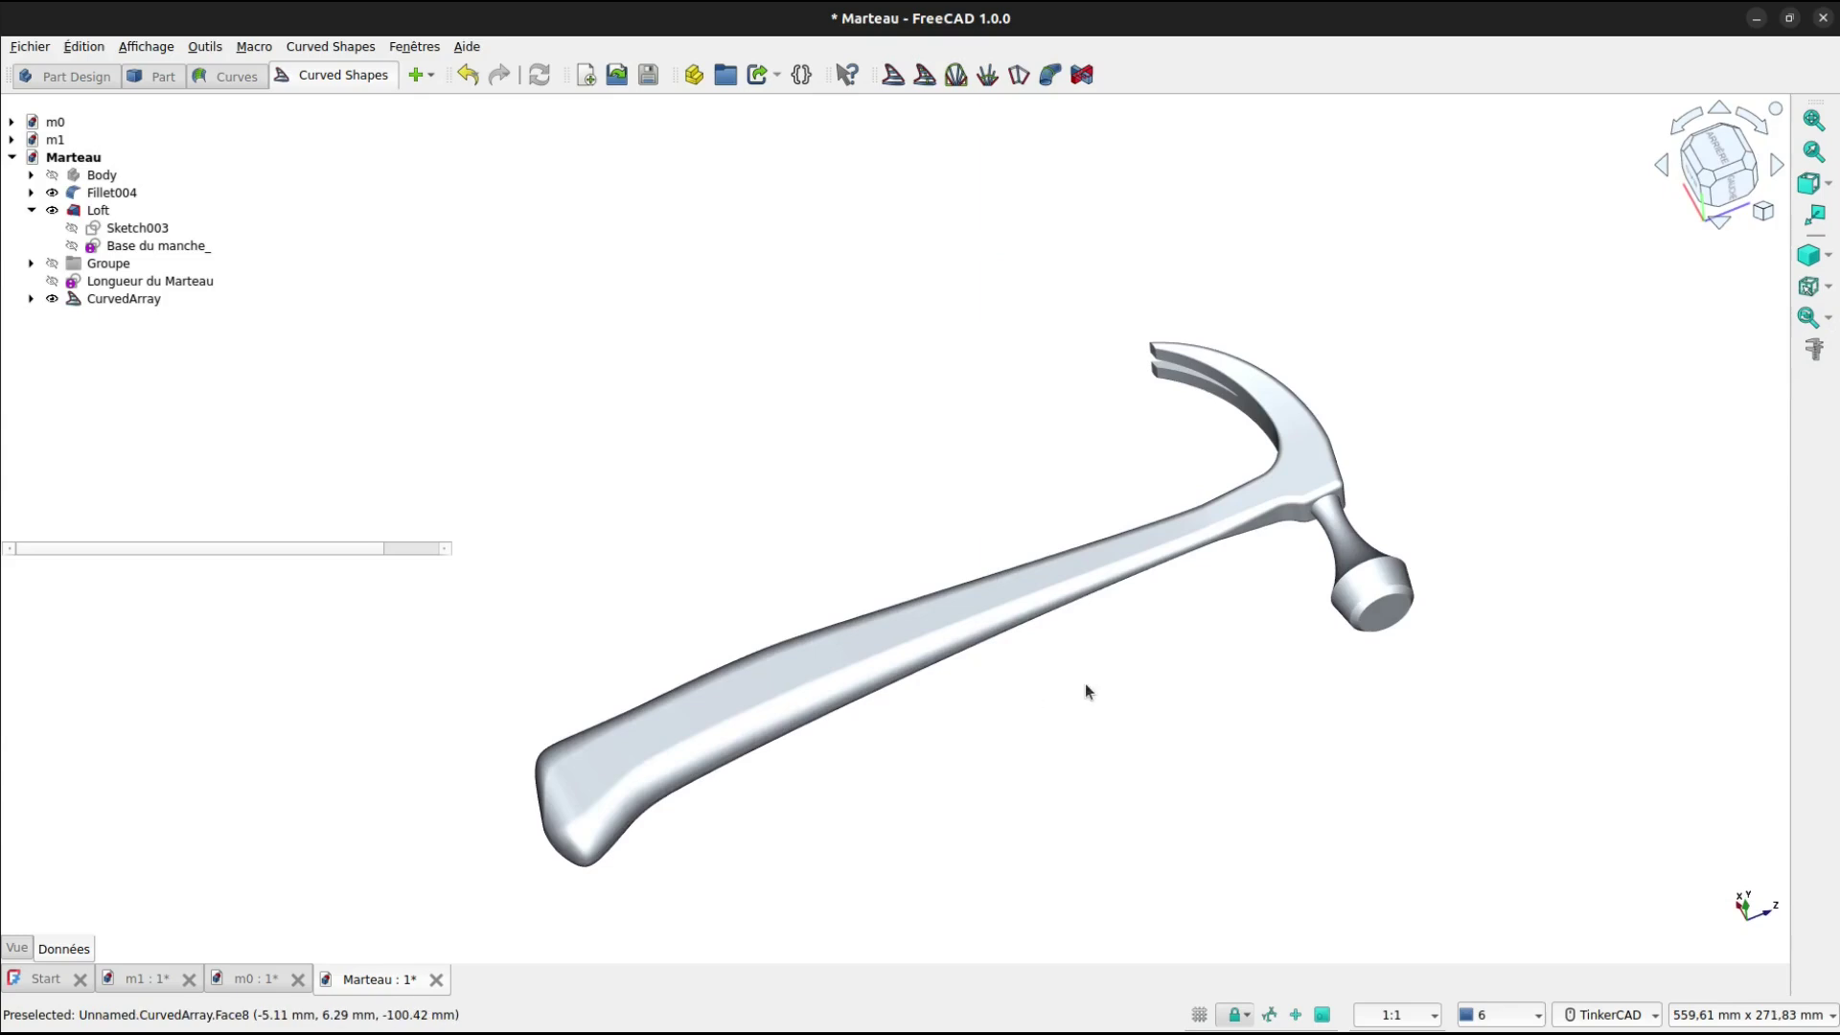
{"action": "scroll", "coordinate": [1085, 682], "scroll_direction": "up", "scroll_amount": 6}
{"action": "middle_click_drag", "start_coordinate": [1078, 646], "coordinate": [1136, 590]}
{"action": "scroll", "coordinate": [1230, 547], "scroll_direction": "down", "scroll_amount": 3}
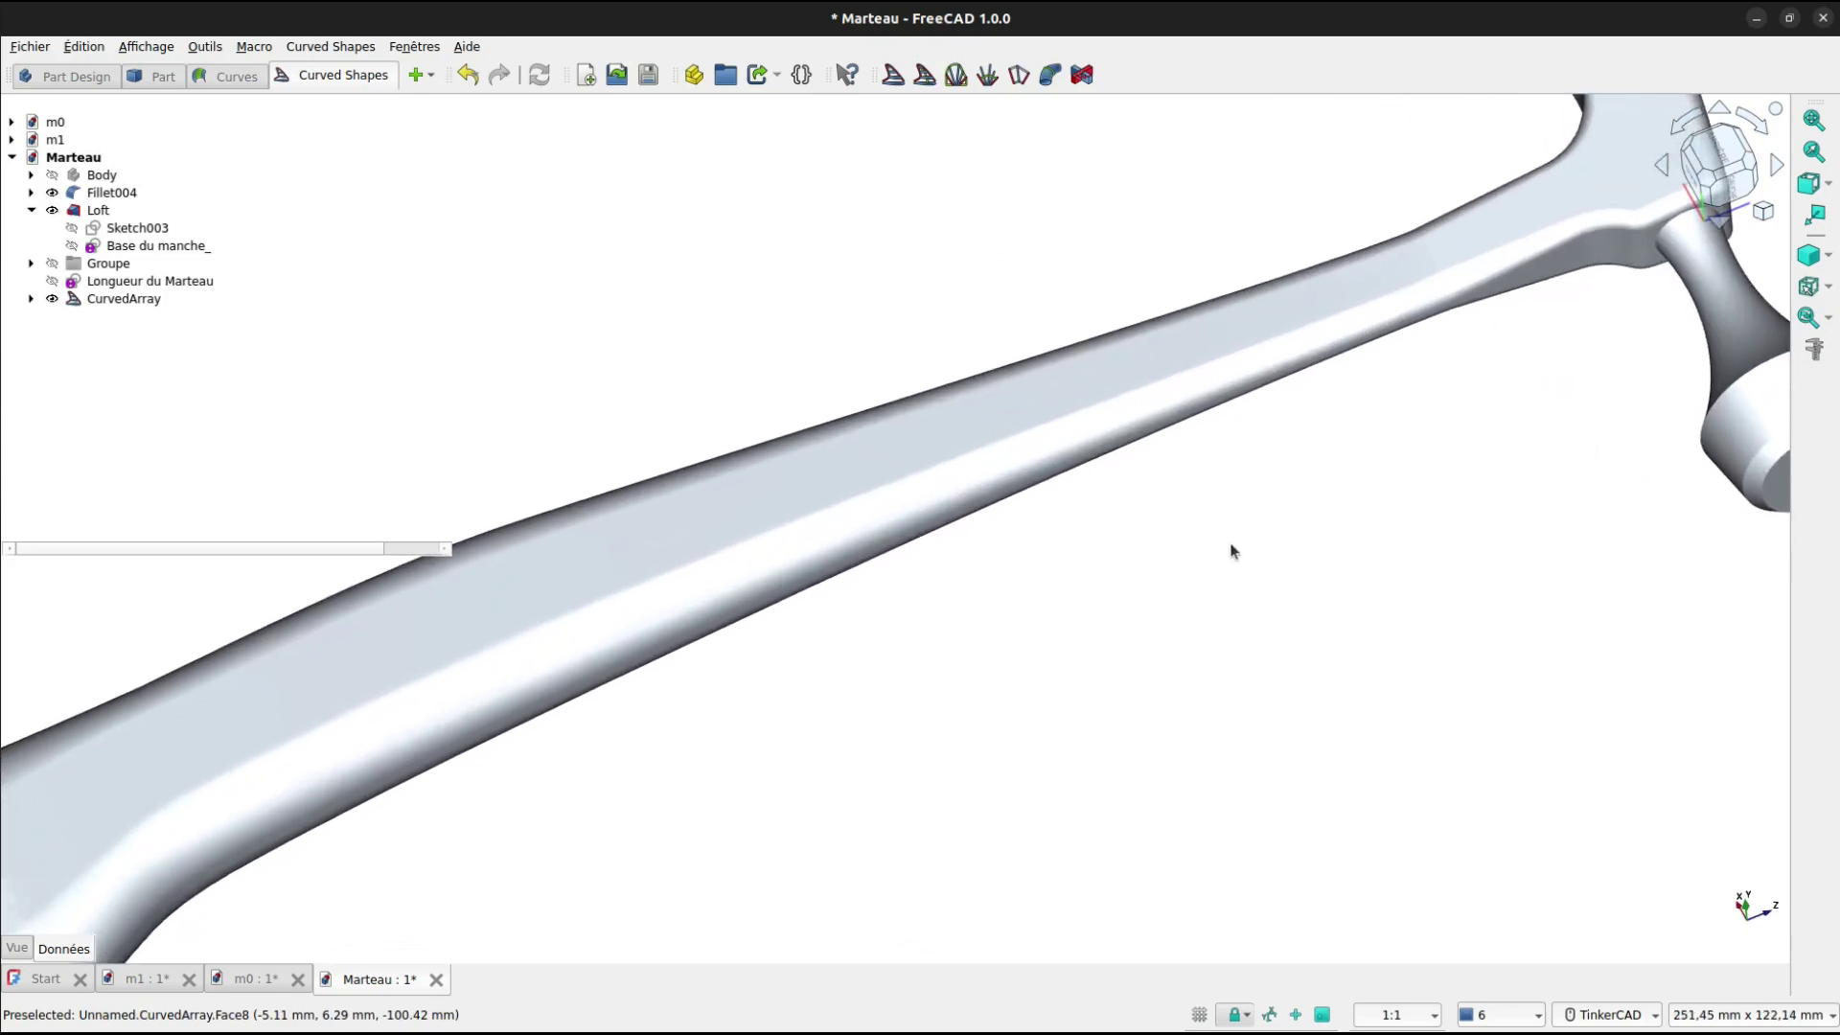
{"action": "right_click_drag", "start_coordinate": [1232, 544], "coordinate": [1339, 454]}
{"action": "middle_click_drag", "start_coordinate": [1339, 454], "coordinate": [1224, 679]}
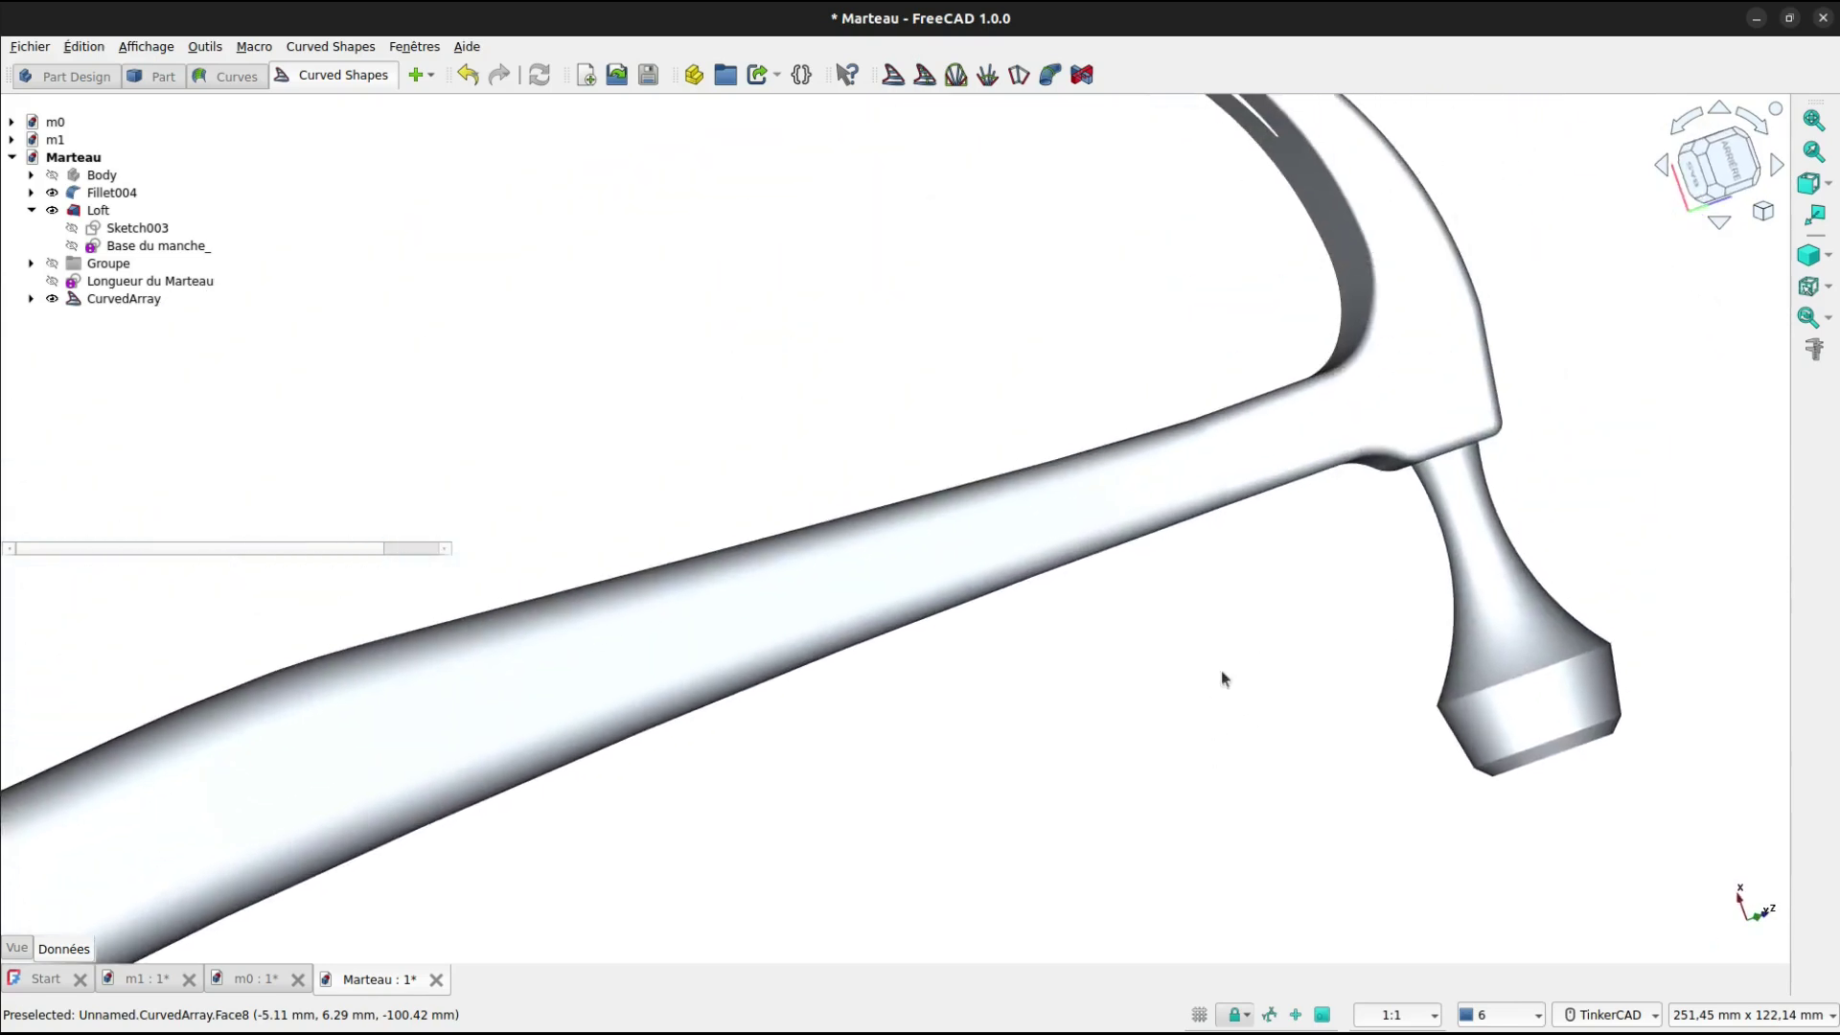
{"action": "right_click_drag", "start_coordinate": [1231, 562], "coordinate": [1160, 590]}
{"action": "middle_click_drag", "start_coordinate": [992, 767], "coordinate": [1664, 296]}
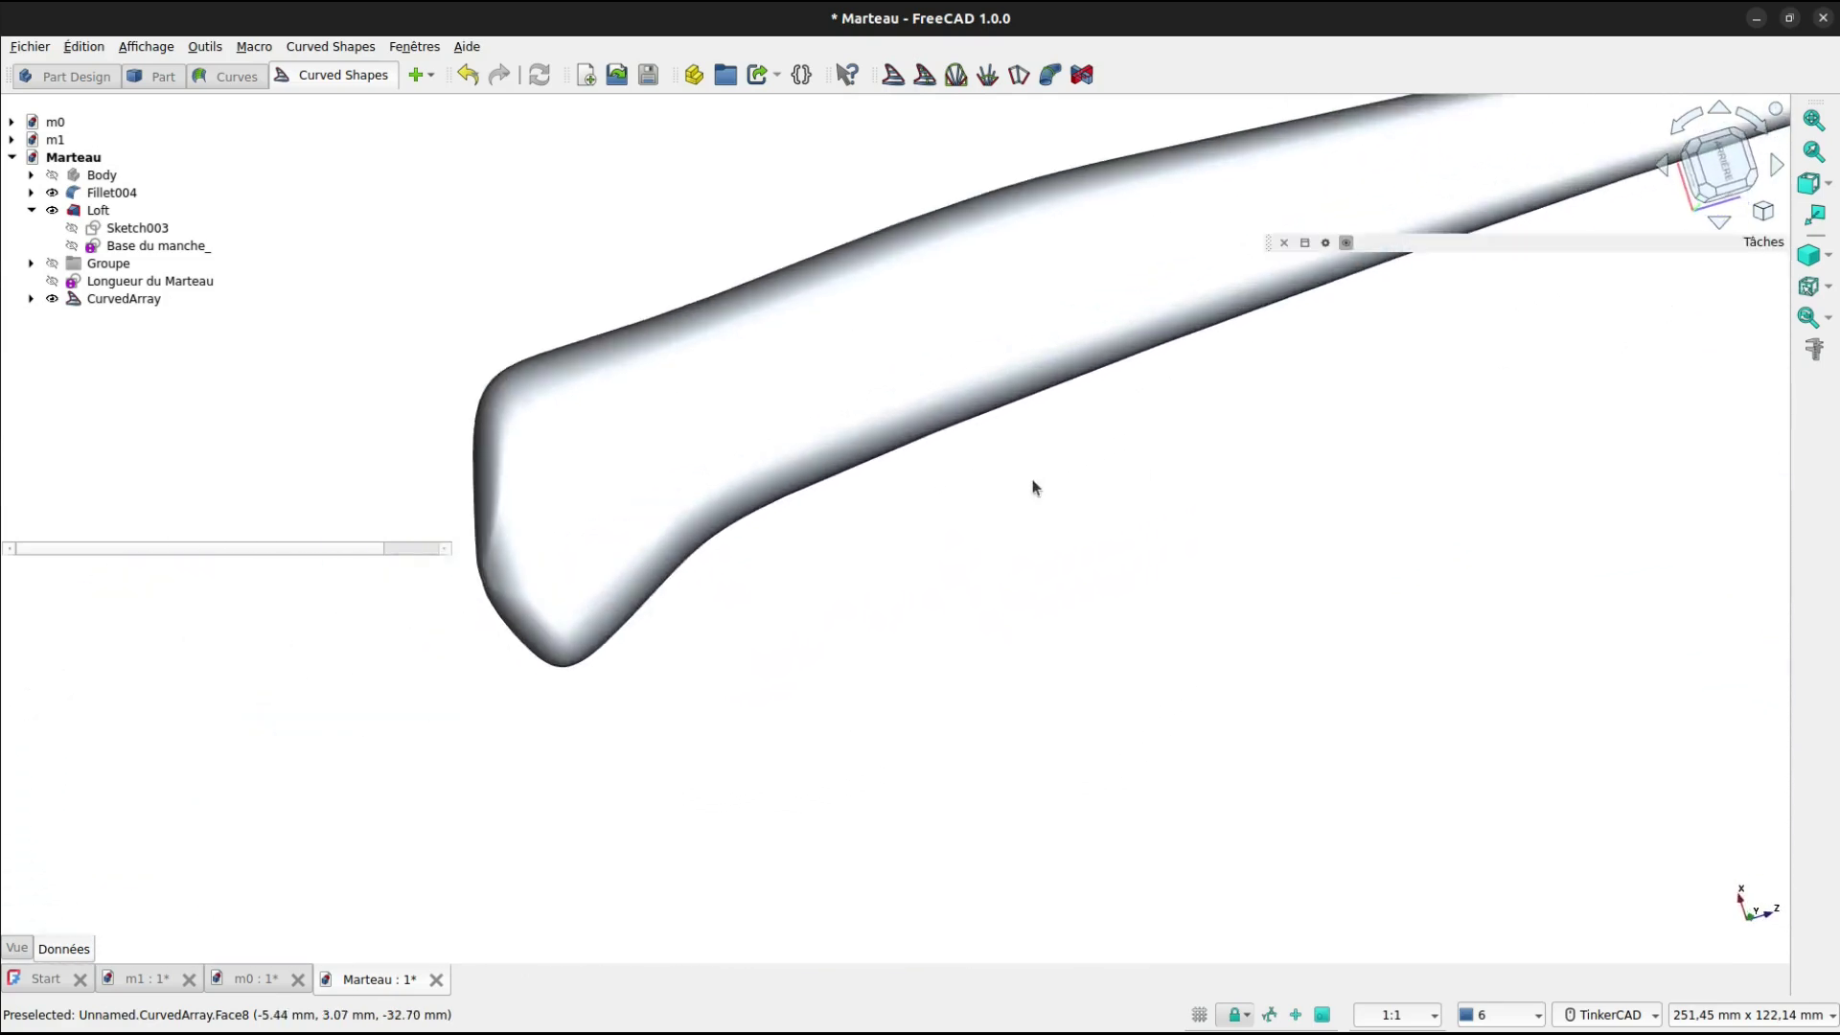
{"action": "right_click_drag", "start_coordinate": [1060, 512], "coordinate": [731, 394]}
{"action": "right_click_drag", "start_coordinate": [904, 624], "coordinate": [866, 707]}
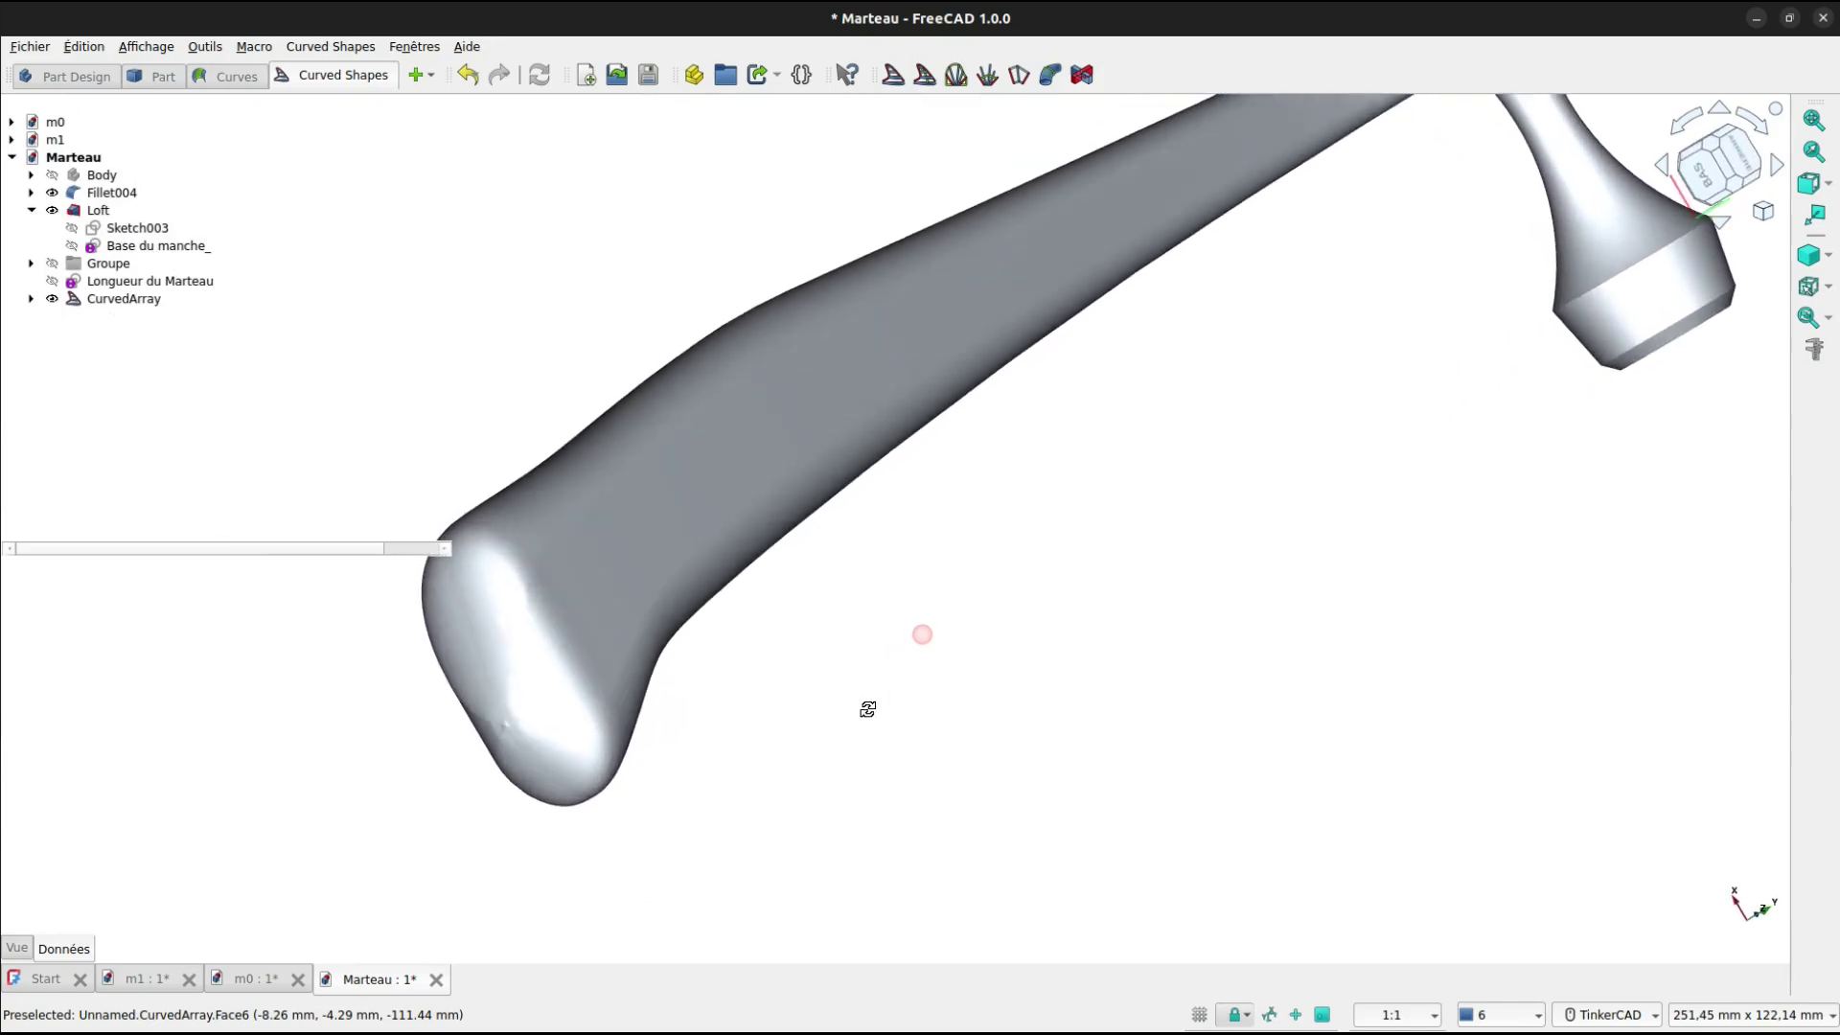
Set the CurvedArray's number of items to 50 and view the handle's butt end up close.
{"action": "left_click", "coordinate": [115, 299]}
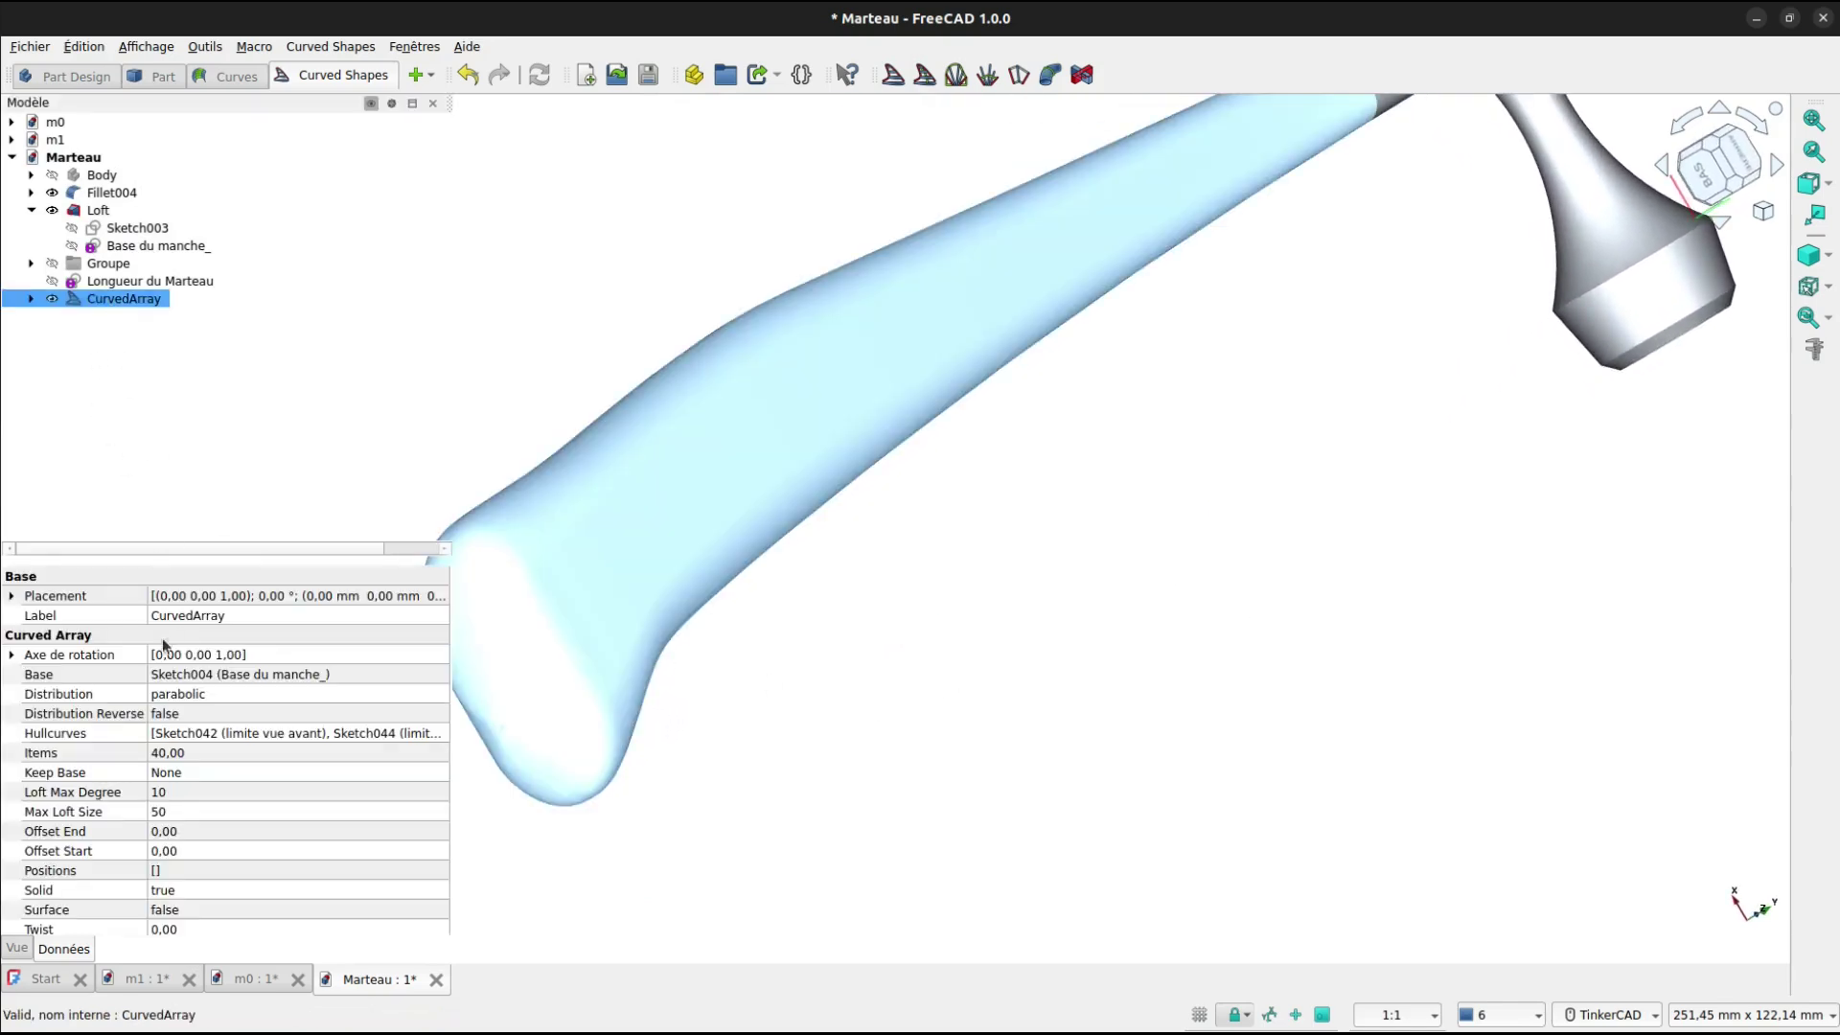
{"action": "left_click", "coordinate": [163, 753]}
{"action": "type", "text": "50"}
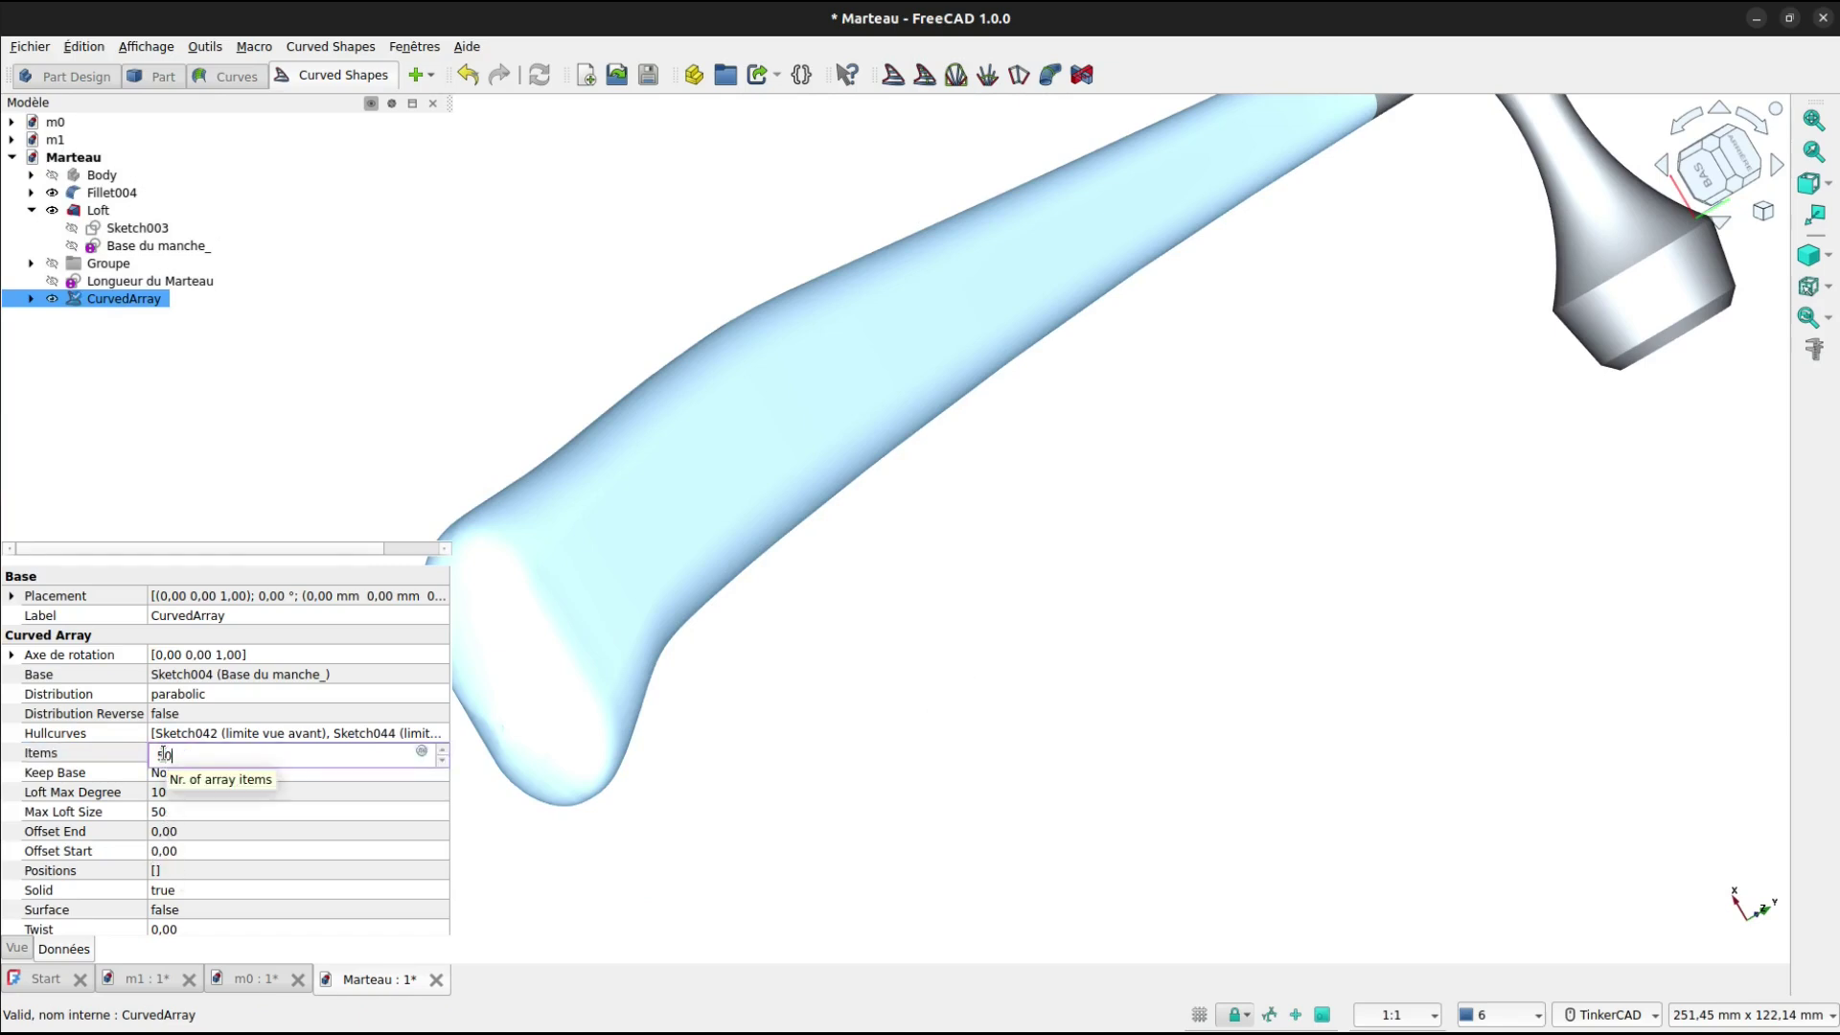
{"action": "key", "text": "Return"}
{"action": "scroll", "coordinate": [521, 841], "scroll_direction": "up", "scroll_amount": 2}
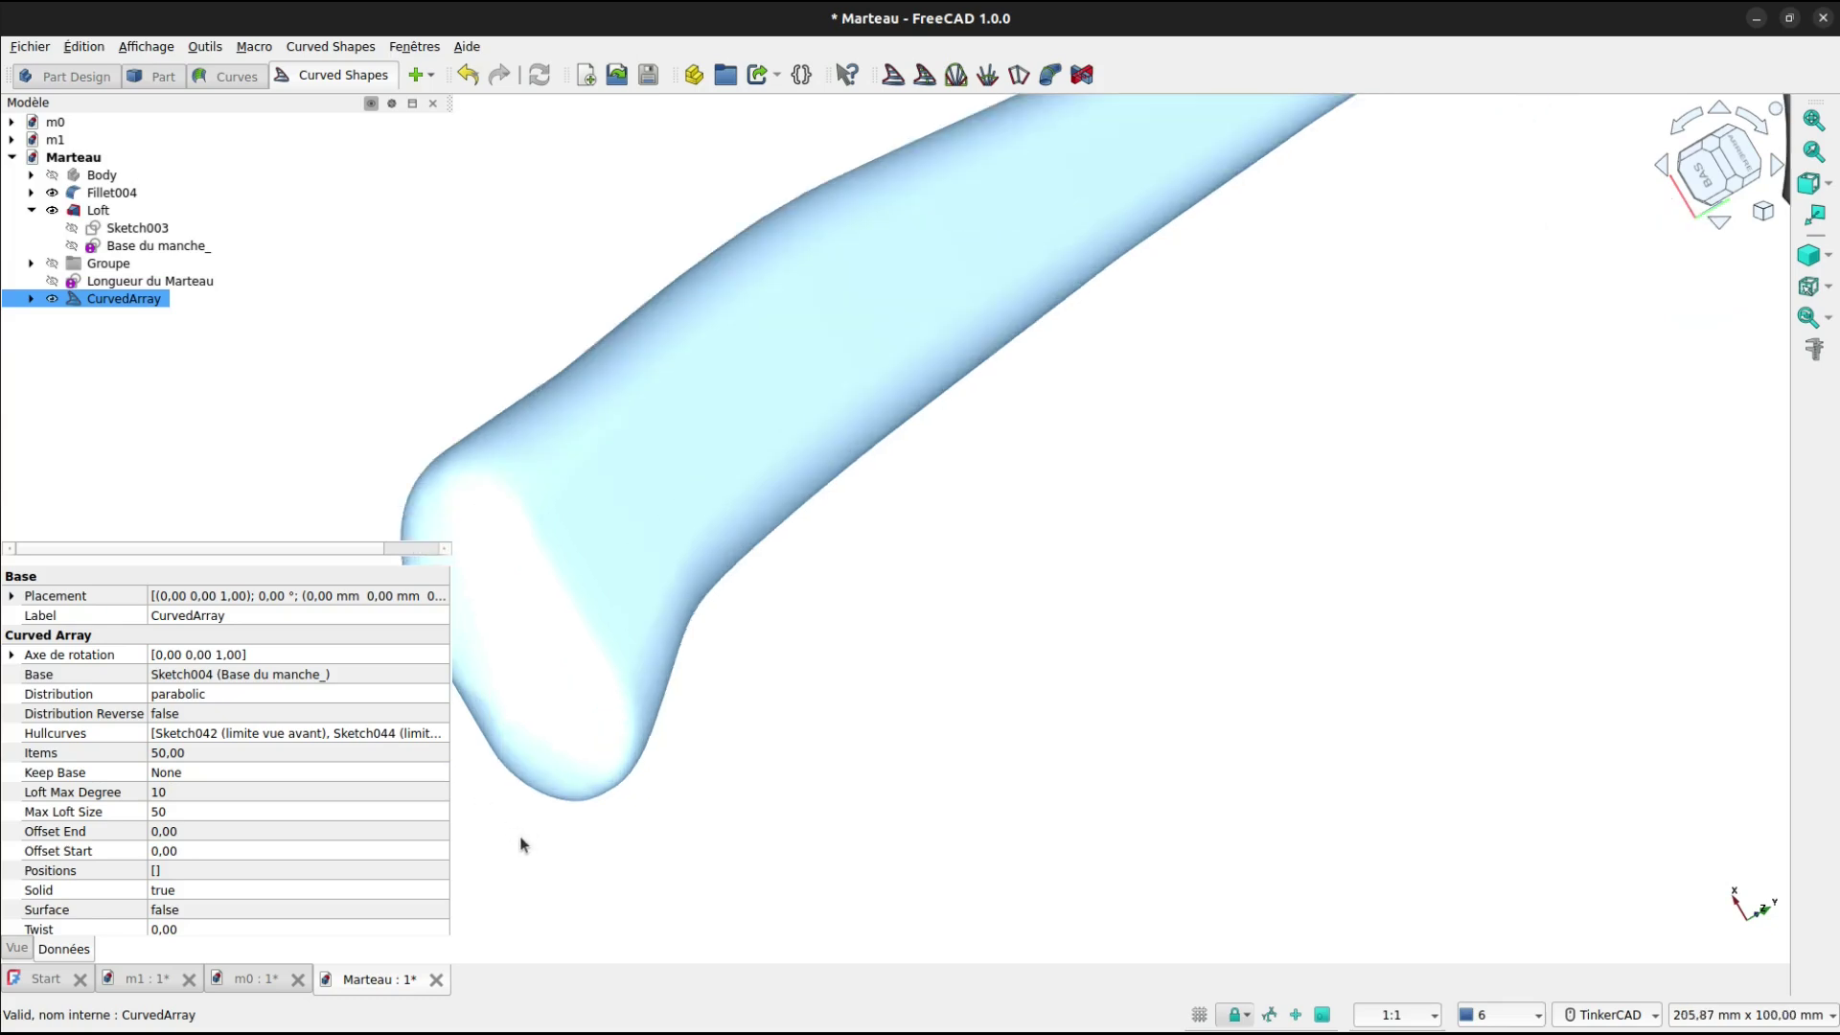
Set the CurvedArray's Loft Max Degree to 15 and check the handle's butt end up close.
{"action": "left_click", "coordinate": [523, 844]}
{"action": "scroll", "coordinate": [450, 778], "scroll_direction": "up", "scroll_amount": 2}
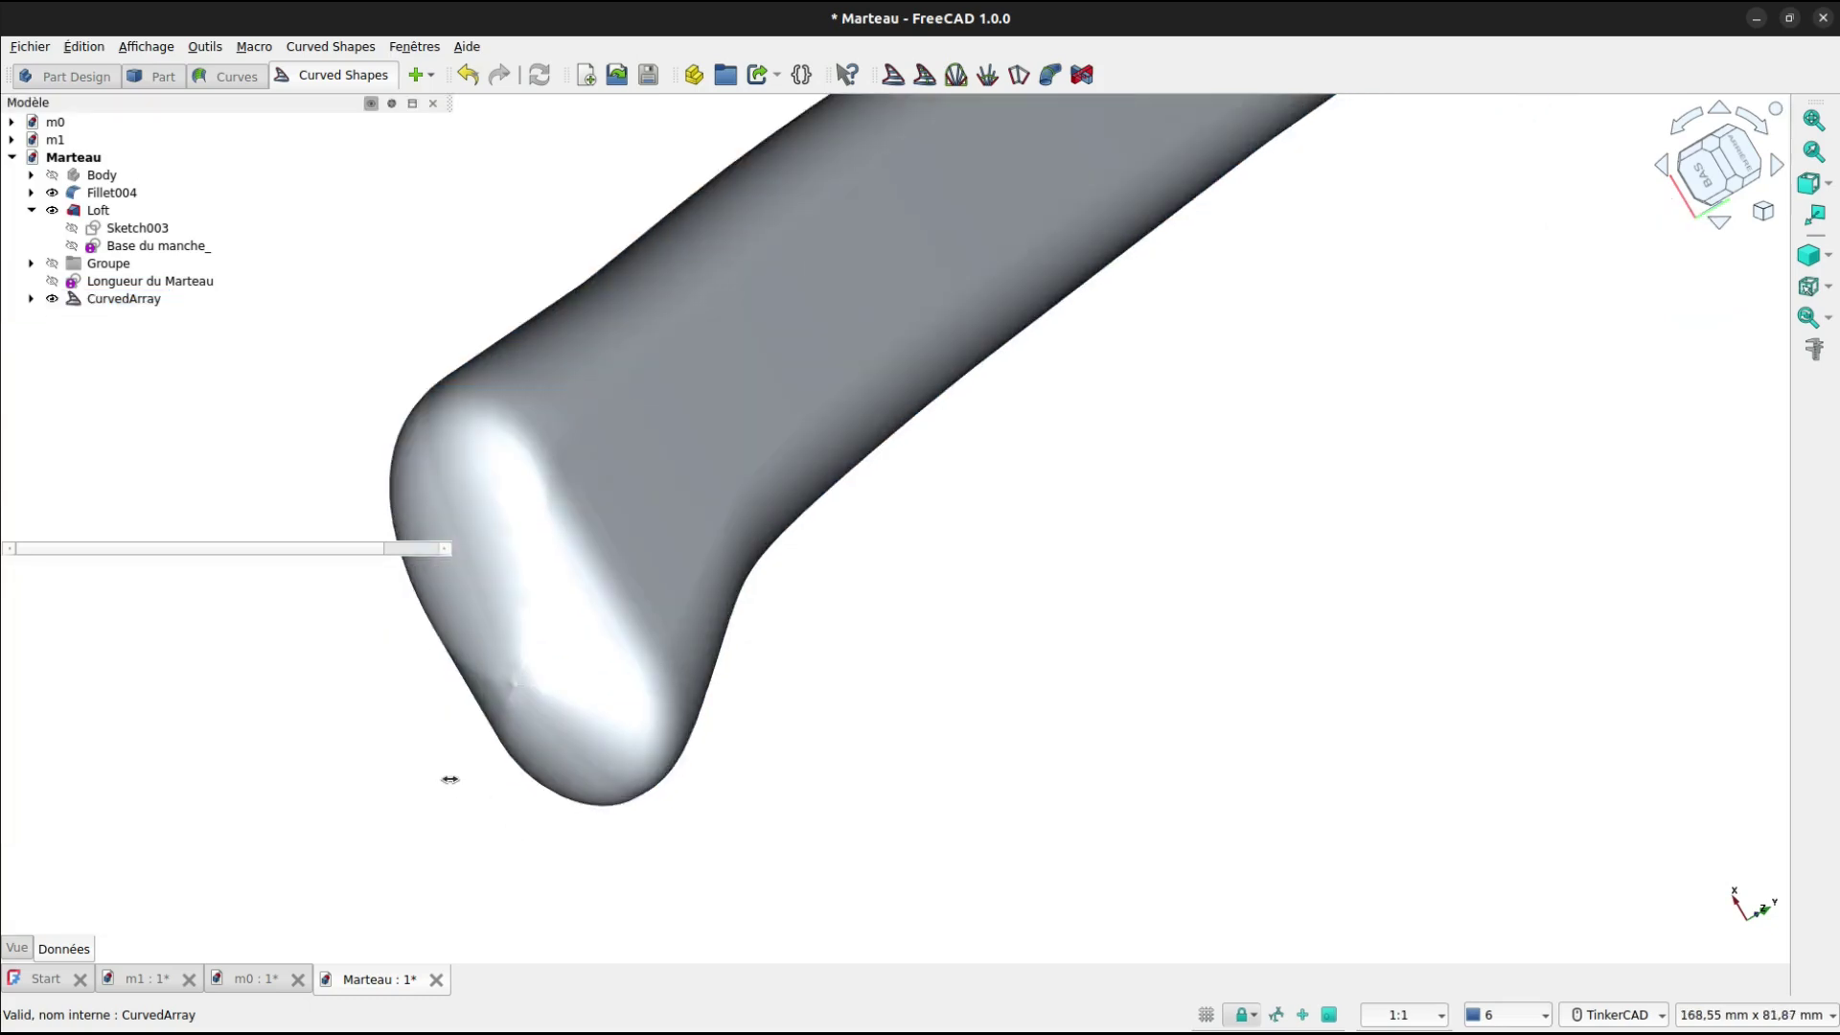
{"action": "left_click", "coordinate": [115, 305]}
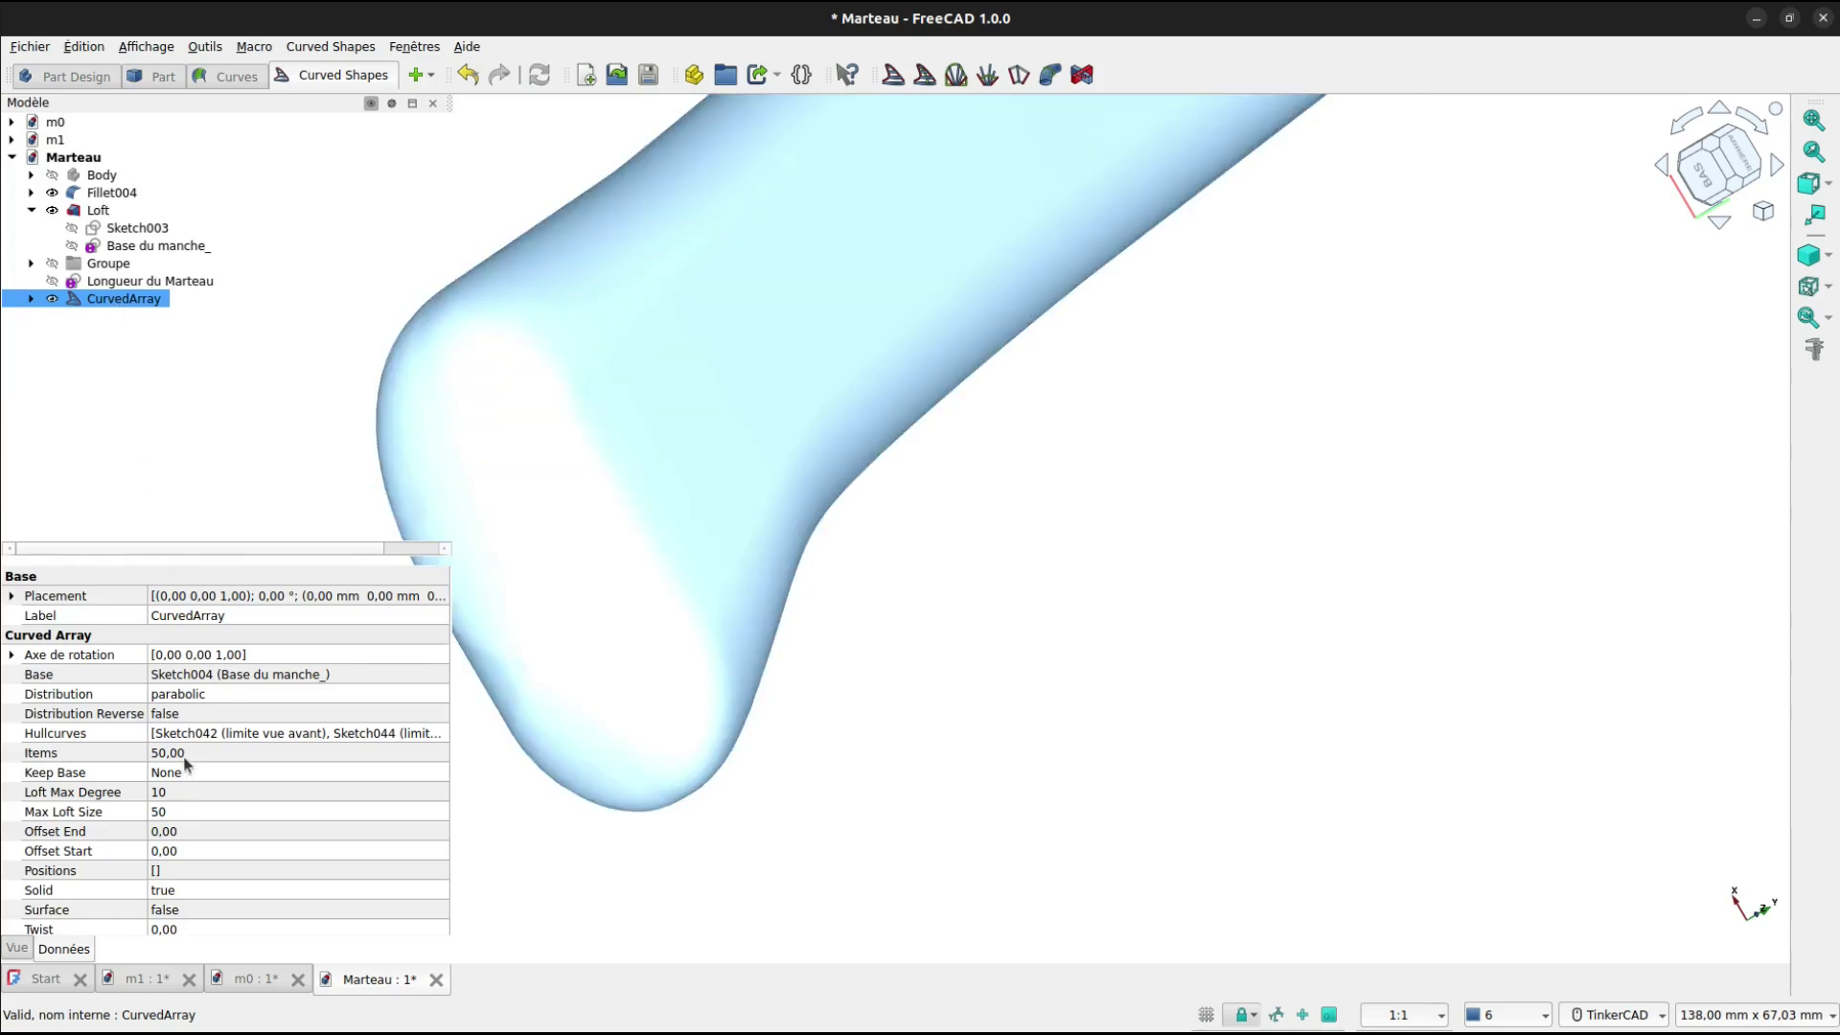
{"action": "left_click", "coordinate": [174, 788]}
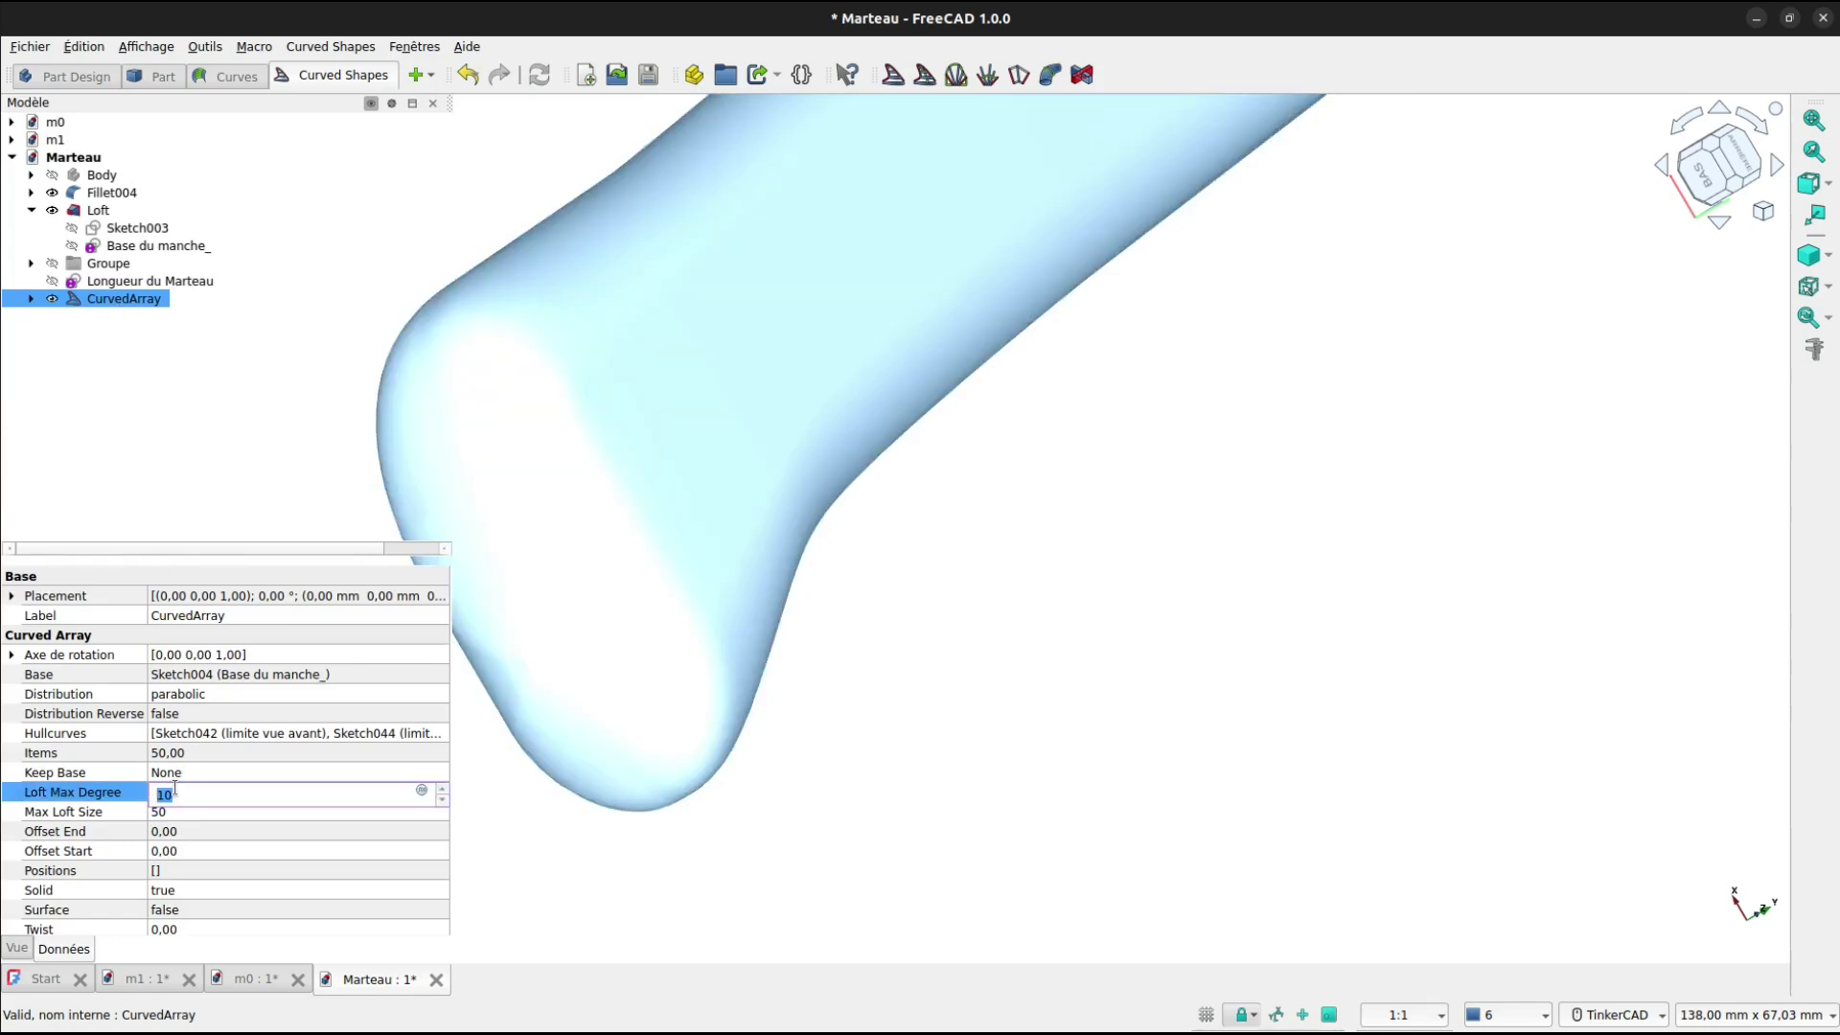
{"action": "type", "text": "1"}
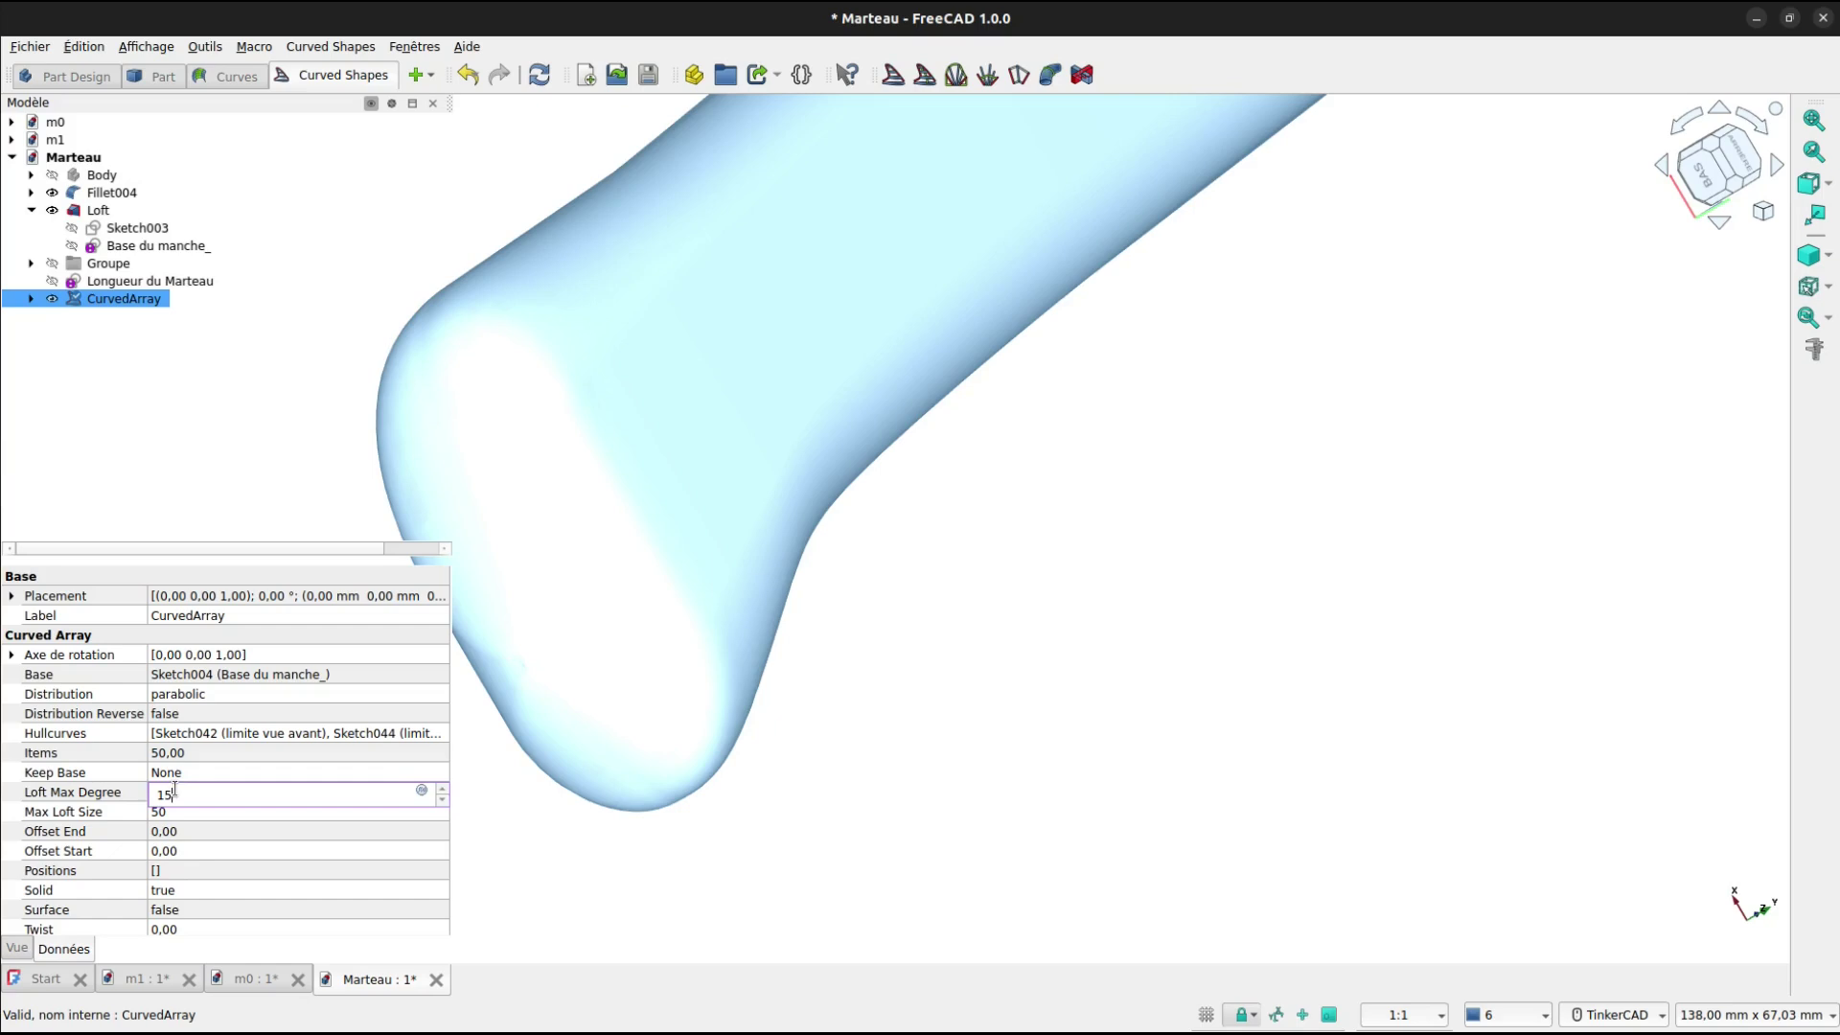
{"action": "type", "text": "5"}
{"action": "key", "text": "Return"}
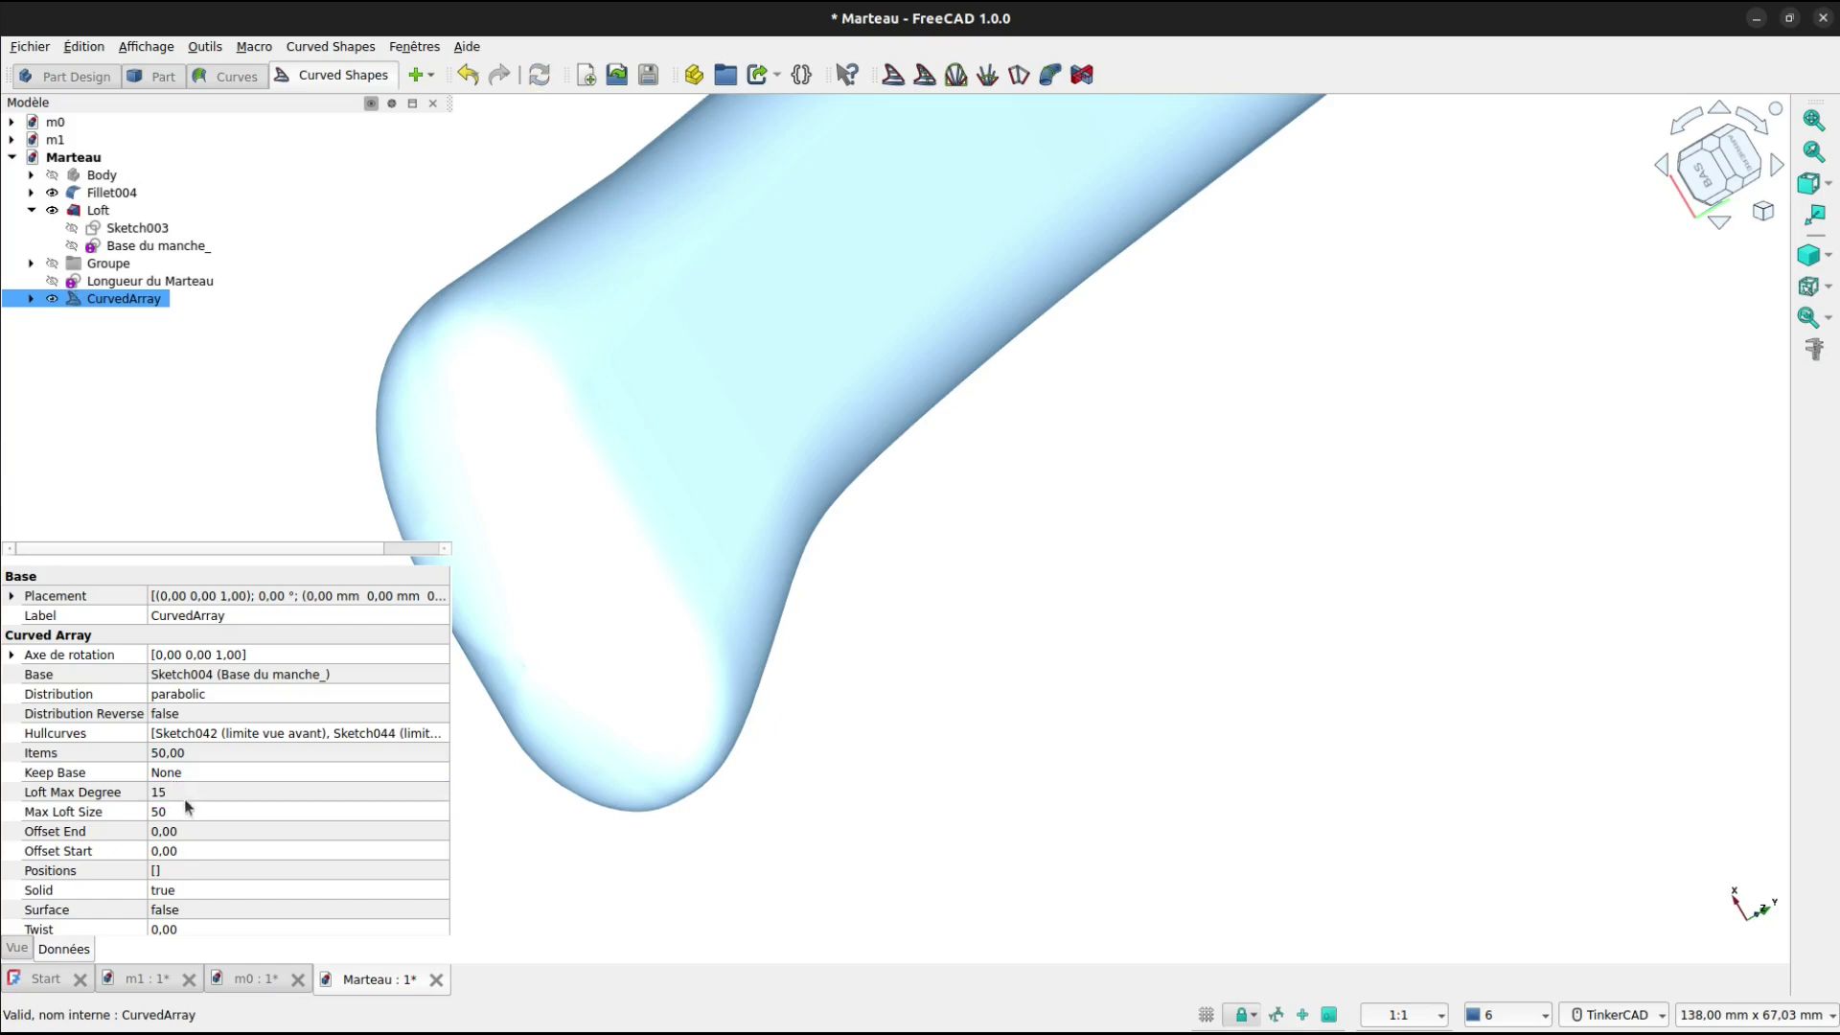
{"action": "left_click", "coordinate": [505, 881]}
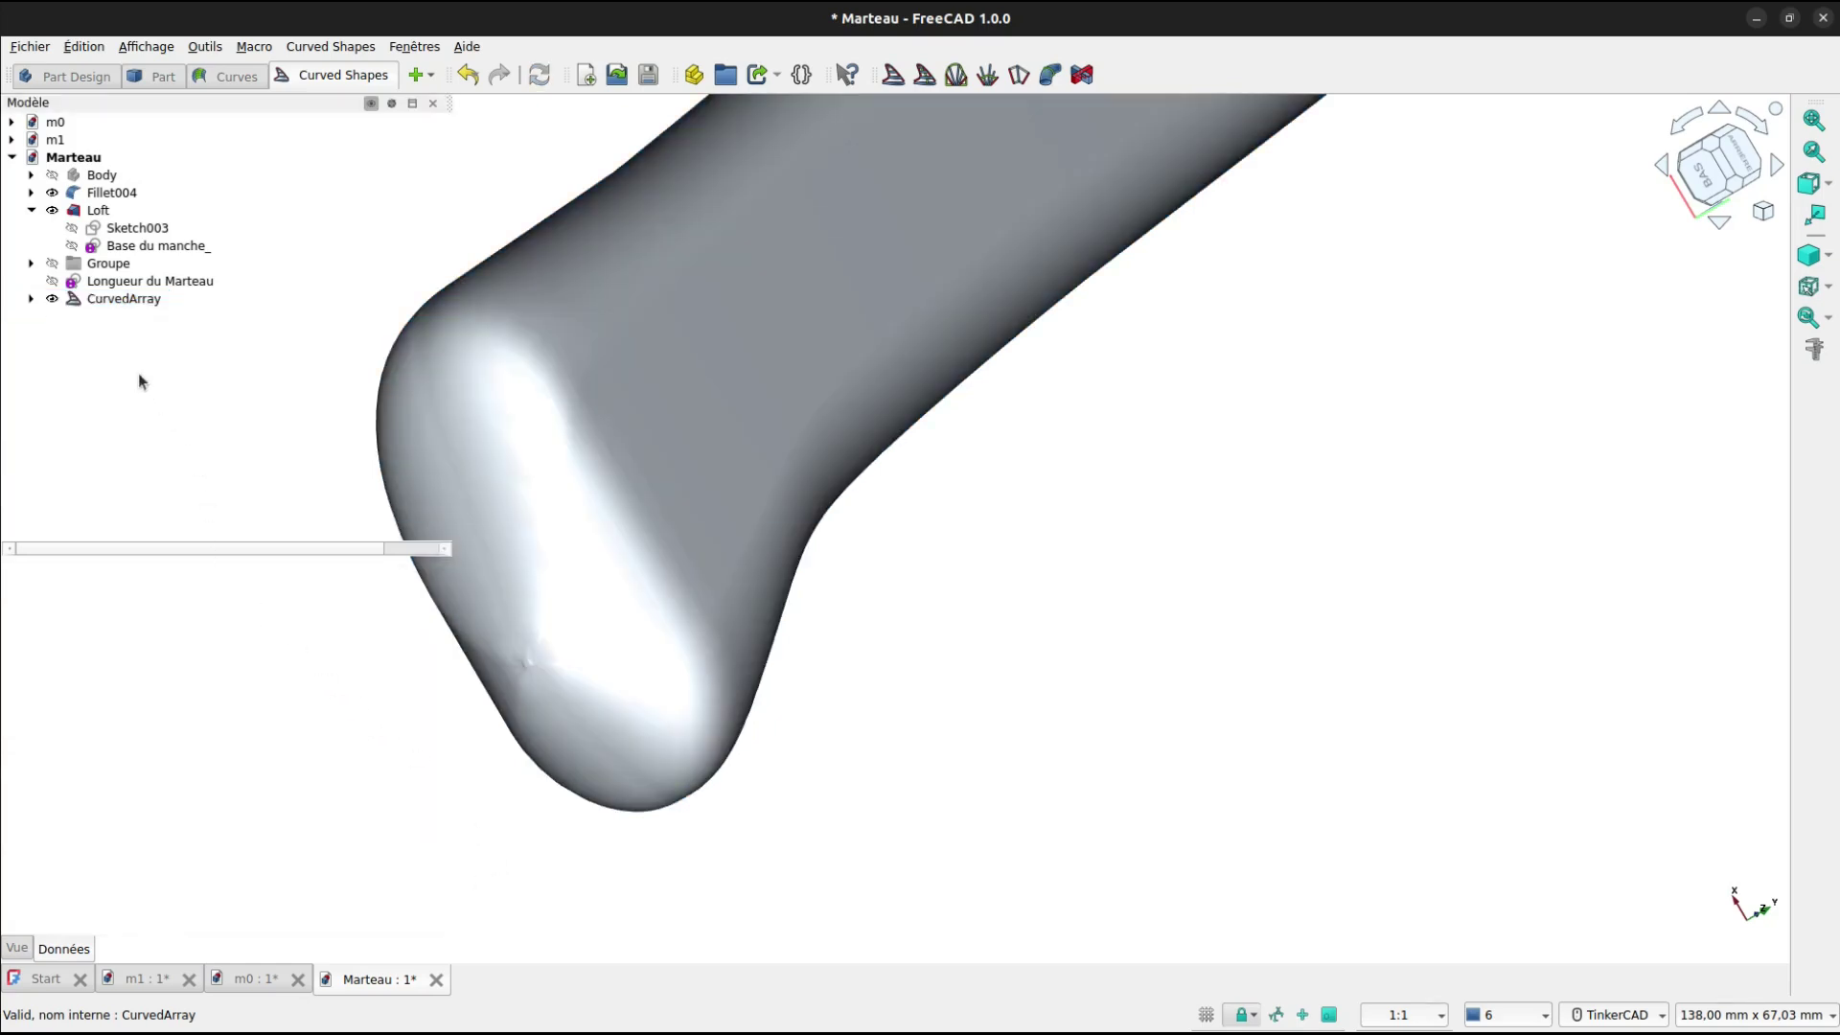
Return the CurvedArray's Loft Max Degree to 10.
{"action": "left_click", "coordinate": [125, 298]}
{"action": "left_click", "coordinate": [180, 791]}
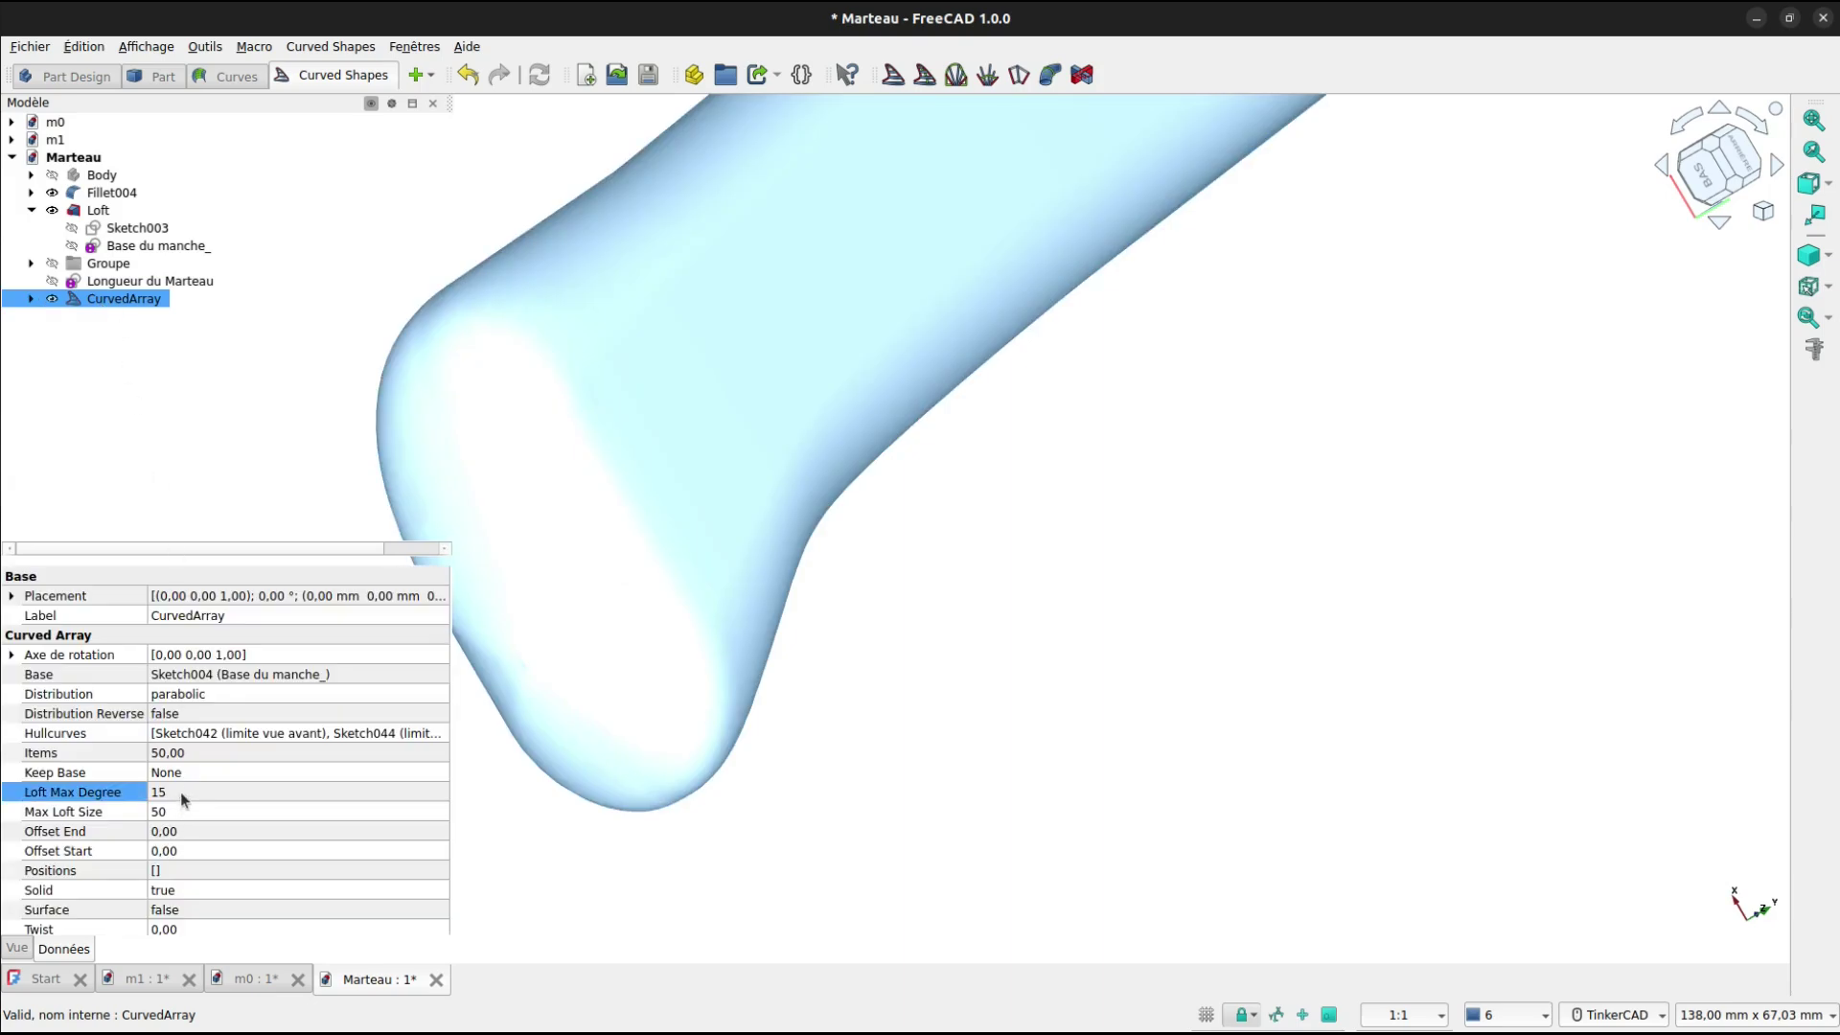
{"action": "key", "text": "BackSpace"}
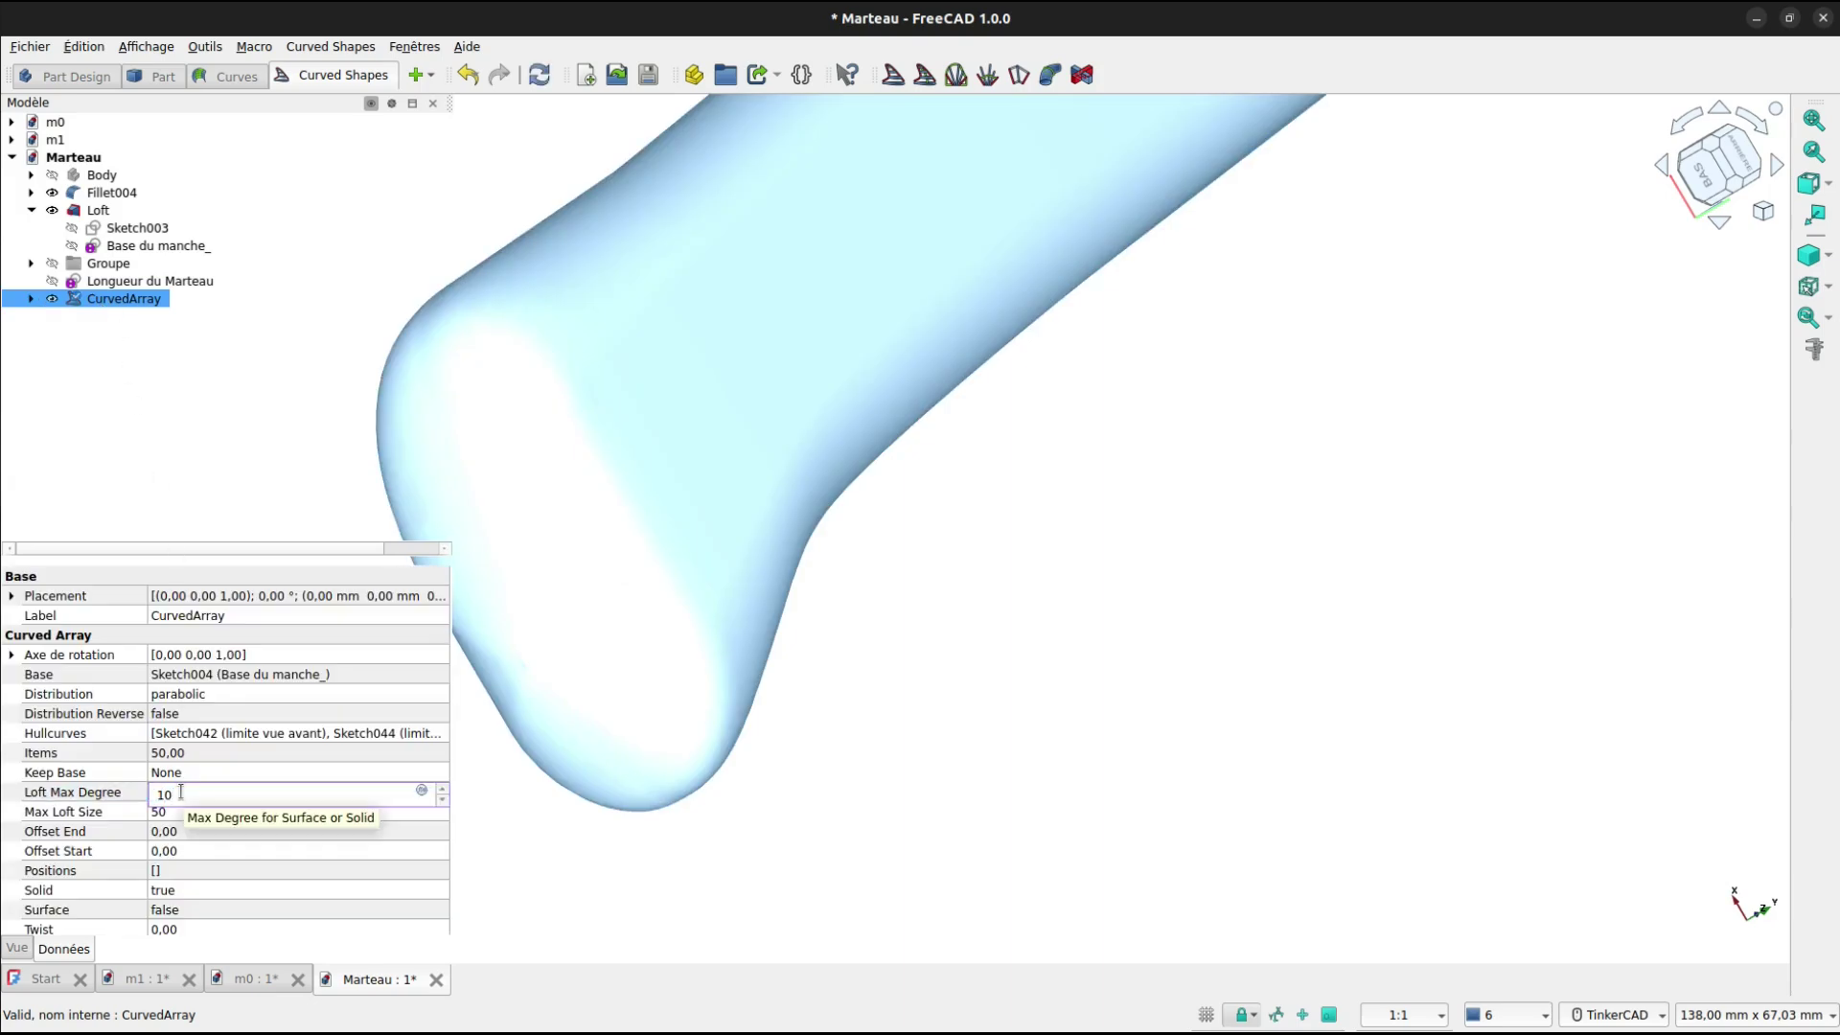
{"action": "key", "text": "Return"}
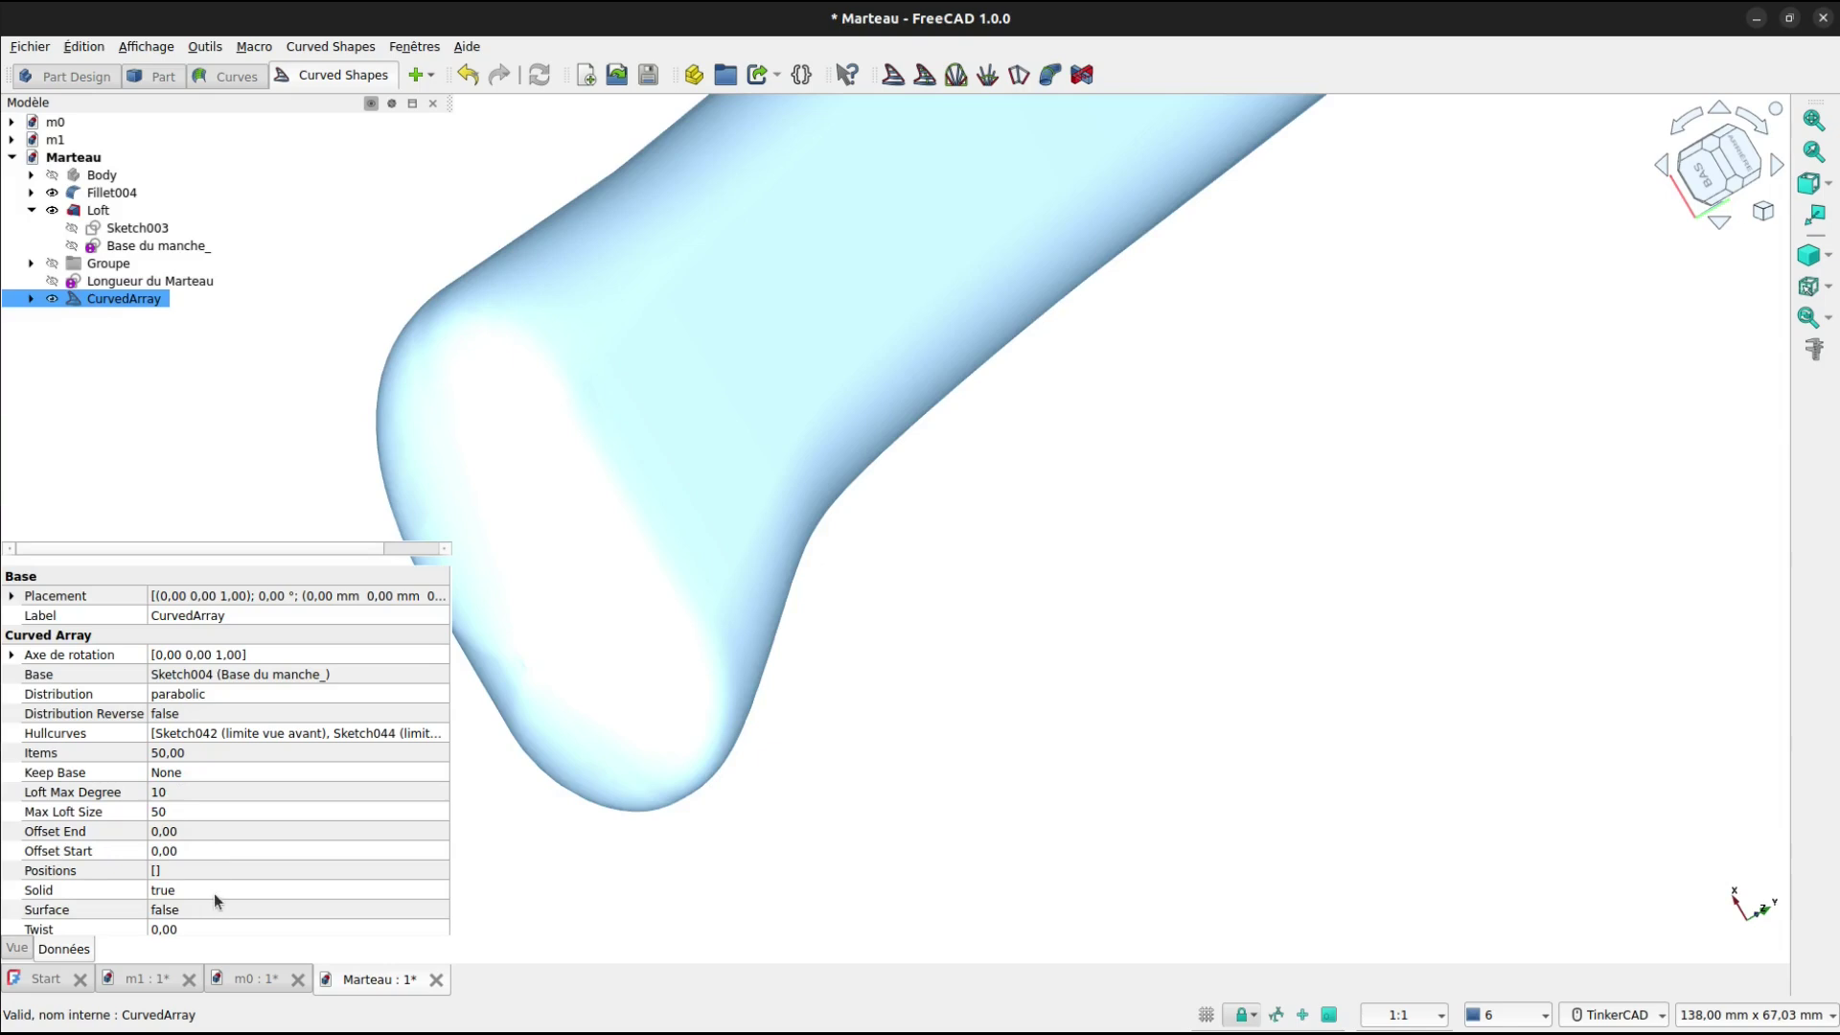
Set the CurvedArray's Offset Start to 0.01 and check the effect on the butt end.
{"action": "left_click", "coordinate": [203, 845]}
{"action": "left_click", "coordinate": [199, 849]}
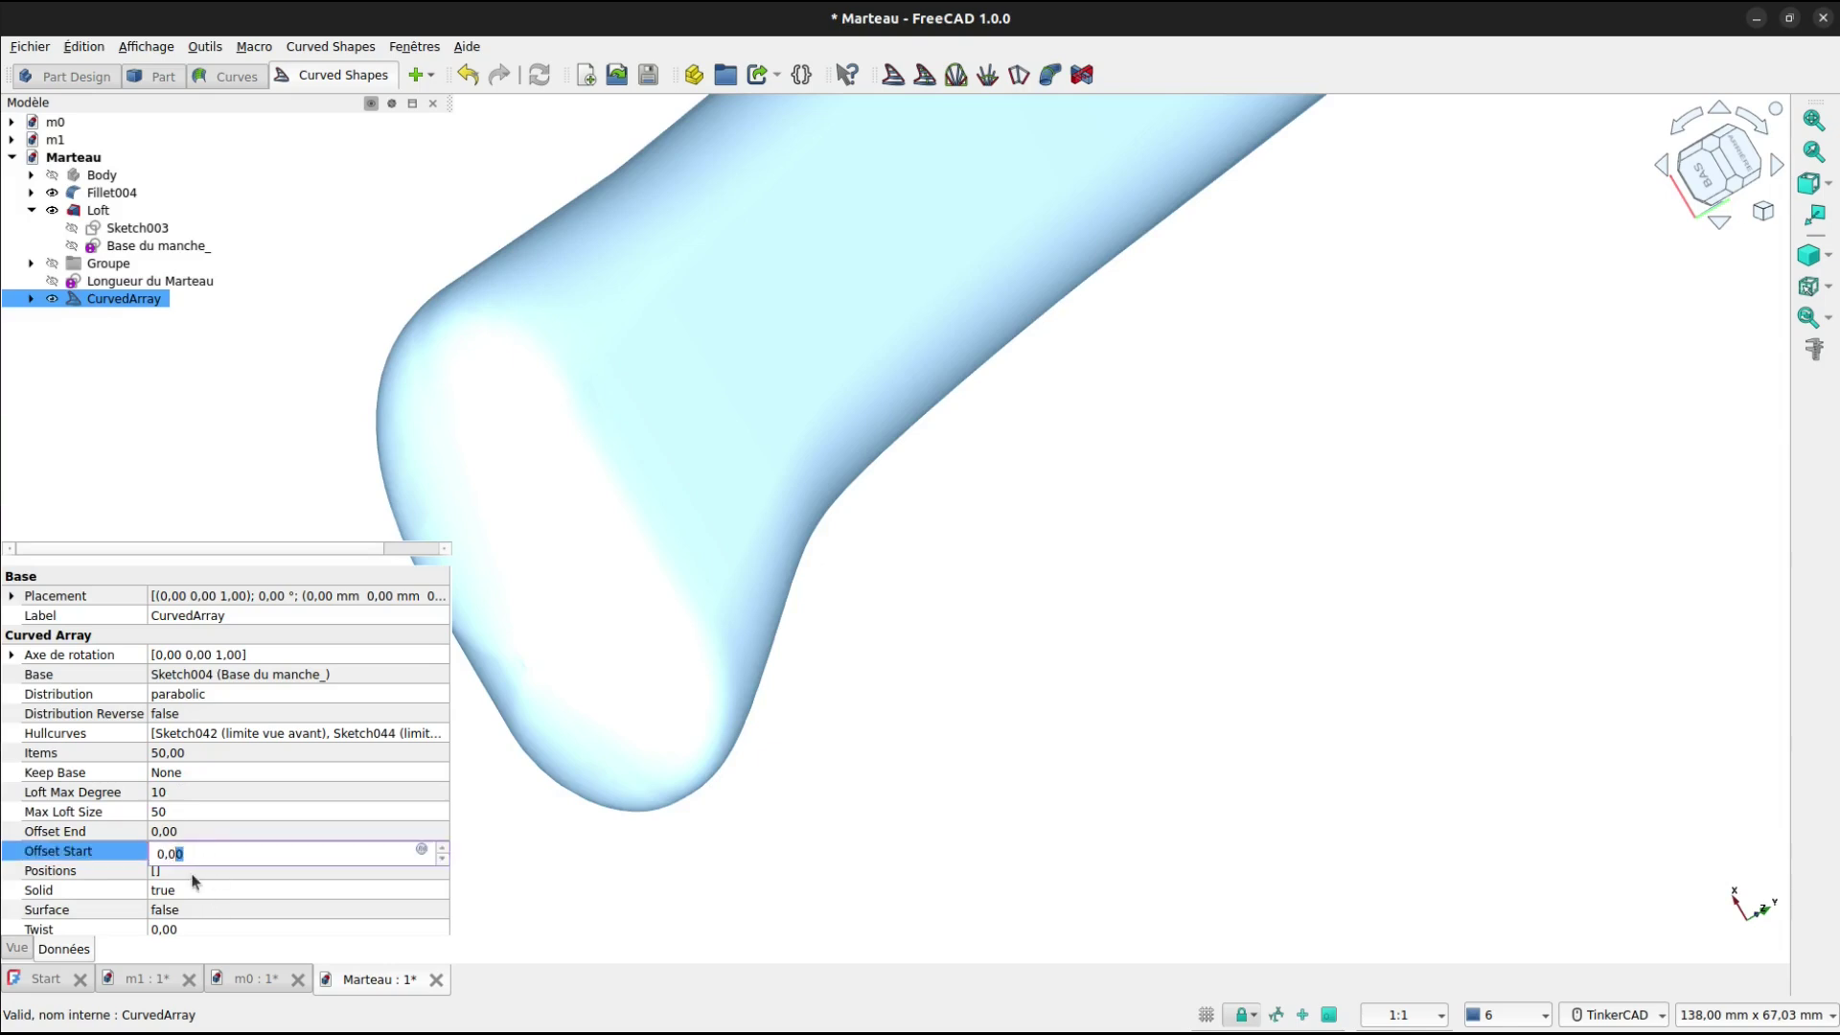
{"action": "key", "text": "Return"}
{"action": "left_click", "coordinate": [576, 889]}
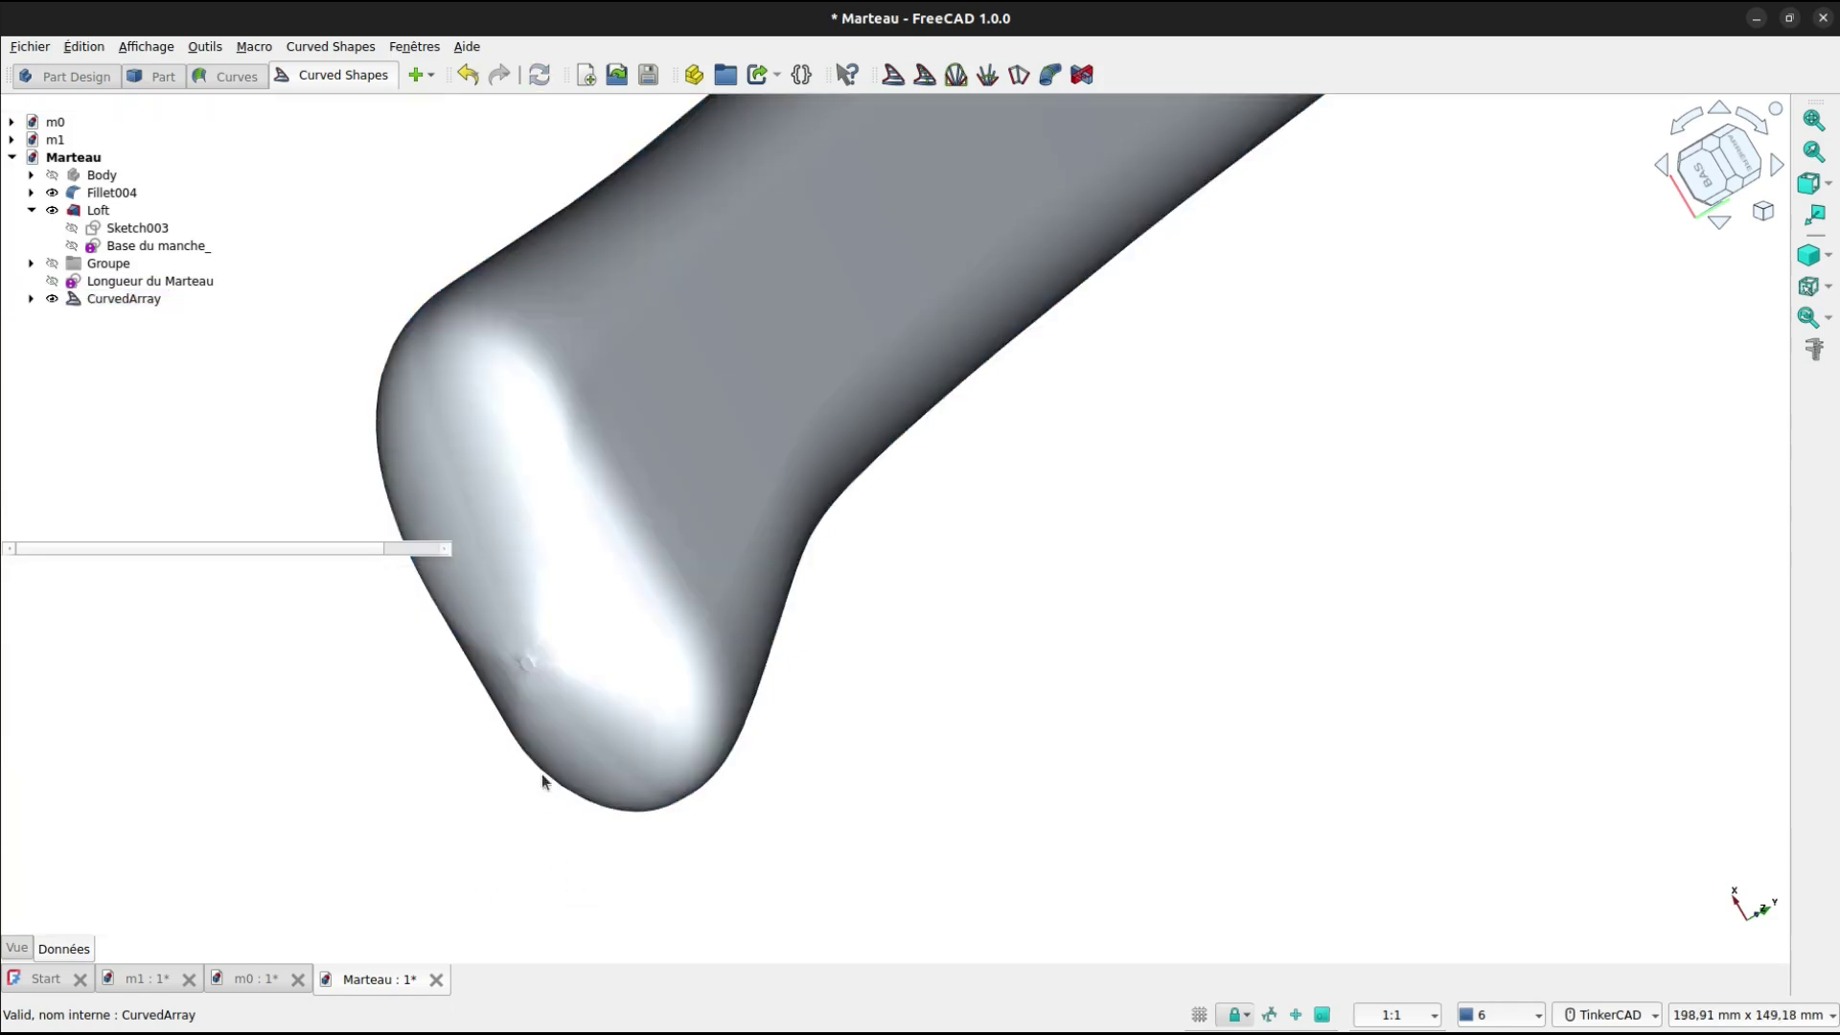
Reset the CurvedArray's Offset Start to 0.00 and view the butt end without the selection highlight.
{"action": "left_click", "coordinate": [153, 300]}
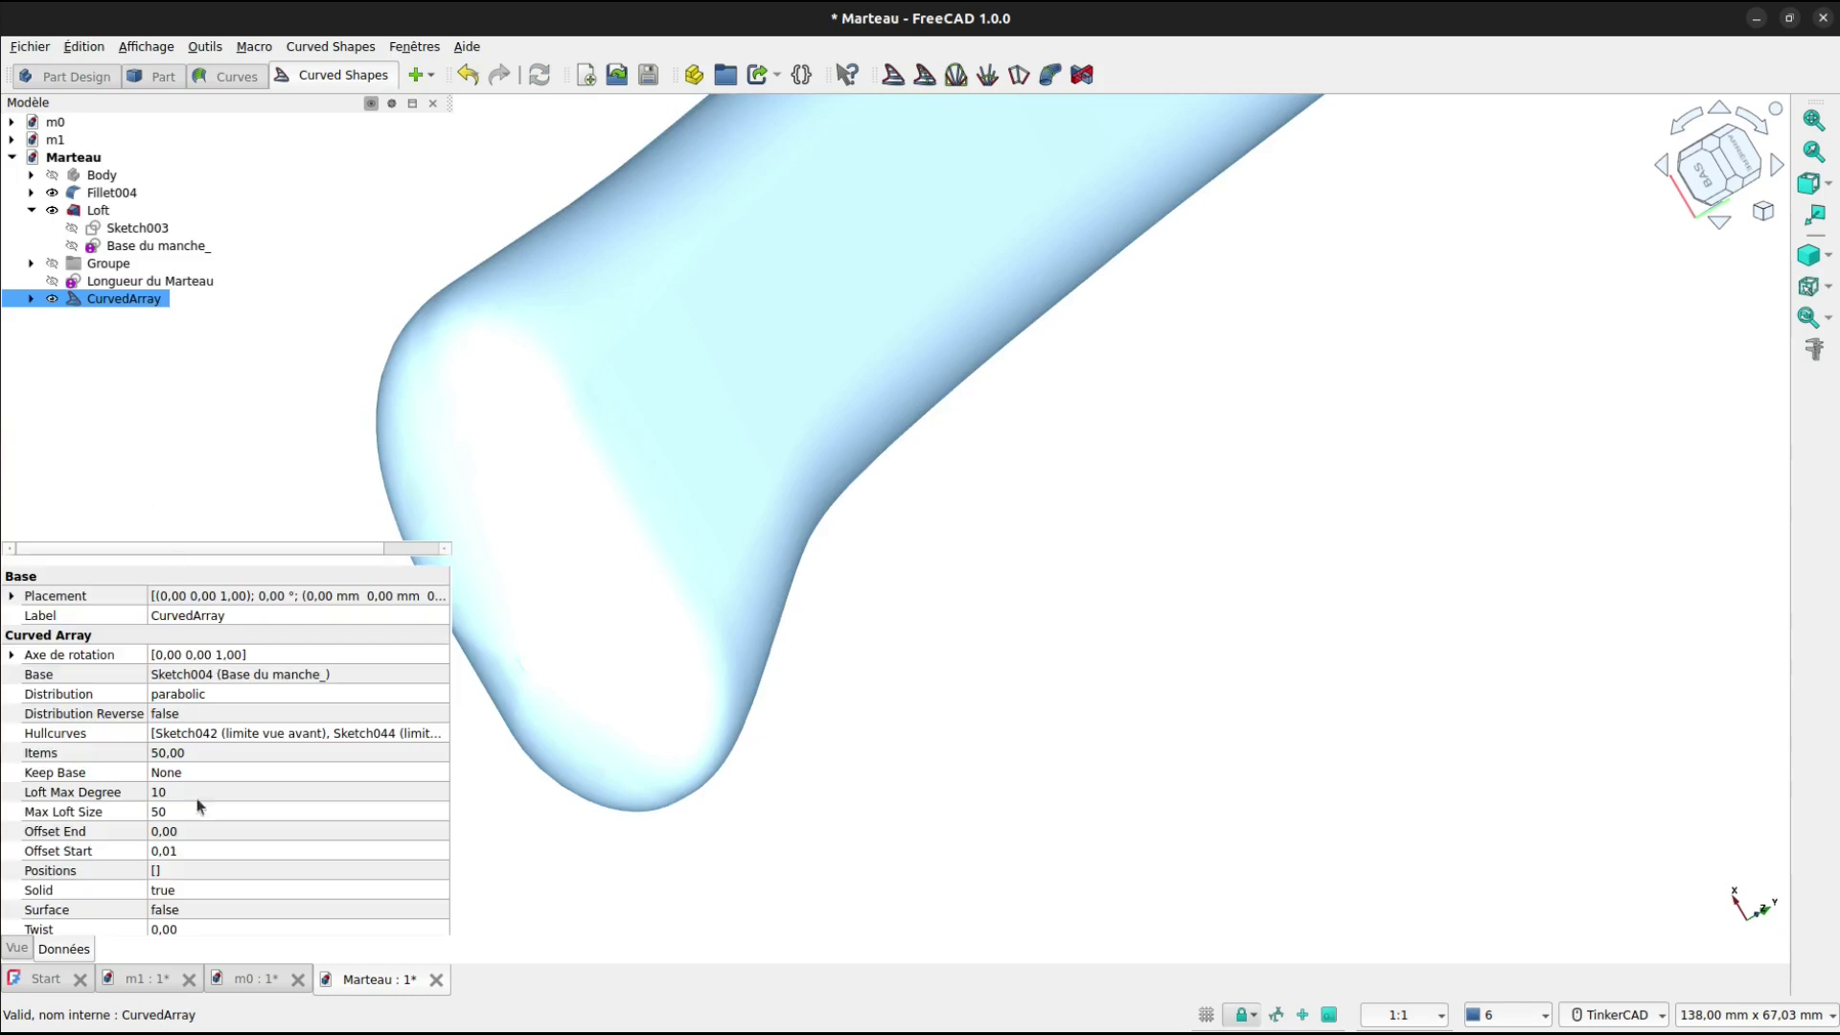
{"action": "left_click", "coordinate": [197, 842]}
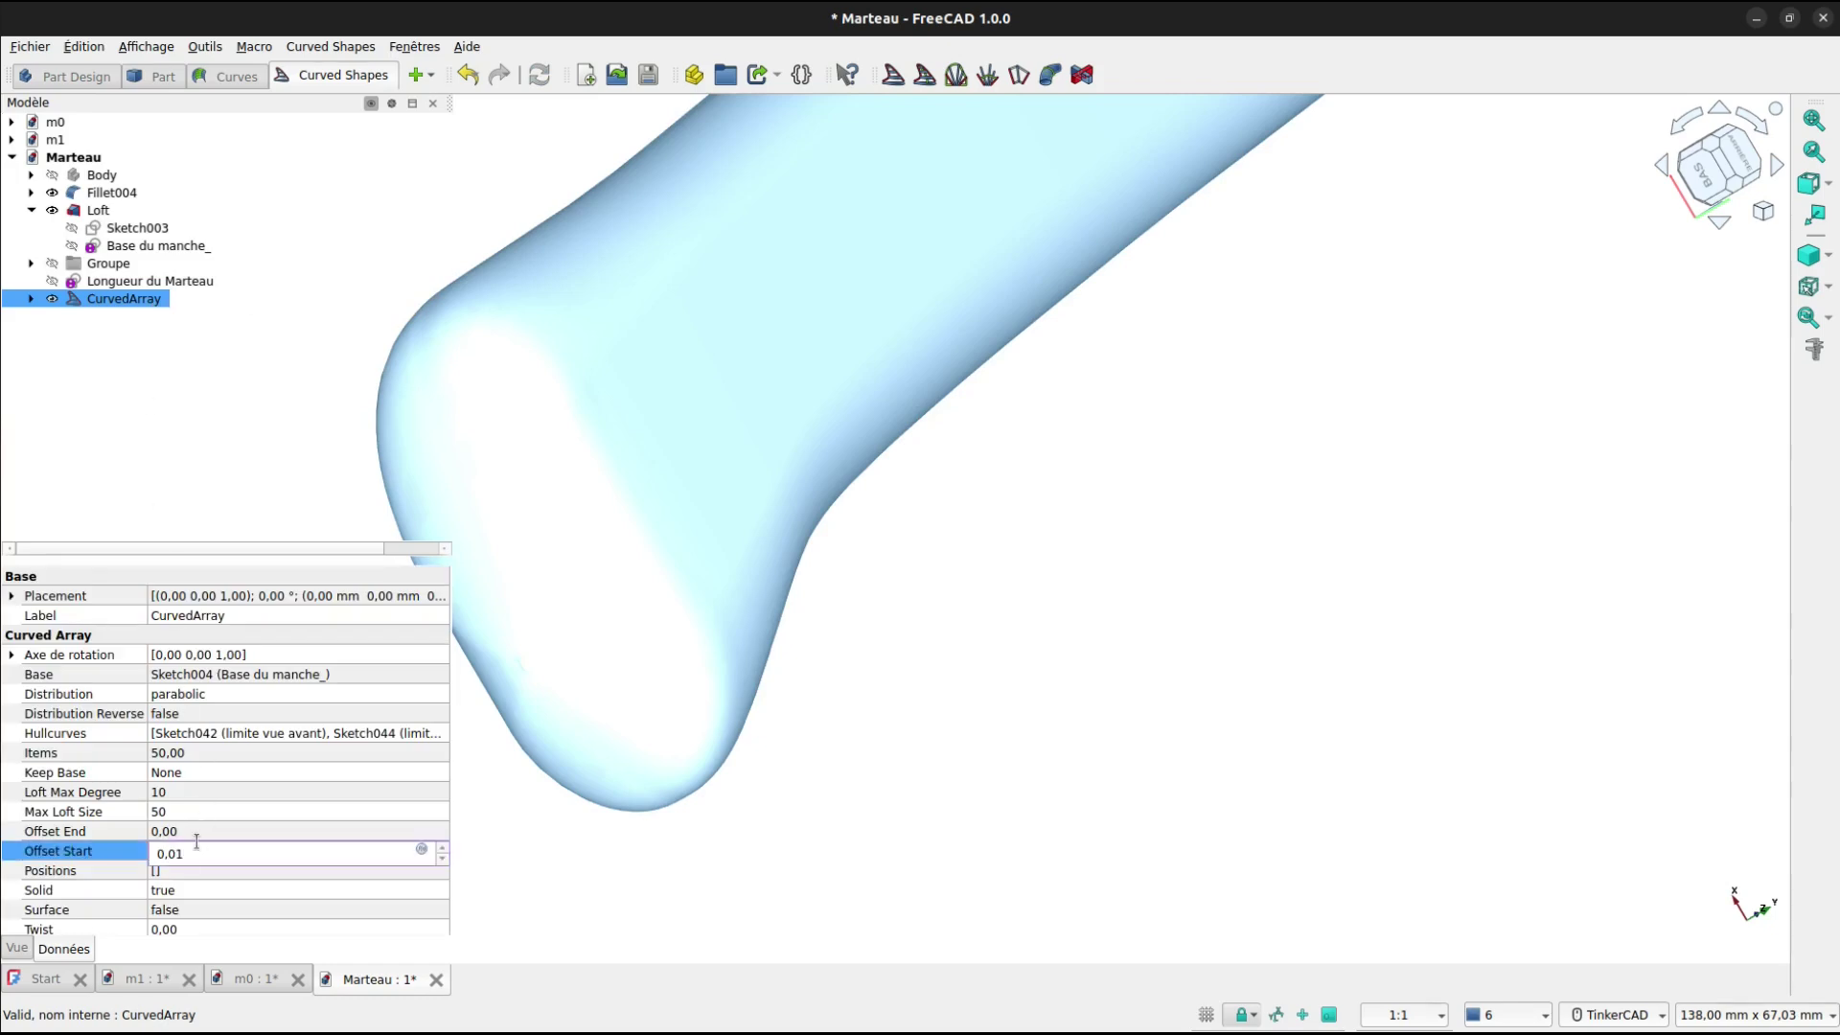
{"action": "key", "text": "BackSpace"}
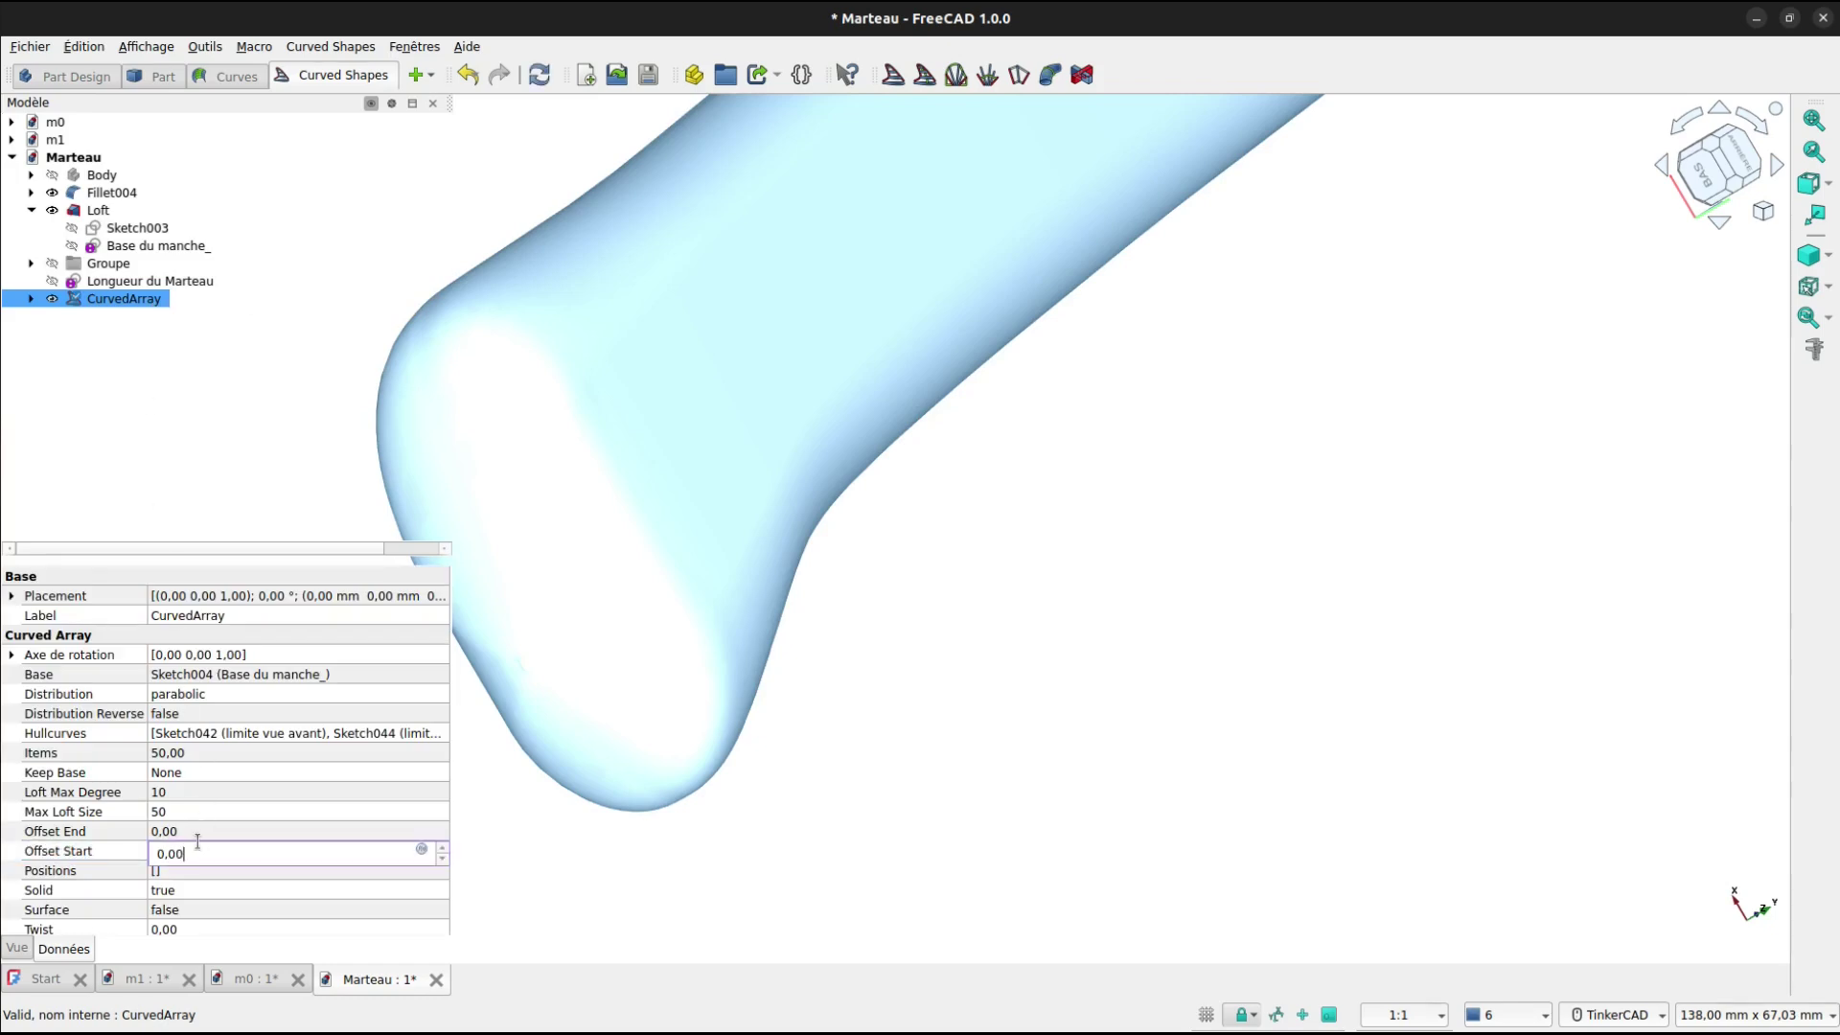
{"action": "type", "text": "0"}
{"action": "key", "text": "Return"}
{"action": "left_click", "coordinate": [550, 841]}
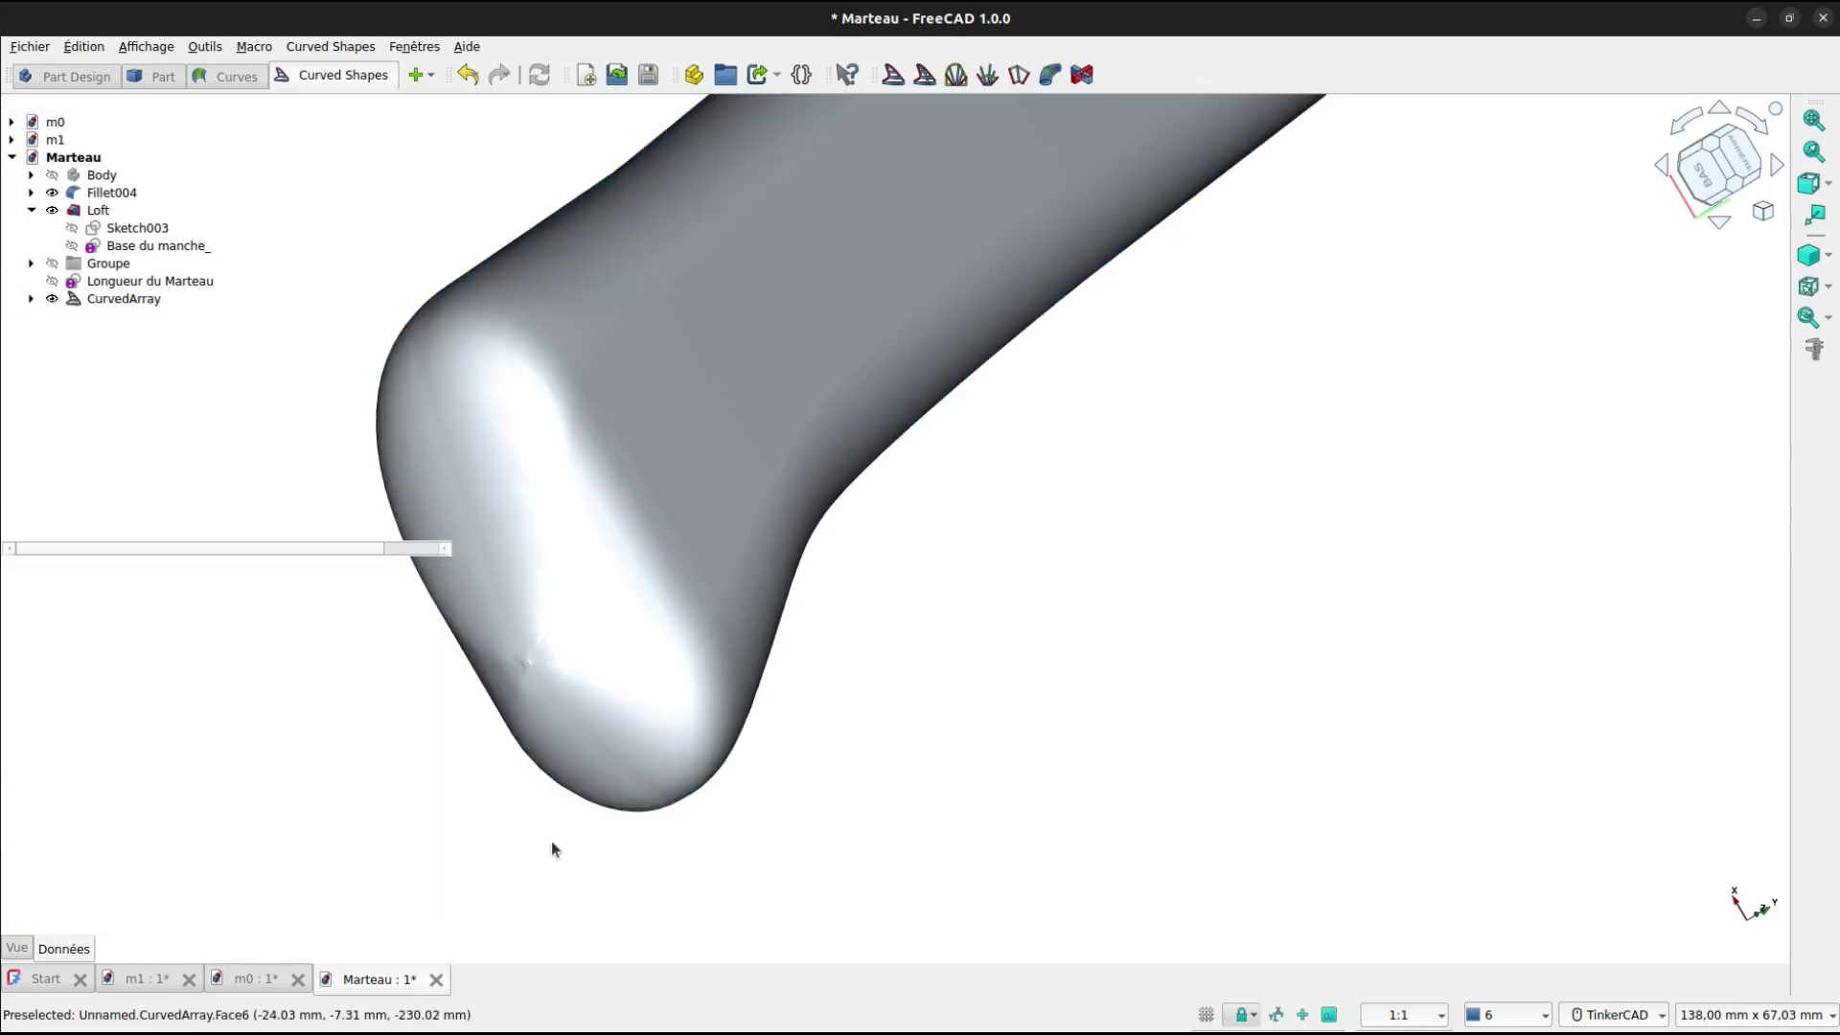
Hide the CurvedArray and open its "limite vue avant" boundary sketch for editing.
{"action": "right_click_drag", "start_coordinate": [580, 685], "coordinate": [549, 628]}
{"action": "scroll", "coordinate": [550, 612], "scroll_direction": "down", "scroll_amount": 6}
{"action": "middle_click_drag", "start_coordinate": [600, 444], "coordinate": [537, 528]}
{"action": "left_click", "coordinate": [32, 299]}
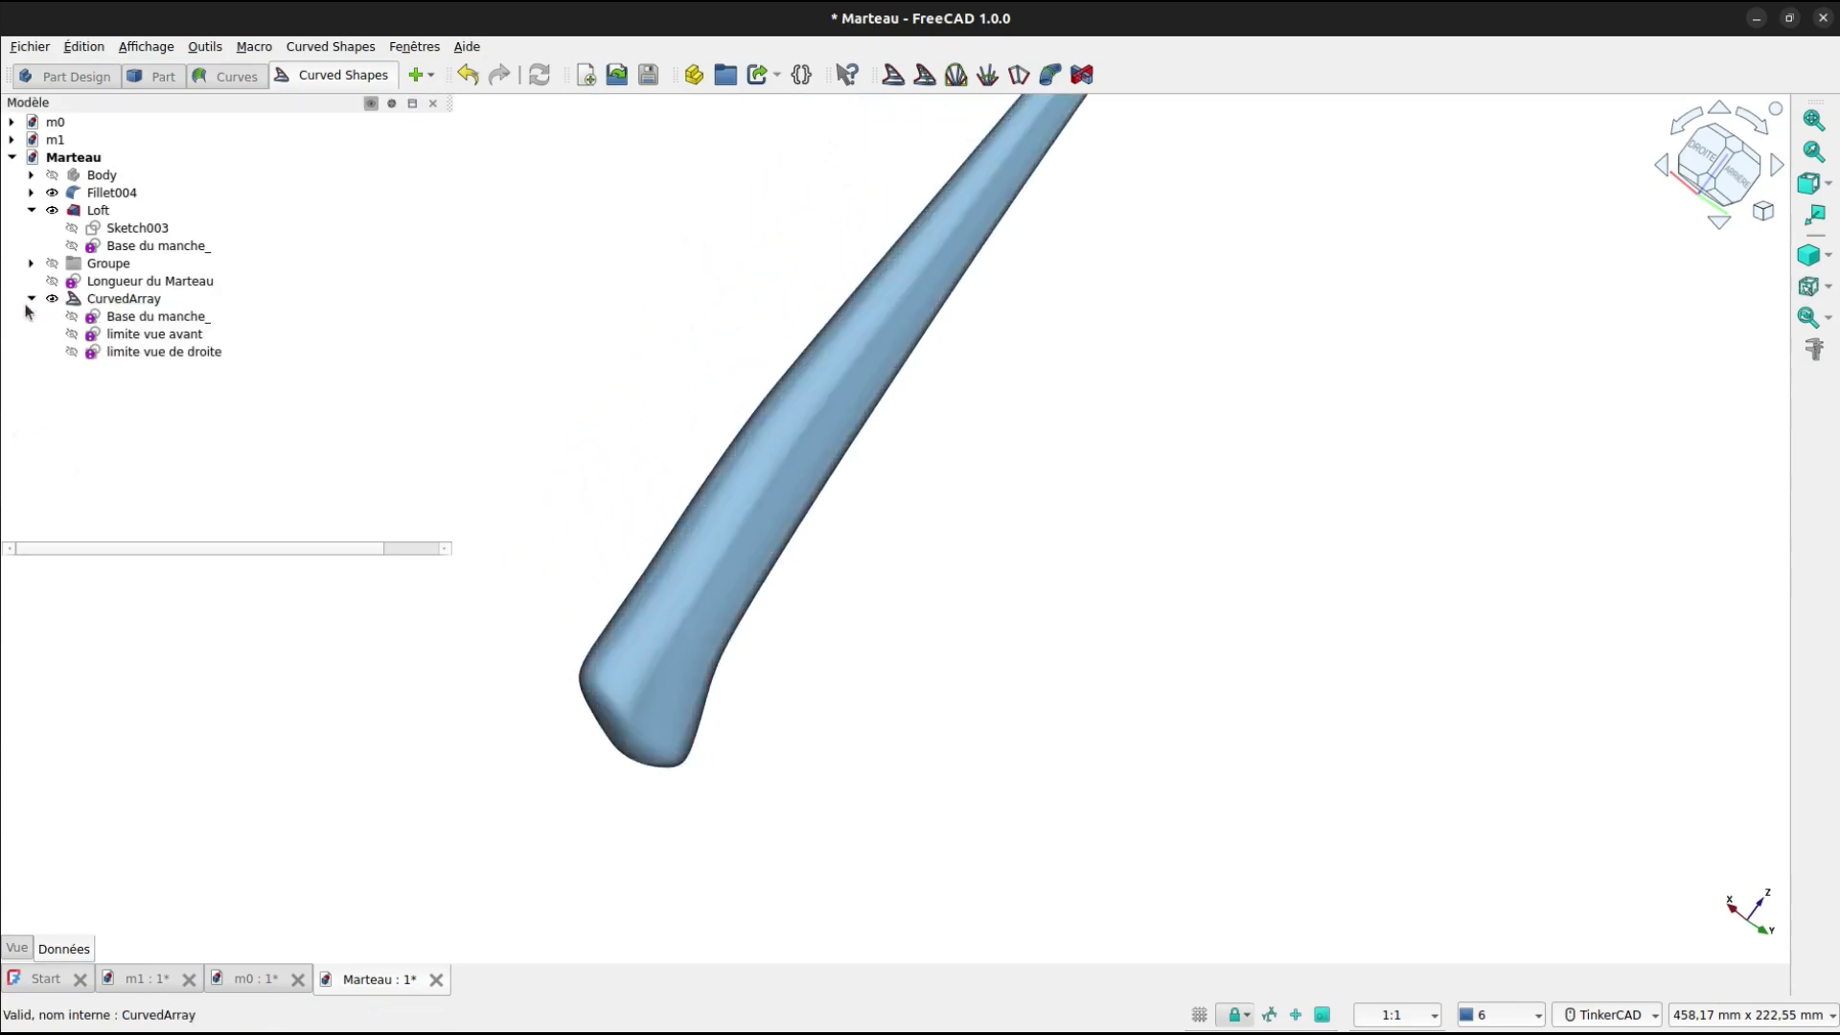
{"action": "left_click", "coordinate": [106, 298]}
{"action": "left_click", "coordinate": [87, 334]}
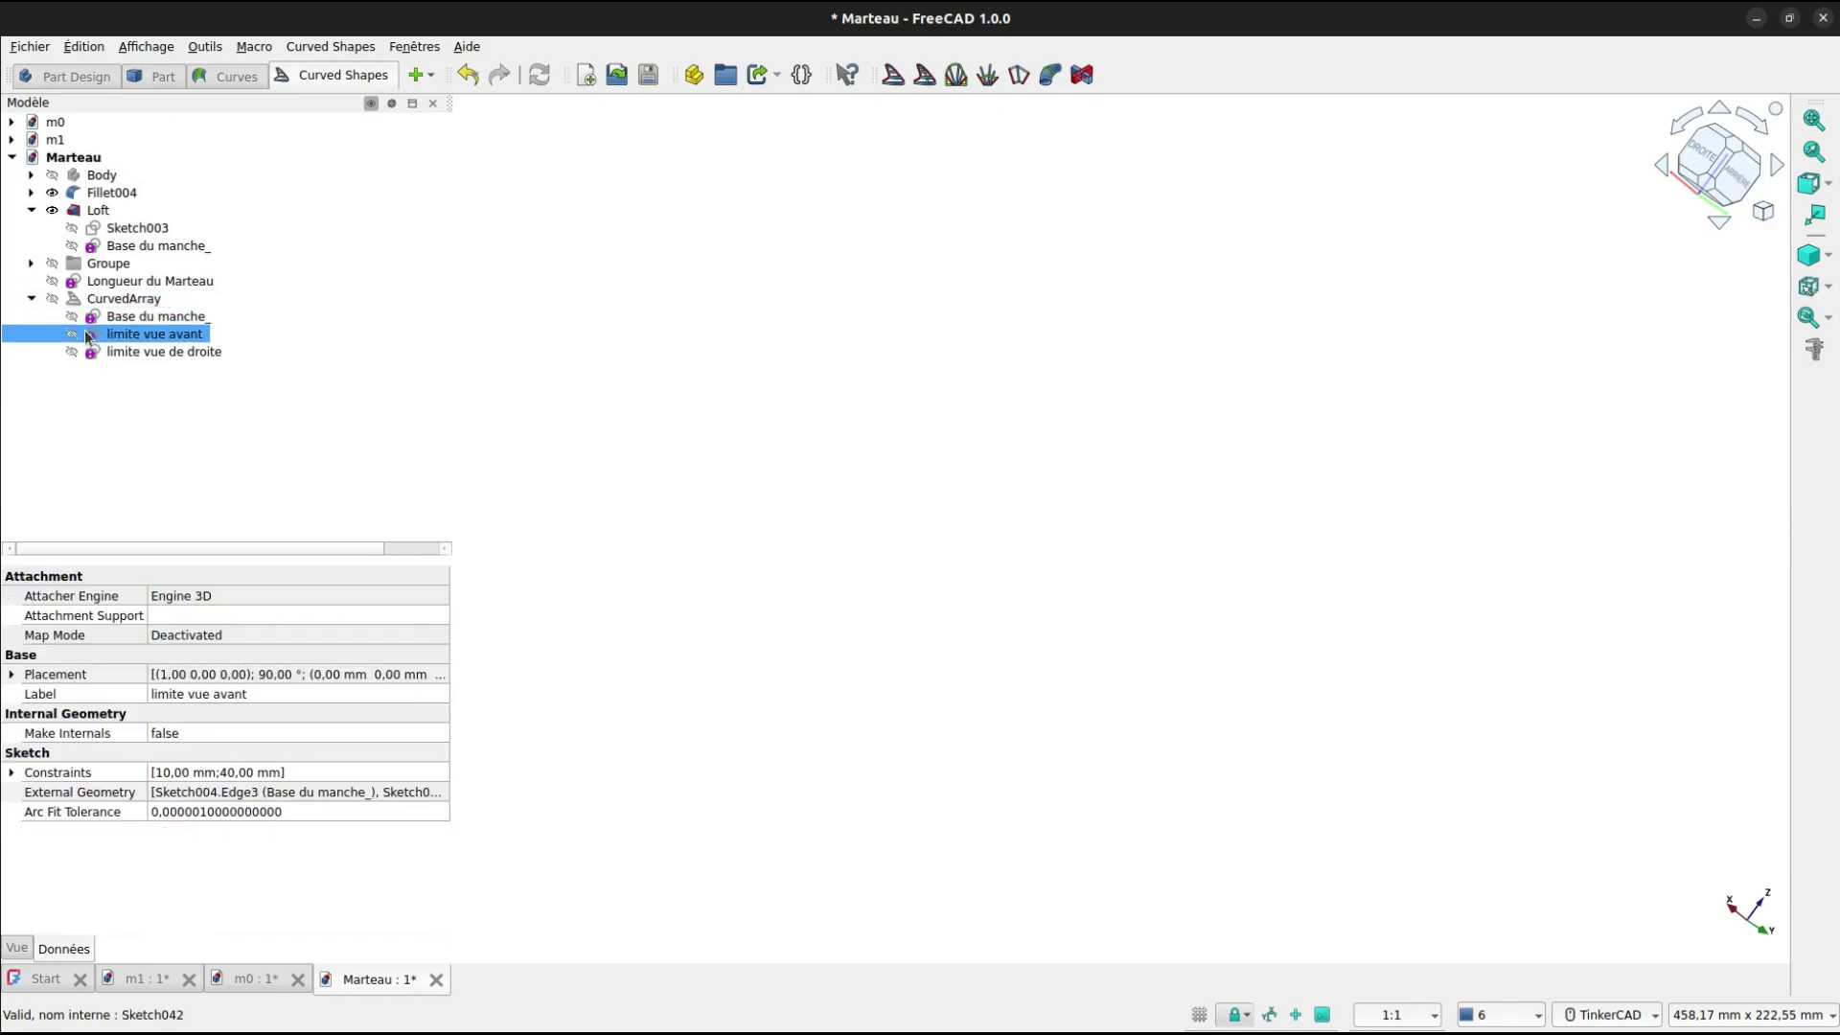
{"action": "double_click", "coordinate": [152, 335]}
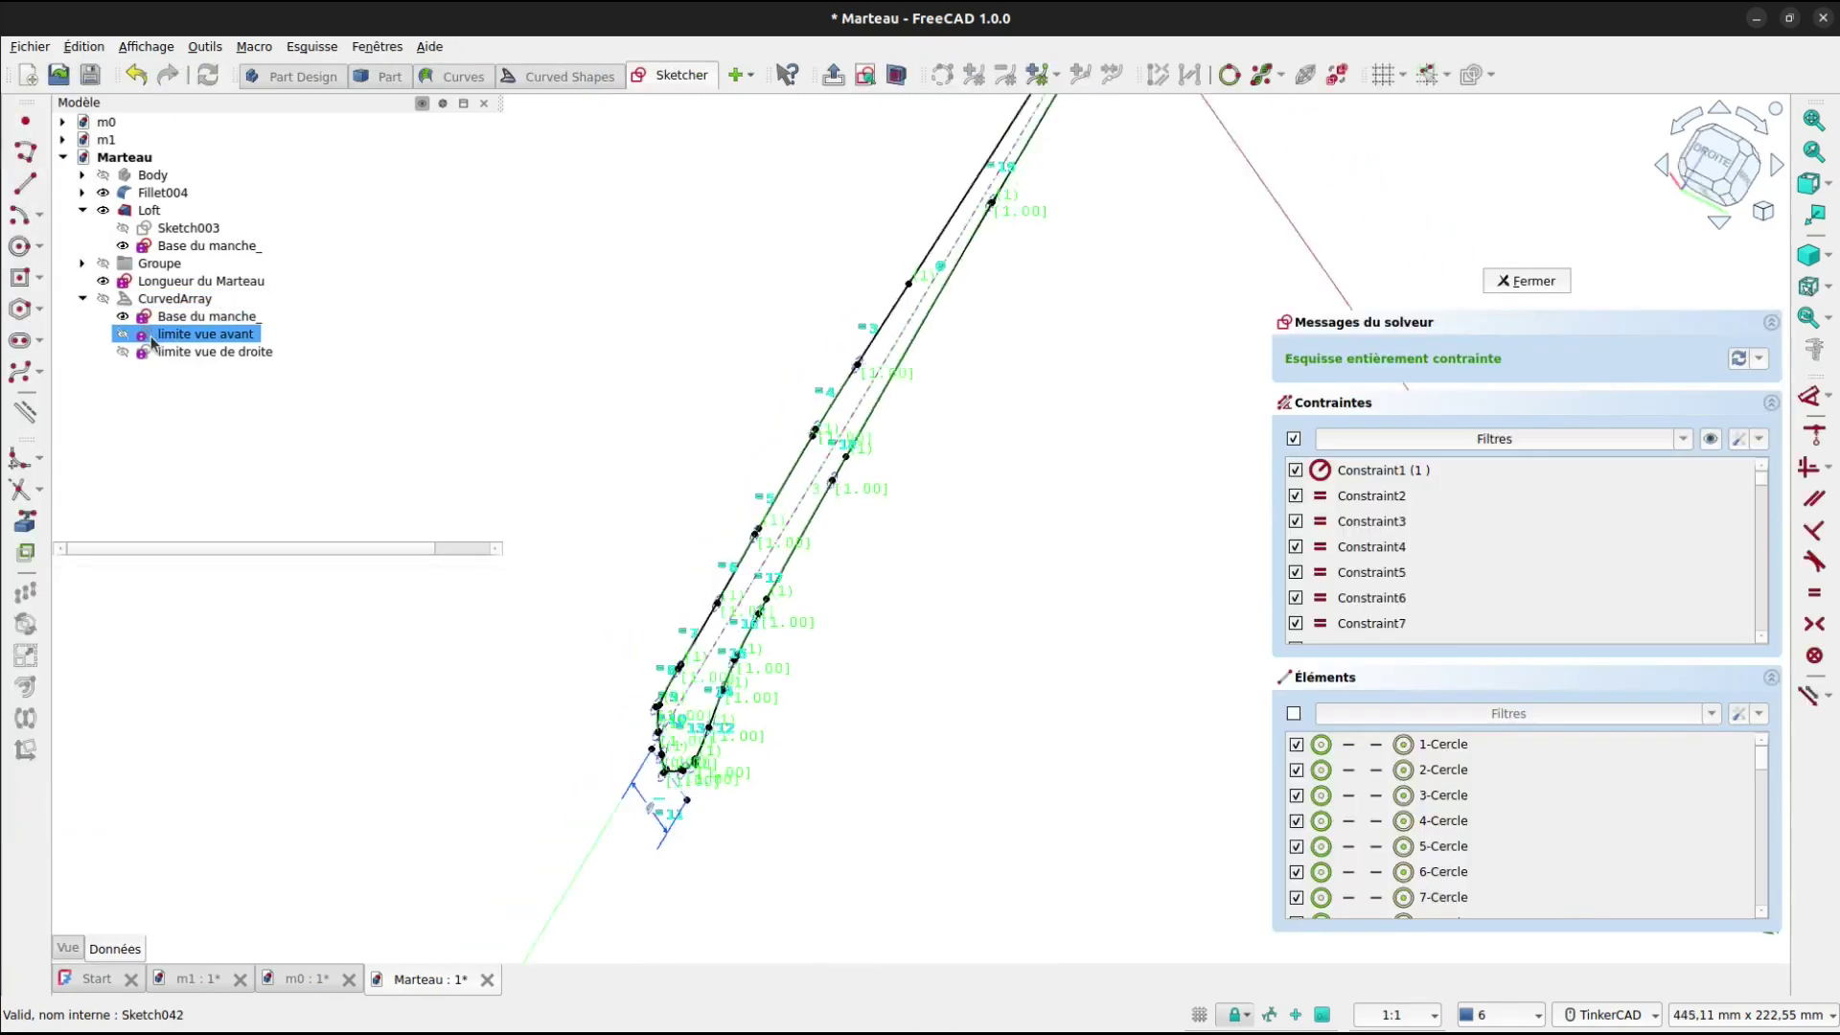
Examine how closely the butt-end curve meets the horizontal construction line, and the whole handle outline below the hammer head.
{"action": "scroll", "coordinate": [917, 664], "scroll_direction": "up", "scroll_amount": 10}
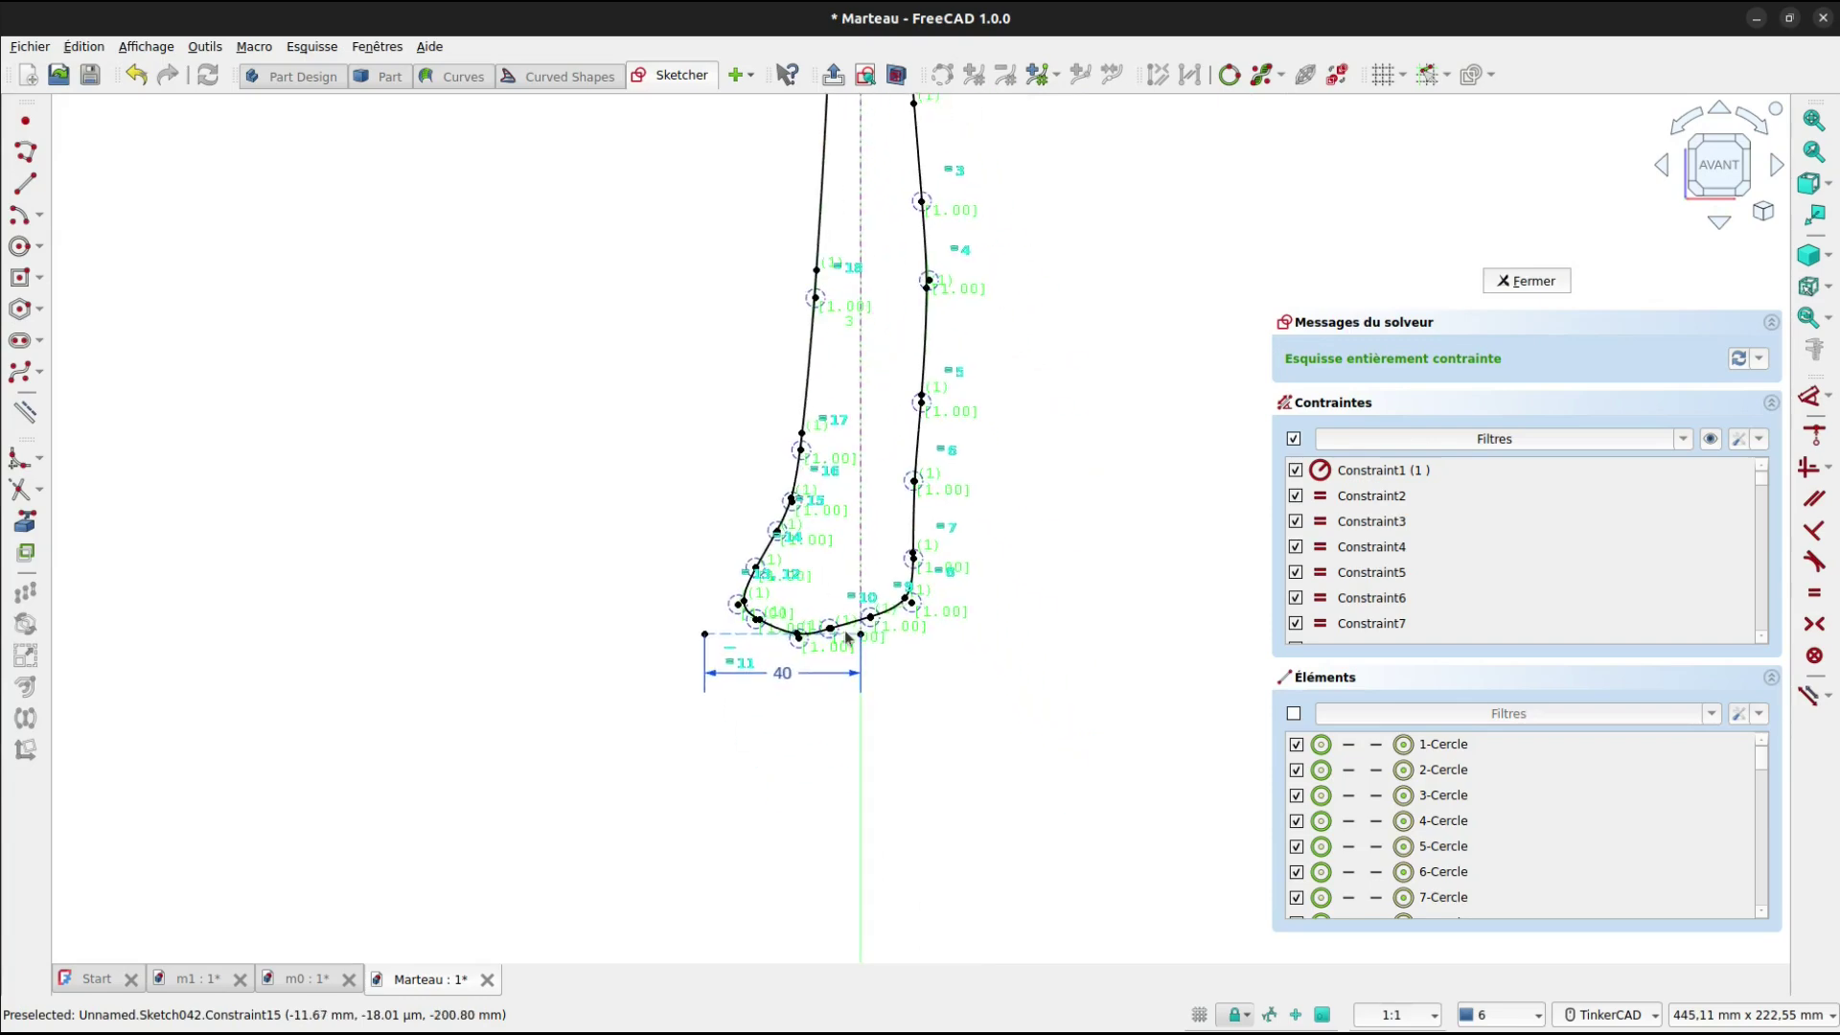
{"action": "scroll", "coordinate": [795, 576], "scroll_direction": "up", "scroll_amount": 10}
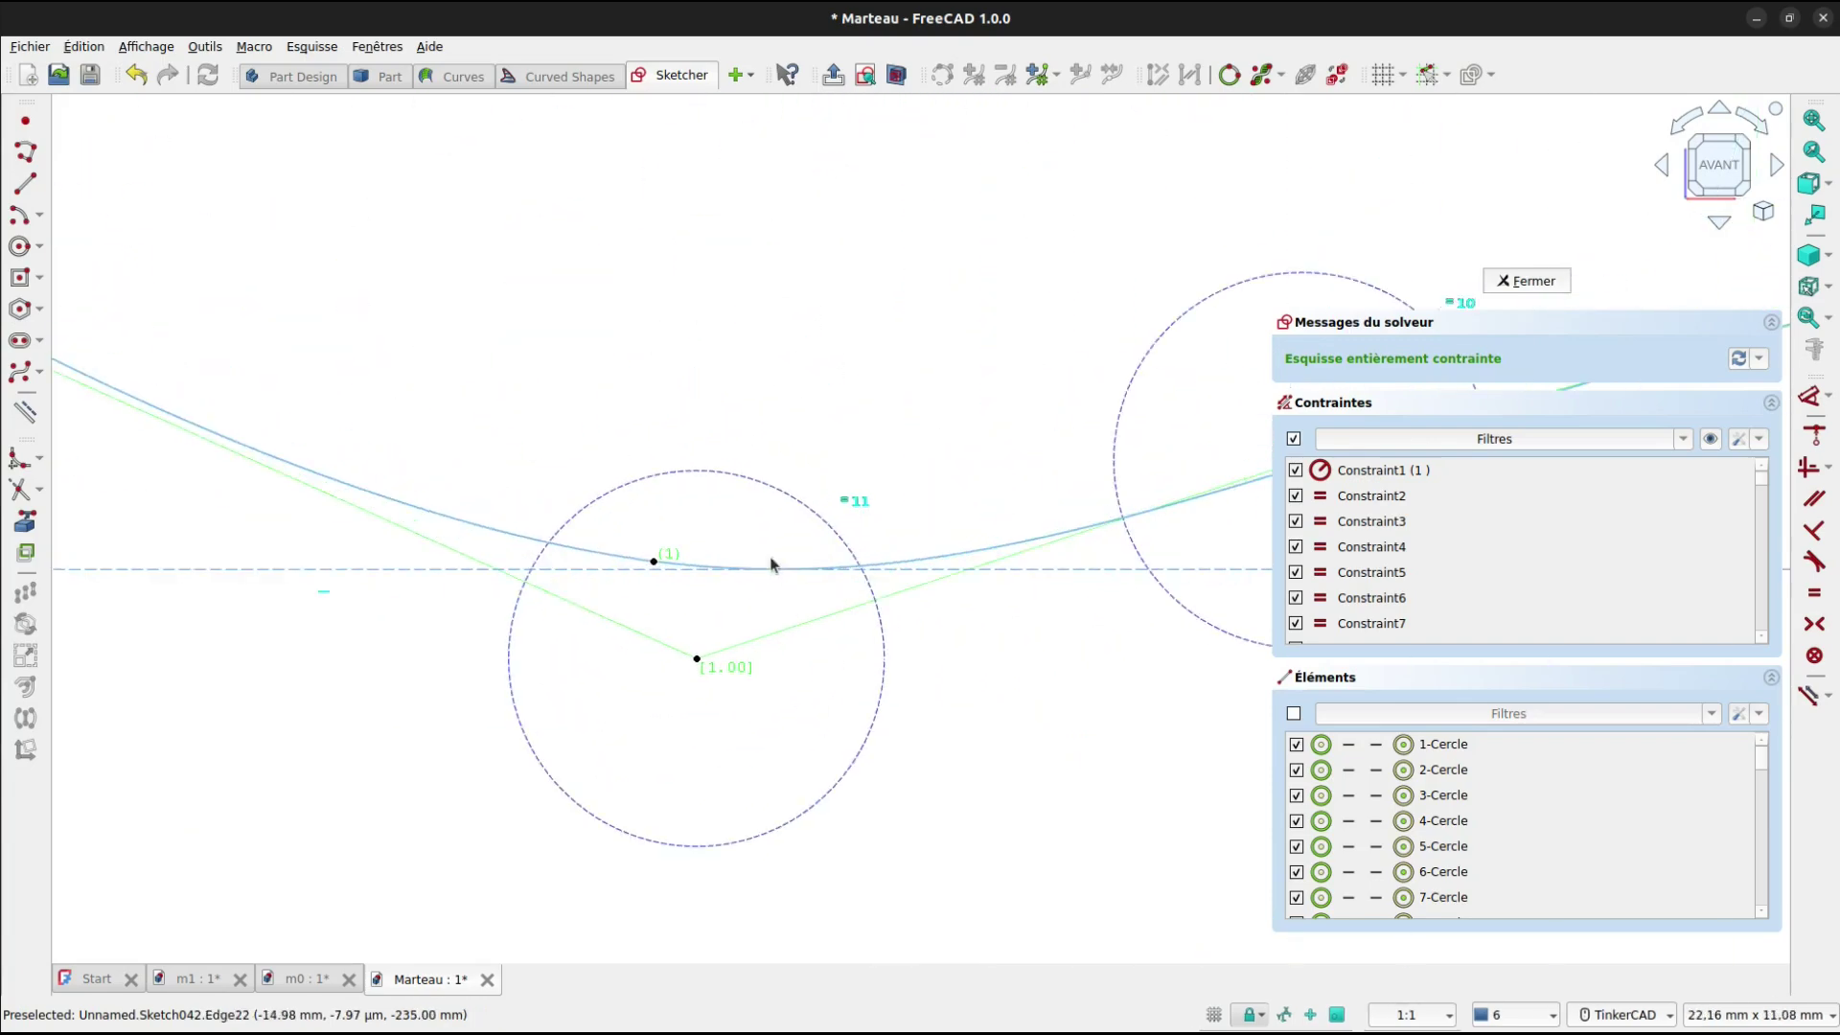
{"action": "scroll", "coordinate": [780, 562], "scroll_direction": "up", "scroll_amount": 6}
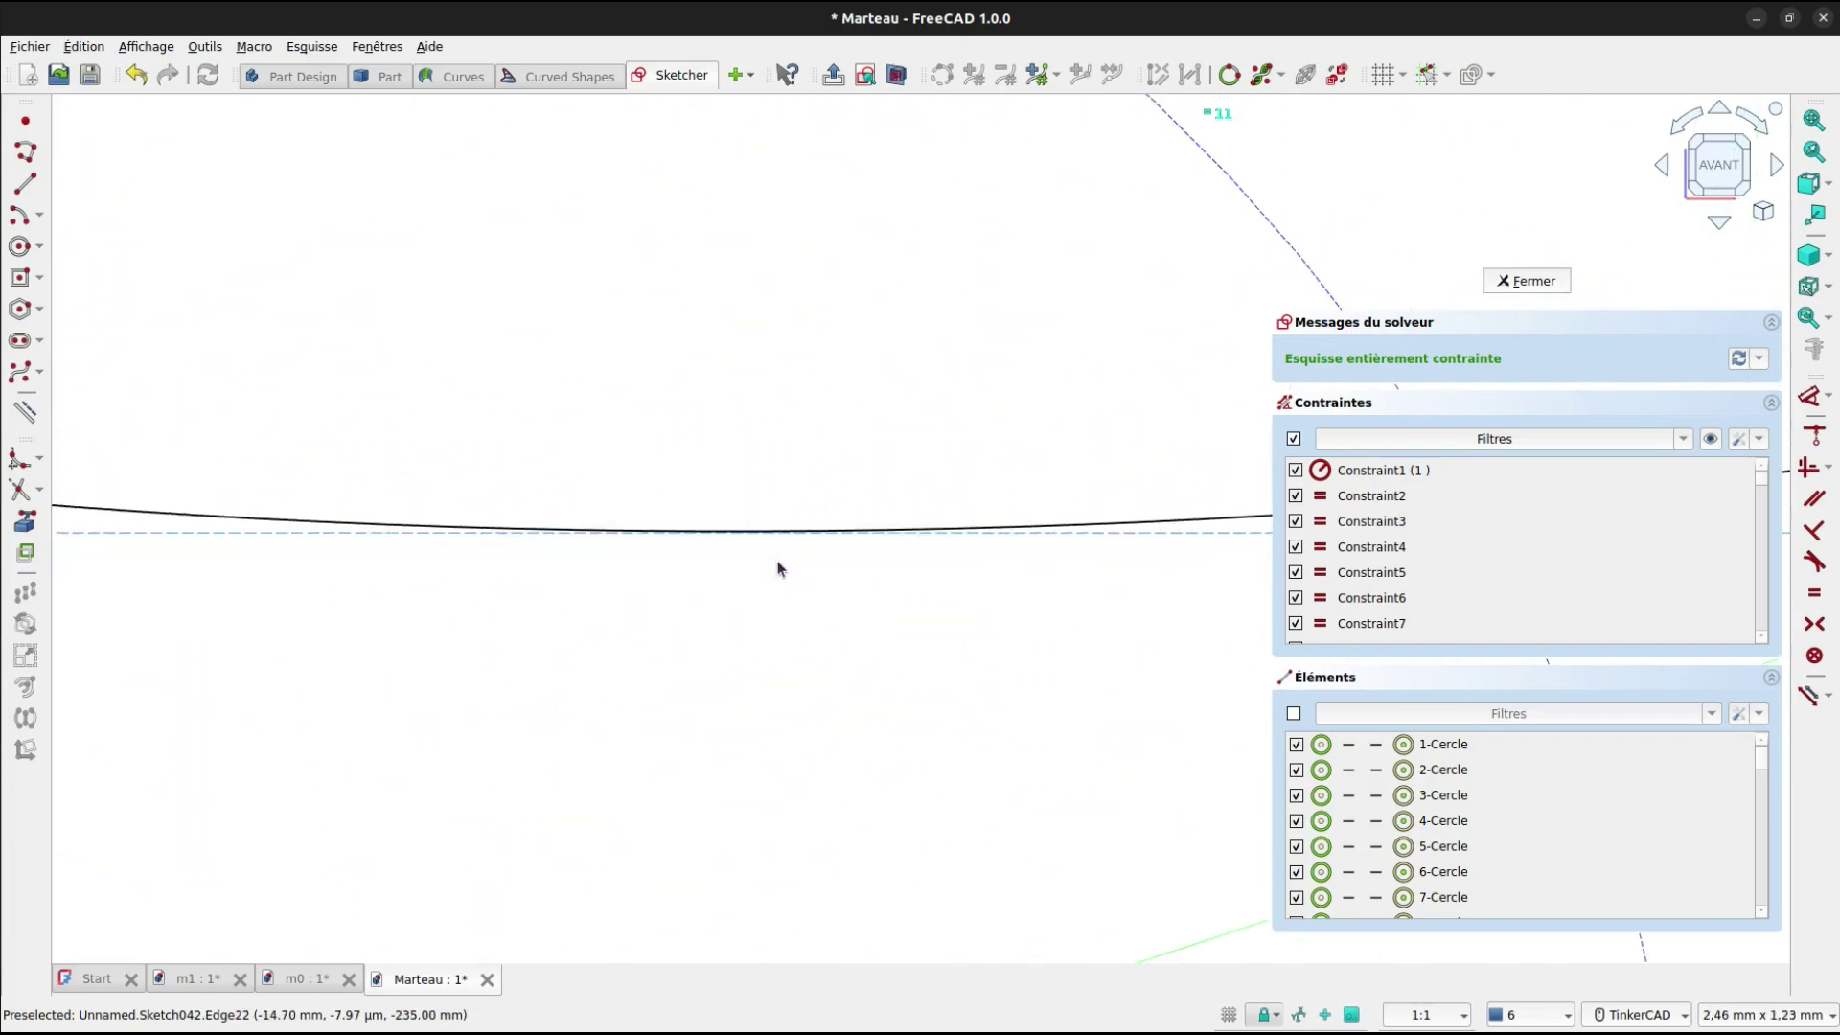
{"action": "scroll", "coordinate": [765, 538], "scroll_direction": "up", "scroll_amount": 3}
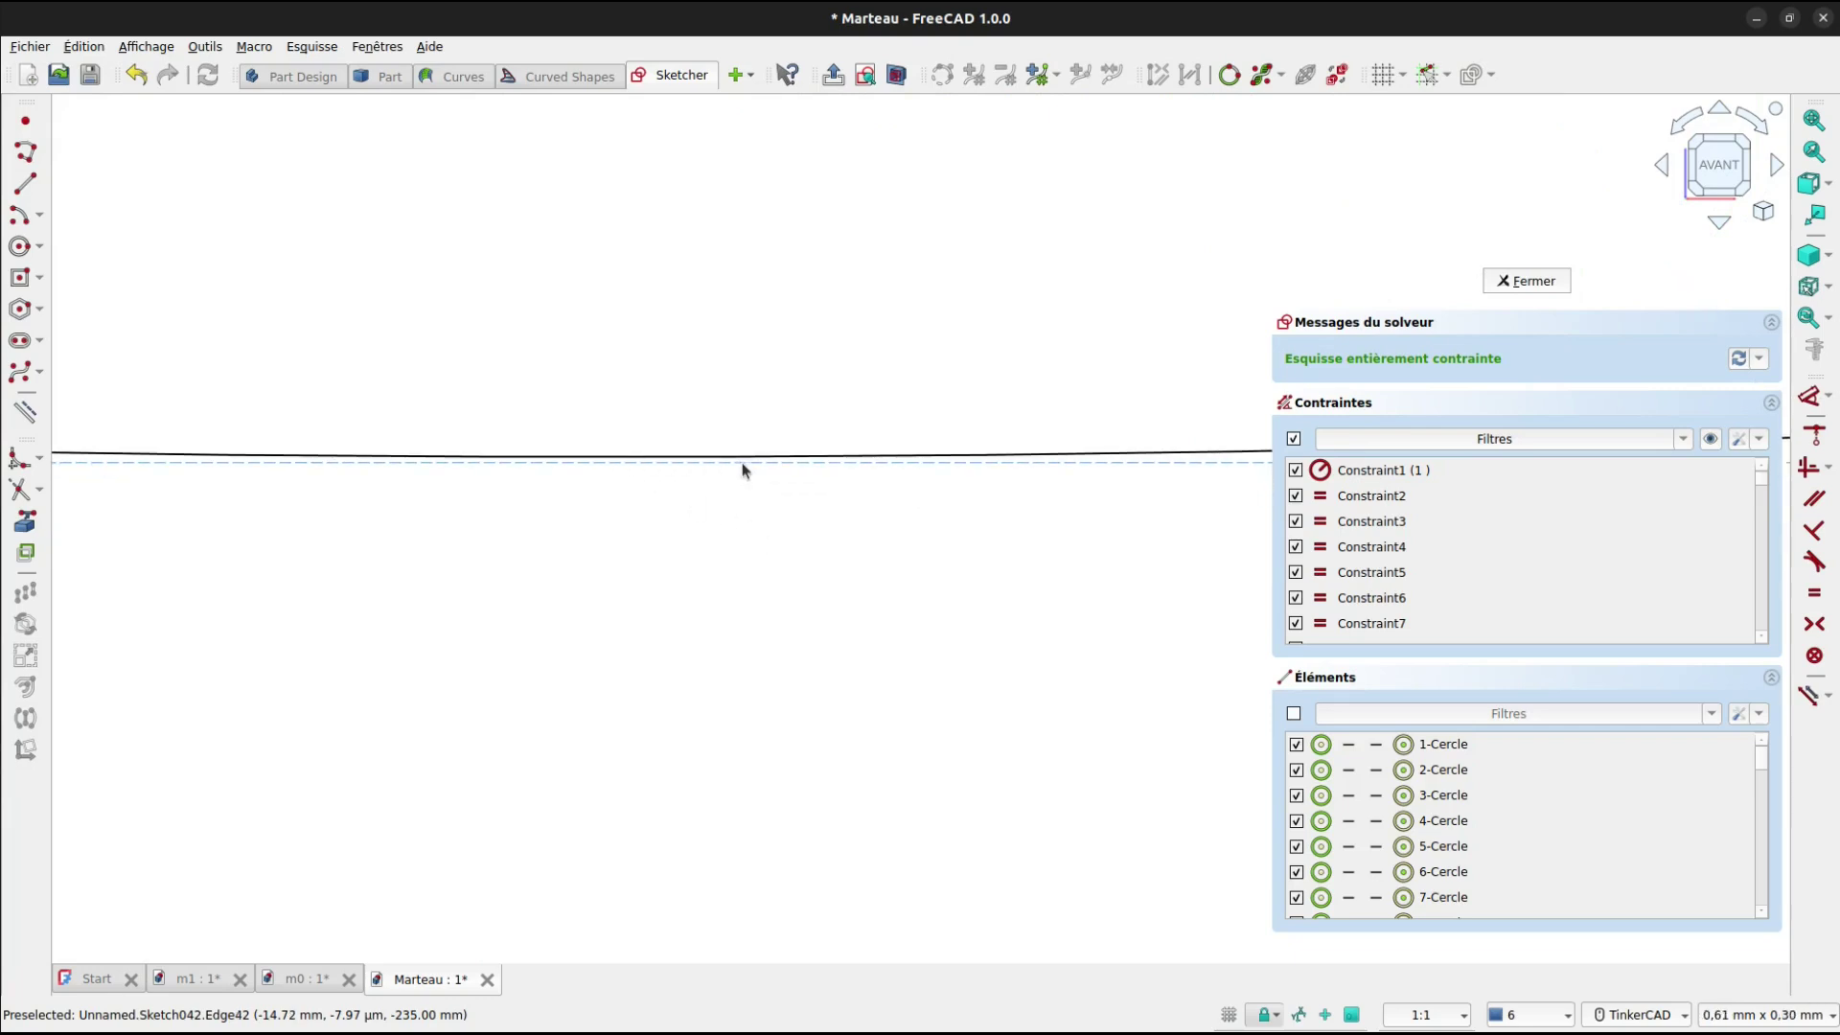
{"action": "scroll", "coordinate": [767, 491], "scroll_direction": "down", "scroll_amount": 15}
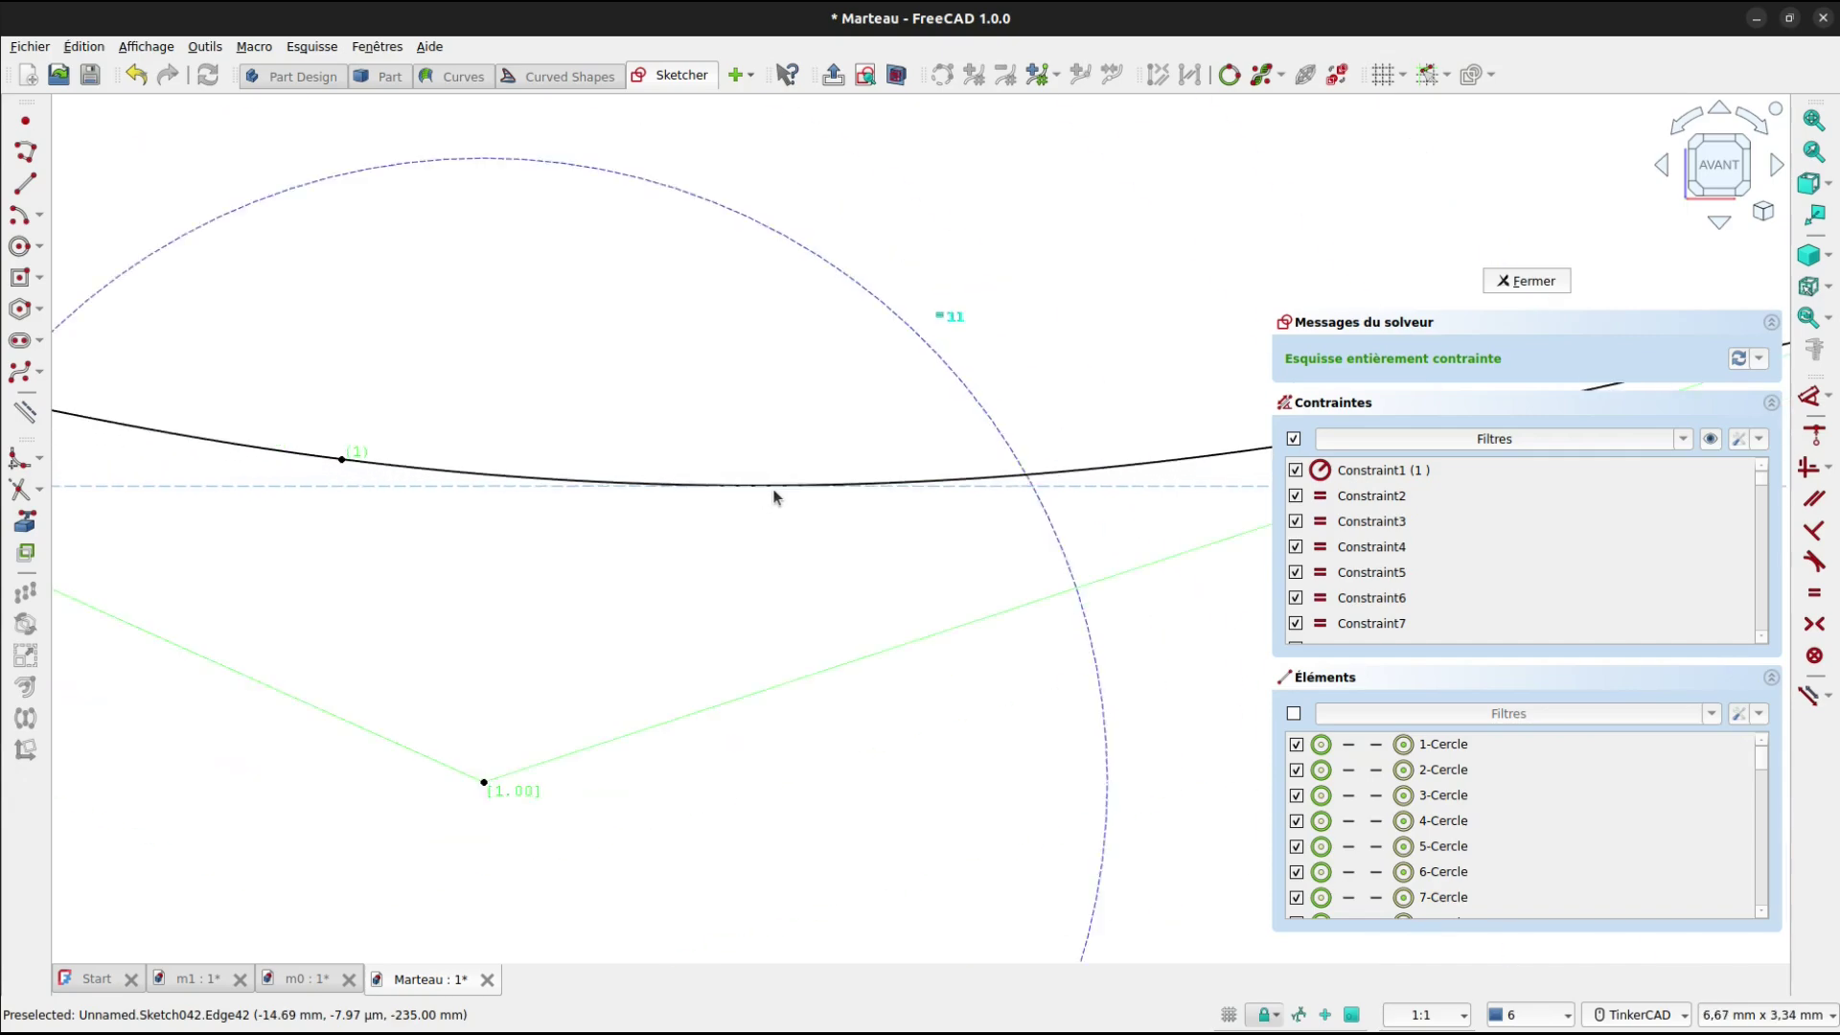
{"action": "scroll", "coordinate": [780, 499], "scroll_direction": "down", "scroll_amount": 15}
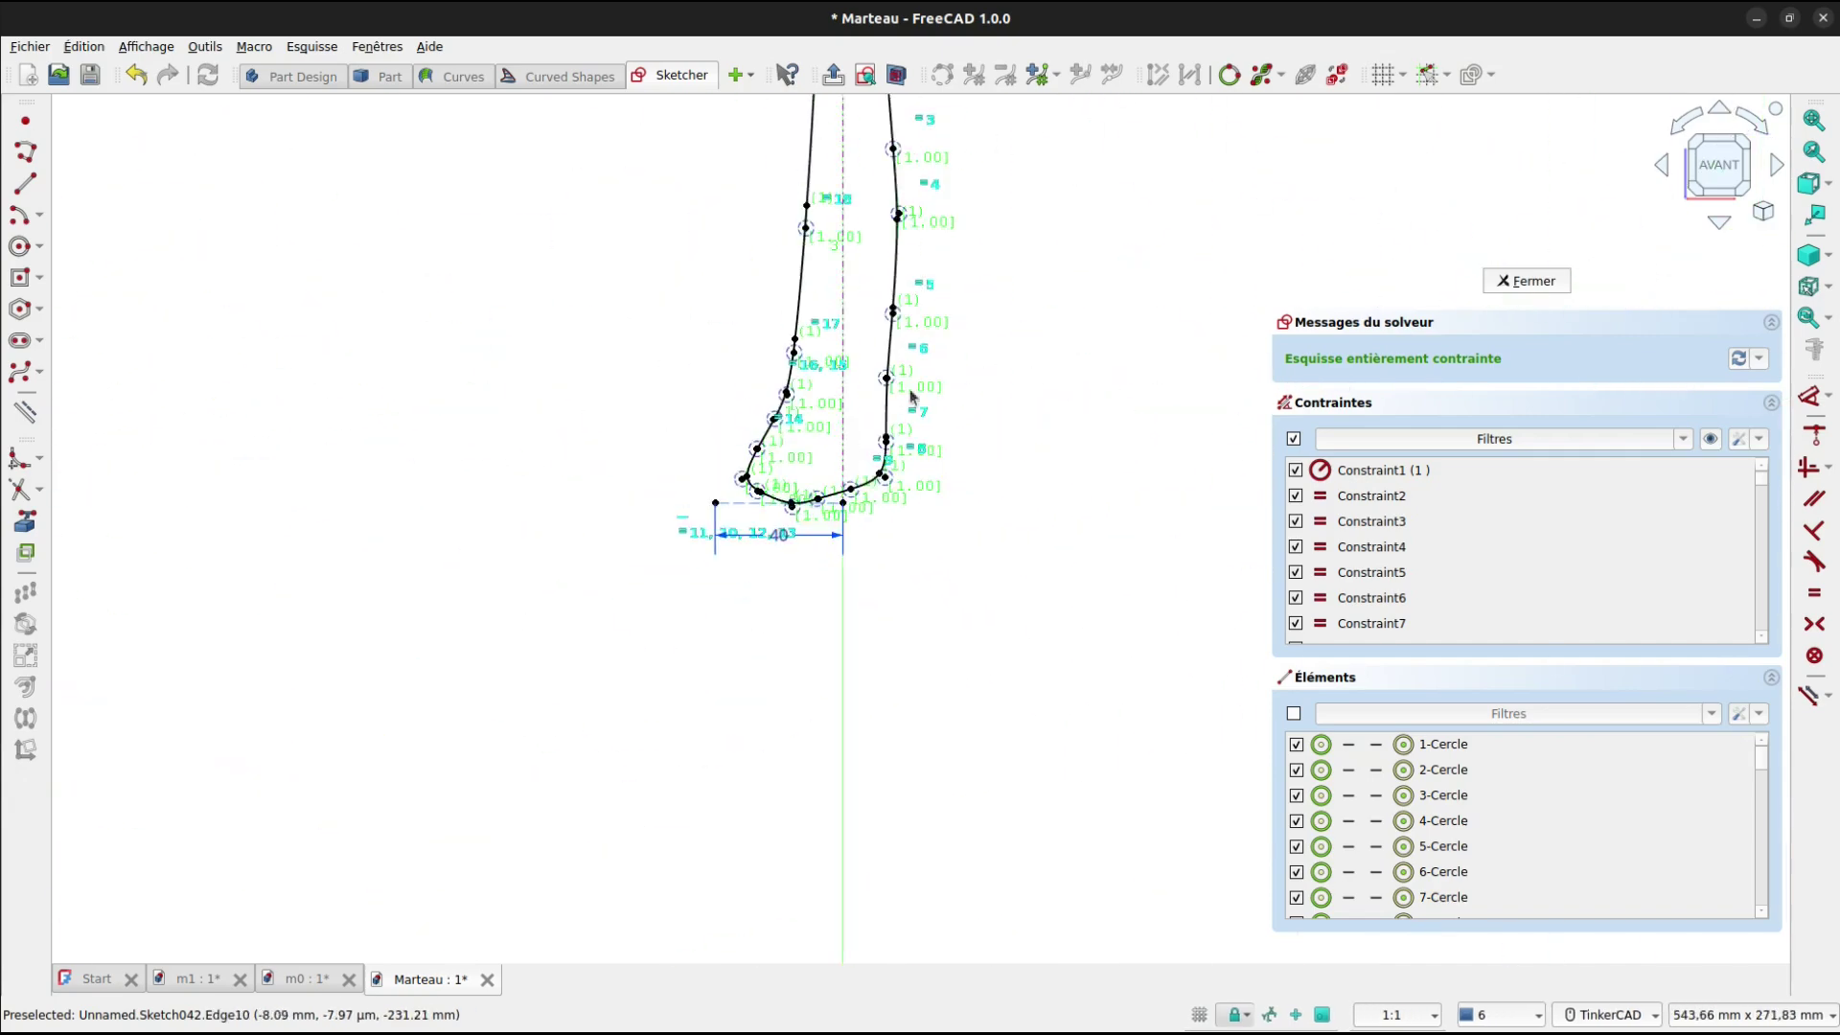
{"action": "middle_click_drag", "start_coordinate": [871, 377], "coordinate": [784, 602]}
{"action": "scroll", "coordinate": [702, 421], "scroll_direction": "down", "scroll_amount": 5}
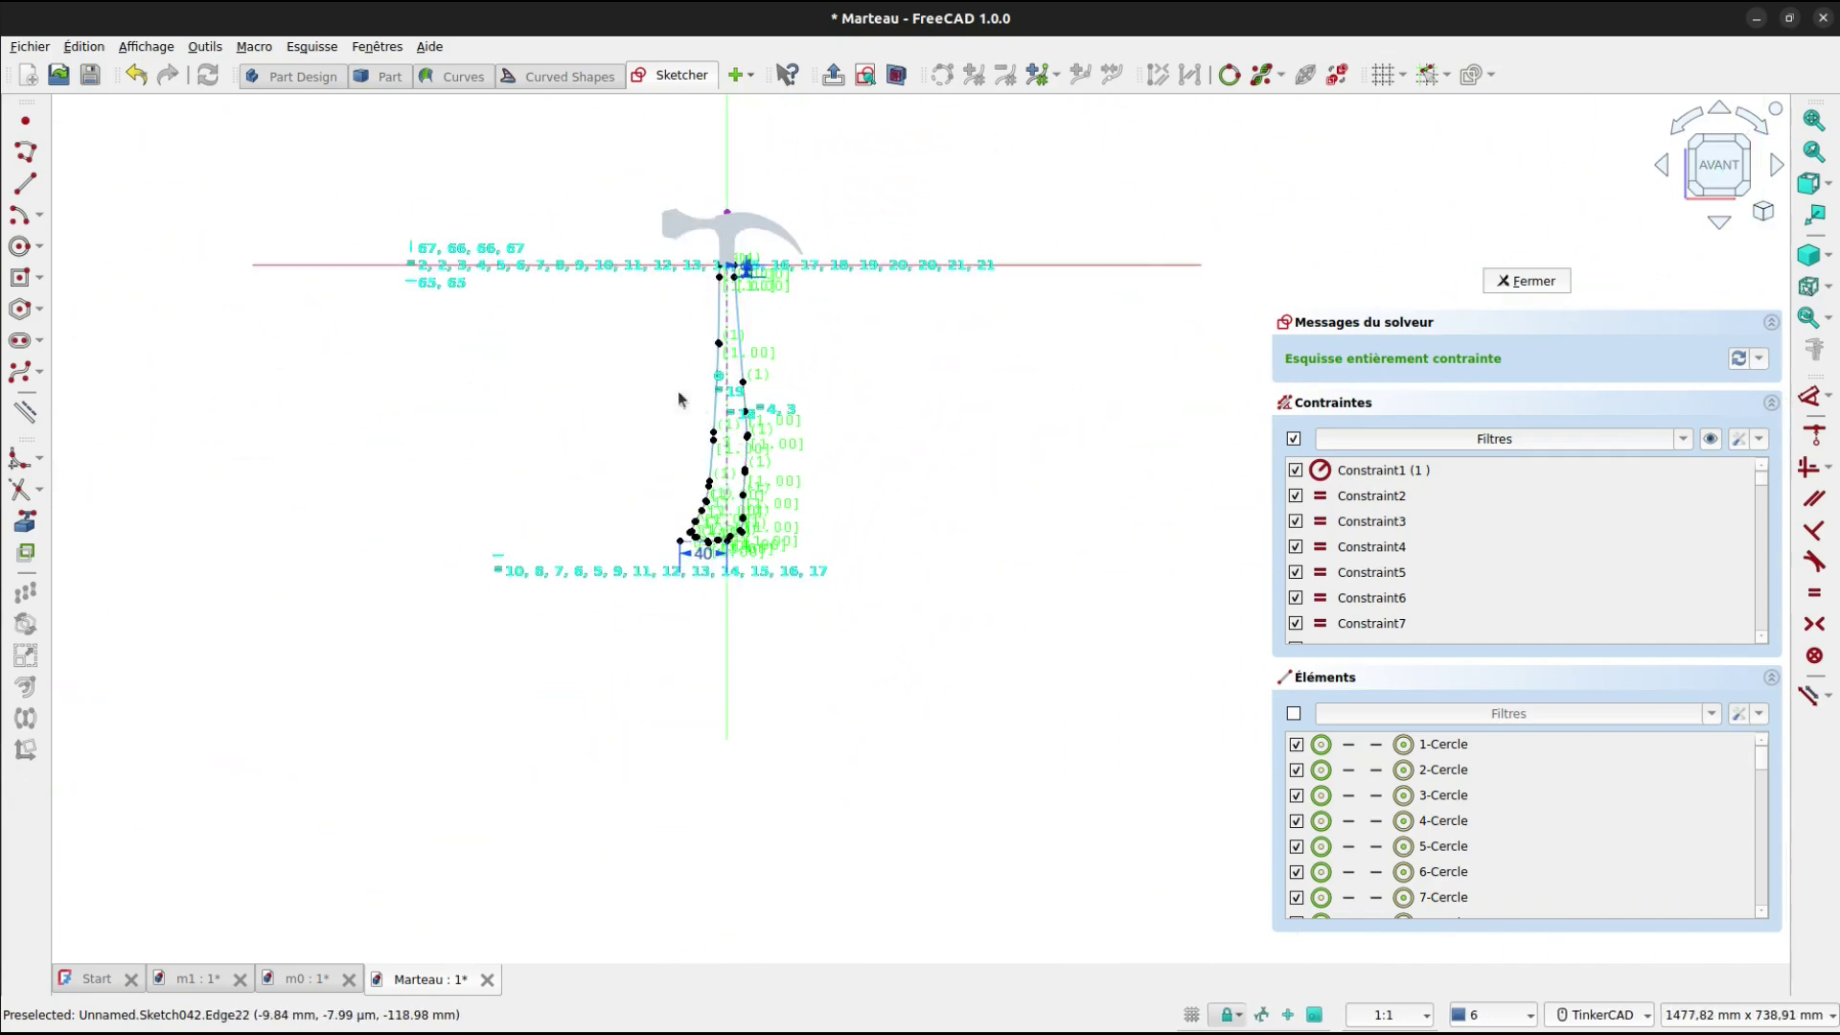
{"action": "middle_click_drag", "start_coordinate": [677, 391], "coordinate": [693, 496]}
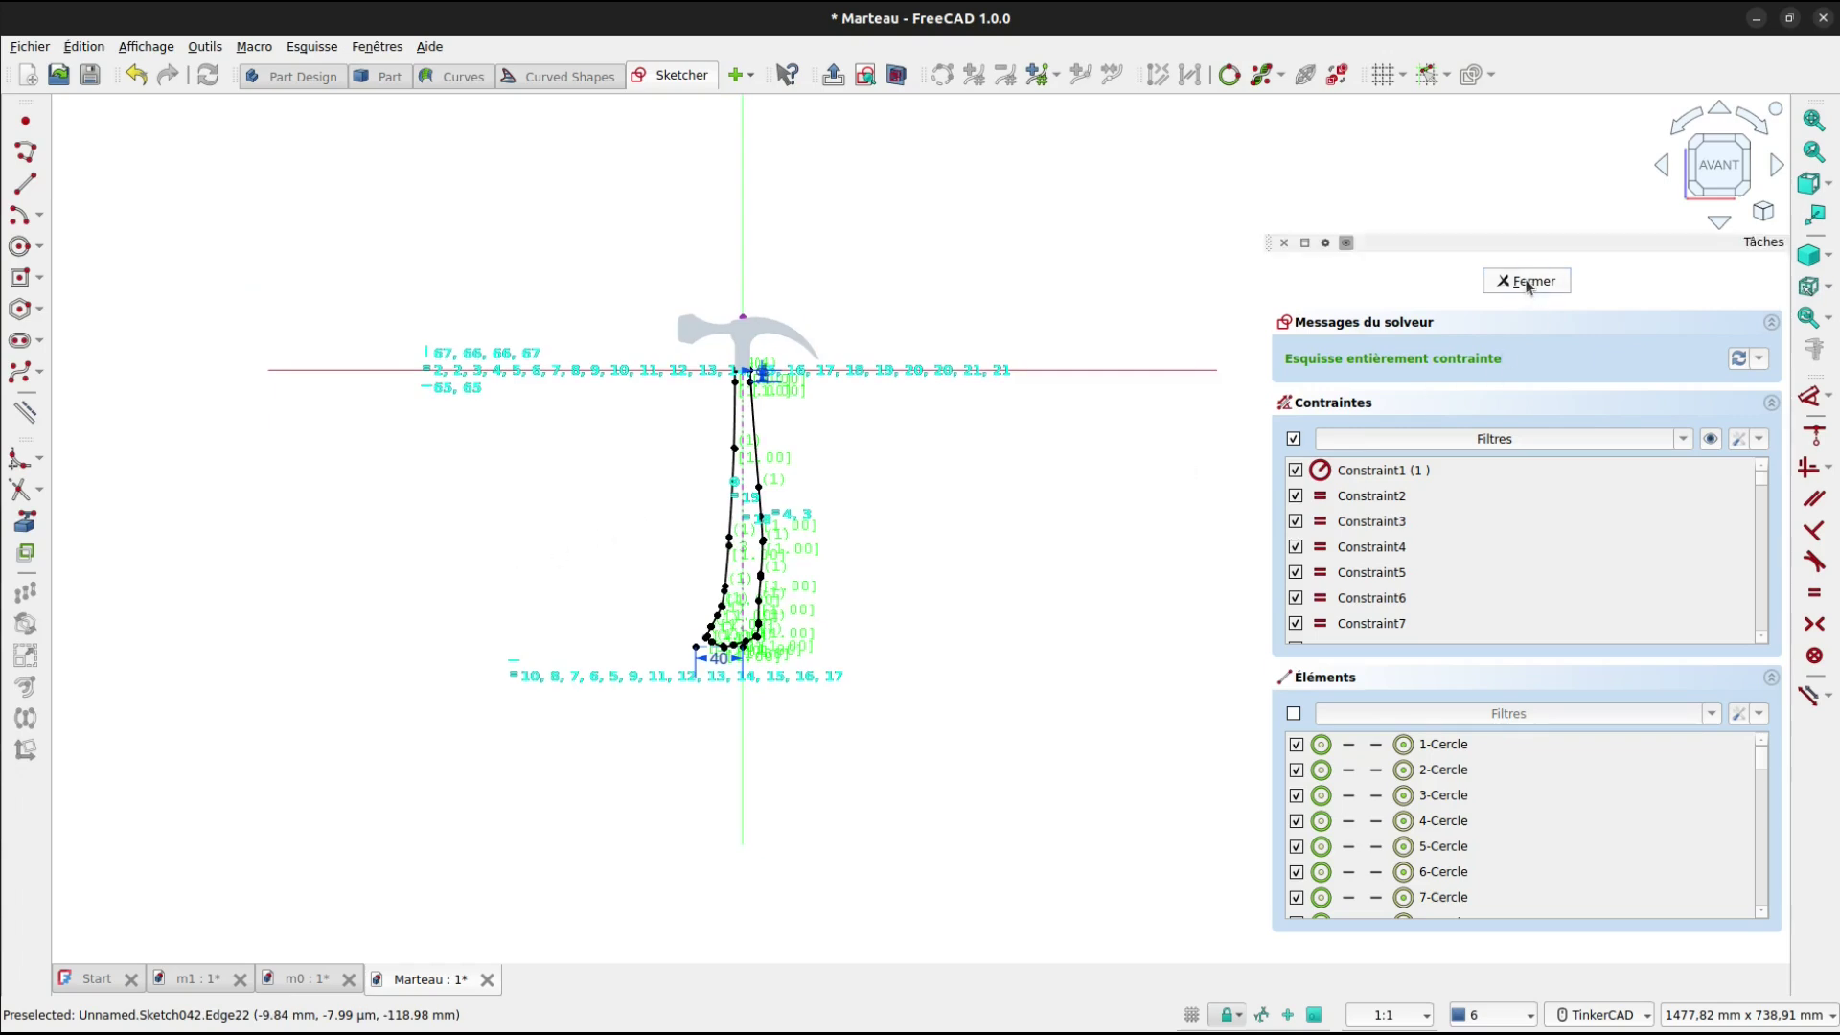
Close the "limite vue avant" sketch and hide it.
{"action": "left_click", "coordinate": [1528, 281]}
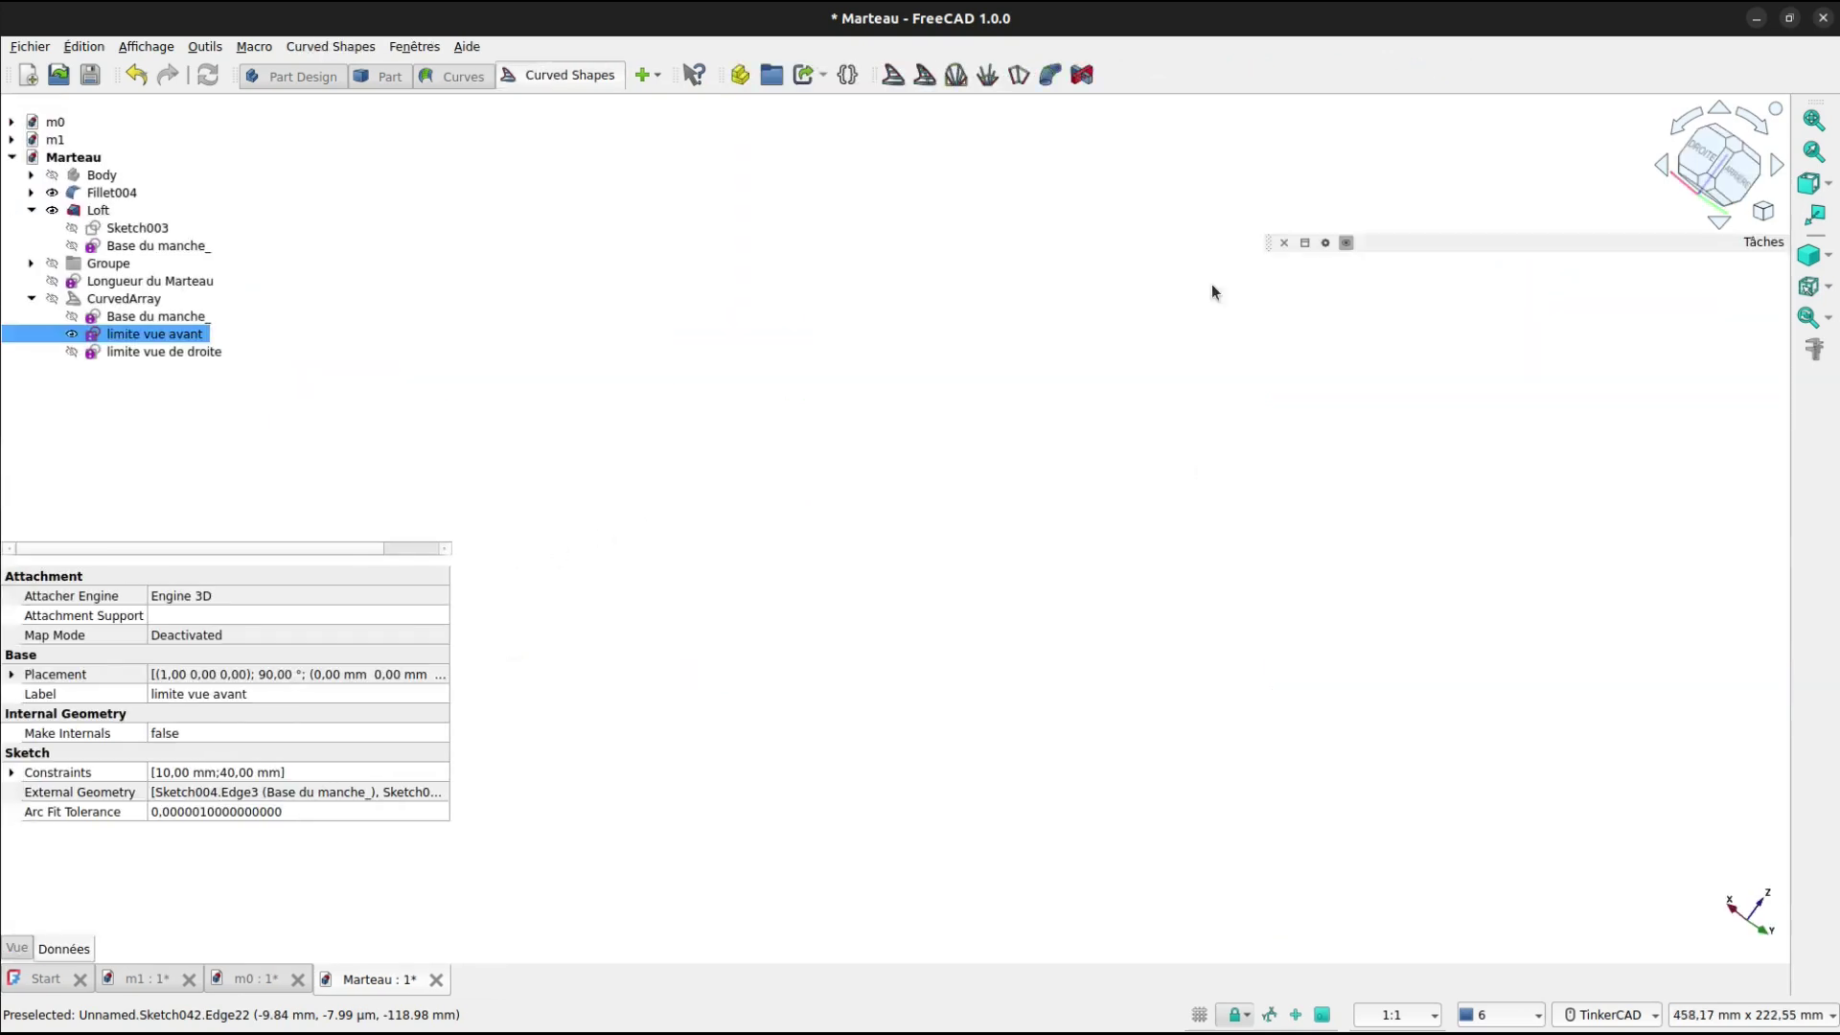
{"action": "left_click", "coordinate": [71, 335]}
{"action": "left_click", "coordinate": [33, 301]}
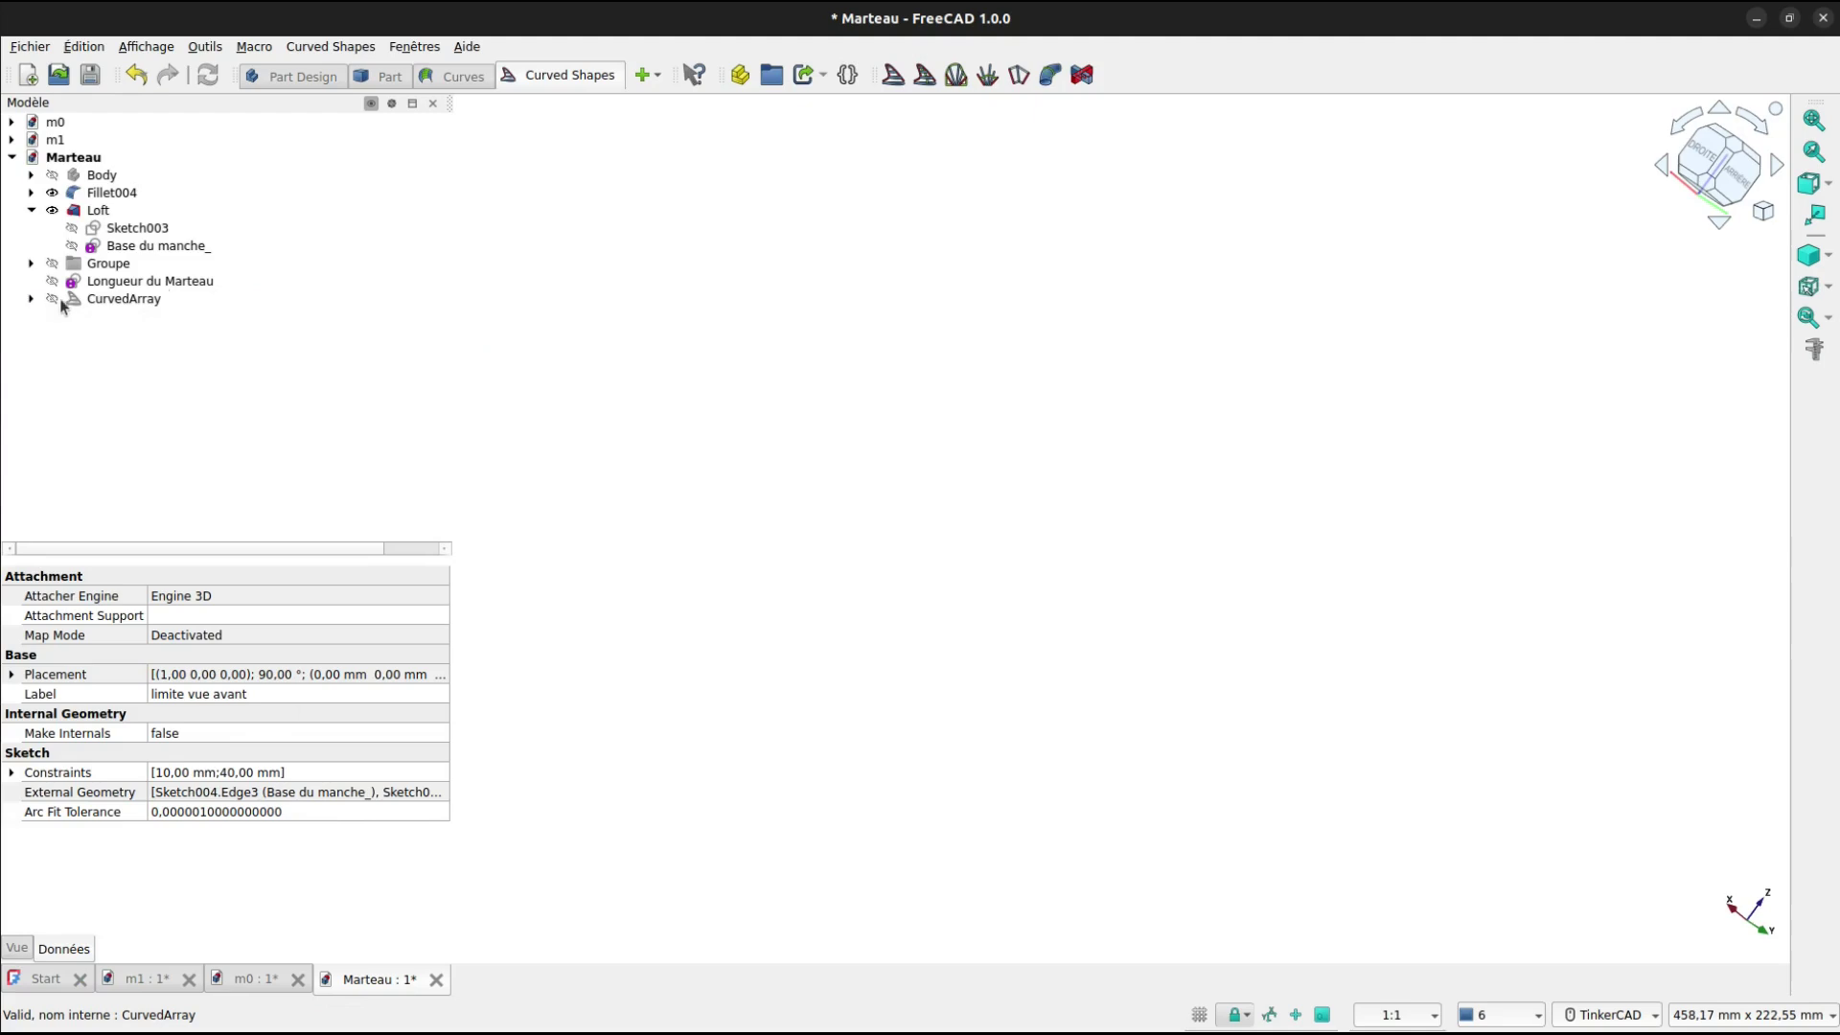
{"action": "left_click", "coordinate": [111, 302]}
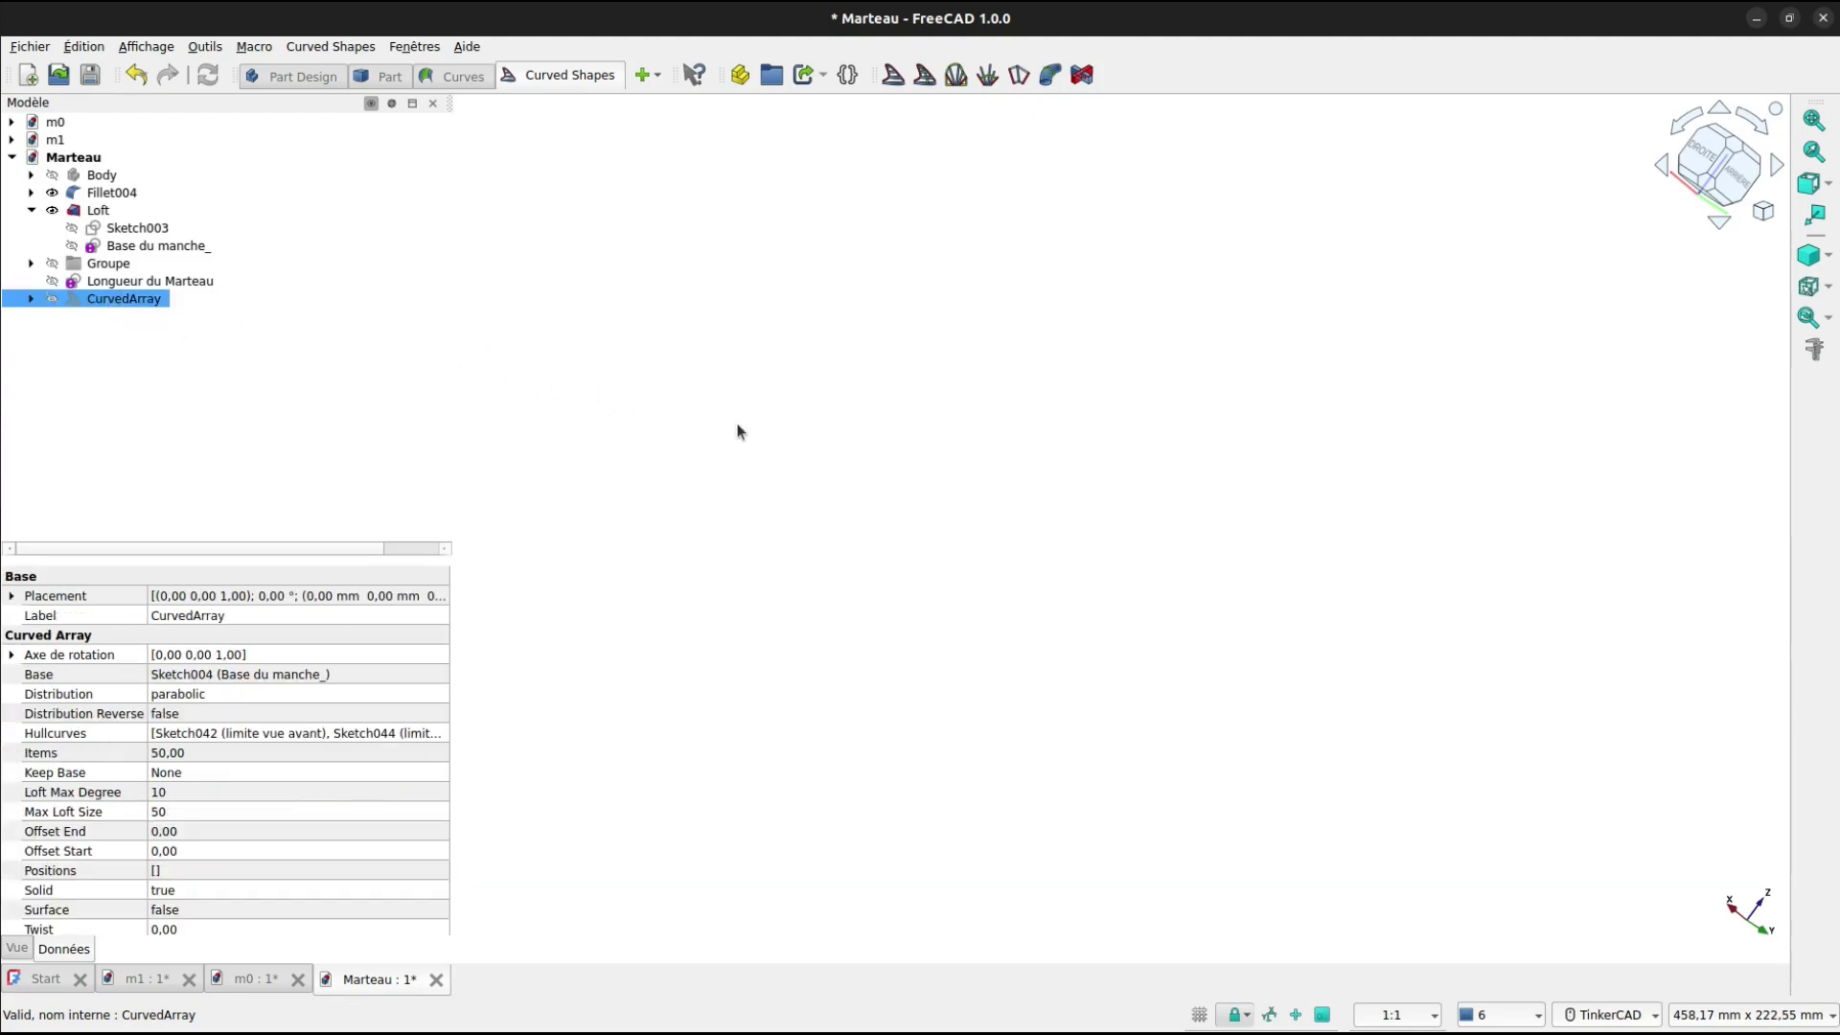
{"action": "middle_click_drag", "start_coordinate": [739, 431], "coordinate": [818, 526]}
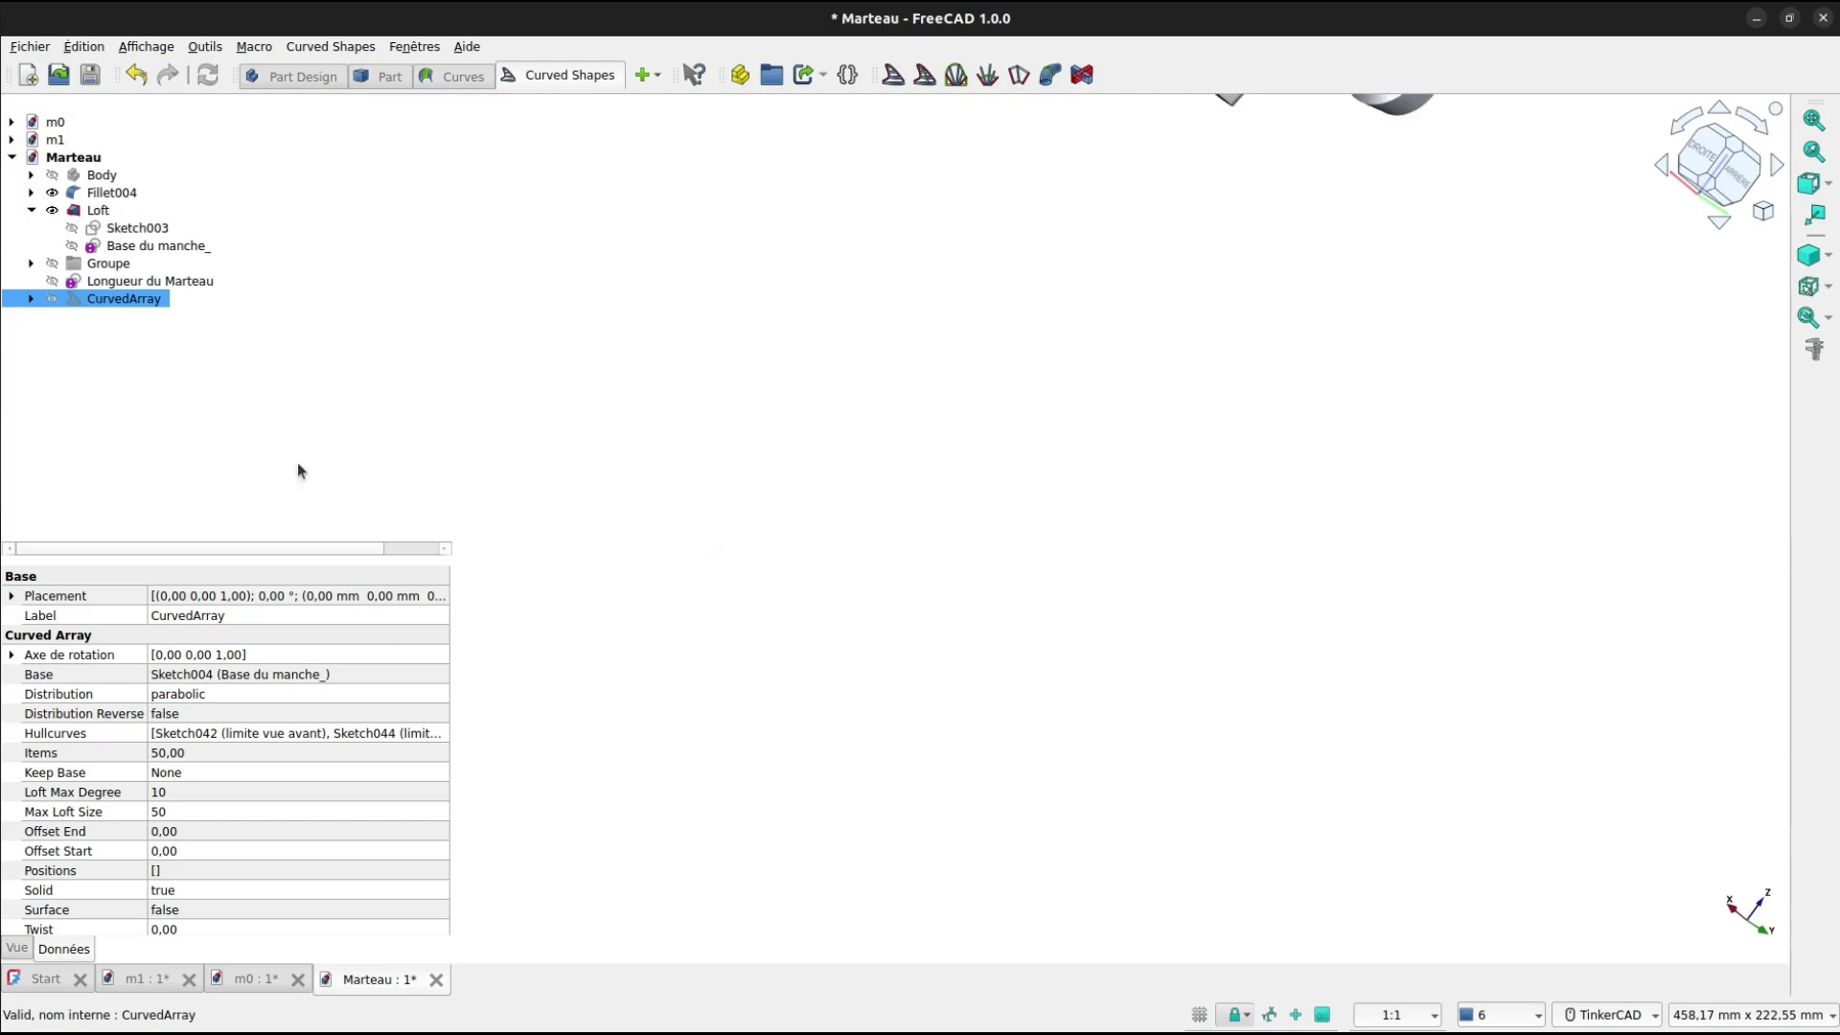
Switch to the Curves workbench and make the CurvedArray handle visible.
{"action": "left_click", "coordinate": [448, 81]}
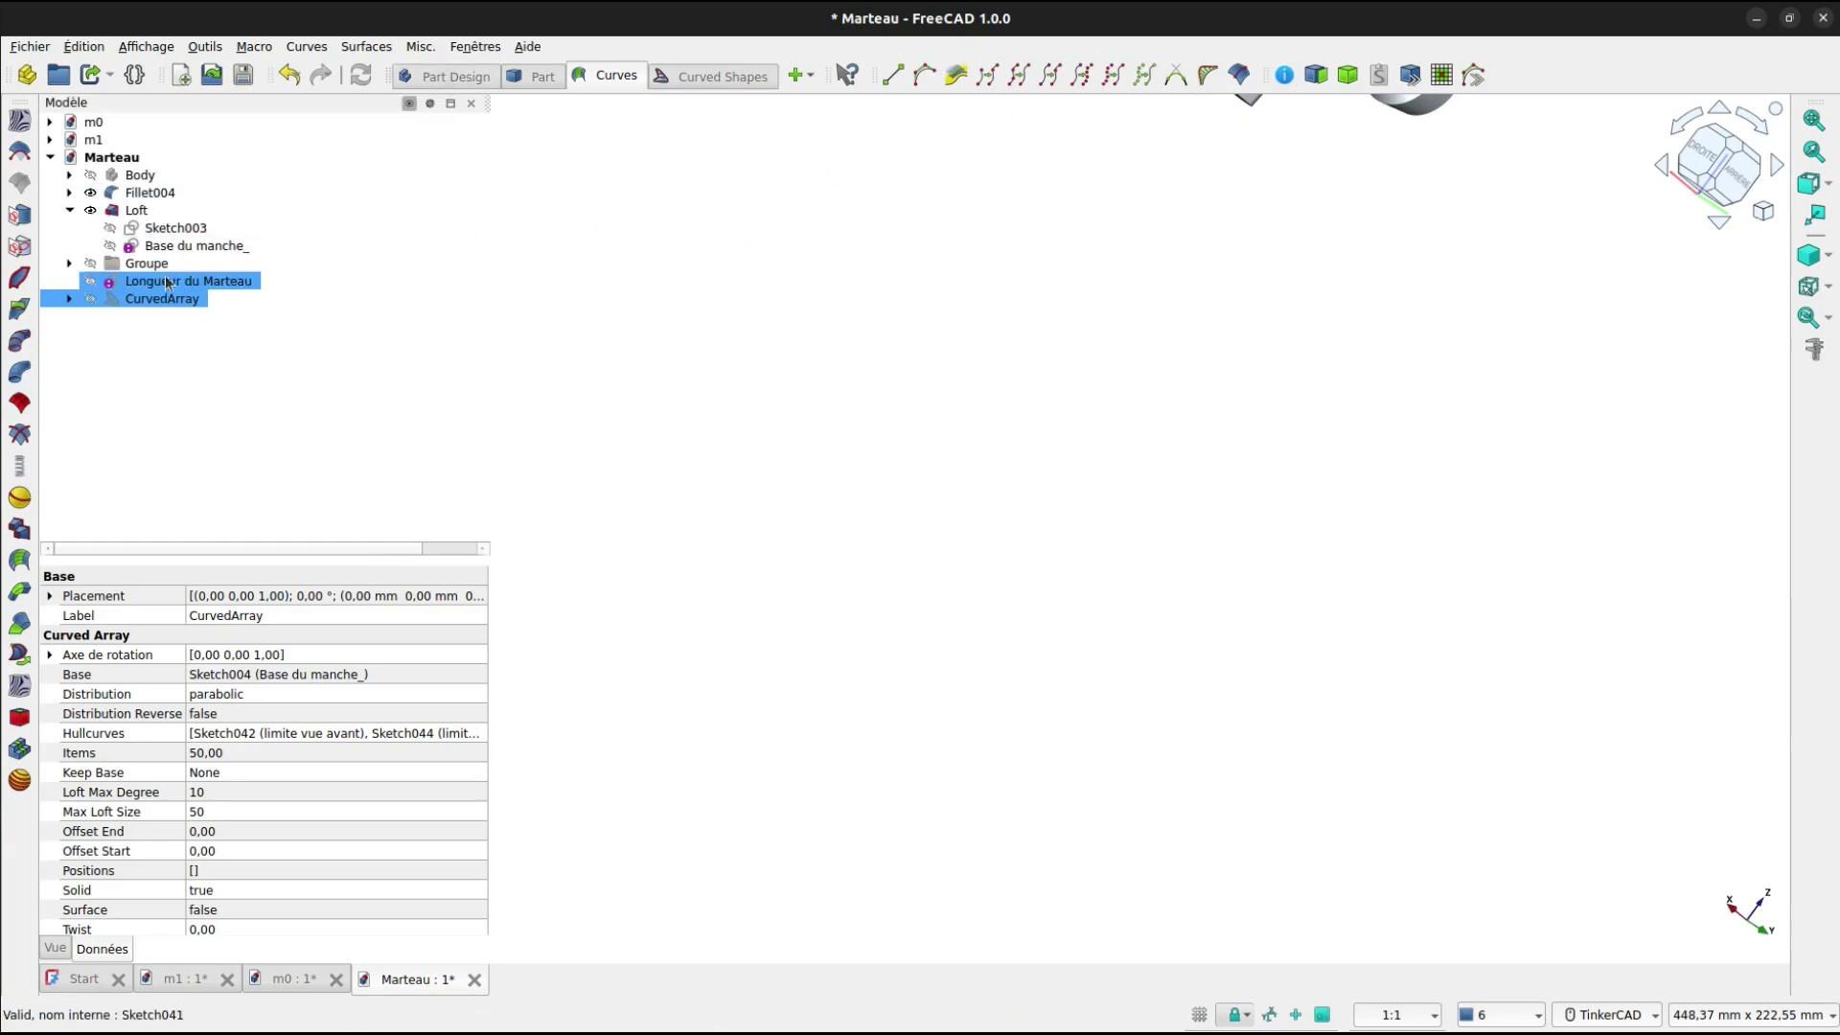
{"action": "scroll", "coordinate": [1136, 494], "scroll_direction": "down", "scroll_amount": 7}
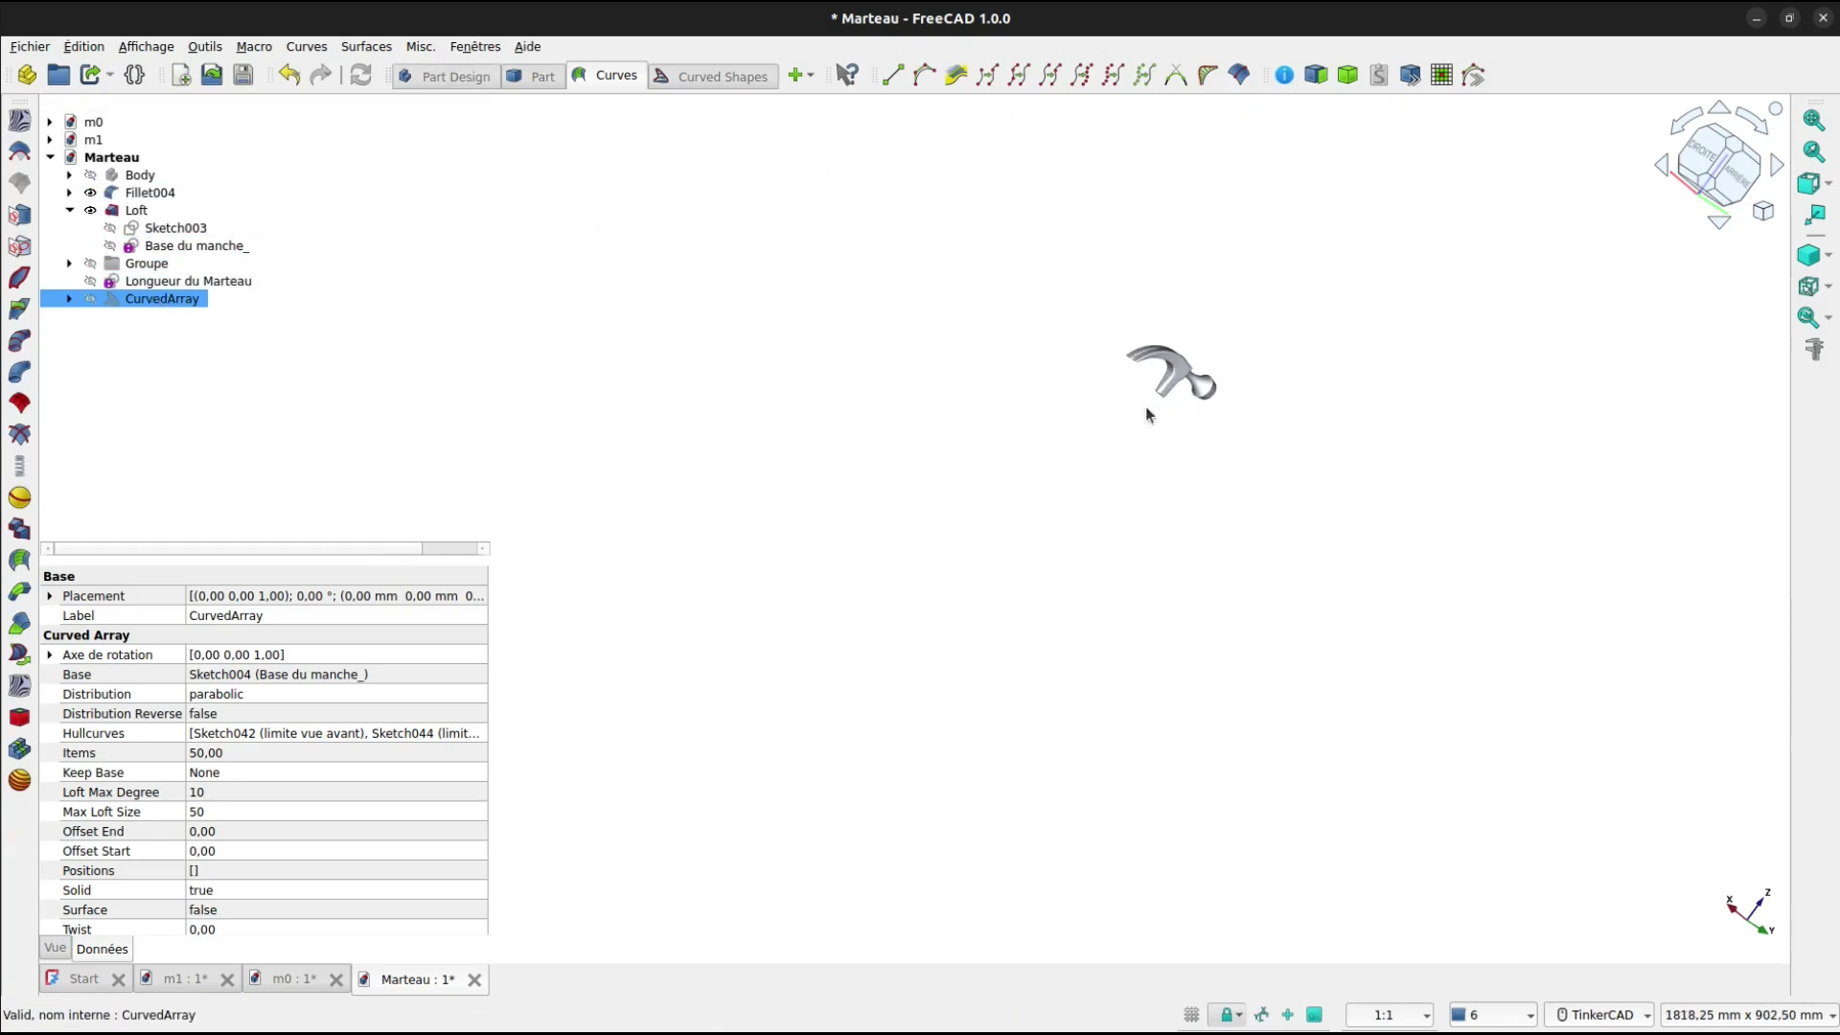
{"action": "left_click", "coordinate": [91, 299]}
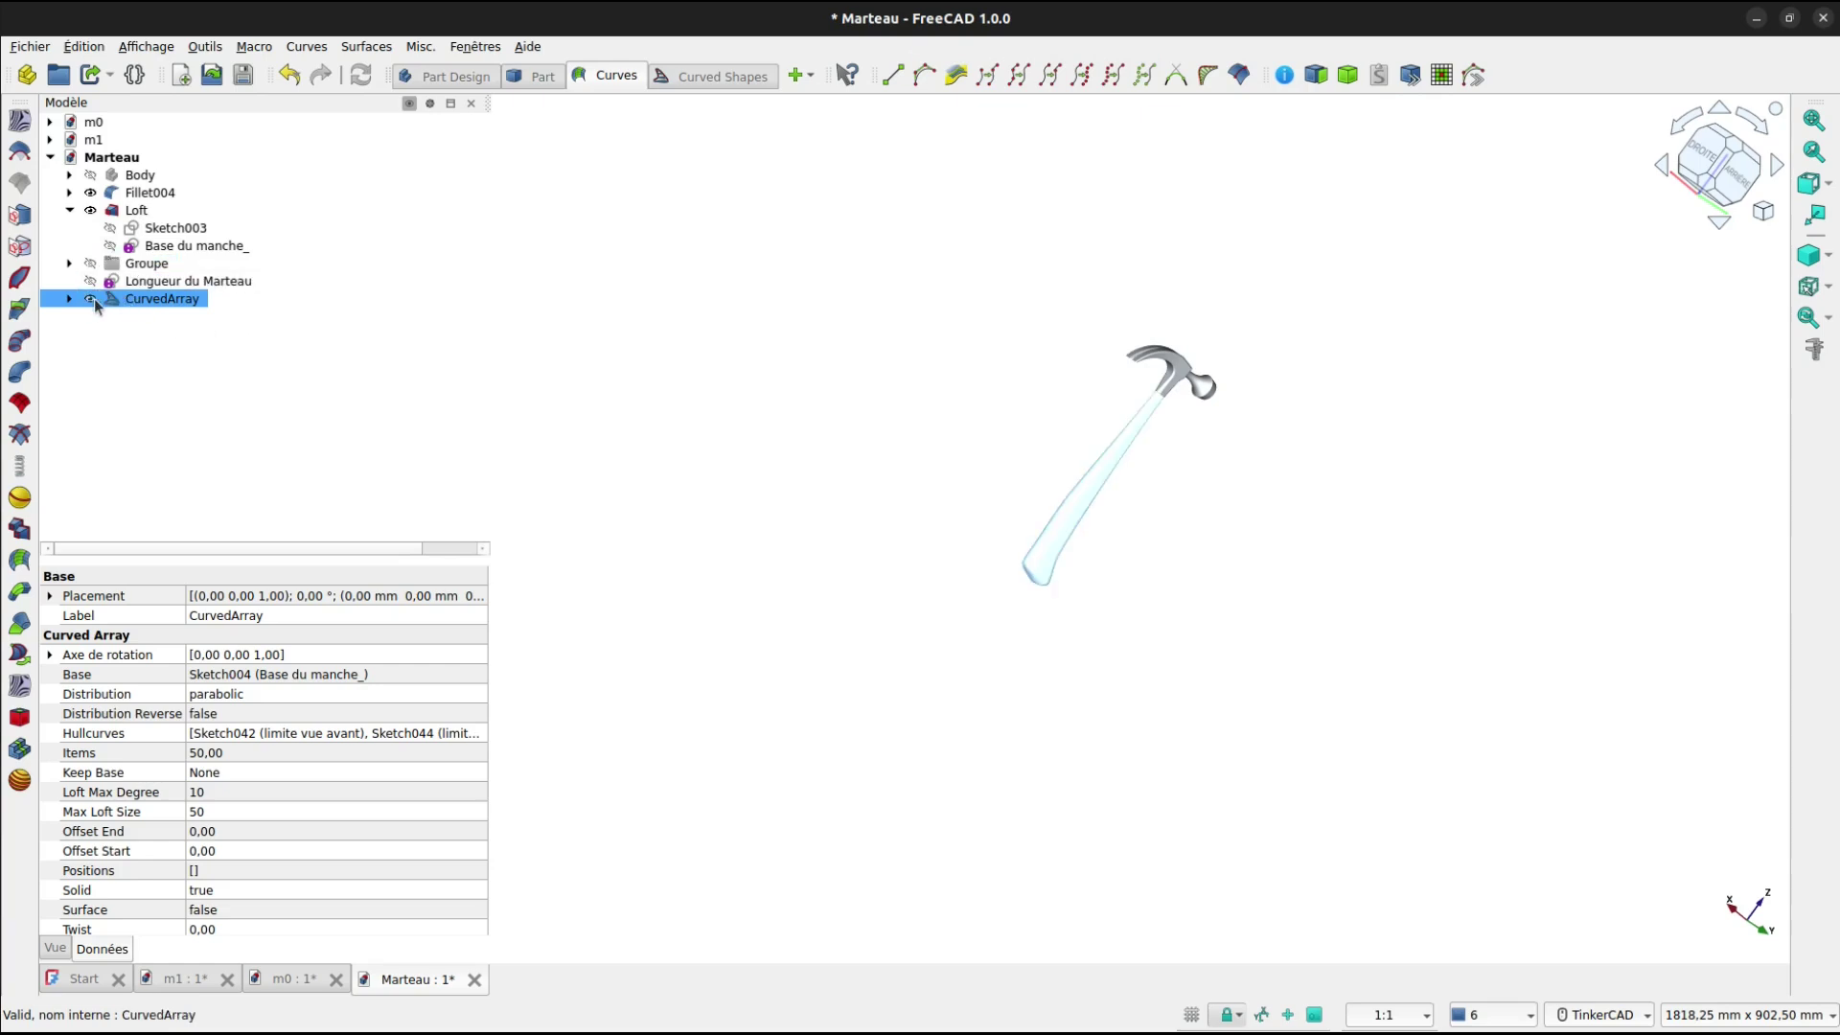
Hide Fillet004 and the Loft to isolate the handle, and select the CurvedArray.
{"action": "left_click", "coordinate": [94, 205]}
{"action": "left_click", "coordinate": [93, 198]}
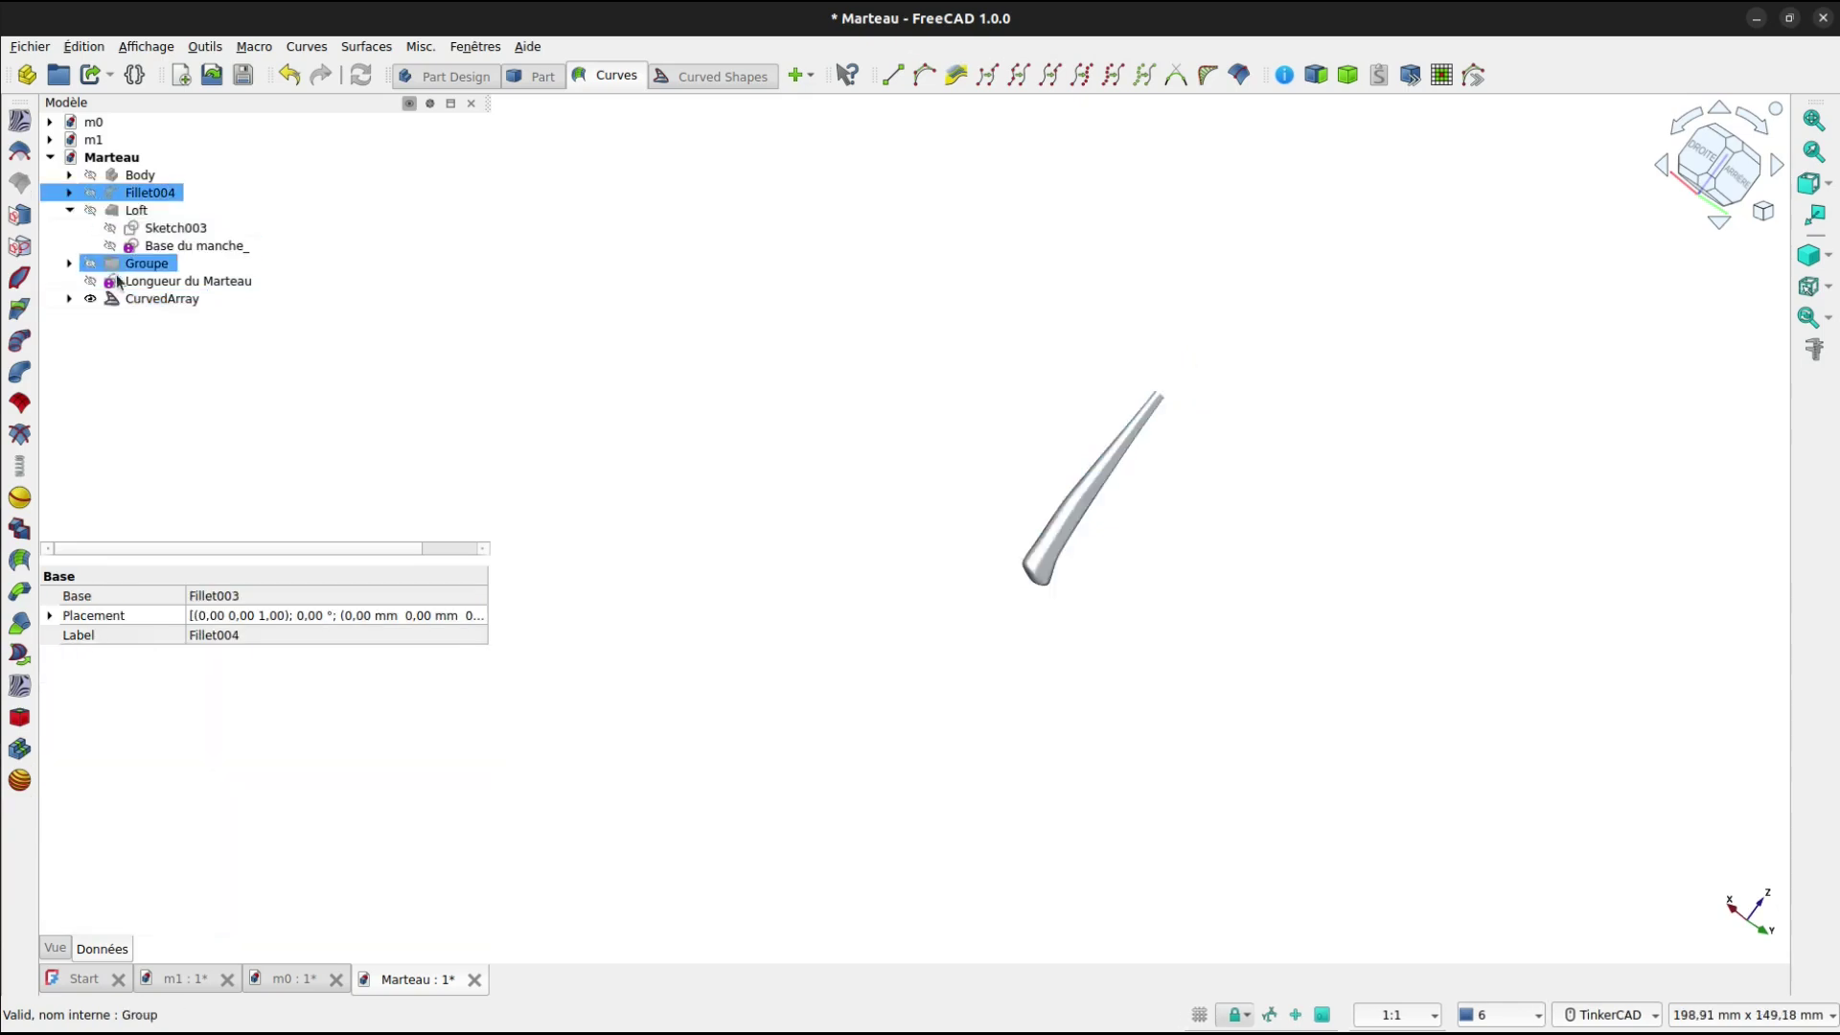
{"action": "left_click", "coordinate": [163, 301]}
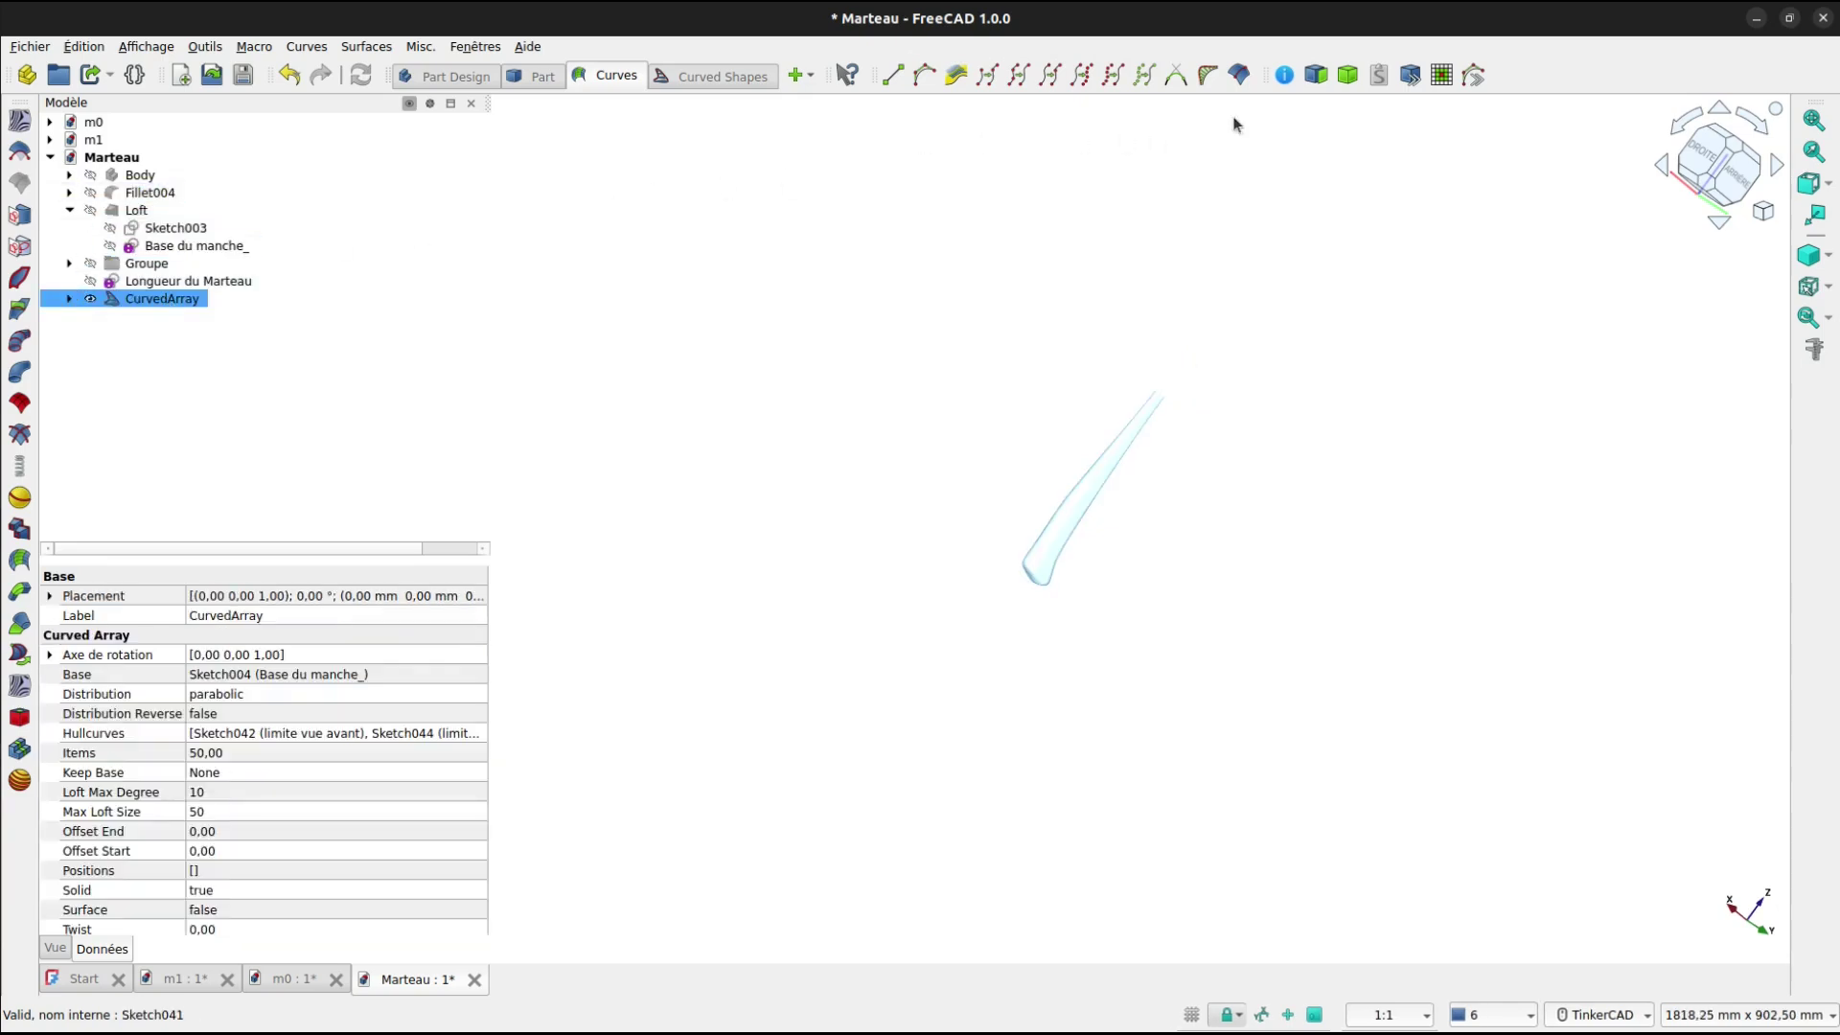
Make a solid from the CurvedArray handle with the Curves workbench and clear the selection.
{"action": "left_click", "coordinate": [1346, 77]}
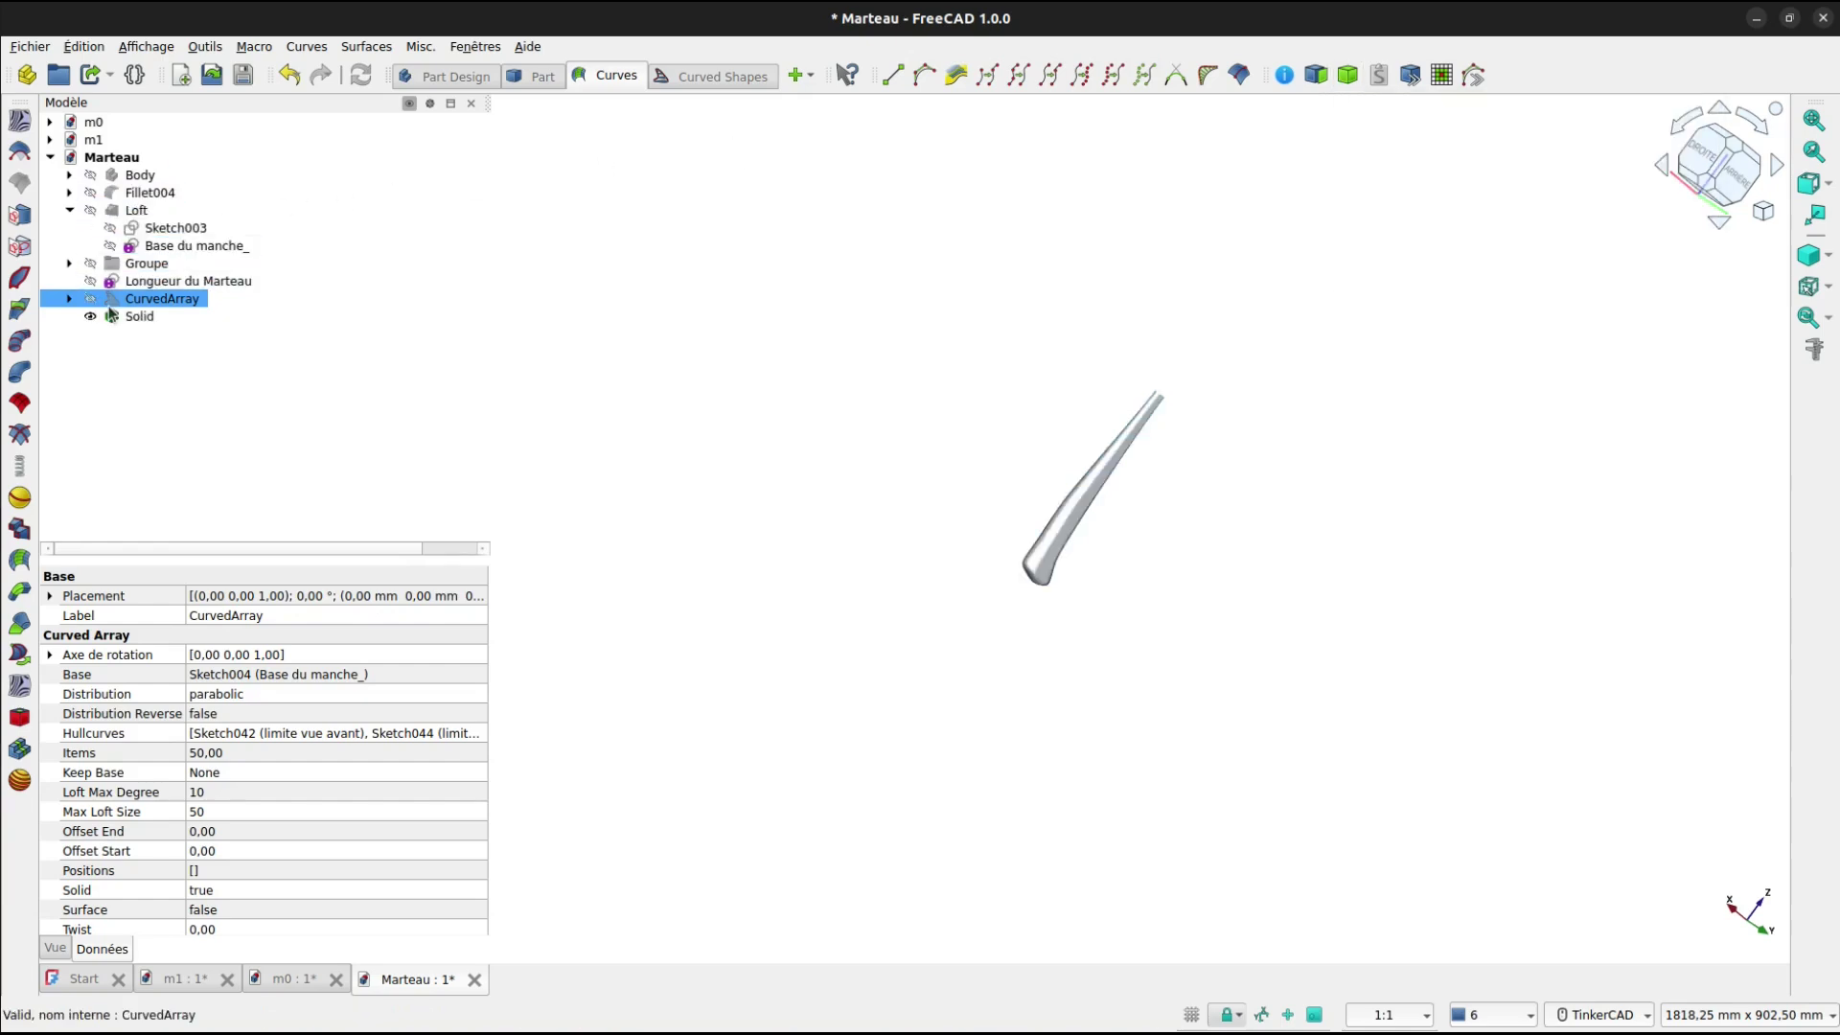
{"action": "left_click", "coordinate": [142, 317]}
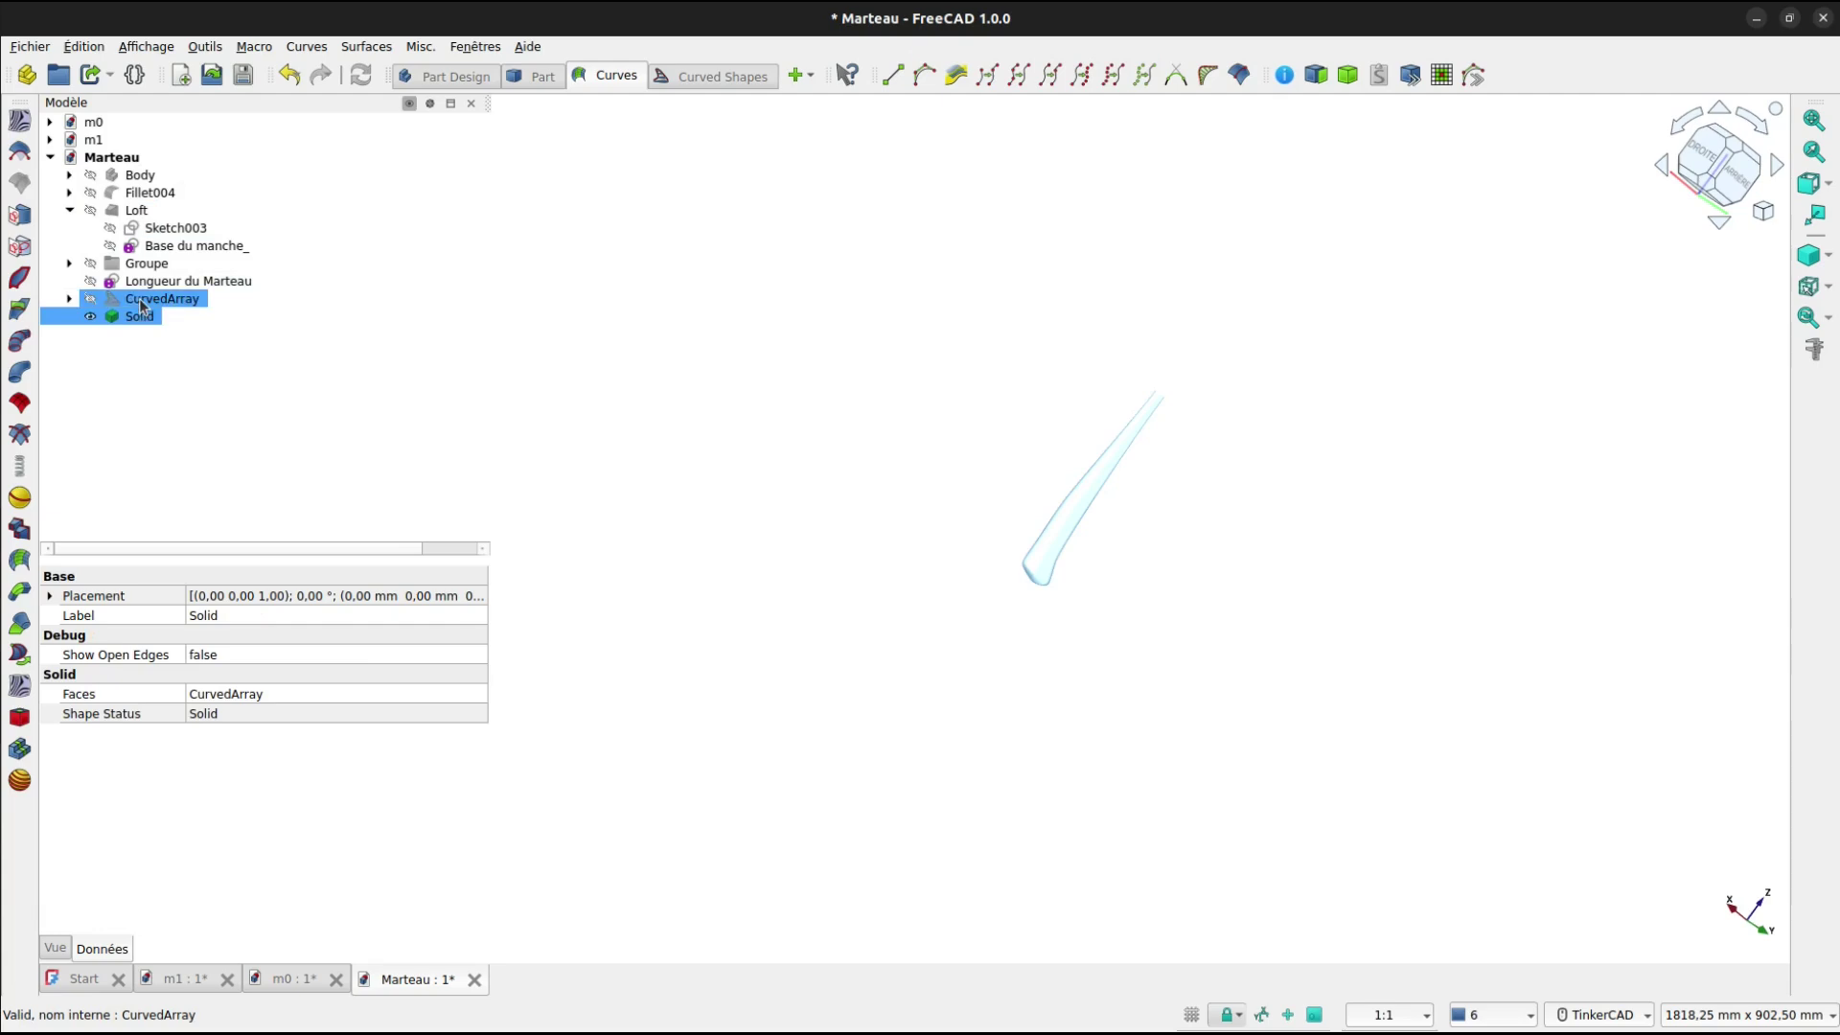
{"action": "left_click", "coordinate": [142, 302]}
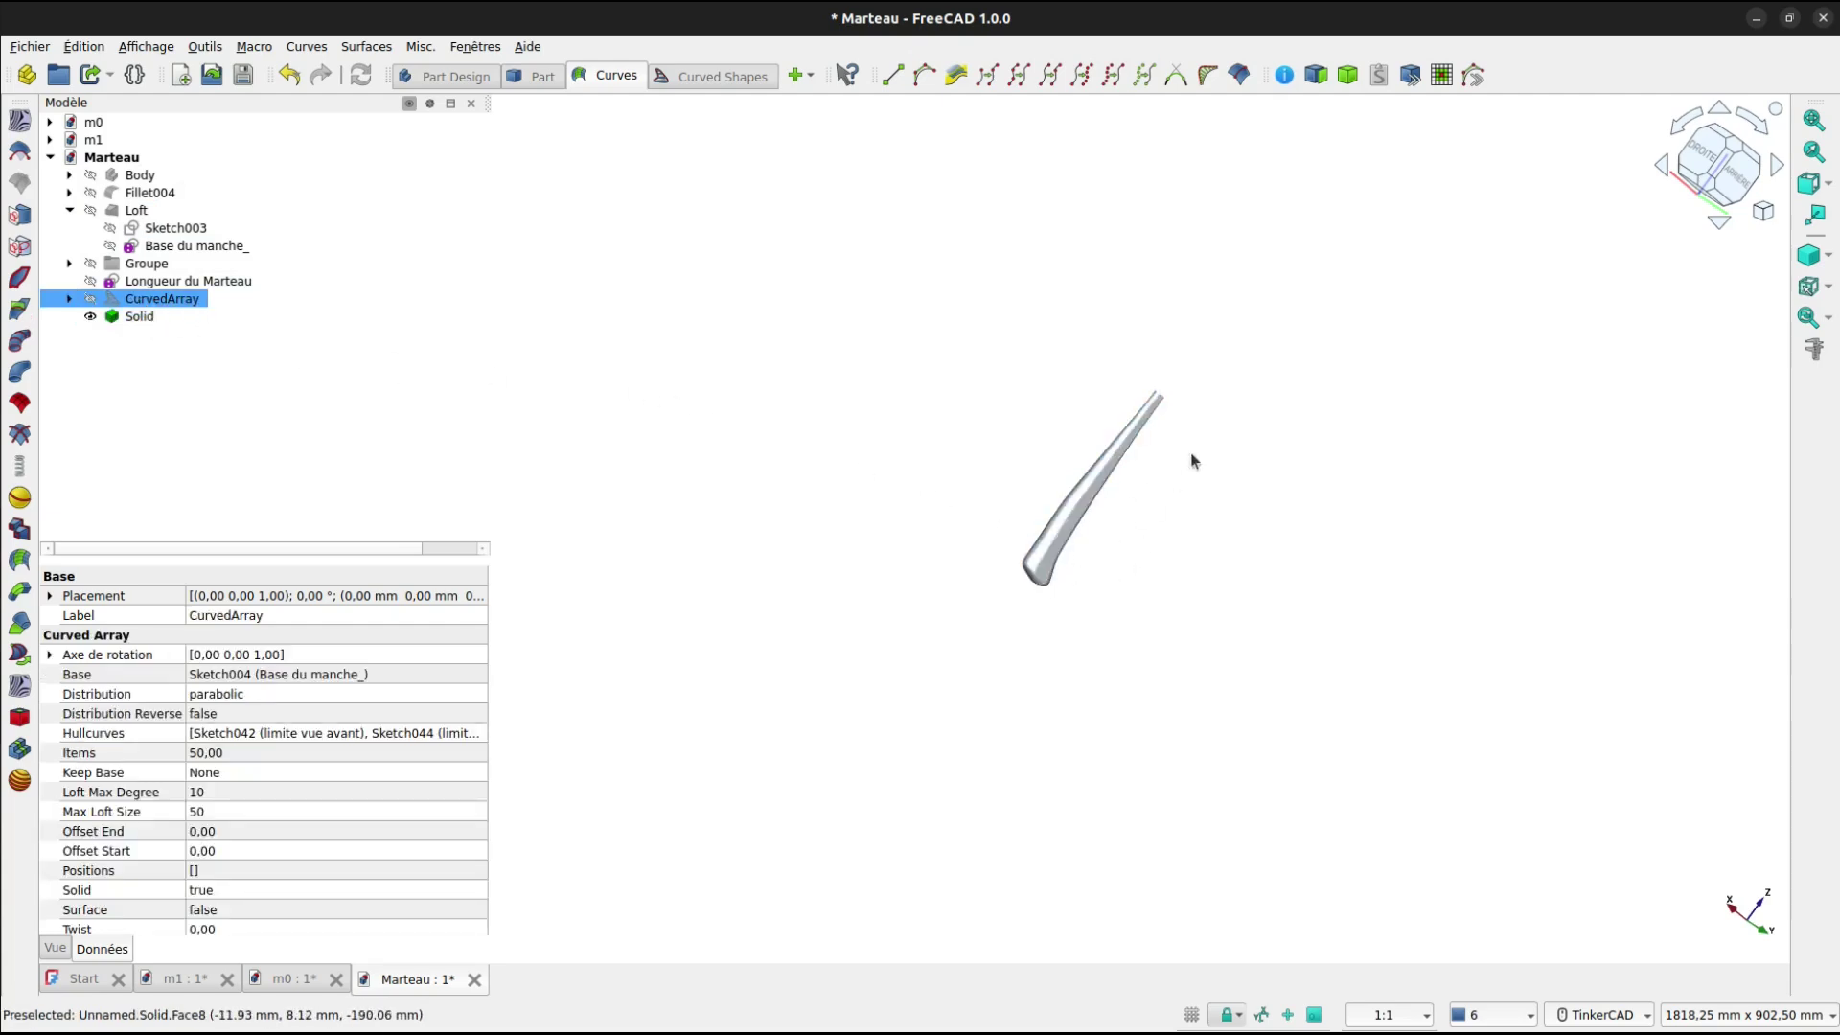
{"action": "left_click", "coordinate": [305, 428]}
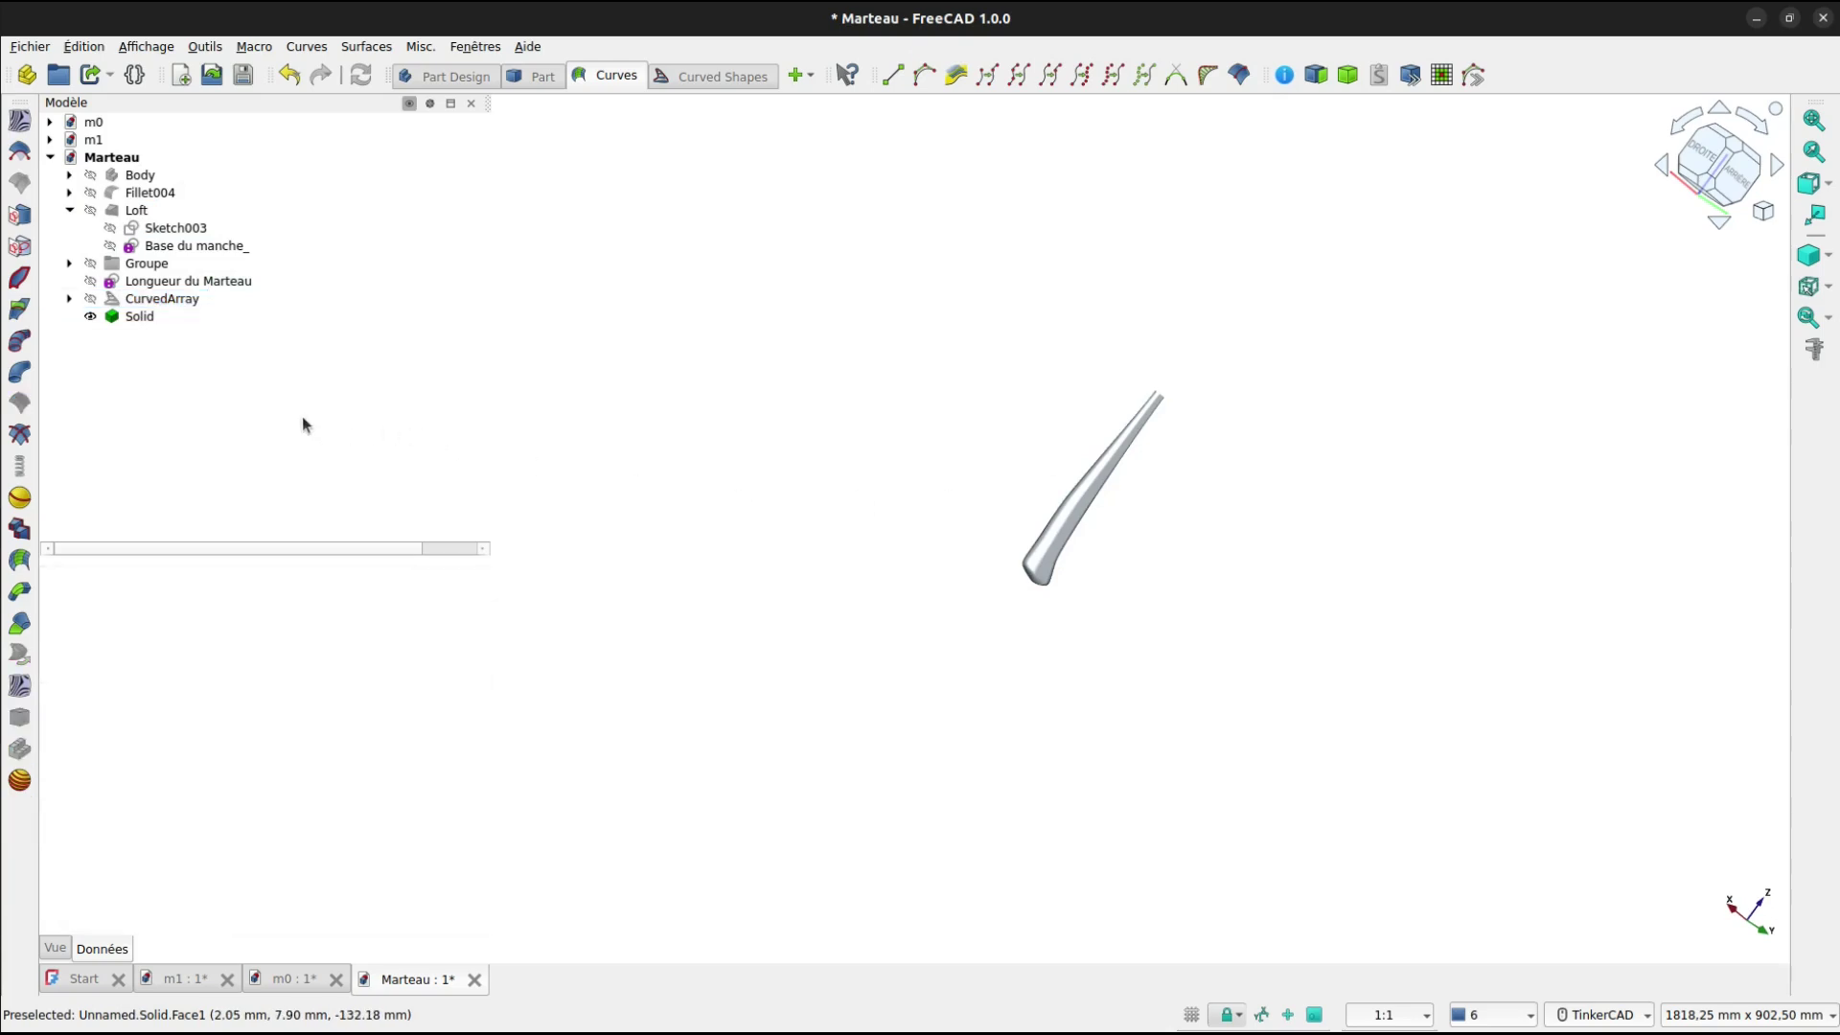
Make the Loft and Fillet004 visible again and view the complete hammer from the back.
{"action": "left_click", "coordinate": [96, 210]}
{"action": "left_click", "coordinate": [90, 192]}
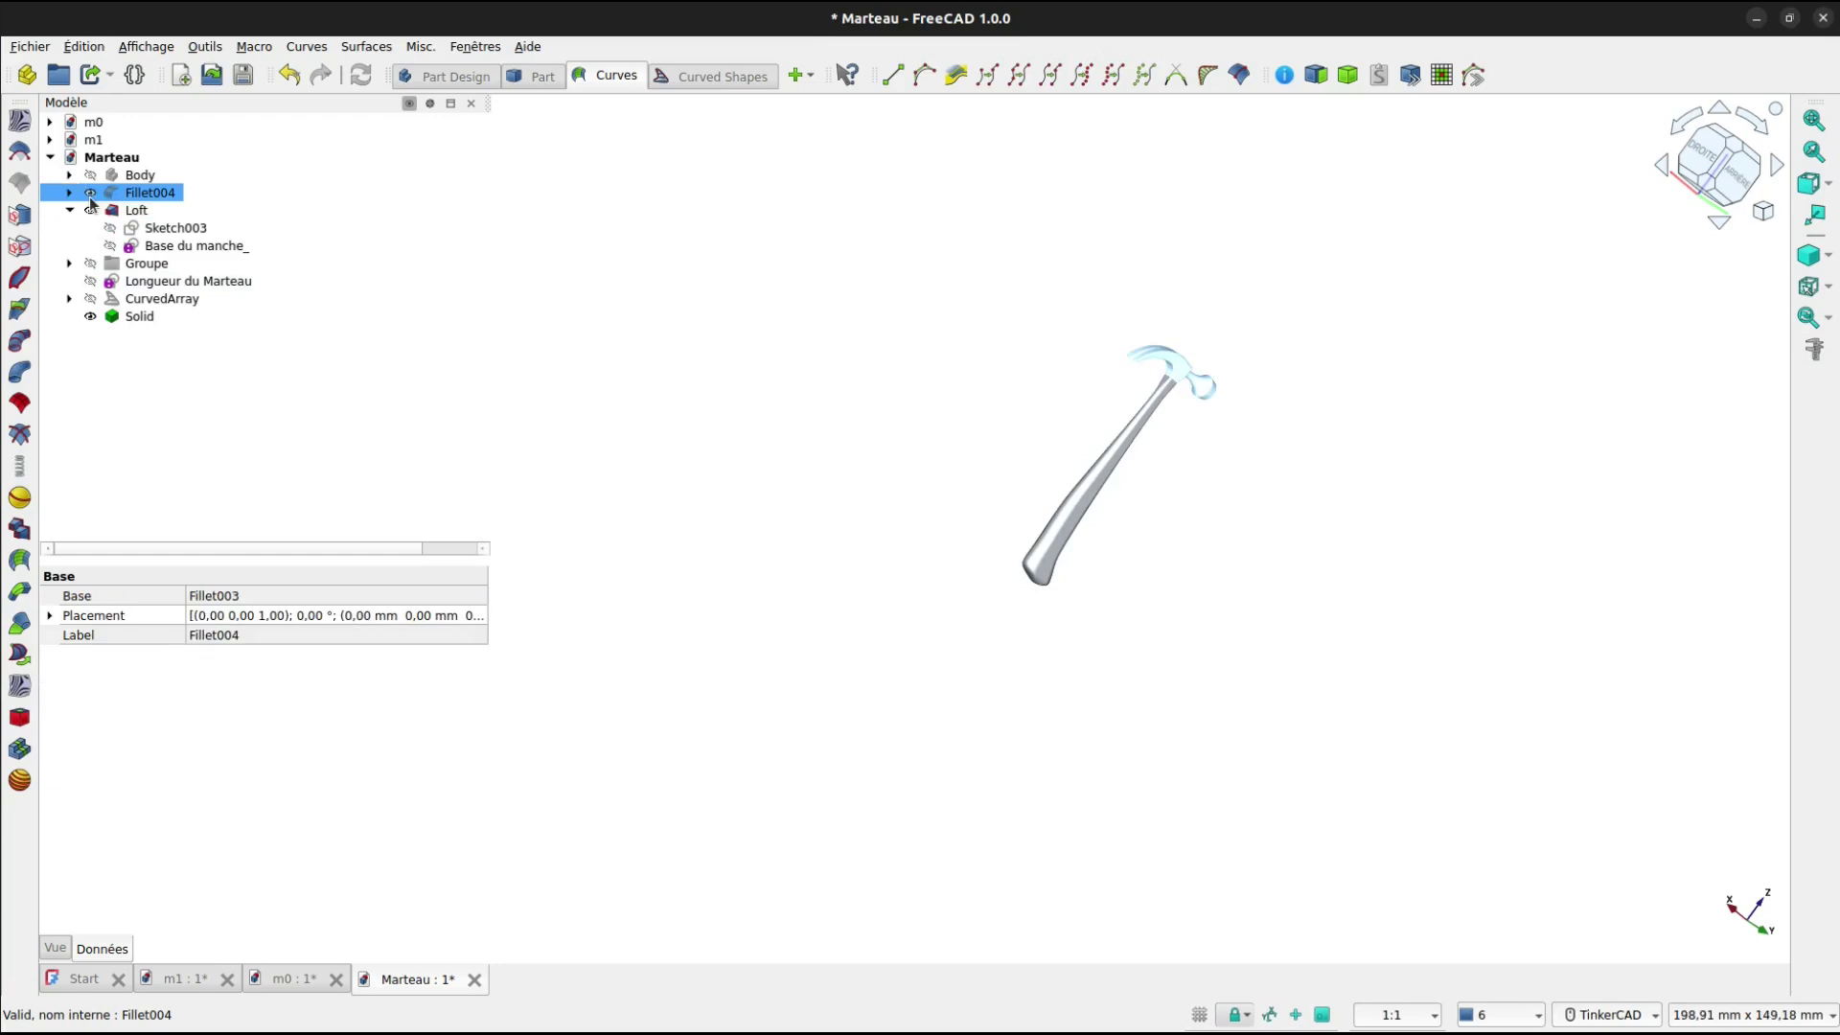
{"action": "left_click", "coordinate": [842, 493]}
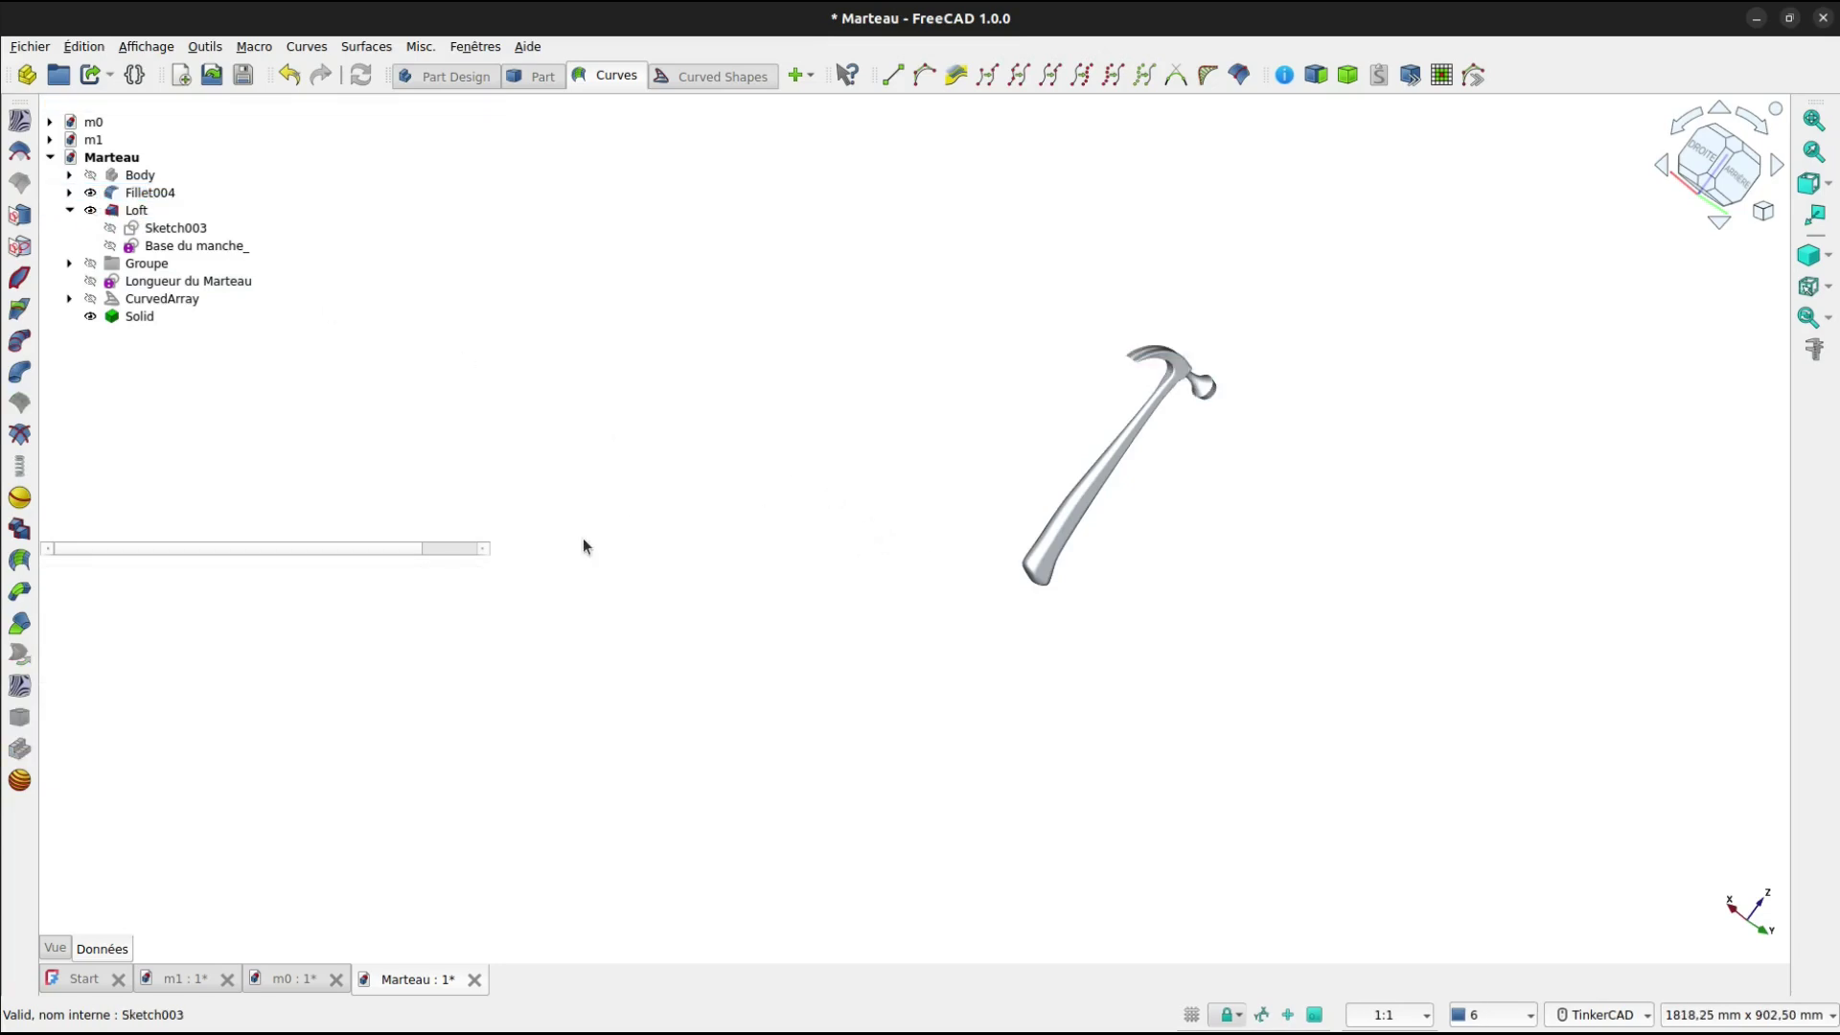
{"action": "right_click_drag", "start_coordinate": [921, 537], "coordinate": [1084, 540]}
{"action": "right_click_drag", "start_coordinate": [1121, 349], "coordinate": [915, 310]}
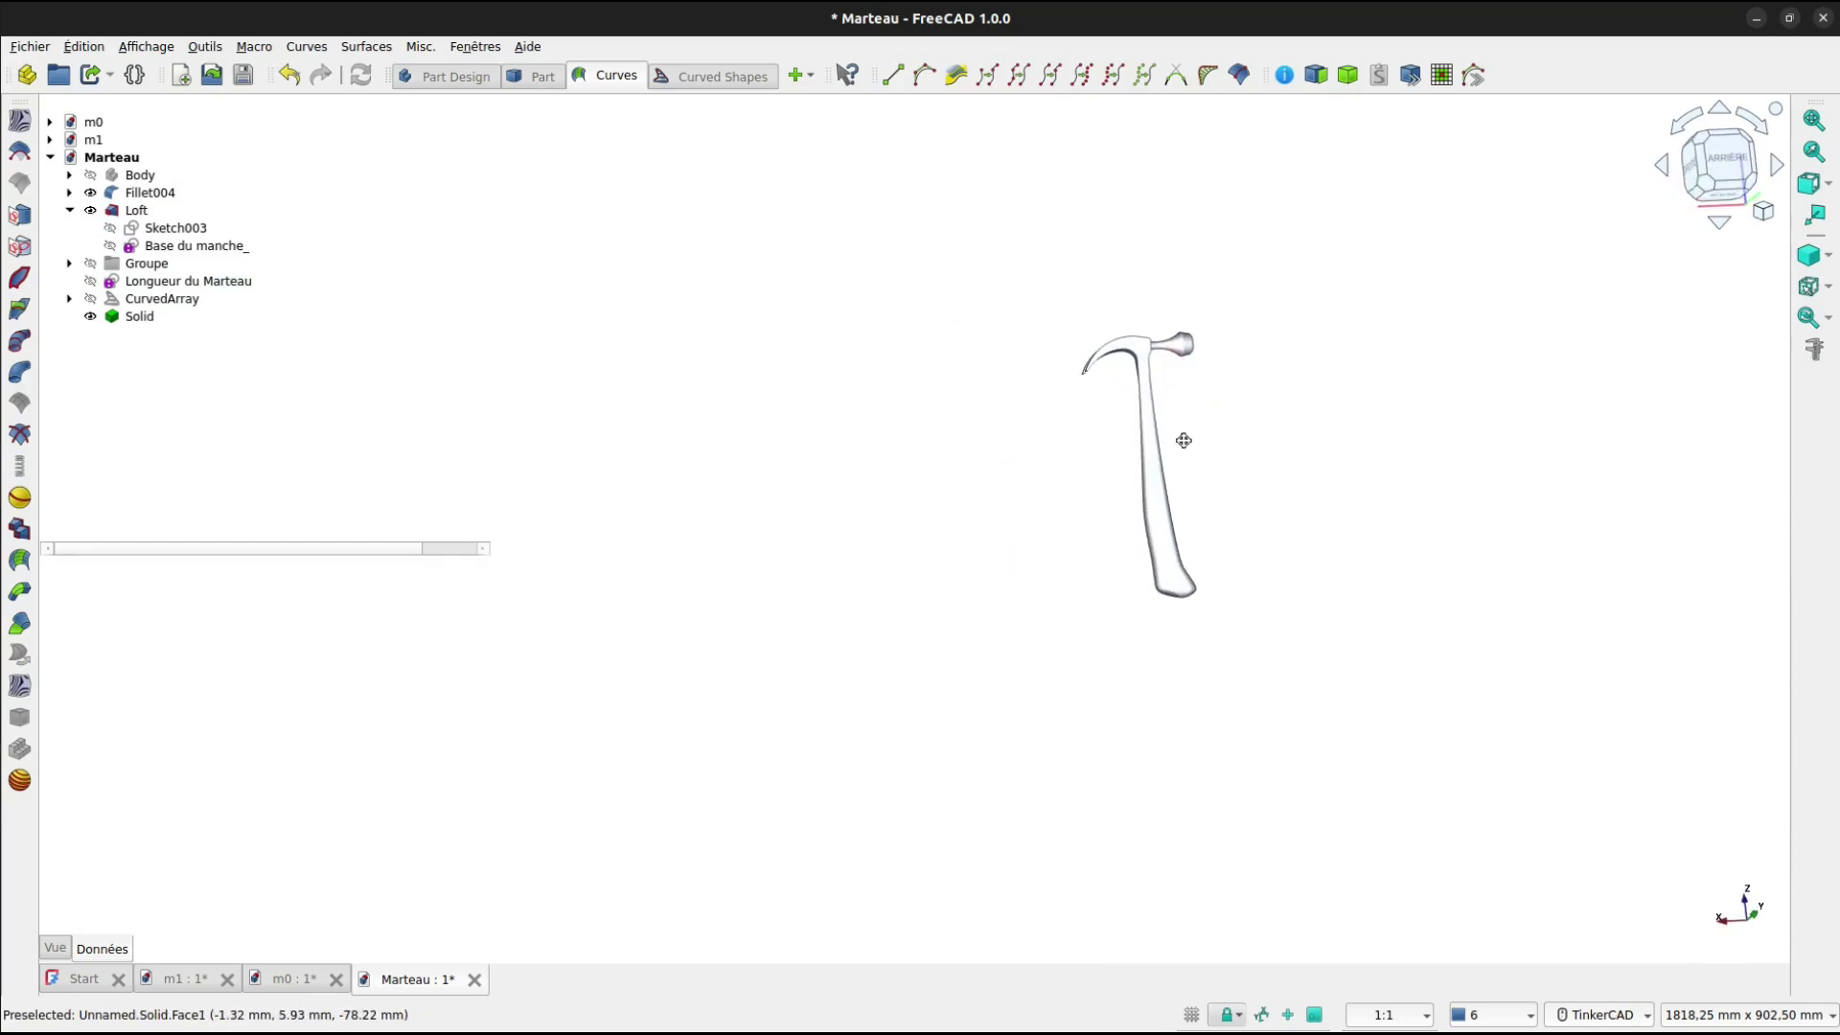
{"action": "middle_click_drag", "start_coordinate": [1184, 440], "coordinate": [910, 513]}
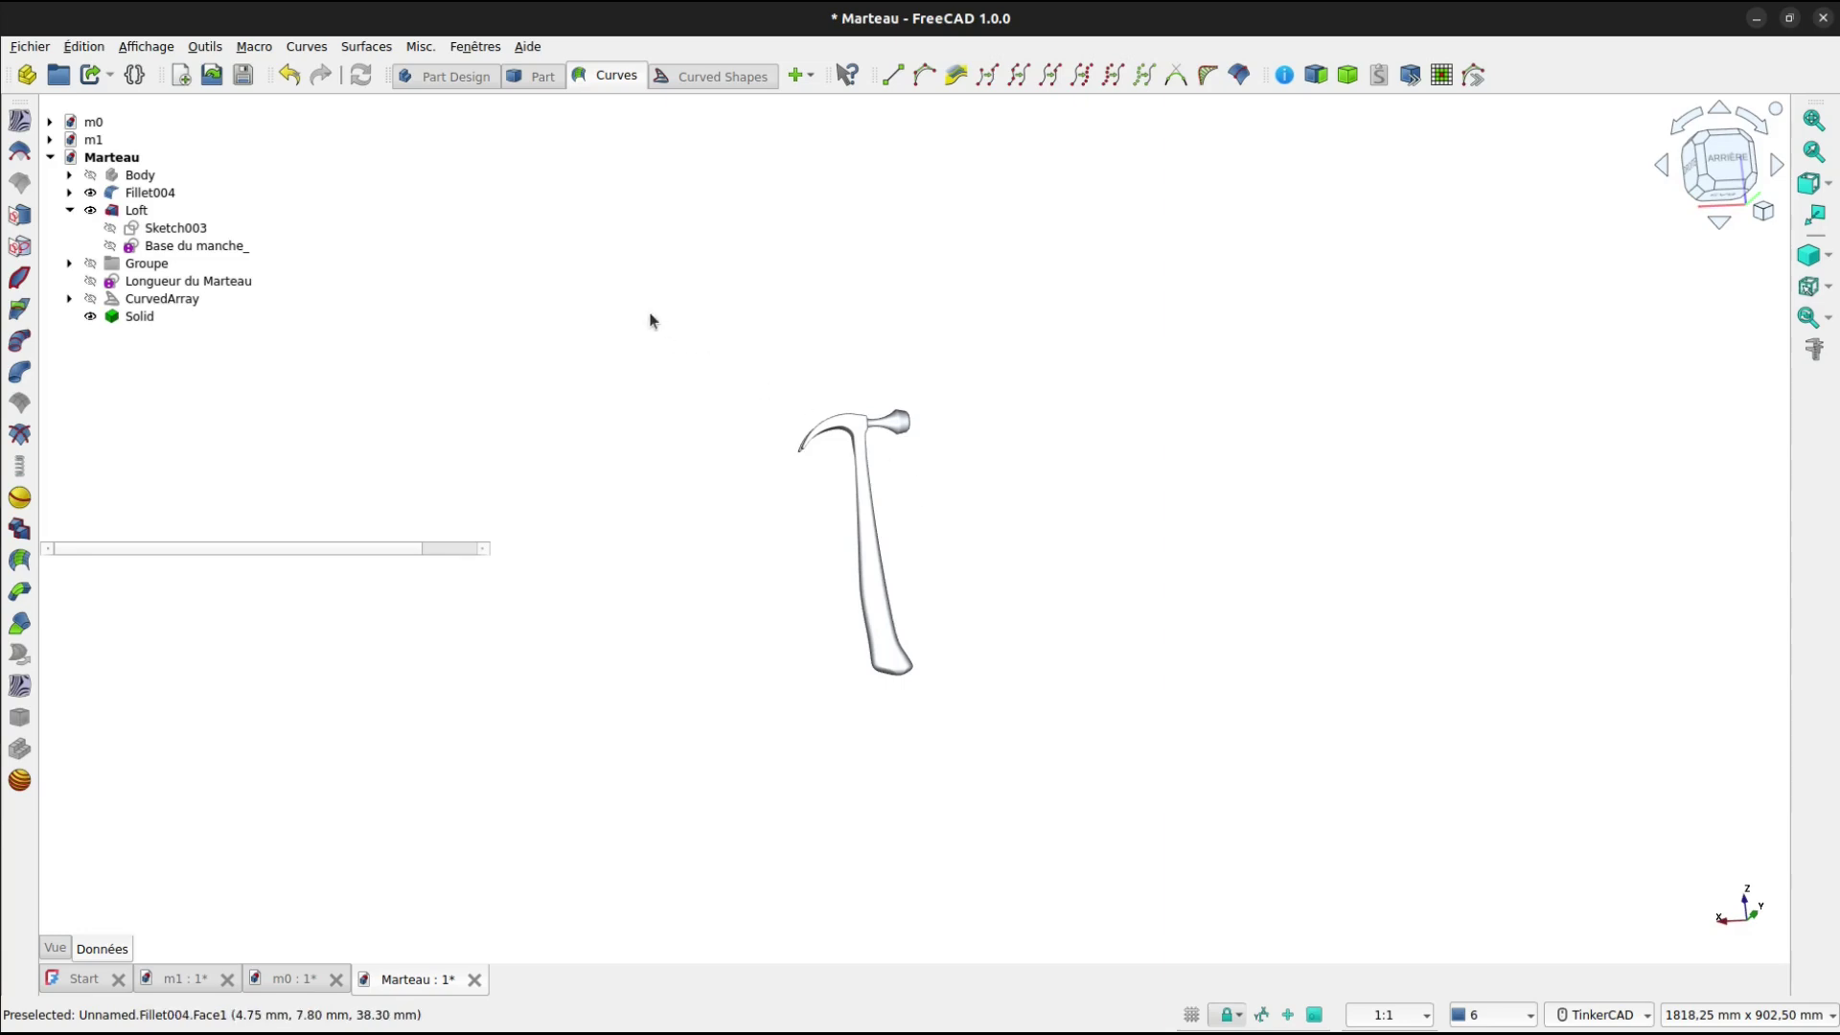
Create a new sketch on the XZ plane from the Part workbench and display the model as wireframe (Filaire).
{"action": "left_click", "coordinate": [535, 76]}
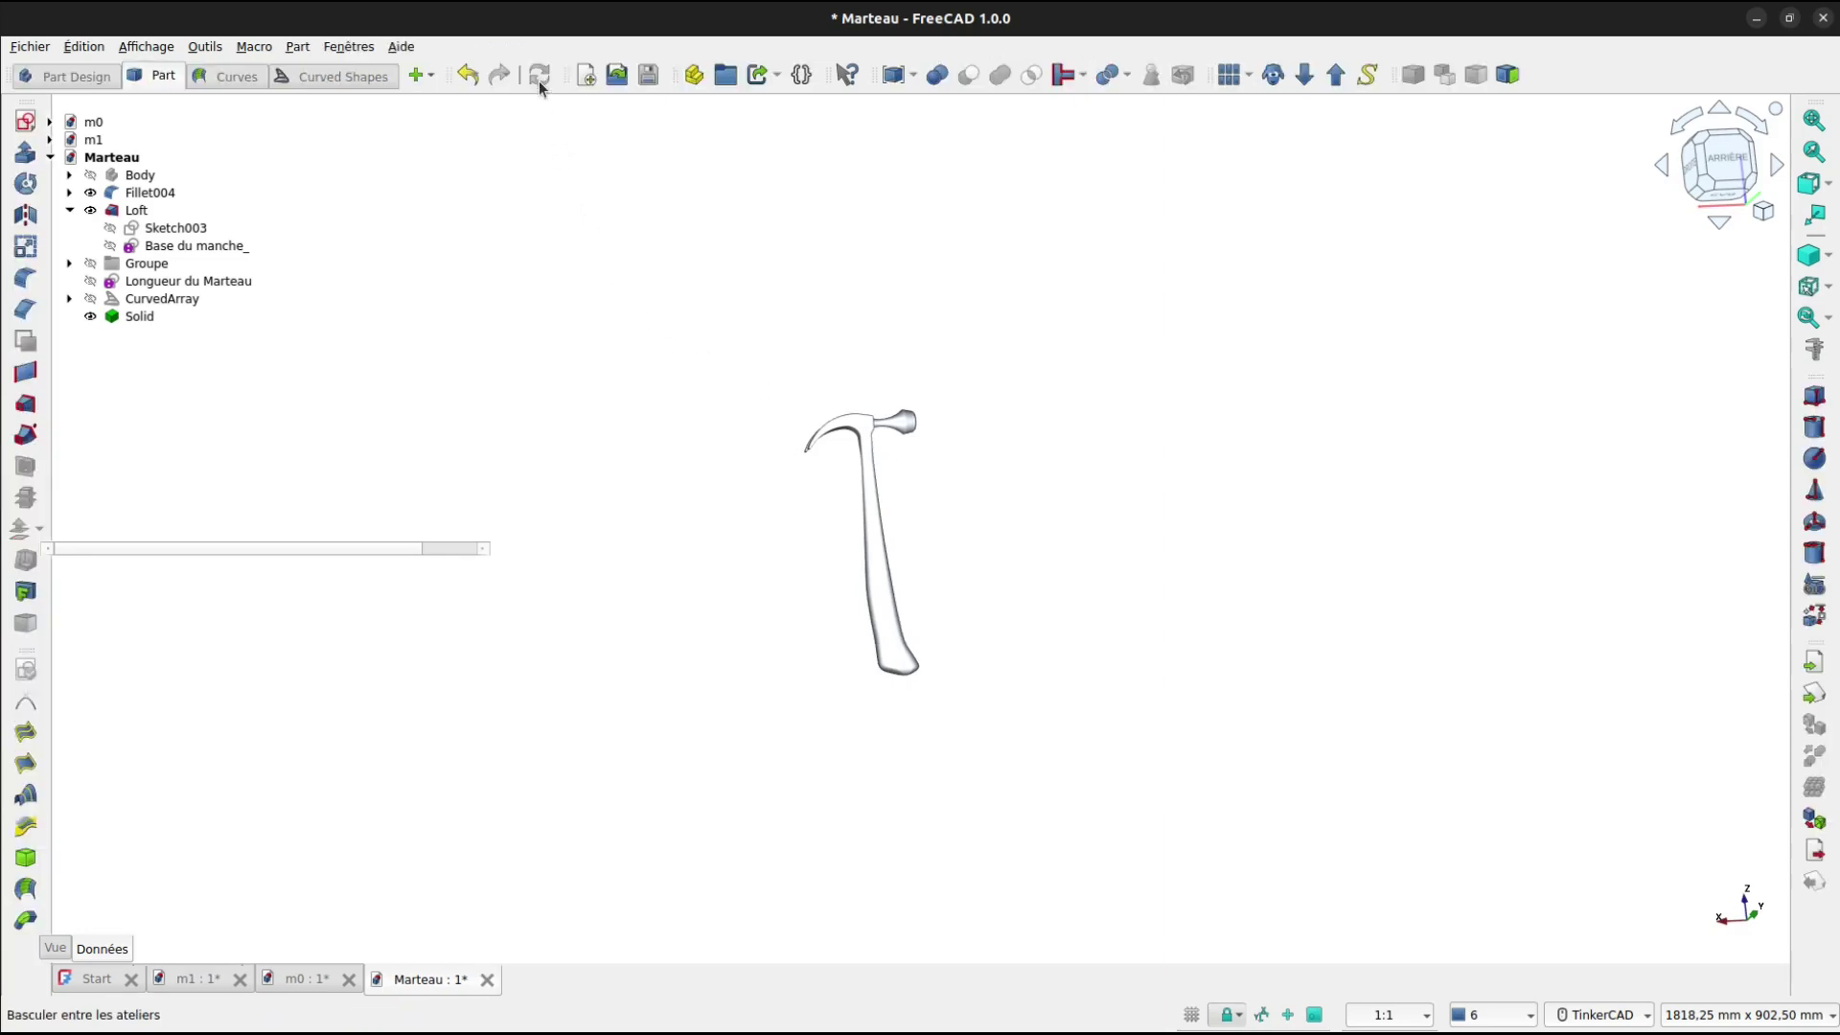
{"action": "left_click", "coordinate": [26, 122]}
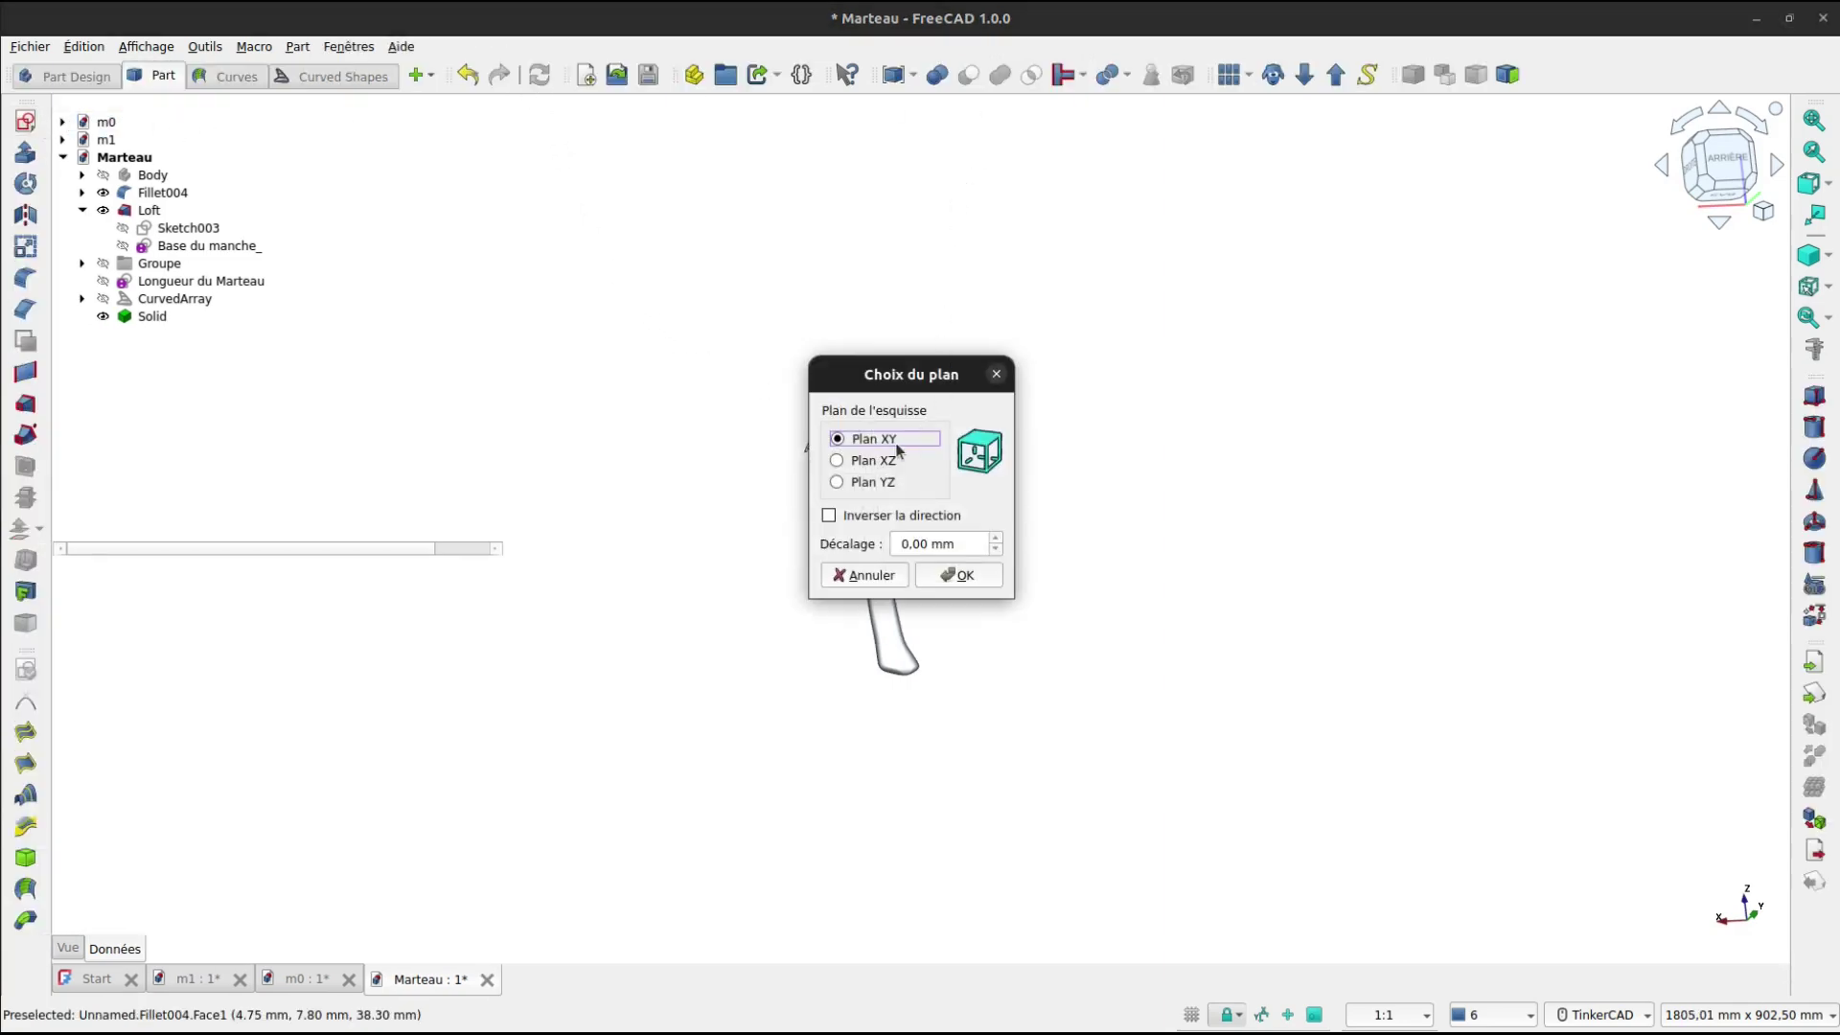
{"action": "left_click", "coordinate": [839, 462]}
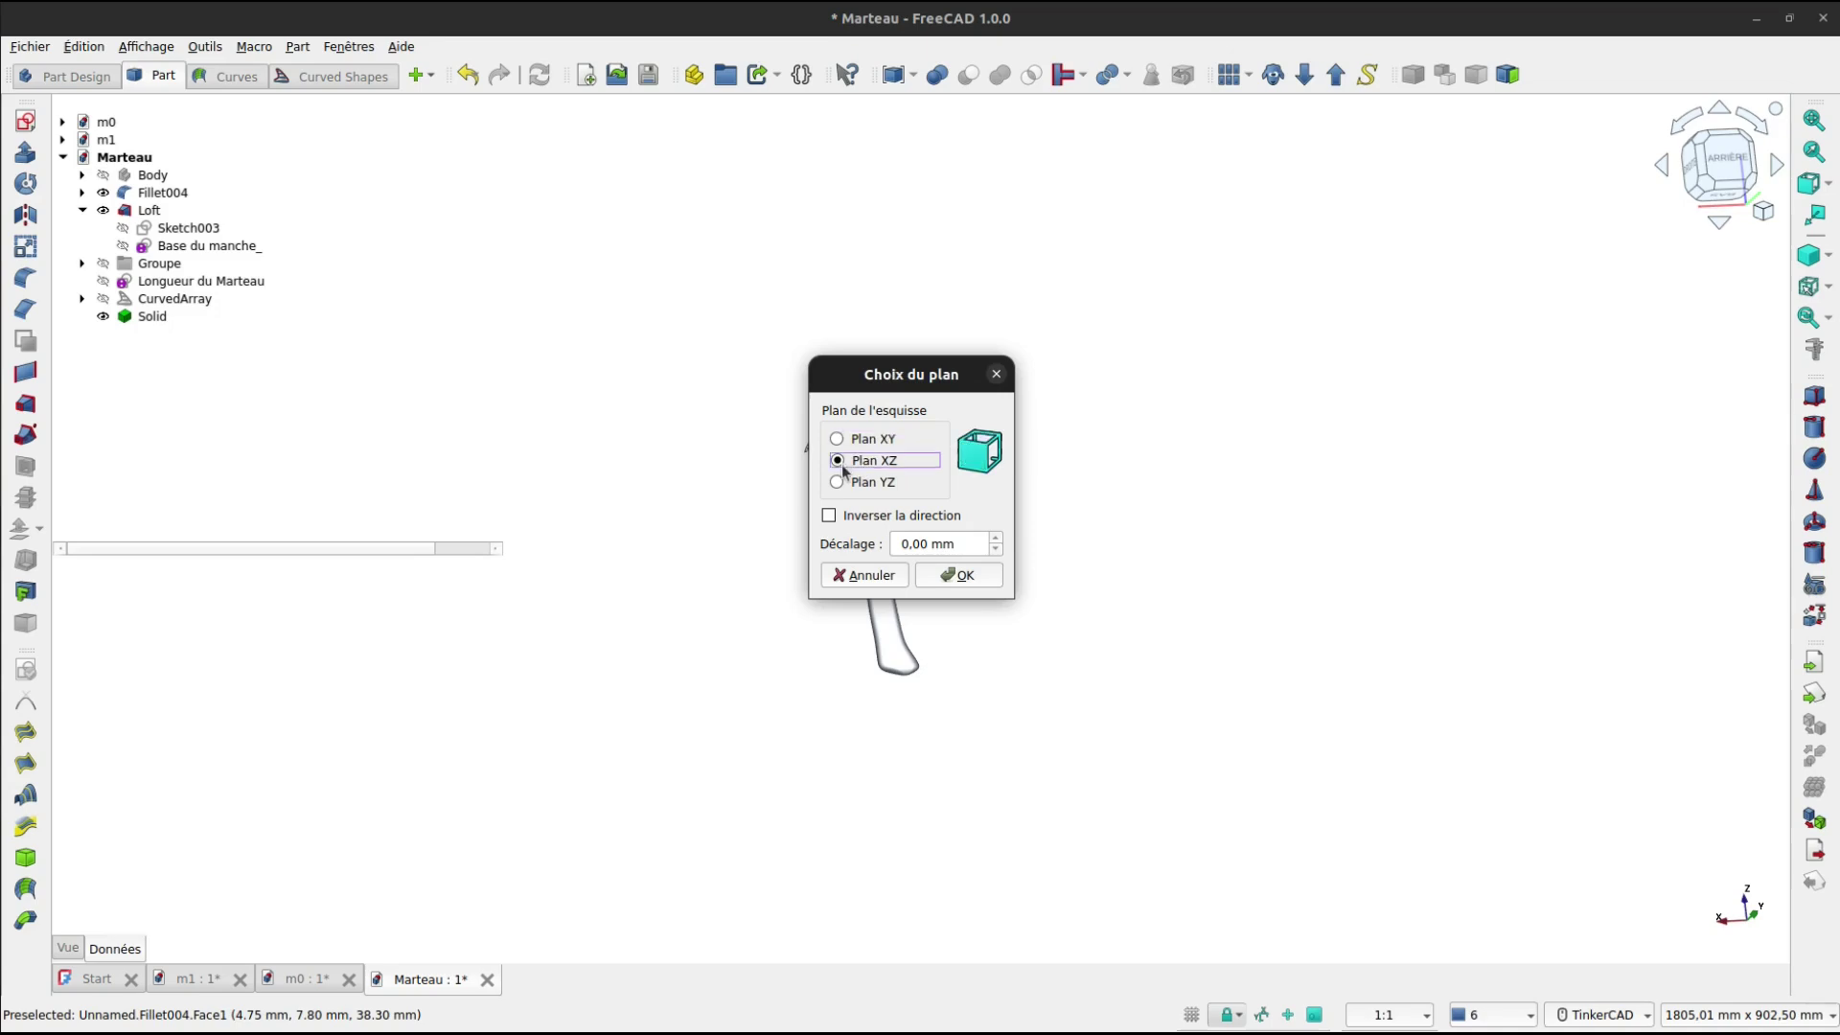
{"action": "left_click", "coordinate": [958, 574]}
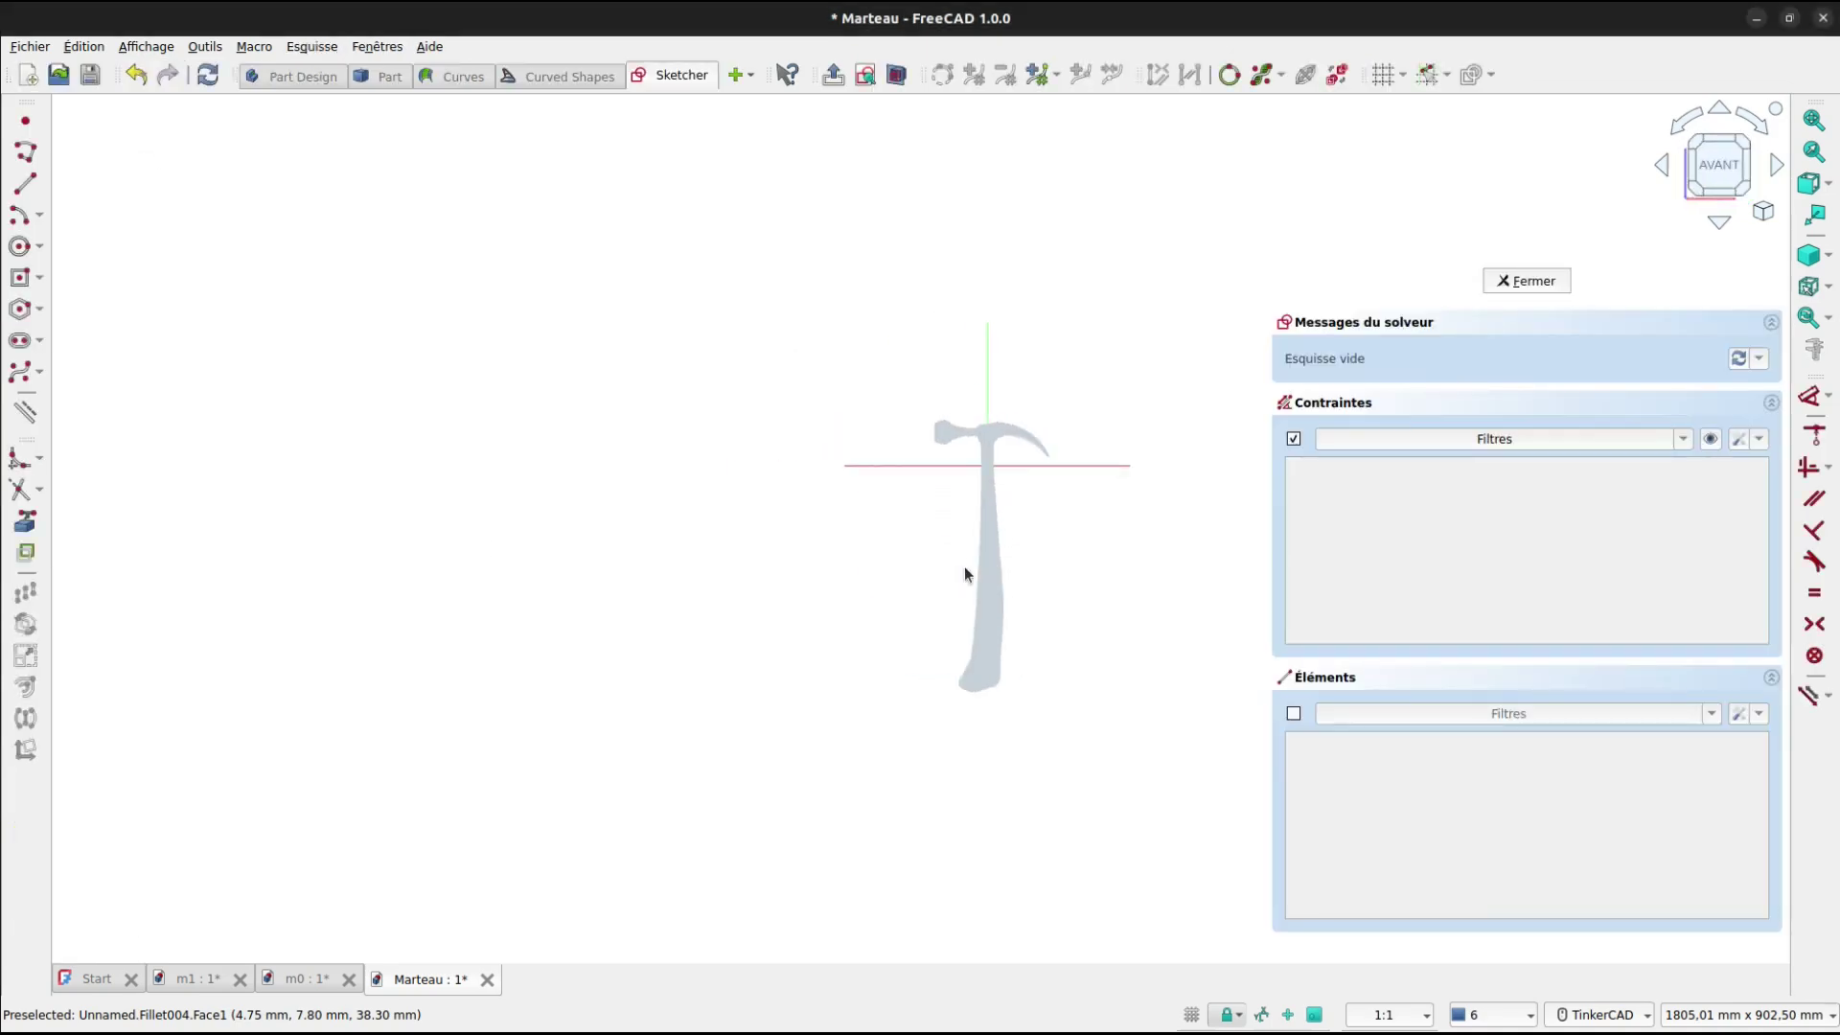
{"action": "middle_click_drag", "start_coordinate": [1068, 521], "coordinate": [927, 531]}
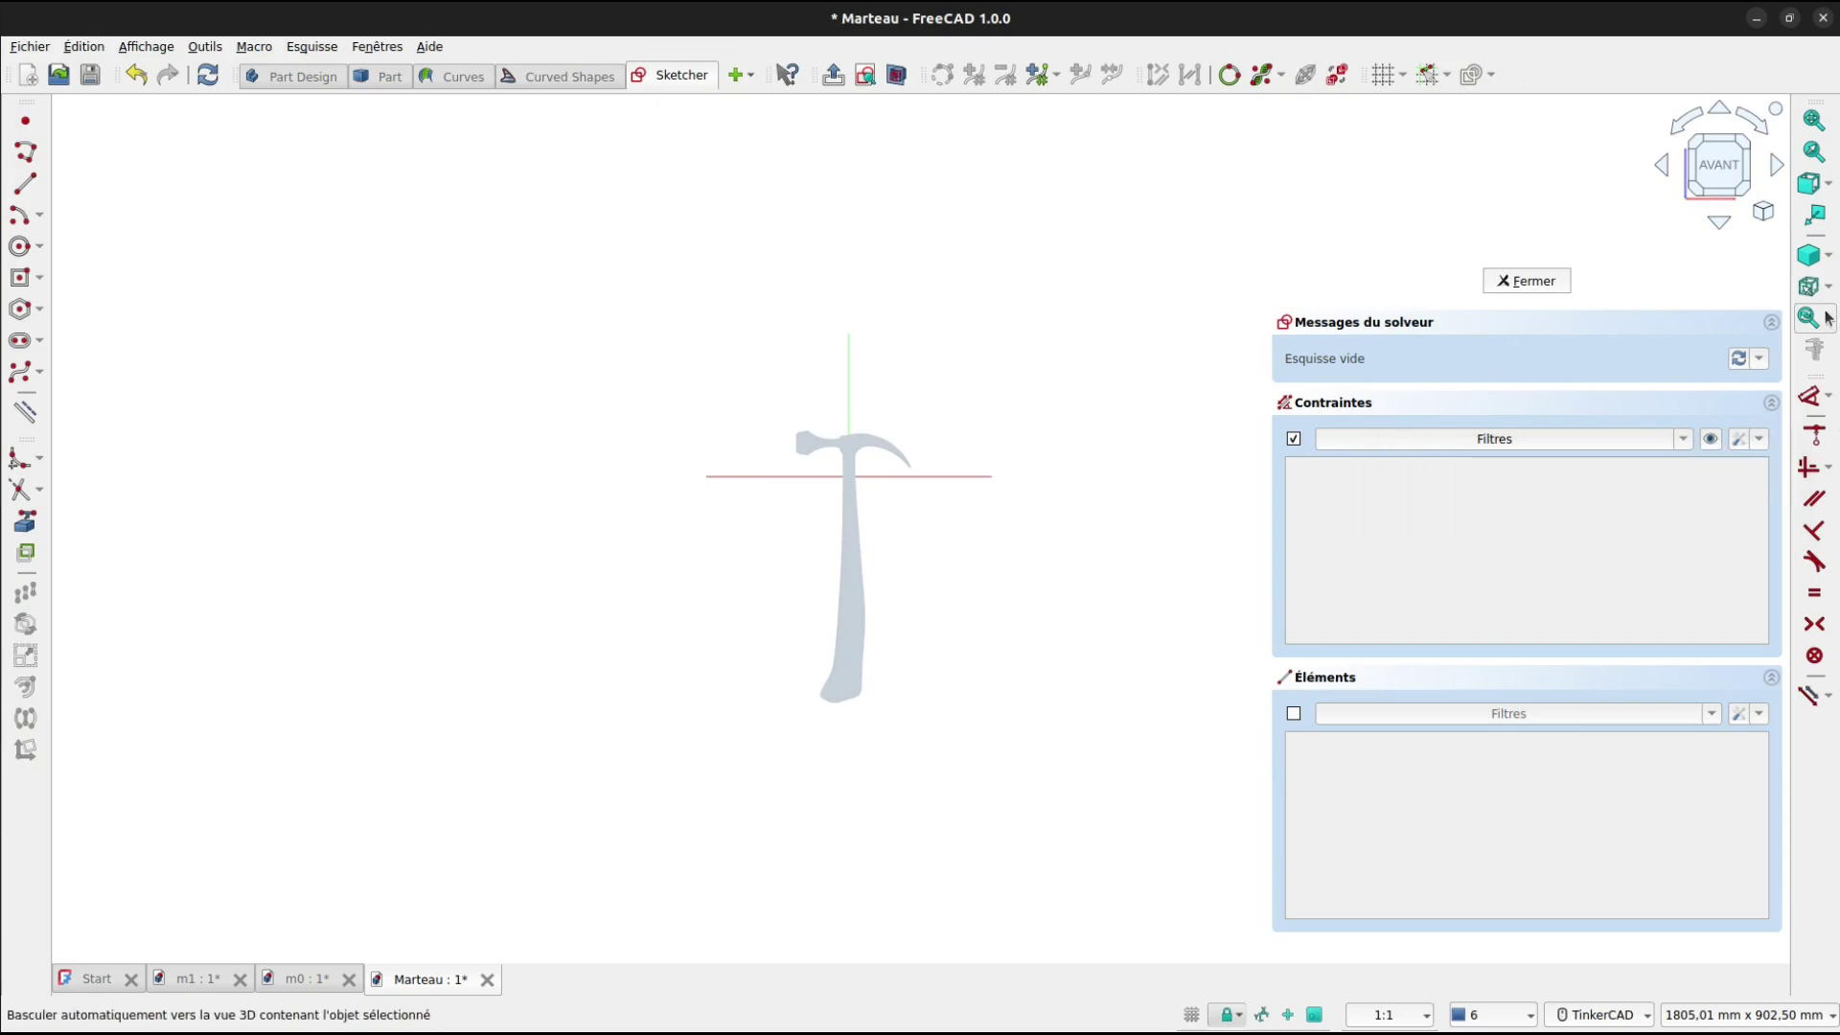
{"action": "left_click", "coordinate": [1827, 256]}
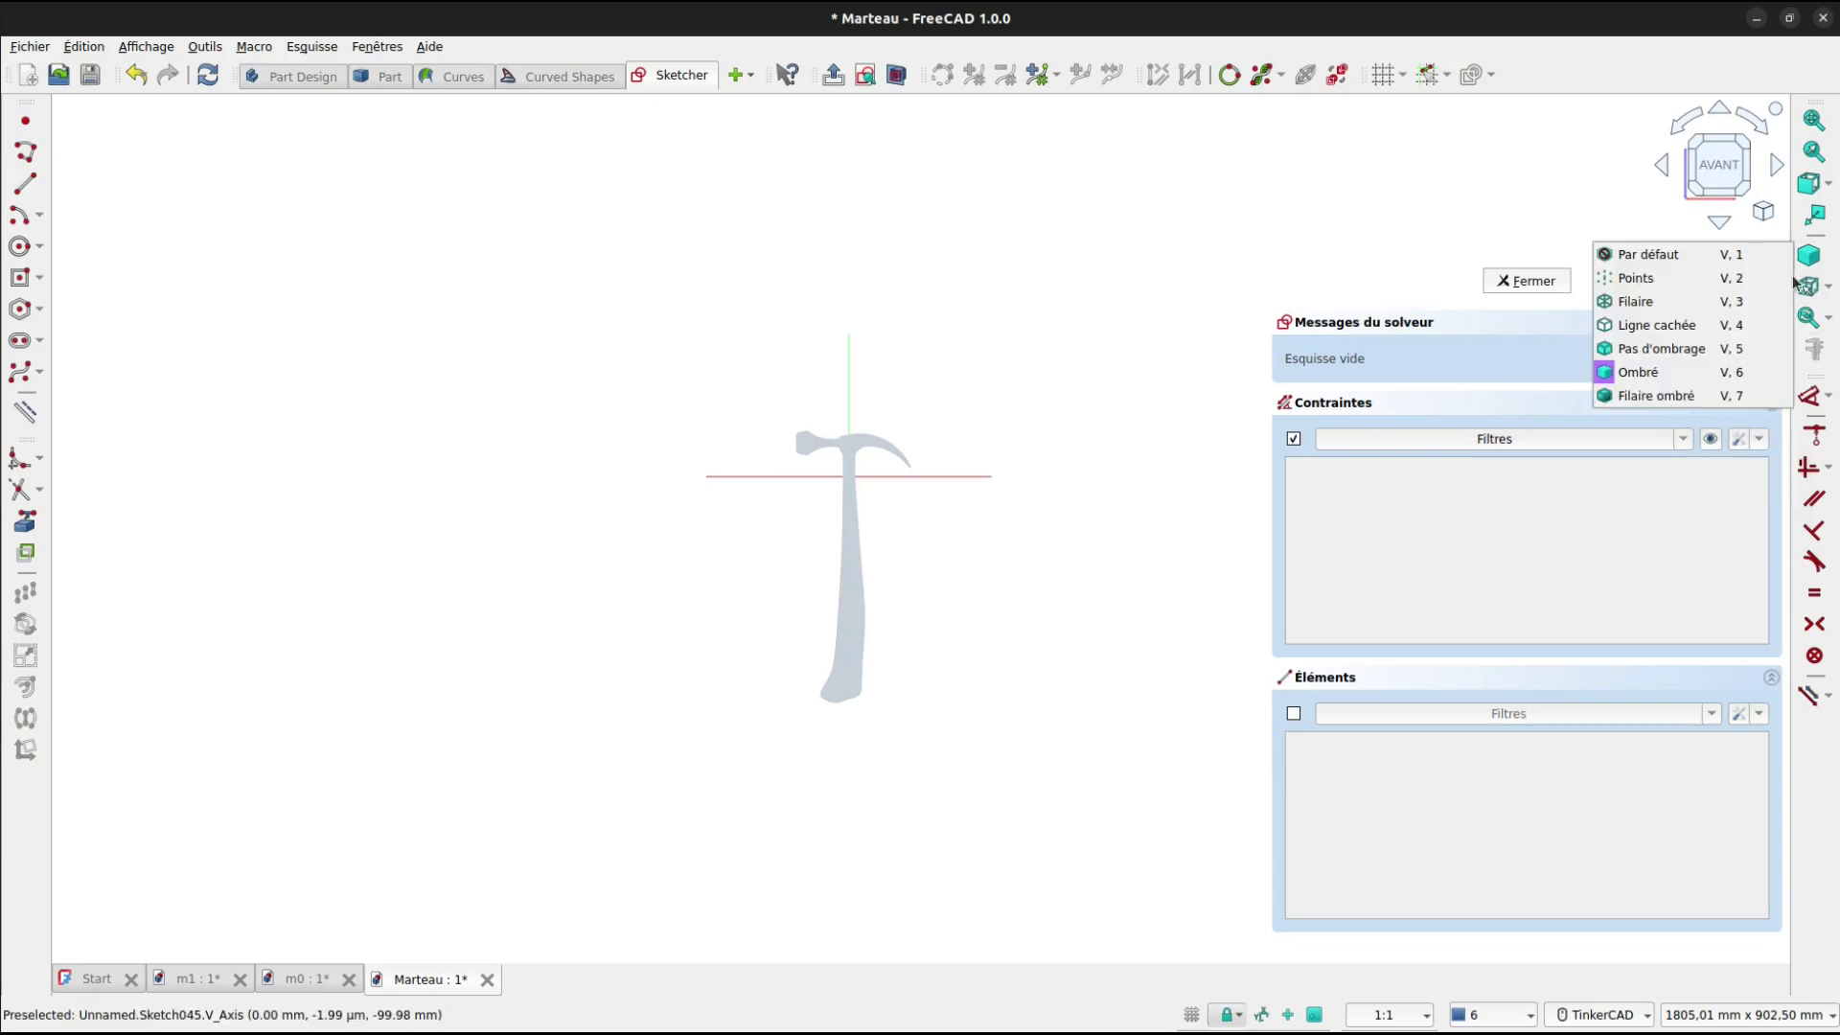
{"action": "left_click", "coordinate": [1733, 299]}
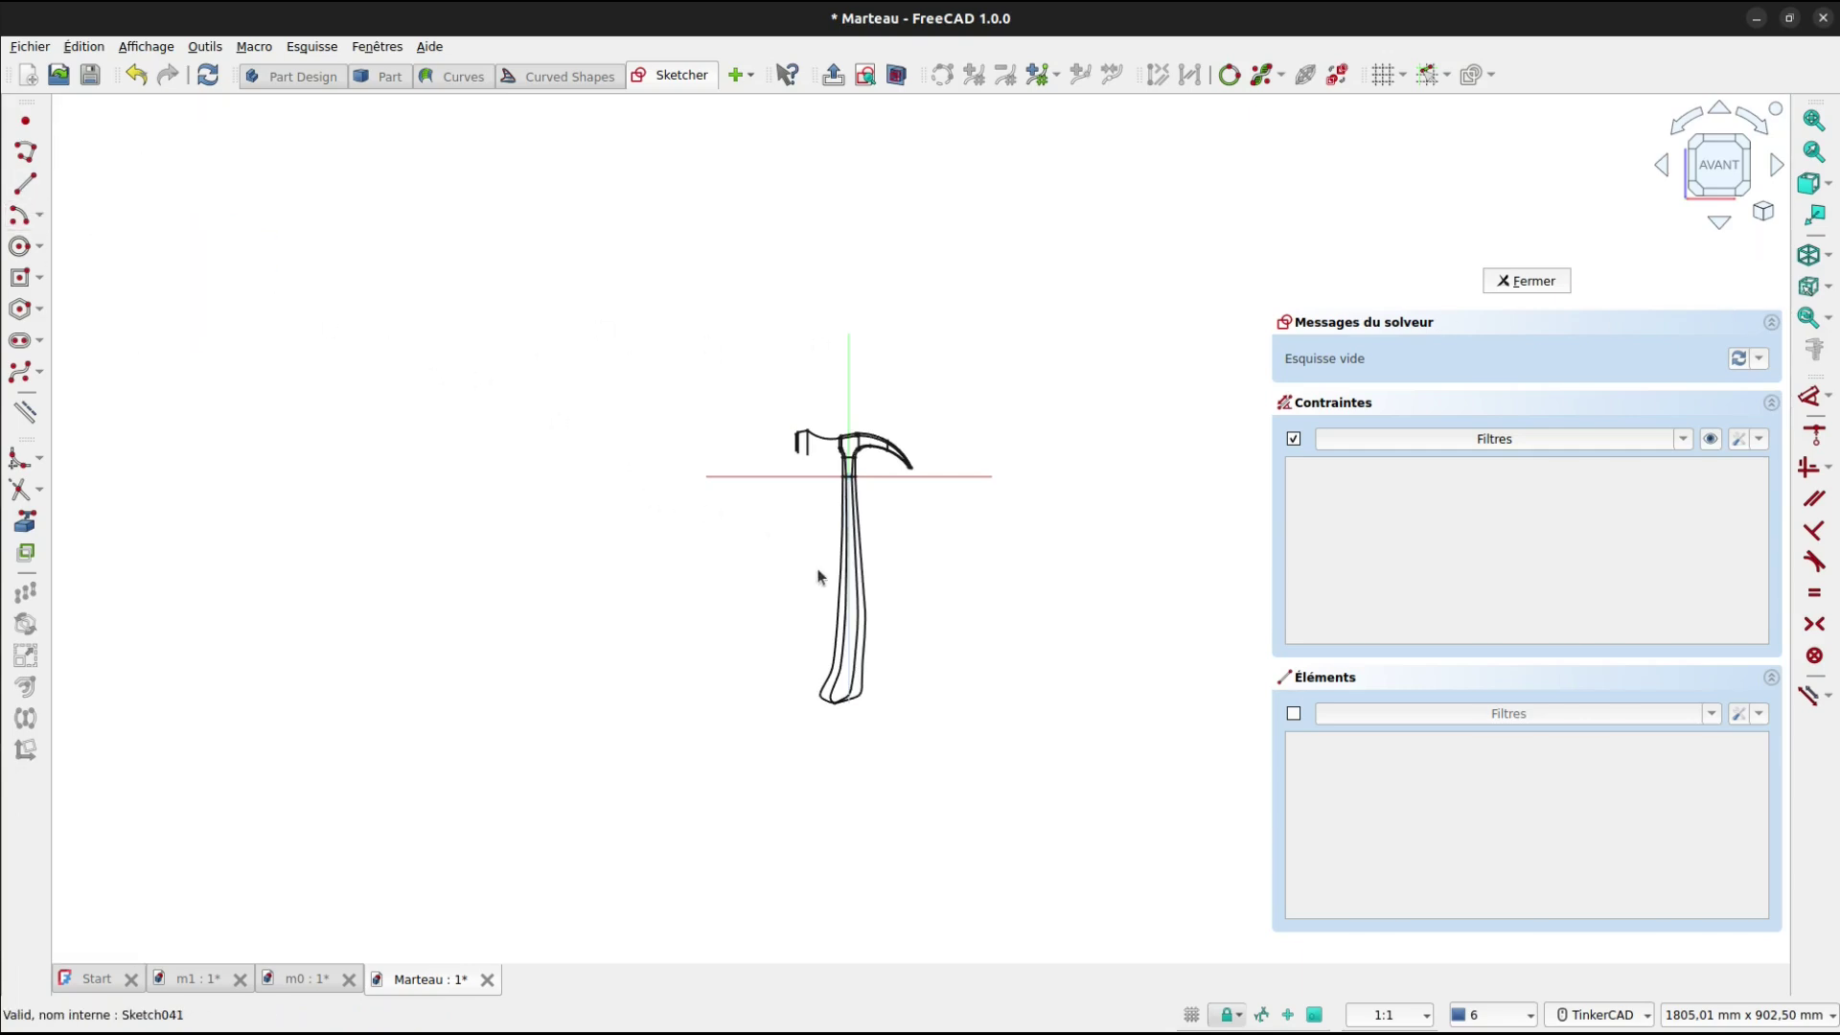
Sketch a slanted line about 25 mm long across the upper handle, with its upper endpoint at the handle's outer edge.
{"action": "scroll", "coordinate": [817, 577], "scroll_direction": "up", "scroll_amount": 3}
{"action": "left_click", "coordinate": [25, 183]}
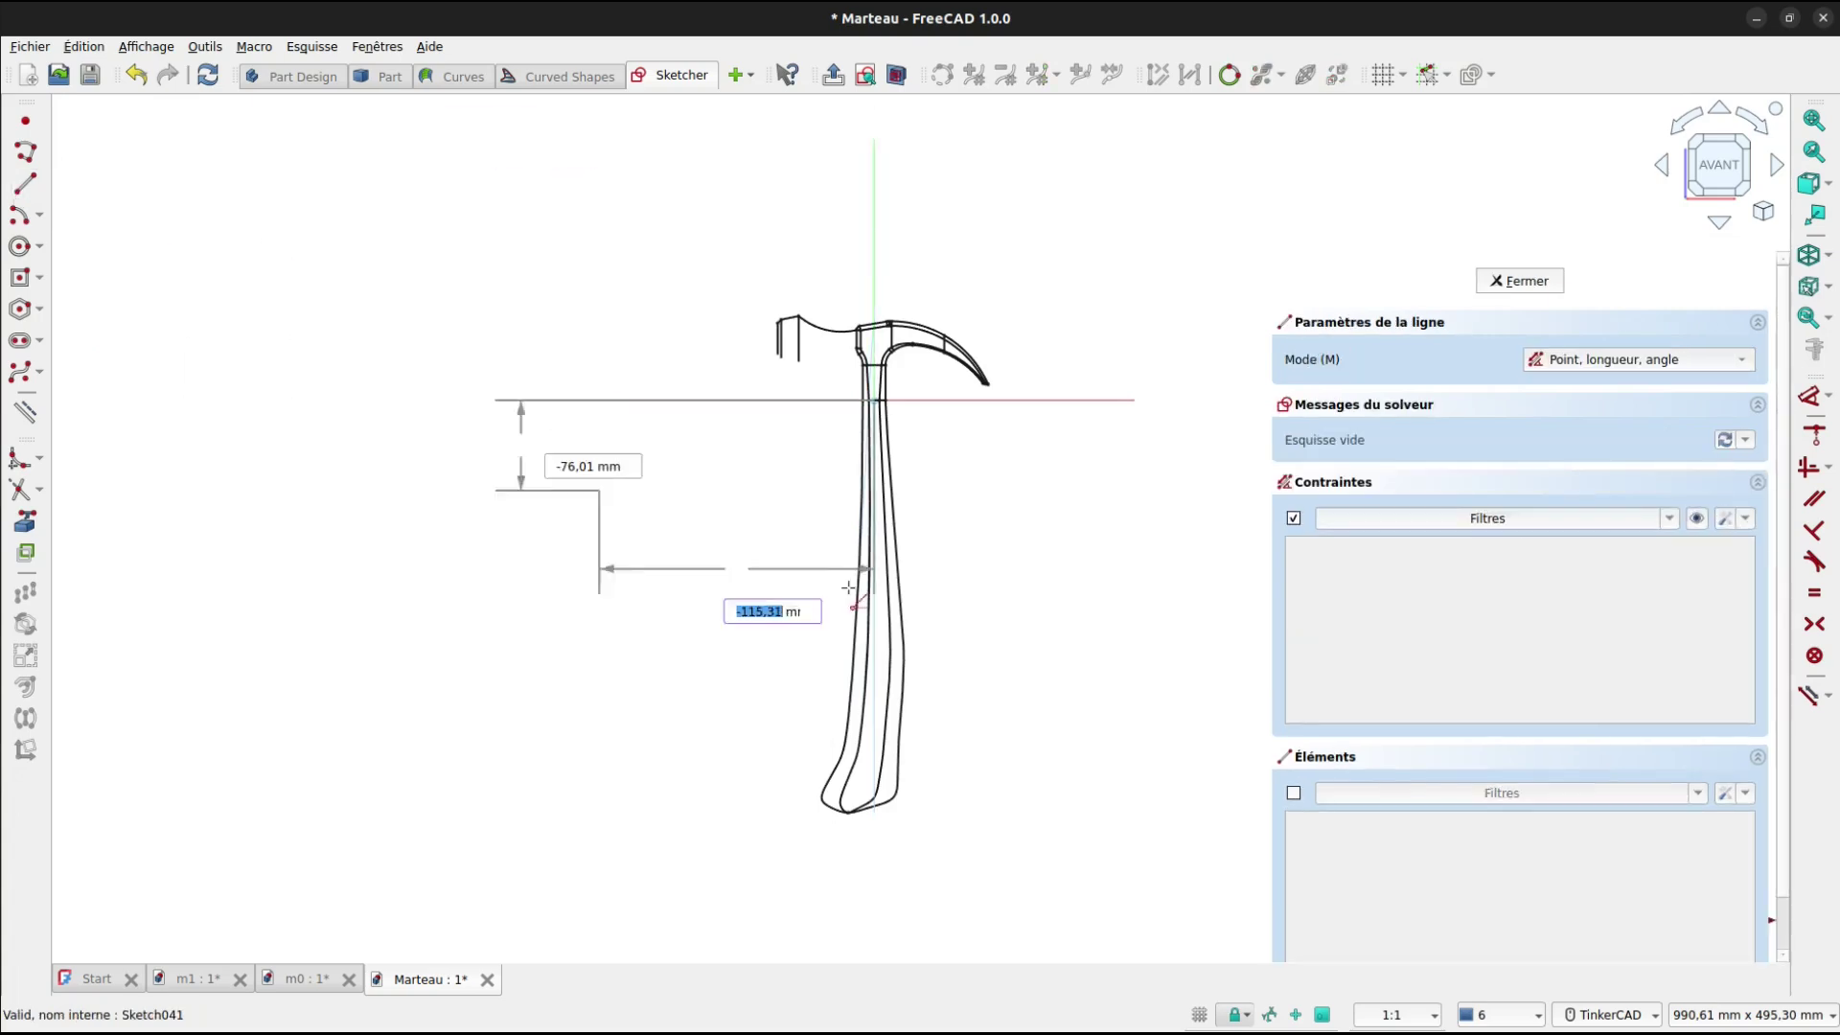
{"action": "scroll", "coordinate": [844, 565], "scroll_direction": "up", "scroll_amount": 3}
{"action": "scroll", "coordinate": [843, 551], "scroll_direction": "up", "scroll_amount": 2}
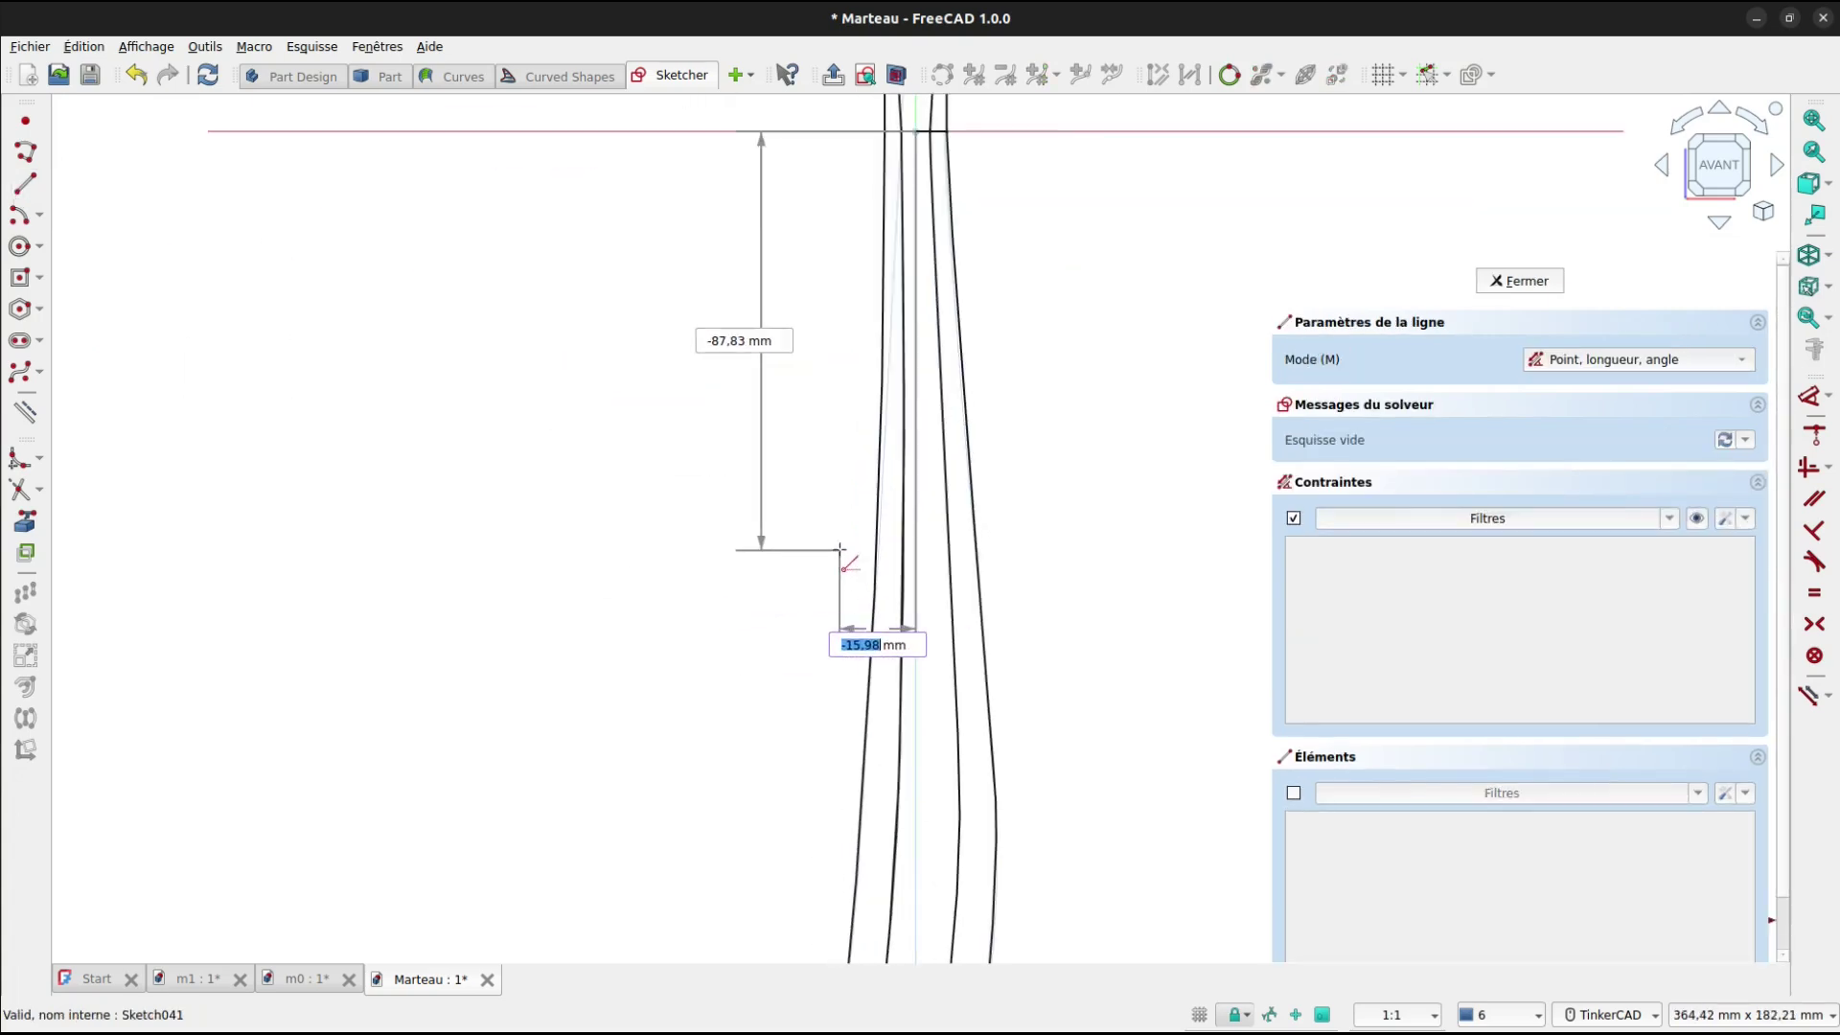
{"action": "left_click", "coordinate": [1010, 368]}
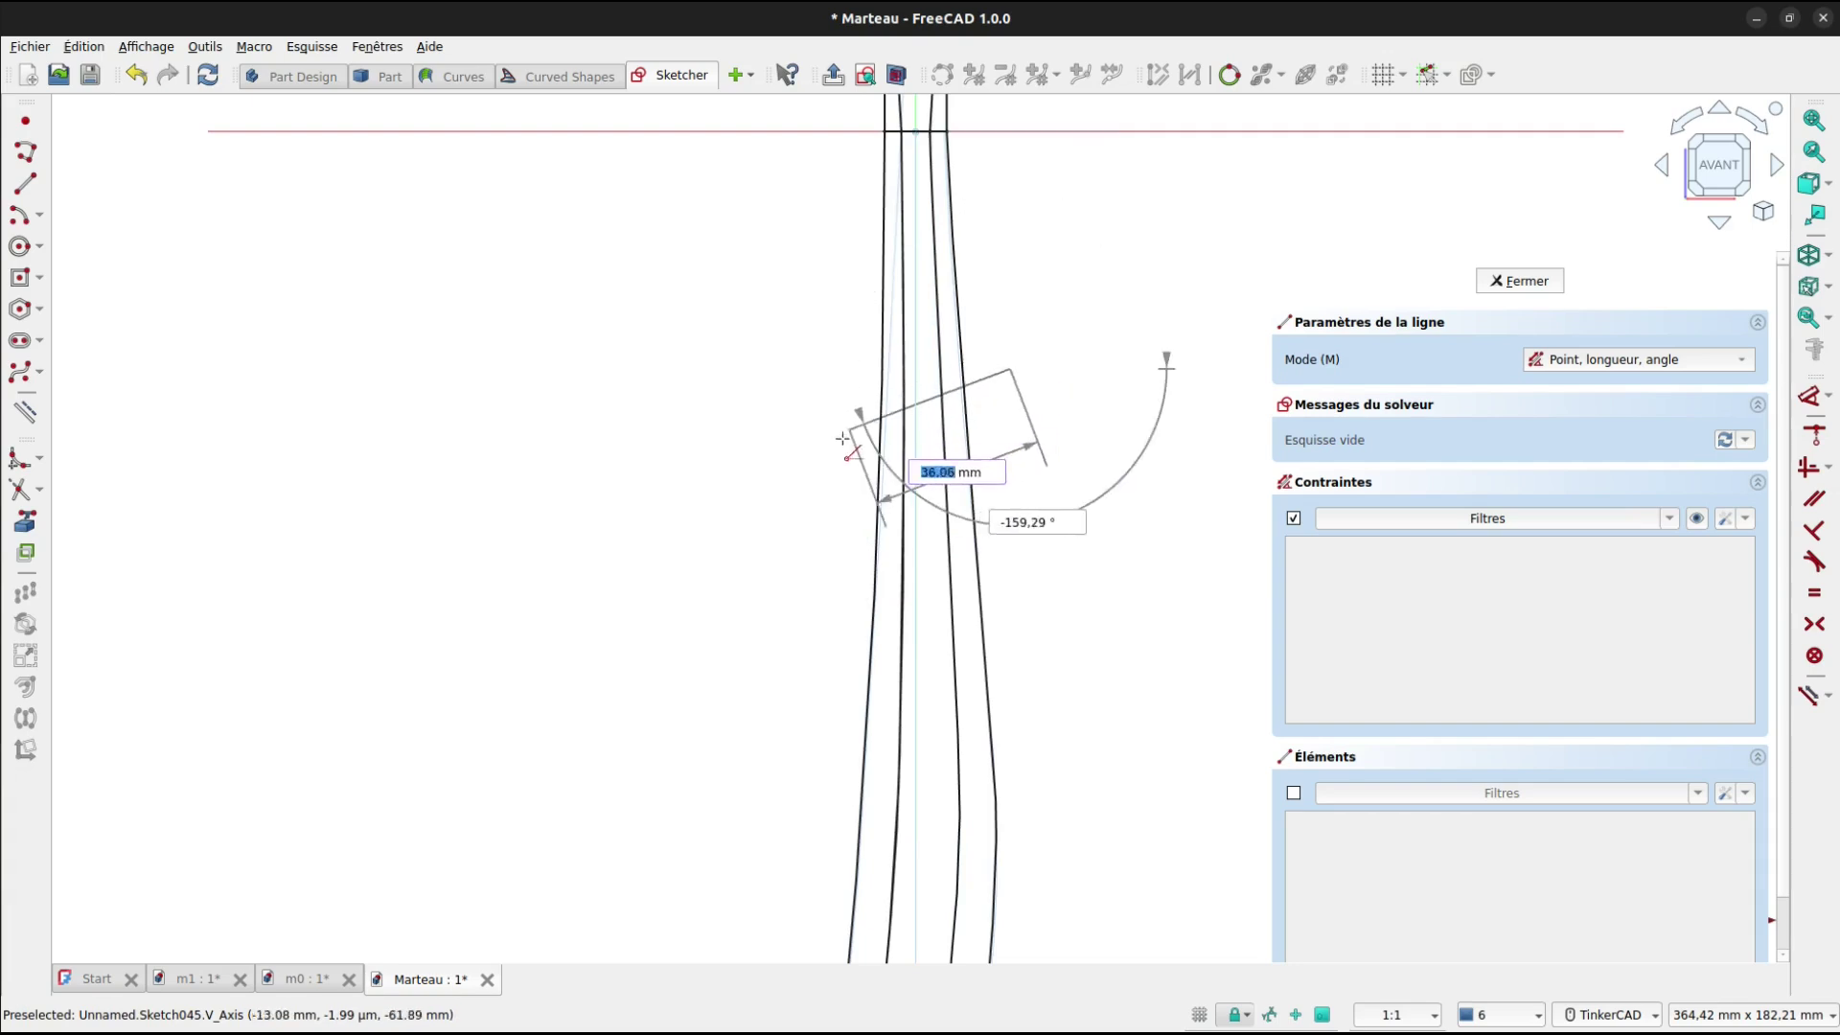
{"action": "left_click", "coordinate": [821, 457]}
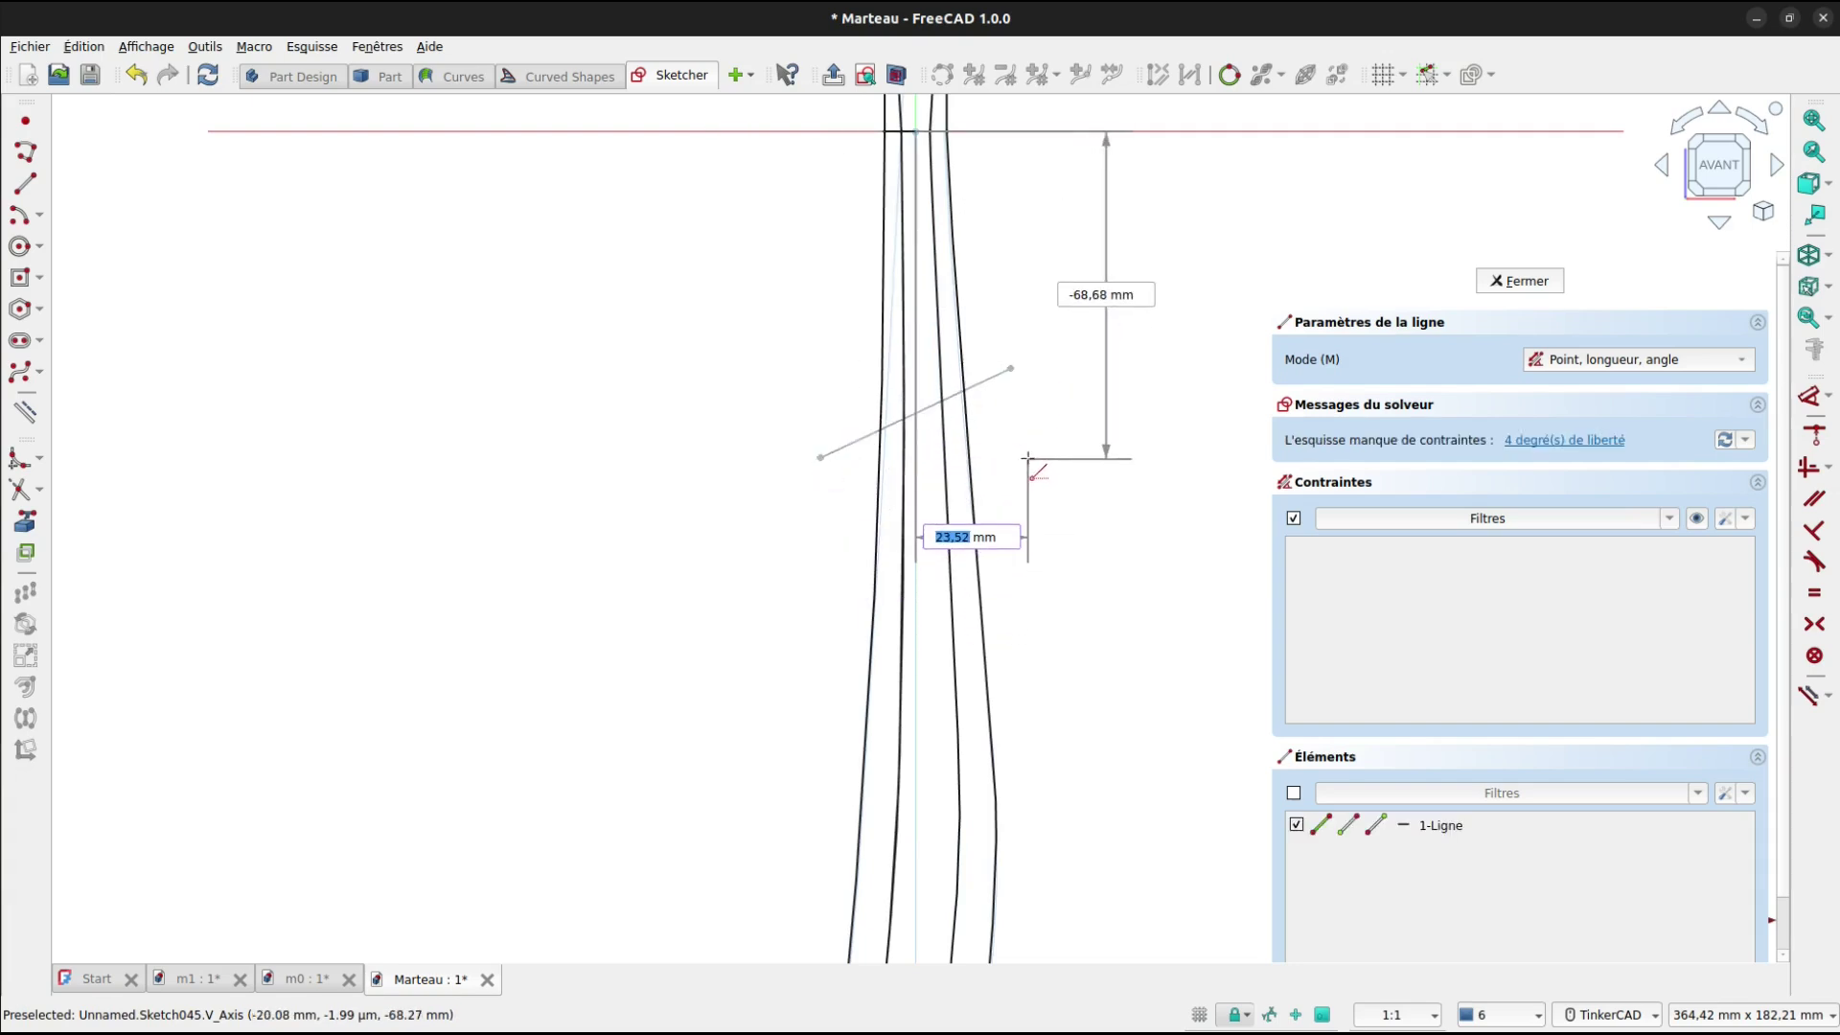
{"action": "key", "text": "Escape"}
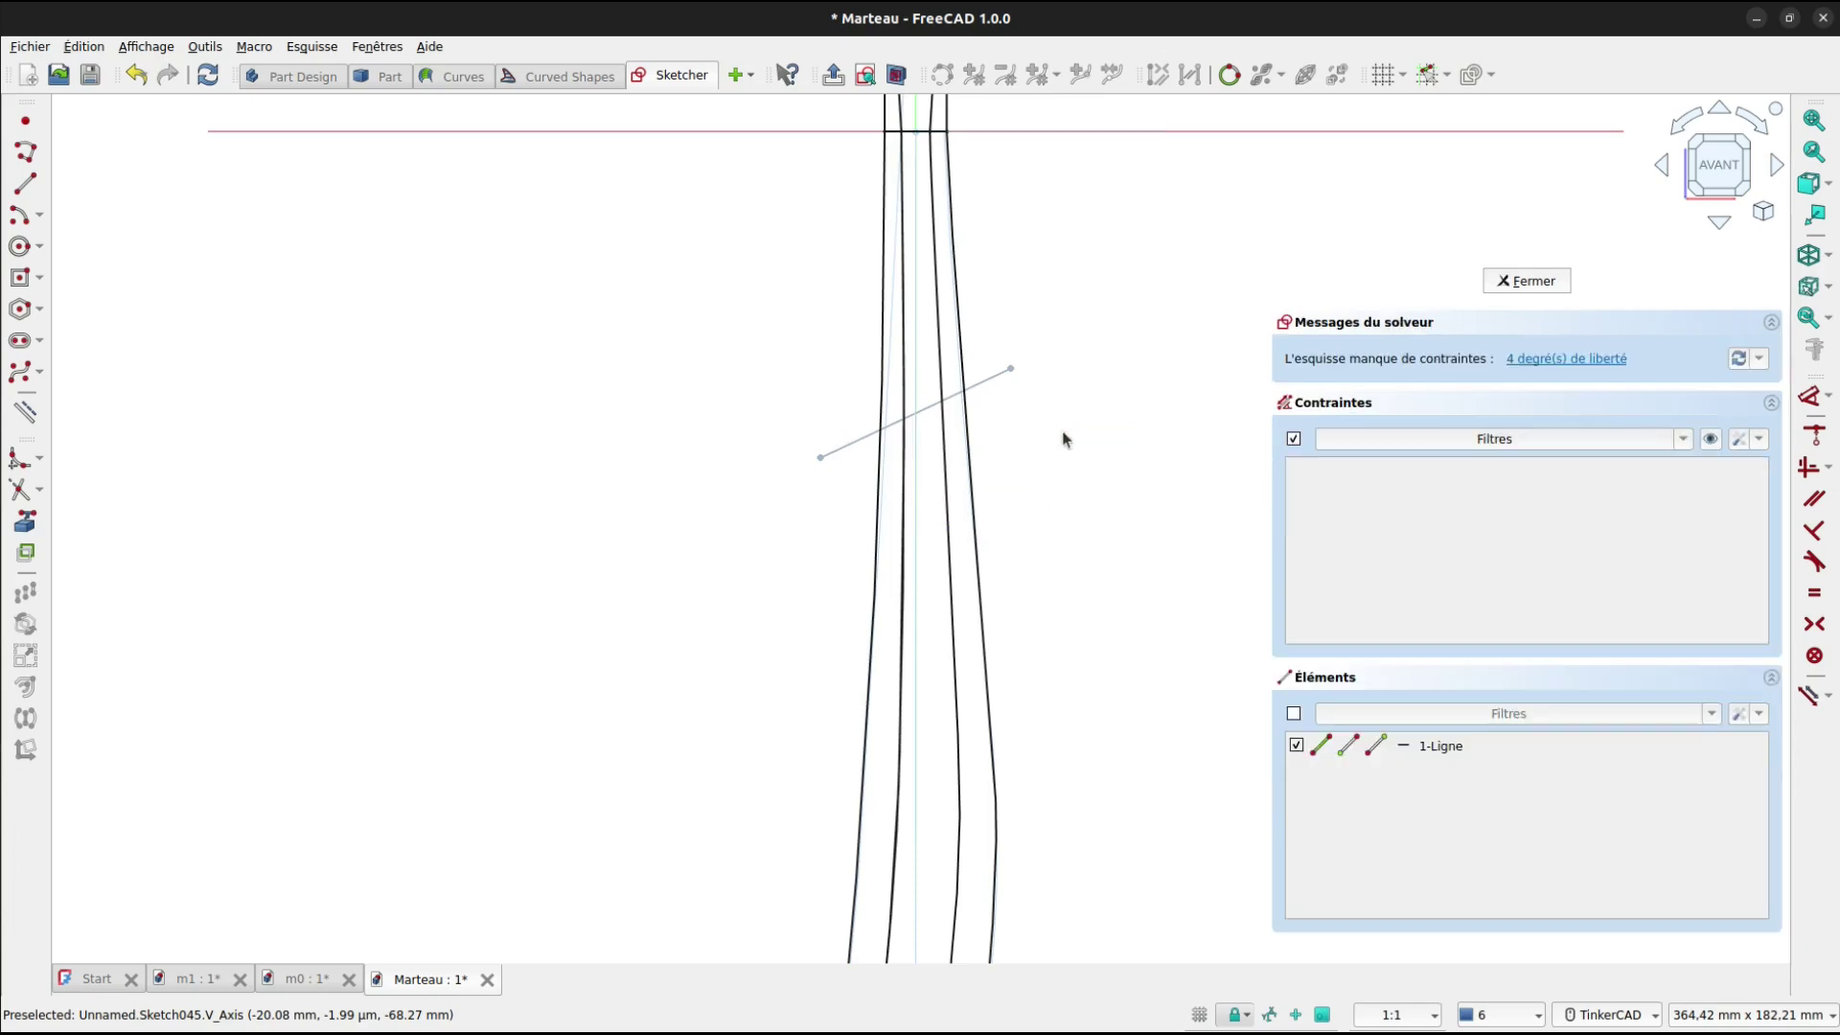
{"action": "mouse_move", "coordinate": [1011, 368]}
{"action": "left_mouse_down"}
{"action": "mouse_move", "coordinate": [970, 391]}
{"action": "mouse_move", "coordinate": [978, 407]}
{"action": "left_mouse_up"}
{"action": "scroll", "coordinate": [1072, 632], "scroll_direction": "down", "scroll_amount": 2}
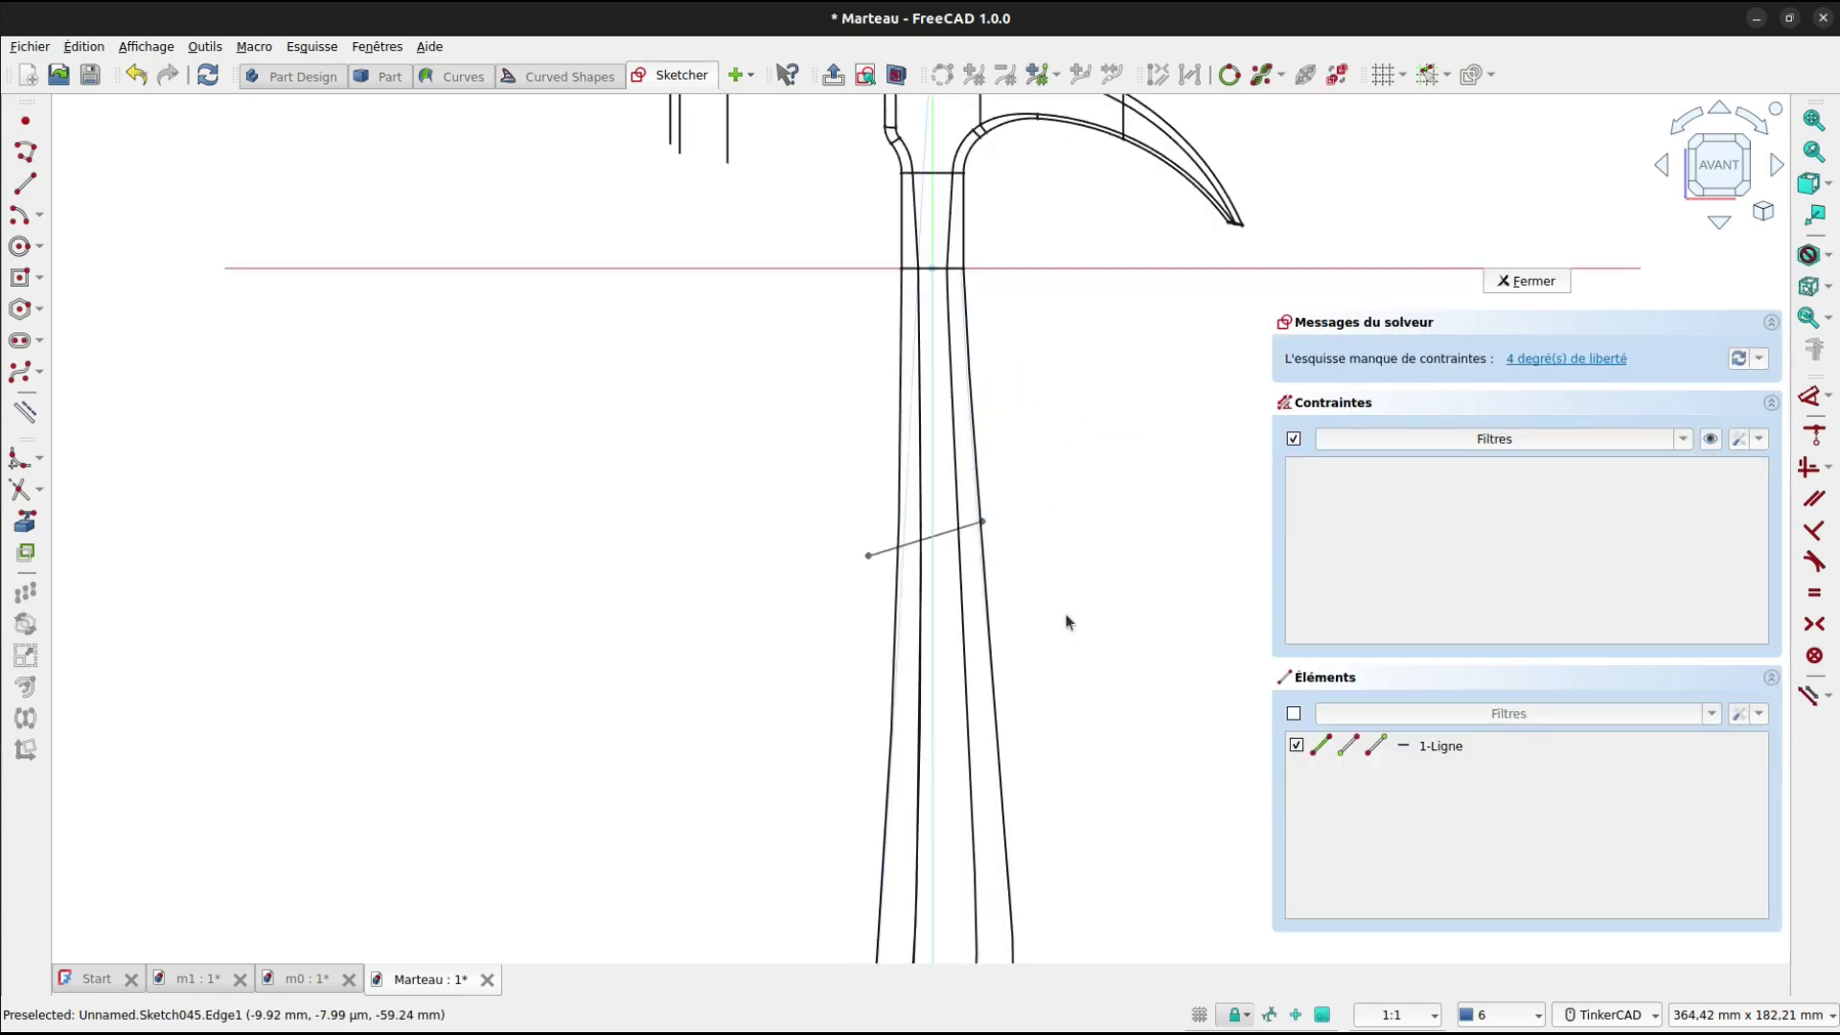
Constrain the slanted line's upper endpoint to 53 mm below the horizontal axis.
{"action": "key", "text": "d"}
{"action": "left_click", "coordinate": [983, 520]}
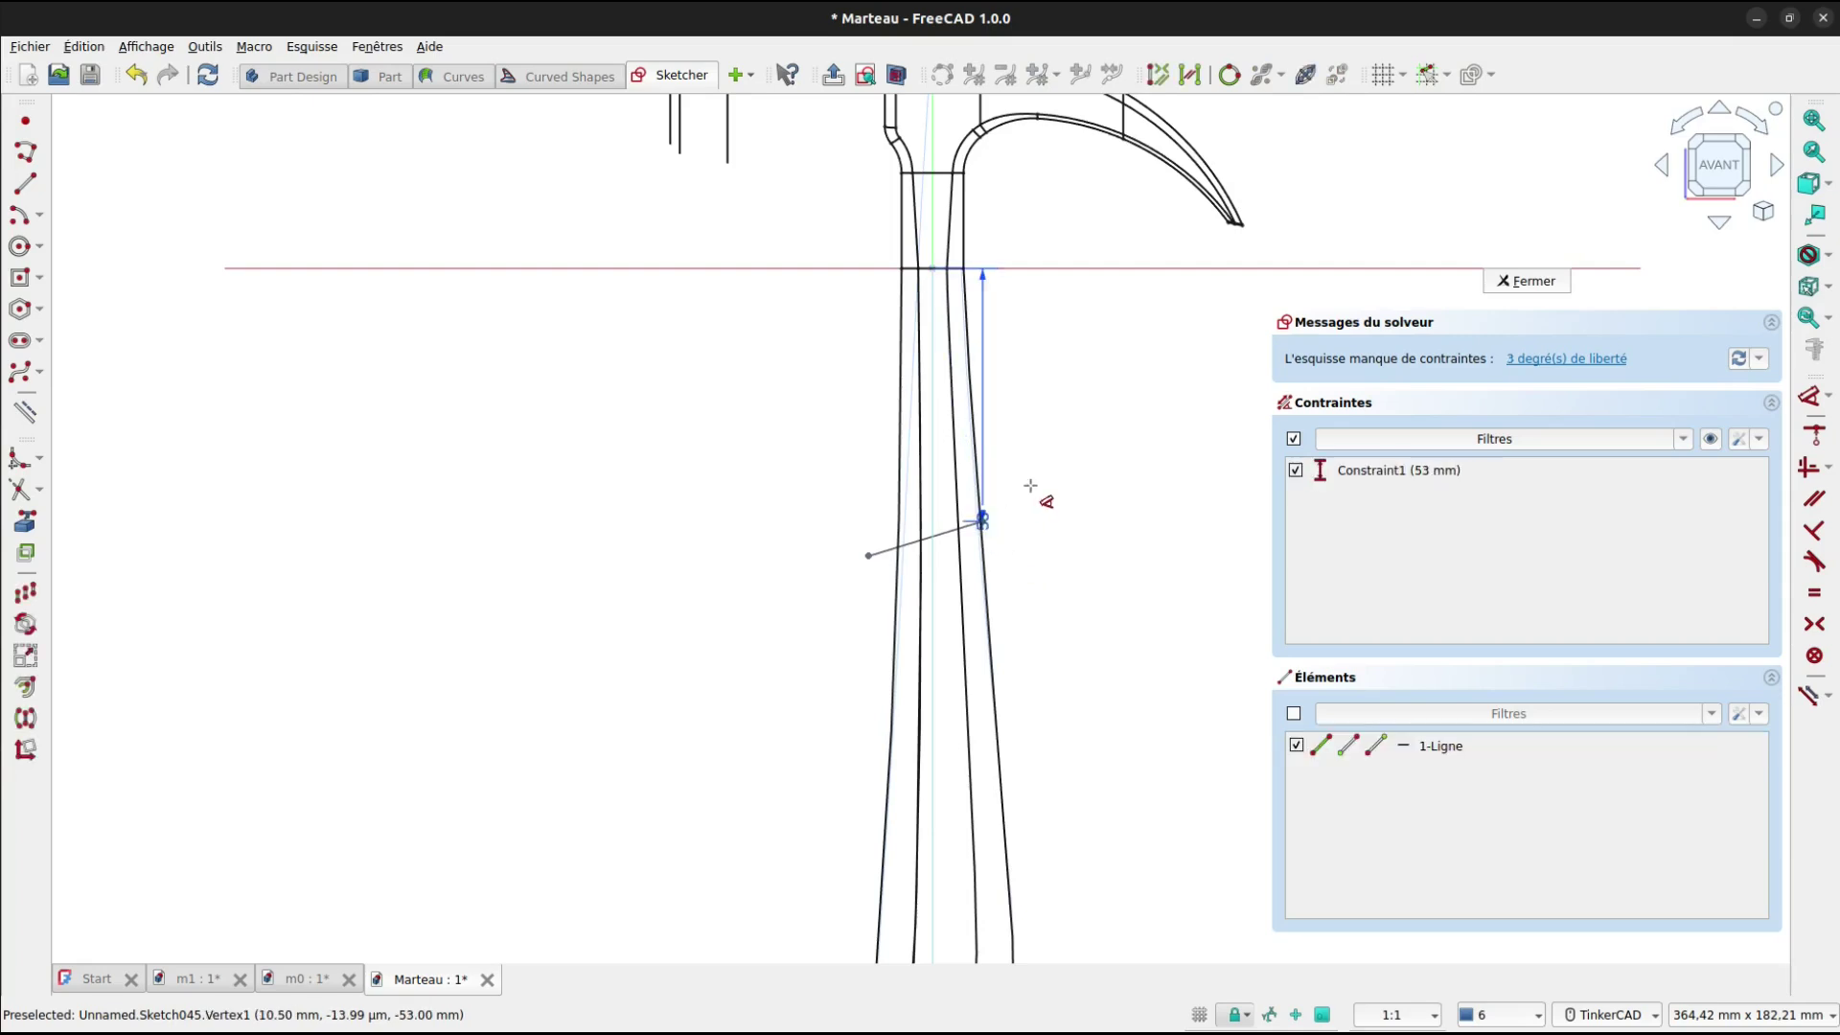
{"action": "left_click", "coordinate": [1035, 458]}
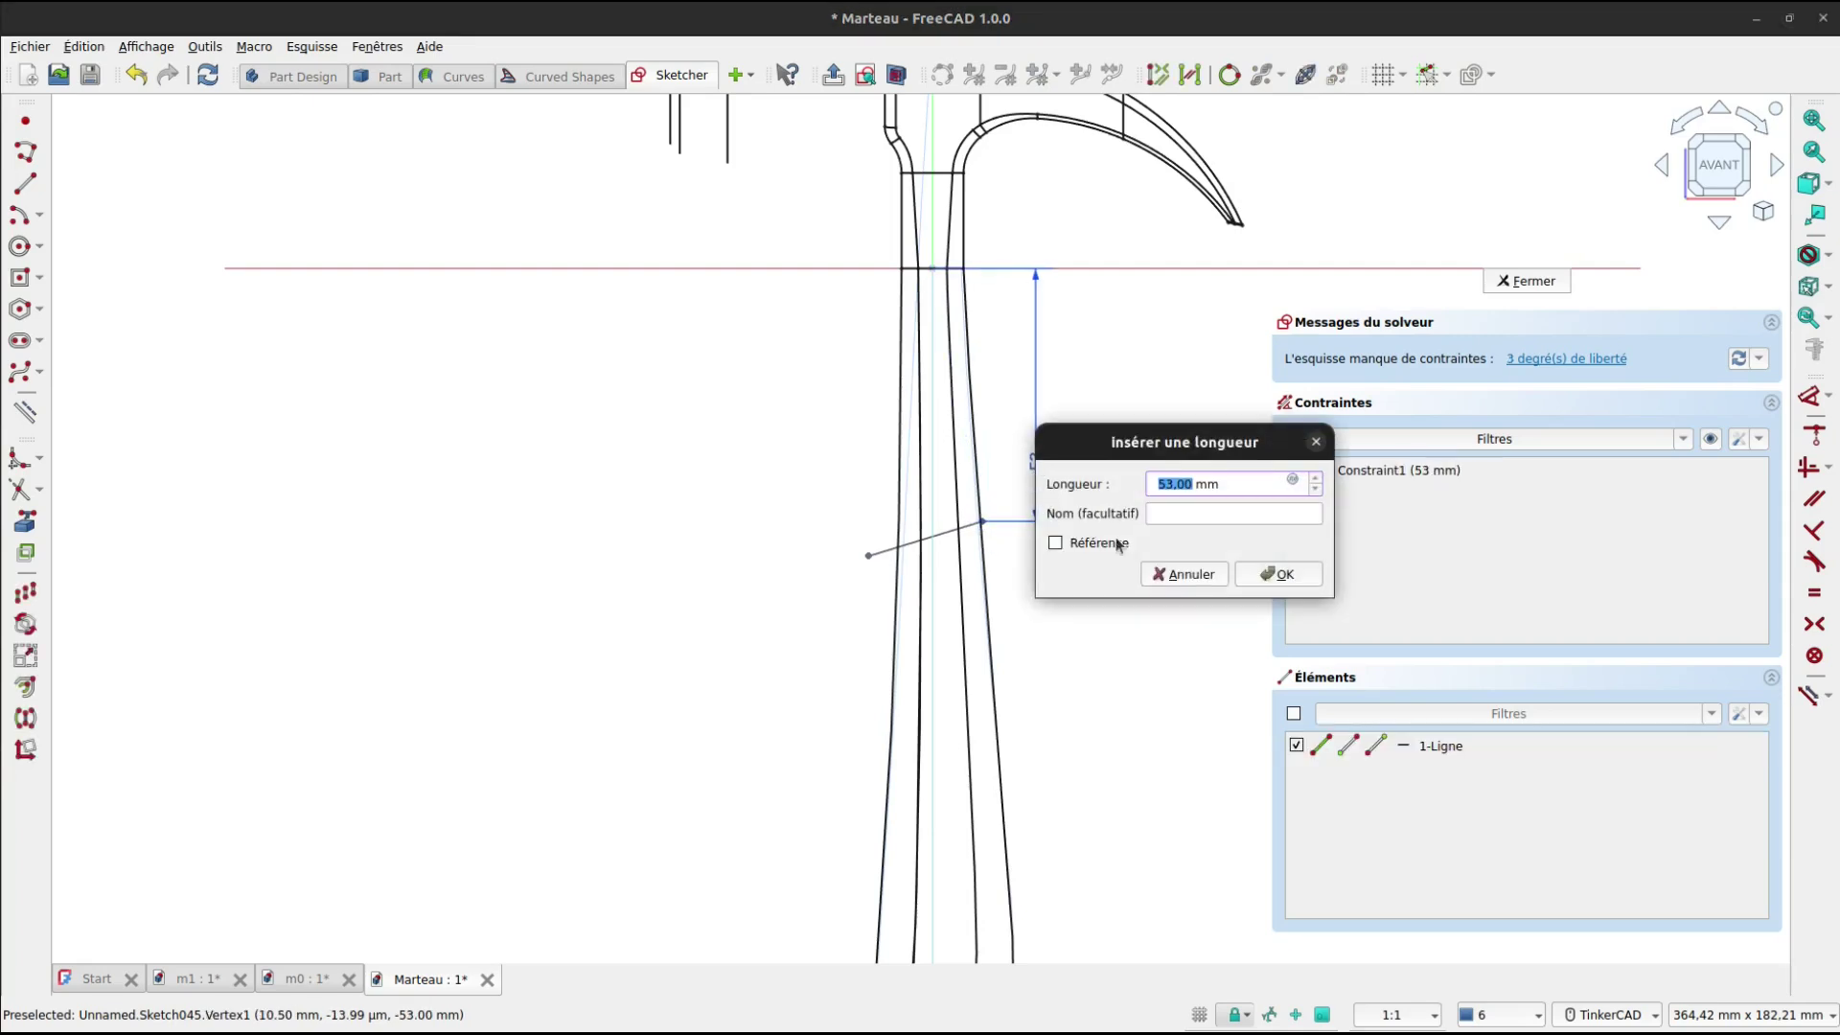
{"action": "left_click", "coordinate": [1261, 573]}
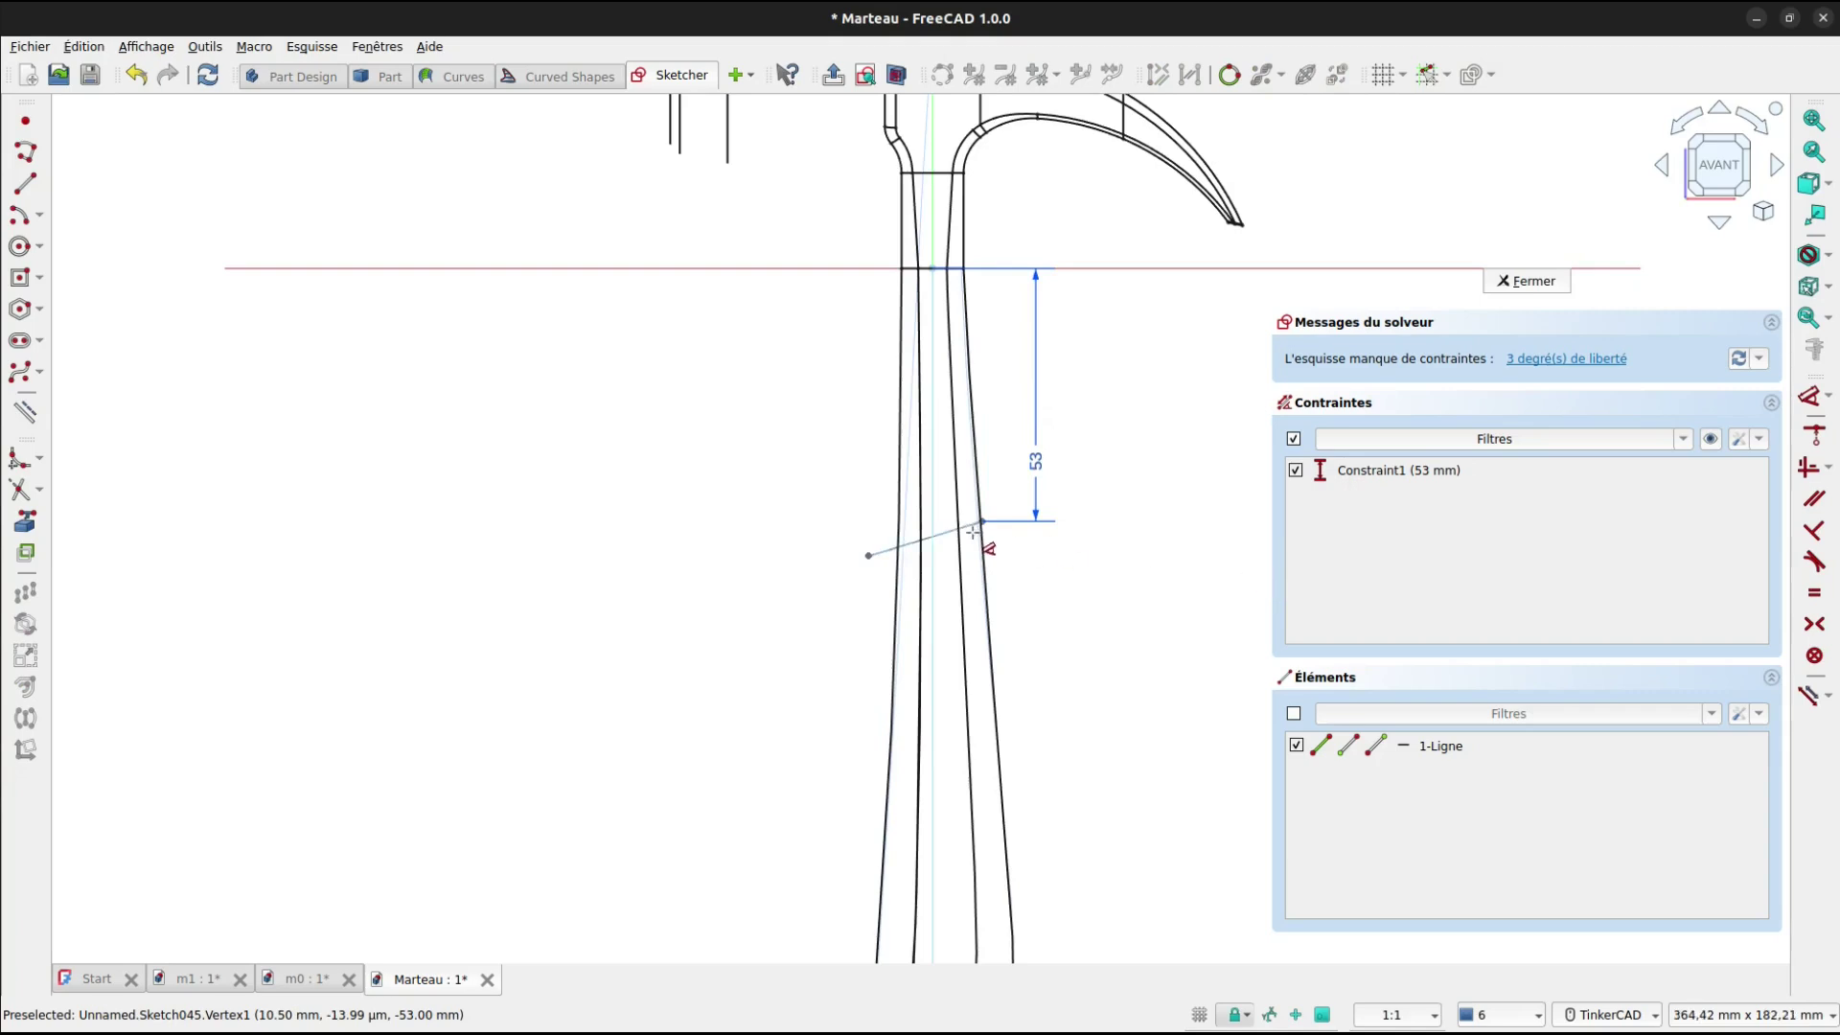
Constrain the same endpoint to a horizontal distance of 10.5 mm from the vertical axis.
{"action": "scroll", "coordinate": [971, 534], "scroll_direction": "up", "scroll_amount": 3}
{"action": "scroll", "coordinate": [971, 533], "scroll_direction": "up", "scroll_amount": 2}
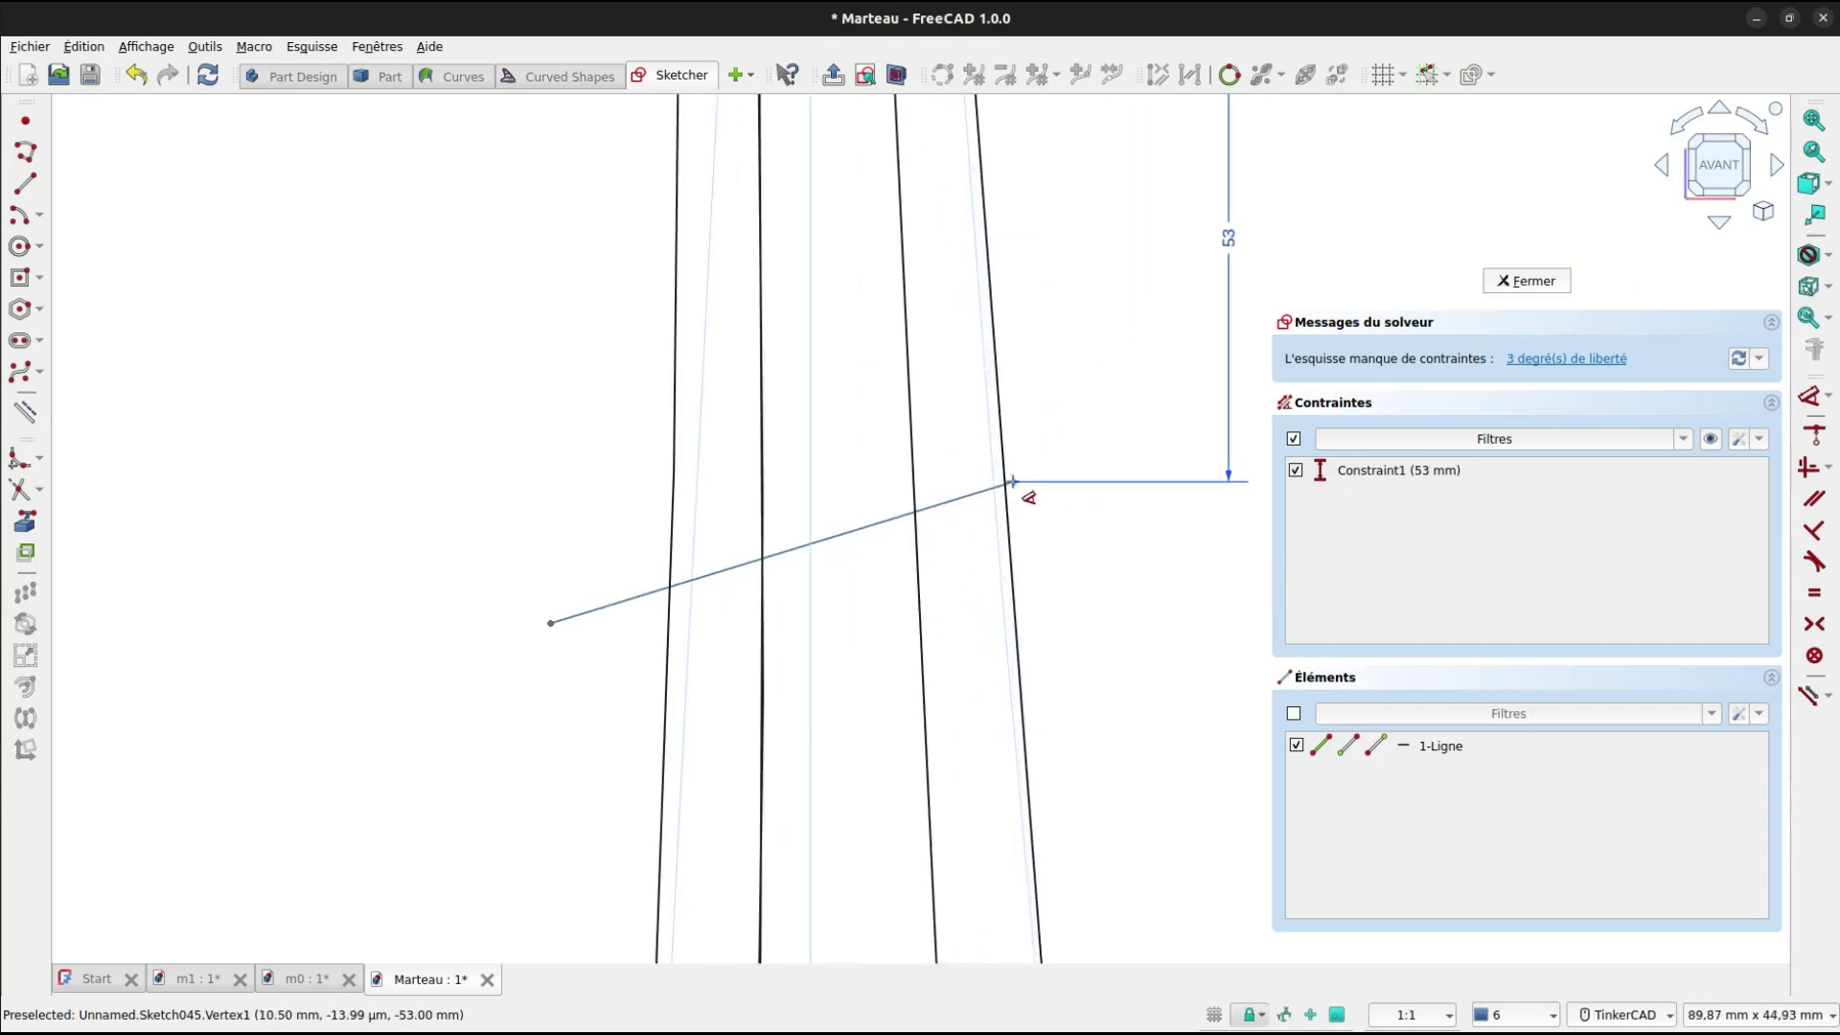
{"action": "left_click", "coordinate": [1014, 482]}
{"action": "scroll", "coordinate": [847, 493], "scroll_direction": "up", "scroll_amount": 1}
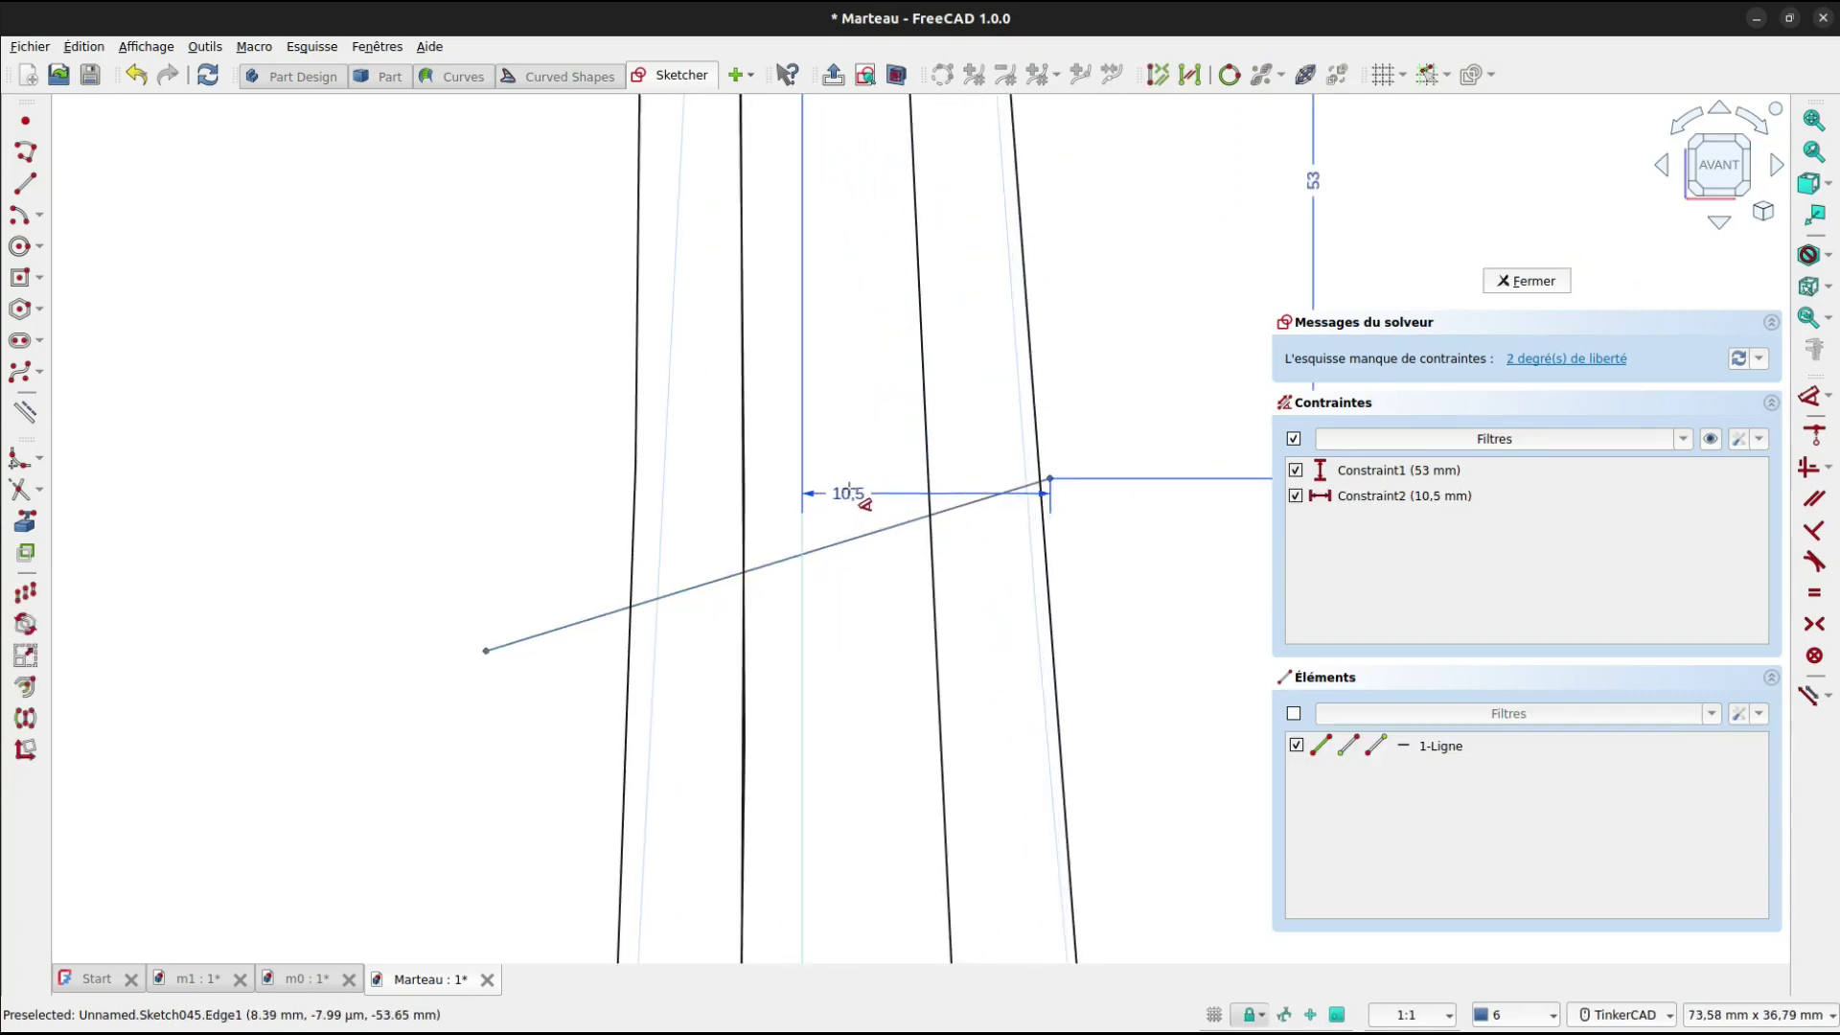
{"action": "double_click", "coordinate": [849, 489]}
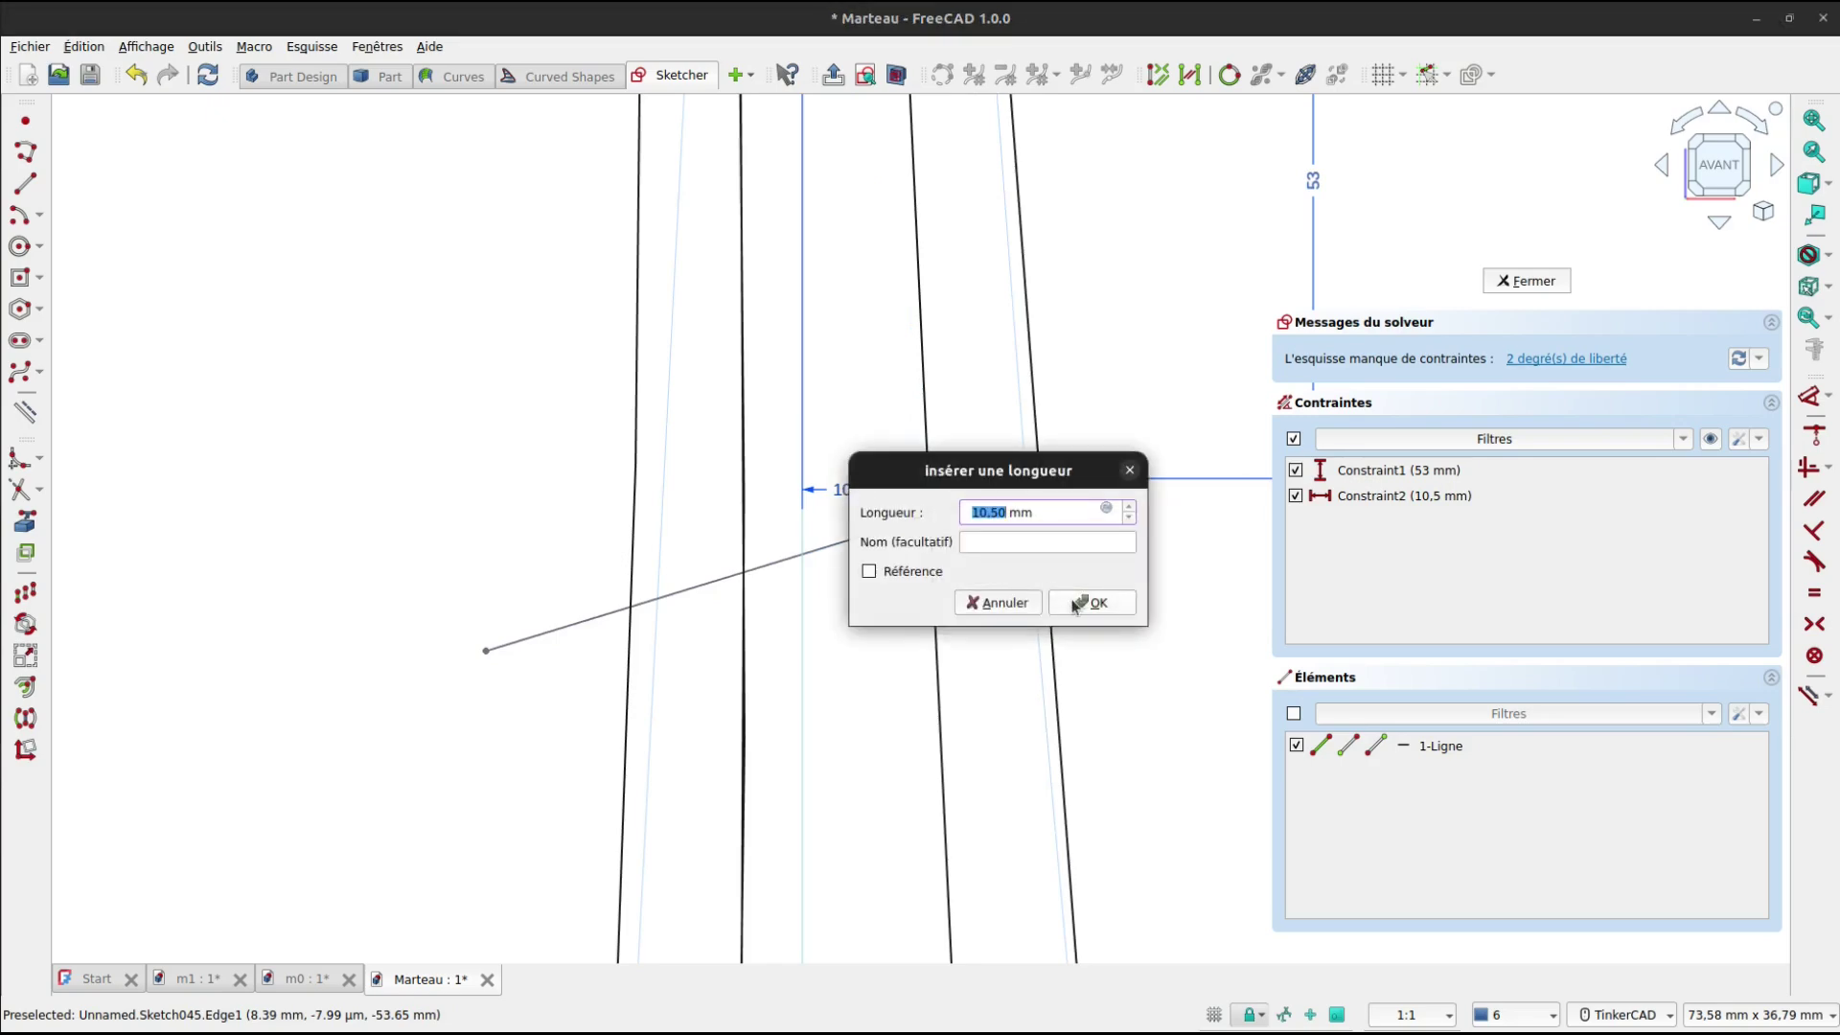
{"action": "left_click", "coordinate": [1093, 602]}
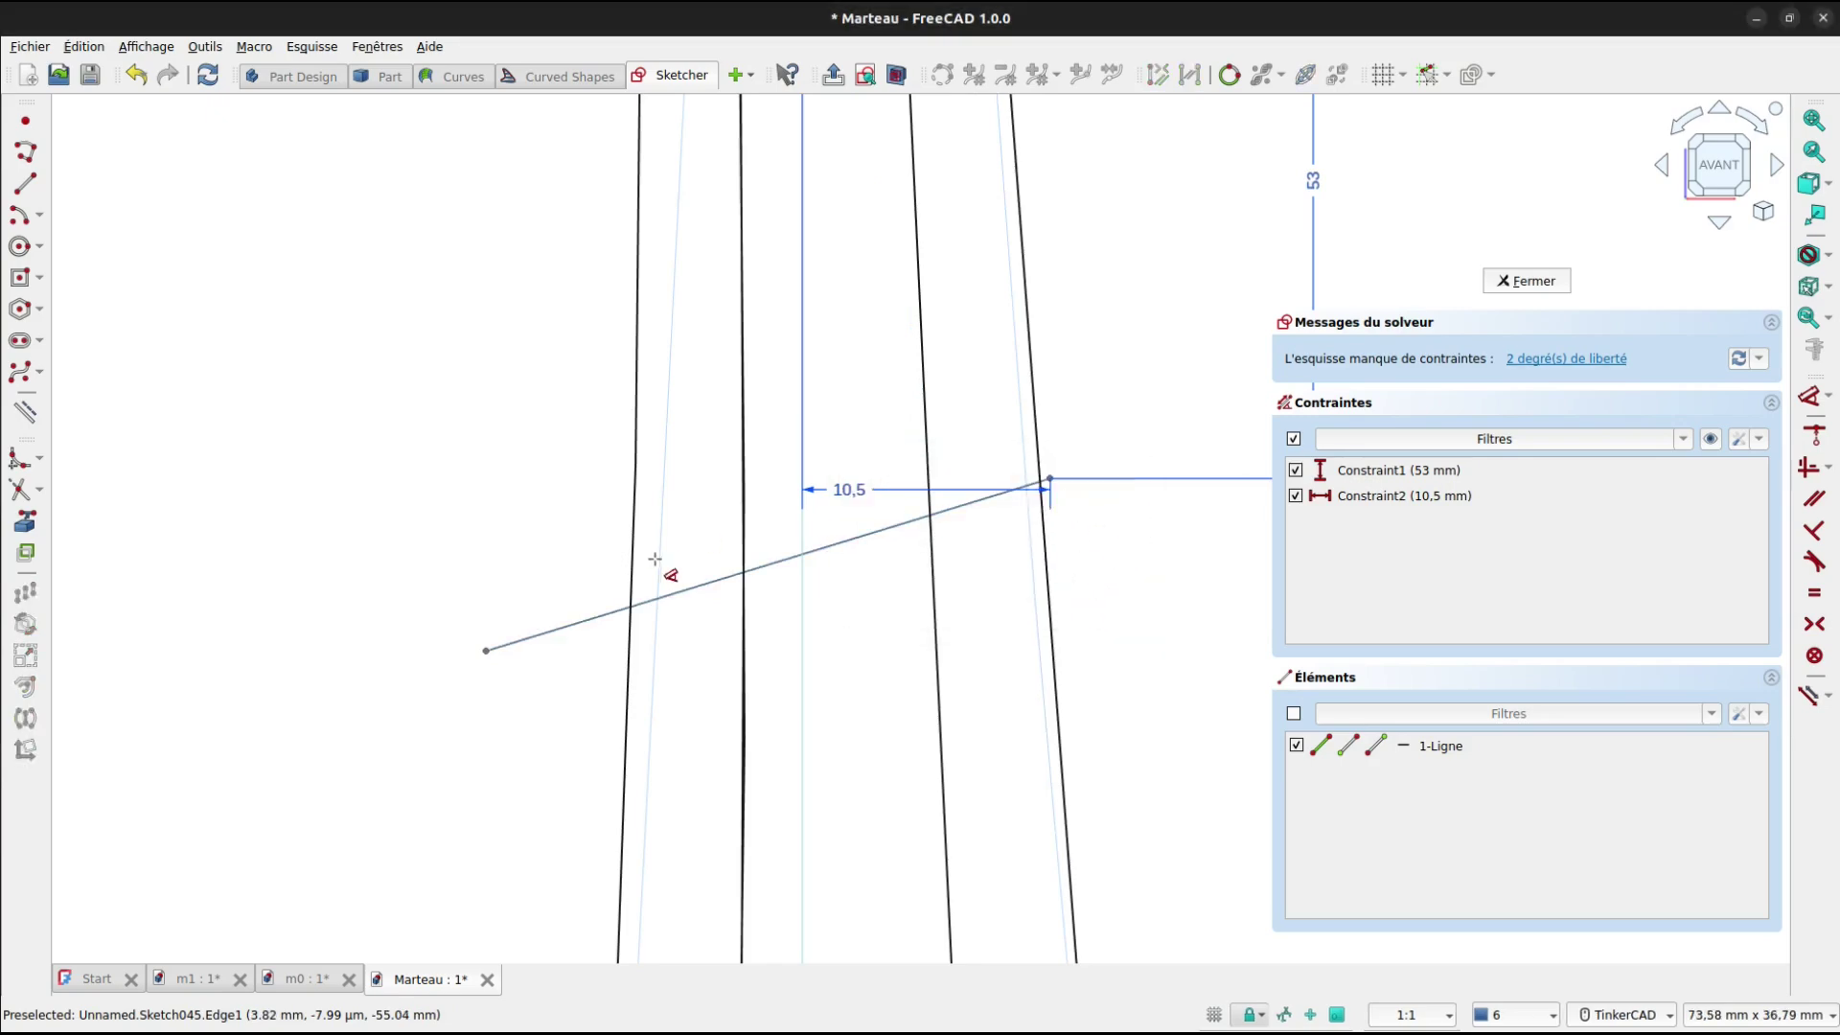
Constrain the angle between the slanted line and the horizontal axis to 17°.
{"action": "scroll", "coordinate": [689, 570], "scroll_direction": "down", "scroll_amount": 3}
{"action": "scroll", "coordinate": [690, 570], "scroll_direction": "down", "scroll_amount": 3}
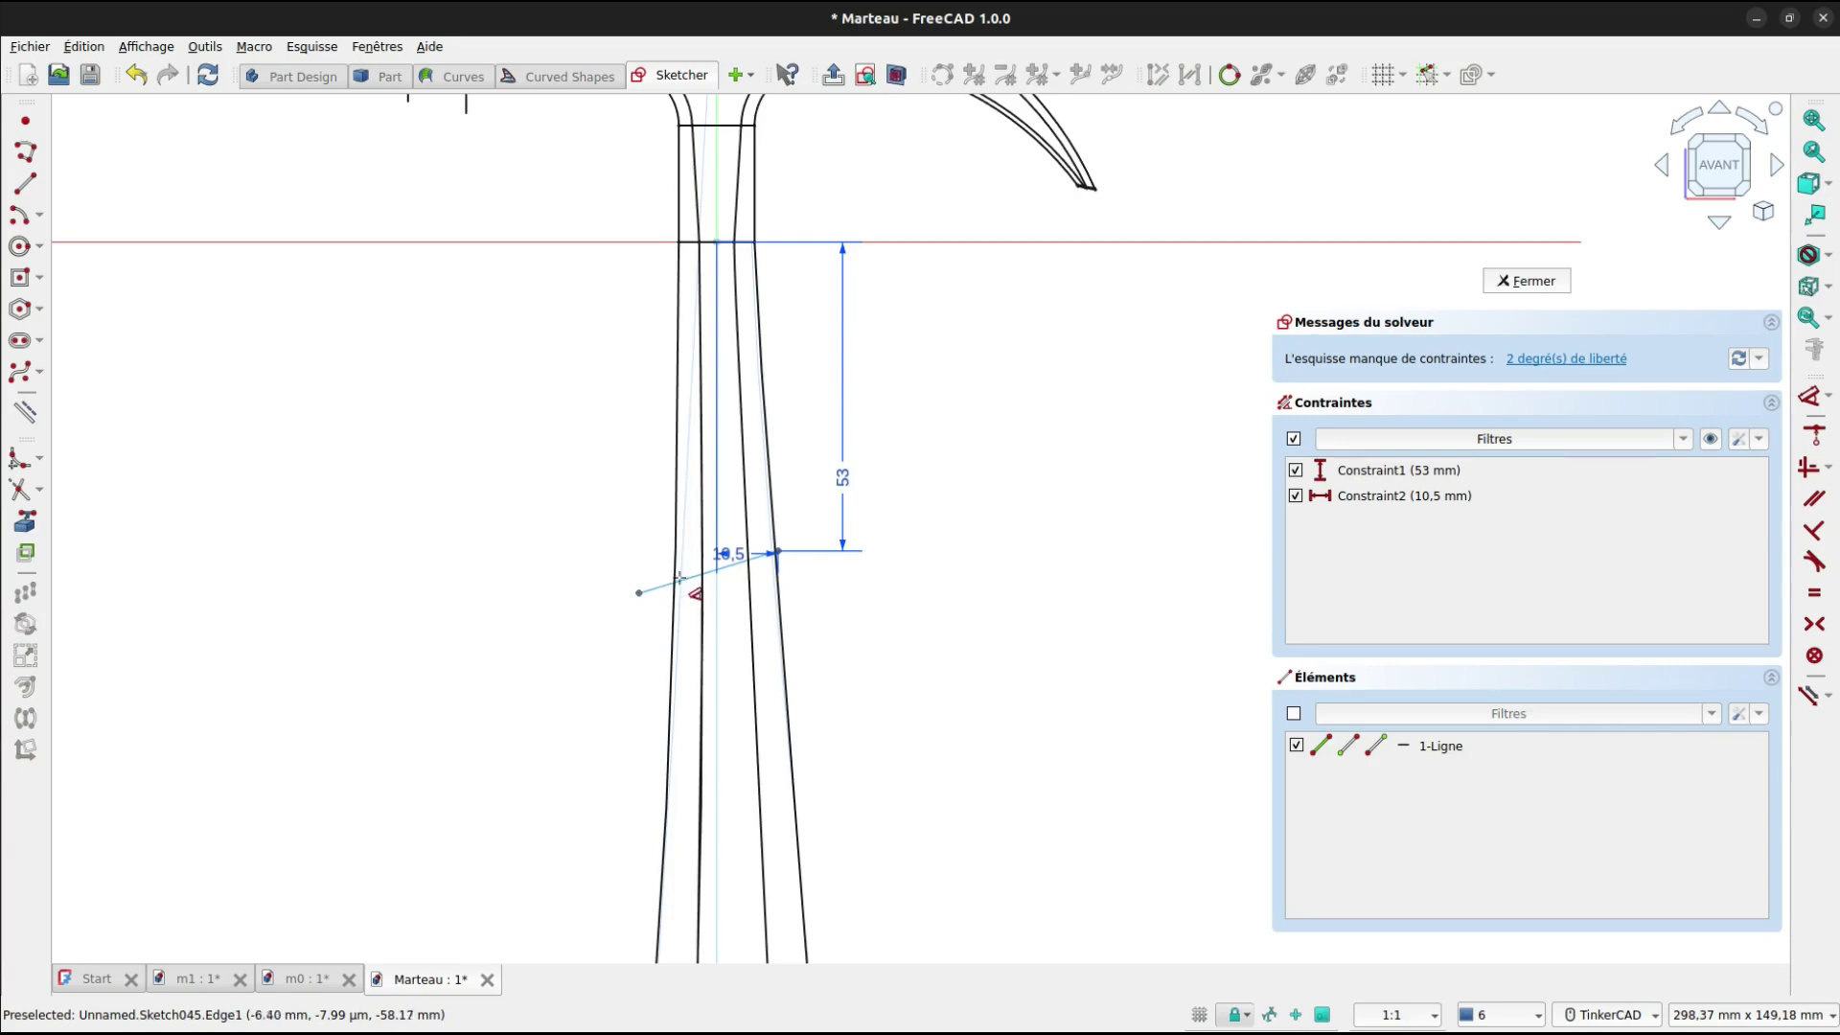
{"action": "left_click", "coordinate": [684, 576]}
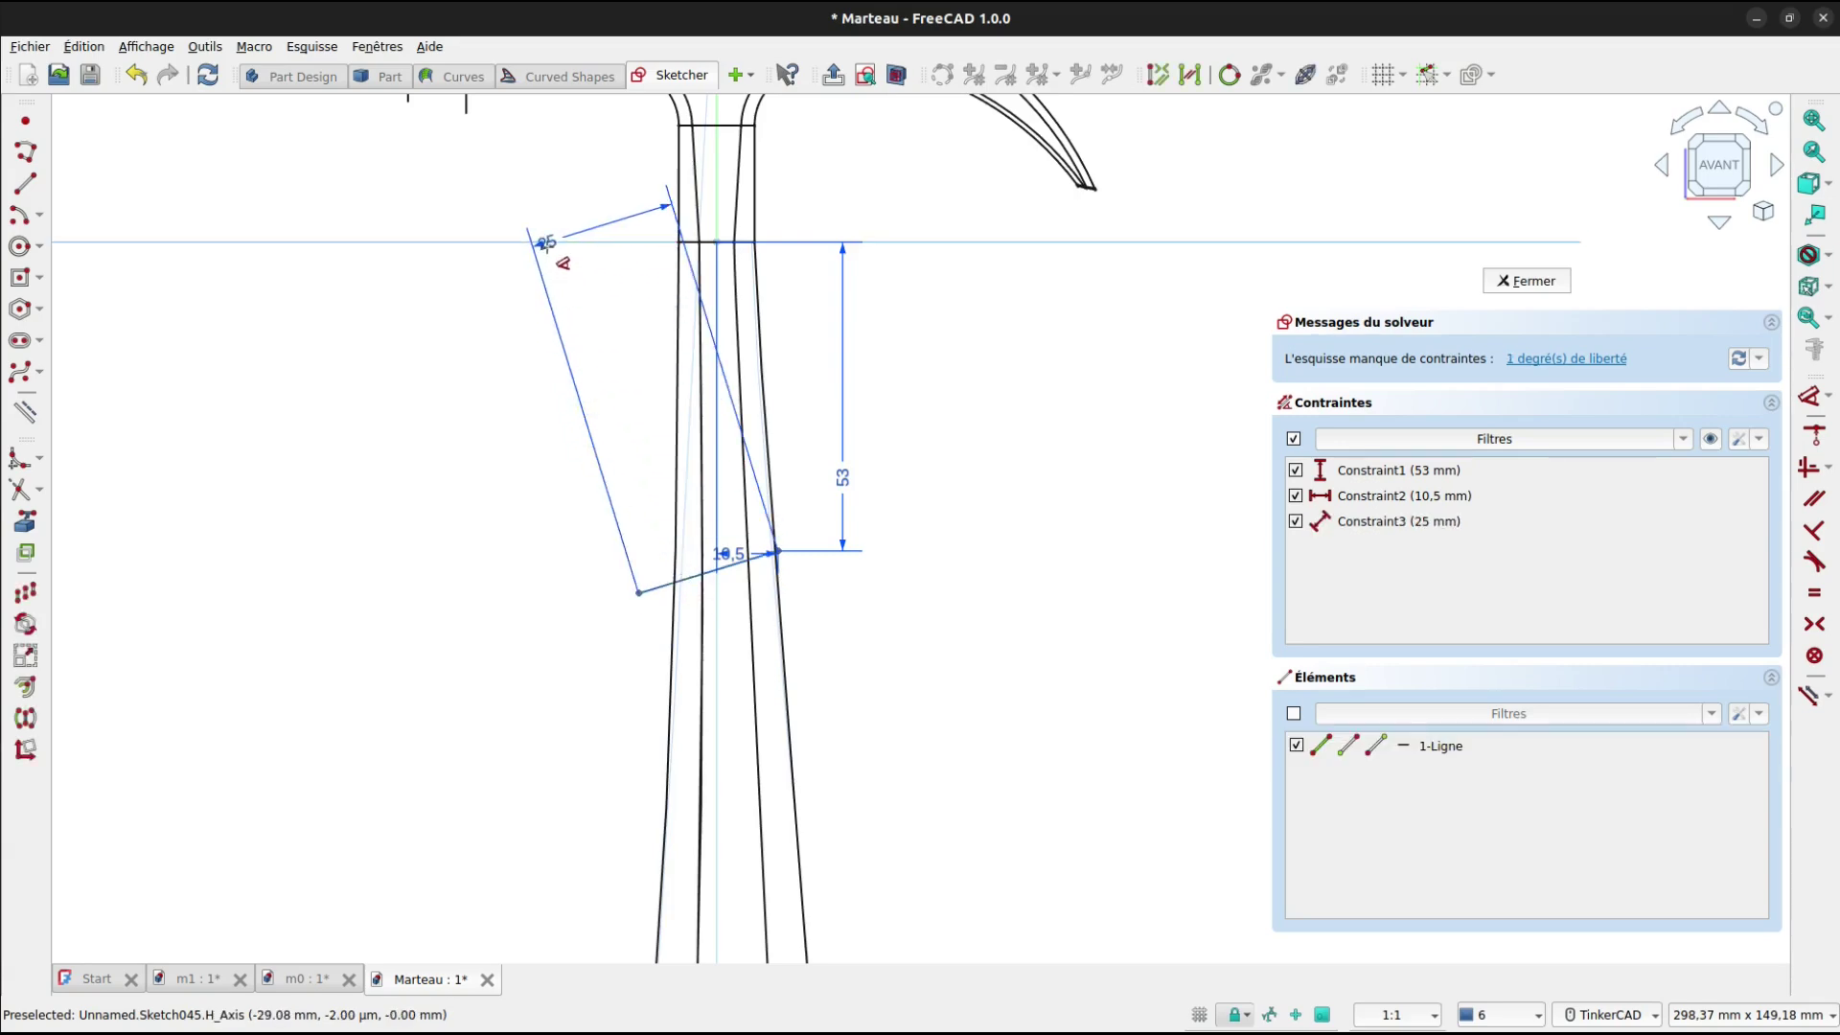
{"action": "left_click", "coordinate": [545, 242]}
{"action": "left_click", "coordinate": [528, 377]}
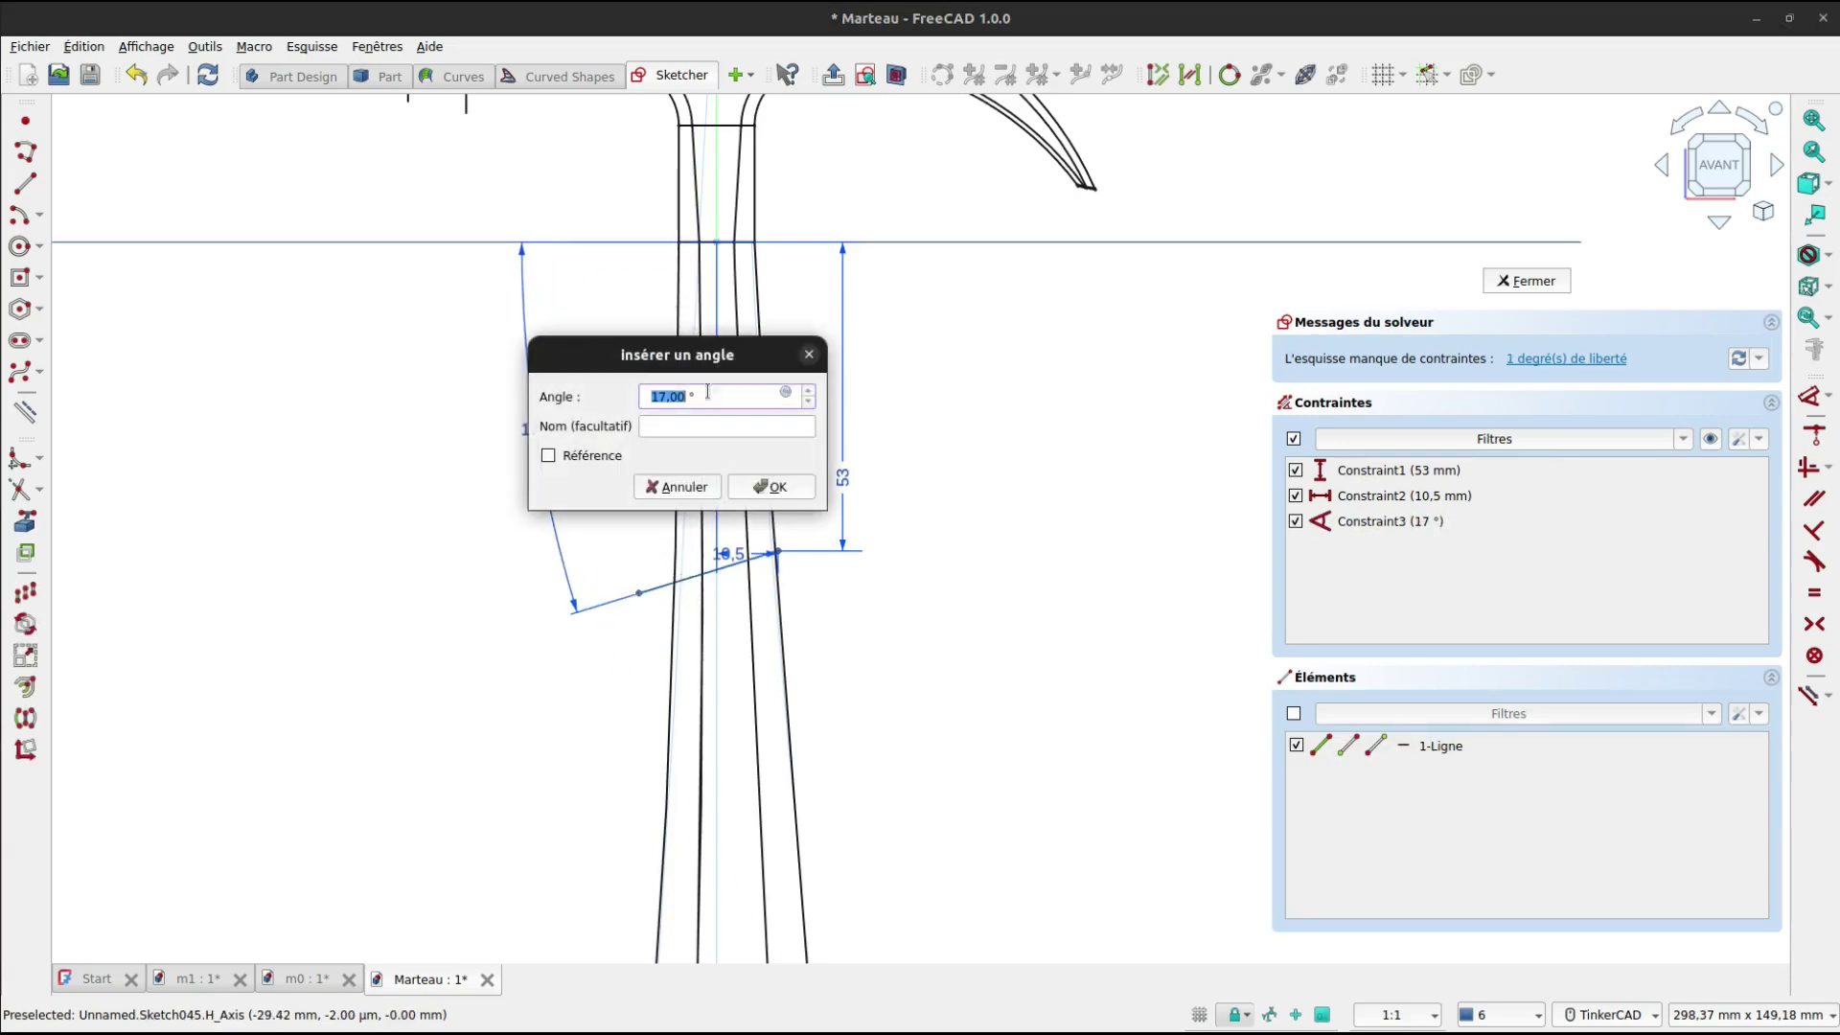
{"action": "left_click", "coordinate": [777, 488]}
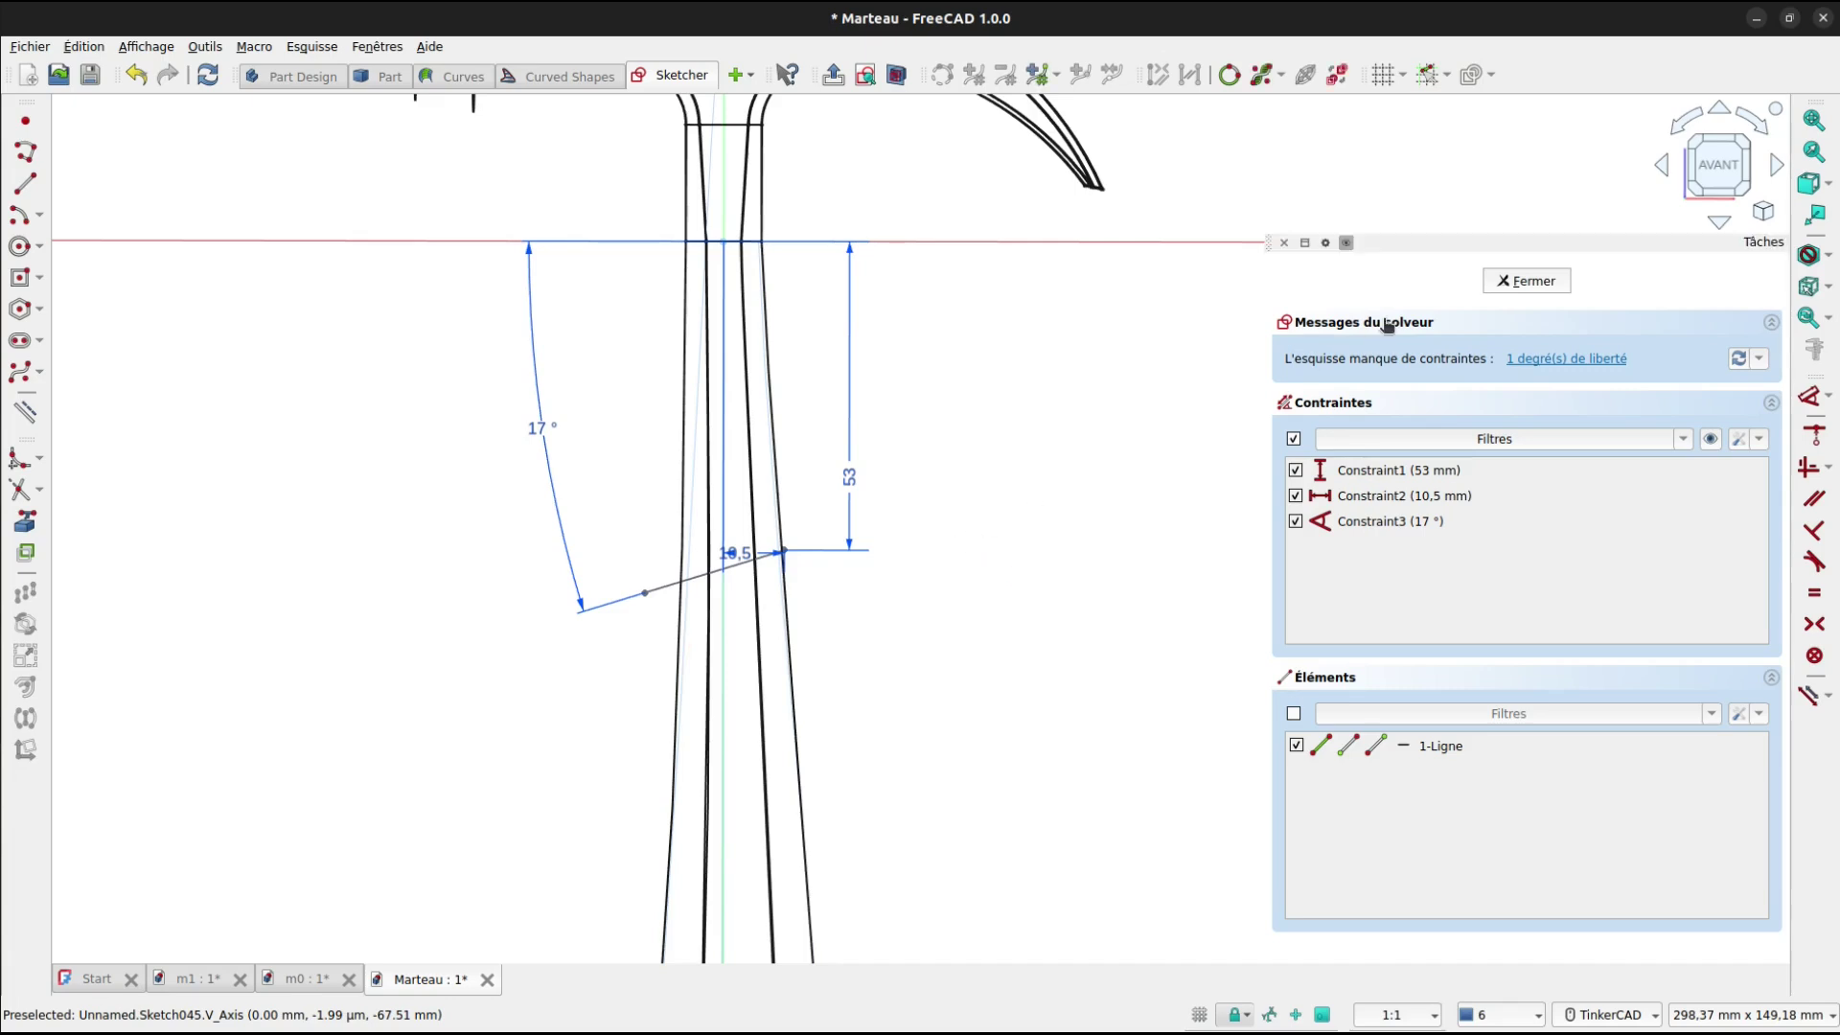
Close the line sketch and check where the line crosses the handle in the 3D view.
{"action": "left_click", "coordinate": [1514, 281]}
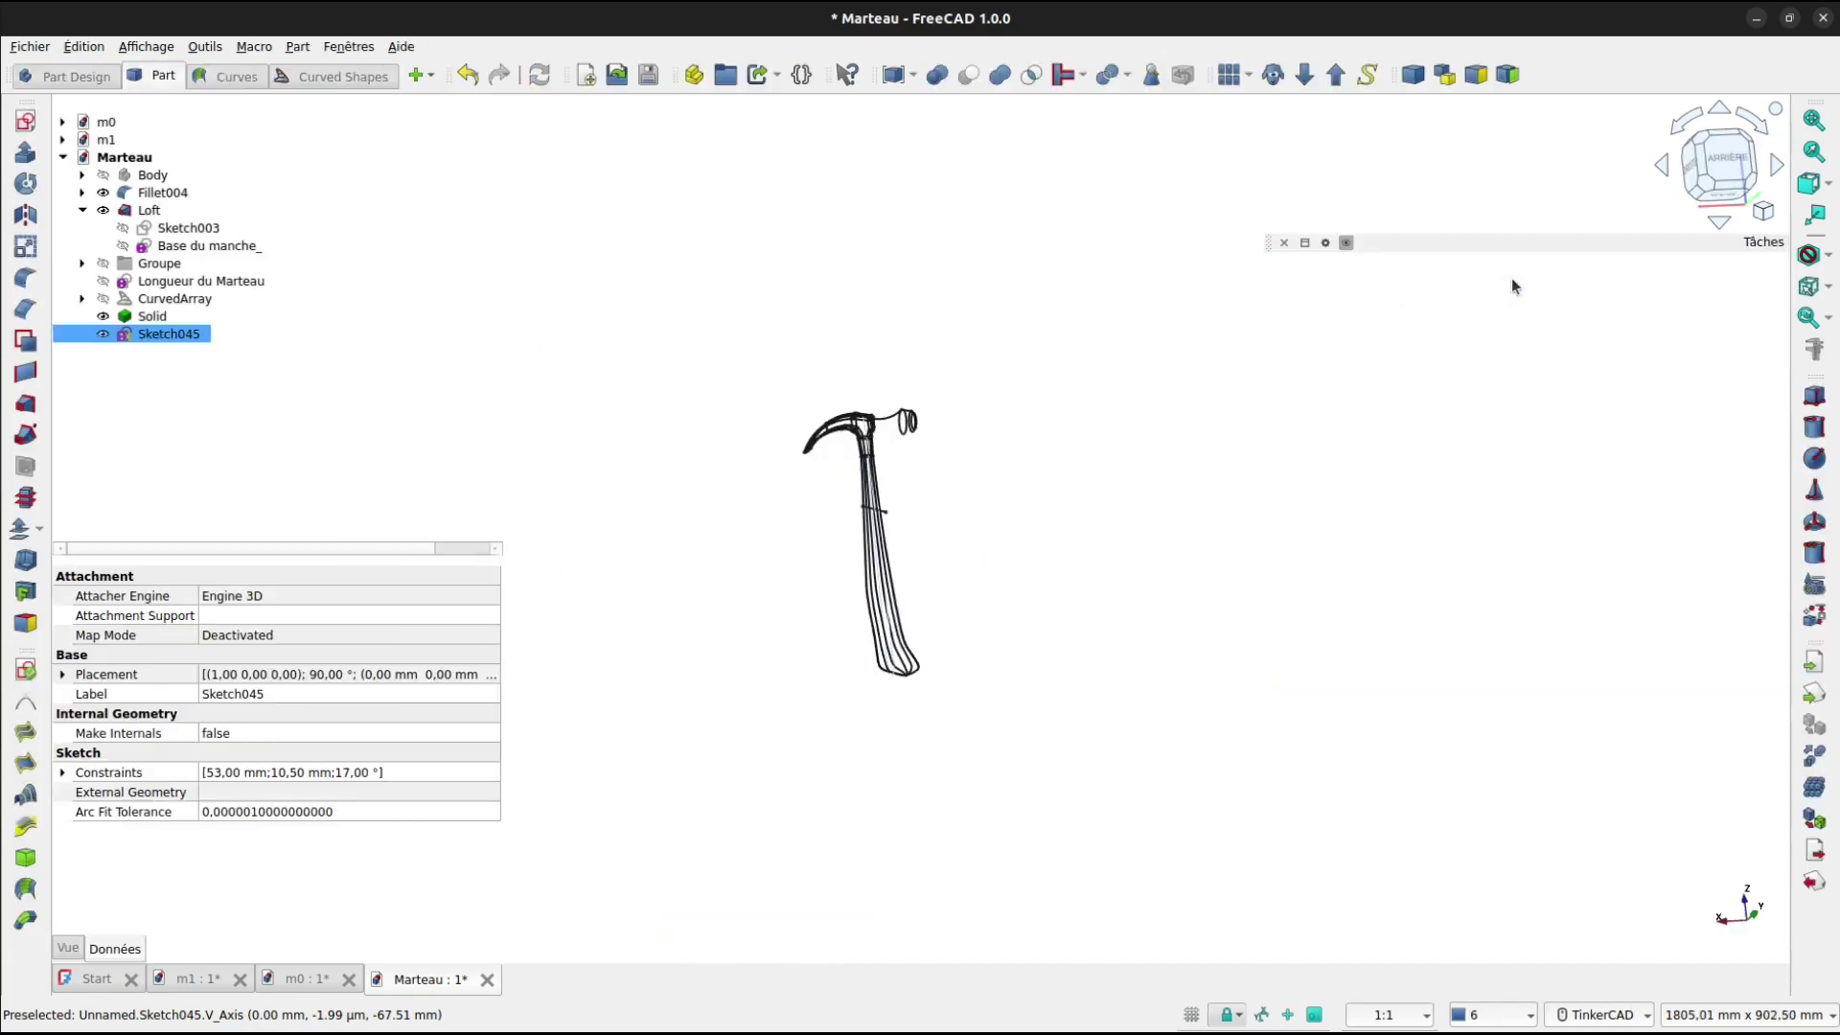
{"action": "right_click_drag", "start_coordinate": [1031, 419], "coordinate": [1007, 432]}
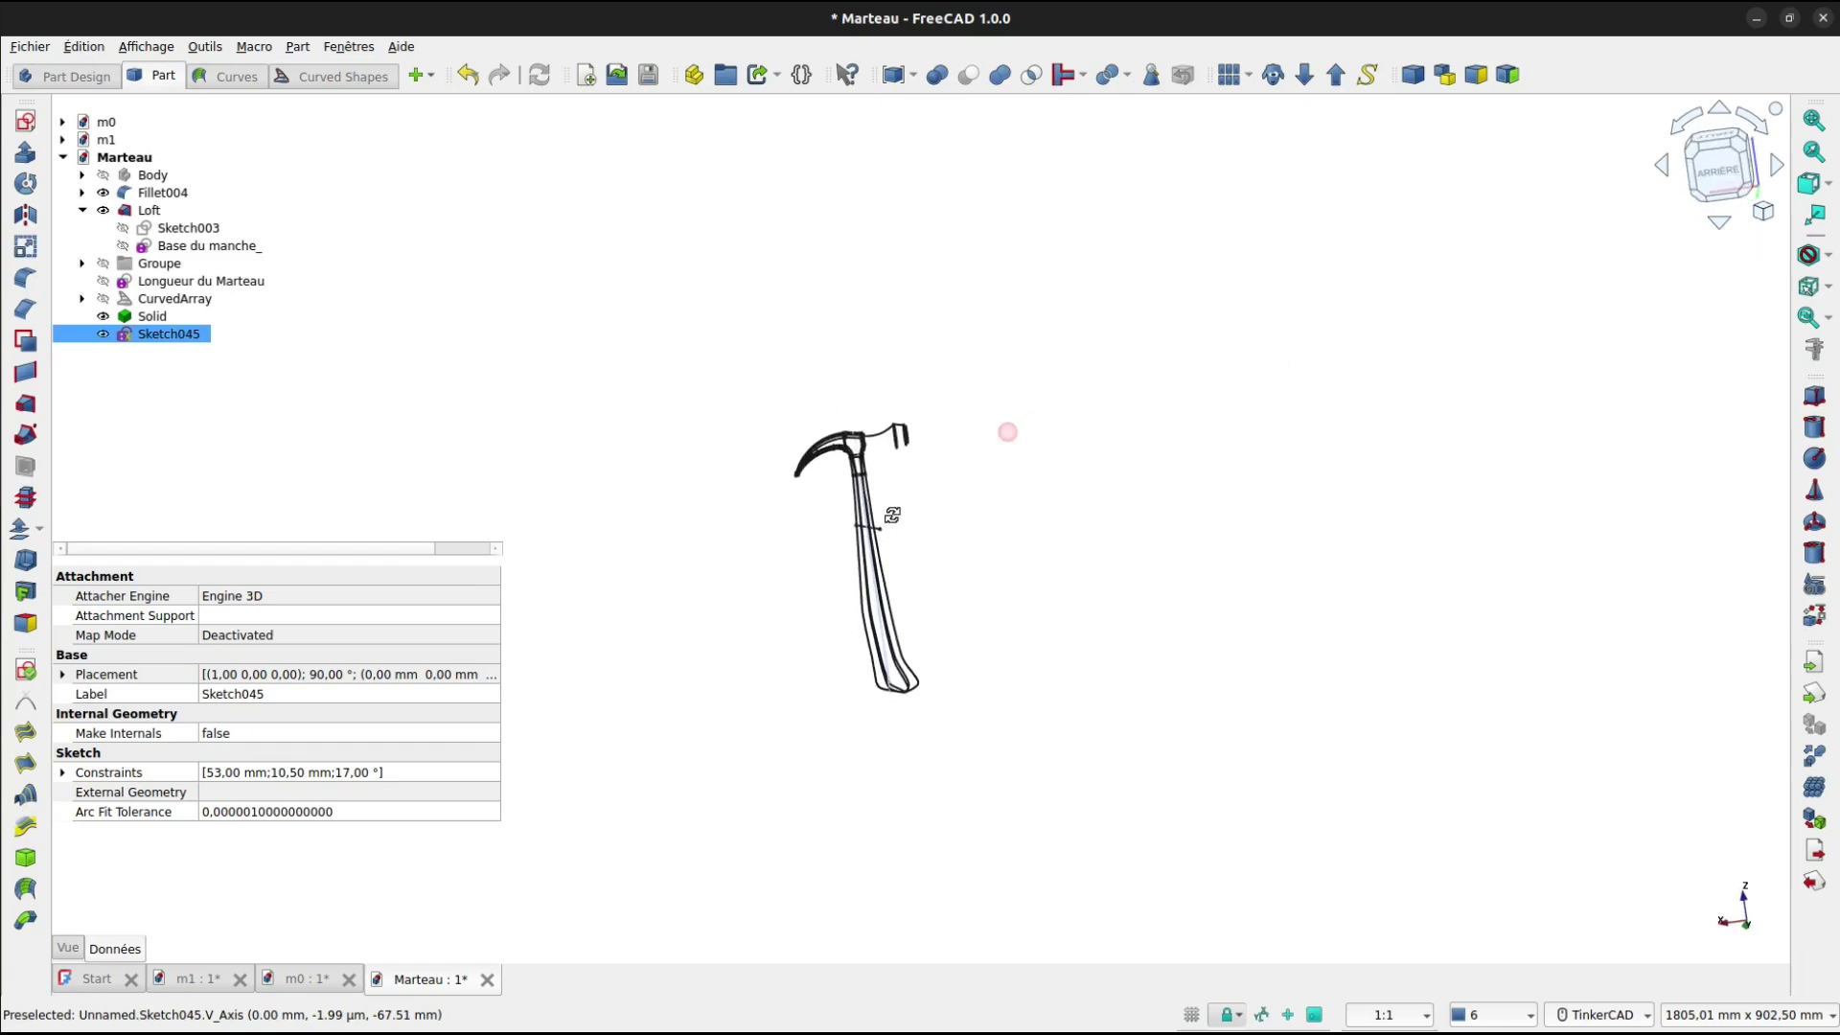
{"action": "scroll", "coordinate": [879, 527], "scroll_direction": "up", "scroll_amount": 5}
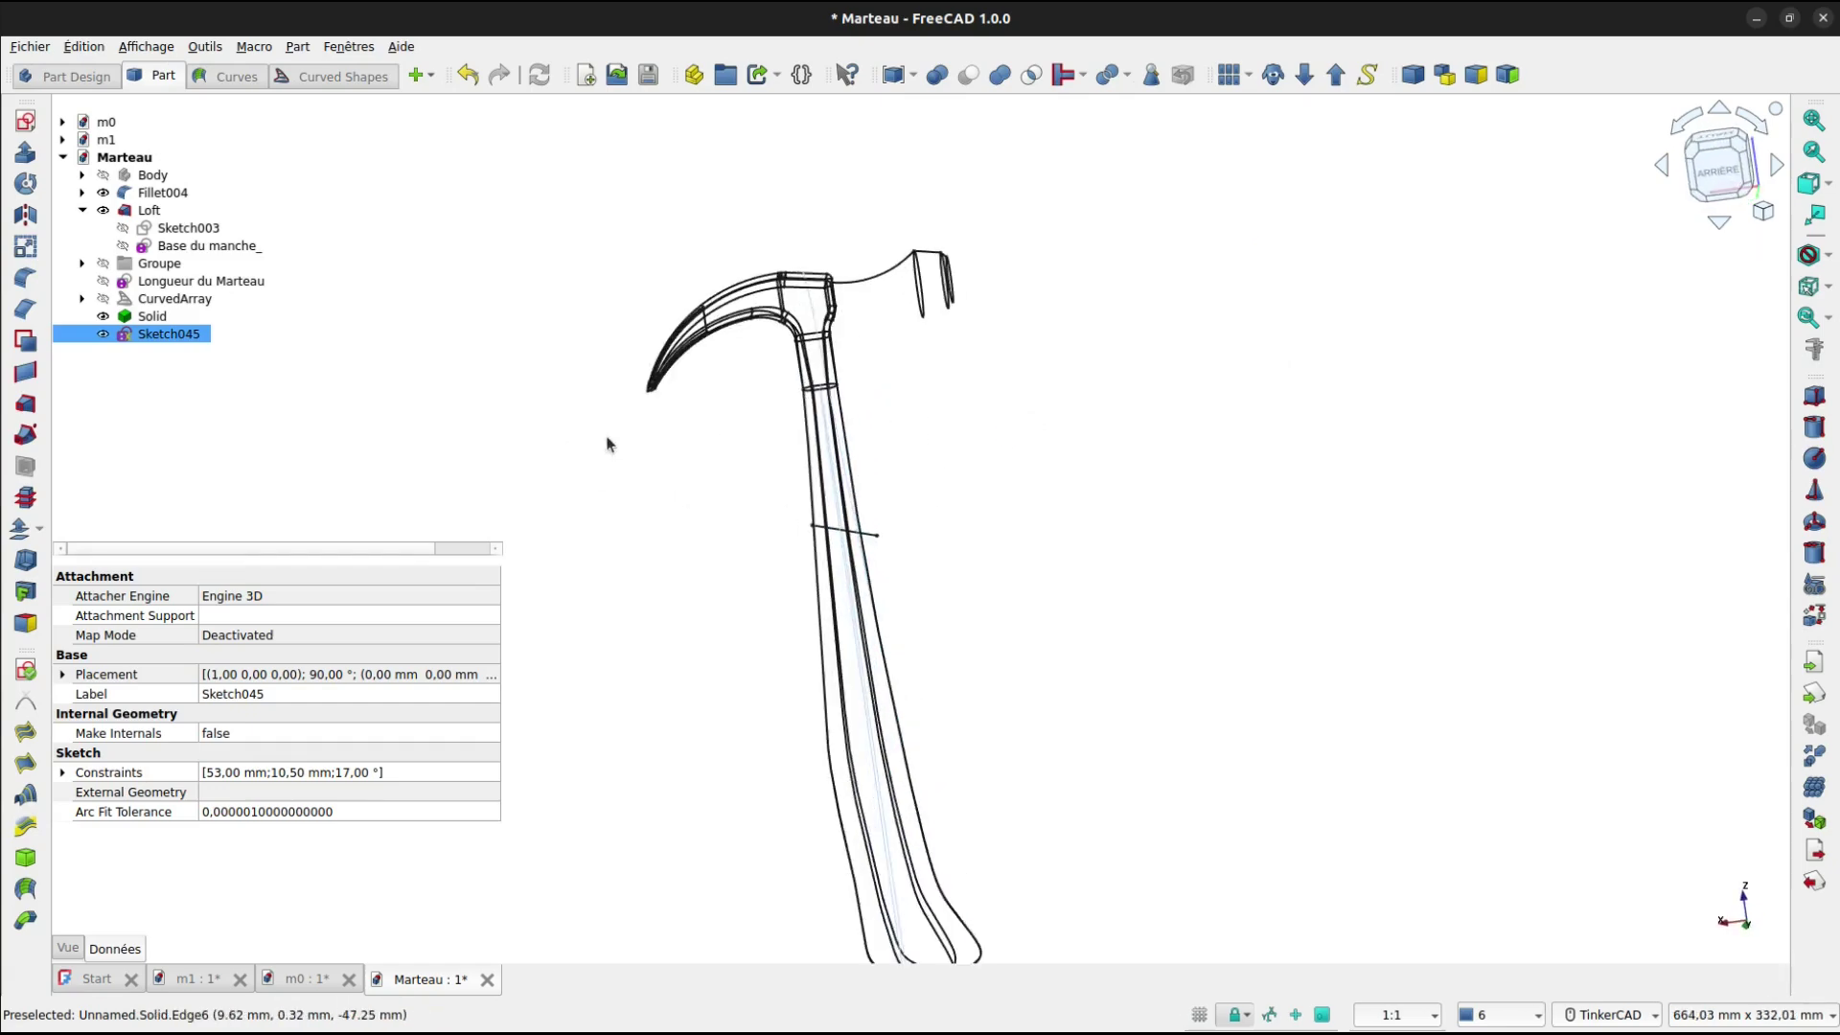
Turn the hammer to its front side and restore the normal shaded display instead of wireframe.
{"action": "mouse_move", "coordinate": [658, 469]}
{"action": "right_mouse_down"}
{"action": "mouse_move", "coordinate": [969, 464]}
{"action": "mouse_move", "coordinate": [1479, 502]}
{"action": "mouse_move", "coordinate": [1458, 534]}
{"action": "right_mouse_up"}
{"action": "mouse_move", "coordinate": [589, 581]}
{"action": "right_mouse_down"}
{"action": "mouse_move", "coordinate": [834, 638]}
{"action": "mouse_move", "coordinate": [884, 688]}
{"action": "mouse_move", "coordinate": [1031, 694]}
{"action": "mouse_move", "coordinate": [1081, 669]}
{"action": "right_mouse_up"}
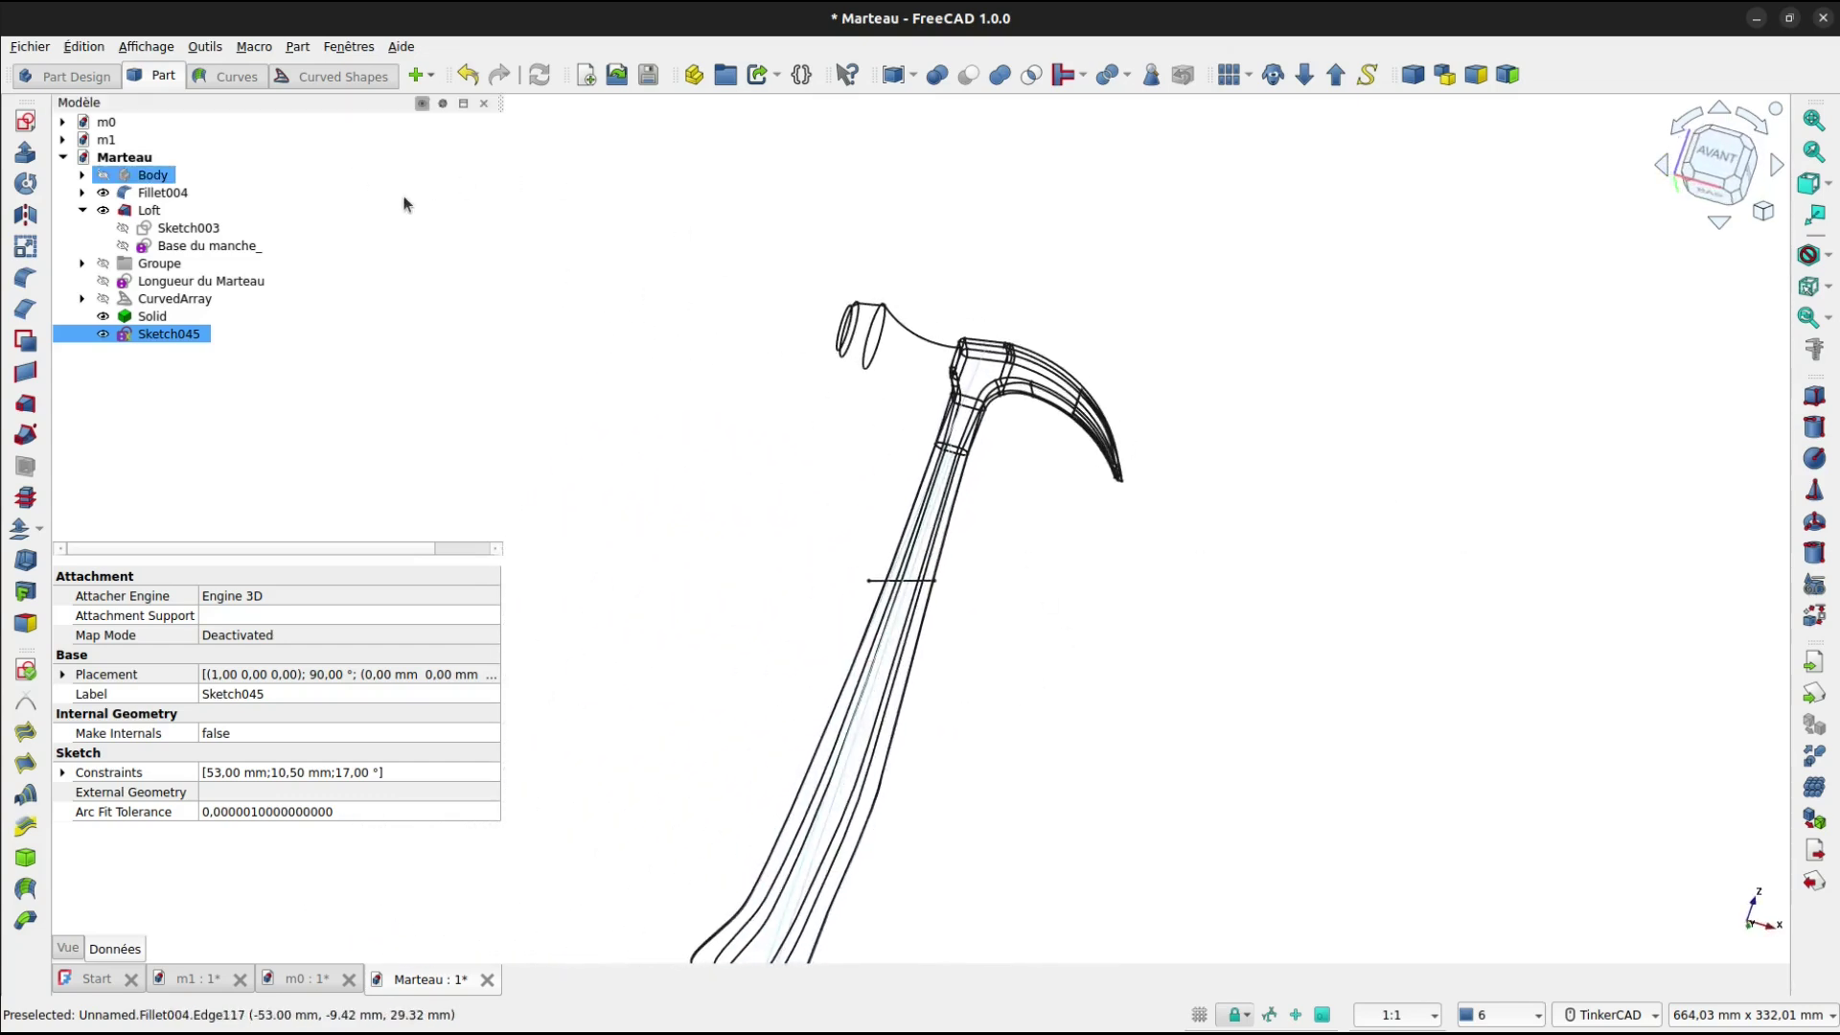
{"action": "key", "text": "v"}
{"action": "key", "text": "1"}
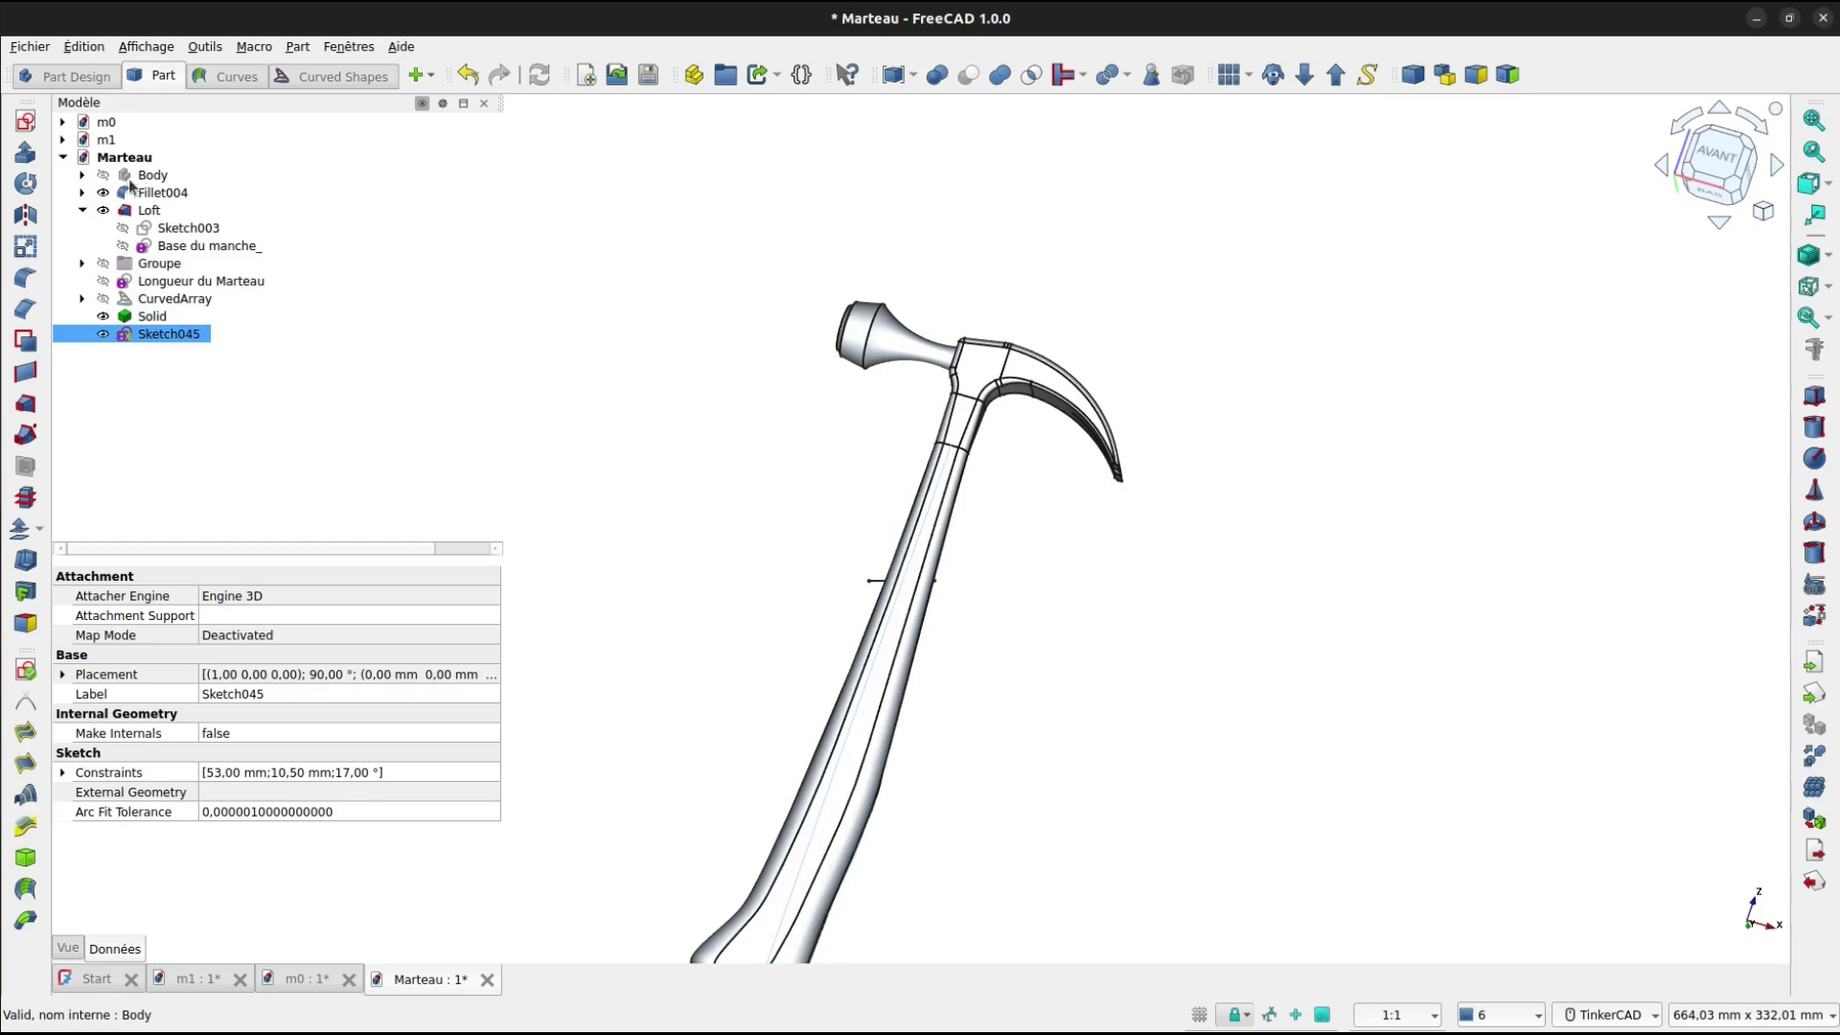
Extrude the slanted line sketch symmetrically by 30 mm along its normal, without creating a solid.
{"action": "left_click", "coordinate": [25, 153]}
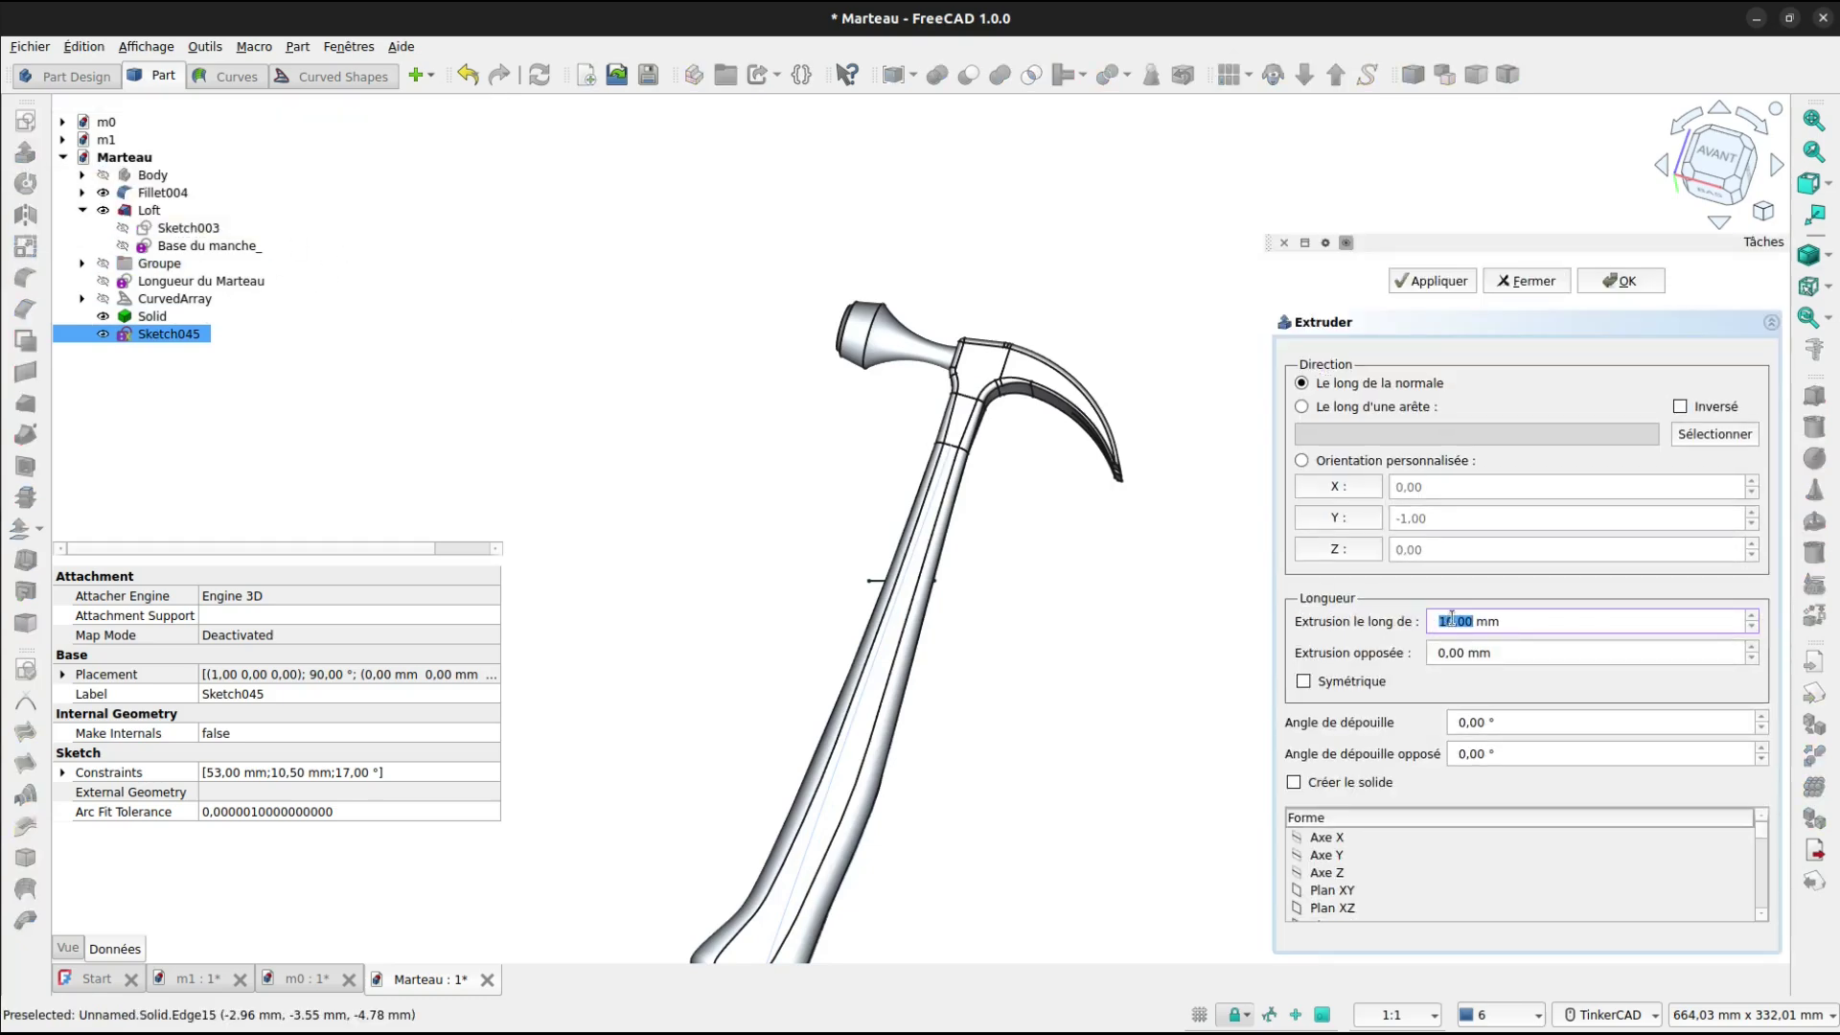
{"action": "left_click_drag", "start_coordinate": [1452, 619], "coordinate": [1434, 620]}
{"action": "type", "text": "30"}
{"action": "left_click", "coordinate": [1303, 681]}
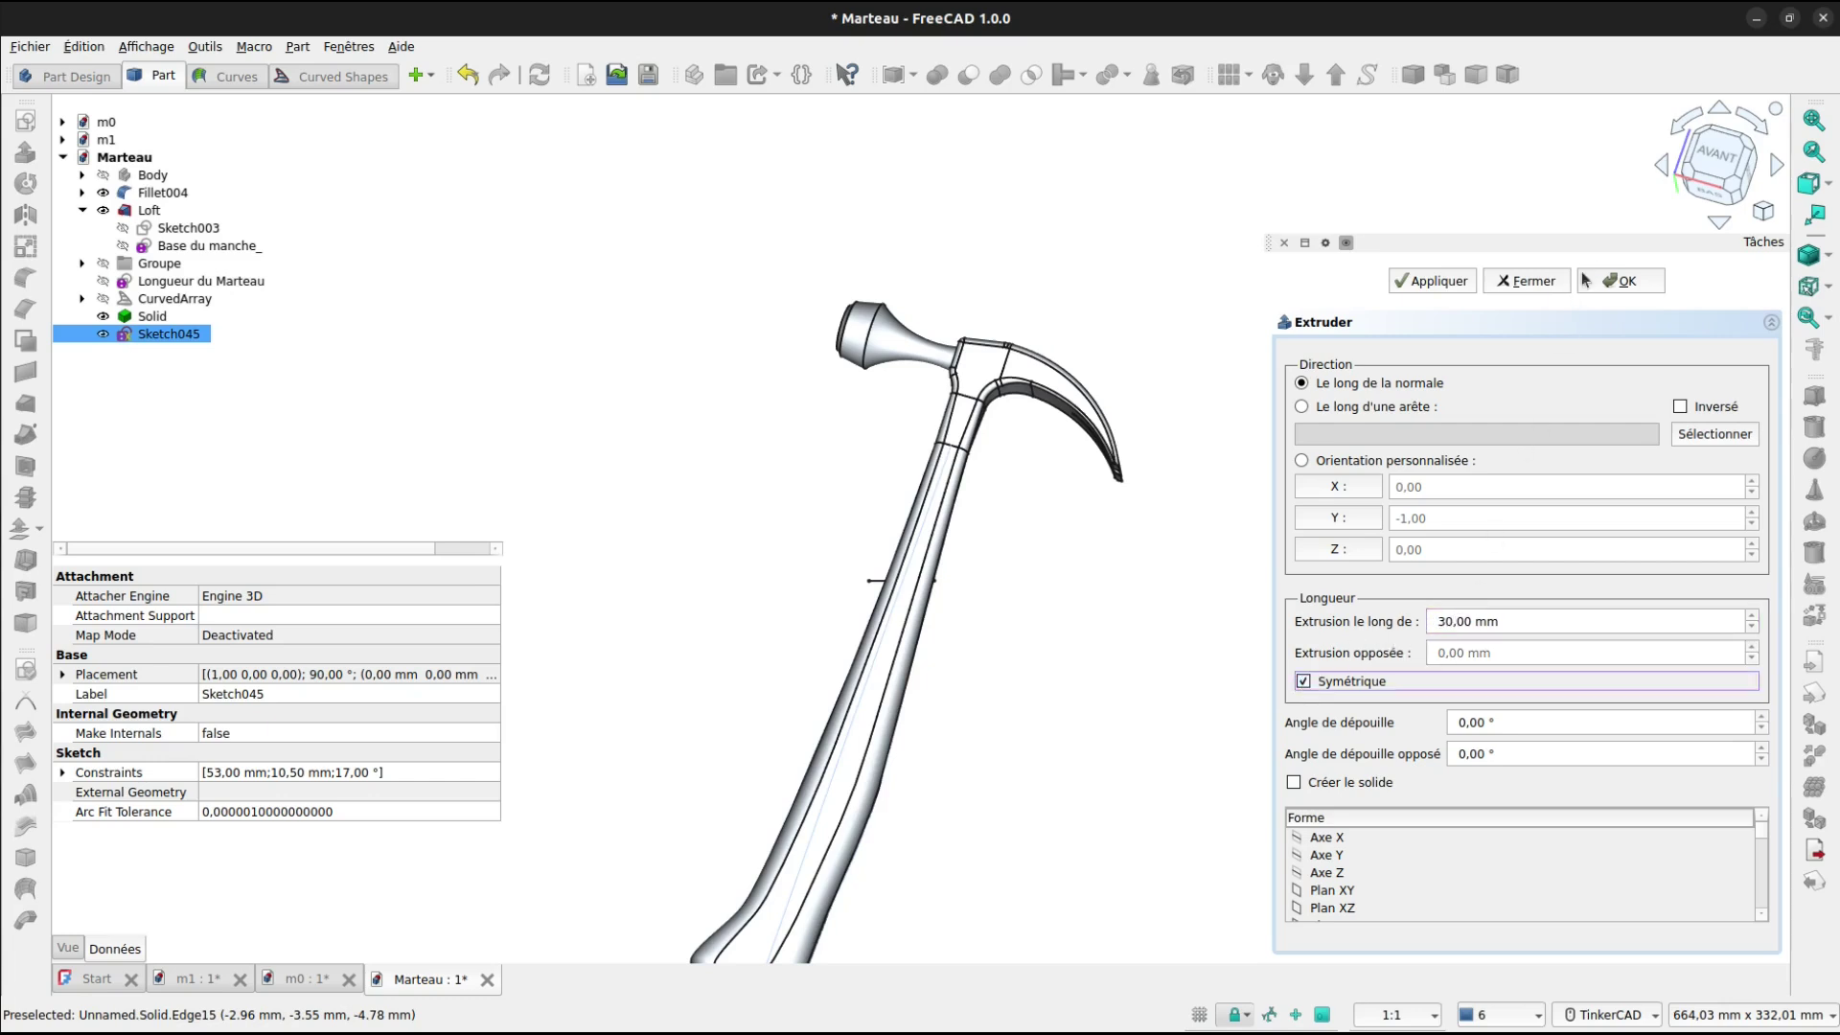
{"action": "left_click", "coordinate": [1613, 282]}
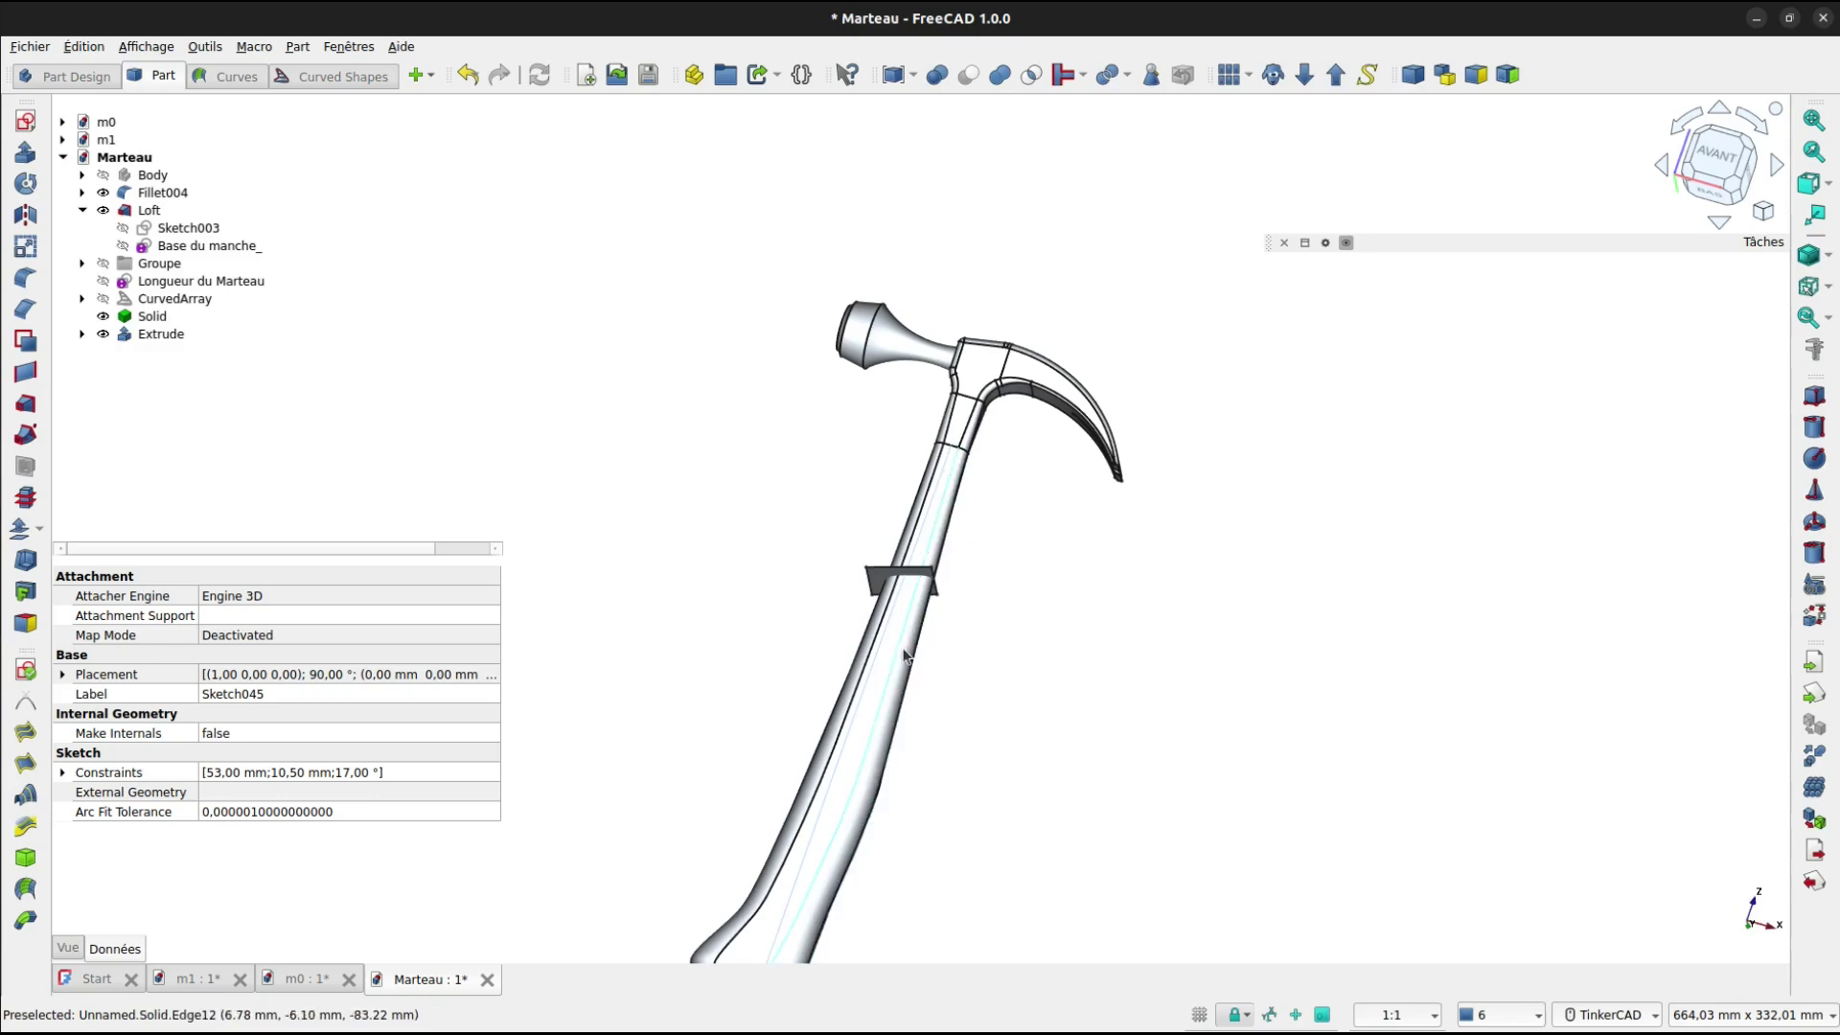
Select the handle solid together with the extruded slanted surface that crosses it.
{"action": "scroll", "coordinate": [894, 662], "scroll_direction": "up", "scroll_amount": 5}
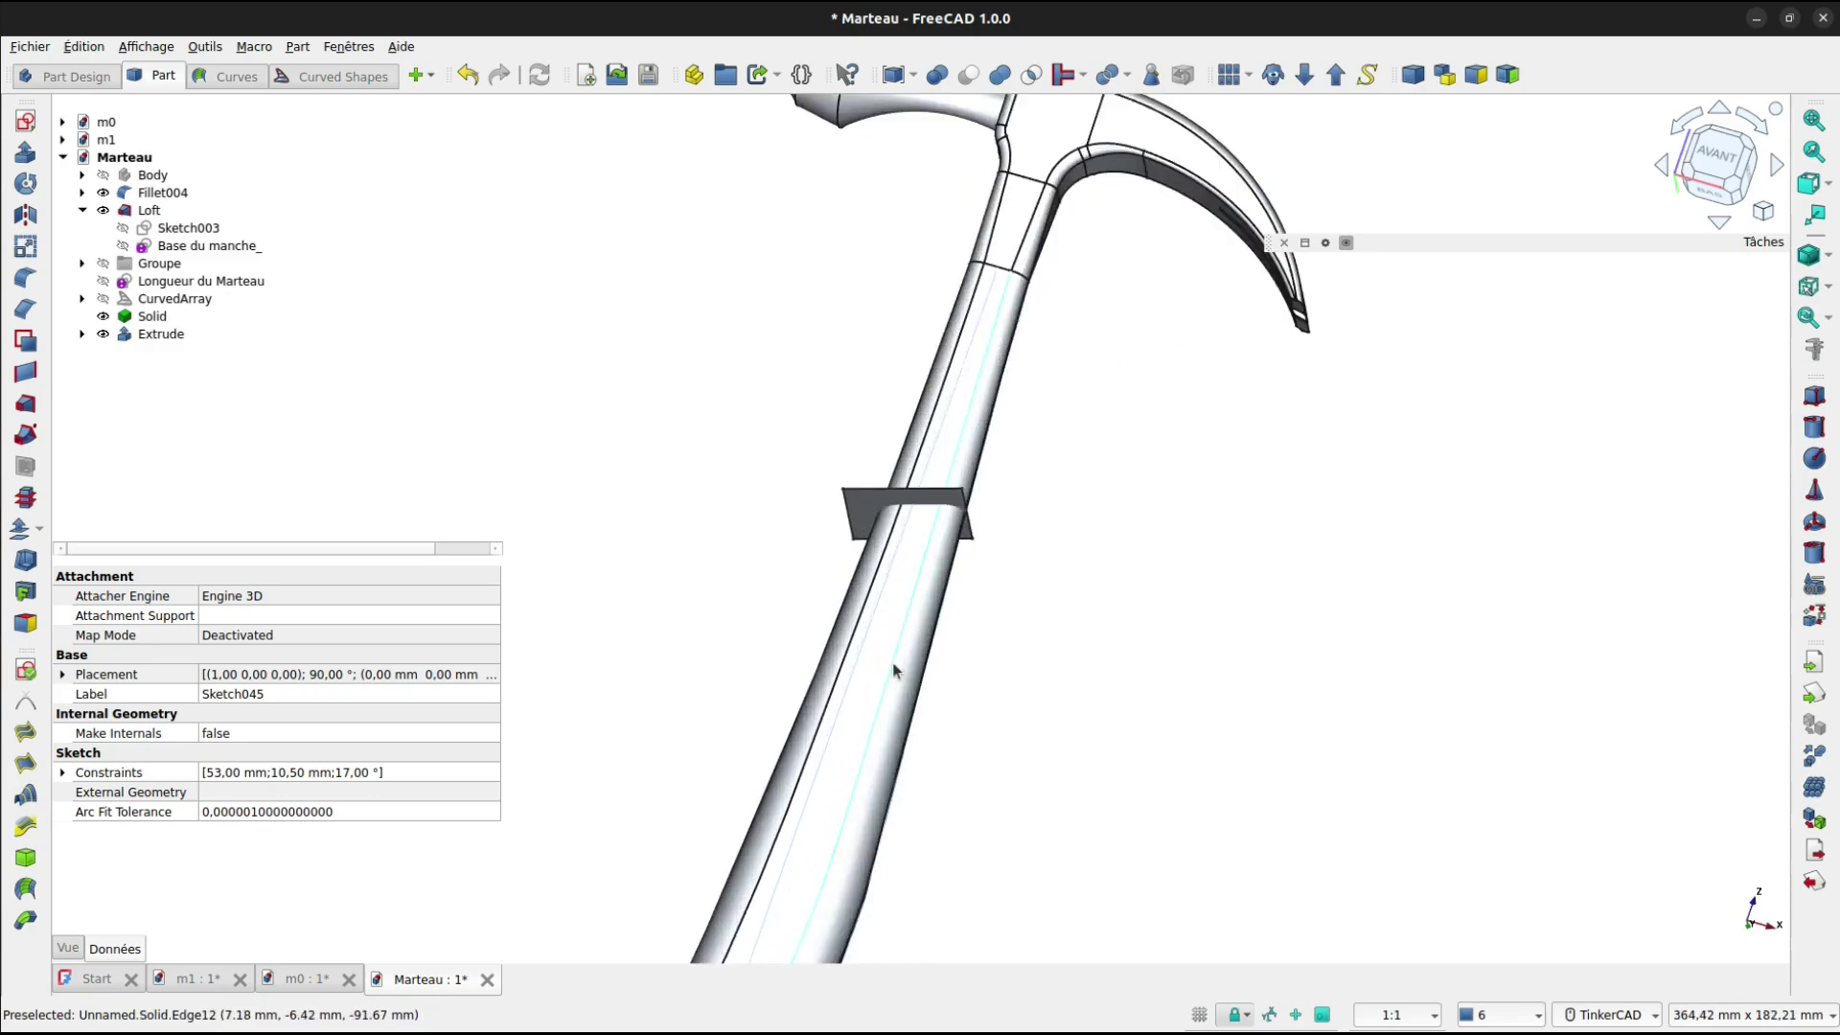
{"action": "left_click", "coordinate": [884, 611]}
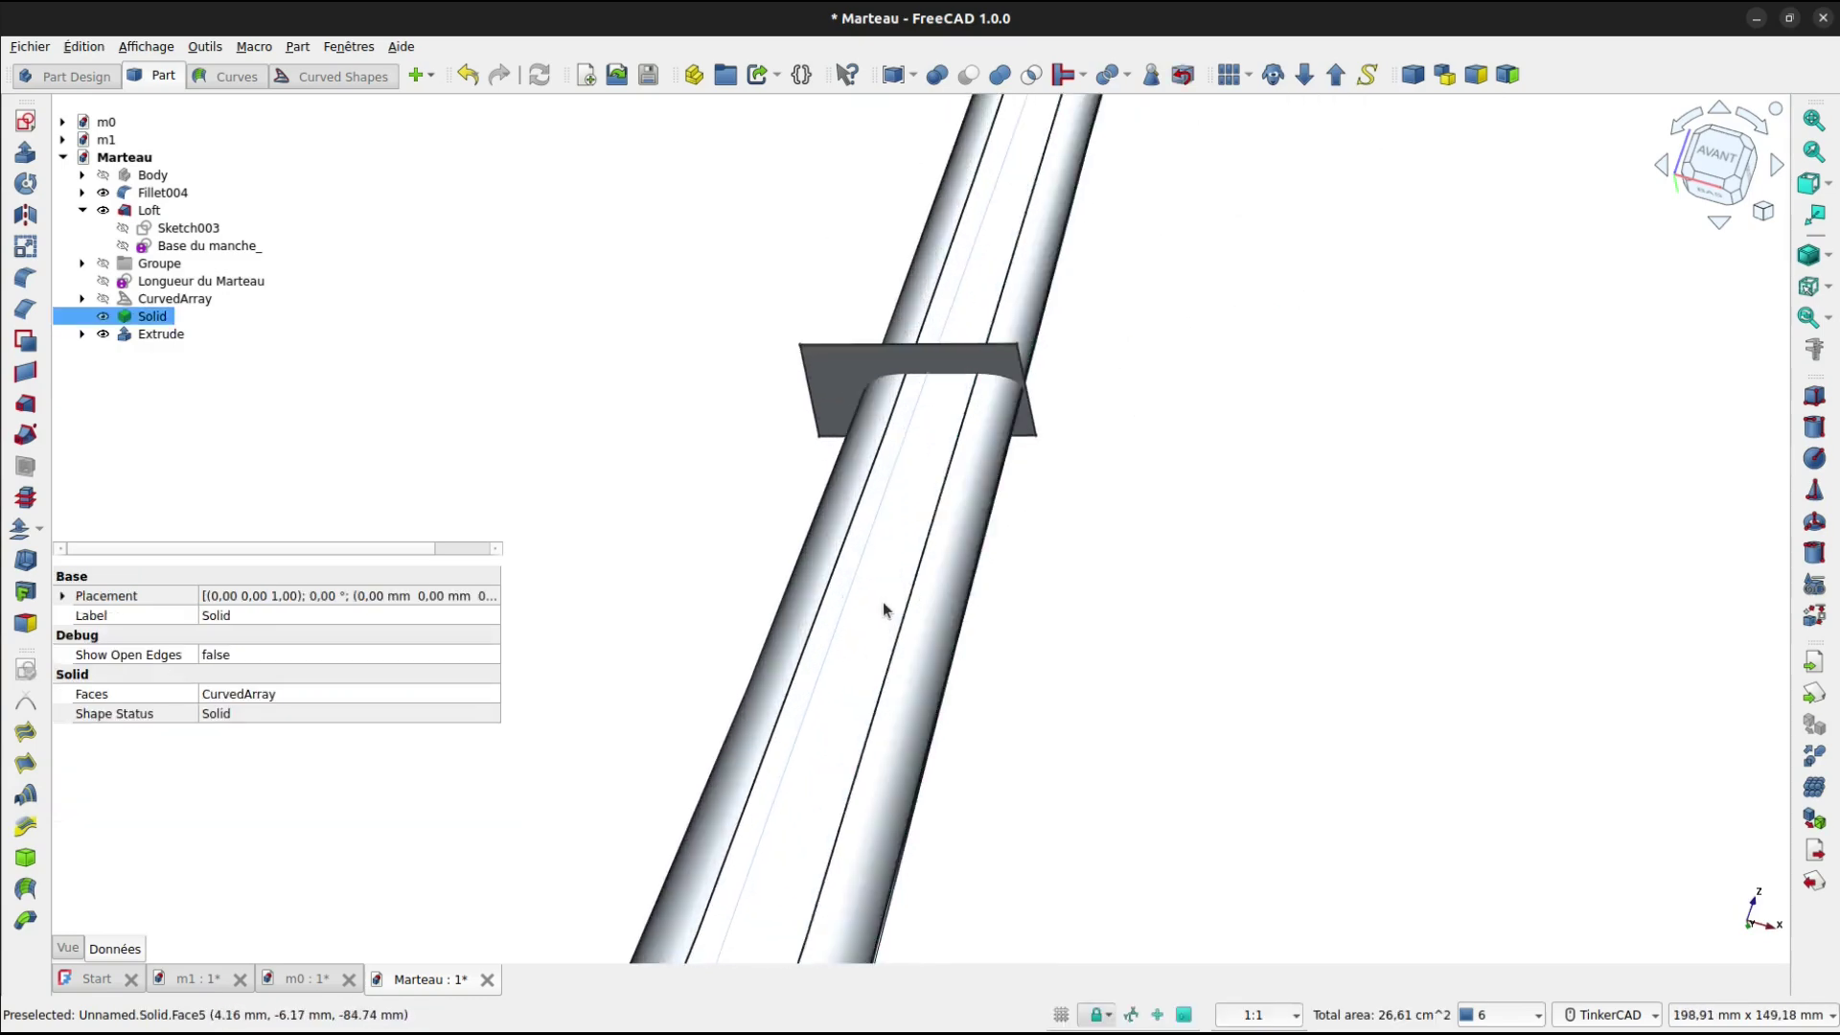
{"action": "left_click", "coordinate": [838, 381], "text": "ctrl"}
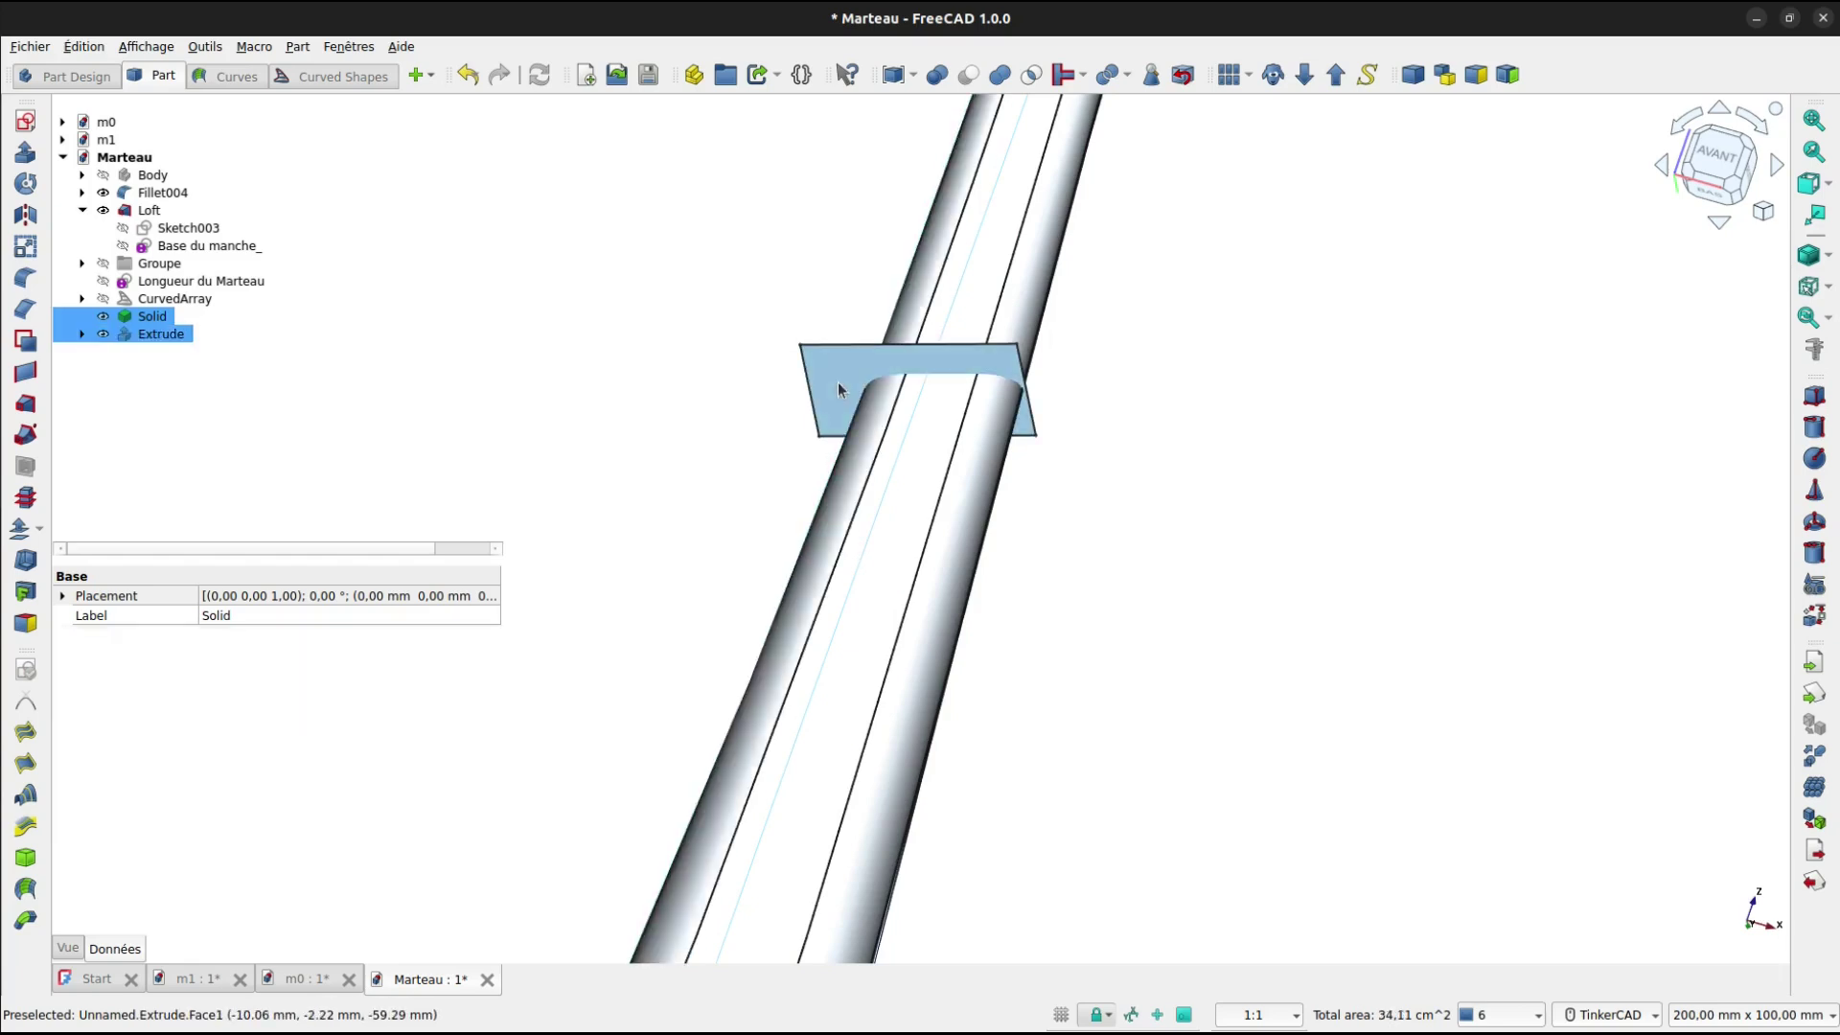
Slice Solid with the Extrude surface using Slice to compound, and explode the resulting slice compound into separate pieces.
{"action": "left_click", "coordinate": [1127, 83]}
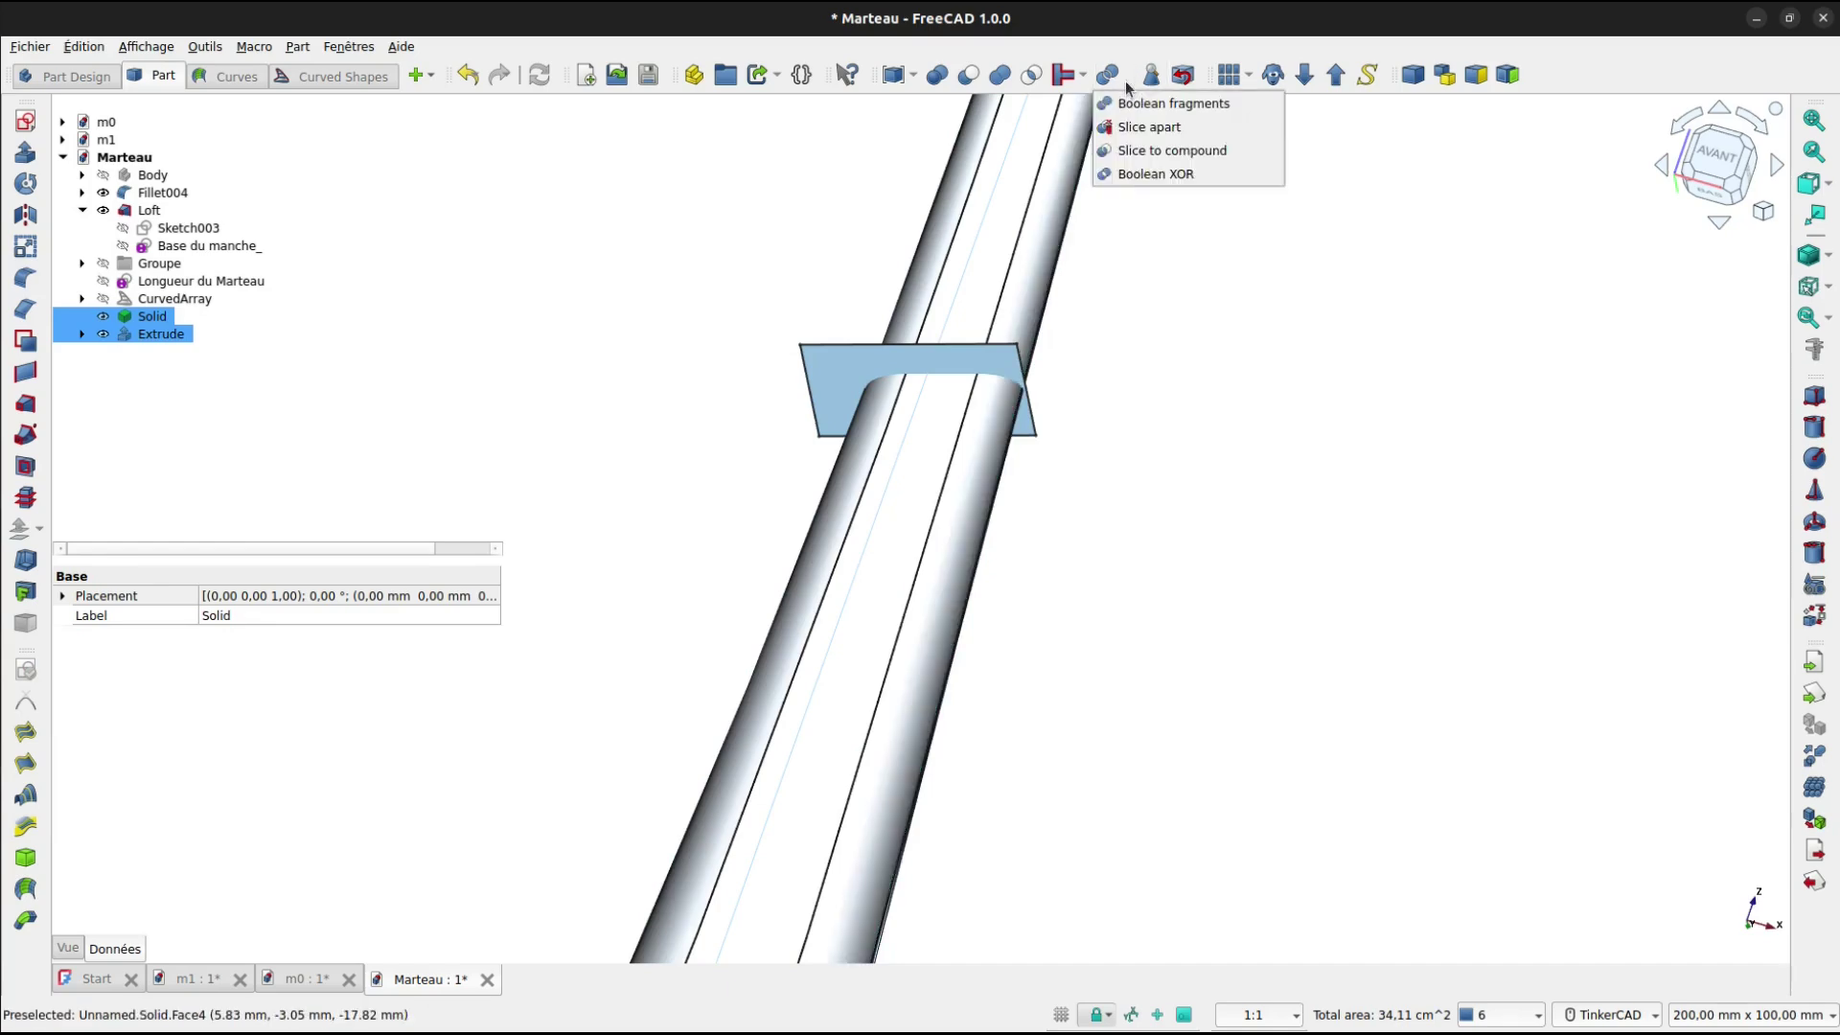
{"action": "left_click", "coordinate": [1143, 151]}
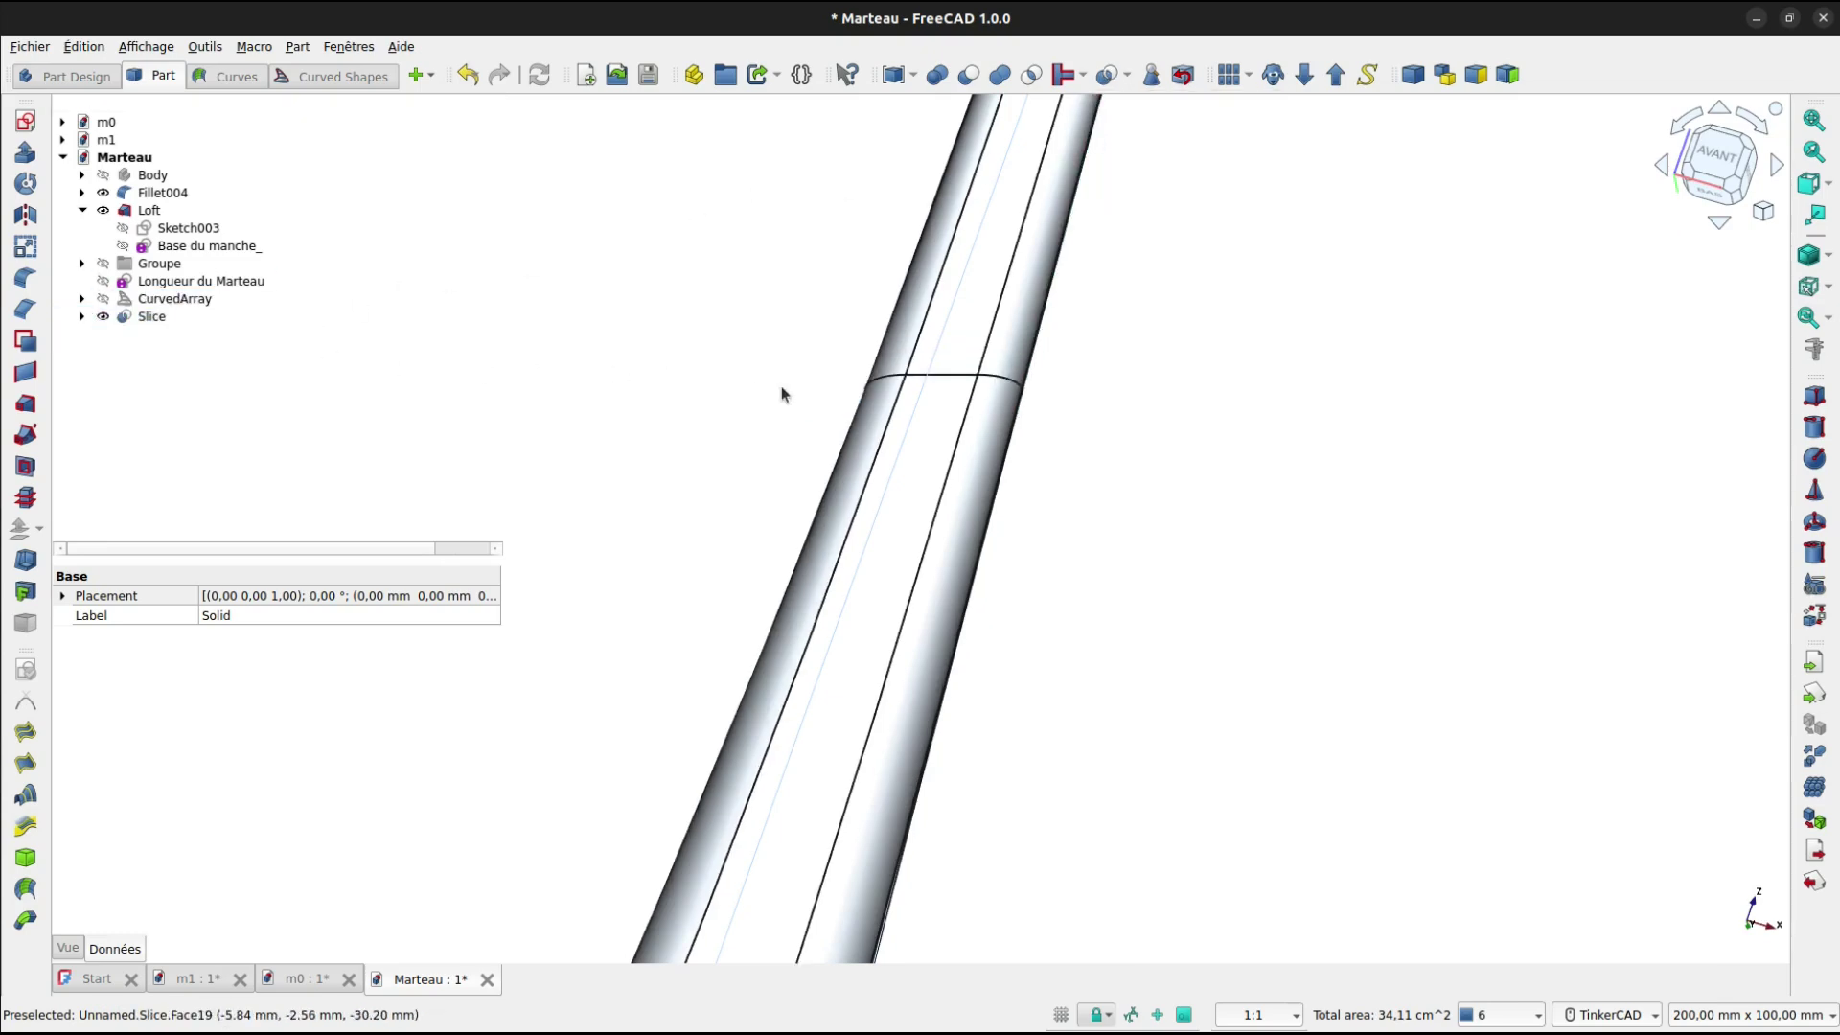
{"action": "left_click", "coordinate": [150, 317]}
{"action": "left_click", "coordinate": [915, 76]}
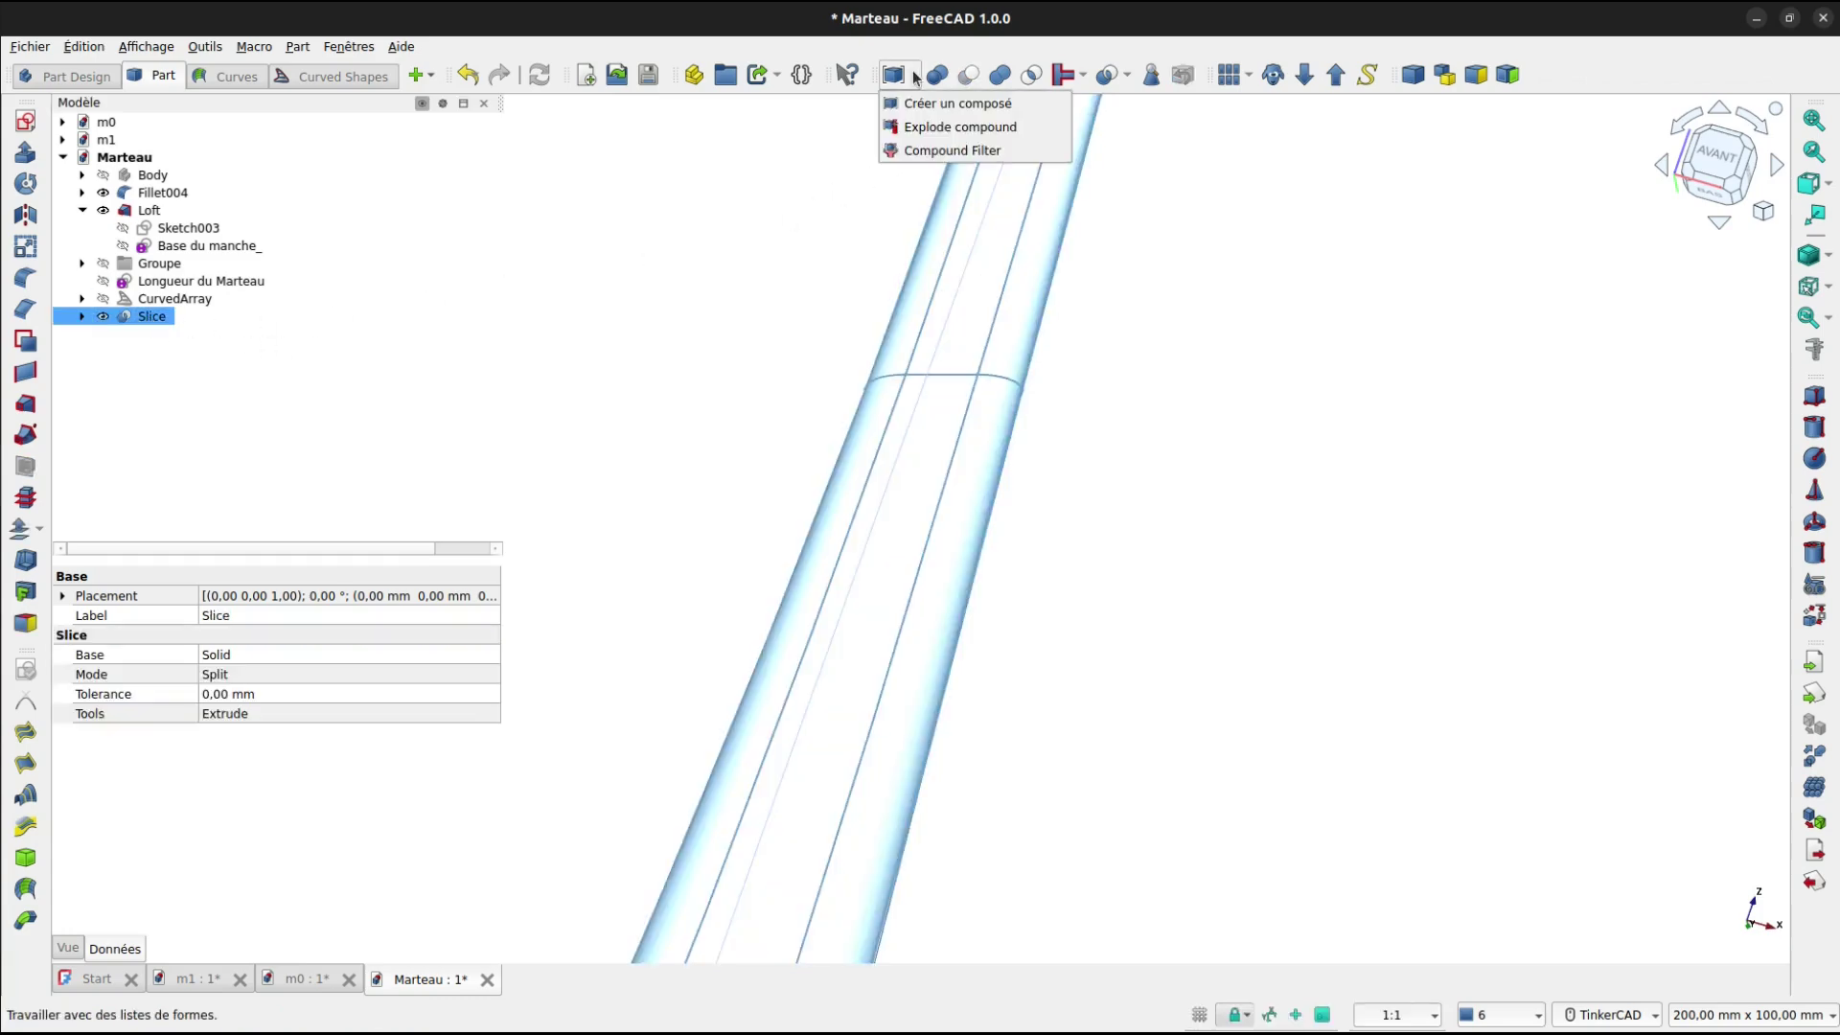
{"action": "left_click", "coordinate": [919, 132]}
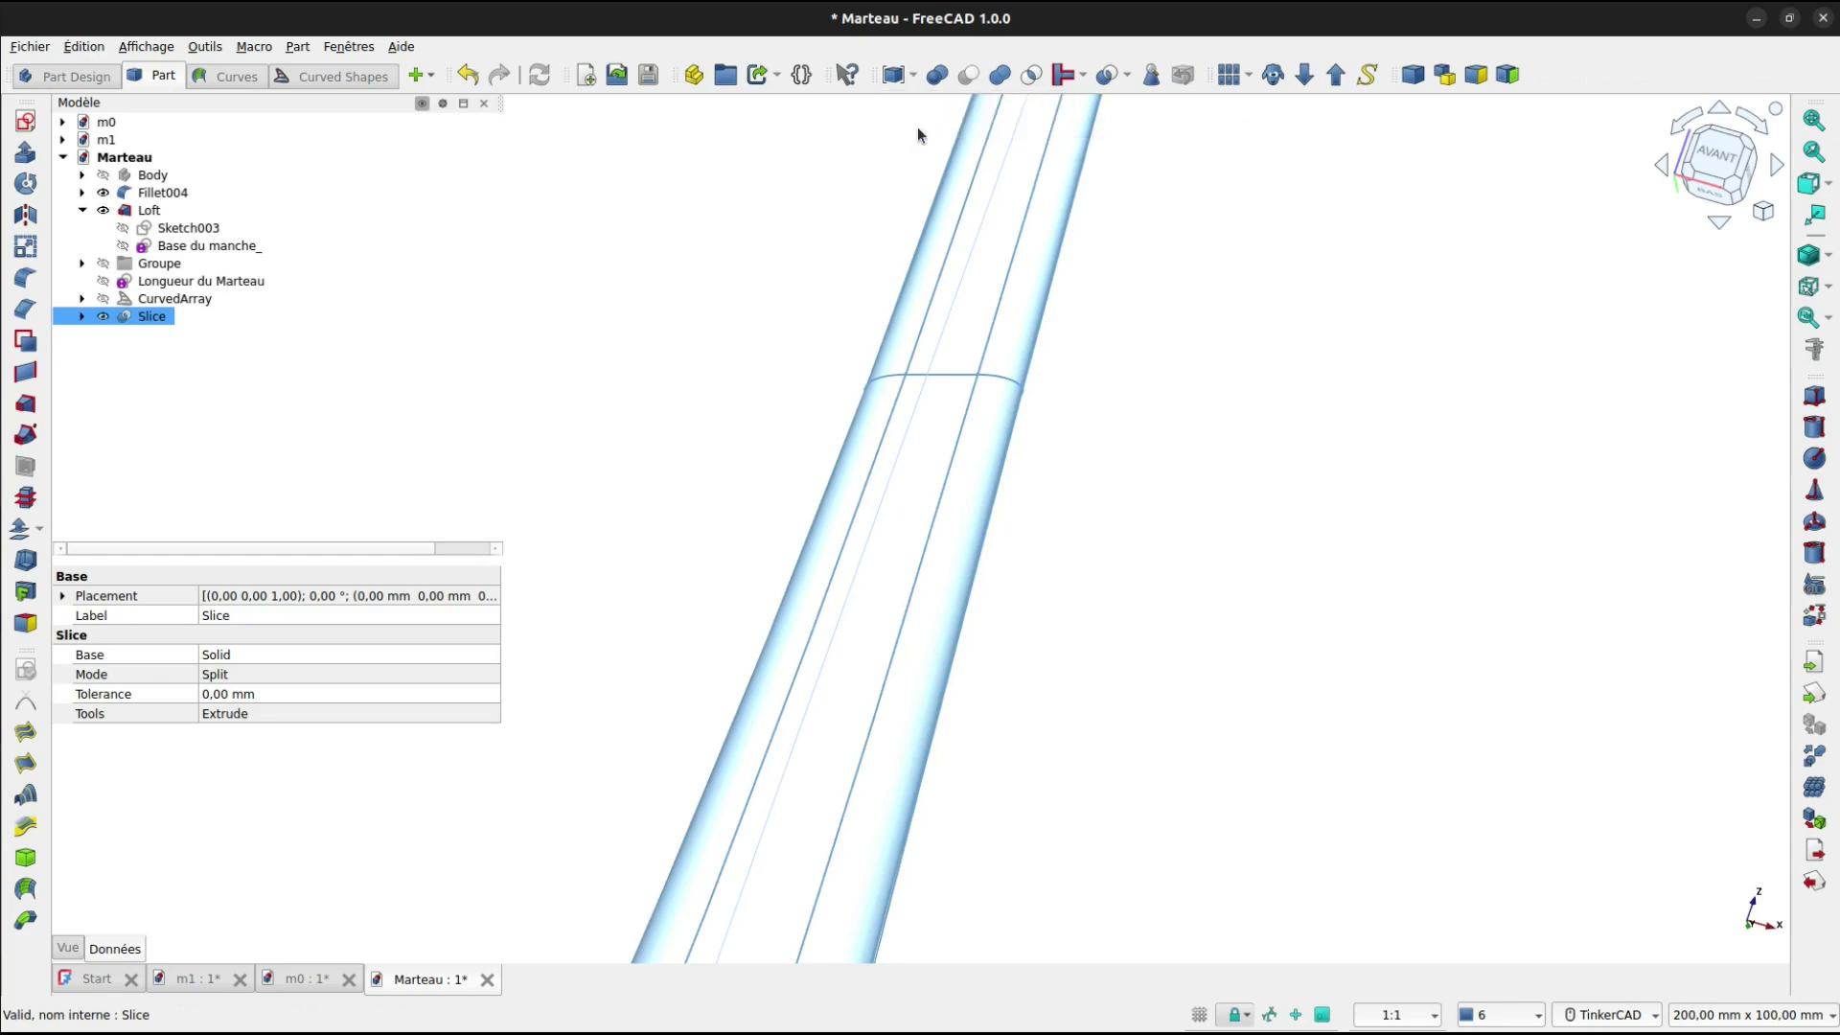
{"action": "left_click", "coordinate": [799, 200]}
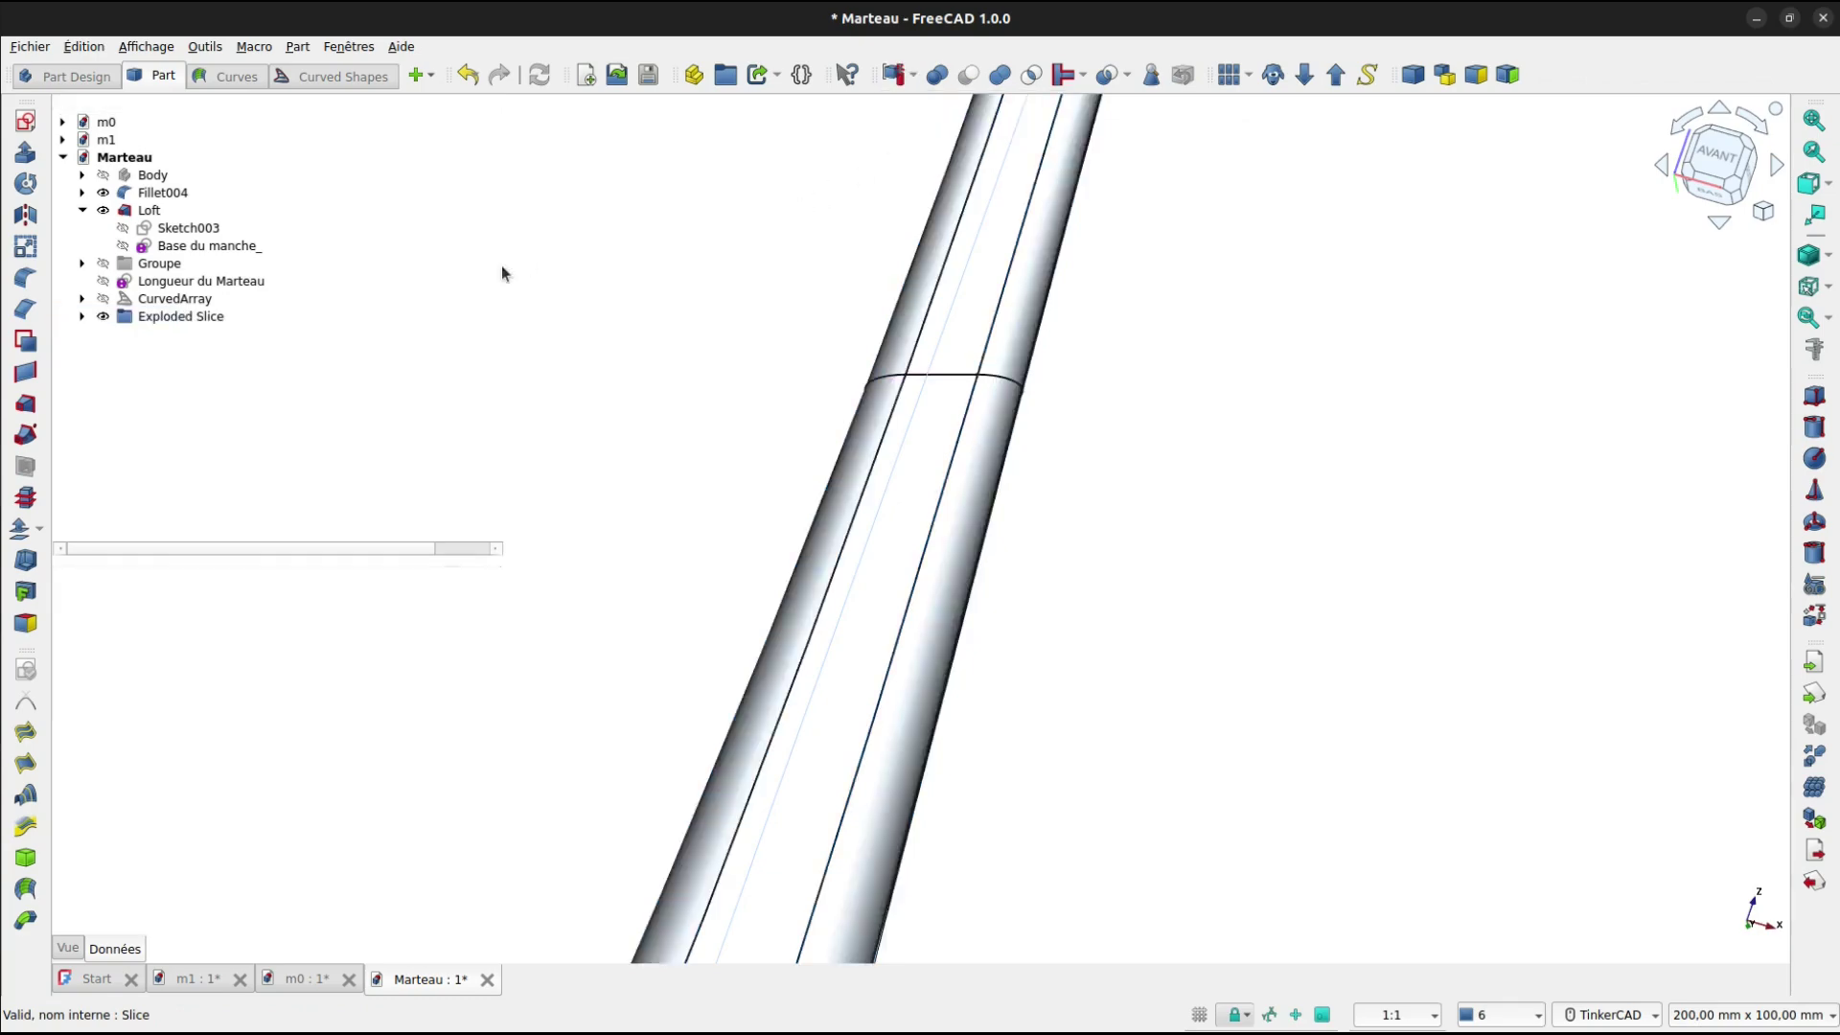
Rename the lower slice piece "manche" and the upper slice piece "partie marteau".
{"action": "left_click", "coordinate": [82, 317]}
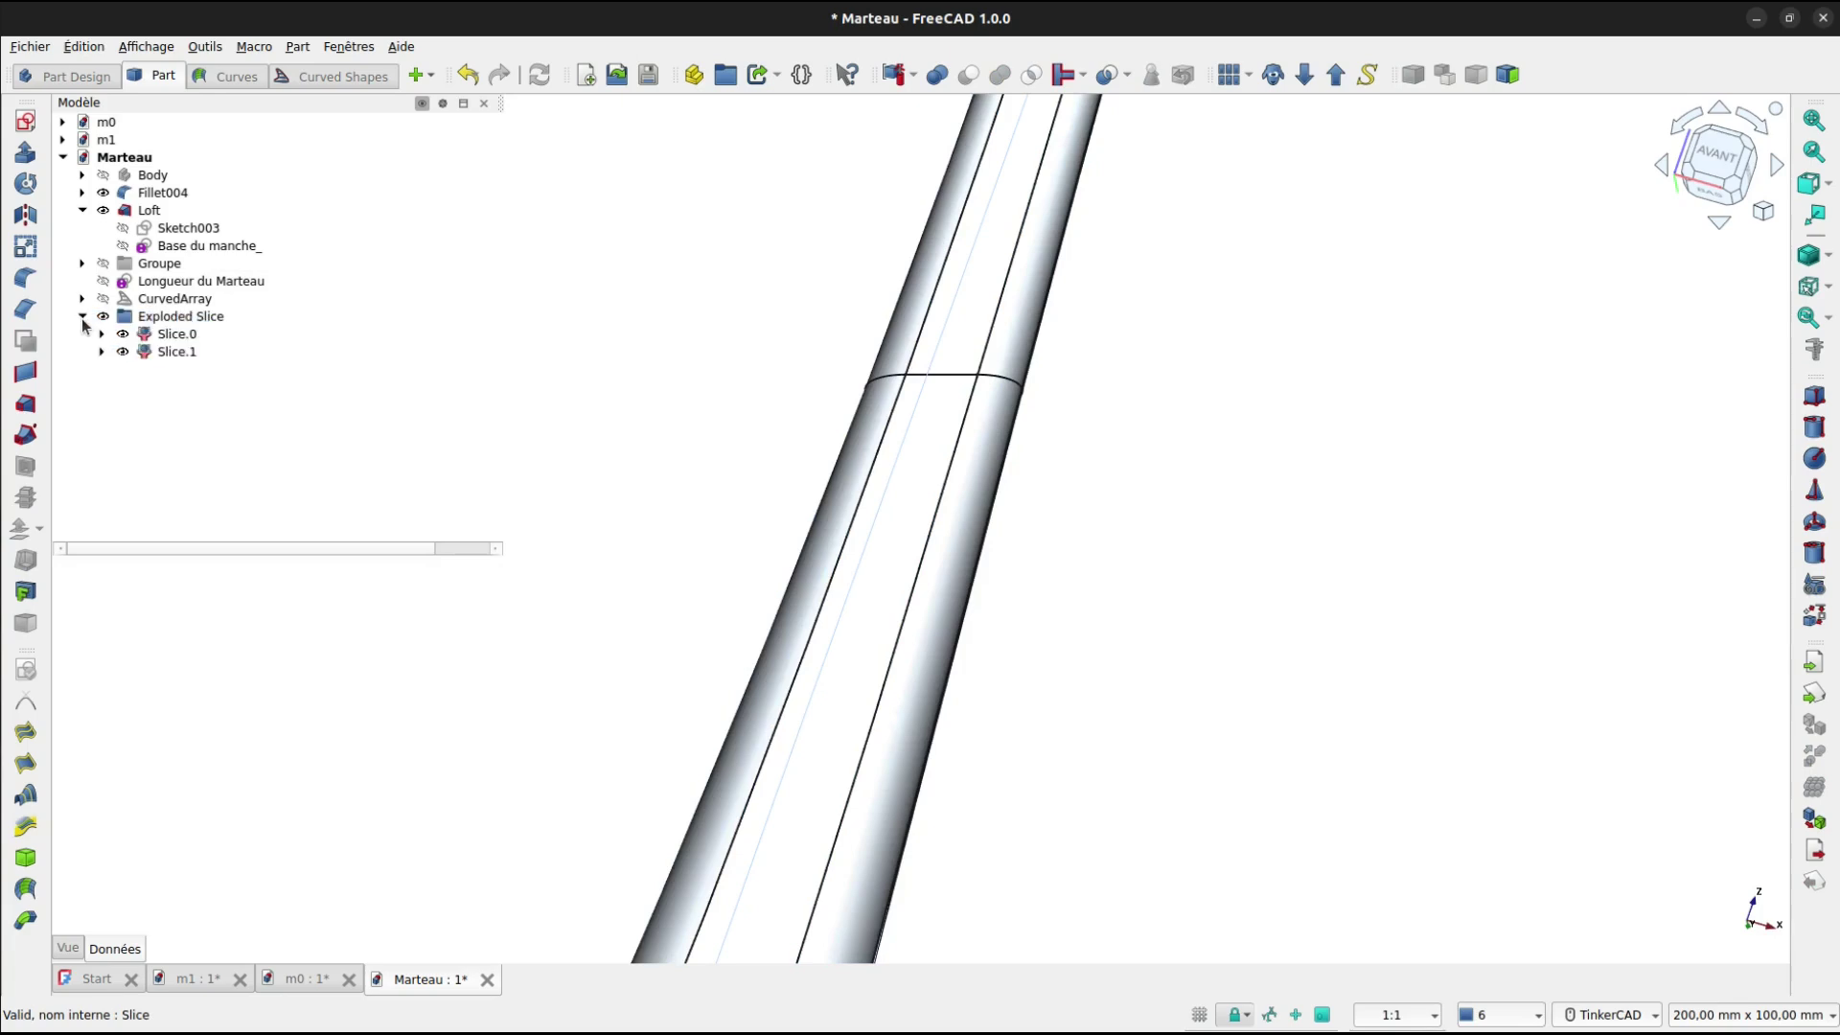
{"action": "left_click", "coordinate": [171, 340]}
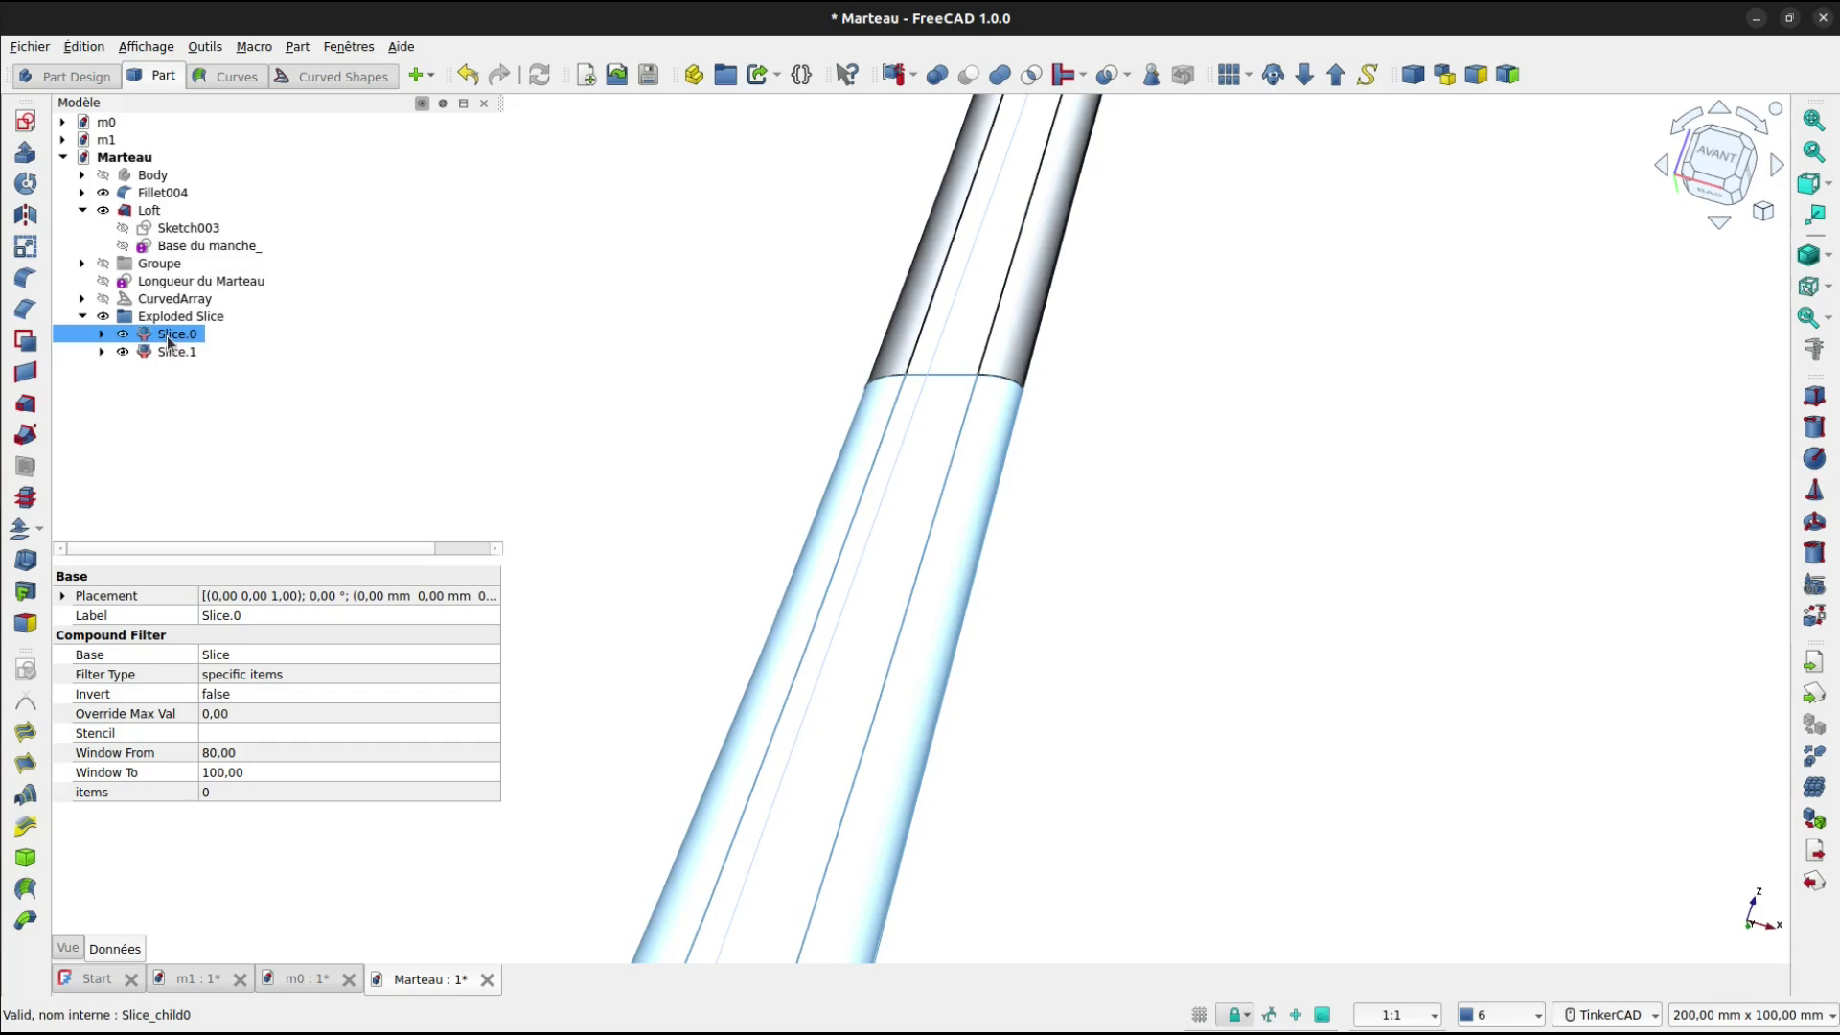
{"action": "left_click", "coordinate": [170, 338]}
{"action": "type", "text": "manche"}
{"action": "key", "text": "Return"}
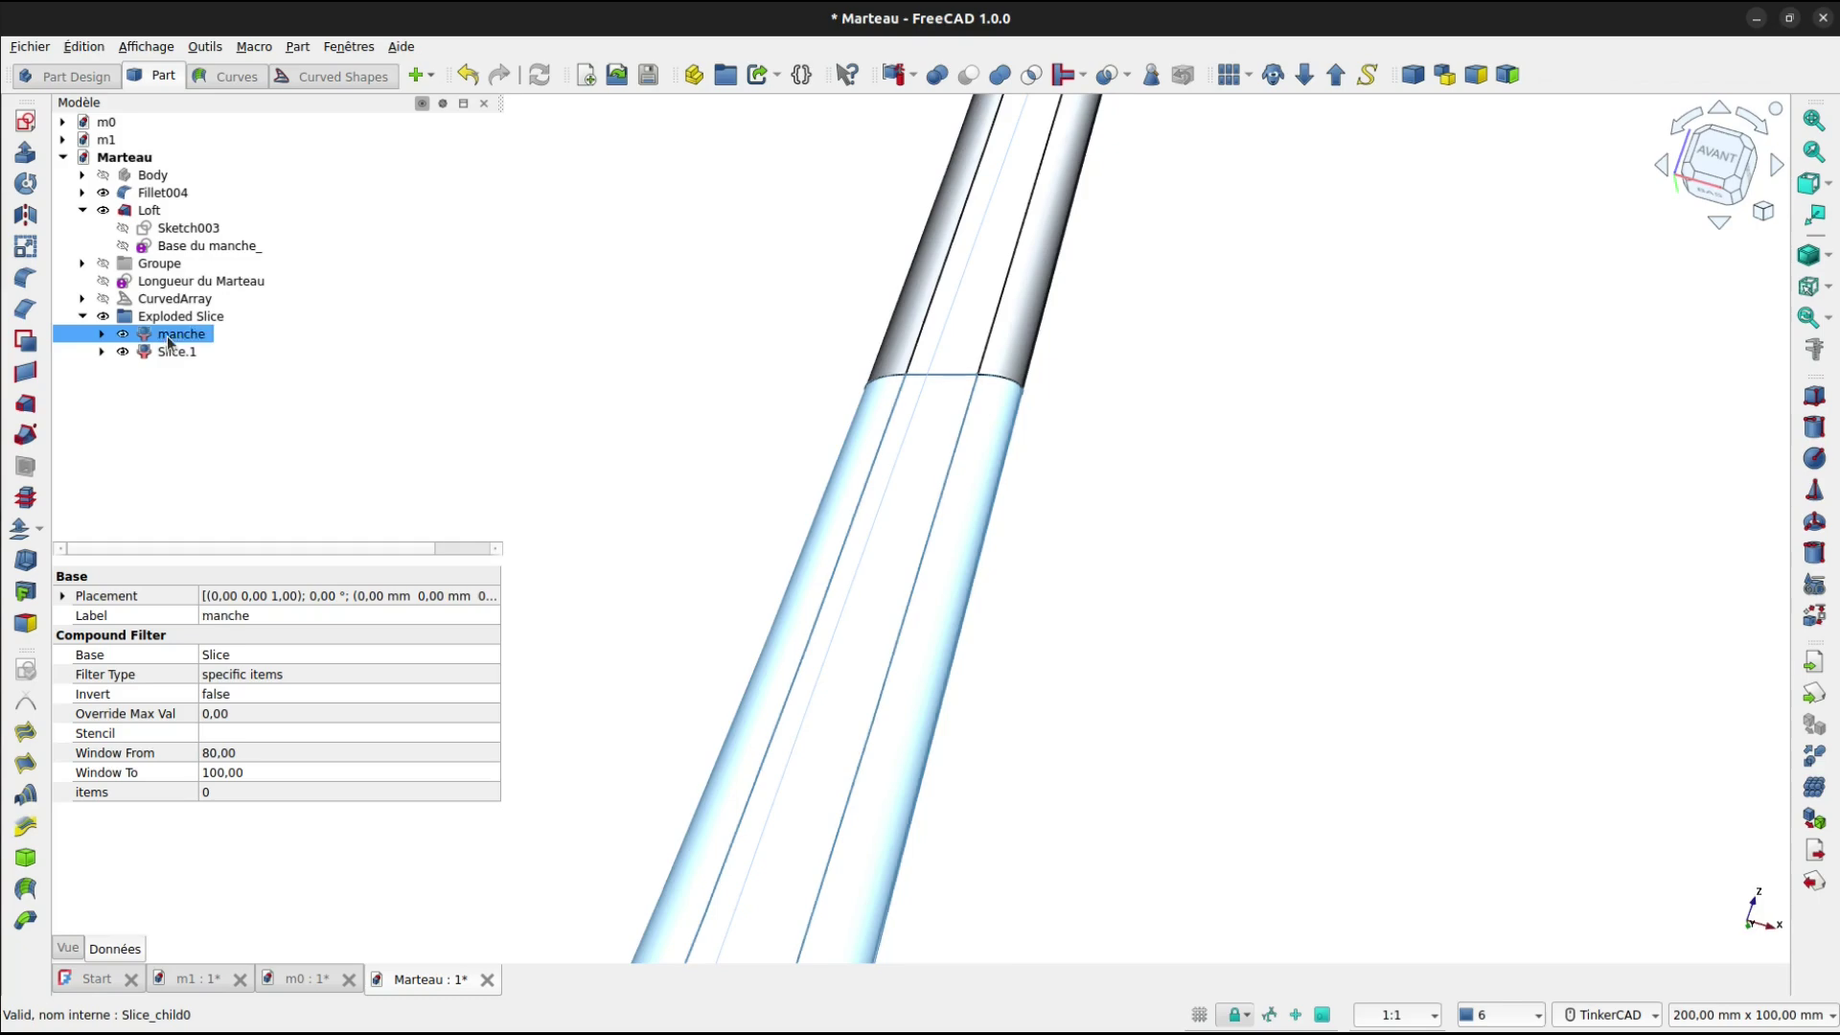
{"action": "left_click", "coordinate": [199, 352]}
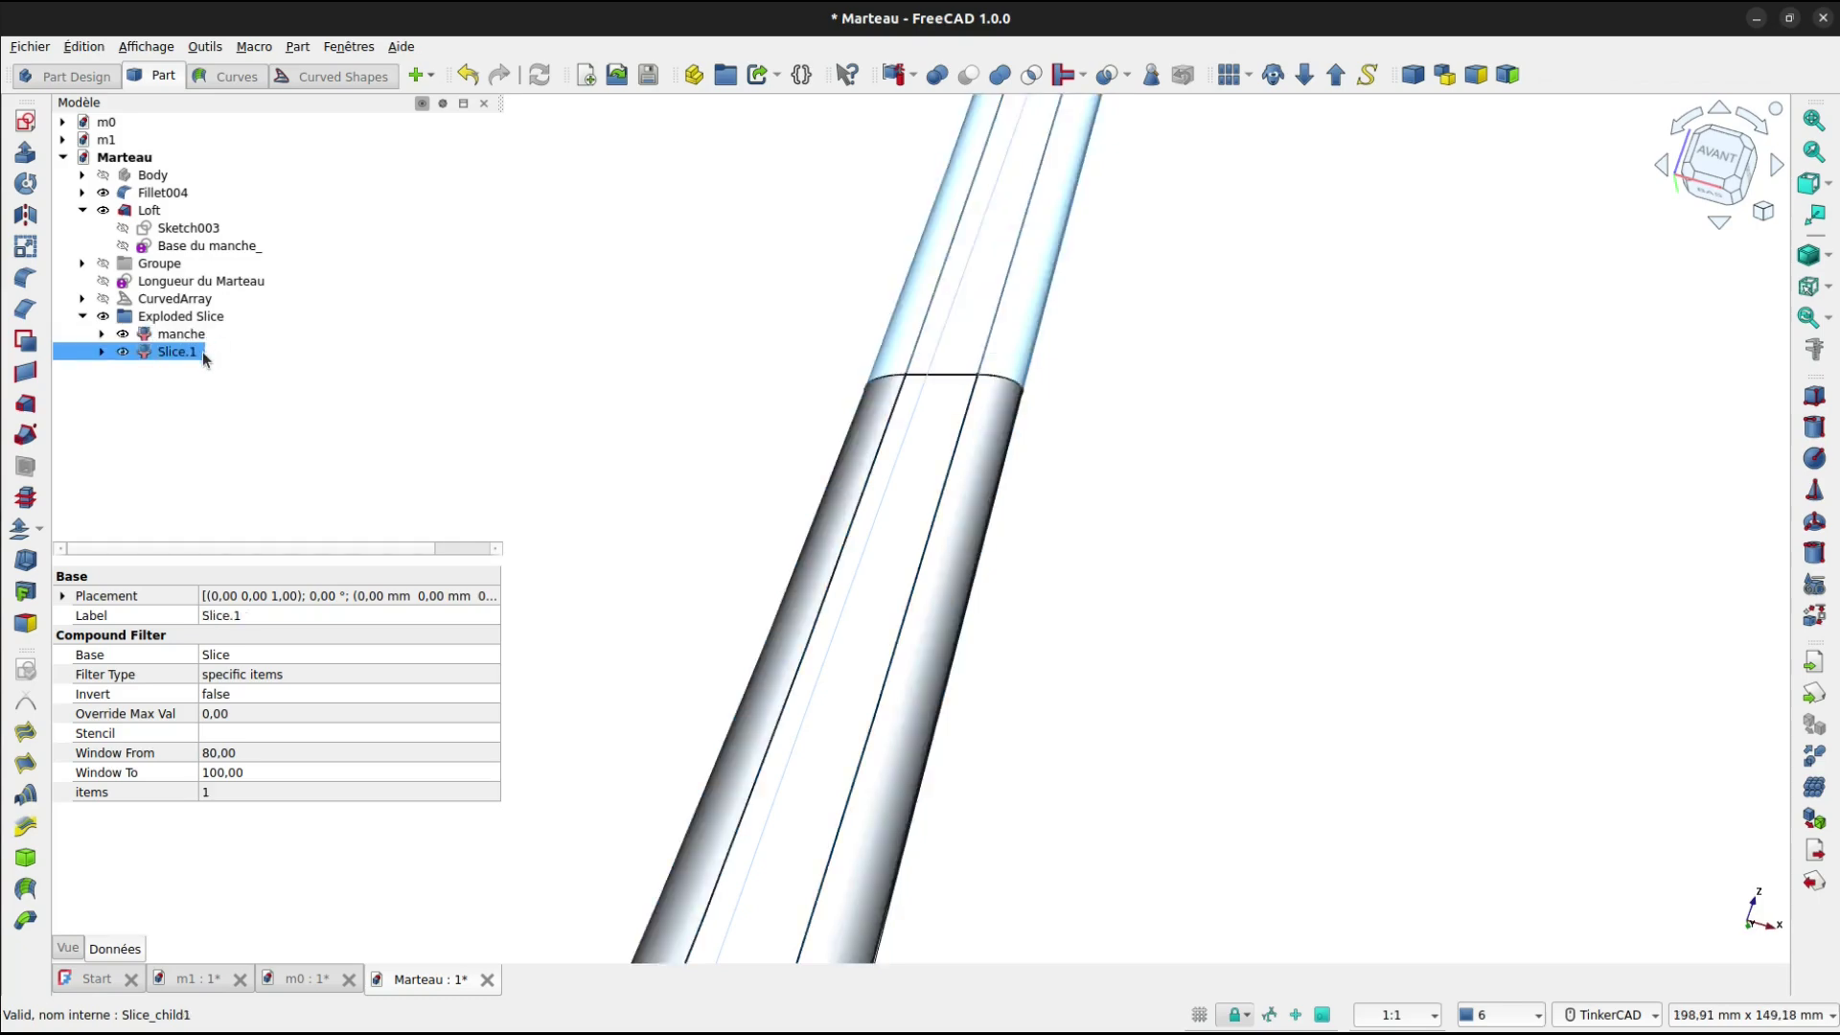
{"action": "left_click", "coordinate": [176, 352]}
{"action": "type", "text": "pa"}
{"action": "key", "text": "Return"}
{"action": "left_click", "coordinate": [739, 358]}
Hide the manche piece and create a sketch on the exposed cut face of partie marteau with the "Face du plan" attachment.
{"action": "left_click", "coordinate": [205, 338]}
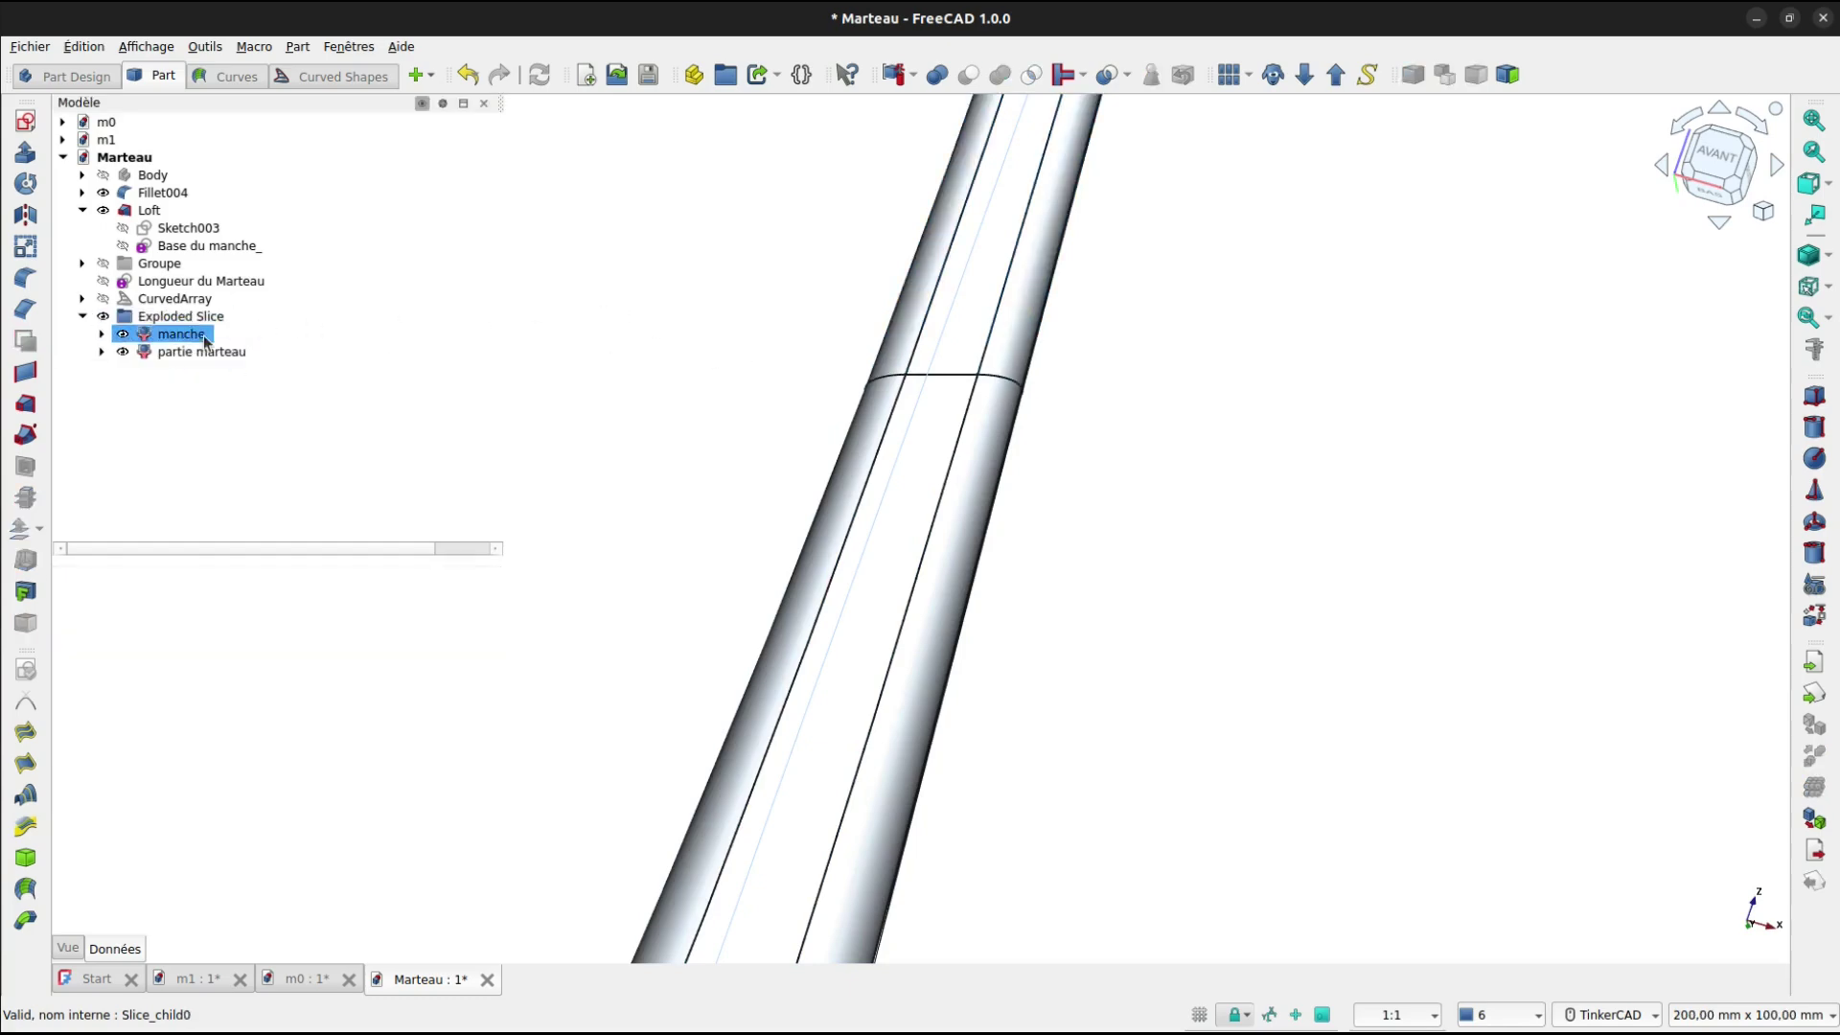
{"action": "left_click", "coordinate": [126, 337]}
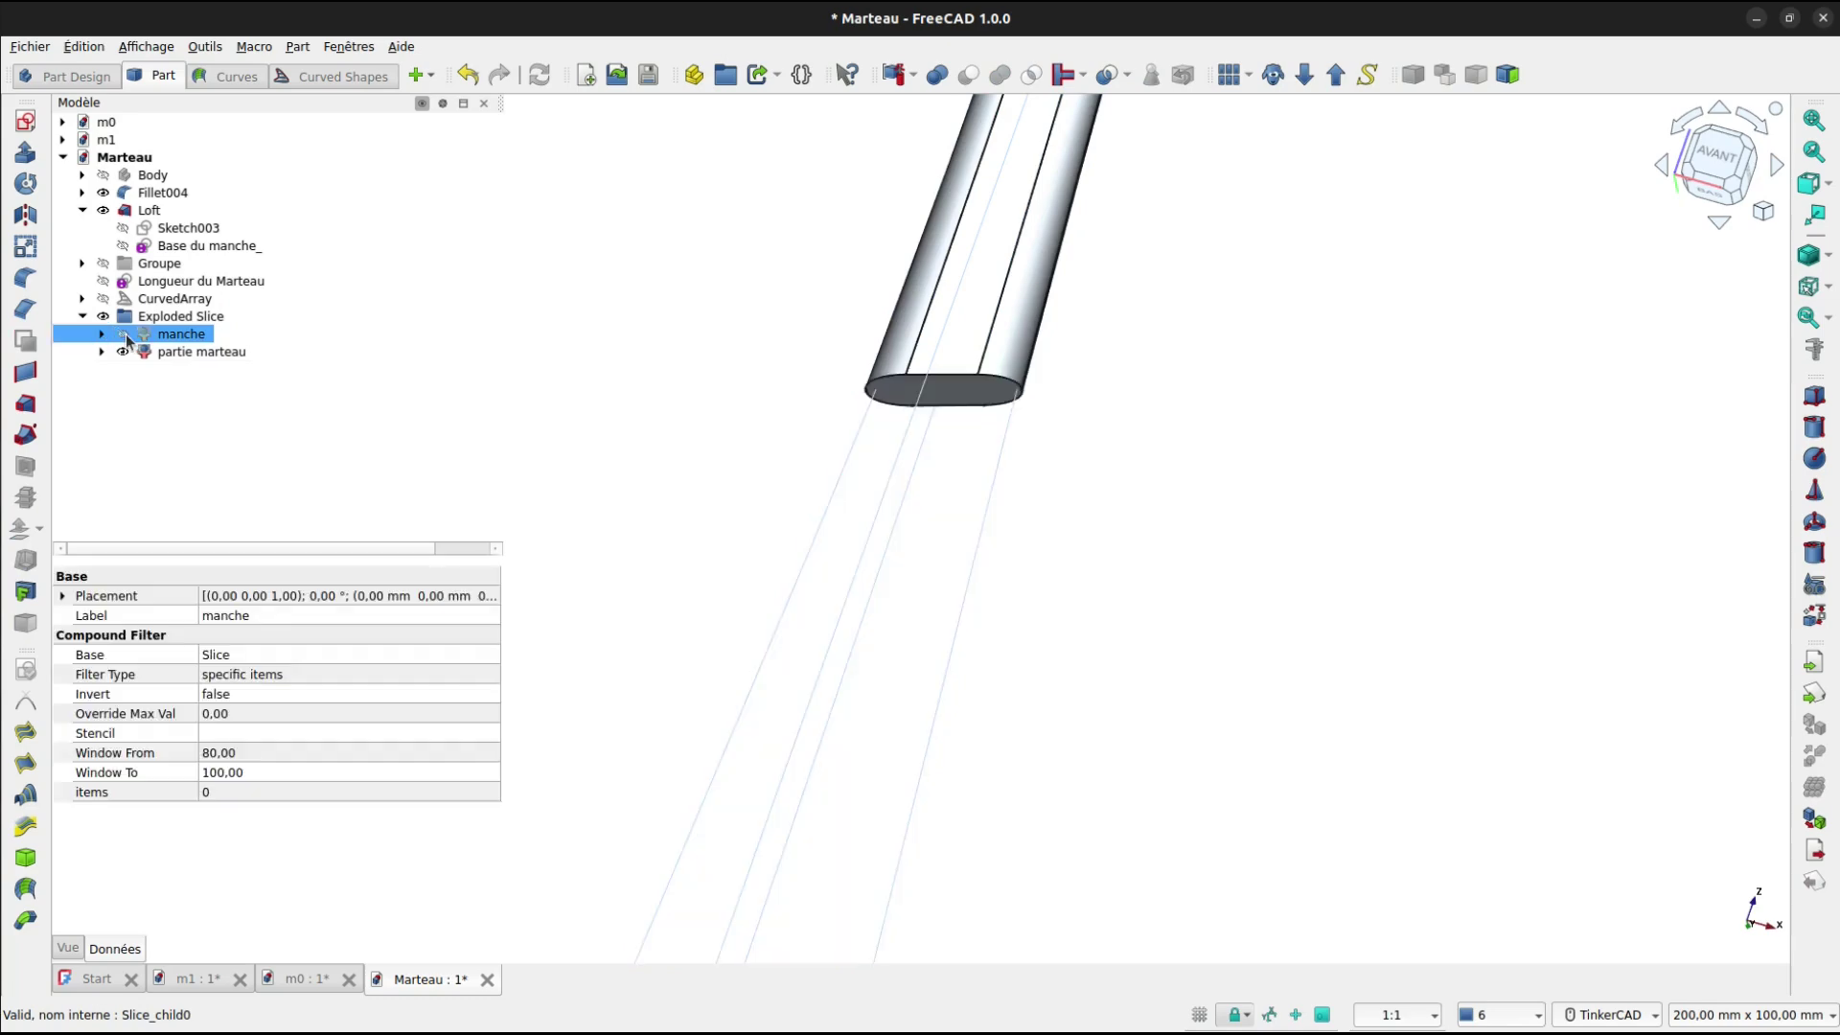
{"action": "right_click_drag", "start_coordinate": [1061, 431], "coordinate": [946, 503]}
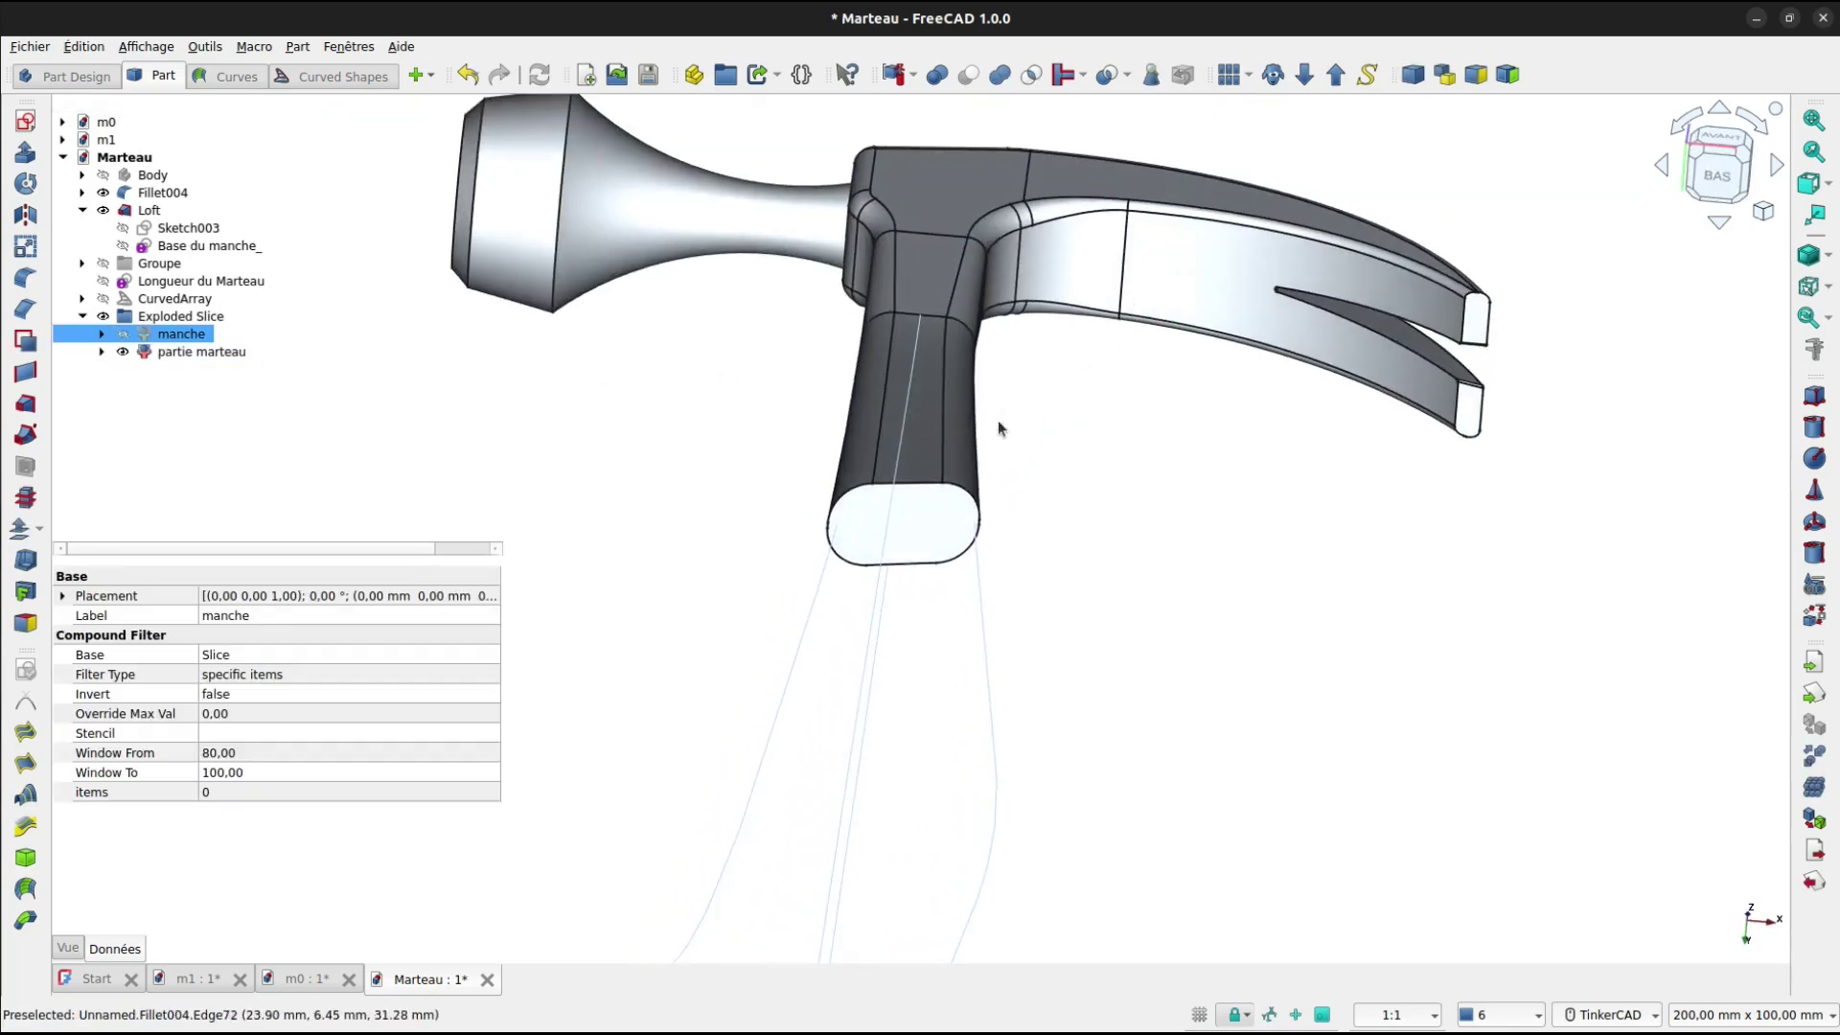
{"action": "key", "text": "Down"}
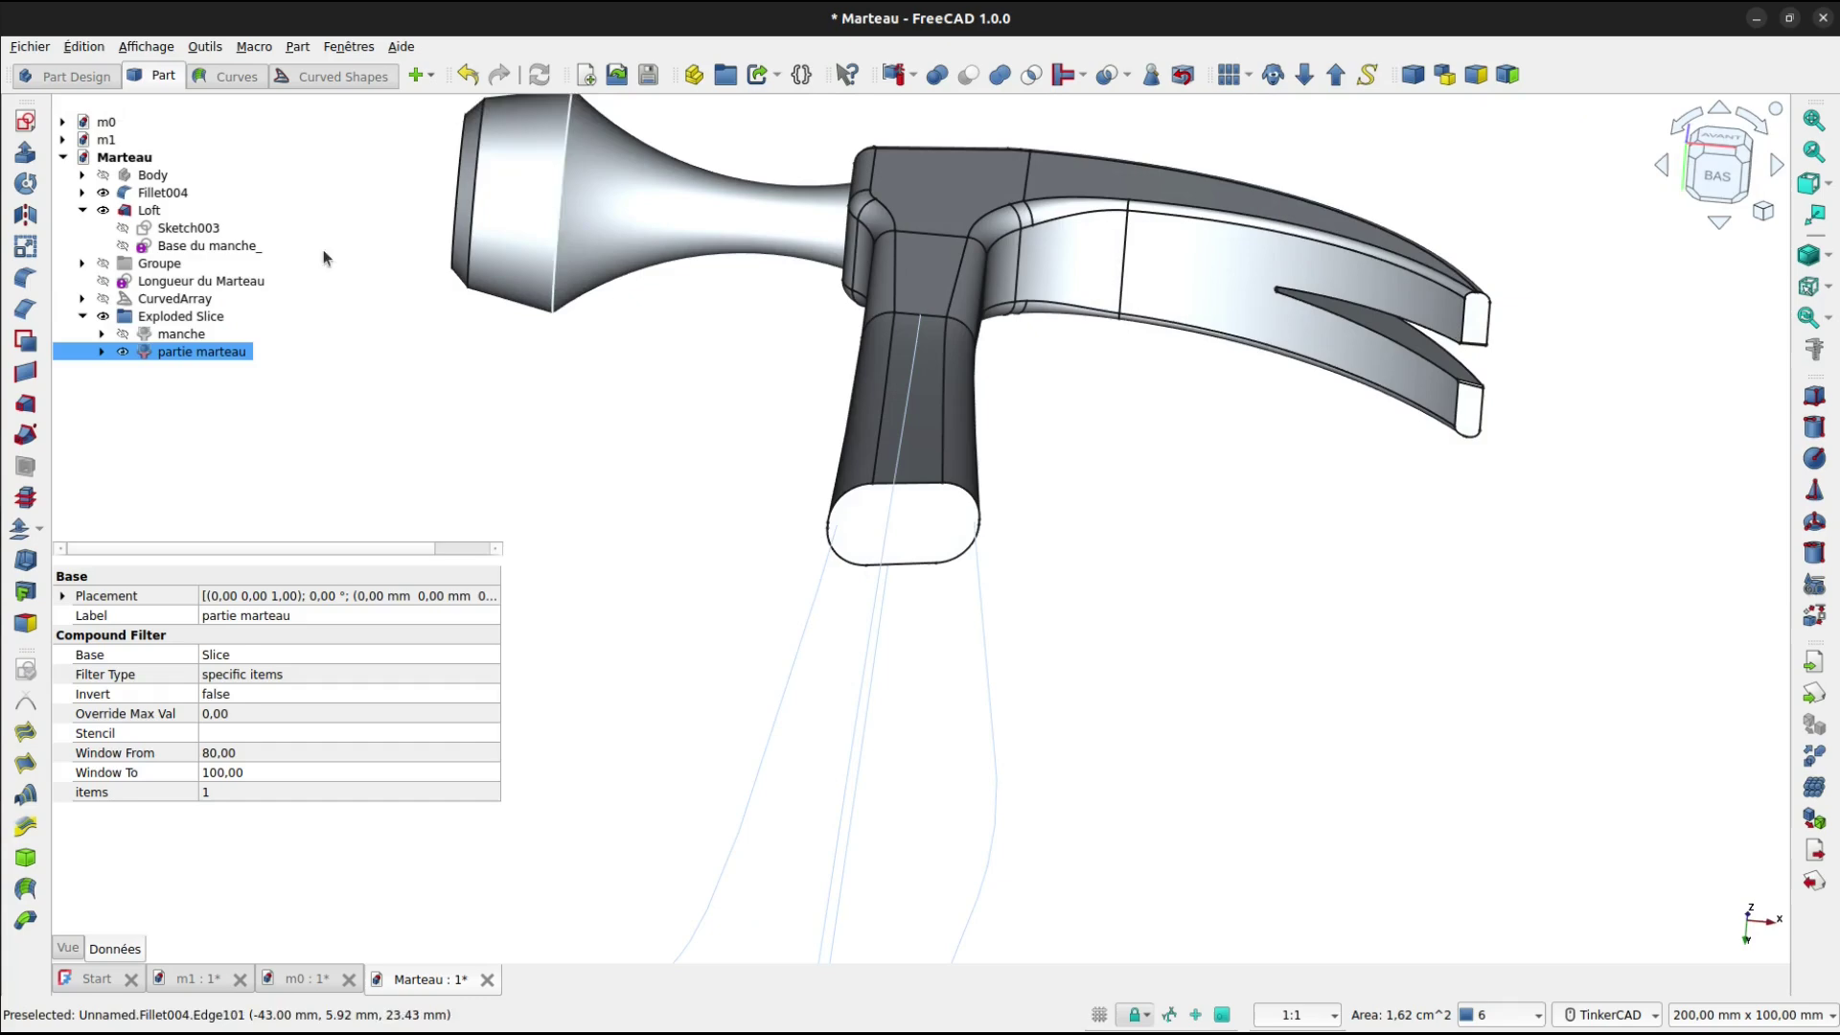
{"action": "left_click", "coordinate": [30, 128]}
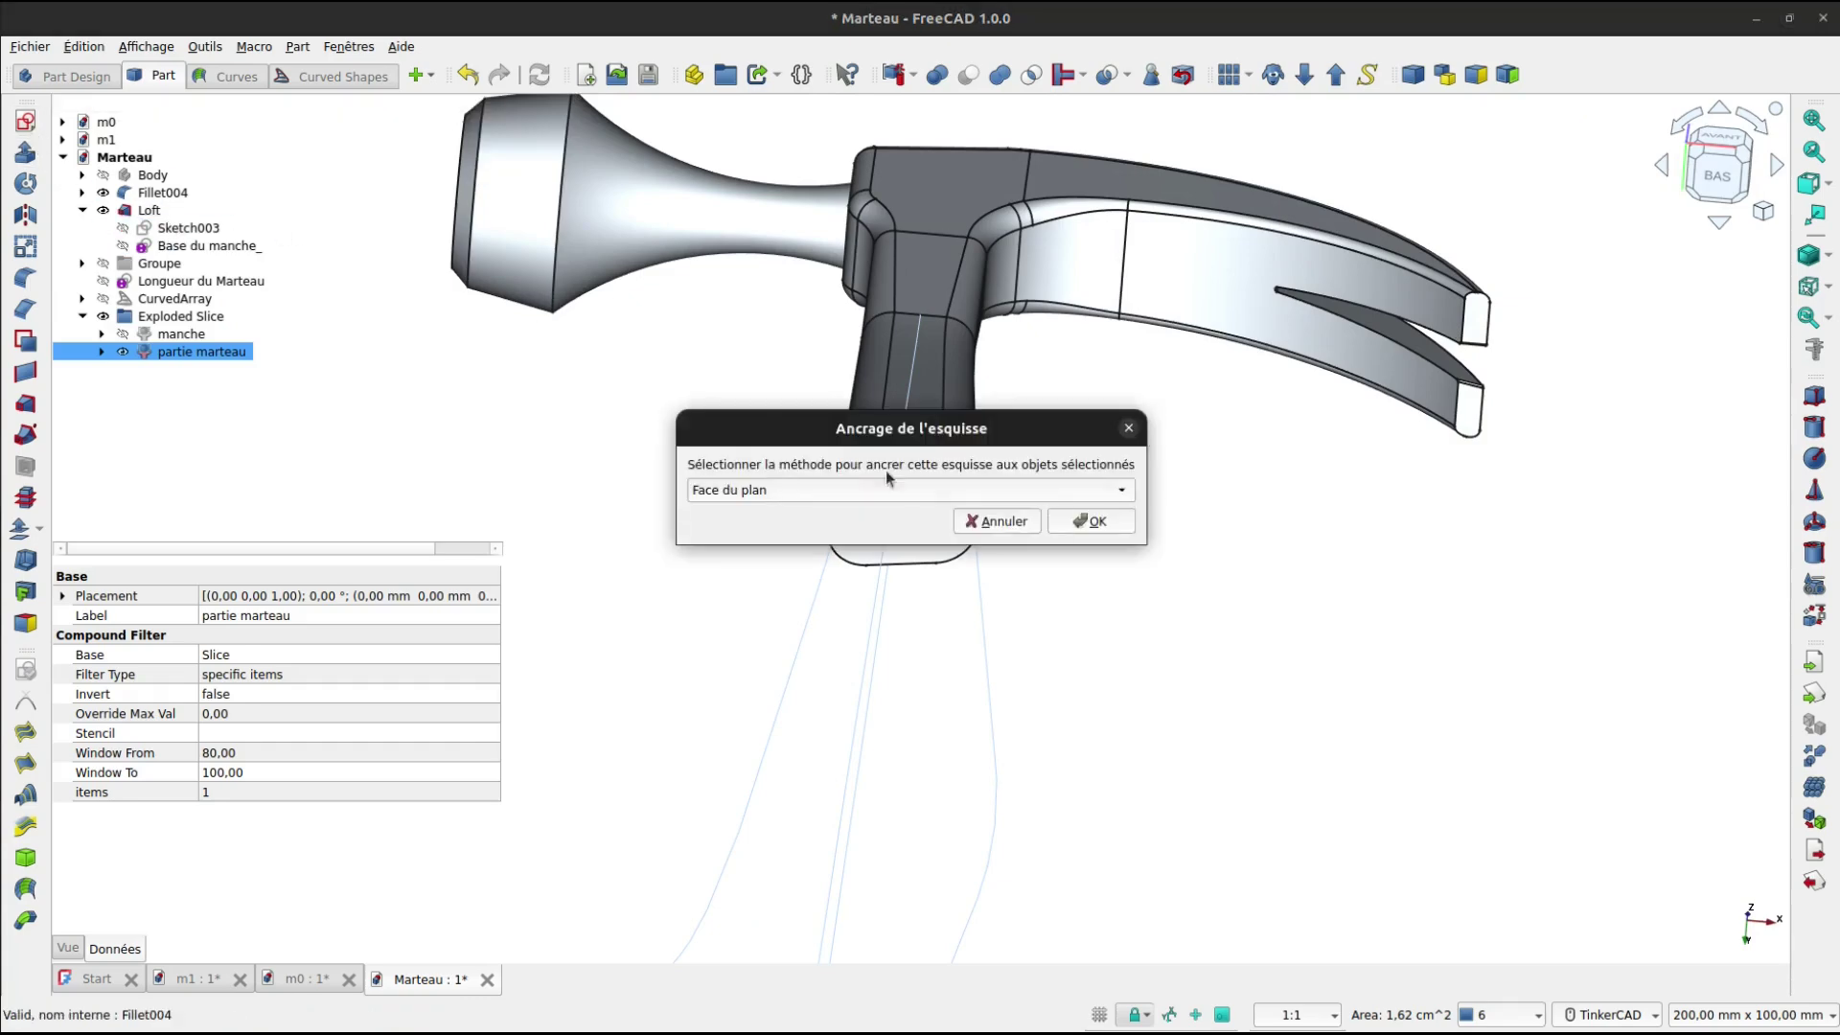
{"action": "left_click", "coordinate": [1093, 522]}
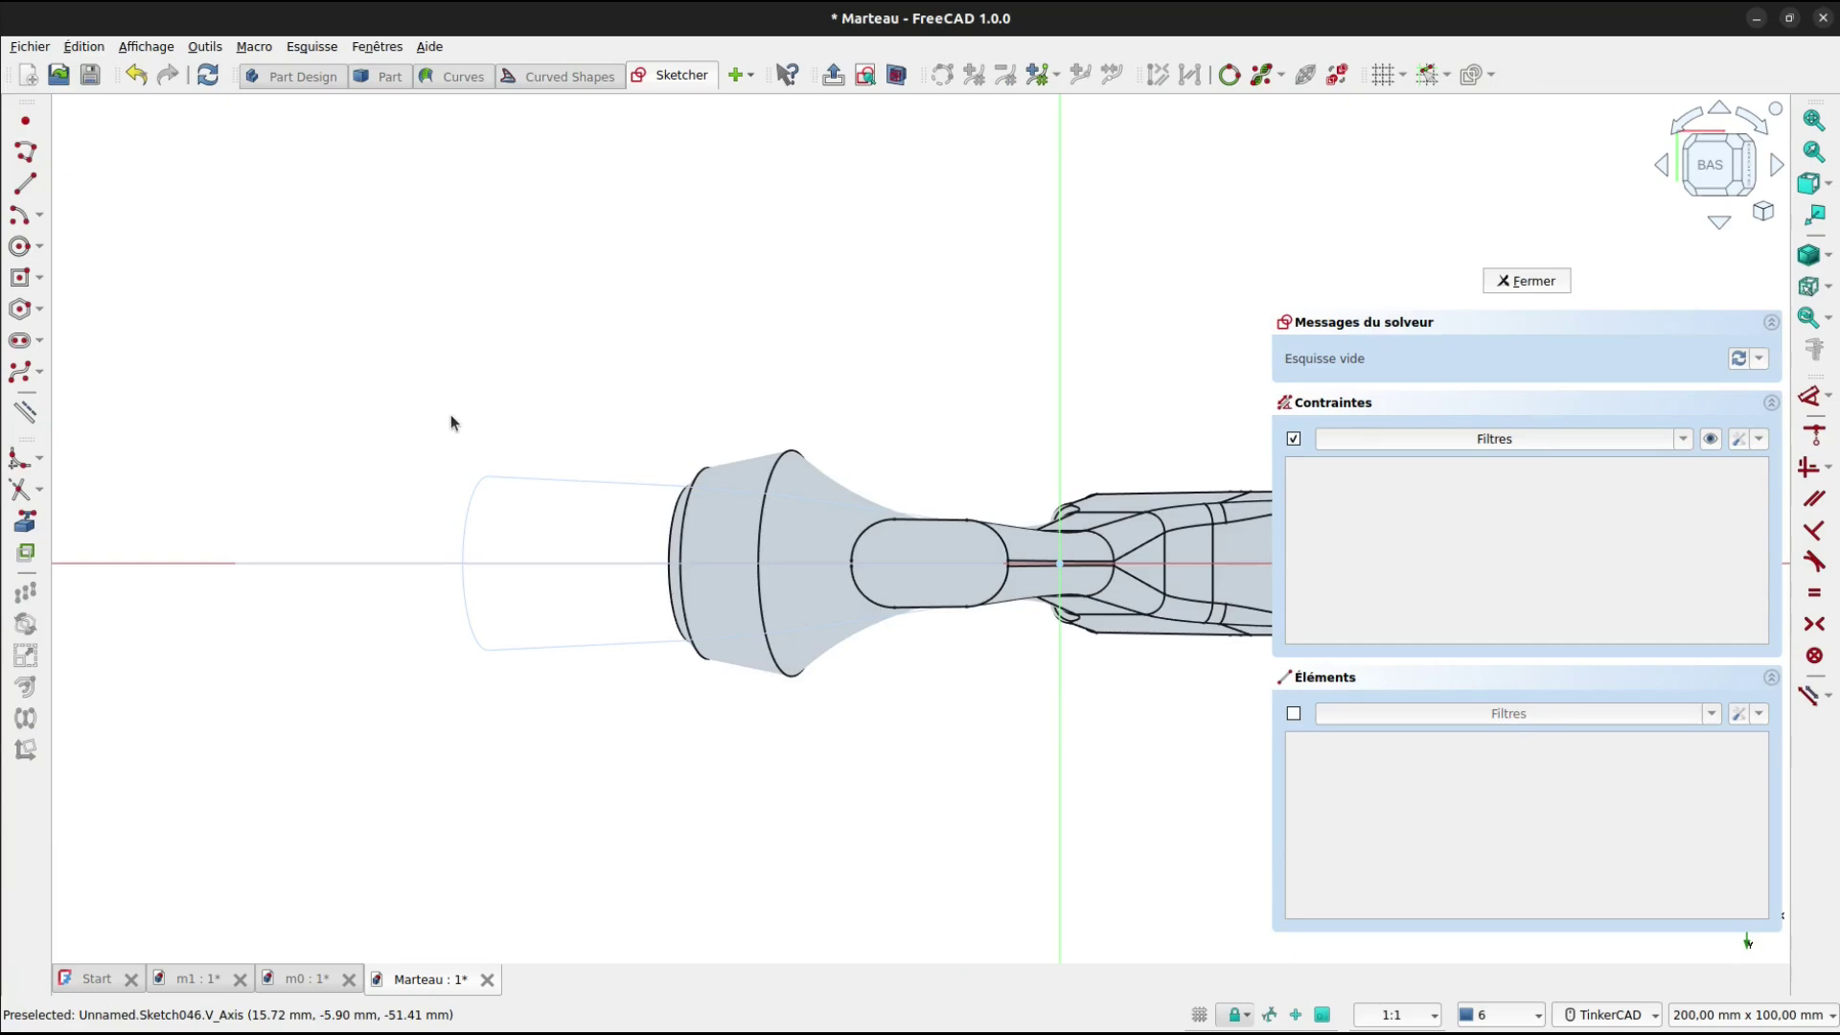
Draw a centre-based ellipse on the horizontal axis inside the cut face, with a 6 mm major radius and 3.5 mm minor radius.
{"action": "left_click", "coordinate": [39, 251]}
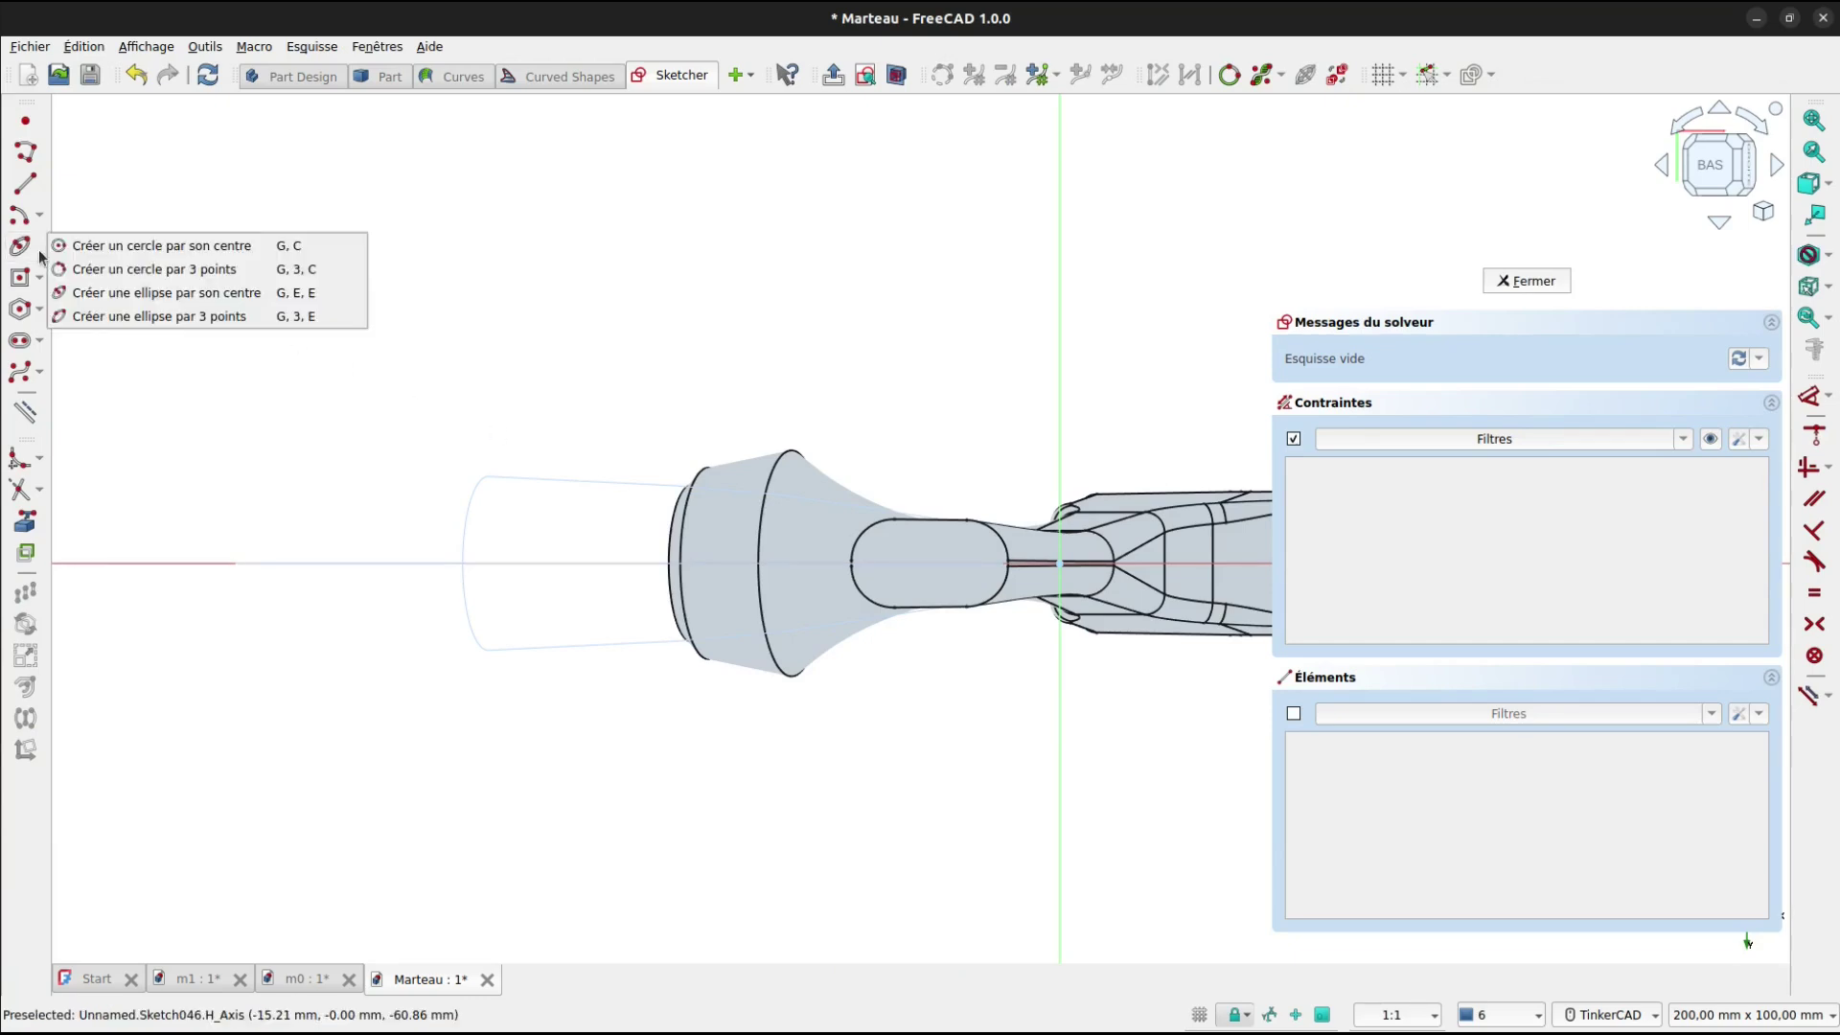
{"action": "left_click", "coordinate": [115, 294]}
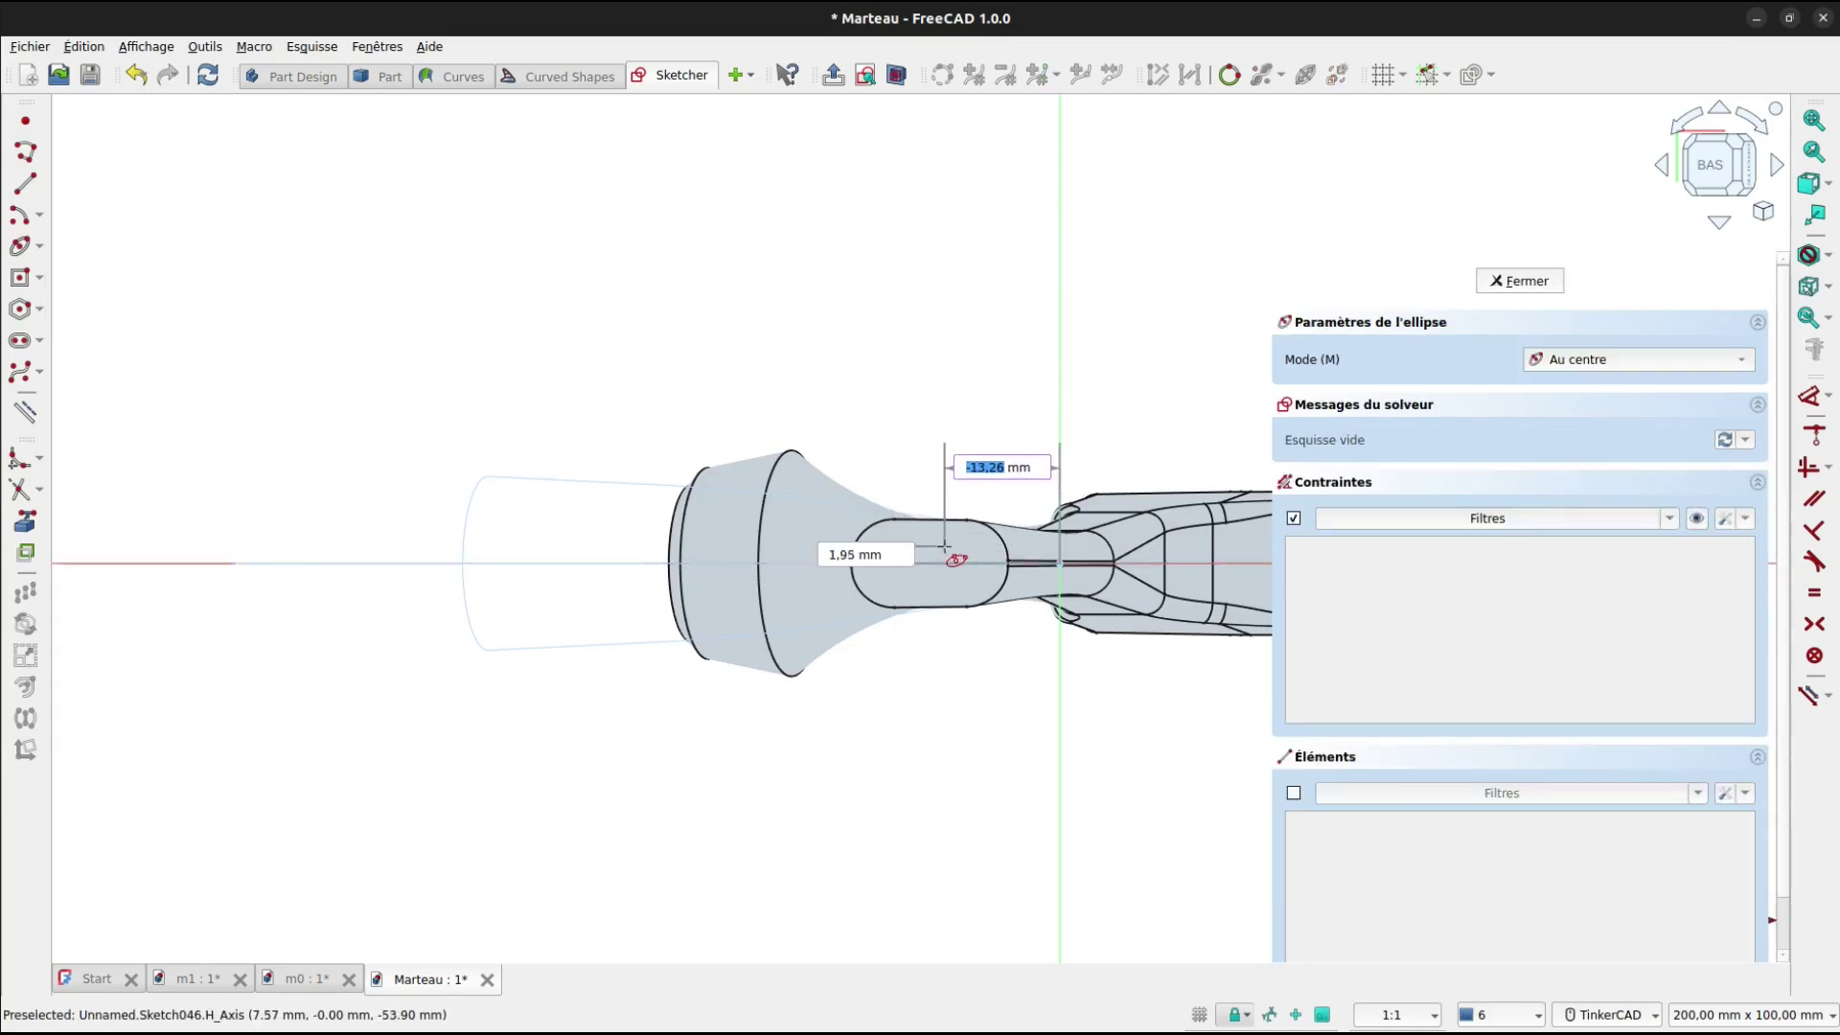
{"action": "scroll", "coordinate": [938, 570], "scroll_direction": "up", "scroll_amount": 3}
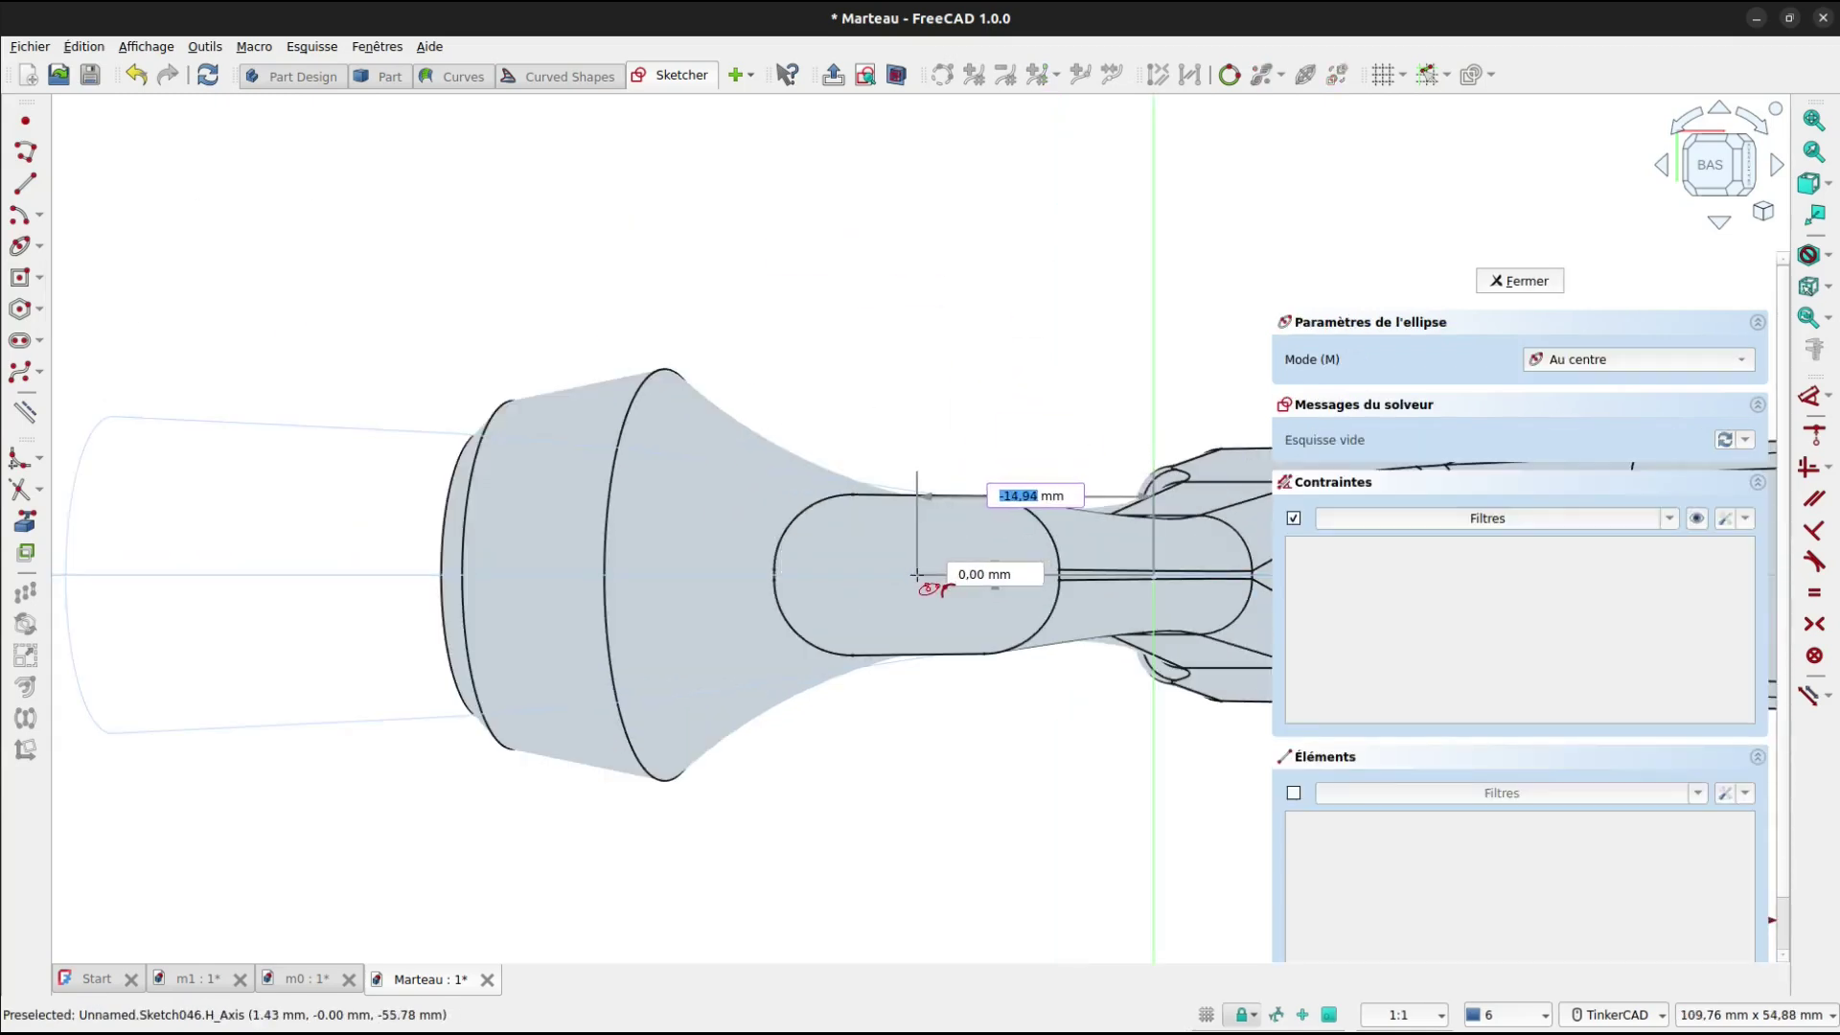
{"action": "left_click", "coordinate": [921, 575]}
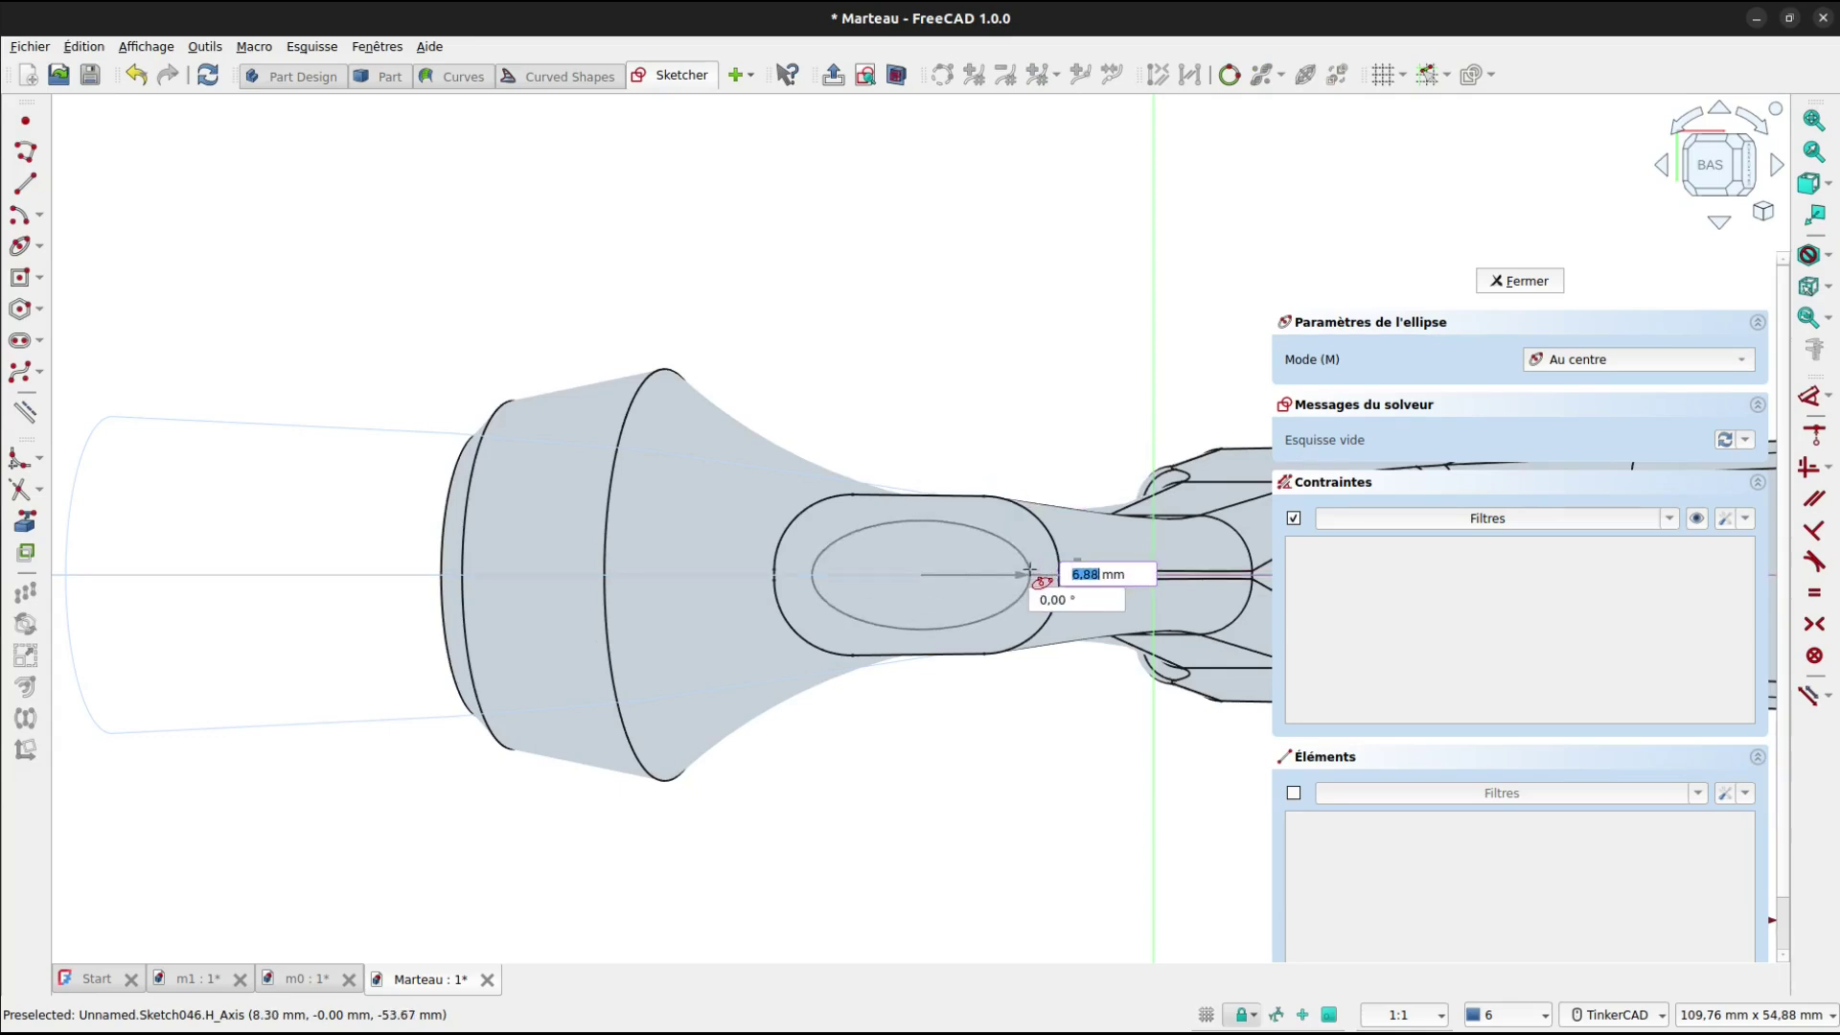
{"action": "type", "text": "6"}
{"action": "key", "text": "Tab"}
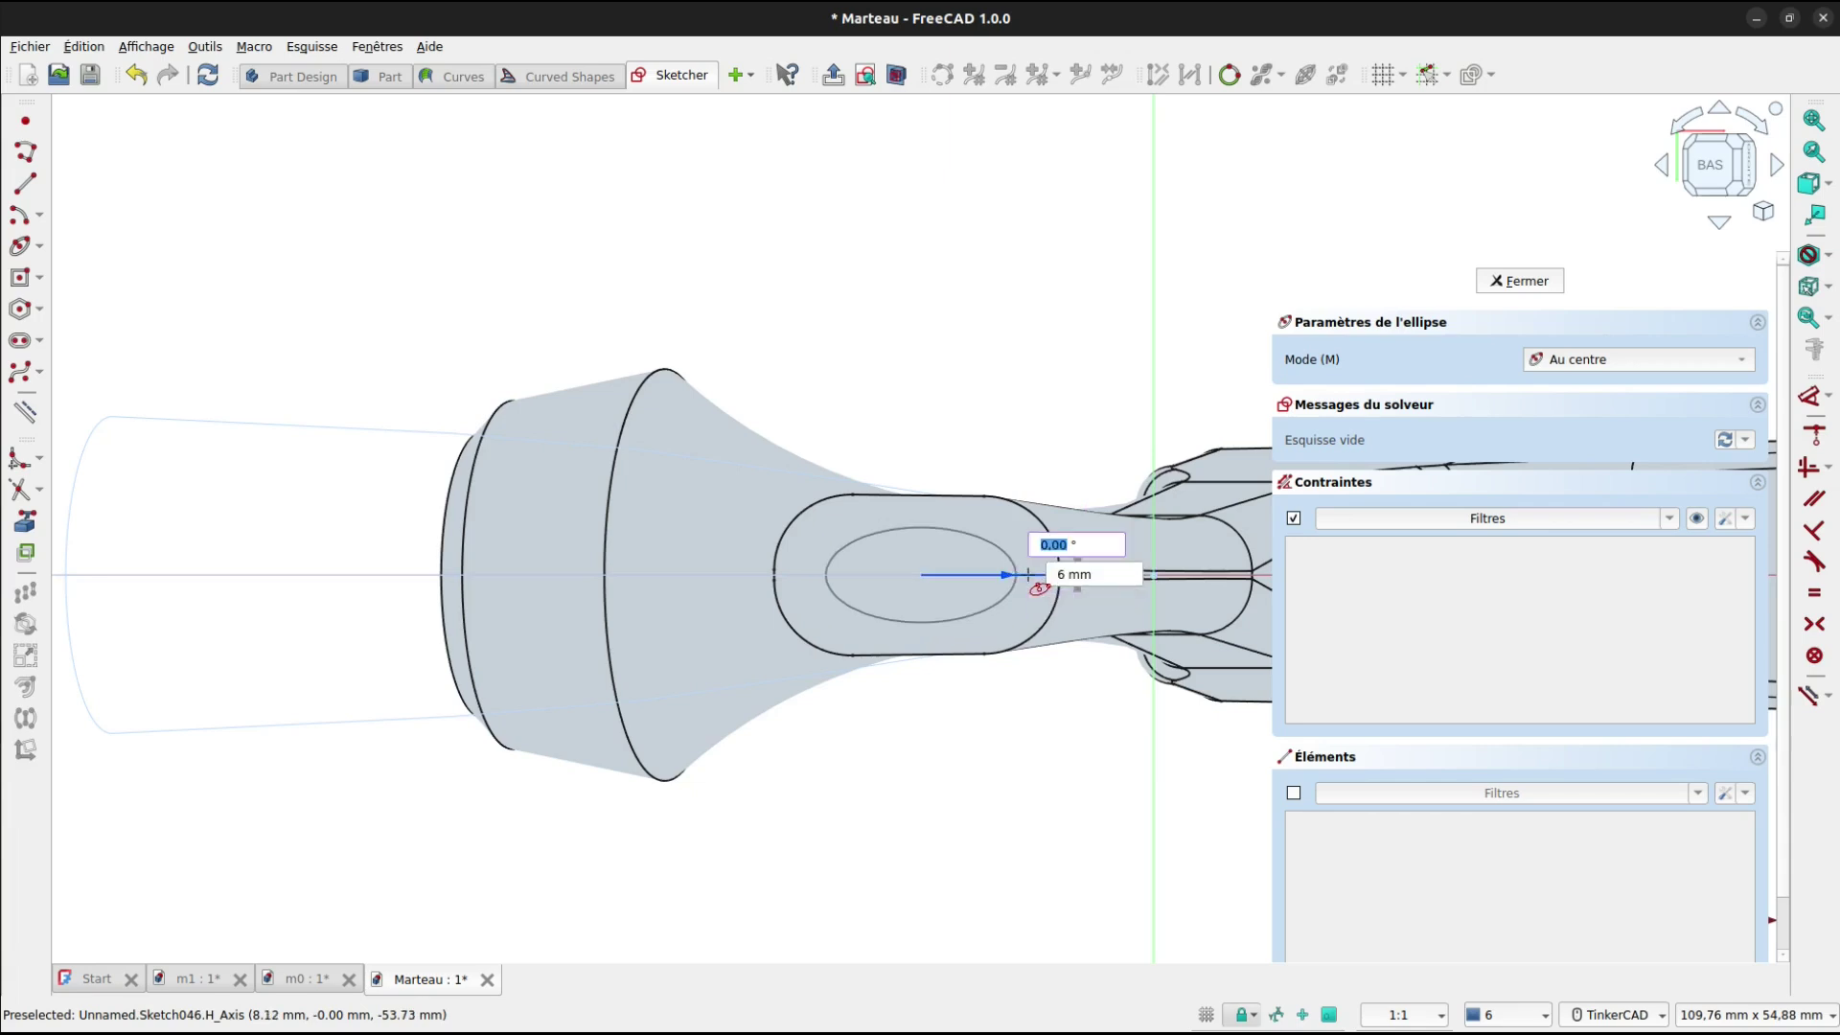
{"action": "key", "text": "Tab"}
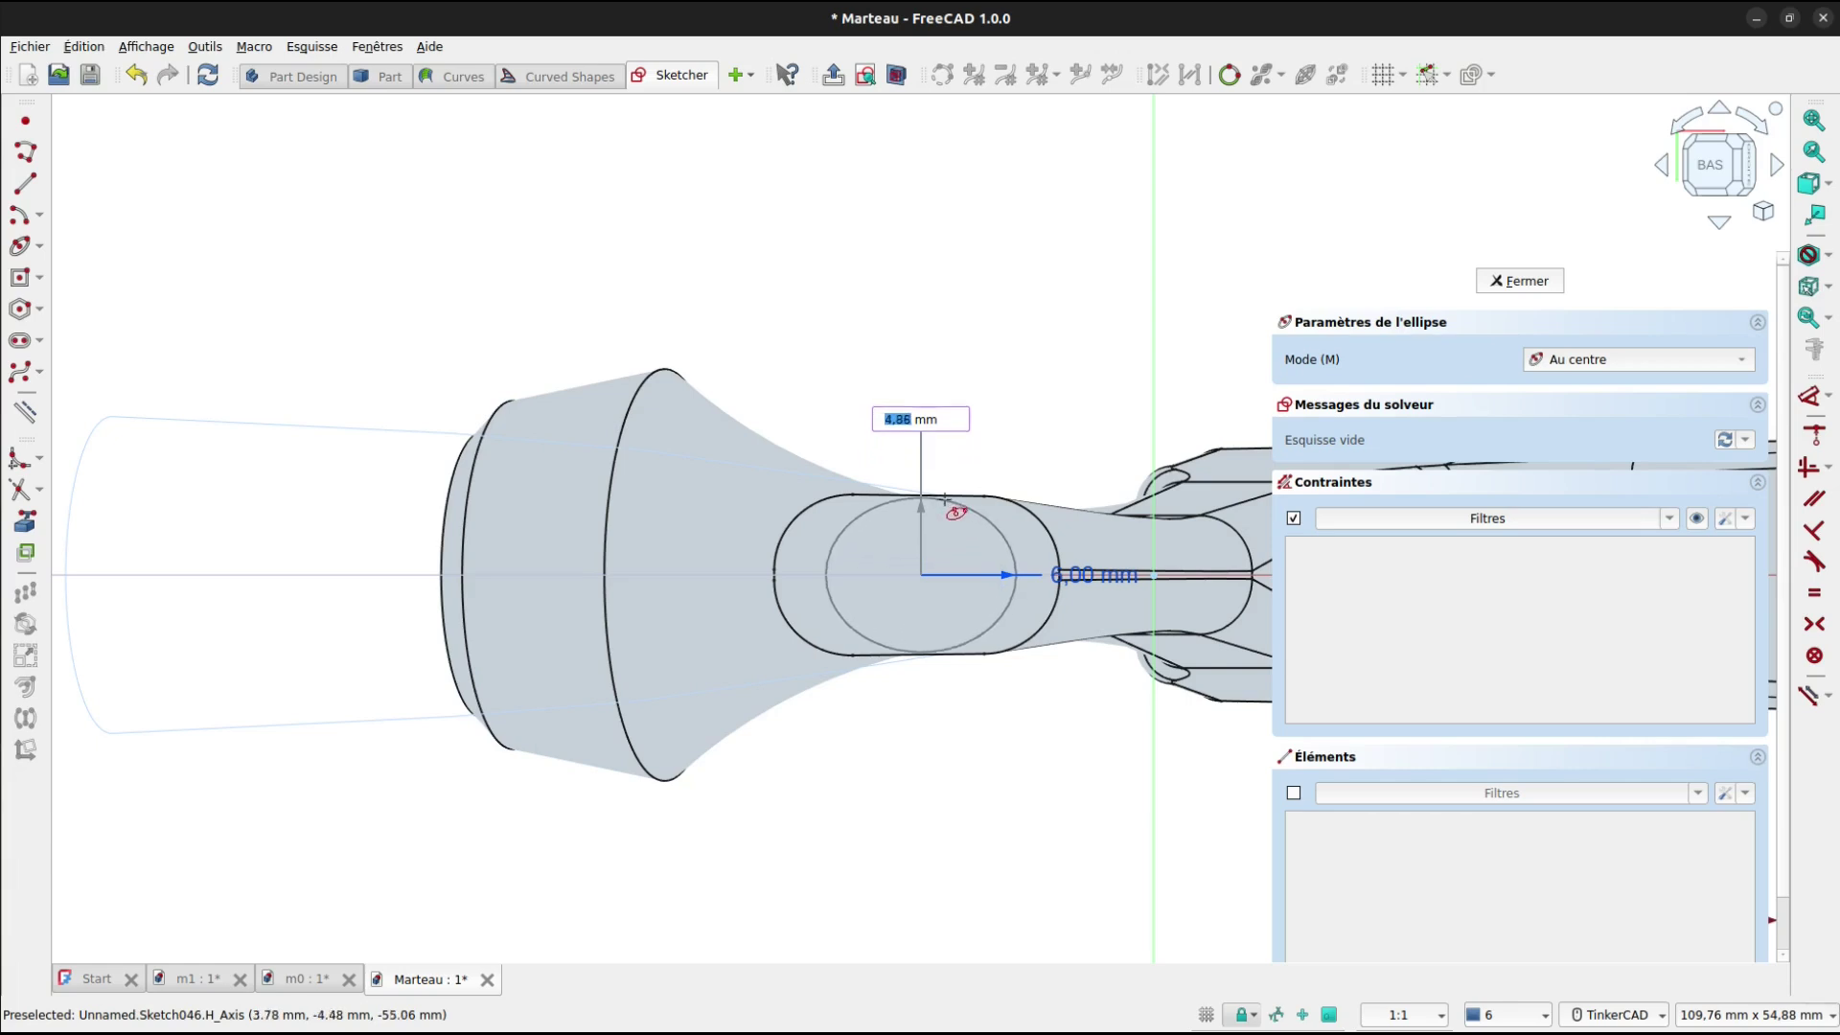
{"action": "type", "text": "3"}
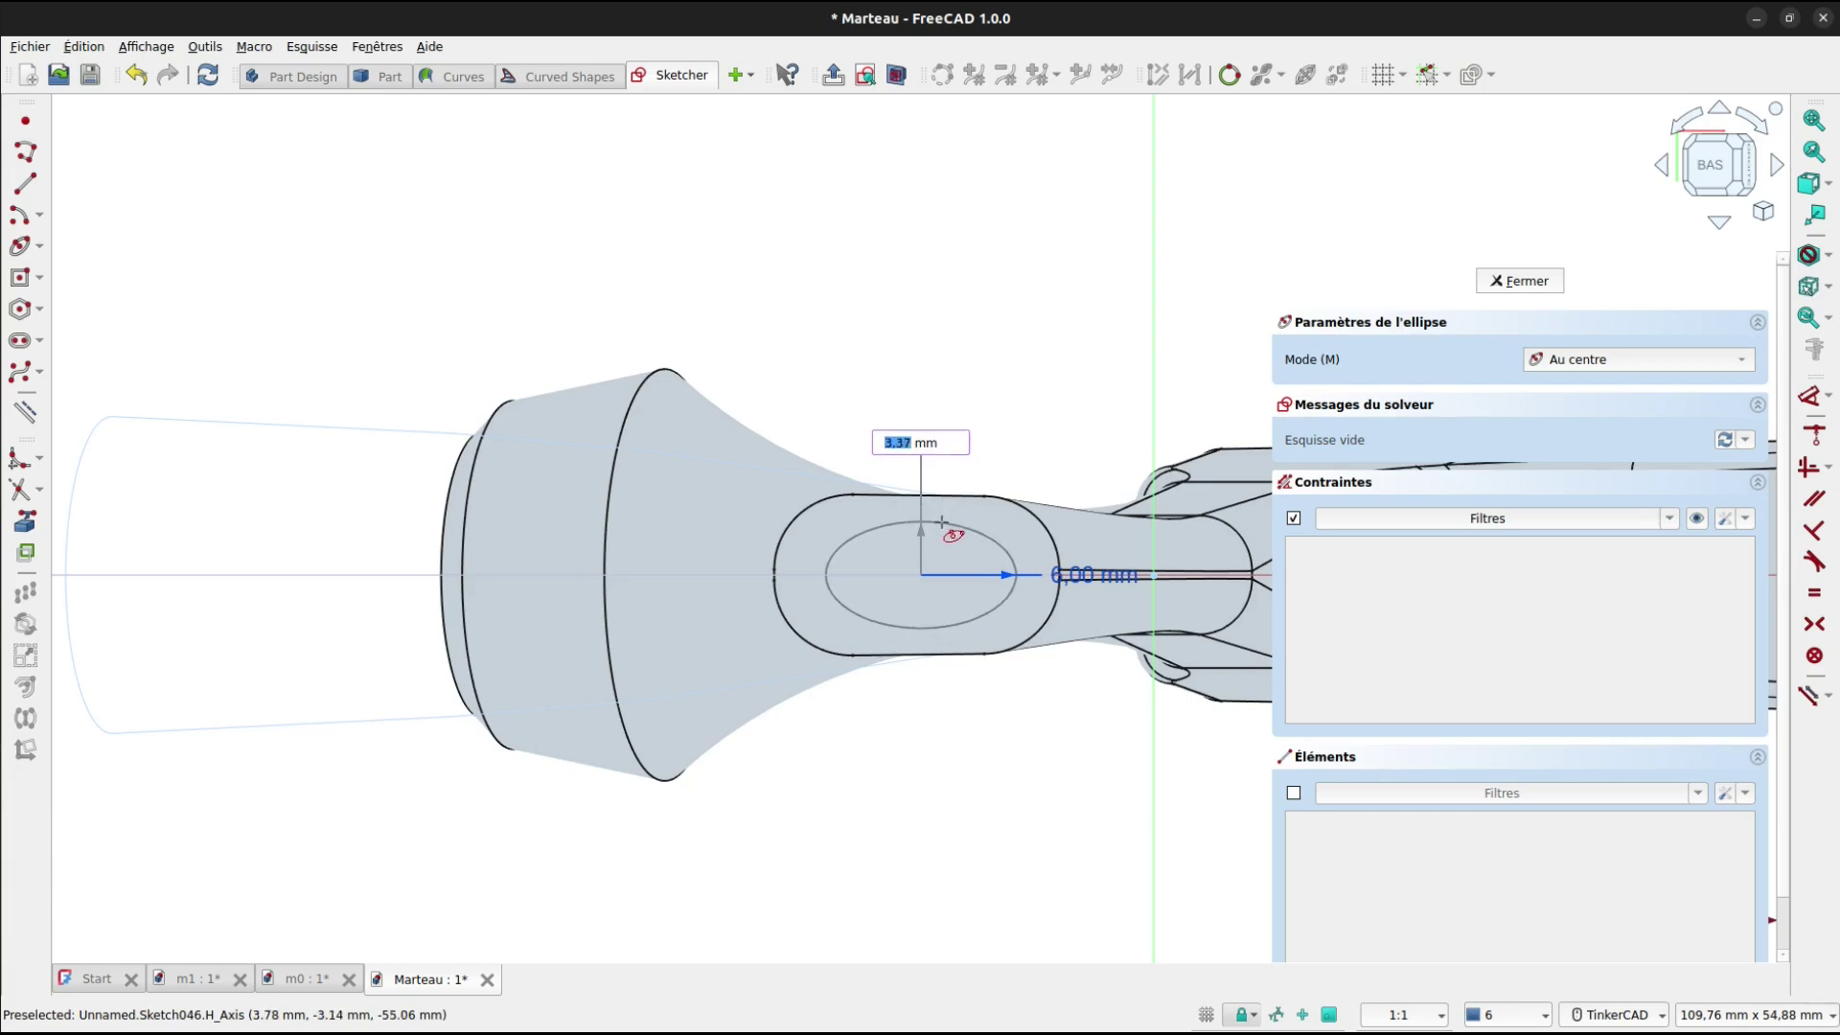
{"action": "key", "text": "Return"}
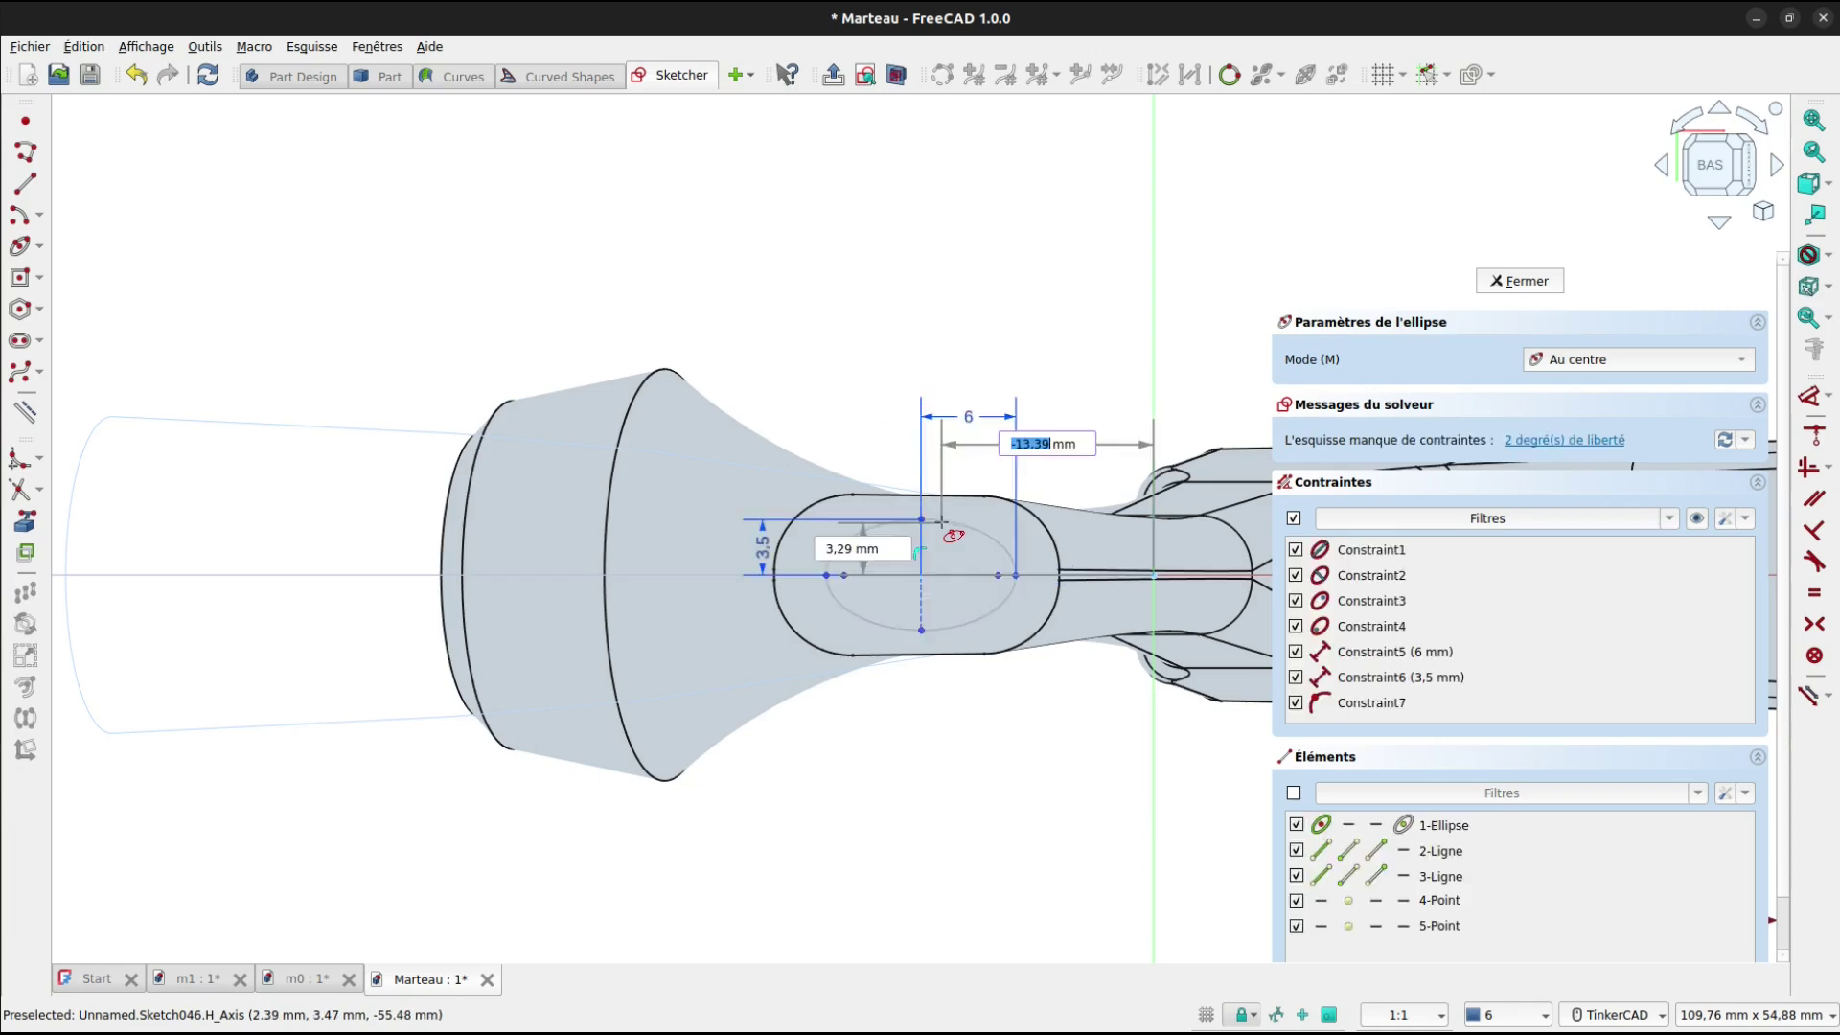
{"action": "right_click", "coordinate": [995, 686]}
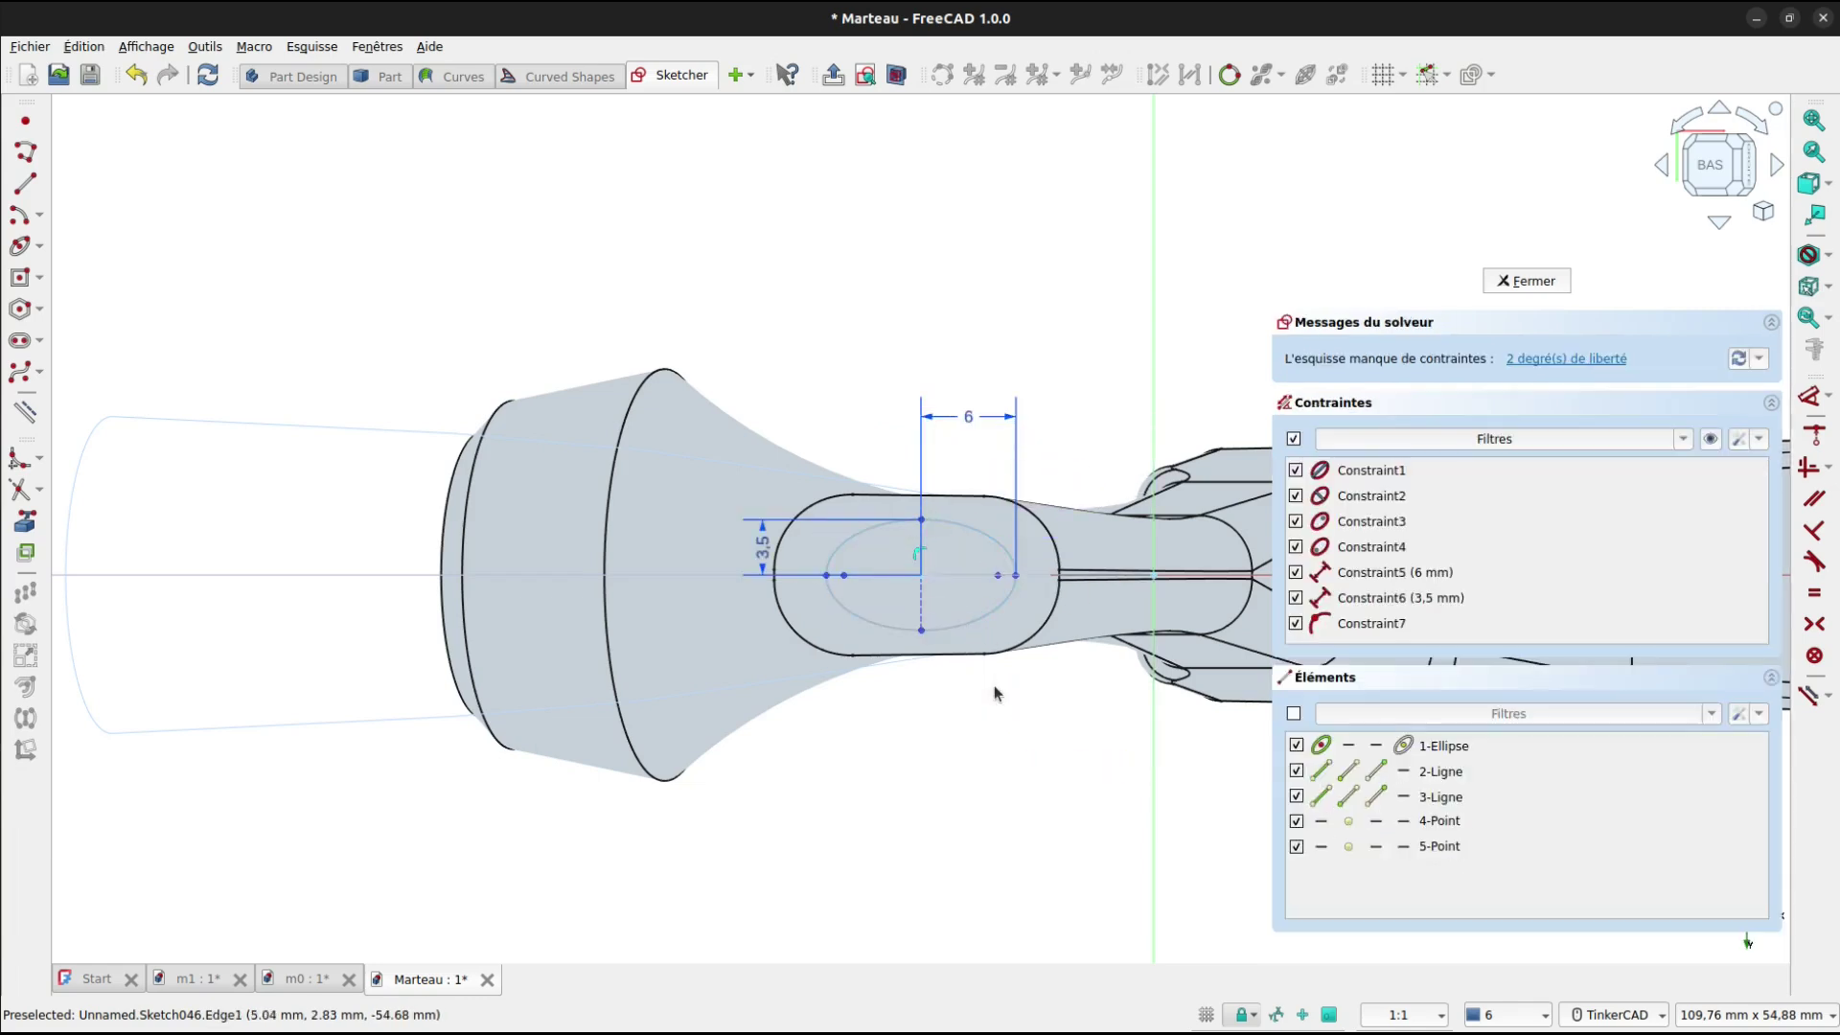
Add a horizontal constraint to the ellipse's major axis and test how the ellipse still moves.
{"action": "left_click_drag", "start_coordinate": [840, 618], "coordinate": [911, 629]}
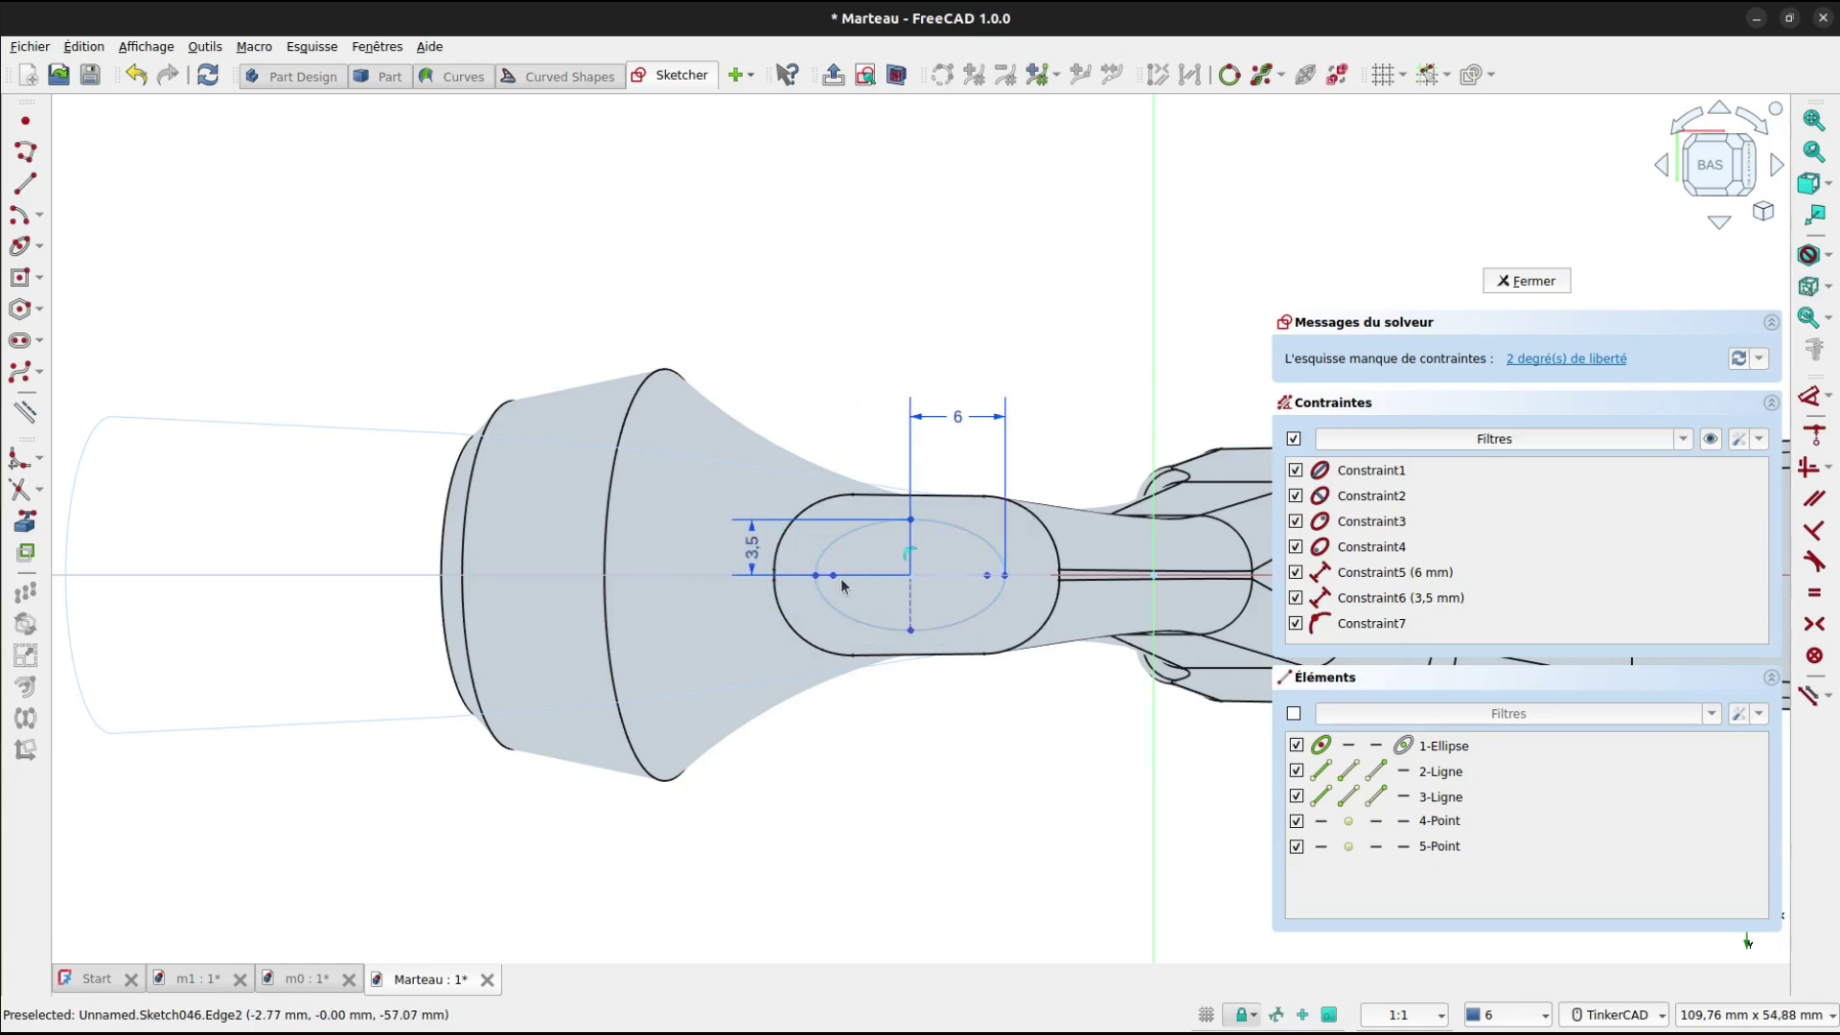
{"action": "left_click_drag", "start_coordinate": [834, 578], "coordinate": [844, 607]}
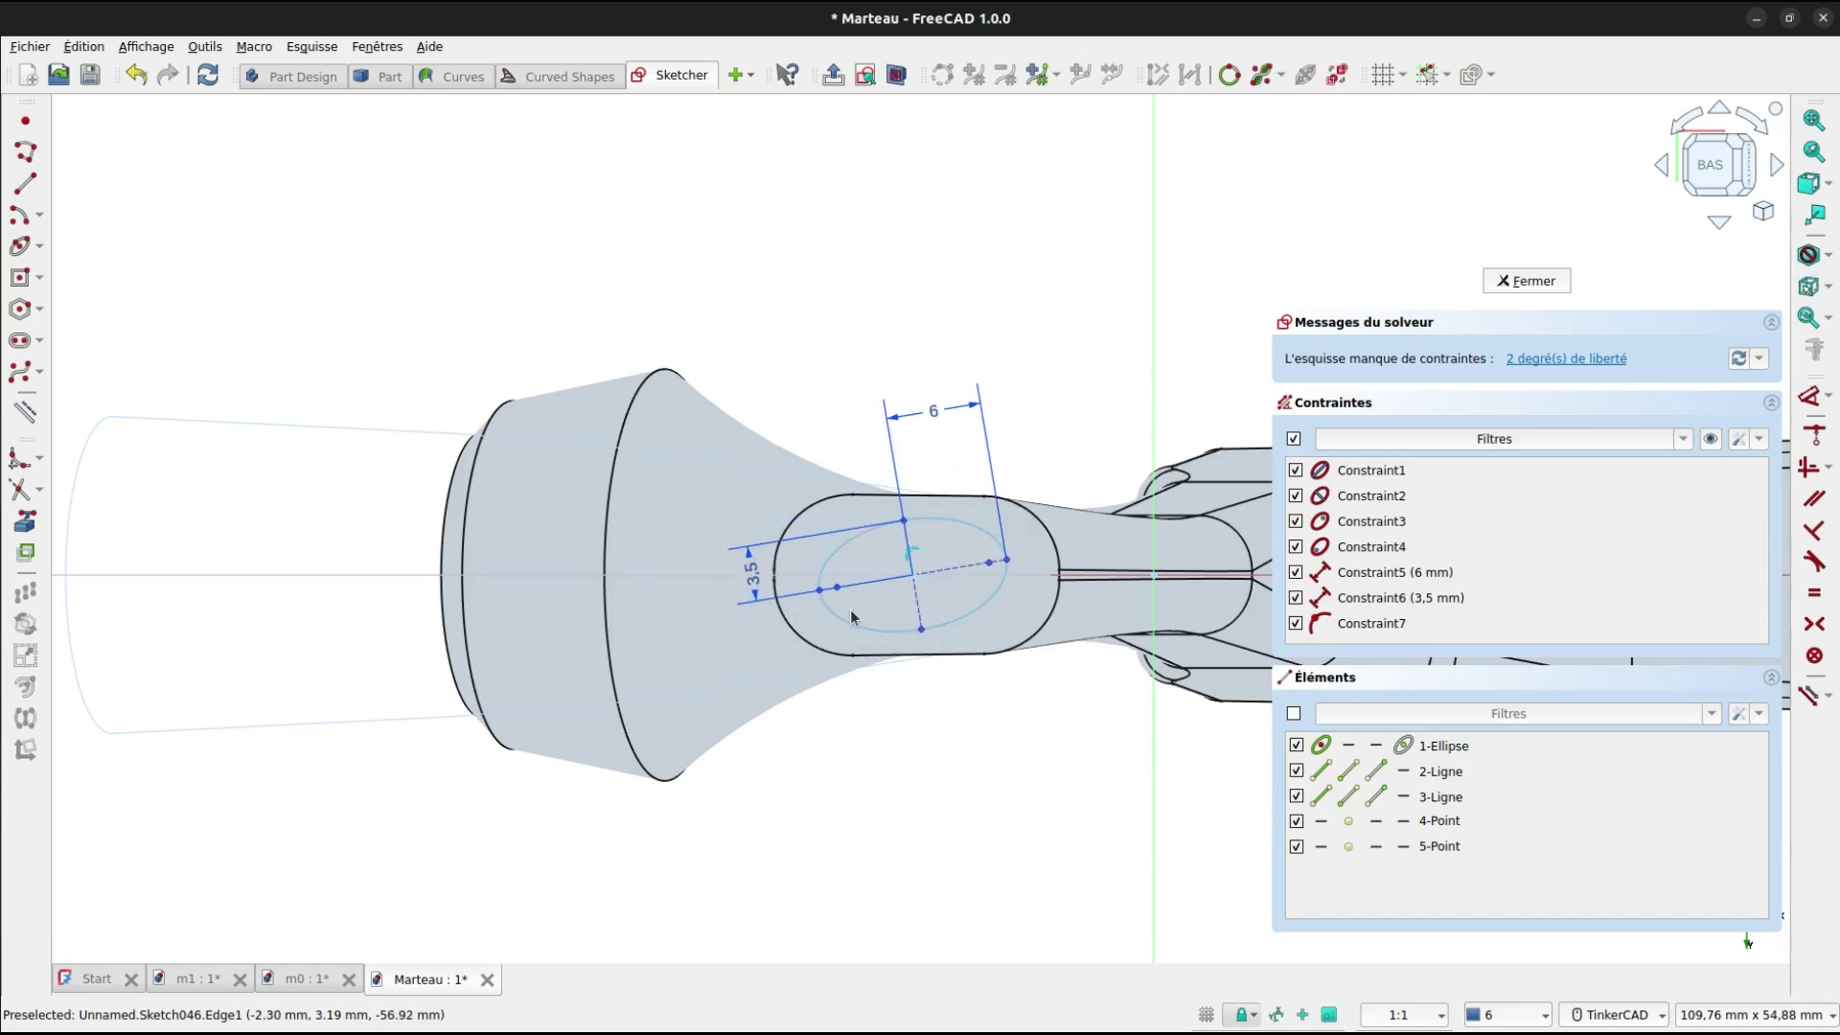
{"action": "key", "text": "h"}
{"action": "left_click", "coordinate": [842, 585]}
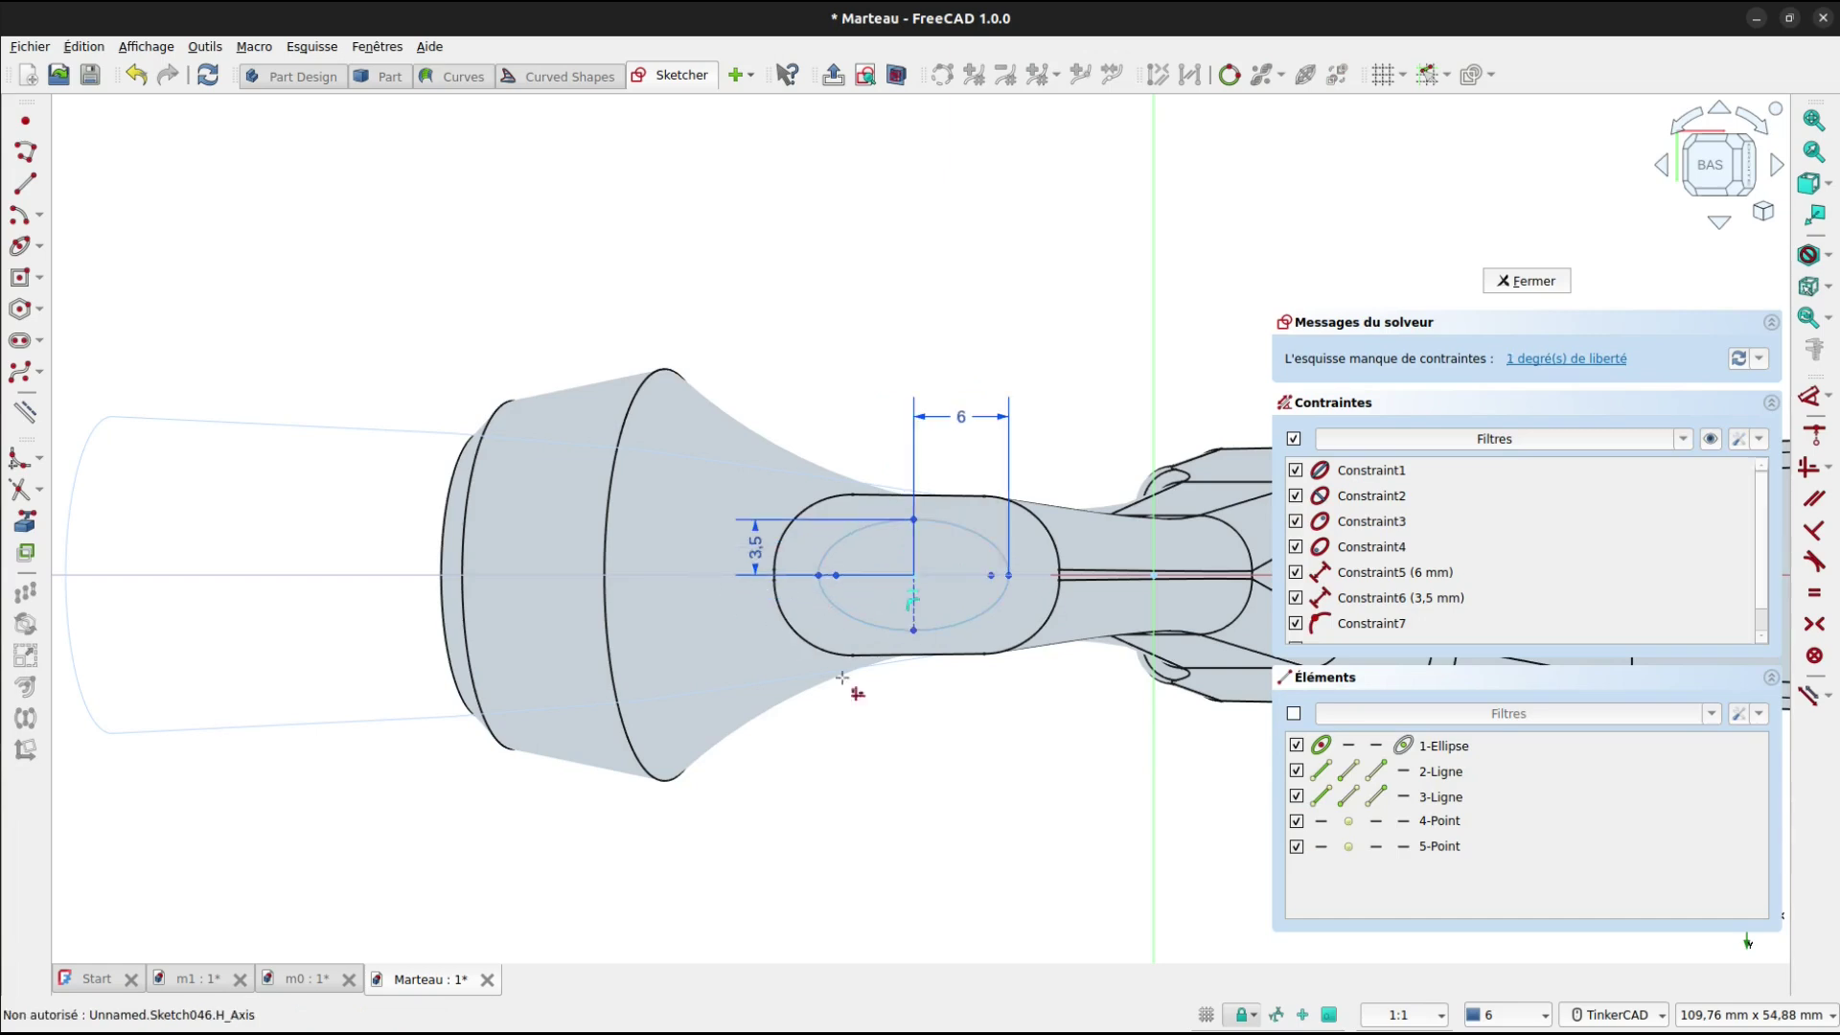
{"action": "left_click", "coordinate": [921, 604]}
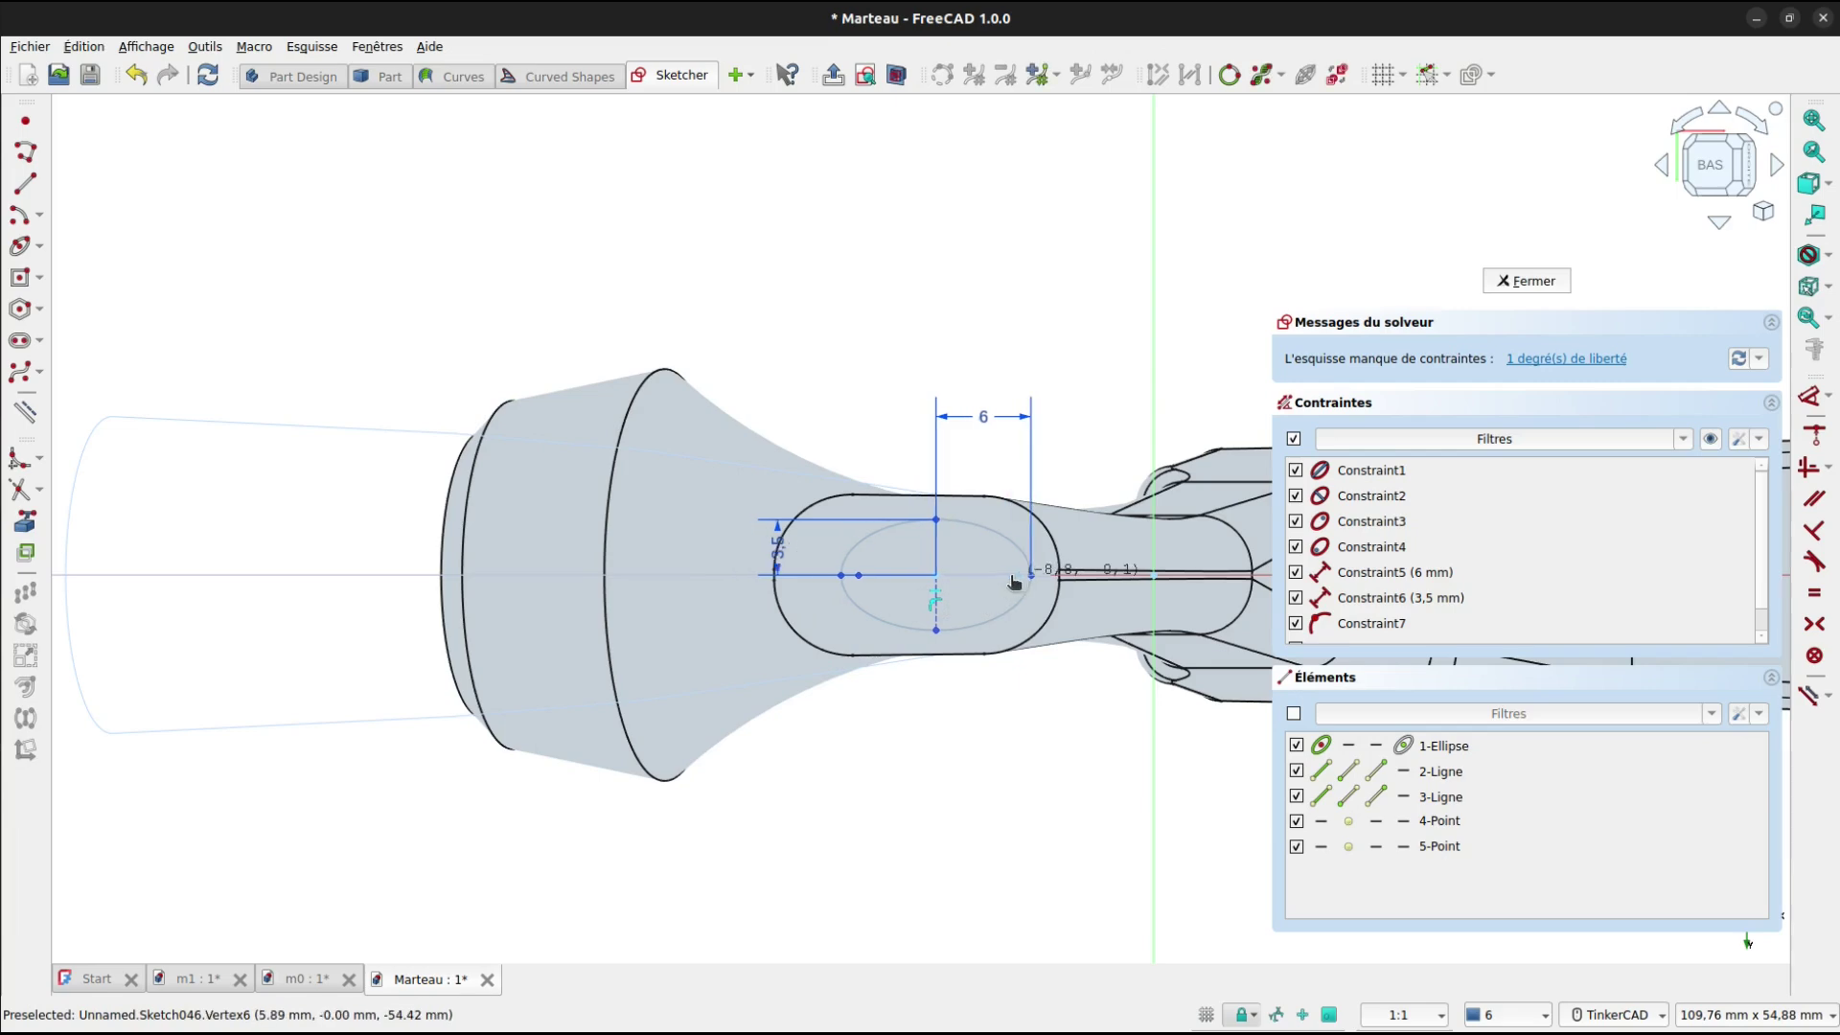
Link the short edges at both rounded ends of the cut face into the sketch as external geometry.
{"action": "right_click_drag", "start_coordinate": [670, 538], "coordinate": [60, 496]}
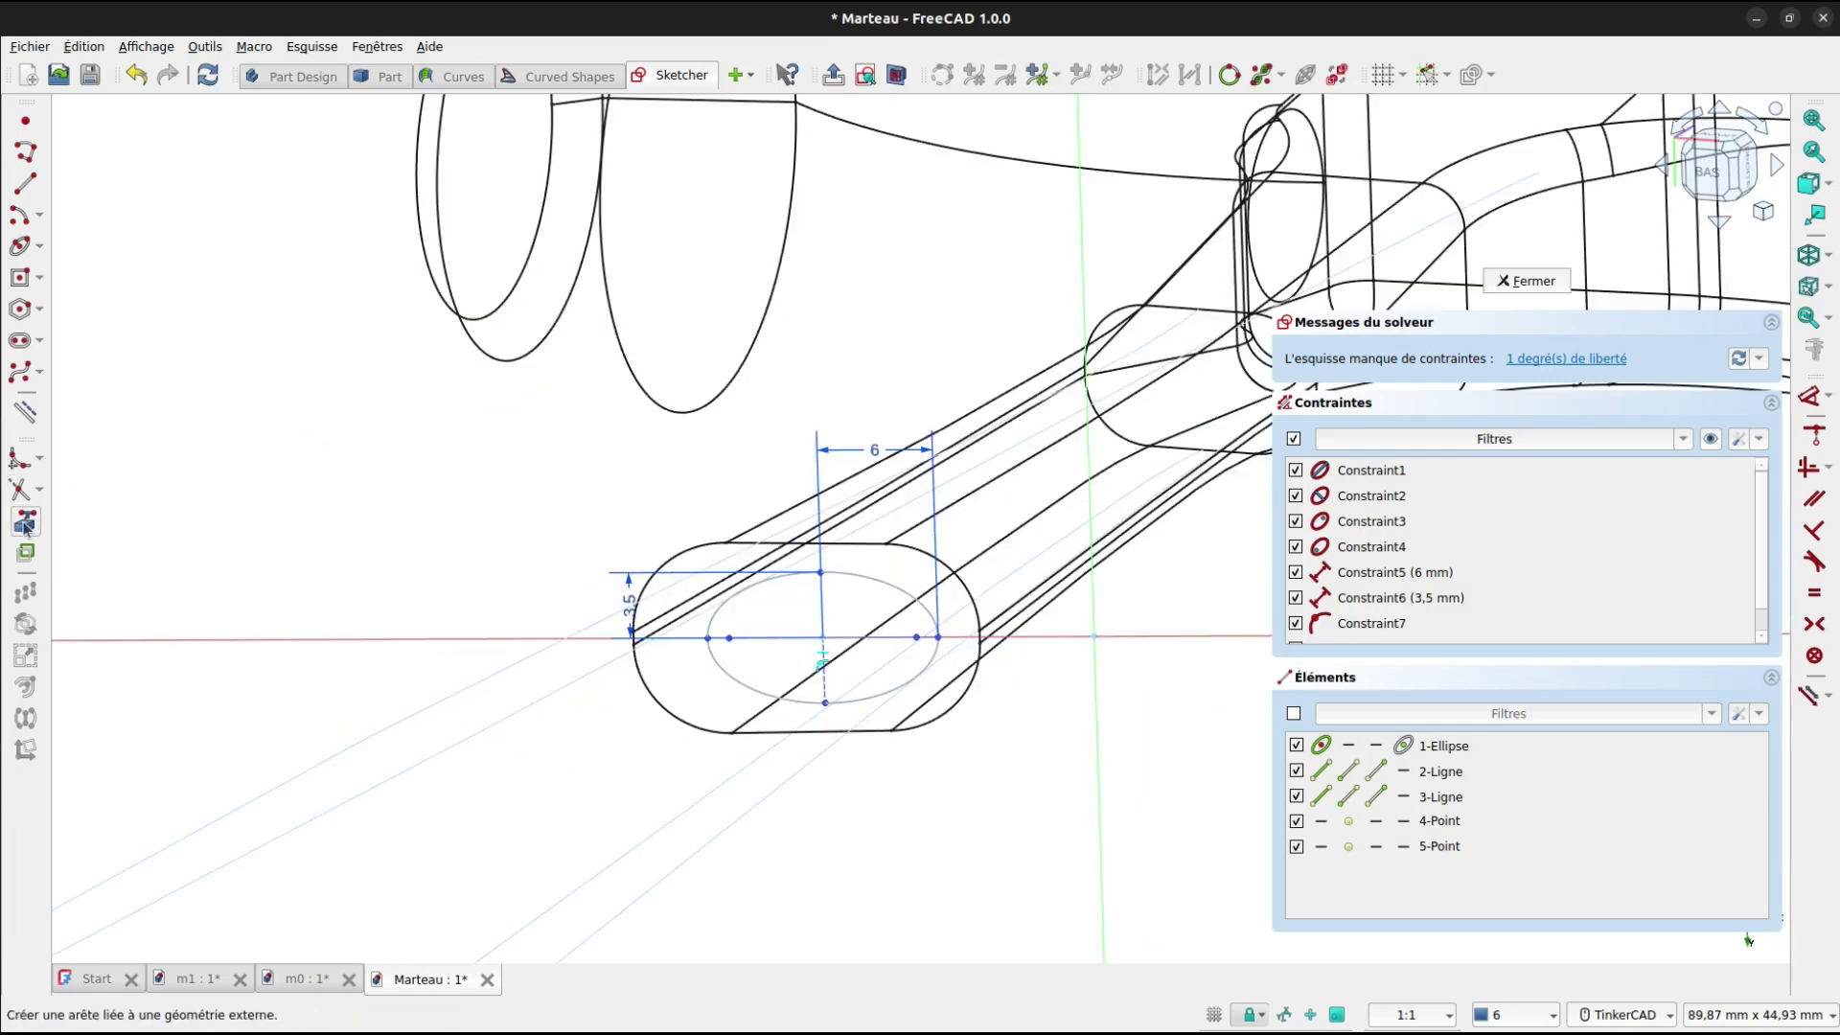
{"action": "scroll", "coordinate": [660, 602], "scroll_direction": "up", "scroll_amount": 5}
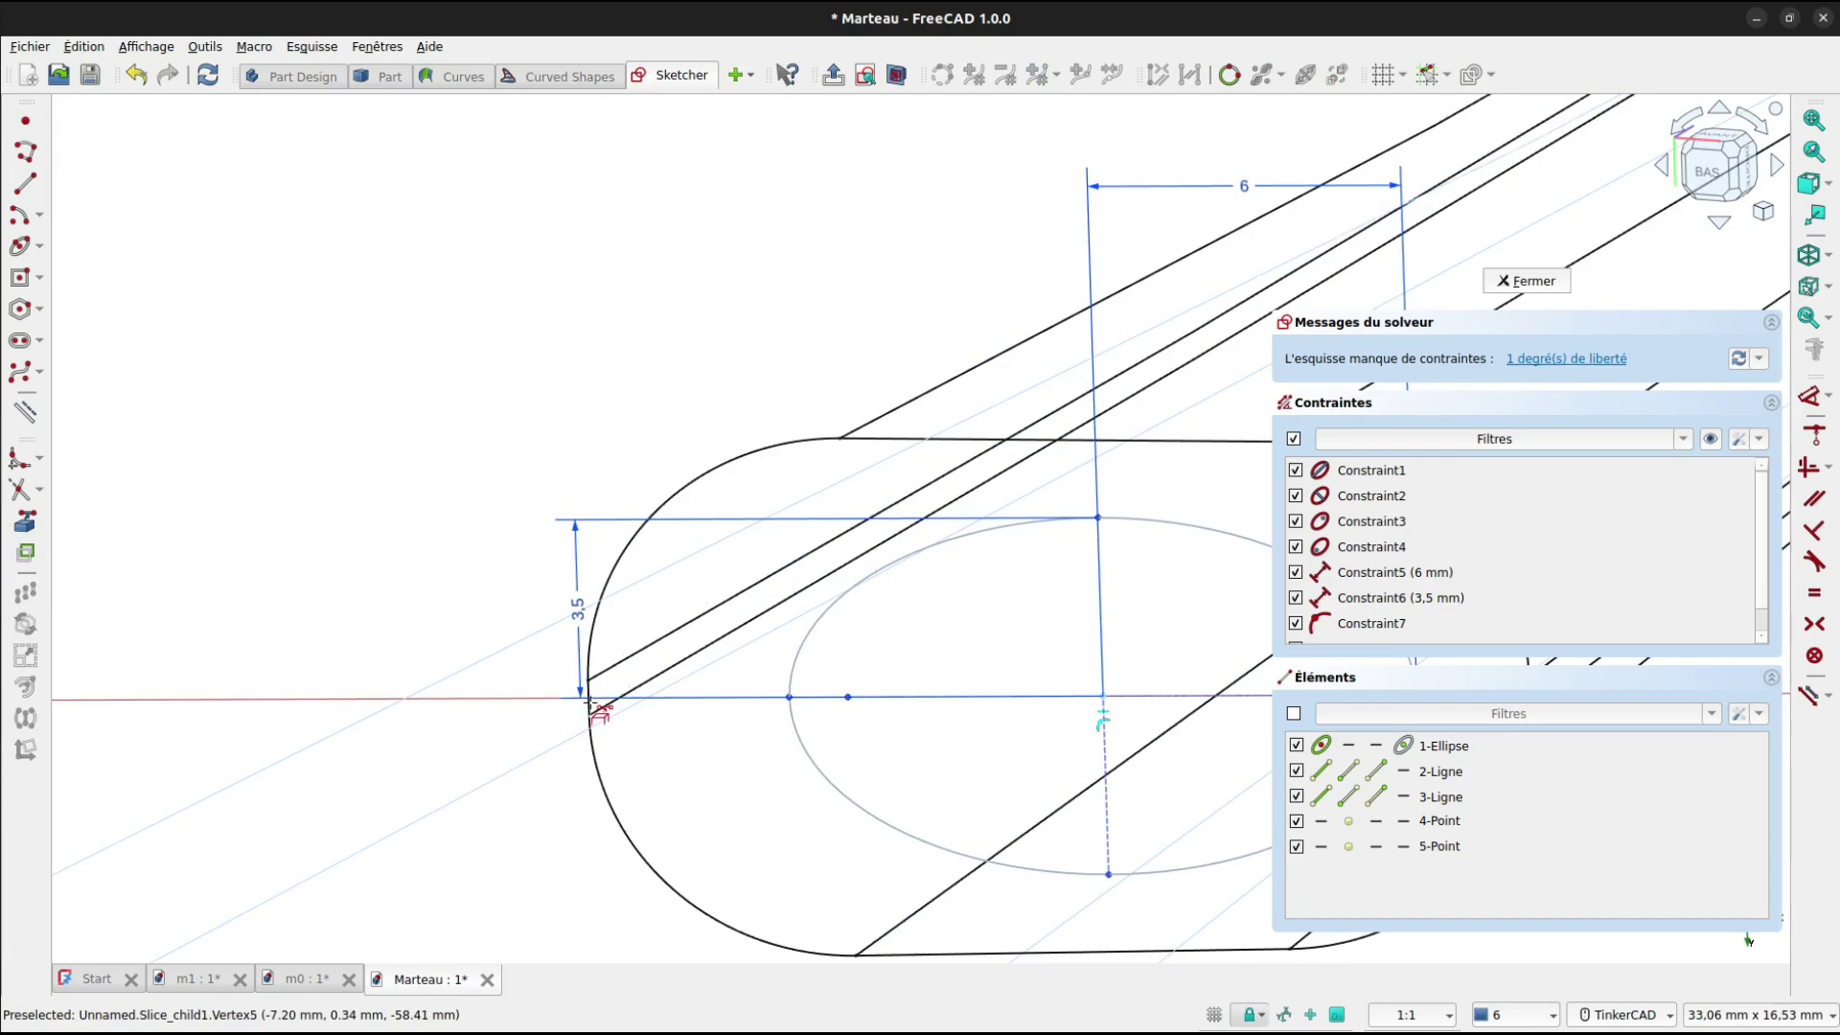
{"action": "scroll", "coordinate": [607, 682], "scroll_direction": "up", "scroll_amount": 7}
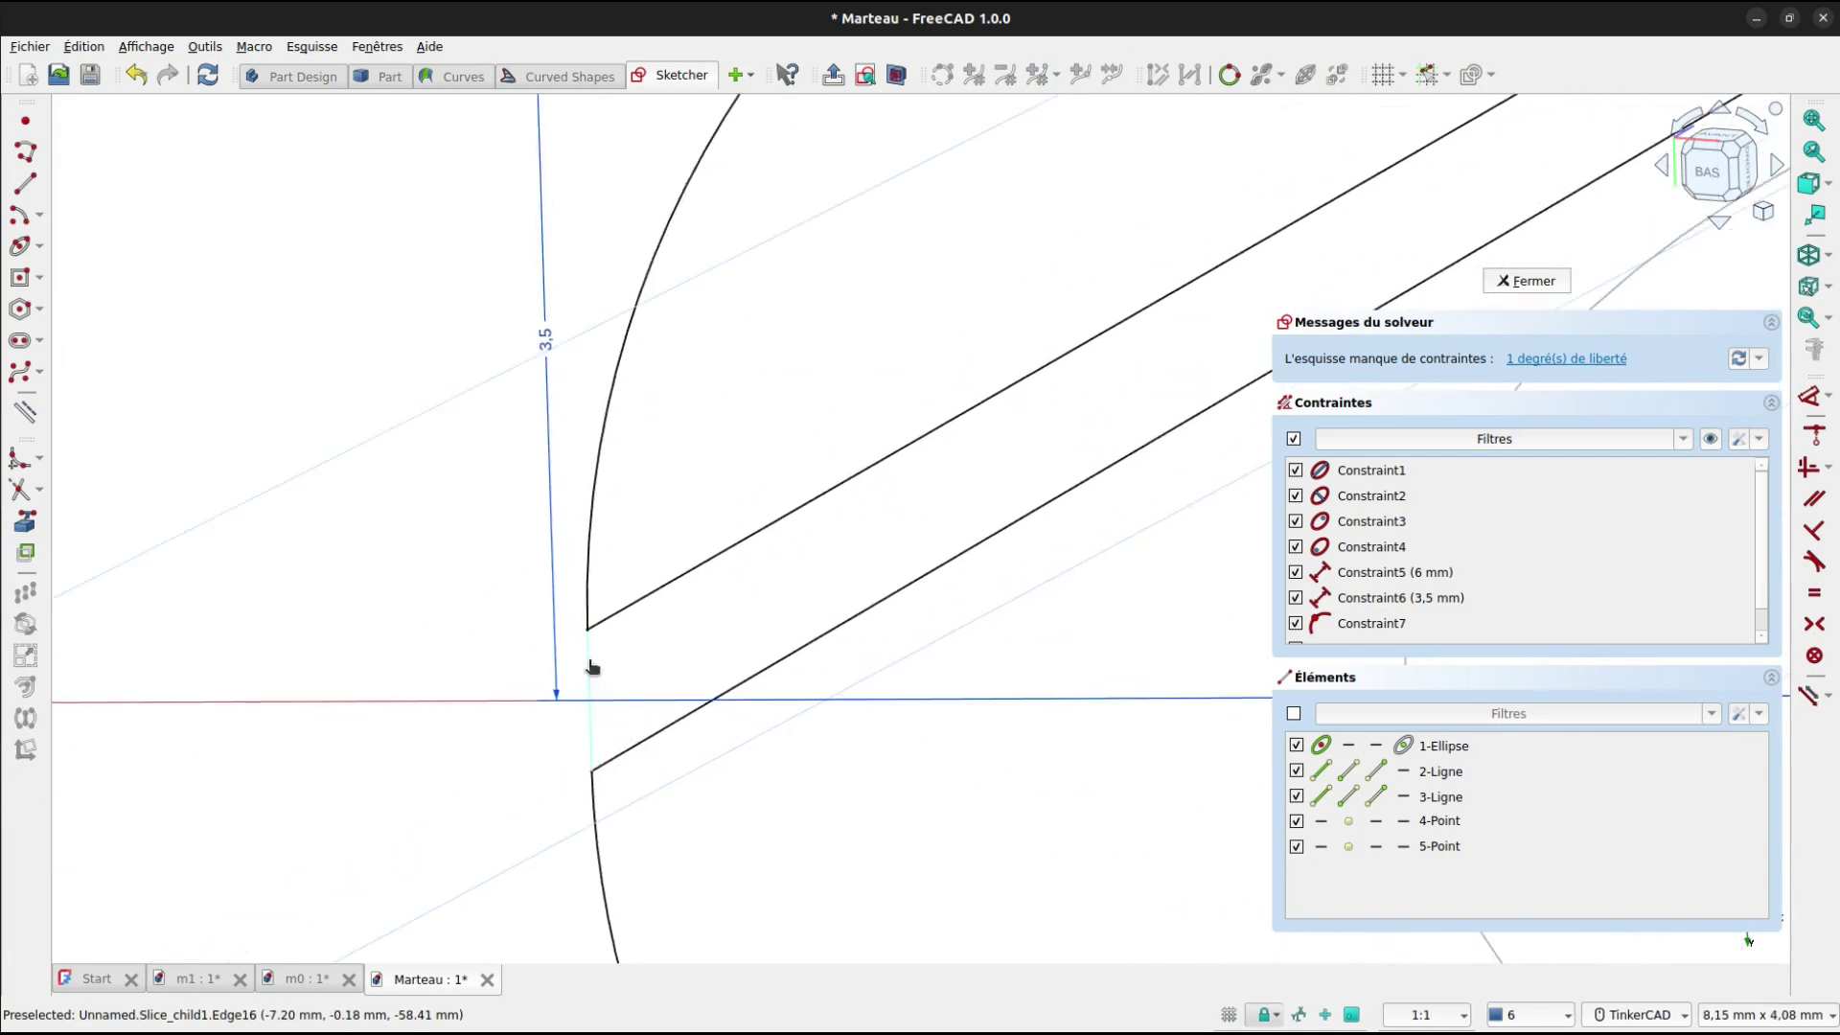
{"action": "left_click", "coordinate": [585, 666]}
{"action": "scroll", "coordinate": [710, 670], "scroll_direction": "down", "scroll_amount": 5}
{"action": "middle_click_drag", "start_coordinate": [854, 638], "coordinate": [446, 525]}
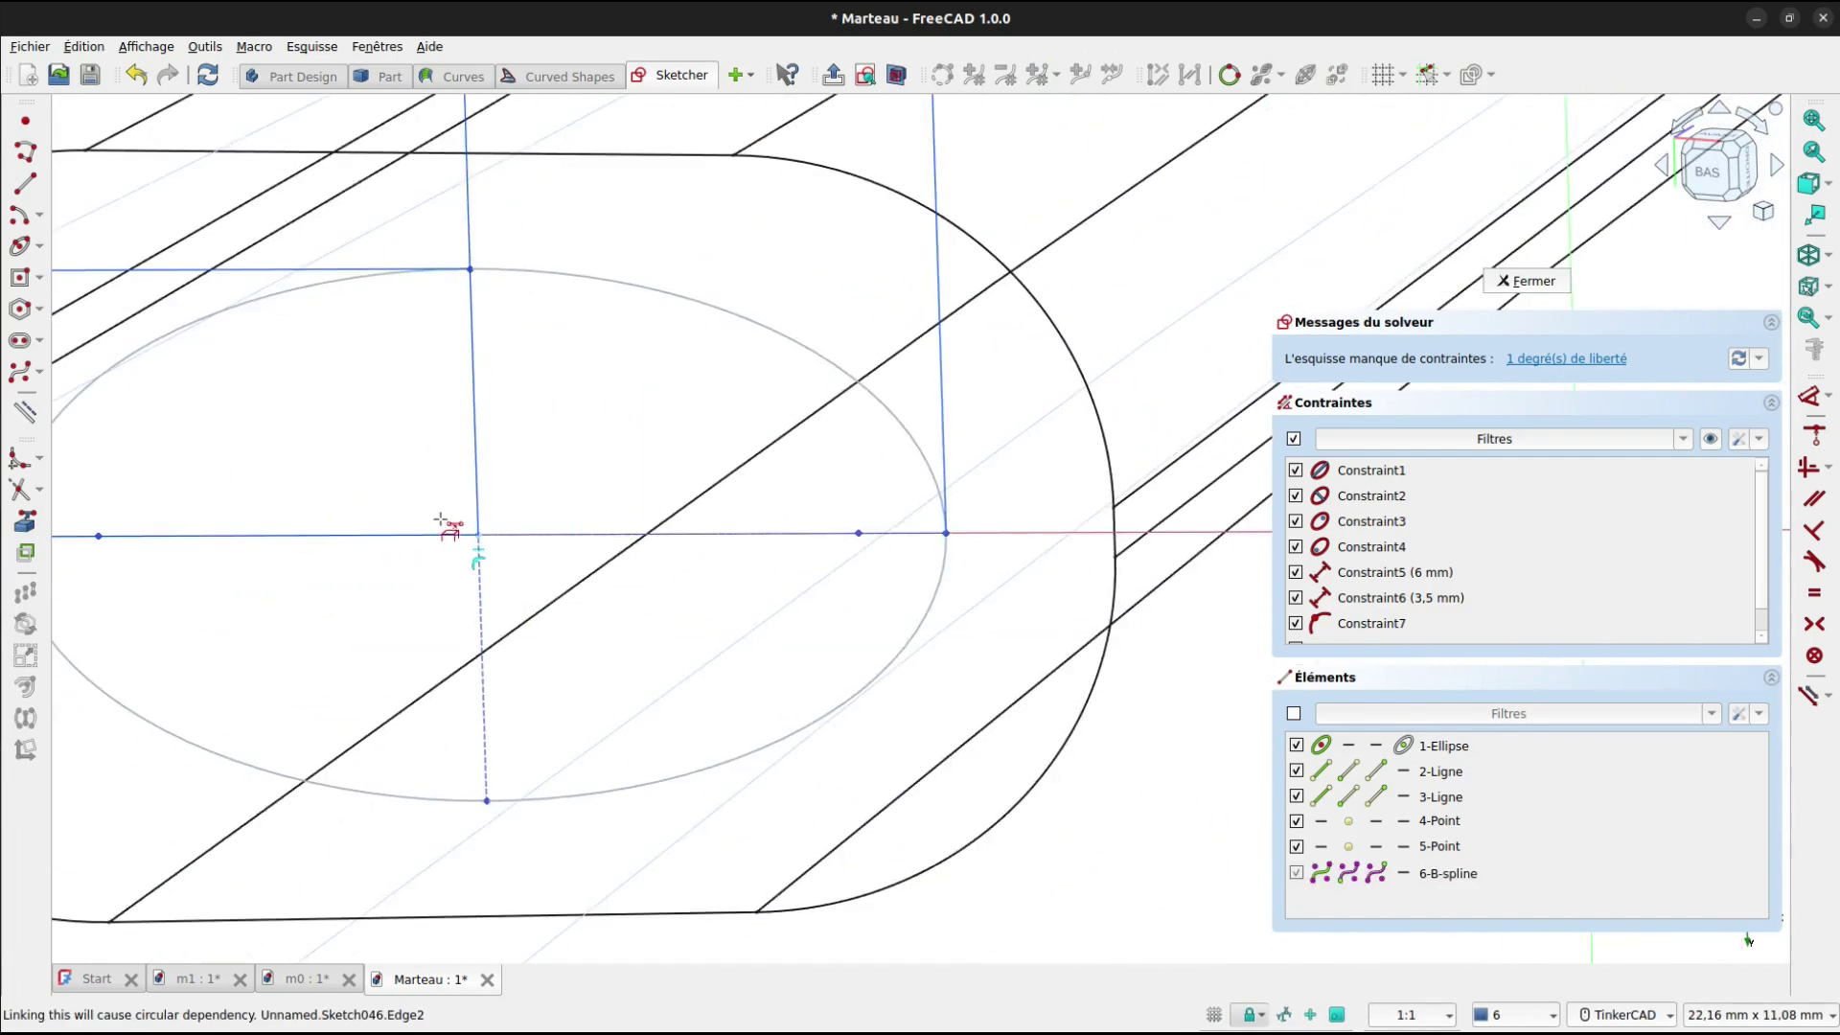
{"action": "scroll", "coordinate": [447, 524], "scroll_direction": "down", "scroll_amount": 3}
{"action": "scroll", "coordinate": [643, 513], "scroll_direction": "up", "scroll_amount": 7}
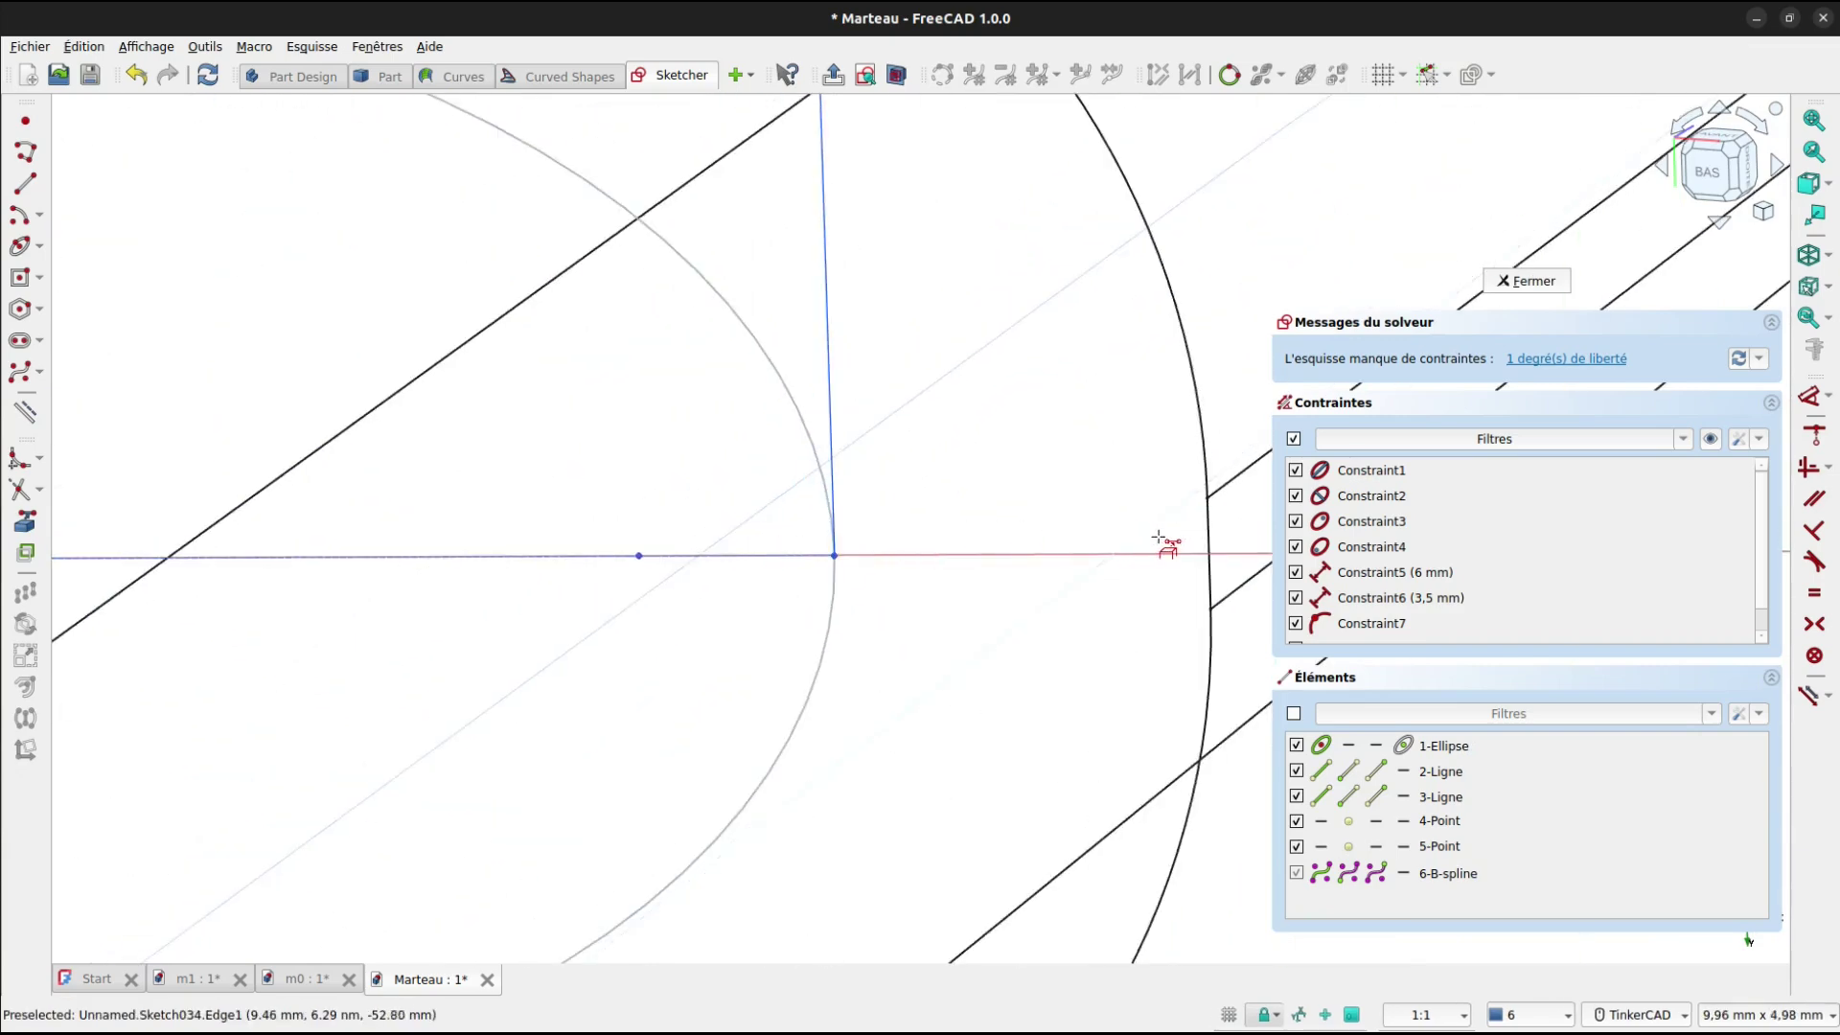
{"action": "left_click", "coordinate": [1210, 533]}
{"action": "scroll", "coordinate": [962, 619], "scroll_direction": "down", "scroll_amount": 2}
{"action": "scroll", "coordinate": [961, 619], "scroll_direction": "down", "scroll_amount": 1}
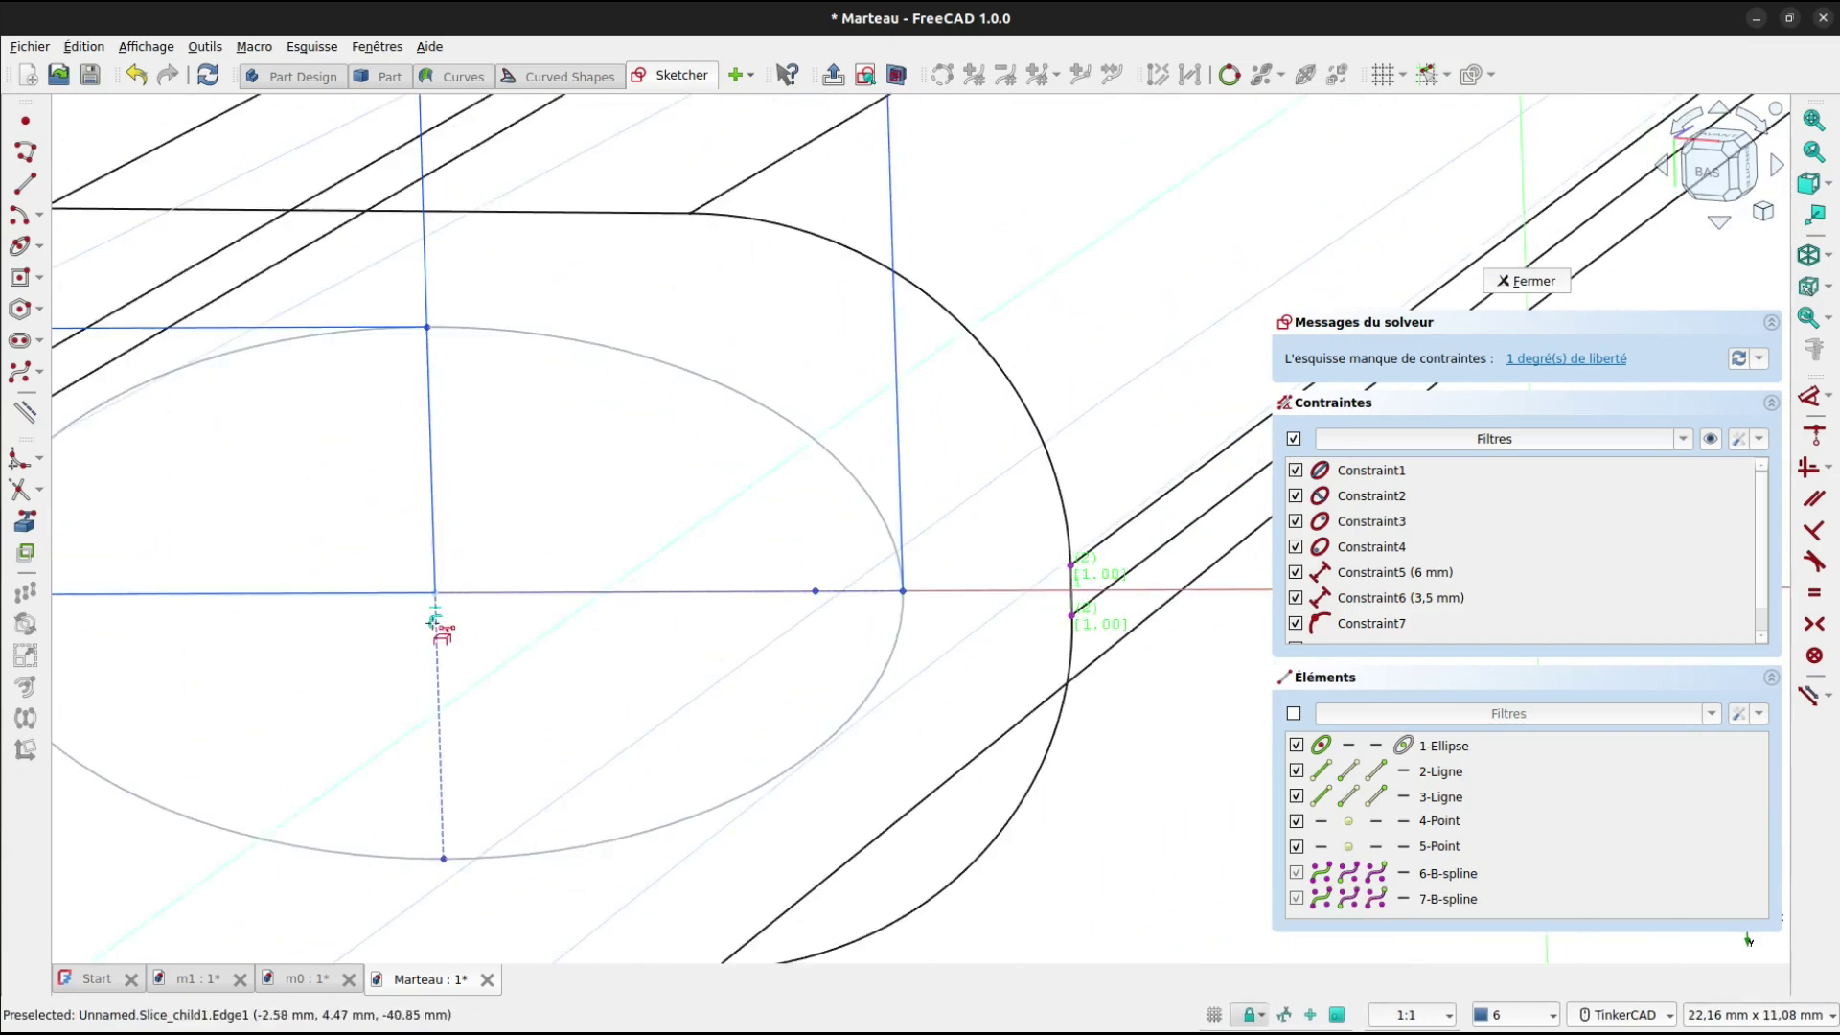
{"action": "scroll", "coordinate": [377, 616], "scroll_direction": "down", "scroll_amount": 1}
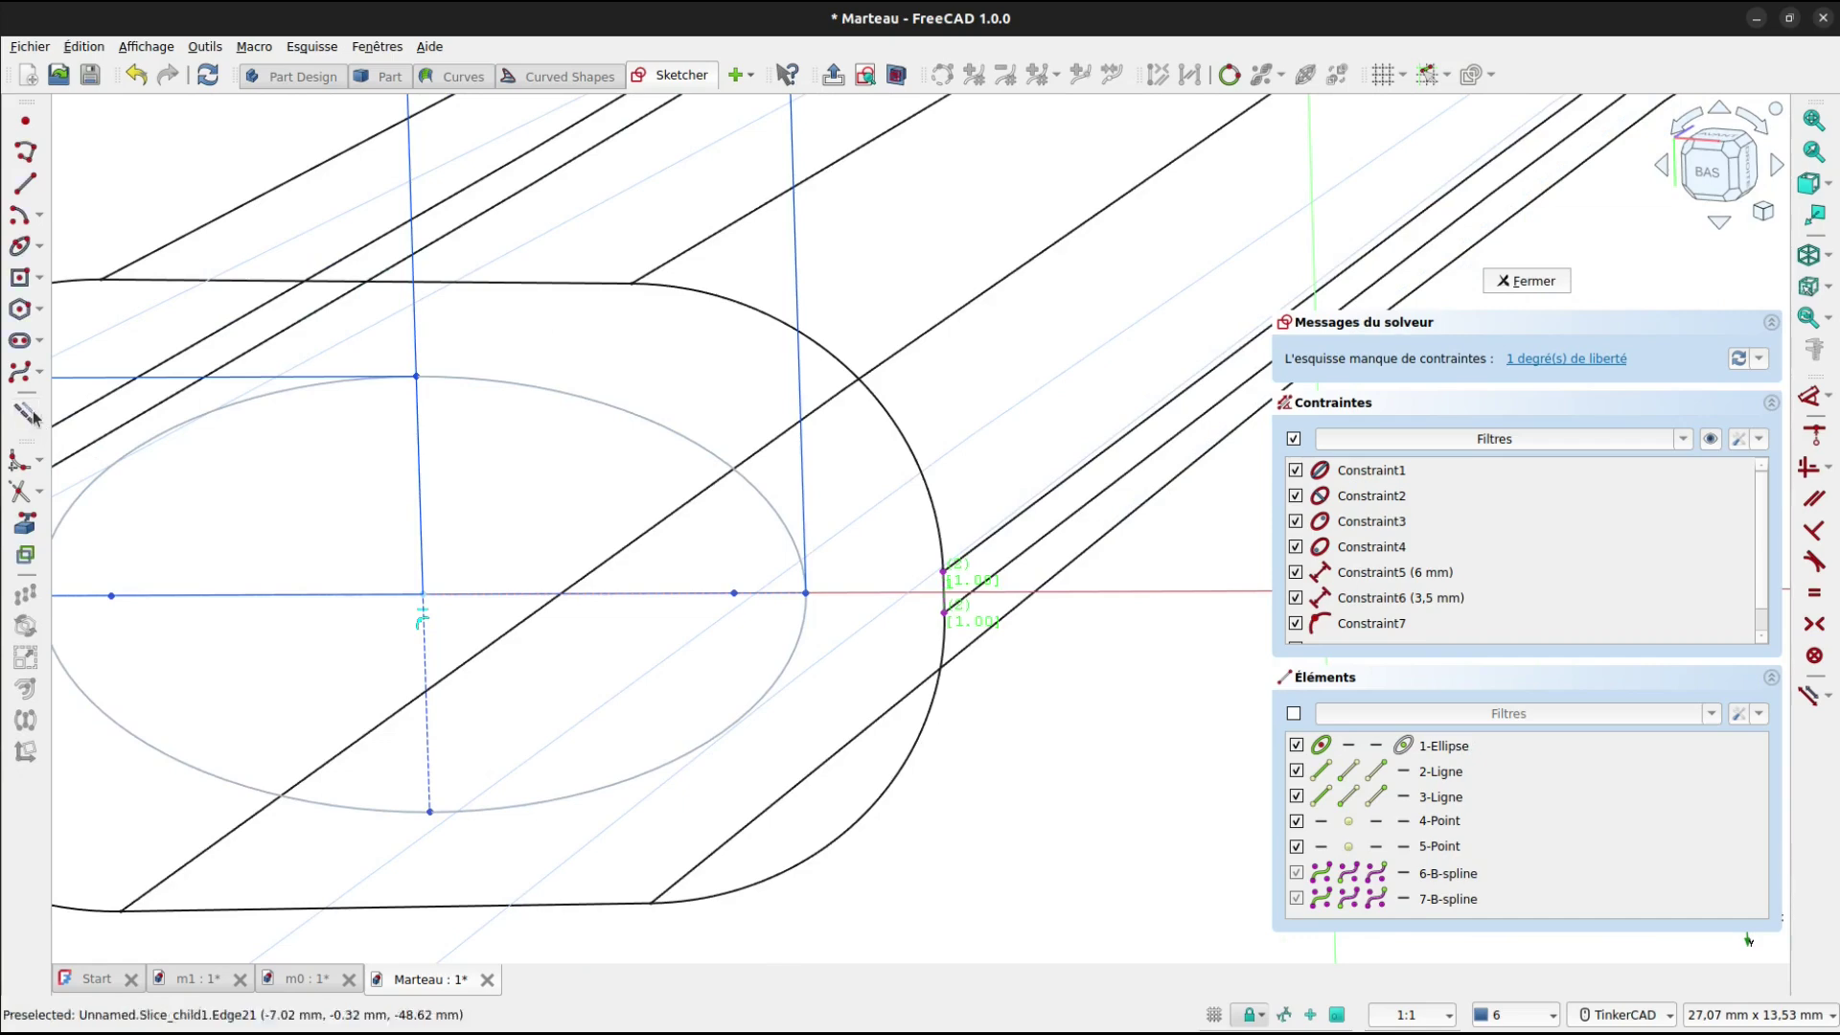
Draw a construction line across the cut face between the upper endpoints of the two linked end edges.
{"action": "left_click", "coordinate": [25, 183]}
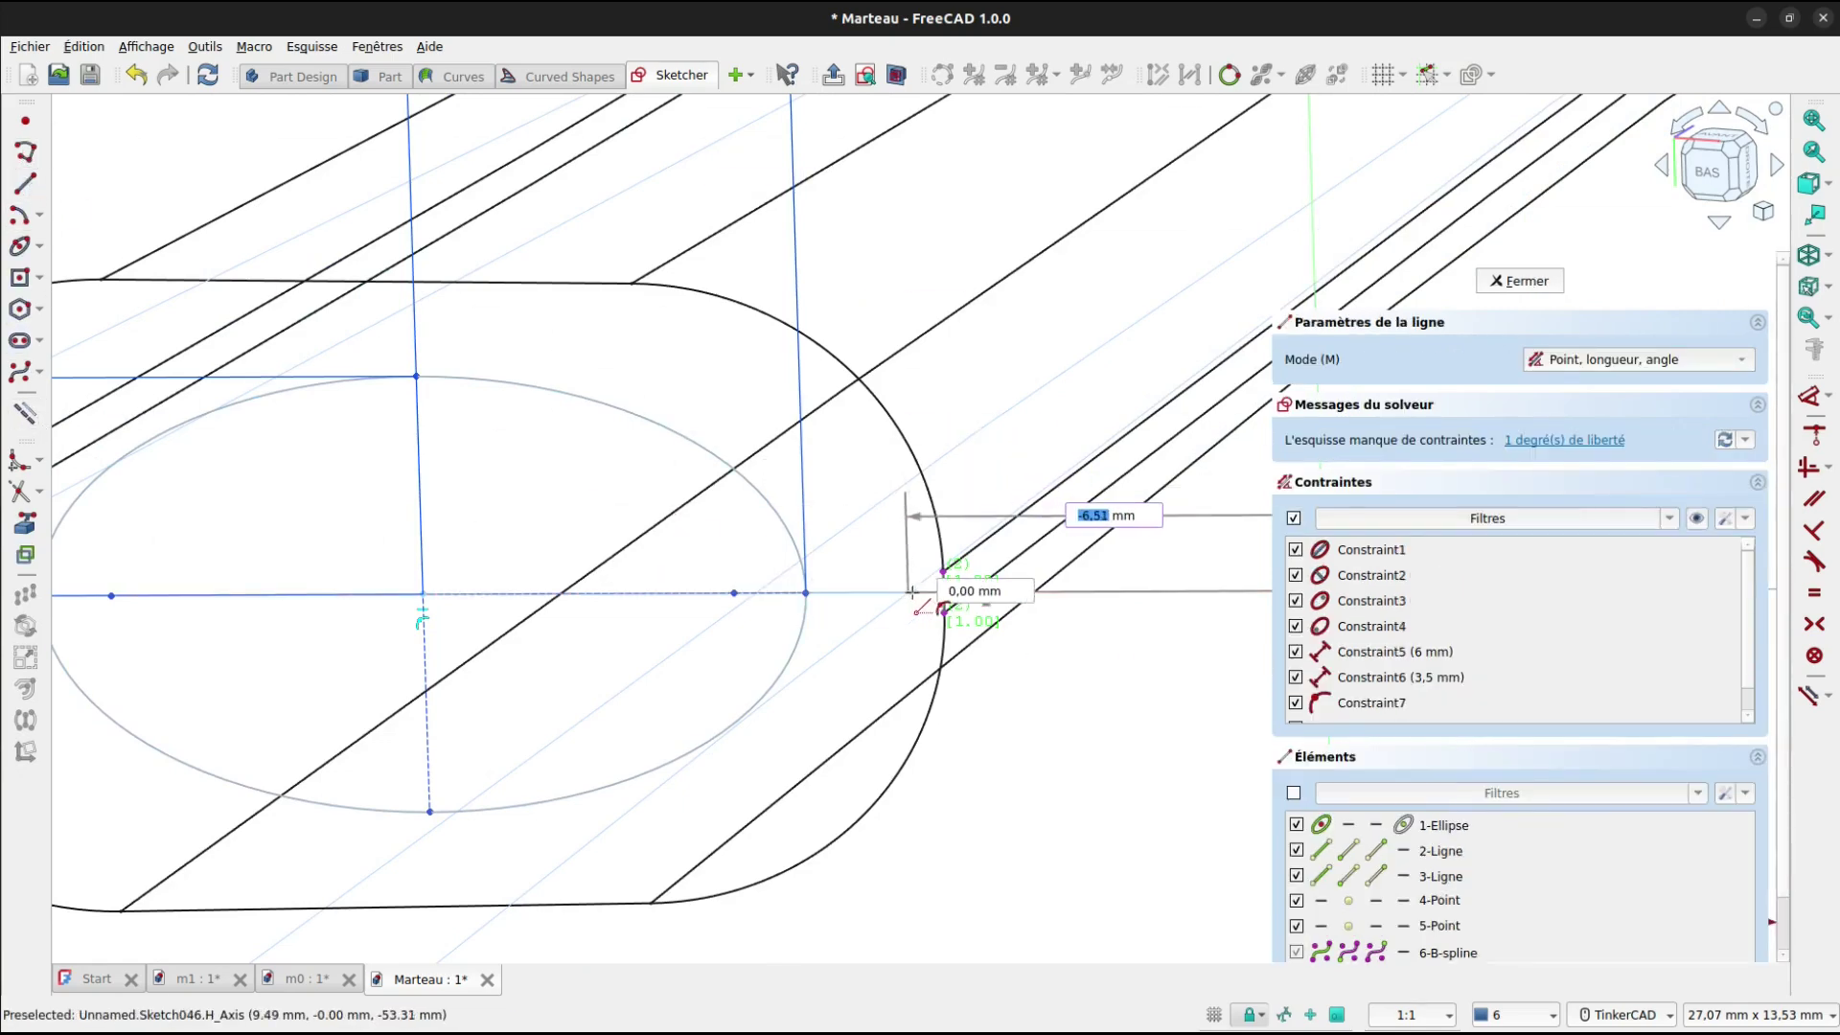
{"action": "left_click", "coordinate": [944, 572]}
{"action": "middle_click_drag", "start_coordinate": [598, 674], "coordinate": [1222, 632]}
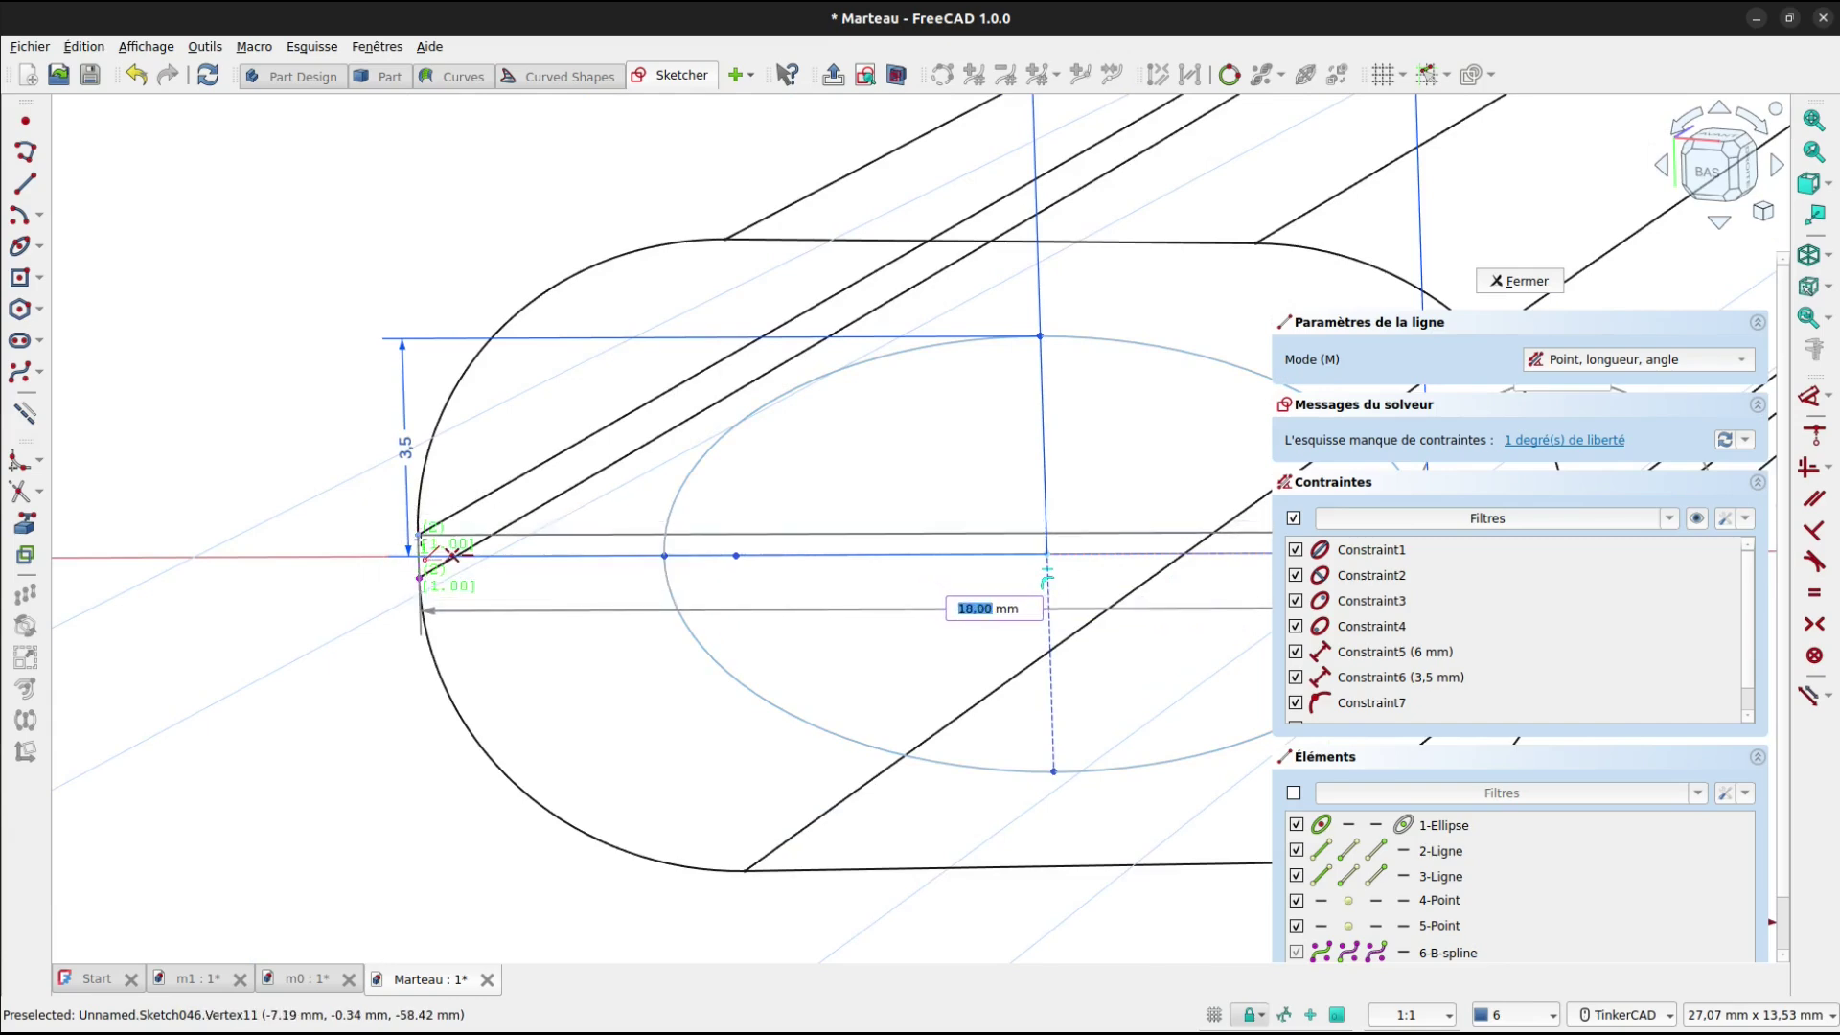
{"action": "left_click", "coordinate": [1052, 644]}
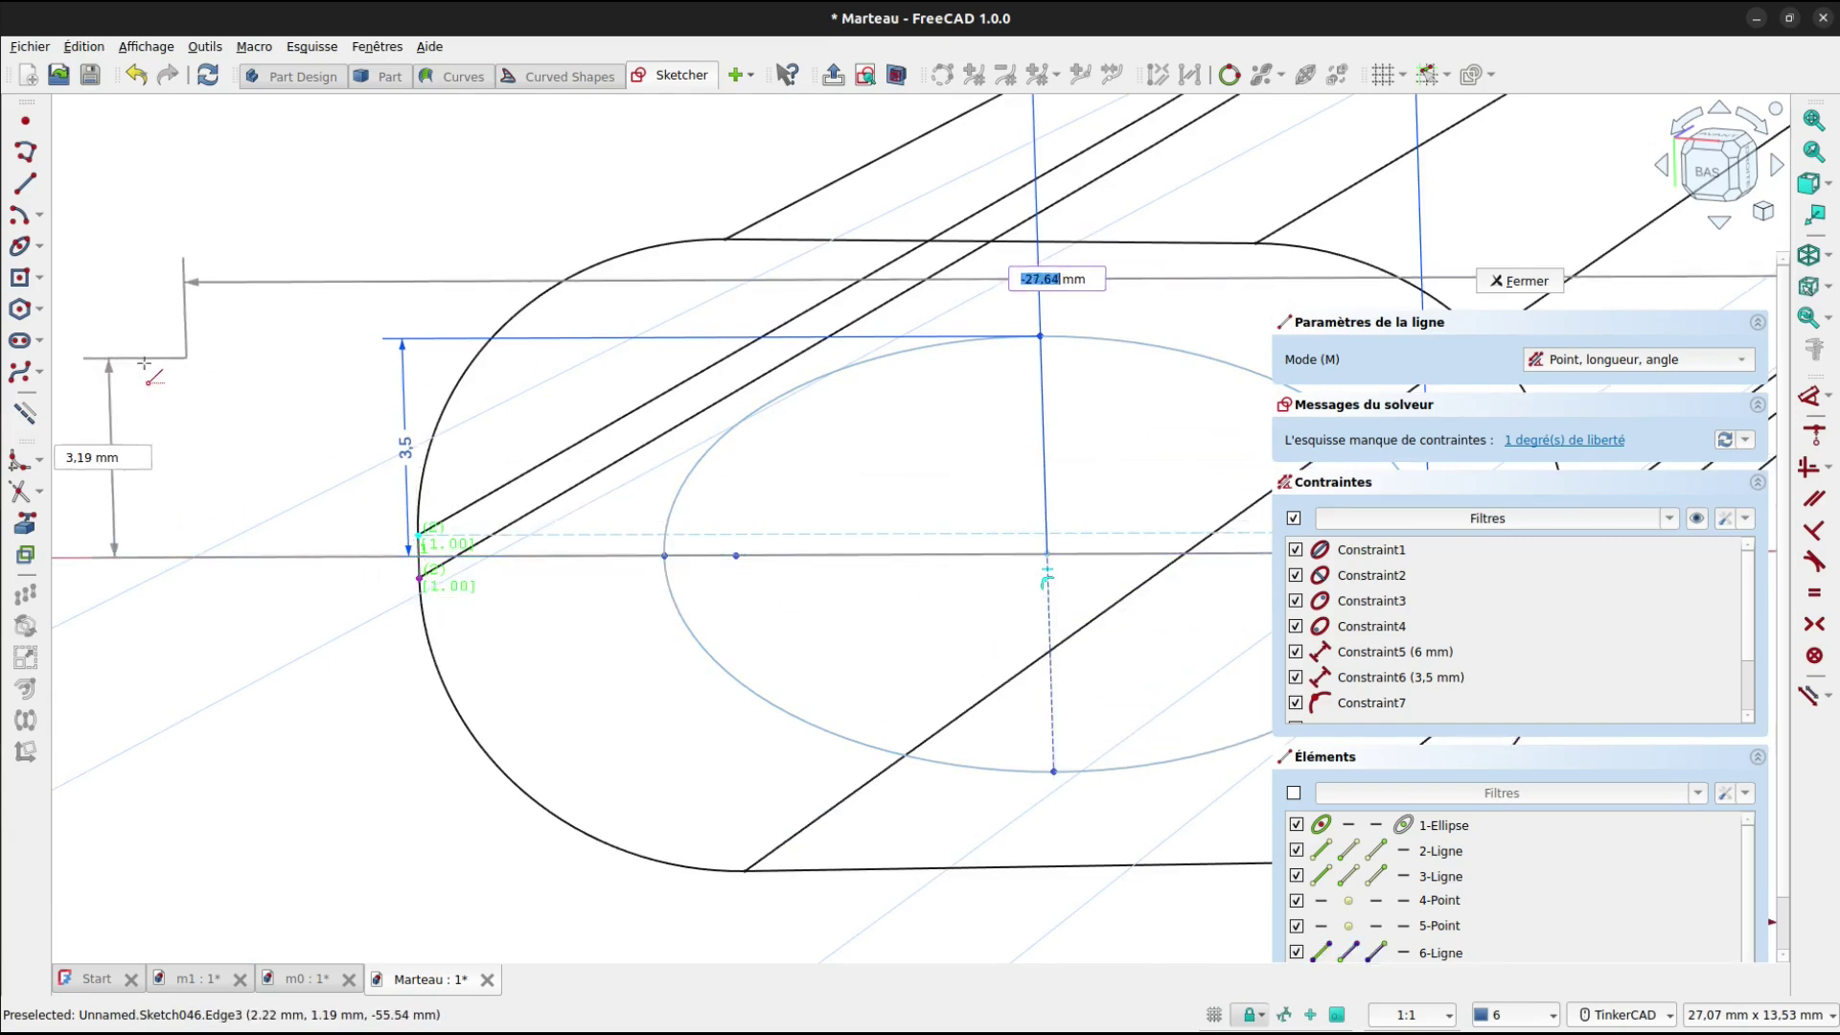
Place a construction point at the midpoint of the line across the cut face.
{"action": "left_click", "coordinate": [26, 151]}
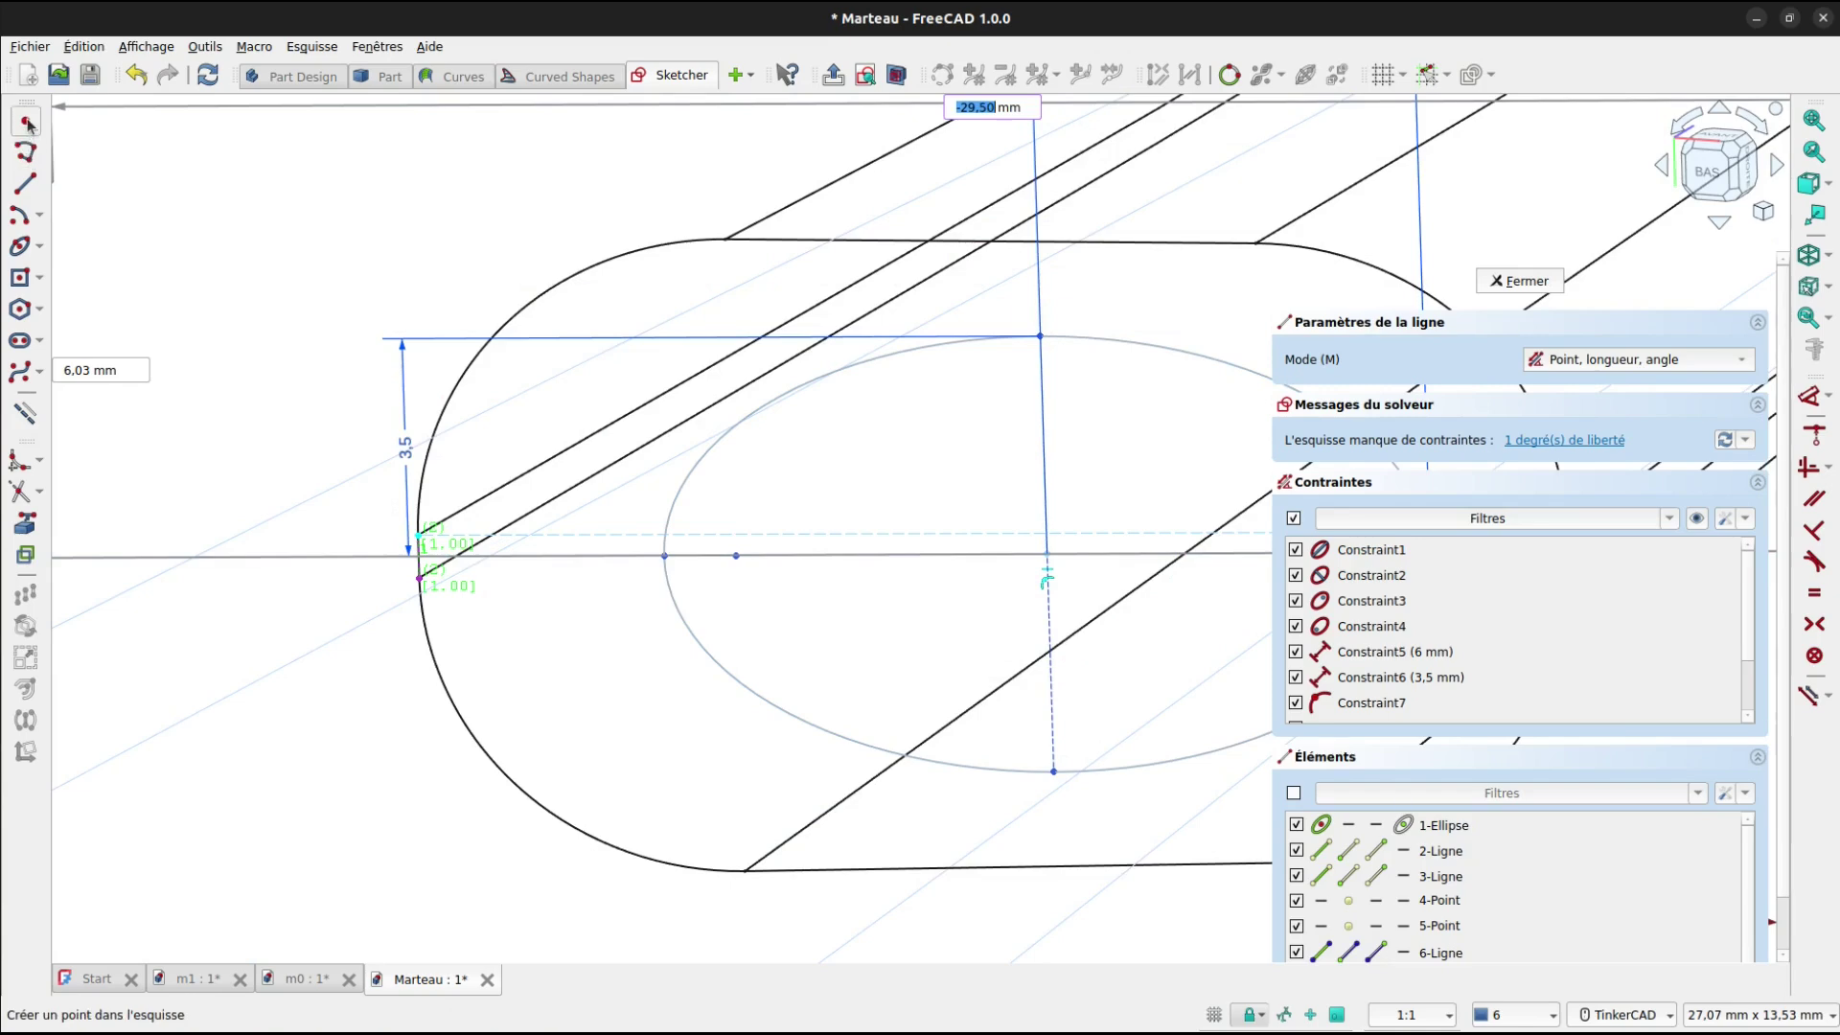
{"action": "scroll", "coordinate": [1054, 491], "scroll_direction": "up", "scroll_amount": 5}
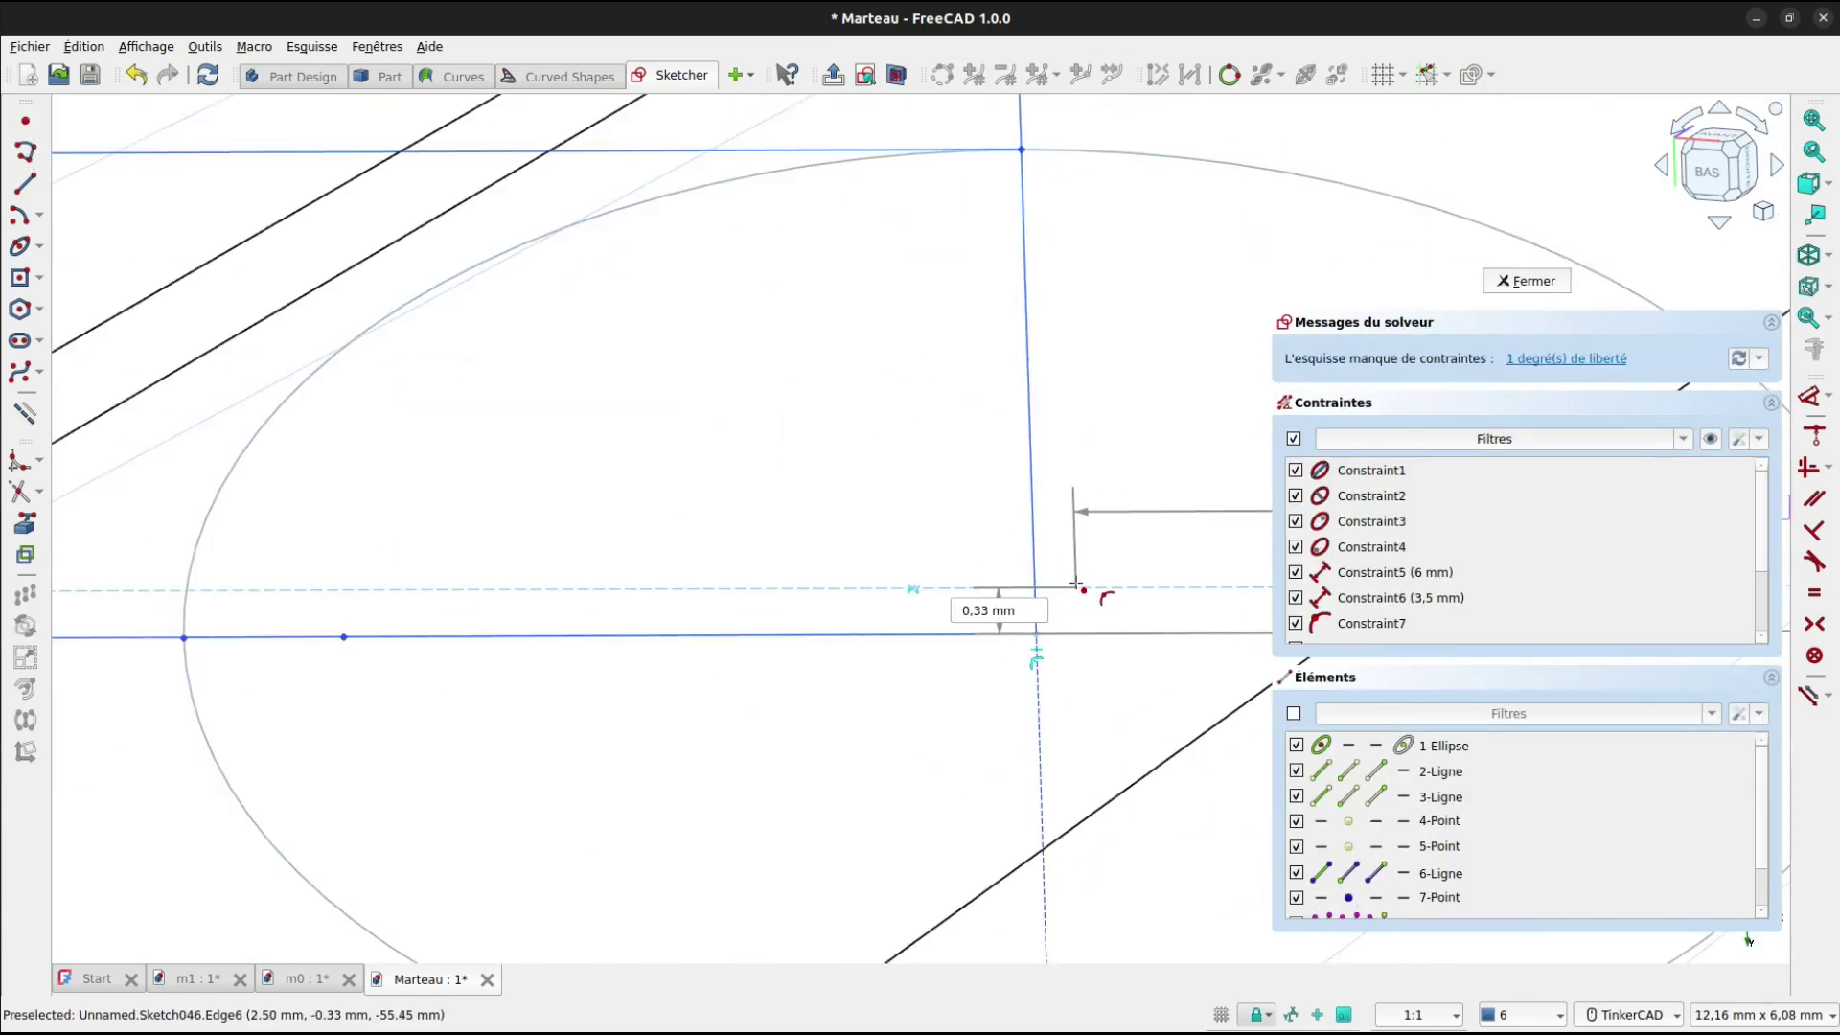
{"action": "scroll", "coordinate": [1033, 520], "scroll_direction": "down", "scroll_amount": 5}
{"action": "scroll", "coordinate": [1038, 525], "scroll_direction": "down", "scroll_amount": 4}
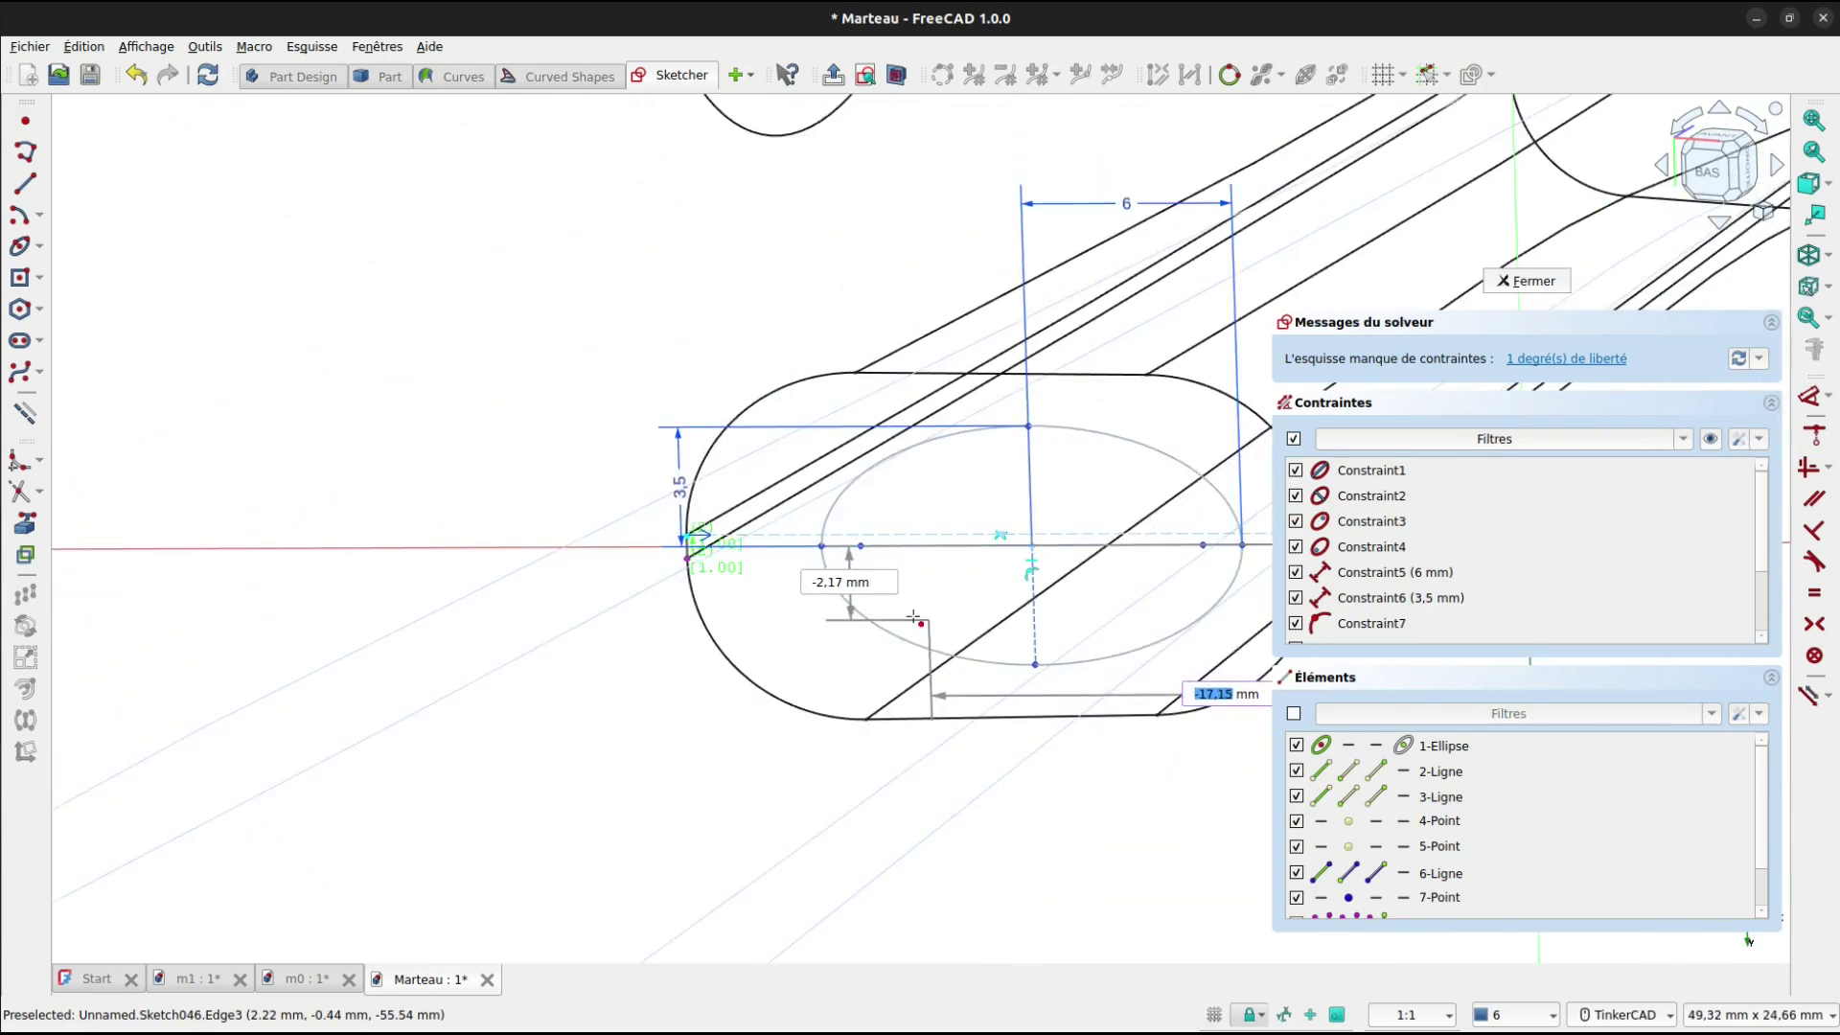
{"action": "right_click", "coordinate": [820, 613]}
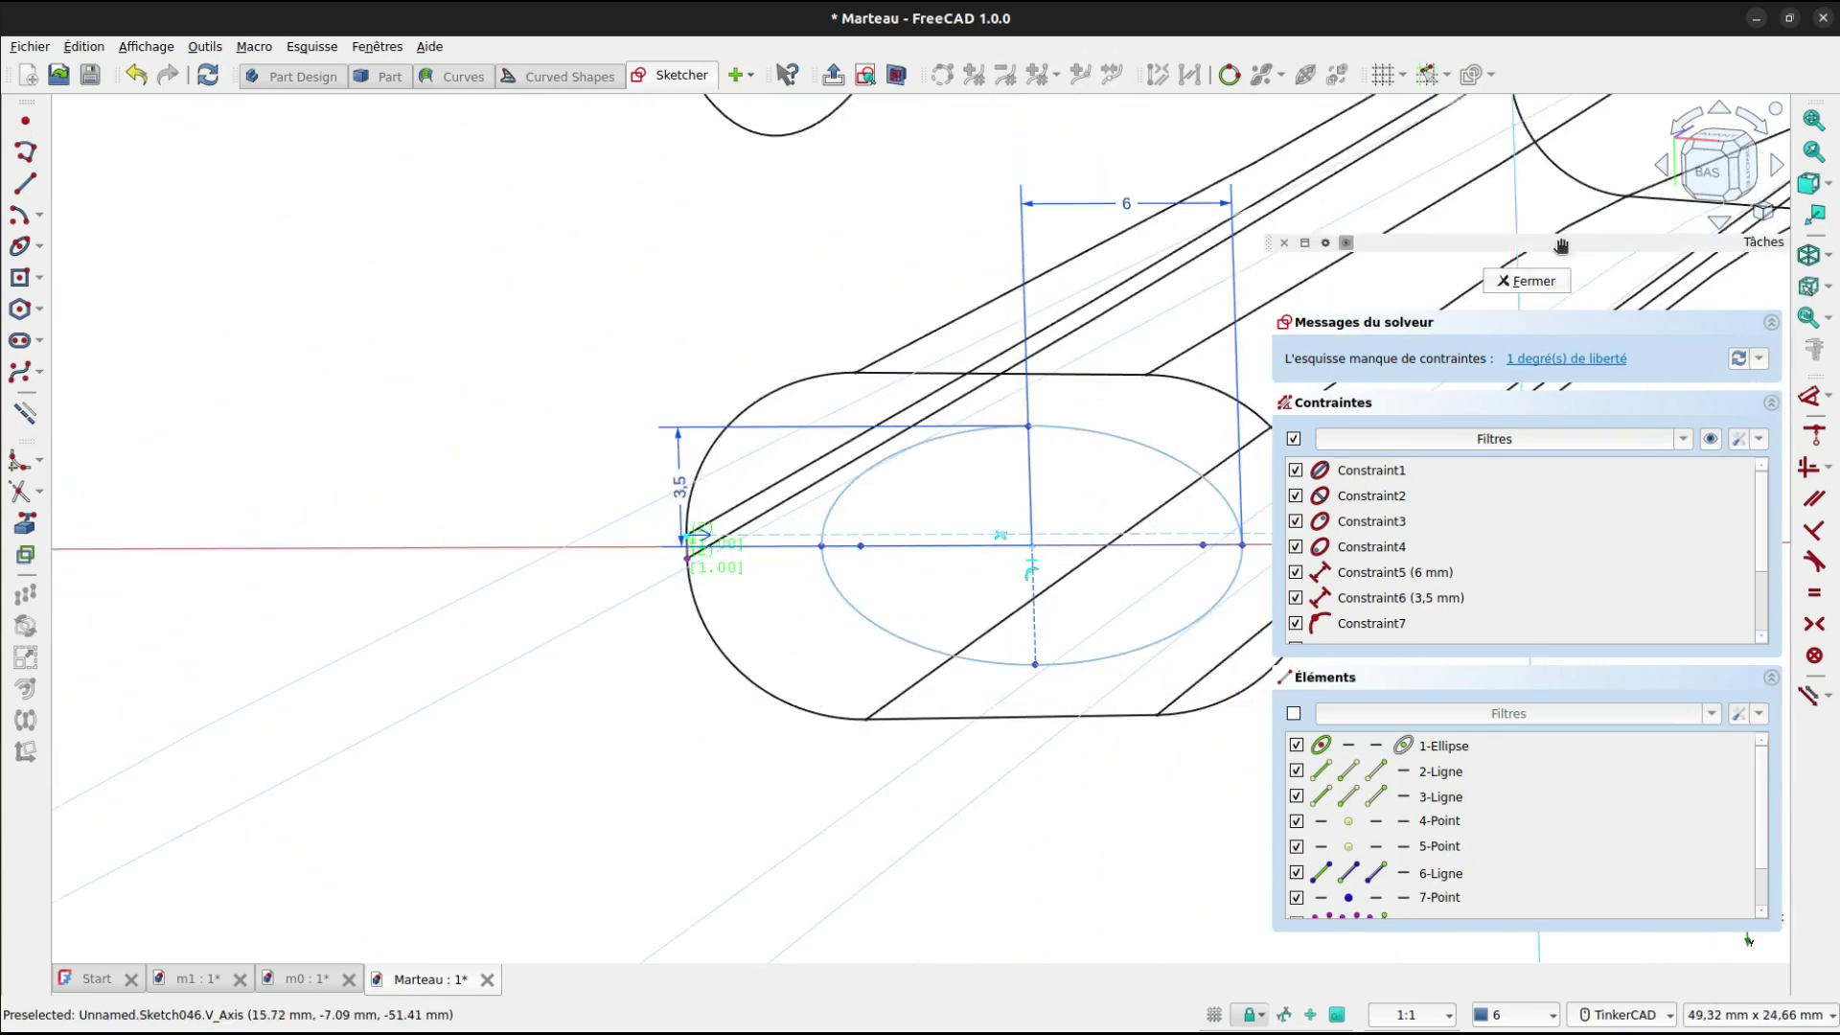
Try to align the line's midpoint with the ellipse's centre using a horizontal/vertical constraint, and undo it.
{"action": "left_click", "coordinate": [866, 79]}
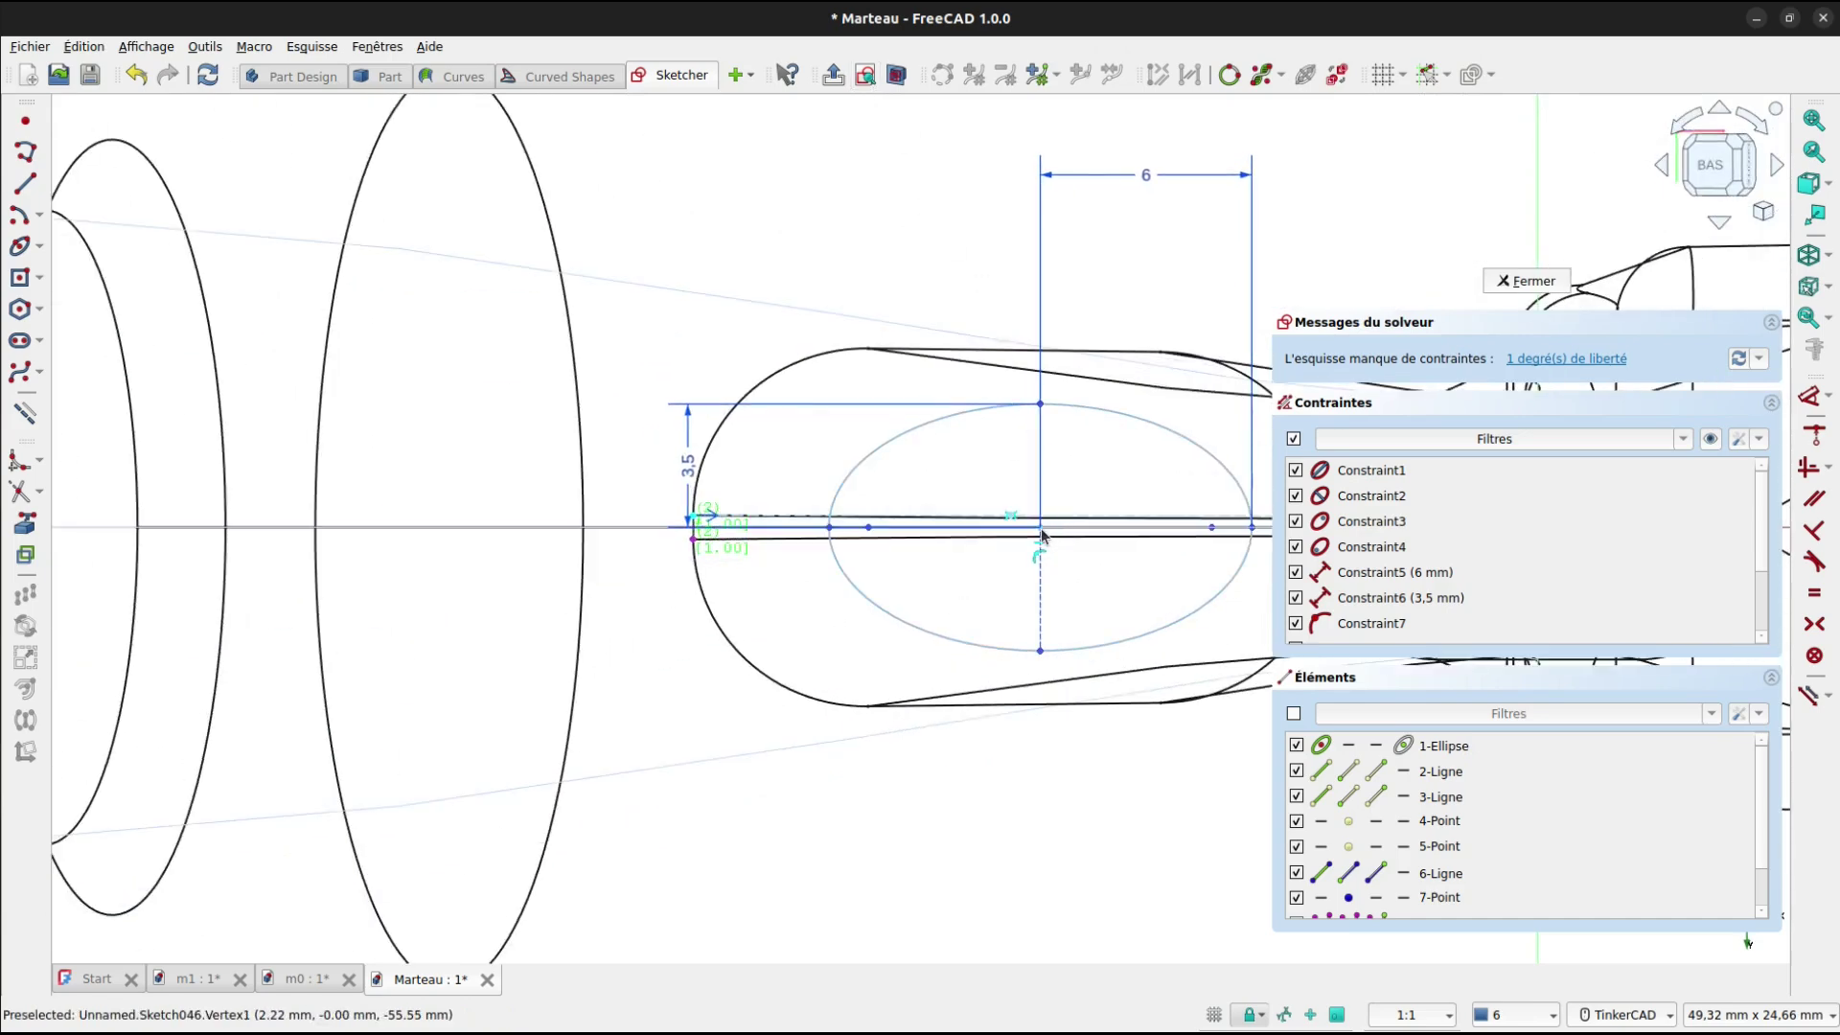
{"action": "scroll", "coordinate": [1043, 533], "scroll_direction": "up", "scroll_amount": 4}
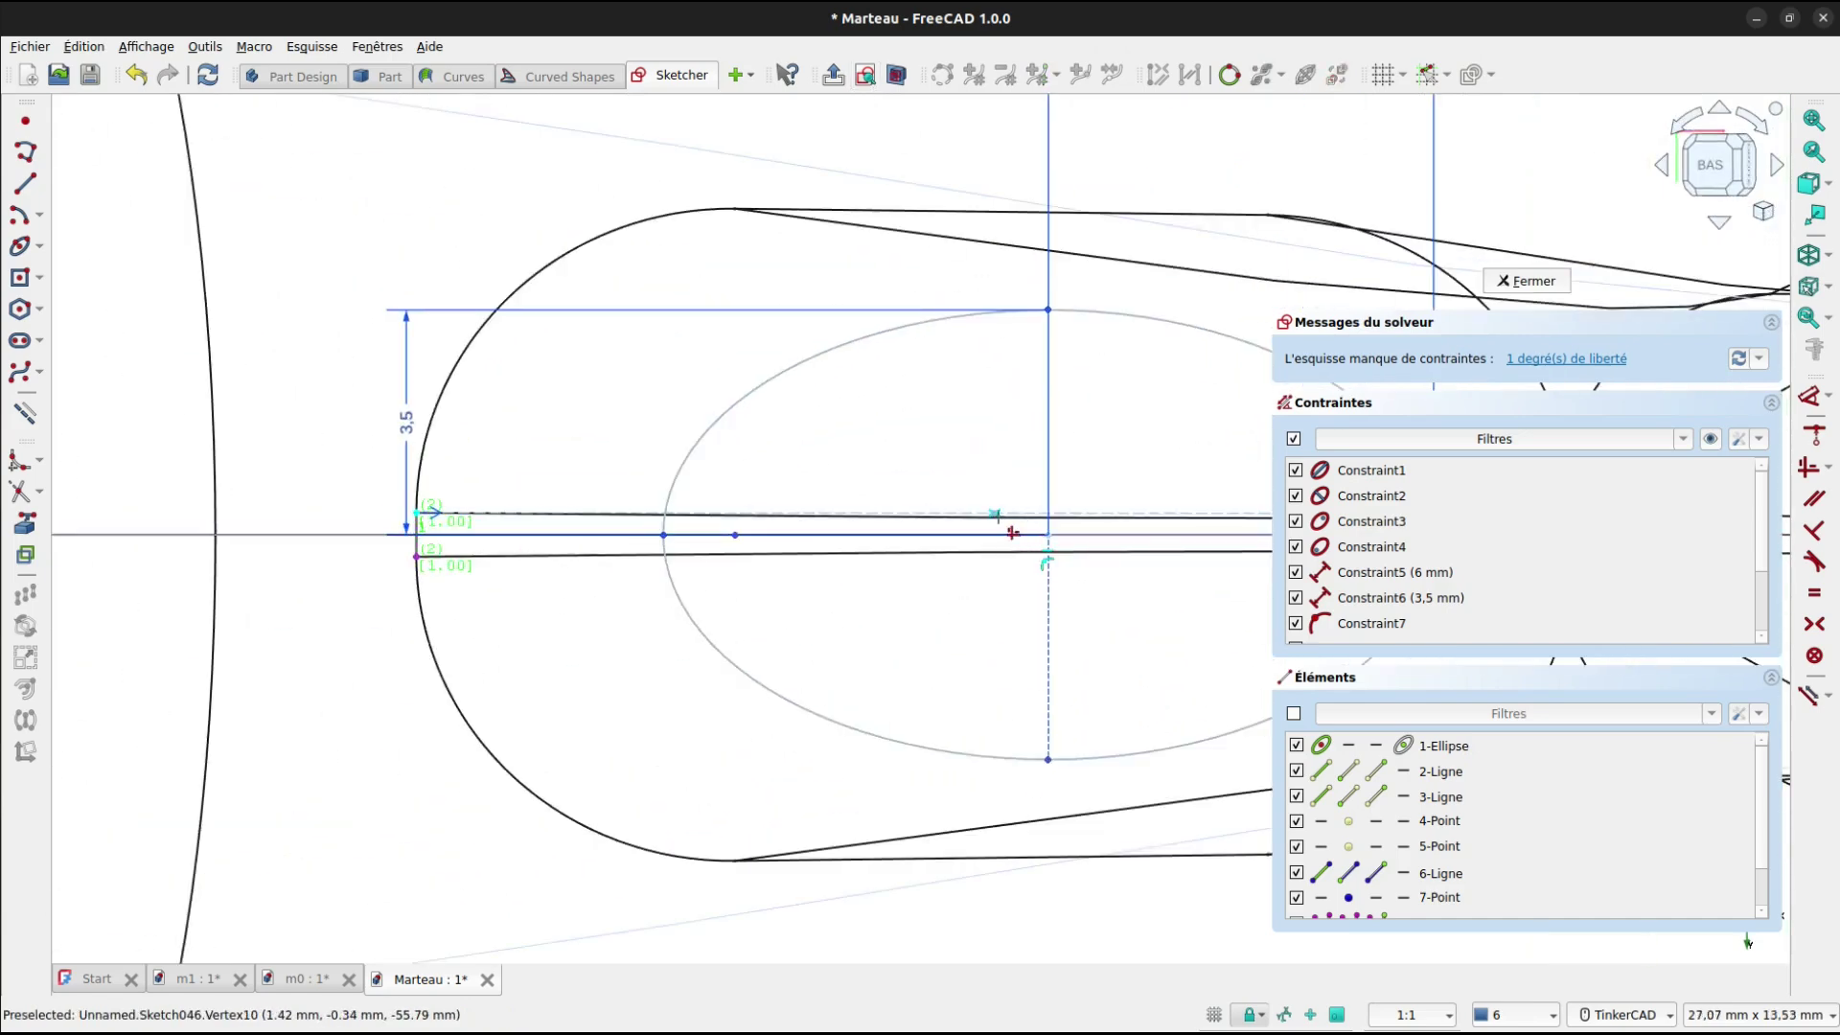
{"action": "left_click", "coordinate": [997, 515]}
{"action": "left_click", "coordinate": [1048, 535]}
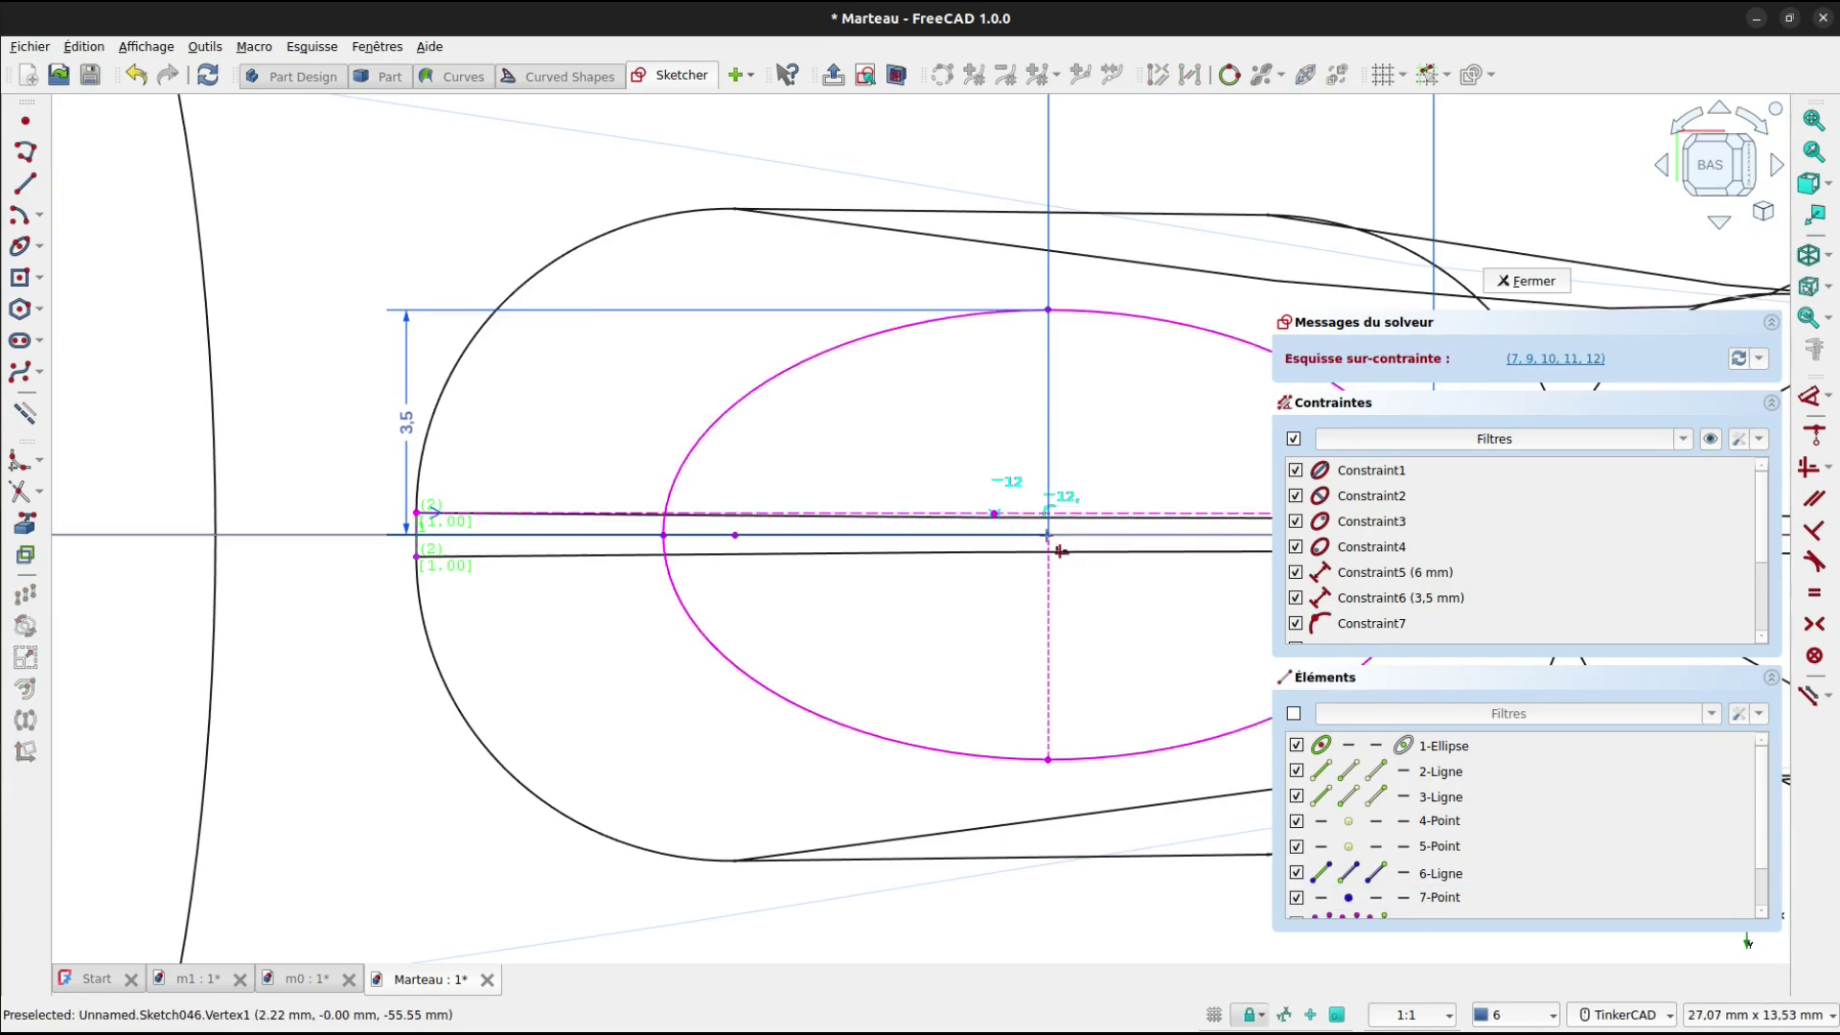
{"action": "key", "text": "ctrl+z"}
Move the ellipse's centre close to the line's midpoint and constrain the two points to be vertically aligned.
{"action": "left_click_drag", "start_coordinate": [1047, 535], "coordinate": [988, 538]}
{"action": "scroll", "coordinate": [992, 513], "scroll_direction": "up", "scroll_amount": 4}
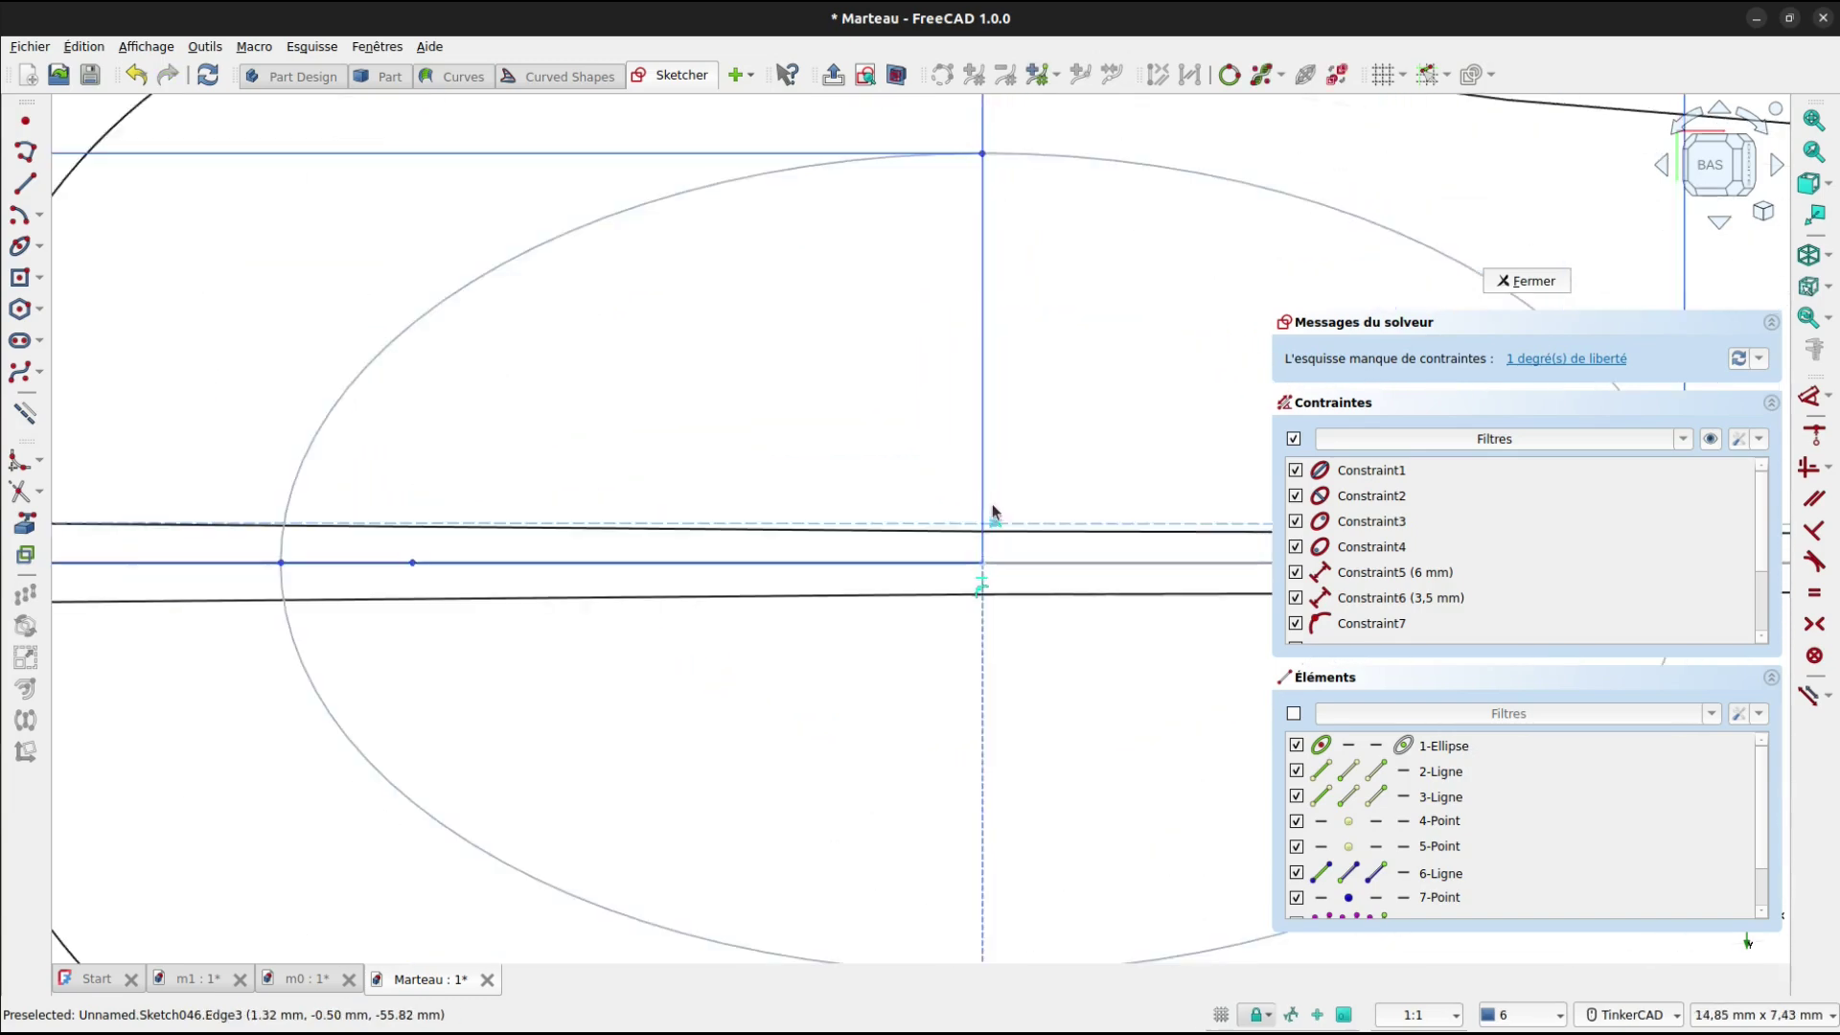
{"action": "right_click_drag", "start_coordinate": [992, 513], "coordinate": [979, 534]}
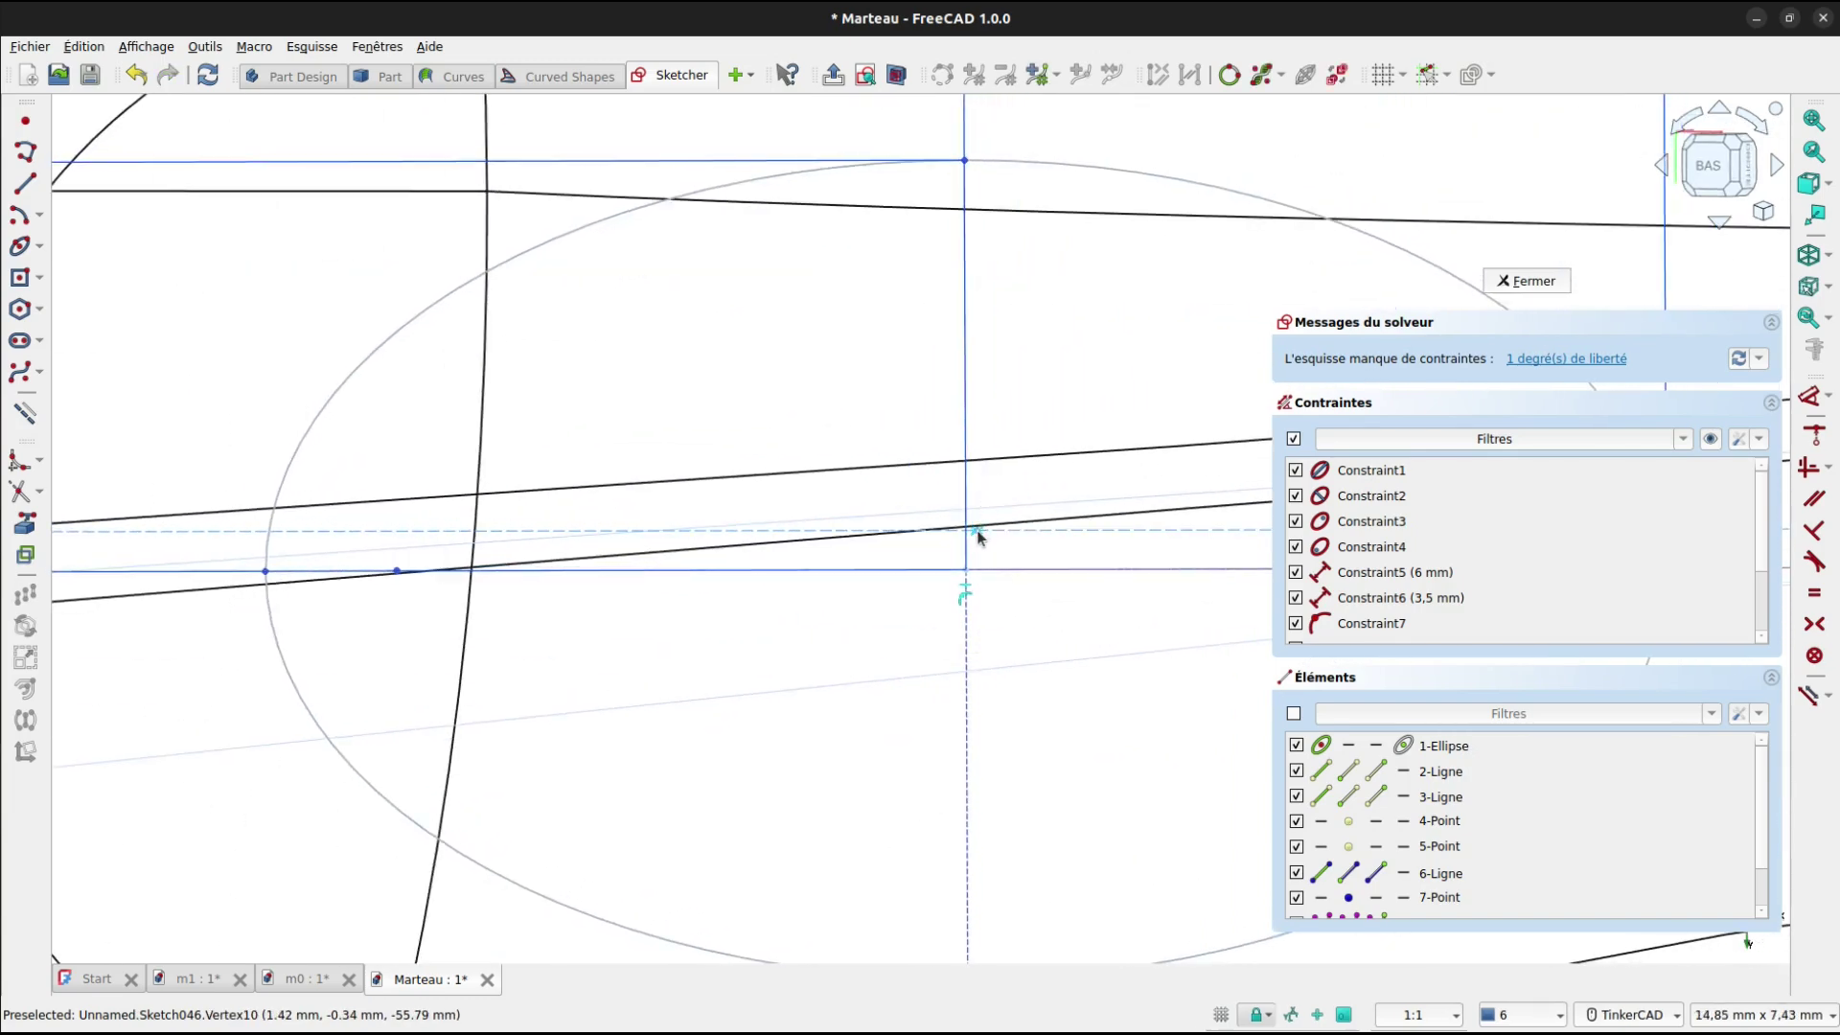
{"action": "left_click", "coordinate": [978, 535]}
{"action": "left_click", "coordinate": [966, 572]}
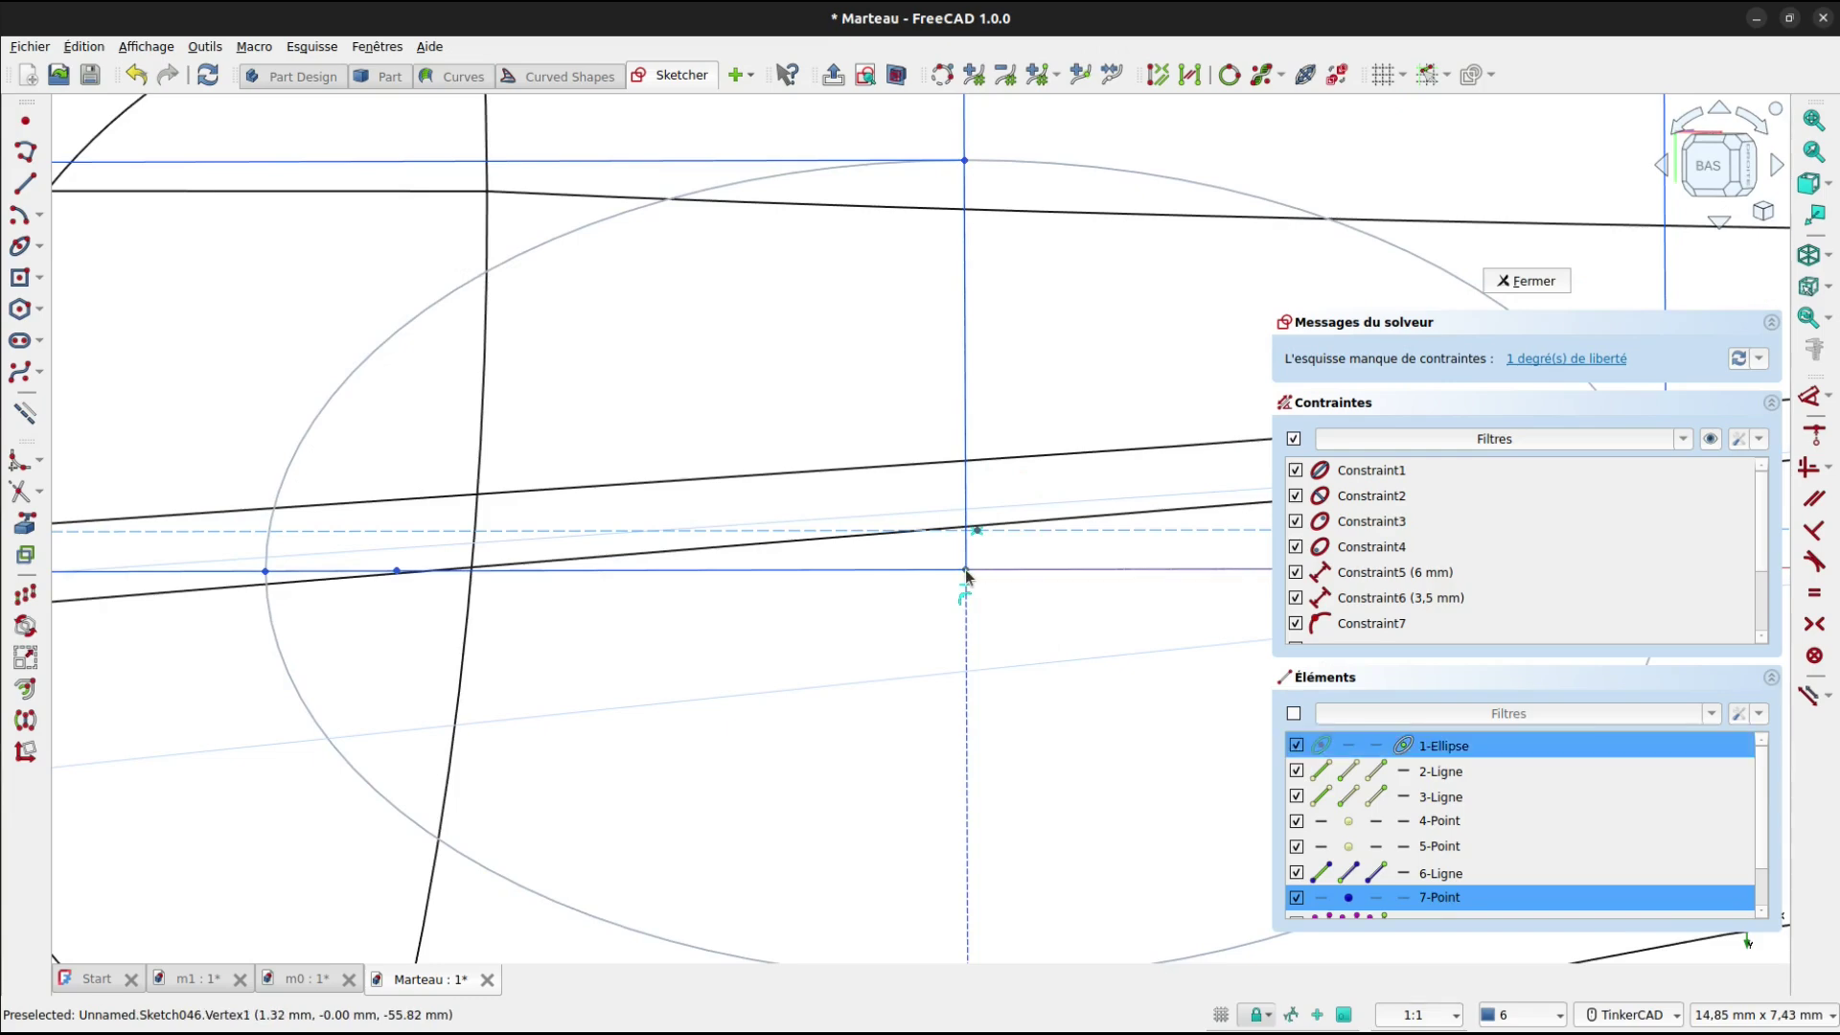
{"action": "key", "text": "c"}
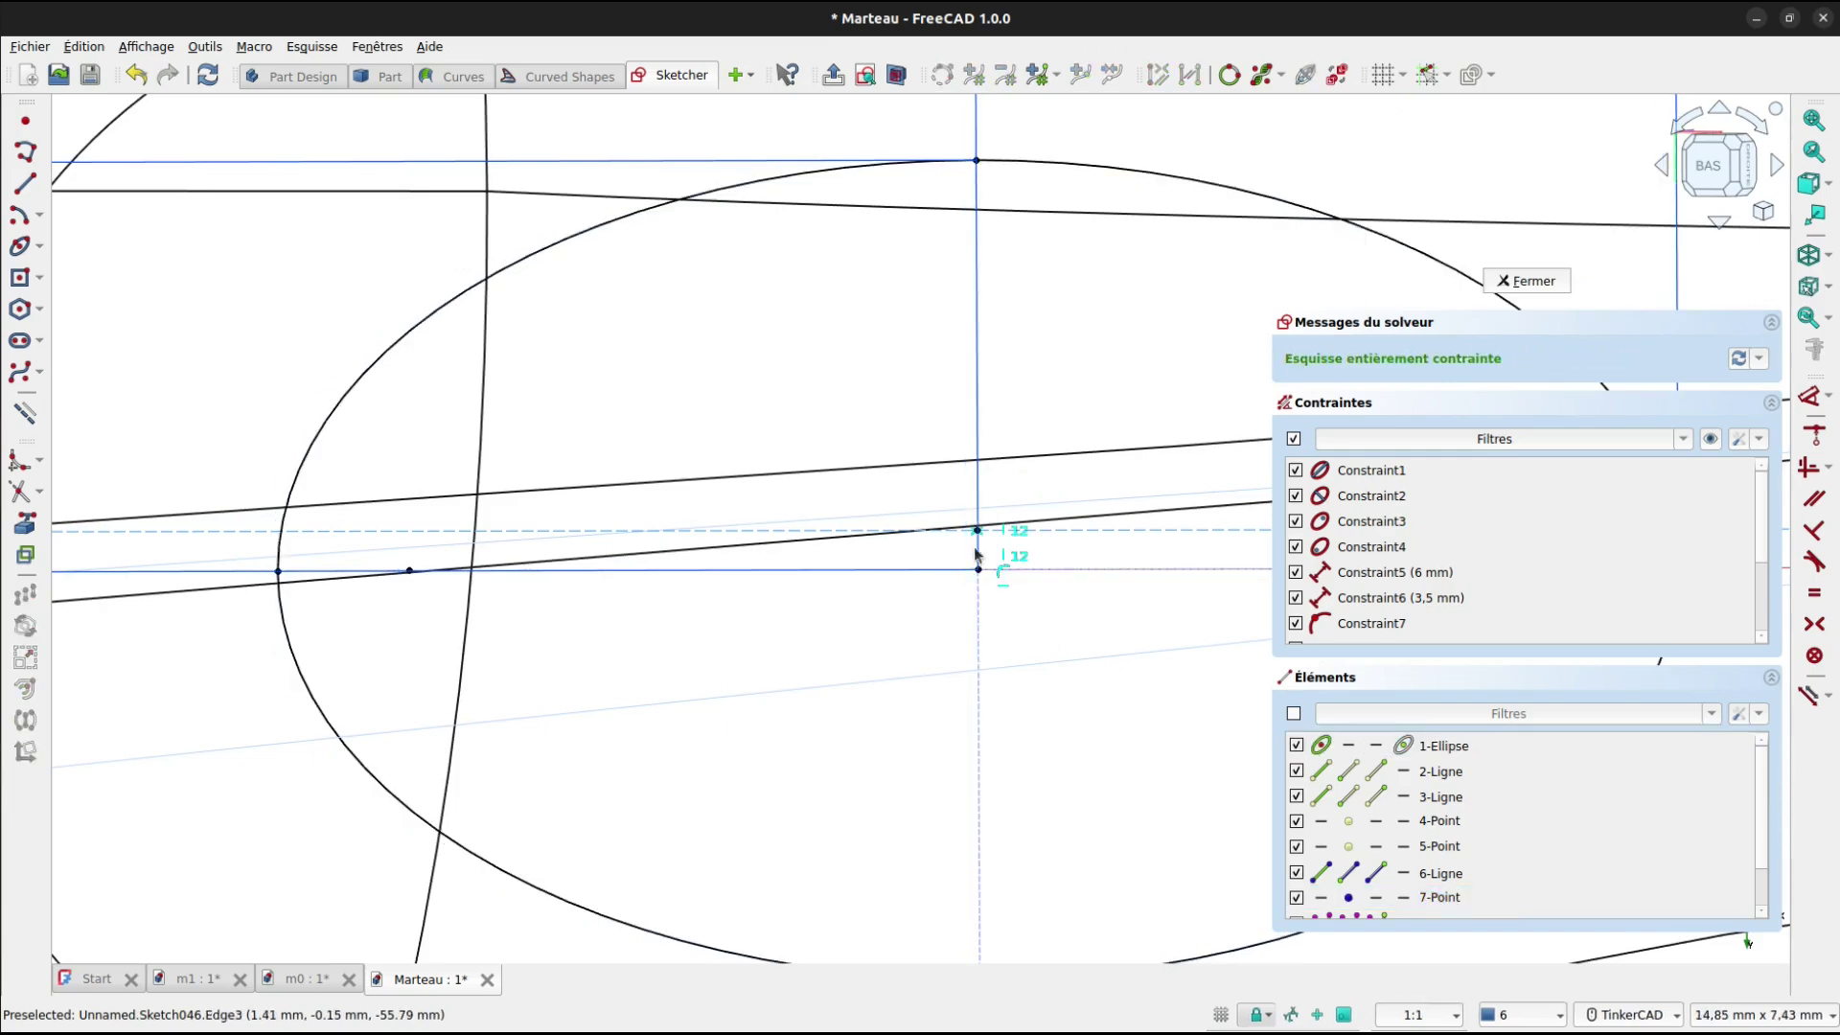
Check the ellipse's position on the hammer's cut face and close the sketch.
{"action": "scroll", "coordinate": [997, 551], "scroll_direction": "down", "scroll_amount": 5}
{"action": "right_click_drag", "start_coordinate": [1010, 588], "coordinate": [992, 614]}
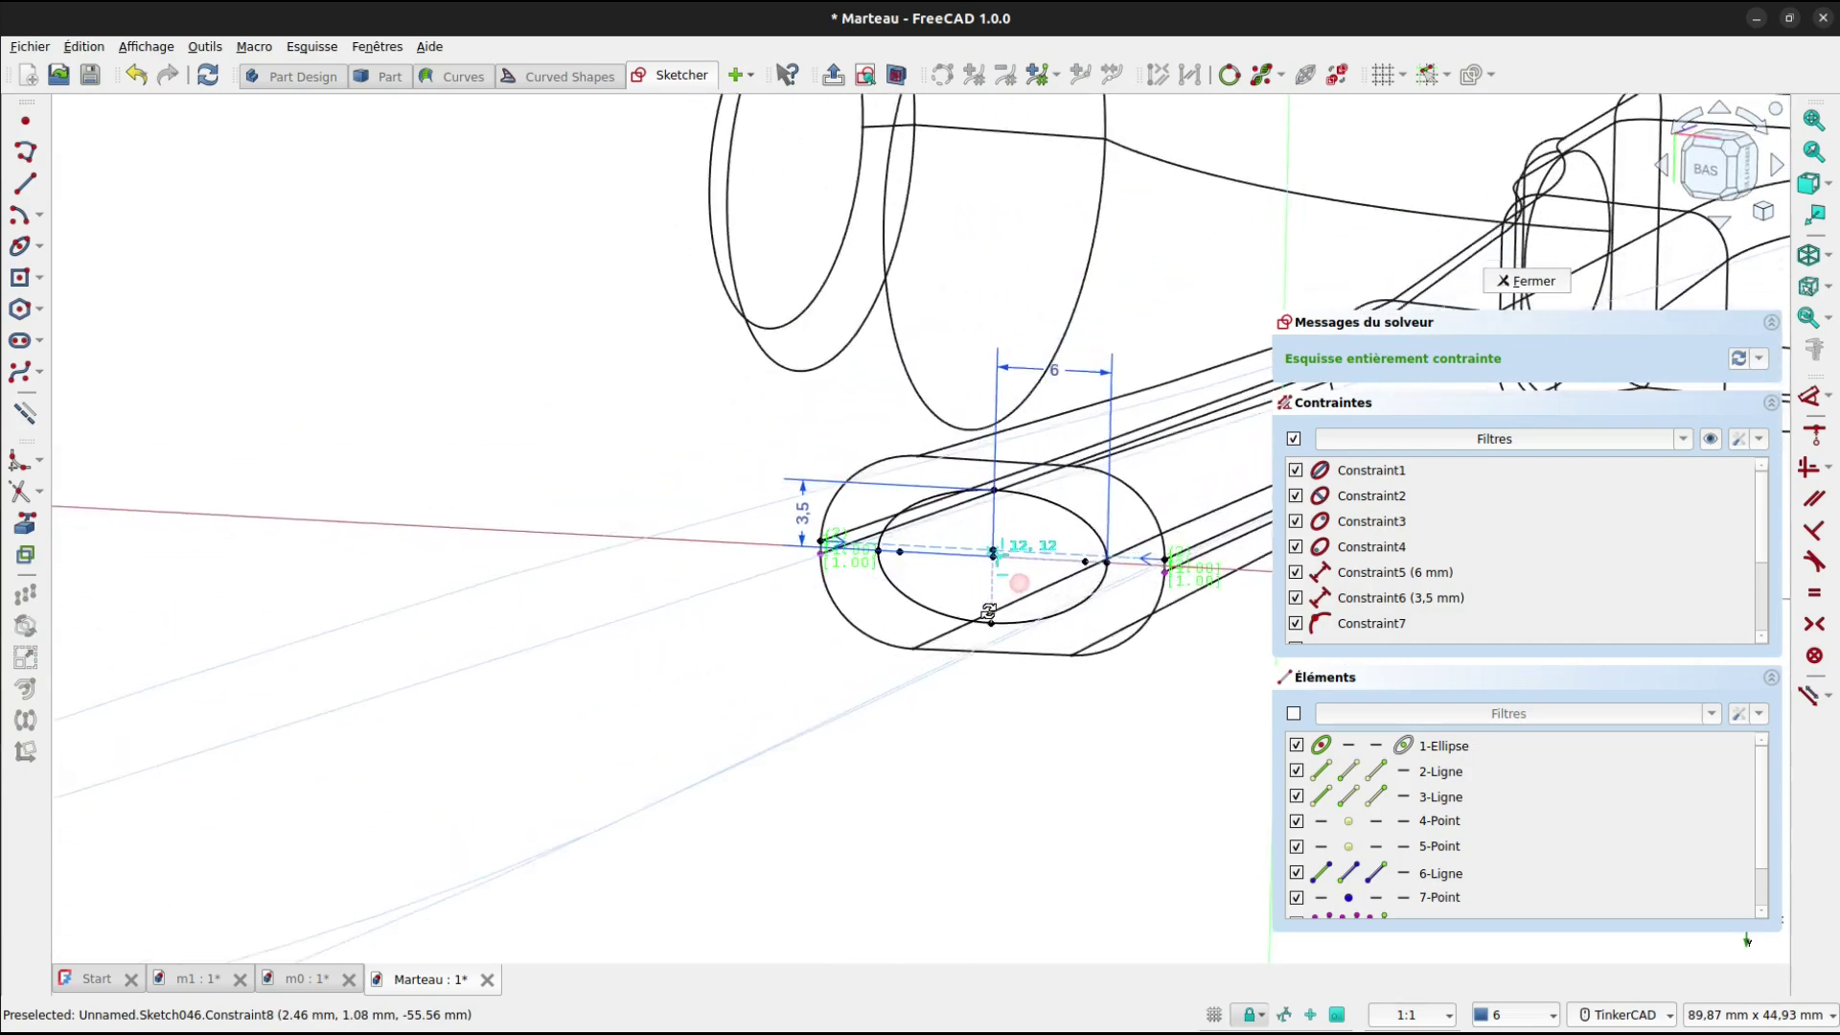
{"action": "scroll", "coordinate": [1045, 628], "scroll_direction": "down", "scroll_amount": 2}
{"action": "mouse_move", "coordinate": [1055, 686]}
{"action": "right_mouse_down"}
{"action": "mouse_move", "coordinate": [941, 715]}
{"action": "mouse_move", "coordinate": [1023, 678]}
{"action": "right_mouse_up"}
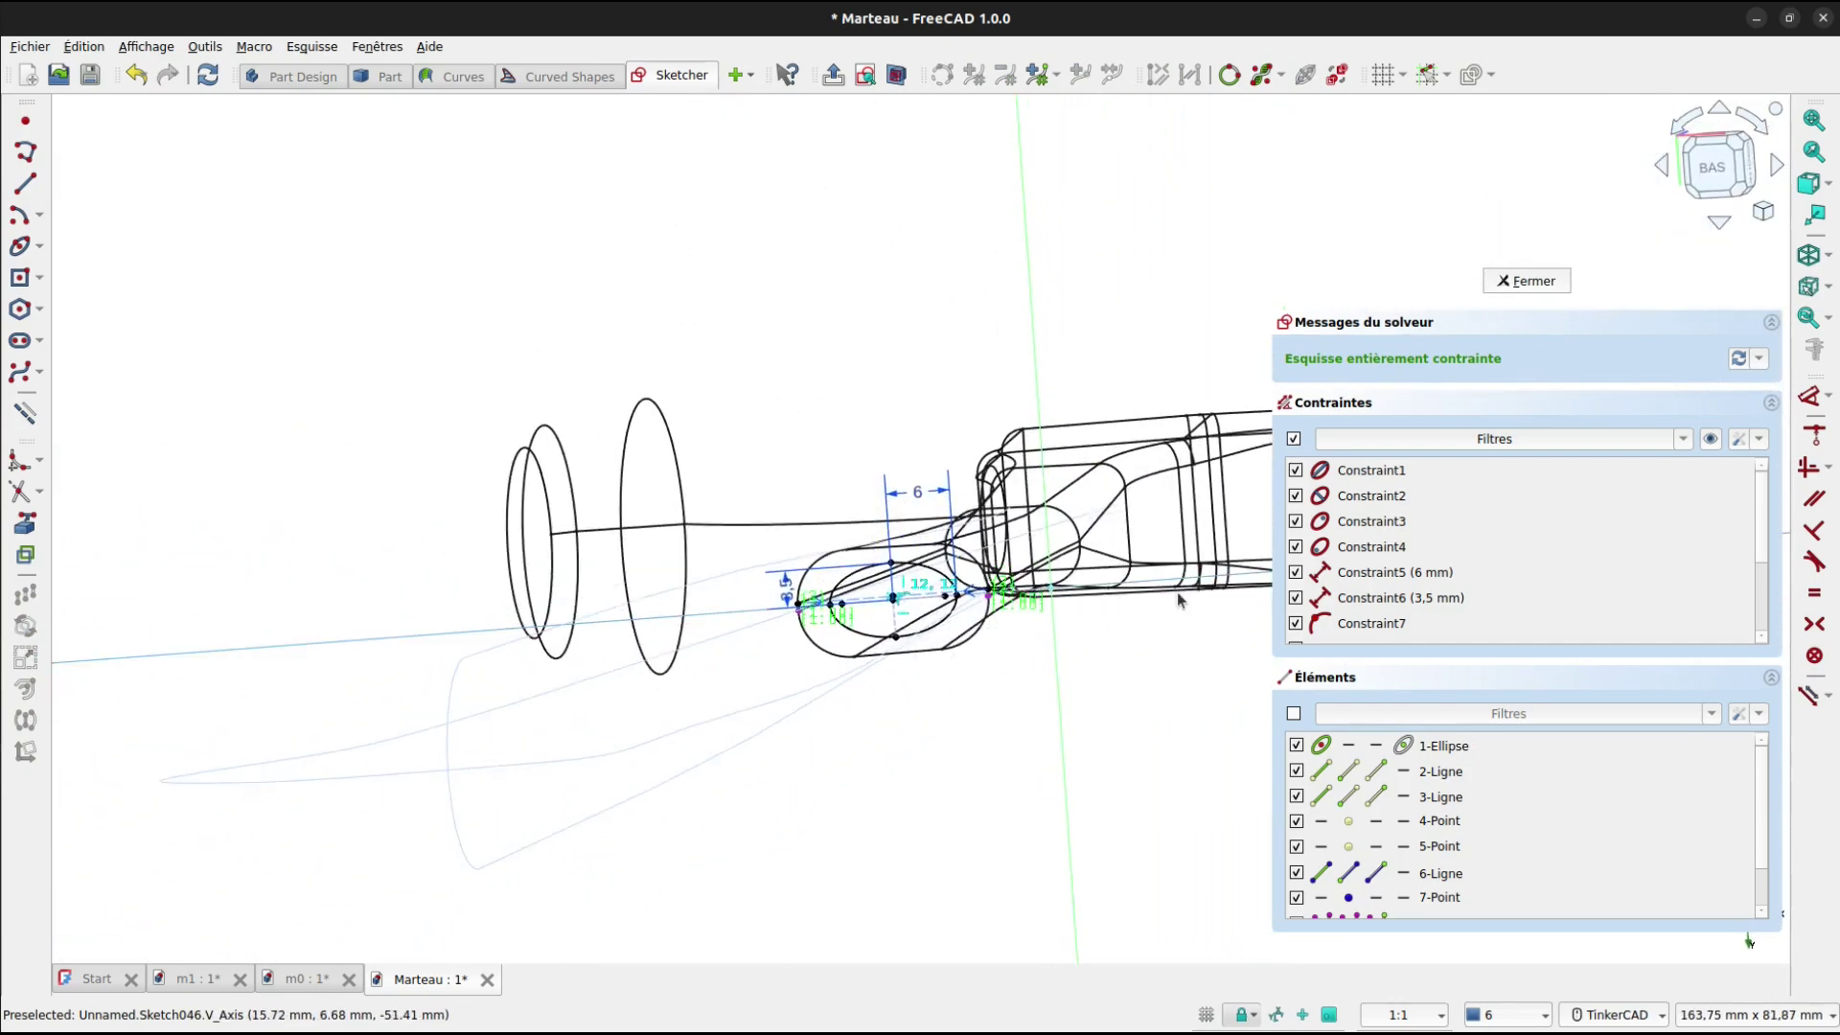
{"action": "left_click", "coordinate": [1524, 282]}
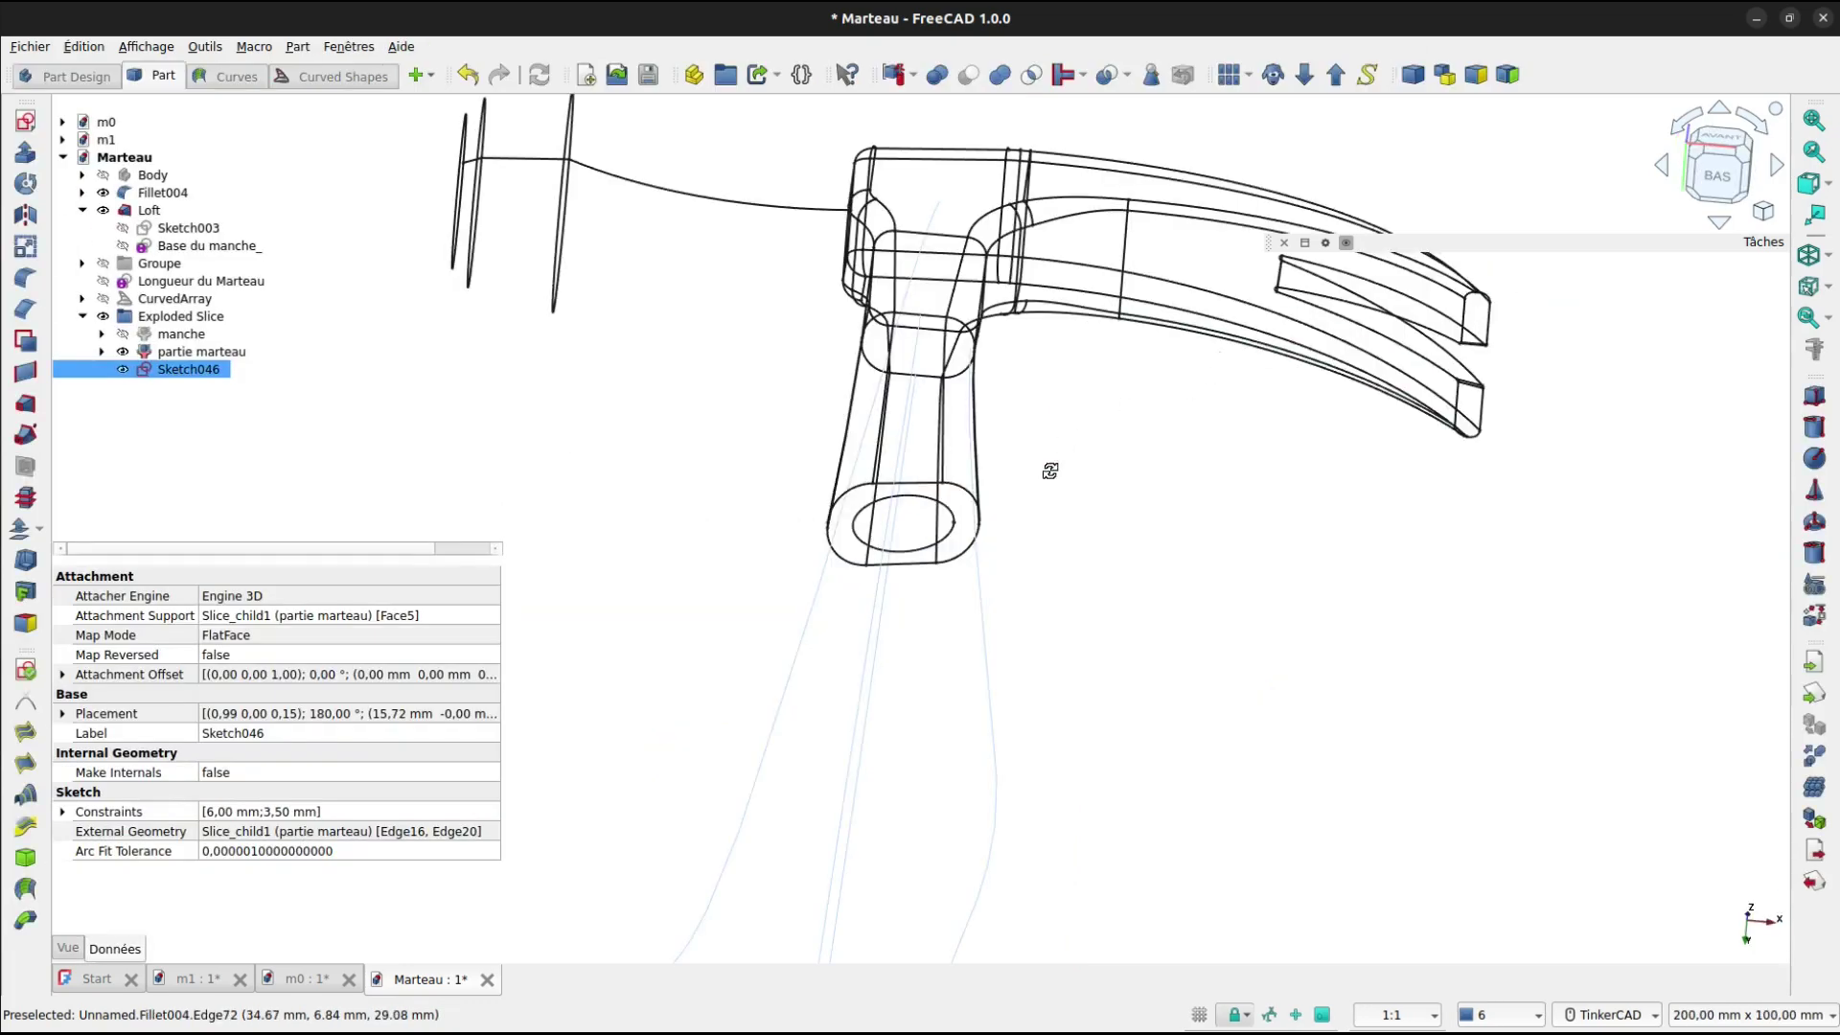
Rename Sketch046 as ellipse and show the manche piece again.
{"action": "right_click_drag", "start_coordinate": [1051, 471], "coordinate": [910, 426]}
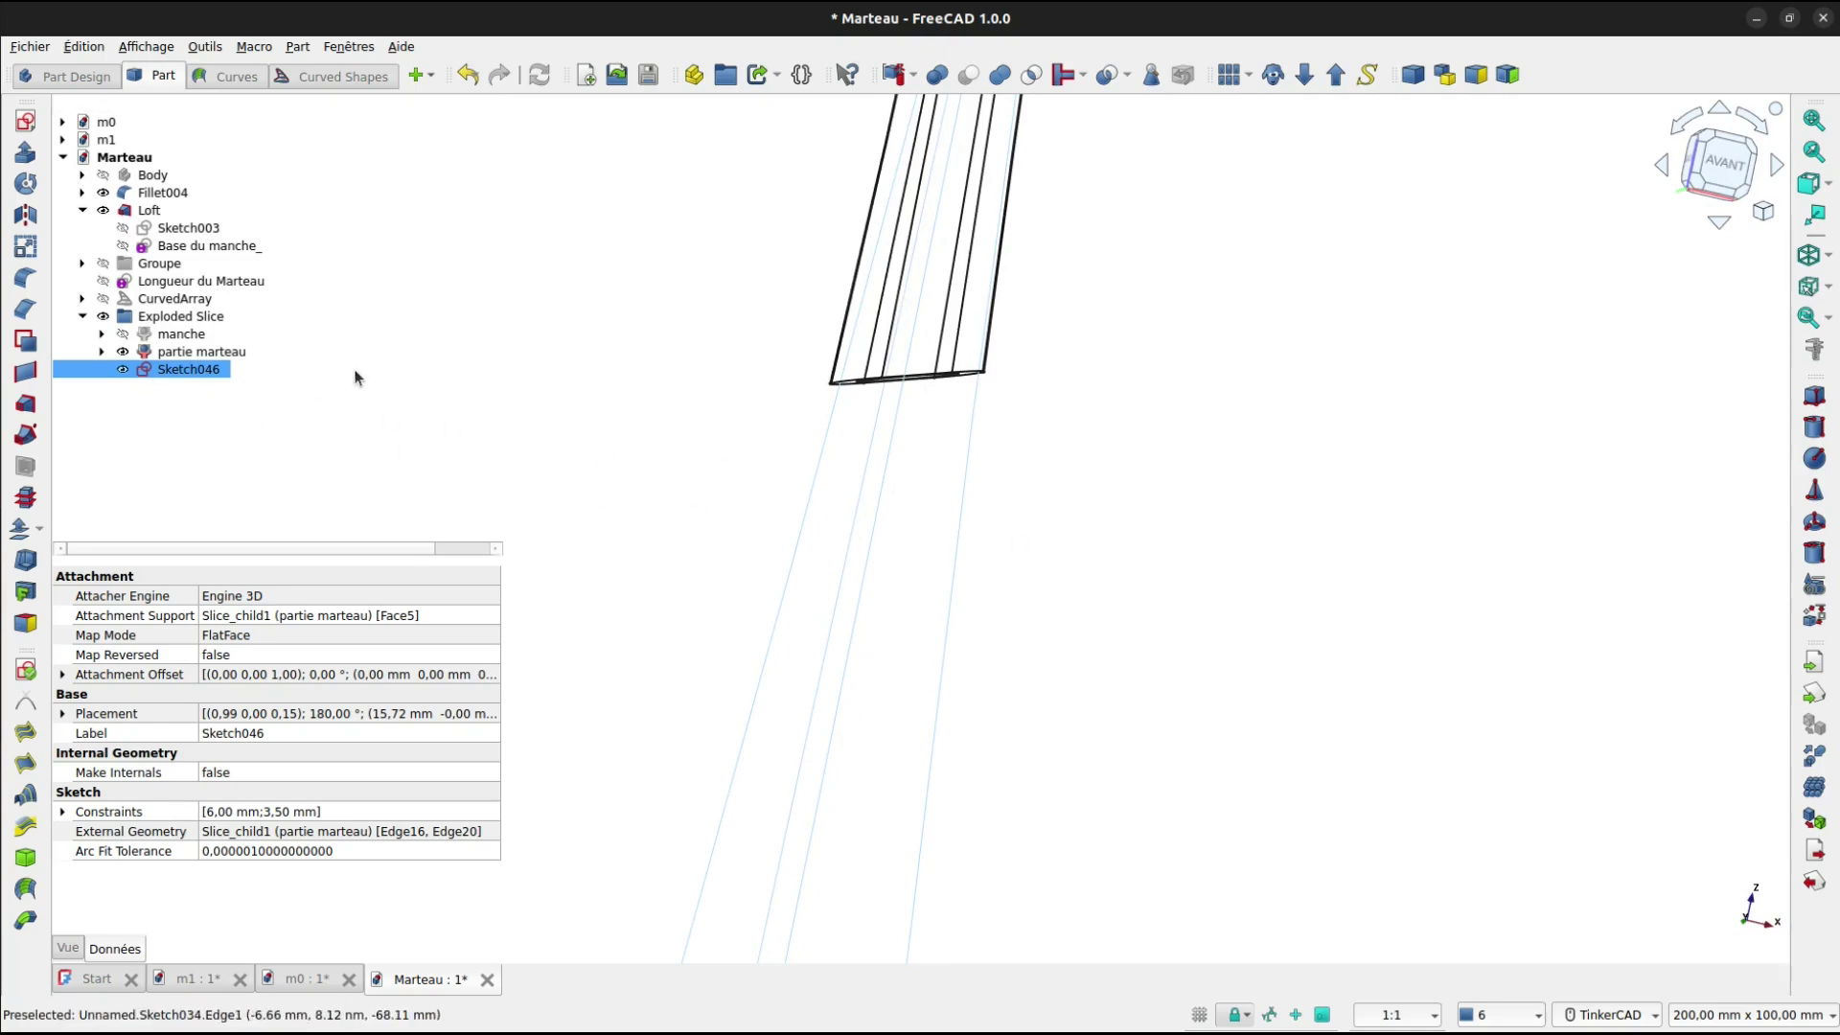
{"action": "left_click", "coordinate": [119, 337]}
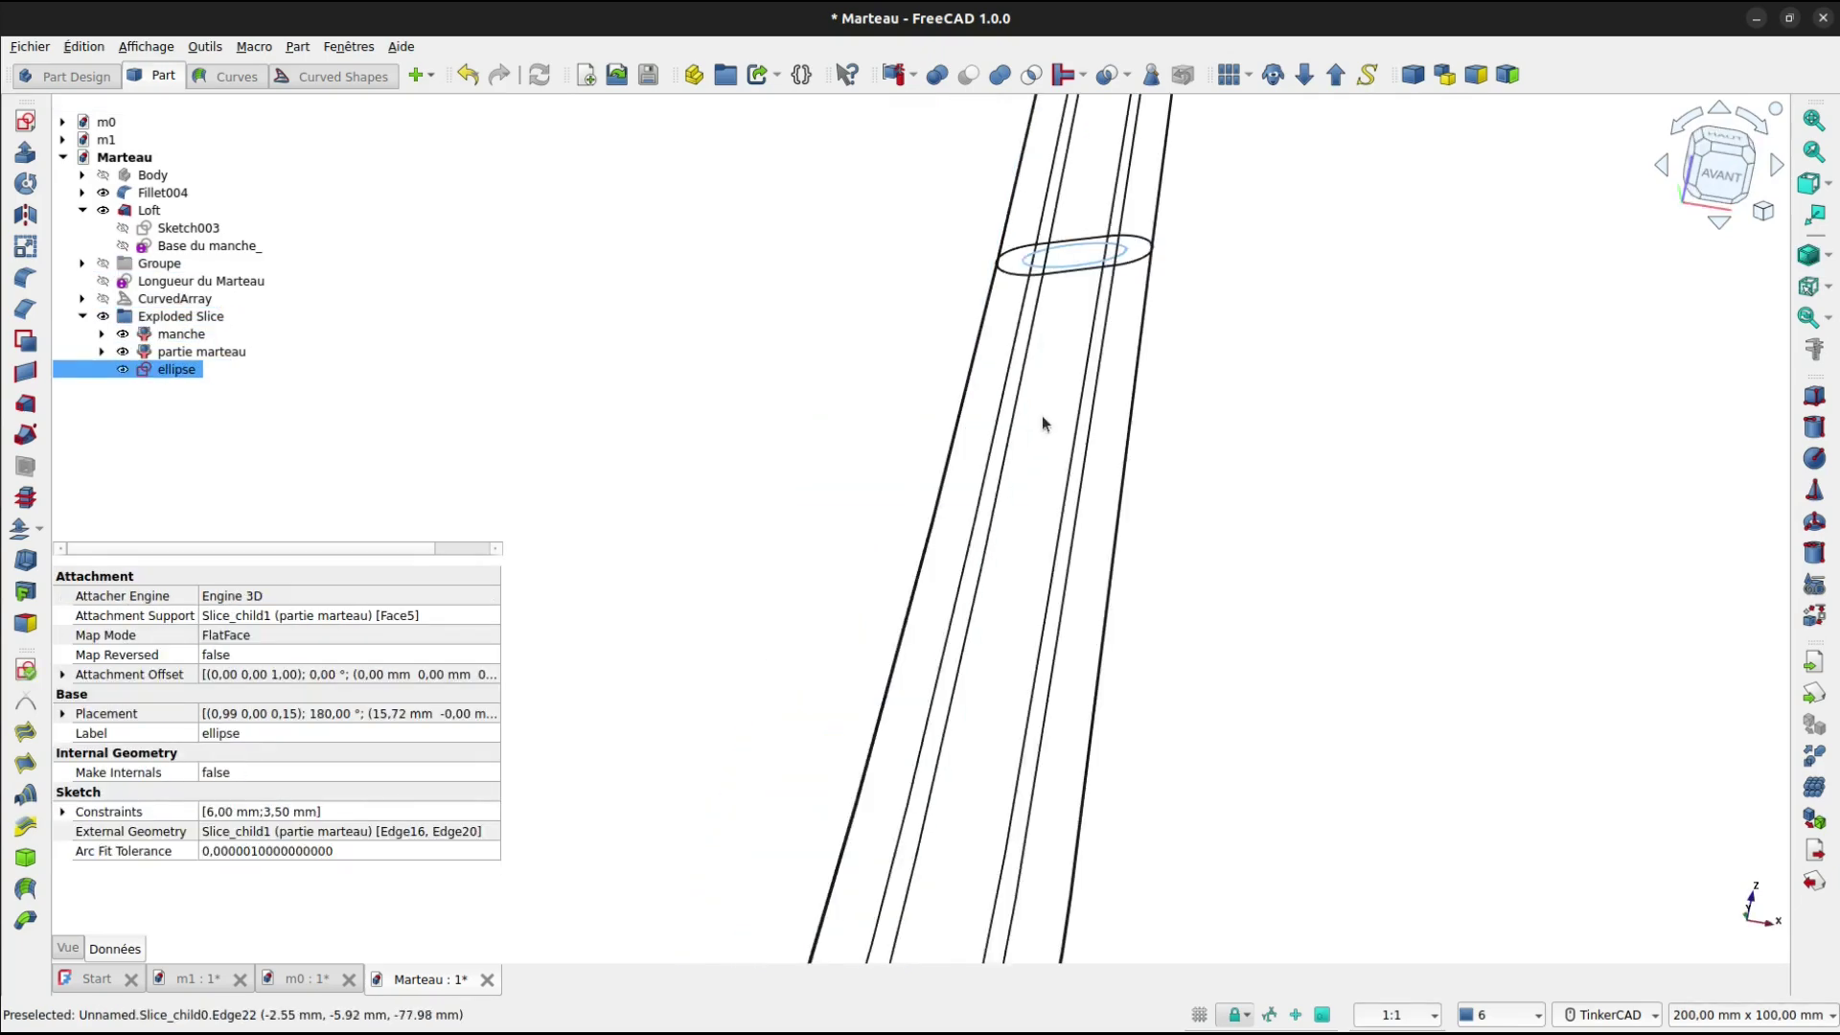
{"action": "scroll", "coordinate": [1060, 311], "scroll_direction": "down", "scroll_amount": 2}
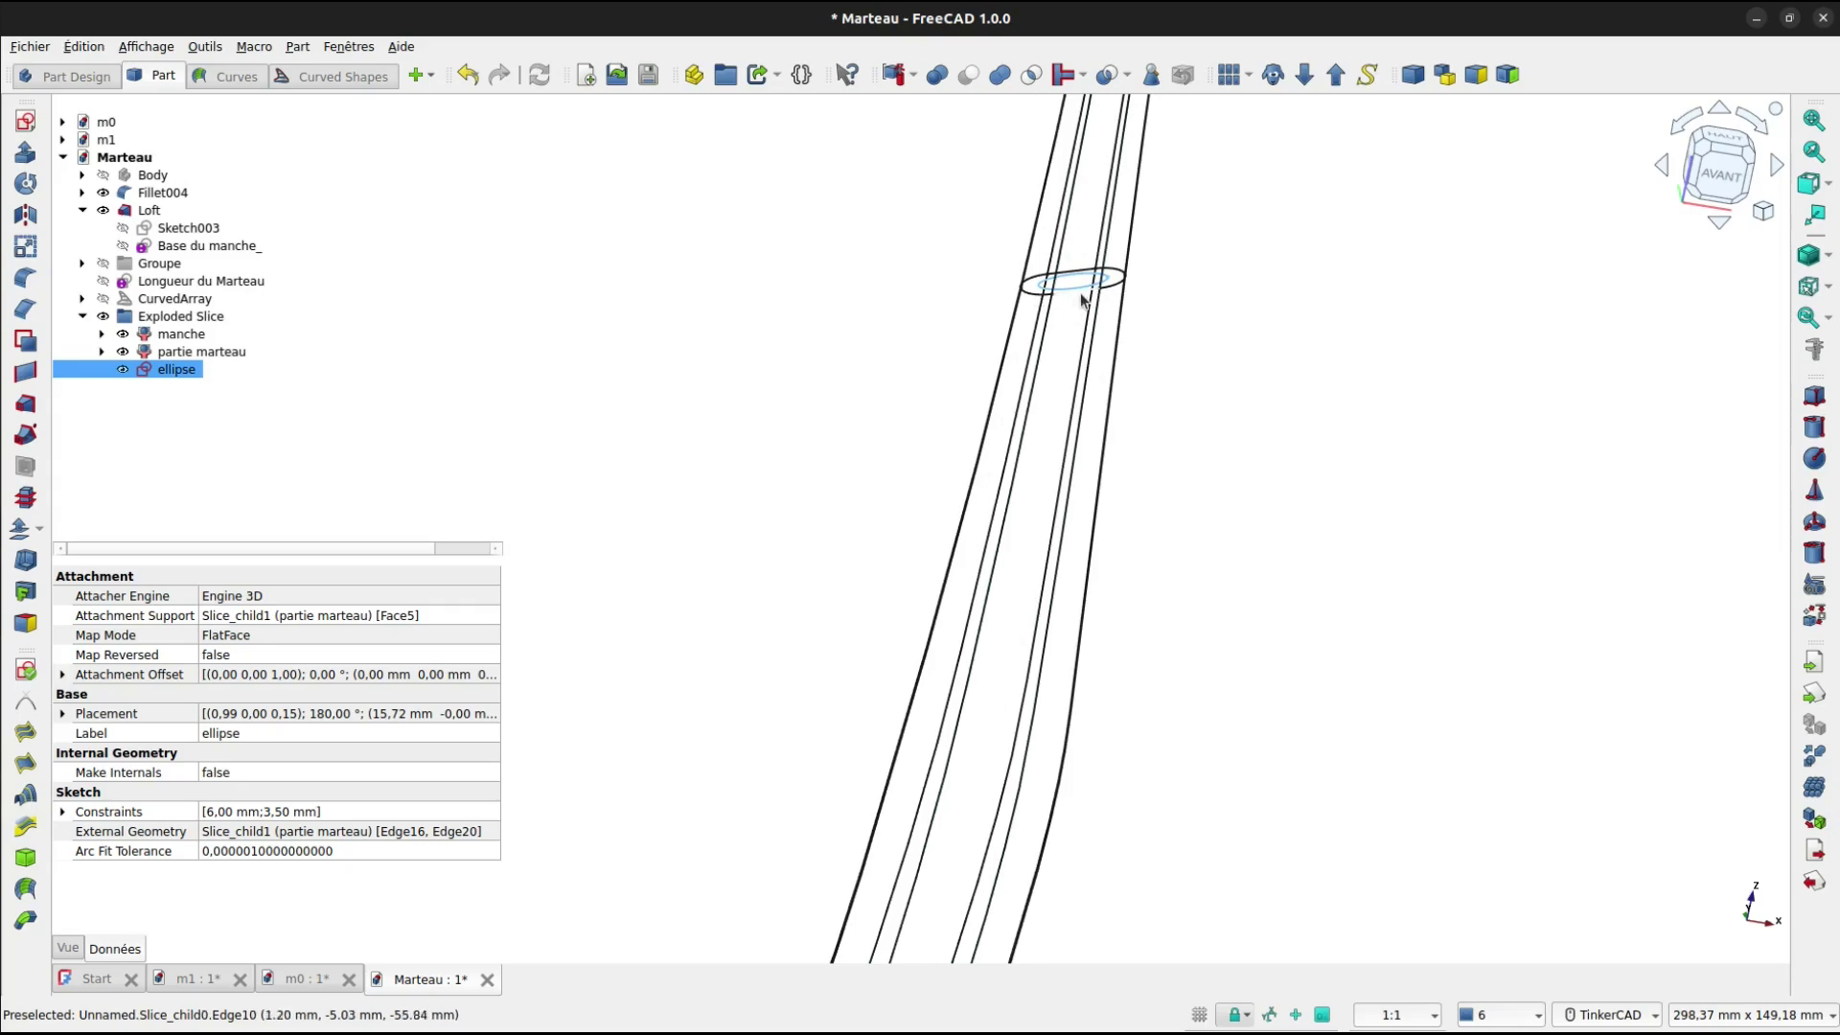
Look at the handle joint of the finished hammer in the m0 document and return to the Marteau document.
{"action": "left_click", "coordinate": [918, 372]}
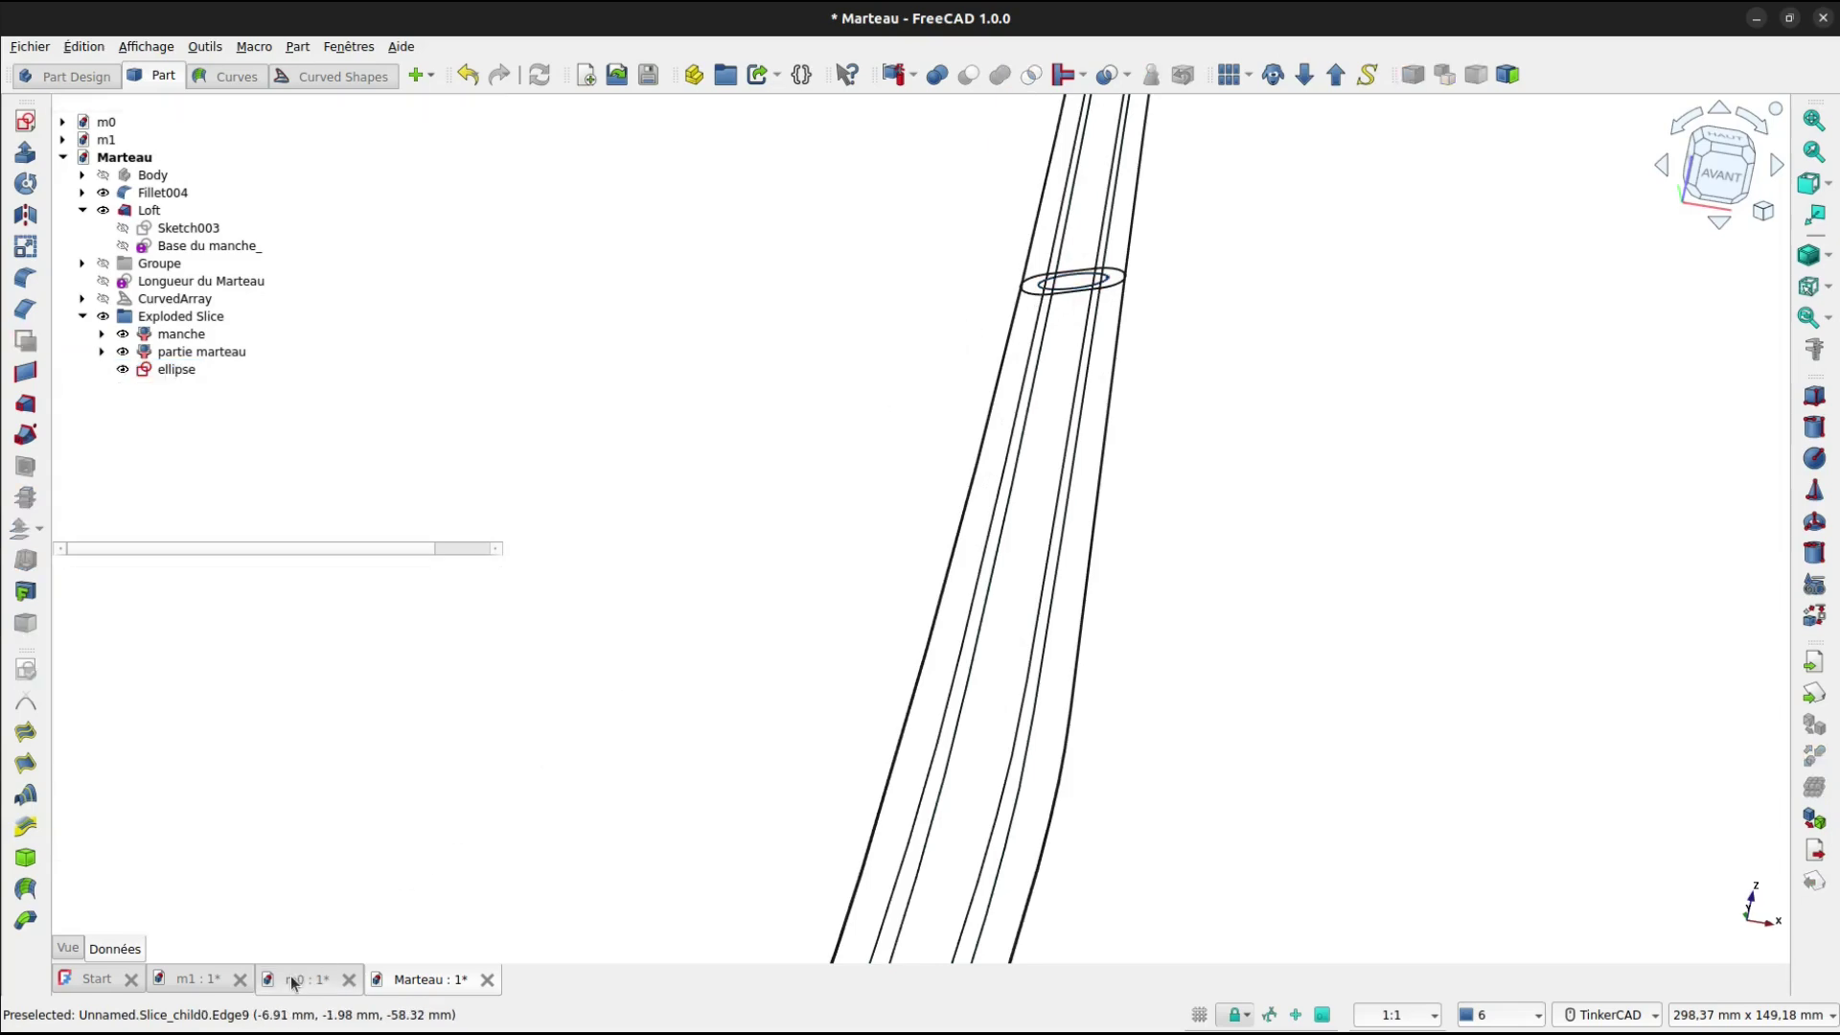
{"action": "left_click", "coordinate": [304, 979]}
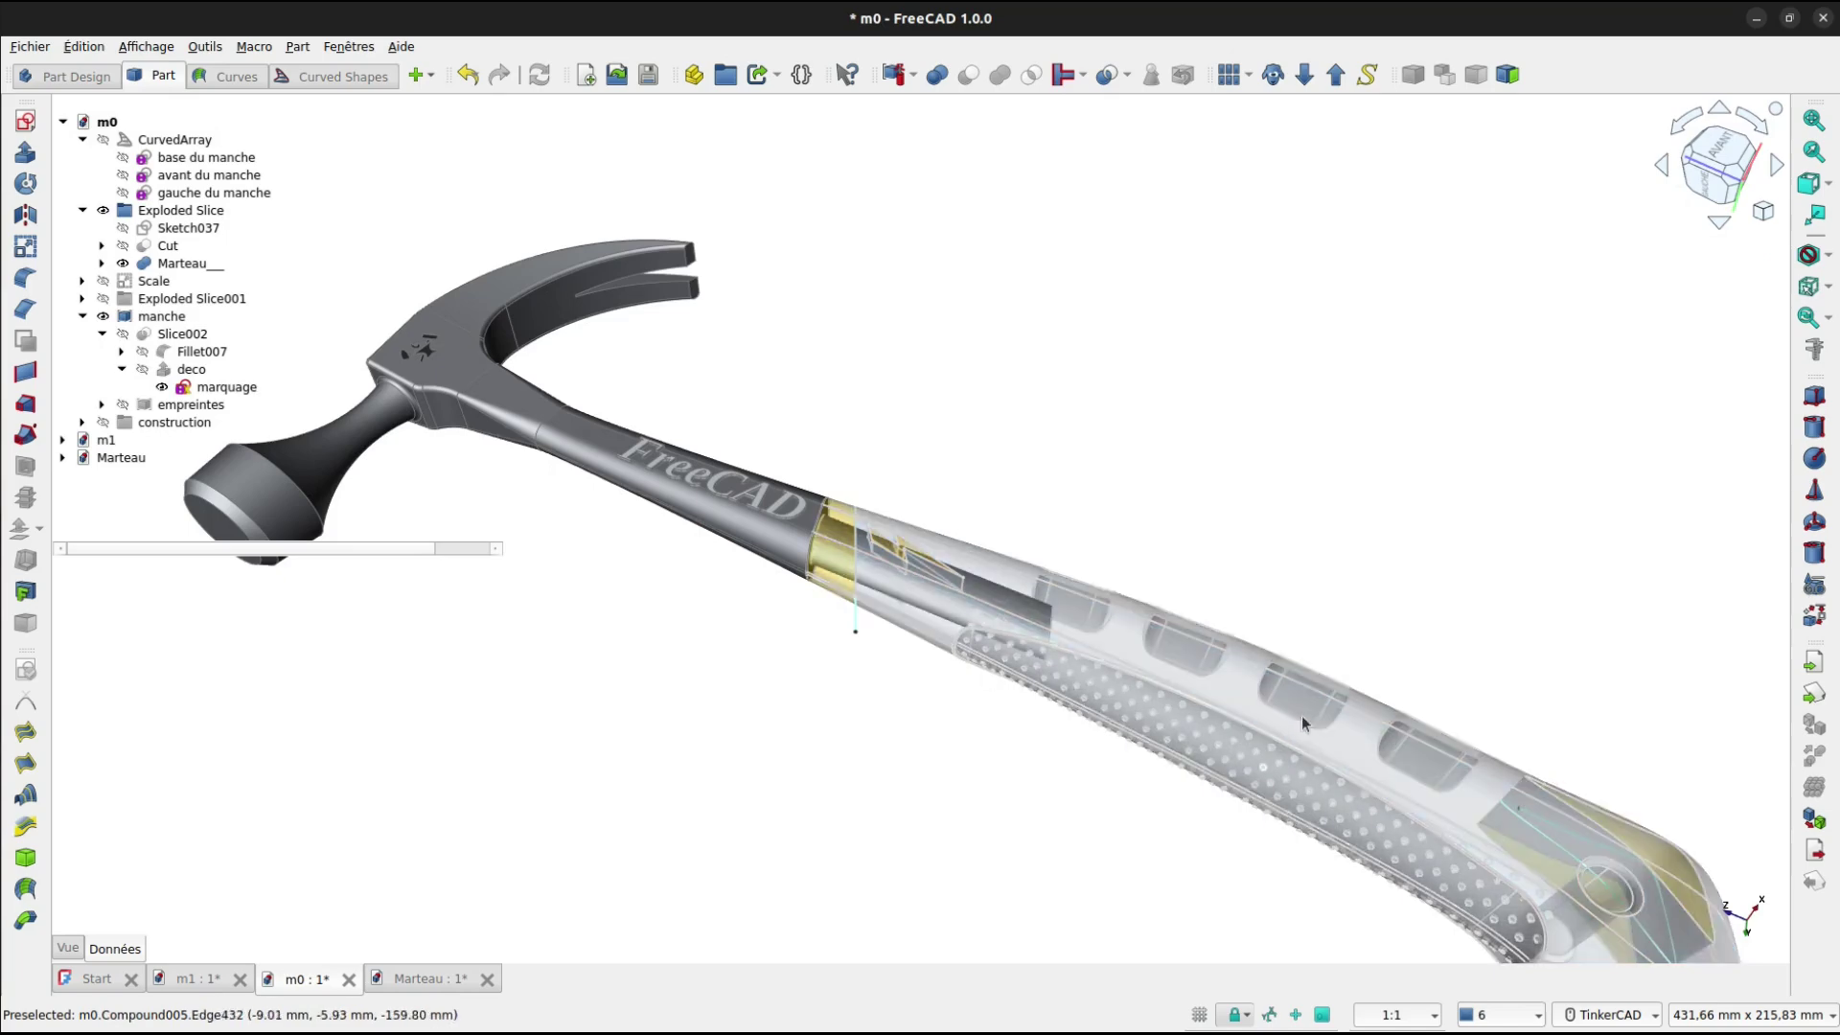
{"action": "left_click", "coordinate": [429, 981]}
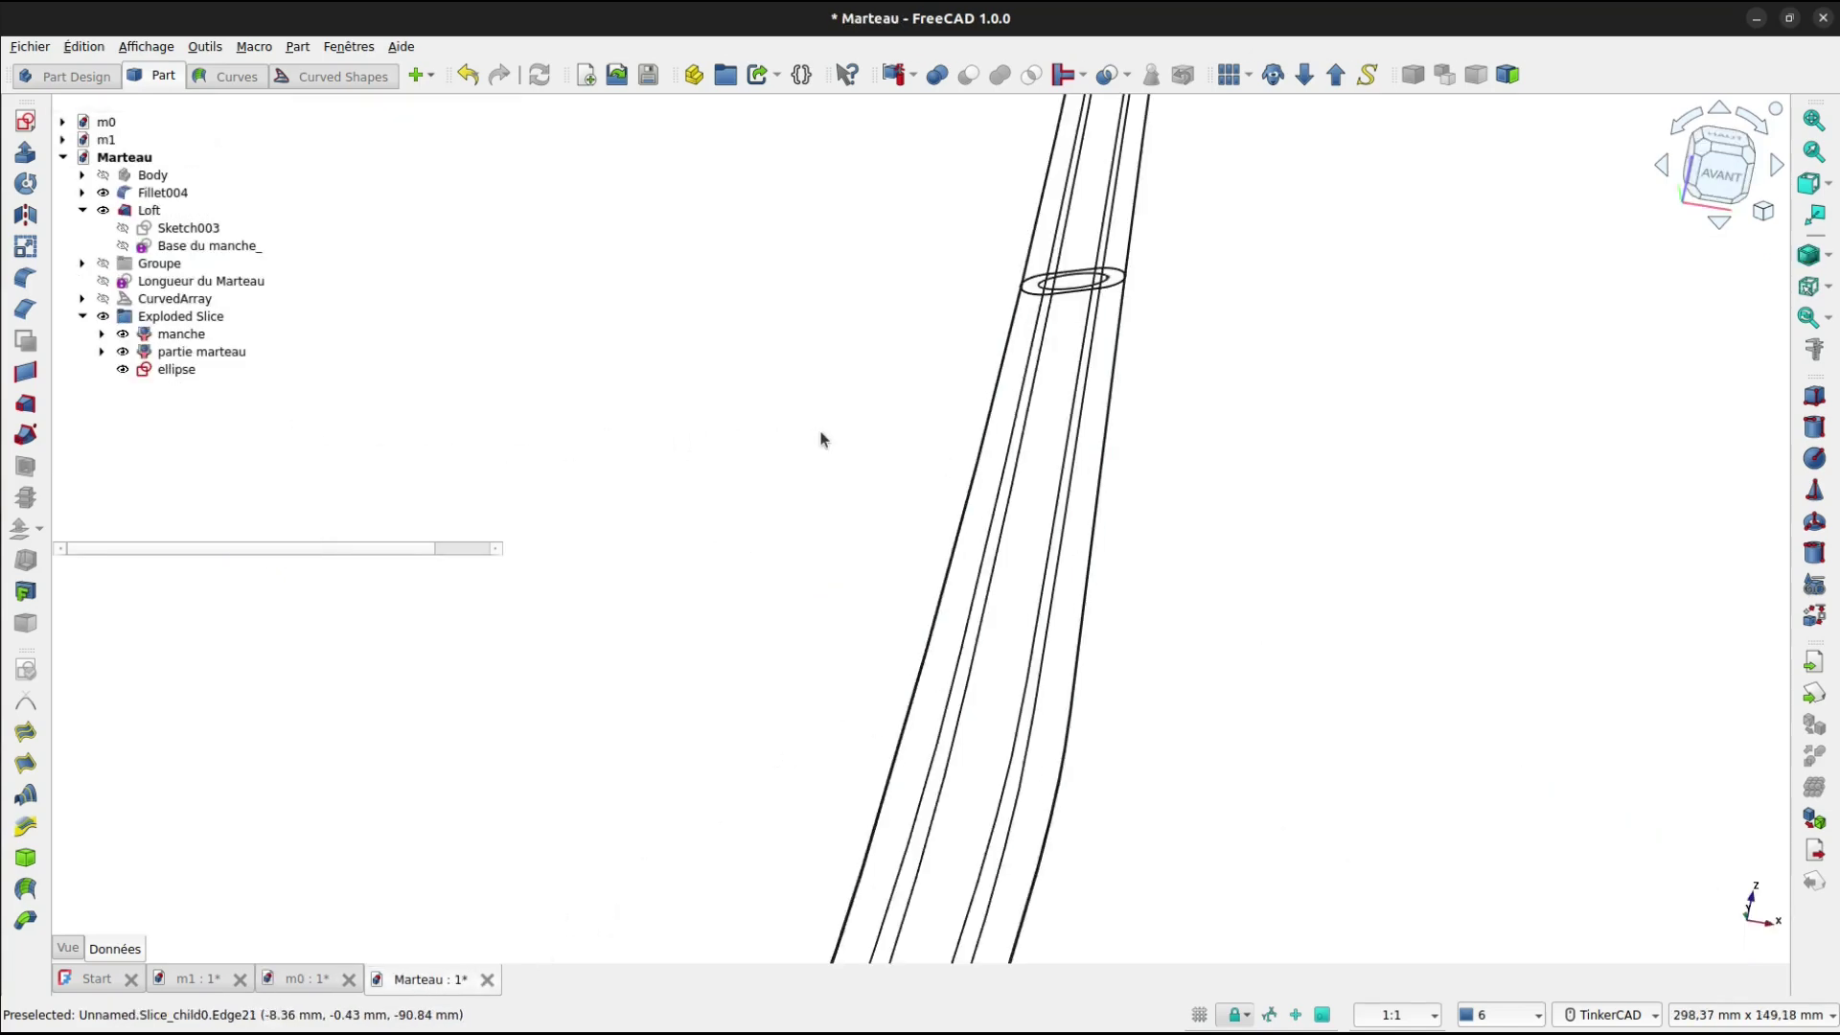
Create a new sketch on the XZ plane with a 0 mm offset.
{"action": "left_click", "coordinate": [25, 121]}
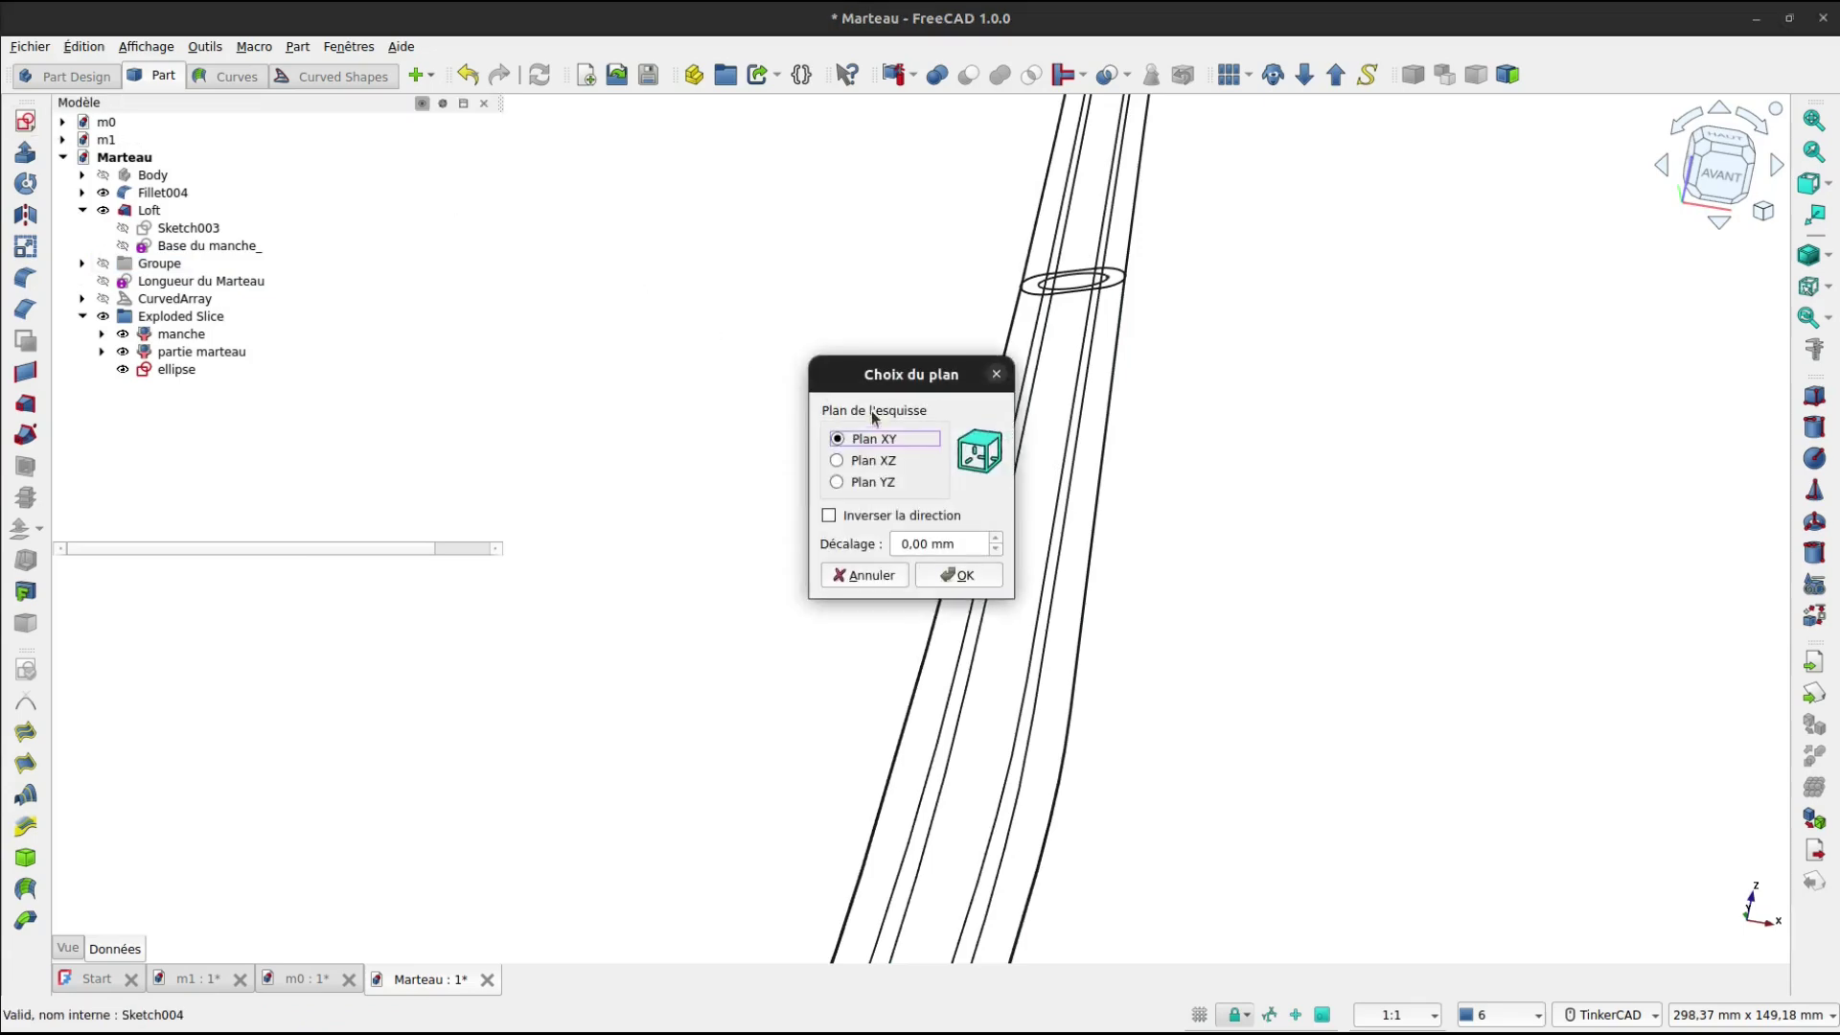
{"action": "left_click", "coordinate": [844, 461]}
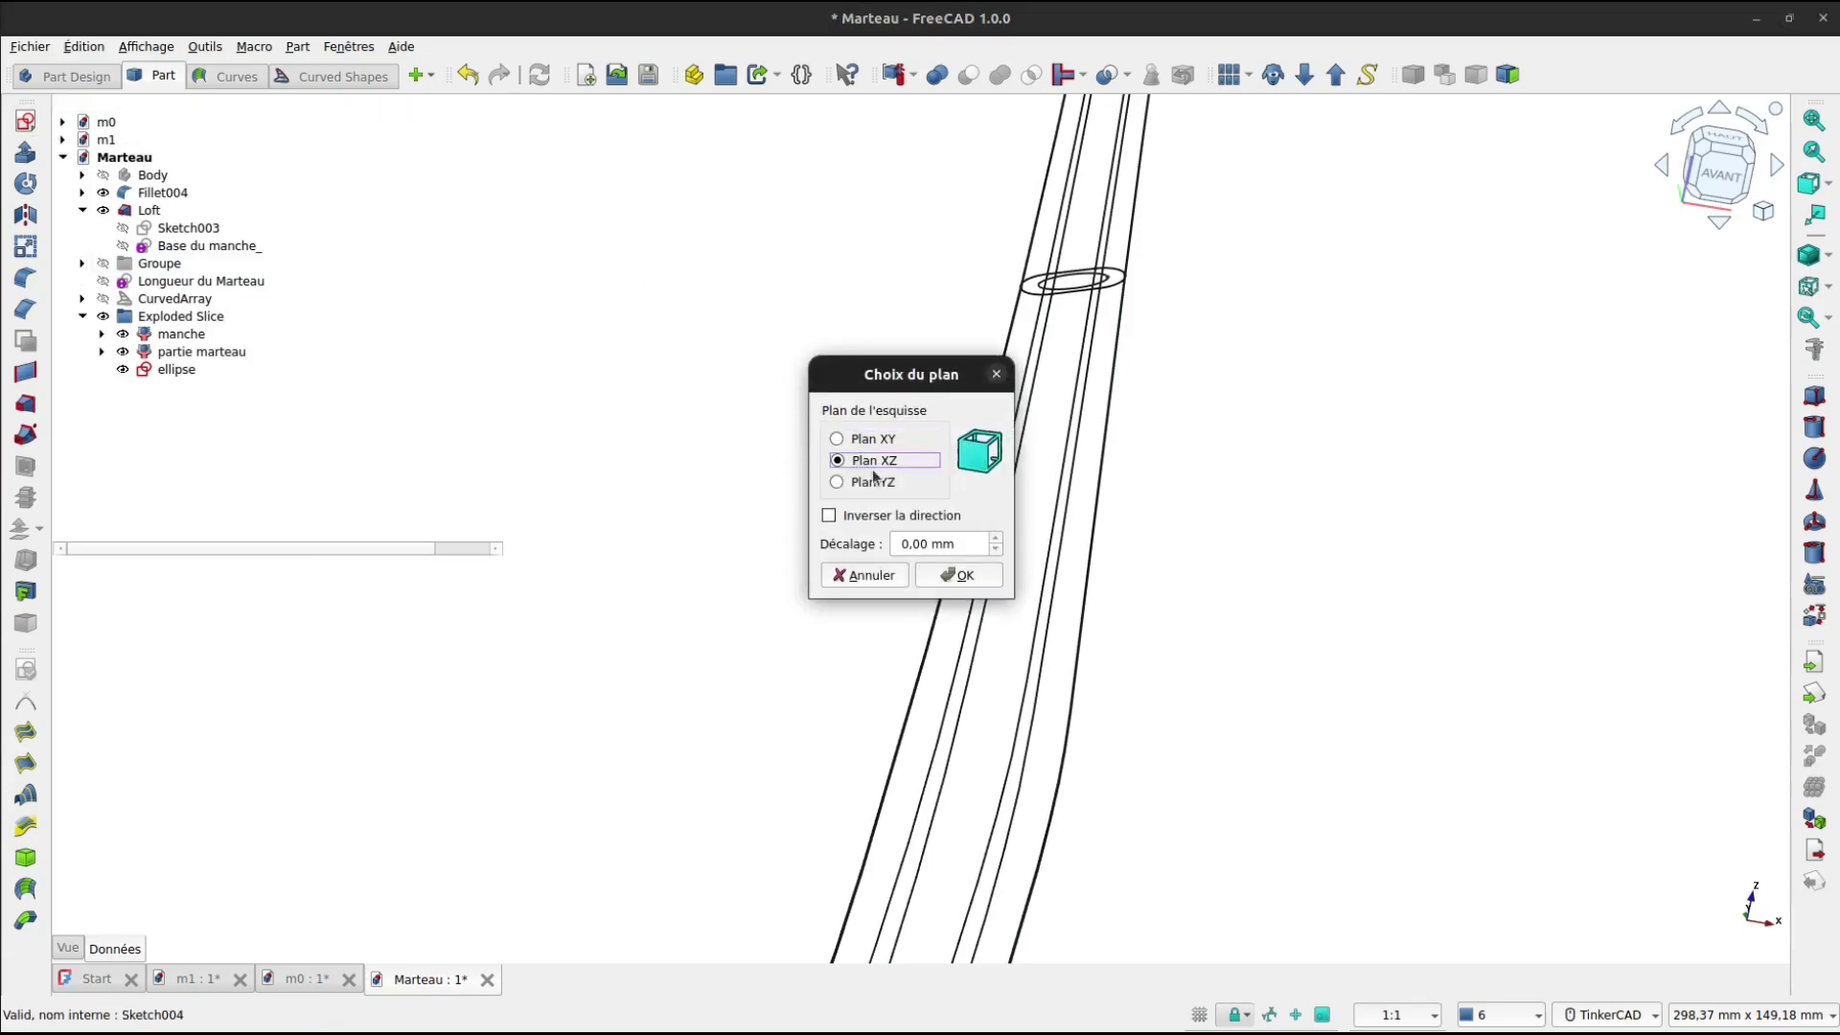
{"action": "left_click", "coordinate": [949, 576]}
{"action": "right_click_drag", "start_coordinate": [936, 481], "coordinate": [832, 371]}
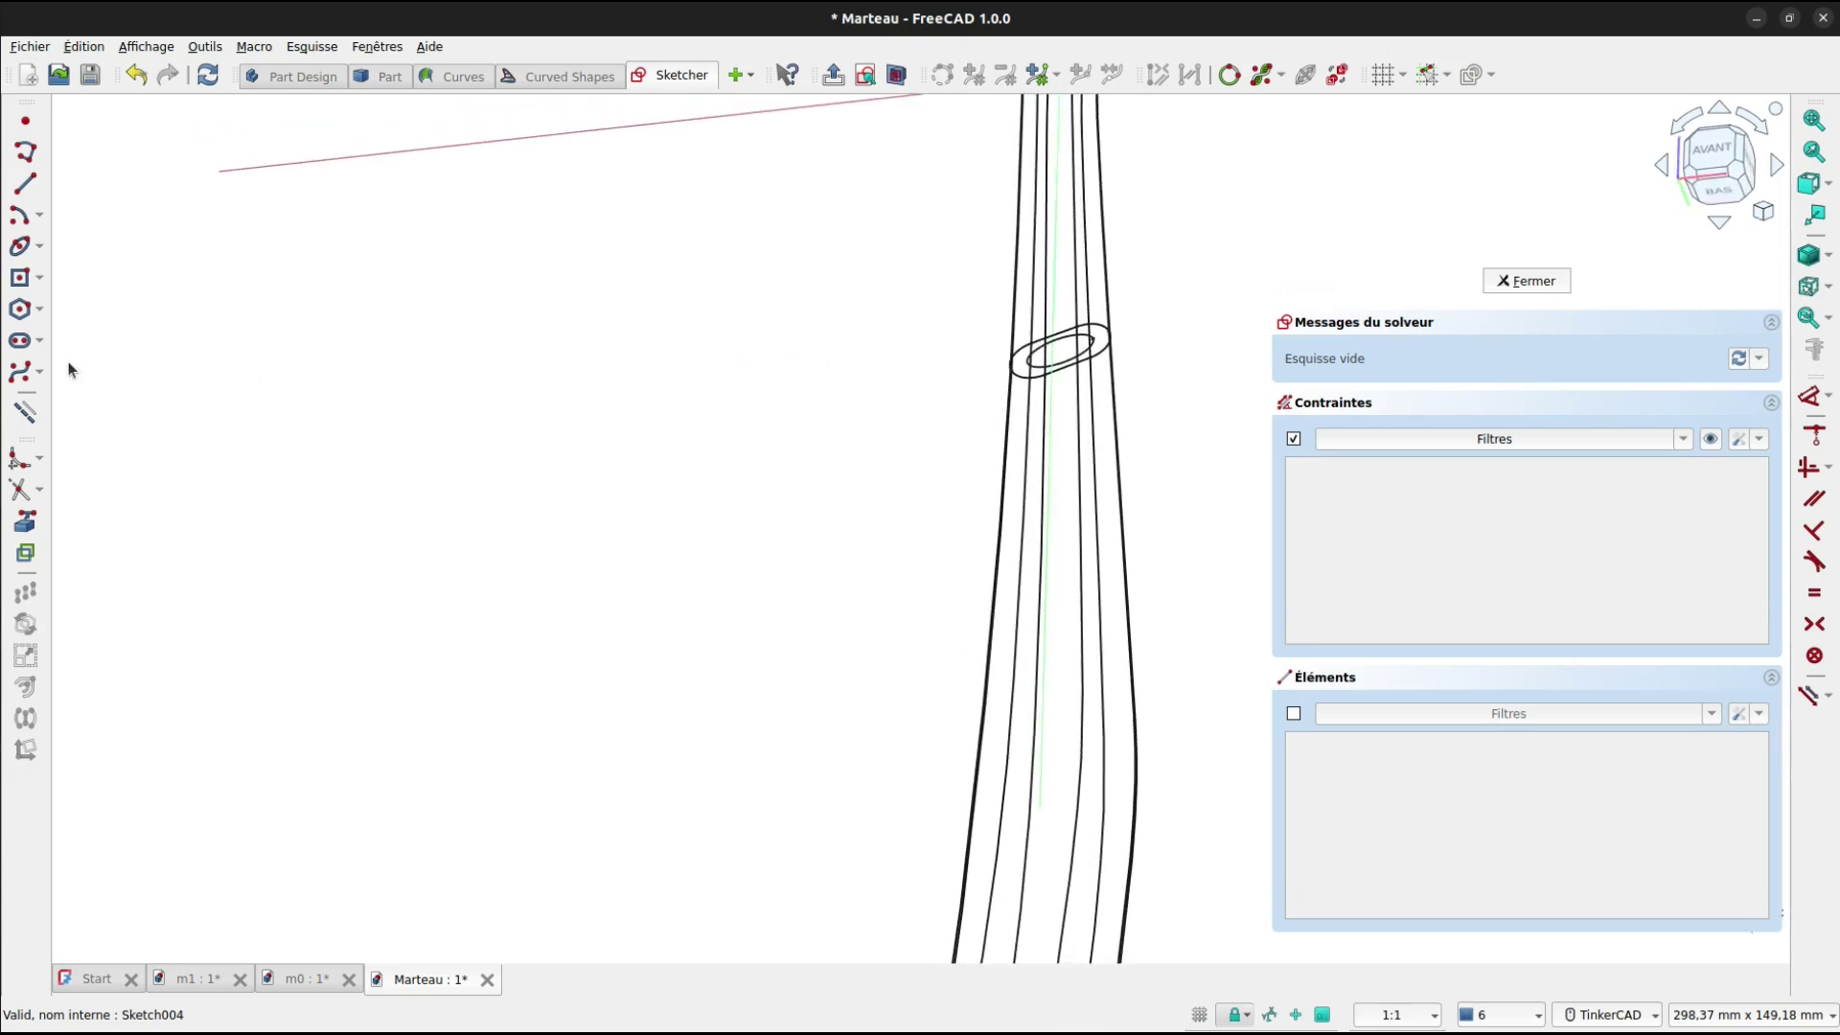
Link the long straight edge of the cut face into the XZ sketch as external geometry.
{"action": "left_click", "coordinate": [20, 247]}
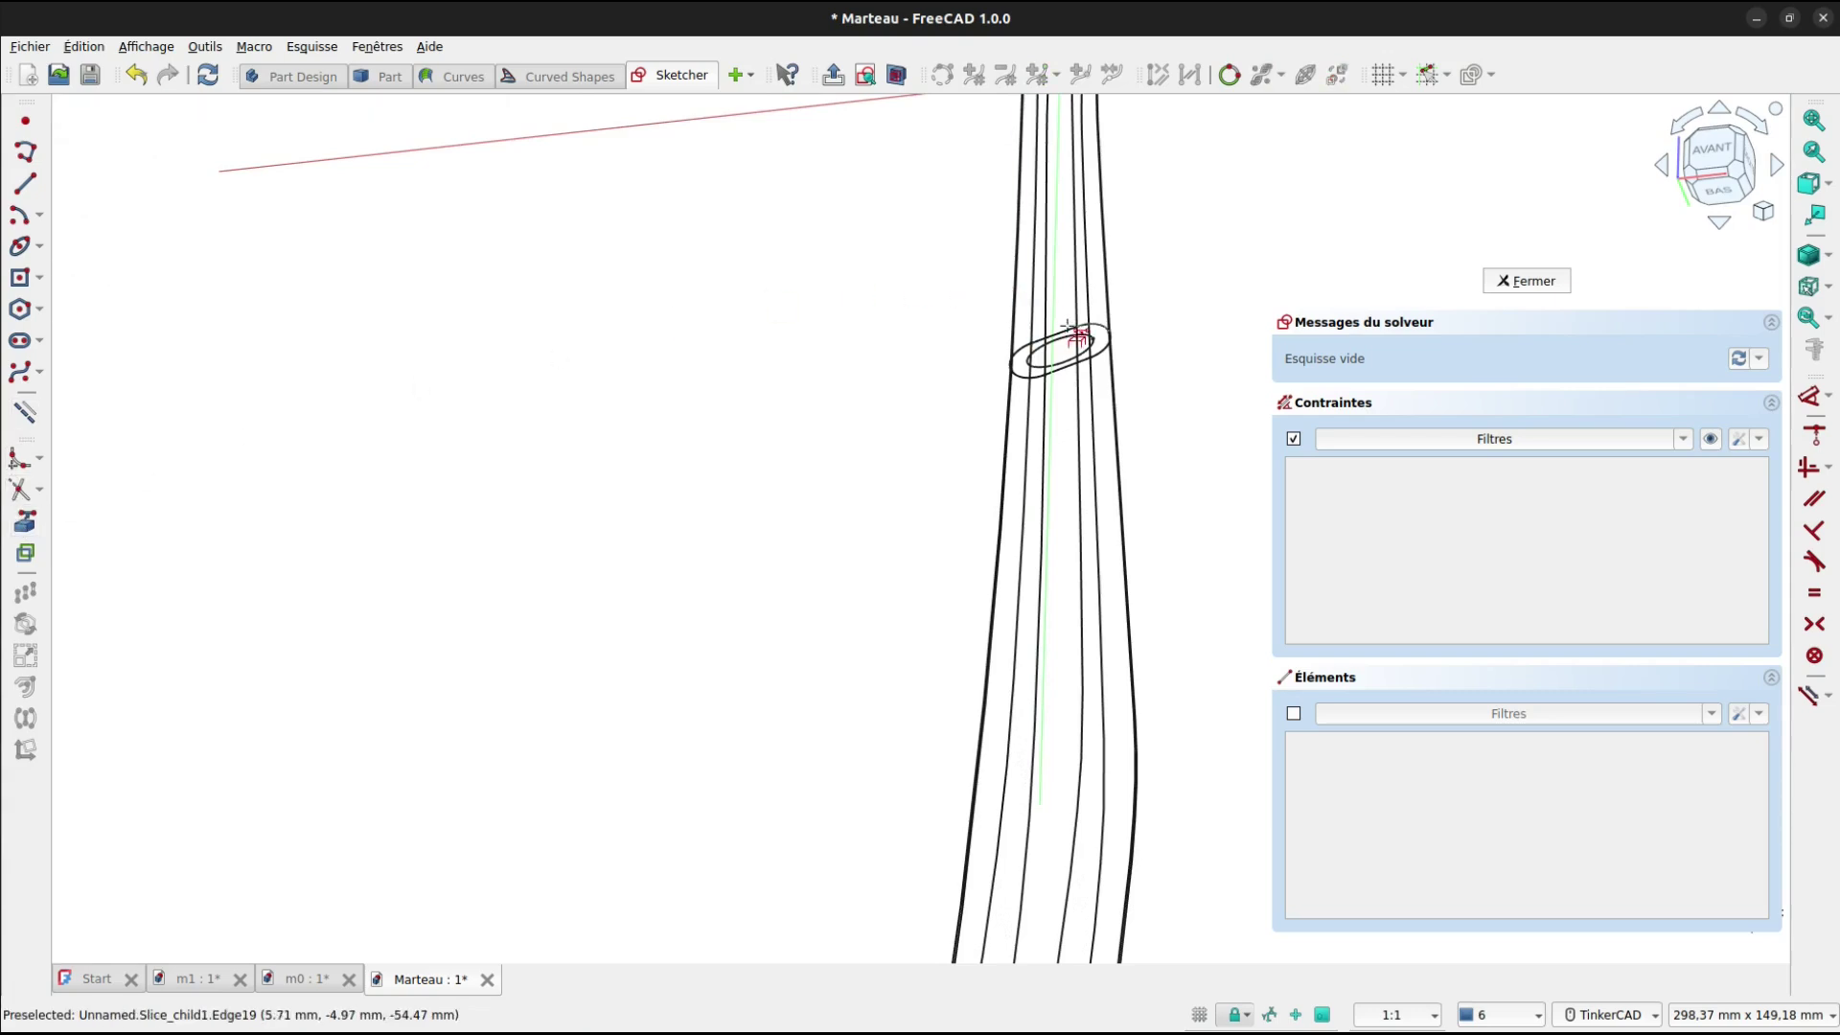
{"action": "scroll", "coordinate": [1069, 326], "scroll_direction": "up", "scroll_amount": 5}
{"action": "scroll", "coordinate": [1034, 359], "scroll_direction": "up", "scroll_amount": 1}
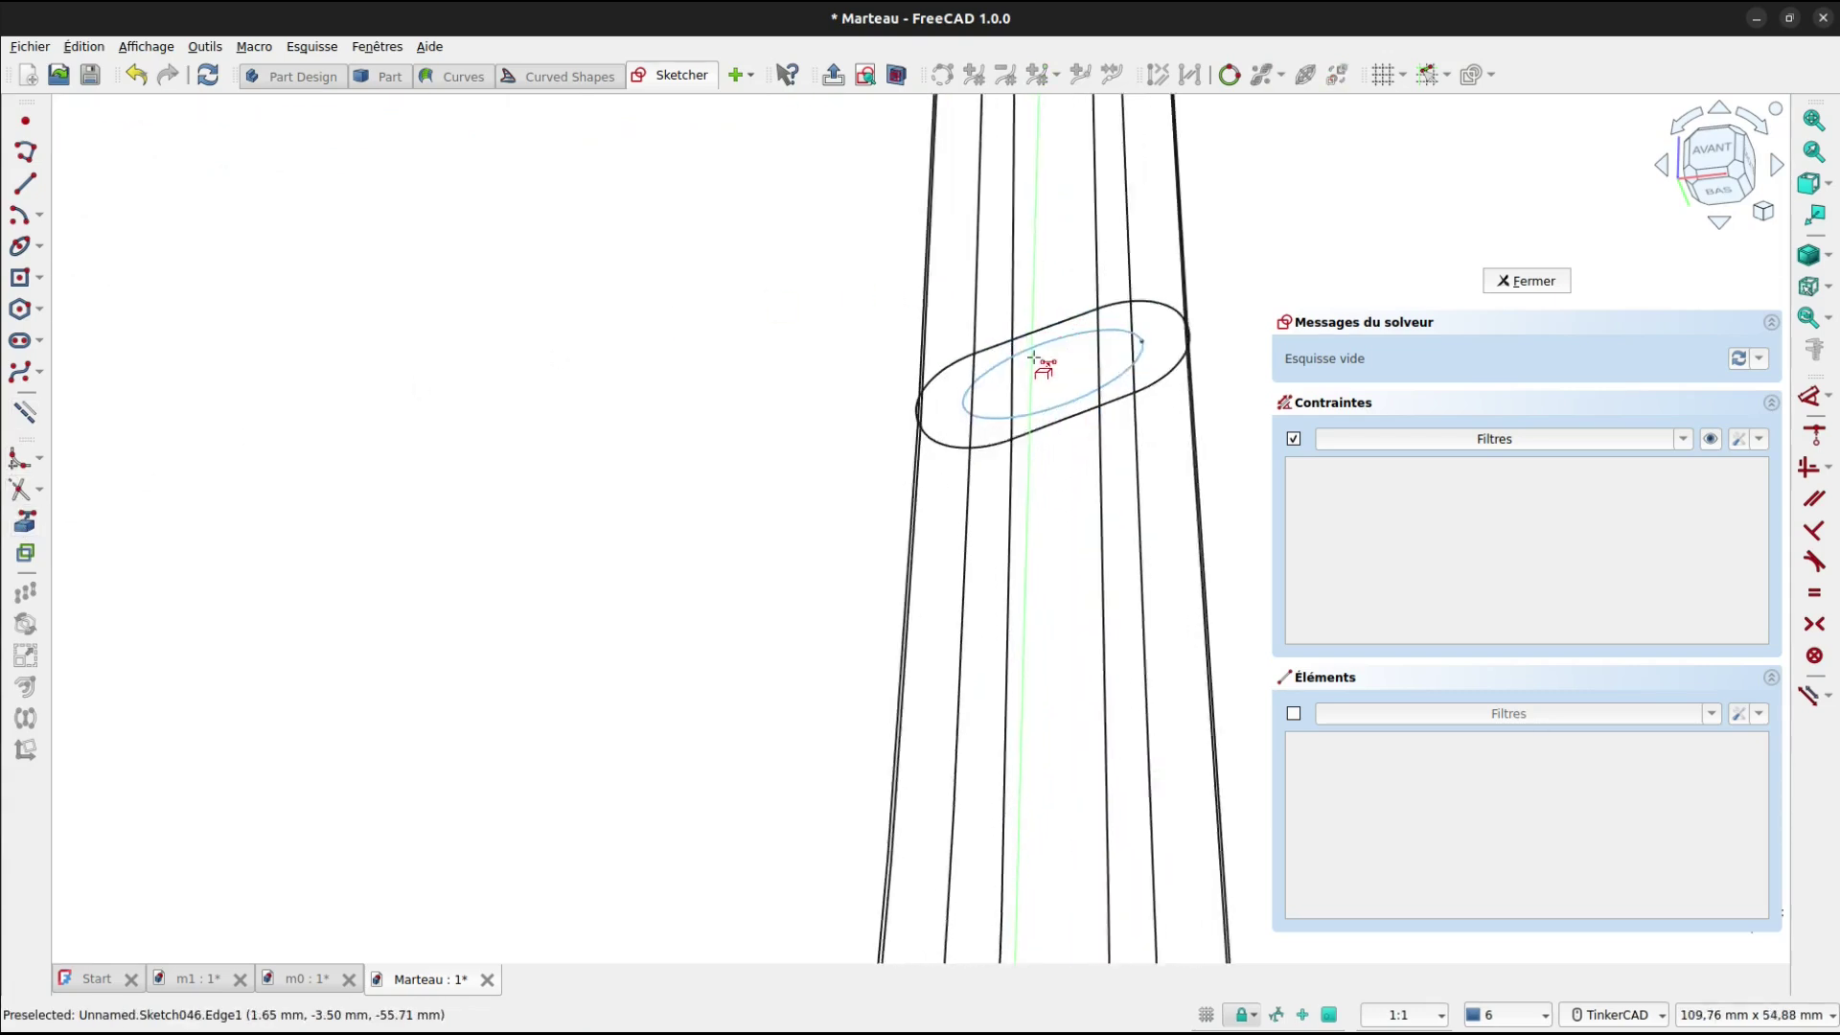
{"action": "scroll", "coordinate": [1035, 359], "scroll_direction": "up", "scroll_amount": 1}
{"action": "scroll", "coordinate": [1045, 331], "scroll_direction": "up", "scroll_amount": 1}
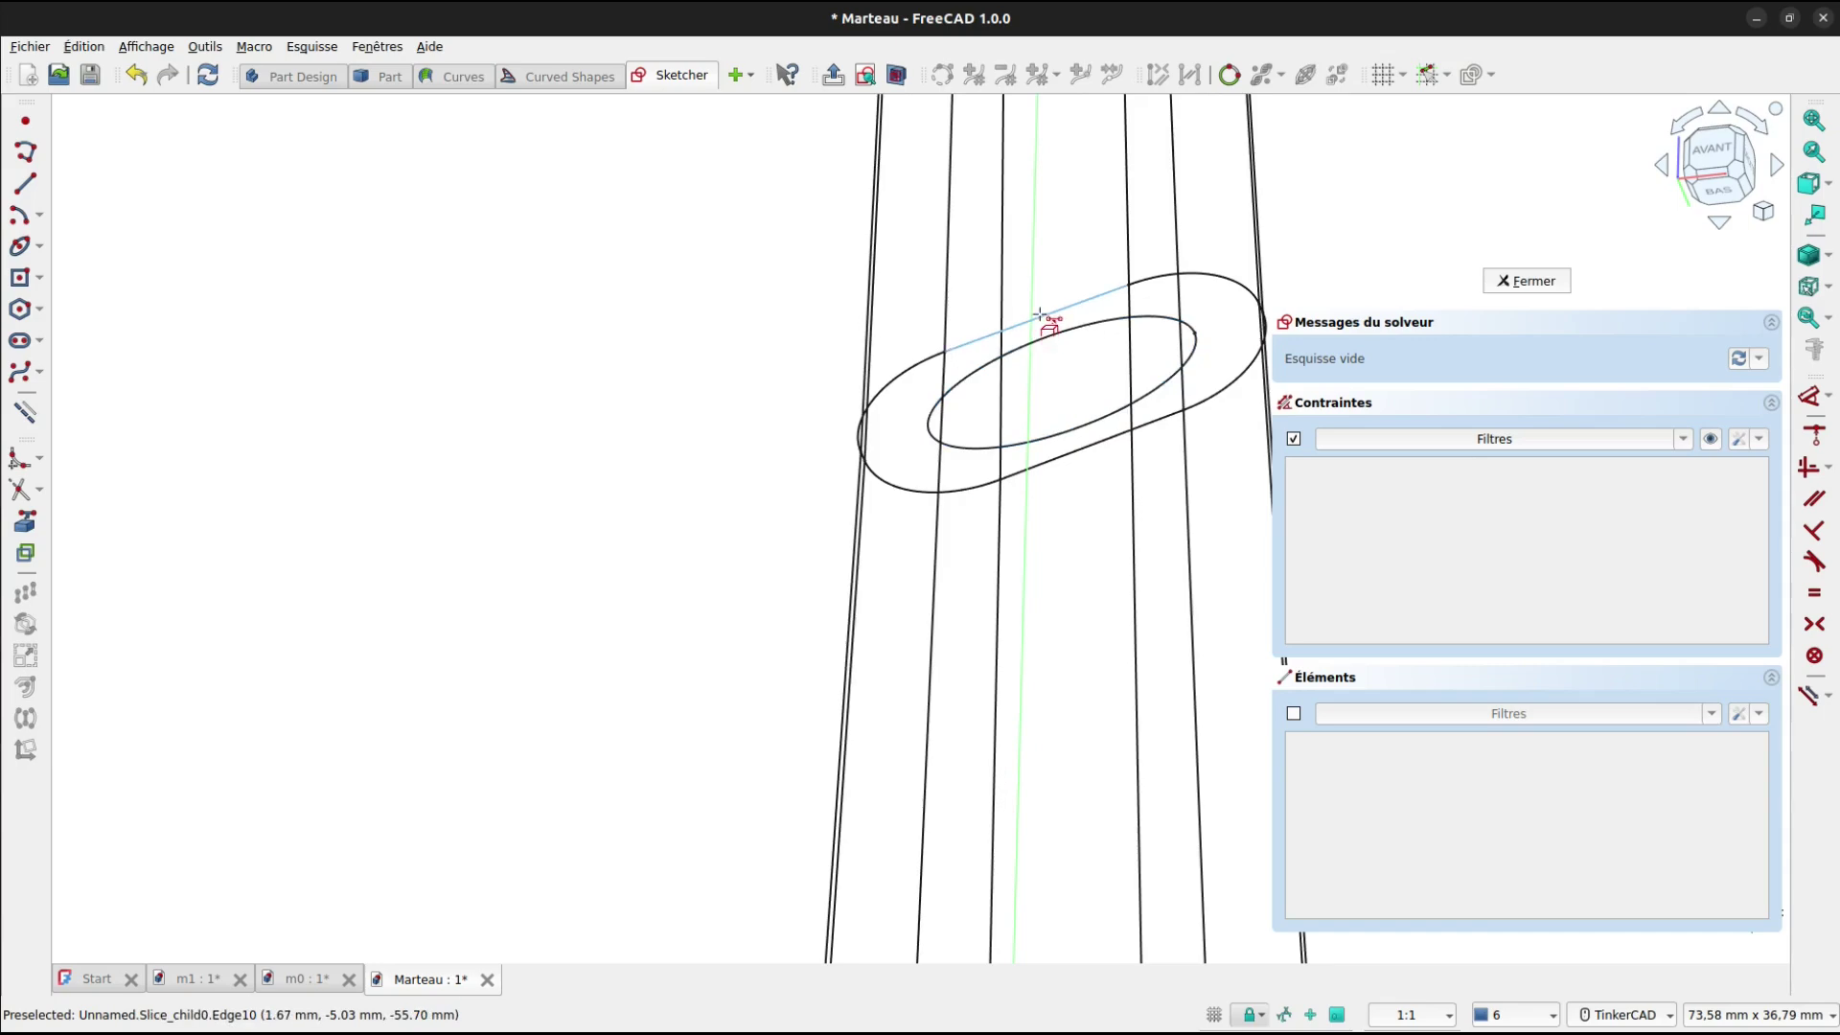
{"action": "left_click", "coordinate": [1040, 315]}
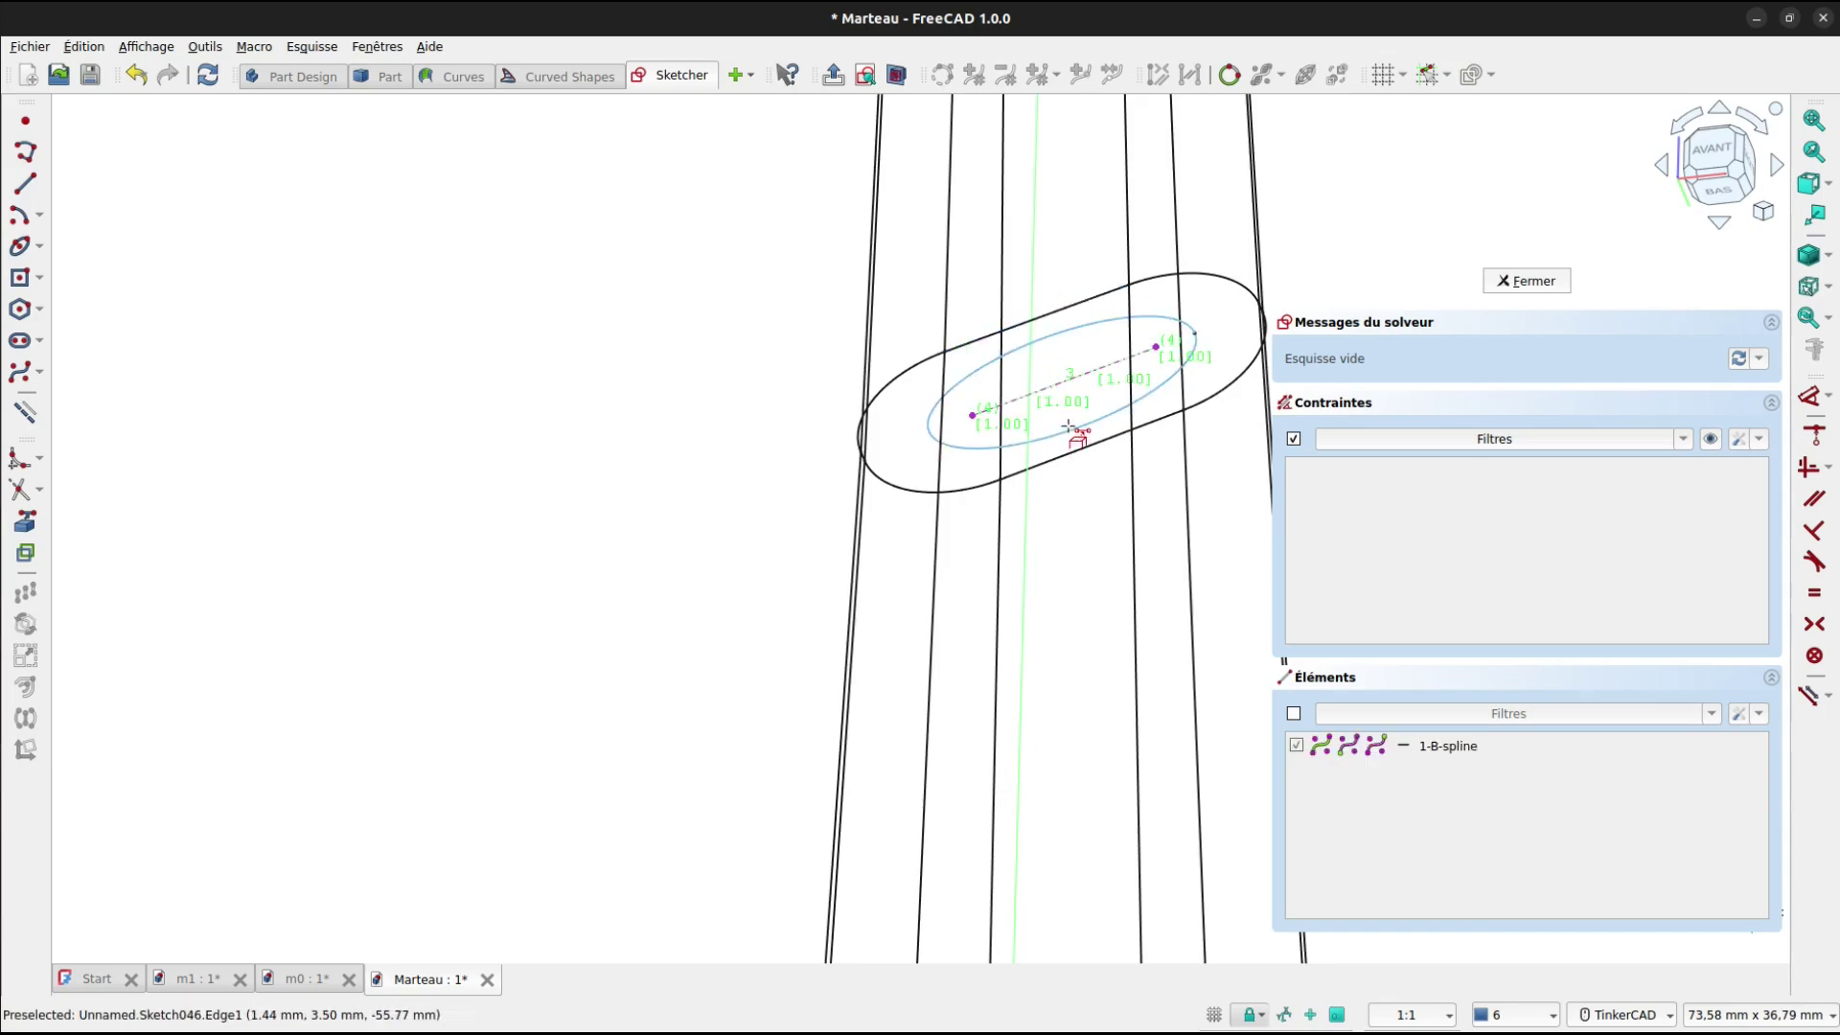
{"action": "scroll", "coordinate": [1084, 436], "scroll_direction": "down", "scroll_amount": 3}
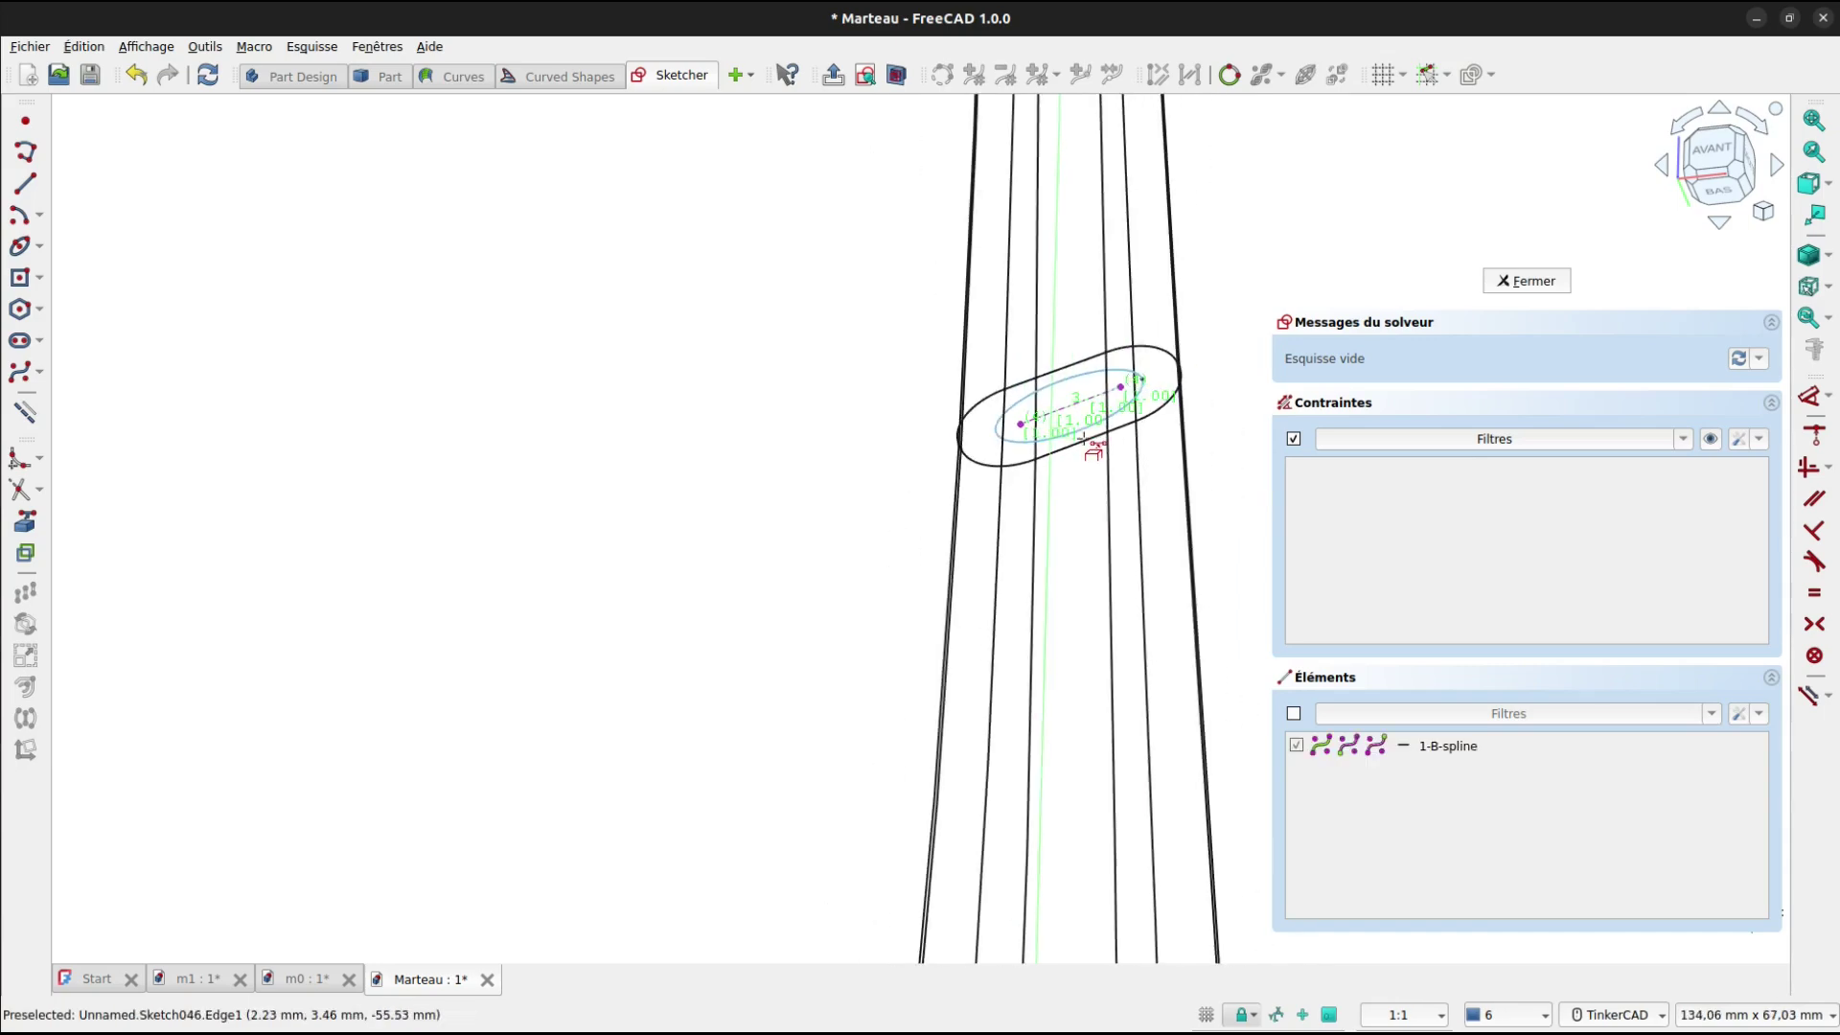
{"action": "right_click_drag", "start_coordinate": [1060, 509], "coordinate": [1128, 511]}
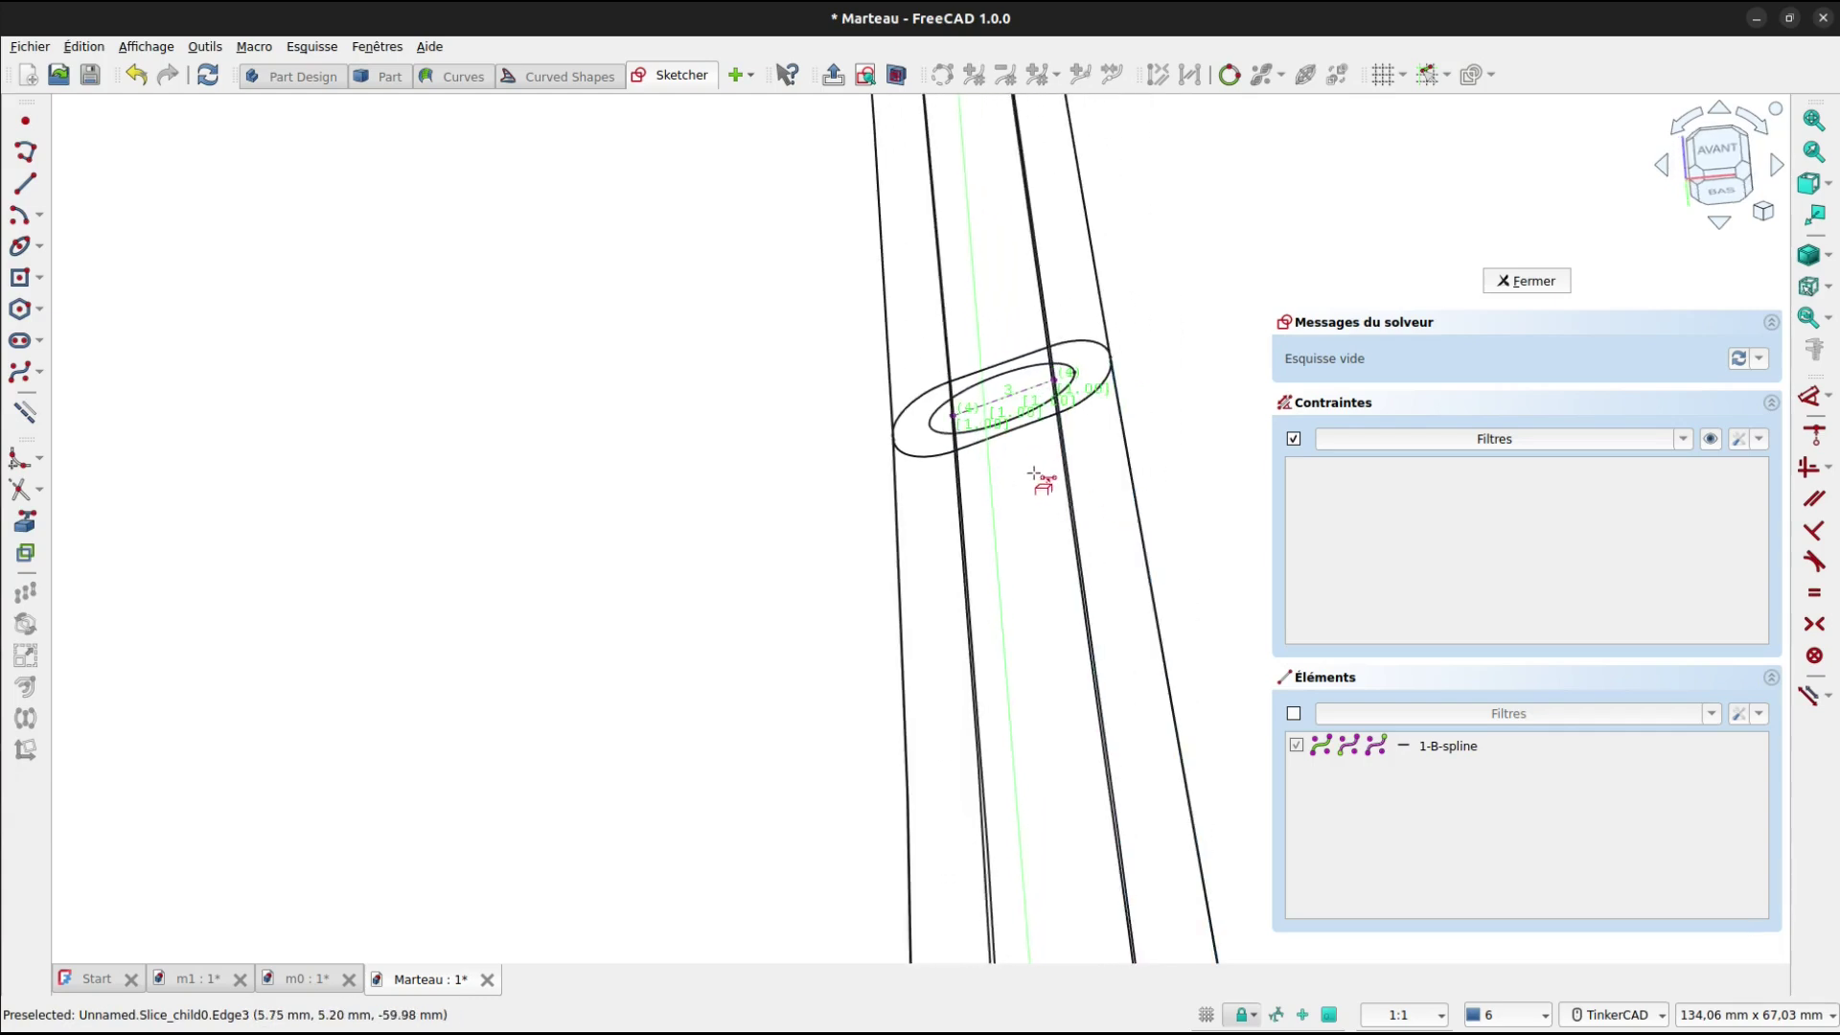
Sketch a 90 mm line at -89° from the linked edge of the cut face down into the handle.
{"action": "left_click", "coordinate": [25, 183]}
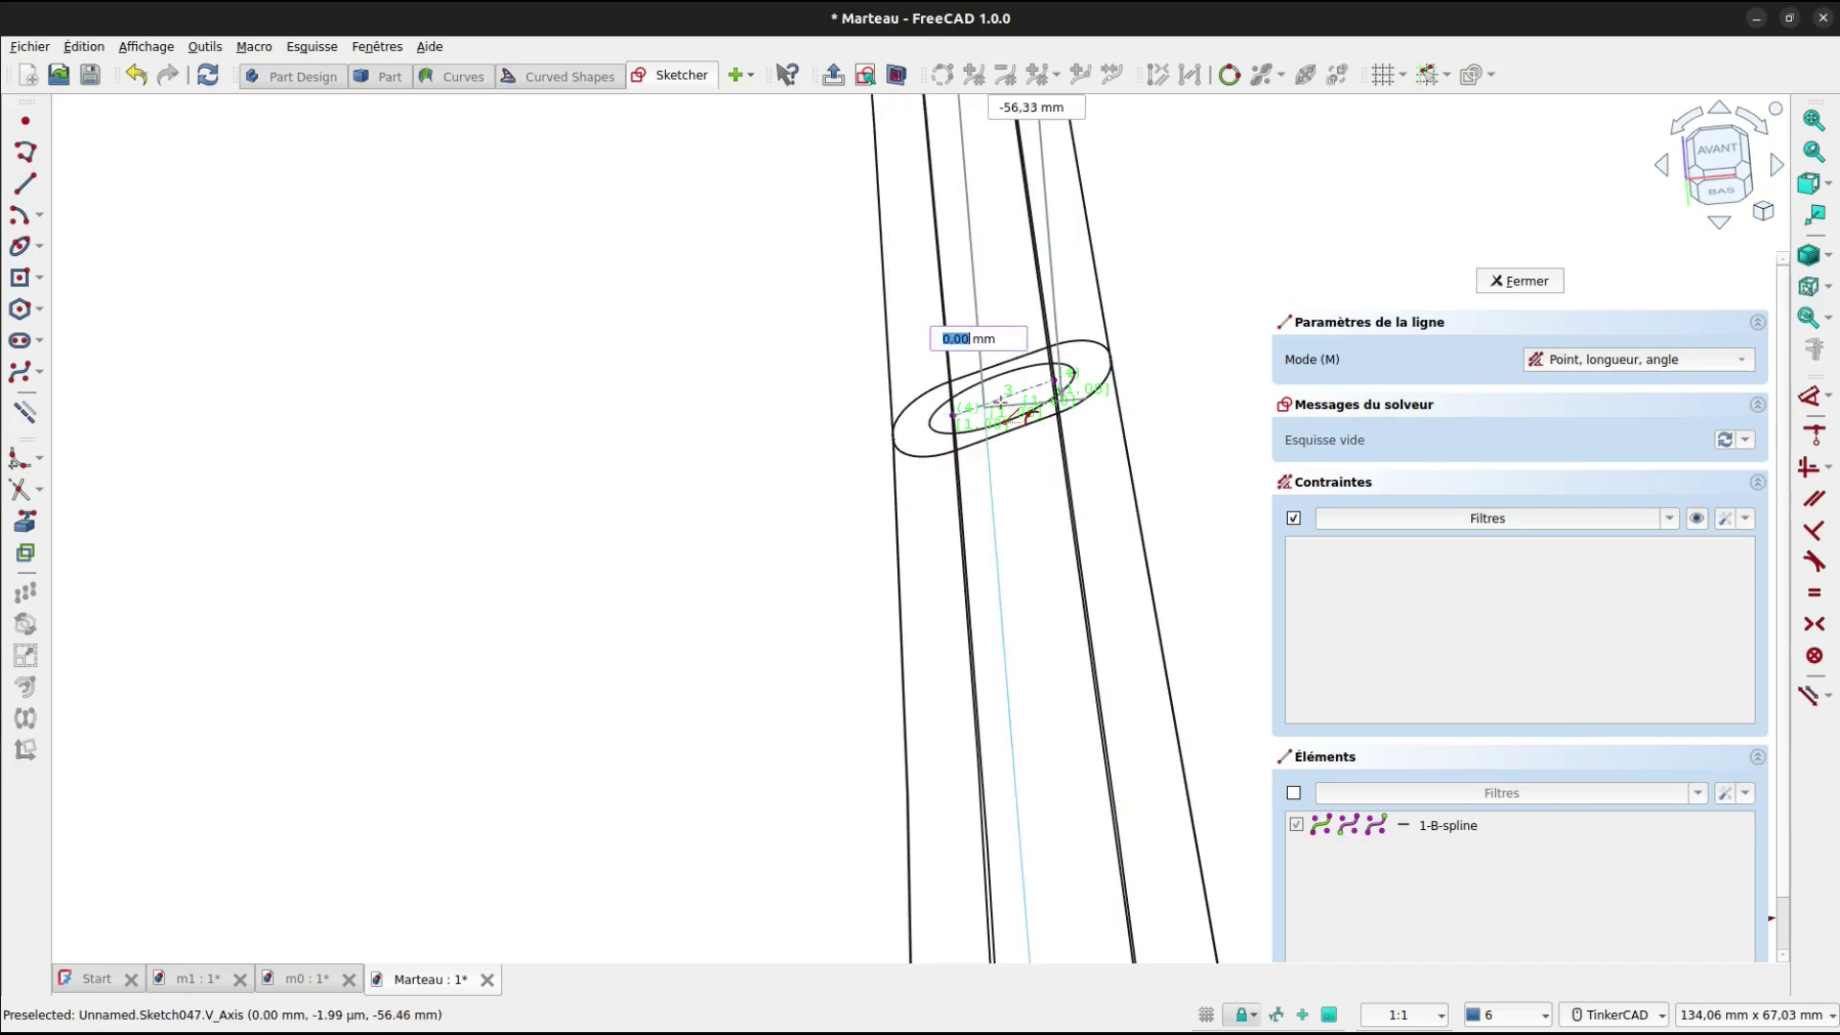
{"action": "scroll", "coordinate": [1004, 398], "scroll_direction": "up", "scroll_amount": 5}
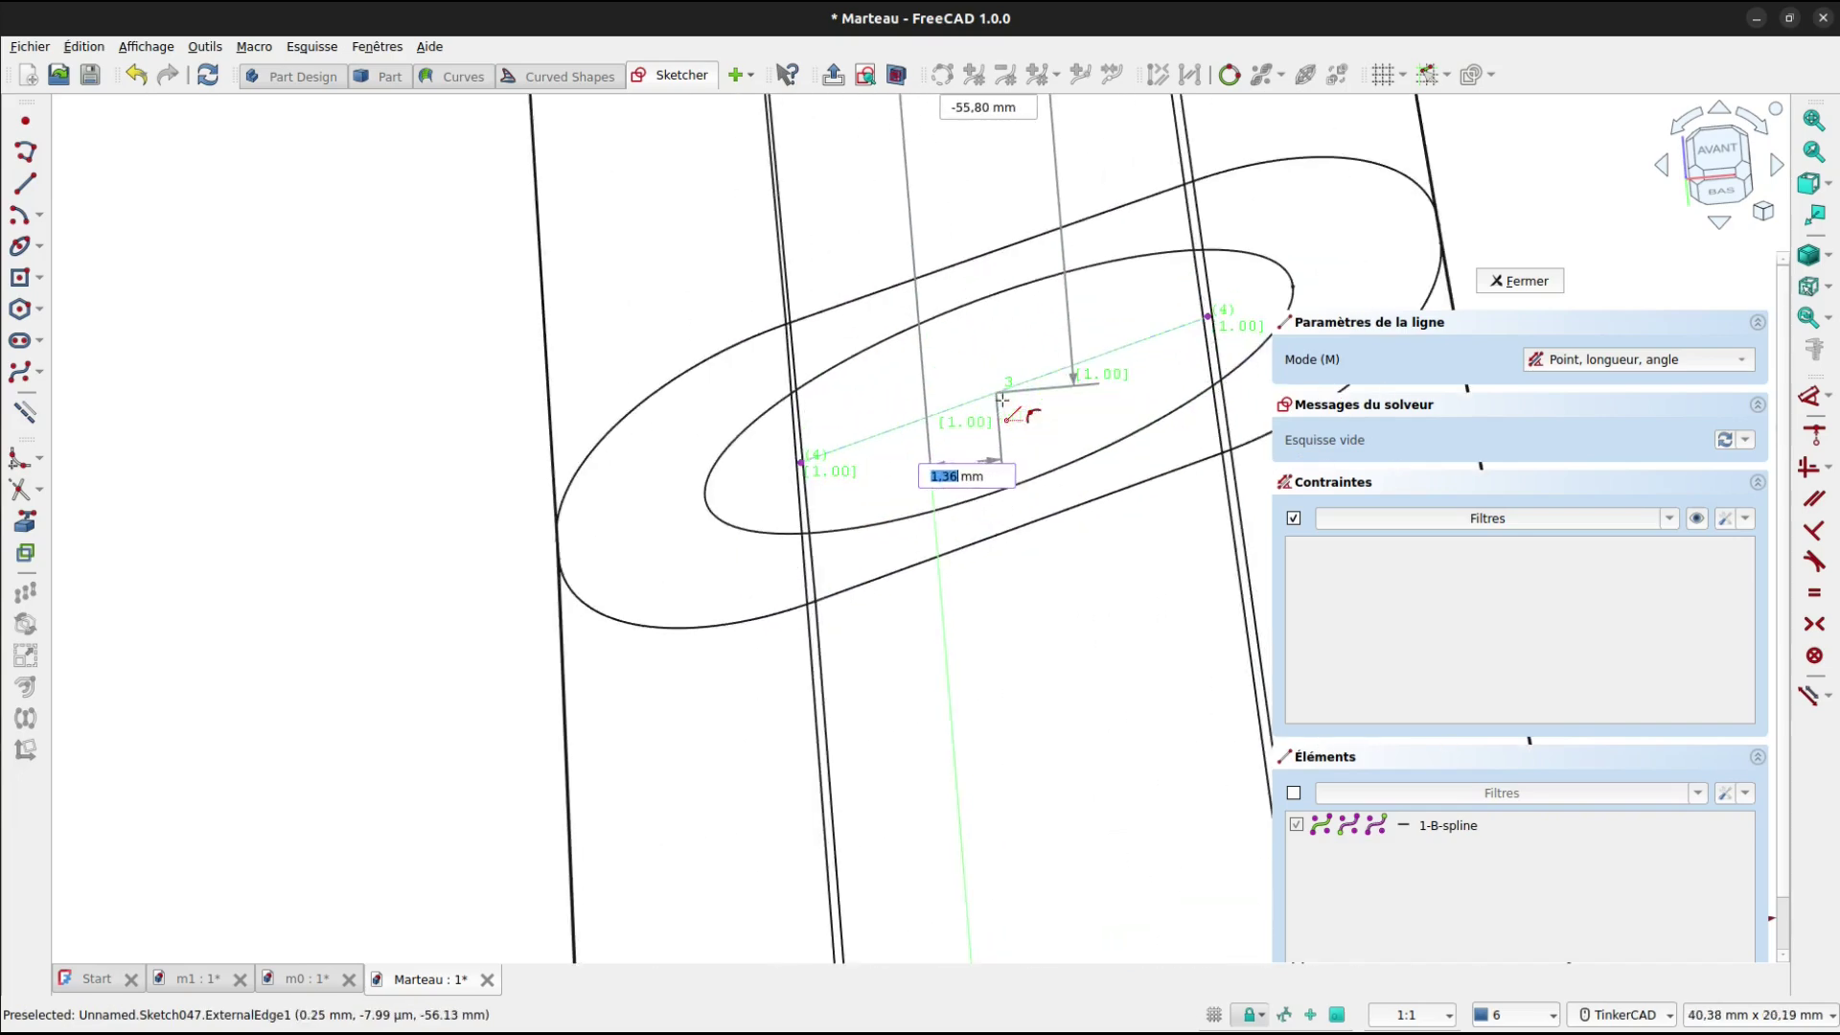
{"action": "left_click", "coordinate": [1004, 398]}
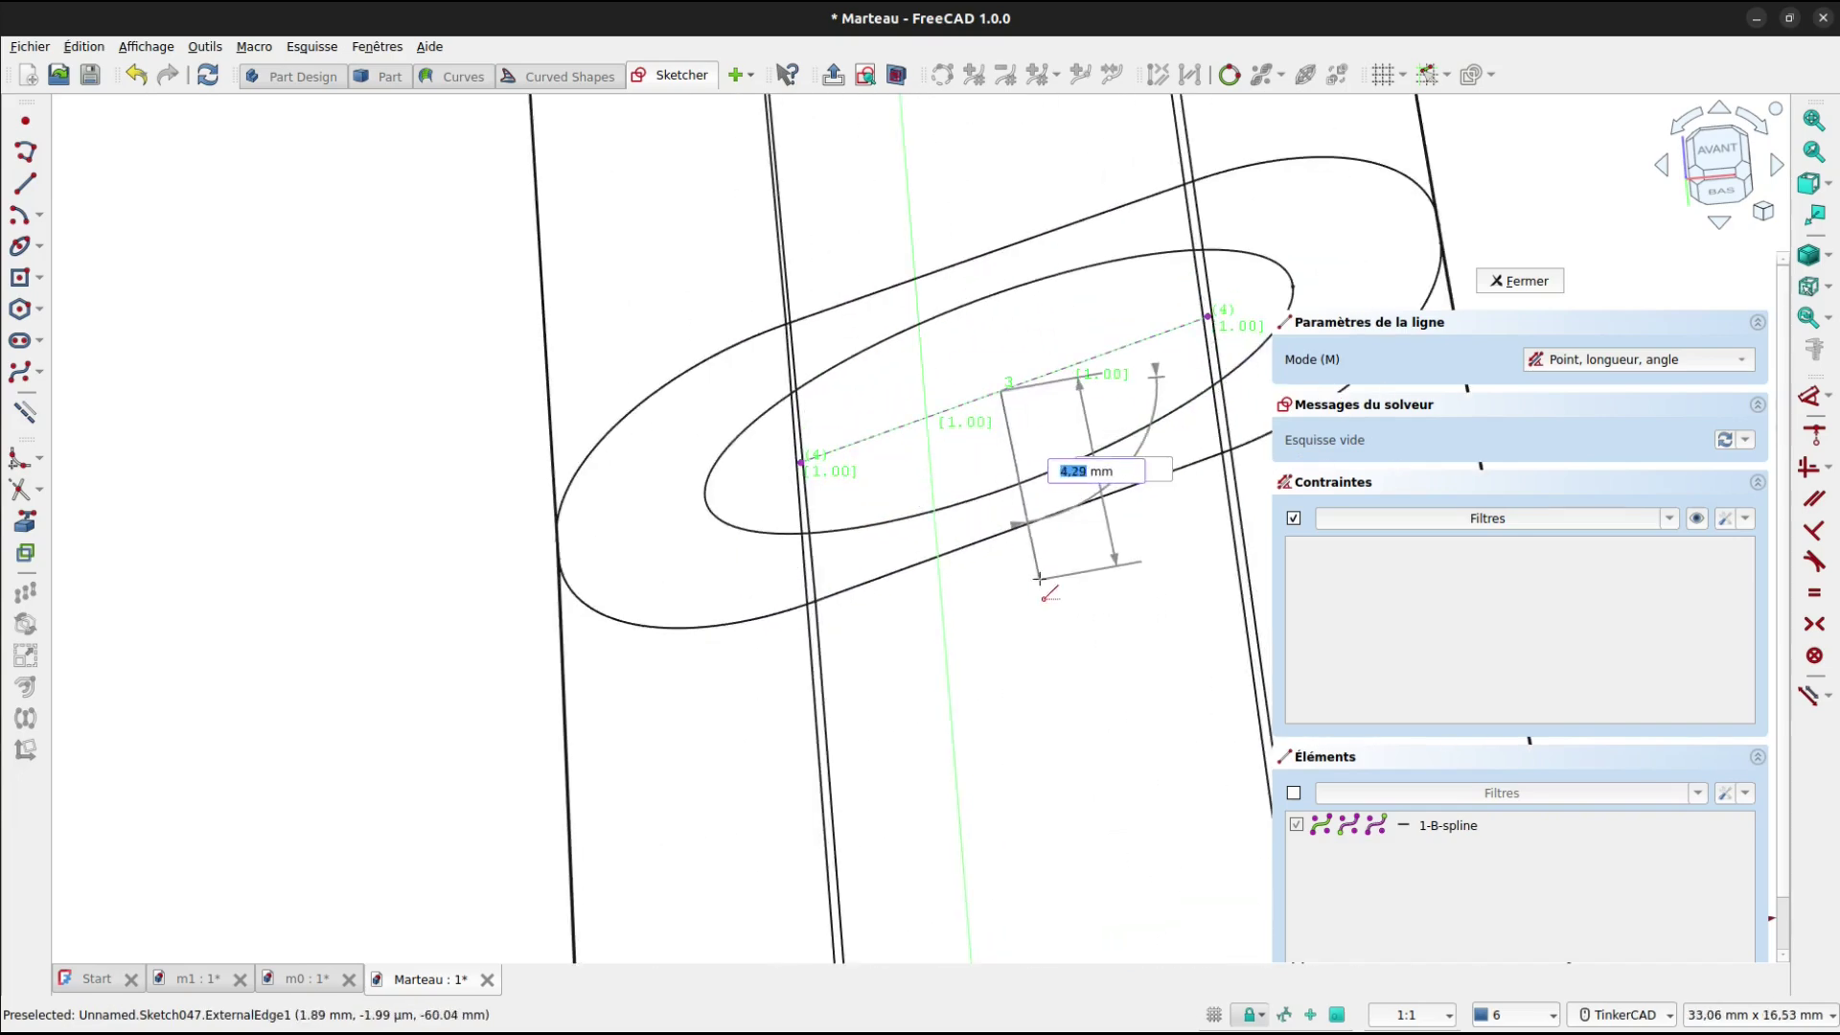
{"action": "scroll", "coordinate": [1054, 554], "scroll_direction": "down", "scroll_amount": 2}
{"action": "scroll", "coordinate": [1039, 578], "scroll_direction": "down", "scroll_amount": 10}
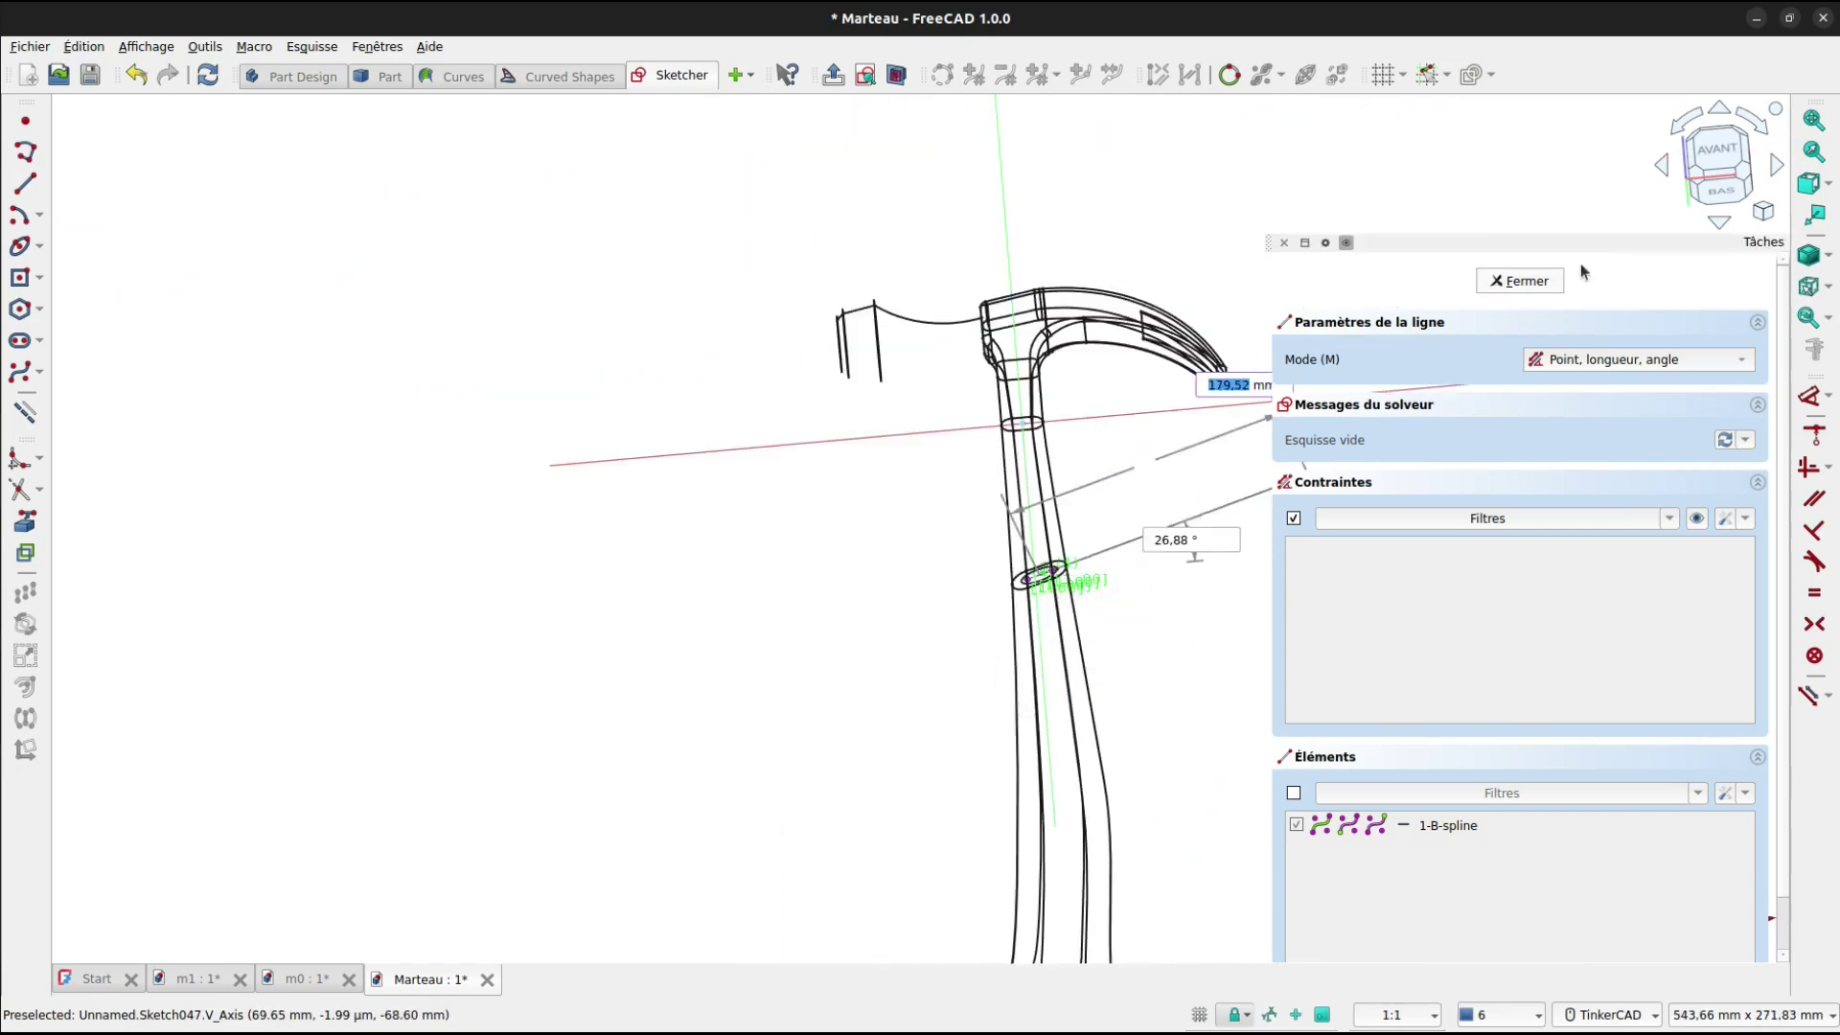
{"action": "left_click", "coordinate": [864, 75]}
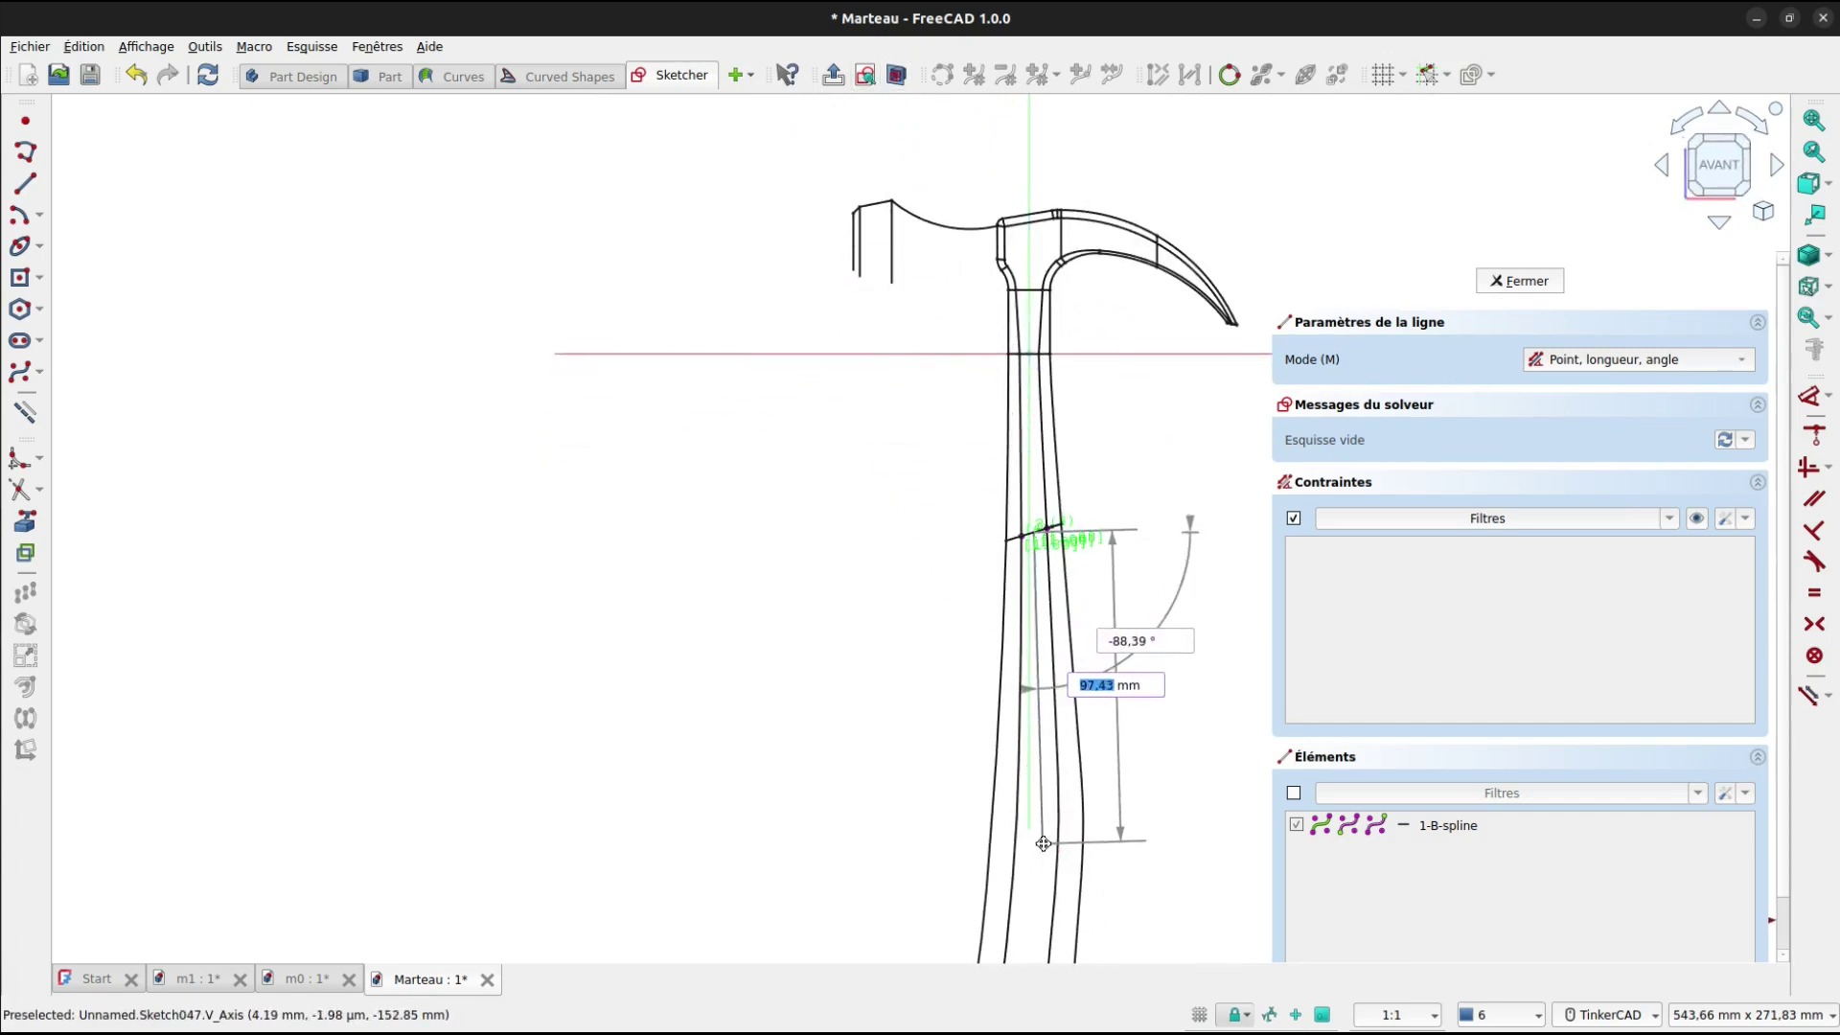
{"action": "mouse_move", "coordinate": [1048, 843]}
{"action": "middle_mouse_down"}
{"action": "mouse_move", "coordinate": [1102, 604]}
{"action": "mouse_move", "coordinate": [1058, 692]}
{"action": "middle_mouse_up"}
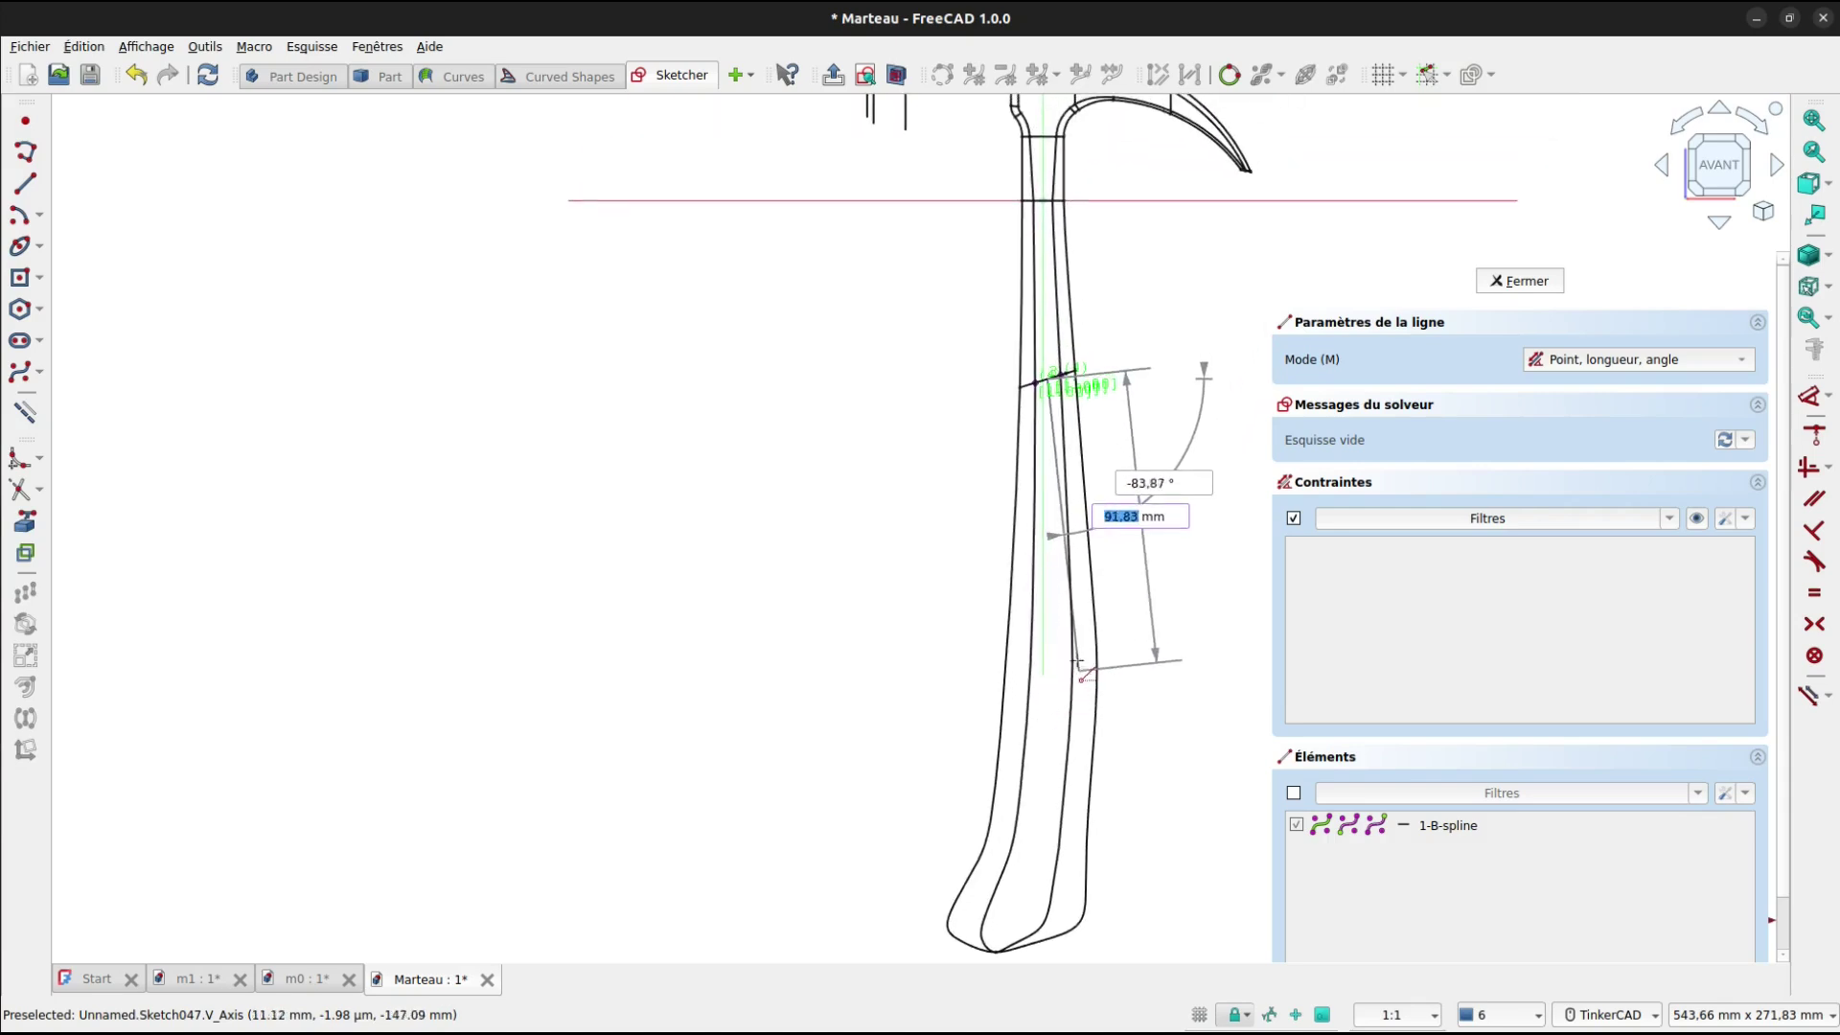
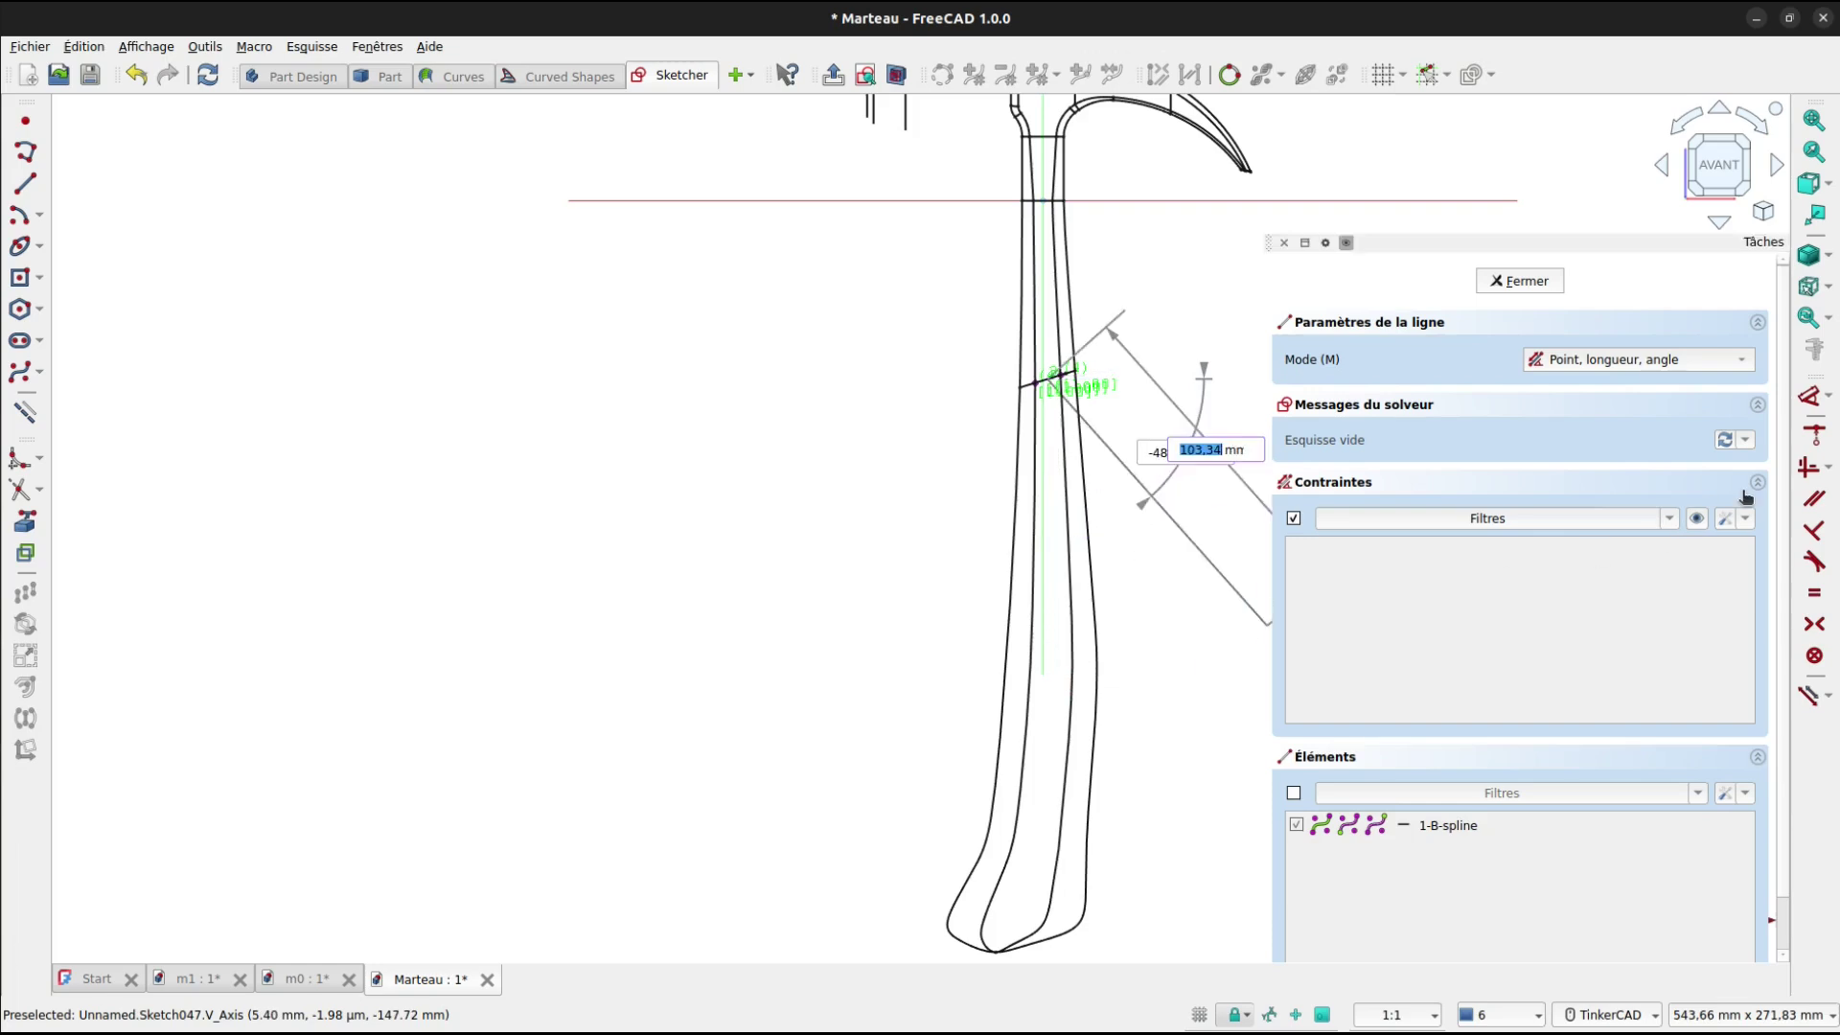
{"action": "left_click", "coordinate": [1730, 519]}
{"action": "left_click", "coordinate": [1594, 544]}
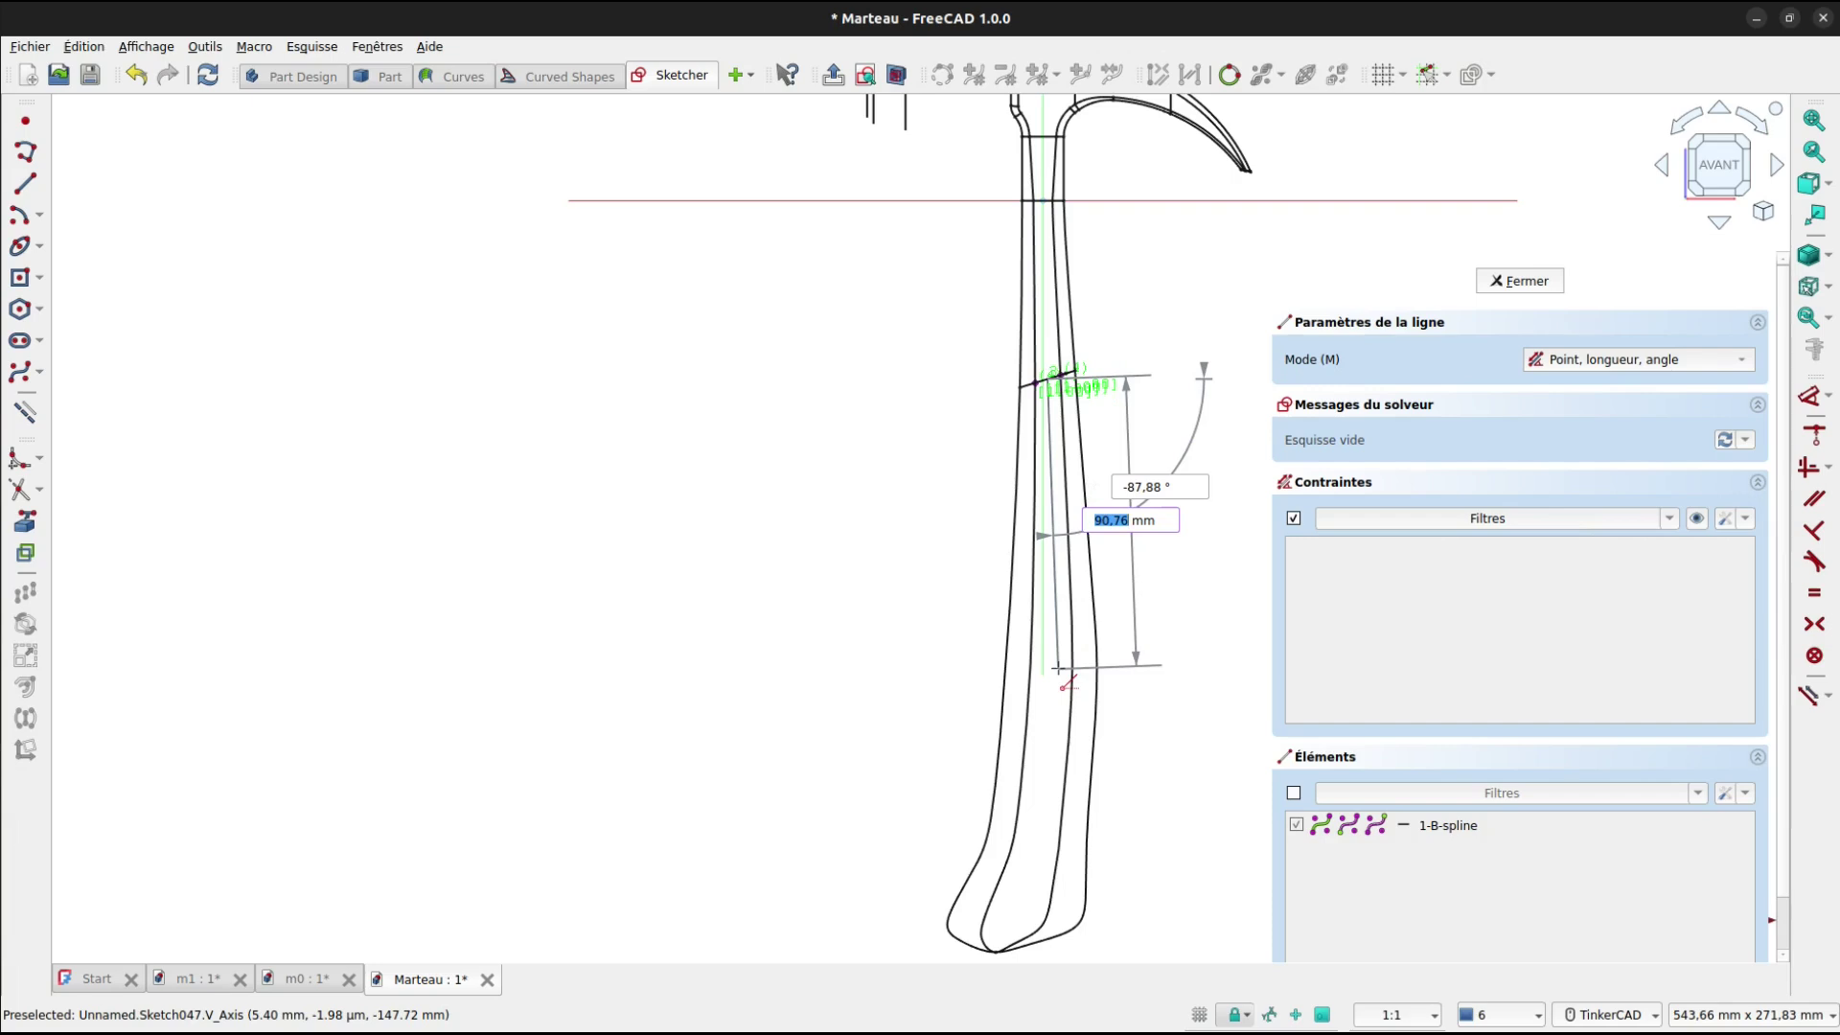
{"action": "type", "text": "90"}
{"action": "key", "text": "Tab"}
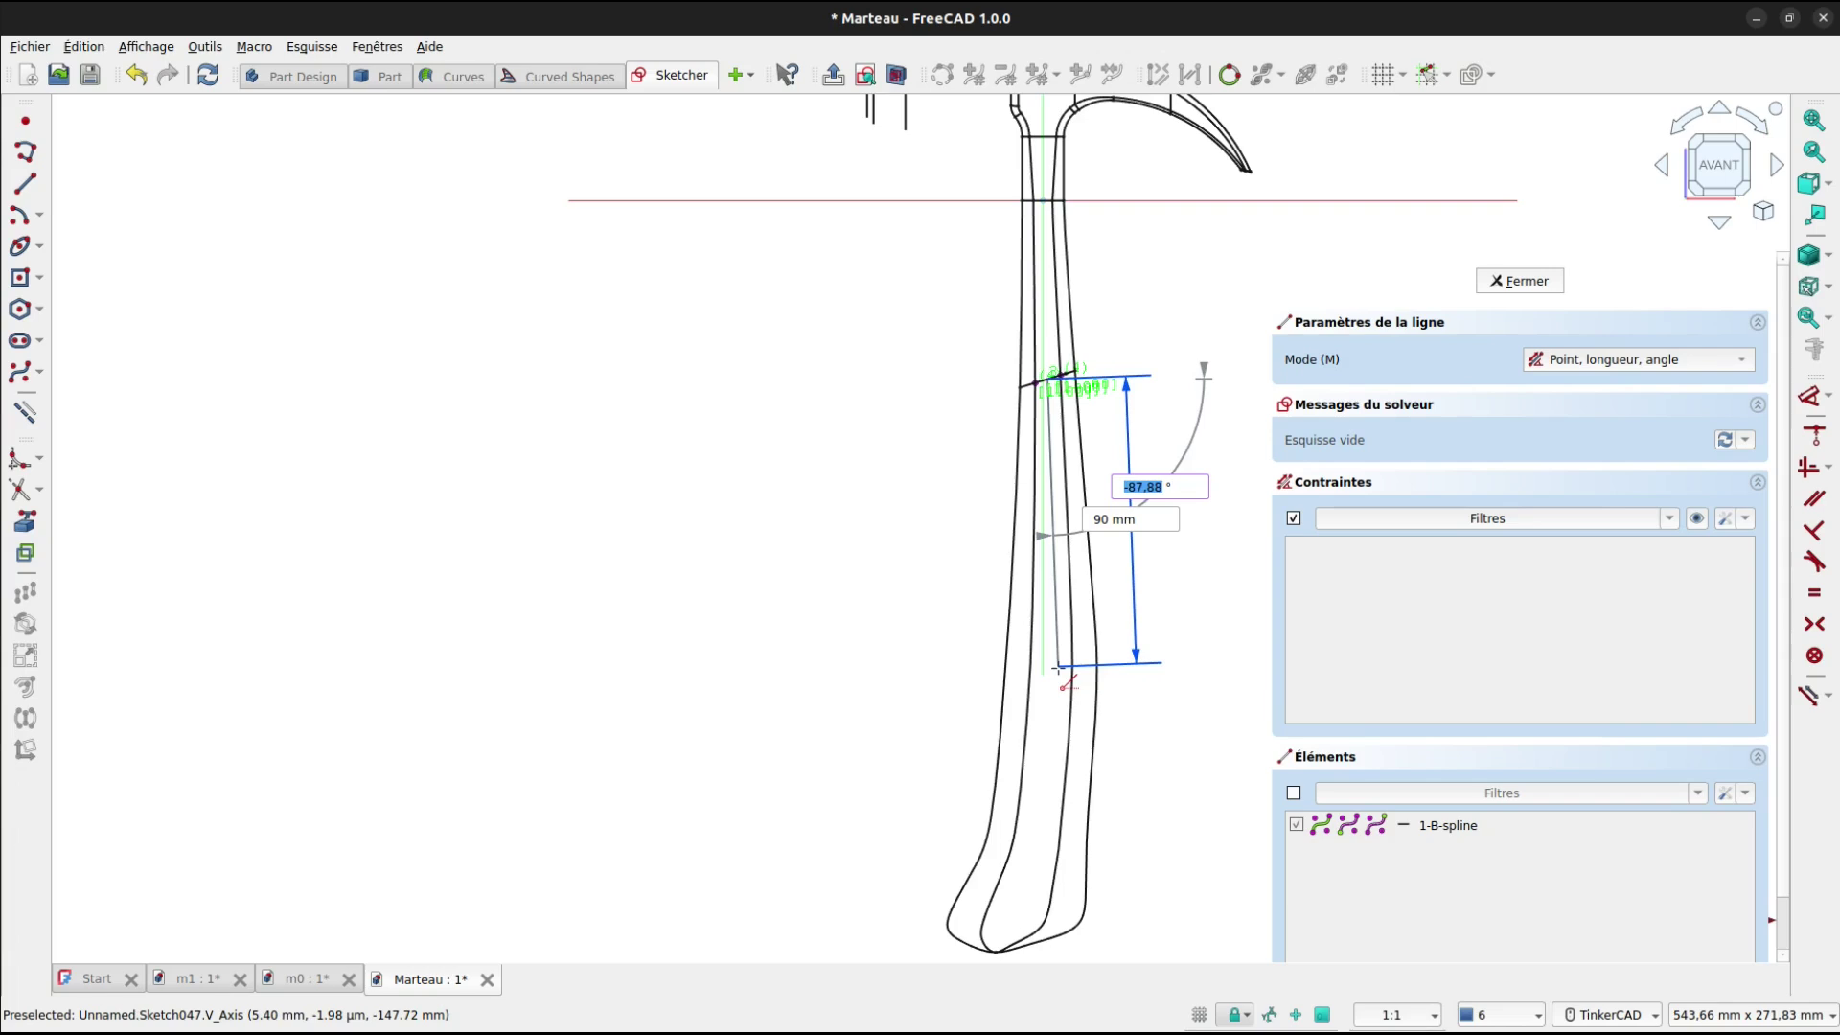
{"action": "type", "text": "-"}
{"action": "key", "text": "Return"}
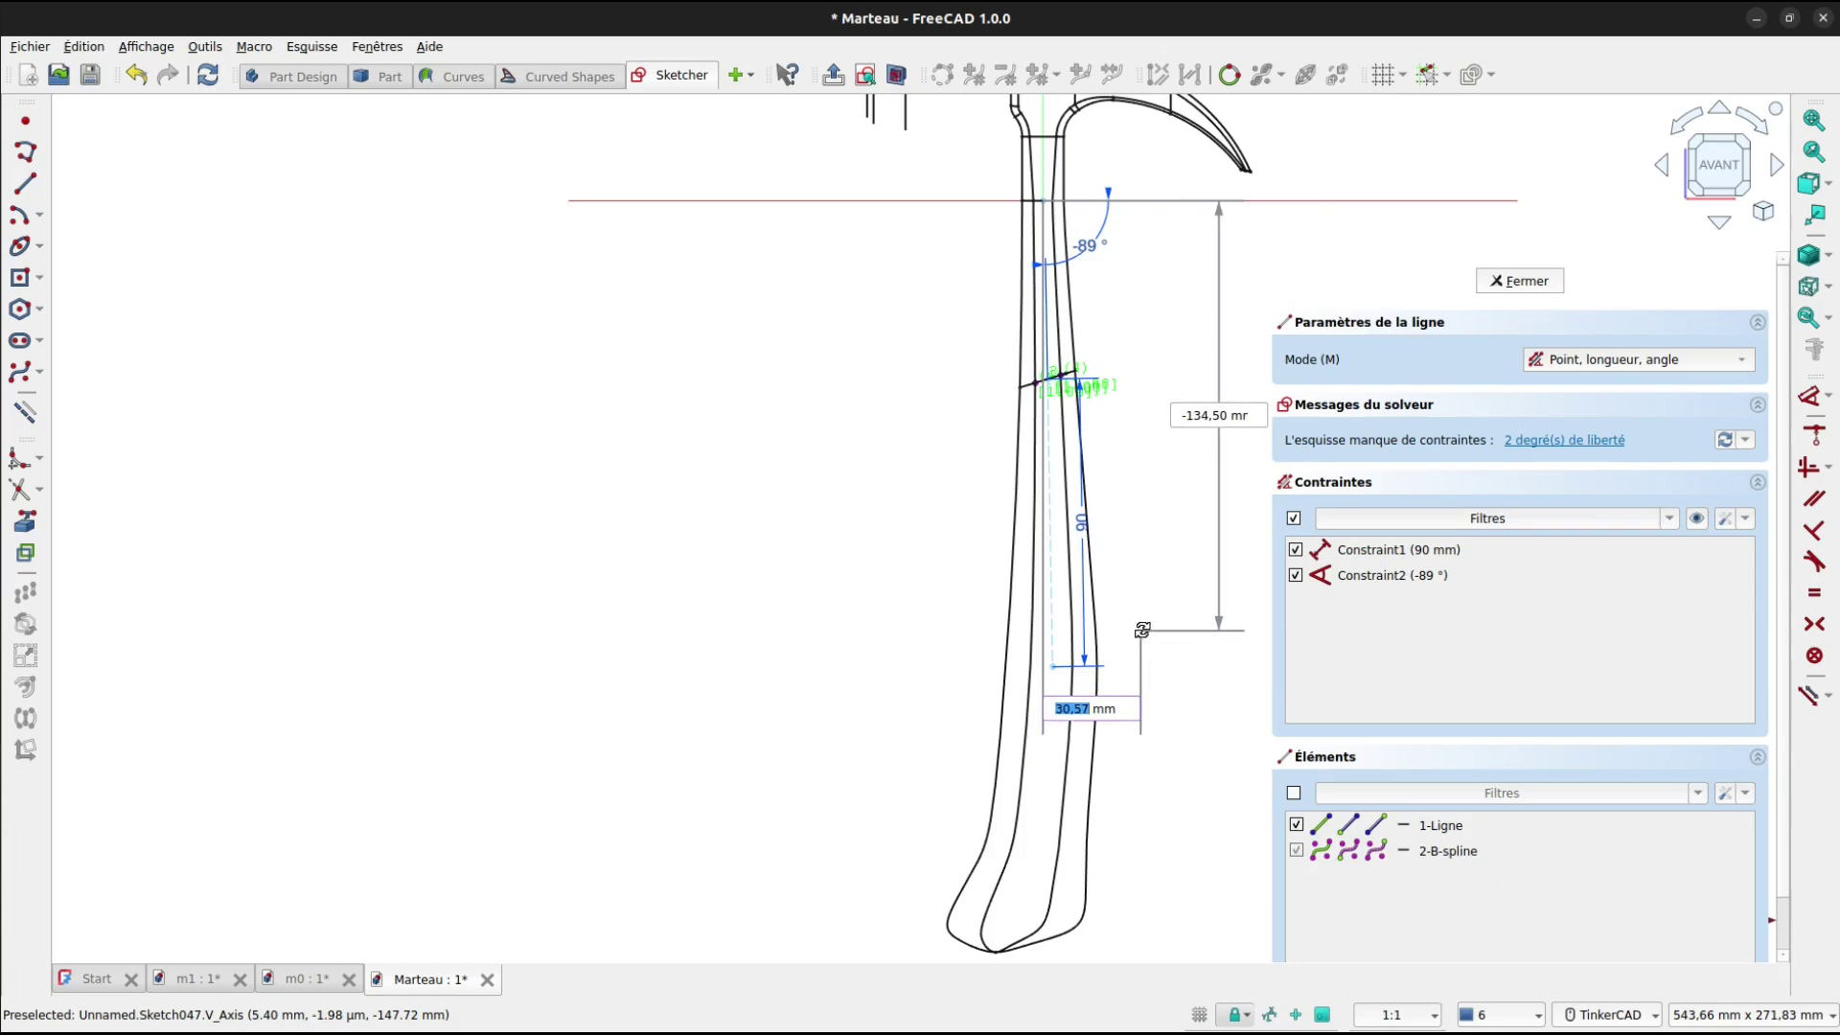
{"action": "key", "text": "Escape"}
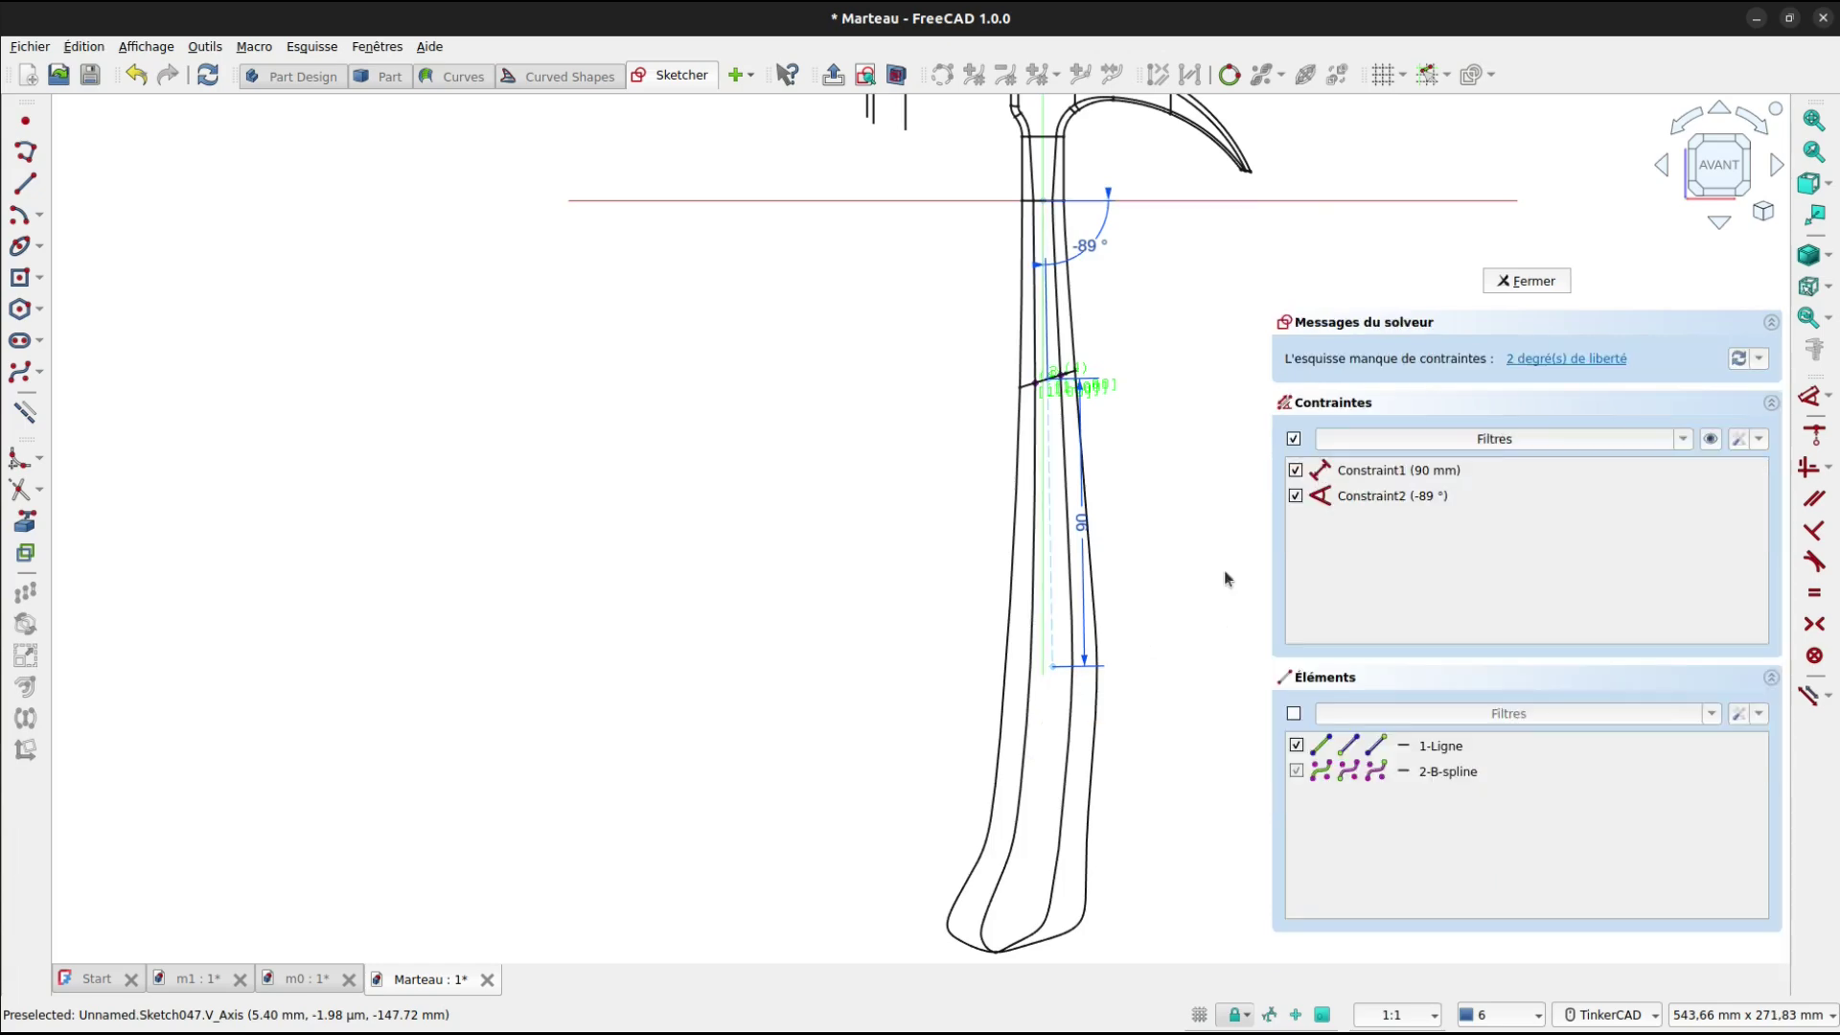
Convert the 90 mm line from construction to regular geometry.
{"action": "left_click", "coordinate": [1052, 588]}
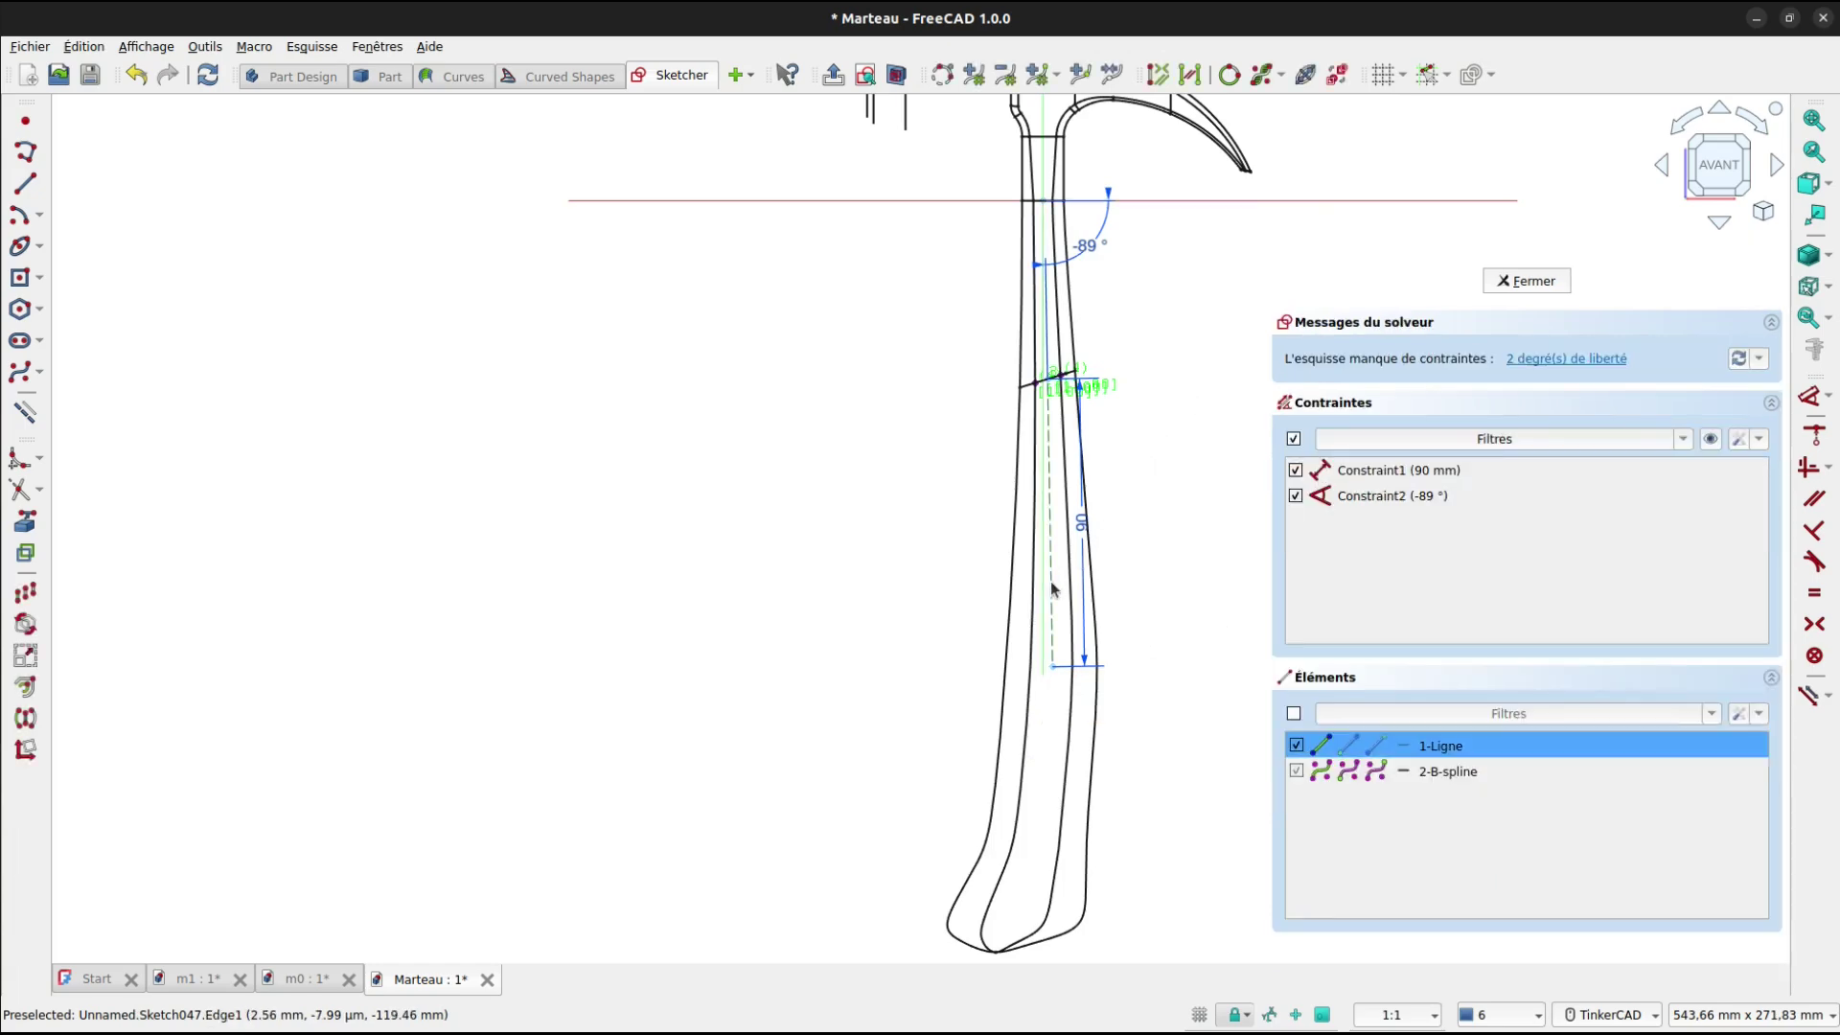
{"action": "left_click", "coordinate": [25, 412]}
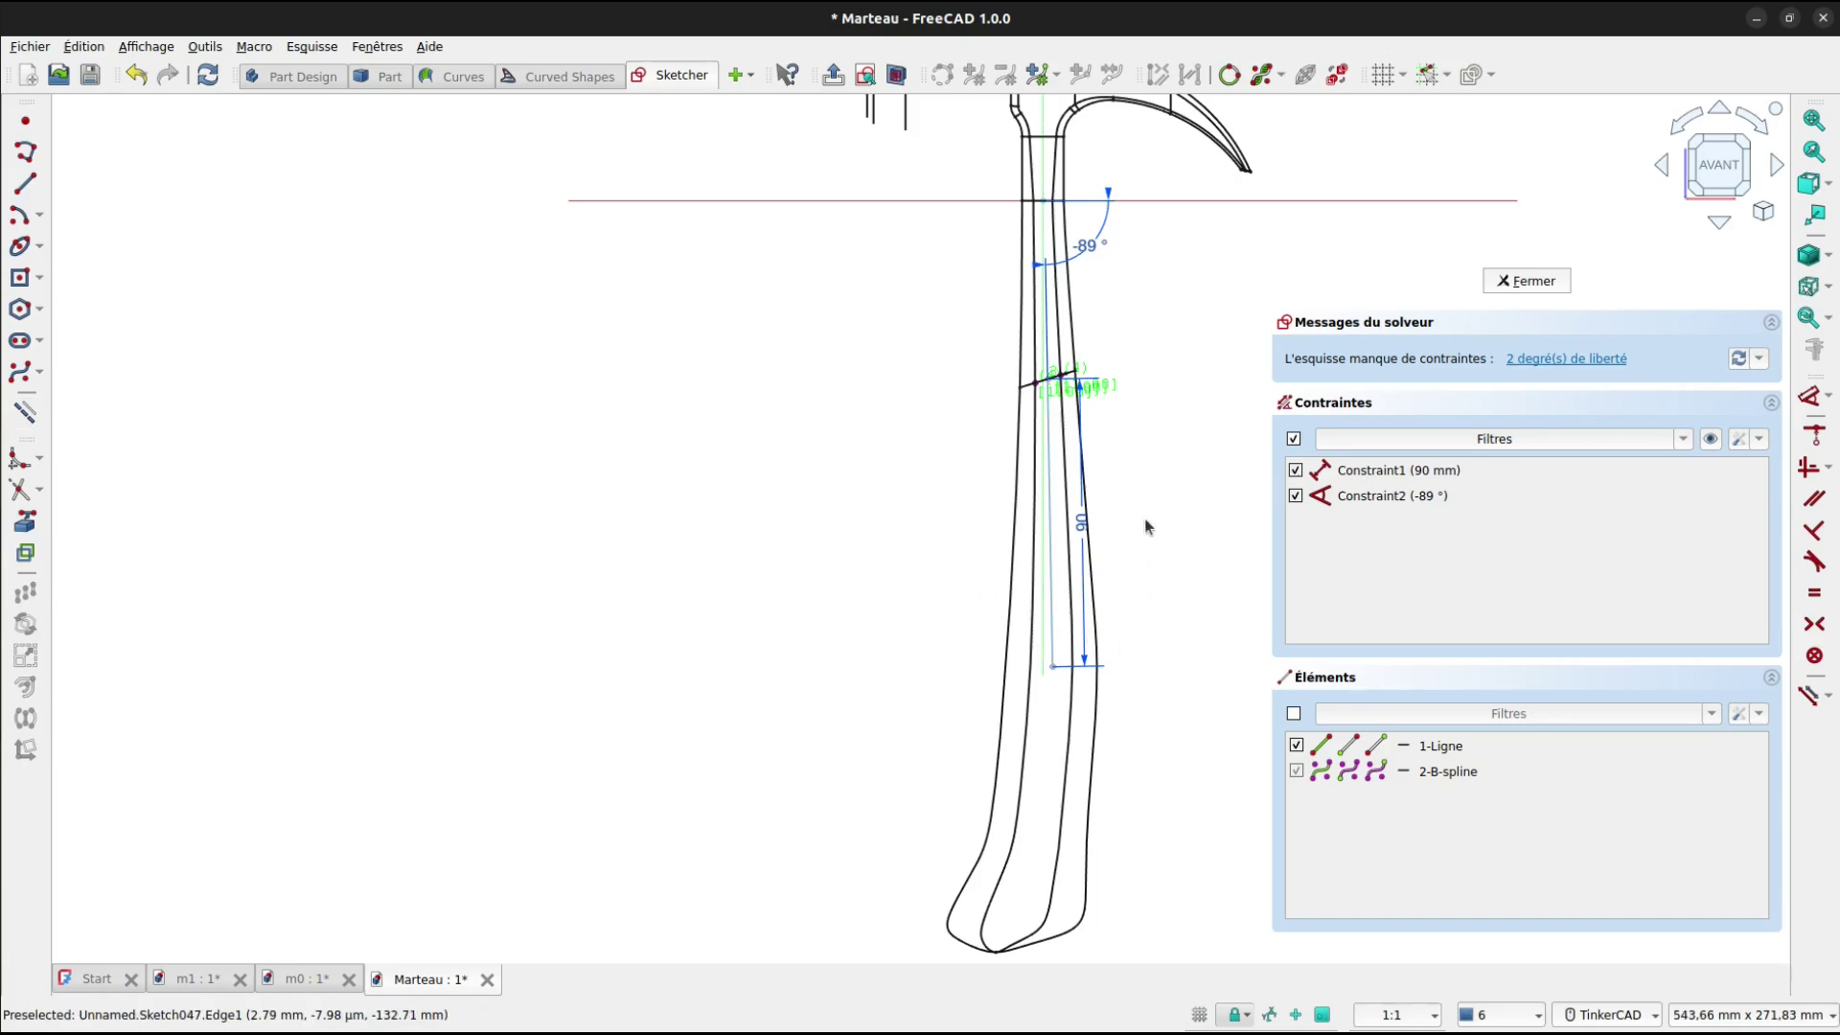
{"action": "scroll", "coordinate": [1103, 609], "scroll_direction": "up", "scroll_amount": 3}
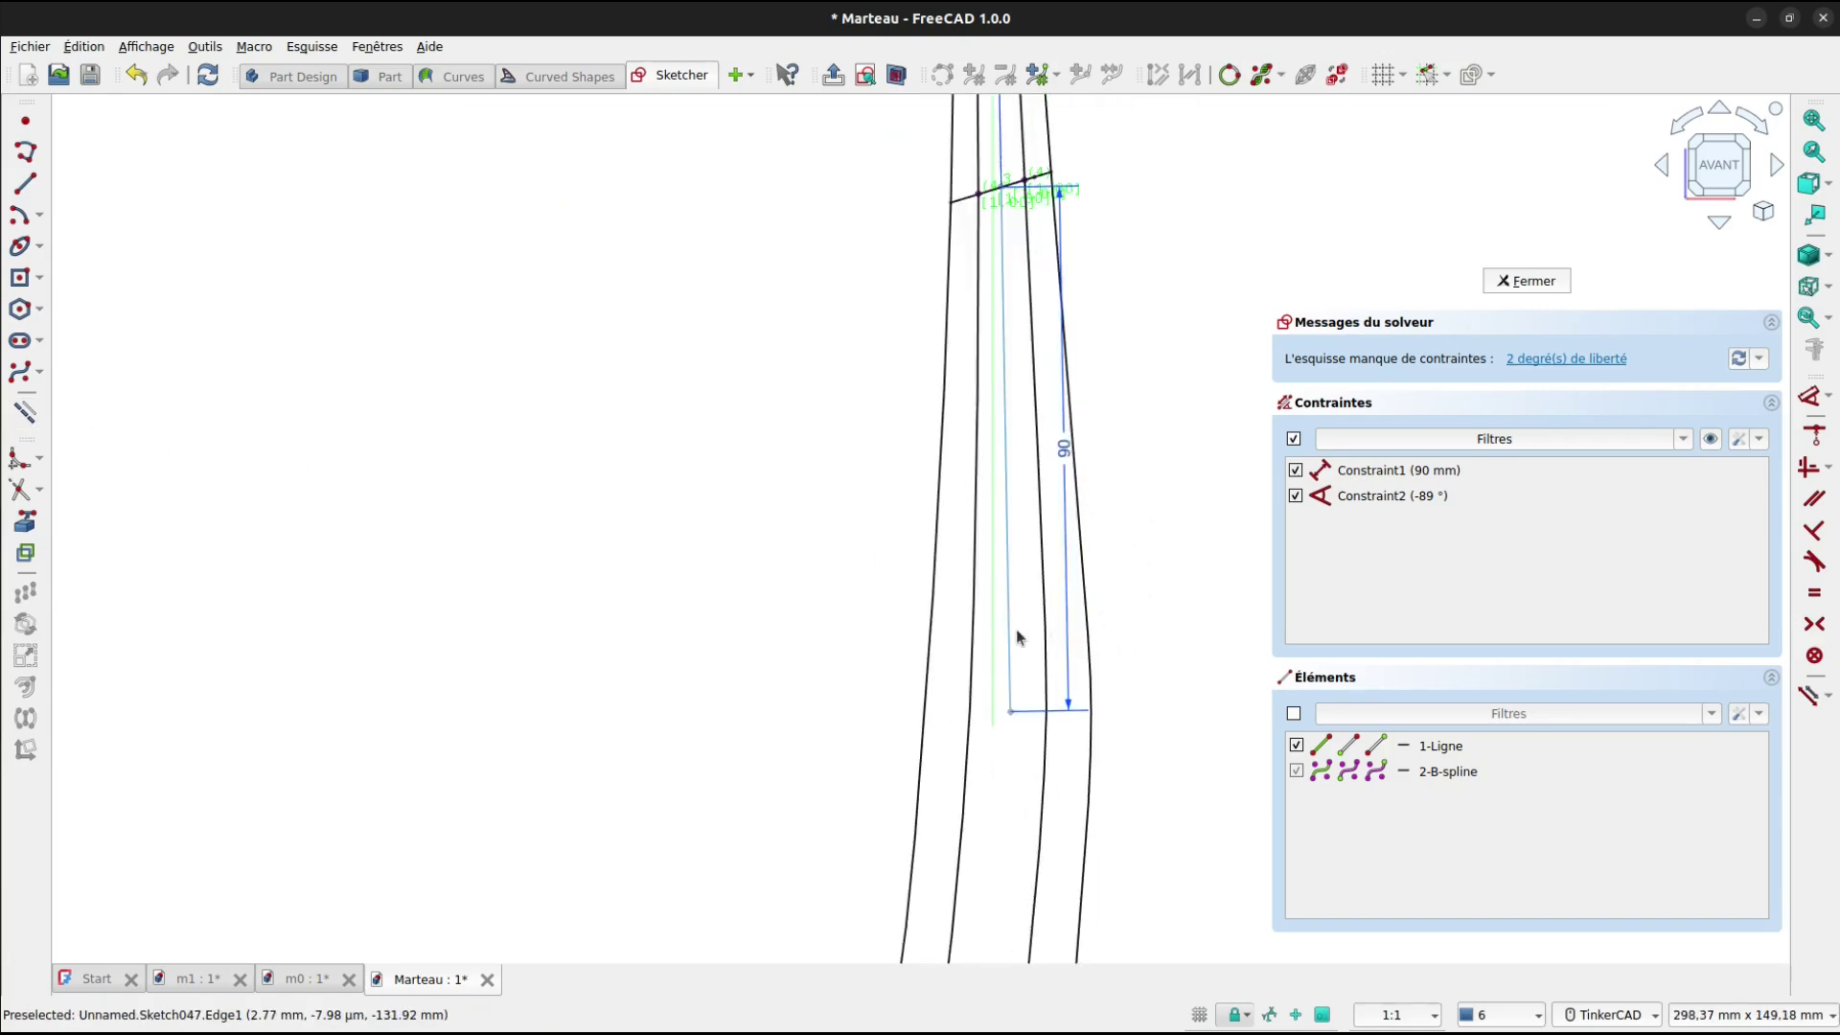
{"action": "mouse_move", "coordinate": [1011, 637]}
{"action": "left_mouse_down"}
{"action": "mouse_move", "coordinate": [993, 636]}
{"action": "mouse_move", "coordinate": [1014, 635]}
{"action": "left_mouse_up"}
Constrain the horizontal distance from the vertical axis to the line's lower endpoint to 3.6 mm.
{"action": "scroll", "coordinate": [1026, 756], "scroll_direction": "up", "scroll_amount": 2}
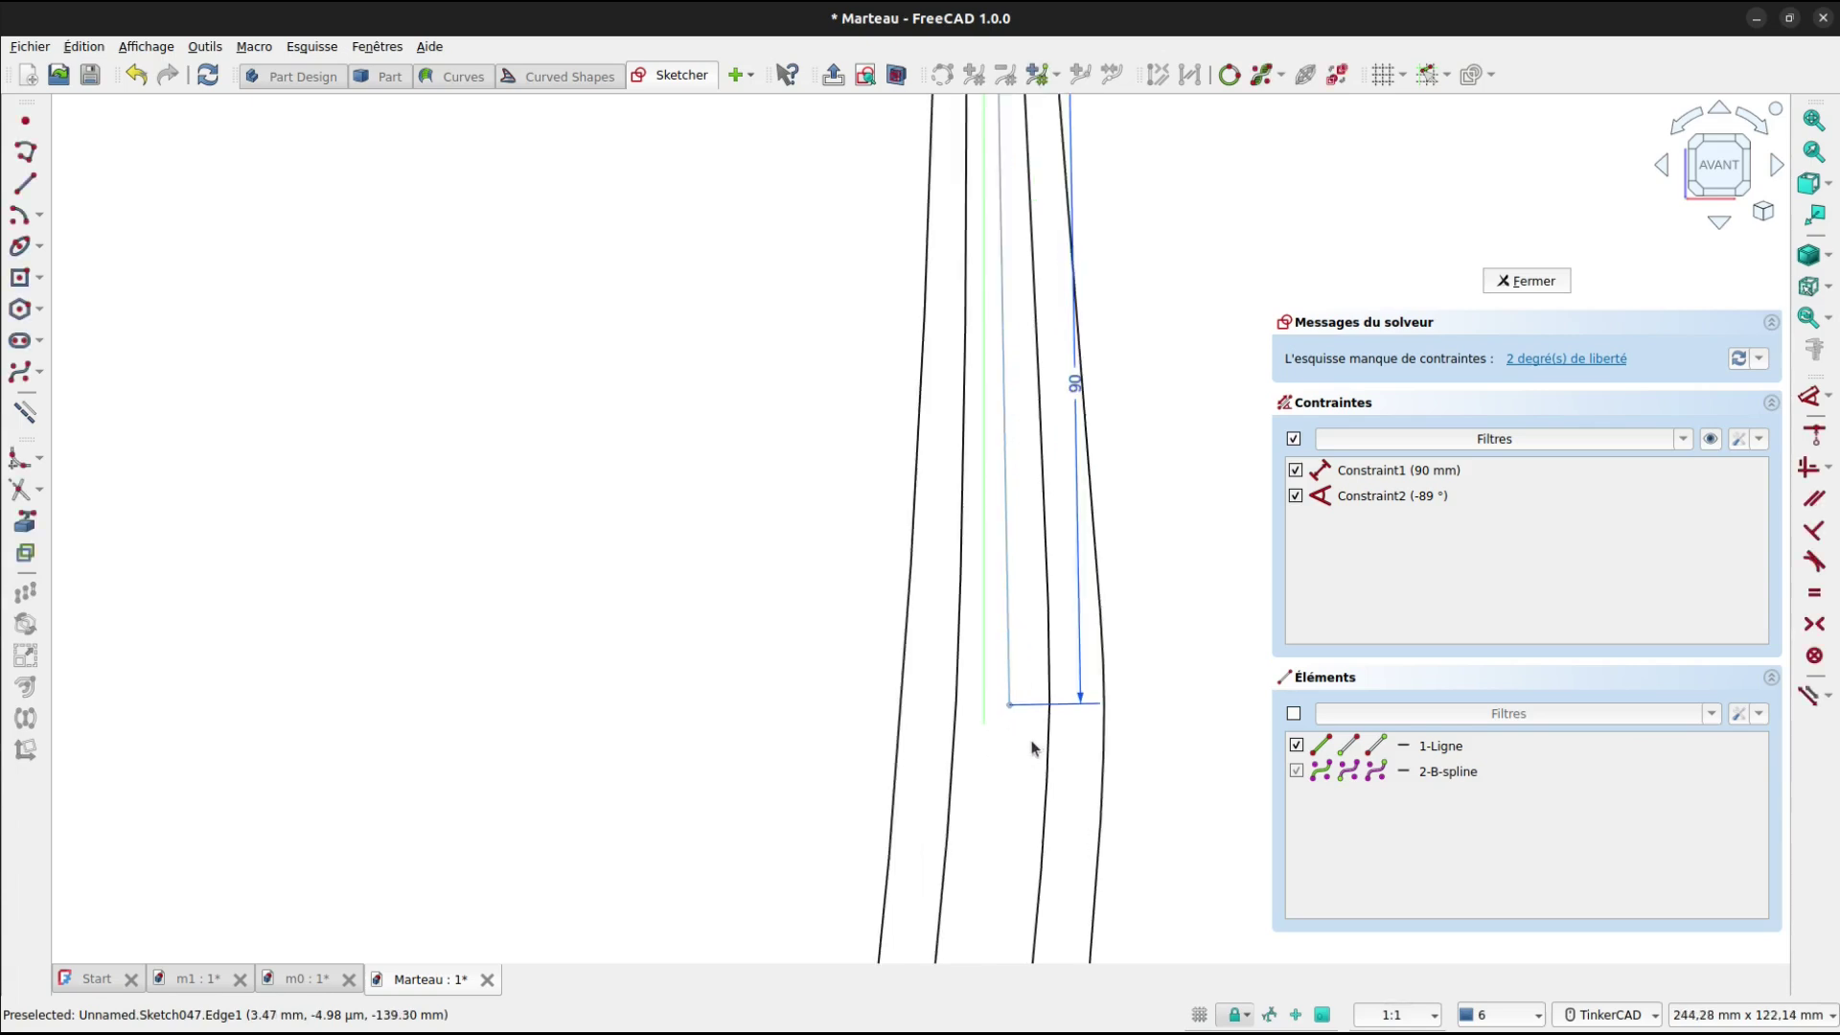
{"action": "left_click", "coordinate": [1002, 702]}
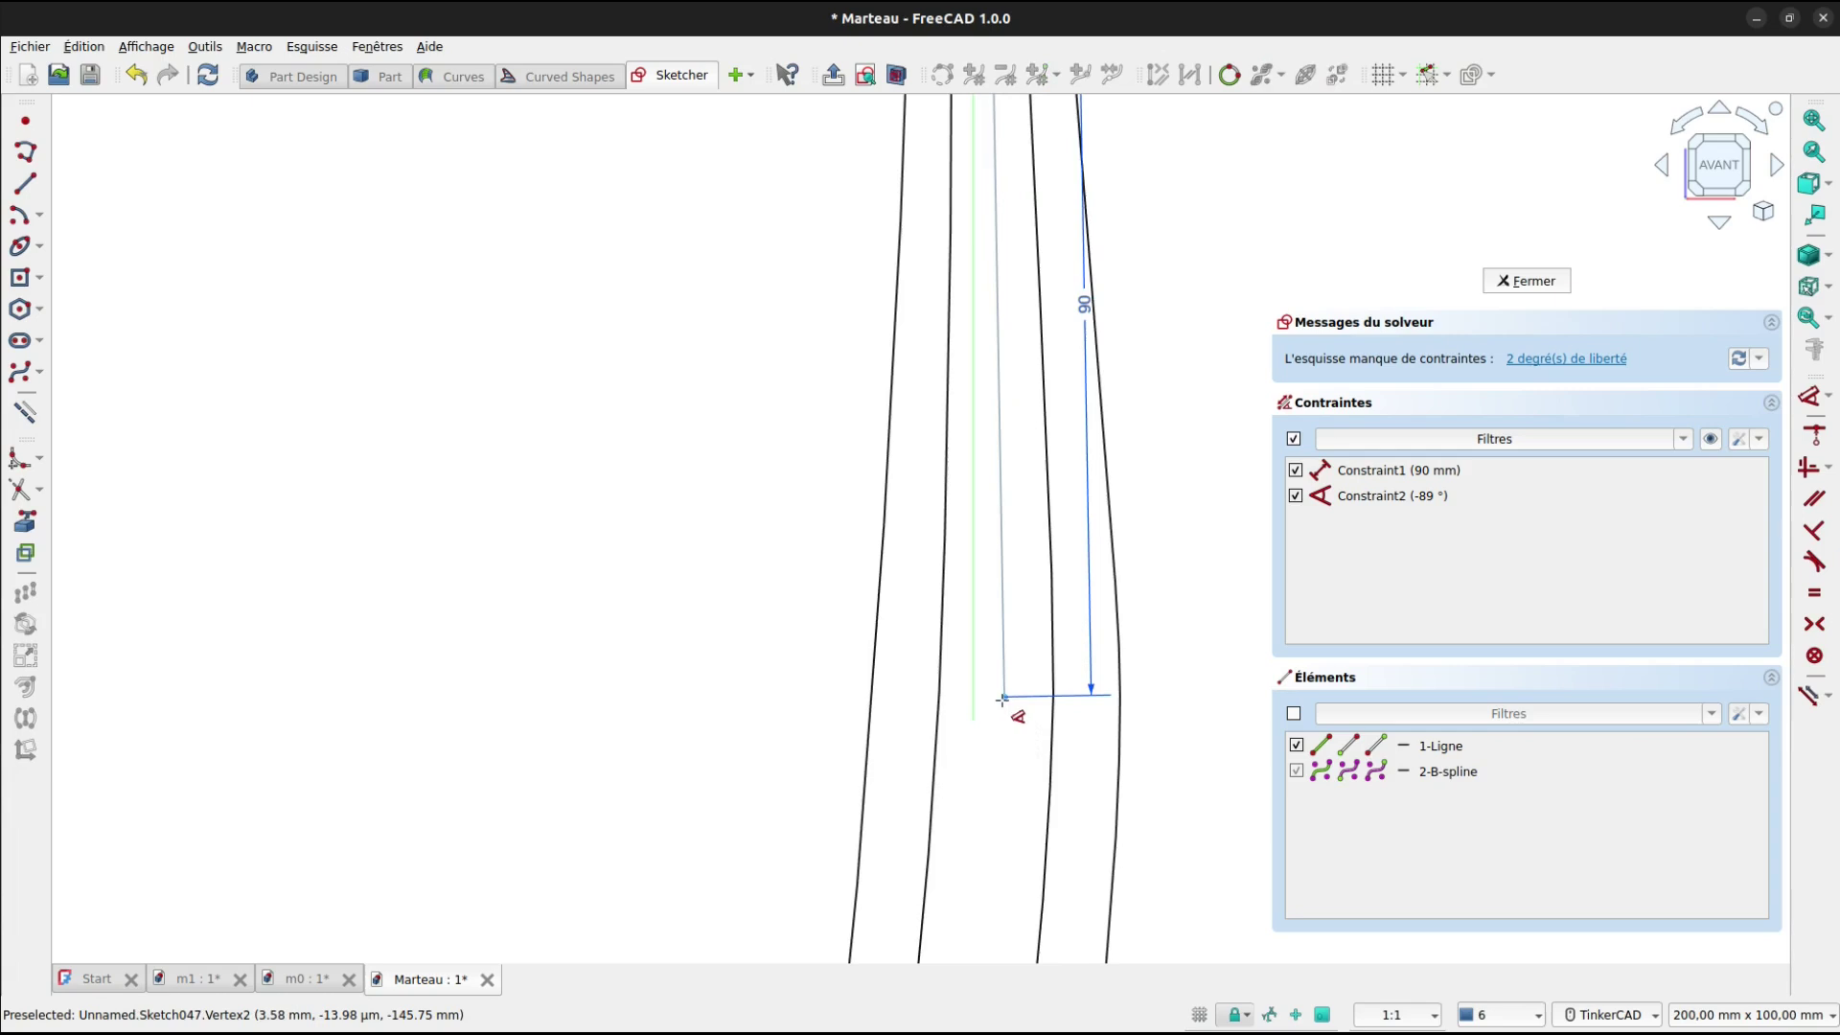
{"action": "key", "text": "l"}
{"action": "scroll", "coordinate": [999, 699], "scroll_direction": "up", "scroll_amount": 3}
{"action": "scroll", "coordinate": [1000, 693], "scroll_direction": "up", "scroll_amount": 7}
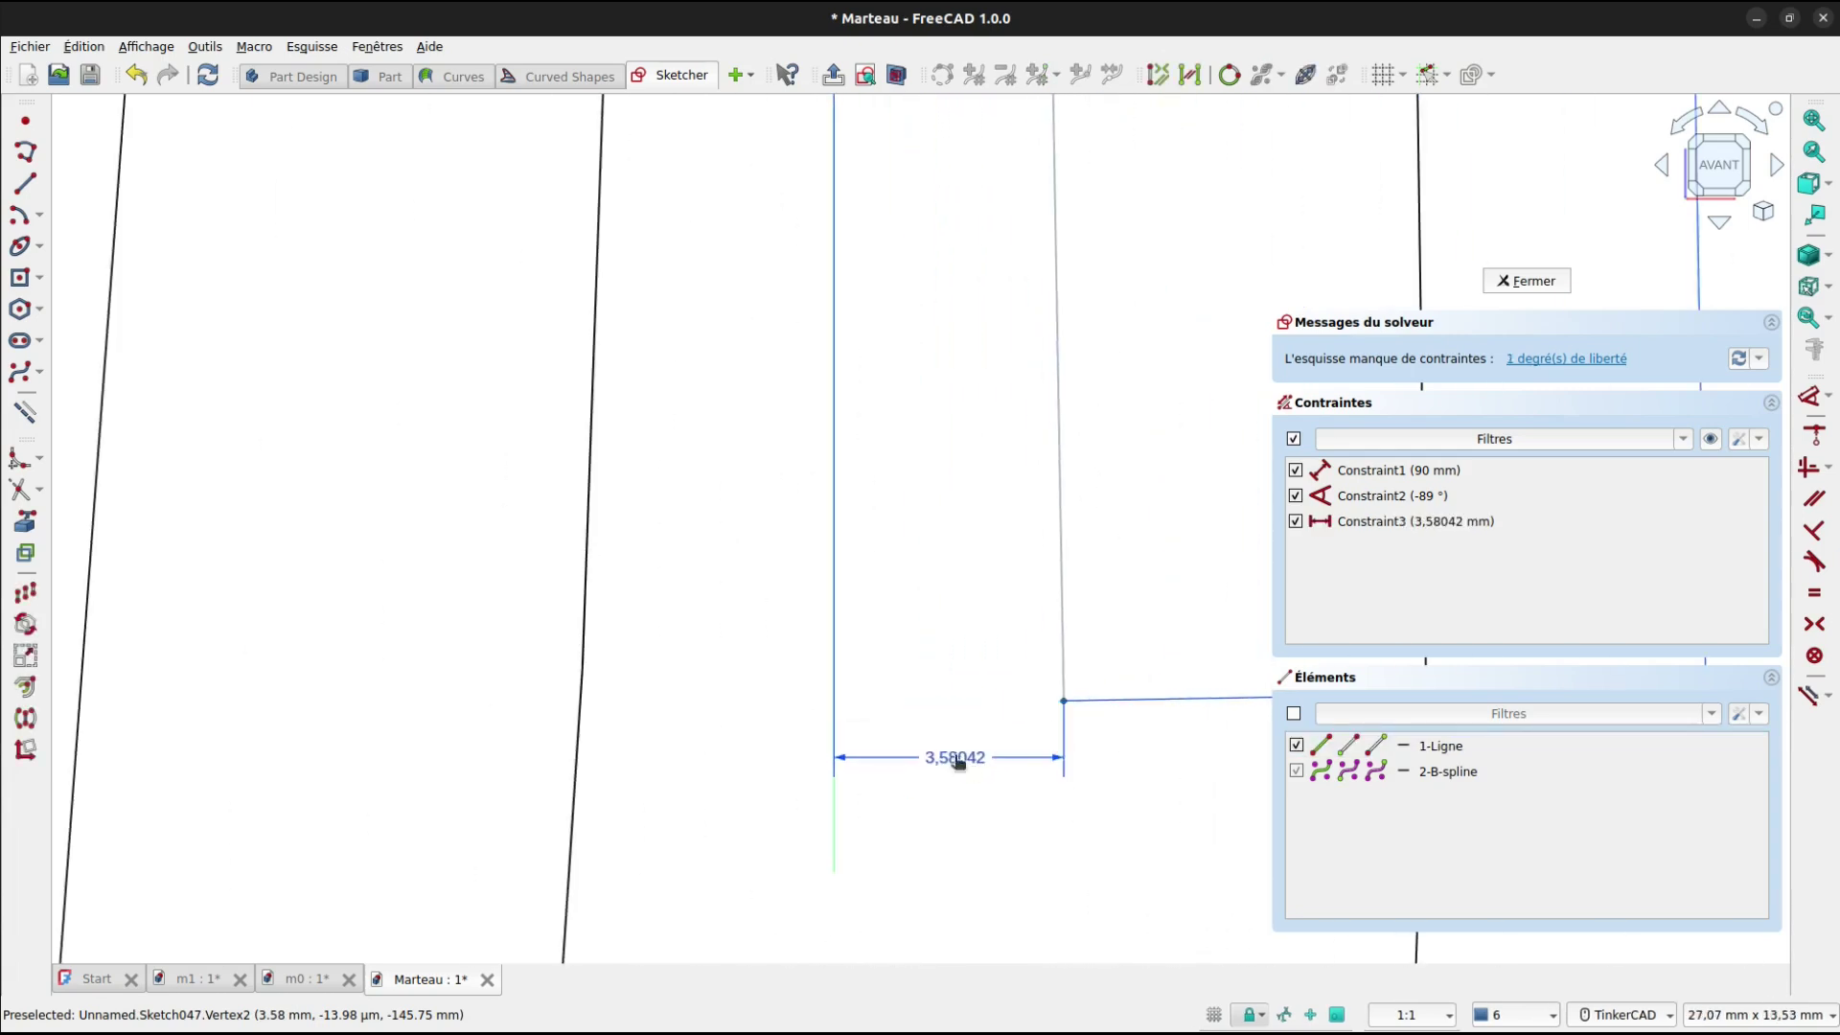
{"action": "double_click", "coordinate": [968, 769]}
{"action": "type", "text": "3"}
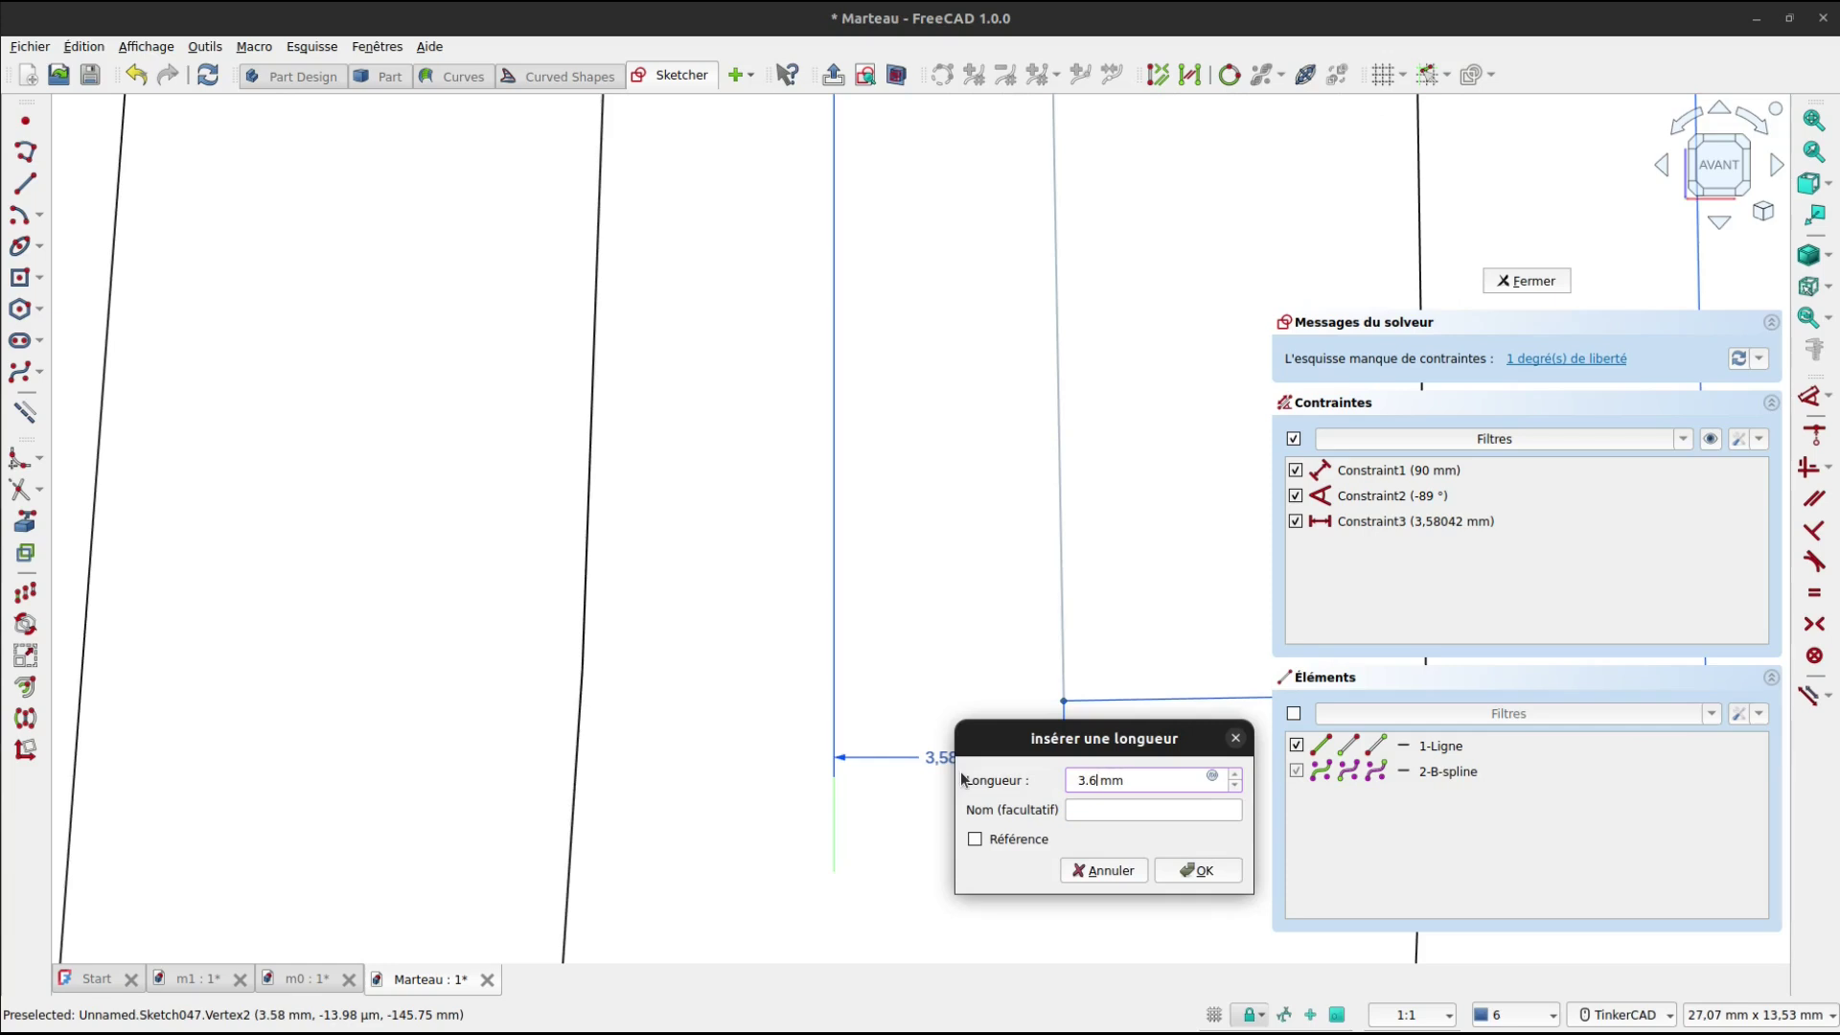
{"action": "type", "text": ".6"}
{"action": "key", "text": "Return"}
Move the line's upper endpoint slightly below the cut-face edge, try a coincidence constraint on it, and undo that constraint.
{"action": "scroll", "coordinate": [987, 399], "scroll_direction": "down", "scroll_amount": 4}
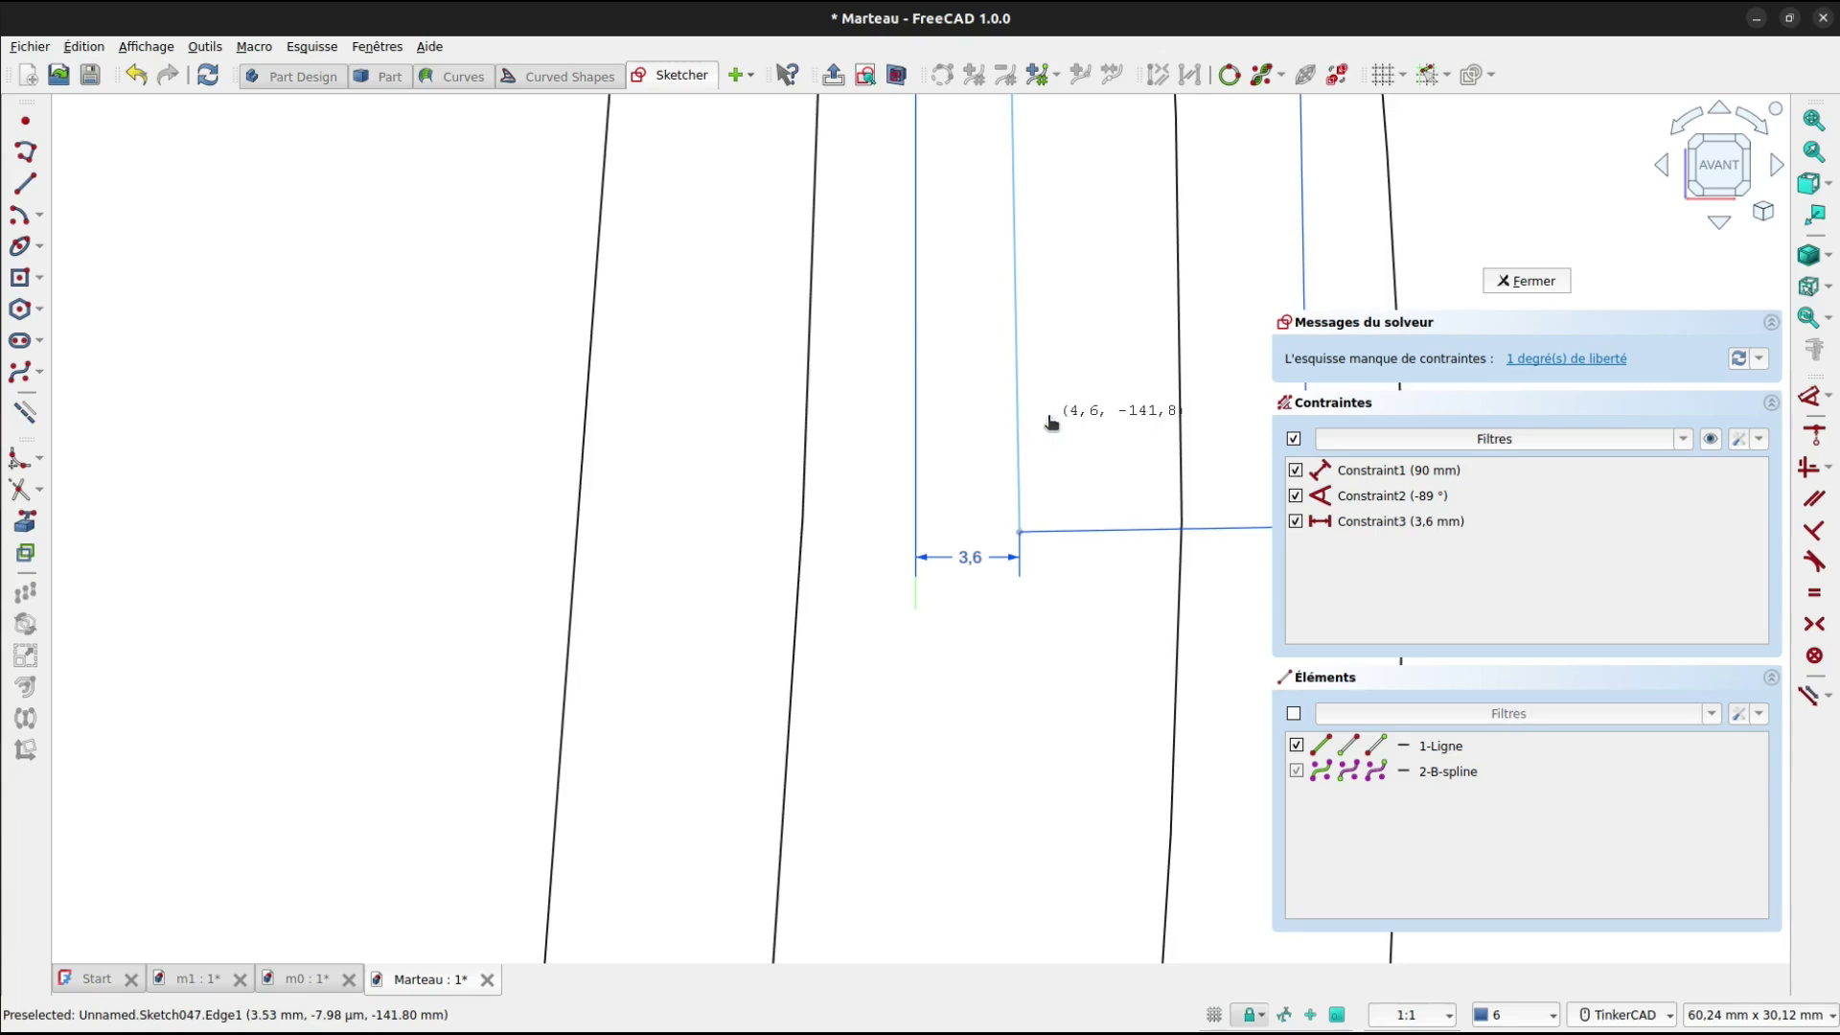
{"action": "scroll", "coordinate": [1040, 386], "scroll_direction": "down", "scroll_amount": 3}
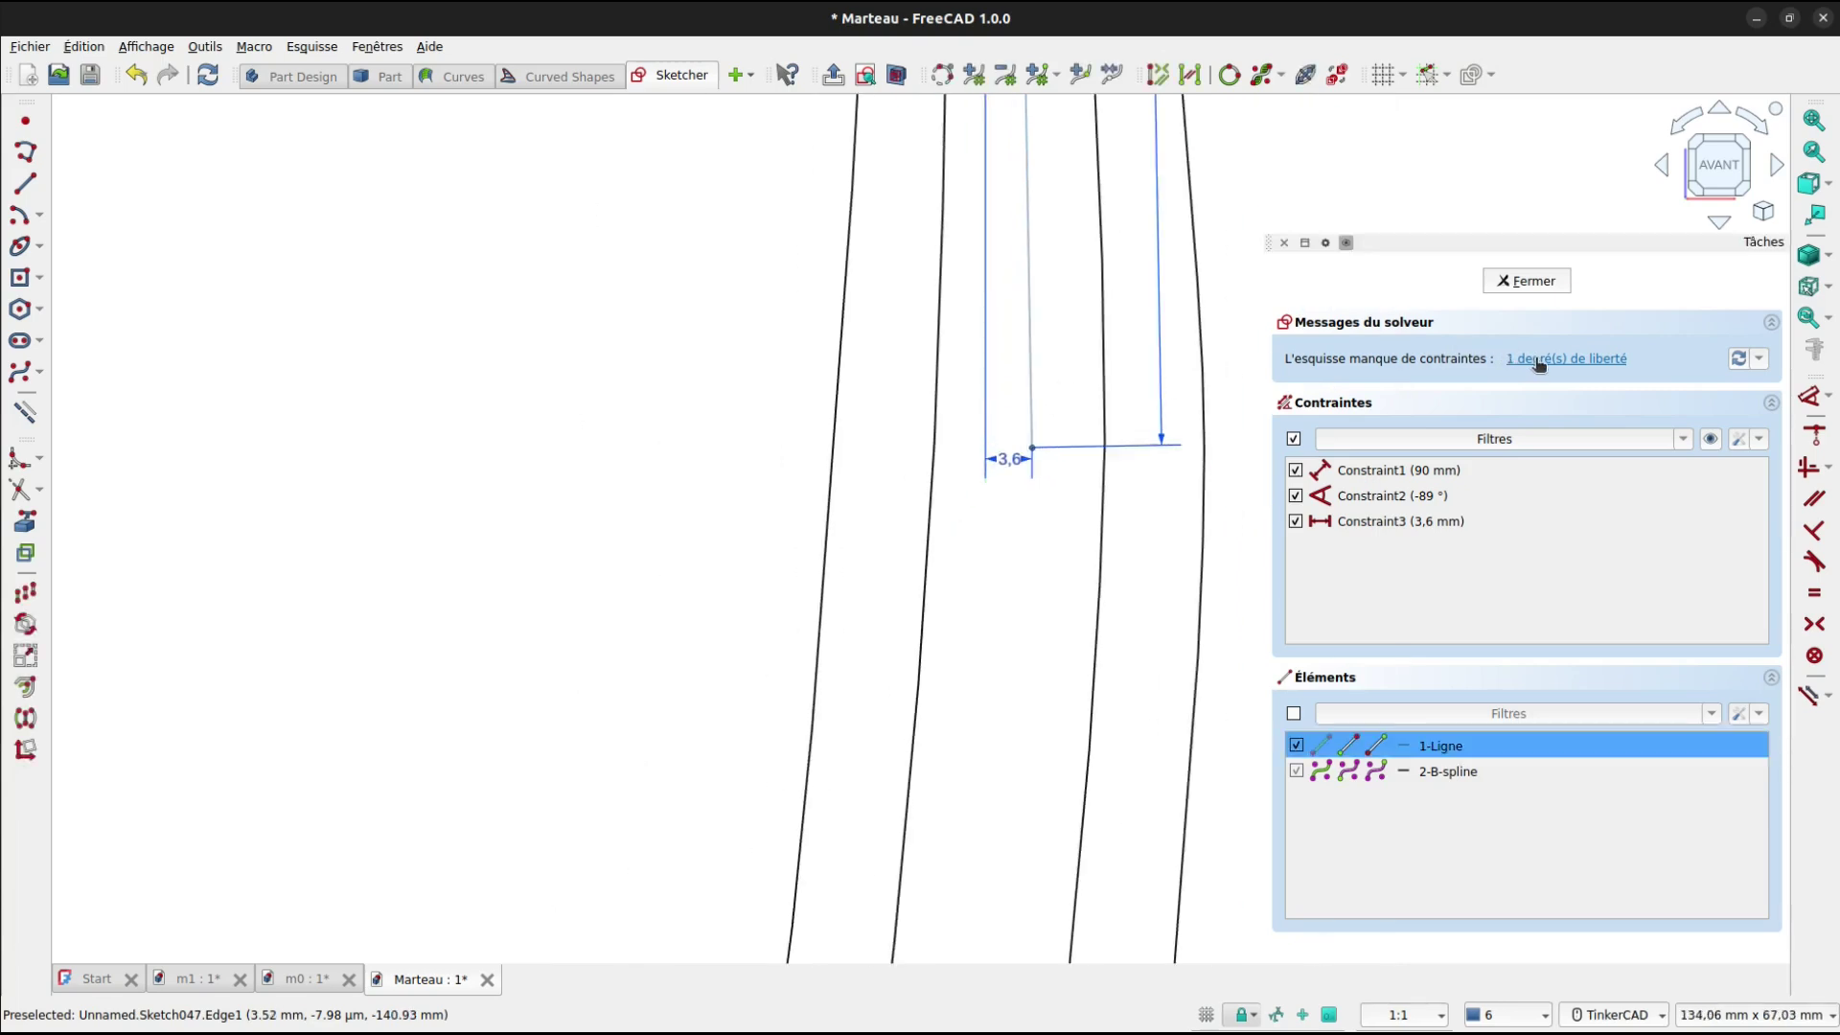
{"action": "left_click", "coordinate": [1032, 393]}
{"action": "scroll", "coordinate": [1112, 385], "scroll_direction": "down", "scroll_amount": 2}
{"action": "scroll", "coordinate": [1091, 310], "scroll_direction": "down", "scroll_amount": 3}
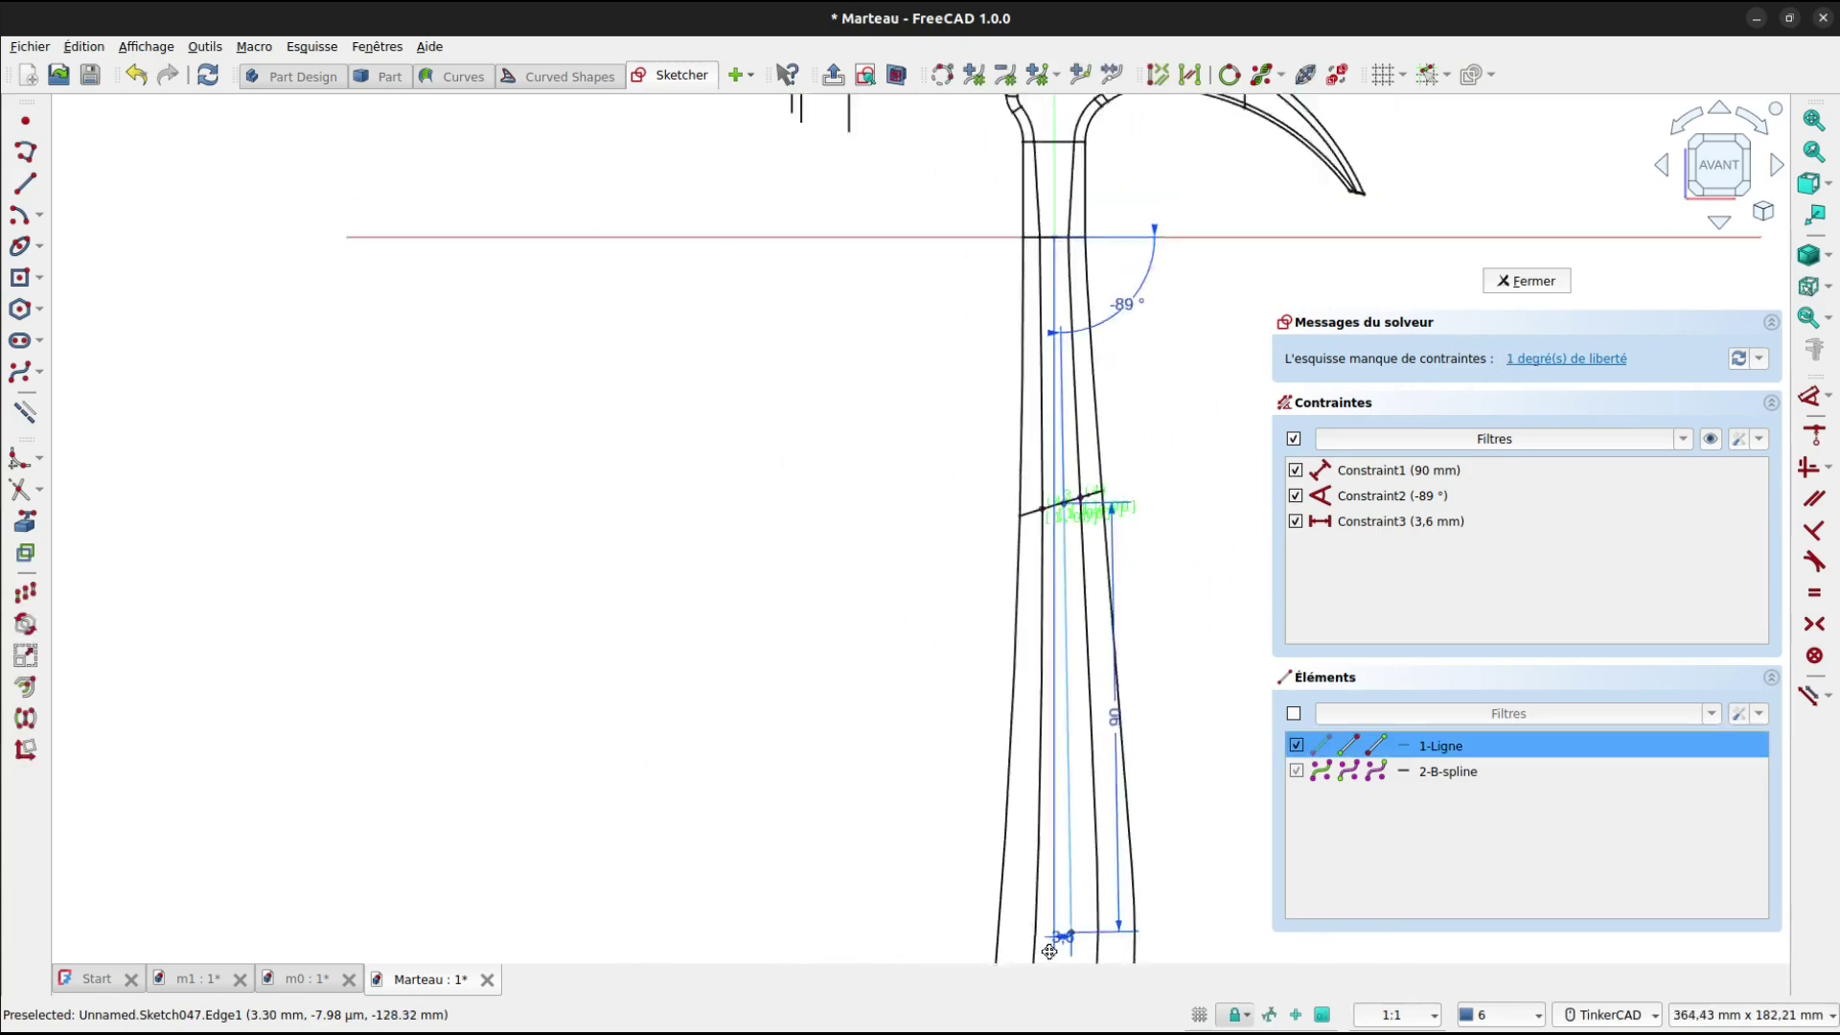
{"action": "scroll", "coordinate": [1045, 642], "scroll_direction": "up", "scroll_amount": 4}
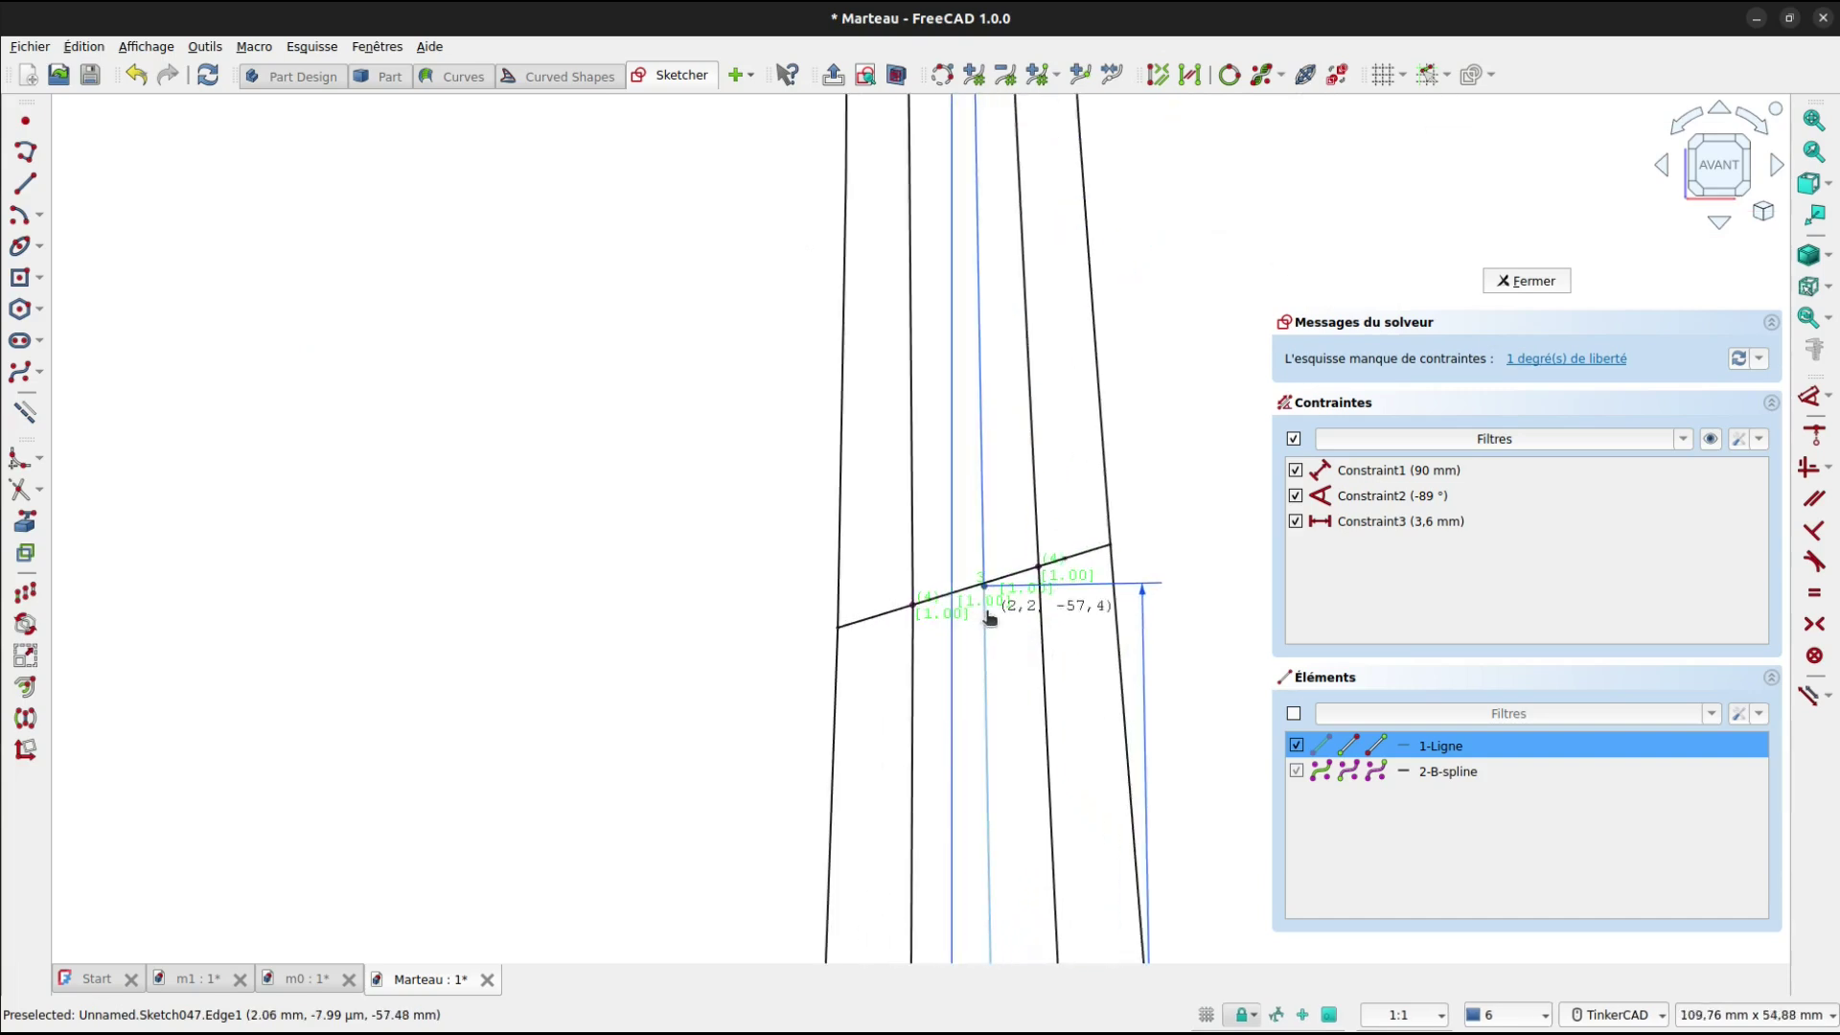
{"action": "left_click", "coordinate": [986, 616]}
{"action": "scroll", "coordinate": [988, 604], "scroll_direction": "up", "scroll_amount": 2}
{"action": "scroll", "coordinate": [989, 601], "scroll_direction": "up", "scroll_amount": 8}
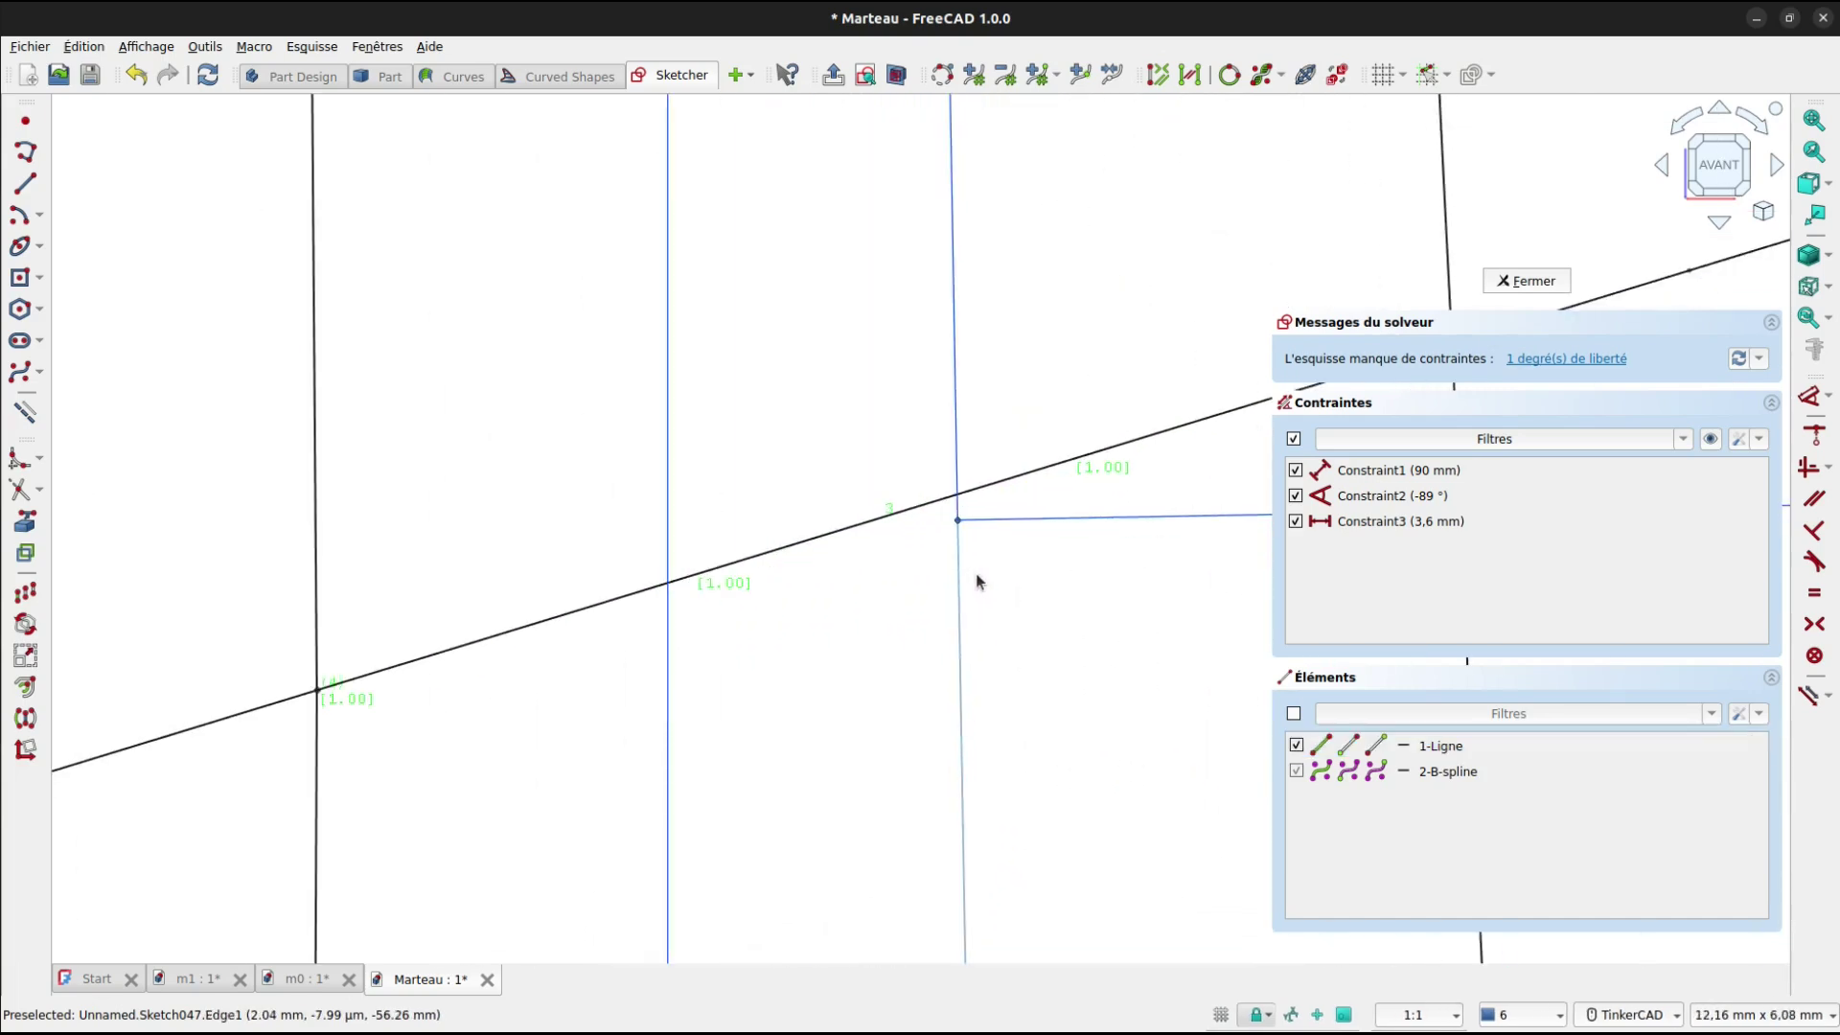
{"action": "mouse_move", "coordinate": [979, 629]}
{"action": "middle_mouse_down"}
{"action": "mouse_move", "coordinate": [916, 234]}
{"action": "mouse_move", "coordinate": [872, 257]}
{"action": "middle_mouse_up"}
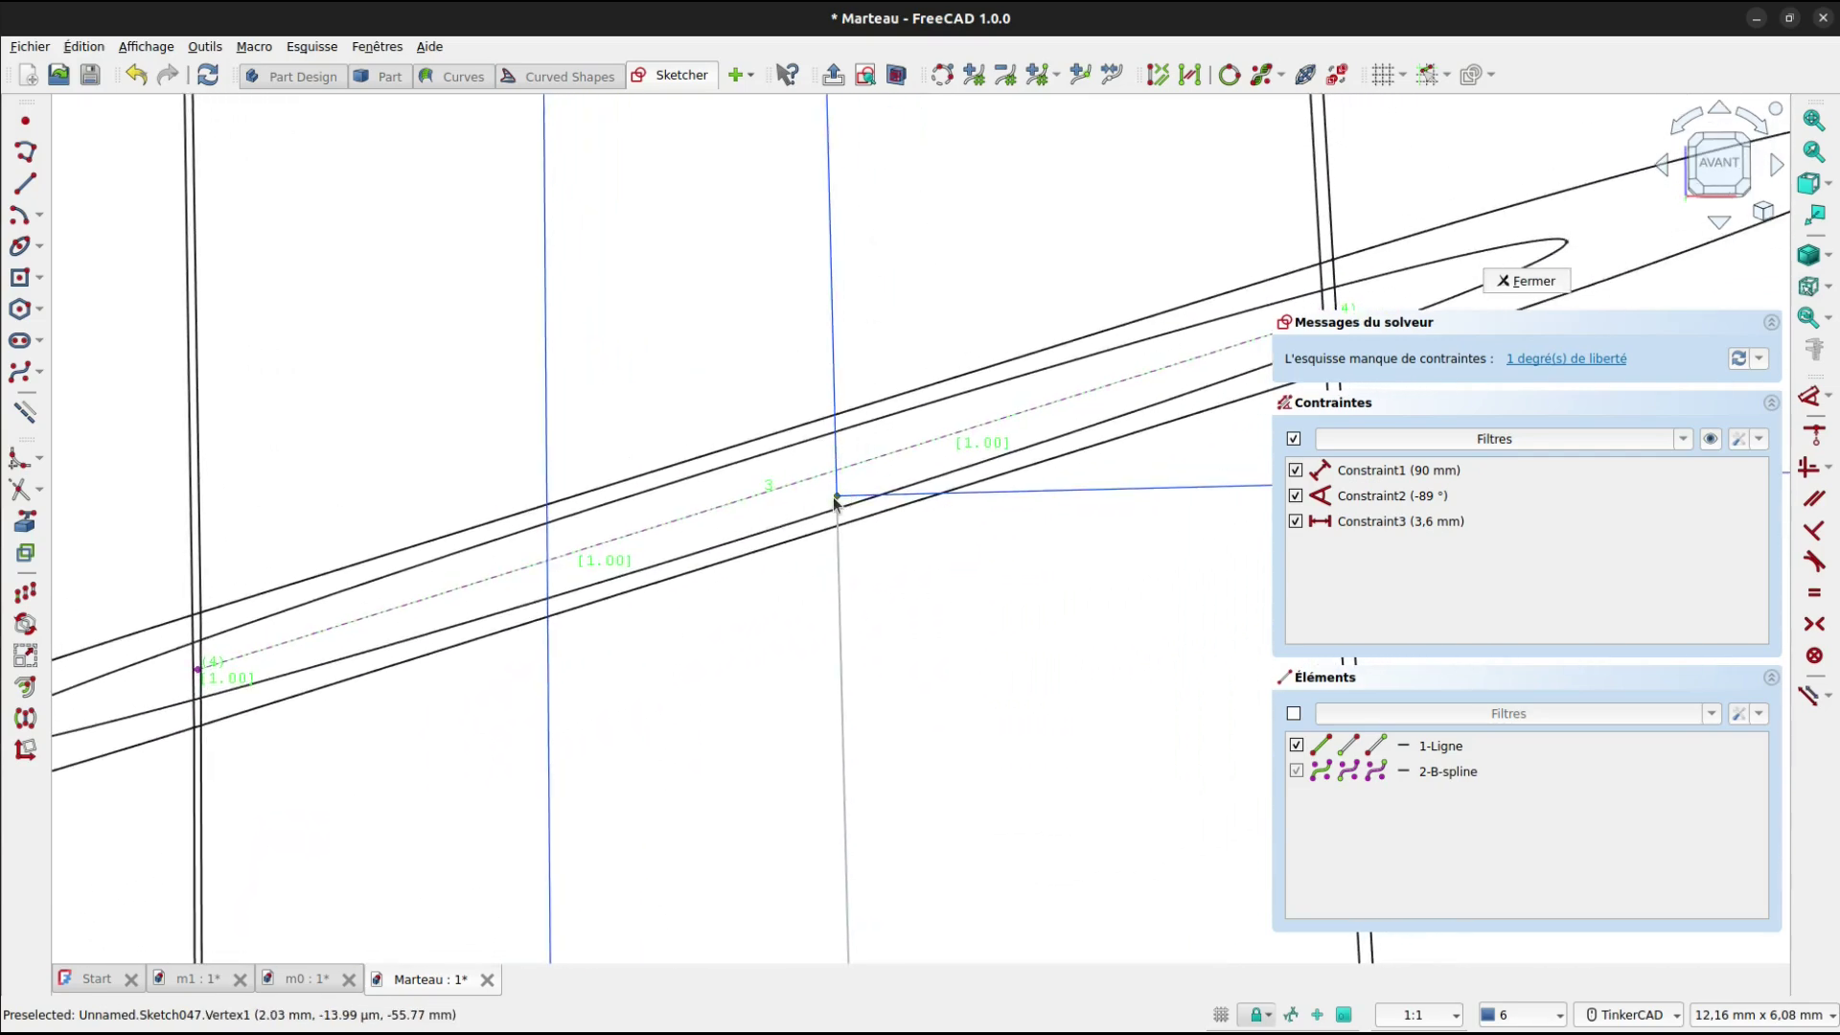
{"action": "mouse_move", "coordinate": [835, 499]}
{"action": "left_mouse_down"}
{"action": "mouse_move", "coordinate": [839, 463]}
{"action": "mouse_move", "coordinate": [848, 542]}
{"action": "left_mouse_up"}
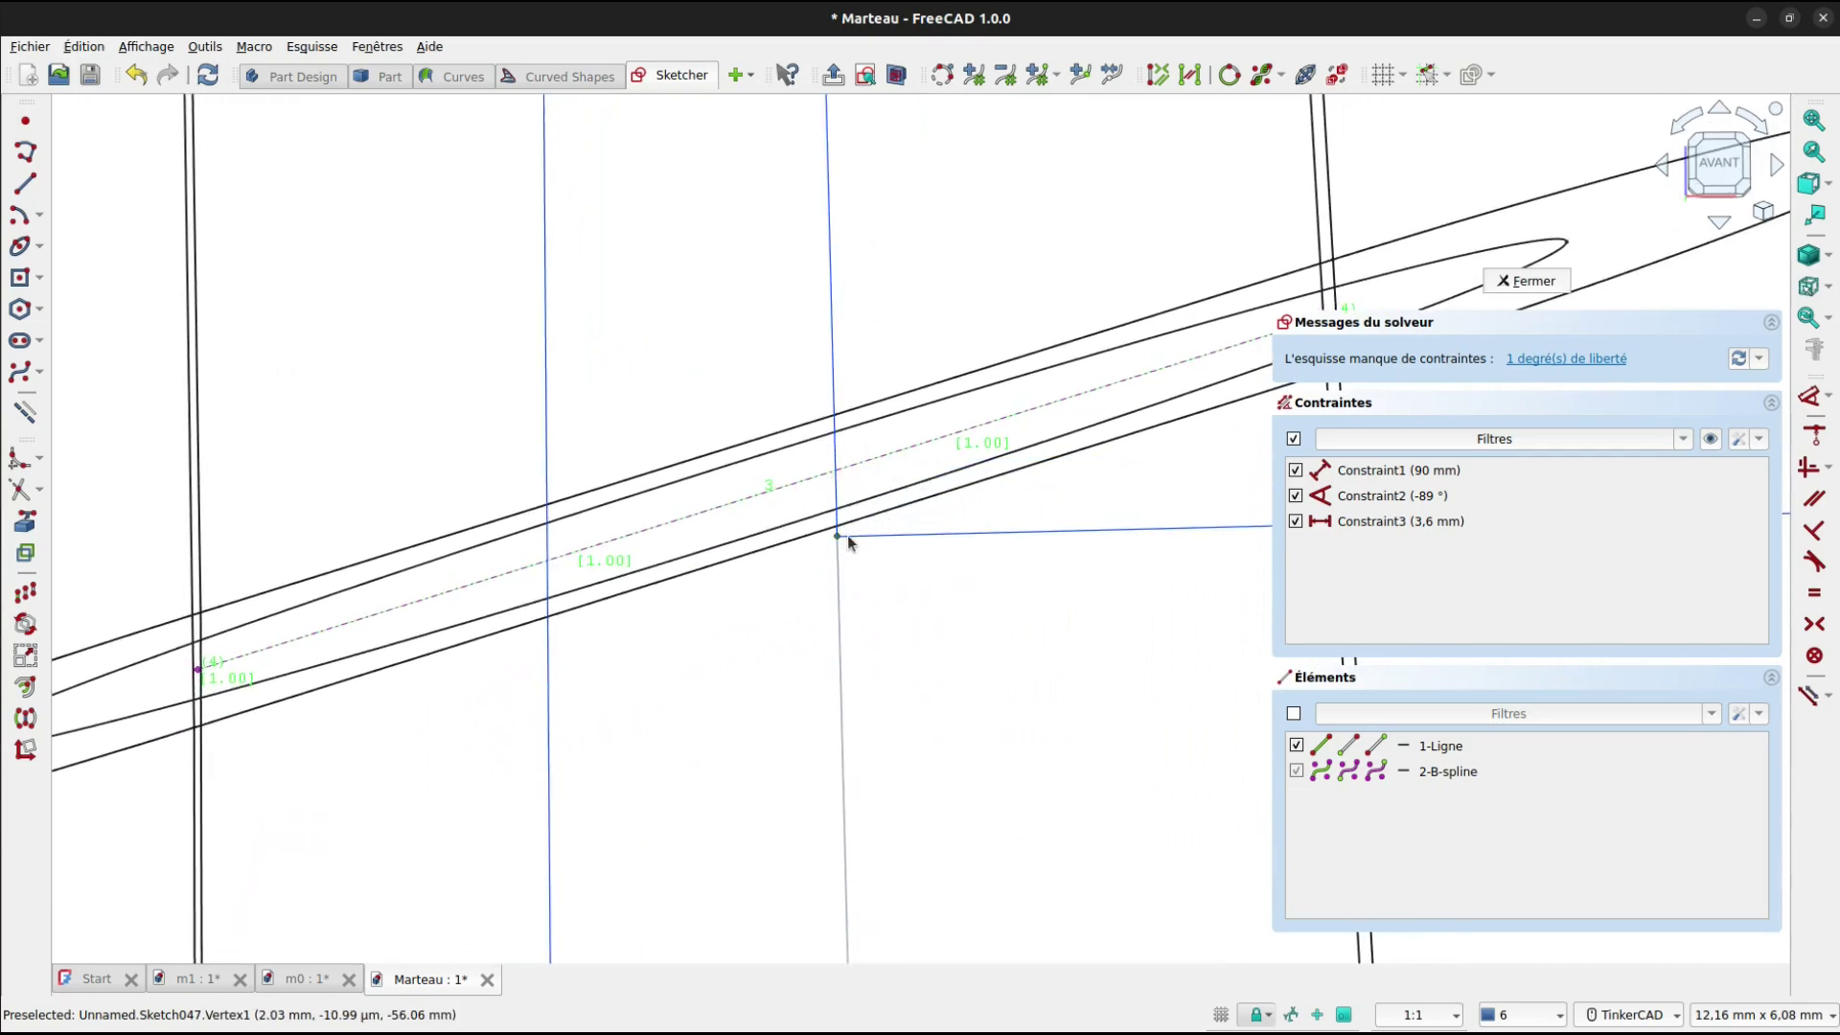
{"action": "key", "text": "c"}
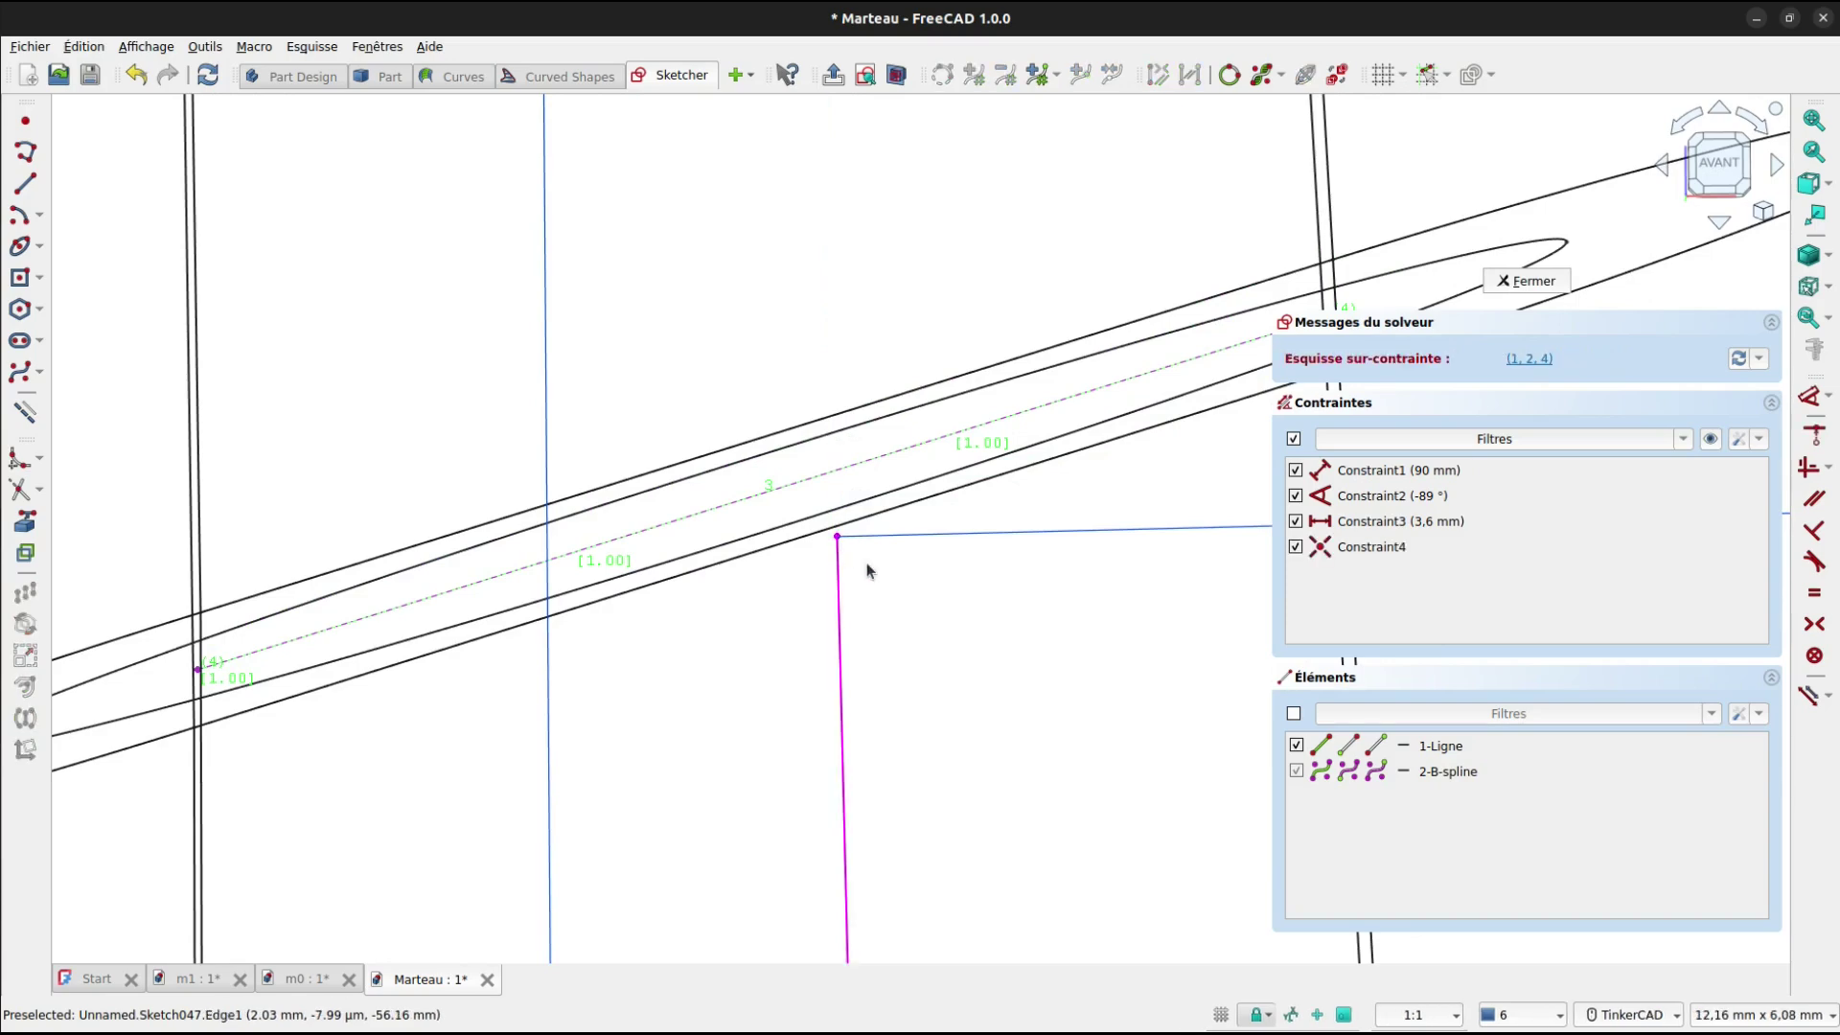
{"action": "key", "text": "ctrl+z"}
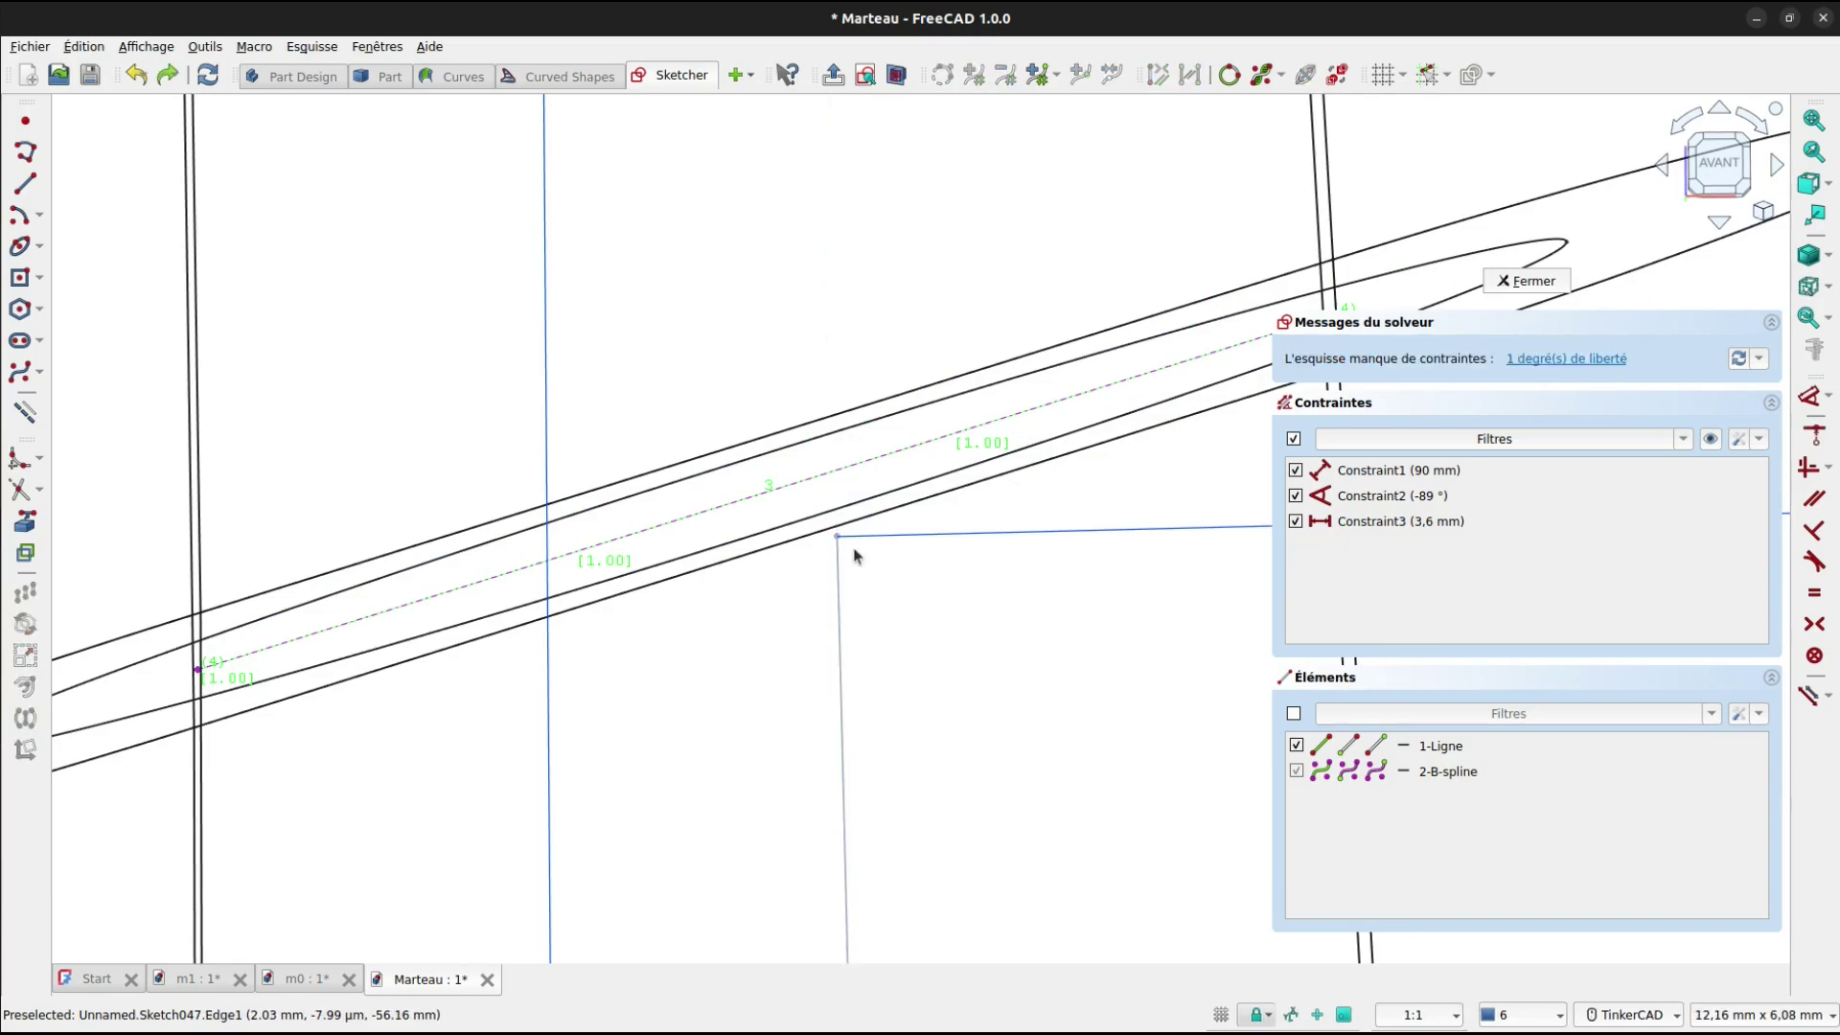
Constrain the line's upper endpoint to lie on the linked edge of the cut face.
{"action": "left_click", "coordinate": [836, 537]}
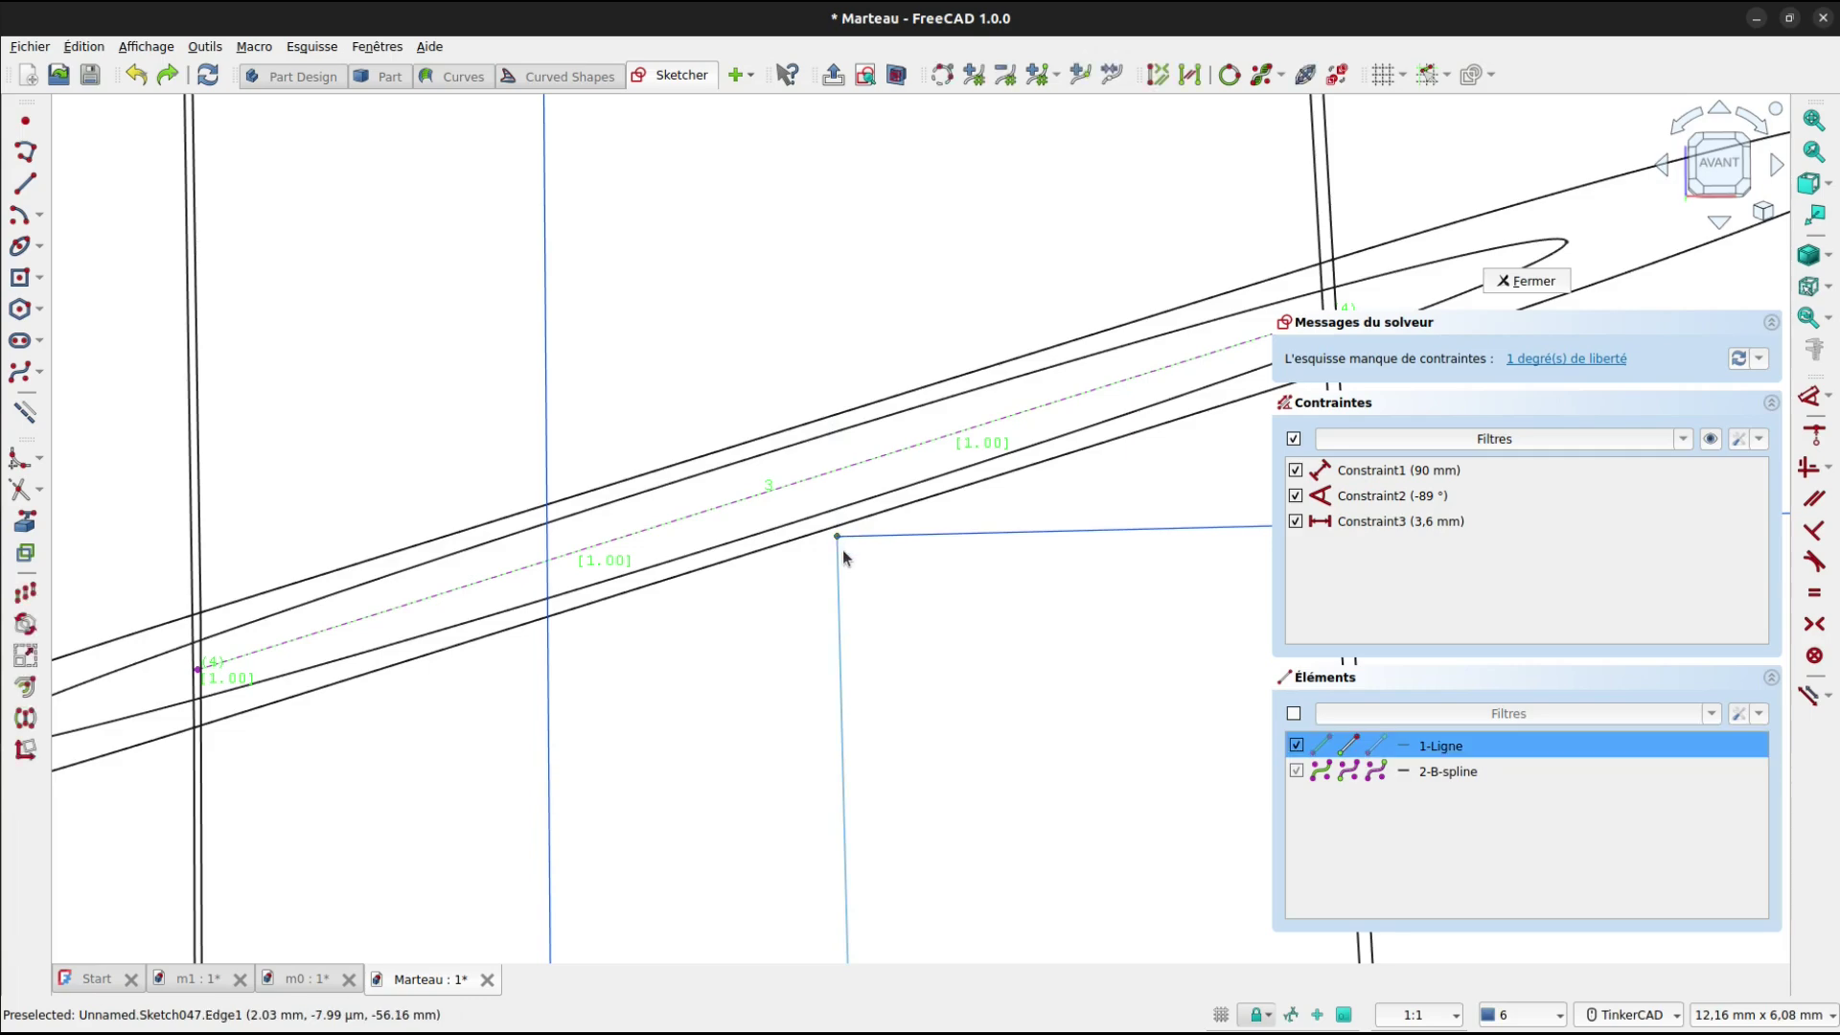
{"action": "left_click", "coordinate": [828, 479]}
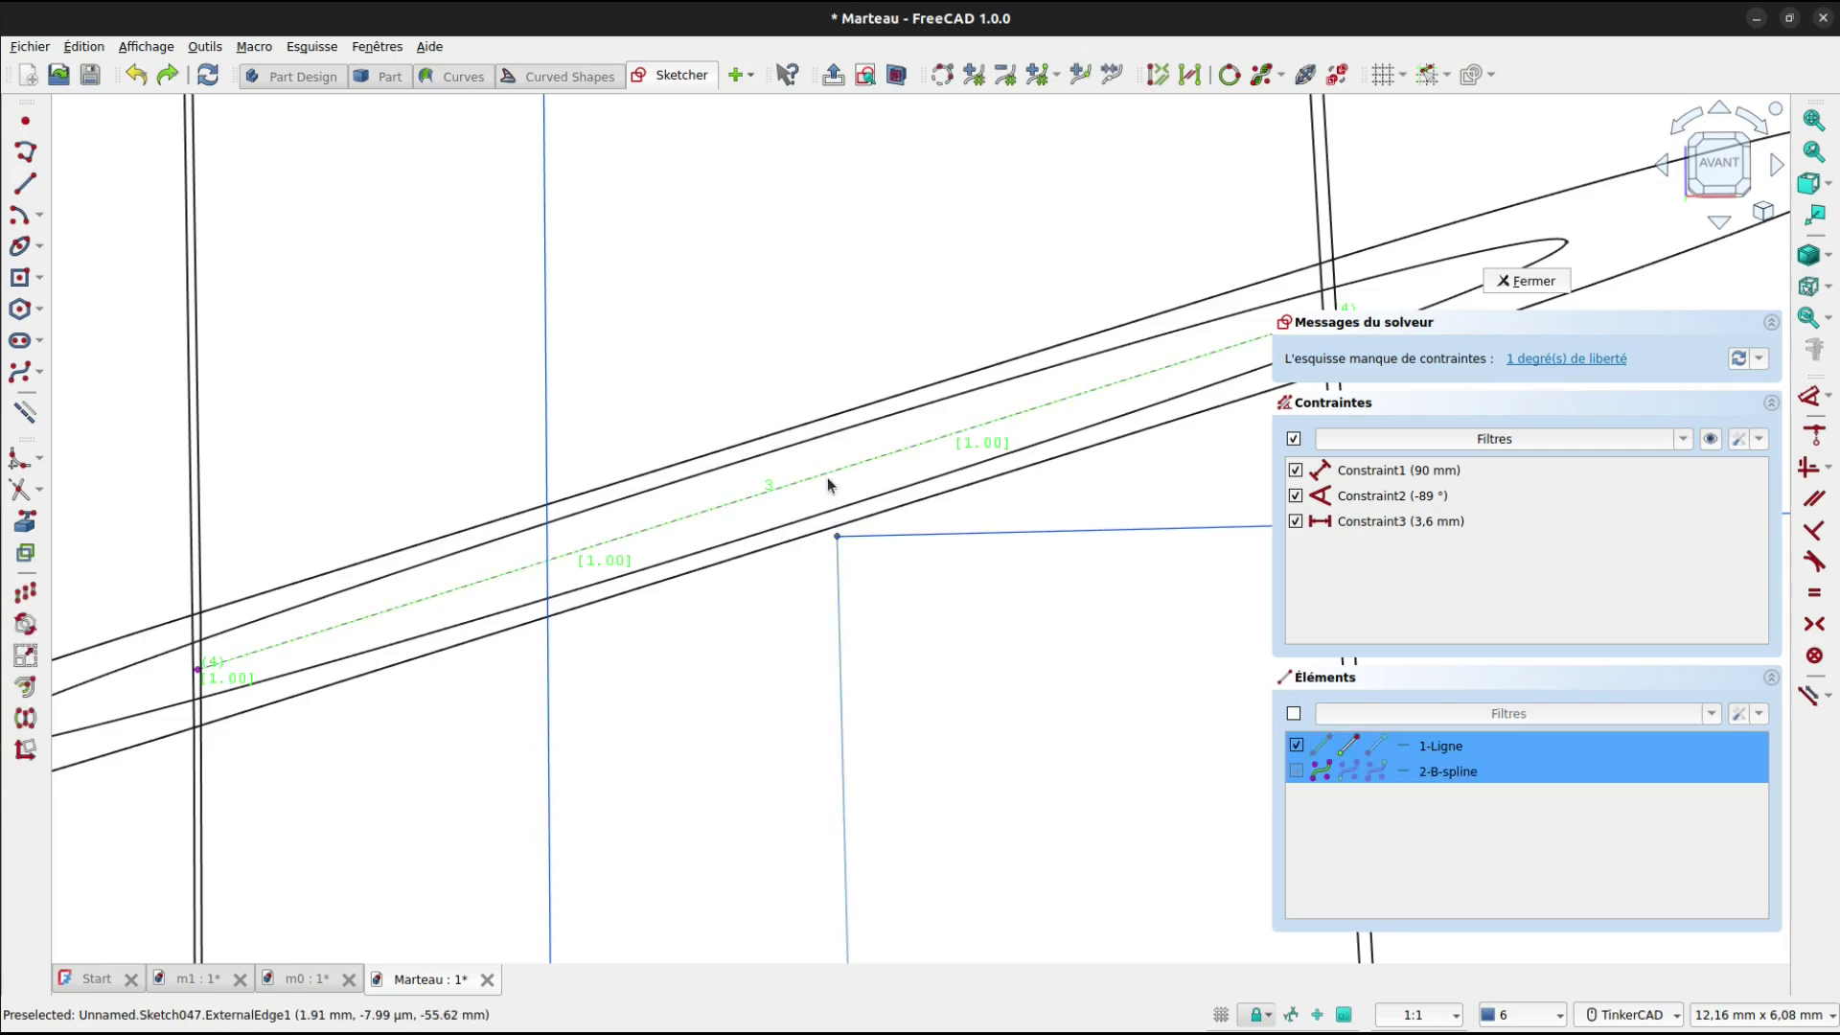
{"action": "key", "text": "c"}
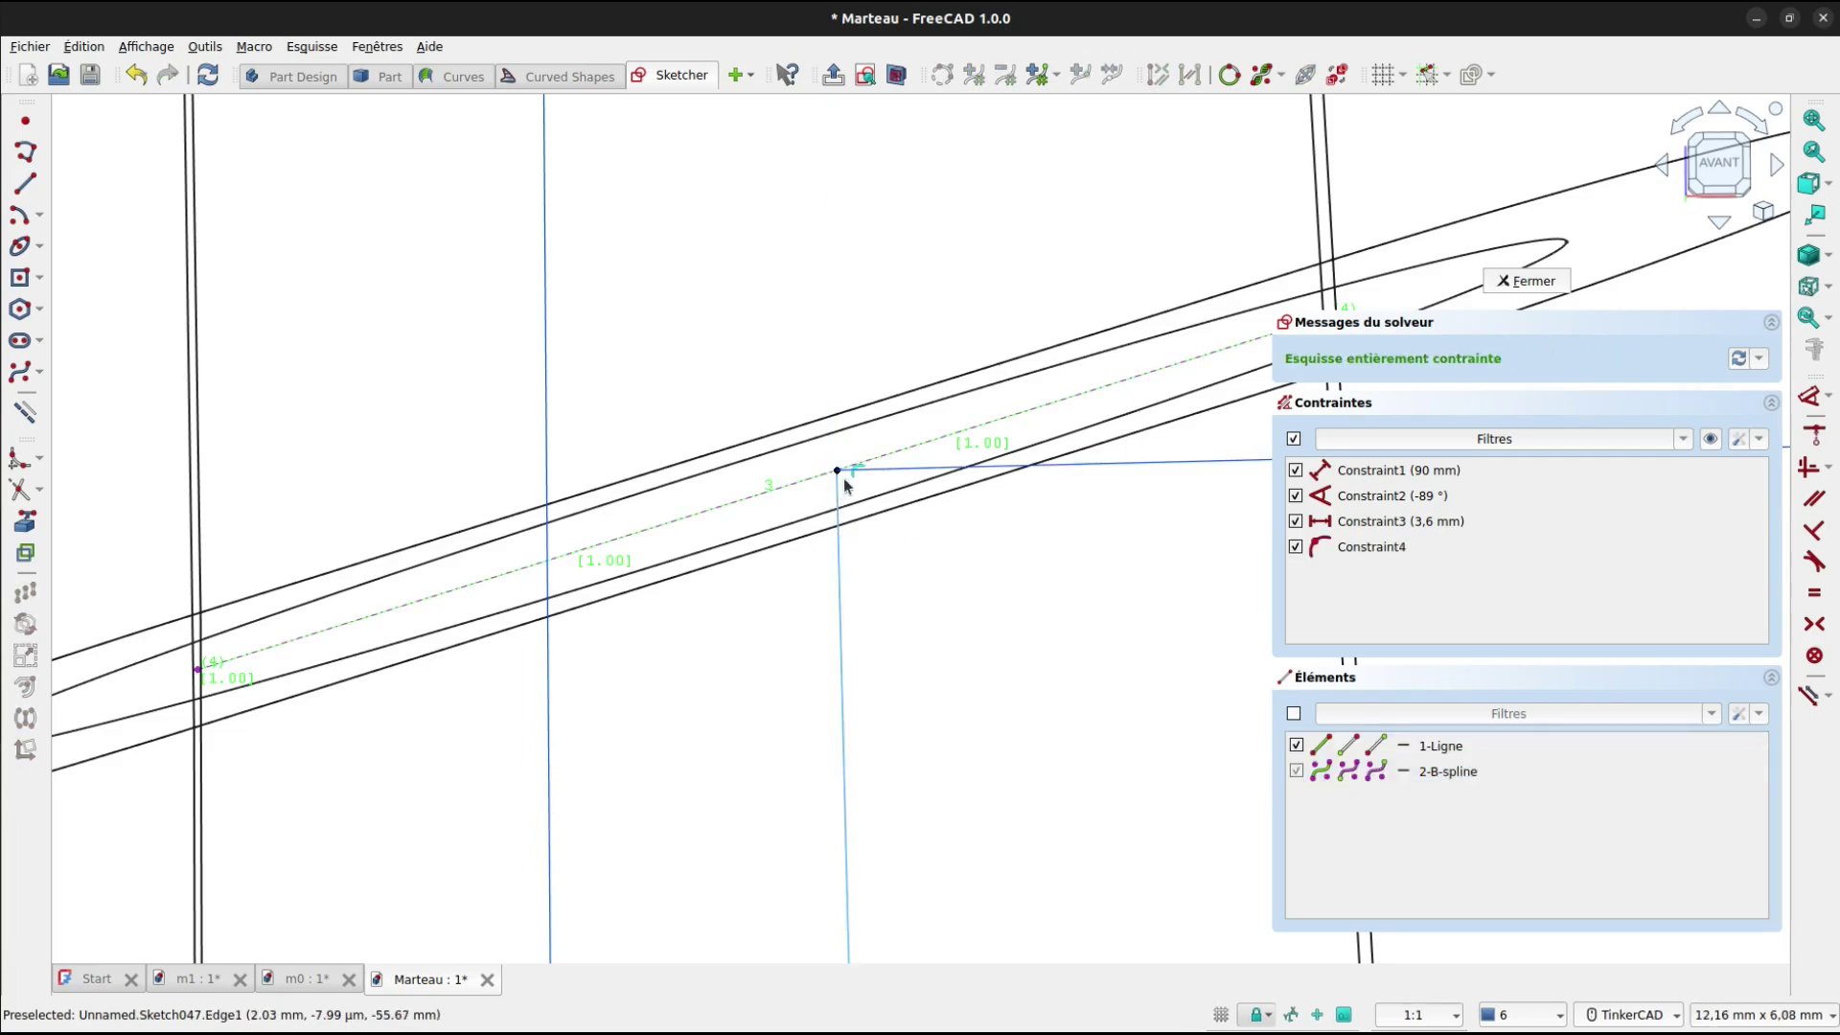
Close the path sketch and rename it chemin bal ellipse.
{"action": "scroll", "coordinate": [856, 482], "scroll_direction": "down", "scroll_amount": 4}
{"action": "scroll", "coordinate": [855, 481], "scroll_direction": "down", "scroll_amount": 3}
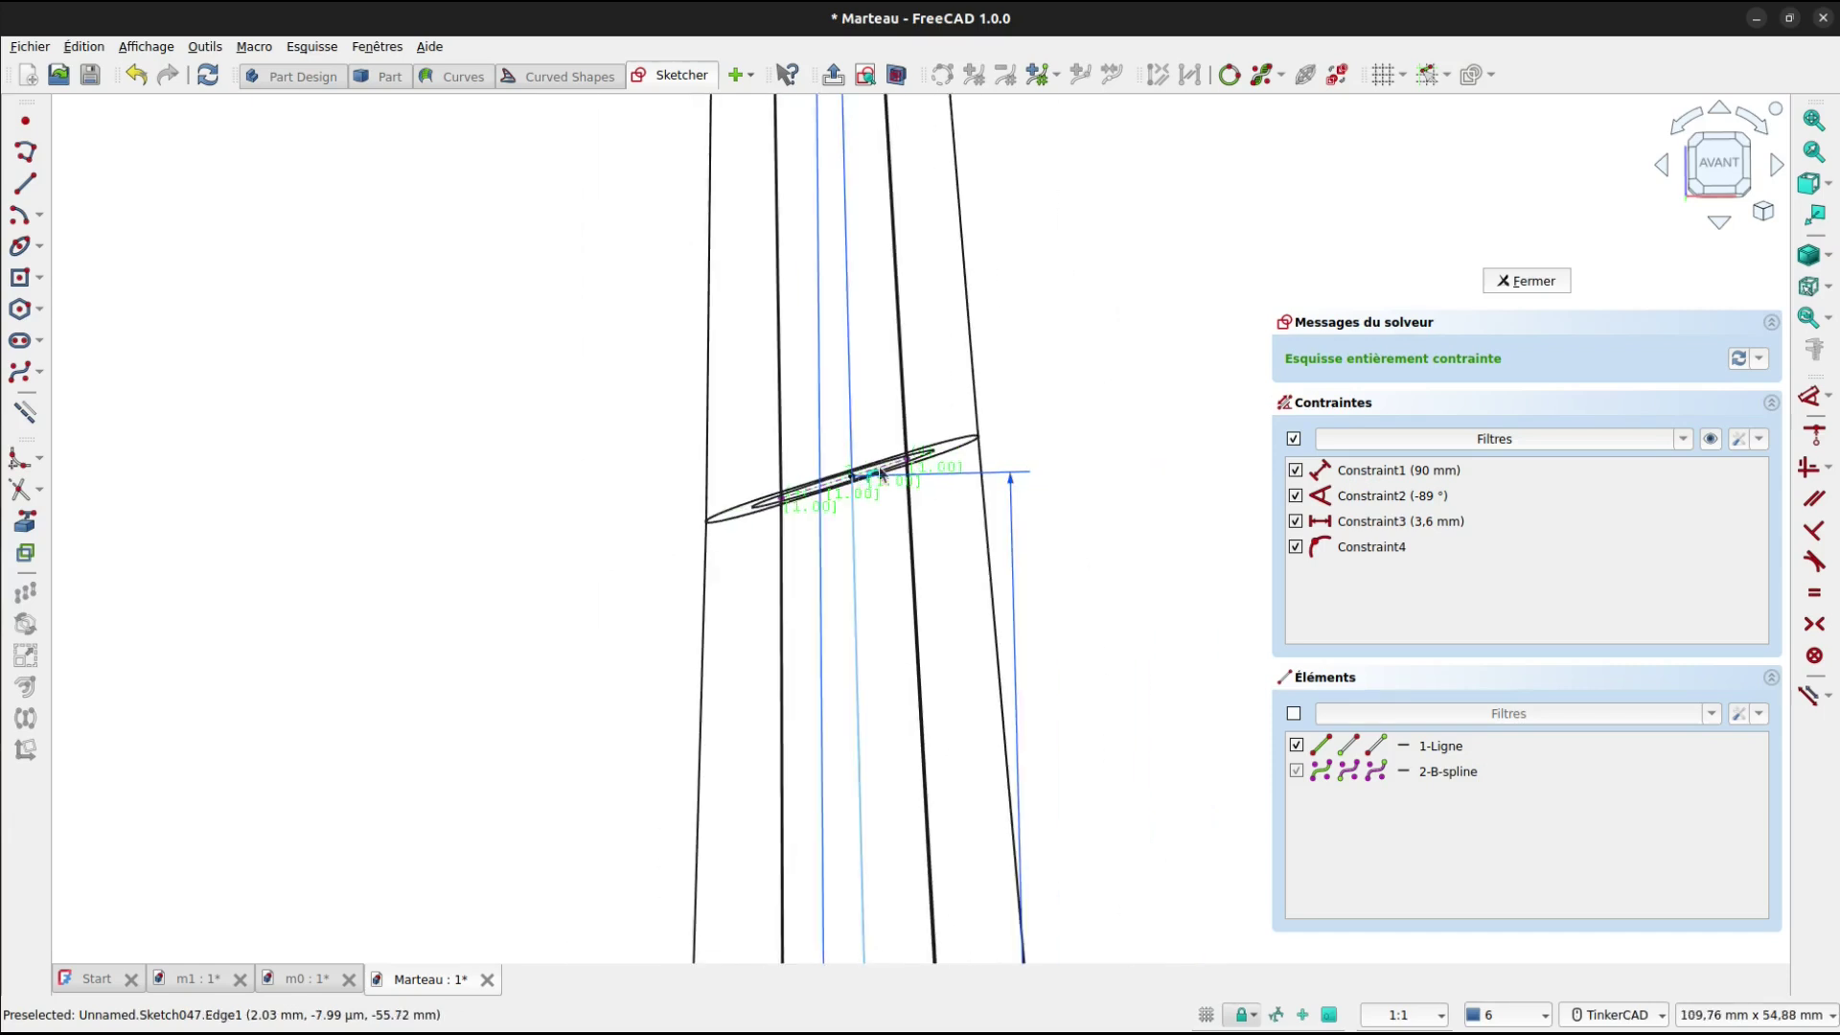
{"action": "left_click", "coordinate": [1525, 280]}
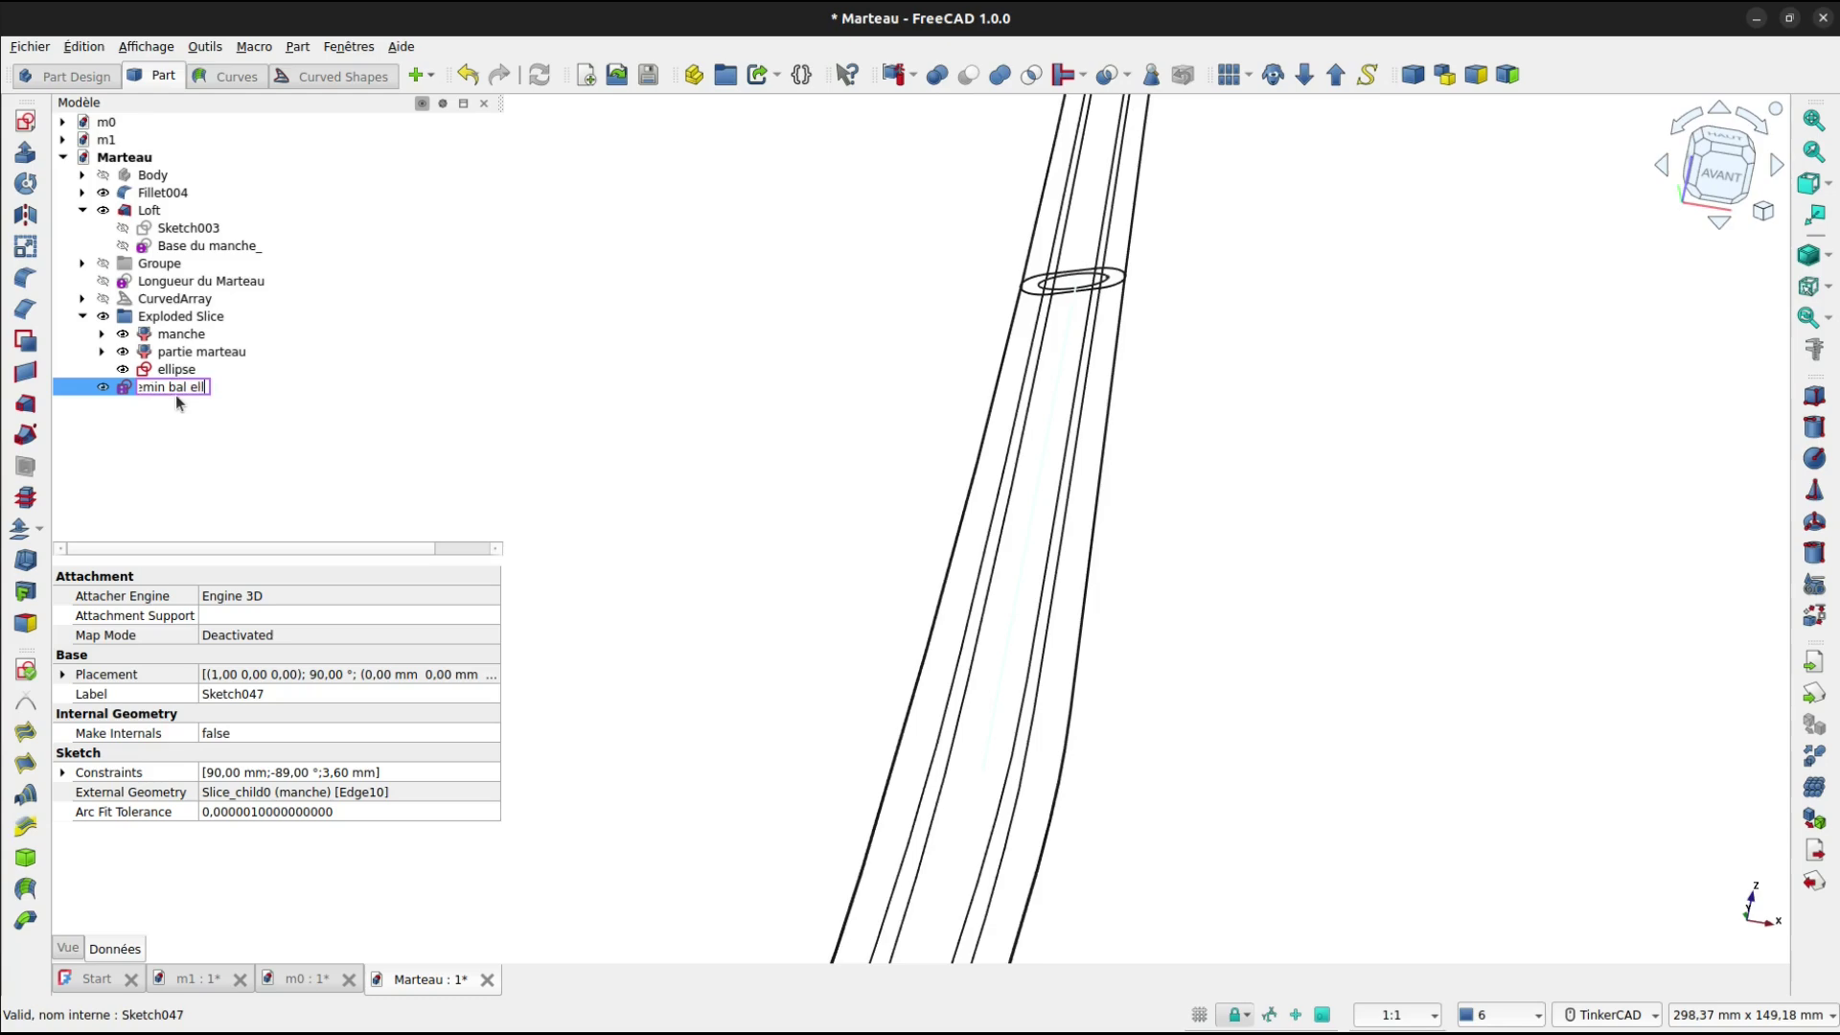
{"action": "key", "text": "Return"}
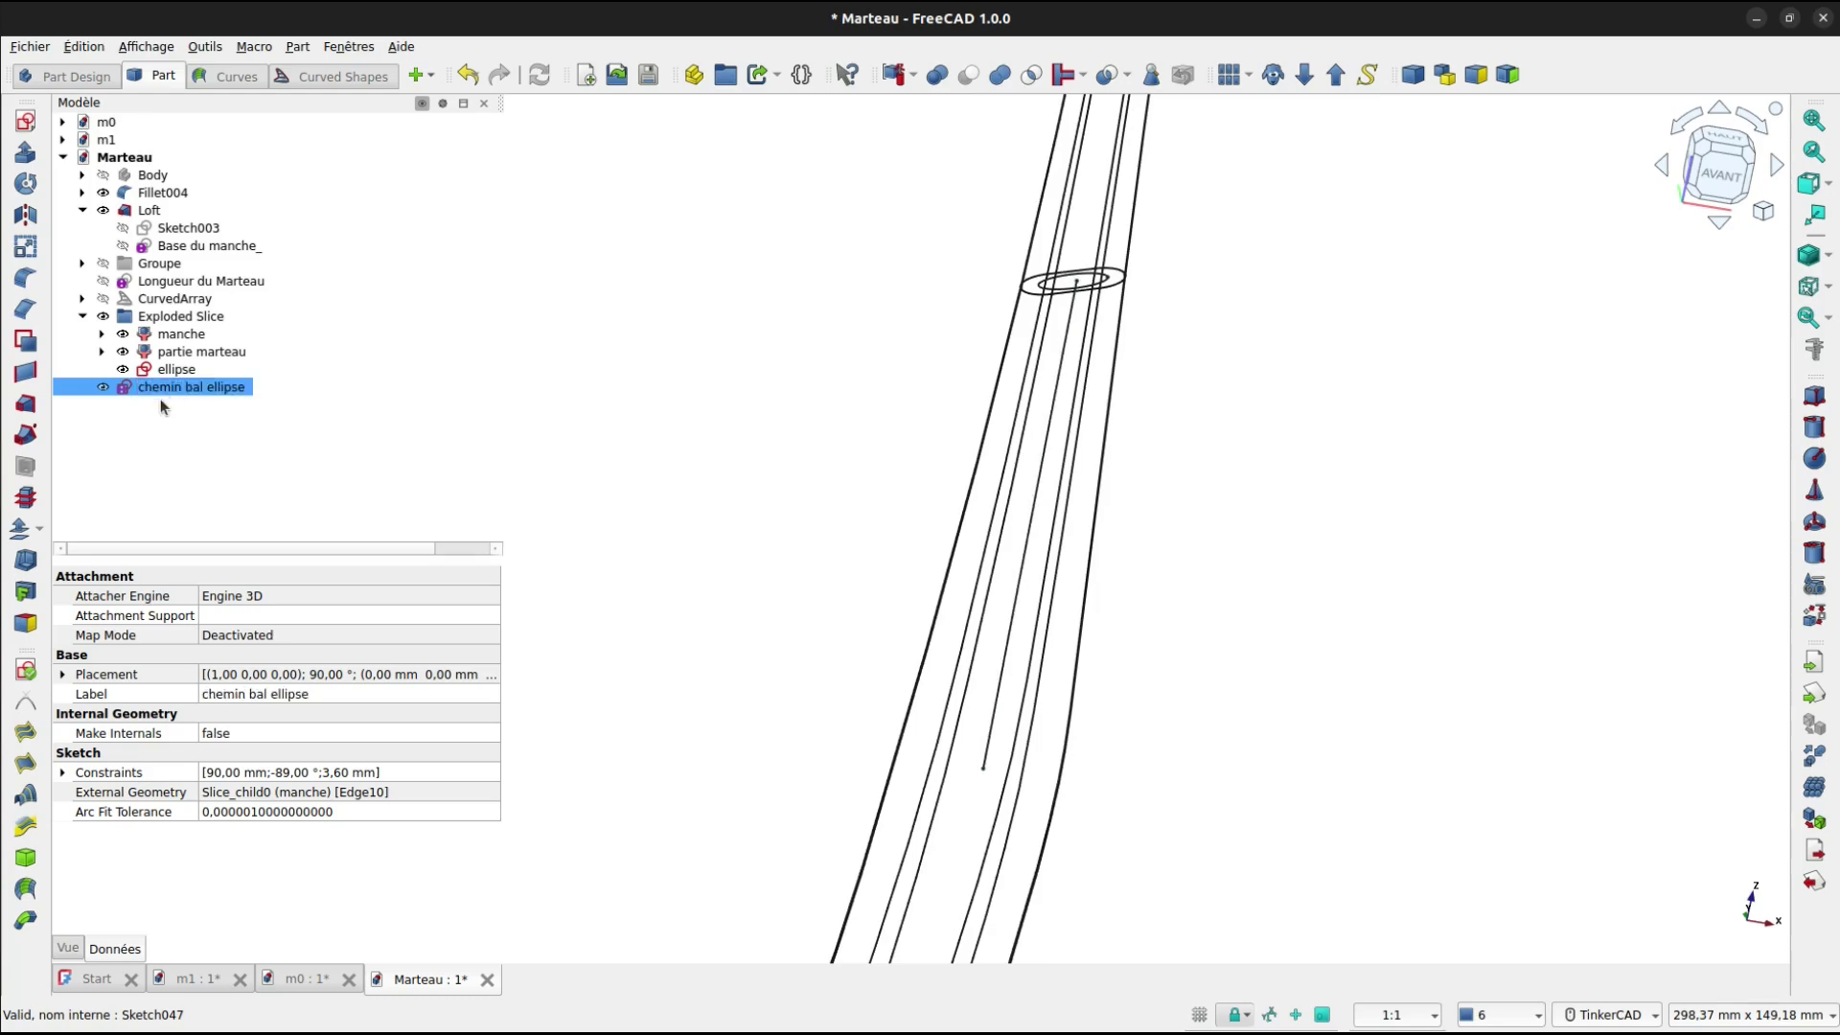
Sweep the ellipse profile along the chemin bal ellipse line as a solid, with Frenet enabled.
{"action": "left_click", "coordinate": [26, 437]}
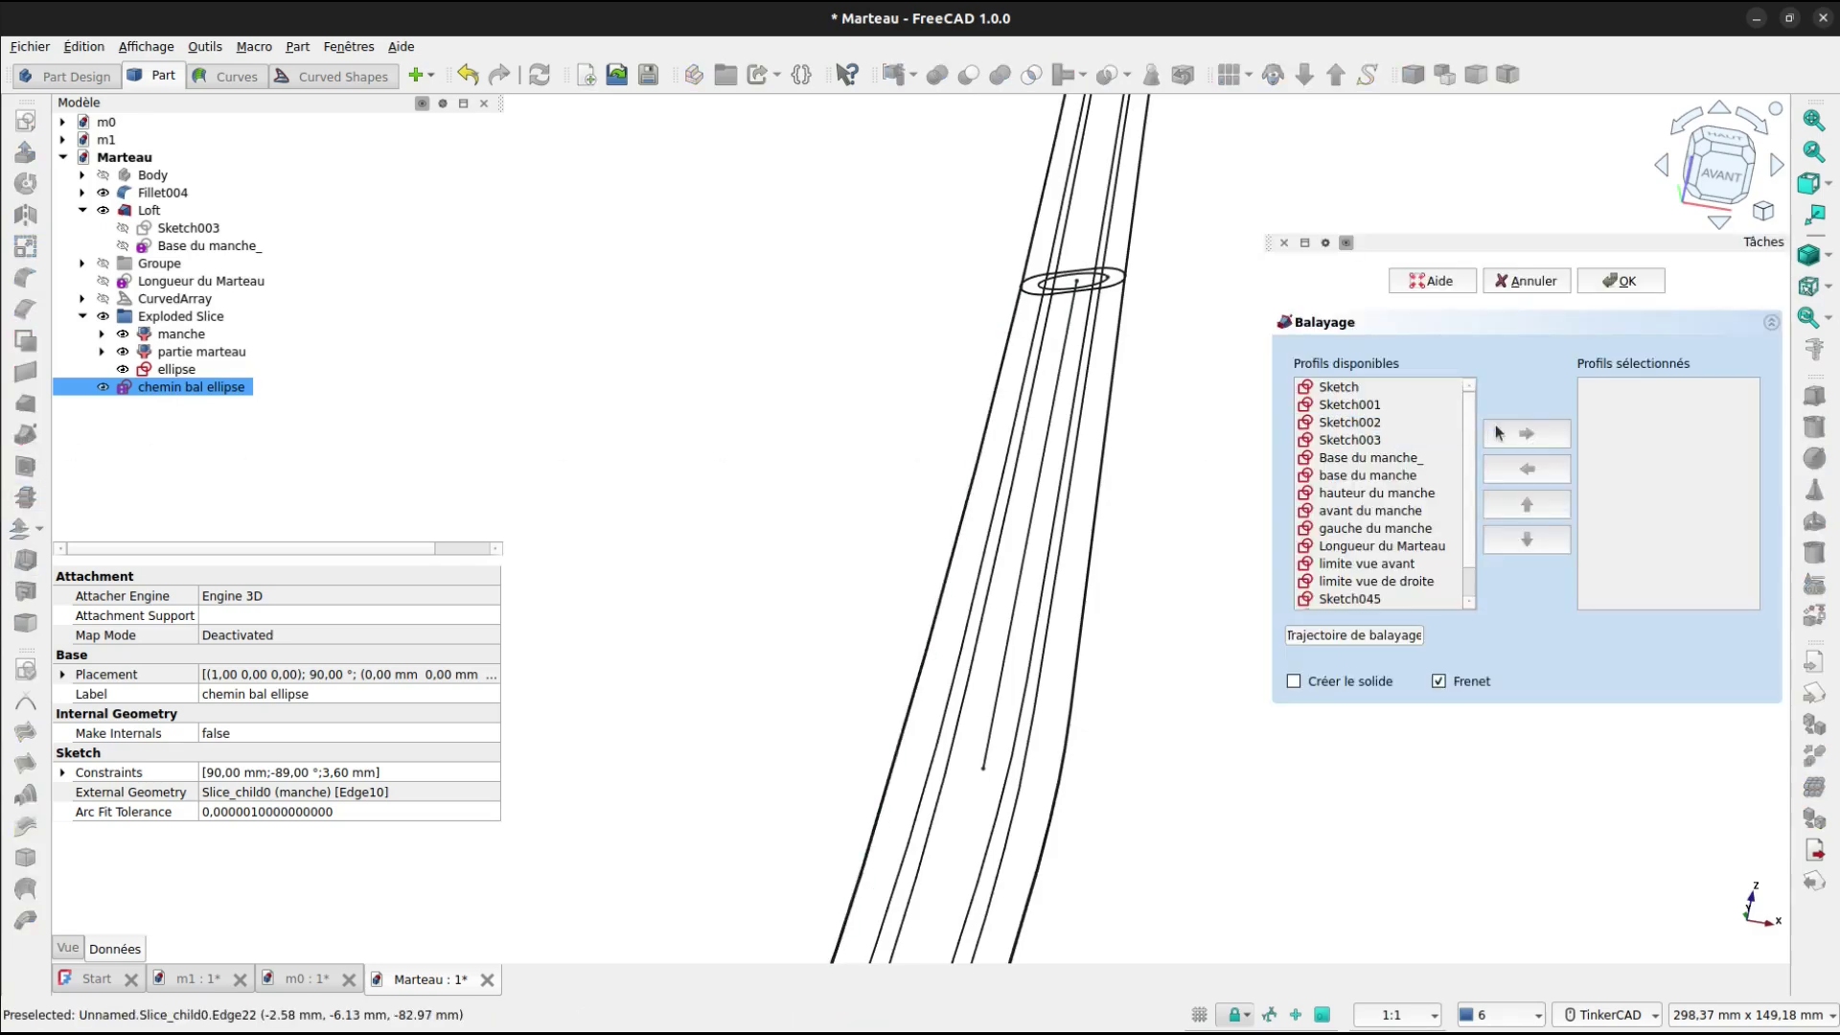
{"action": "left_click_drag", "start_coordinate": [1471, 430], "coordinate": [1470, 550]}
{"action": "left_click", "coordinate": [1384, 582]}
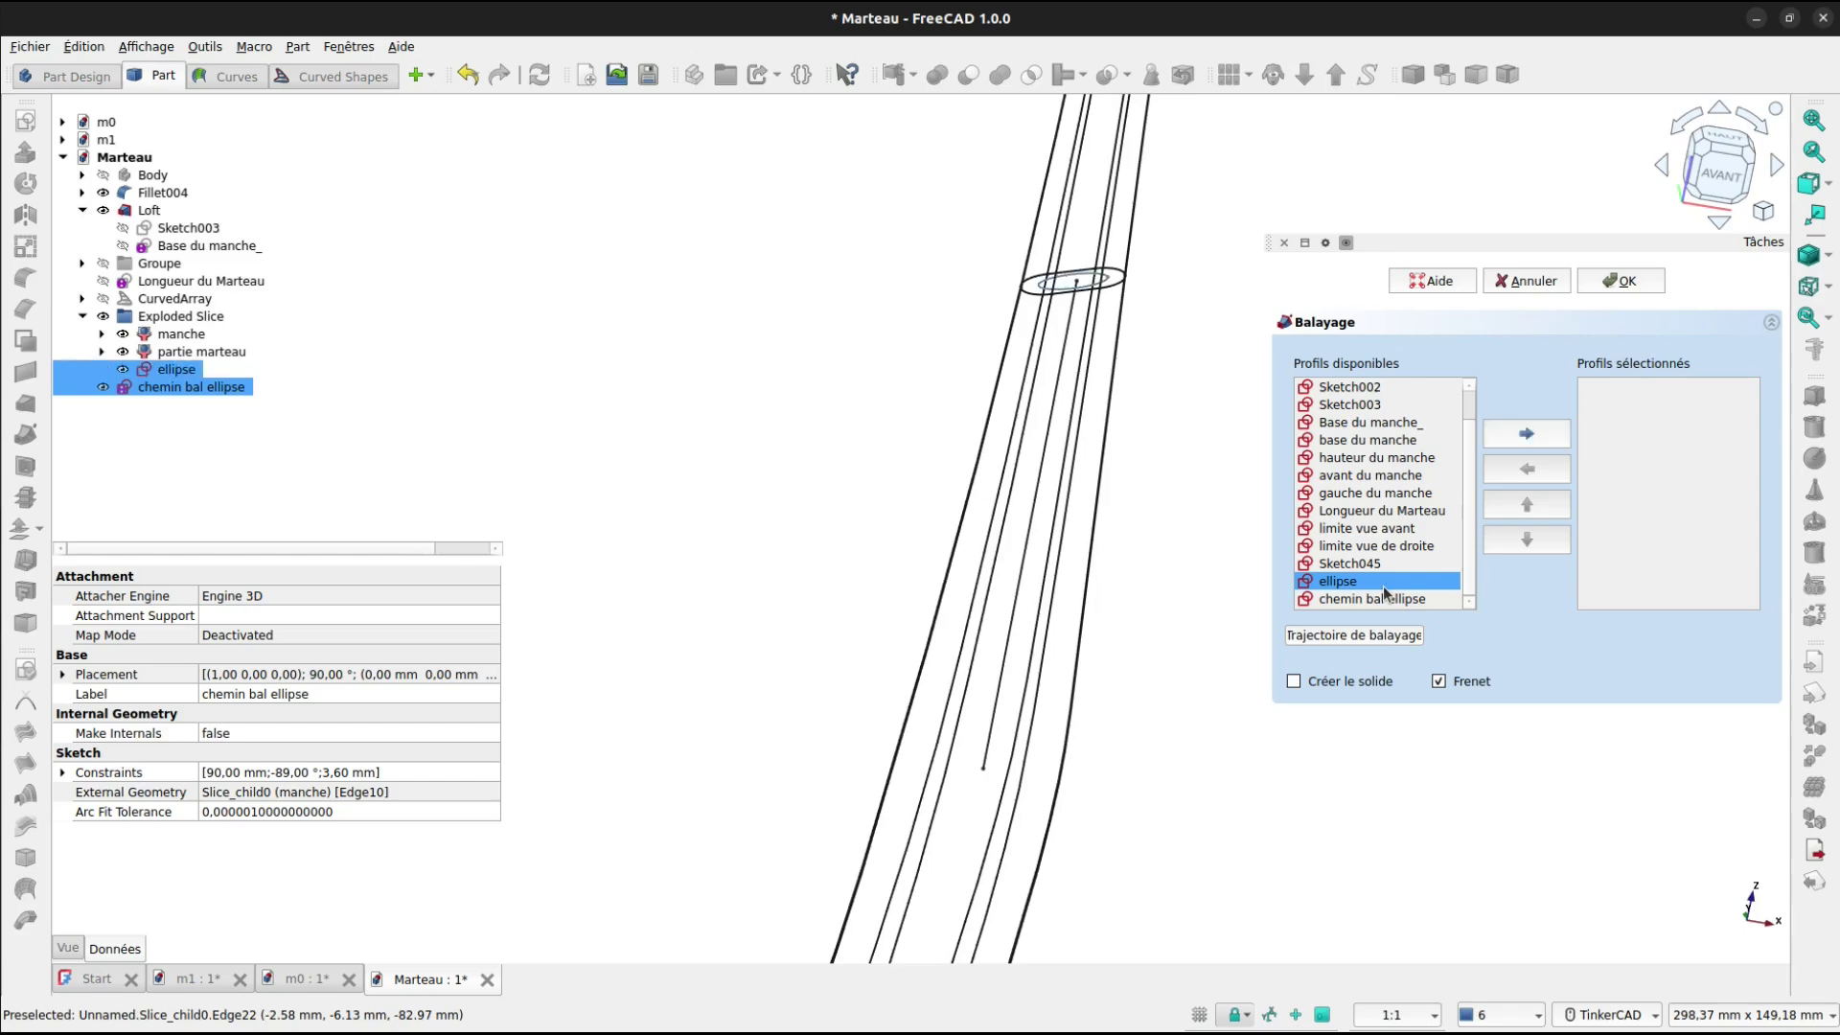
{"action": "left_click", "coordinate": [1557, 437]}
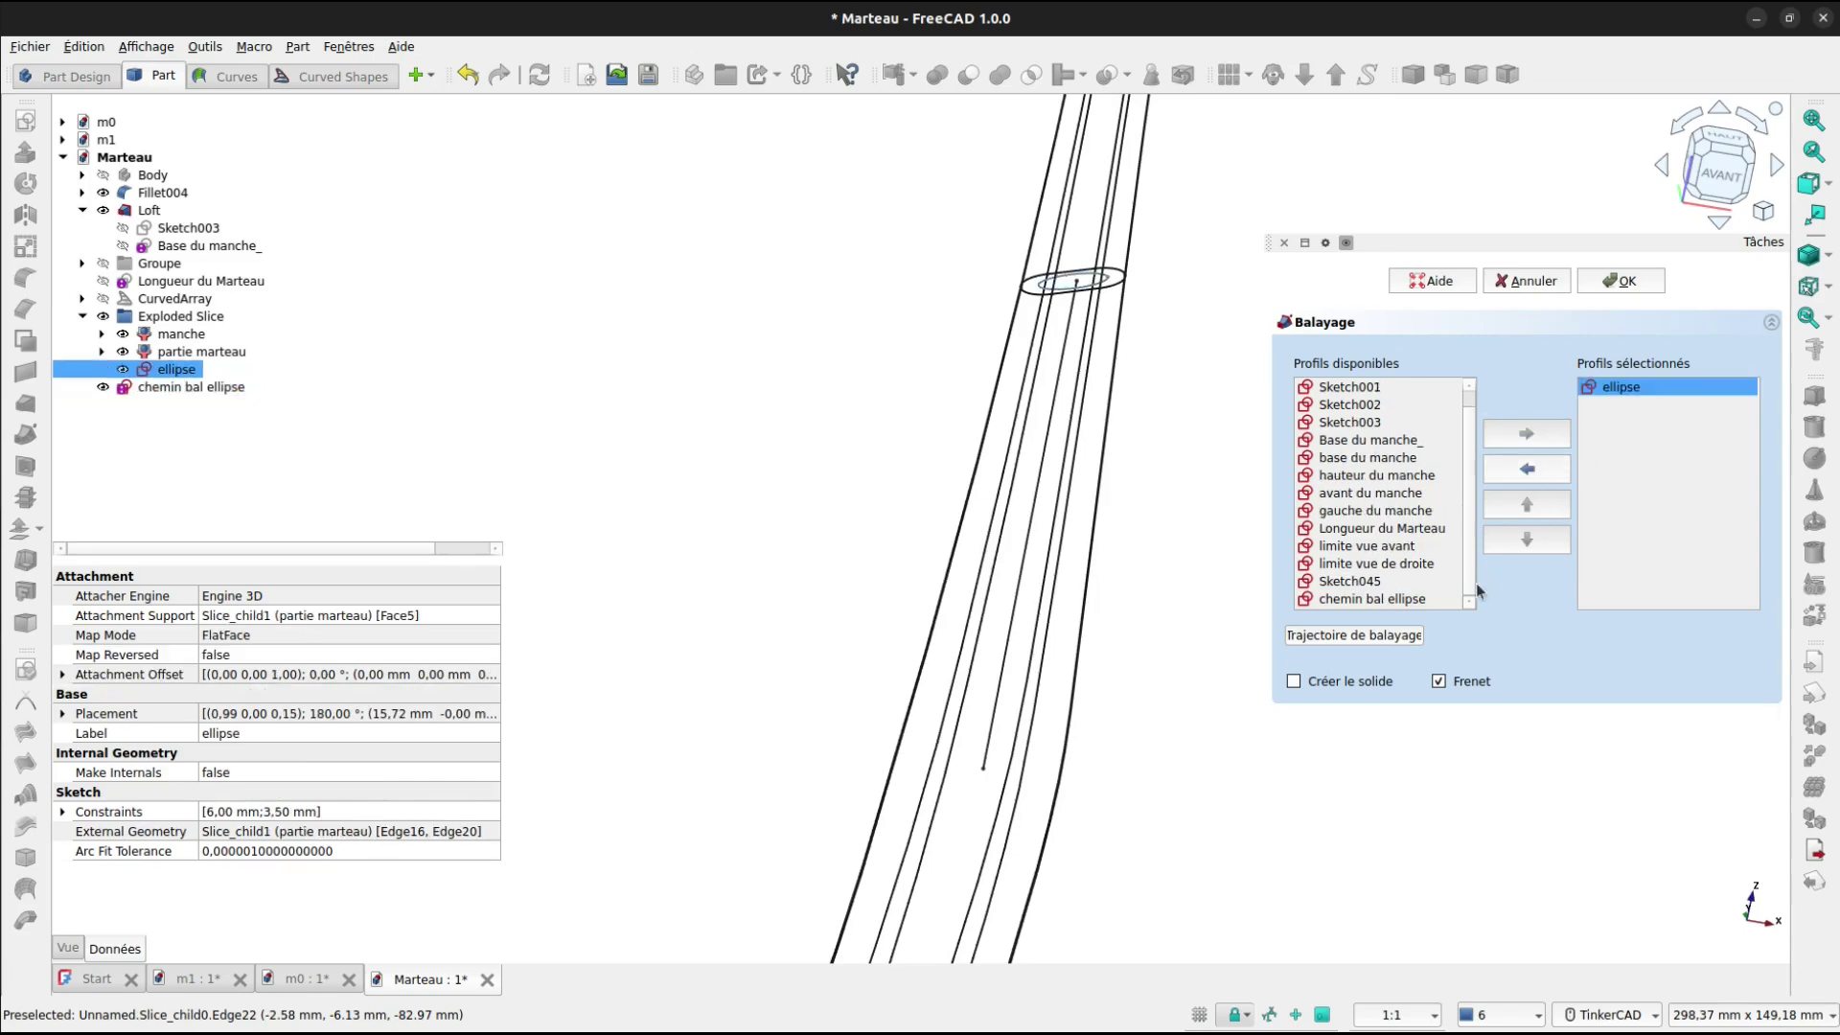
{"action": "left_click", "coordinate": [1342, 637]}
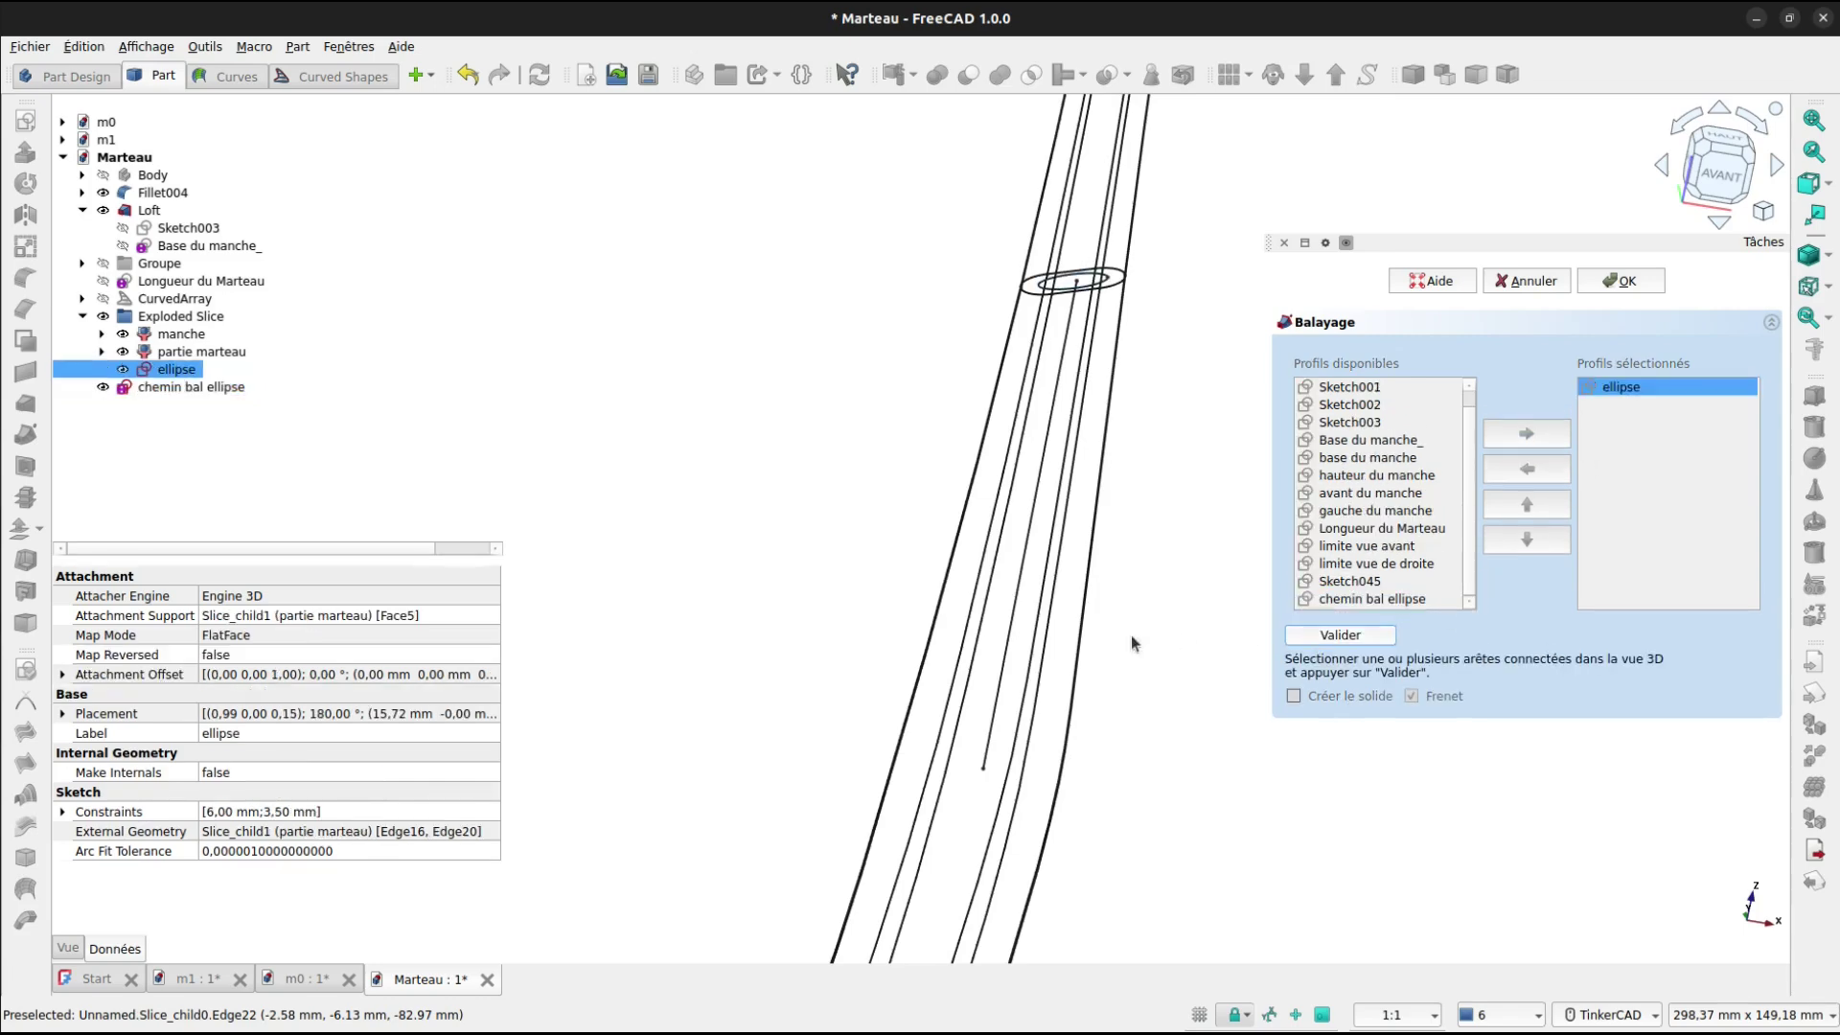
{"action": "left_click", "coordinate": [1010, 648]}
{"action": "left_click", "coordinate": [1306, 635]}
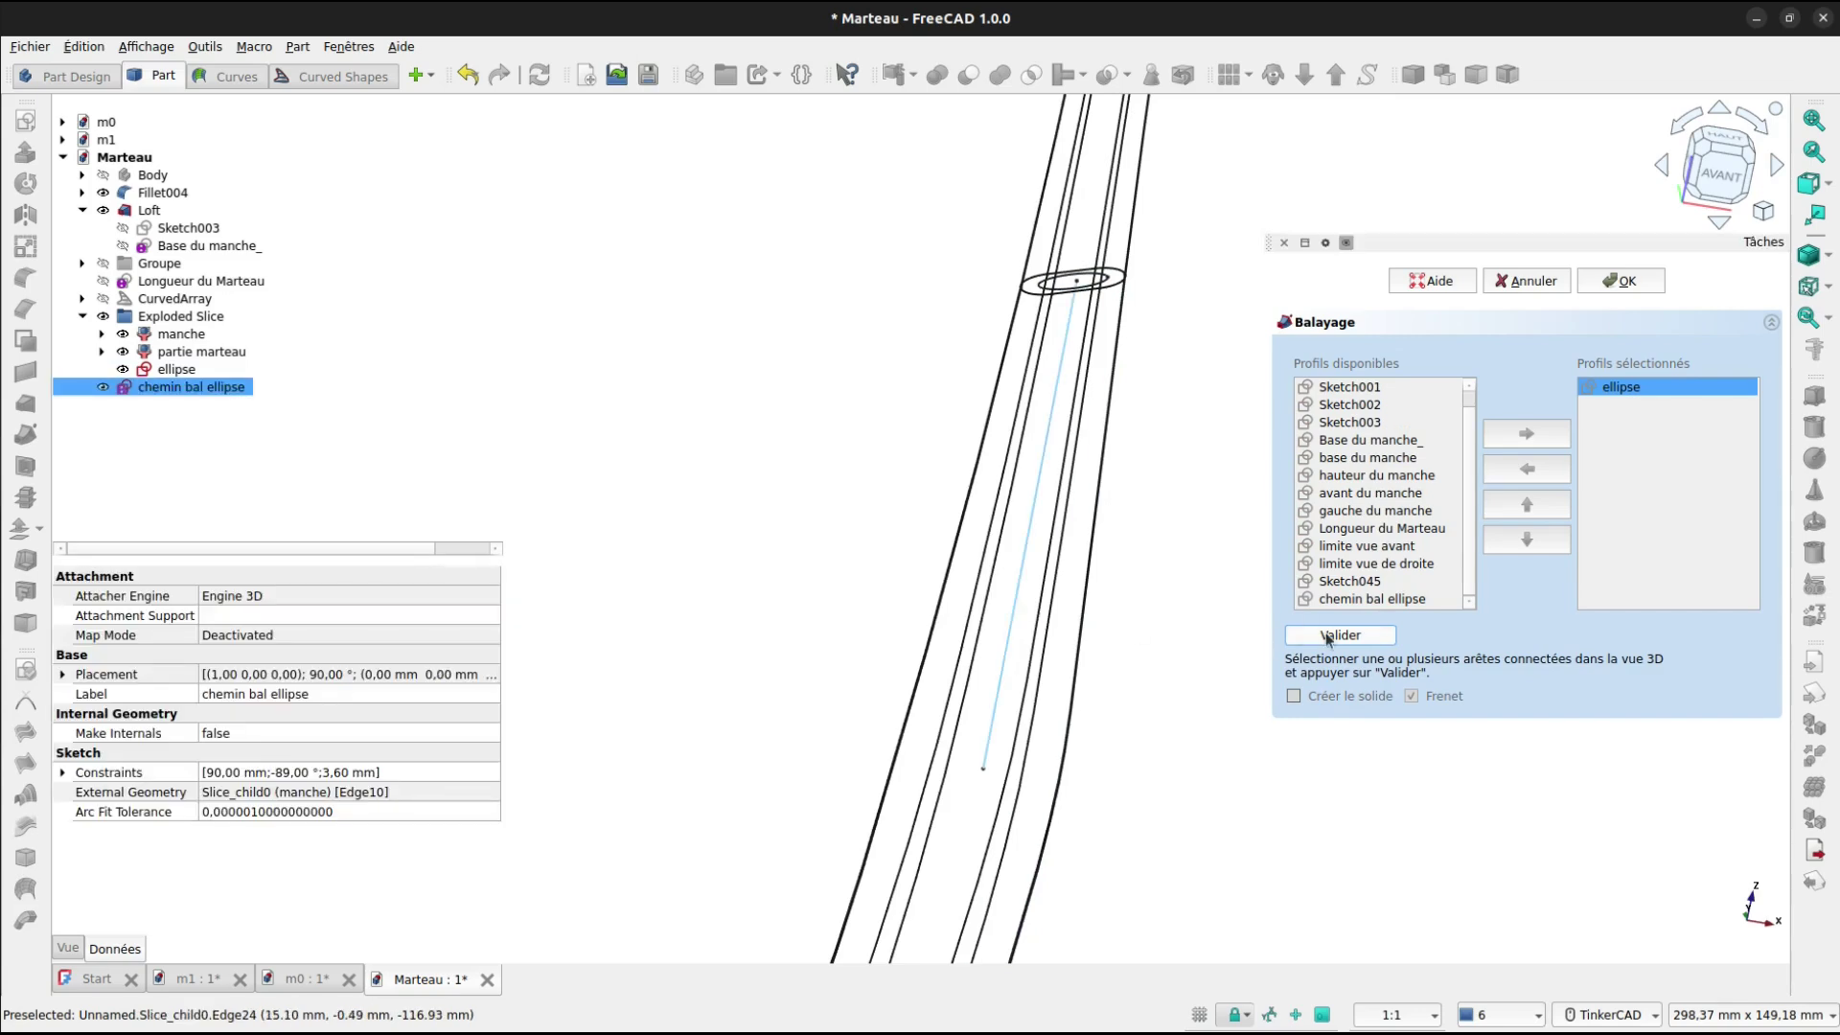
{"action": "left_click", "coordinate": [1308, 682]}
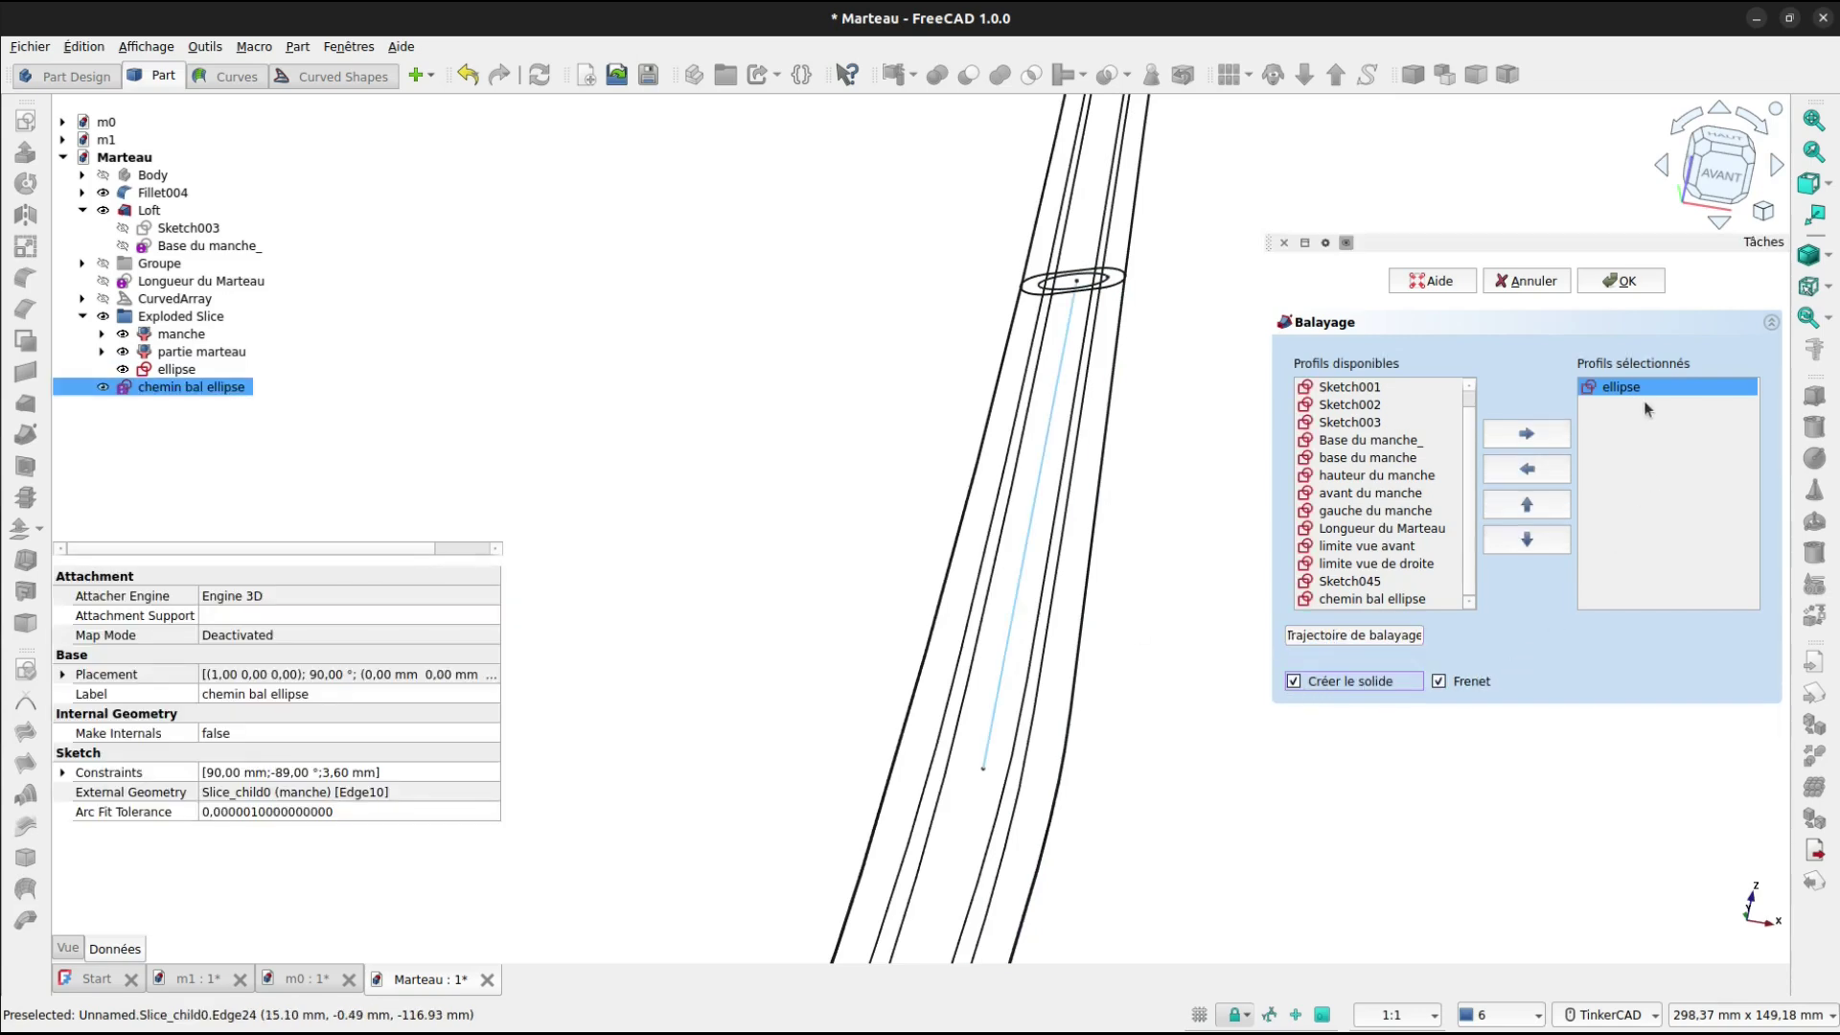
{"action": "left_click", "coordinate": [1629, 282]}
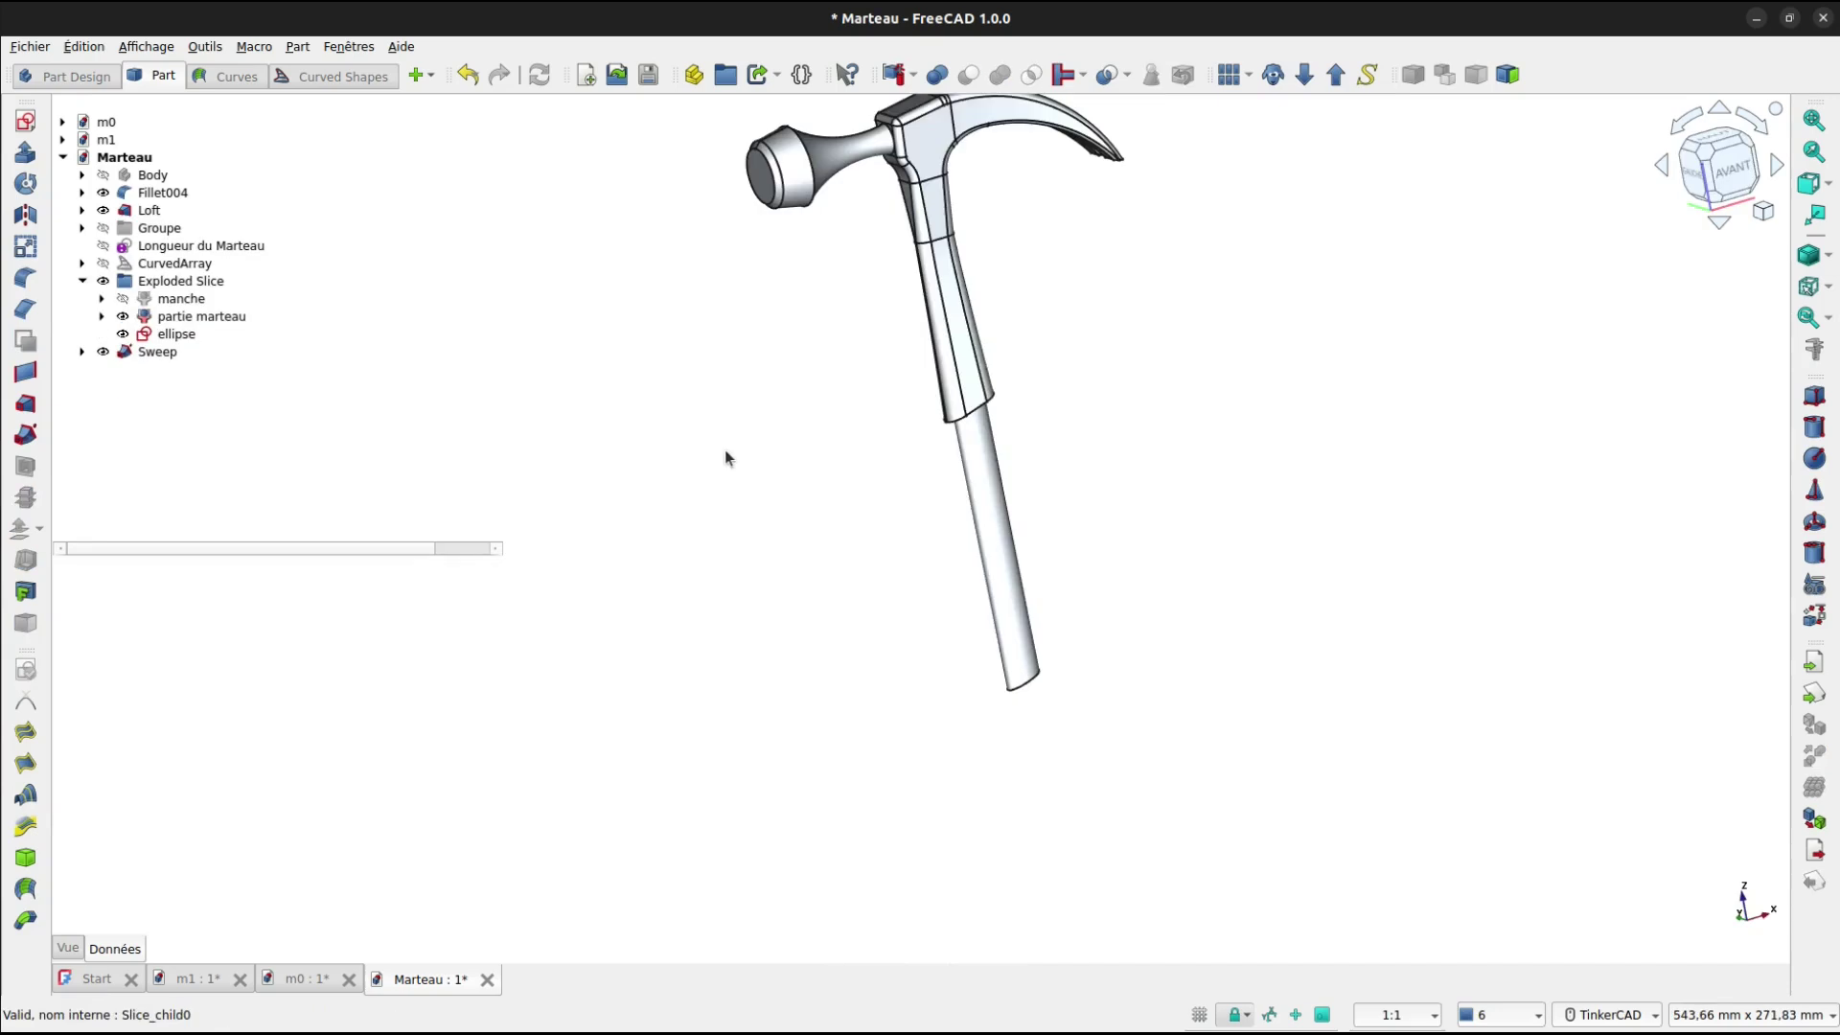
Make the manche part visible again around the swept elliptical solid.
{"action": "left_click", "coordinate": [160, 353]}
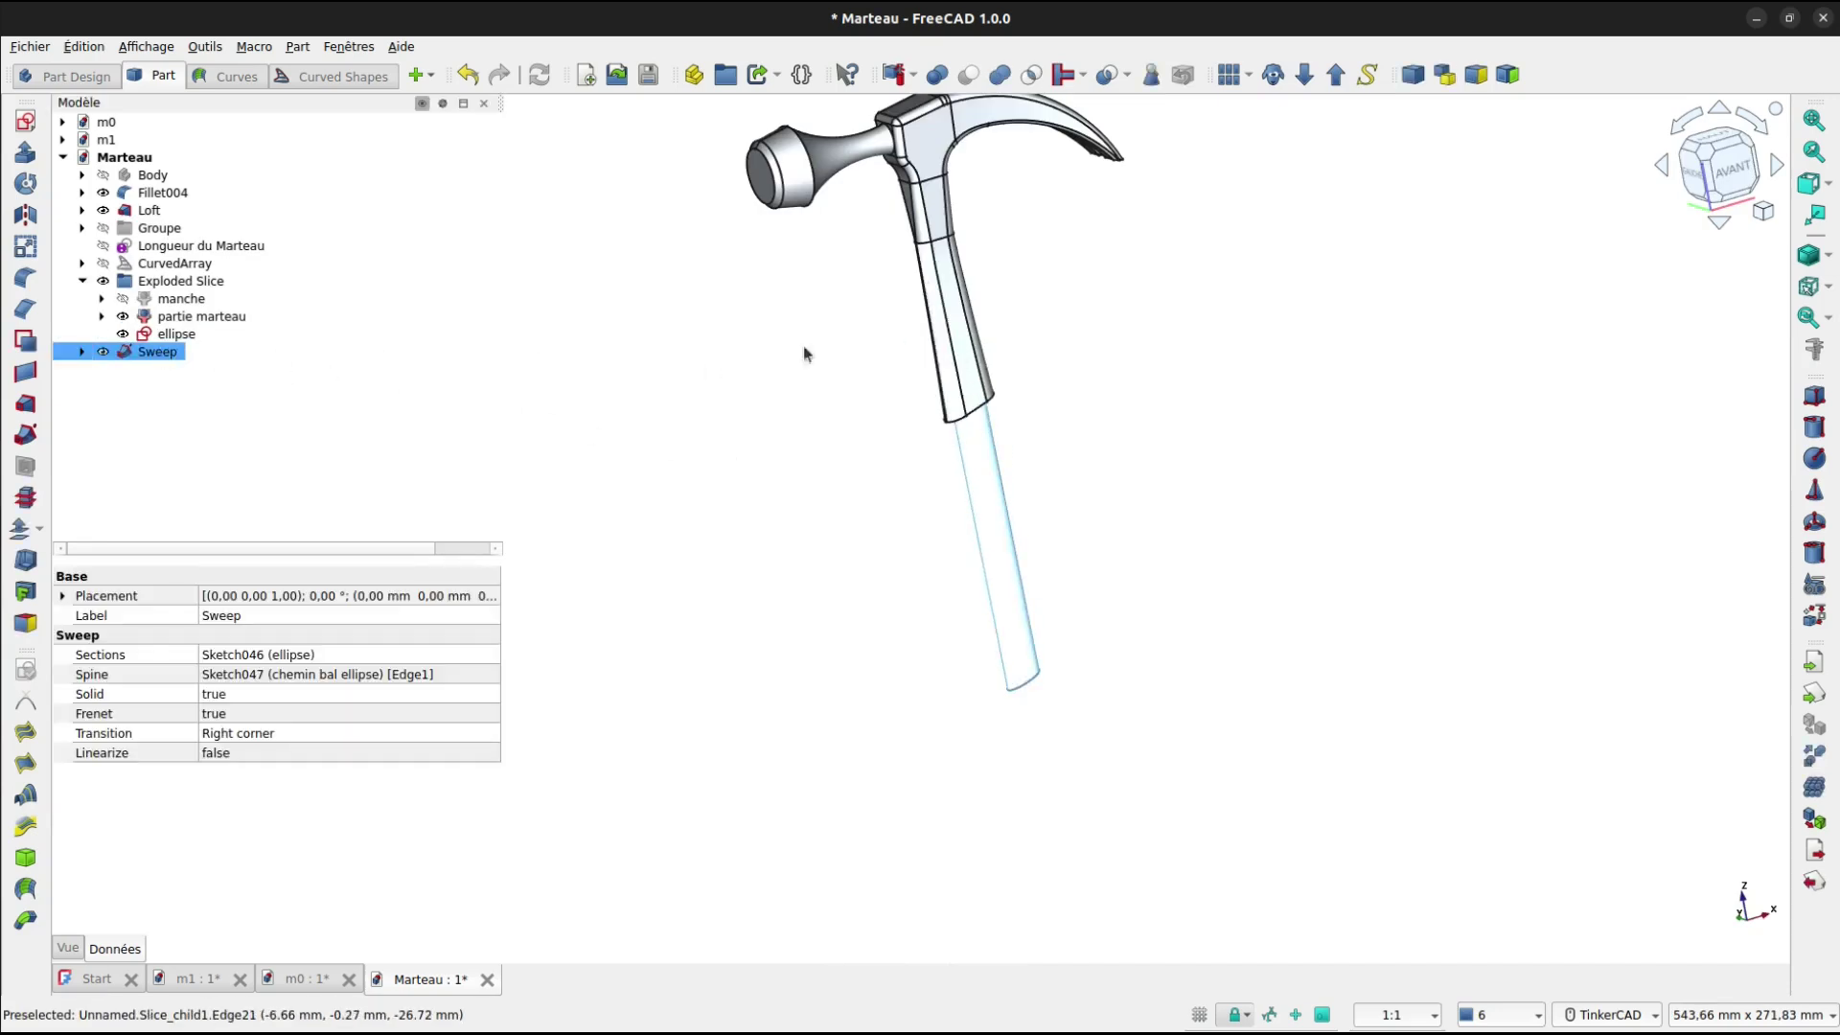
{"action": "left_click", "coordinate": [142, 301], "text": "ctrl"}
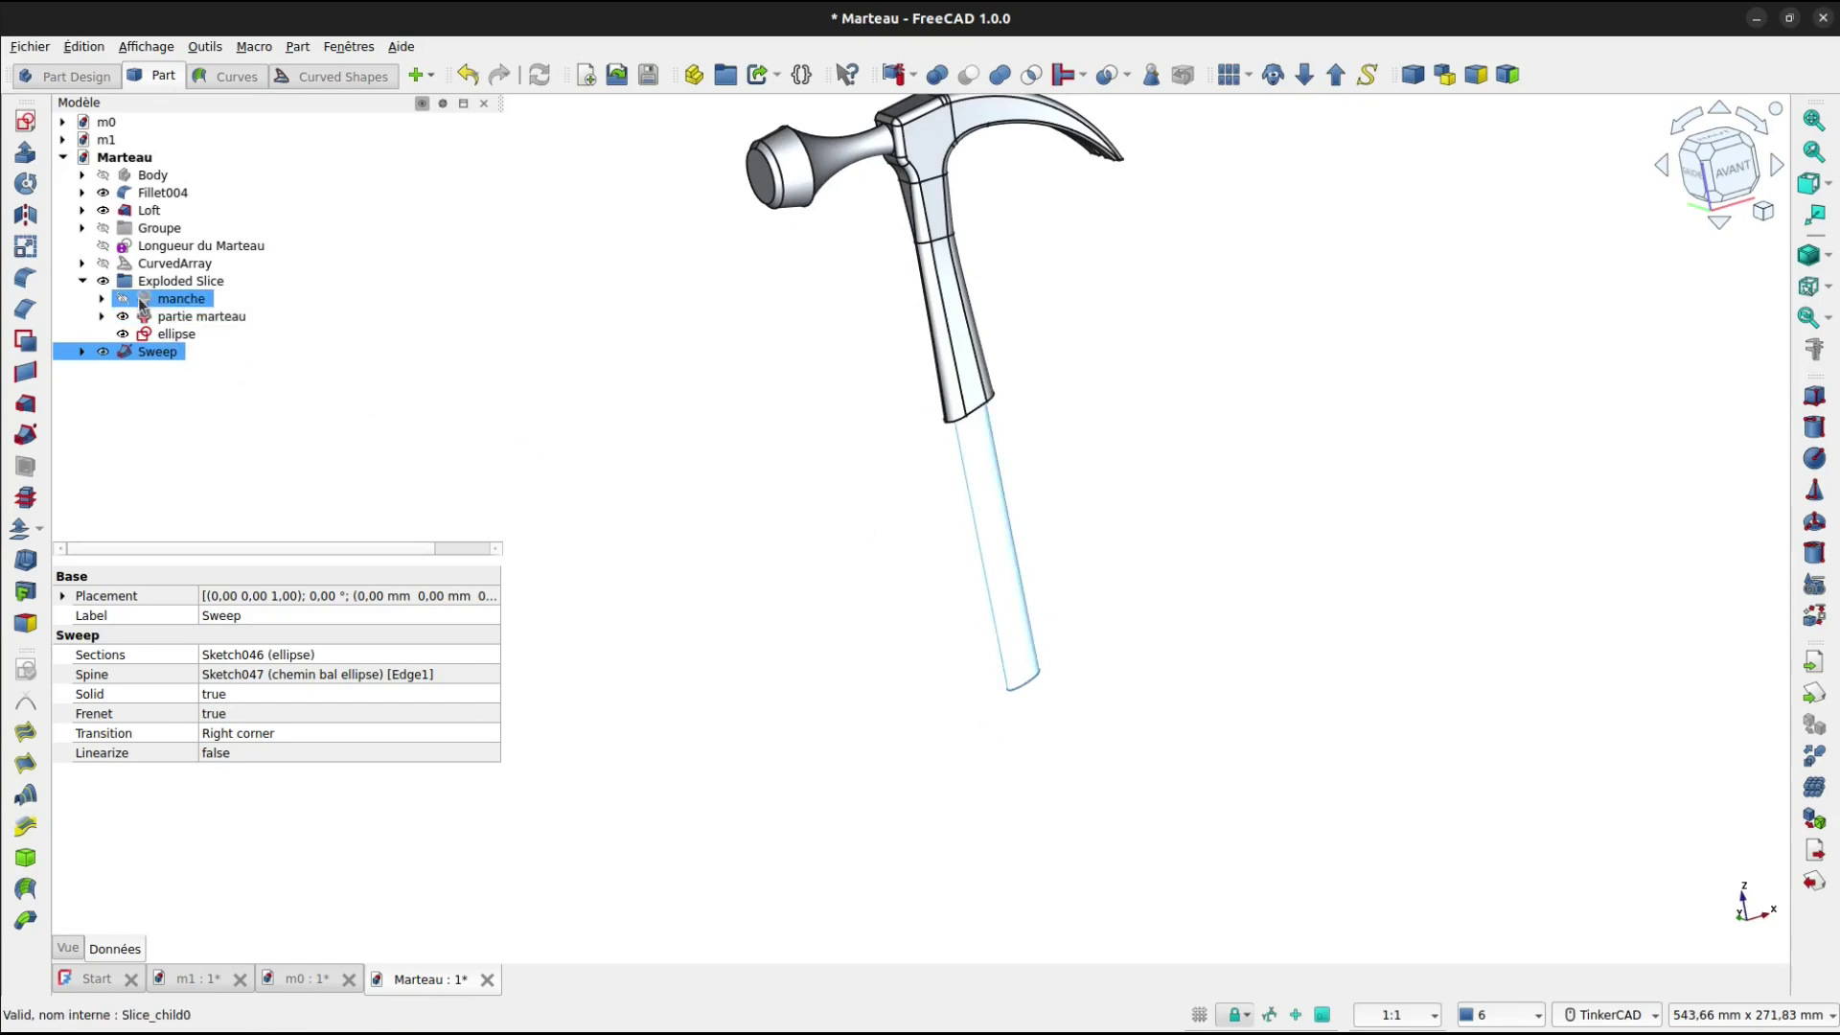
{"action": "left_click", "coordinate": [122, 300]}
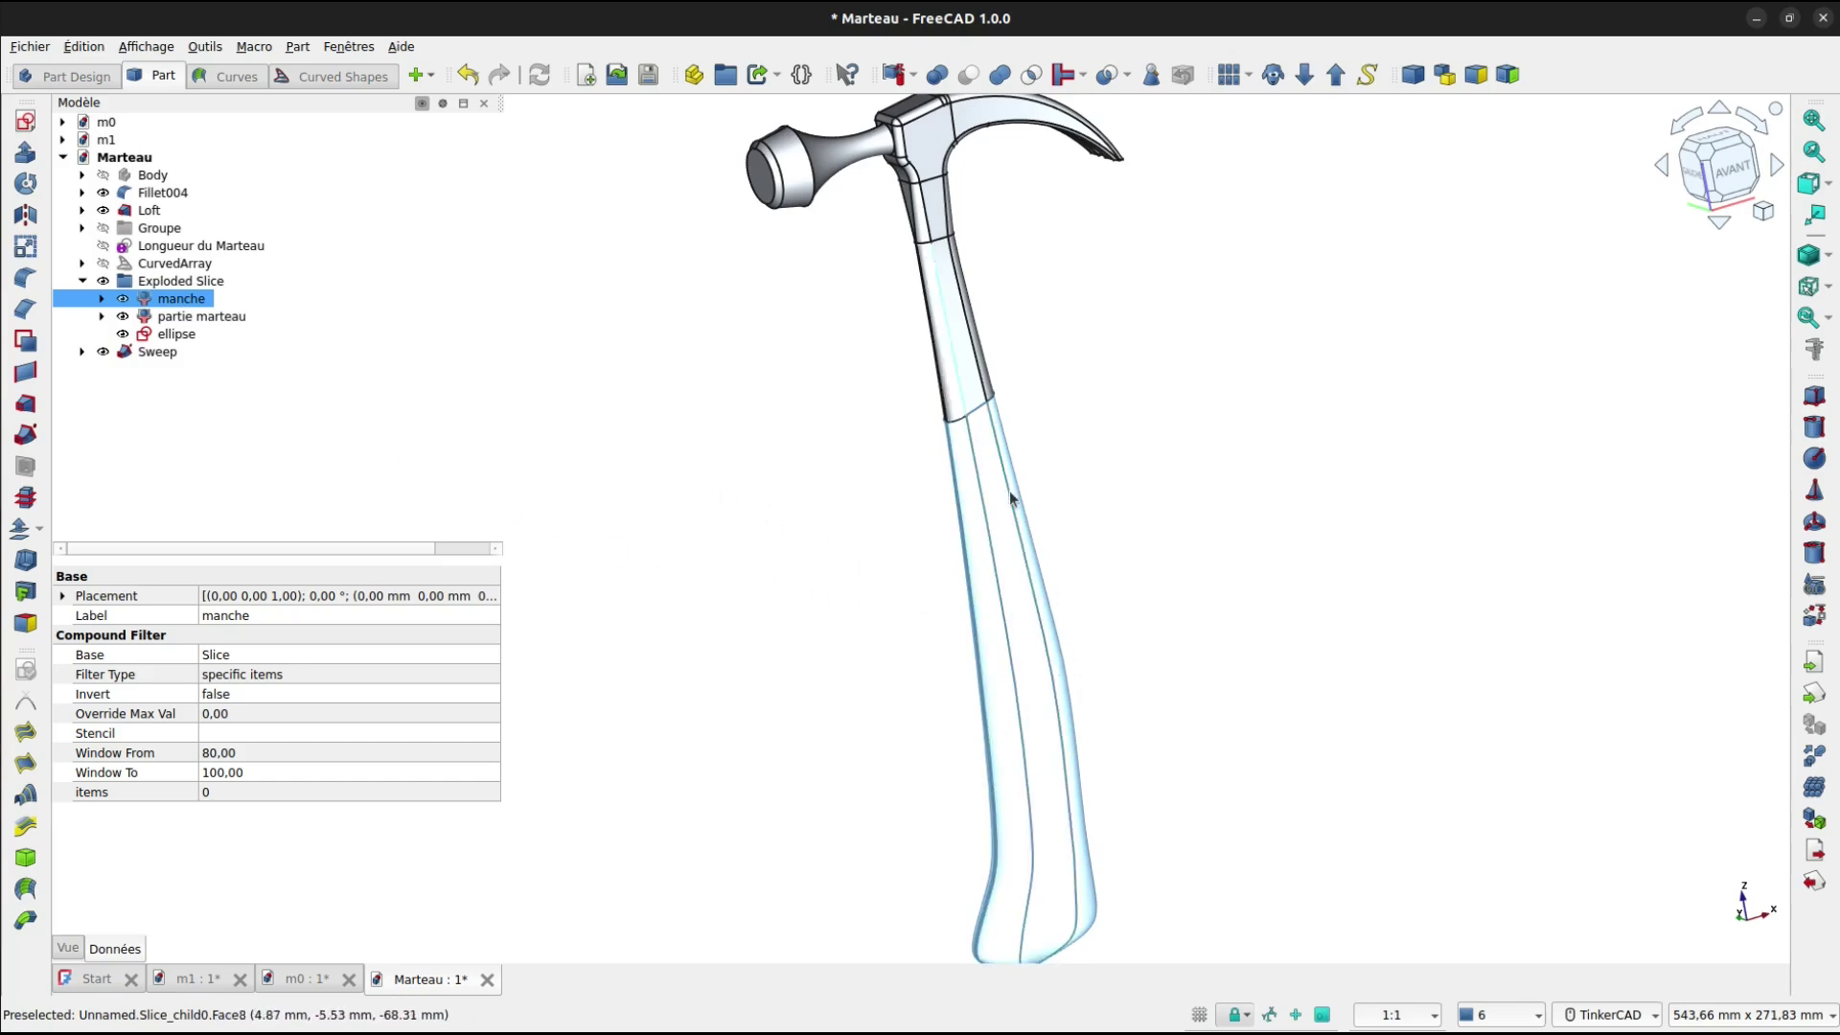
Create a non-uniformly scaled version of the sweep with factors 0.99 in X, 0.99 in Y and 1.00 in Z.
{"action": "left_click", "coordinate": [151, 353]}
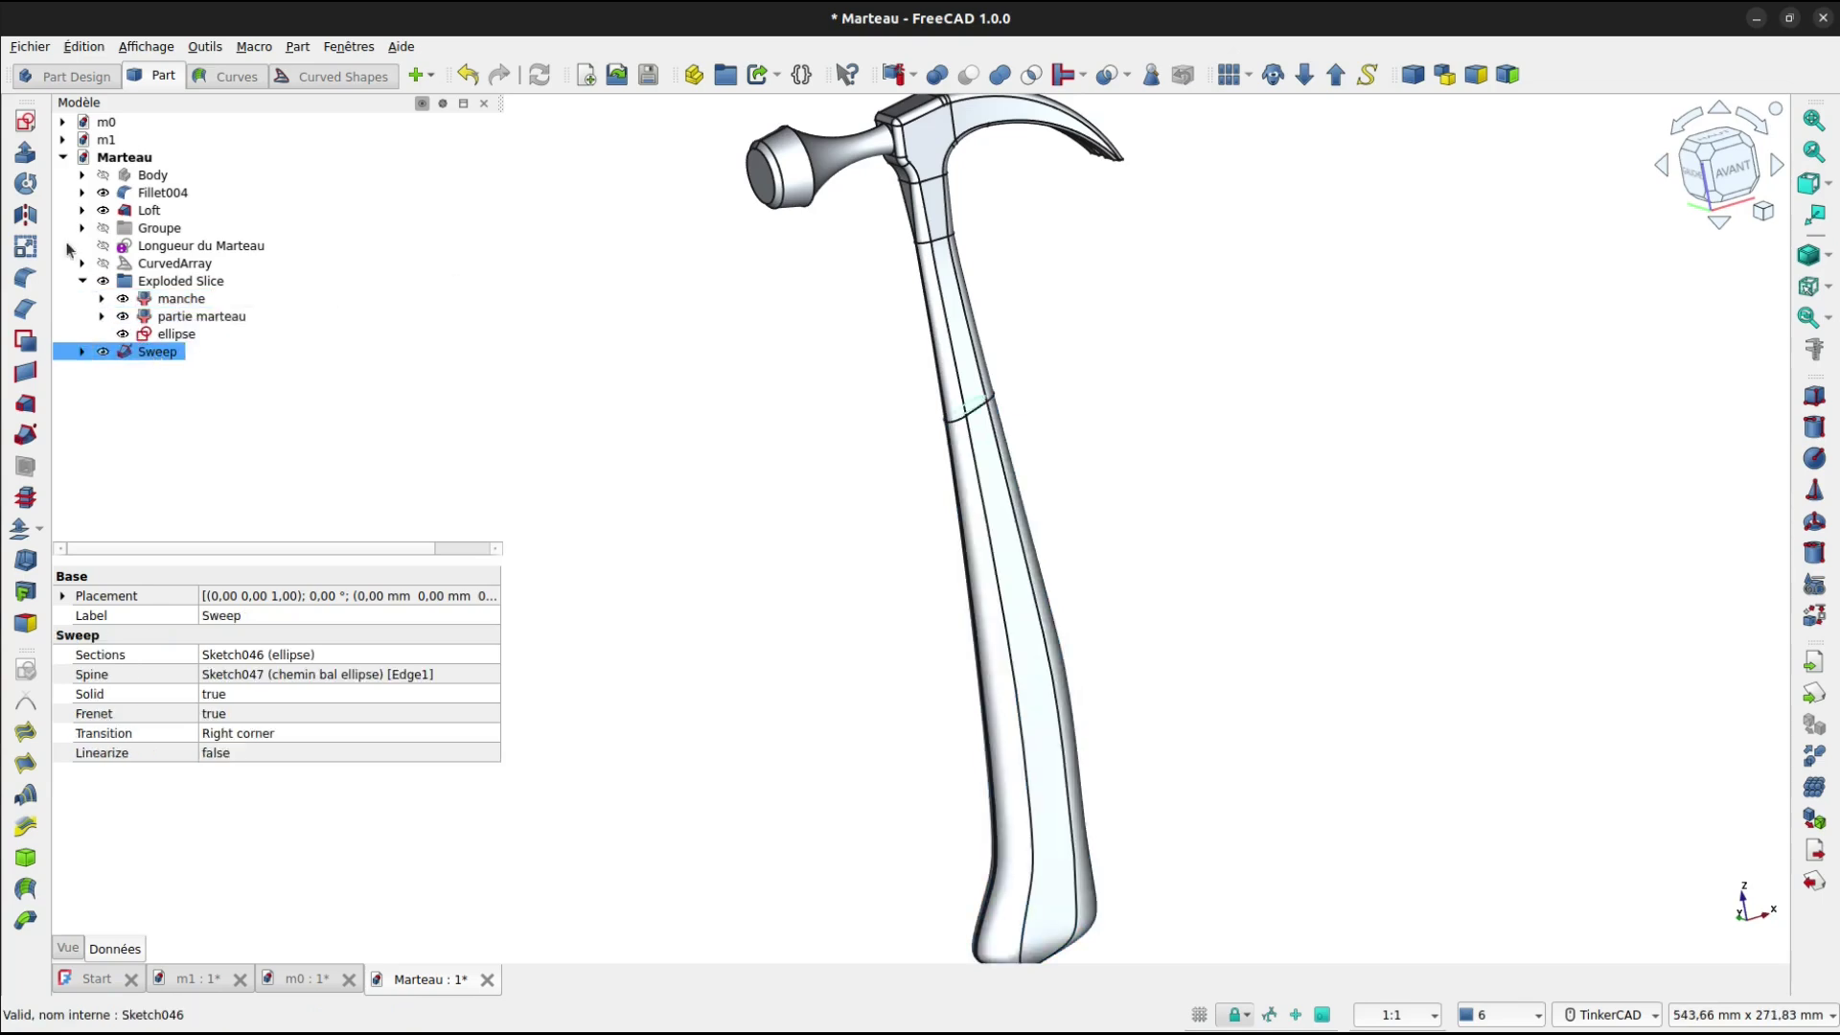
{"action": "left_click", "coordinate": [26, 246]}
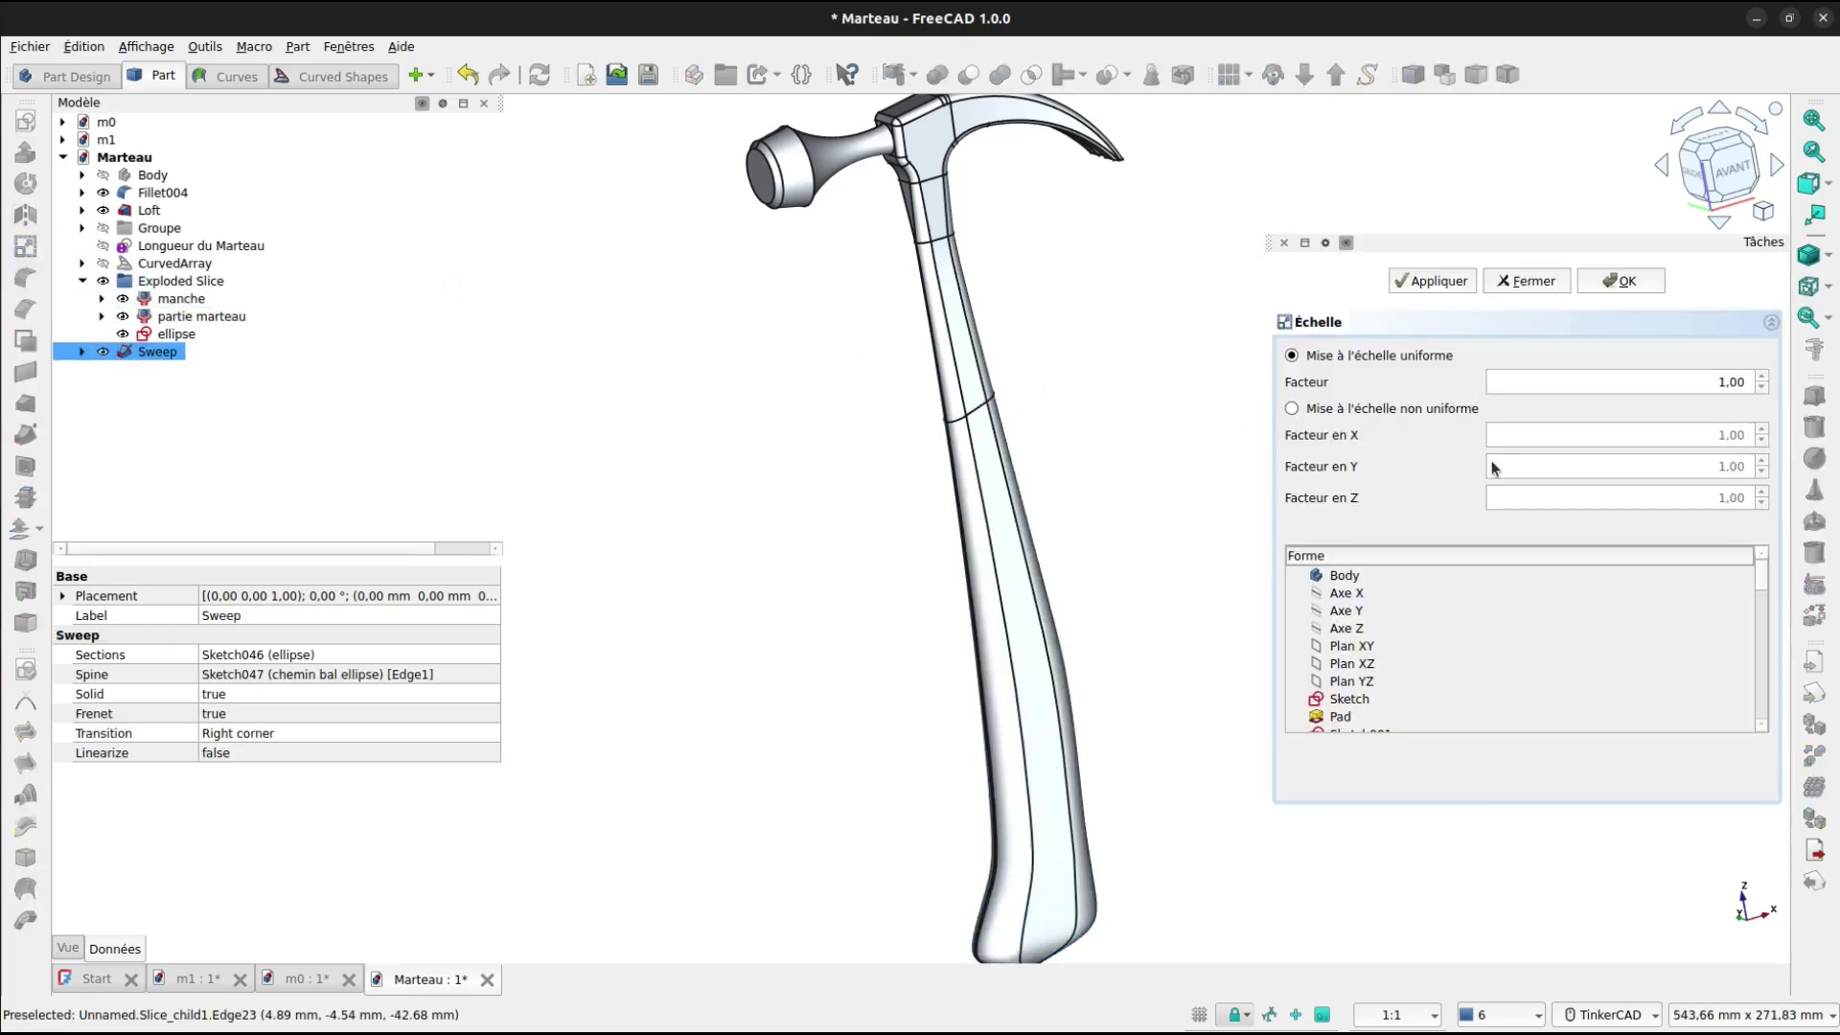
{"action": "left_click", "coordinate": [1294, 409]}
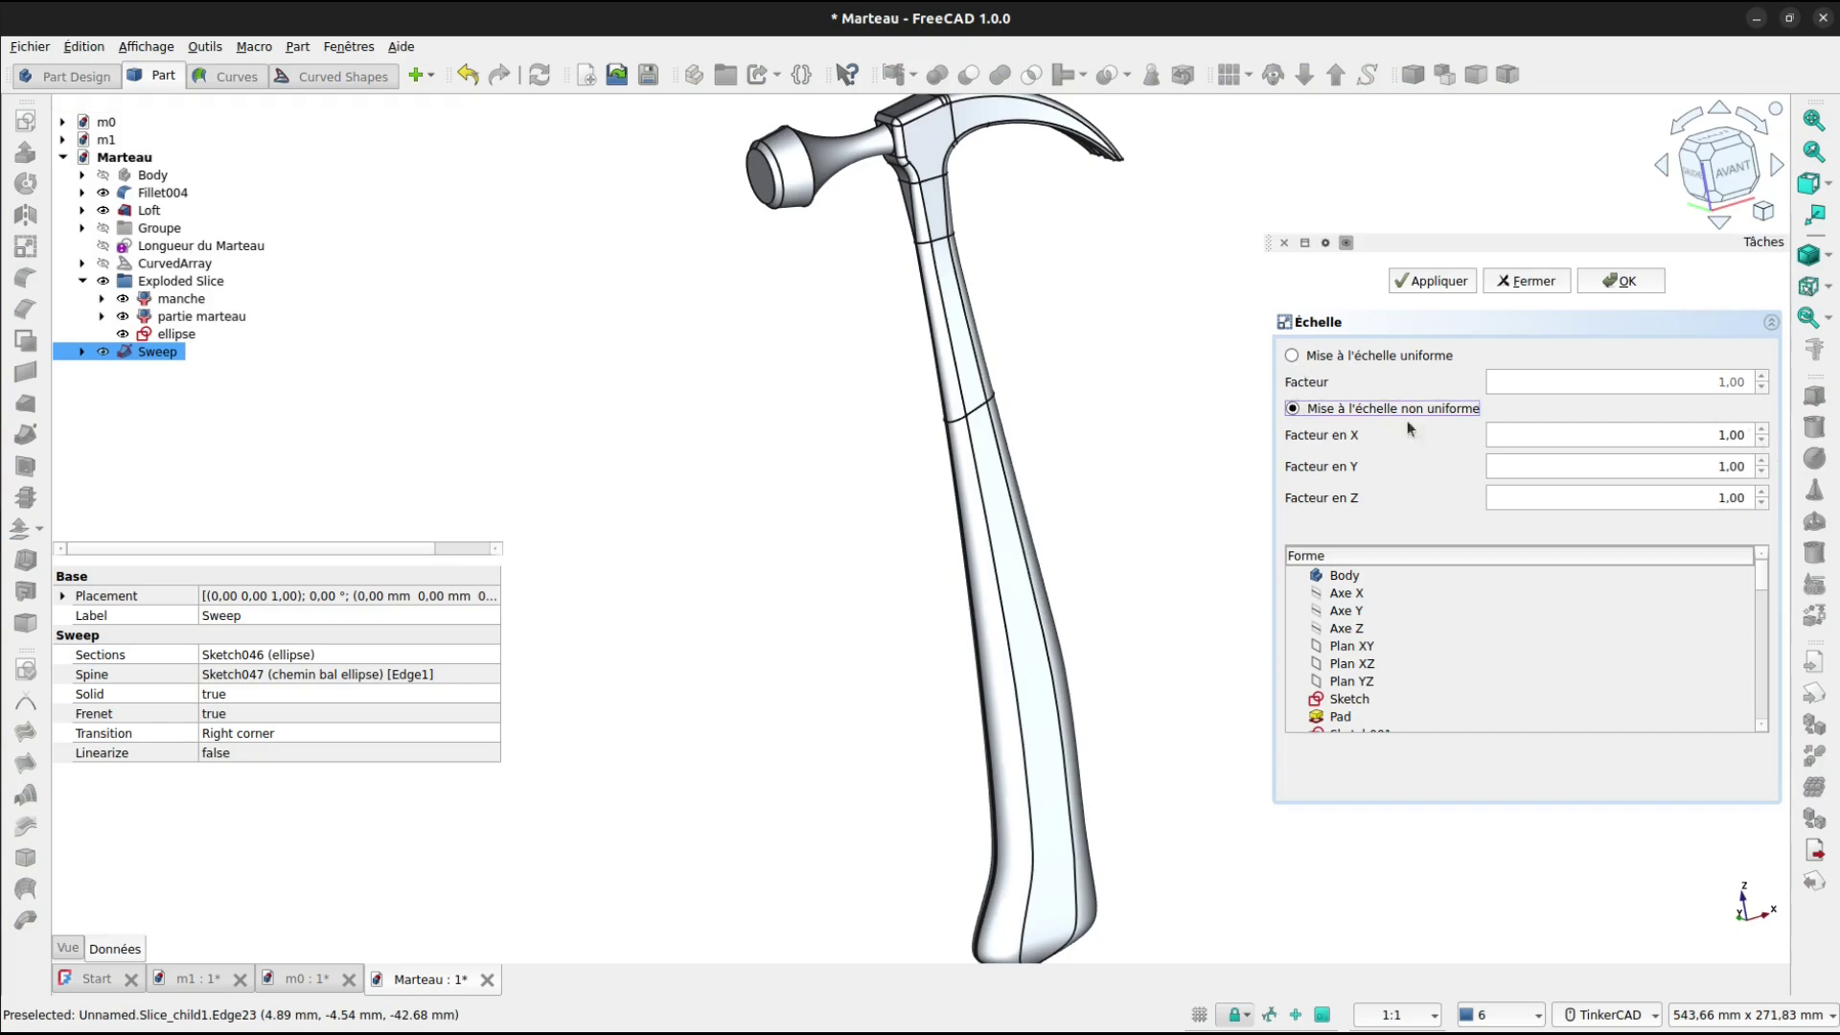
{"action": "left_click", "coordinate": [1716, 433]}
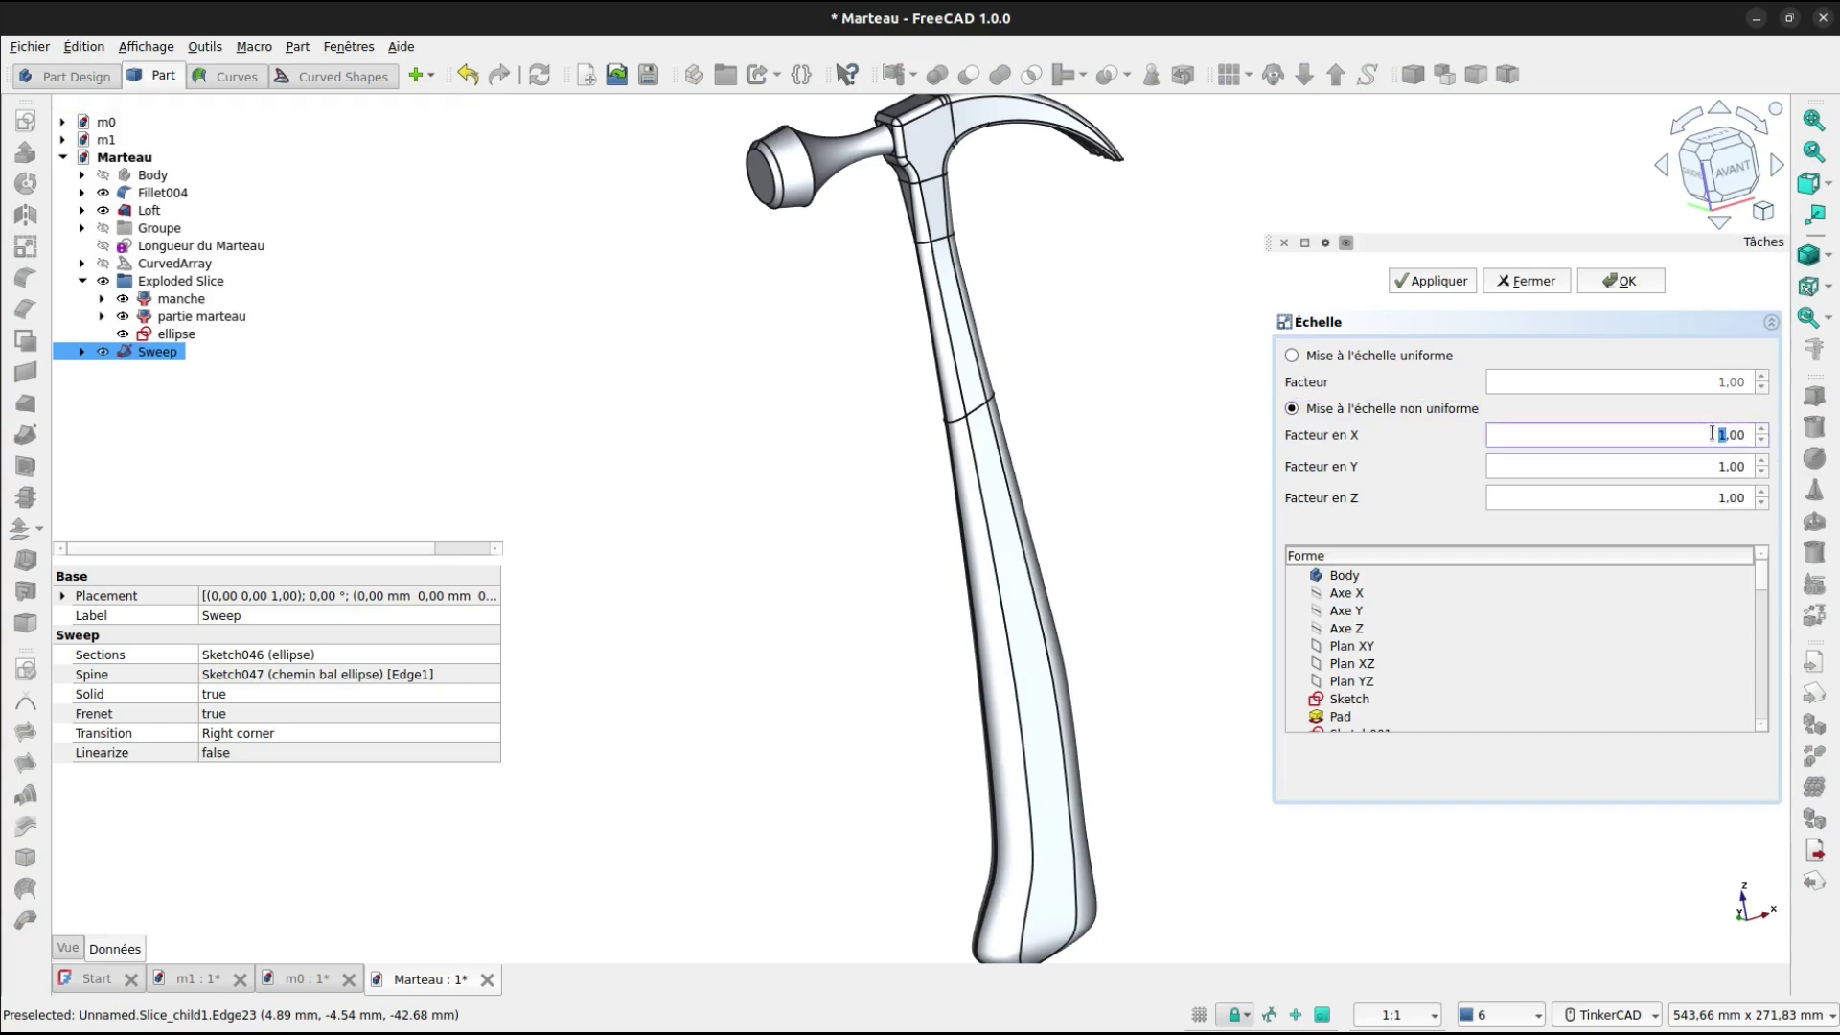
{"action": "type", "text": "0"}
{"action": "key", "text": "Tab"}
{"action": "type", "text": "0"}
{"action": "mouse_move", "coordinate": [1731, 437]}
{"action": "left_mouse_down"}
{"action": "mouse_move", "coordinate": [1746, 435]}
{"action": "mouse_move", "coordinate": [1741, 465]}
{"action": "left_mouse_up"}
{"action": "type", "text": "999"}
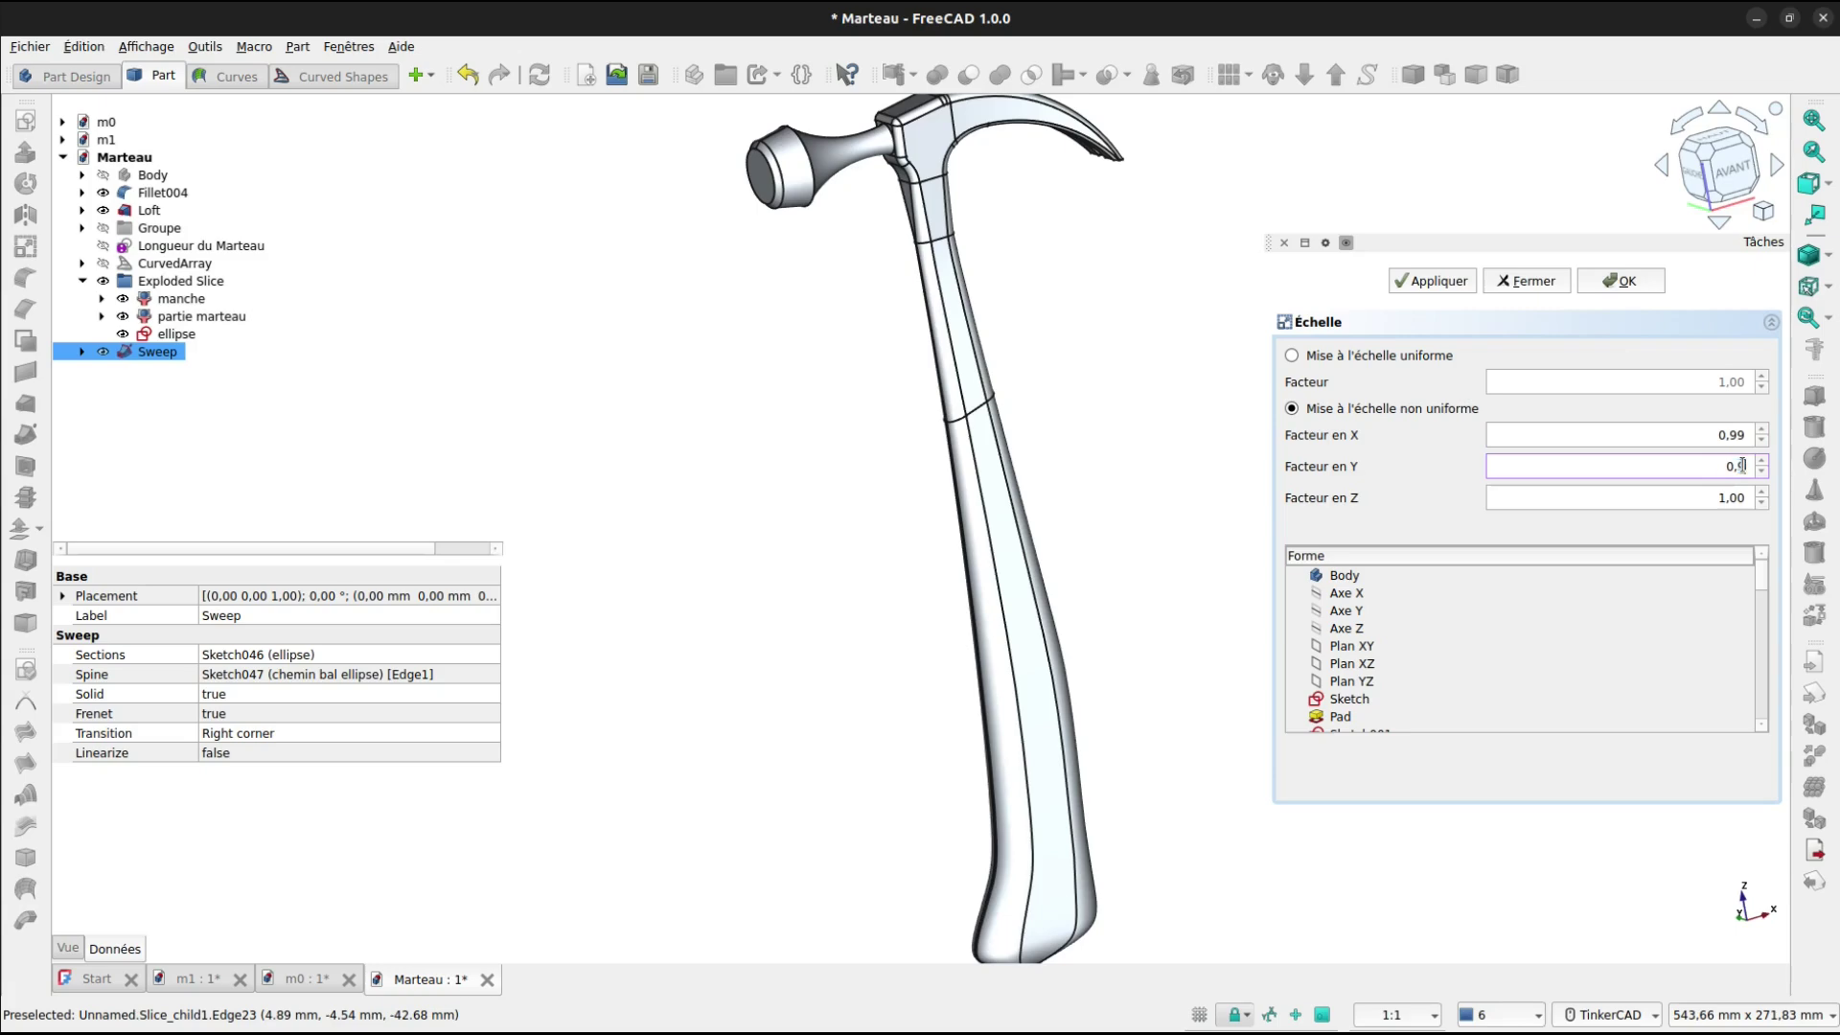
{"action": "left_click", "coordinate": [1626, 281]}
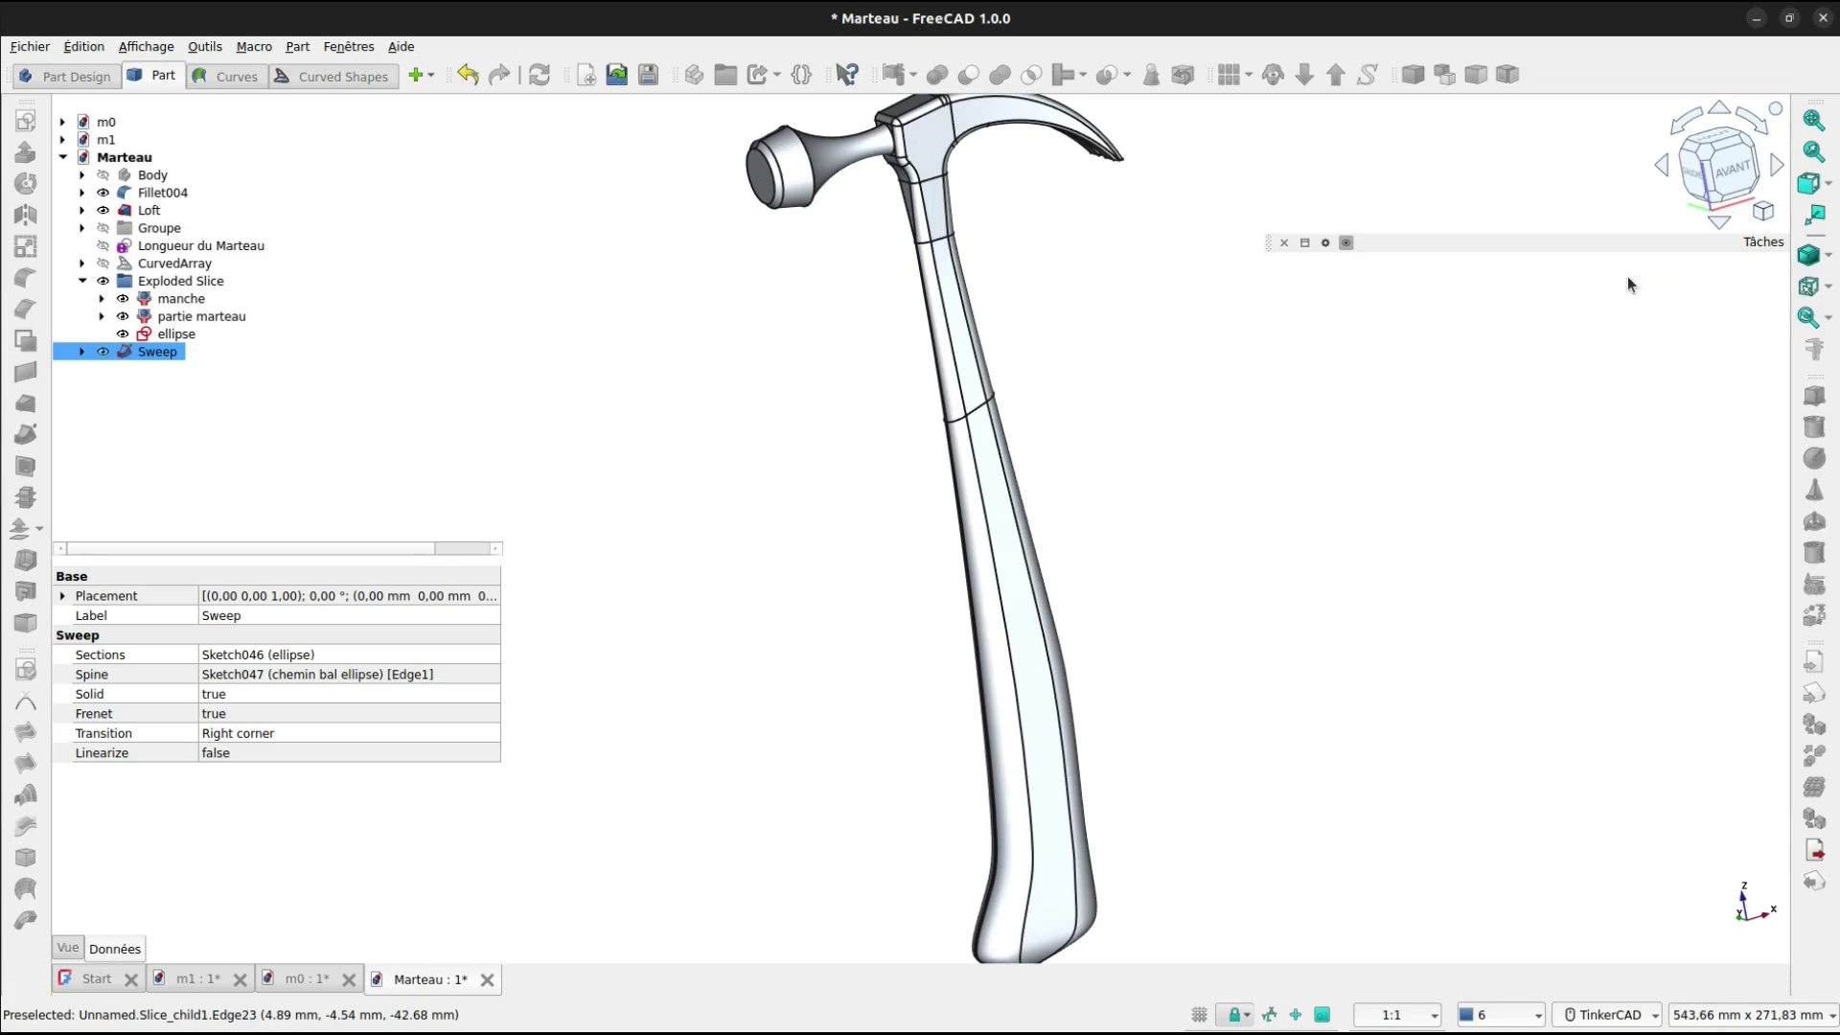
Hide the scaled solid and show the original Sweep nested inside it.
{"action": "left_click", "coordinate": [174, 355]}
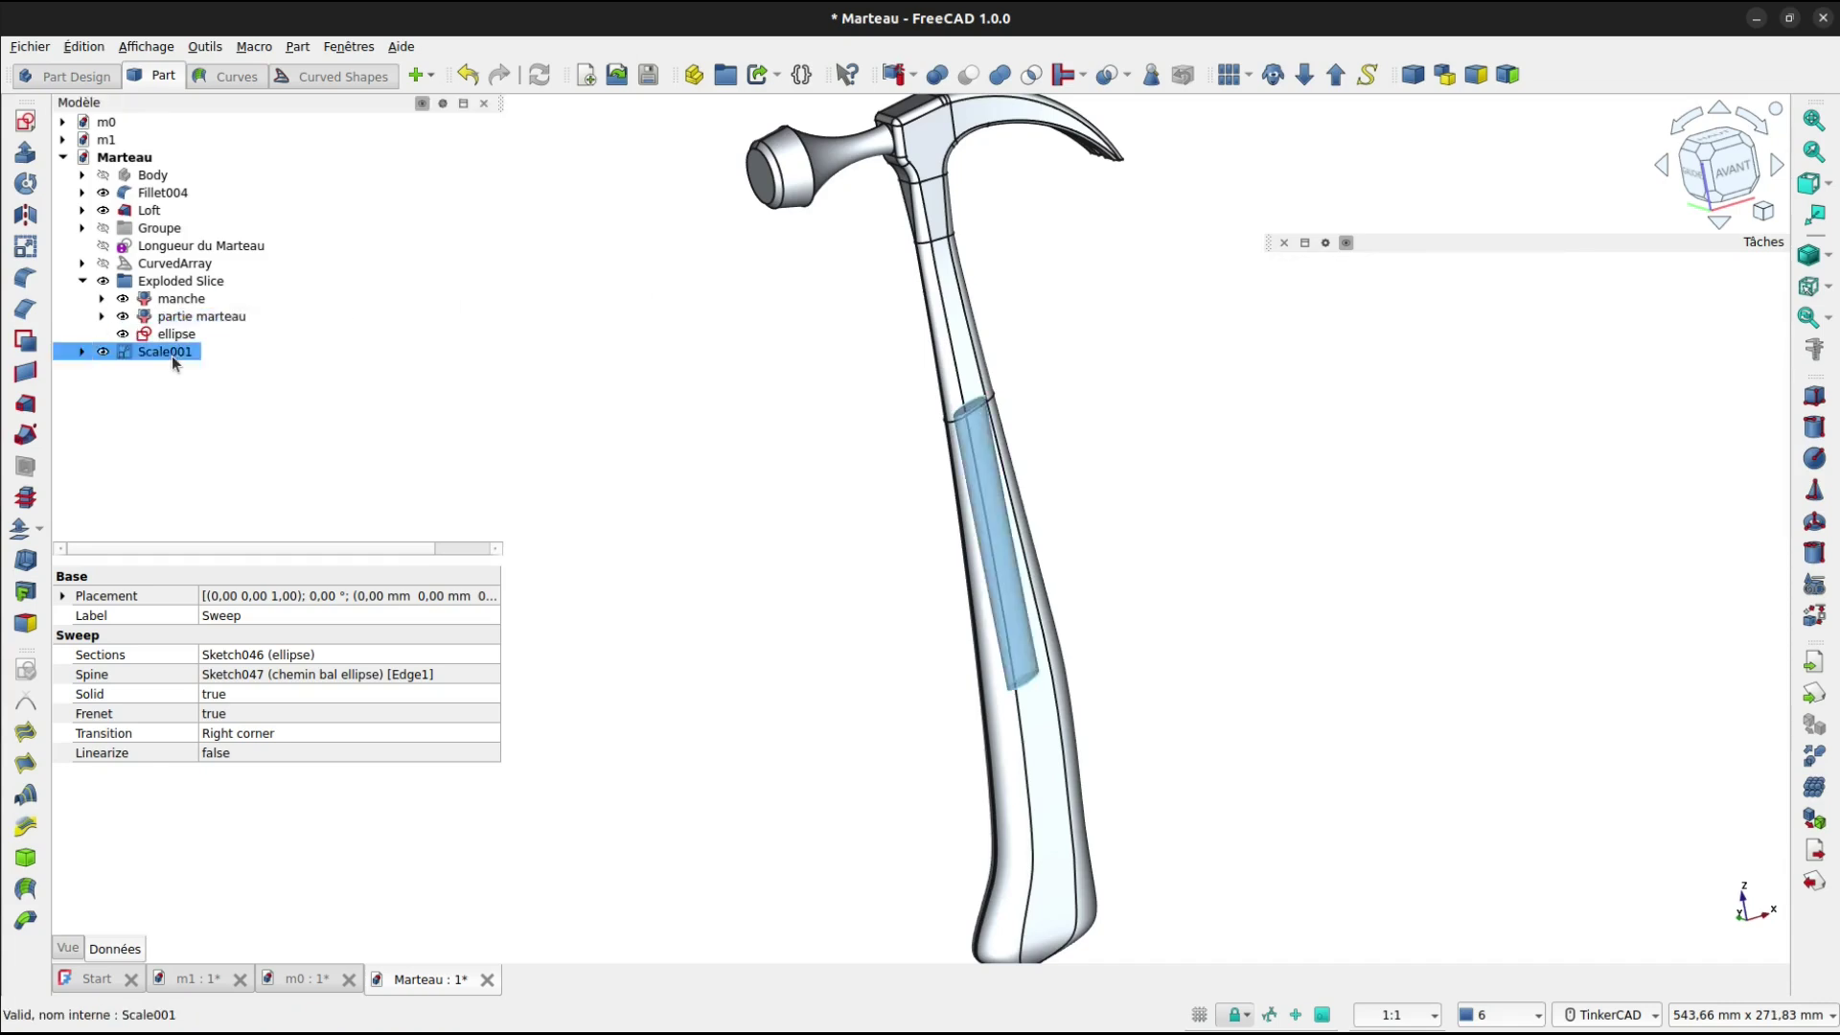
{"action": "left_click", "coordinate": [103, 353]}
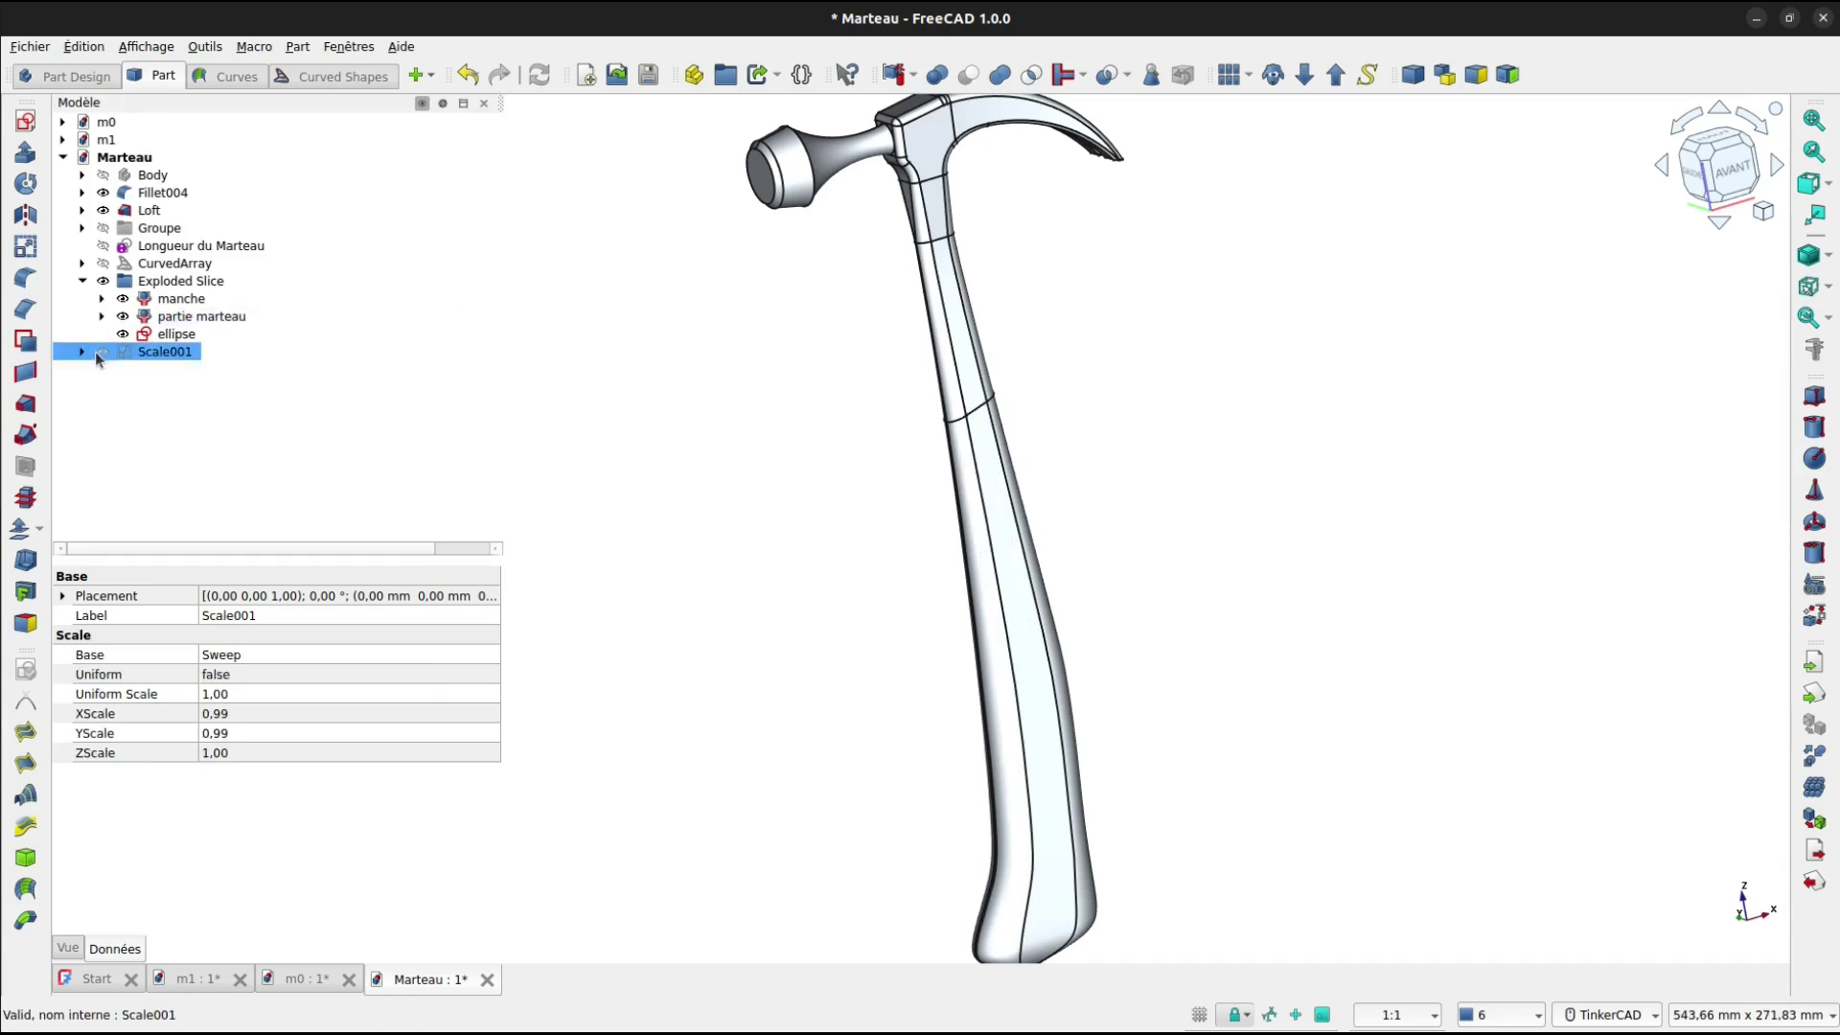
{"action": "left_click", "coordinate": [83, 351]}
{"action": "left_click", "coordinate": [124, 370]}
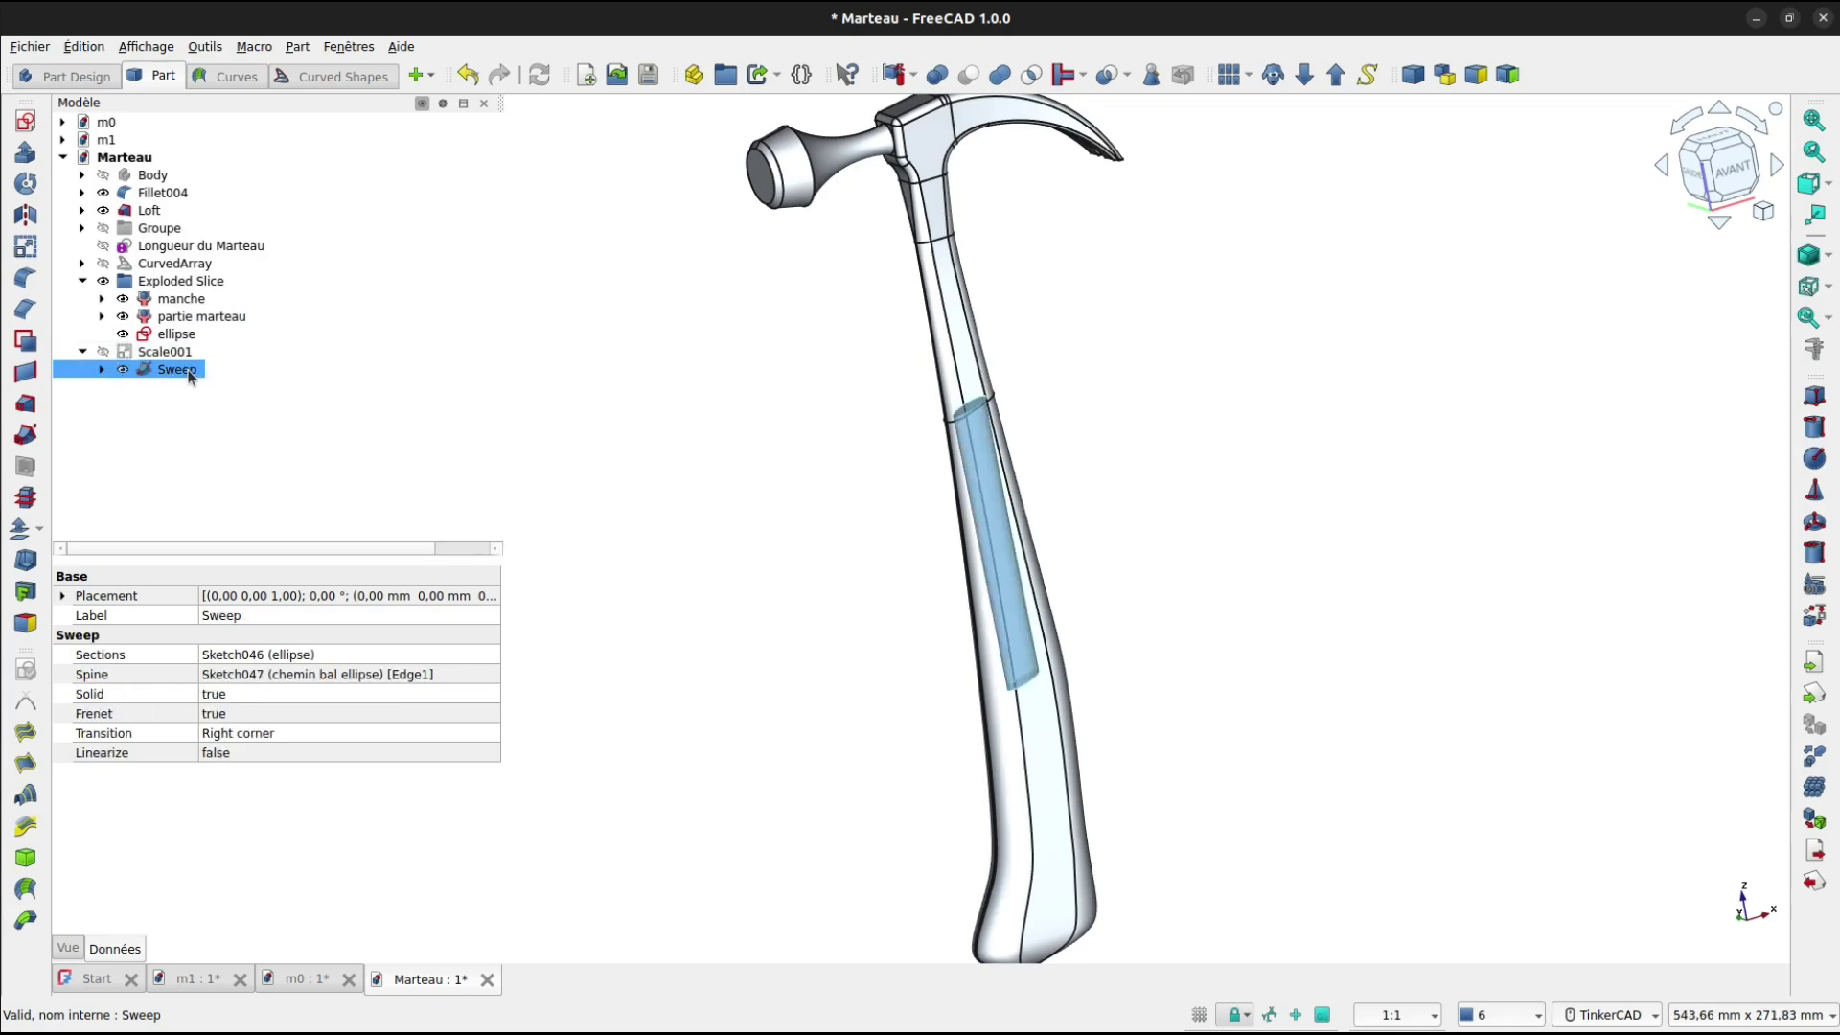
Subtract the original Sweep from the manche part with a boolean cut.
{"action": "left_click", "coordinate": [195, 301]}
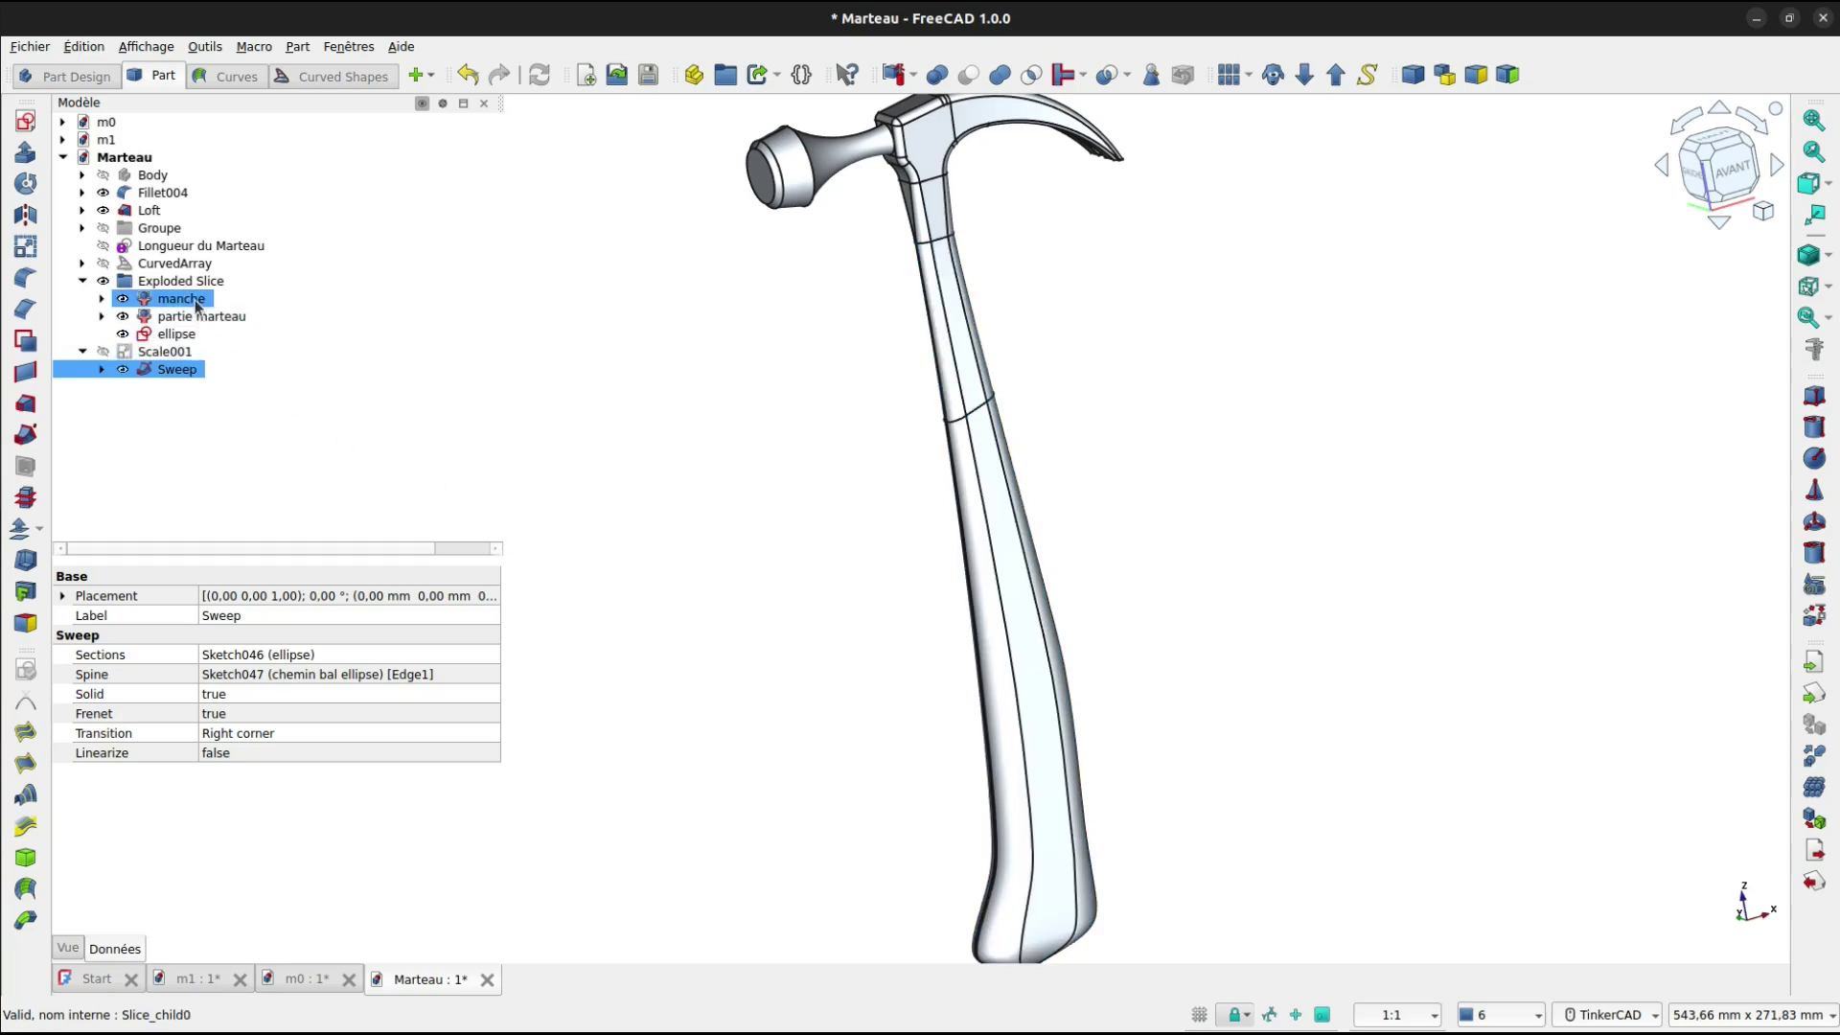
{"action": "left_click", "coordinate": [178, 370], "text": "ctrl"}
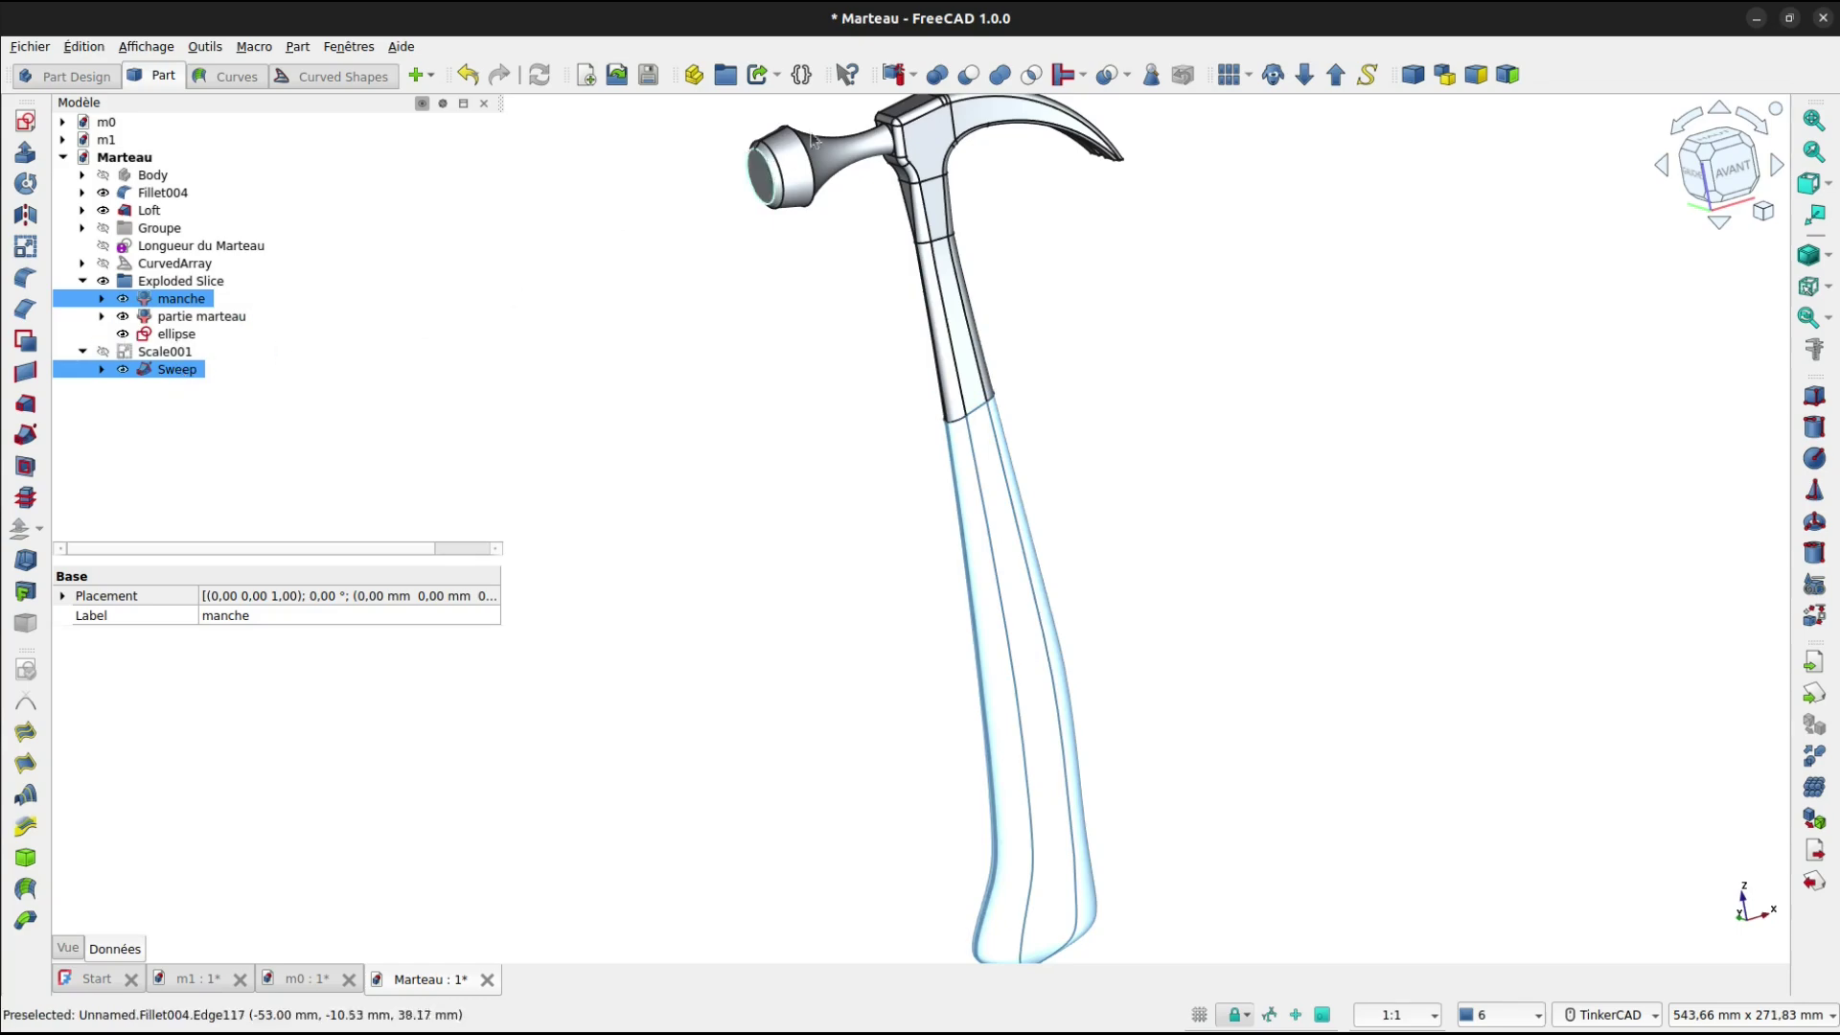
{"action": "left_click", "coordinate": [969, 76]}
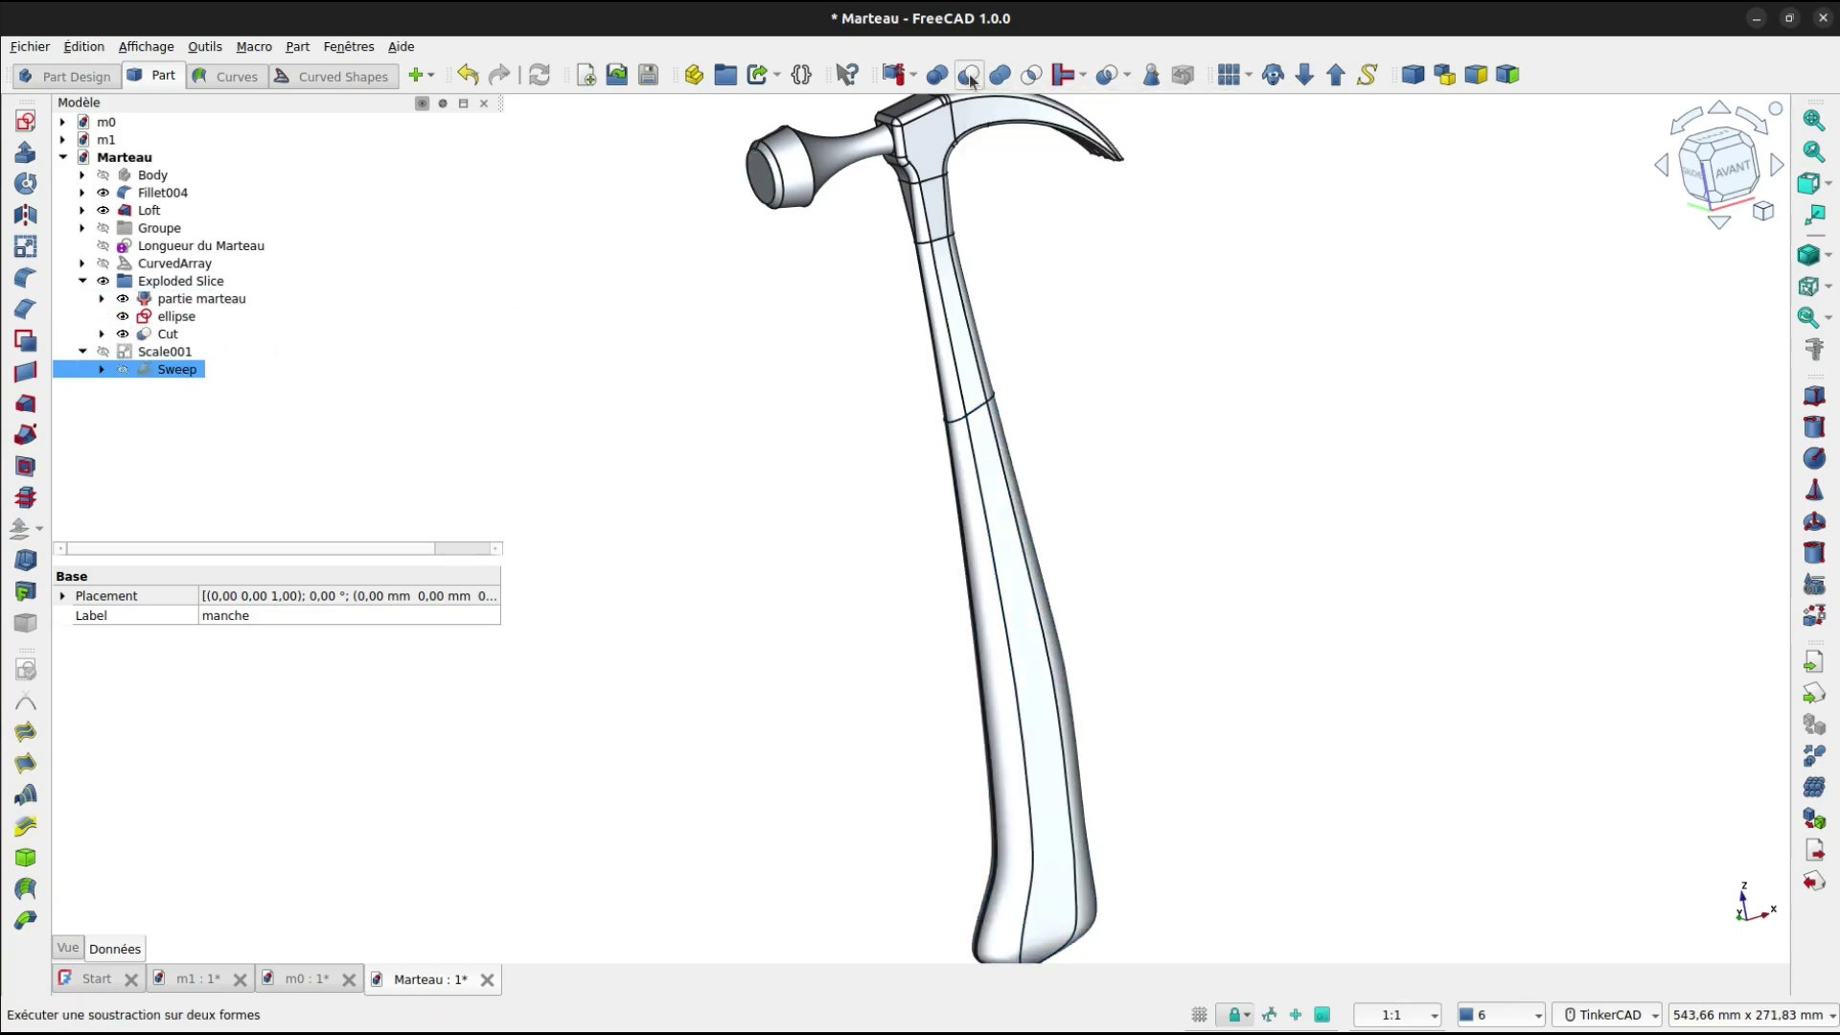
Fuse the scaled sweep, partie marteau, Loft and Fillet004 into one solid.
{"action": "left_click", "coordinate": [160, 355]}
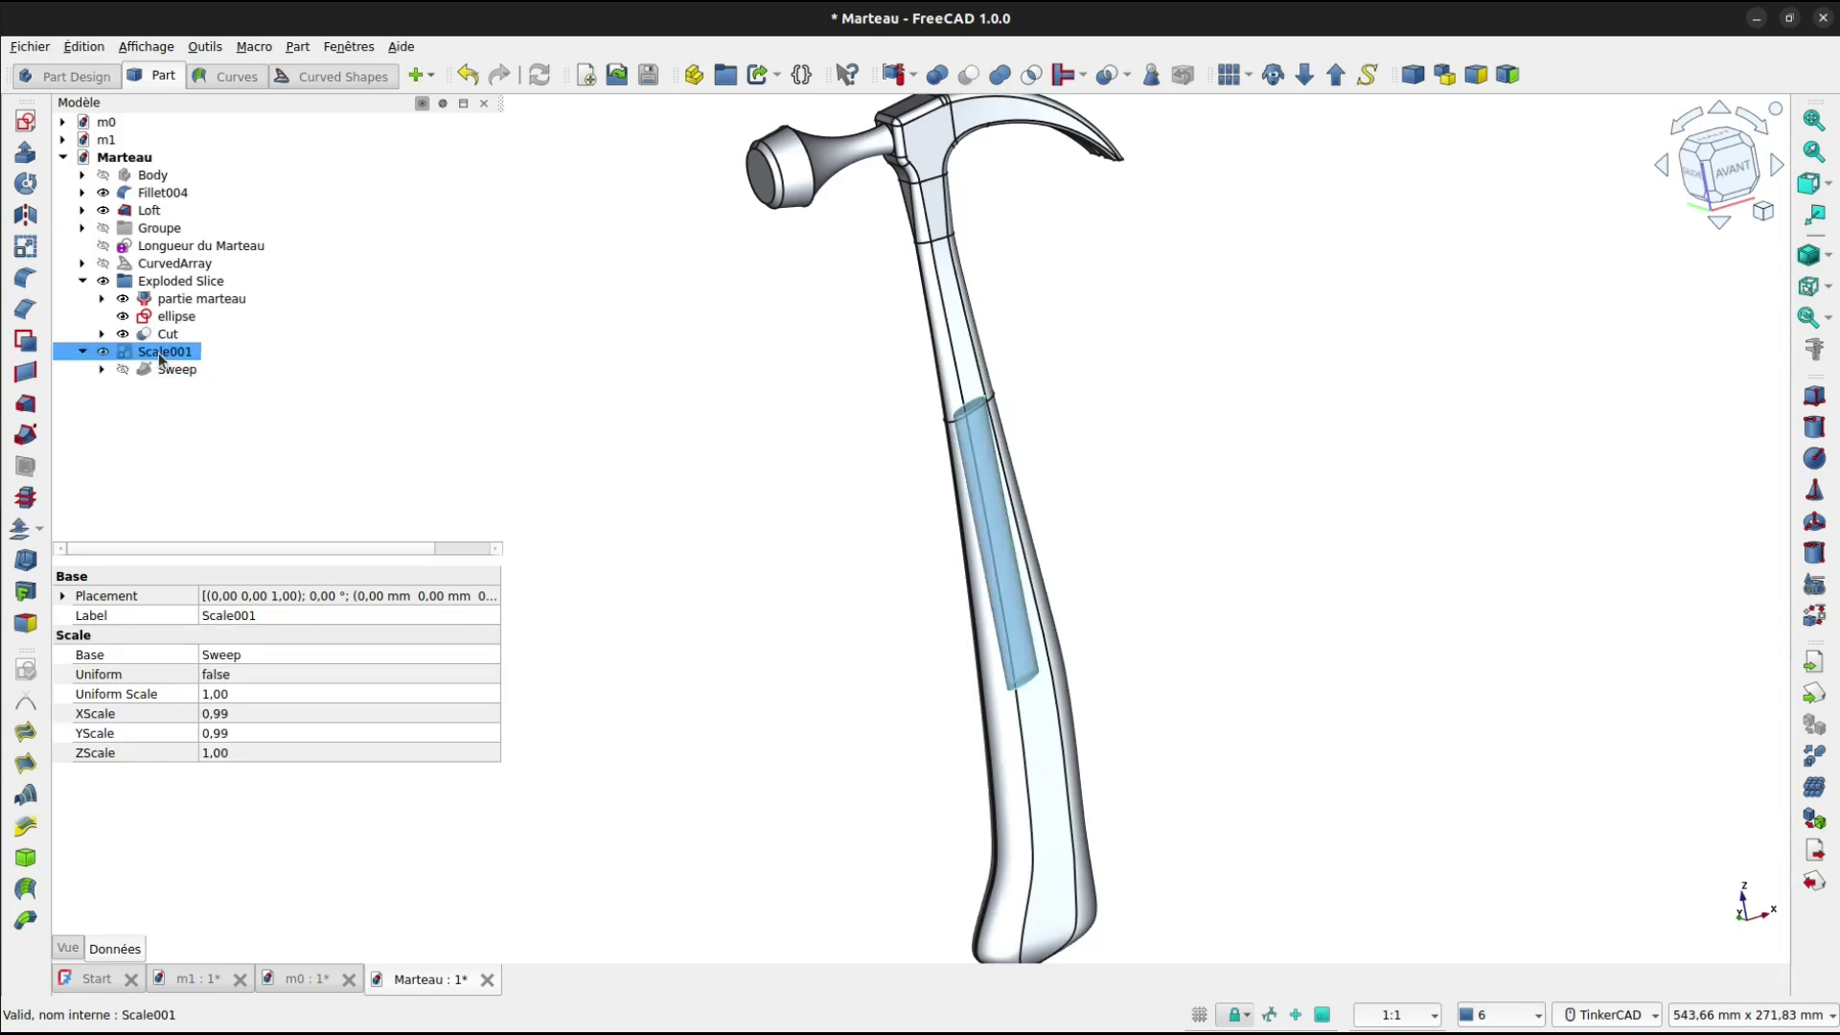
{"action": "left_click", "coordinate": [171, 302], "text": "ctrl"}
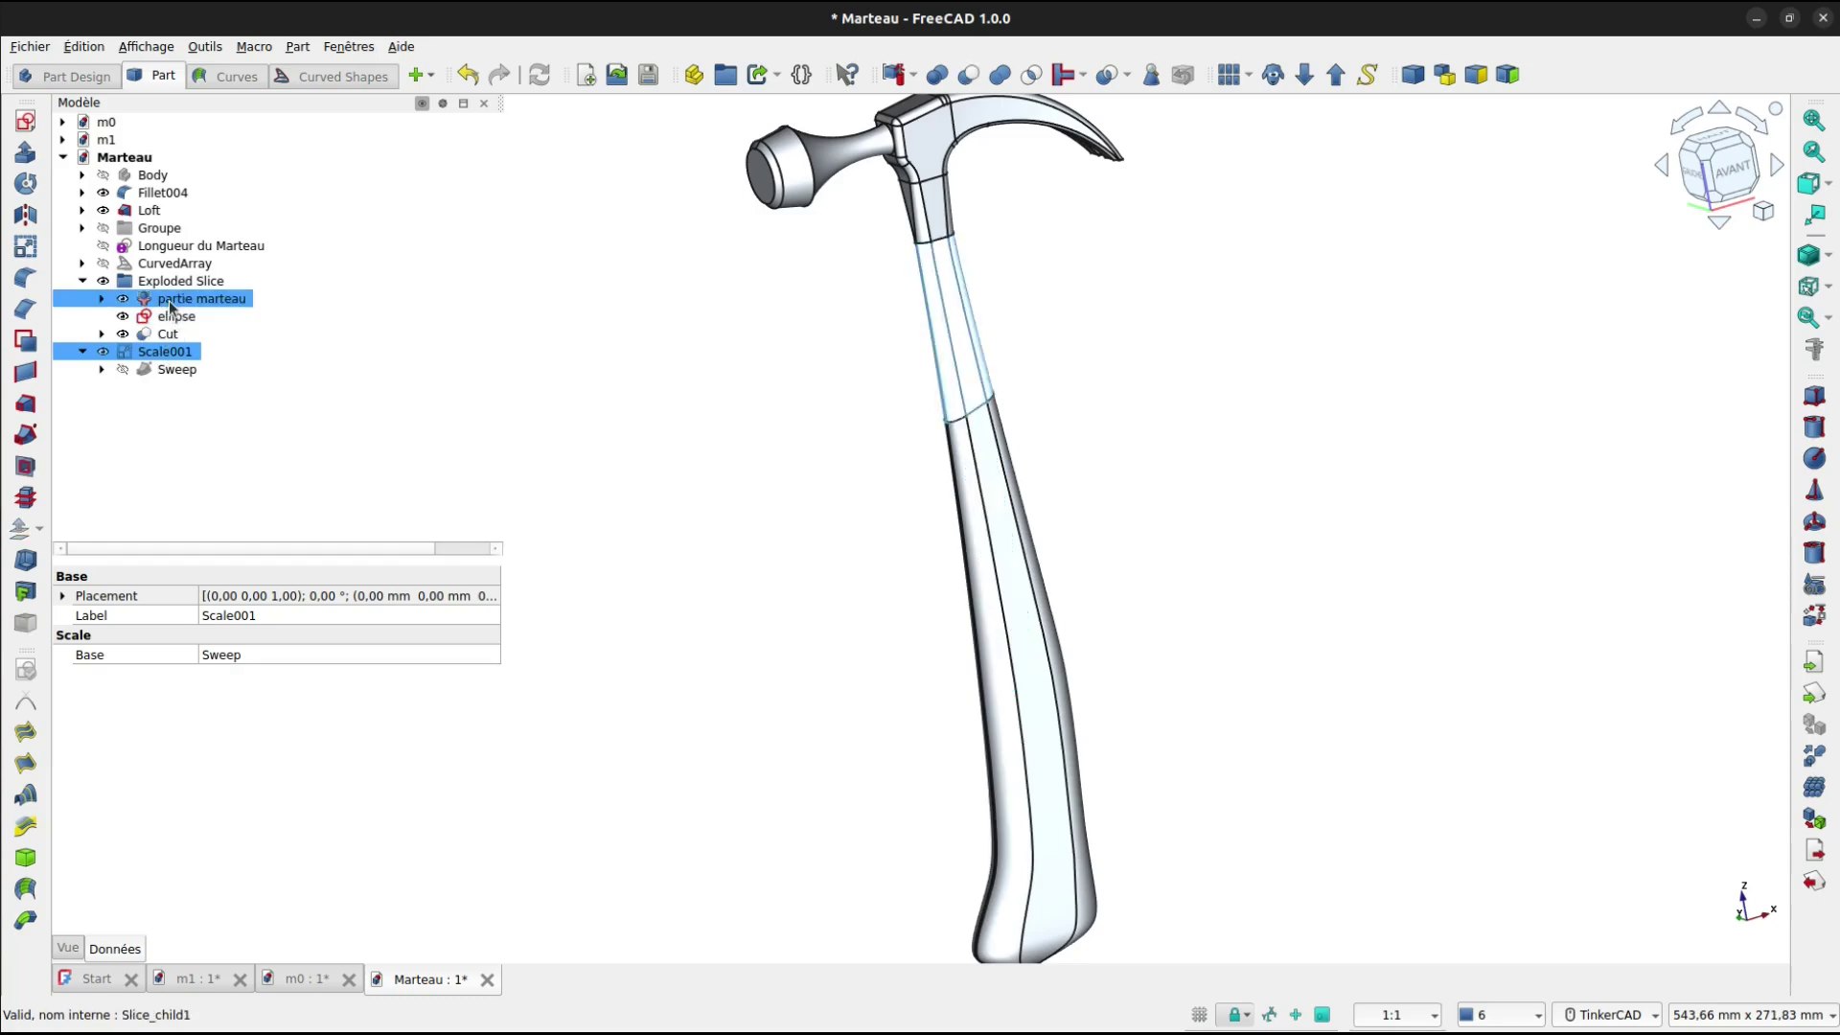
{"action": "left_click", "coordinate": [150, 210], "text": "ctrl"}
{"action": "left_click", "coordinate": [154, 196], "text": "ctrl"}
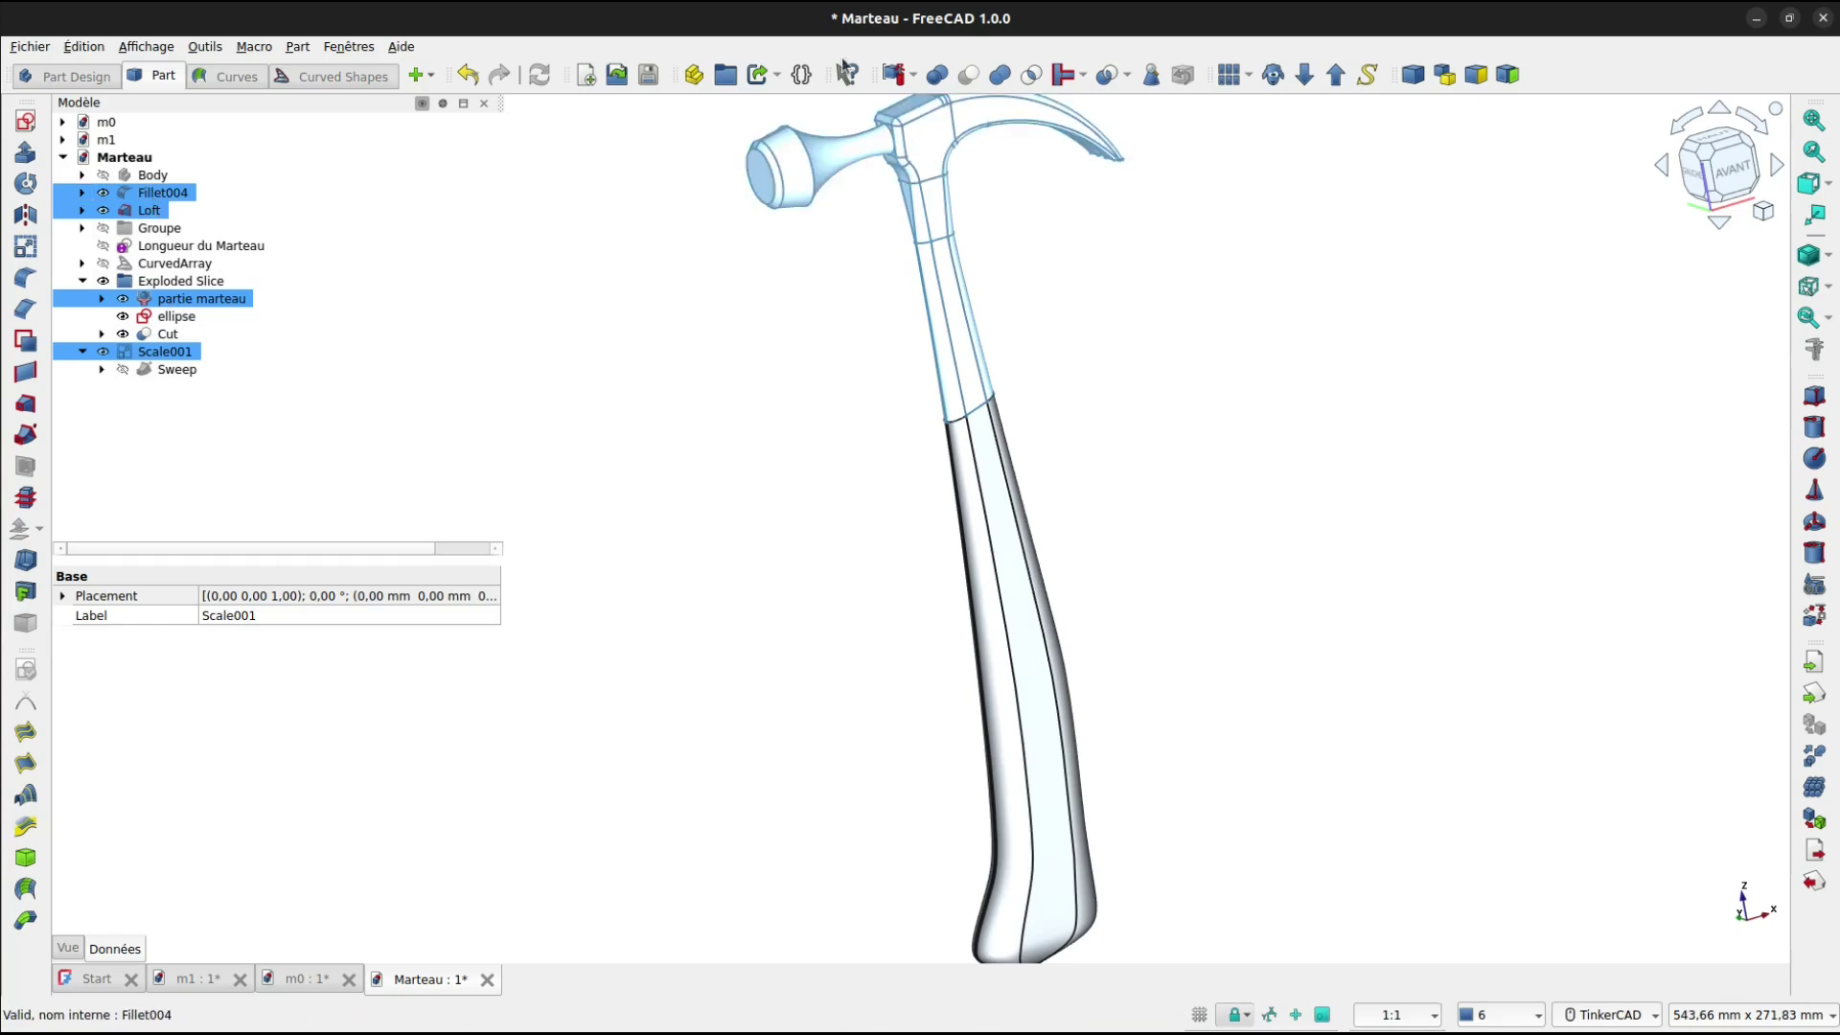
{"action": "left_click", "coordinate": [999, 76]}
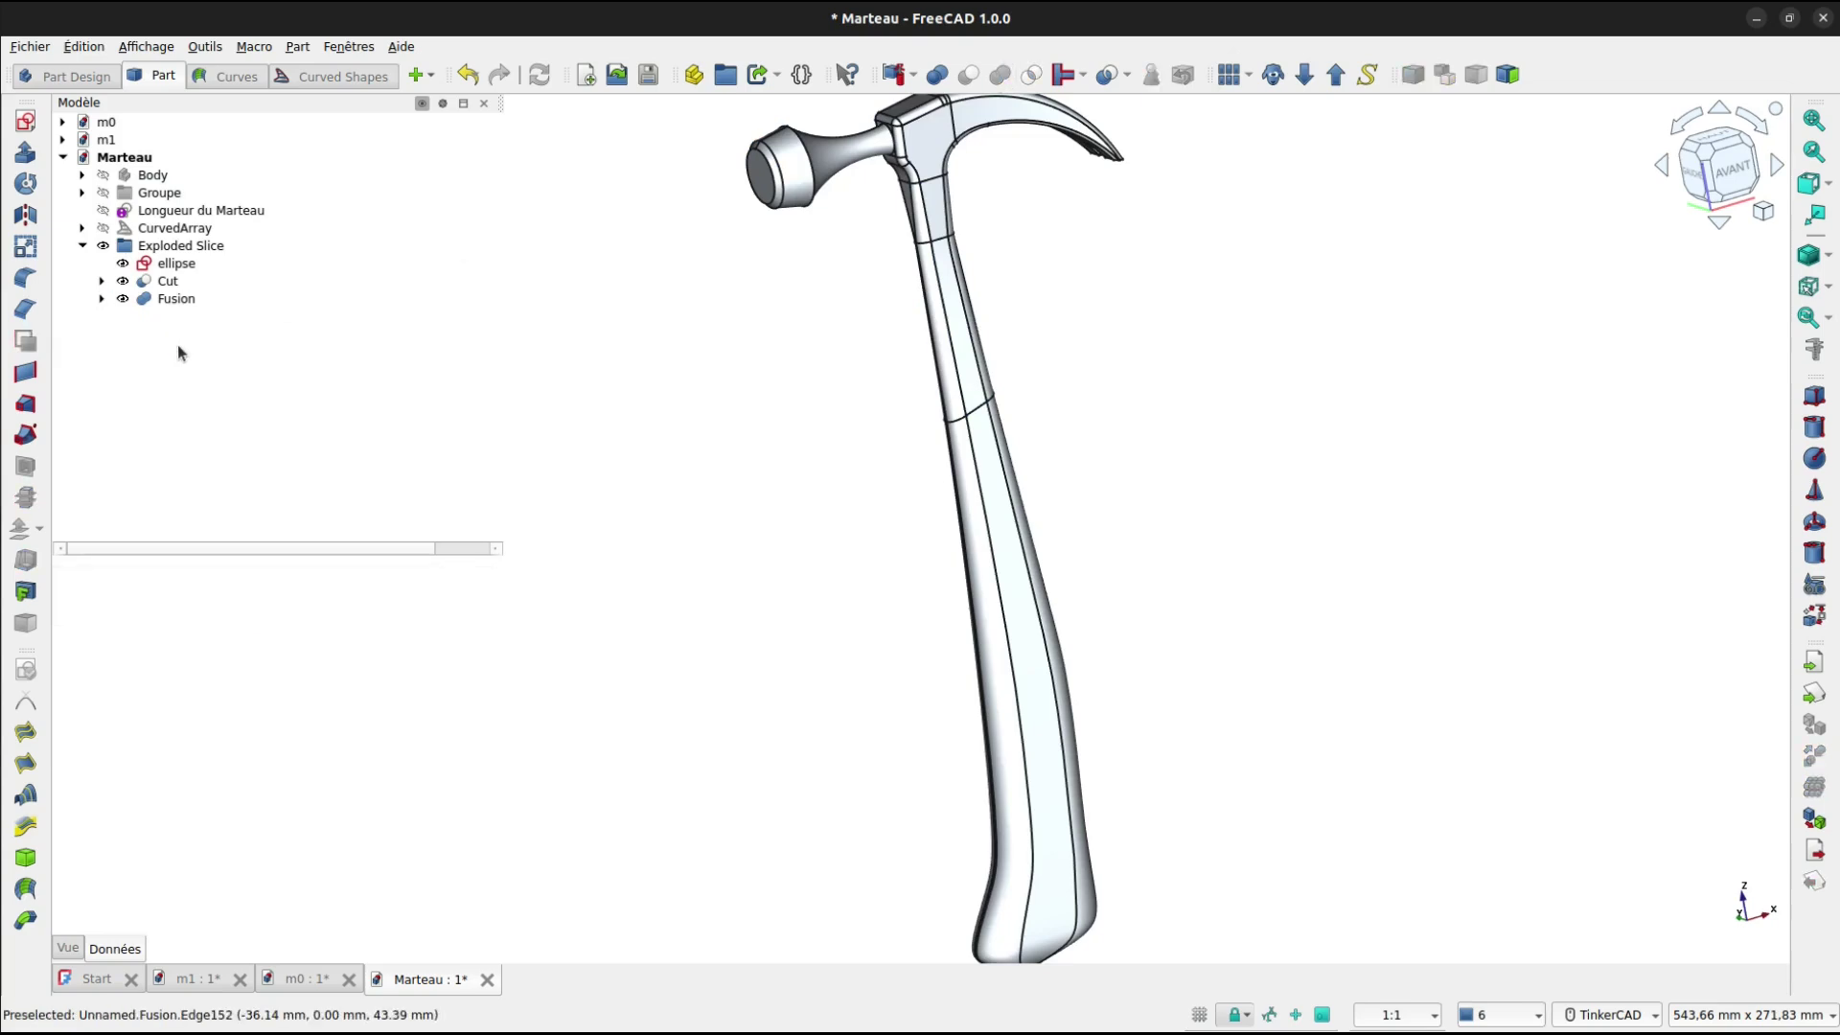
Hide the cut handle and examine the fused hammer head with its elliptical tenon.
{"action": "left_click", "coordinate": [135, 299]}
{"action": "left_click", "coordinate": [124, 282]}
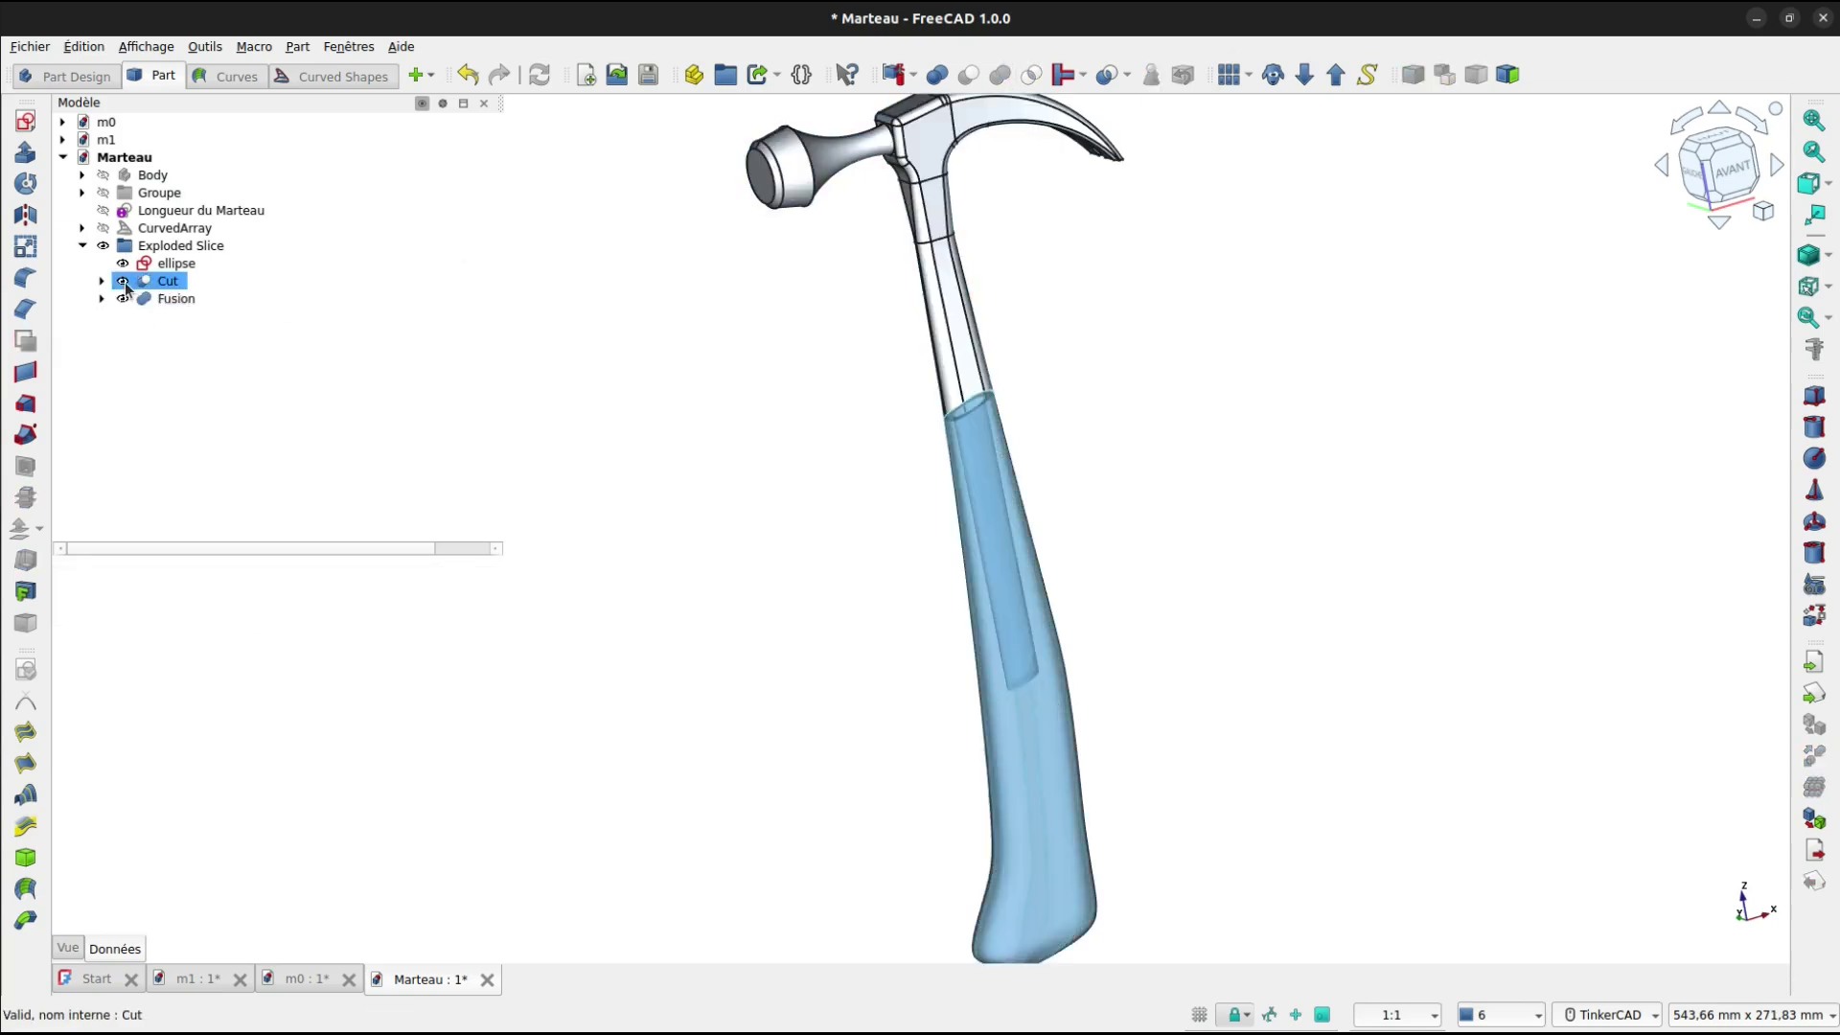
{"action": "left_click", "coordinate": [124, 282]}
{"action": "right_click_drag", "start_coordinate": [830, 457], "coordinate": [703, 399]}
{"action": "left_click", "coordinate": [178, 300]}
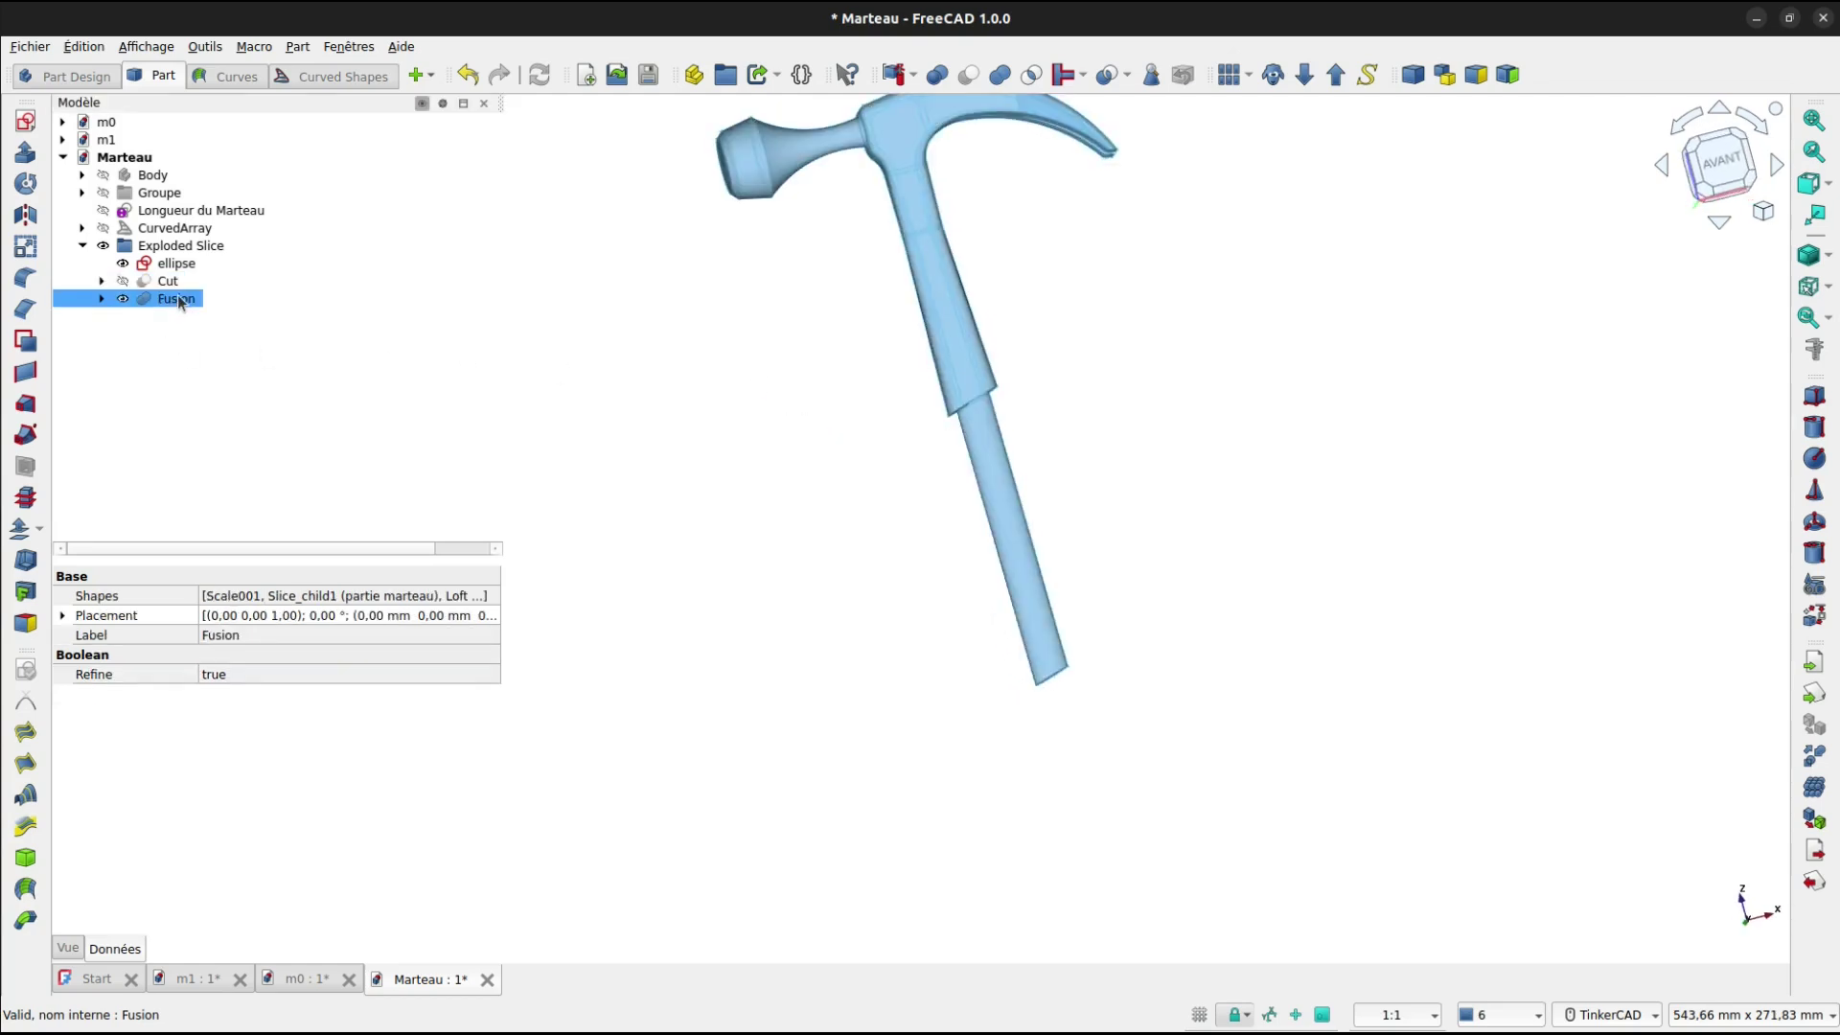
Hide the fused hammer head, show the cut handle and examine its socket end.
{"action": "left_click", "coordinate": [124, 298]}
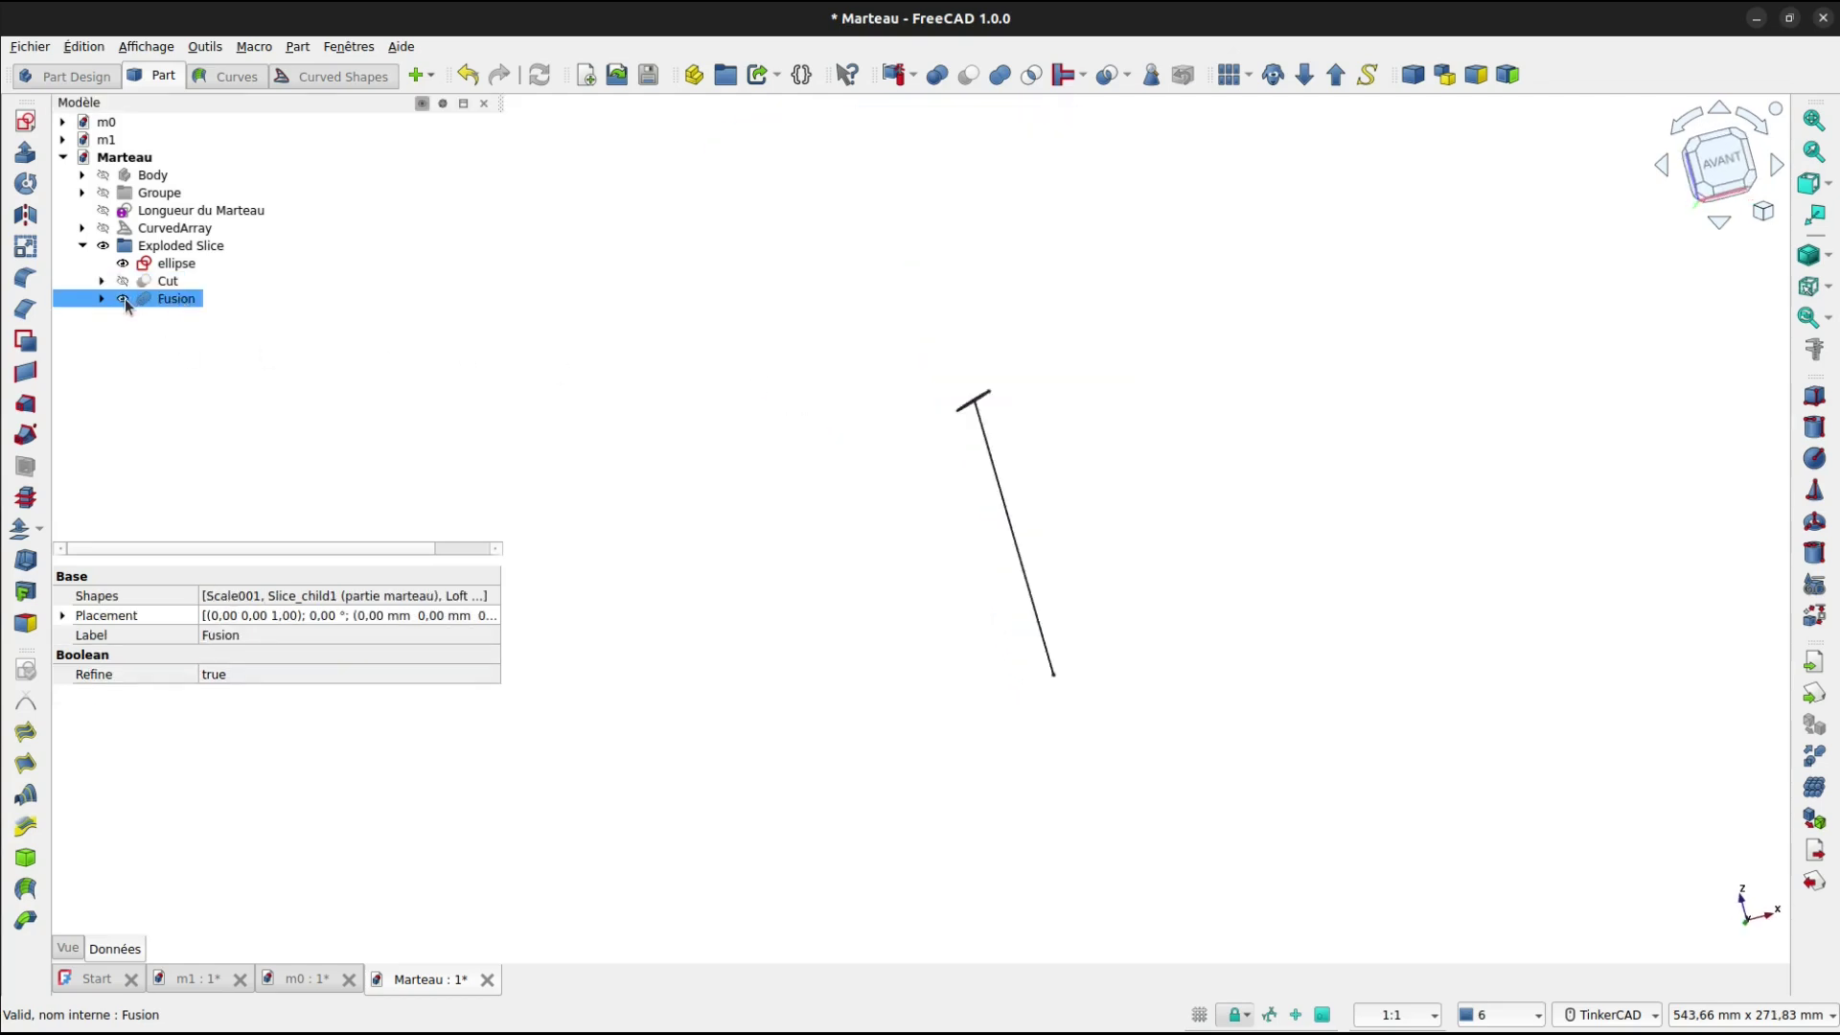
{"action": "left_click", "coordinate": [125, 282]}
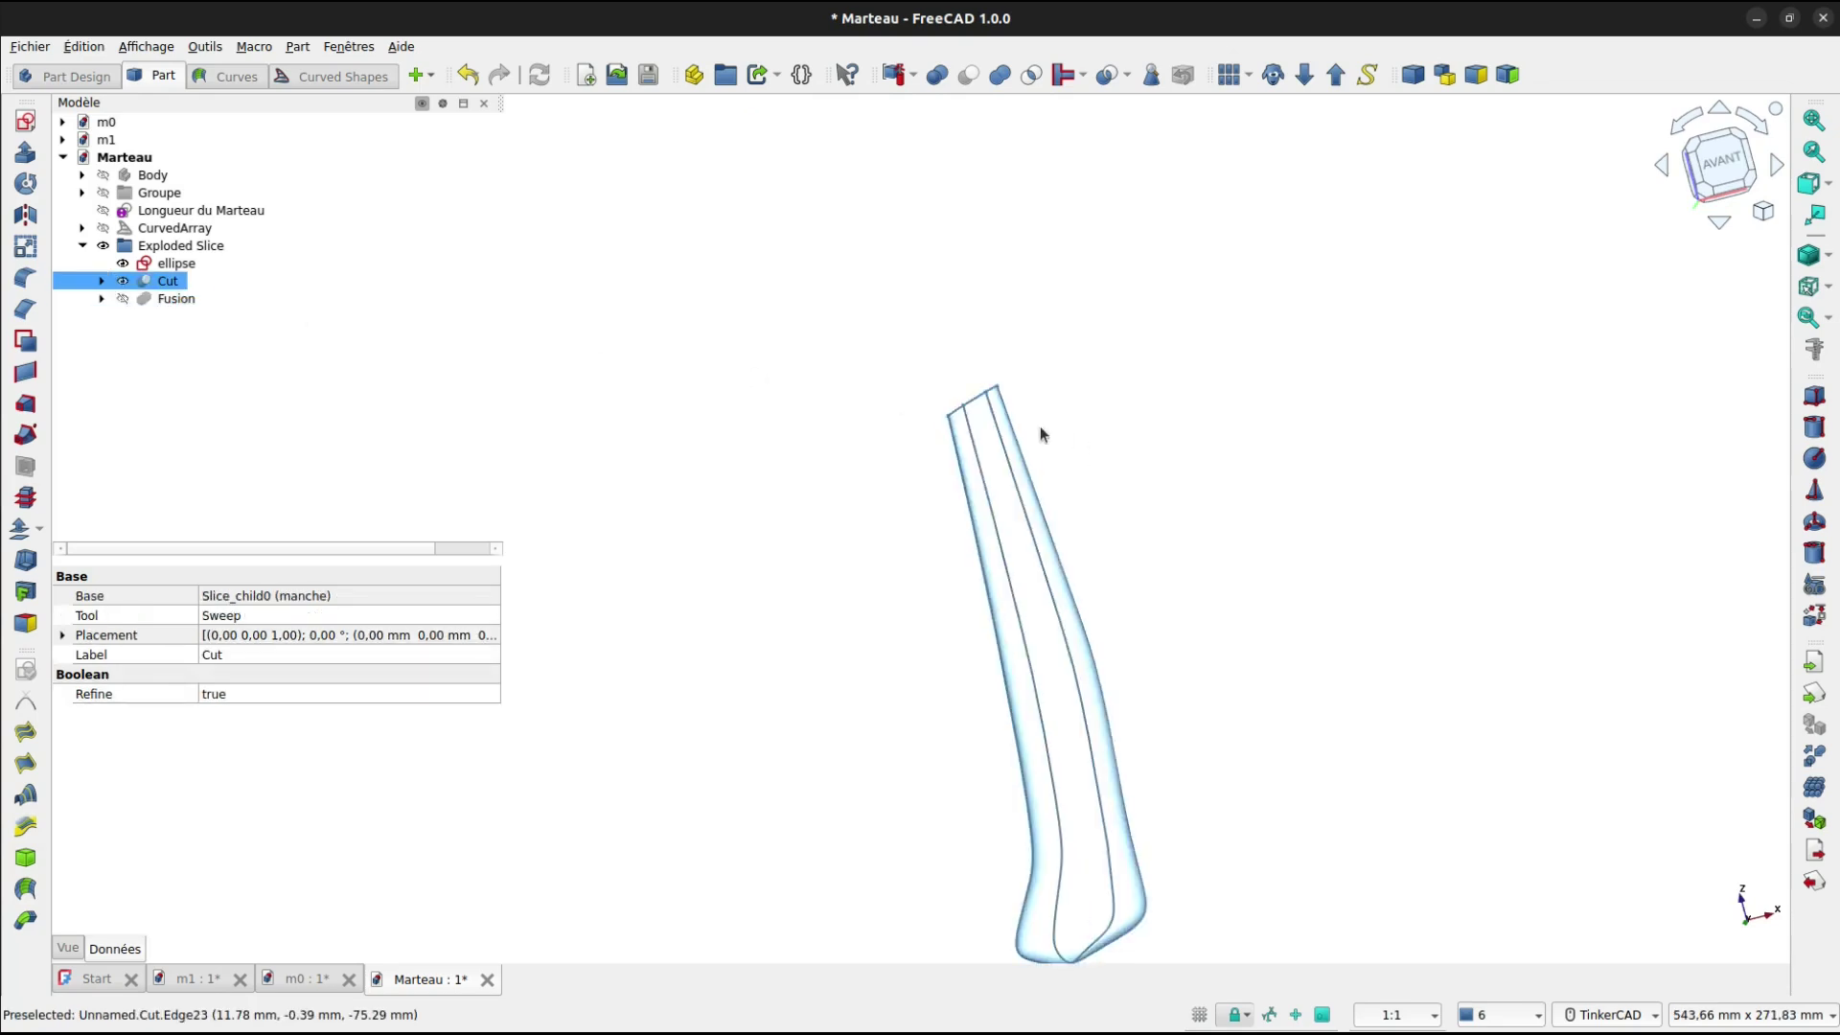
{"action": "right_click_drag", "start_coordinate": [1039, 425], "coordinate": [1068, 472]}
{"action": "middle_click_drag", "start_coordinate": [822, 514], "coordinate": [806, 460]}
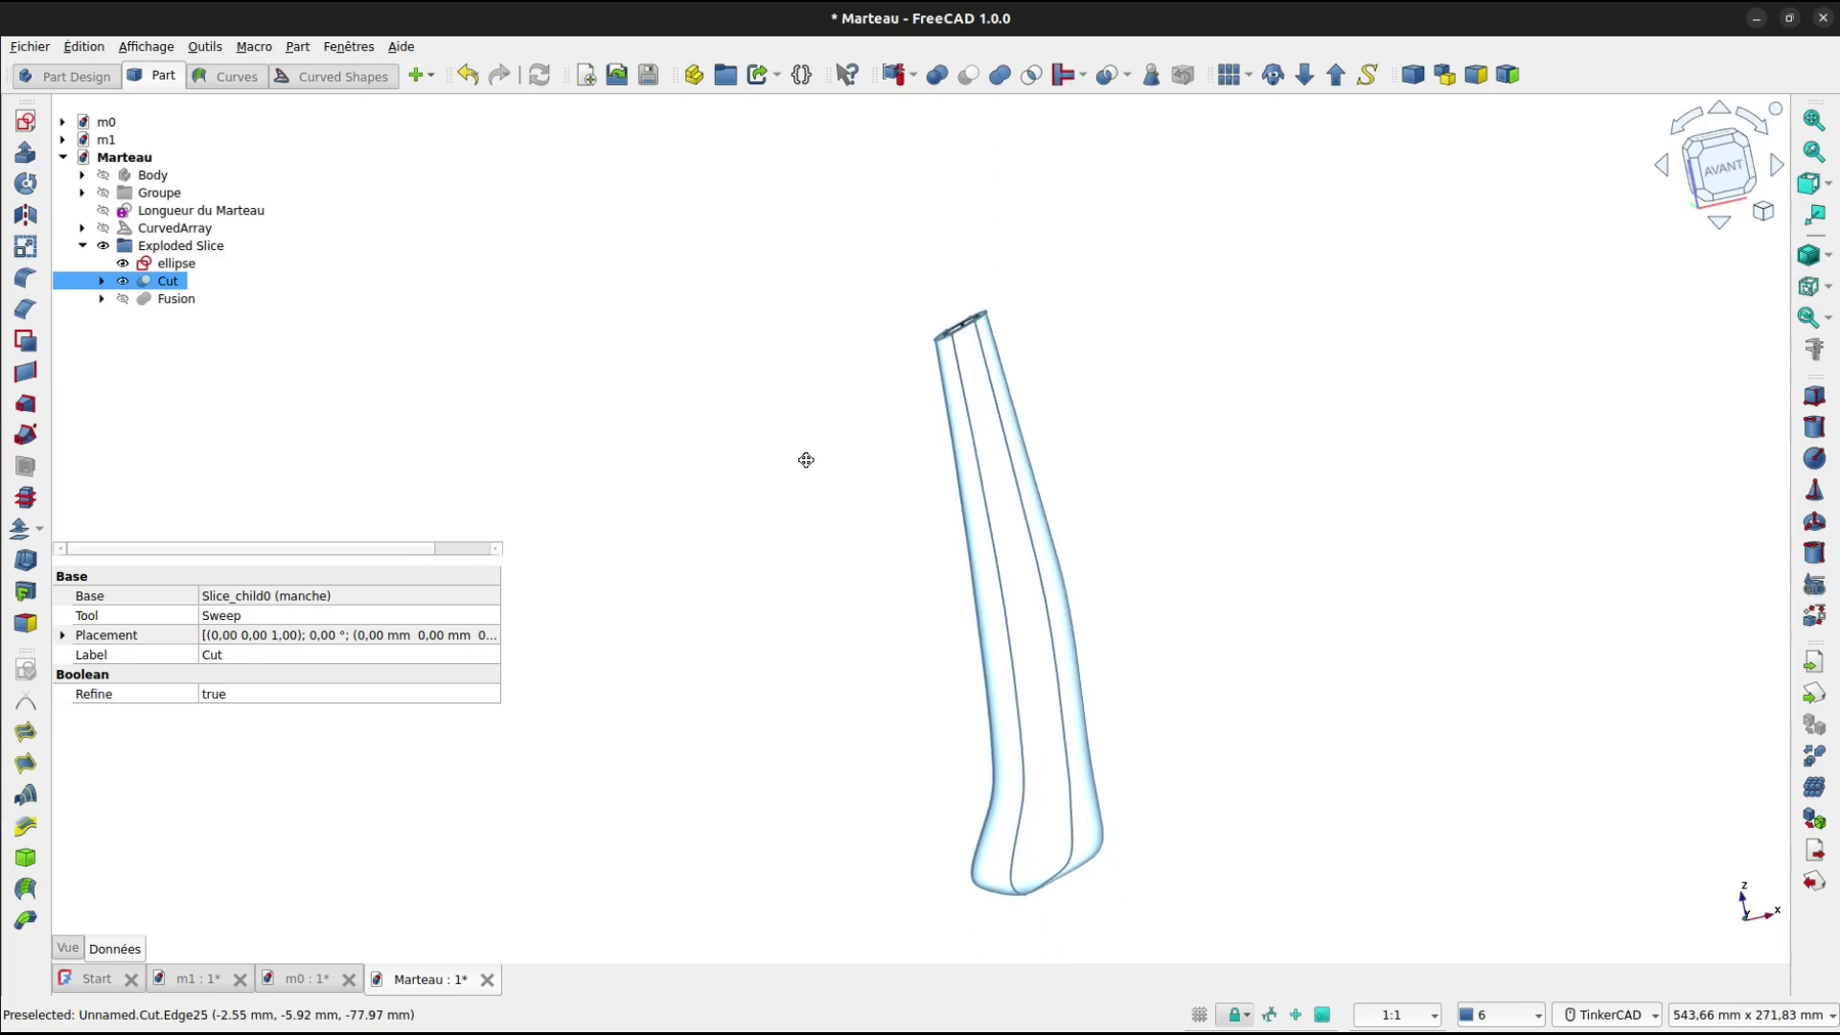
{"action": "left_click", "coordinate": [847, 579]}
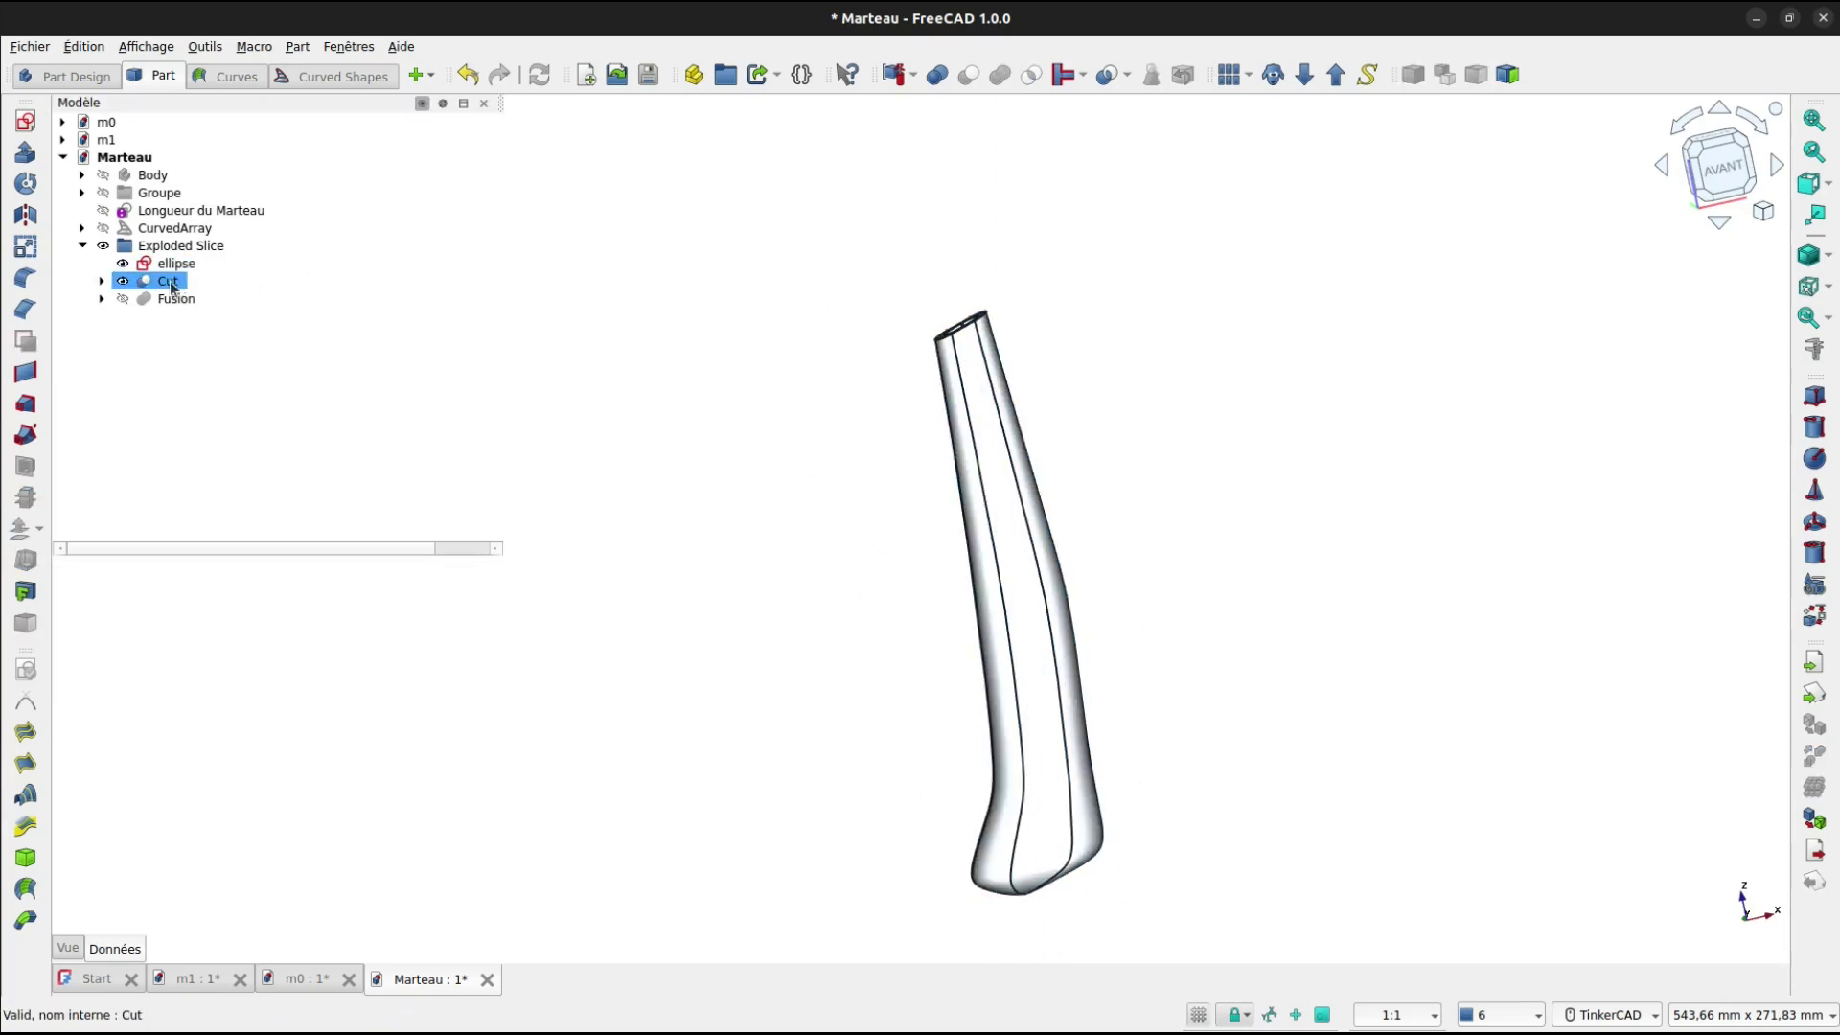
Switch to the m0 document and examine the tool logo marking on the side of the hammer head.
{"action": "left_click", "coordinate": [319, 979]}
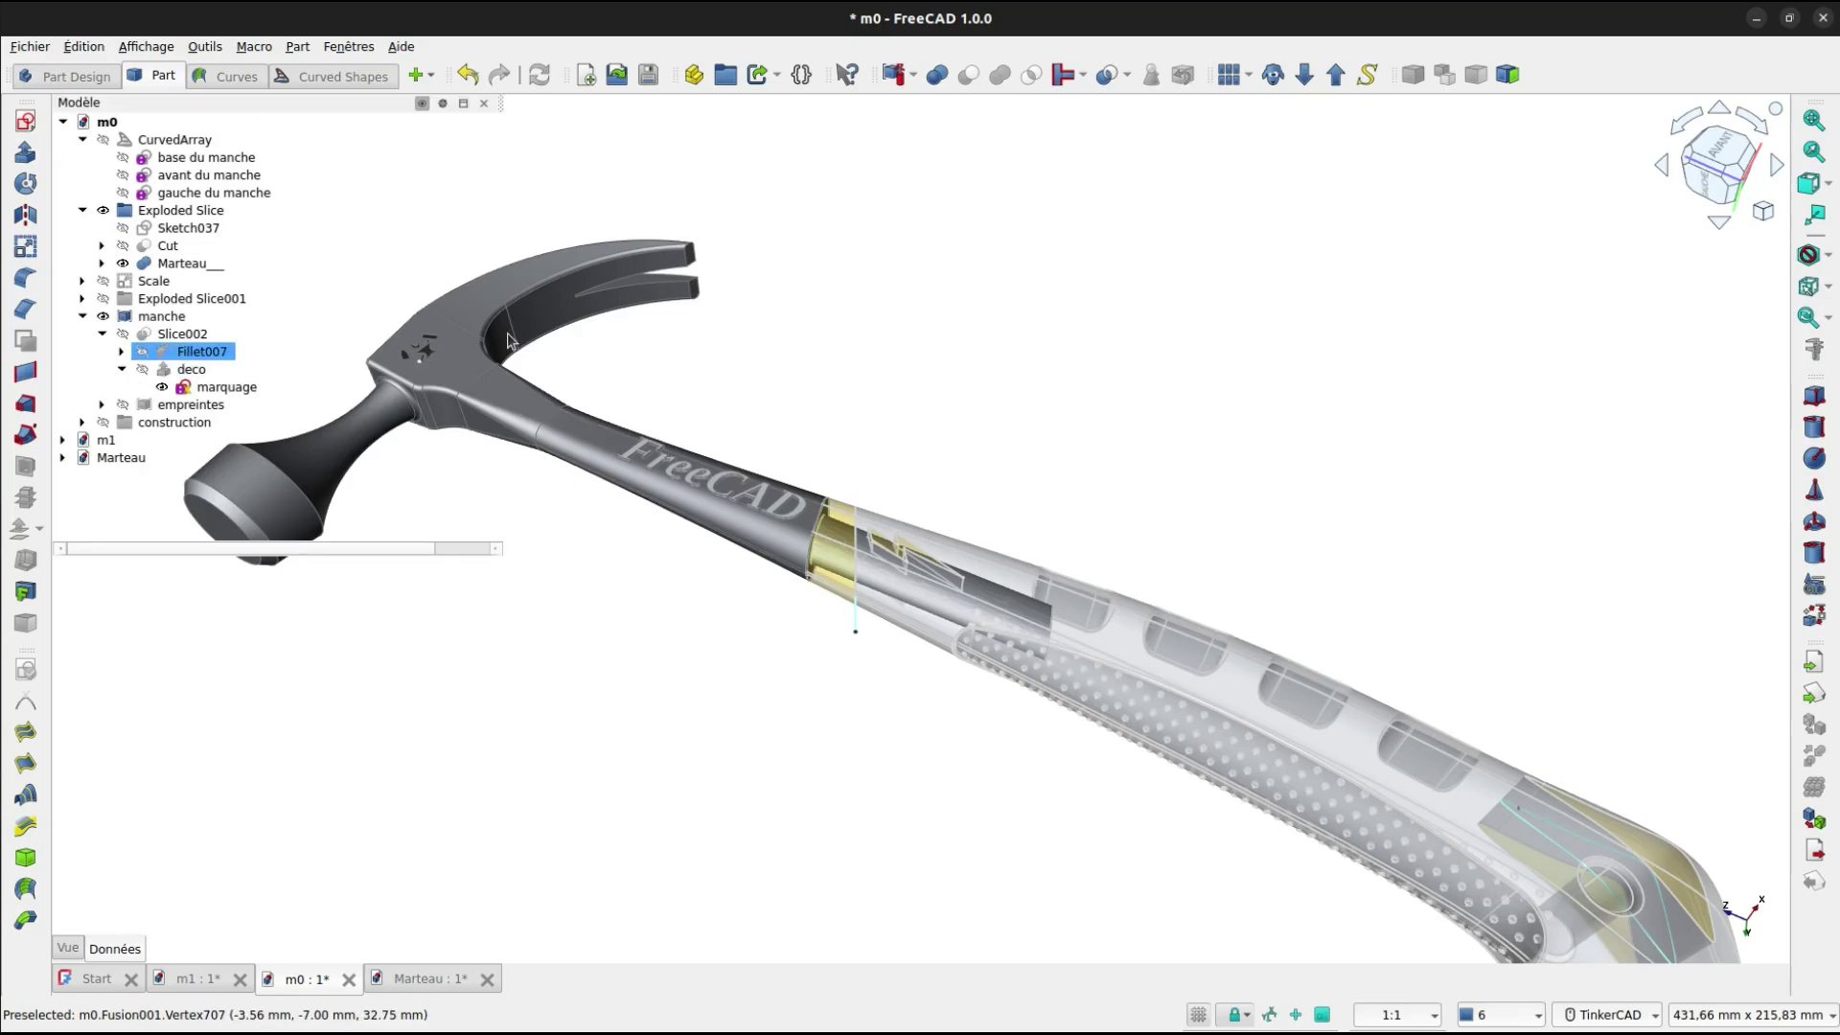
{"action": "mouse_move", "coordinate": [731, 351]}
{"action": "right_mouse_down"}
{"action": "mouse_move", "coordinate": [920, 393]}
{"action": "mouse_move", "coordinate": [932, 490]}
{"action": "right_mouse_up"}
{"action": "right_click_drag", "start_coordinate": [782, 431], "coordinate": [766, 393]}
{"action": "scroll", "coordinate": [758, 392], "scroll_direction": "up", "scroll_amount": 7}
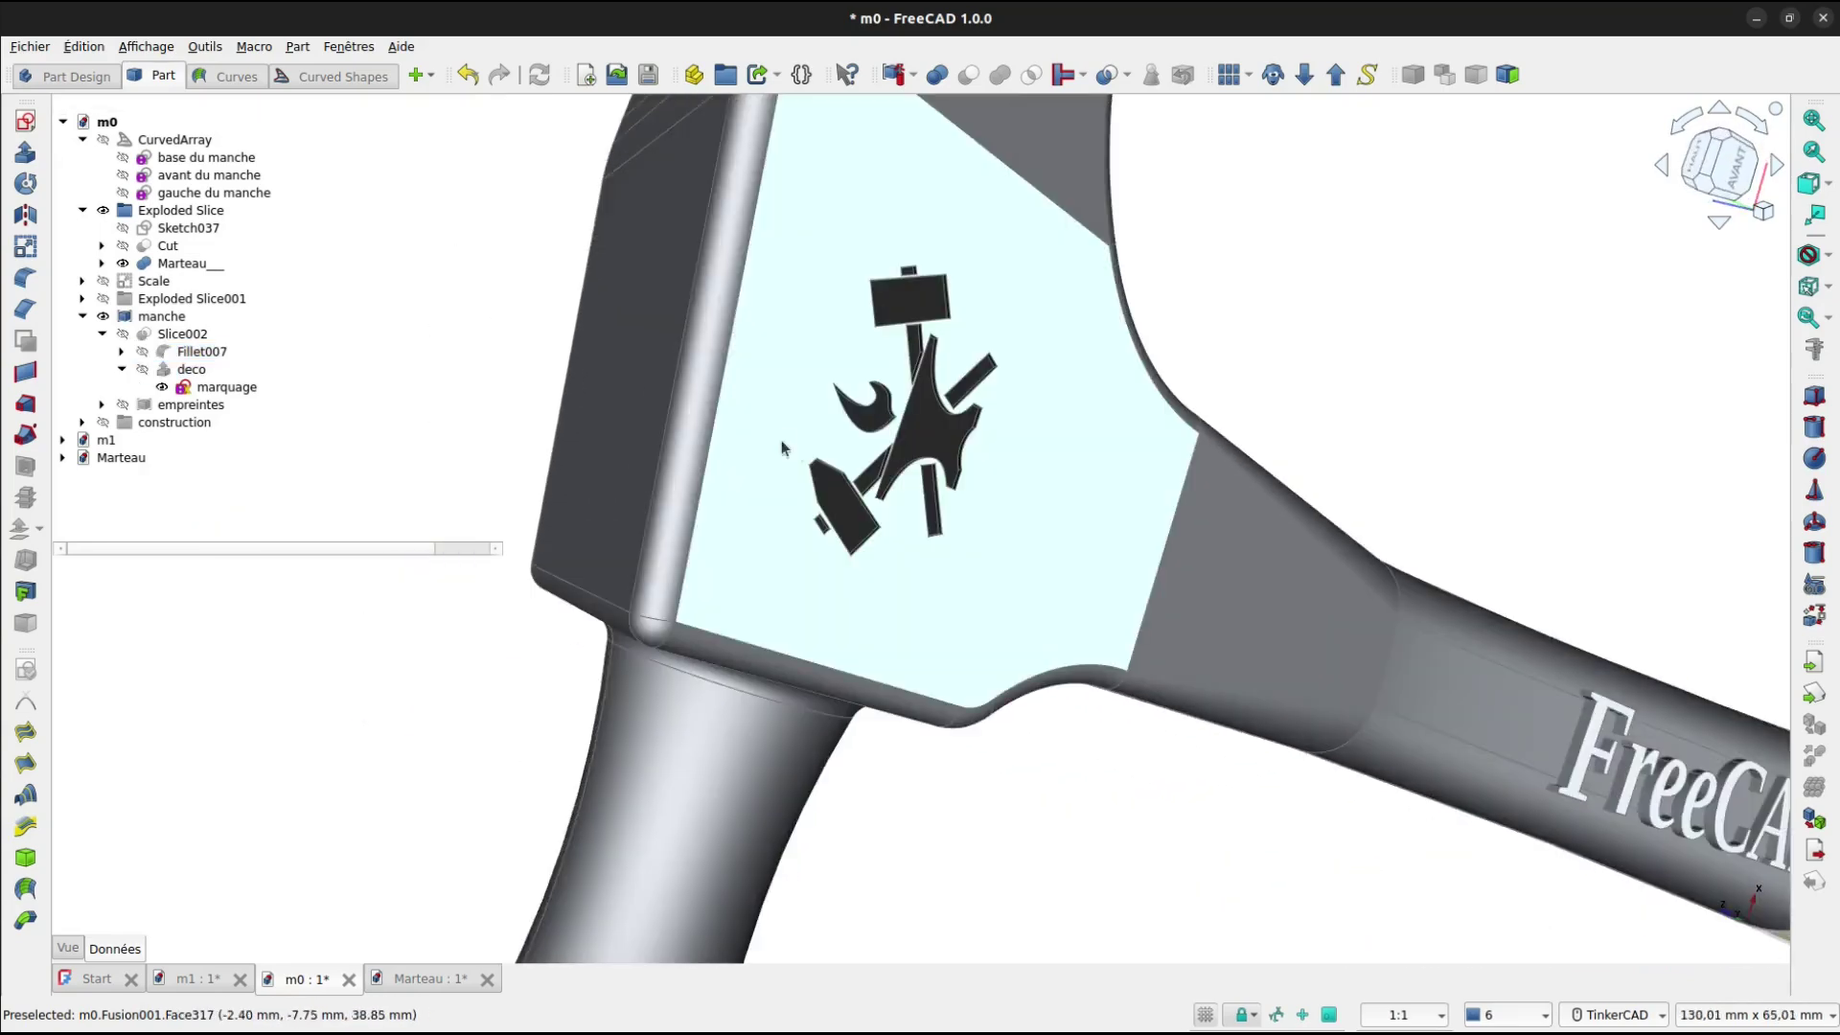
{"action": "scroll", "coordinate": [778, 436], "scroll_direction": "down", "scroll_amount": 4}
{"action": "scroll", "coordinate": [822, 527], "scroll_direction": "up", "scroll_amount": 7}
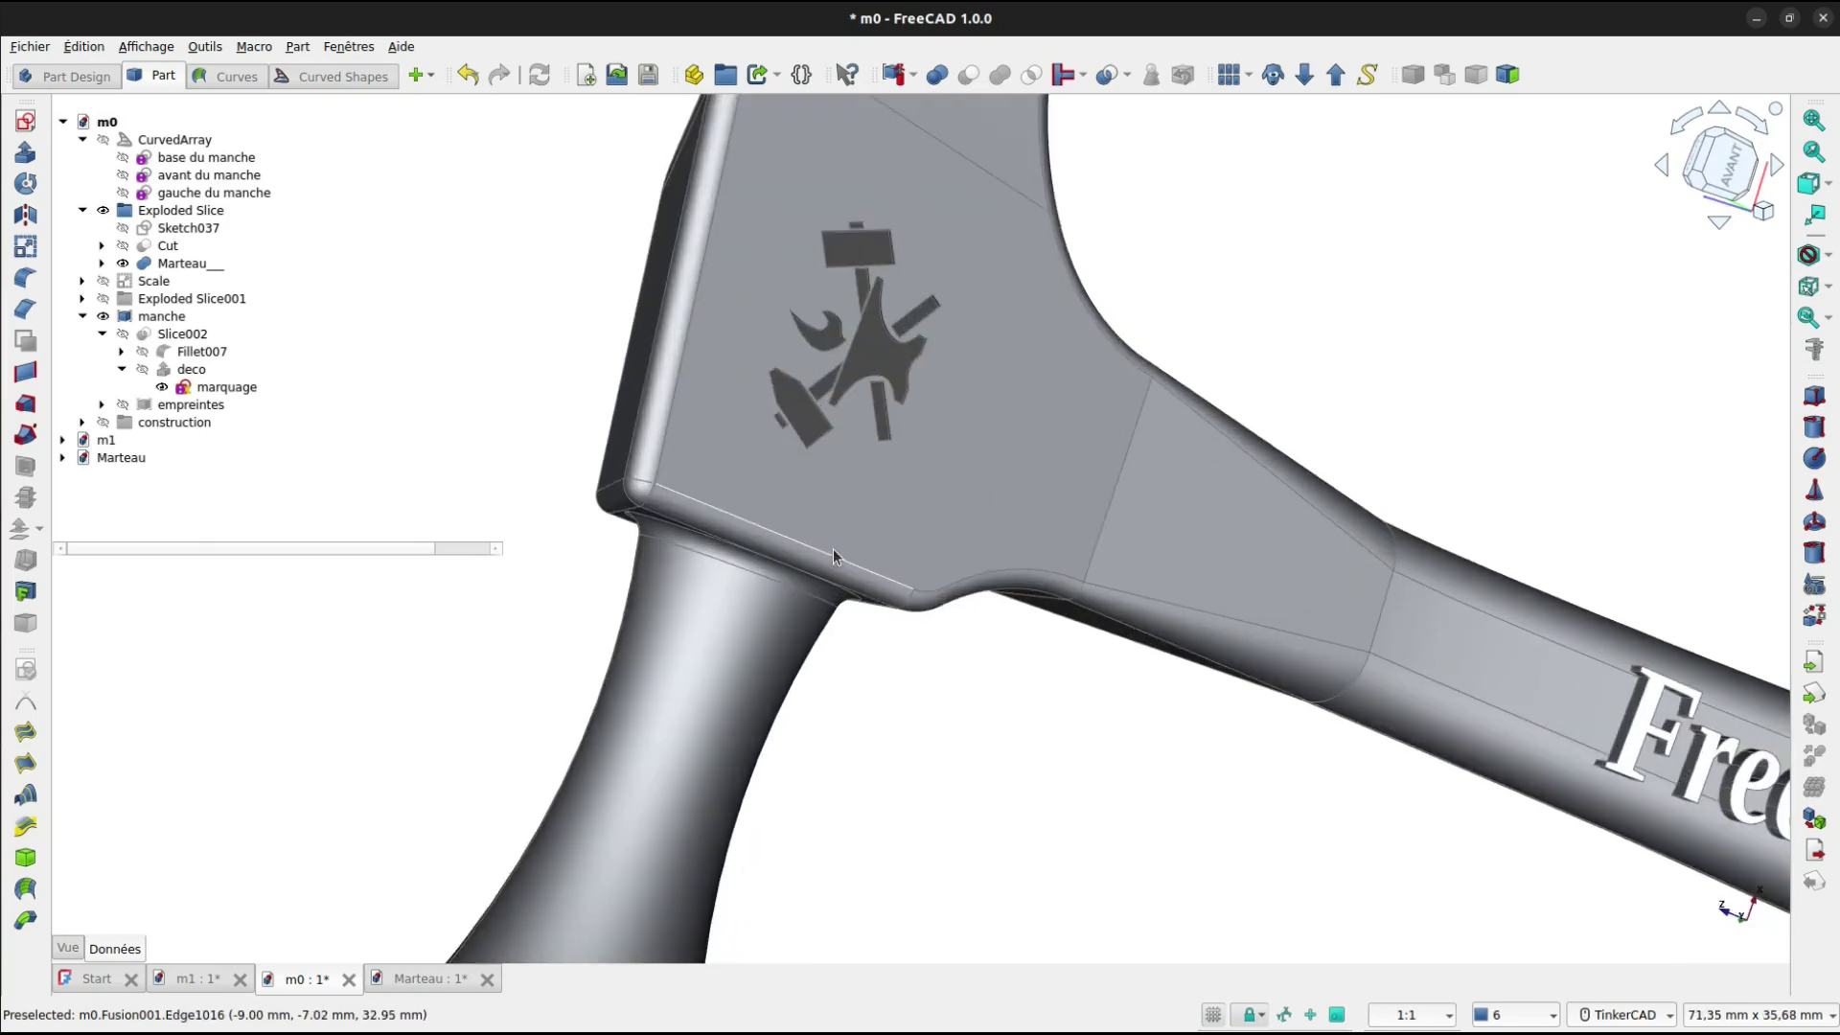
Return to the Marteau document, hide the cut handle and show the fused hammer head.
{"action": "scroll", "coordinate": [834, 548], "scroll_direction": "down", "scroll_amount": 6}
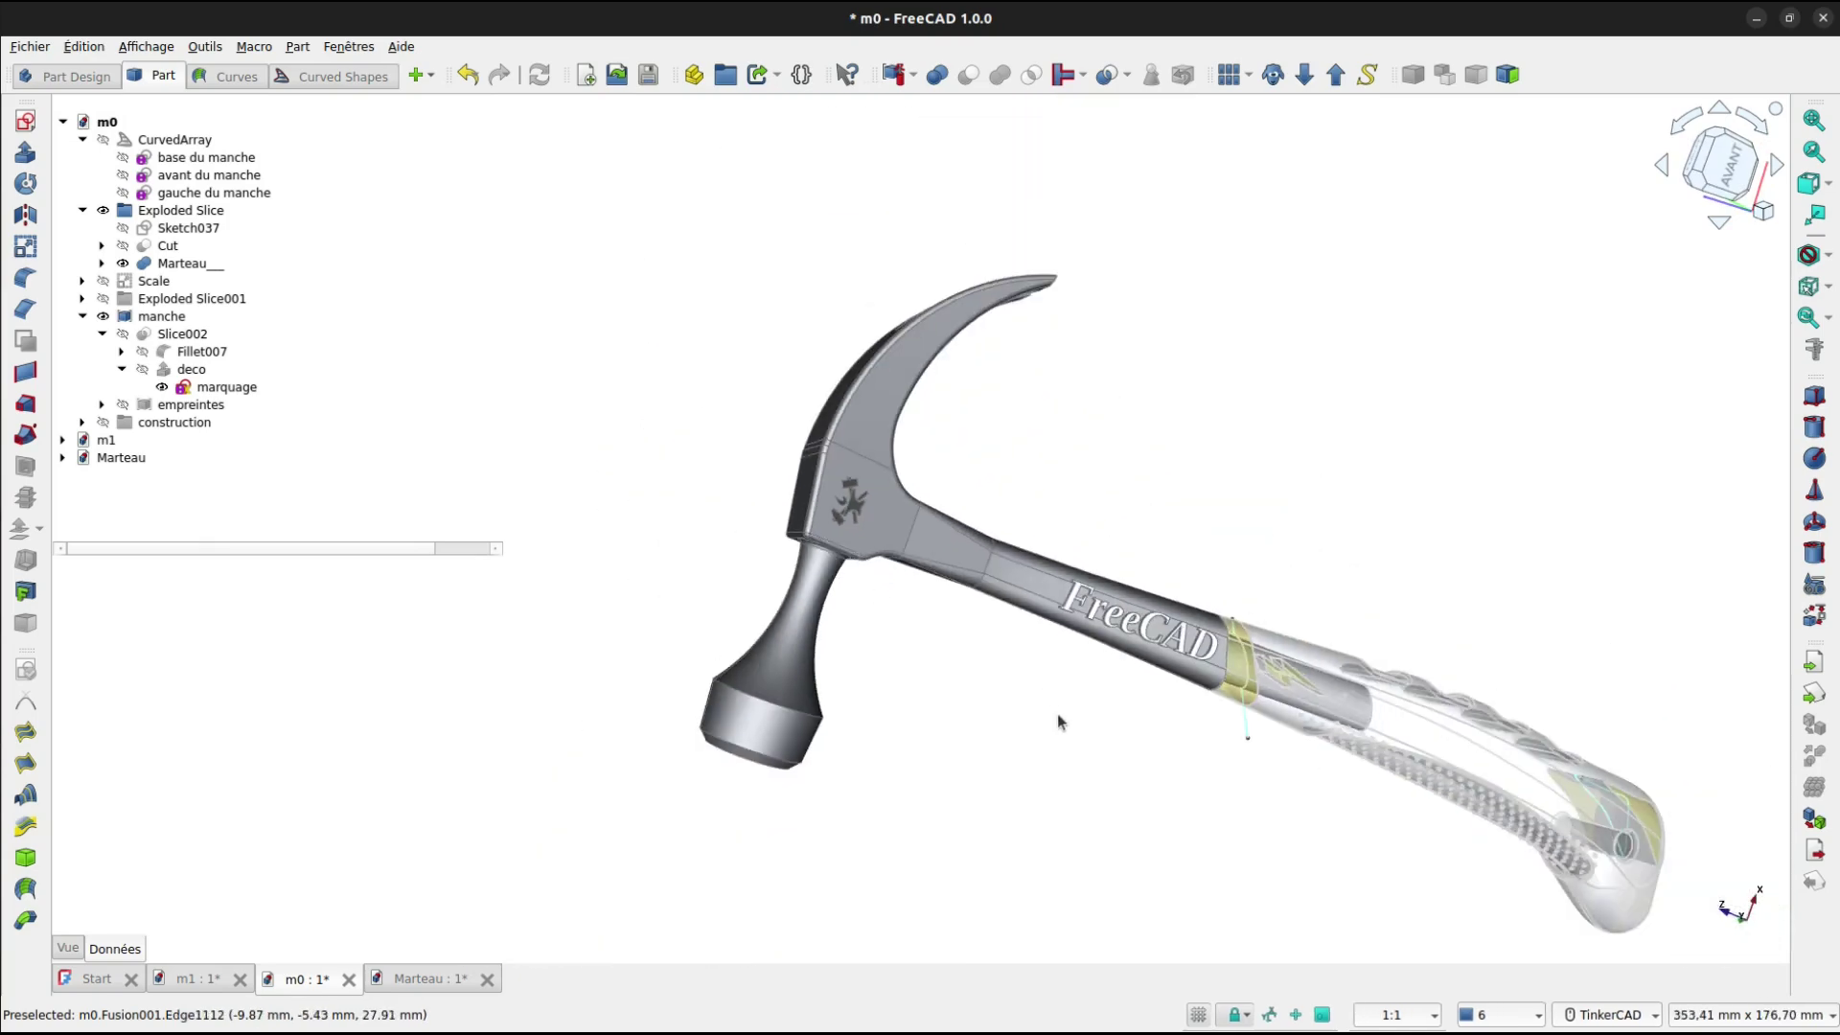
{"action": "middle_click_drag", "start_coordinate": [1058, 721], "coordinate": [849, 663]}
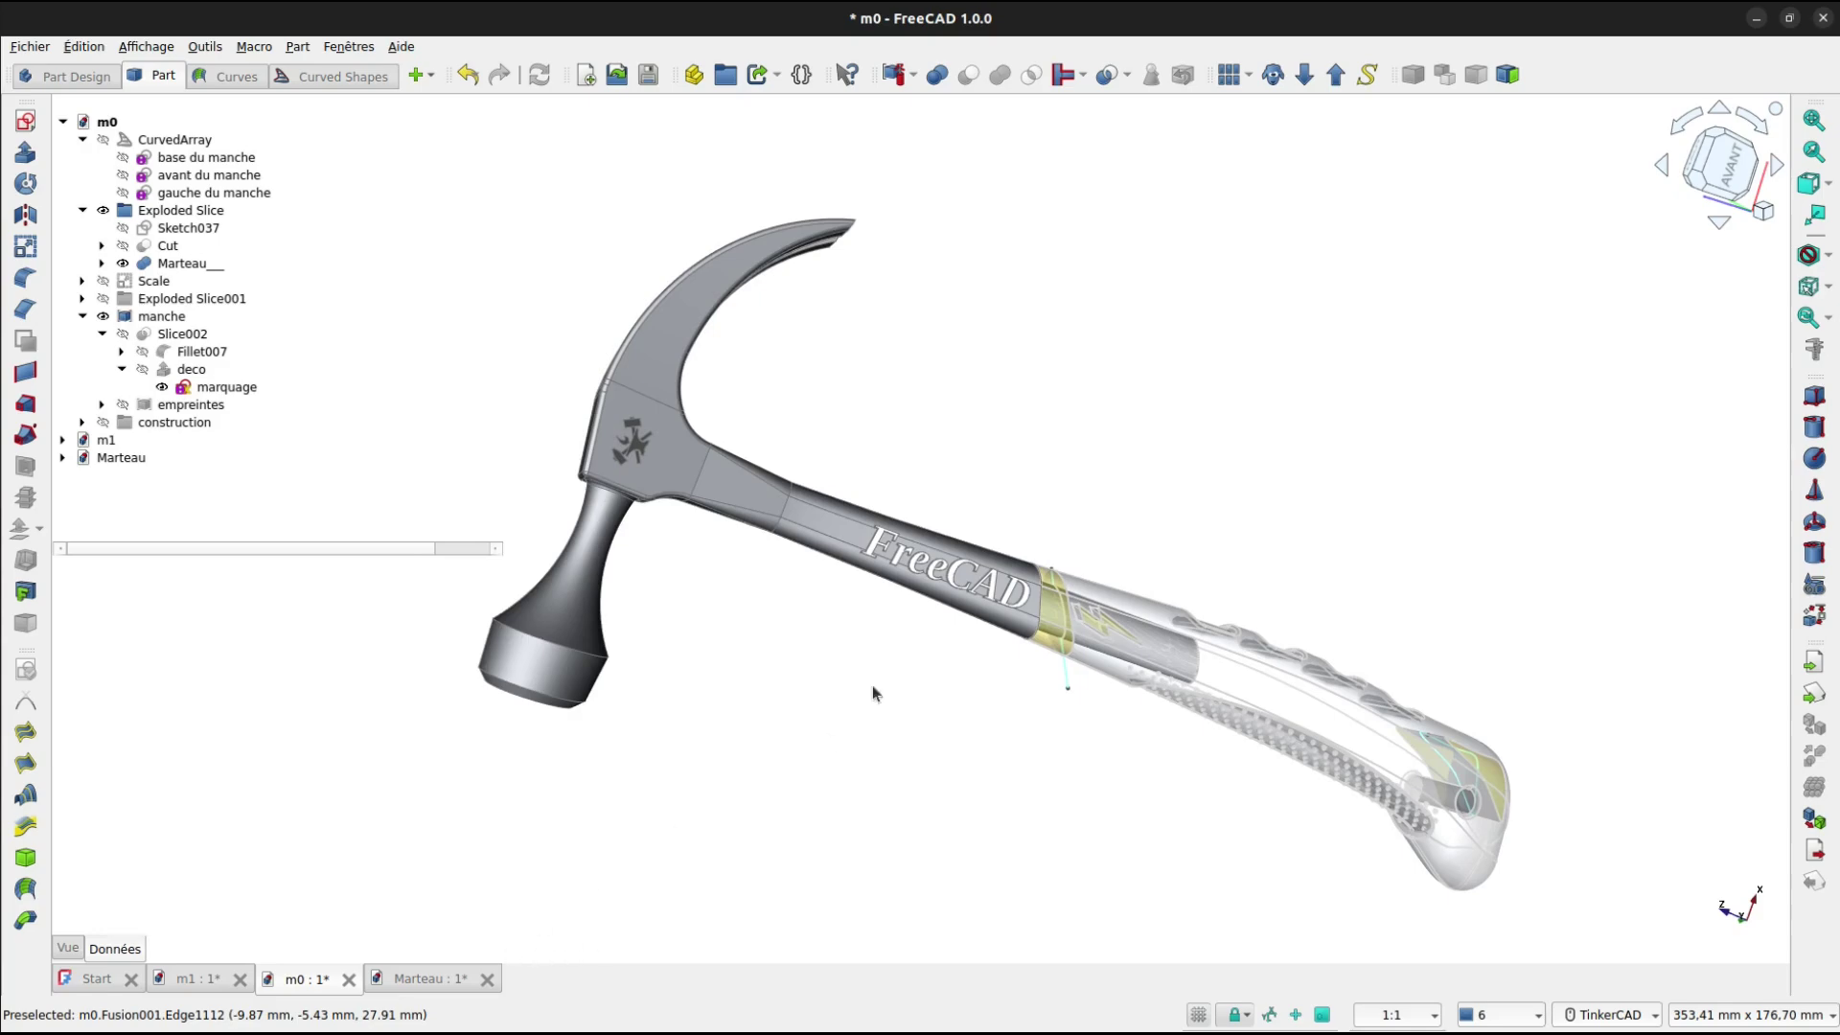
{"action": "left_click", "coordinate": [423, 980]}
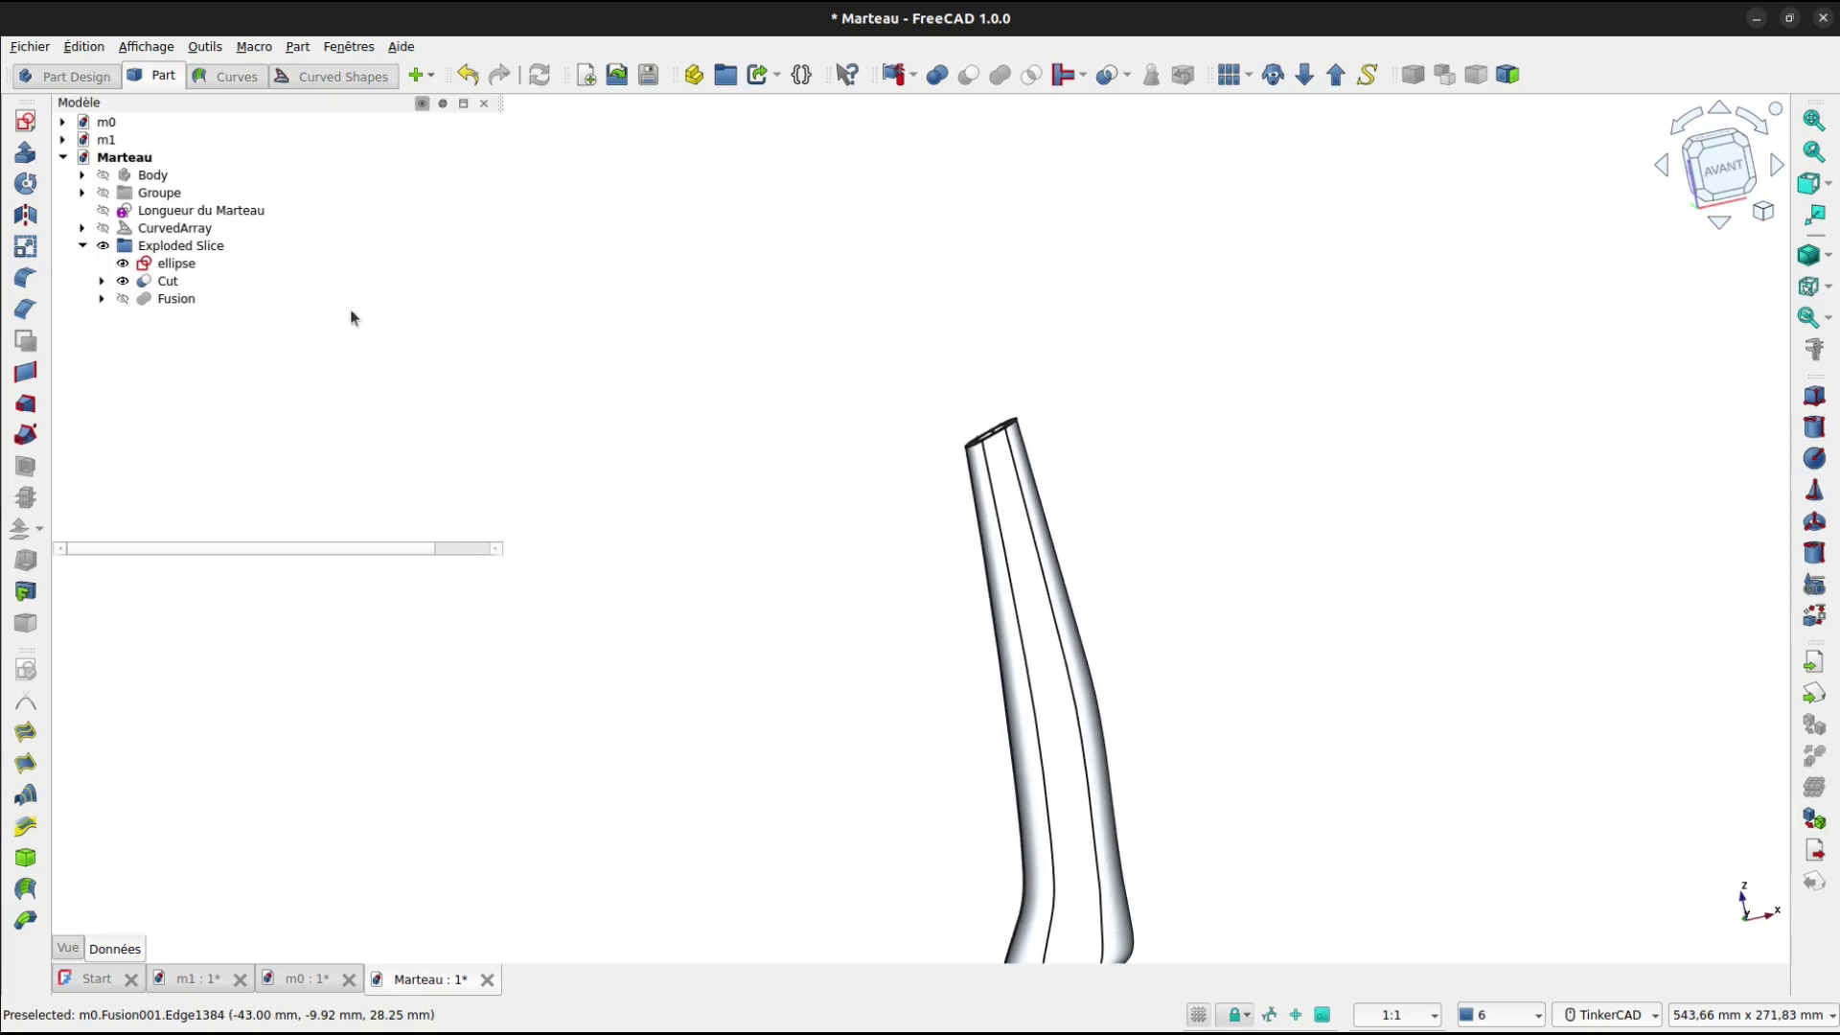
{"action": "left_click", "coordinate": [125, 287]}
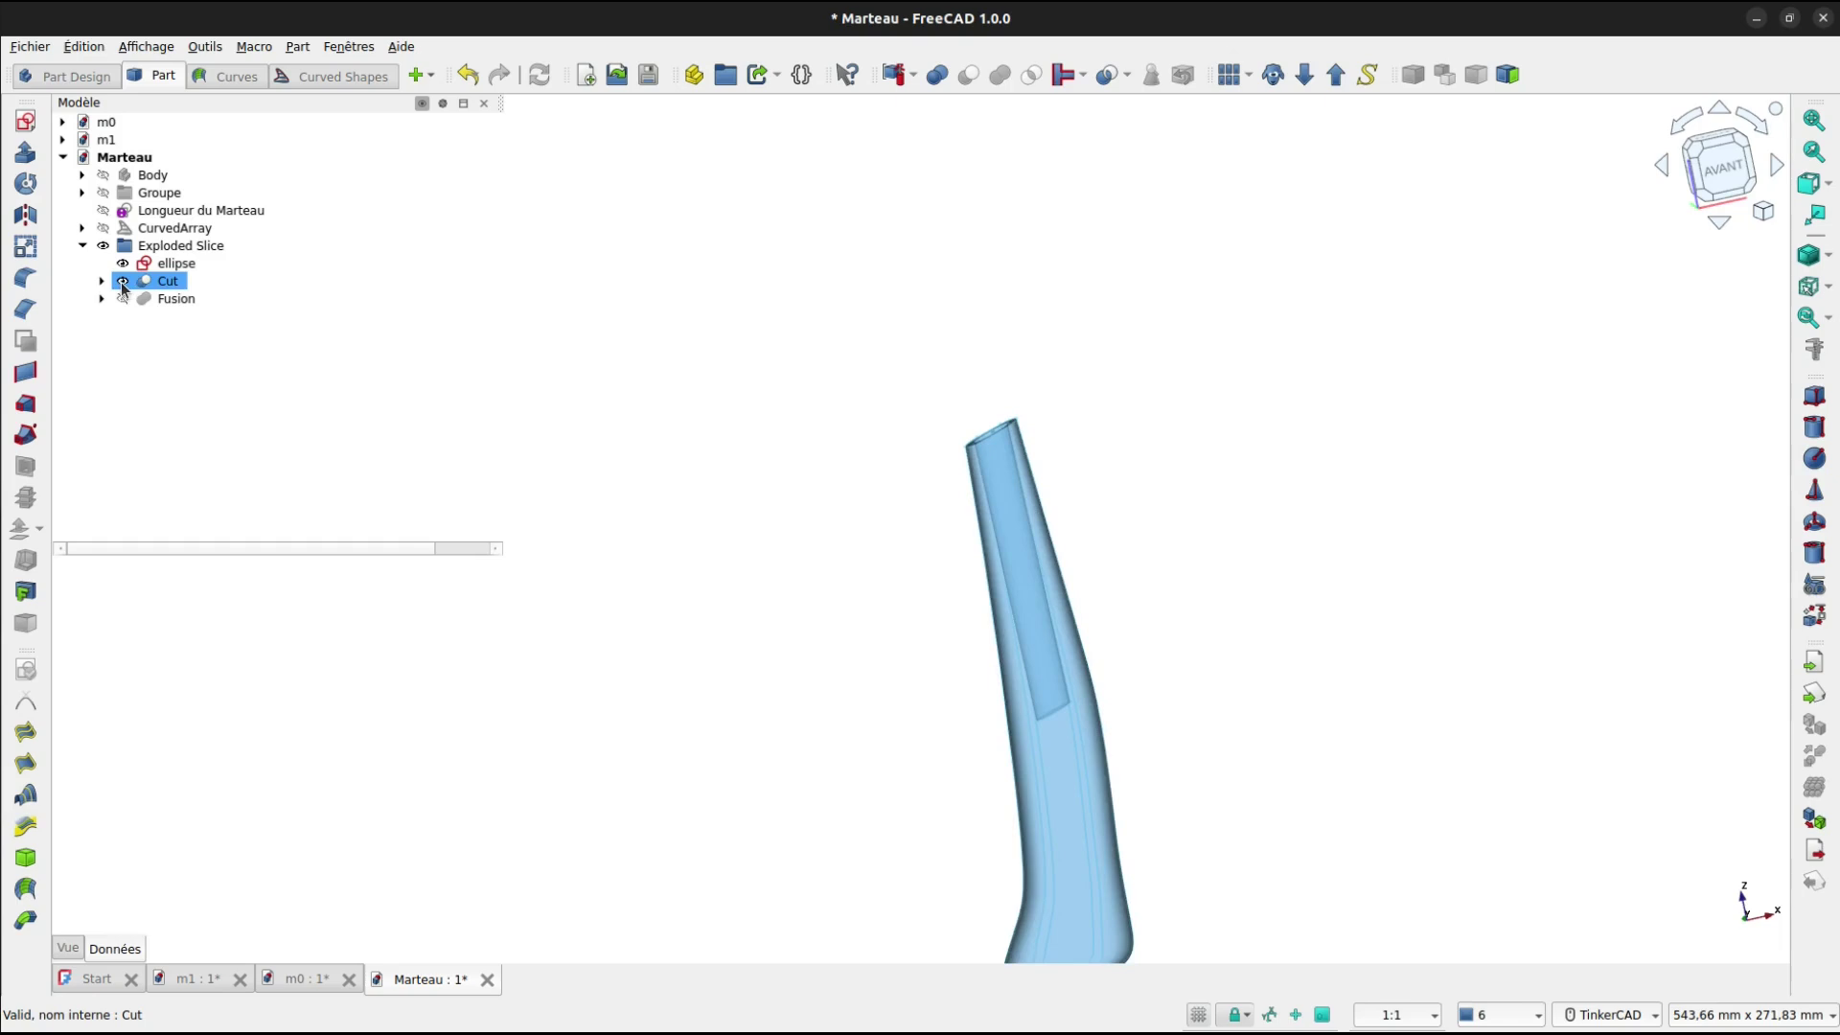
{"action": "left_click", "coordinate": [123, 282]}
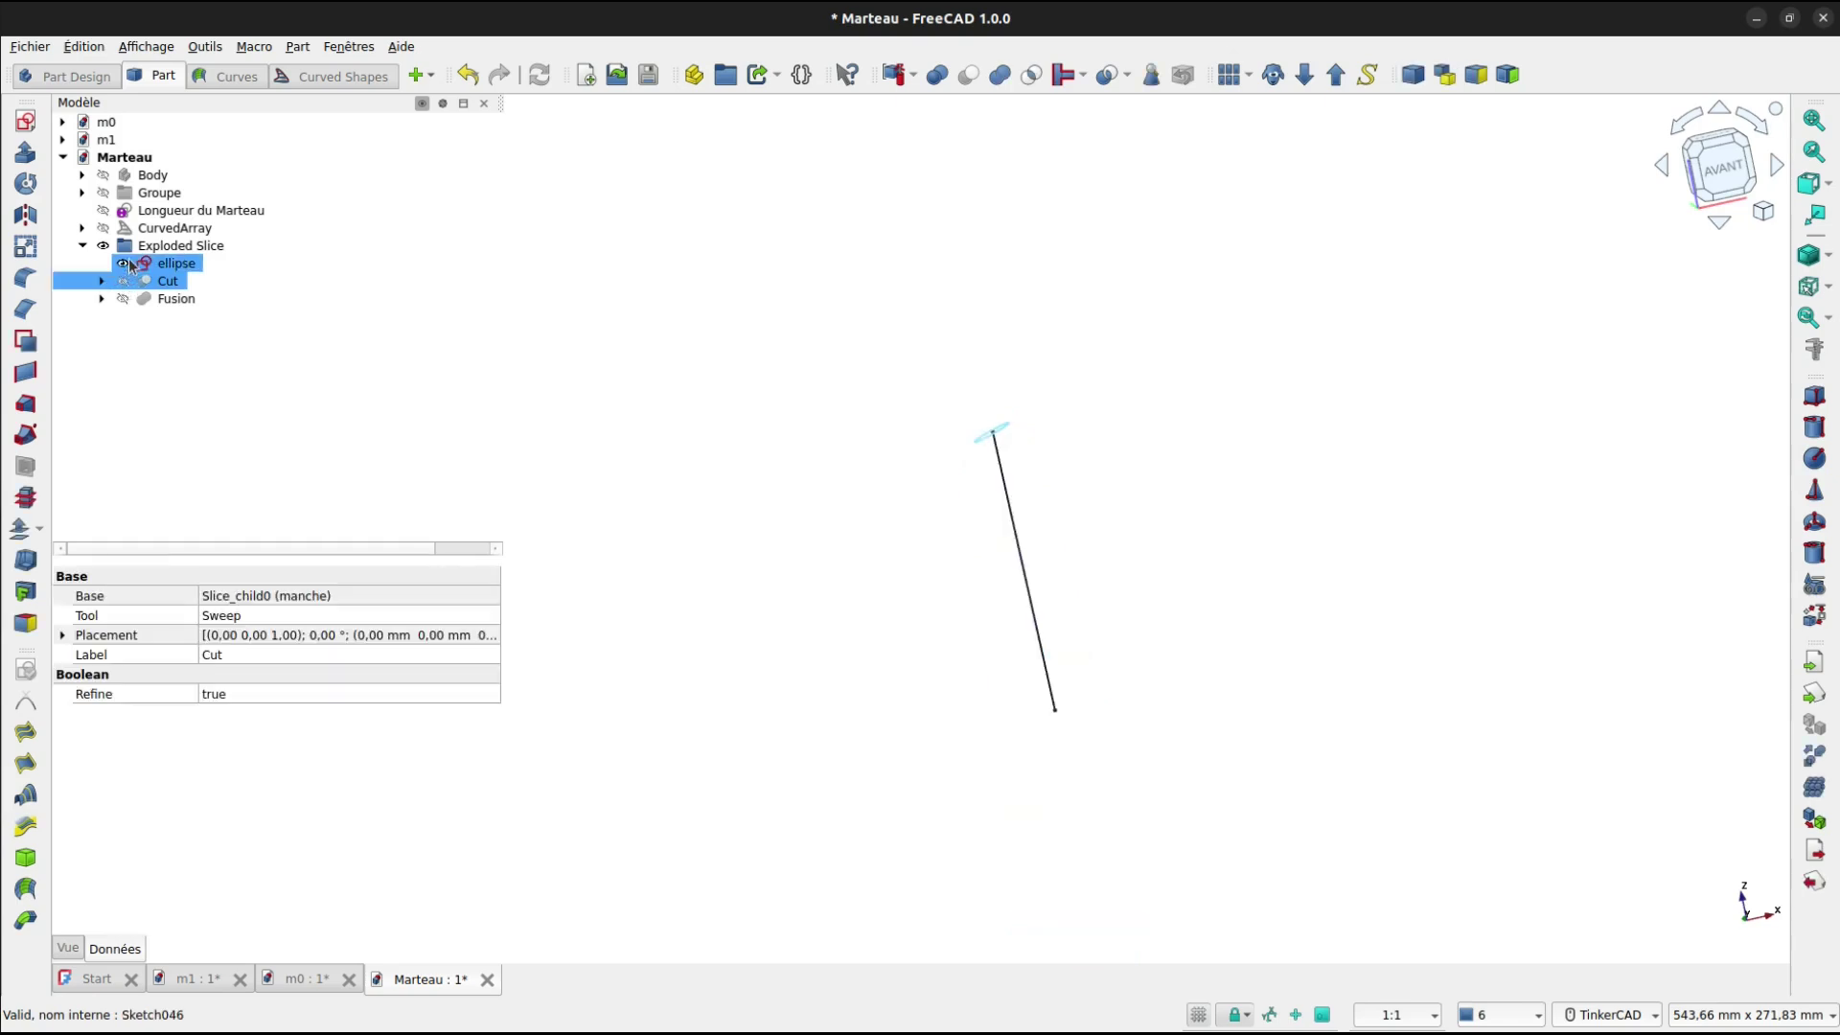
{"action": "left_click", "coordinate": [123, 298]}
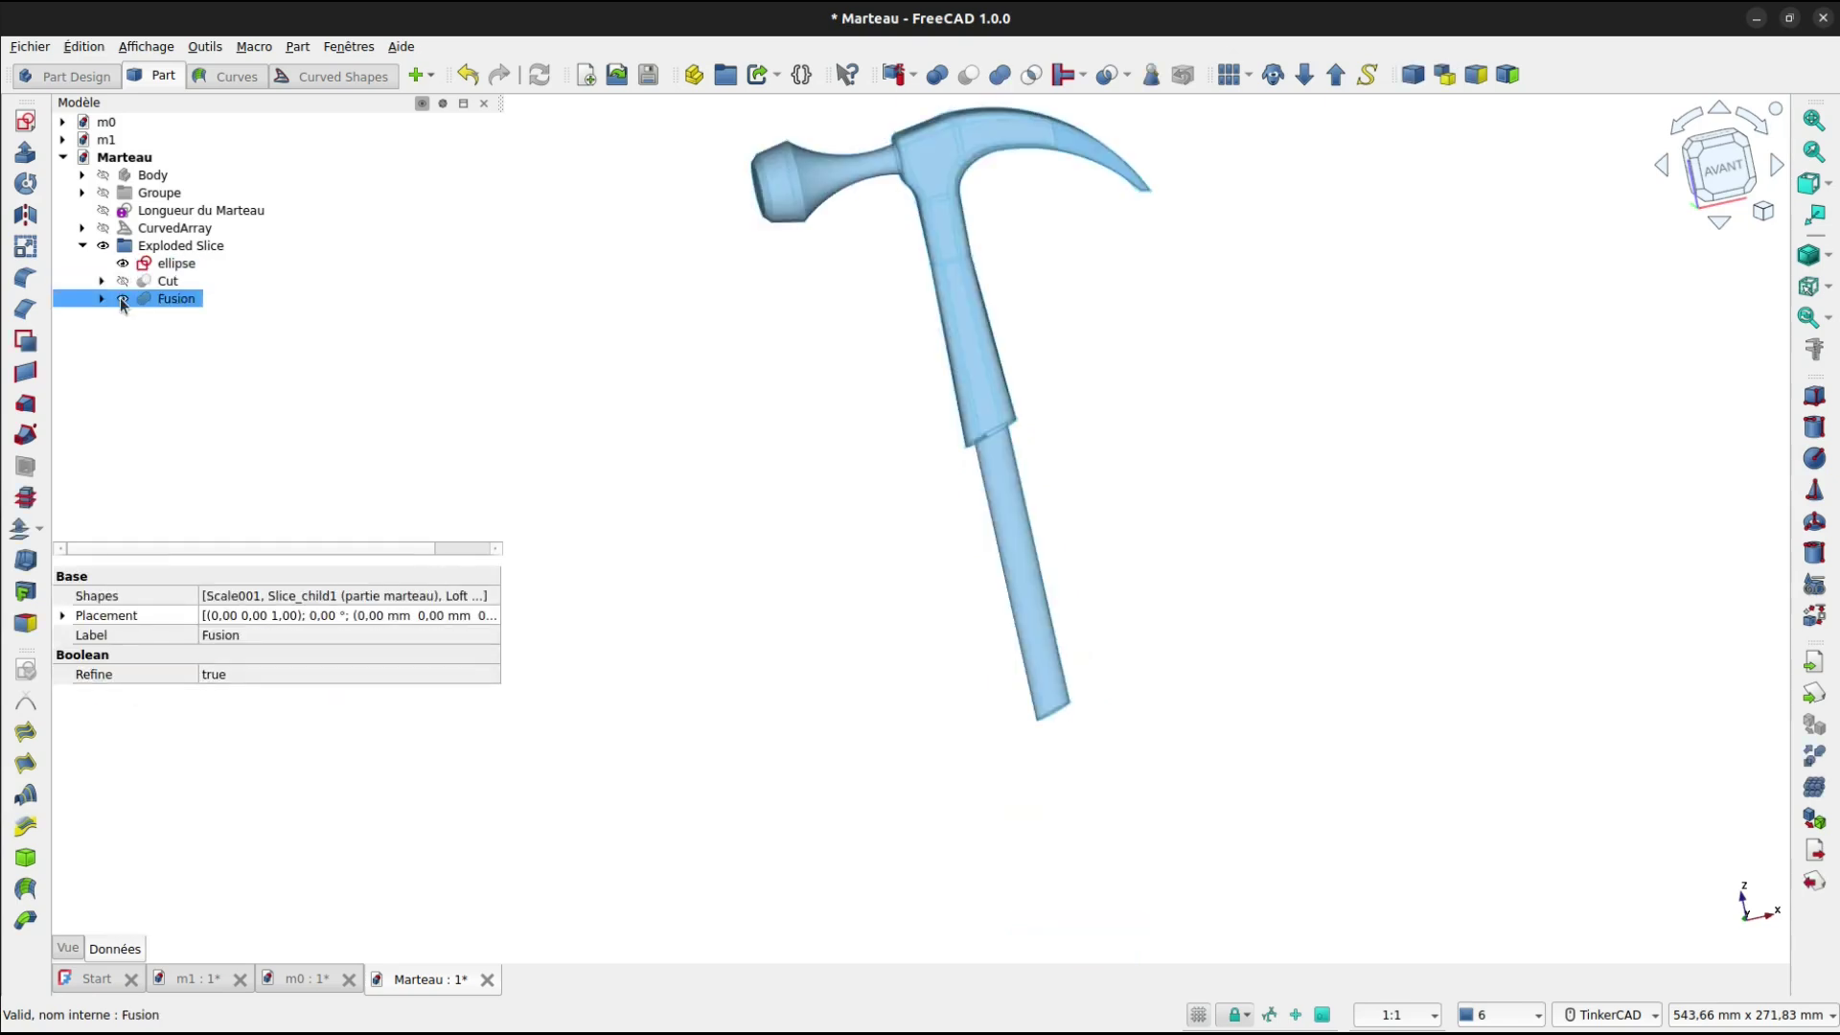
{"action": "left_click", "coordinate": [750, 369]}
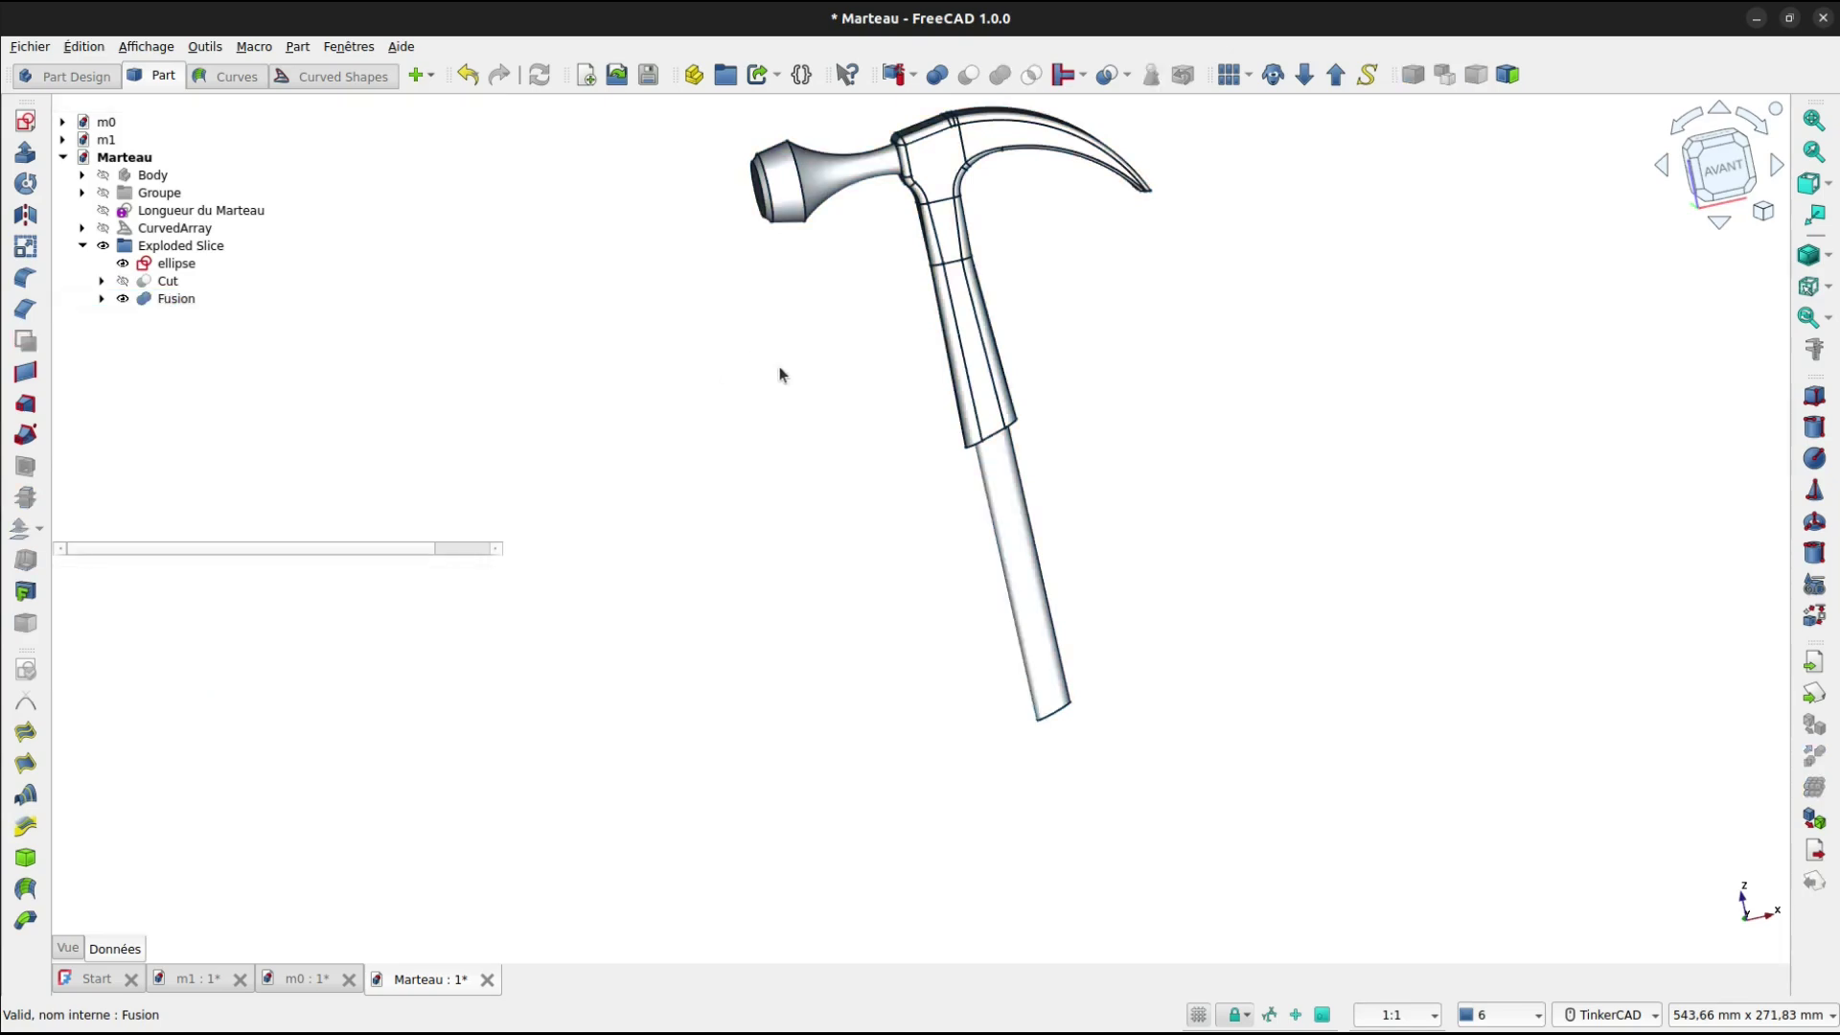
Start a shape from text beside the fused head with the string FreeCAD.
{"action": "mouse_move", "coordinate": [780, 374]}
{"action": "middle_mouse_down"}
{"action": "mouse_move", "coordinate": [752, 472]}
{"action": "mouse_move", "coordinate": [762, 508]}
{"action": "middle_mouse_up"}
{"action": "mouse_move", "coordinate": [1050, 422]}
{"action": "right_mouse_down"}
{"action": "mouse_move", "coordinate": [1060, 361]}
{"action": "mouse_move", "coordinate": [1026, 407]}
{"action": "right_mouse_up"}
{"action": "middle_click_drag", "start_coordinate": [1026, 407], "coordinate": [1016, 470]}
{"action": "scroll", "coordinate": [1016, 469], "scroll_direction": "up", "scroll_amount": 2}
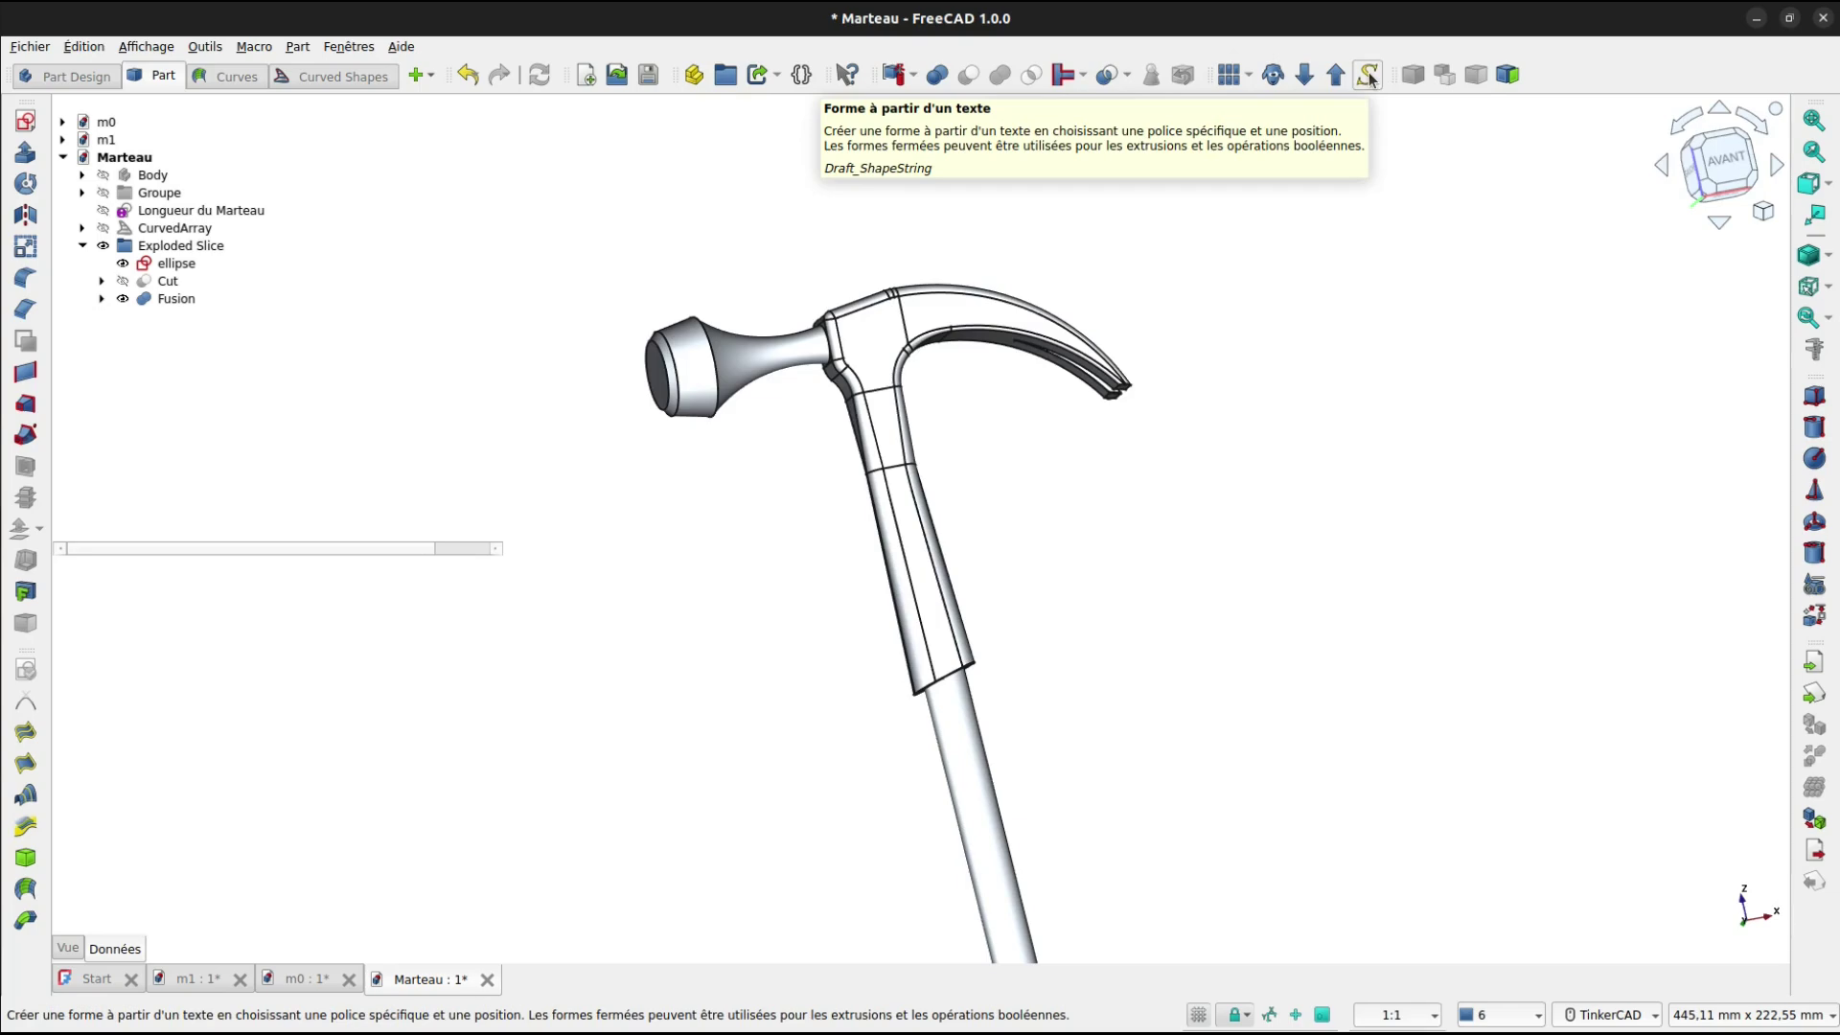
{"action": "left_click", "coordinate": [427, 75]}
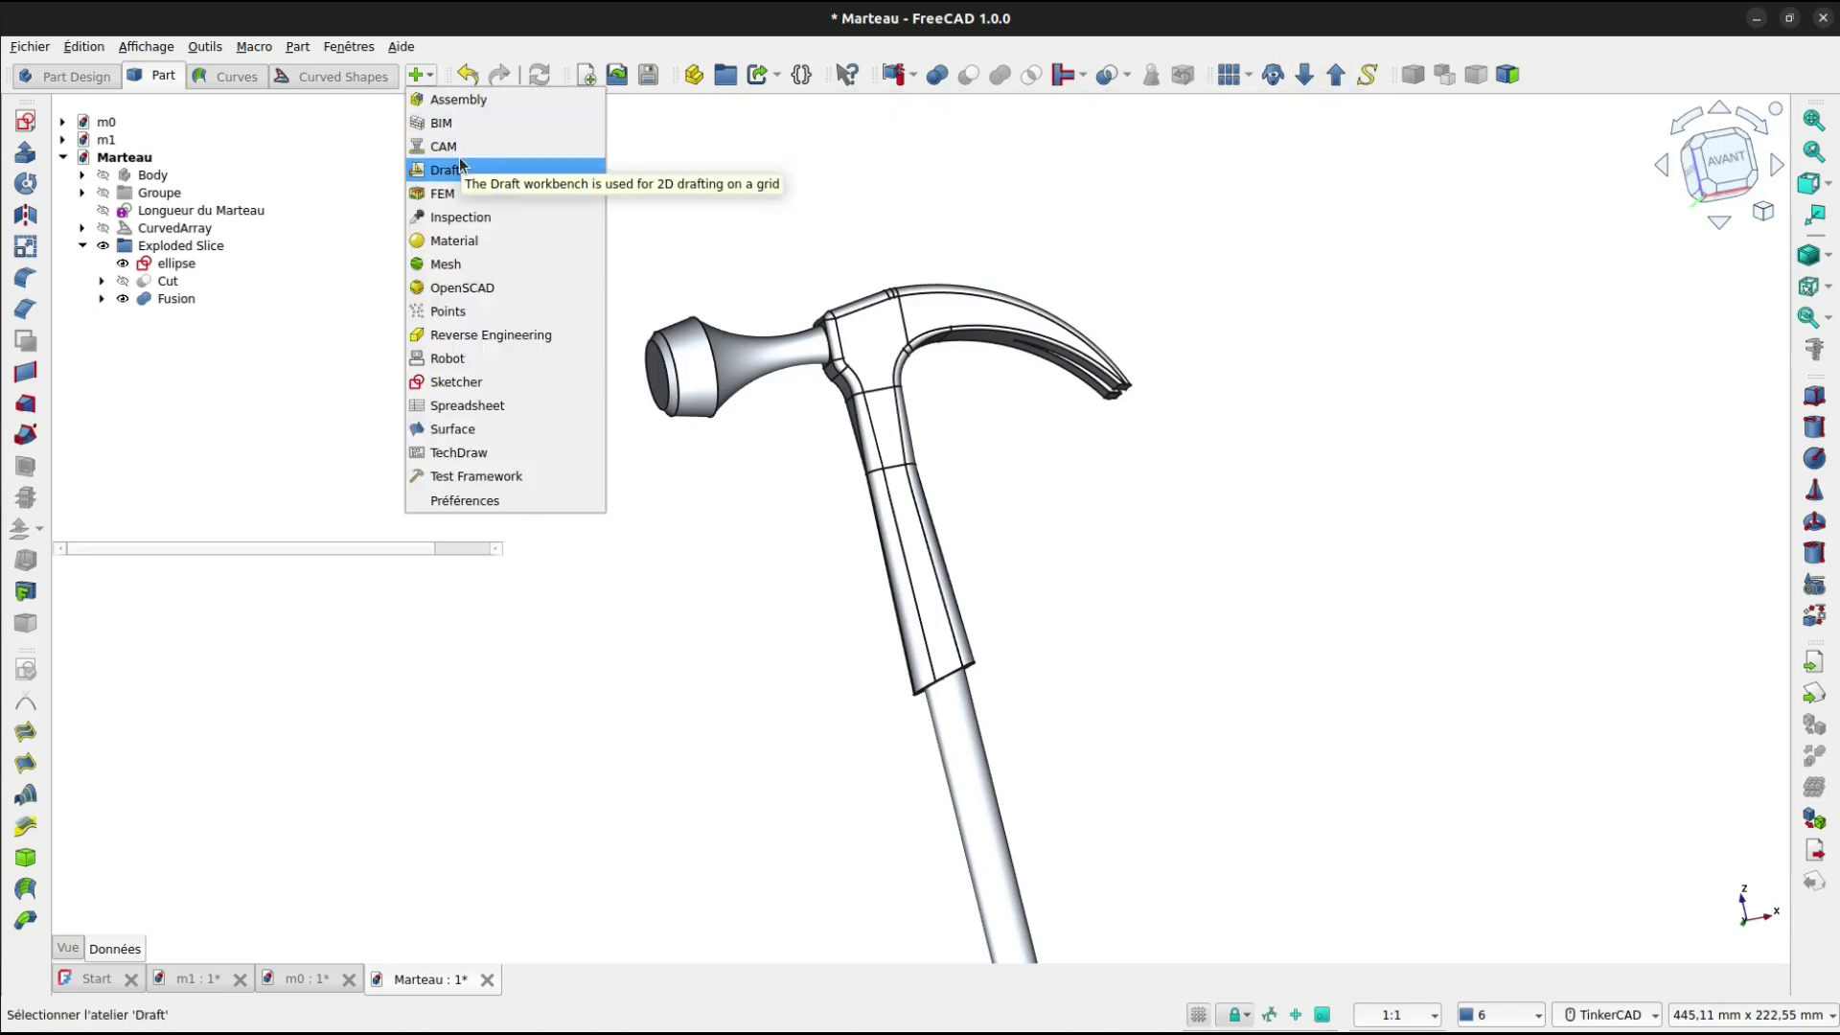
{"action": "left_click", "coordinate": [1371, 77]}
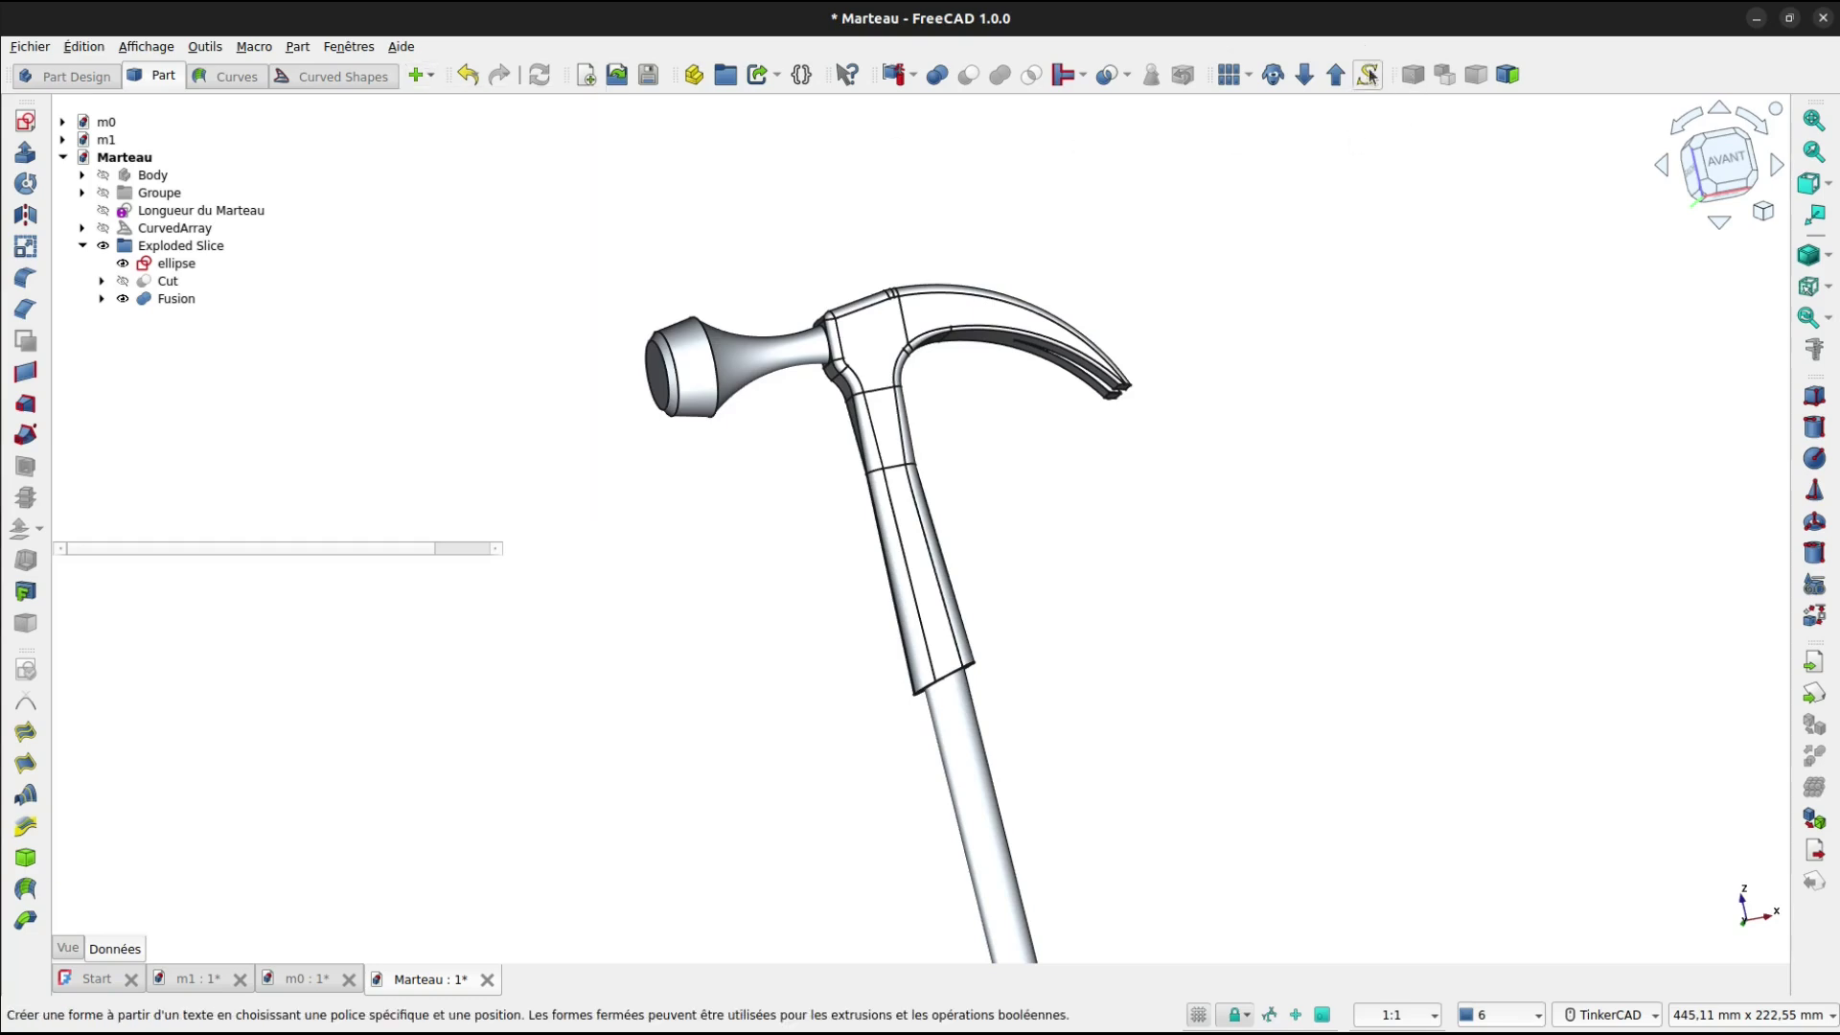
{"action": "left_click", "coordinate": [1369, 75]}
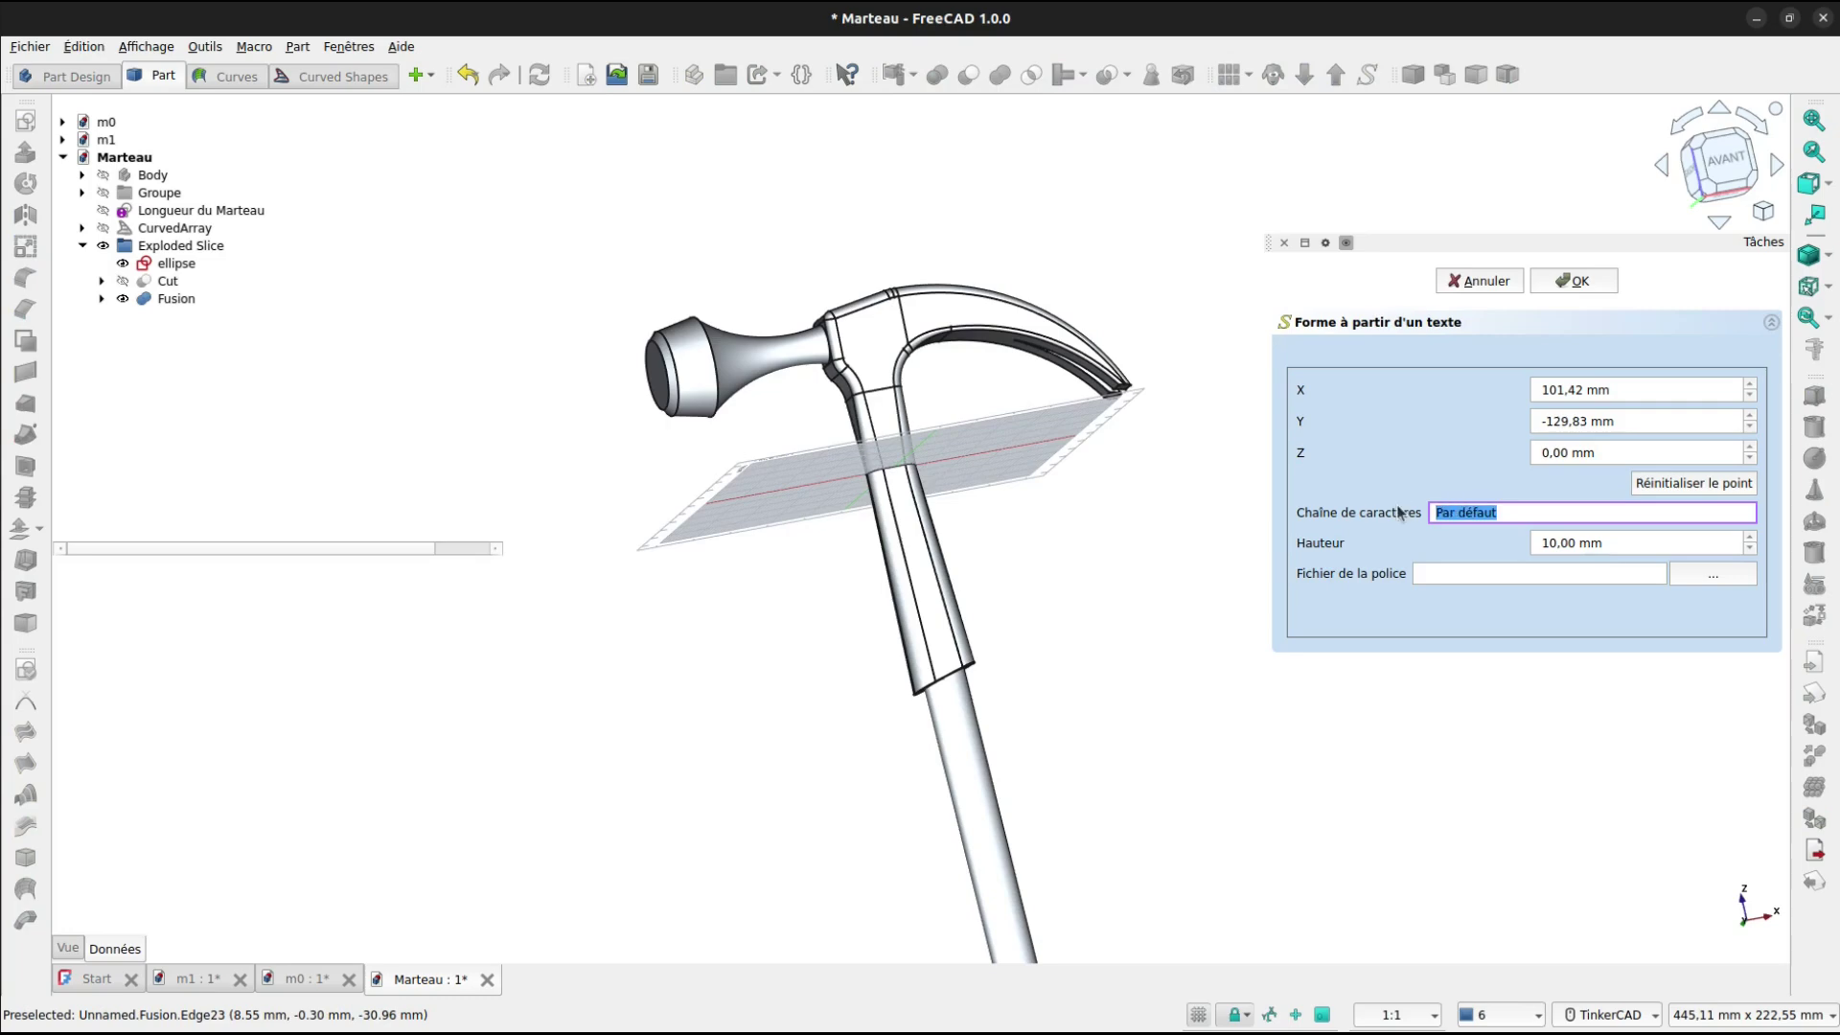
{"action": "type", "text": "FreeCAD"}
Choose LiberationSerif-BoldItalic.ttf from the fonts folder as the font for the text shape.
{"action": "left_click", "coordinate": [1716, 573]}
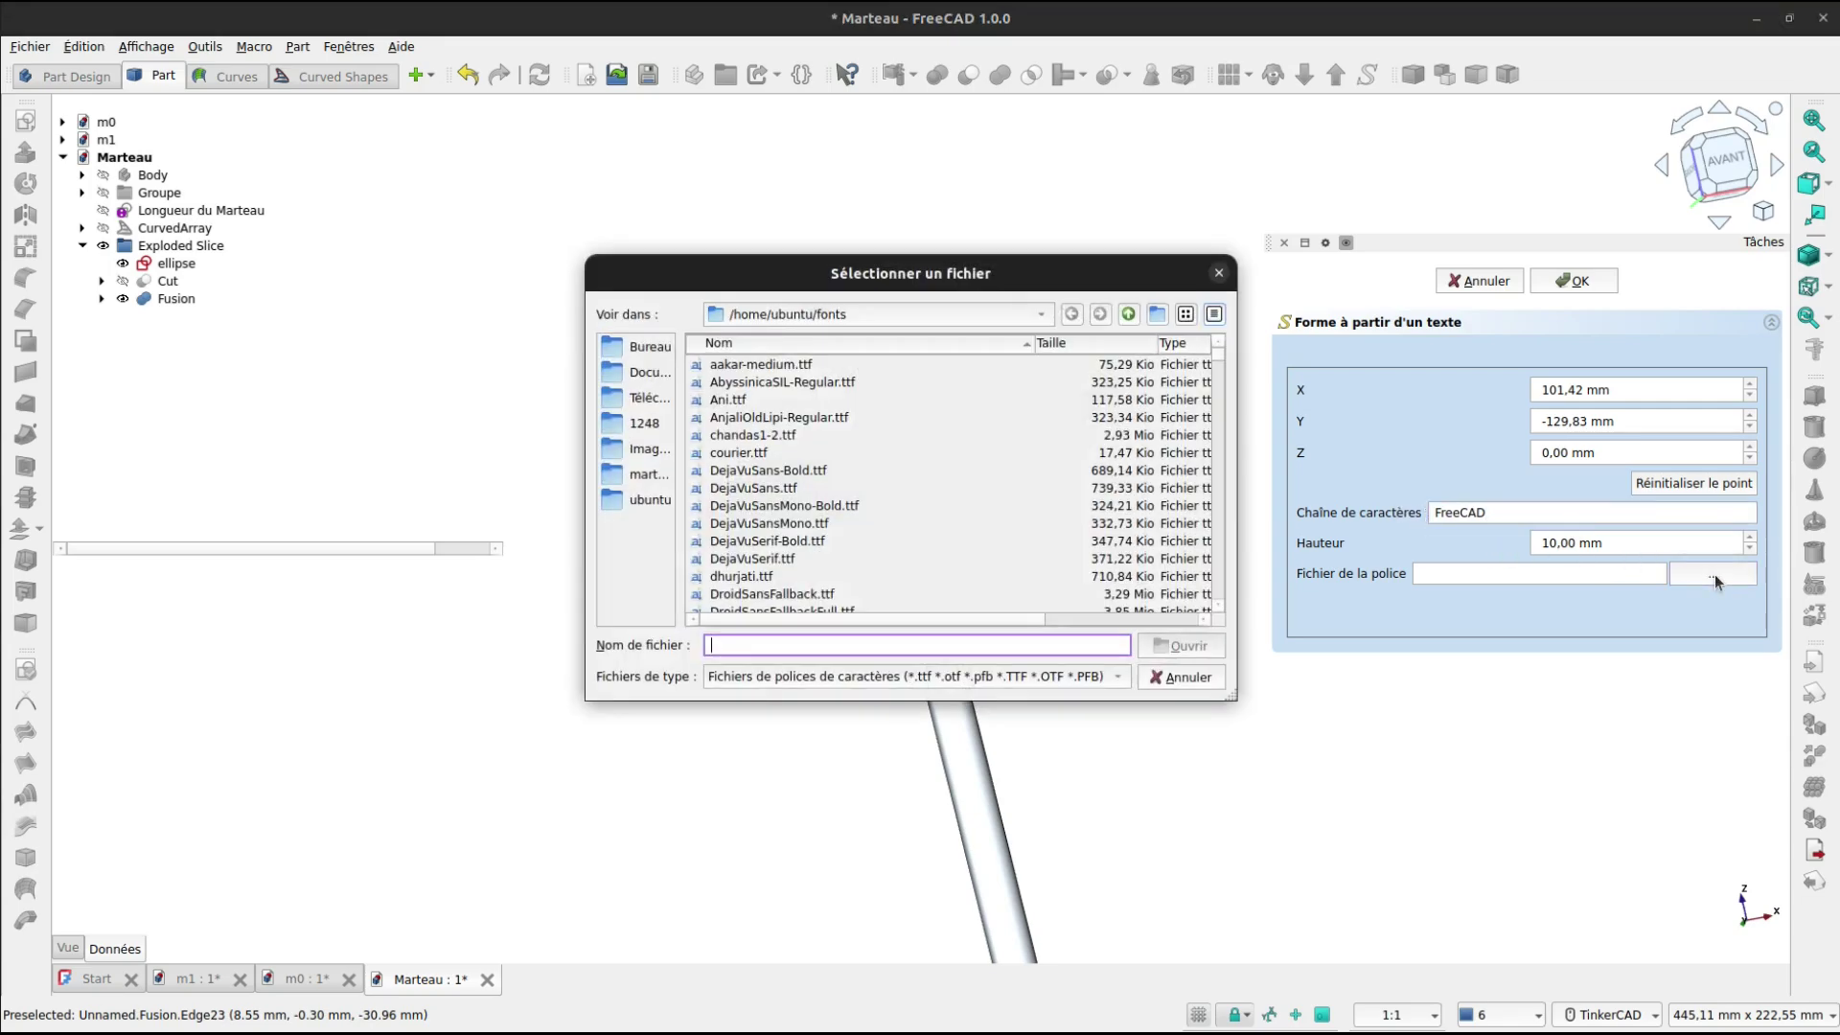
{"action": "scroll", "coordinate": [835, 540], "scroll_direction": "down", "scroll_amount": 8}
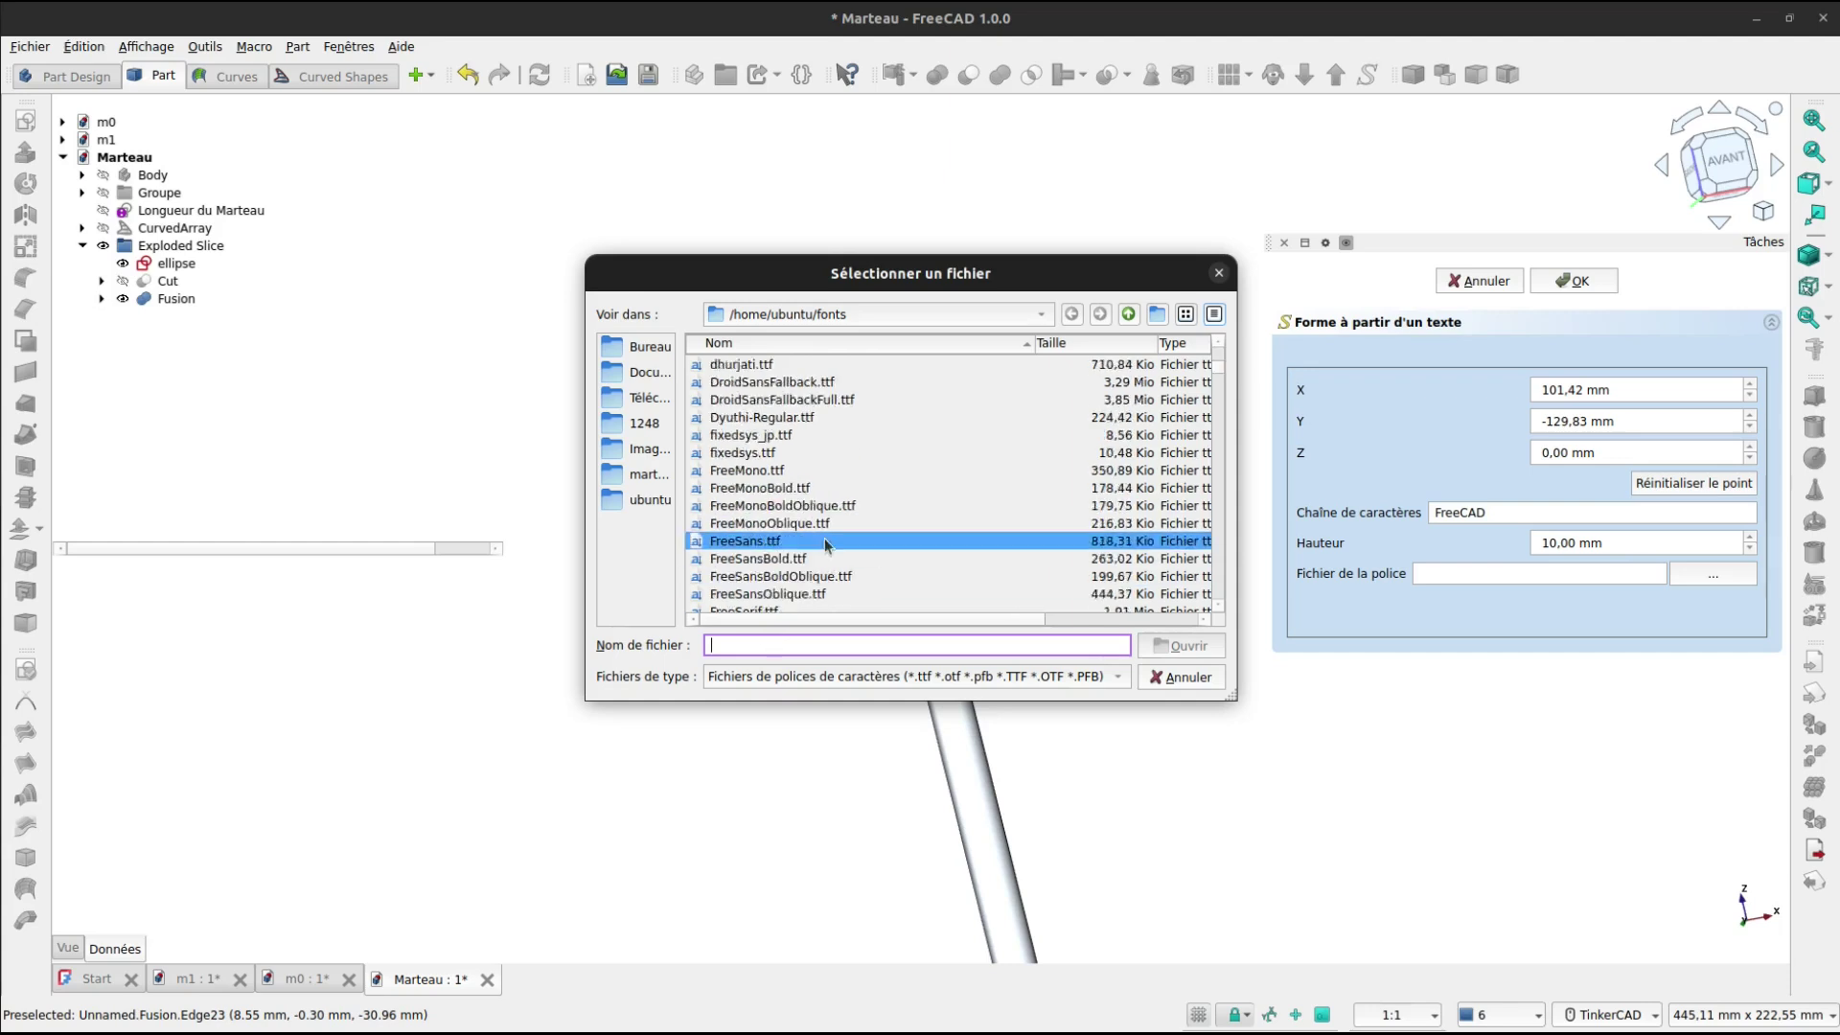
{"action": "scroll", "coordinate": [835, 540], "scroll_direction": "down", "scroll_amount": 8}
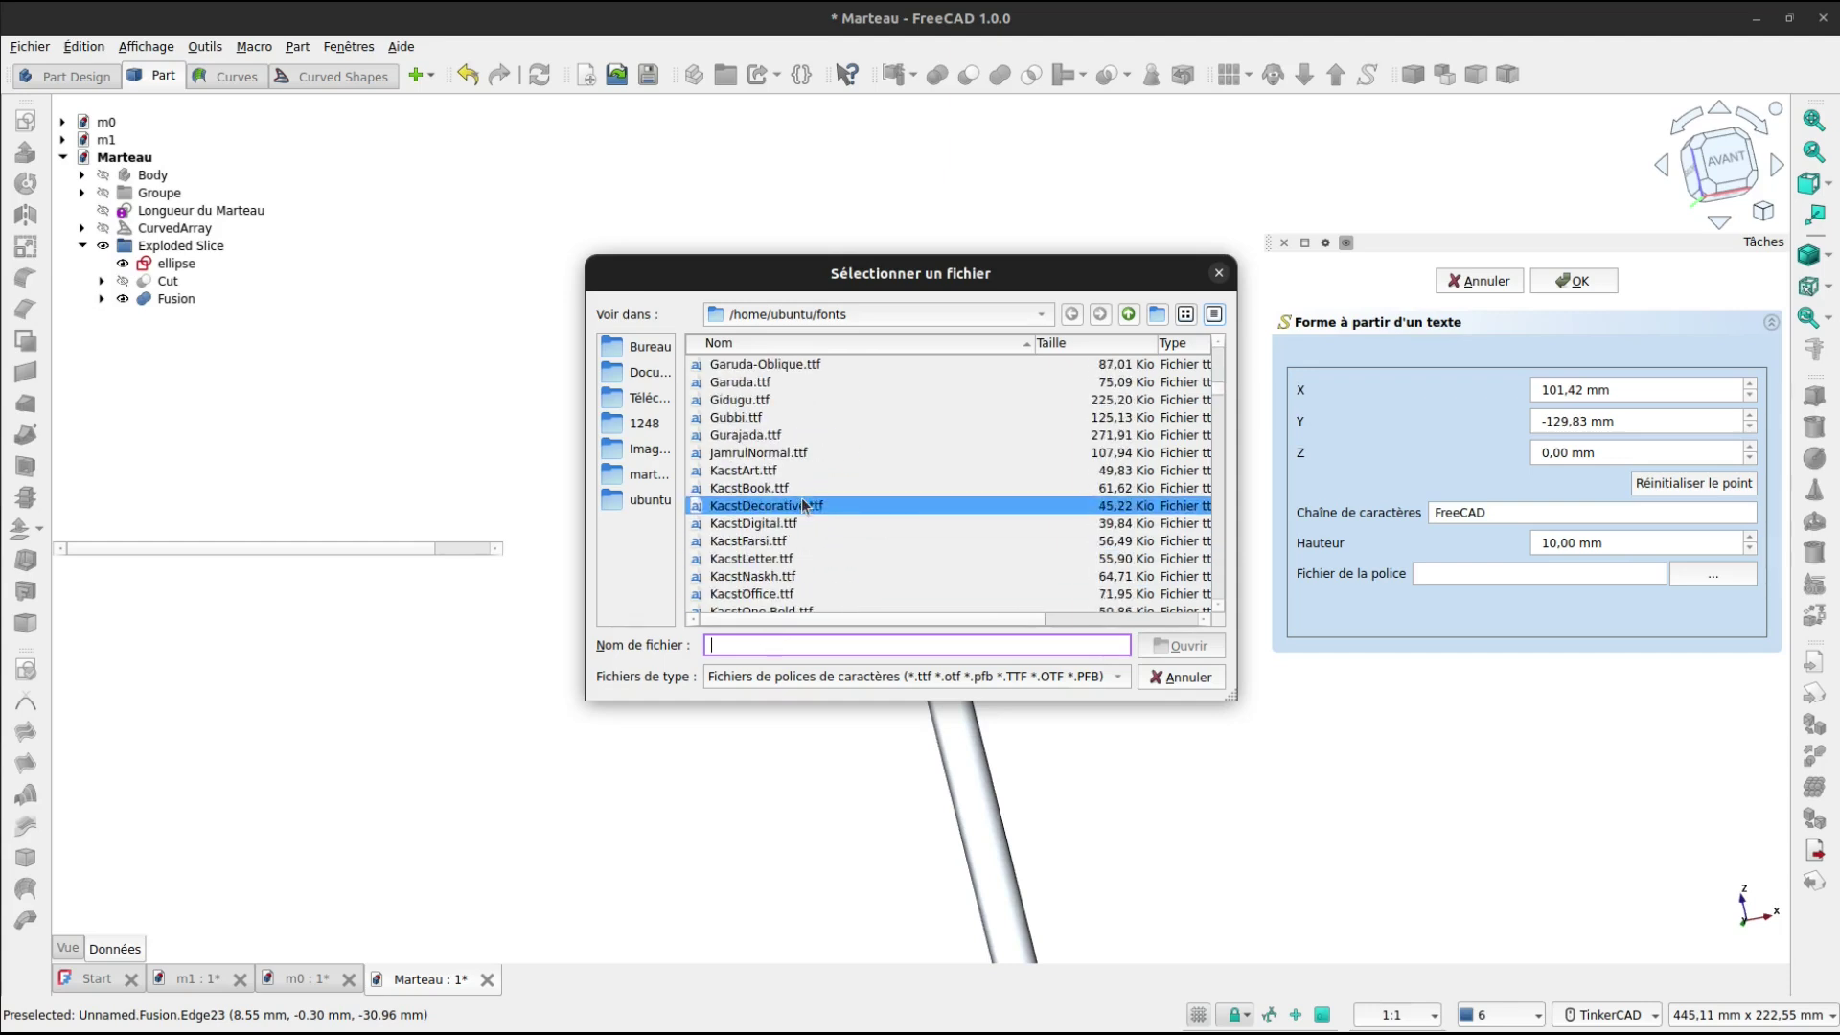
{"action": "scroll", "coordinate": [824, 526], "scroll_direction": "down", "scroll_amount": 9}
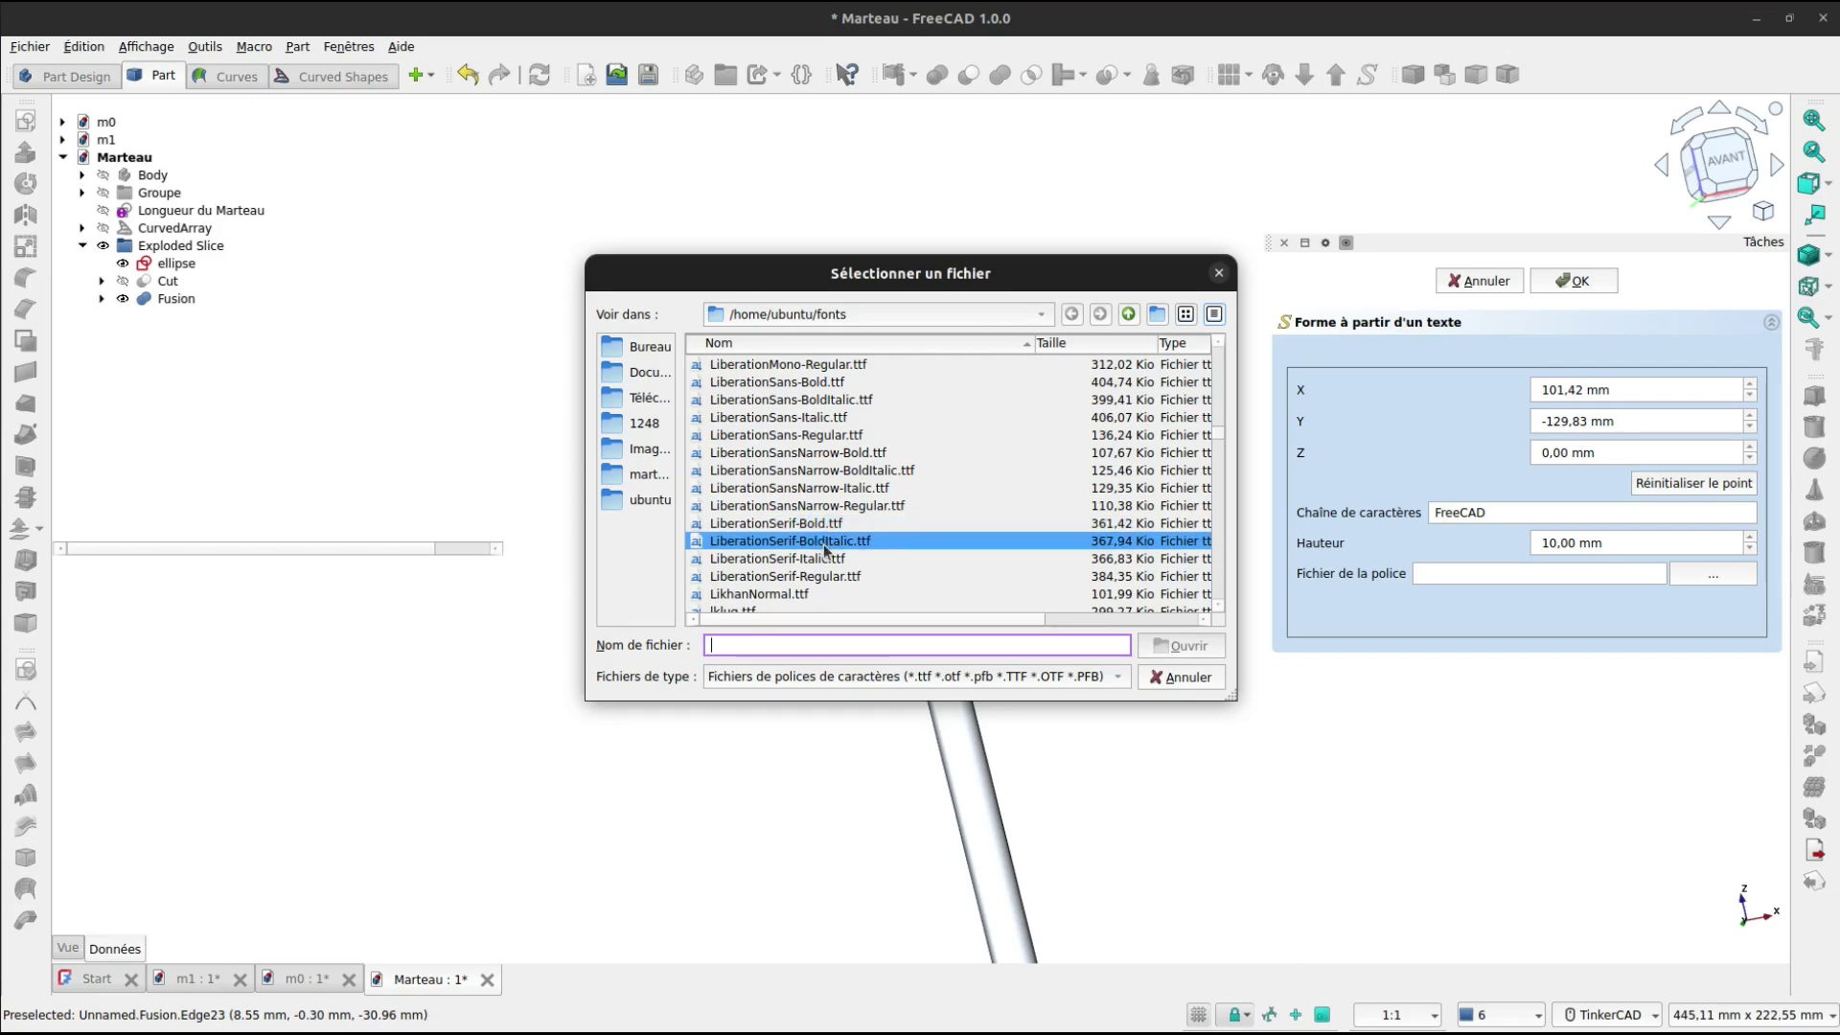
{"action": "left_click", "coordinate": [824, 544]}
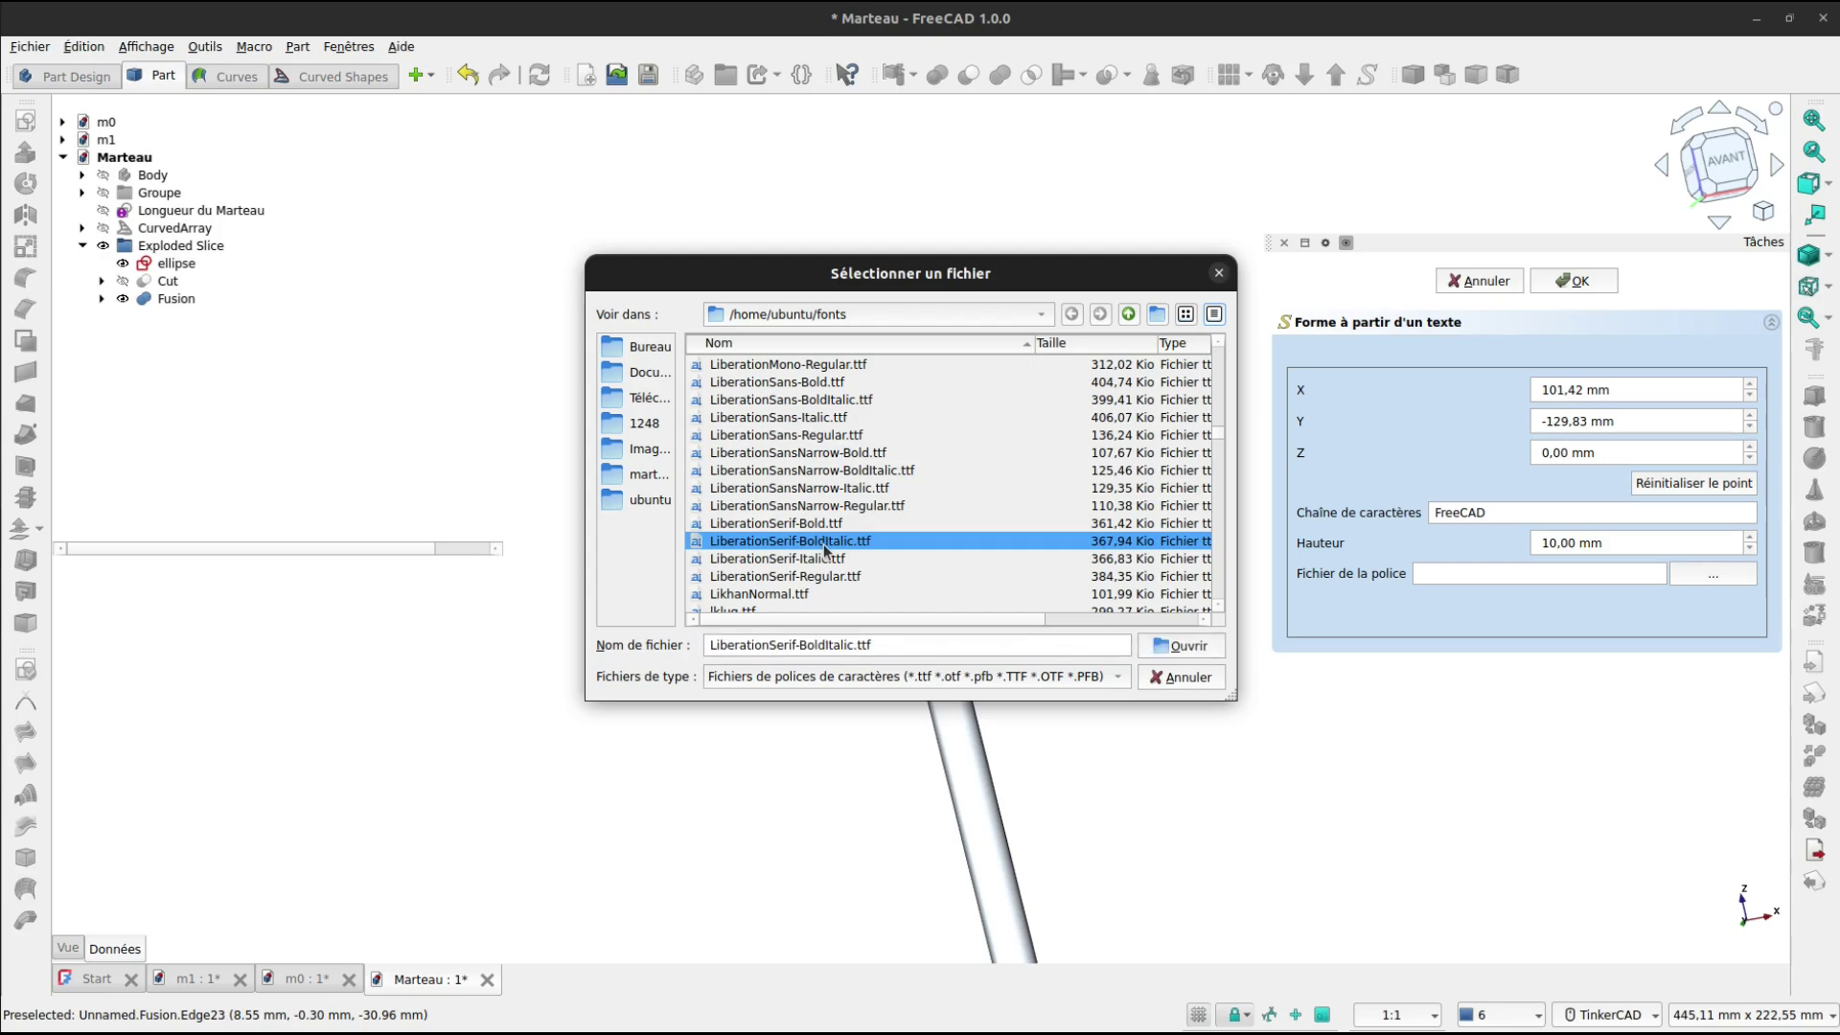
{"action": "left_click", "coordinate": [1176, 650]}
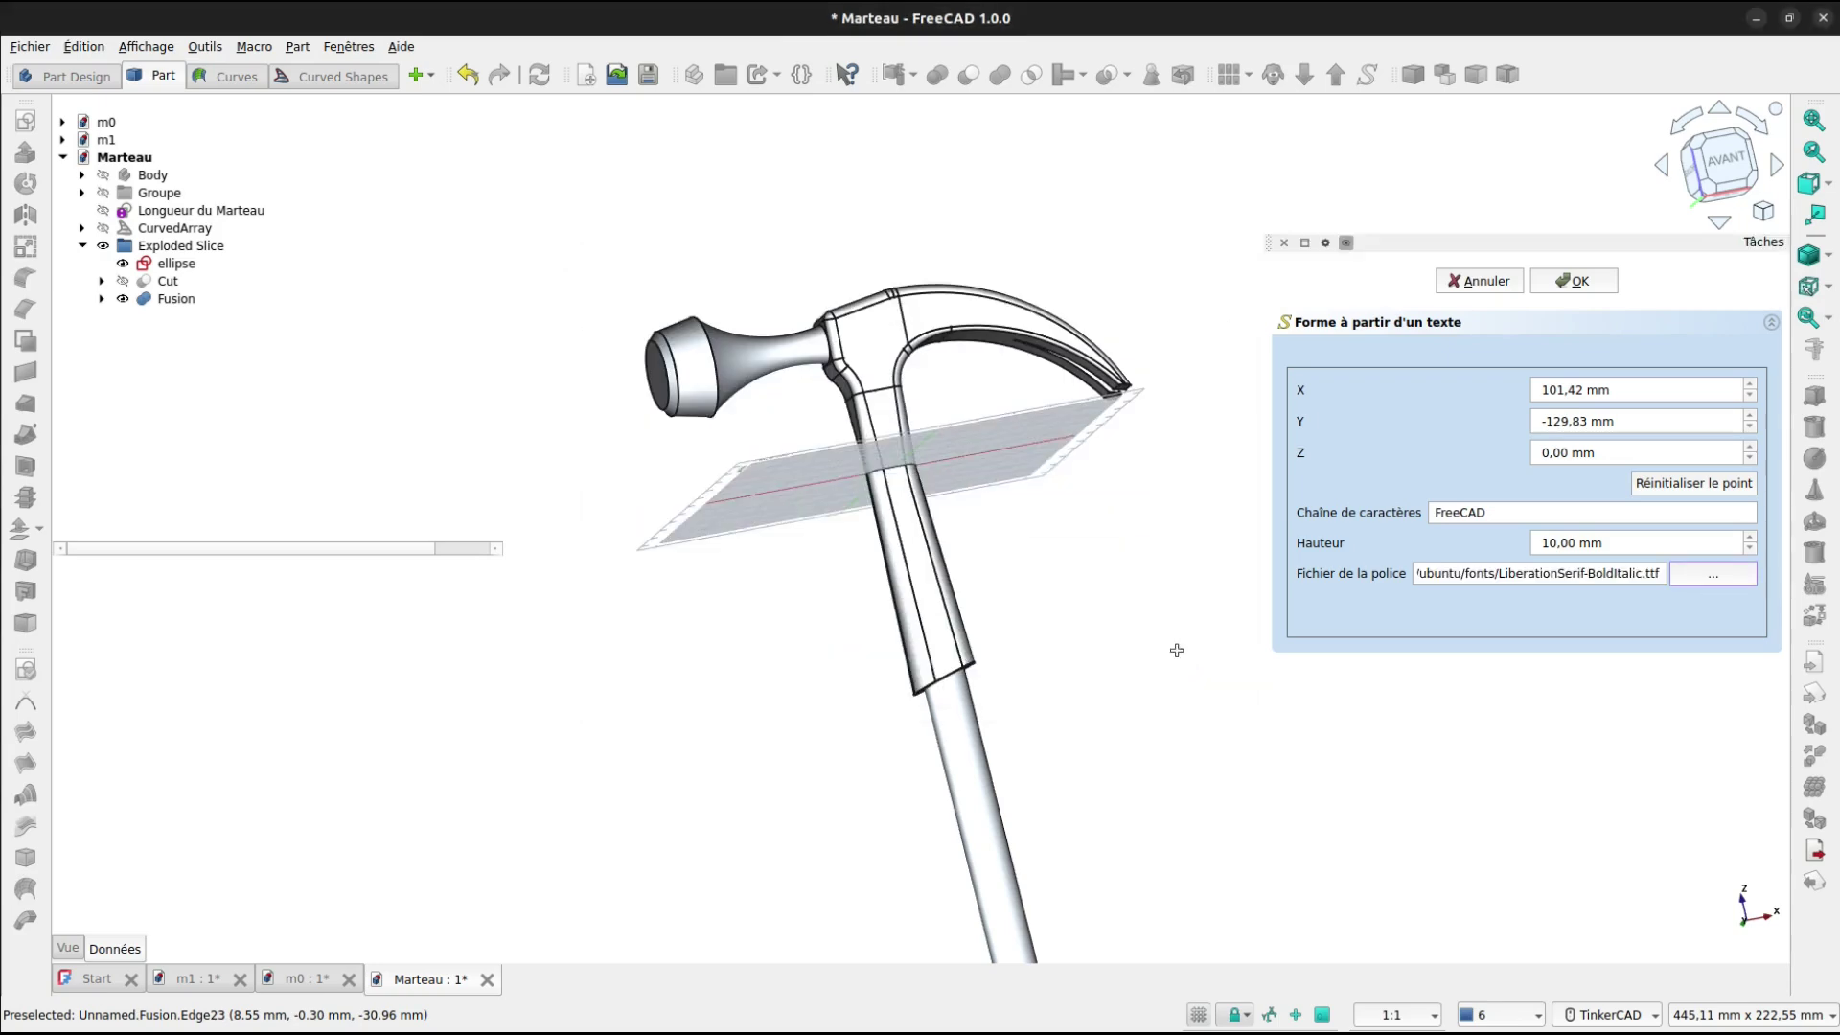
Set the text height to 7 mm and create the FreeCAD text shape.
{"action": "left_click", "coordinate": [1546, 542]}
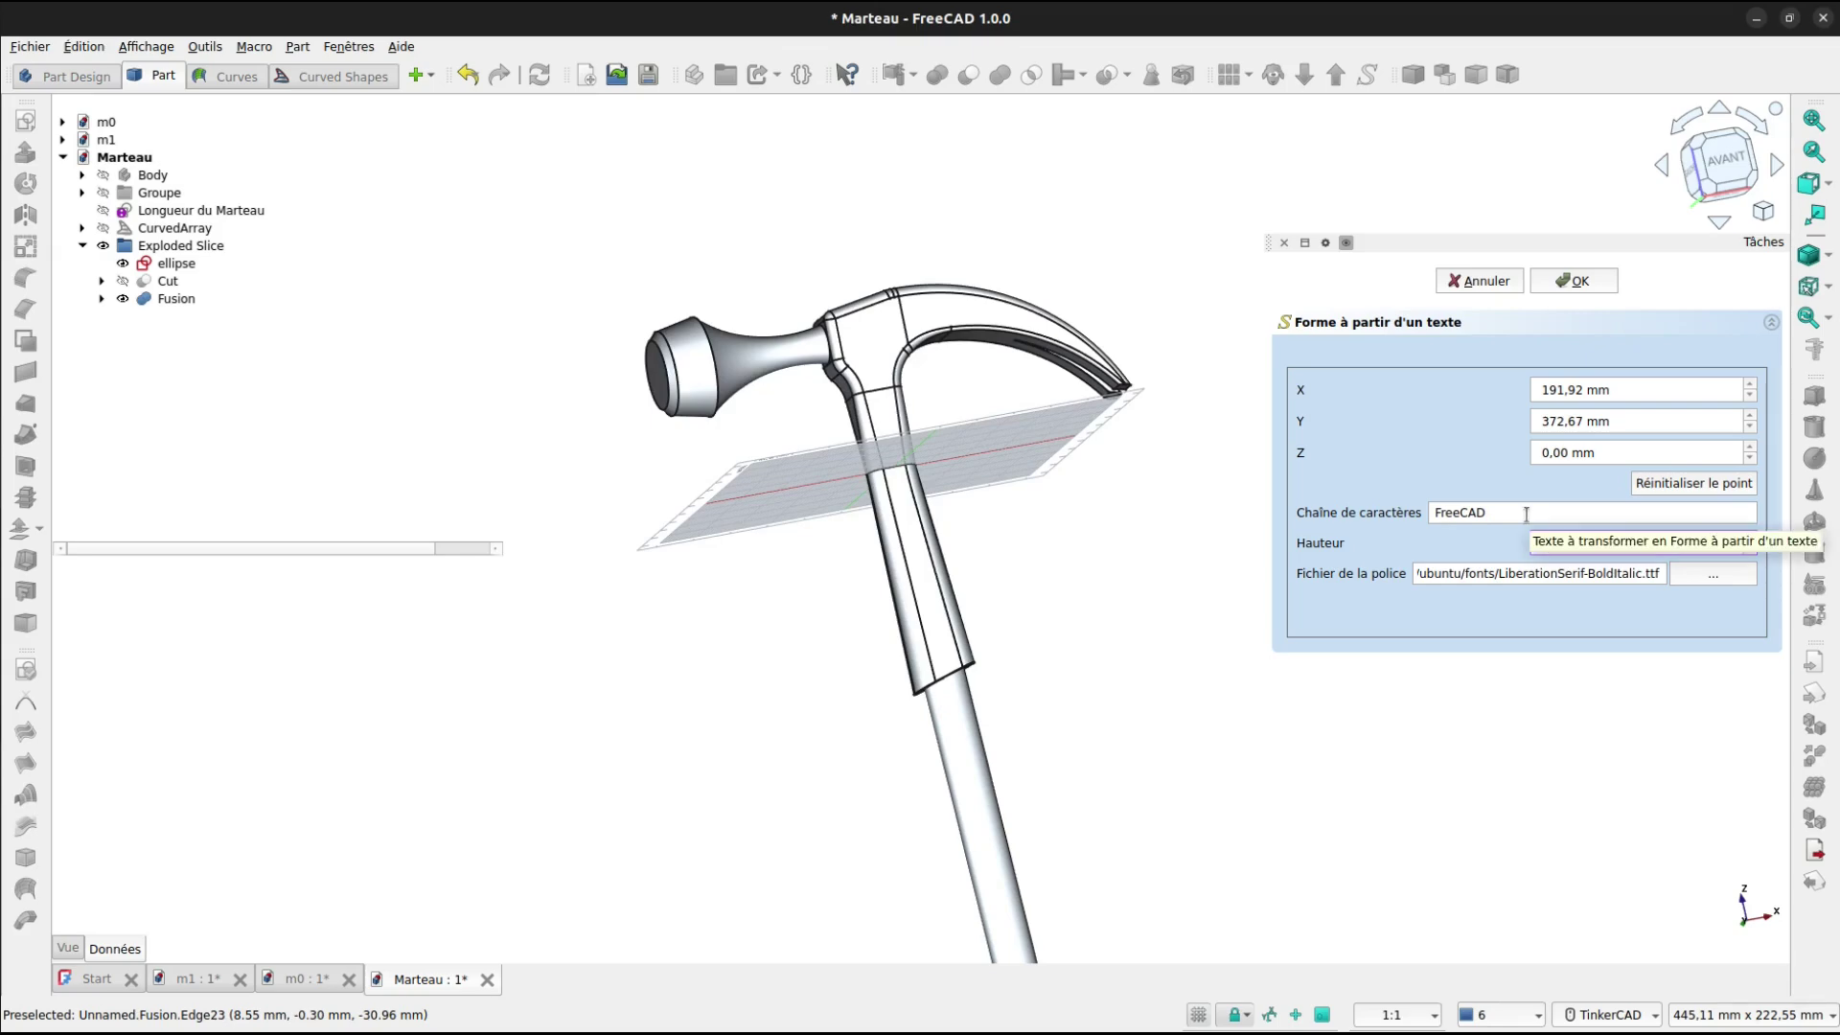
{"action": "key", "text": "Down"}
{"action": "key", "text": "Down"}
{"action": "key", "text": "Down"}
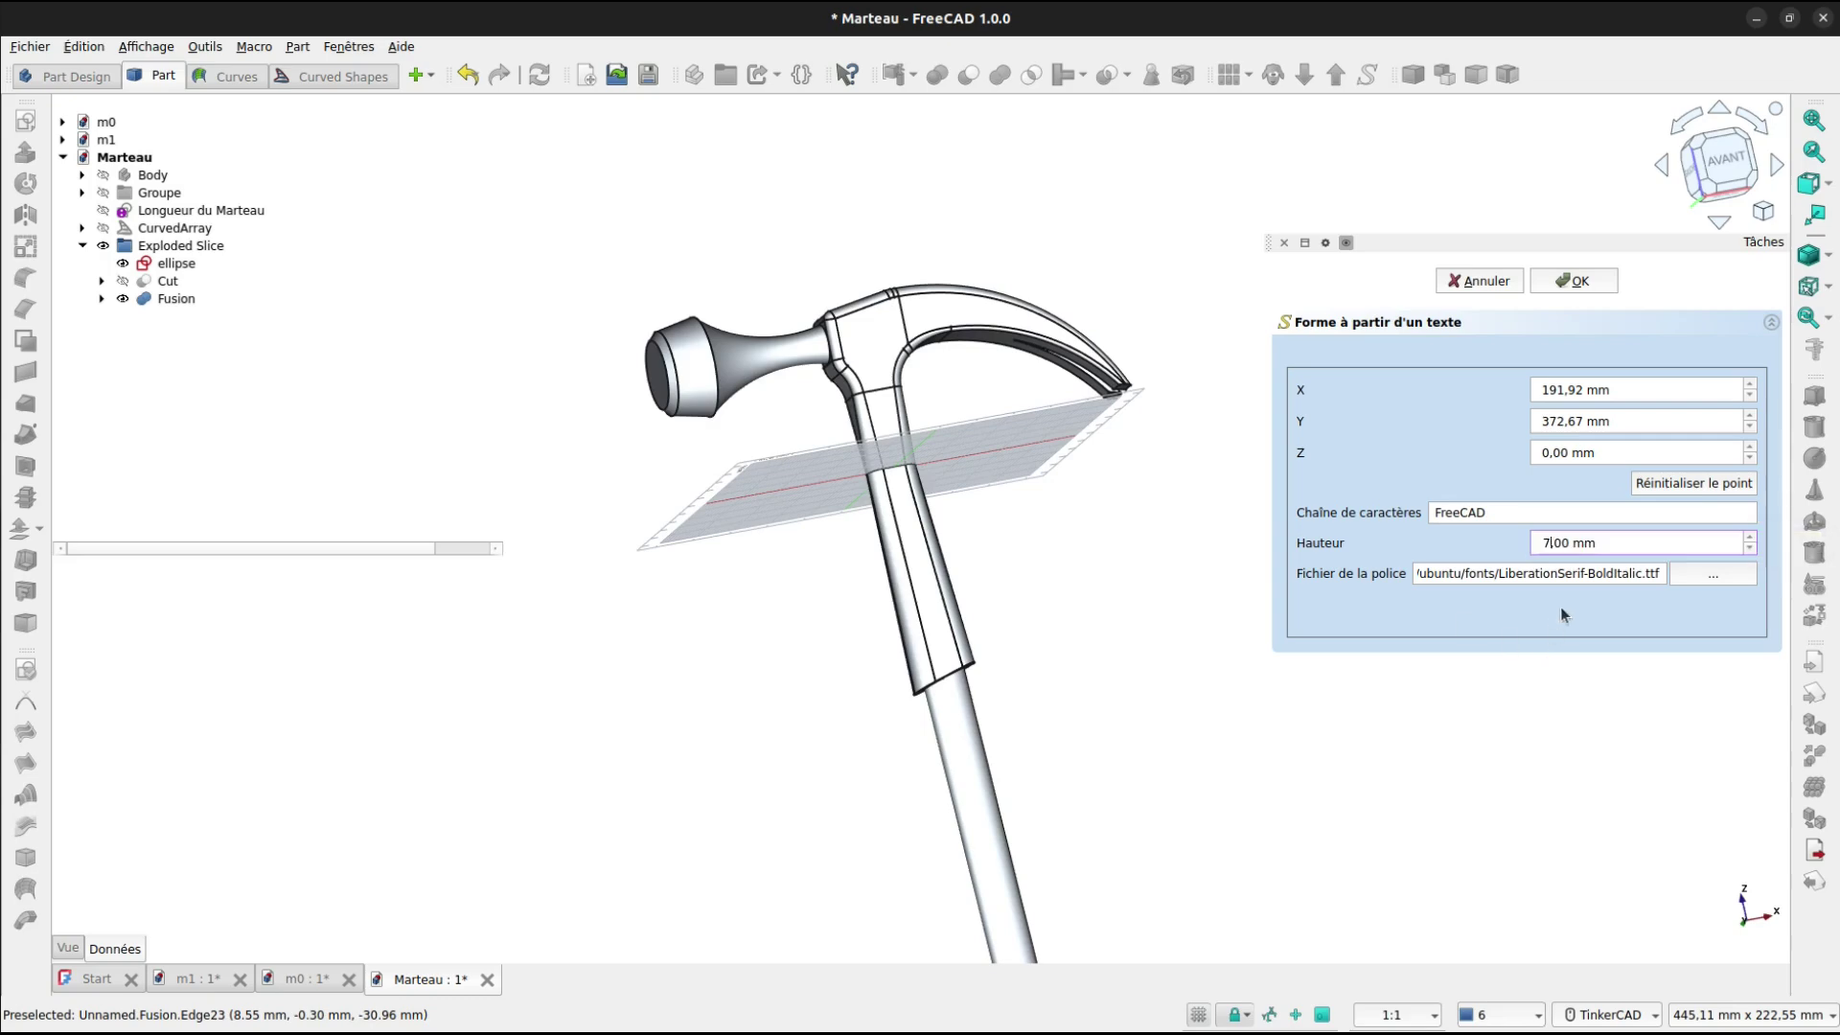
{"action": "left_click", "coordinate": [1577, 281]}
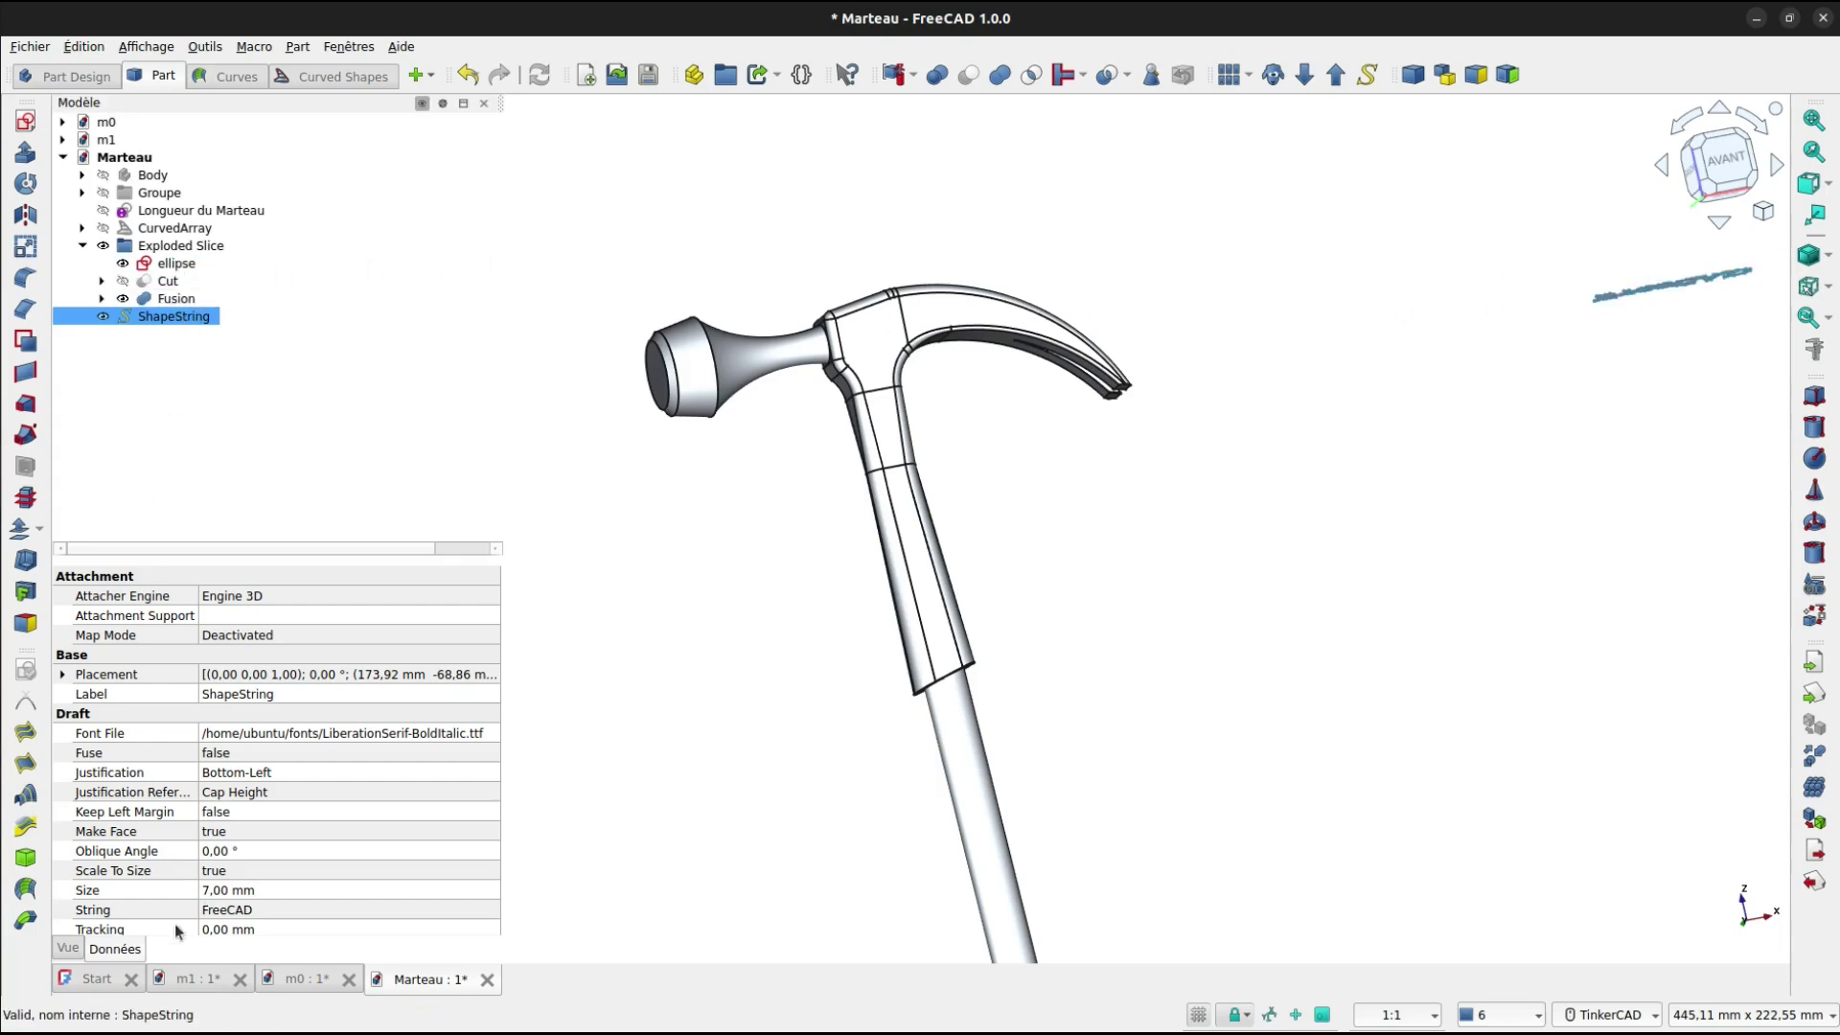
Set the FreeCAD text shape's X and Y position to 0 mm.
{"action": "left_click", "coordinate": [62, 675]}
{"action": "left_click", "coordinate": [83, 733]}
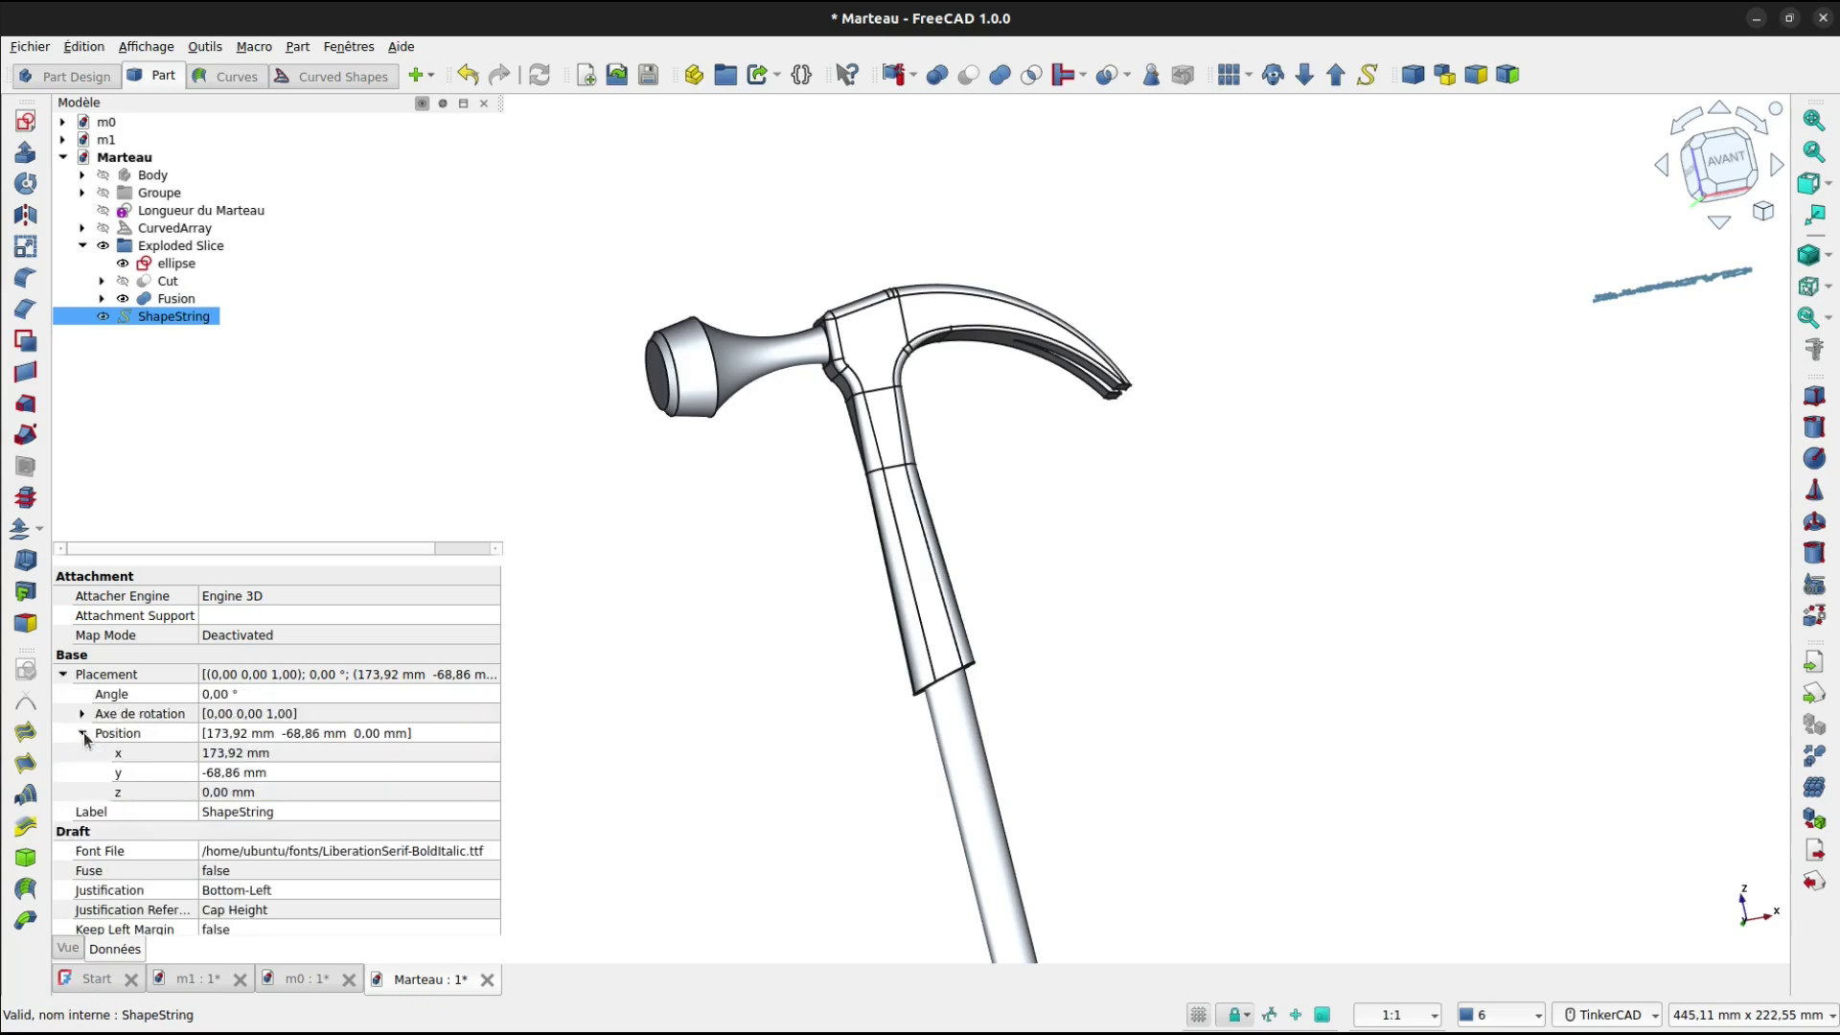
{"action": "left_click", "coordinate": [219, 753]}
{"action": "type", "text": "0"}
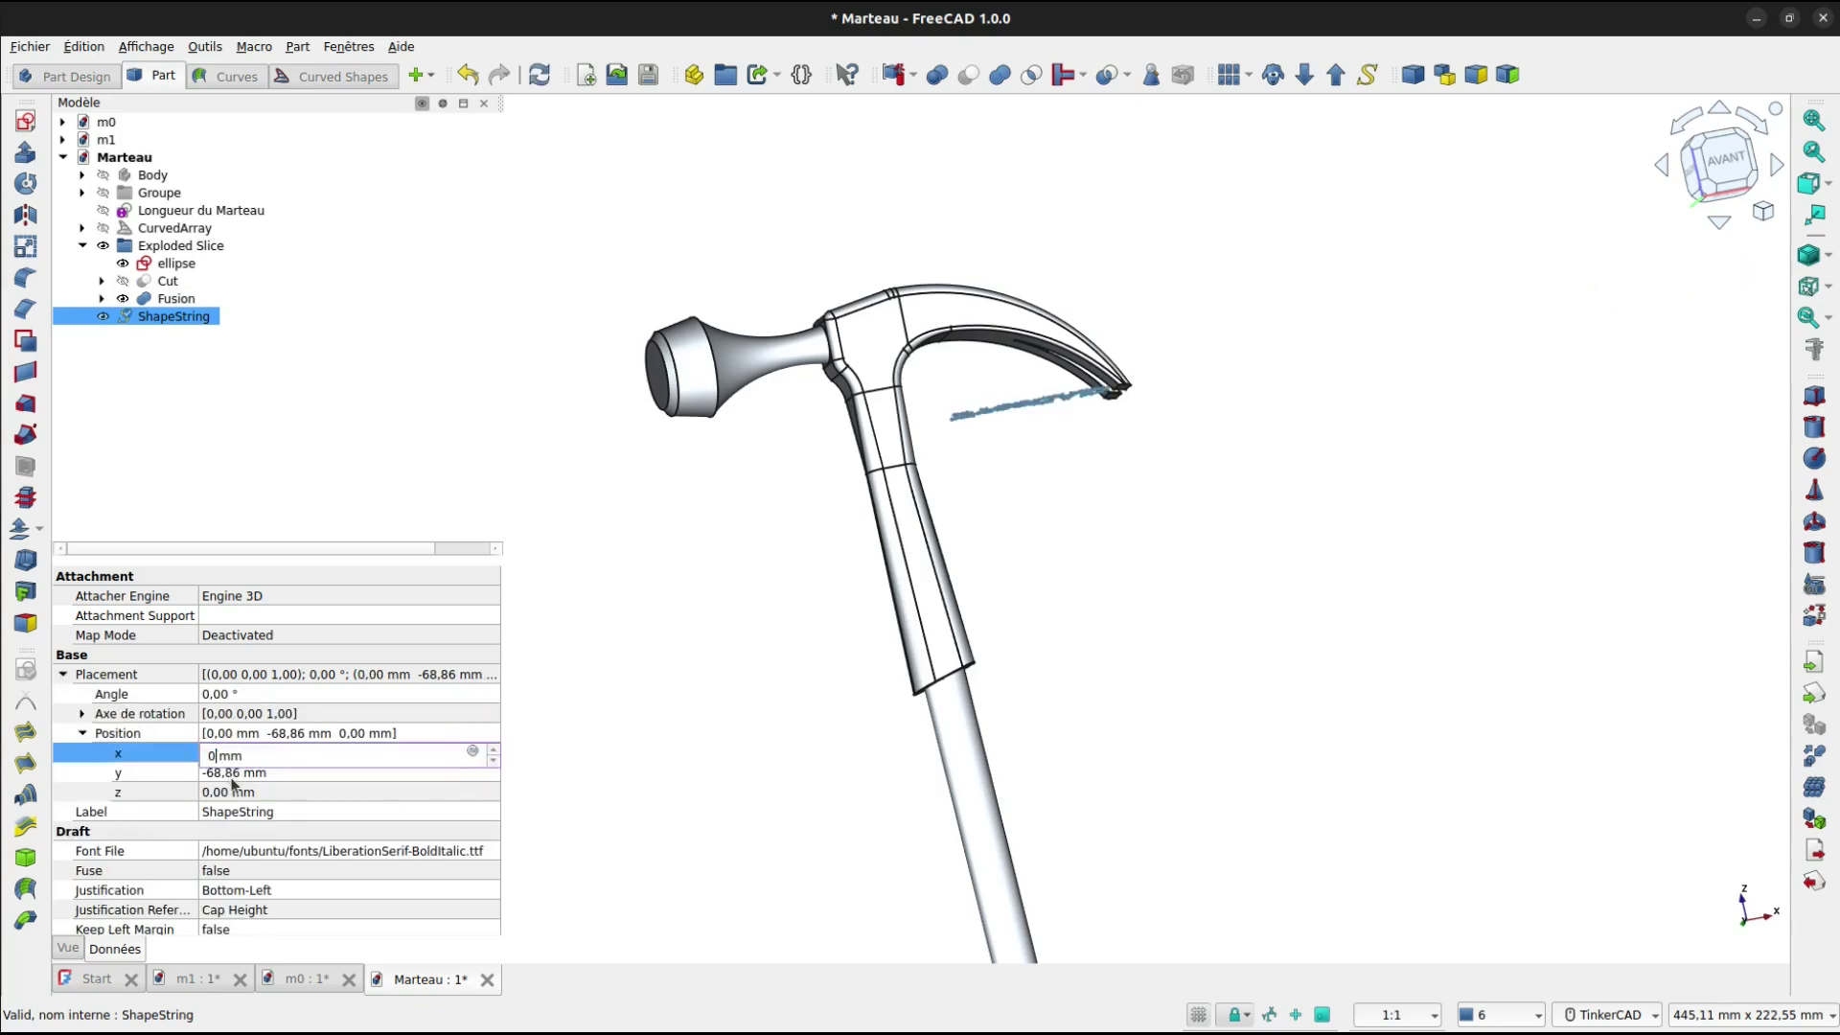
{"action": "left_click", "coordinate": [233, 773]}
{"action": "type", "text": "0"}
{"action": "key", "text": "Return"}
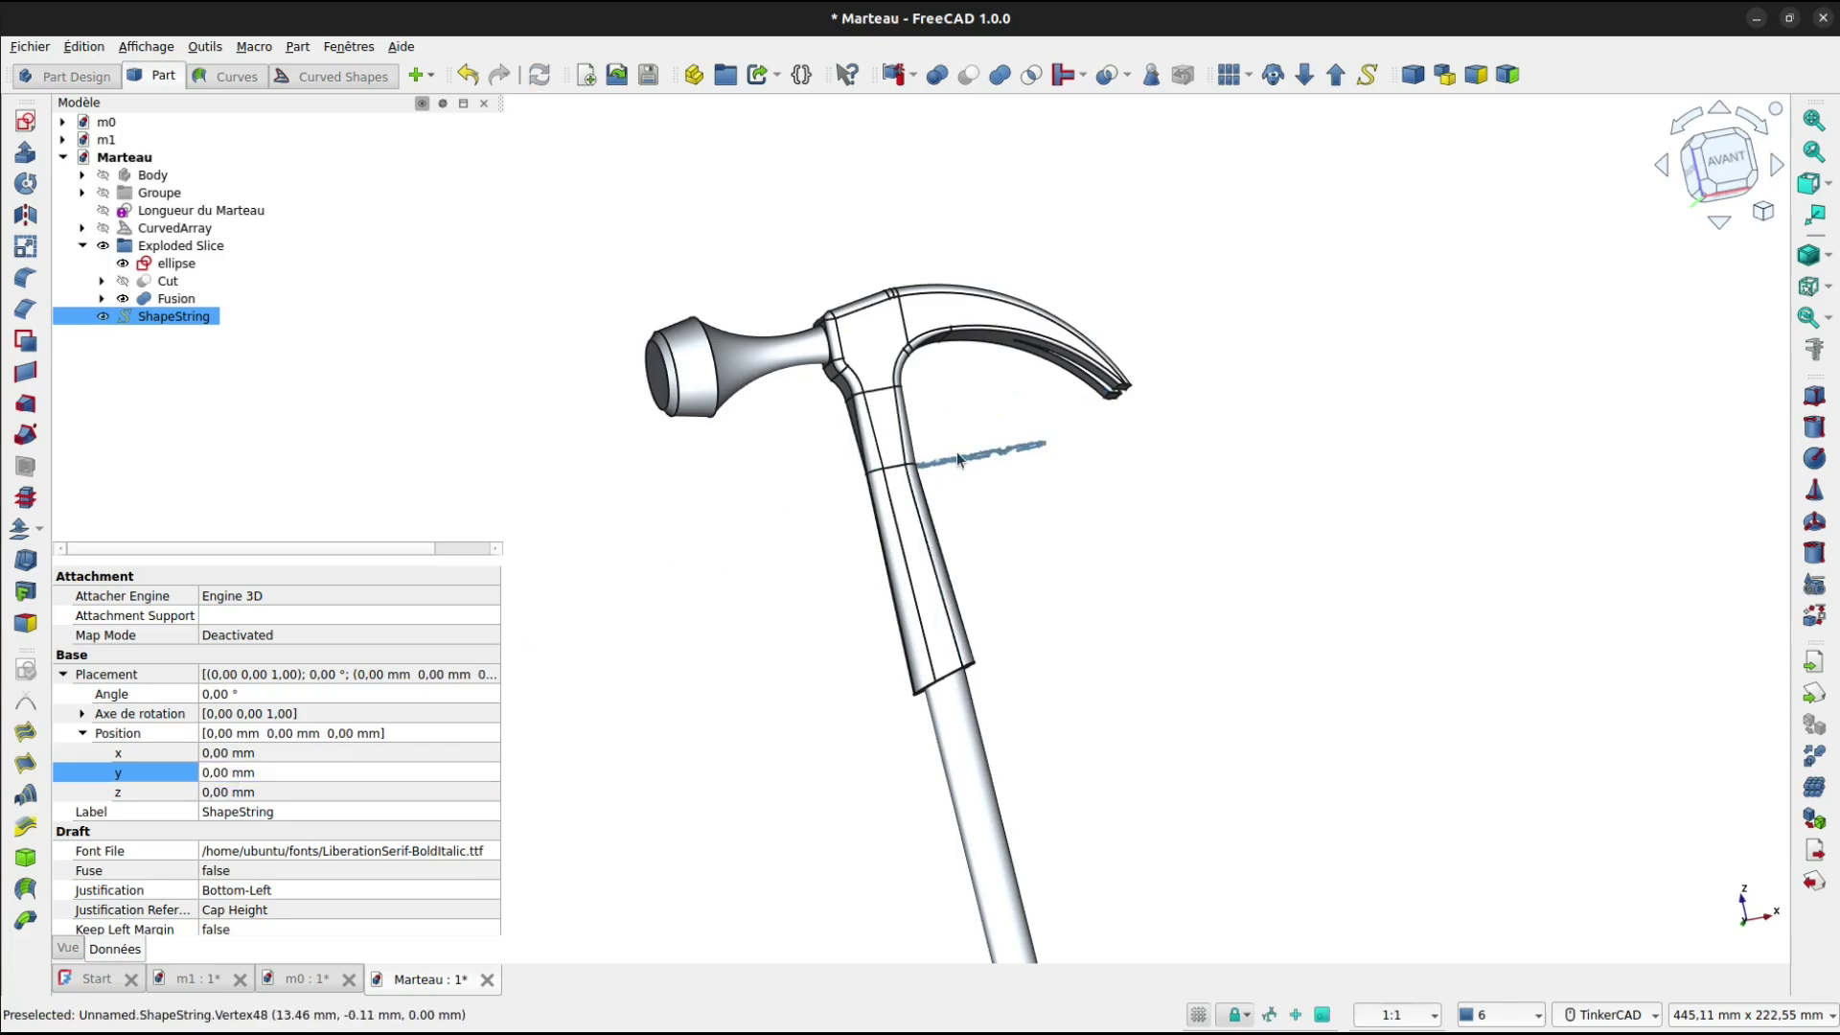
Transform the FreeCAD text, rotating it 90° about its X axis and -90° in its own plane to run along the hammer neck.
{"action": "right_click", "coordinate": [192, 318]}
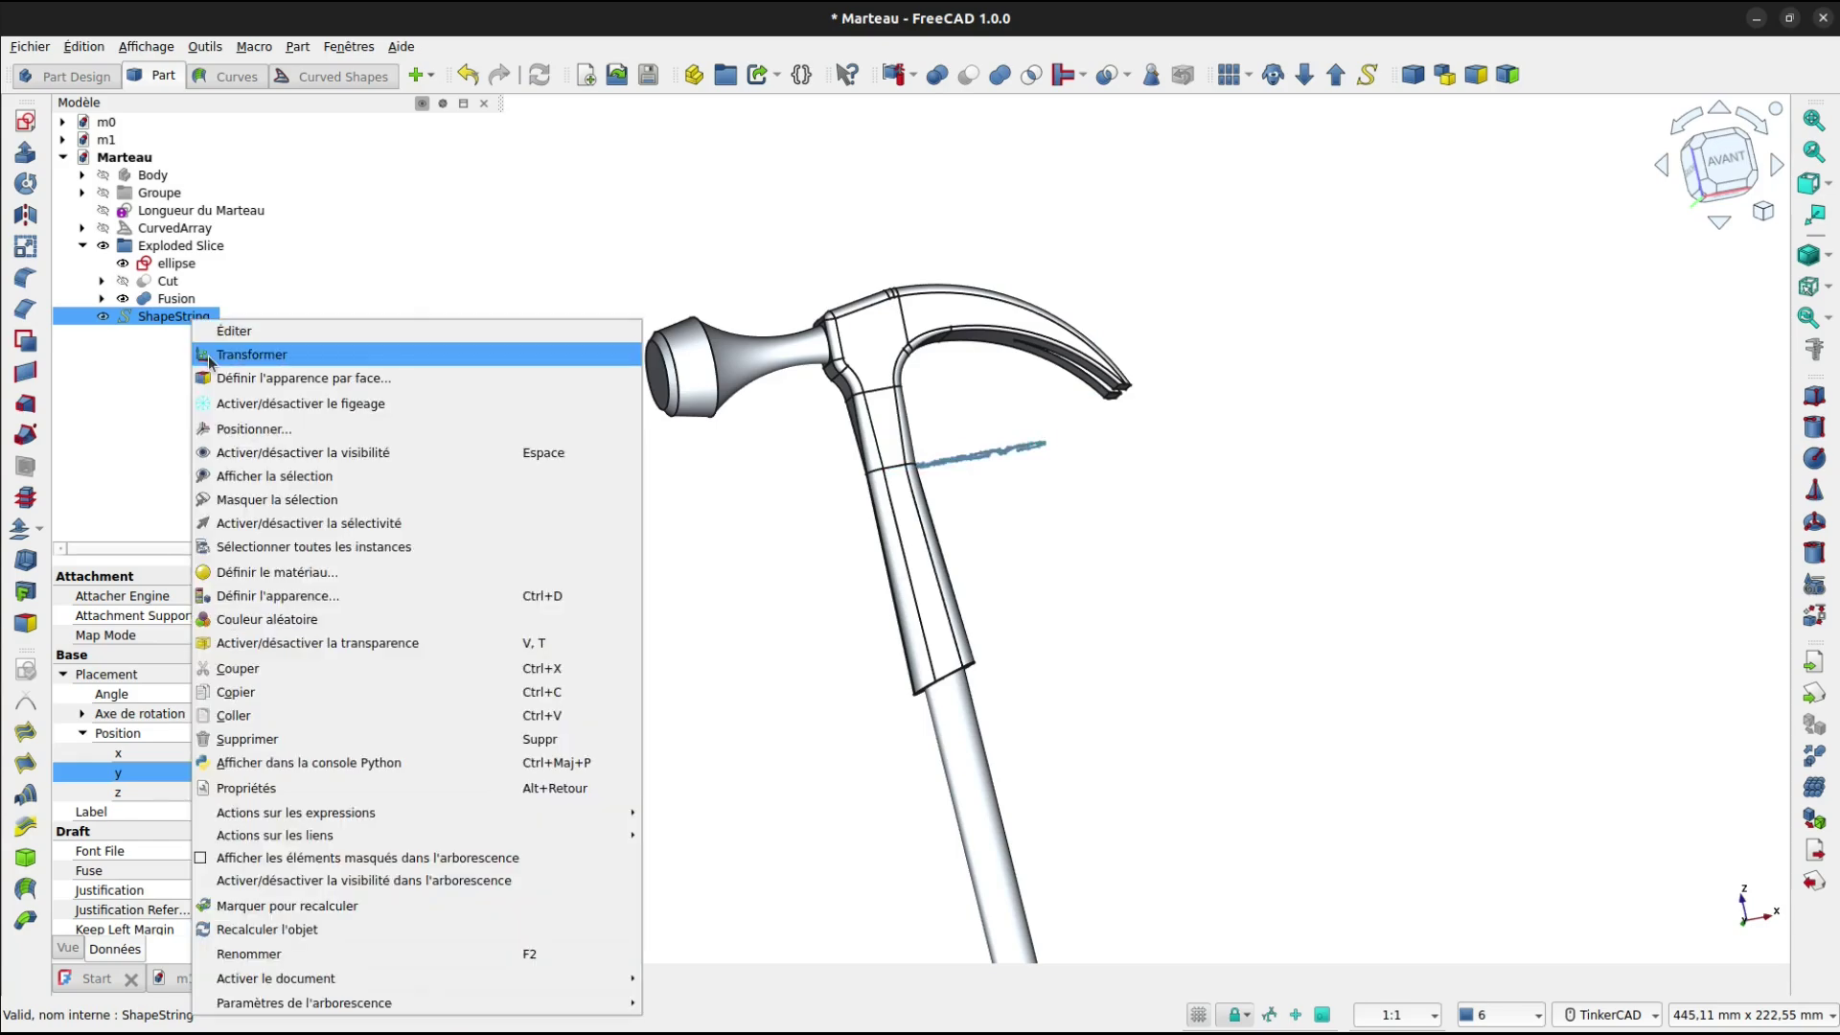
{"action": "left_click", "coordinate": [209, 356]}
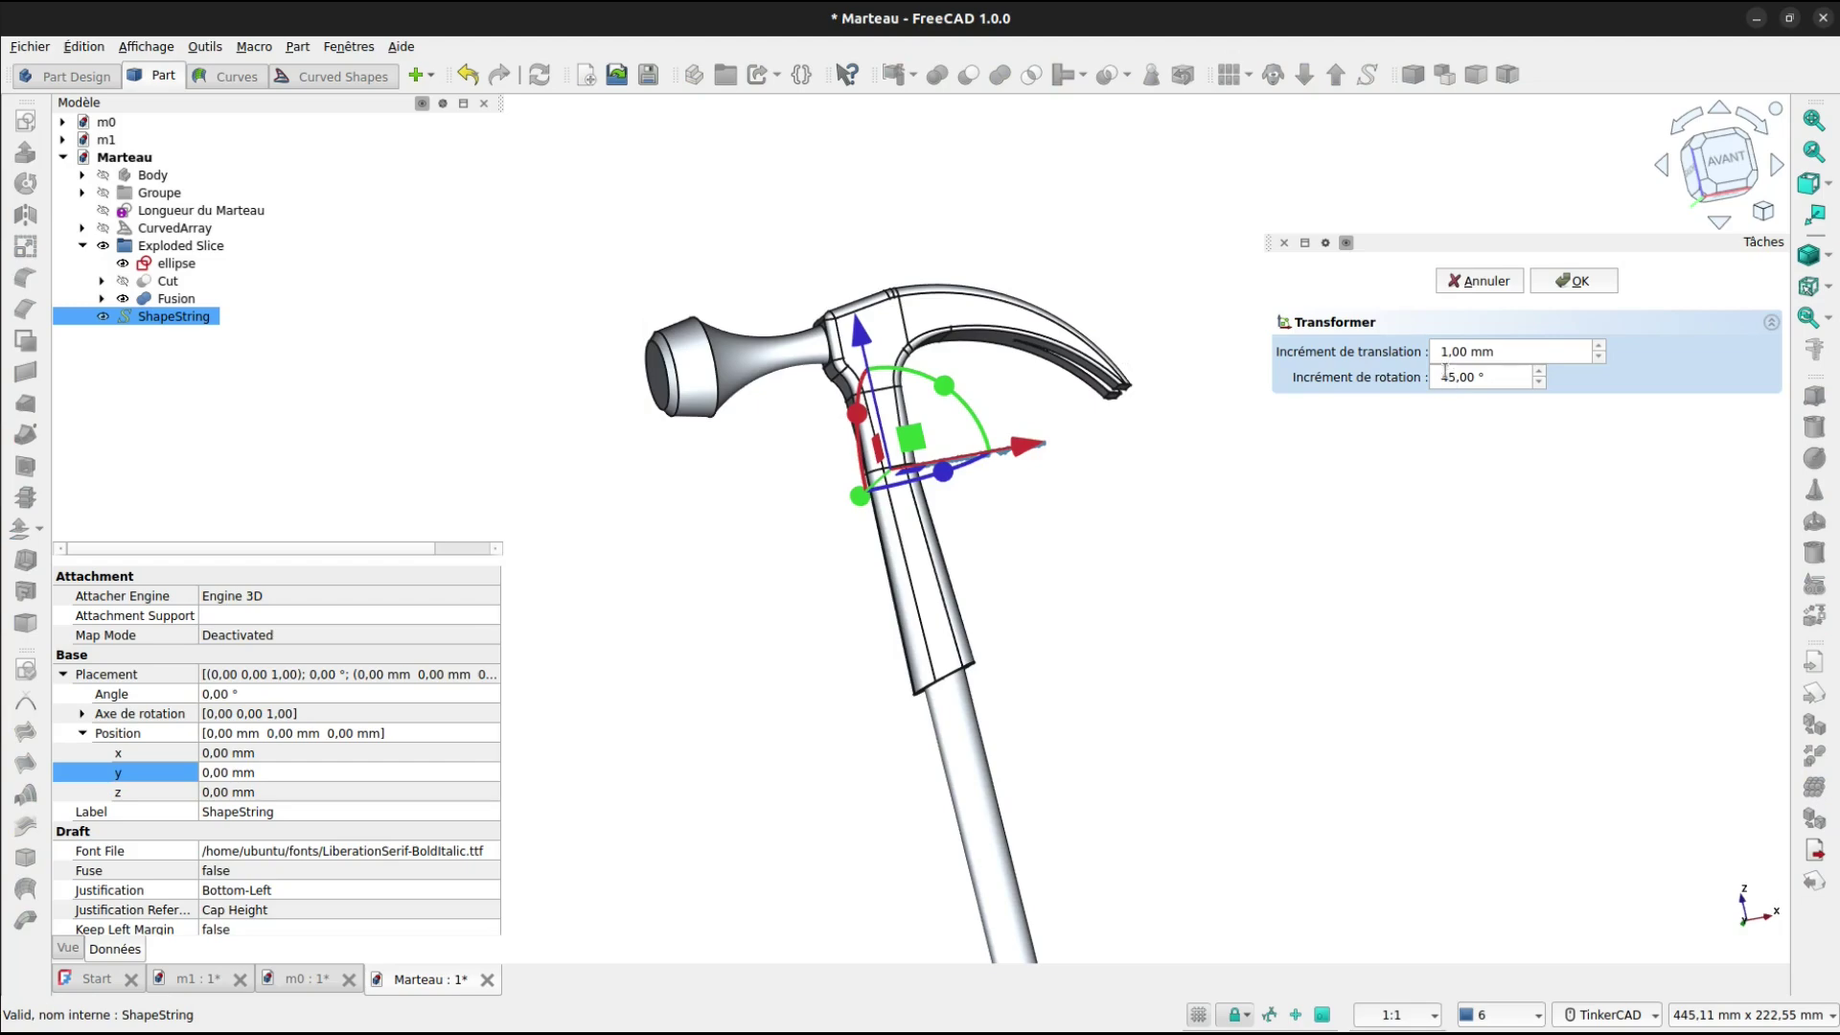
{"action": "right_click_drag", "start_coordinate": [862, 518], "coordinate": [1343, 604]}
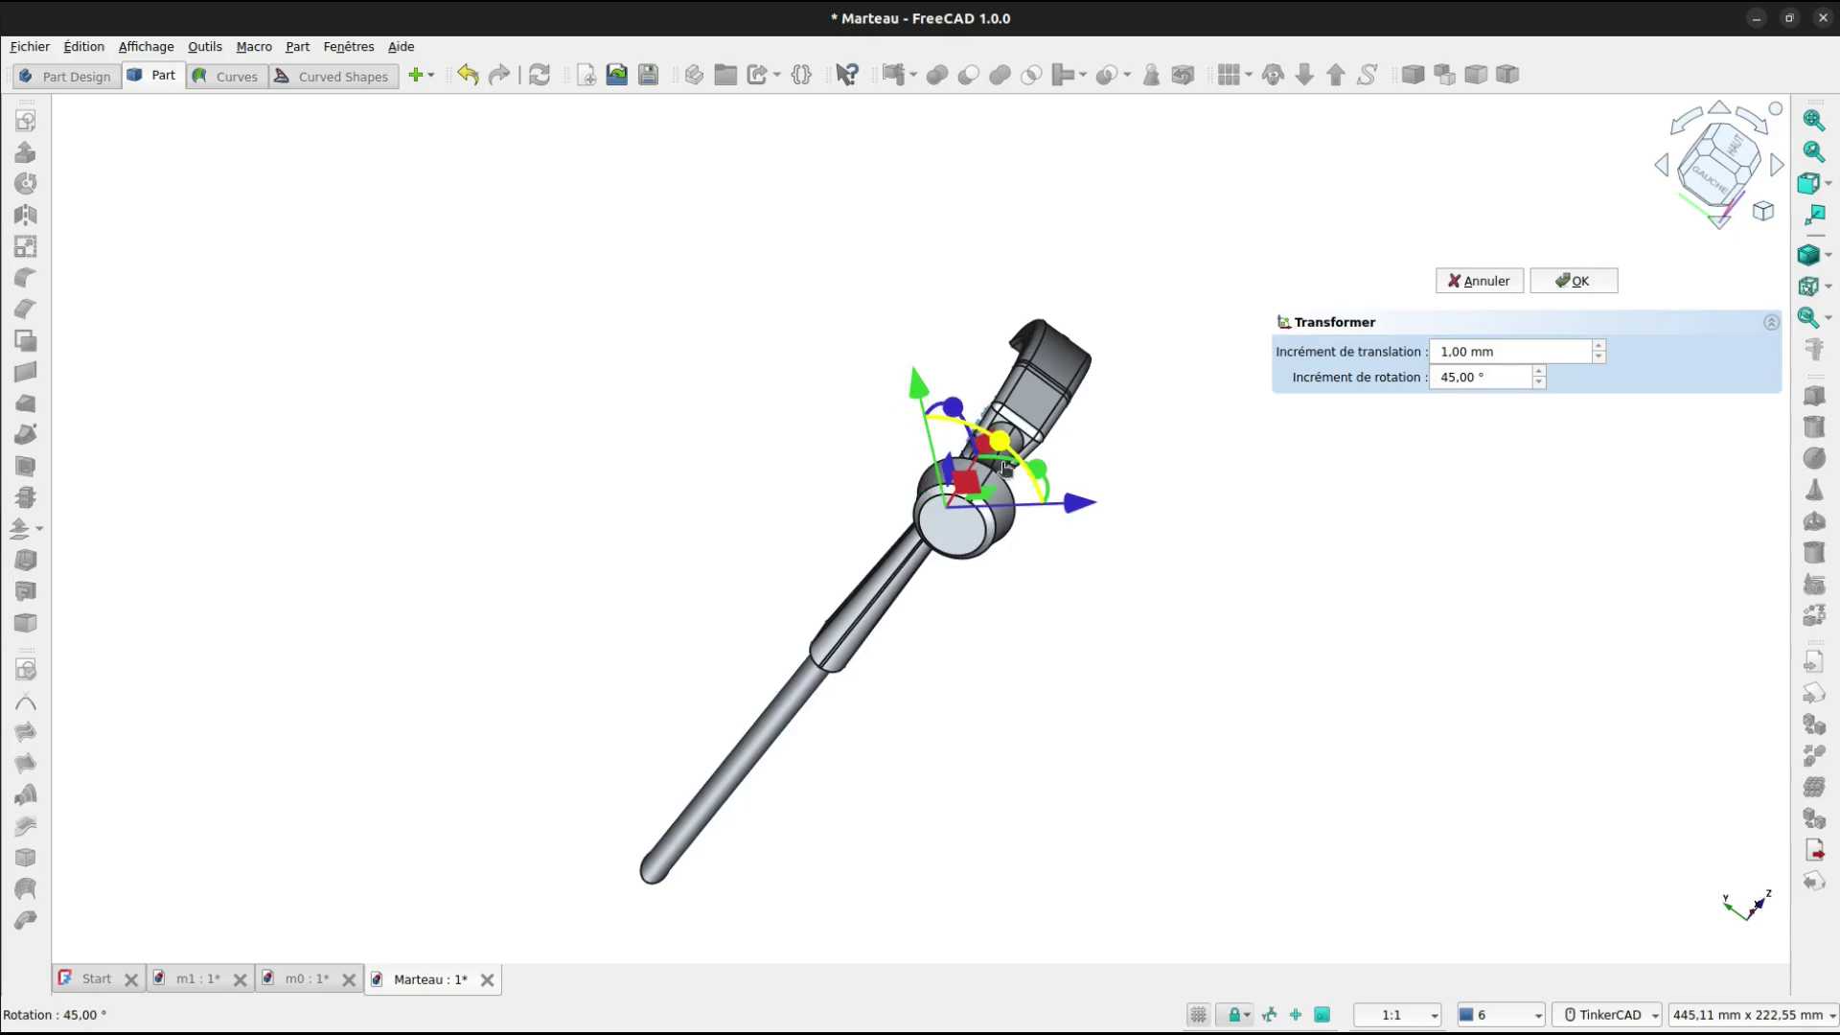
{"action": "left_click_drag", "start_coordinate": [1004, 468], "coordinate": [1018, 501]}
{"action": "right_click_drag", "start_coordinate": [1018, 501], "coordinate": [772, 386]}
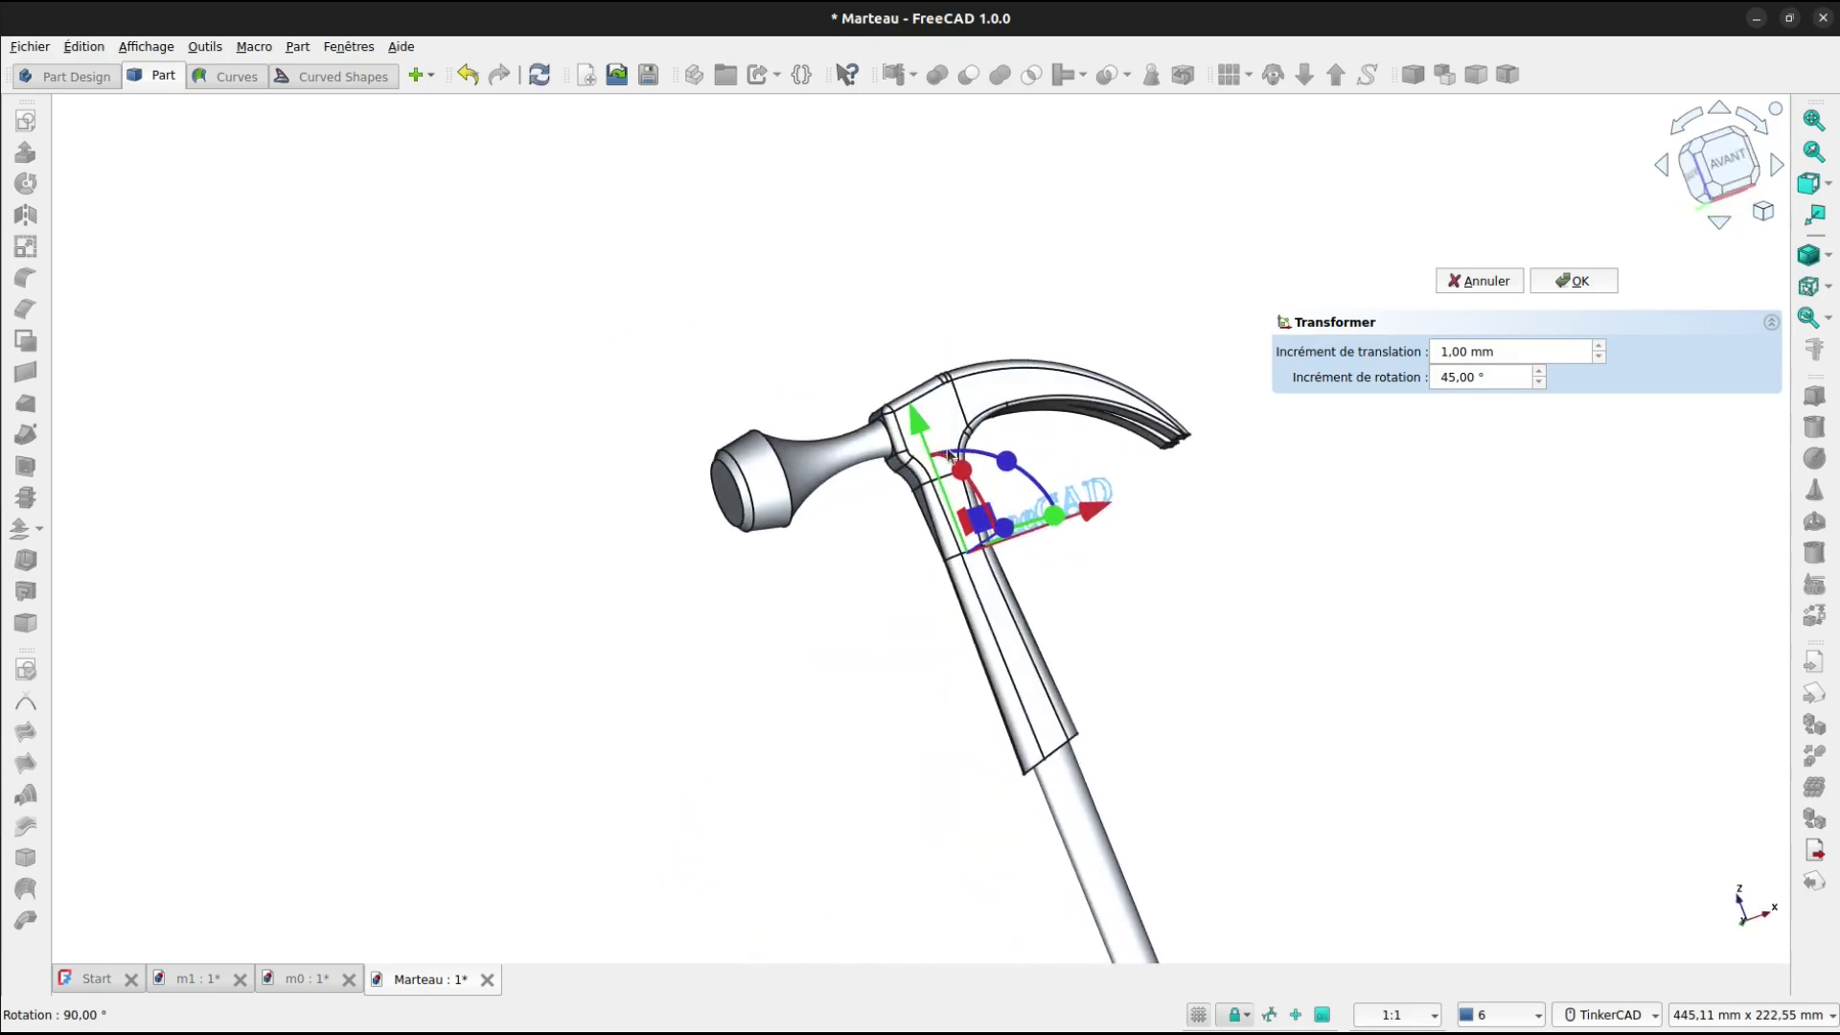
{"action": "left_click_drag", "start_coordinate": [949, 456], "coordinate": [1025, 700]}
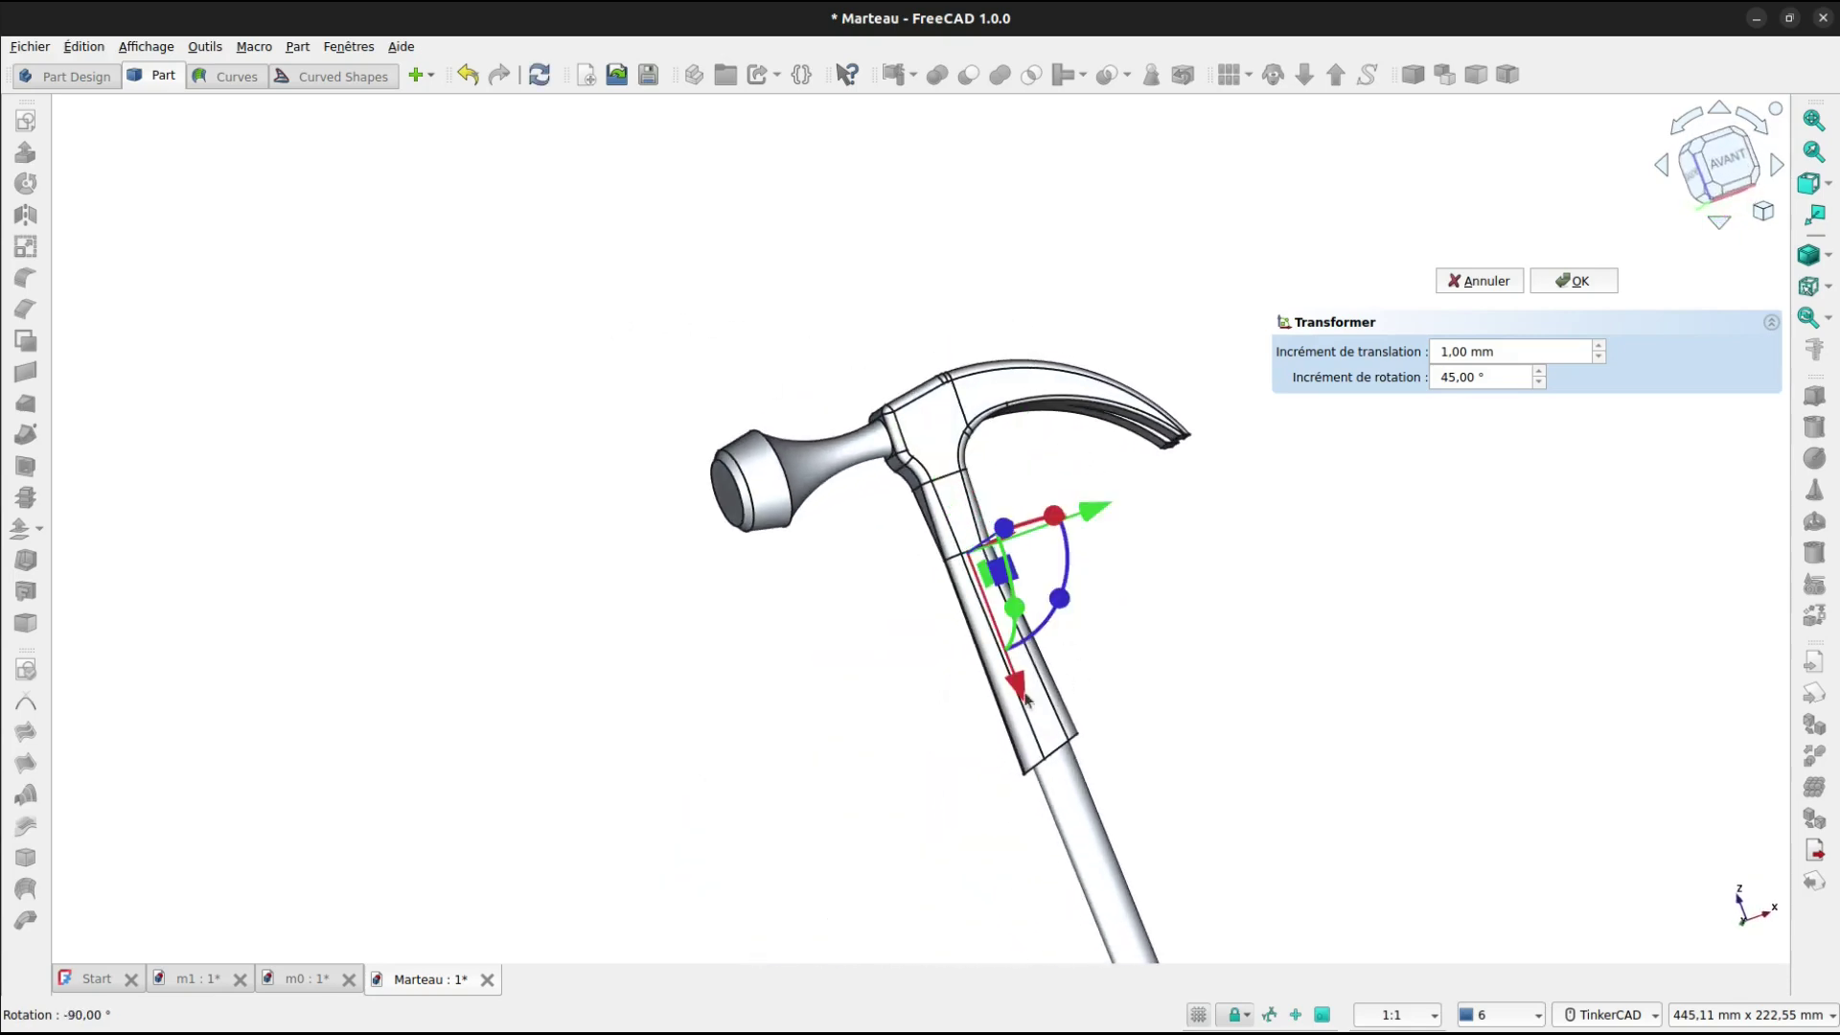
Move the FreeCAD text 7 mm outward from the hammer neck along its own Z axis.
{"action": "right_click_drag", "start_coordinate": [1026, 699], "coordinate": [1150, 589]}
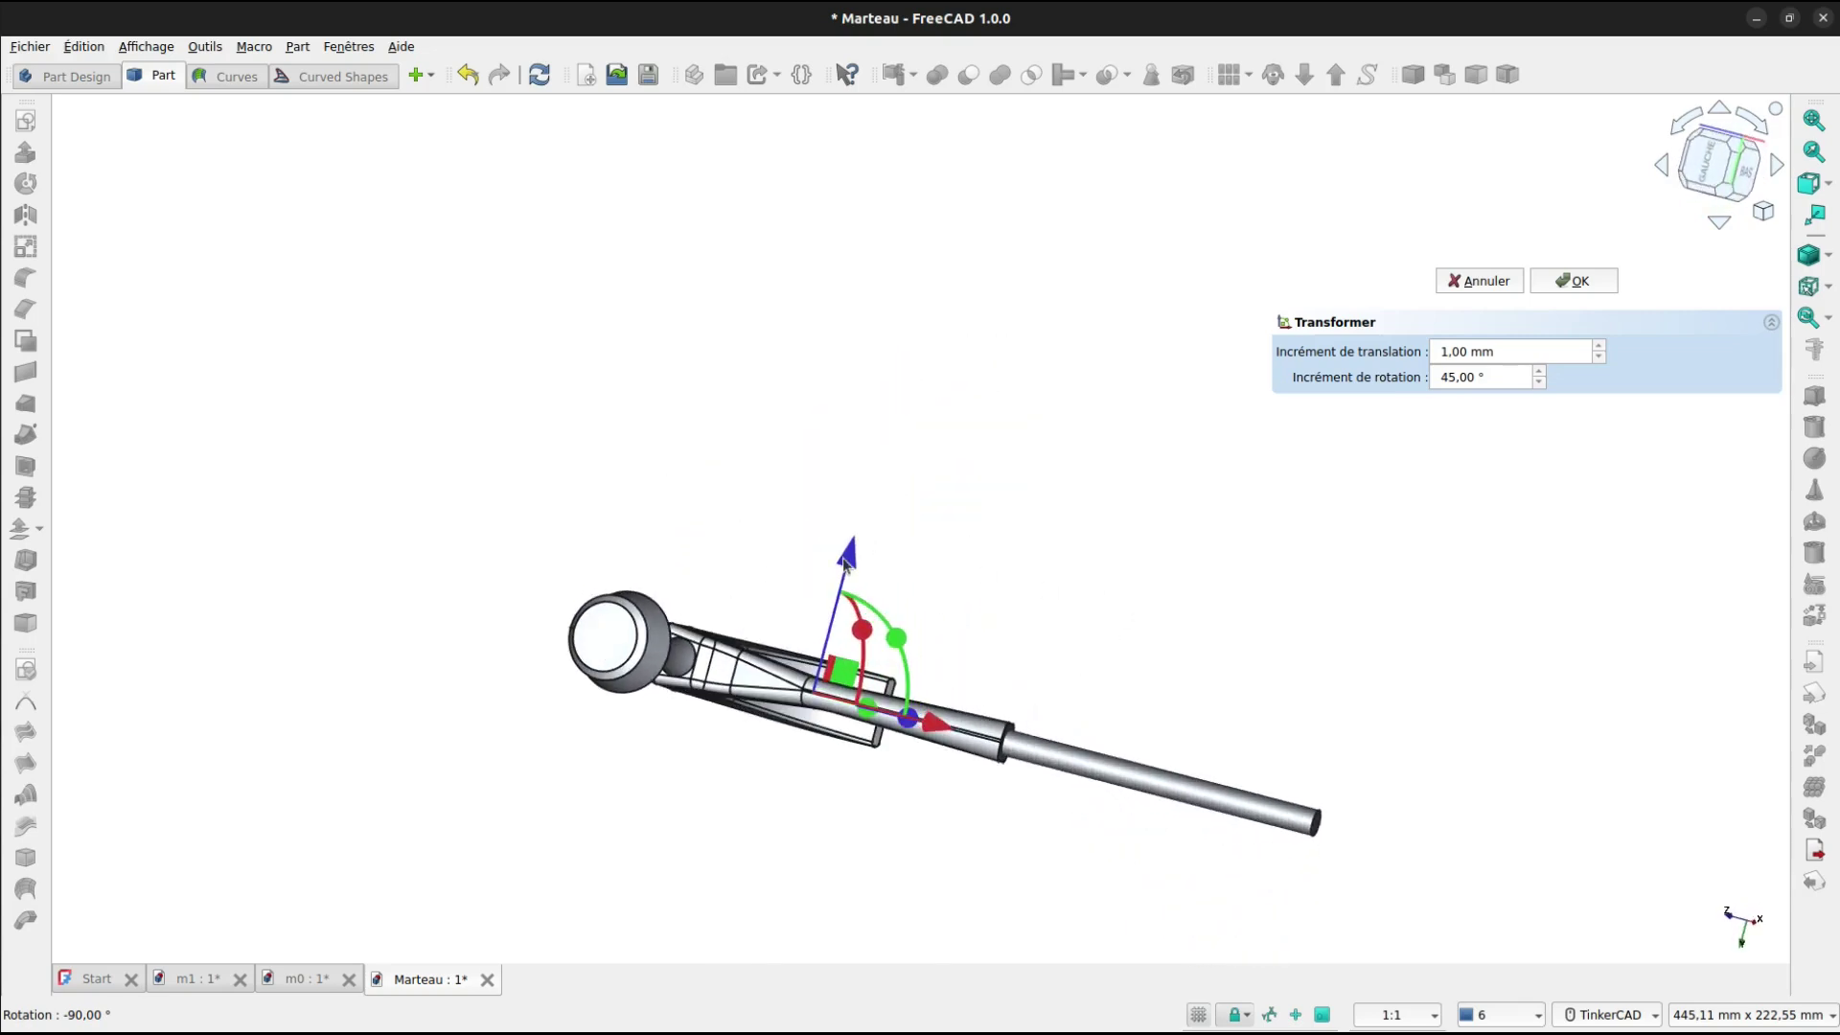
{"action": "left_click_drag", "start_coordinate": [844, 566], "coordinate": [856, 537]}
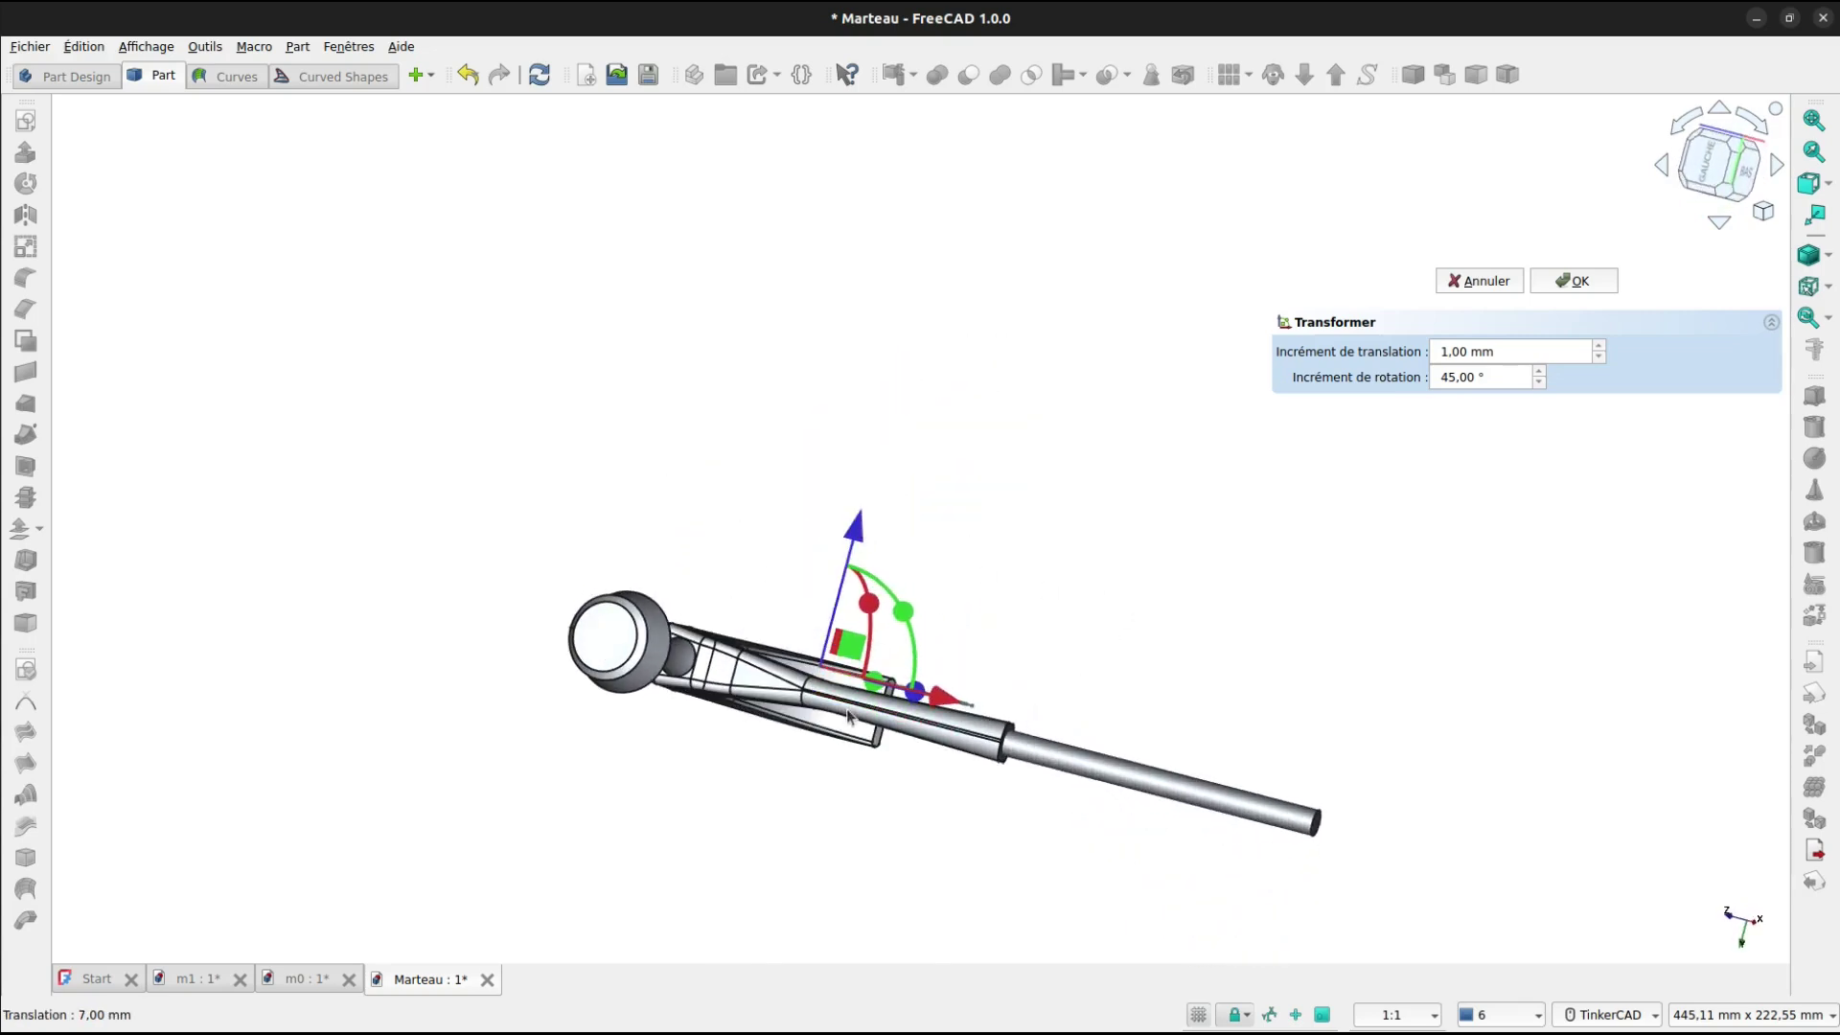
{"action": "right_click_drag", "start_coordinate": [819, 714], "coordinate": [775, 713]}
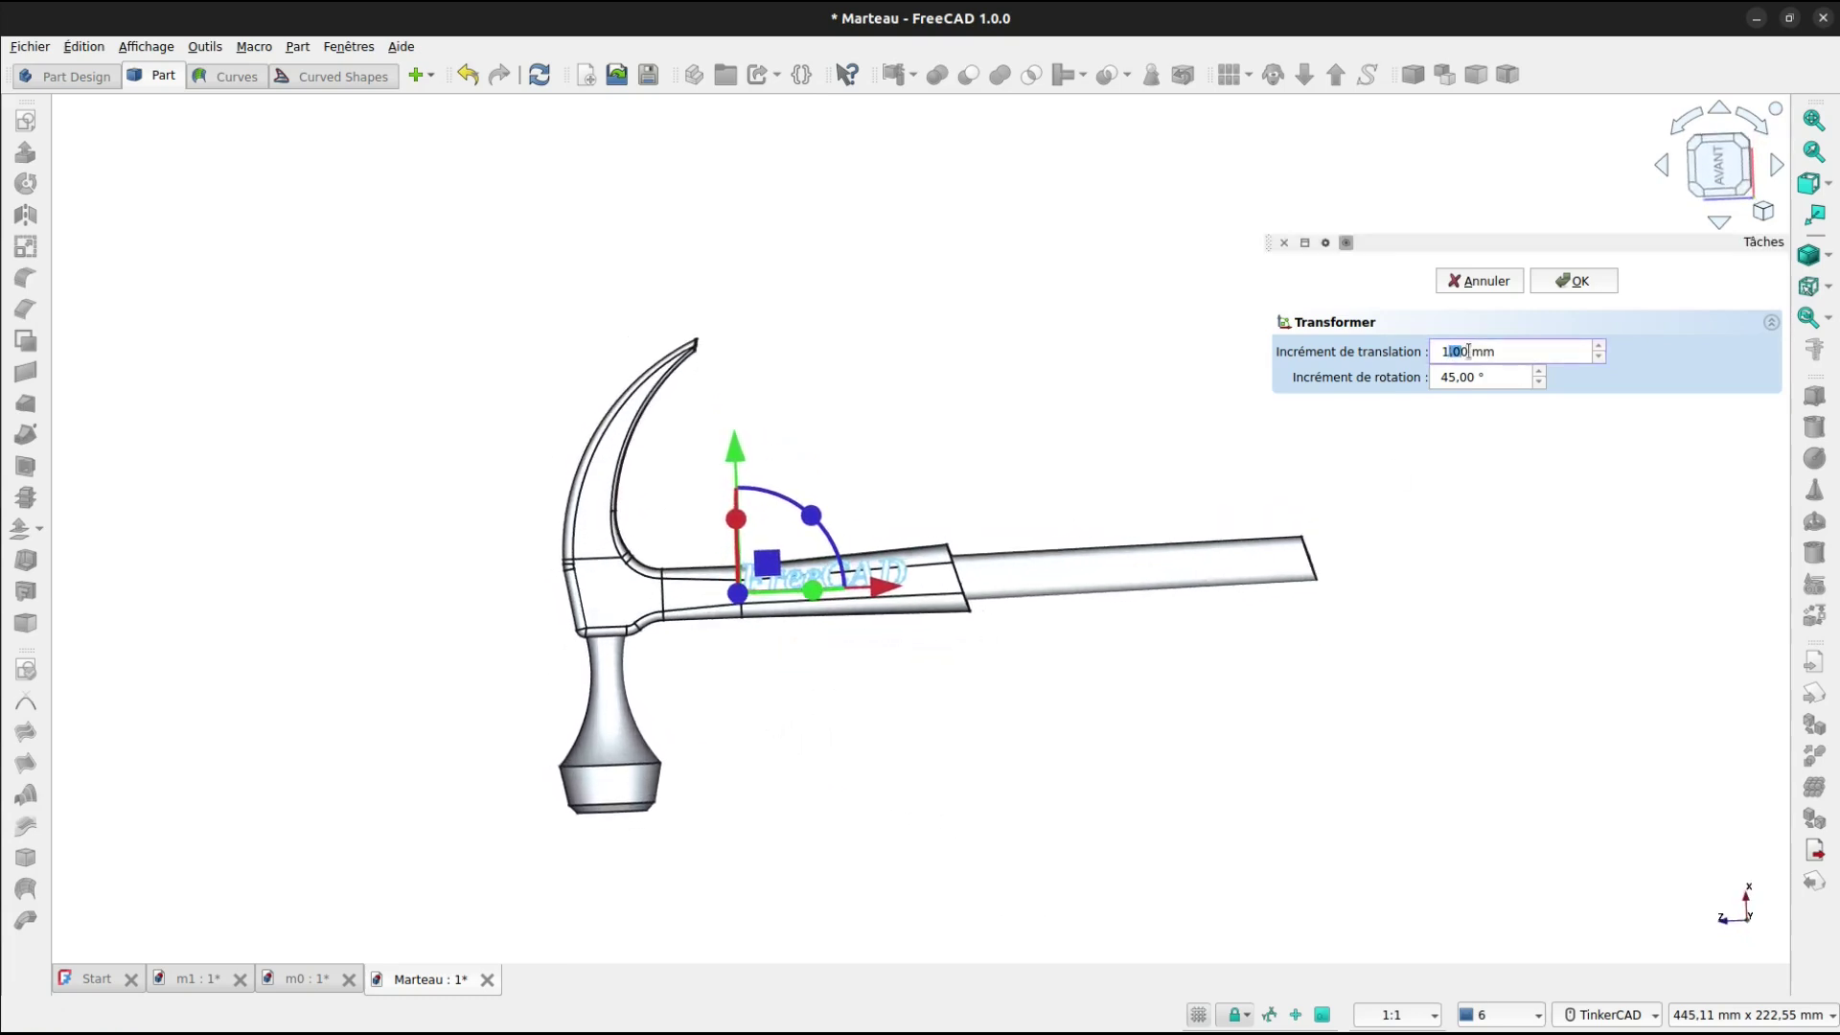
Set the transform increments for the FreeCAD text to 0.1 mm translation and 0.1° rotation.
{"action": "left_click_drag", "start_coordinate": [1469, 352], "coordinate": [1430, 351]}
{"action": "type", "text": "0."}
{"action": "left_click", "coordinate": [1454, 379]}
{"action": "middle_click_drag", "start_coordinate": [860, 627], "coordinate": [857, 659]}
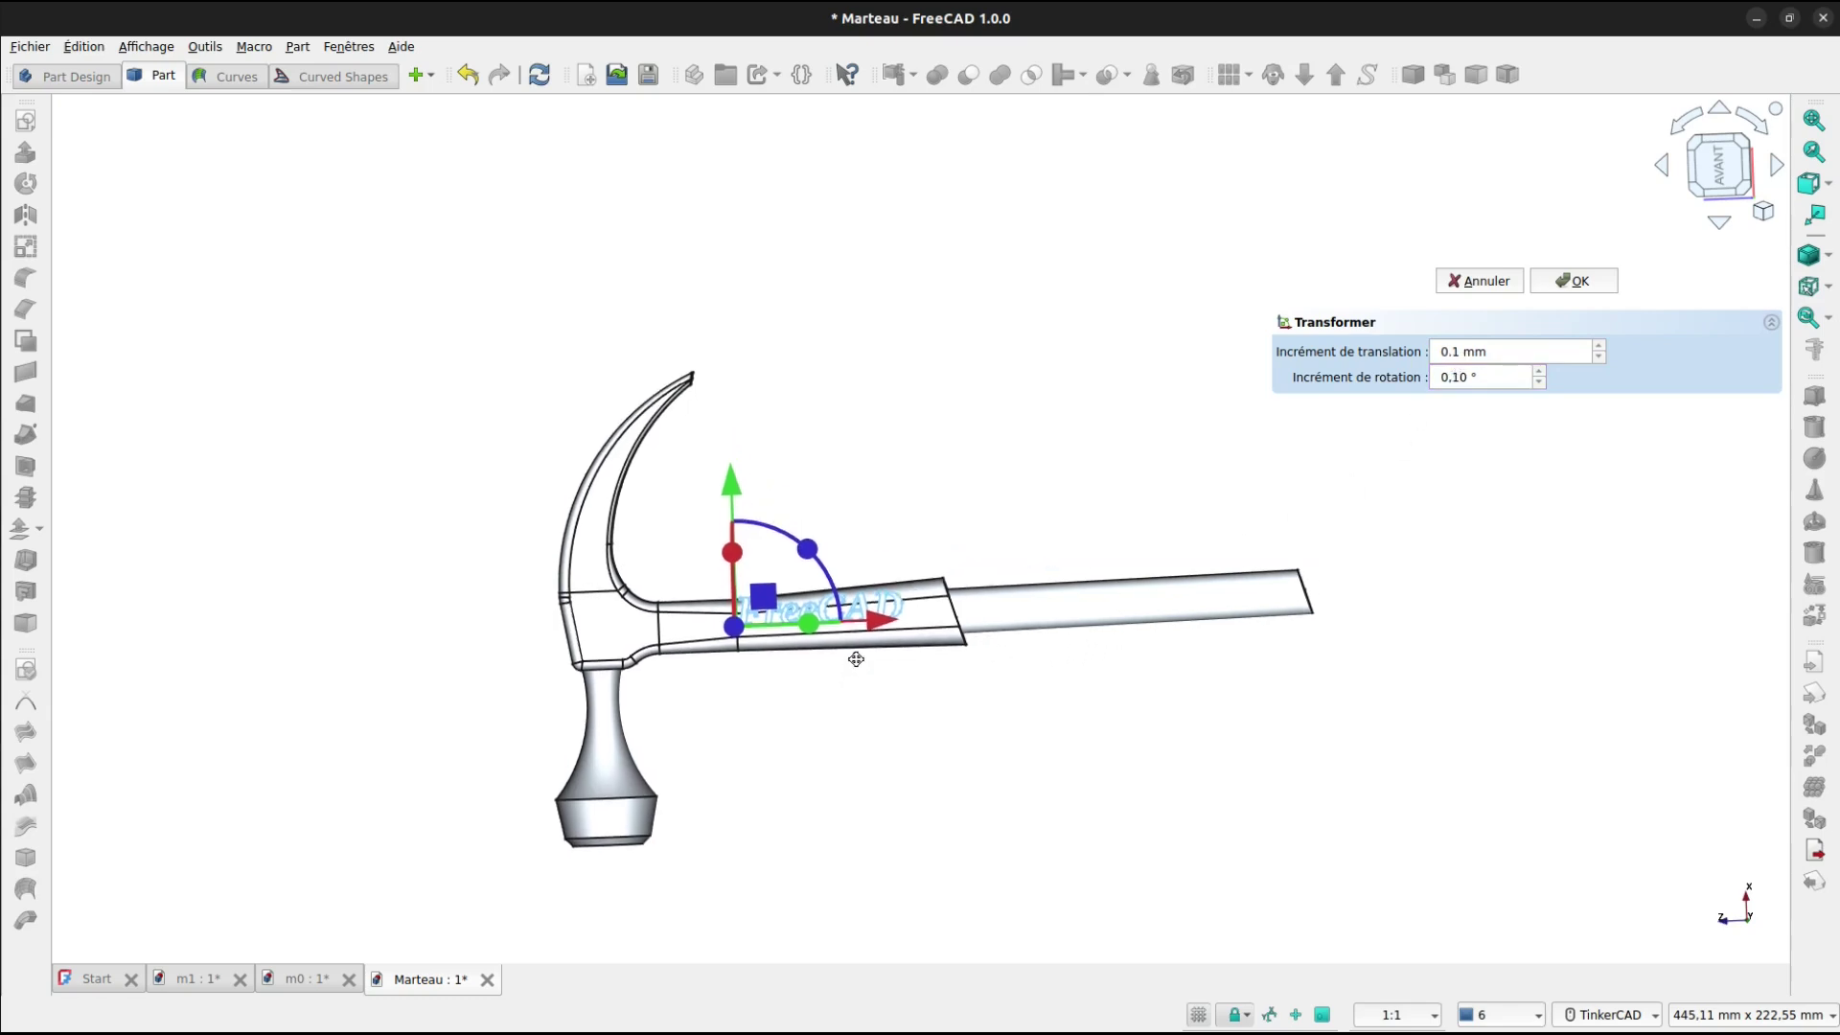
{"action": "left_click", "coordinate": [1724, 179]}
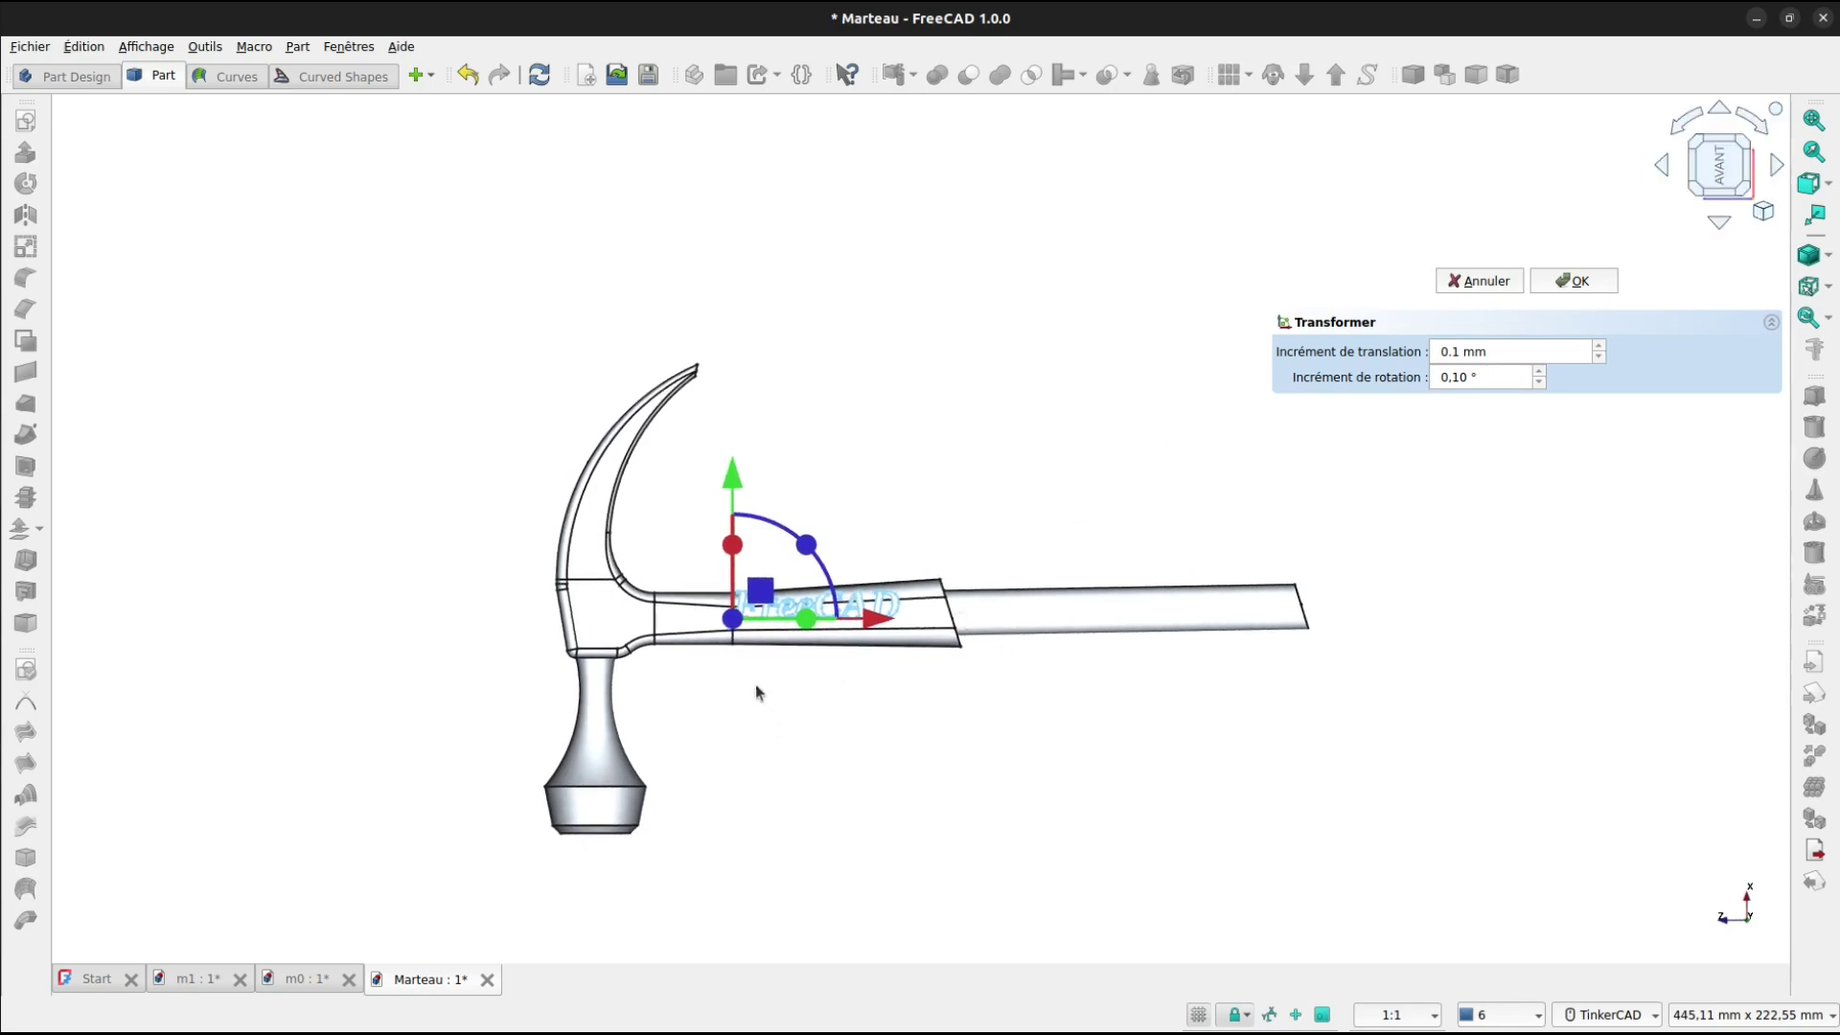
Shift the FreeCAD text -3.2 mm across and 11.2 mm along the neck, and rotate it slightly in its plane to follow the neck.
{"action": "scroll", "coordinate": [747, 669], "scroll_direction": "up", "scroll_amount": 4}
{"action": "left_click_drag", "start_coordinate": [720, 418], "coordinate": [721, 445]}
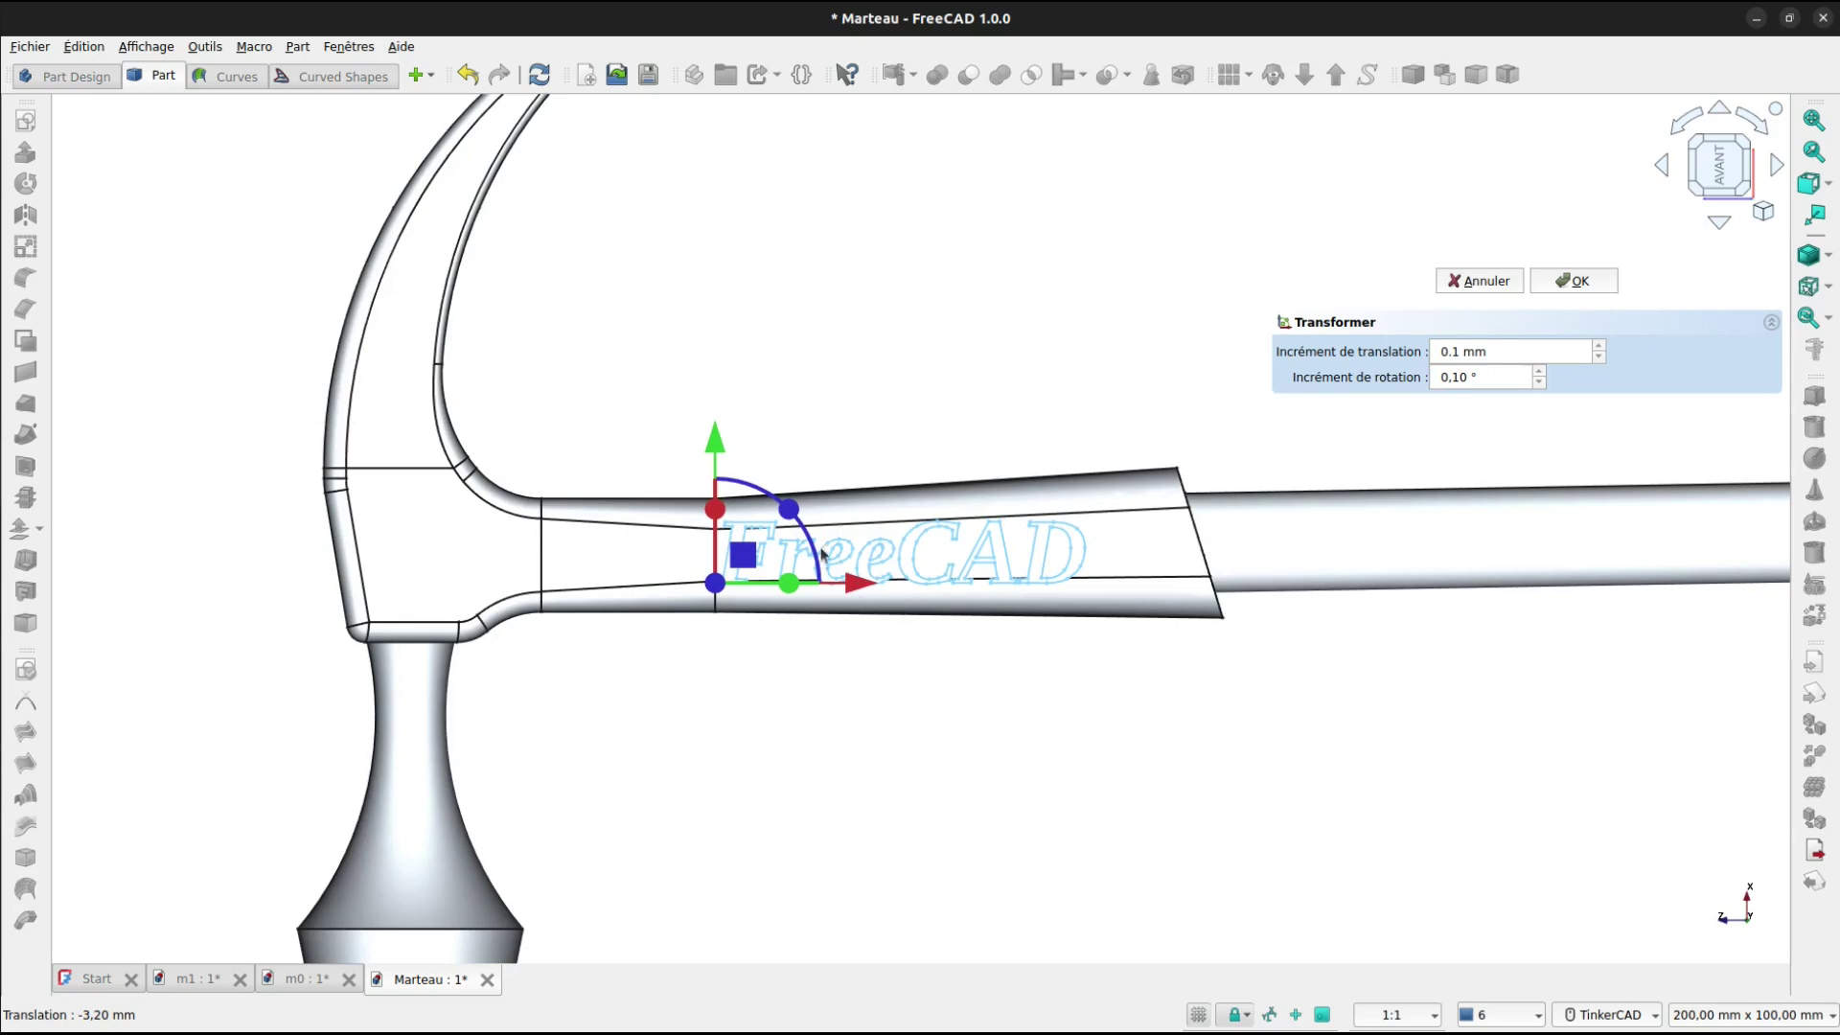
{"action": "left_click_drag", "start_coordinate": [862, 594], "coordinate": [962, 583]}
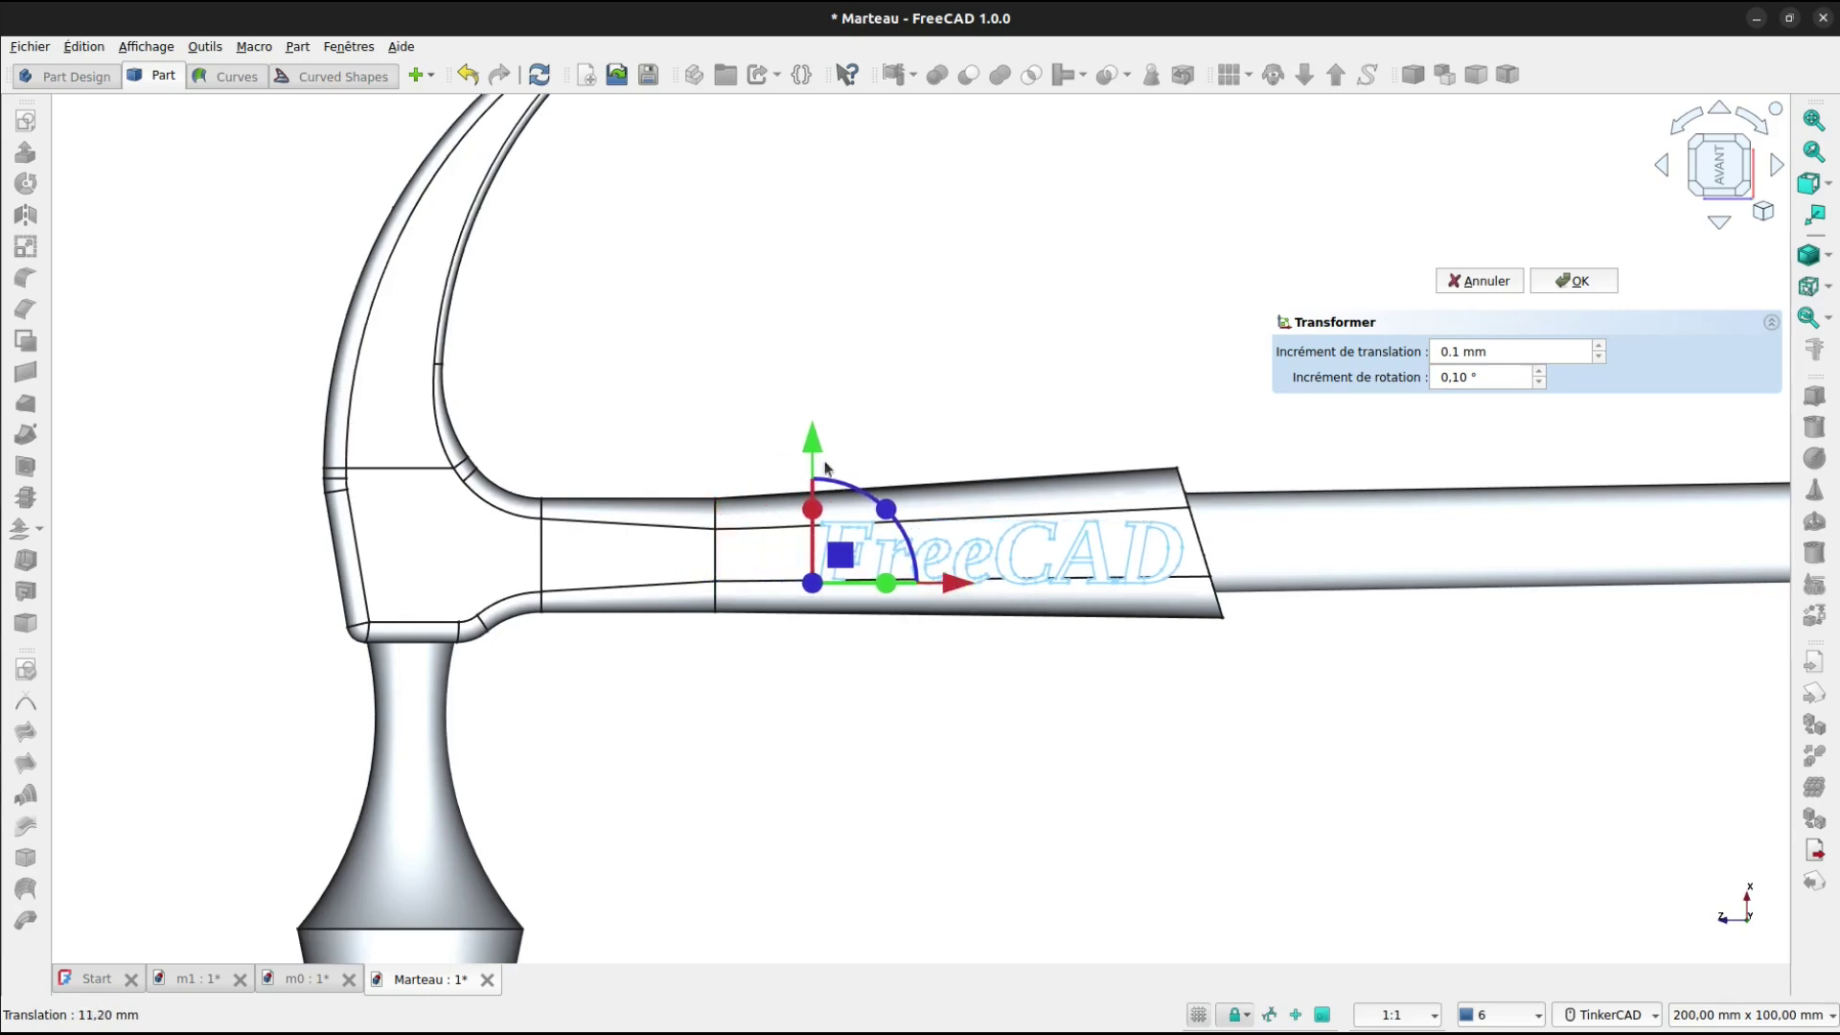
{"action": "mouse_move", "coordinate": [814, 431]}
{"action": "left_mouse_down"}
{"action": "mouse_move", "coordinate": [817, 465]}
{"action": "mouse_move", "coordinate": [821, 447]}
{"action": "left_mouse_up"}
{"action": "left_click_drag", "start_coordinate": [887, 508], "coordinate": [890, 505]}
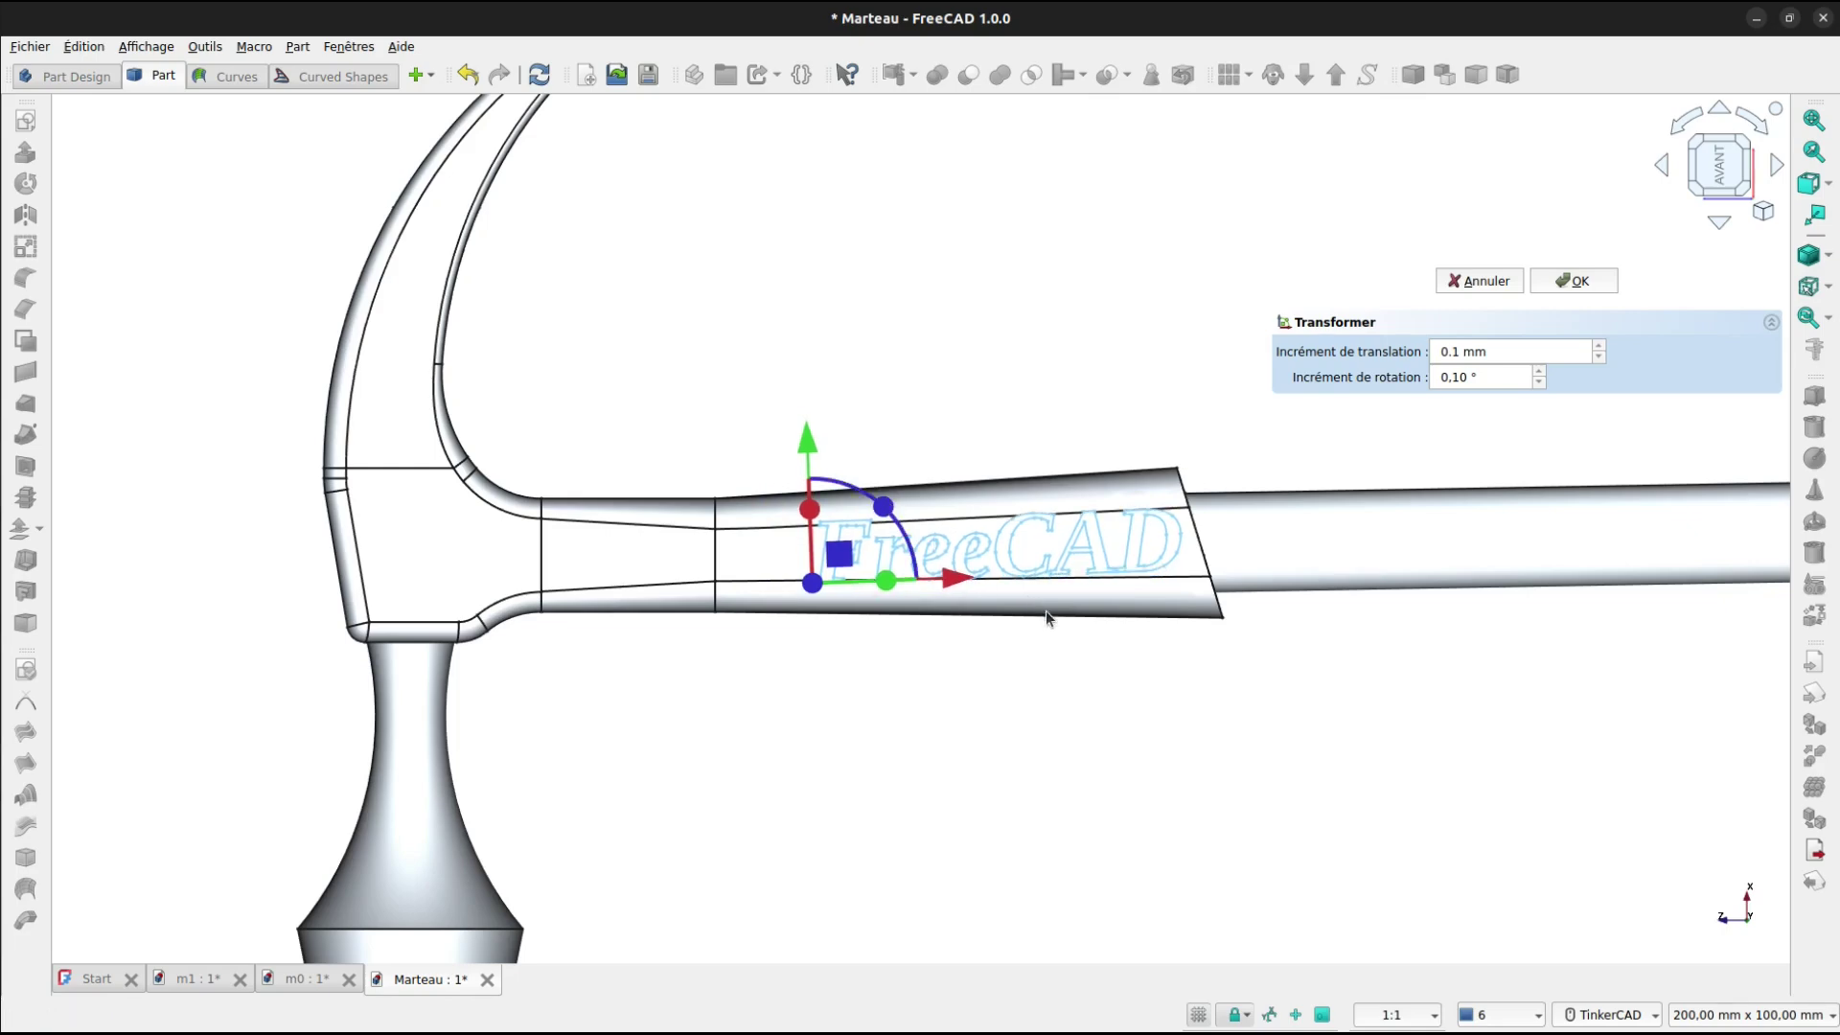
In side view, bring the FreeCAD text in to about Y -4.9 mm, tilt it to match the neck's taper, and accept the transform.
{"action": "right_click_drag", "start_coordinate": [1045, 613], "coordinate": [1373, 311]}
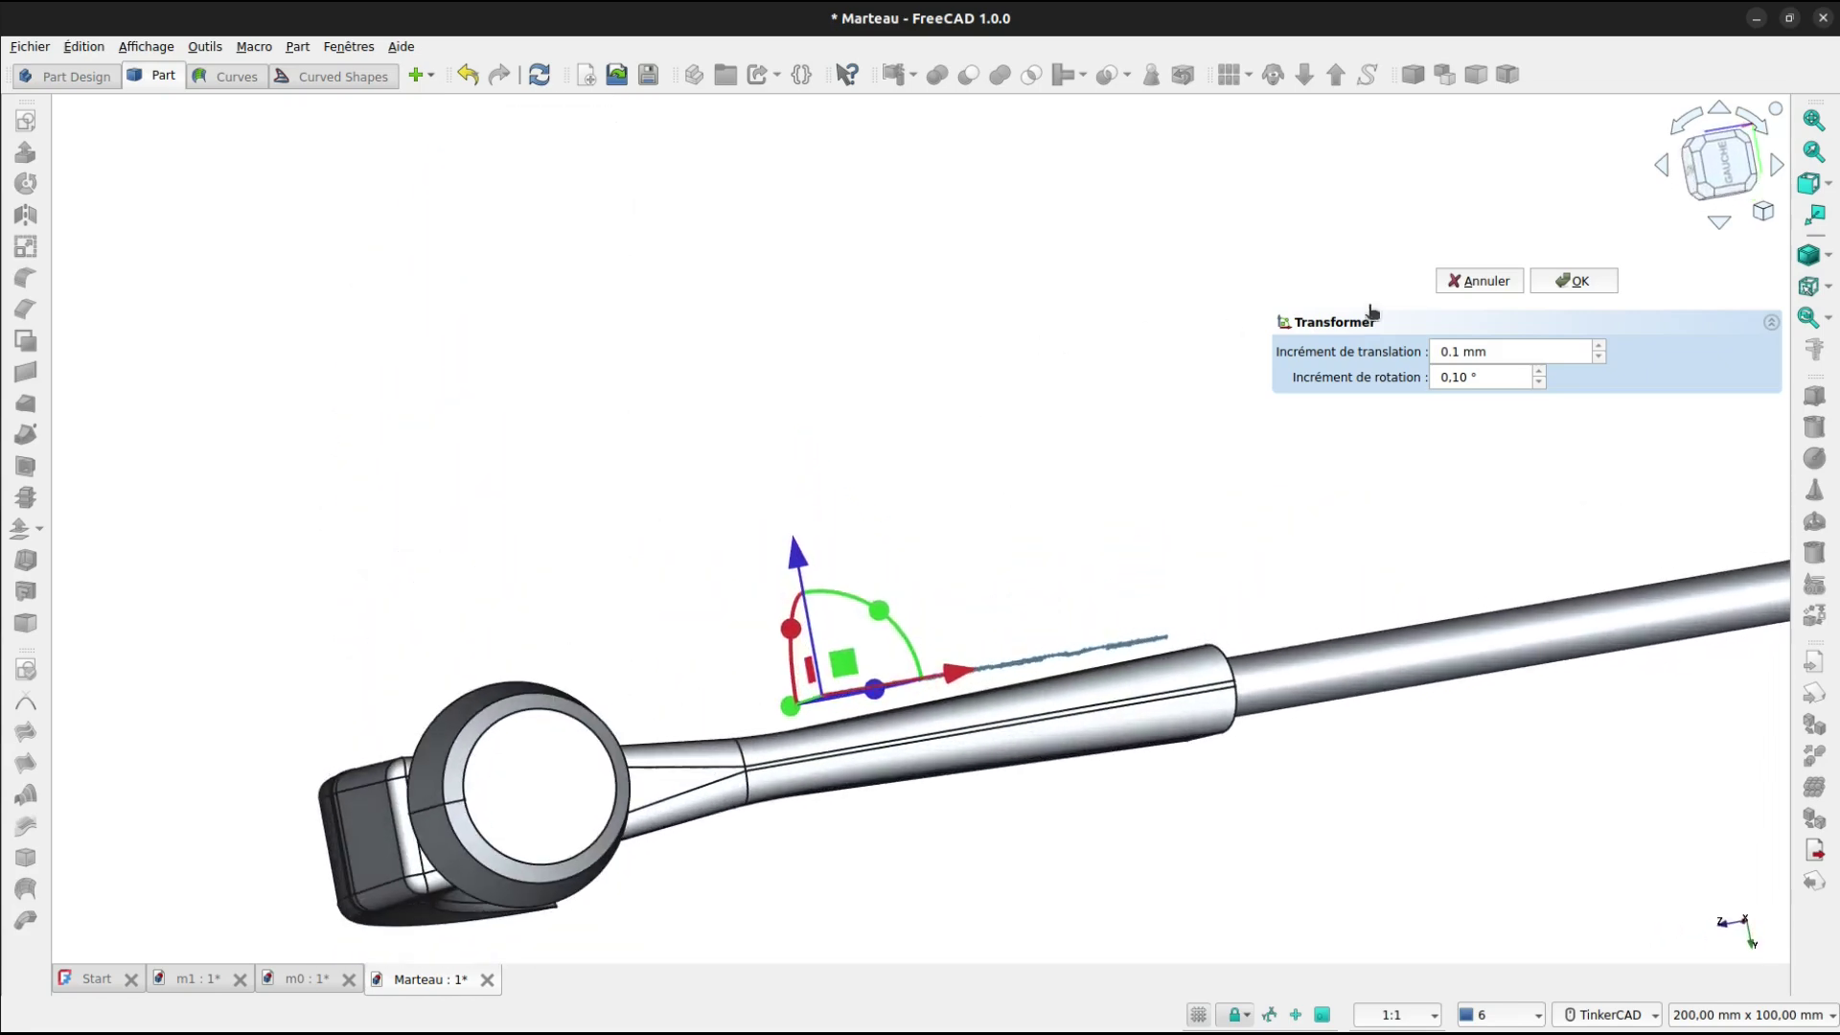
{"action": "left_click", "coordinate": [1720, 163]}
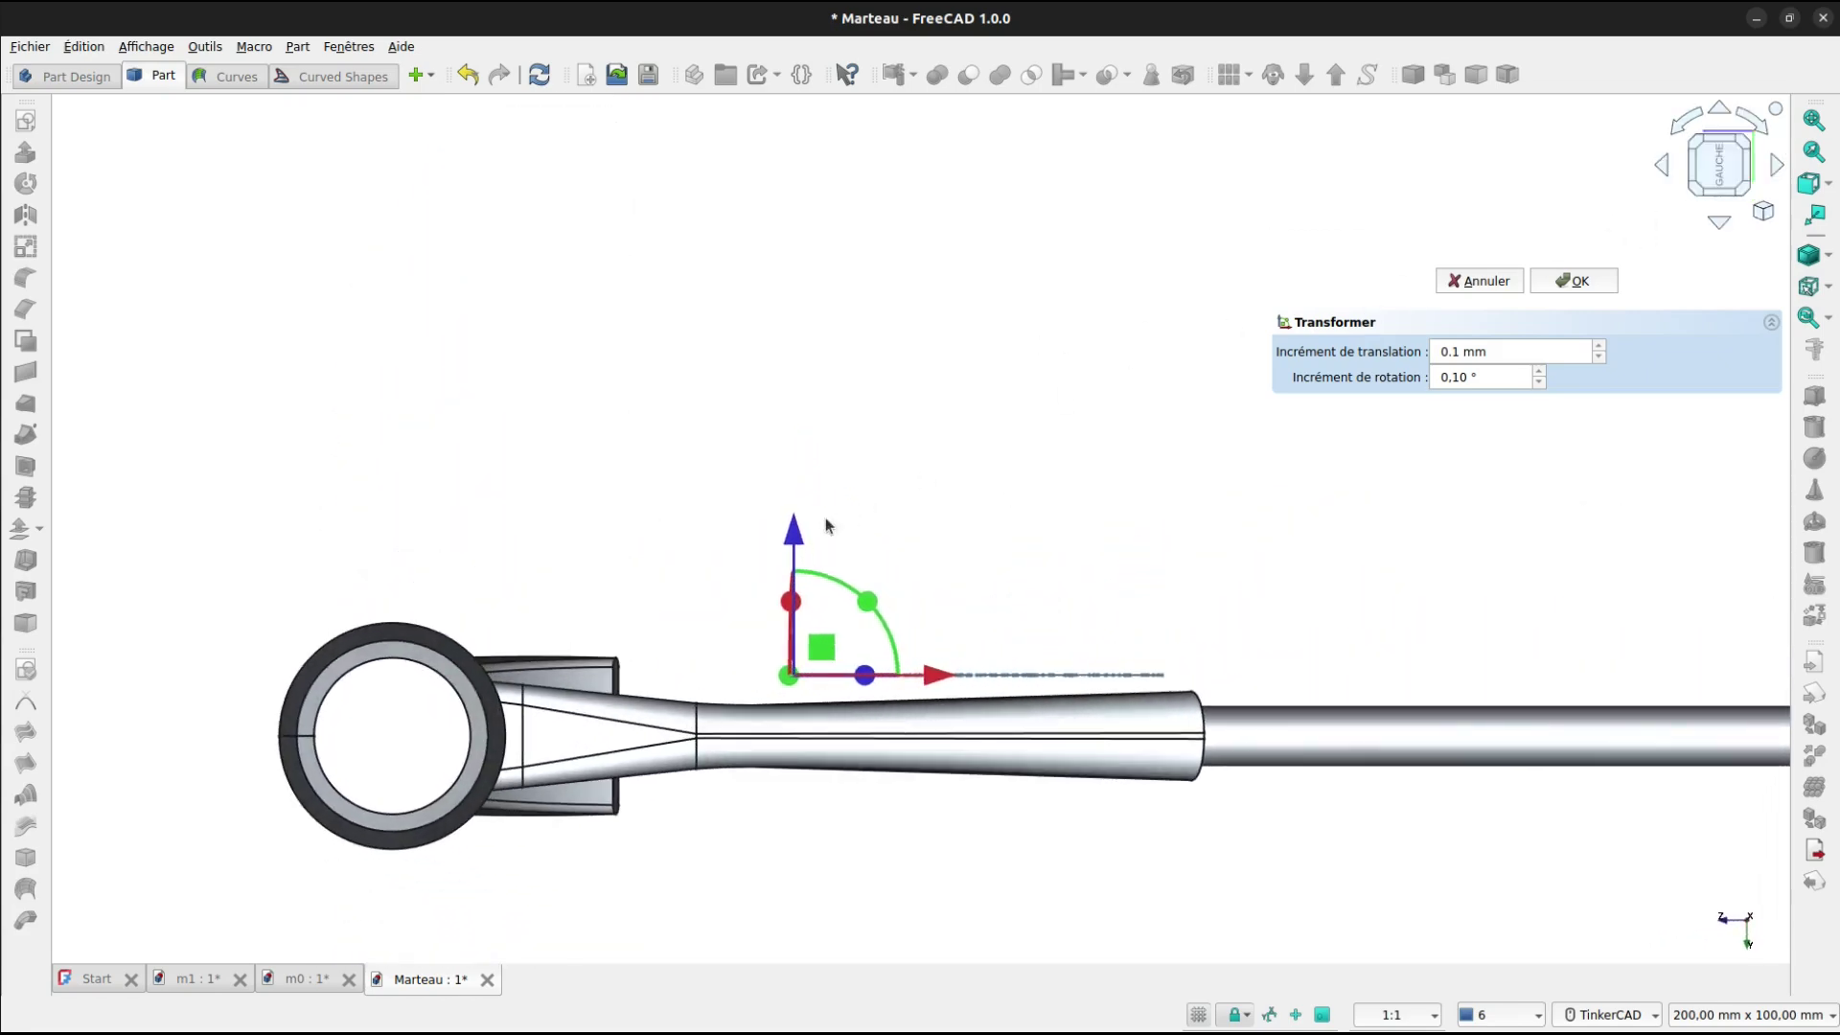
{"action": "left_click_drag", "start_coordinate": [798, 534], "coordinate": [746, 572]}
{"action": "scroll", "coordinate": [860, 676], "scroll_direction": "up", "scroll_amount": 3}
{"action": "left_click_drag", "start_coordinate": [811, 640], "coordinate": [818, 632]}
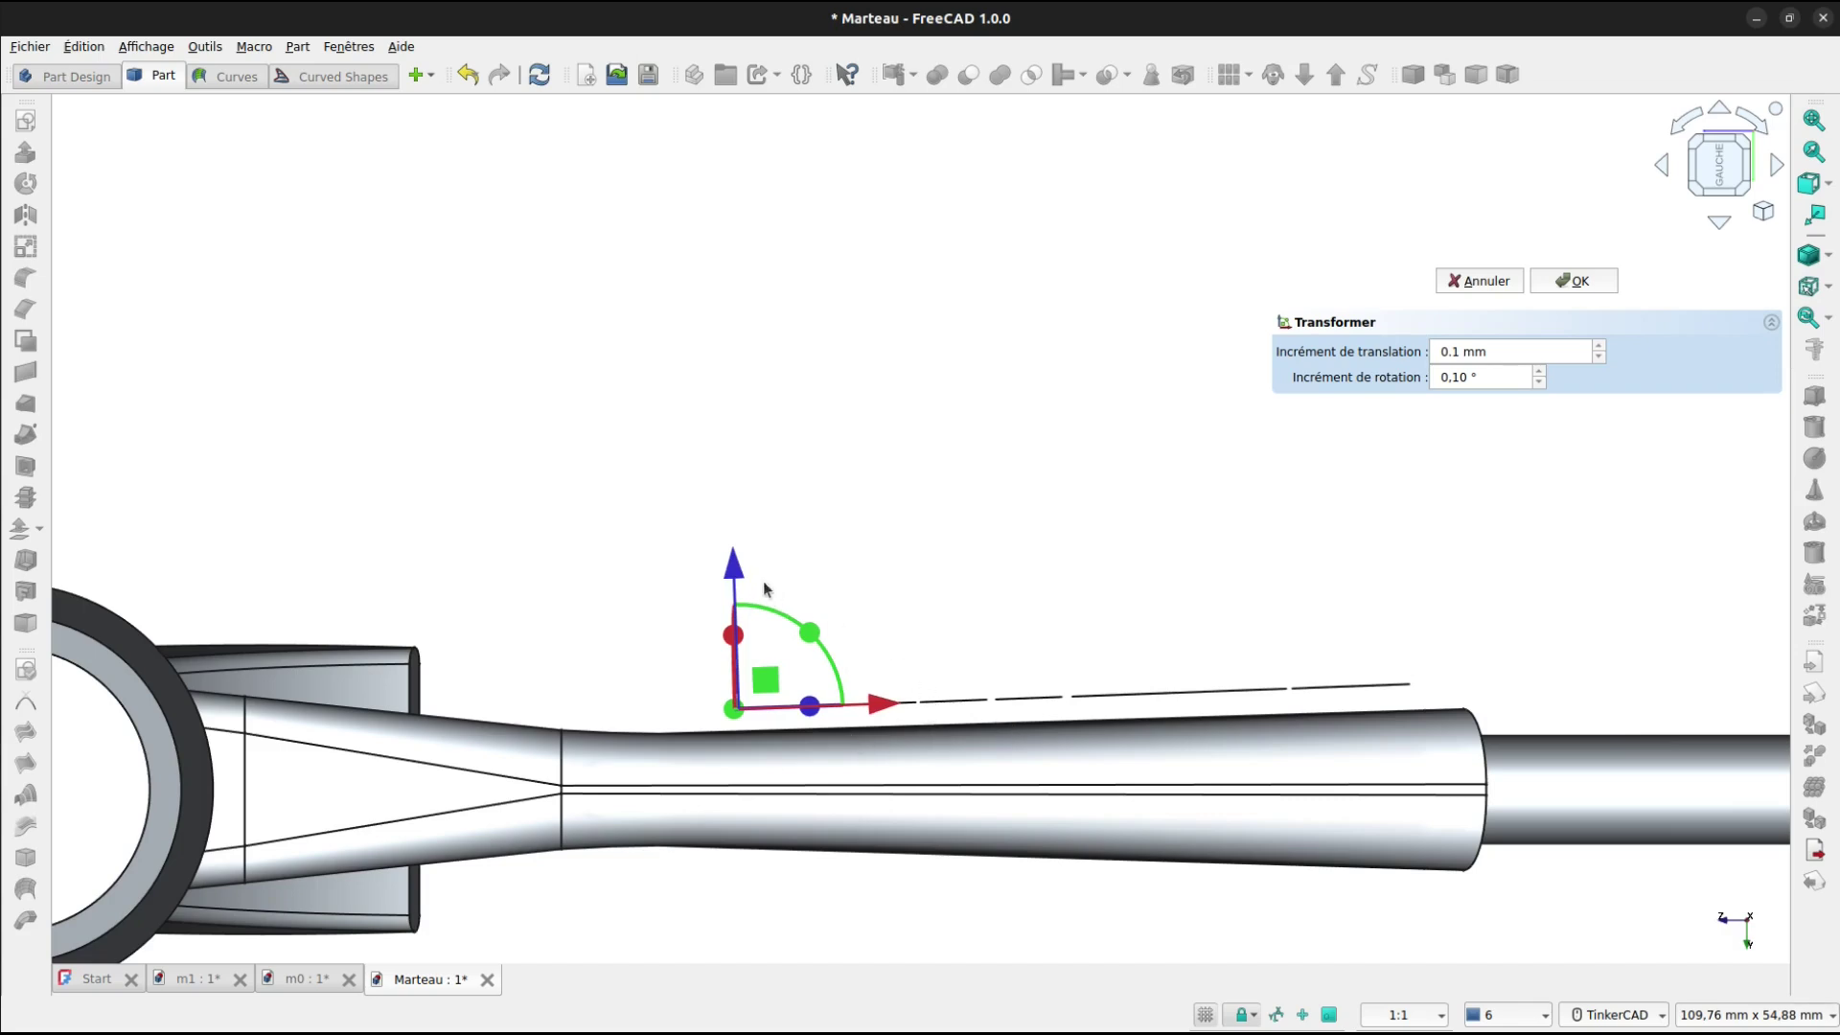
{"action": "left_click_drag", "start_coordinate": [736, 570], "coordinate": [739, 573]}
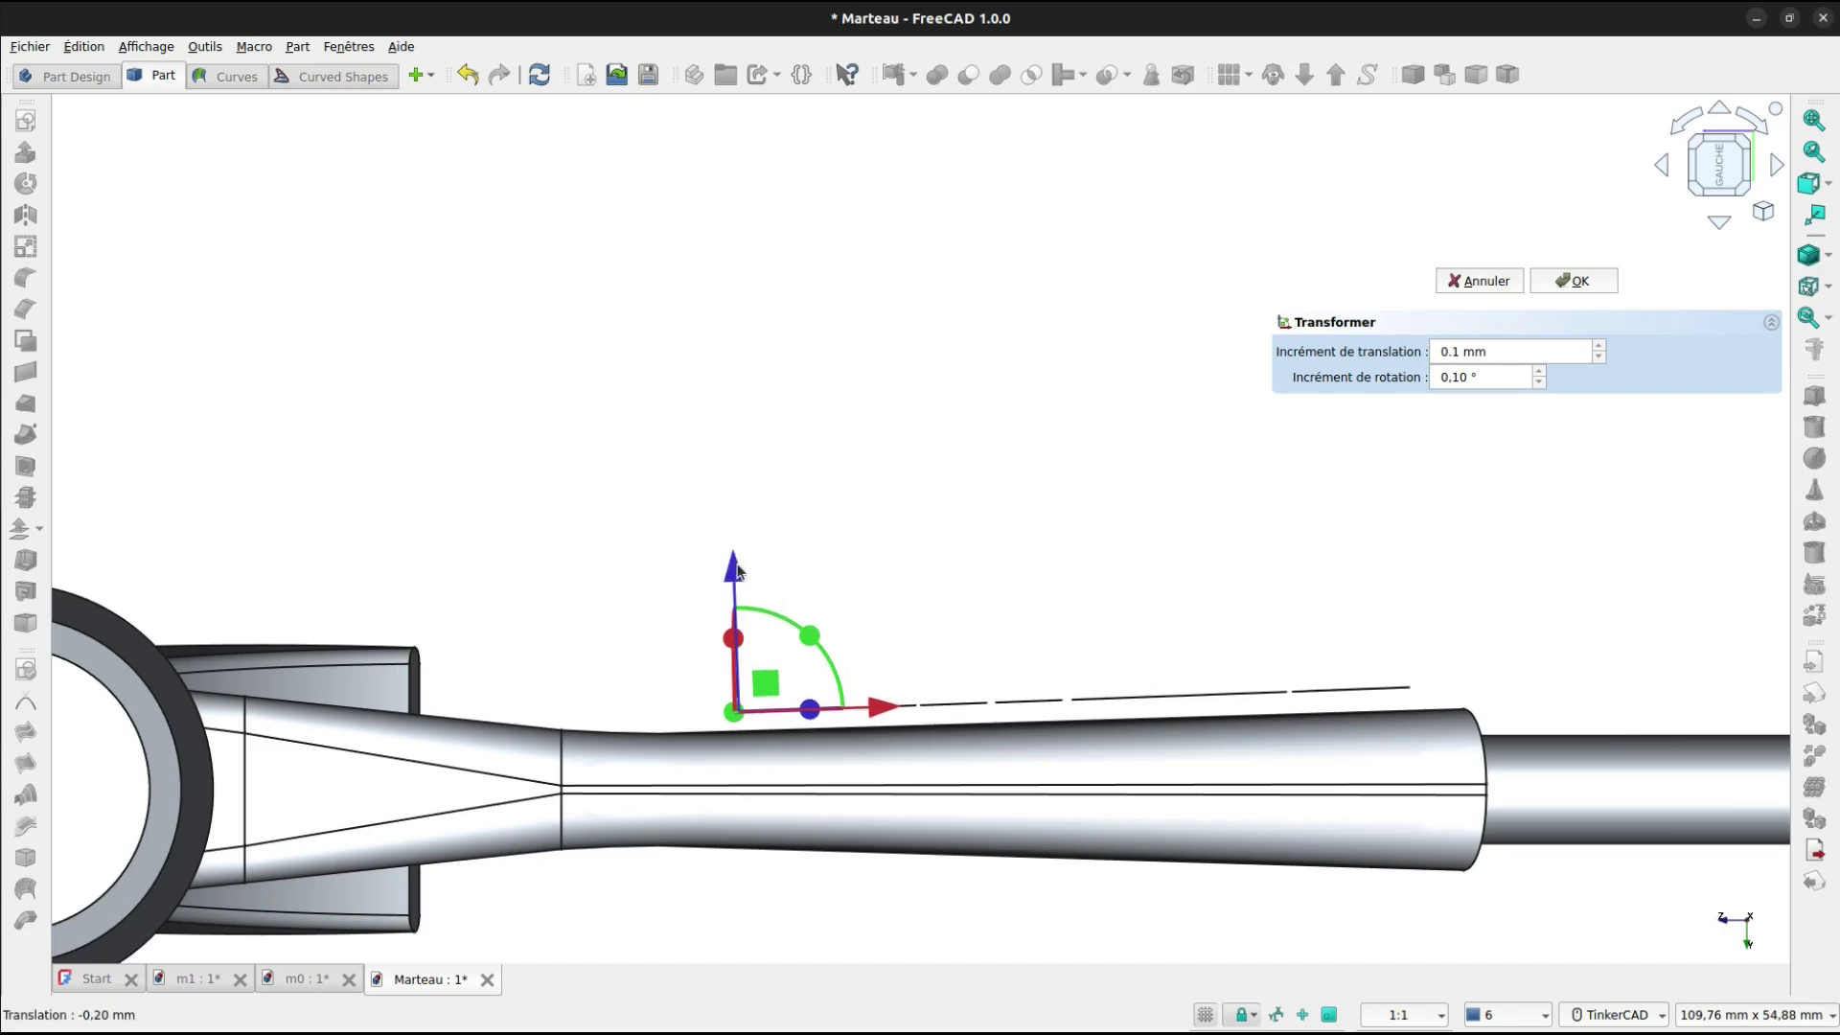
{"action": "left_click", "coordinate": [1573, 283]}
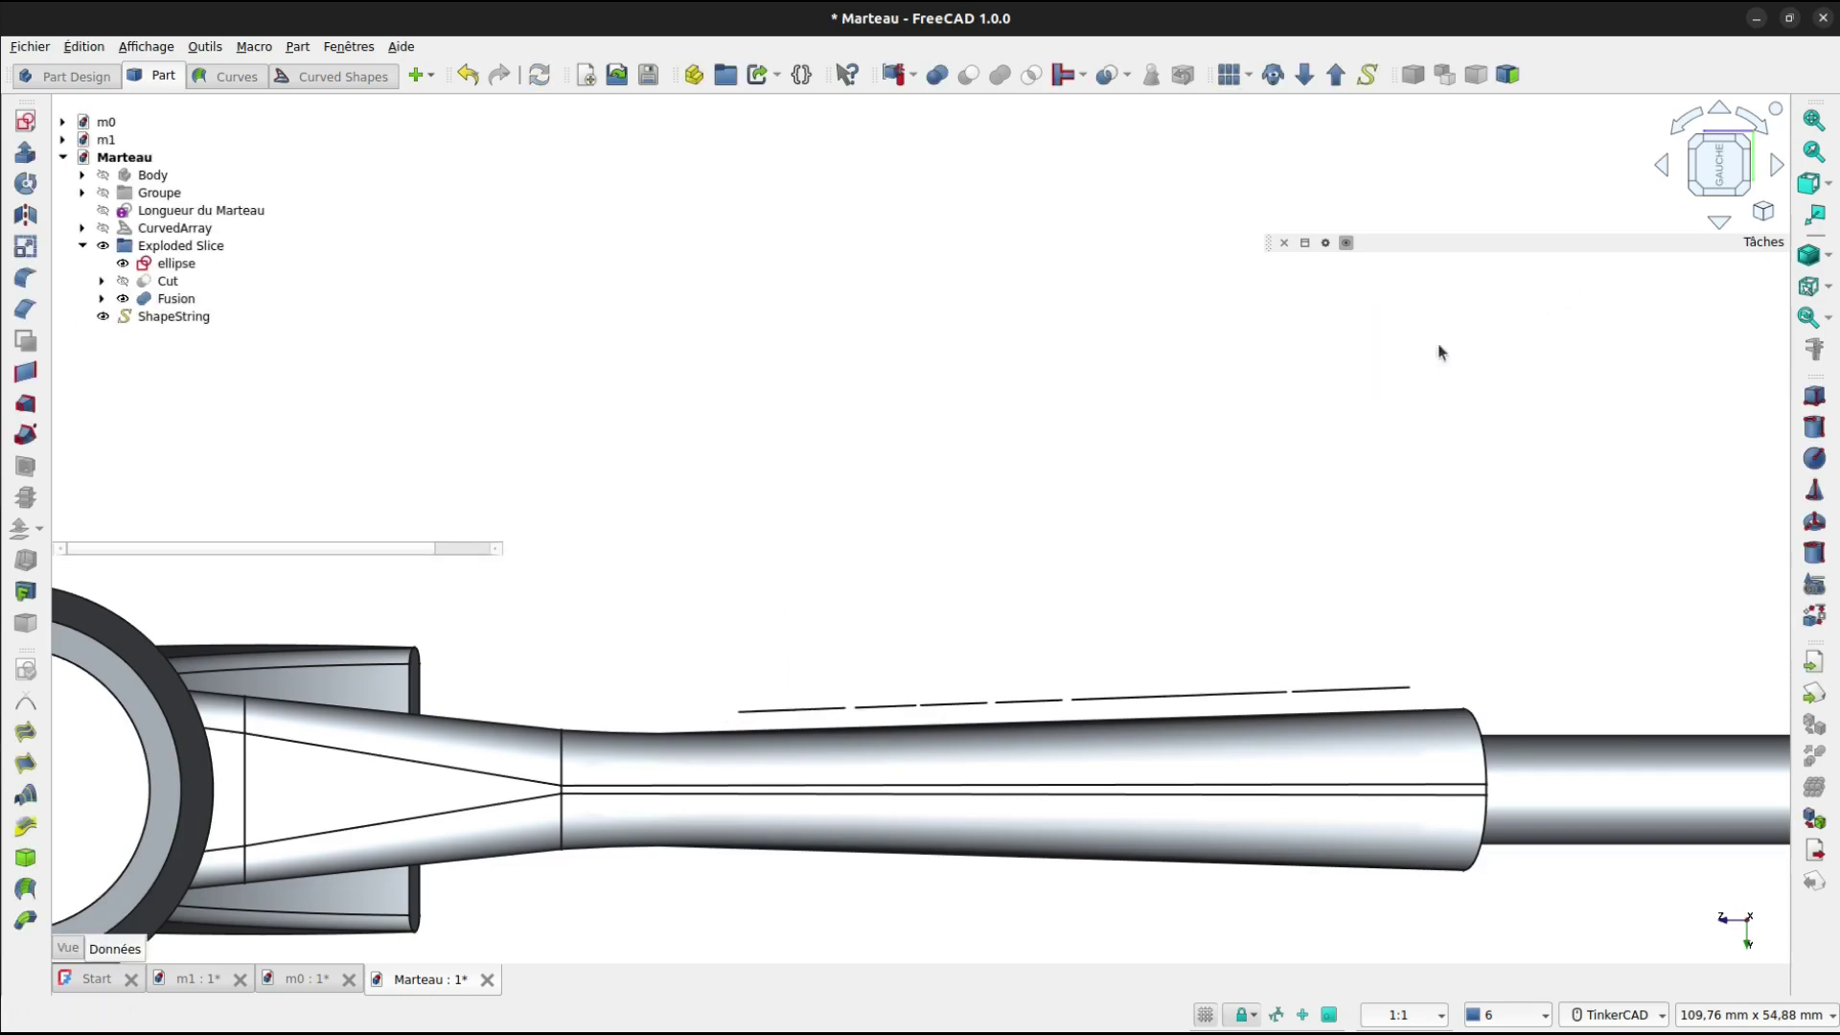
{"action": "right_click_drag", "start_coordinate": [1074, 422], "coordinate": [1073, 518]}
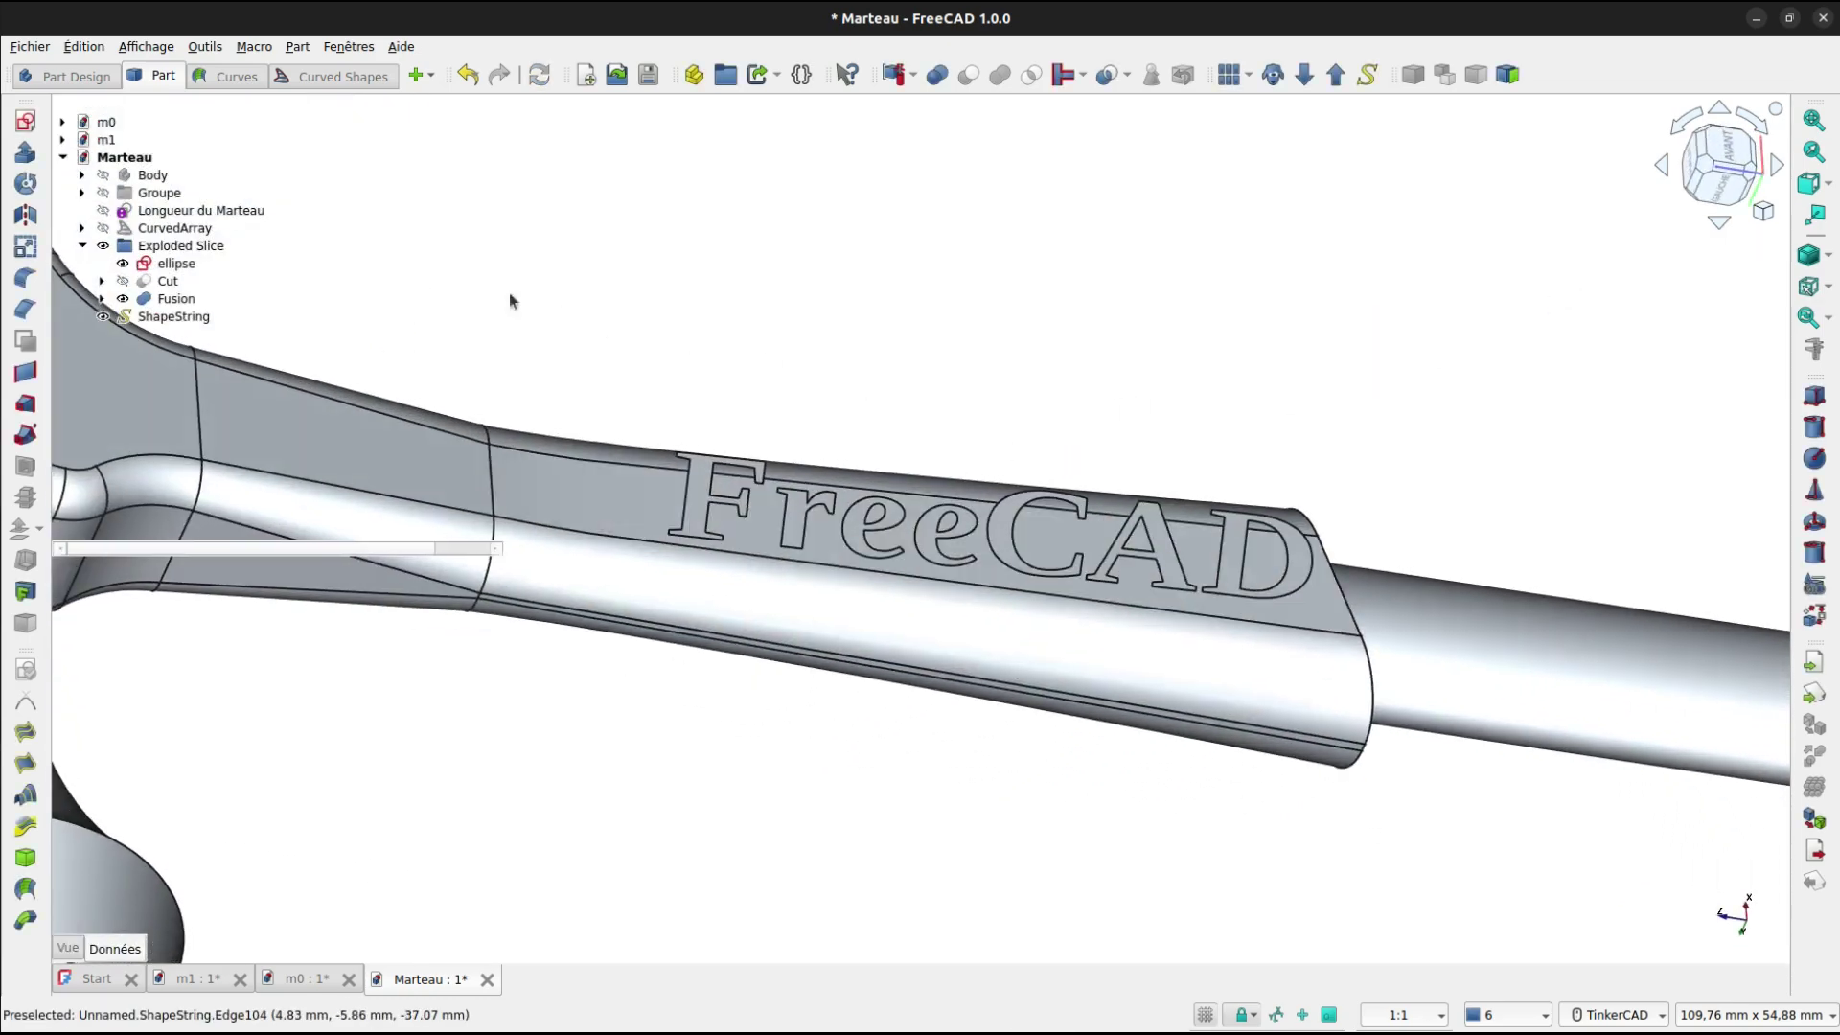
{"action": "left_click", "coordinate": [28, 159]}
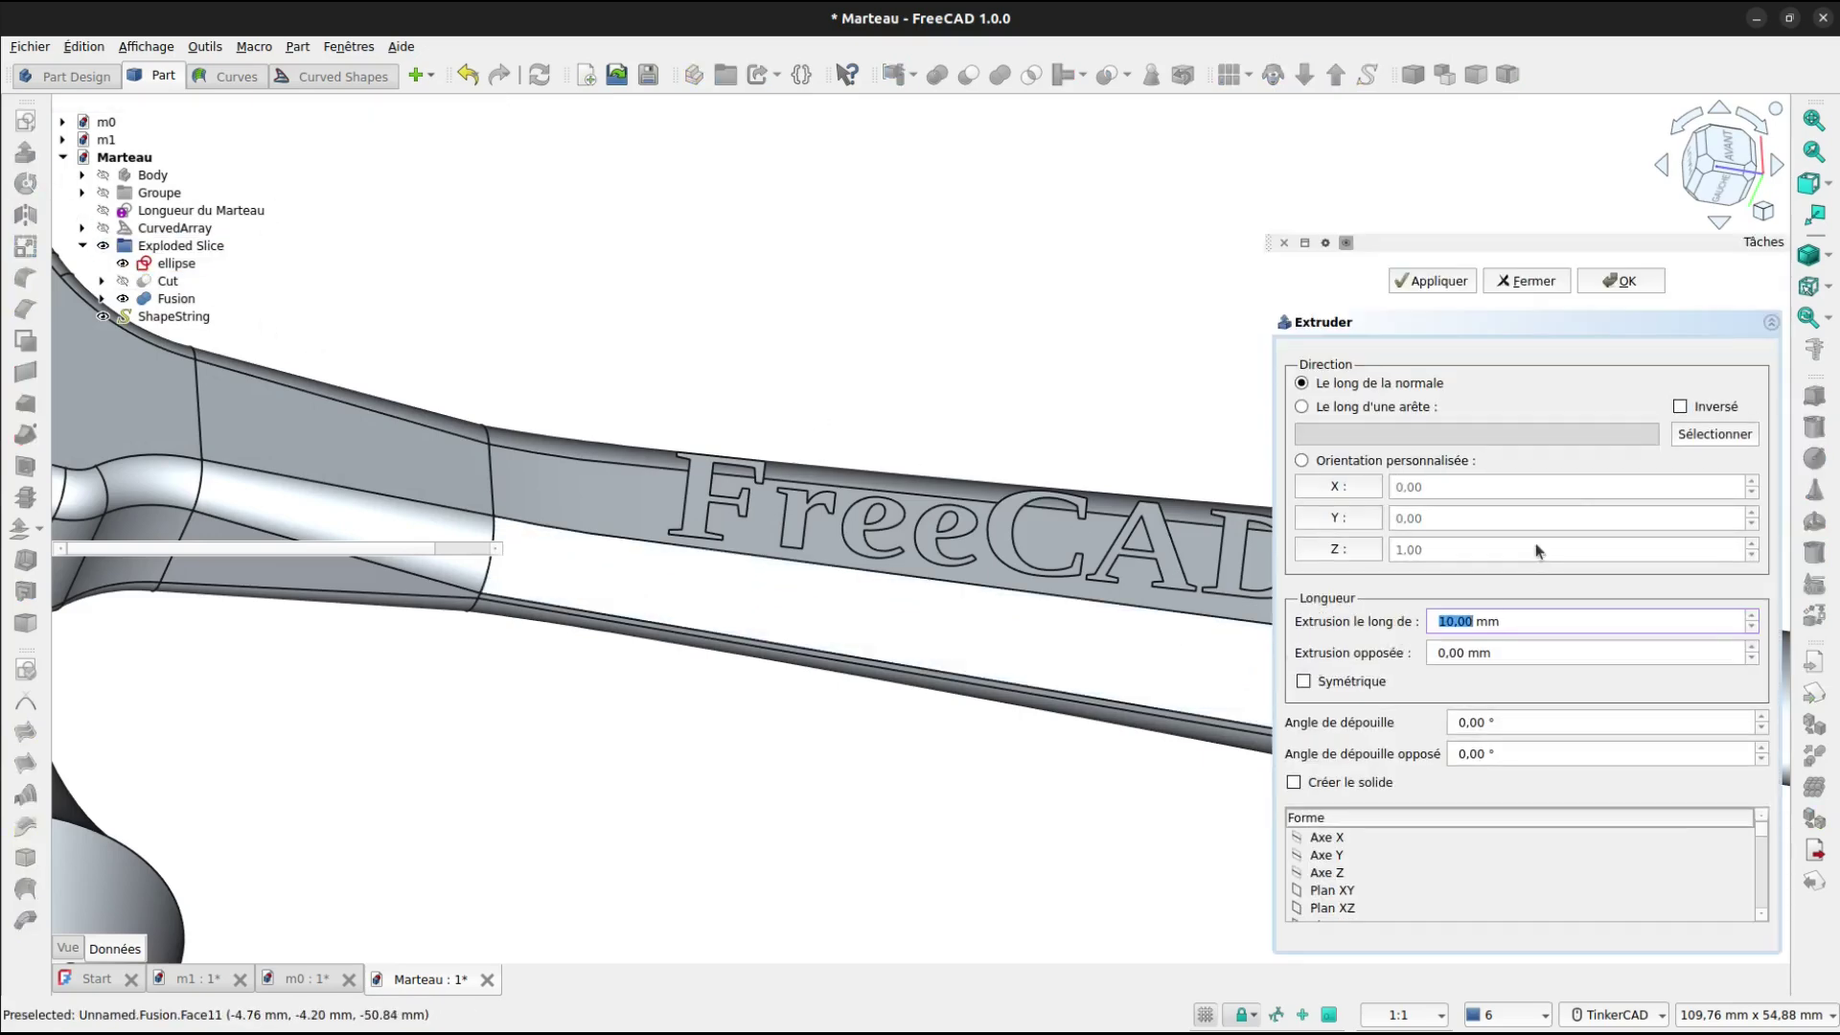
{"action": "left_click", "coordinate": [1679, 406]}
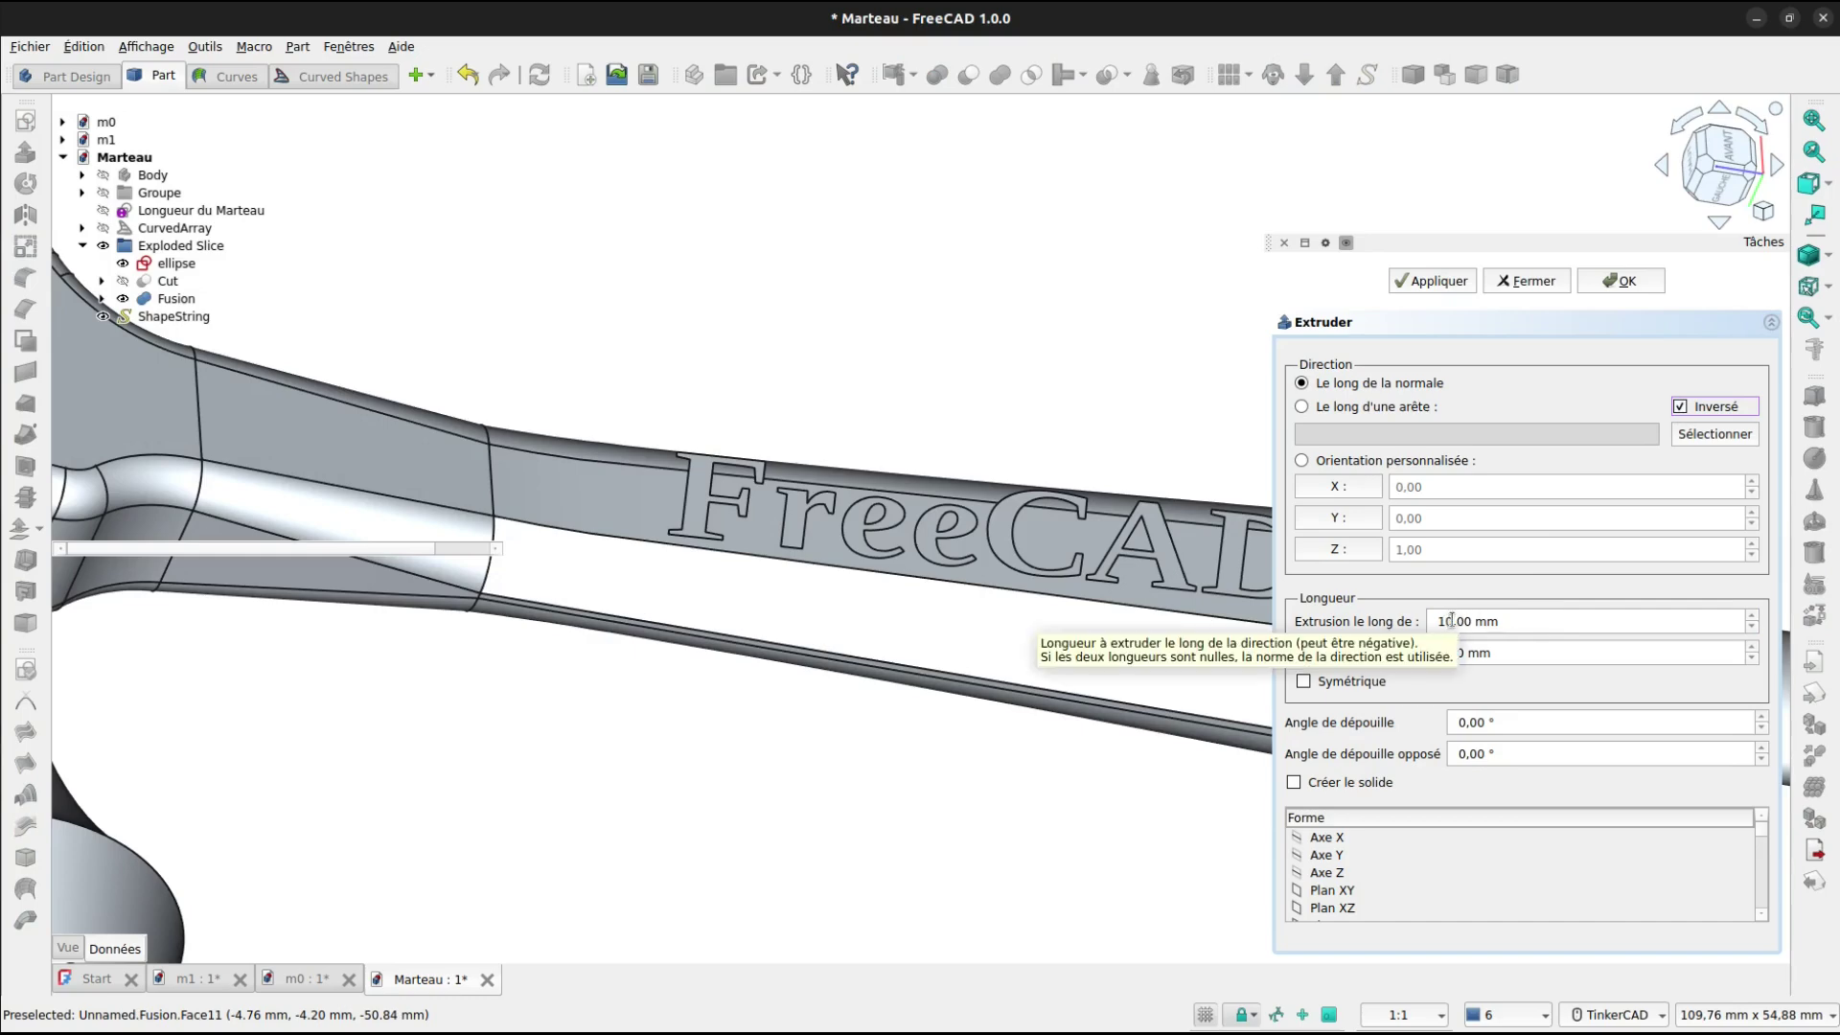
{"action": "left_click_drag", "start_coordinate": [1453, 622], "coordinate": [1418, 616]}
{"action": "type", "text": "3"}
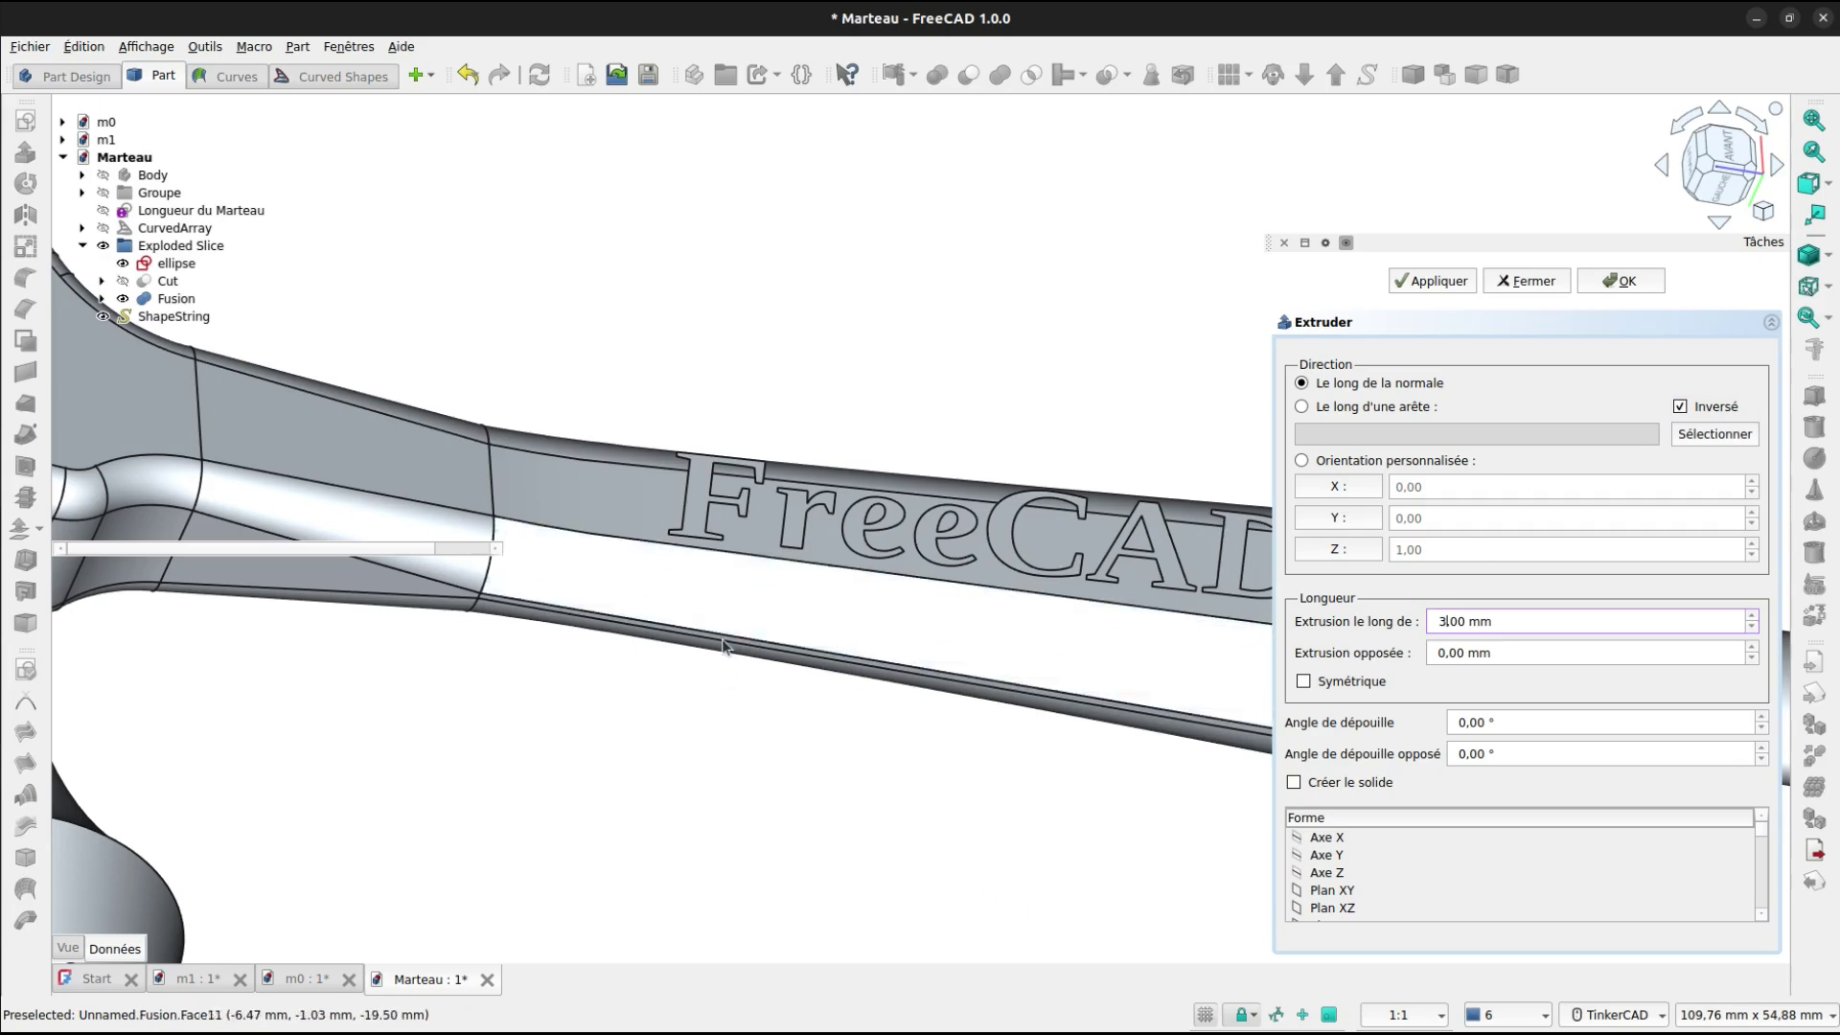
{"action": "left_click", "coordinate": [1622, 286]}
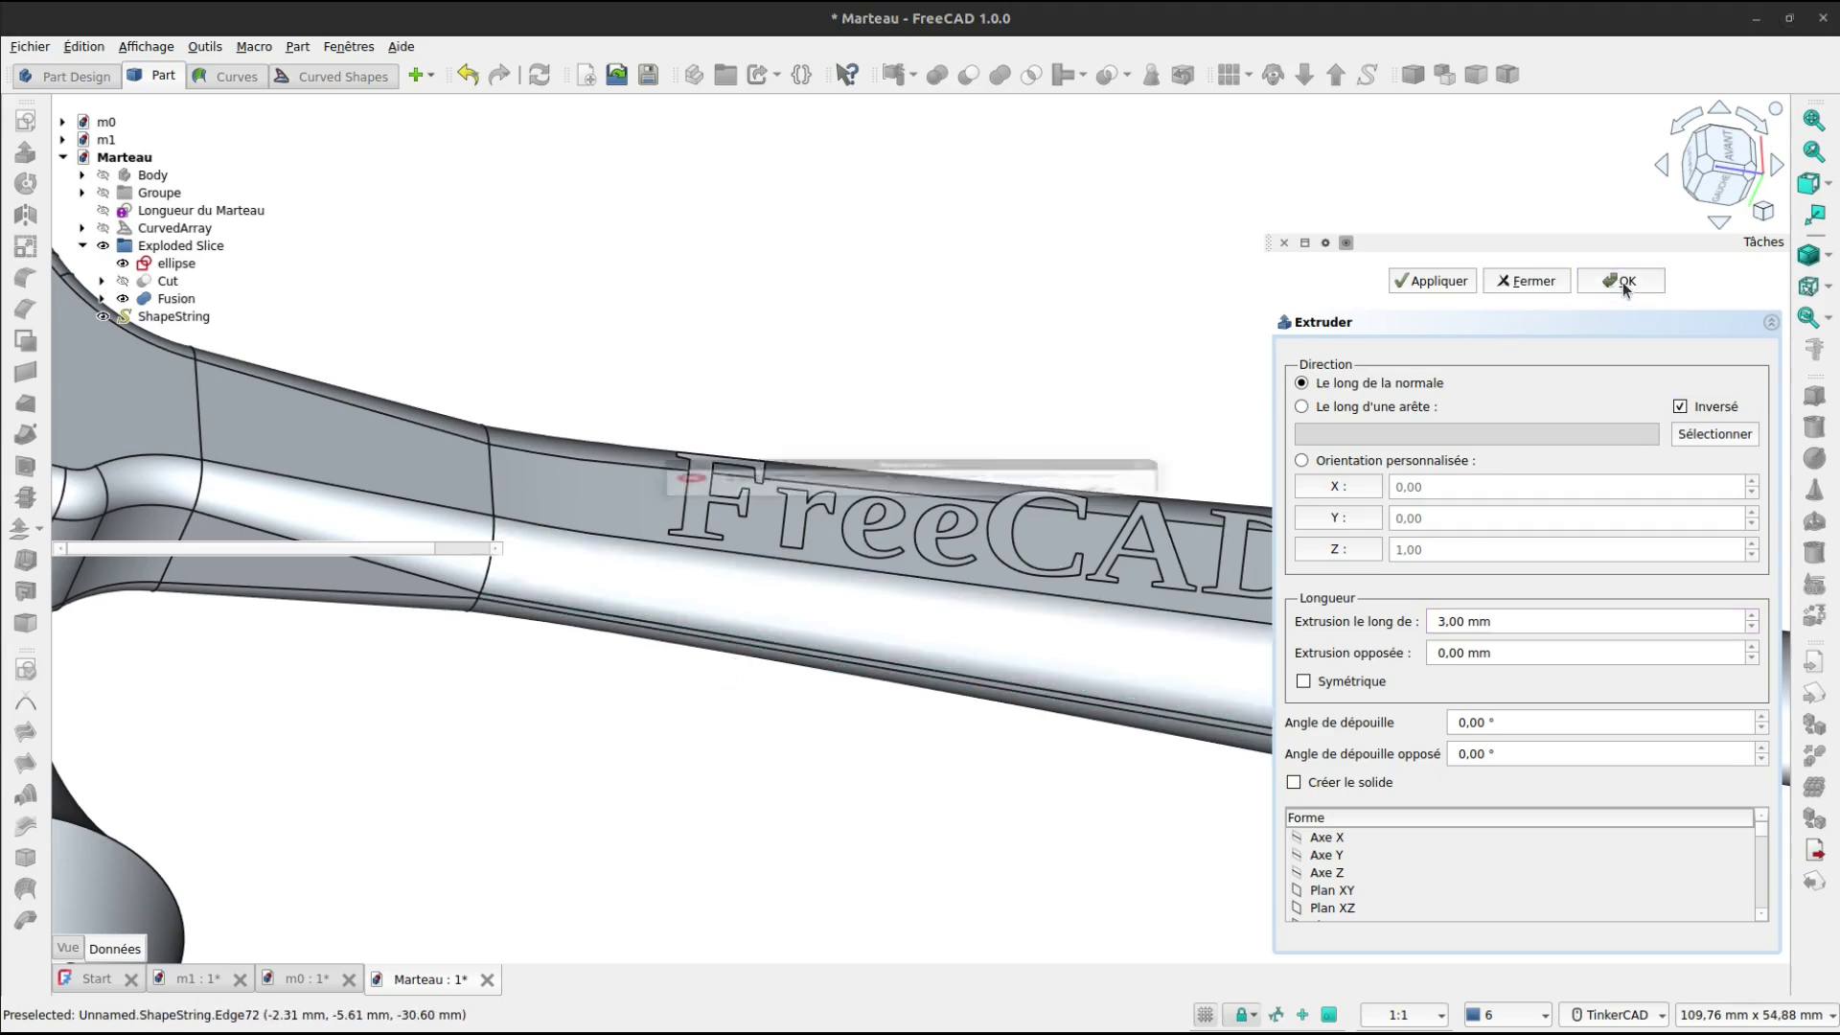
{"action": "left_click", "coordinate": [1100, 516]}
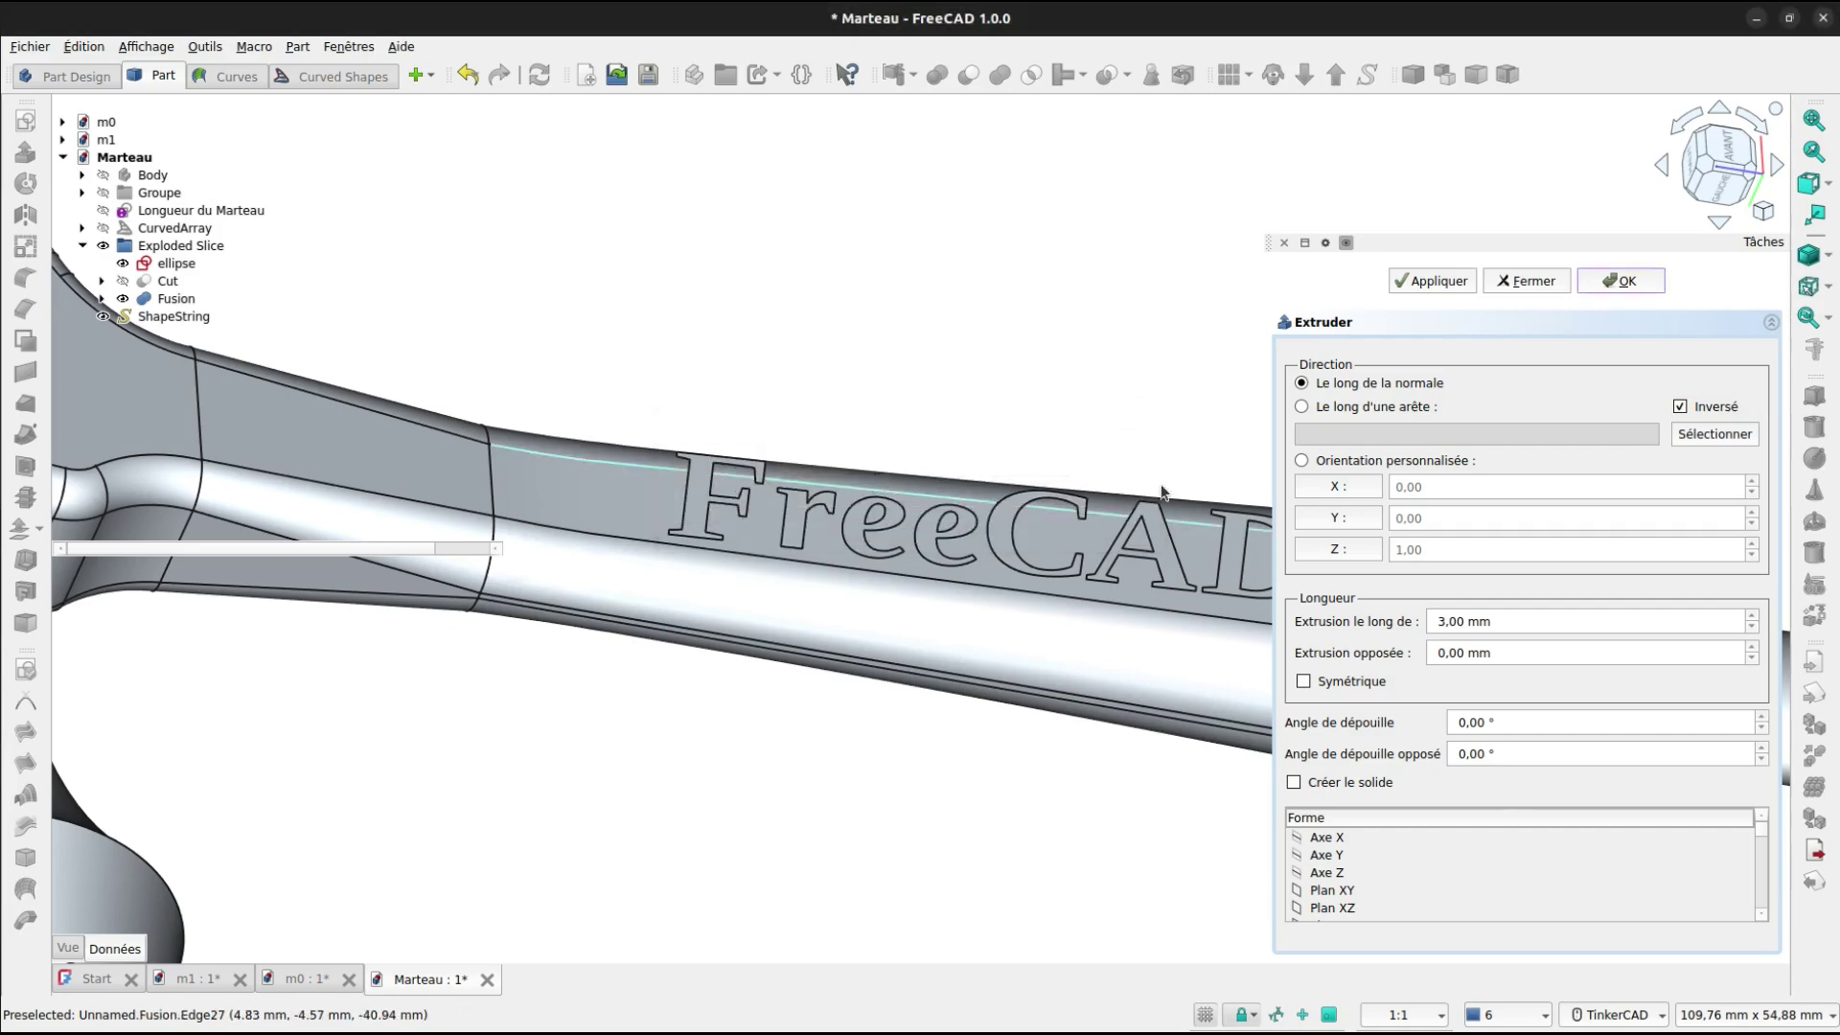
{"action": "left_click", "coordinate": [1526, 286]}
Extrude the FreeCAD ShapeString 3 mm as a solid along its normal, in the reversed direction.
{"action": "left_click", "coordinate": [171, 316]}
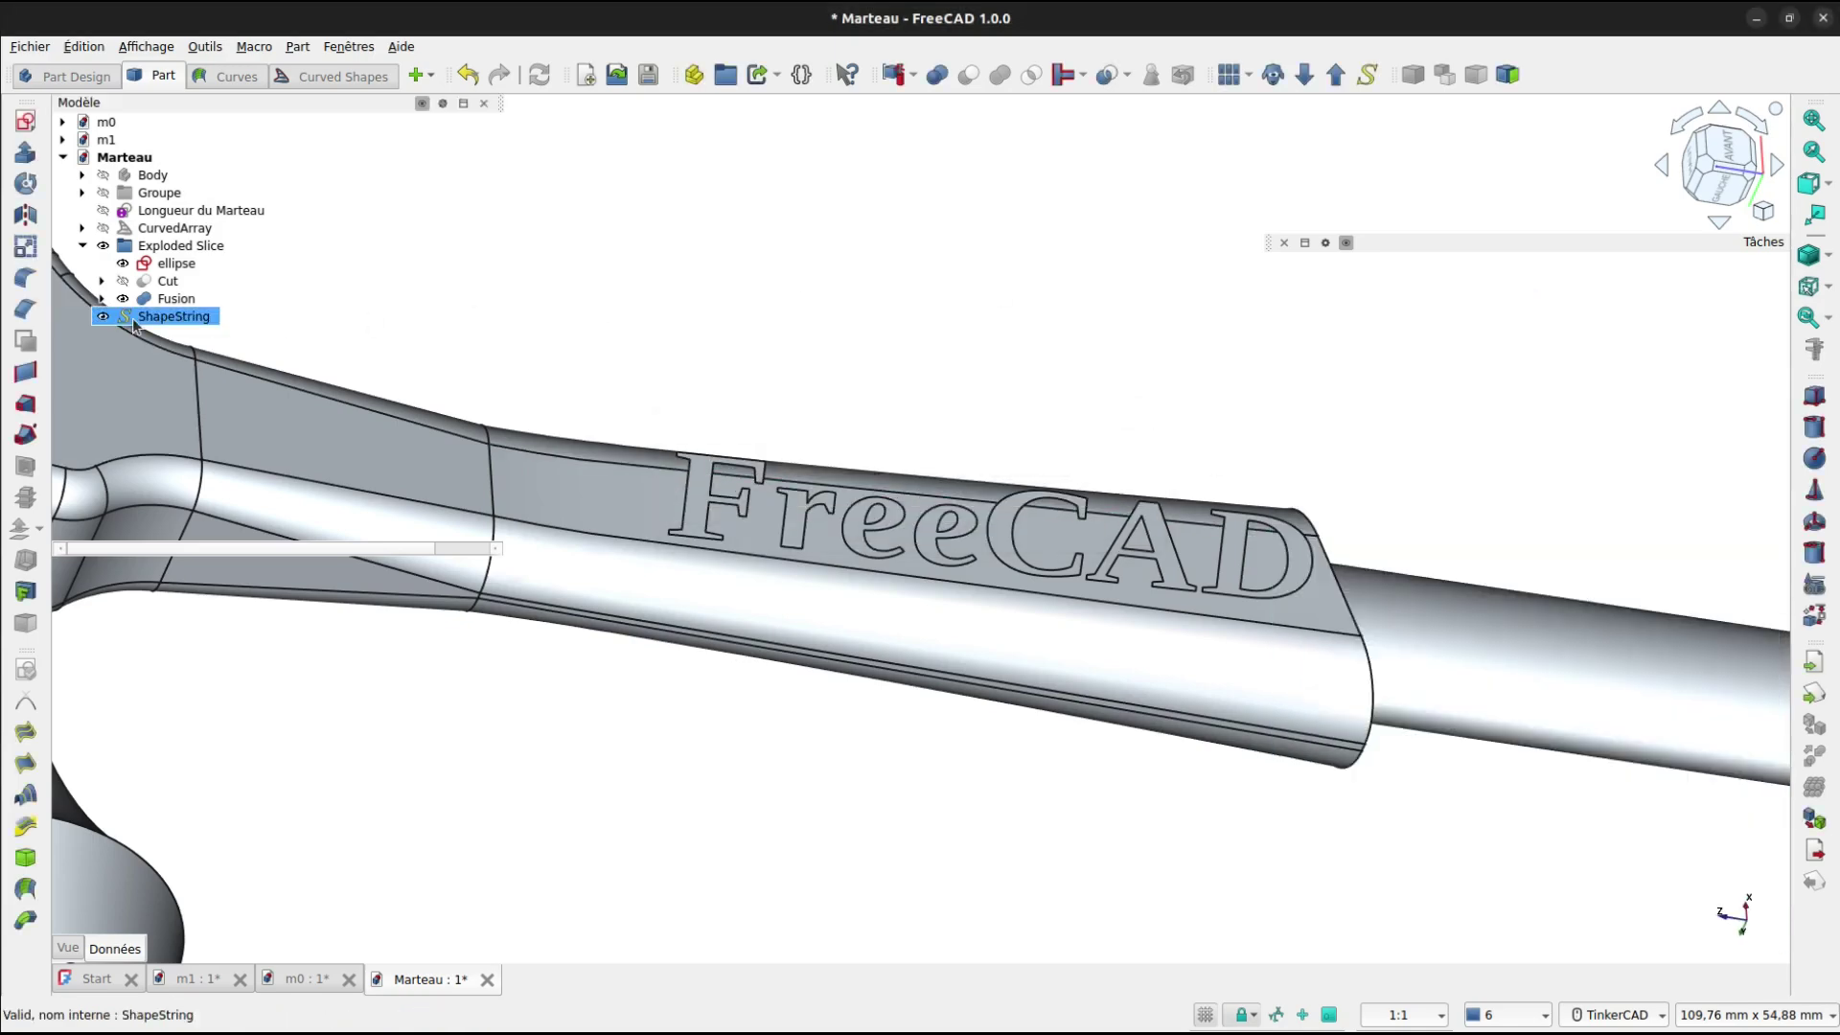
{"action": "left_click", "coordinate": [25, 151]}
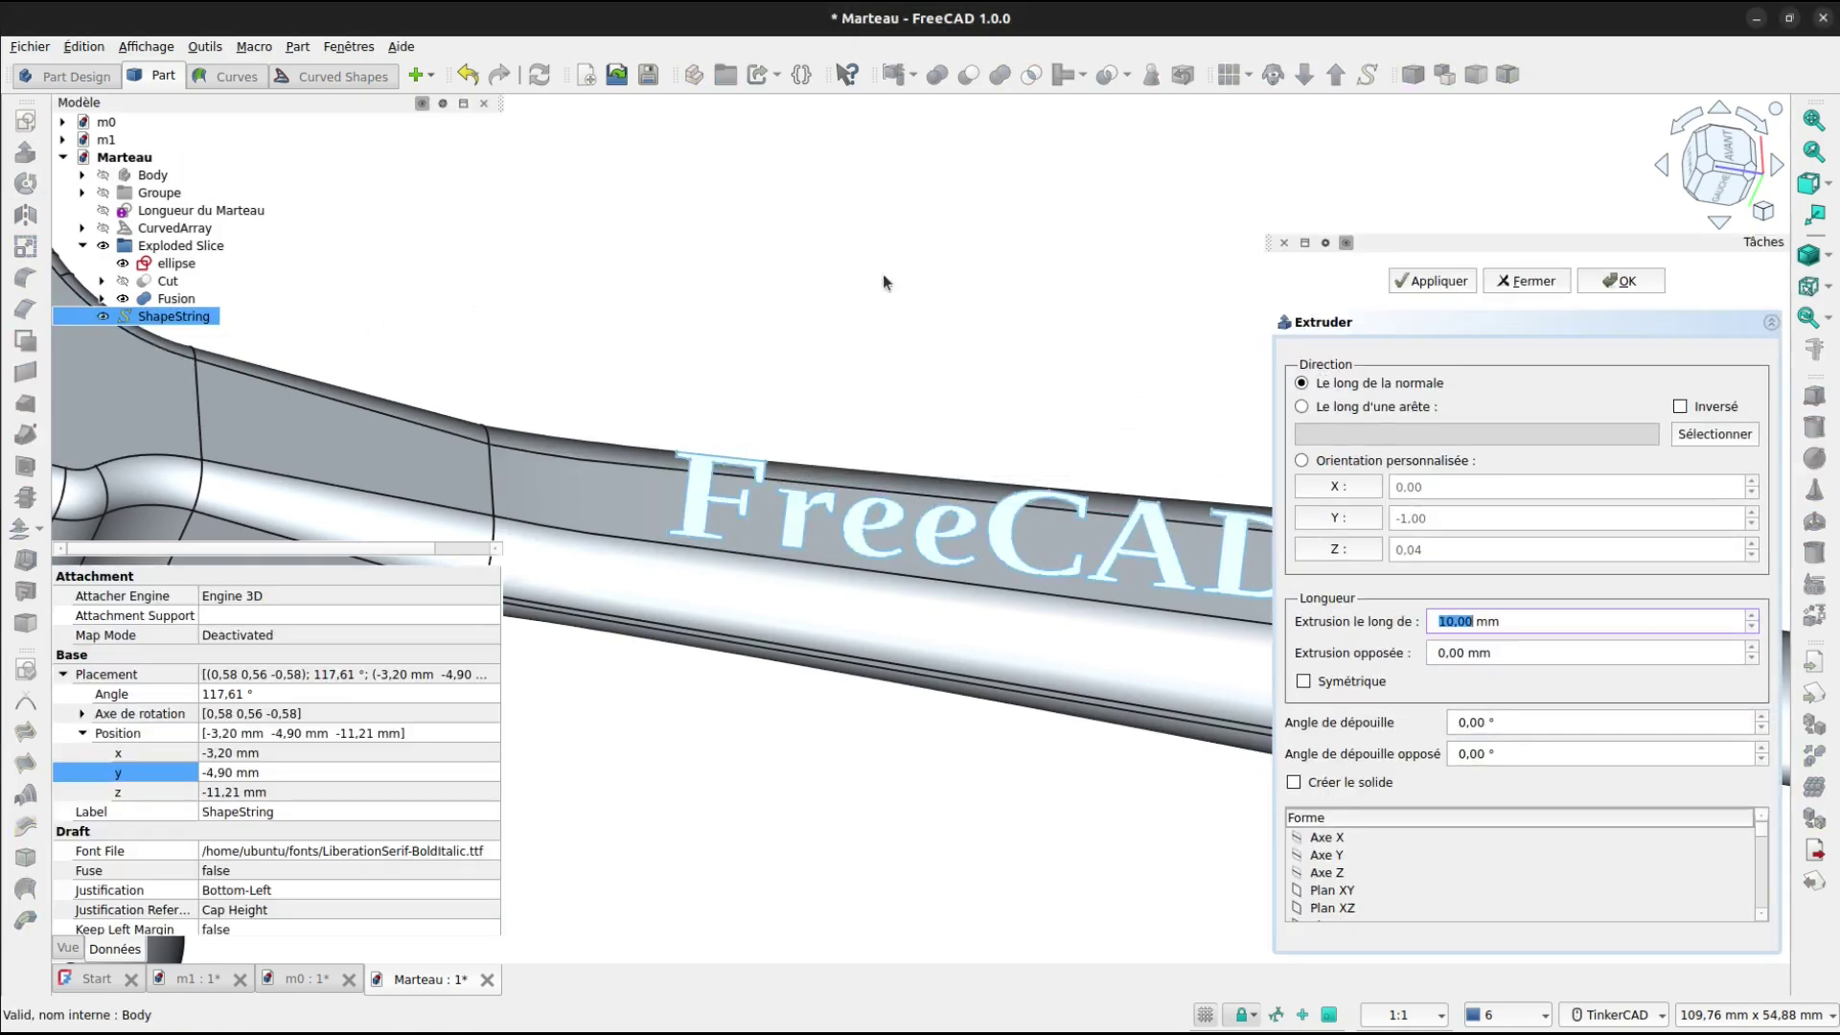
{"action": "left_click", "coordinate": [1681, 407]}
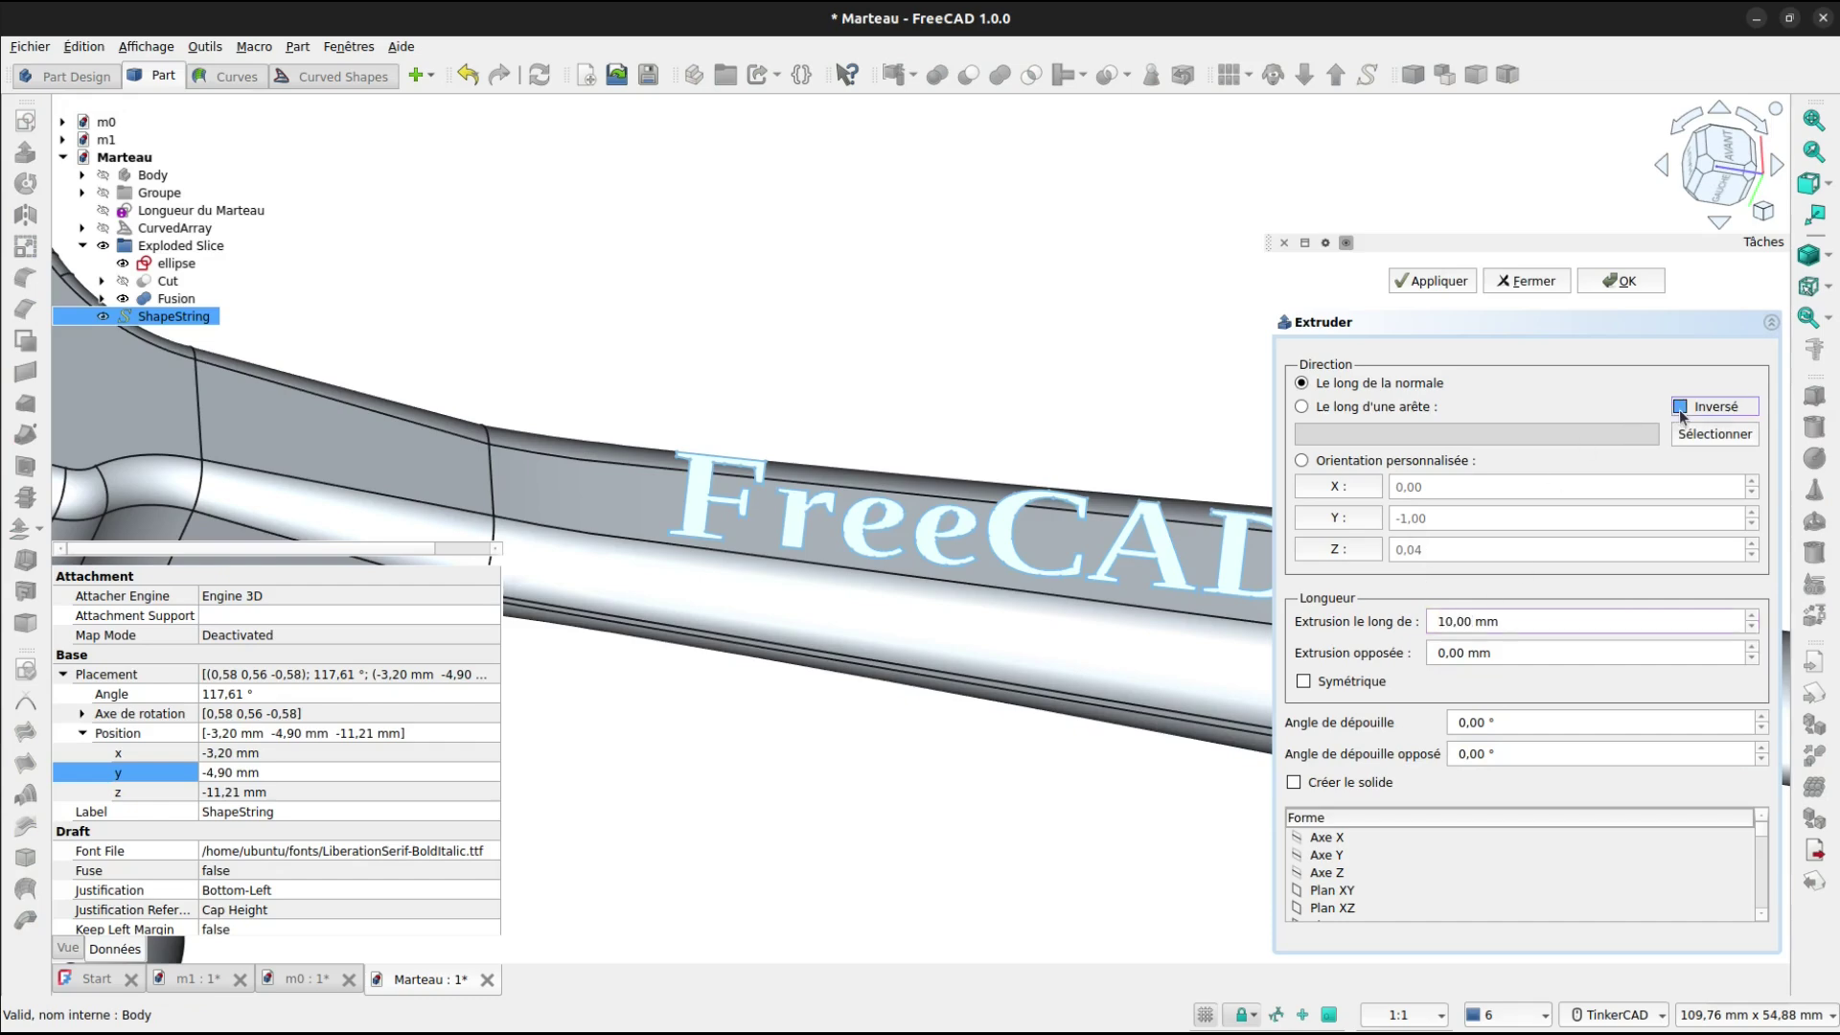
{"action": "left_click_drag", "start_coordinate": [1453, 621], "coordinate": [1421, 626]}
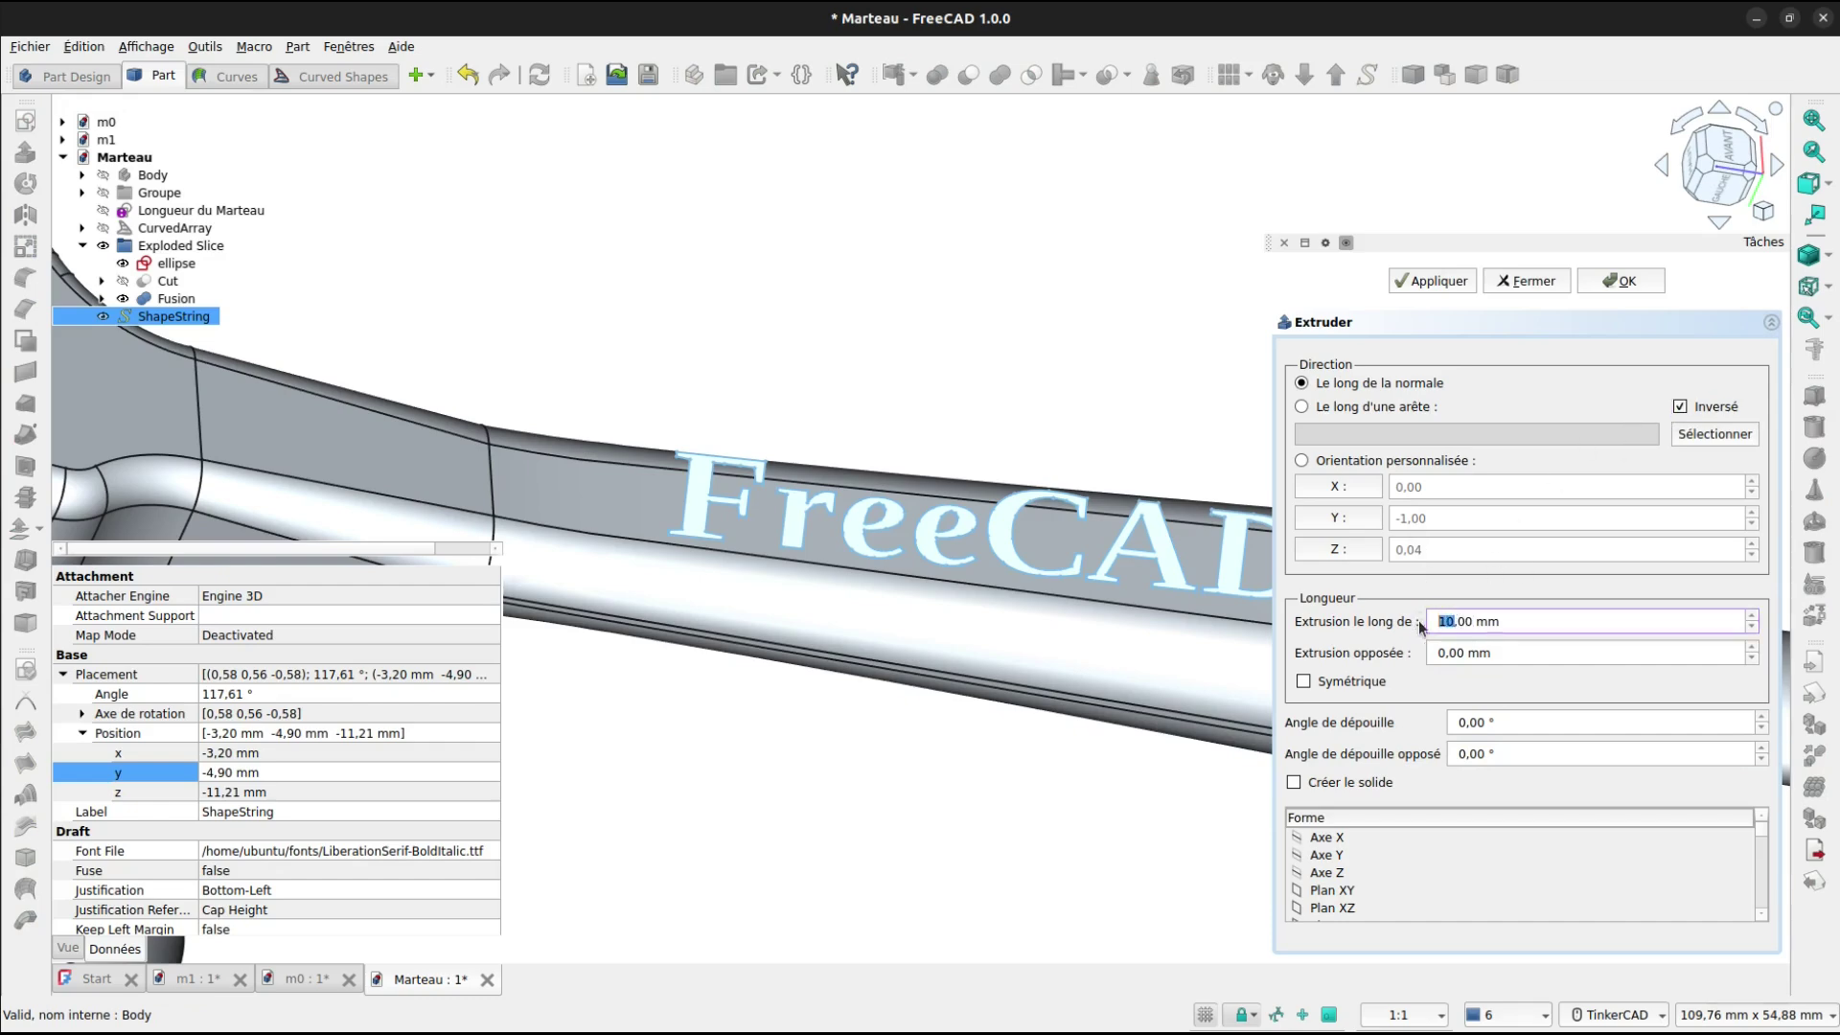
{"action": "type", "text": "3"}
{"action": "left_click", "coordinate": [1299, 782]}
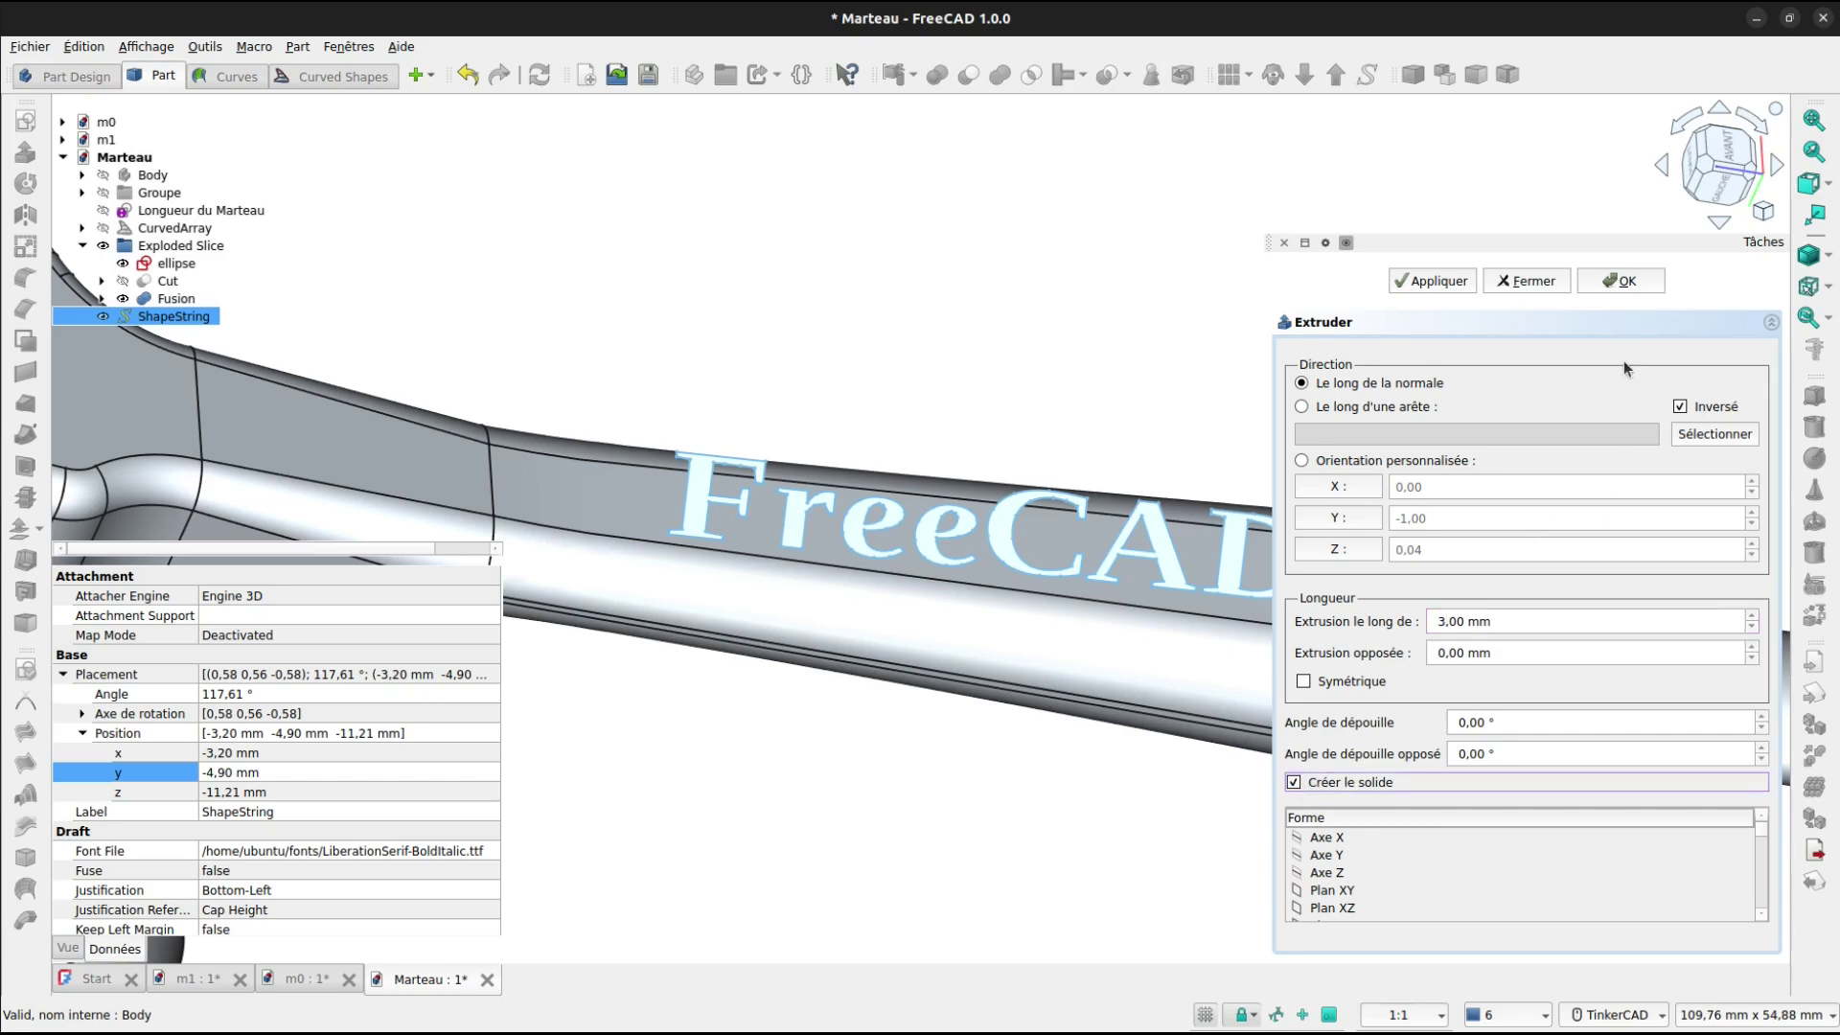
{"action": "left_click", "coordinate": [1626, 289]}
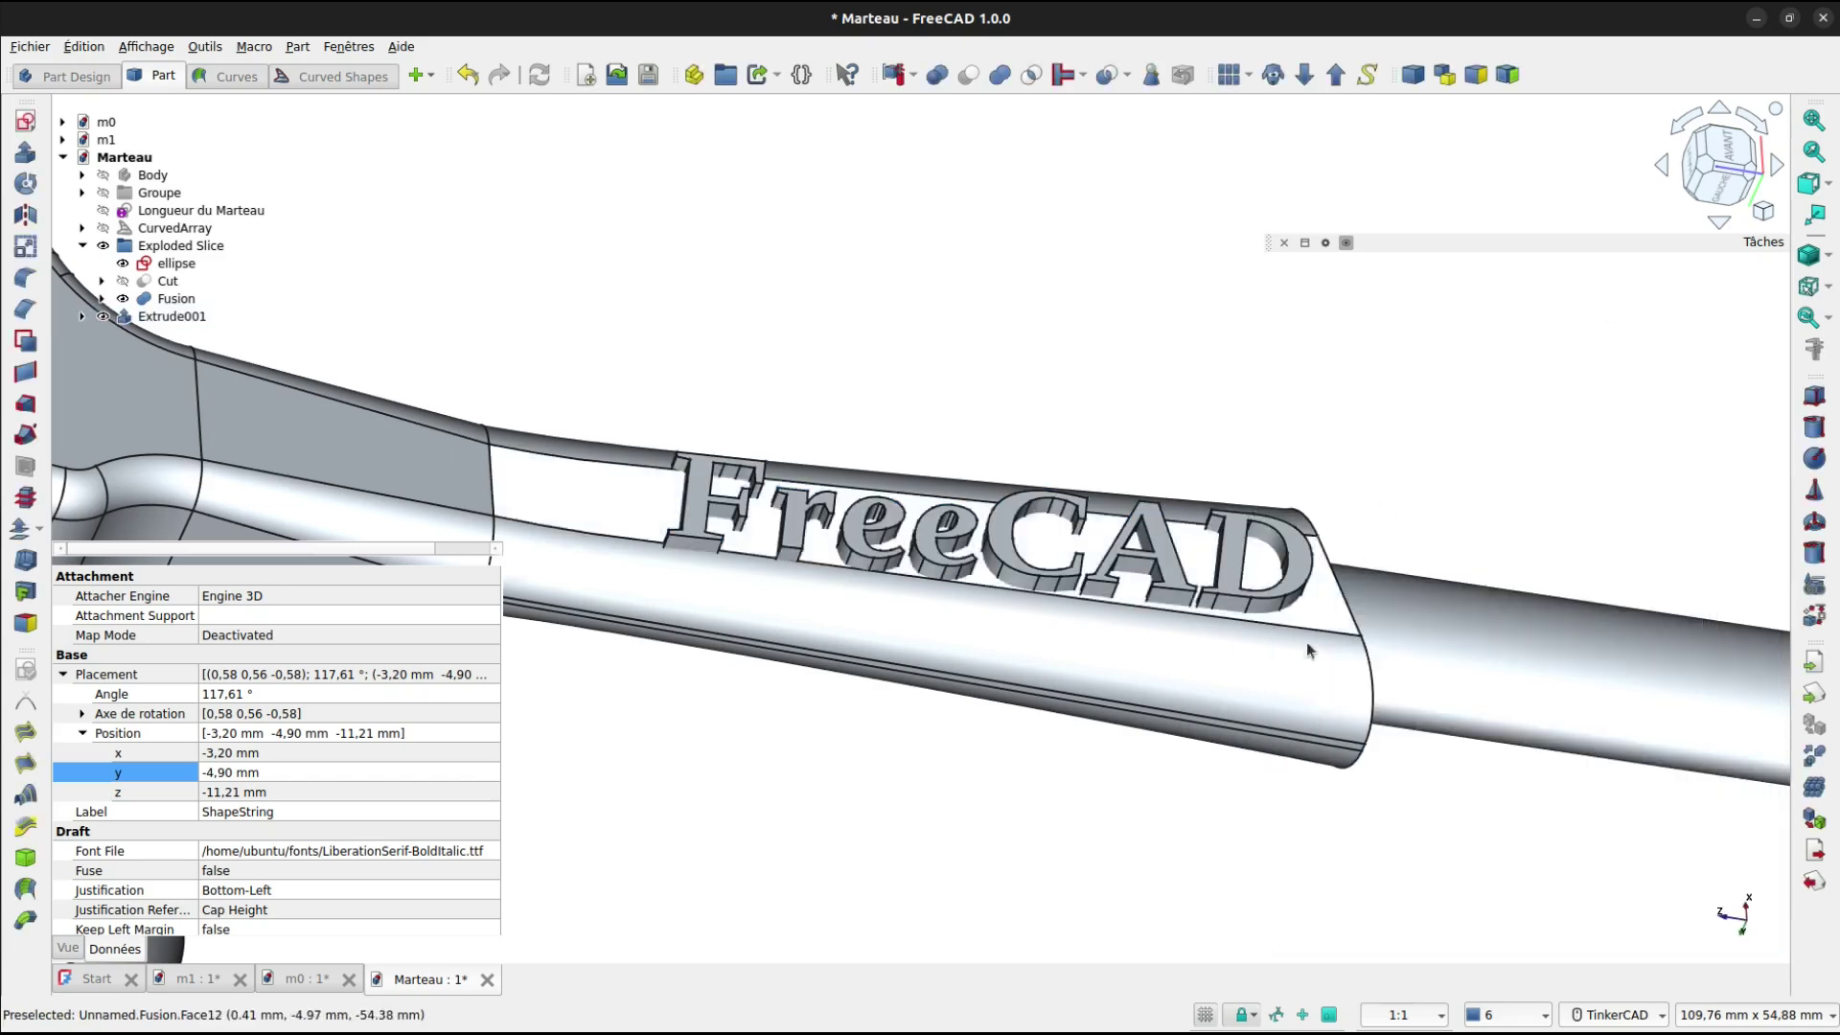
Transform the ShapeString inside the extrusion, sinking the lettering 0.6 mm into the neck along its Z axis.
{"action": "right_click_drag", "start_coordinate": [1308, 642], "coordinate": [1120, 538]}
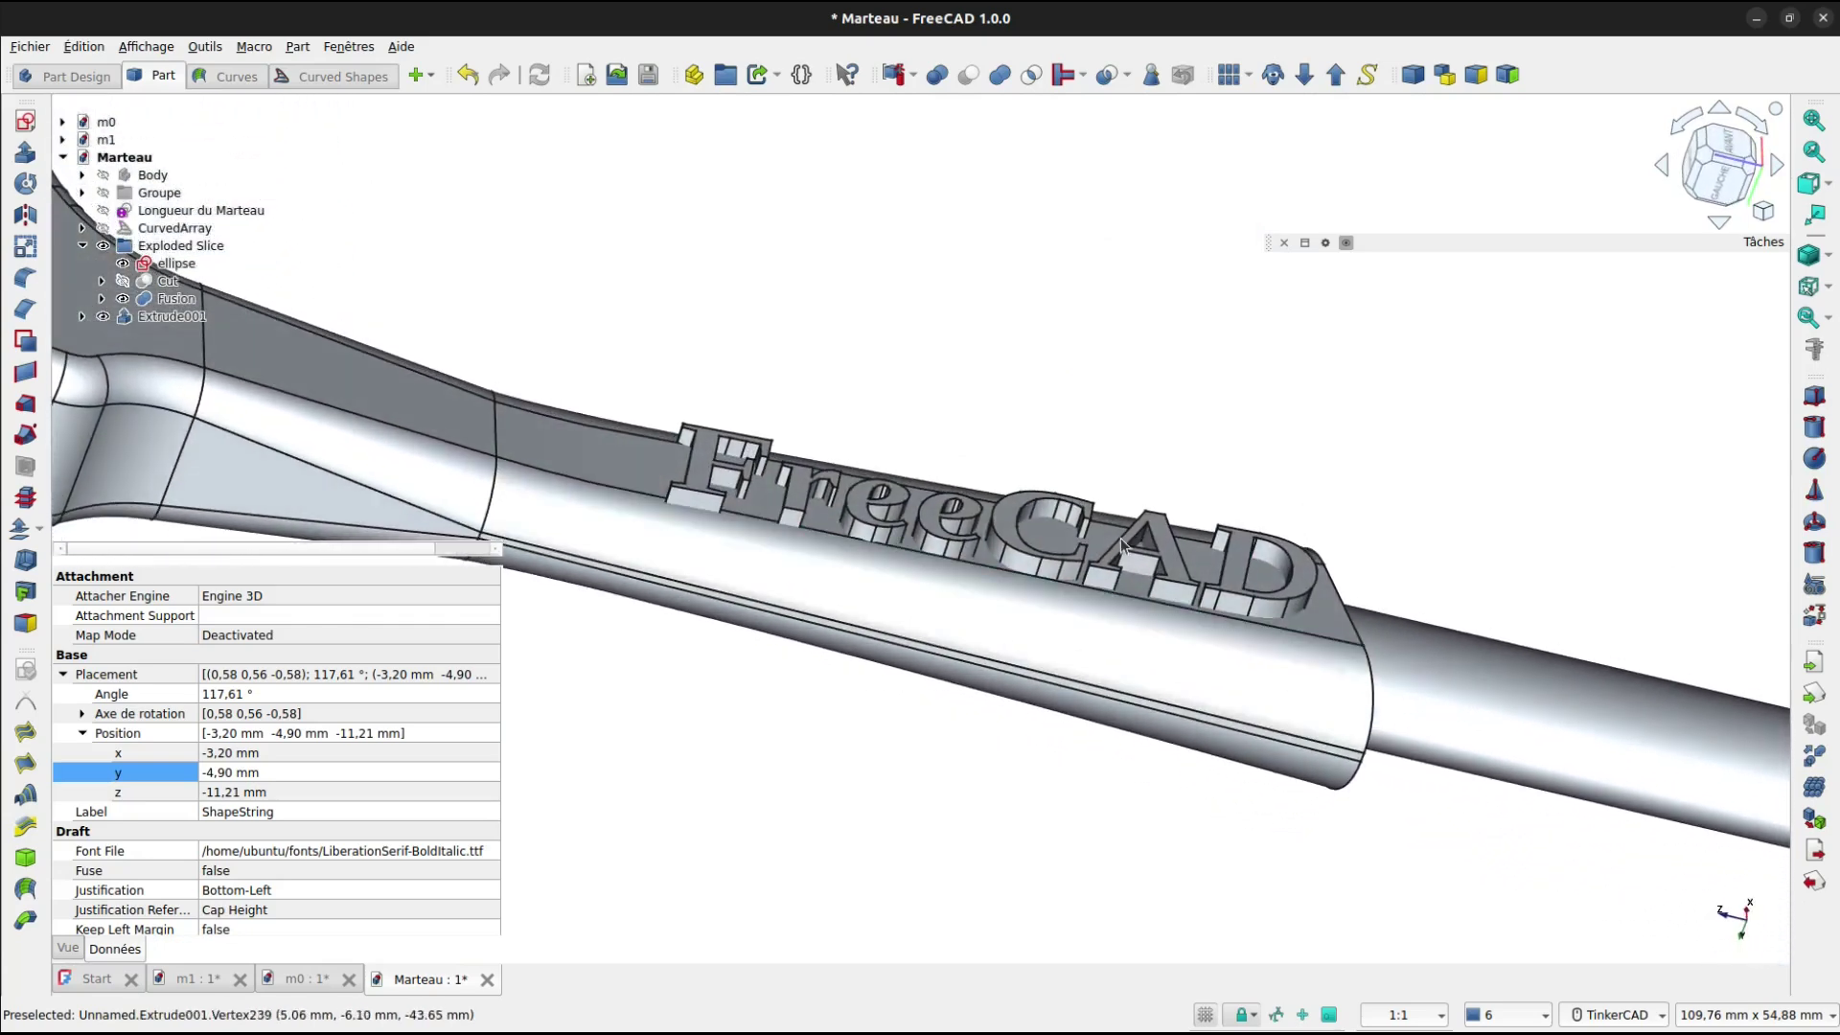
{"action": "left_click", "coordinate": [84, 328]}
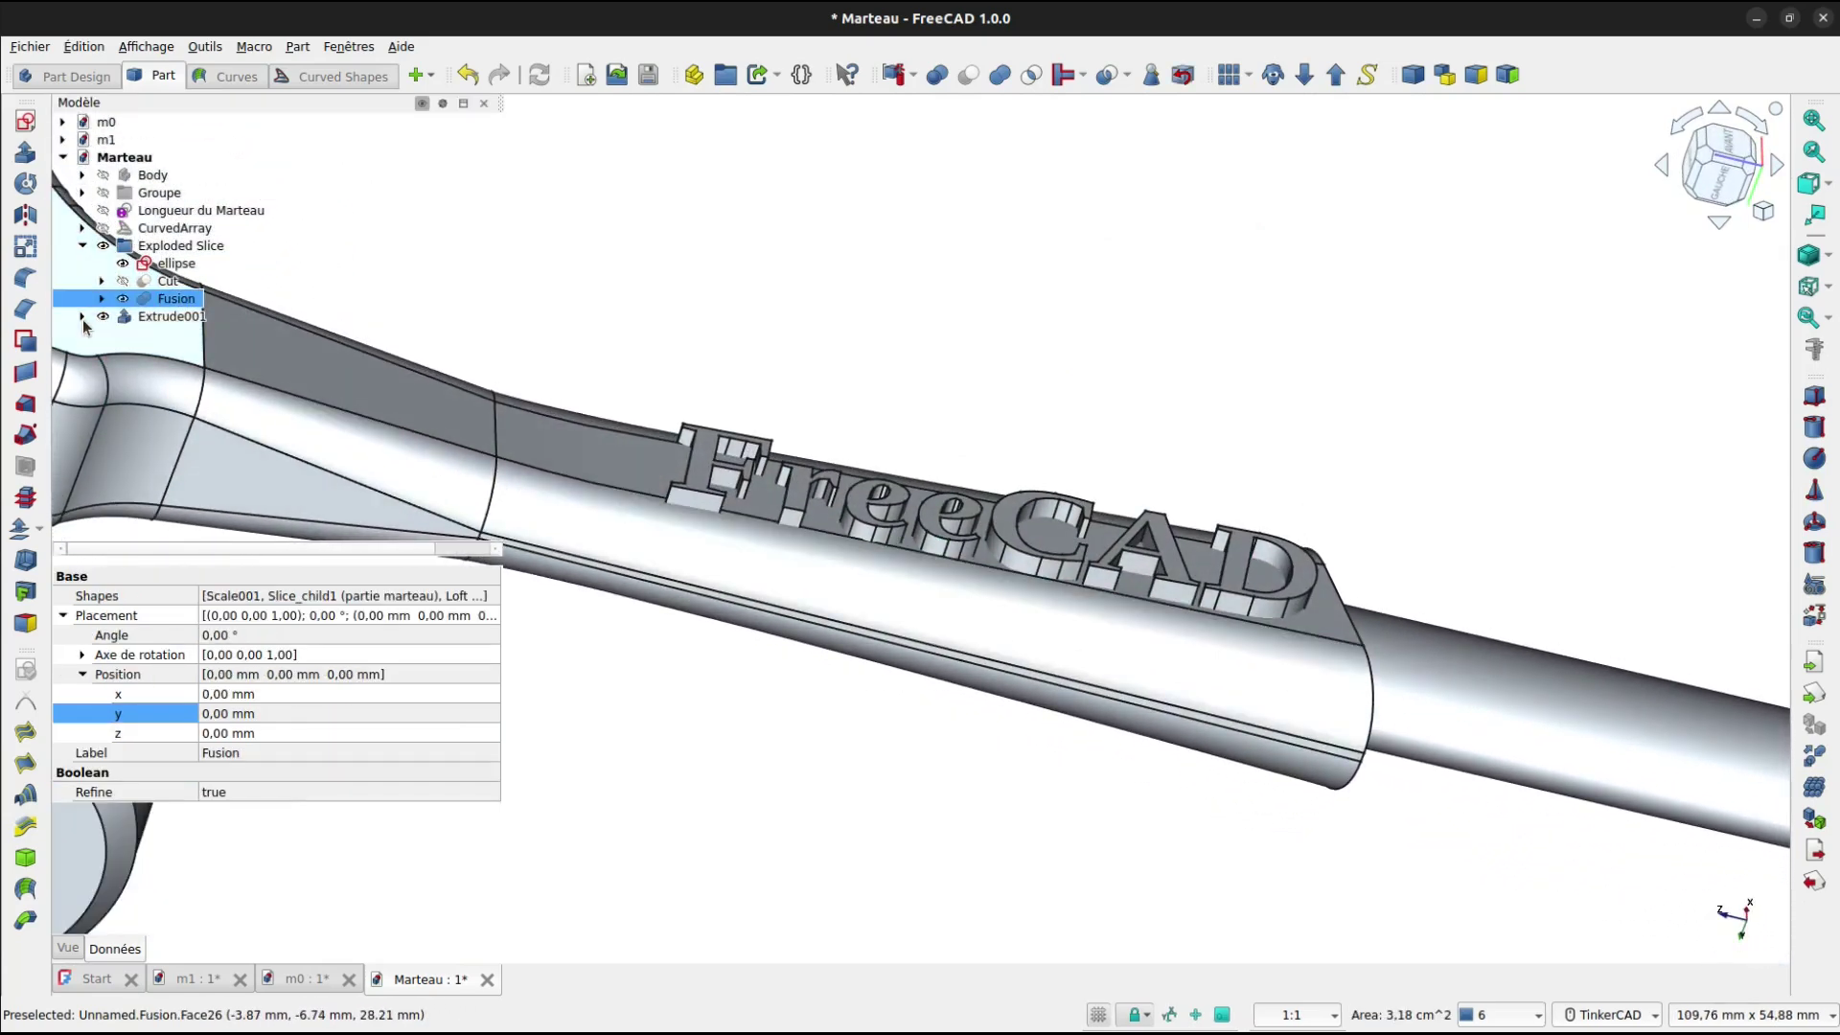
{"action": "left_click", "coordinate": [82, 317]}
{"action": "left_click", "coordinate": [165, 334]}
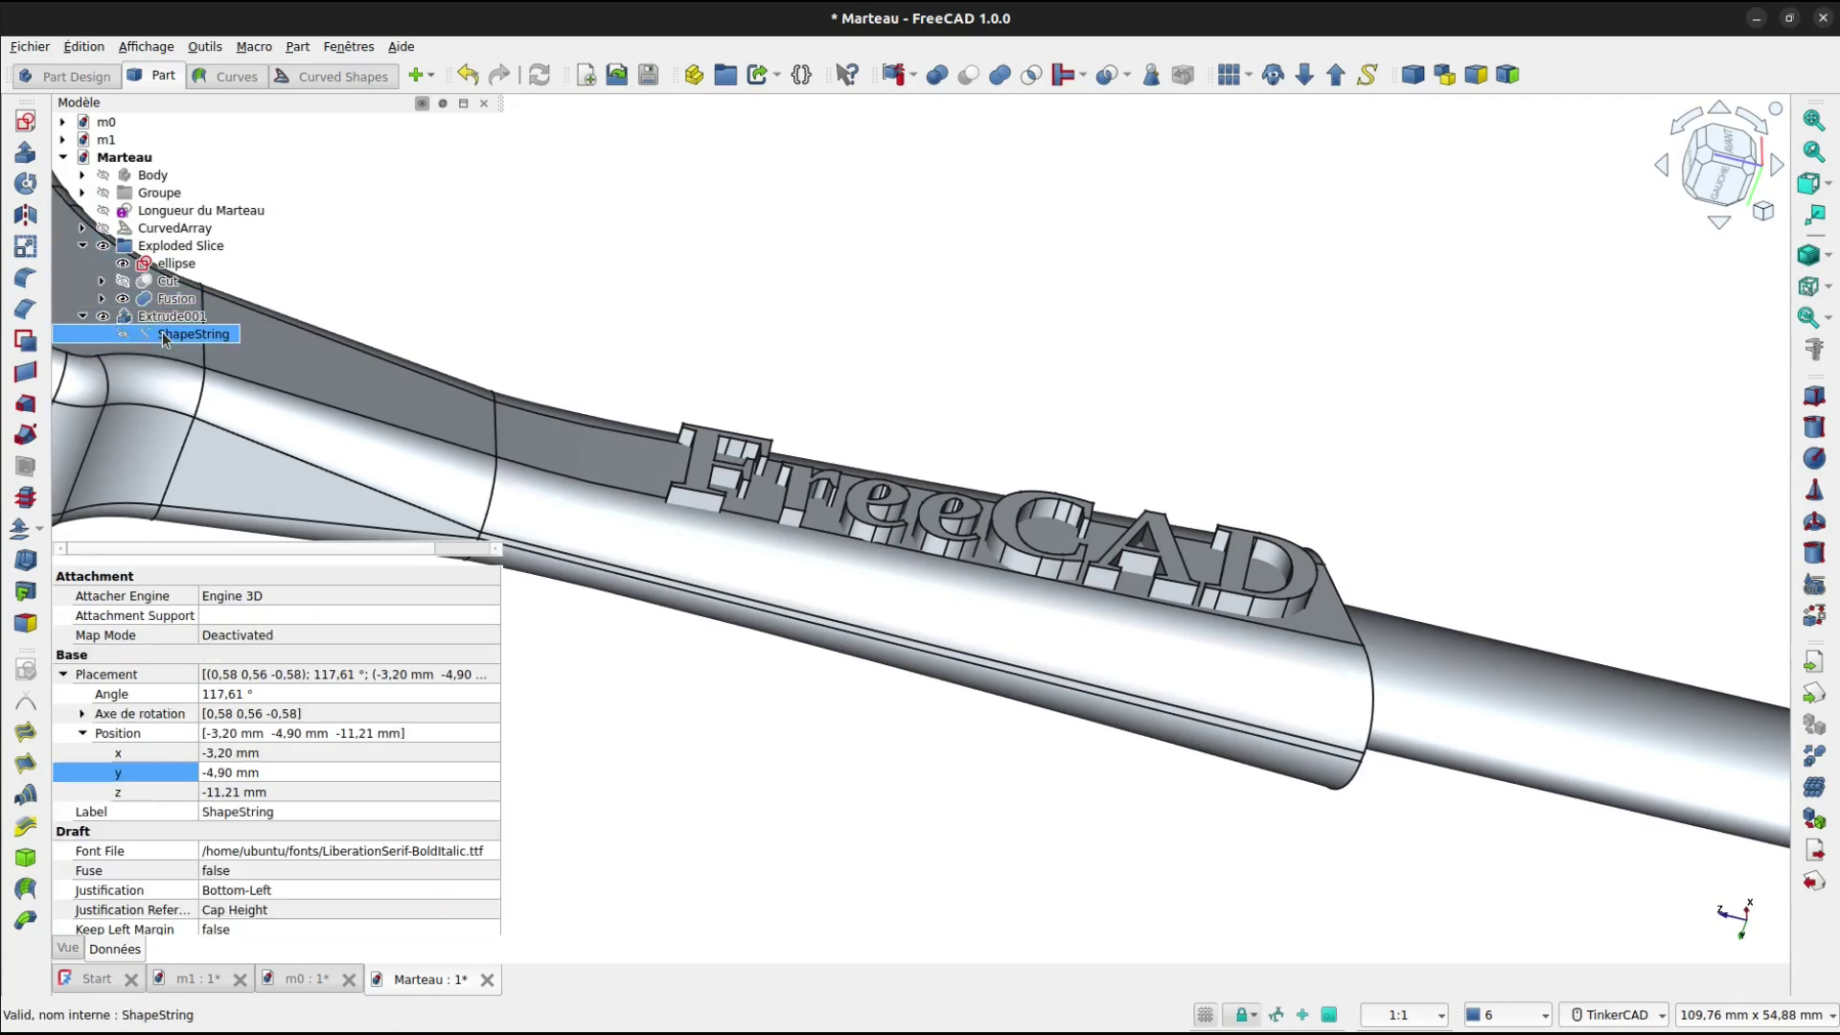
{"action": "right_click", "coordinate": [165, 336]}
{"action": "left_click", "coordinate": [197, 370]}
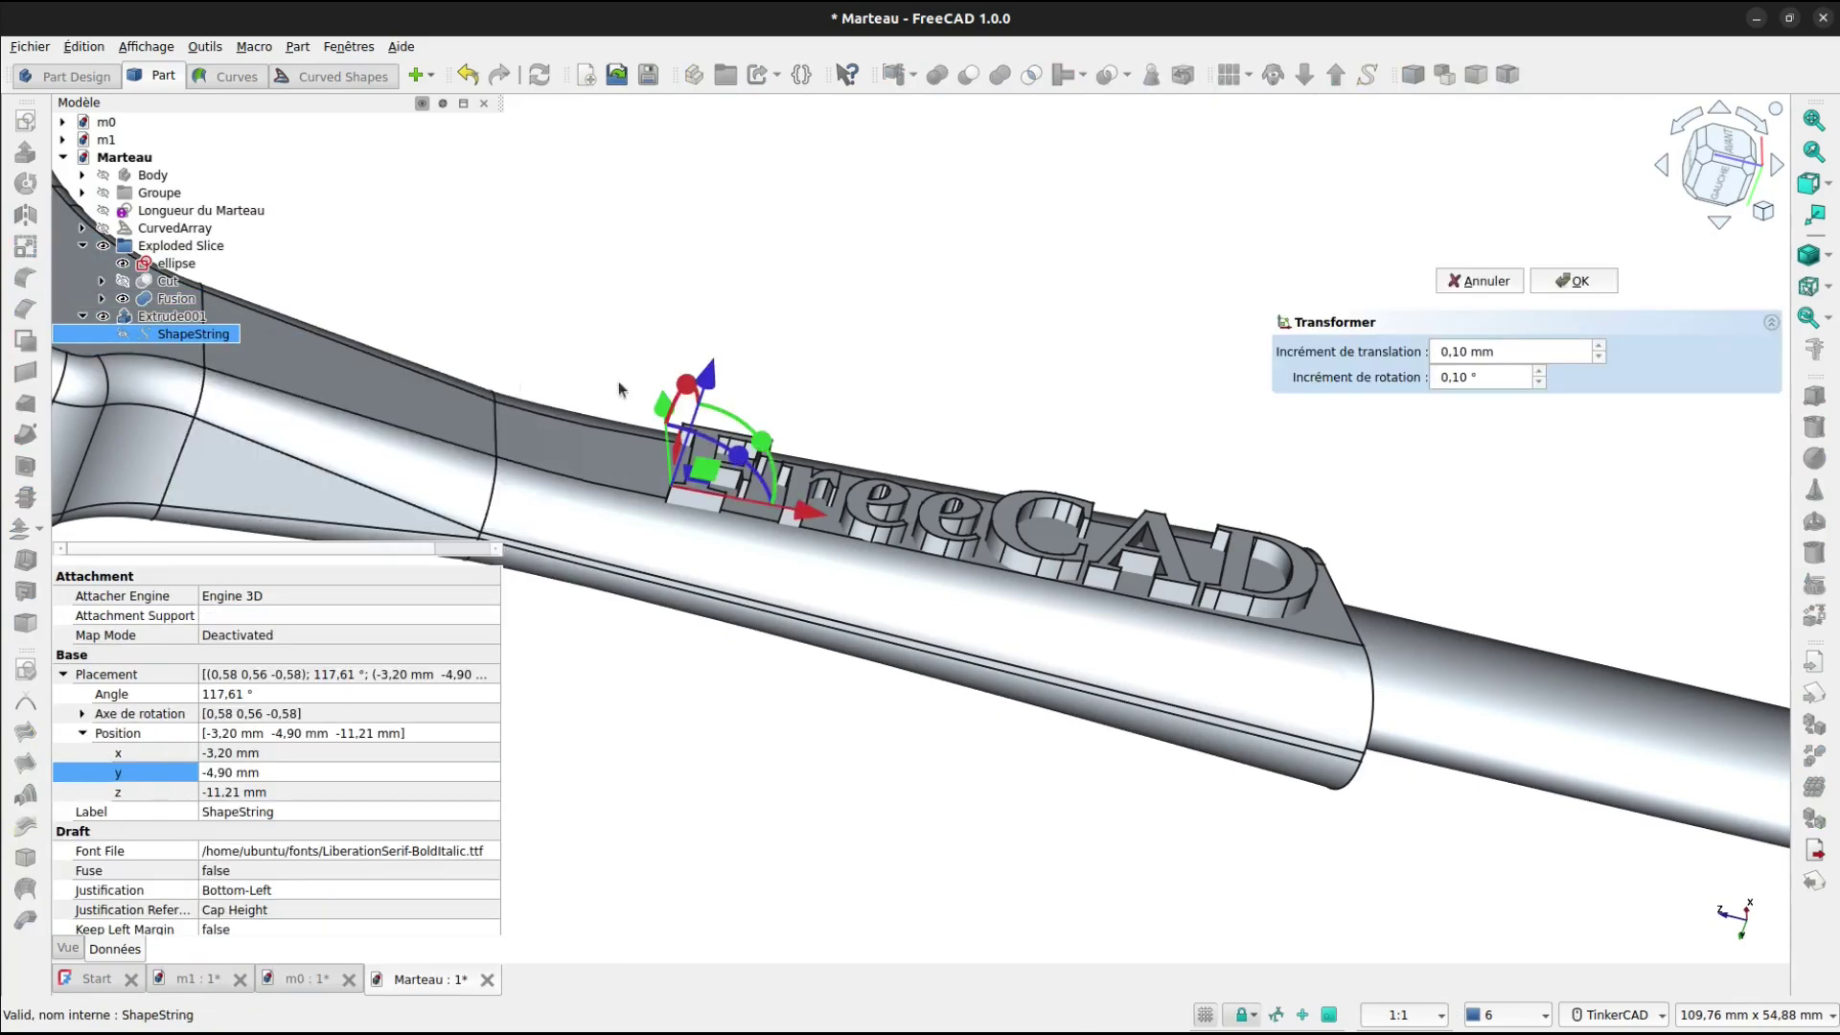
{"action": "left_click", "coordinate": [1722, 182]}
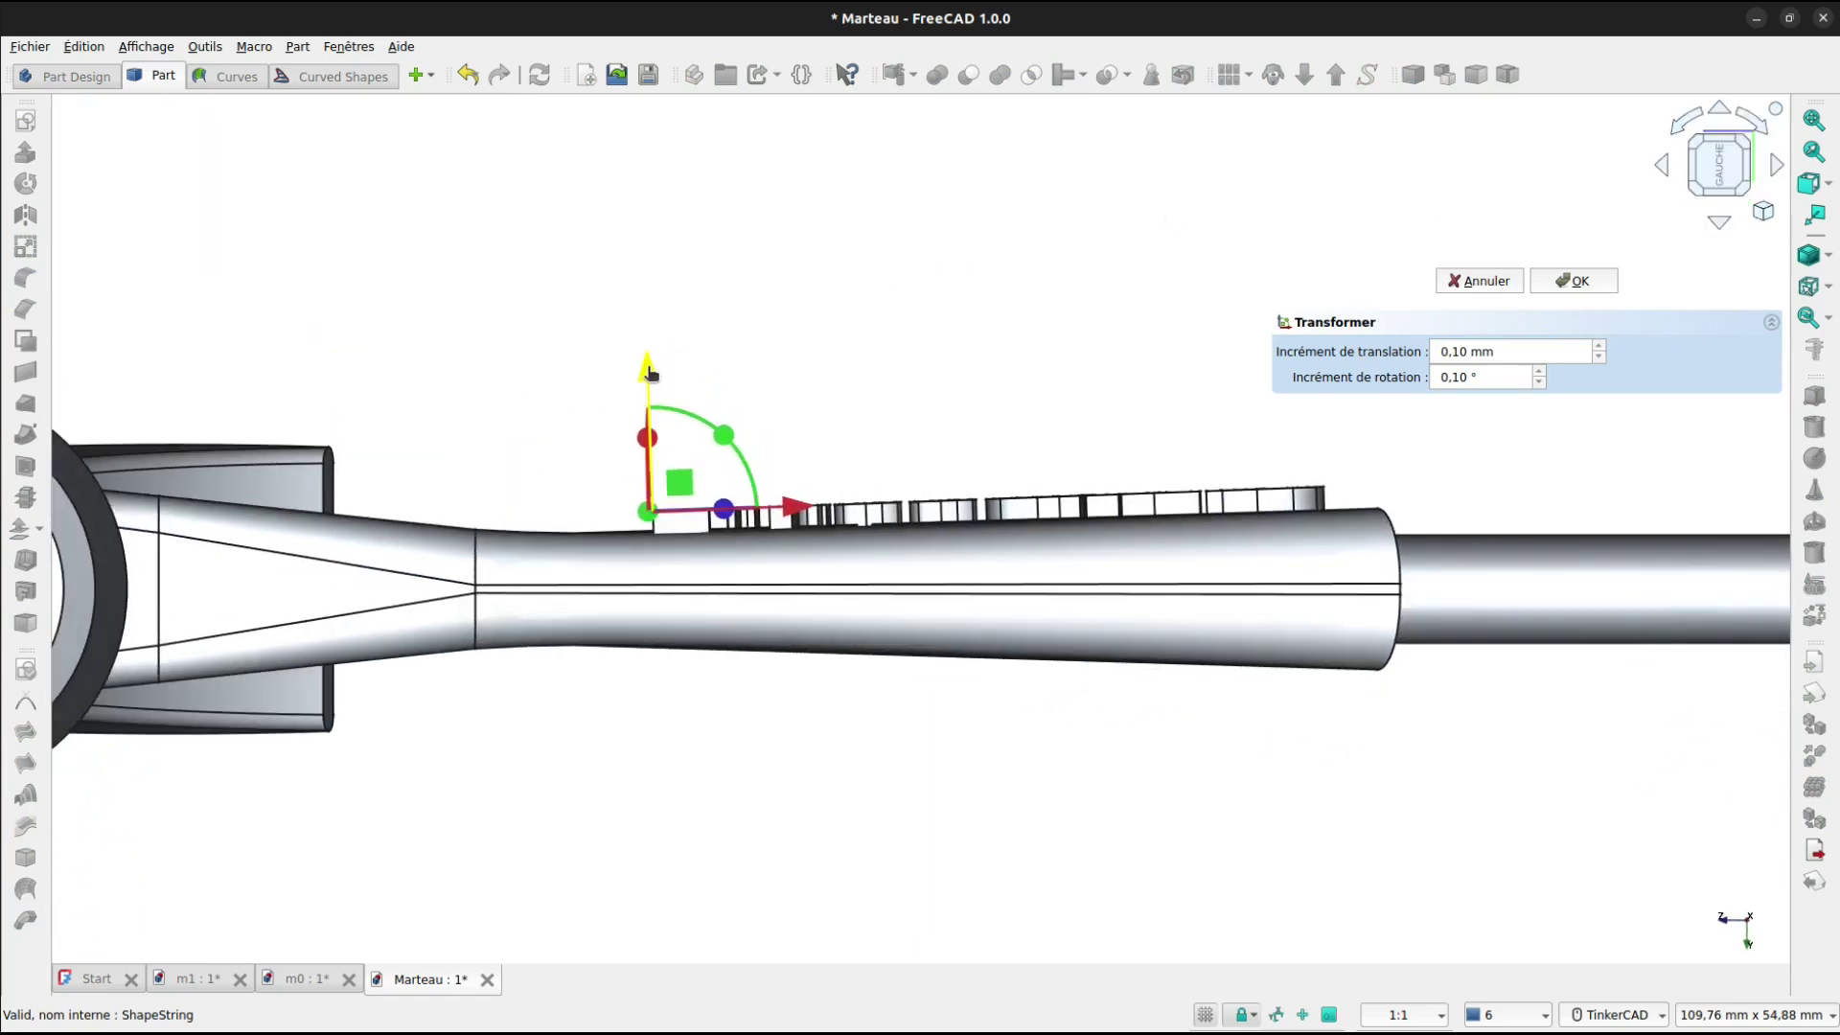
{"action": "left_click_drag", "start_coordinate": [649, 375], "coordinate": [650, 384]}
{"action": "left_click", "coordinate": [1589, 286]}
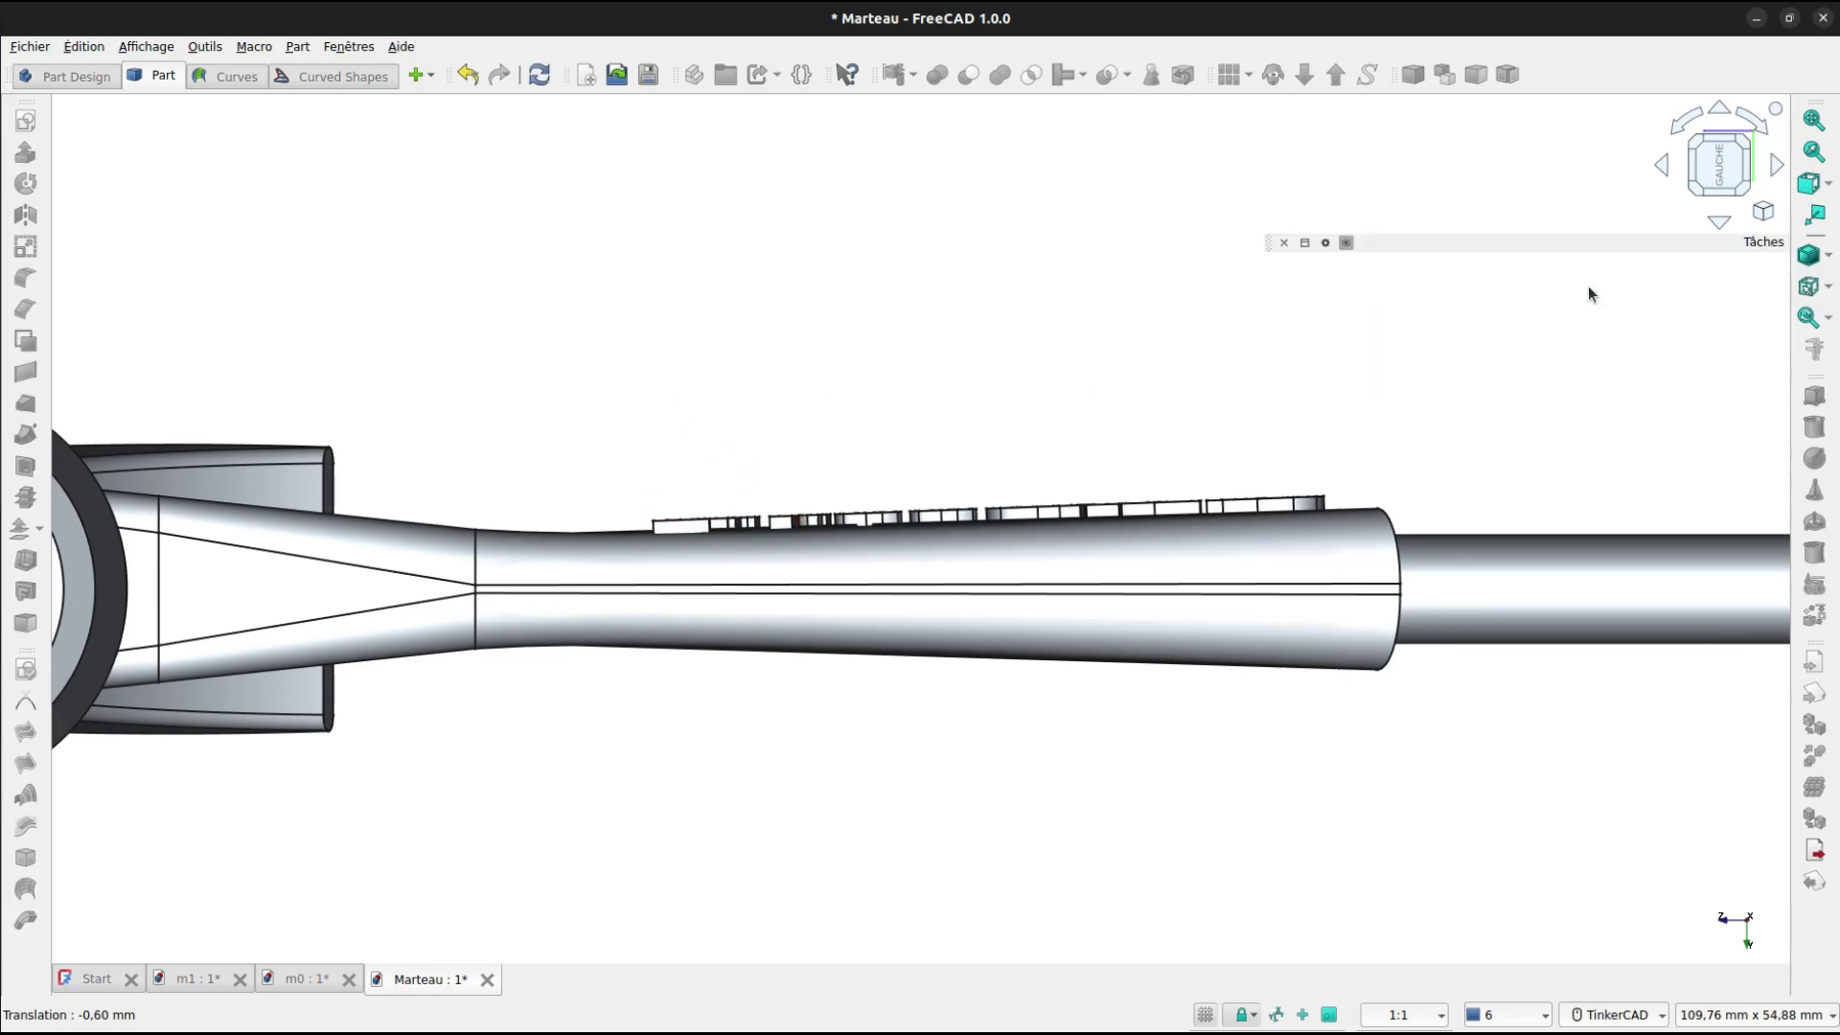
{"action": "key", "text": "0"}
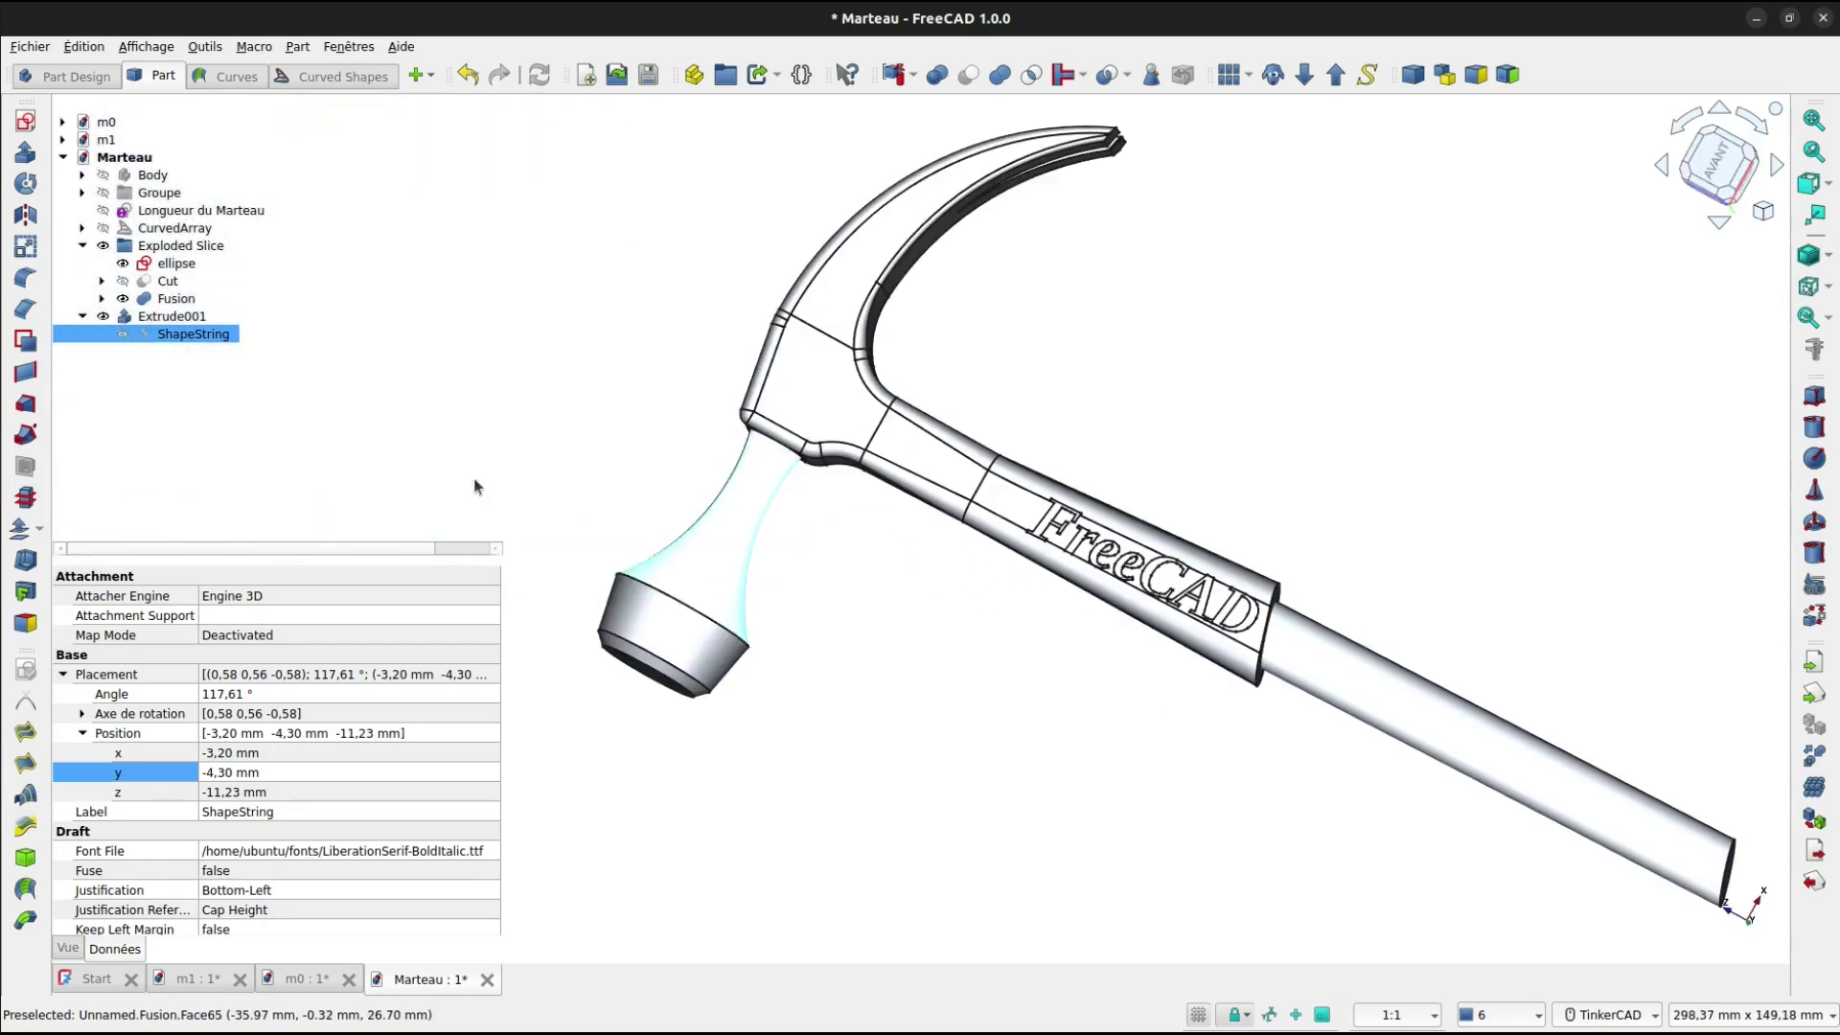
Rename the text extrusion as FreeCAD.
{"action": "left_click", "coordinate": [83, 316]}
{"action": "left_click", "coordinate": [143, 315]}
{"action": "left_click", "coordinate": [143, 315]}
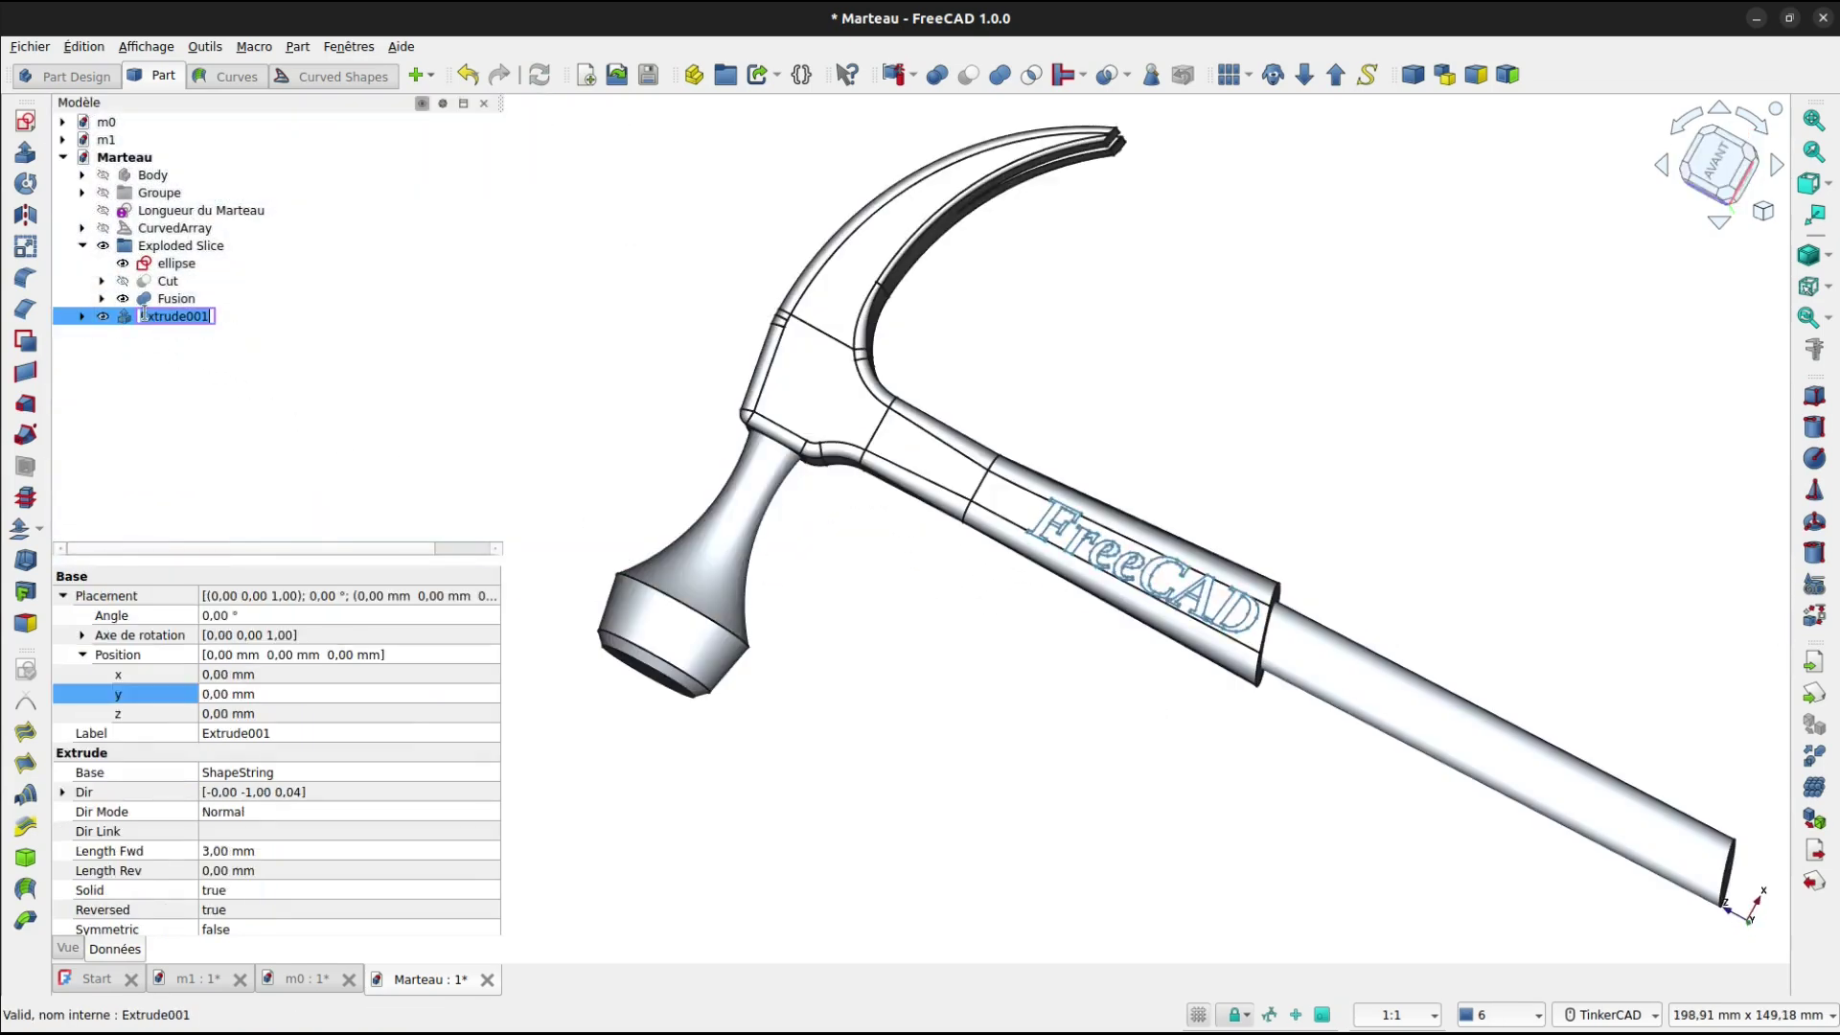
{"action": "key", "text": "BackSpace"}
{"action": "left_click", "coordinate": [1059, 595]}
Set the rotation increment to 45° in the transform of the FreeCAD extrusion.
{"action": "right_click_drag", "start_coordinate": [1058, 596], "coordinate": [880, 493]}
{"action": "left_click", "coordinate": [171, 318]}
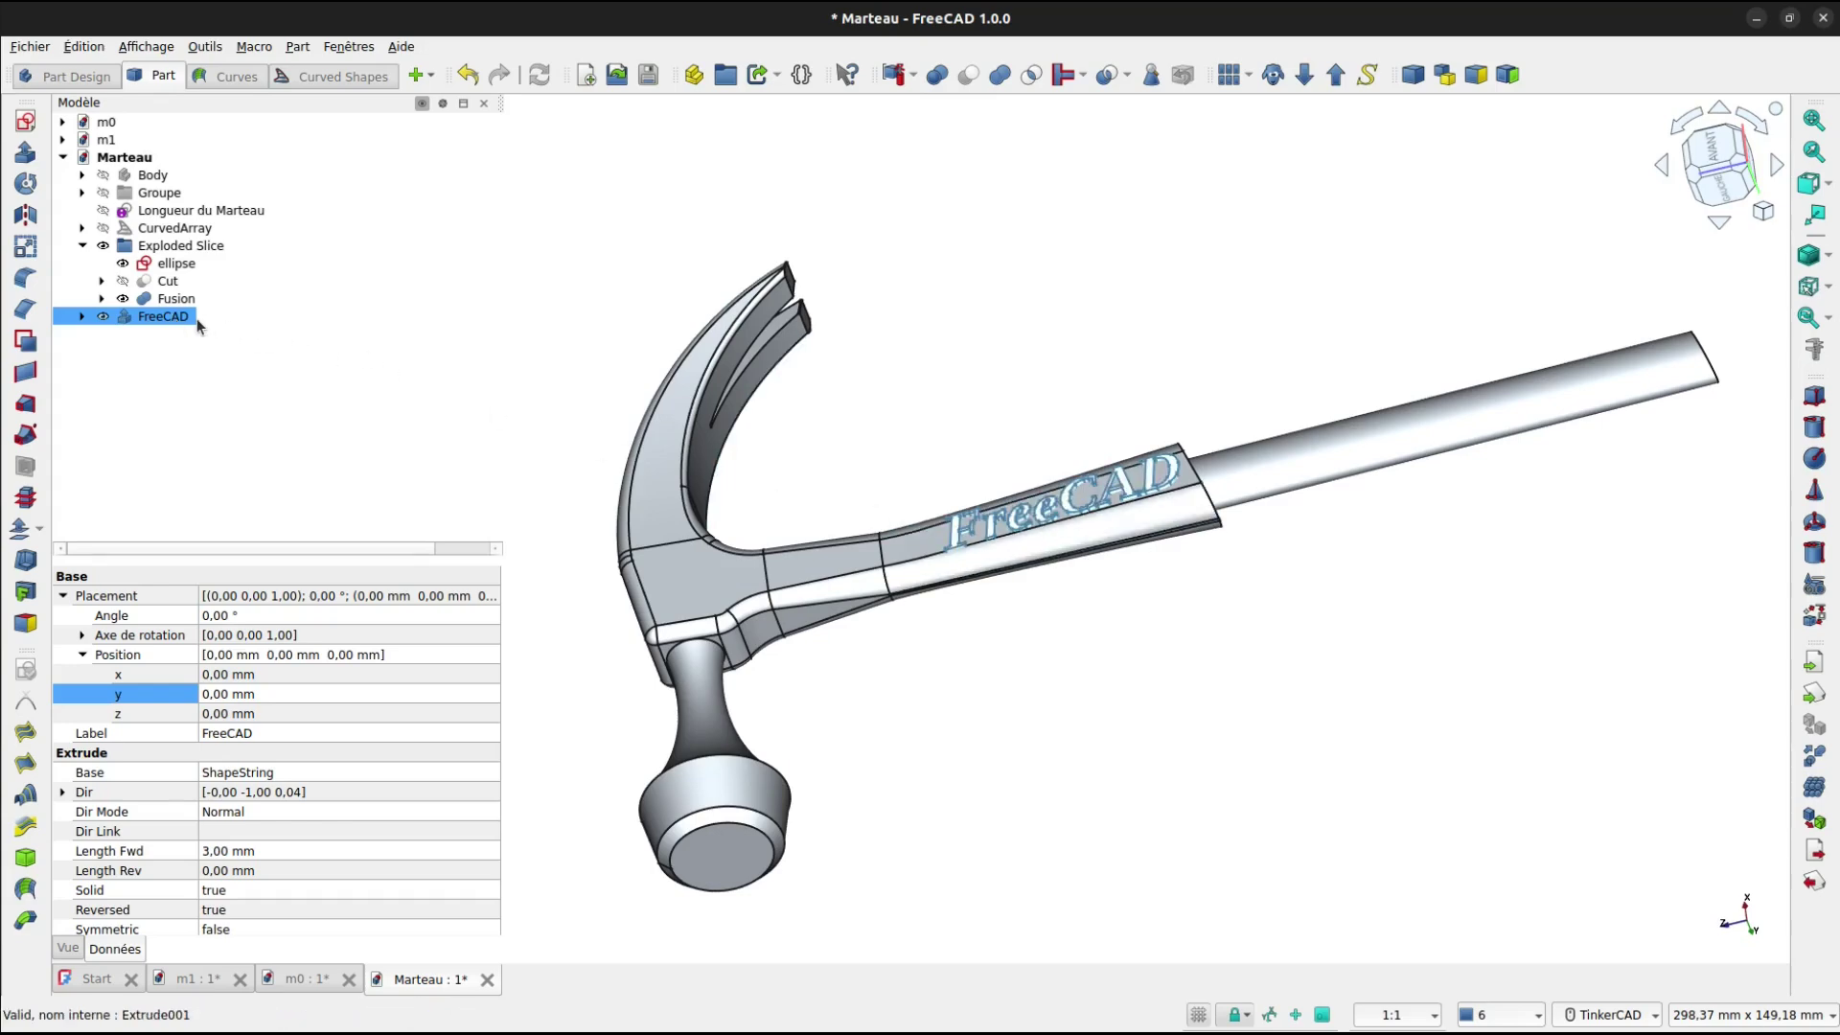
{"action": "right_click", "coordinate": [184, 319]}
{"action": "left_click", "coordinate": [192, 329]}
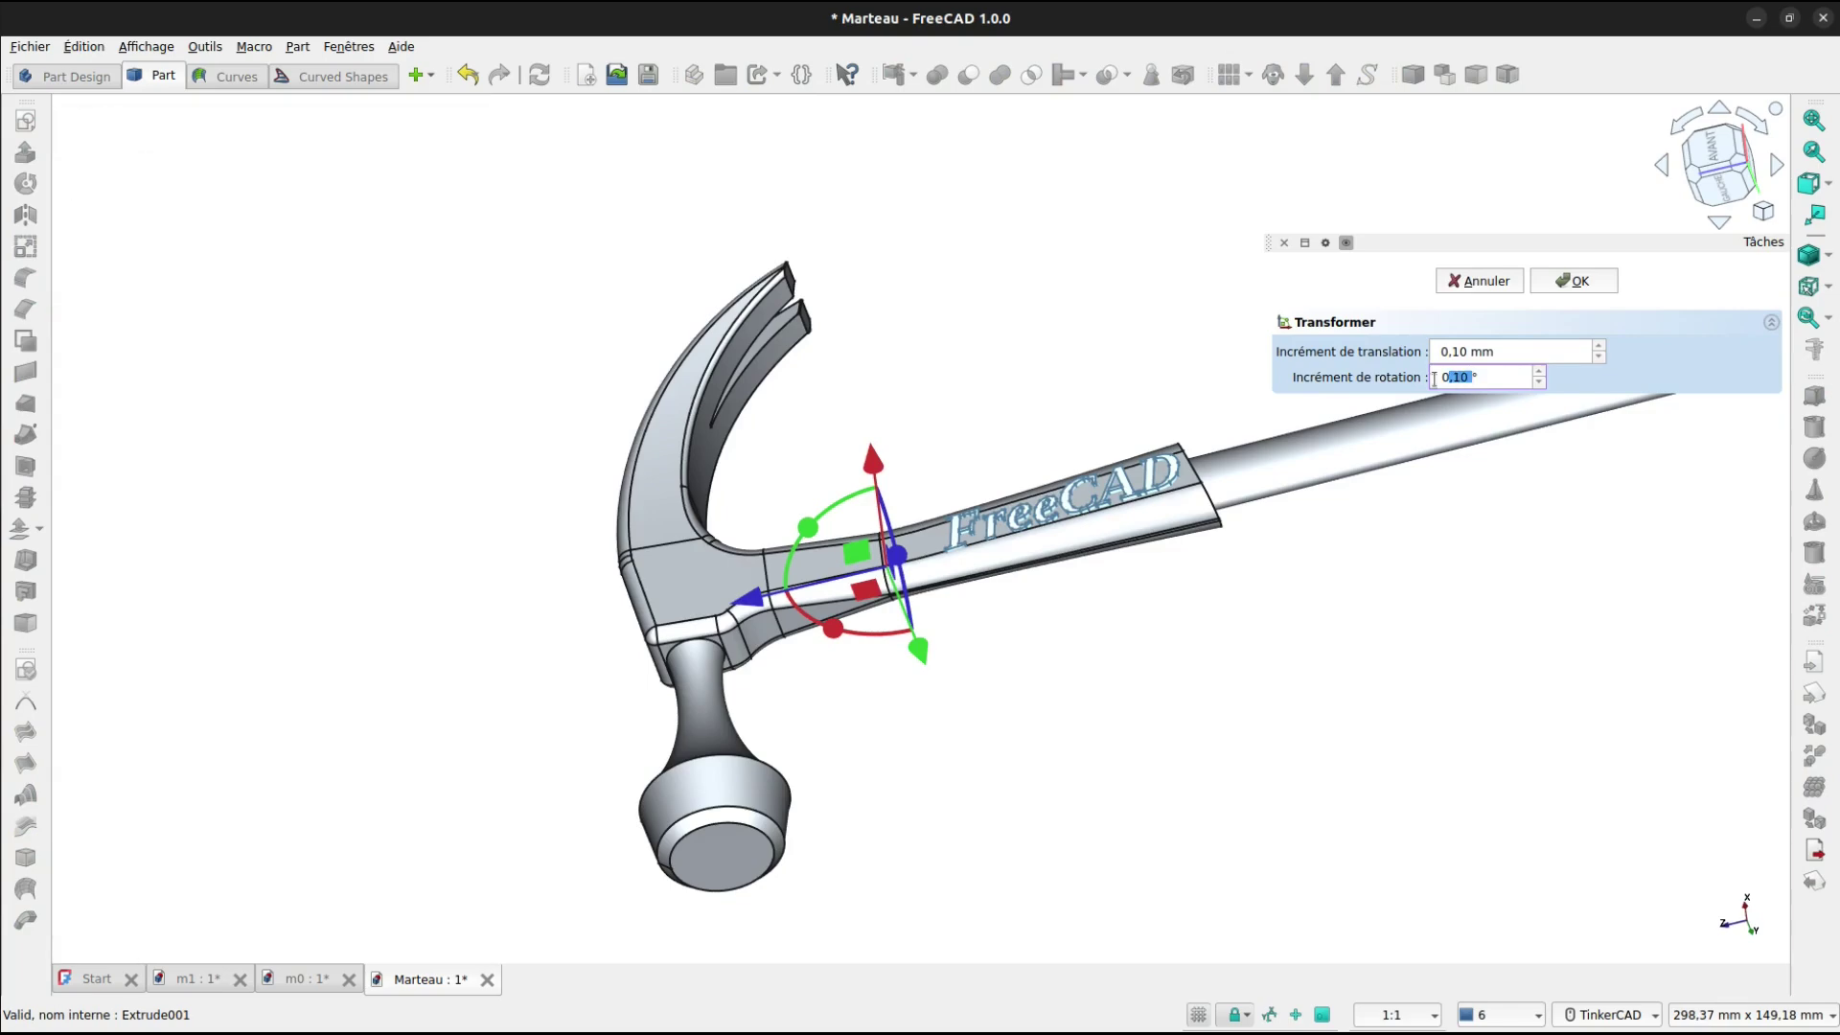
{"action": "type", "text": "45"}
{"action": "key", "text": "Return"}
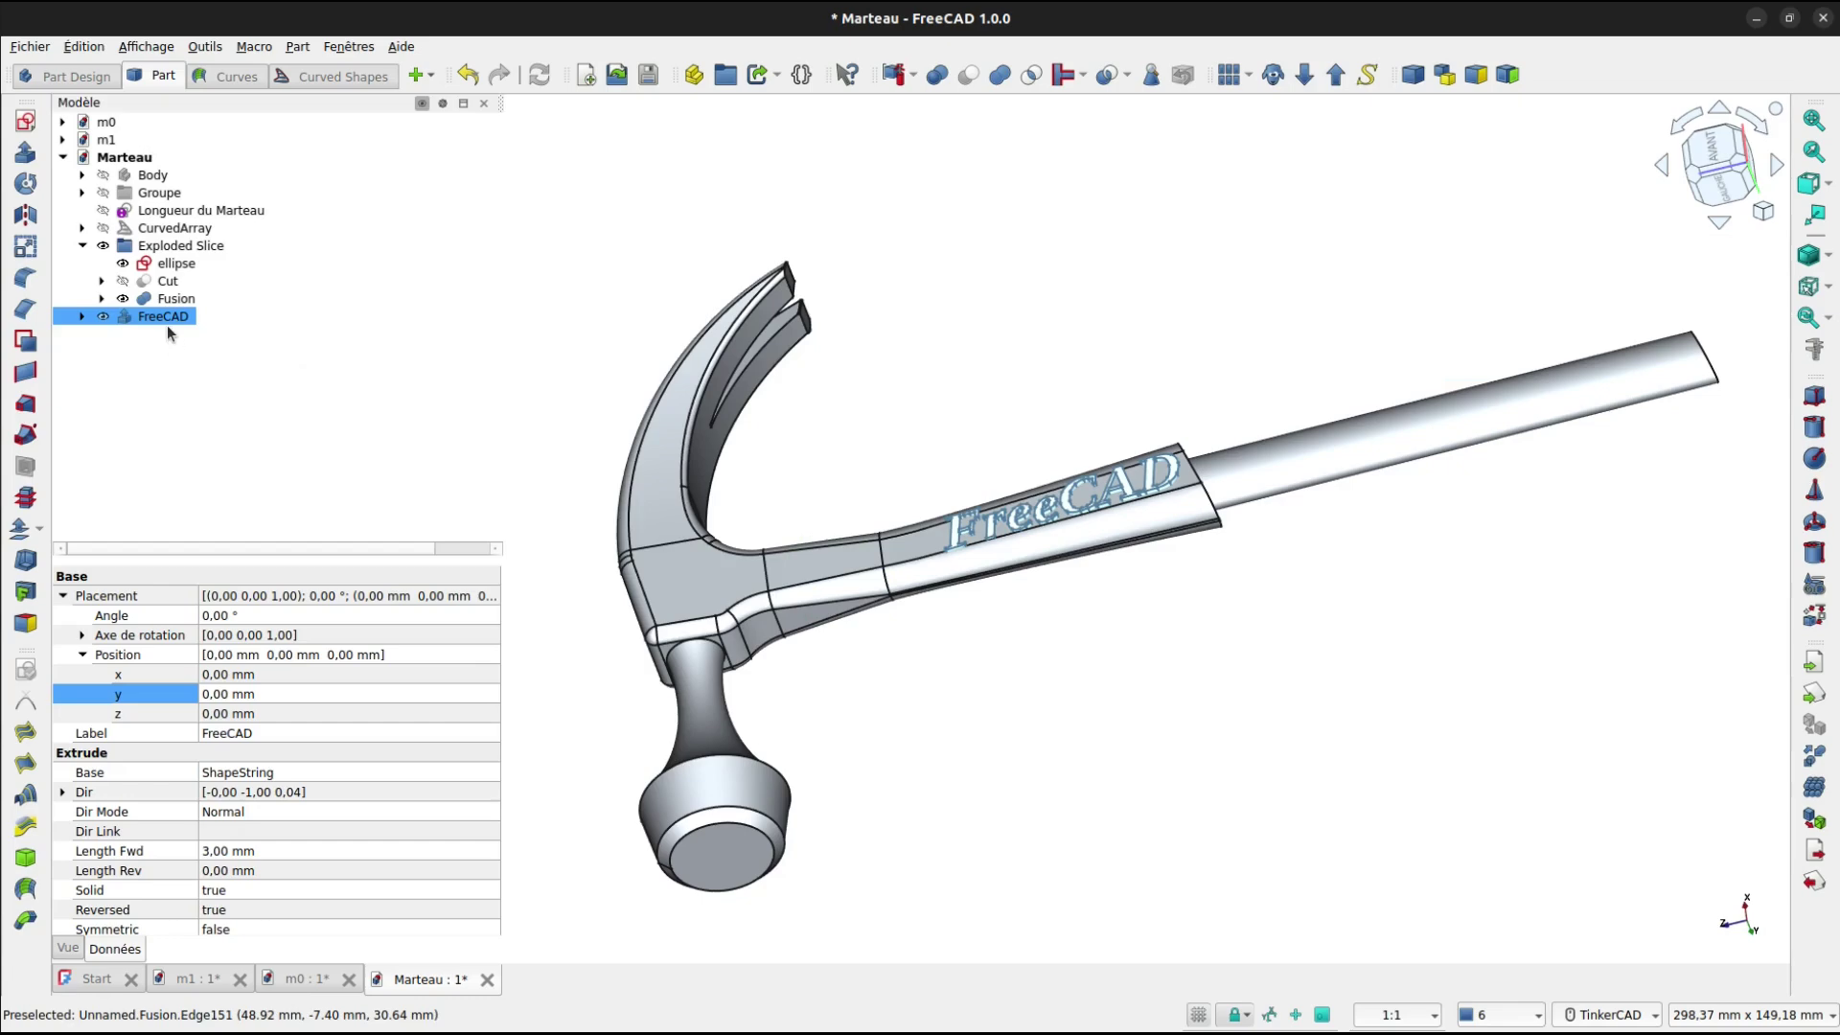
{"action": "right_click", "coordinate": [168, 328]}
{"action": "left_click", "coordinate": [235, 338]}
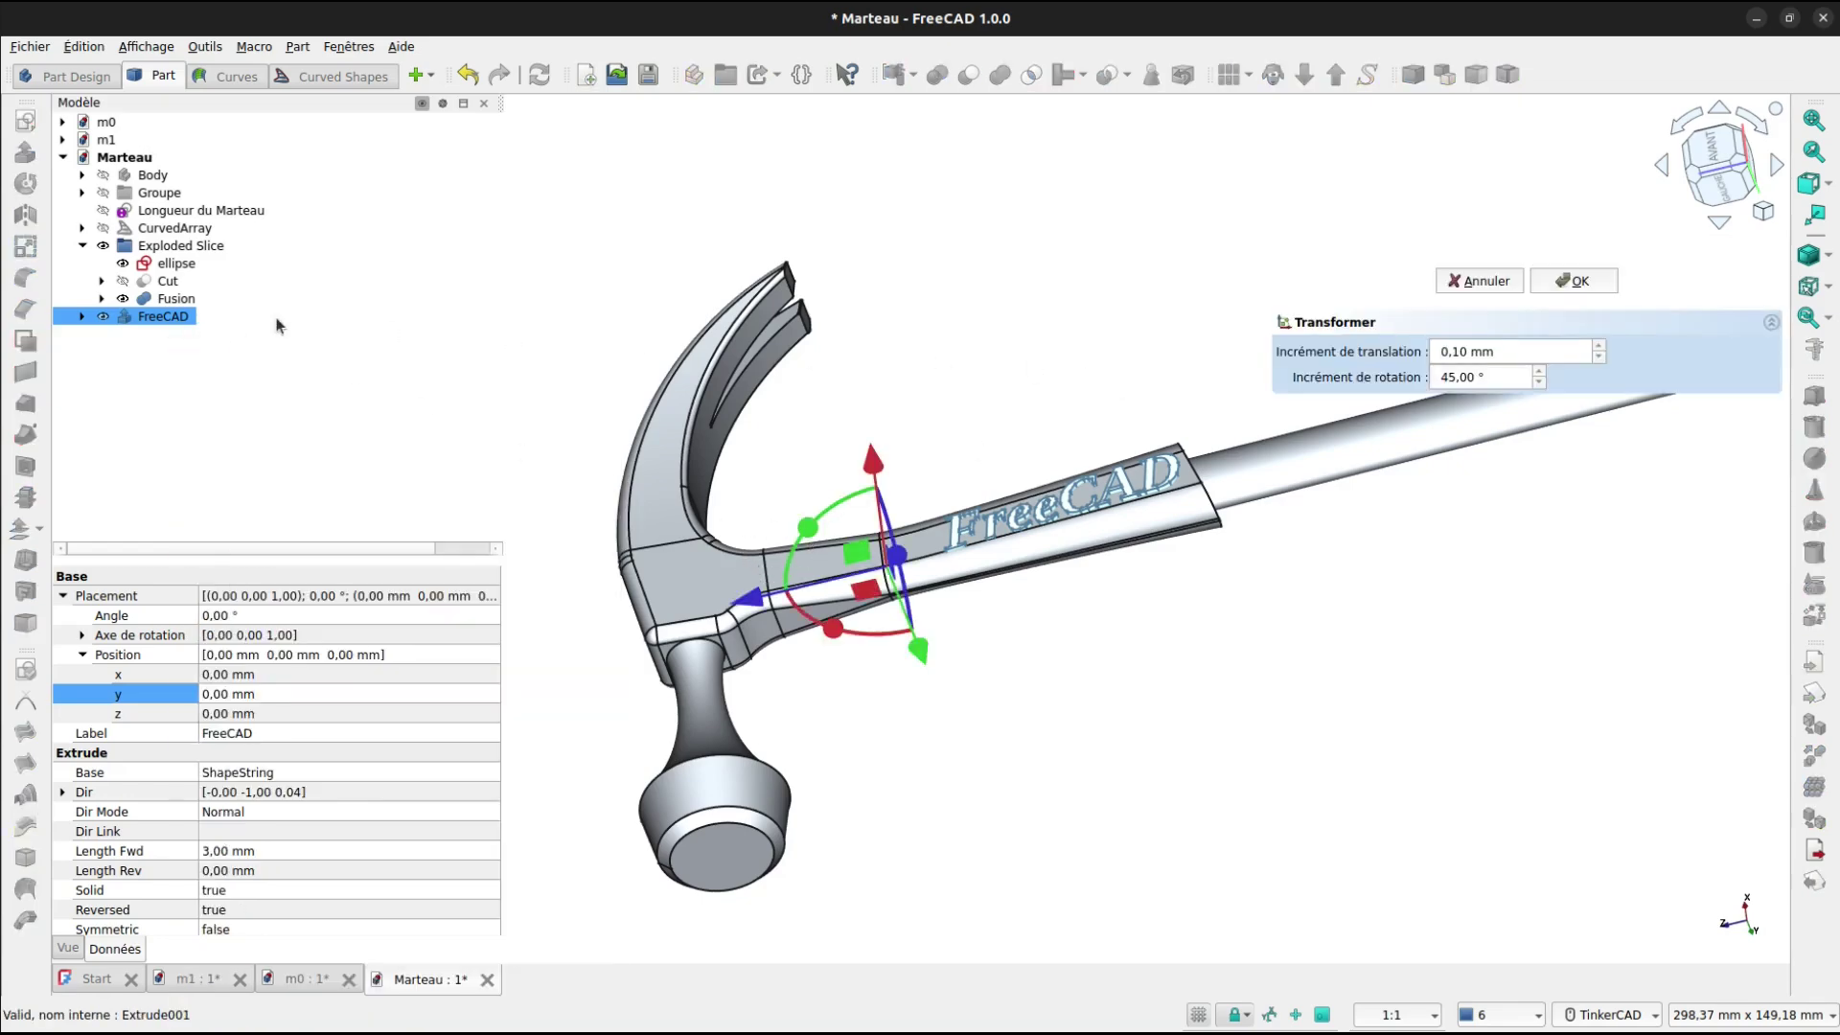
{"action": "key", "text": "Escape"}
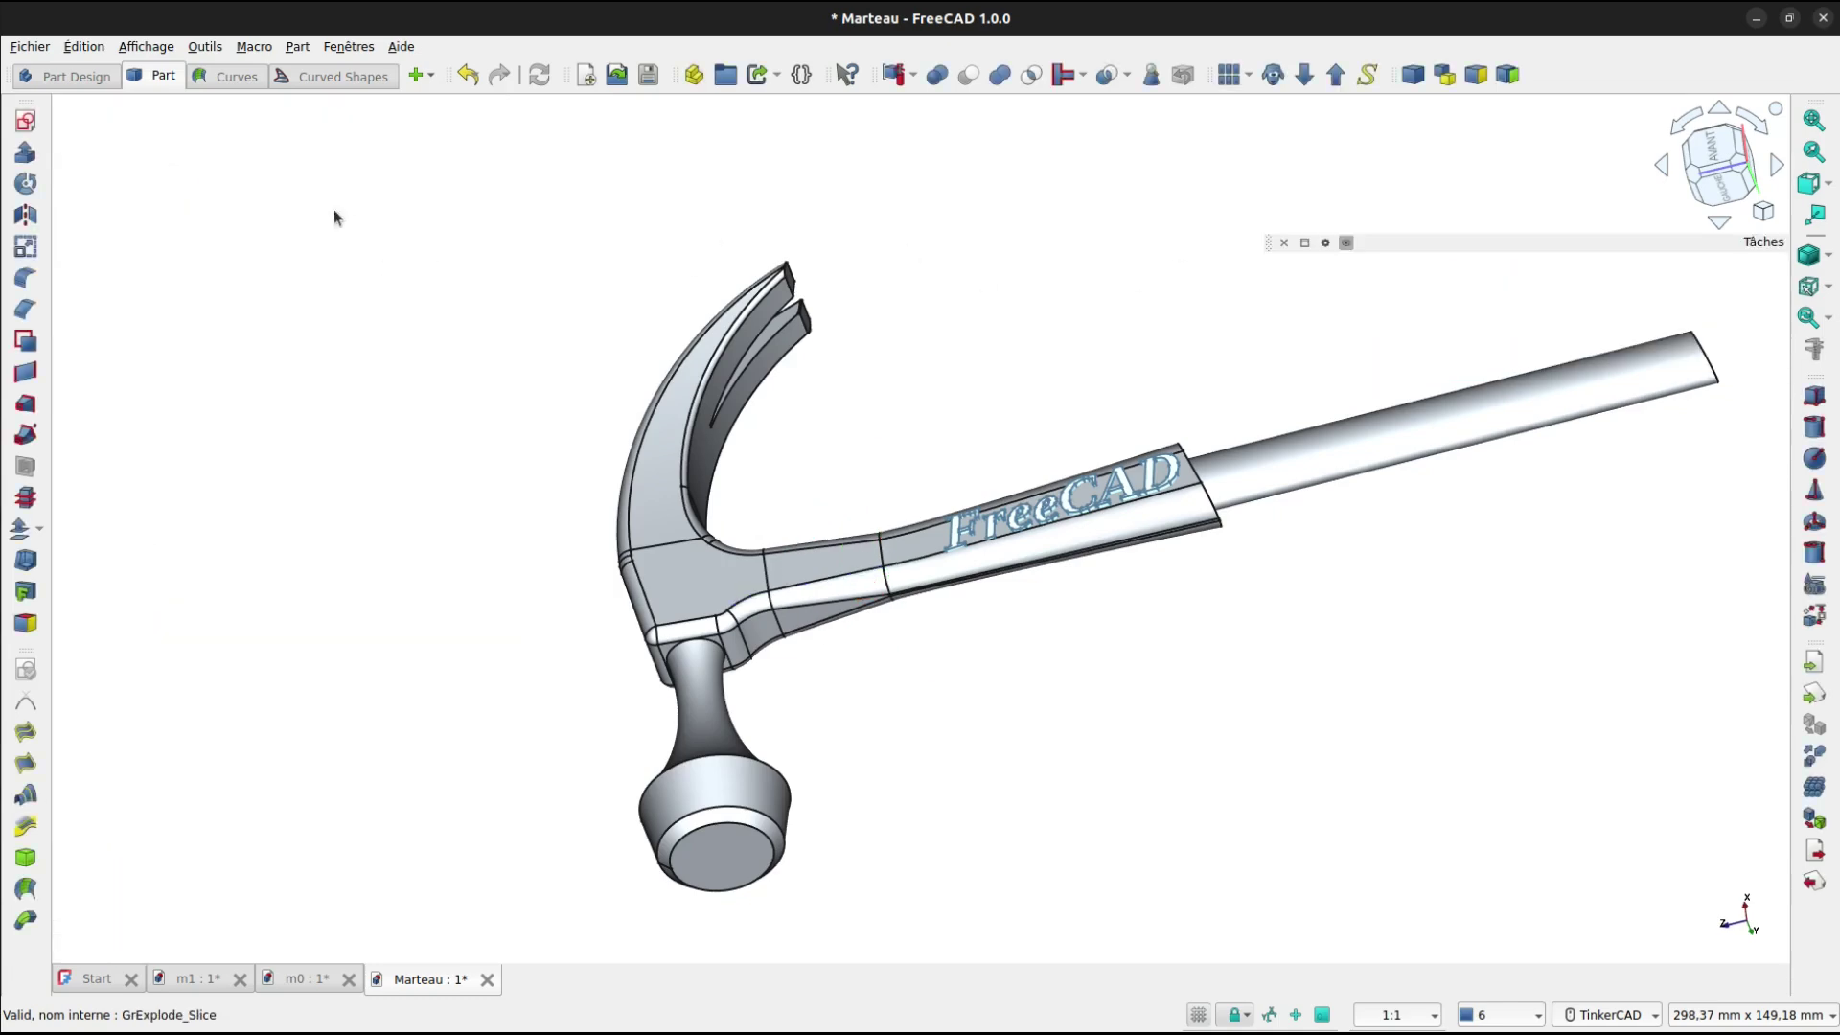
Duplicate the FreeCAD text extrusion together with its dependent ShapeString.
{"action": "left_click", "coordinate": [85, 46]}
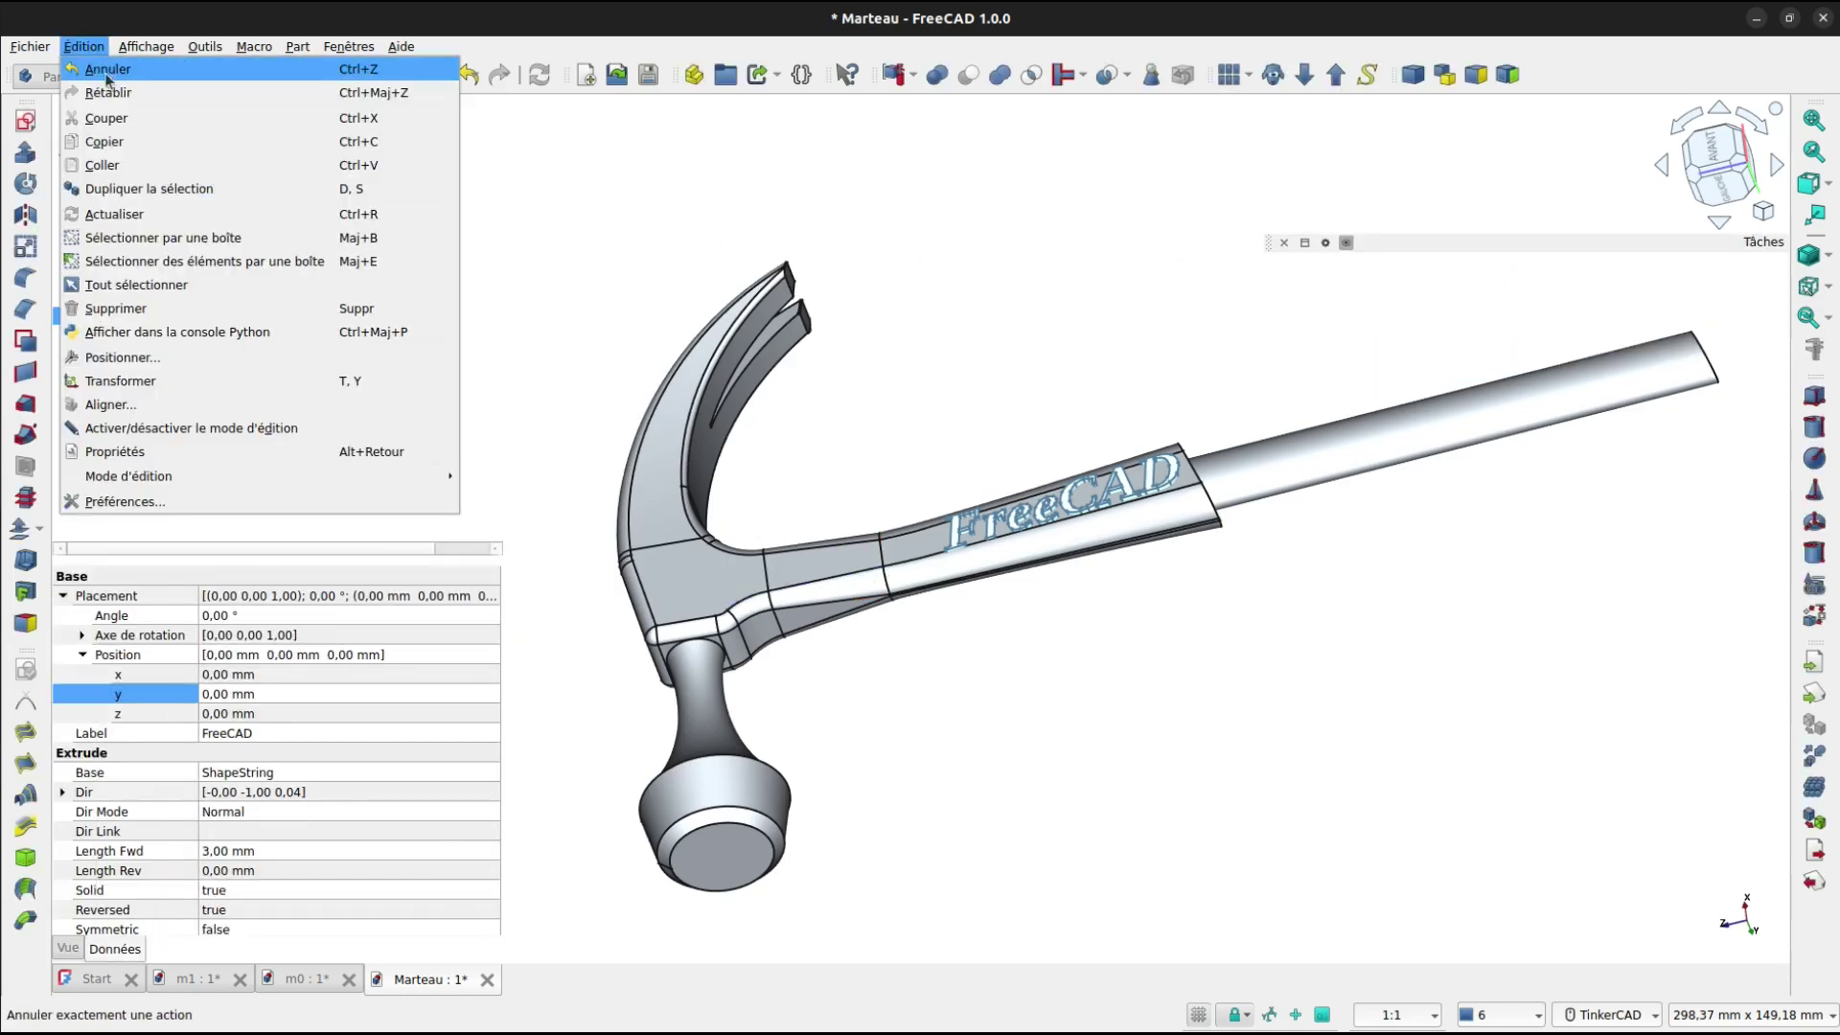
{"action": "left_click", "coordinate": [119, 189]}
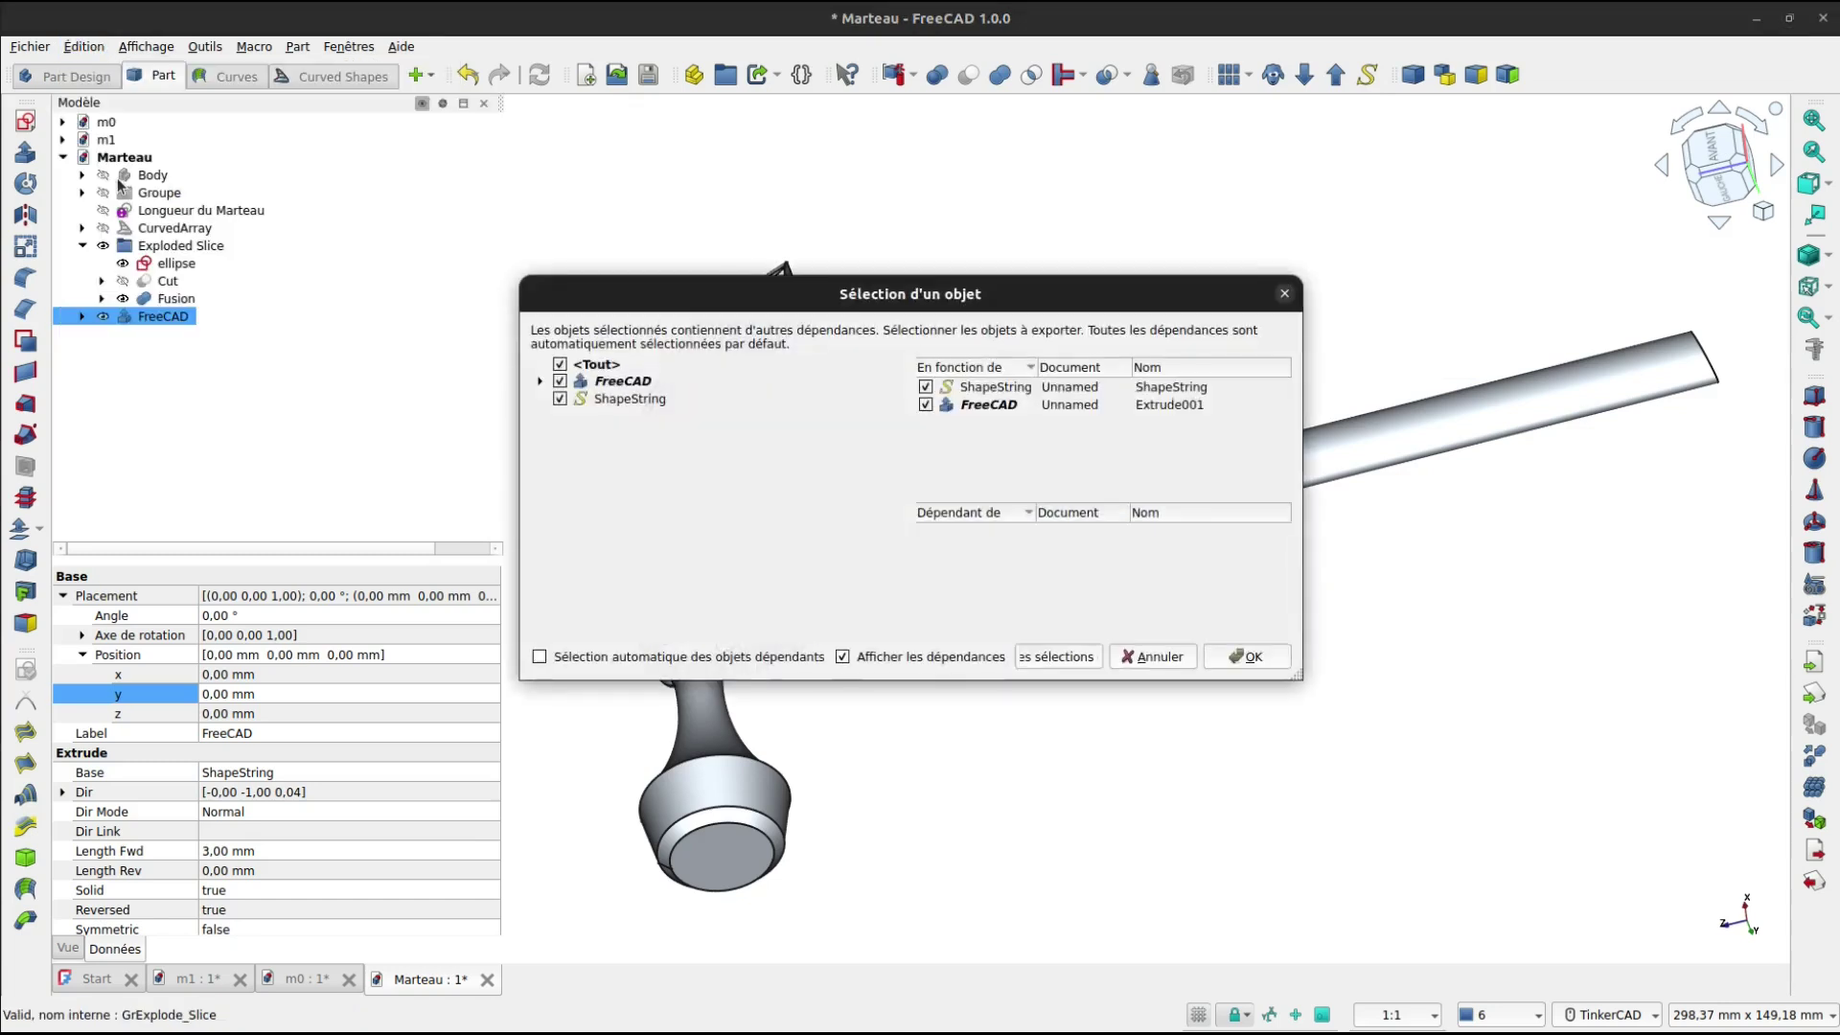
{"action": "left_click", "coordinate": [1237, 657]}
Transform the duplicated lettering, rotating it 180° about its X axis to face the opposite side of the neck.
{"action": "left_click", "coordinate": [147, 334]}
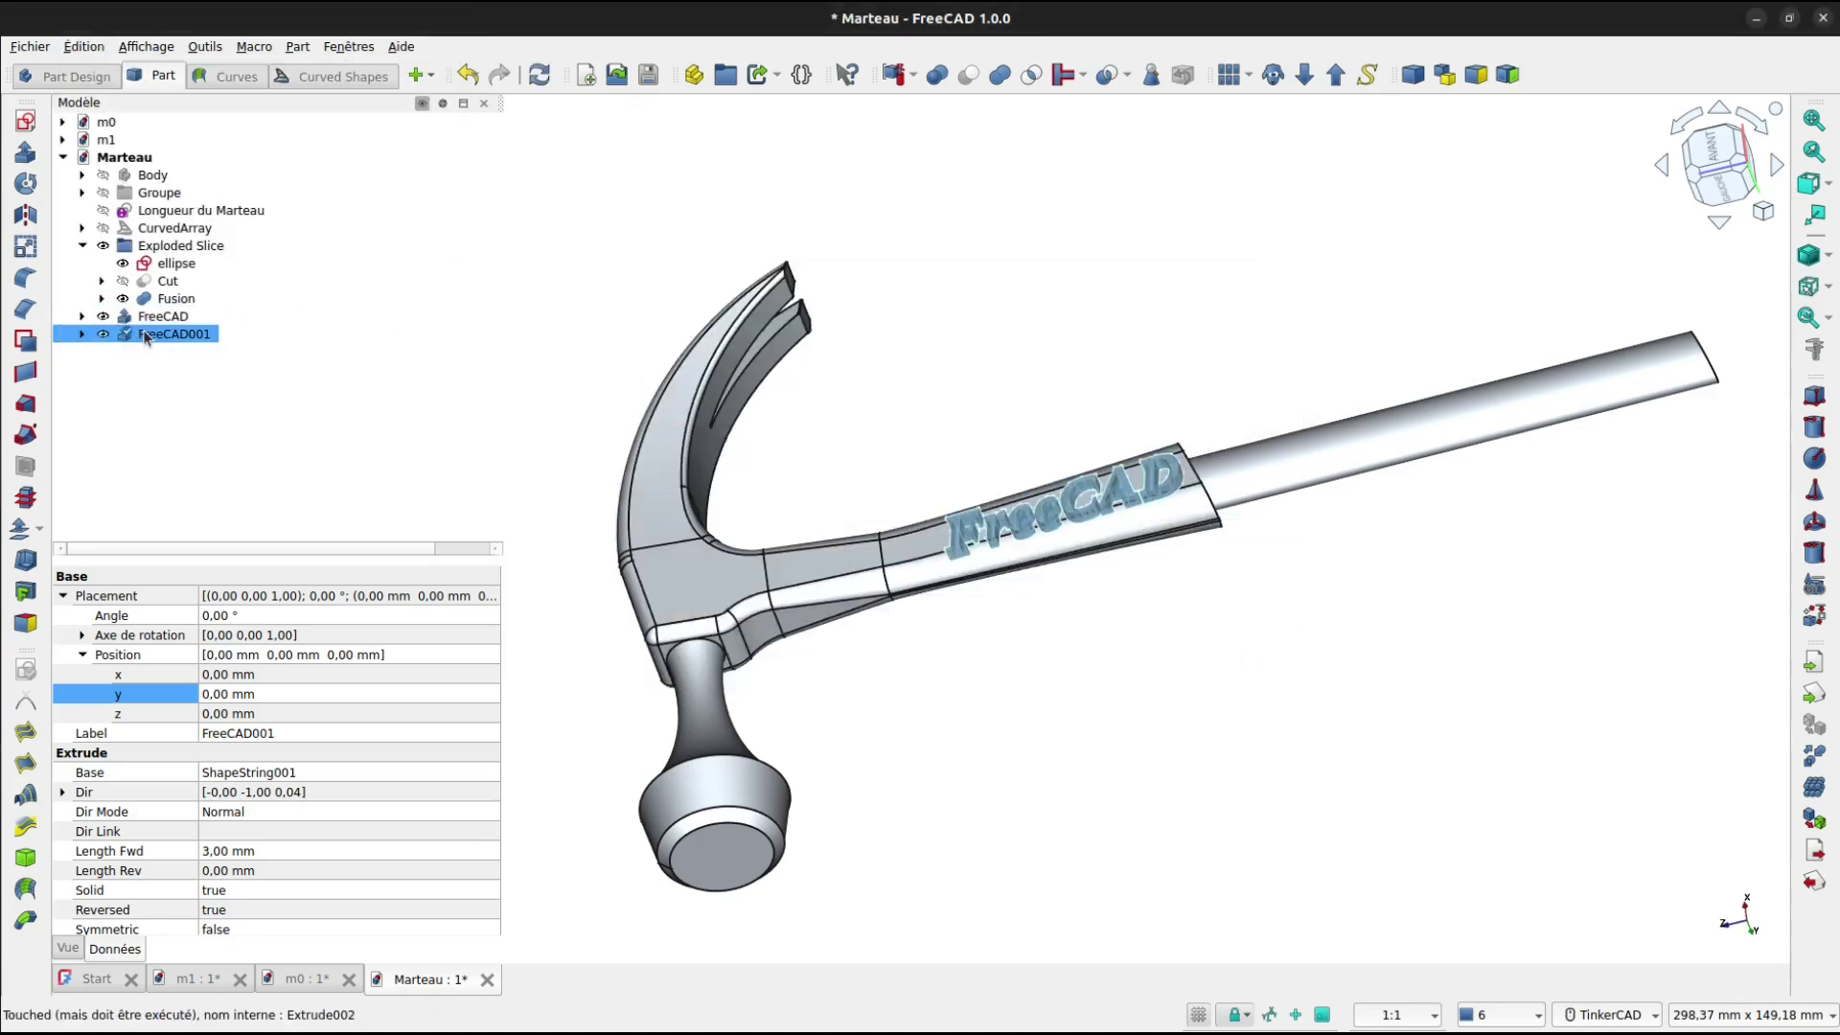
{"action": "right_click", "coordinate": [149, 340]}
{"action": "left_click", "coordinate": [169, 342]}
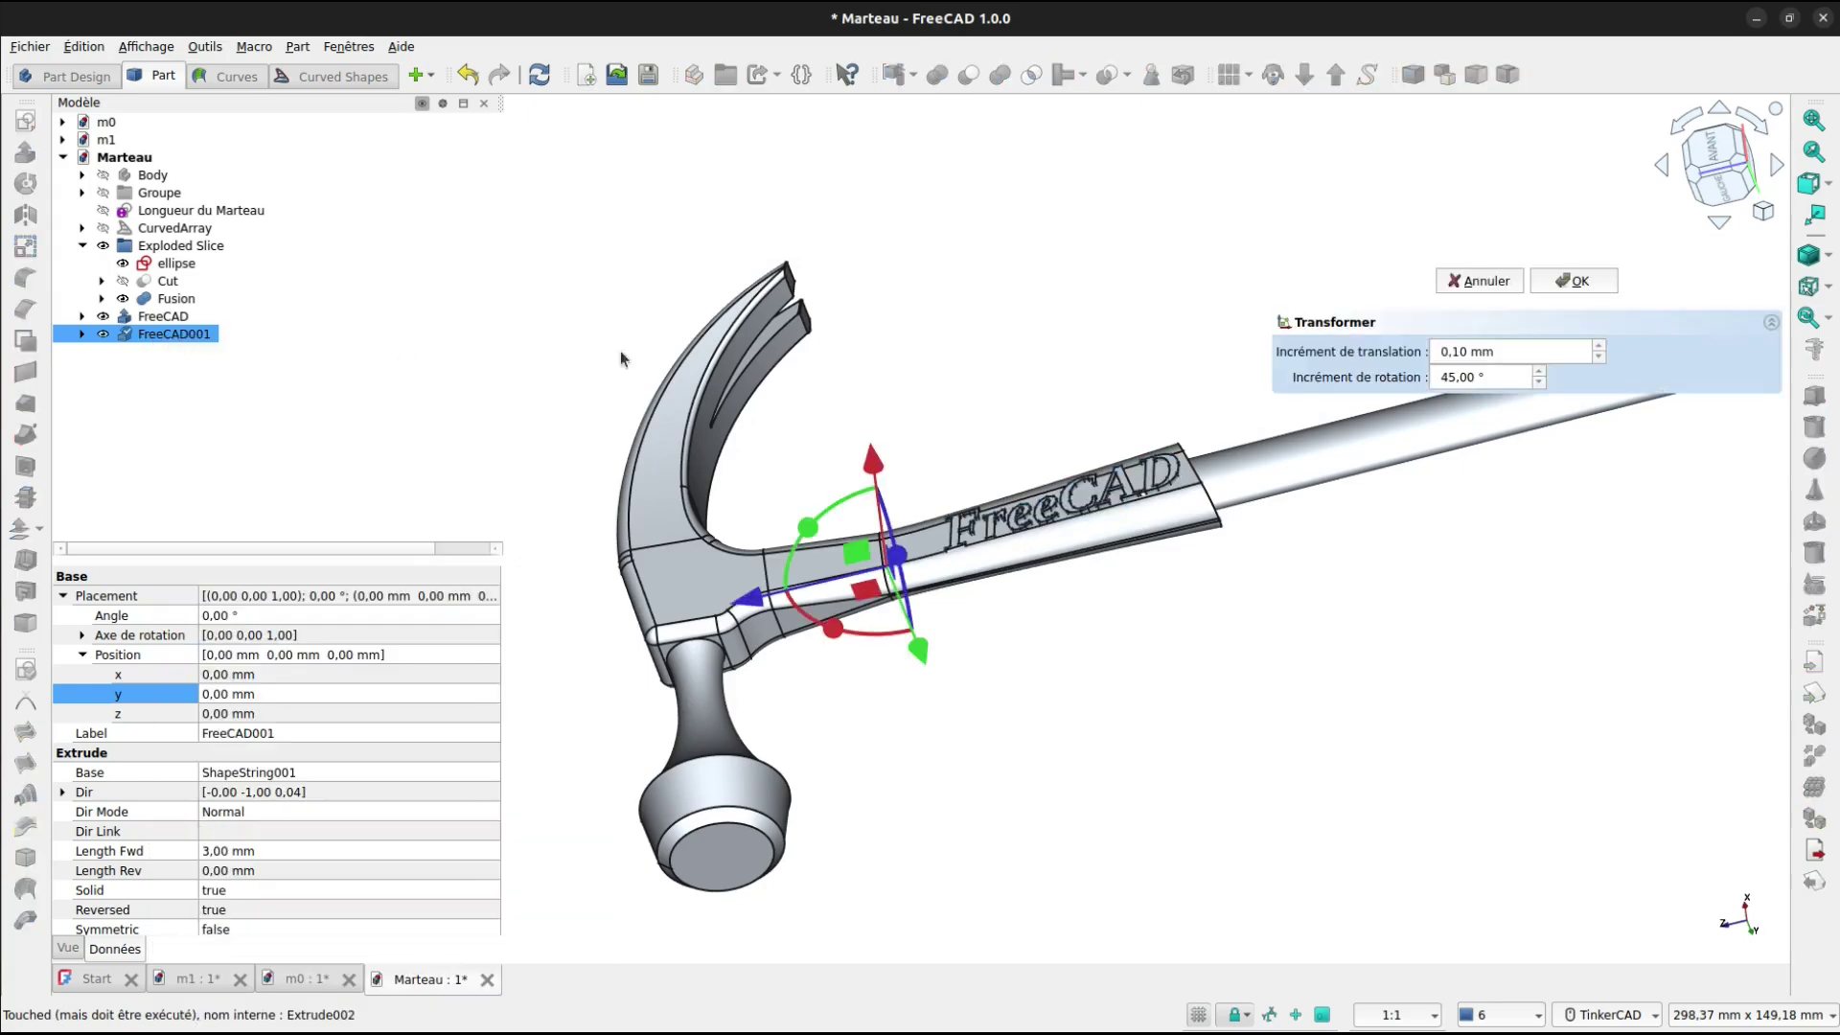
{"action": "mouse_move", "coordinate": [991, 786]}
{"action": "right_mouse_down"}
{"action": "mouse_move", "coordinate": [929, 608]}
{"action": "mouse_move", "coordinate": [949, 767]}
{"action": "mouse_move", "coordinate": [1023, 879]}
{"action": "mouse_move", "coordinate": [974, 690]}
{"action": "mouse_move", "coordinate": [897, 726]}
{"action": "right_mouse_up"}
{"action": "left_click_drag", "start_coordinate": [851, 735], "coordinate": [912, 599]}
{"action": "right_click_drag", "start_coordinate": [910, 576], "coordinate": [880, 484]}
{"action": "right_click_drag", "start_coordinate": [981, 714], "coordinate": [916, 335]}
Move the rotated lettering onto the neck's opposite face, shifting it along Y and Z with a final Z move of 8.3 mm.
{"action": "left_click_drag", "start_coordinate": [909, 792], "coordinate": [911, 732]}
{"action": "right_click_drag", "start_coordinate": [945, 682], "coordinate": [1018, 640]}
{"action": "left_click_drag", "start_coordinate": [1022, 640], "coordinate": [1344, 657]}
{"action": "right_click_drag", "start_coordinate": [1344, 657], "coordinate": [1371, 608]}
{"action": "left_click", "coordinate": [1720, 161]}
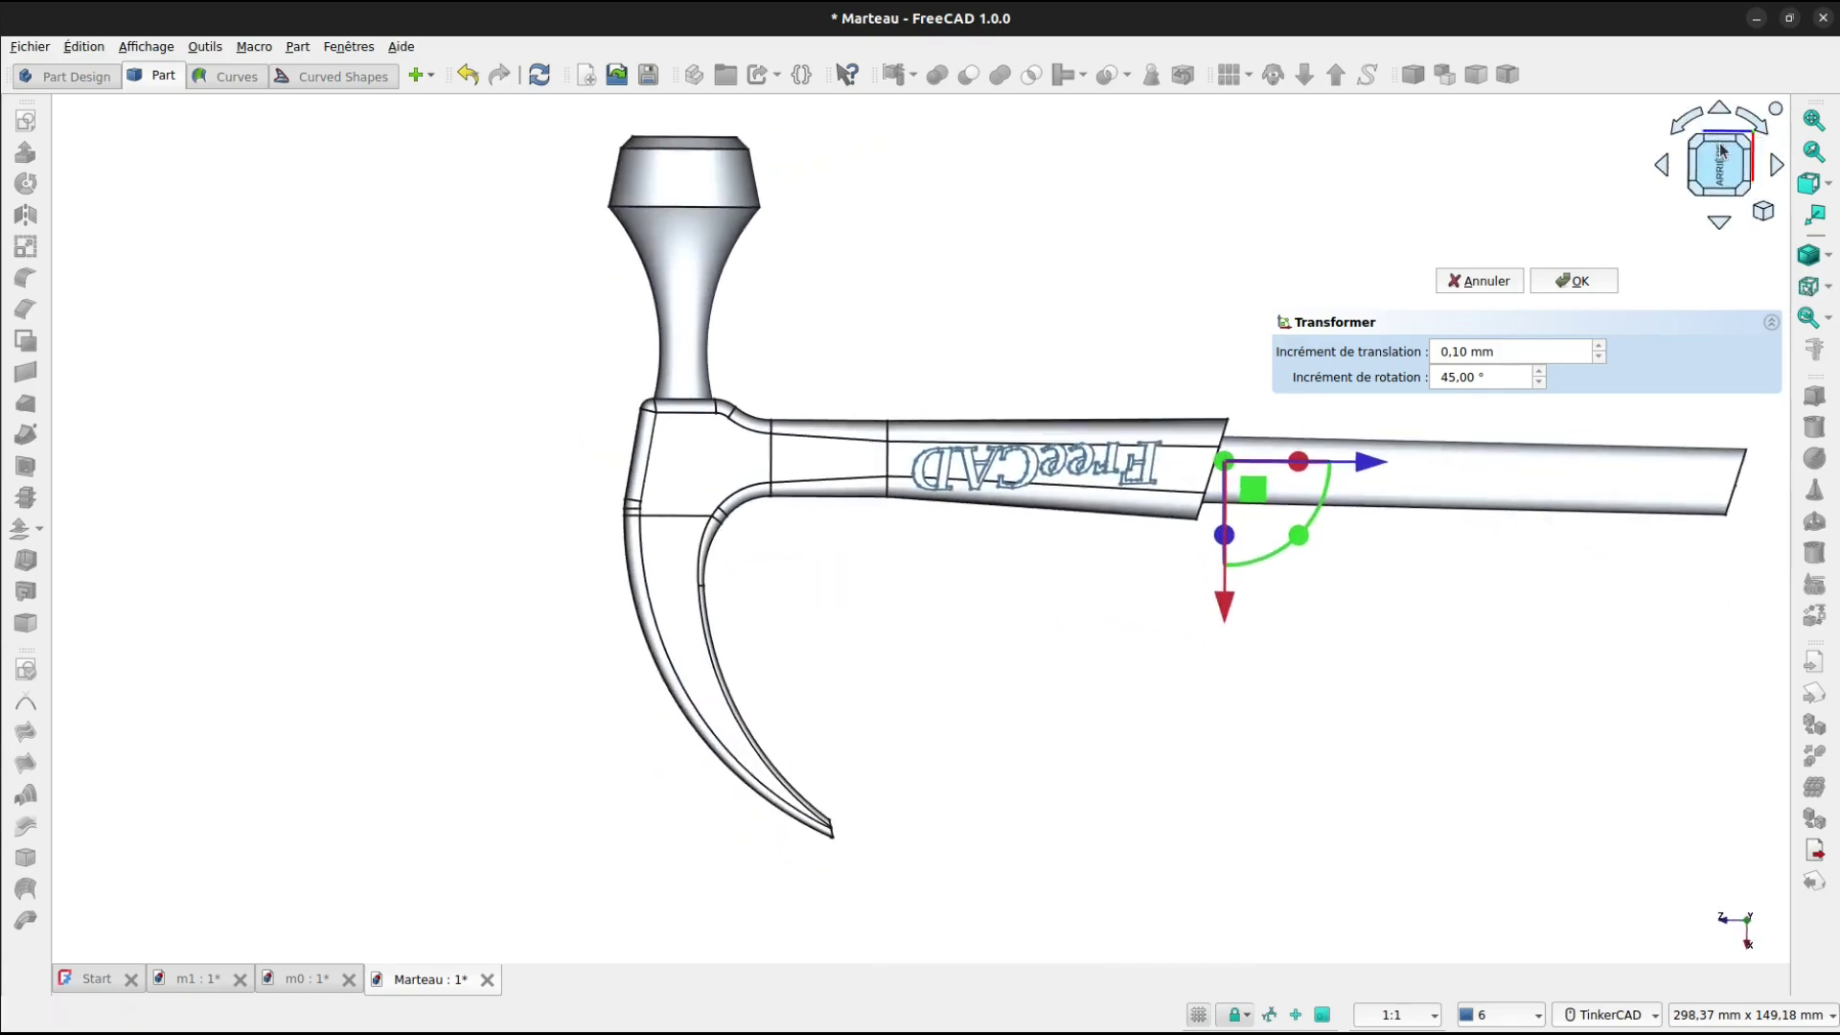
{"action": "left_click_drag", "start_coordinate": [1368, 460], "coordinate": [1413, 462]}
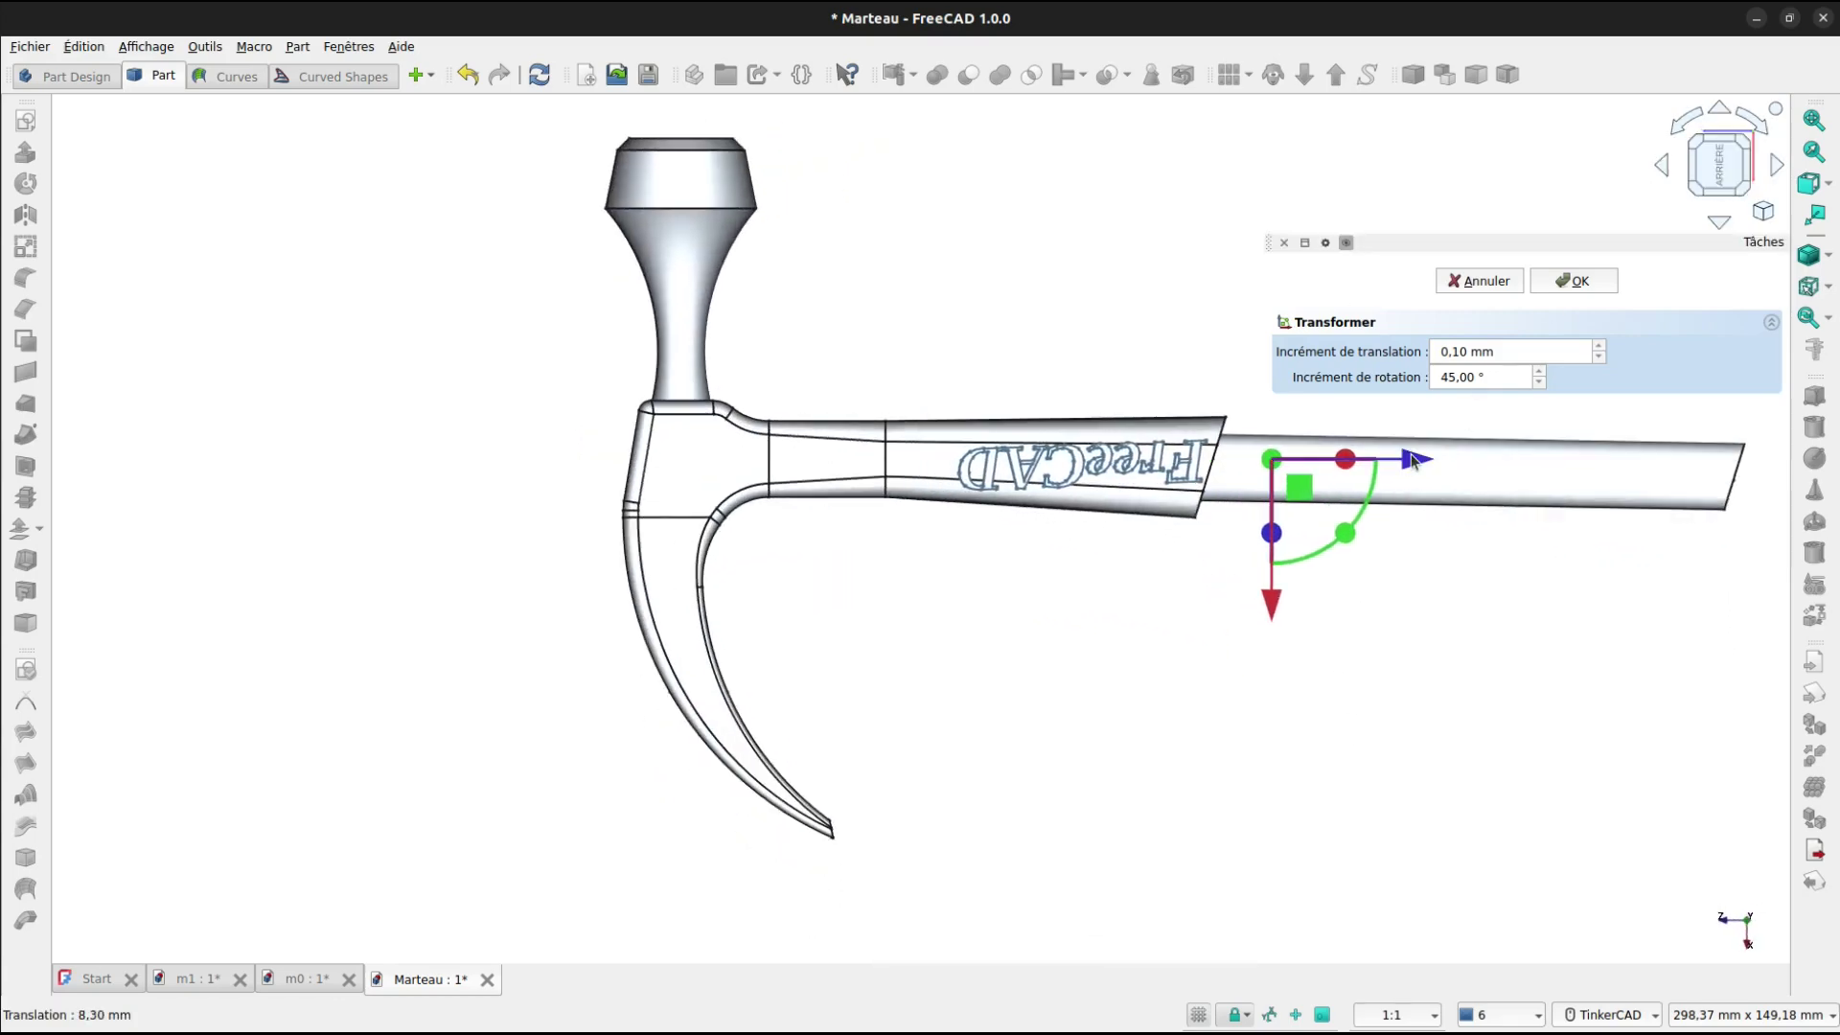
Set the rotation increment to 0.10° and tilt the duplicated lettering 2.5° about its X axis.
{"action": "left_click_drag", "start_coordinate": [1459, 377], "coordinate": [1440, 376]}
{"action": "right_click_drag", "start_coordinate": [1303, 487], "coordinate": [1276, 613]}
{"action": "left_click_drag", "start_coordinate": [1277, 613], "coordinate": [1284, 657]}
{"action": "scroll", "coordinate": [1285, 582], "scroll_direction": "up", "scroll_amount": 5}
{"action": "left_click_drag", "start_coordinate": [1334, 474], "coordinate": [1347, 484]}
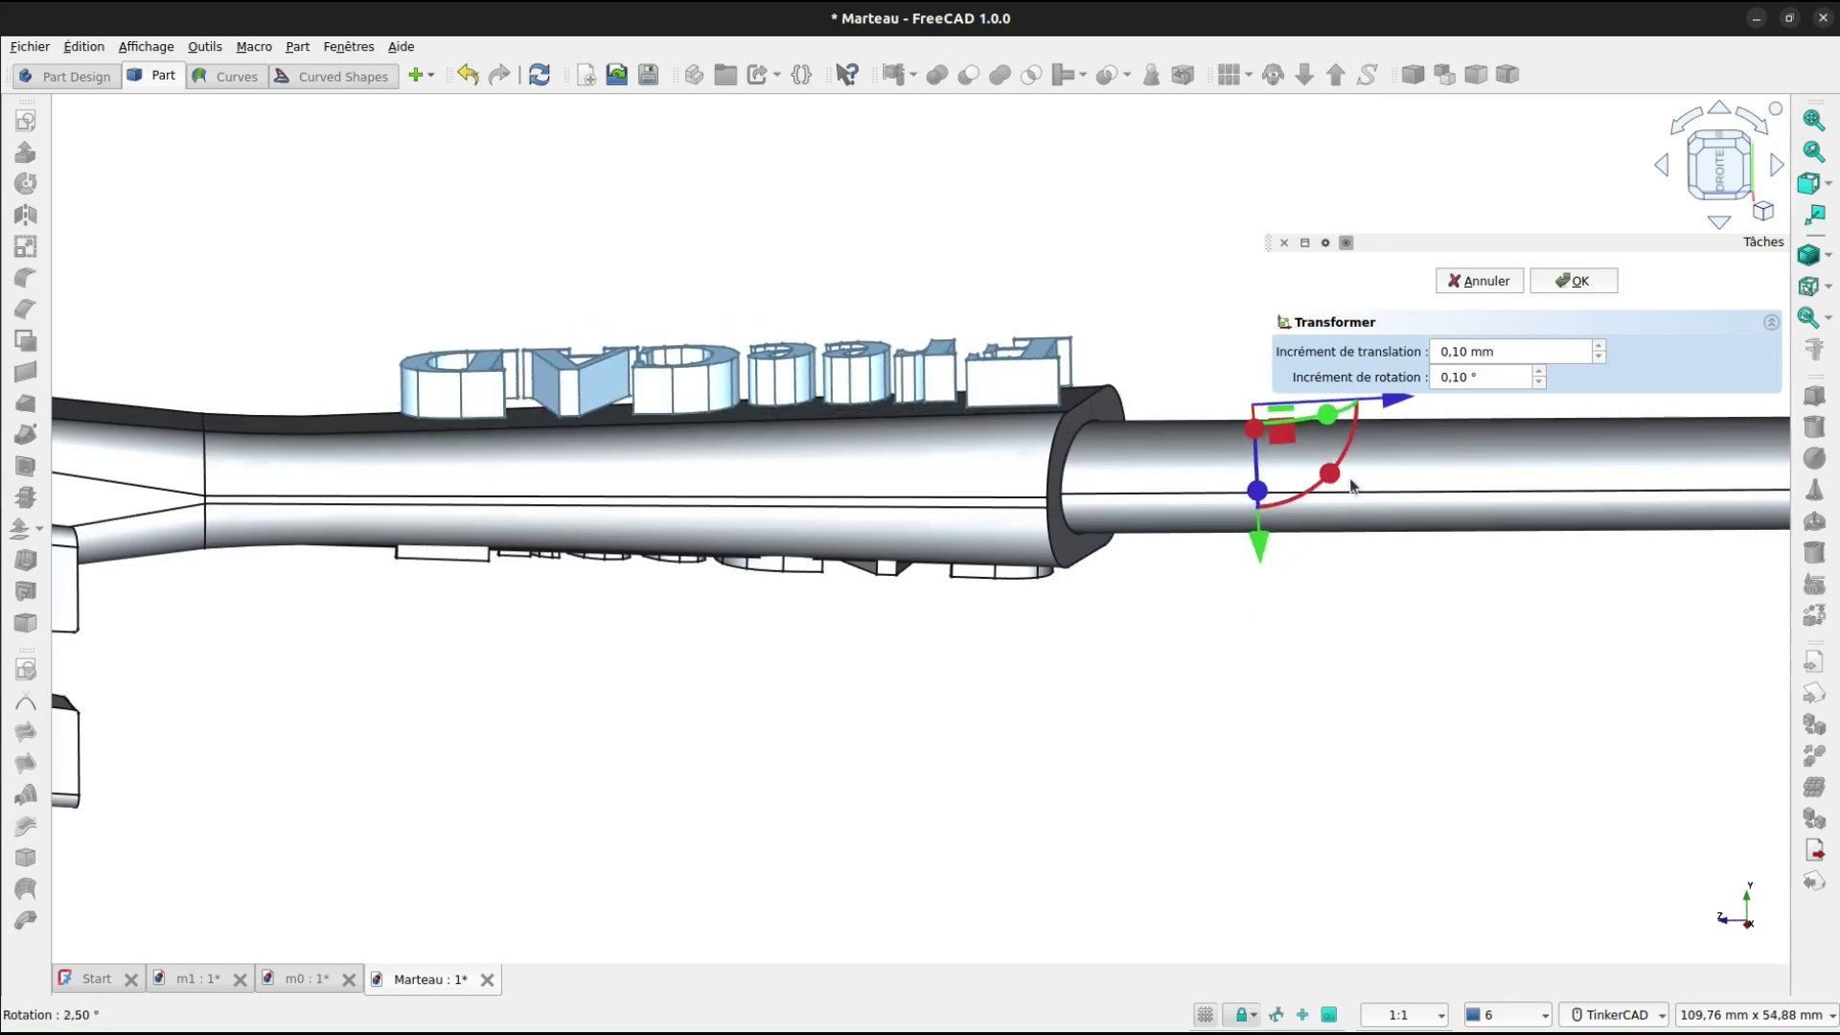
Sink the duplicated lettering into the neck along Y, tilting it 1.4° and 0.3° more about X to follow the face.
{"action": "right_click_drag", "start_coordinate": [1145, 529], "coordinate": [1095, 482]}
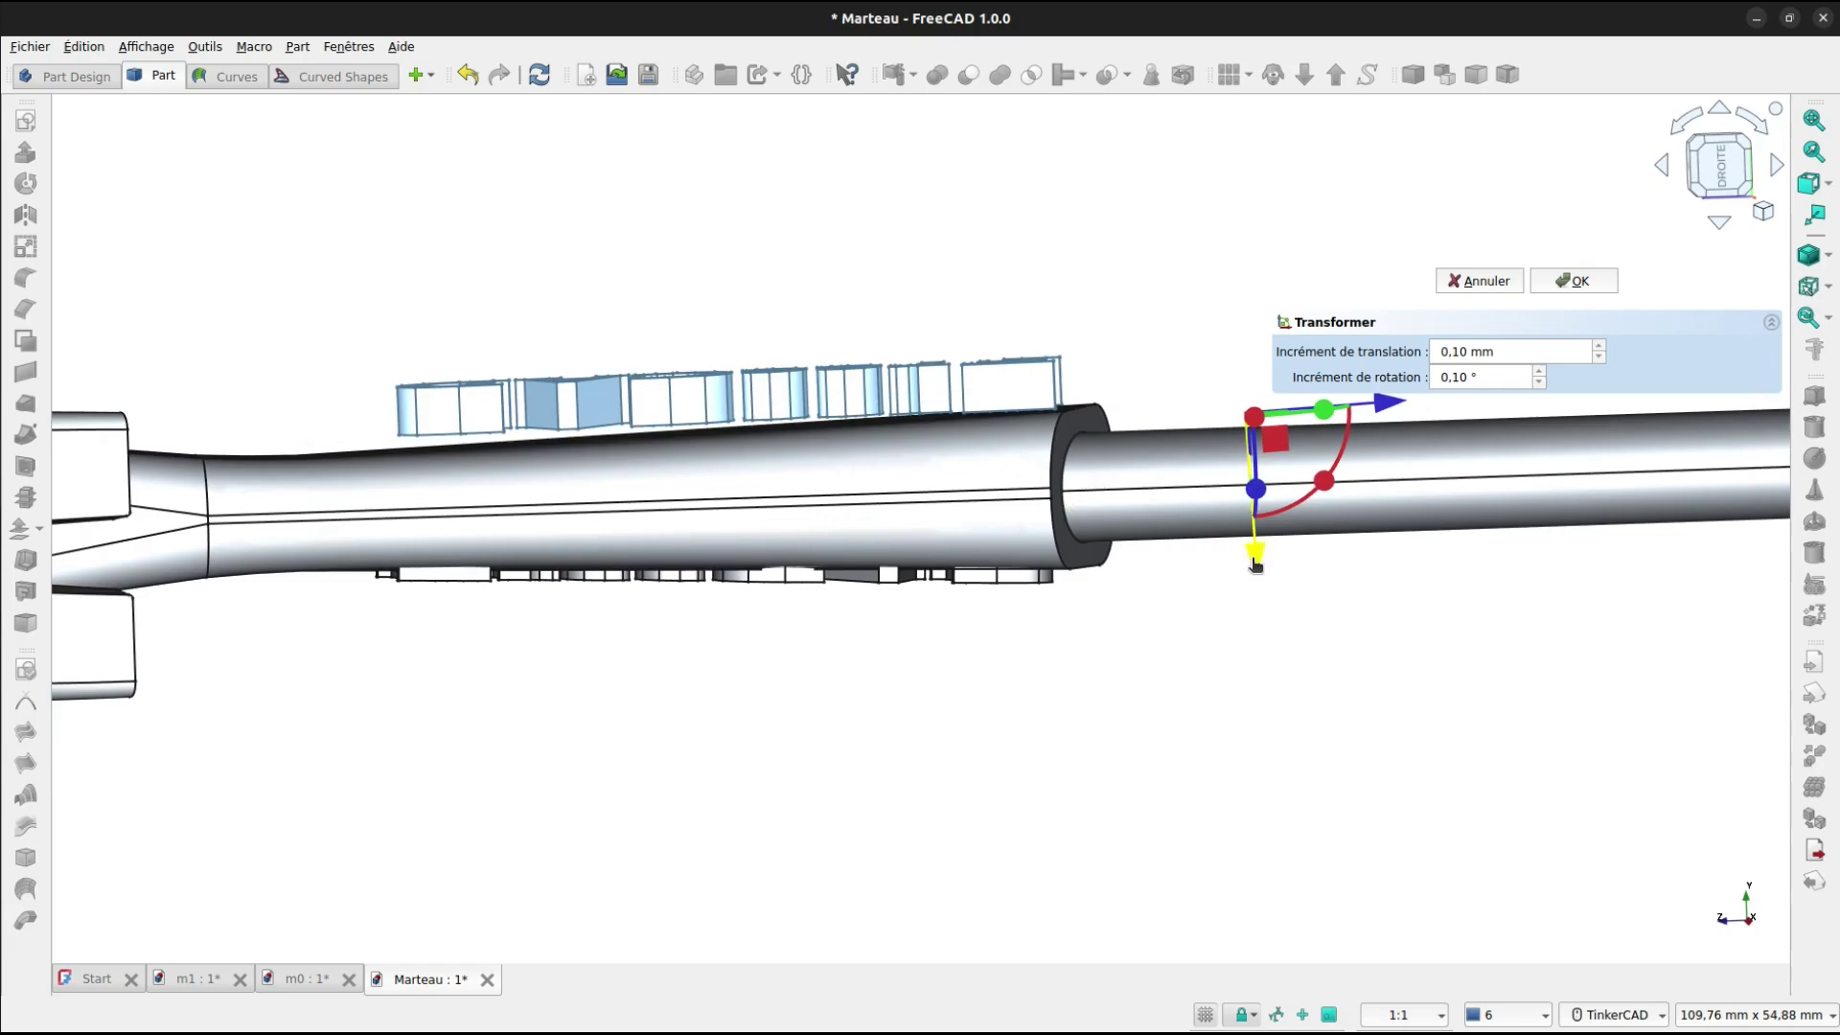
{"action": "left_click_drag", "start_coordinate": [1256, 557], "coordinate": [1258, 572]}
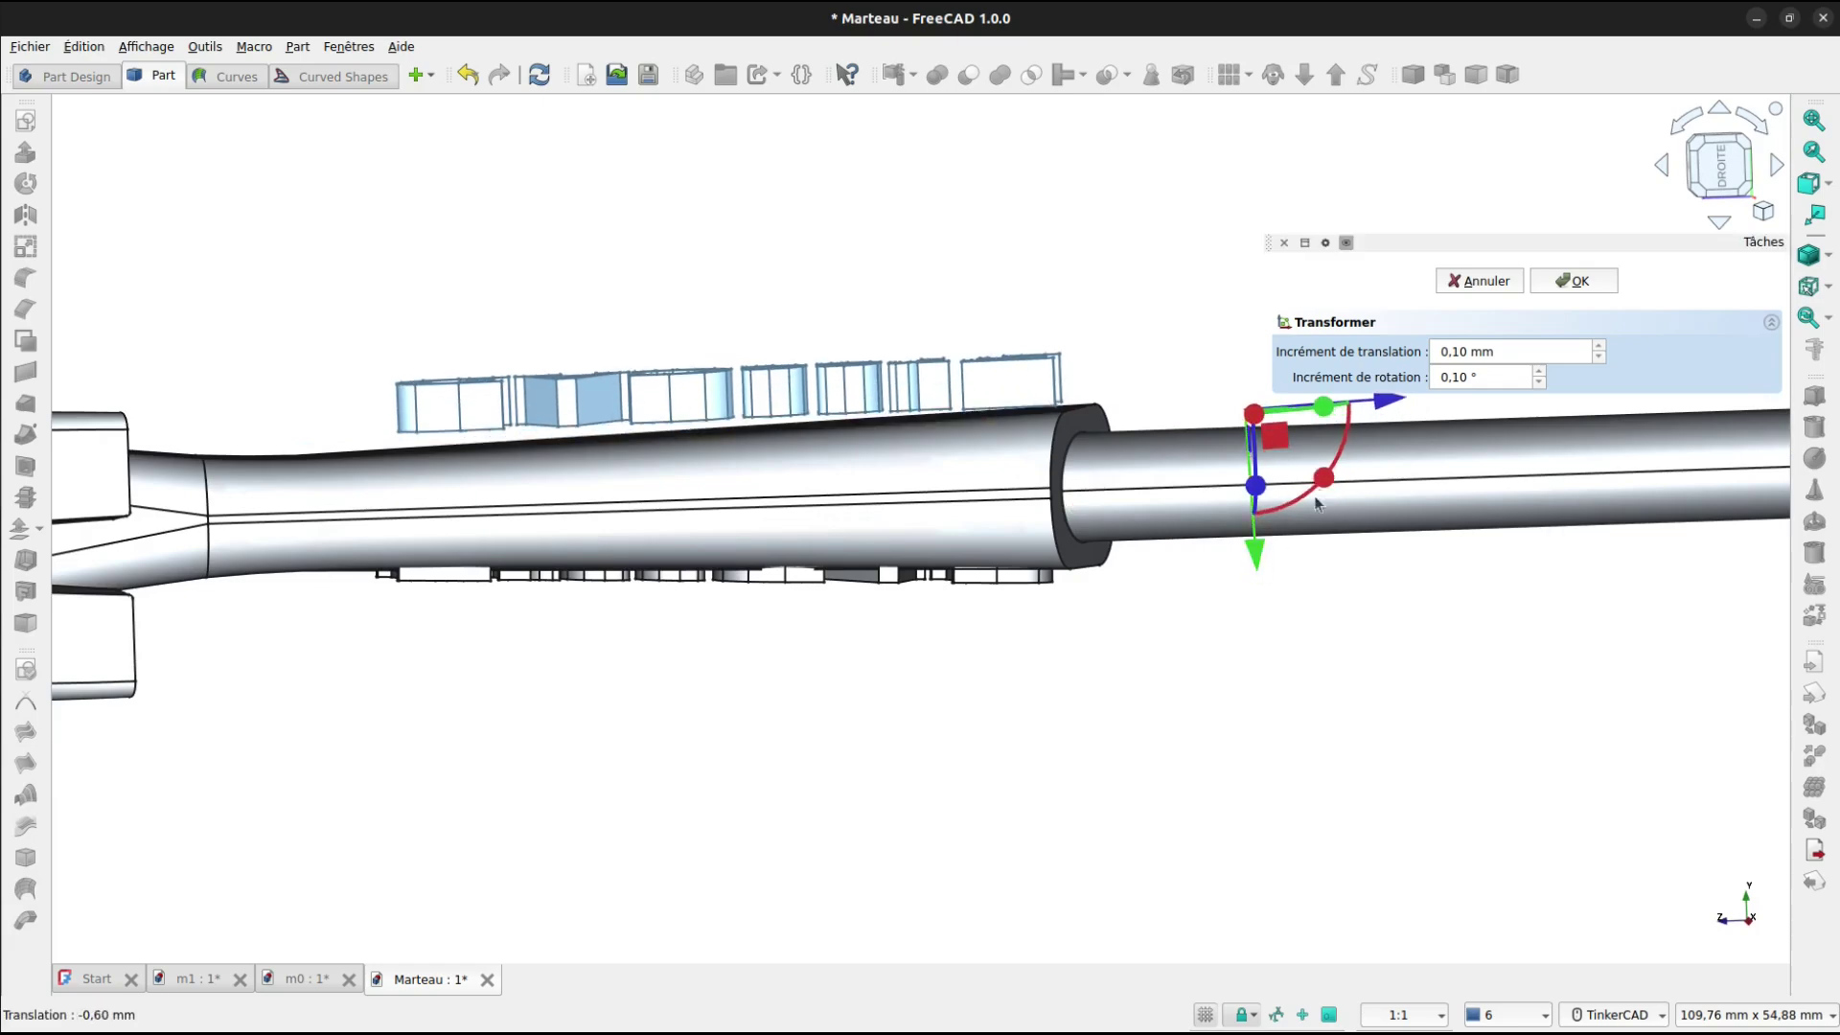
{"action": "left_click_drag", "start_coordinate": [1325, 487], "coordinate": [1320, 497]}
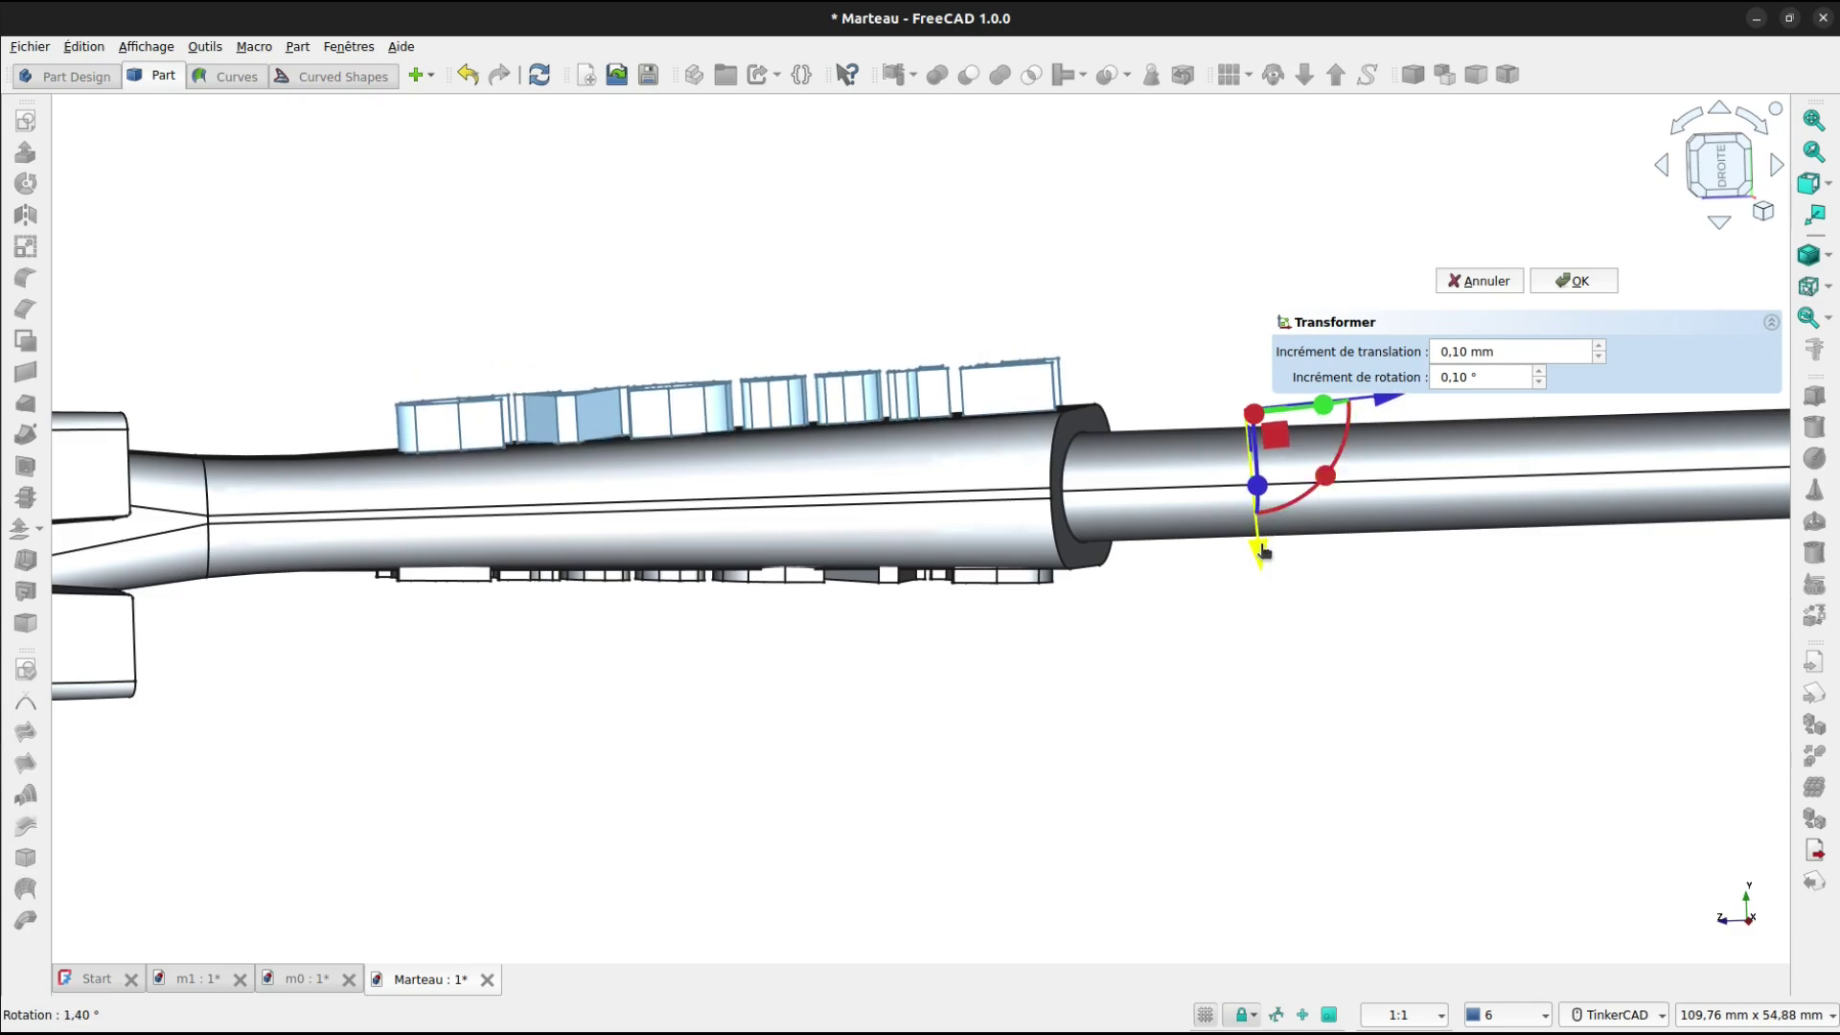
{"action": "left_click_drag", "start_coordinate": [1260, 556], "coordinate": [1270, 586]}
{"action": "left_click_drag", "start_coordinate": [1388, 435], "coordinate": [1380, 440]}
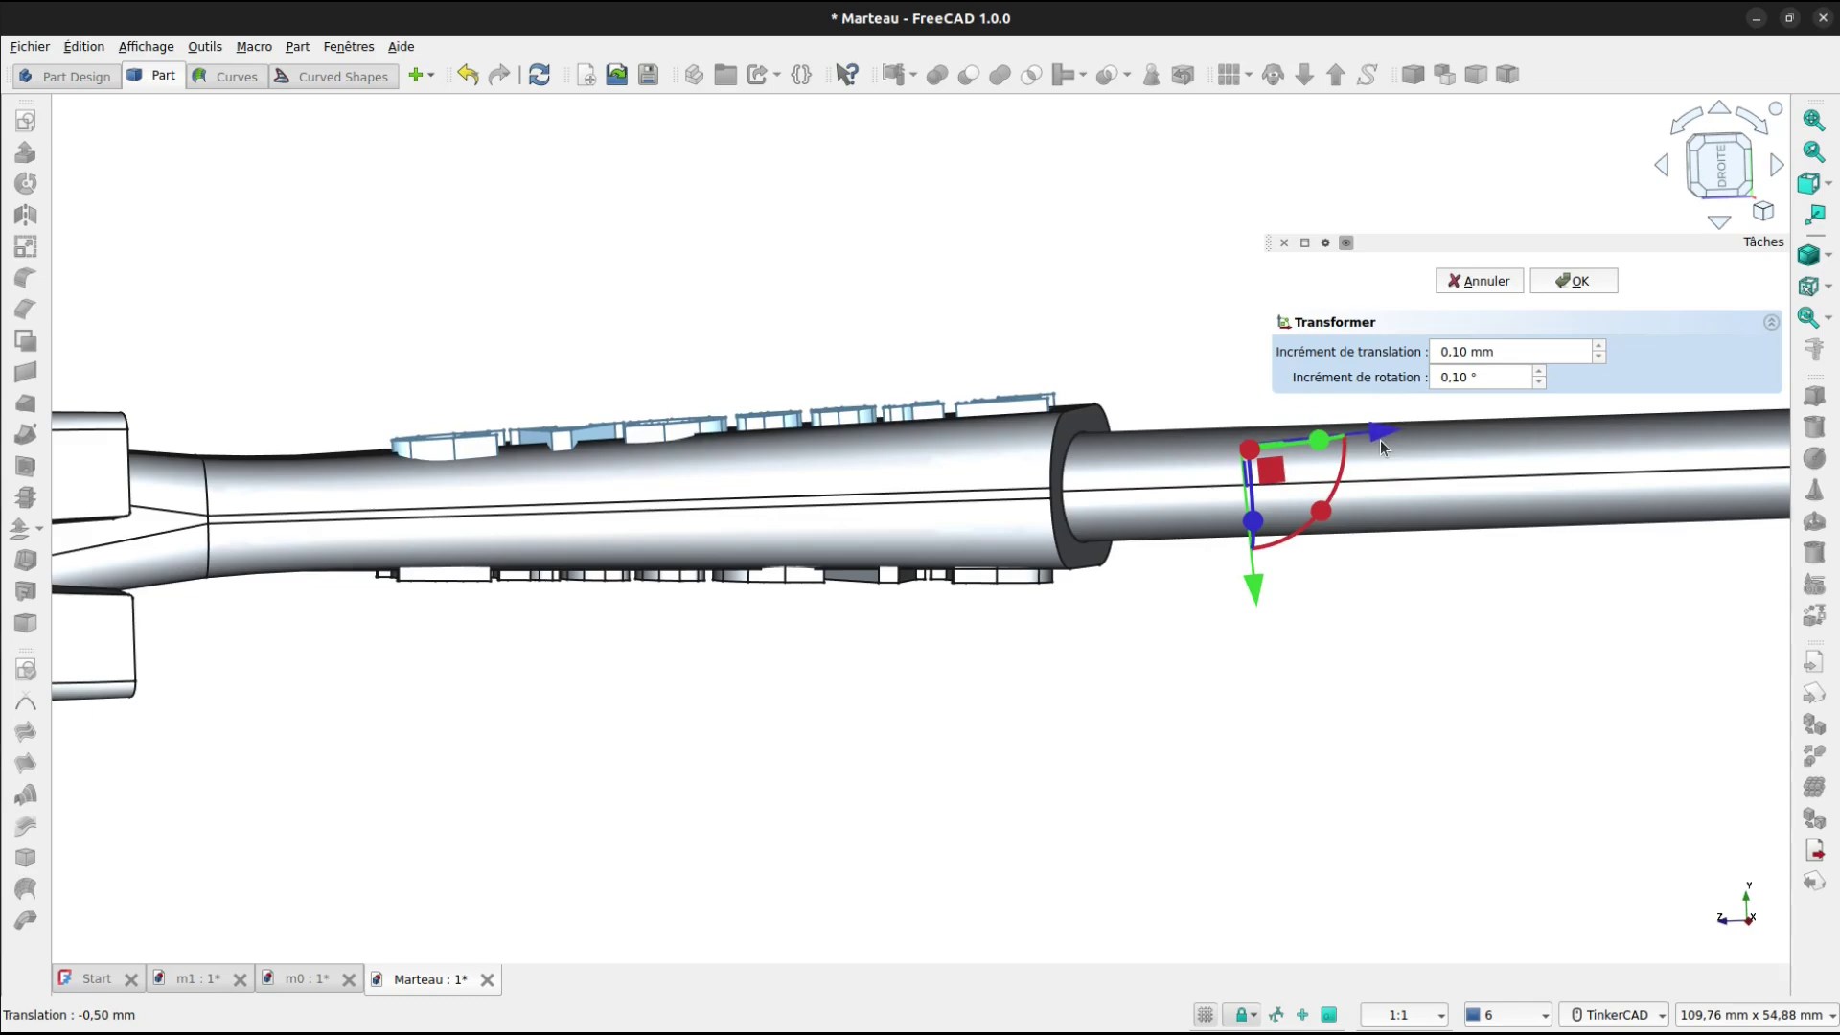
{"action": "left_click_drag", "start_coordinate": [1324, 518], "coordinate": [1327, 518]}
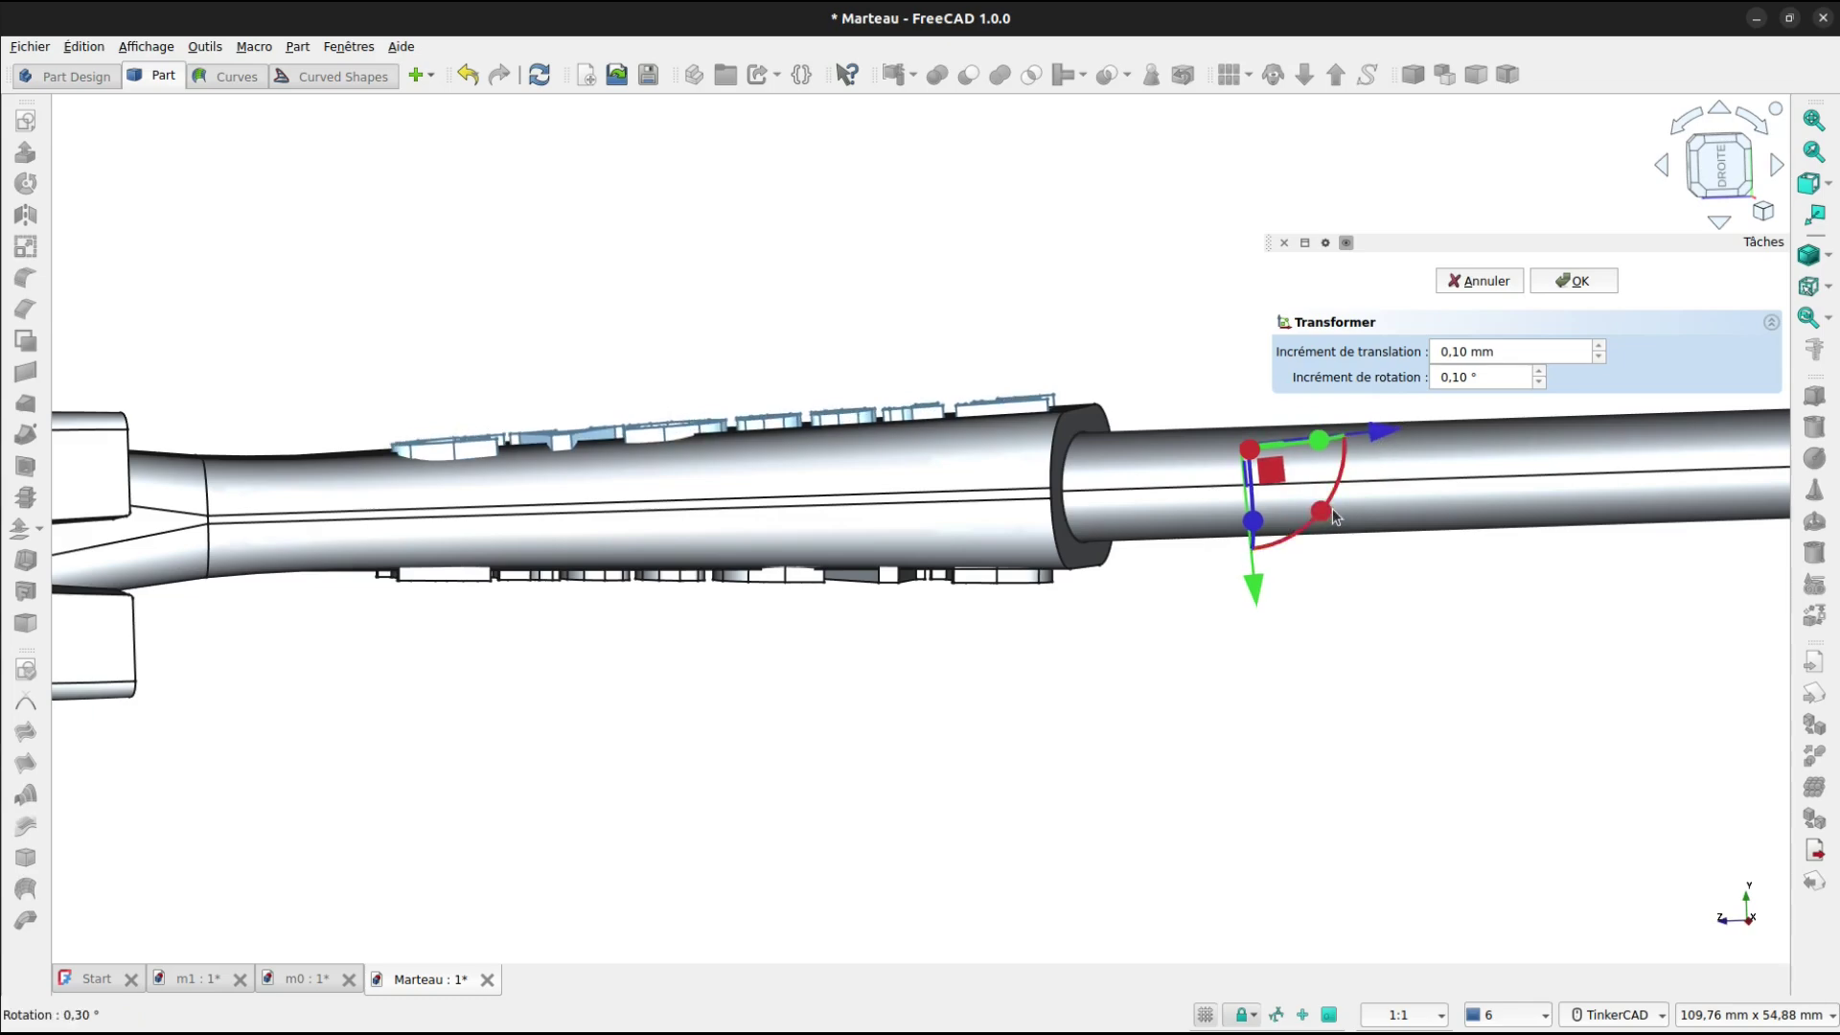
{"action": "left_click", "coordinate": [1573, 288]}
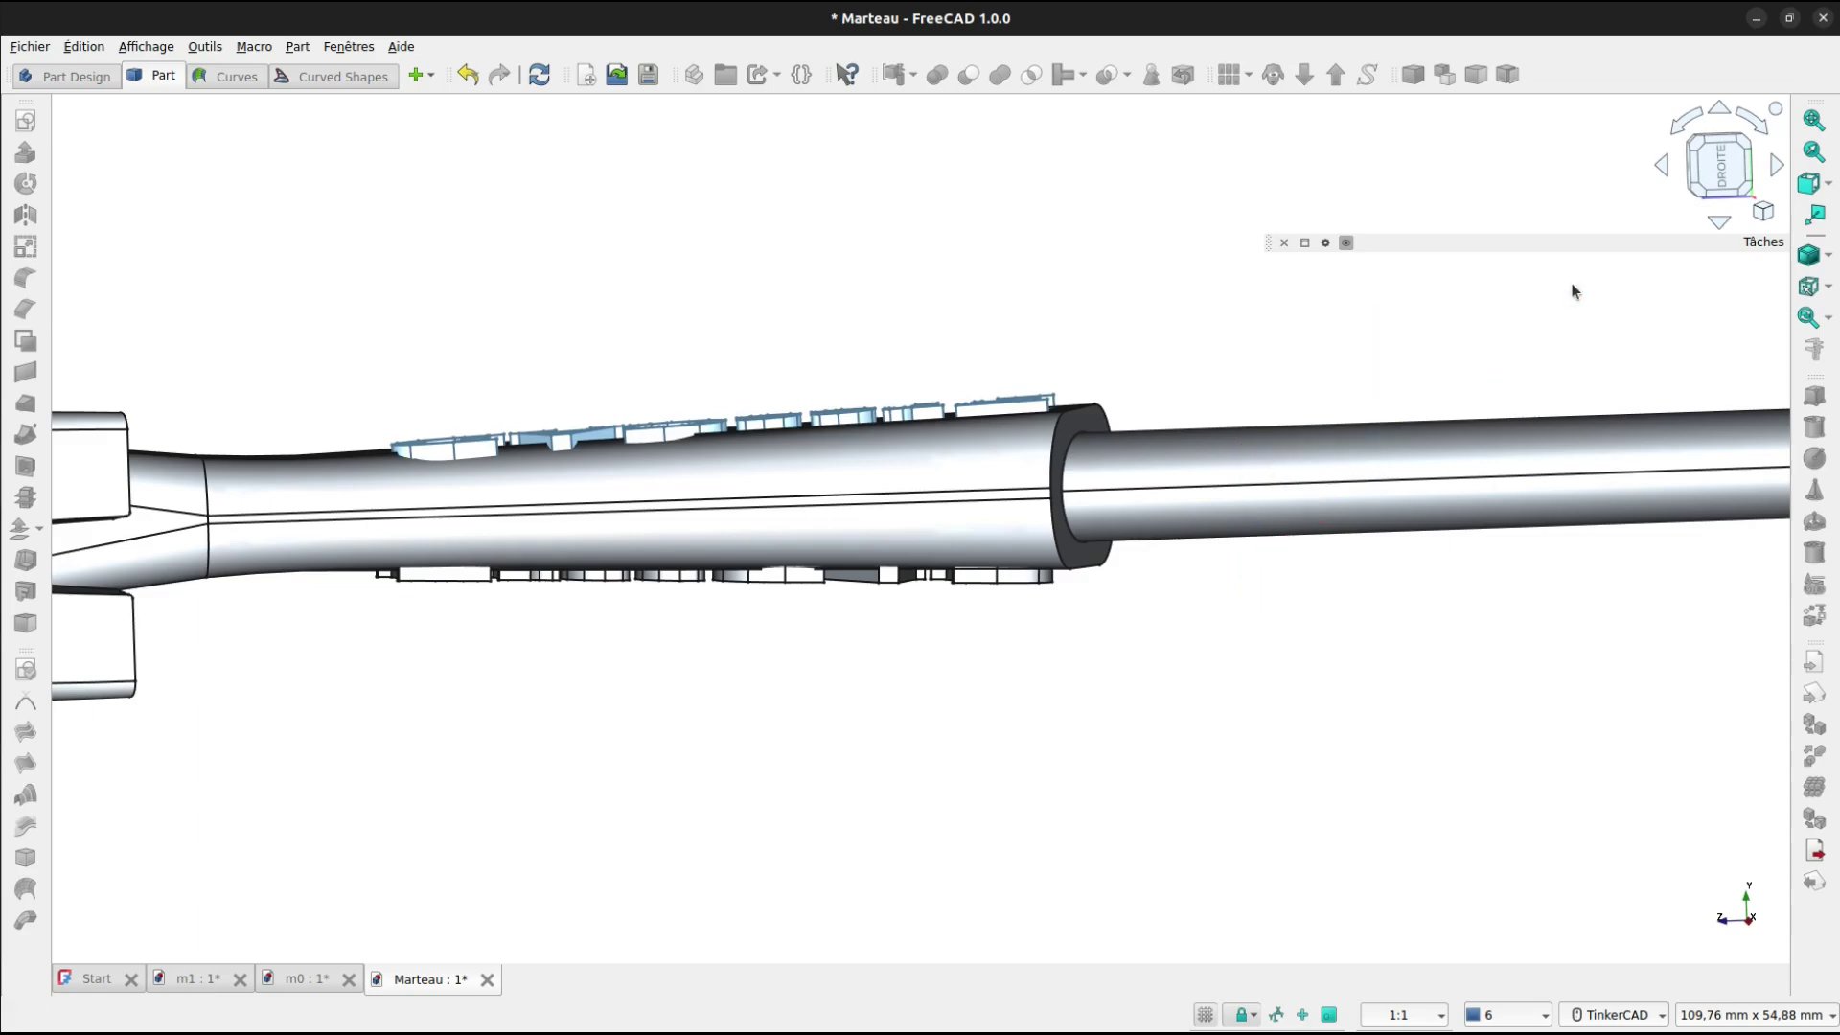
Transform FreeCAD001 again, shifting it 1.5 mm along X and rotating it slightly about its Y axis to centre it on the neck face.
{"action": "right_click_drag", "start_coordinate": [1212, 383], "coordinate": [1178, 636]}
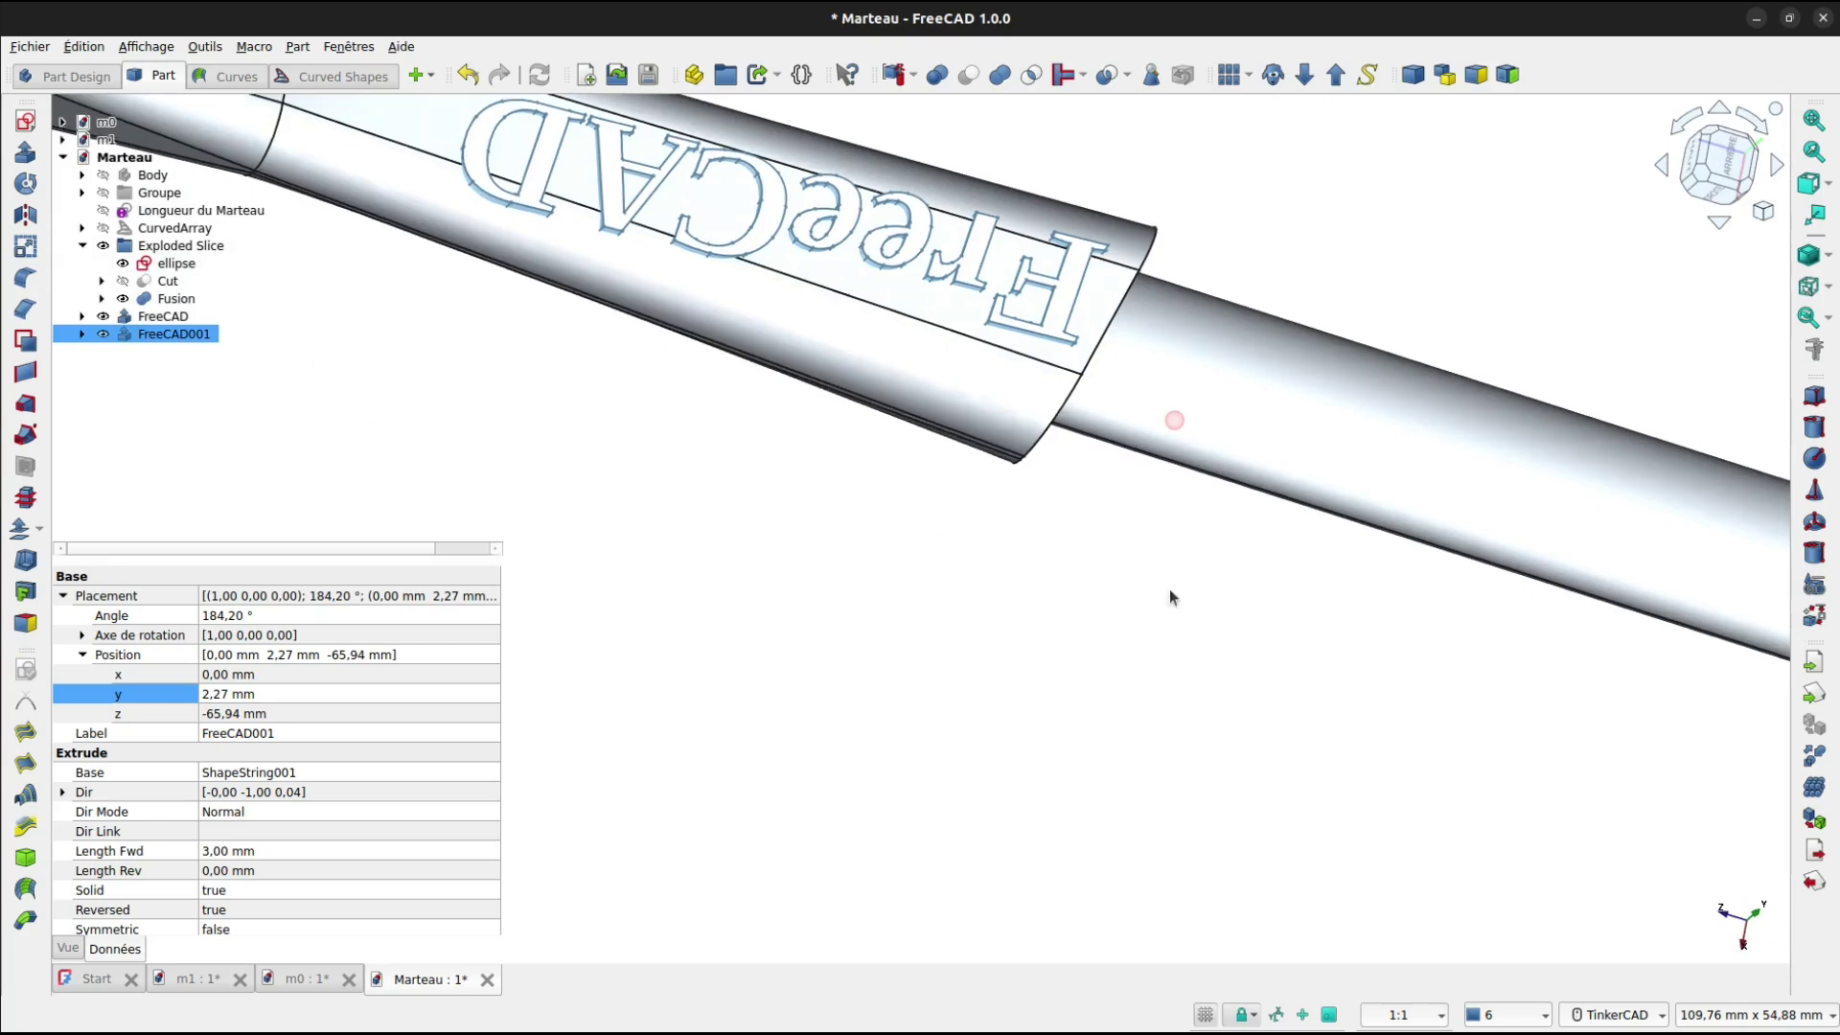
{"action": "middle_click_drag", "start_coordinate": [1204, 497], "coordinate": [1286, 696]}
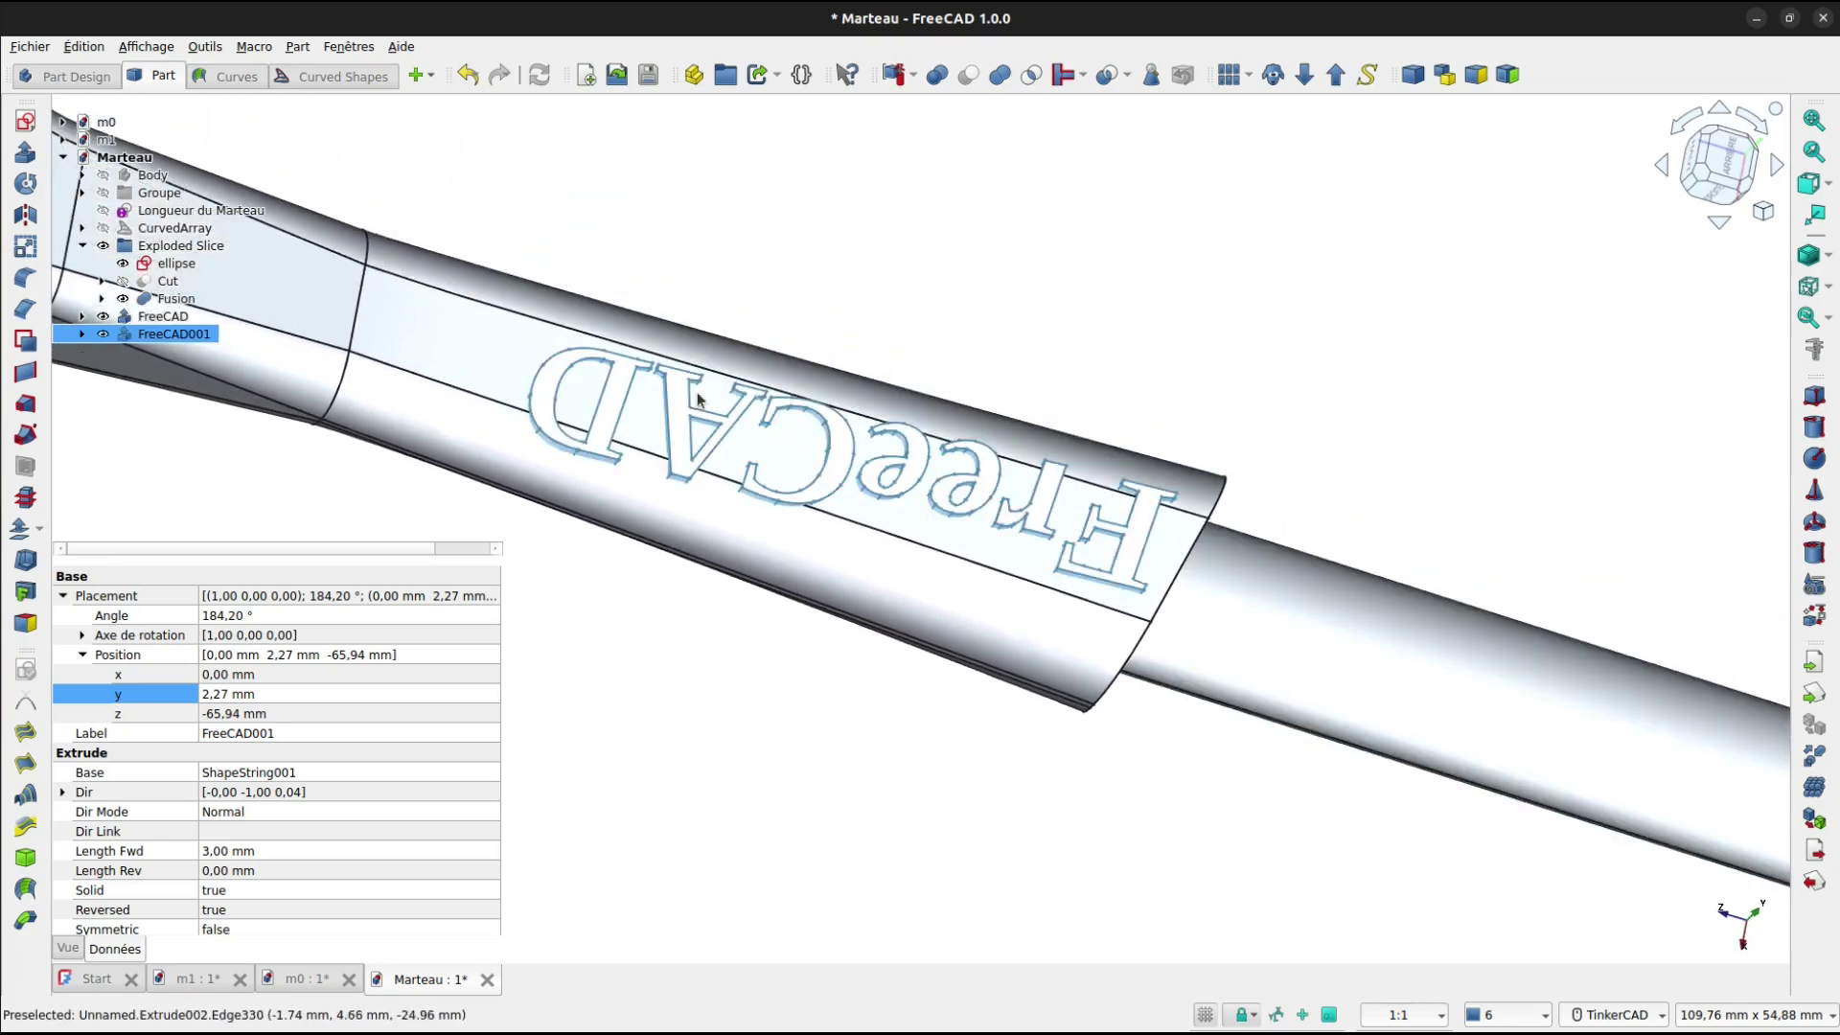
{"action": "right_click", "coordinate": [179, 333]}
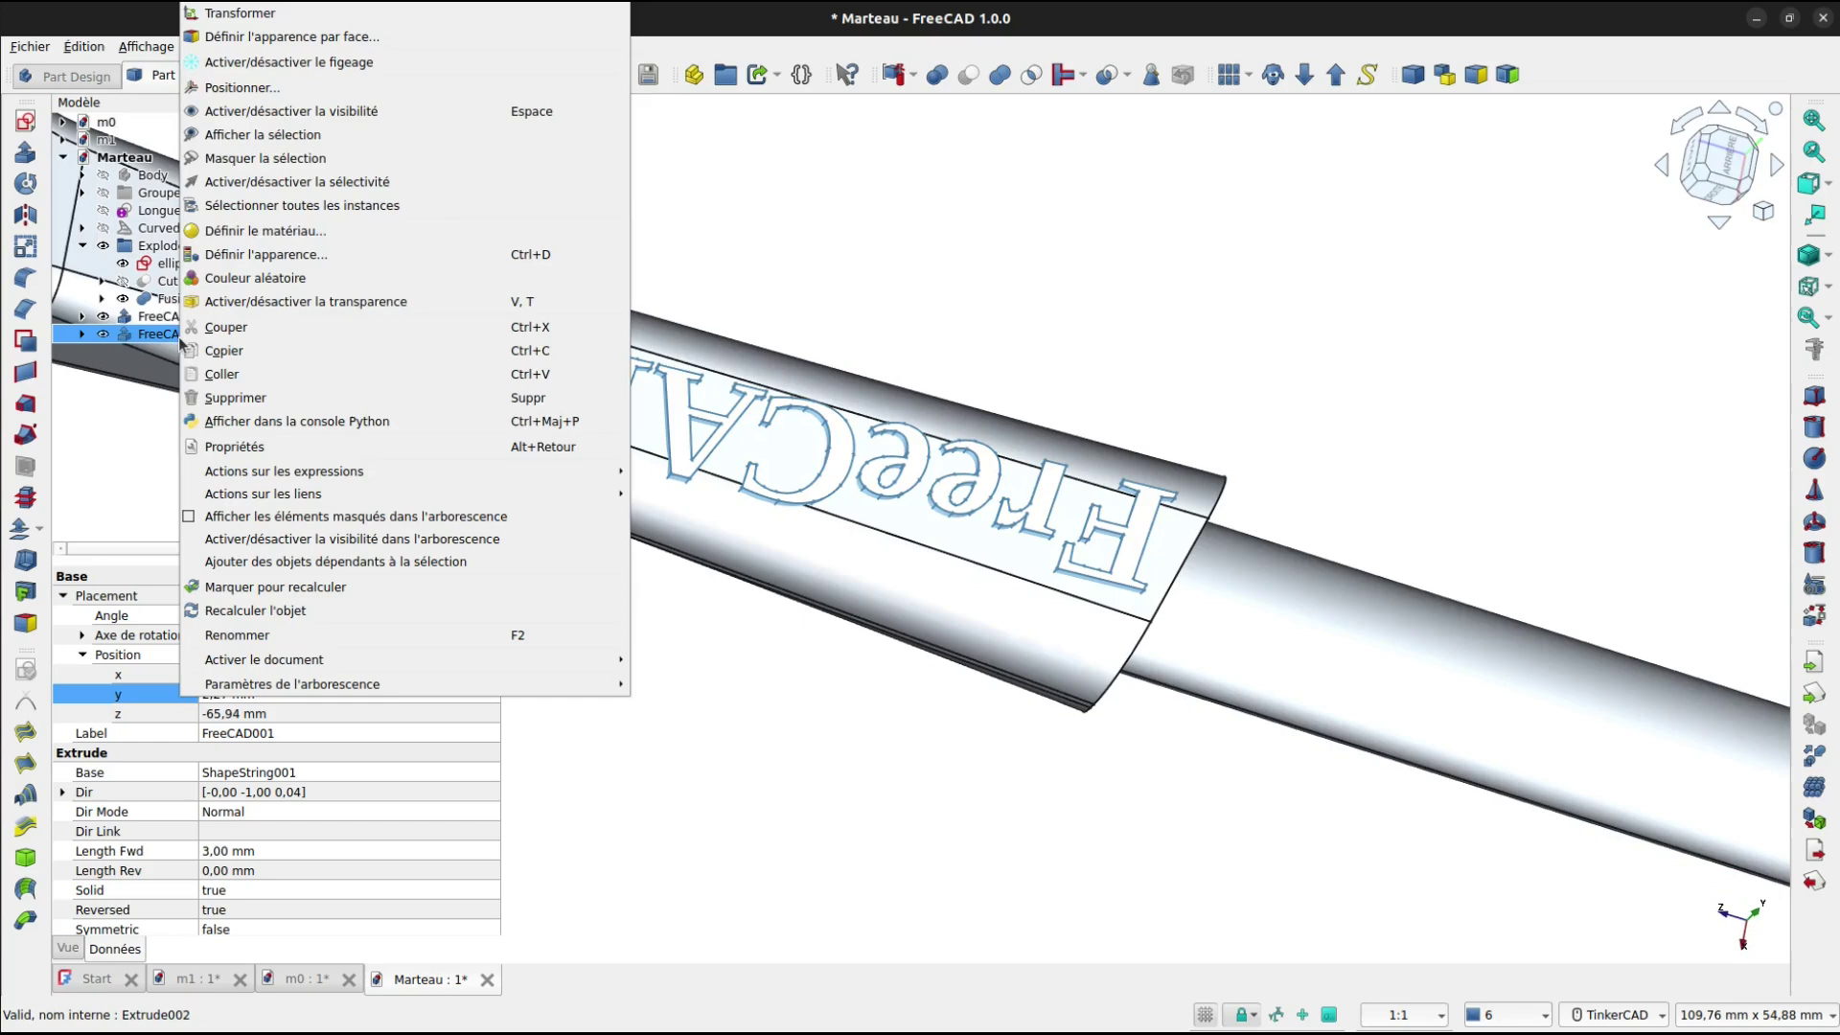
{"action": "left_click", "coordinate": [283, 13]}
{"action": "right_click_drag", "start_coordinate": [1157, 478], "coordinate": [1106, 553]}
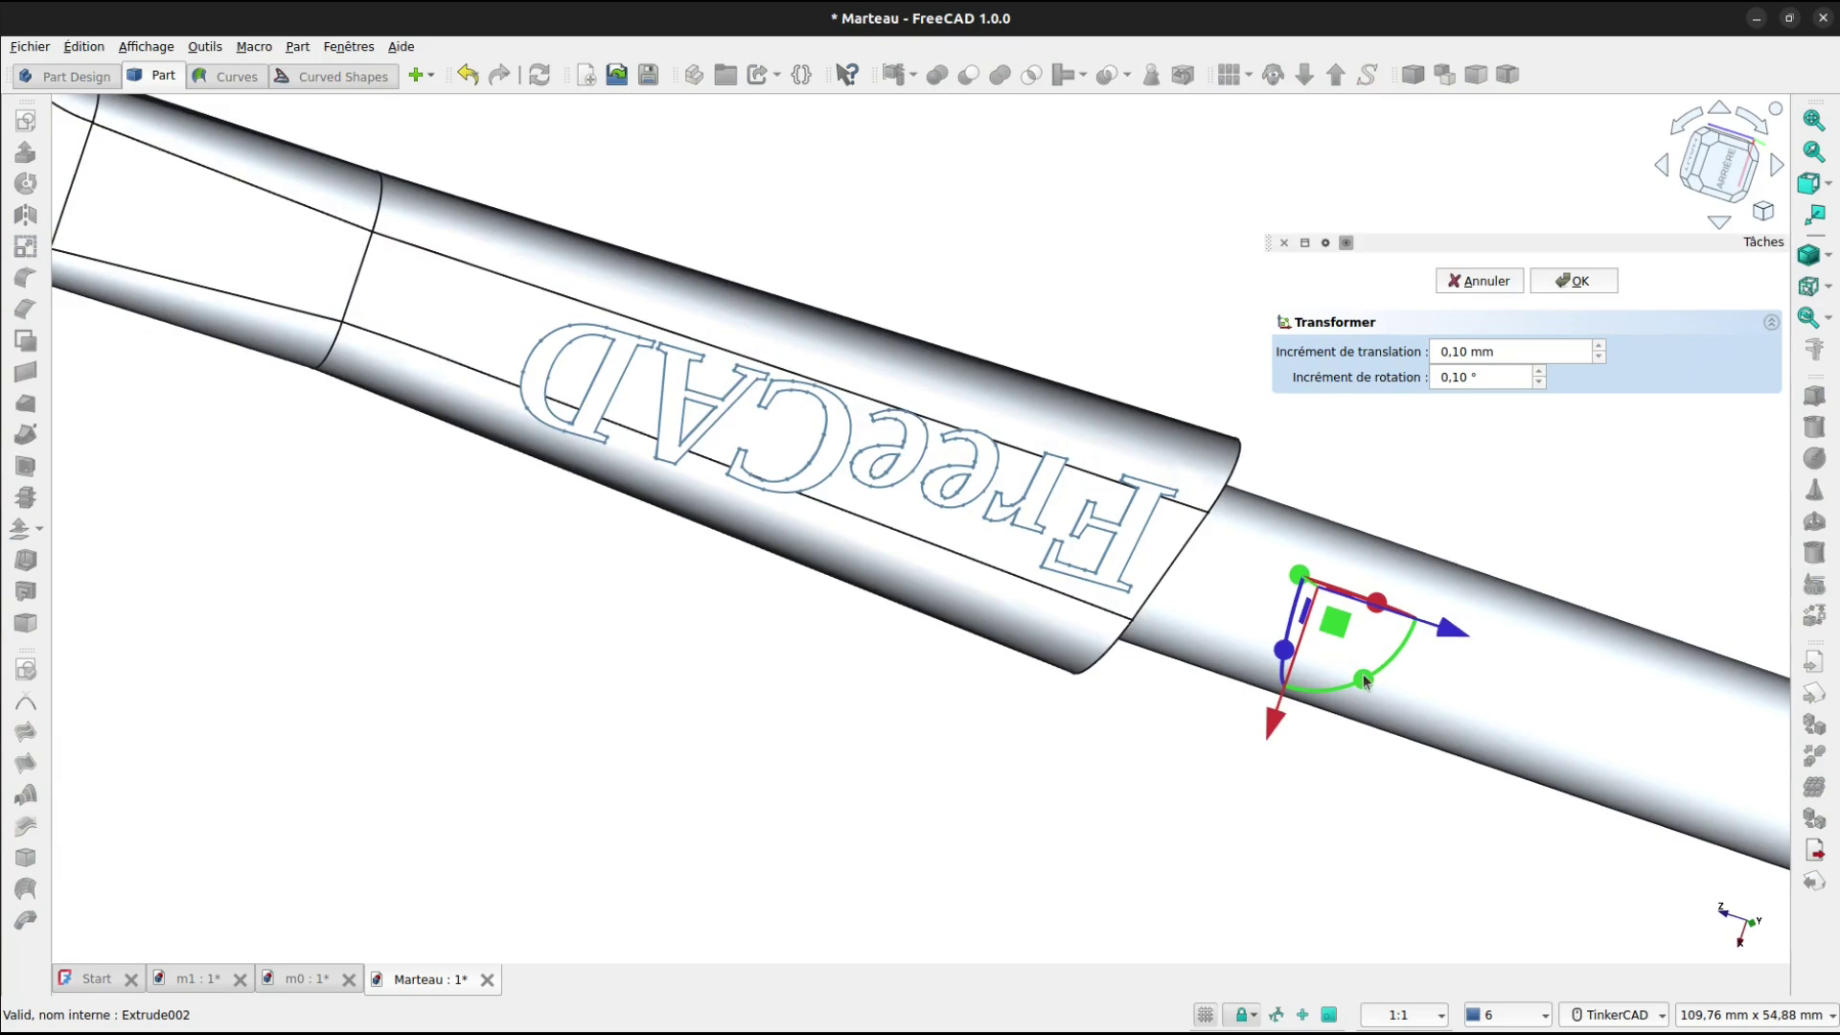
{"action": "left_click_drag", "start_coordinate": [1361, 679], "coordinate": [1382, 683]}
{"action": "left_click_drag", "start_coordinate": [1271, 721], "coordinate": [1259, 746]}
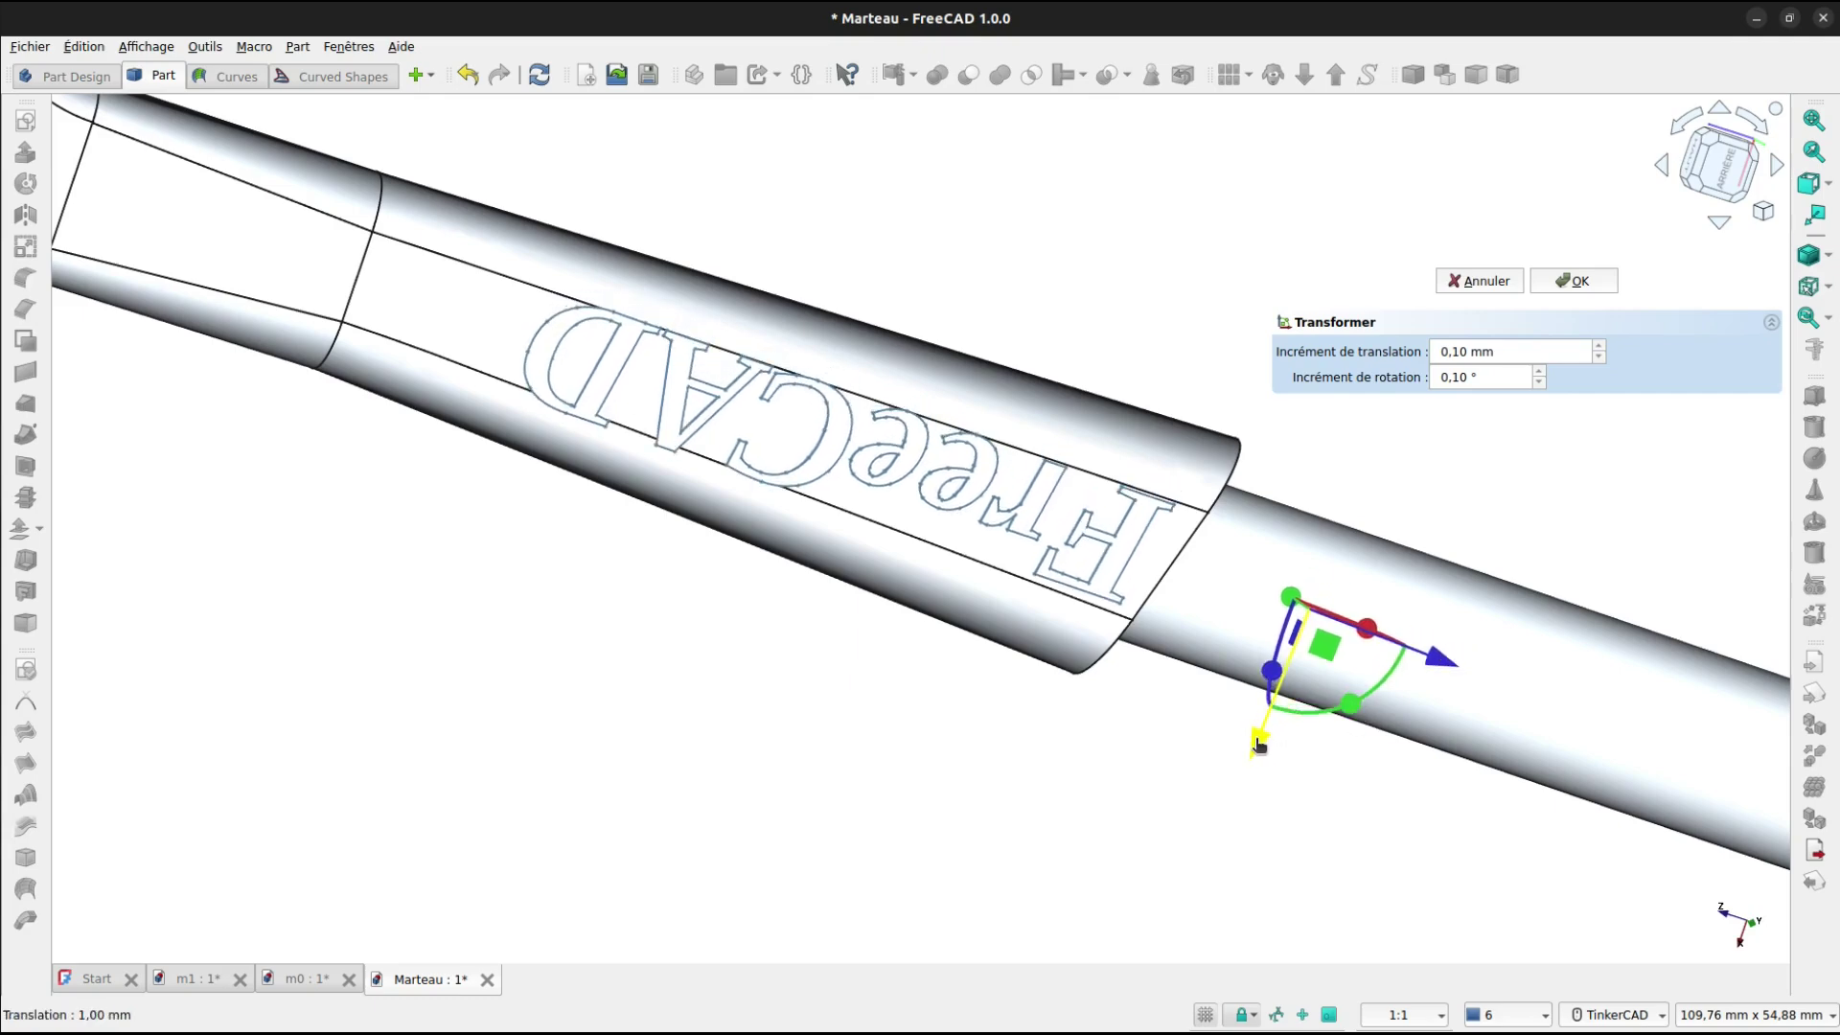
{"action": "mouse_move", "coordinate": [1155, 643]}
{"action": "right_mouse_down"}
{"action": "mouse_move", "coordinate": [1220, 411]}
{"action": "mouse_move", "coordinate": [1175, 341]}
{"action": "mouse_move", "coordinate": [1154, 637]}
{"action": "mouse_move", "coordinate": [1194, 607]}
{"action": "right_mouse_up"}
{"action": "left_click_drag", "start_coordinate": [1345, 703], "coordinate": [1344, 703]}
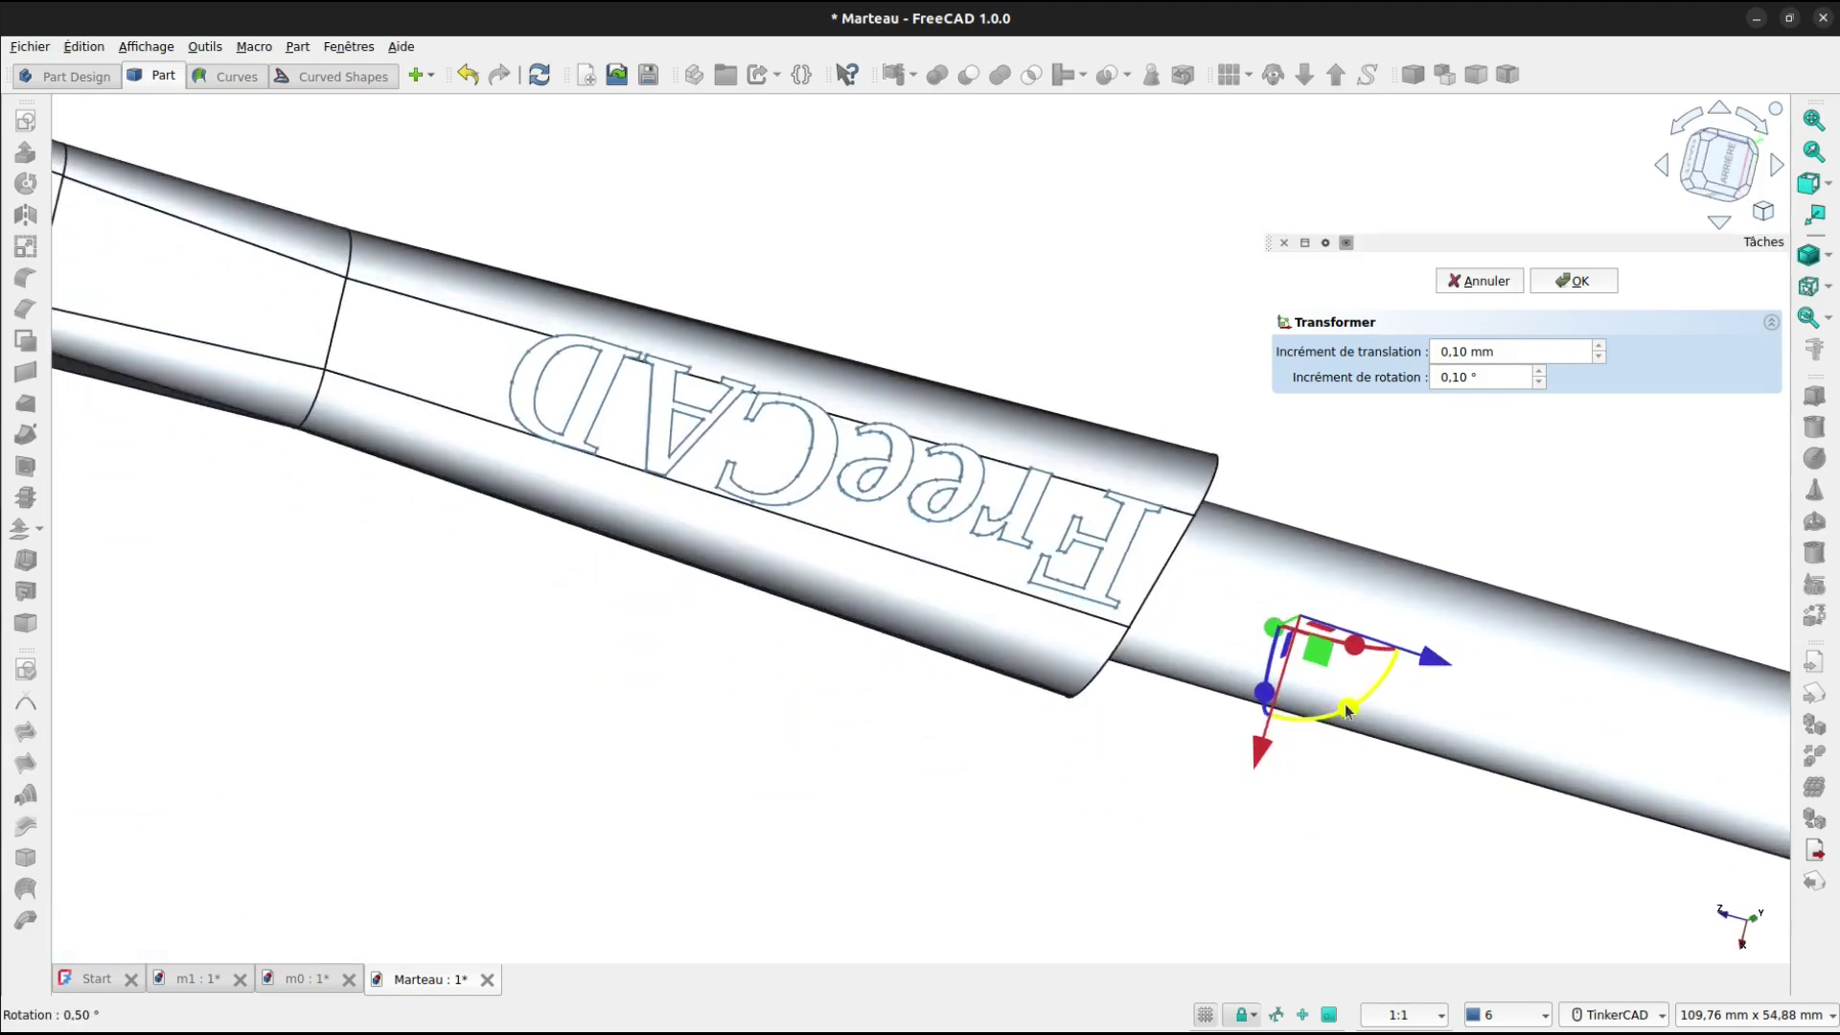
{"action": "right_click_drag", "start_coordinate": [1118, 679], "coordinate": [1263, 400]}
{"action": "left_click", "coordinate": [1558, 282]}
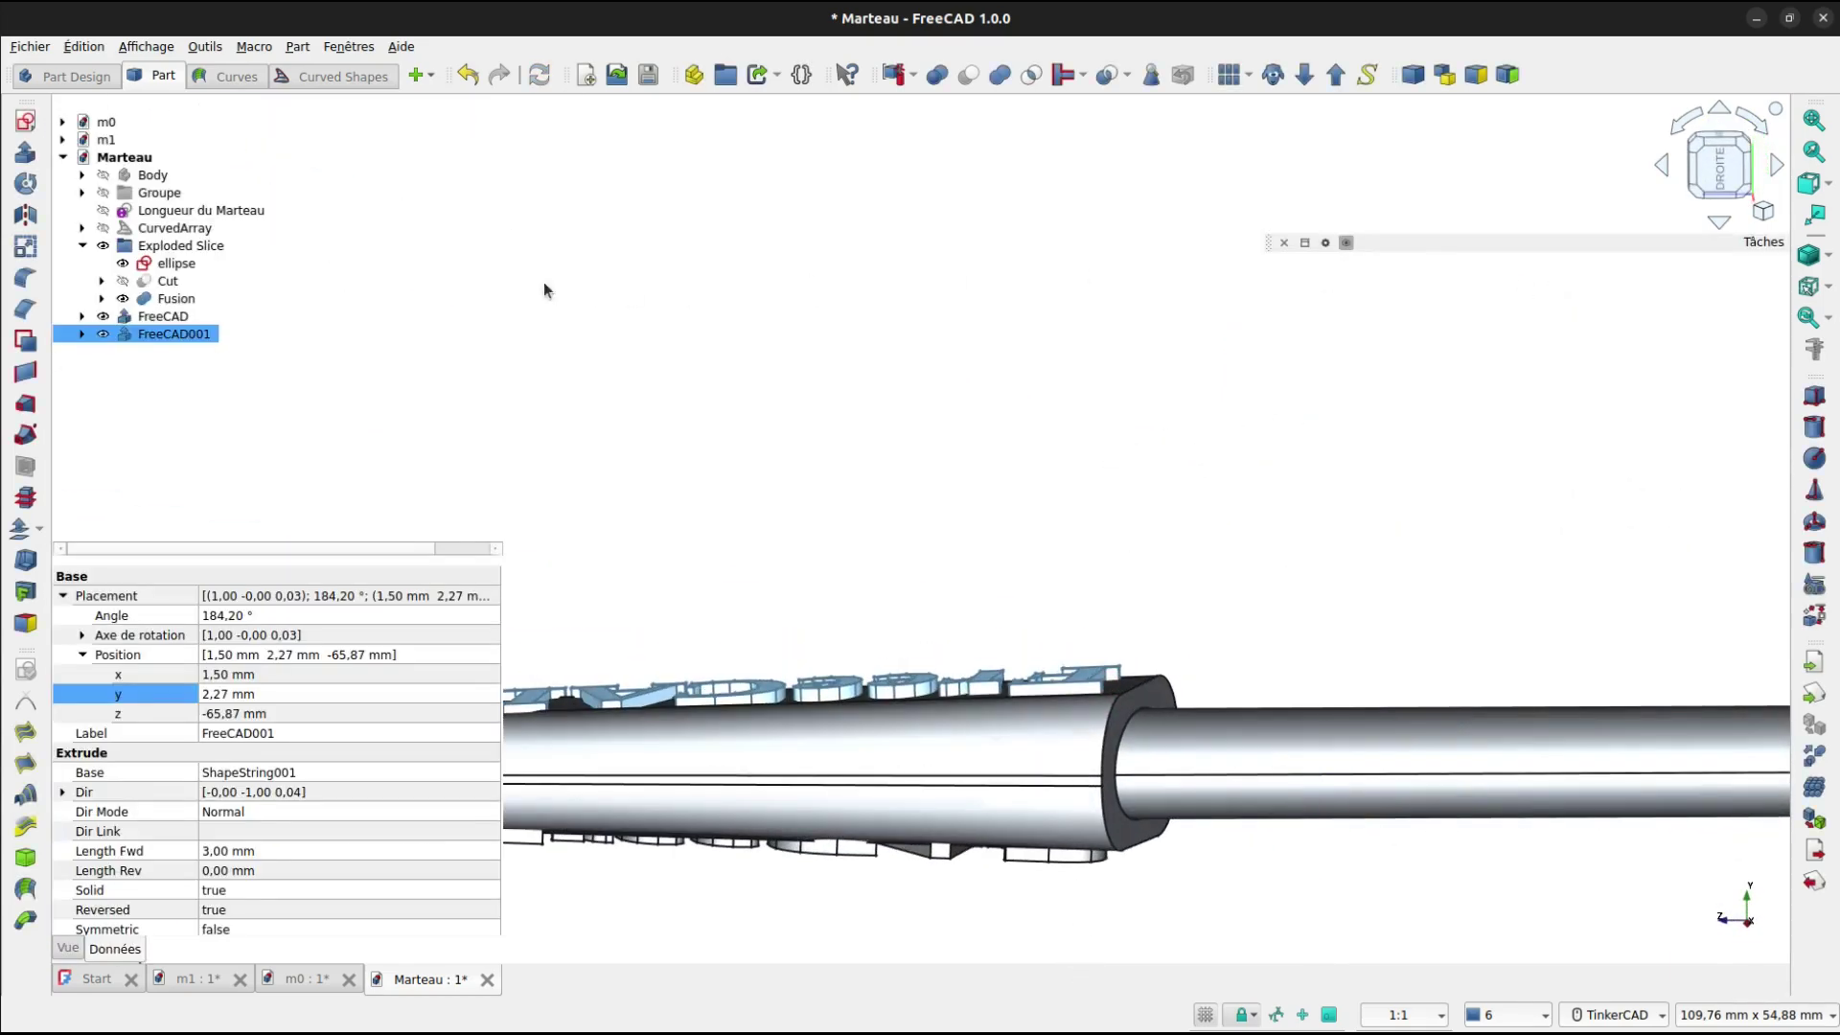
Group the FreeCAD and FreeCAD001 extrusions into a compound.
{"action": "left_click", "coordinate": [179, 318], "text": "ctrl"}
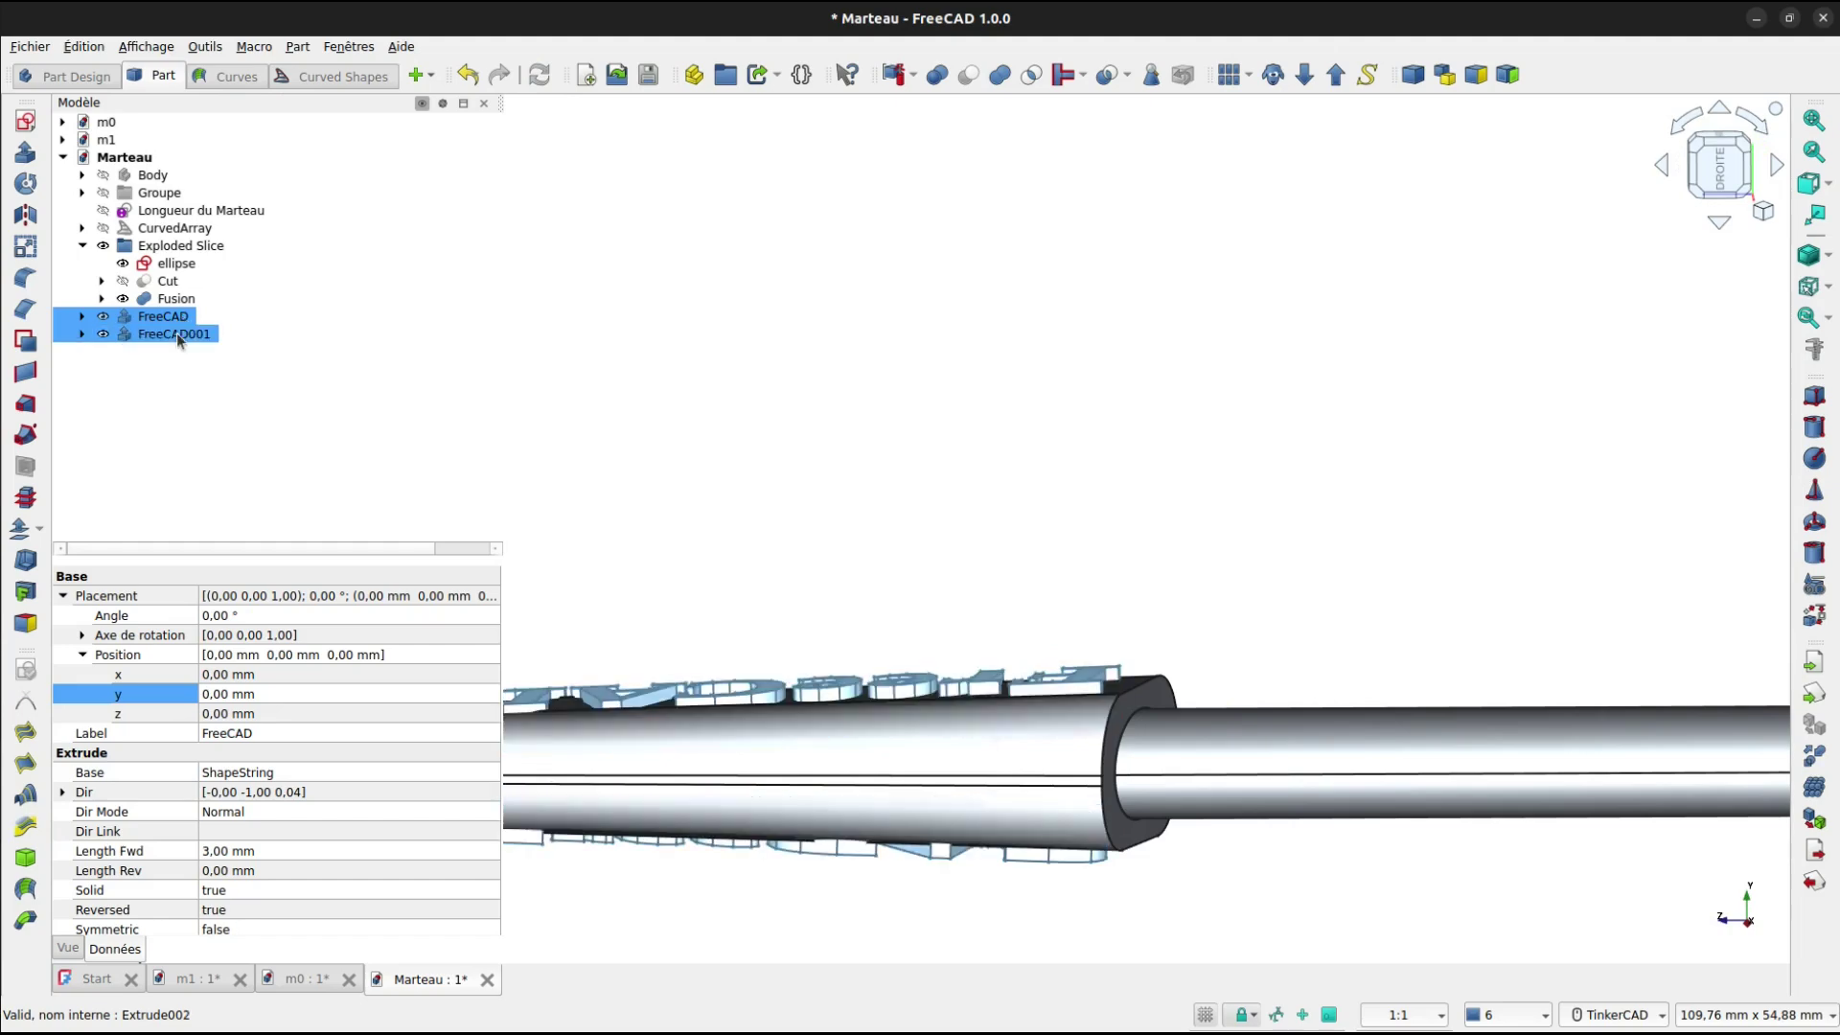
{"action": "left_click", "coordinate": [912, 83]}
{"action": "left_click", "coordinate": [915, 103]}
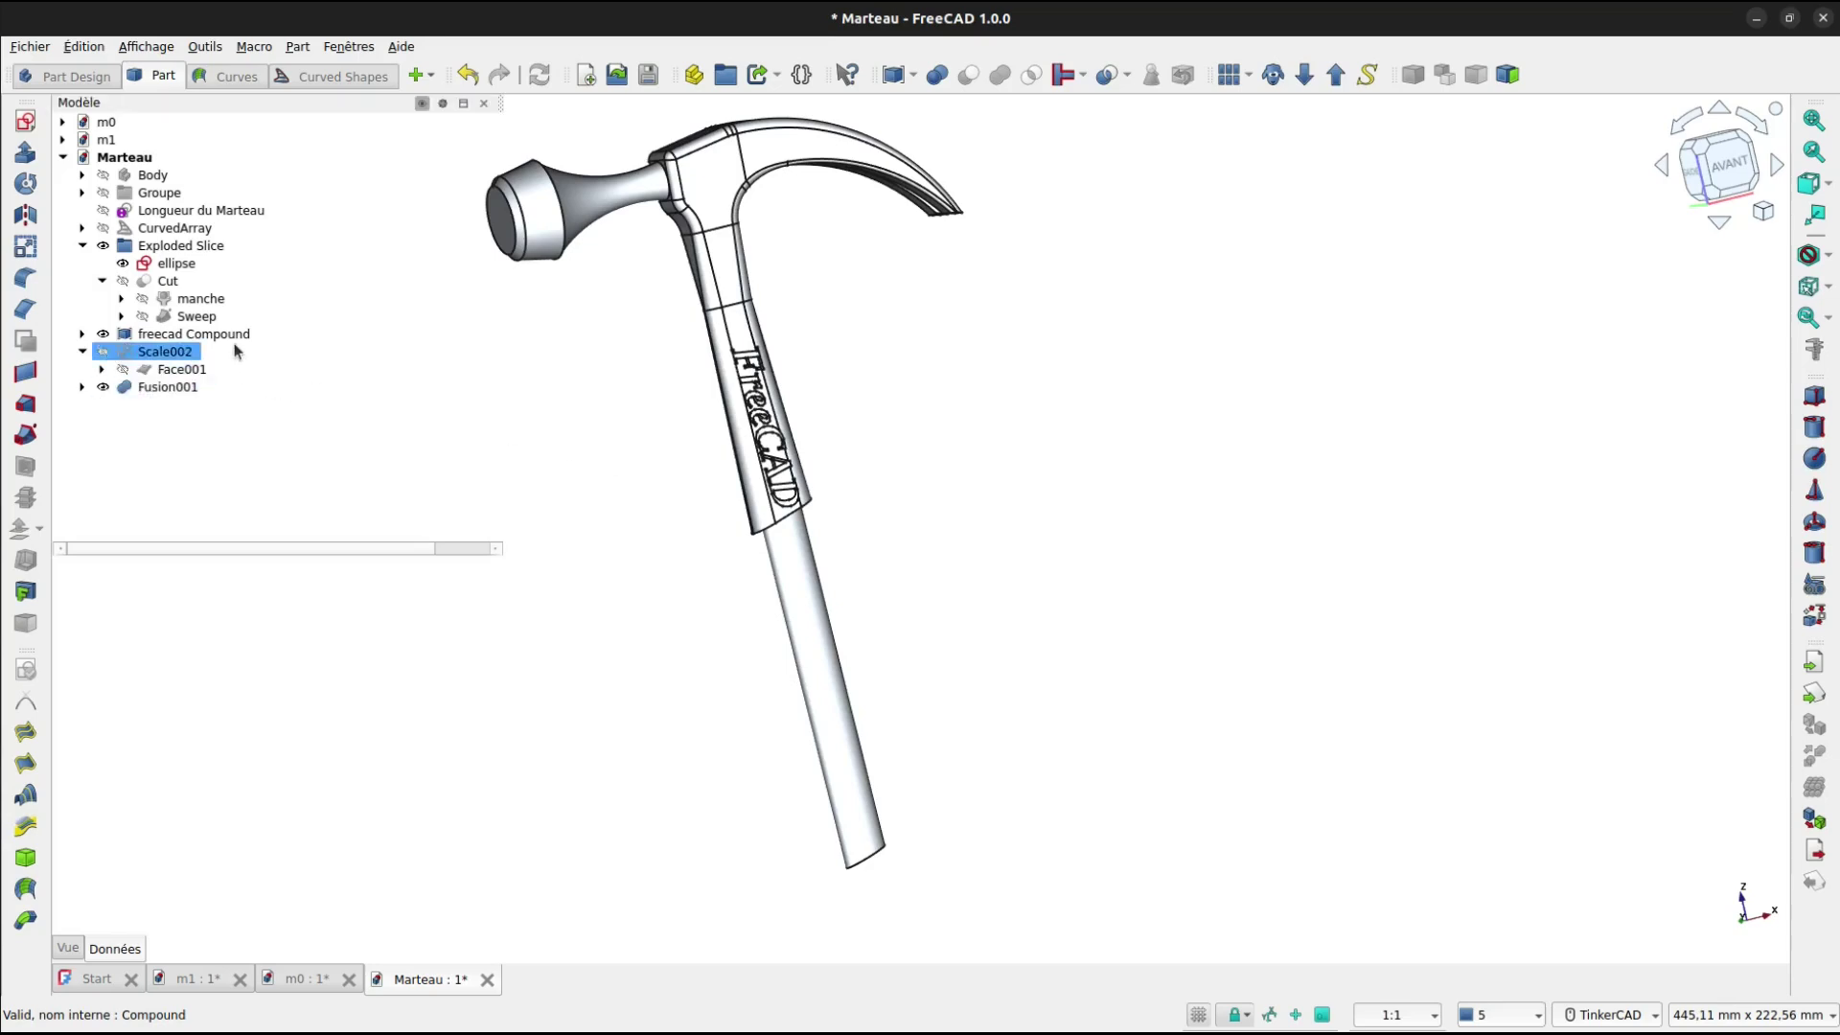
Delete Fusion001 to separate the Scale001 tenon from the Fusion hammer head.
{"action": "left_click", "coordinate": [234, 336]}
{"action": "left_click", "coordinate": [187, 388], "text": "ctrl"}
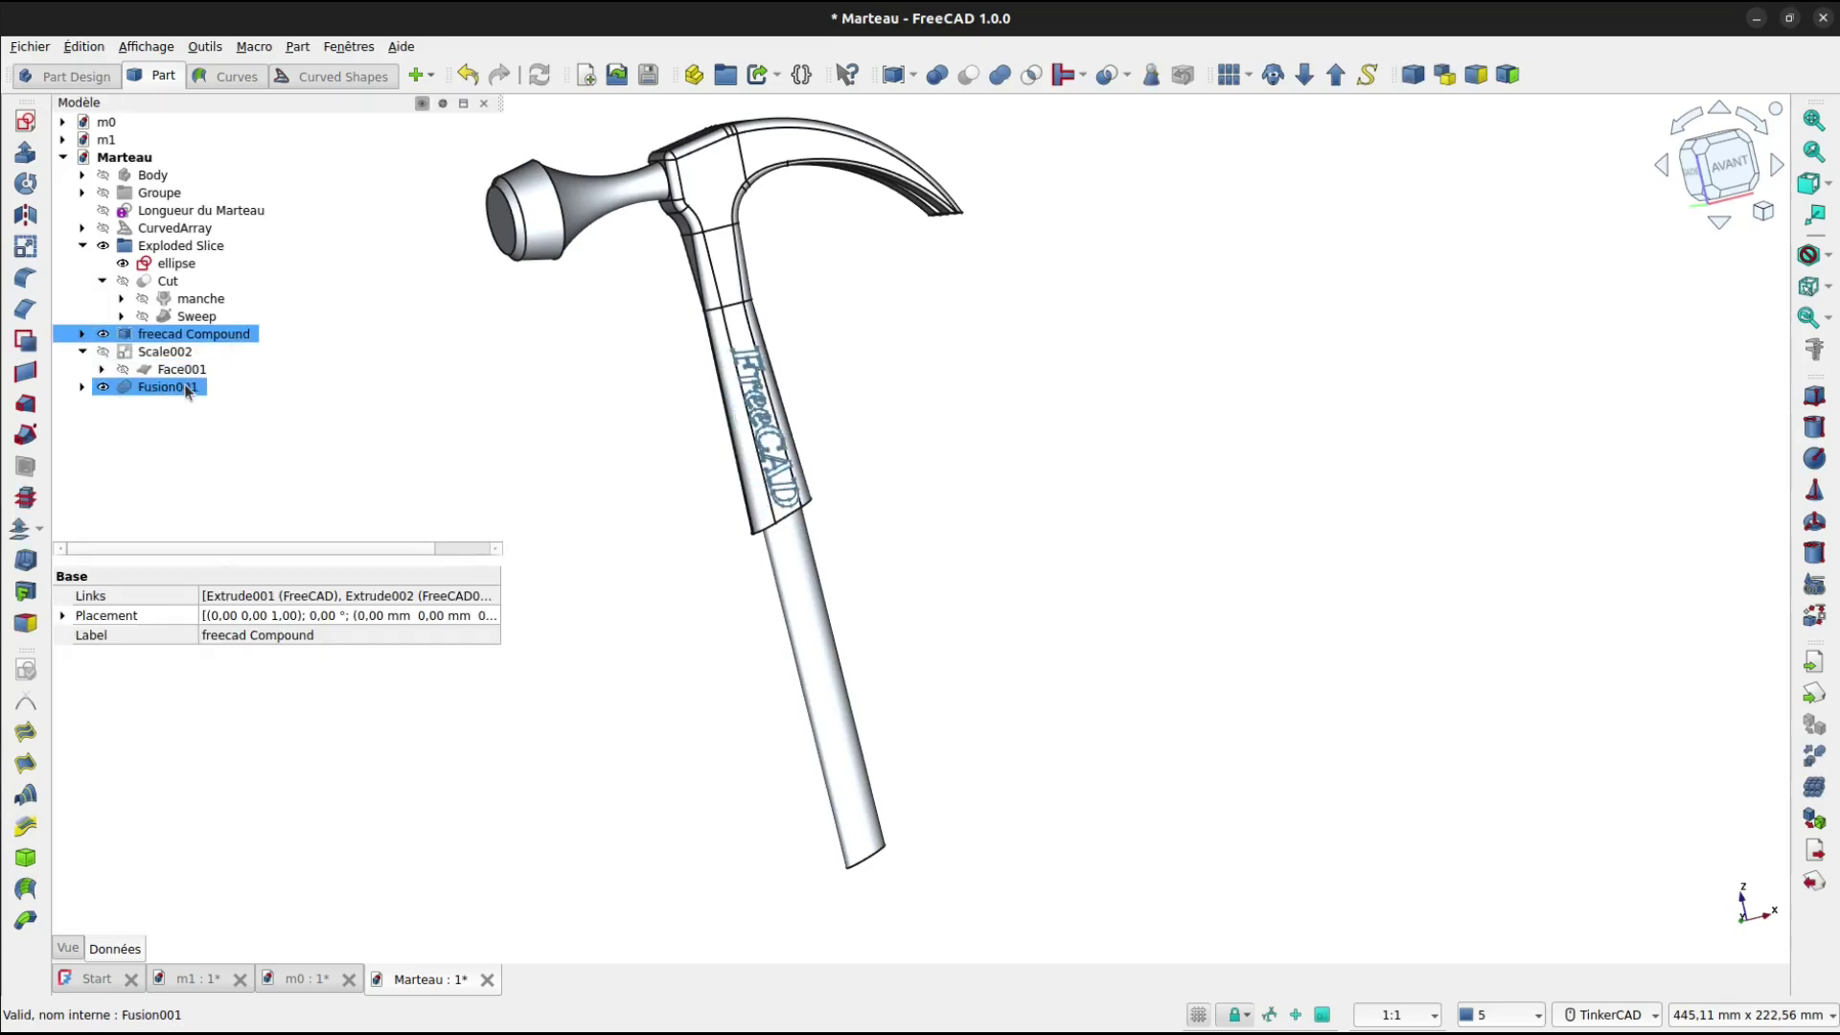
{"action": "left_click", "coordinate": [187, 388]}
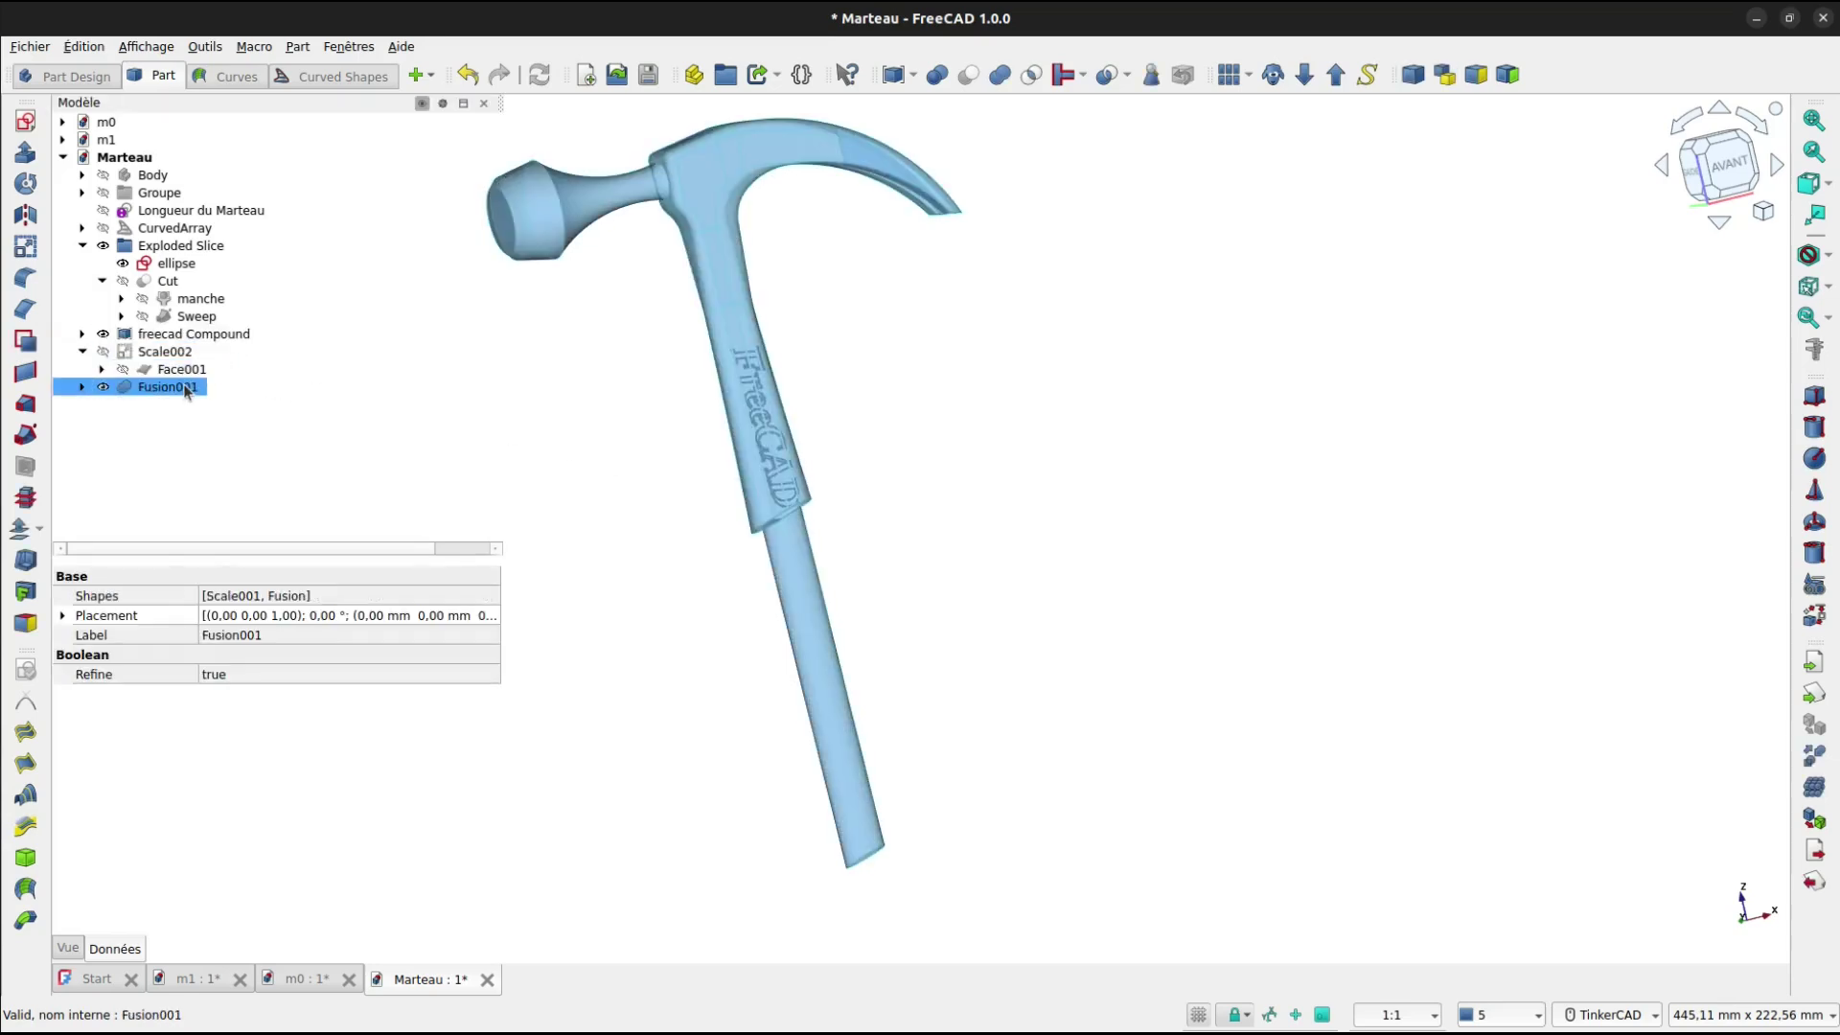
{"action": "left_click", "coordinate": [82, 388]}
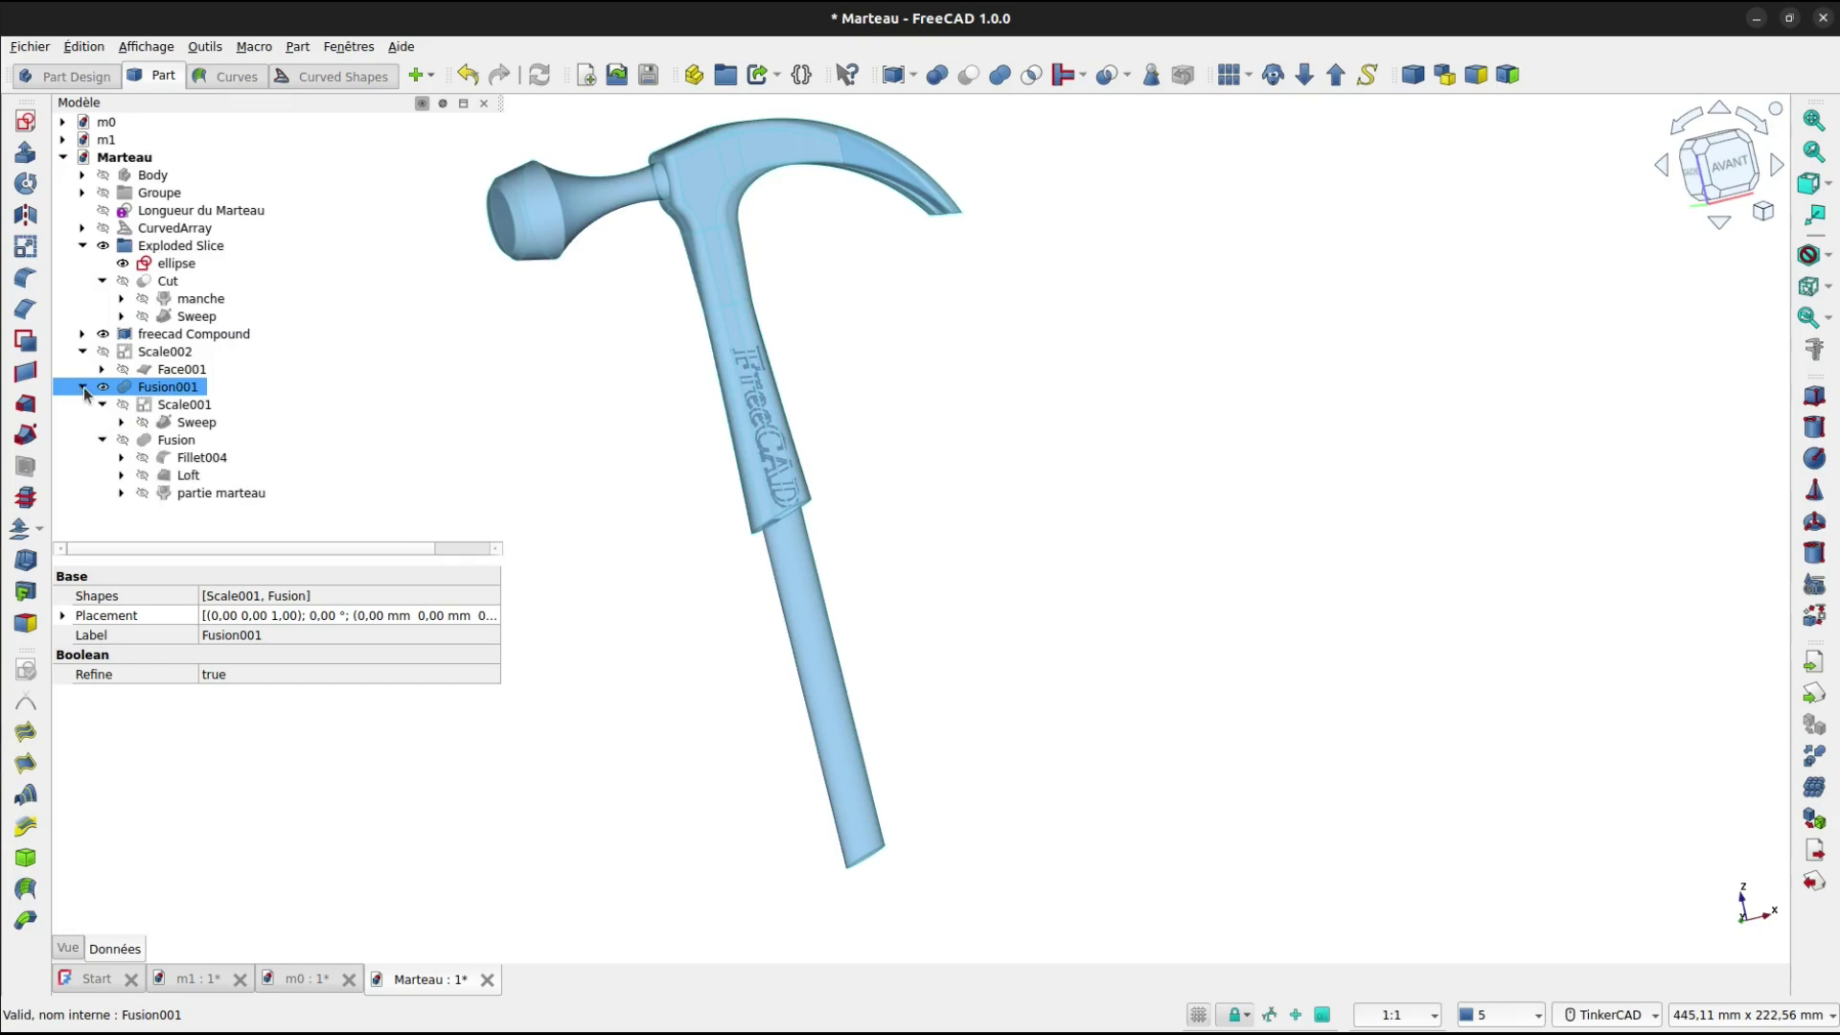
{"action": "left_click", "coordinate": [812, 663]}
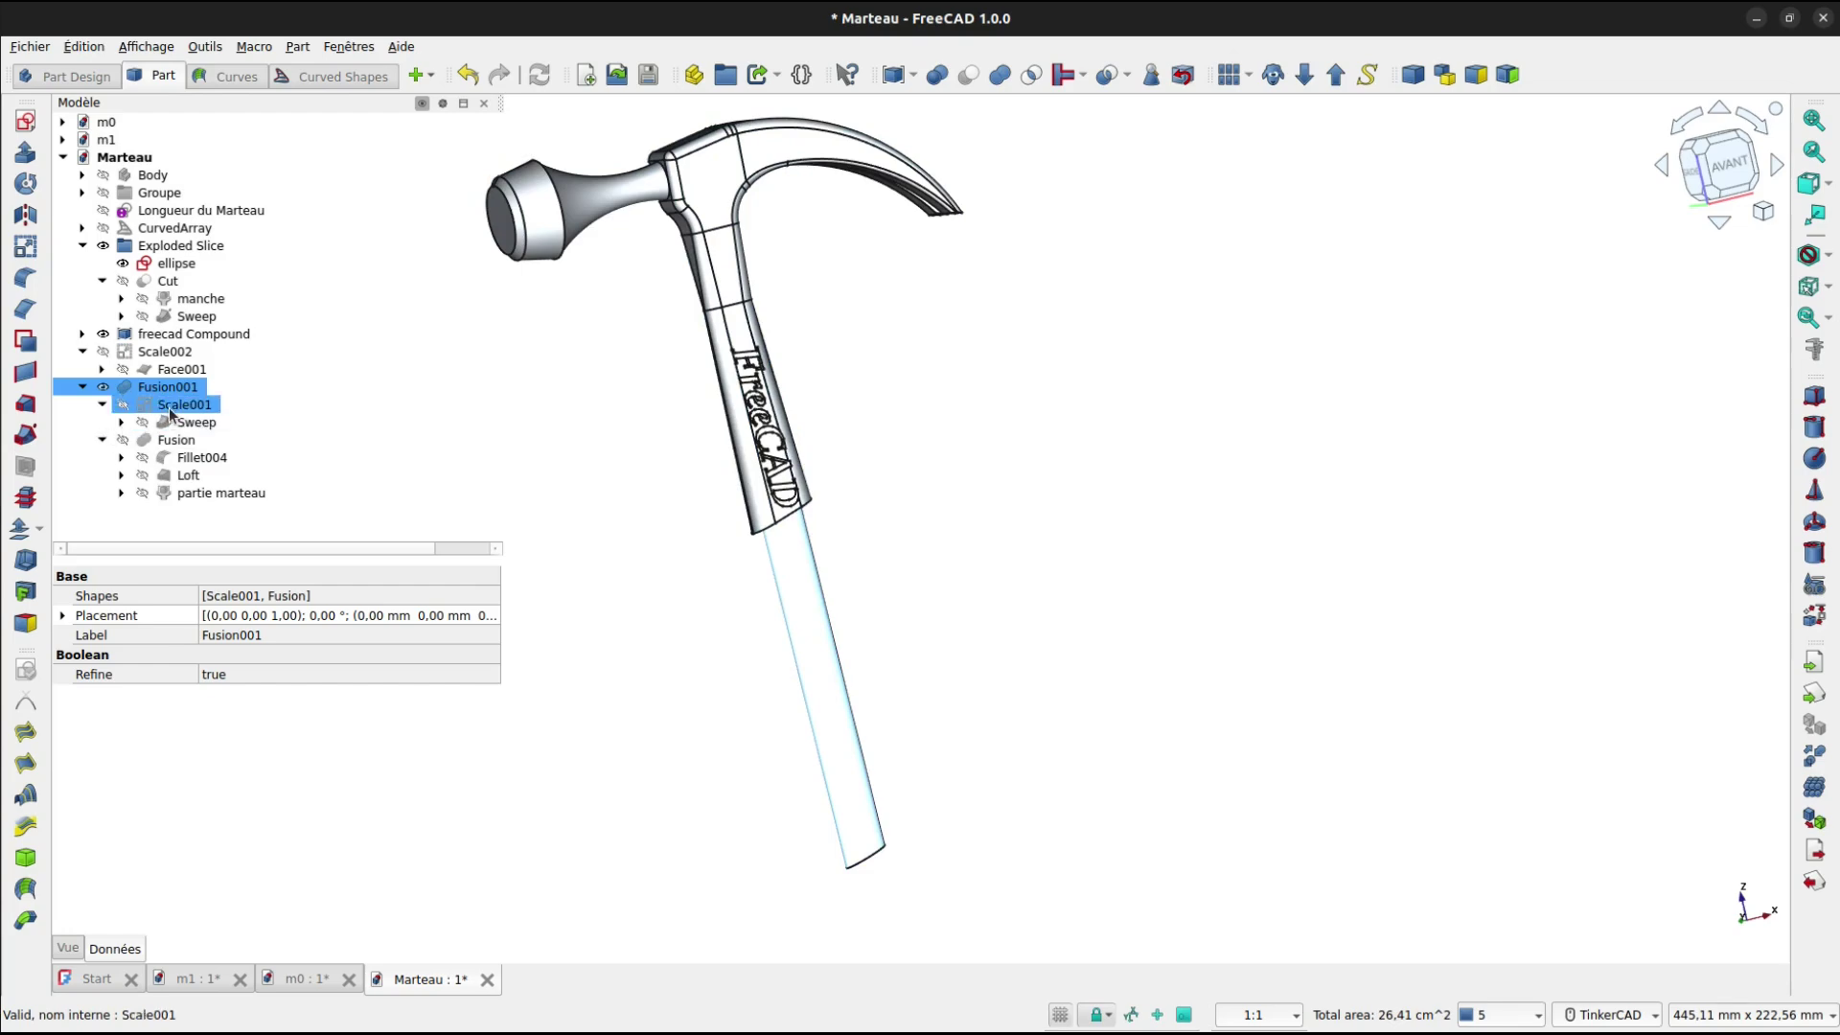
{"action": "left_click", "coordinate": [171, 414]}
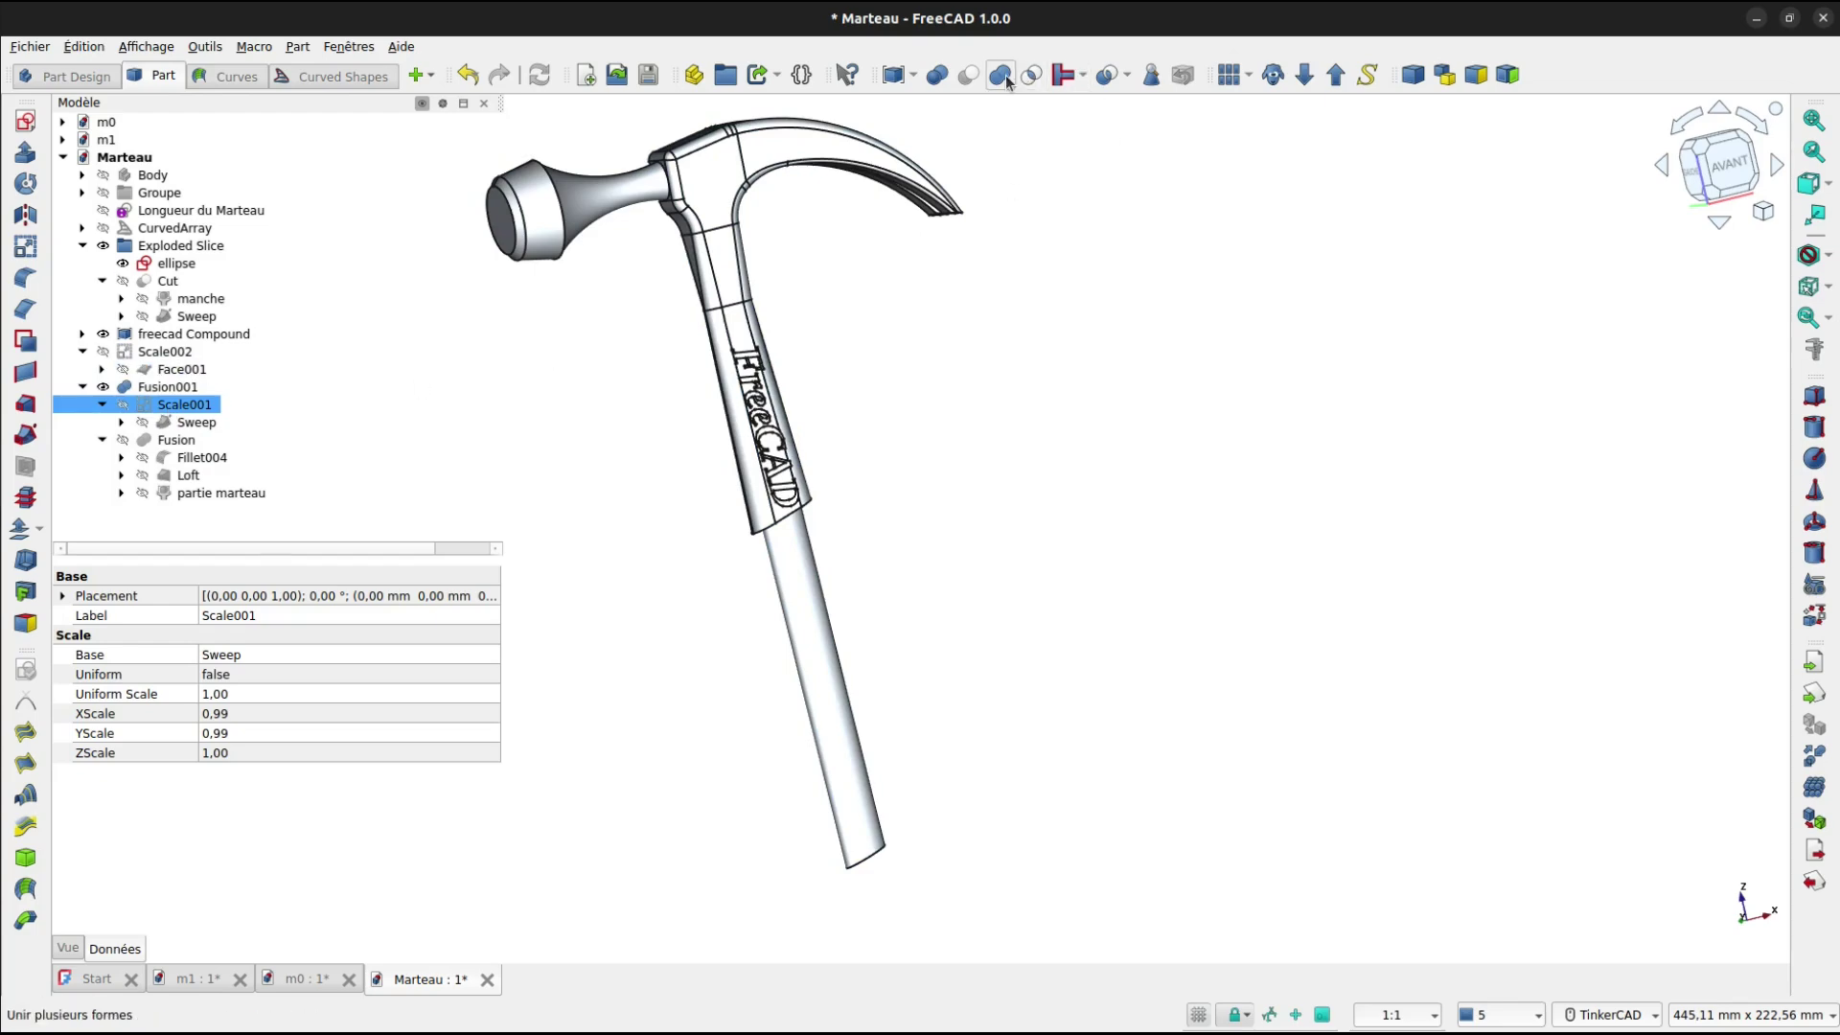
{"action": "left_click", "coordinate": [191, 387]}
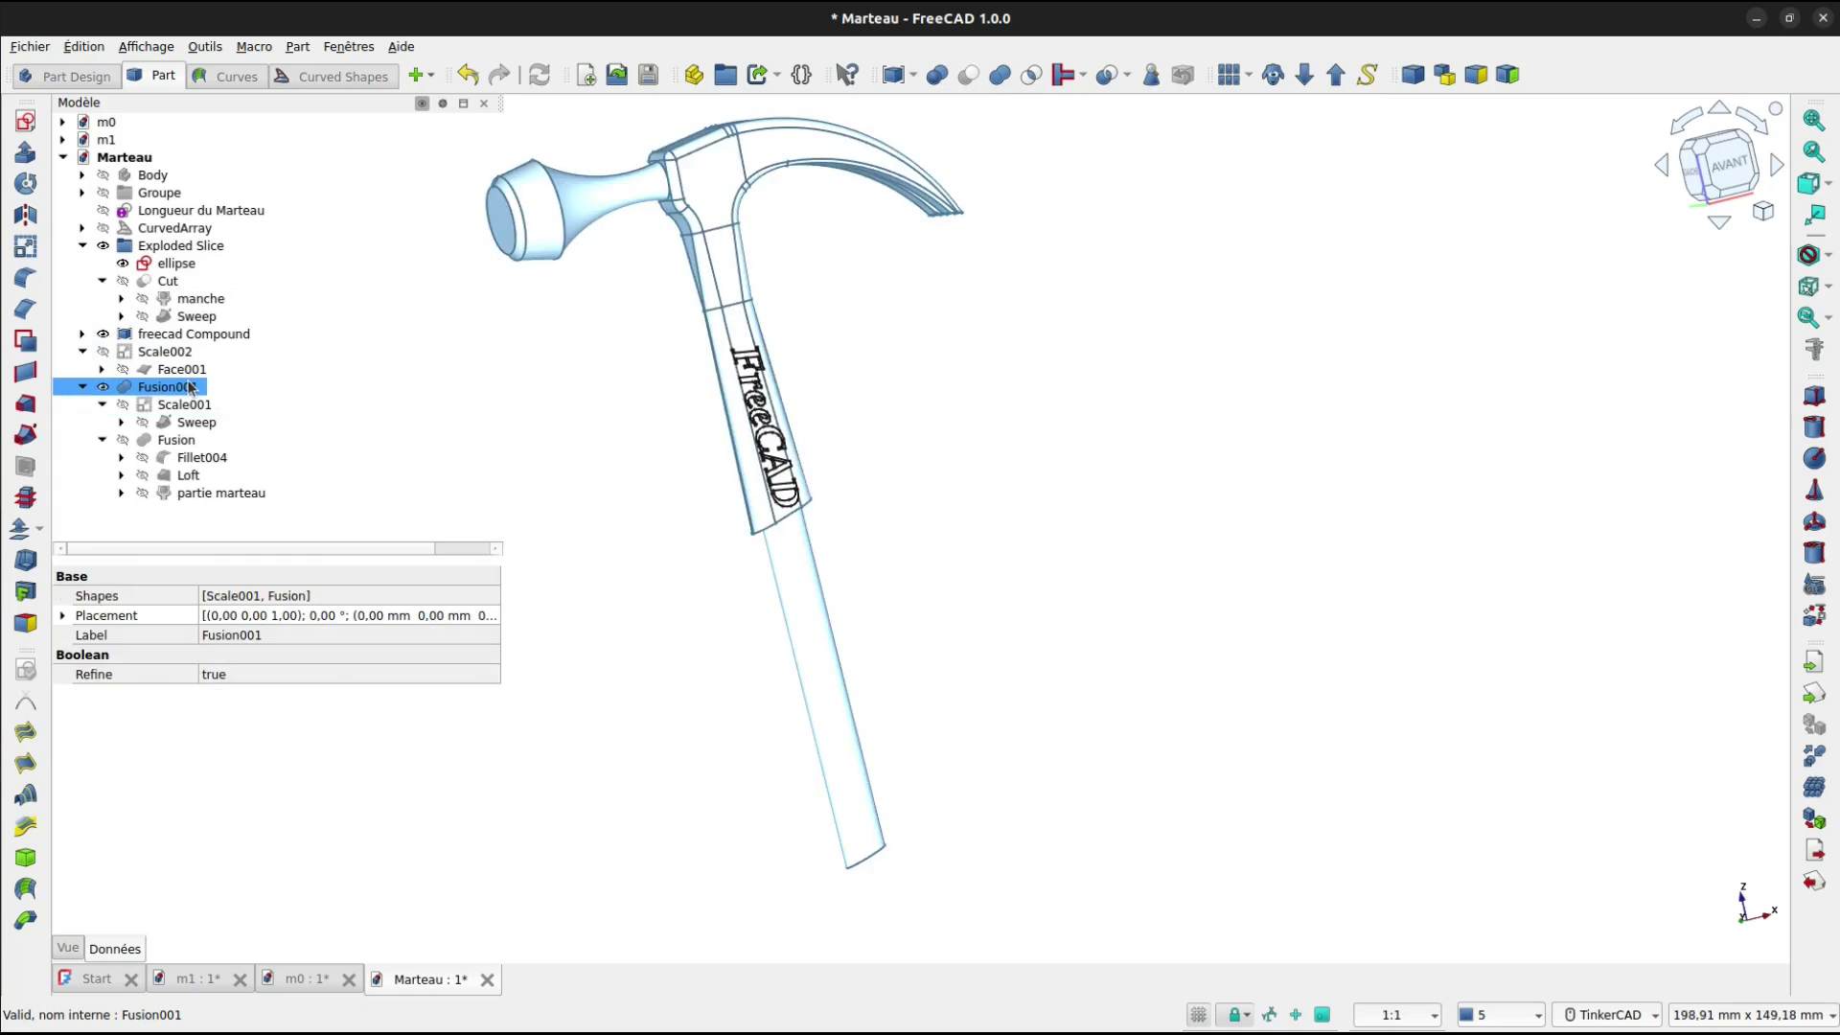
{"action": "key", "text": "Delete"}
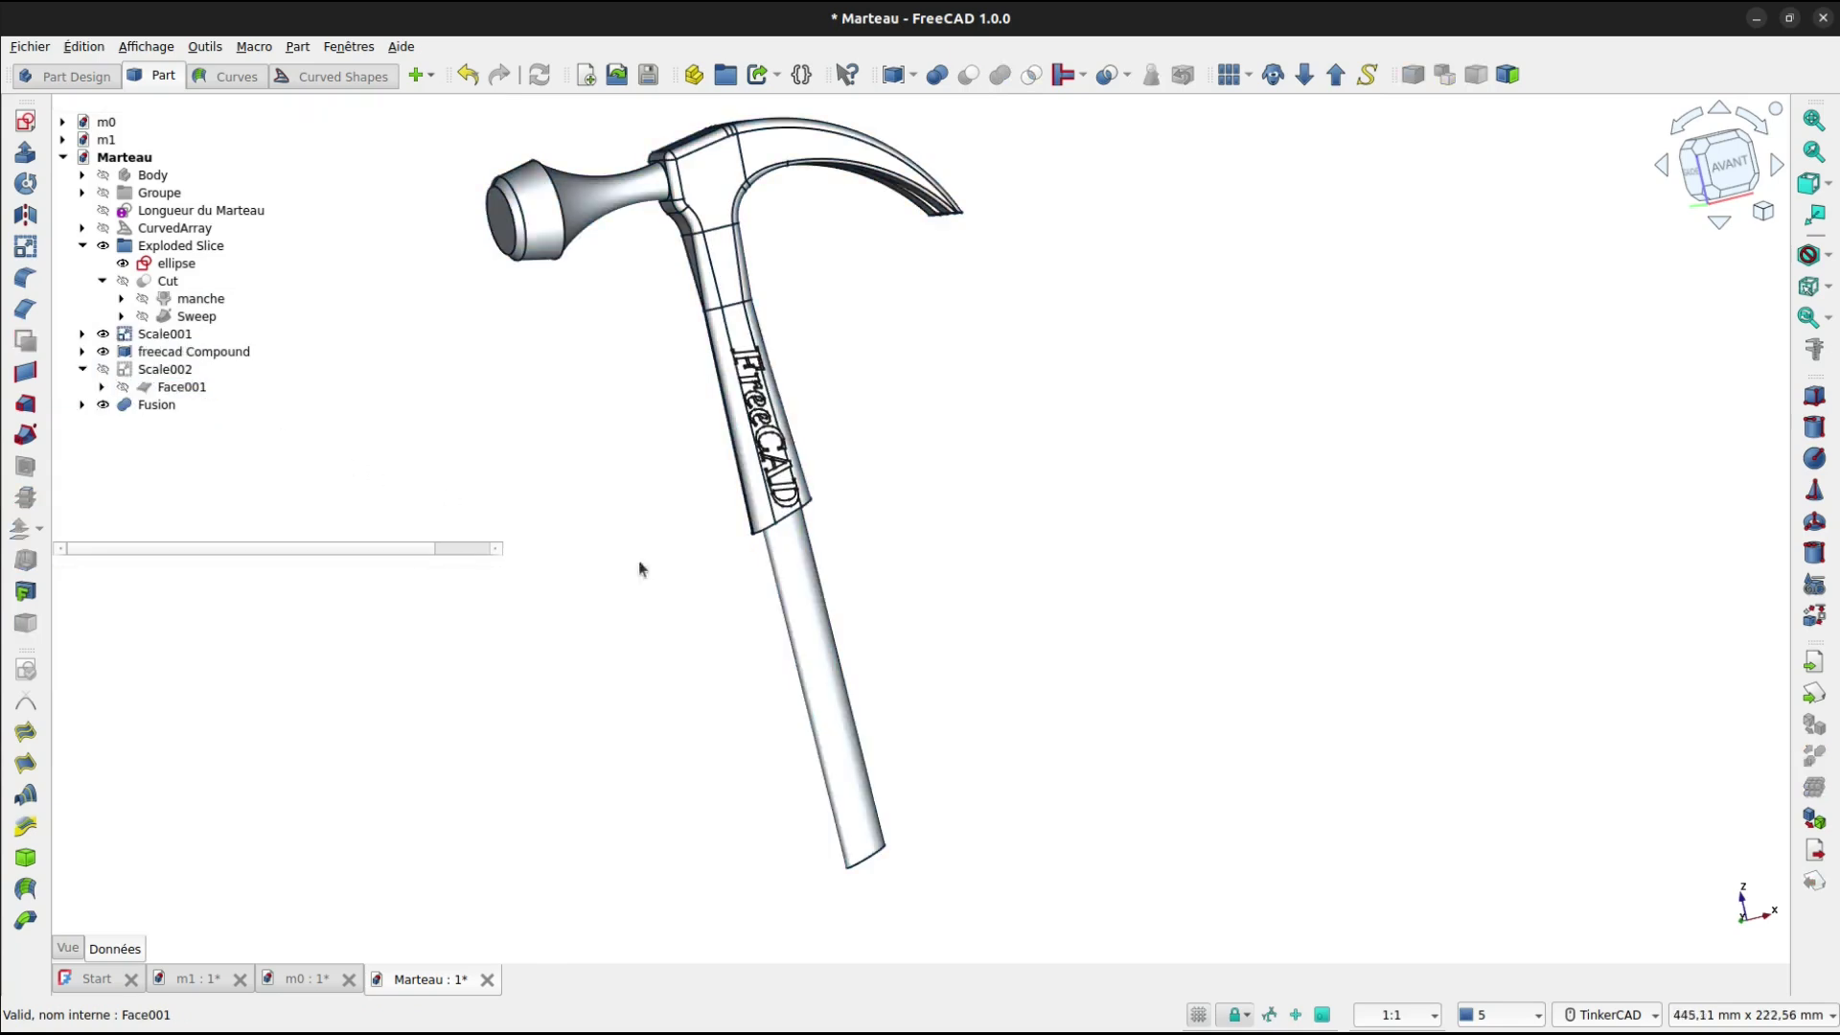
Examine the separate tenon, hammer head and lettering, and compare them with the finished hammer in the m0 document.
{"action": "left_click", "coordinate": [799, 594]}
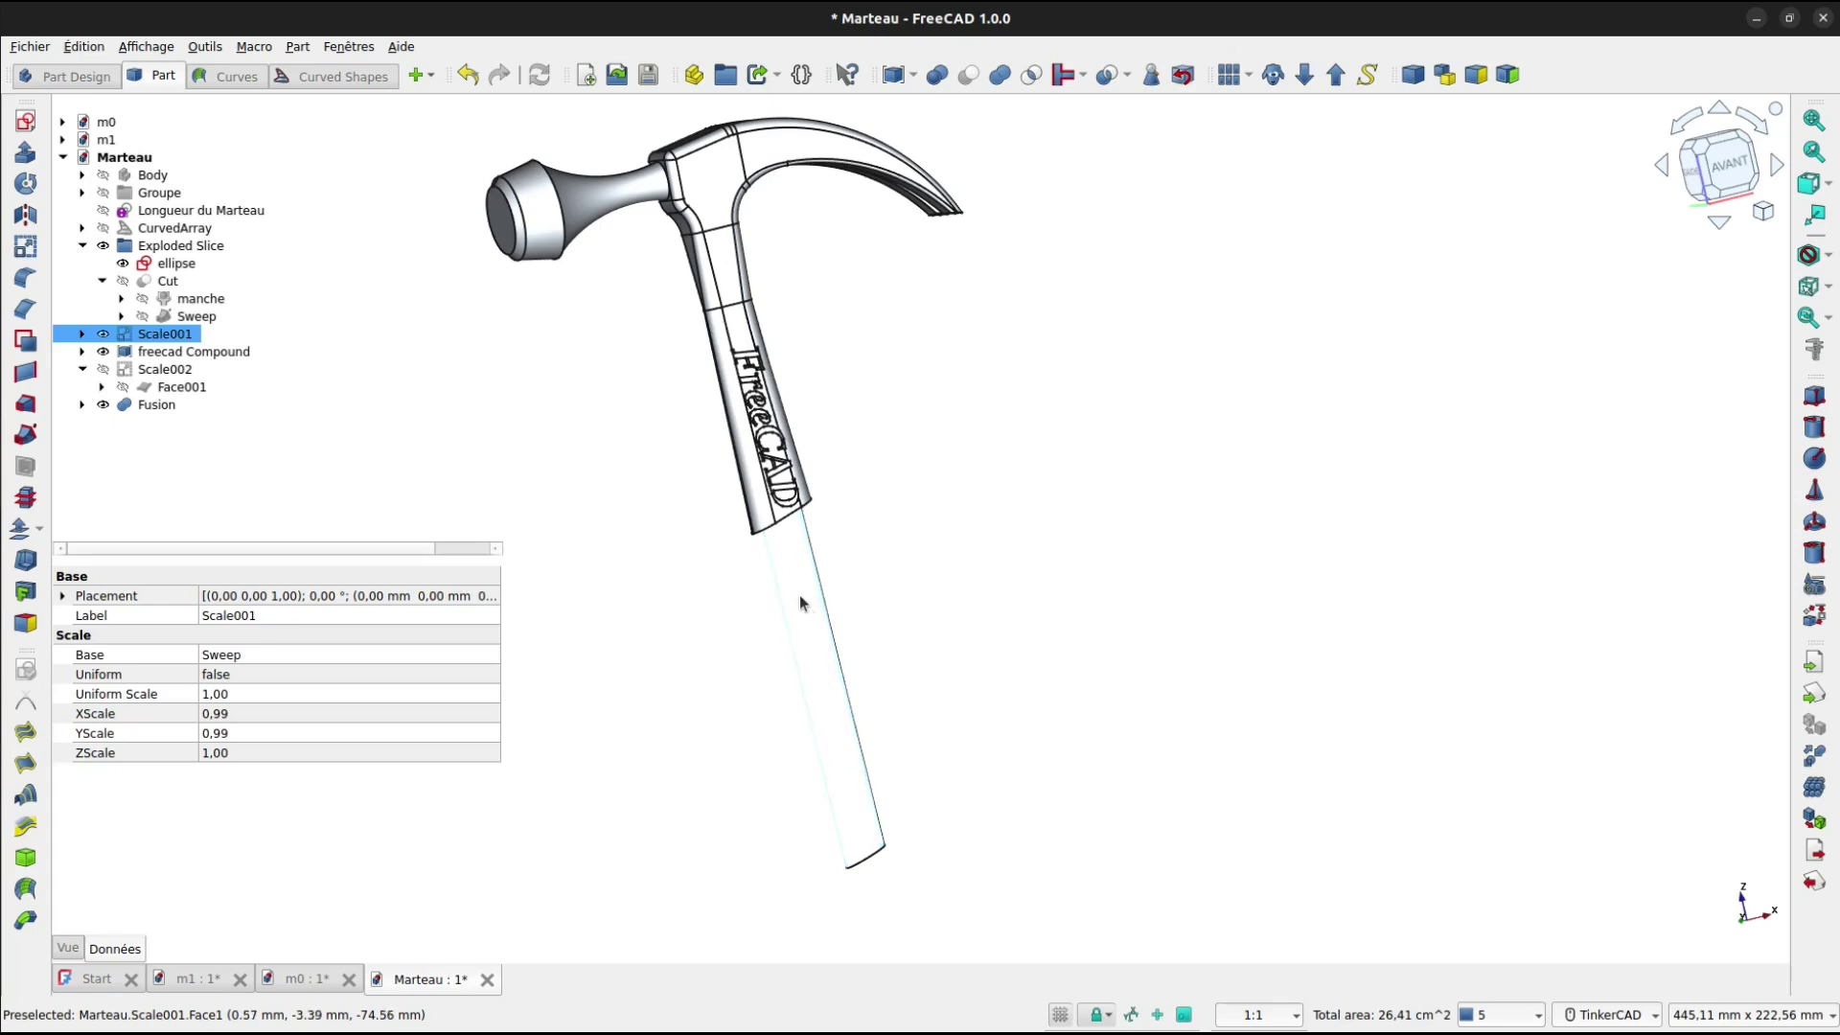
{"action": "right_click_drag", "start_coordinate": [802, 584], "coordinate": [958, 604]}
{"action": "left_click", "coordinate": [156, 406]}
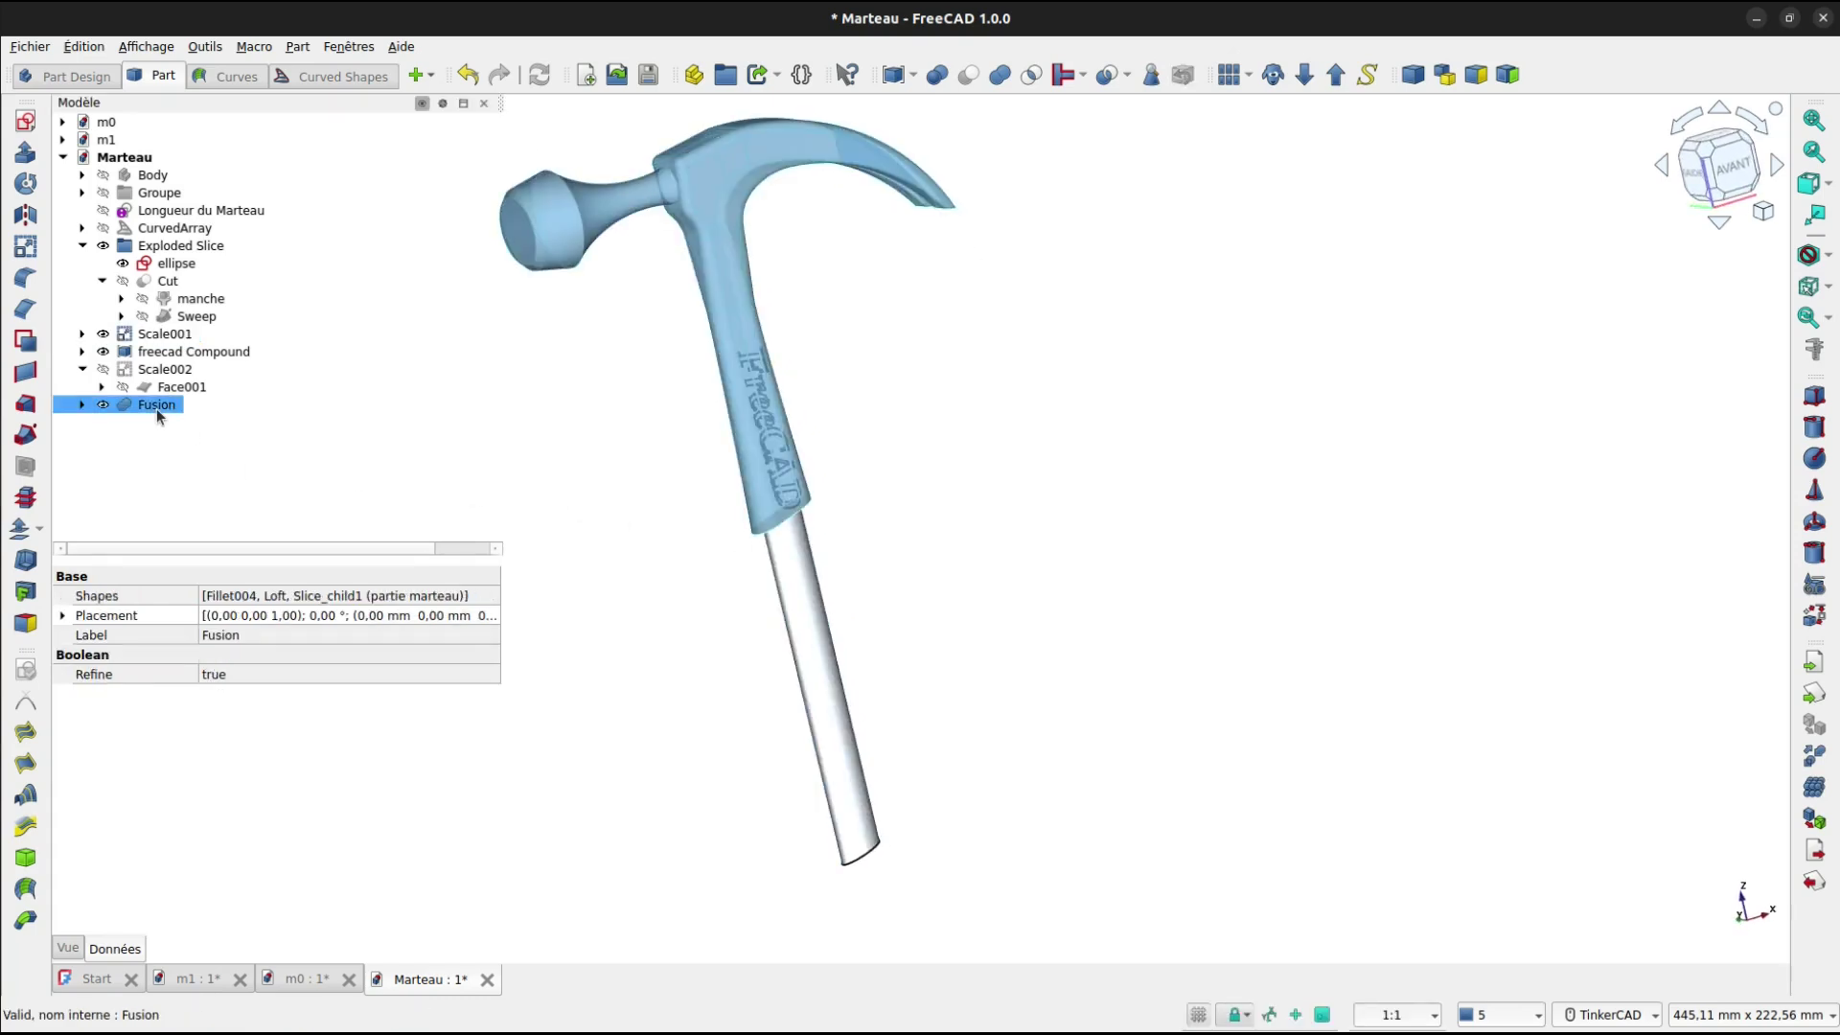
{"action": "left_click", "coordinate": [595, 538]}
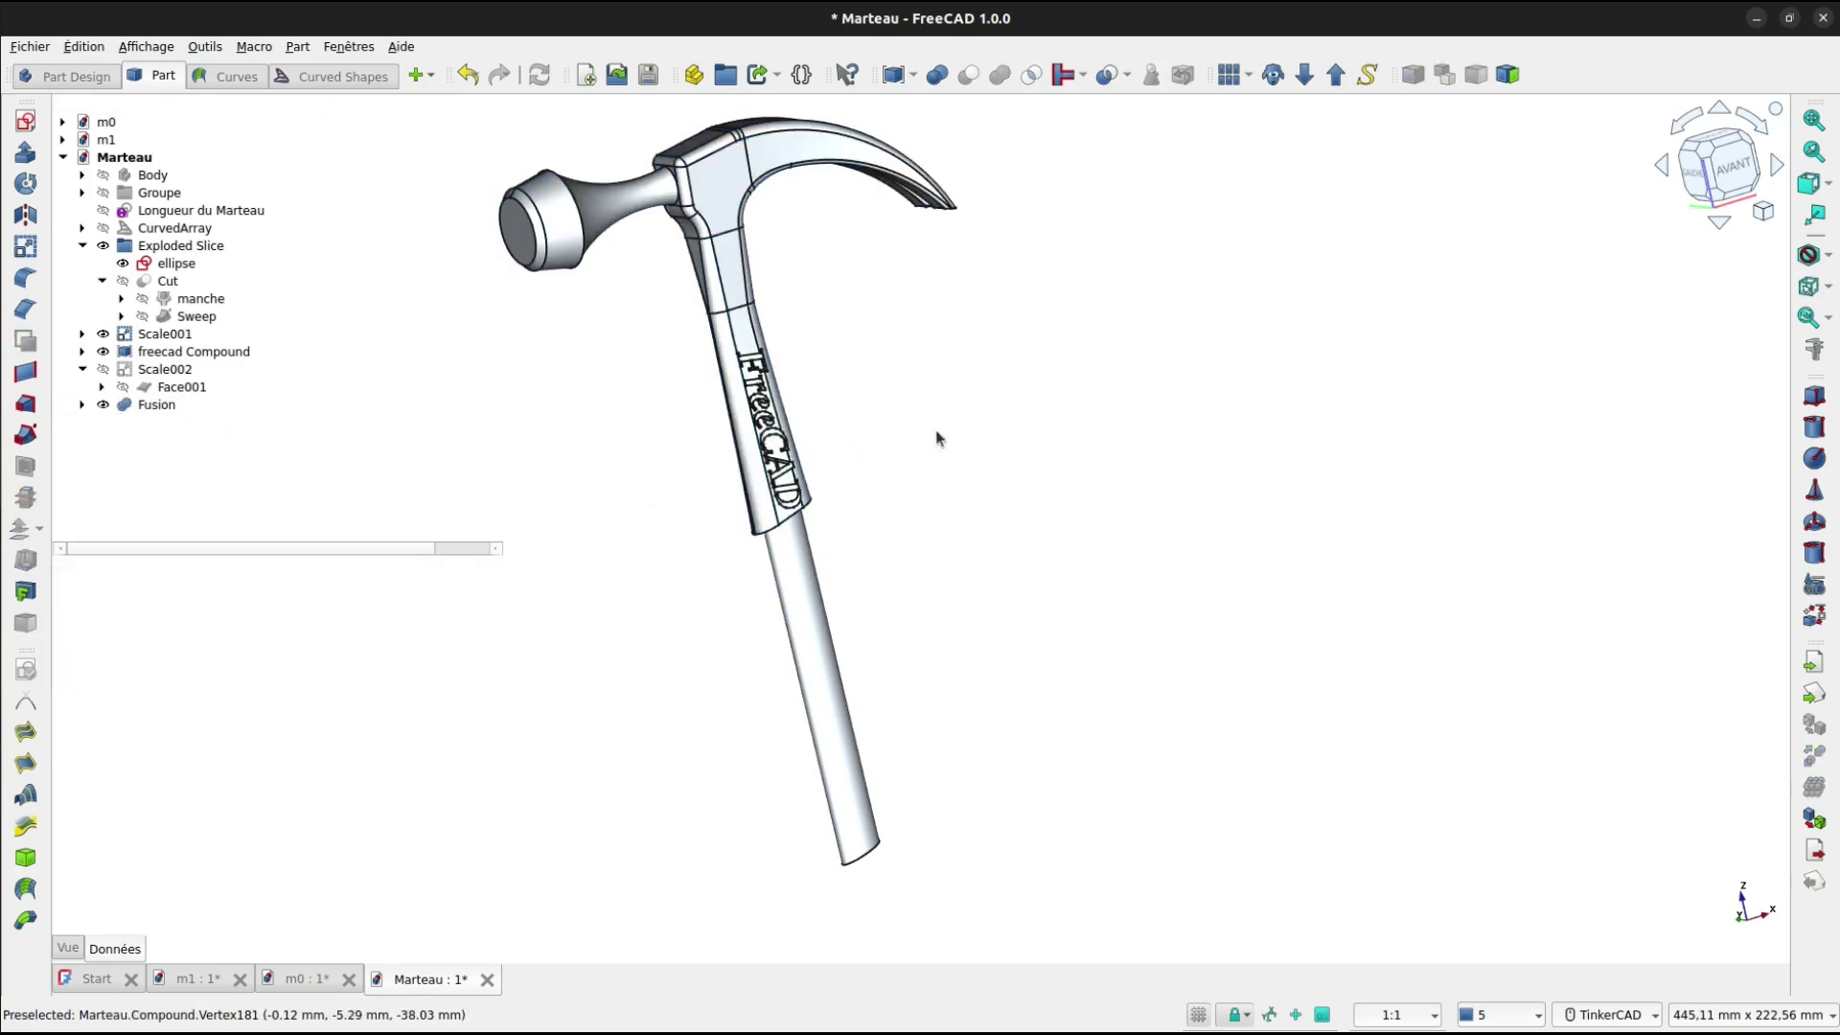
{"action": "middle_click_drag", "start_coordinate": [863, 436], "coordinate": [887, 547]}
{"action": "mouse_move", "coordinate": [924, 498]}
{"action": "right_mouse_down"}
{"action": "mouse_move", "coordinate": [838, 489]}
{"action": "mouse_move", "coordinate": [762, 403]}
{"action": "right_mouse_up"}
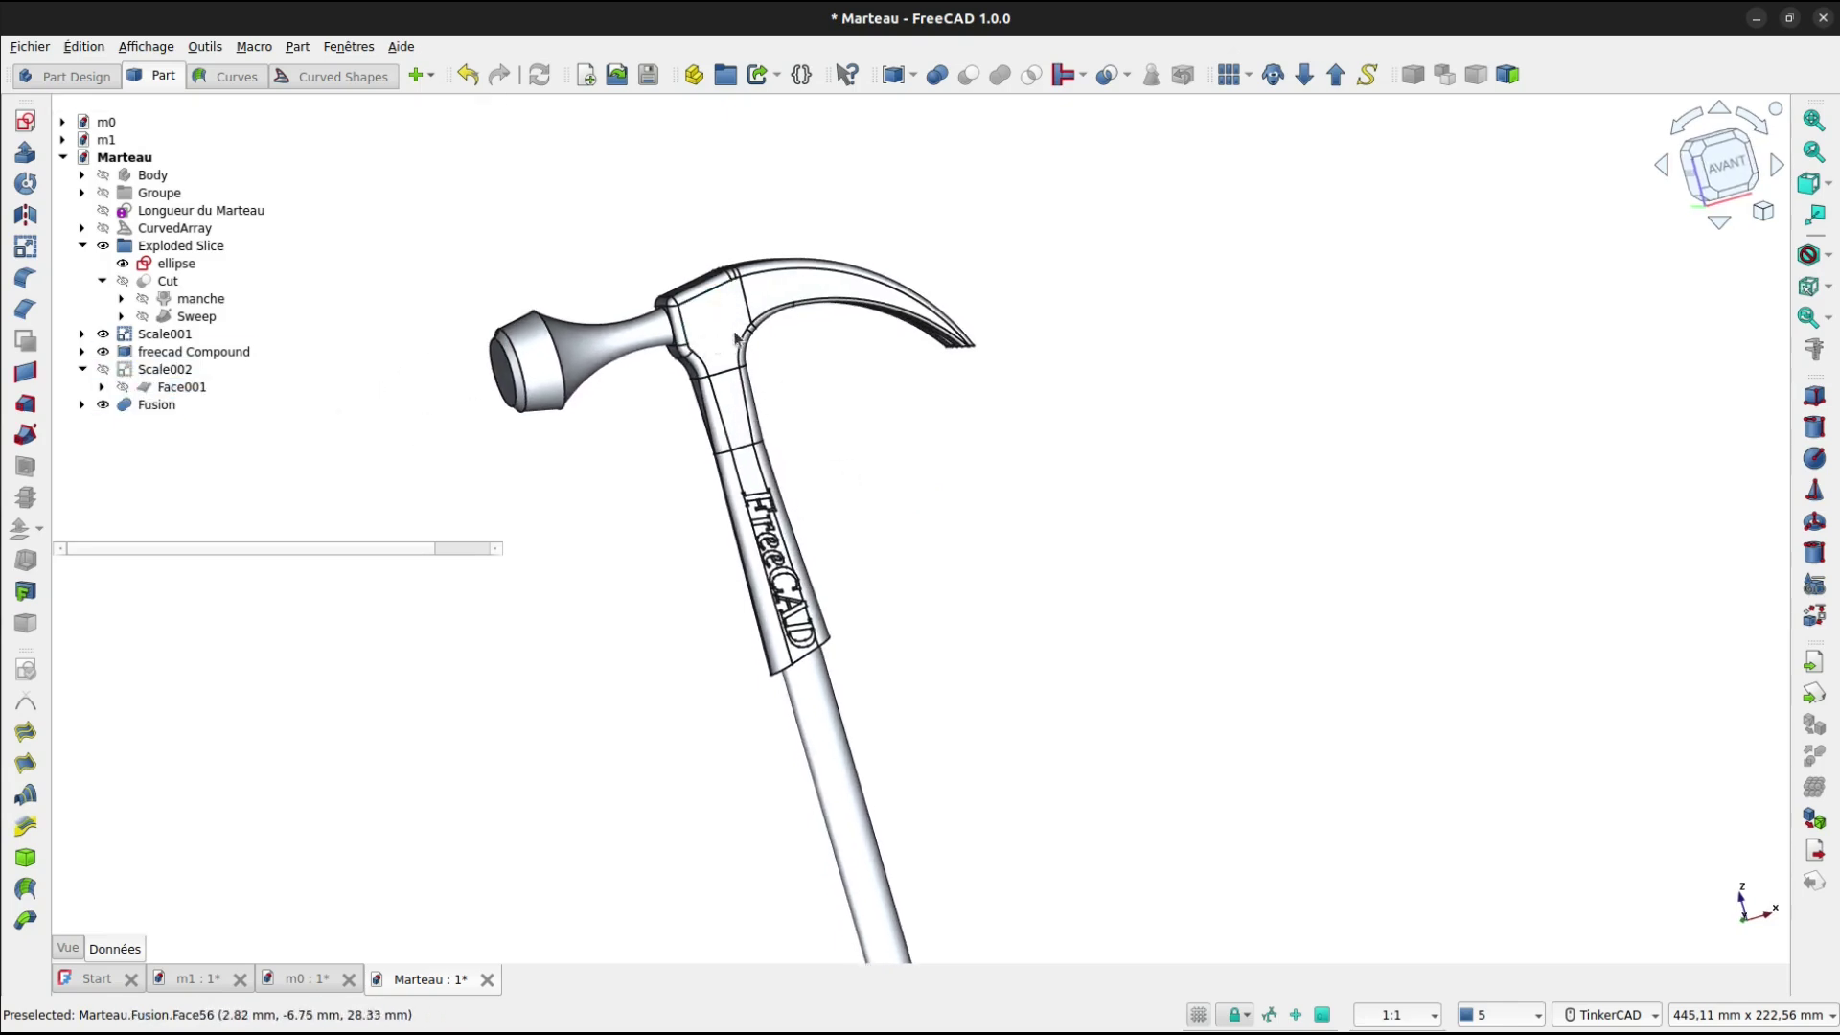
{"action": "left_click", "coordinate": [293, 979]}
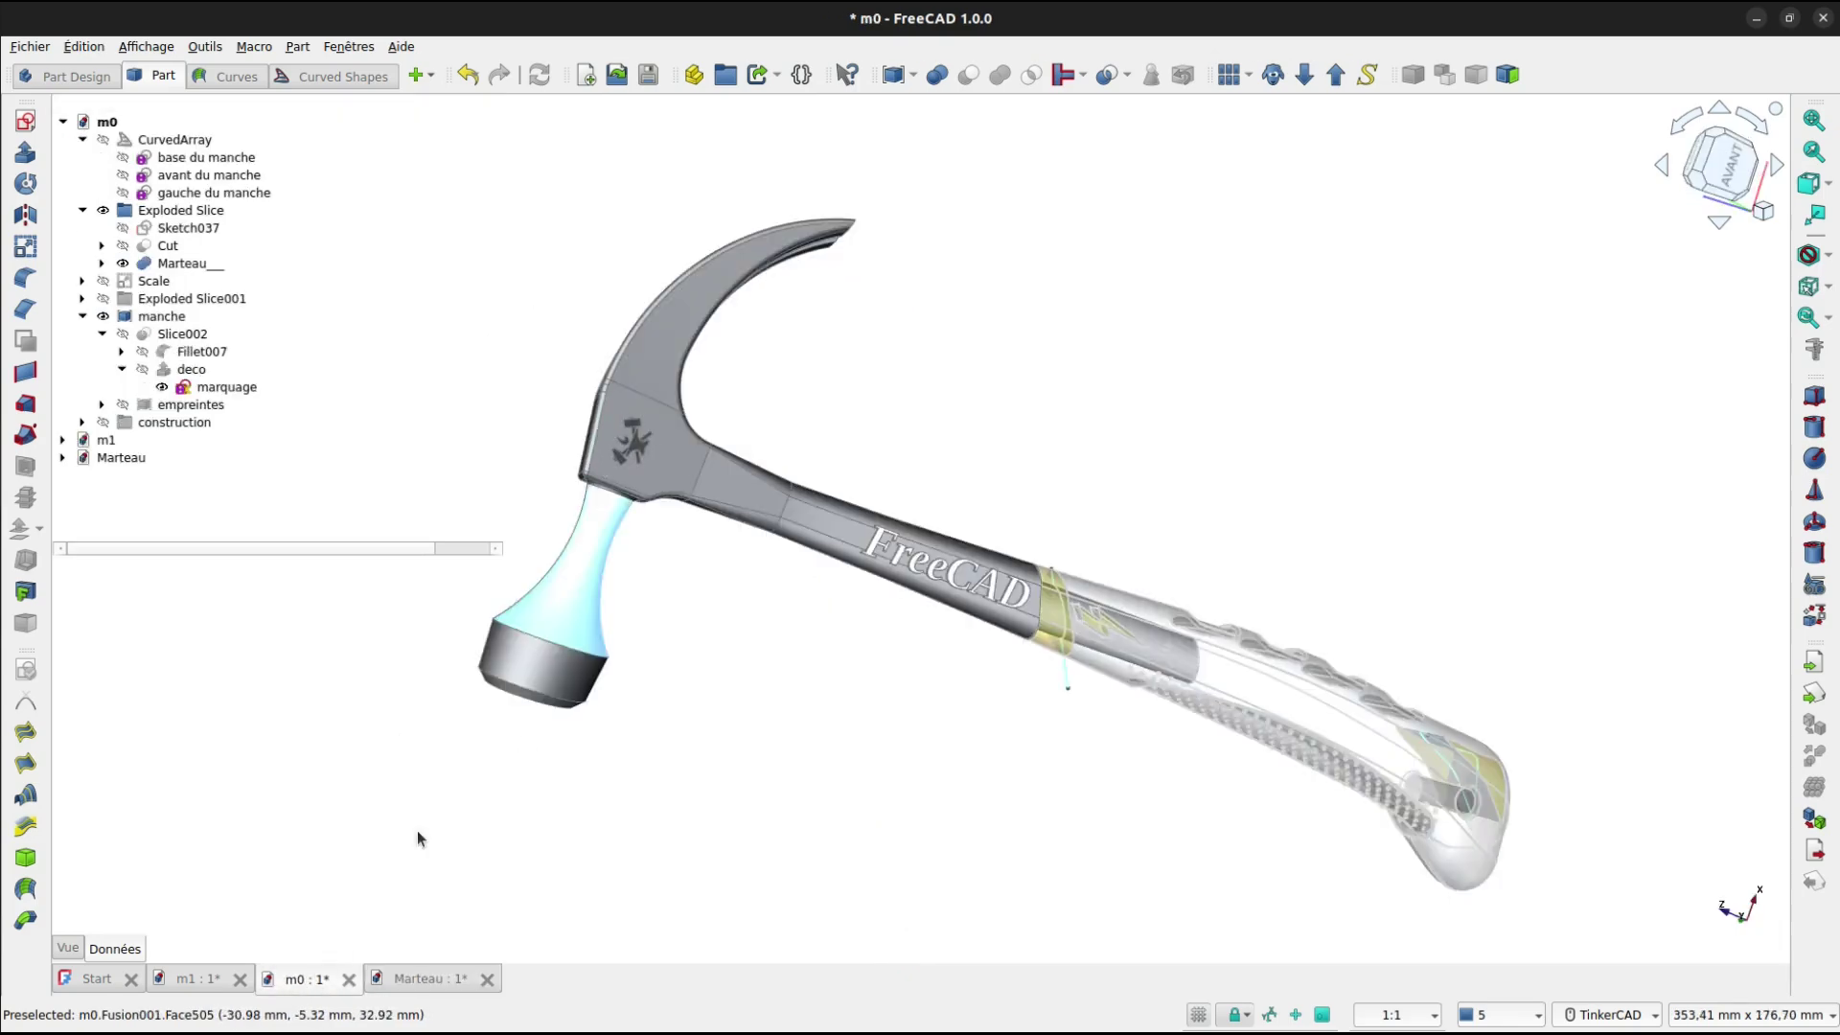
{"action": "left_click", "coordinate": [416, 979]}
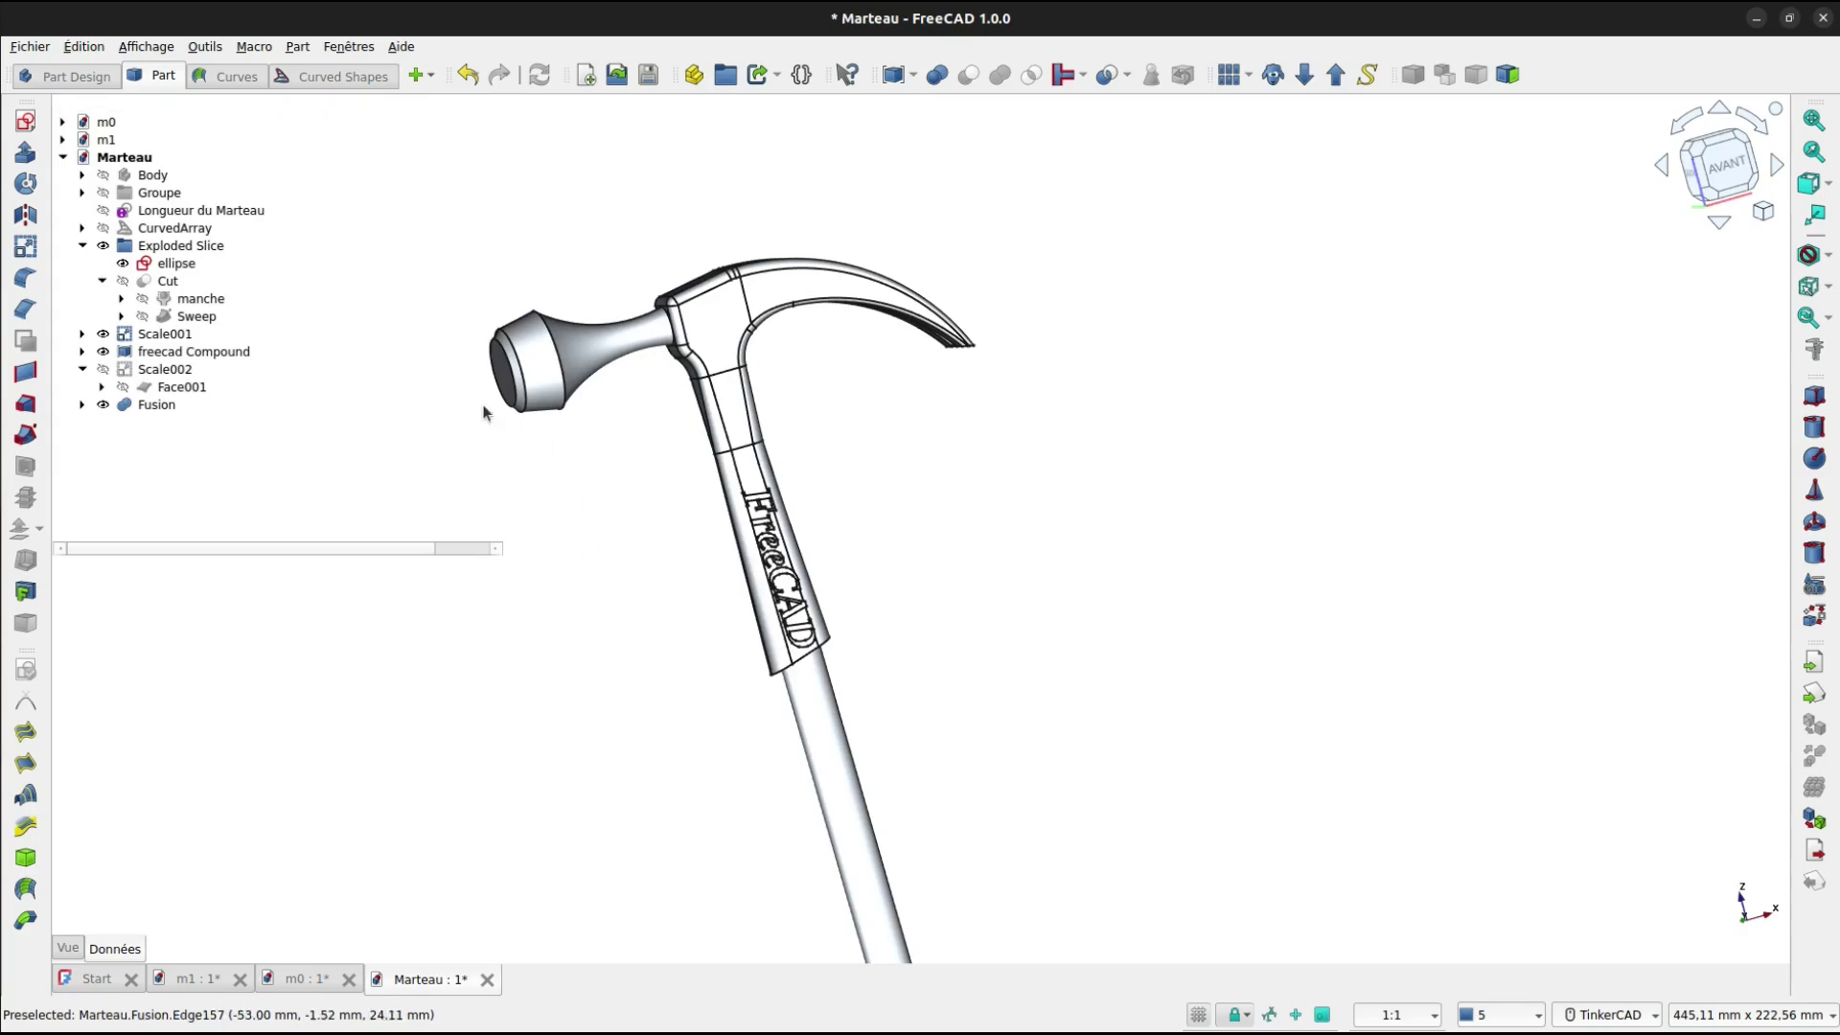
Show Face001 on the hammer head and examine it together with its source sketch, logo forge.
{"action": "left_click", "coordinate": [153, 336]}
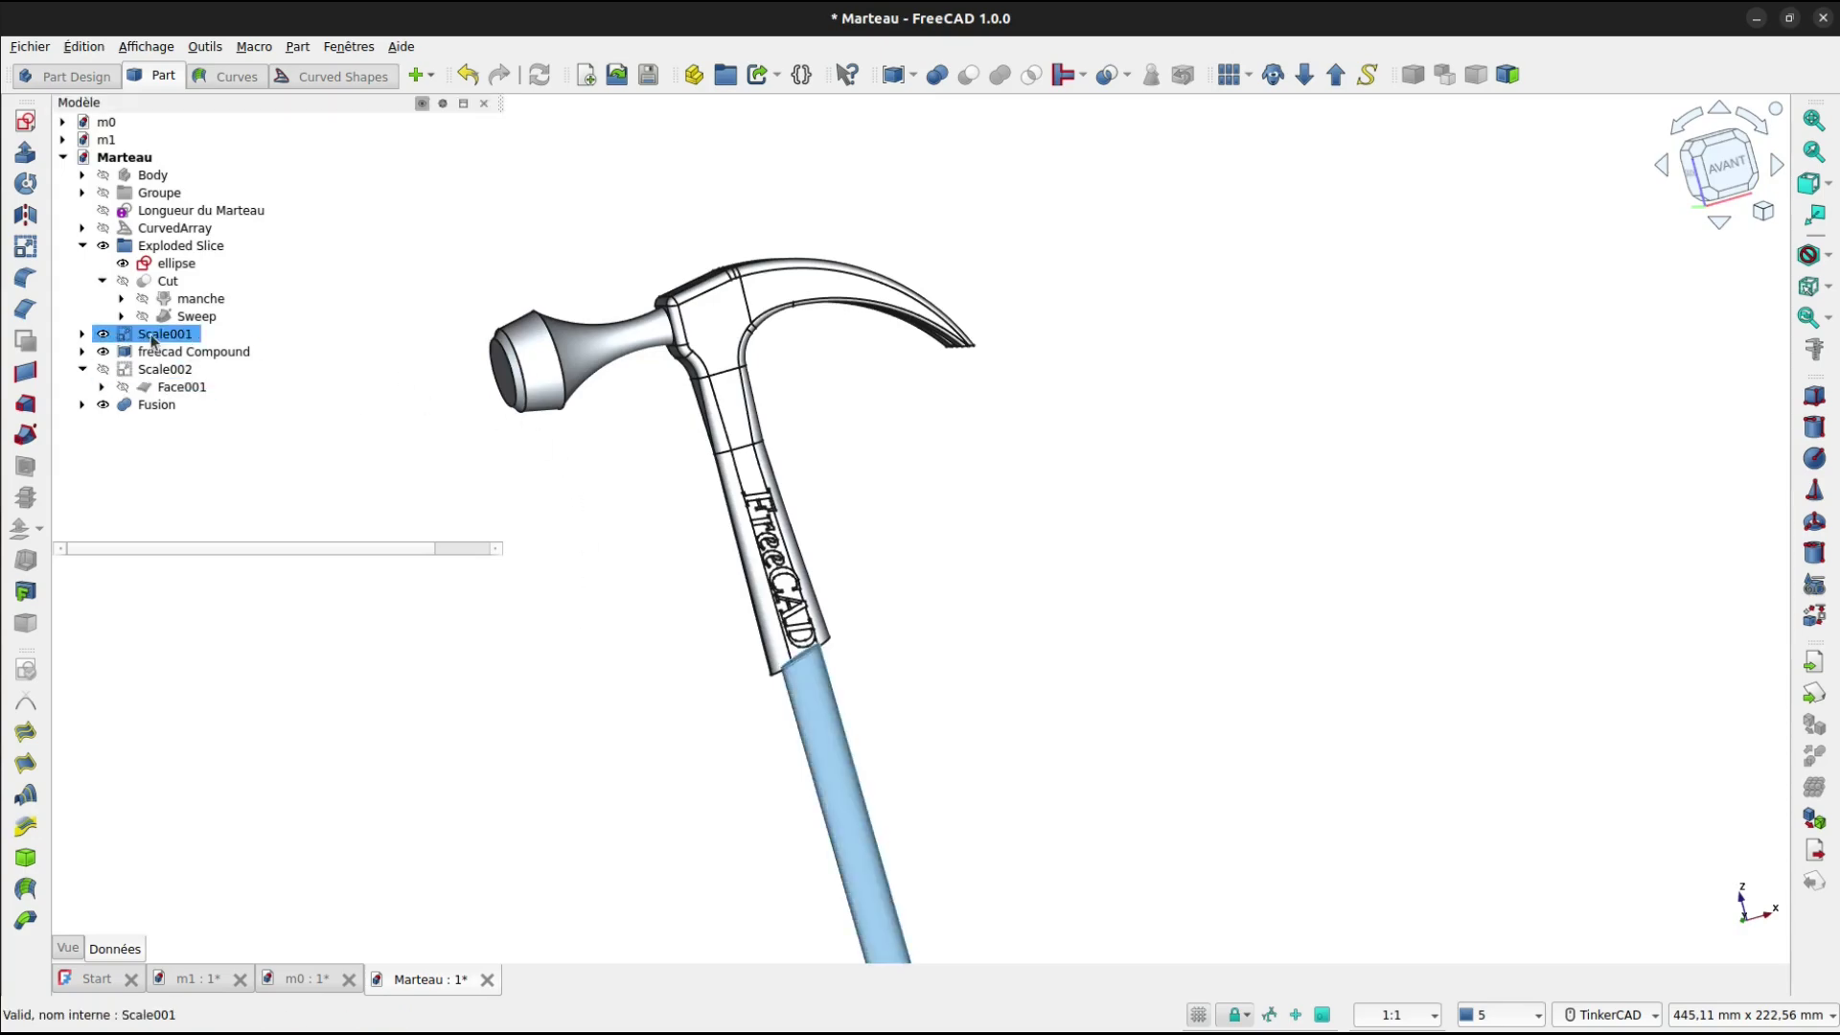
{"action": "left_click", "coordinate": [187, 389]}
{"action": "scroll", "coordinate": [719, 338], "scroll_direction": "up", "scroll_amount": 3}
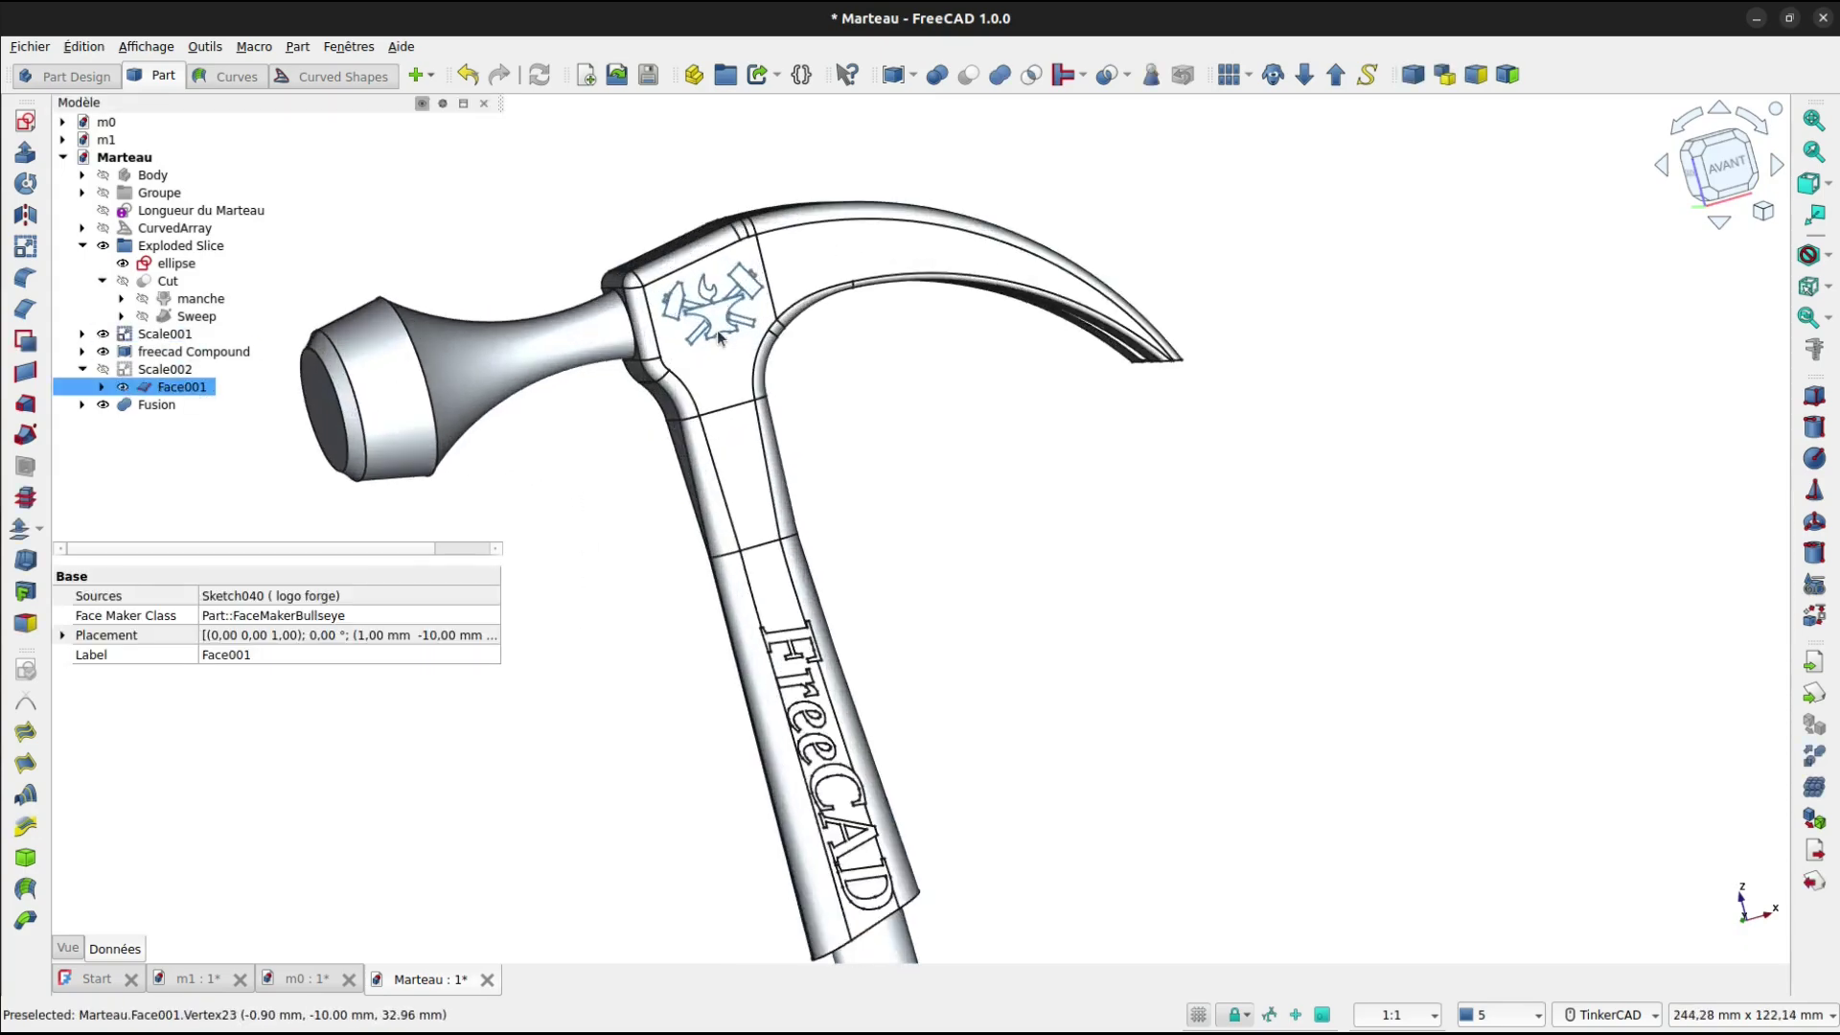
{"action": "scroll", "coordinate": [719, 338], "scroll_direction": "up", "scroll_amount": 3}
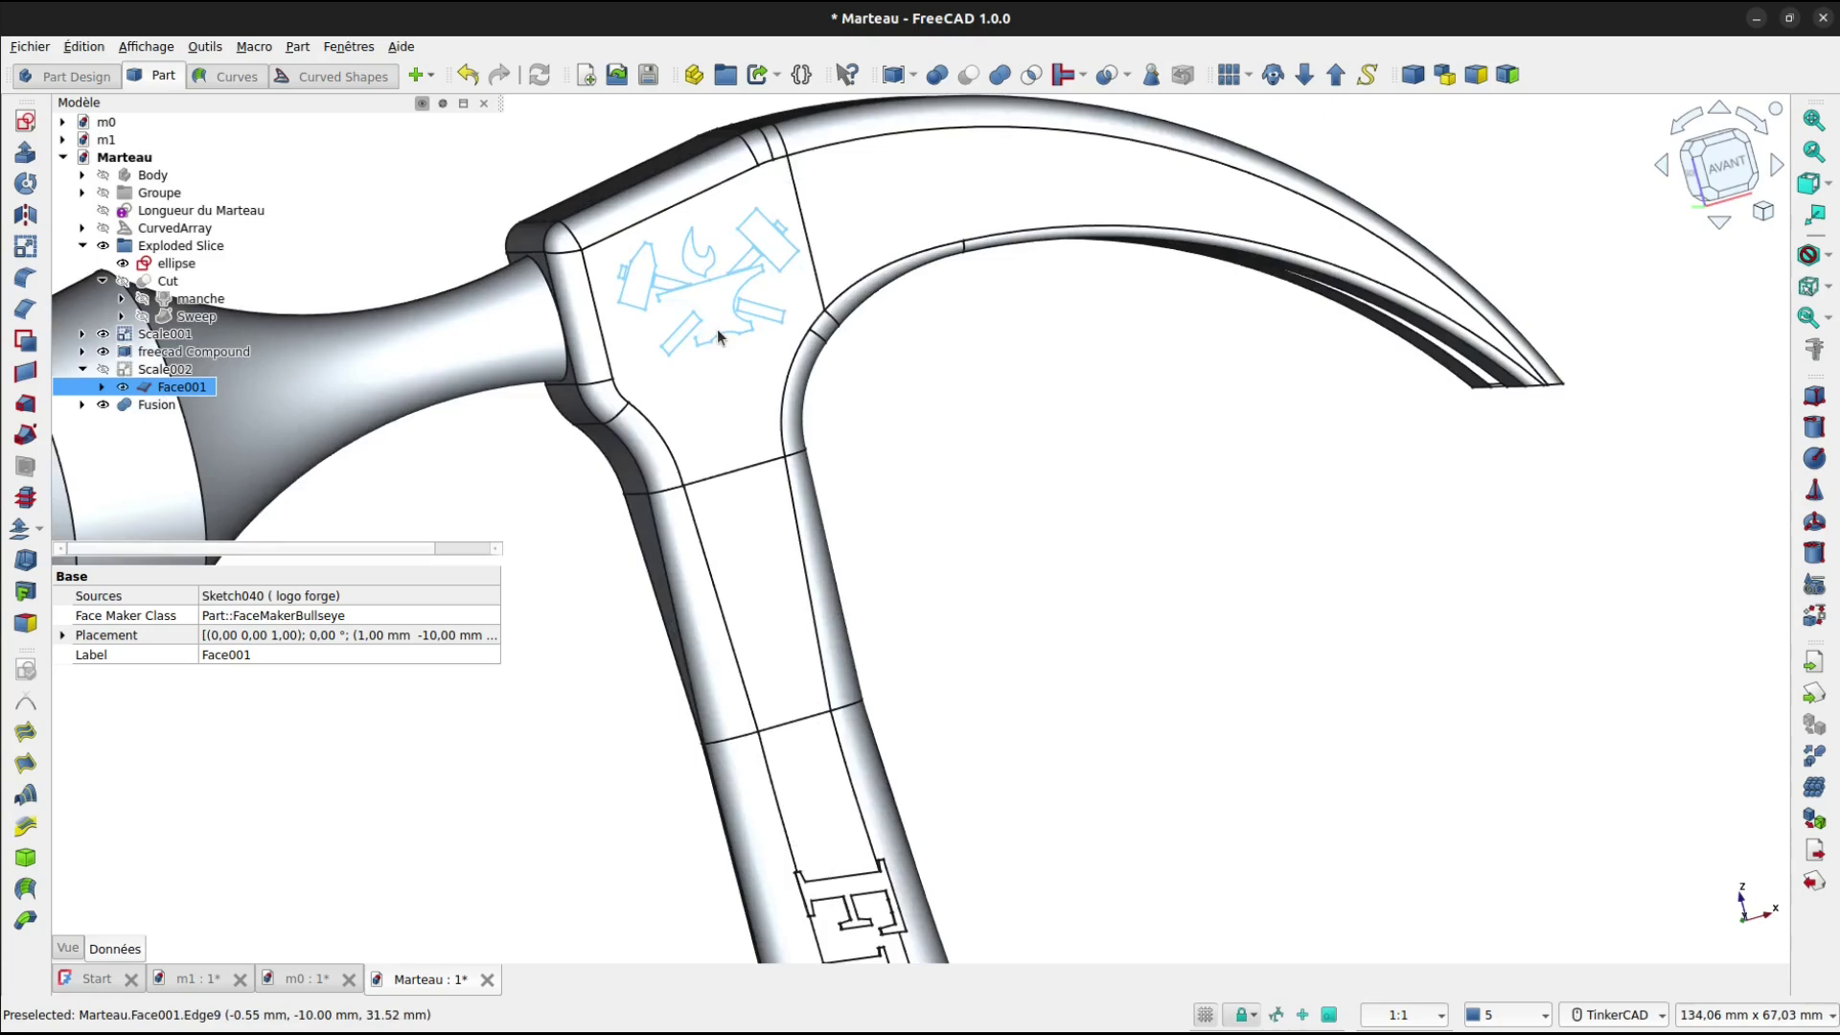
{"action": "left_click", "coordinate": [102, 387]}
{"action": "left_click", "coordinate": [200, 407]}
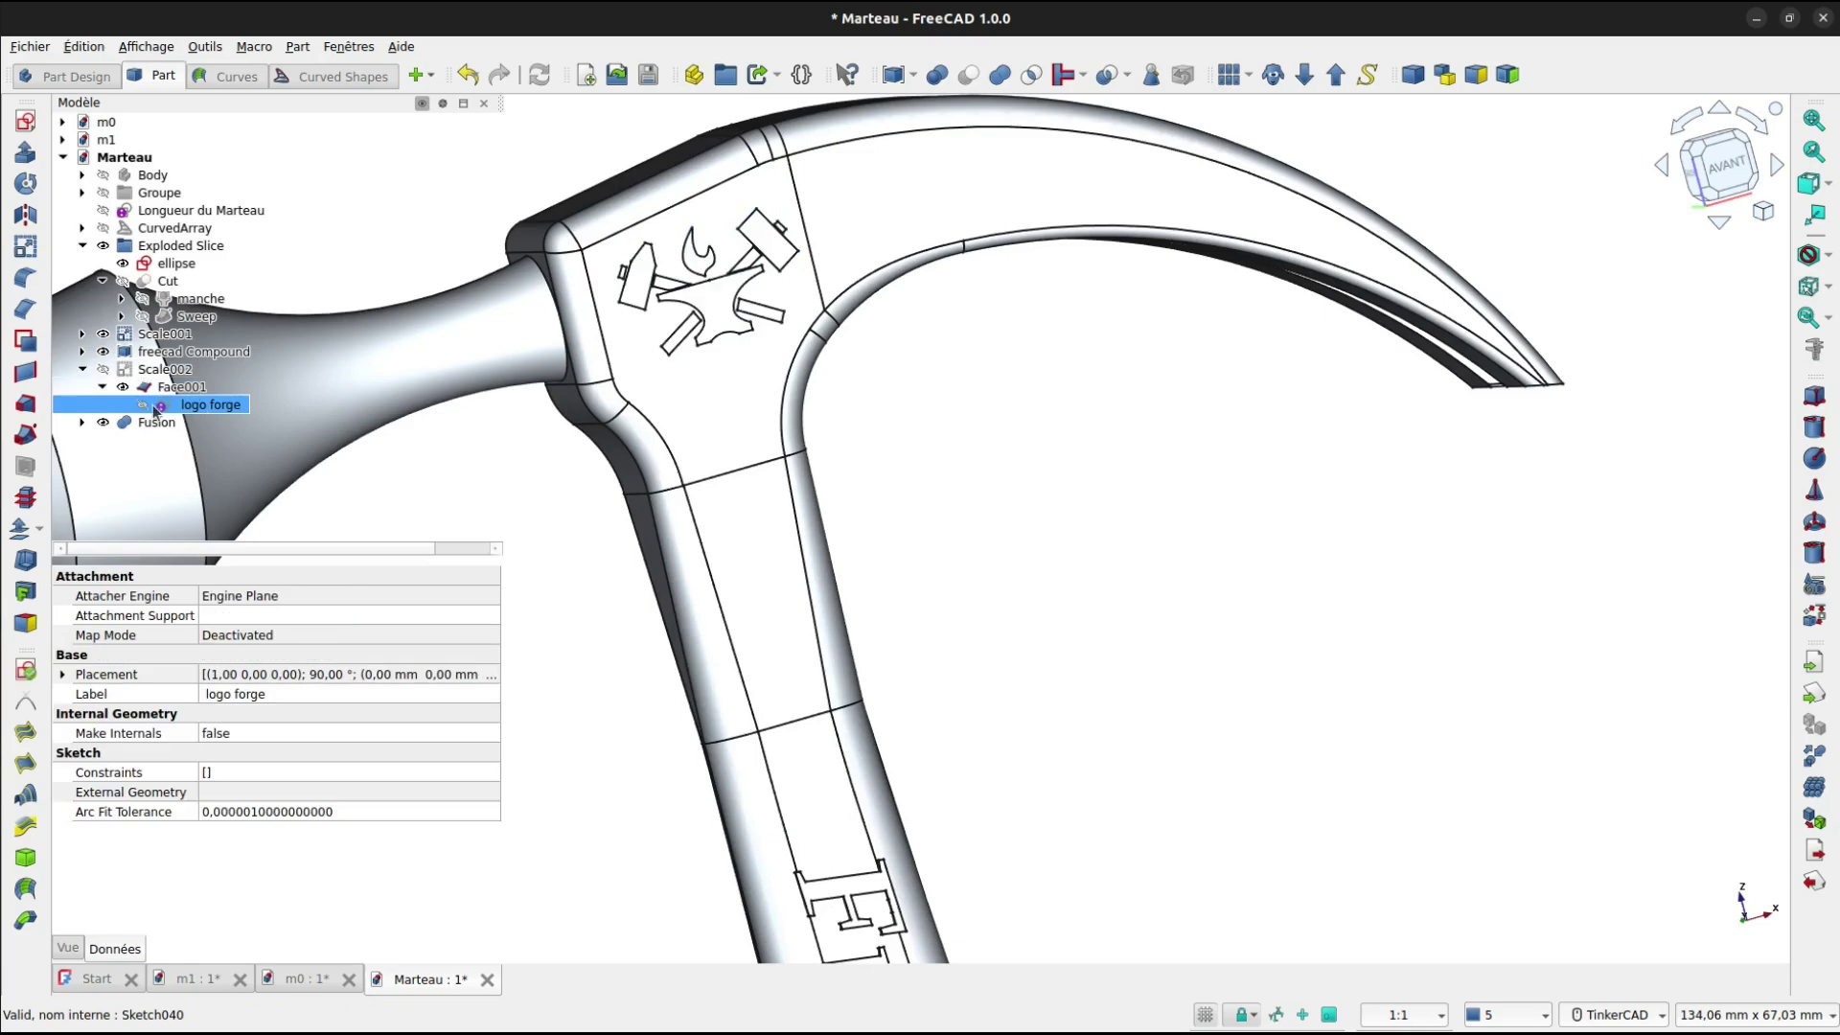
{"action": "left_click", "coordinate": [173, 390]}
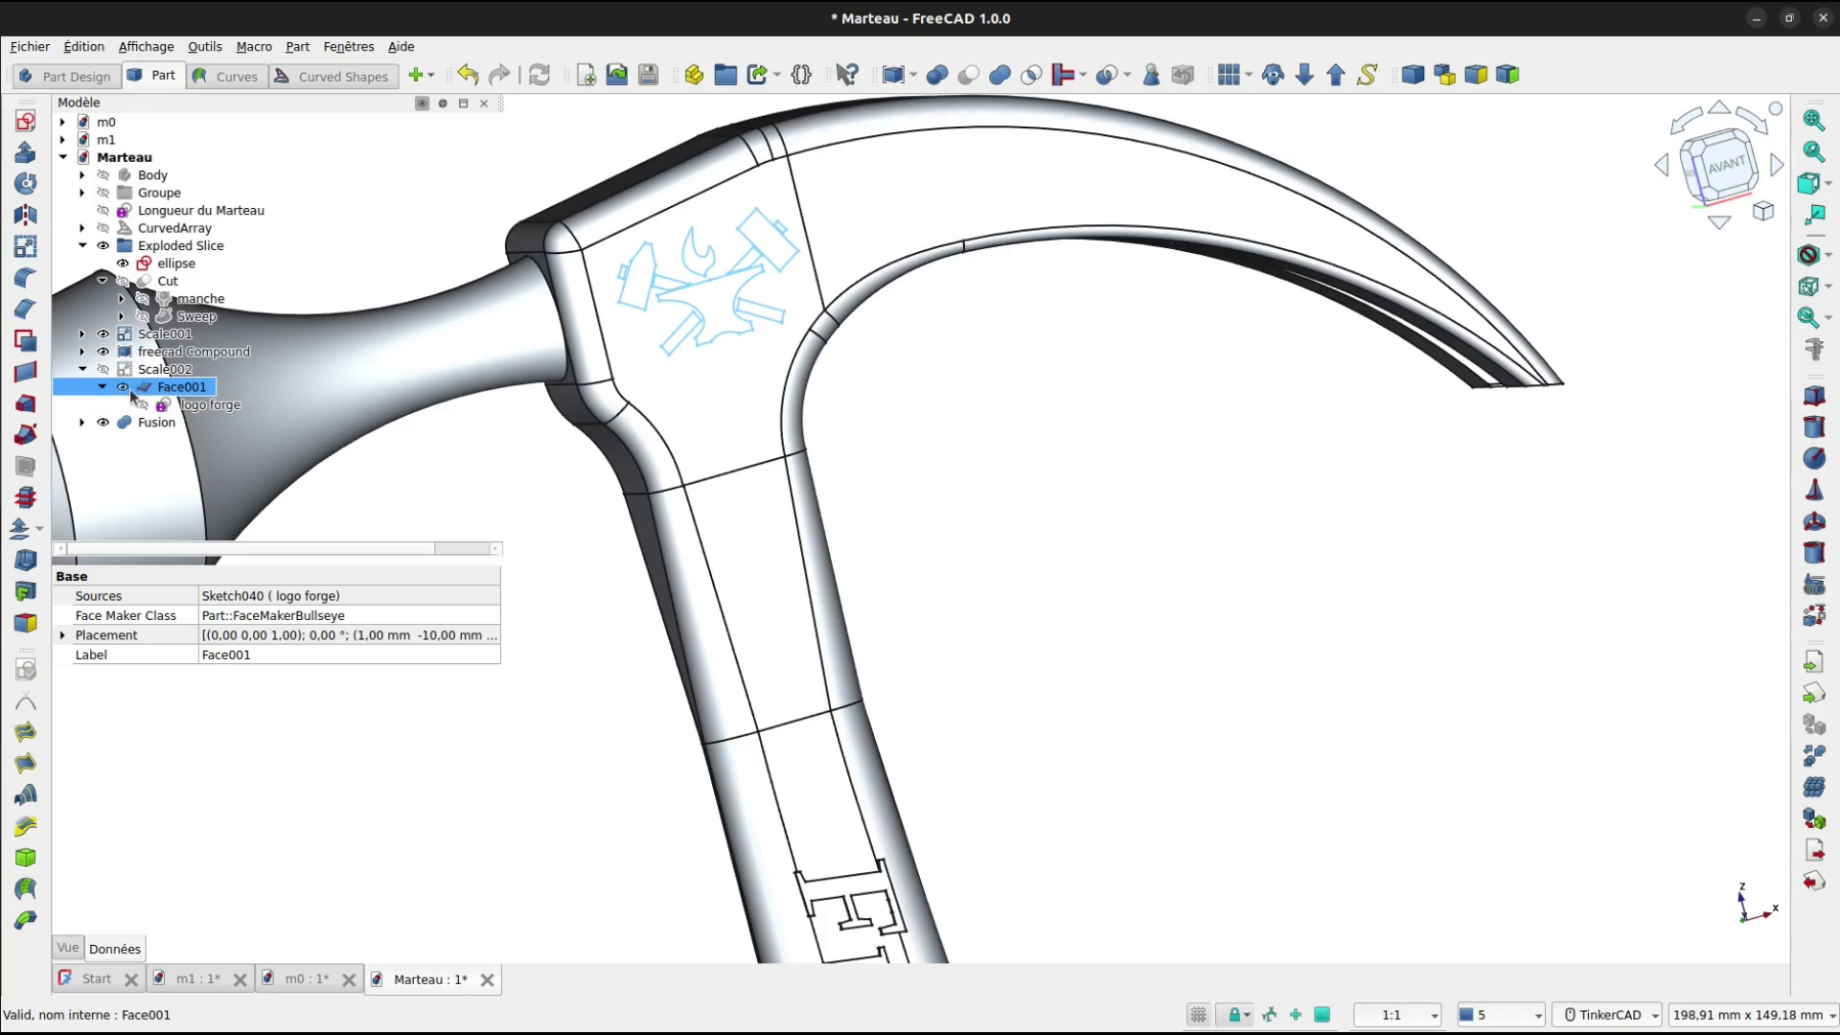
{"action": "left_click", "coordinate": [180, 407]}
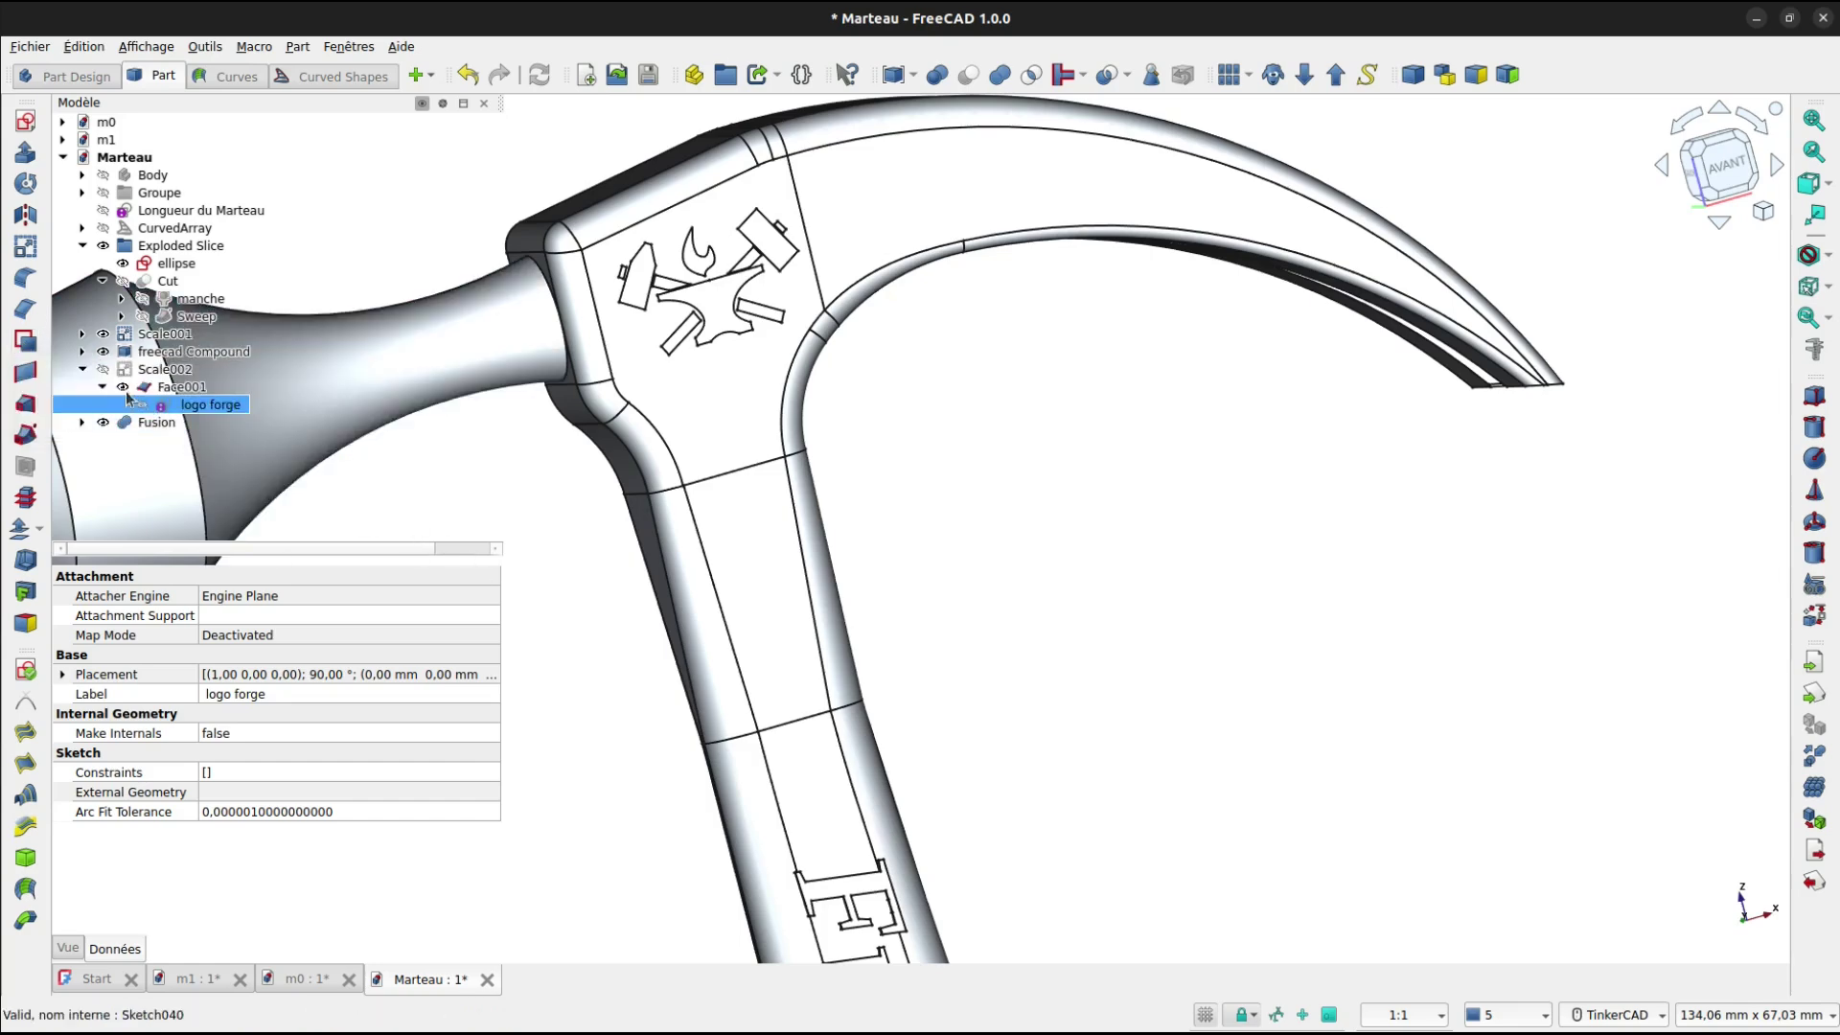
Hide Face001 and show Scale002, the scaled version of the forge logo.
{"action": "left_click", "coordinate": [127, 387]}
{"action": "left_click", "coordinate": [115, 371]}
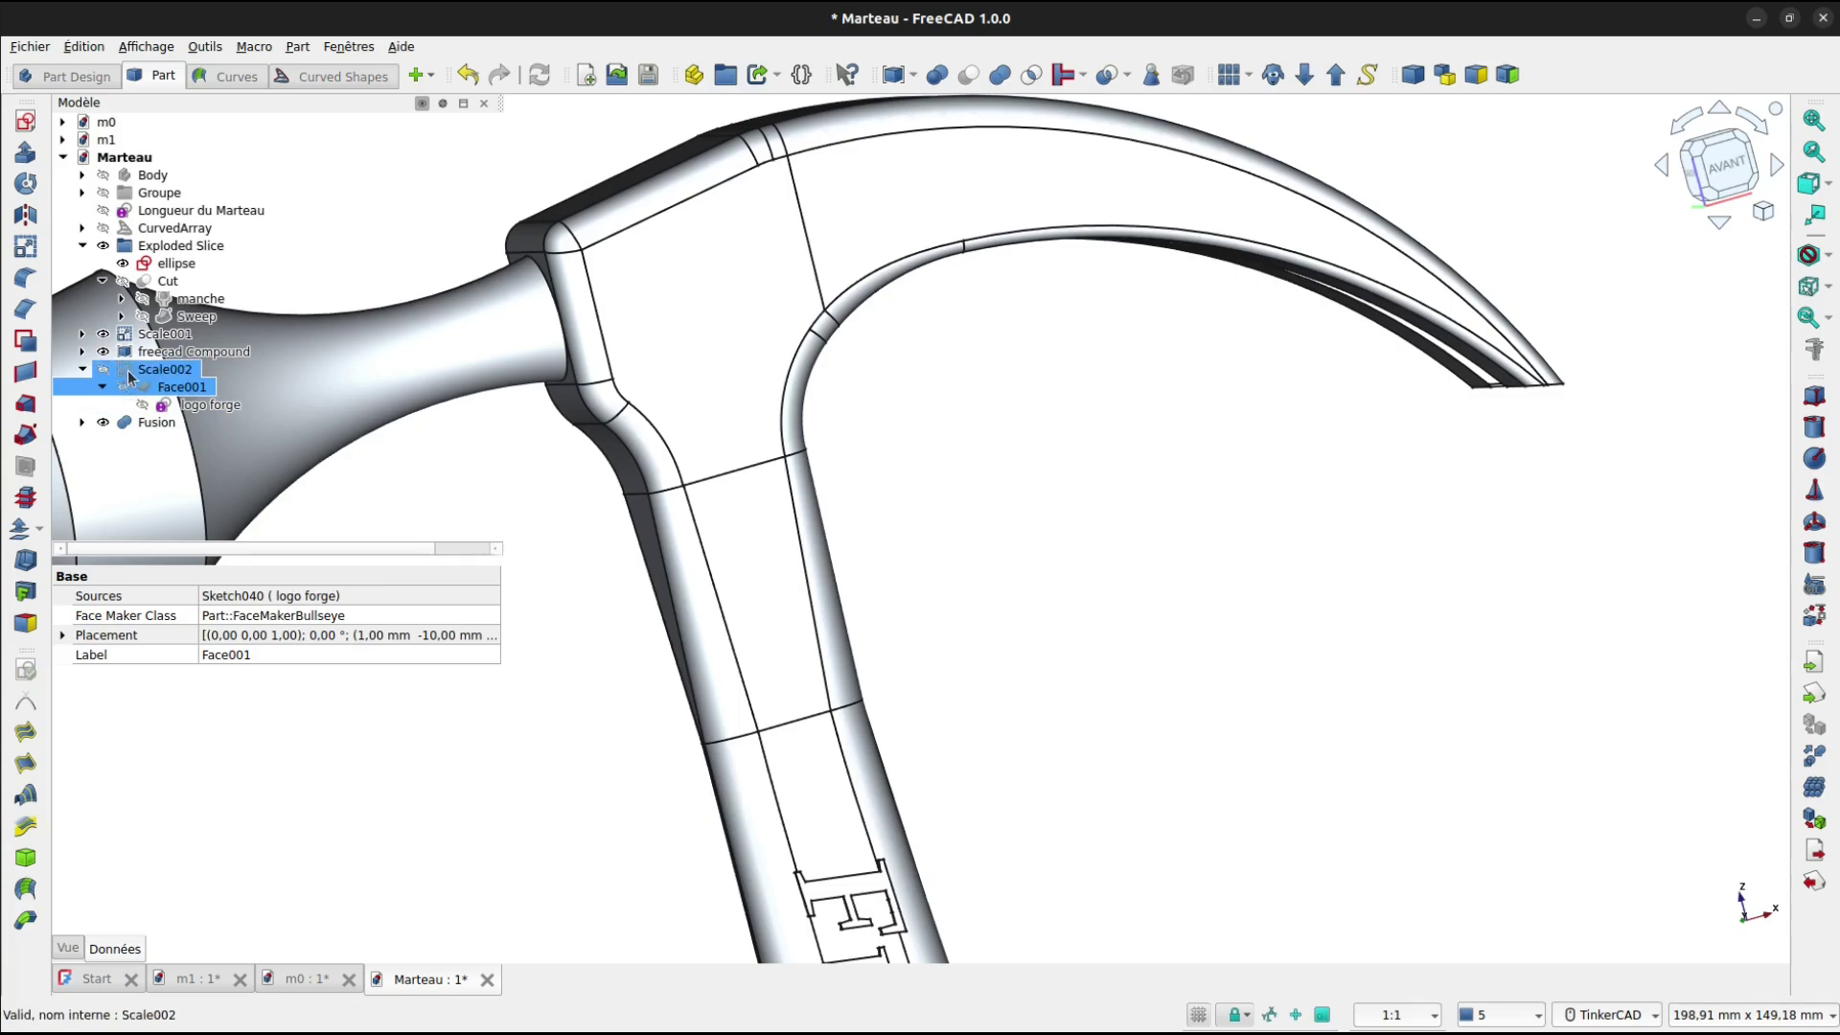
{"action": "left_click", "coordinate": [102, 371]}
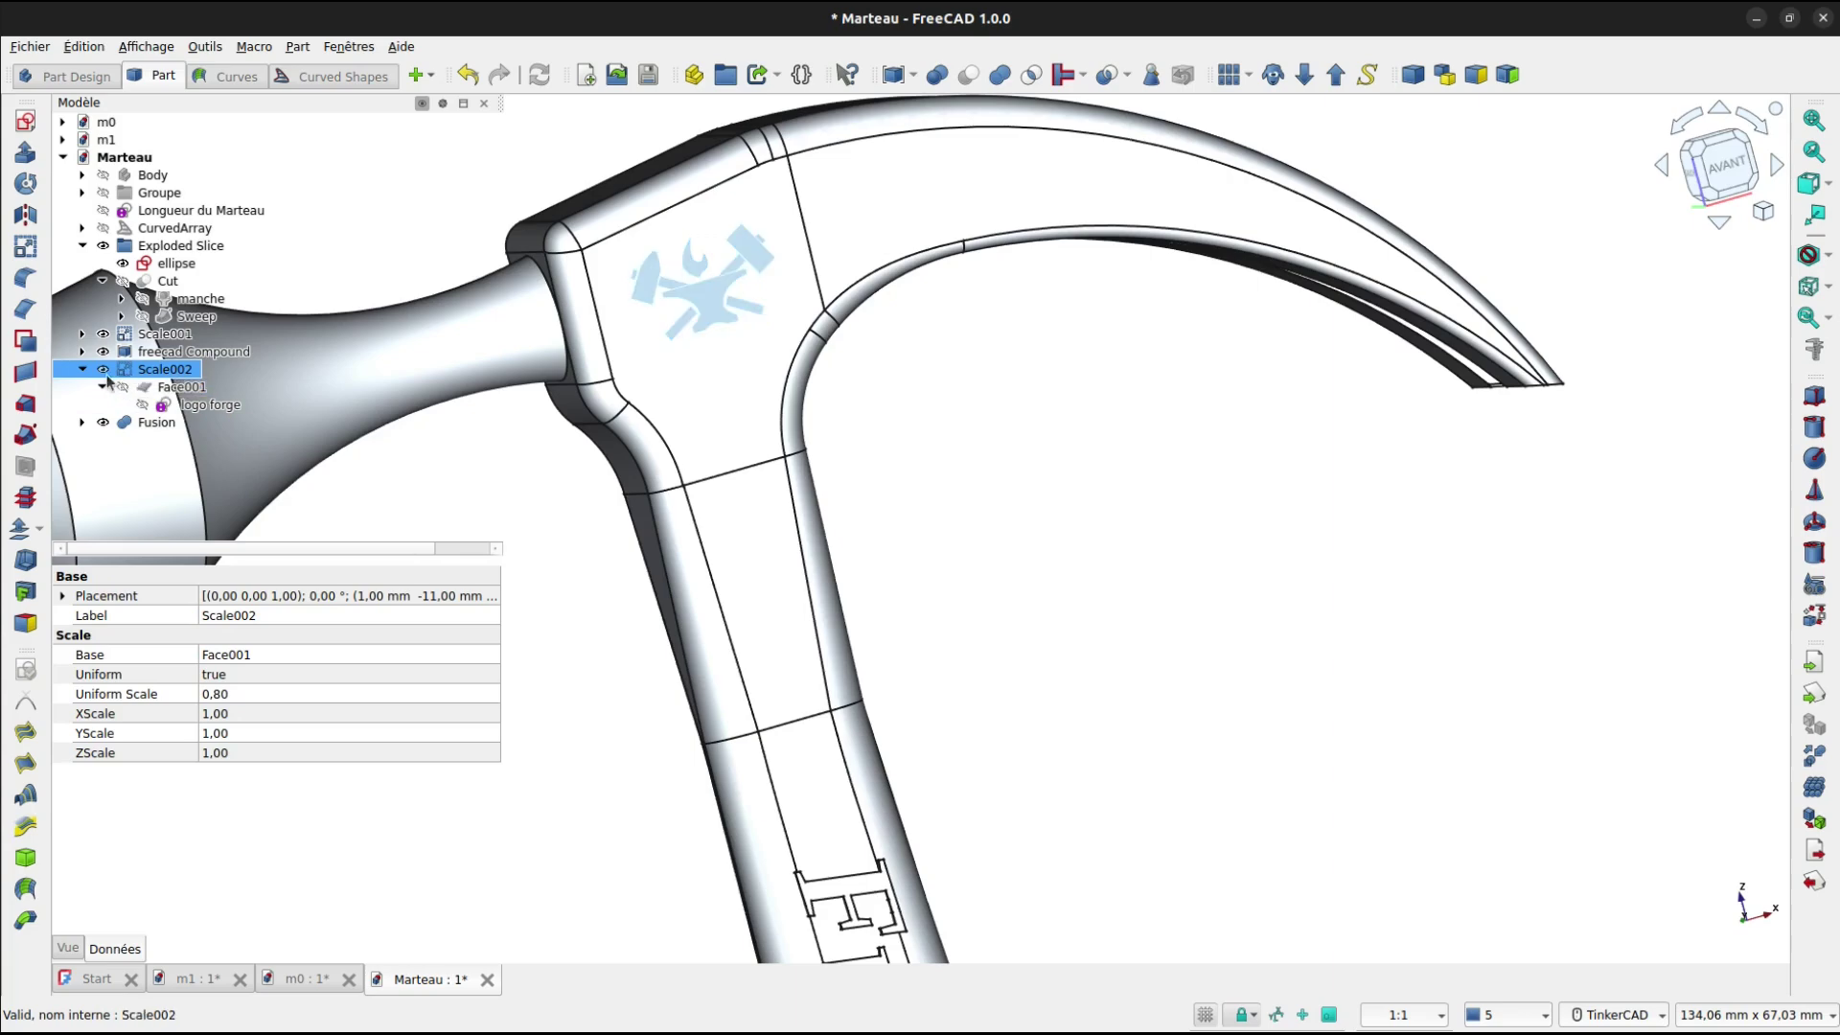
{"action": "left_click", "coordinate": [84, 370]}
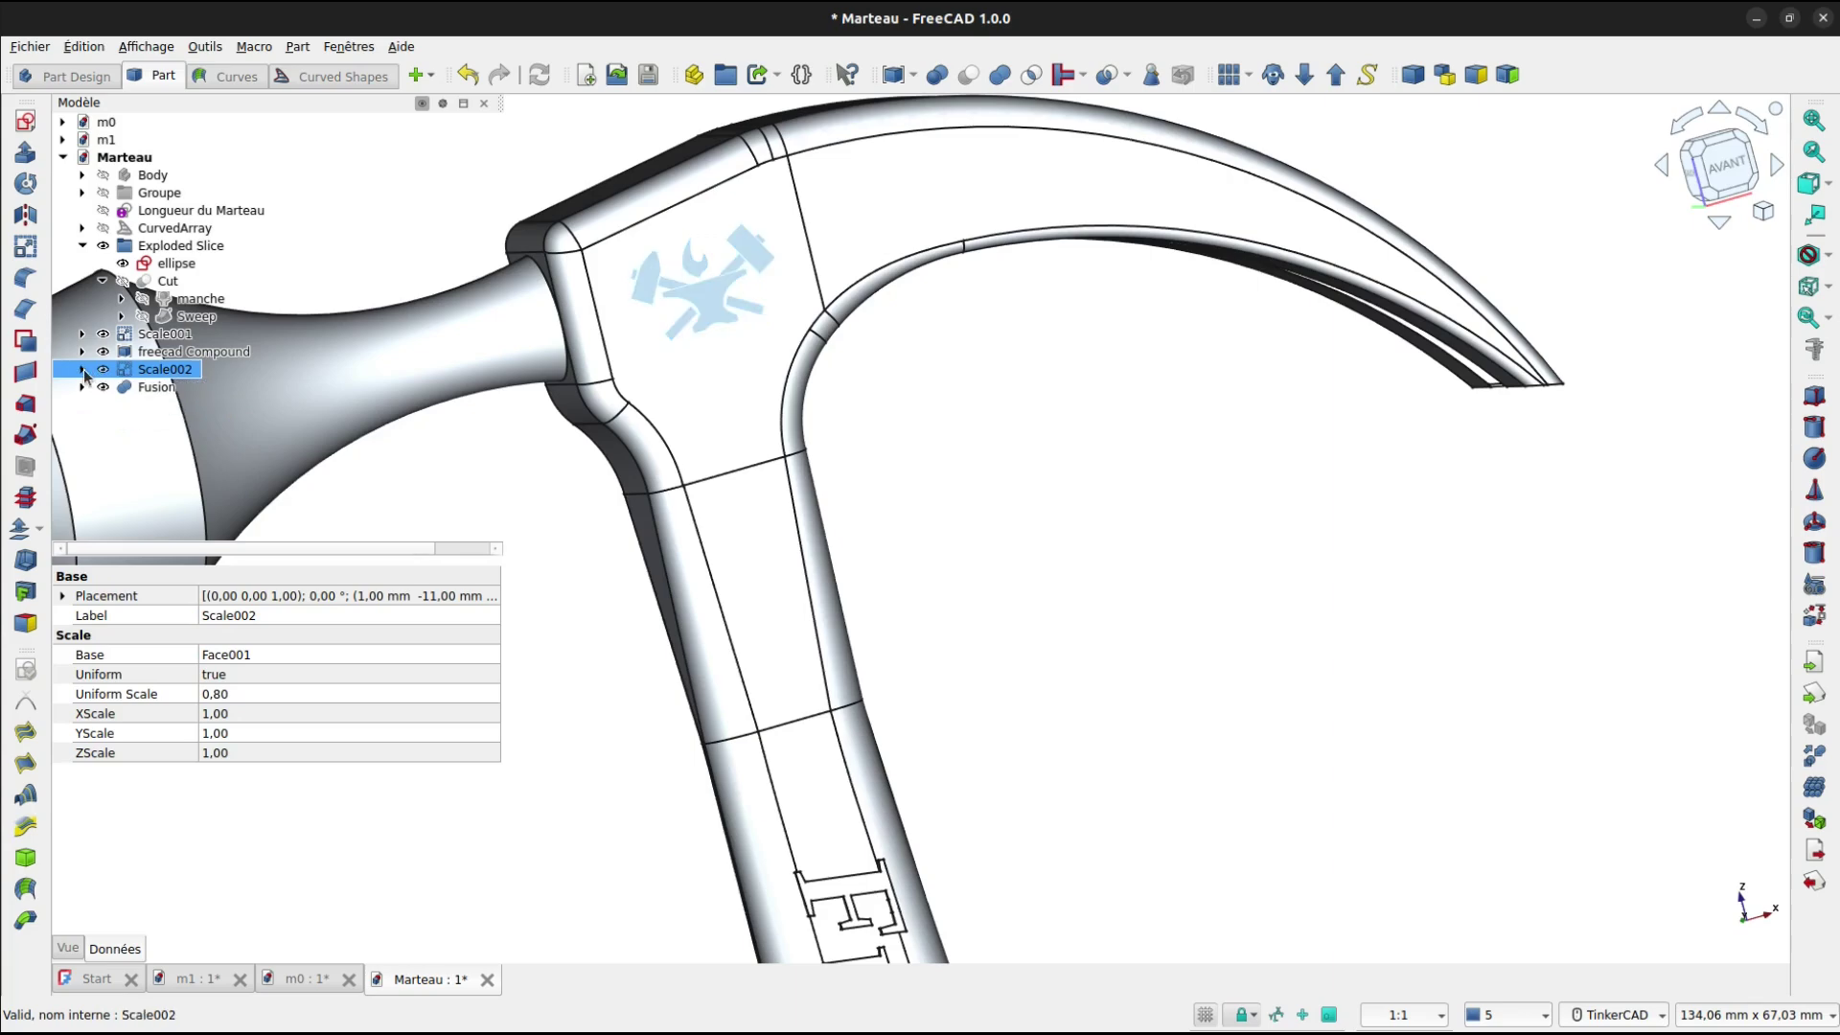
Examine the scaled forge logo's outlines up close and its position relative to the hammer head's side face, from the front and at an angle.
{"action": "right_click_drag", "start_coordinate": [1124, 448], "coordinate": [957, 481]}
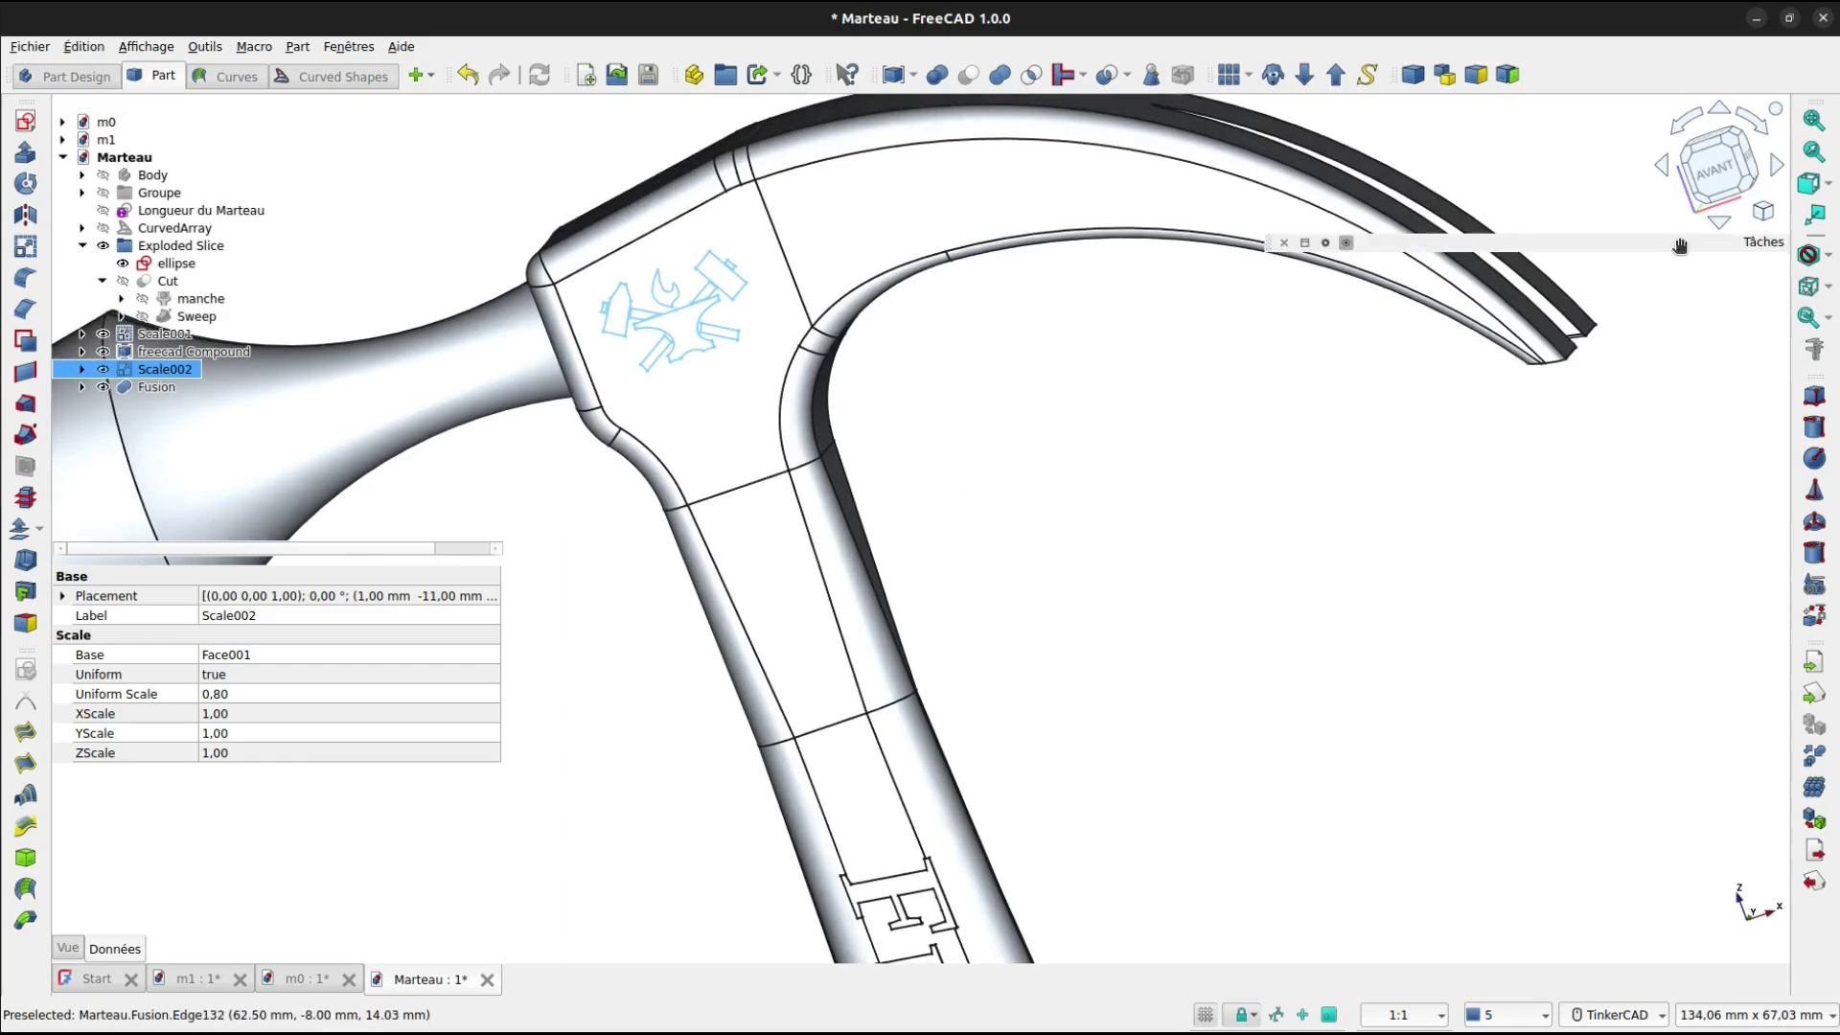
{"action": "left_click", "coordinate": [1715, 168]}
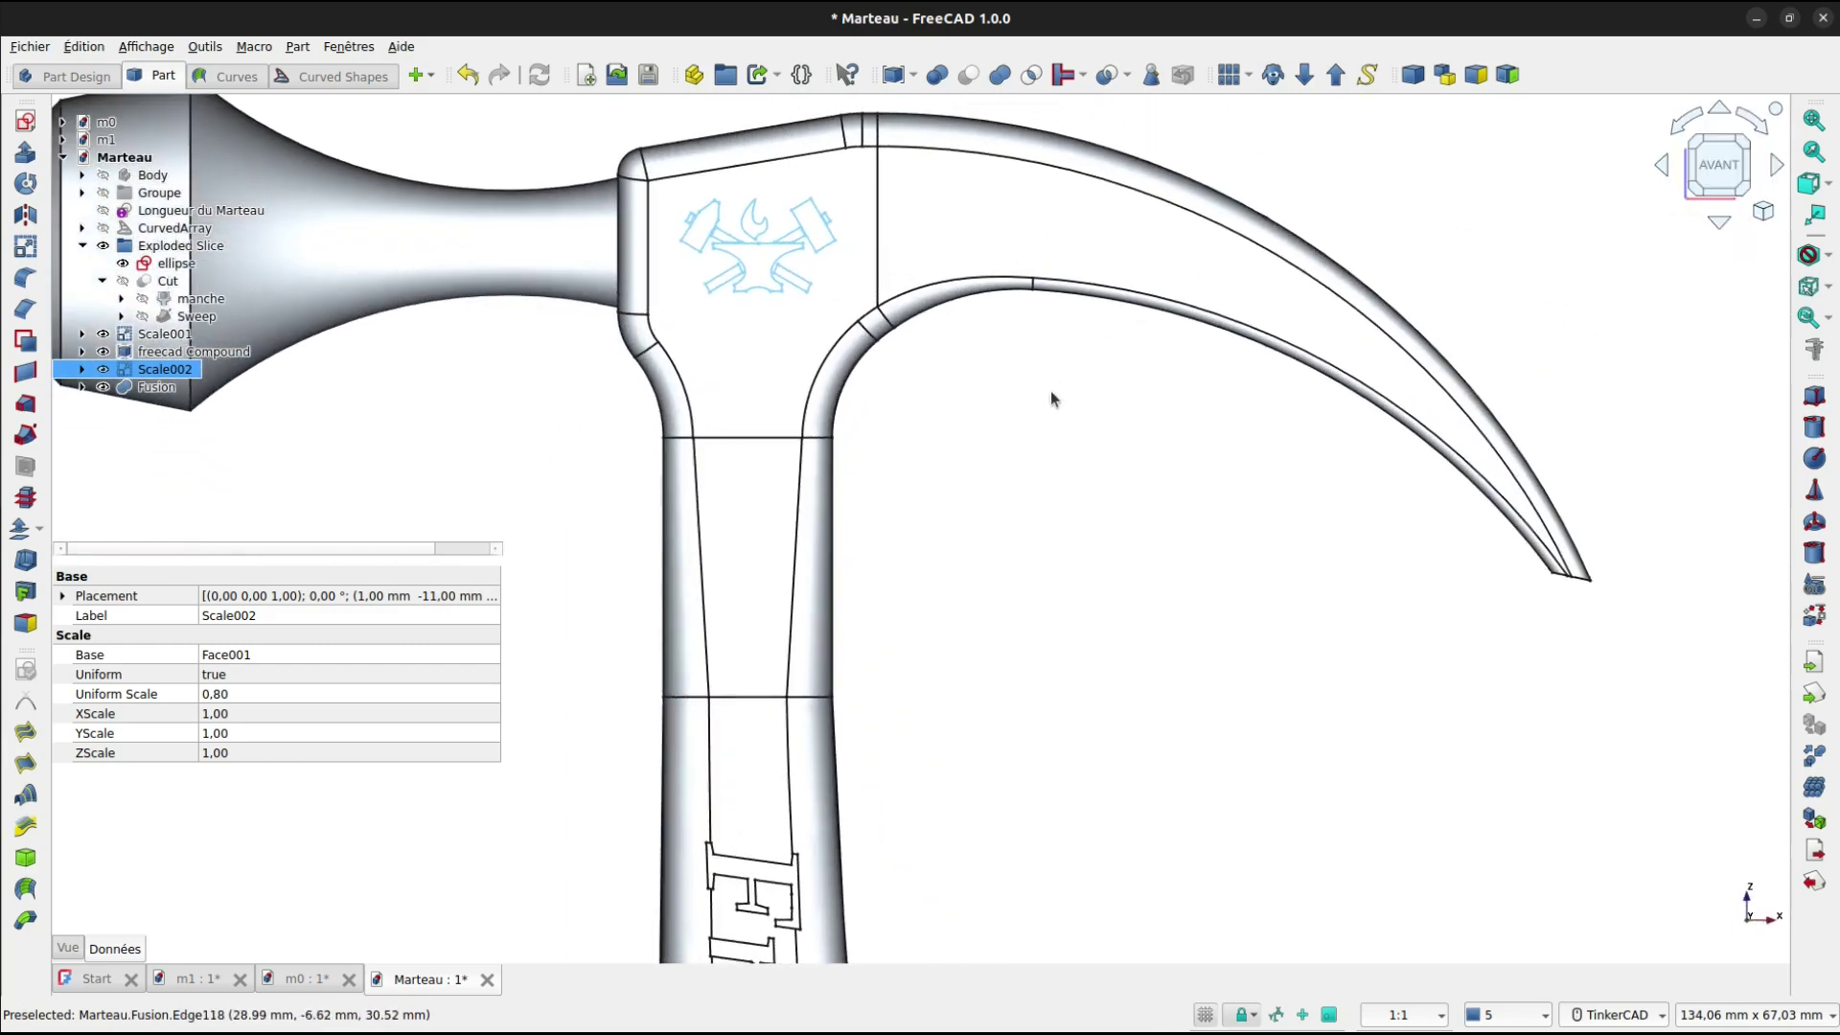
{"action": "middle_click_drag", "start_coordinate": [1051, 389], "coordinate": [1154, 526]}
{"action": "scroll", "coordinate": [832, 428], "scroll_direction": "up", "scroll_amount": 4}
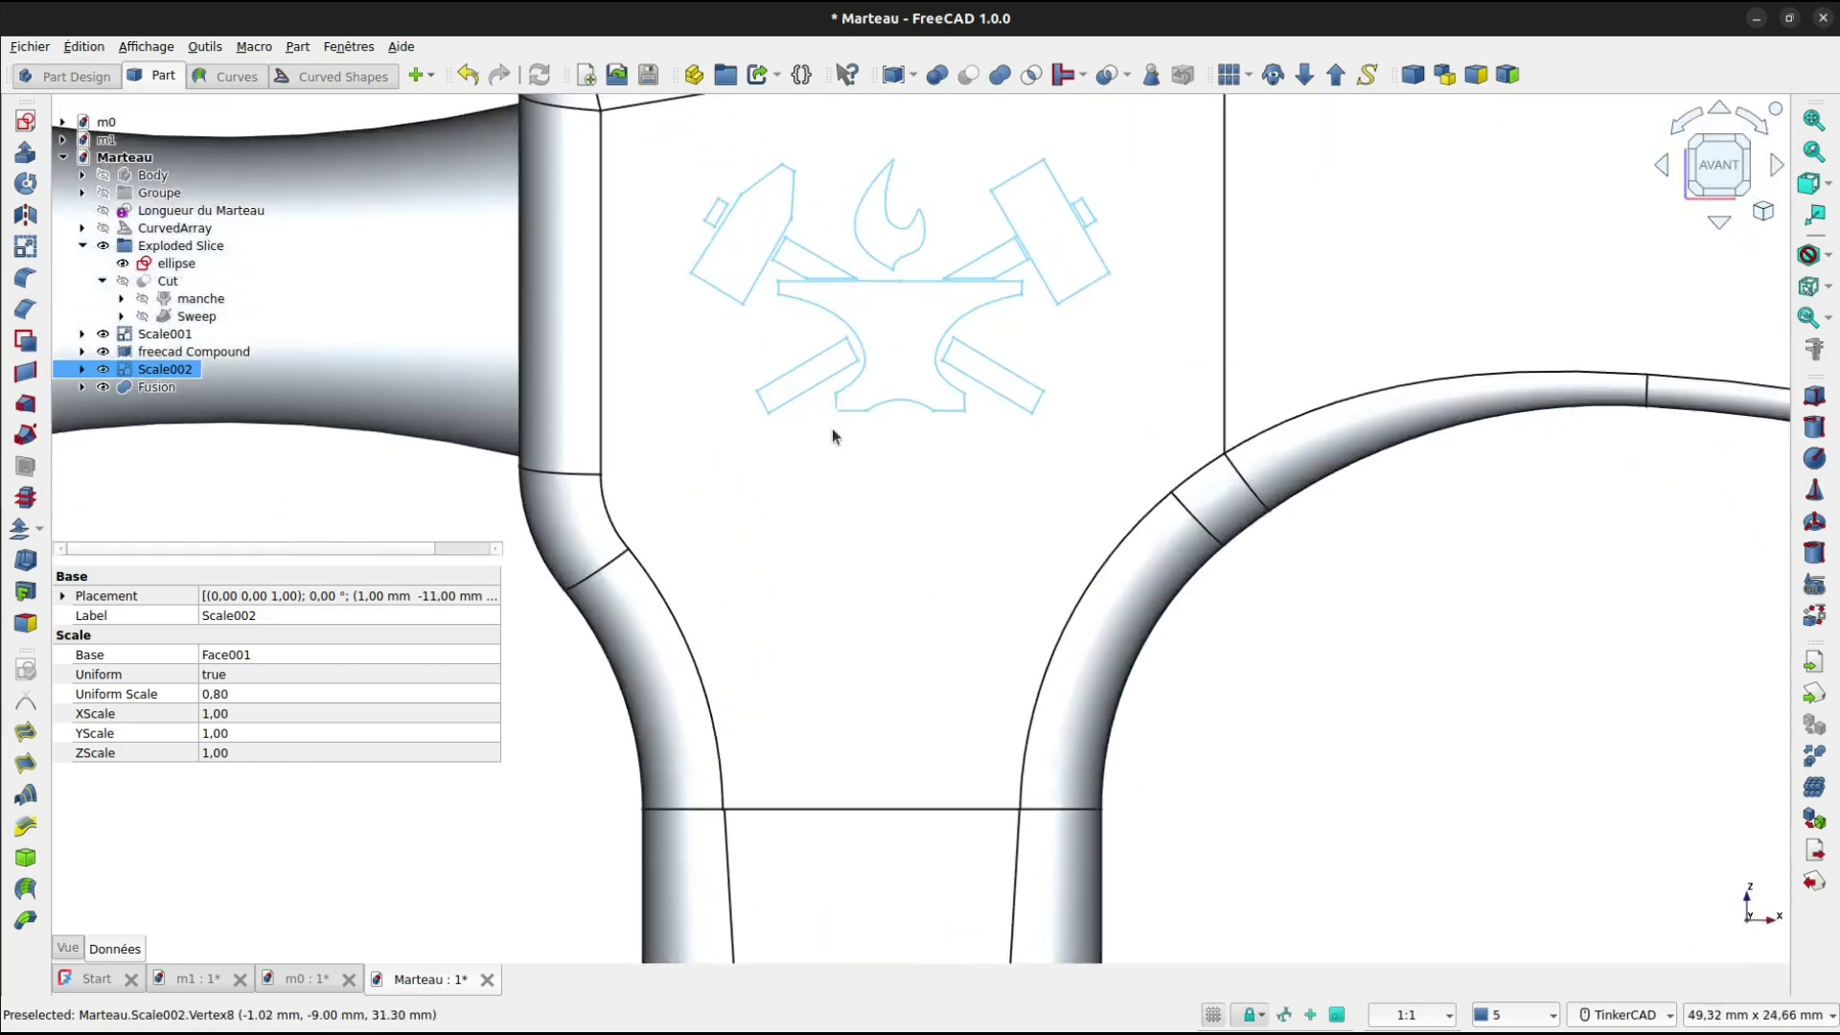
{"action": "scroll", "coordinate": [822, 607], "scroll_direction": "up", "scroll_amount": 2}
{"action": "scroll", "coordinate": [845, 729], "scroll_direction": "up", "scroll_amount": 3}
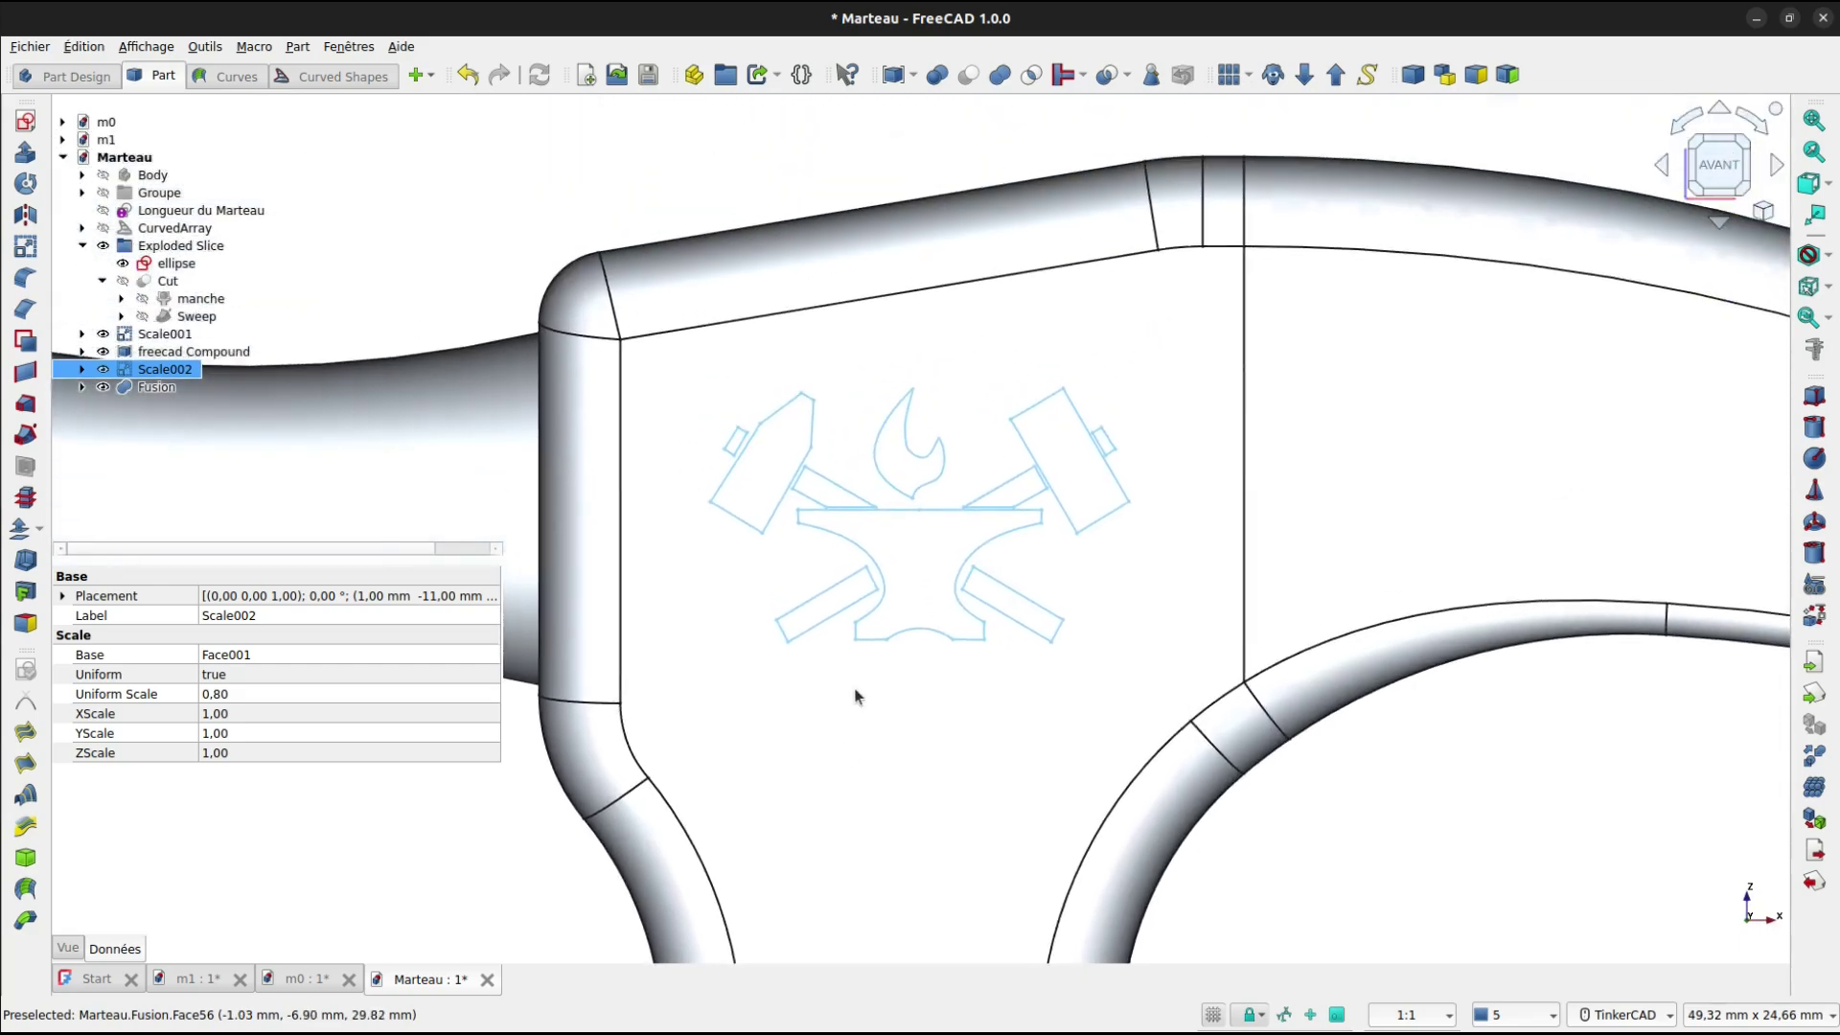
{"action": "scroll", "coordinate": [852, 748], "scroll_direction": "up", "scroll_amount": 2}
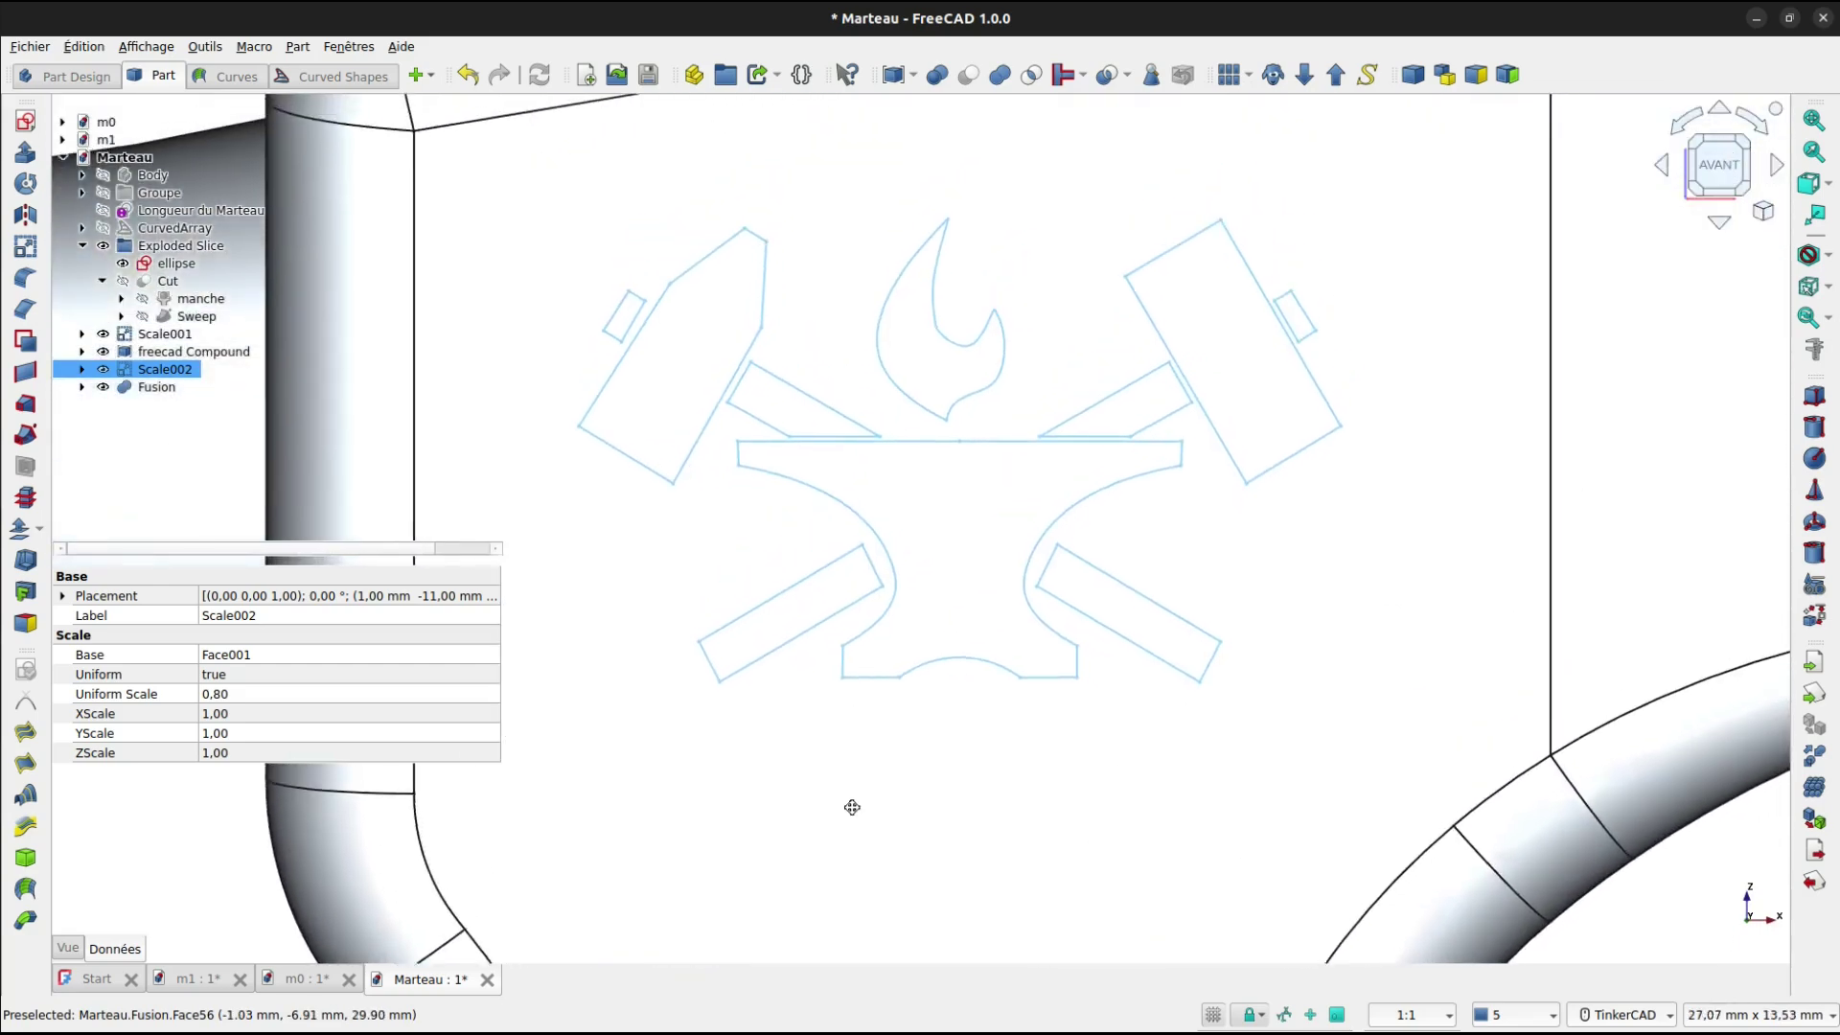
{"action": "scroll", "coordinate": [888, 814], "scroll_direction": "up", "scroll_amount": 1}
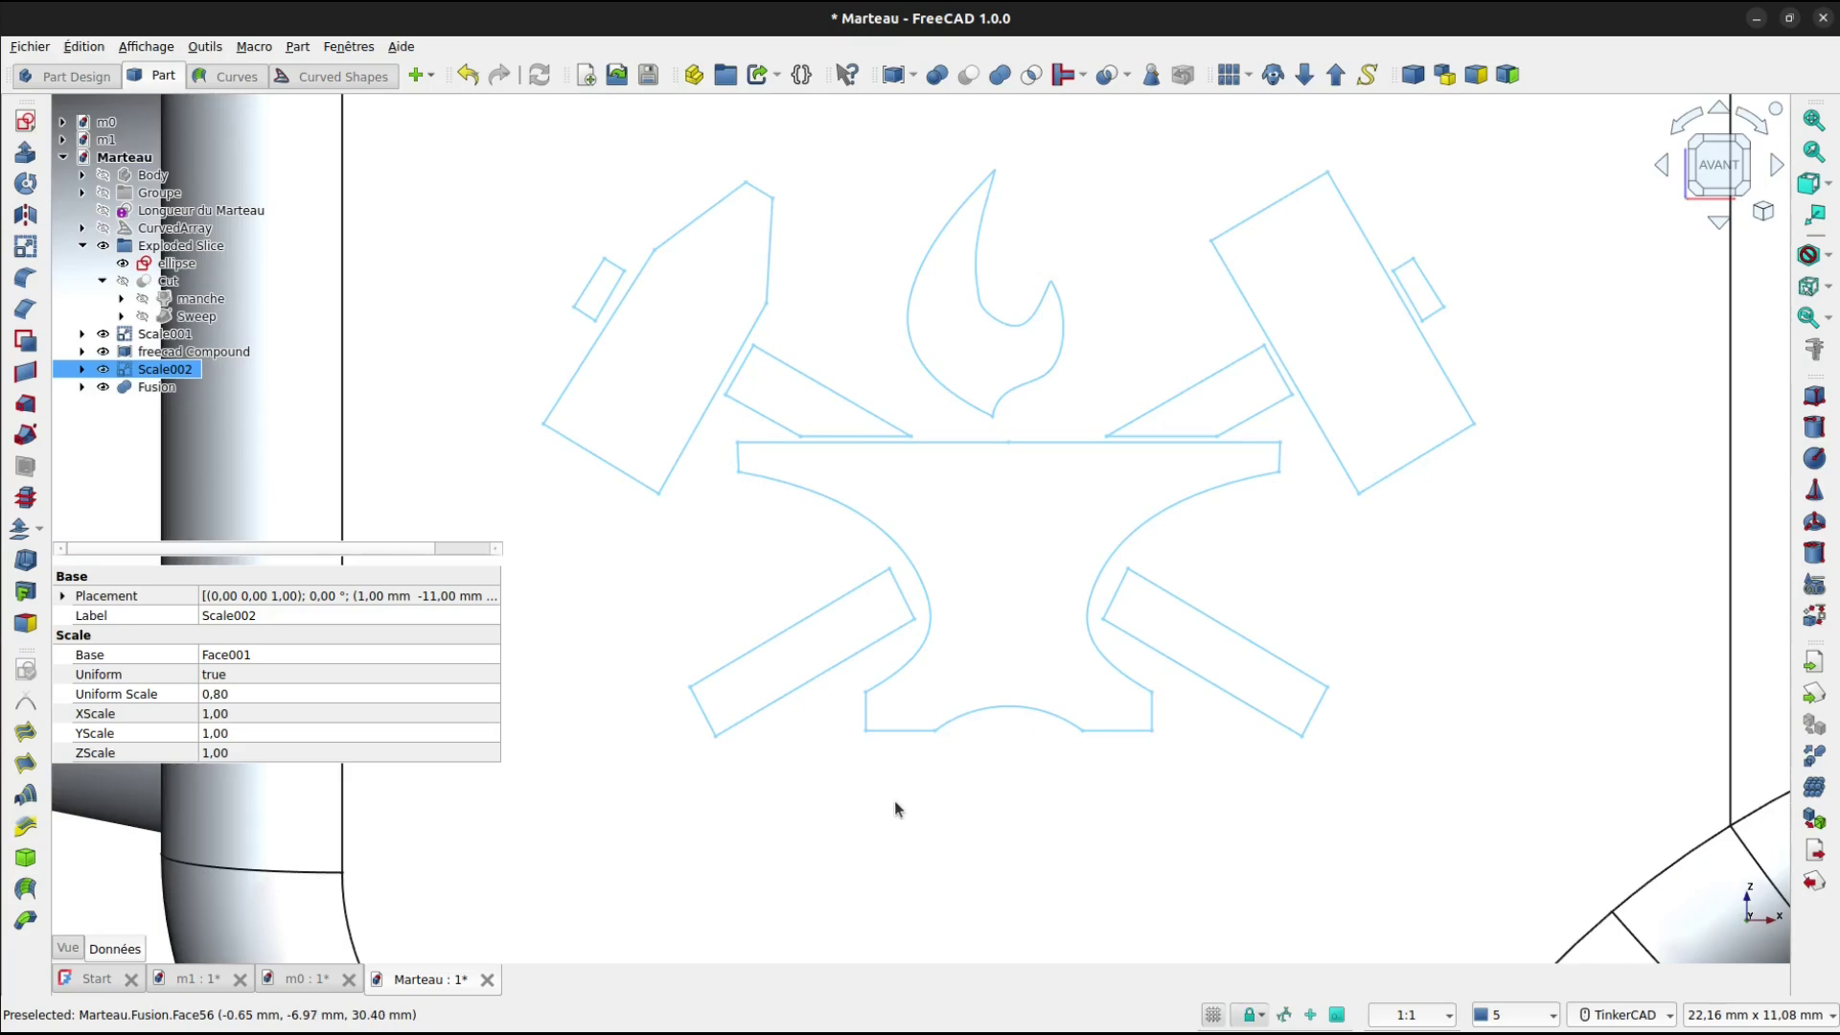
{"action": "middle_click_drag", "start_coordinate": [894, 801], "coordinate": [942, 841]}
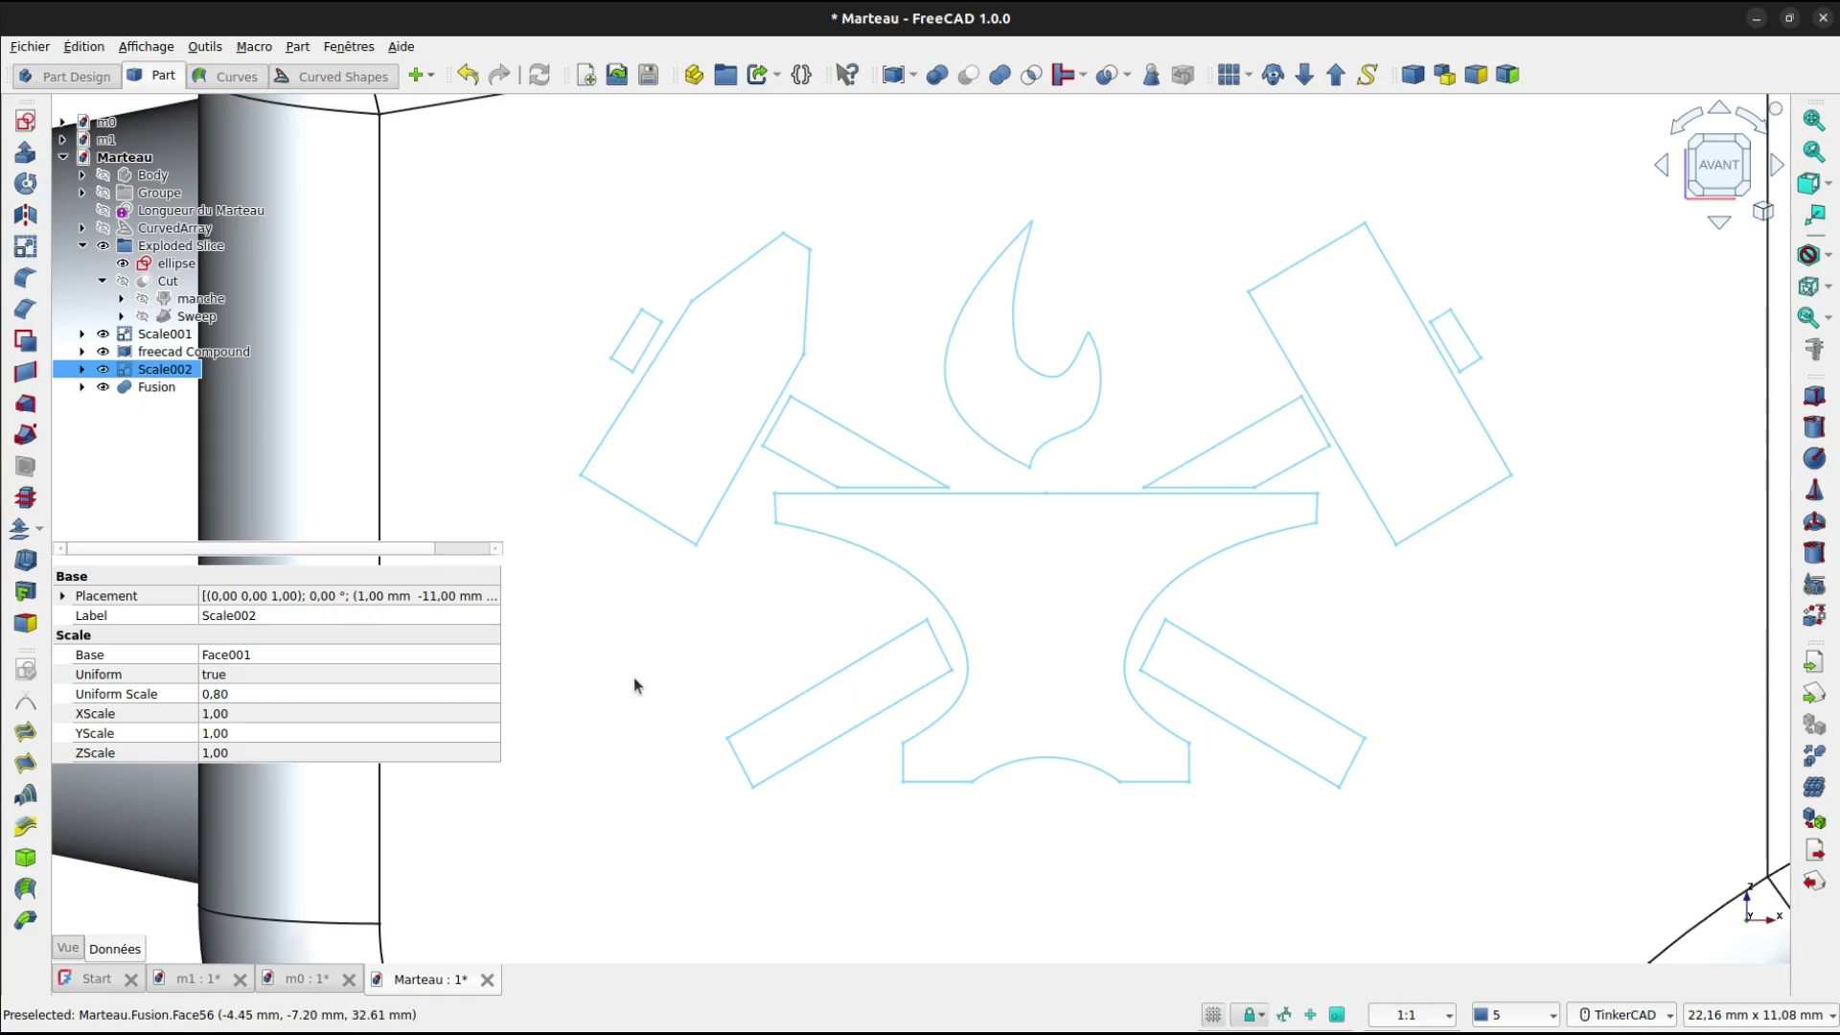
{"action": "scroll", "coordinate": [584, 627], "scroll_direction": "down", "scroll_amount": 8}
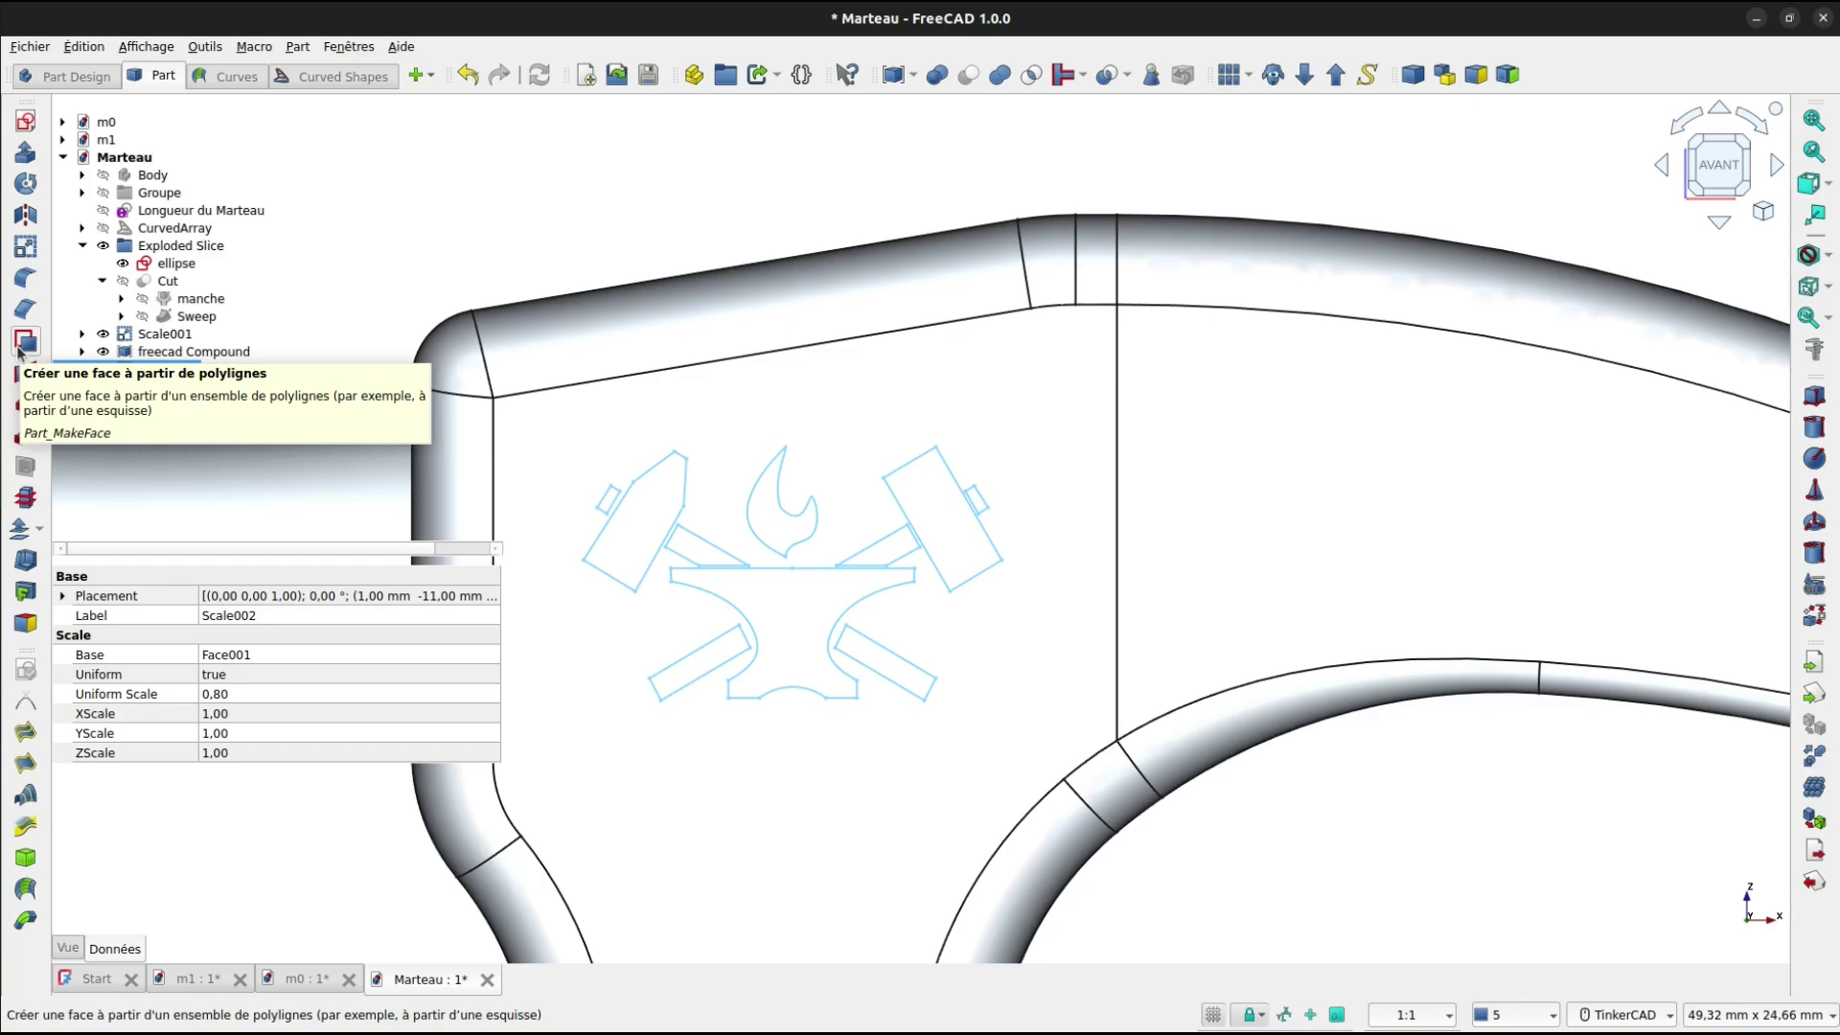
{"action": "right_click_drag", "start_coordinate": [969, 746], "coordinate": [1368, 473]}
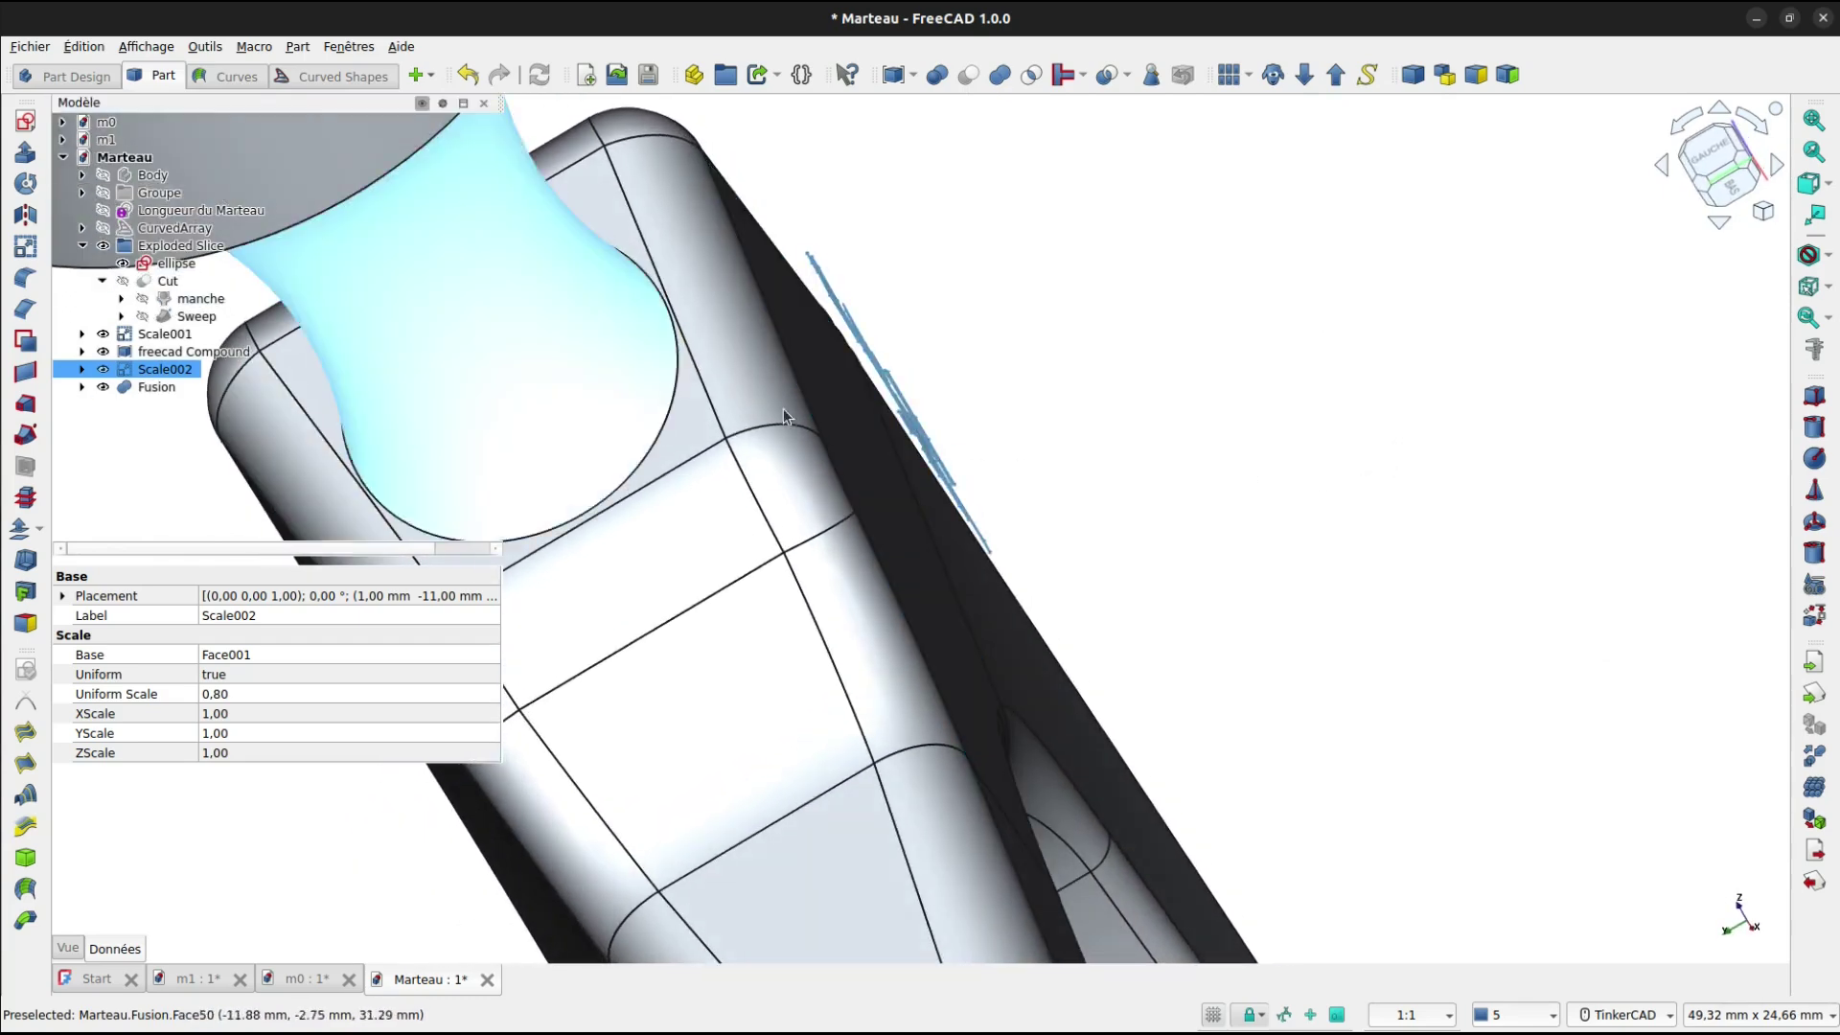
{"action": "right_click_drag", "start_coordinate": [1036, 385], "coordinate": [691, 658]}
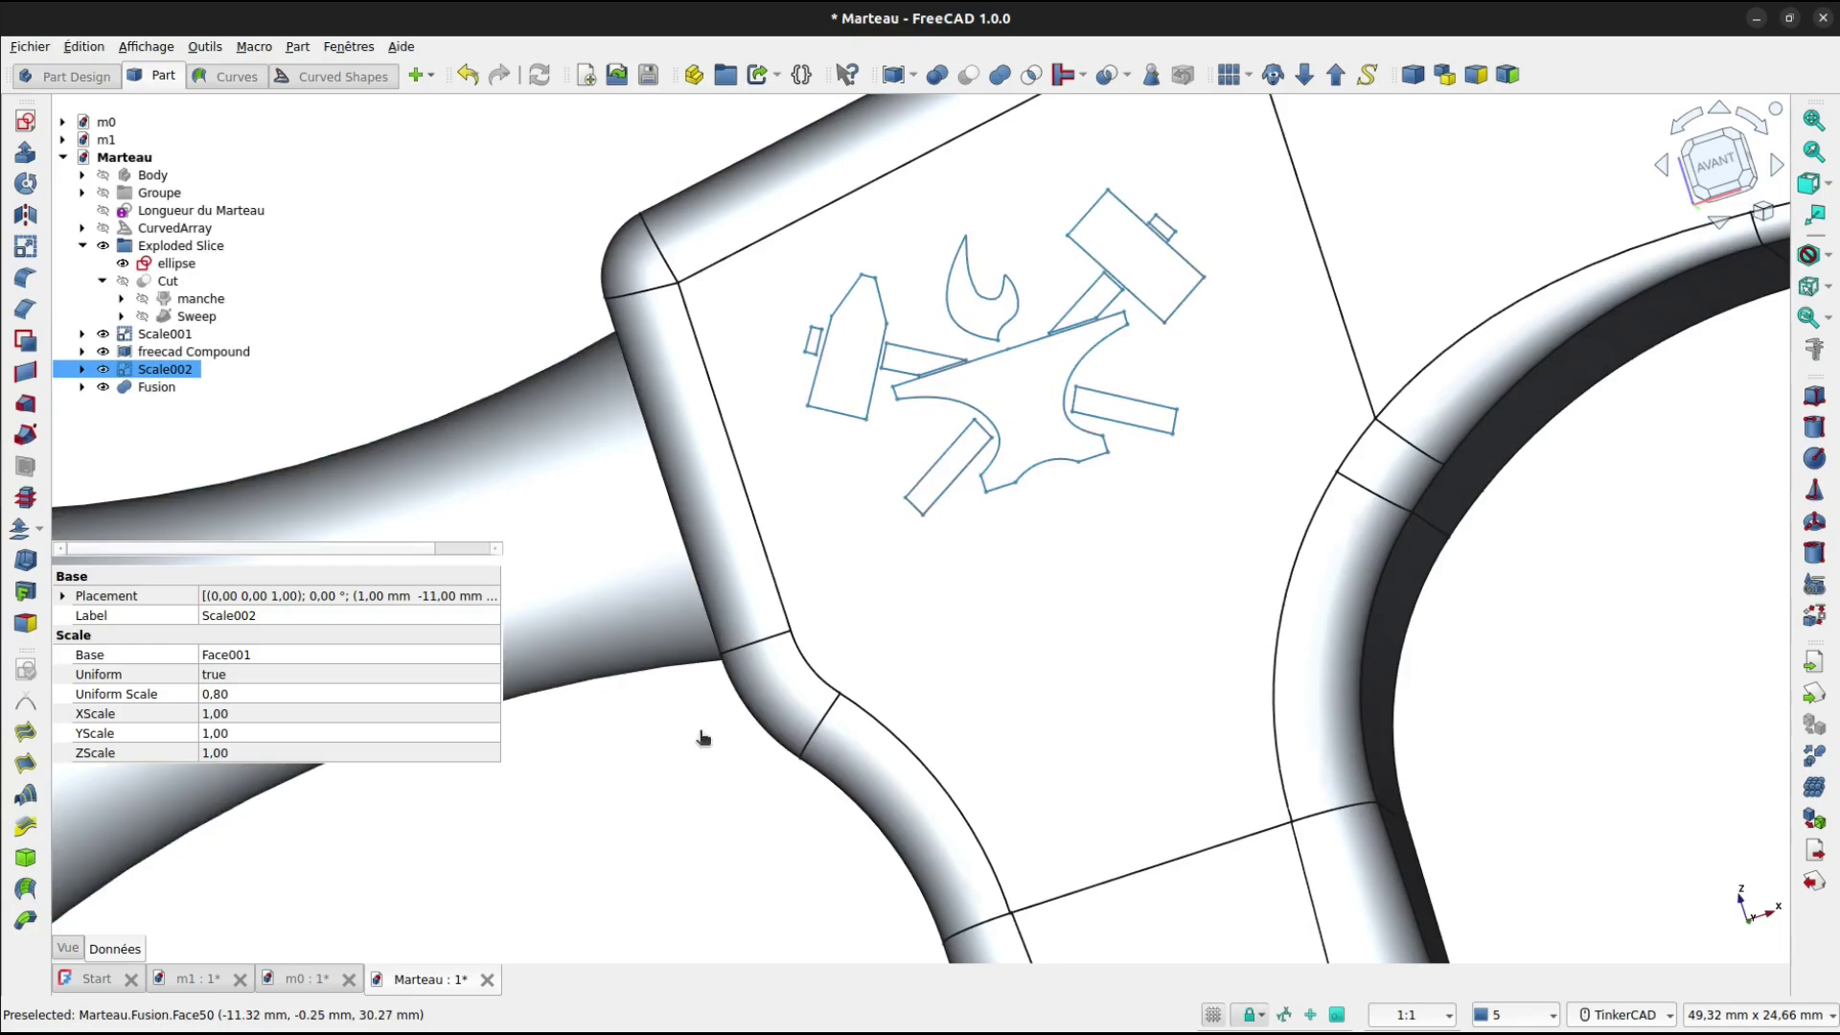
{"action": "key", "text": "Escape"}
{"action": "left_click", "coordinate": [1707, 172]}
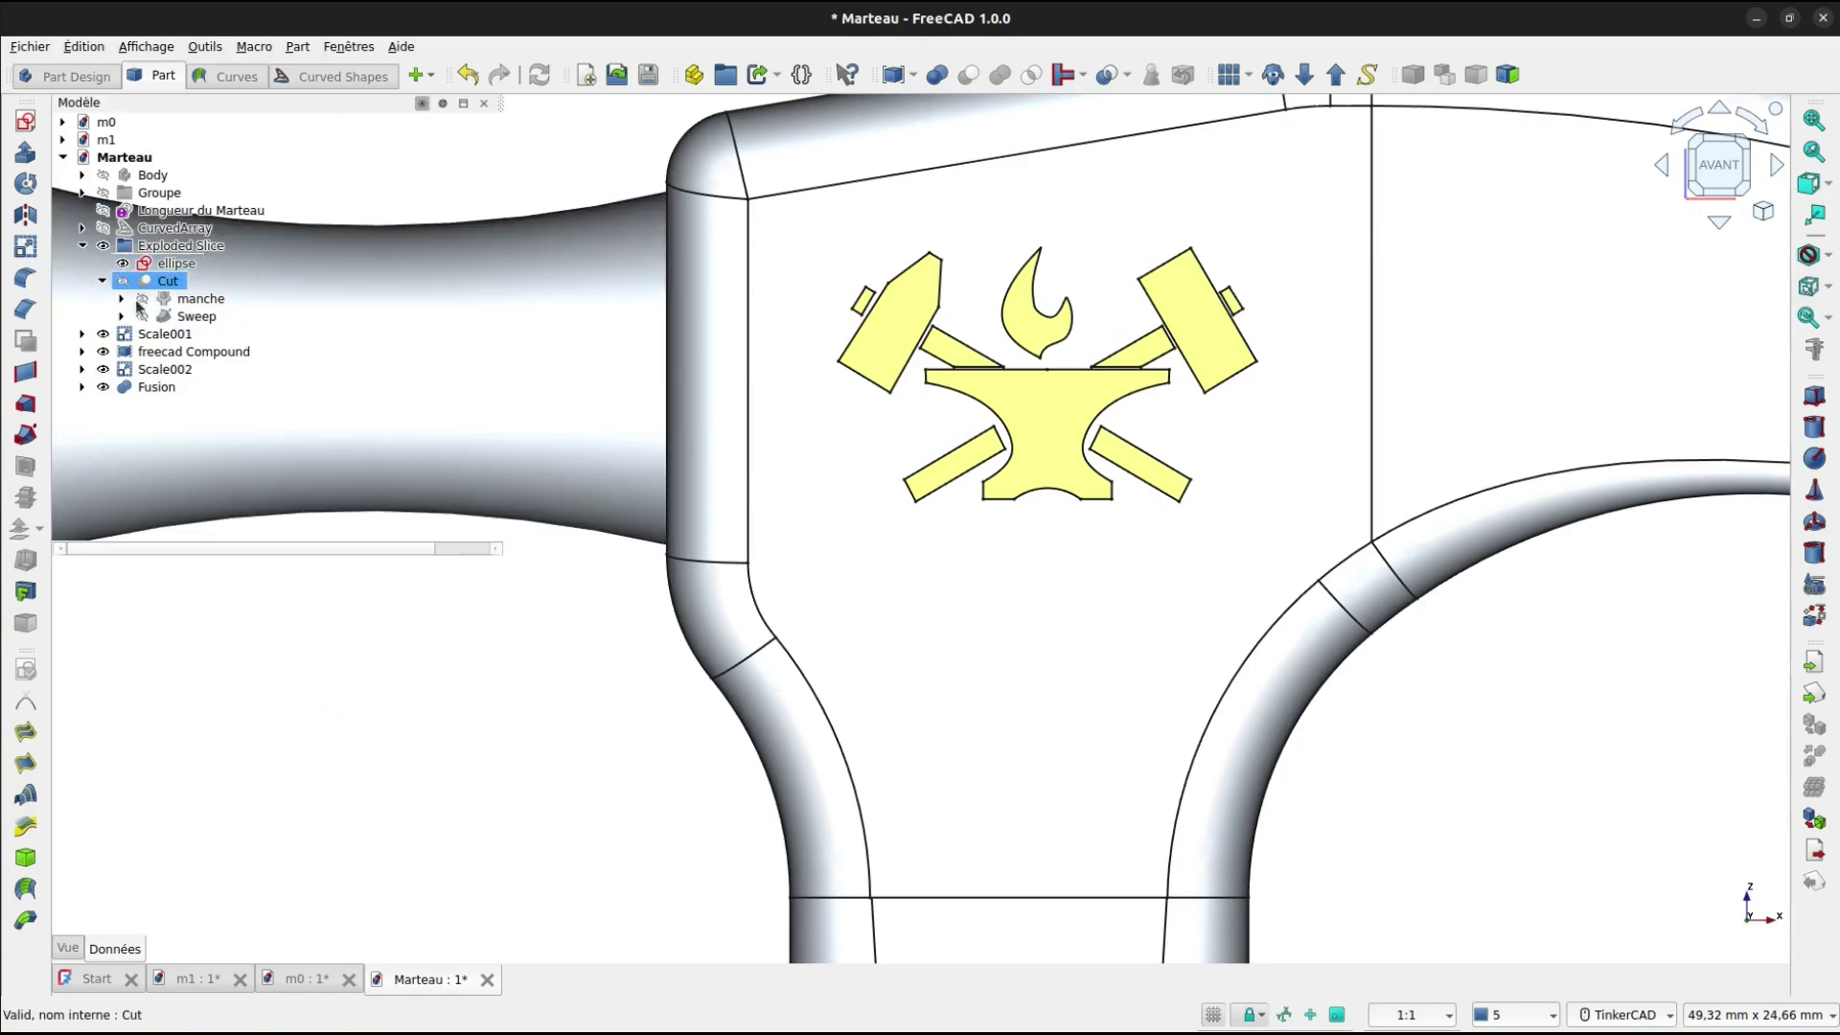
Set the shape colour of the Scale002 forge logo to red (255, 0, 0).
{"action": "left_click", "coordinate": [165, 388]}
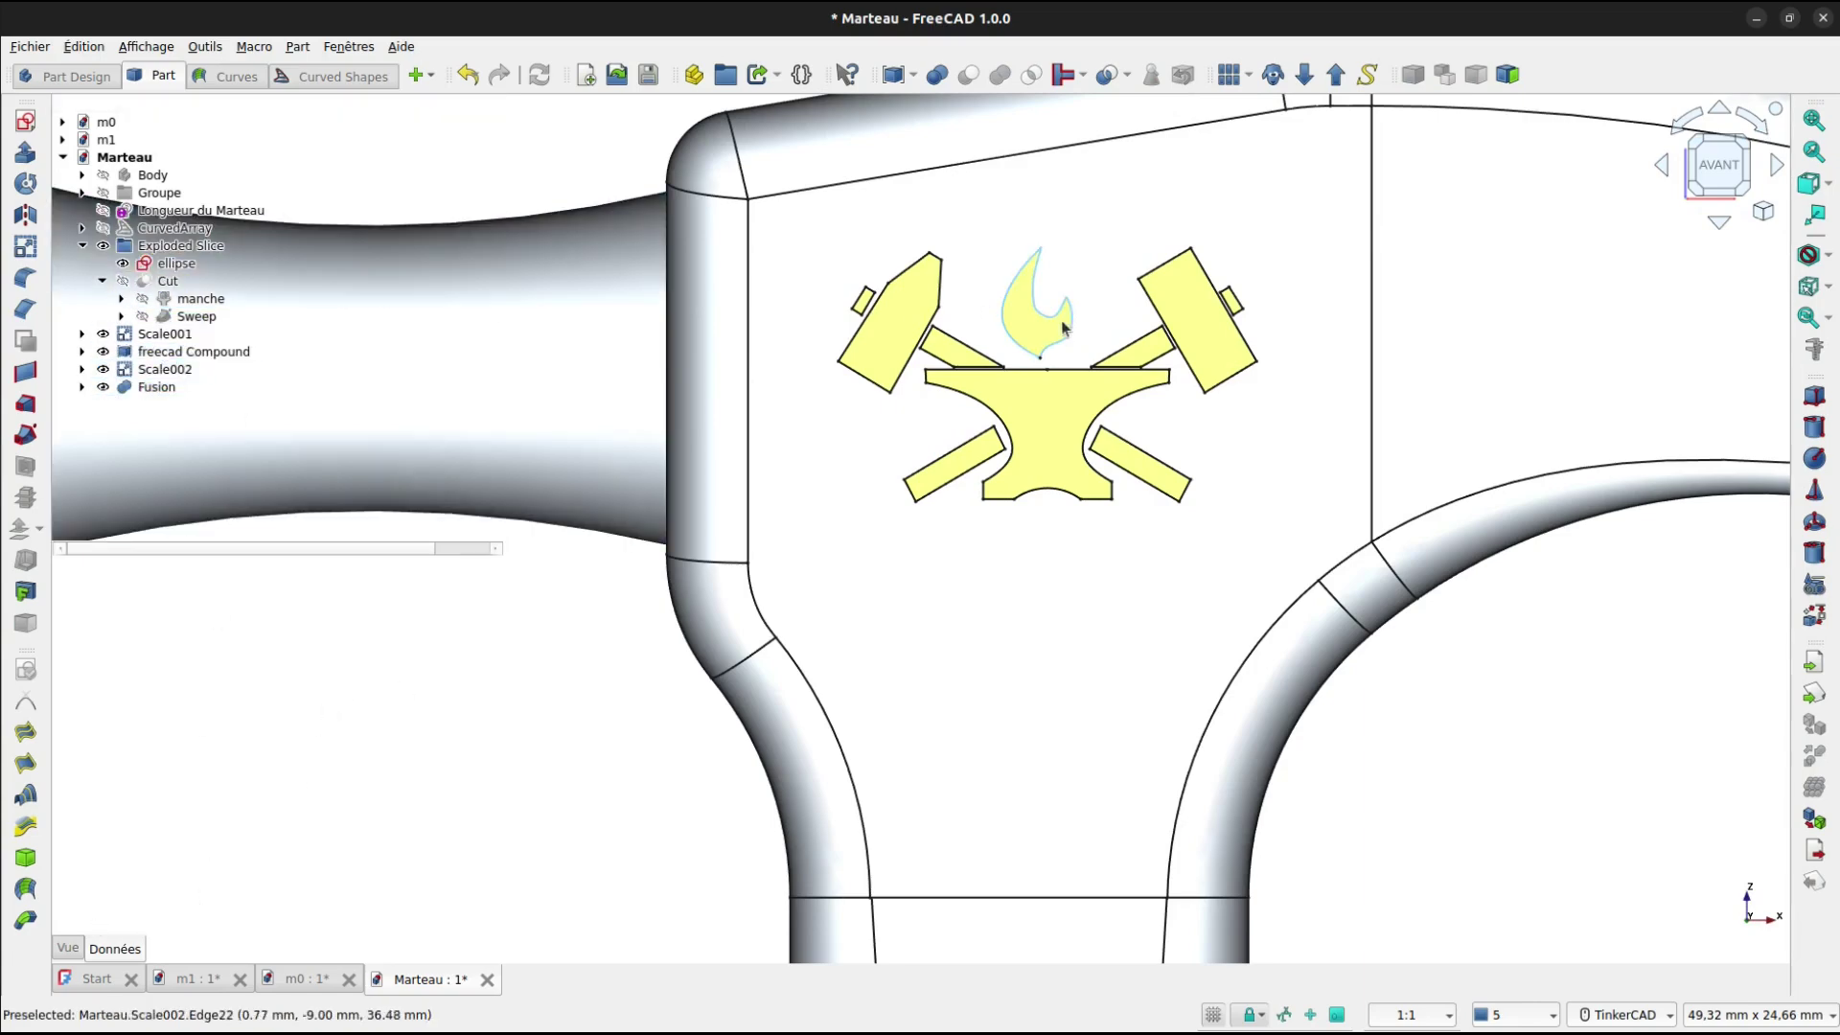
{"action": "left_click", "coordinate": [1044, 399]}
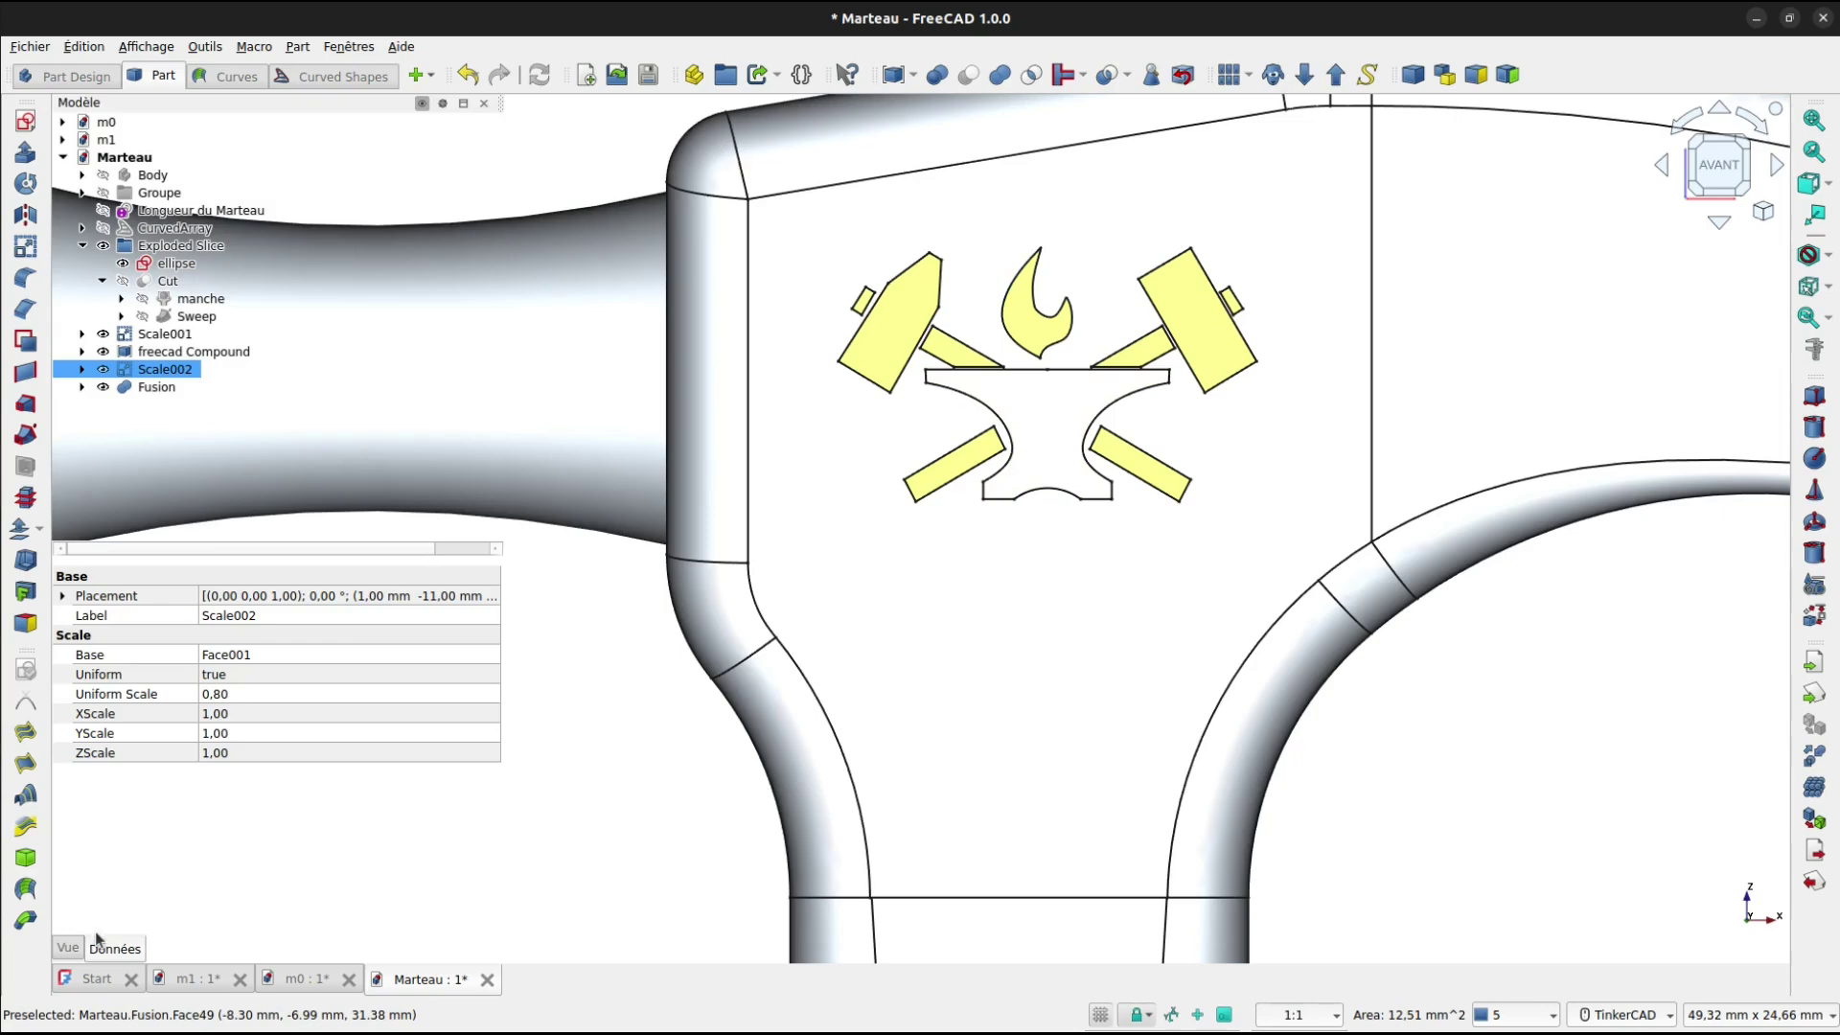
{"action": "left_click", "coordinate": [68, 949]}
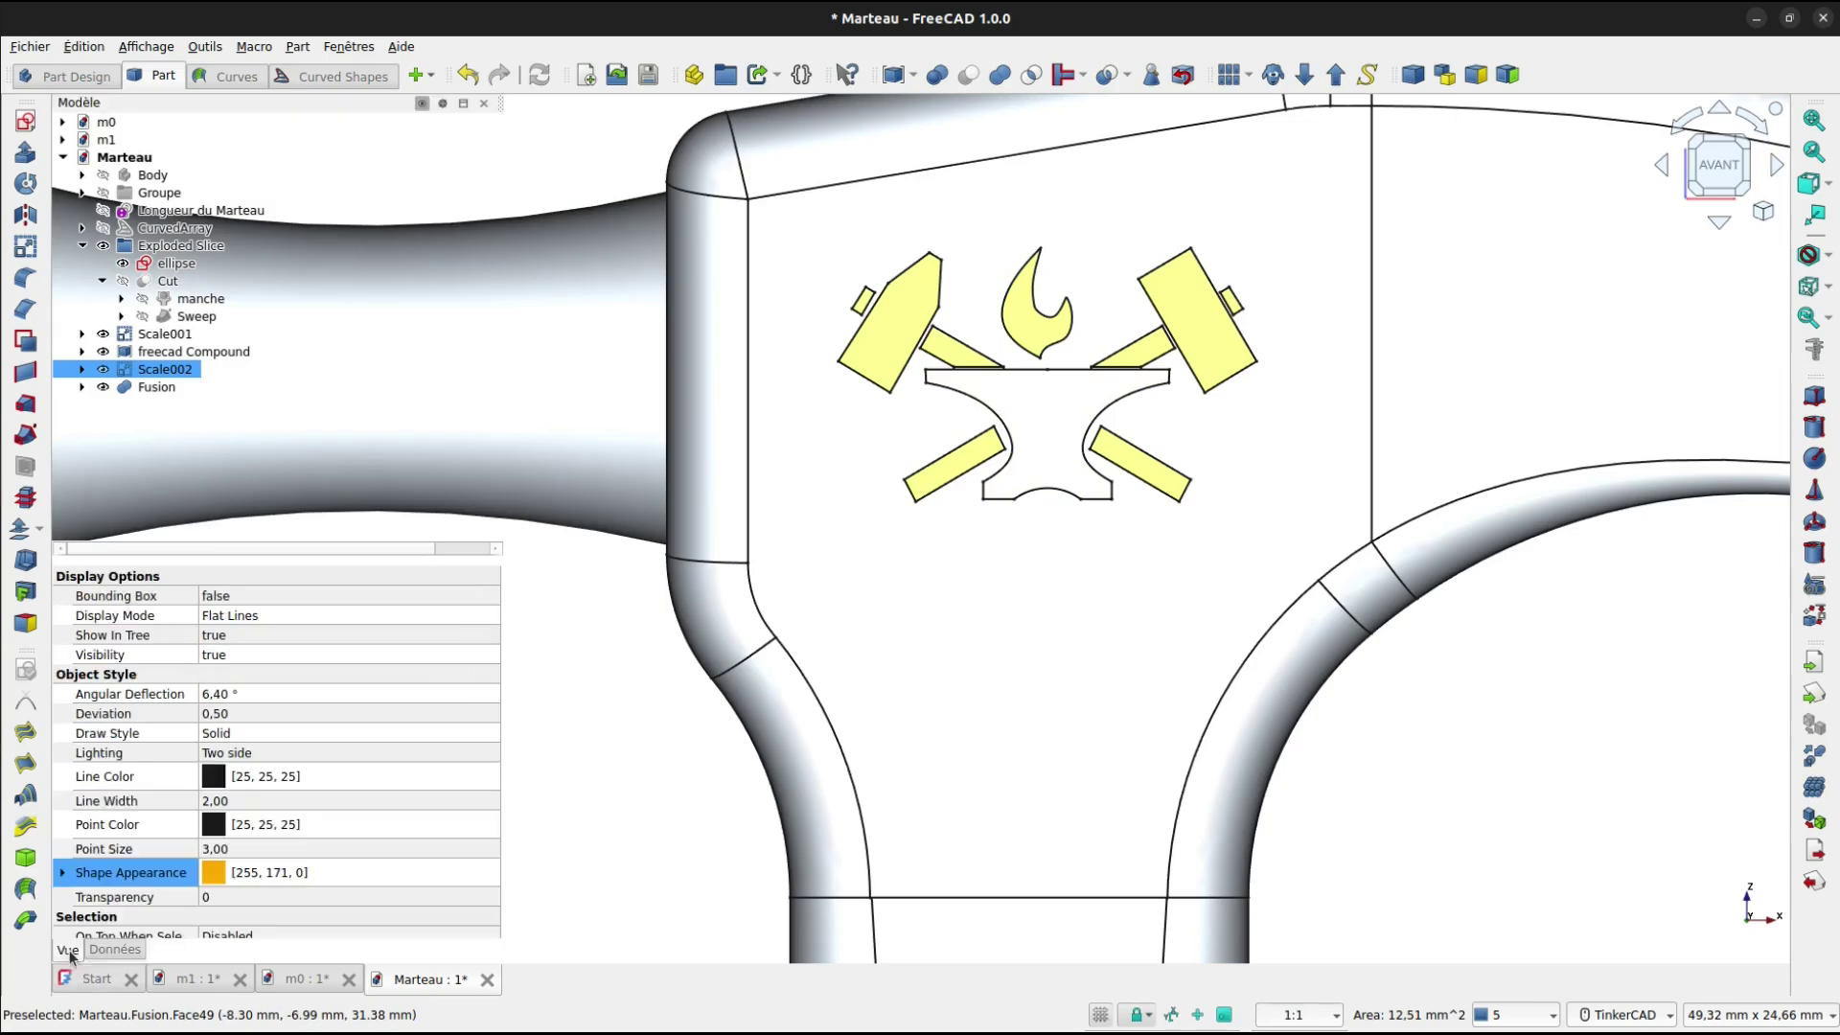
{"action": "left_click", "coordinate": [220, 878]}
{"action": "left_click", "coordinate": [350, 872]}
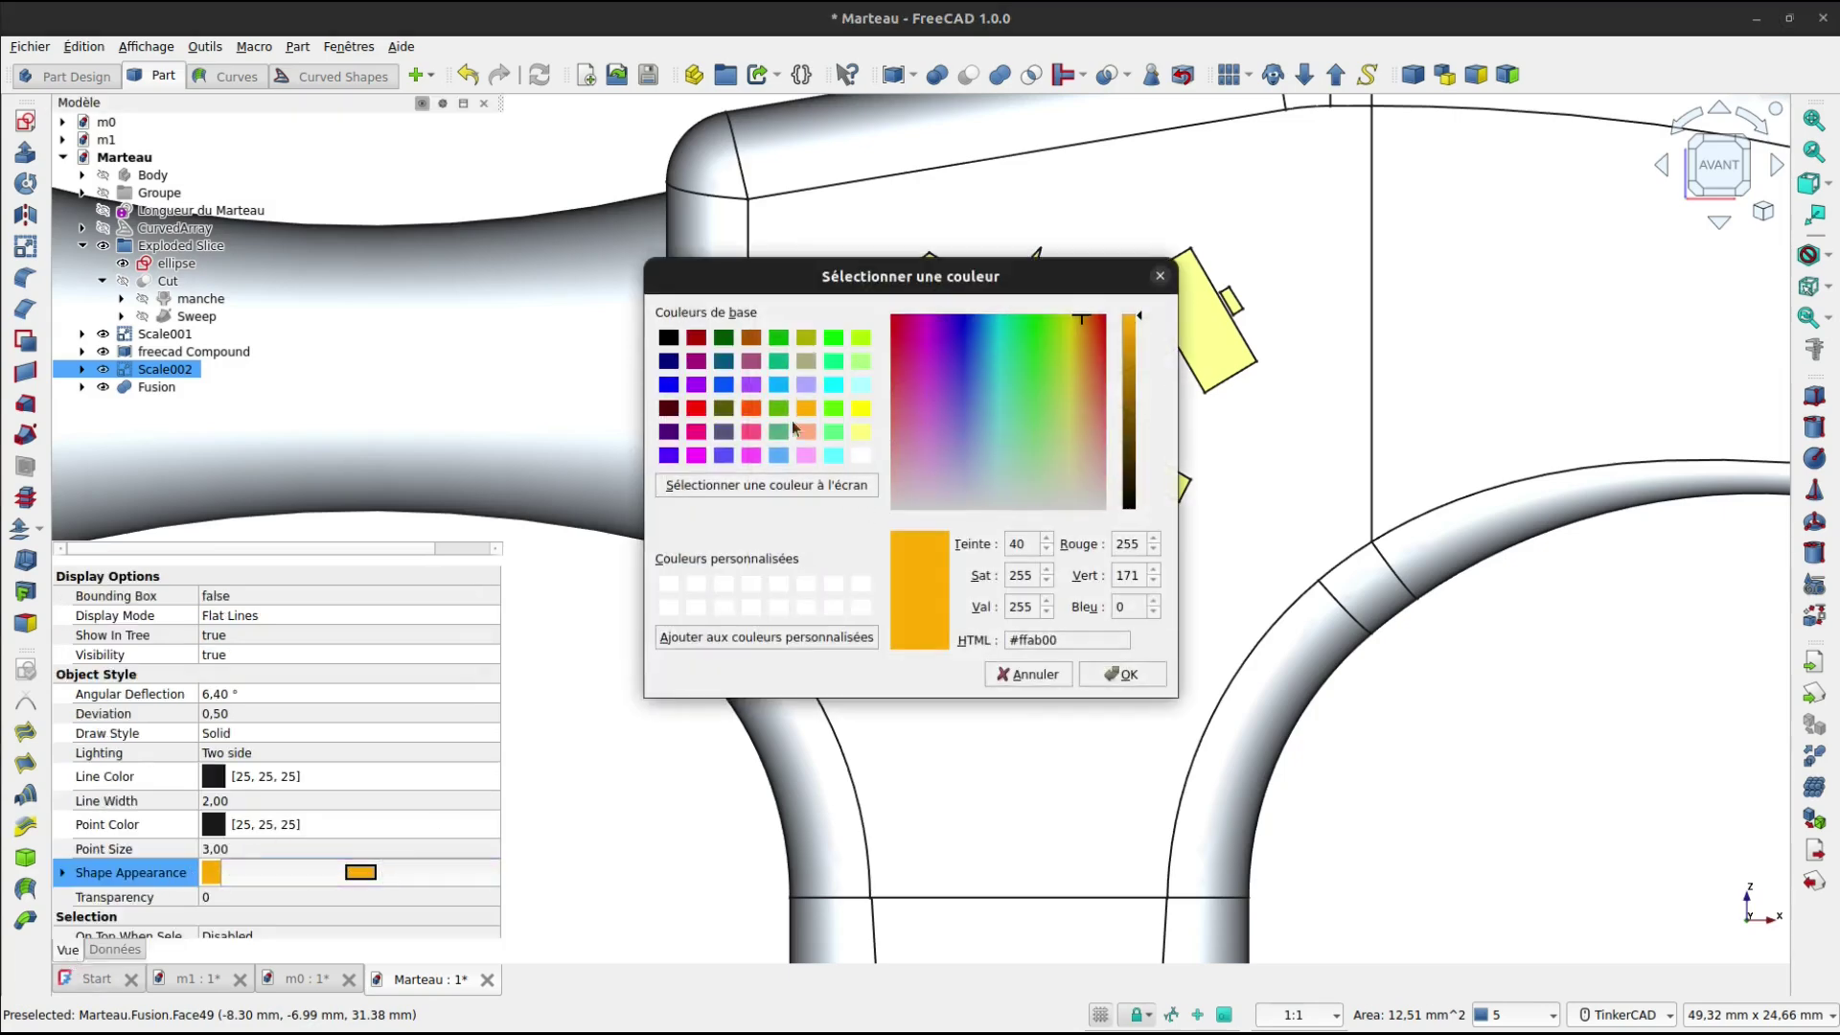
{"action": "left_click", "coordinate": [697, 409]}
{"action": "left_click", "coordinate": [1127, 674]}
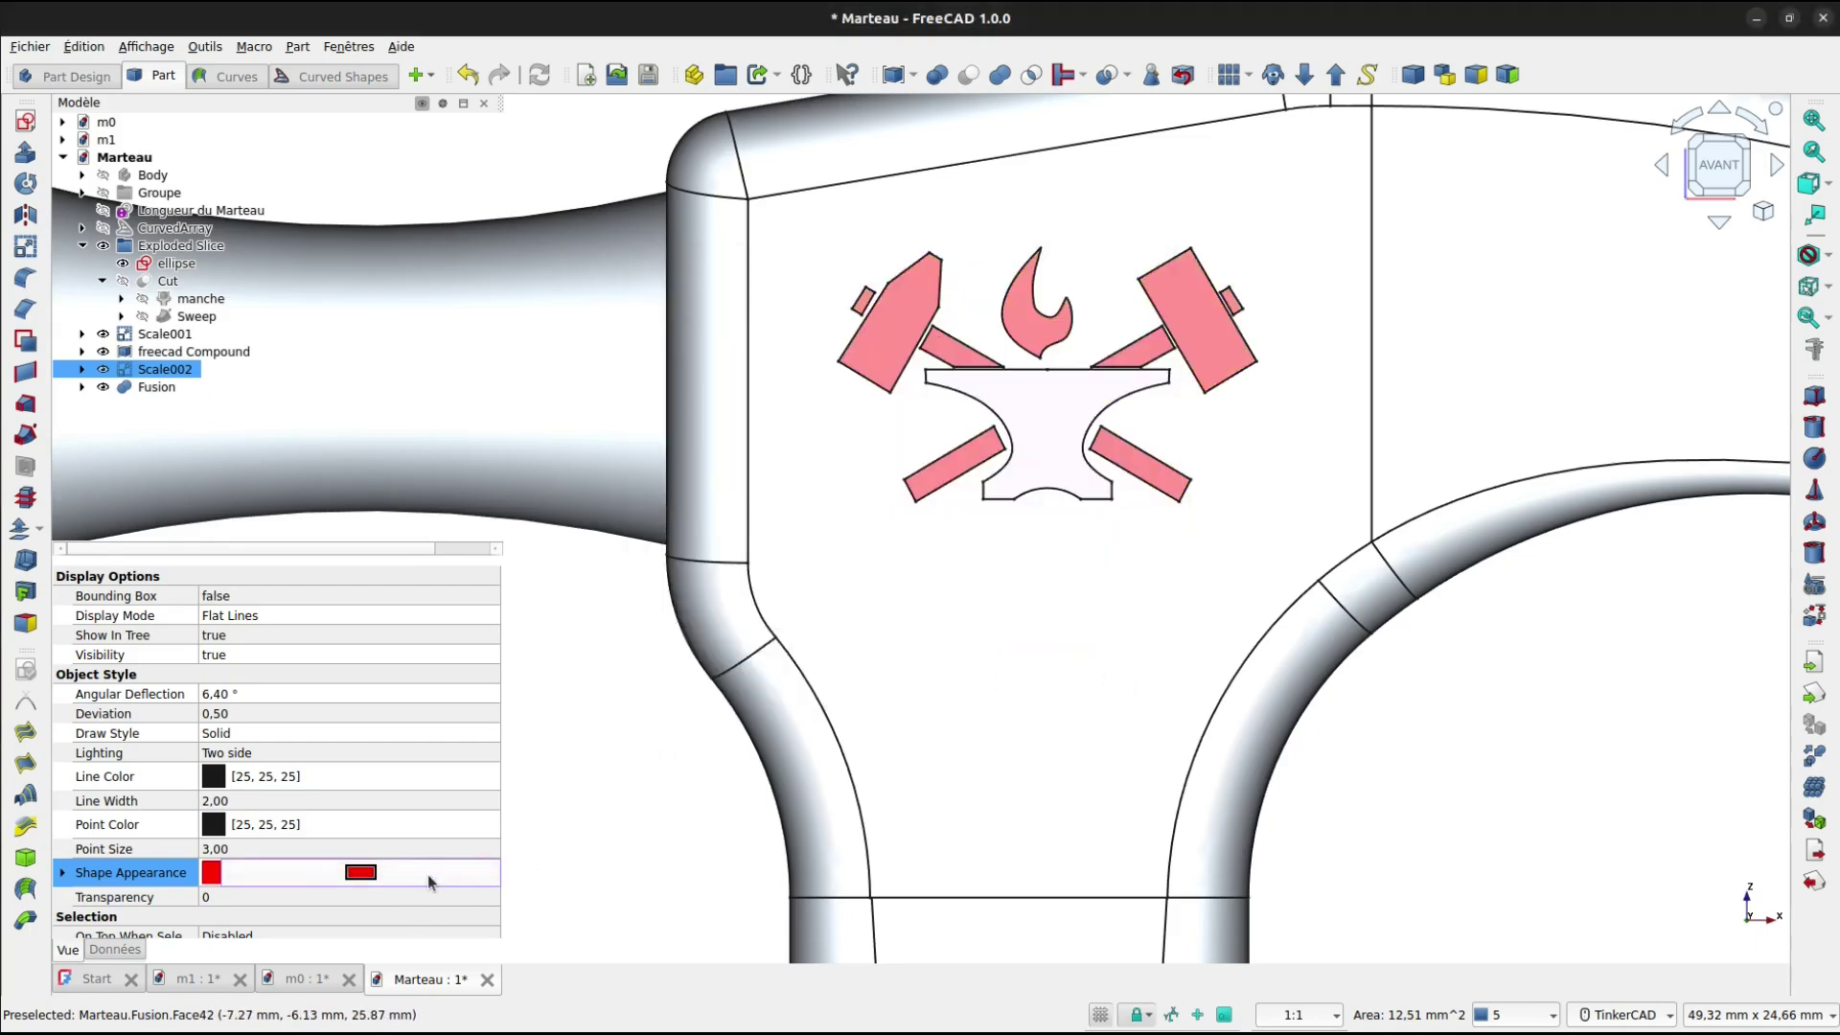
{"action": "left_click", "coordinate": [611, 769]}
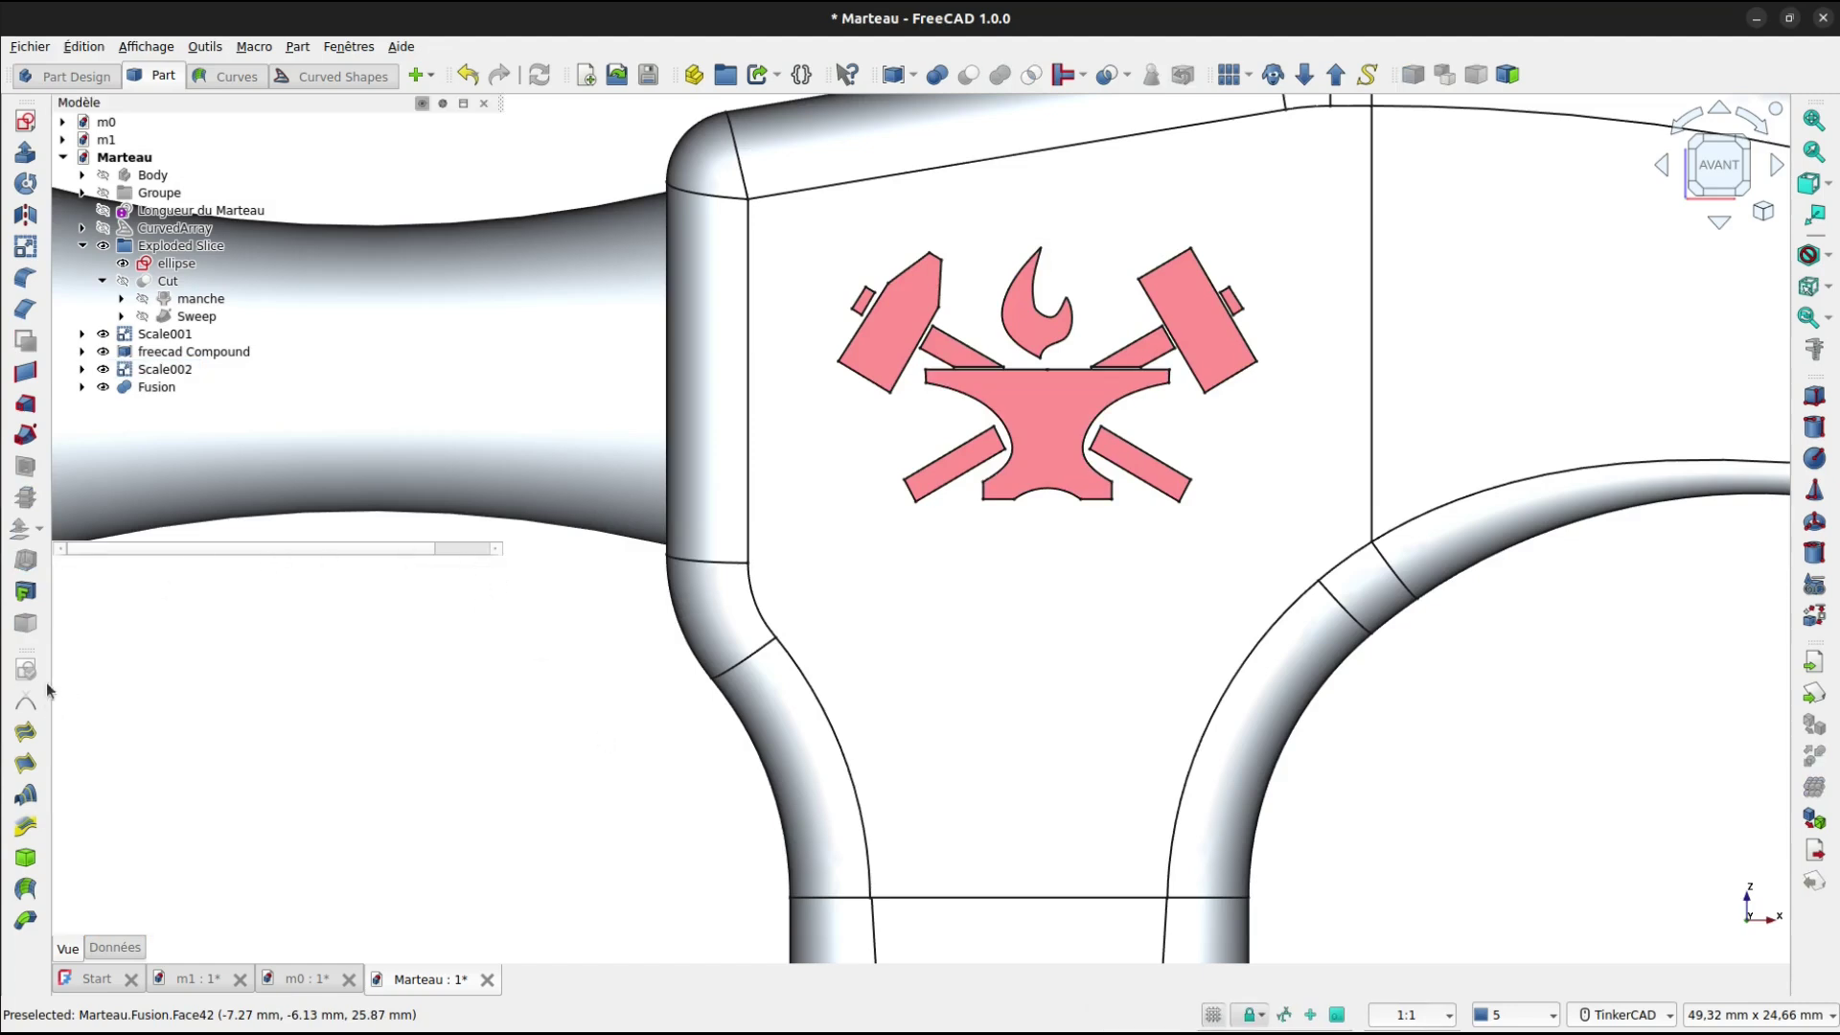
Start a projection on surface, using the Fusion head's flat side face behind the logo as target and the front camera view as direction (Y 1.00).
{"action": "left_click", "coordinate": [21, 596]}
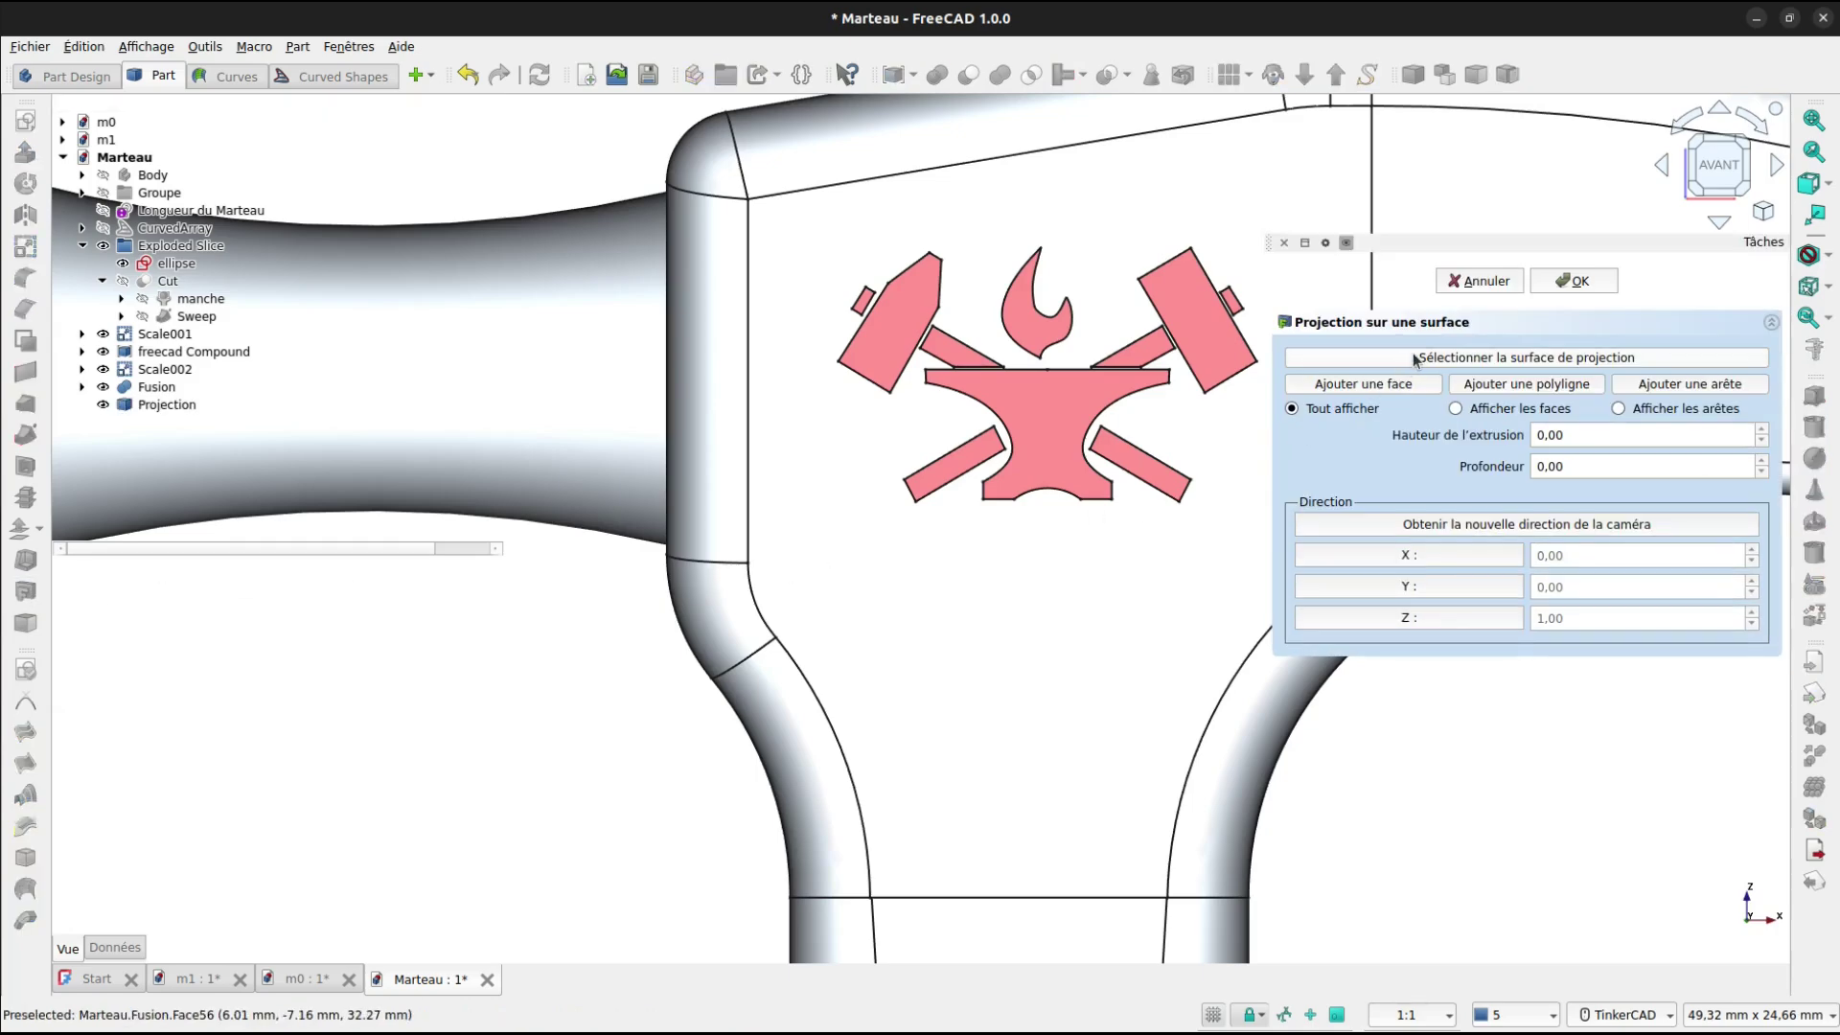
{"action": "left_click", "coordinate": [1414, 358]}
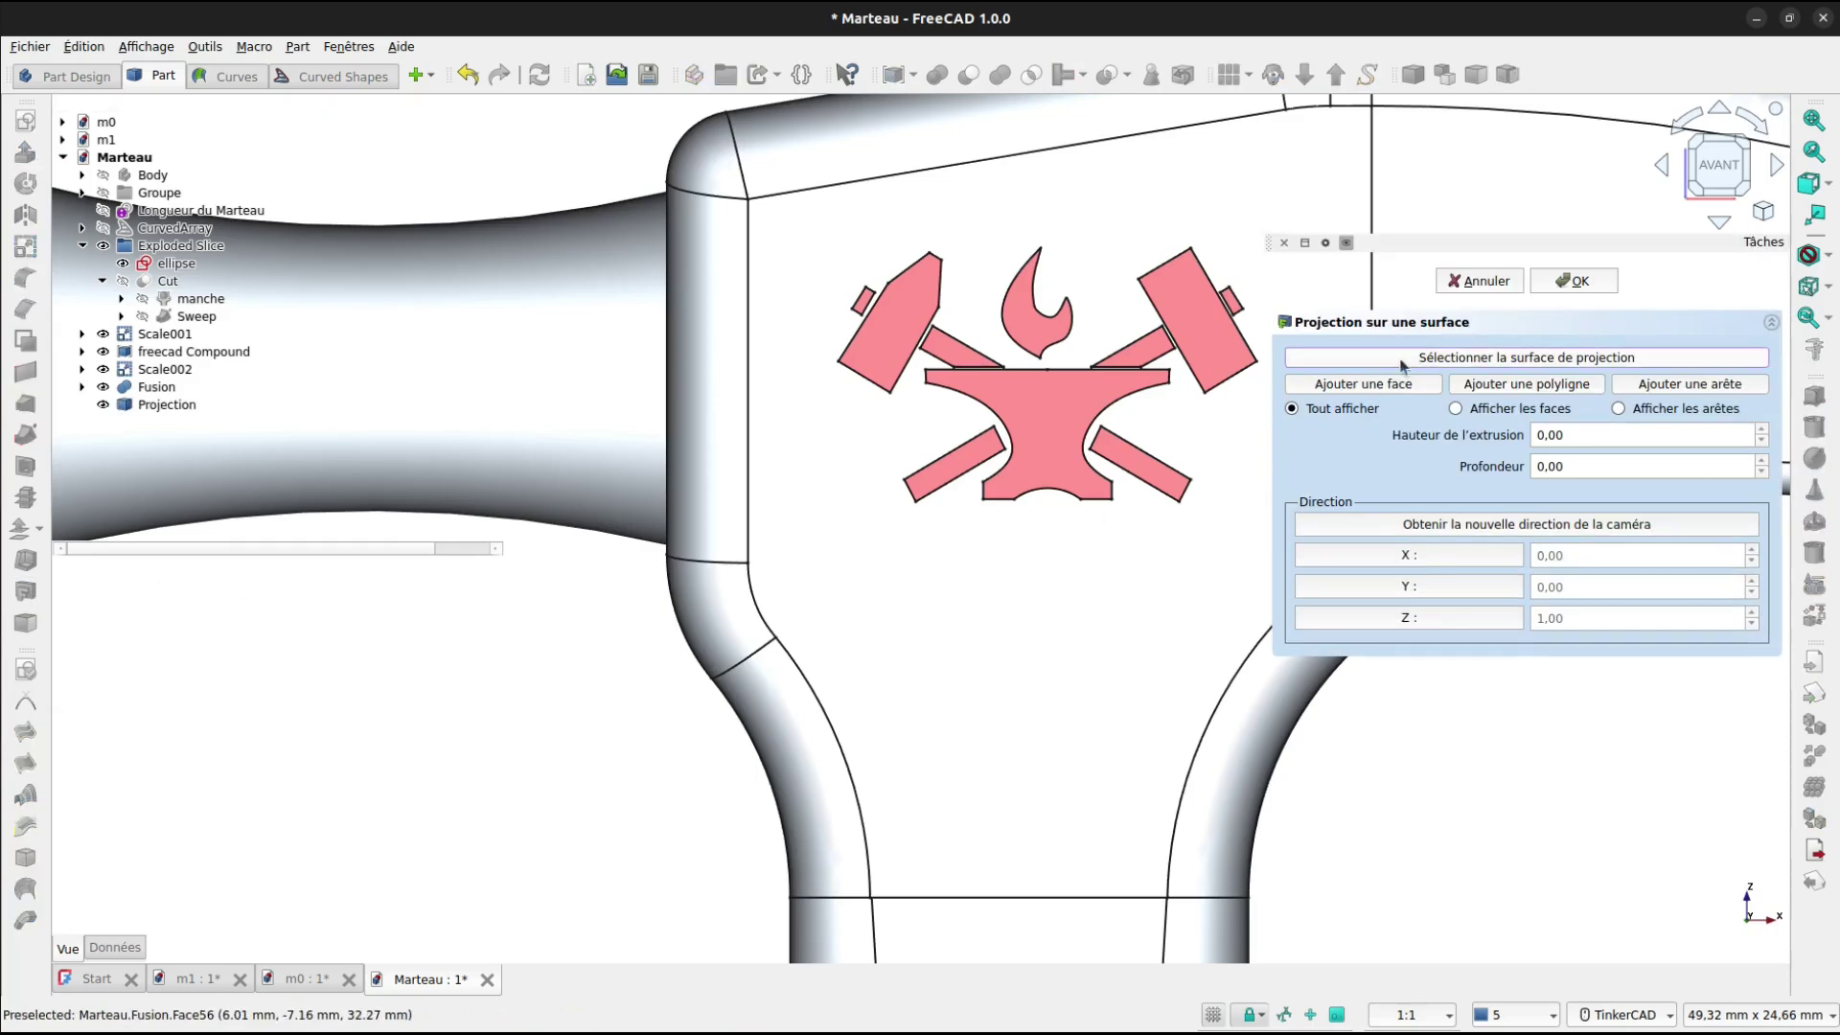
{"action": "left_click", "coordinate": [1074, 576]}
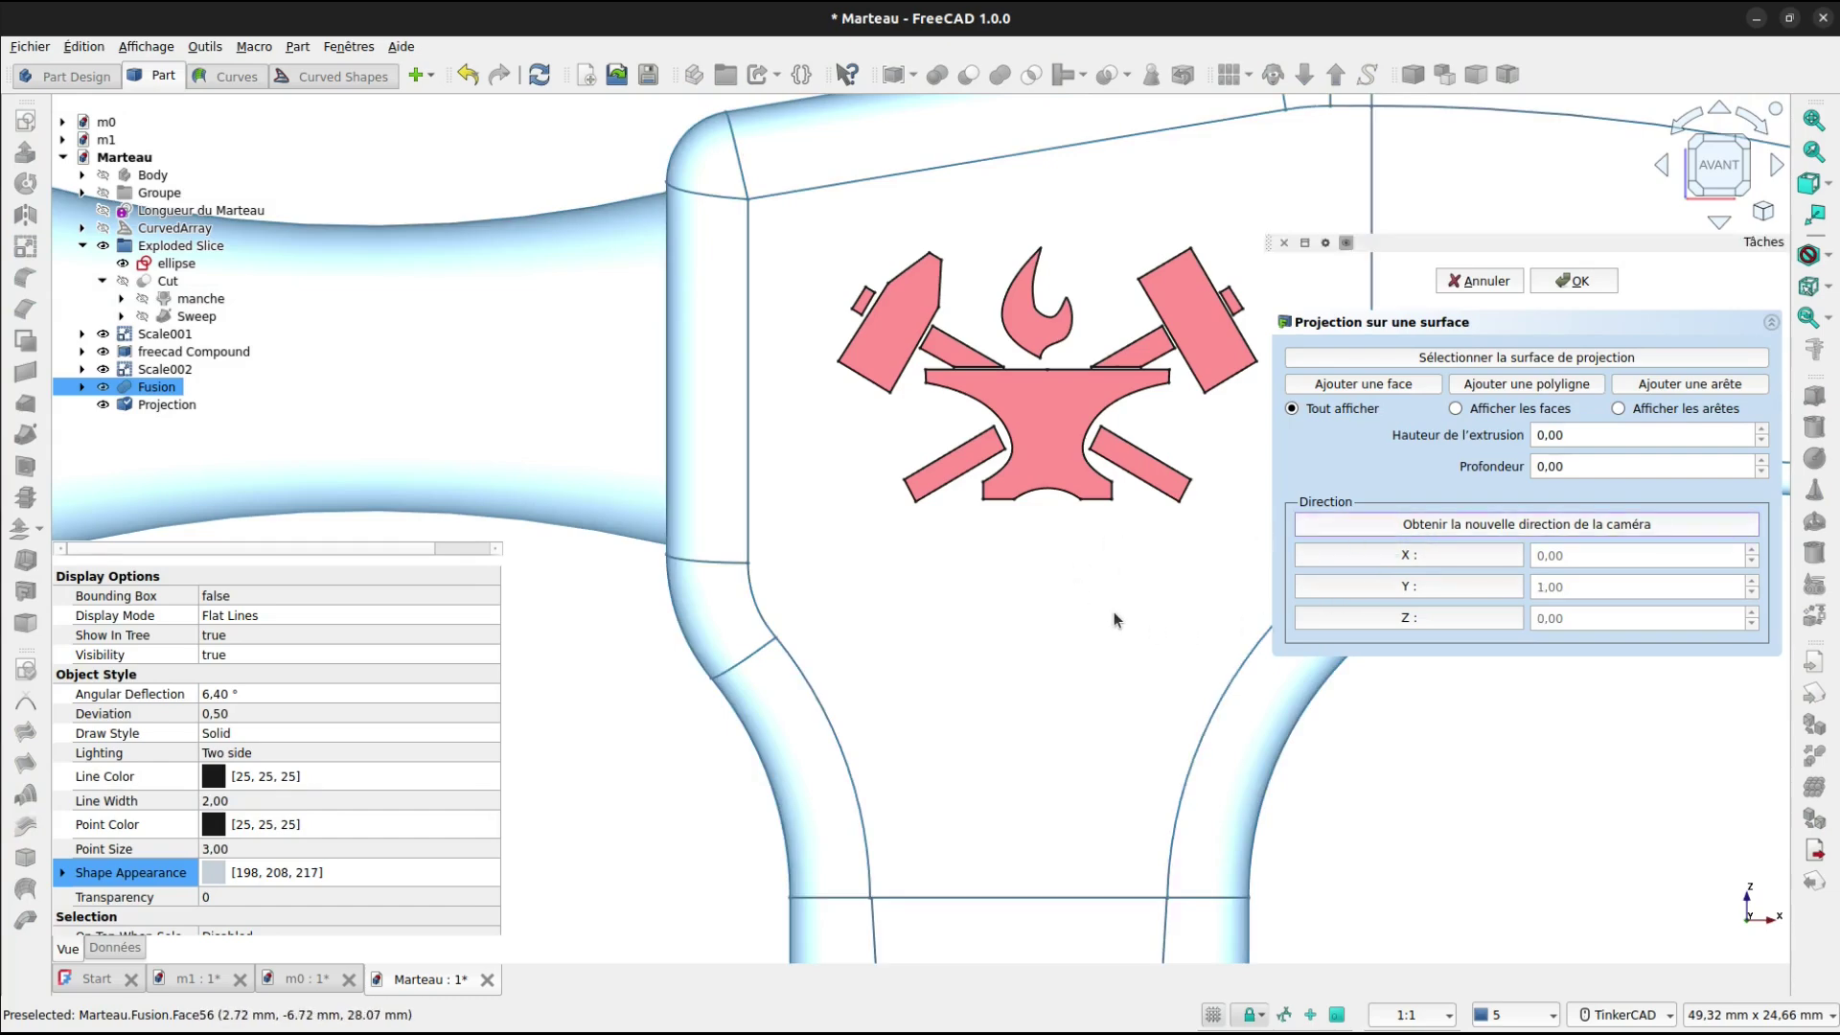
{"action": "middle_click_drag", "start_coordinate": [1114, 614], "coordinate": [1019, 679]}
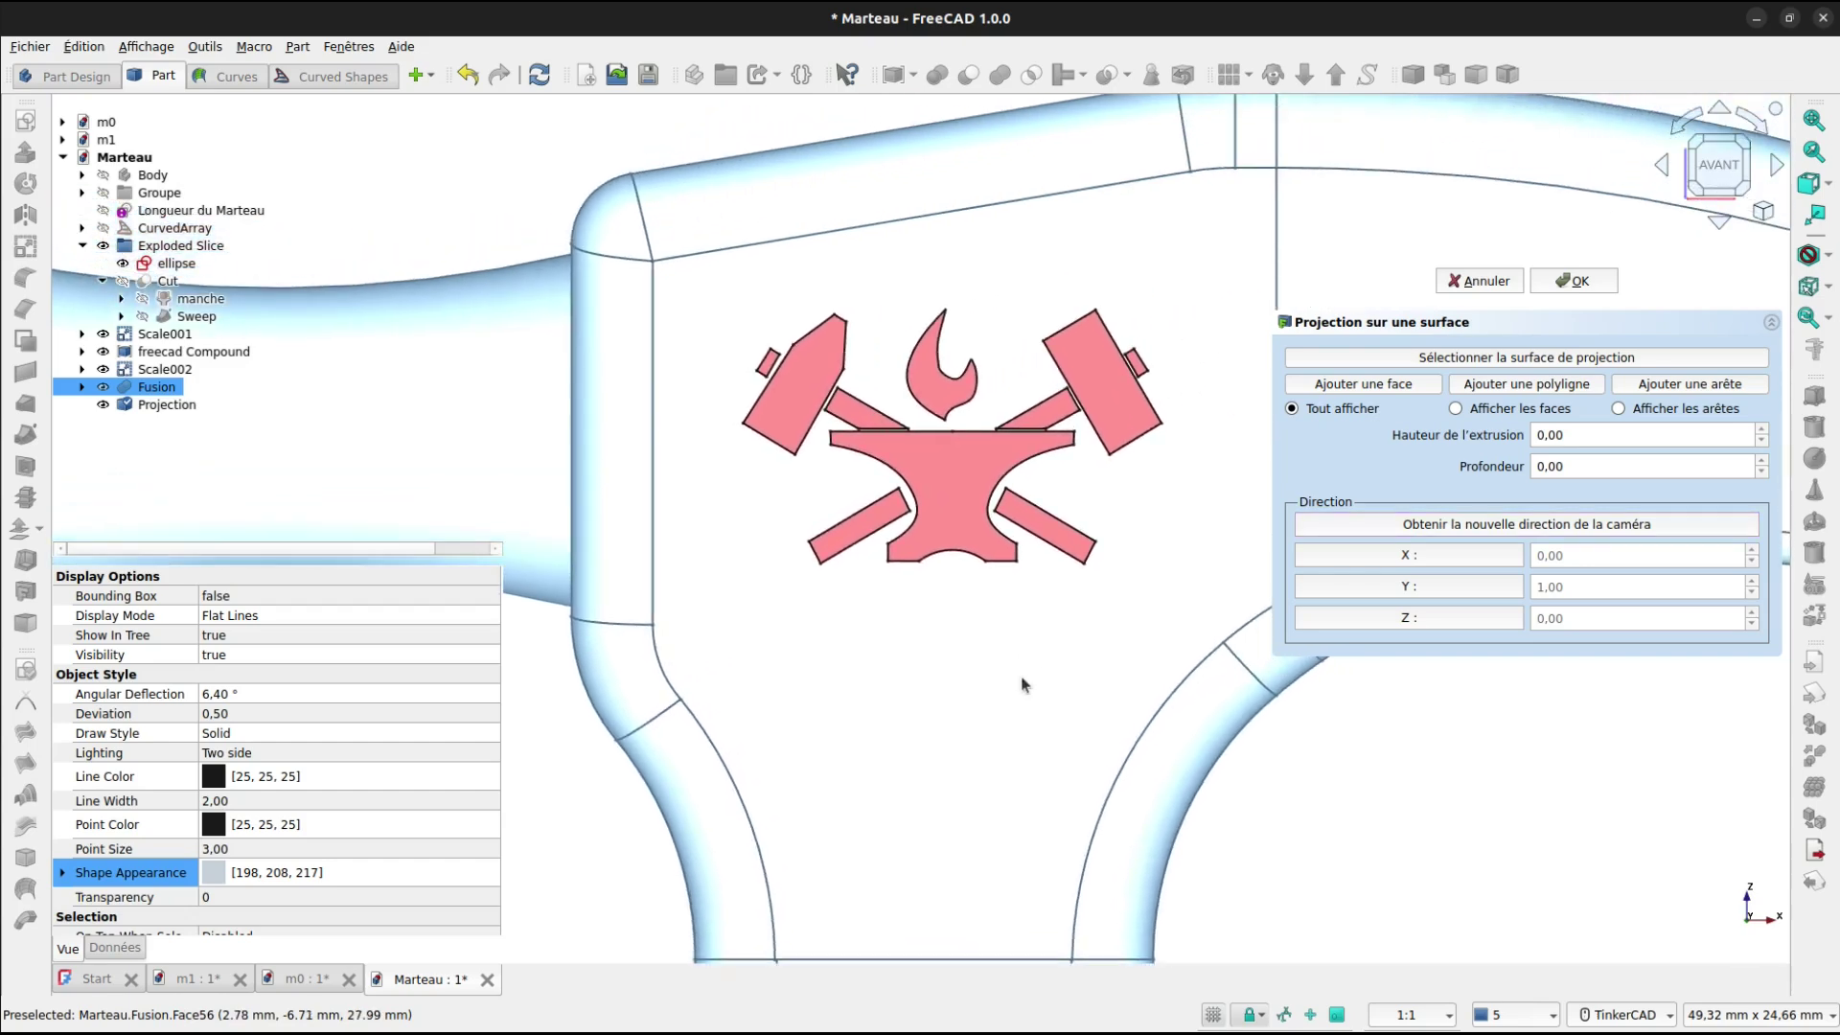
{"action": "right_click_drag", "start_coordinate": [1044, 684], "coordinate": [968, 803]}
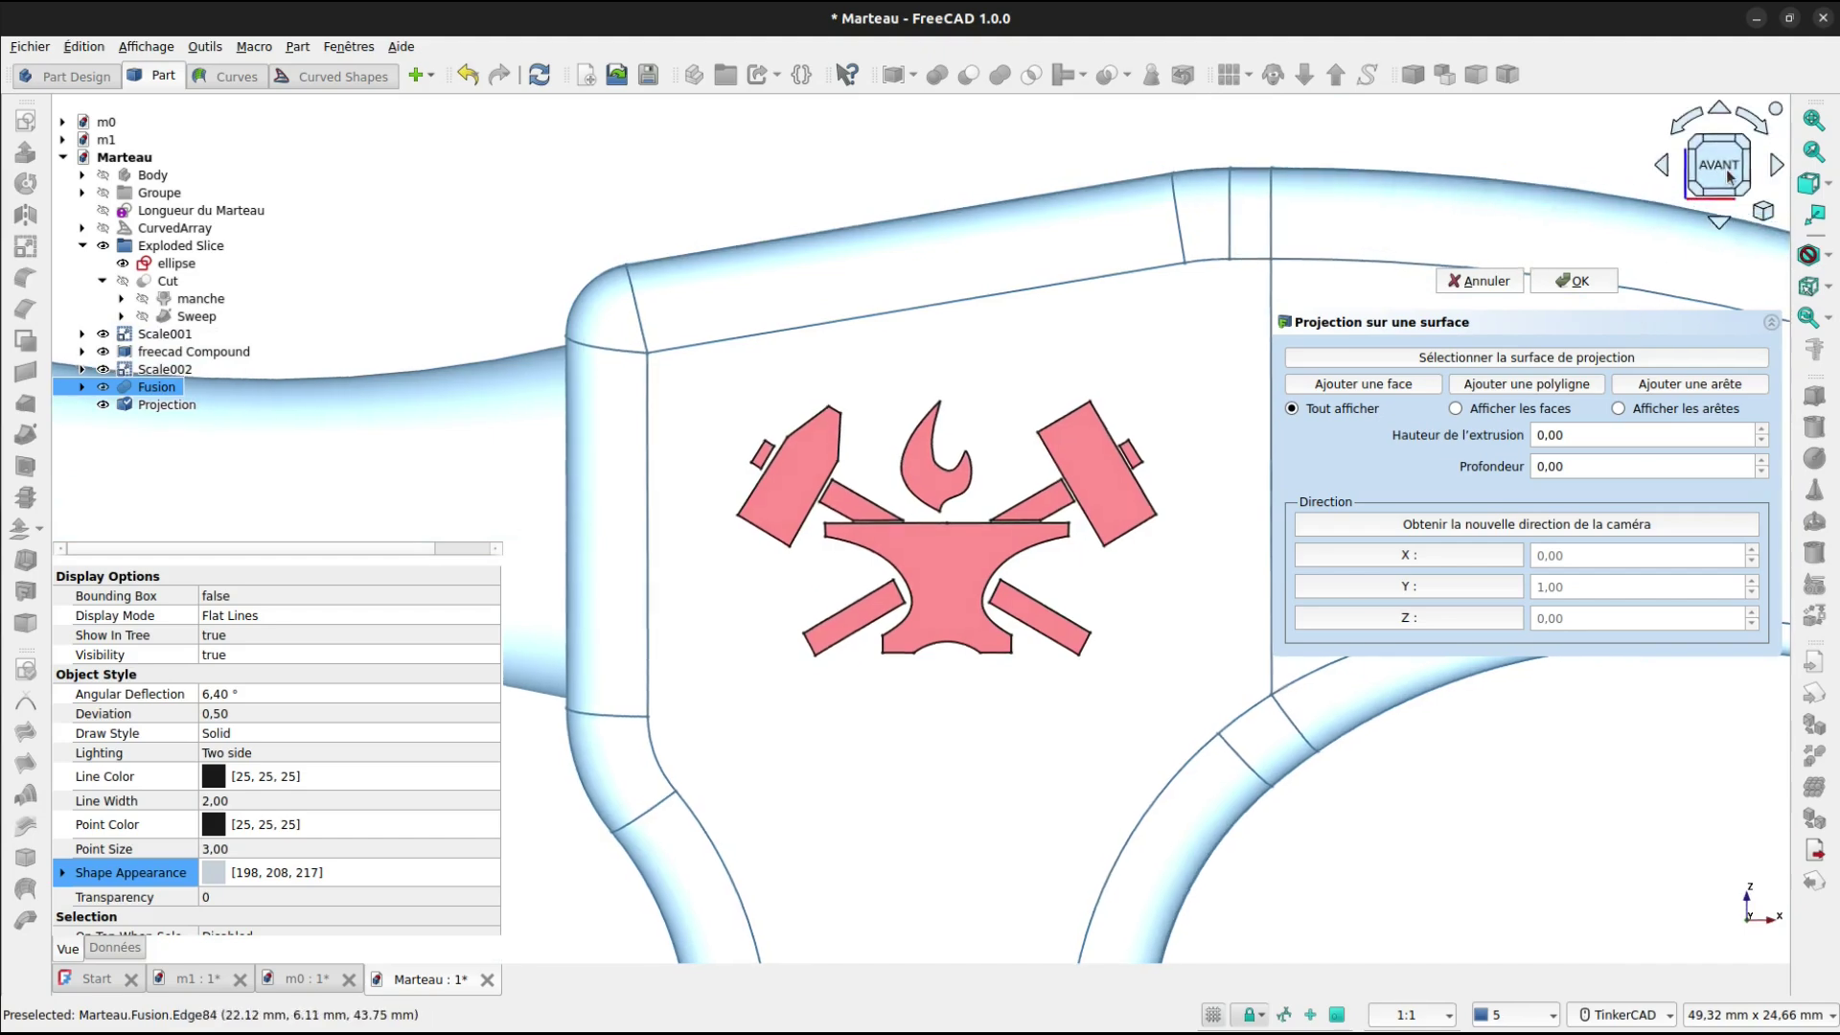
Add the anvil, the four crossed handle pieces, the flame and both hammer head faces of the forge logo to the projection.
{"action": "left_click", "coordinate": [1329, 386]}
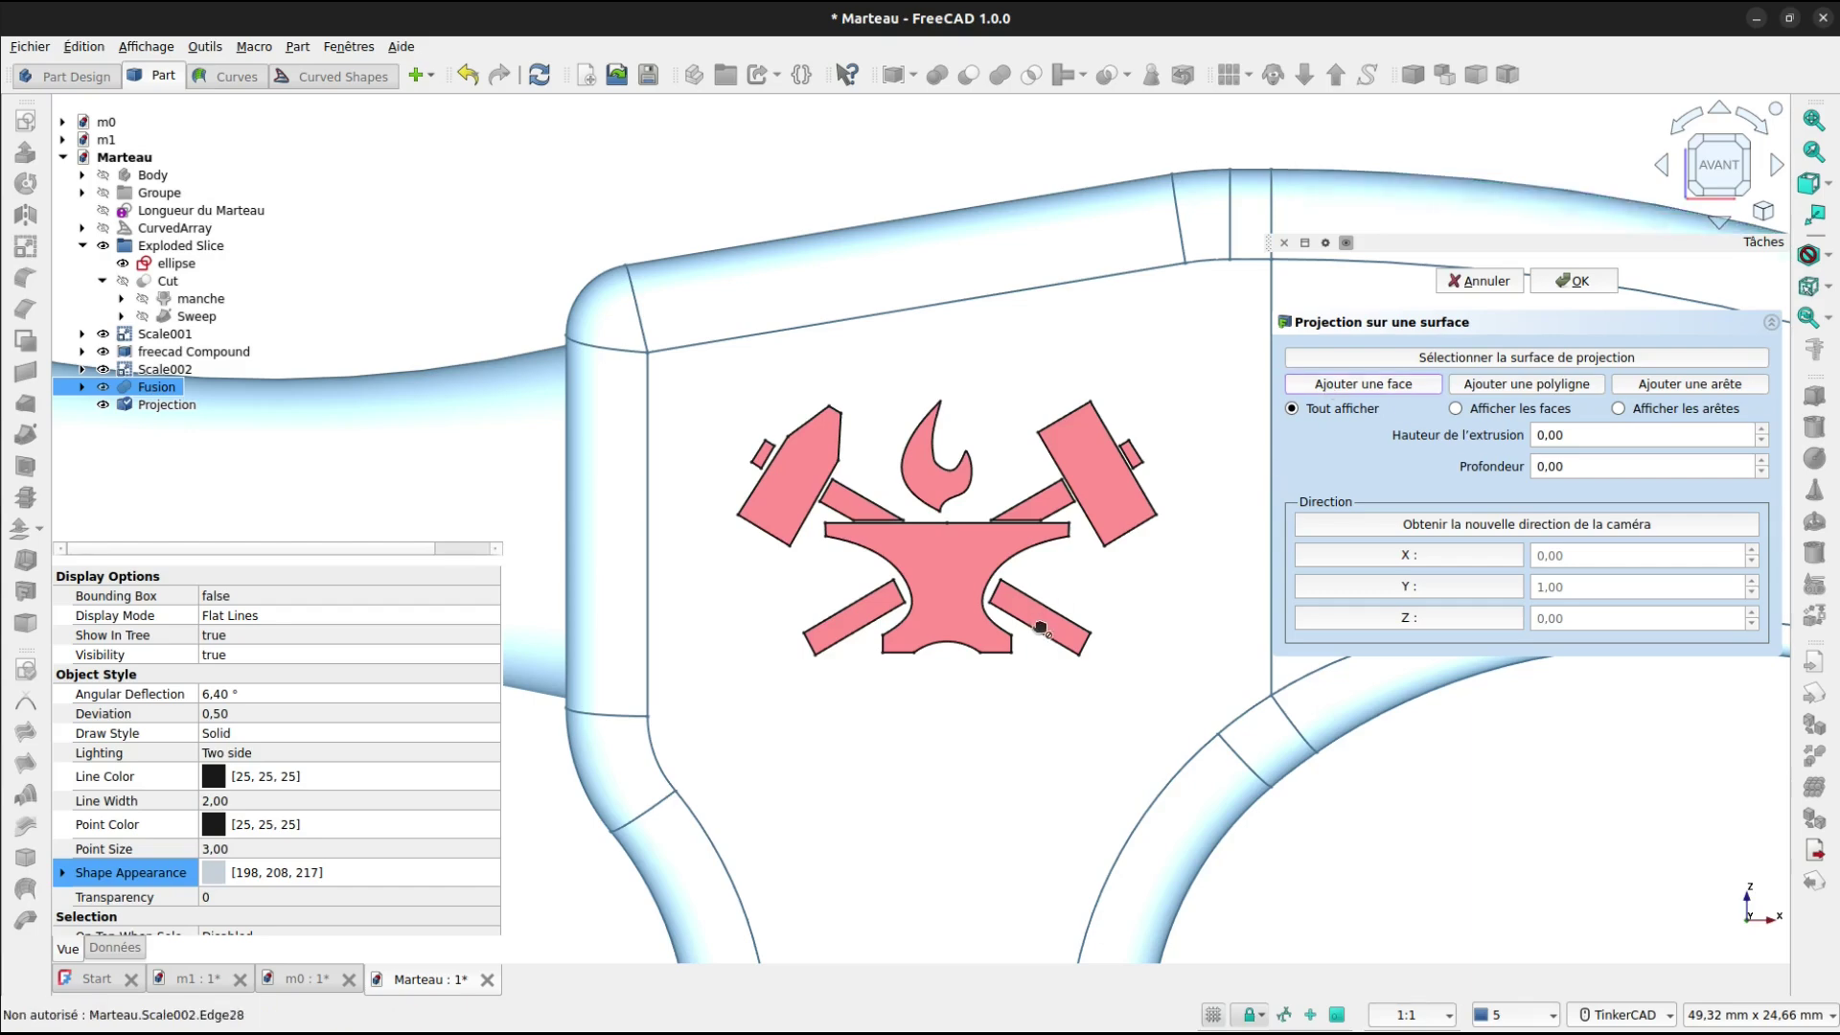
{"action": "scroll", "coordinate": [951, 584], "scroll_direction": "up", "scroll_amount": 4}
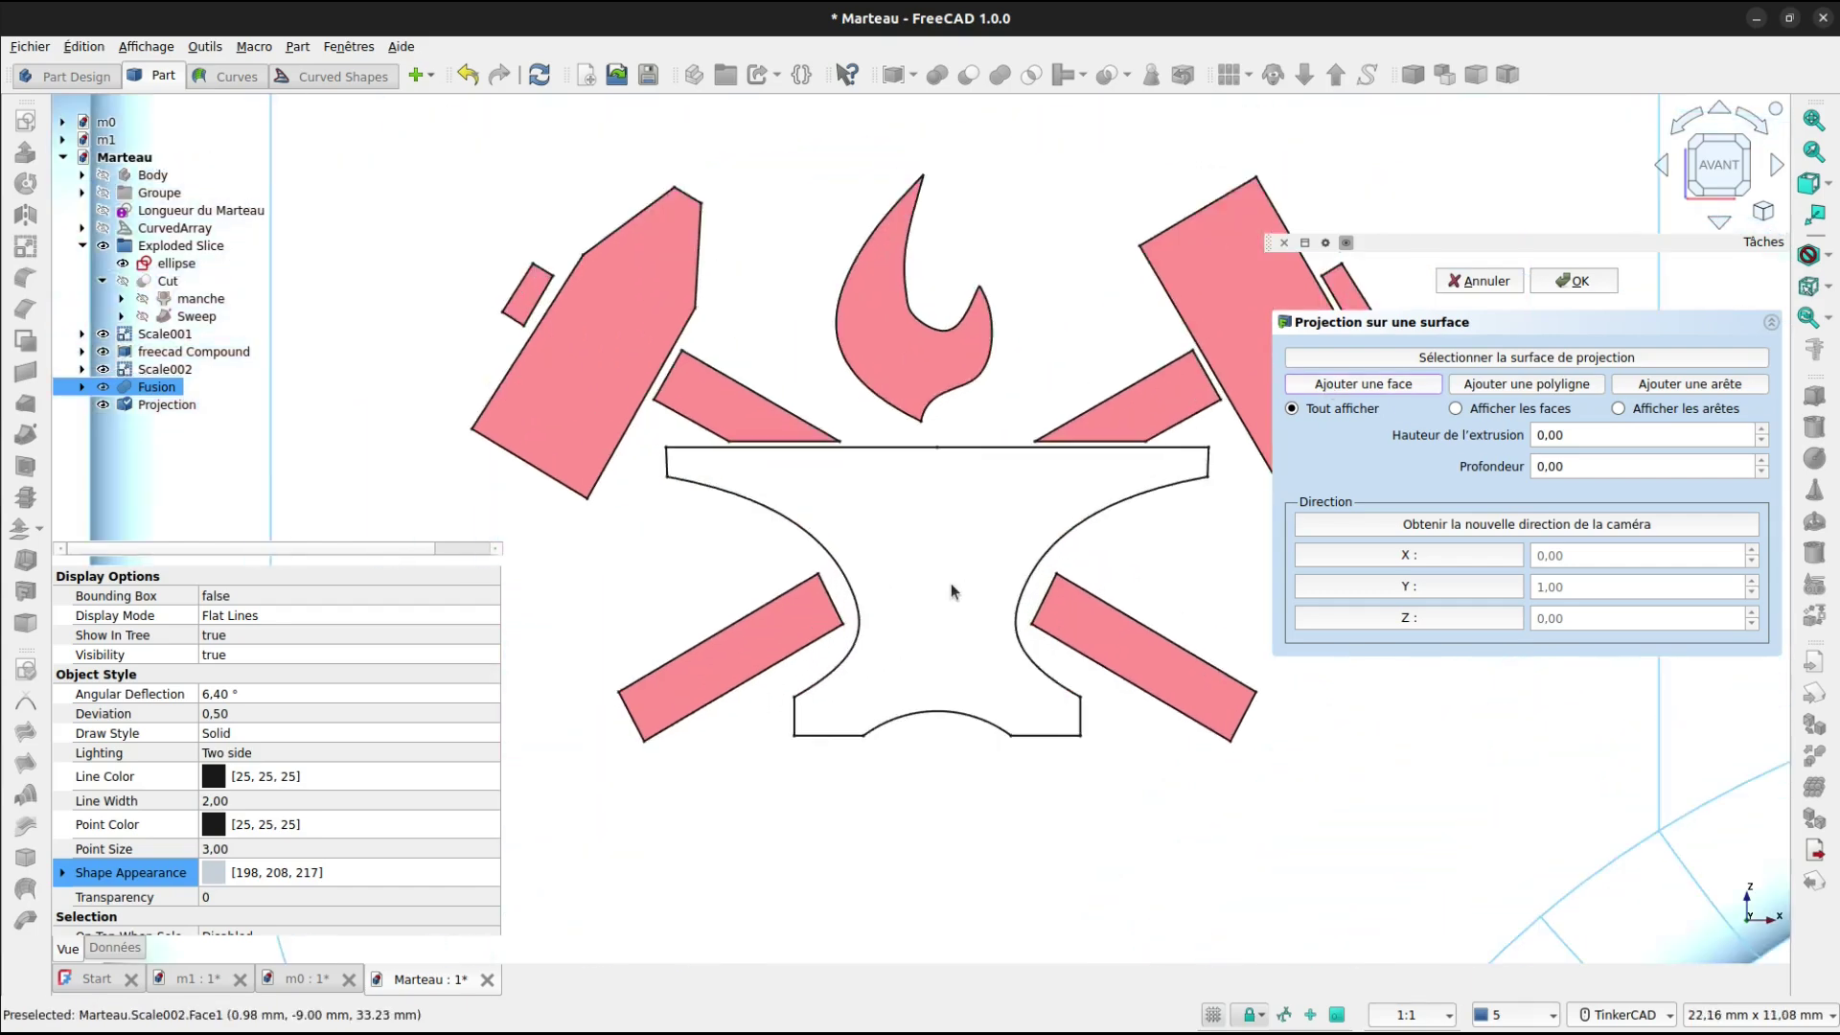
{"action": "left_click", "coordinate": [922, 525]}
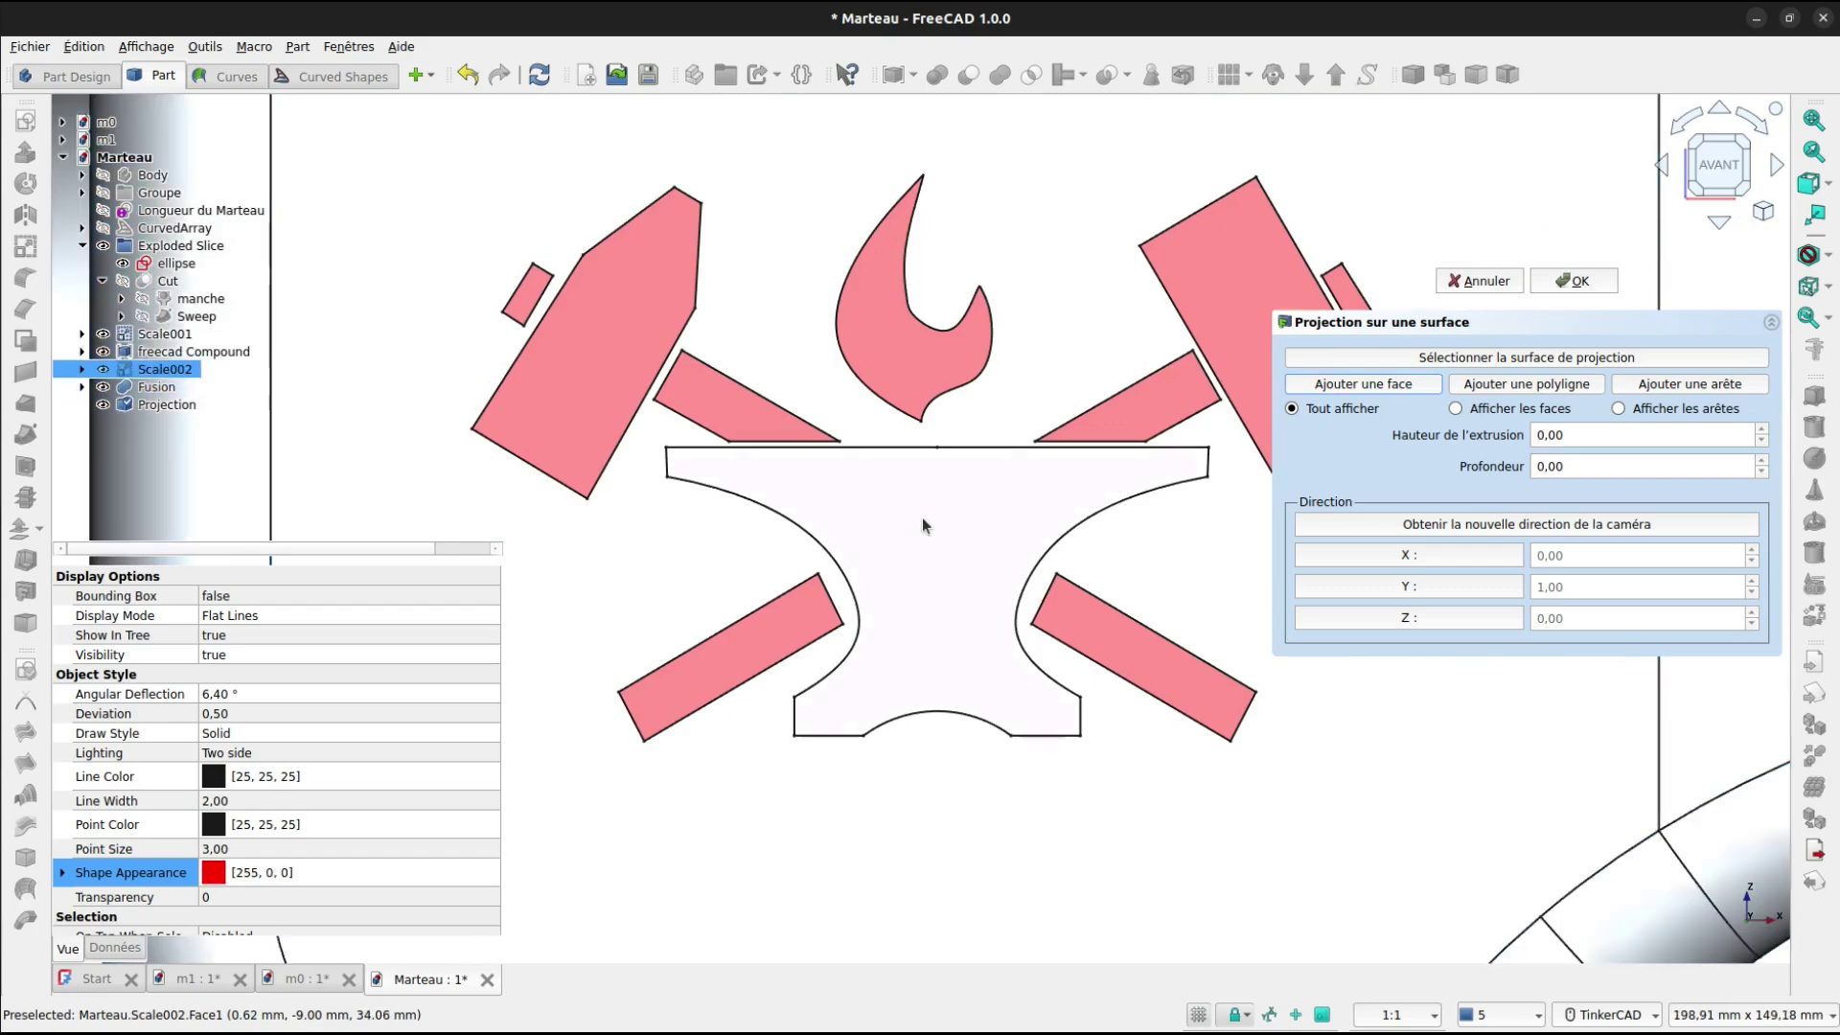
{"action": "left_click", "coordinate": [802, 629]}
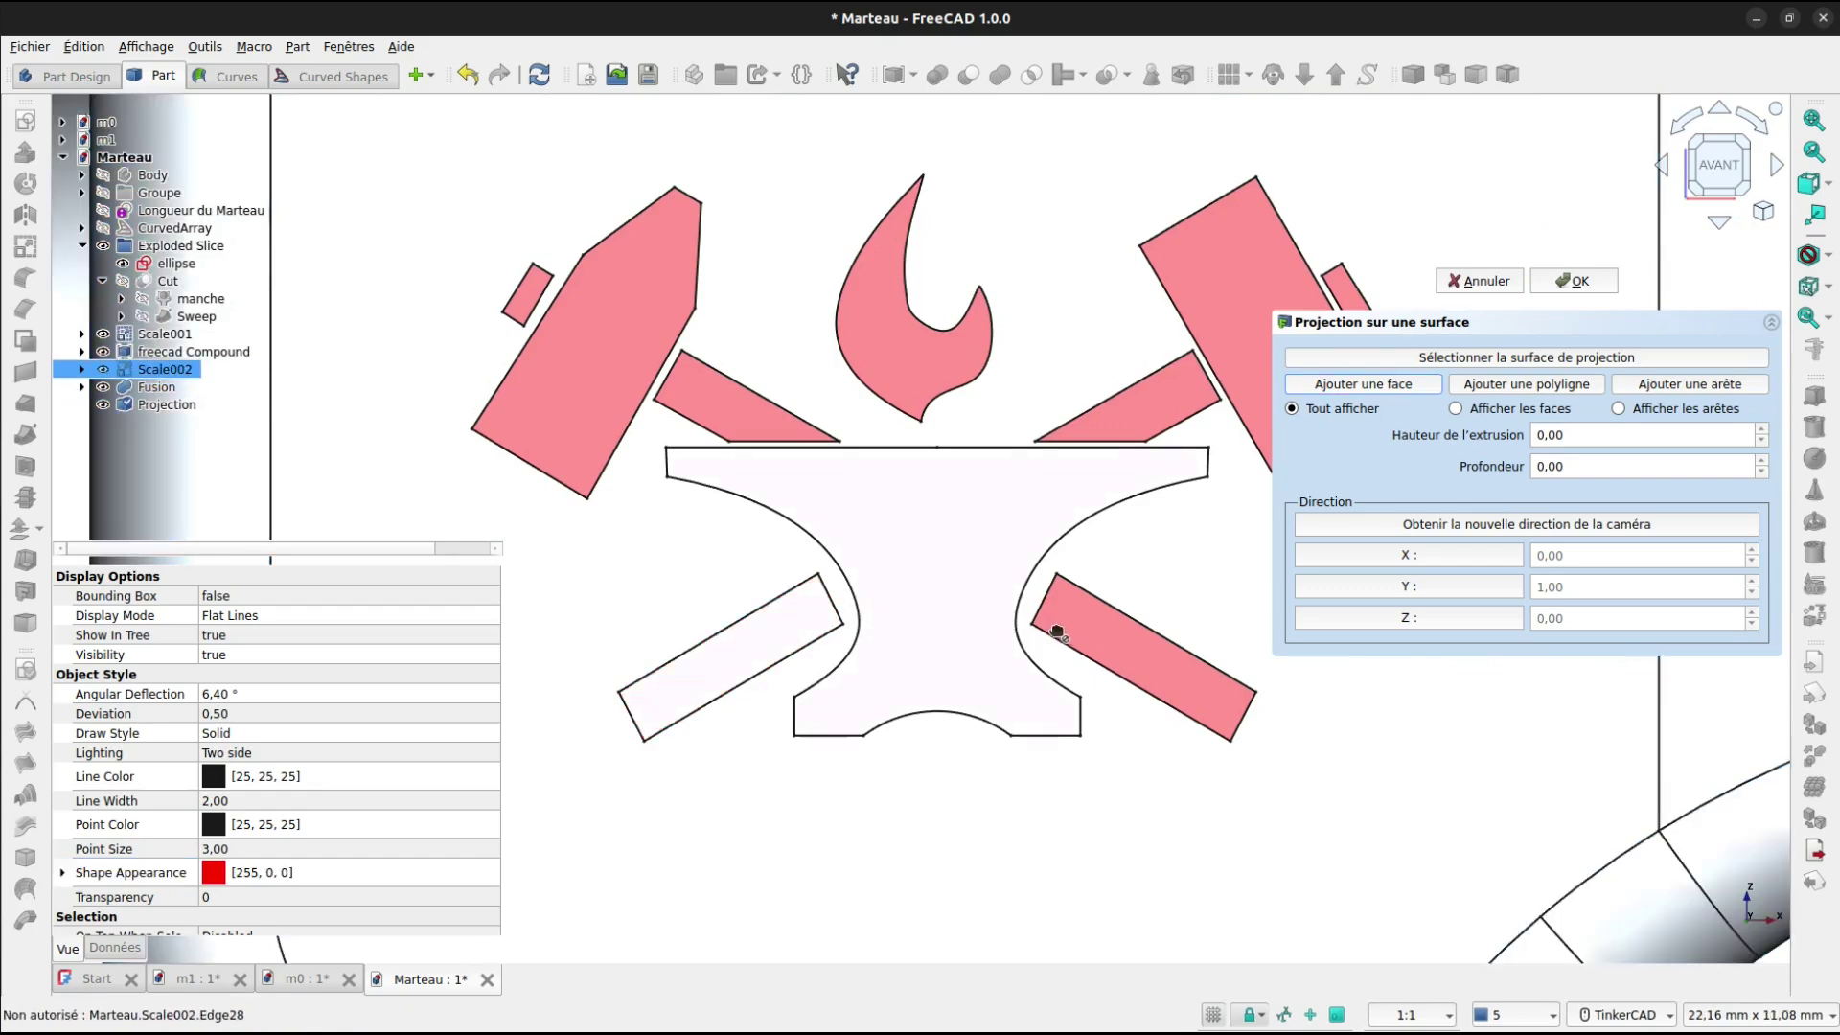
{"action": "left_click", "coordinate": [1062, 635]}
{"action": "left_click", "coordinate": [1155, 424]}
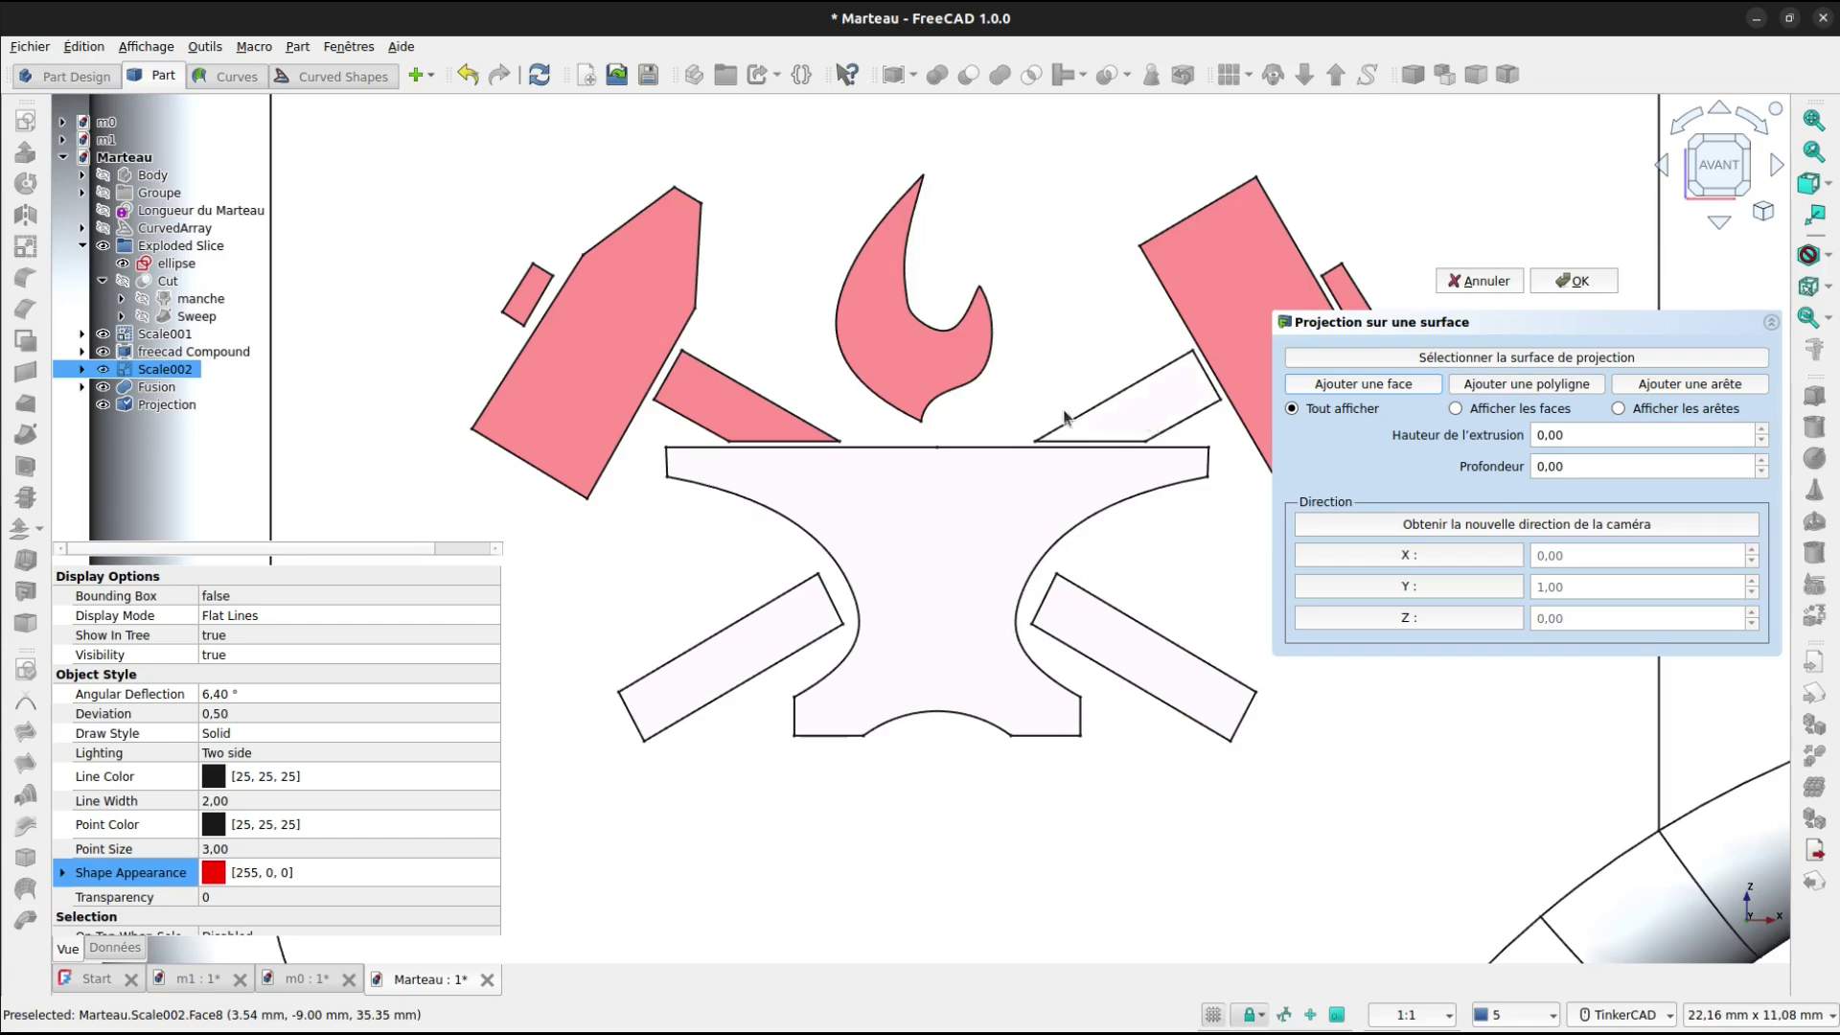
{"action": "left_click", "coordinate": [746, 411]}
{"action": "left_click", "coordinate": [897, 350]}
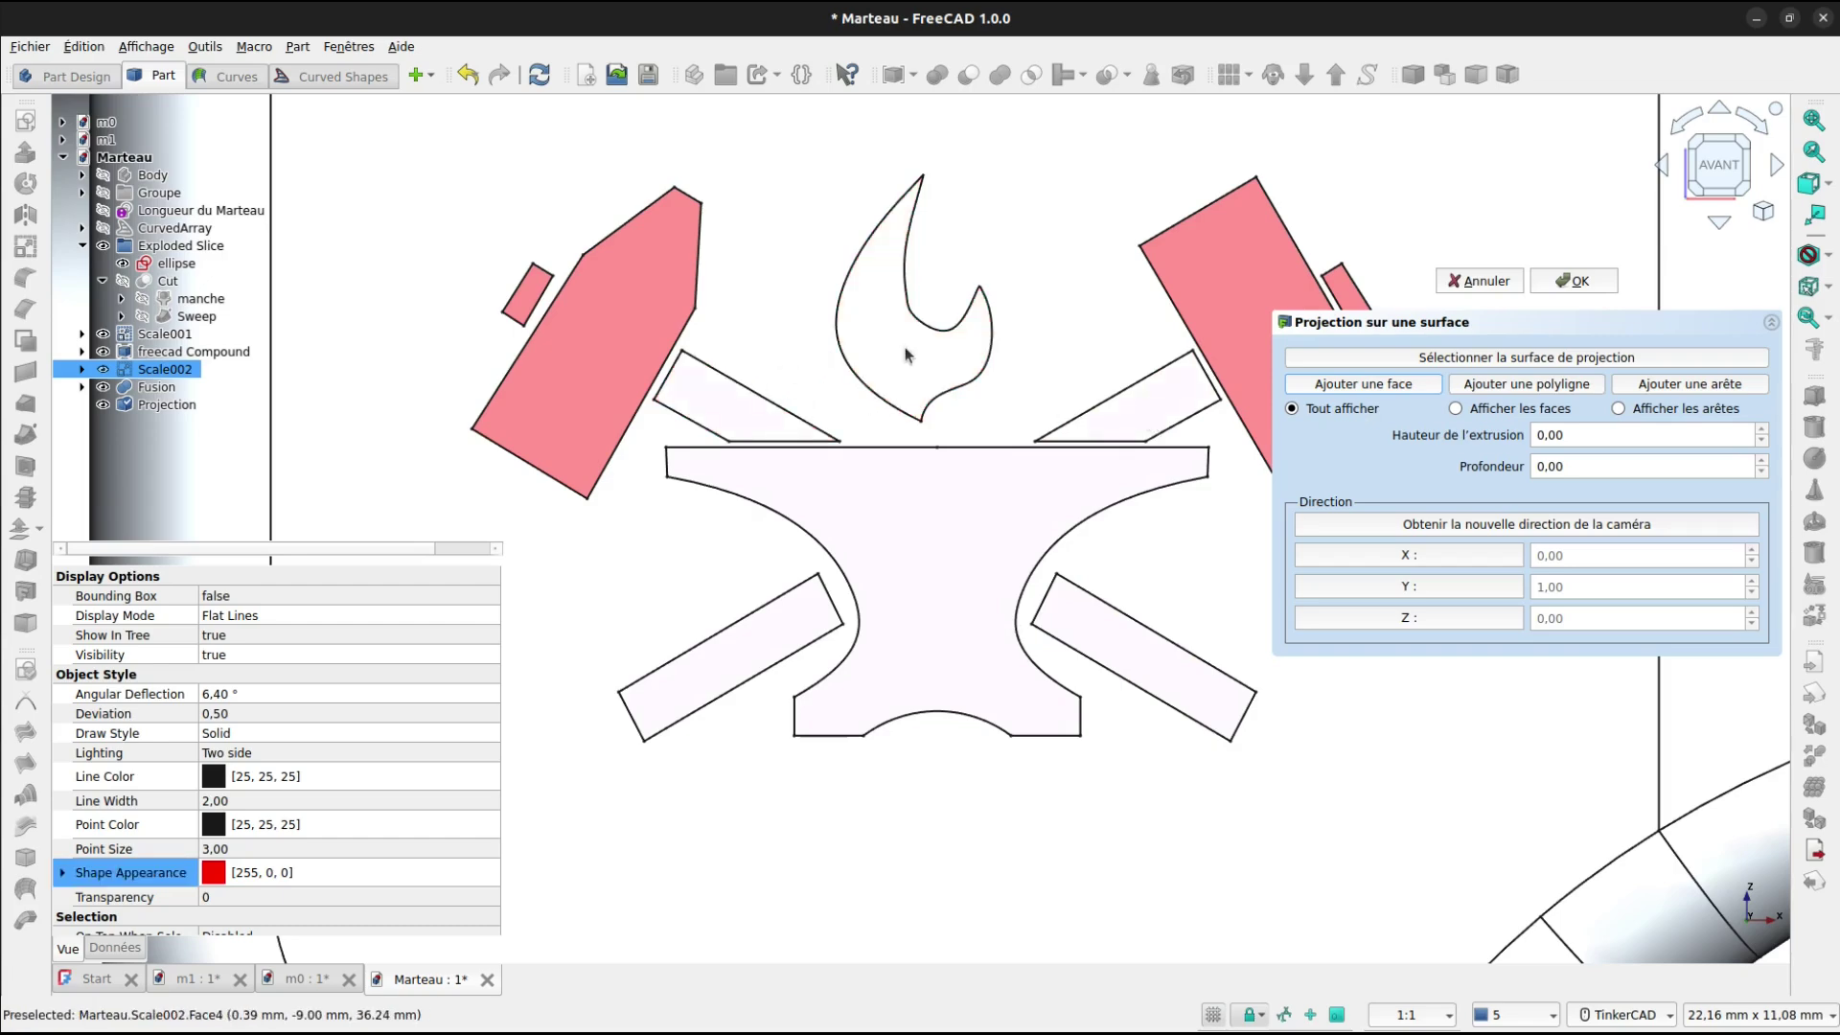
{"action": "left_click", "coordinate": [631, 349]}
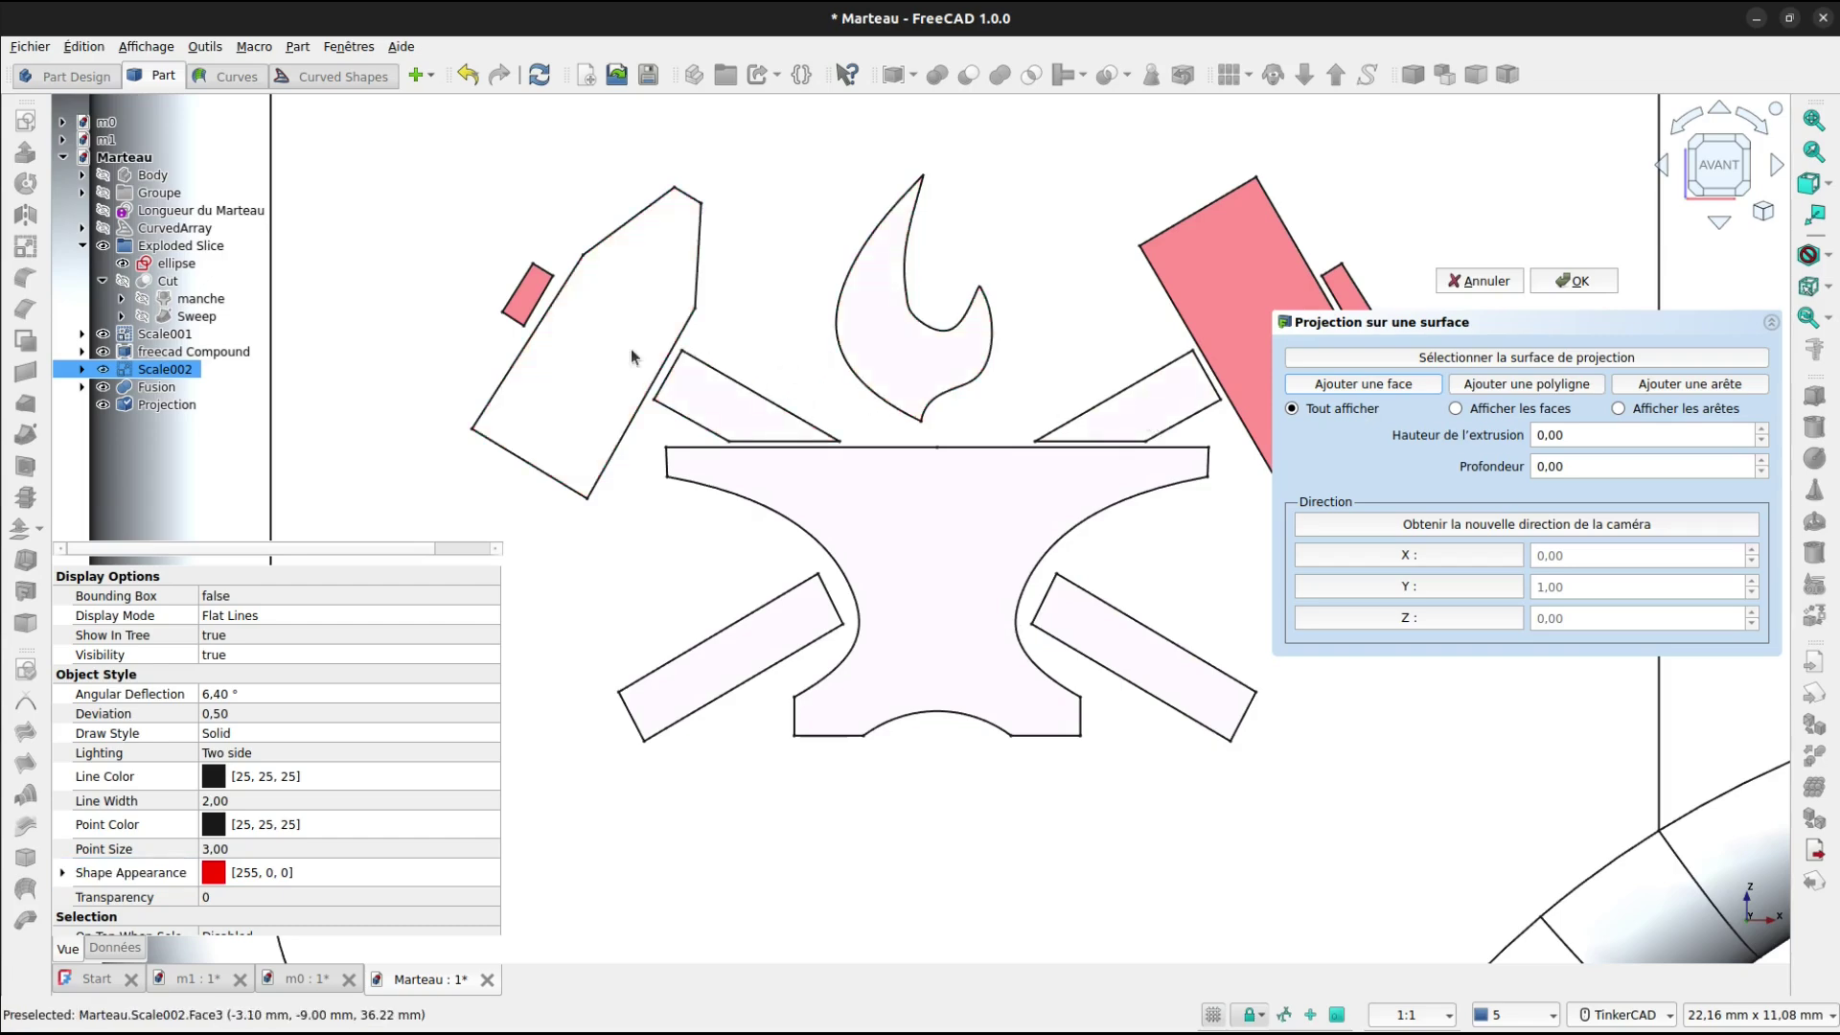
{"action": "left_click", "coordinate": [1184, 297]}
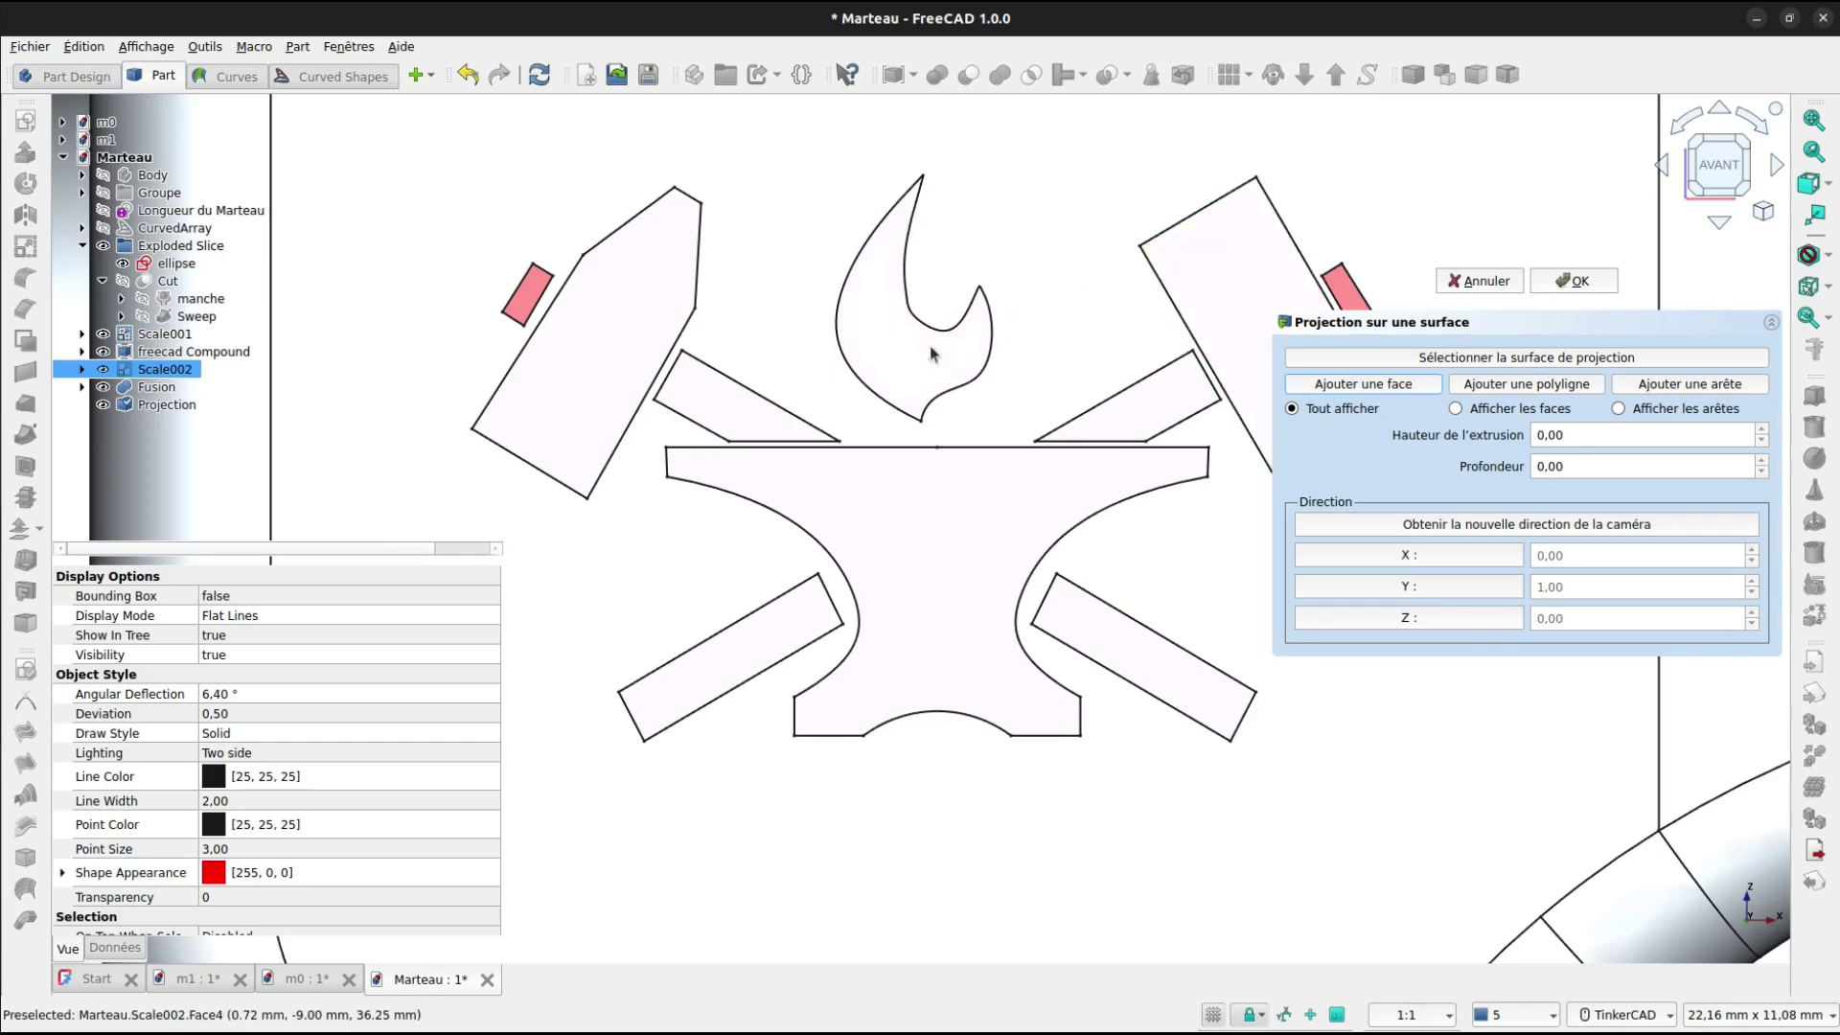
Add the two small handle-end faces on the outer sides of the logo's hammer heads to the projection.
{"action": "middle_click_drag", "start_coordinate": [998, 363], "coordinate": [1056, 362]}
{"action": "scroll", "coordinate": [782, 370], "scroll_direction": "up", "scroll_amount": 5}
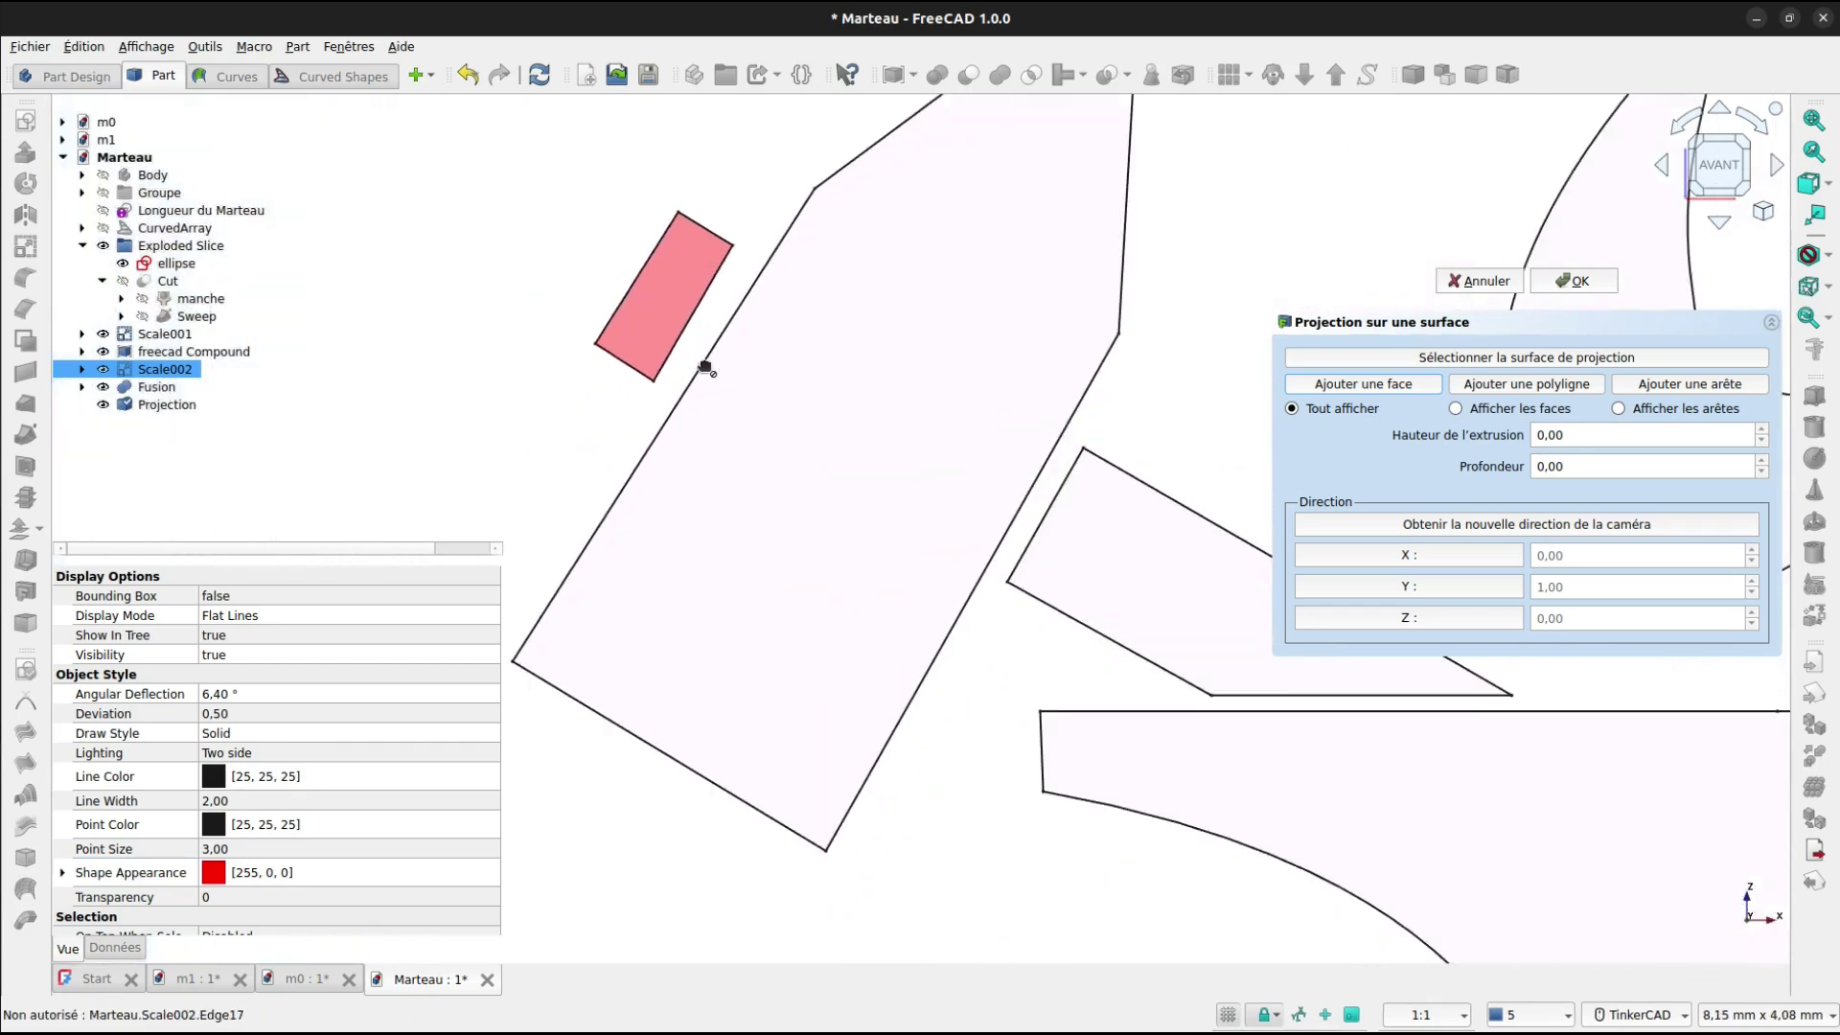
{"action": "left_click", "coordinate": [668, 312]}
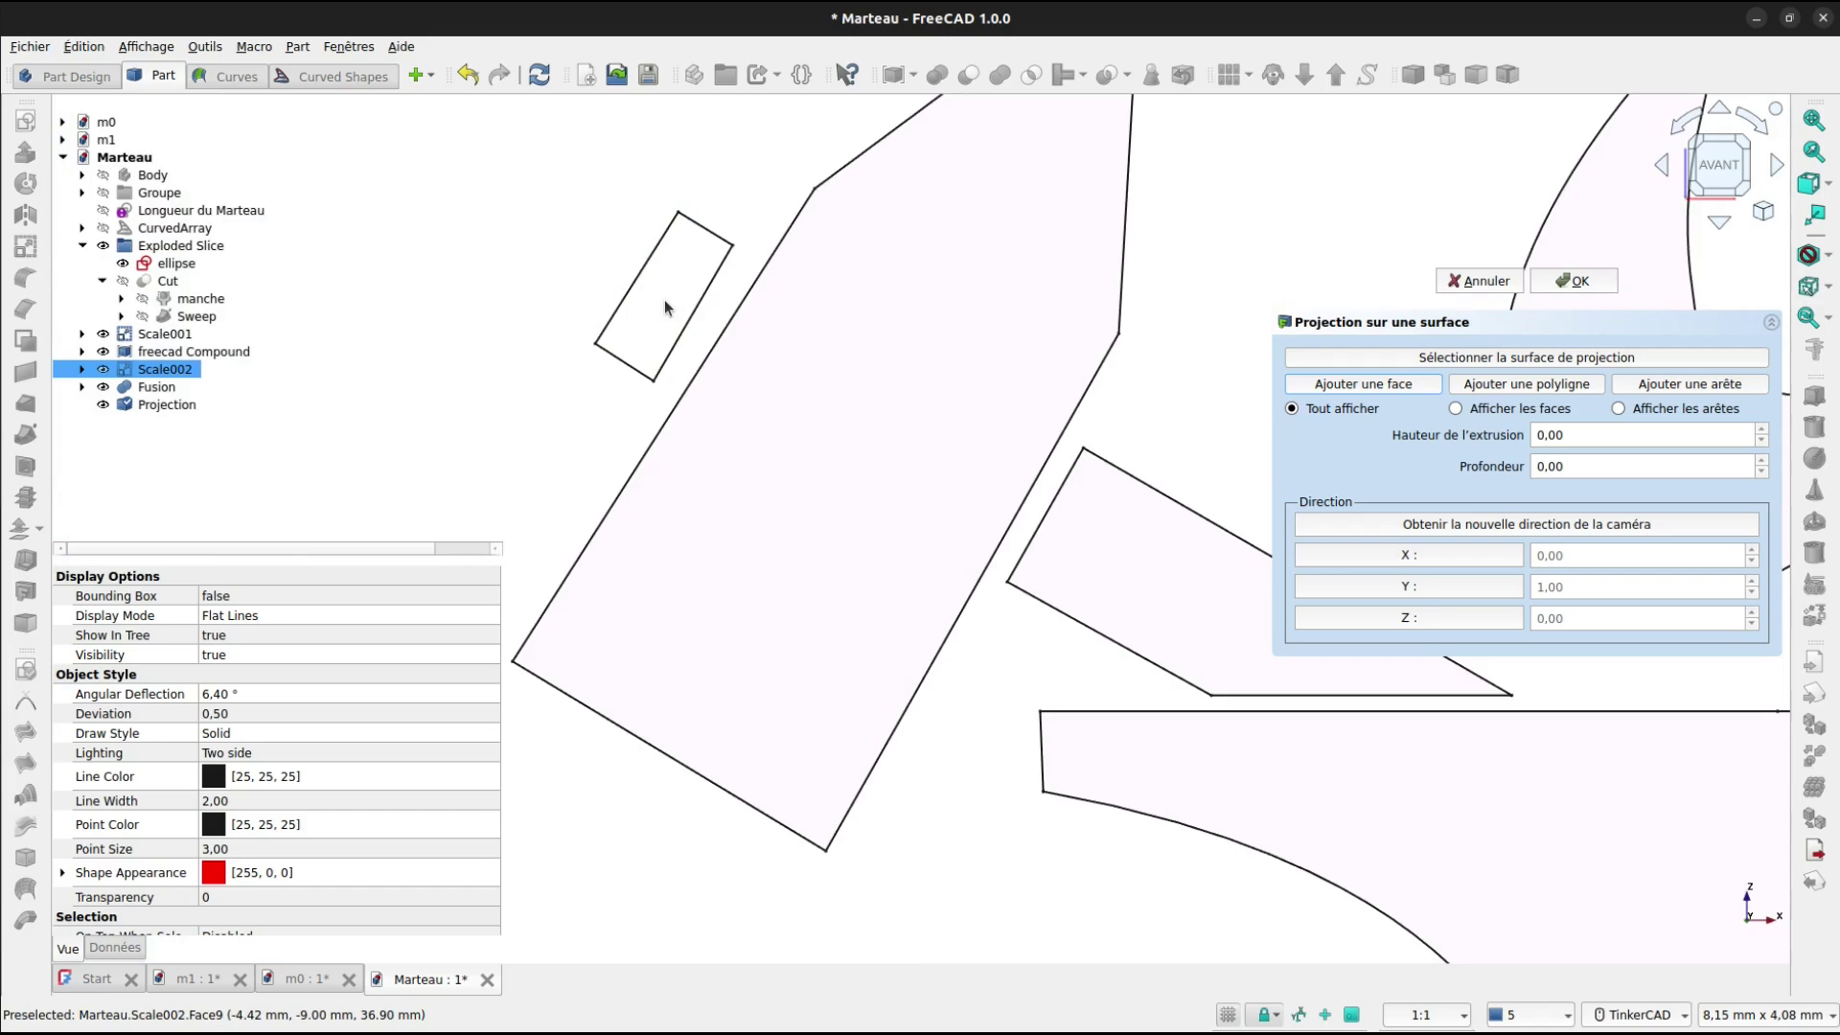
{"action": "scroll", "coordinate": [963, 386], "scroll_direction": "down", "scroll_amount": 5}
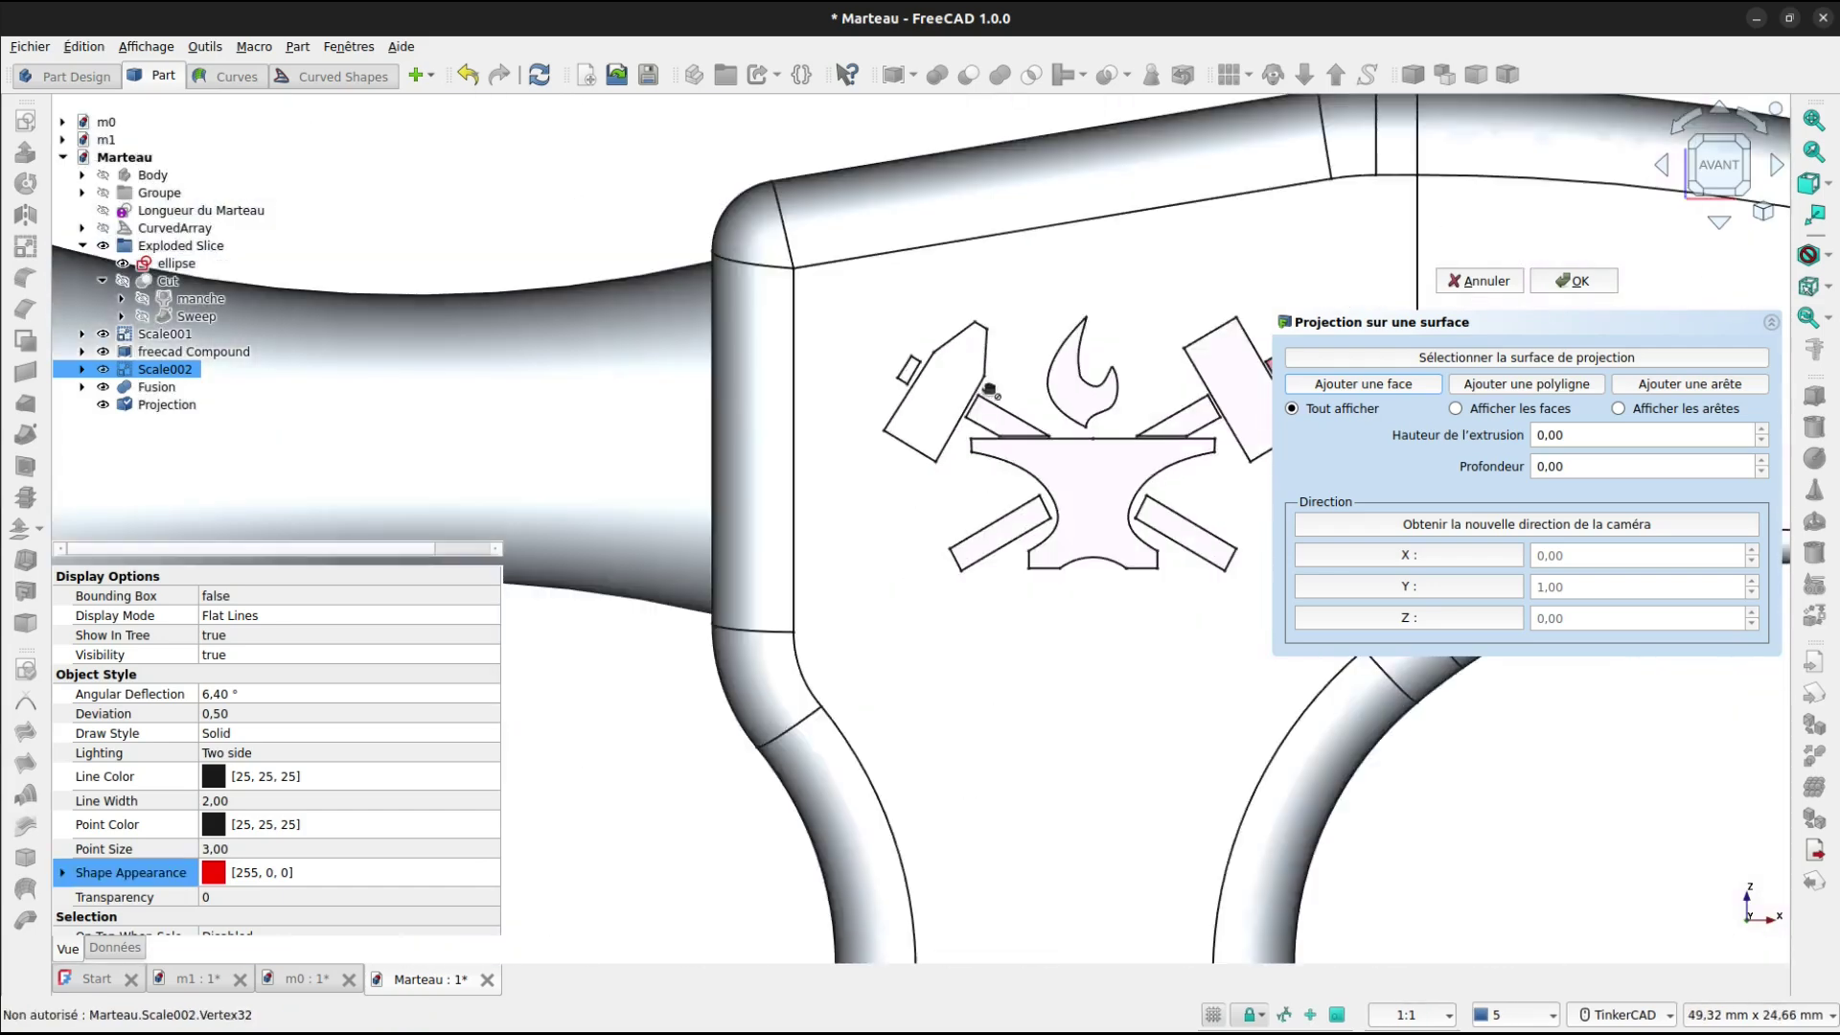
{"action": "middle_click_drag", "start_coordinate": [1127, 408], "coordinate": [838, 479]}
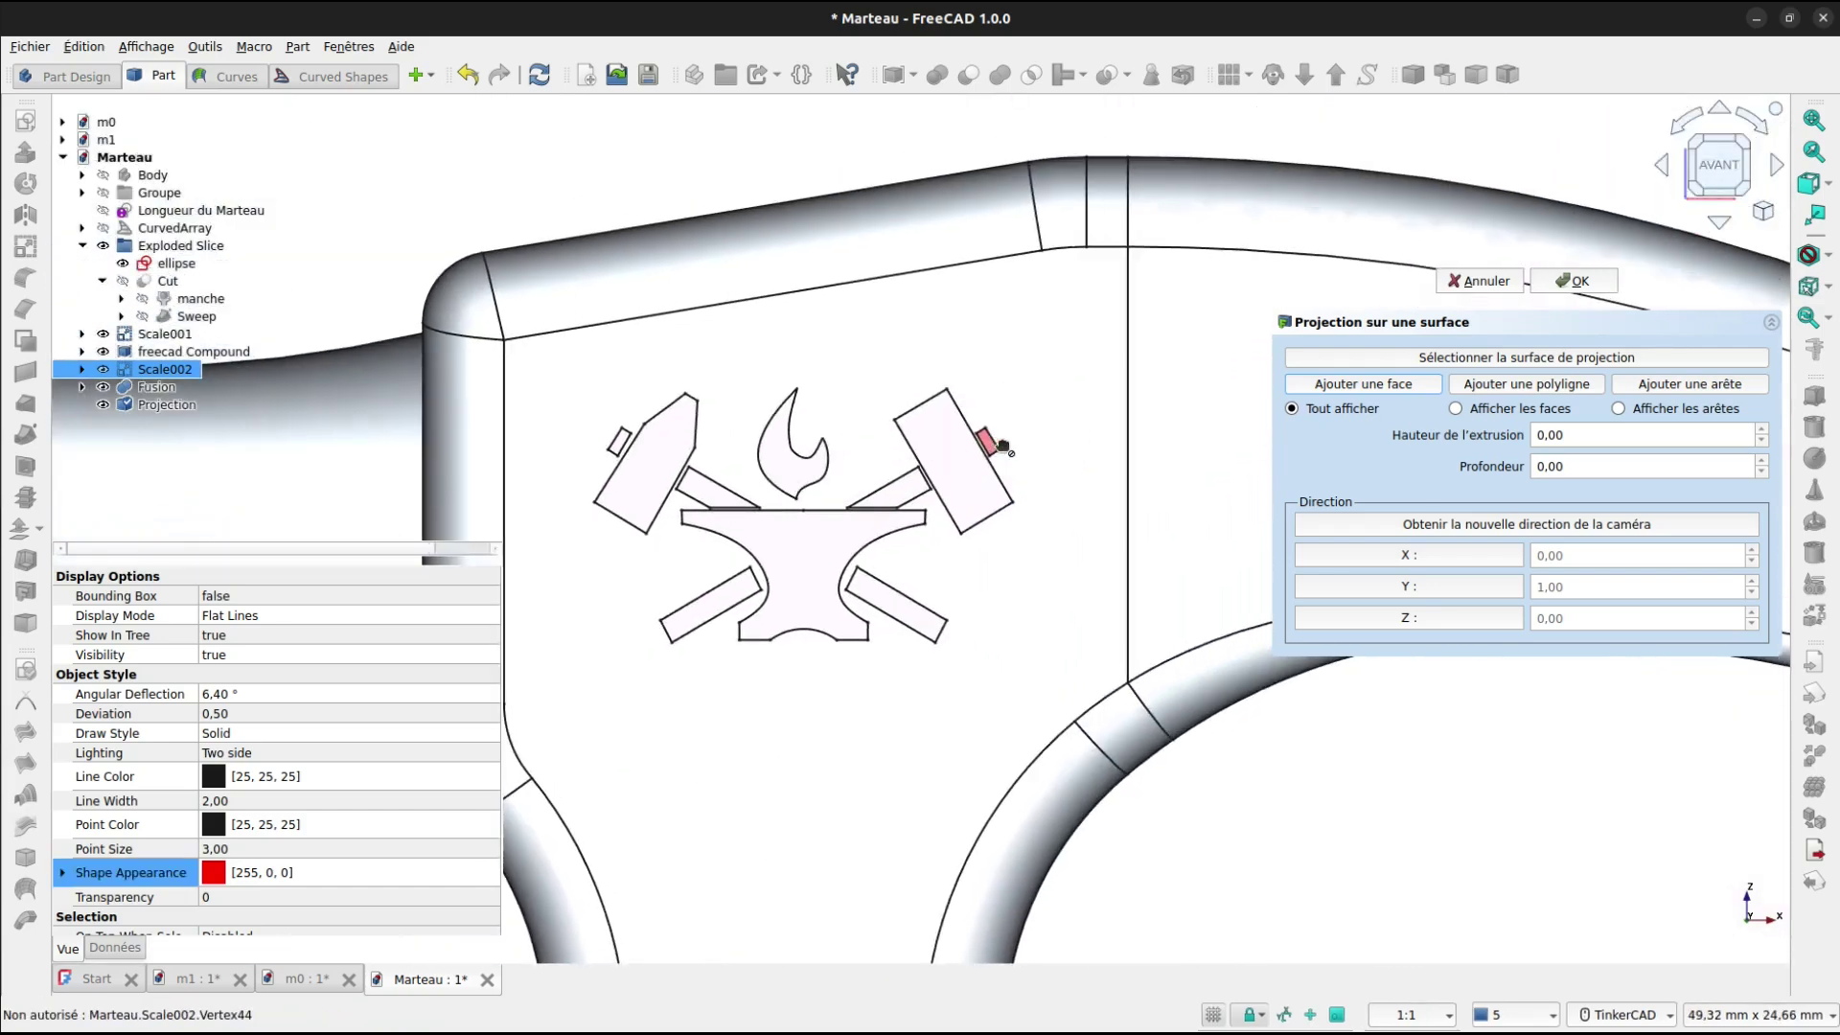
{"action": "scroll", "coordinate": [997, 444], "scroll_direction": "up", "scroll_amount": 5}
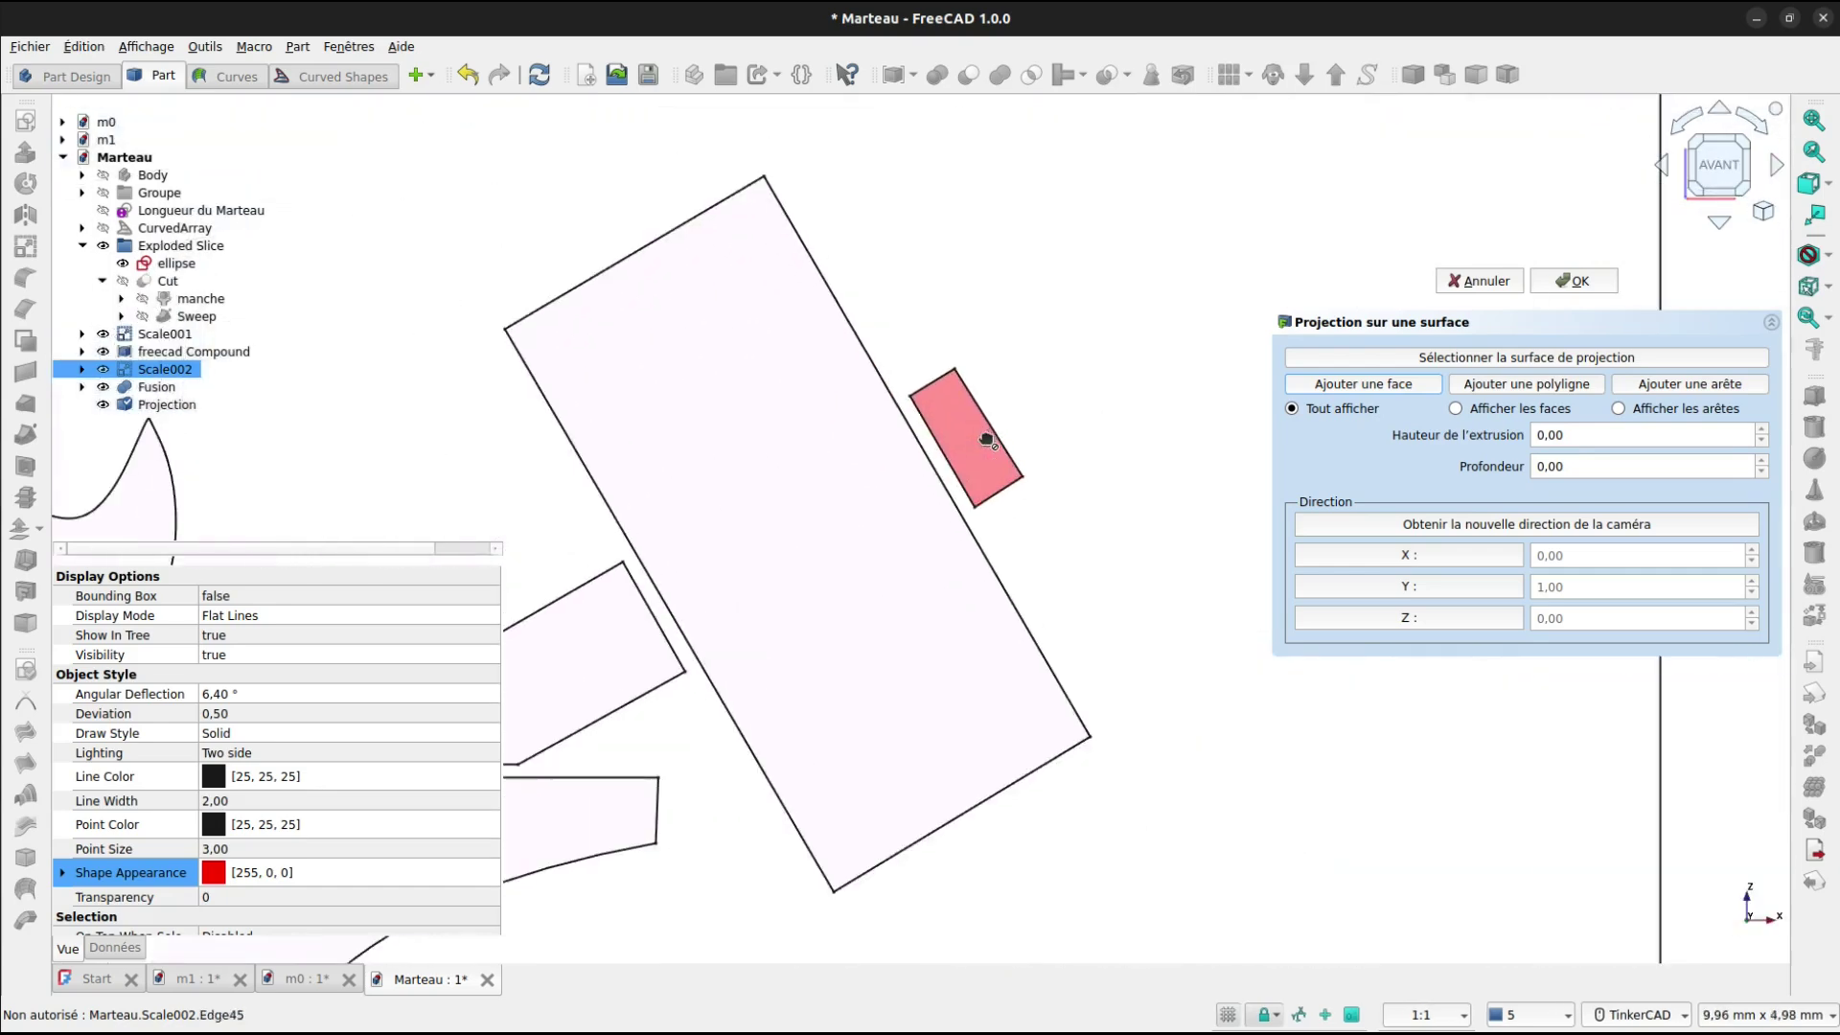
{"action": "scroll", "coordinate": [987, 441], "scroll_direction": "up", "scroll_amount": 3}
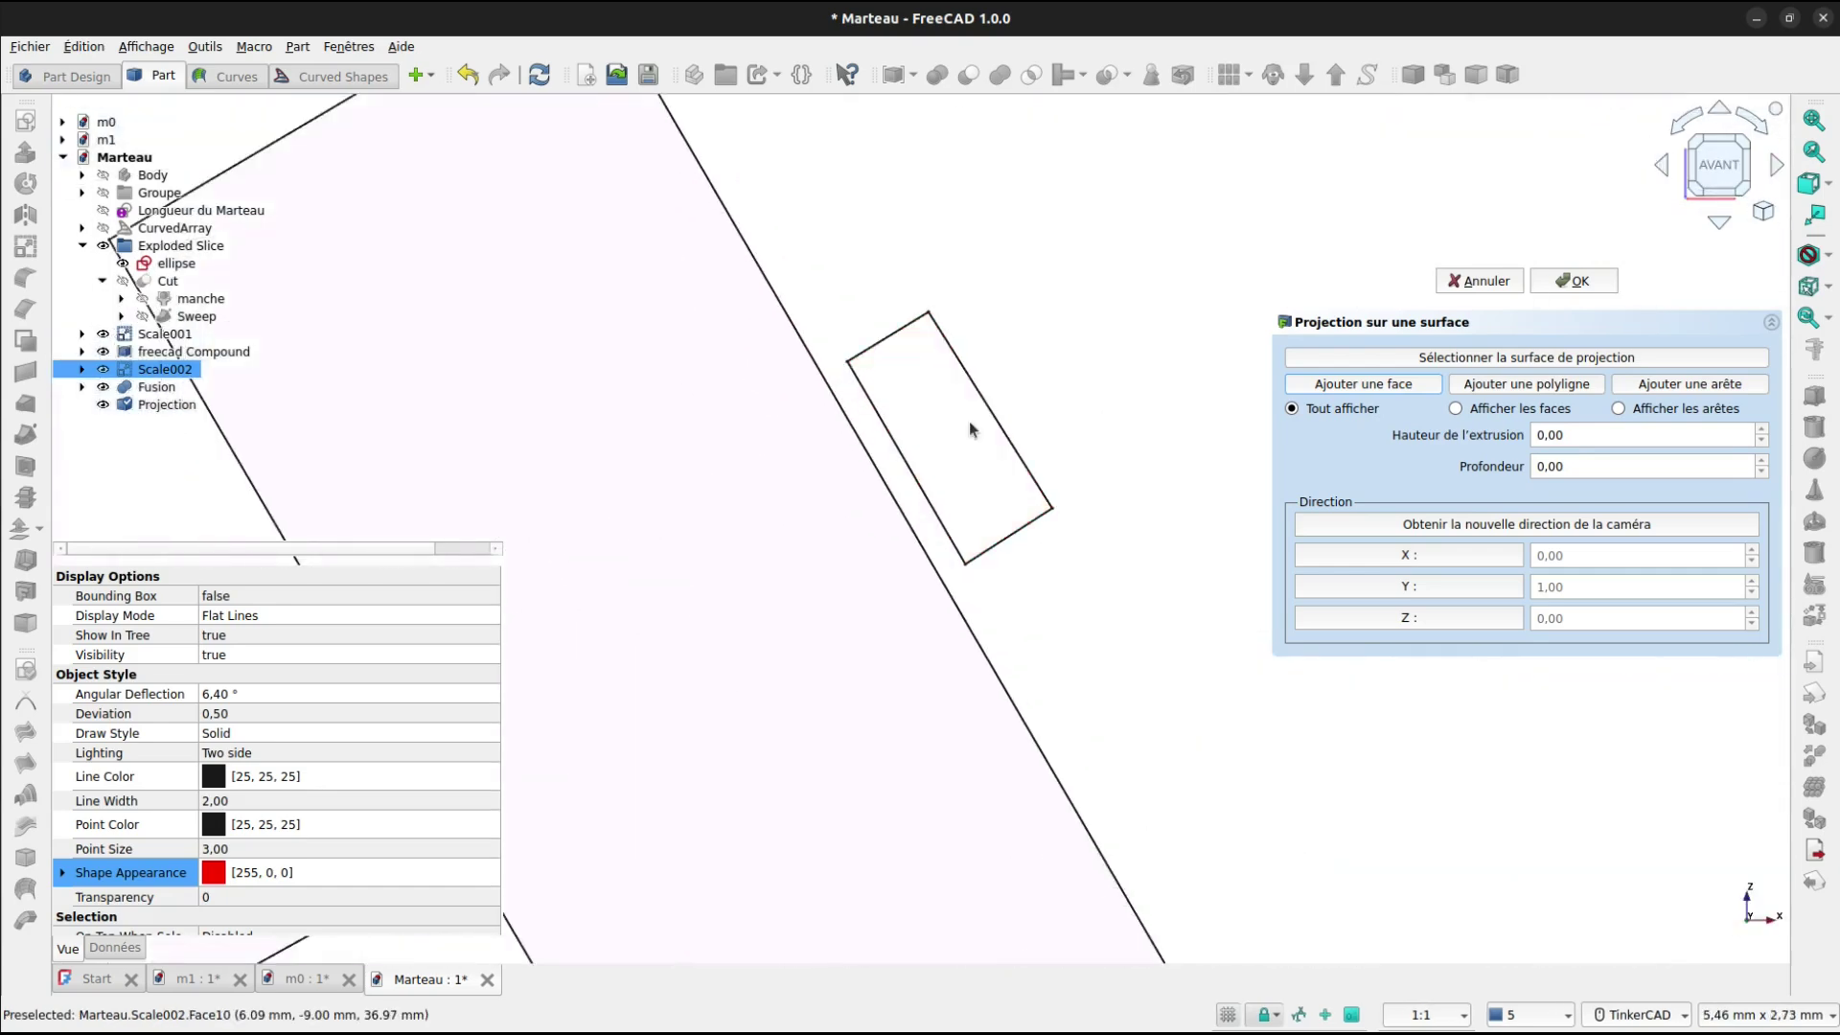
{"action": "scroll", "coordinate": [996, 445], "scroll_direction": "down", "scroll_amount": 4}
{"action": "scroll", "coordinate": [1003, 448], "scroll_direction": "down", "scroll_amount": 6}
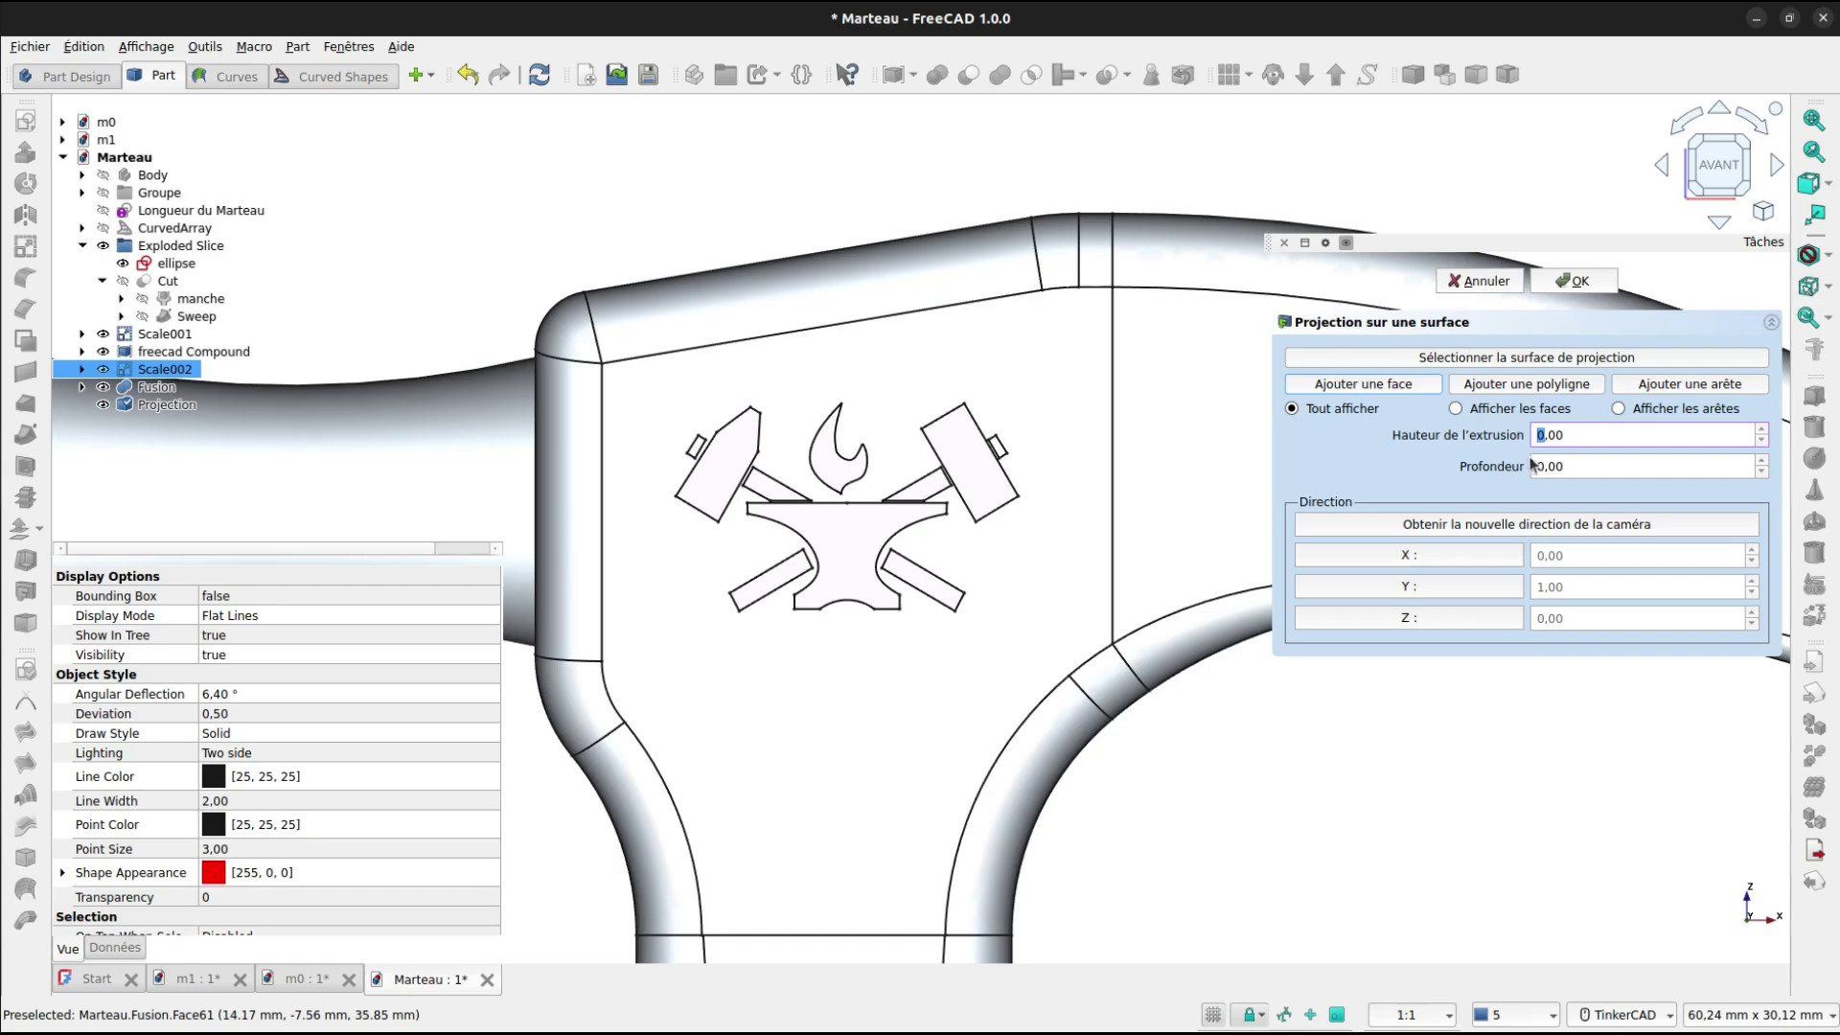
Set the projection's extrusion height to 2 and depth to 0.40, create it, and hide the Scale002 logo.
{"action": "type", "text": "2"}
{"action": "left_click", "coordinate": [1550, 467]}
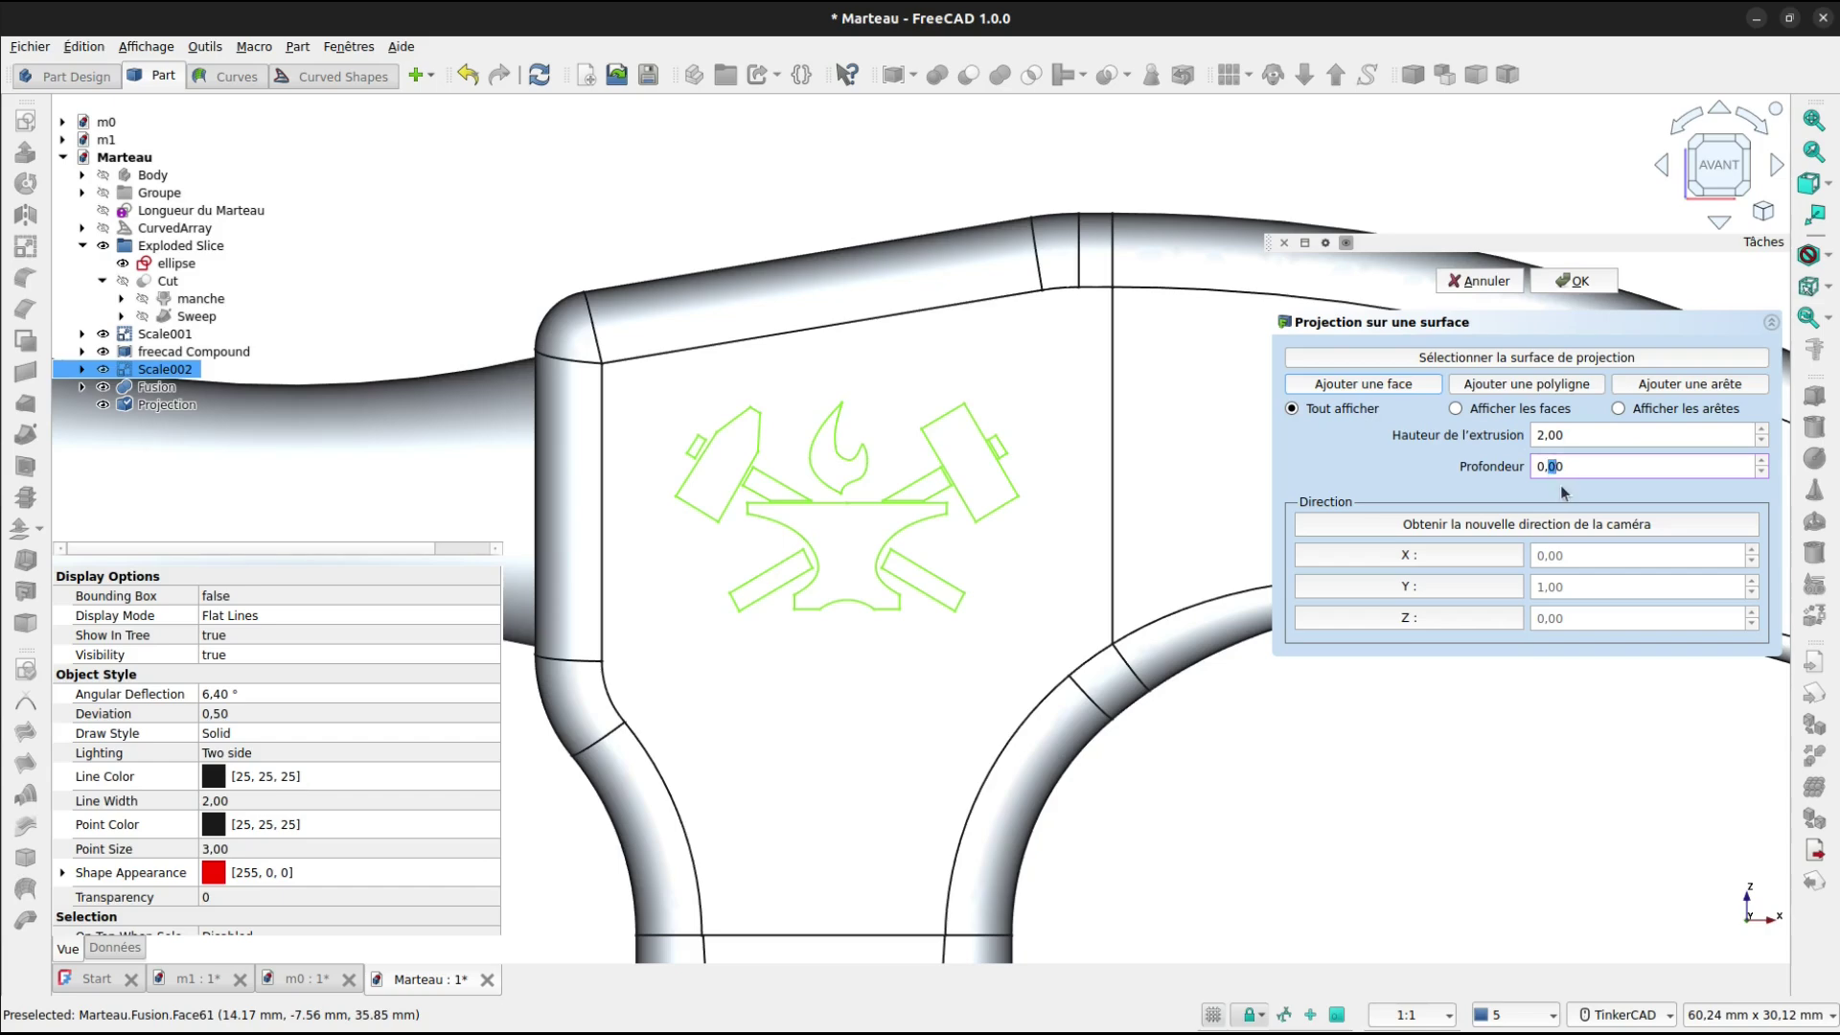
{"action": "type", "text": "4"}
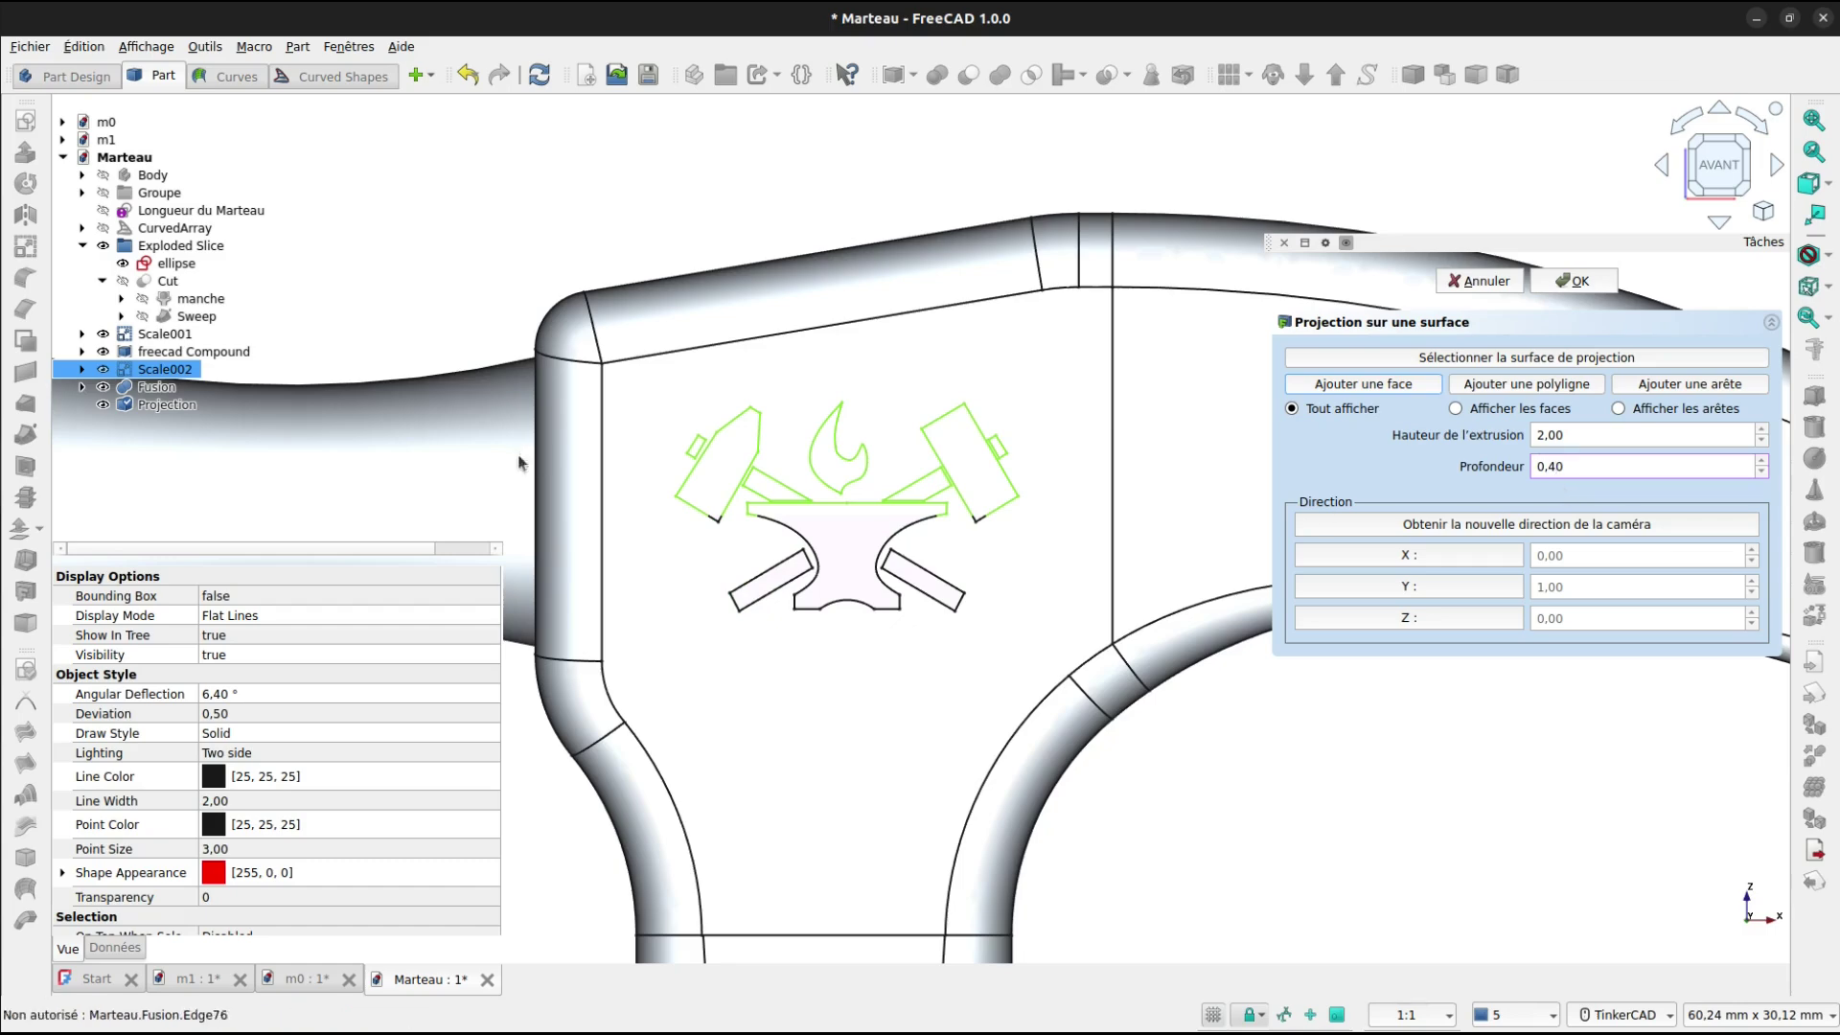
{"action": "left_click", "coordinate": [1573, 282]}
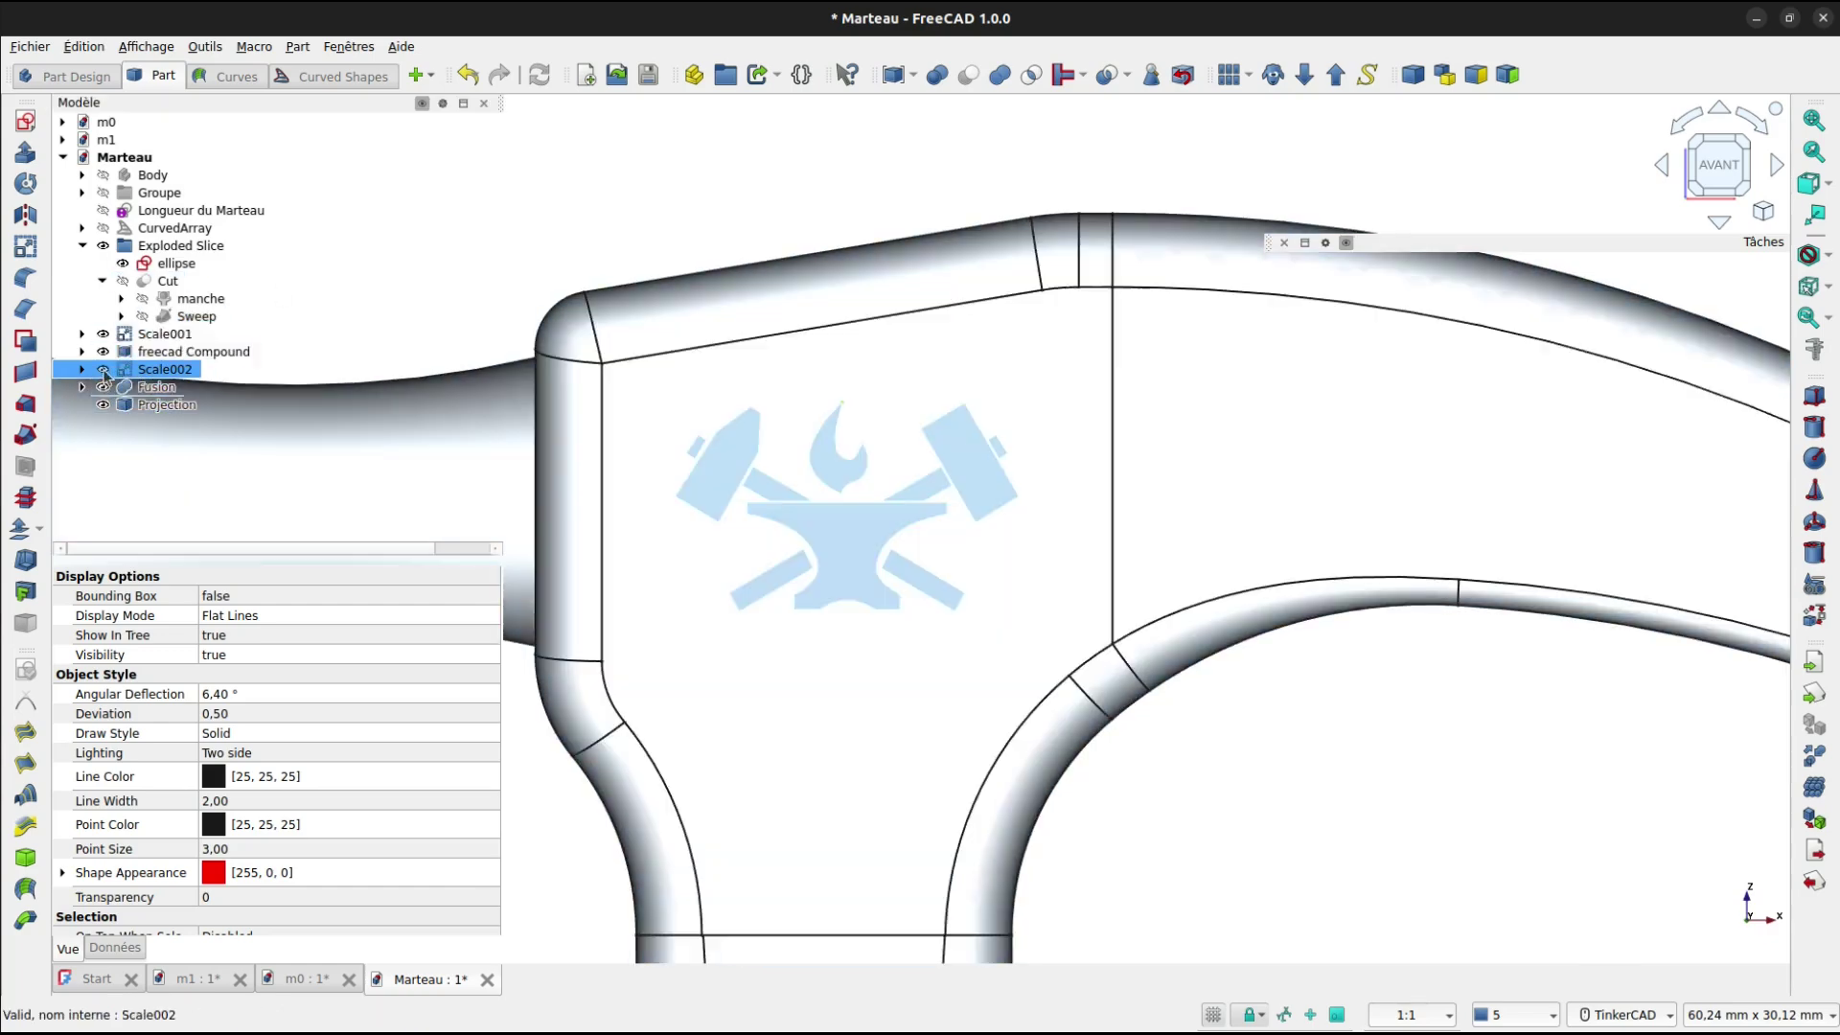
{"action": "left_click", "coordinate": [103, 371]}
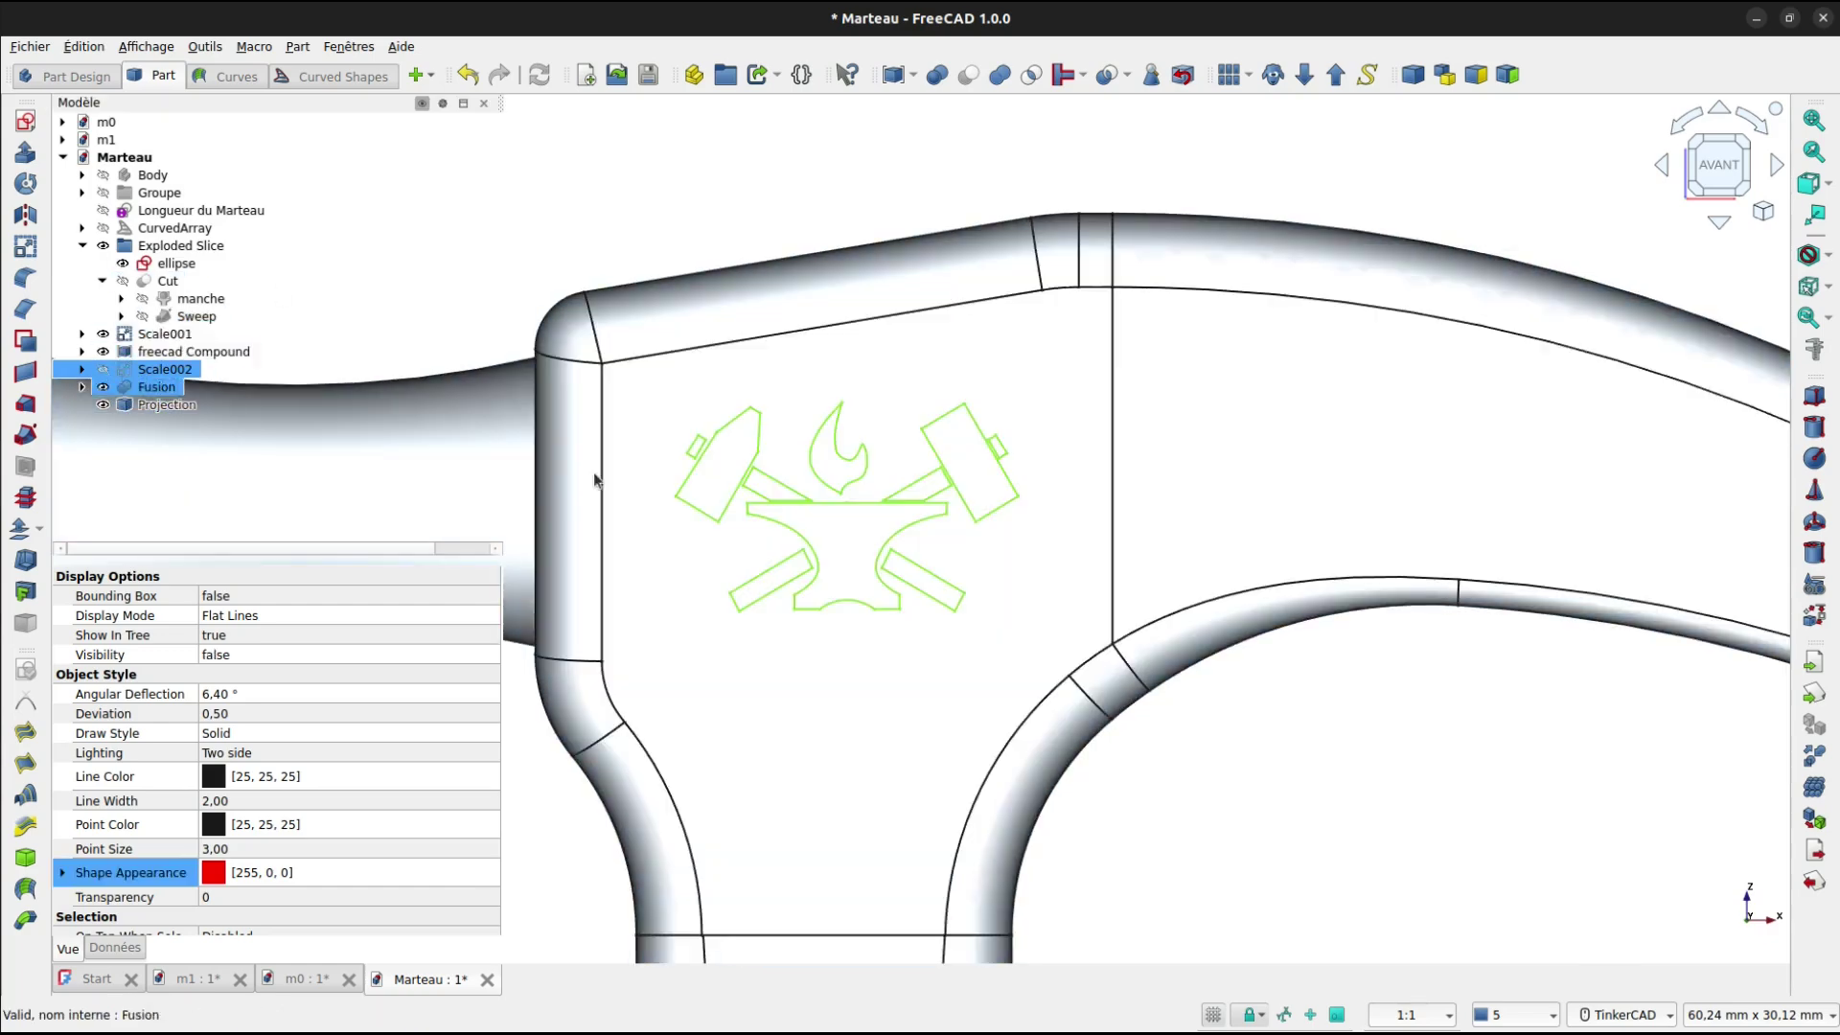
Make the Fusion hammer head semi-transparent and inspect how far the projected logo sinks into its side face.
{"action": "mouse_move", "coordinate": [967, 649]}
{"action": "right_mouse_down"}
{"action": "mouse_move", "coordinate": [894, 533]}
{"action": "mouse_move", "coordinate": [1162, 522]}
{"action": "mouse_move", "coordinate": [1356, 545]}
{"action": "mouse_move", "coordinate": [969, 671]}
{"action": "right_mouse_up"}
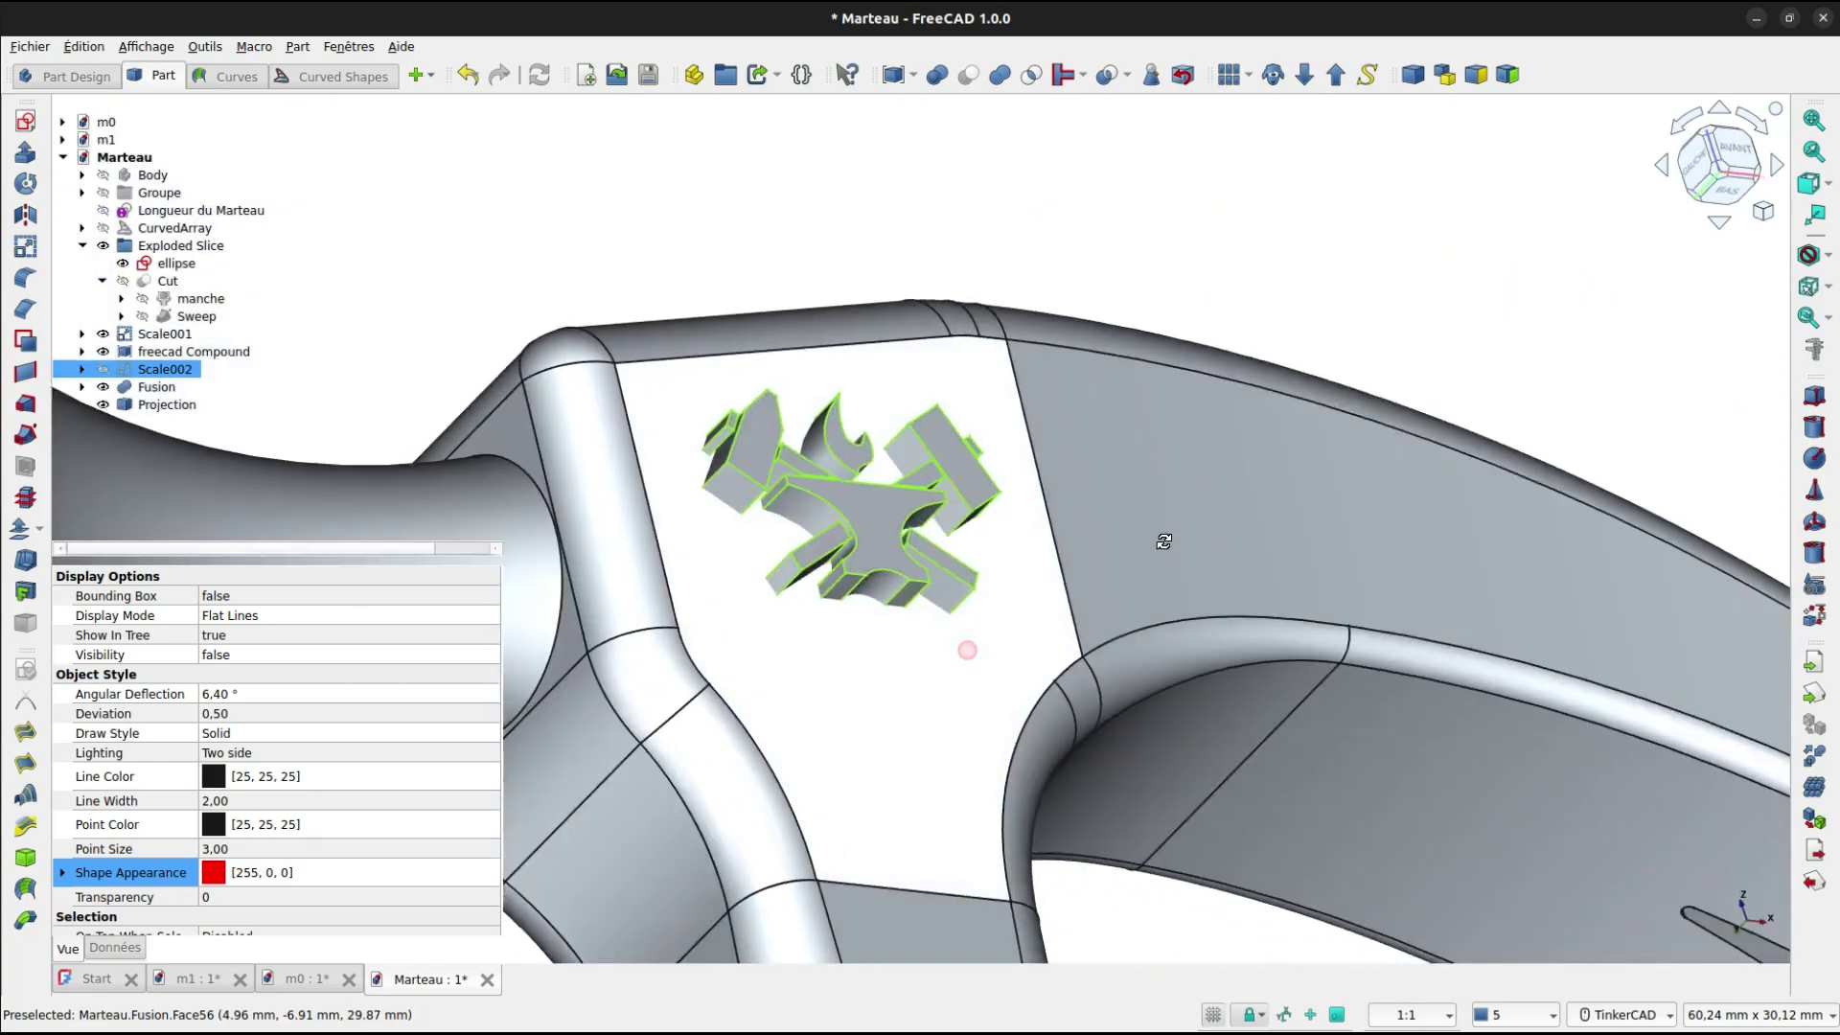
{"action": "left_click", "coordinate": [831, 706]}
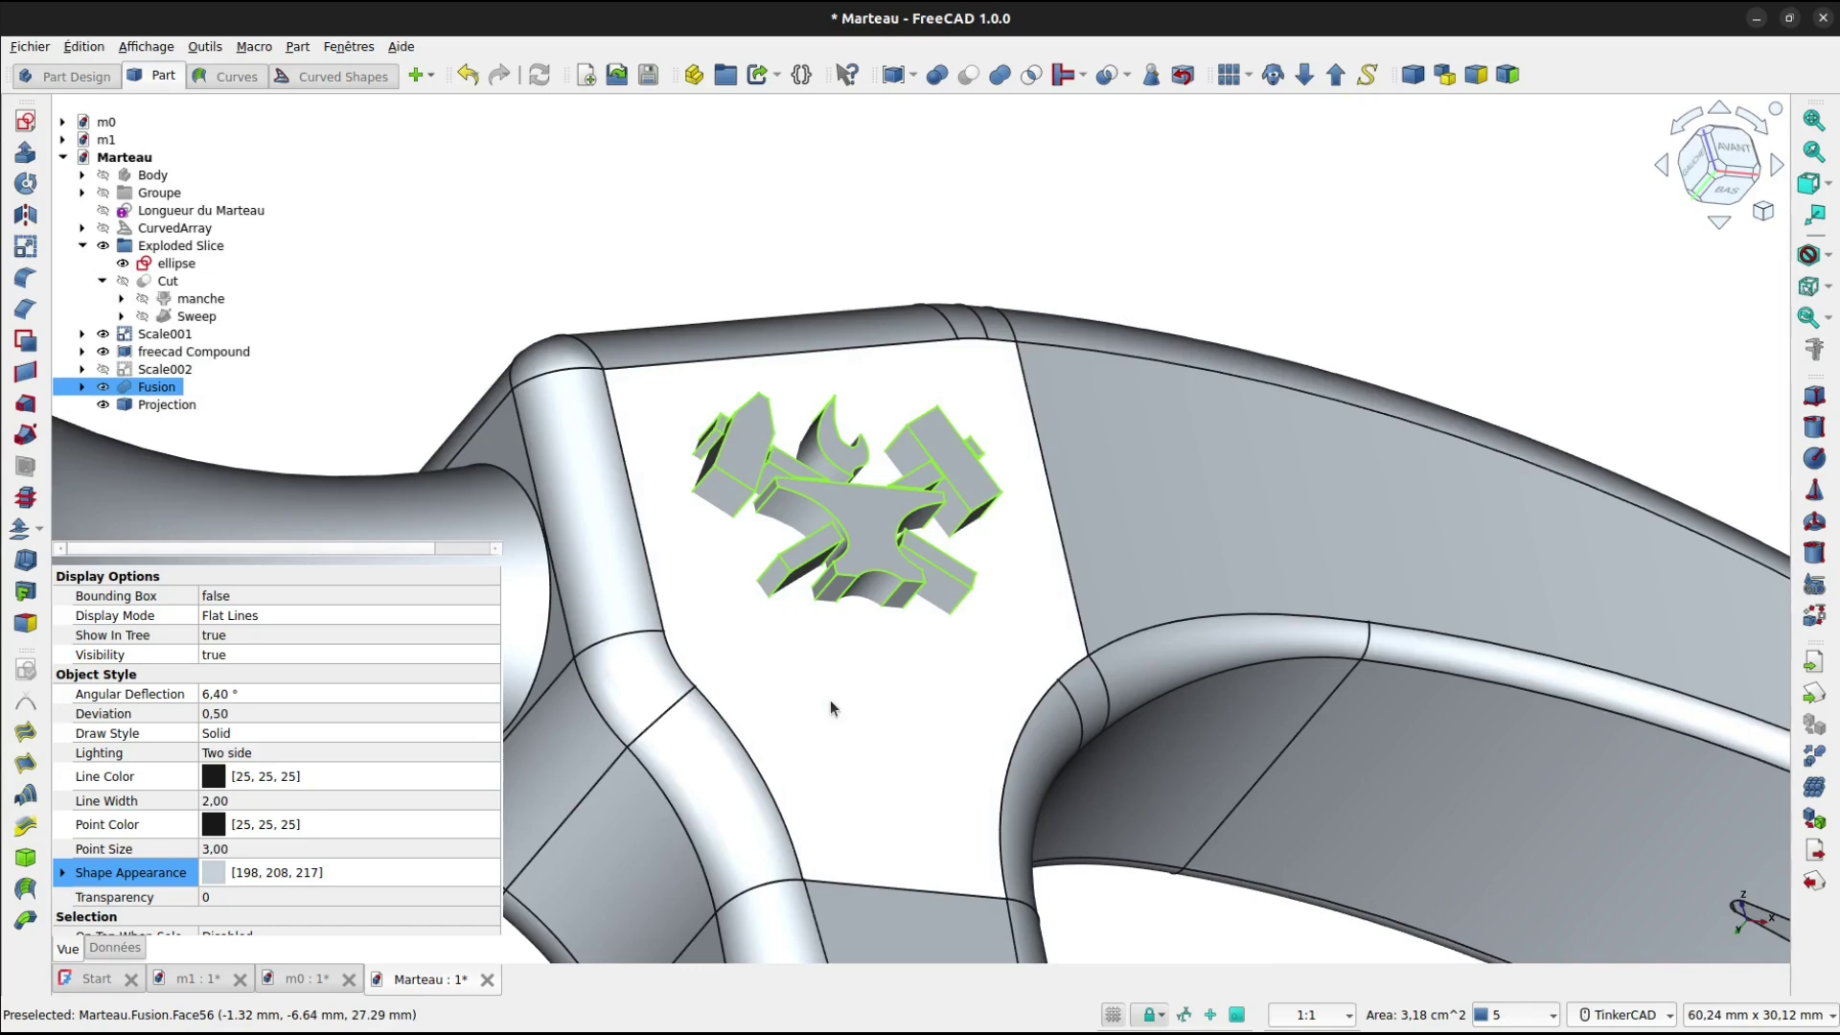
{"action": "key", "text": "v"}
{"action": "key", "text": "t"}
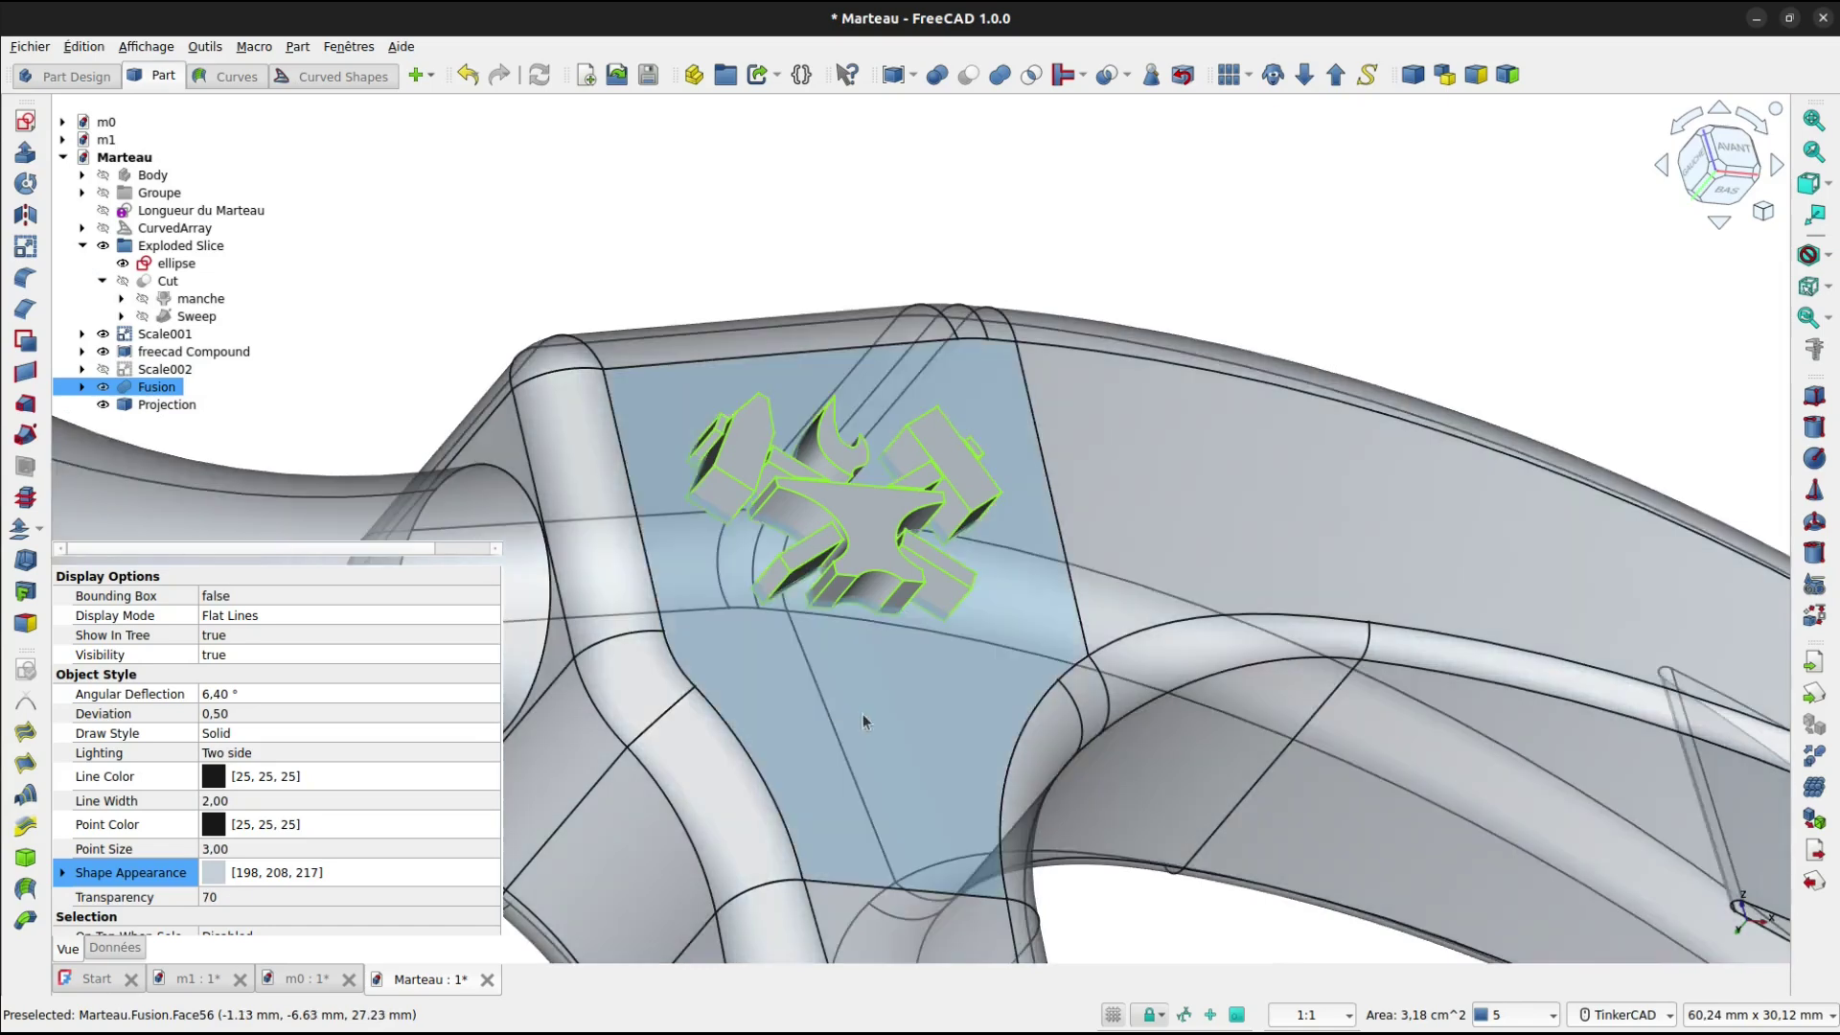
{"action": "right_click_drag", "start_coordinate": [918, 710], "coordinate": [922, 676]}
{"action": "scroll", "coordinate": [893, 639], "scroll_direction": "up", "scroll_amount": 5}
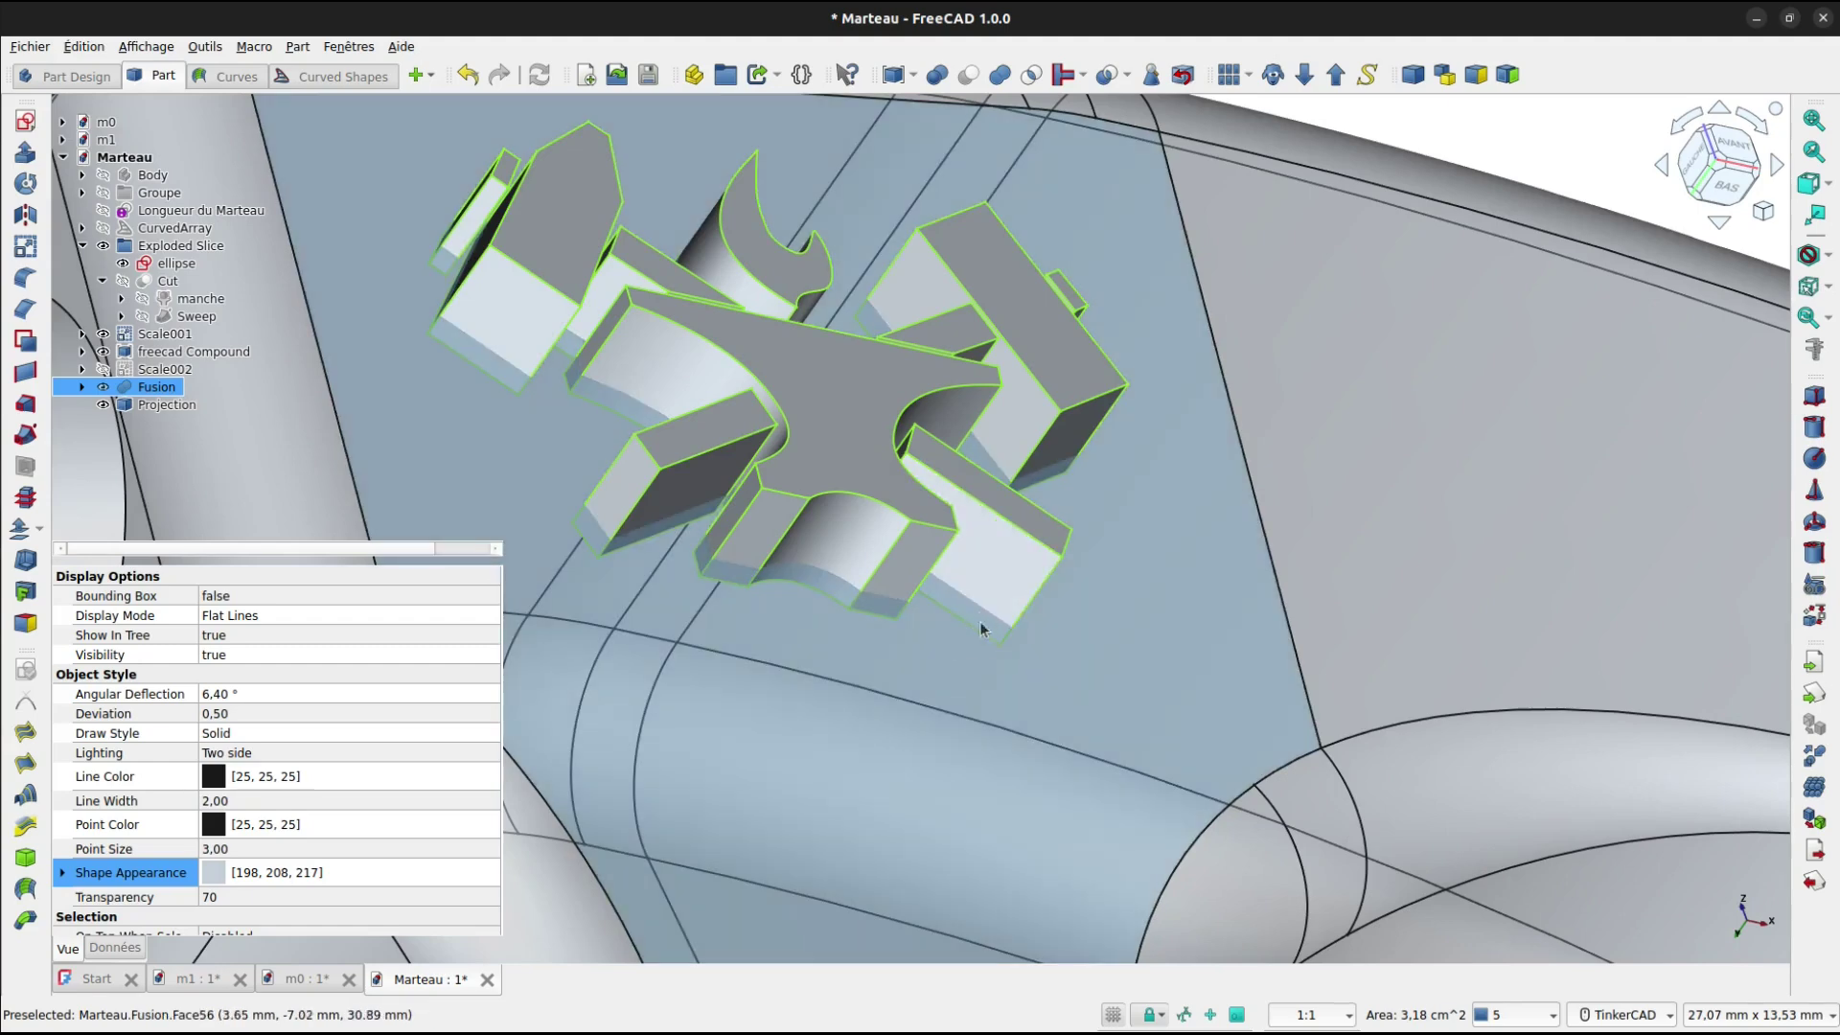
Review the logo Projection's data properties, especially its offset, and check its placement on the hammer head.
{"action": "left_click", "coordinate": [151, 405]}
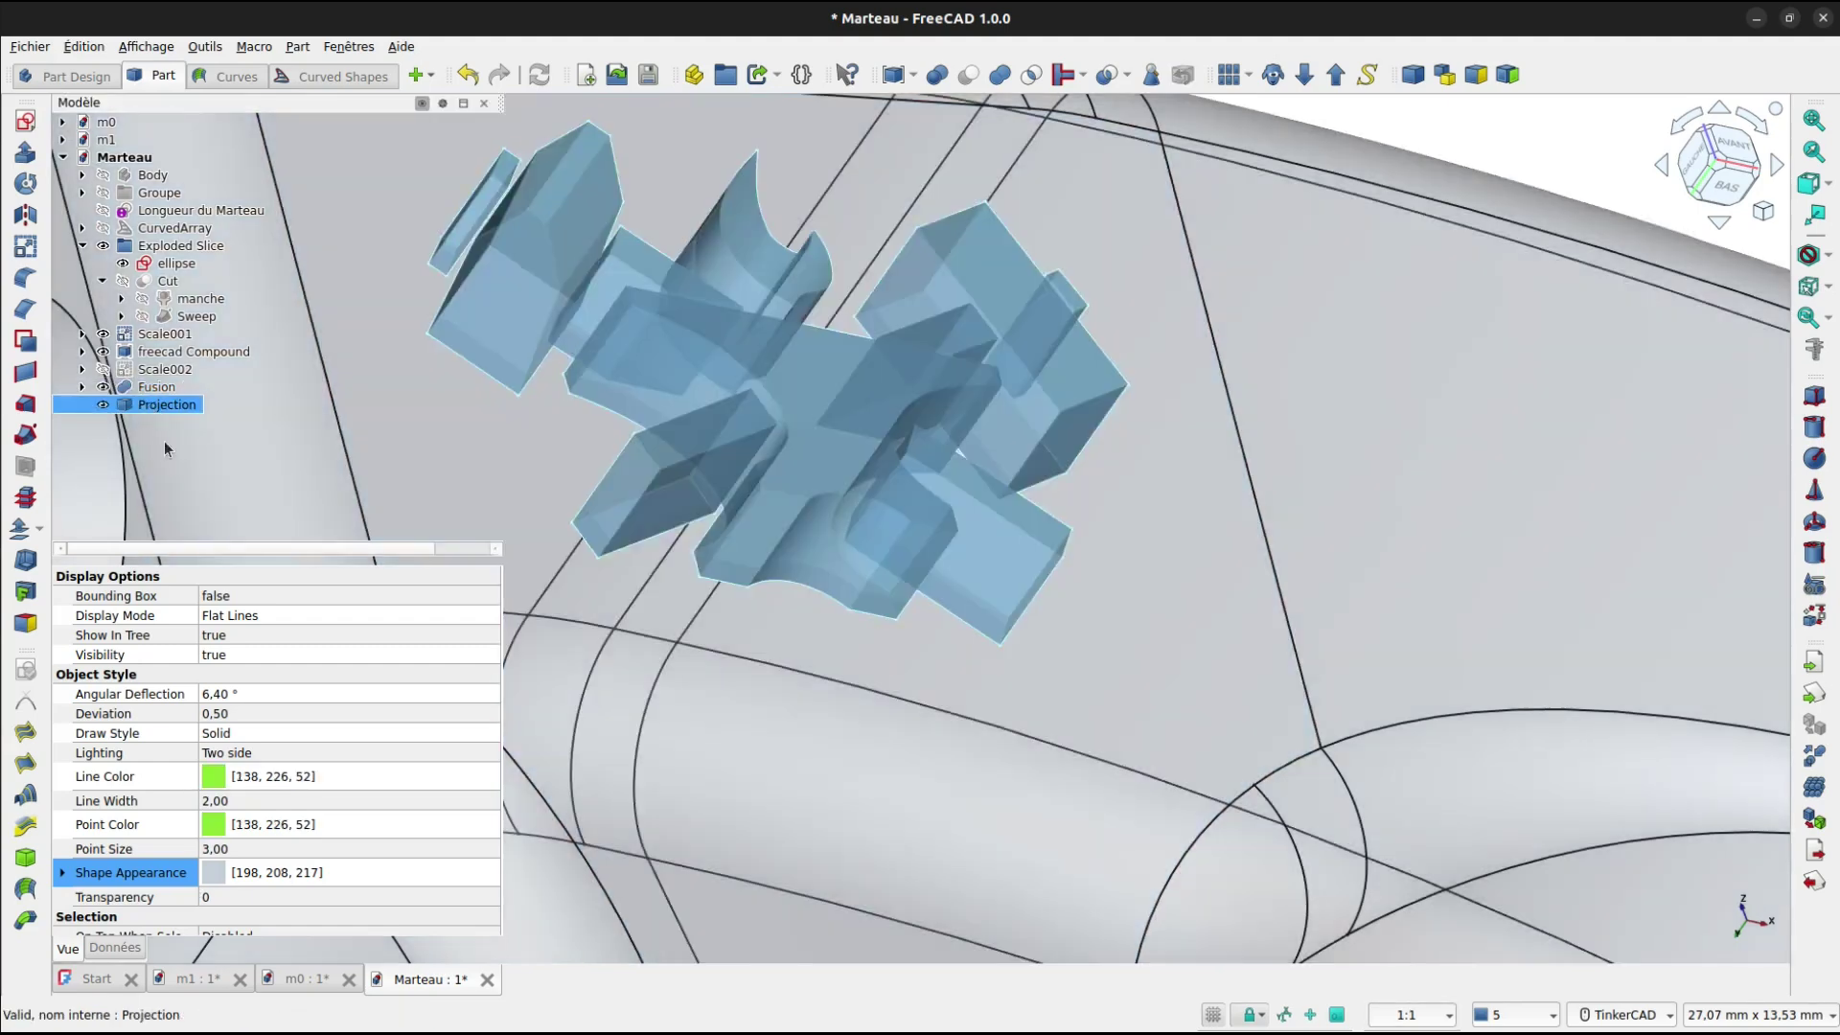
{"action": "left_click", "coordinate": [115, 948]}
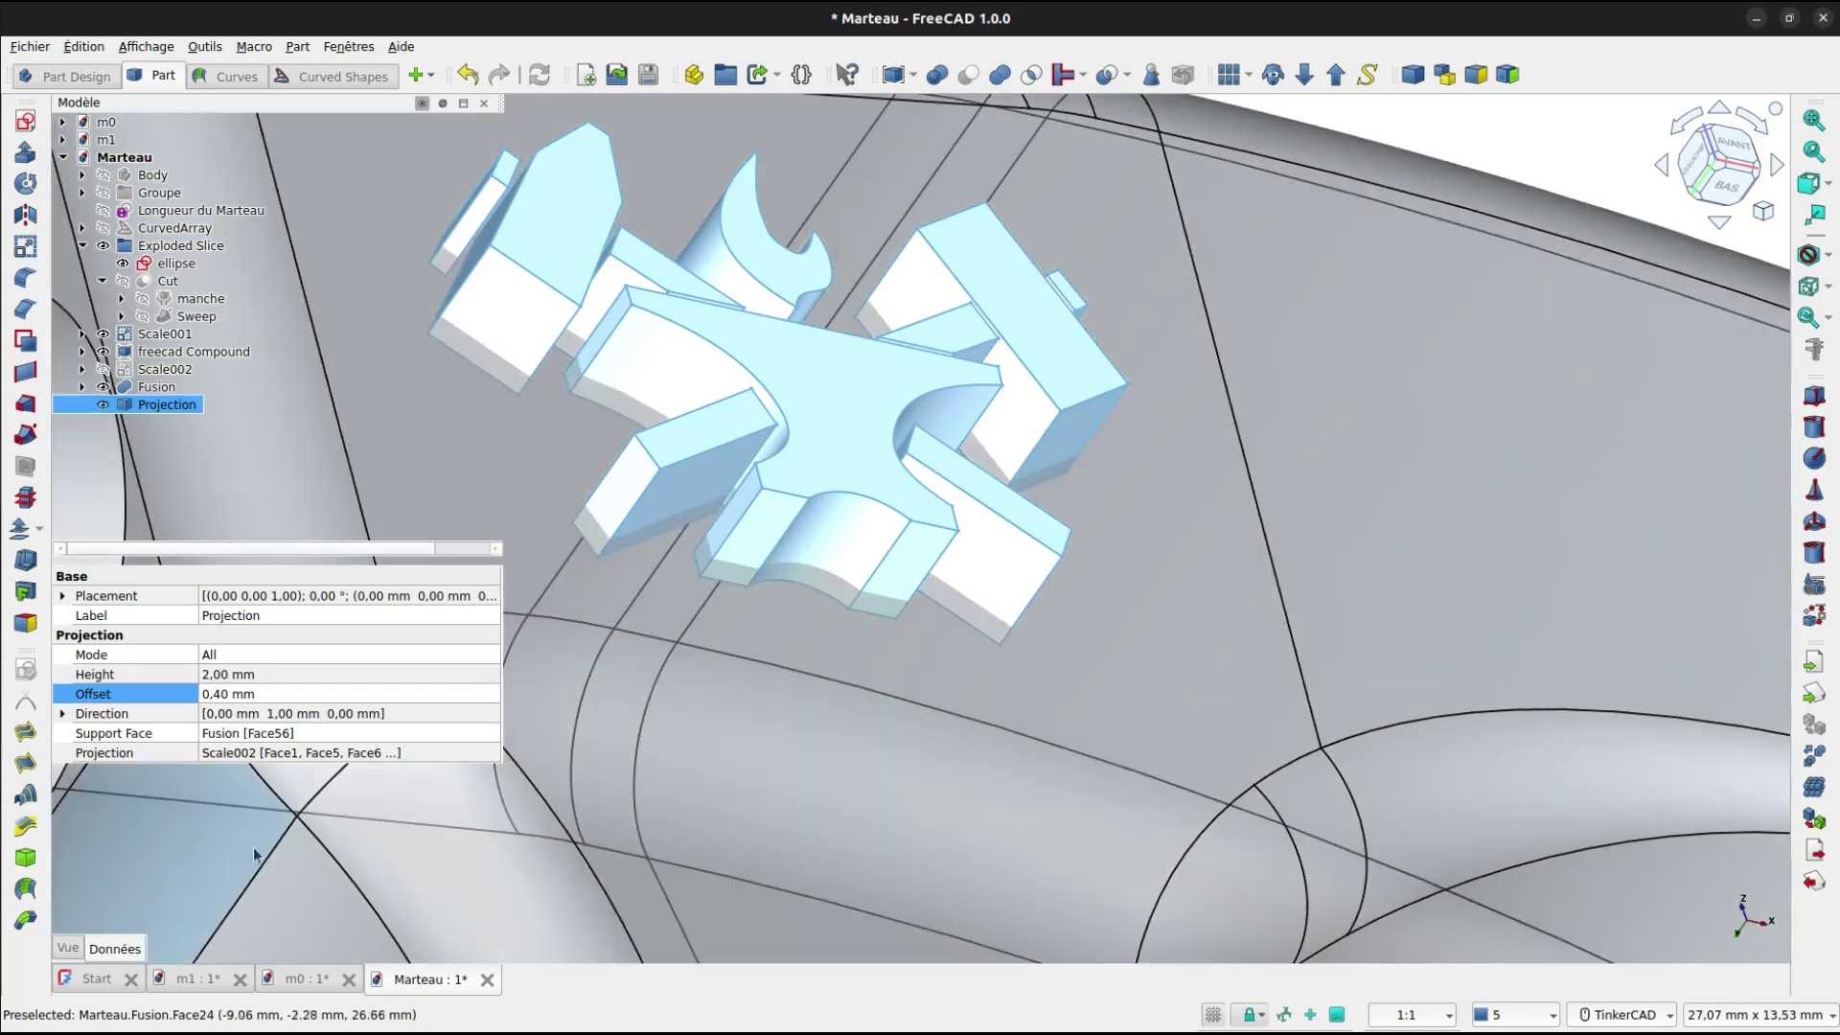
{"action": "left_click", "coordinate": [248, 696]}
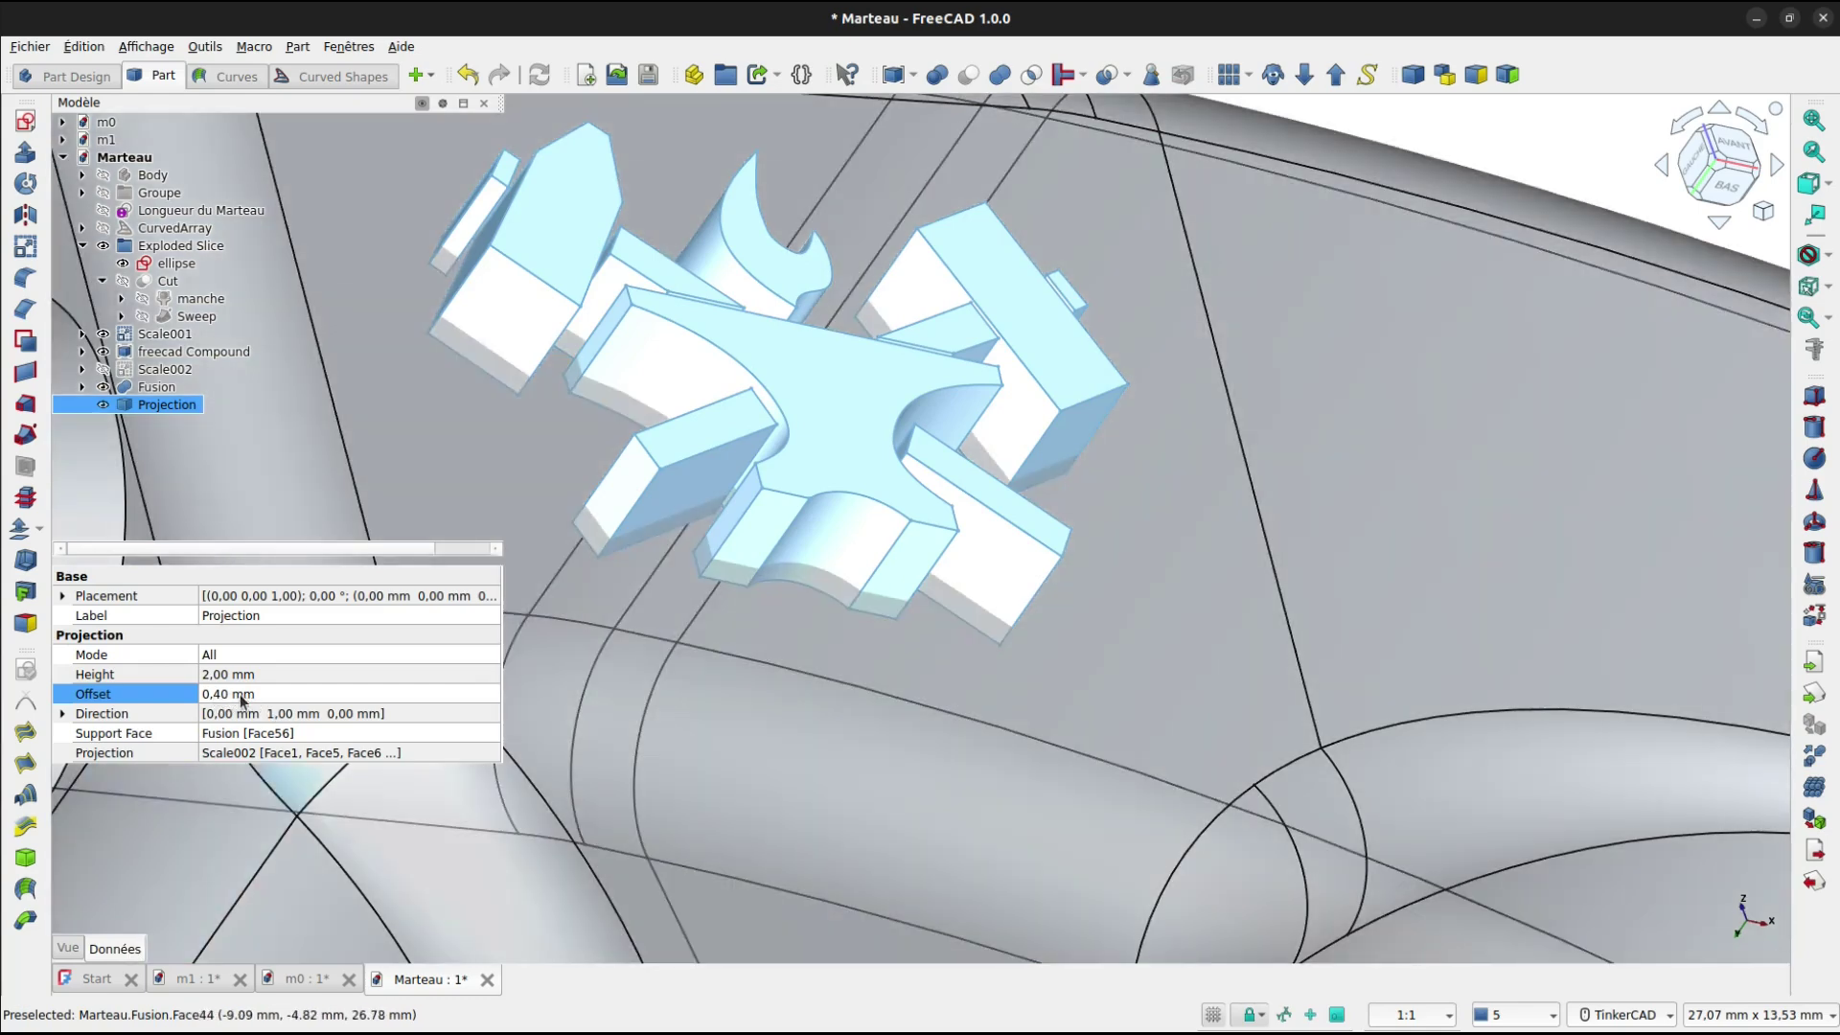
{"action": "scroll", "coordinate": [991, 777], "scroll_direction": "down", "scroll_amount": 10}
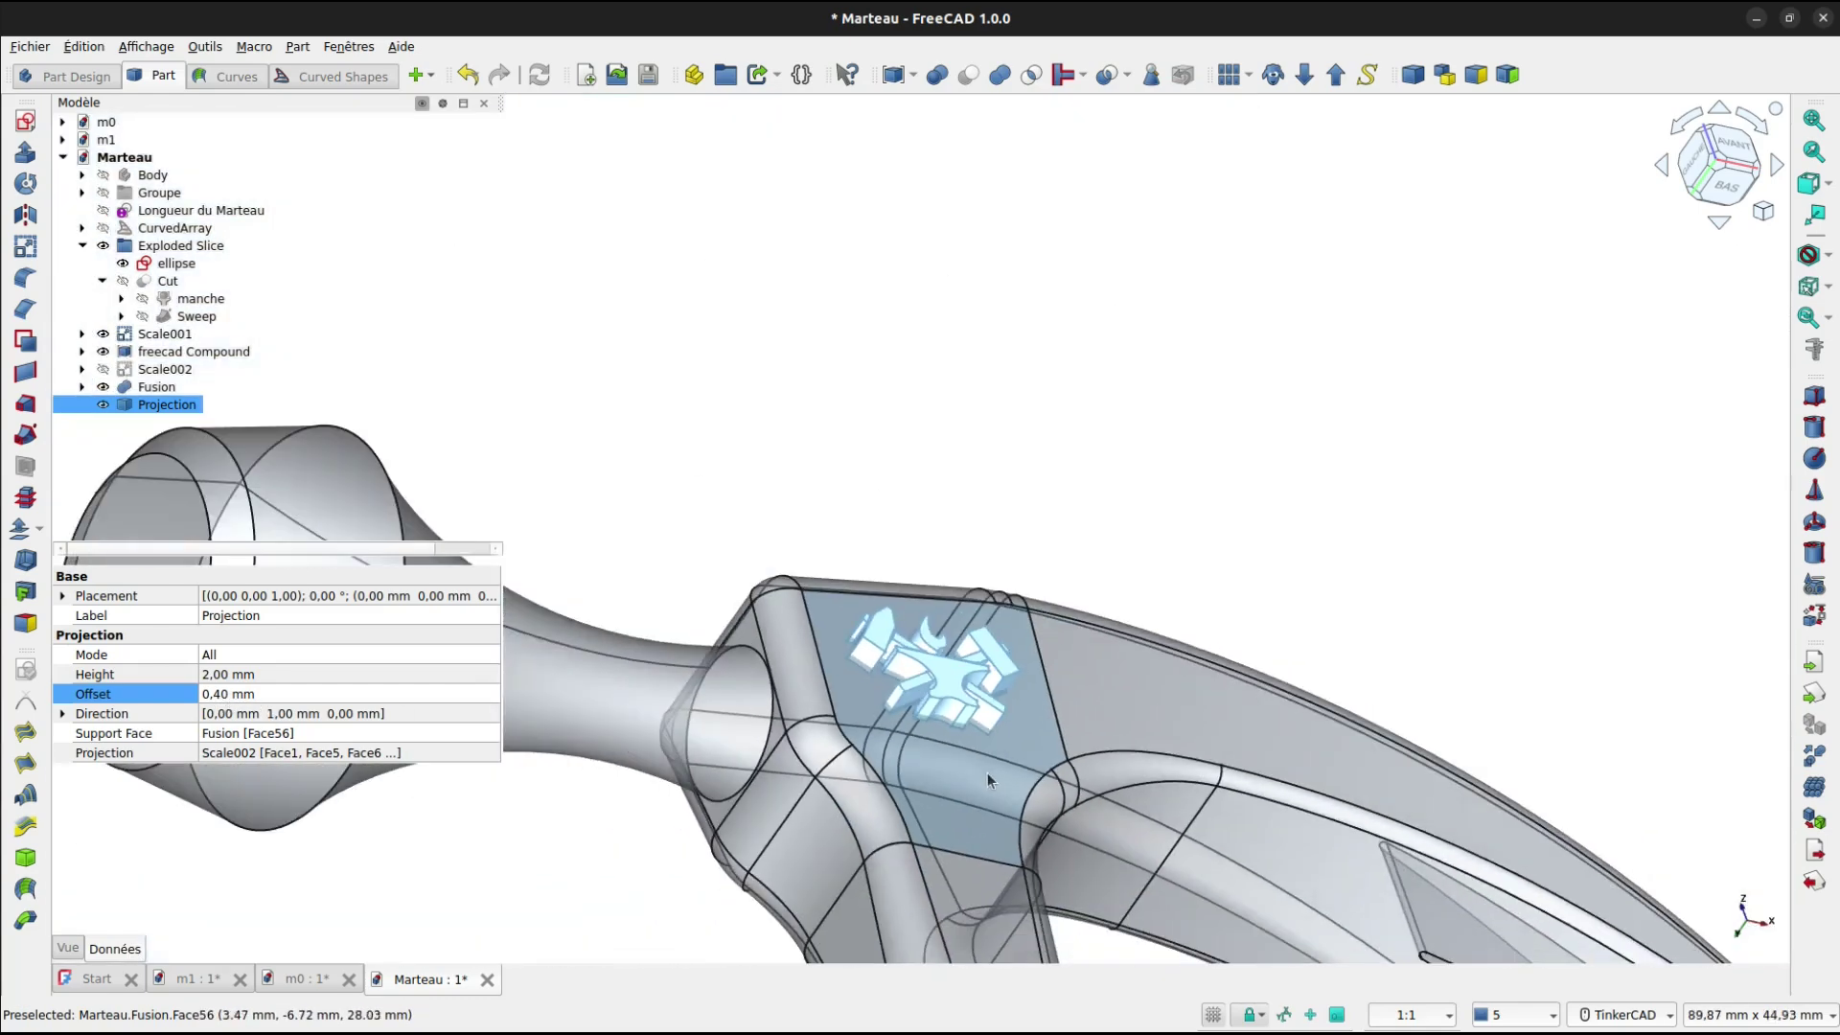
{"action": "right_click_drag", "start_coordinate": [943, 783], "coordinate": [944, 767]}
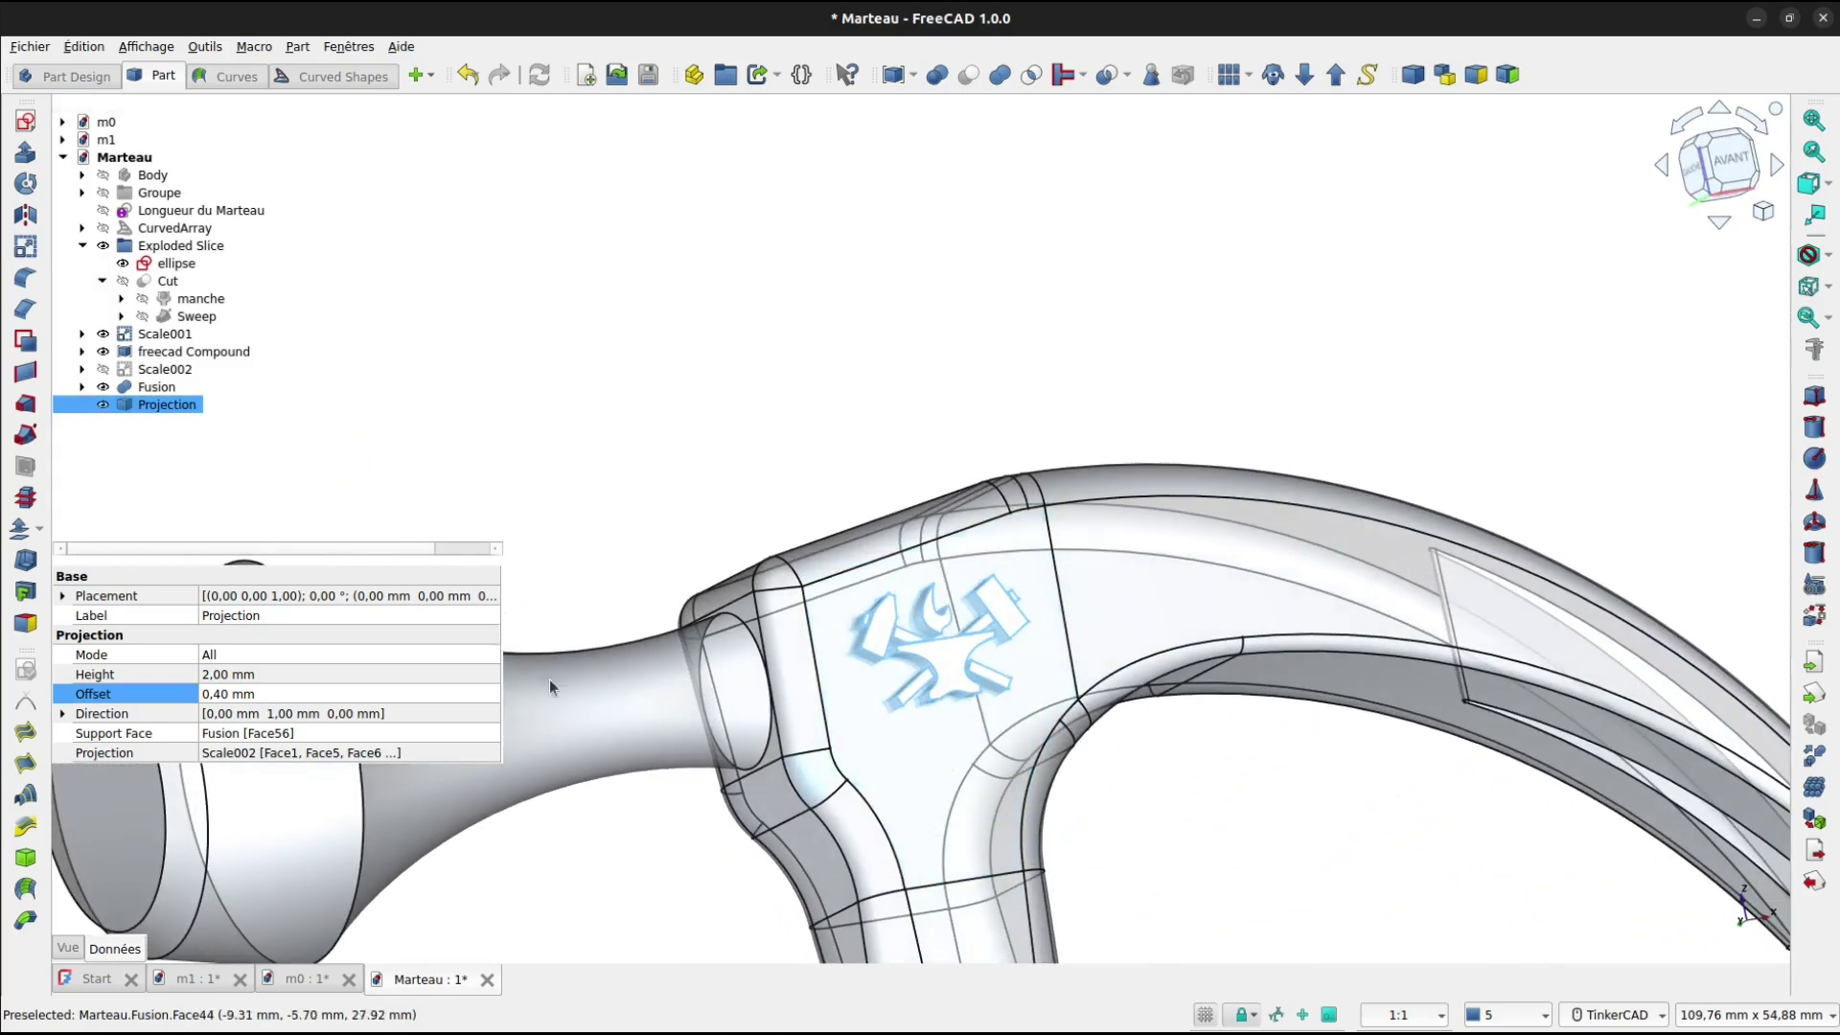
Mirror the logo Projection across the XZ plane onto the opposite side of the hammer head.
{"action": "left_click", "coordinate": [25, 215]}
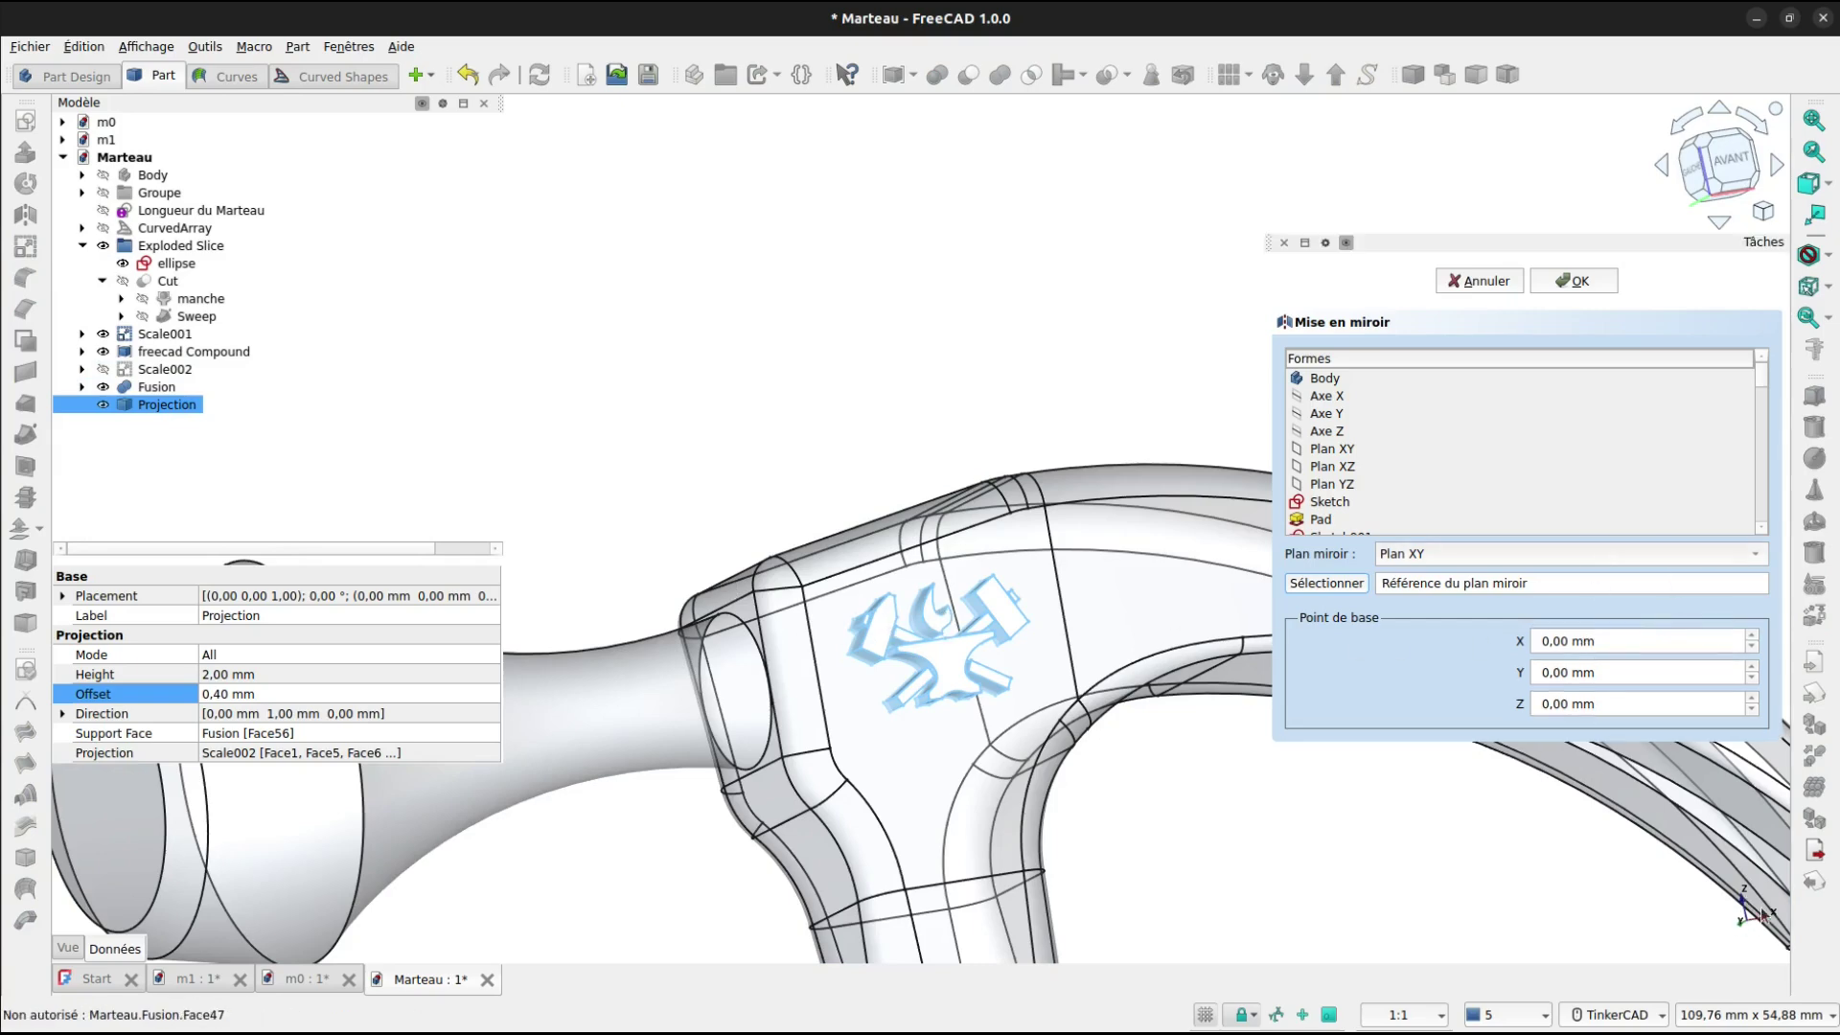
{"action": "left_click", "coordinate": [1449, 556]}
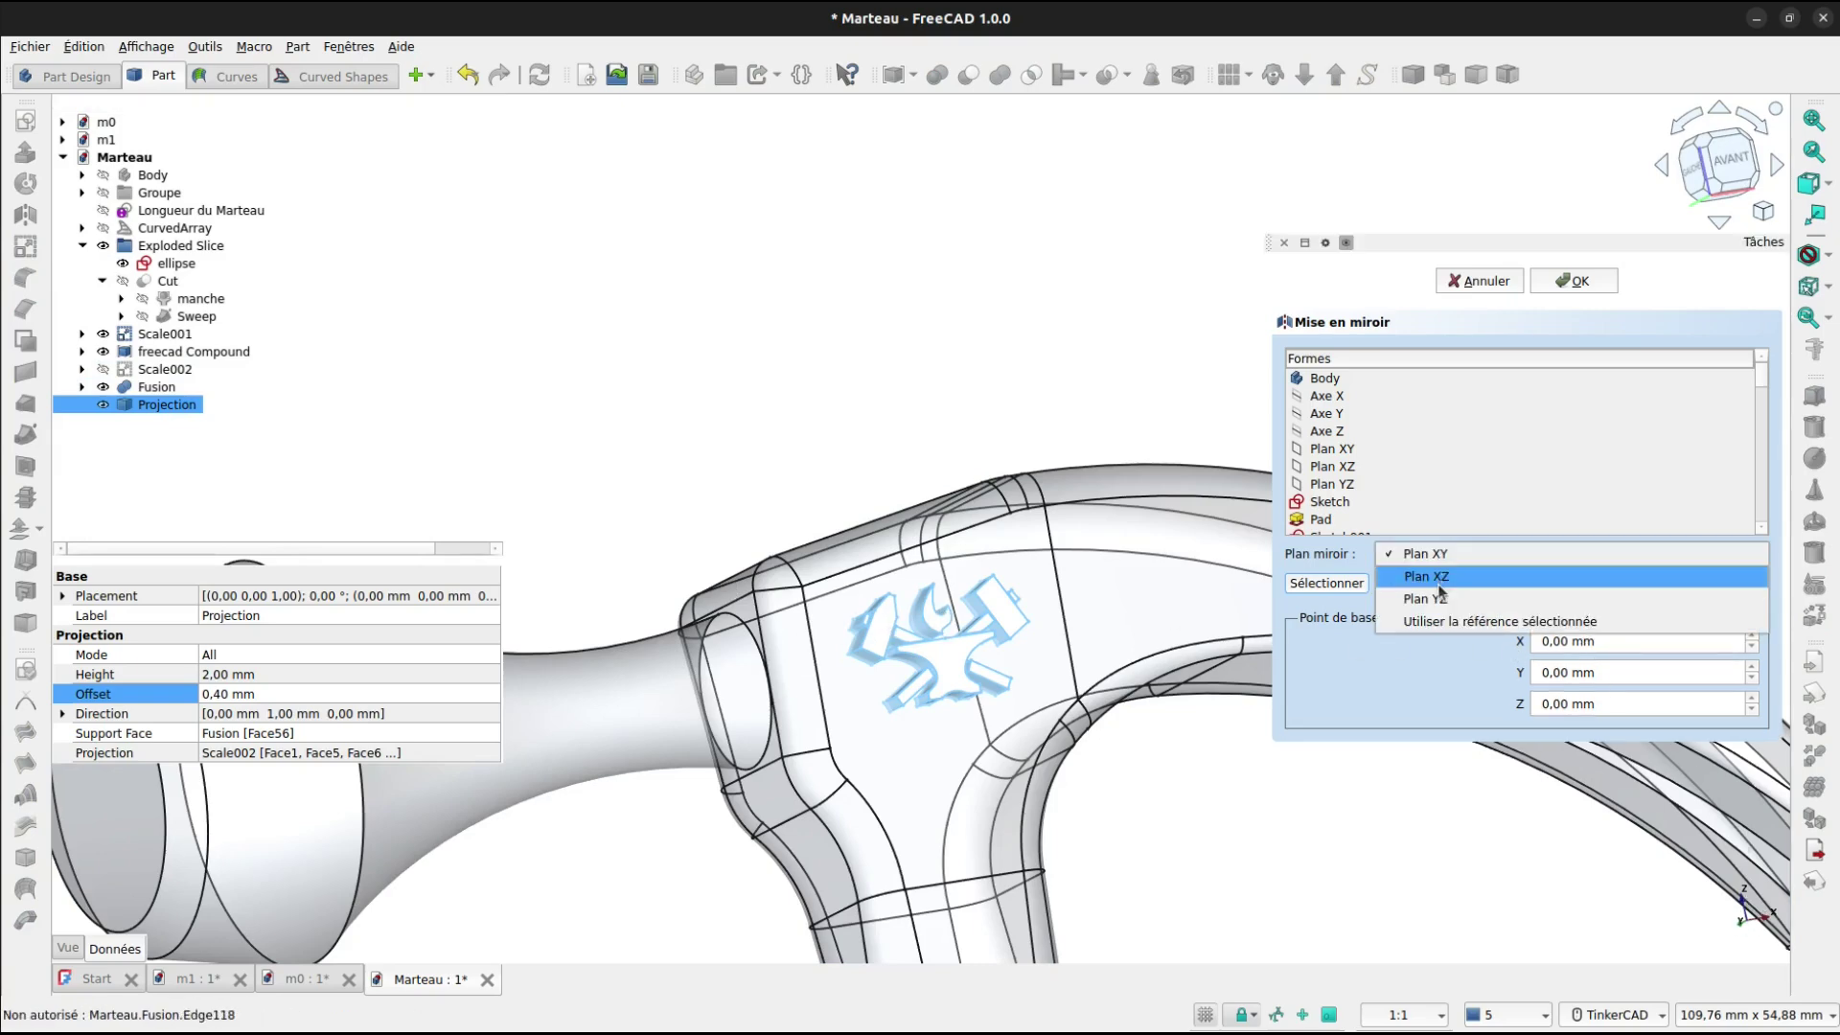
{"action": "left_click", "coordinate": [1438, 579]}
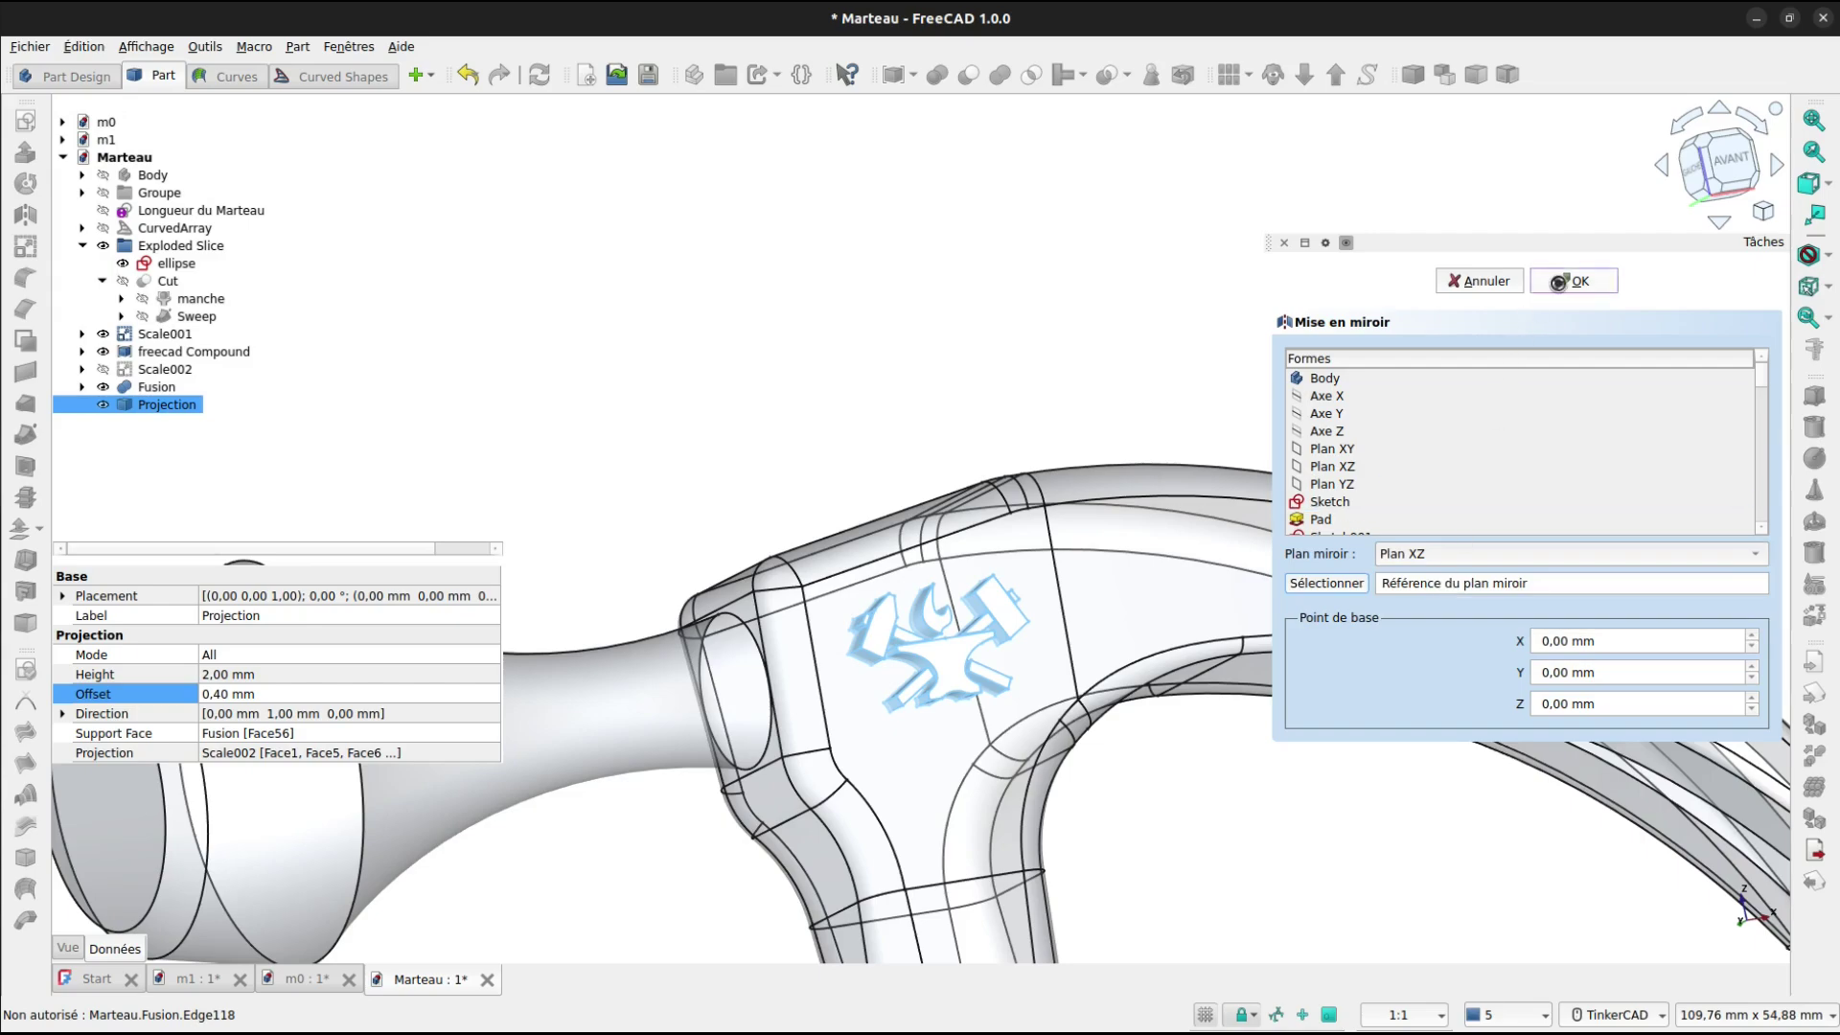
{"action": "left_click", "coordinate": [1558, 281]}
{"action": "middle_click_drag", "start_coordinate": [1118, 516], "coordinate": [1265, 551]}
Combine the mirrored logo and its source Projection into one compound, and check both logos on the hammer.
{"action": "left_click", "coordinate": [171, 391]}
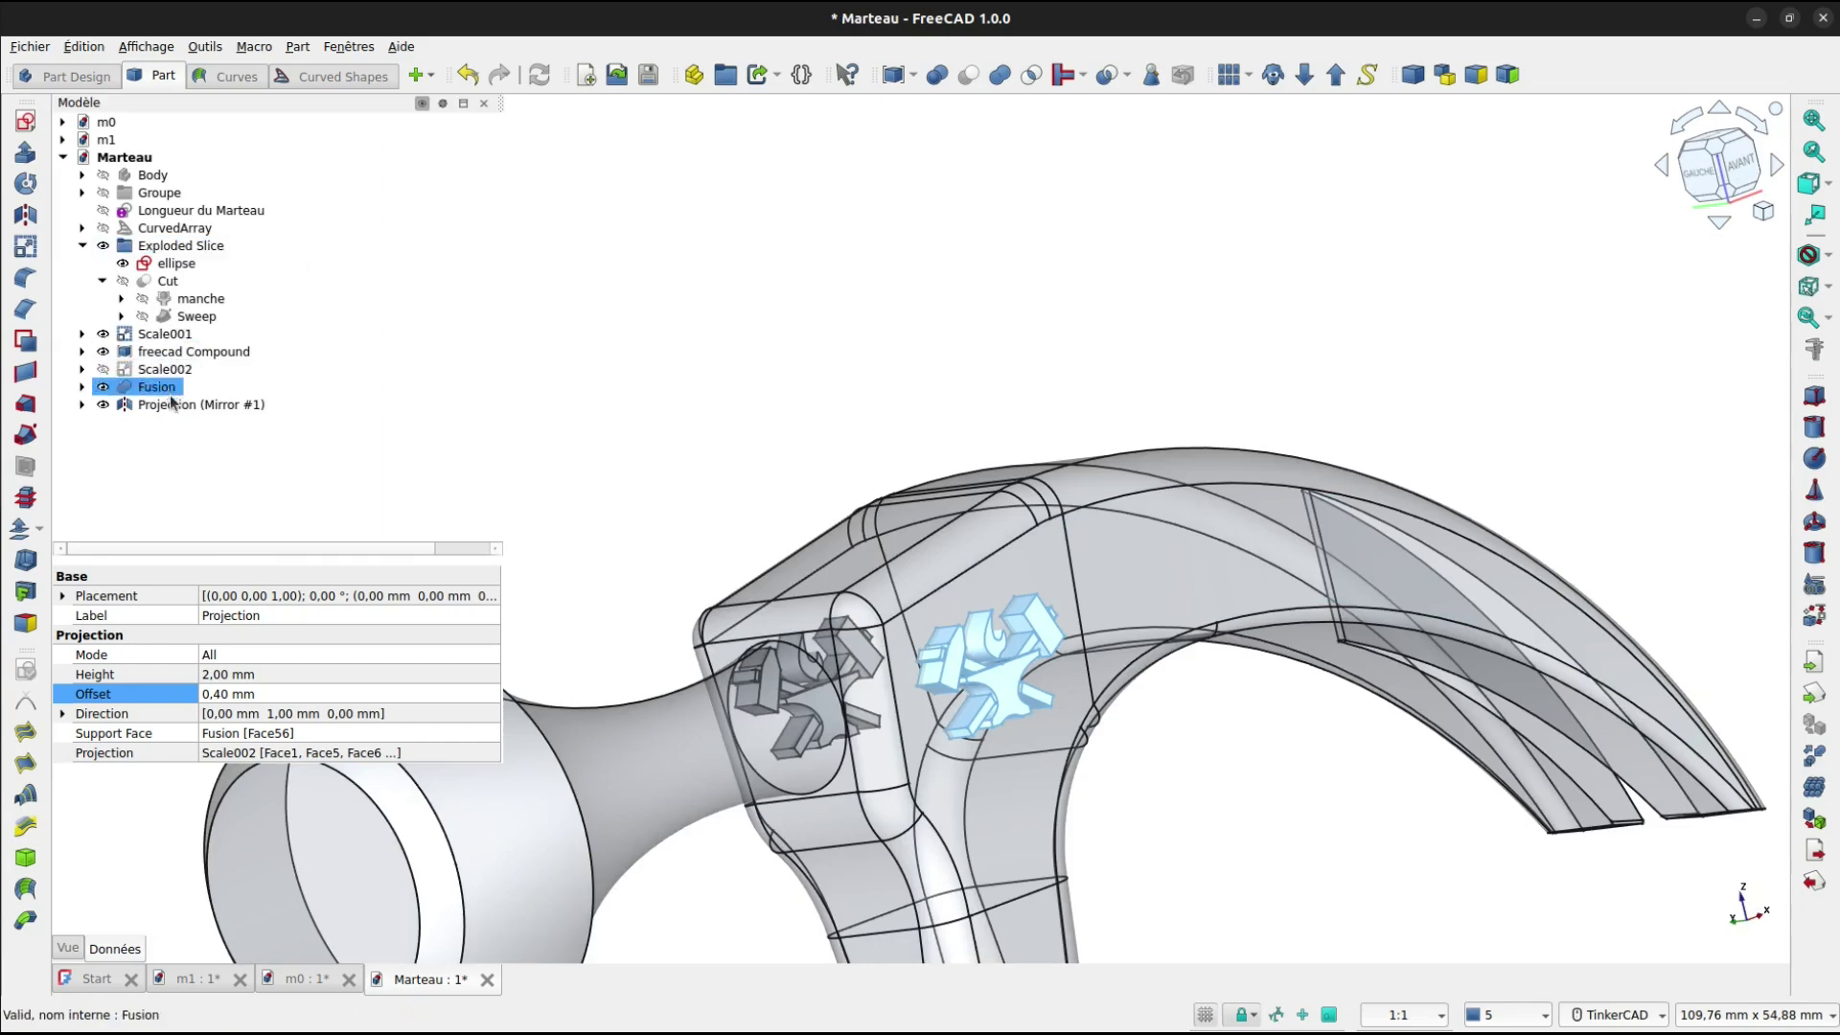
{"action": "left_click", "coordinate": [171, 405]}
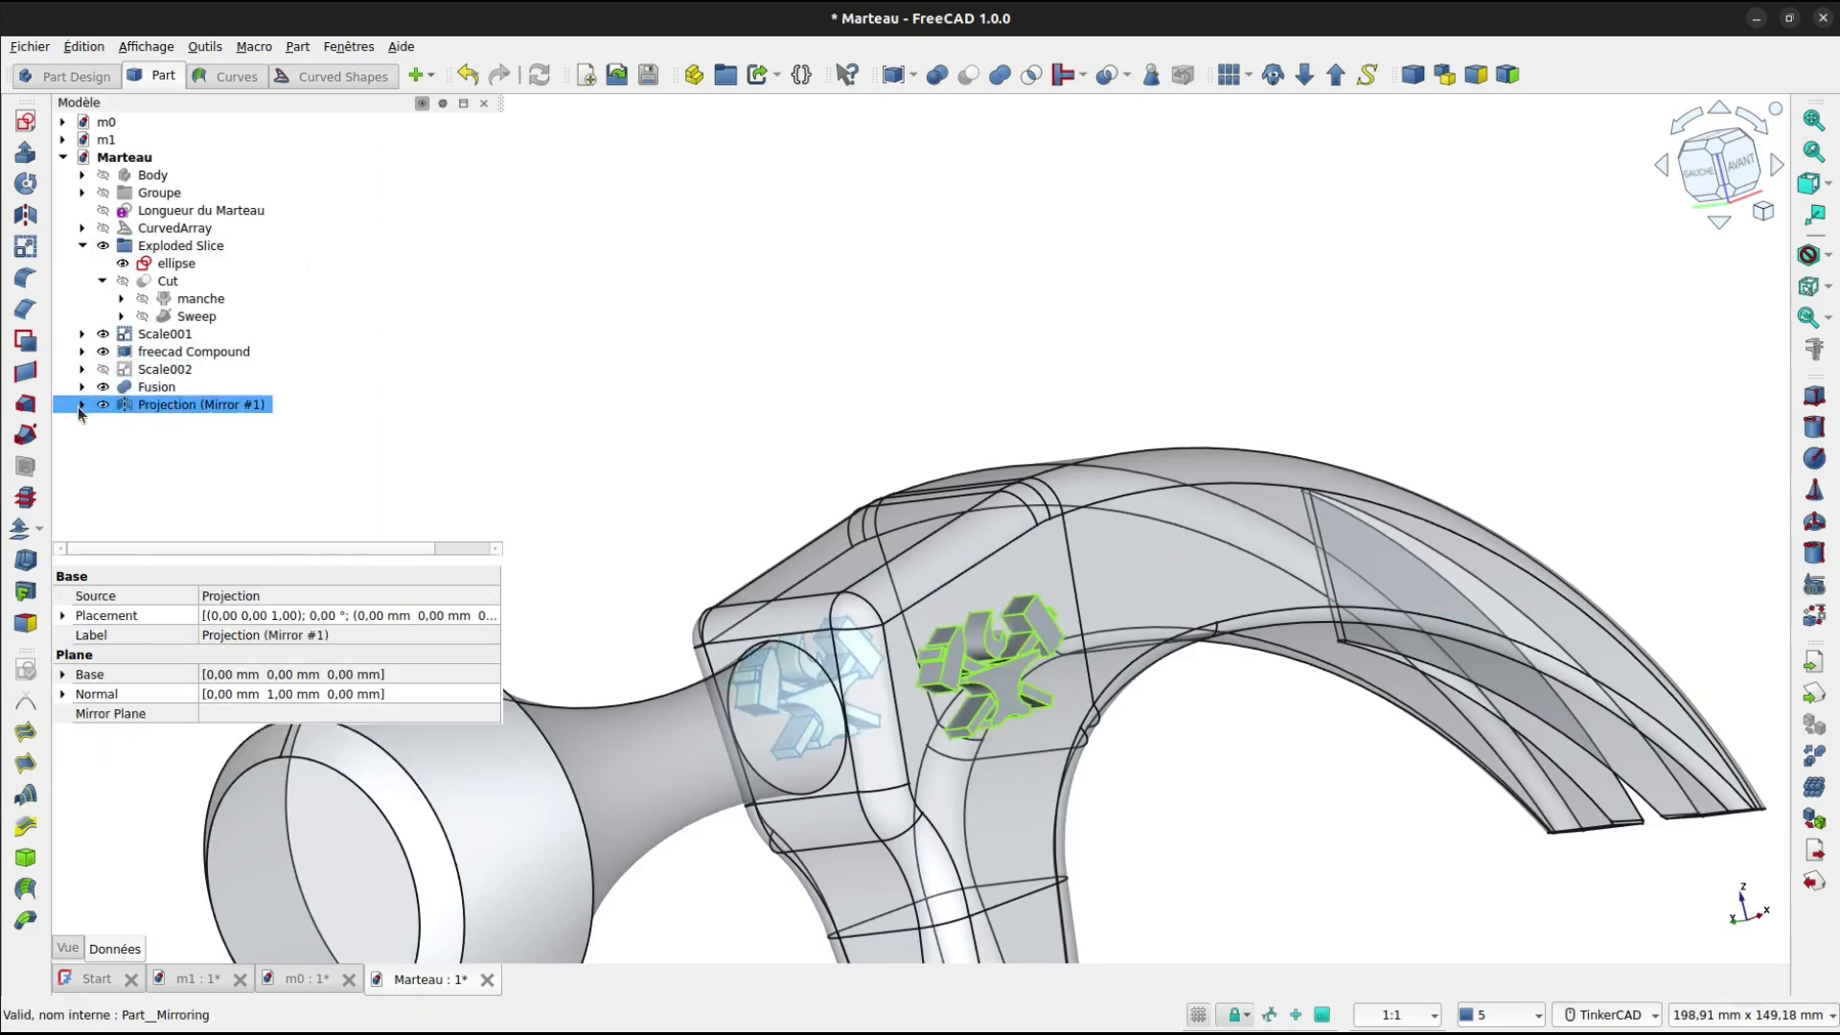
{"action": "left_click", "coordinate": [81, 407]}
{"action": "left_click", "coordinate": [159, 421]}
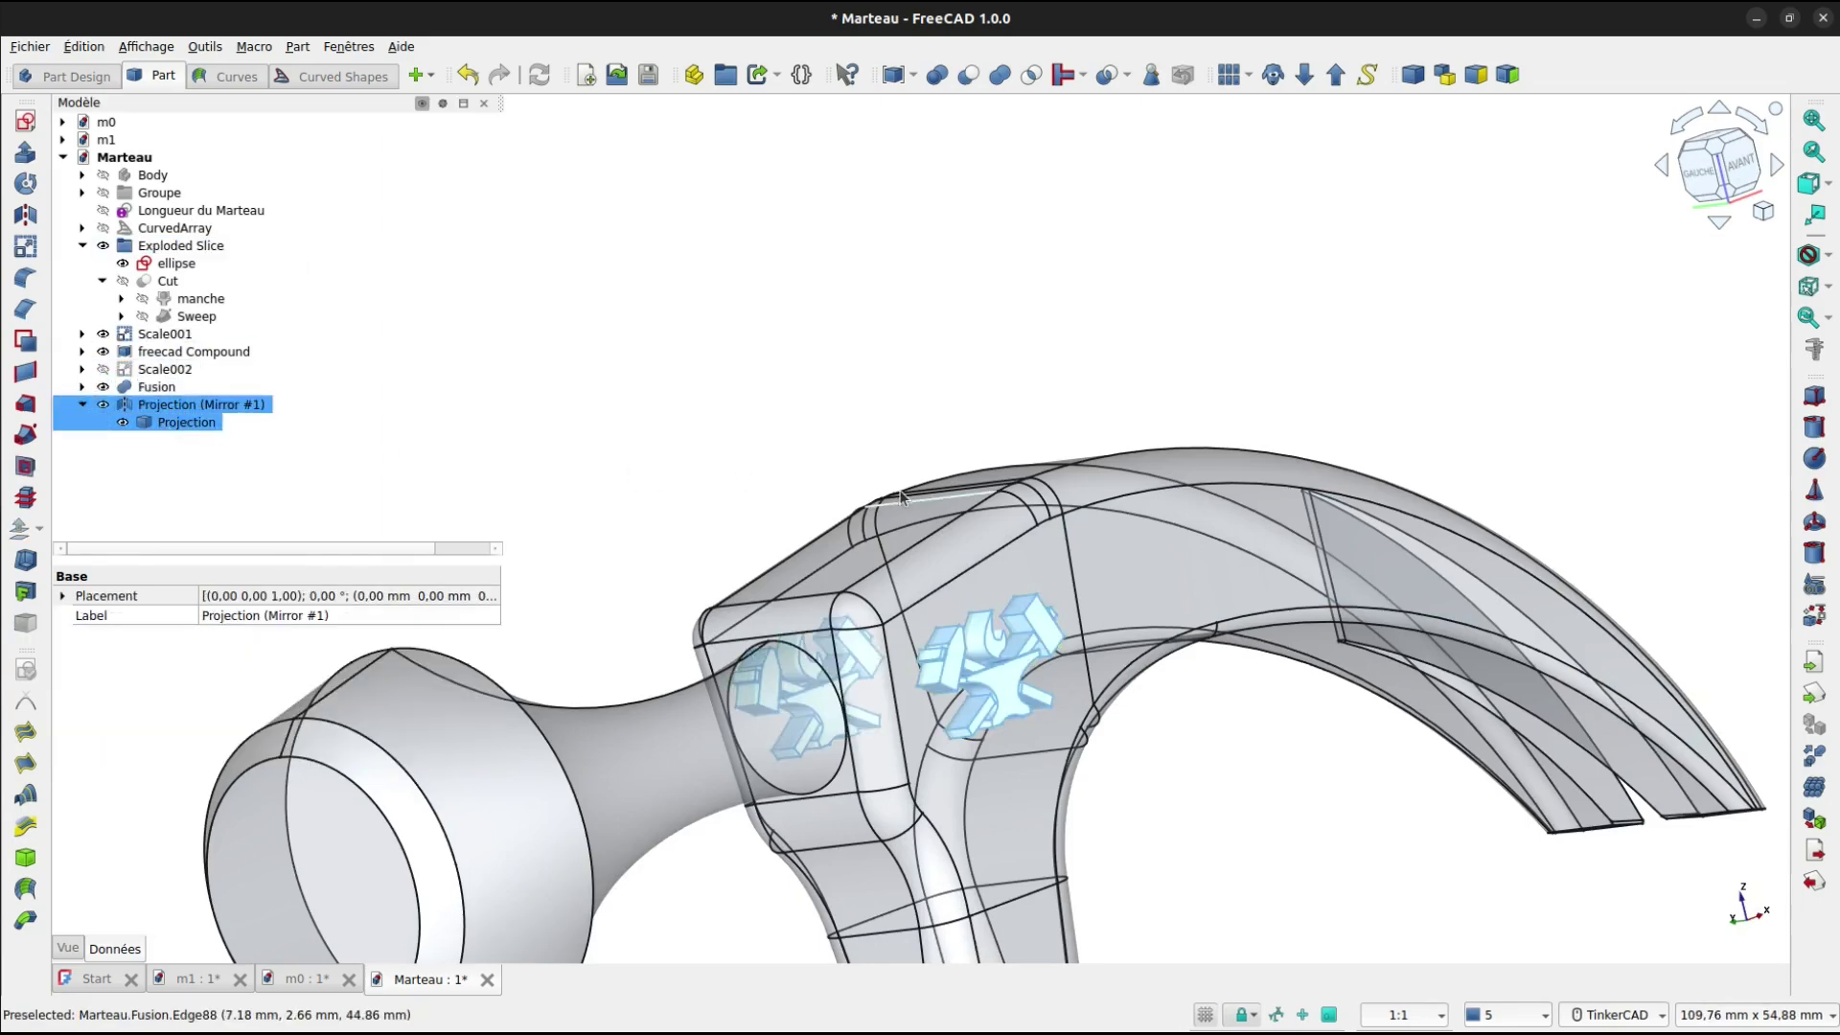
{"action": "left_click", "coordinate": [894, 77]}
{"action": "scroll", "coordinate": [926, 635], "scroll_direction": "down", "scroll_amount": 5}
{"action": "scroll", "coordinate": [926, 636], "scroll_direction": "up", "scroll_amount": 5}
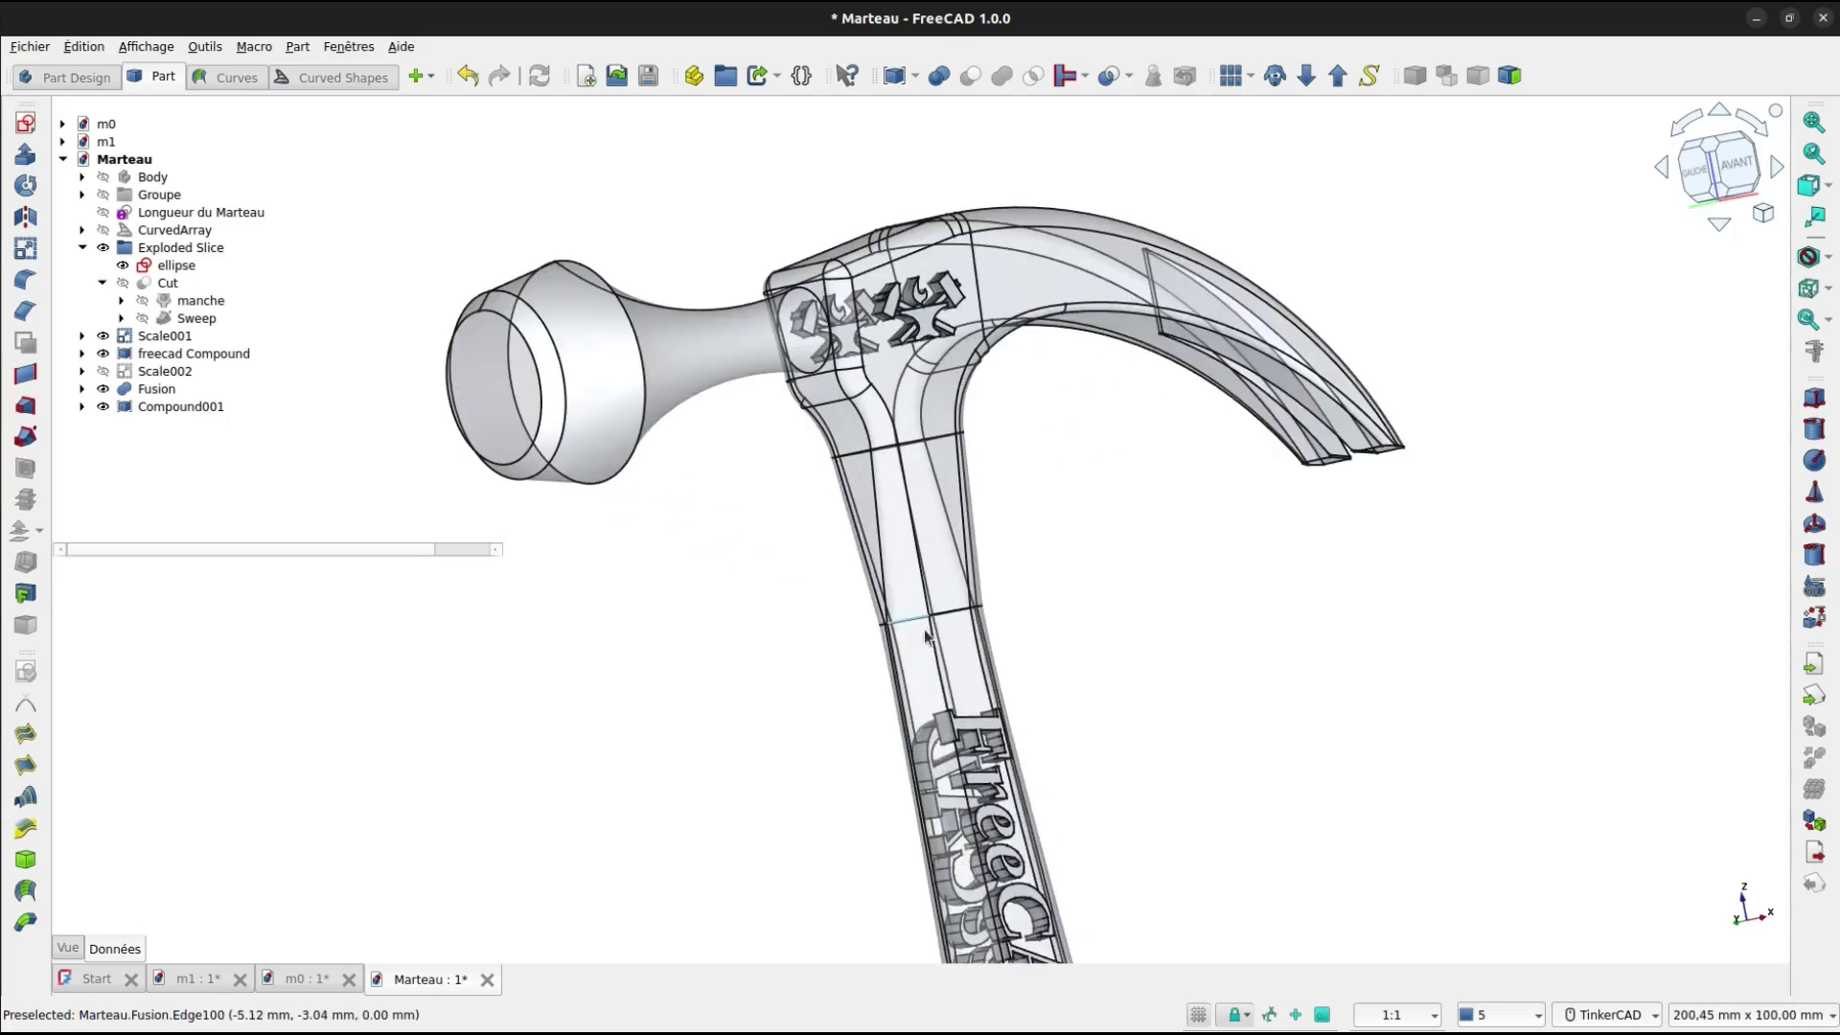
Turn off the transparency of the Fusion hammer head so it displays opaque.
{"action": "left_click", "coordinate": [934, 542]}
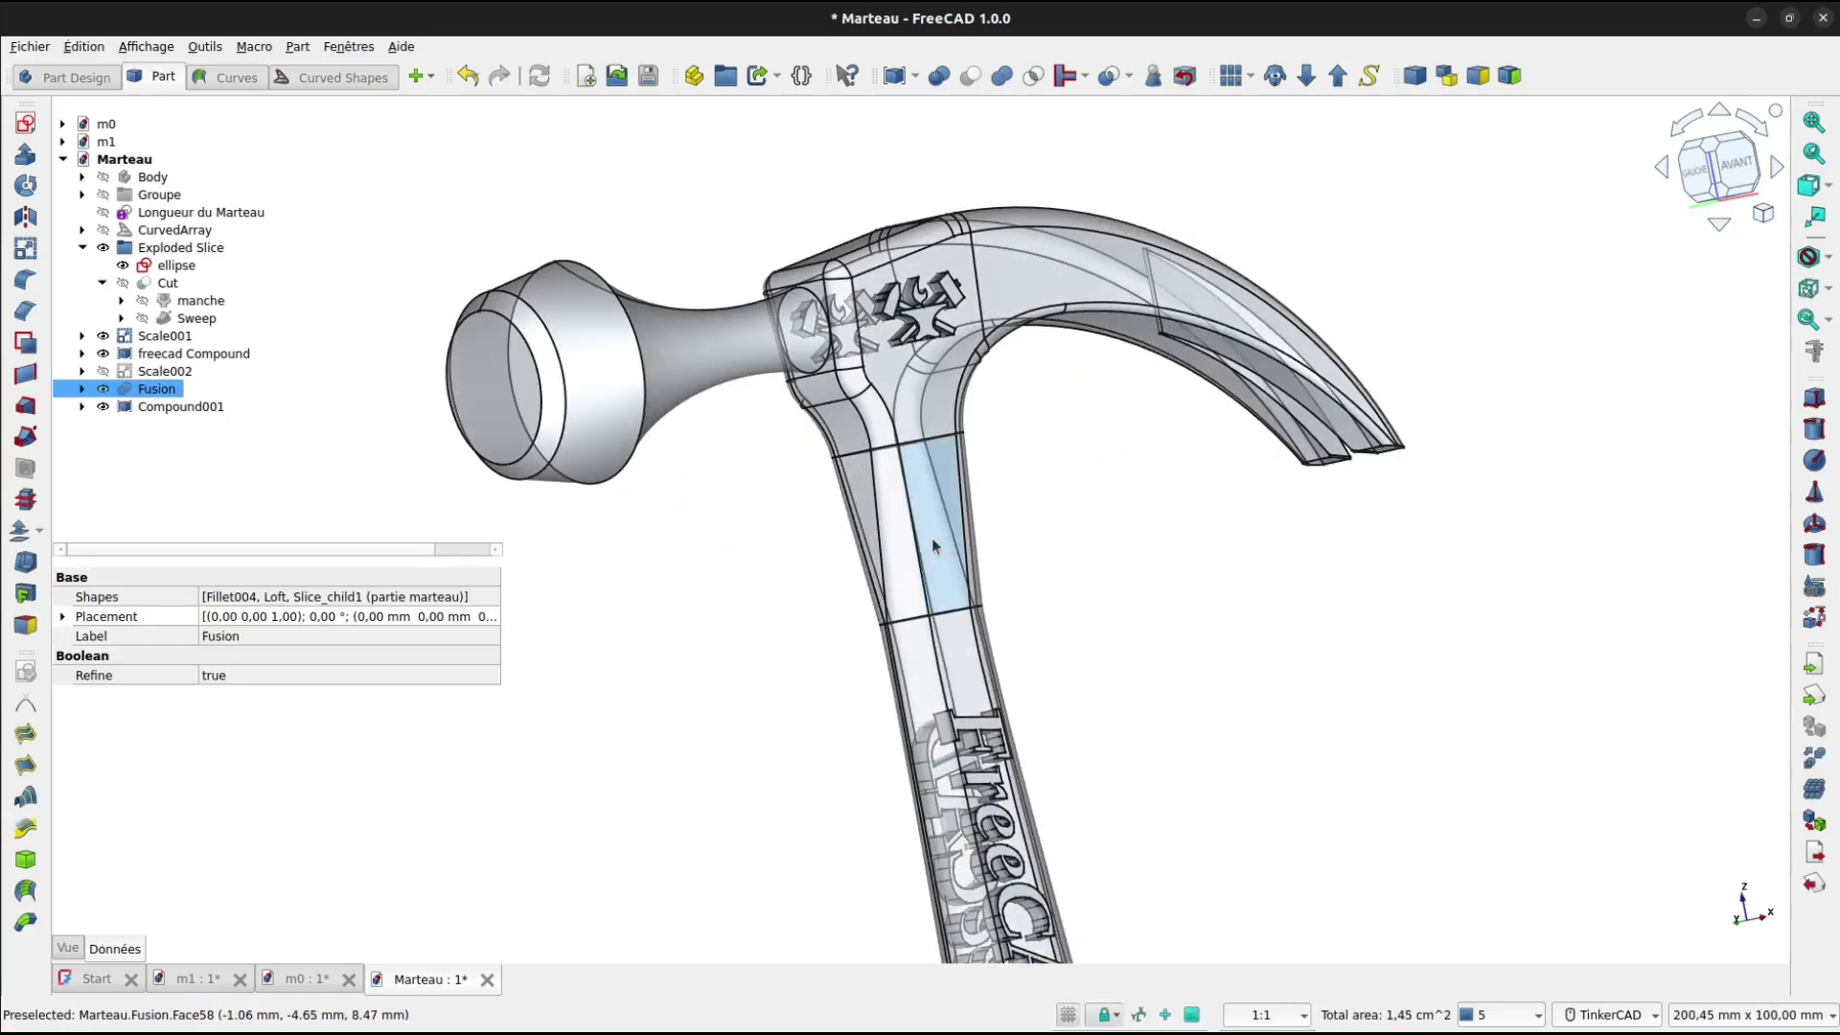
{"action": "key", "text": "v"}
{"action": "key", "text": "t"}
{"action": "left_click", "coordinate": [722, 612]}
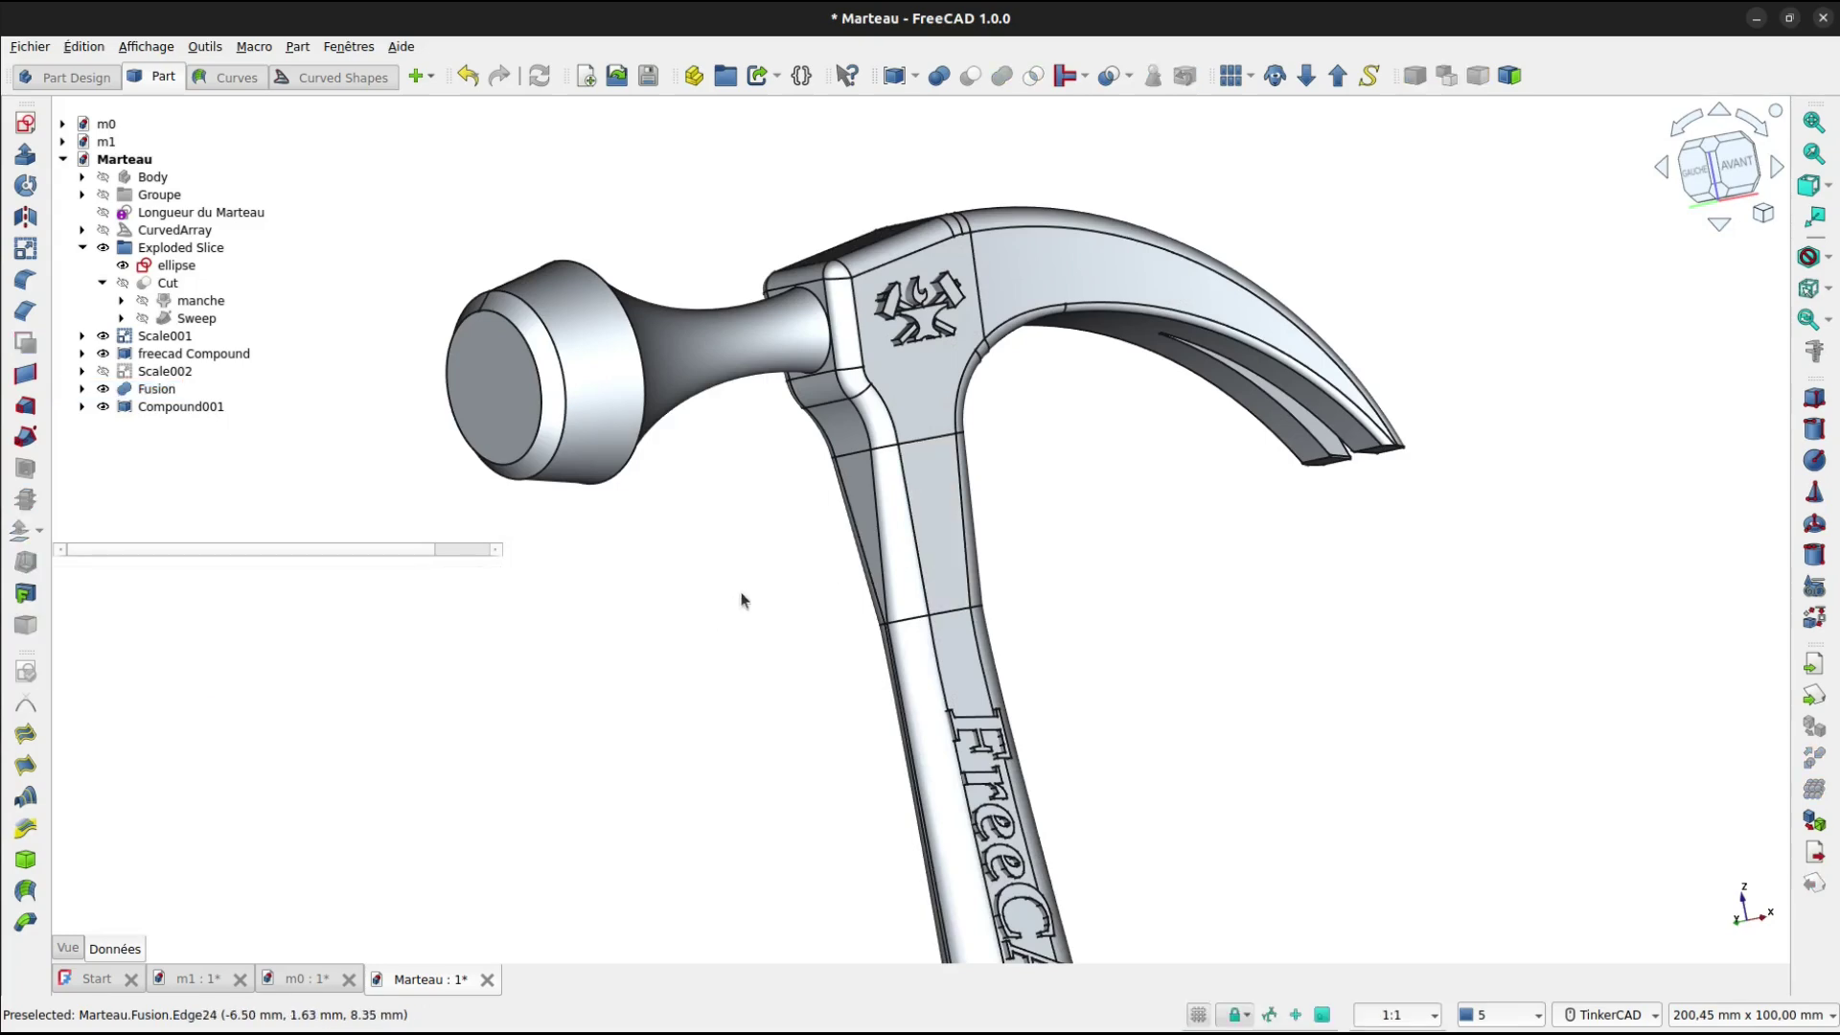
Cut the two-logo Compound001 out of the Fusion hammer head and check the engraved logo on its side.
{"action": "left_click", "coordinate": [191, 410]}
{"action": "left_click", "coordinate": [321, 438]}
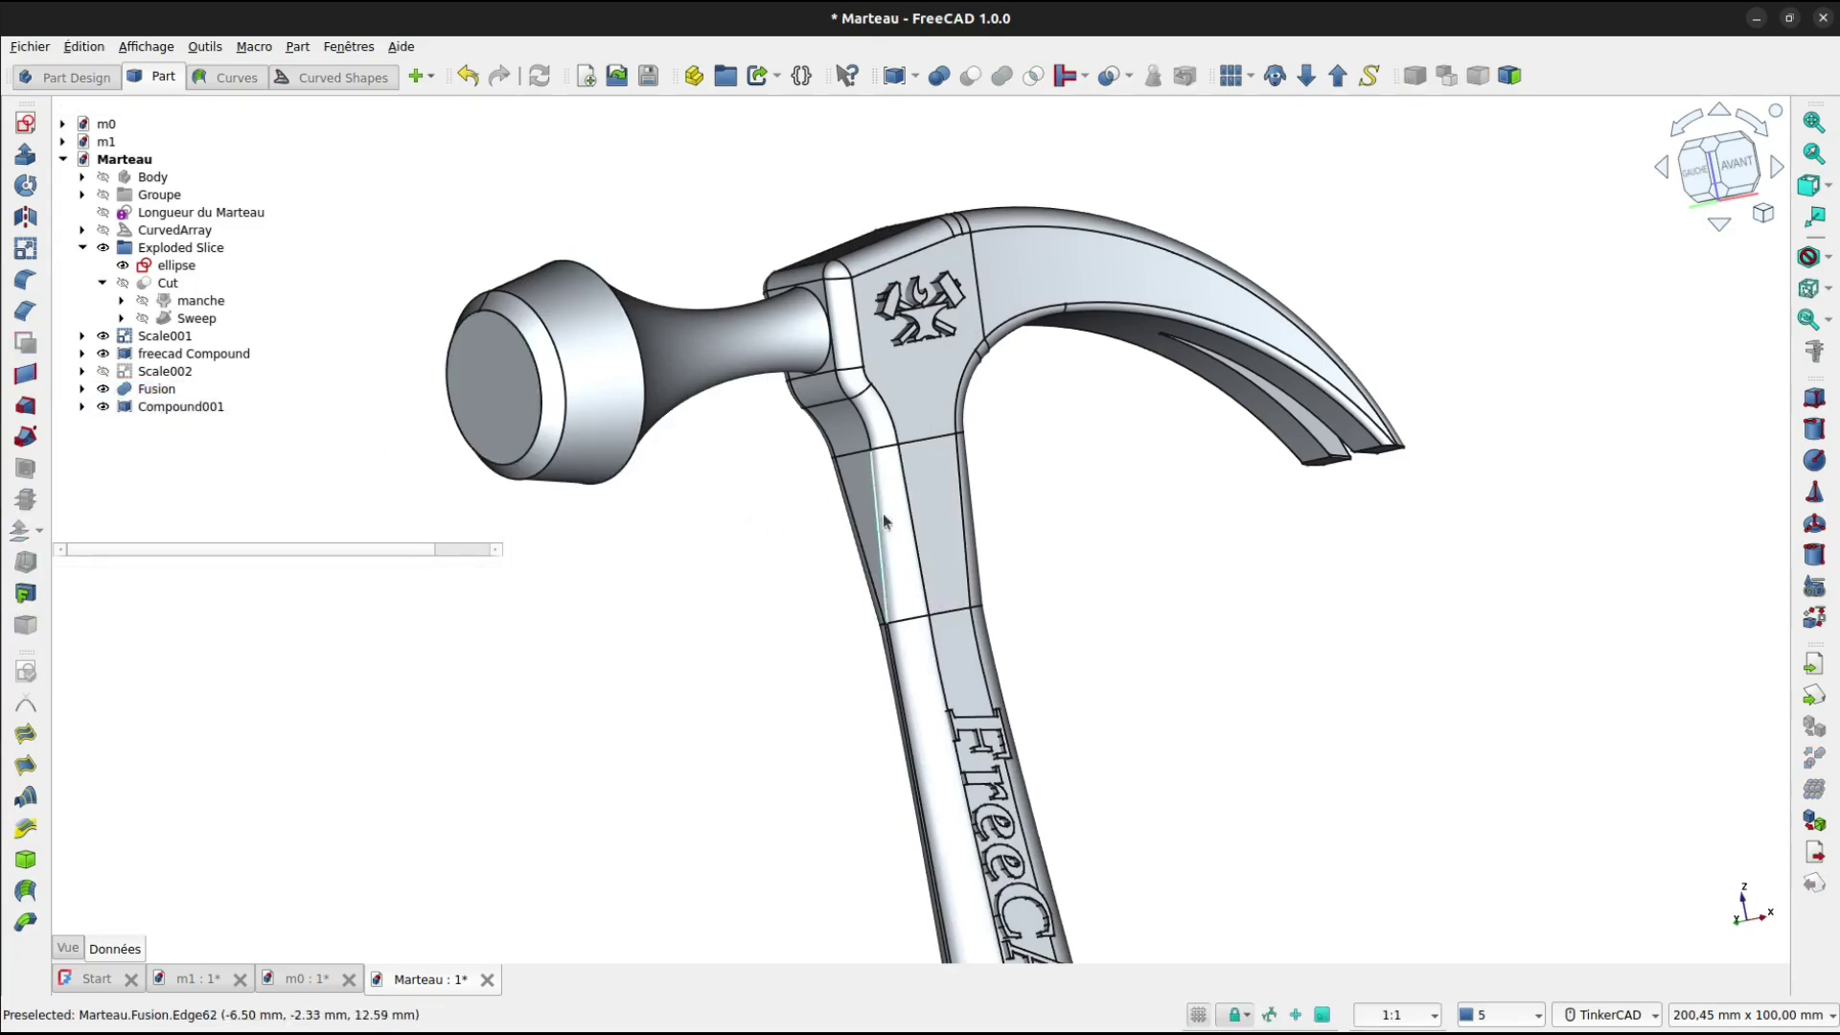
{"action": "left_click", "coordinate": [935, 499]}
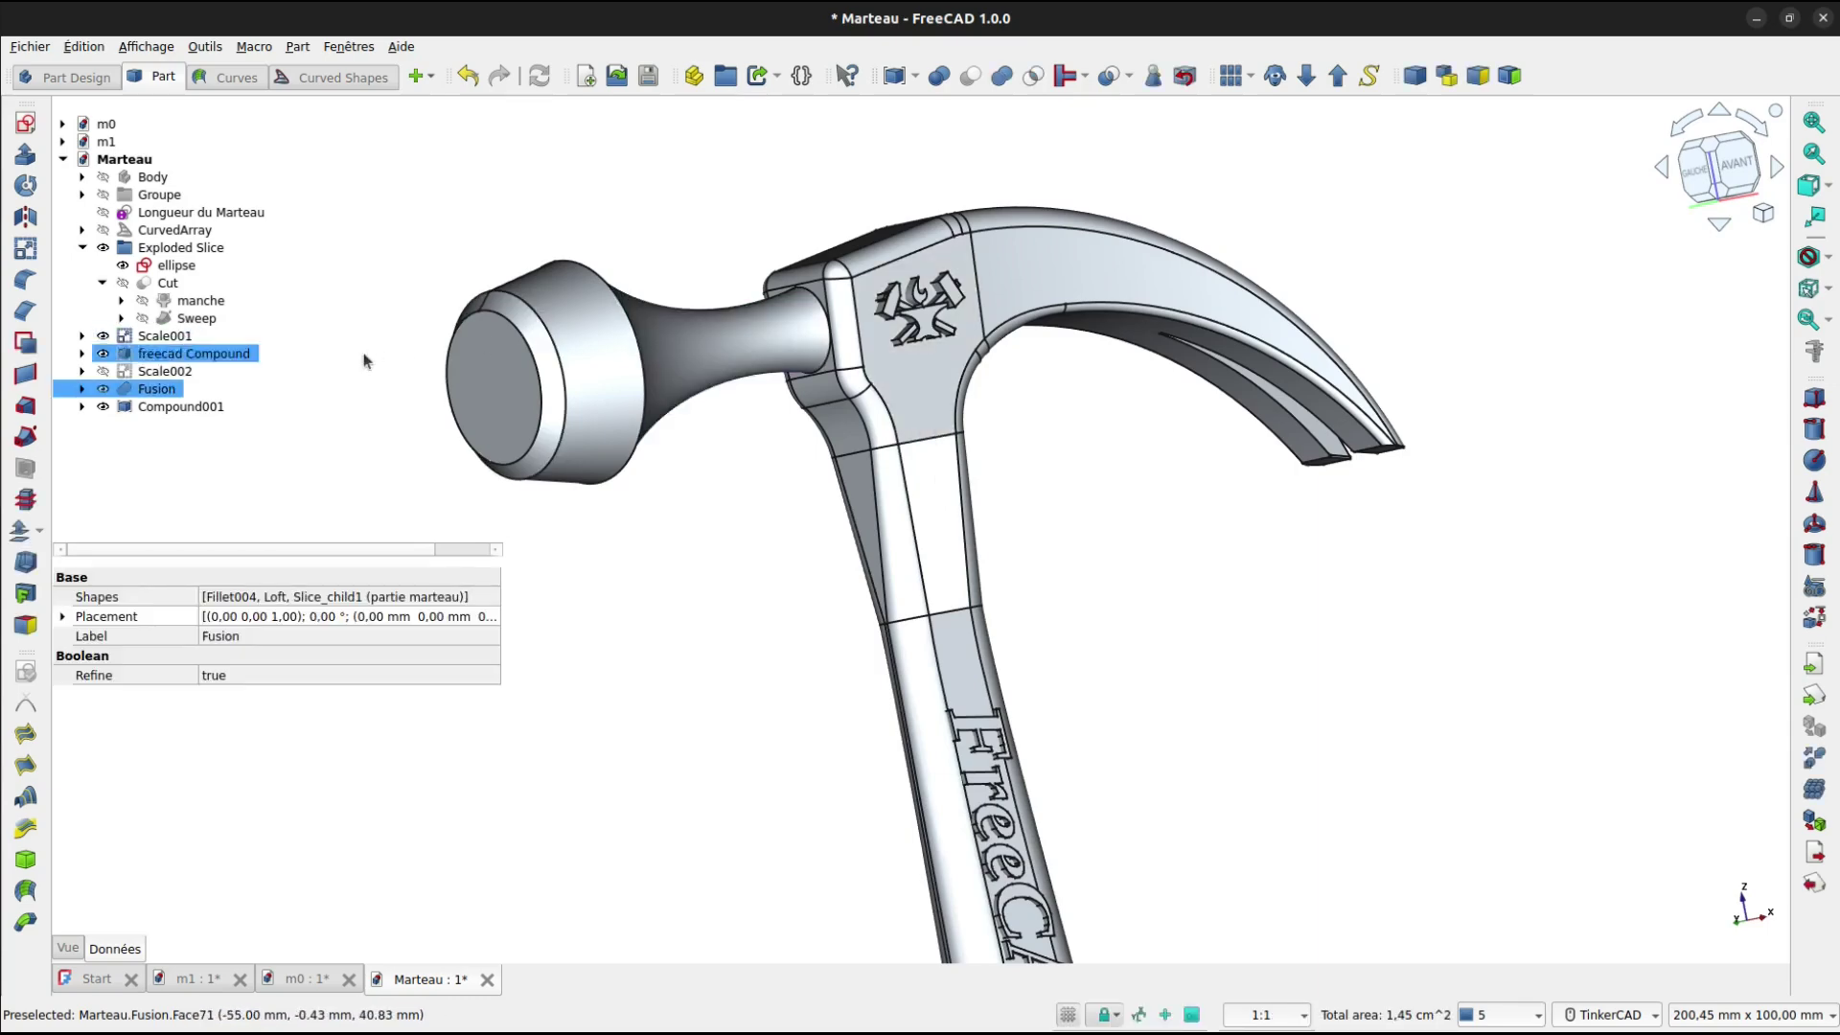
{"action": "left_click", "coordinate": [200, 409], "text": "ctrl"}
{"action": "left_click", "coordinate": [198, 408], "text": "ctrl"}
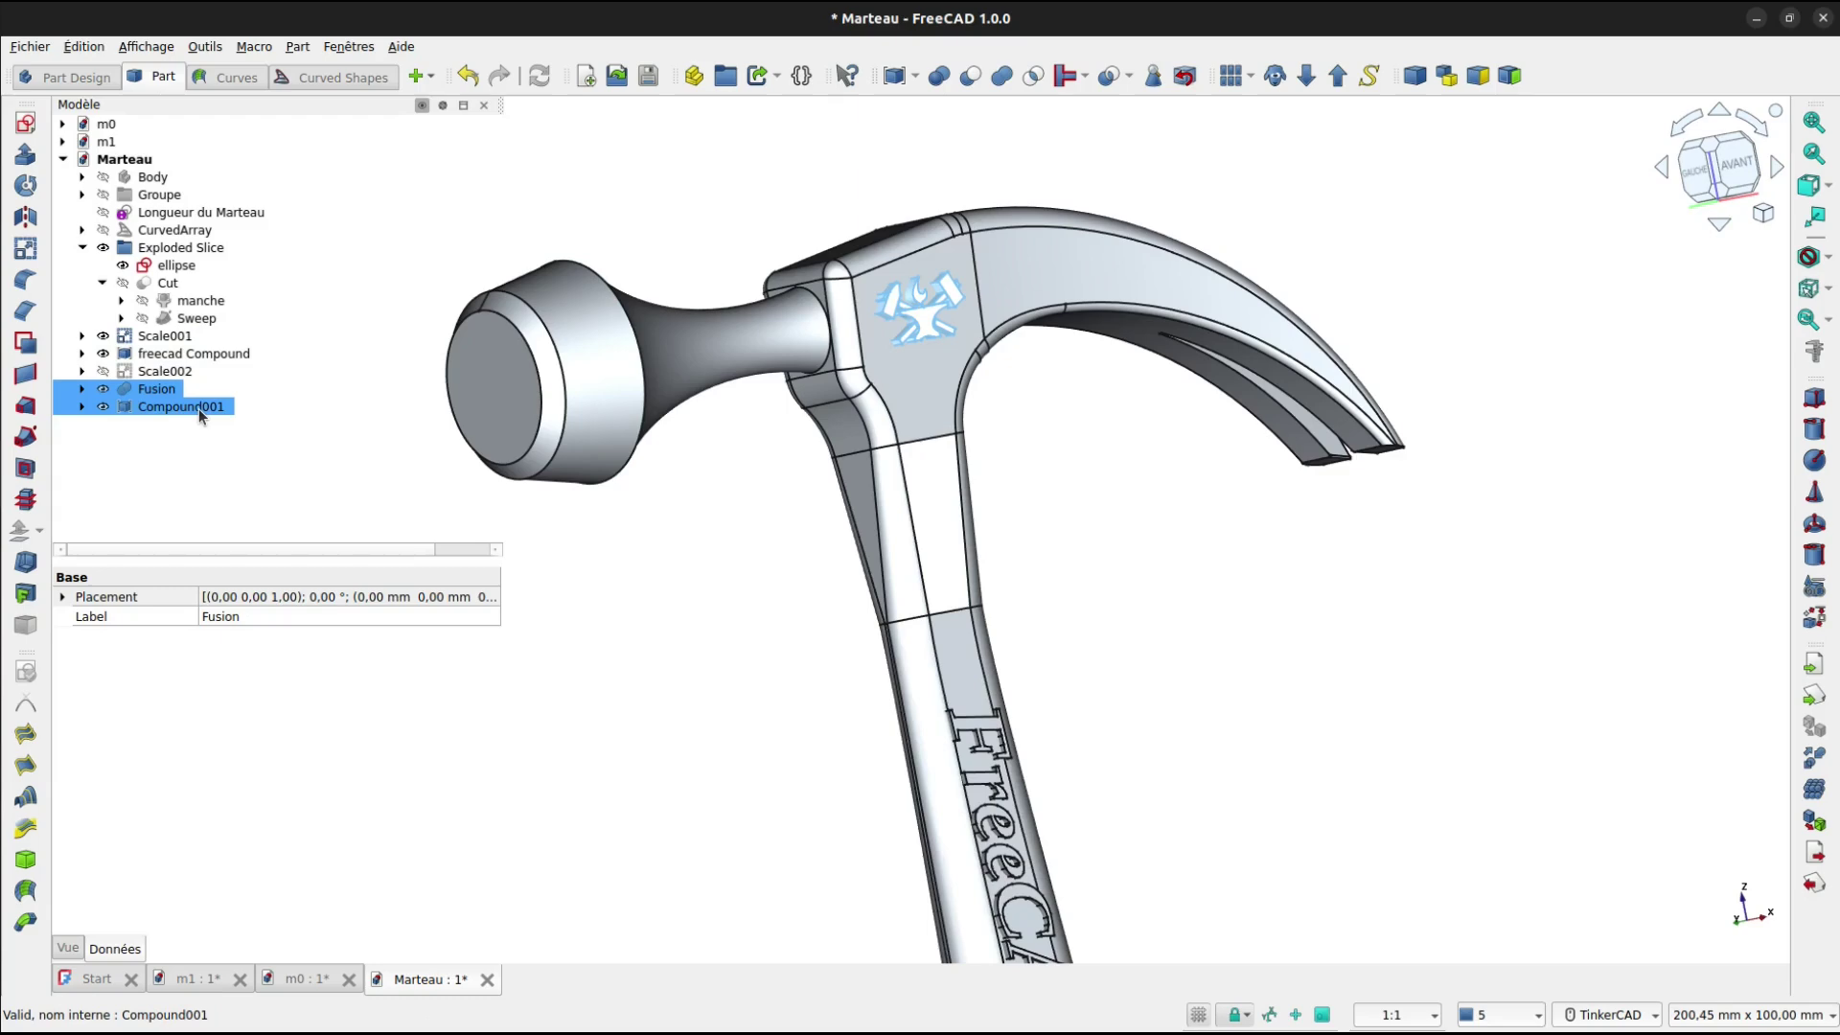
{"action": "left_click", "coordinate": [968, 79]}
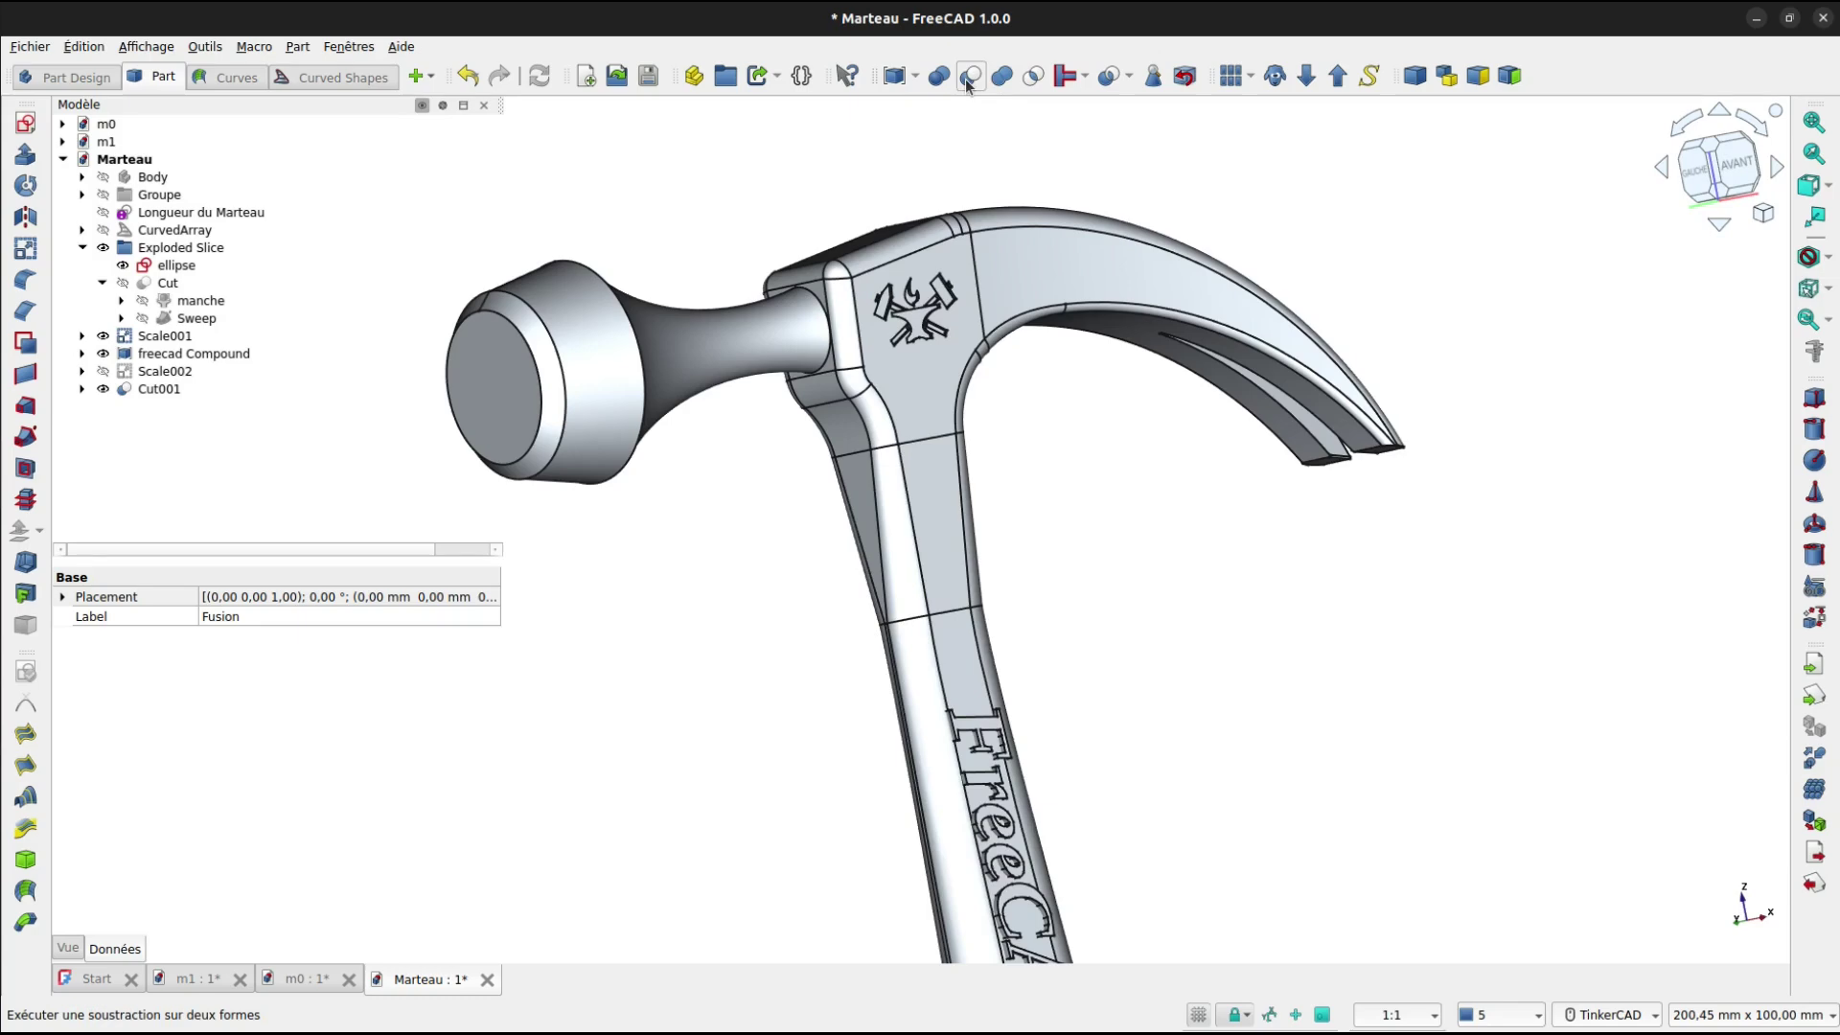
{"action": "scroll", "coordinate": [927, 292], "scroll_direction": "up", "scroll_amount": 10}
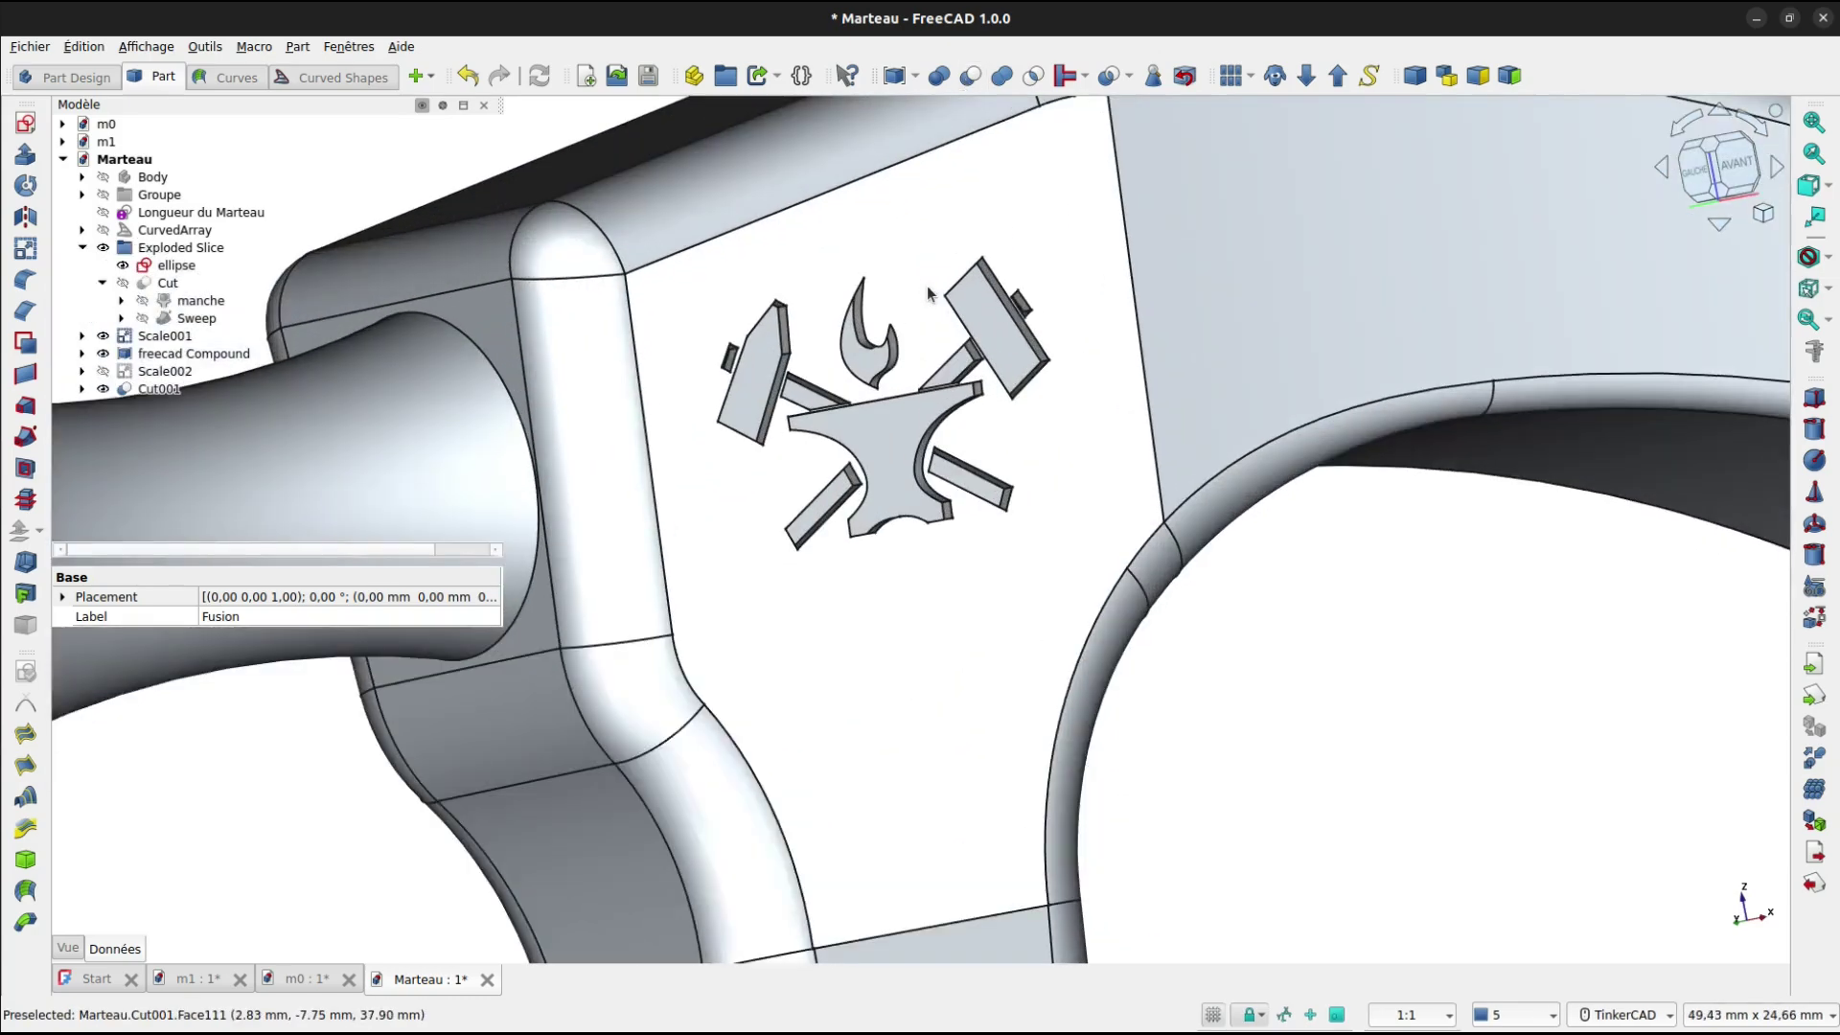
{"action": "scroll", "coordinate": [928, 293], "scroll_direction": "up", "scroll_amount": 5}
{"action": "mouse_move", "coordinate": [928, 292]}
{"action": "right_mouse_down"}
{"action": "mouse_move", "coordinate": [820, 277]}
{"action": "mouse_move", "coordinate": [743, 383]}
{"action": "mouse_move", "coordinate": [895, 451]}
{"action": "mouse_move", "coordinate": [909, 407]}
{"action": "mouse_move", "coordinate": [1064, 356]}
{"action": "right_mouse_up"}
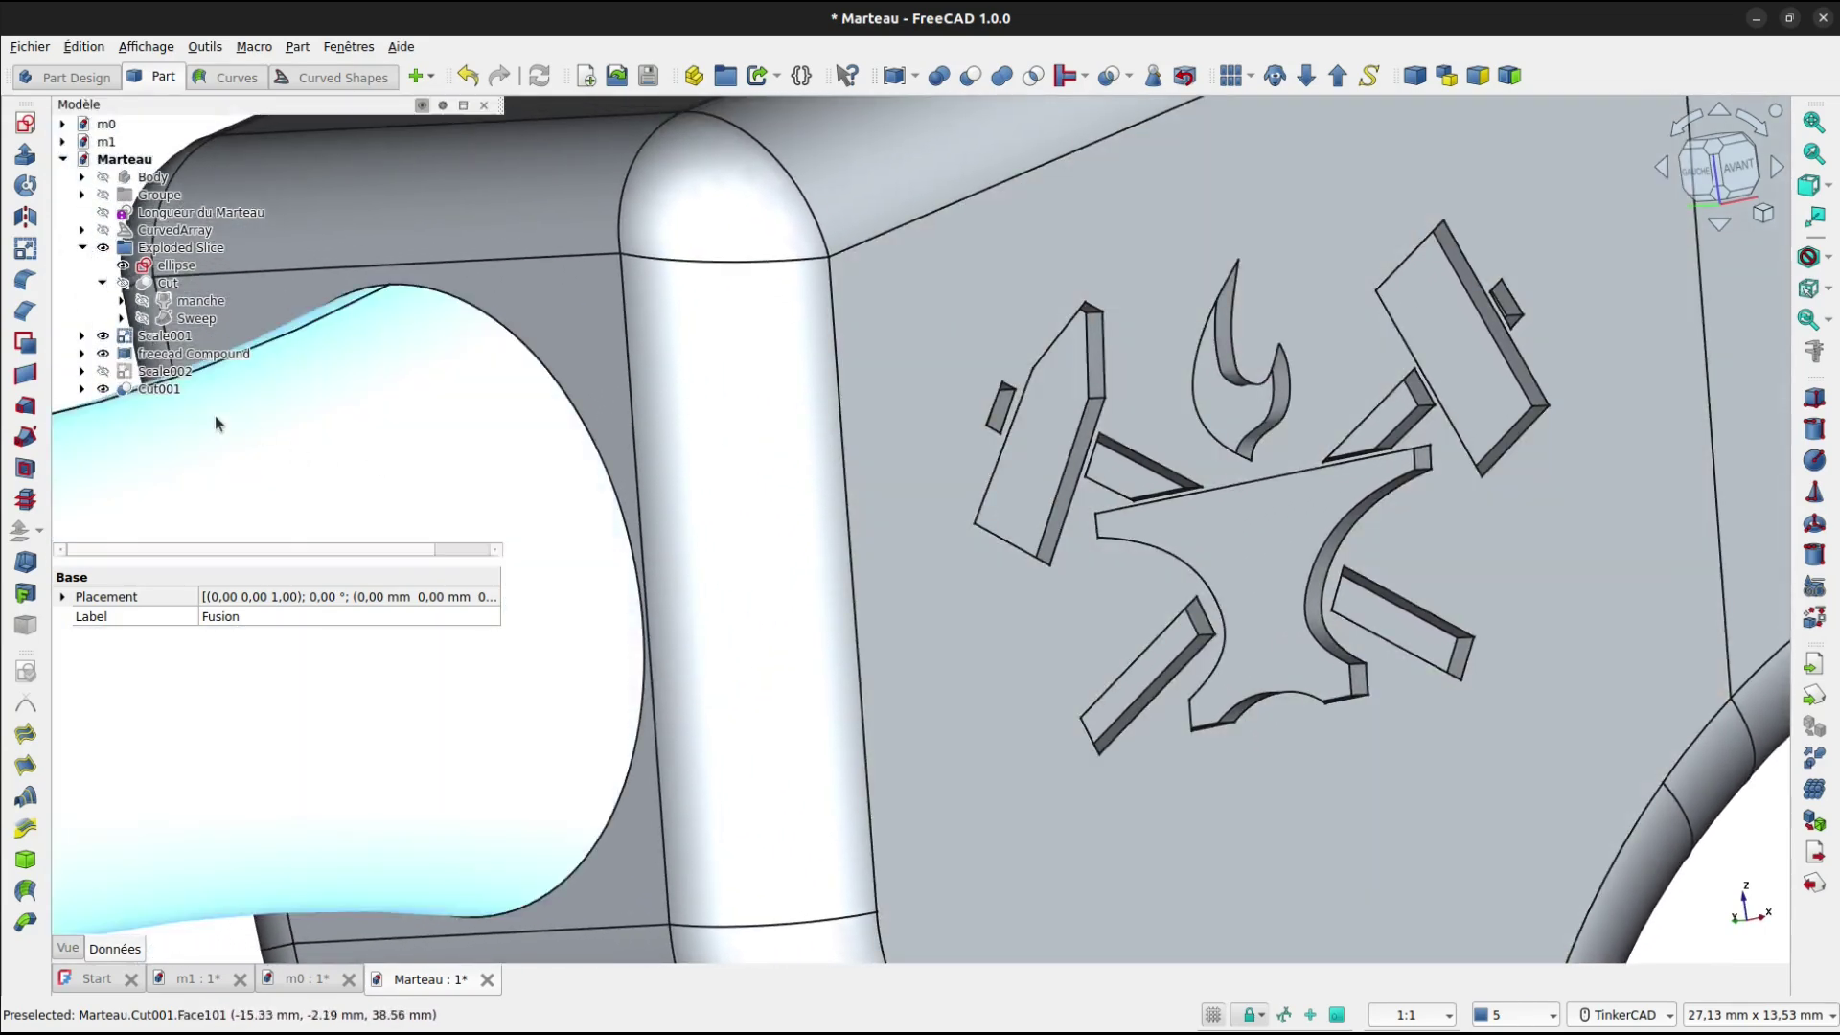
Rename the logo compound inside the new cut as "forge Compound001".
{"action": "left_click", "coordinate": [134, 389]}
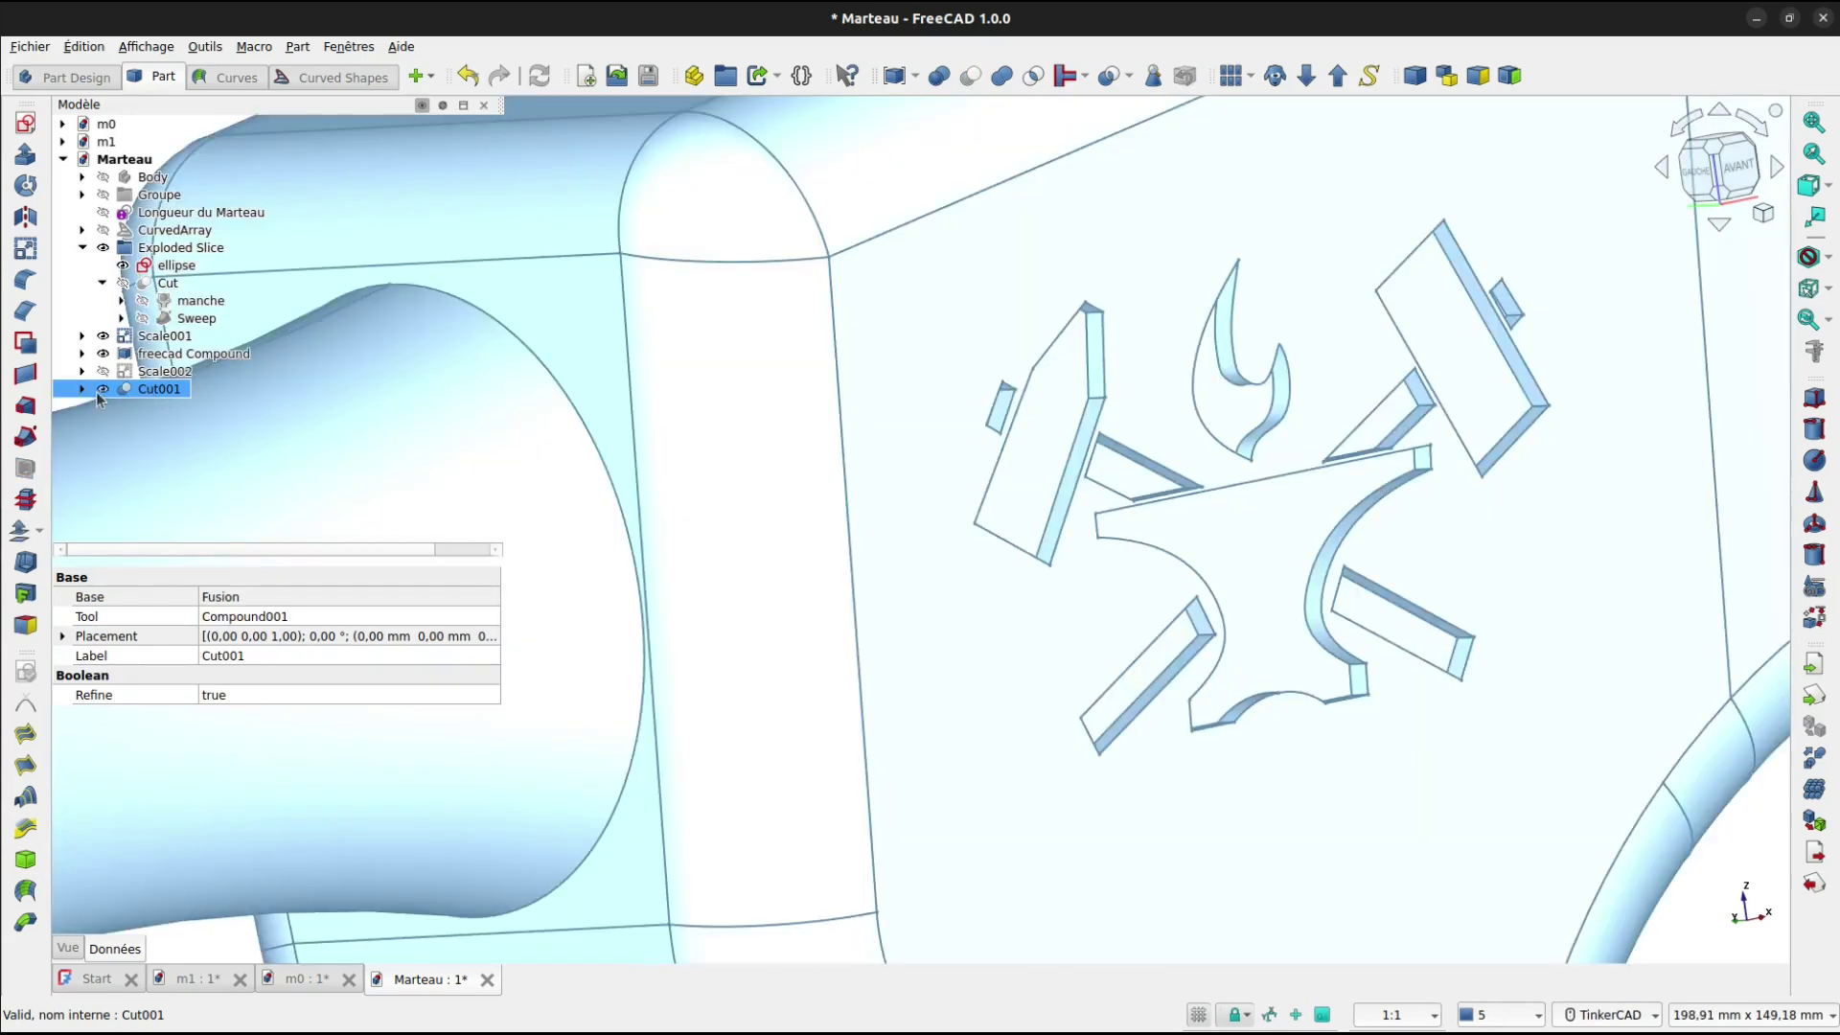
{"action": "left_click", "coordinate": [83, 389]}
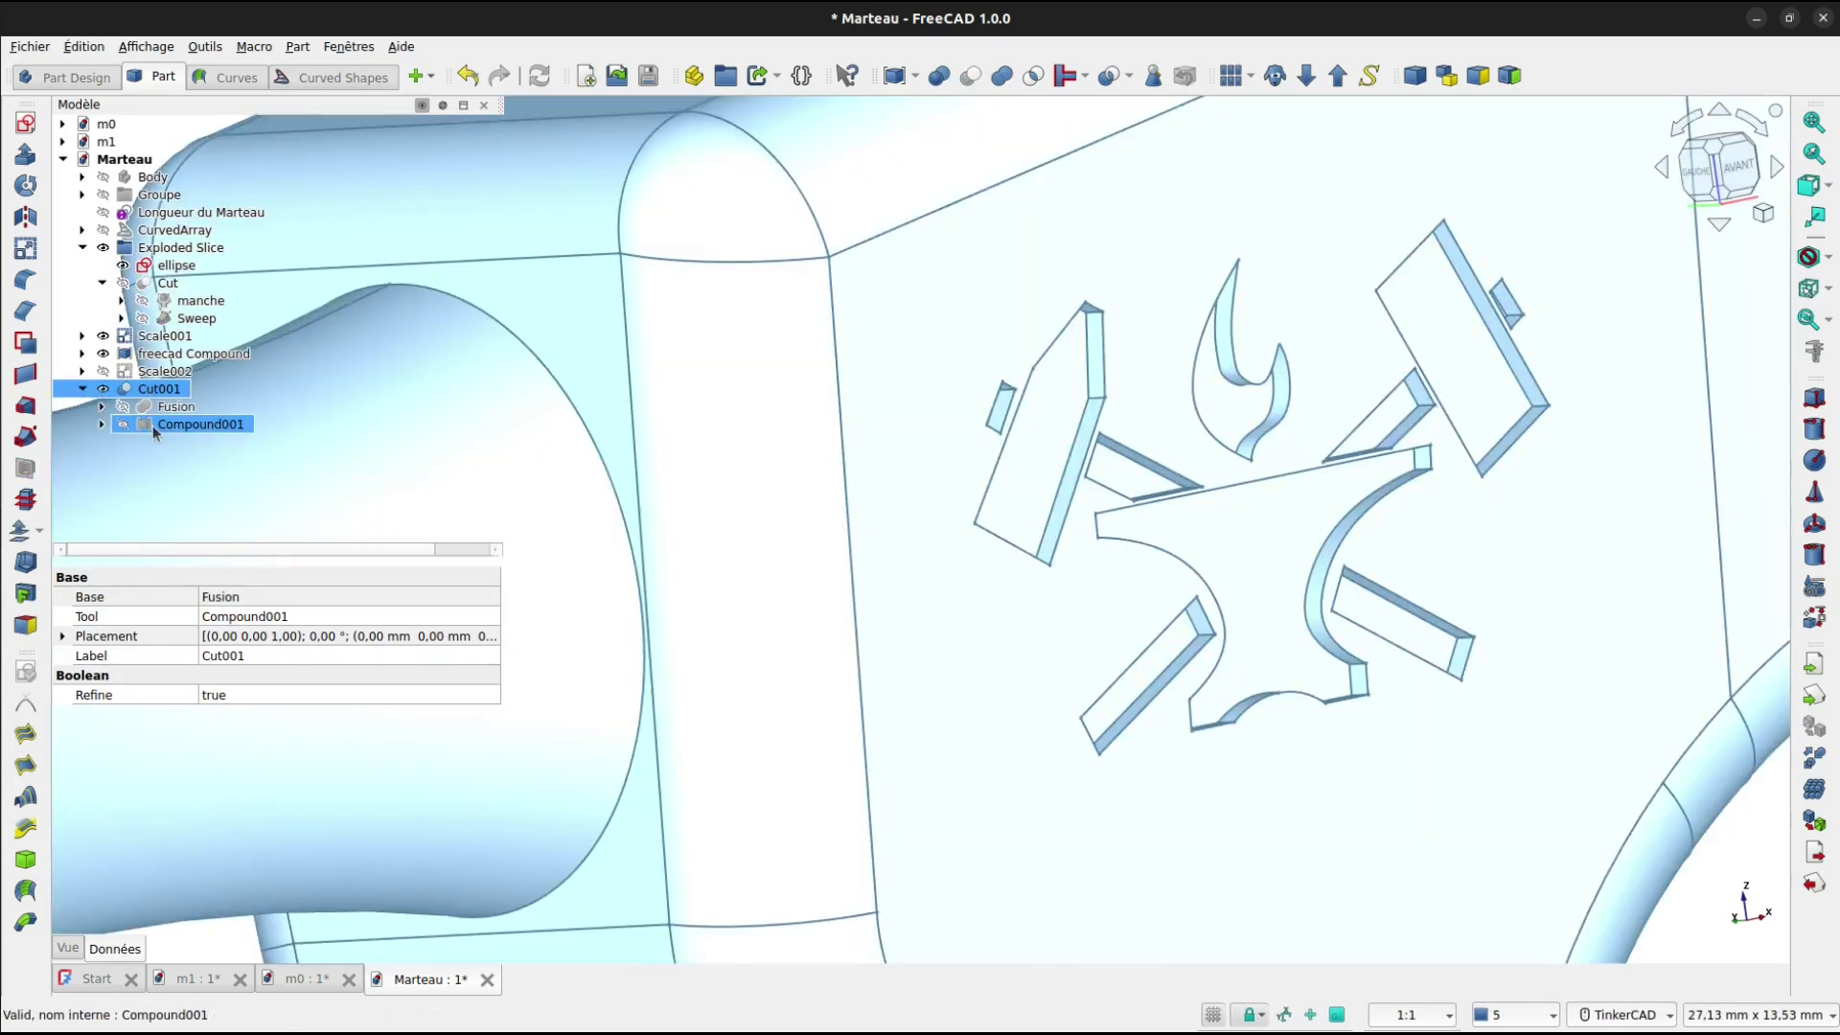
{"action": "left_click", "coordinate": [152, 425]}
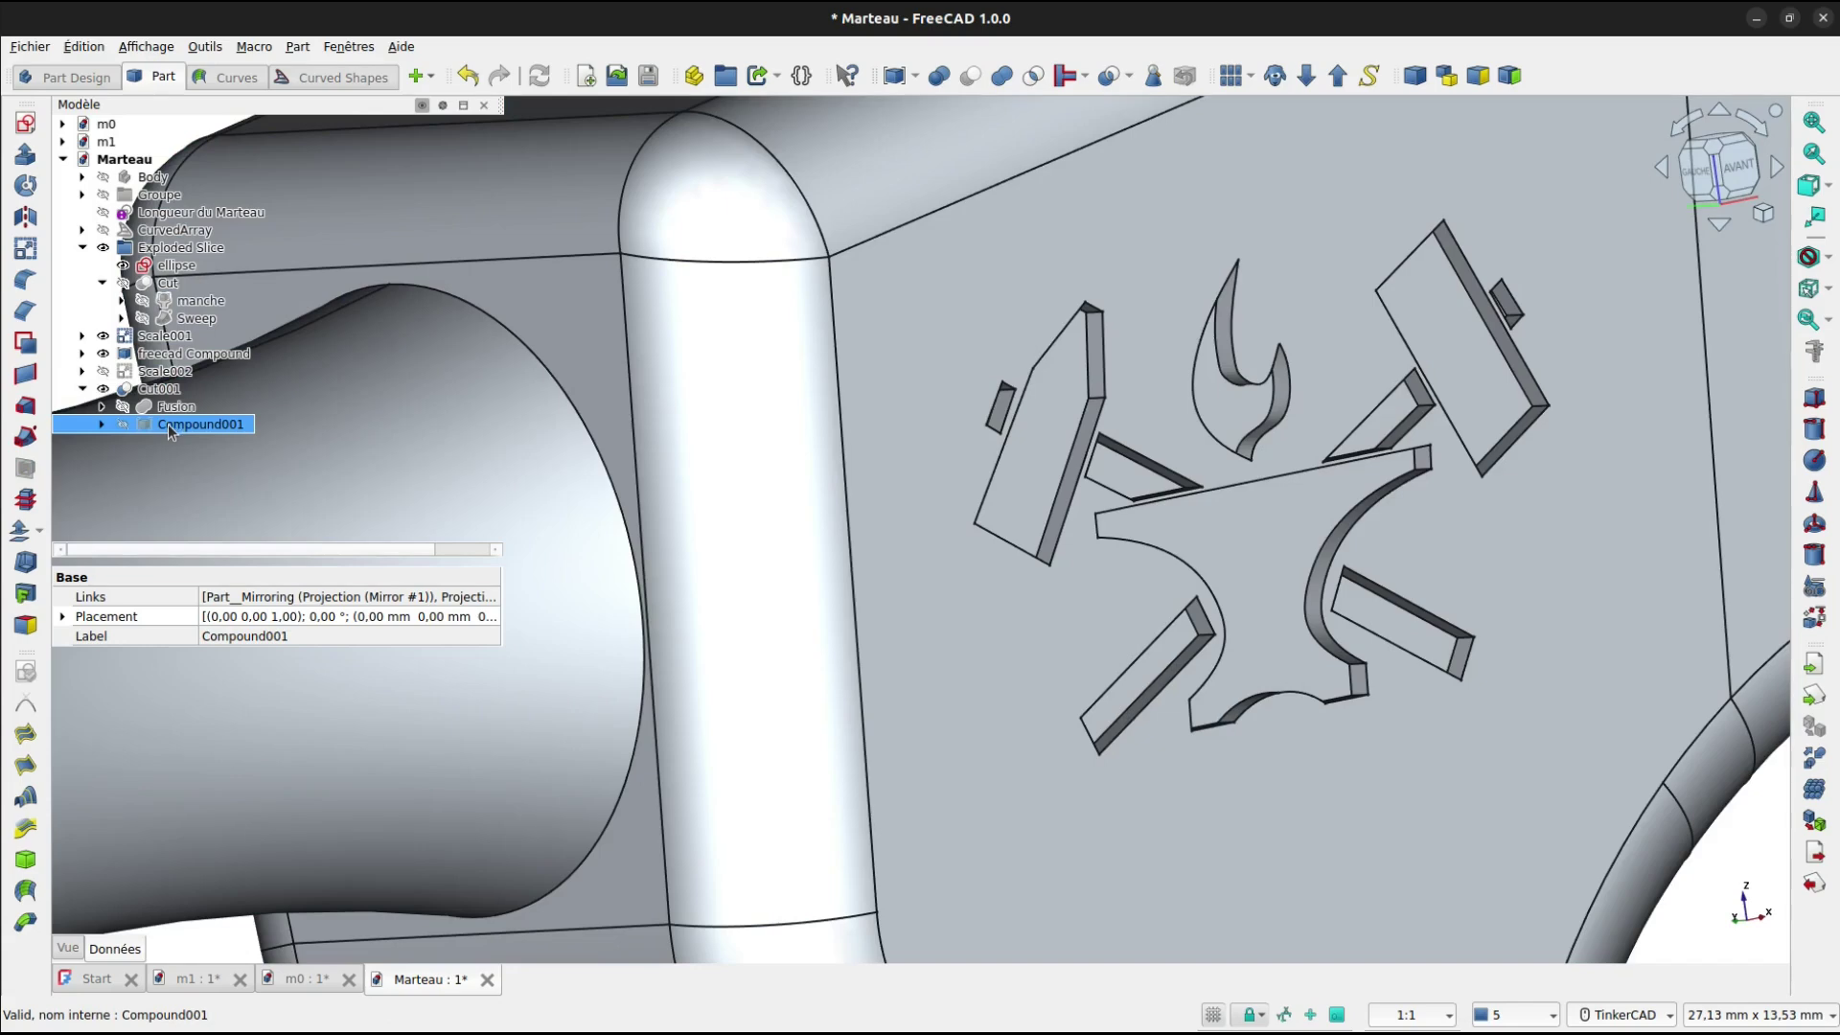
{"action": "left_click", "coordinate": [167, 428]}
{"action": "left_click", "coordinate": [165, 427]}
{"action": "type", "text": "forge"}
{"action": "key", "text": "Return"}
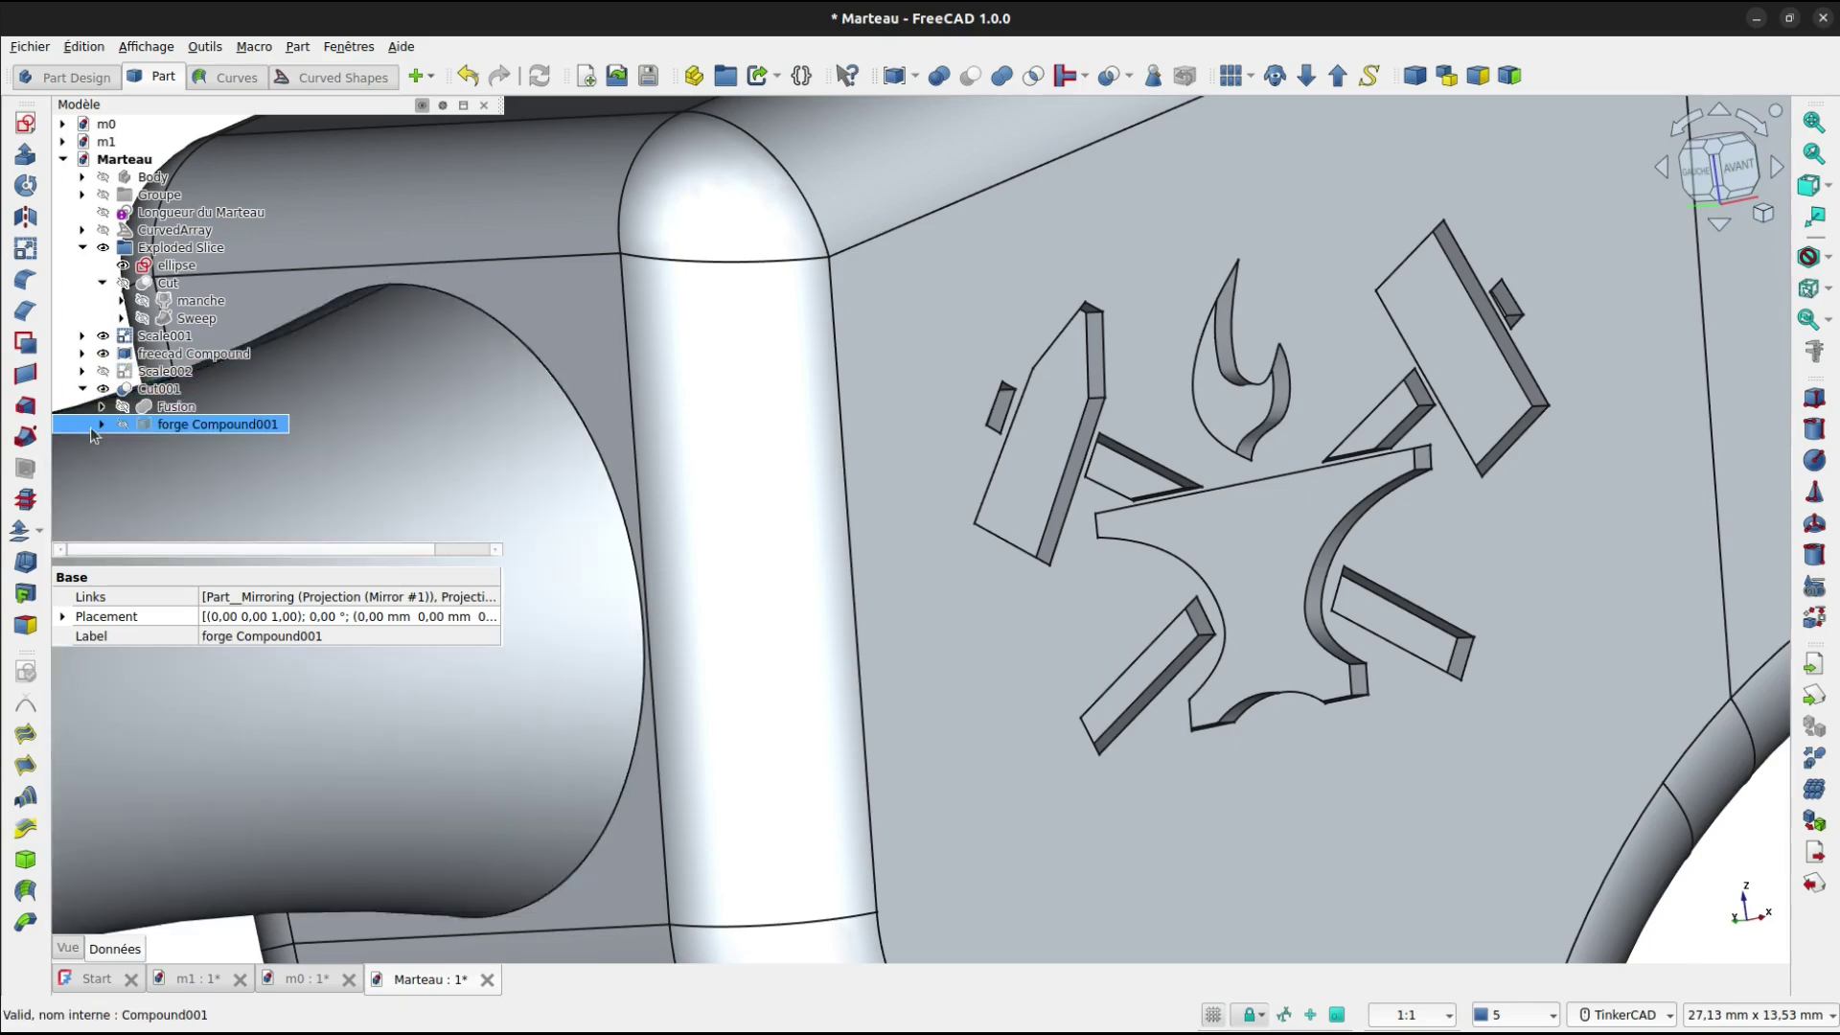
Set the offset of the forge logo's source Projection to 0.20 mm and inspect the engraving depth.
{"action": "left_click", "coordinate": [101, 425]}
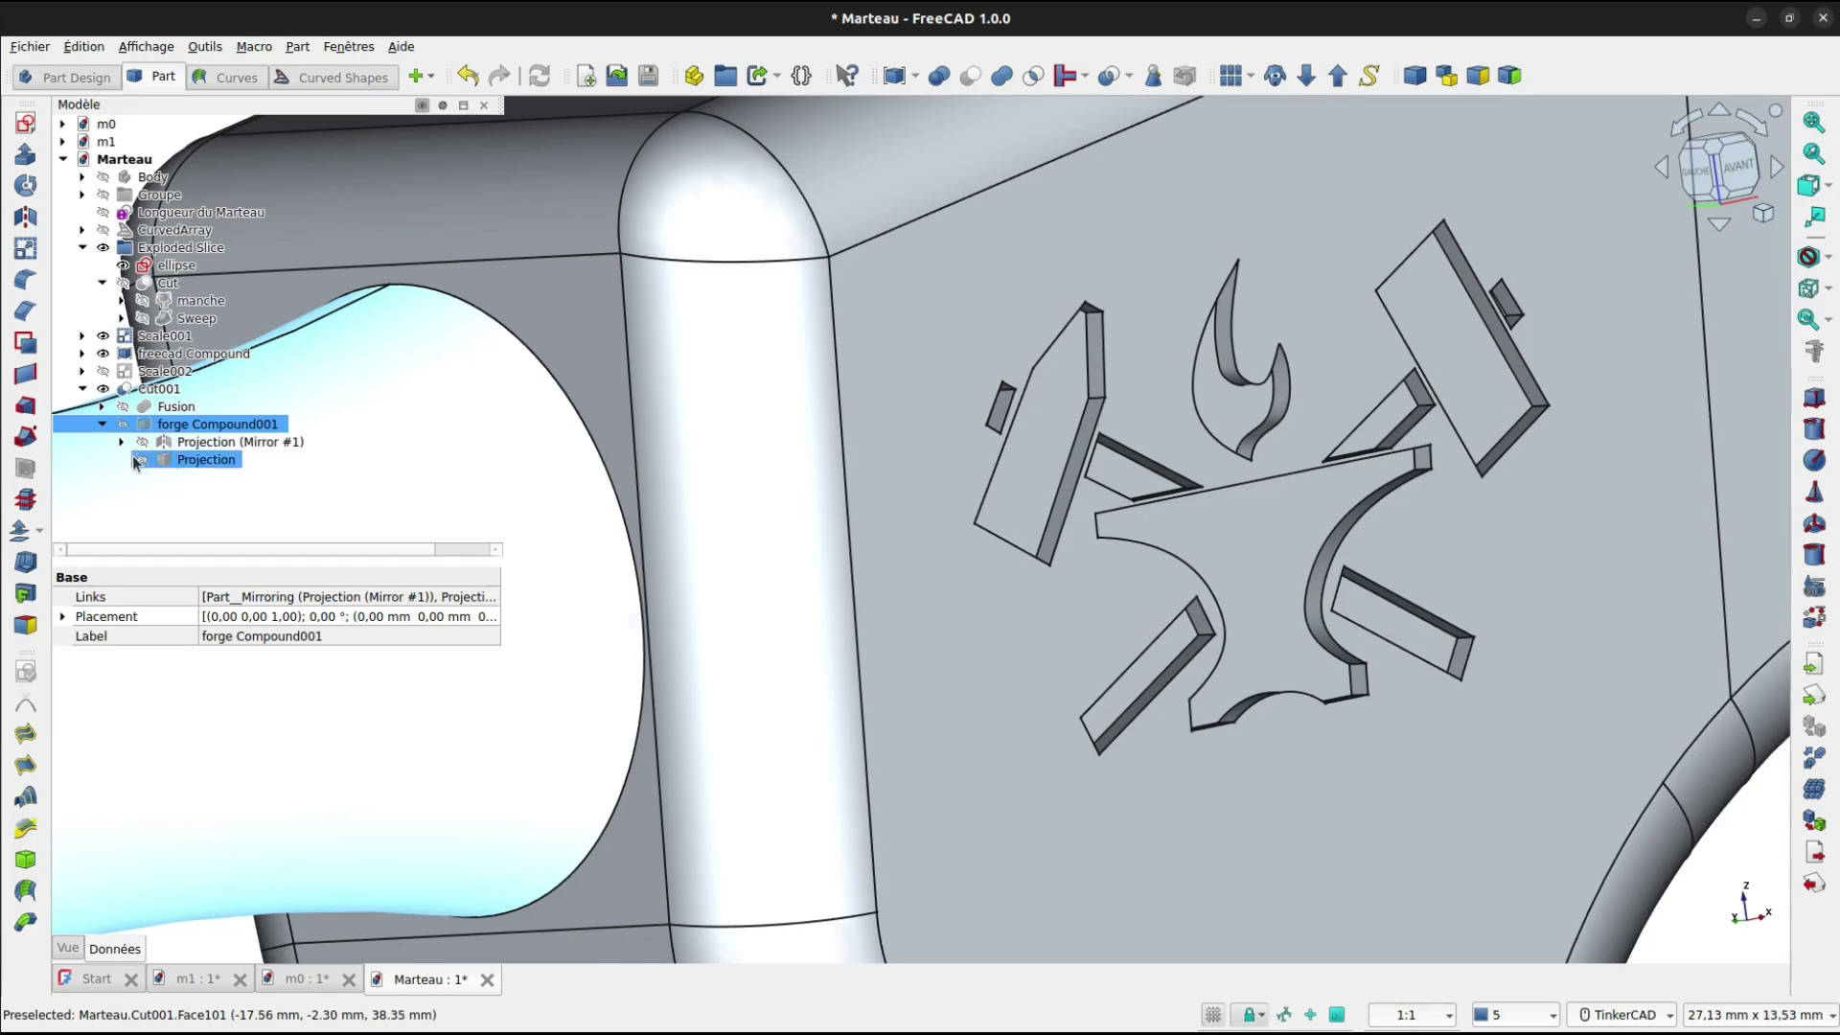
{"action": "left_click", "coordinate": [185, 464]}
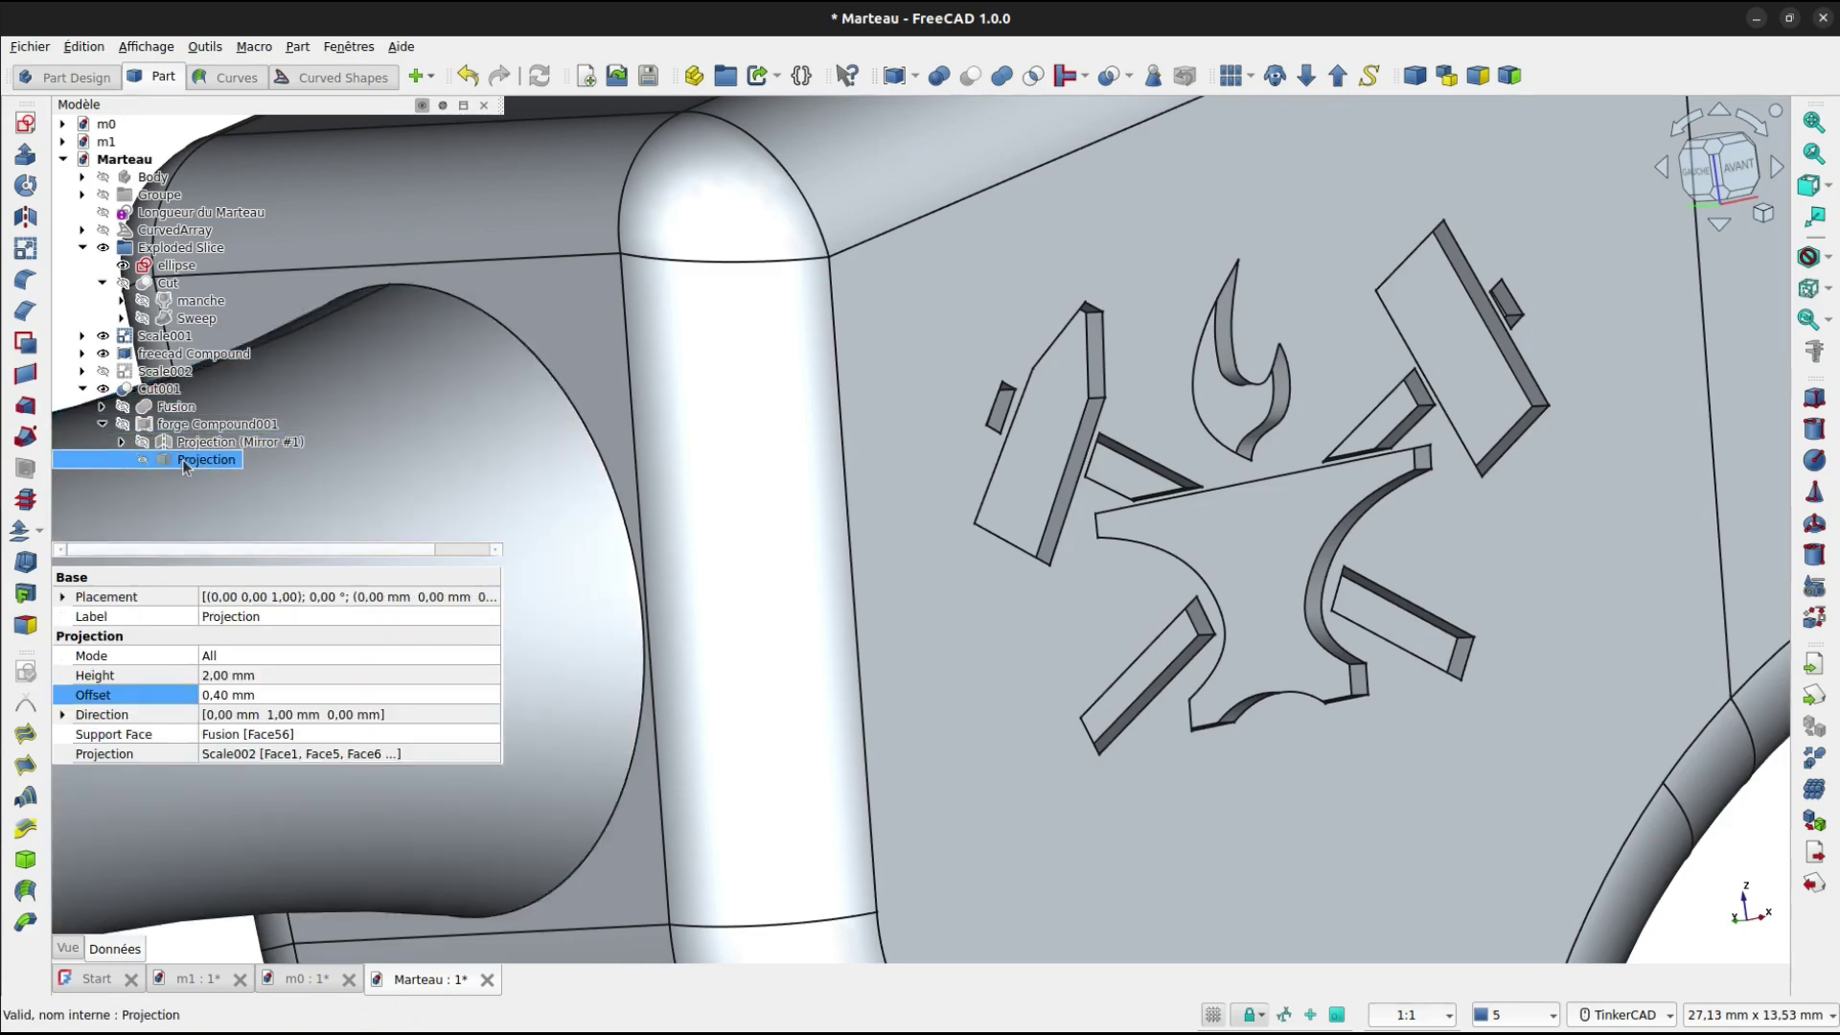
{"action": "left_click", "coordinate": [218, 705]}
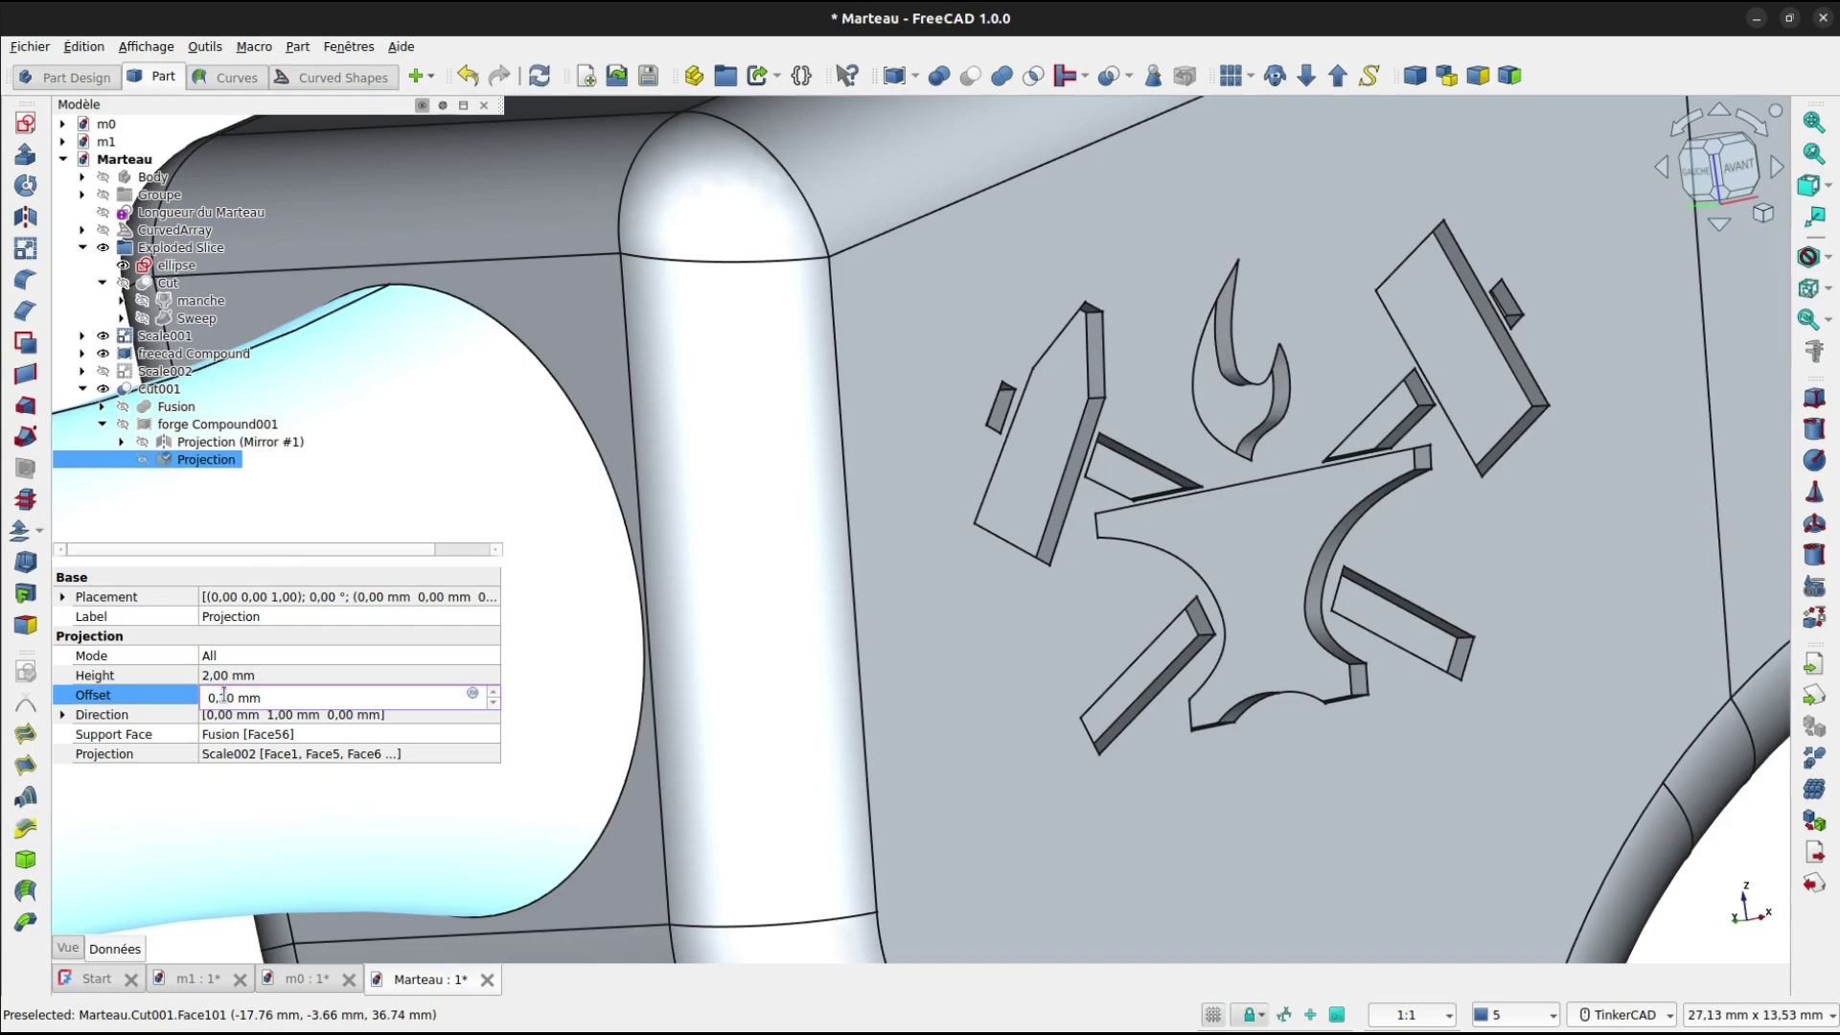
{"action": "scroll", "coordinate": [223, 694], "scroll_direction": "up", "scroll_amount": 1}
{"action": "key", "text": "Return"}
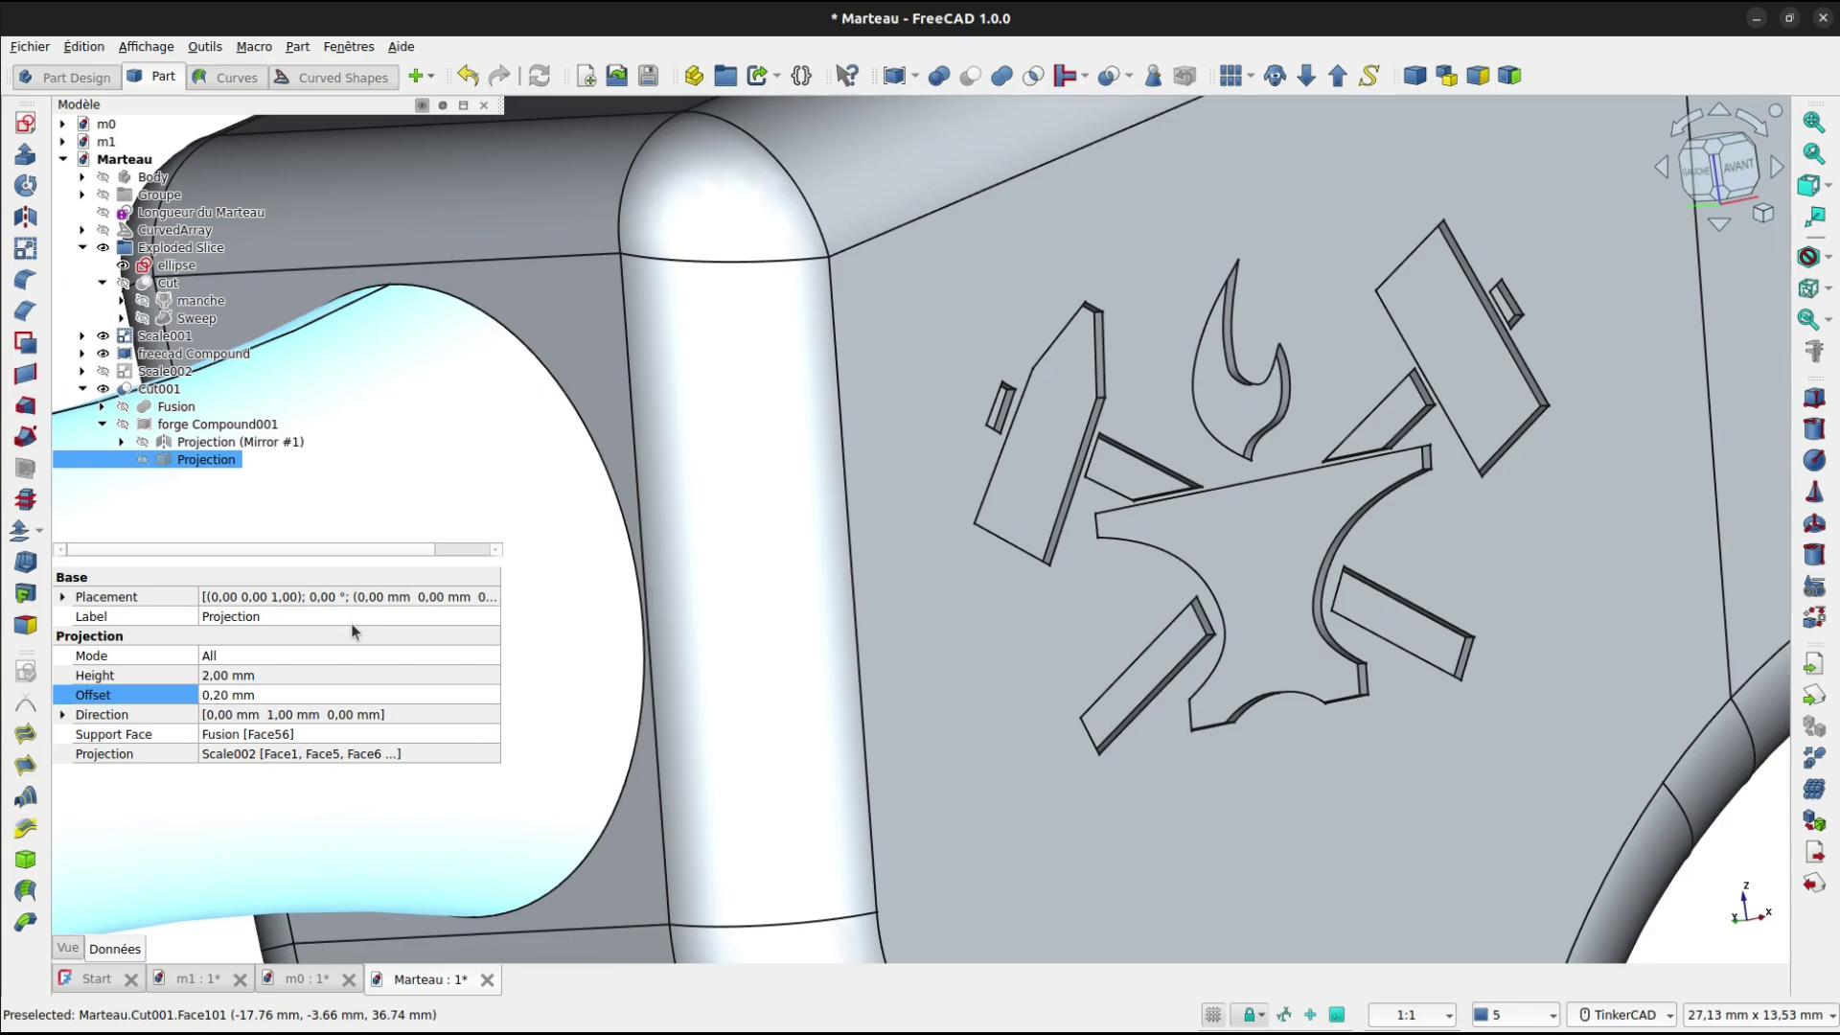
{"action": "left_click", "coordinate": [683, 668]}
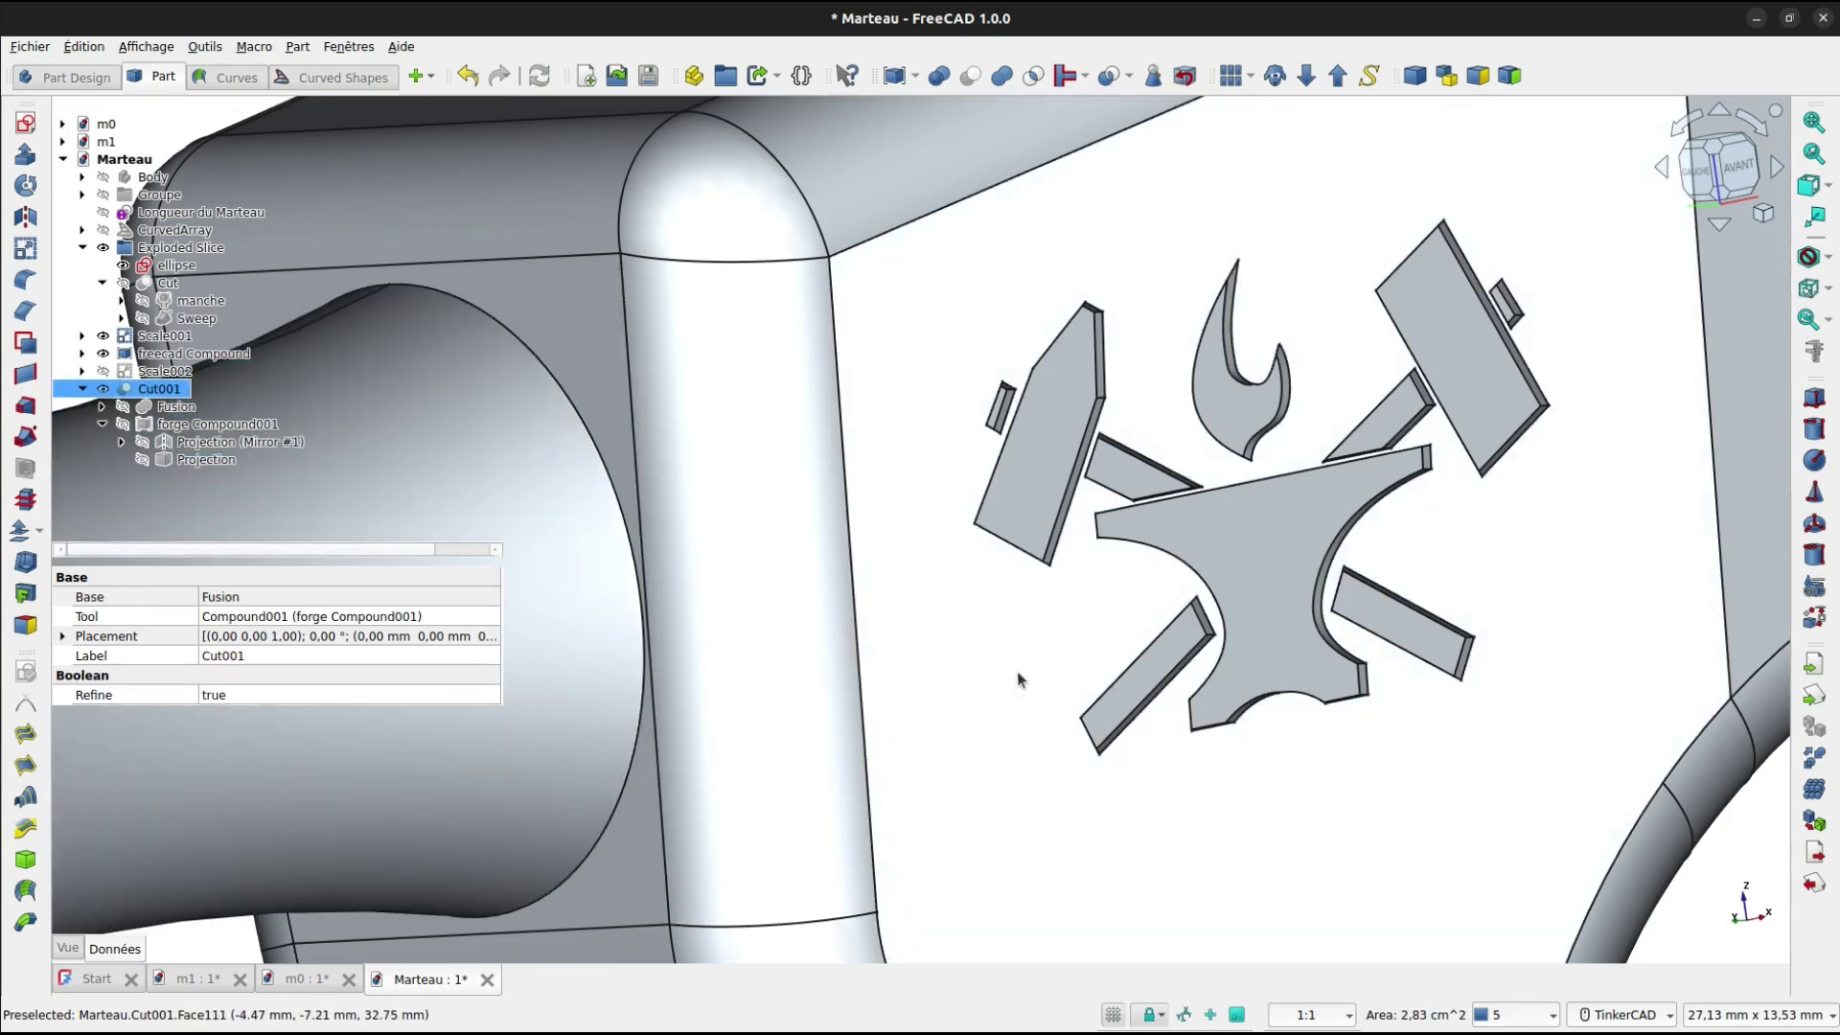
{"action": "mouse_move", "coordinate": [1196, 724]}
{"action": "right_mouse_down"}
{"action": "mouse_move", "coordinate": [1060, 624]}
{"action": "mouse_move", "coordinate": [884, 603]}
{"action": "mouse_move", "coordinate": [859, 566]}
{"action": "mouse_move", "coordinate": [1277, 748]}
{"action": "right_mouse_up"}
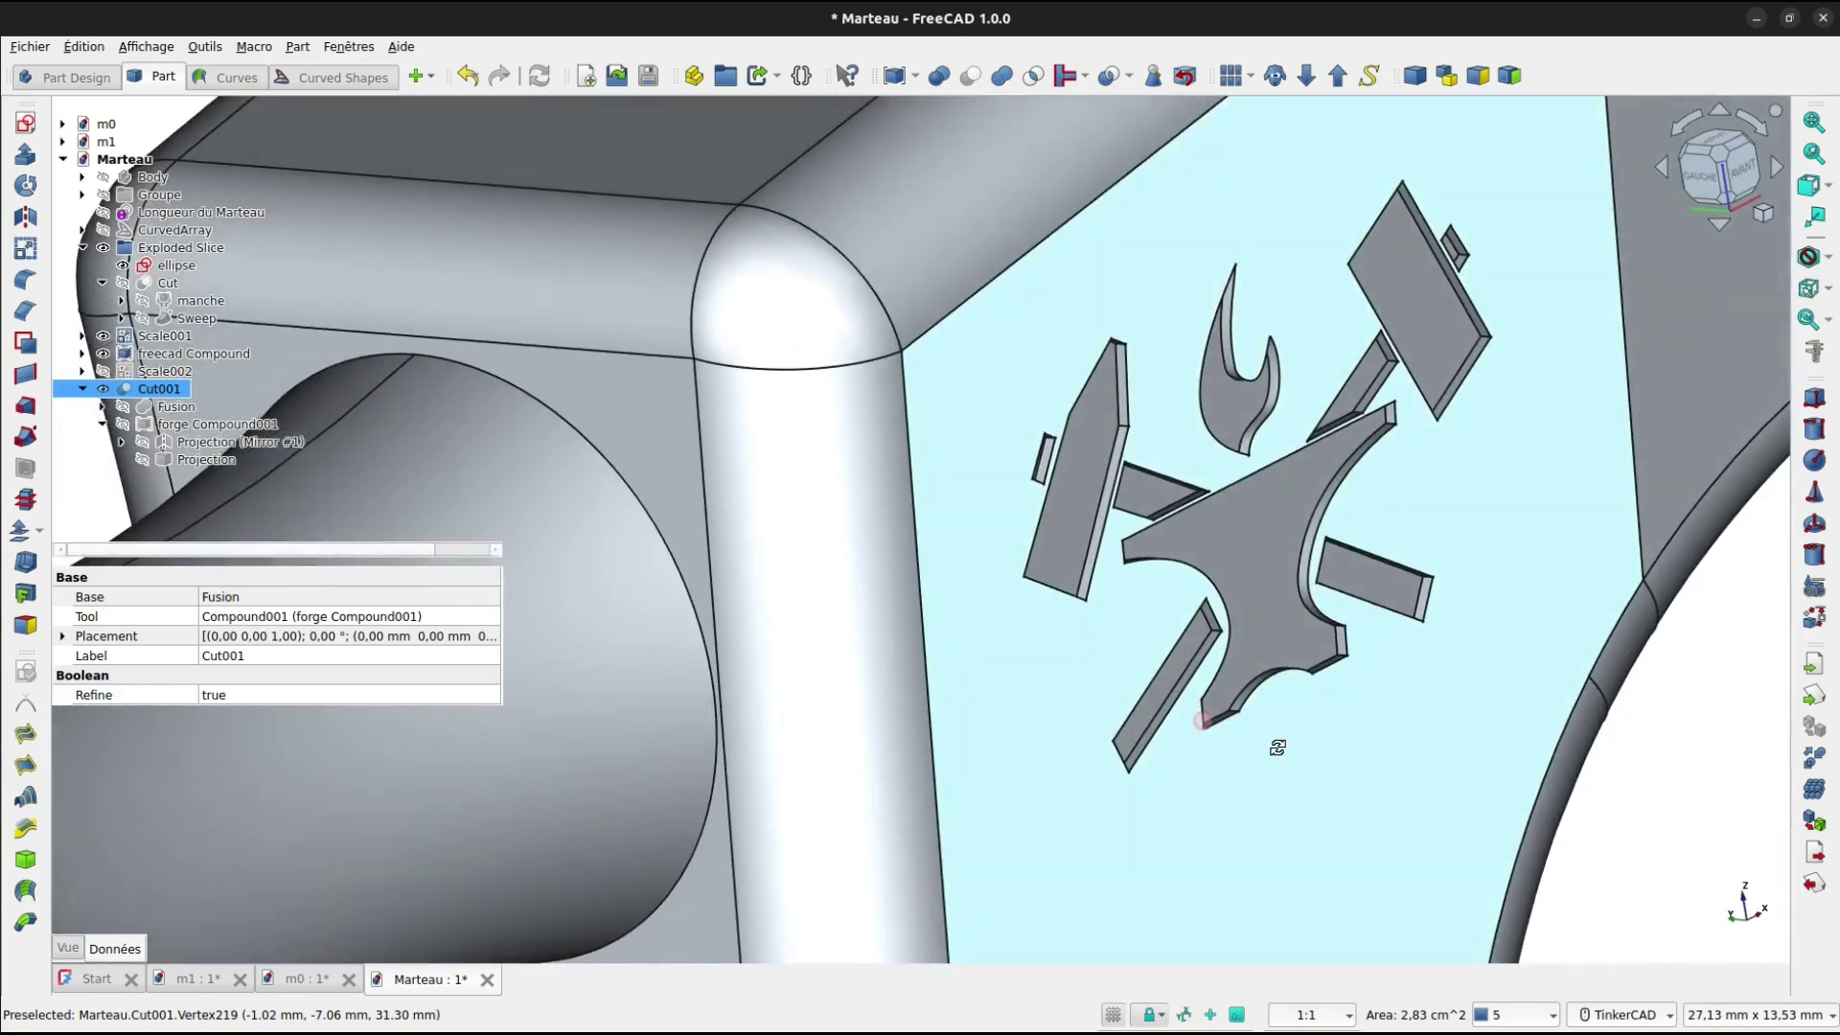
{"action": "scroll", "coordinate": [1242, 705], "scroll_direction": "down", "scroll_amount": 2}
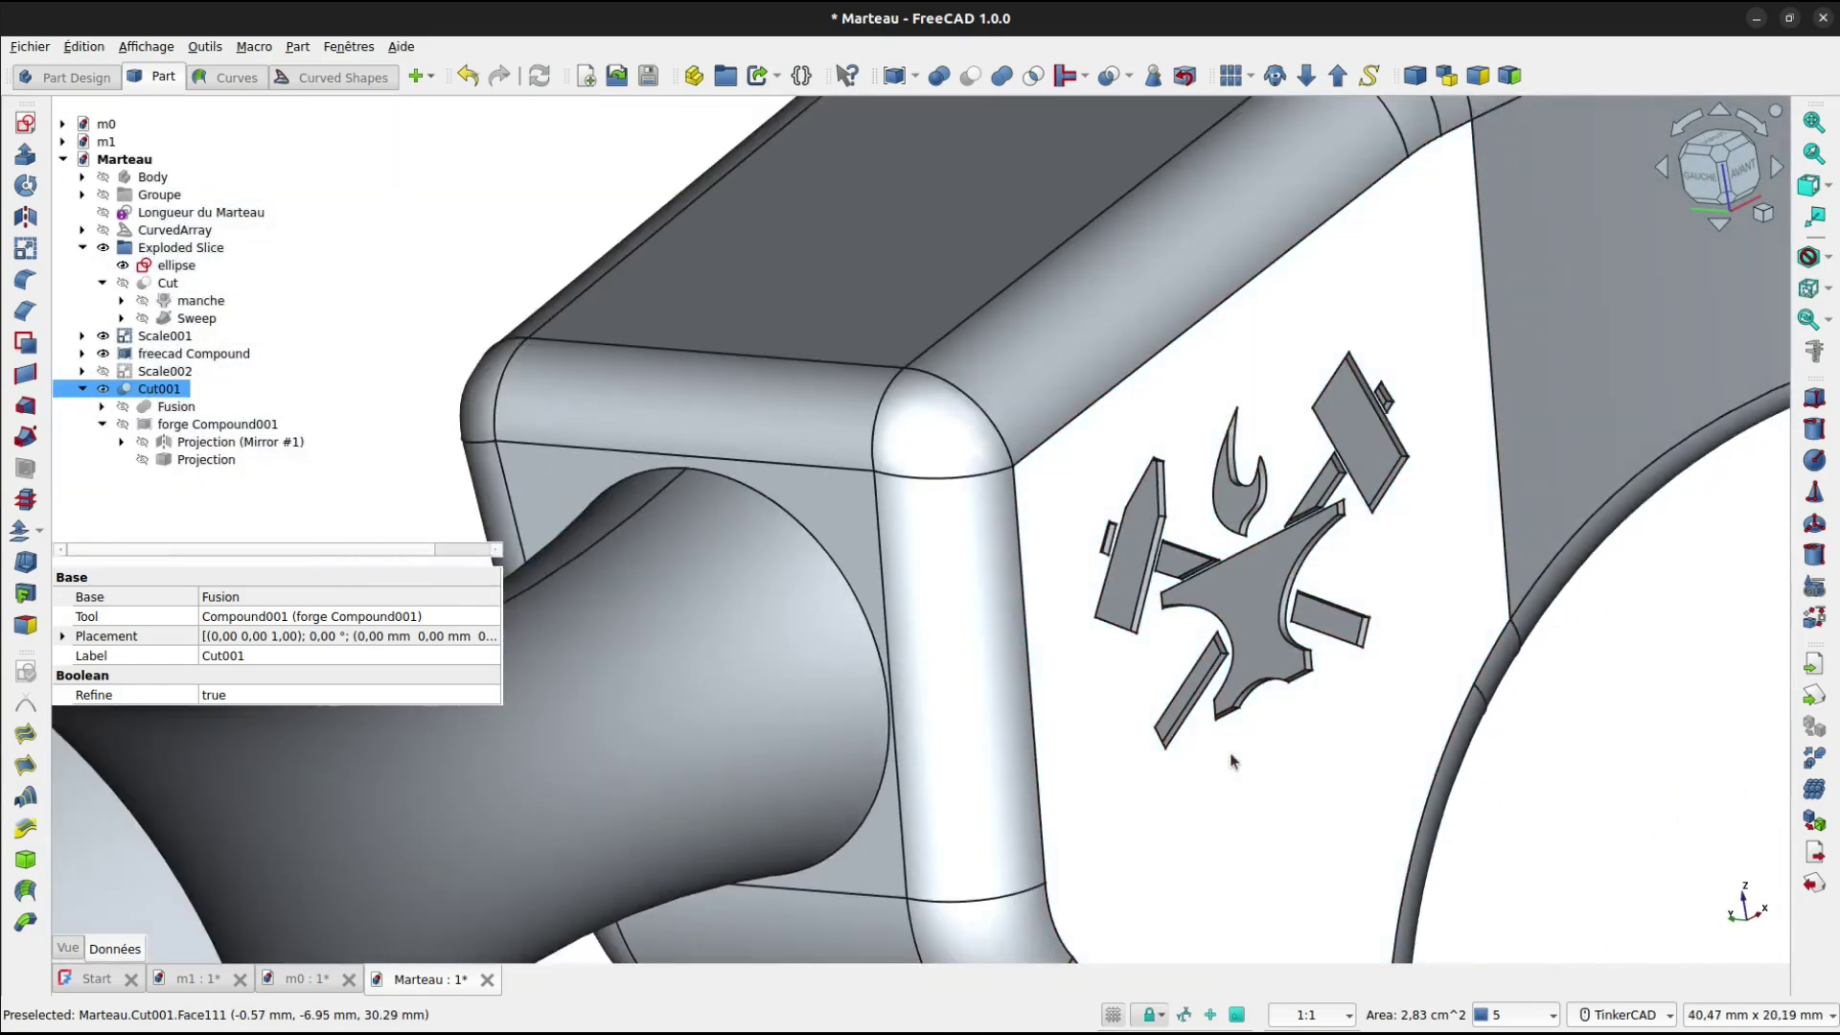
Fuse the engraved hammer head Cut001 with the raised lettering of freecad Compound.
{"action": "left_click", "coordinate": [83, 389]}
{"action": "scroll", "coordinate": [1210, 574], "scroll_direction": "down", "scroll_amount": 8}
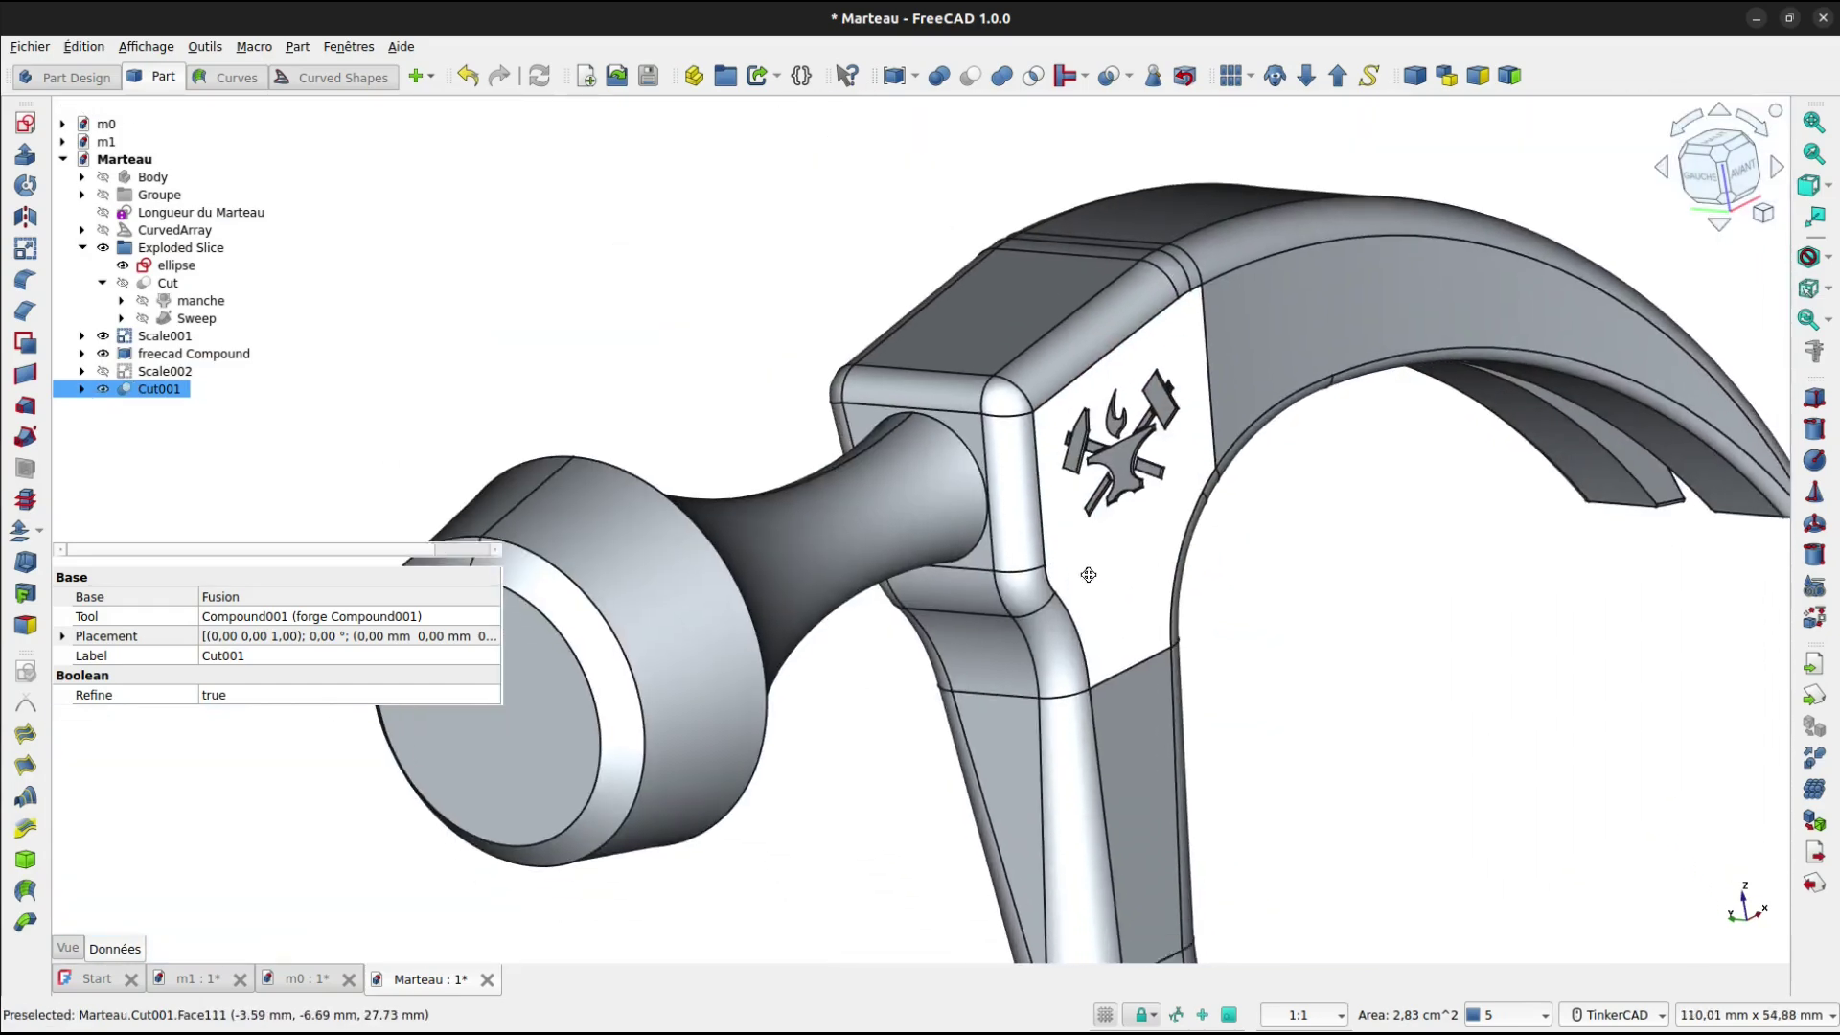
{"action": "scroll", "coordinate": [1089, 575], "scroll_direction": "down", "scroll_amount": 6}
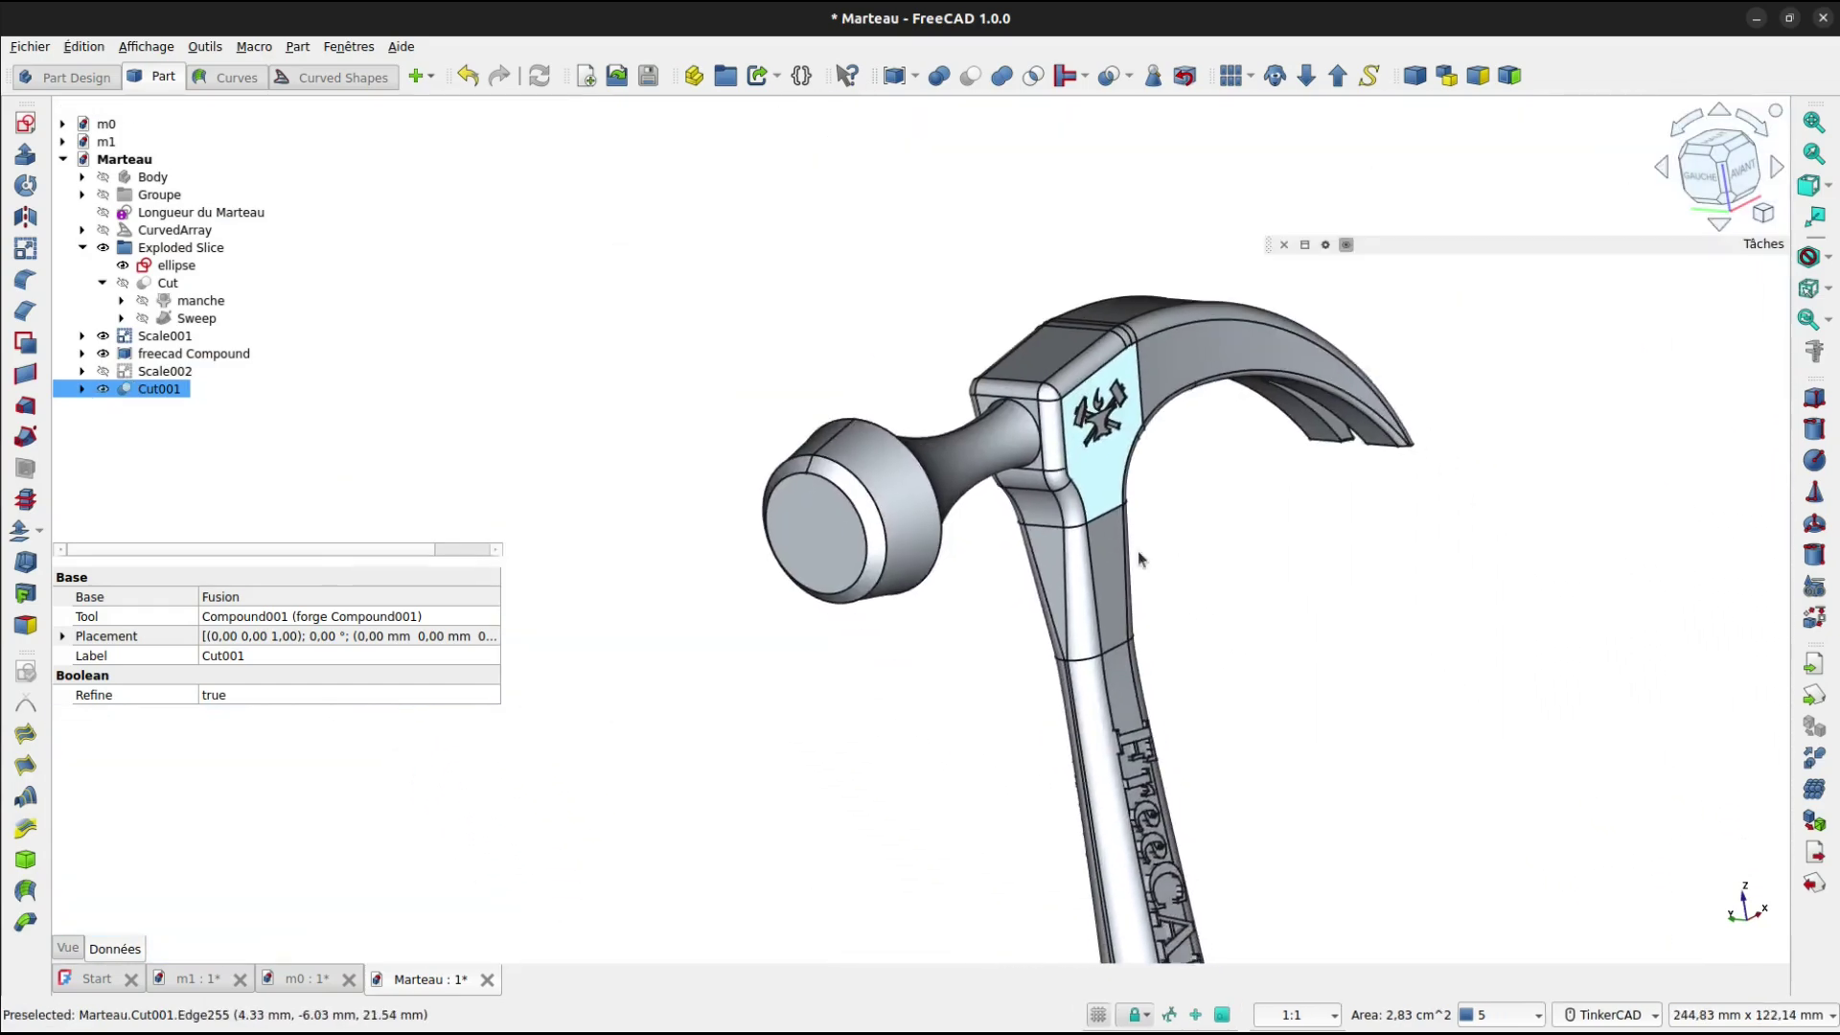
{"action": "middle_click_drag", "start_coordinate": [1136, 551], "coordinate": [1084, 504]}
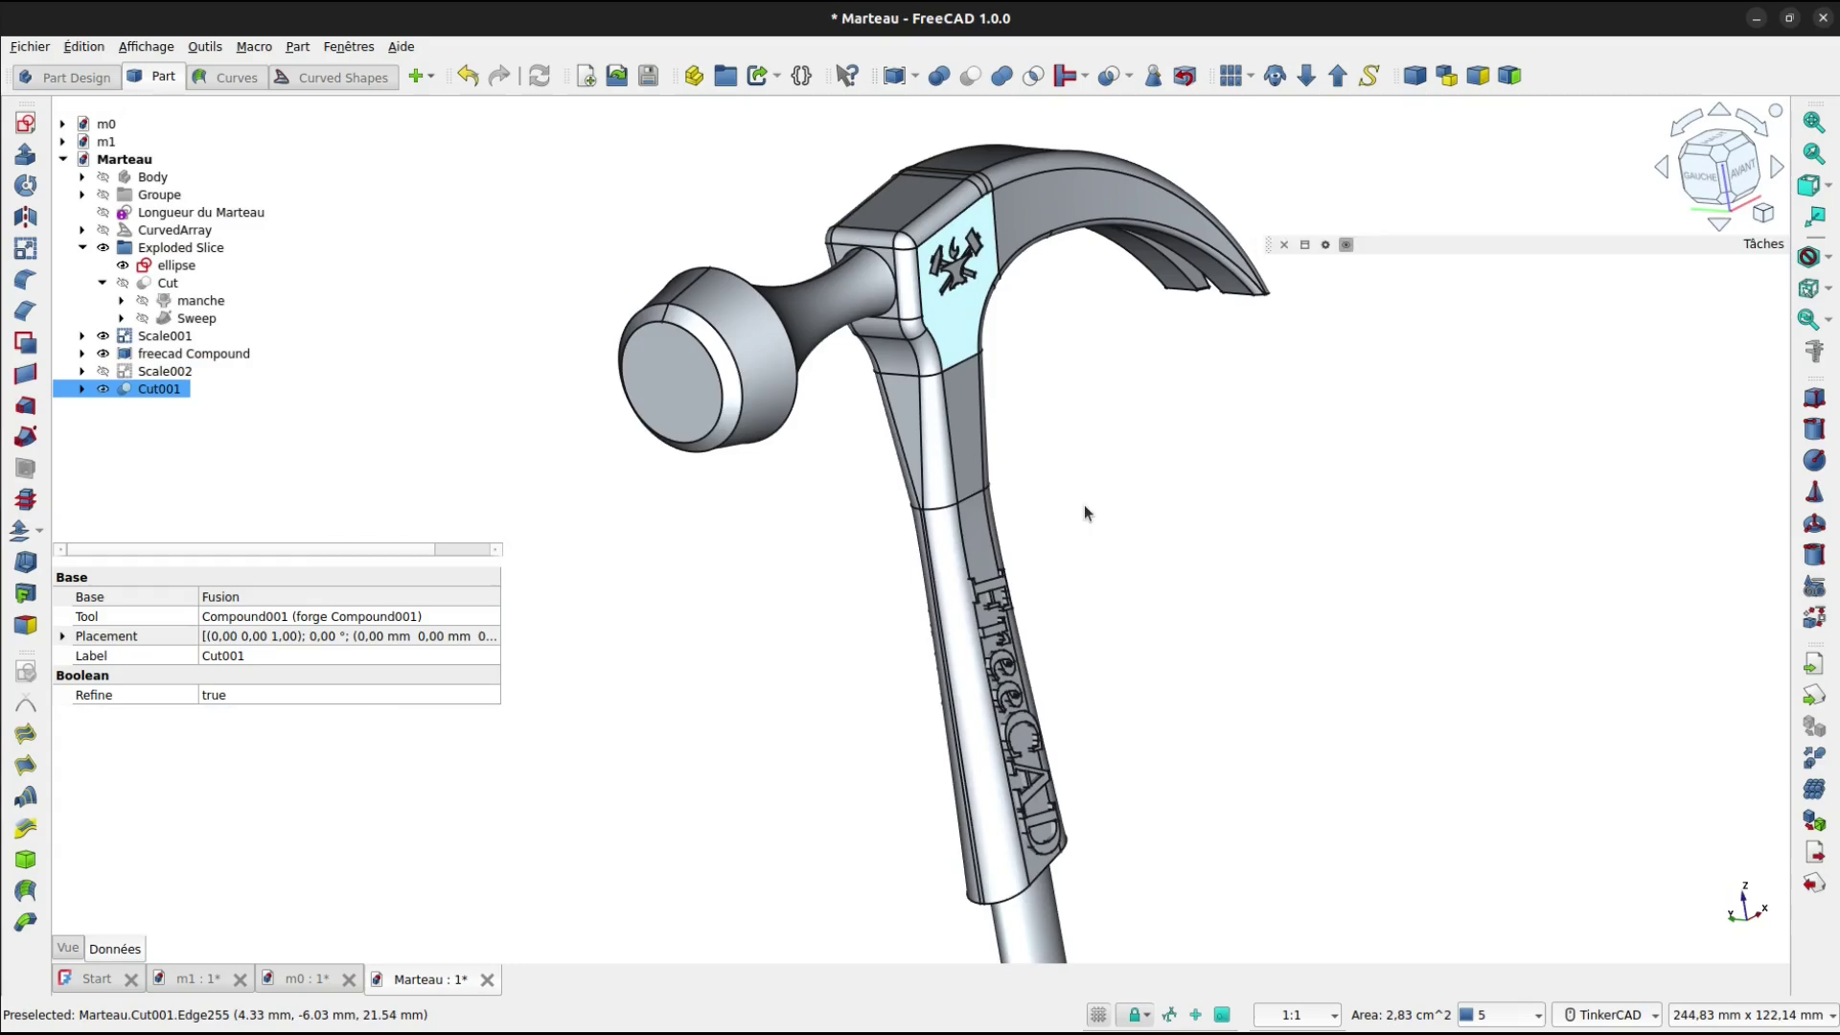
{"action": "left_click", "coordinate": [153, 392]}
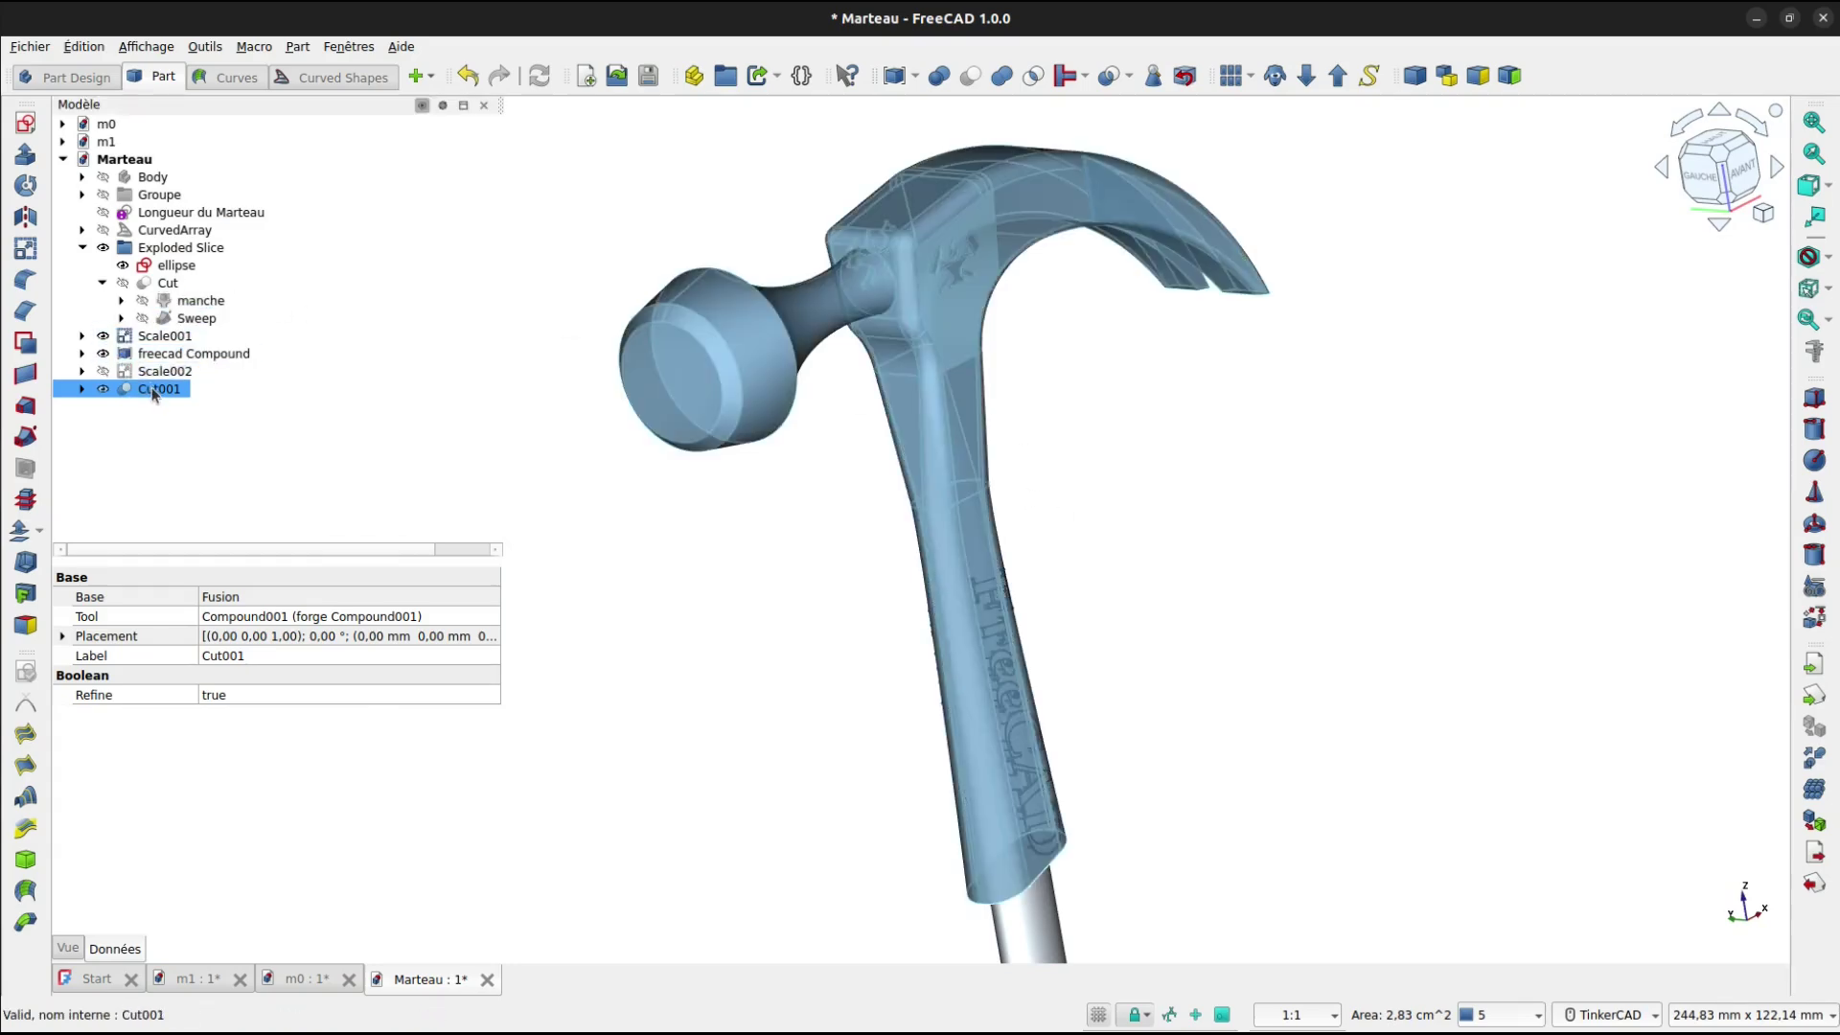
{"action": "left_click", "coordinate": [159, 356], "text": "ctrl"}
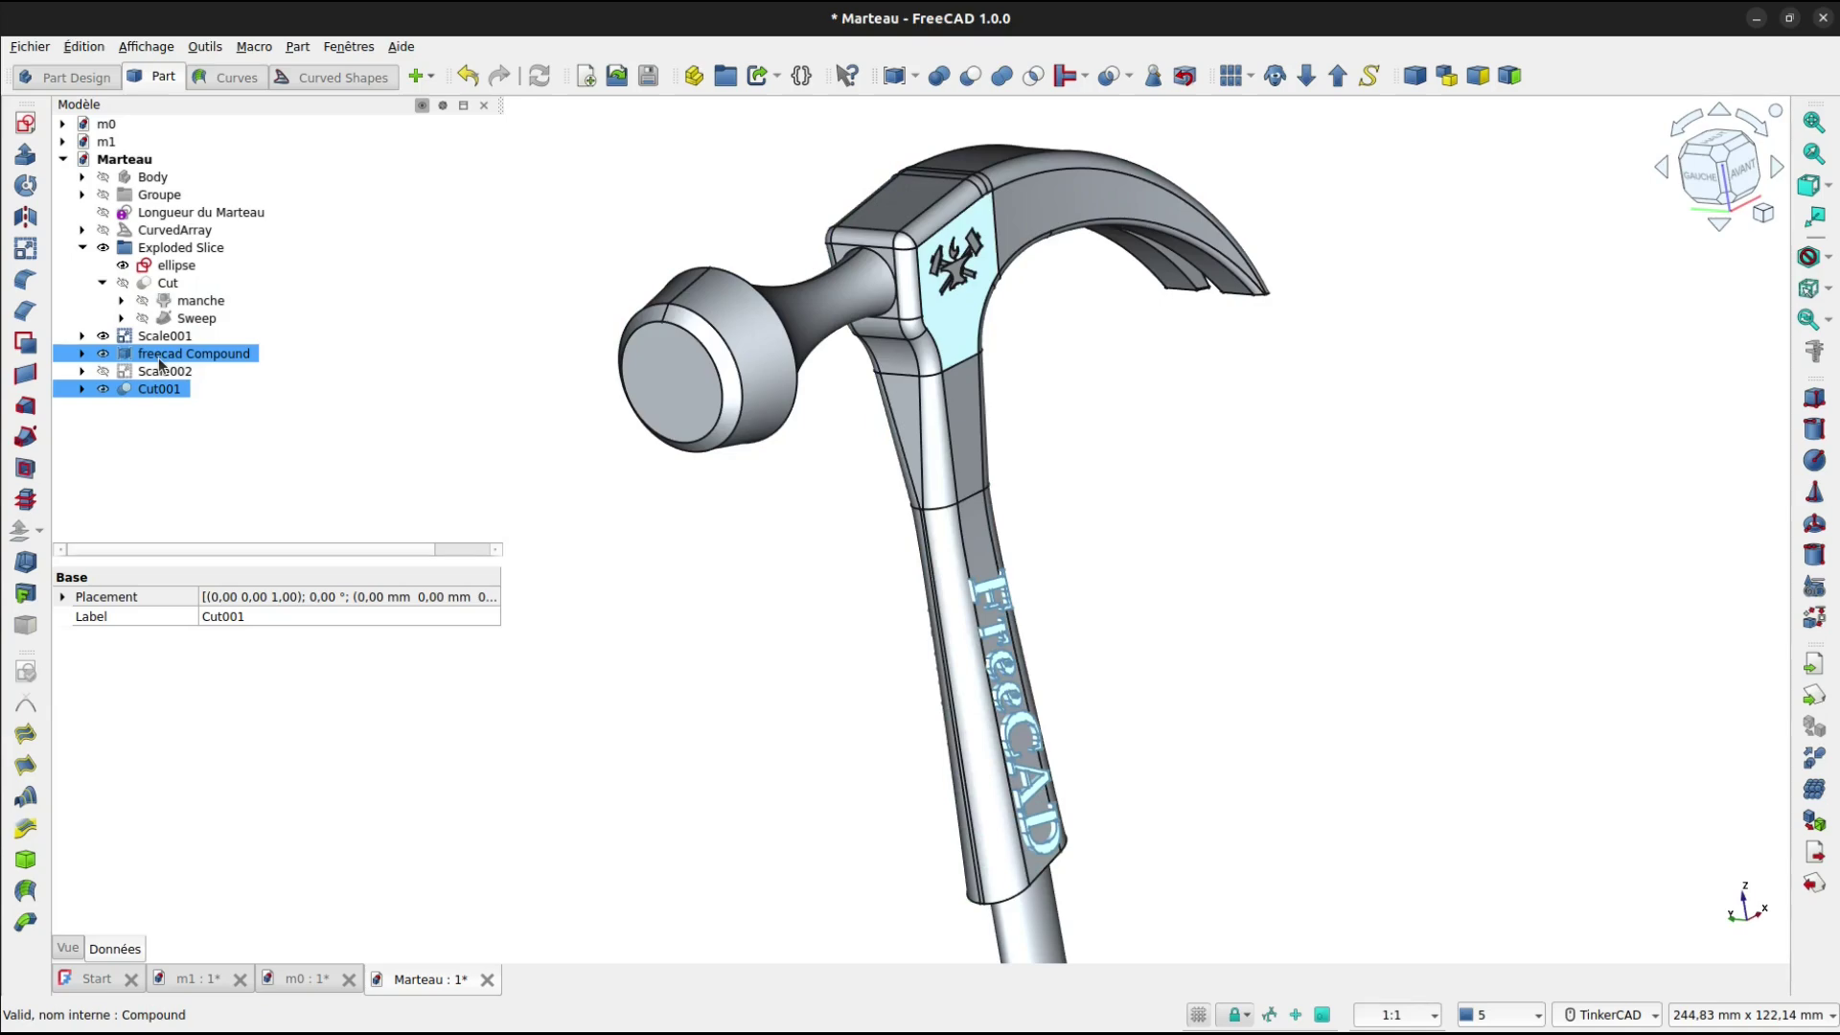
{"action": "left_click", "coordinate": [1004, 77]}
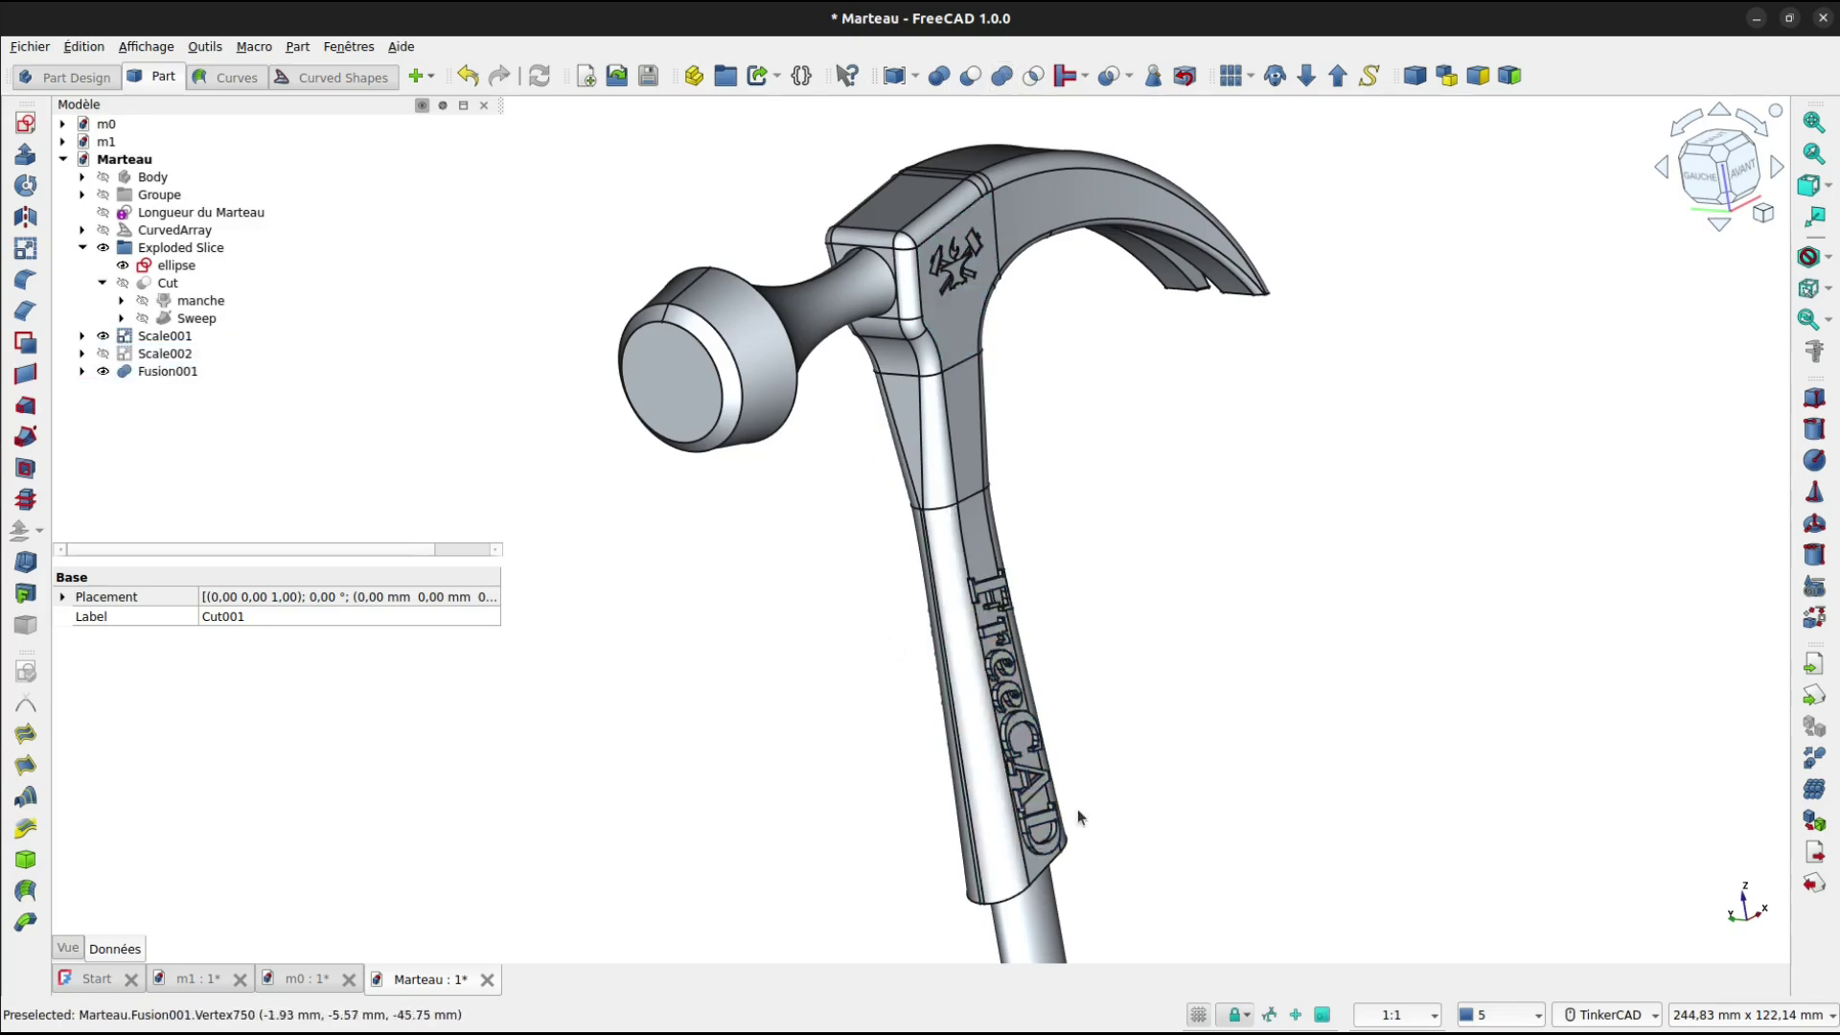
Fuse the lettered hammer head Fusion001 with the handle body Scale001.
{"action": "middle_click_drag", "start_coordinate": [1101, 682], "coordinate": [980, 491]}
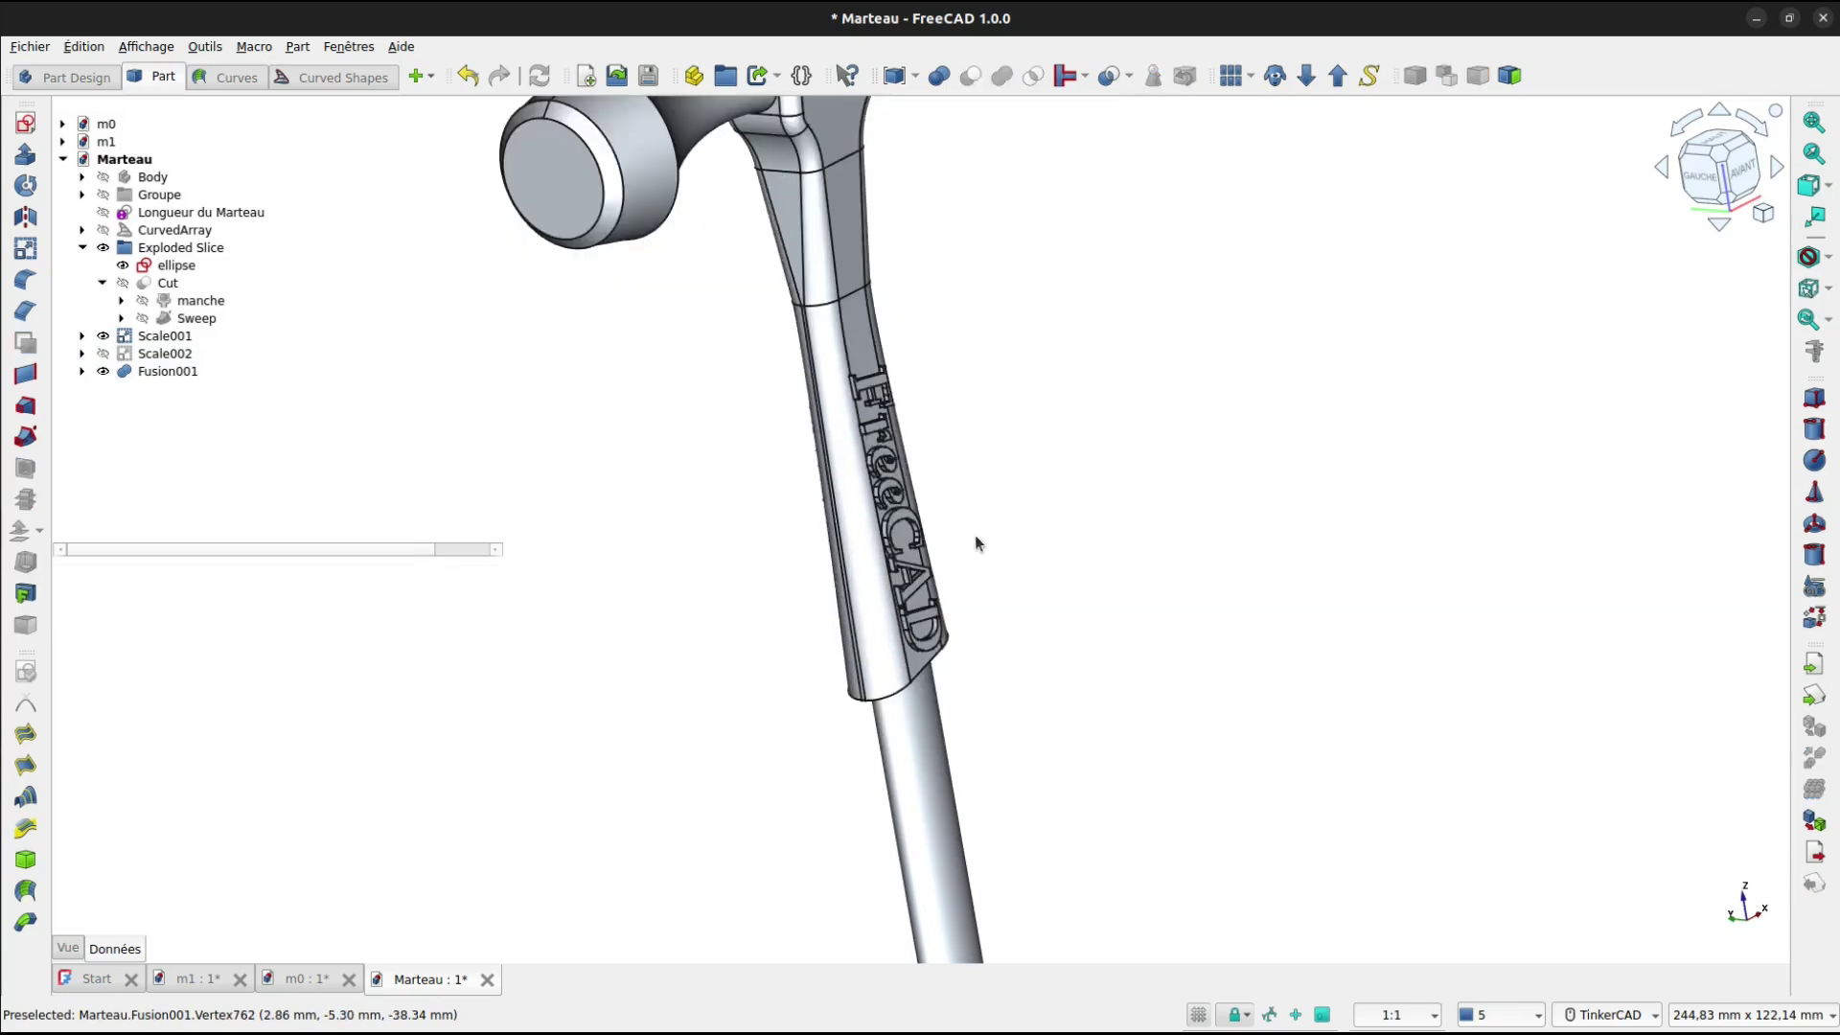
{"action": "left_click", "coordinate": [875, 630]}
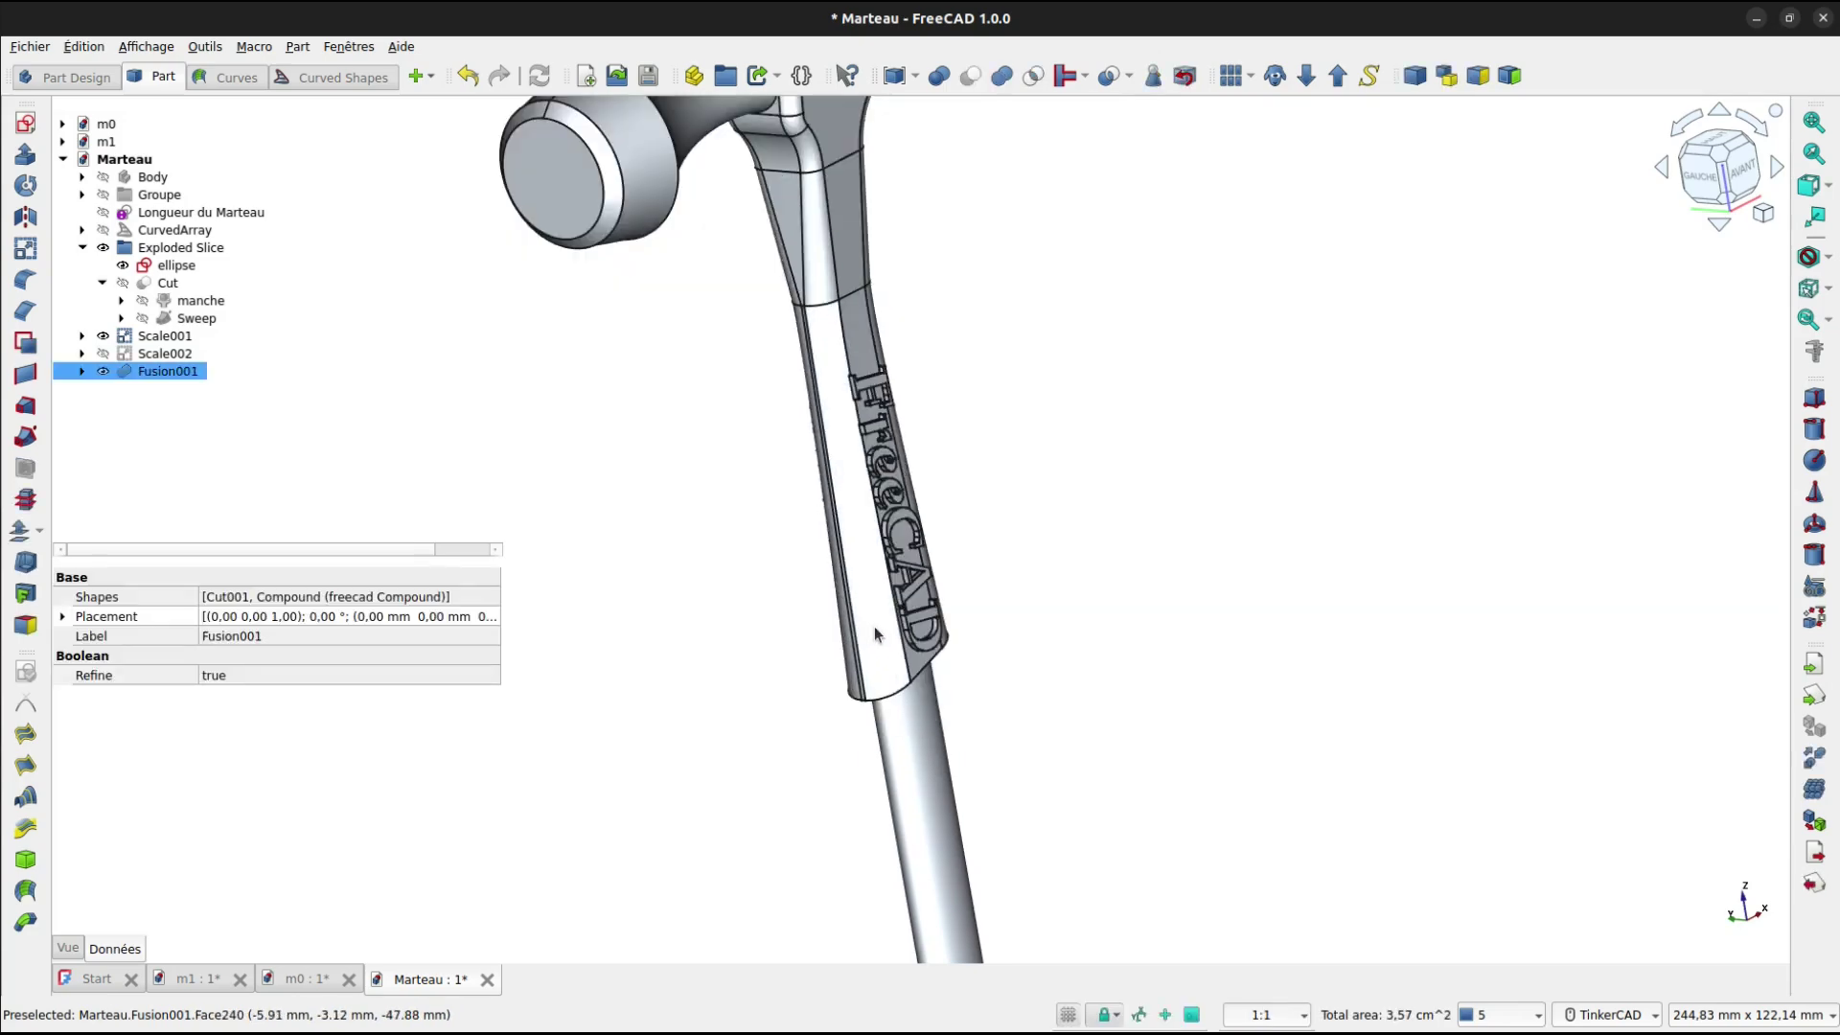
{"action": "left_click", "coordinate": [914, 750], "text": "ctrl"}
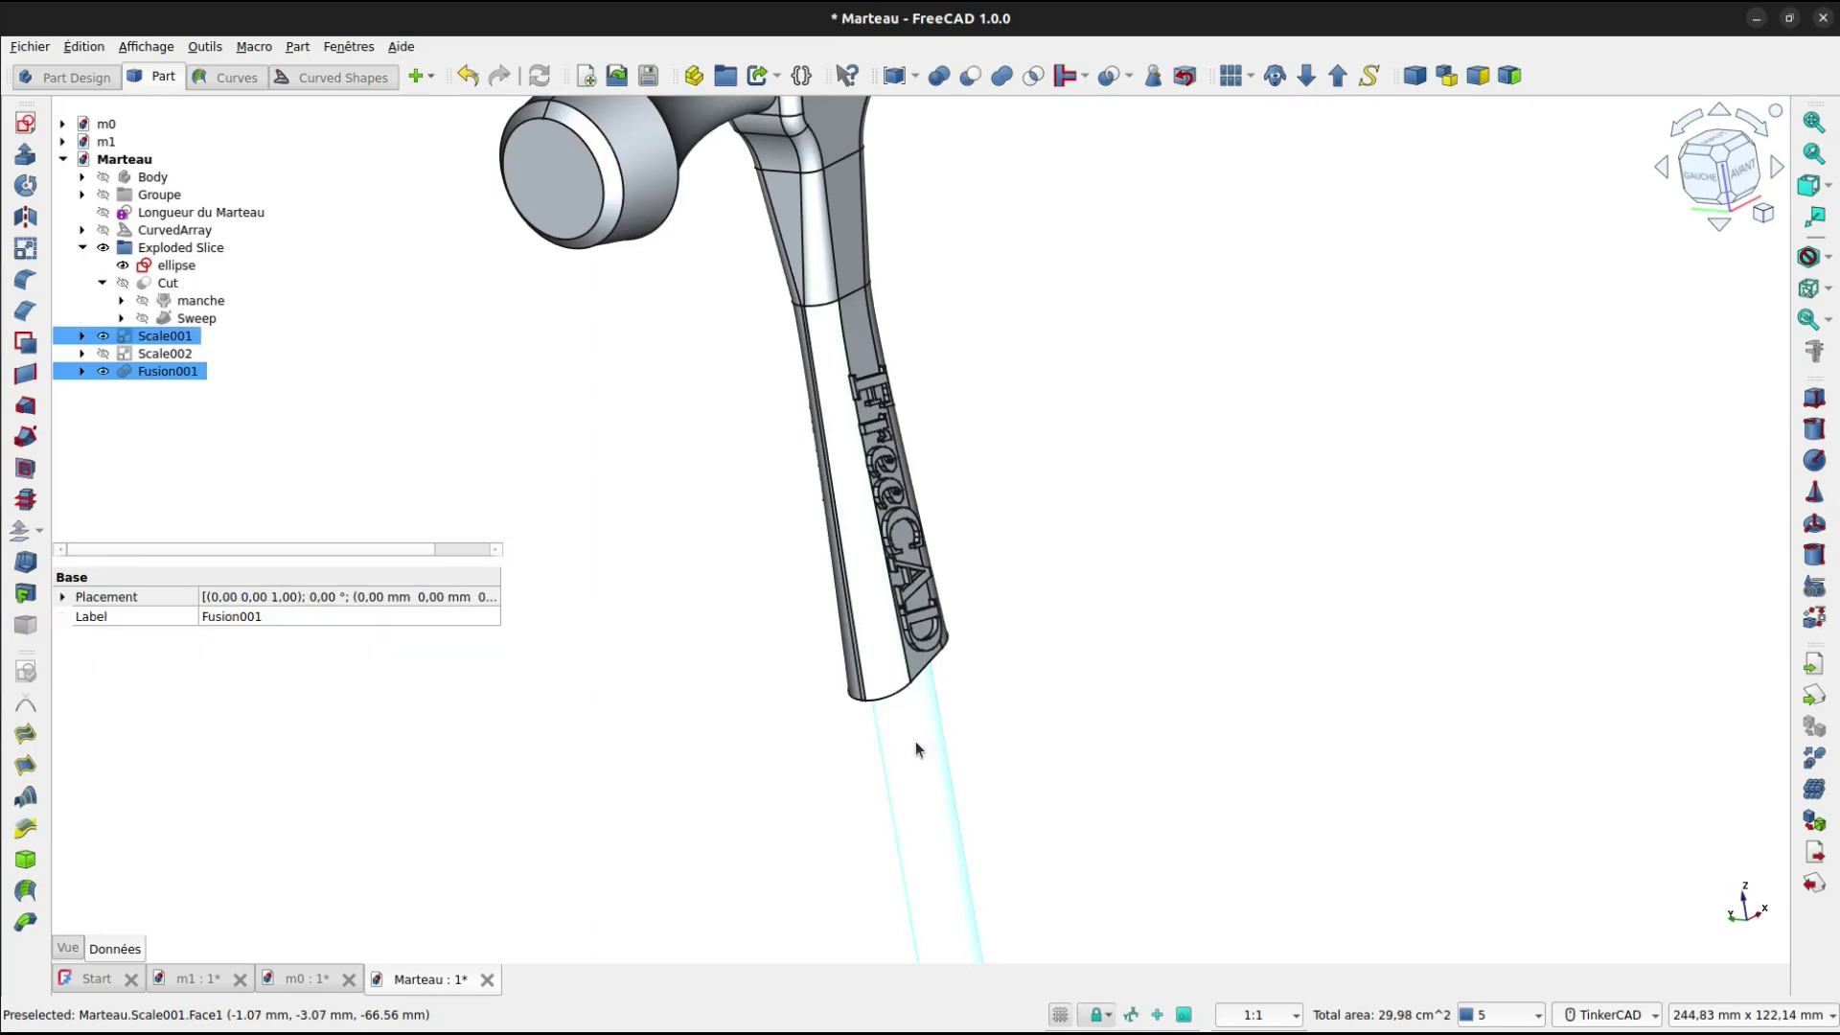
{"action": "left_click", "coordinate": [1002, 76]}
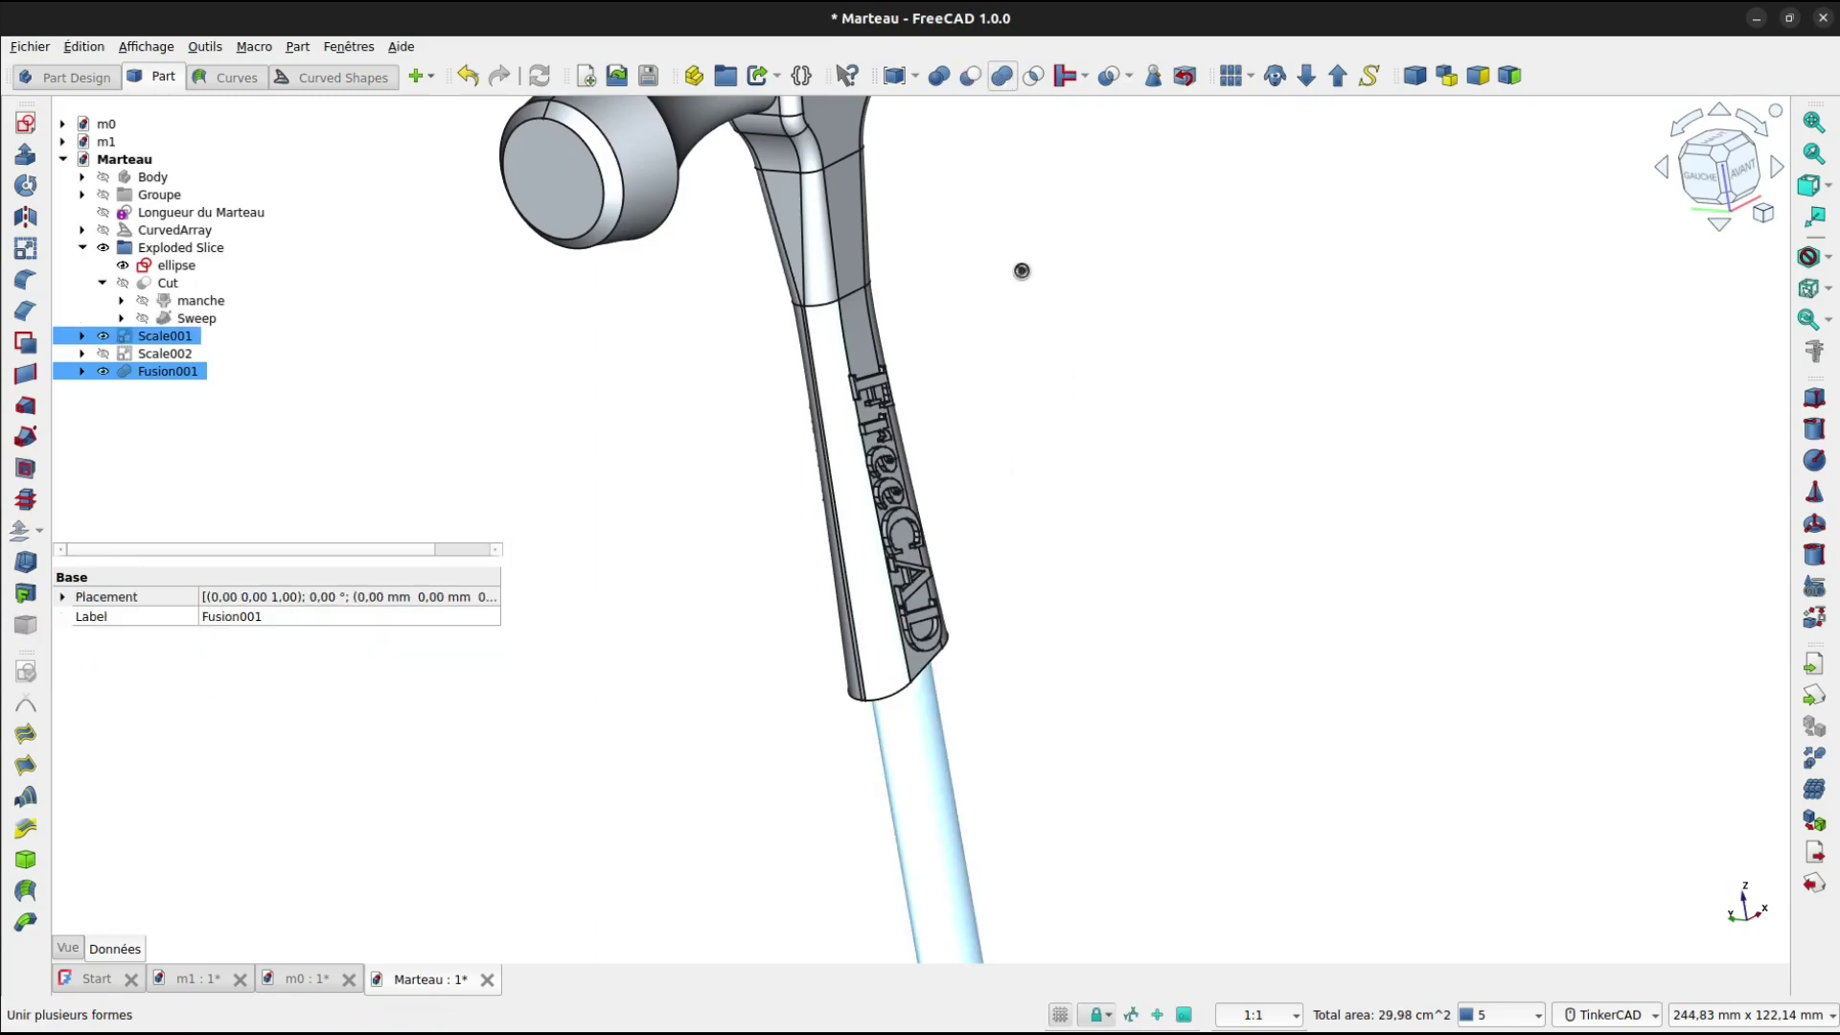
{"action": "right_click_drag", "start_coordinate": [1021, 291], "coordinate": [870, 303]}
Rename the final fusion of head and handle as "Marteau".
{"action": "left_click", "coordinate": [189, 354]}
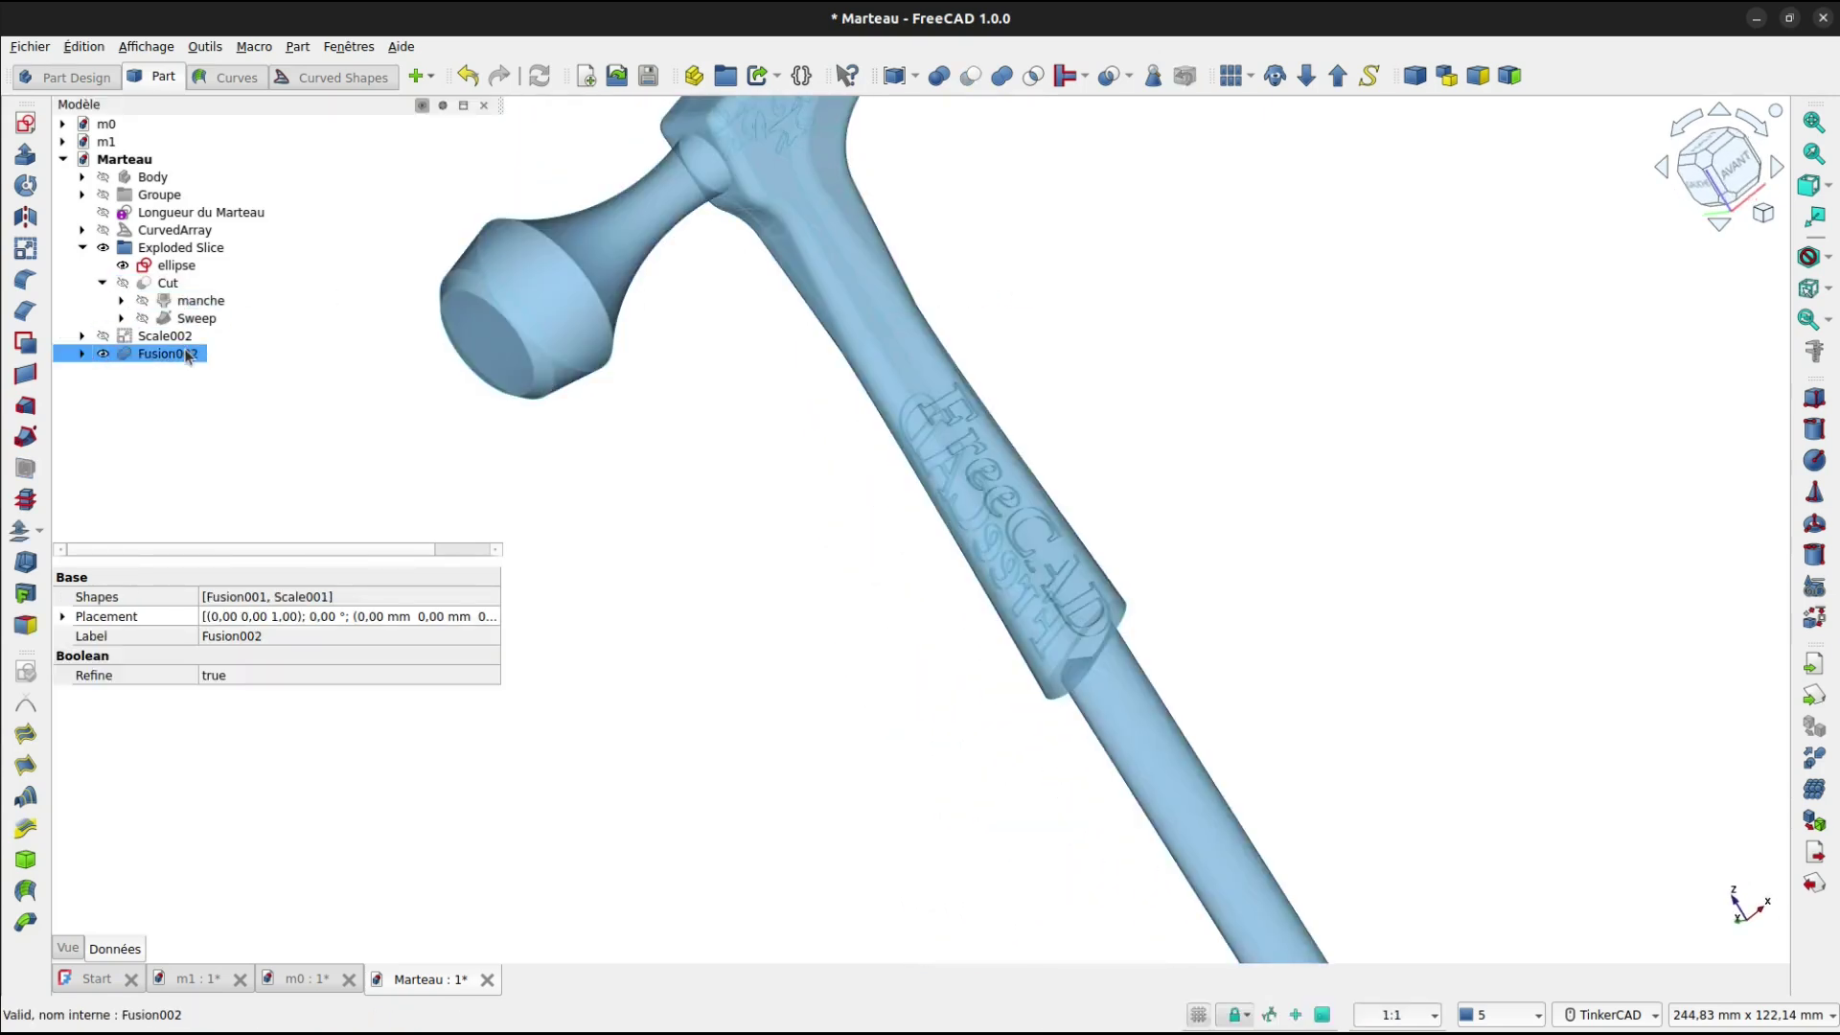
{"action": "left_click", "coordinate": [186, 354]}
{"action": "type", "text": "Marteau"}
{"action": "key", "text": "Return"}
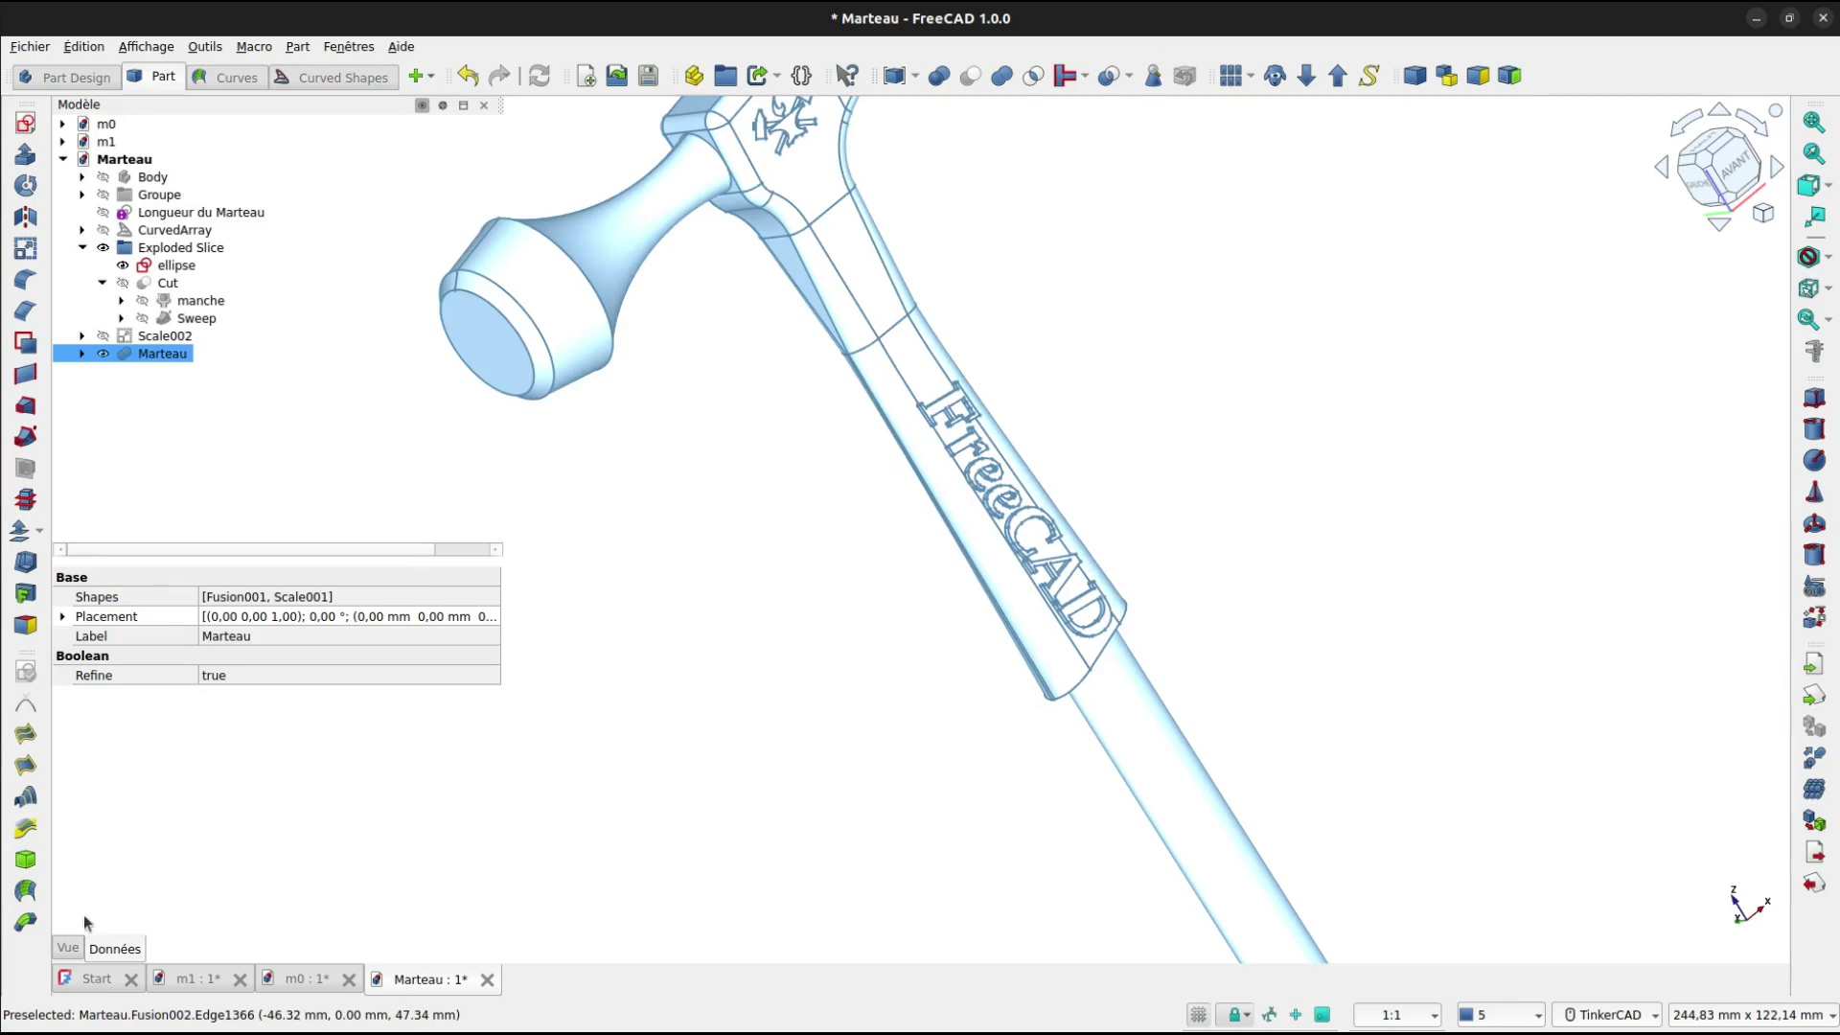
Set the line color of the Marteau fusion to the medium grey #5f5f5f.
{"action": "left_click", "coordinate": [68, 947]}
{"action": "left_click", "coordinate": [213, 777]}
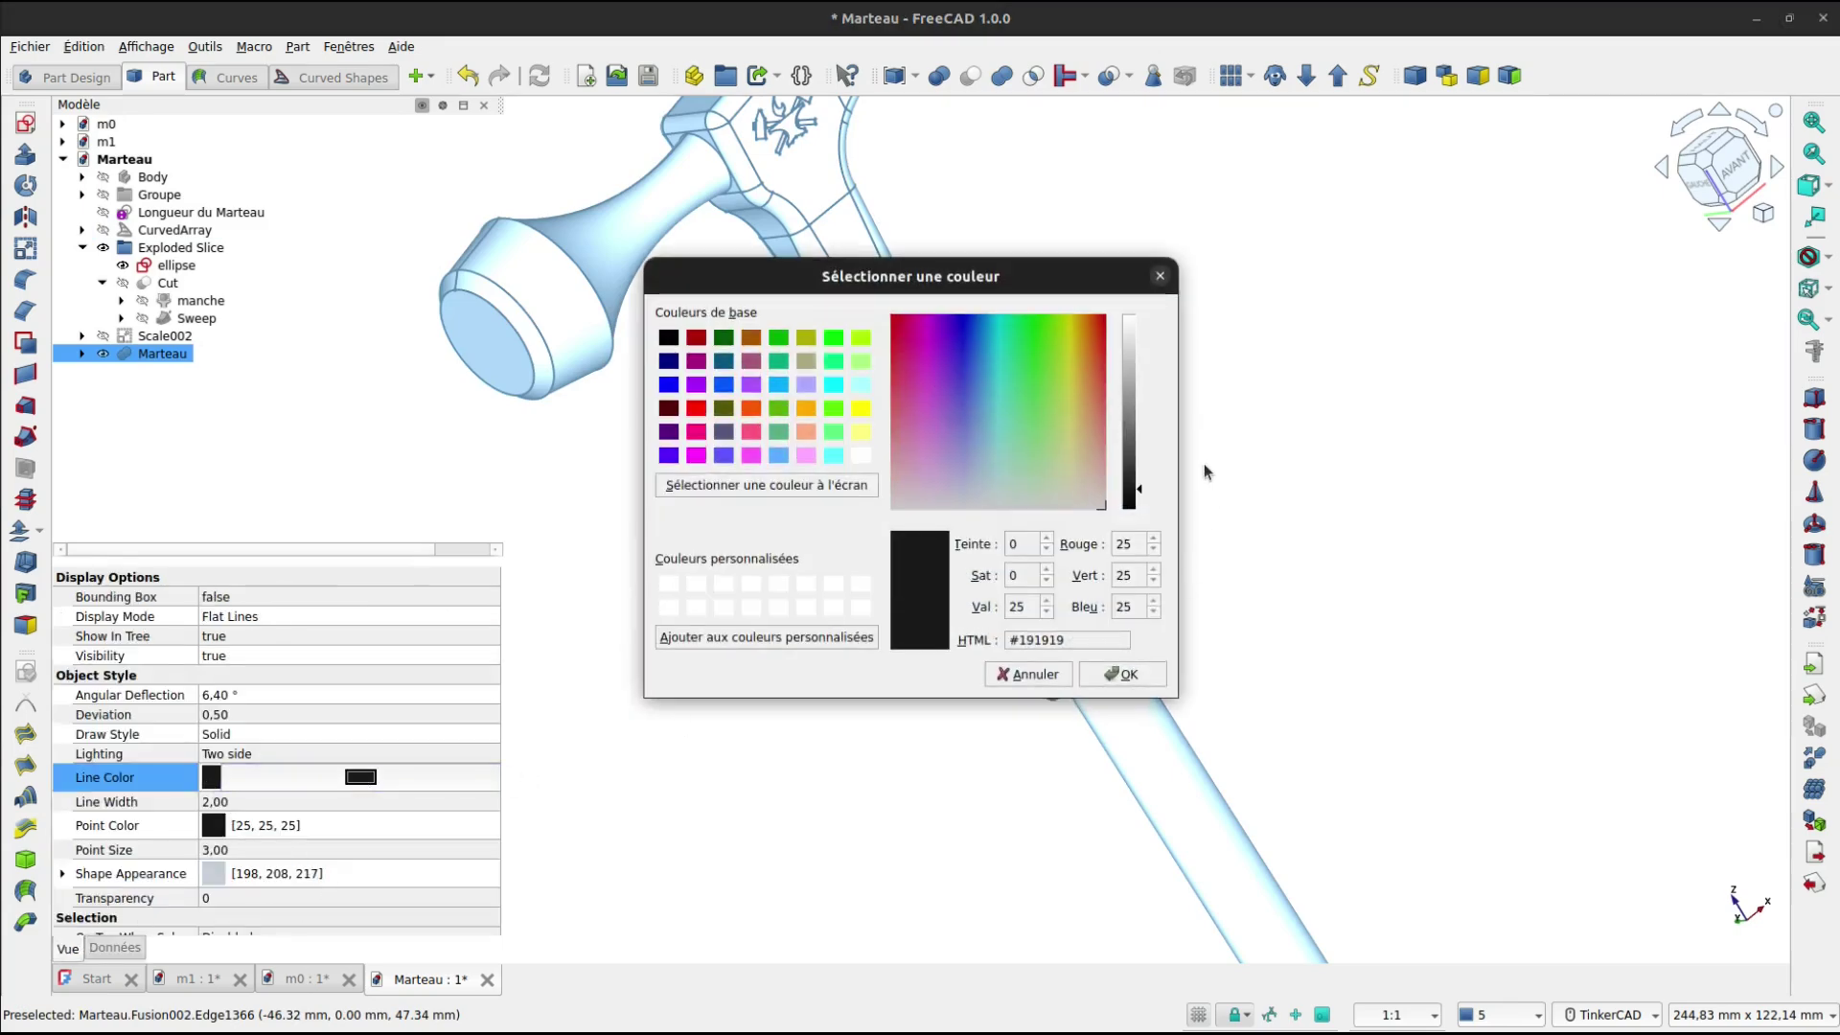
{"action": "left_click_drag", "start_coordinate": [1132, 452], "coordinate": [1133, 438]}
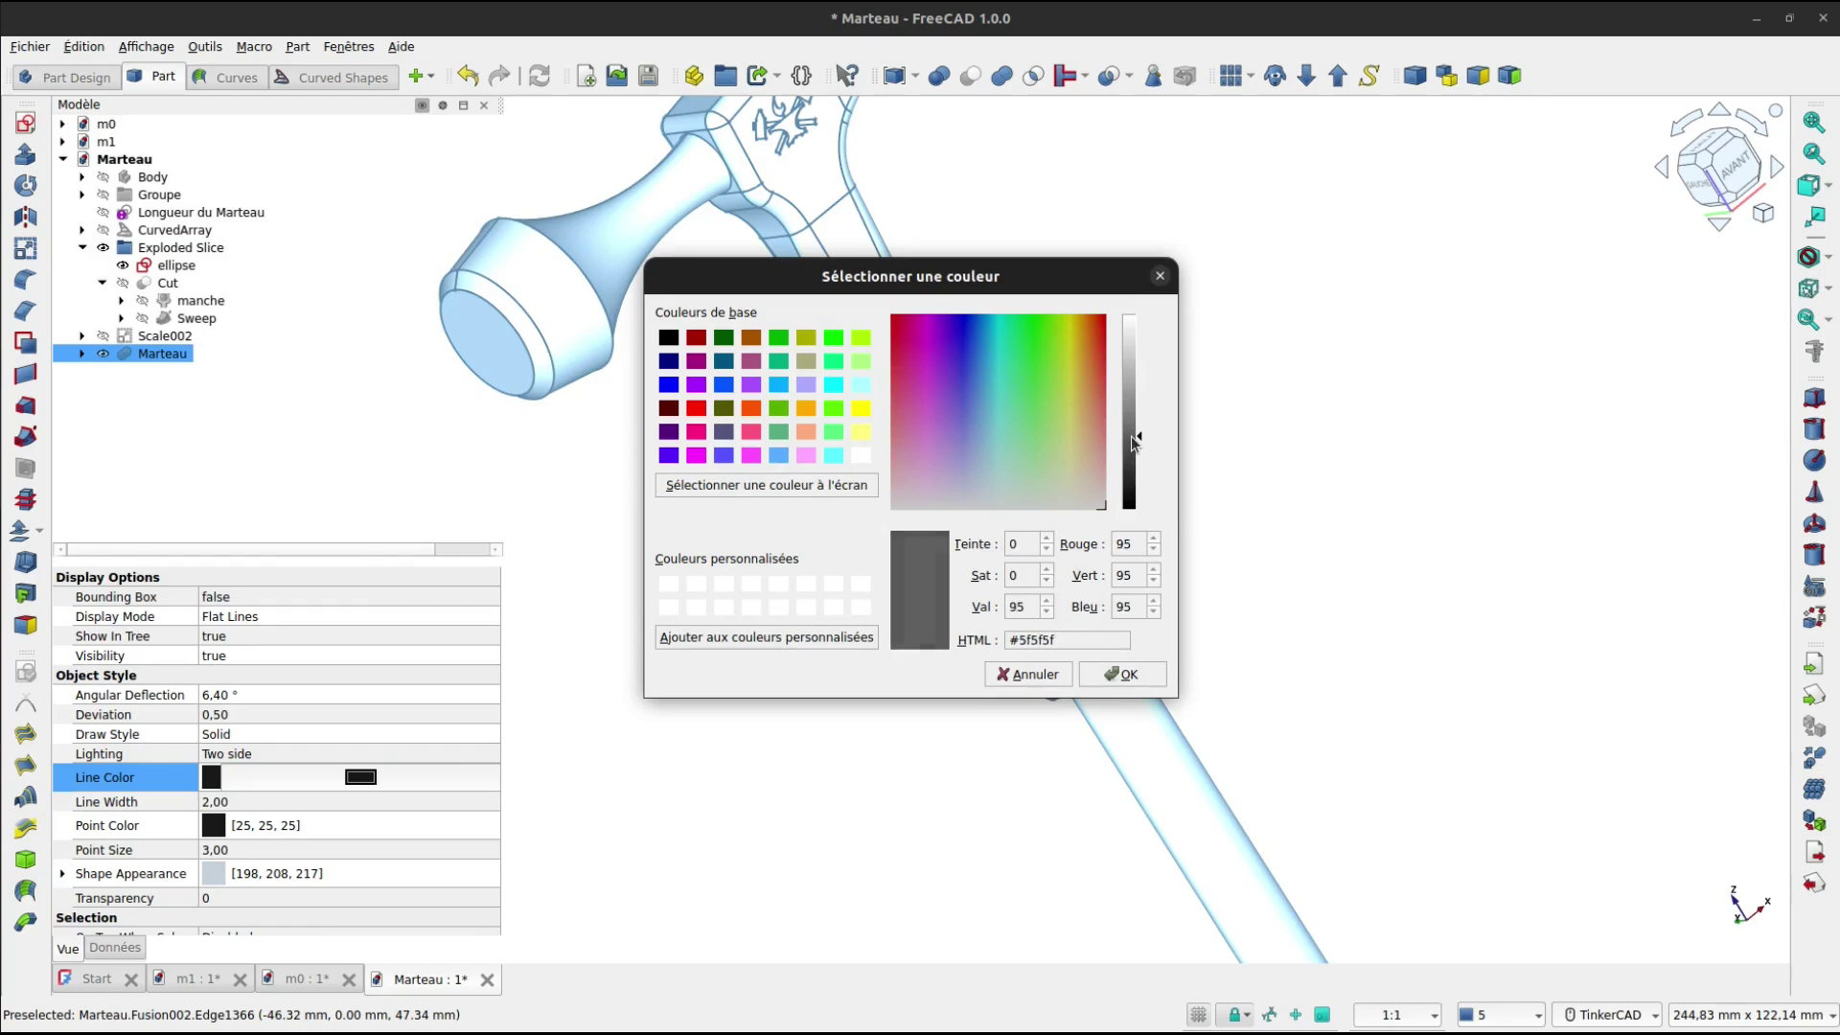
{"action": "left_click", "coordinate": [1117, 675]}
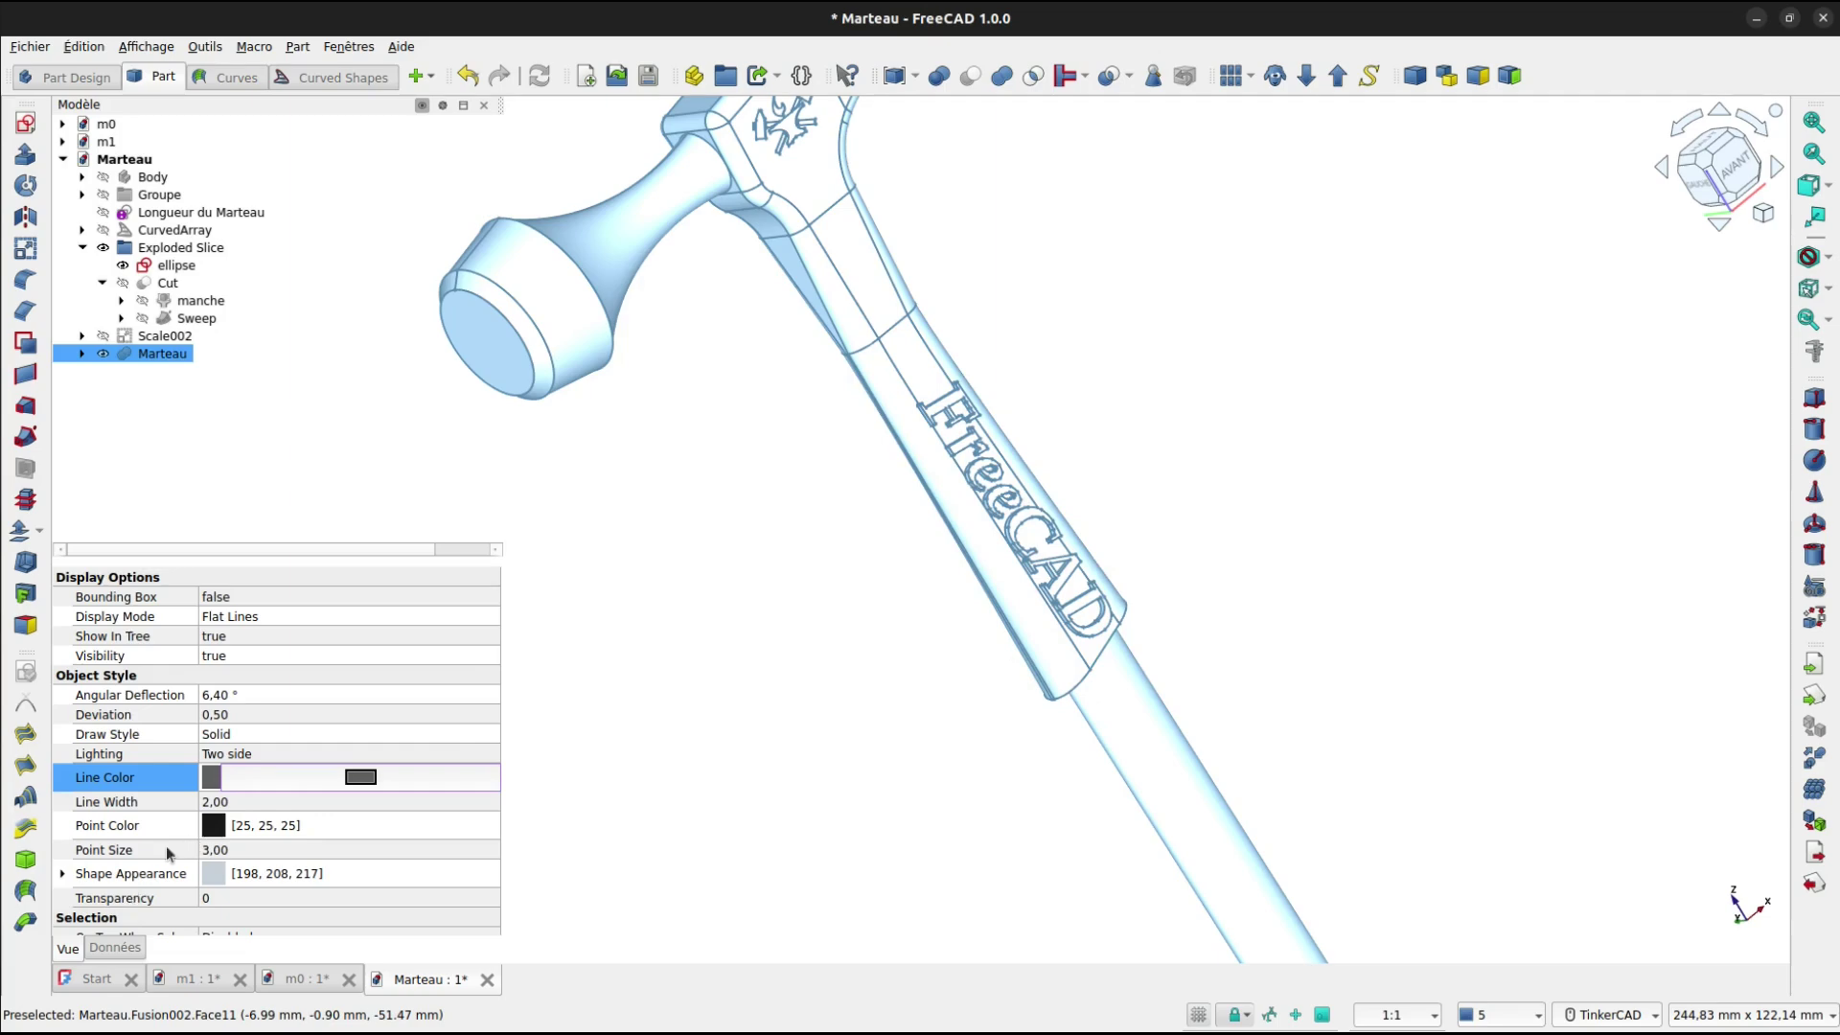
{"action": "scroll", "coordinate": [168, 853], "scroll_direction": "down", "scroll_amount": 1}
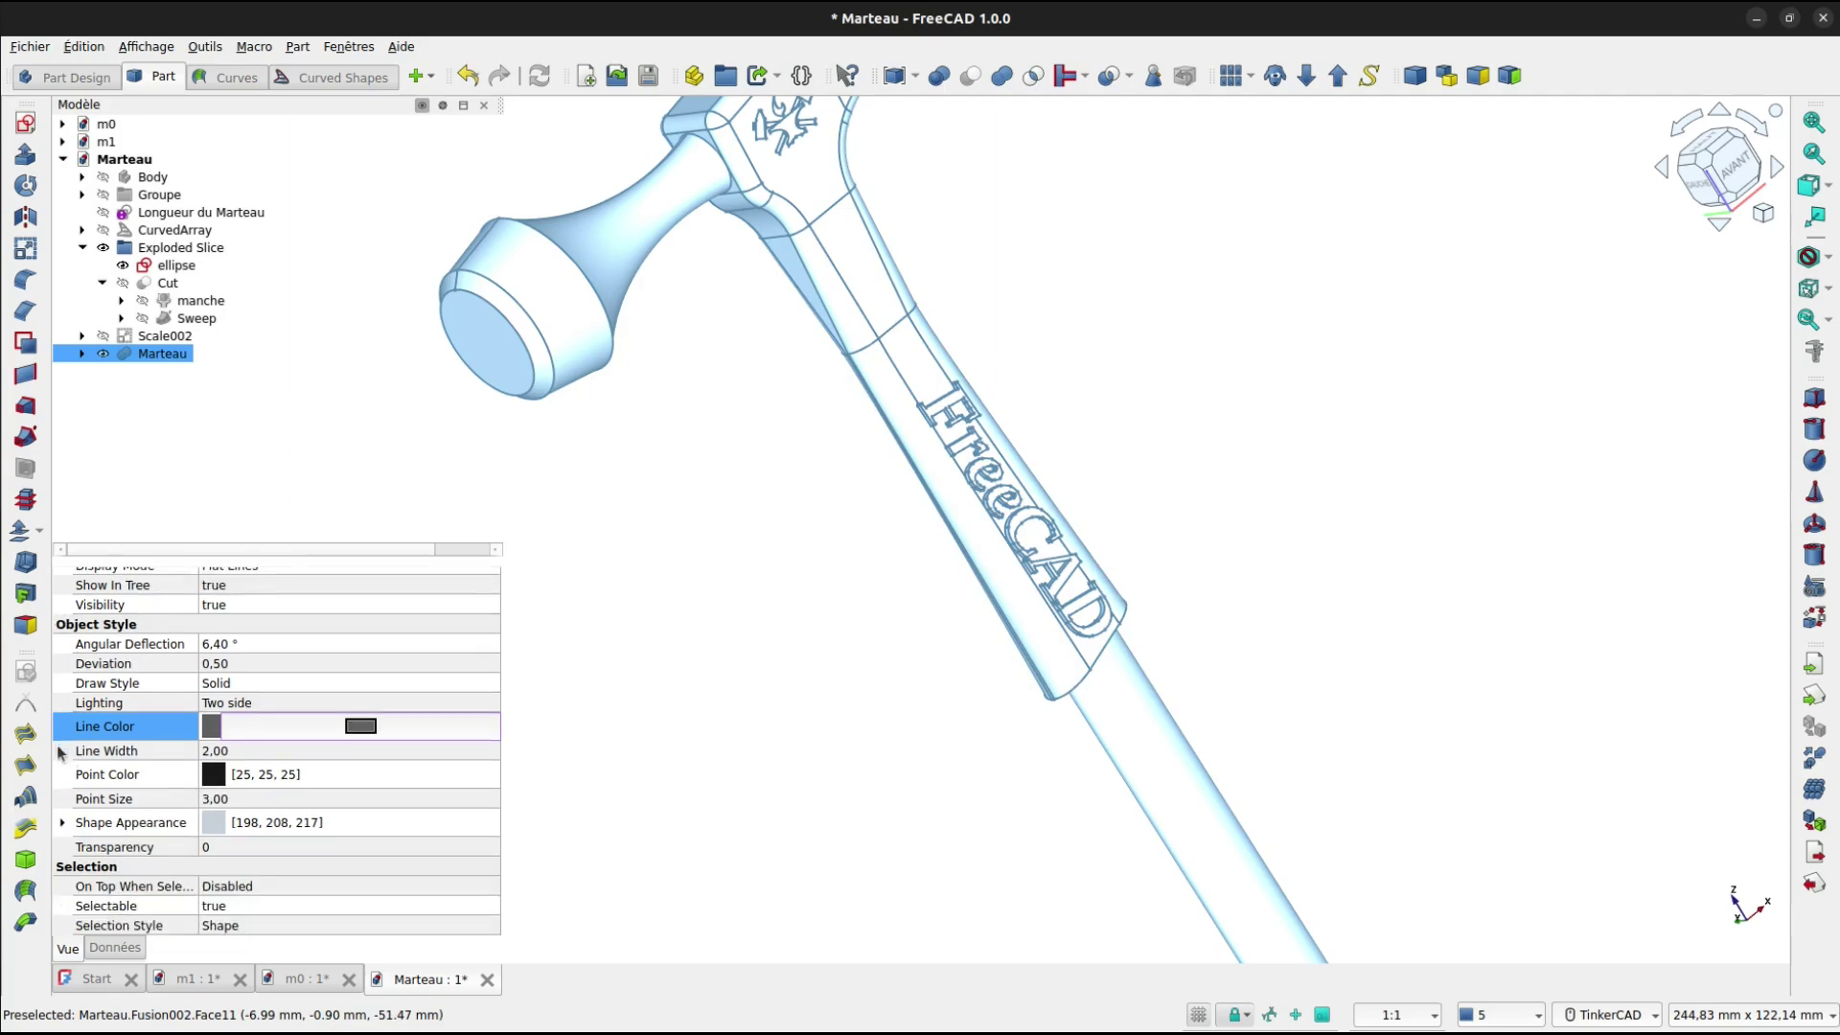
Set the shininess in the Marteau fusion's shape appearance to 7.
{"action": "left_click", "coordinate": [62, 823]}
{"action": "scroll", "coordinate": [254, 793], "scroll_direction": "down", "scroll_amount": 2}
{"action": "left_click", "coordinate": [236, 811]}
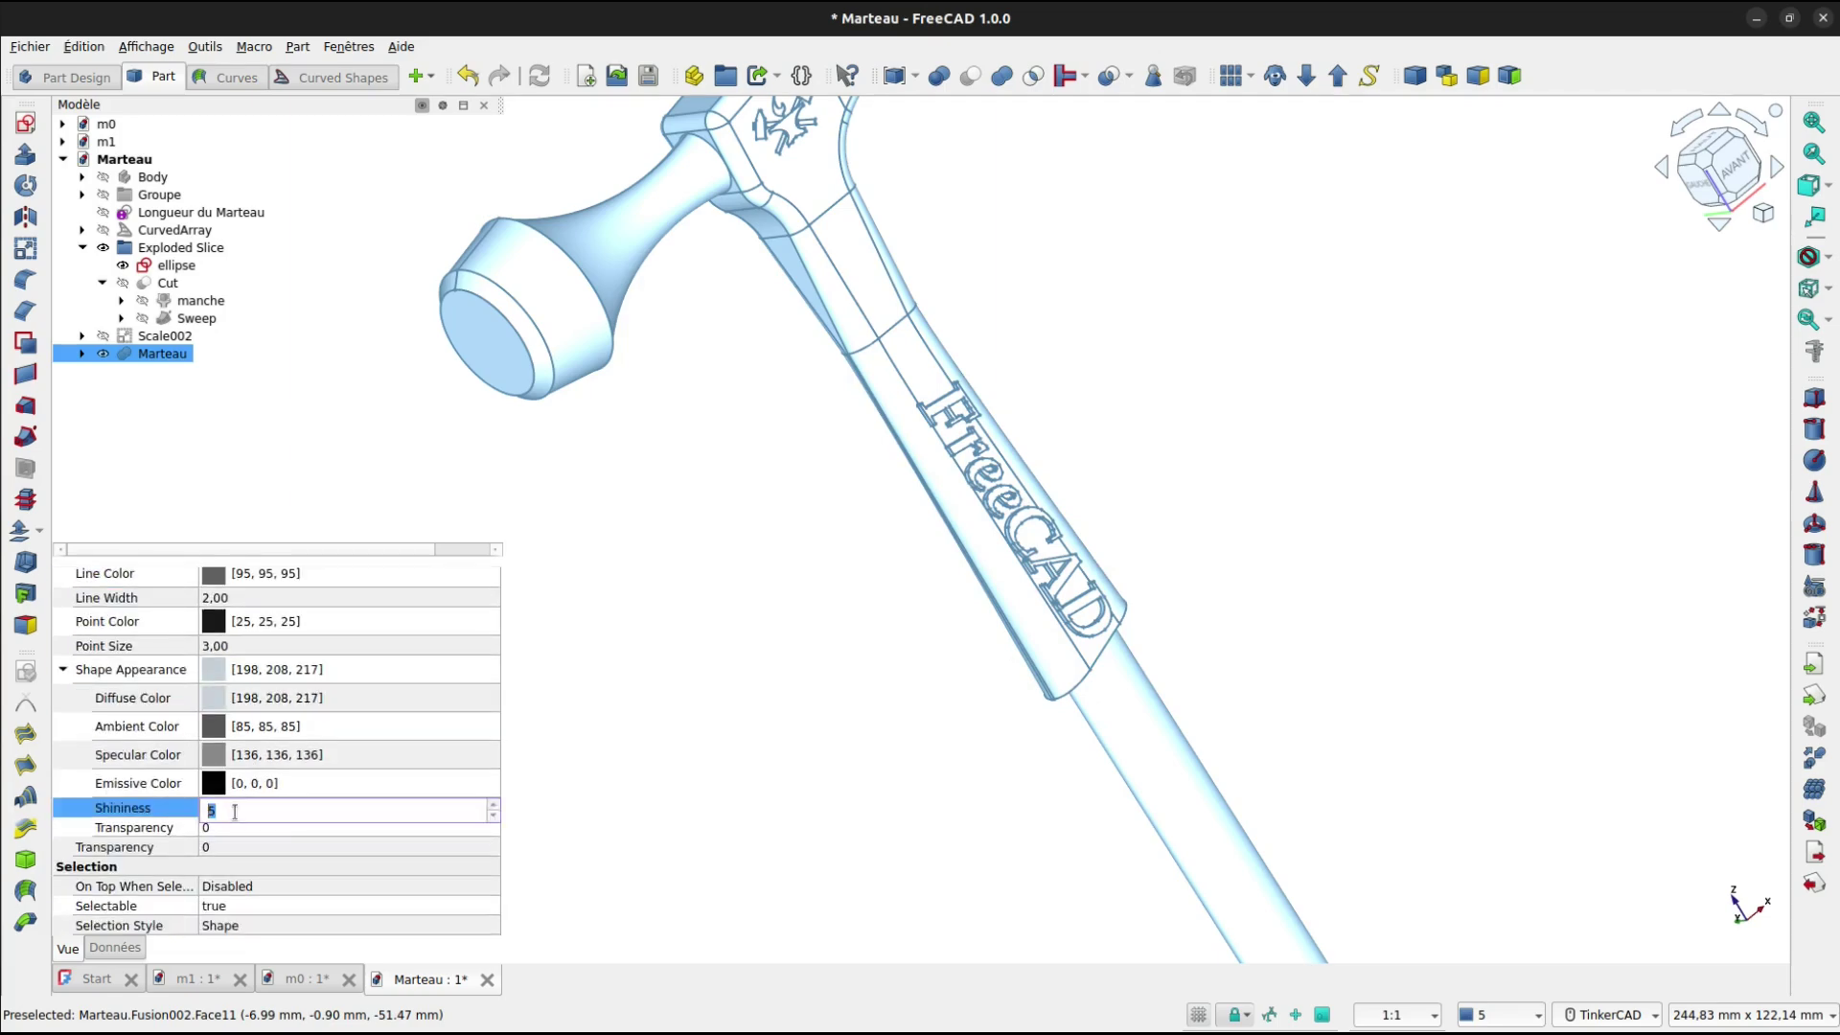
{"action": "key", "text": "Return"}
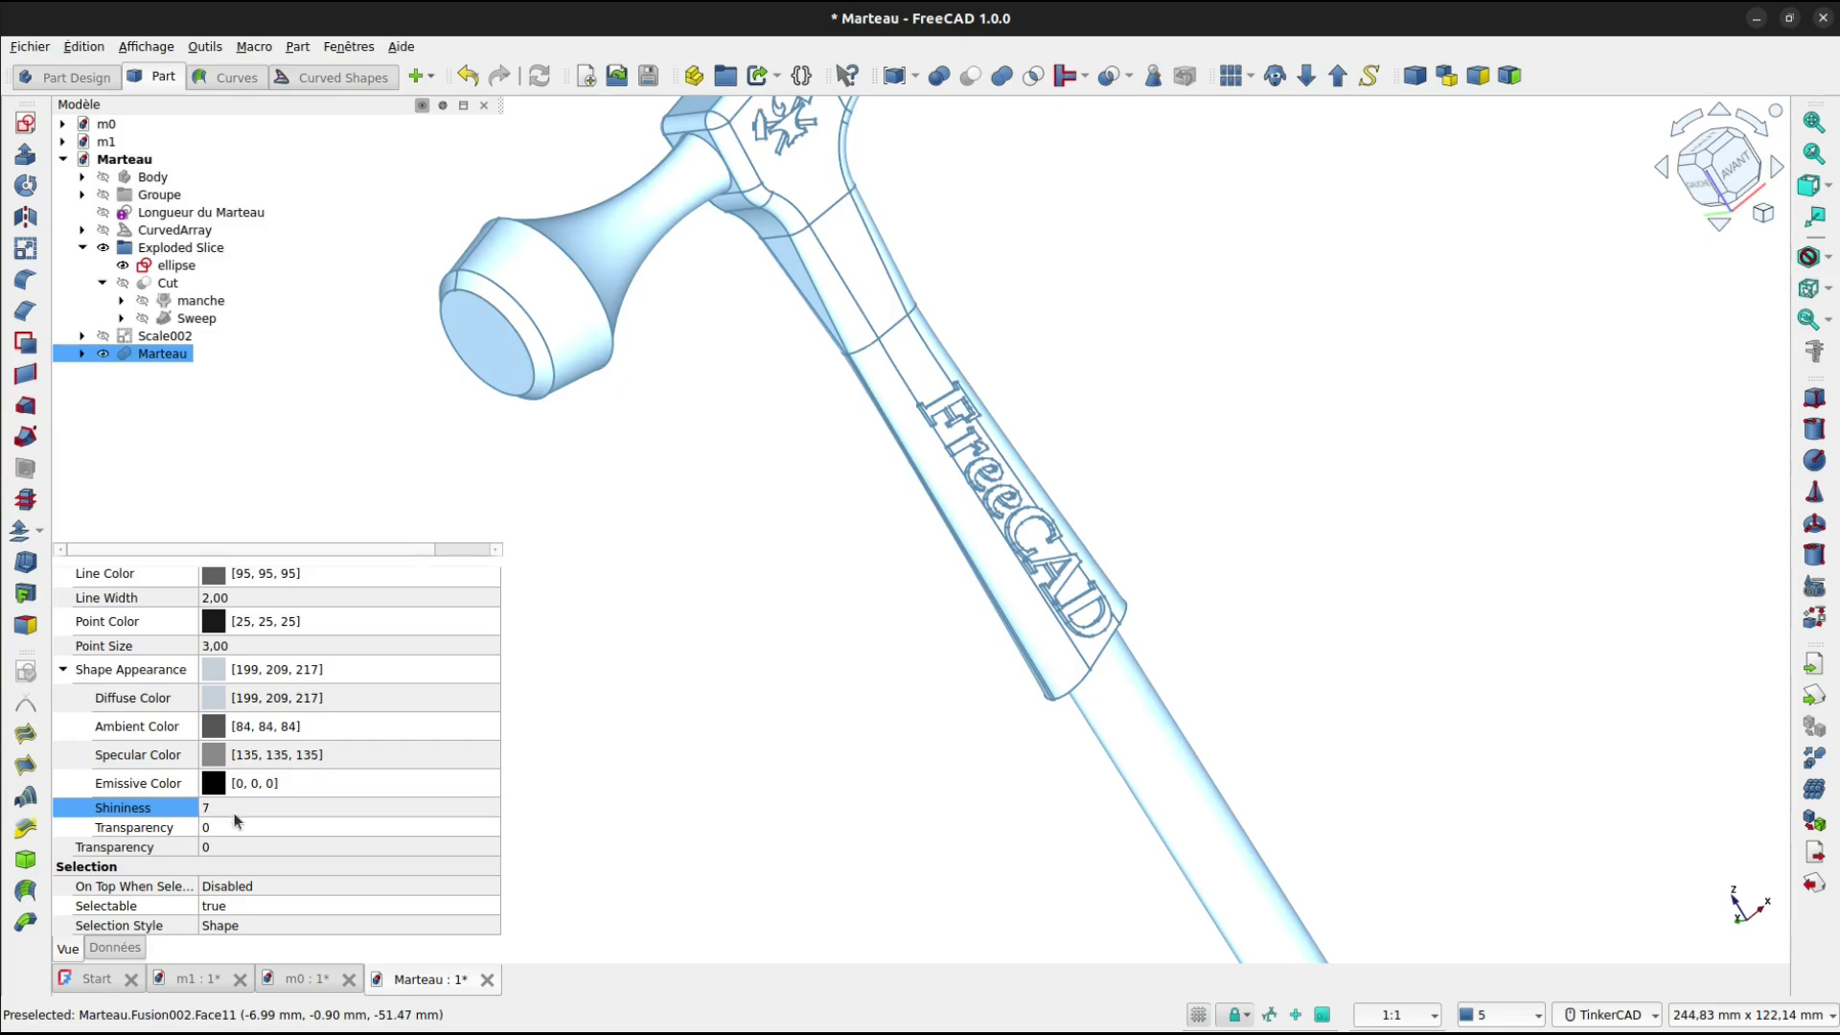
{"action": "left_click", "coordinate": [795, 650]}
{"action": "scroll", "coordinate": [796, 650], "scroll_direction": "down", "scroll_amount": 5}
{"action": "right_click_drag", "start_coordinate": [1064, 673], "coordinate": [940, 706]}
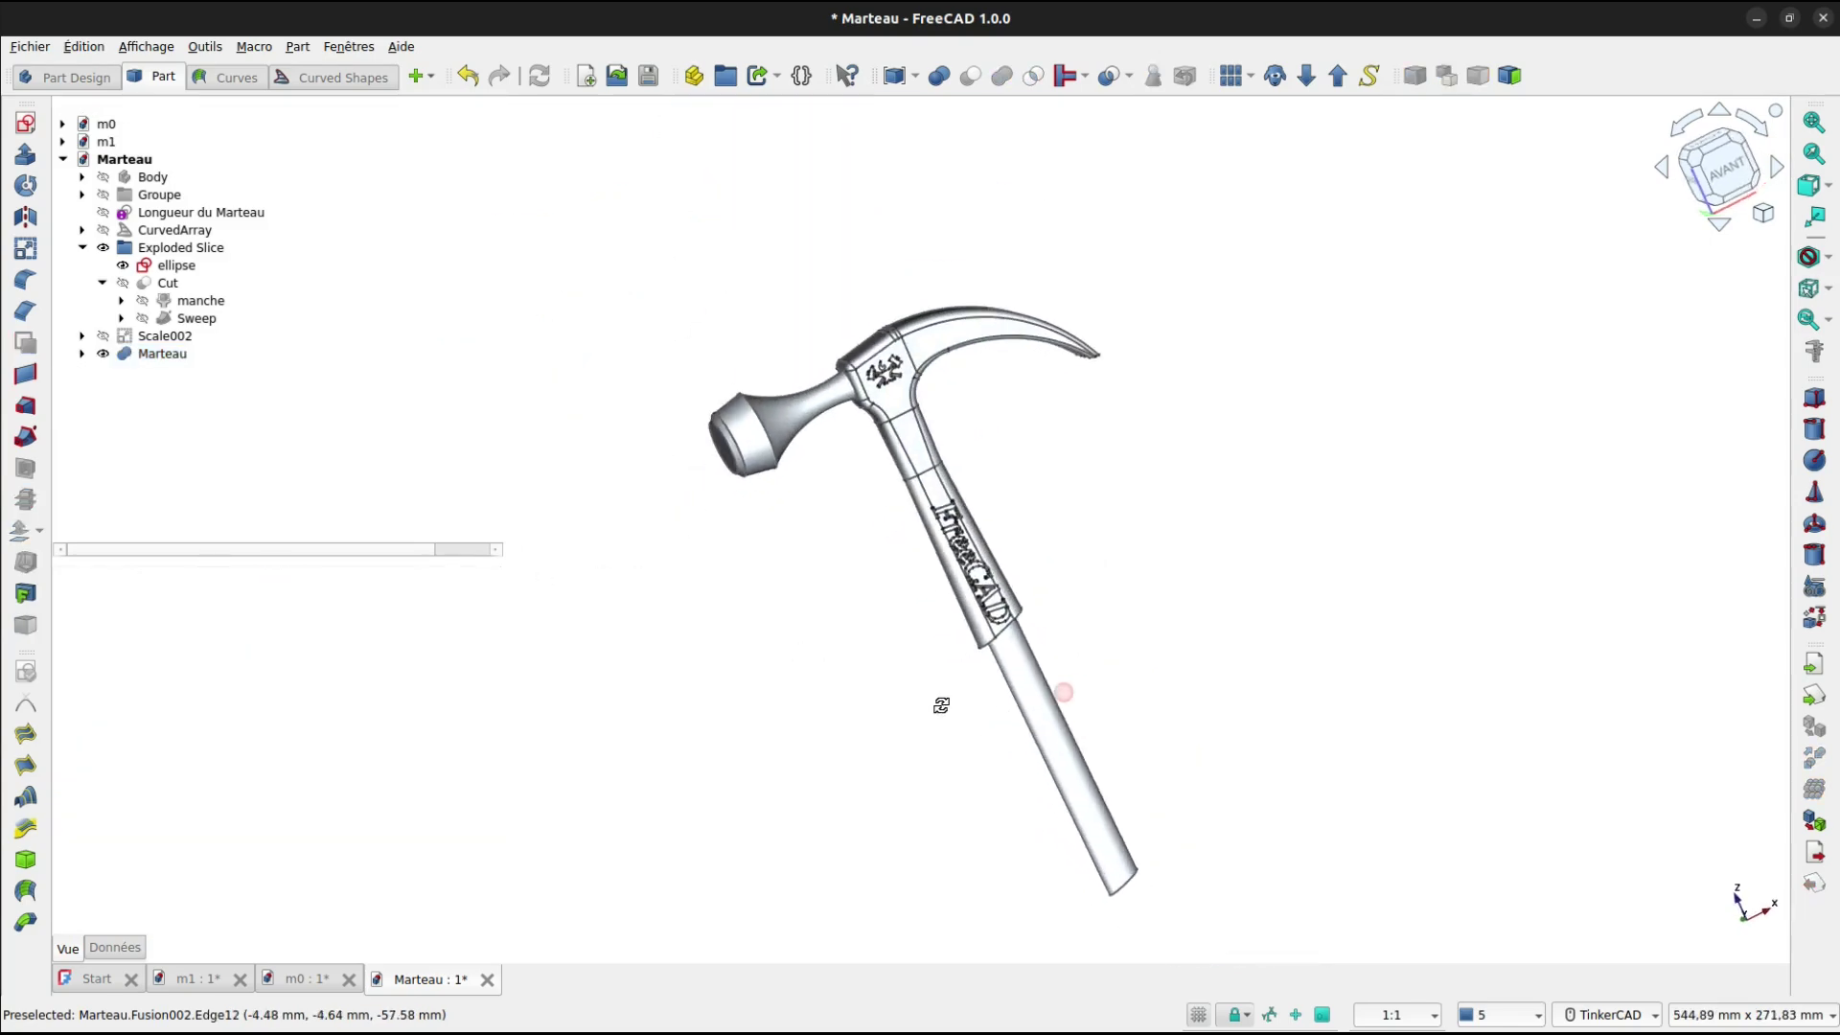
Darken the shape appearance color of the Marteau fusion to the dark grey [84, 87, 89].
{"action": "left_click", "coordinate": [173, 358]}
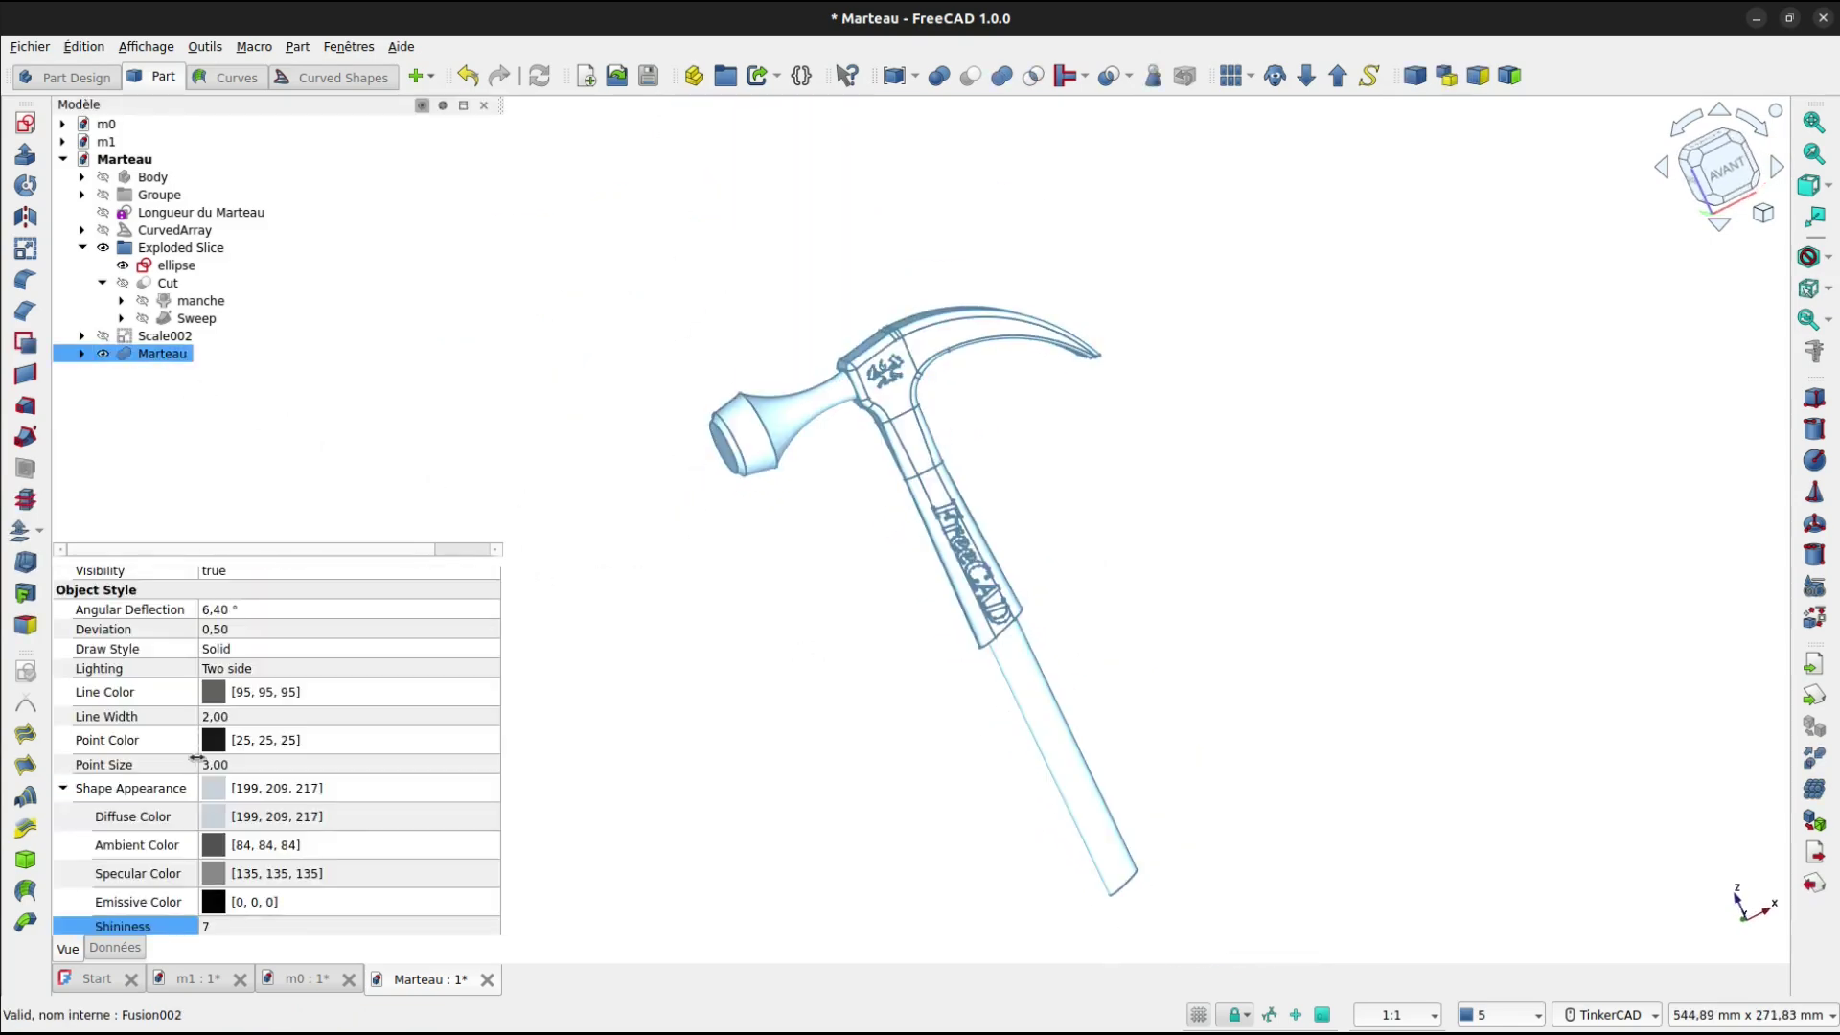
{"action": "left_click", "coordinate": [214, 816]}
{"action": "left_click", "coordinate": [210, 790]}
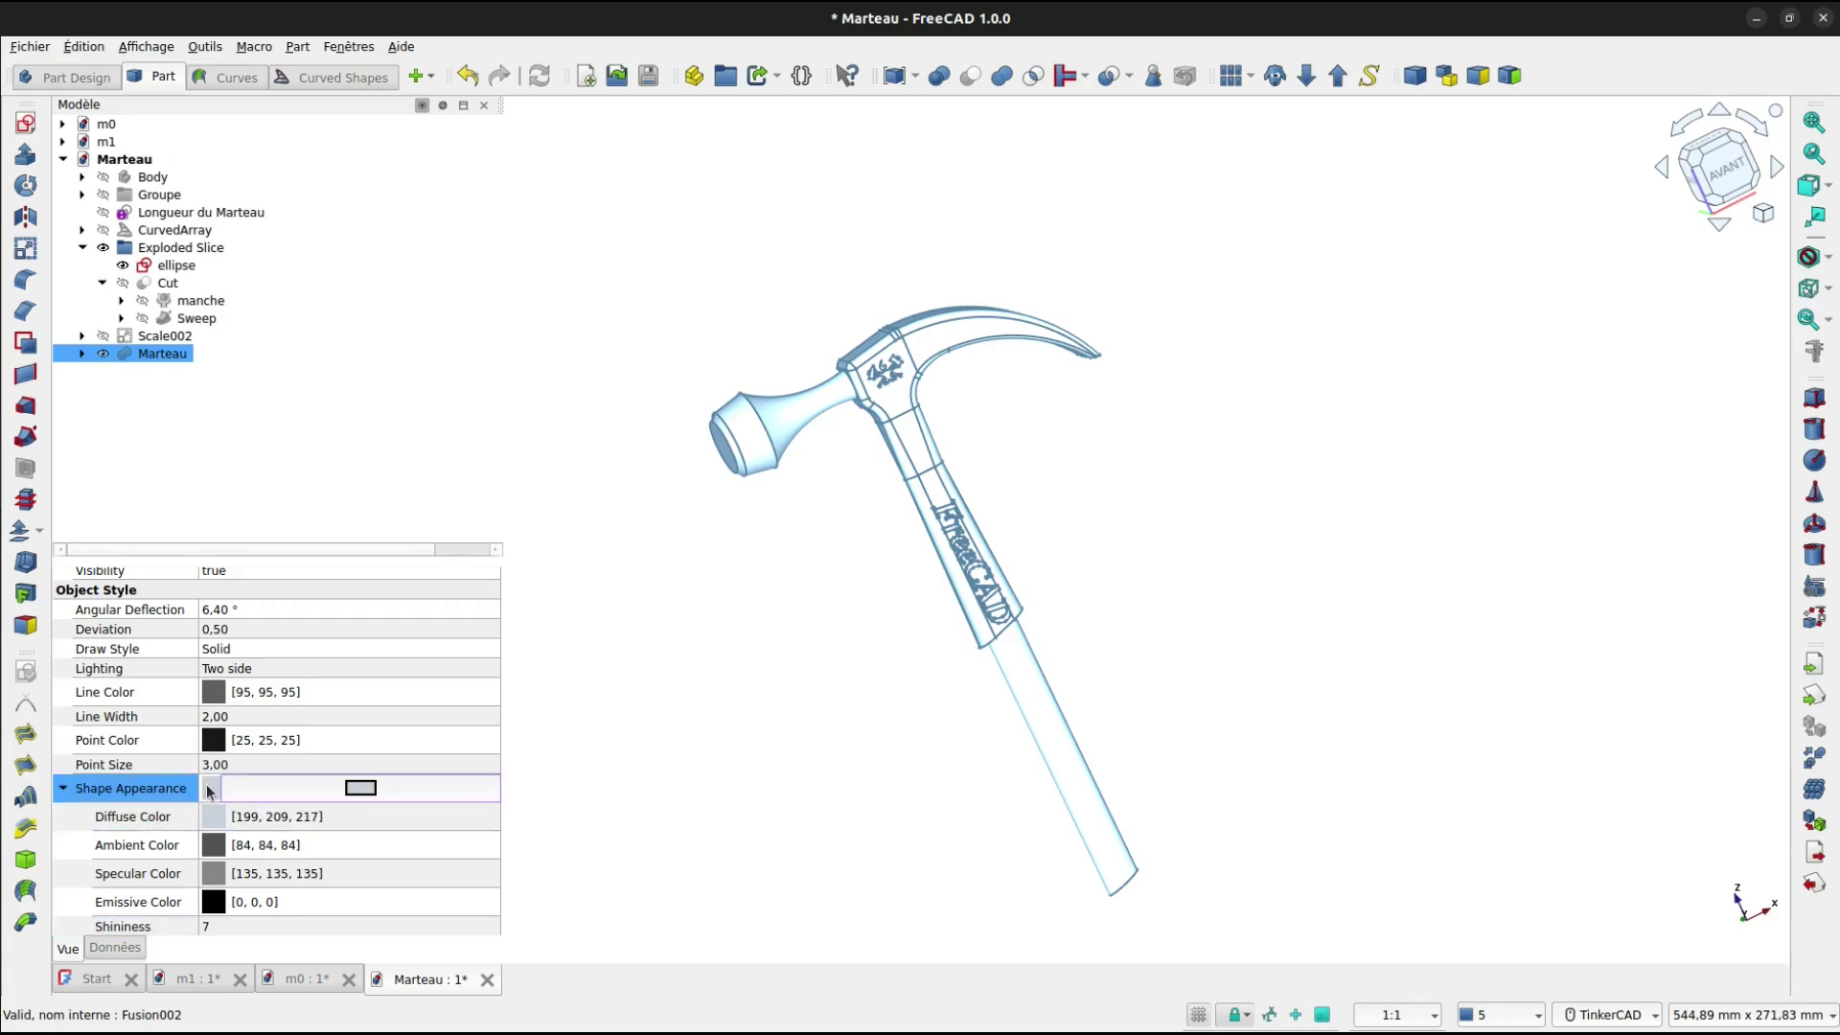
{"action": "left_click", "coordinate": [210, 790]}
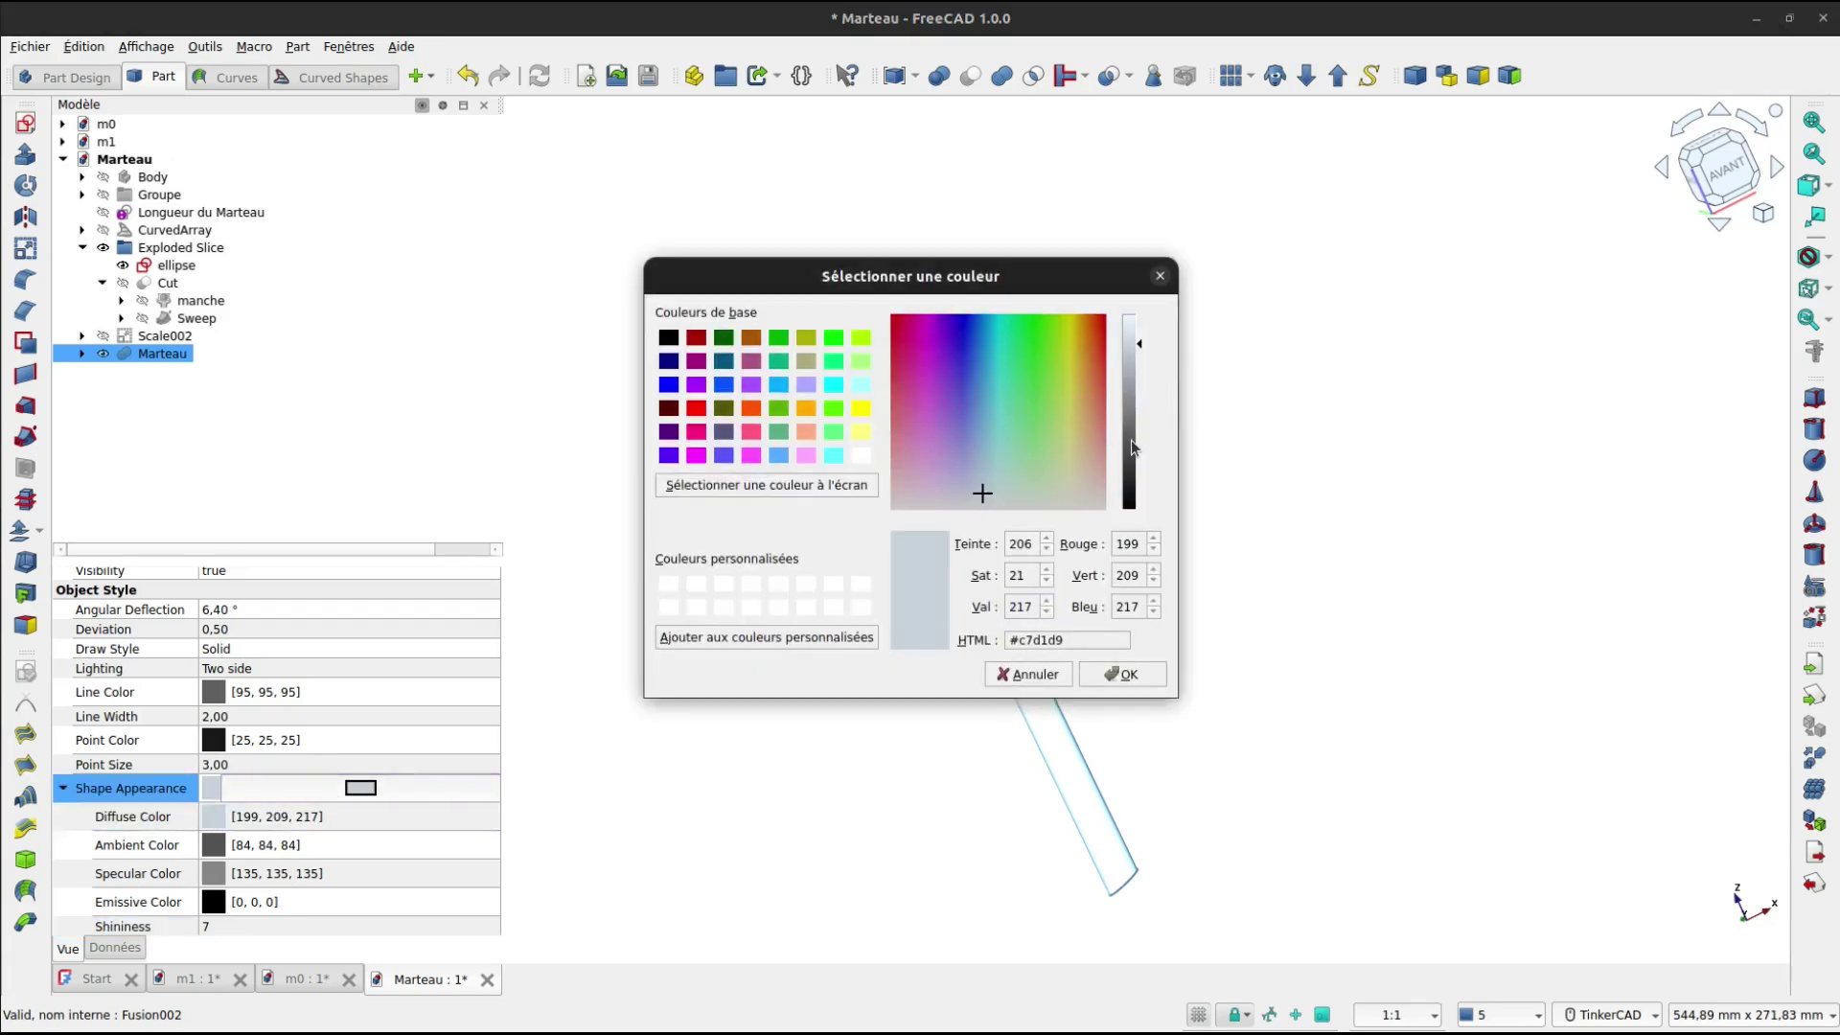
{"action": "left_click", "coordinate": [1132, 448]}
{"action": "left_click", "coordinate": [1121, 673]}
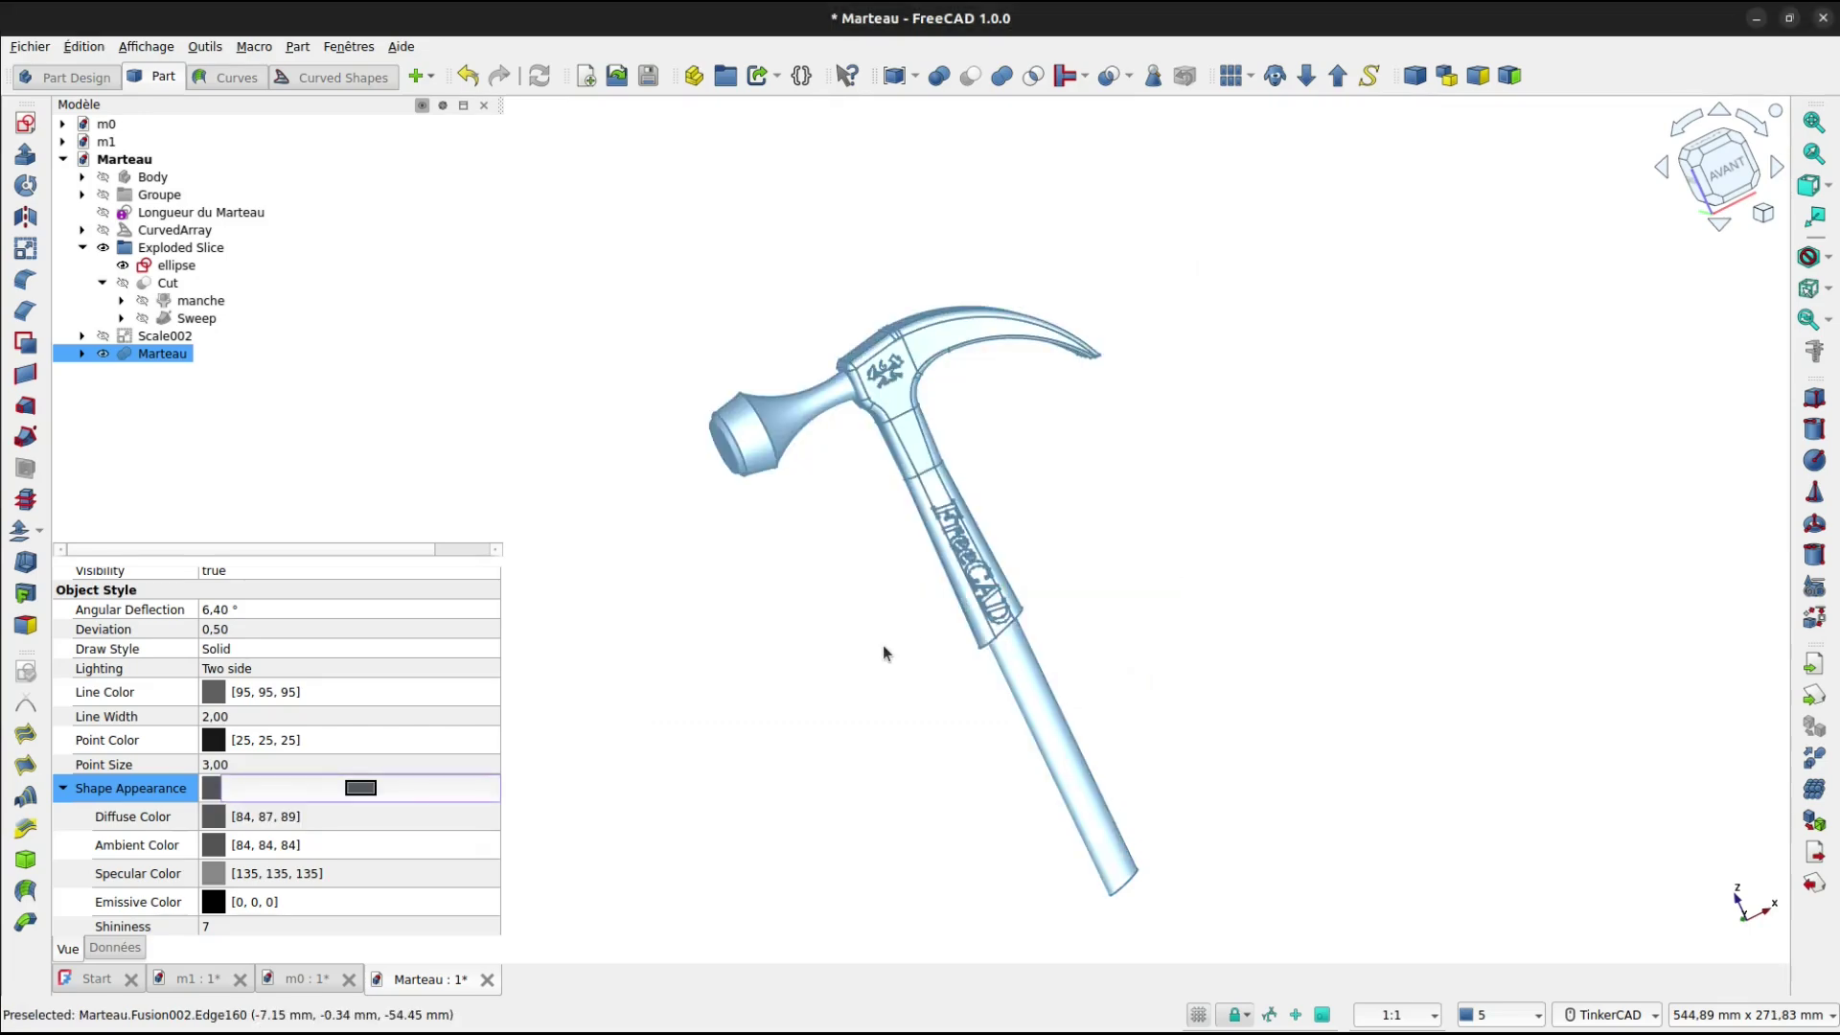
{"action": "left_click", "coordinate": [780, 750]}
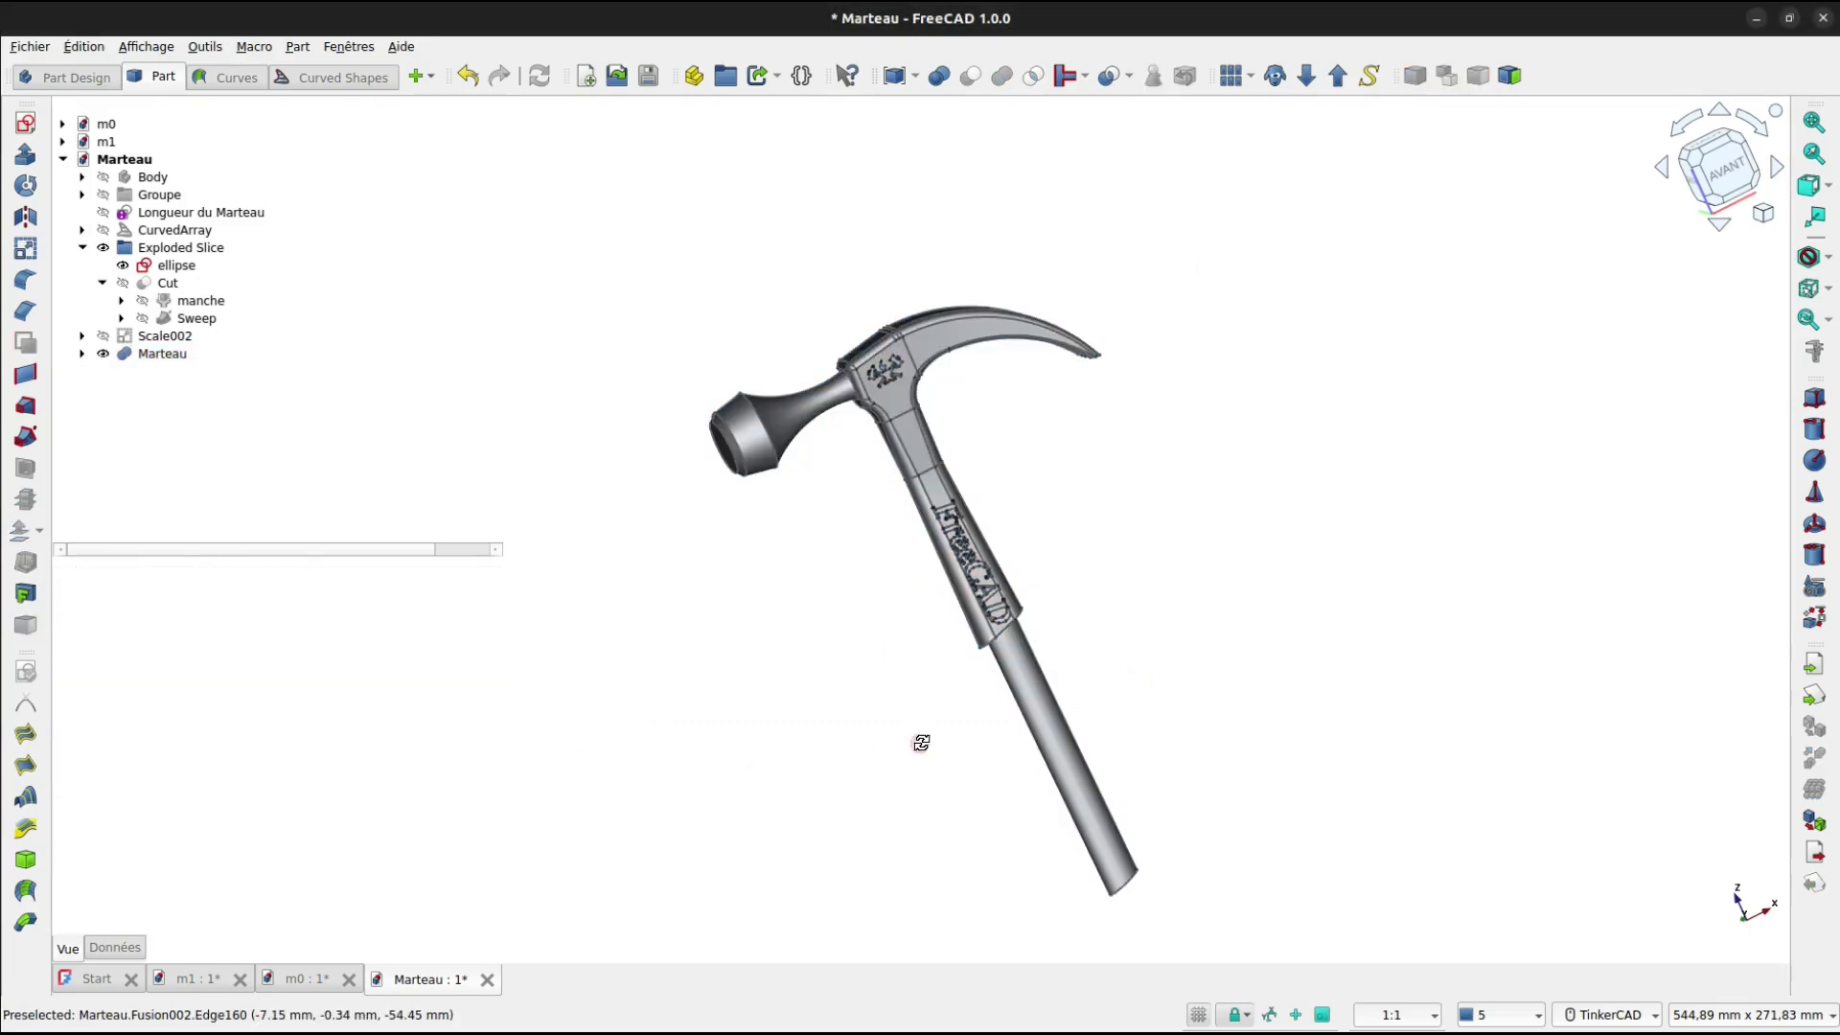
{"action": "right_click_drag", "start_coordinate": [920, 744], "coordinate": [912, 696]}
{"action": "scroll", "coordinate": [1027, 636], "scroll_direction": "up", "scroll_amount": 5}
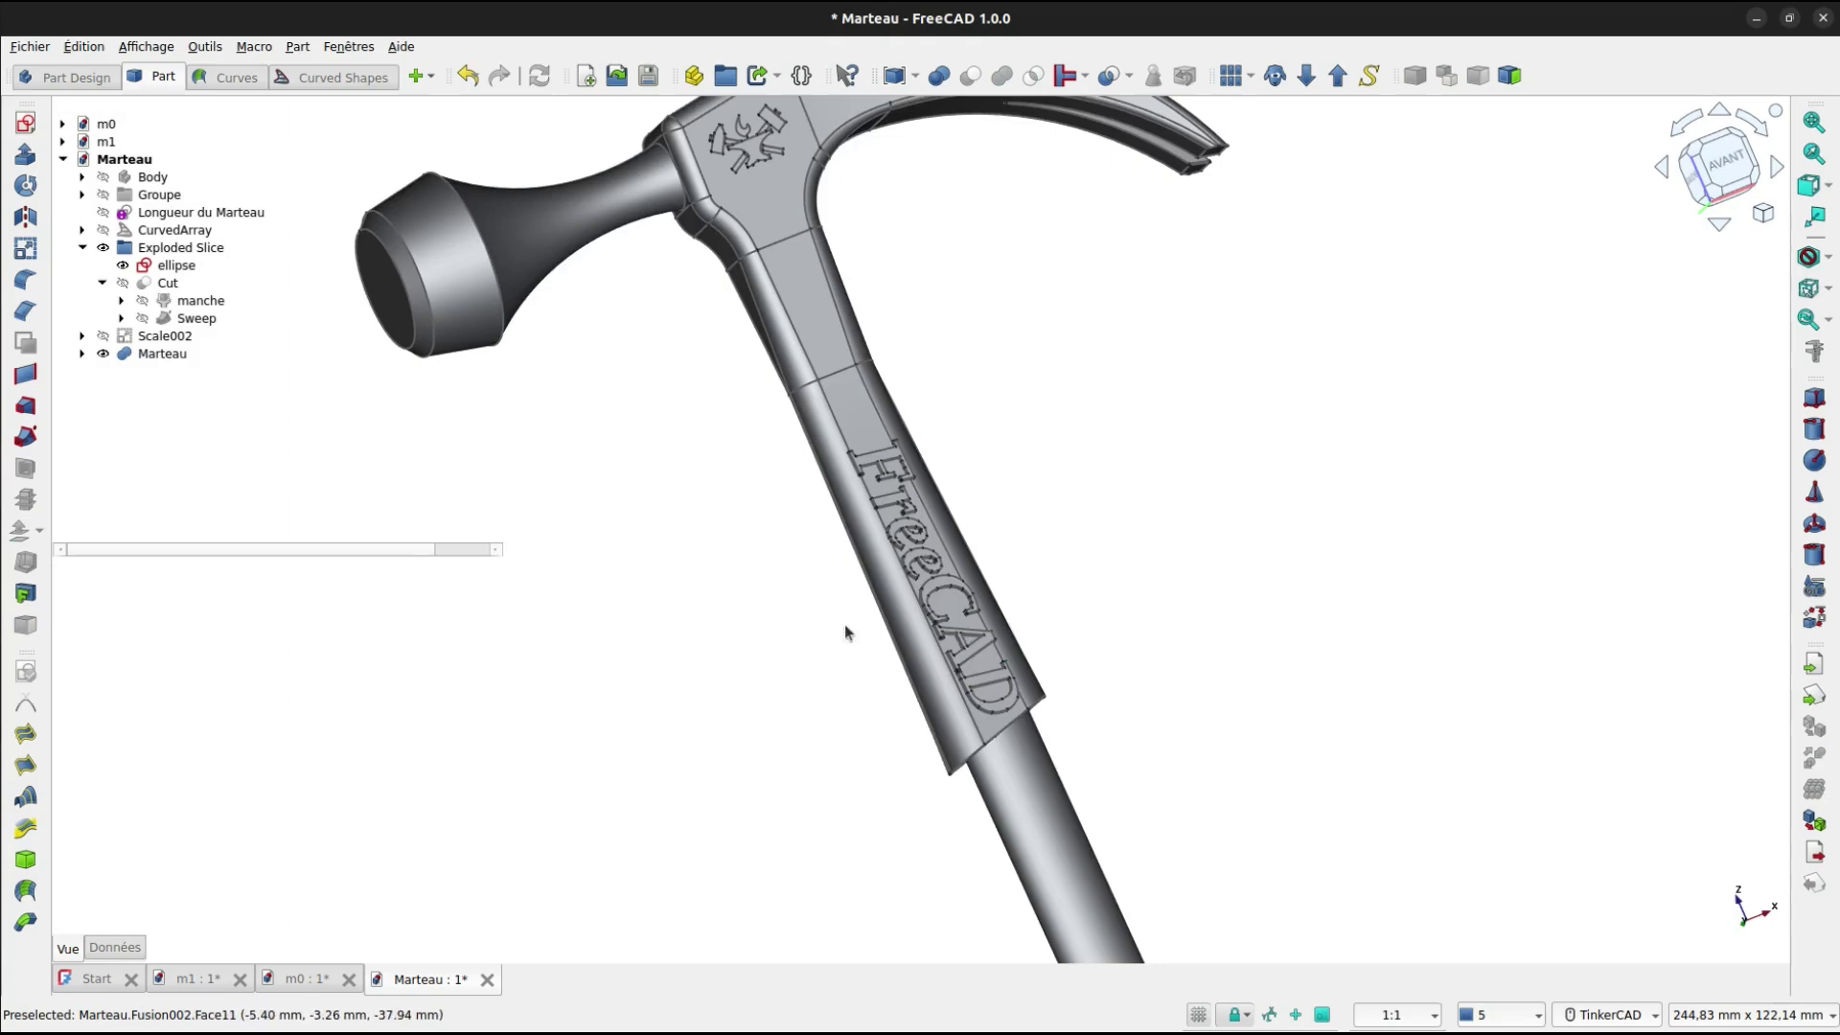
Set both the line width and the point size of the Marteau fusion to 1.00.
{"action": "left_click", "coordinate": [161, 355]}
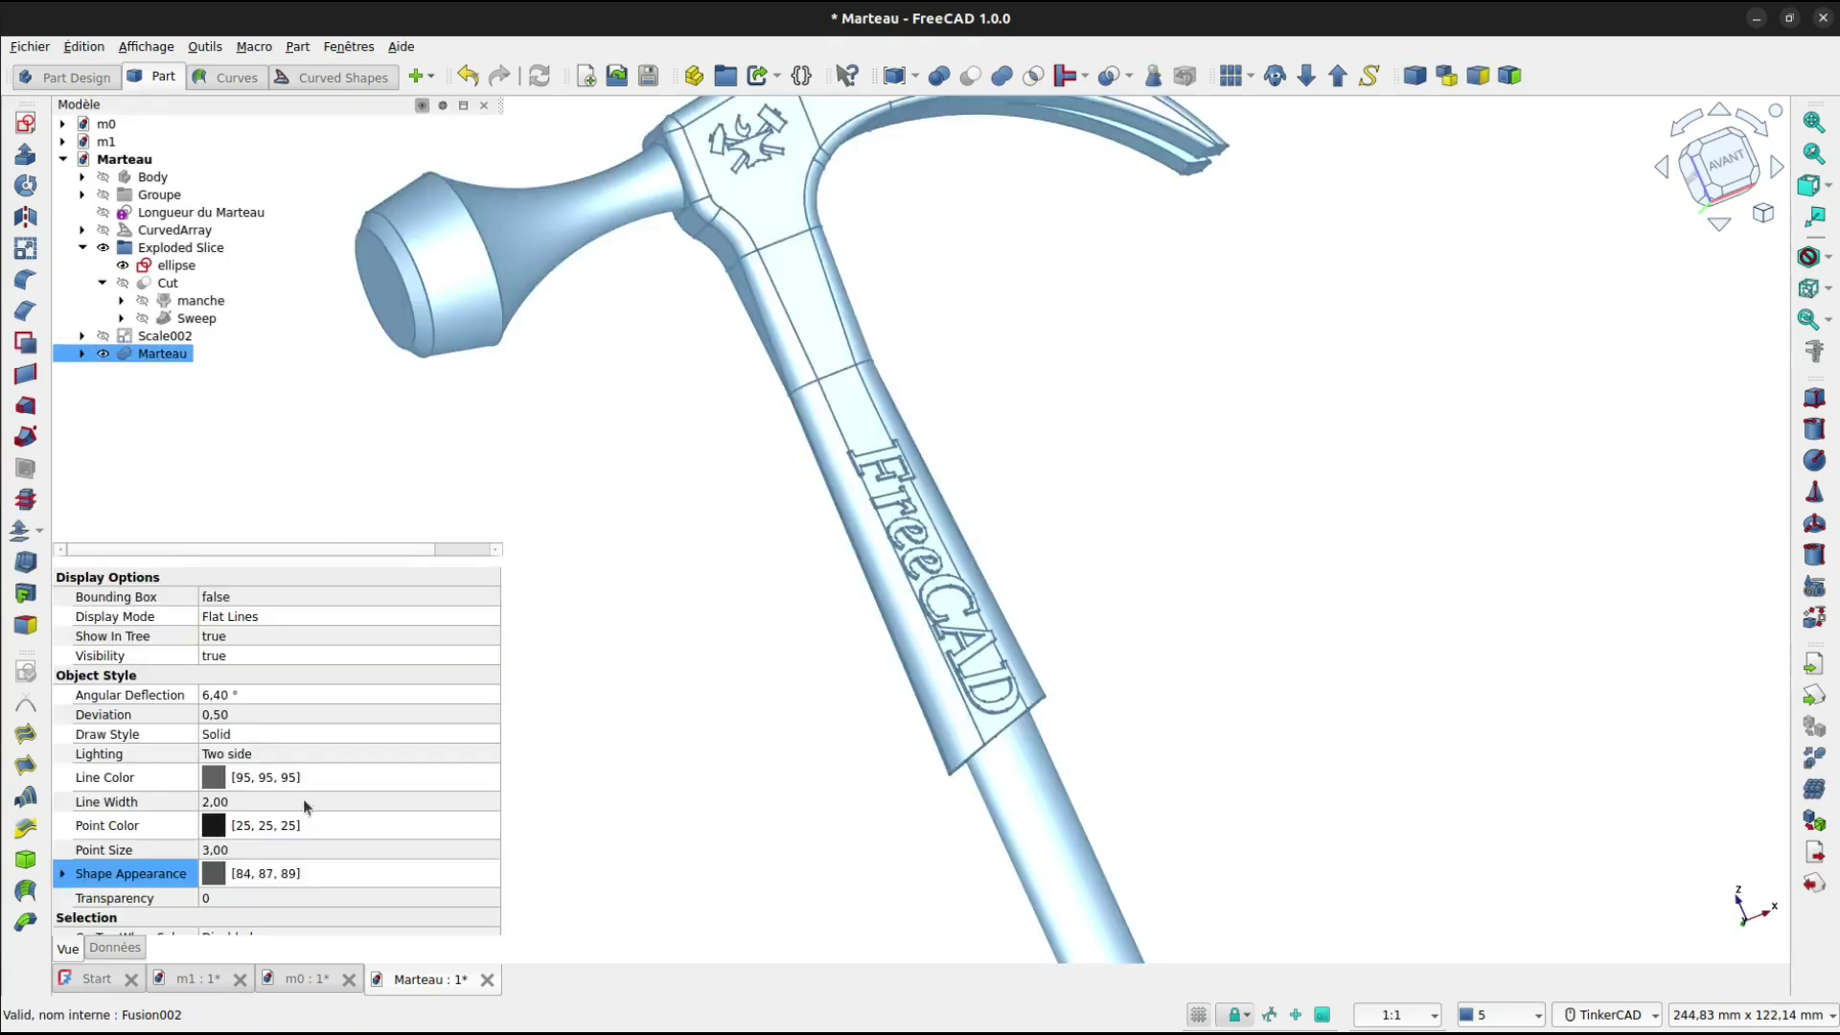
{"action": "left_click", "coordinate": [305, 803]}
{"action": "left_click", "coordinate": [494, 810]}
{"action": "left_click", "coordinate": [305, 851]}
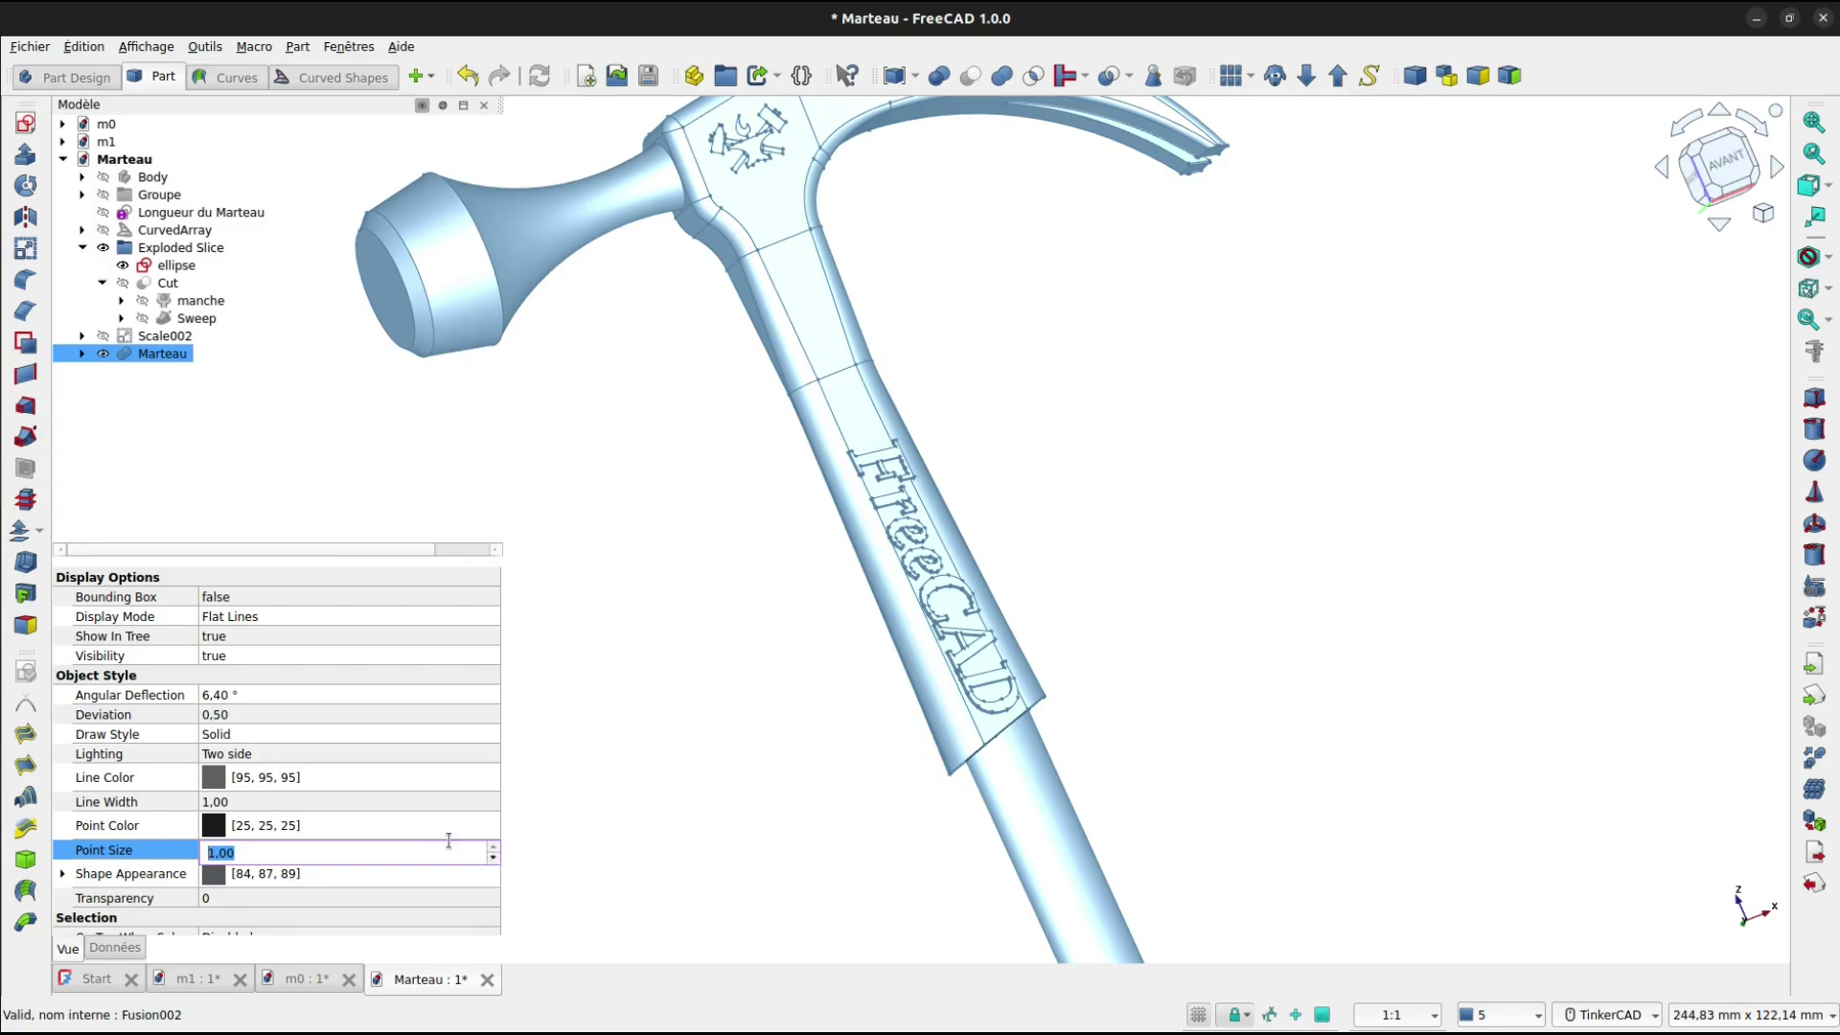
{"action": "left_click", "coordinate": [299, 830]}
{"action": "left_click", "coordinate": [215, 780]}
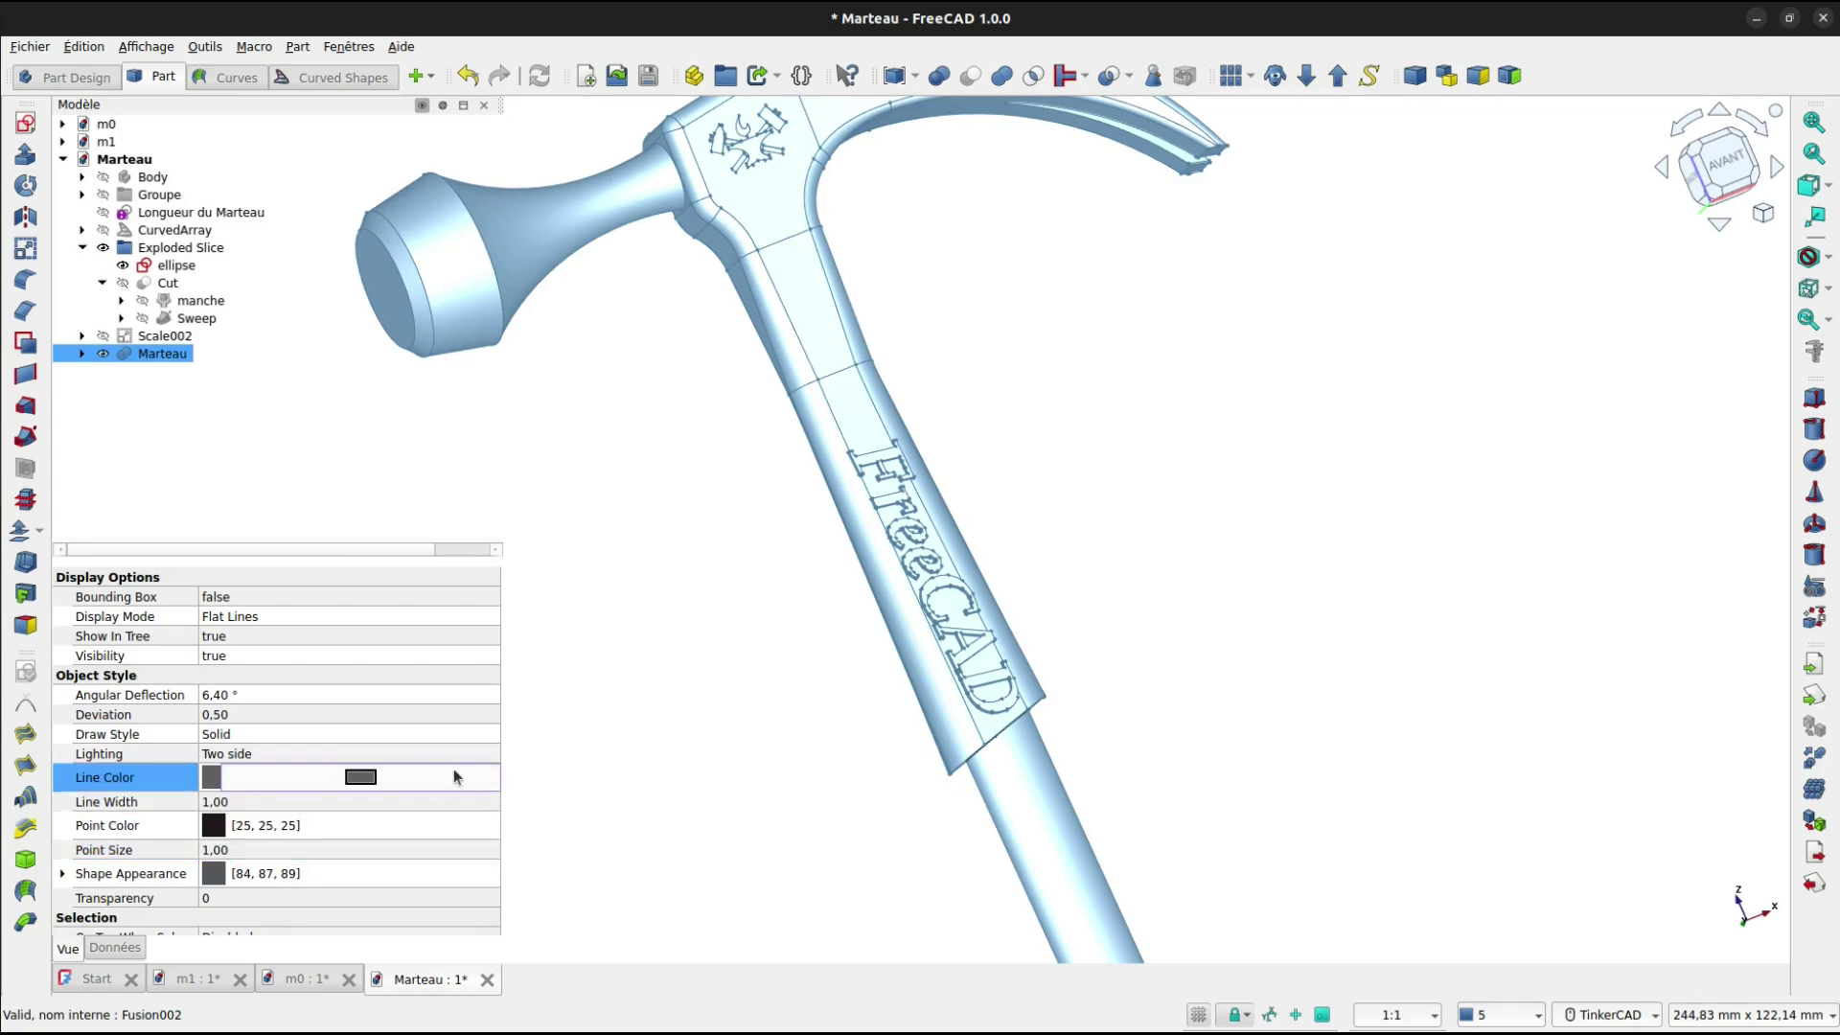
{"action": "left_click", "coordinate": [452, 775]}
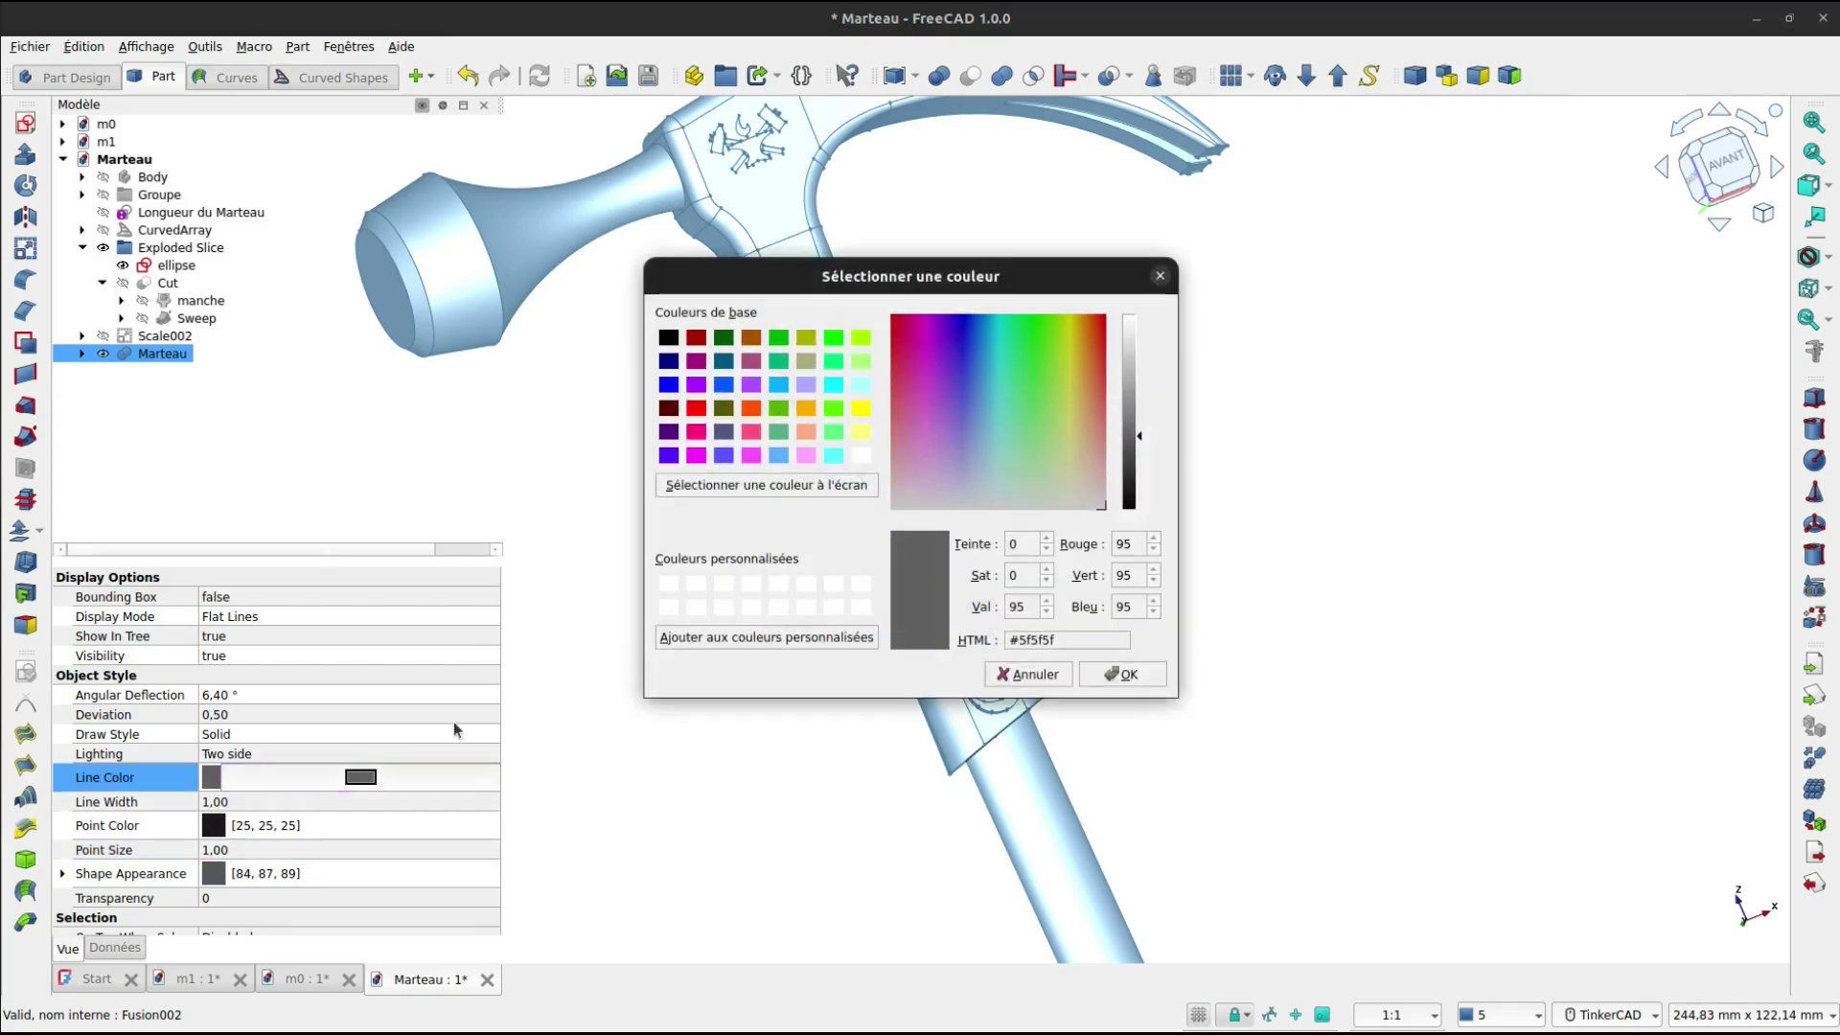
{"action": "left_click", "coordinate": [1121, 674]}
Lighten the point color of the Marteau fusion to a medium grey and fit the whole hammer in view.
{"action": "left_click", "coordinate": [224, 830]}
{"action": "left_click", "coordinate": [379, 826]}
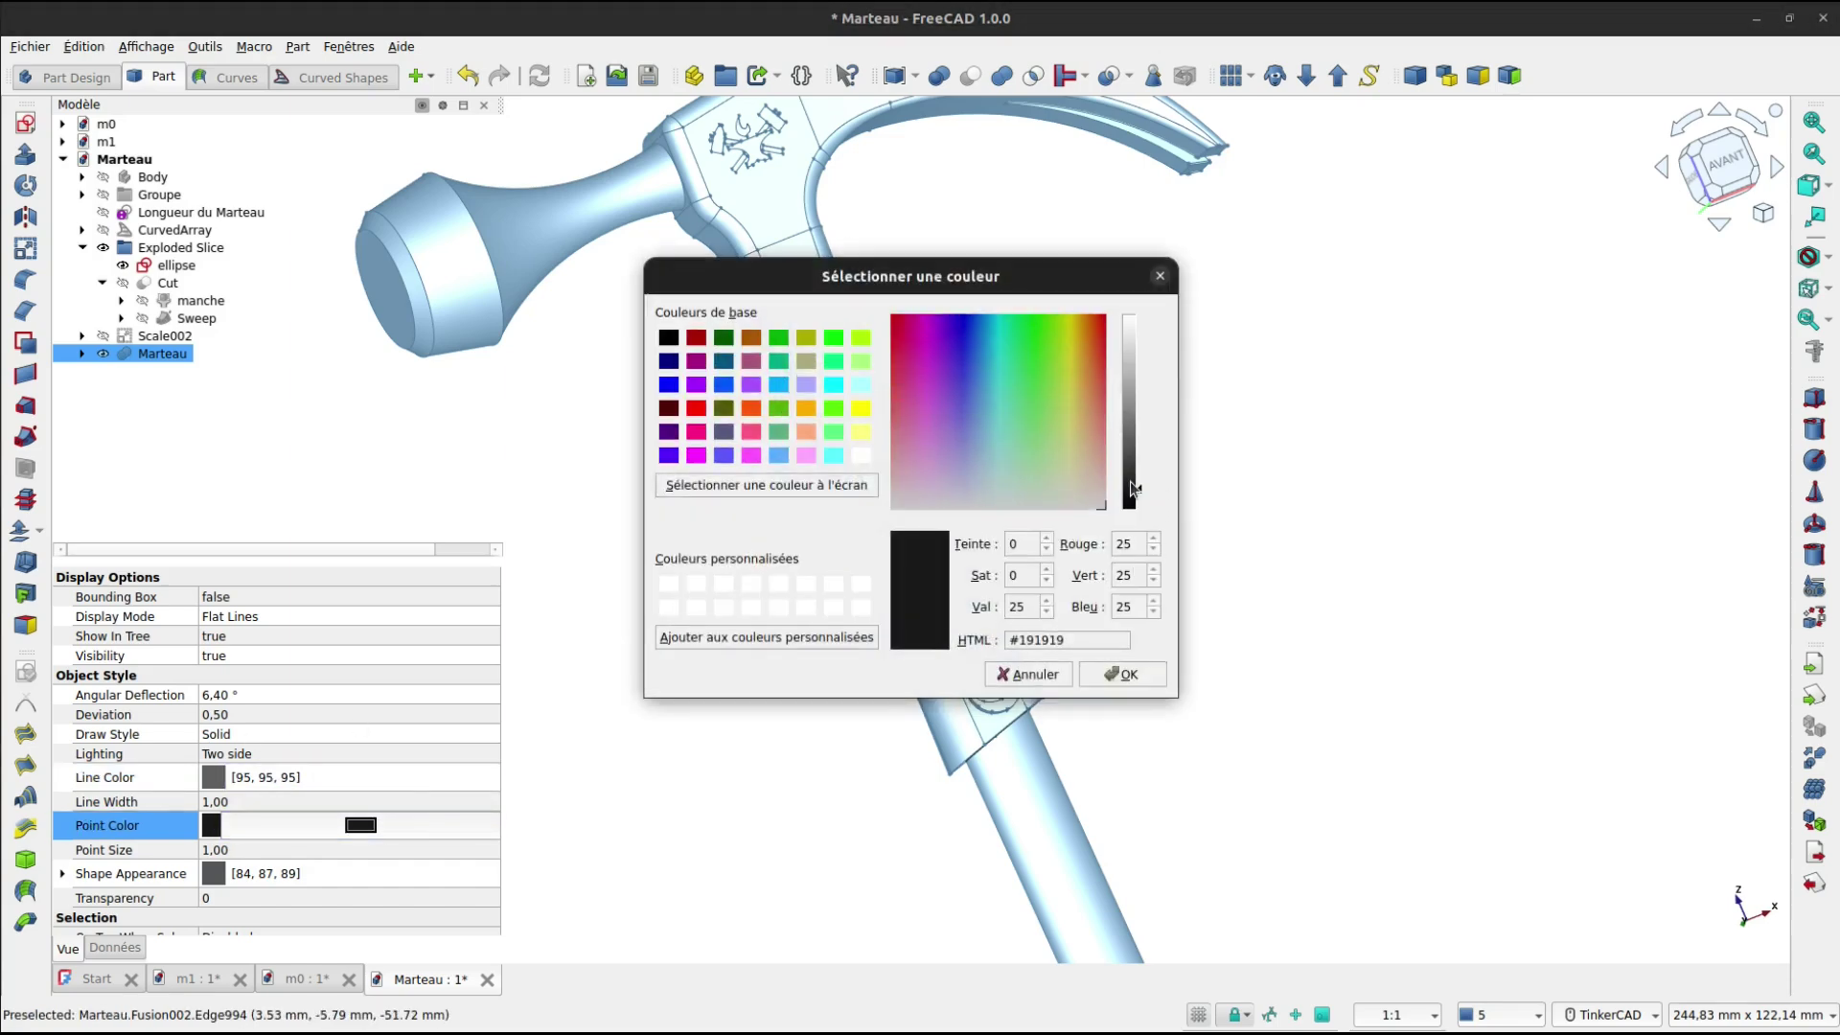
{"action": "left_click", "coordinate": [1121, 674]}
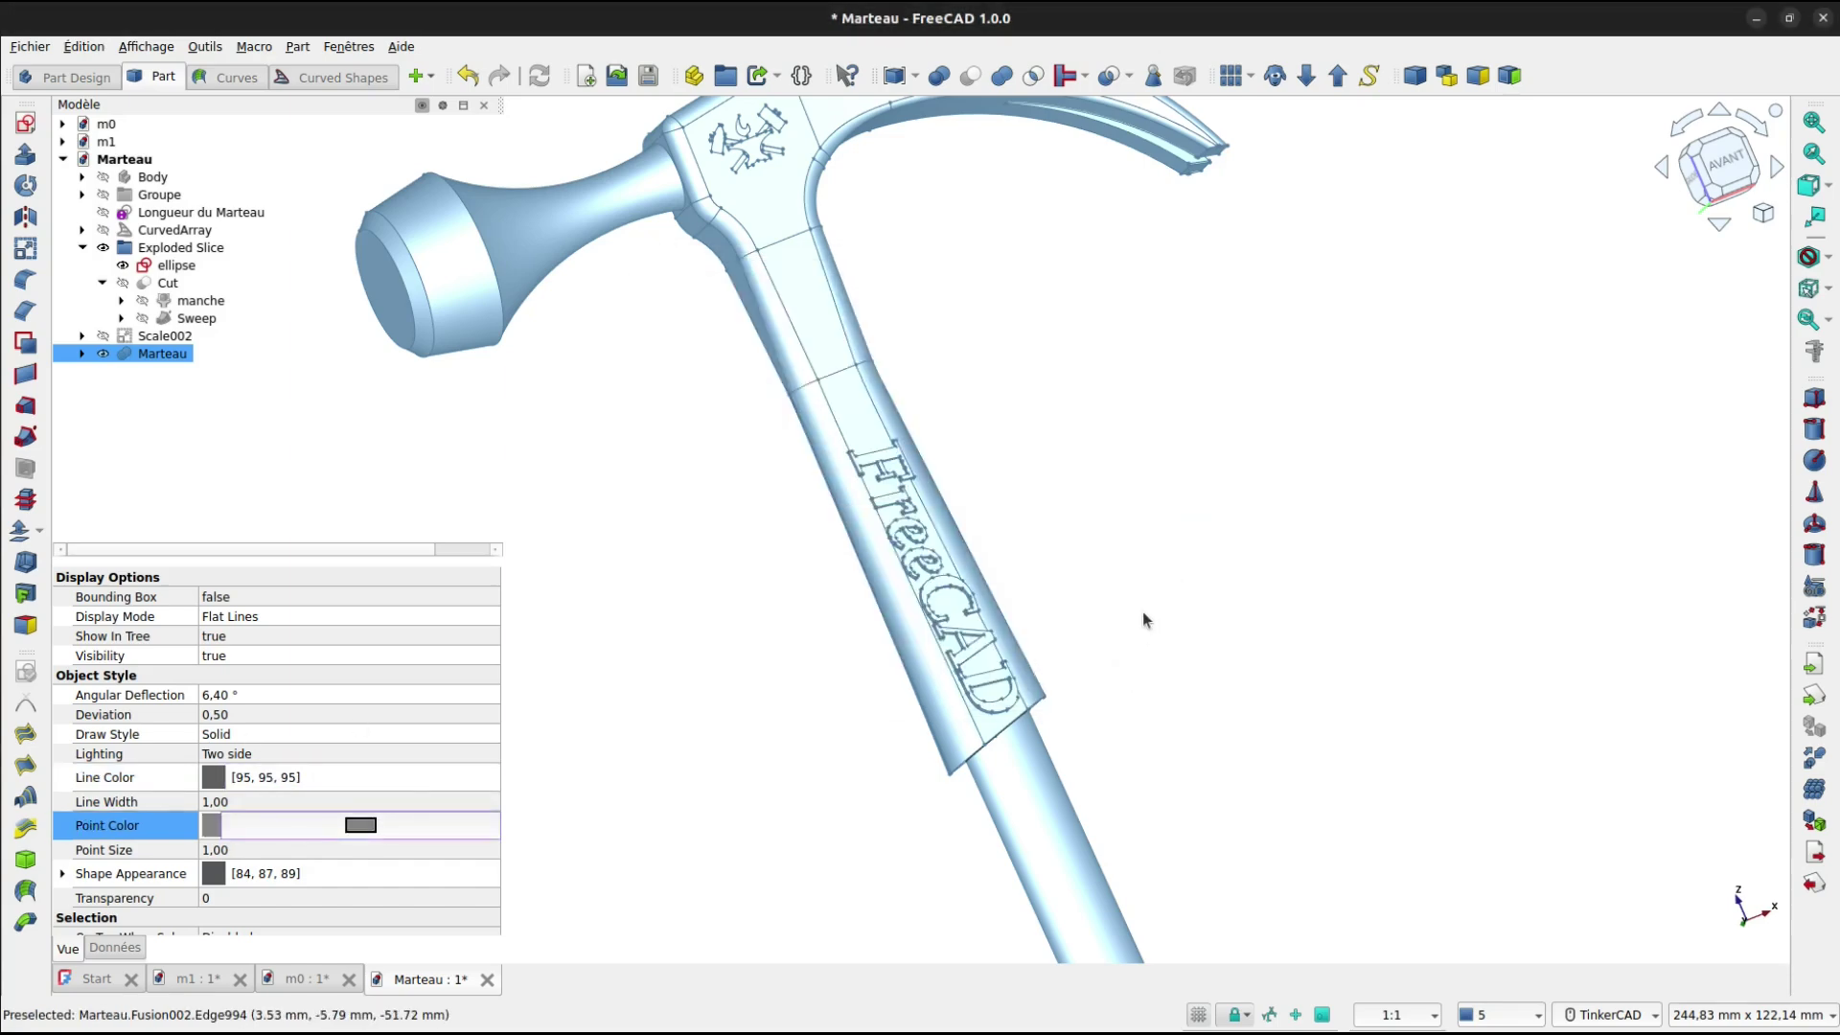
{"action": "left_click", "coordinate": [1144, 618]}
{"action": "scroll", "coordinate": [1144, 618], "scroll_direction": "down", "scroll_amount": 3}
{"action": "mouse_move", "coordinate": [1212, 633]}
{"action": "right_mouse_down"}
{"action": "mouse_move", "coordinate": [1130, 624]}
{"action": "mouse_move", "coordinate": [1220, 617]}
{"action": "mouse_move", "coordinate": [1155, 654]}
{"action": "mouse_move", "coordinate": [1201, 582]}
{"action": "right_mouse_up"}
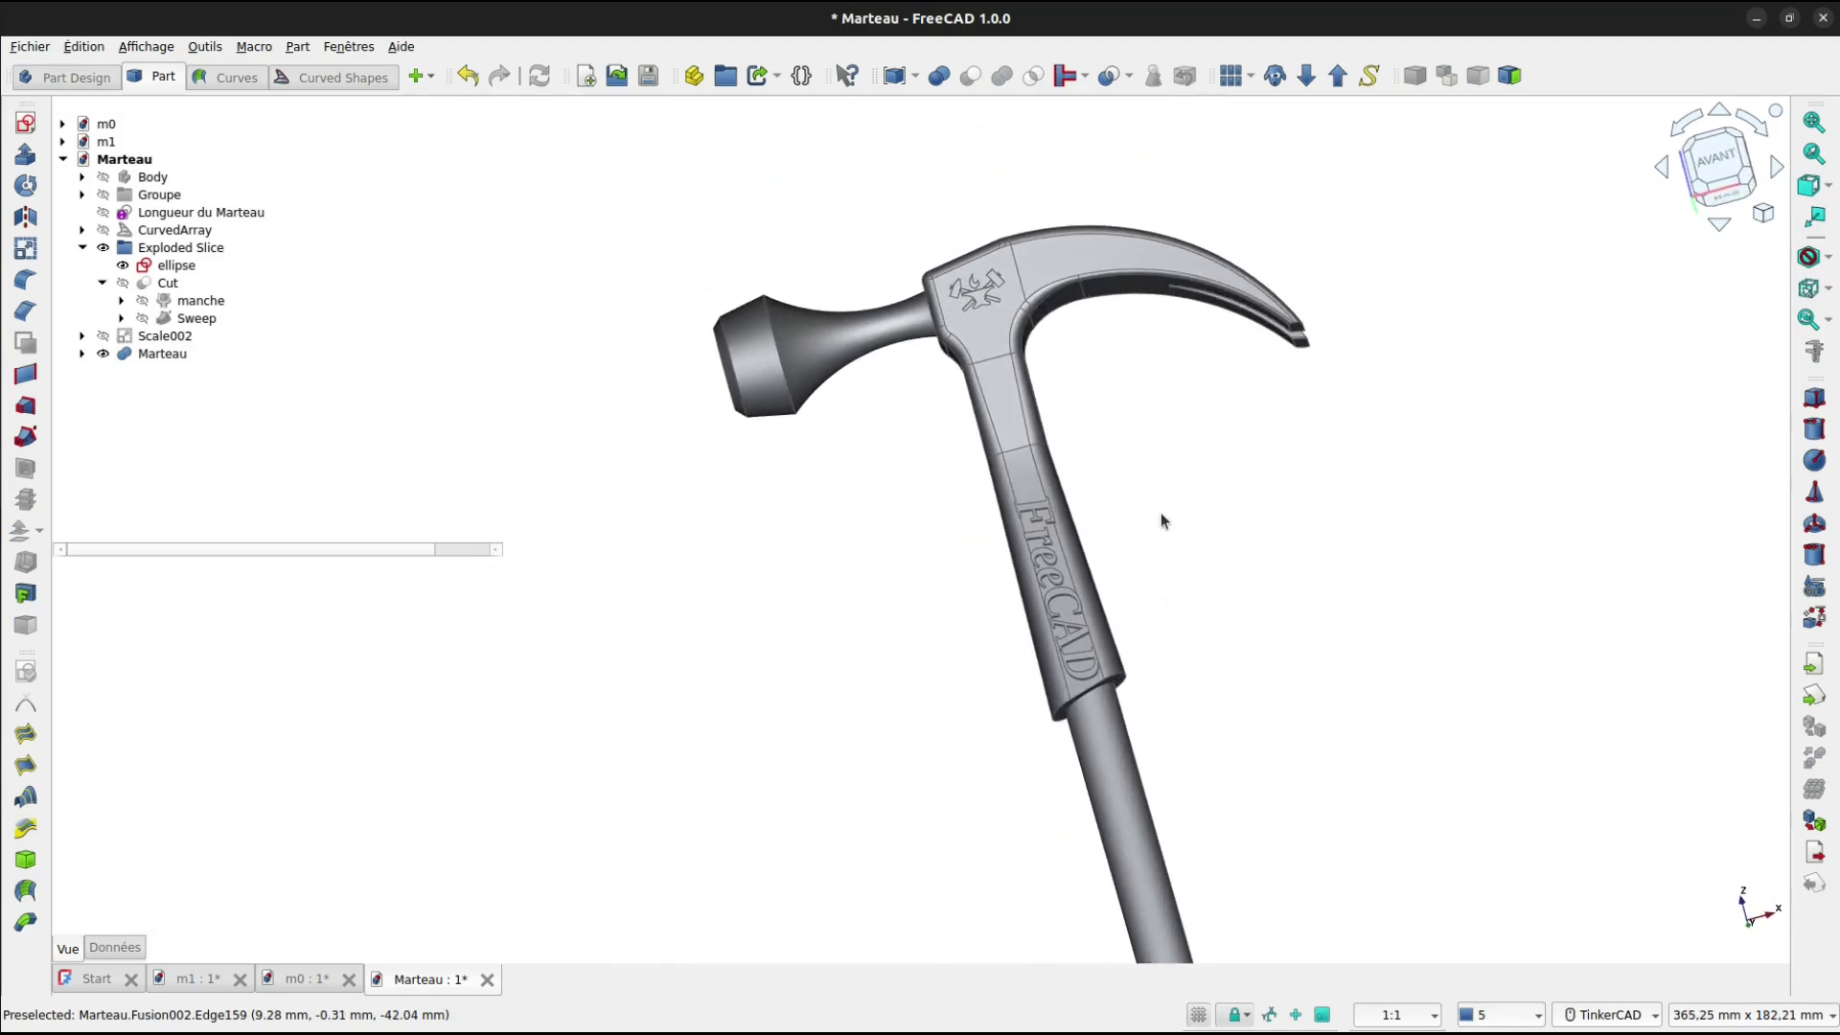
{"action": "scroll", "coordinate": [1161, 517], "scroll_direction": "up", "scroll_amount": 3}
{"action": "key", "text": "v"}
{"action": "key", "text": "f"}
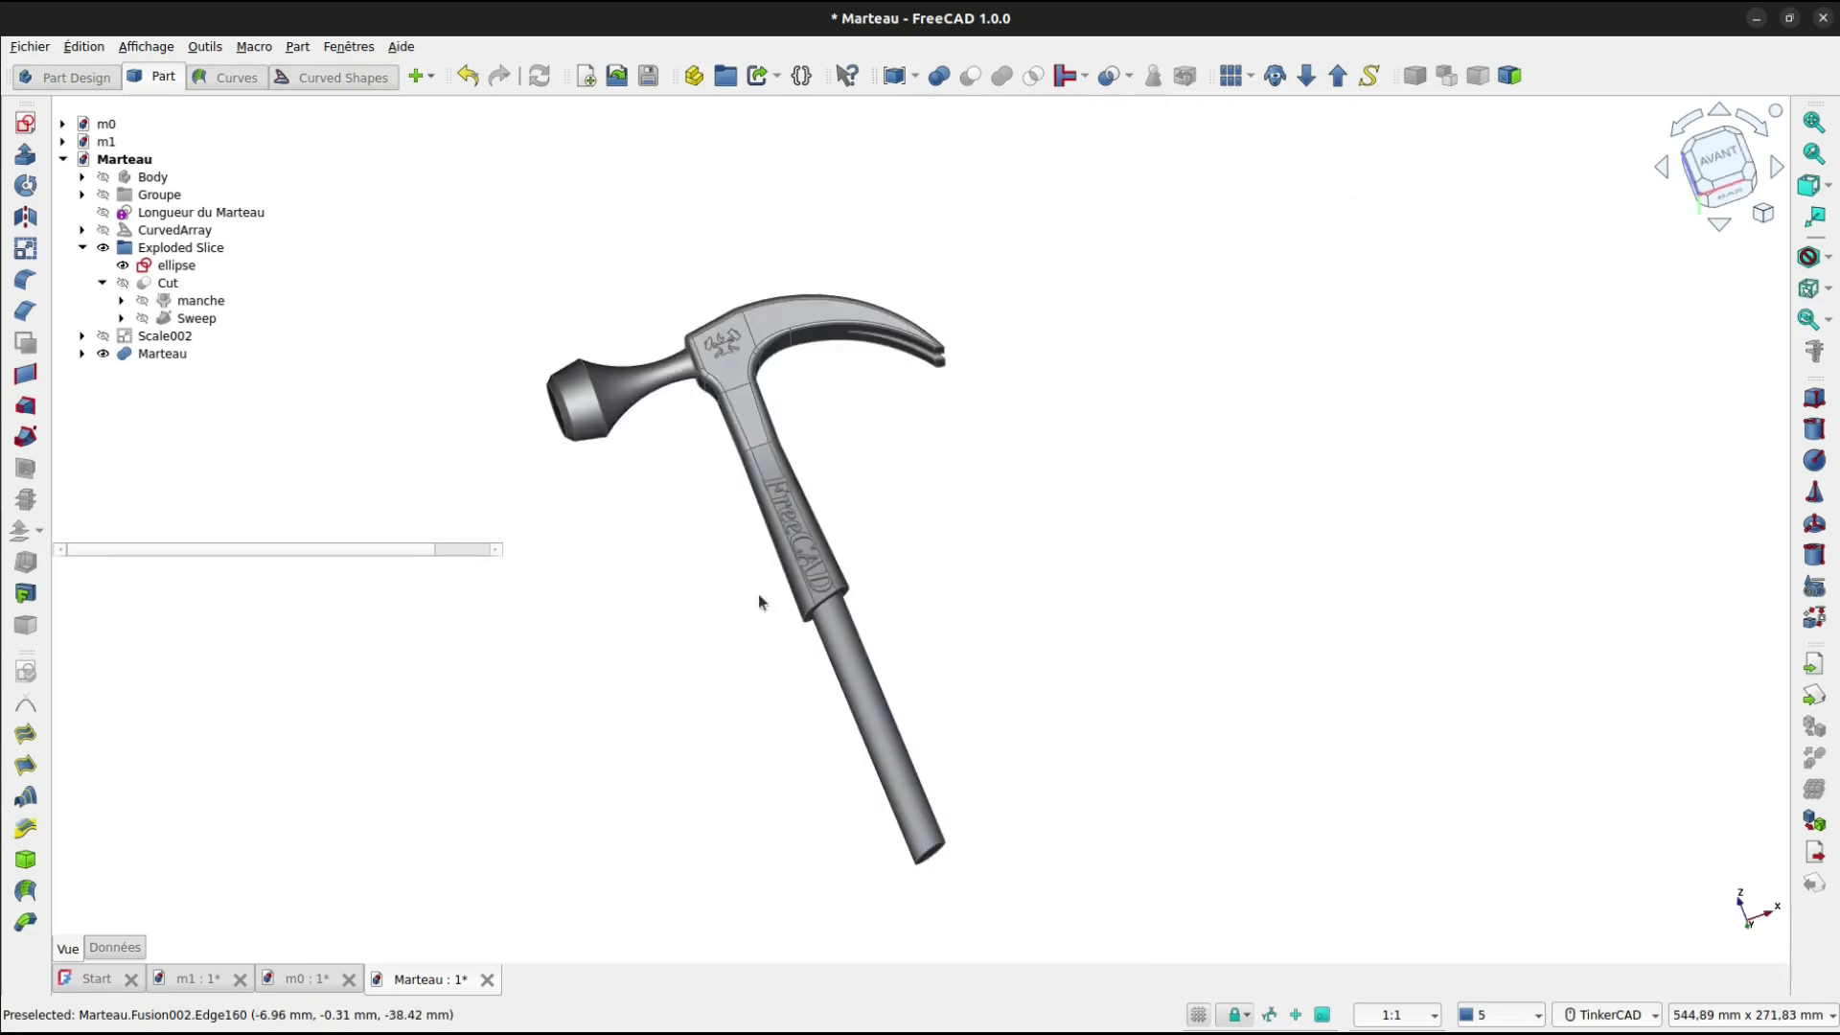
Make the manche handle grip inside the Cut of the Exploded Slice visible below the hammer head.
{"action": "left_click", "coordinate": [145, 305]}
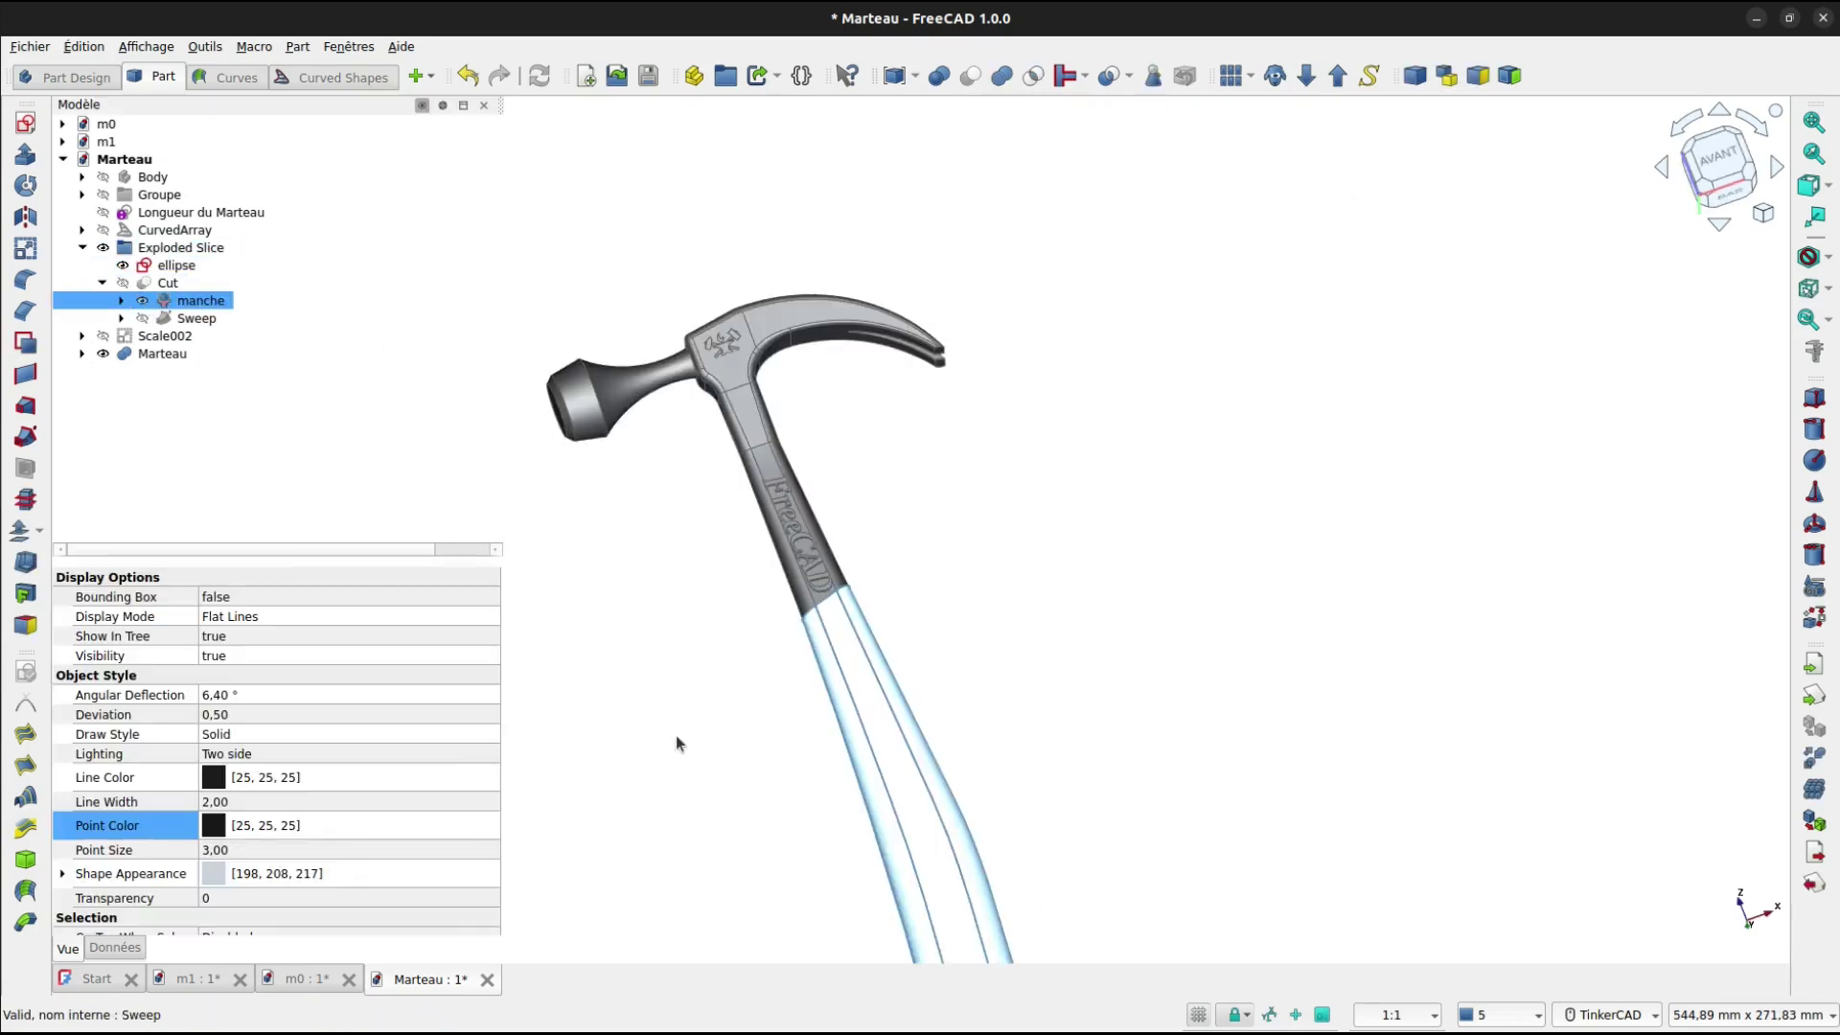
{"action": "left_click", "coordinate": [748, 770]}
{"action": "right_click_drag", "start_coordinate": [678, 822], "coordinate": [1080, 598]}
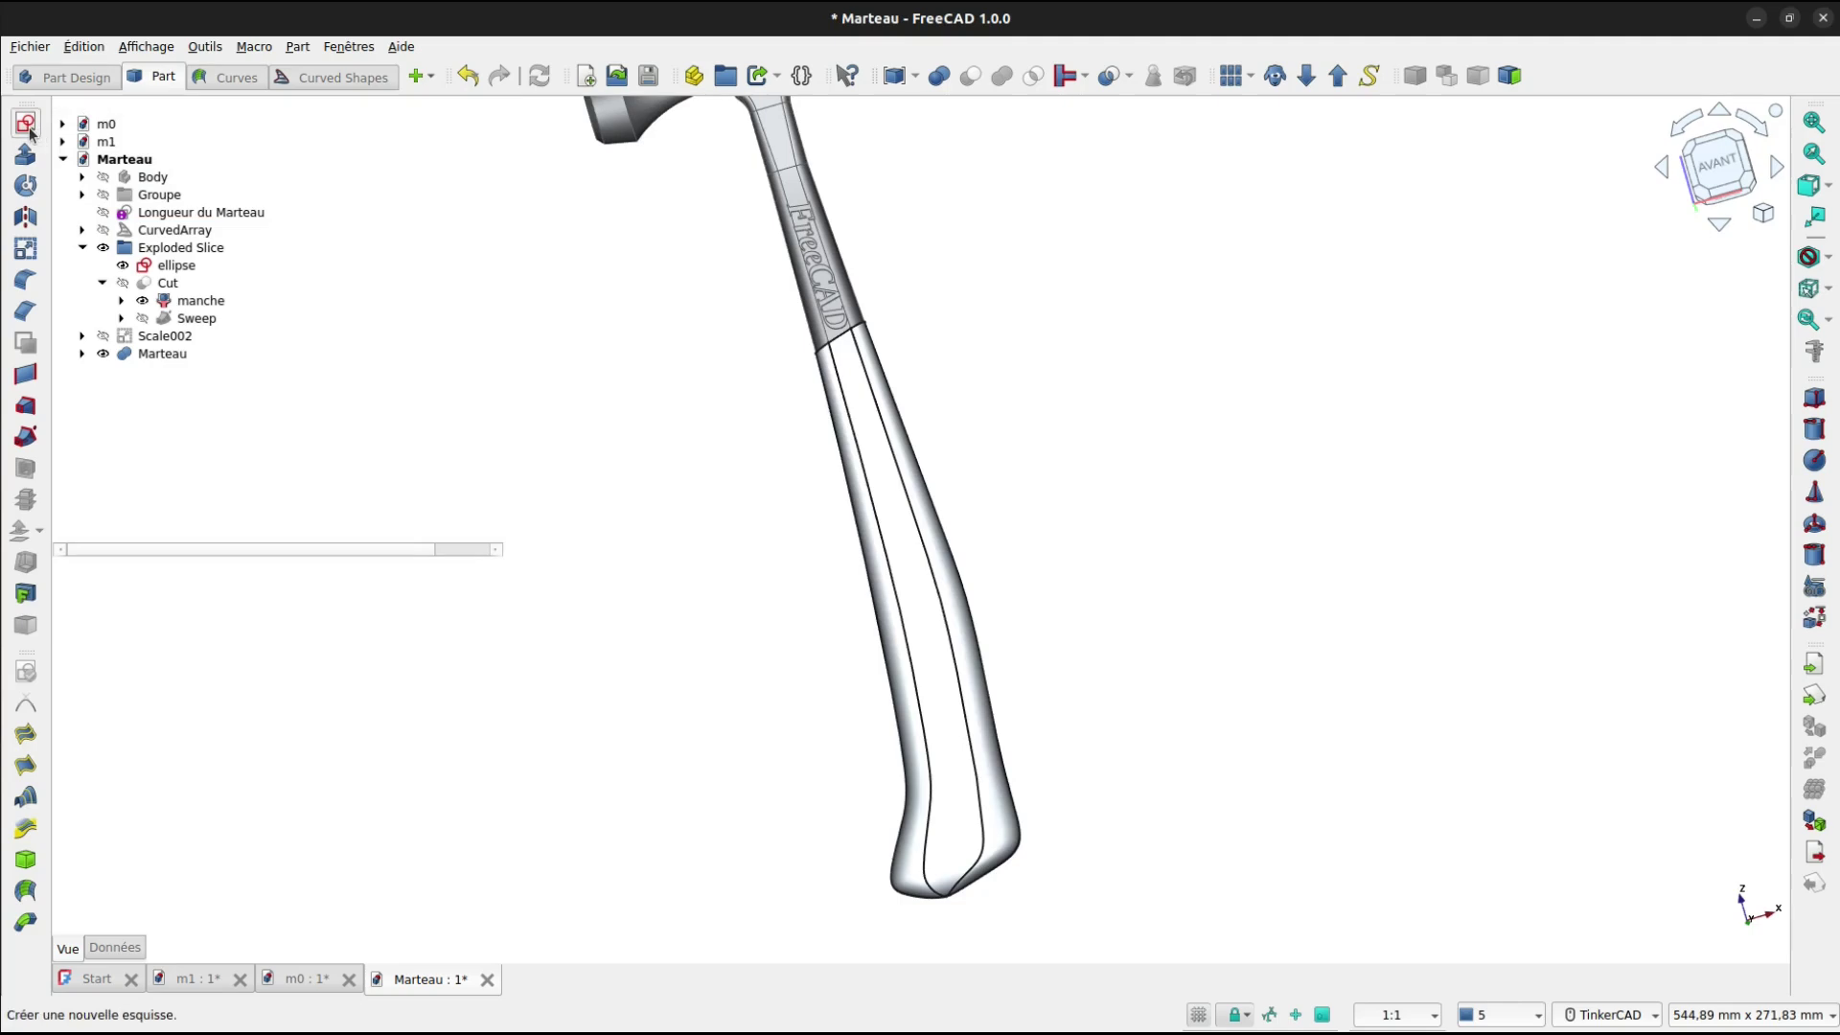
Create a new sketch on the XZ plane with a 0 mm offset.
{"action": "left_click", "coordinate": [27, 125]}
{"action": "left_click", "coordinate": [836, 460]}
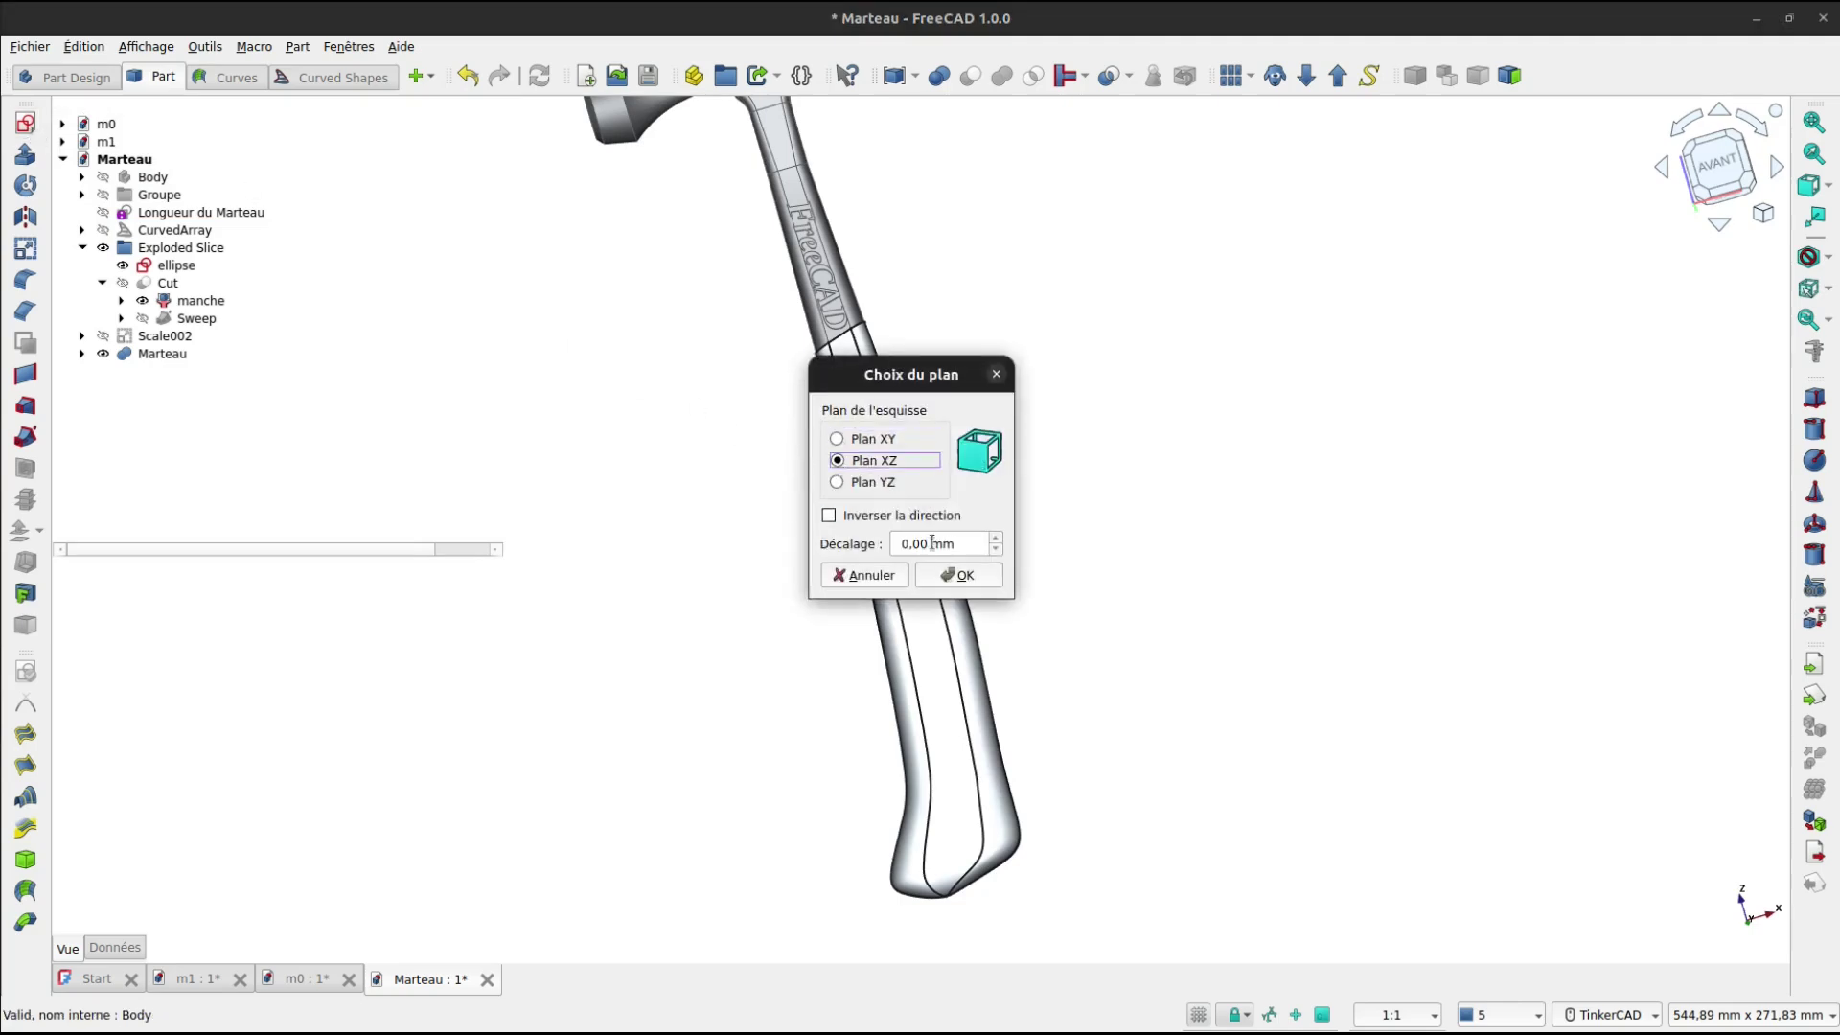
{"action": "left_click", "coordinate": [954, 576]}
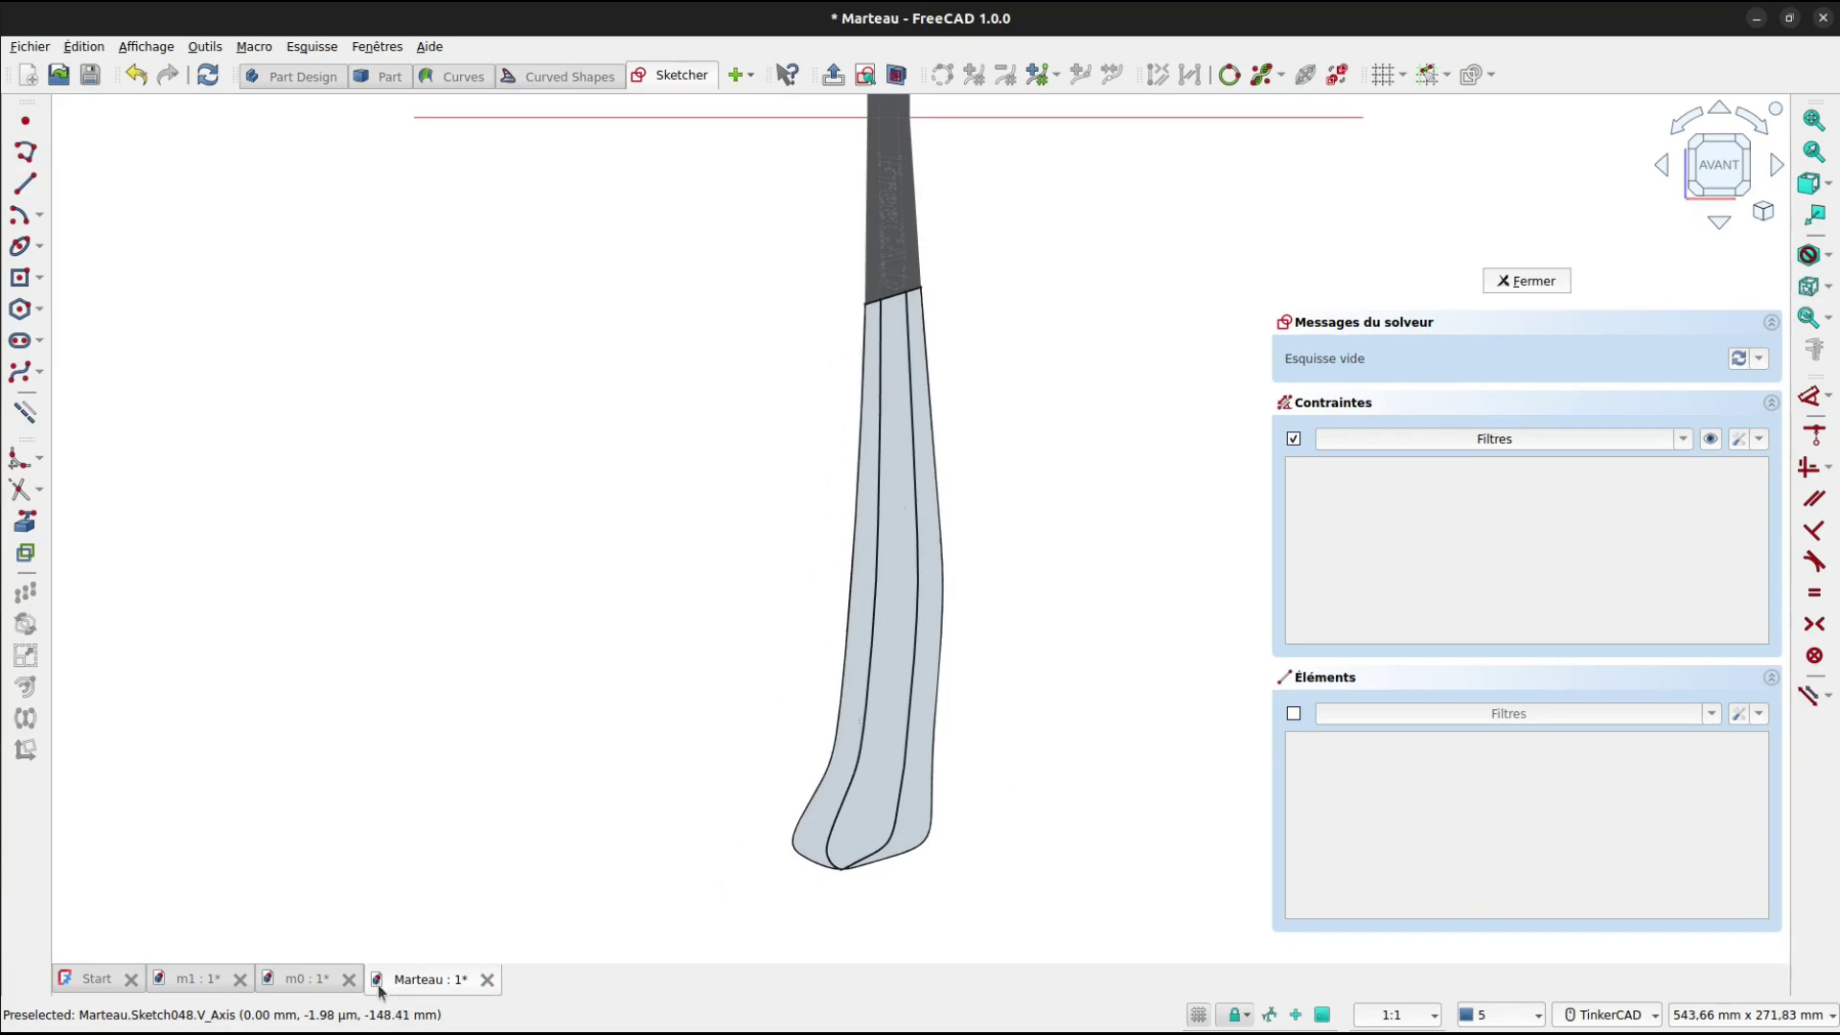
Examine the hammer's grip in the m0 reference model and return to the Marteau sketch.
{"action": "left_click", "coordinate": [310, 985]}
{"action": "middle_click_drag", "start_coordinate": [944, 772], "coordinate": [493, 509]}
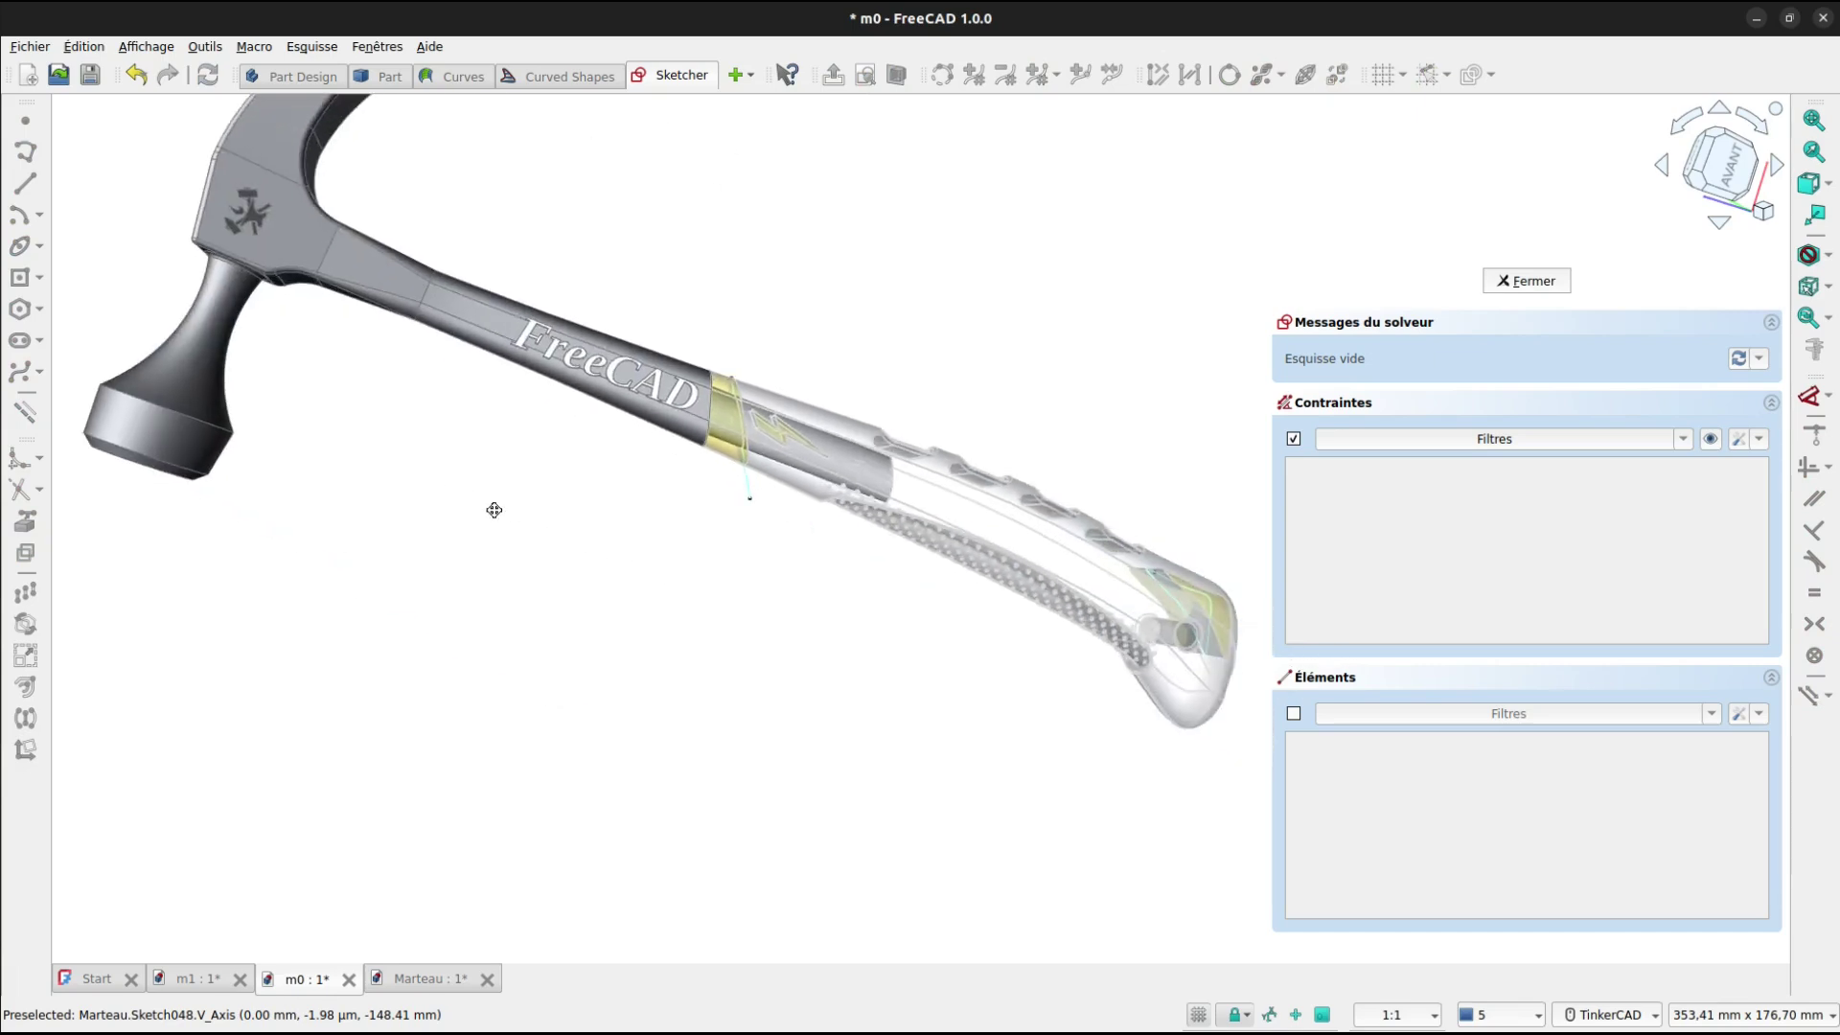
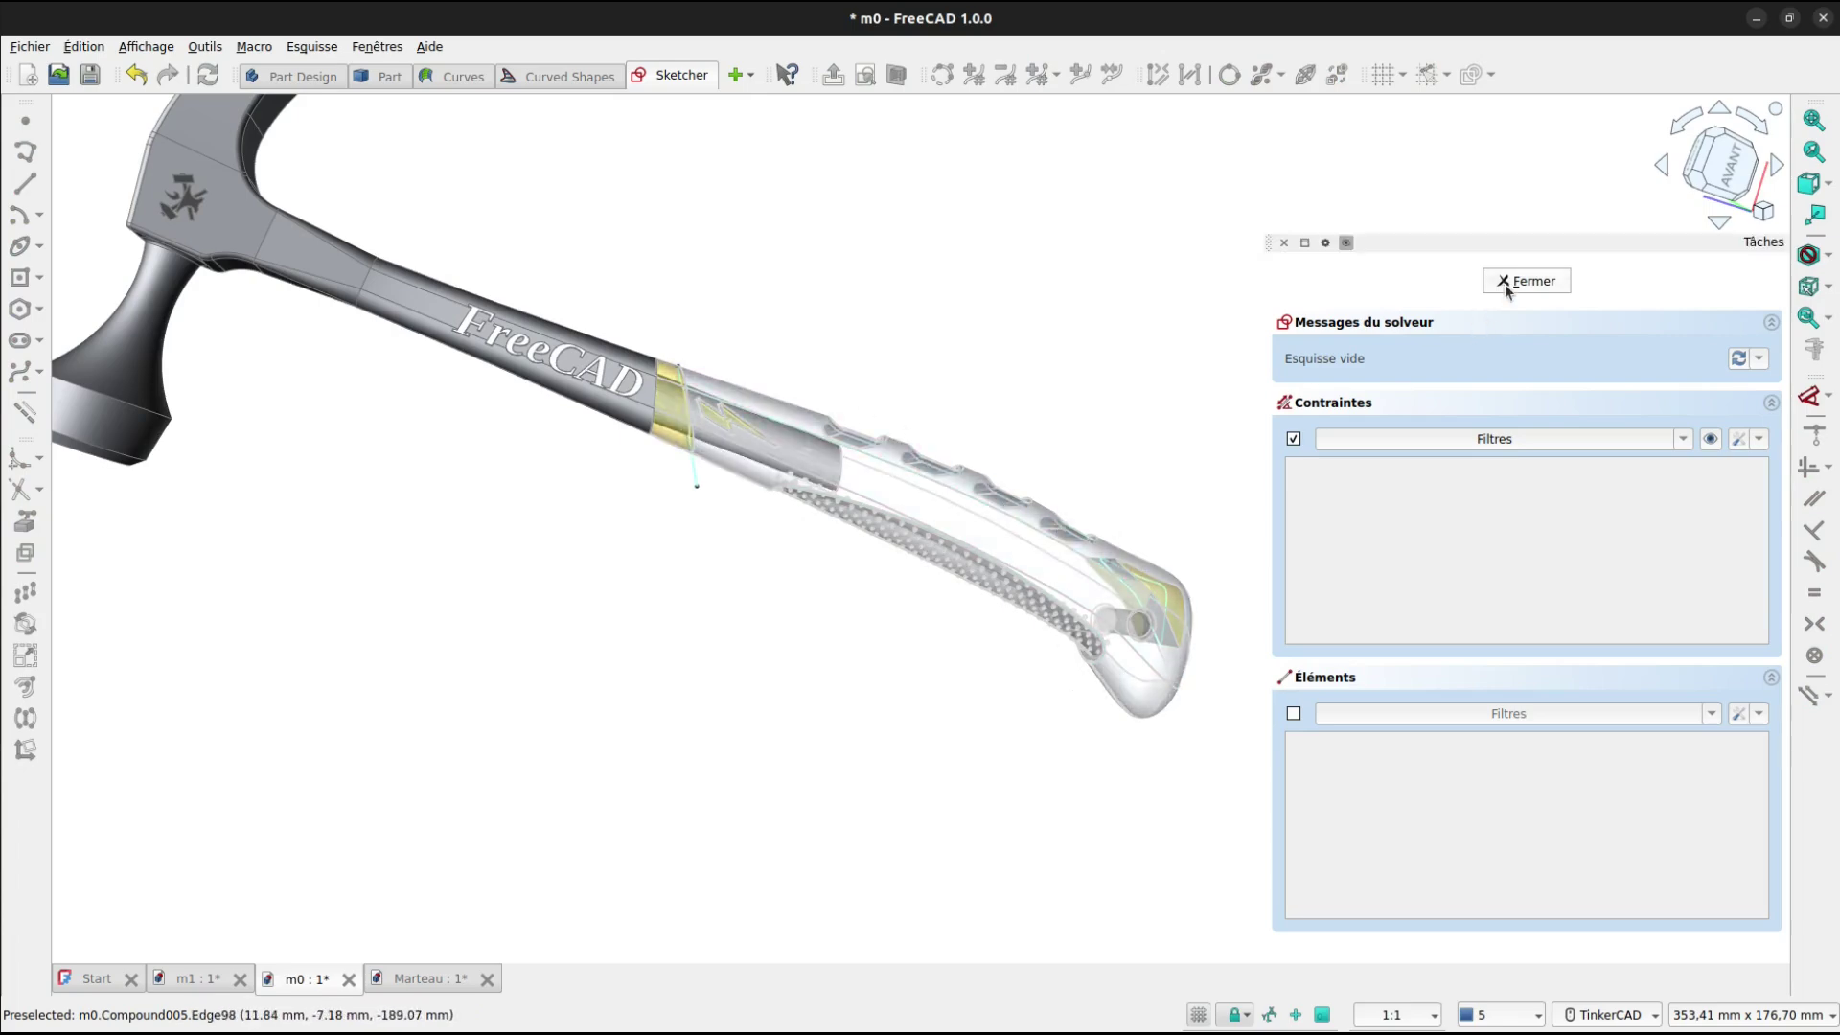
{"action": "left_click", "coordinate": [444, 979]}
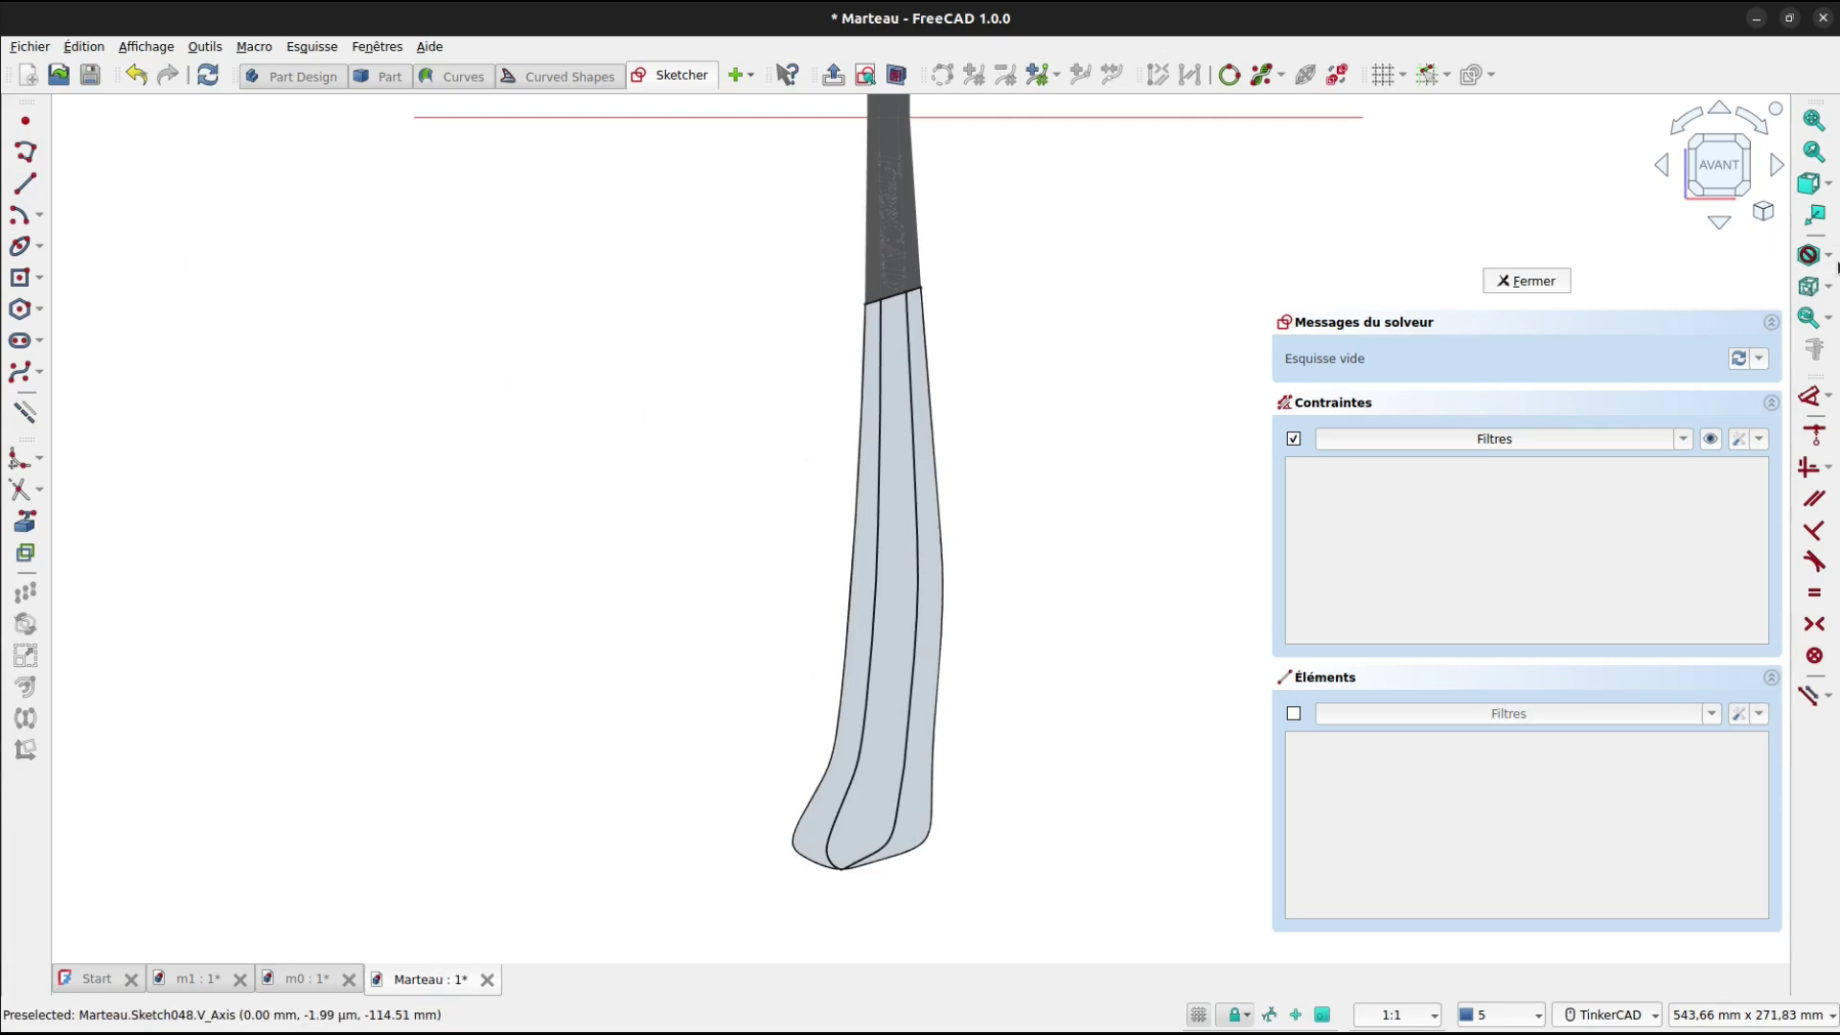
Show the model in wireframe and sketch a slanted line about 111 mm long alongside the handle's outer left edge.
{"action": "left_click", "coordinate": [1827, 256]}
{"action": "left_click", "coordinate": [1776, 300]}
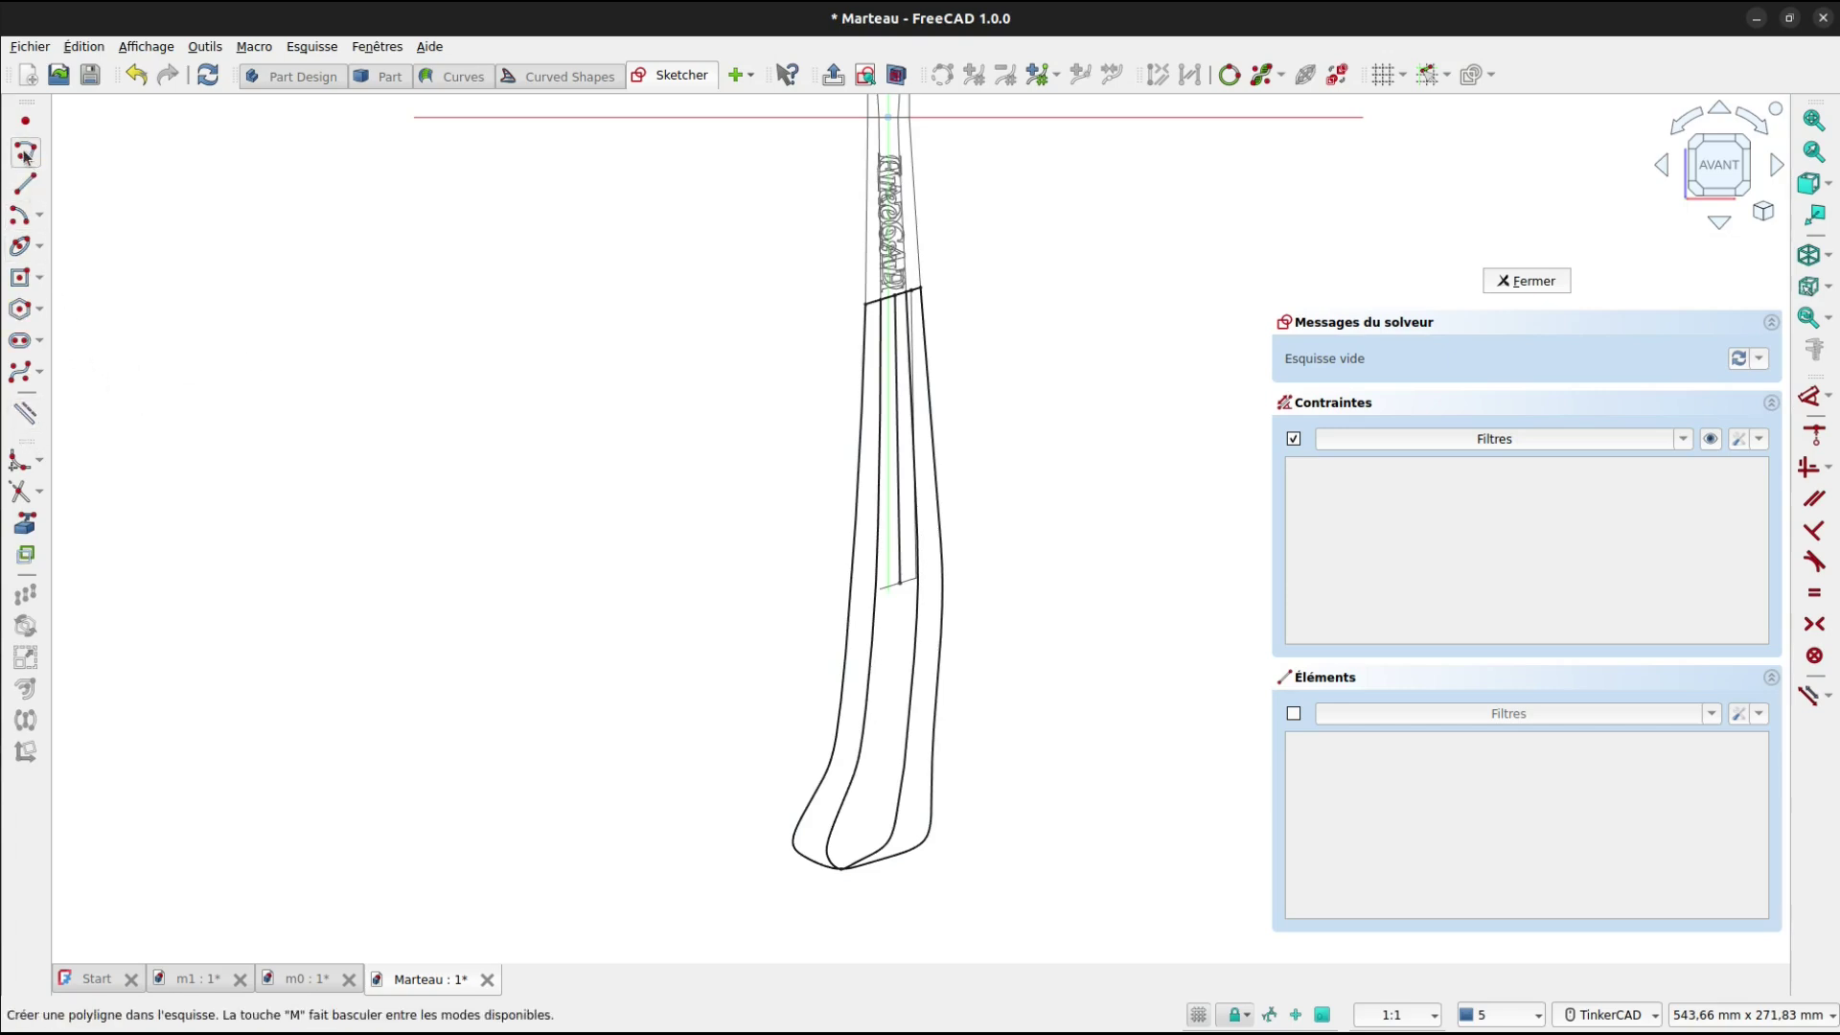
{"action": "left_click", "coordinate": [25, 183]}
{"action": "scroll", "coordinate": [843, 403], "scroll_direction": "up", "scroll_amount": 3}
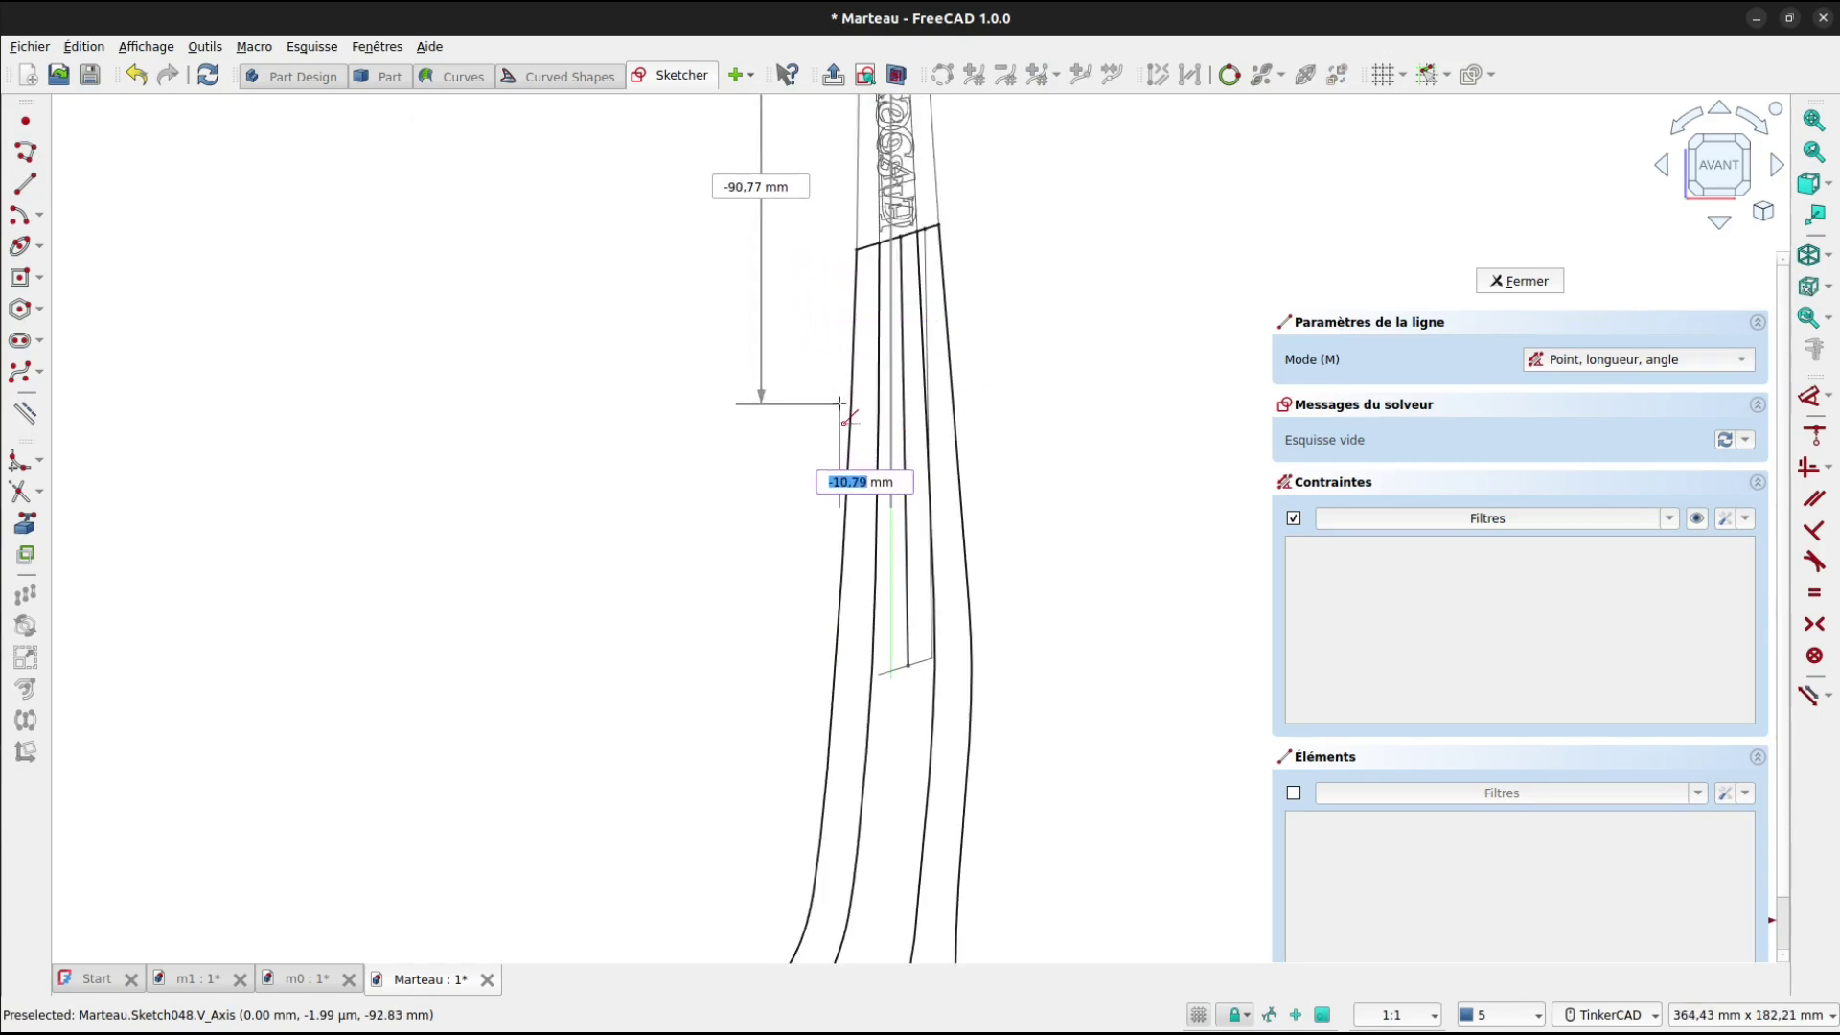
{"action": "middle_click_drag", "start_coordinate": [836, 431], "coordinate": [843, 300]}
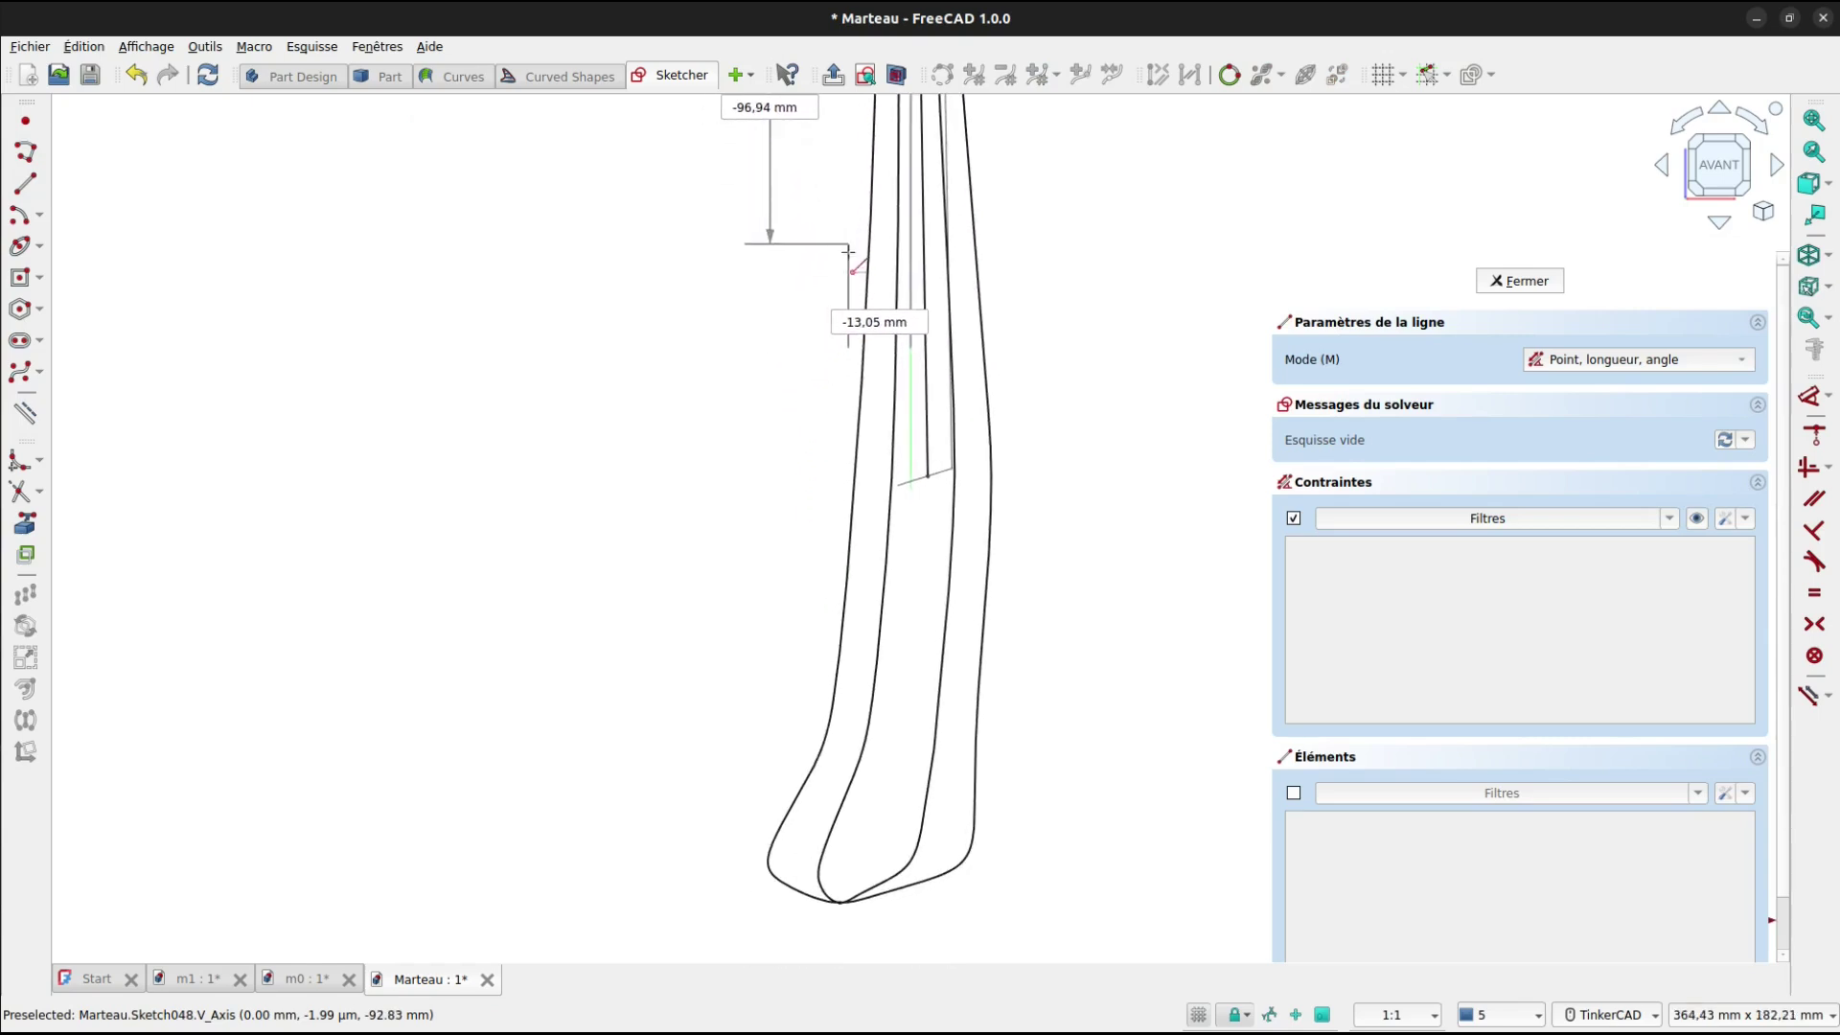
{"action": "left_click", "coordinate": [813, 746]}
{"action": "middle_click_drag", "start_coordinate": [848, 239], "coordinate": [830, 326]}
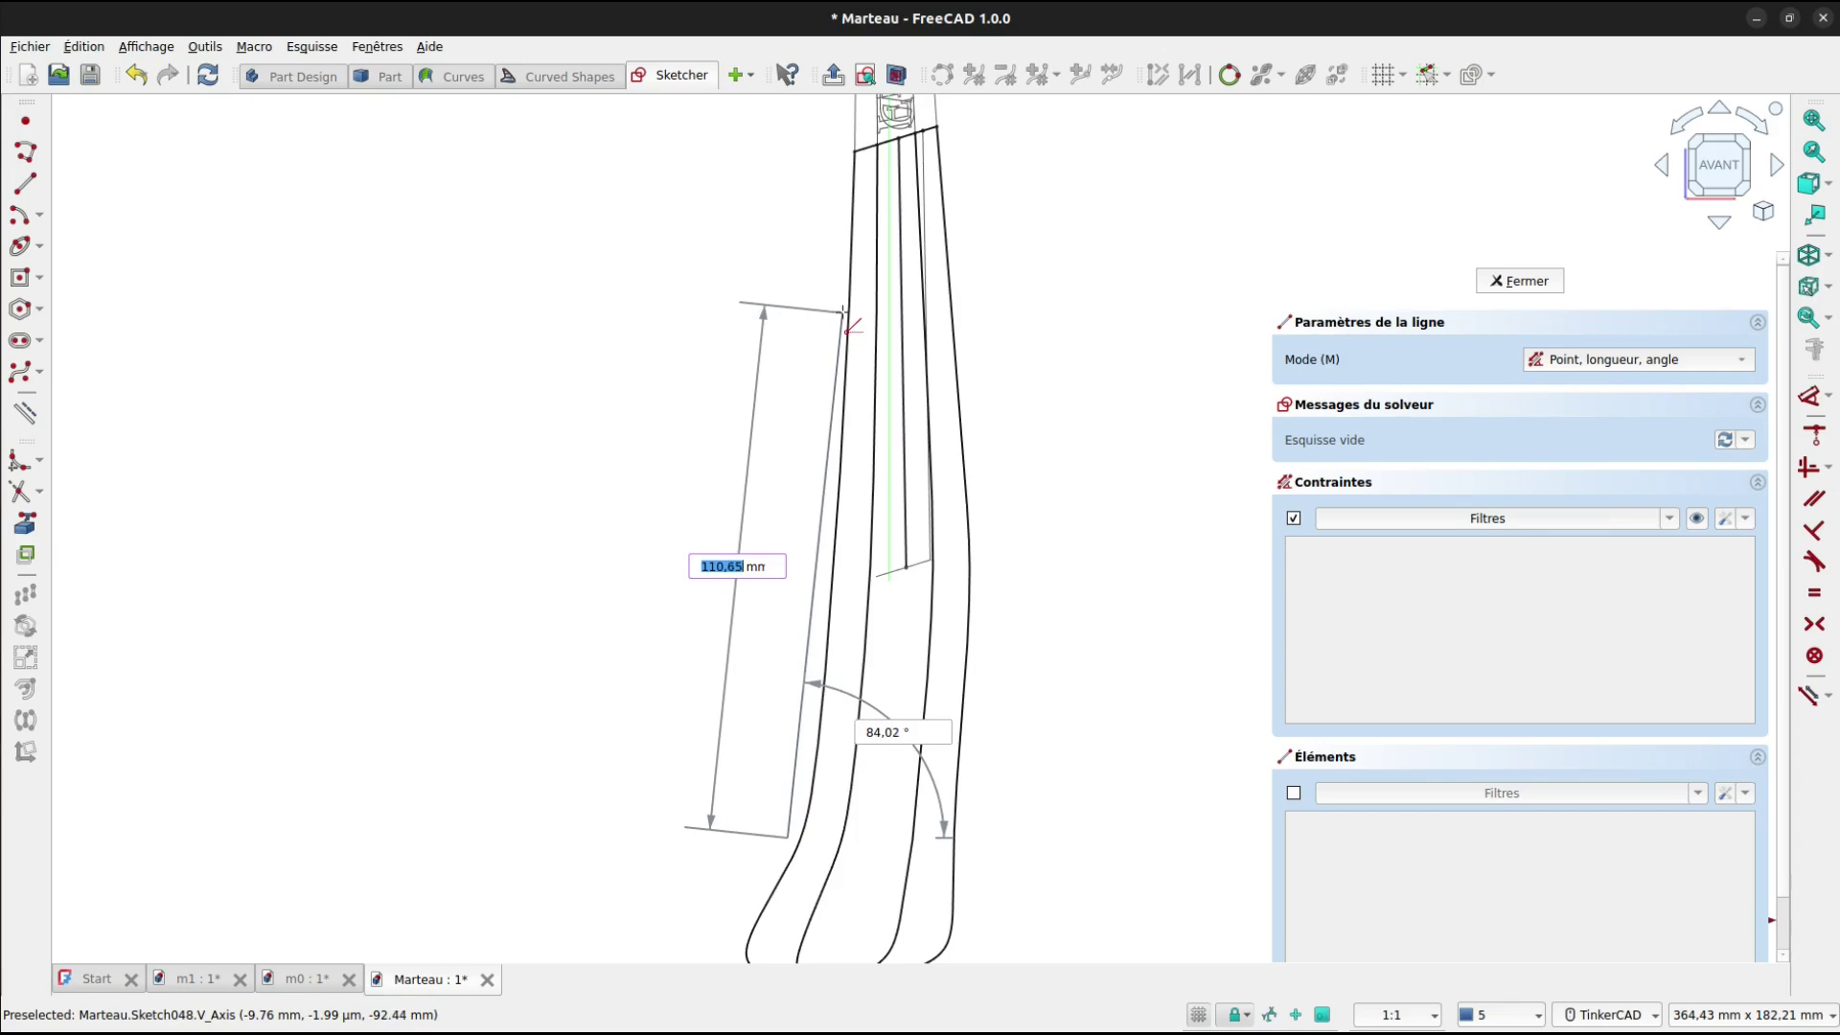
{"action": "left_click", "coordinate": [844, 312]}
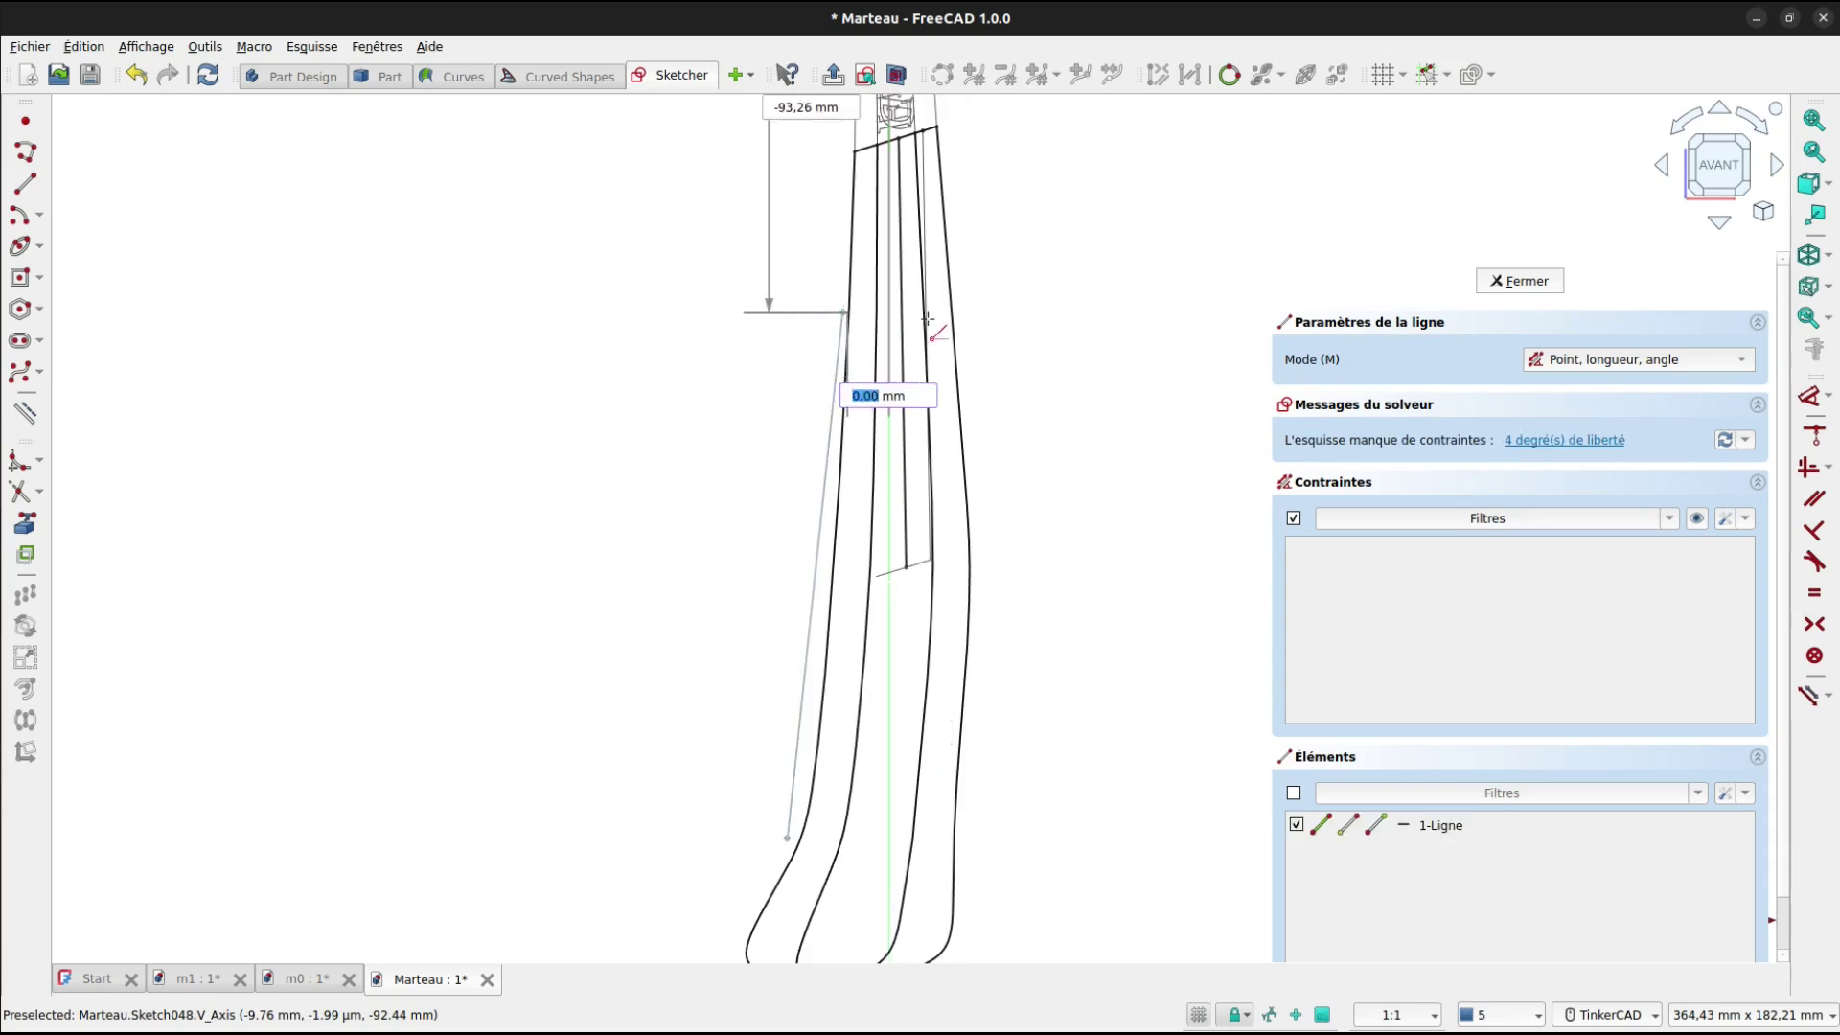
{"action": "right_click", "coordinate": [975, 324]}
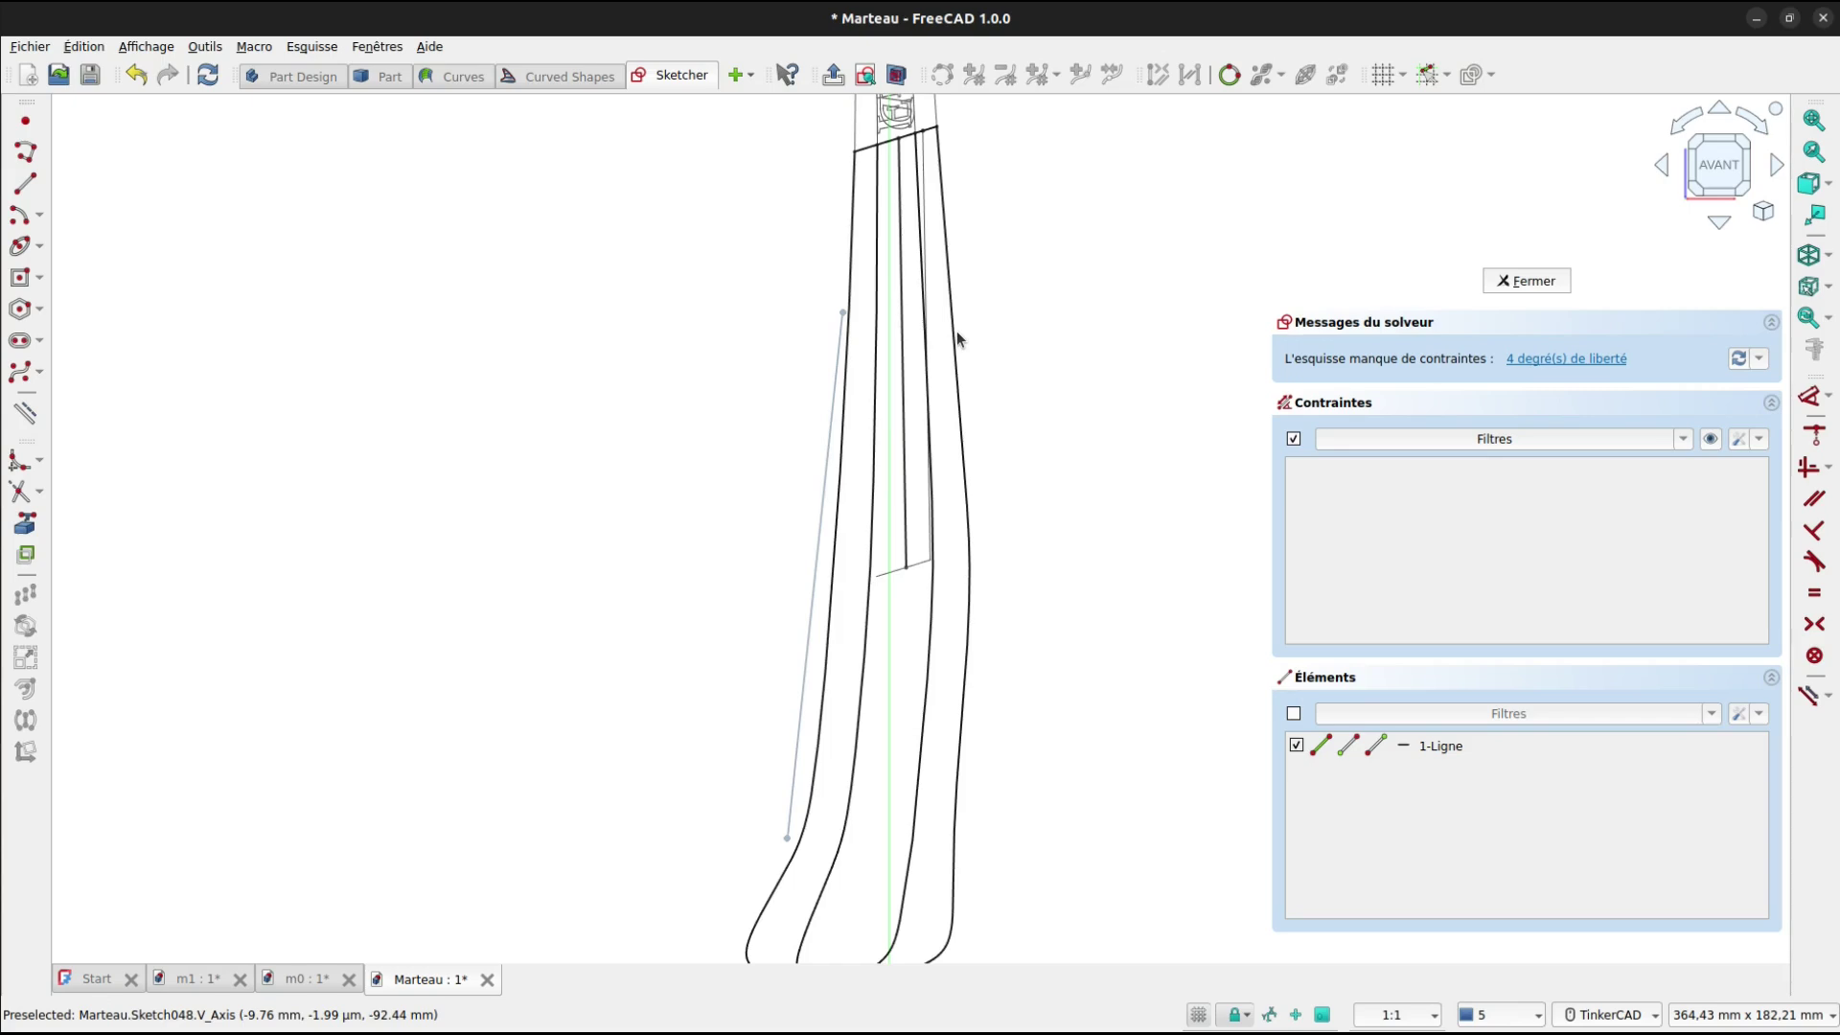
Constrain the line's upper end 101 mm and its lower end 206 mm vertically below the horizontal axis.
{"action": "key", "text": "d"}
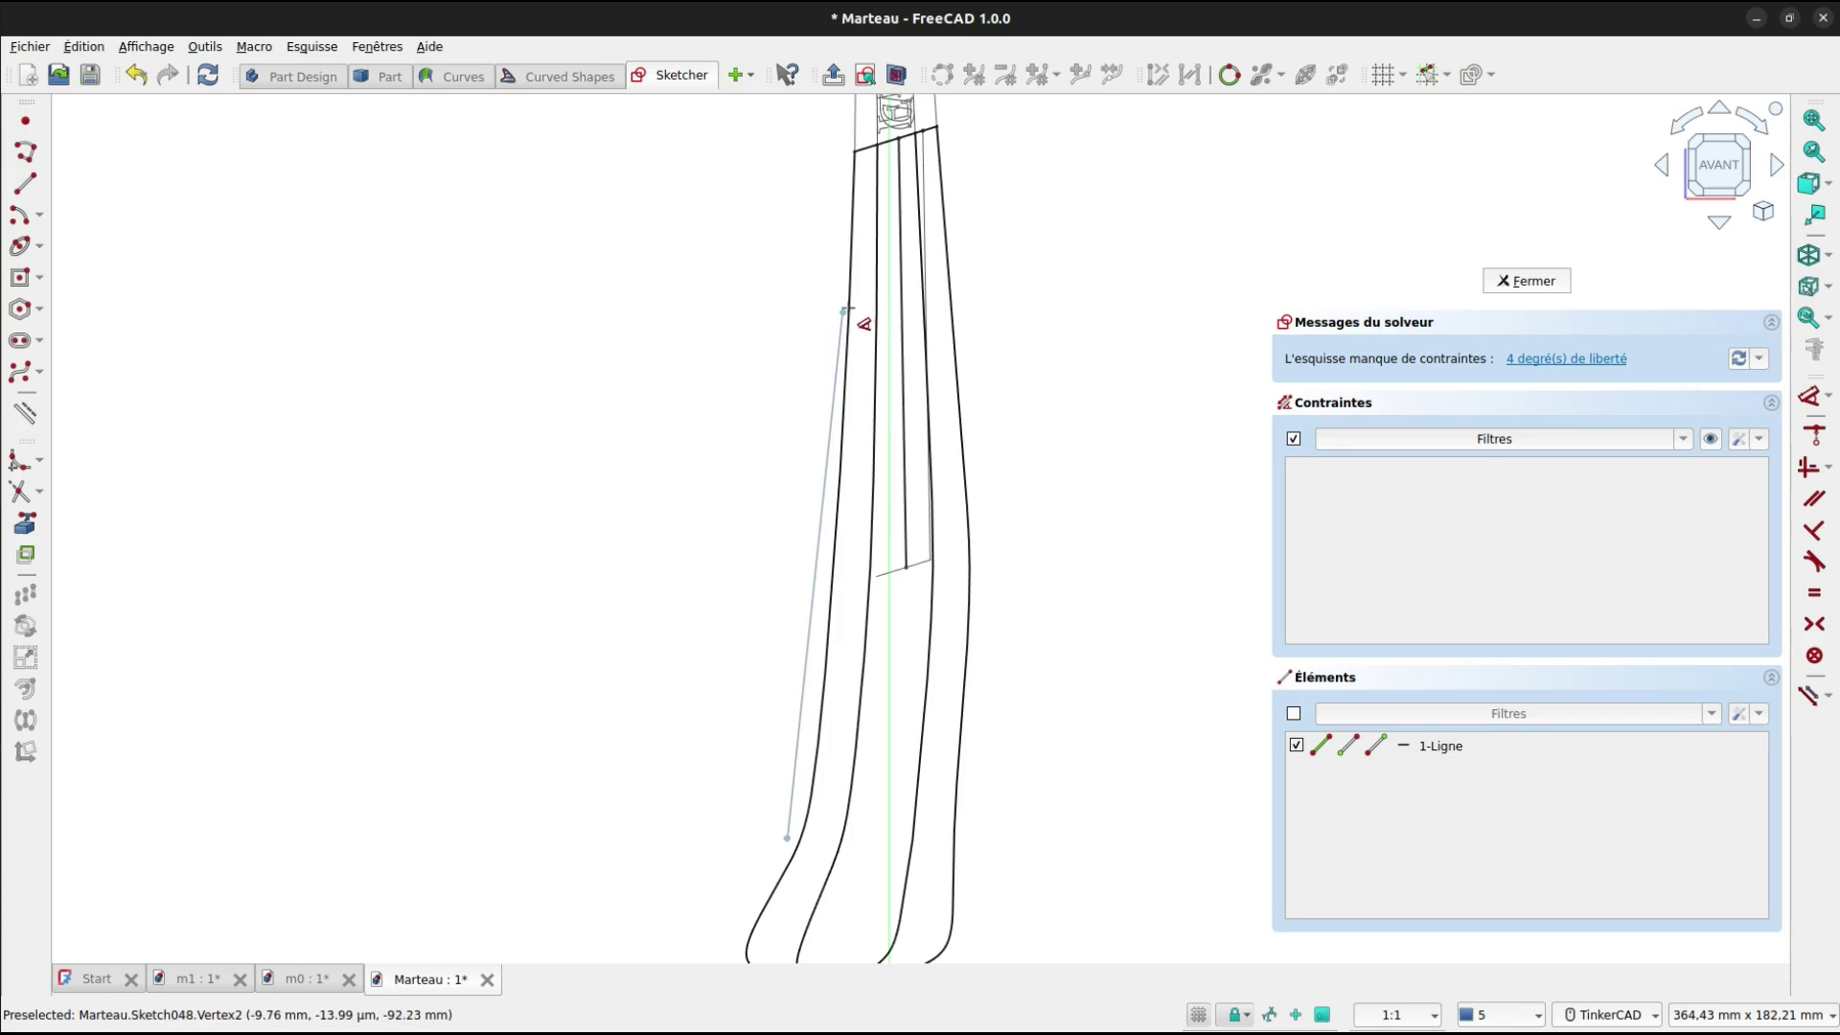
{"action": "left_click", "coordinate": [843, 311]}
{"action": "left_click", "coordinate": [745, 261]}
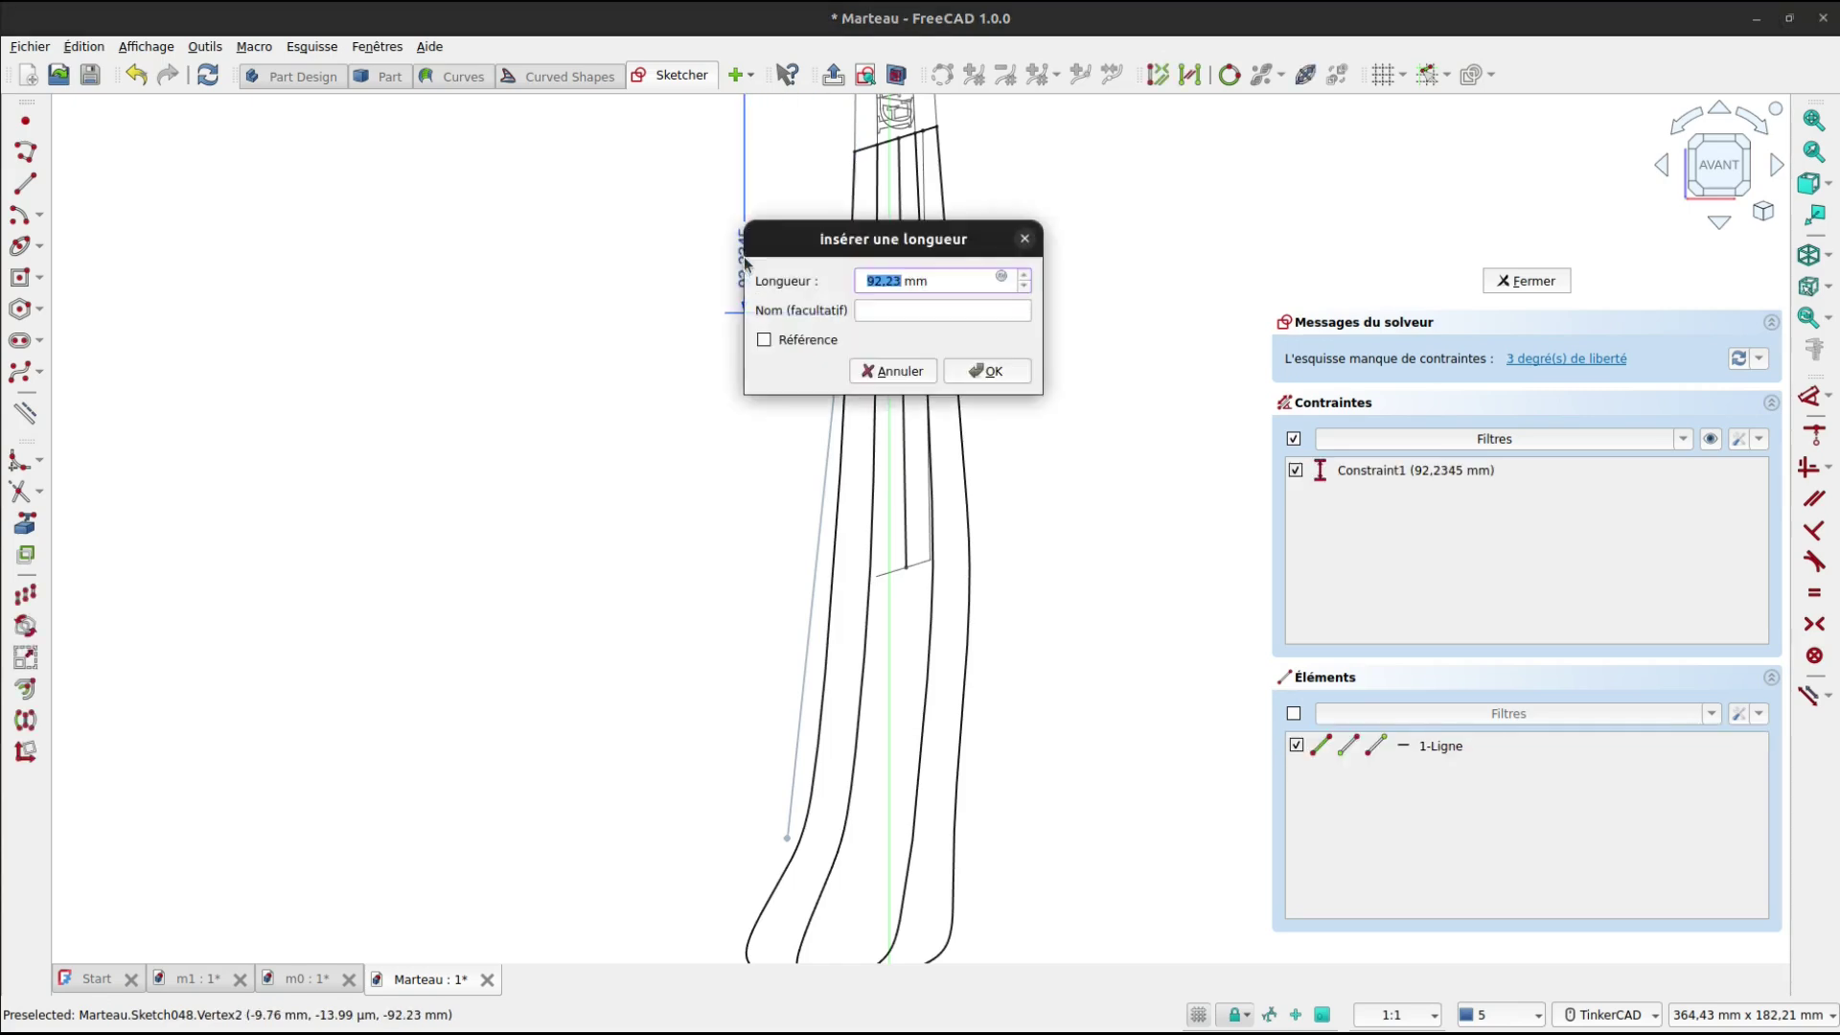
{"action": "type", "text": "101"}
{"action": "key", "text": "Return"}
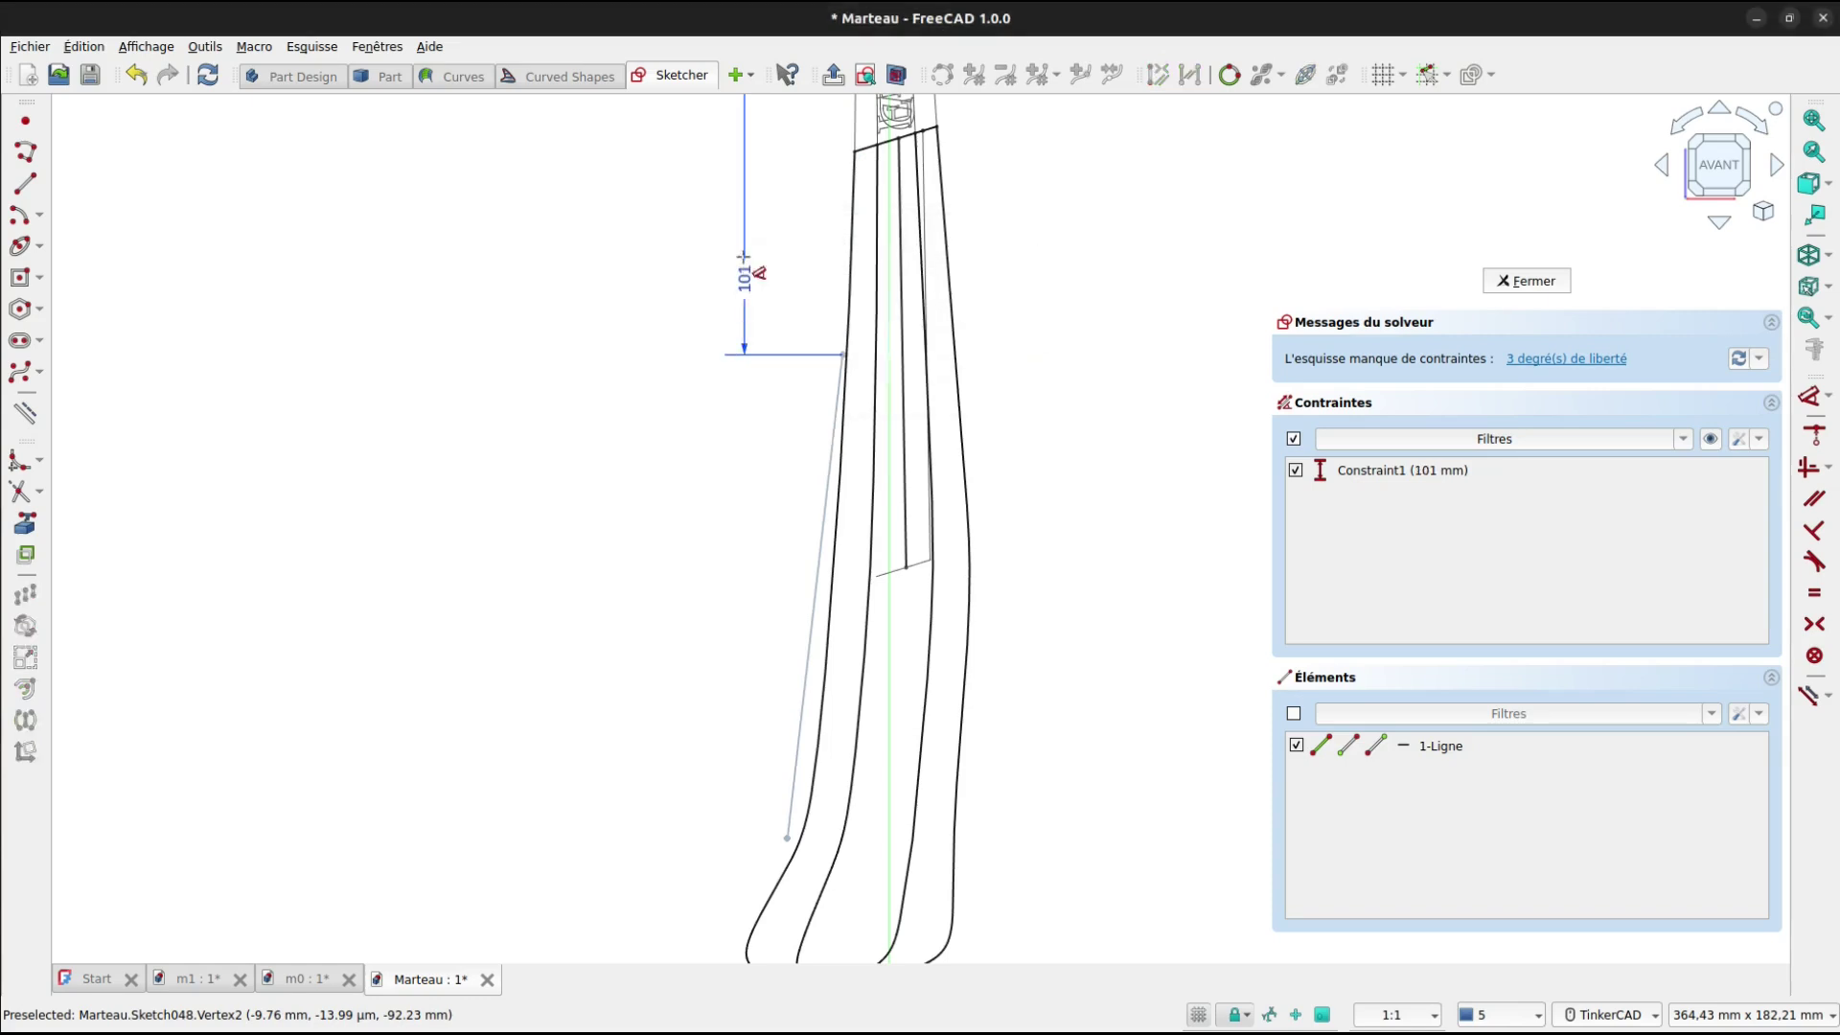
{"action": "left_click", "coordinate": [786, 838]}
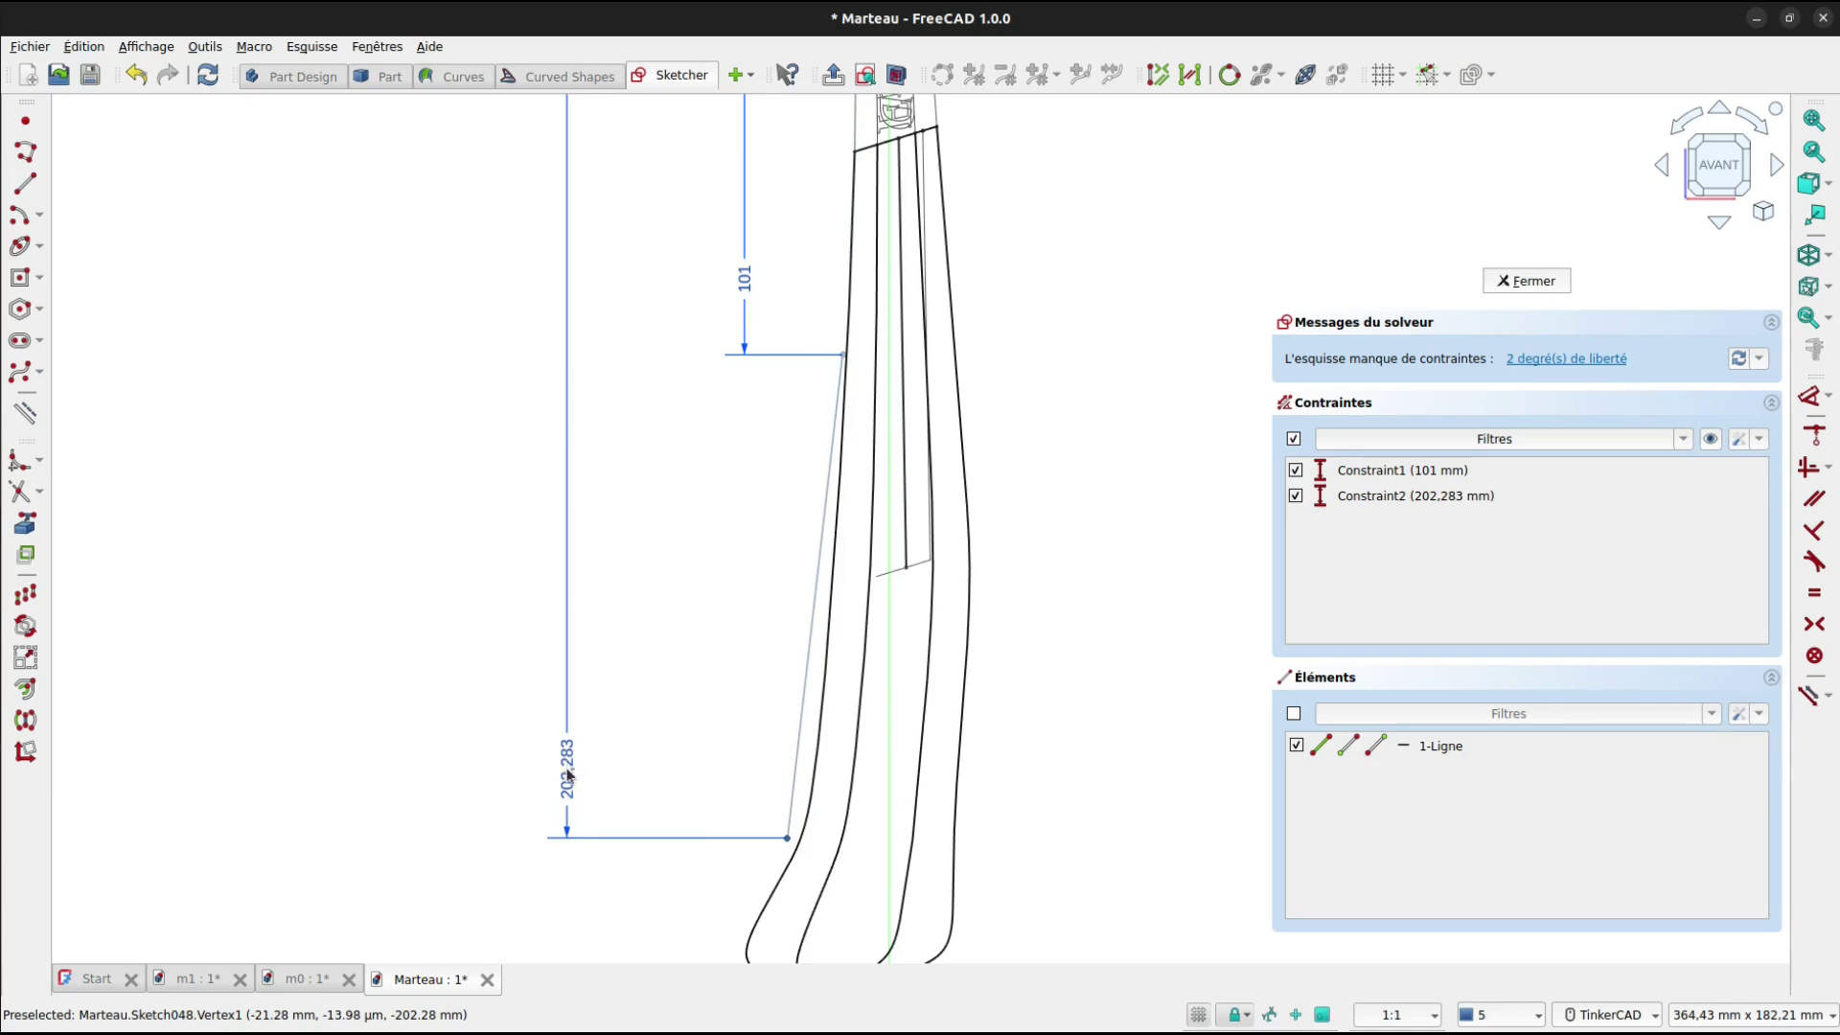
{"action": "left_click", "coordinate": [567, 775]}
{"action": "type", "text": "206"}
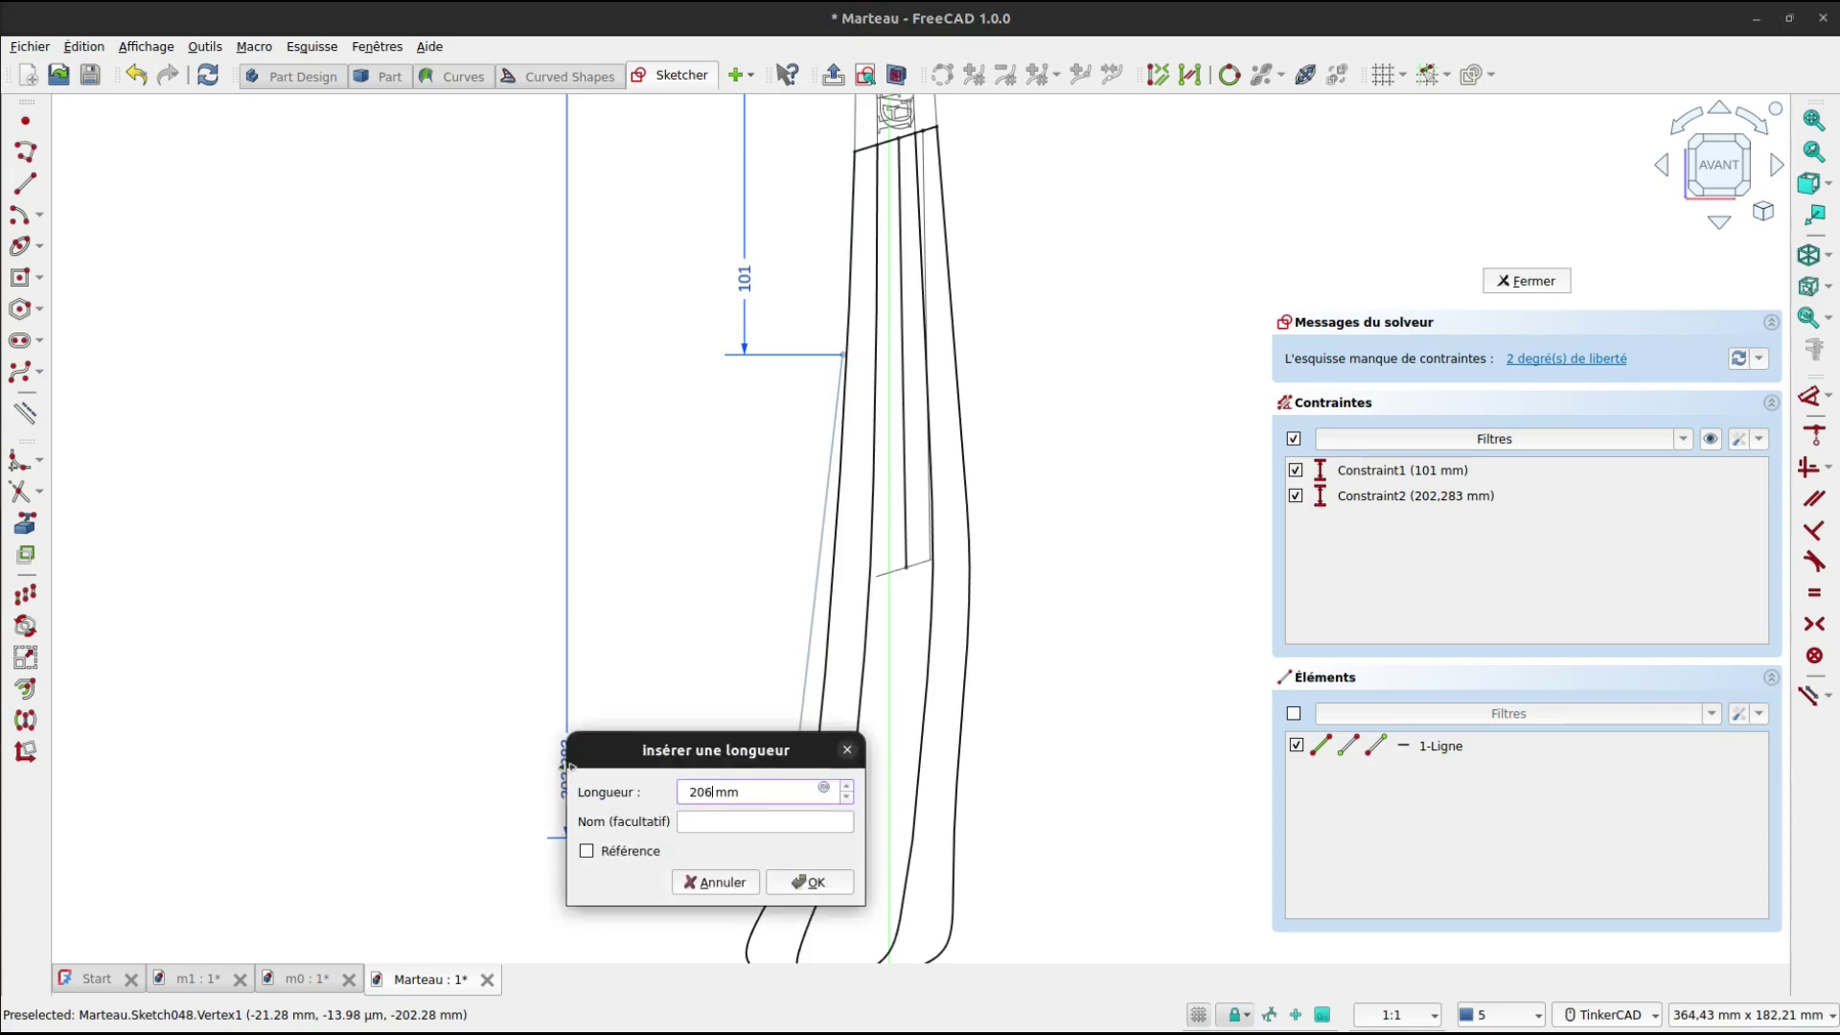
{"action": "key", "text": "Return"}
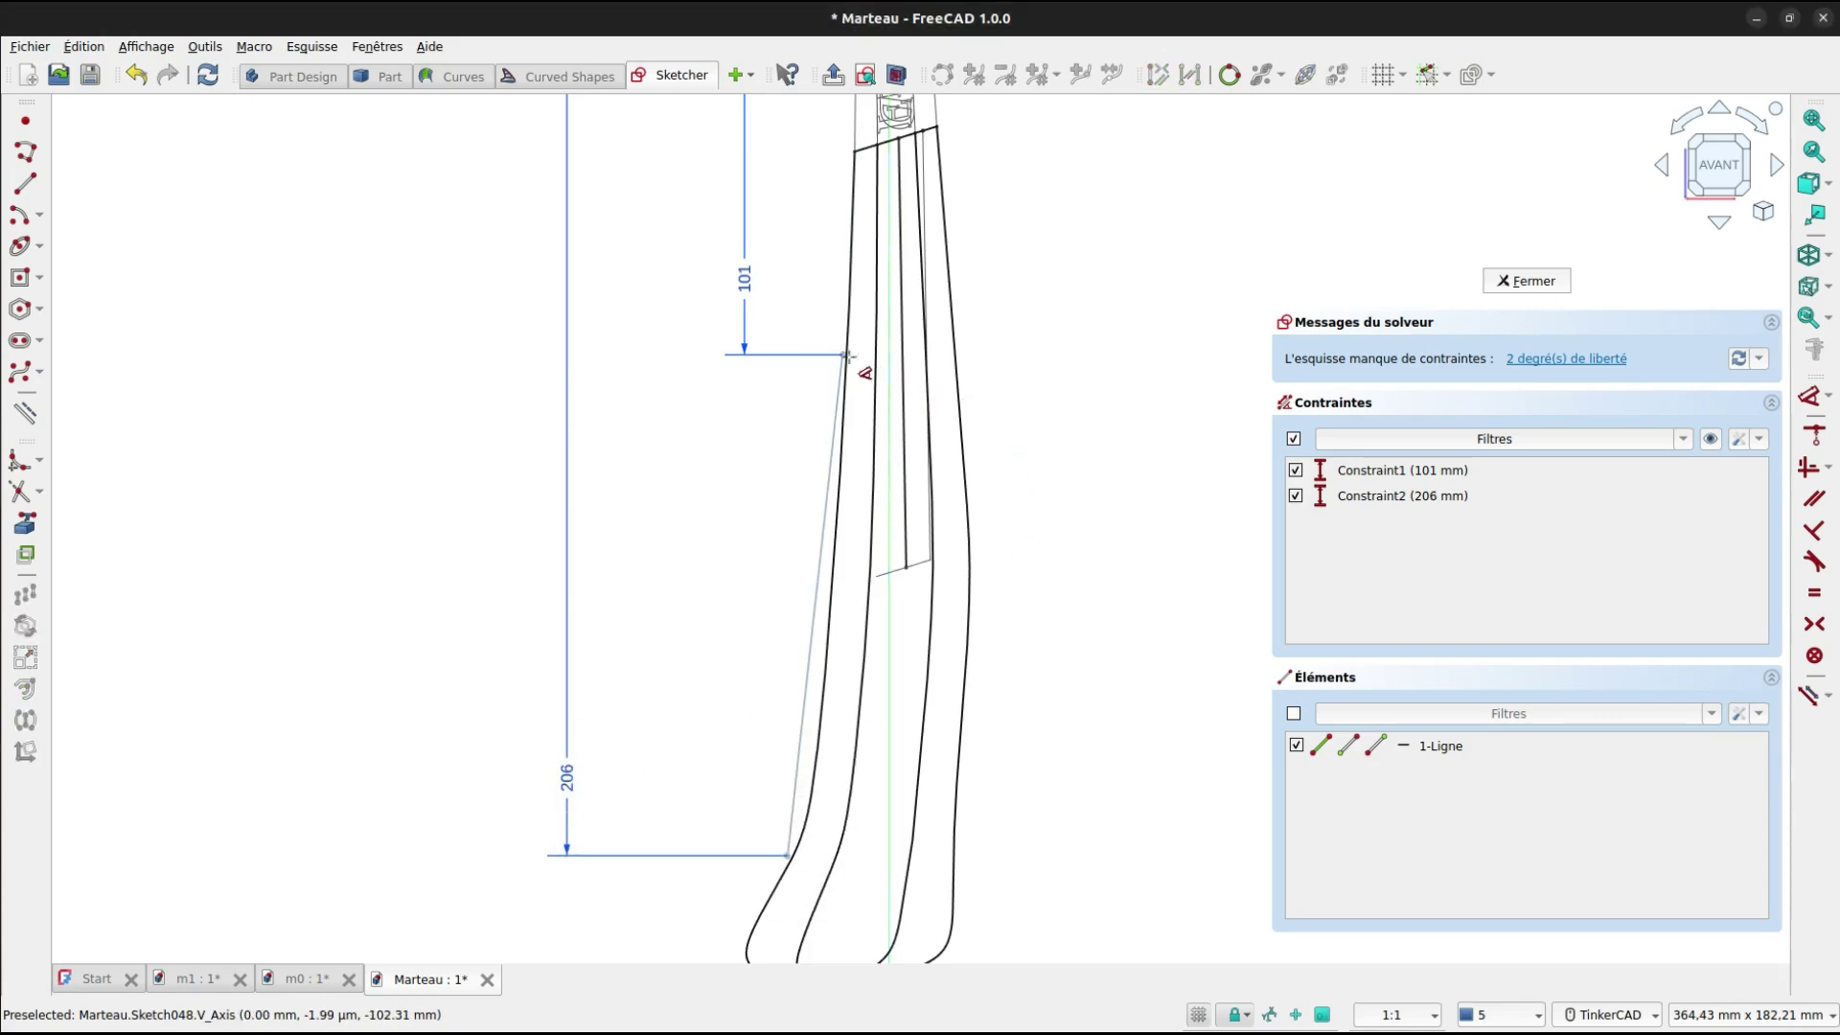
Constrain the line's upper end 10 mm horizontally from the vertical axis.
{"action": "left_click", "coordinate": [845, 355]}
{"action": "scroll", "coordinate": [857, 356], "scroll_direction": "up", "scroll_amount": 4}
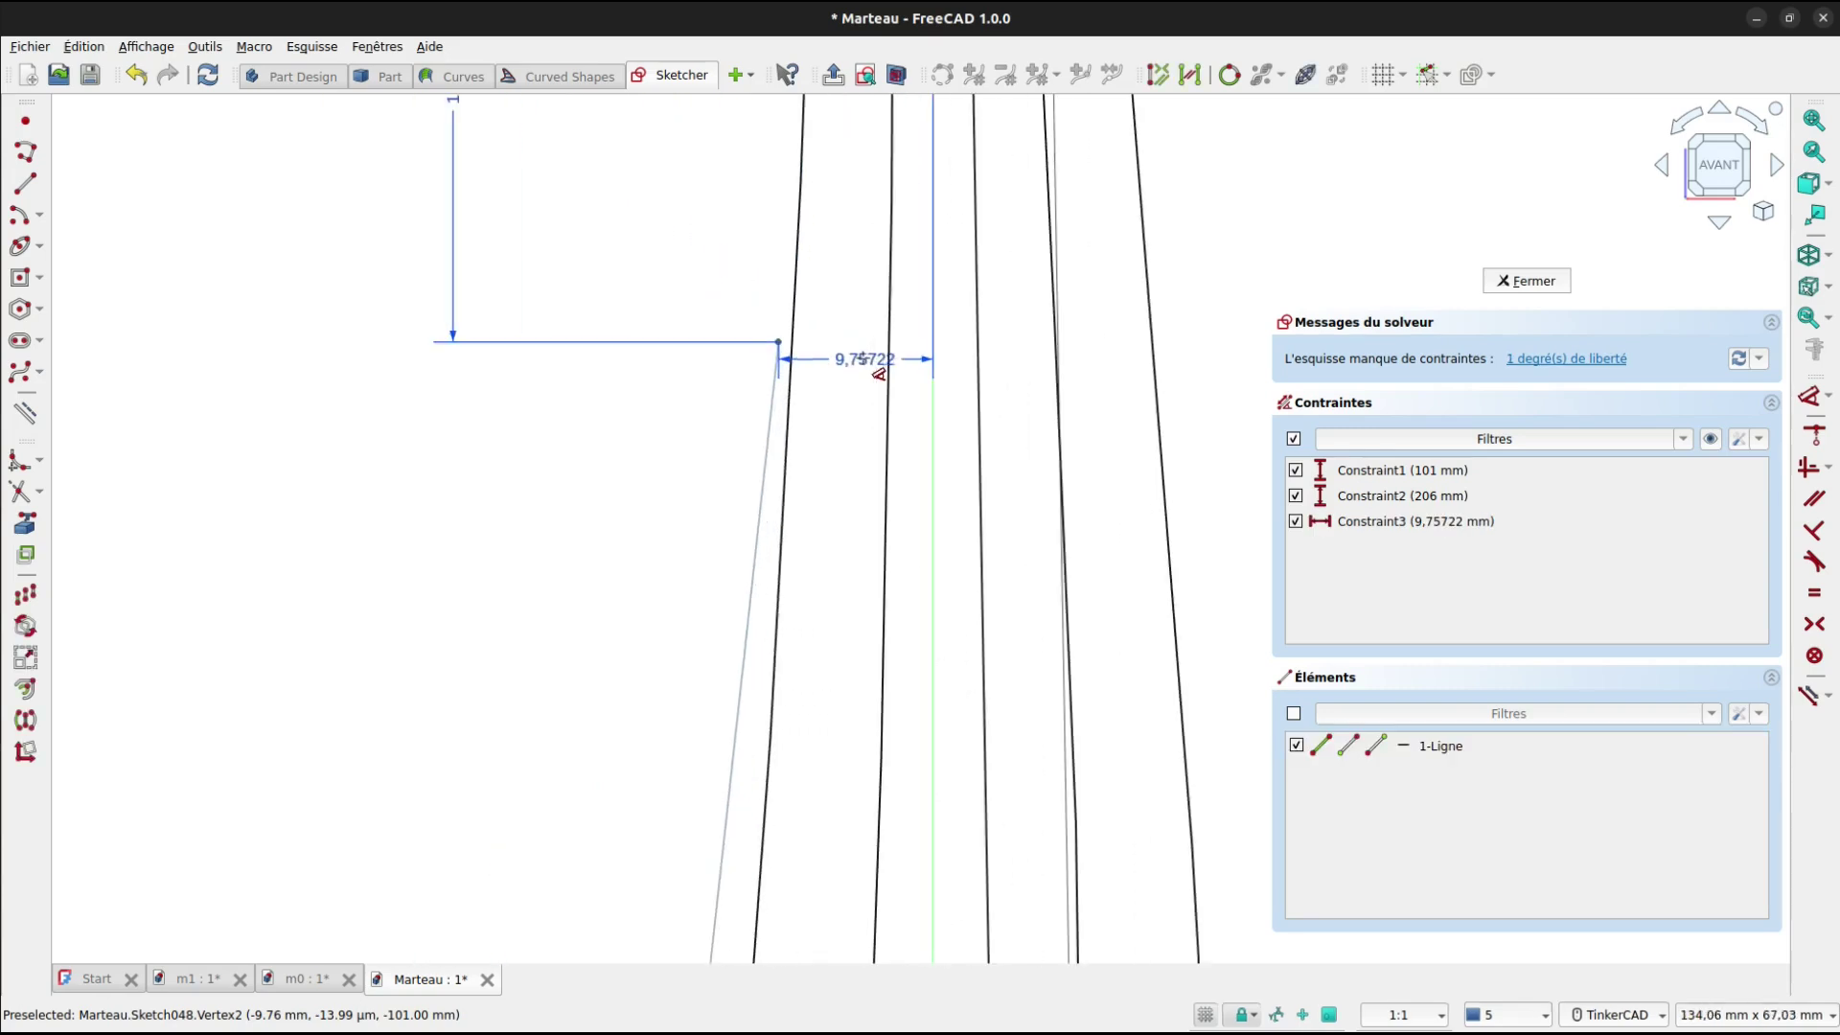
{"action": "scroll", "coordinate": [877, 369], "scroll_direction": "up", "scroll_amount": 4}
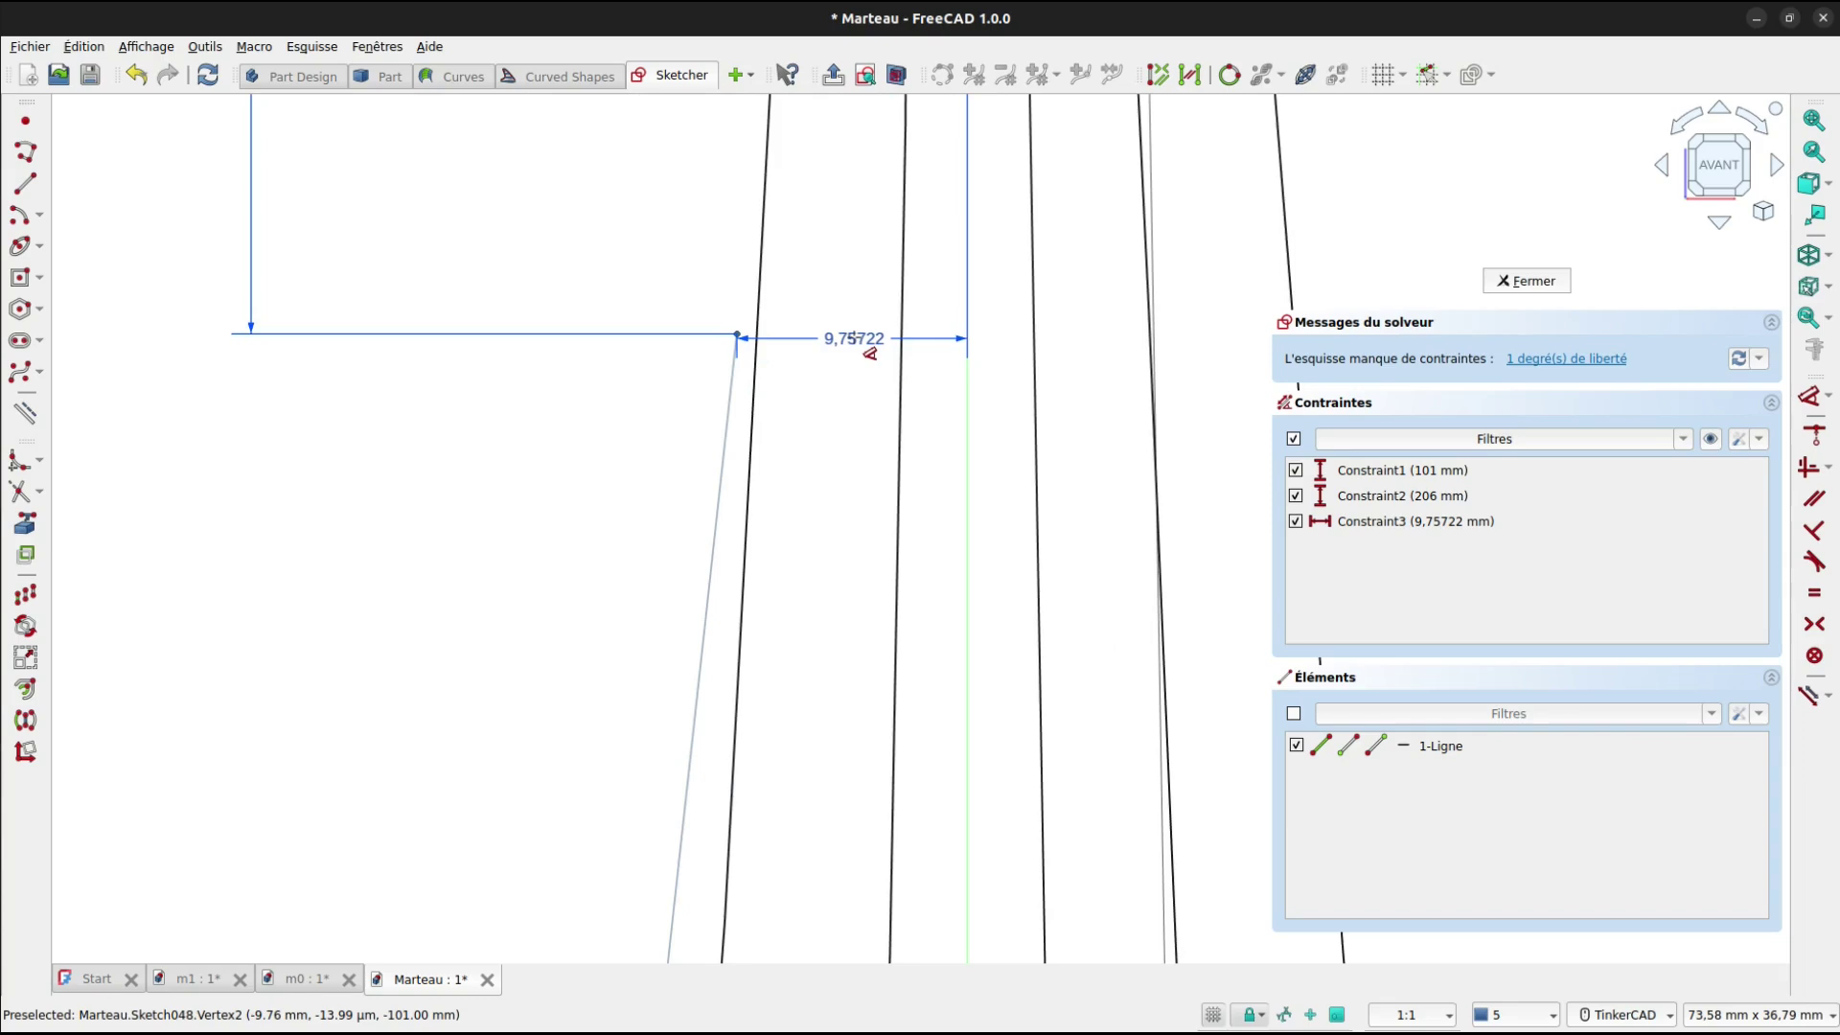
{"action": "double_click", "coordinate": [854, 336]}
{"action": "type", "text": "10"}
{"action": "key", "text": "Return"}
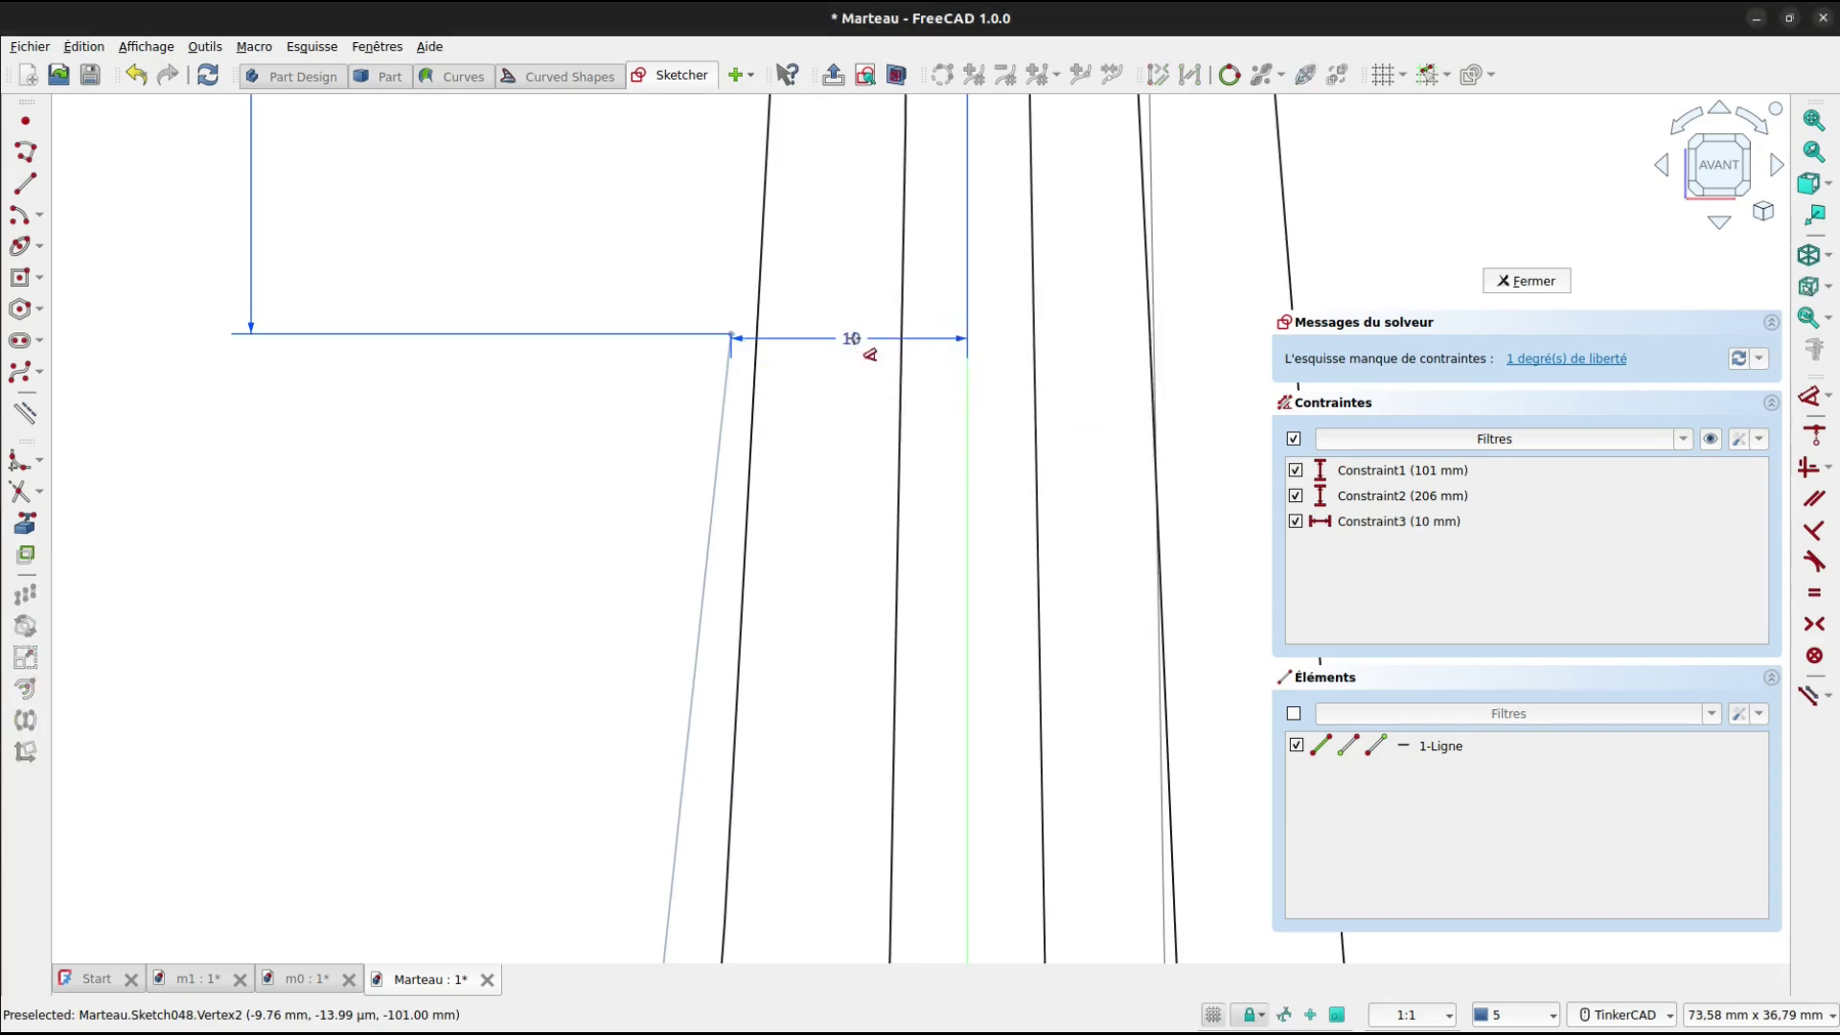
Constrain the line's lower end 21 mm horizontally from the vertical axis.
{"action": "scroll", "coordinate": [859, 724], "scroll_direction": "down", "scroll_amount": 7}
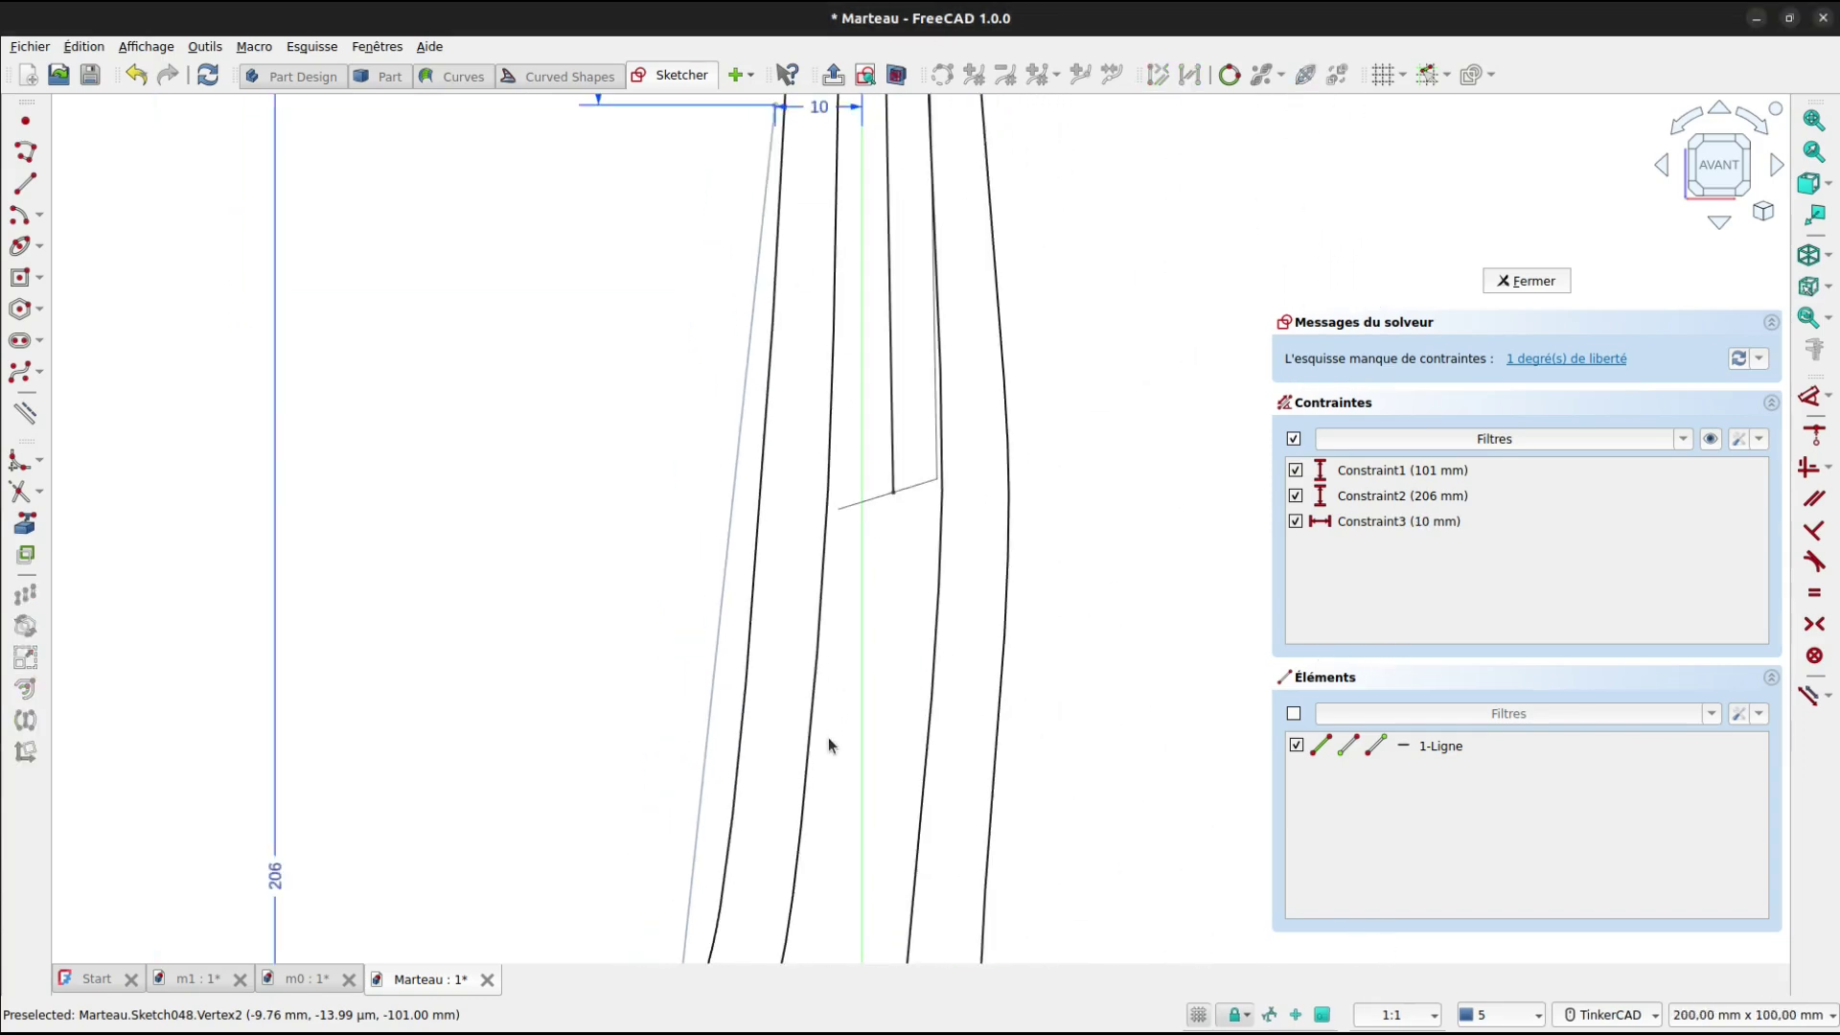
{"action": "key", "text": "d"}
{"action": "scroll", "coordinate": [832, 767], "scroll_direction": "down", "scroll_amount": 3}
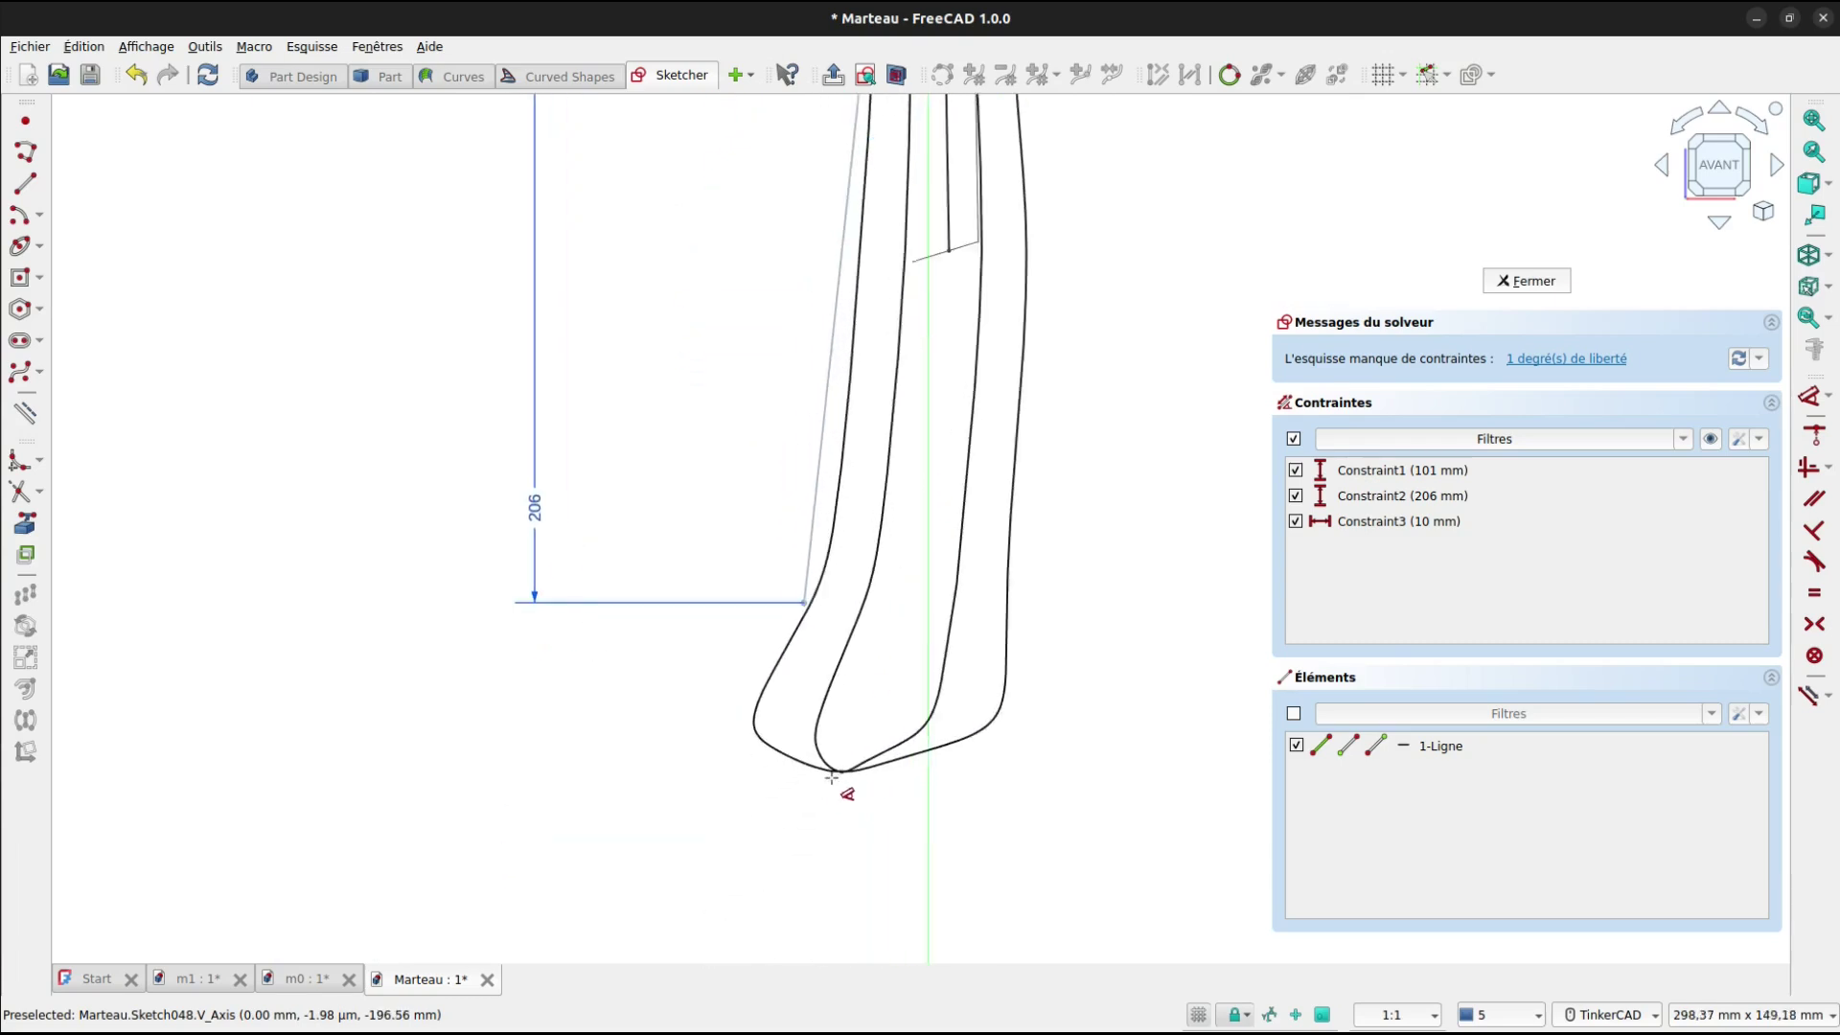
{"action": "scroll", "coordinate": [832, 776], "scroll_direction": "up", "scroll_amount": 3}
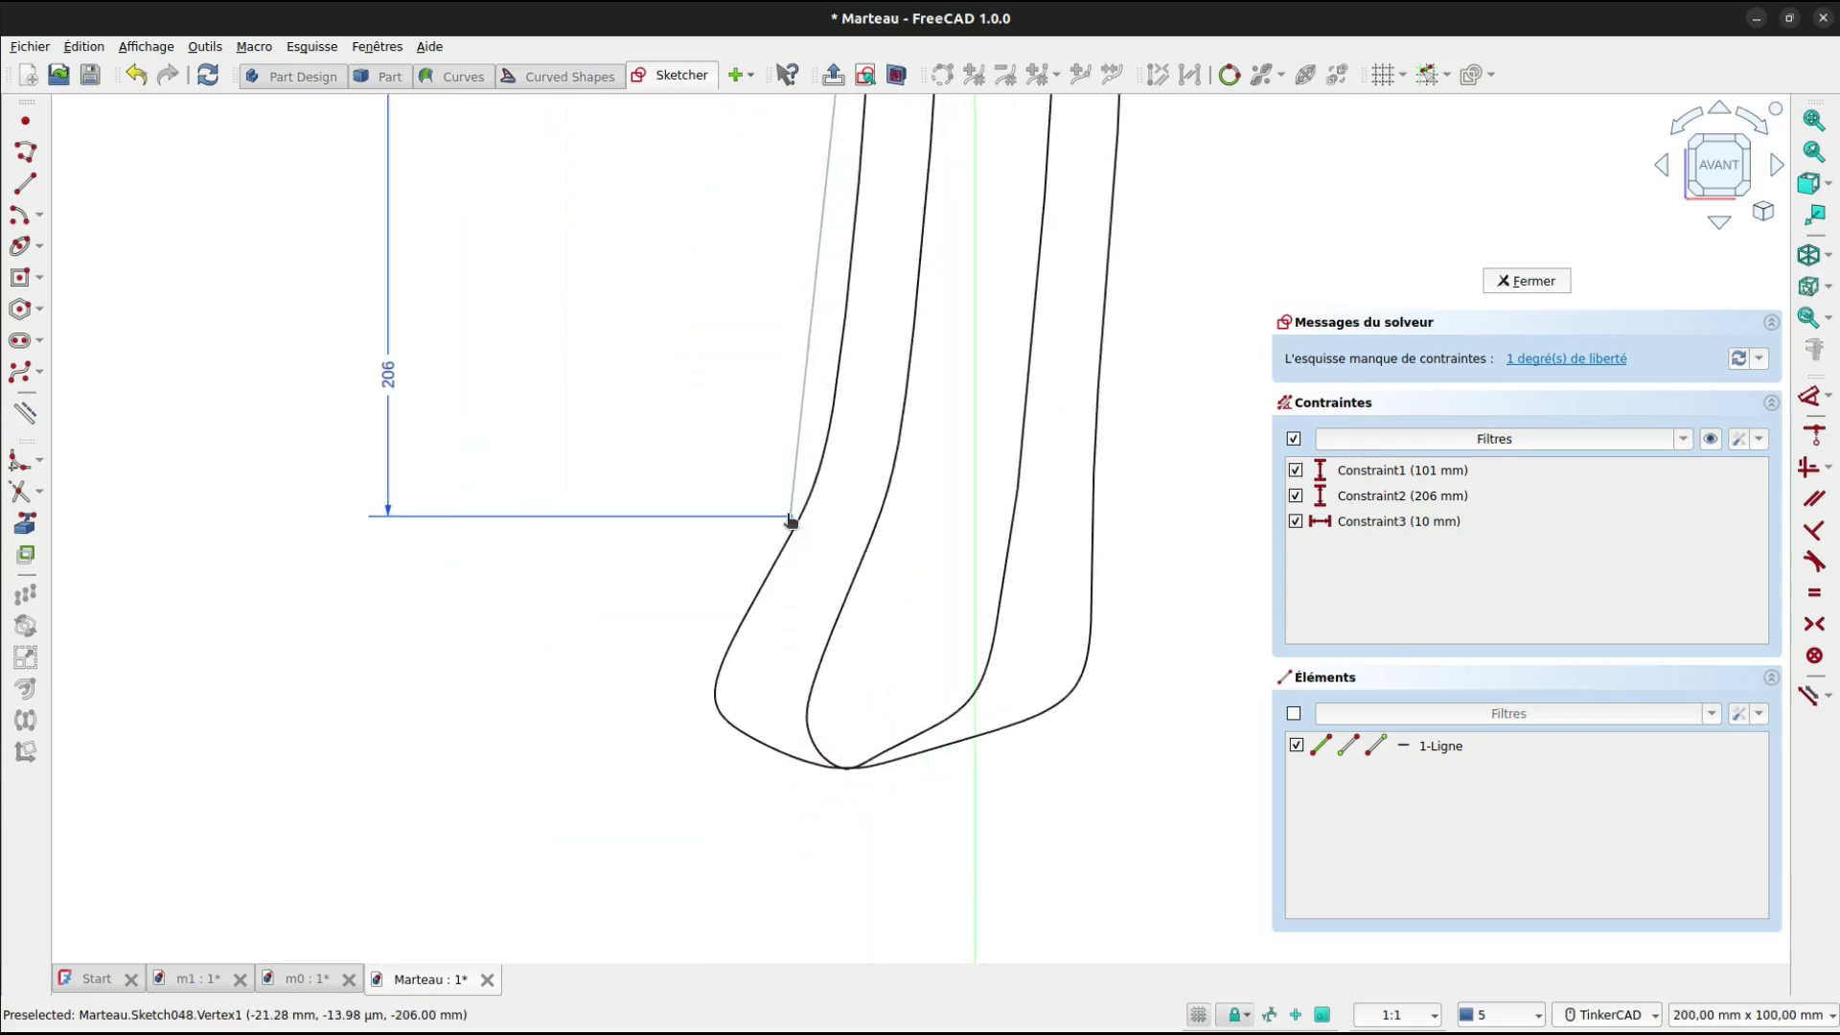
{"action": "left_click", "coordinate": [791, 520]}
{"action": "left_click", "coordinate": [891, 584]}
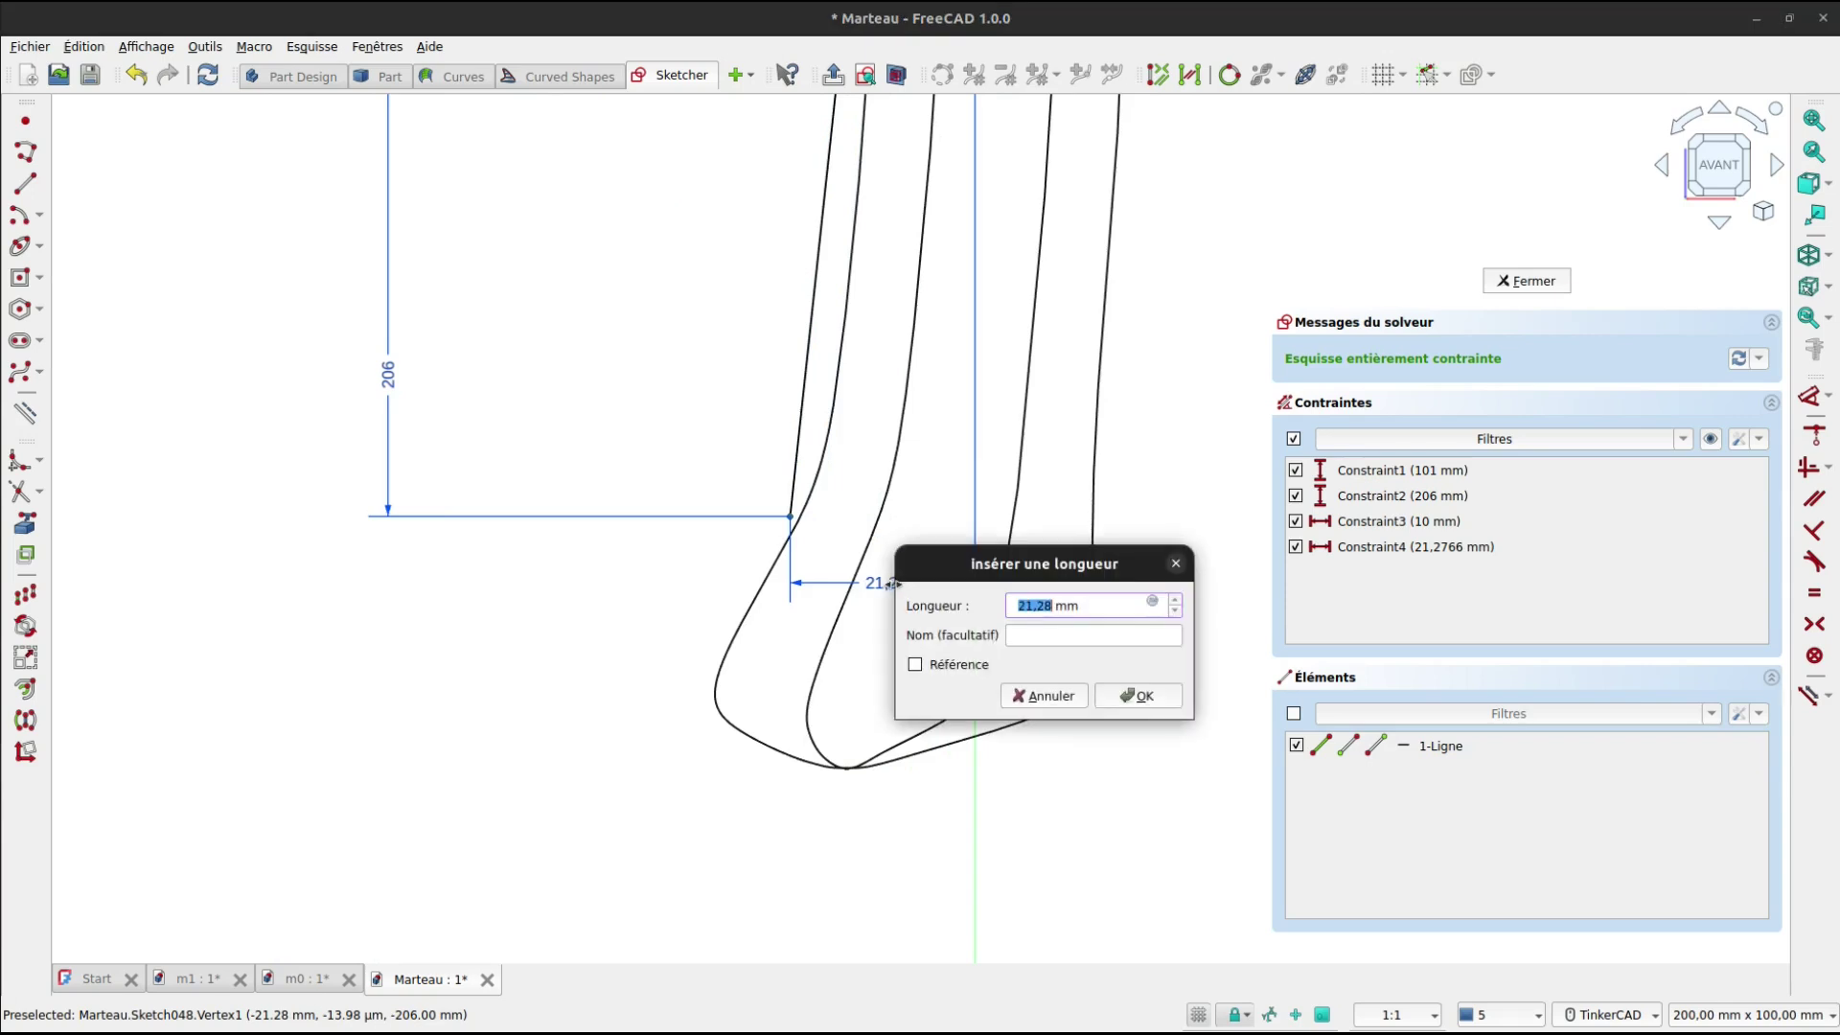
{"action": "type", "text": "21"}
{"action": "key", "text": "Return"}
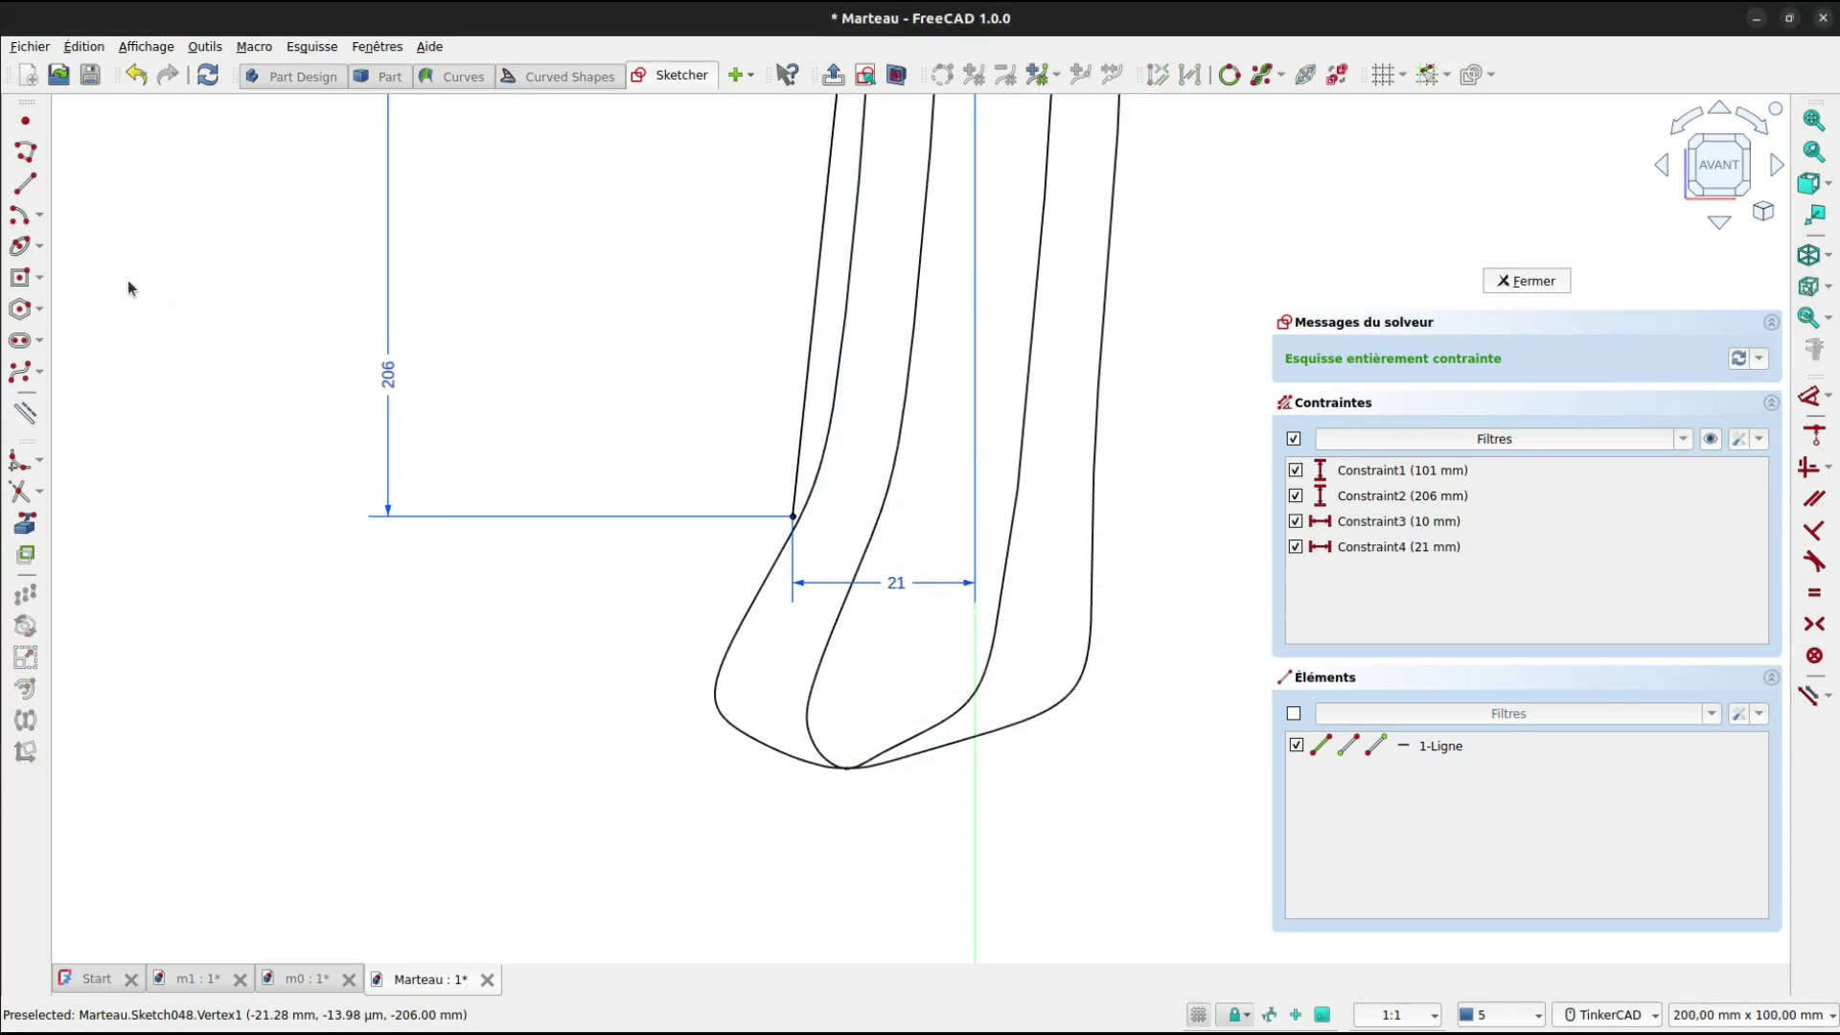
Draw a three-point arc from the line's lower end, bulging downward and curving up to the handle's inner contour.
{"action": "left_click", "coordinate": [46, 220]}
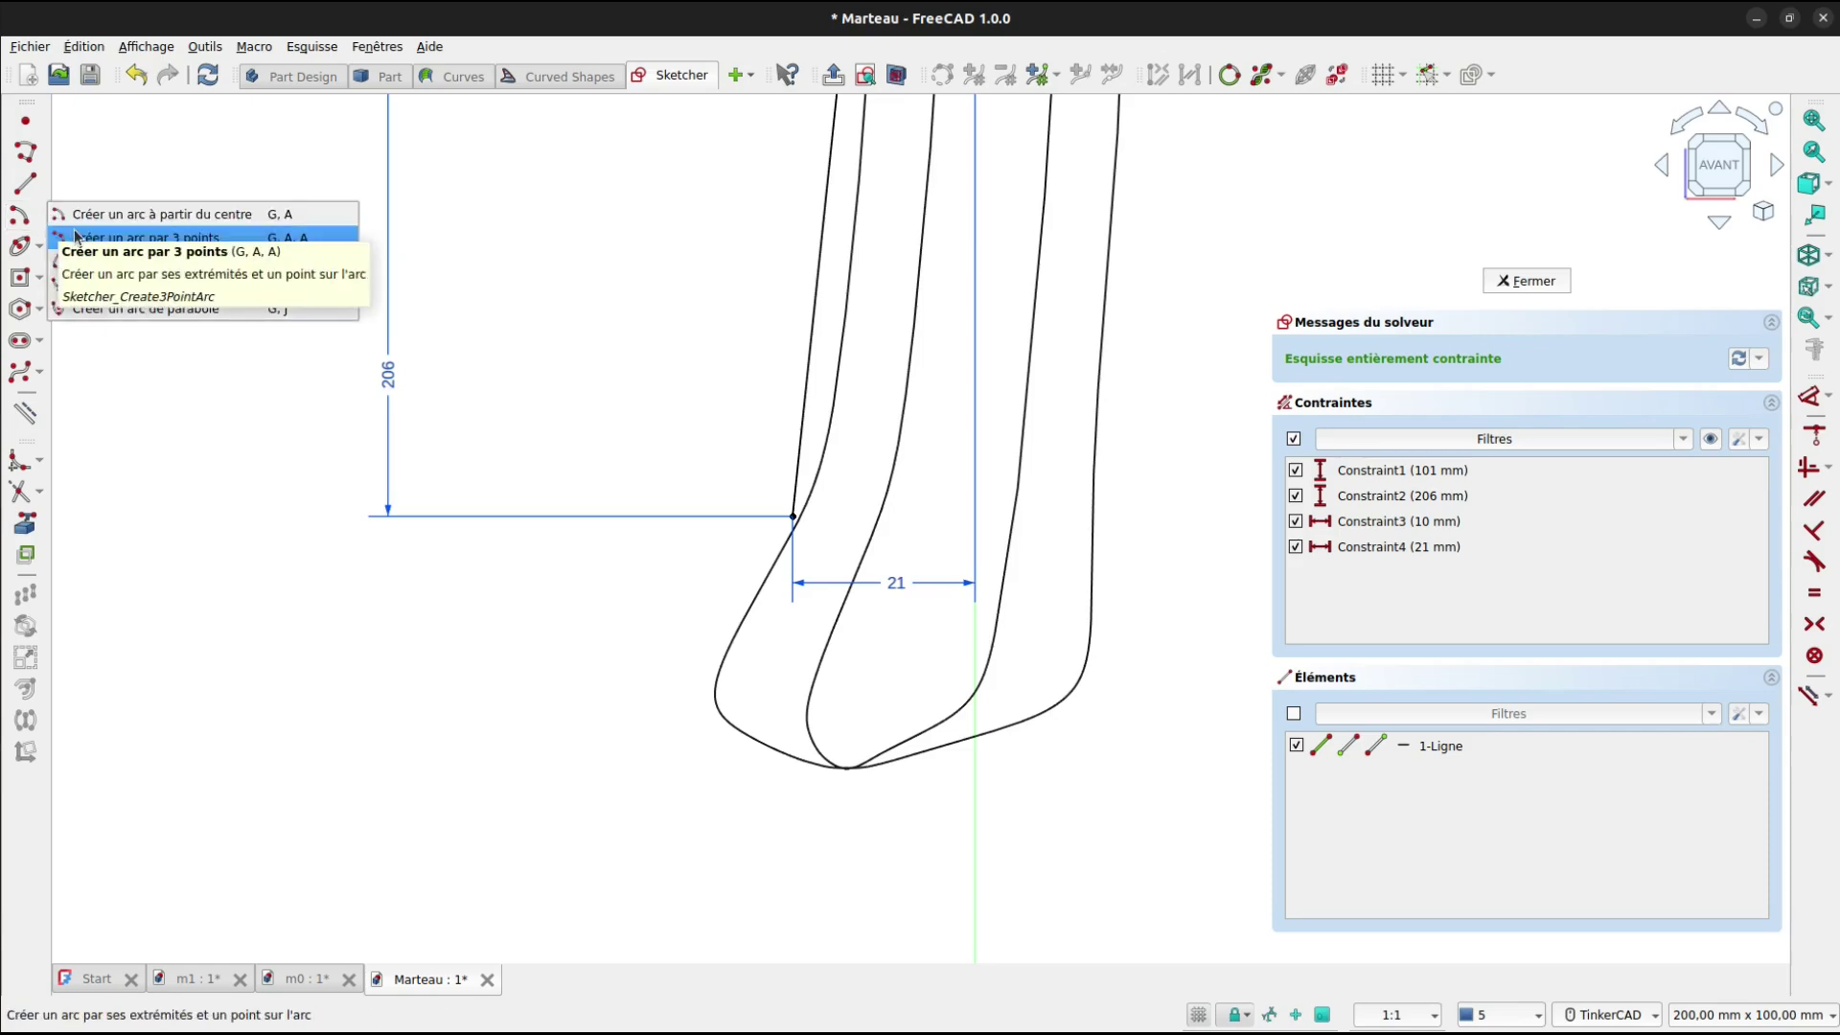
{"action": "left_click", "coordinate": [77, 237]}
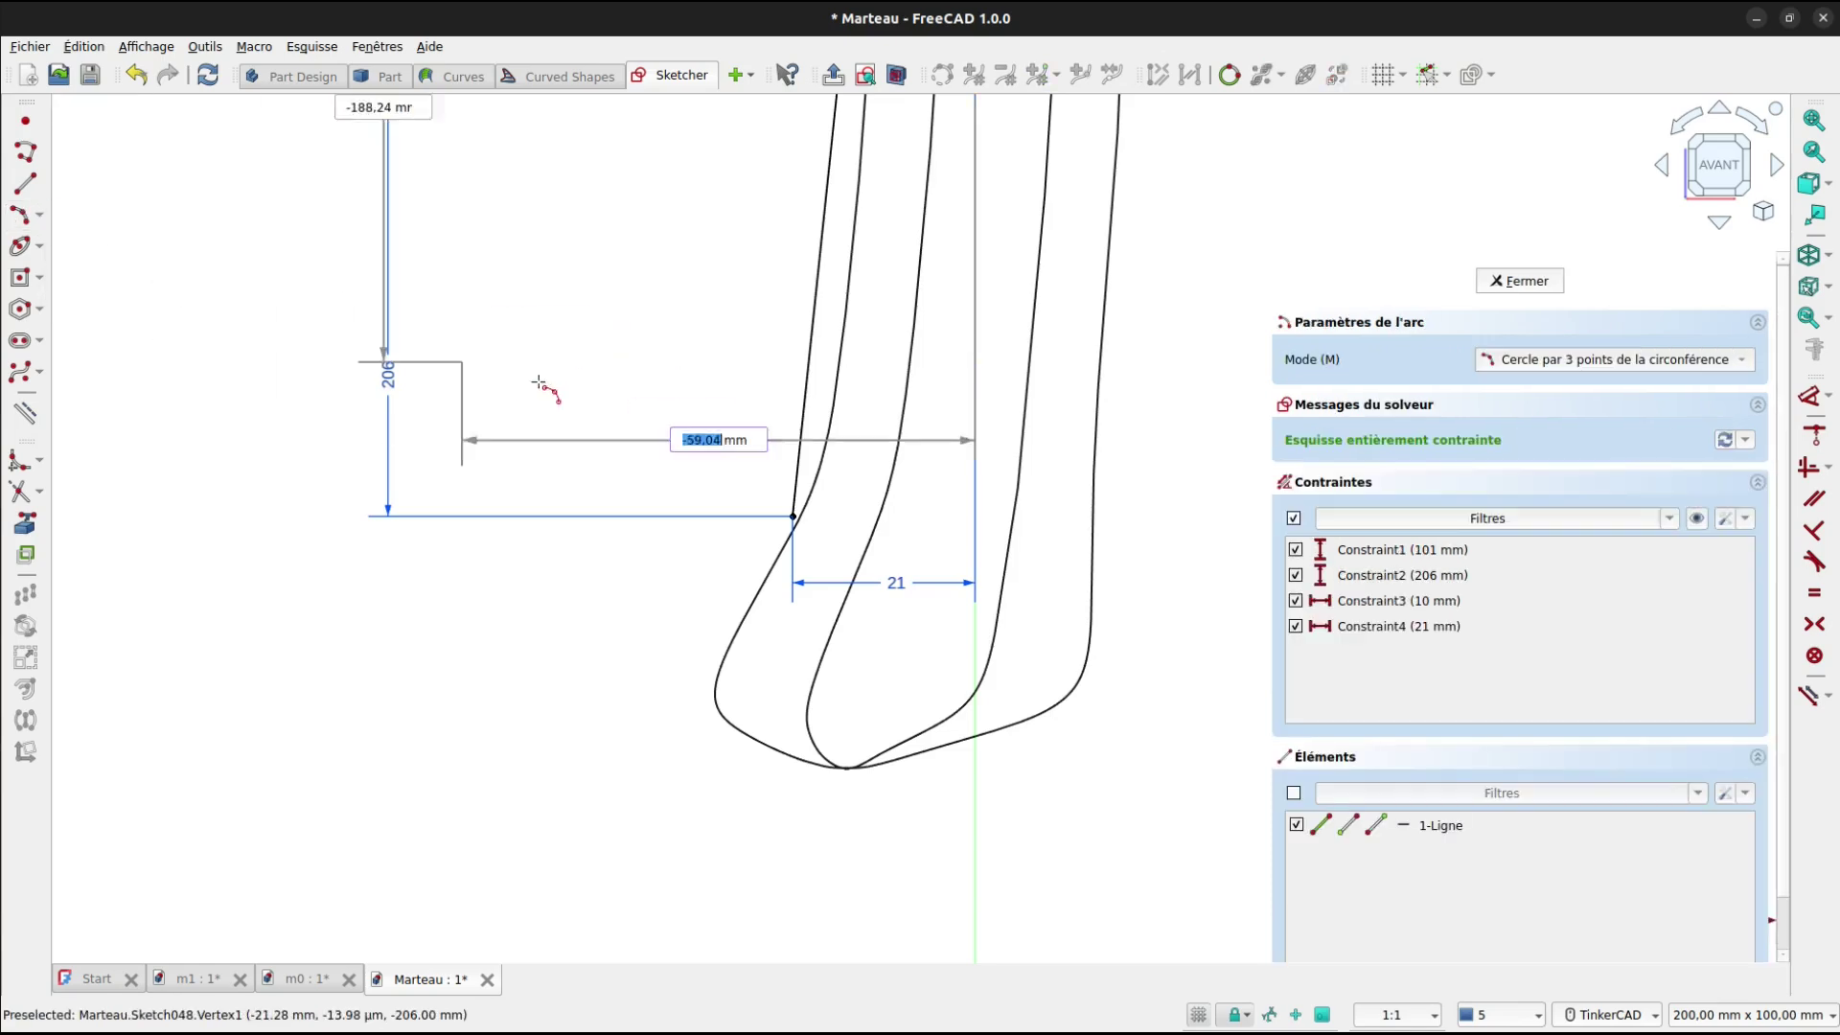
{"action": "left_click", "coordinate": [796, 515]}
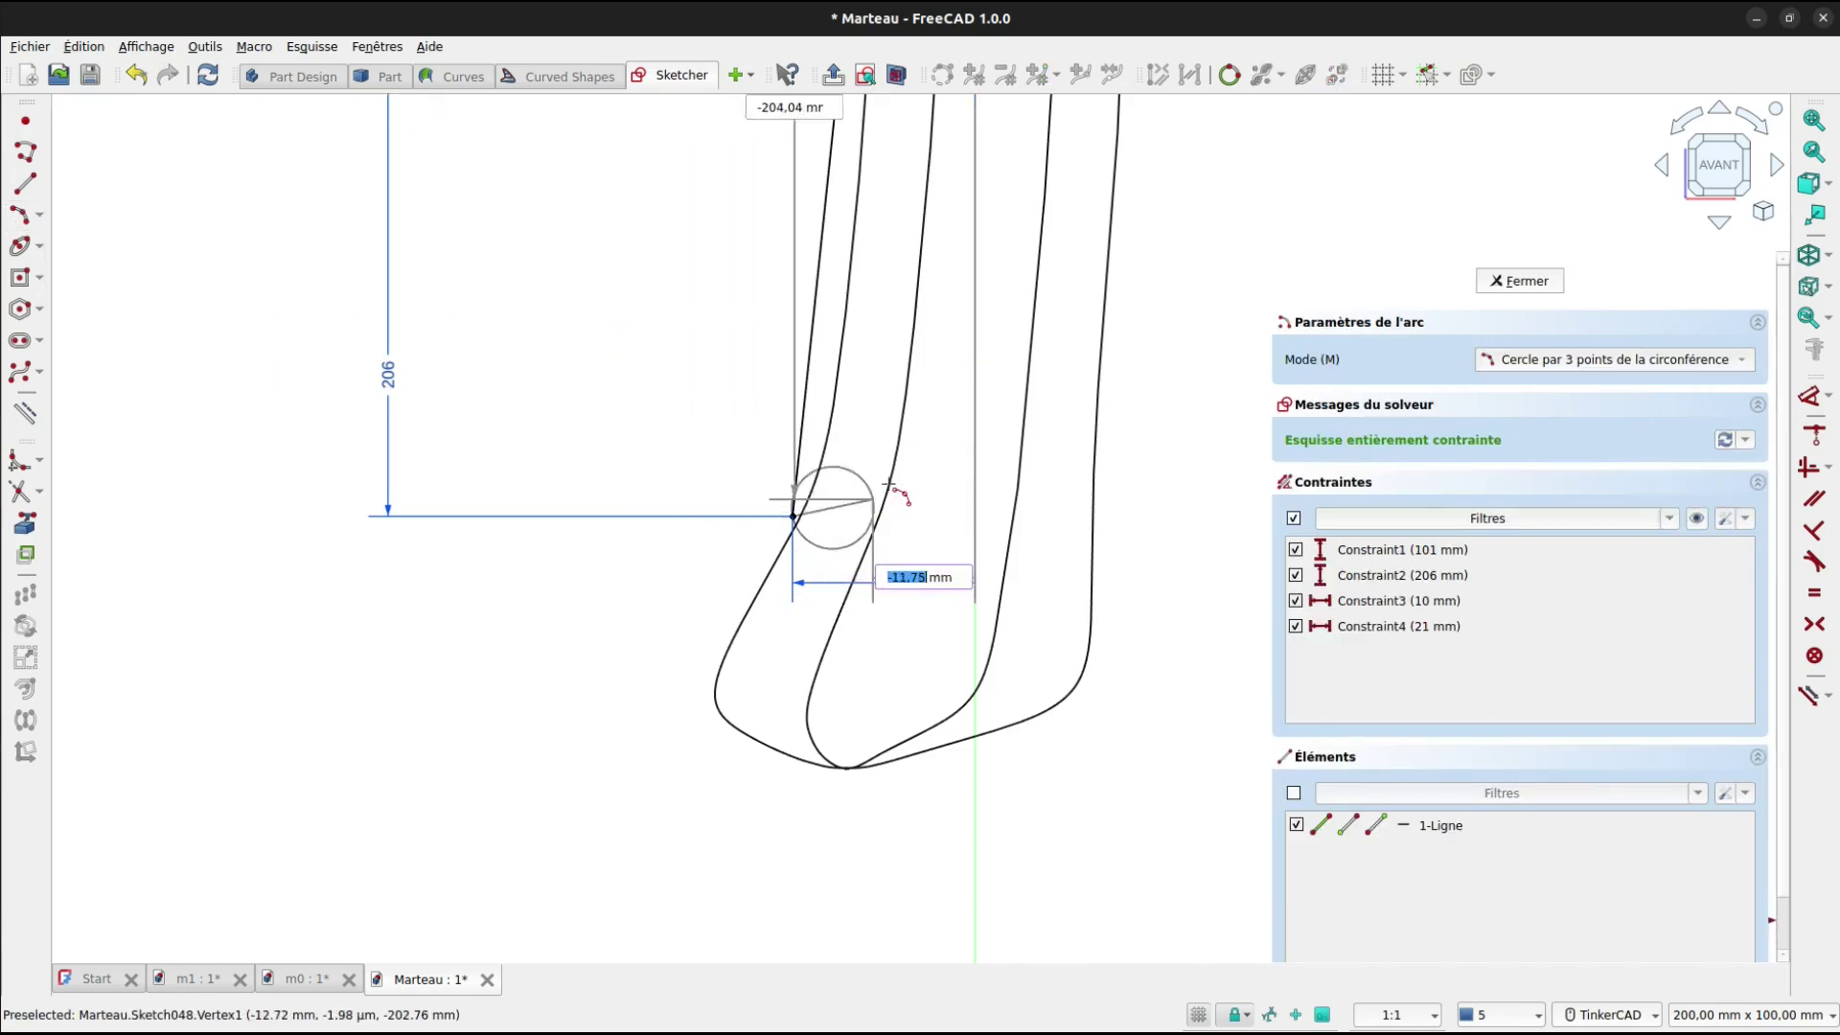
{"action": "left_click", "coordinate": [912, 421]}
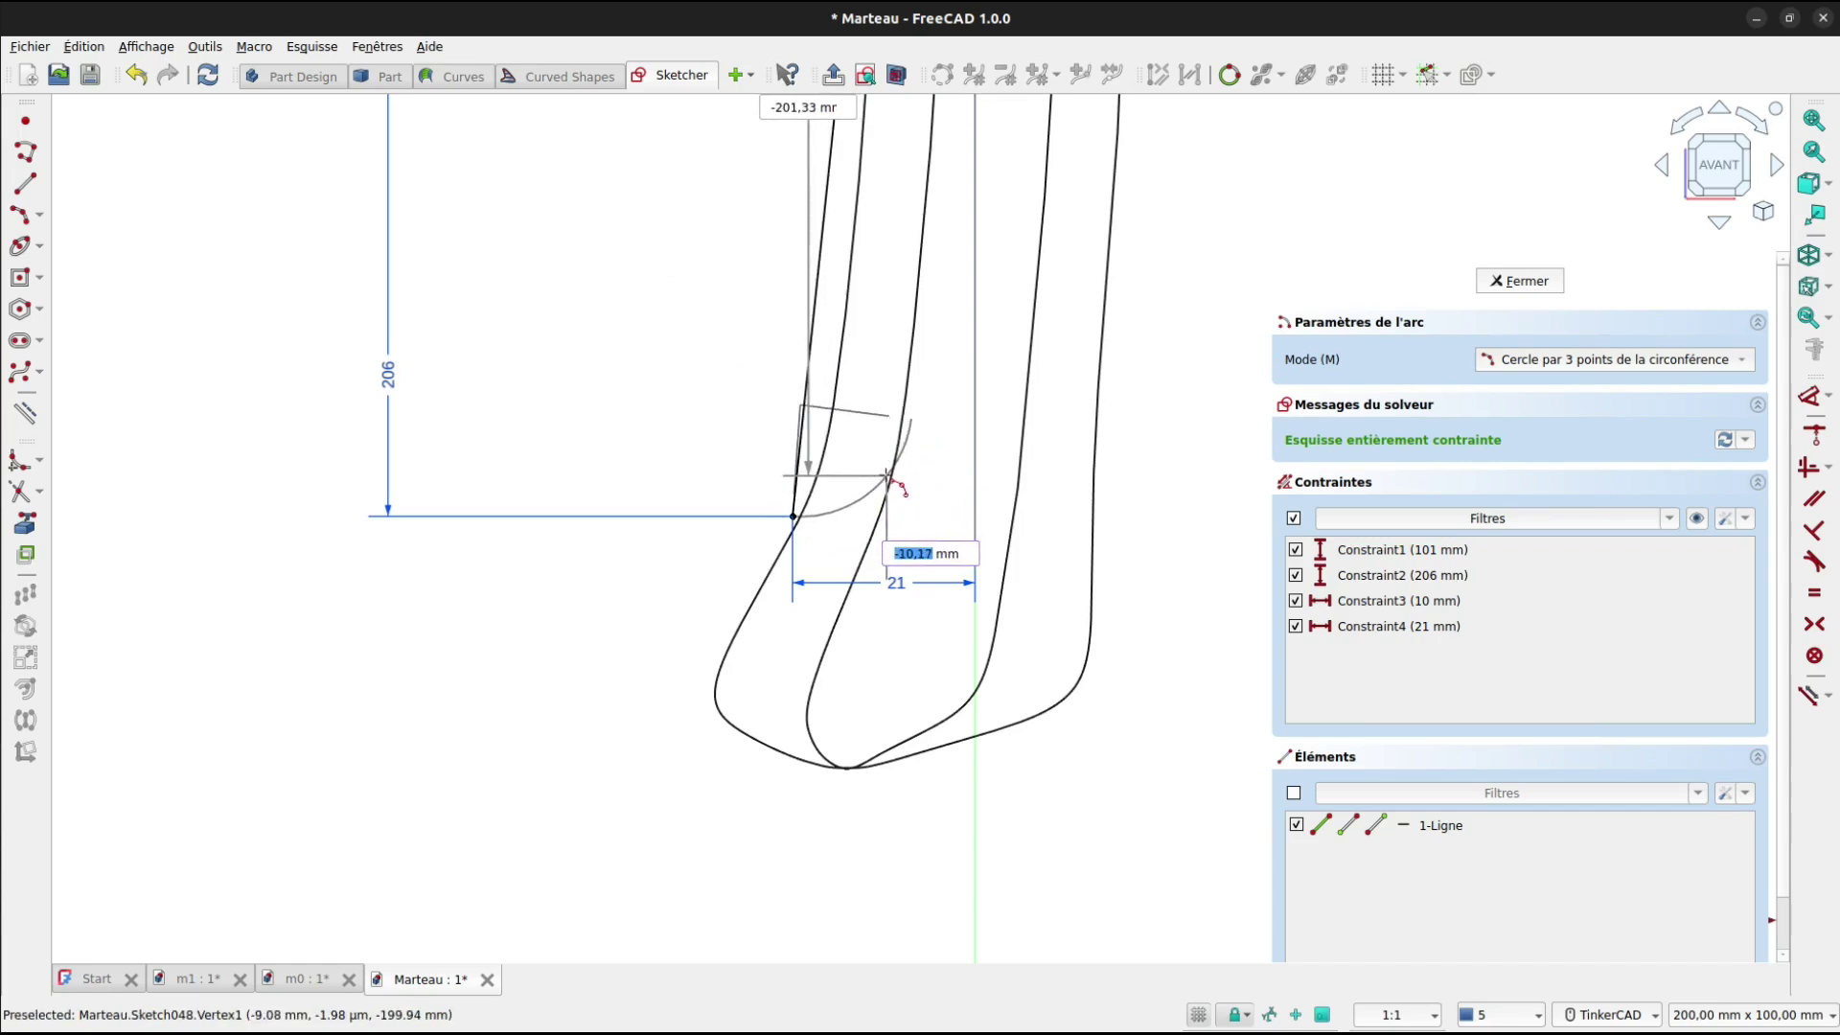
{"action": "left_click", "coordinate": [881, 473]}
Draw a second three-point arc from the line's upper end, curving inward and down to about 4 mm from the vertical axis.
{"action": "scroll", "coordinate": [922, 487], "scroll_direction": "down", "scroll_amount": 5}
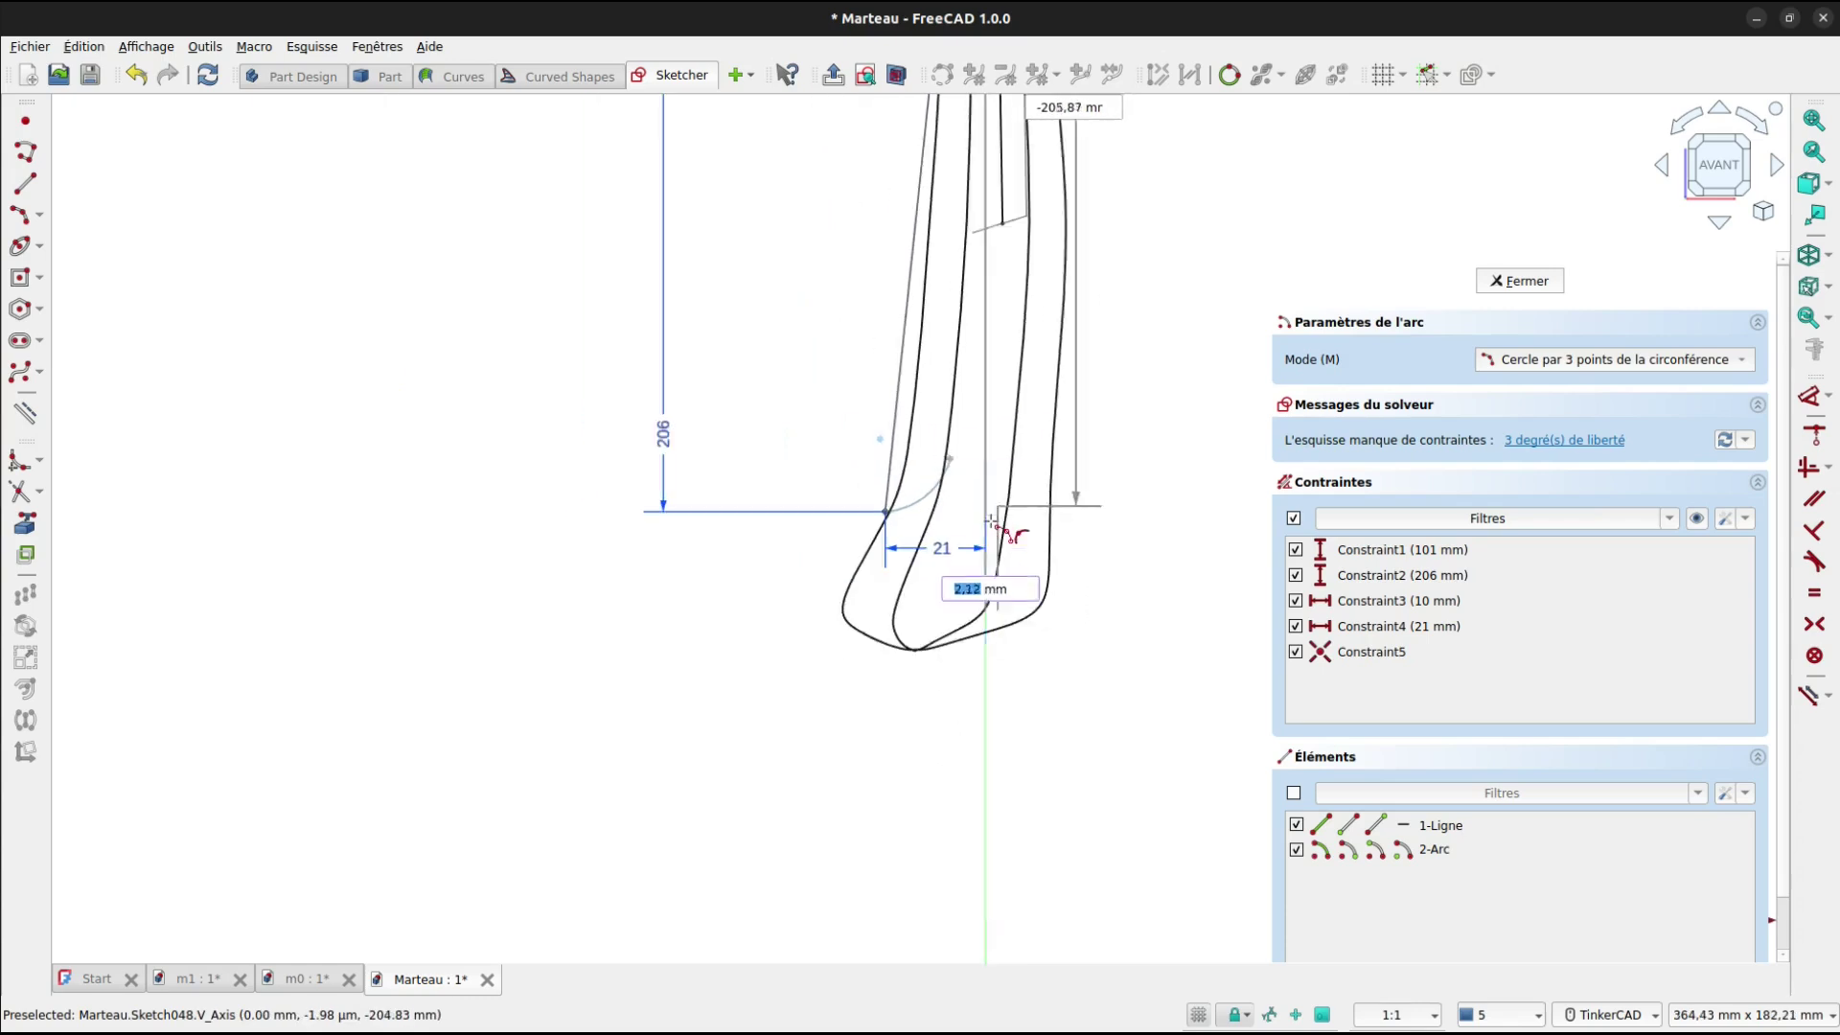
{"action": "scroll", "coordinate": [1001, 542], "scroll_direction": "up", "scroll_amount": 7}
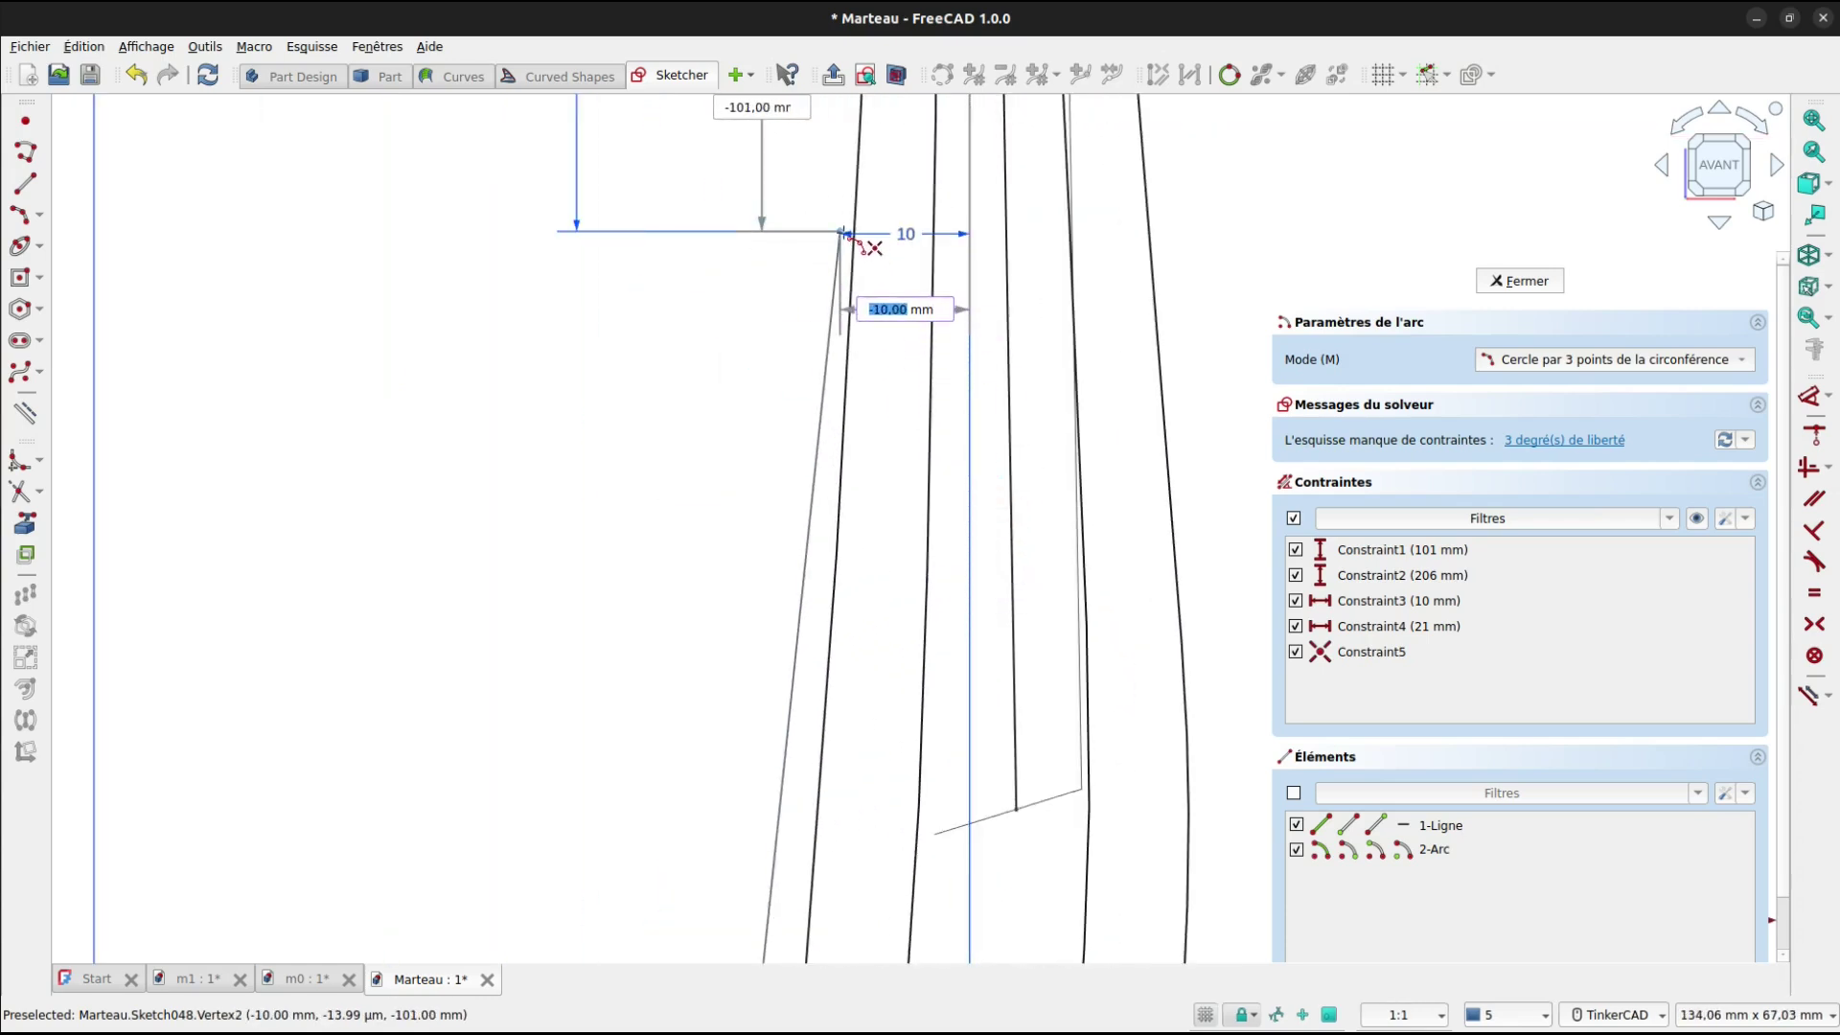
{"action": "left_click", "coordinate": [841, 232]}
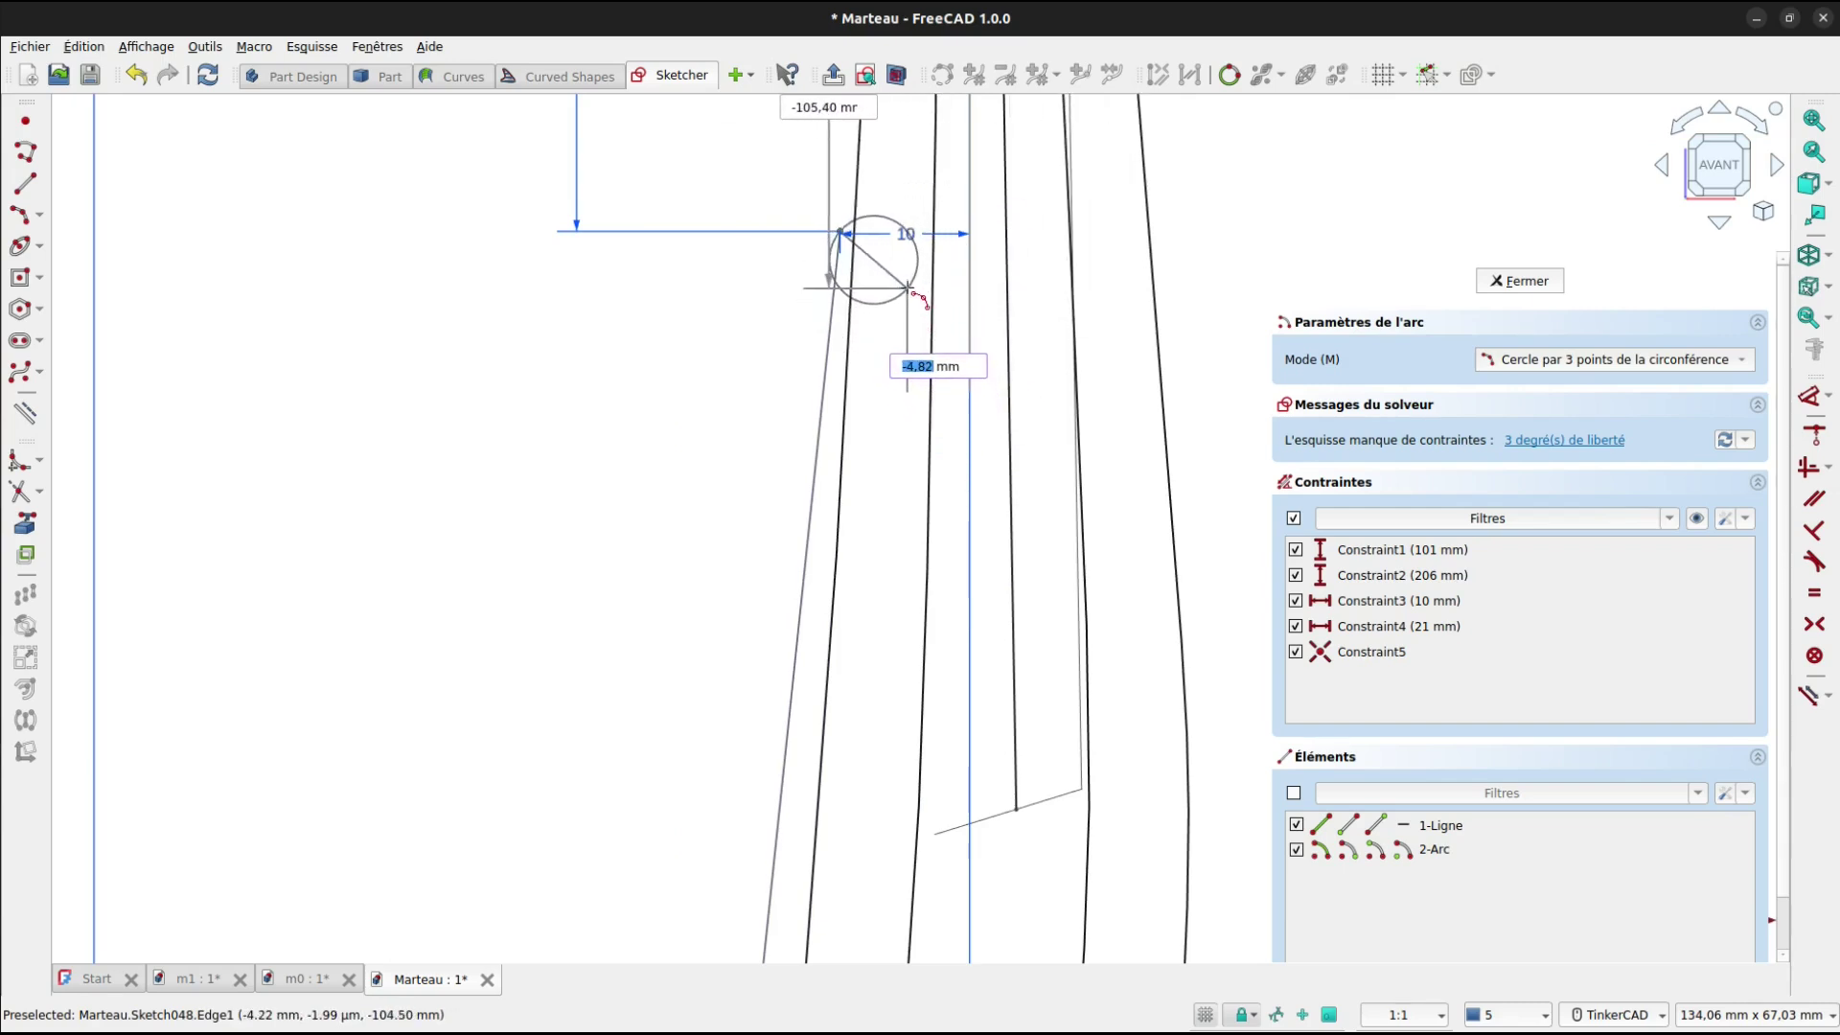
{"action": "left_click", "coordinate": [912, 279]}
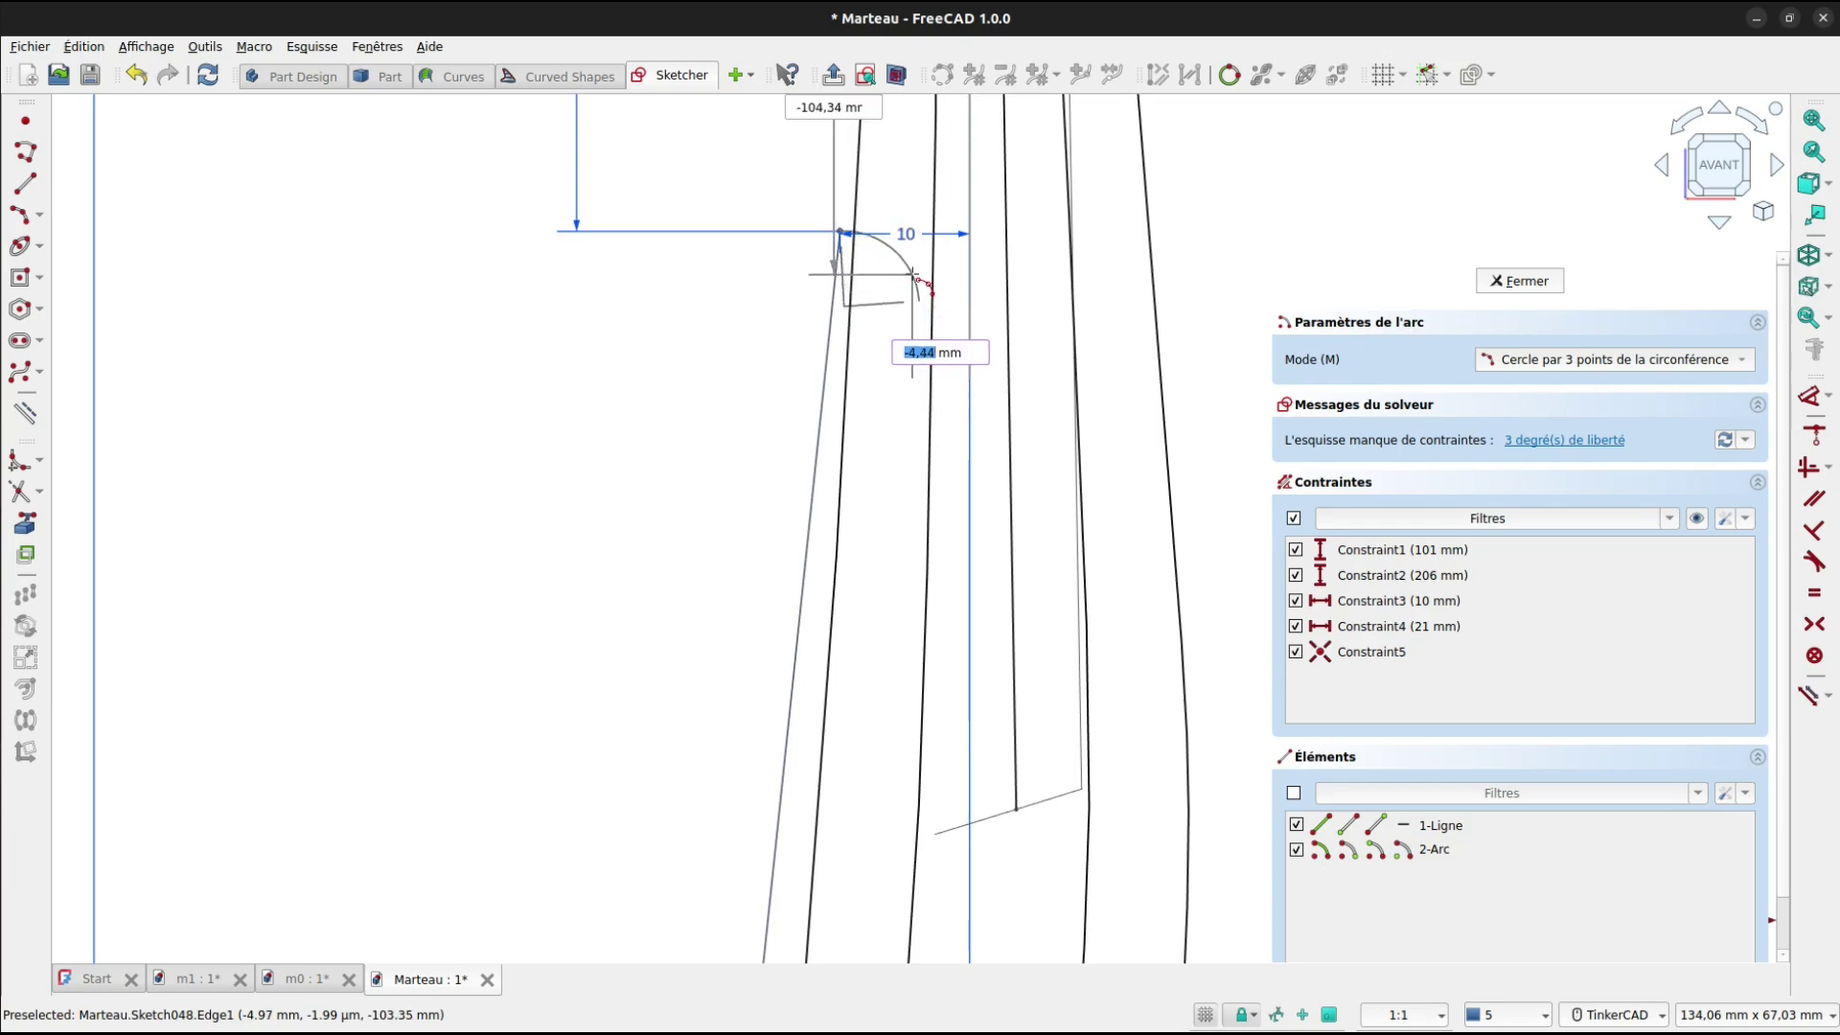
{"action": "left_click", "coordinate": [912, 276]}
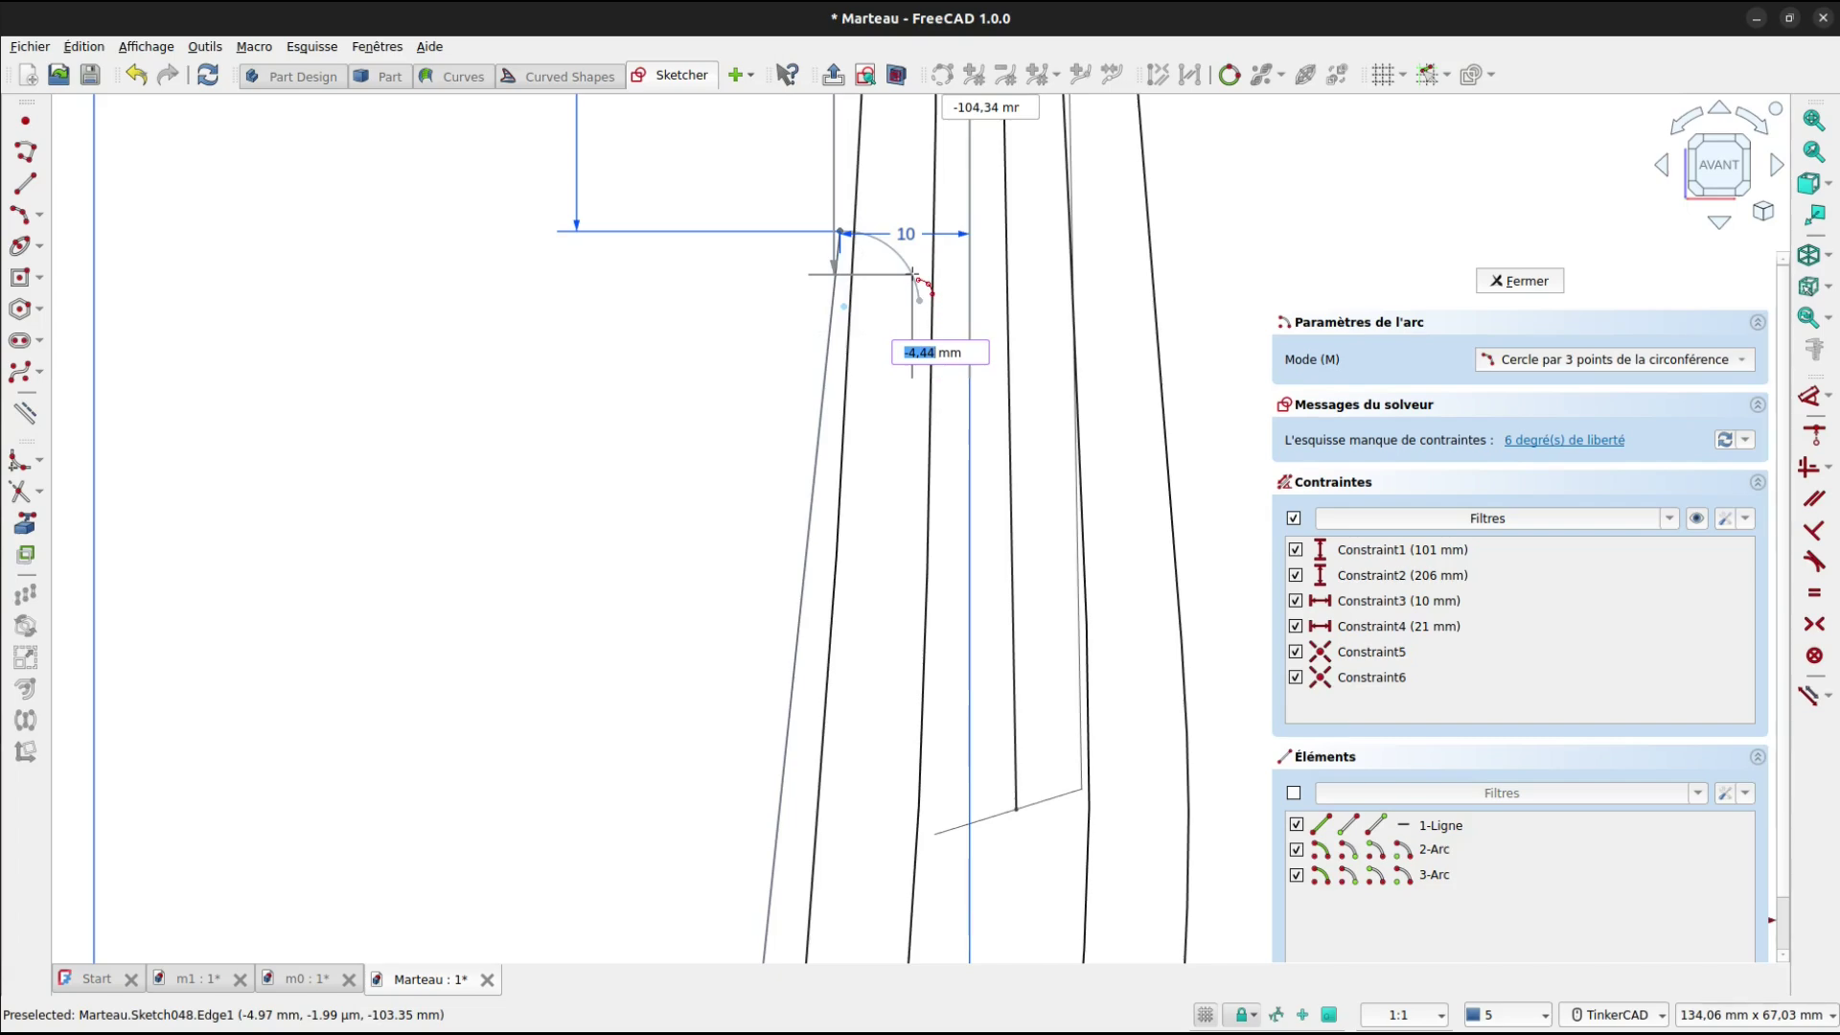
{"action": "key", "text": "Escape"}
Constrain the upper arc's free end 4 mm horizontally from the vertical axis.
{"action": "key", "text": "d"}
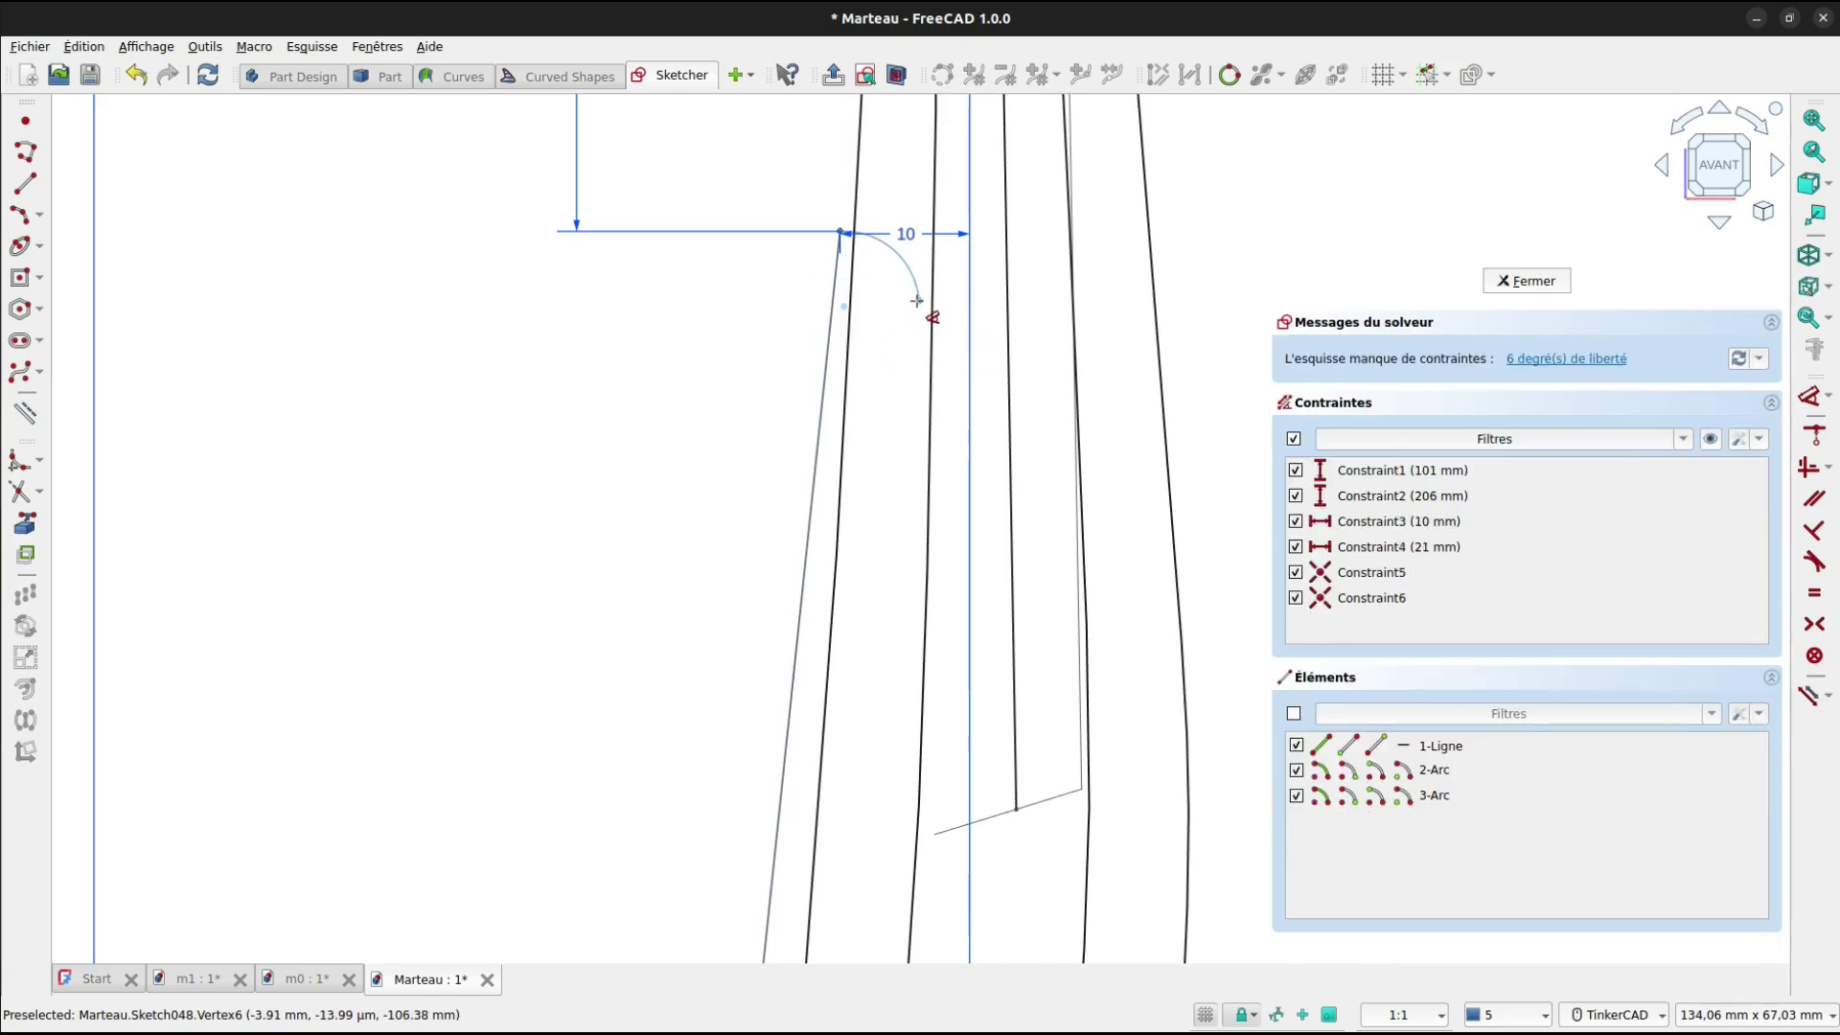
{"action": "left_click", "coordinate": [918, 300]}
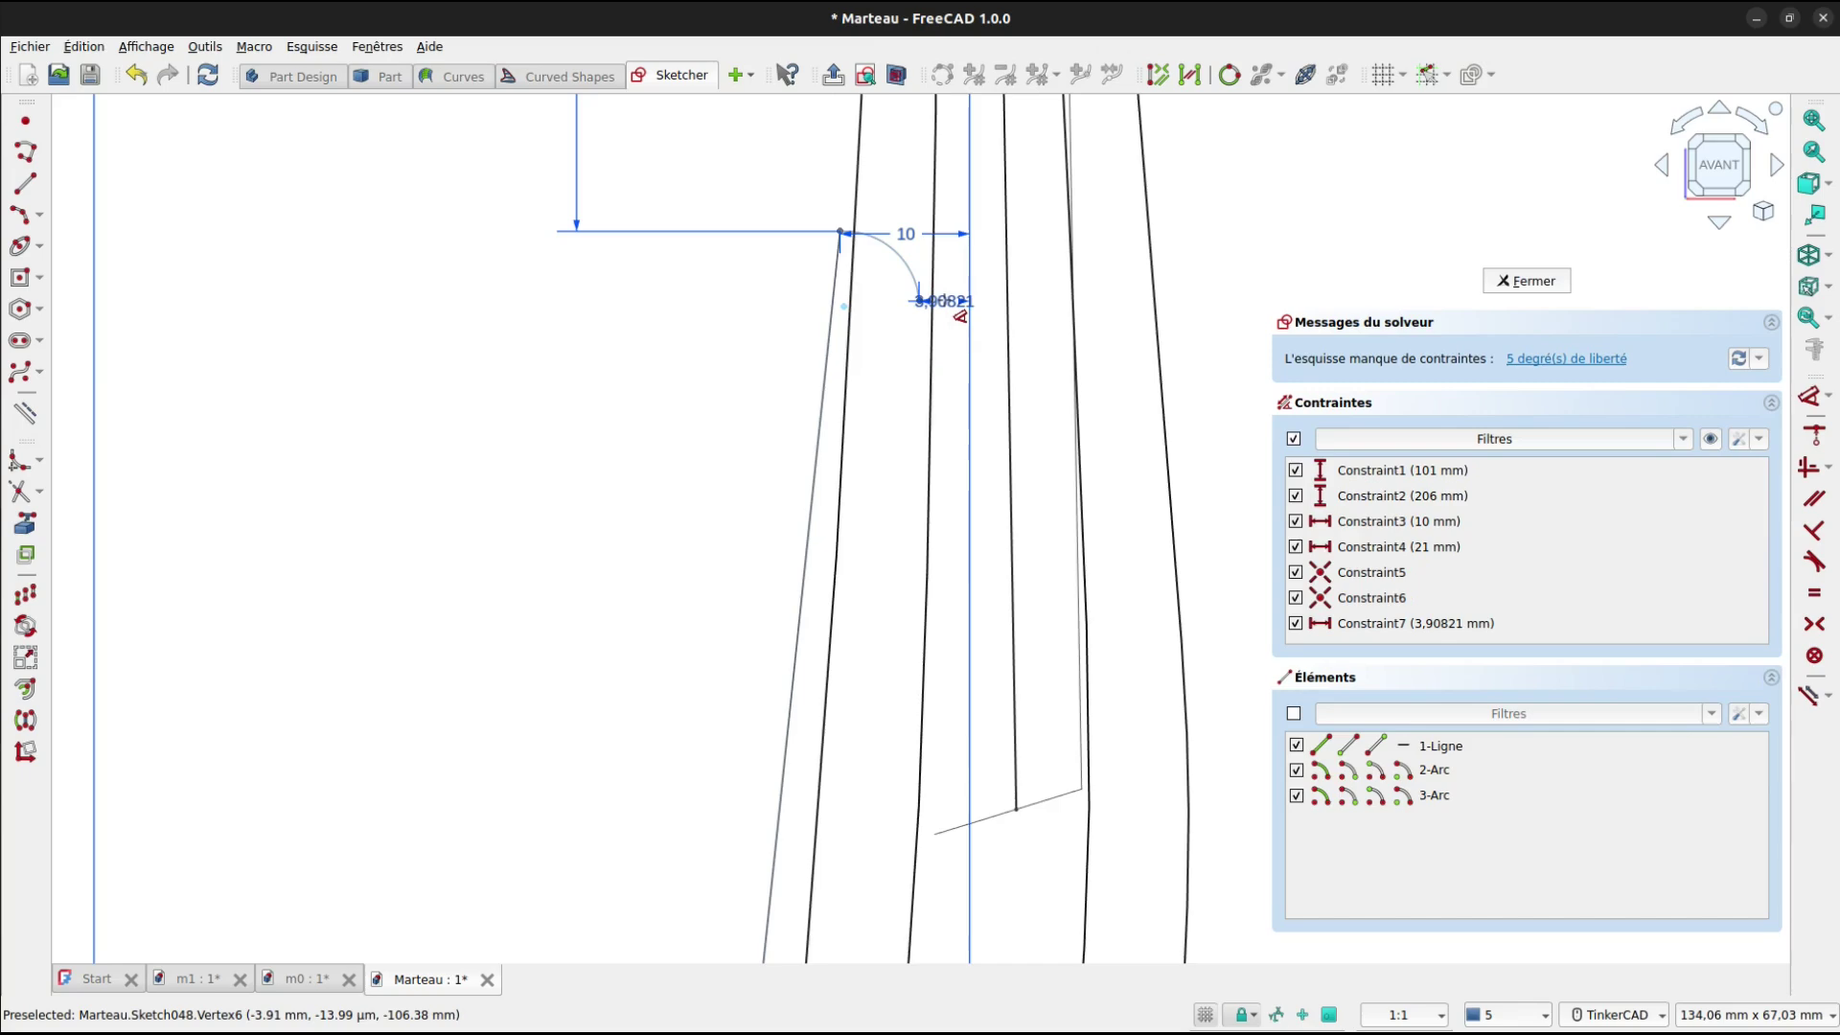
{"action": "scroll", "coordinate": [958, 315], "scroll_direction": "up", "scroll_amount": 4}
{"action": "scroll", "coordinate": [947, 326], "scroll_direction": "up", "scroll_amount": 3}
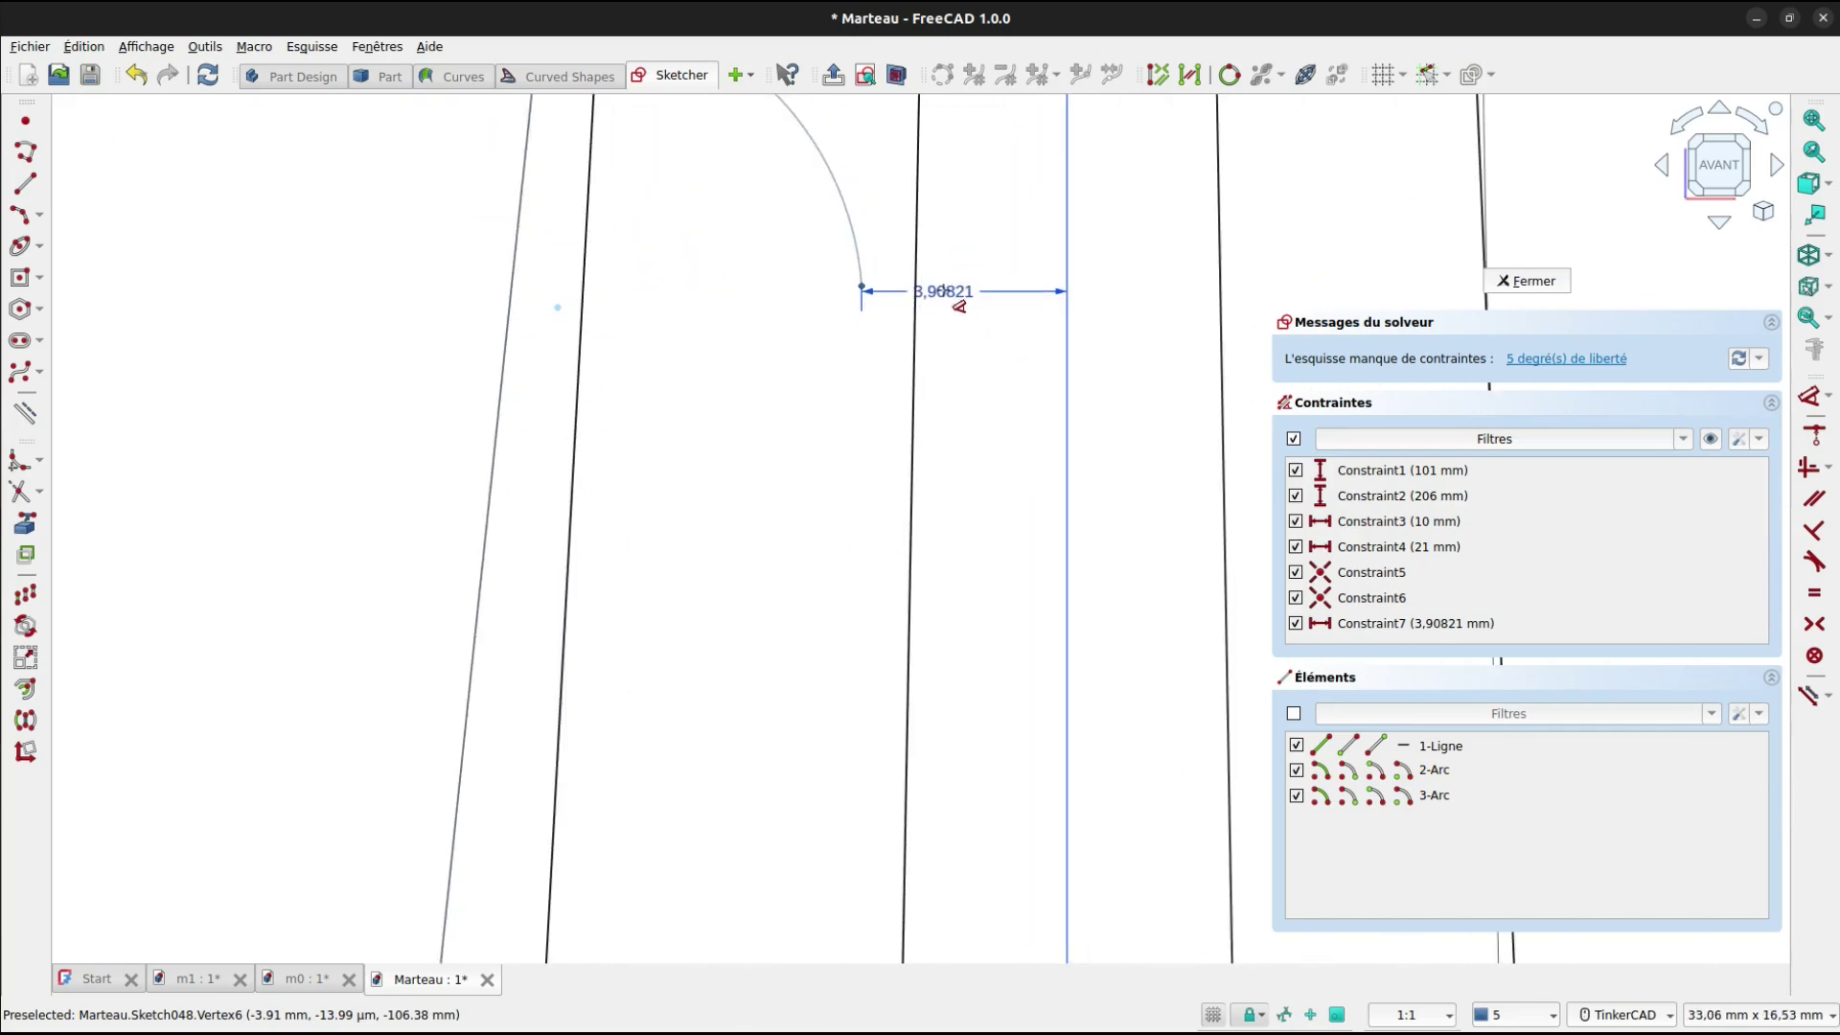
{"action": "left_click", "coordinate": [944, 296]}
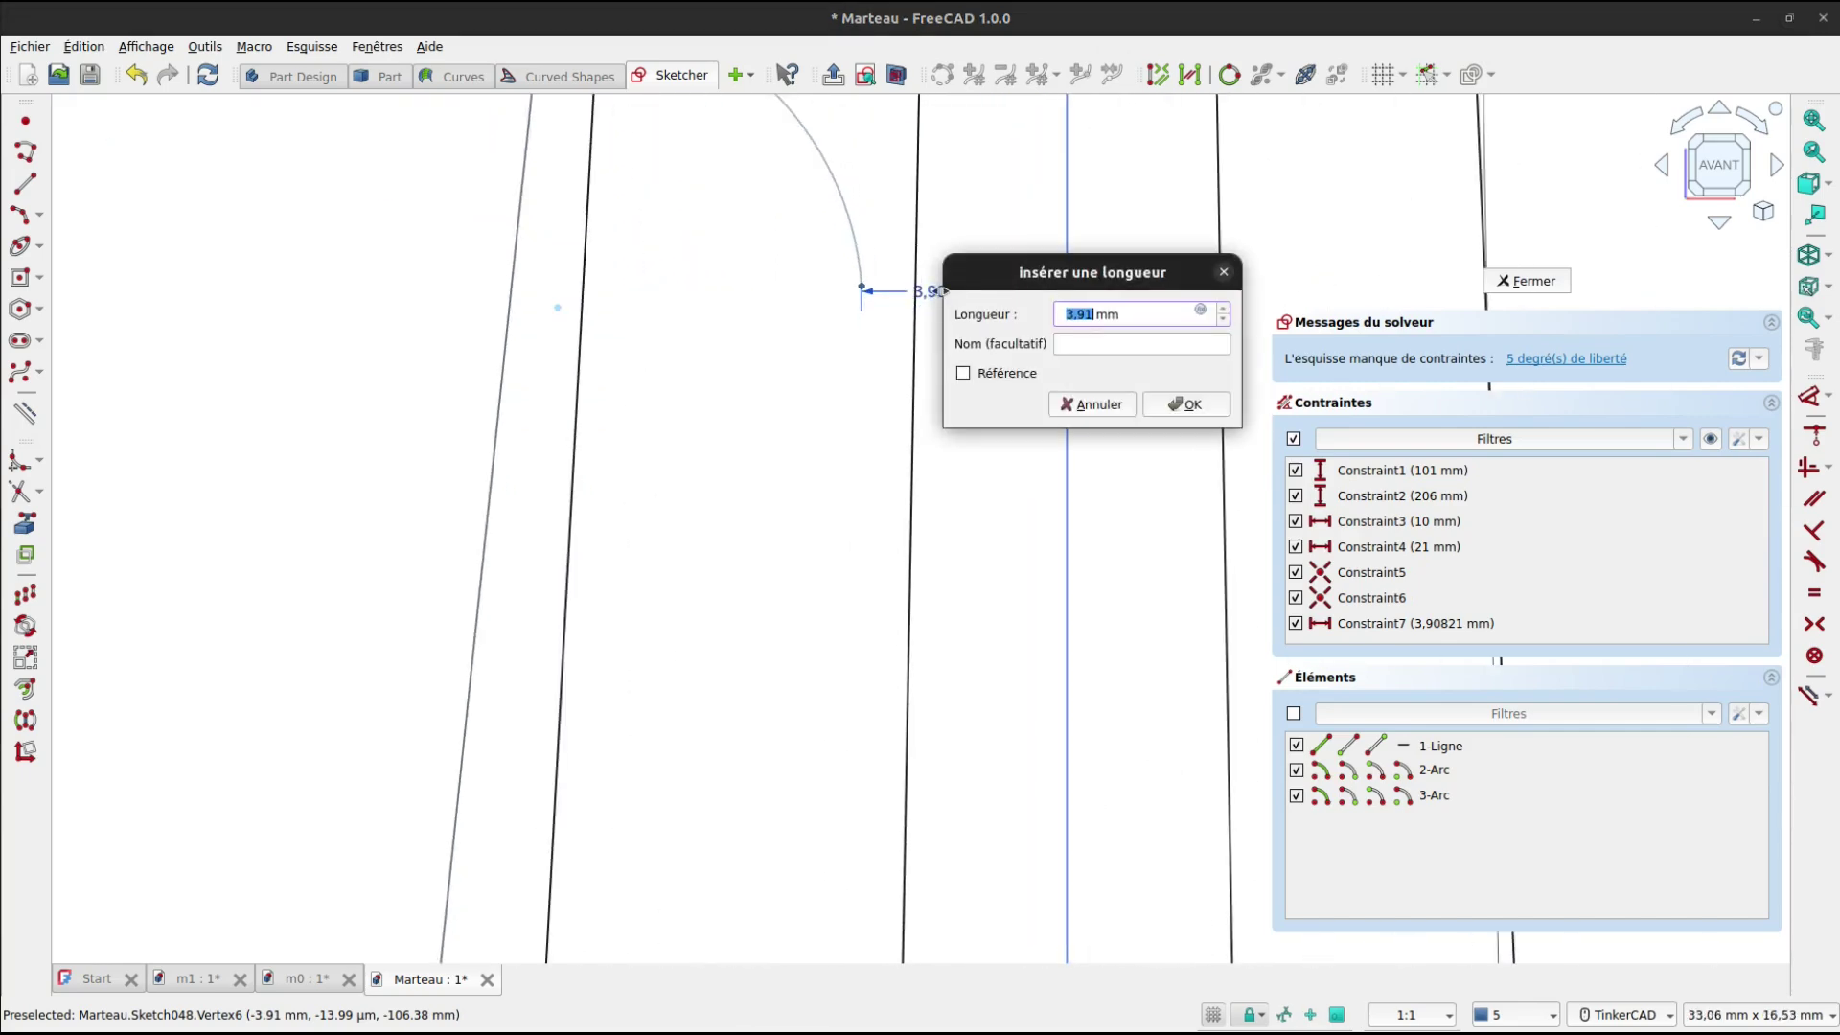
{"action": "type", "text": "4"}
{"action": "key", "text": "Return"}
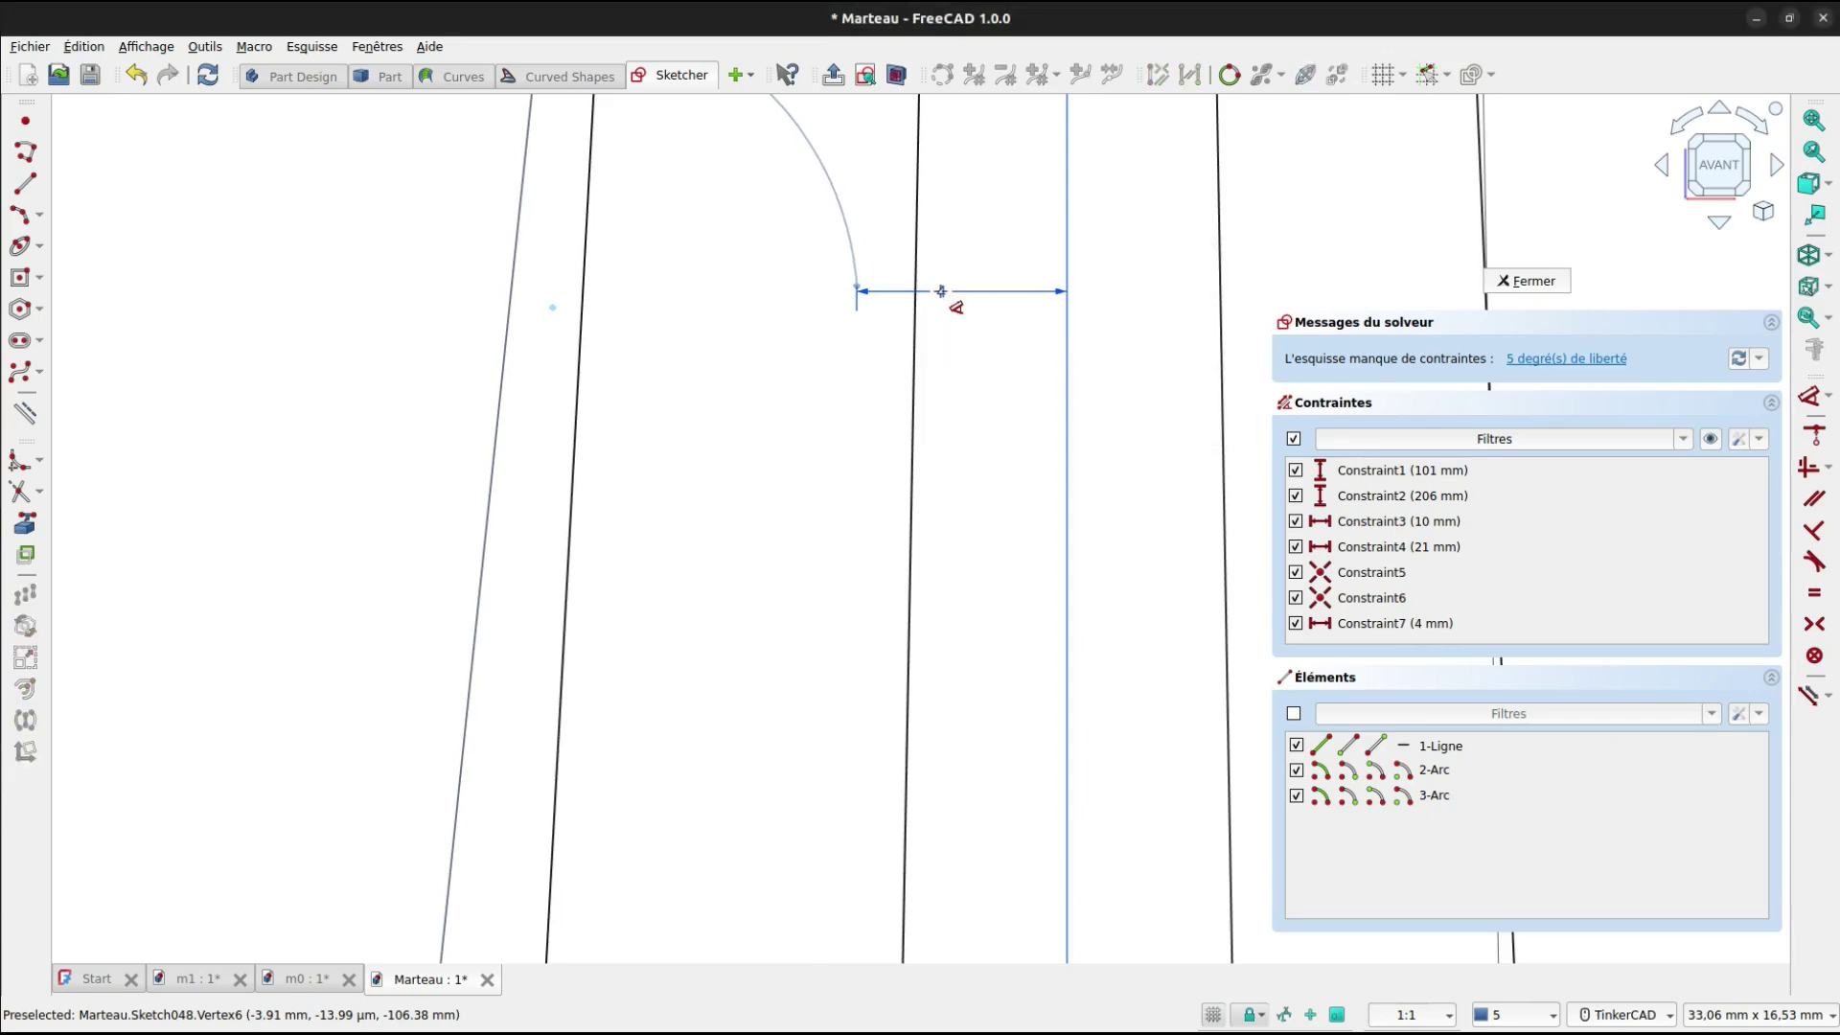
Constrain the upper arc's radius to 6 mm.
{"action": "left_click", "coordinate": [850, 208]}
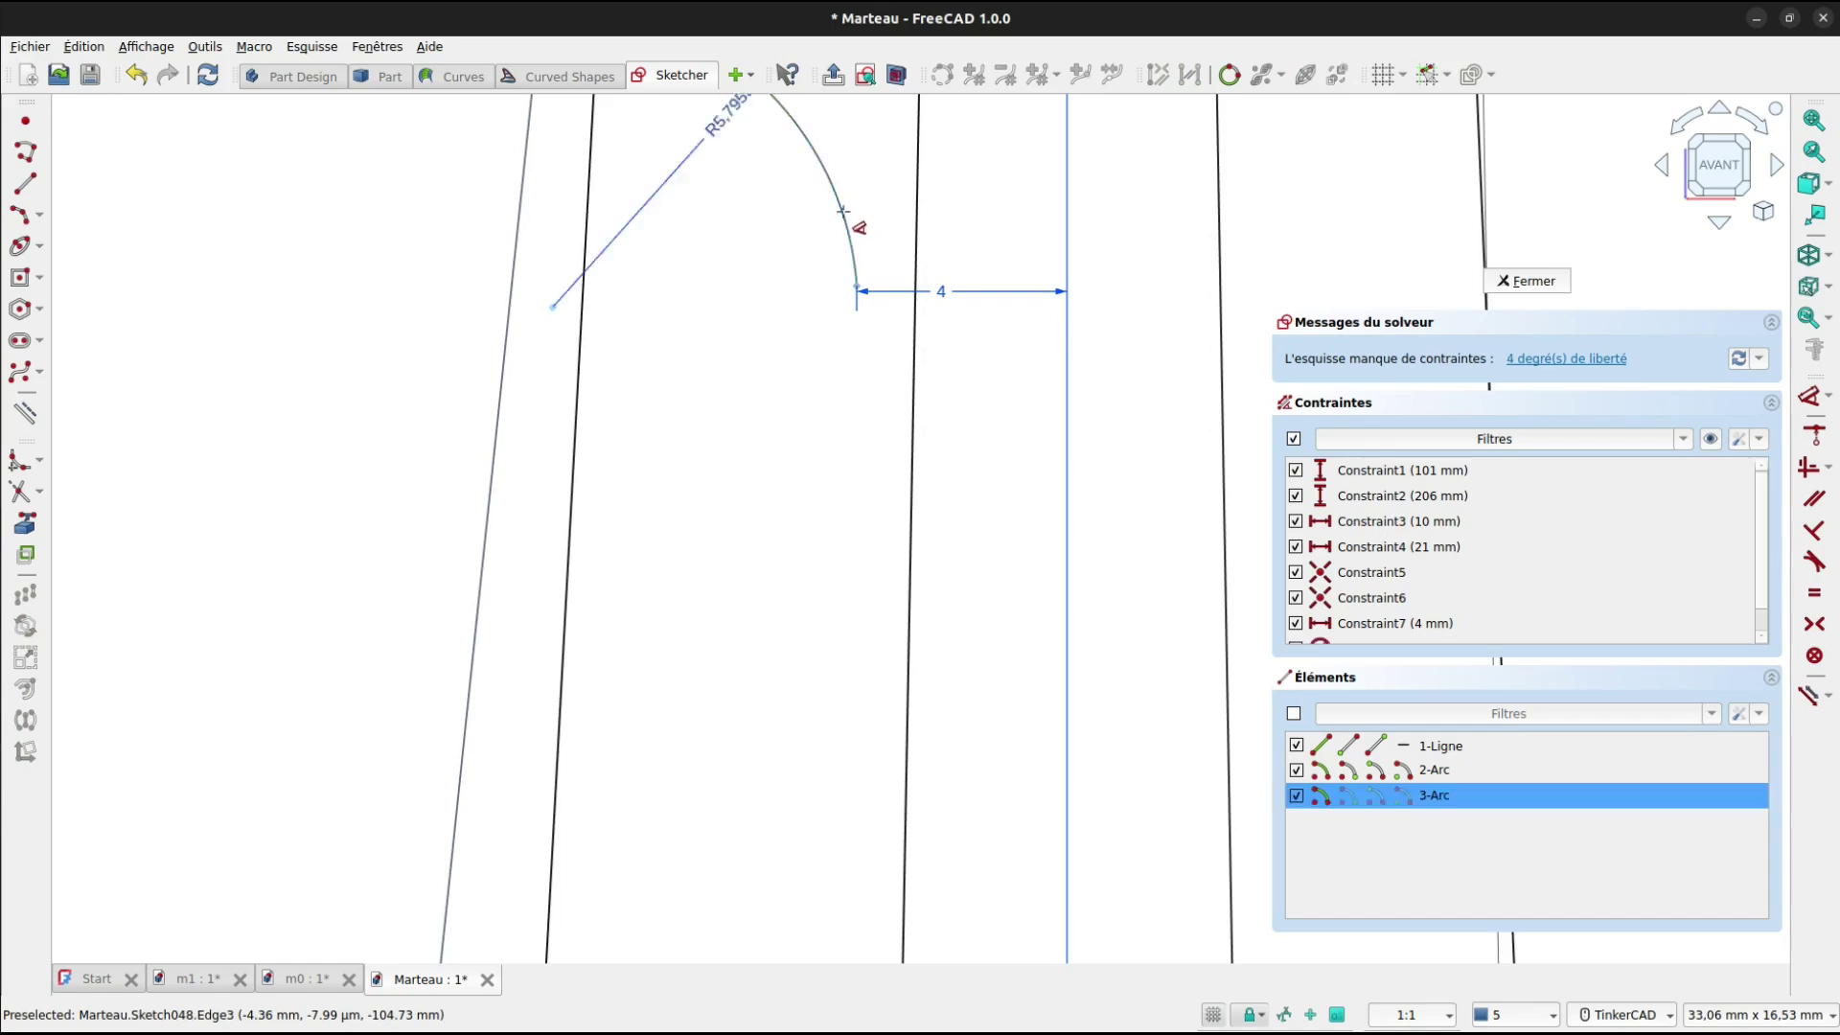
{"action": "left_click", "coordinate": [757, 247]}
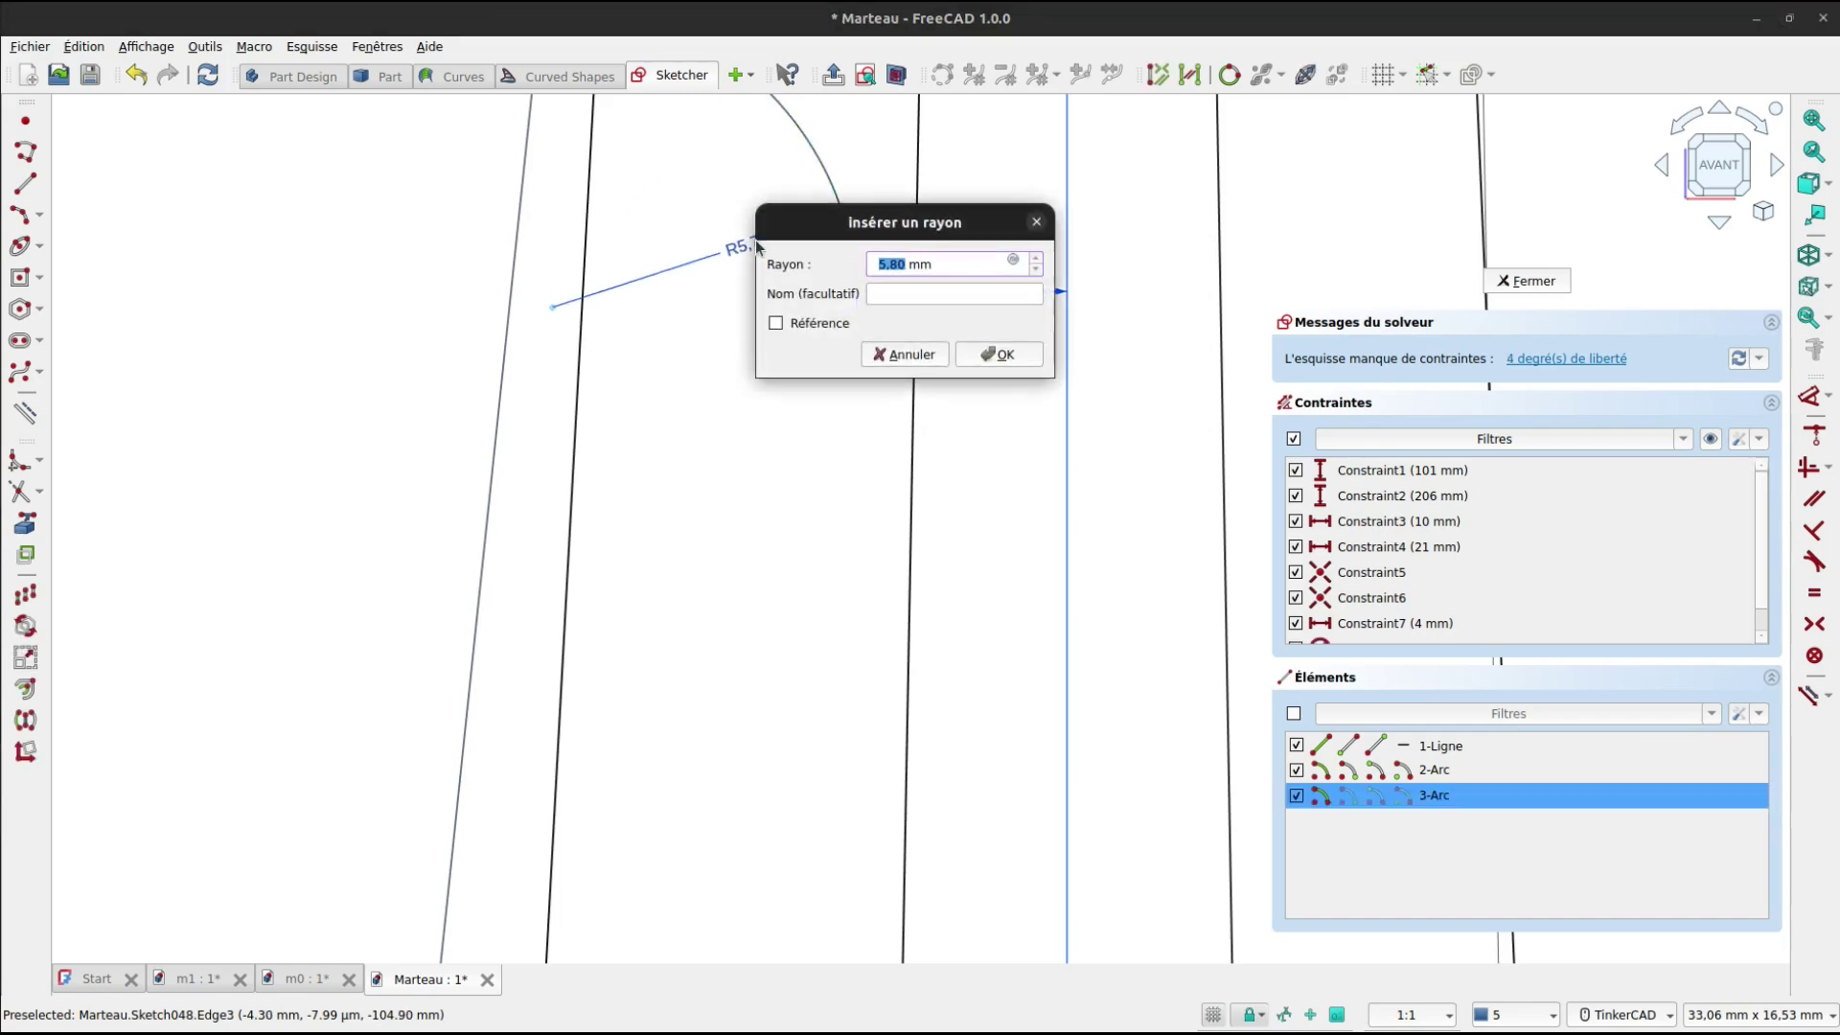
{"action": "type", "text": "6"}
{"action": "key", "text": "Return"}
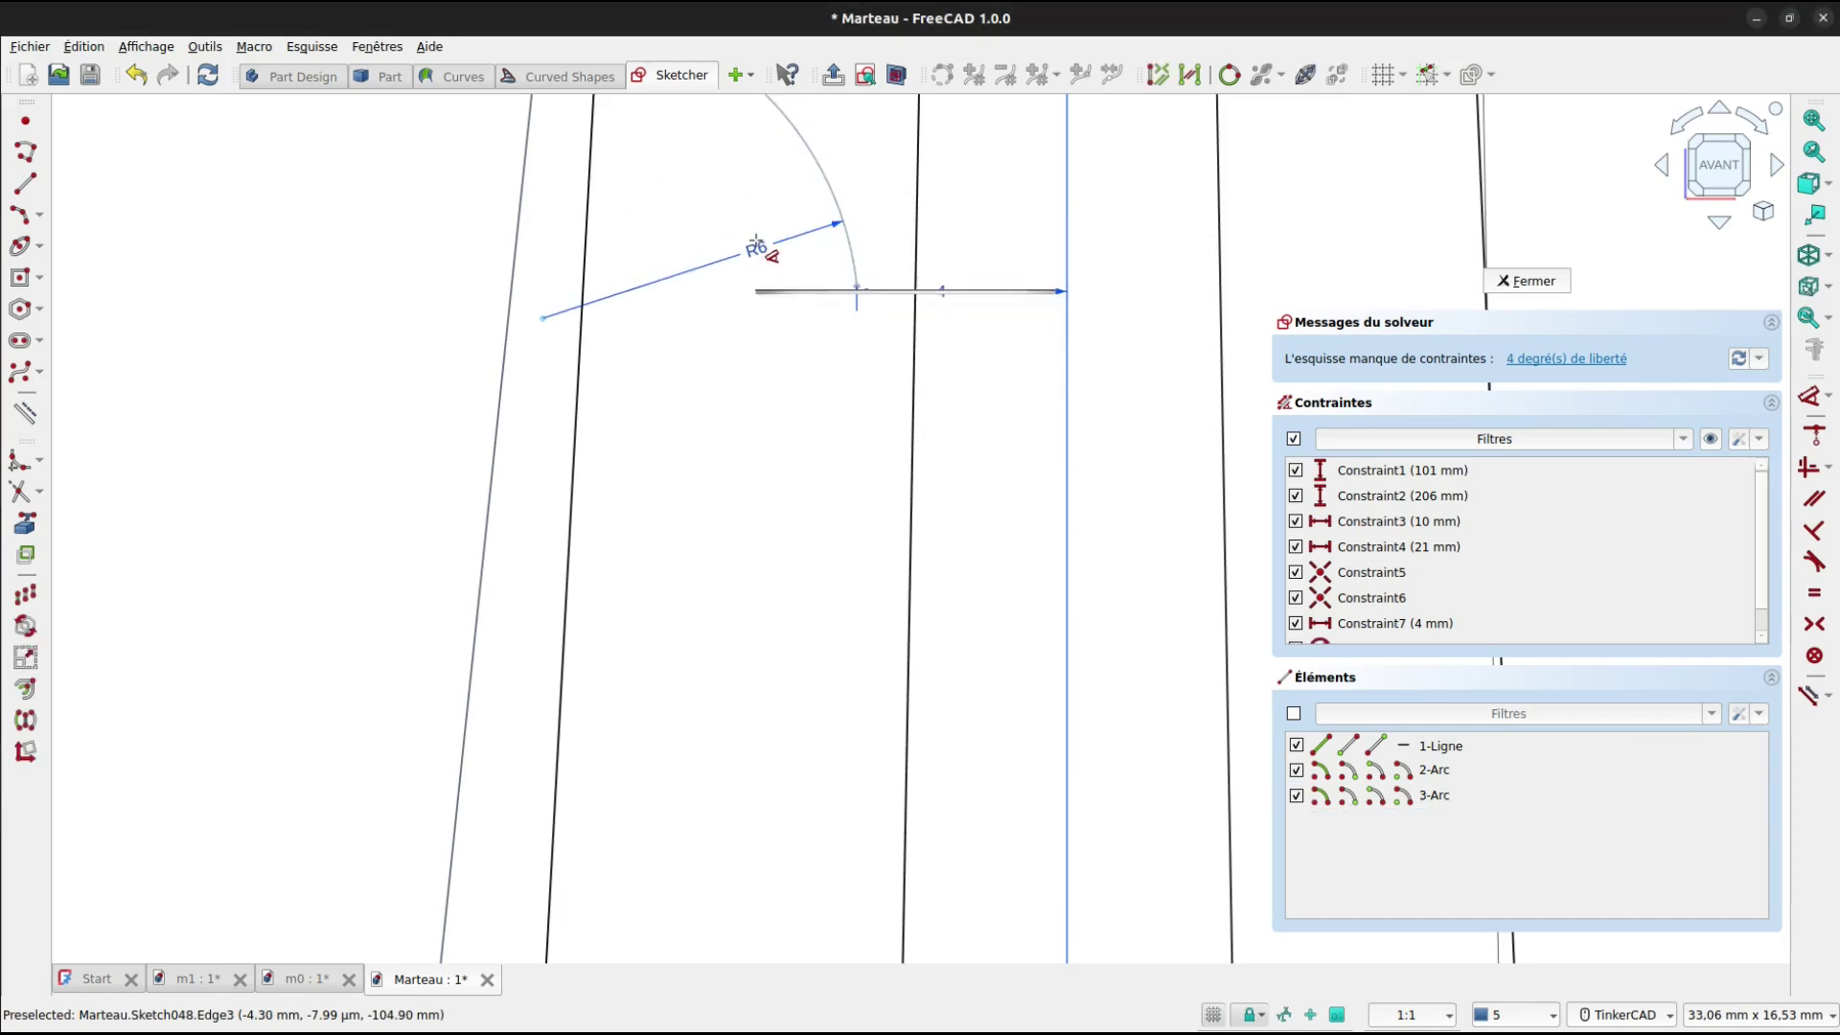
Draw a long three-point arc joining the free end of the lower arc to the free end of the upper arc.
{"action": "scroll", "coordinate": [788, 285], "scroll_direction": "down", "scroll_amount": 1}
{"action": "mouse_move", "coordinate": [732, 600]}
{"action": "middle_mouse_down"}
{"action": "mouse_move", "coordinate": [752, 538]}
{"action": "mouse_move", "coordinate": [764, 140]}
{"action": "mouse_move", "coordinate": [774, 157]}
{"action": "middle_mouse_up"}
{"action": "scroll", "coordinate": [803, 191], "scroll_direction": "down", "scroll_amount": 1}
{"action": "scroll", "coordinate": [805, 193], "scroll_direction": "down", "scroll_amount": 2}
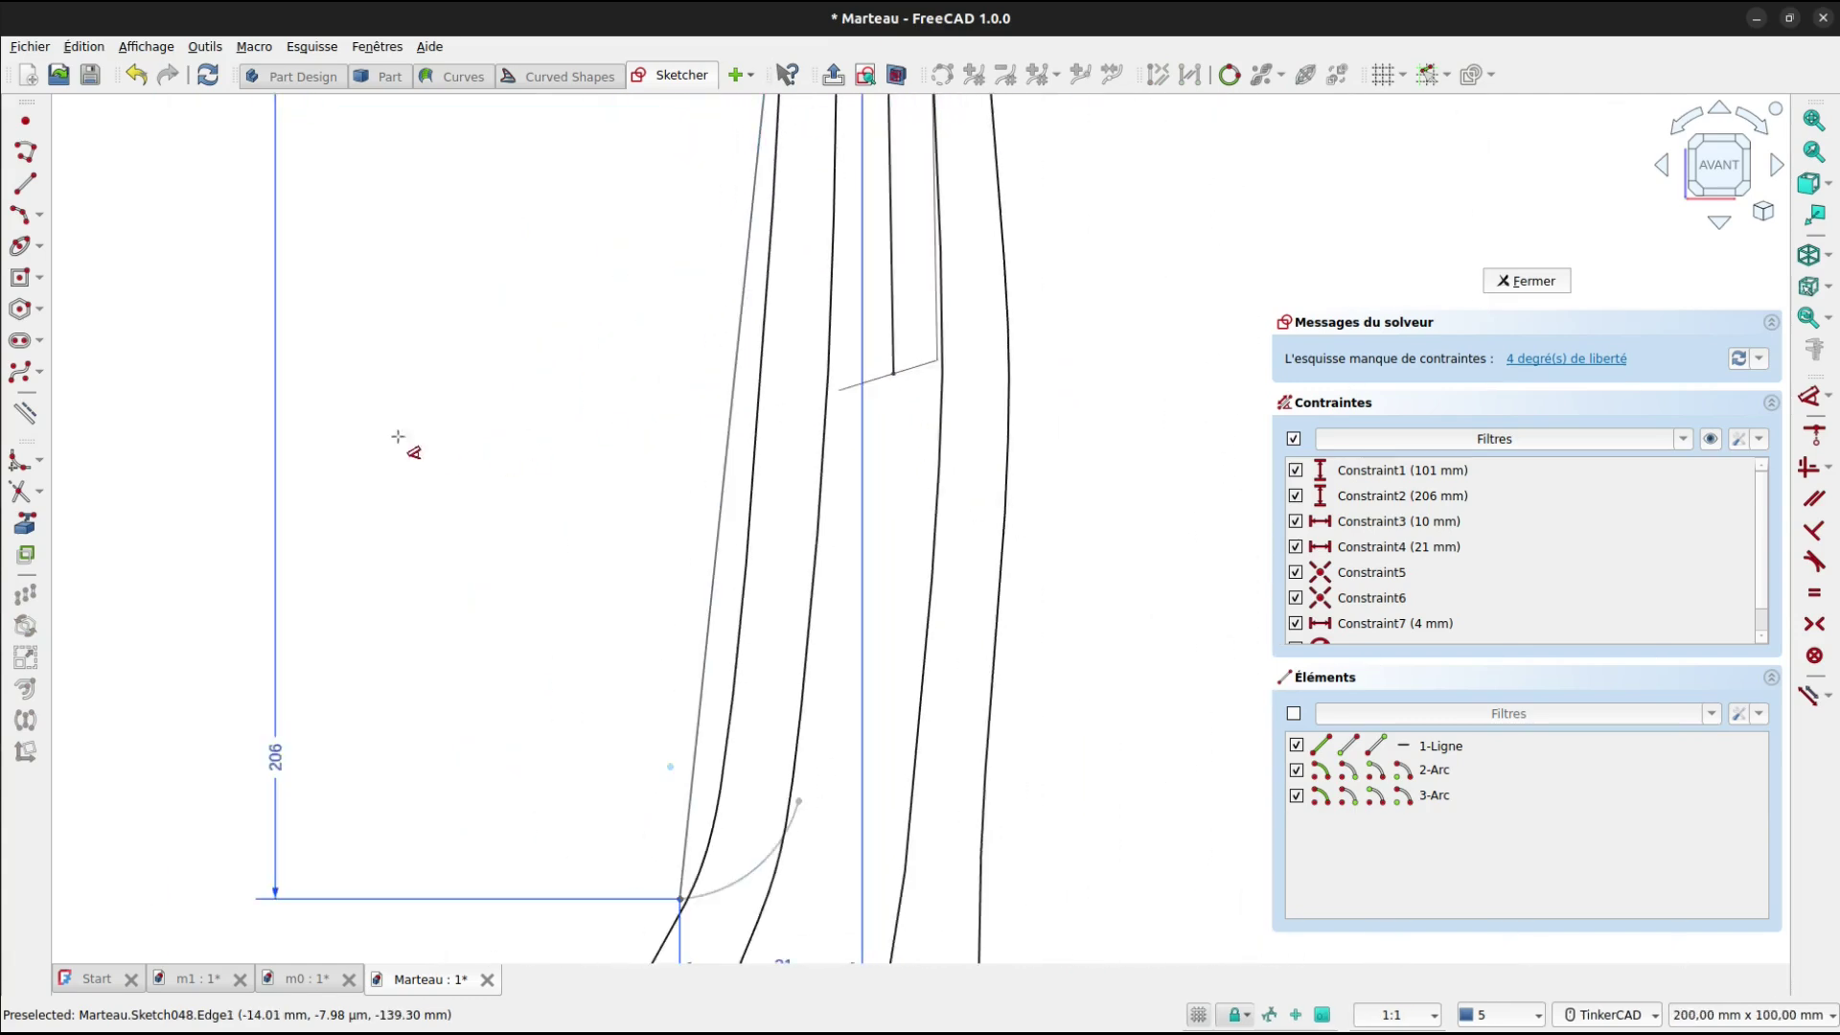
{"action": "left_click", "coordinate": [21, 215]}
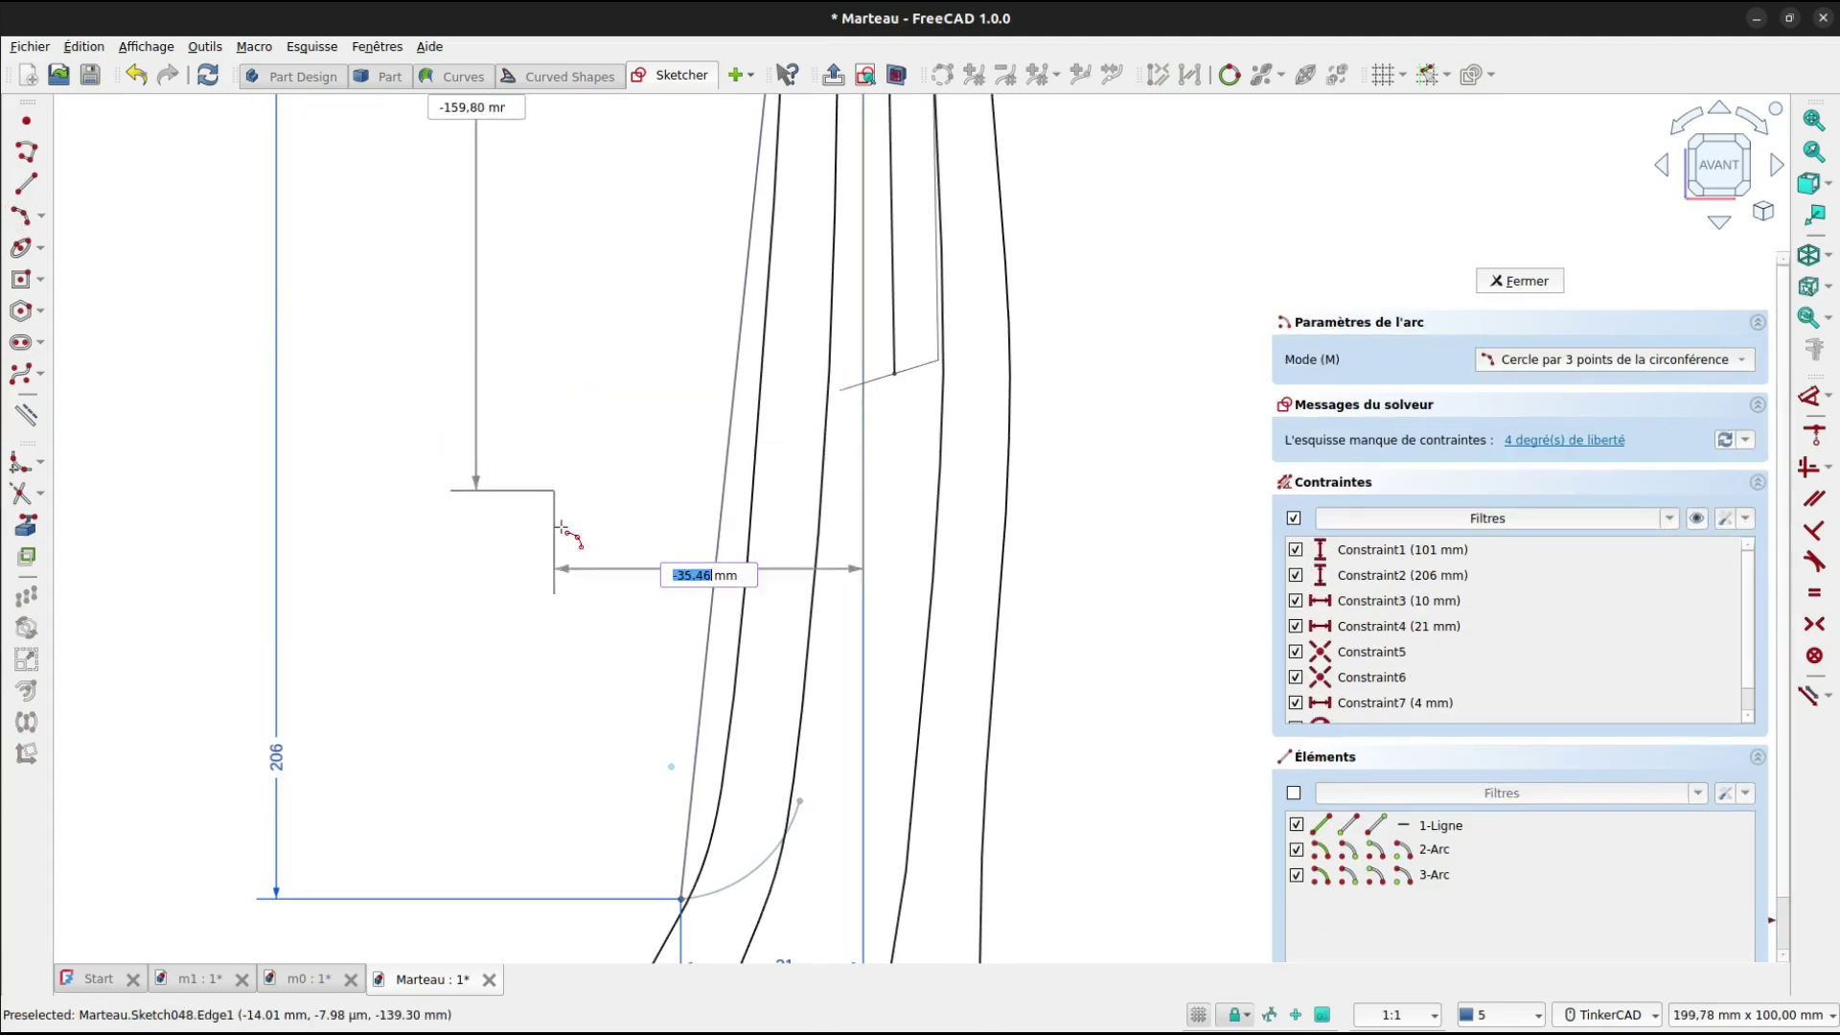
{"action": "left_click", "coordinate": [799, 801]}
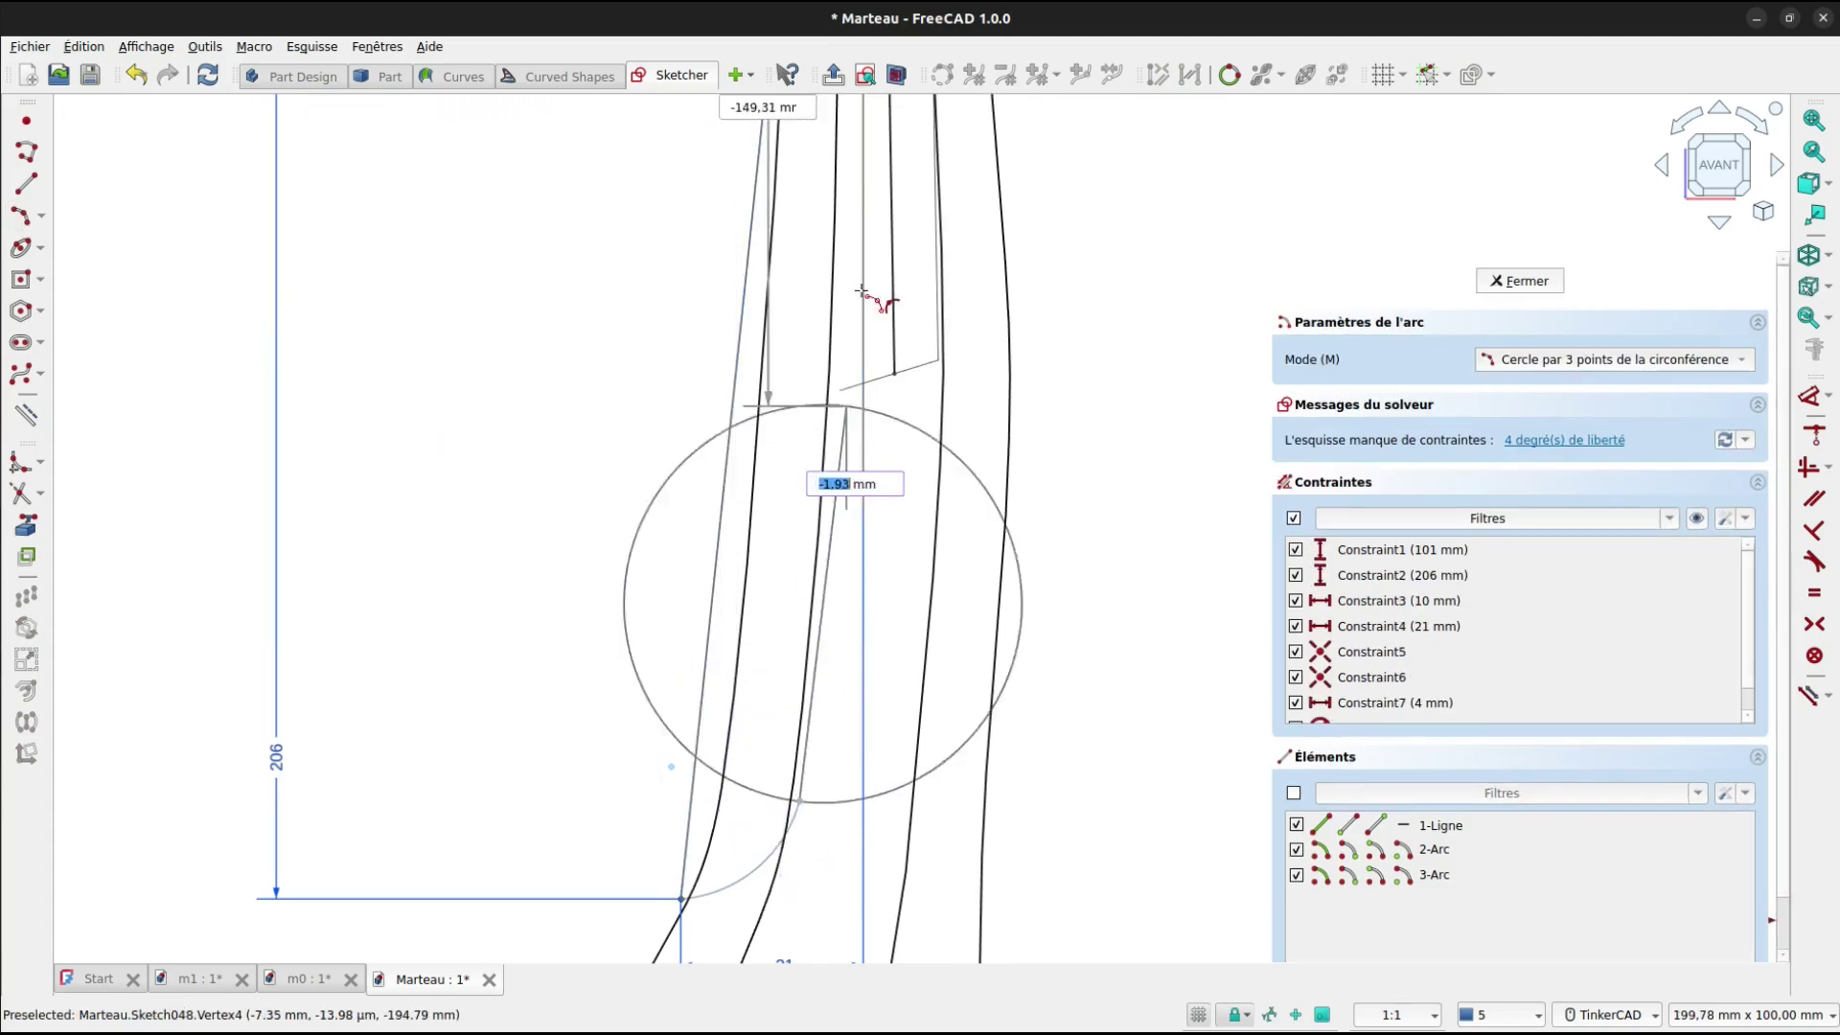
{"action": "middle_click_drag", "start_coordinate": [826, 221], "coordinate": [823, 480]}
{"action": "left_click", "coordinate": [828, 291]}
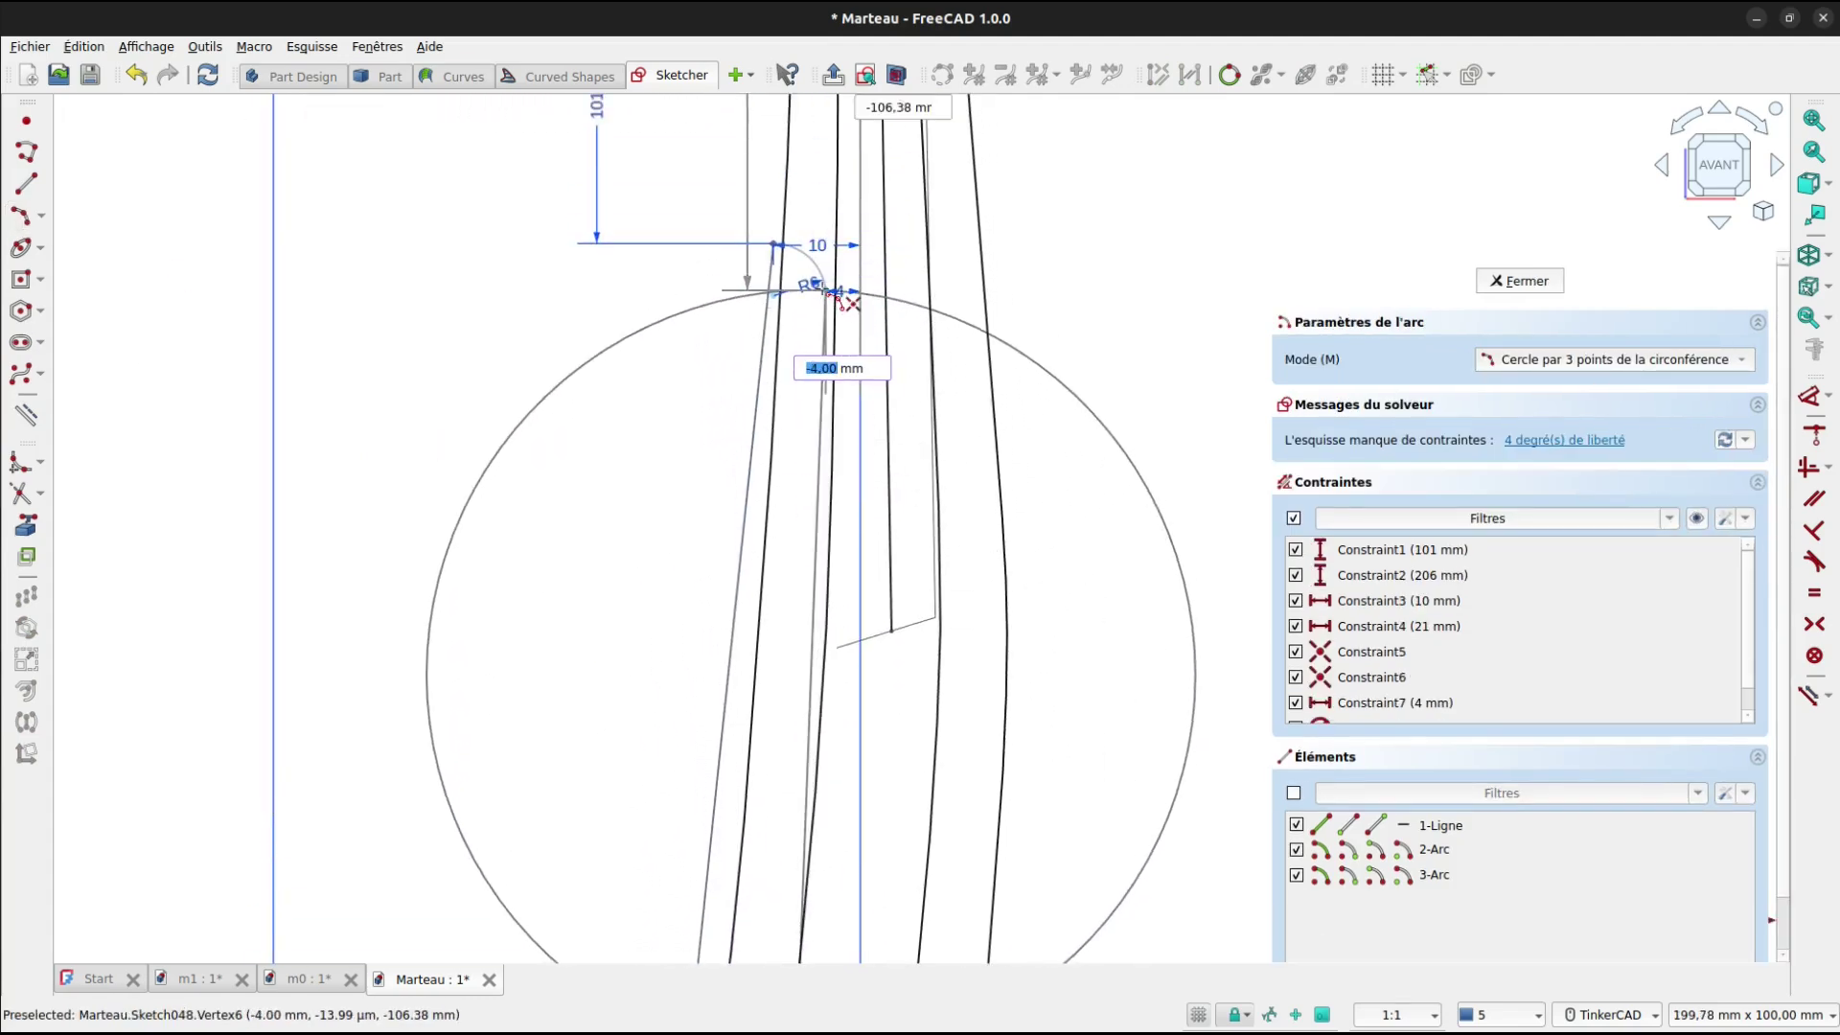
{"action": "mouse_move", "coordinate": [757, 789]}
{"action": "middle_mouse_down"}
{"action": "mouse_move", "coordinate": [813, 446]}
{"action": "mouse_move", "coordinate": [853, 575]}
{"action": "mouse_move", "coordinate": [844, 767]}
{"action": "middle_mouse_up"}
{"action": "left_click", "coordinate": [840, 451]}
Make the long connecting arc tangent to the upper 6 mm arc.
{"action": "scroll", "coordinate": [855, 365], "scroll_direction": "up", "scroll_amount": 2}
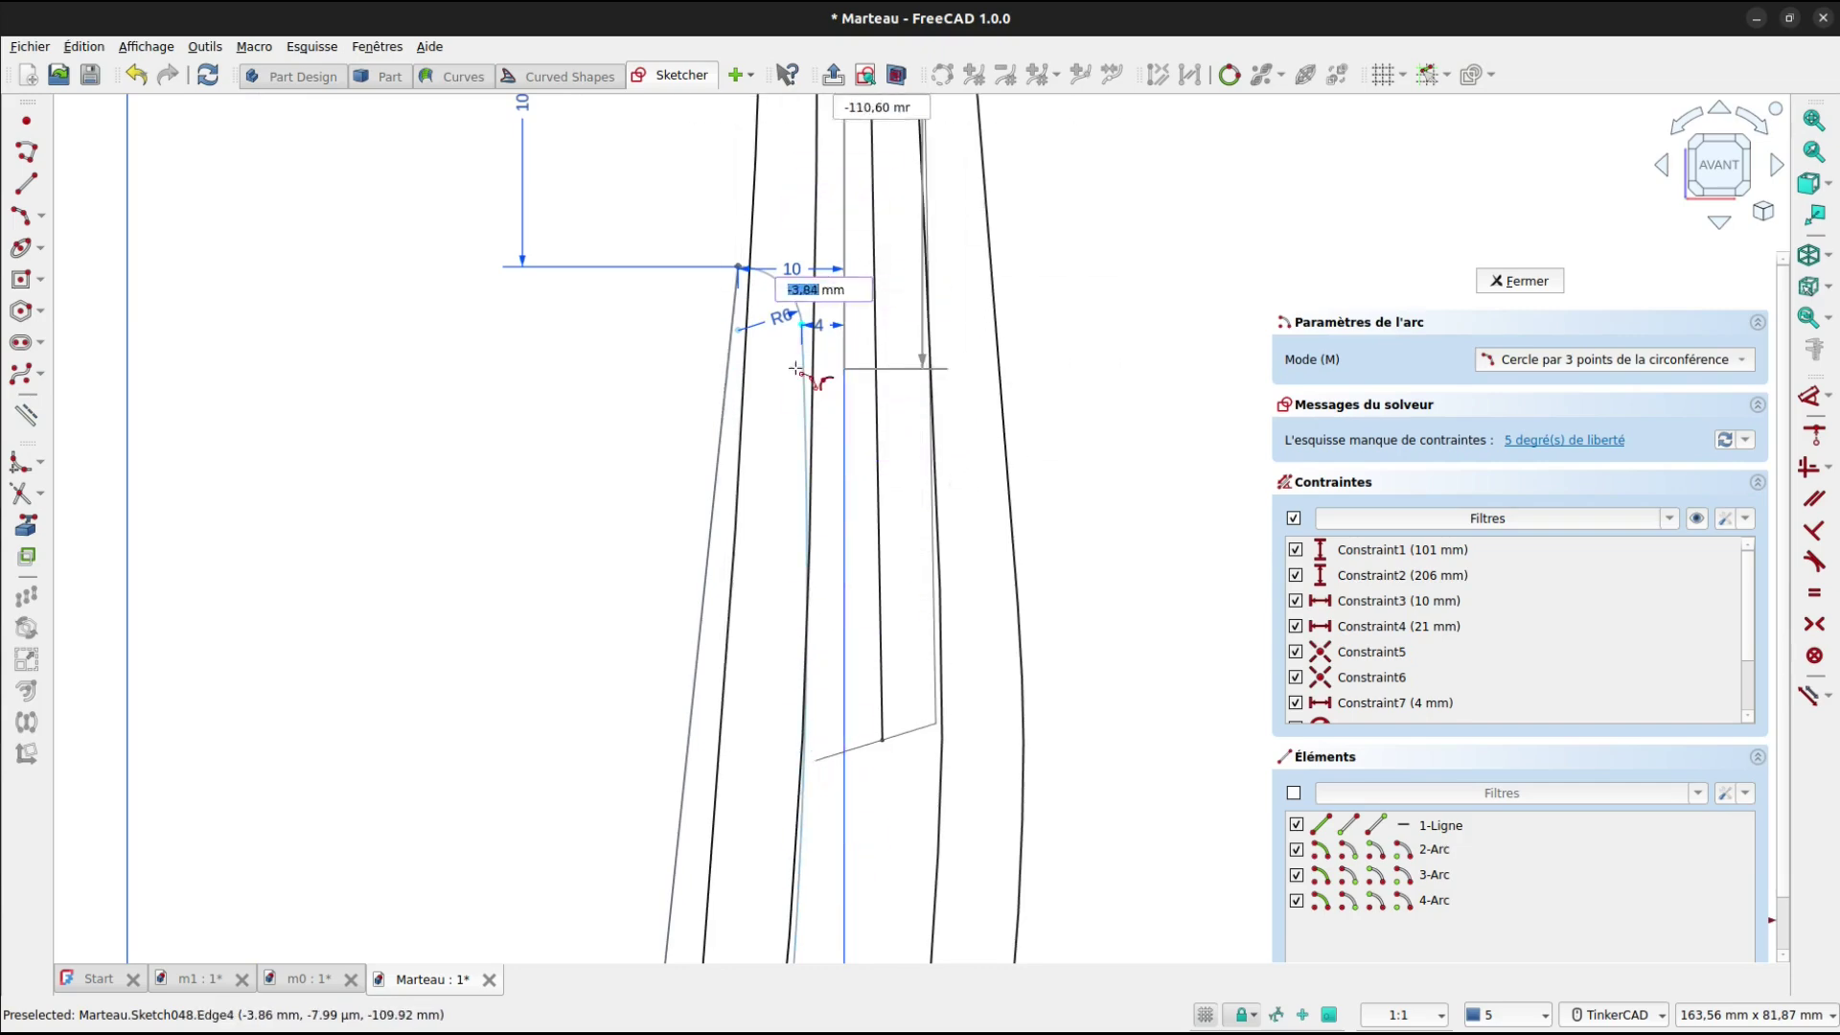
{"action": "scroll", "coordinate": [777, 364], "scroll_direction": "up", "scroll_amount": 3}
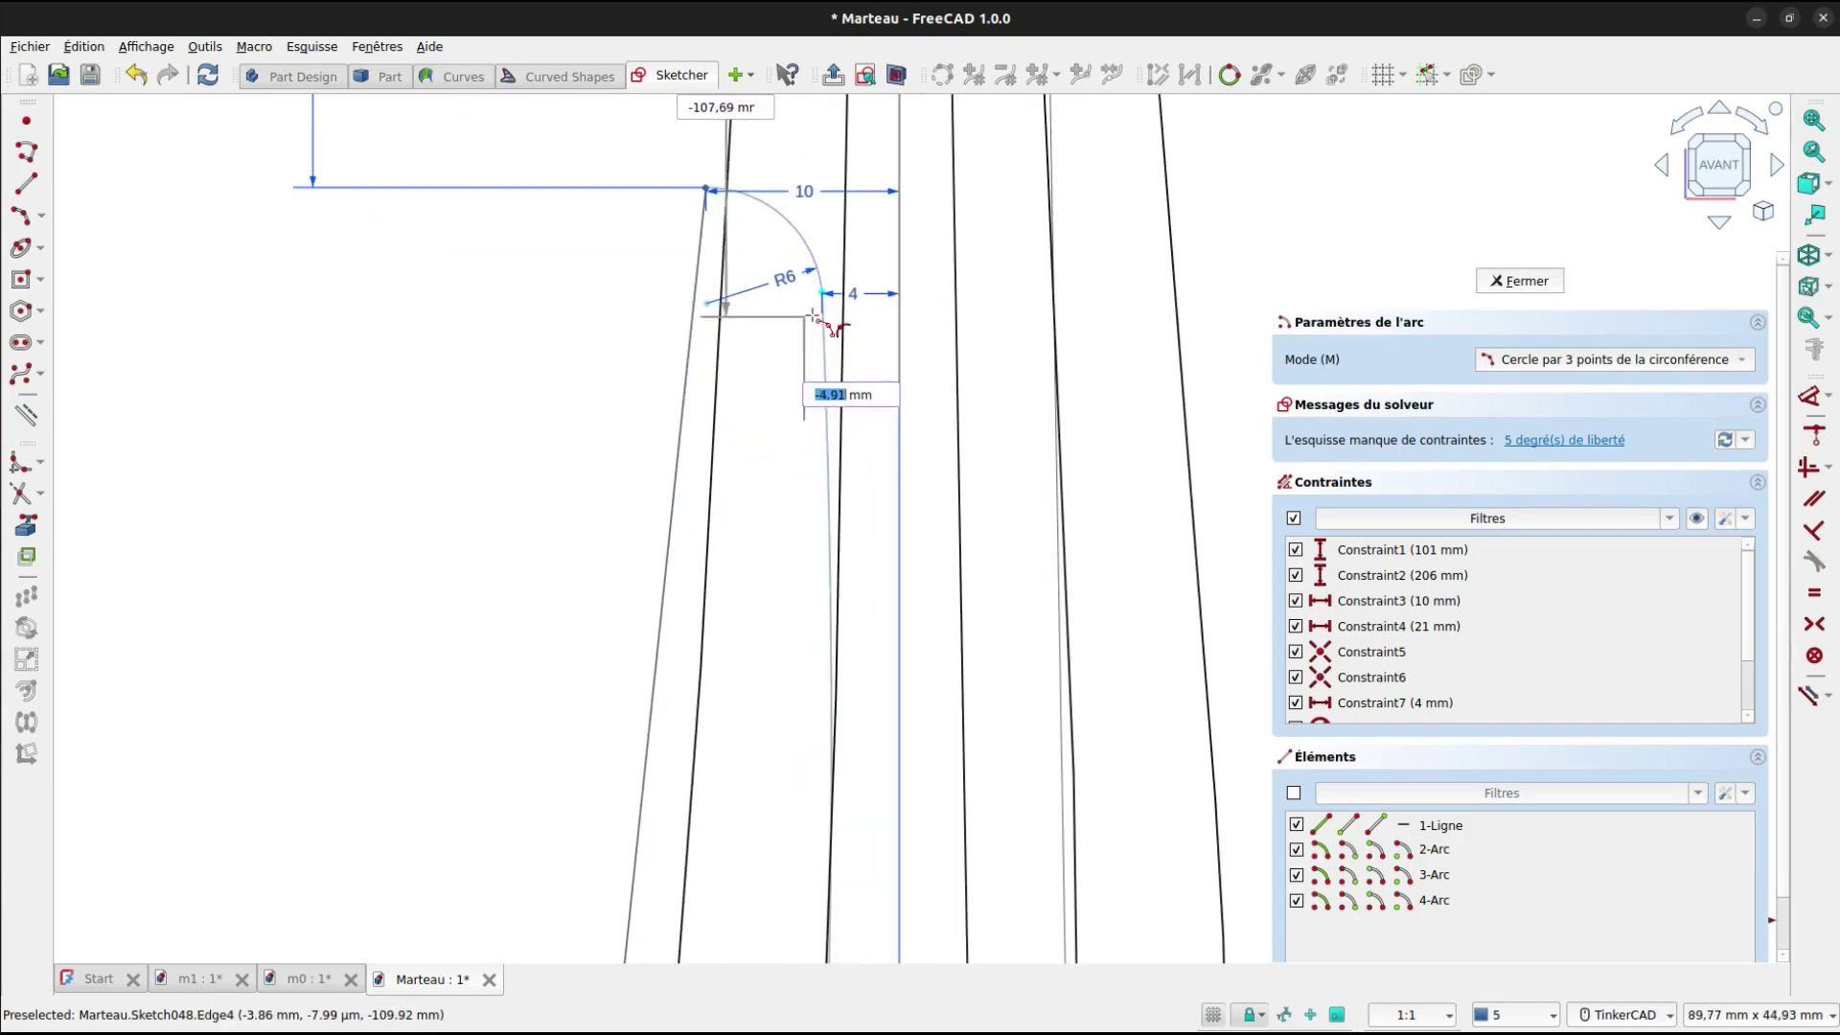
{"action": "key", "text": "t"}
{"action": "left_click", "coordinate": [822, 330]}
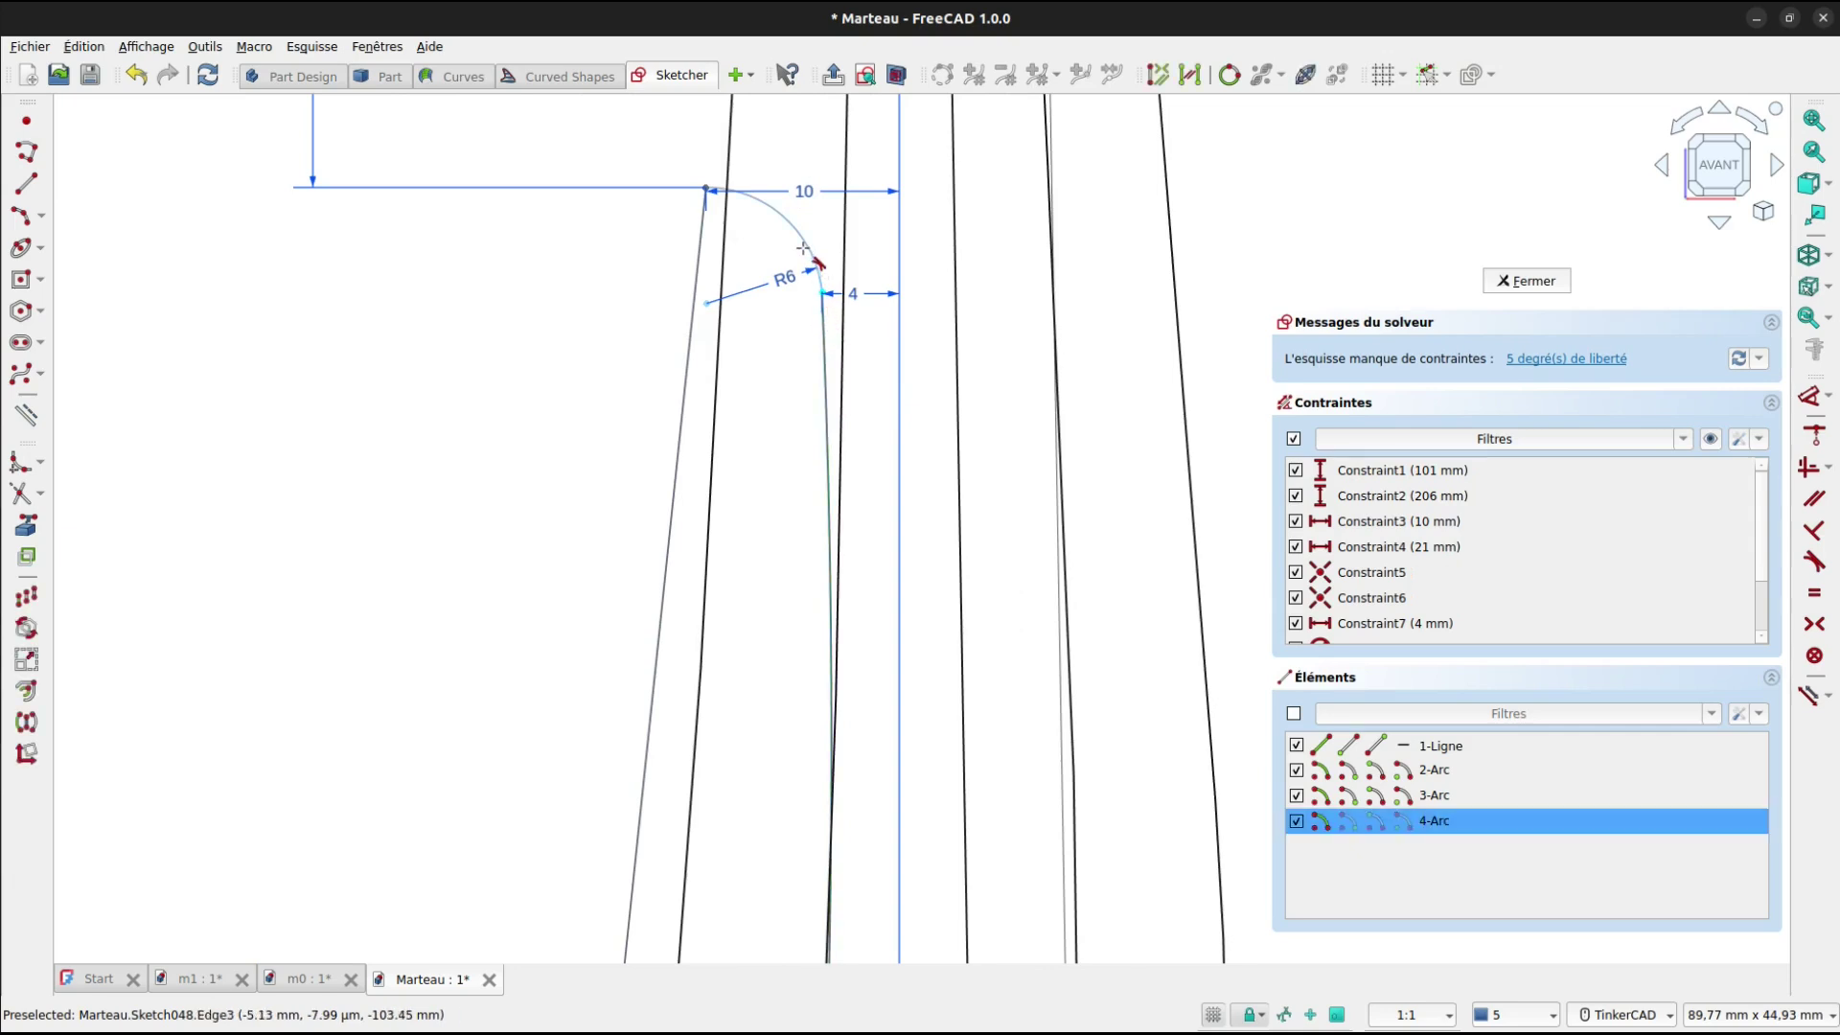
{"action": "left_click", "coordinate": [814, 266]}
Make the lower arc tangent to the long connecting arc.
{"action": "scroll", "coordinate": [719, 619], "scroll_direction": "up", "scroll_amount": 2}
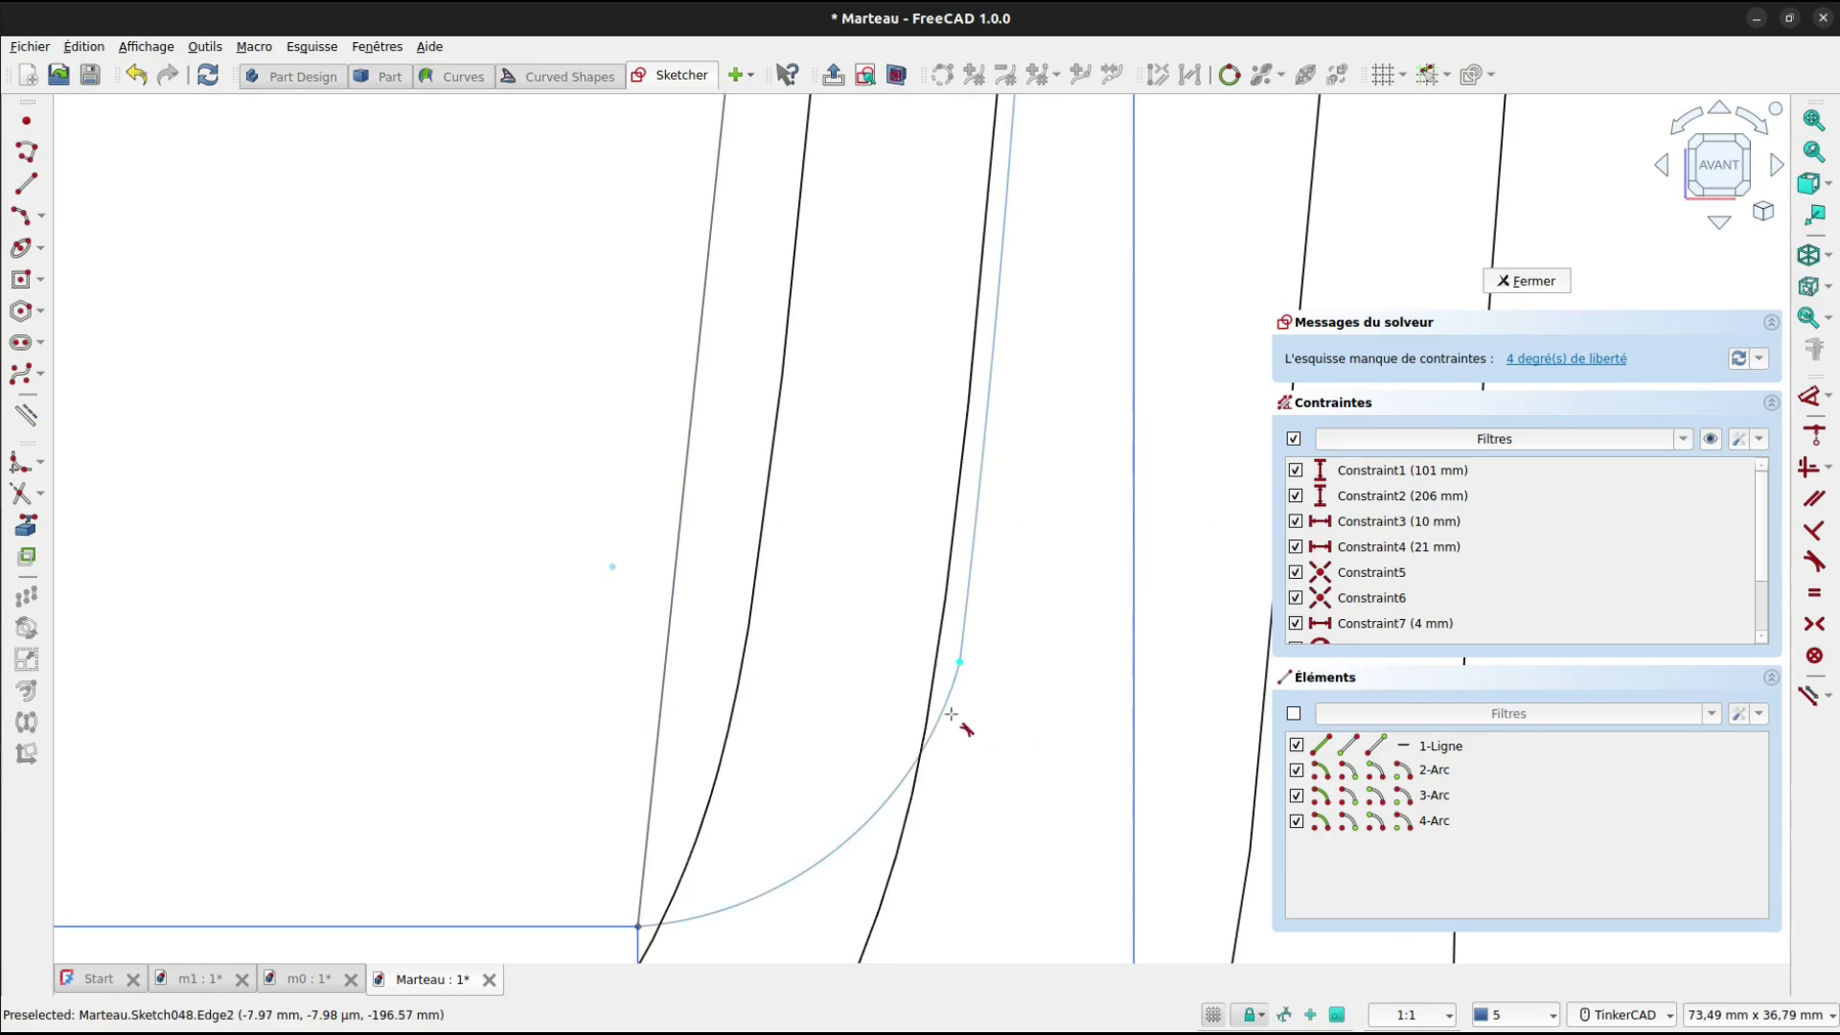
{"action": "left_click", "coordinate": [949, 710]}
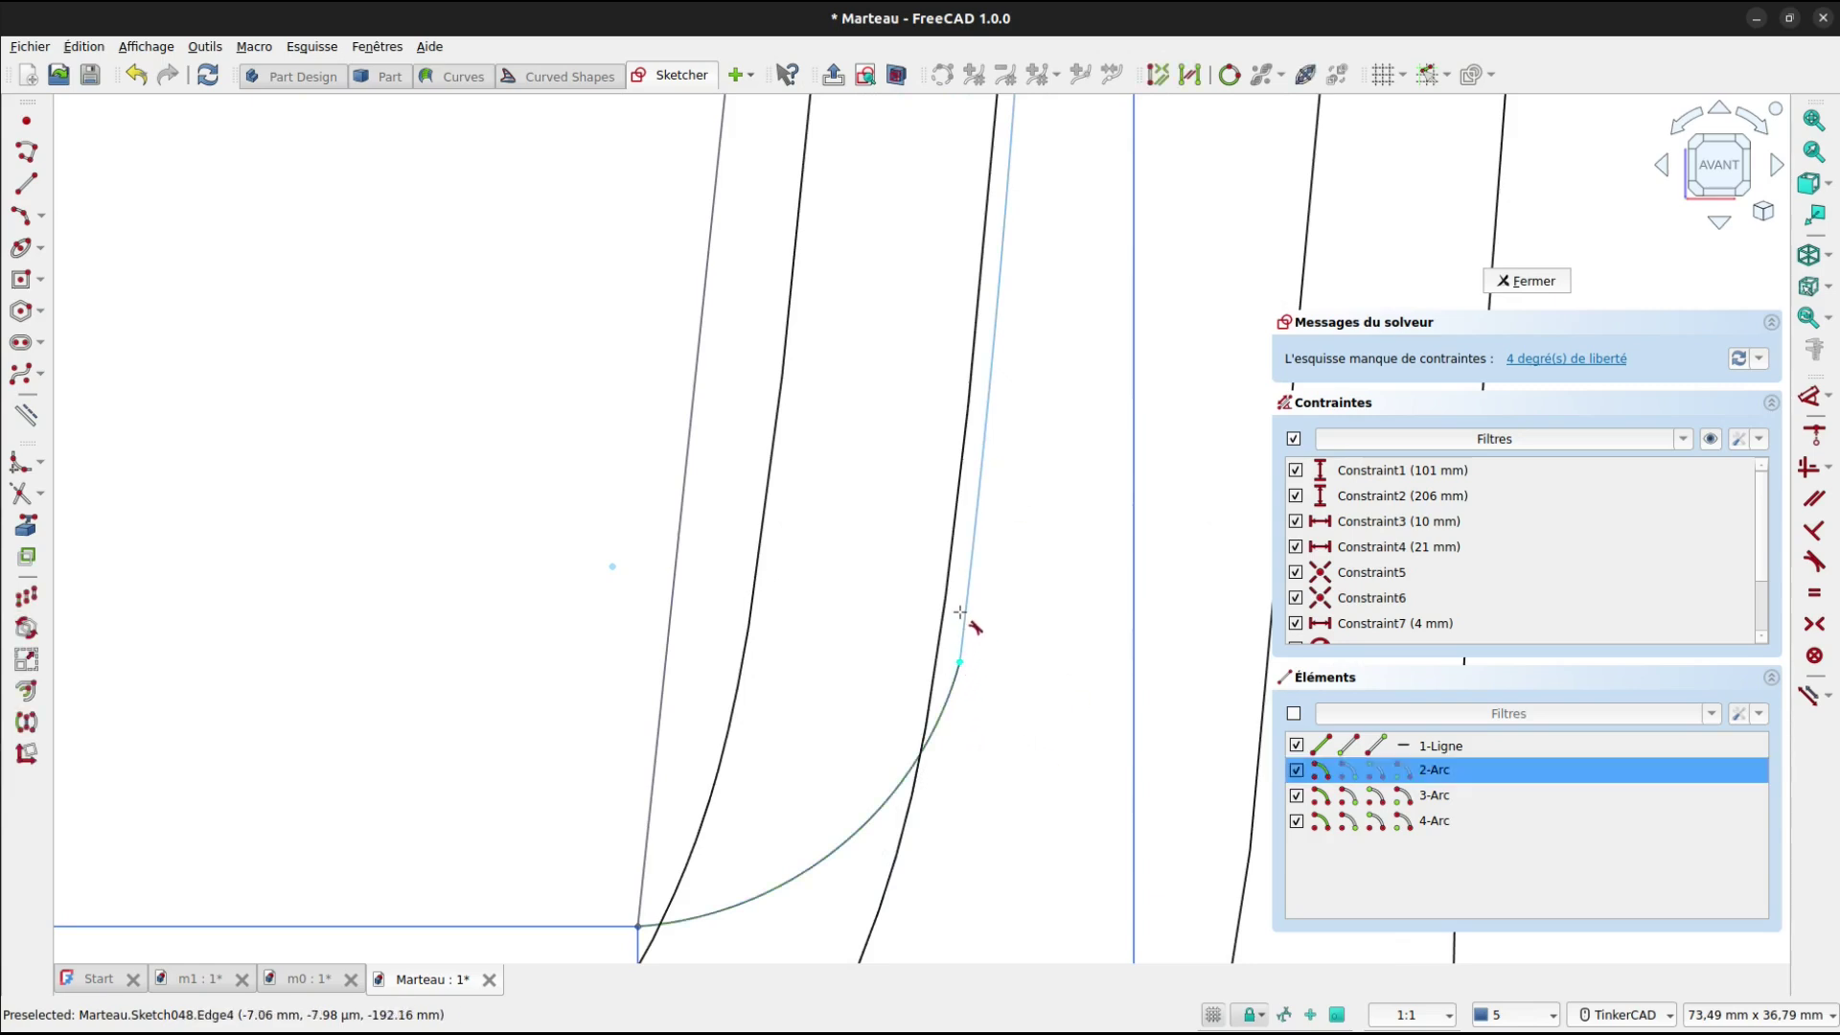
{"action": "left_click", "coordinate": [963, 619]}
{"action": "right_click", "coordinate": [861, 649]}
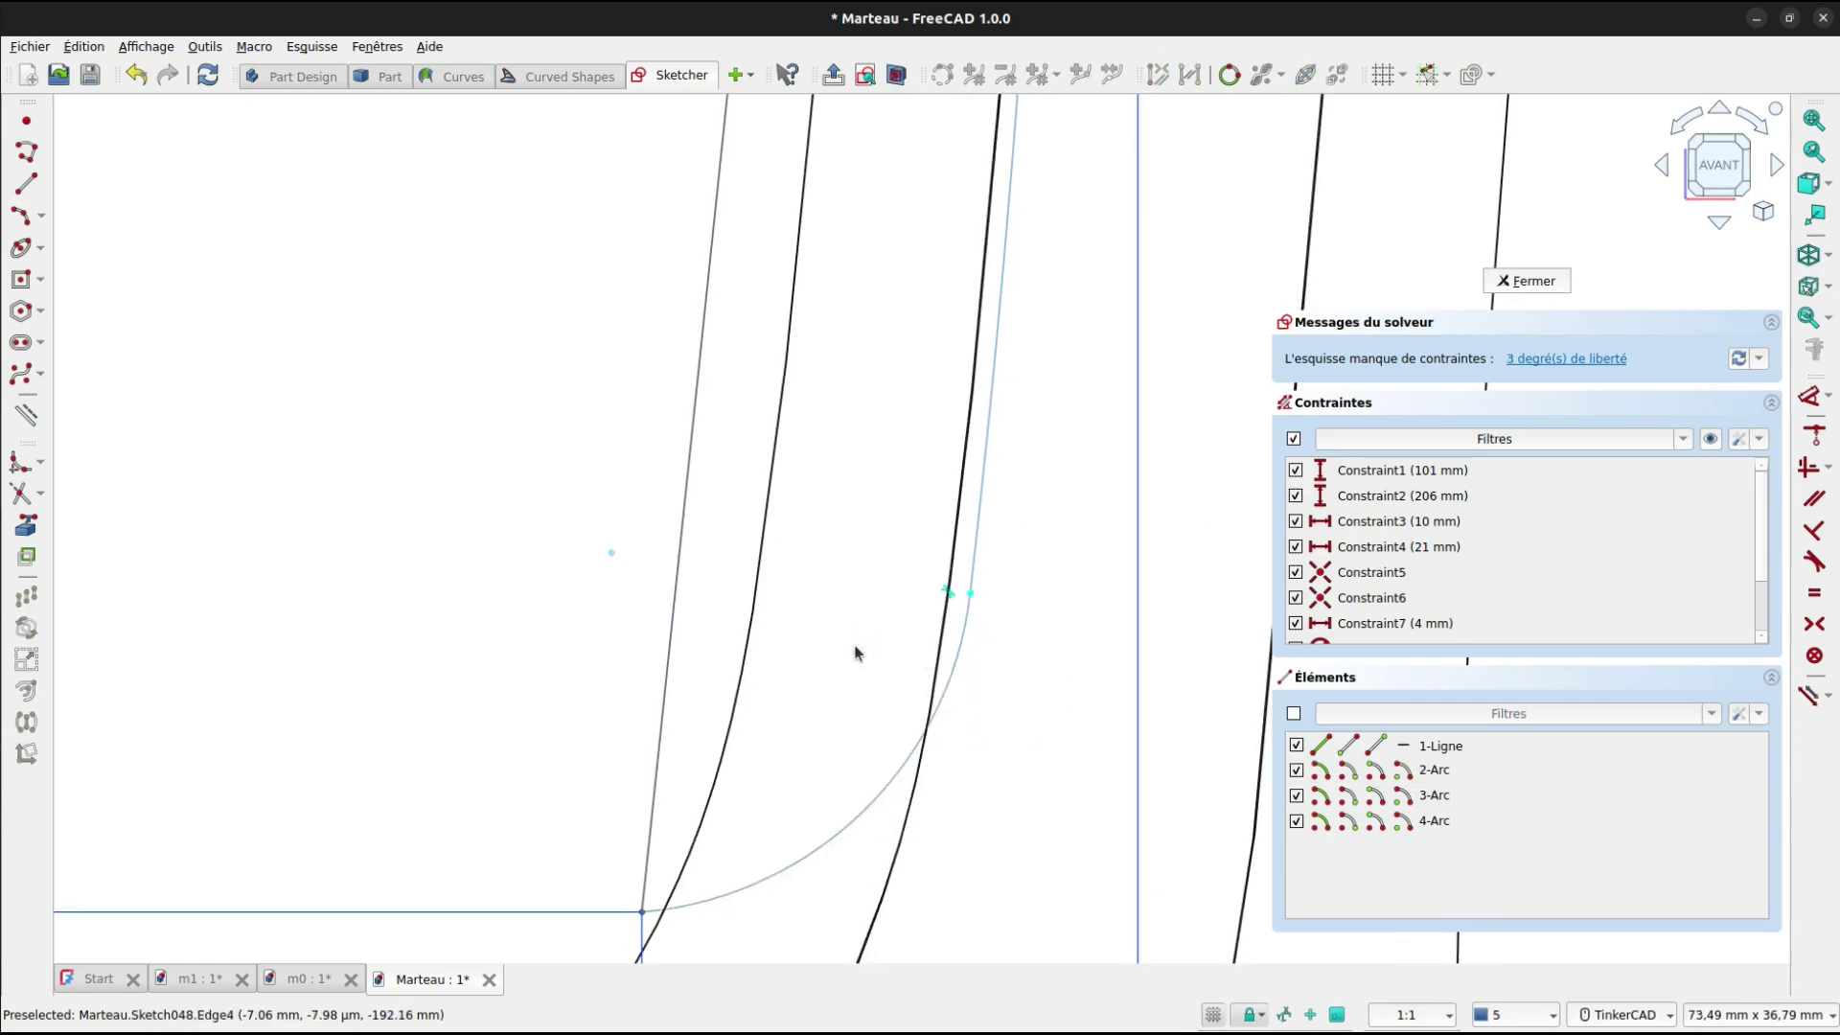
Constrain the lower arc's radius to 9 mm.
{"action": "left_click", "coordinate": [879, 769]}
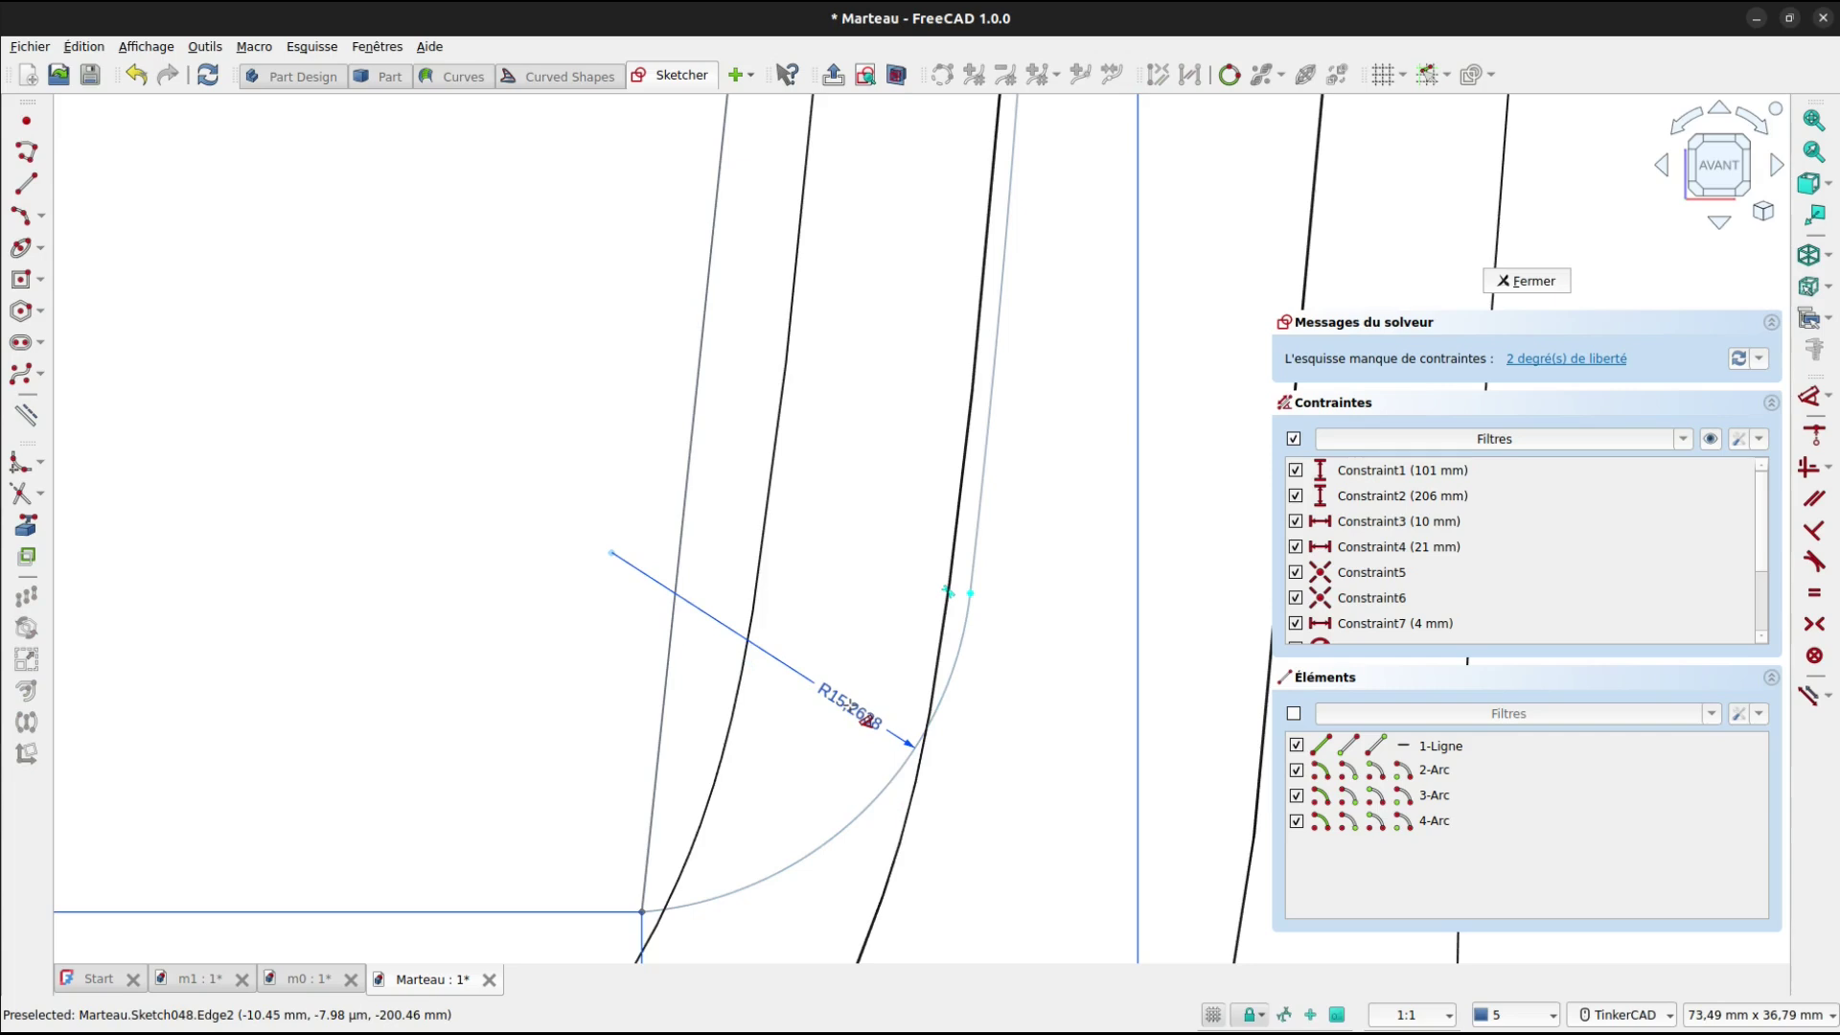
{"action": "left_click", "coordinate": [852, 711]}
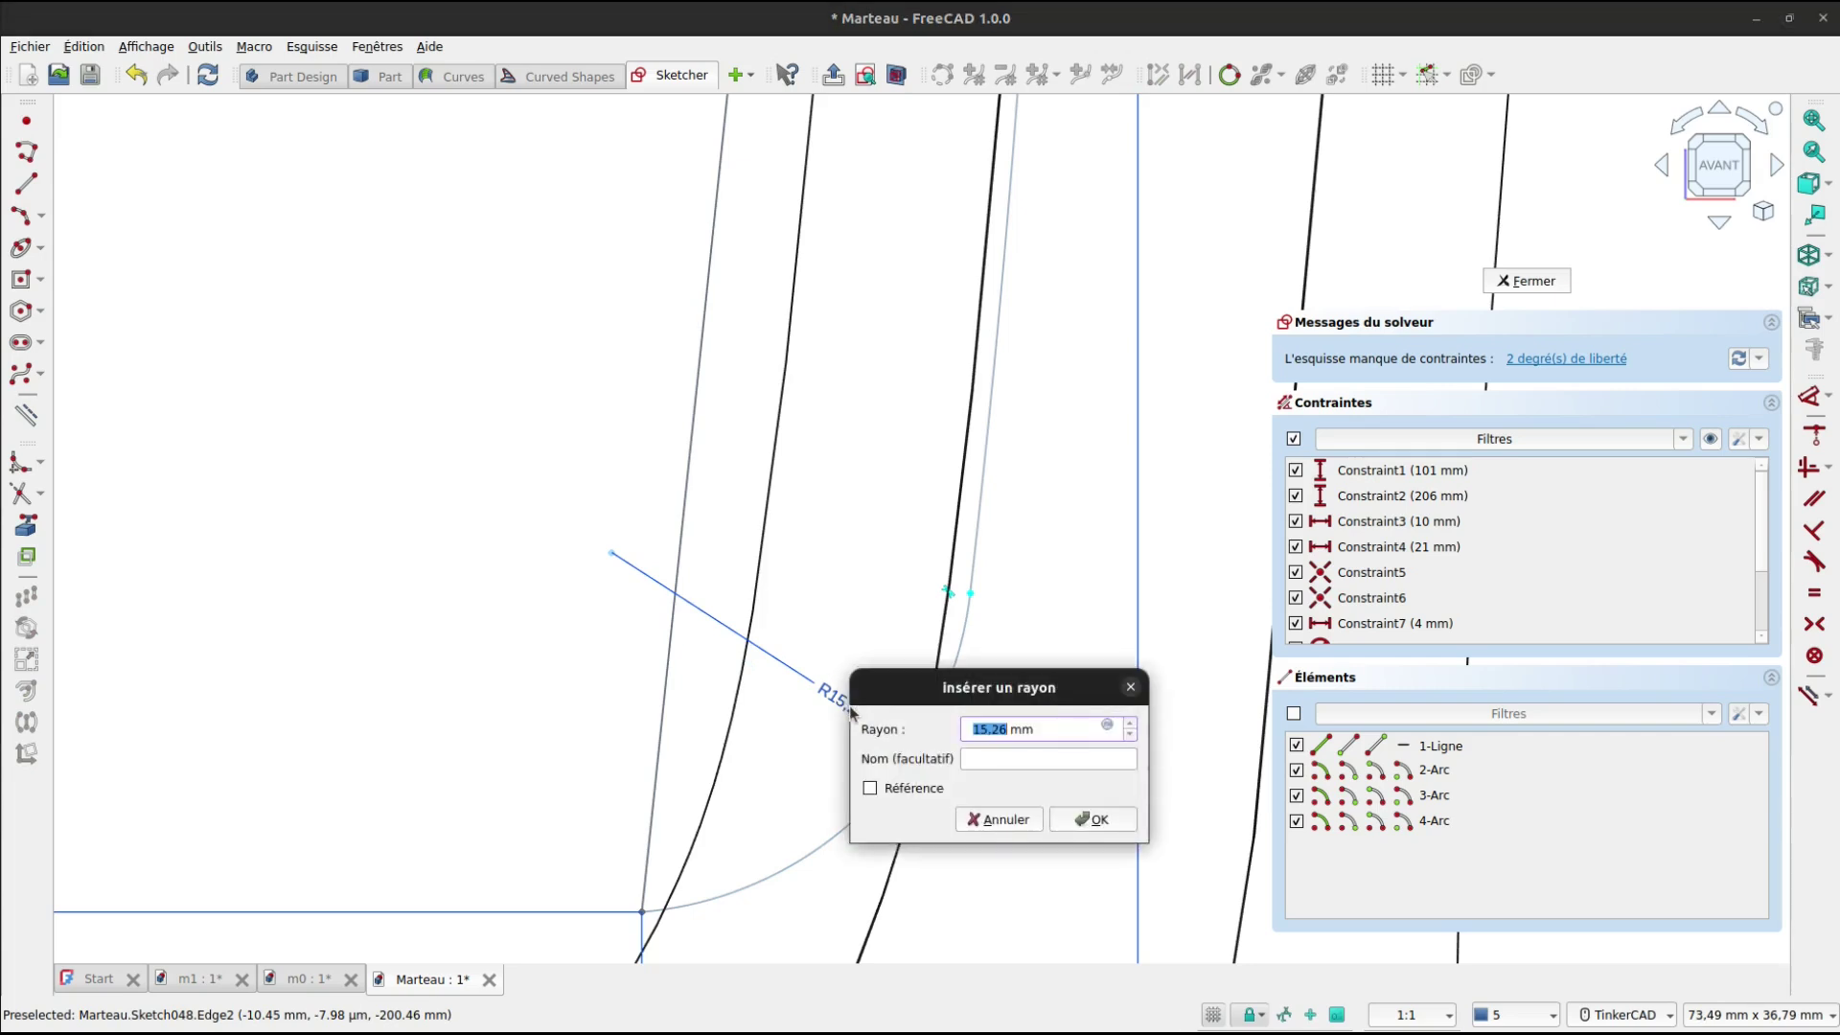
{"action": "type", "text": "9"}
{"action": "key", "text": "Return"}
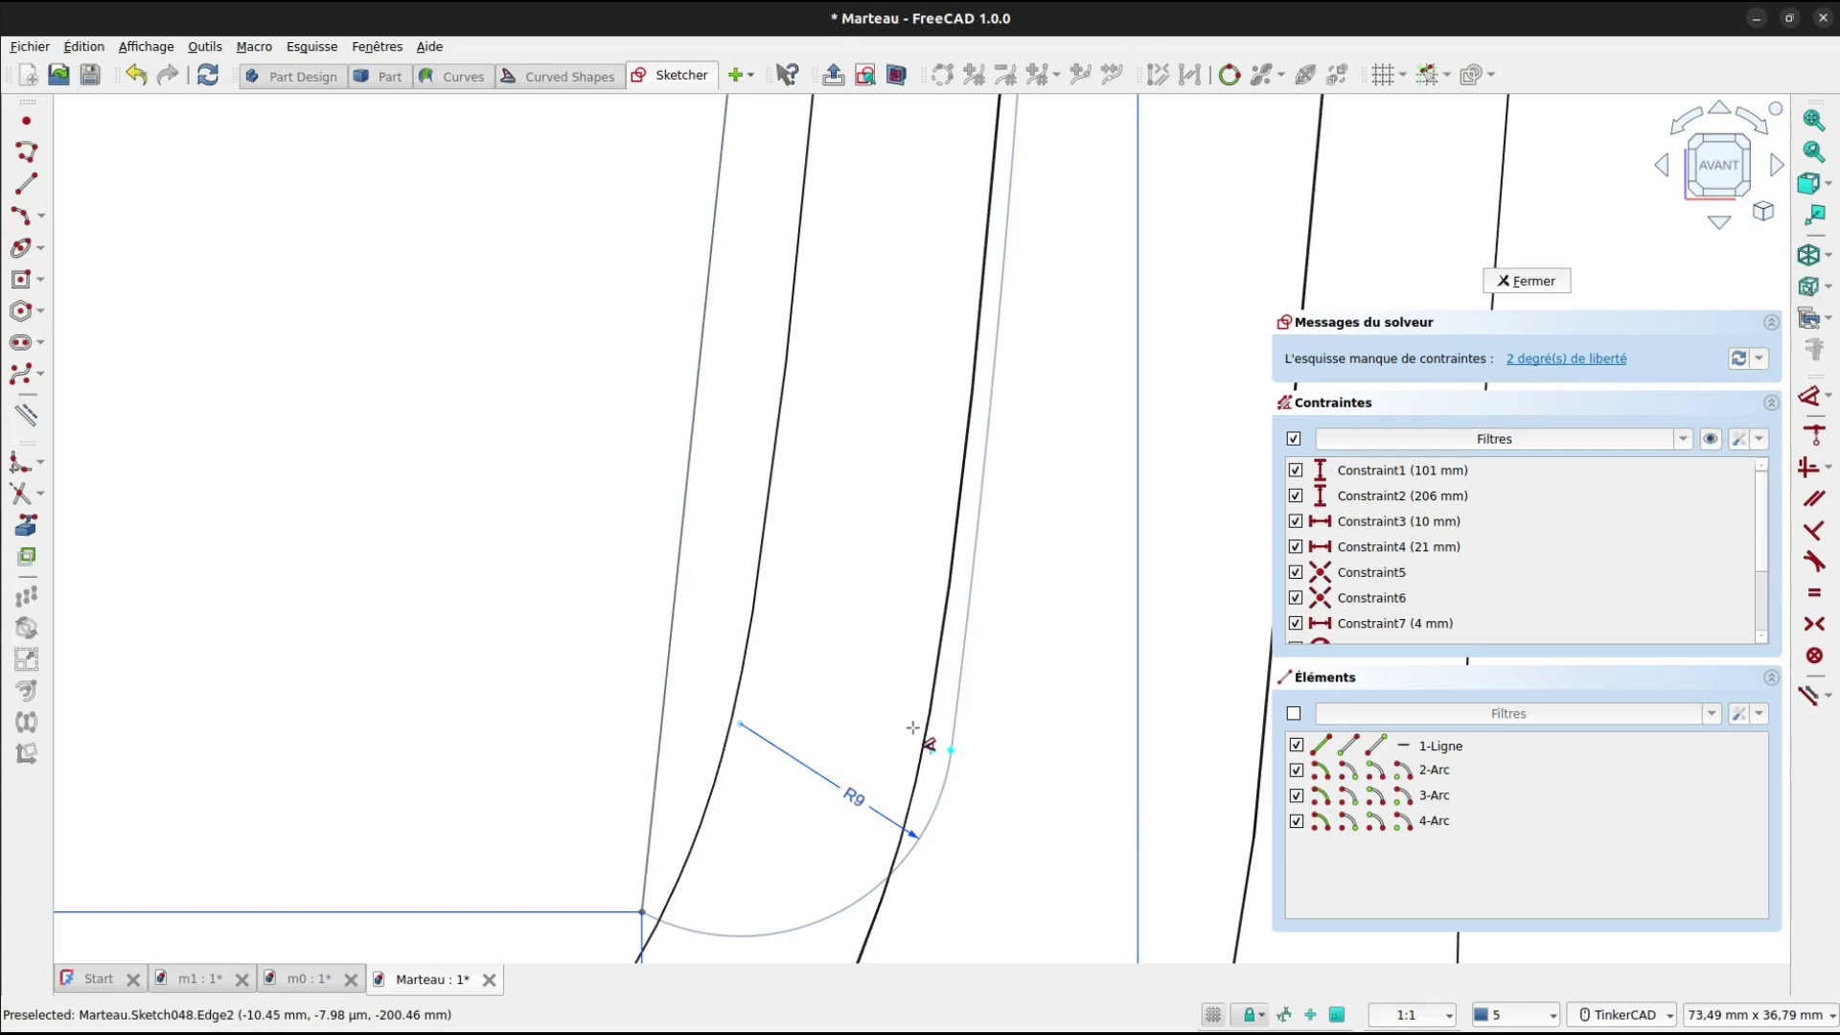
Constrain the junction of the lower arc and the long arc 12.5 mm horizontally from the vertical axis.
{"action": "left_click", "coordinate": [951, 751]}
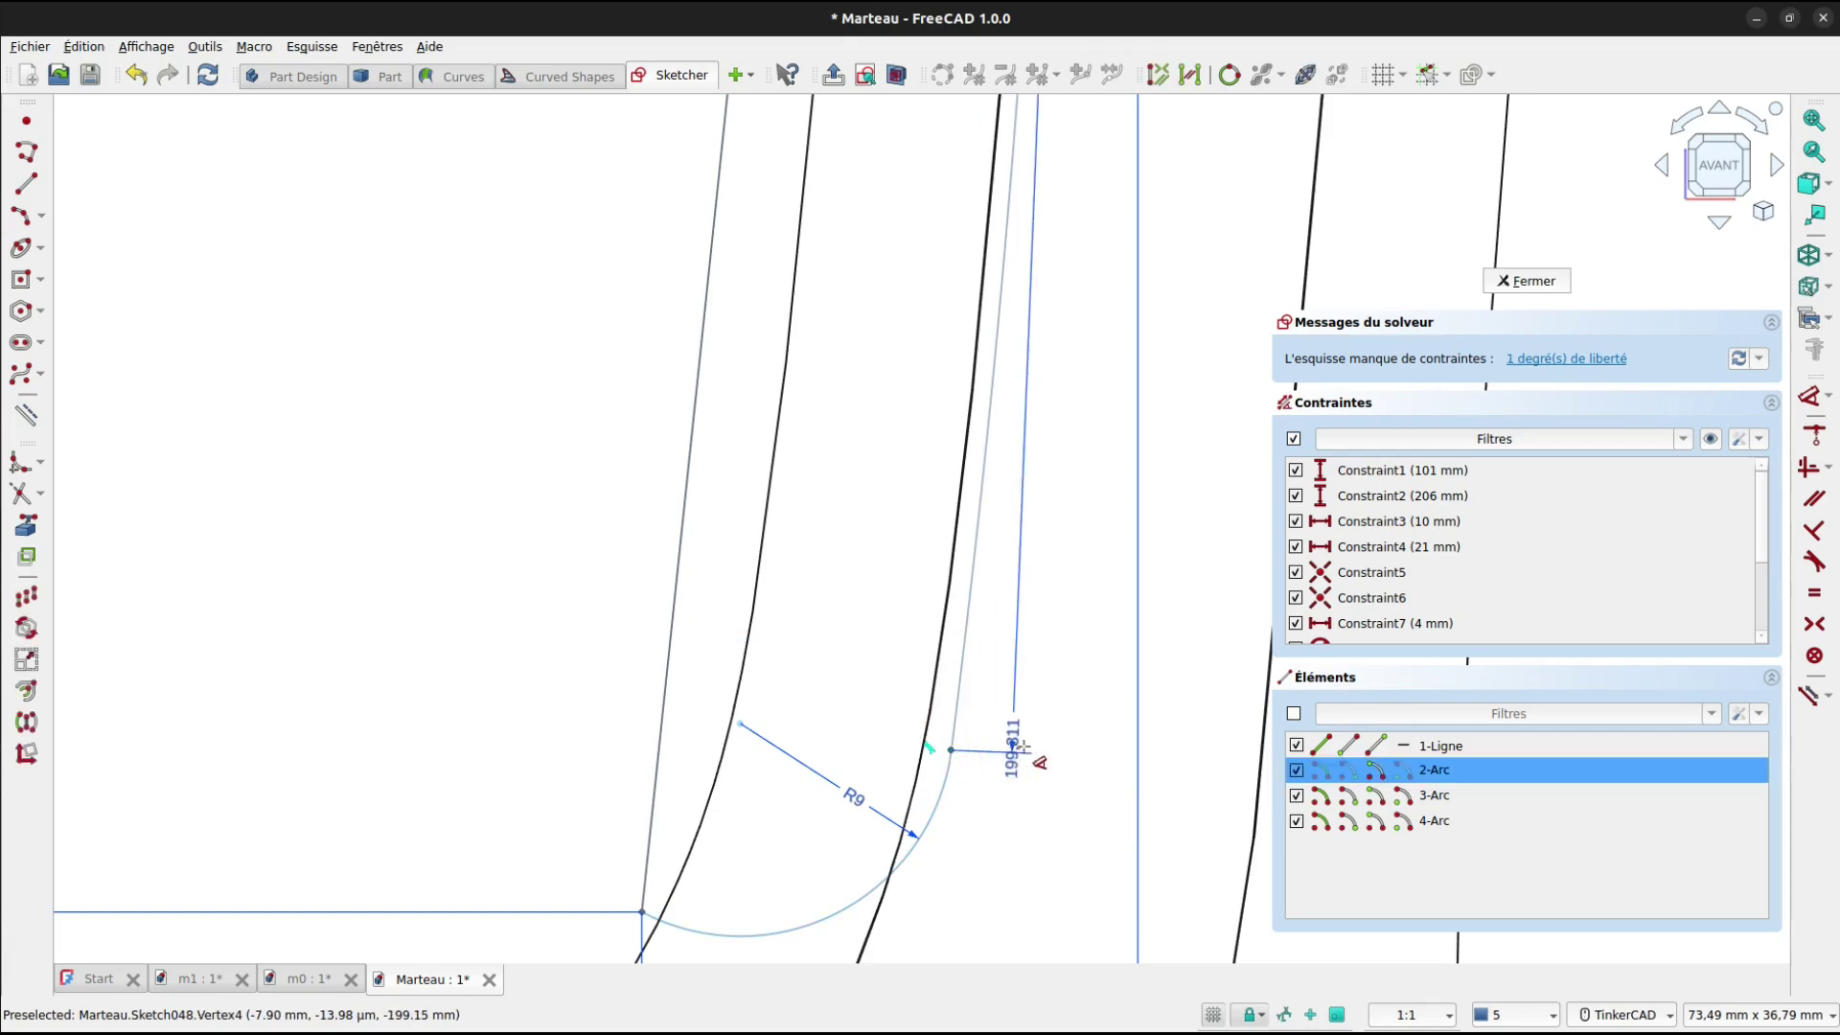
{"action": "left_click", "coordinate": [1037, 808]}
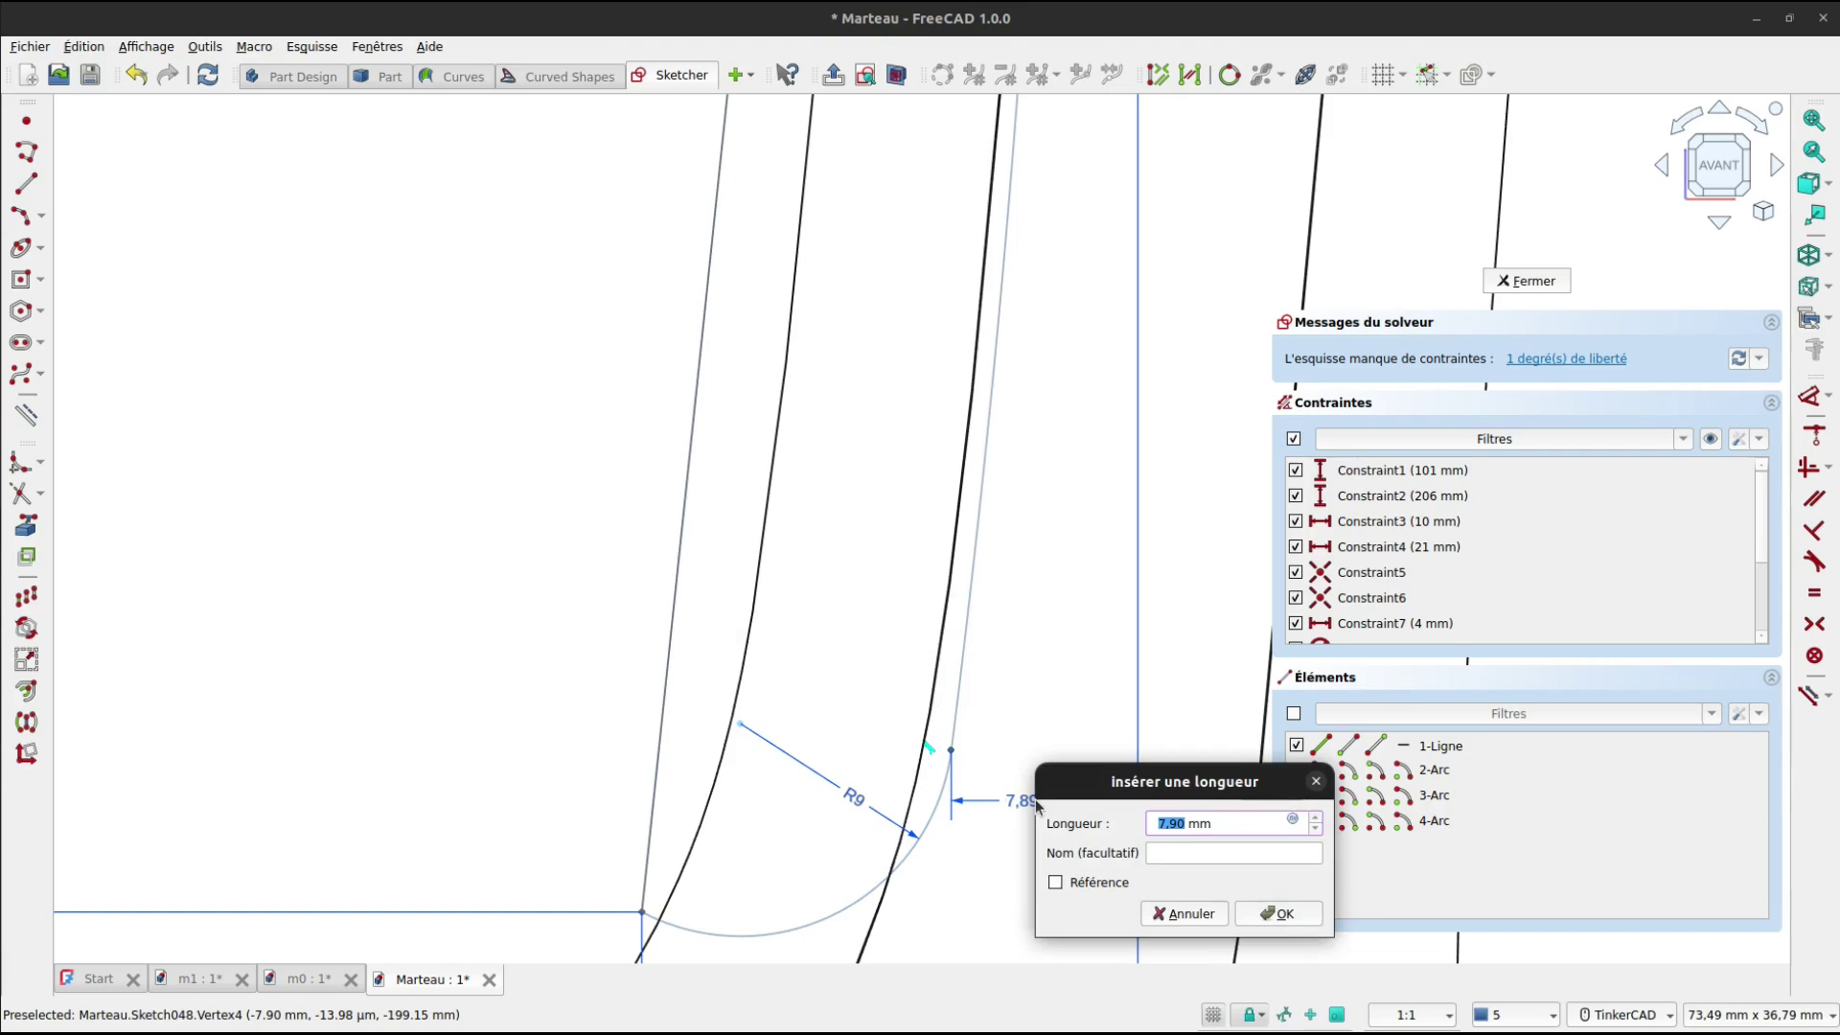
{"action": "type", "text": "12"}
{"action": "key", "text": "Return"}
Add a radius constraint of 210 mm to the long connecting arc.
{"action": "scroll", "coordinate": [1038, 791], "scroll_direction": "down", "scroll_amount": 2}
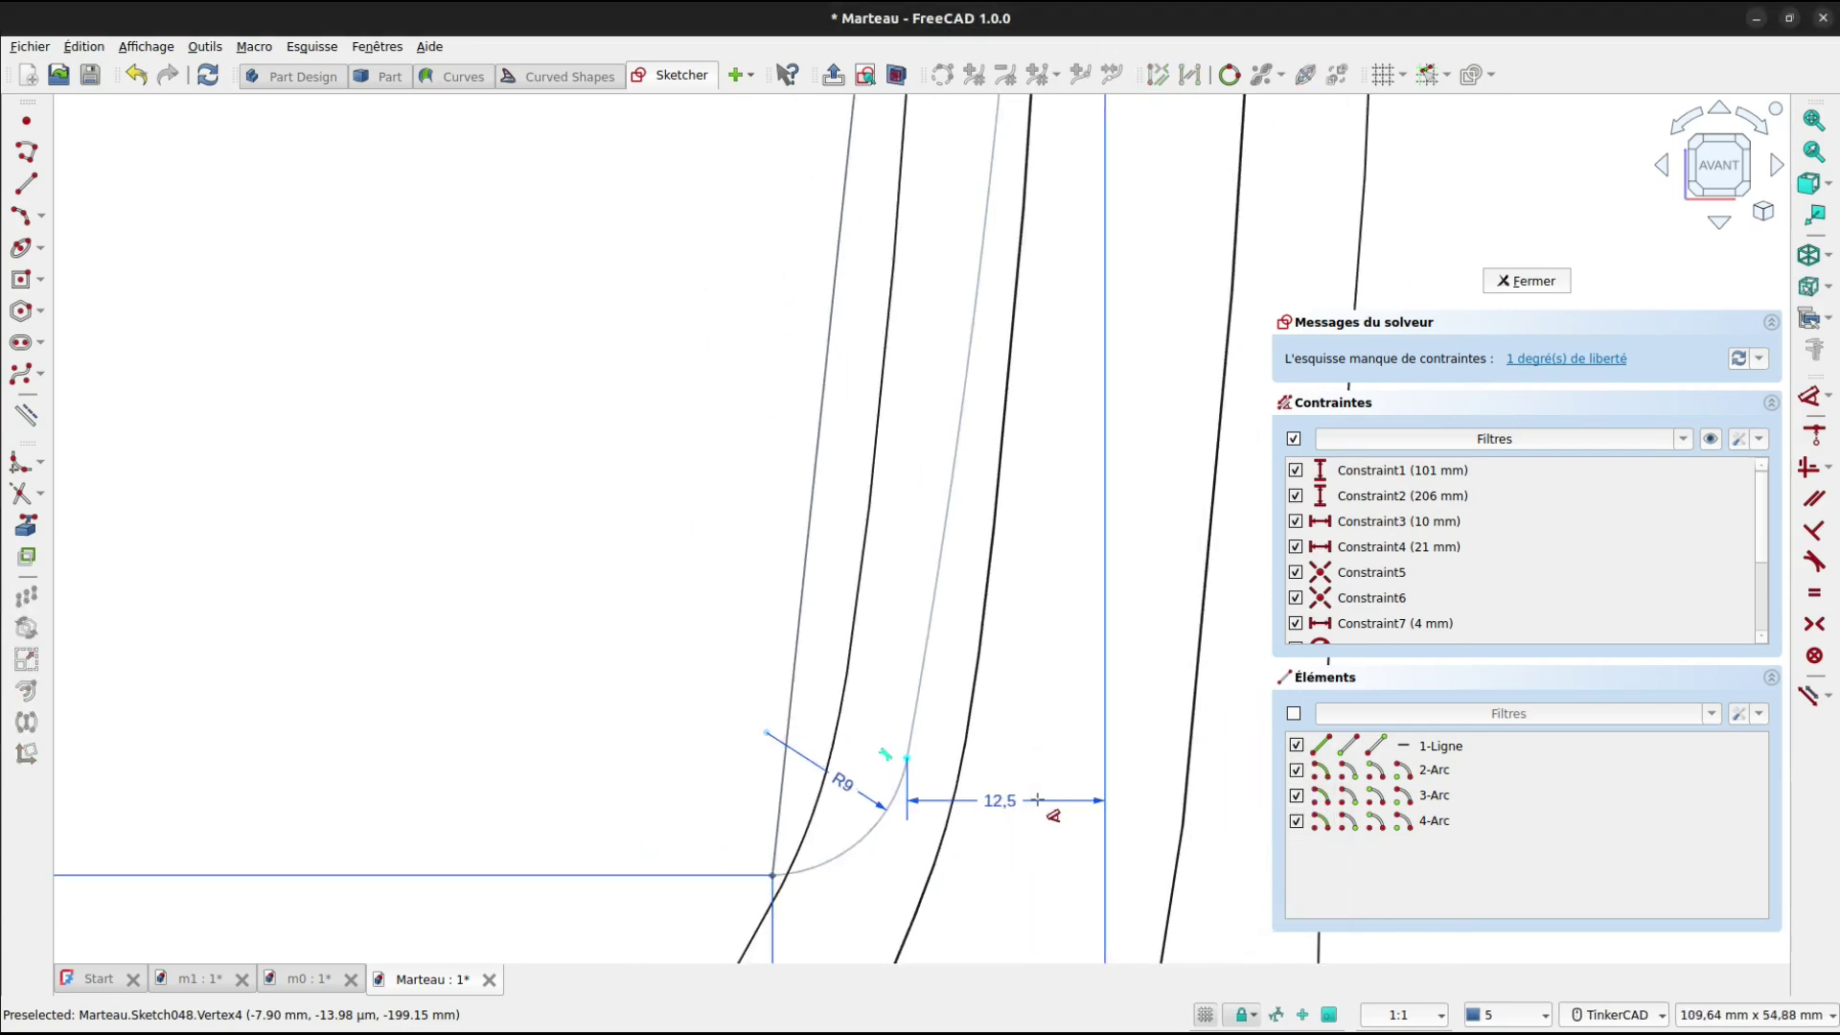
{"action": "scroll", "coordinate": [1039, 751], "scroll_direction": "down", "scroll_amount": 2}
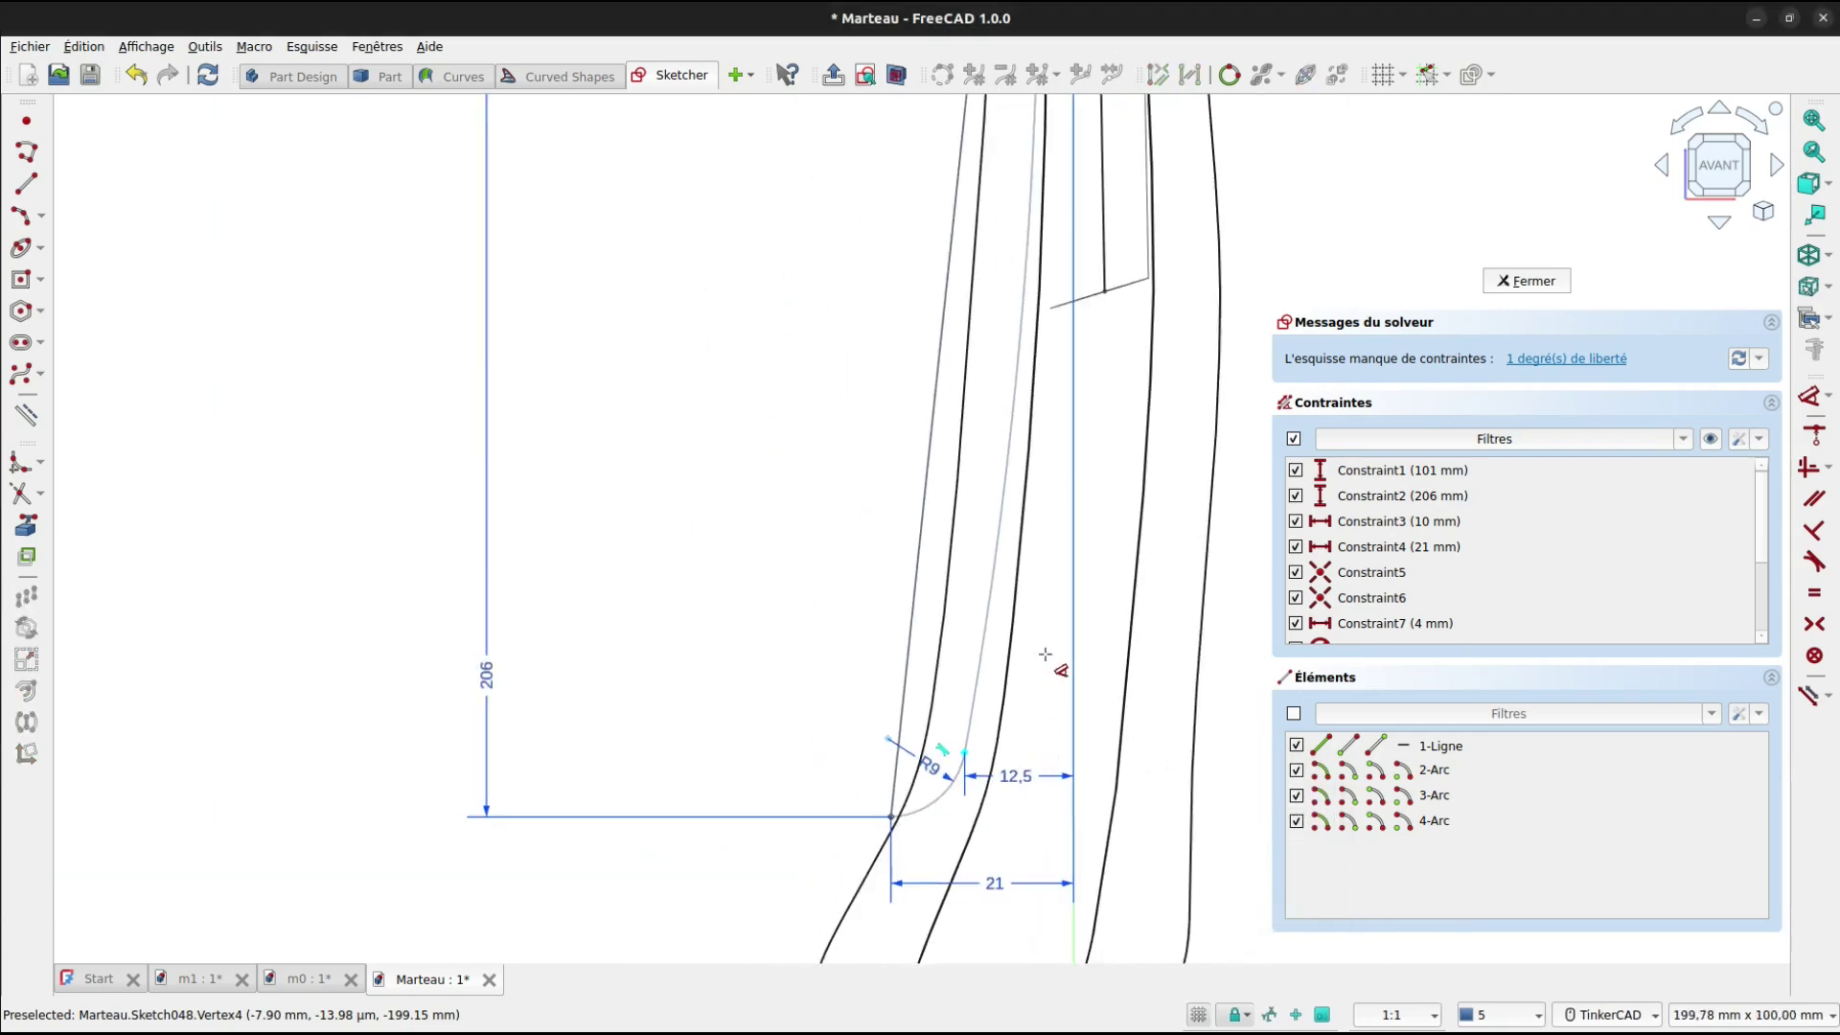
{"action": "scroll", "coordinate": [1023, 738], "scroll_direction": "down", "scroll_amount": 2}
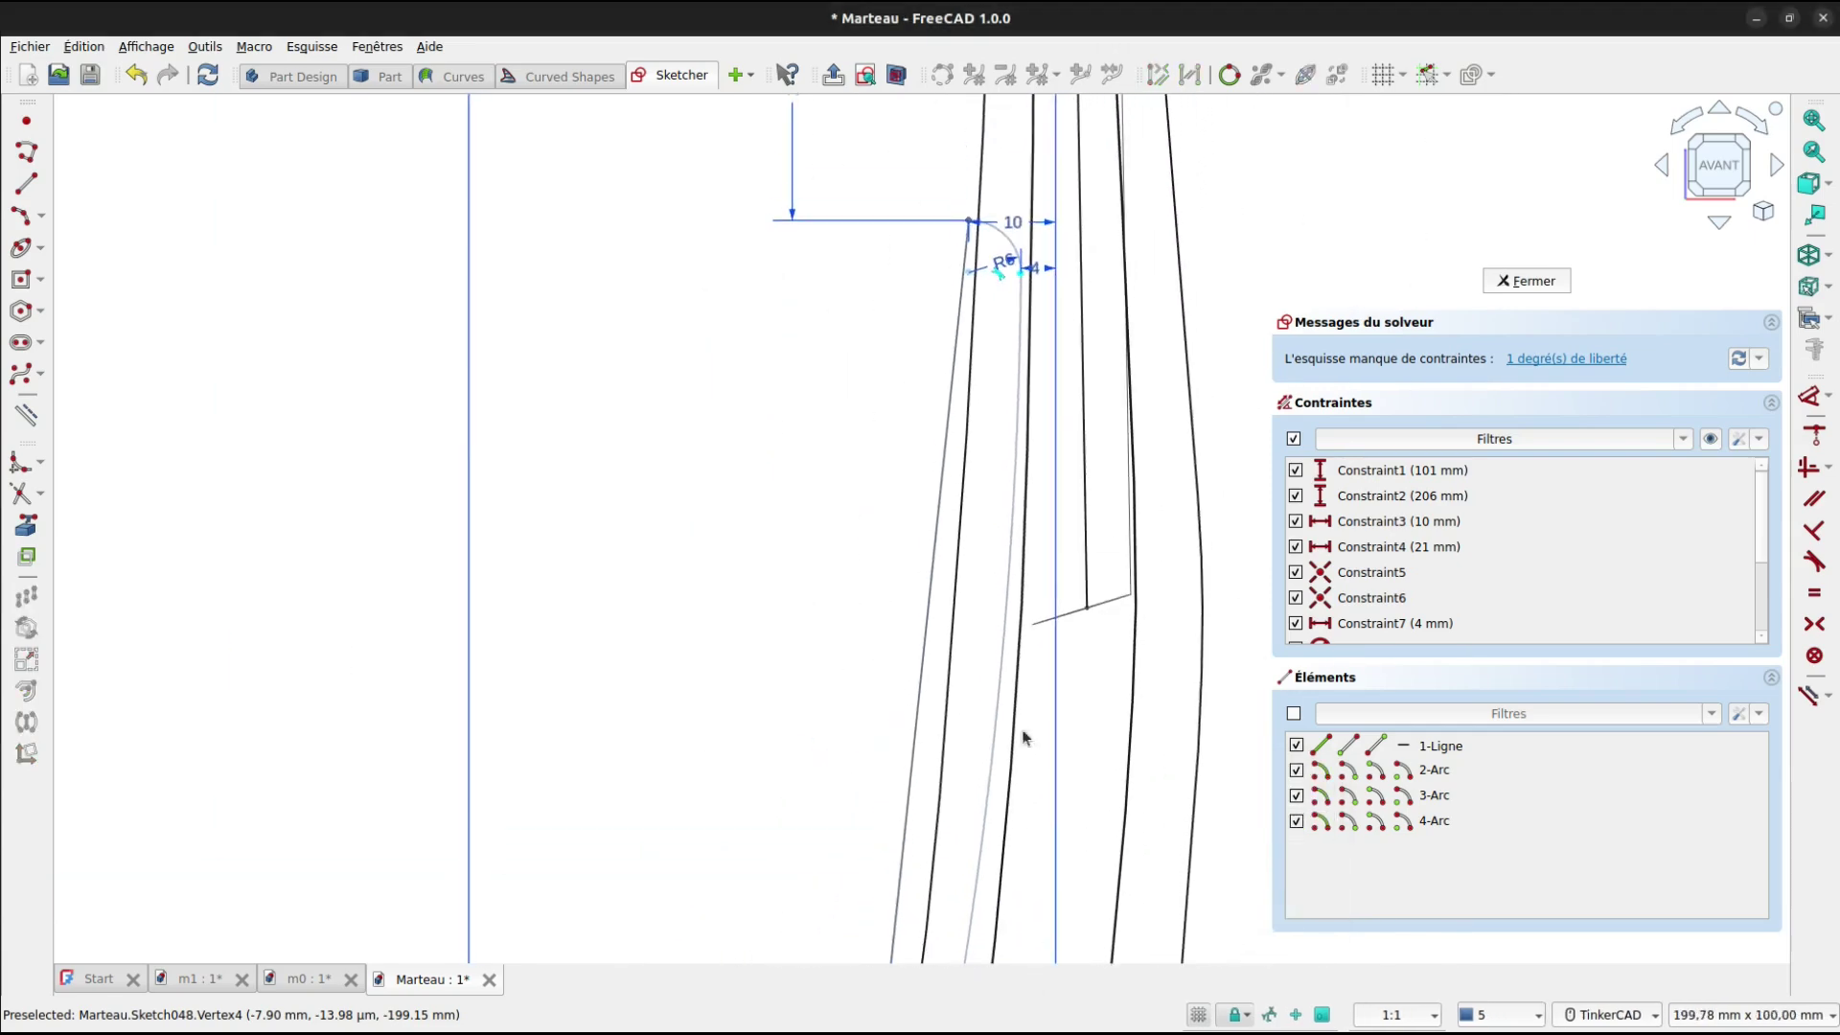
{"action": "left_click", "coordinate": [1023, 534]}
{"action": "key", "text": "d"}
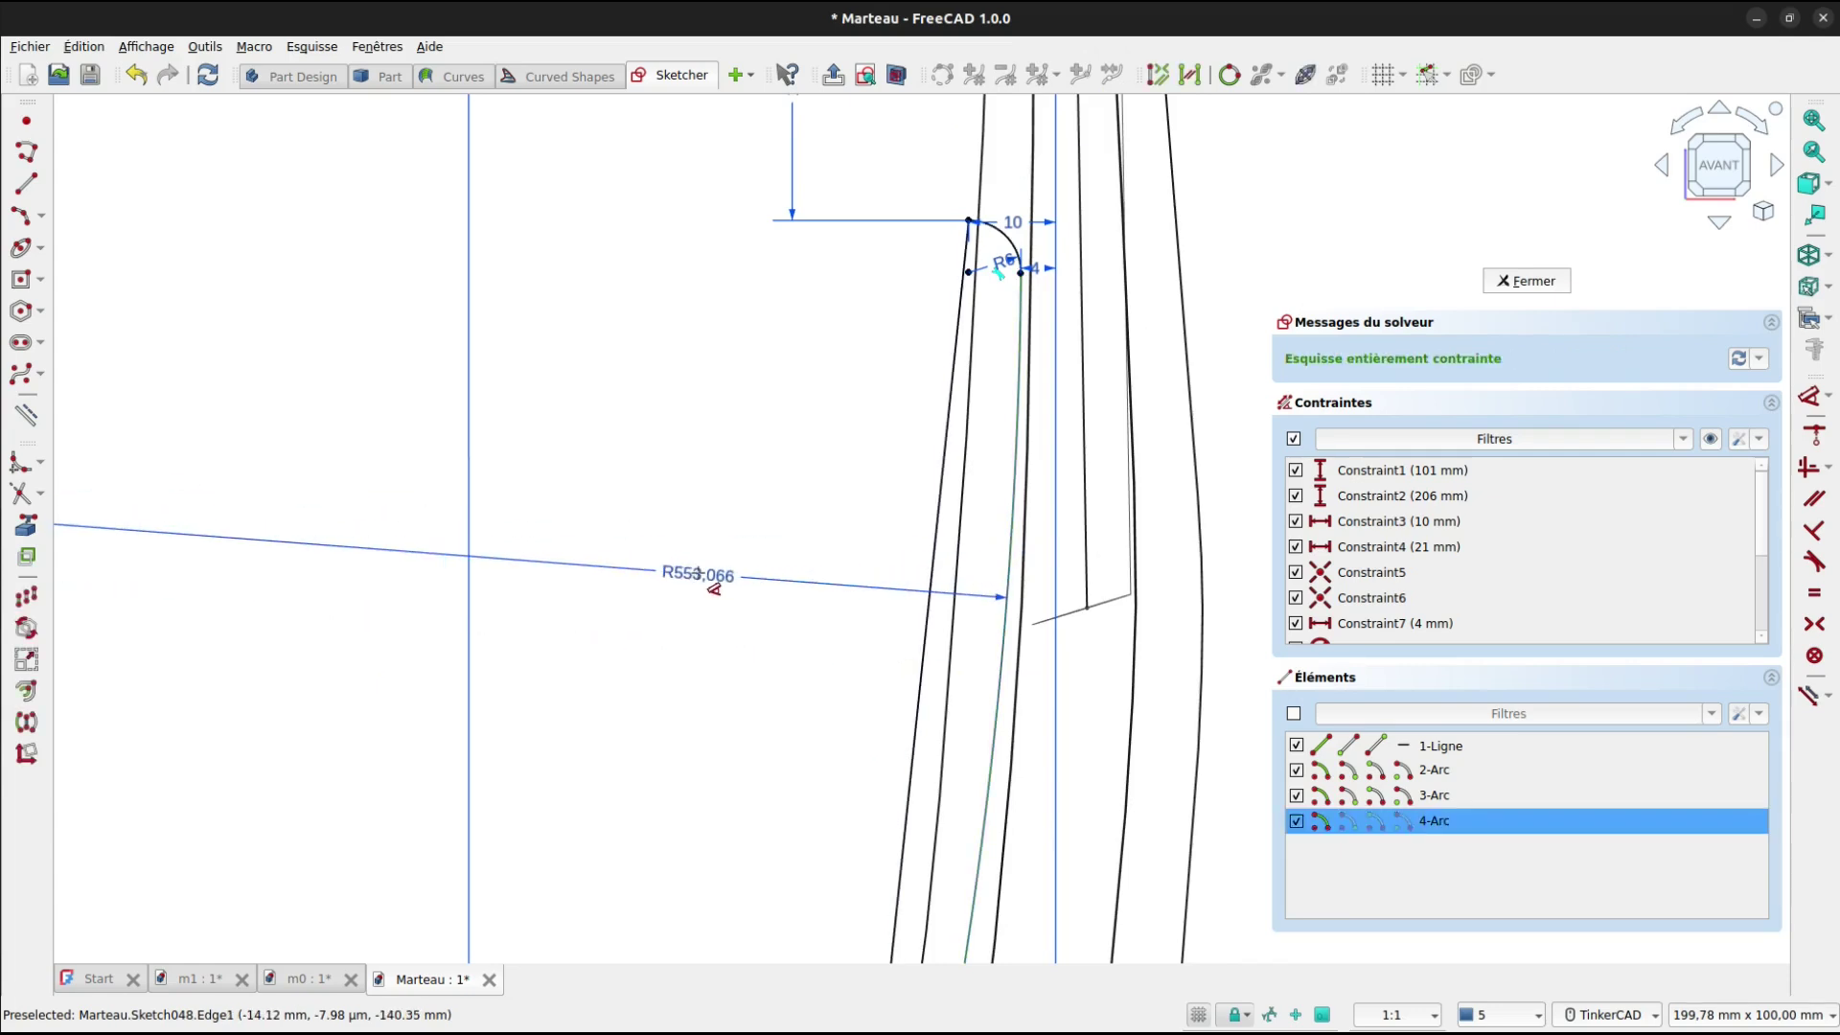
{"action": "left_click", "coordinate": [700, 580]}
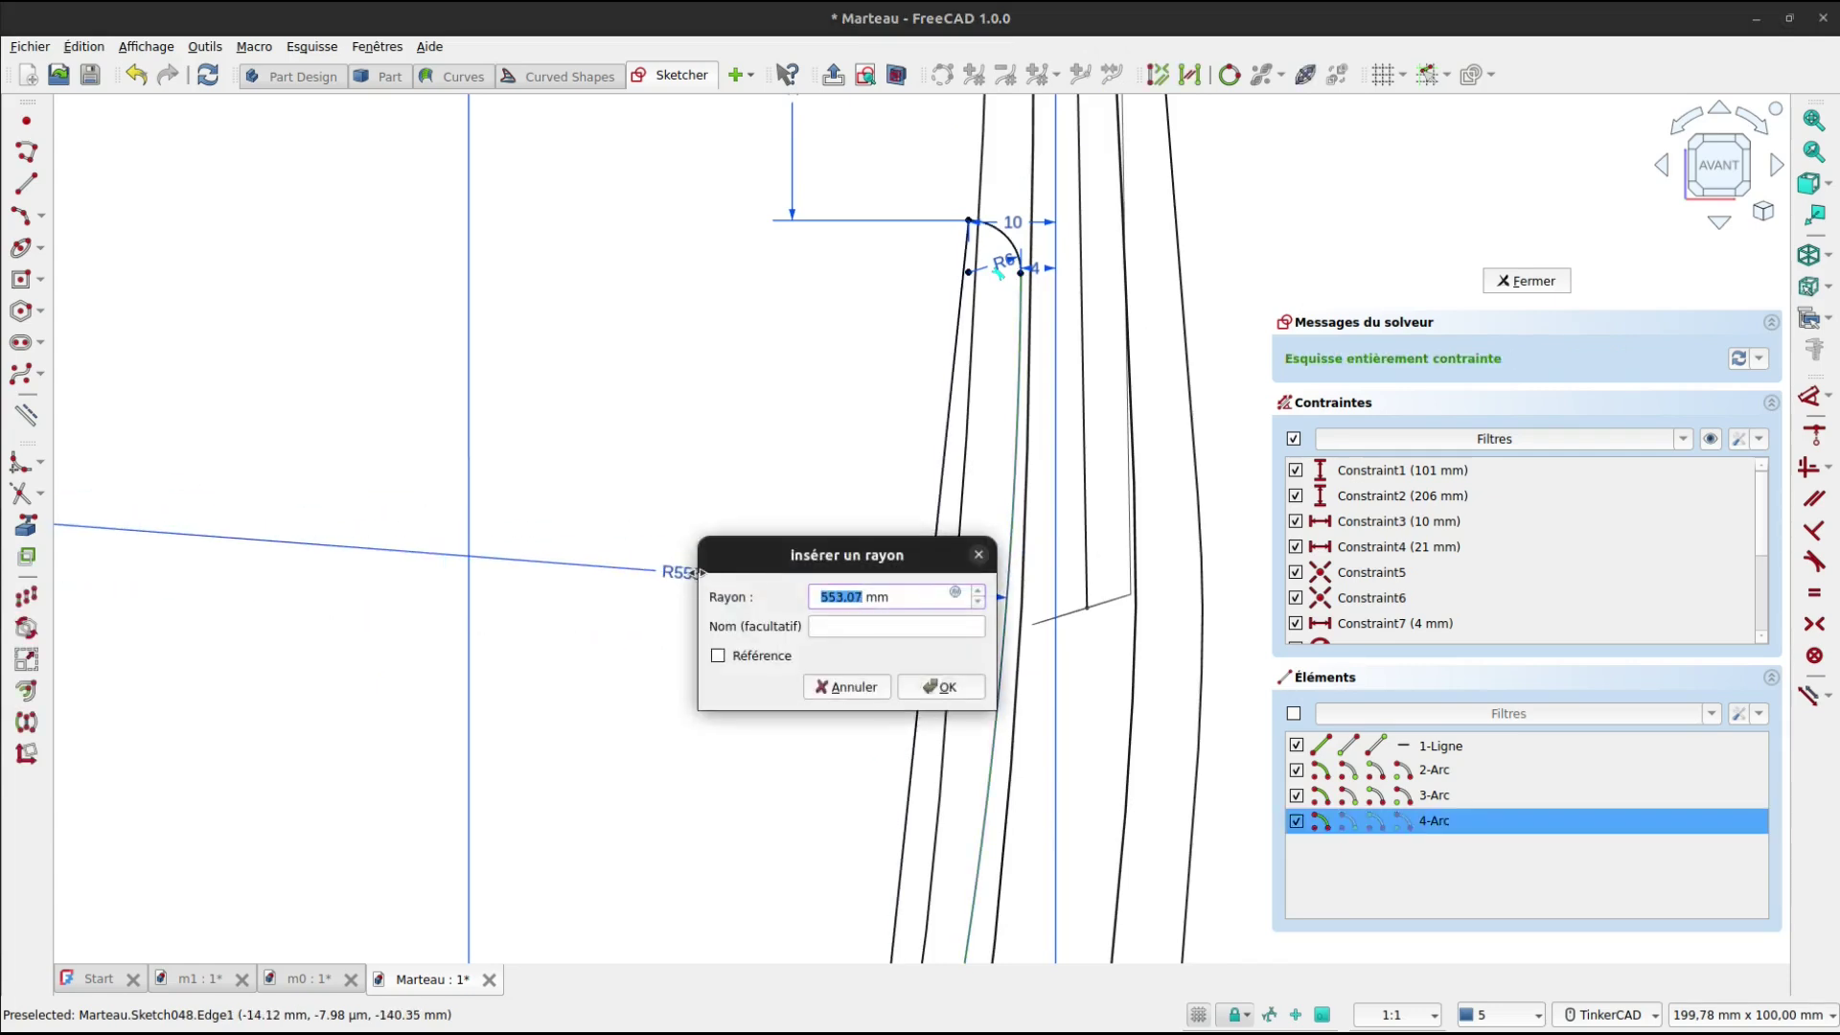
{"action": "type", "text": "210"}
{"action": "key", "text": "Return"}
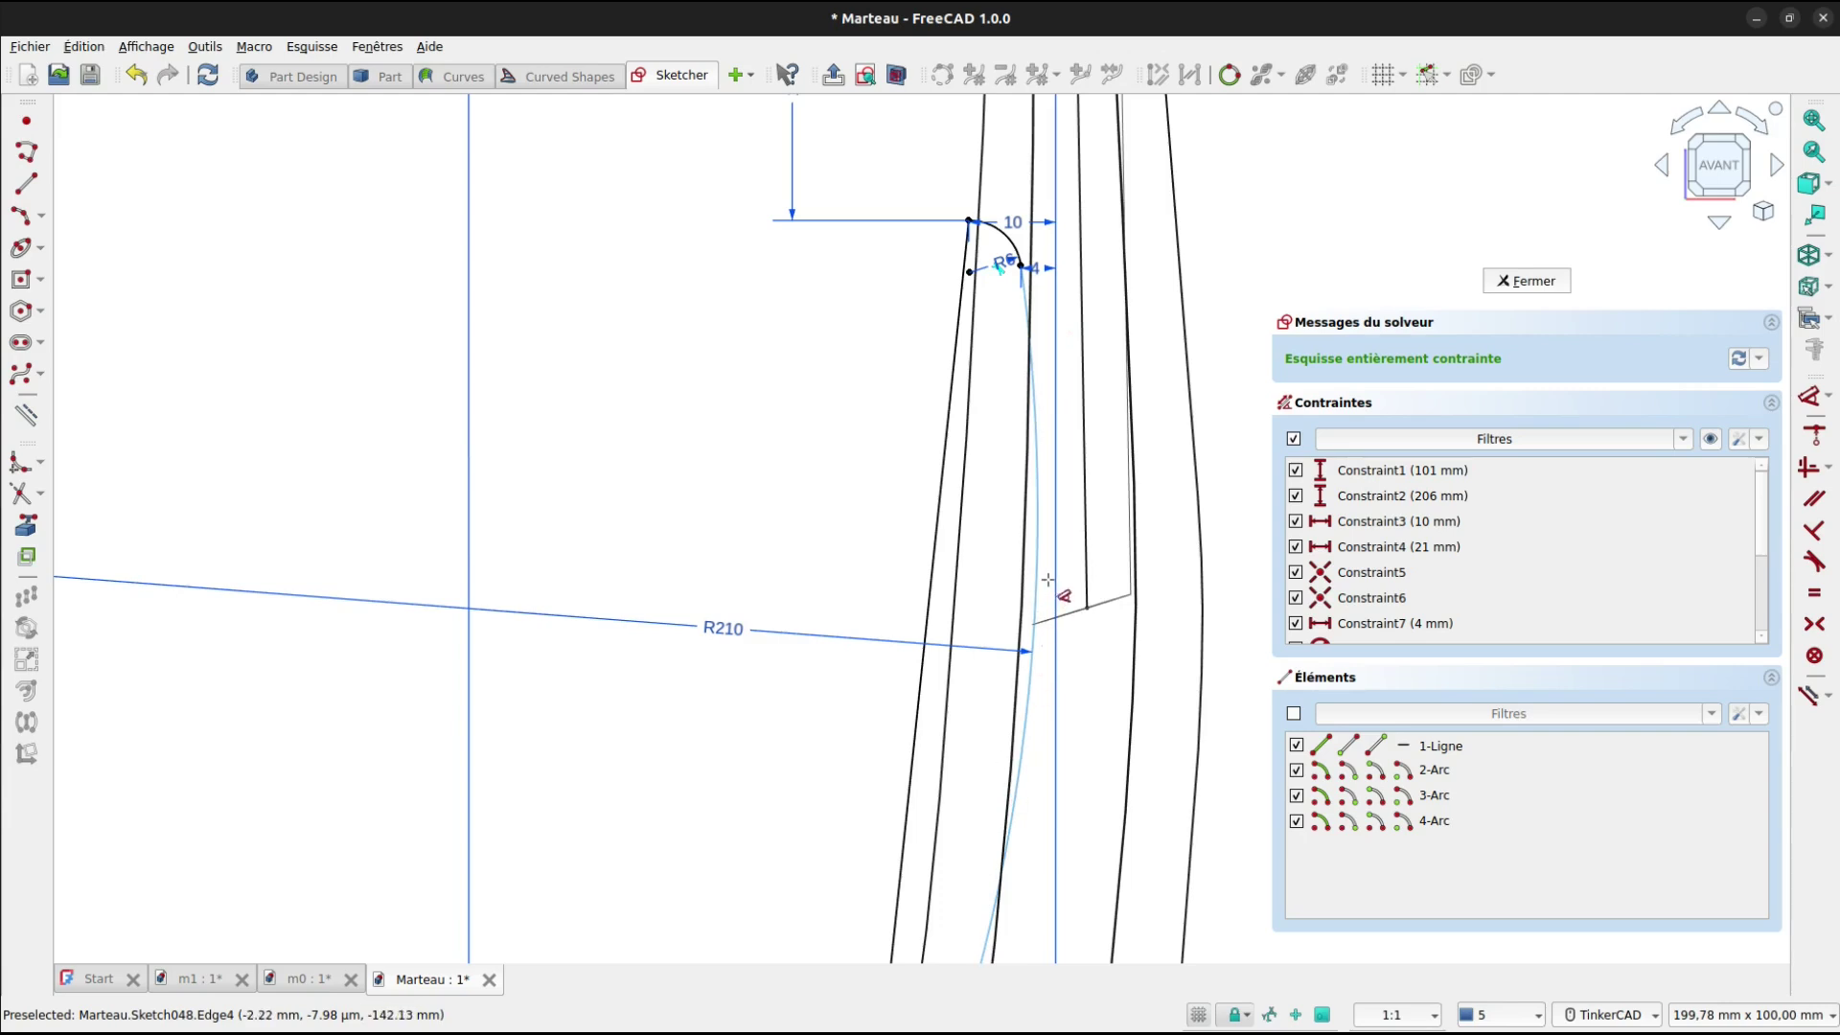
Try a radius of 400 mm on the long connecting arc.
{"action": "double_click", "coordinate": [730, 629]}
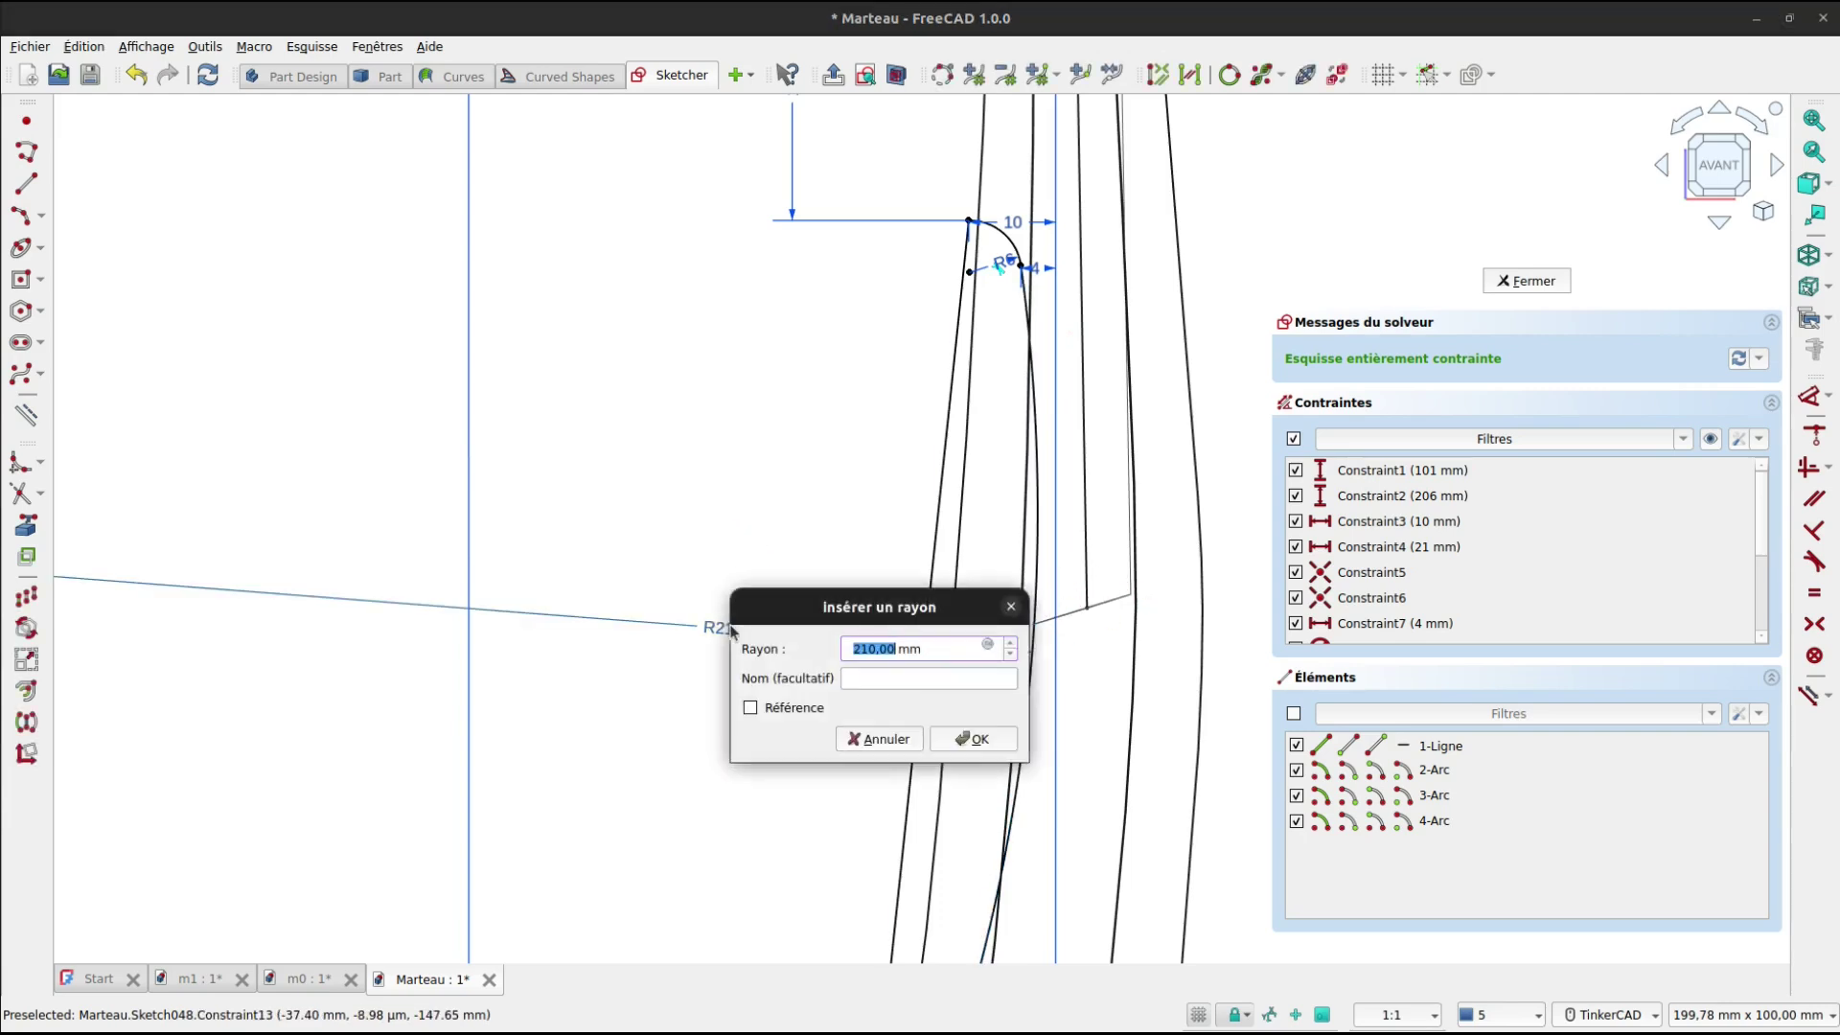
{"action": "type", "text": "400"}
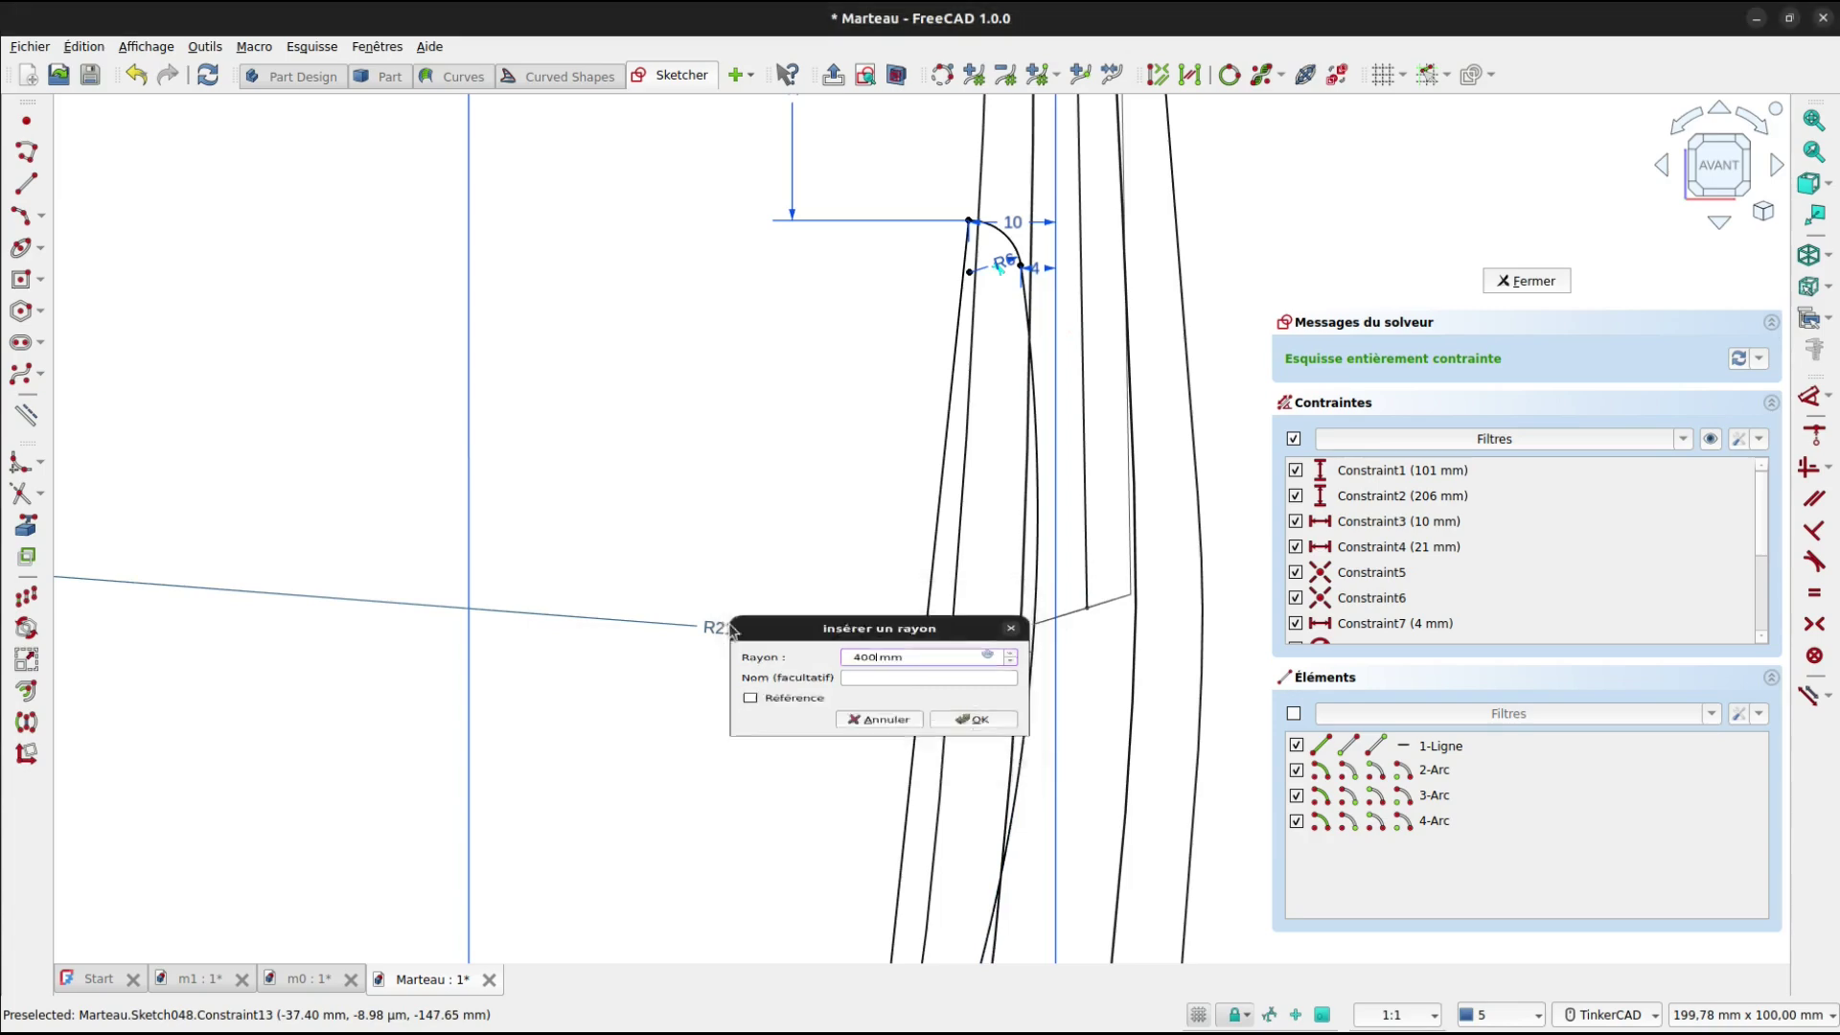
{"action": "key", "text": "Return"}
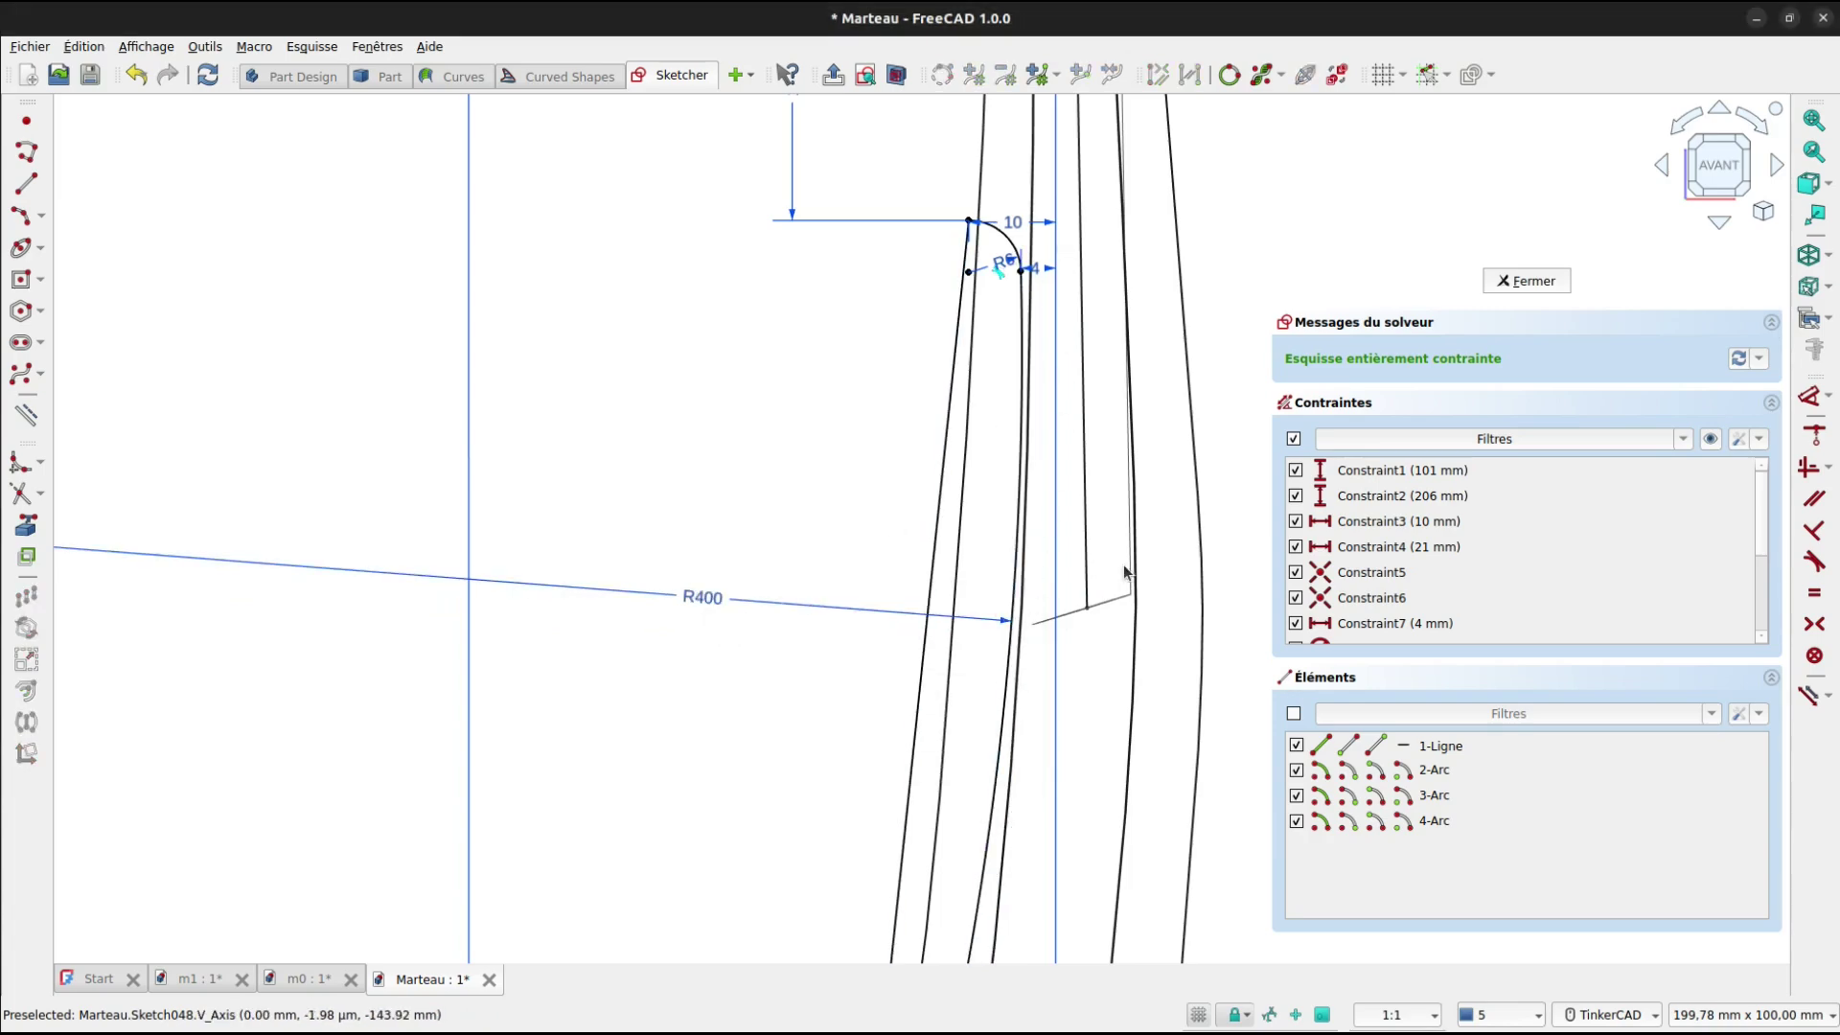
Set the long connecting arc's radius to 500 mm.
{"action": "mouse_move", "coordinate": [830, 643]}
{"action": "middle_mouse_down"}
{"action": "mouse_move", "coordinate": [801, 390]}
{"action": "mouse_move", "coordinate": [799, 713]}
{"action": "middle_mouse_up"}
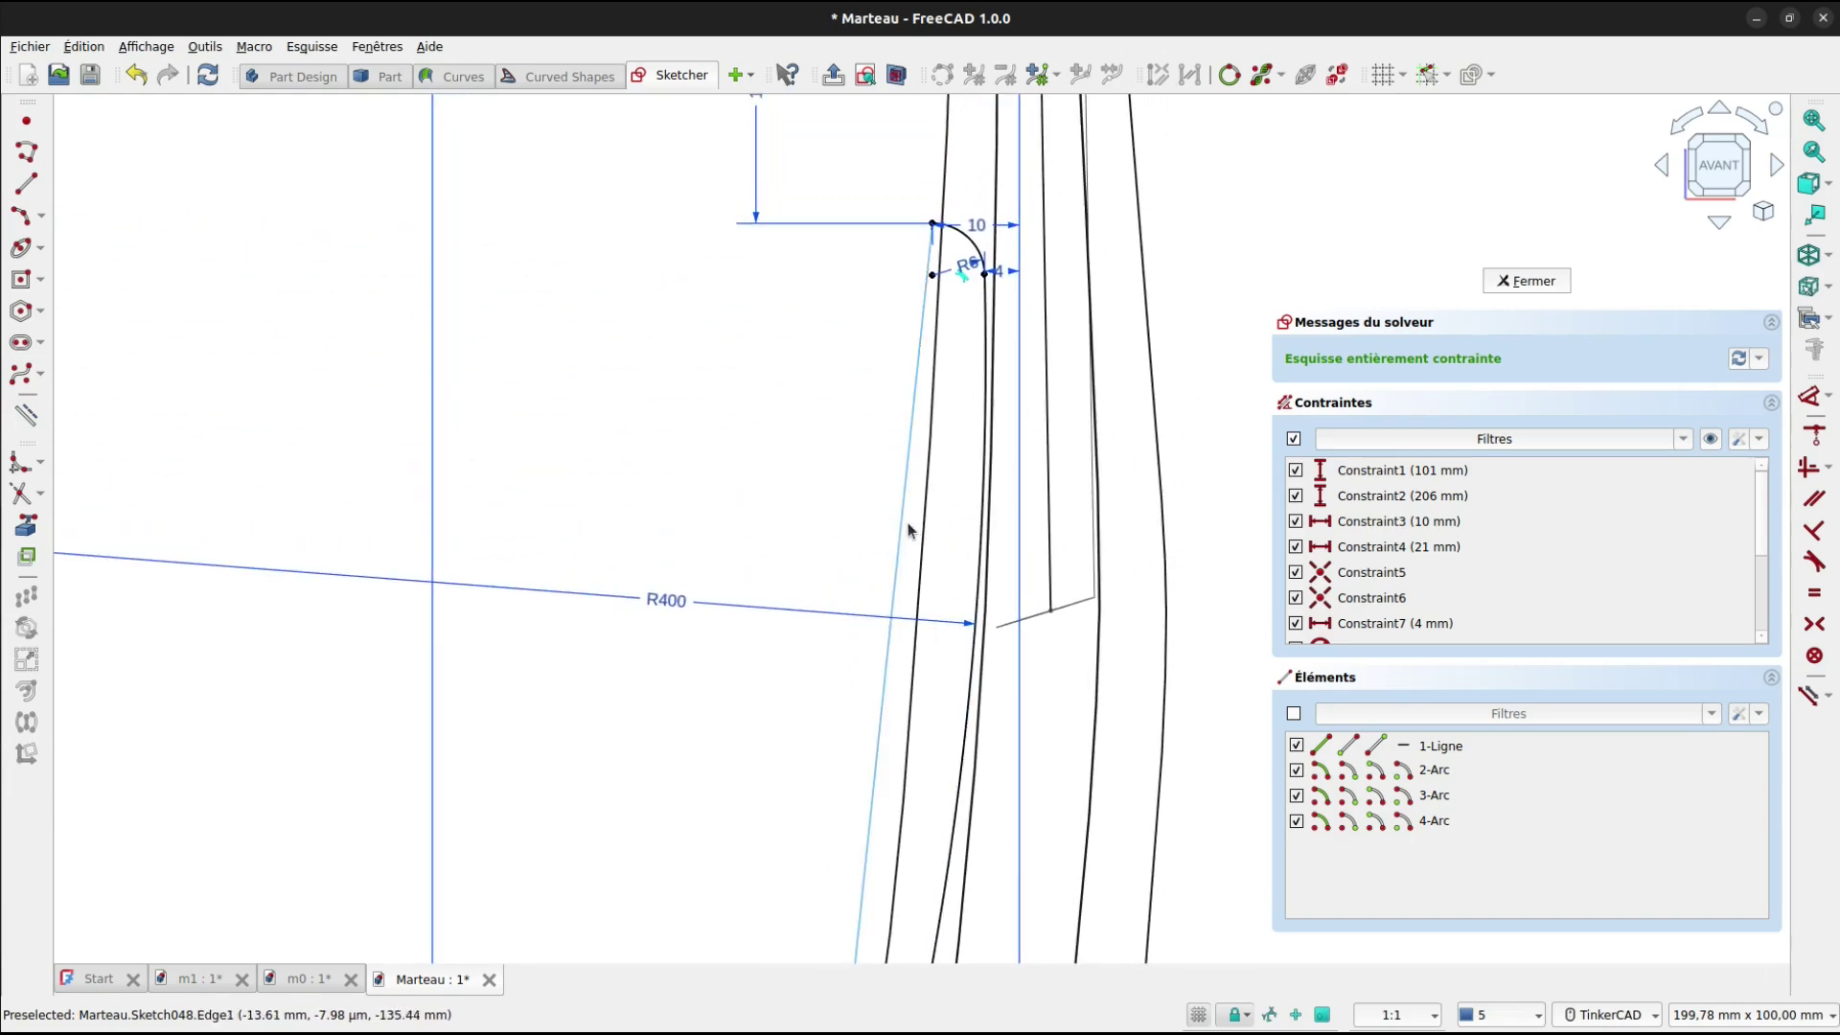
{"action": "double_click", "coordinate": [672, 598]}
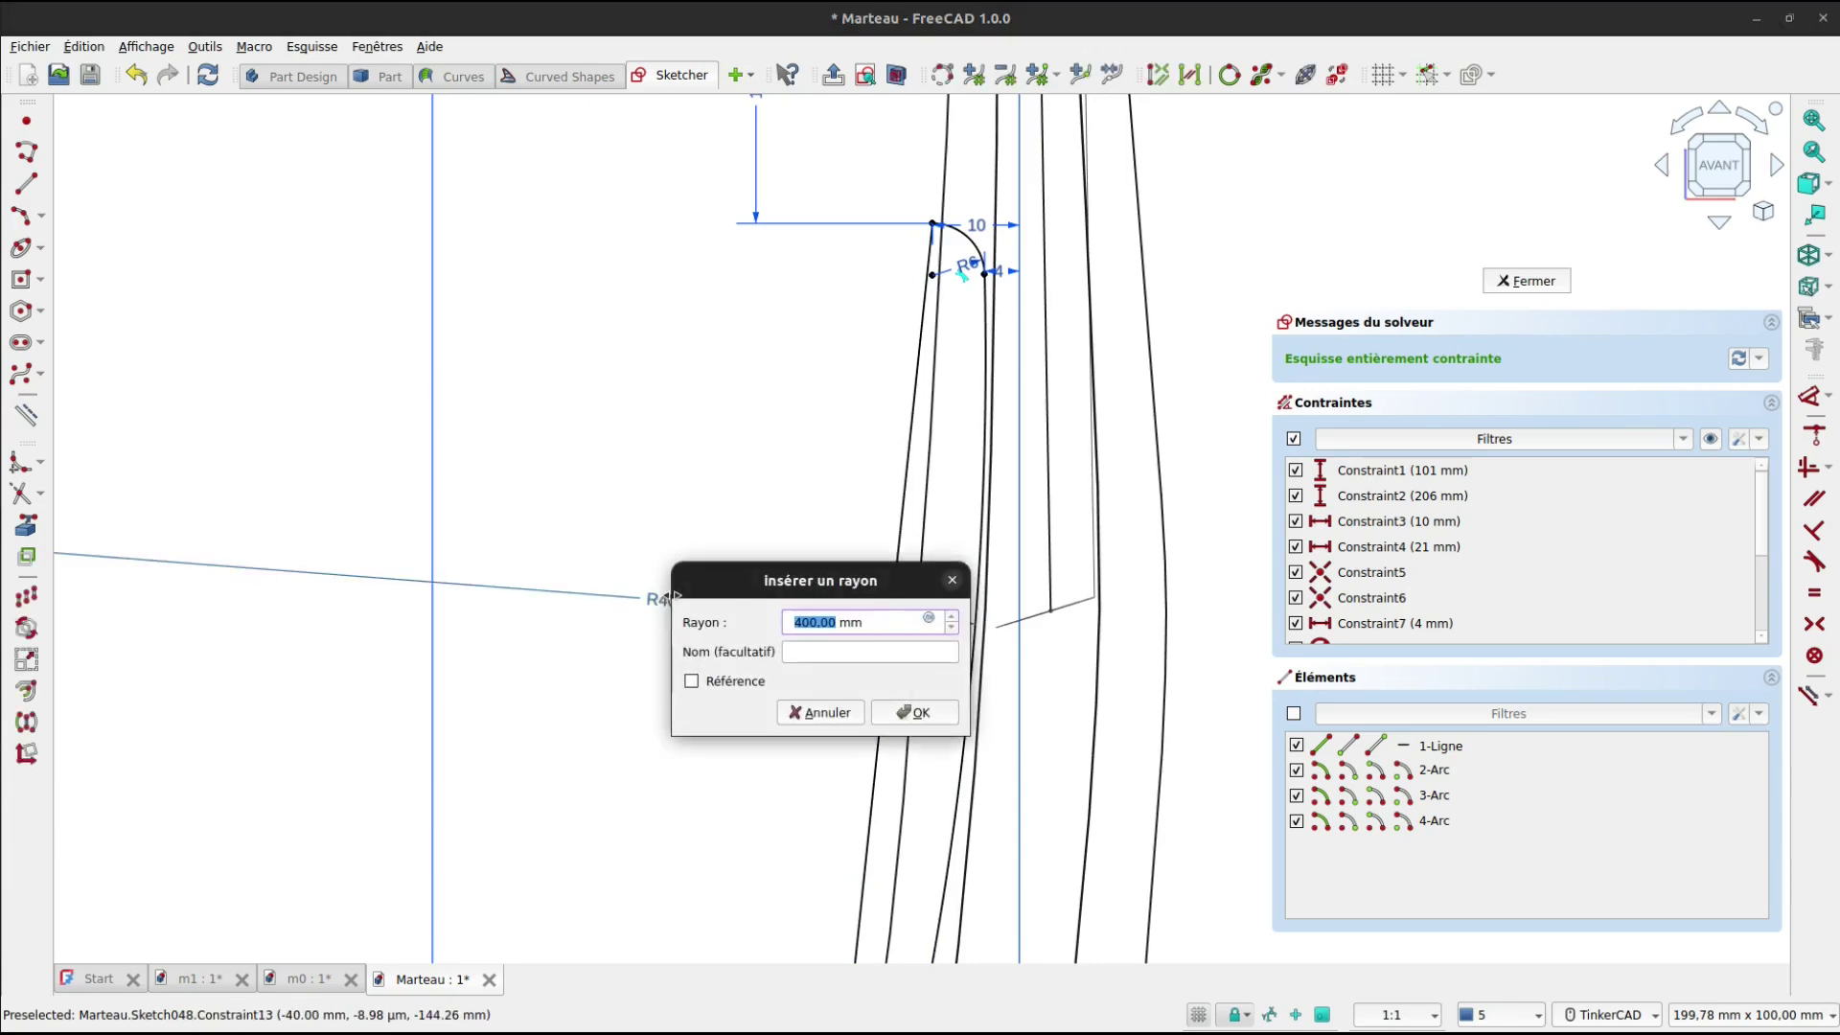
{"action": "type", "text": "50"}
{"action": "key", "text": "Return"}
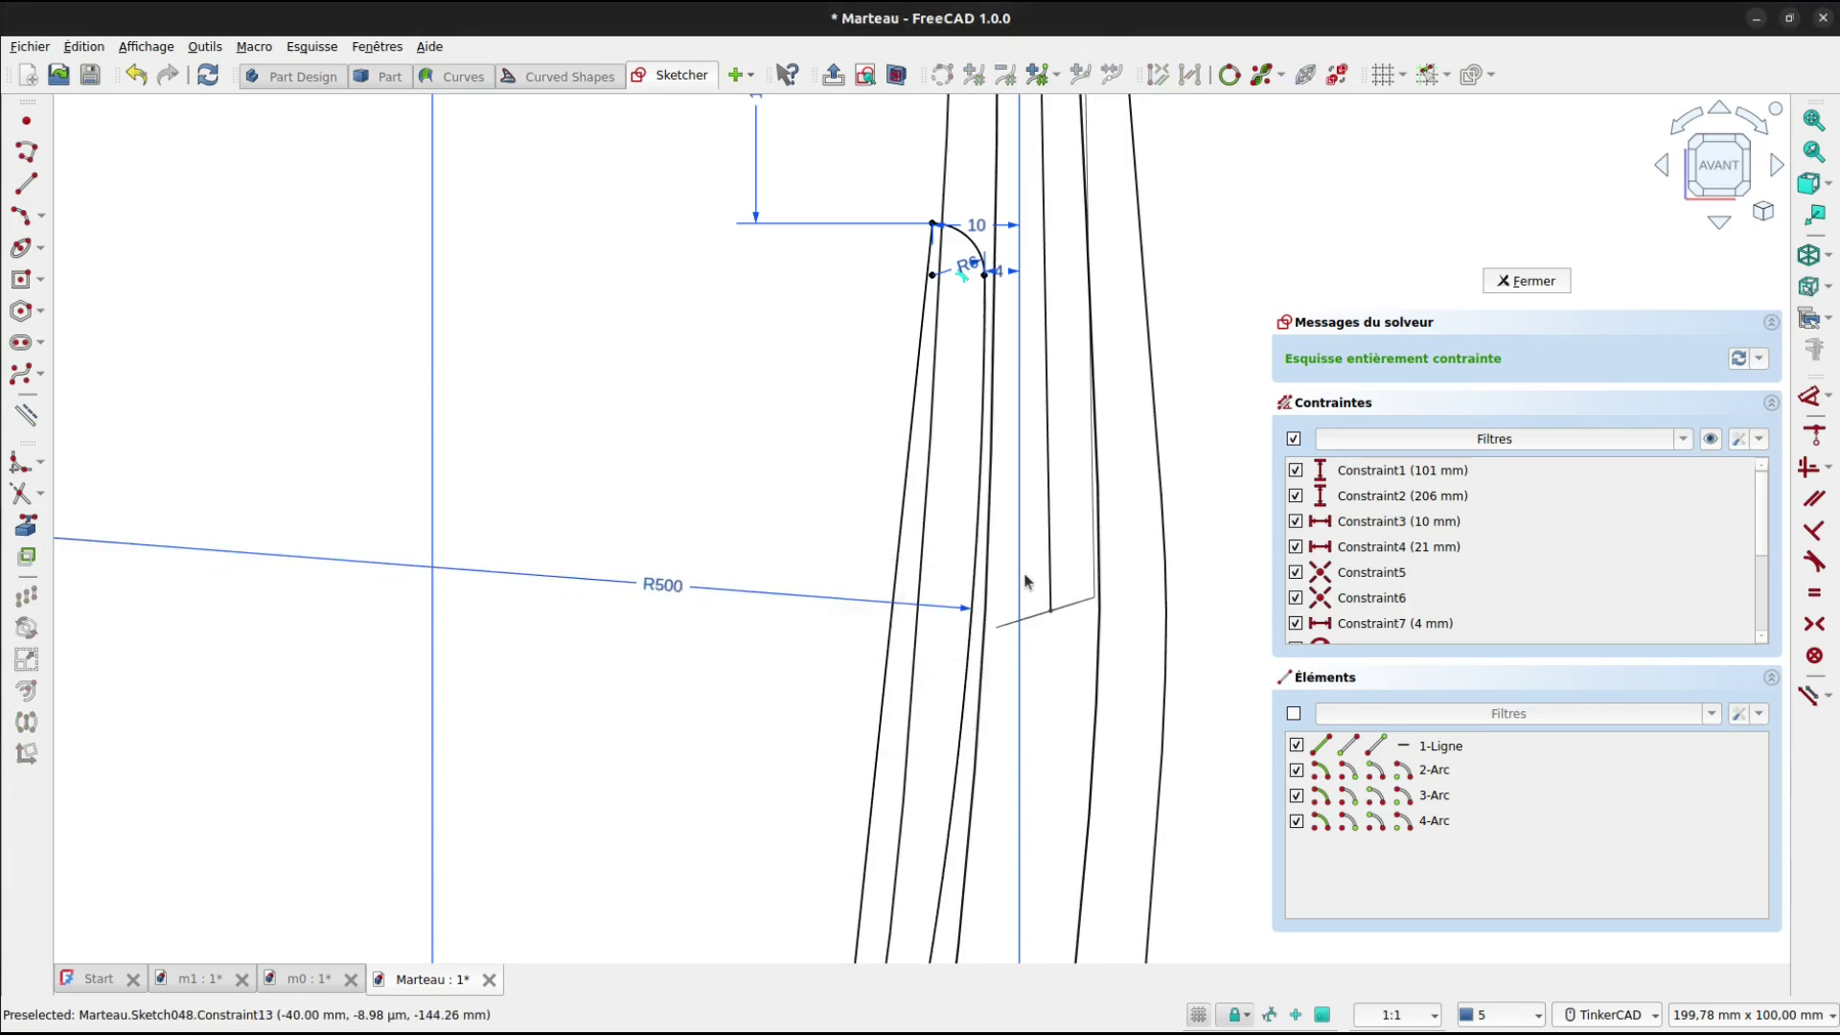
Set the horizontal distance from the upper arc's junction with the long arc to the vertical axis to 6 mm.
{"action": "scroll", "coordinate": [1008, 275], "scroll_direction": "up", "scroll_amount": 3}
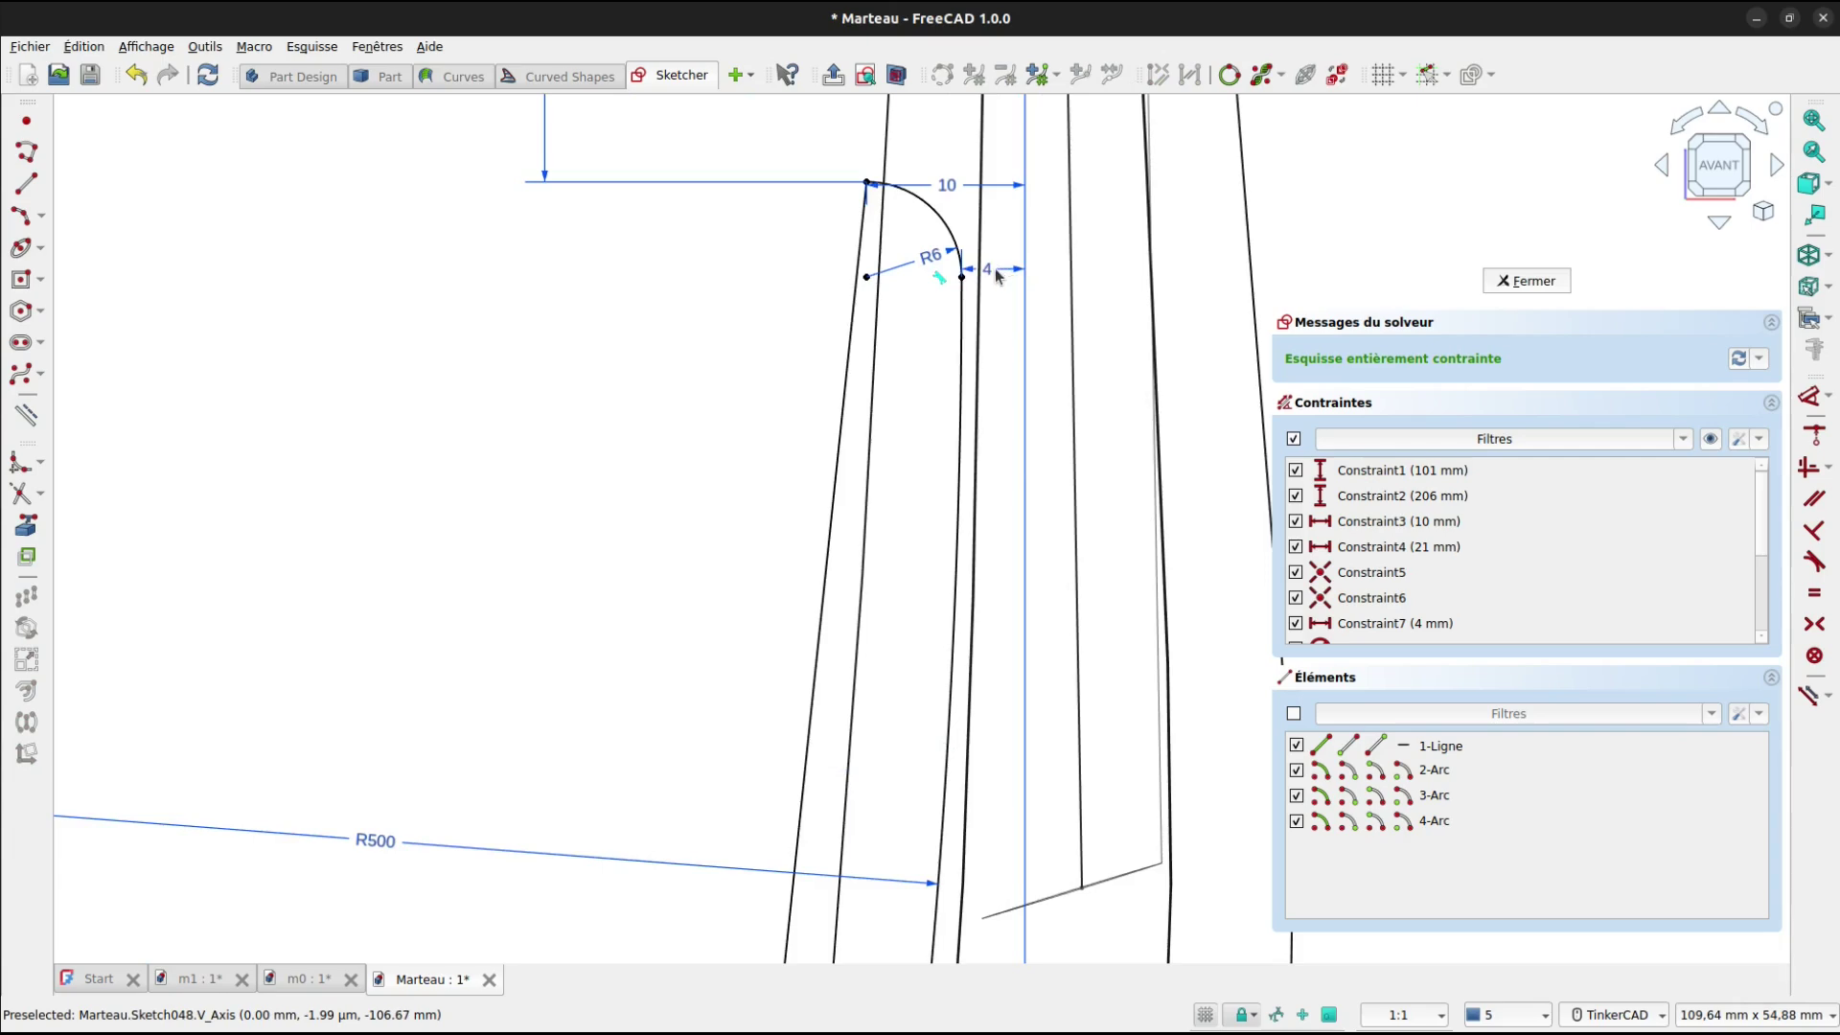
{"action": "double_click", "coordinate": [988, 271]}
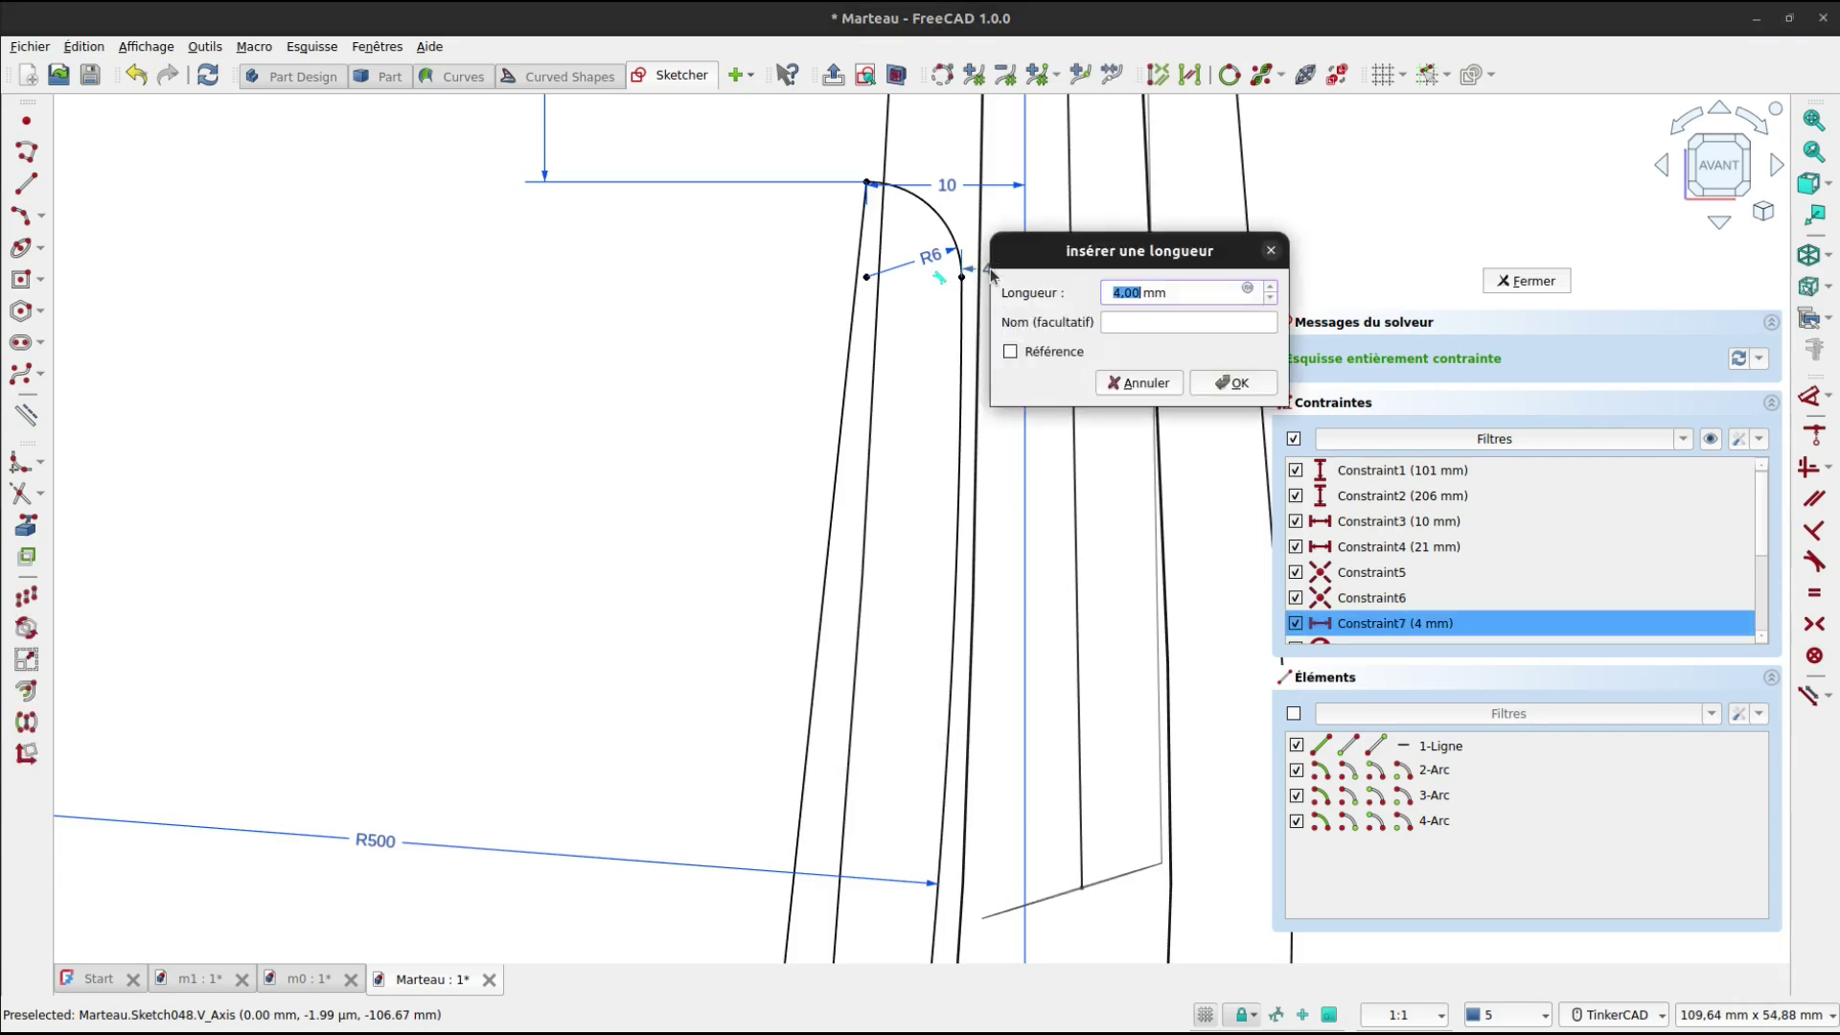
{"action": "type", "text": "6"}
{"action": "key", "text": "Return"}
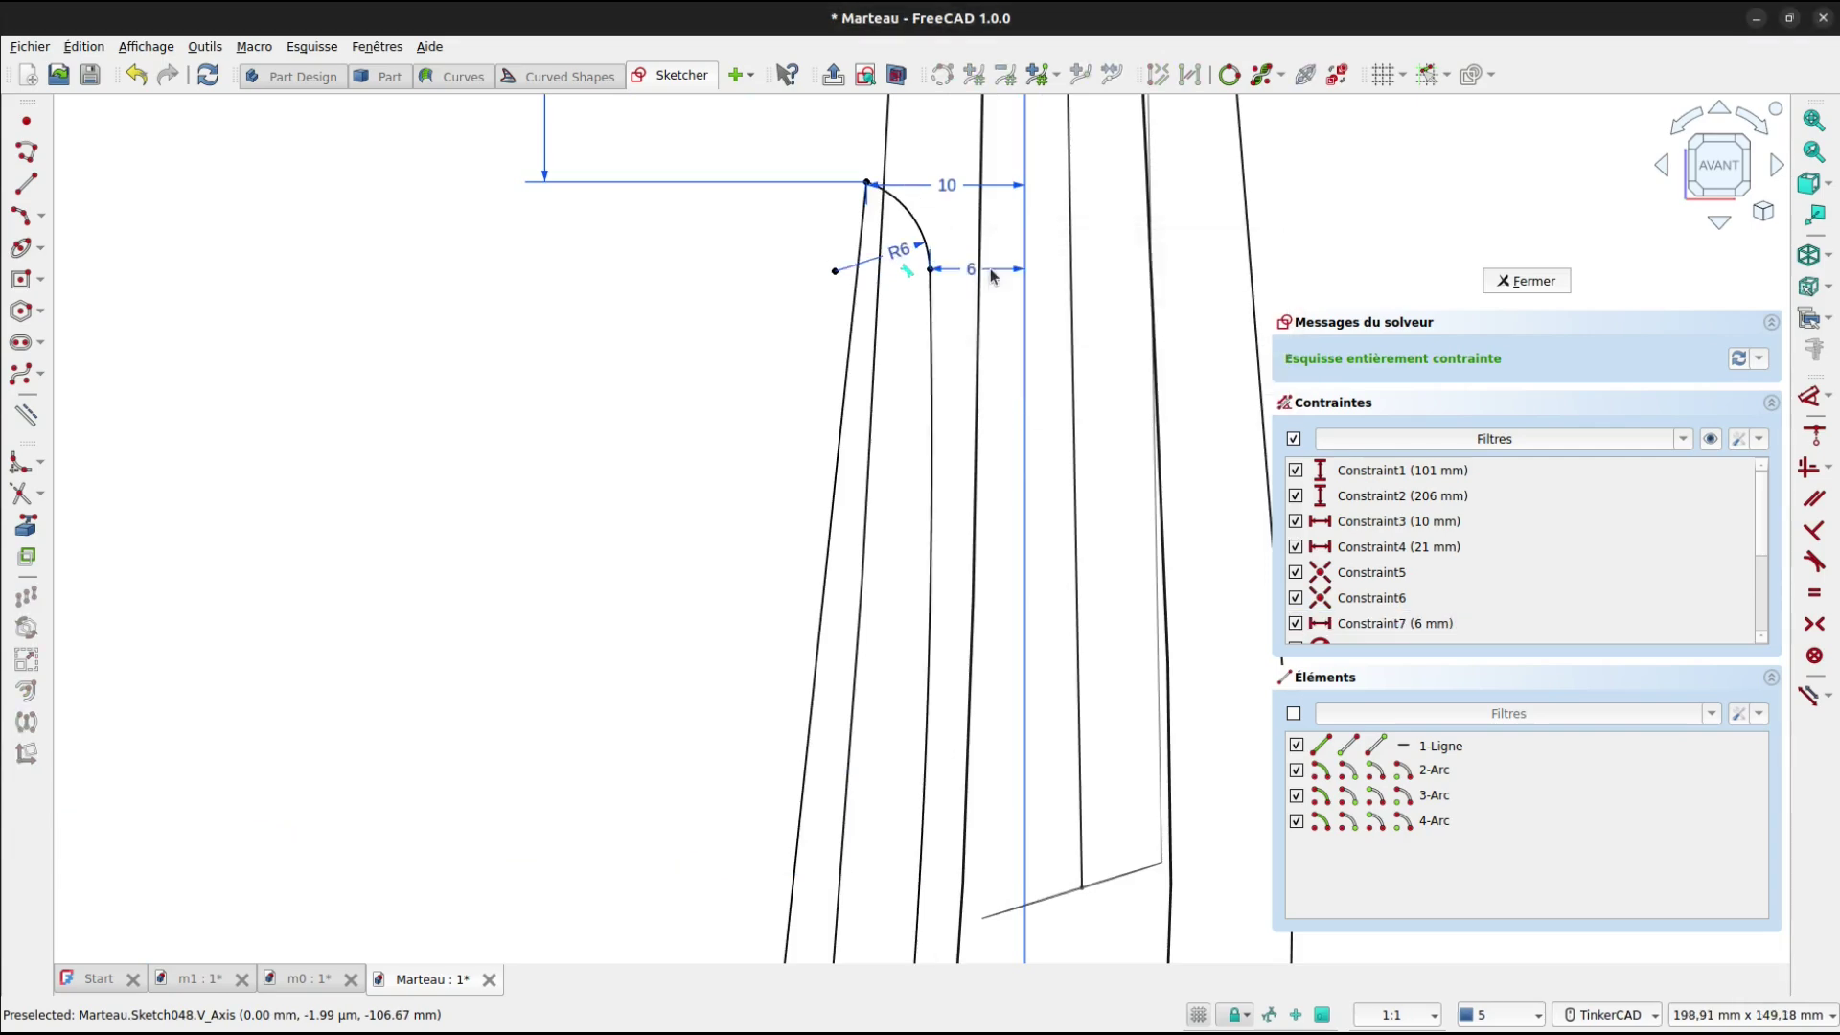
{"action": "scroll", "coordinate": [991, 269], "scroll_direction": "down", "scroll_amount": 3}
{"action": "middle_click_drag", "start_coordinate": [1033, 634], "coordinate": [1044, 341]}
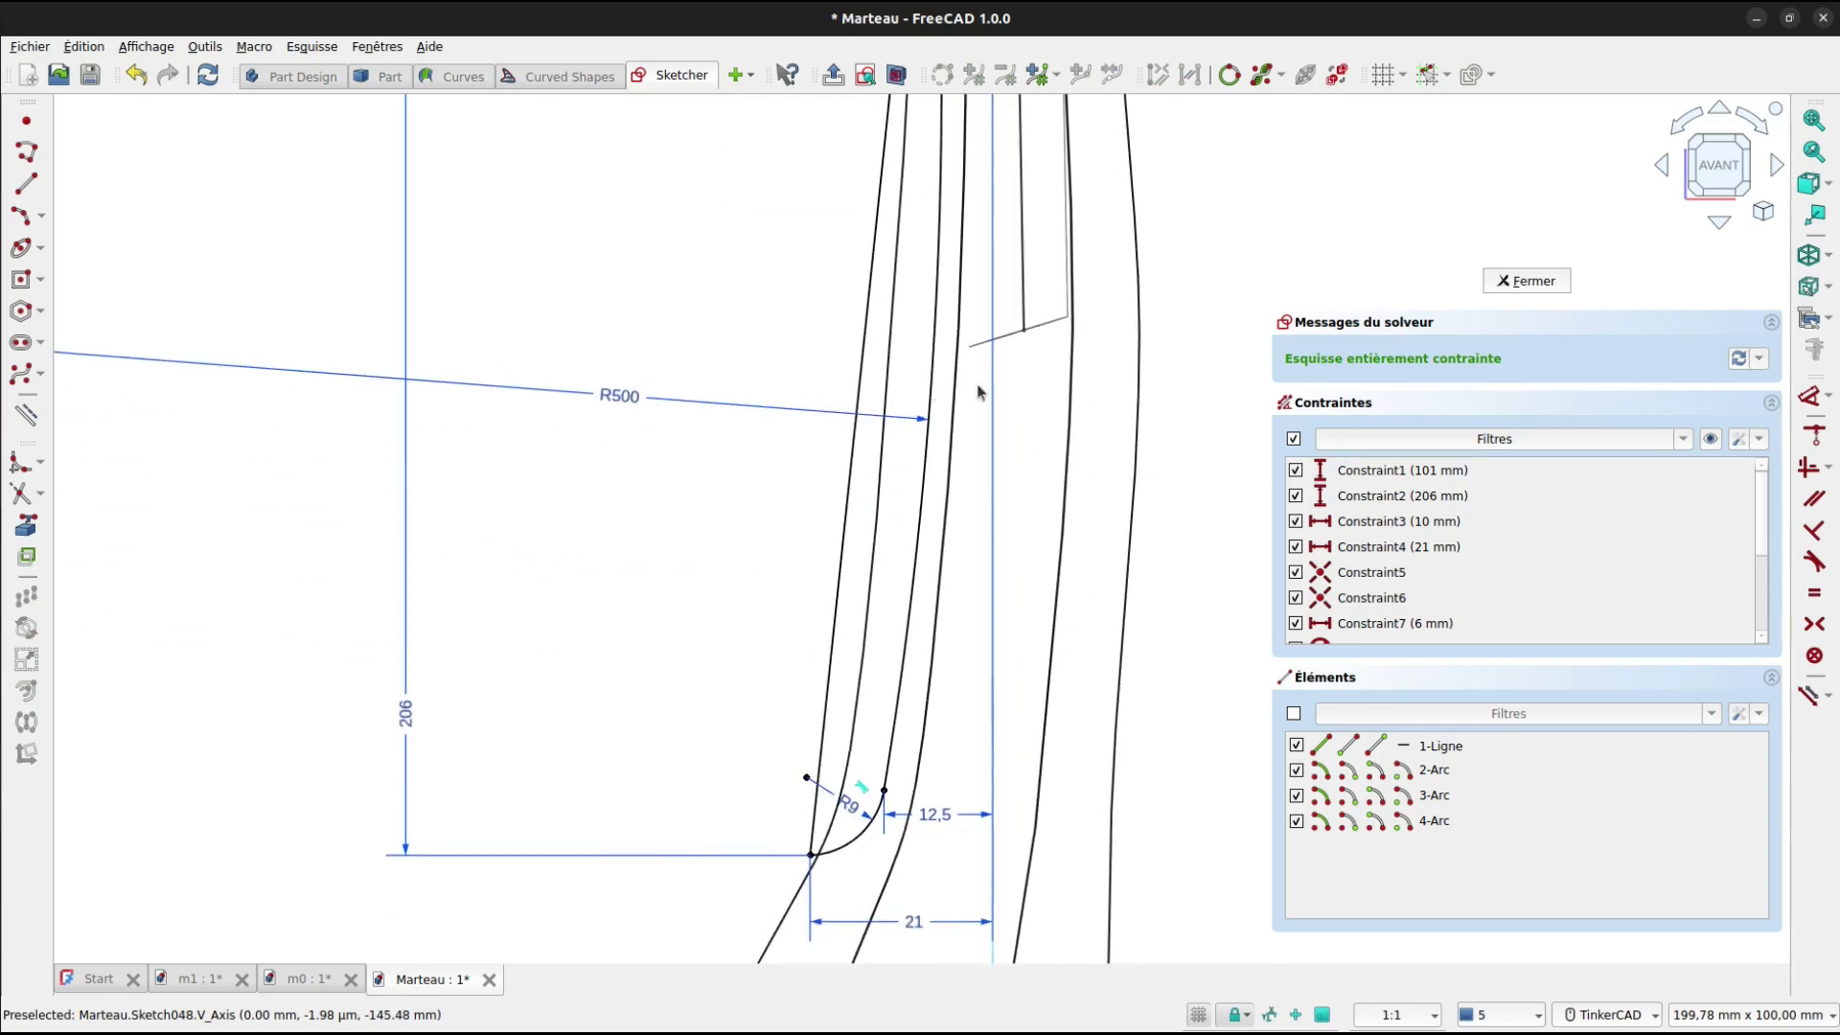
Draw a slightly tilted slot beside the opposite side of the handle, with 9 mm between arc centres and a 3 mm radius.
{"action": "scroll", "coordinate": [1053, 480], "scroll_direction": "down", "scroll_amount": 3}
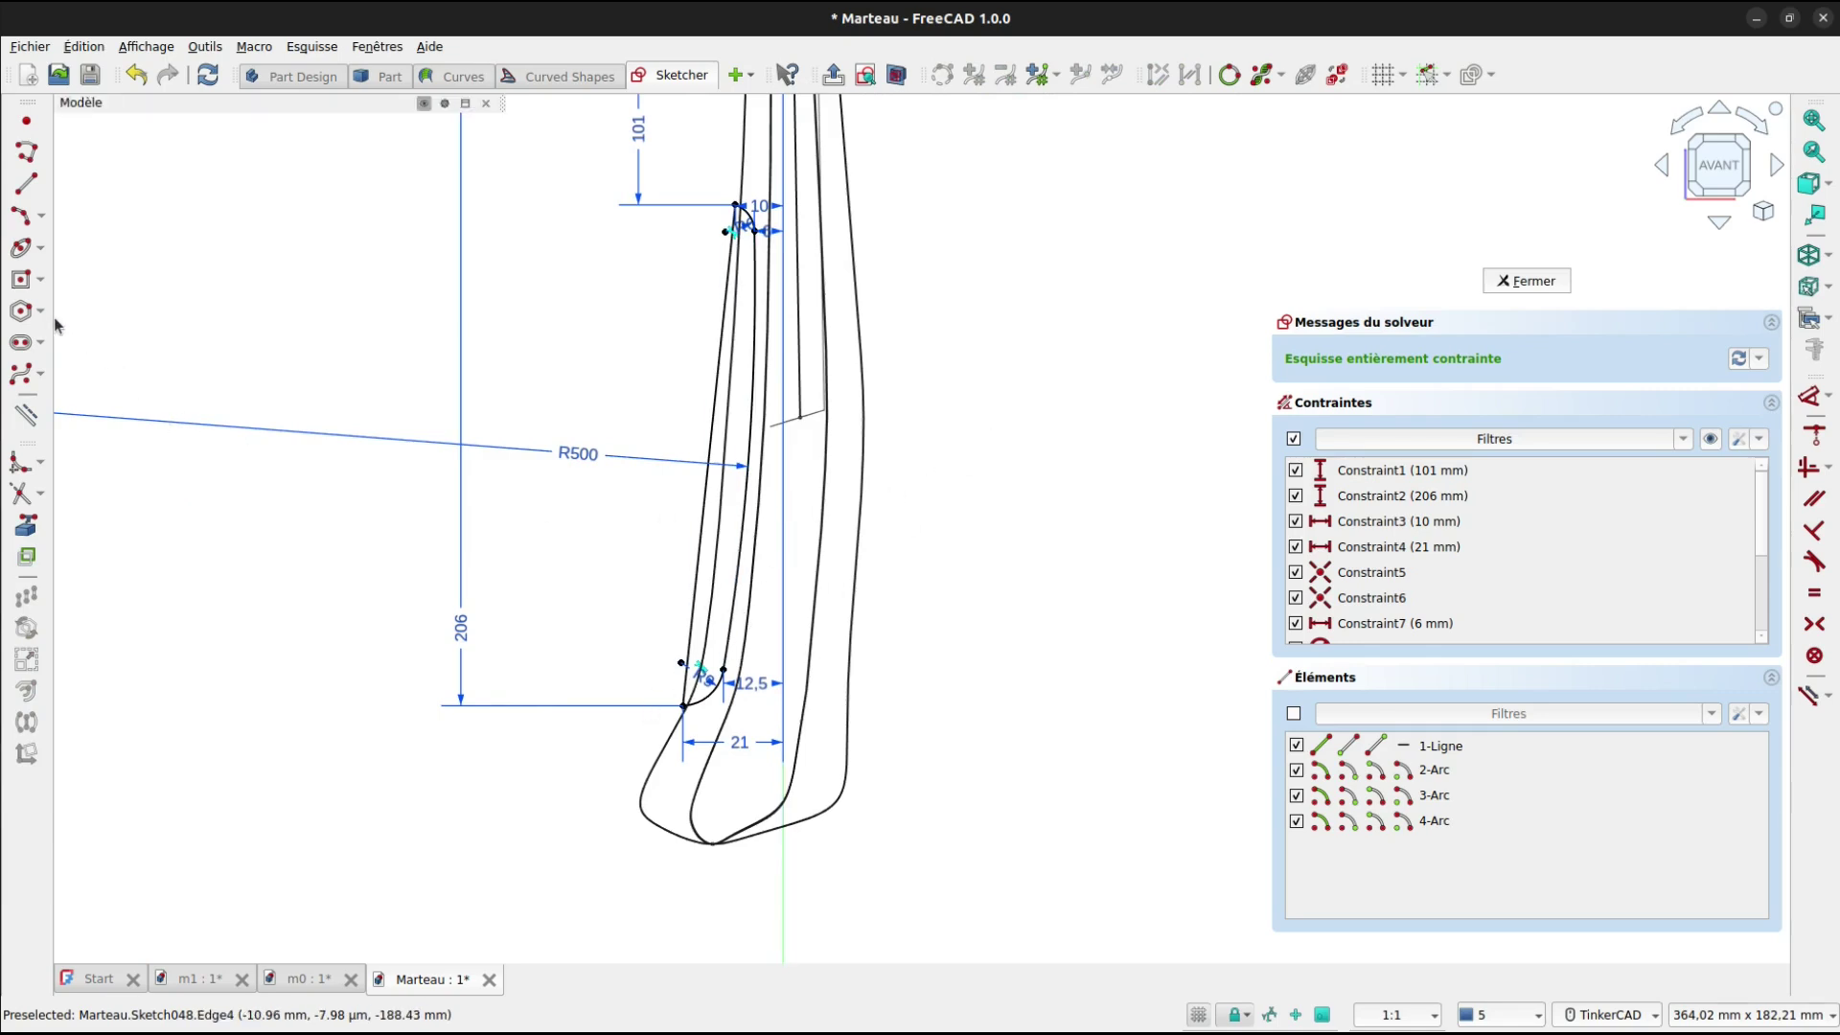
{"action": "left_click", "coordinate": [22, 345]}
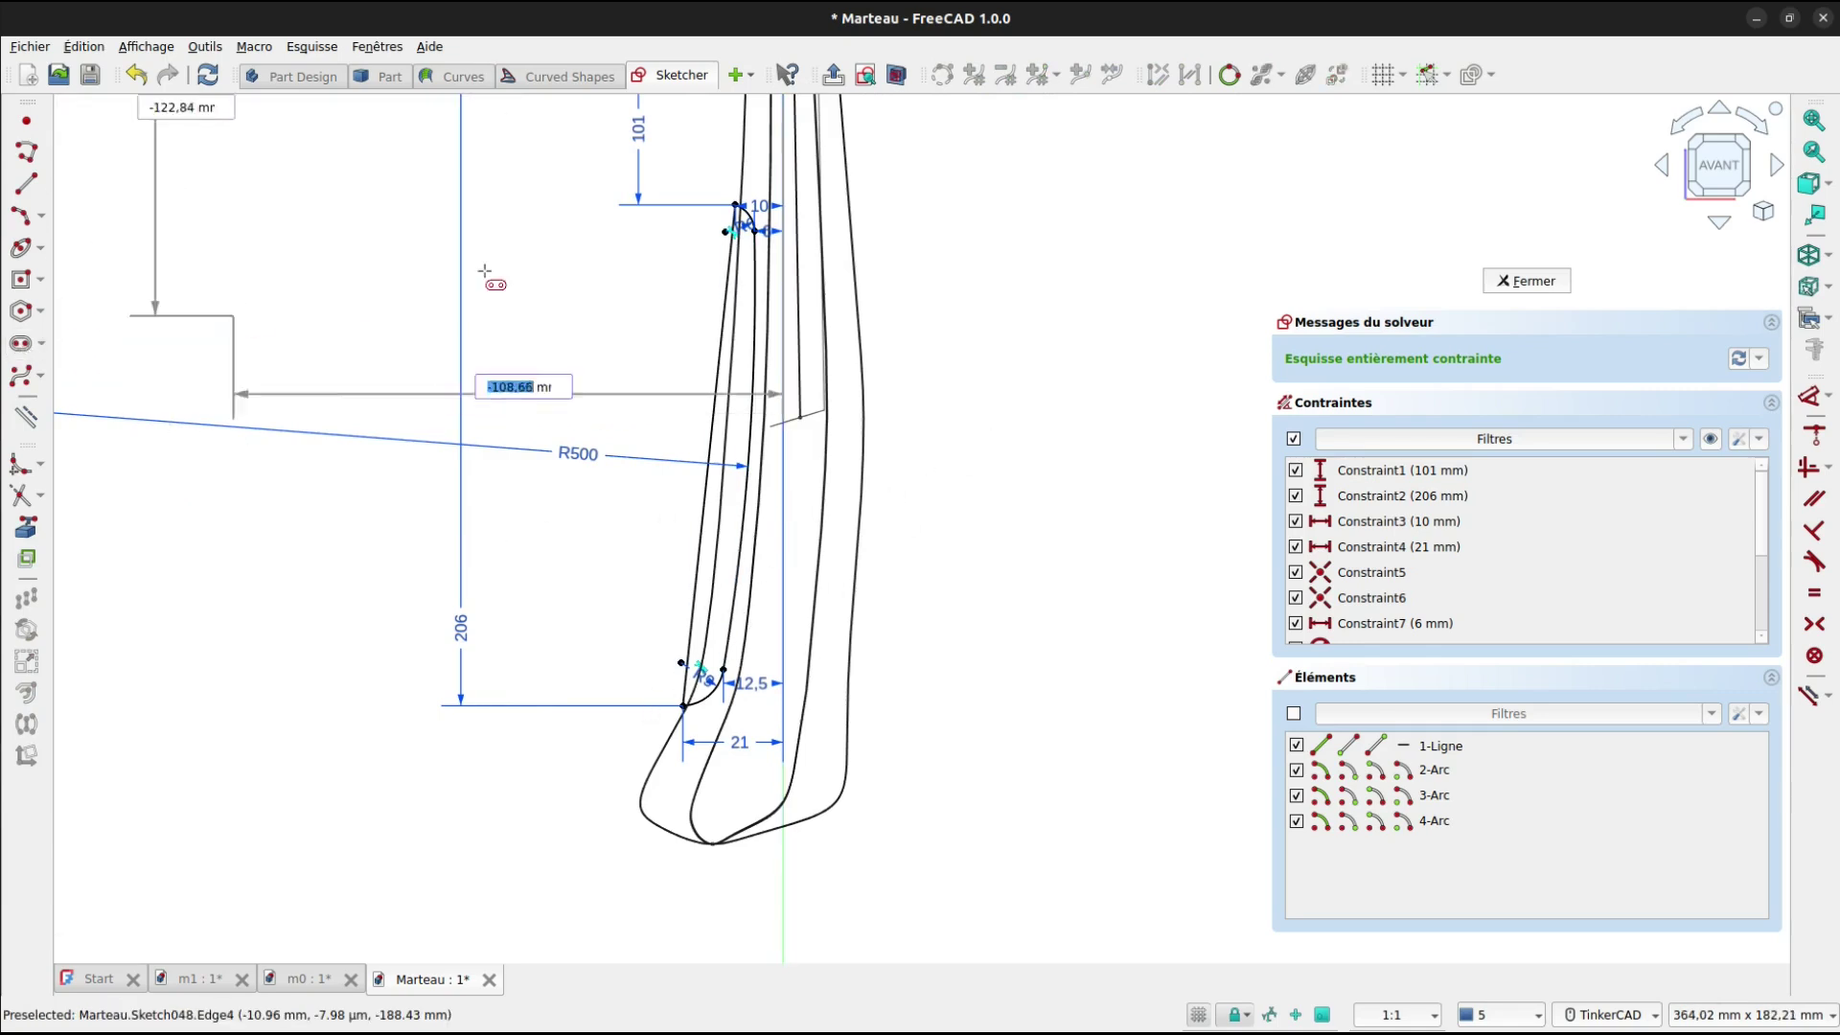
{"action": "left_click", "coordinate": [875, 247]}
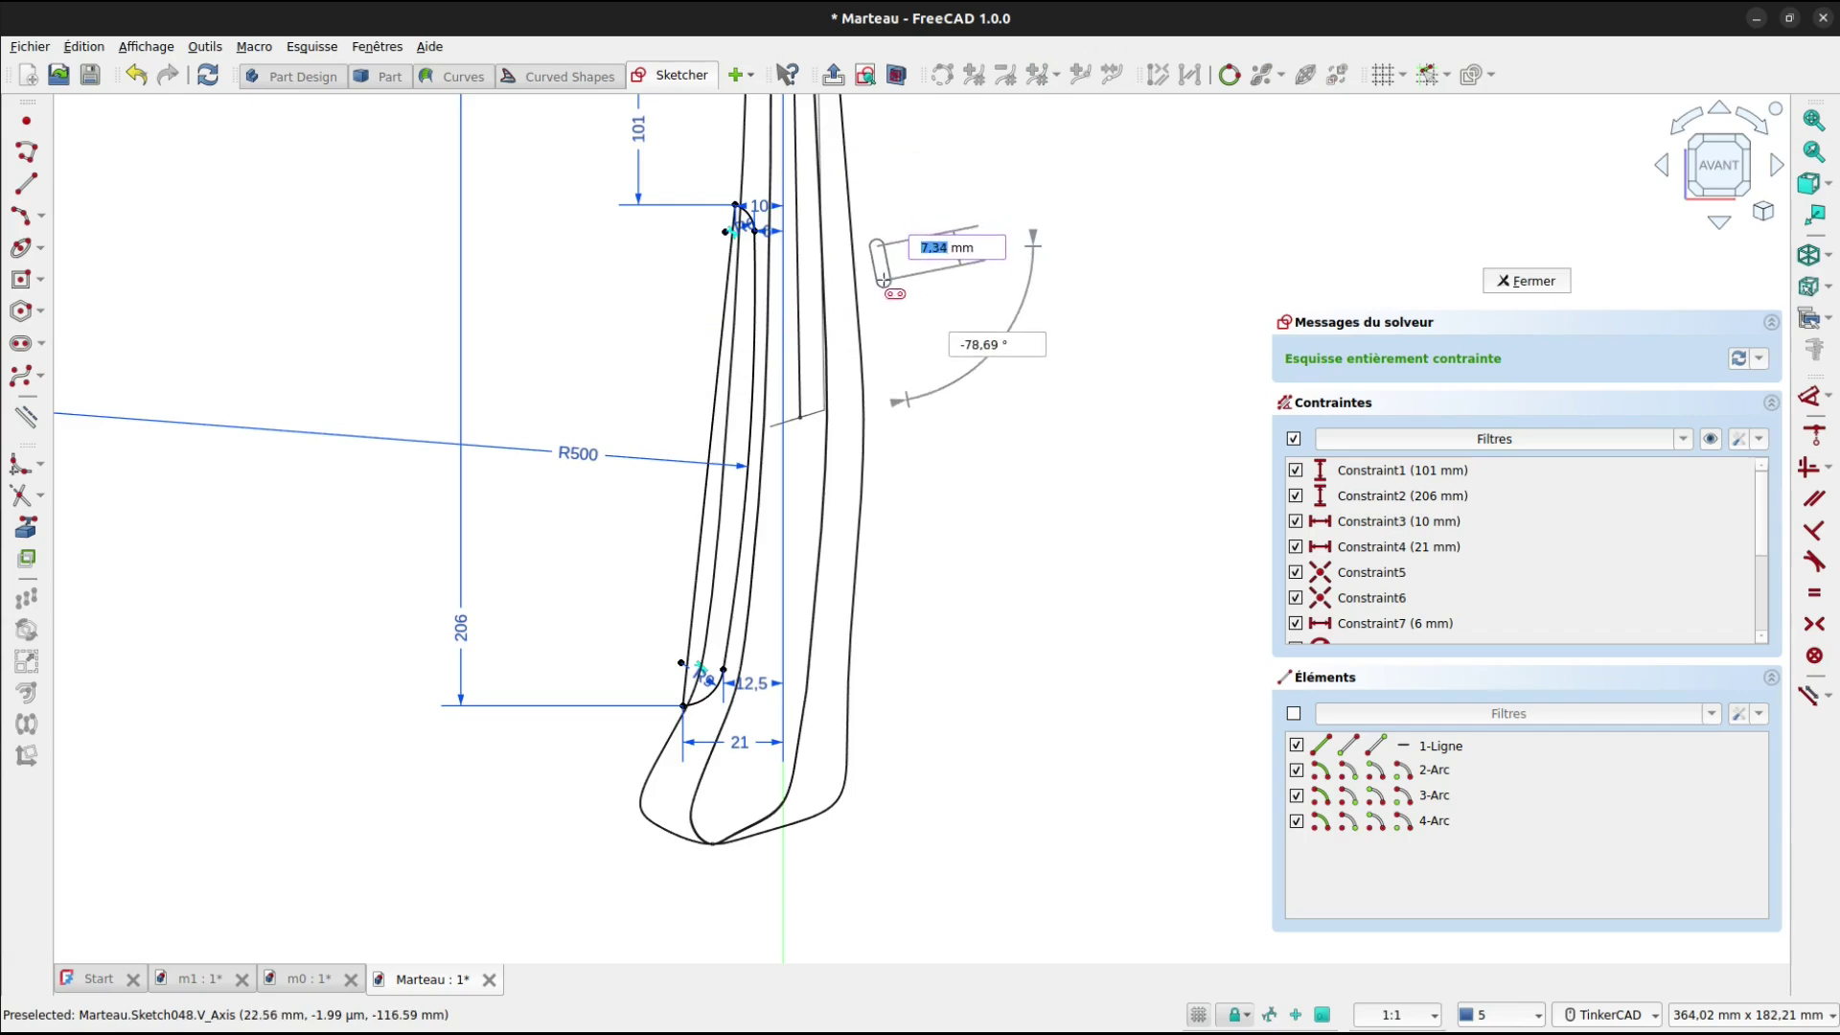
{"action": "type", "text": "9"}
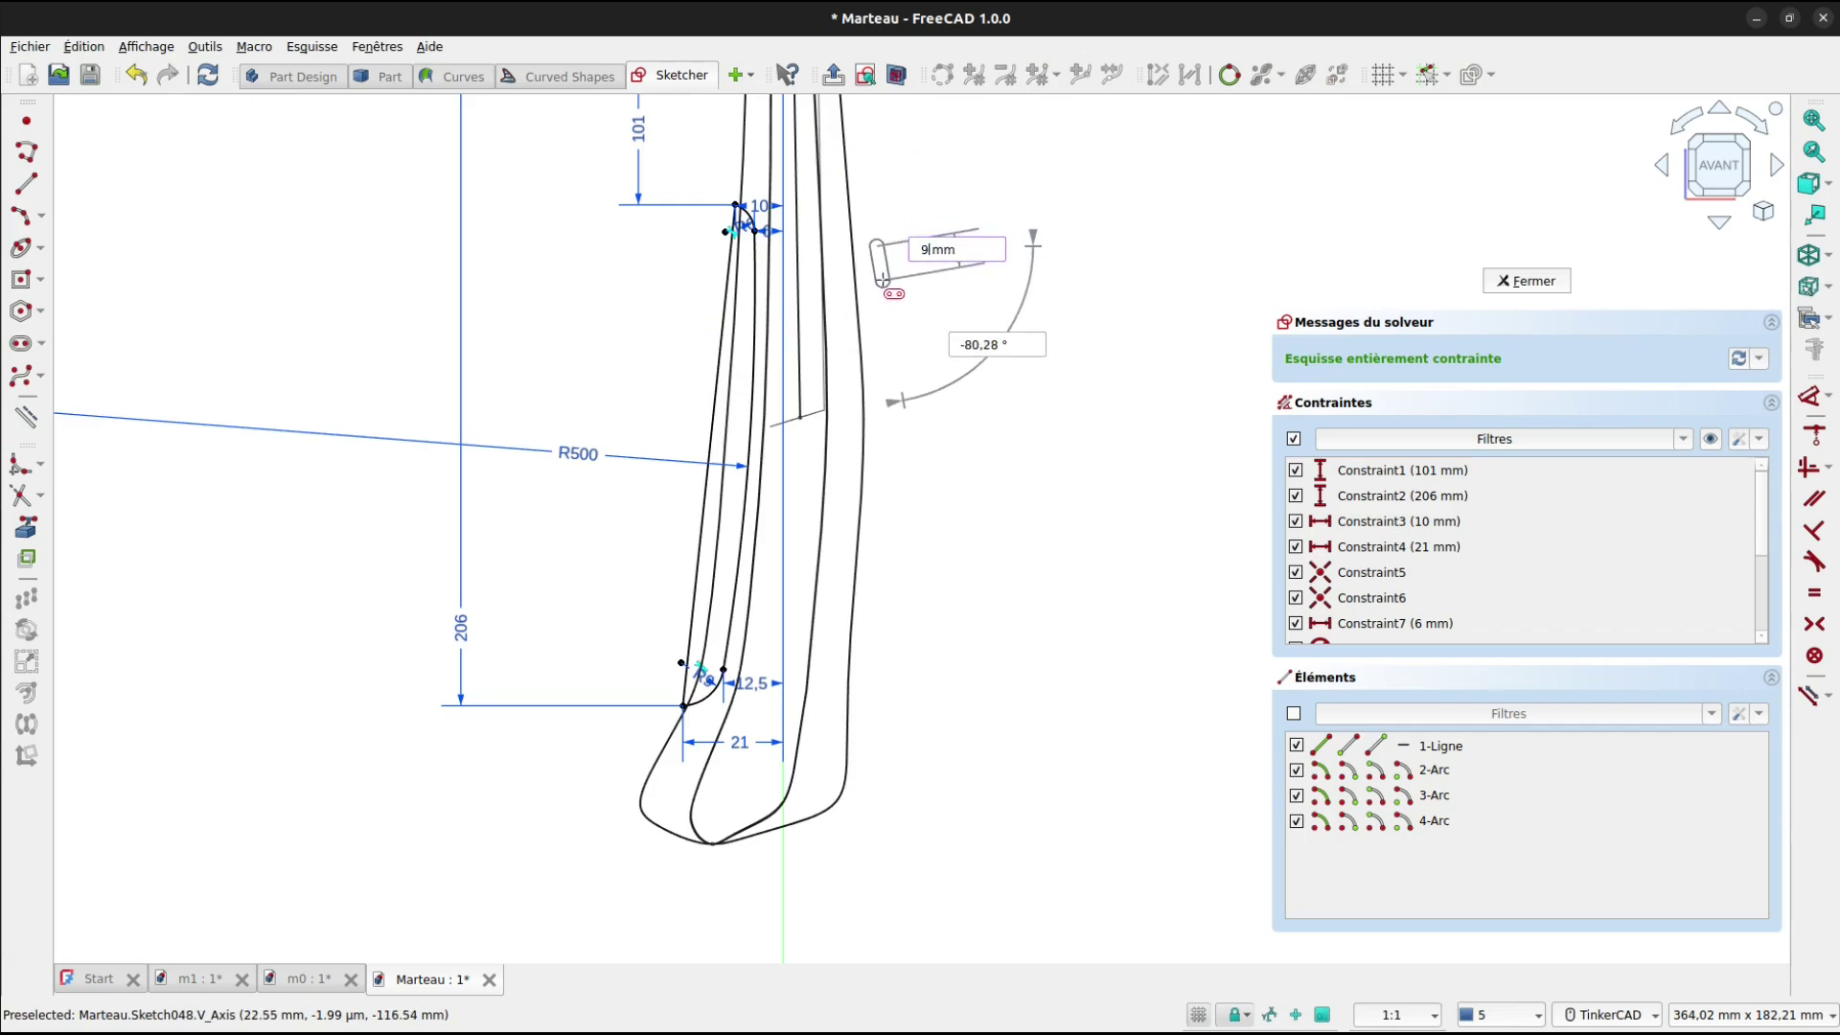
{"action": "key", "text": "Tab"}
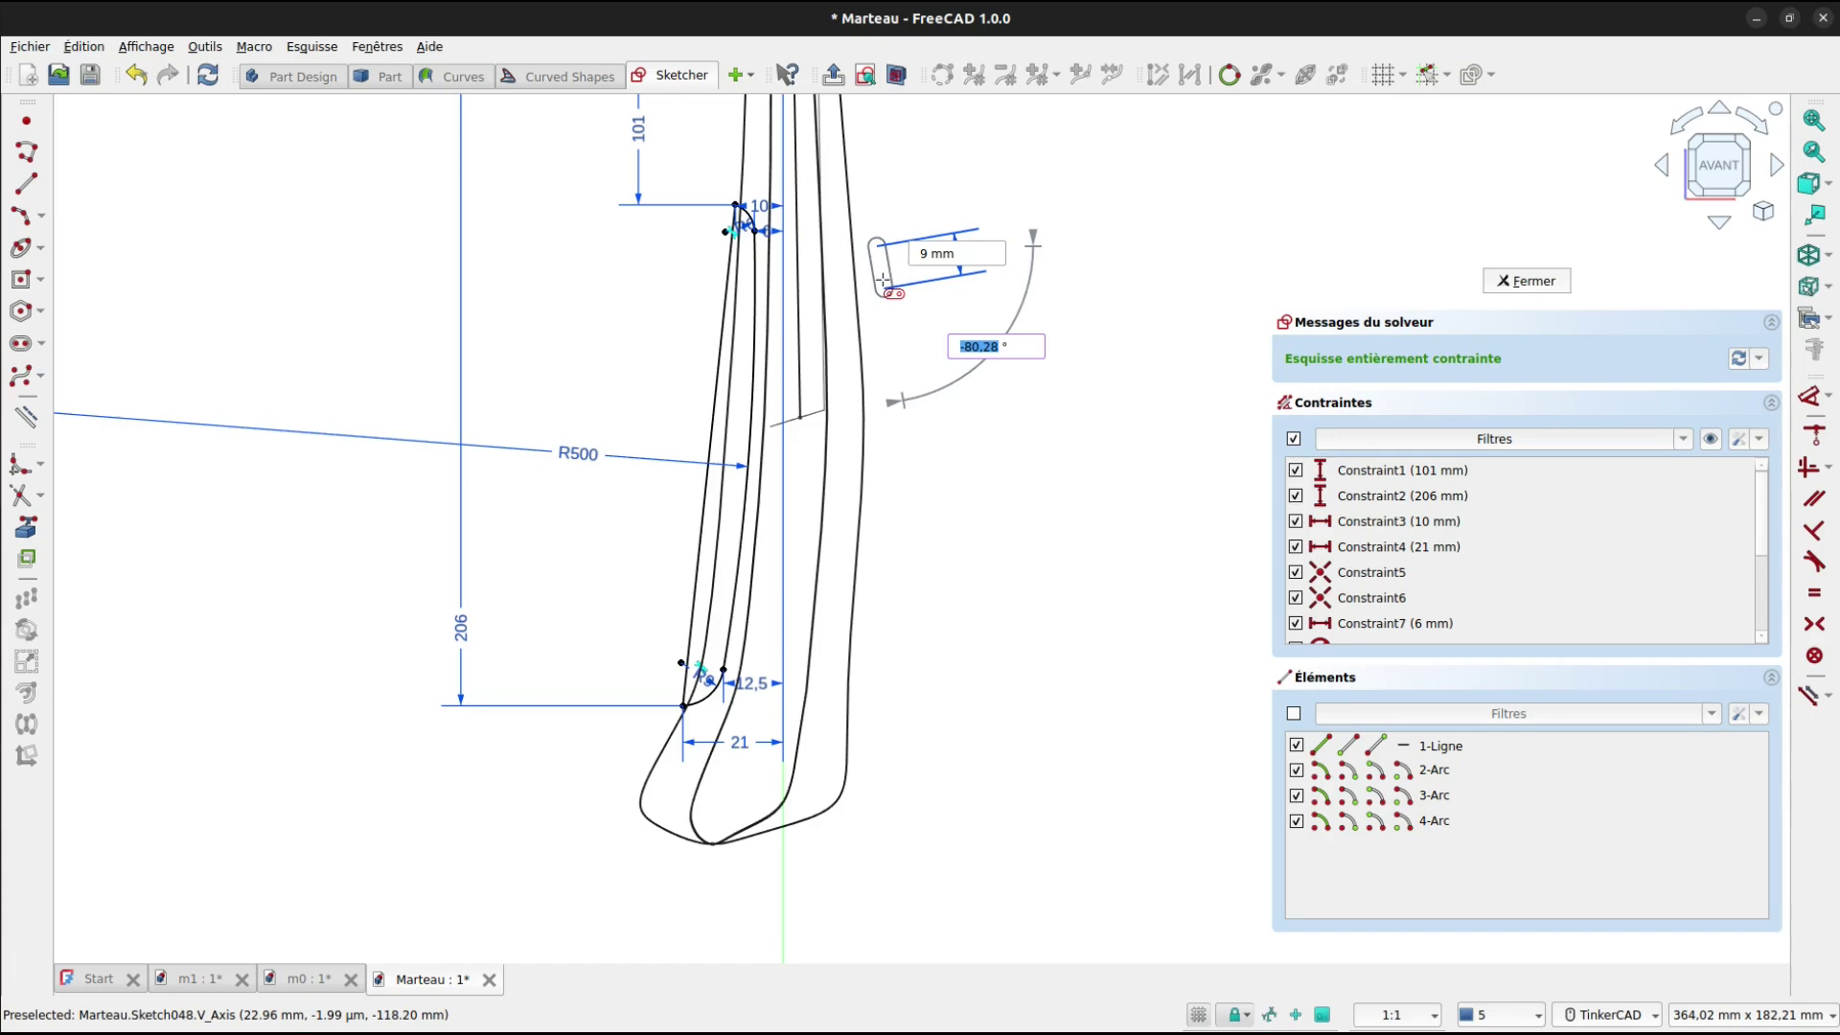
{"action": "key", "text": "Tab"}
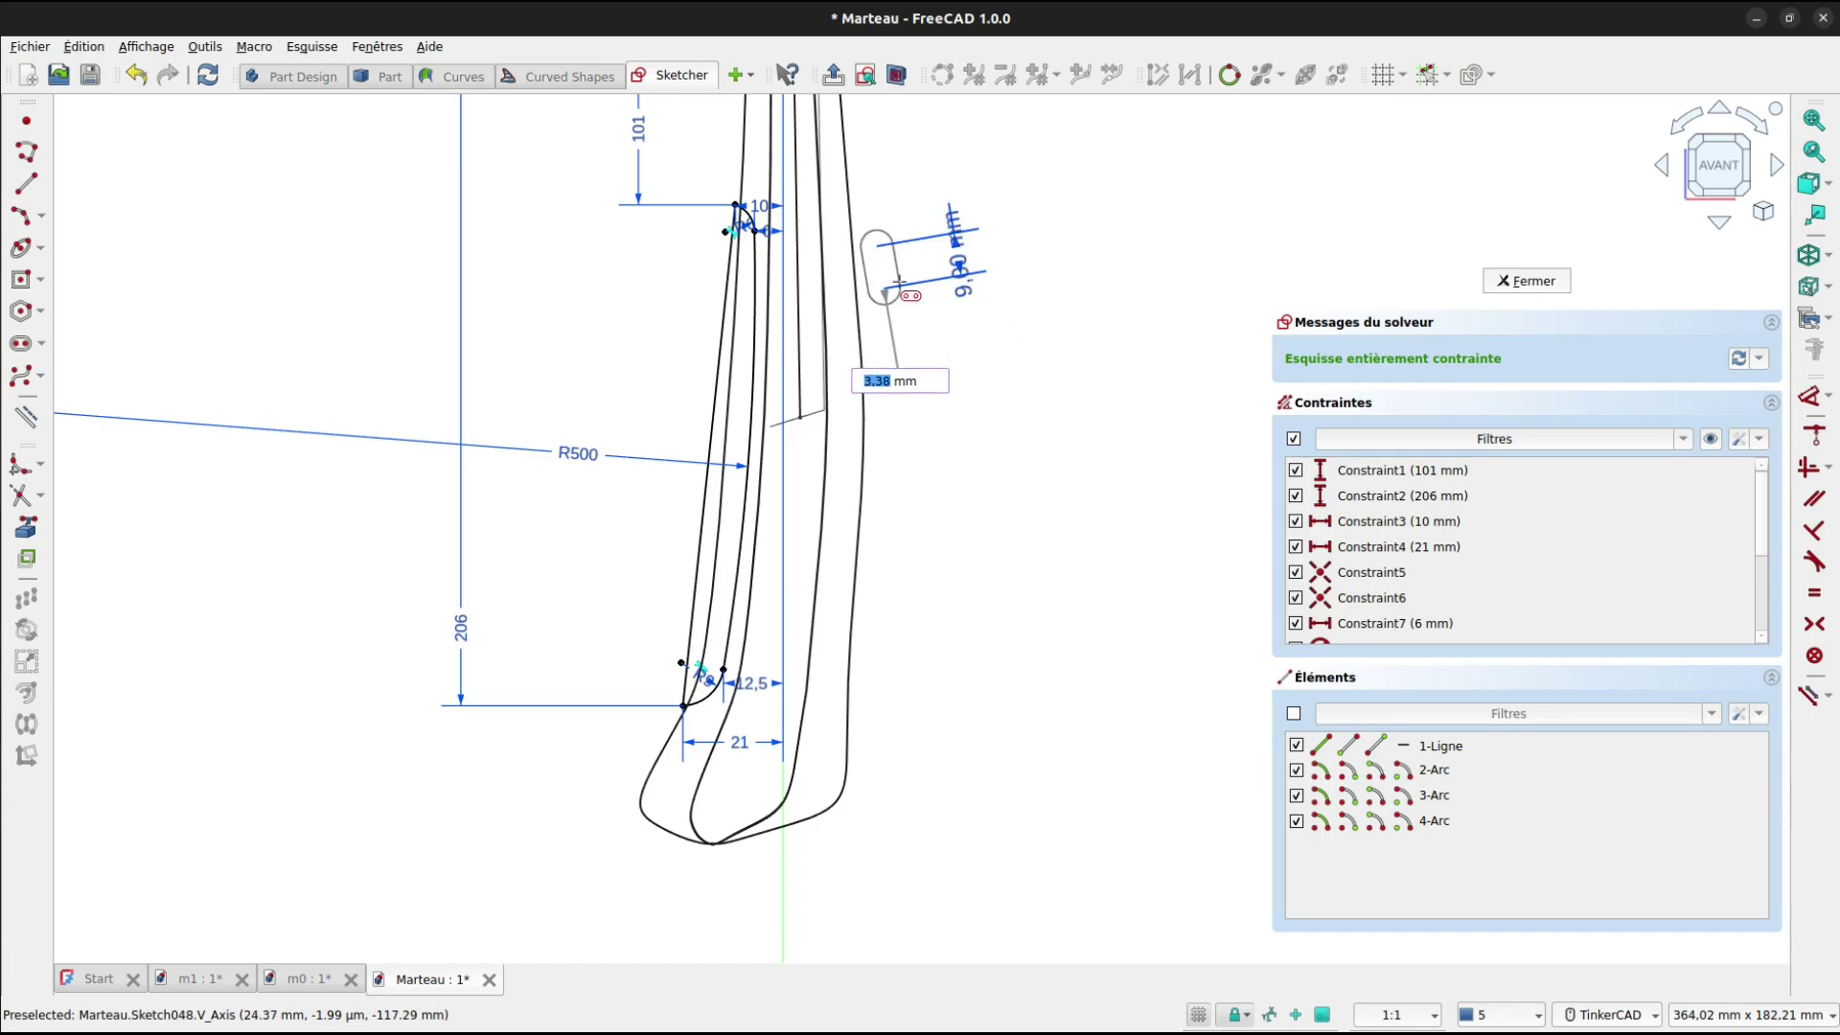
{"action": "type", "text": "3"}
{"action": "key", "text": "Return"}
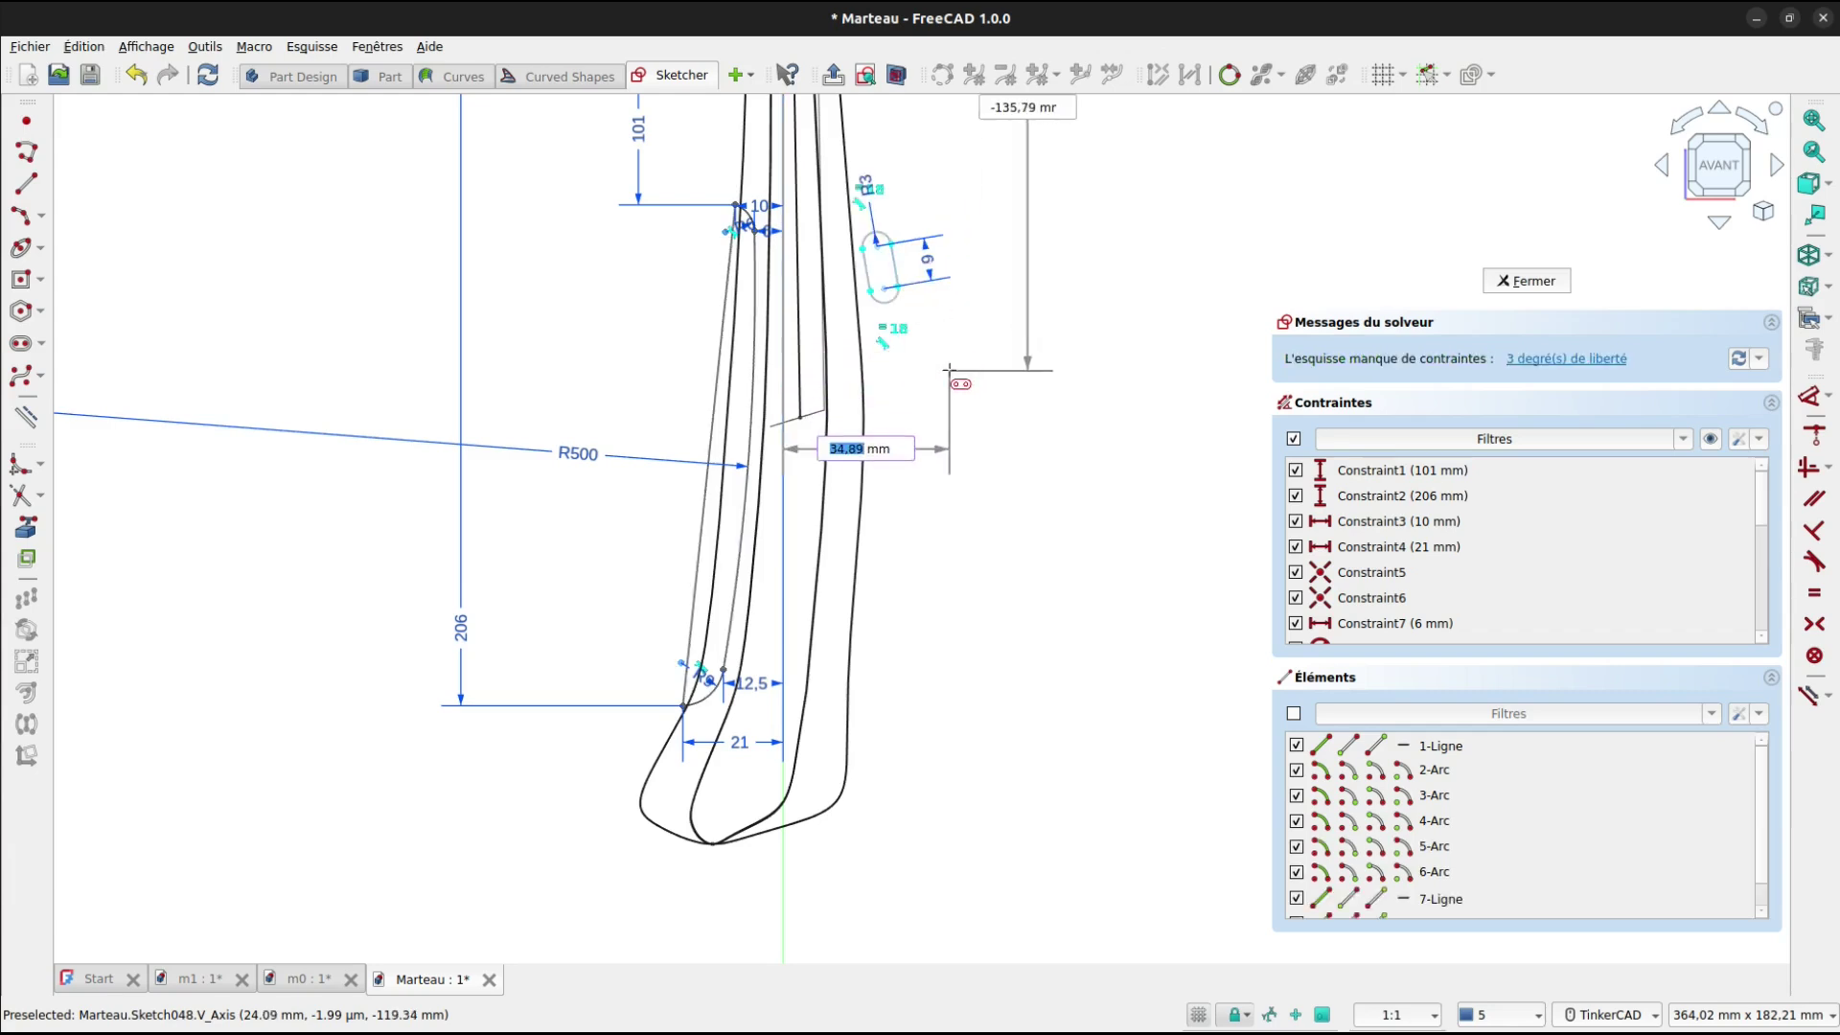
{"action": "key", "text": "Escape"}
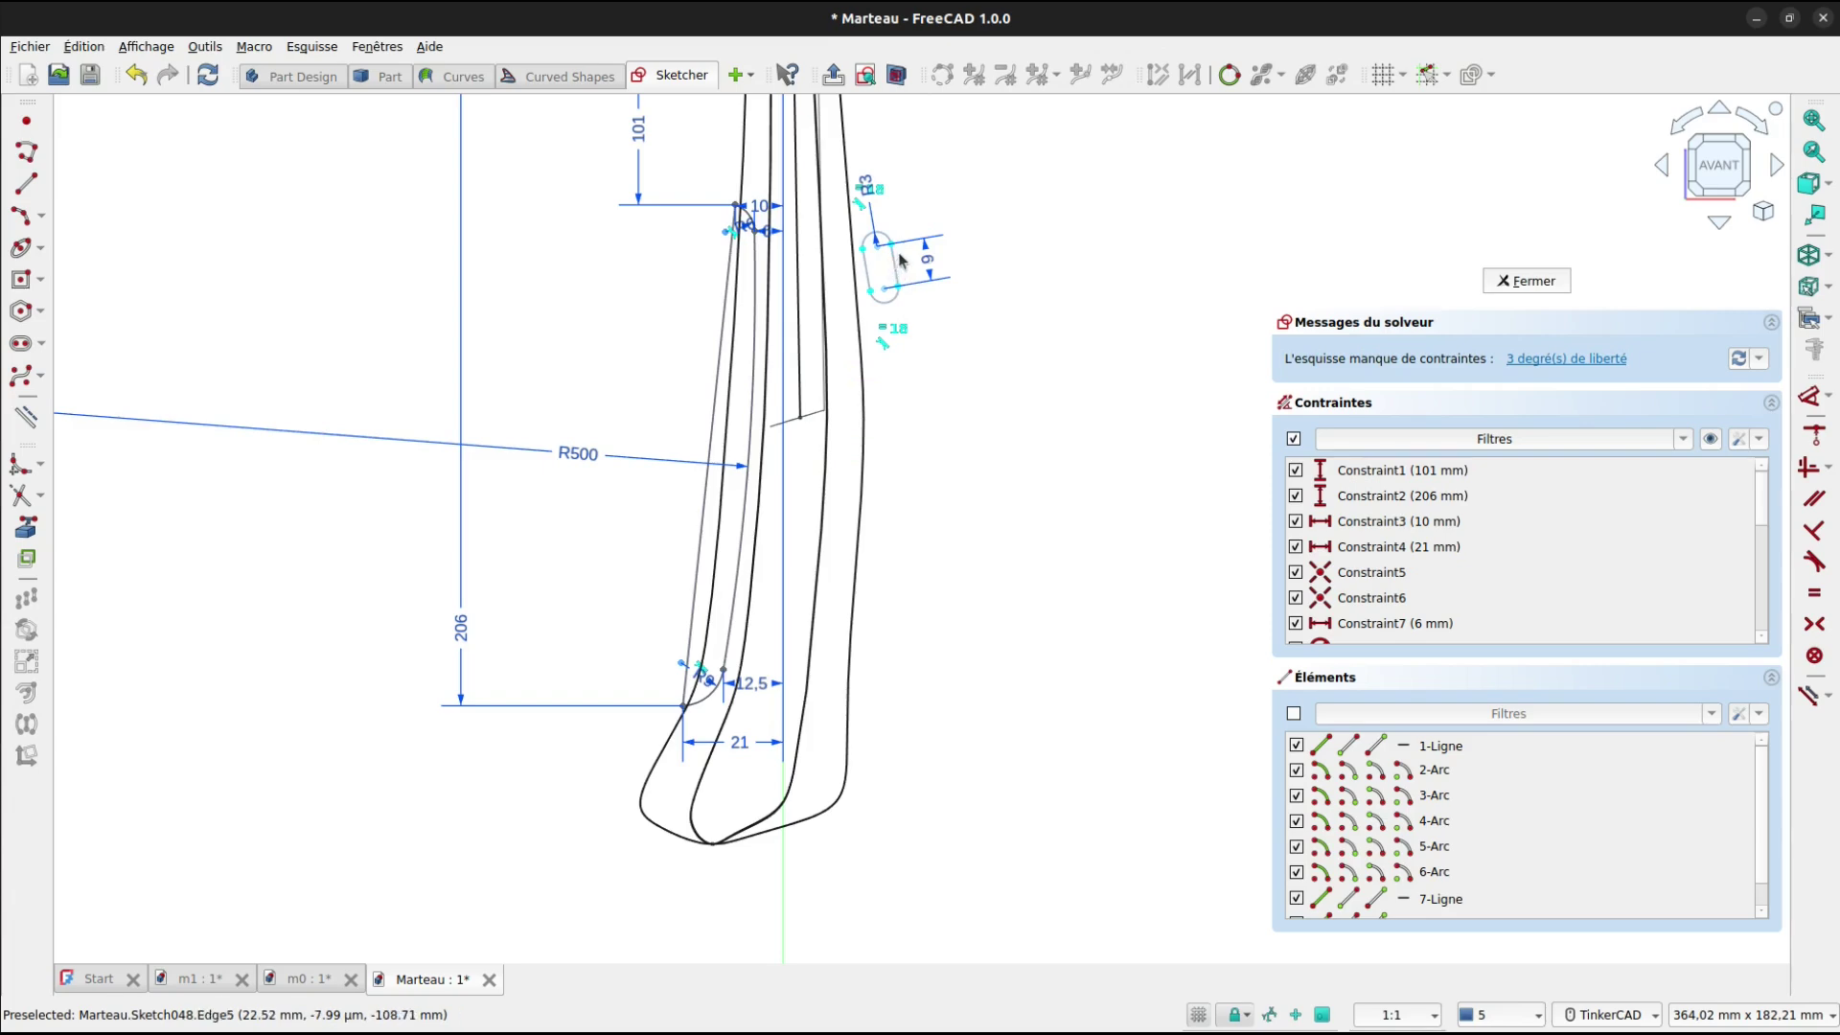
Copy the slot three times down along the handle at 25 mm spacing, in one row with equality constraints applied.
{"action": "left_click_drag", "start_coordinate": [860, 224], "coordinate": [947, 333]}
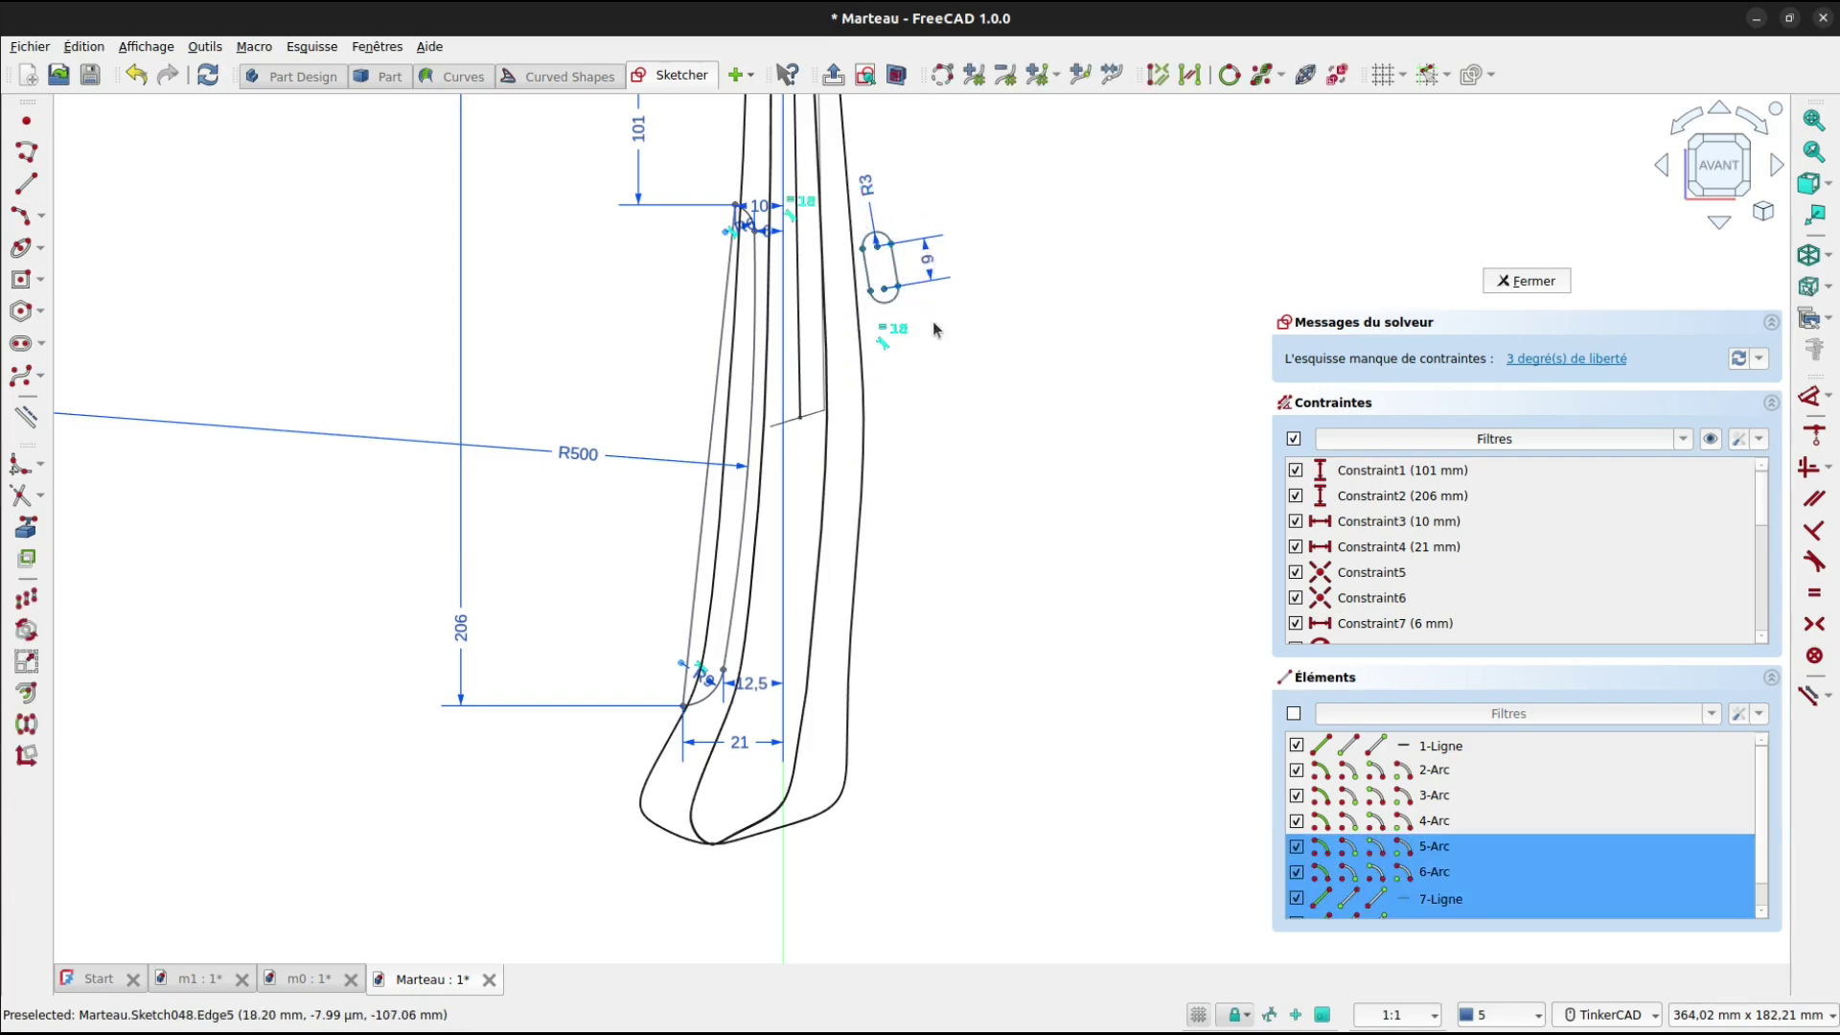
{"action": "left_click", "coordinate": [27, 602]}
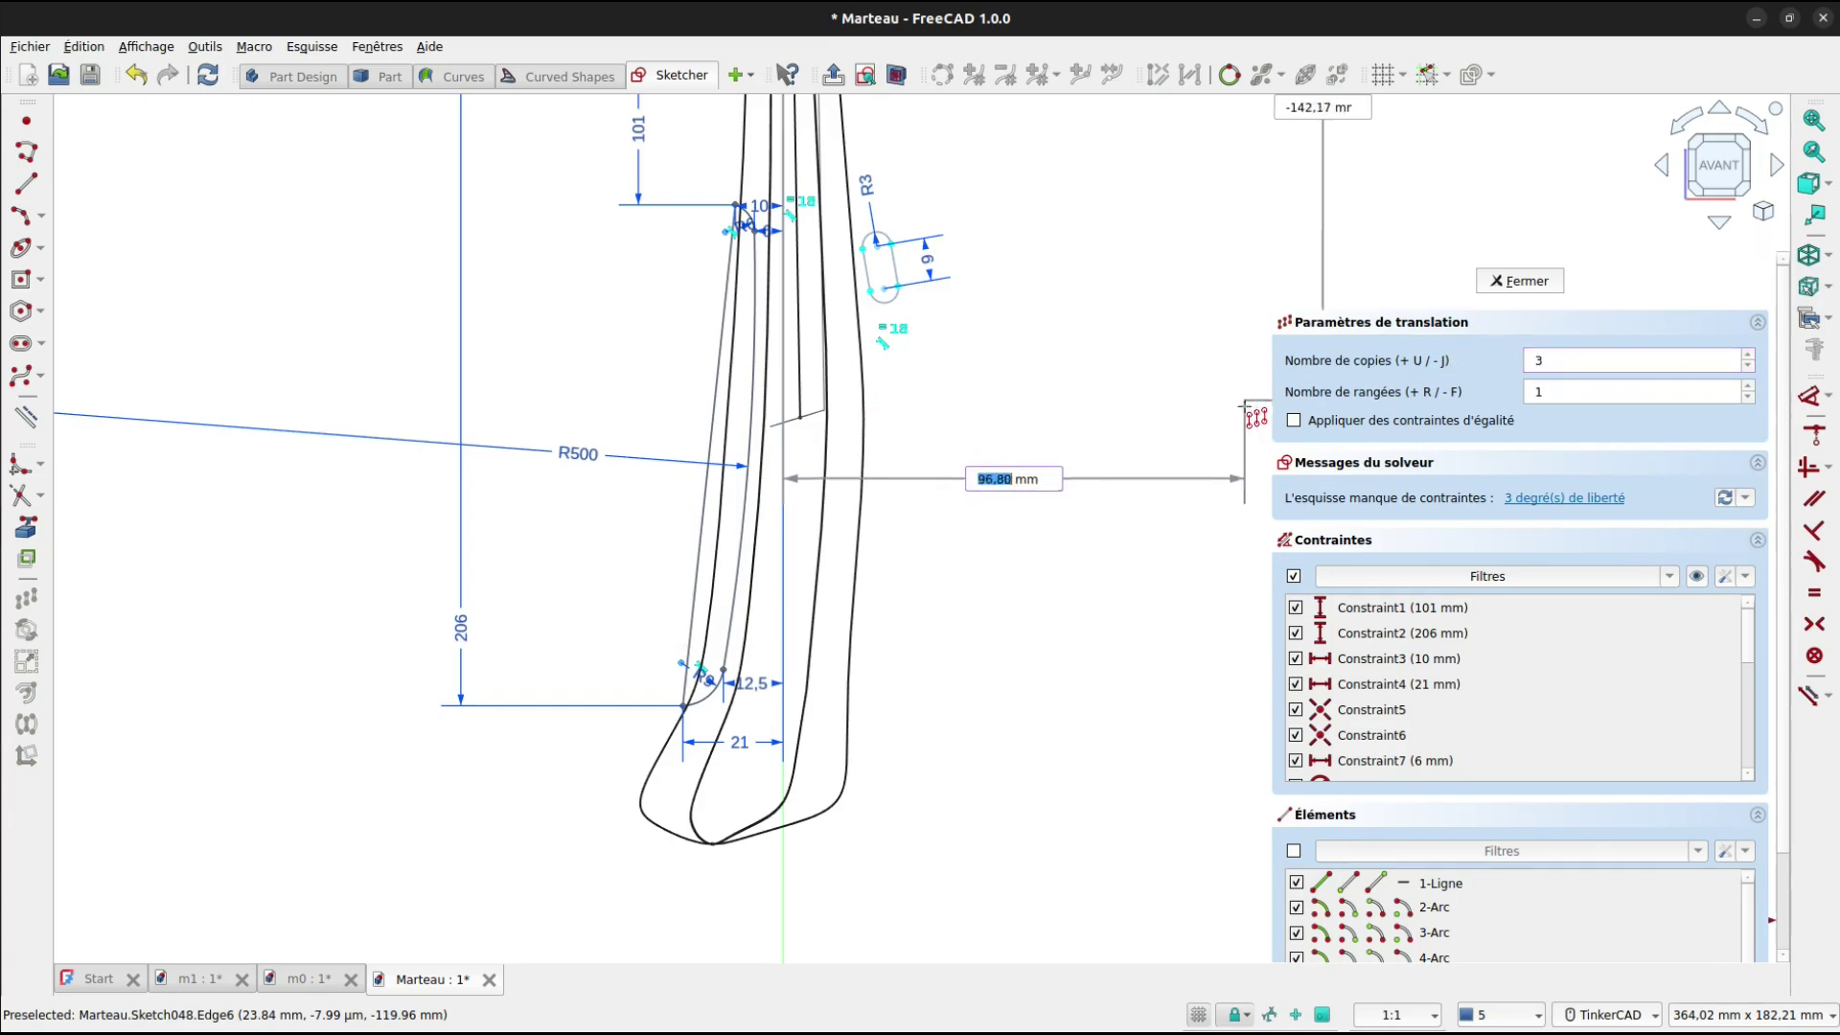
{"action": "left_click", "coordinate": [1294, 421]}
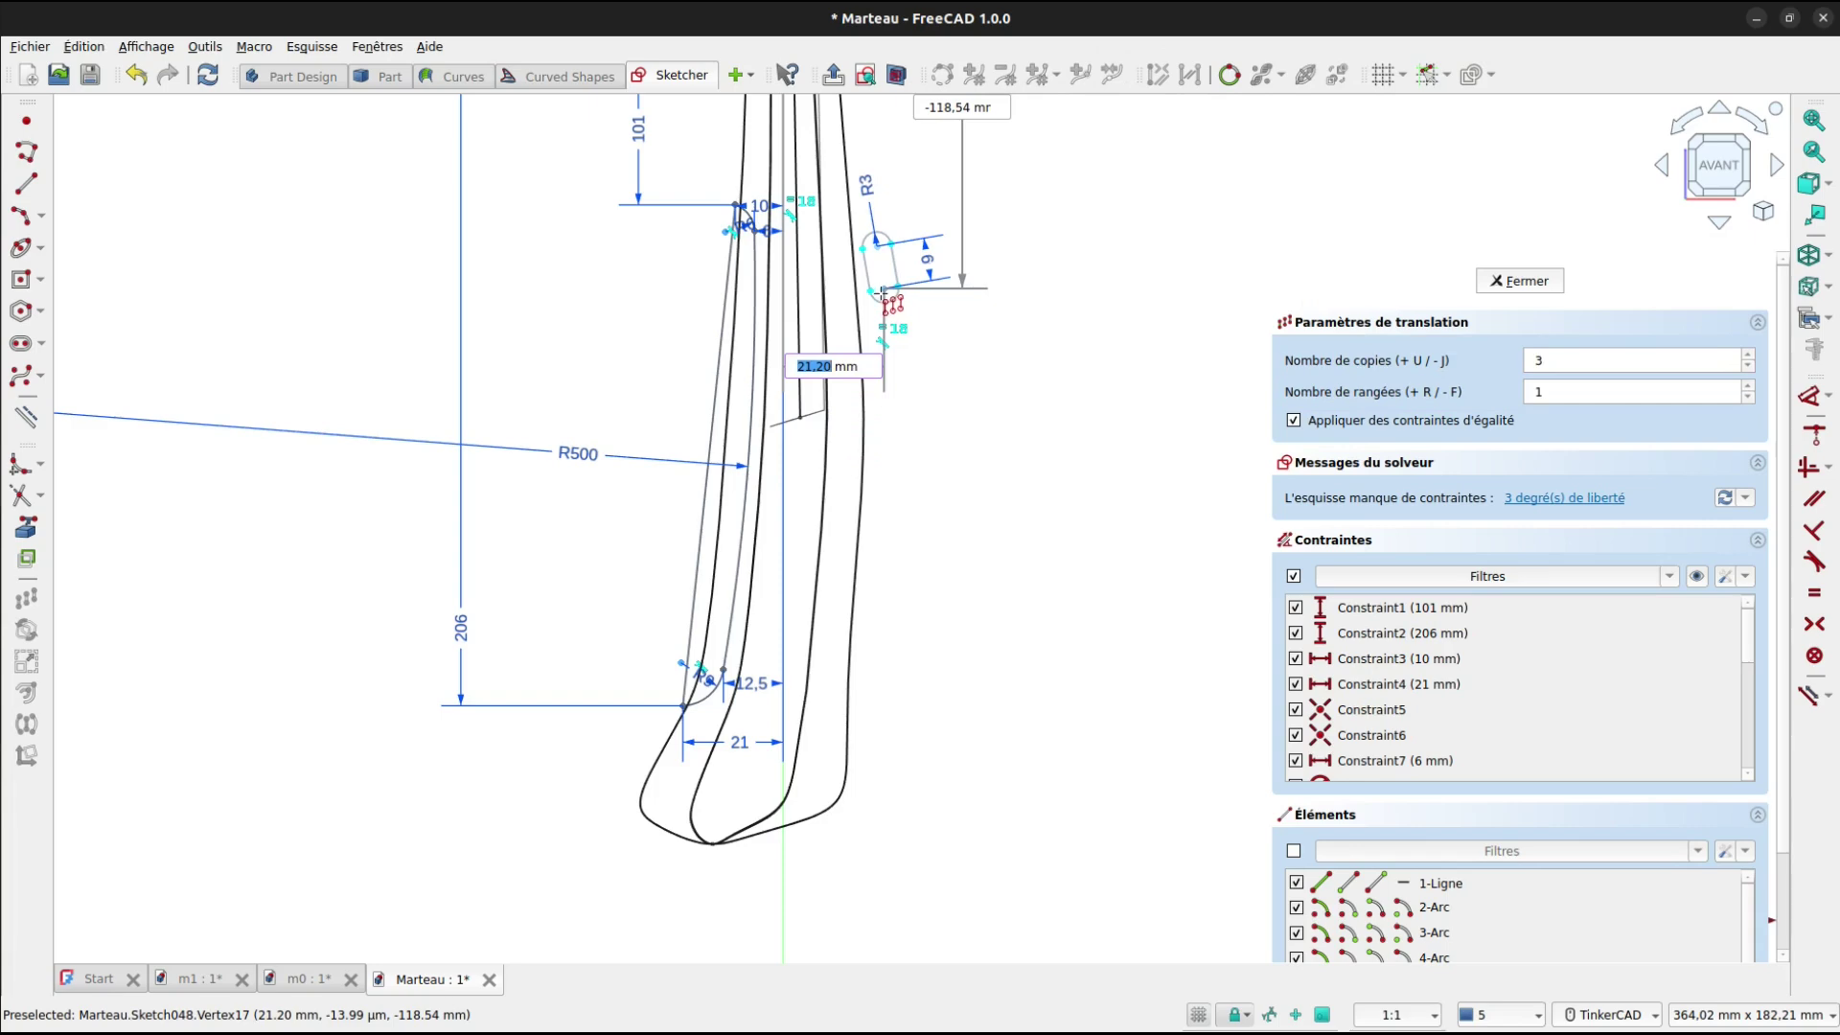
{"action": "left_click", "coordinate": [883, 292]}
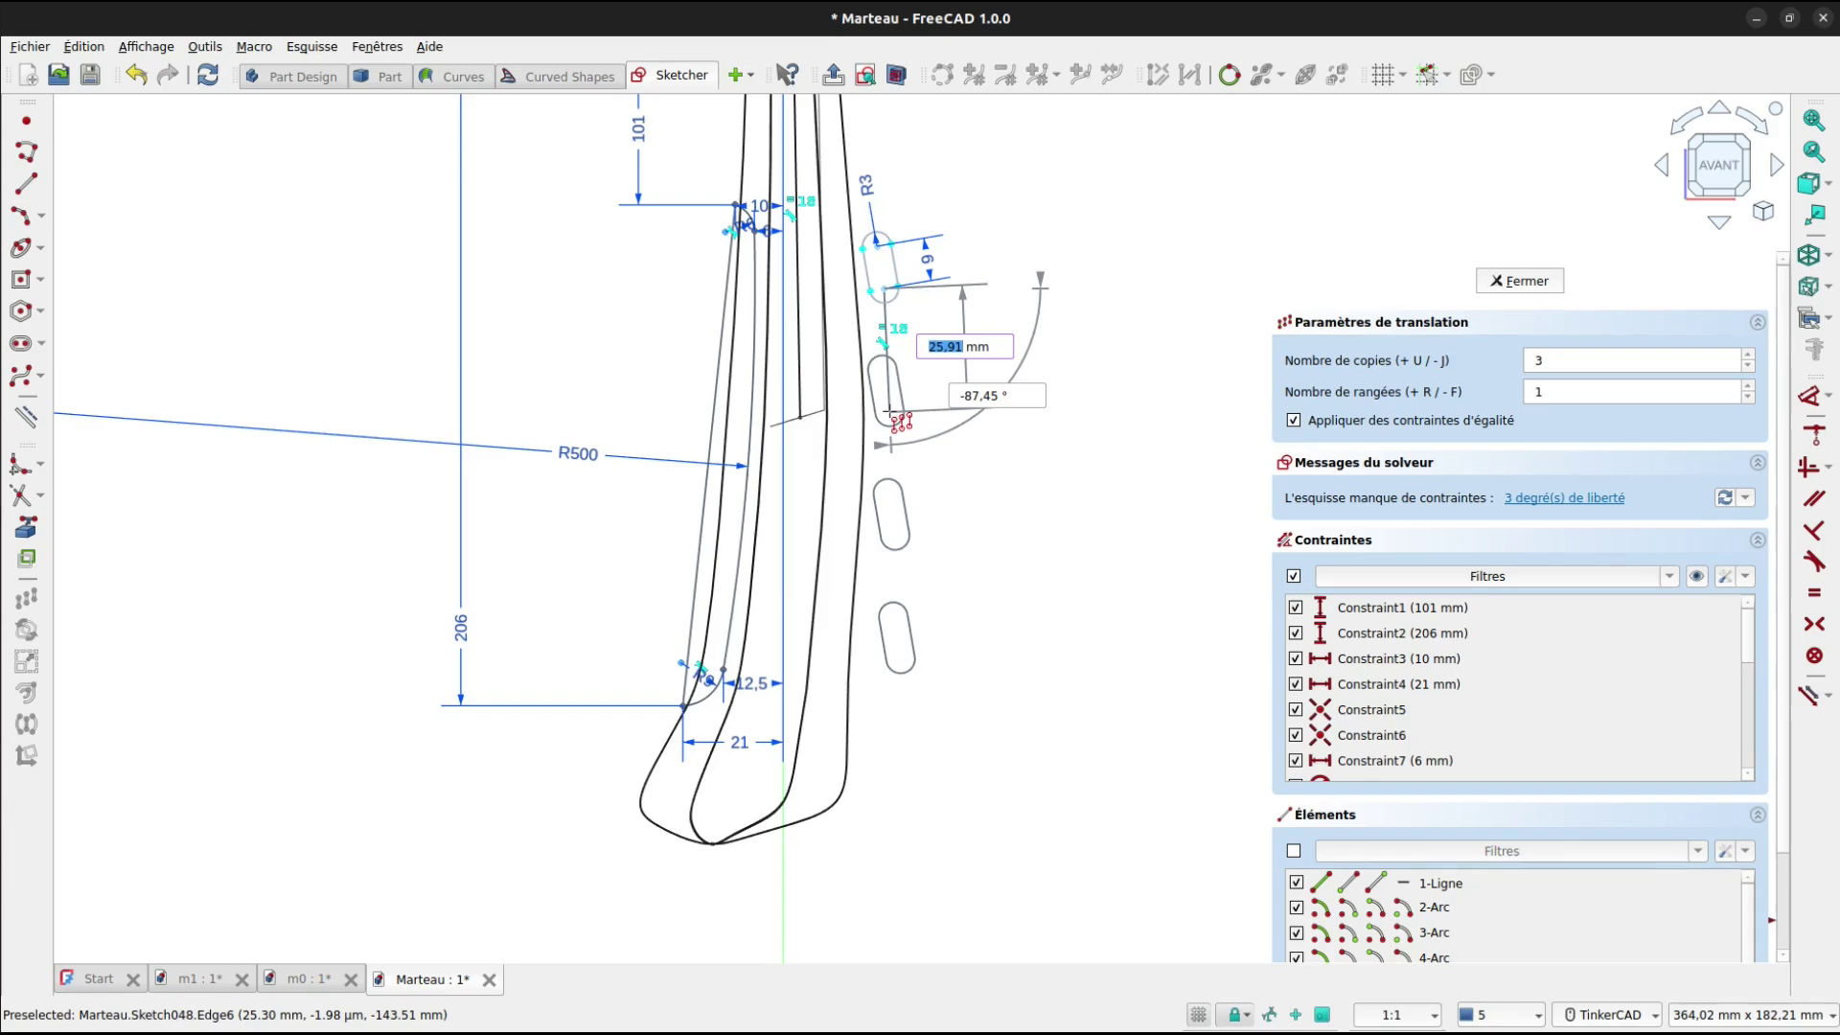
{"action": "type", "text": "25"}
{"action": "key", "text": "Tab"}
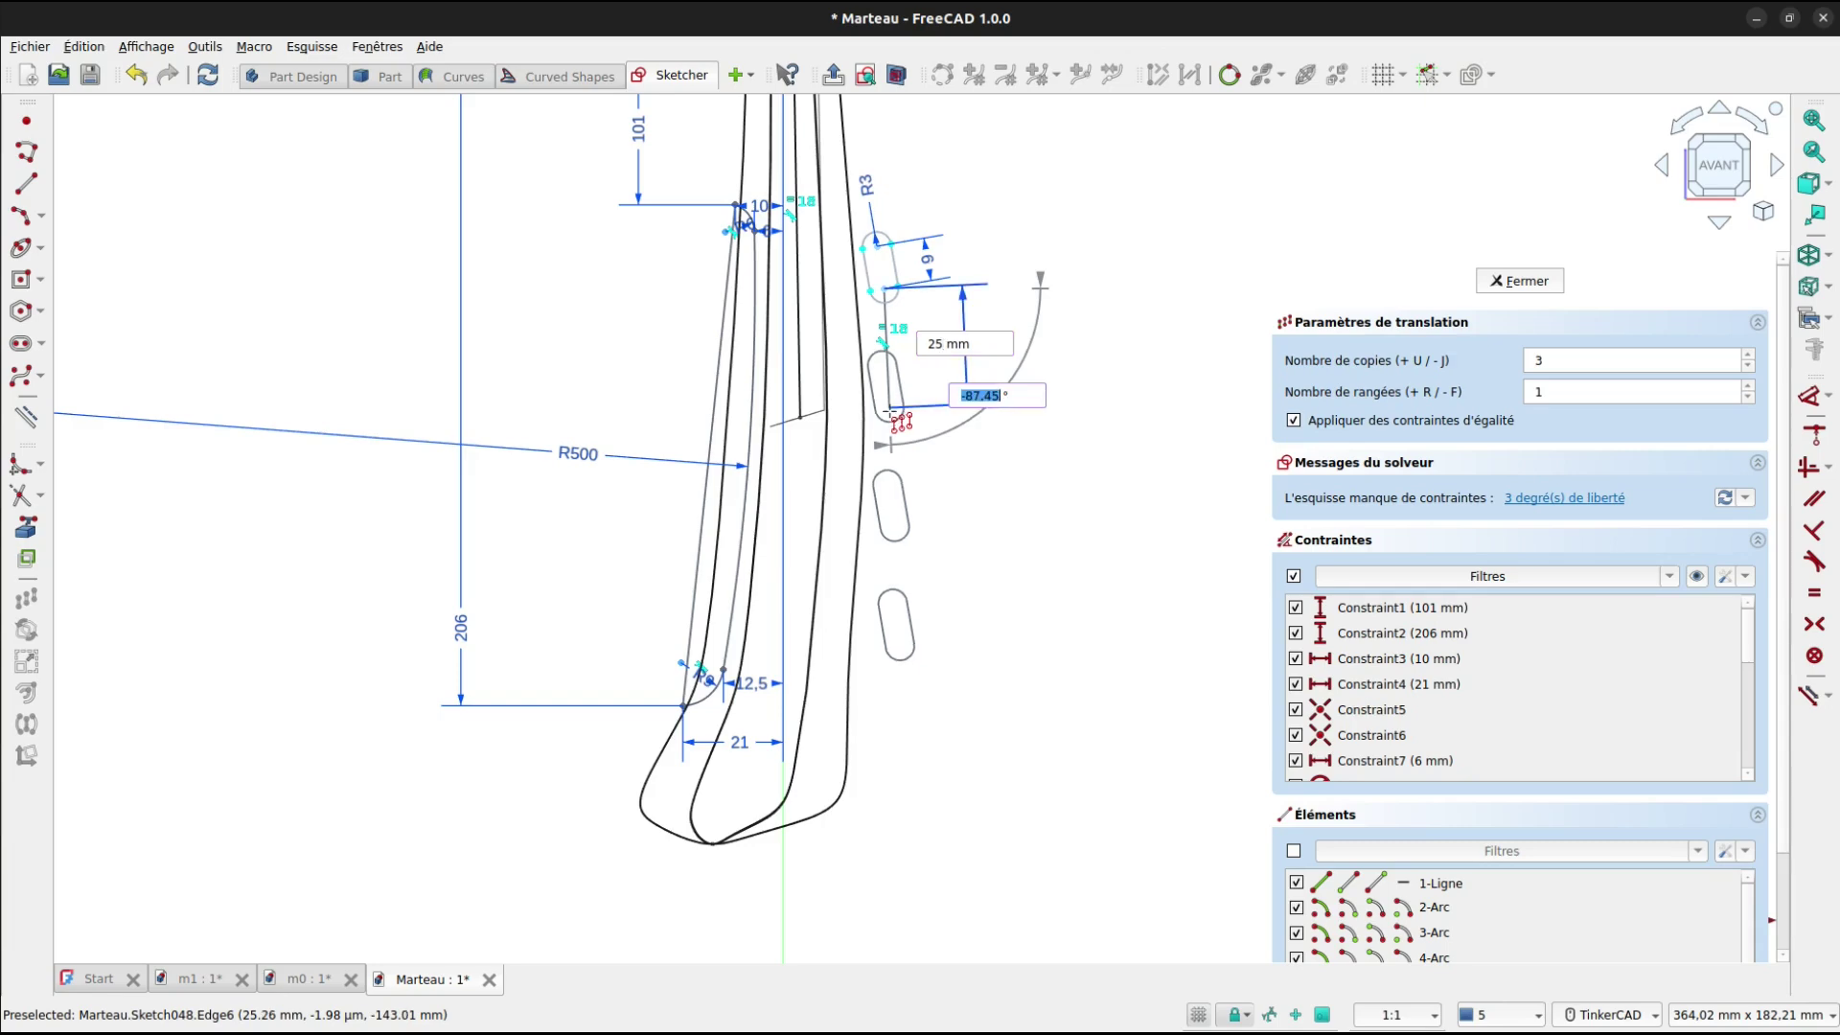
{"action": "key", "text": "Return"}
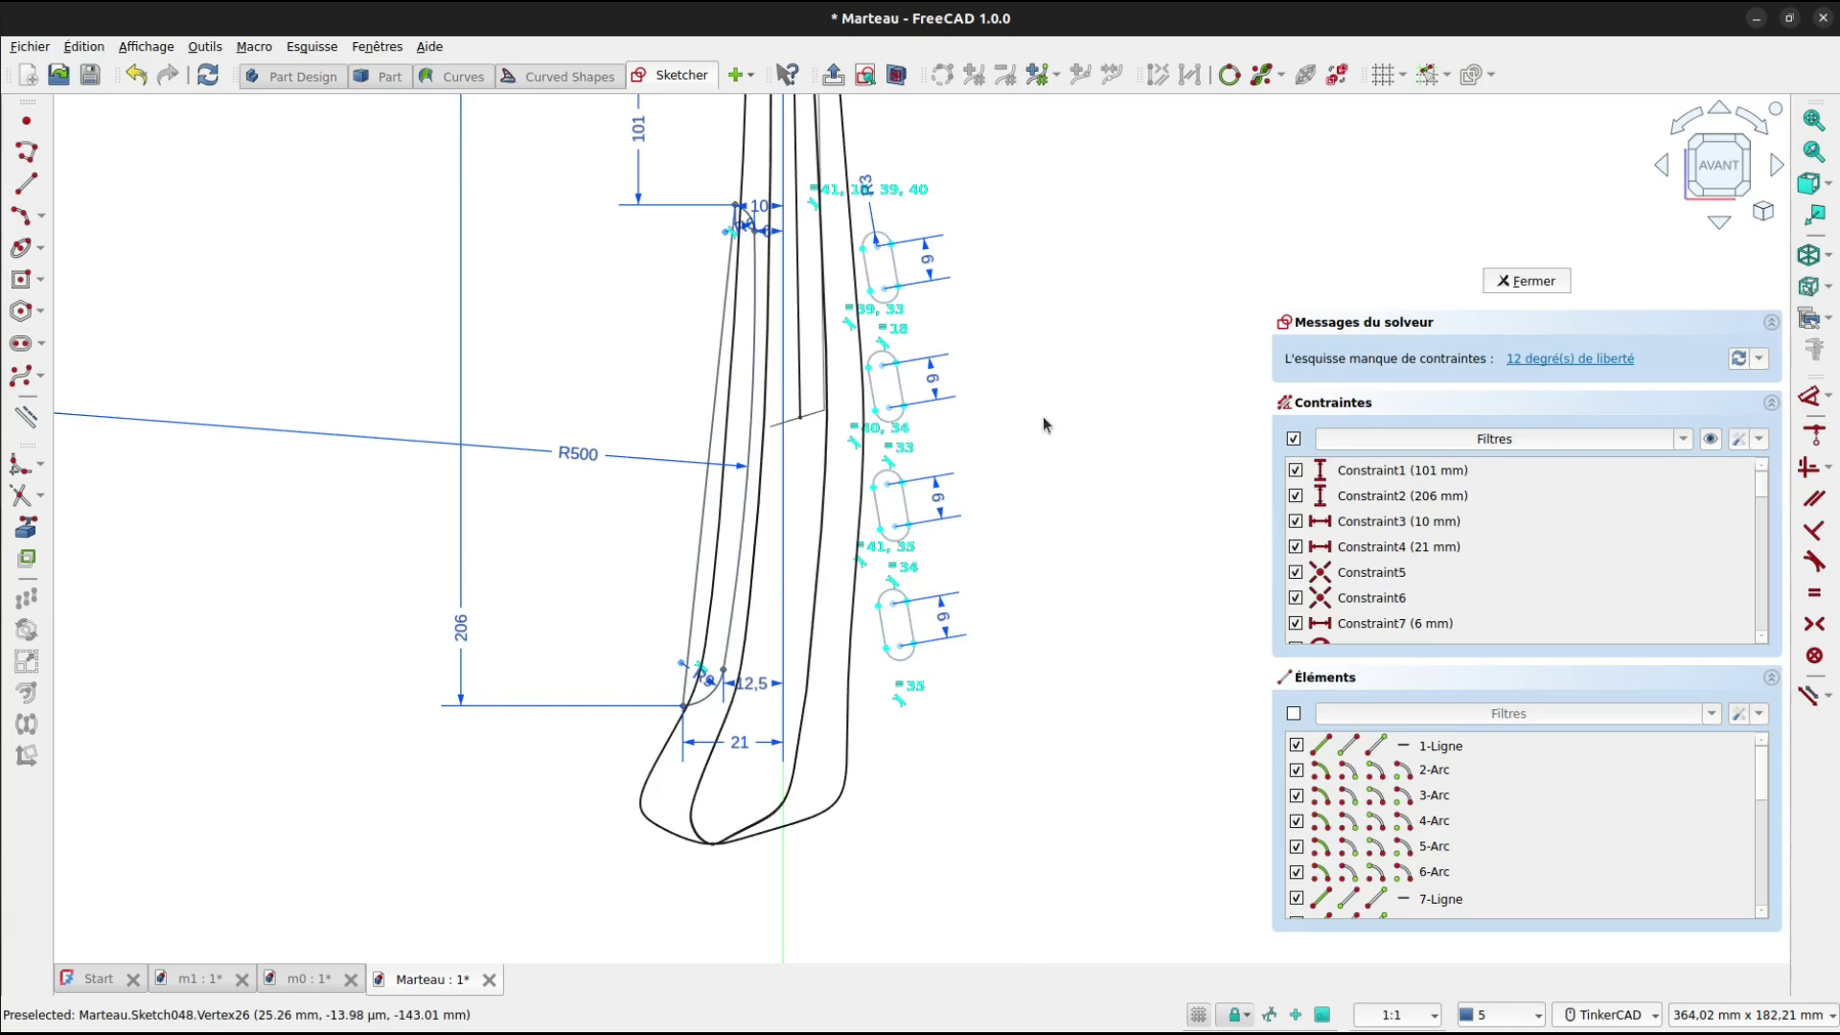
Draw a roughly horizontal construction line about 29 mm long outward from the lower arc centre of each of the four slots.
{"action": "right_click", "coordinate": [1045, 424]}
{"action": "left_click", "coordinate": [1117, 337]}
{"action": "left_click", "coordinate": [26, 184]}
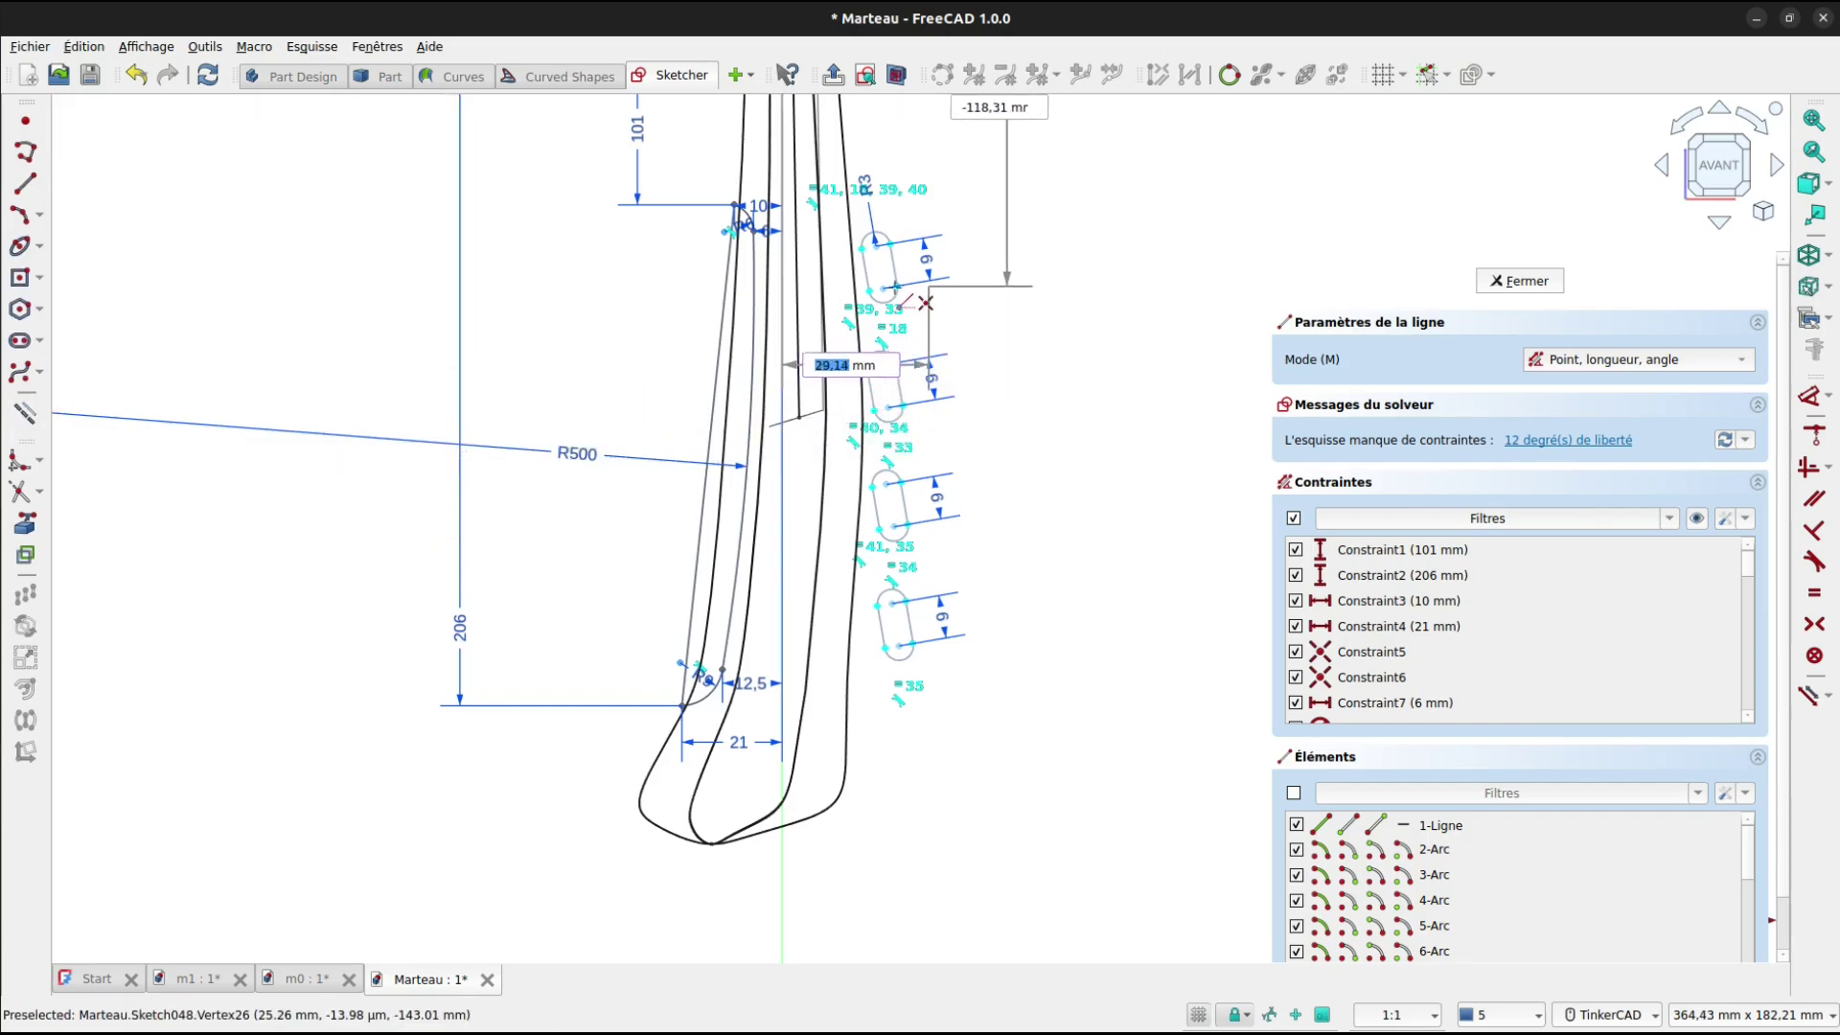
{"action": "left_click", "coordinate": [883, 288]}
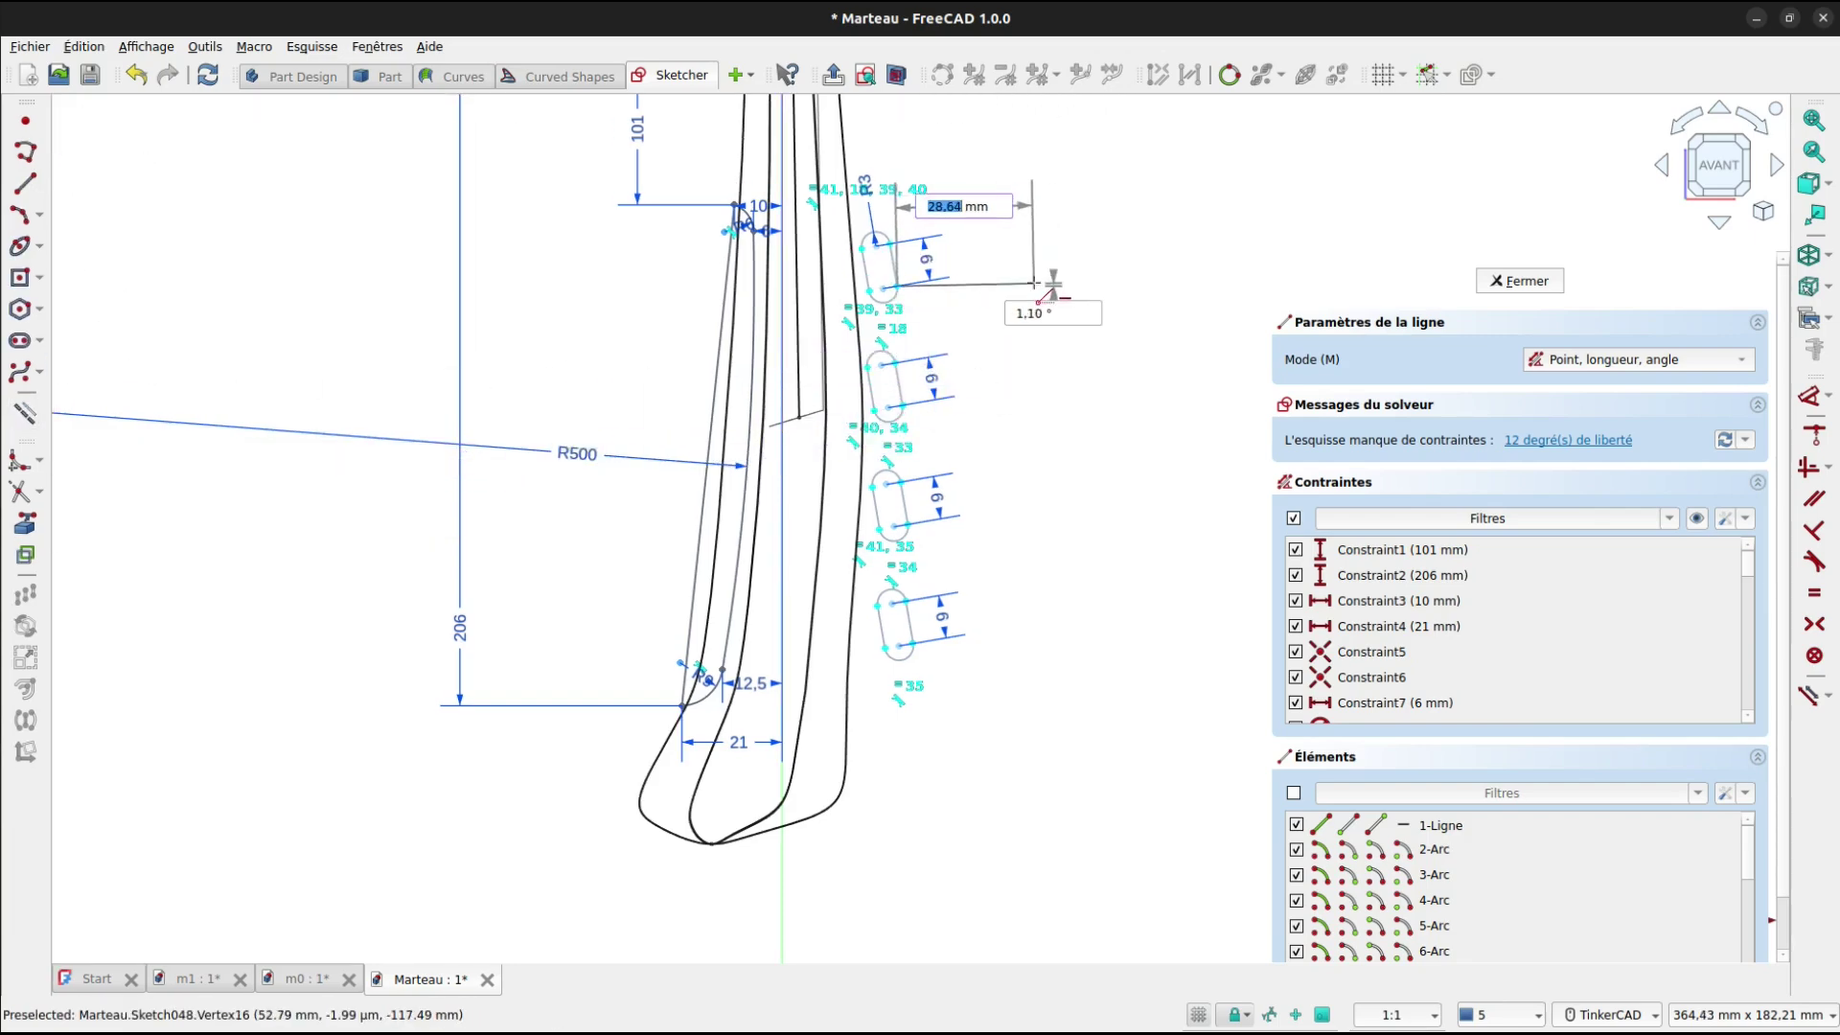
{"action": "left_click", "coordinate": [1035, 283]}
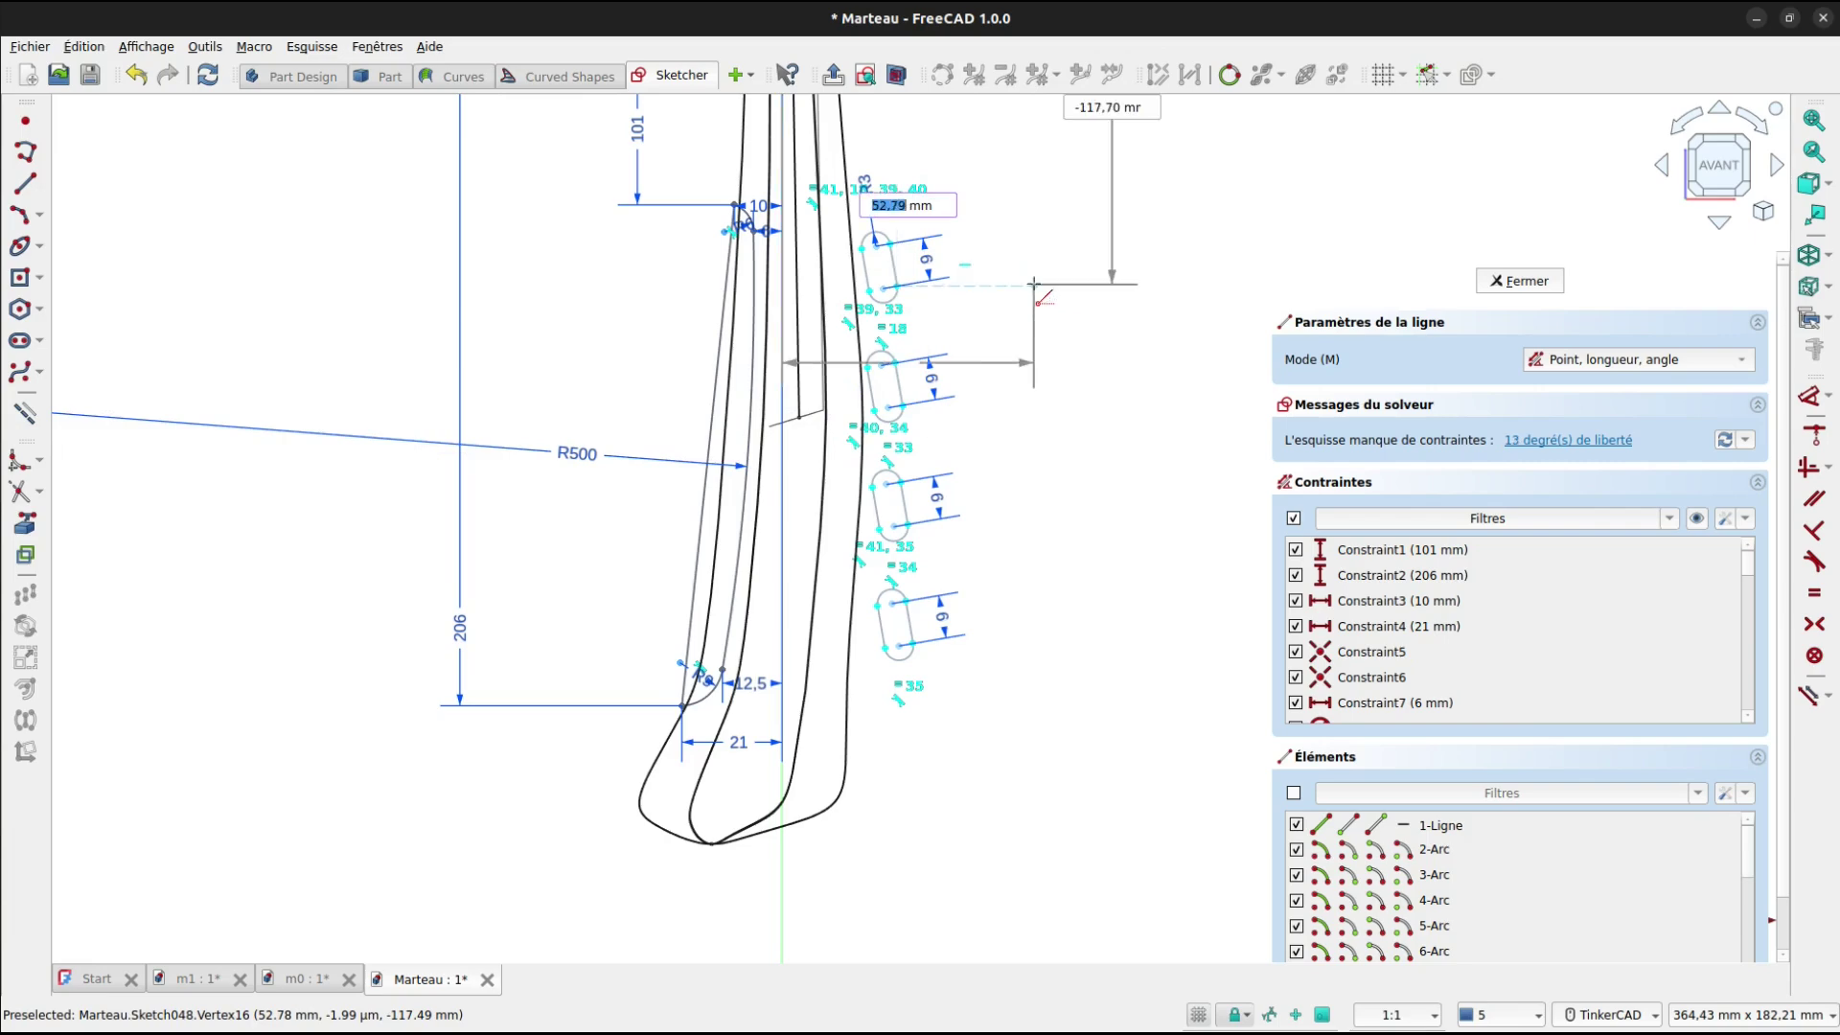
{"action": "left_click", "coordinate": [893, 410]}
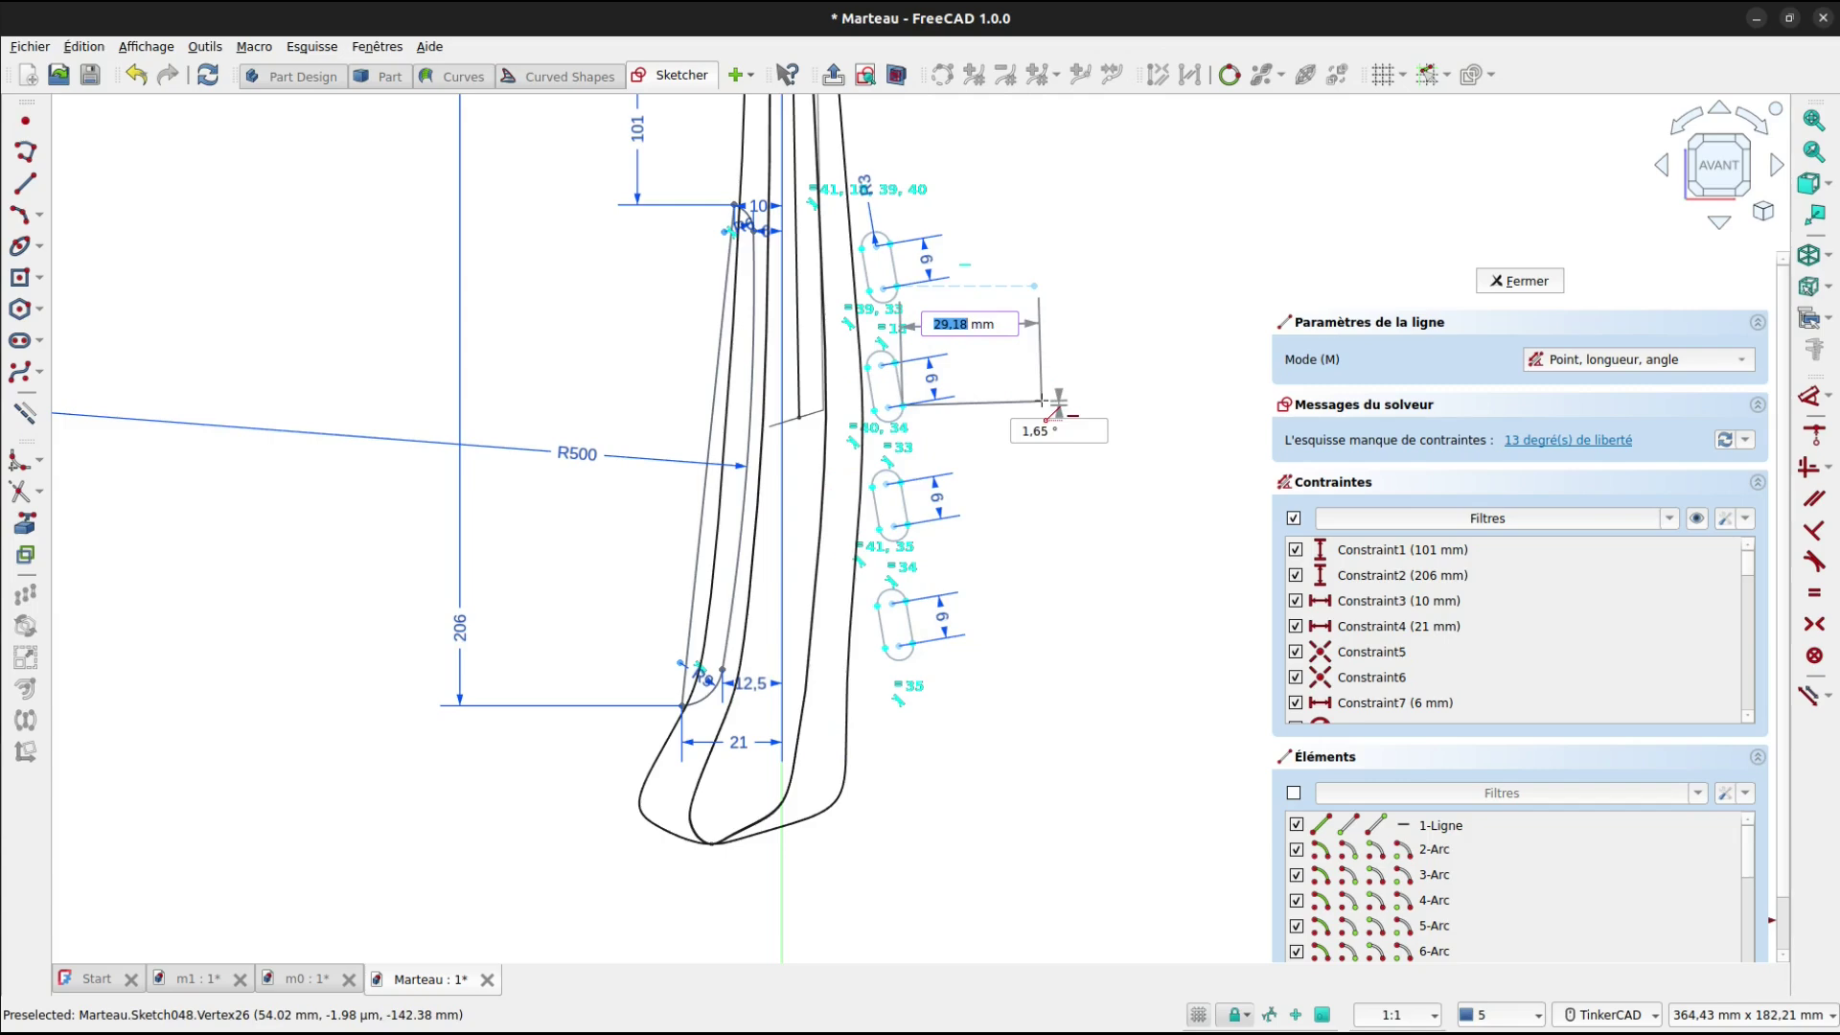
{"action": "left_click", "coordinate": [1042, 404]}
{"action": "left_click", "coordinate": [906, 525]}
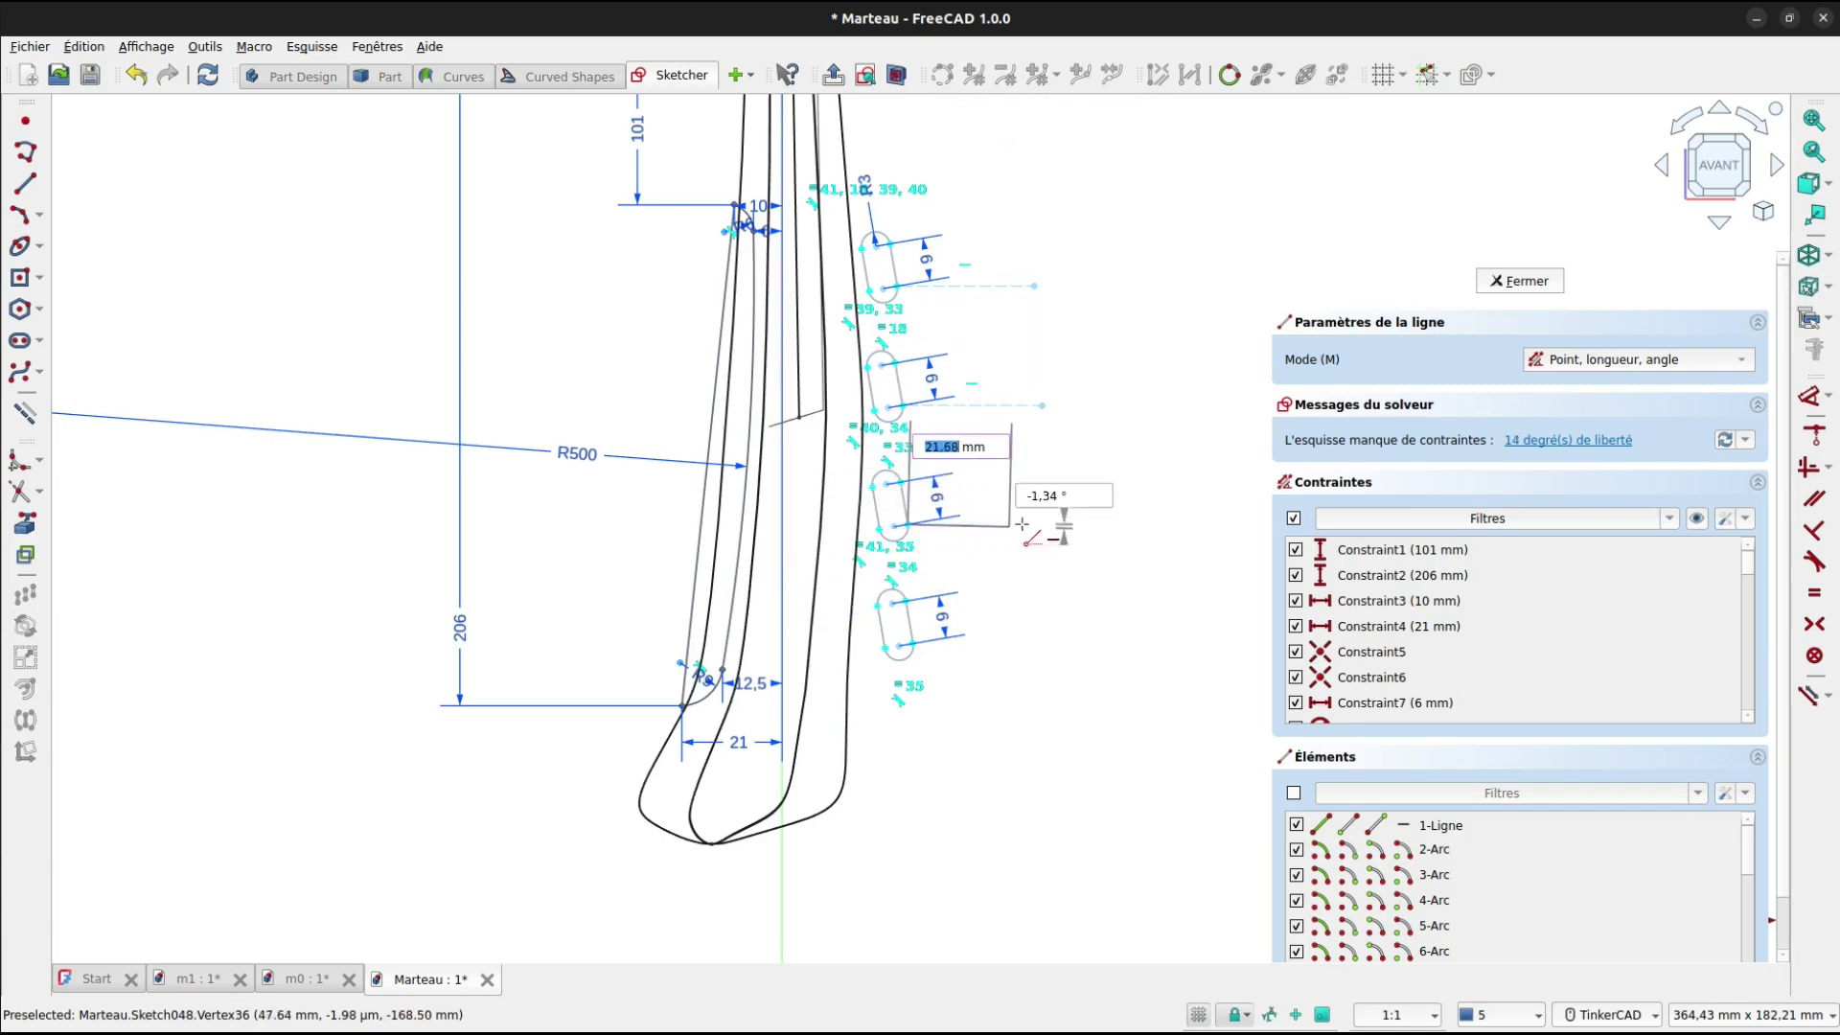
{"action": "left_click", "coordinate": [1042, 518]}
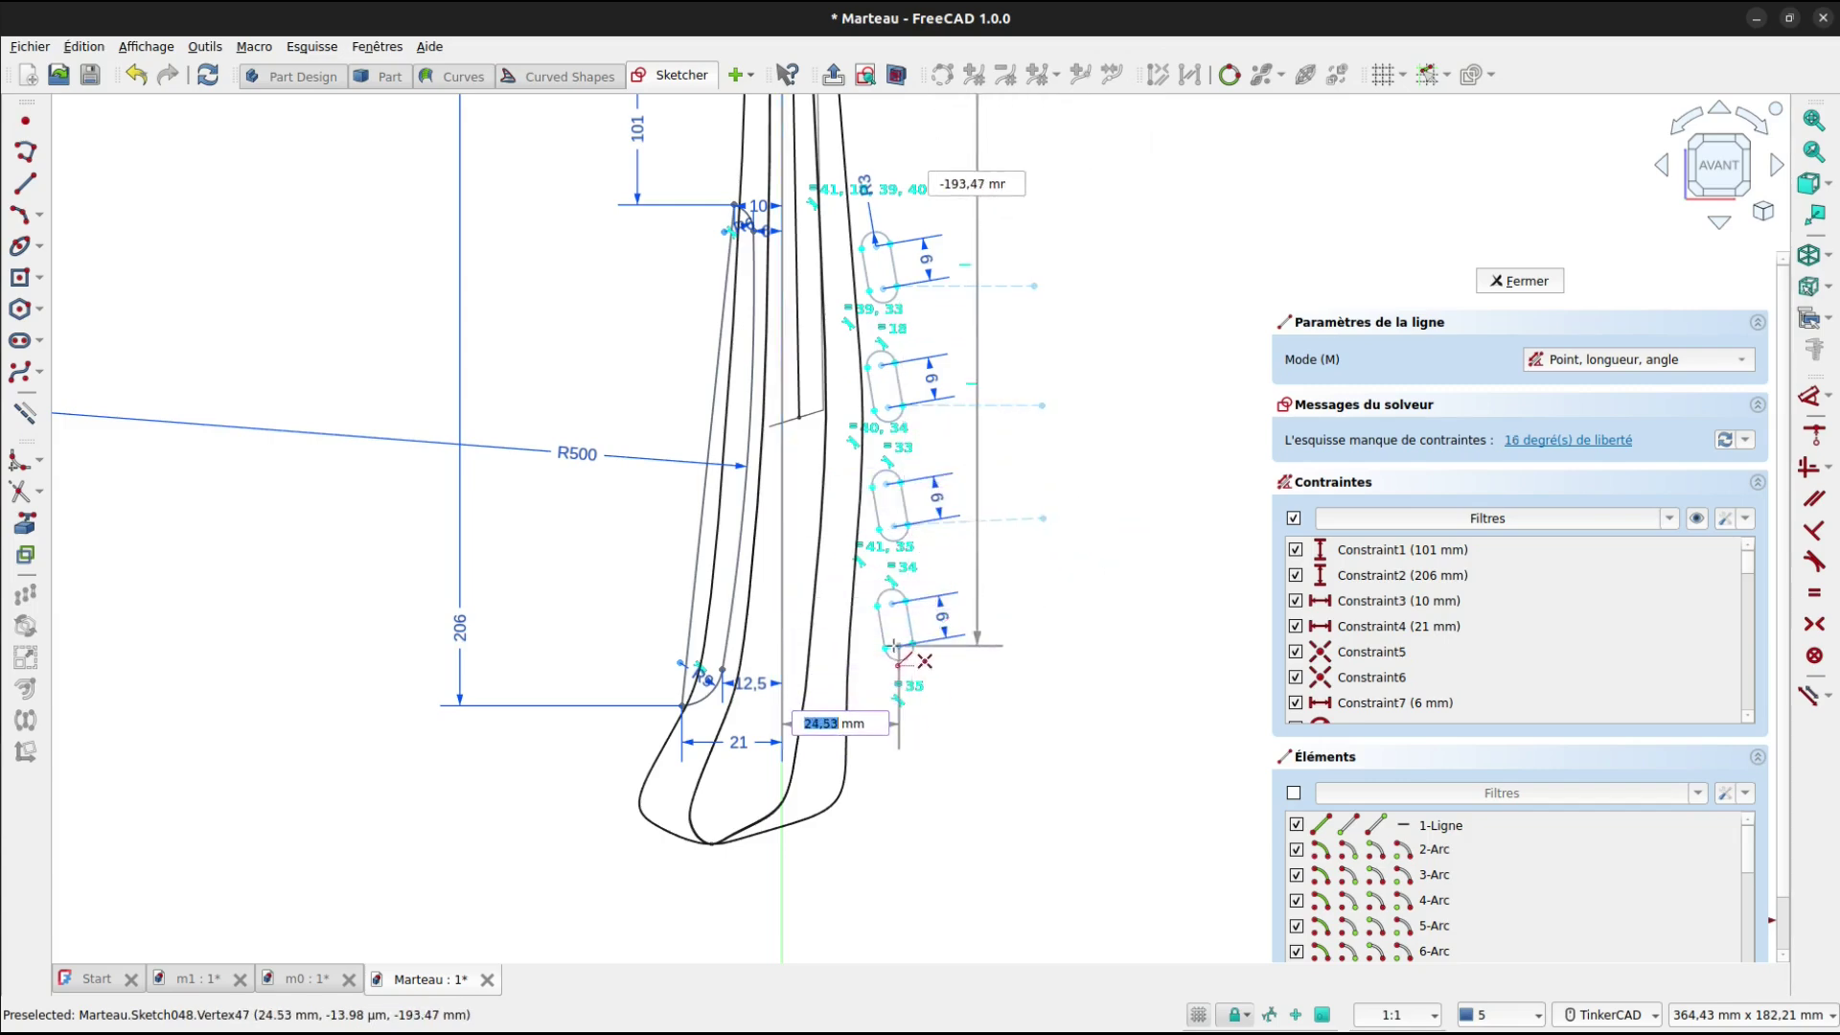
{"action": "left_click", "coordinate": [895, 647]}
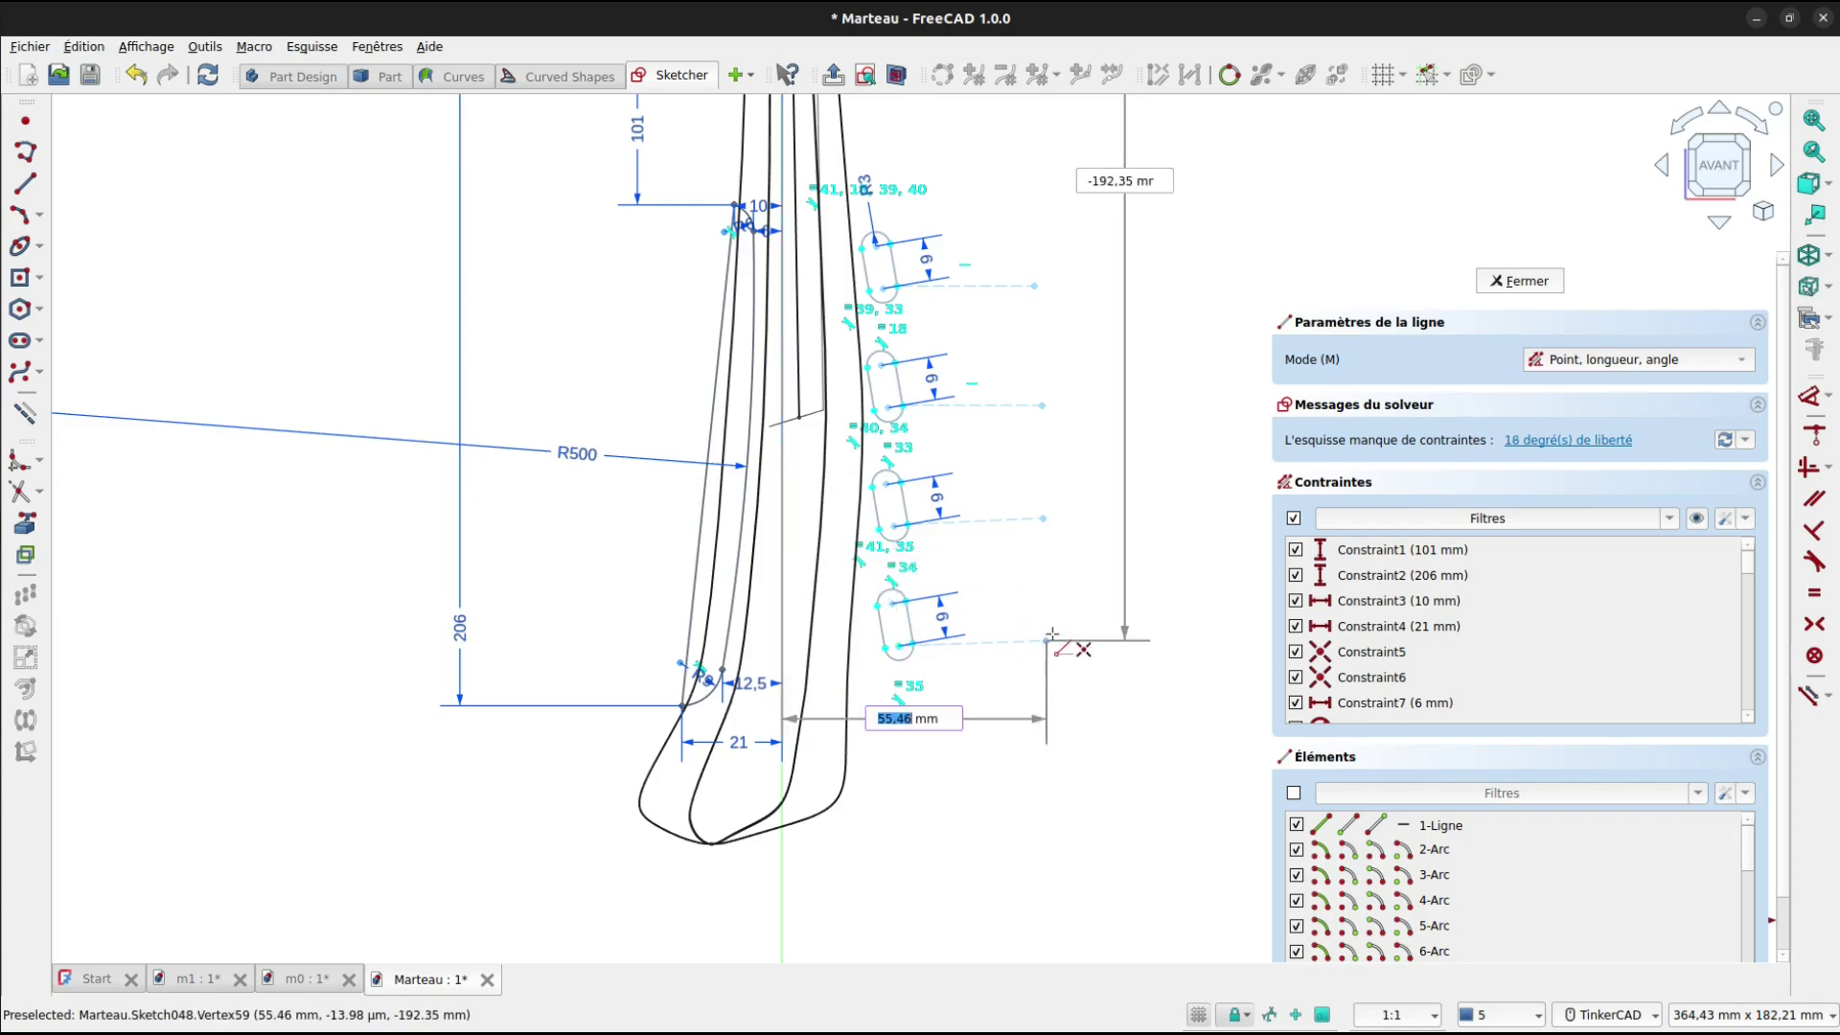
Connect the outer ends of the four construction lines with three roughly vertical construction segments.
{"action": "left_click", "coordinate": [1047, 640]}
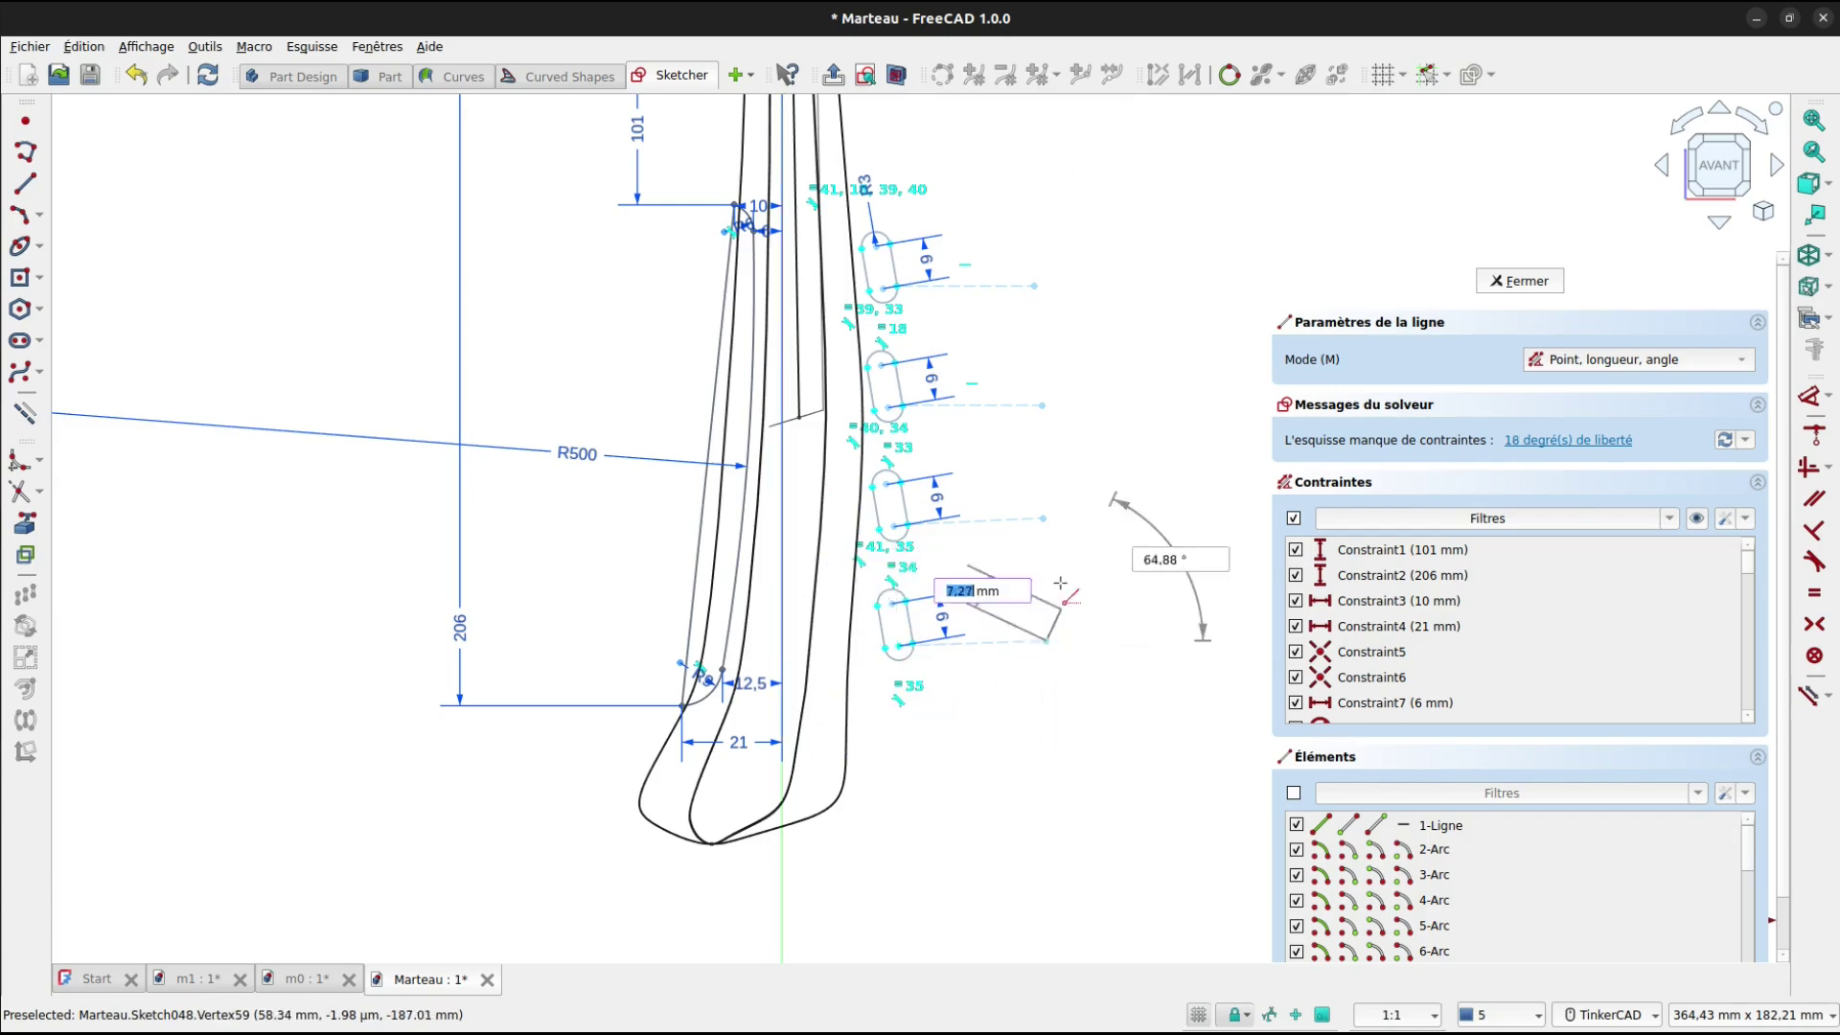
{"action": "left_click", "coordinate": [1048, 519]}
{"action": "left_click", "coordinate": [1043, 407]}
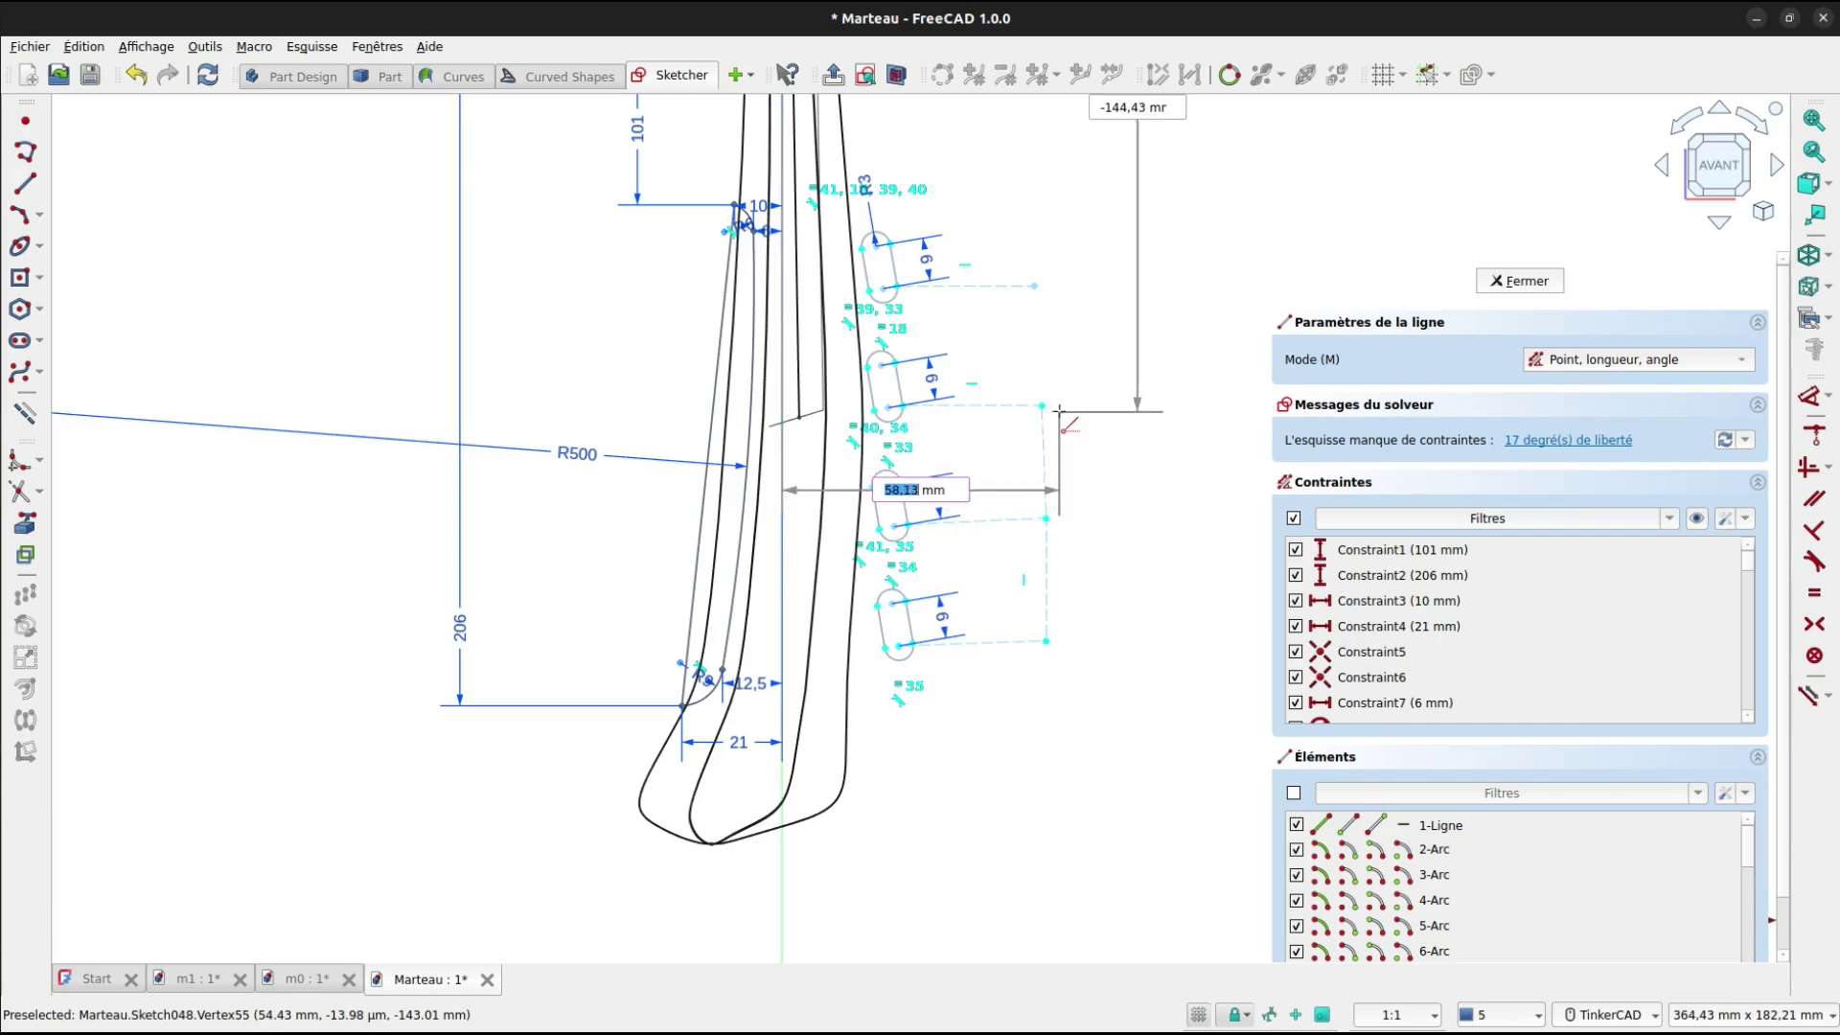
{"action": "left_click", "coordinate": [1058, 411]}
{"action": "left_click", "coordinate": [1035, 288]}
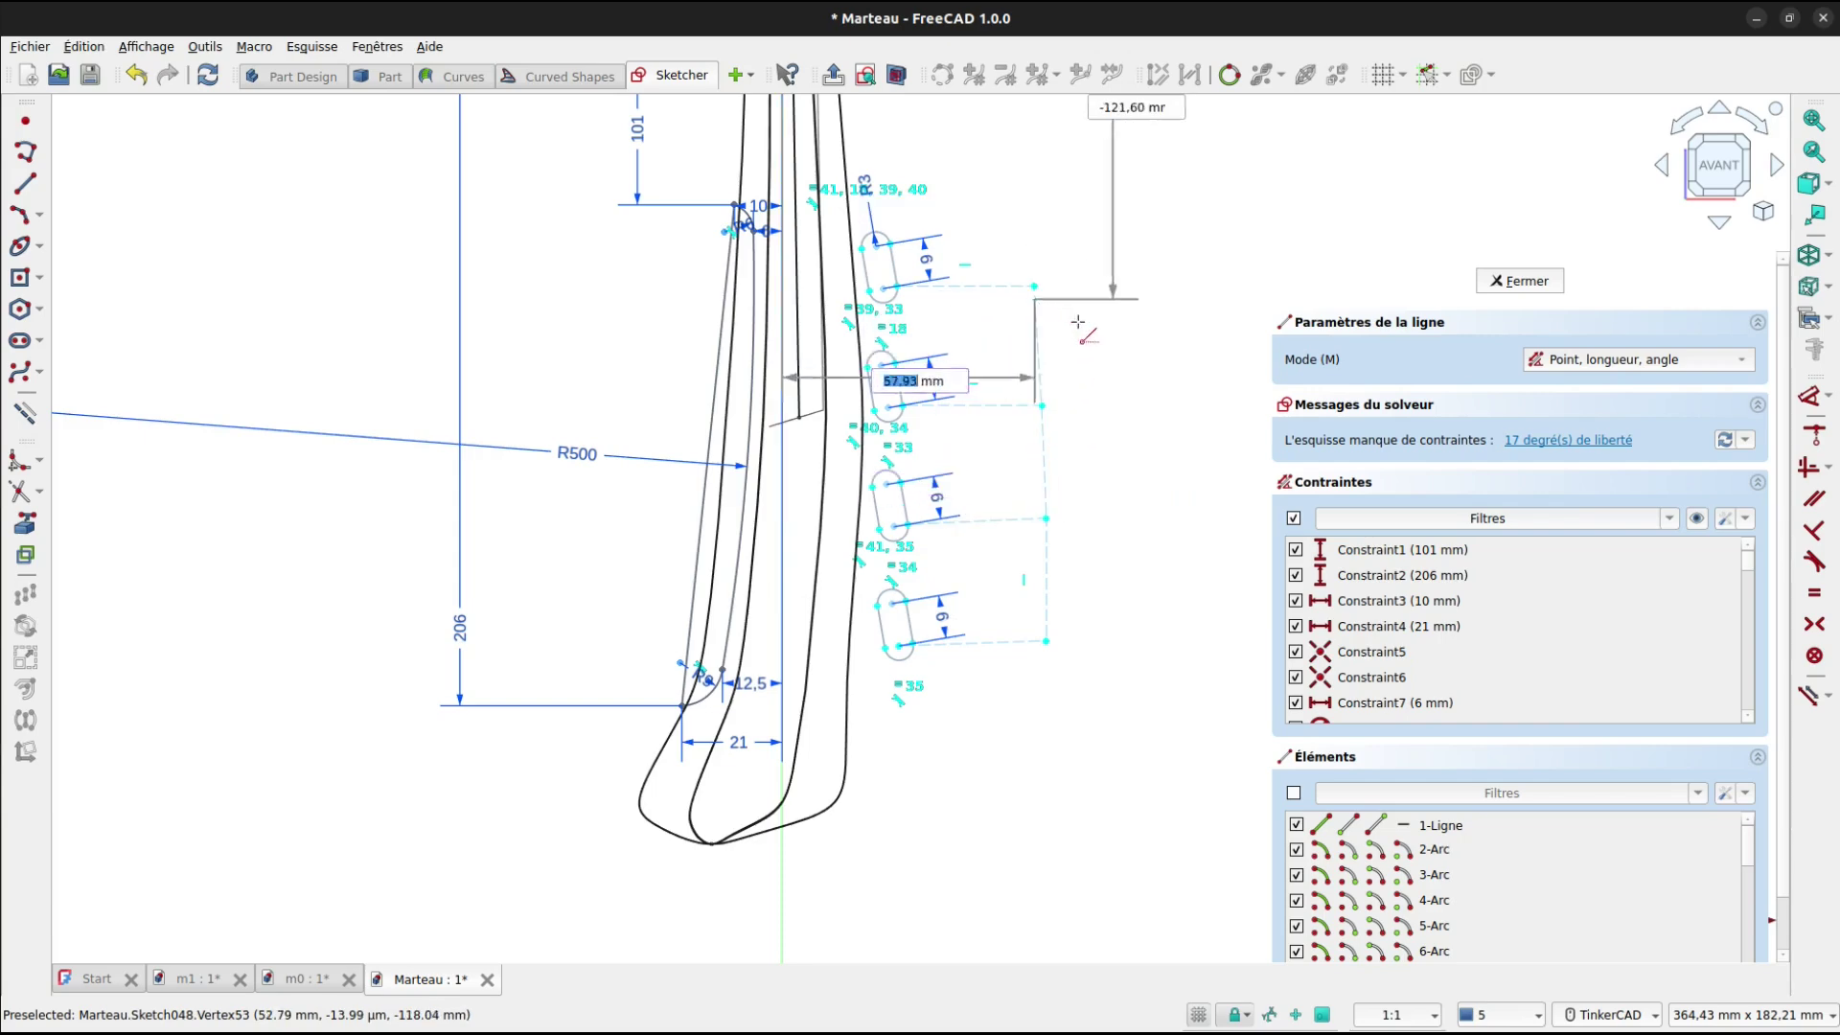
{"action": "key", "text": "Escape"}
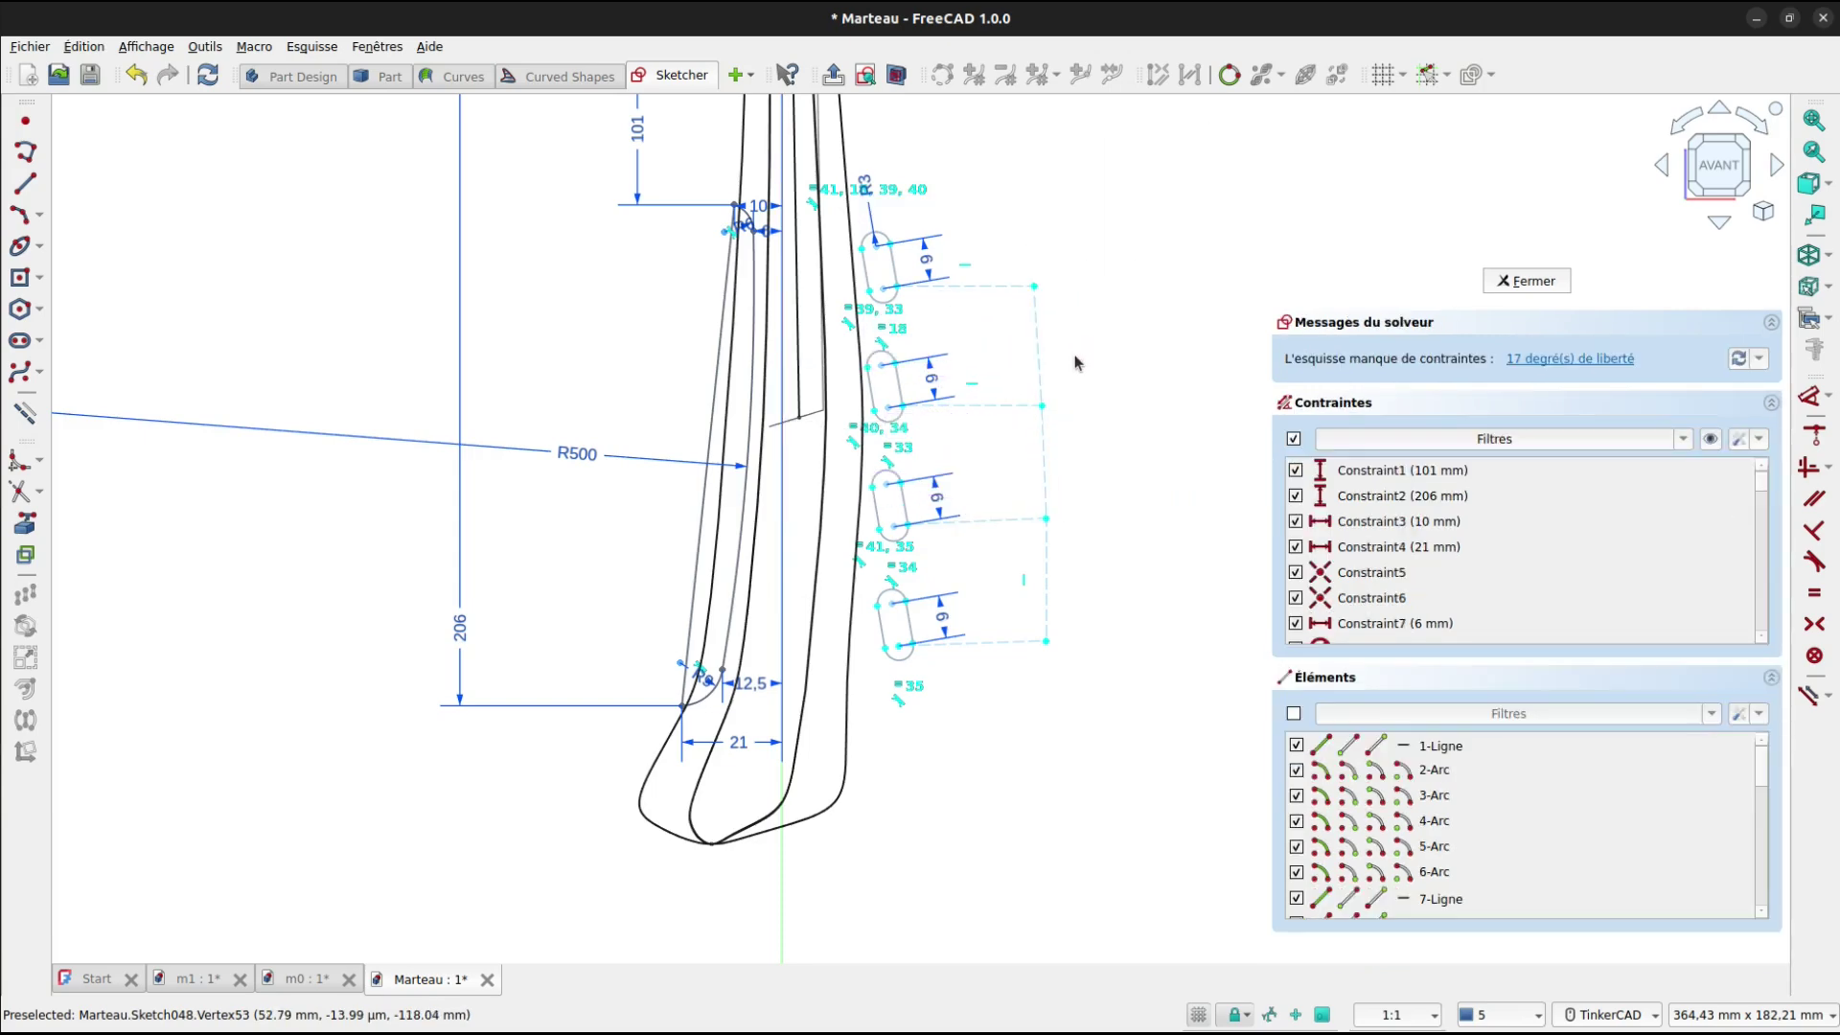
Constrain the upper two connecting construction segments to vertical and the third slot's construction line to horizontal.
{"action": "key", "text": "a"}
{"action": "left_click", "coordinate": [1043, 356]}
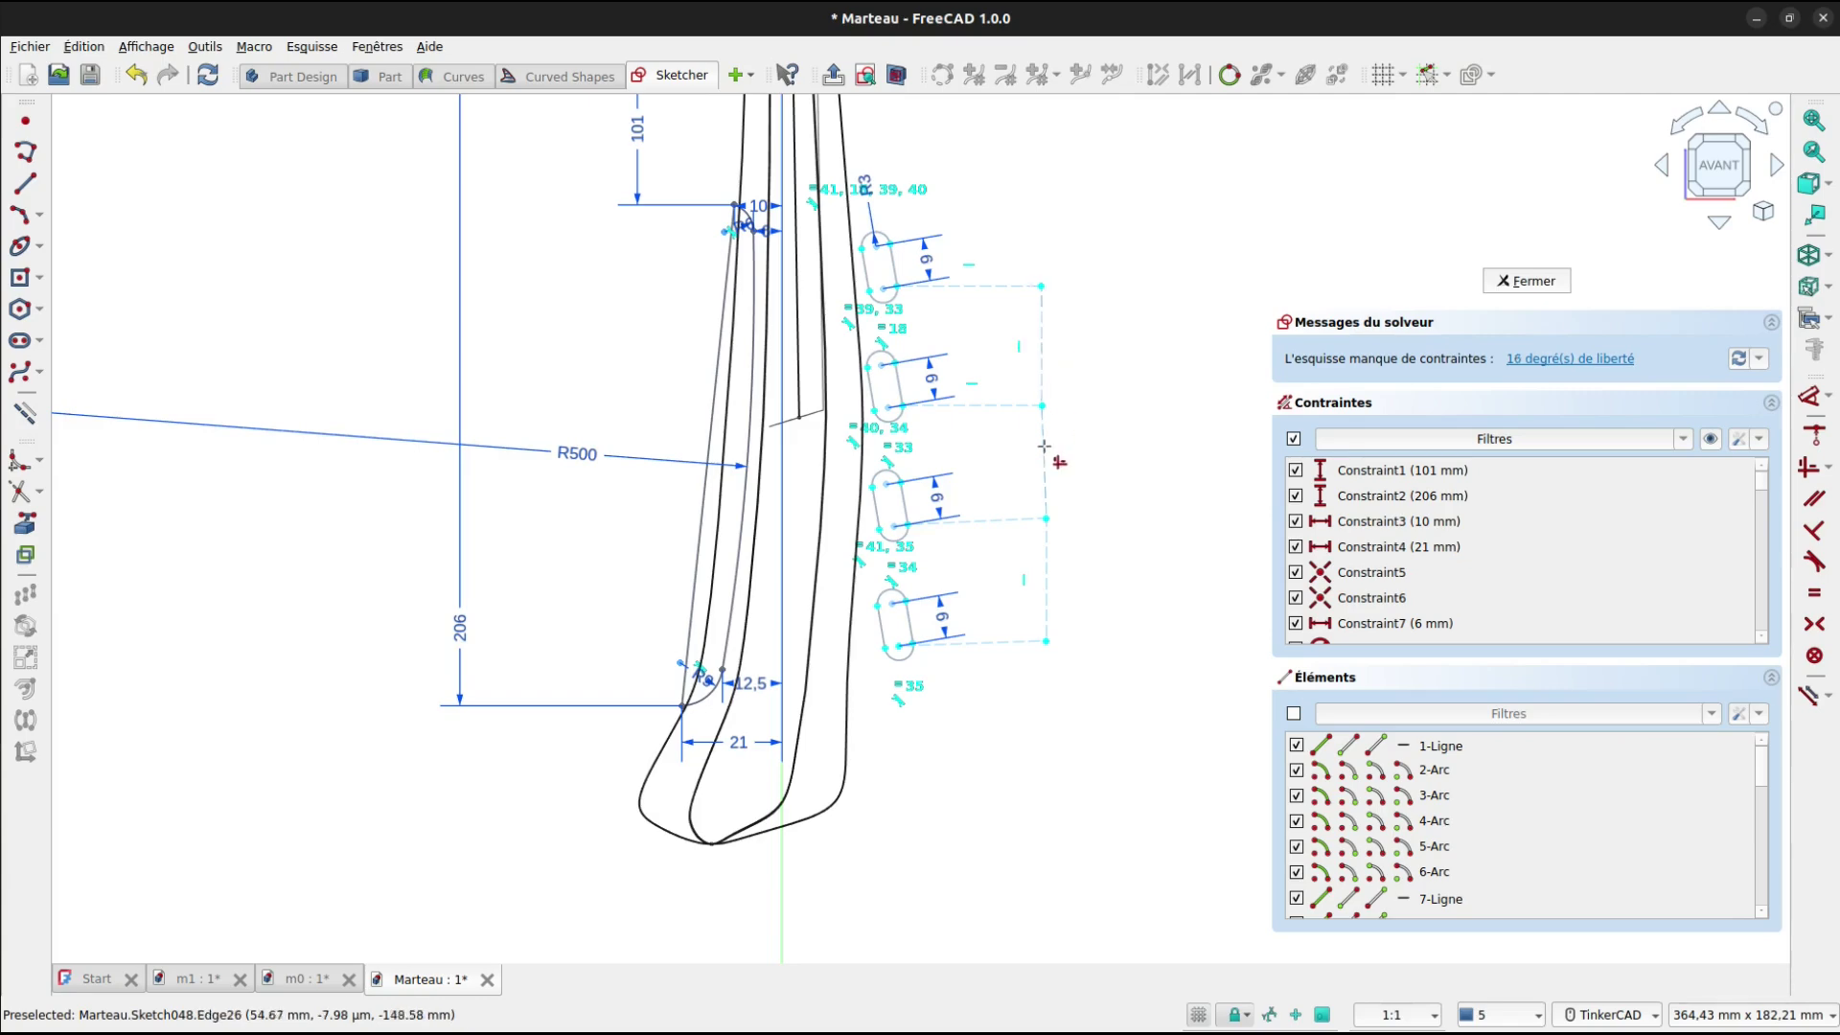
{"action": "left_click", "coordinate": [1048, 459]}
{"action": "left_click", "coordinate": [1050, 572]}
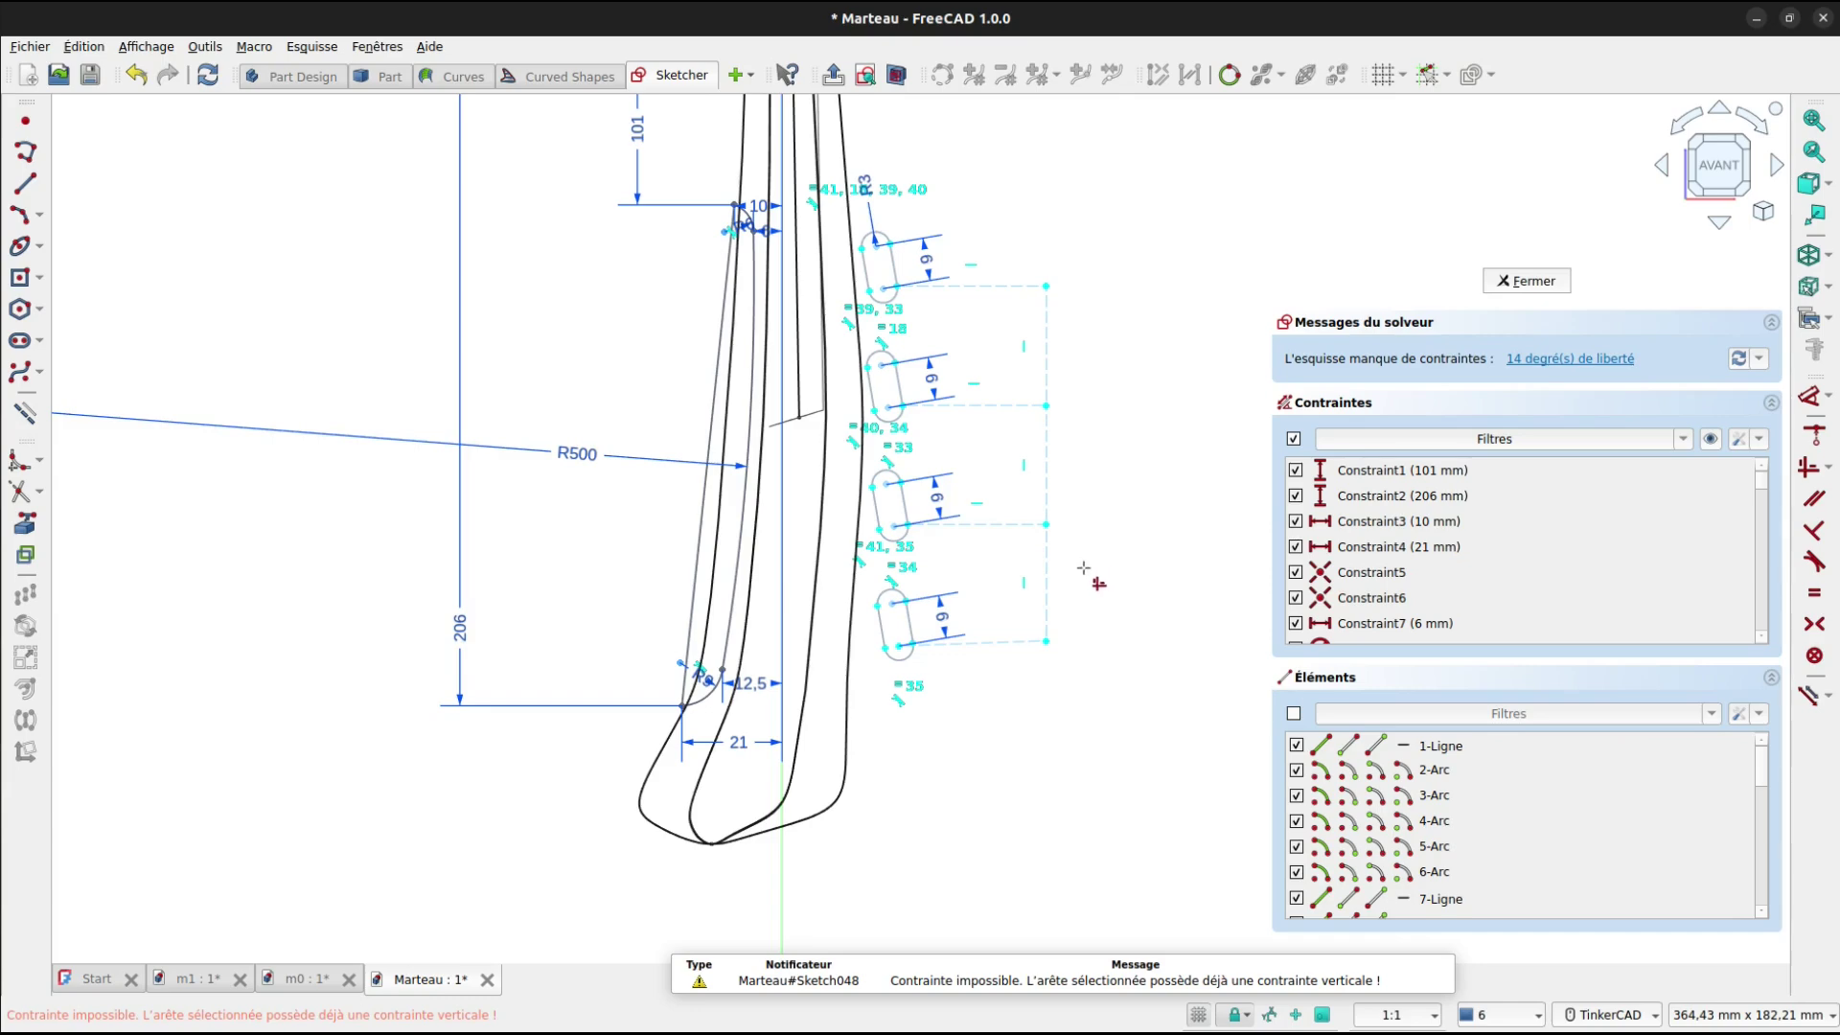
Make the three vertical construction segments beside the slots equal in length.
{"action": "key", "text": "e"}
{"action": "left_click", "coordinate": [1047, 351]}
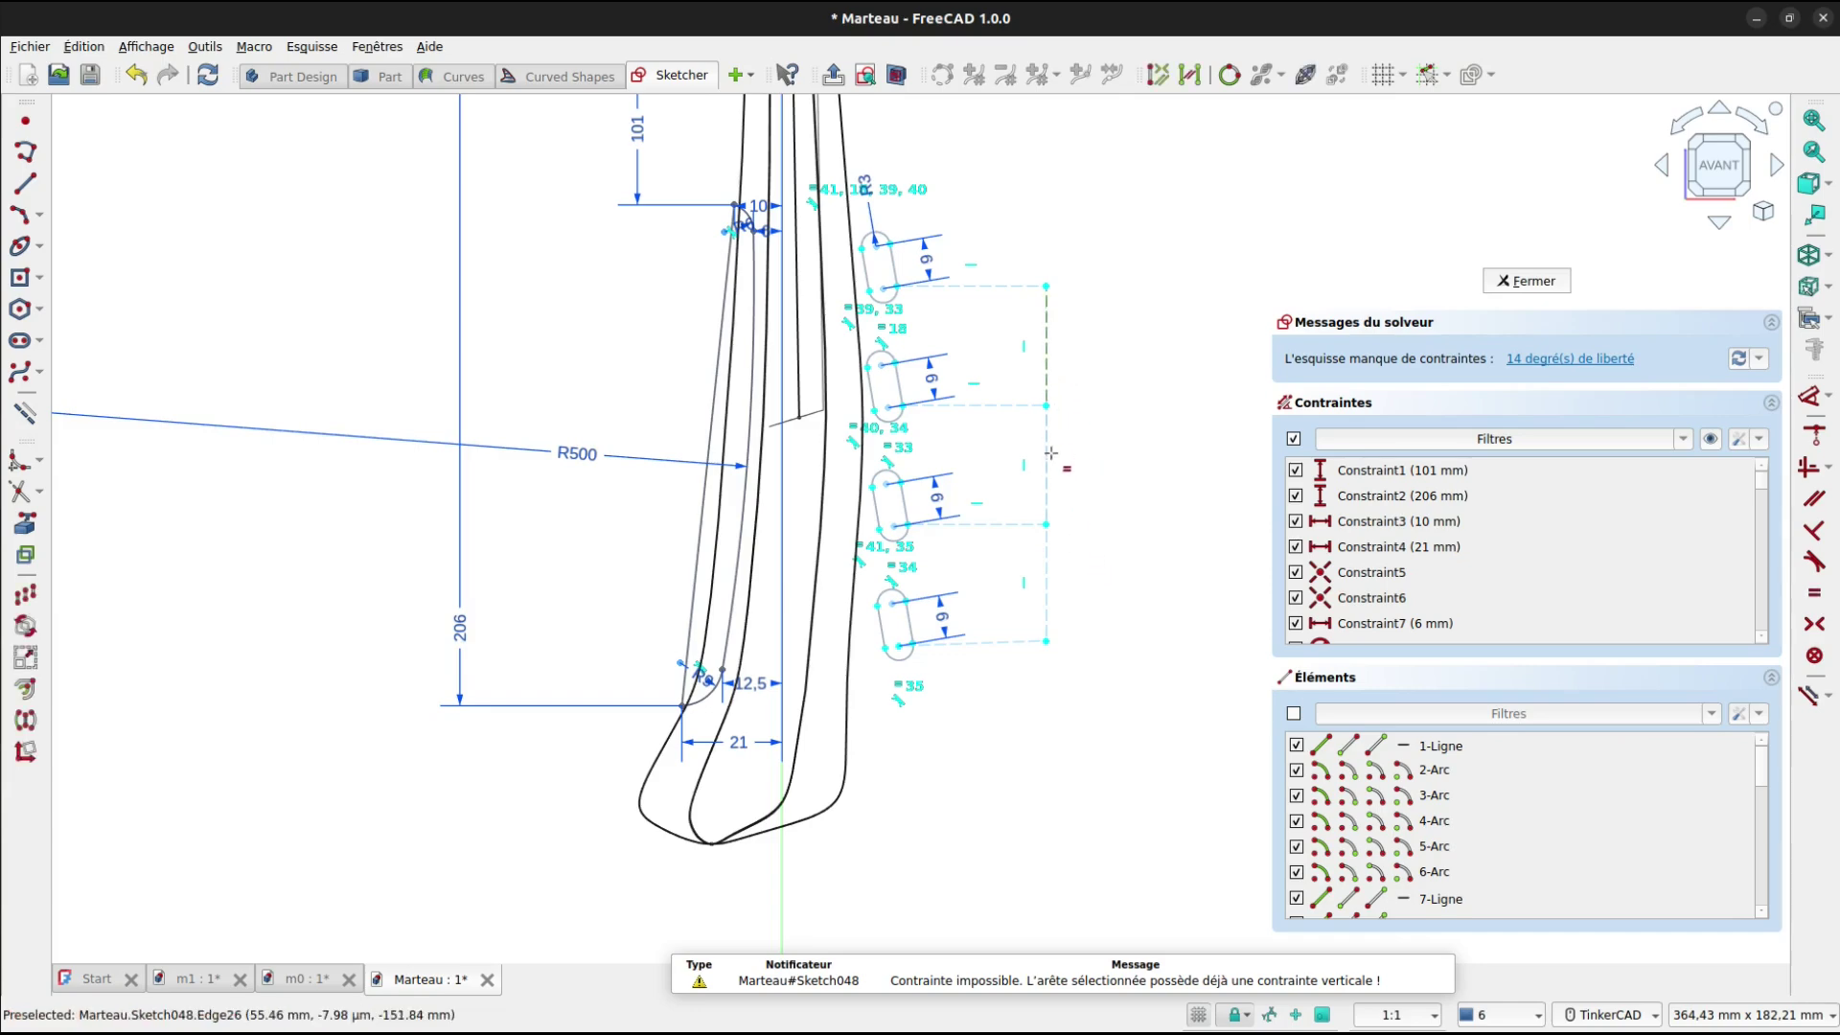
{"action": "left_click", "coordinate": [1050, 460]}
{"action": "left_click", "coordinate": [1047, 489]}
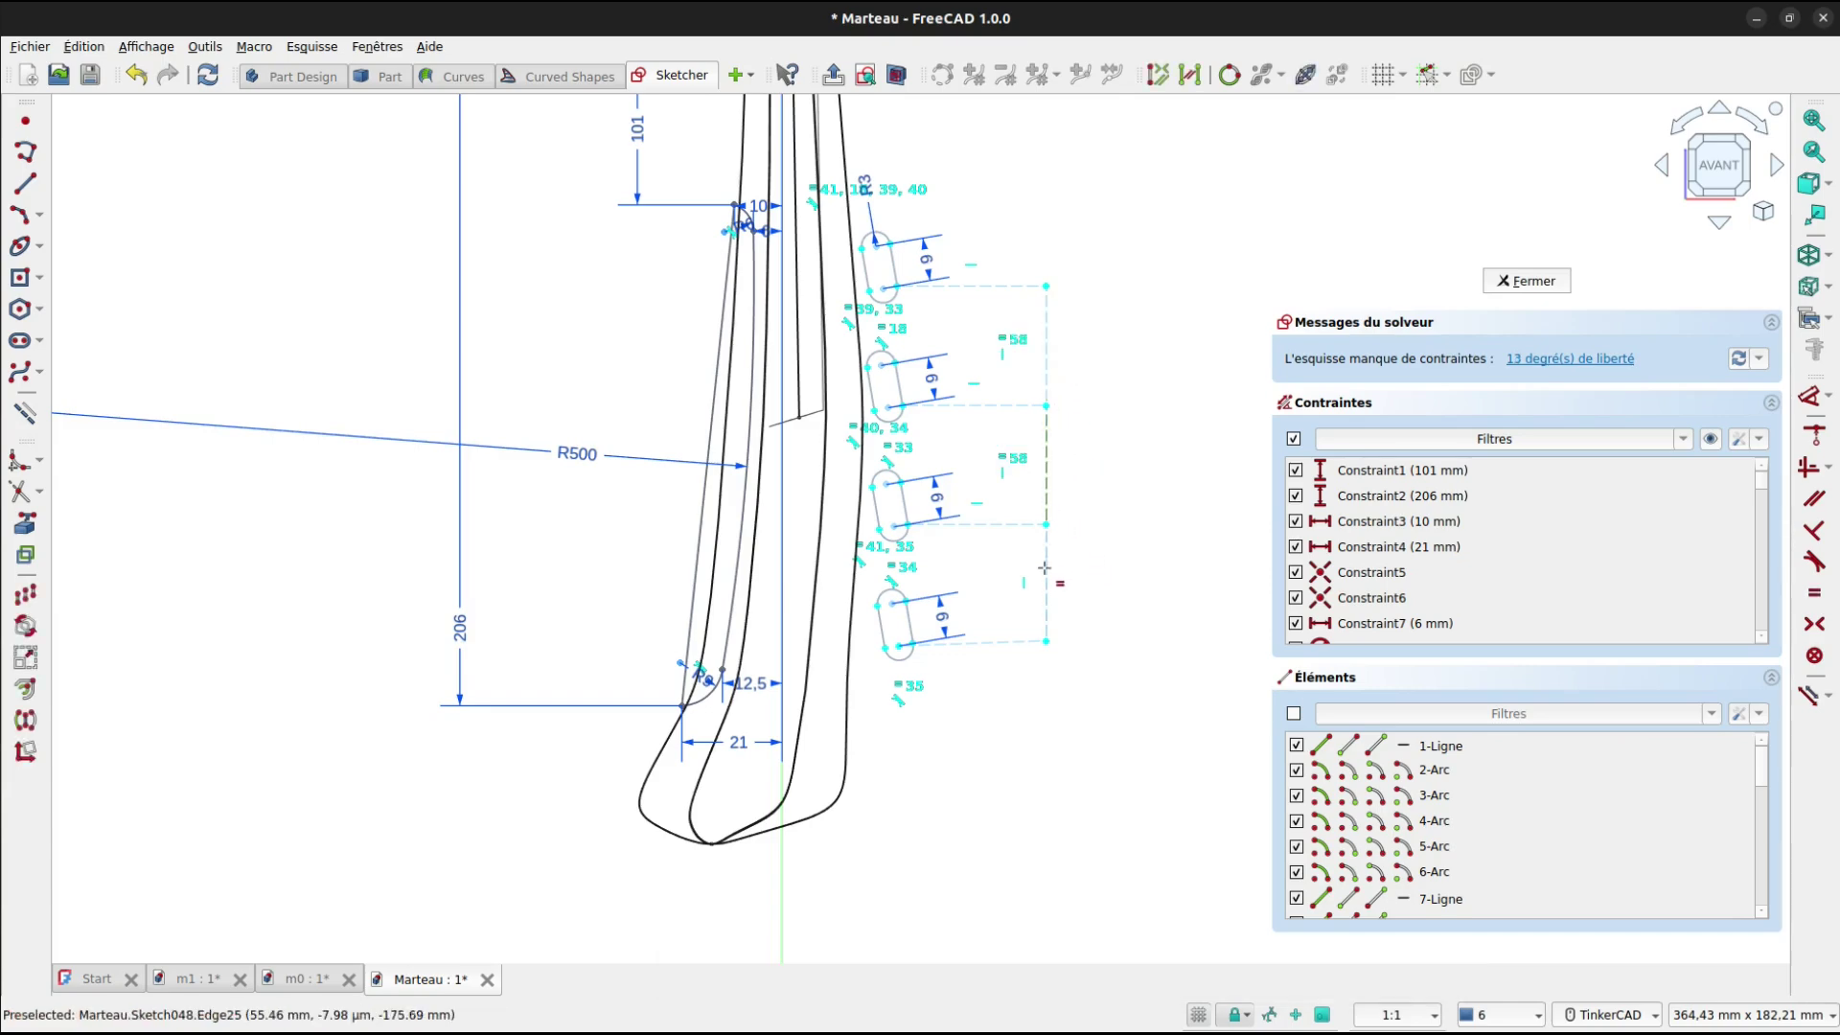
{"action": "left_click", "coordinate": [1048, 573]}
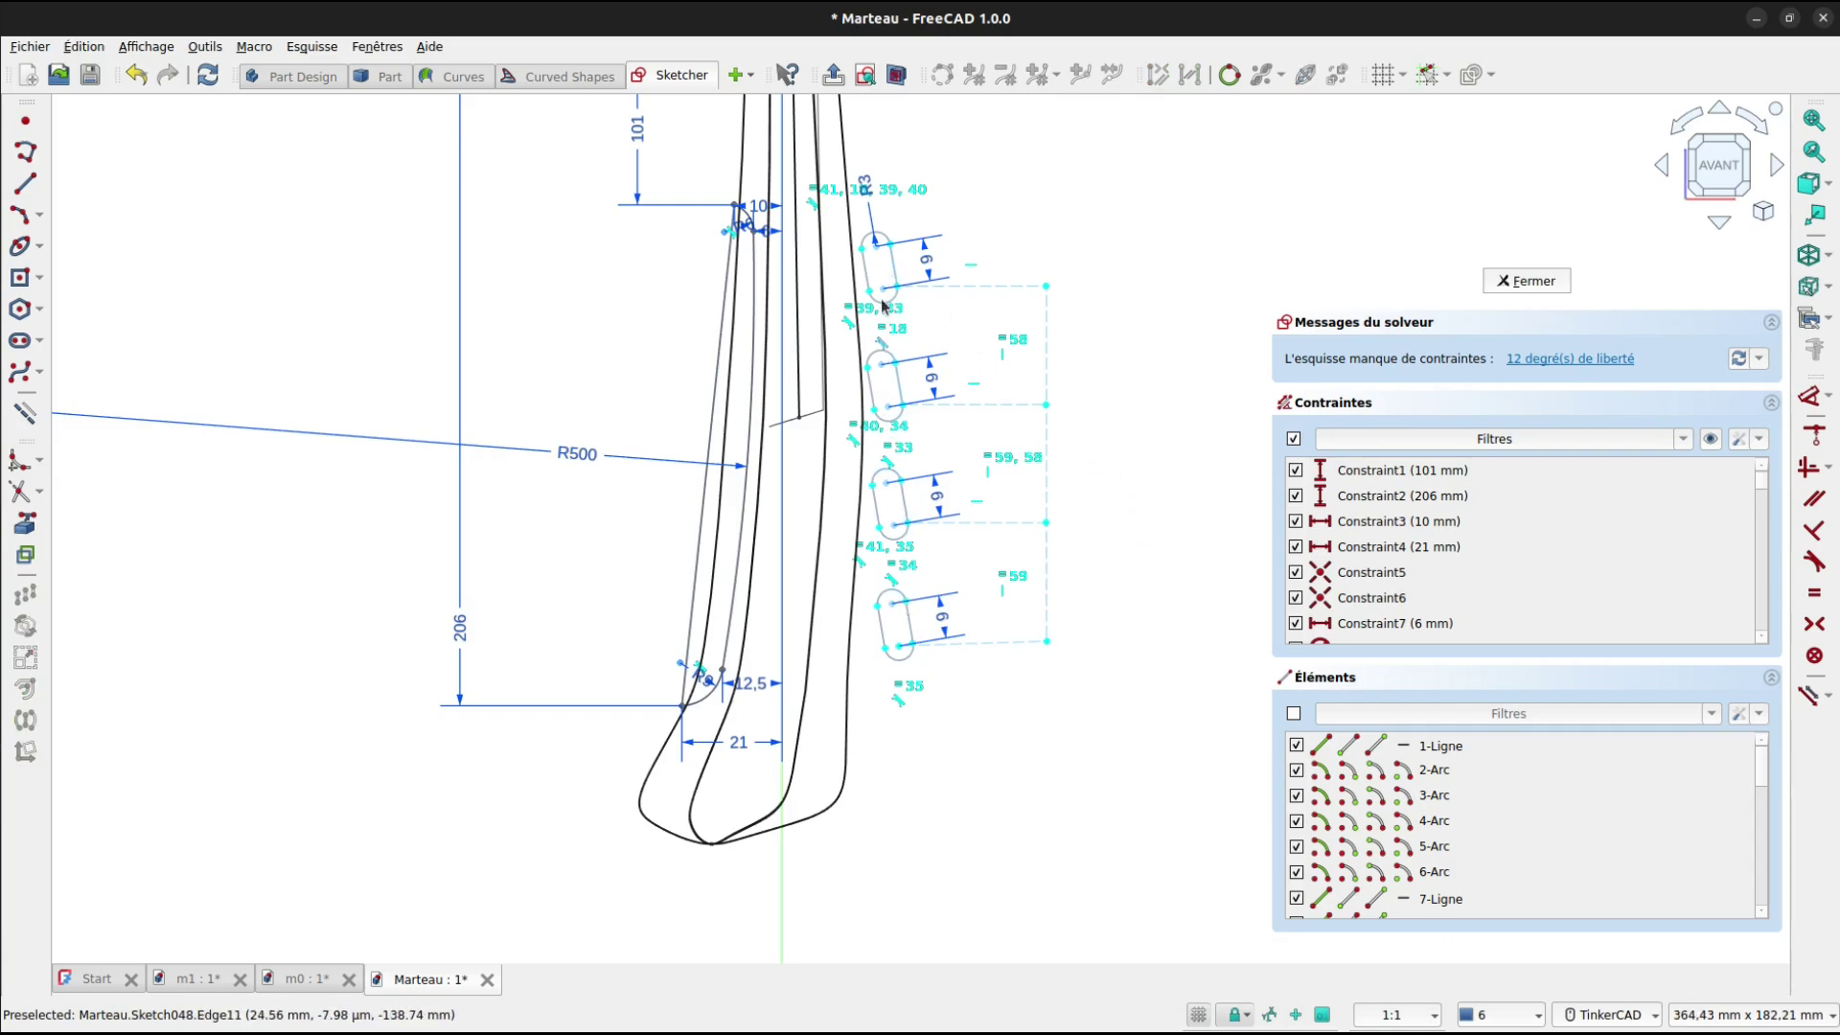
{"action": "scroll", "coordinate": [883, 269], "scroll_direction": "up", "scroll_amount": 3}
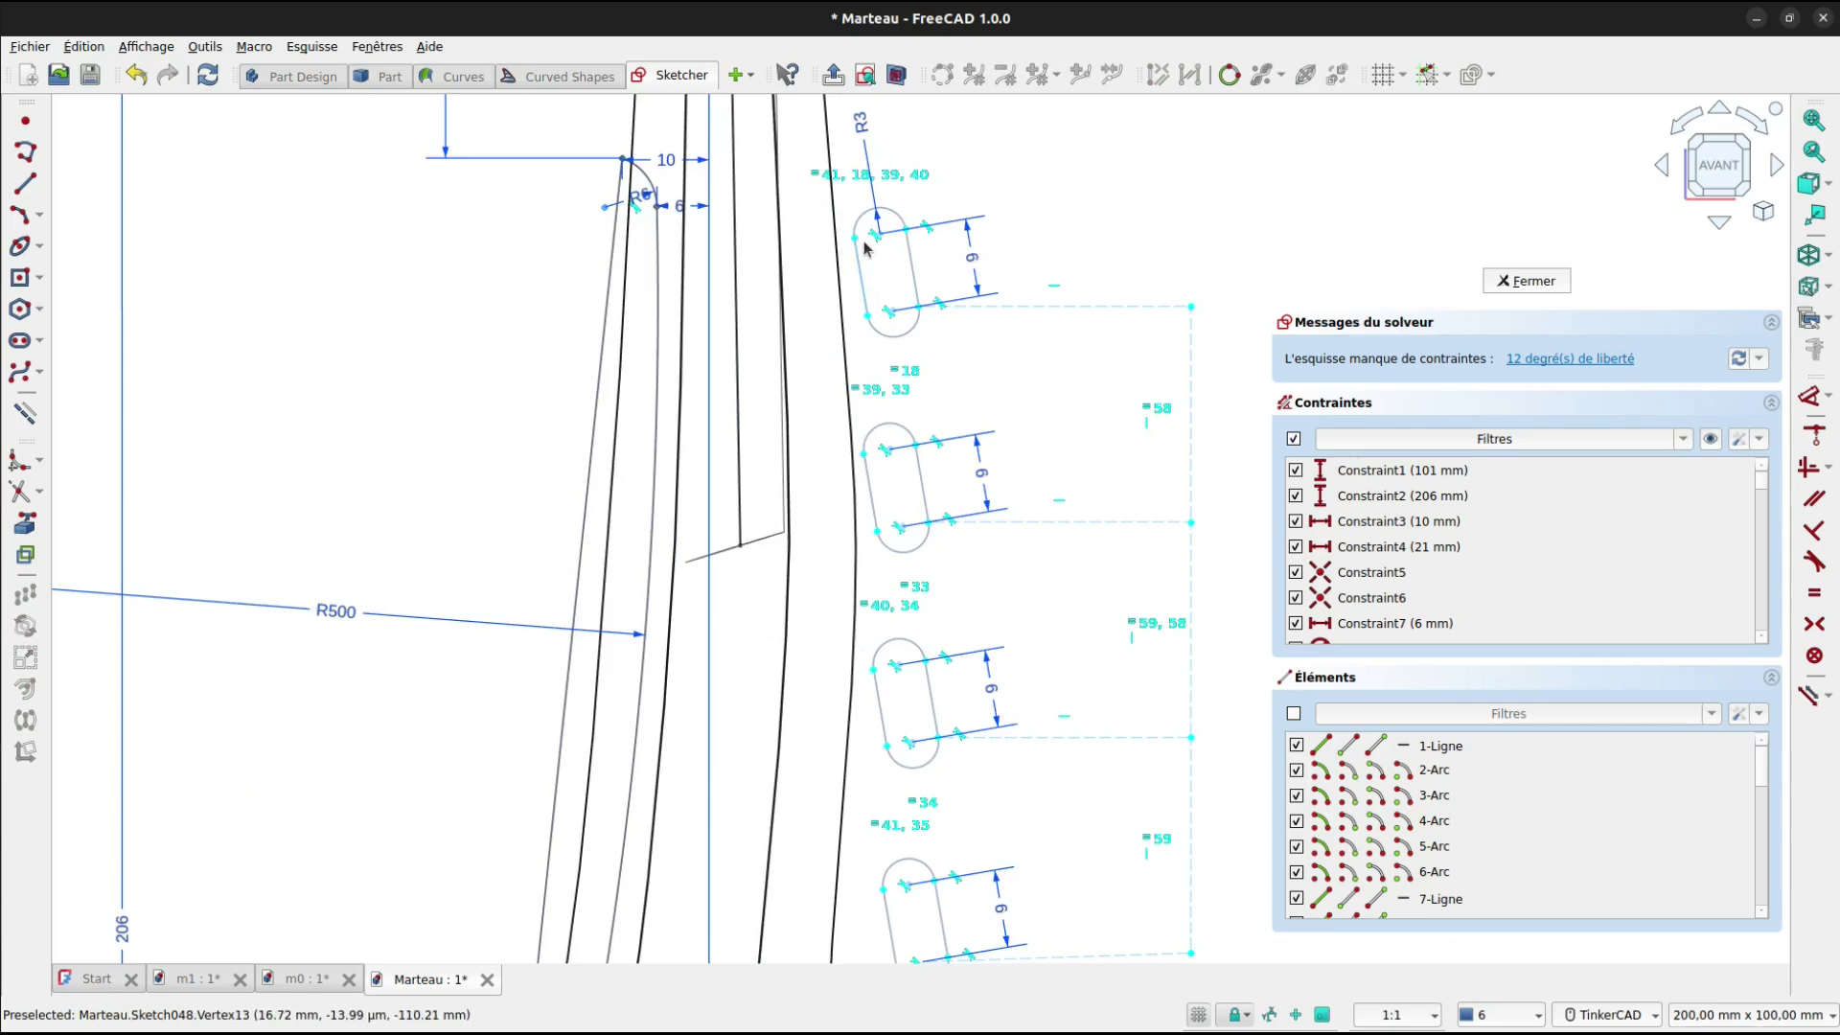
Move the top slot onto the handle's outer edge curve, bringing both of its arc centres onto that edge.
{"action": "left_click_drag", "start_coordinate": [863, 269], "coordinate": [831, 264]}
{"action": "scroll", "coordinate": [830, 264], "scroll_direction": "up", "scroll_amount": 3}
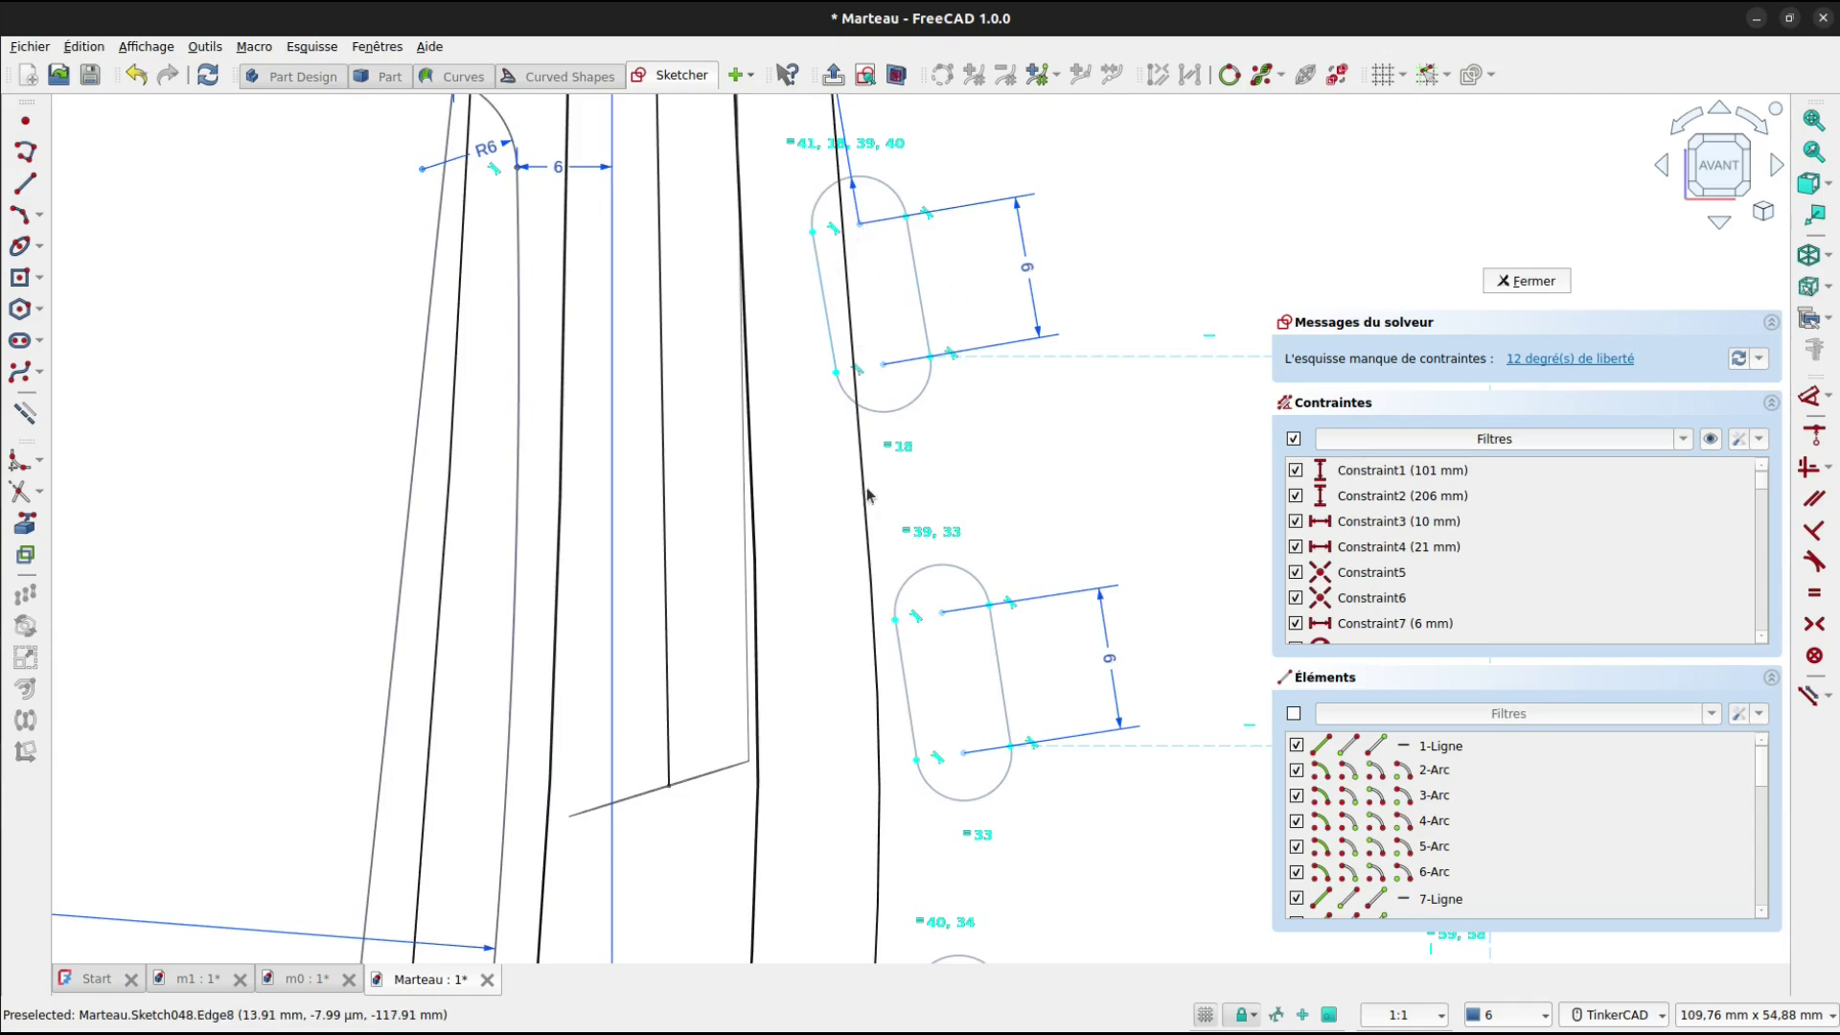
{"action": "scroll", "coordinate": [915, 453], "scroll_direction": "up", "scroll_amount": 1}
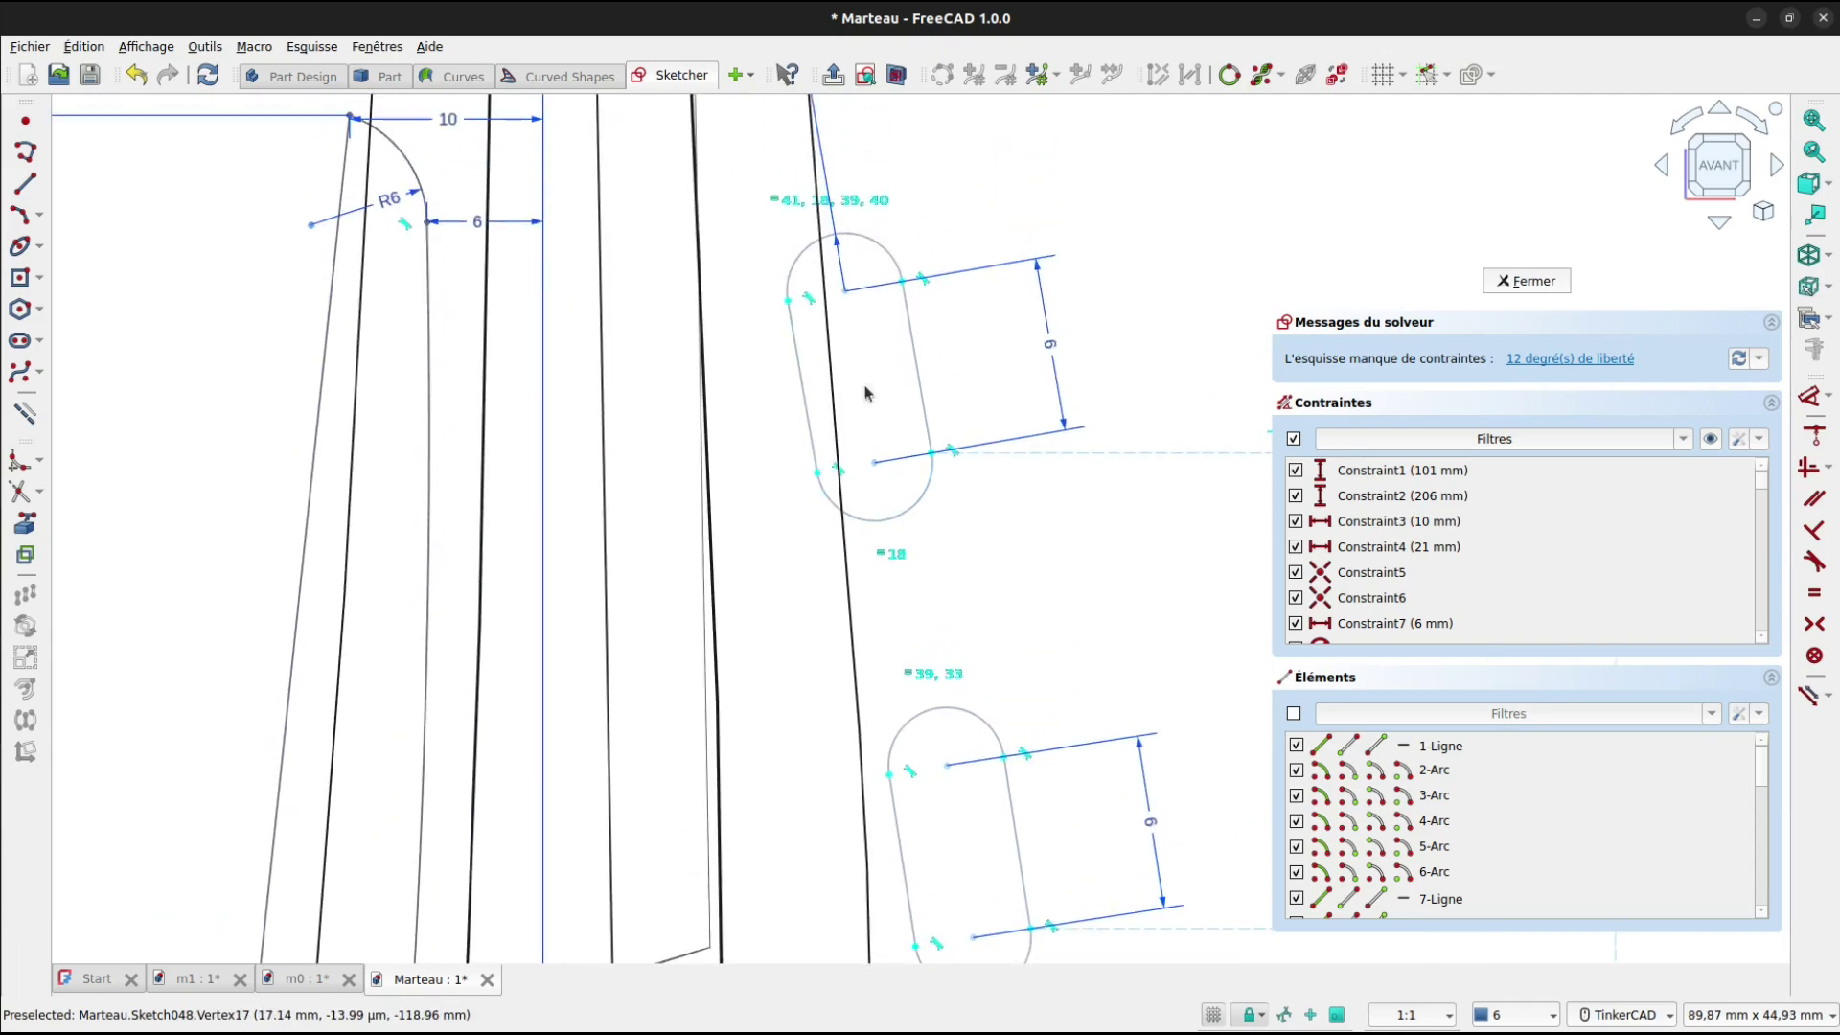
{"action": "left_click_drag", "start_coordinate": [877, 465], "coordinate": [850, 474]}
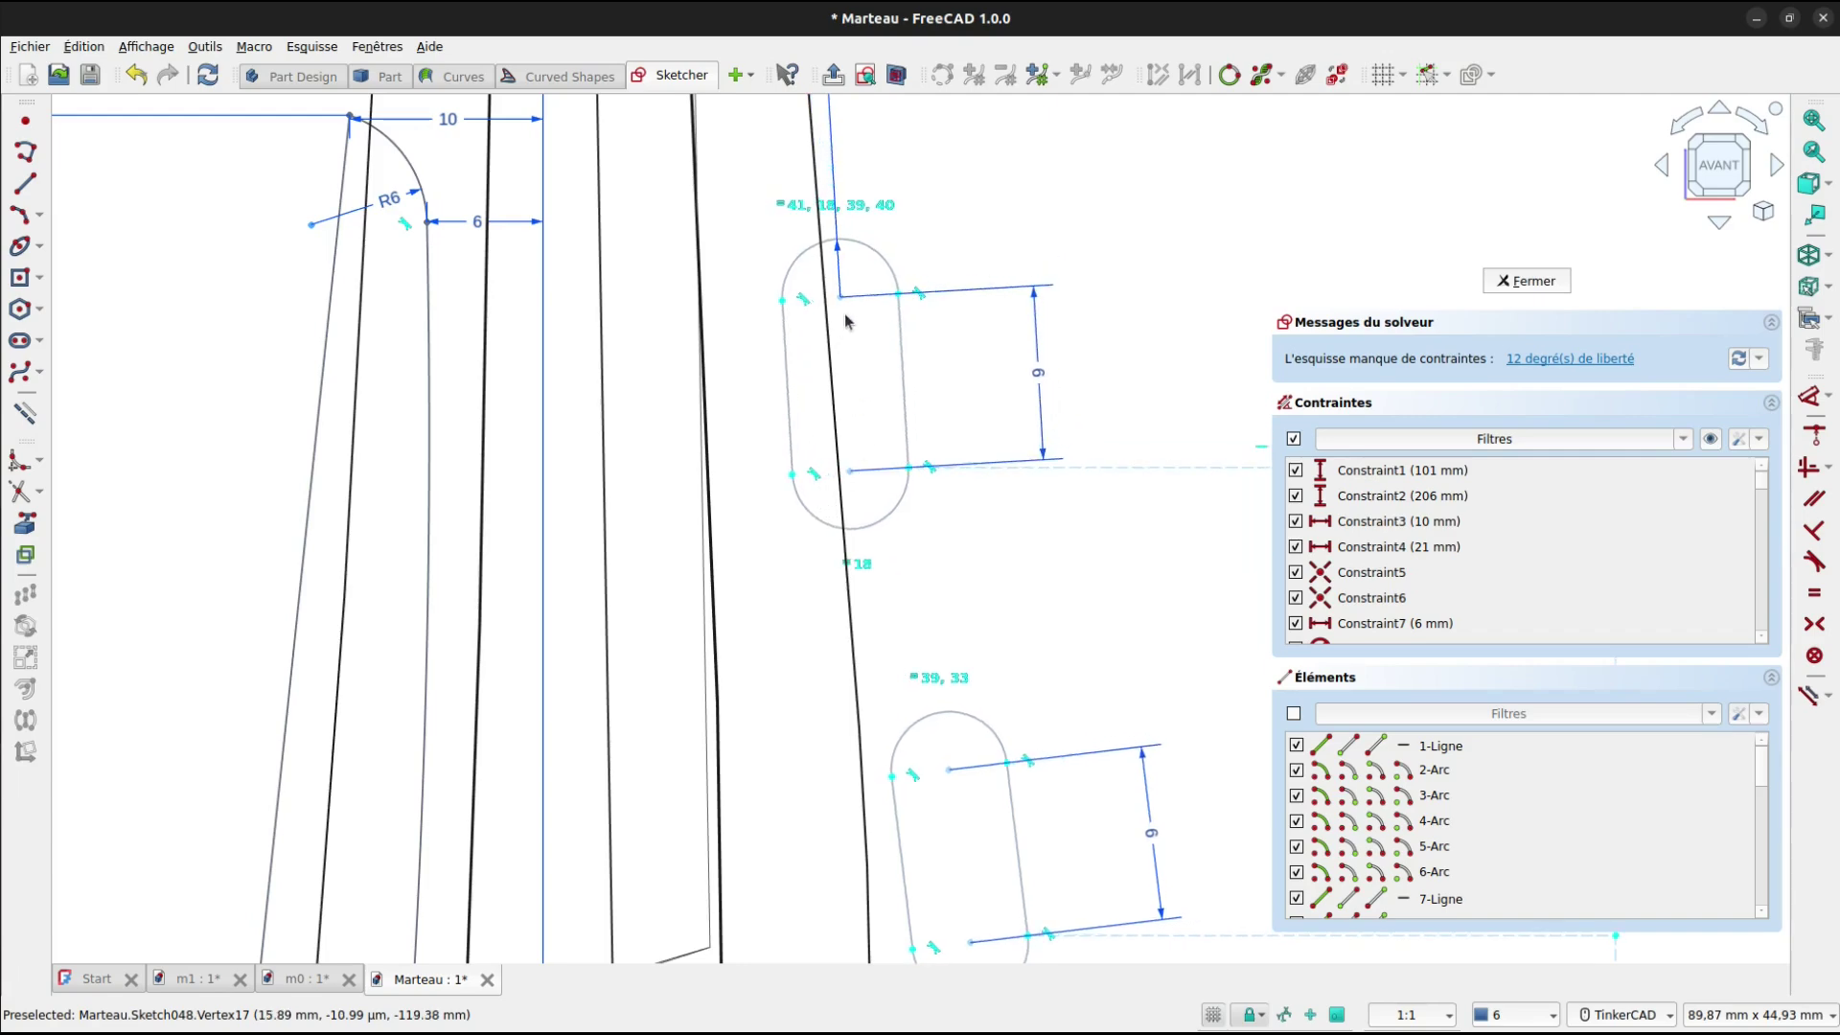
{"action": "scroll", "coordinate": [848, 312], "scroll_direction": "up", "scroll_amount": 2}
{"action": "left_click_drag", "start_coordinate": [833, 294], "coordinate": [825, 288]}
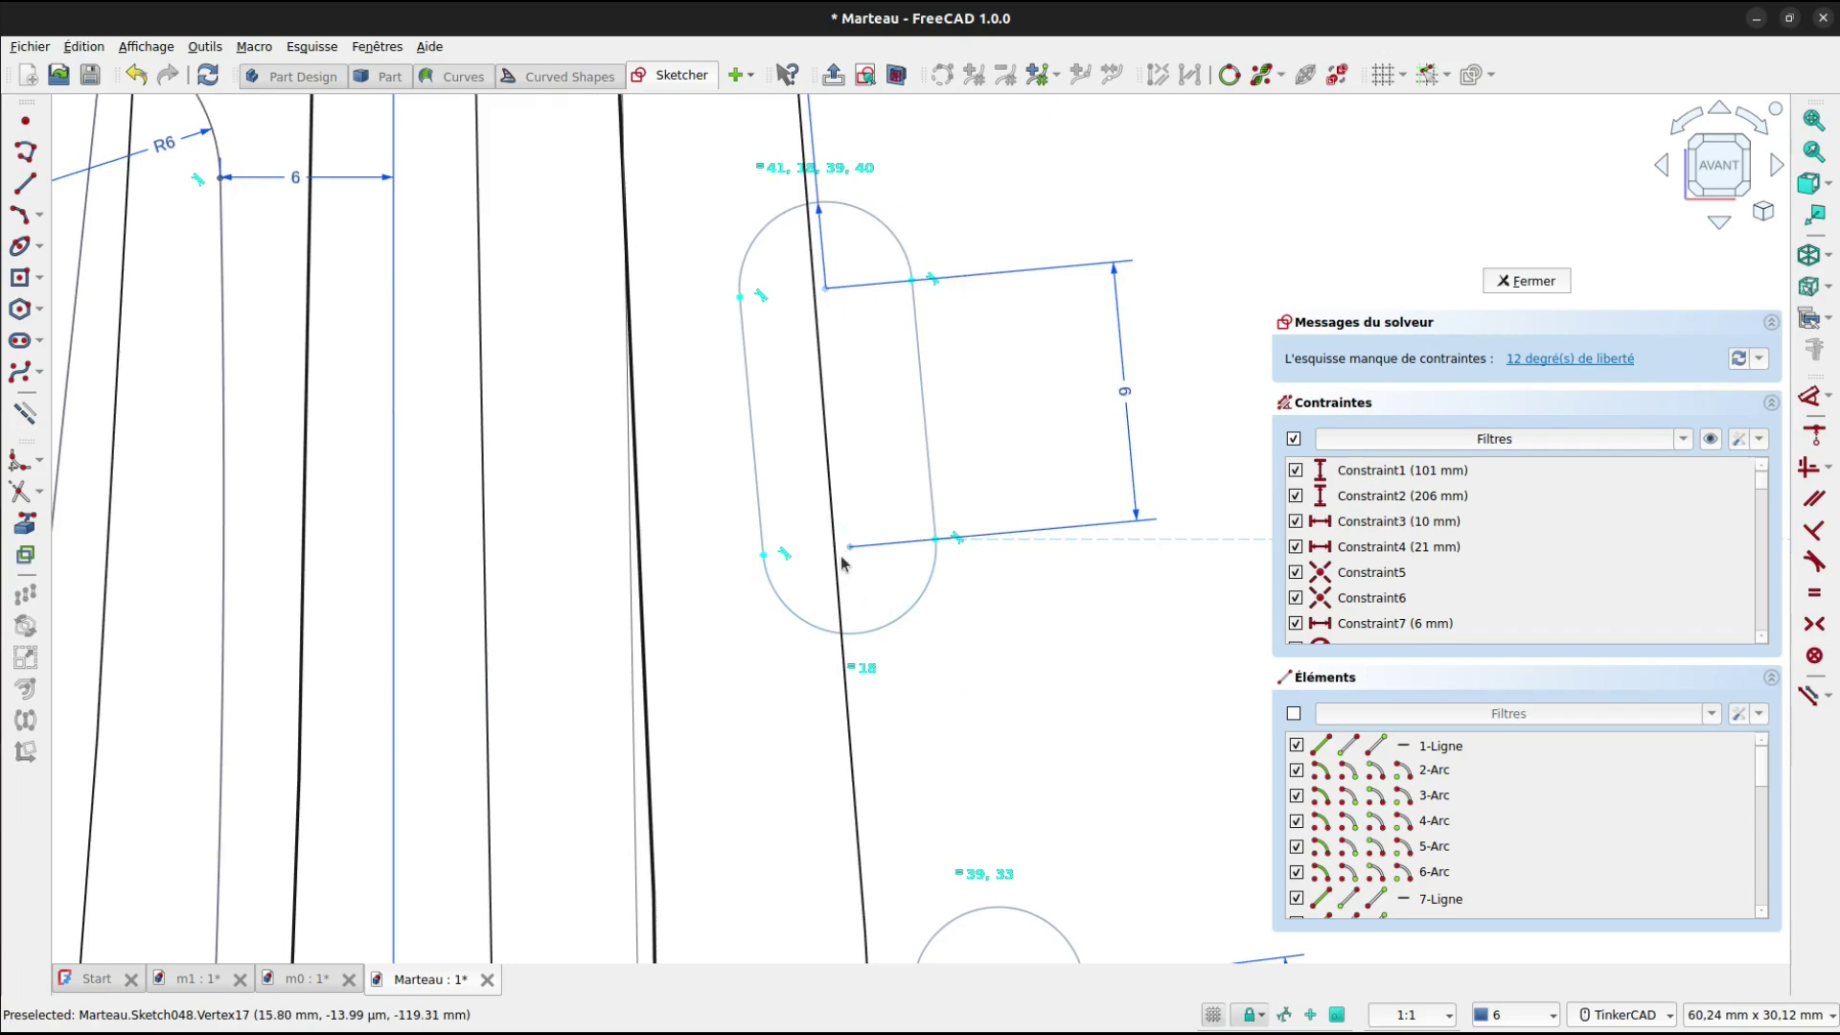
{"action": "left_click_drag", "start_coordinate": [849, 551], "coordinate": [843, 547]}
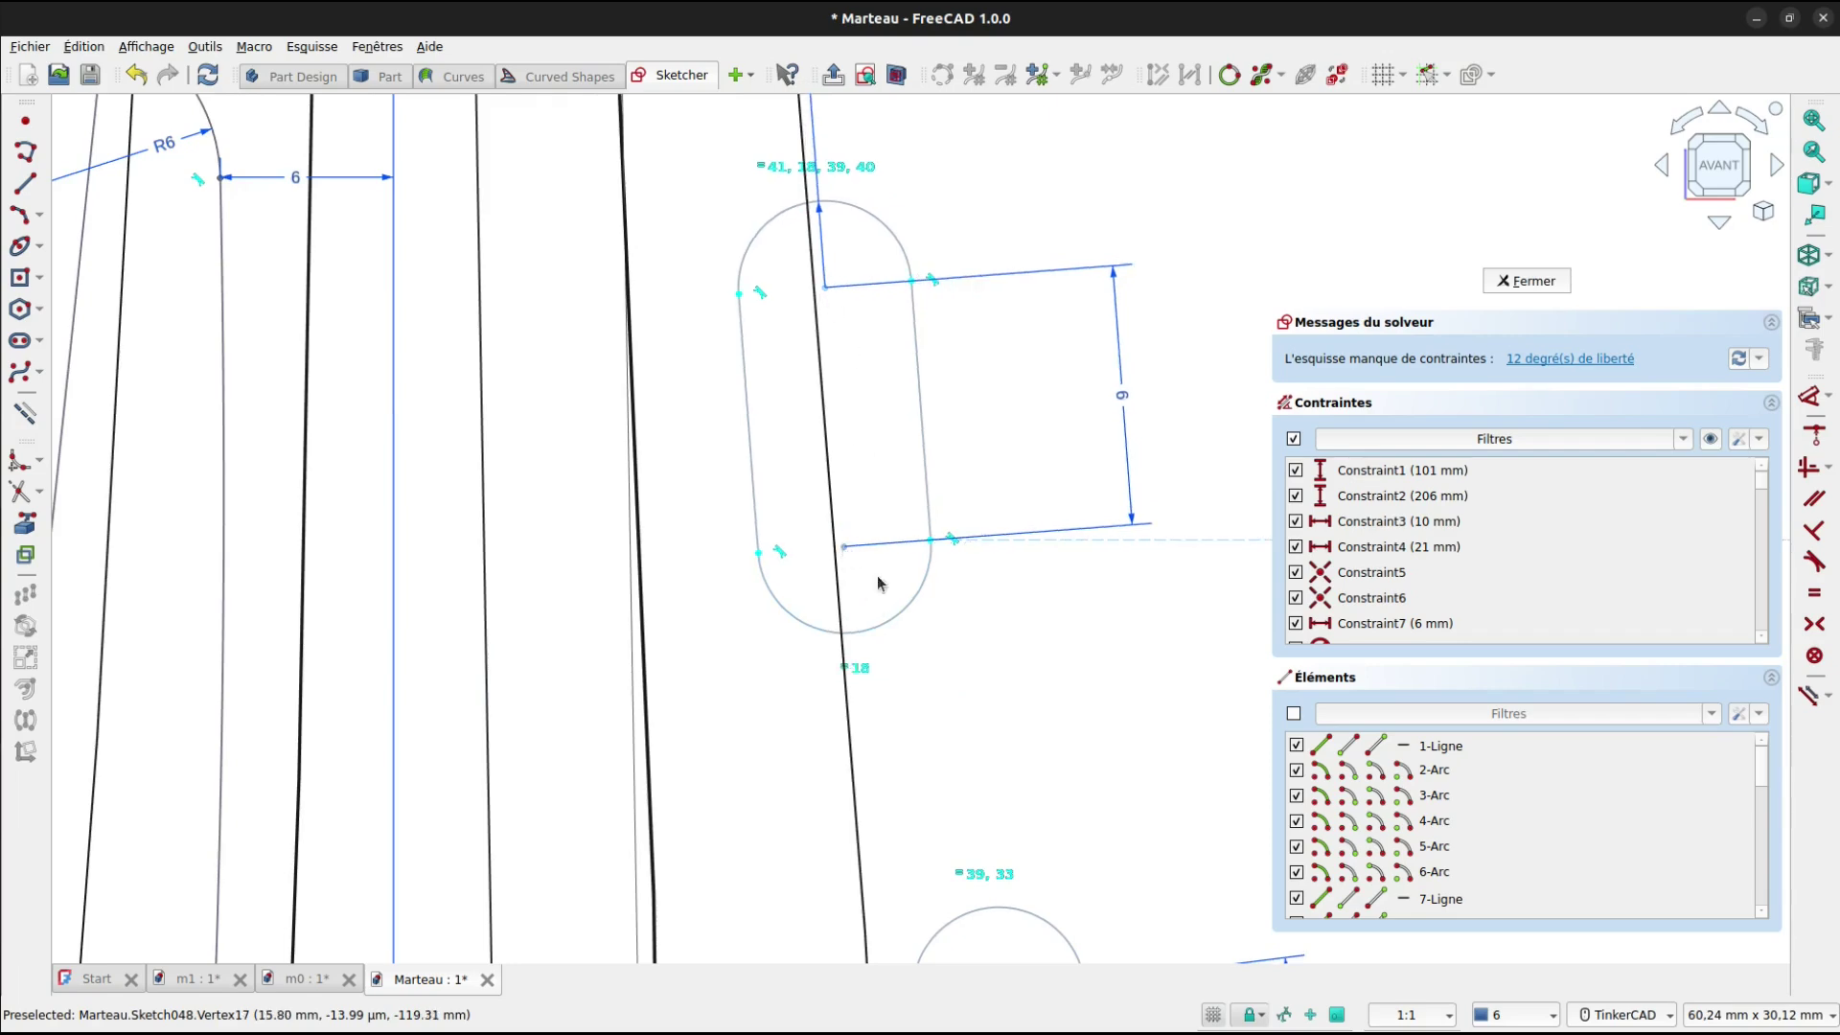
Move the second slot from the top onto the handle's outer edge, tilting it to follow the curve.
{"action": "middle_click_drag", "start_coordinate": [1089, 757], "coordinate": [1110, 273]}
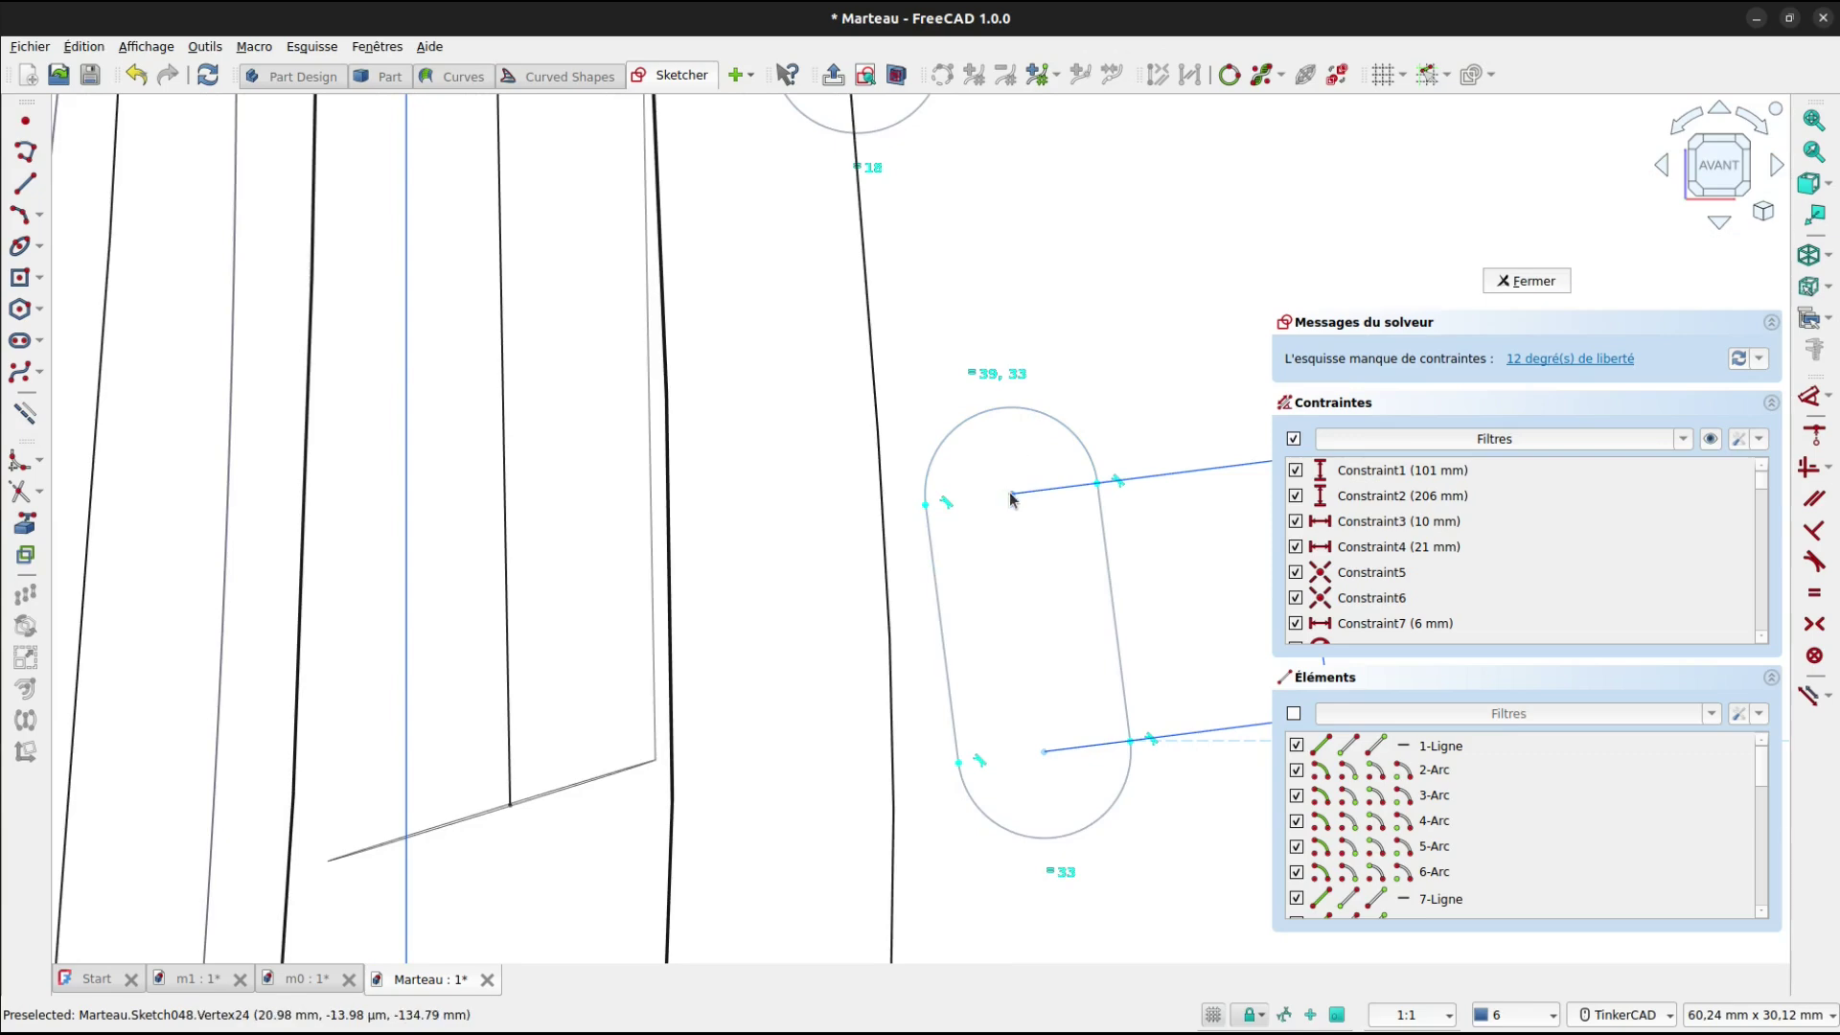
{"action": "left_click_drag", "start_coordinate": [1014, 497], "coordinate": [896, 503]}
{"action": "left_click_drag", "start_coordinate": [985, 753], "coordinate": [905, 760]}
{"action": "left_click_drag", "start_coordinate": [859, 503], "coordinate": [887, 496]}
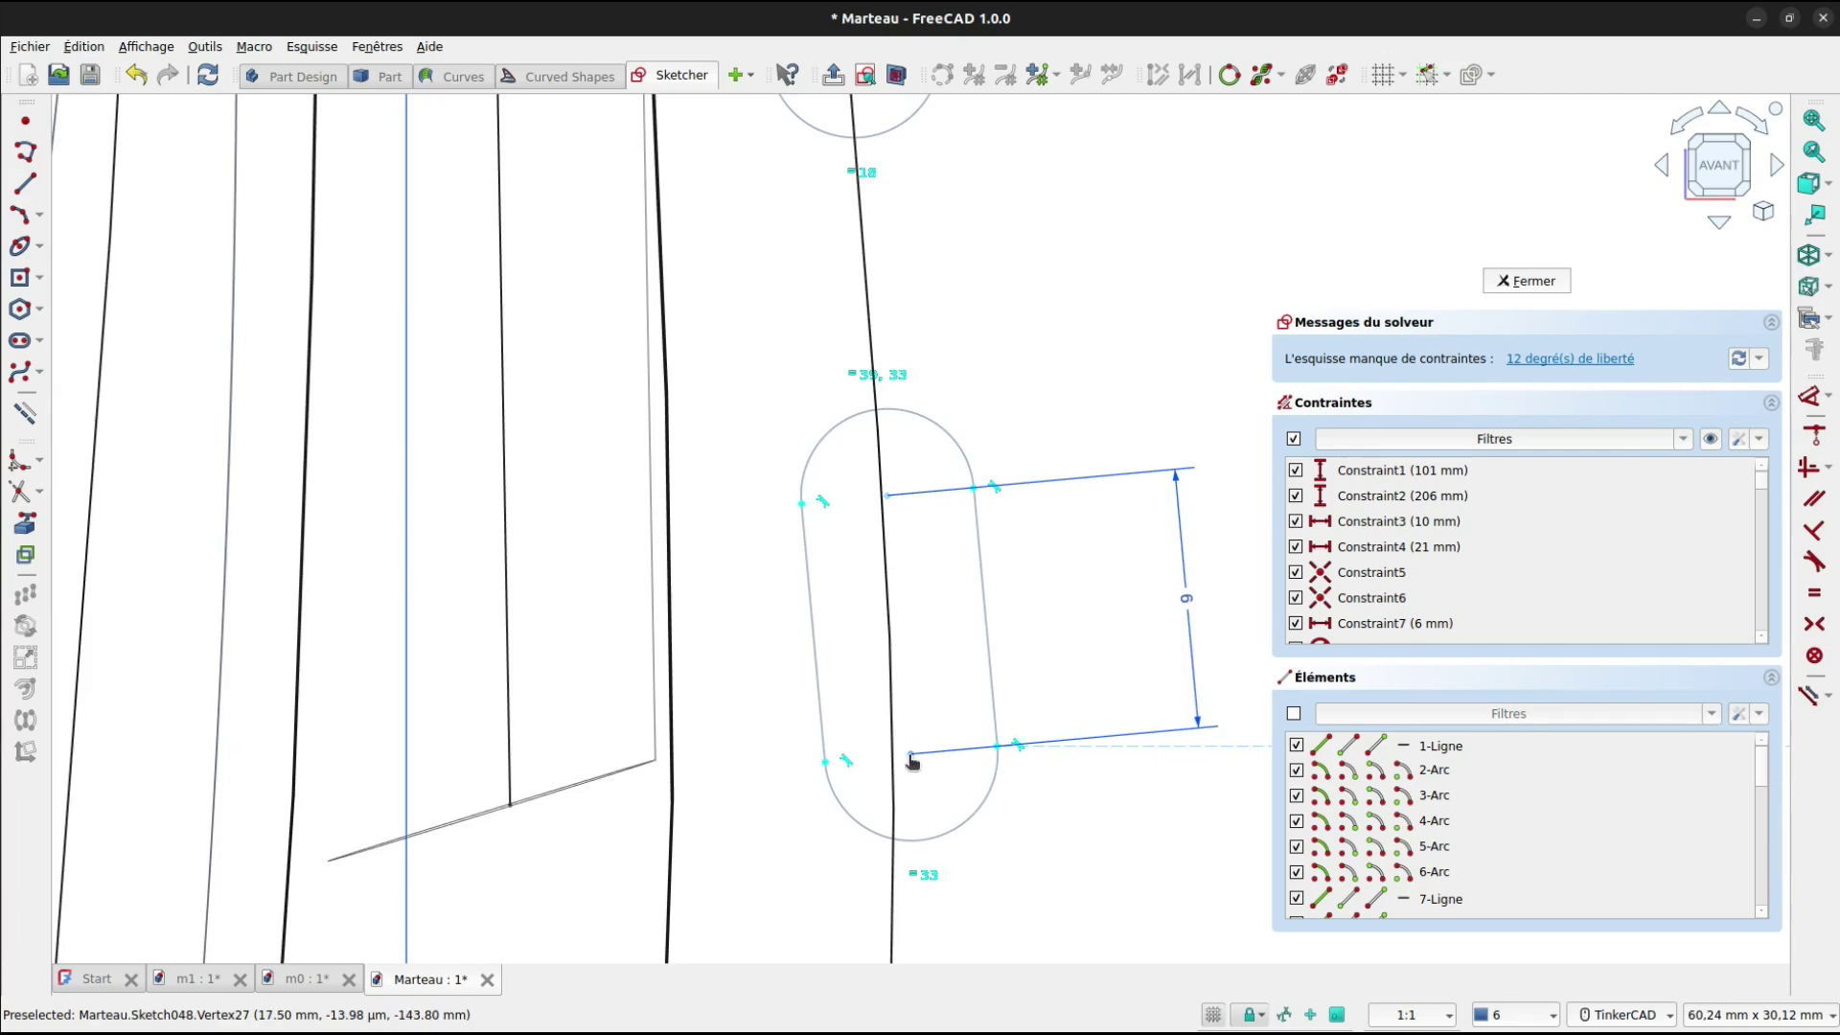
{"action": "left_click_drag", "start_coordinate": [911, 754], "coordinate": [902, 757]}
Shift the third slot onto the handle's outer edge by moving its lower and upper arc centres to the curve.
{"action": "scroll", "coordinate": [1006, 307], "scroll_direction": "down", "scroll_amount": 4}
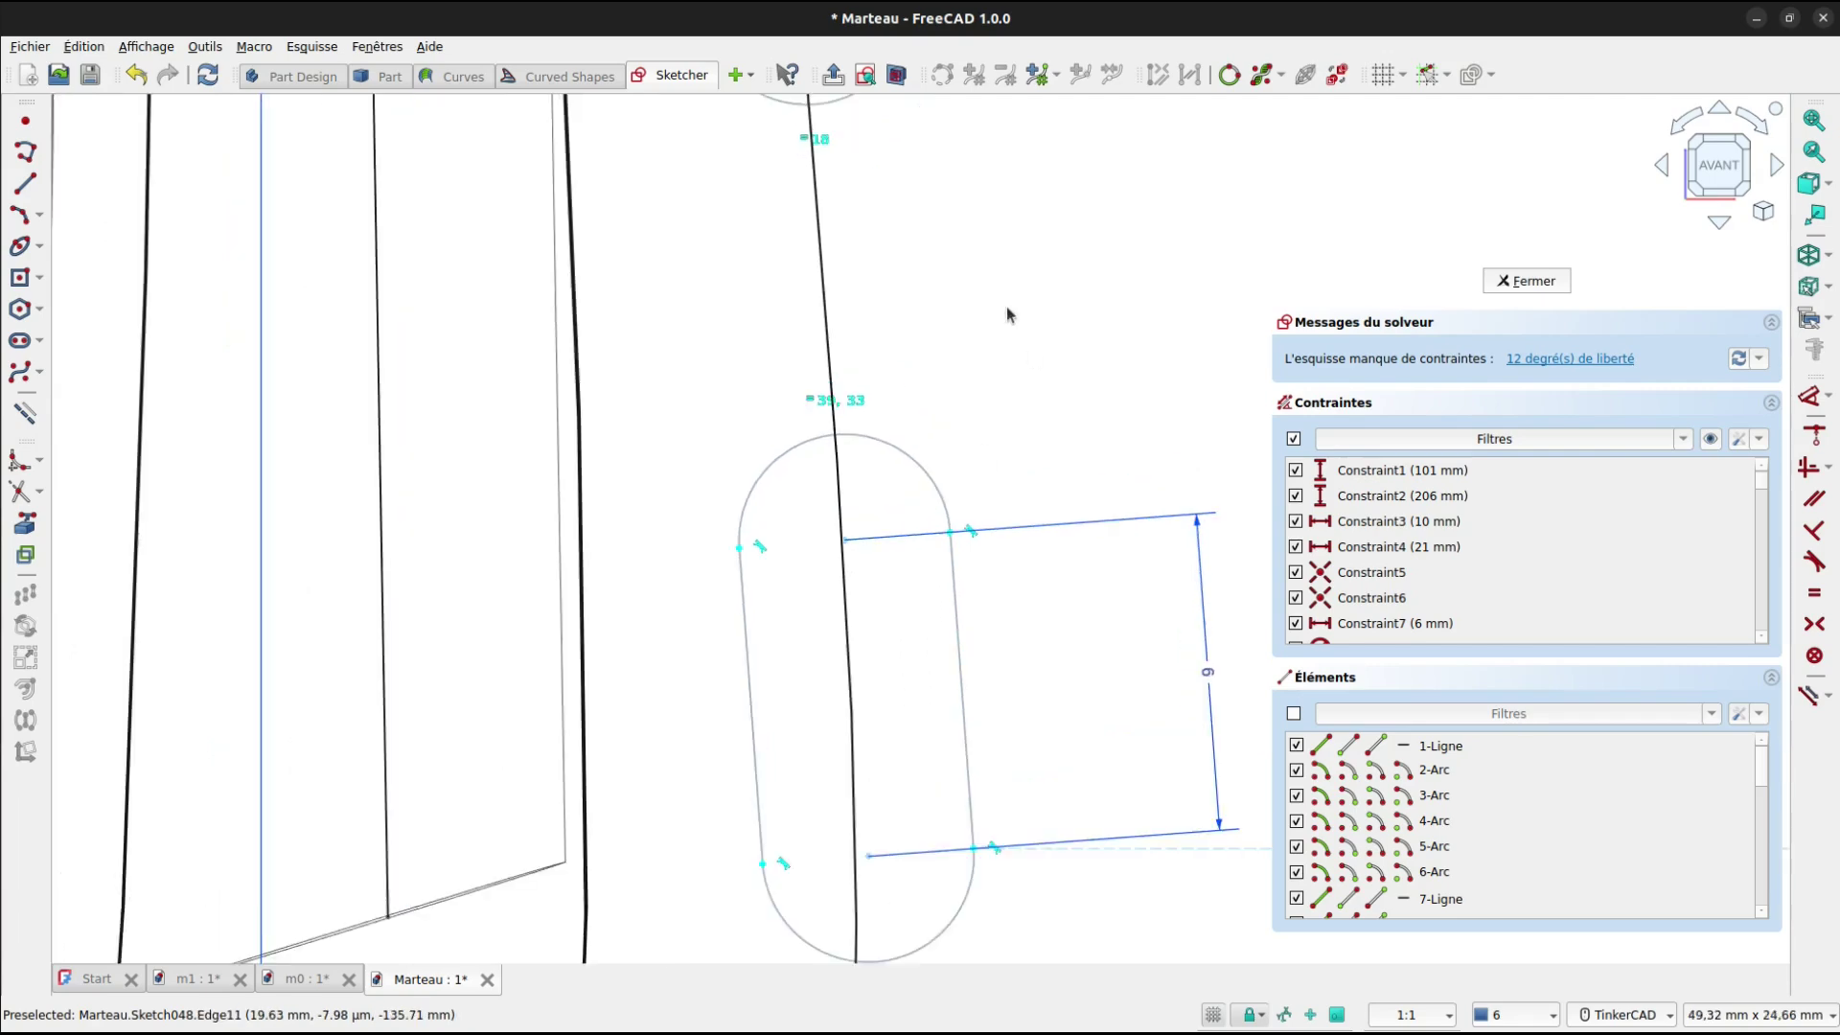
{"action": "scroll", "coordinate": [1005, 360], "scroll_direction": "down", "scroll_amount": 1}
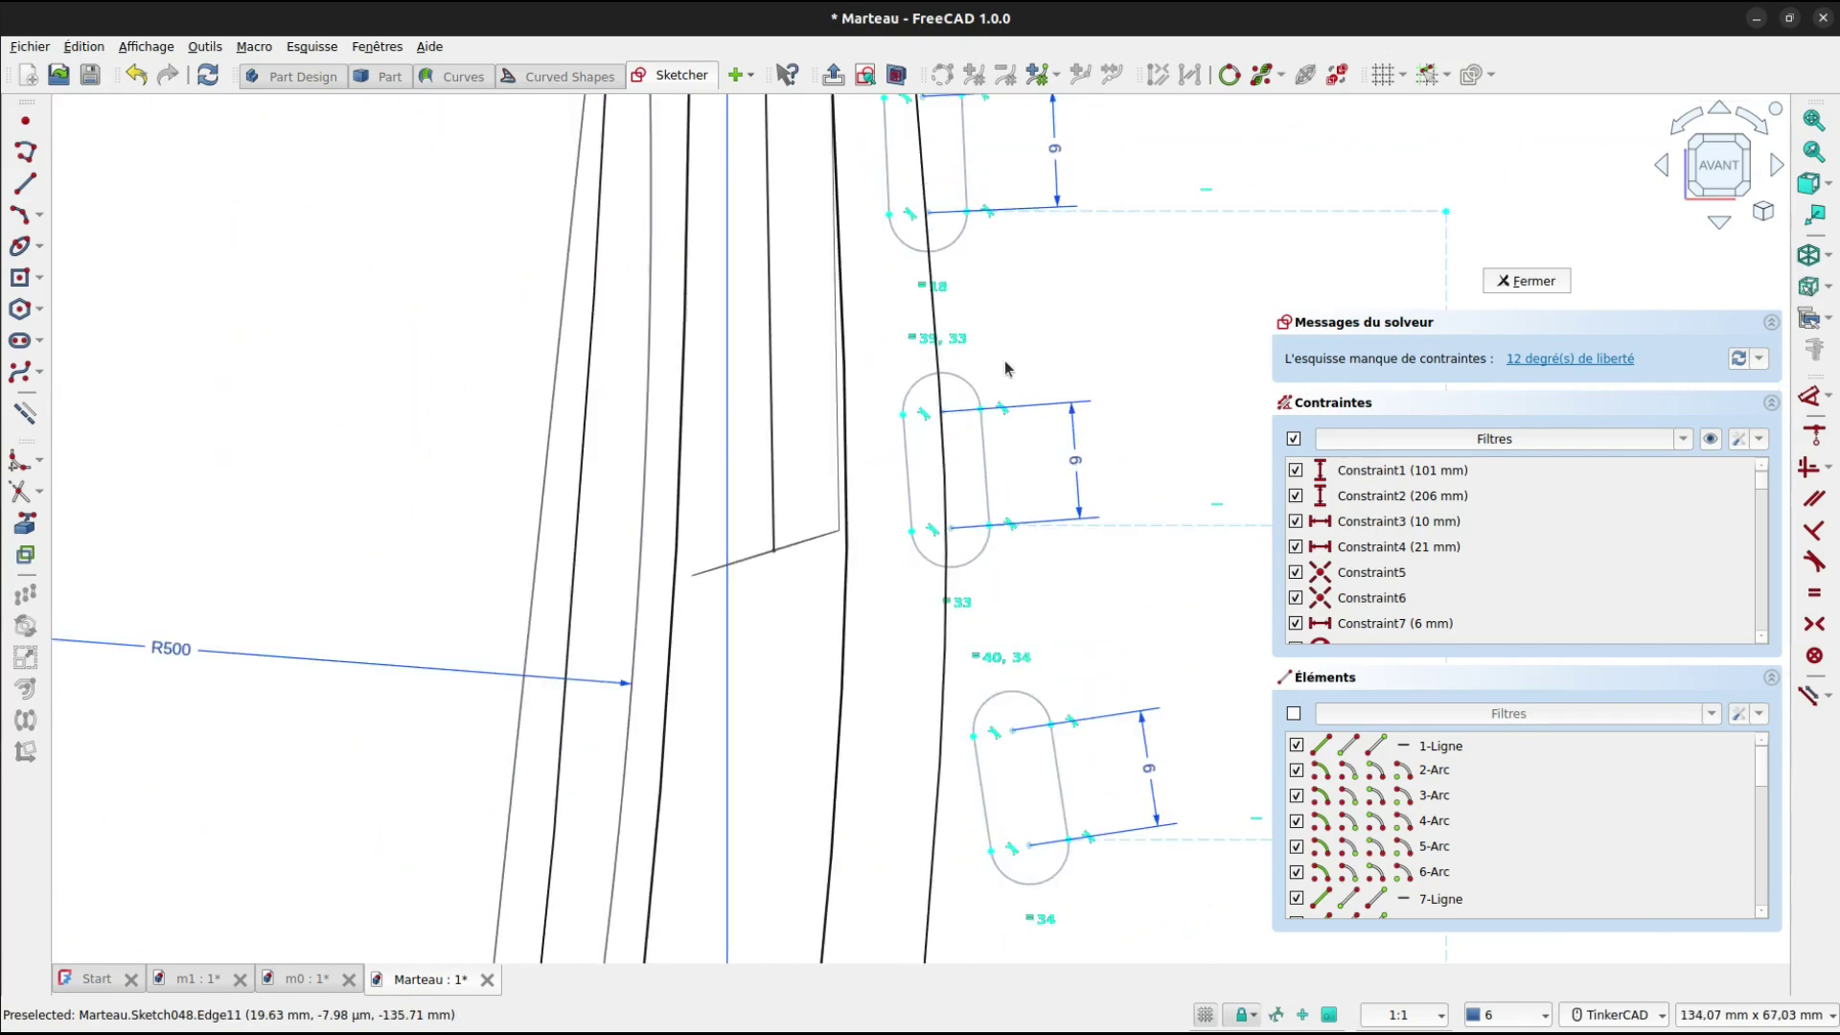
{"action": "middle_click_drag", "start_coordinate": [1068, 581], "coordinate": [998, 229]}
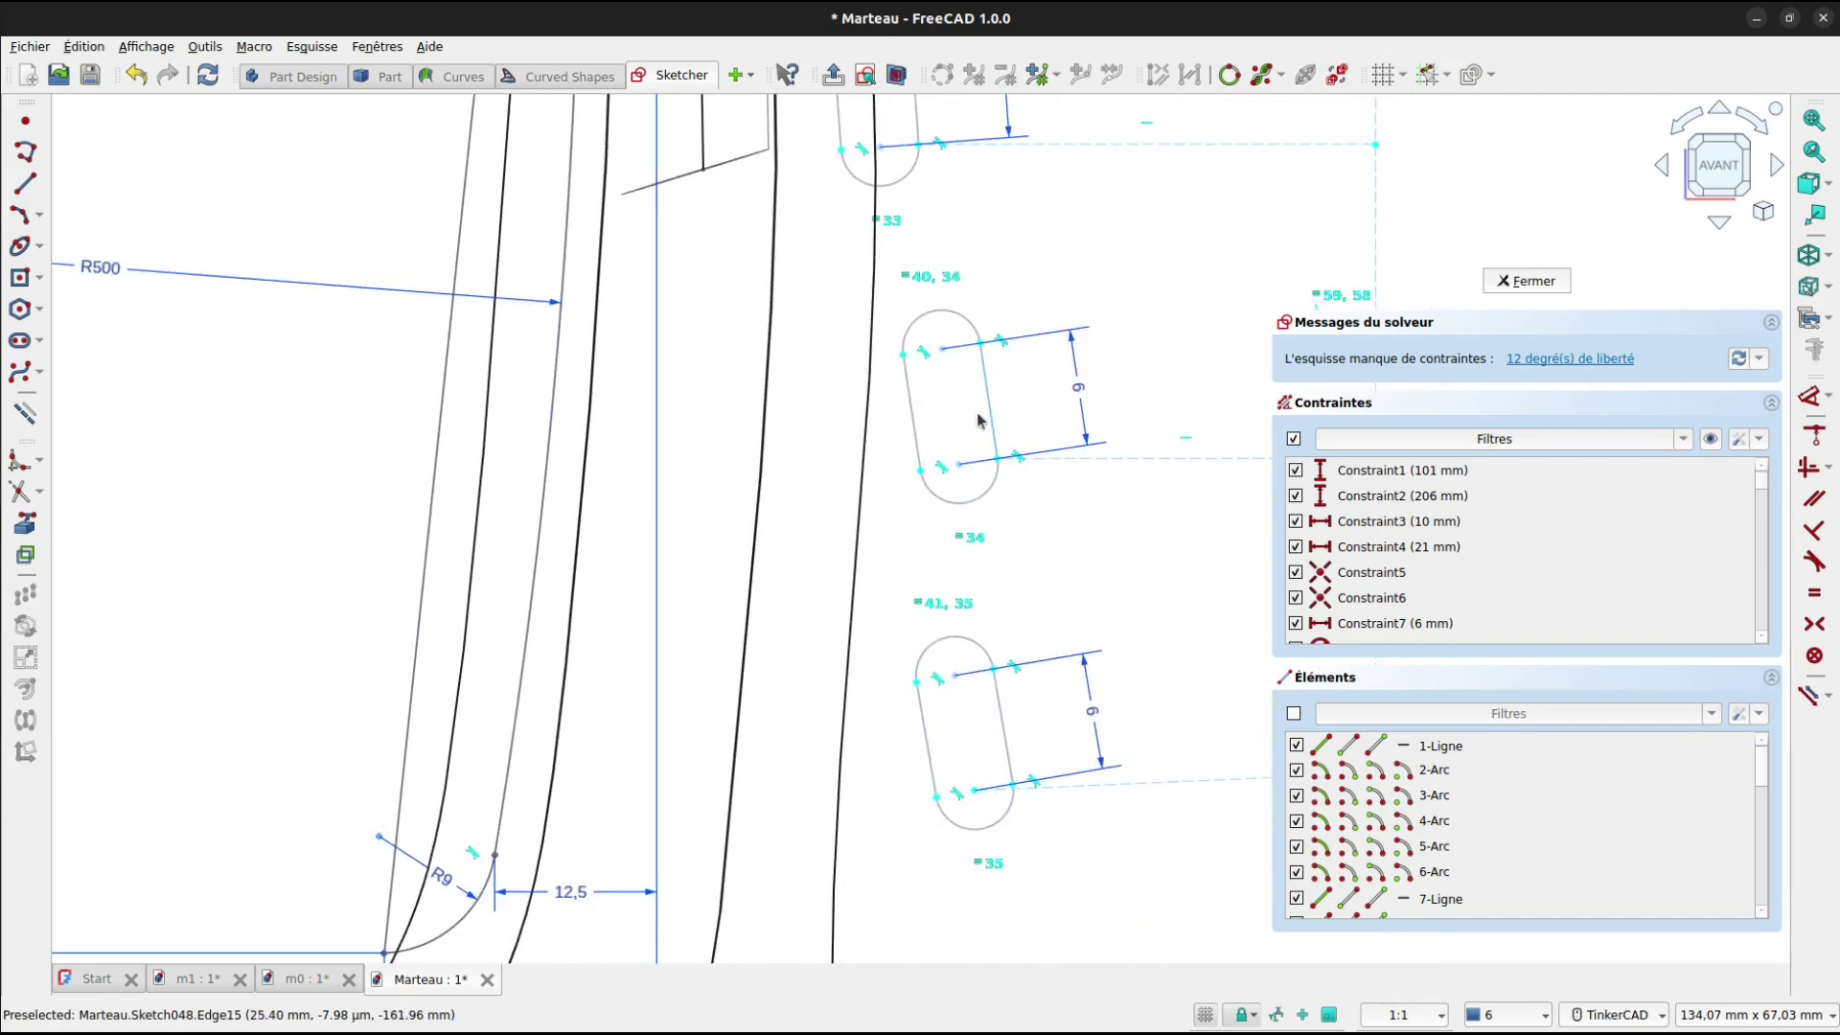
{"action": "left_click_drag", "start_coordinate": [956, 471], "coordinate": [875, 463]}
{"action": "left_click_drag", "start_coordinate": [915, 351], "coordinate": [875, 347]}
Place the bottom slot on the handle's outer edge and align its lower and upper arc centres with the curve.
{"action": "middle_click_drag", "start_coordinate": [986, 584], "coordinate": [993, 414]}
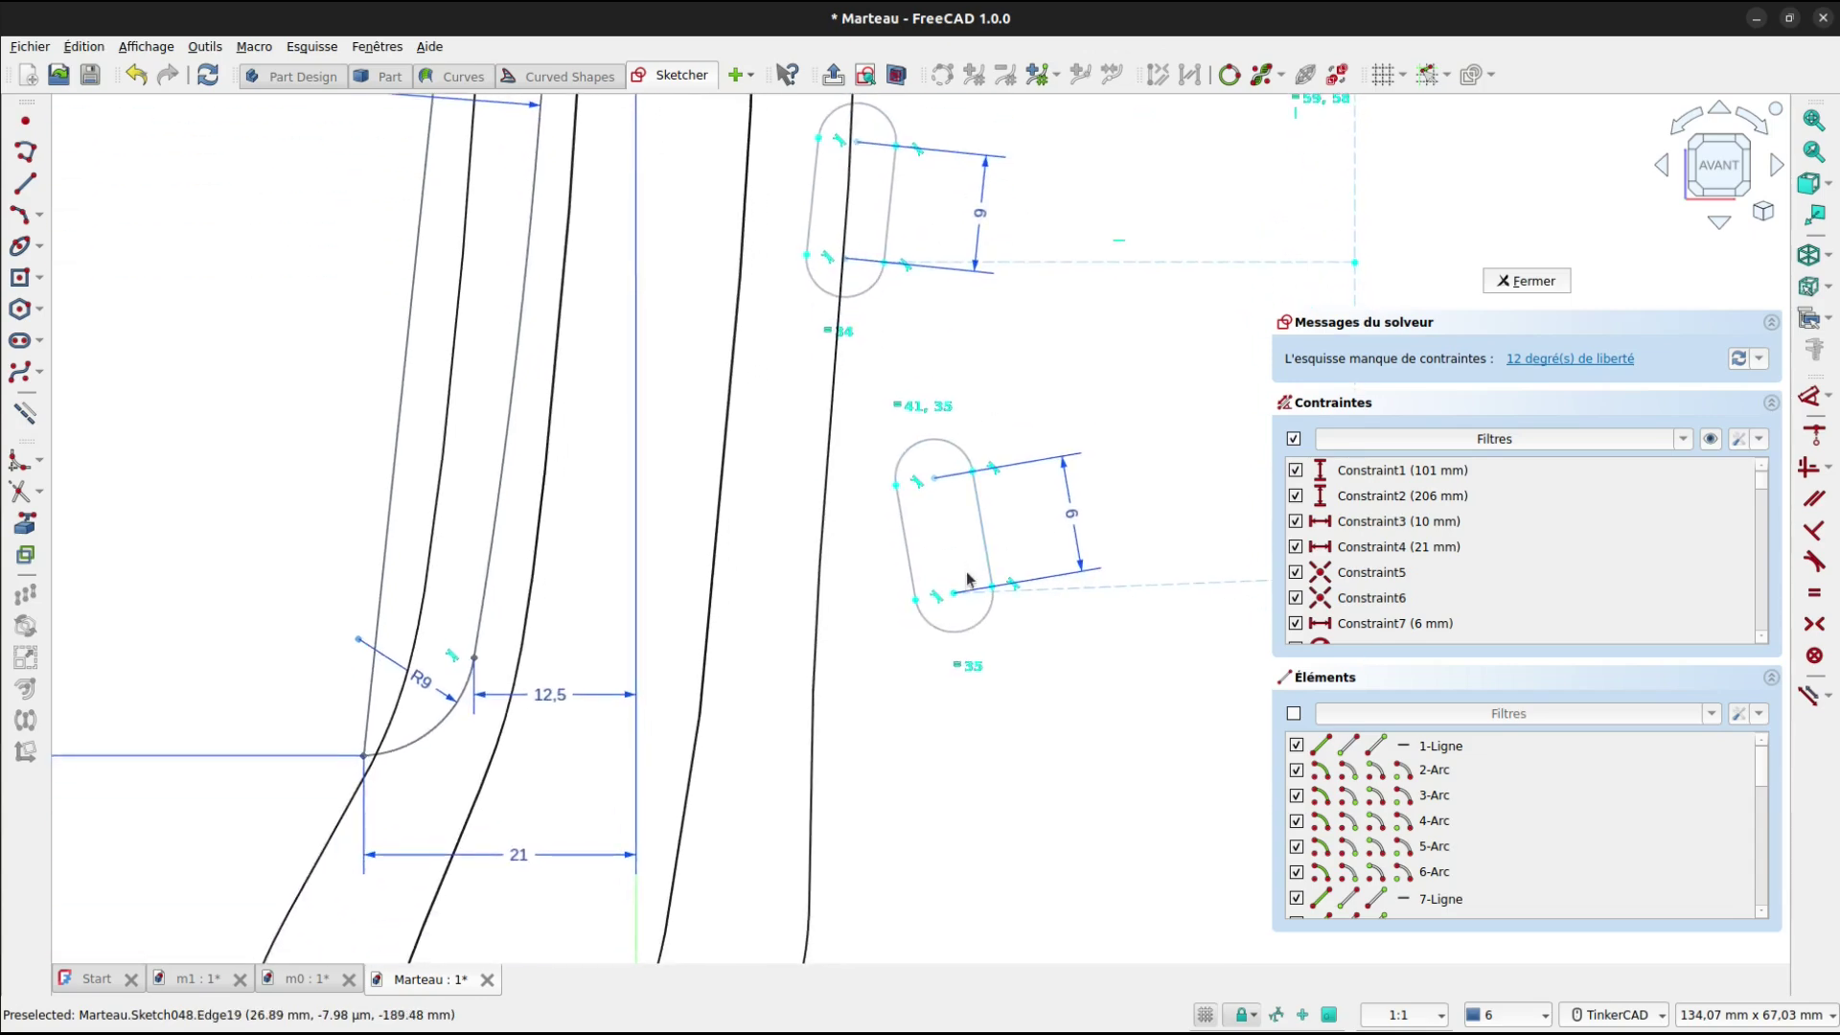
{"action": "left_click_drag", "start_coordinate": [956, 601], "coordinate": [832, 586]}
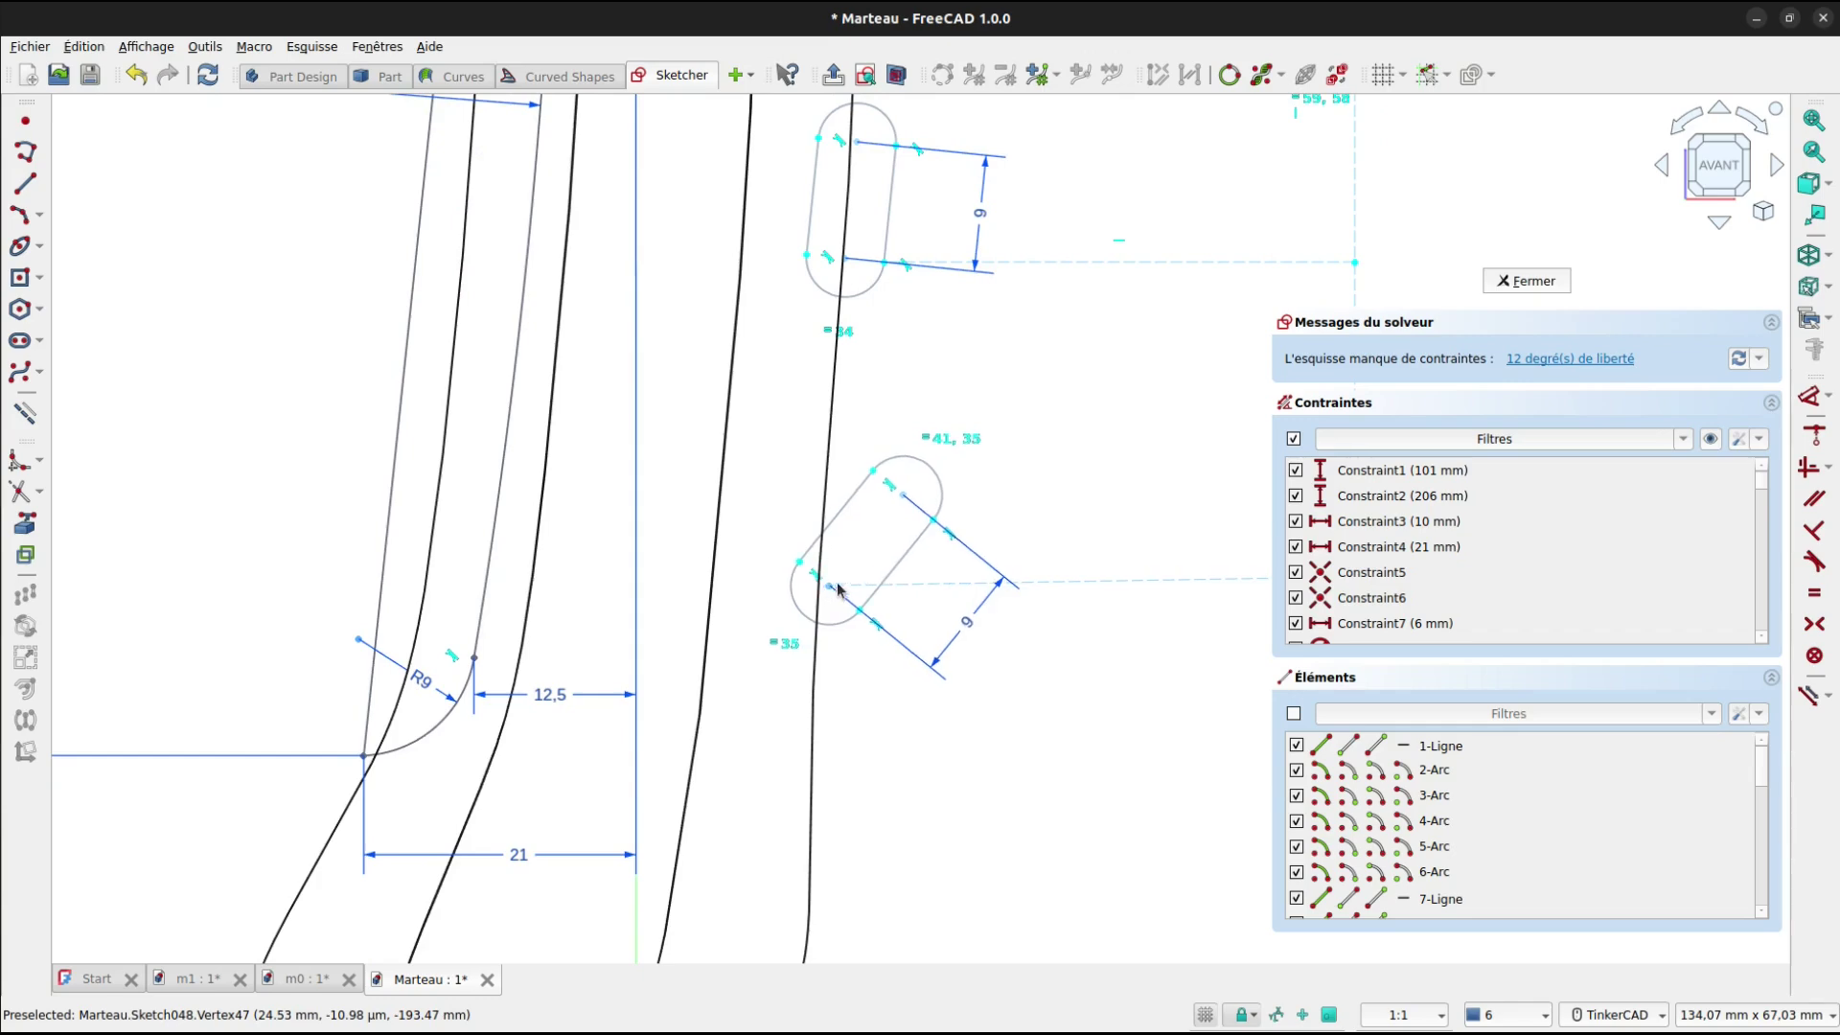
{"action": "left_click_drag", "start_coordinate": [906, 500], "coordinate": [834, 478]}
{"action": "scroll", "coordinate": [823, 584], "scroll_direction": "up", "scroll_amount": 3}
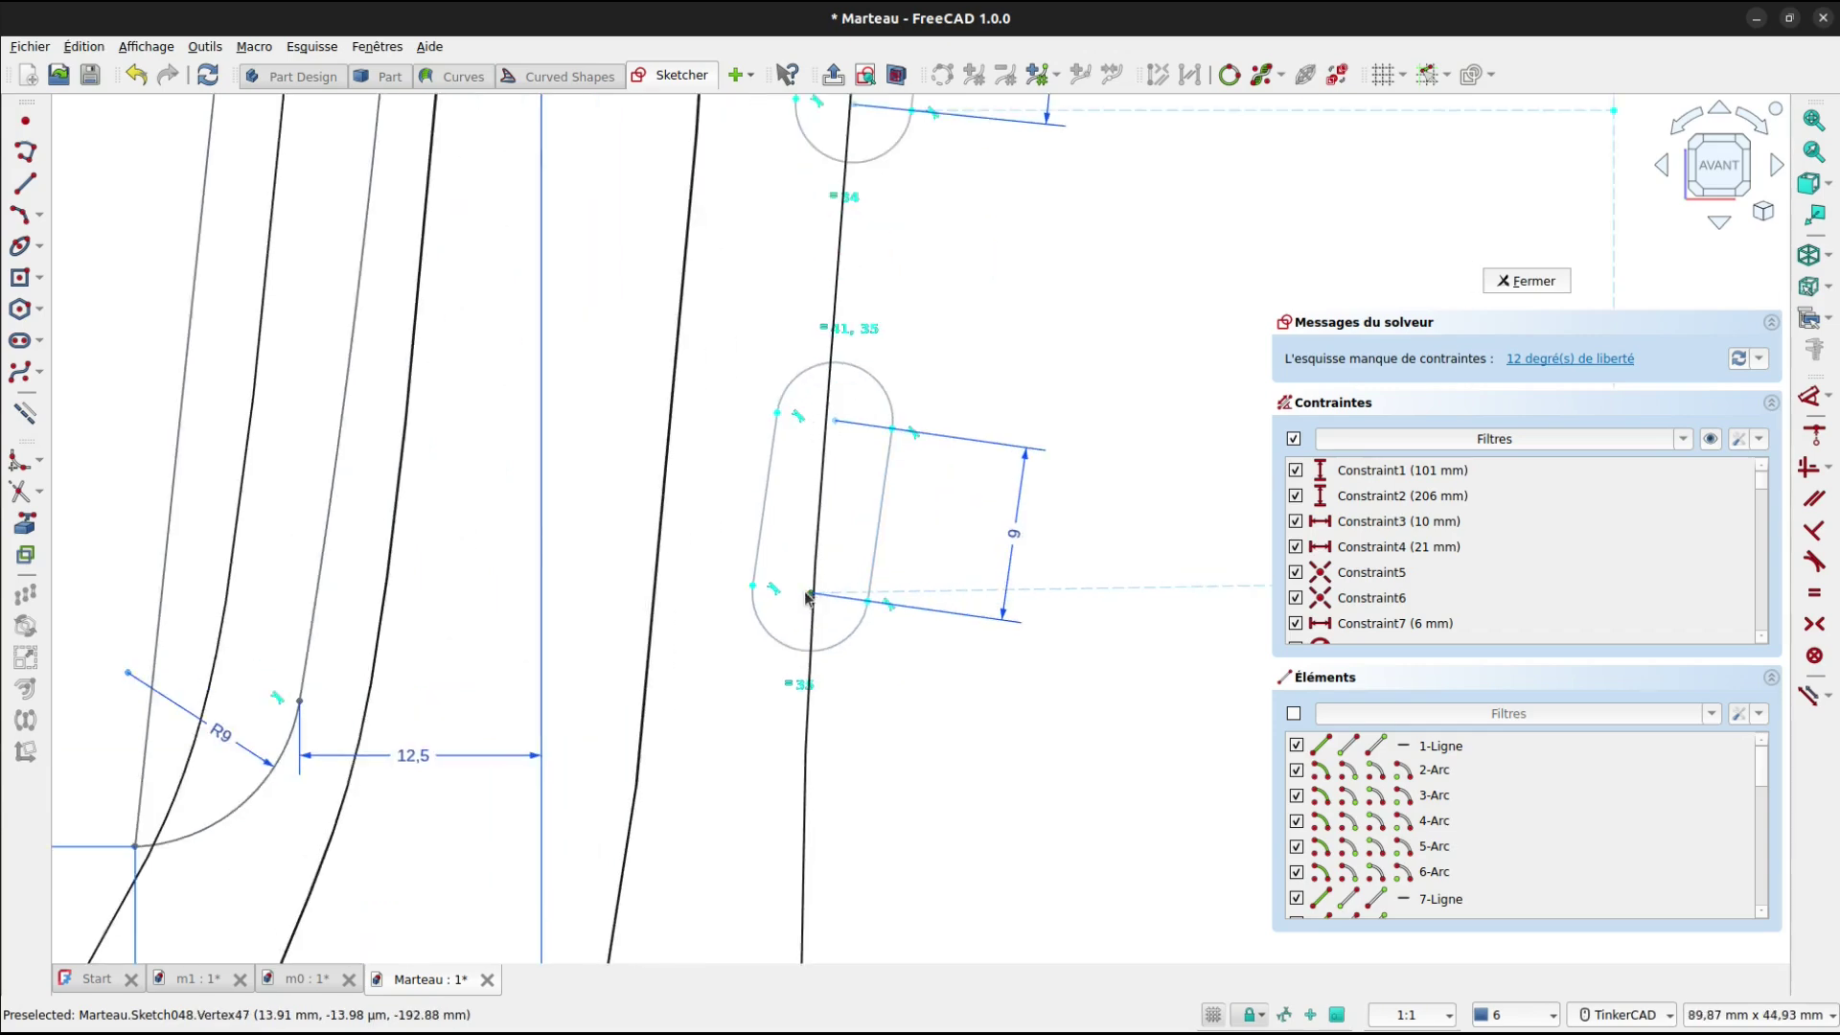
{"action": "left_click", "coordinate": [809, 595]}
{"action": "left_click_drag", "start_coordinate": [813, 598], "coordinate": [823, 596]}
Apply block constraints to the construction lines of the lower three slots and to the lowest vertical construction segment.
{"action": "scroll", "coordinate": [953, 444], "scroll_direction": "down", "scroll_amount": 4}
{"action": "scroll", "coordinate": [997, 460], "scroll_direction": "down", "scroll_amount": 1}
{"action": "scroll", "coordinate": [949, 585], "scroll_direction": "up", "scroll_amount": 1}
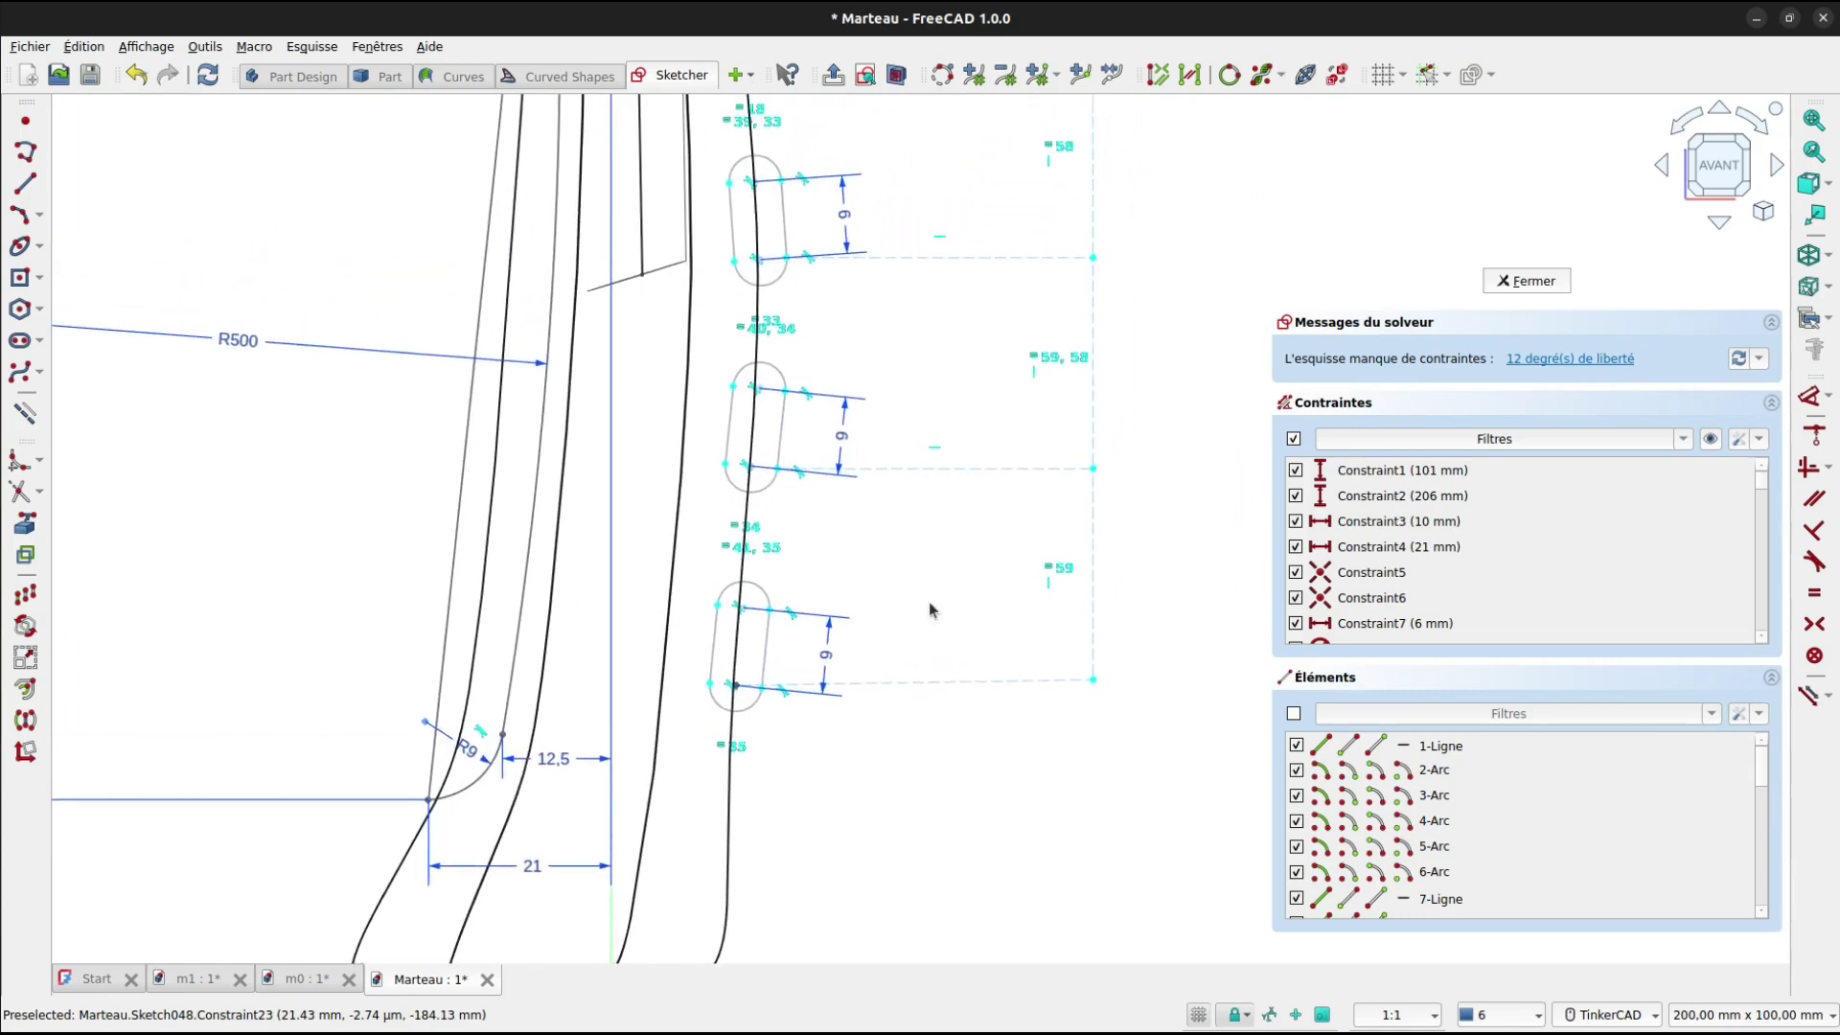
{"action": "left_click", "coordinate": [1814, 656]}
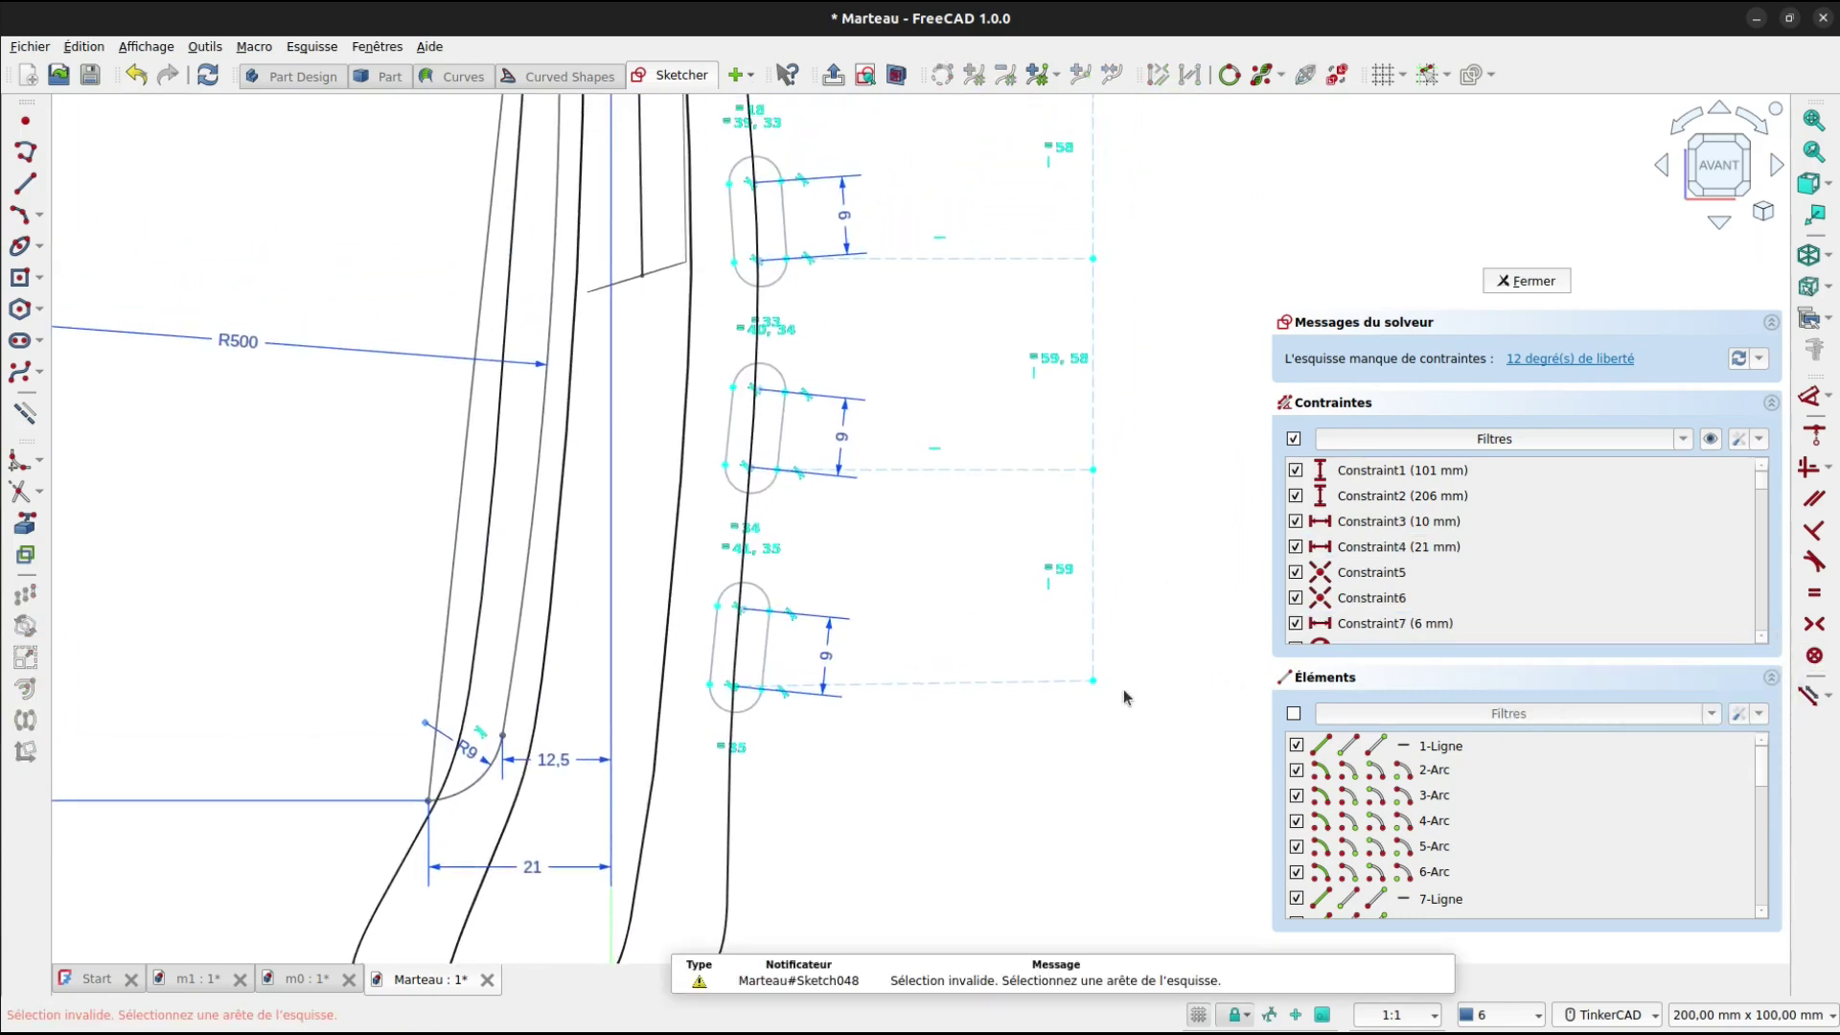
{"action": "left_click", "coordinate": [1814, 655]}
{"action": "left_click", "coordinate": [990, 679]}
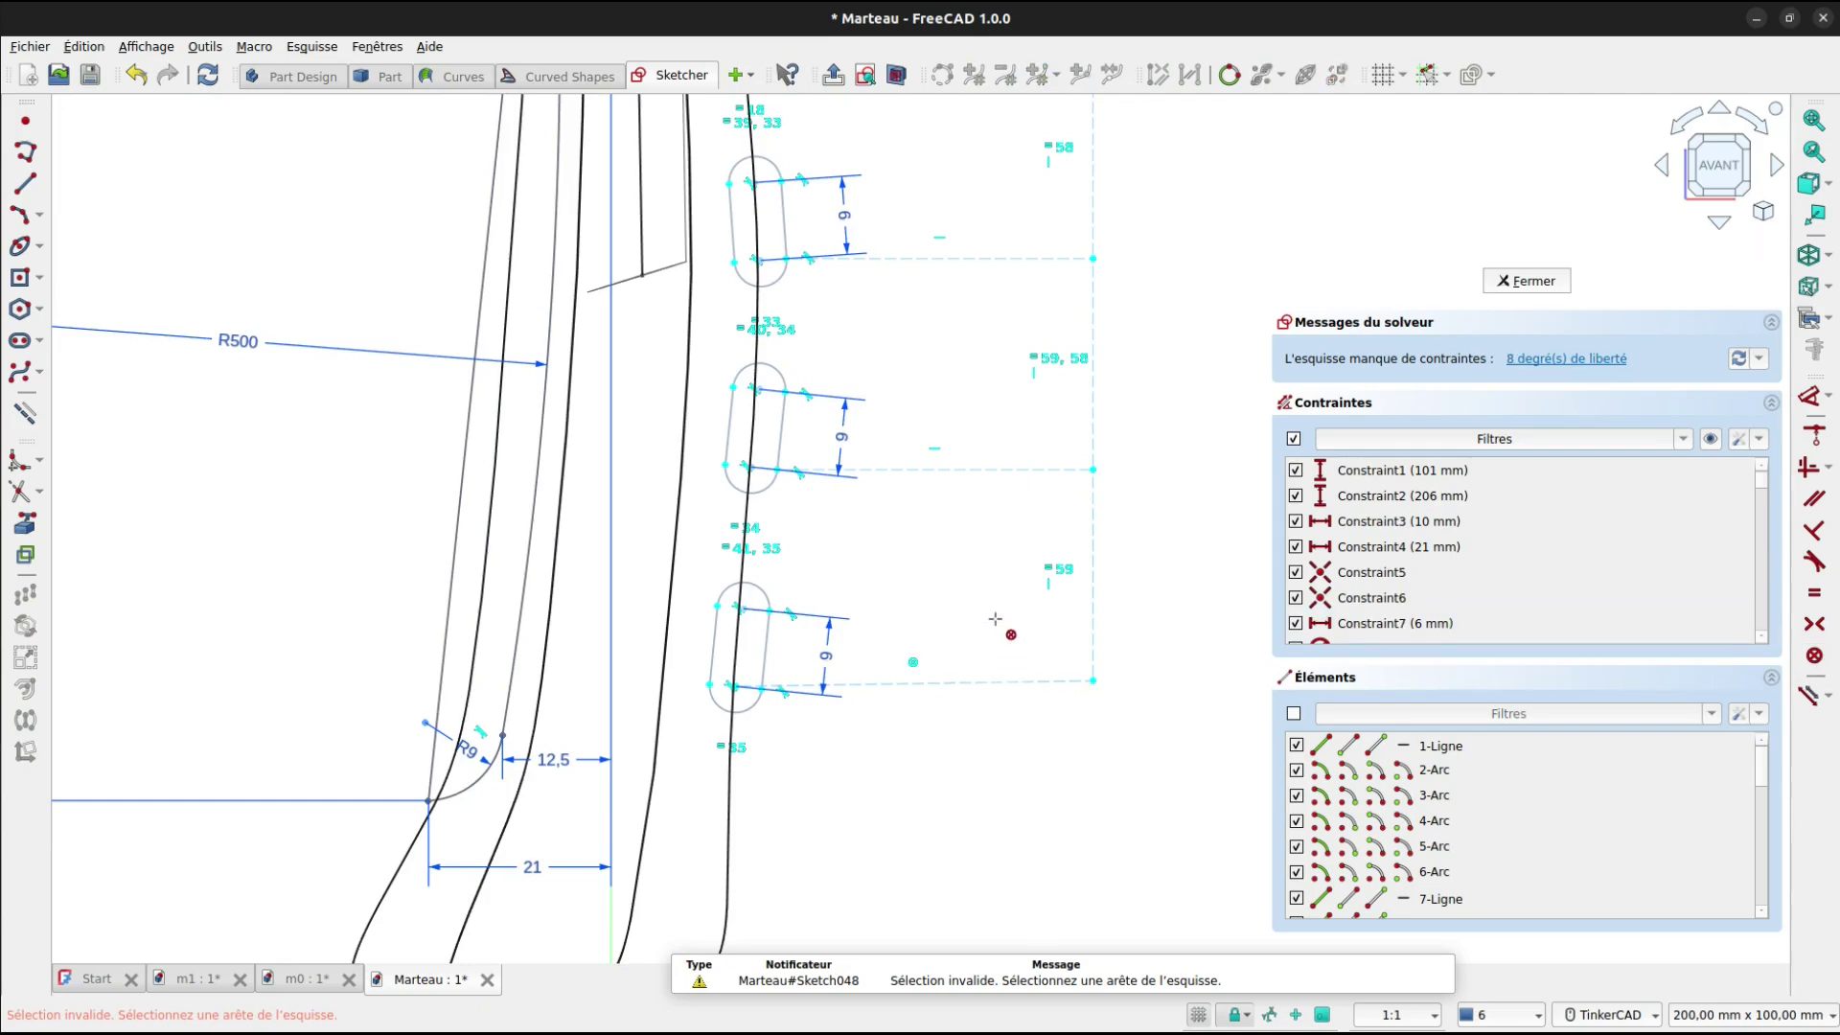
{"action": "left_click", "coordinate": [1009, 470]}
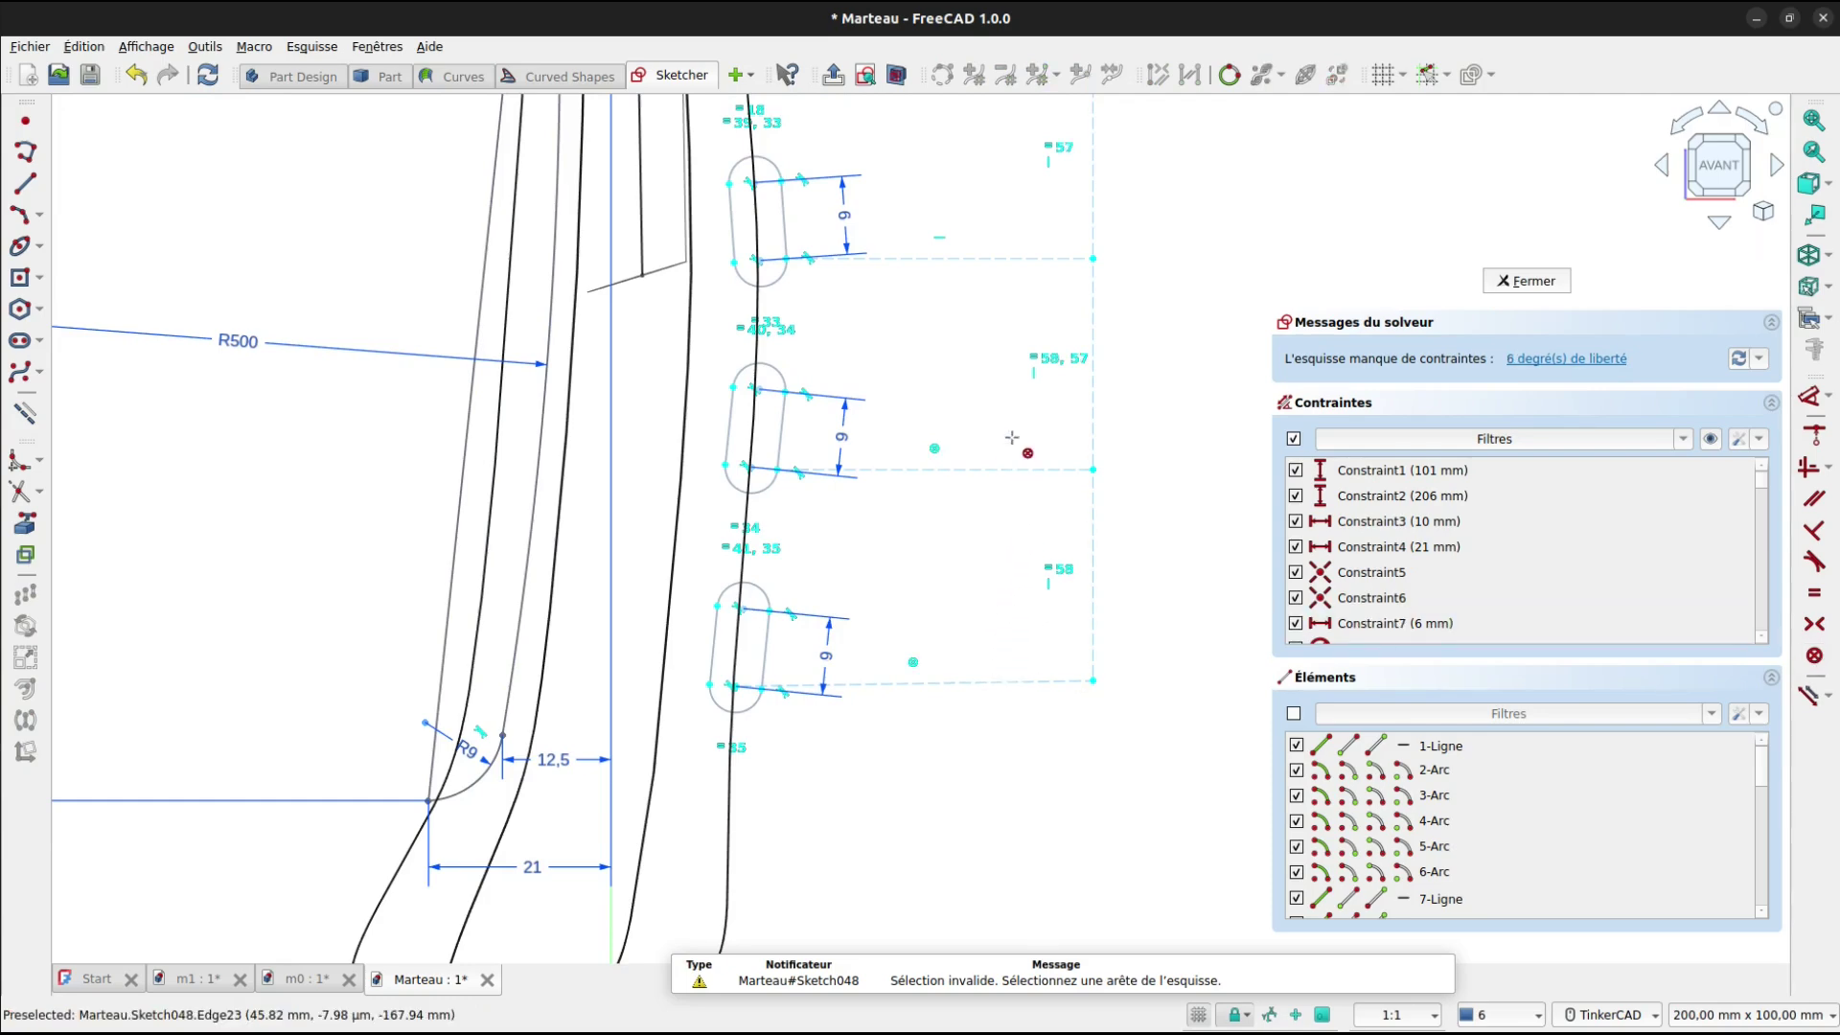
{"action": "left_click", "coordinate": [985, 258]}
{"action": "left_click", "coordinate": [1070, 580]}
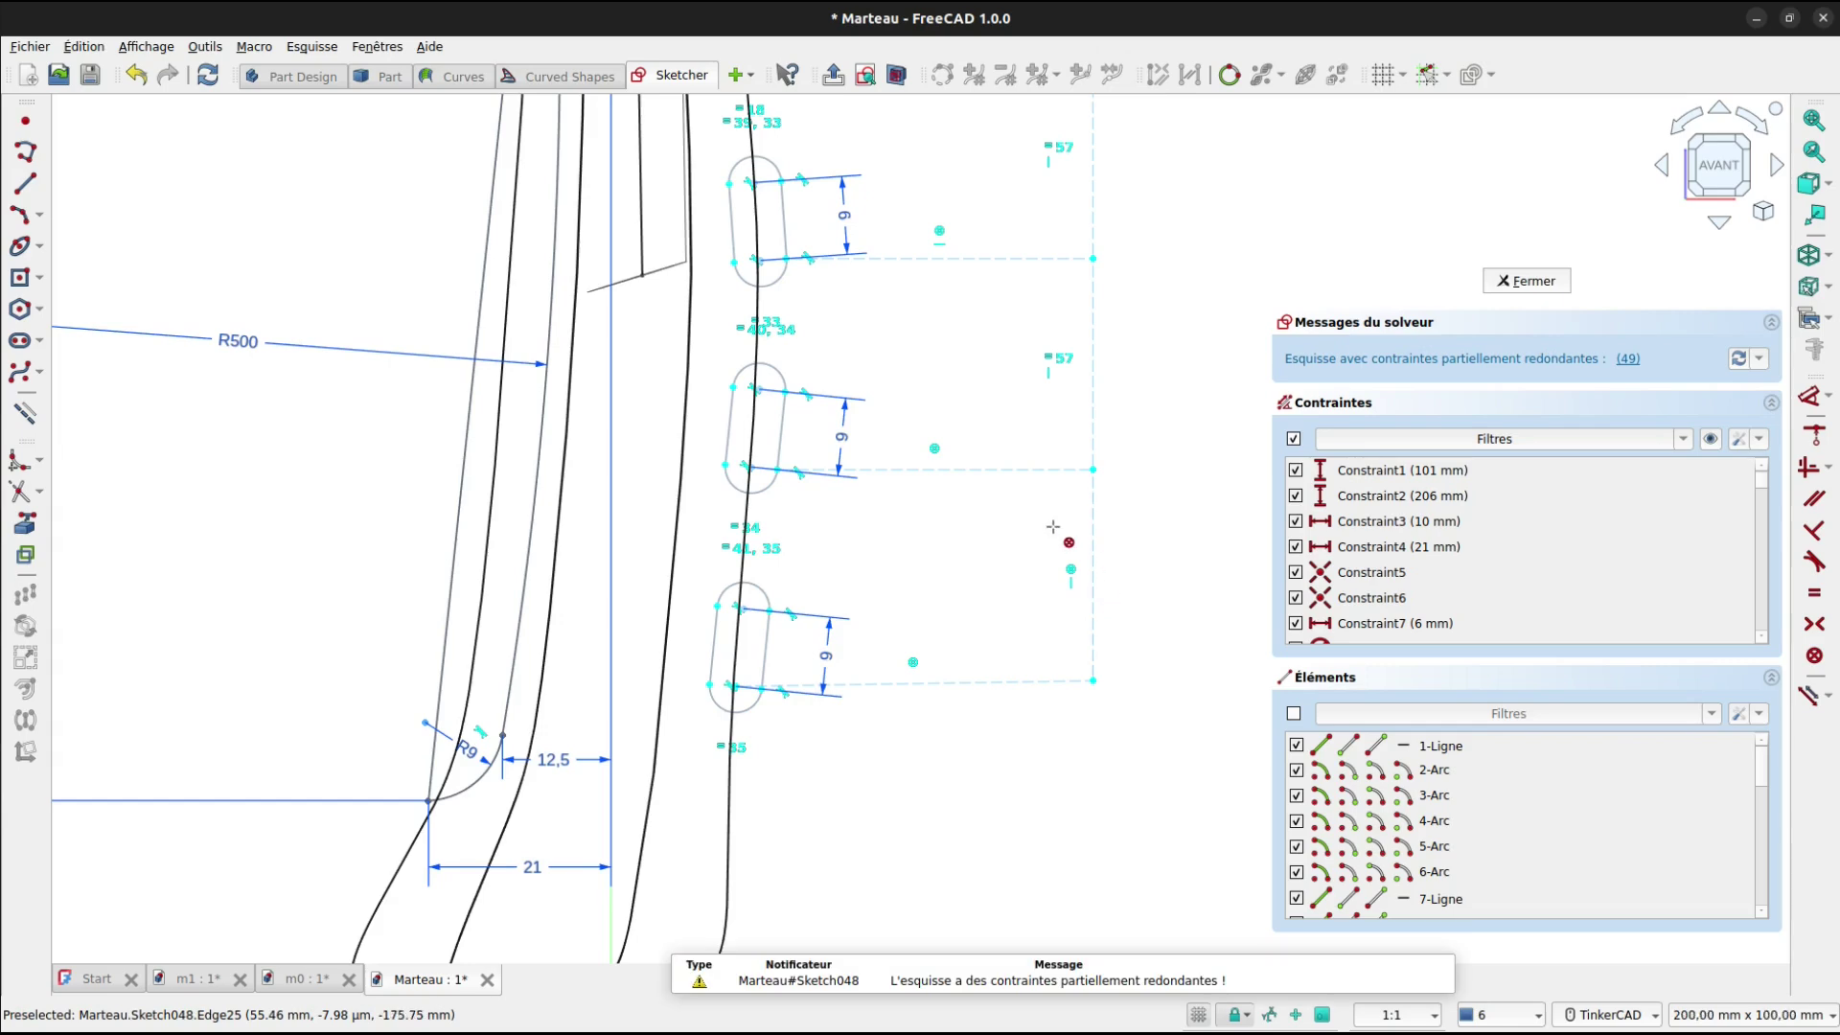
Try to apply a block constraint to the top slot's horizontal construction line, and undo it.
{"action": "middle_click_drag", "start_coordinate": [1012, 534], "coordinate": [1060, 739]}
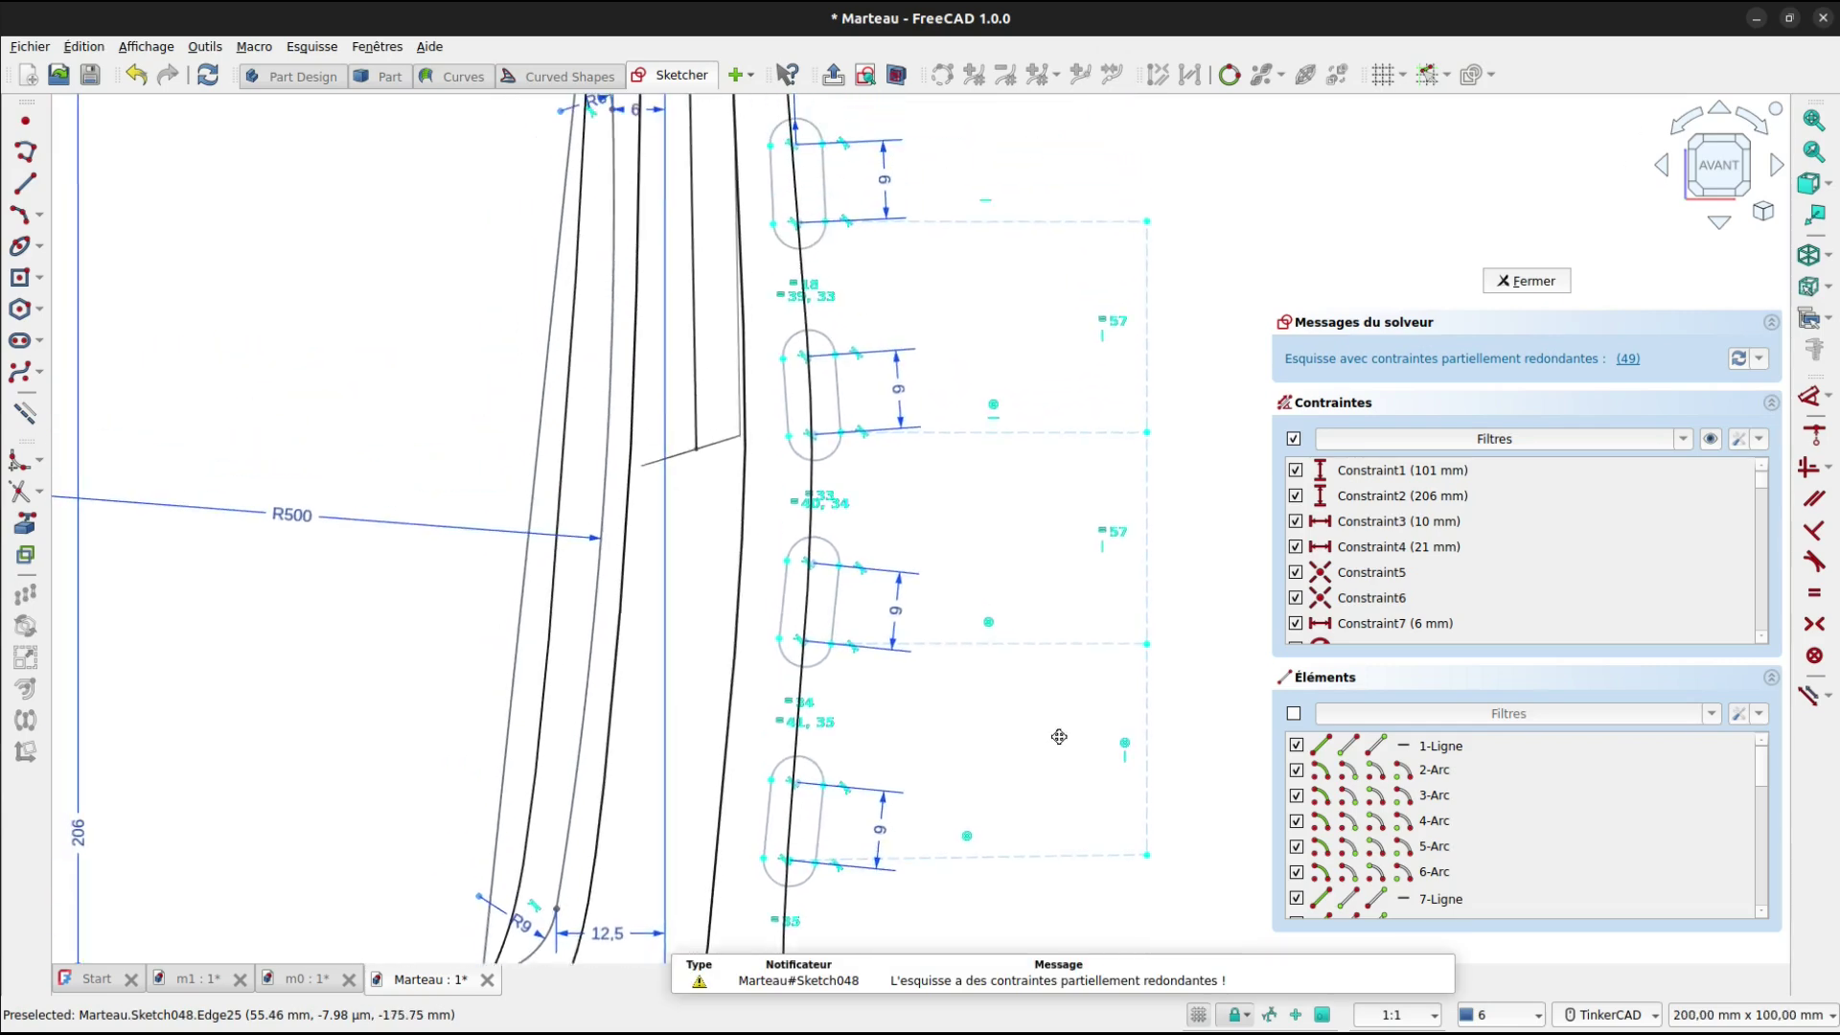
{"action": "left_click", "coordinate": [1021, 236]}
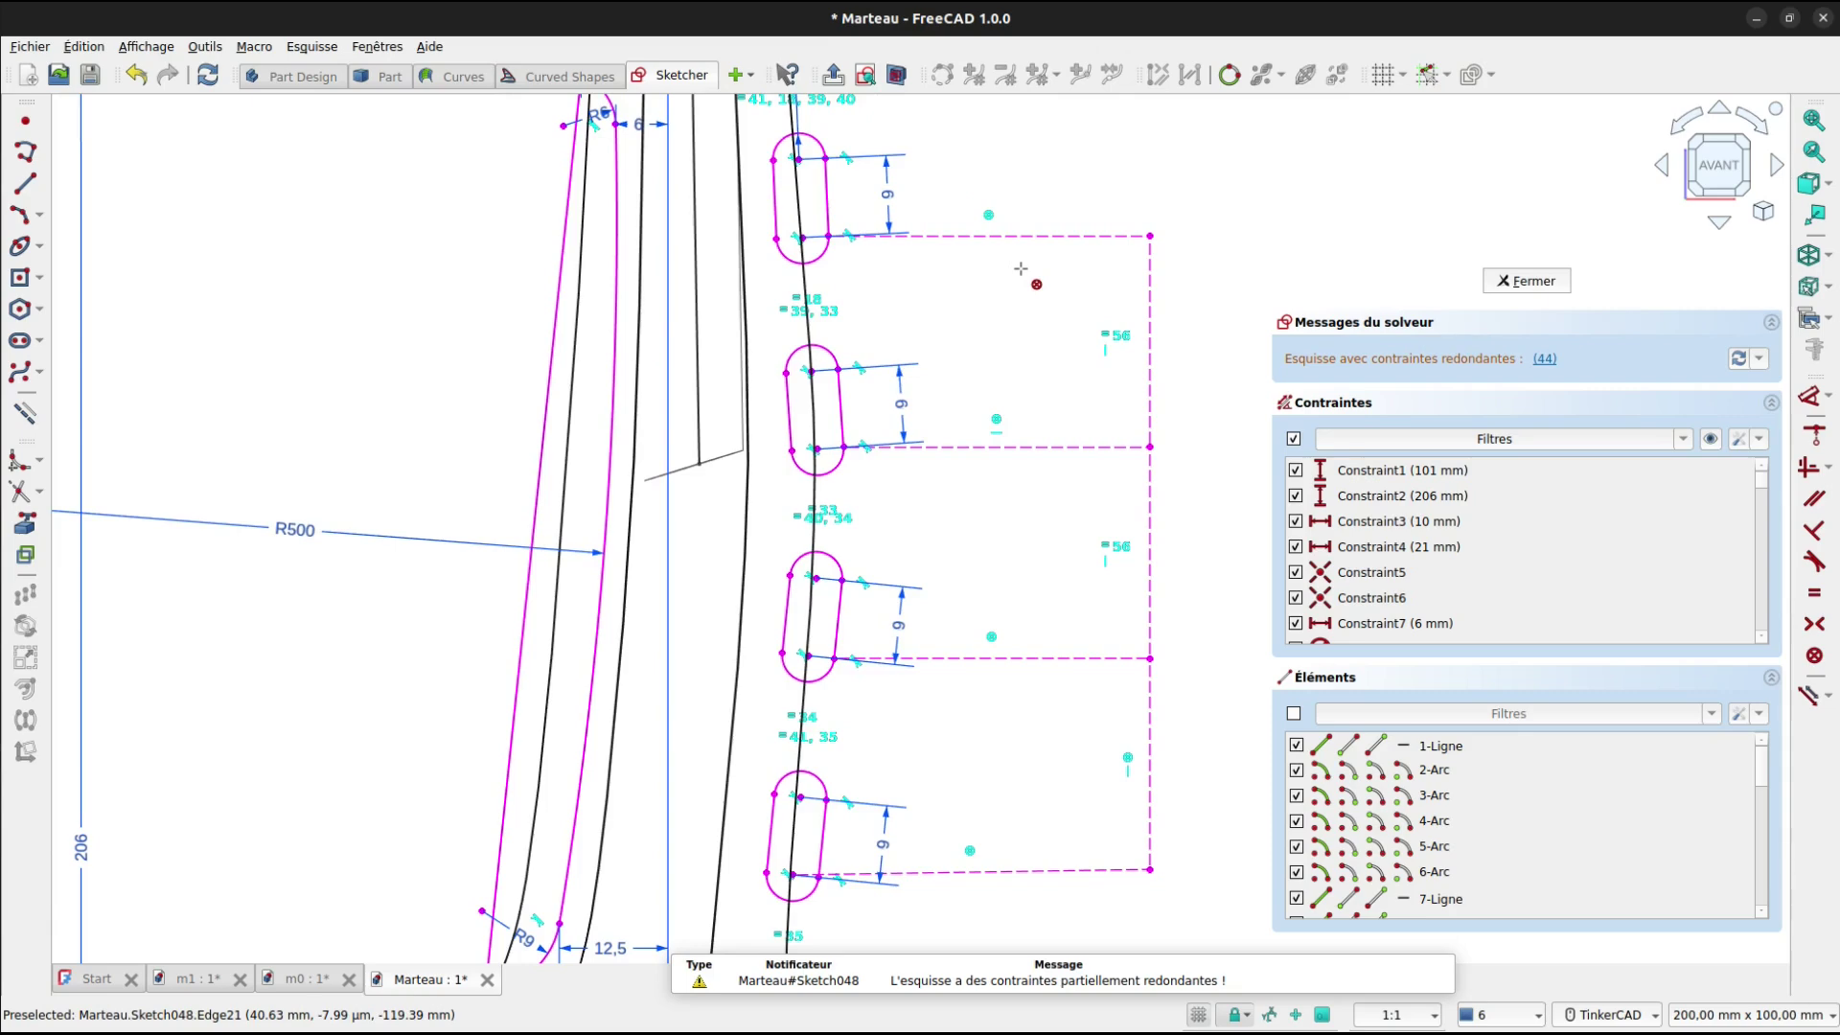
{"action": "key", "text": "ctrl+z"}
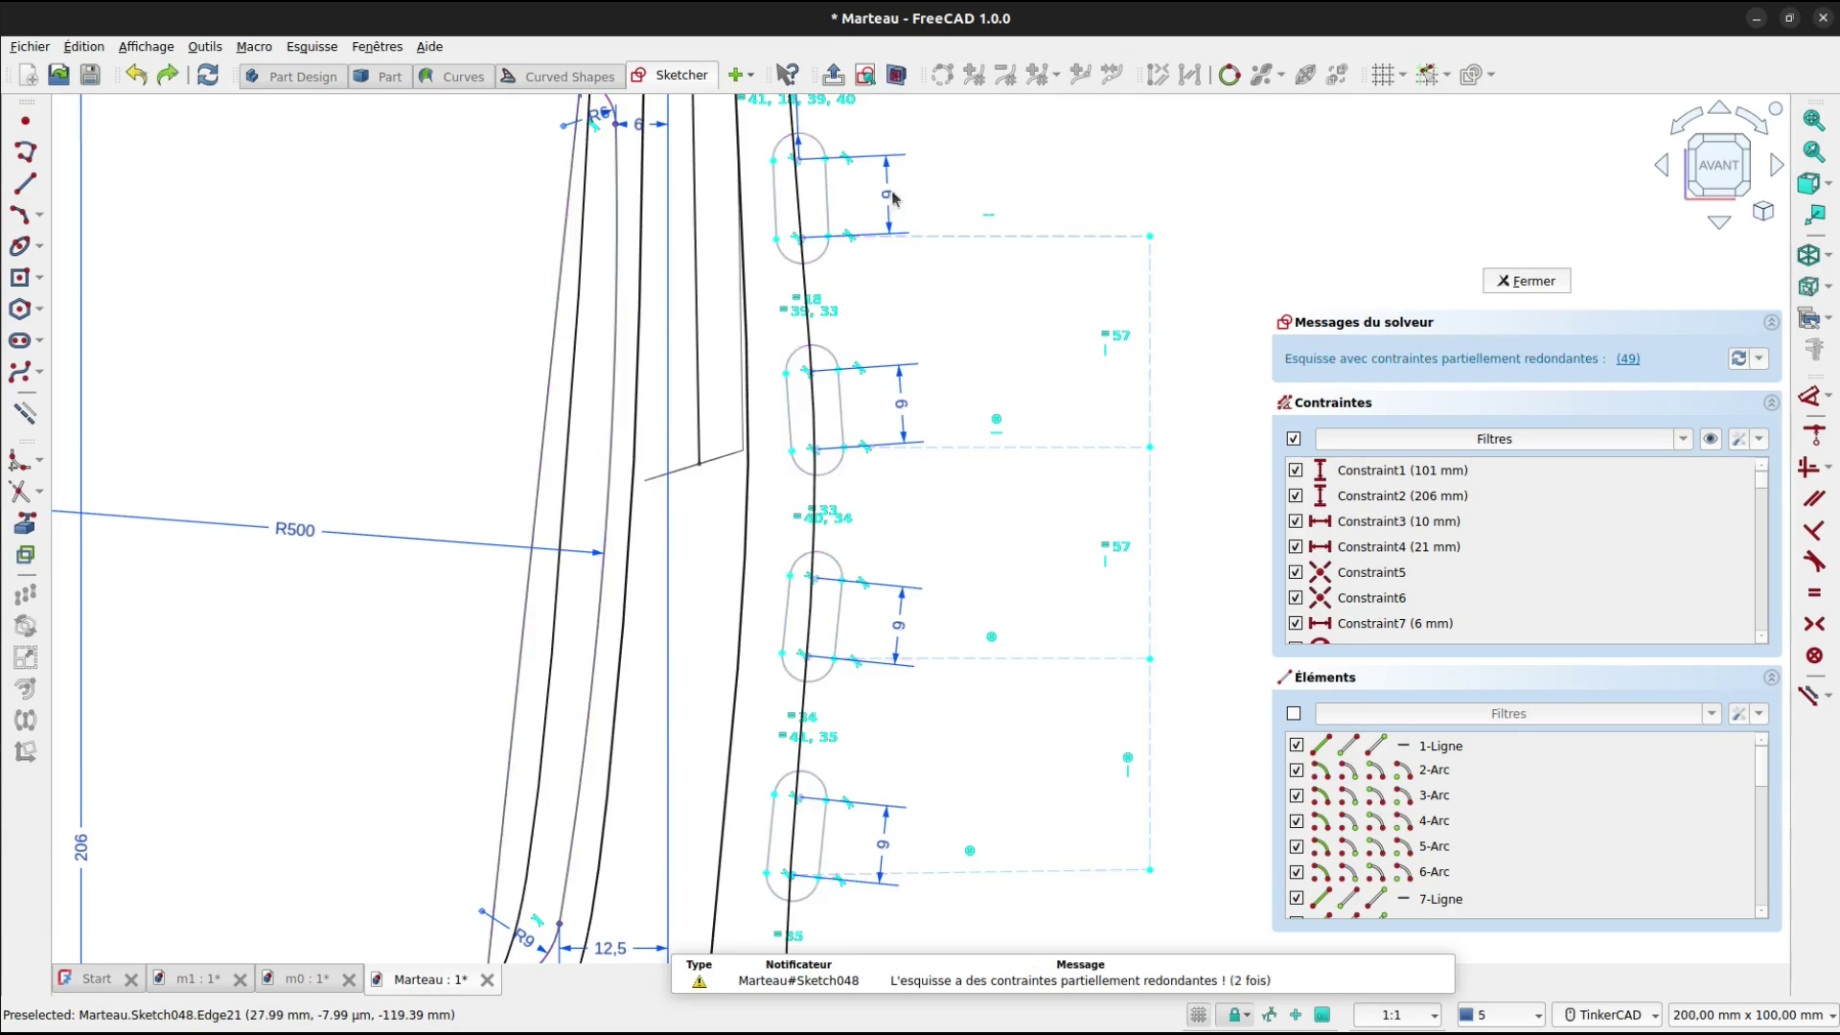
Fine-tune the tilt of the upper two slots by nudging their upper arc centres along the handle's edge.
{"action": "scroll", "coordinate": [892, 196], "scroll_direction": "up", "scroll_amount": 4}
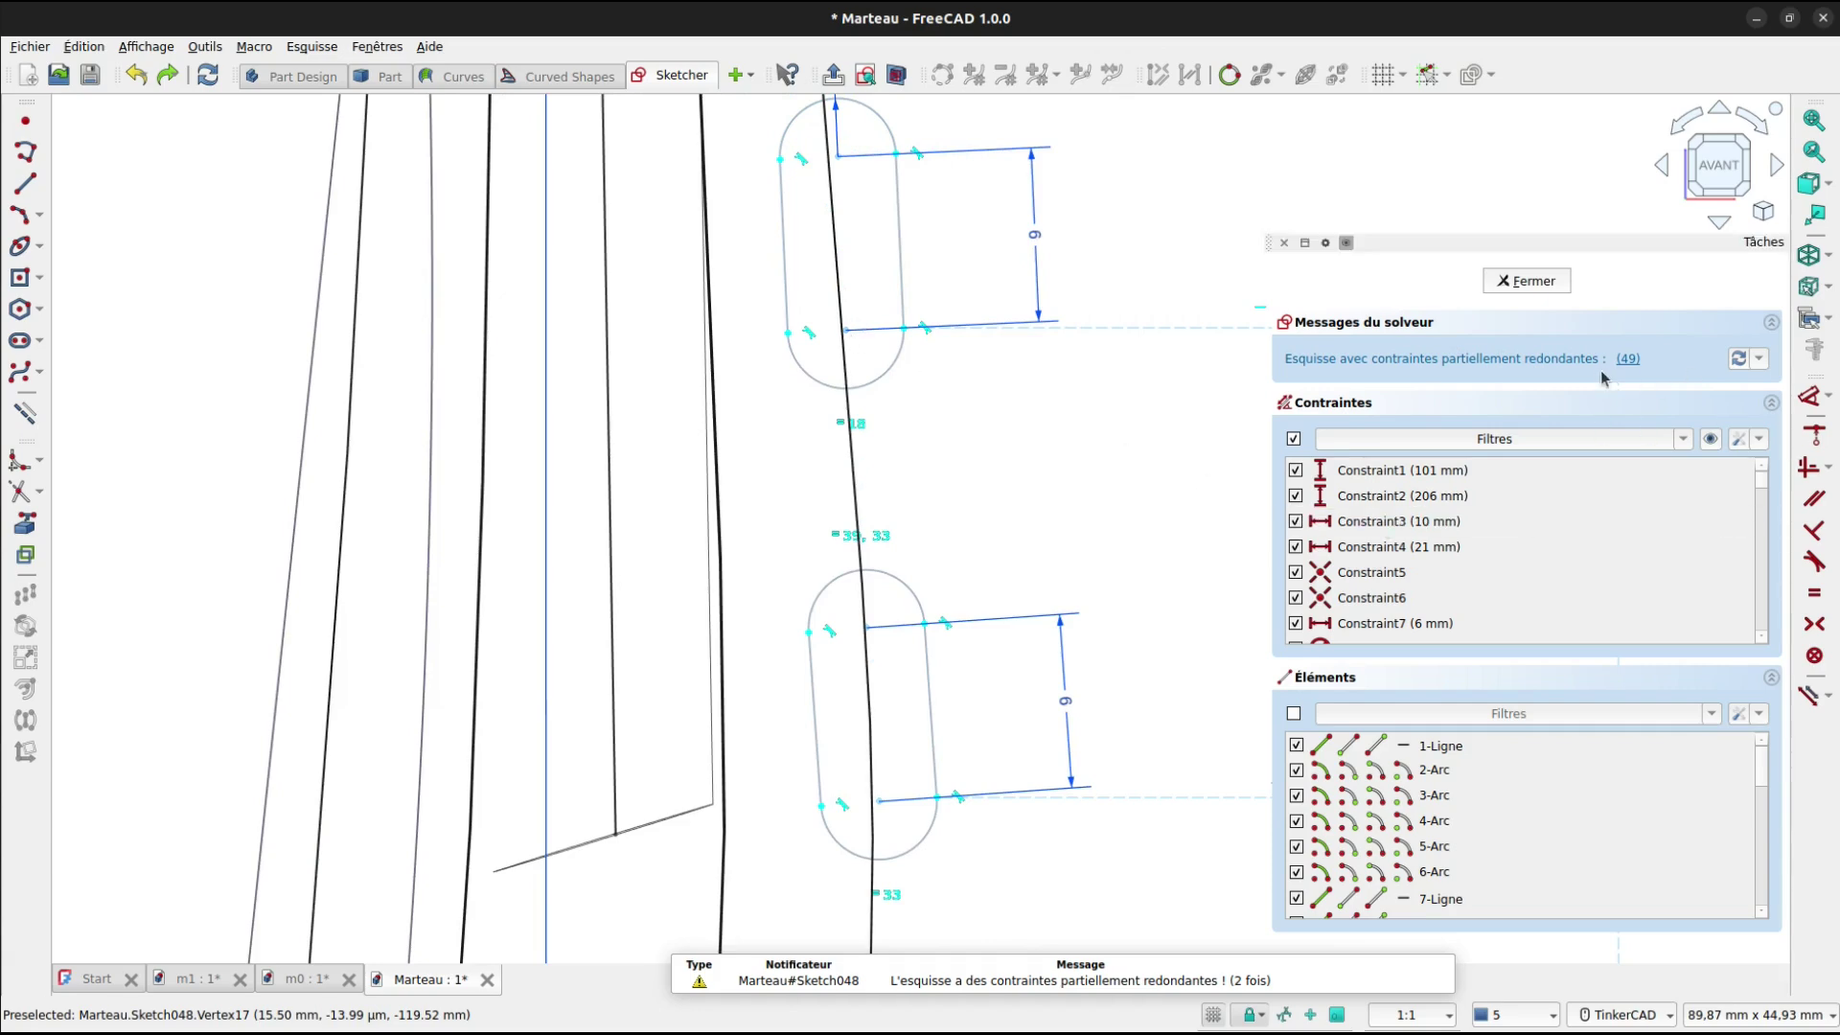
{"action": "scroll", "coordinate": [832, 294], "scroll_direction": "up", "scroll_amount": 3}
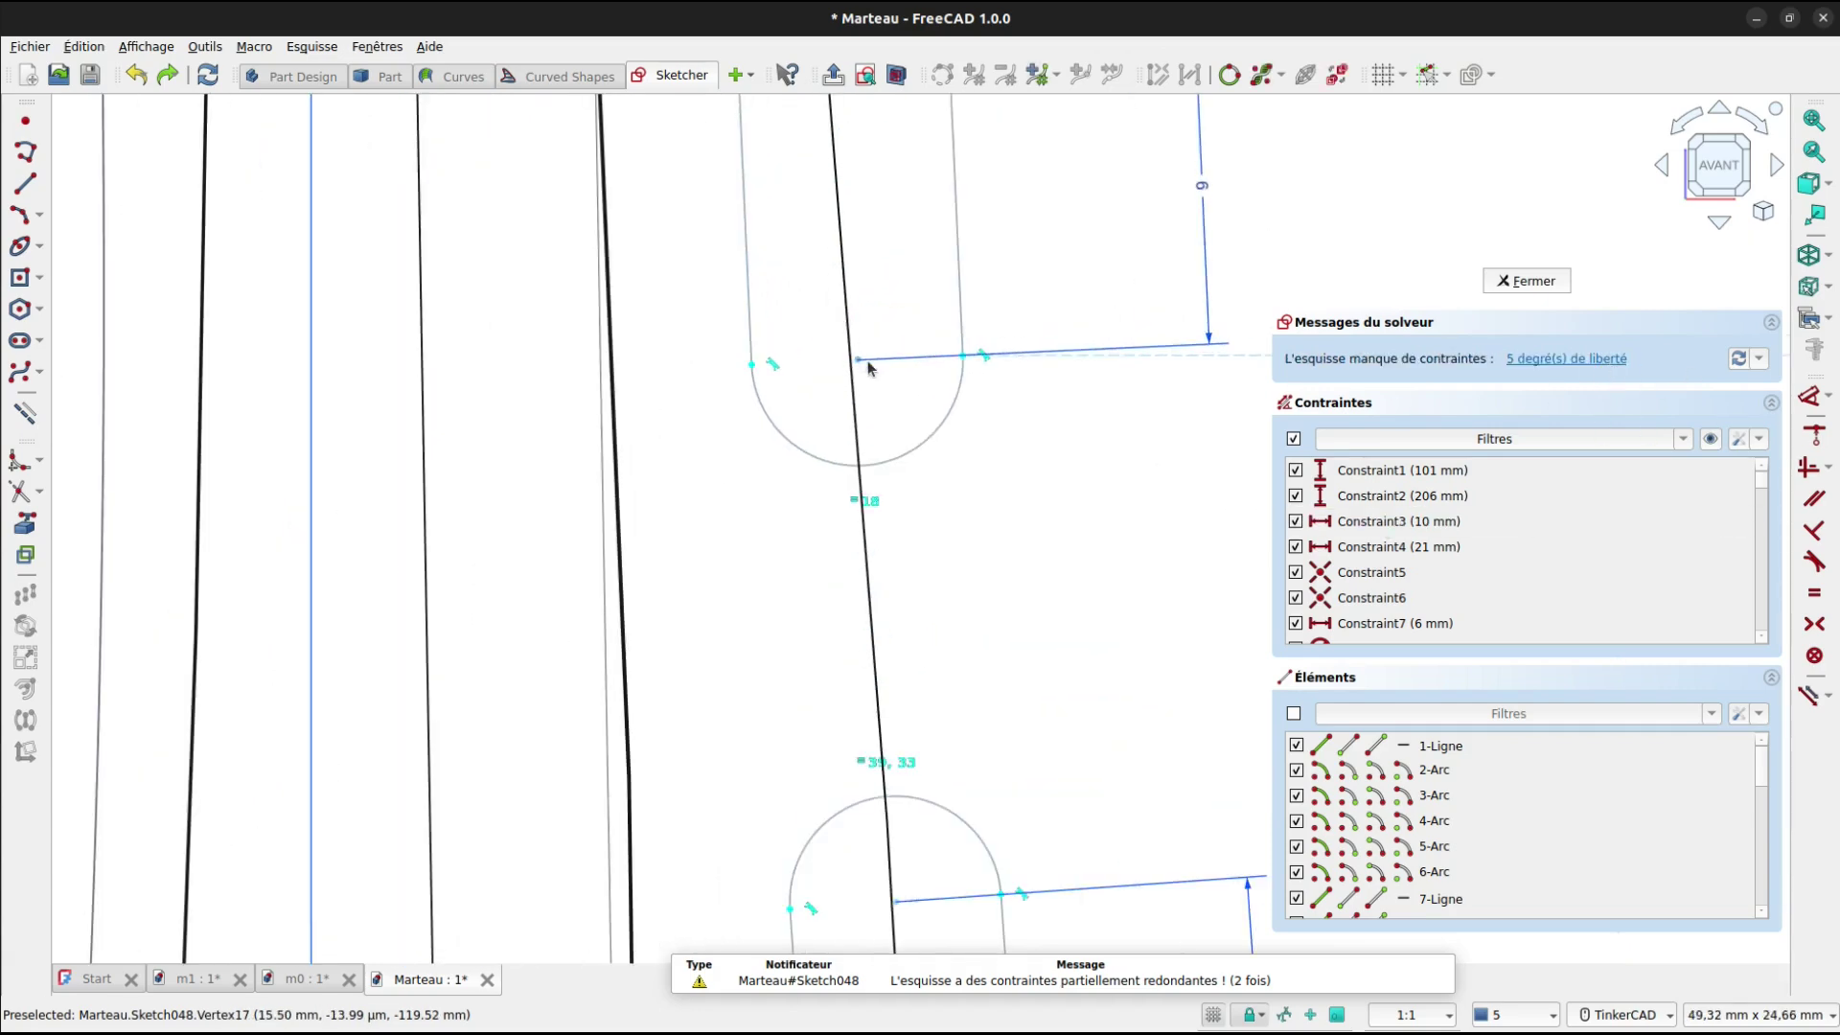
{"action": "scroll", "coordinate": [870, 367], "scroll_direction": "down", "scroll_amount": 4}
{"action": "scroll", "coordinate": [860, 206], "scroll_direction": "up", "scroll_amount": 3}
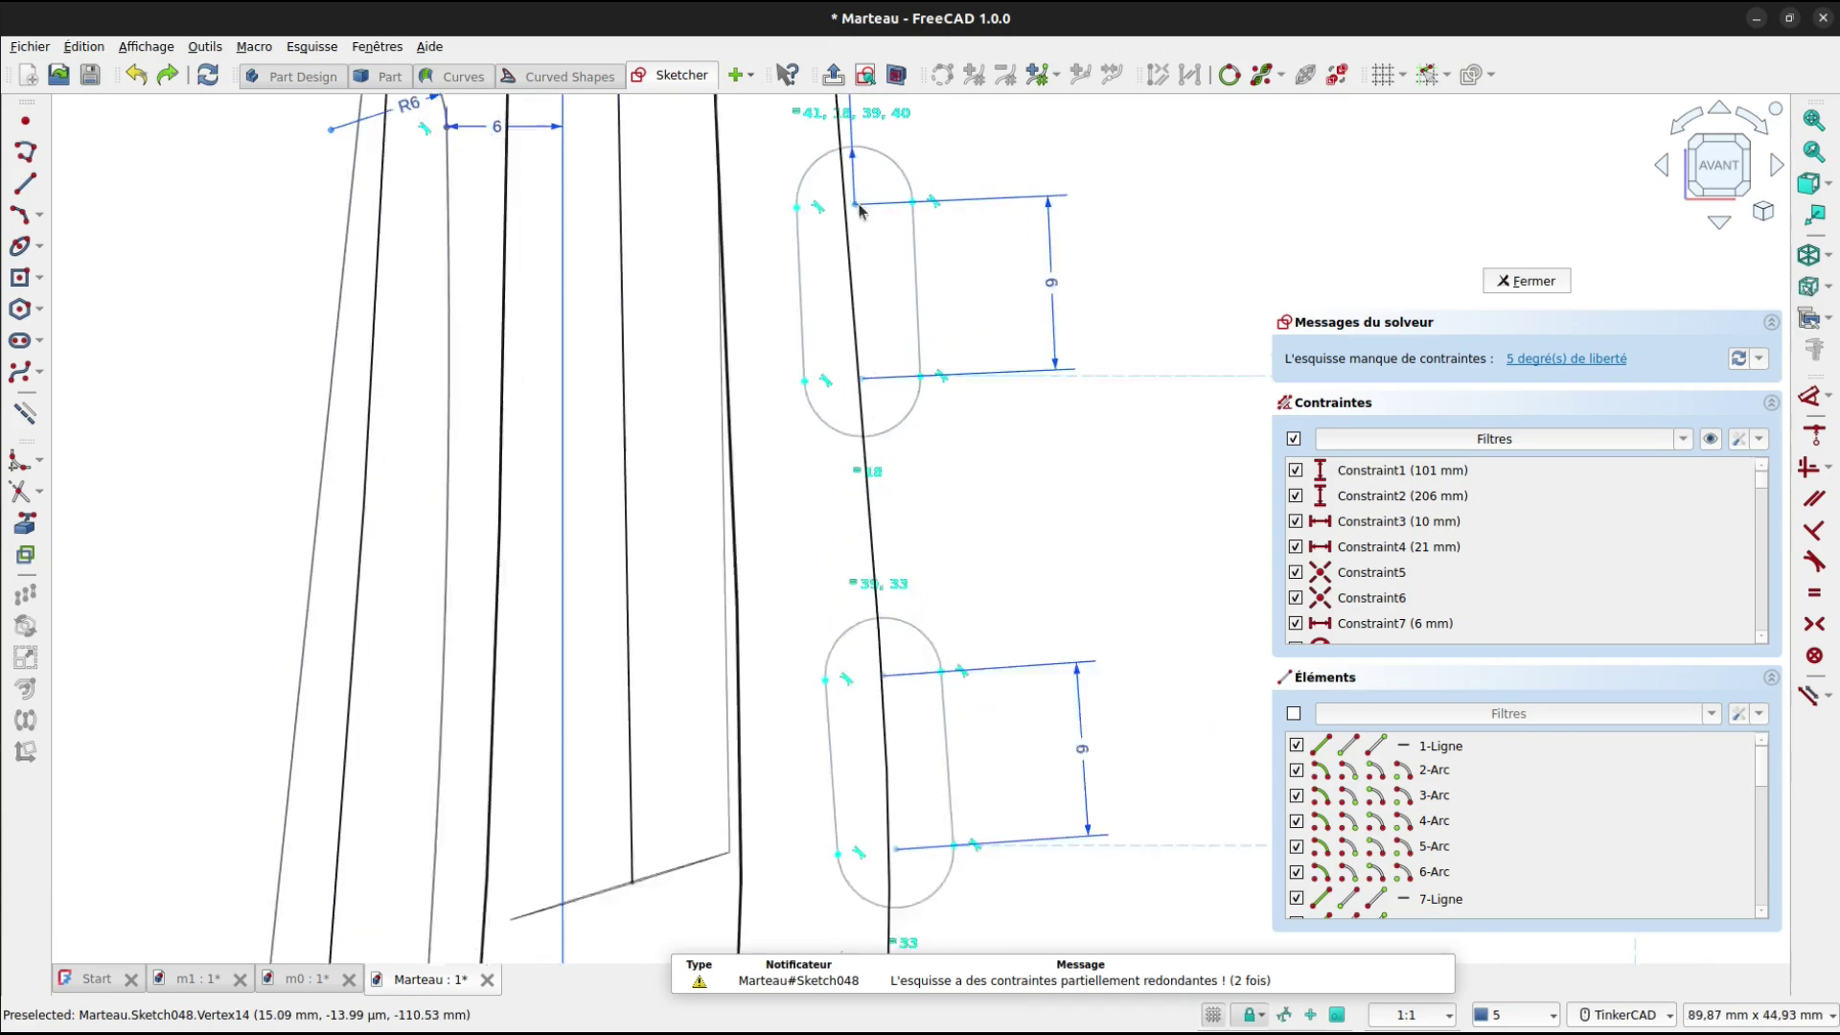
{"action": "left_click_drag", "start_coordinate": [855, 212], "coordinate": [853, 212]}
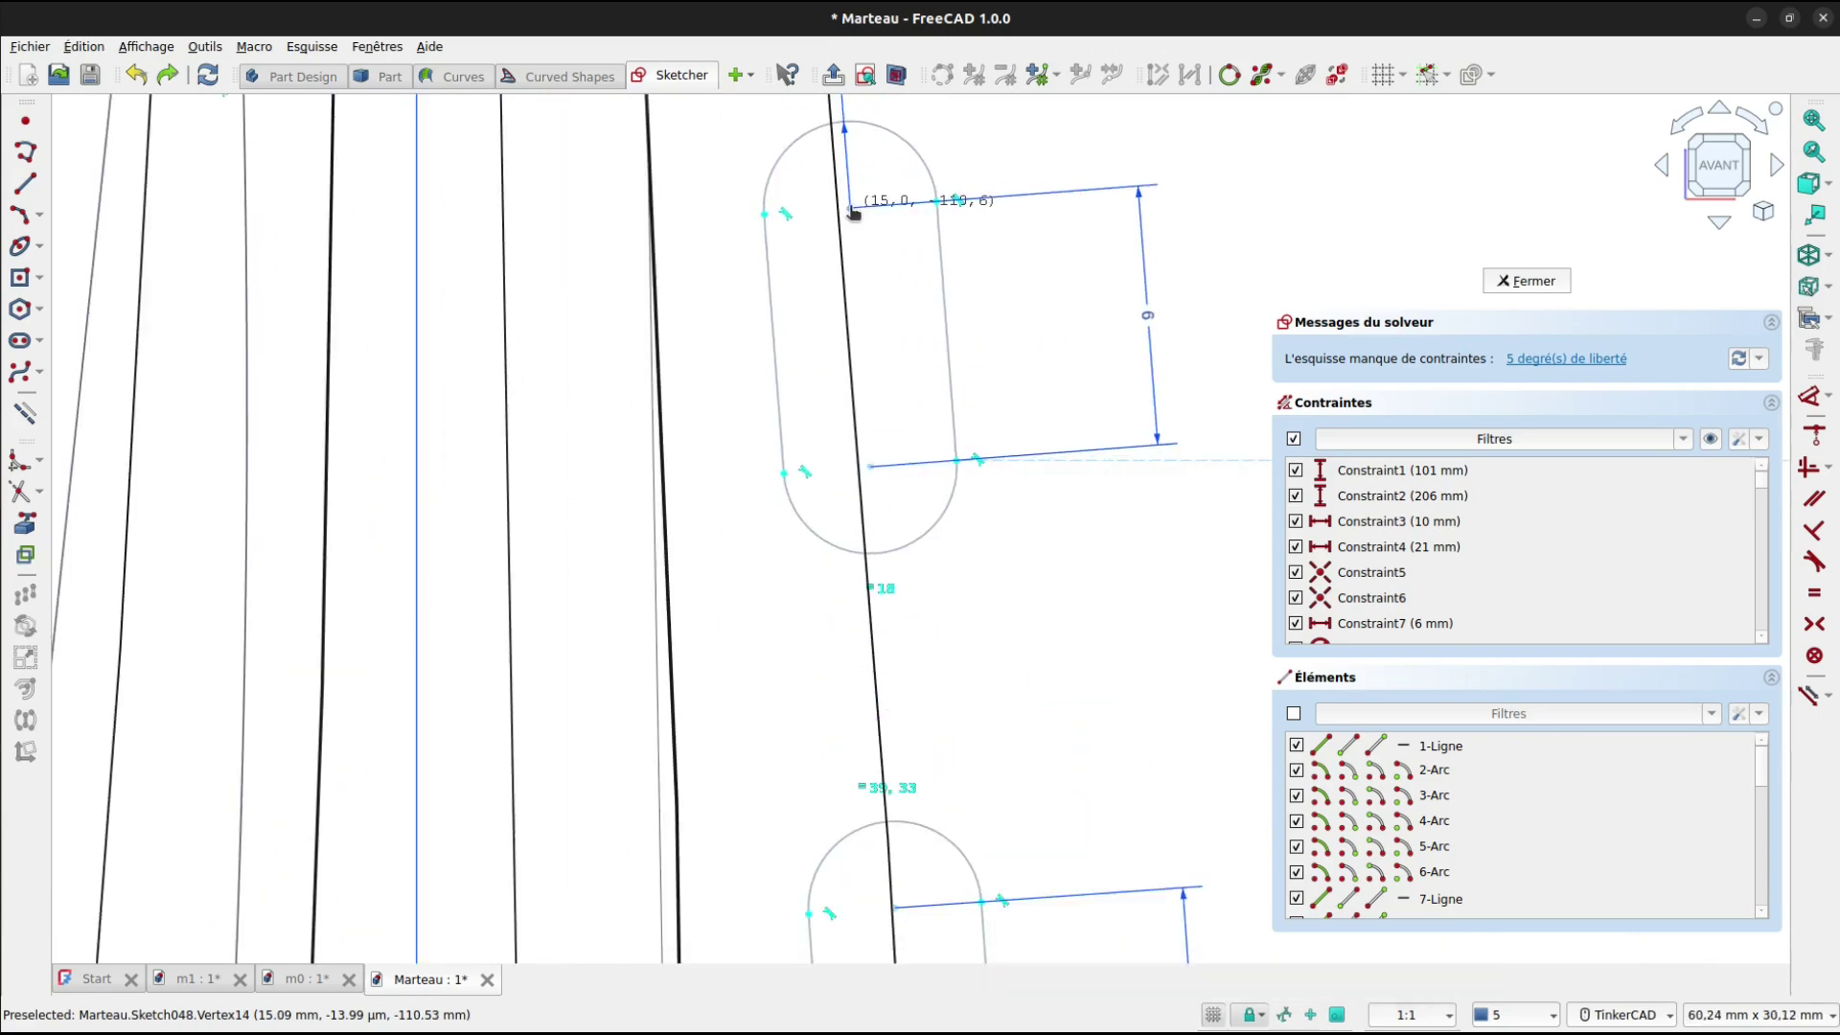
{"action": "mouse_move", "coordinate": [976, 633]}
{"action": "middle_mouse_down"}
{"action": "mouse_move", "coordinate": [883, 308]}
{"action": "mouse_move", "coordinate": [831, 258]}
{"action": "middle_mouse_up"}
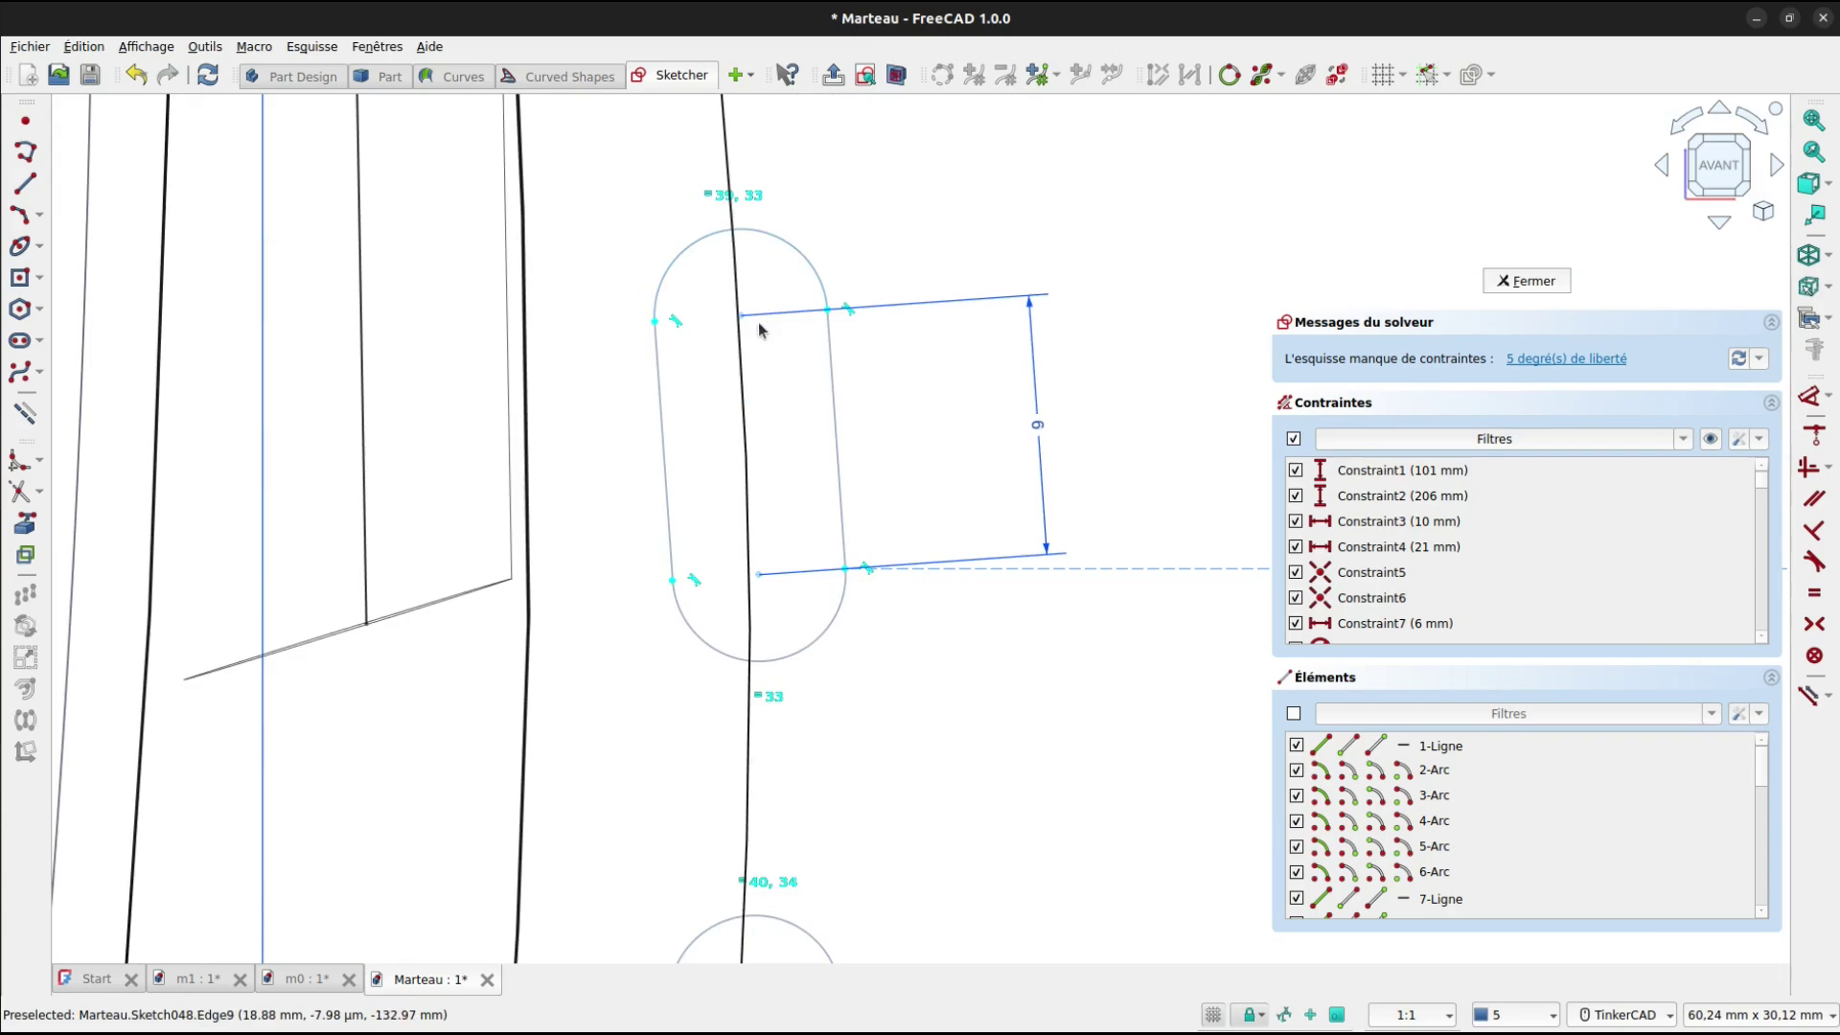
{"action": "left_click_drag", "start_coordinate": [746, 323], "coordinate": [750, 323]}
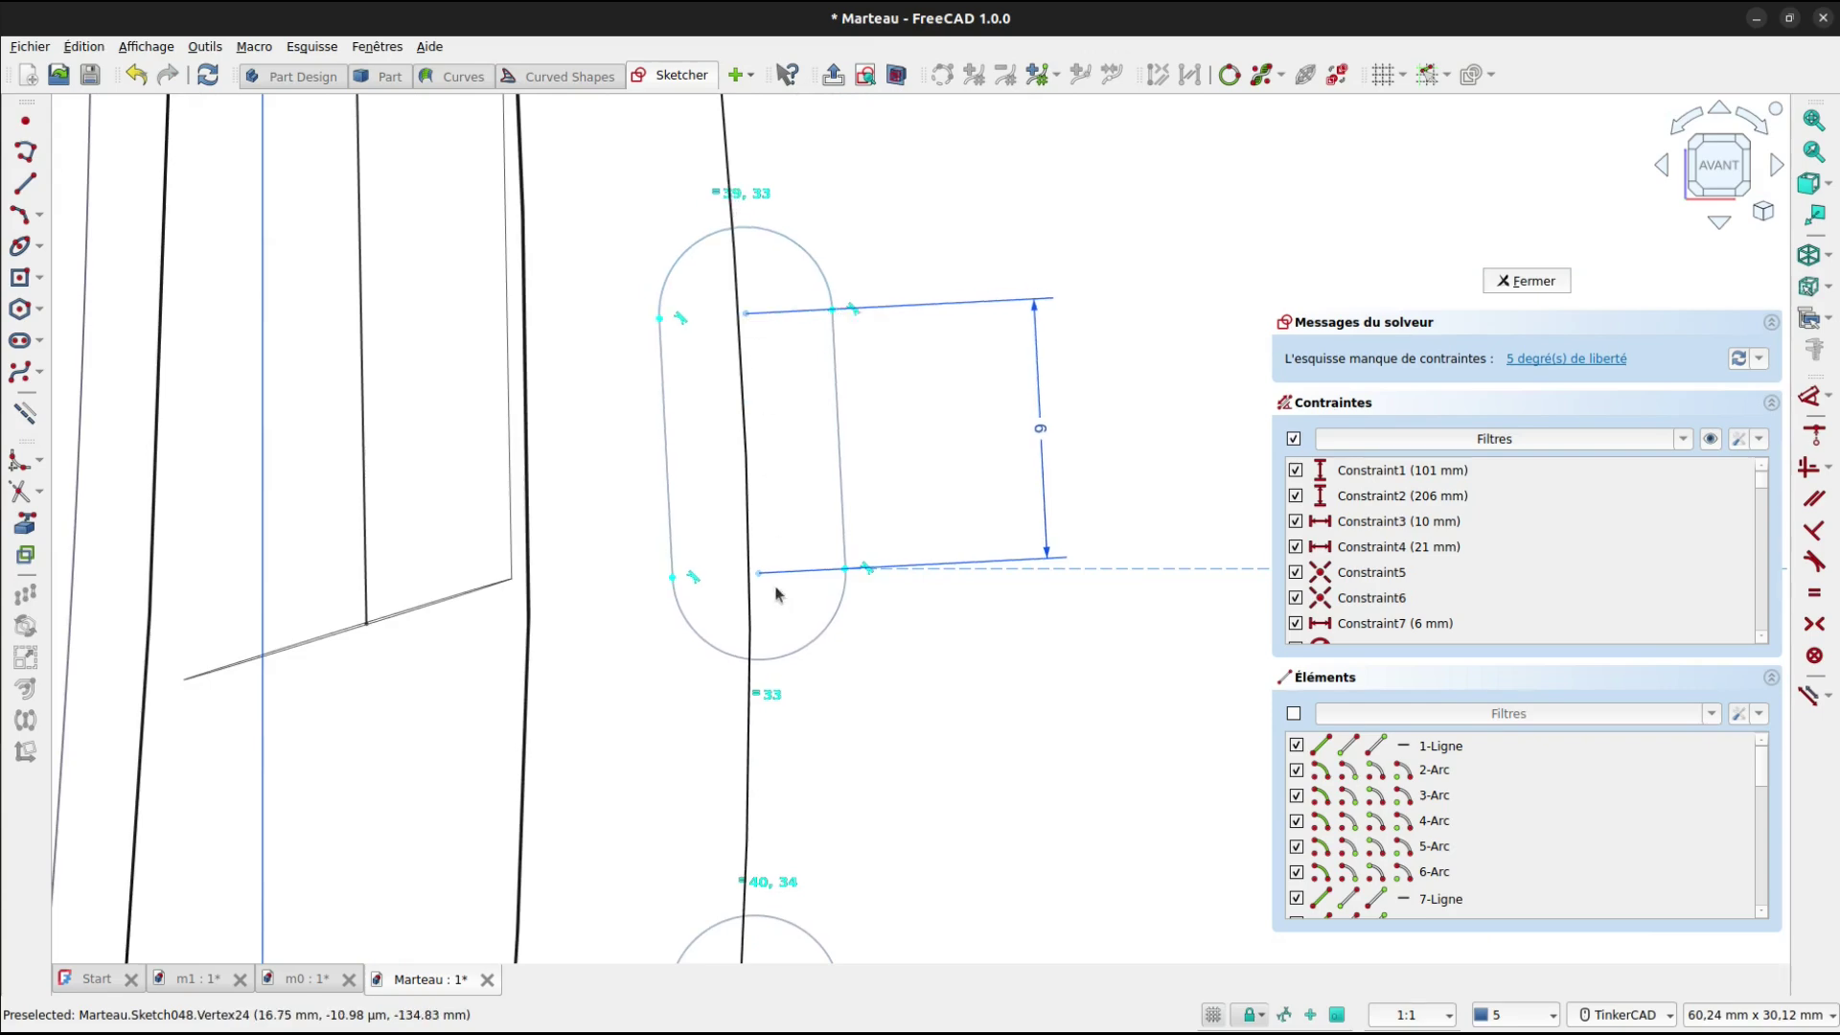
Fine-tune the tilt of the lower two slots so they follow the handle's outer edge.
{"action": "middle_click_drag", "start_coordinate": [957, 780], "coordinate": [880, 372]}
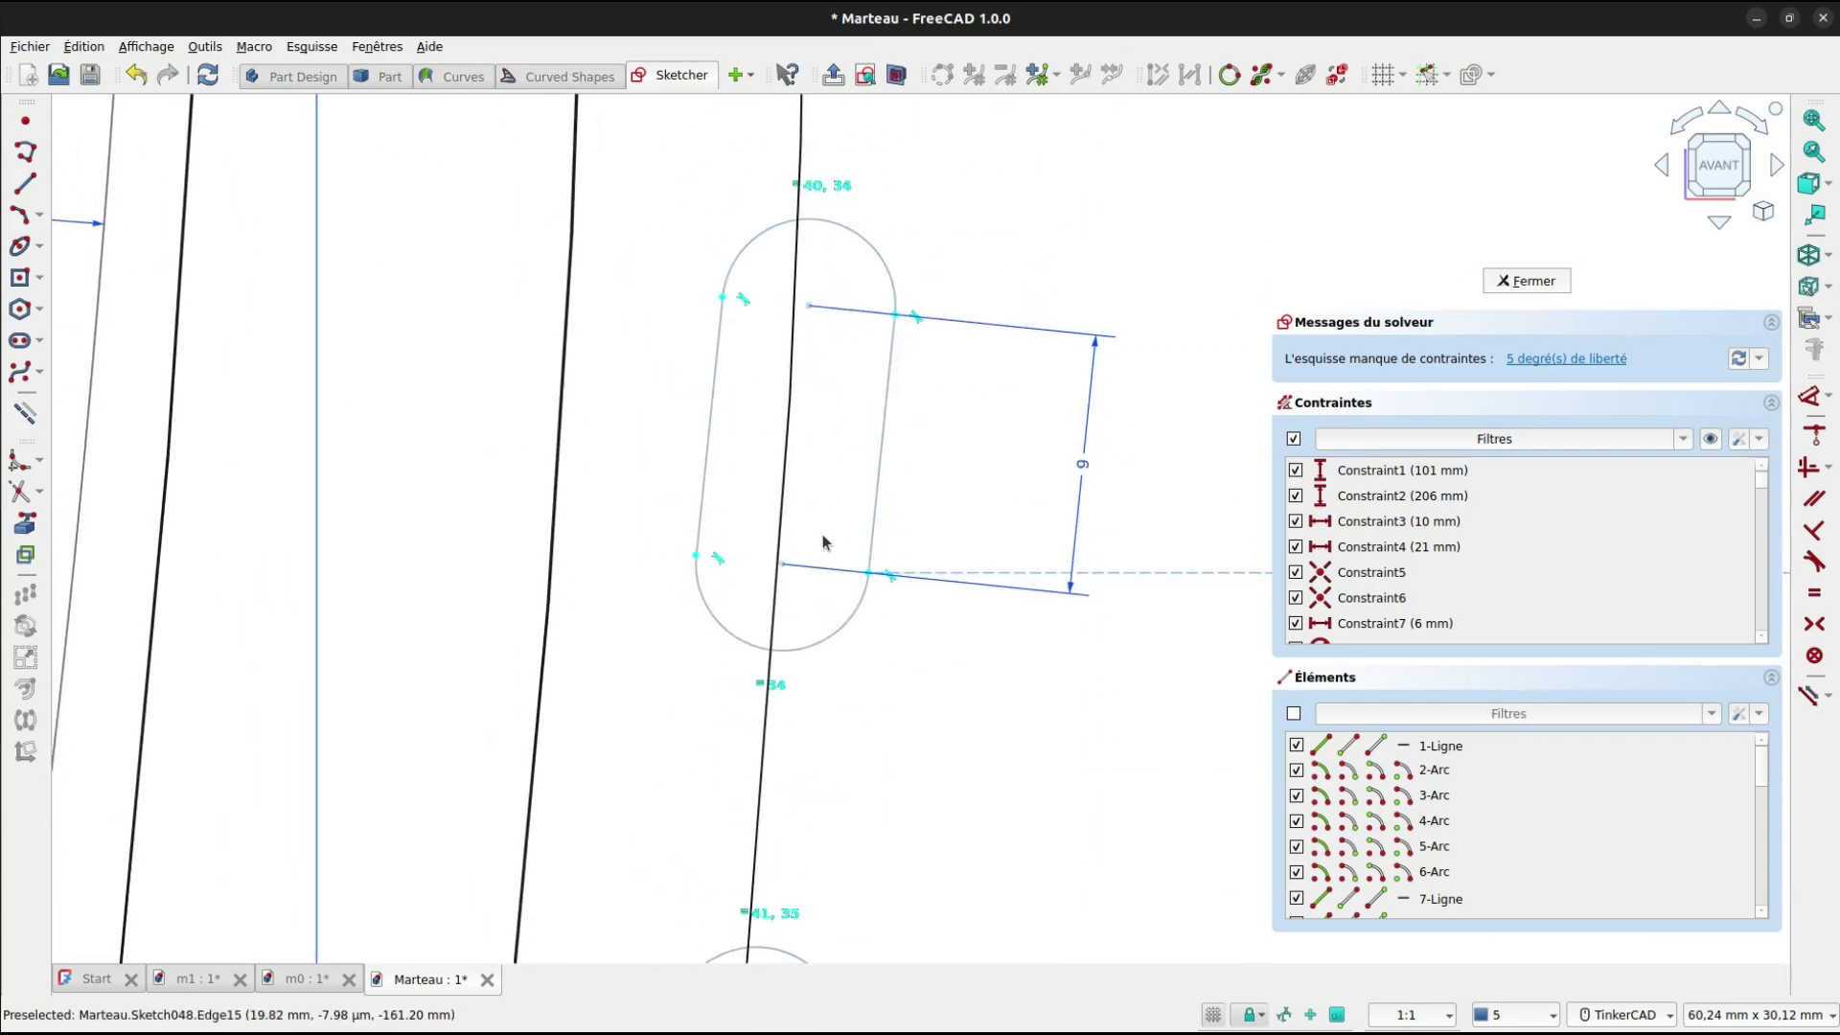
{"action": "left_click_drag", "start_coordinate": [789, 572], "coordinate": [802, 573]}
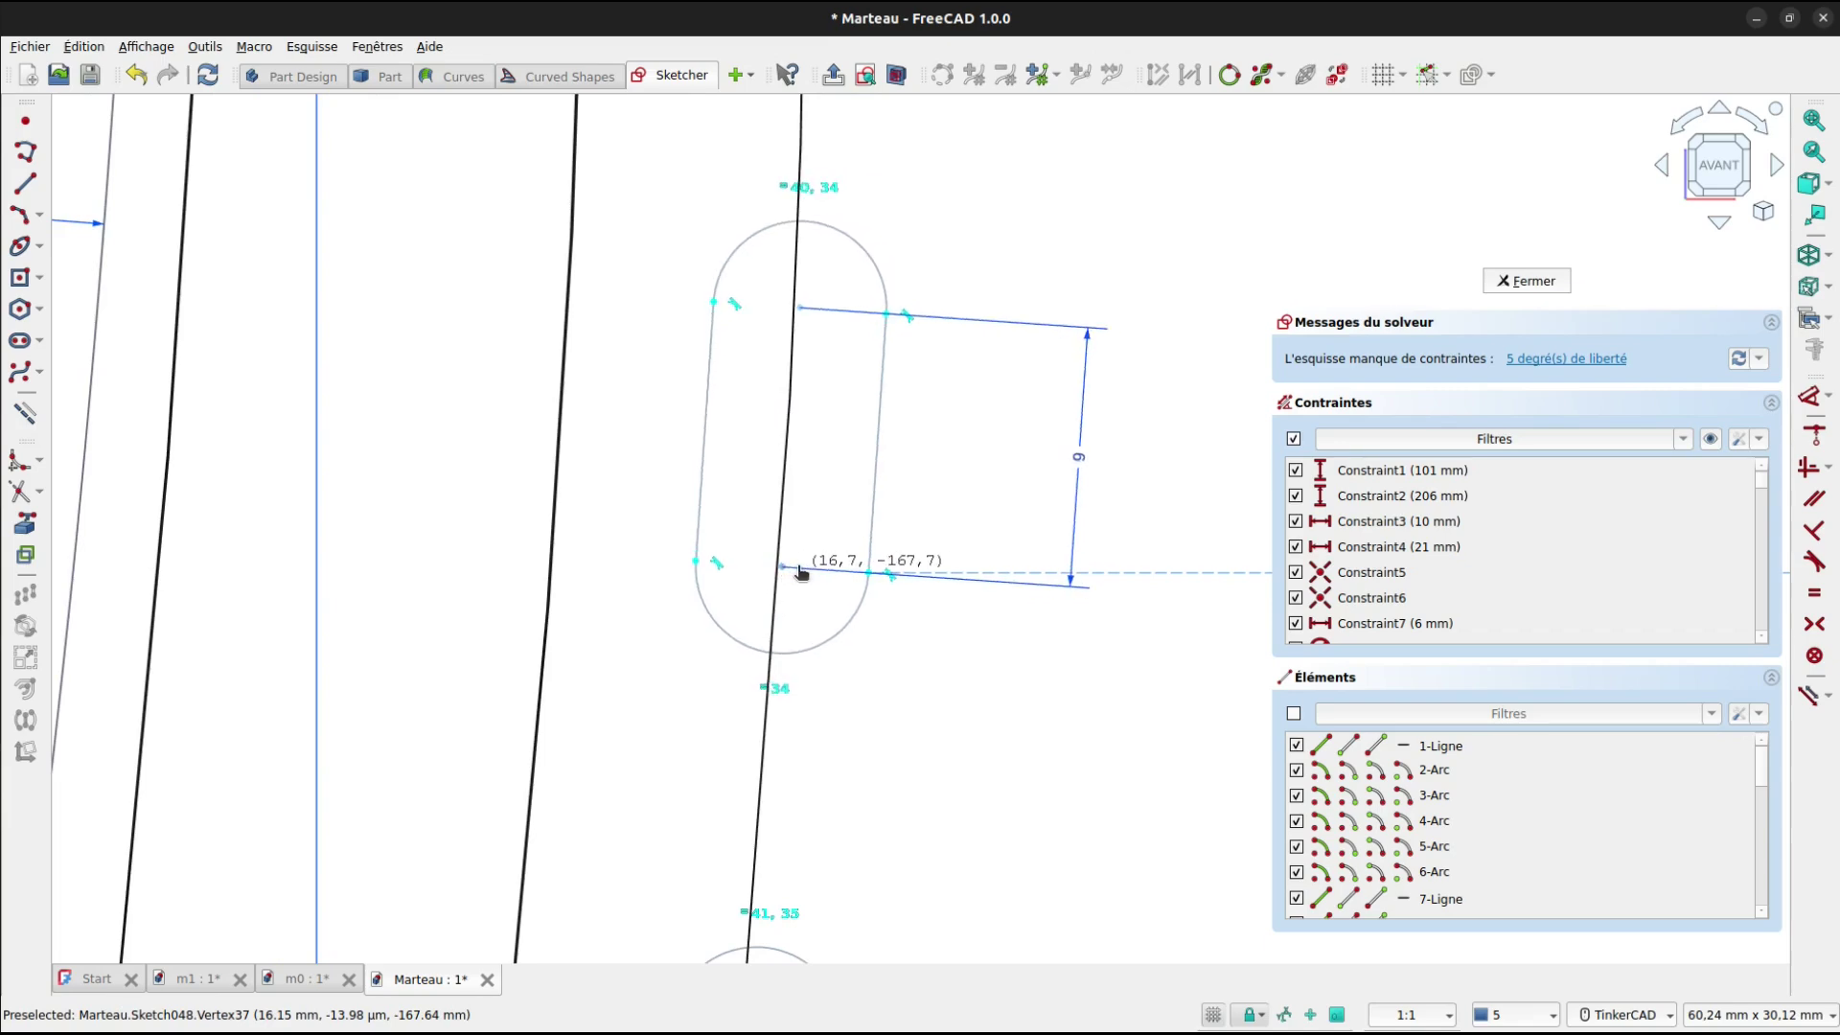
{"action": "middle_click_drag", "start_coordinate": [974, 719], "coordinate": [1018, 228]}
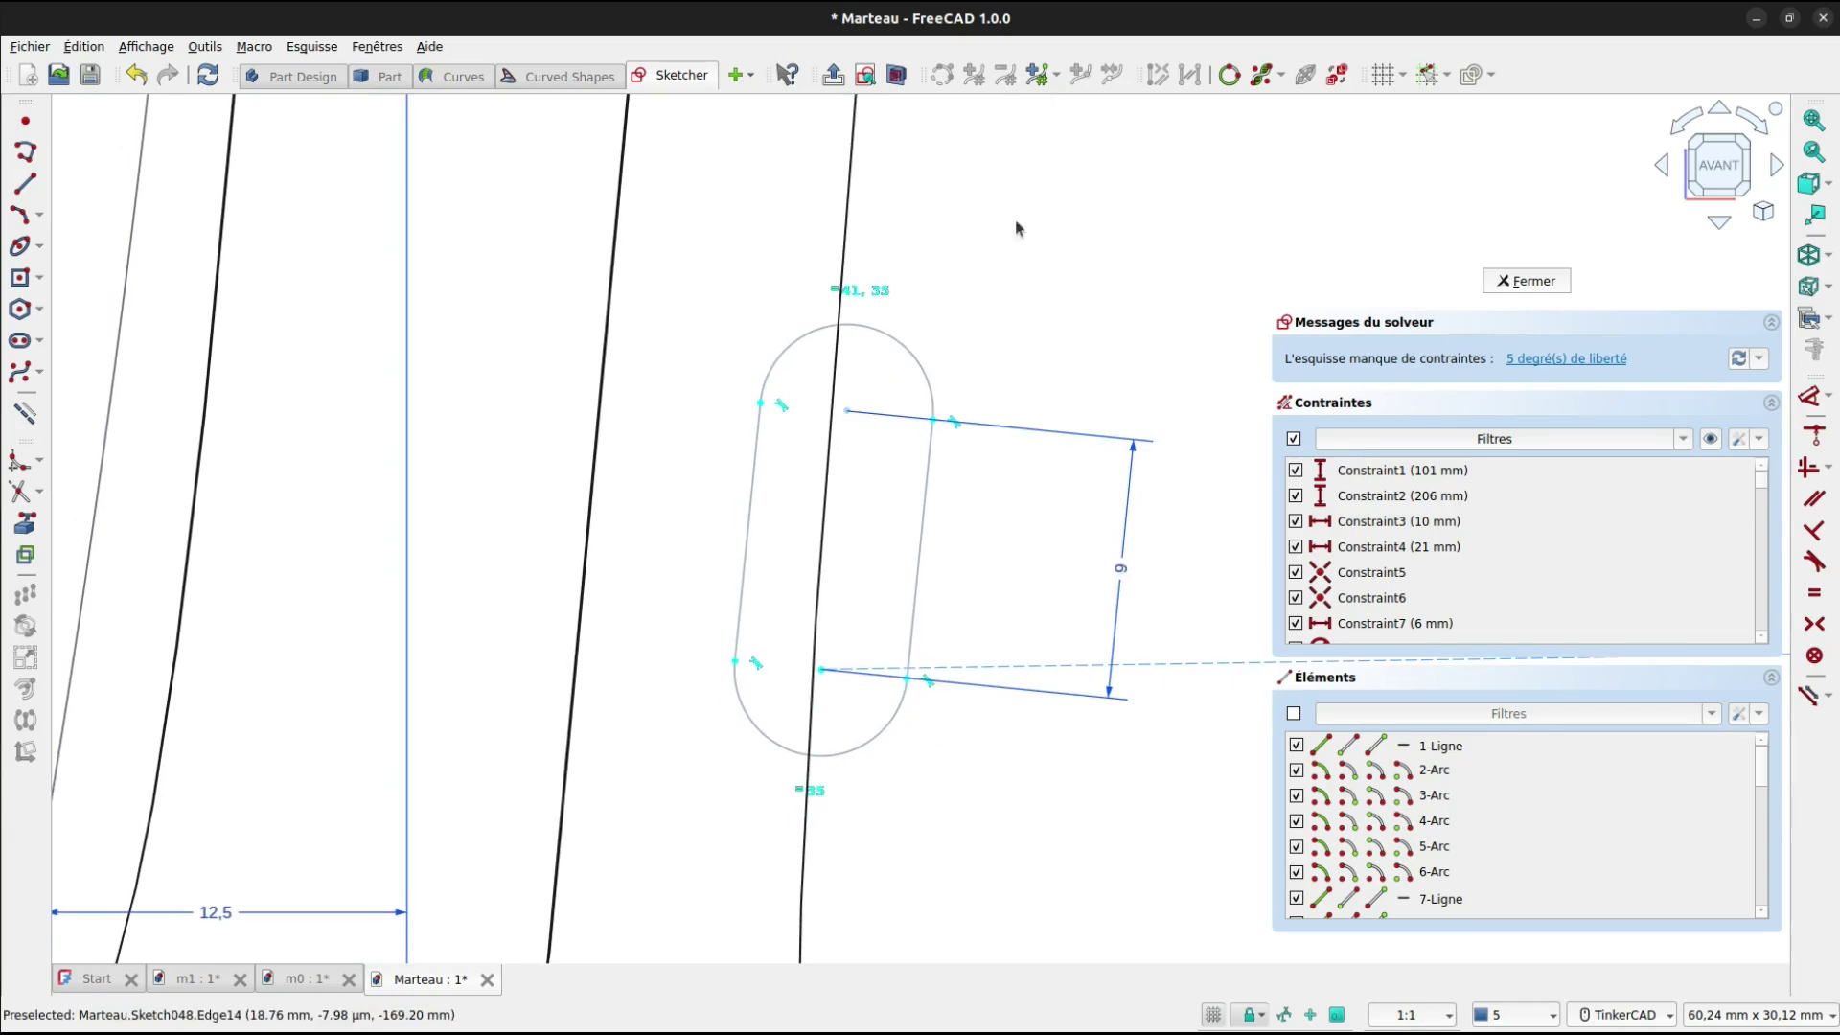
{"action": "left_click_drag", "start_coordinate": [846, 415], "coordinate": [843, 412]}
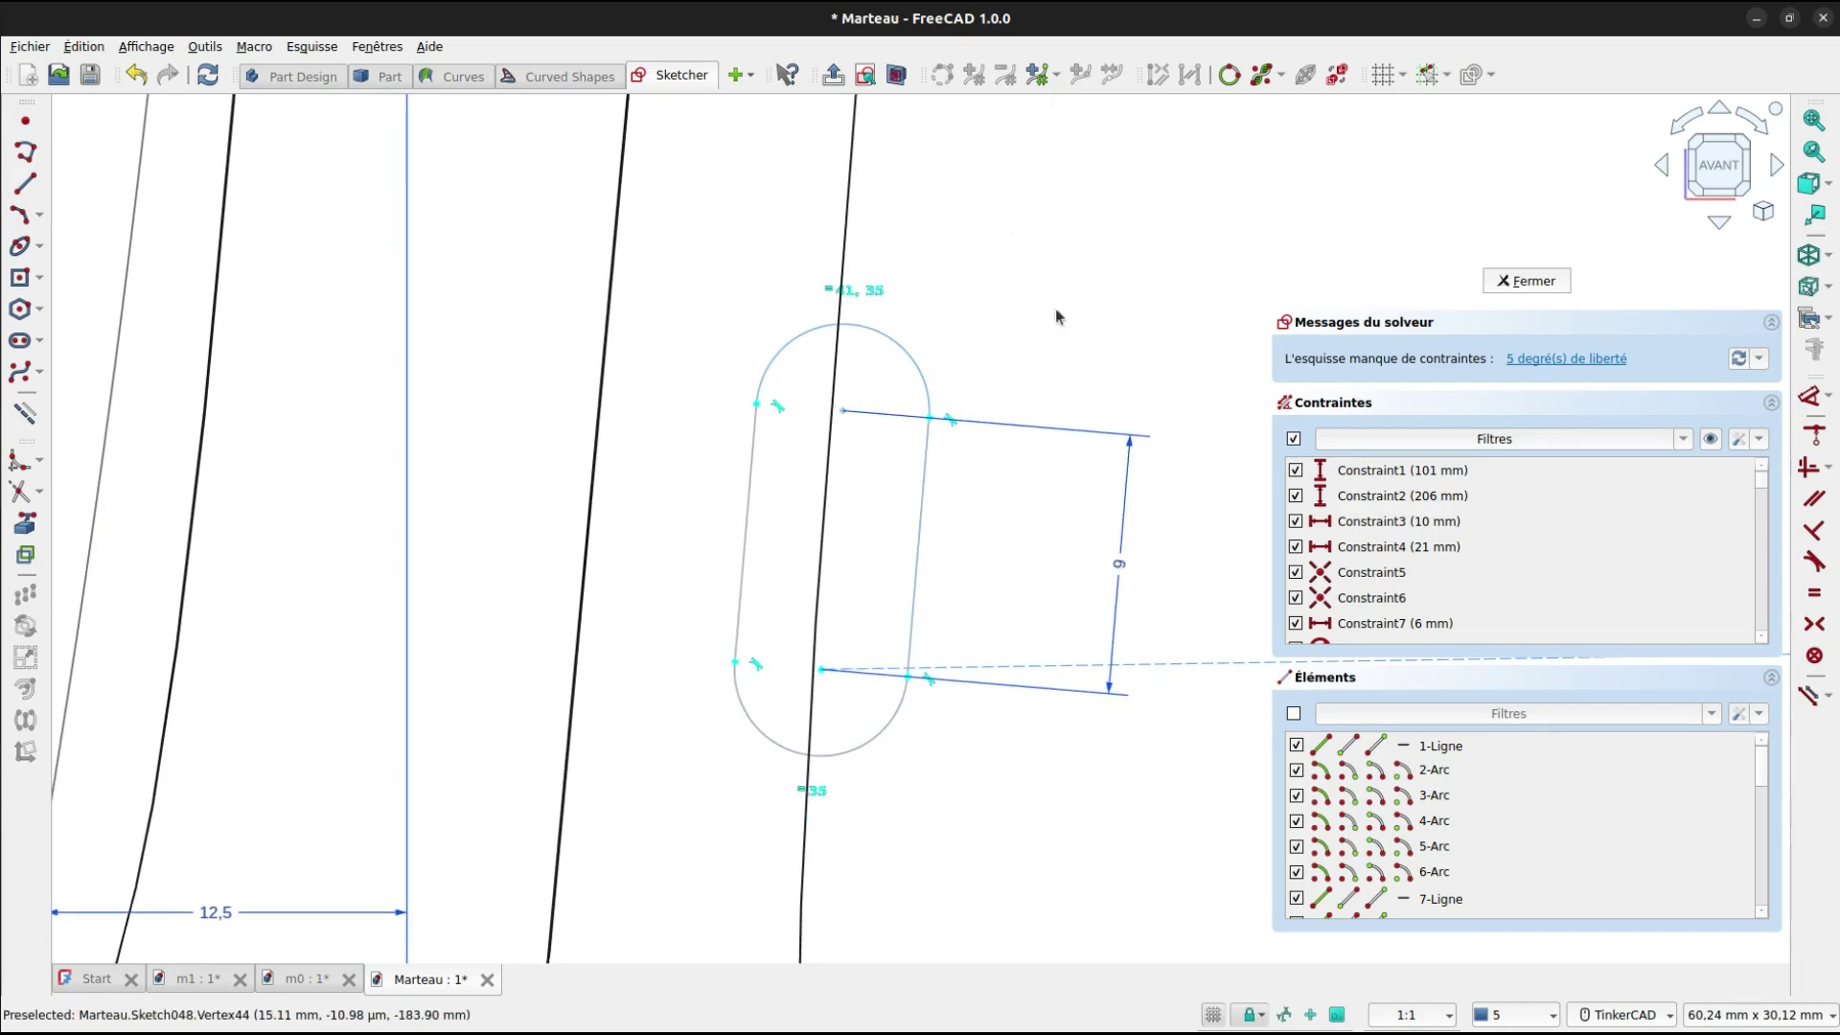
Finish editing the grip-recess sketch and close it.
{"action": "scroll", "coordinate": [993, 278], "scroll_direction": "down", "scroll_amount": 6}
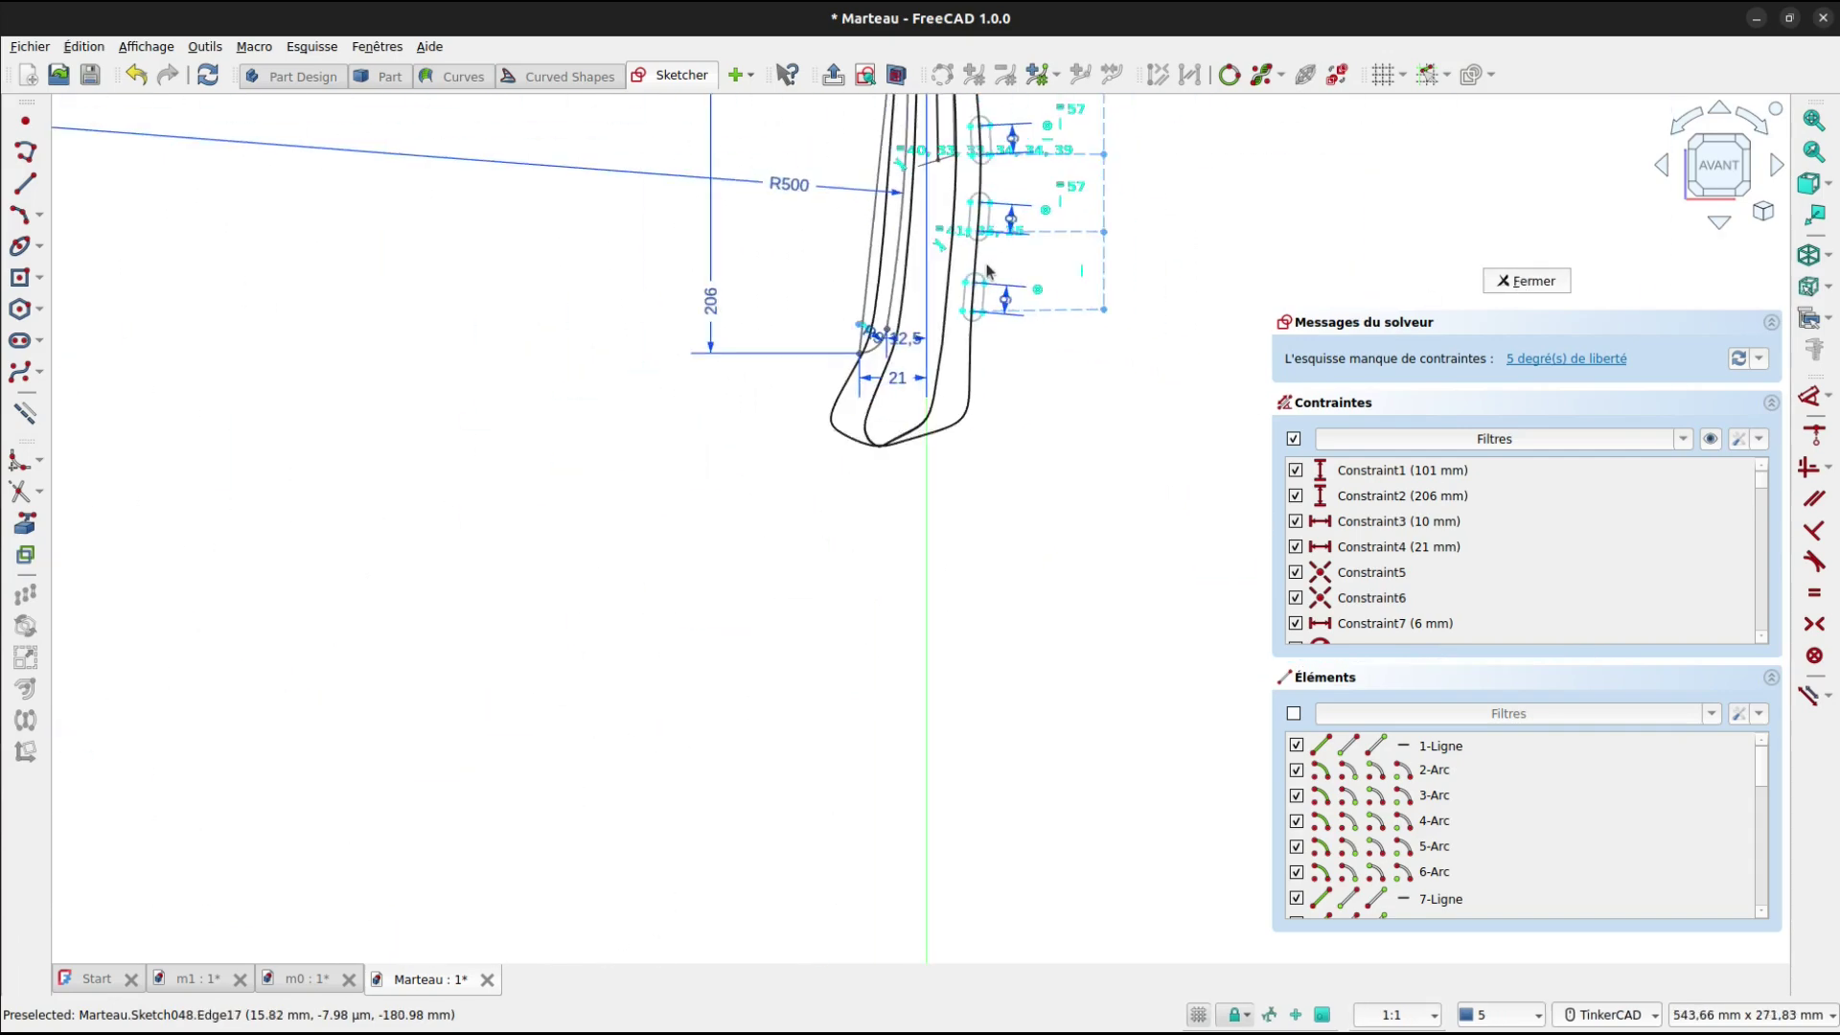
{"action": "mouse_move", "coordinate": [1064, 407]}
{"action": "middle_mouse_down"}
{"action": "mouse_move", "coordinate": [1058, 697]}
{"action": "mouse_move", "coordinate": [1003, 728]}
{"action": "middle_mouse_up"}
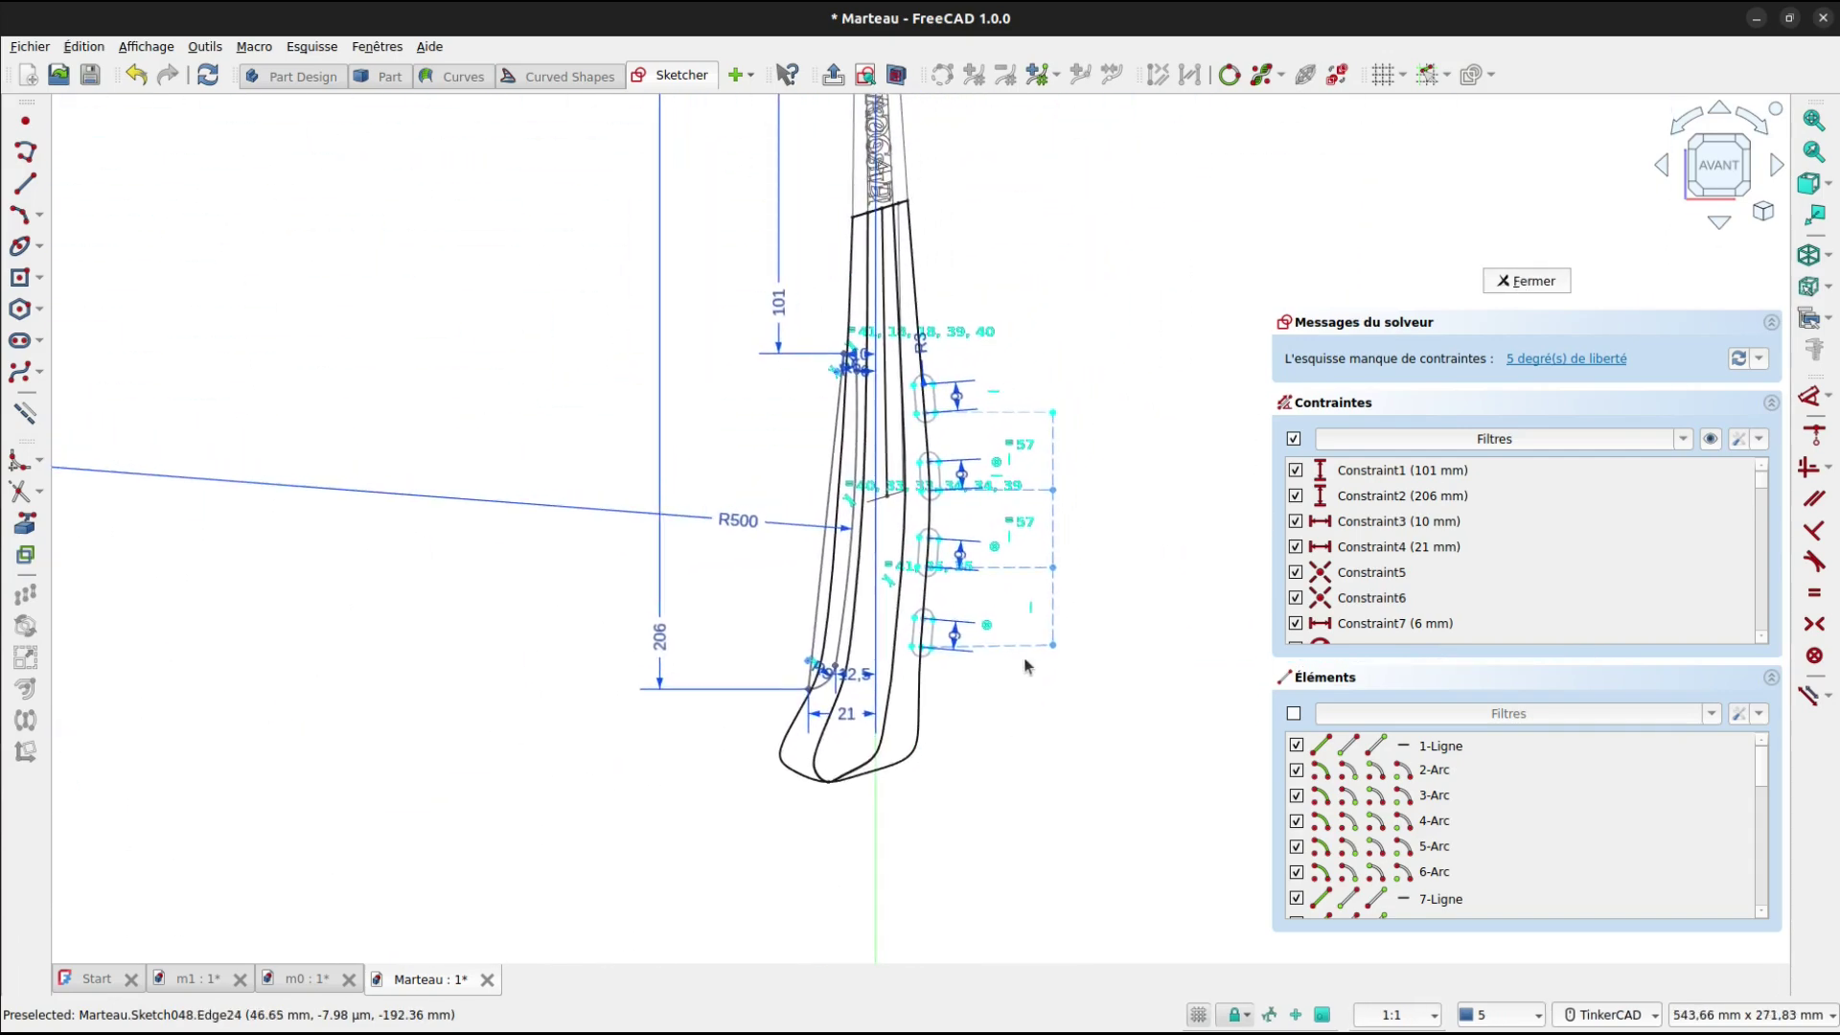
{"action": "left_click", "coordinate": [1543, 281]}
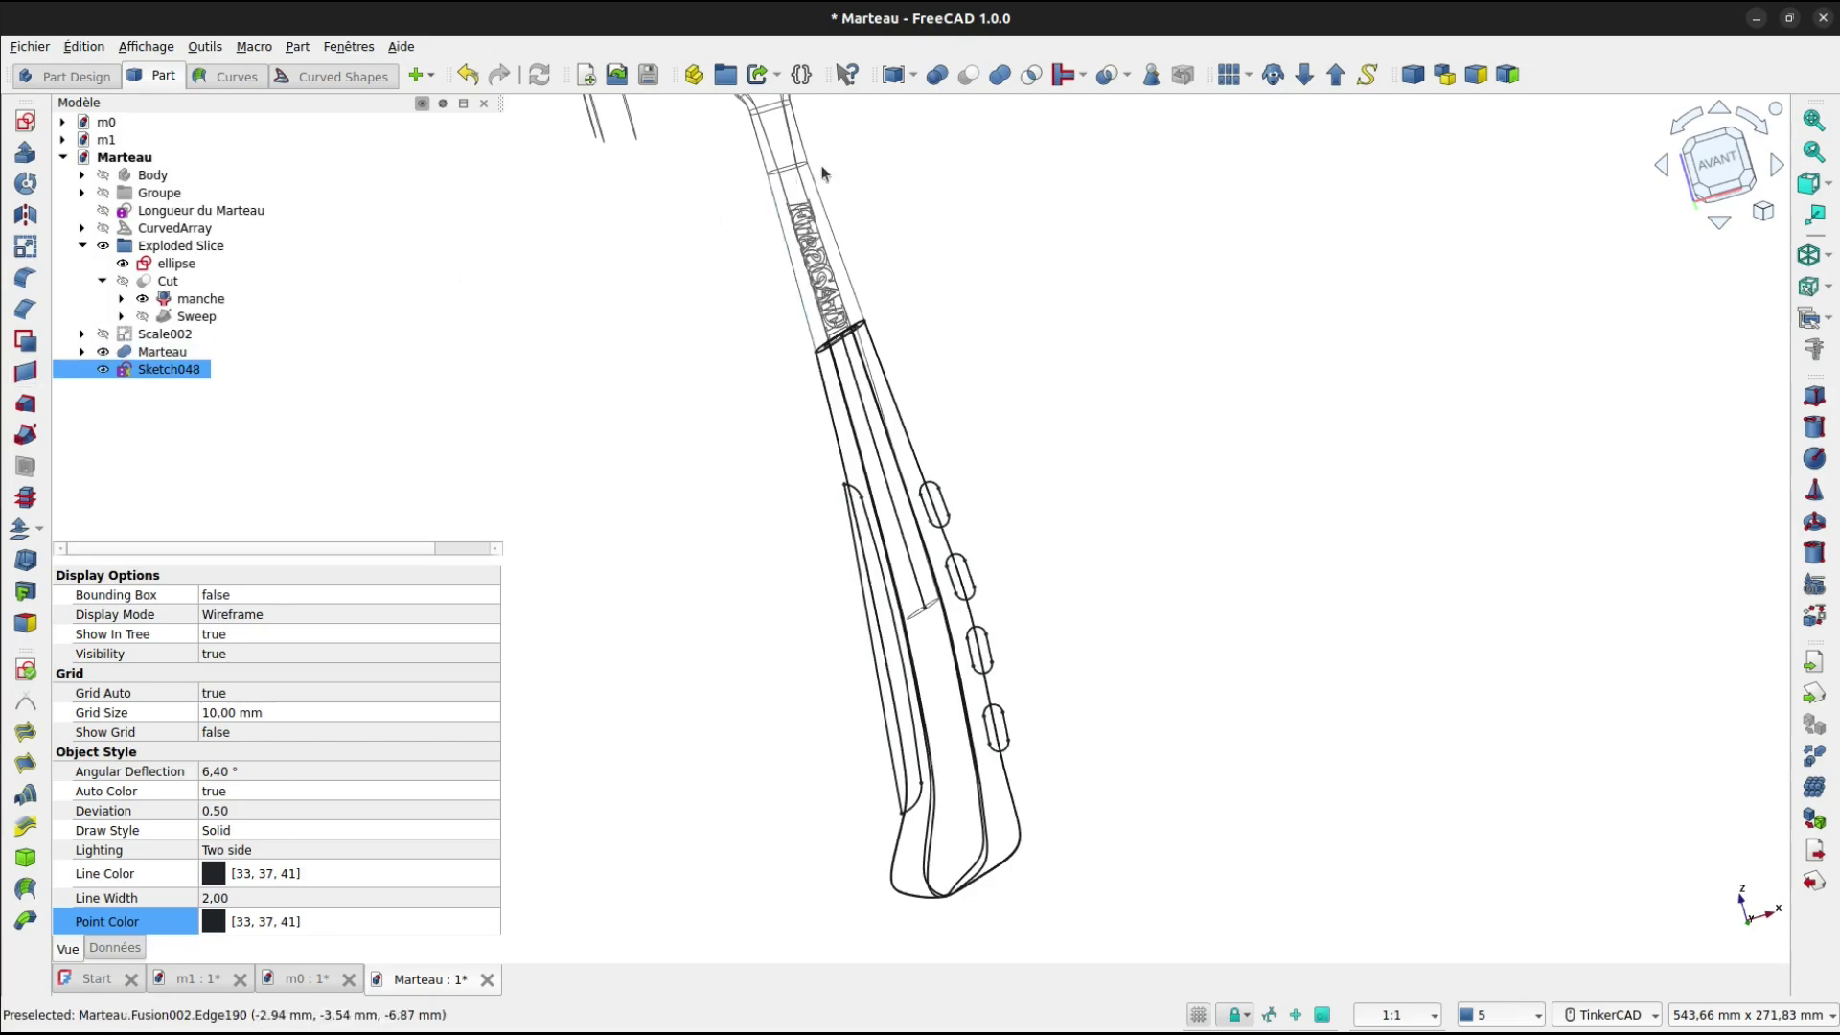
Extrude the grip-recess sketch 30 mm along its normal, symmetrically and without creating a solid.
{"action": "left_click", "coordinate": [26, 154]}
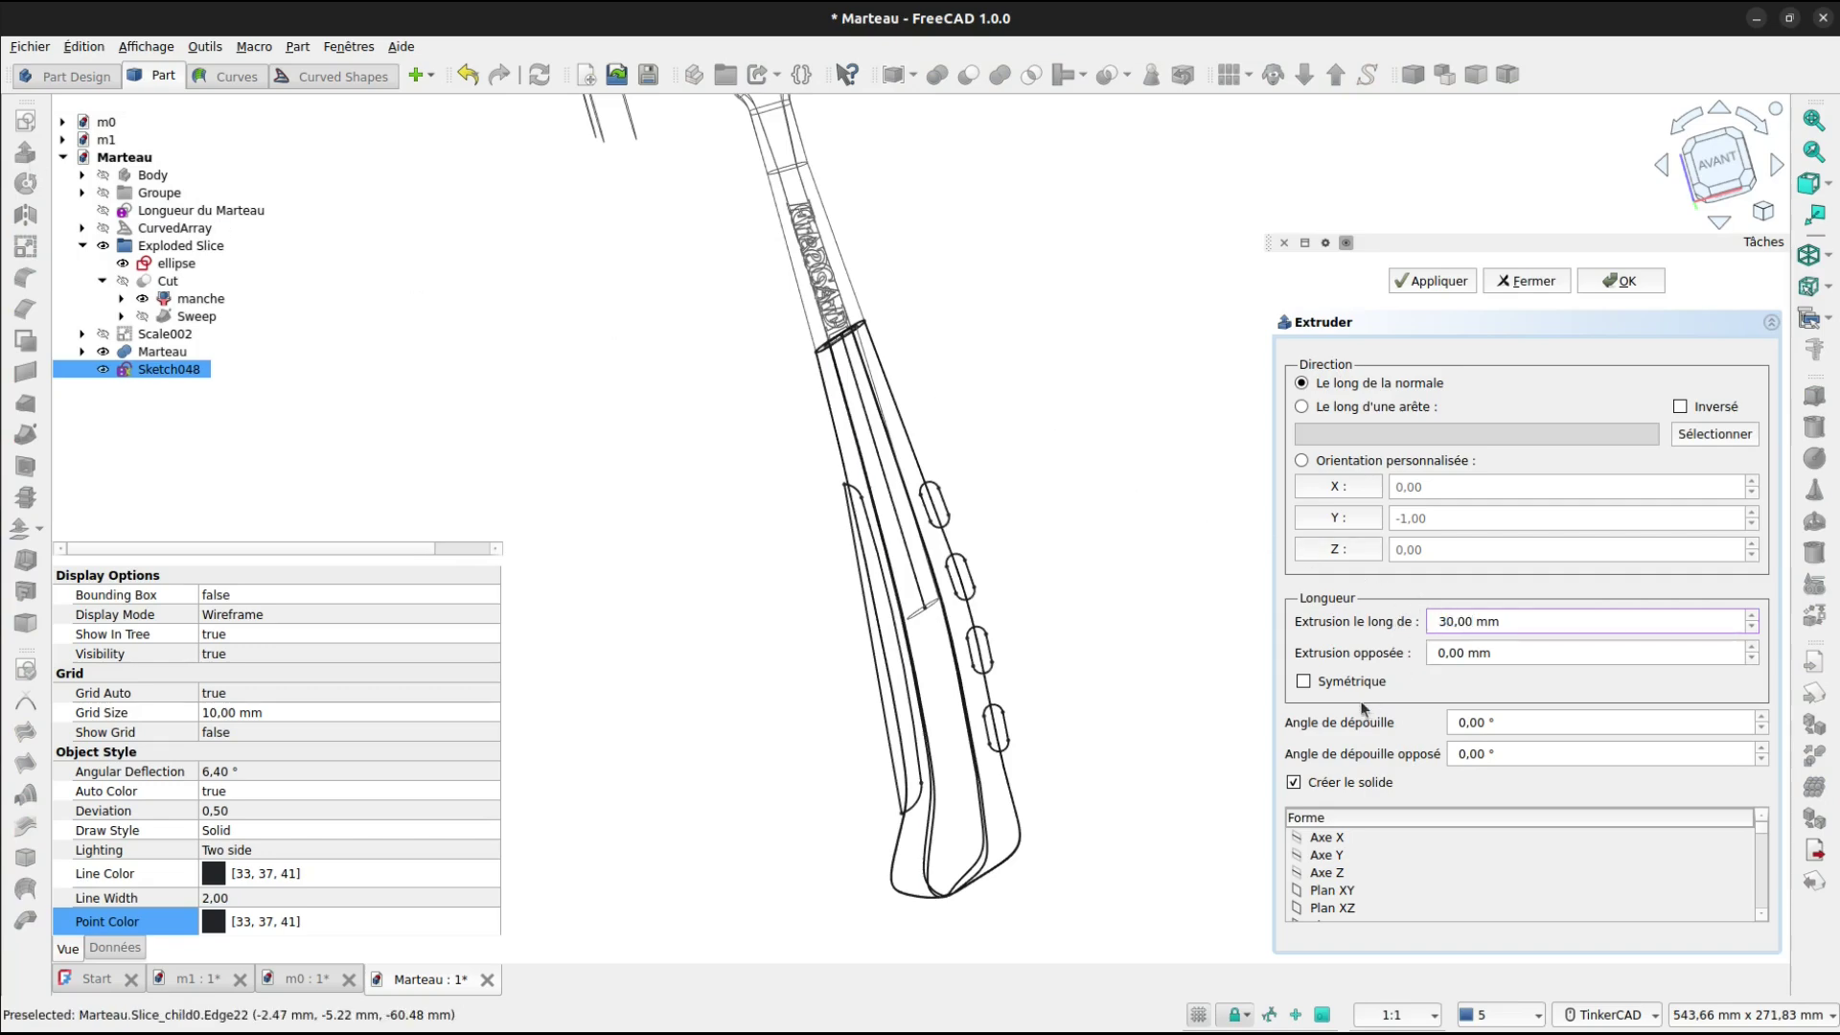
{"action": "left_click", "coordinate": [1295, 784]}
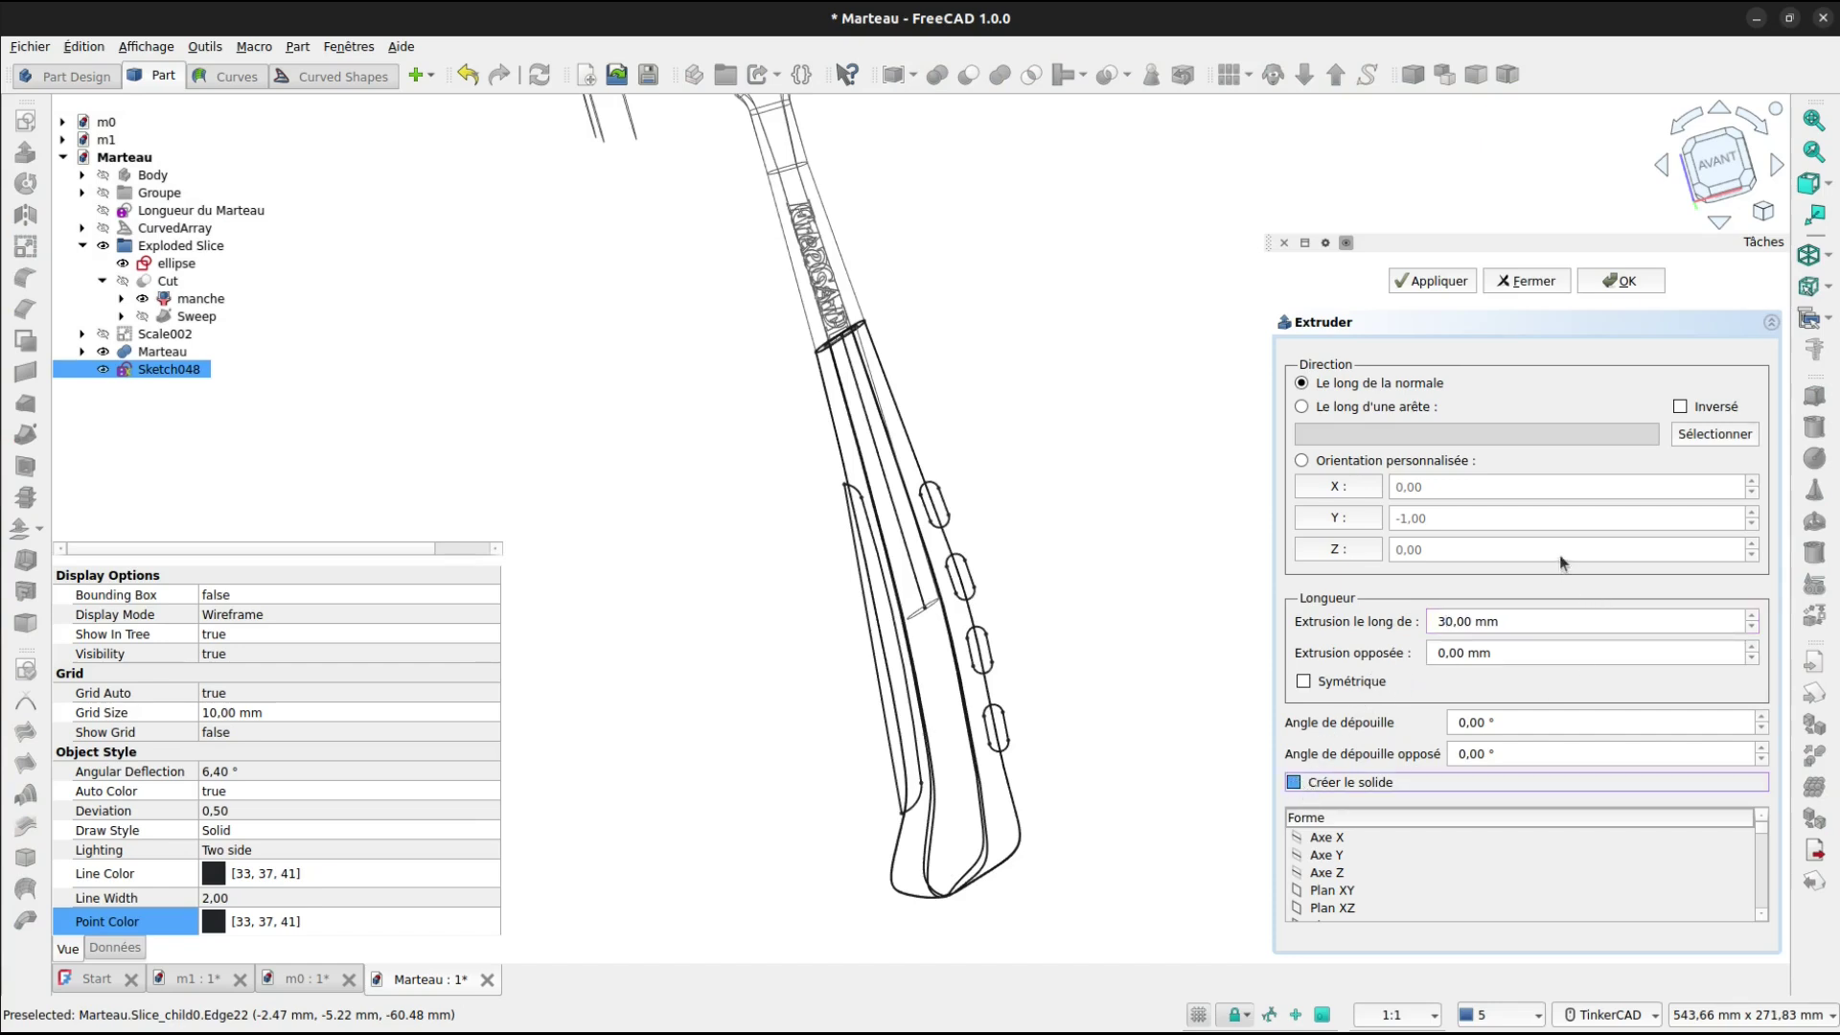
{"action": "left_click", "coordinate": [1306, 680]}
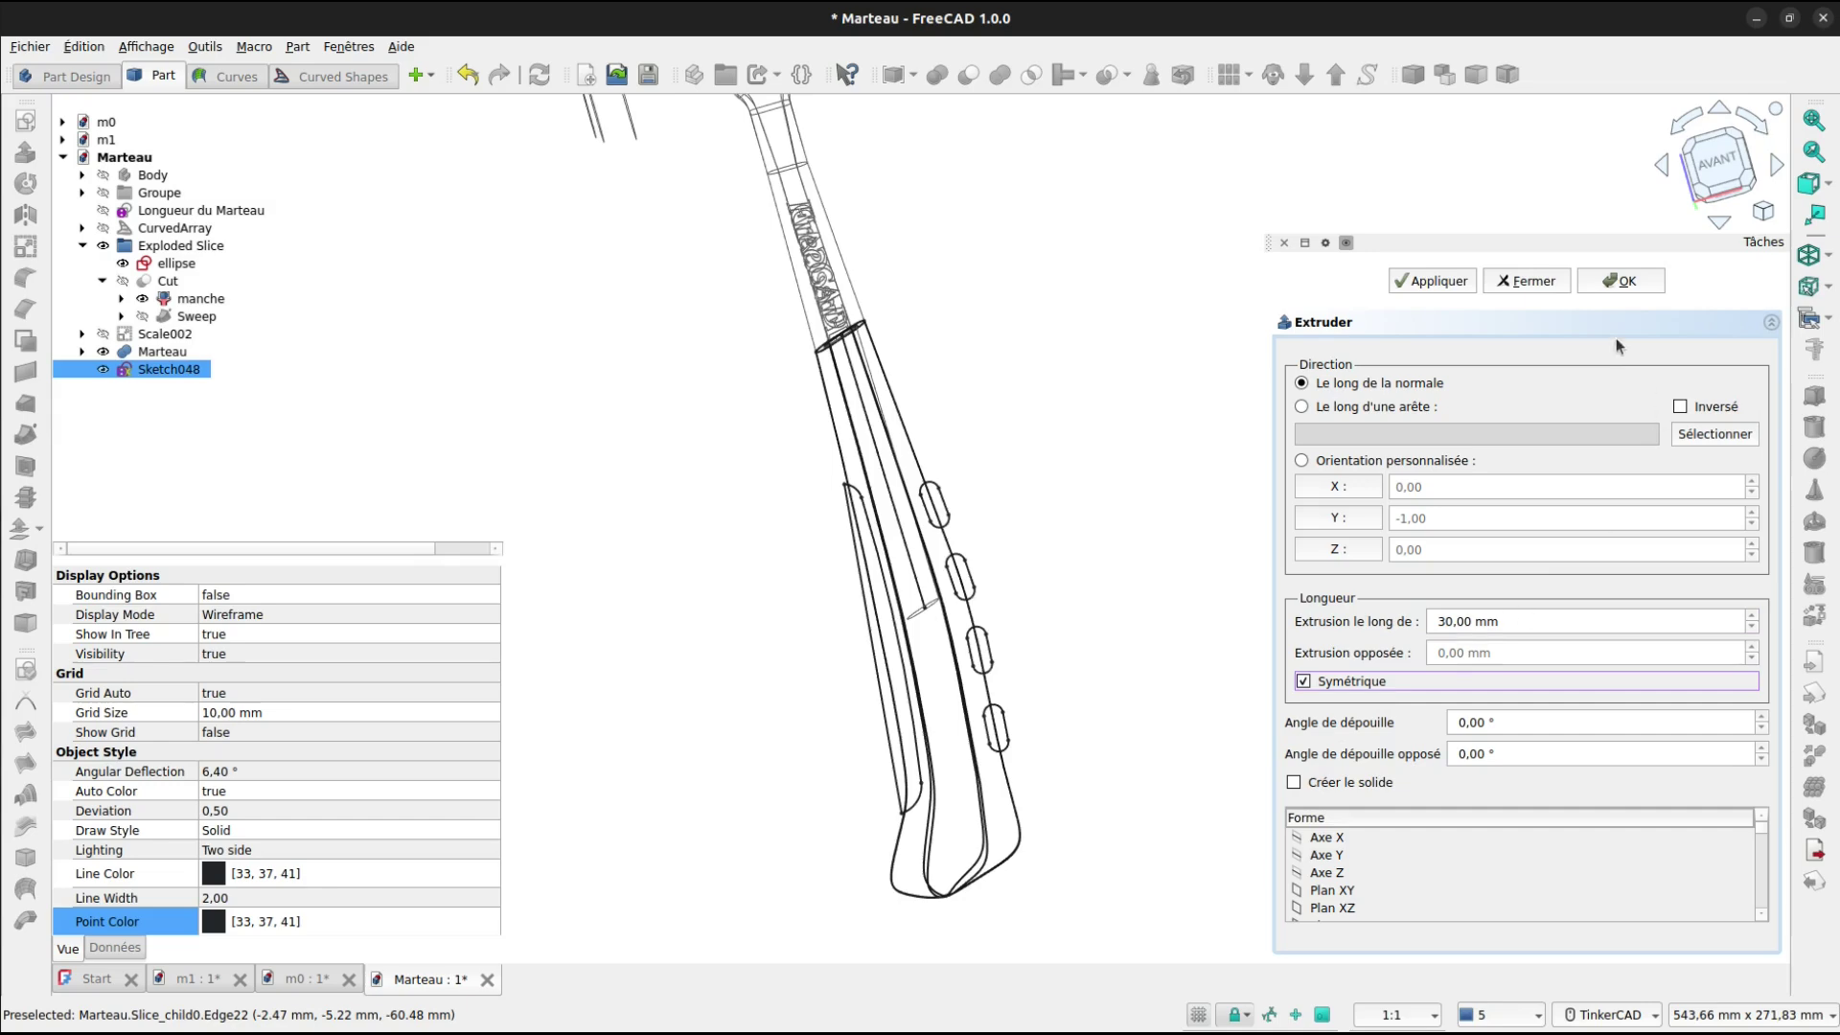
{"action": "left_click", "coordinate": [1619, 280]}
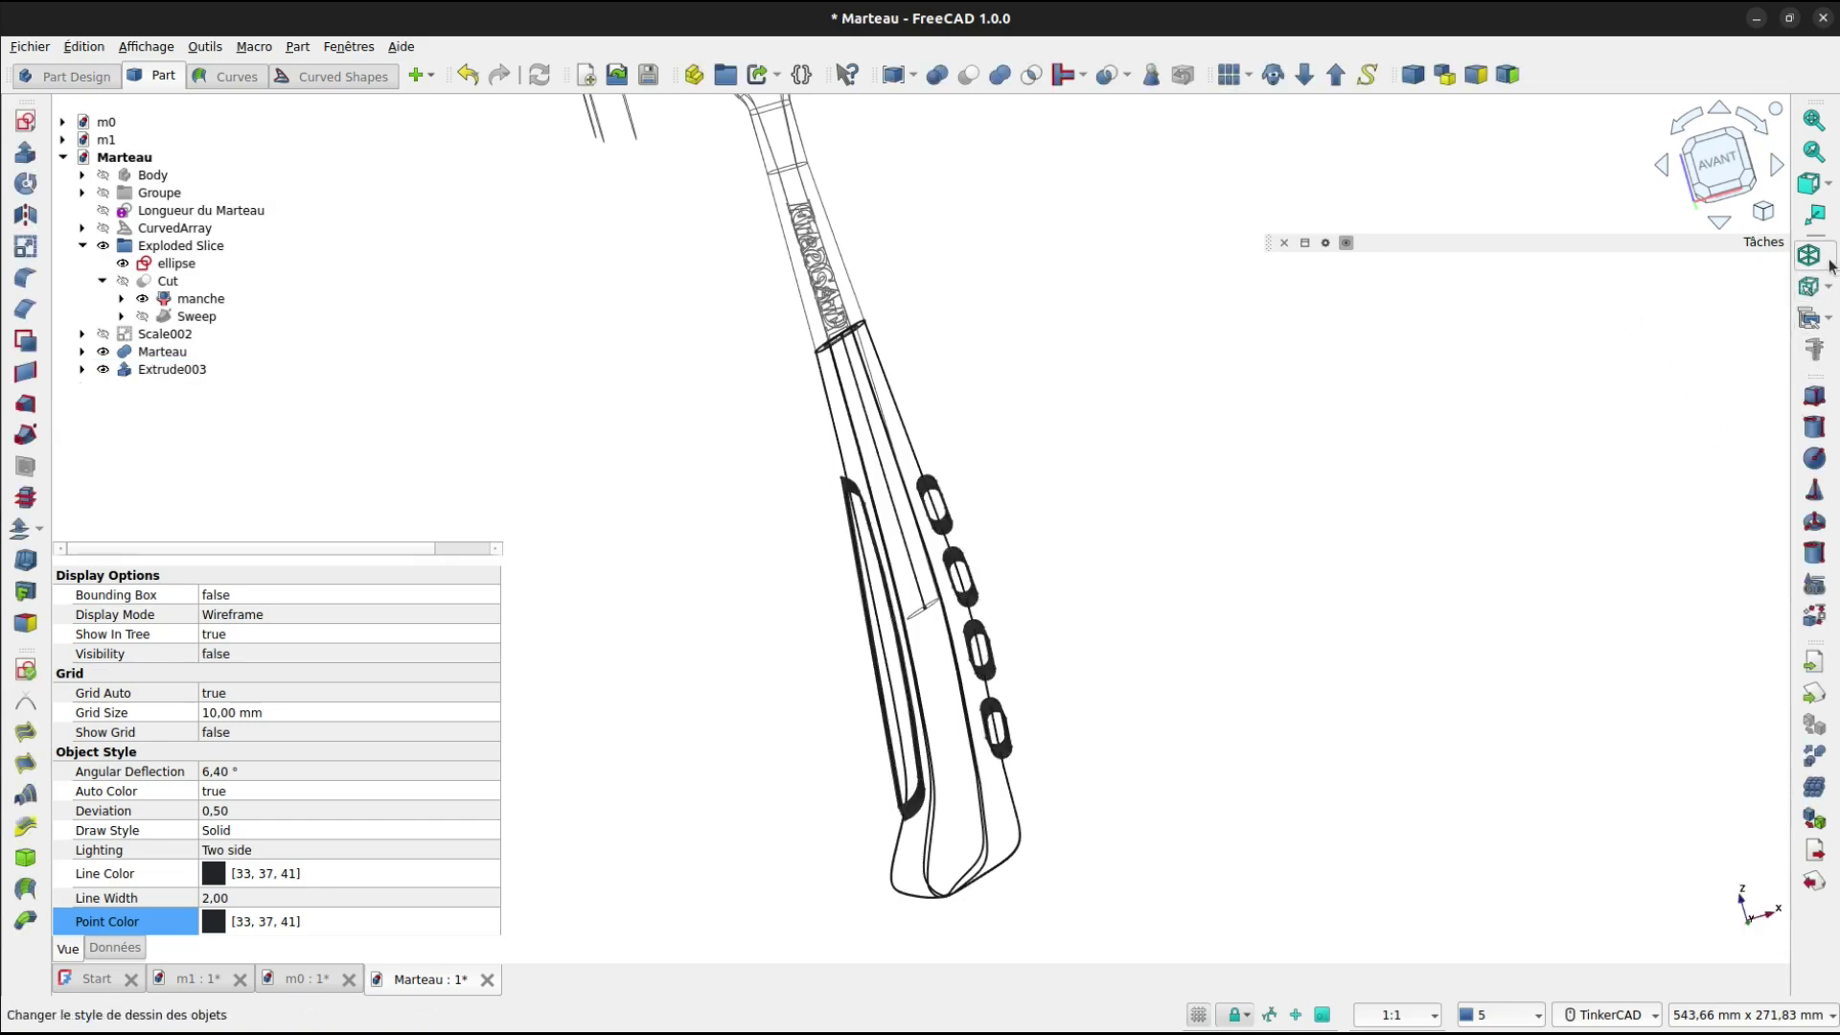
Set the view's draw style to shaded with edges (Filaire ombré) and hide the Marteau object.
{"action": "left_click", "coordinate": [1812, 286]}
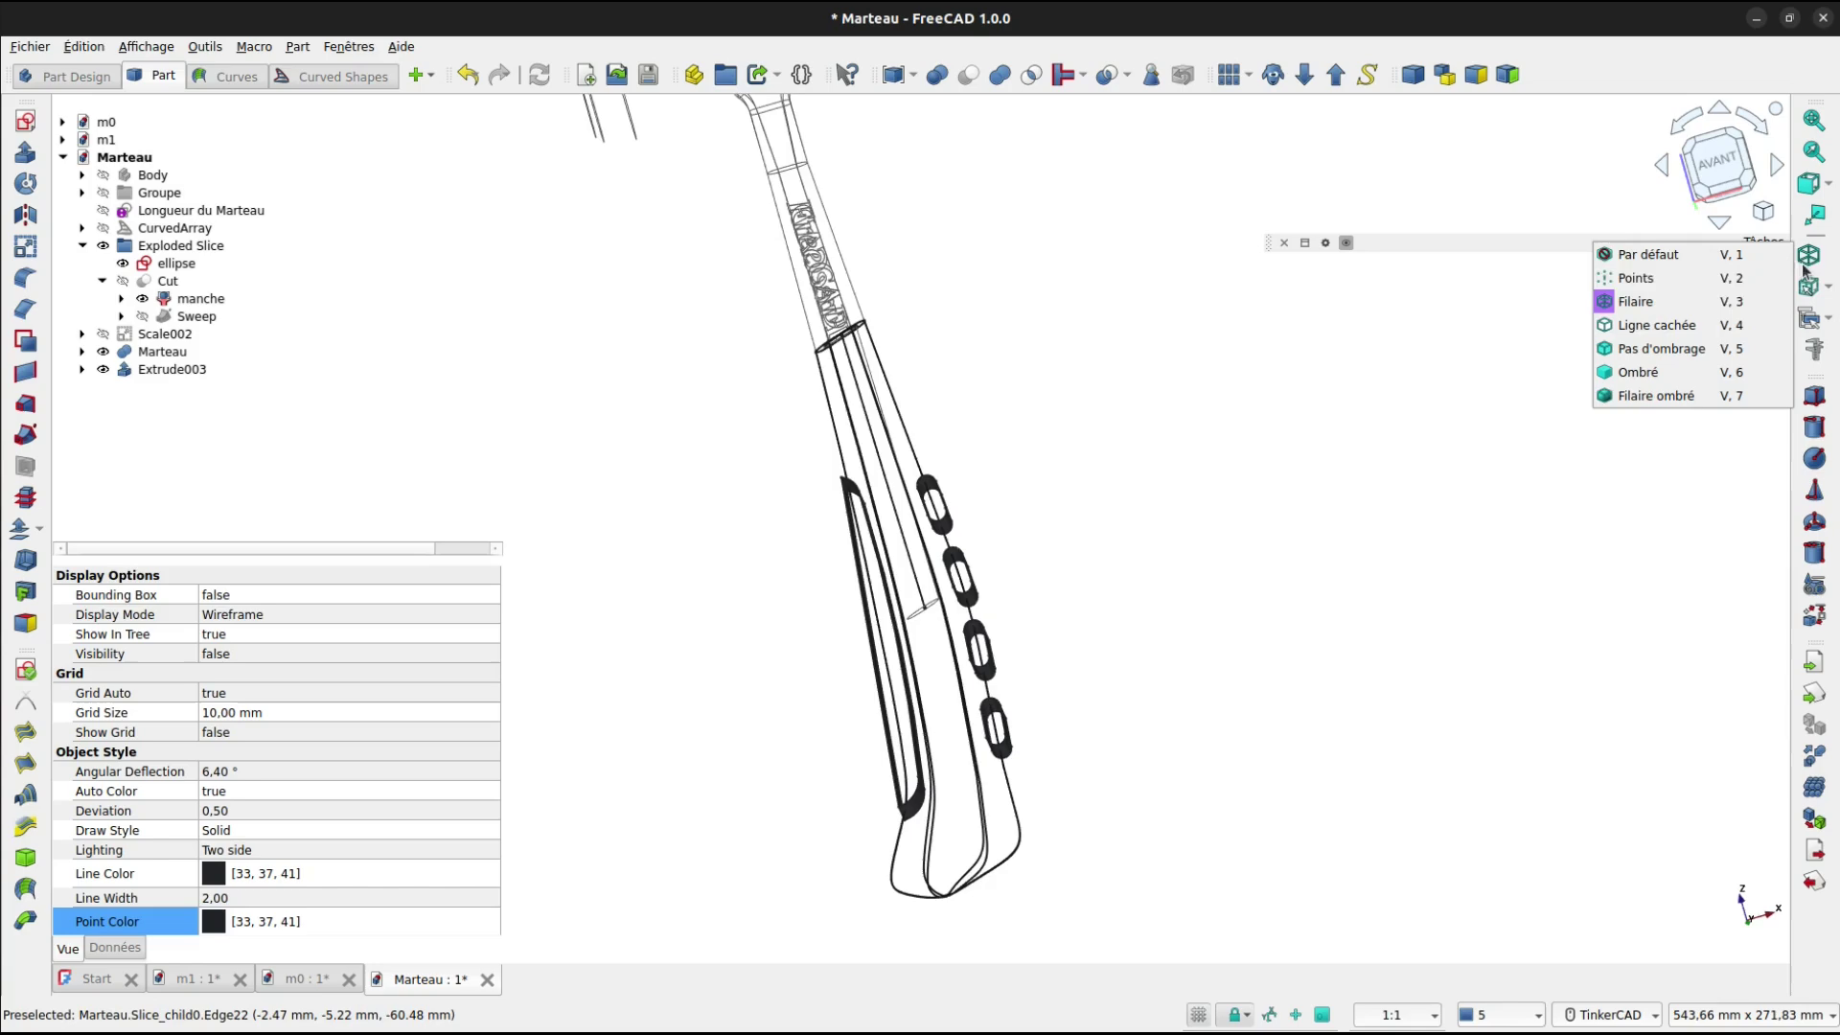
{"action": "left_click", "coordinate": [1641, 403]}
{"action": "right_click_drag", "start_coordinate": [1276, 451], "coordinate": [1014, 498]}
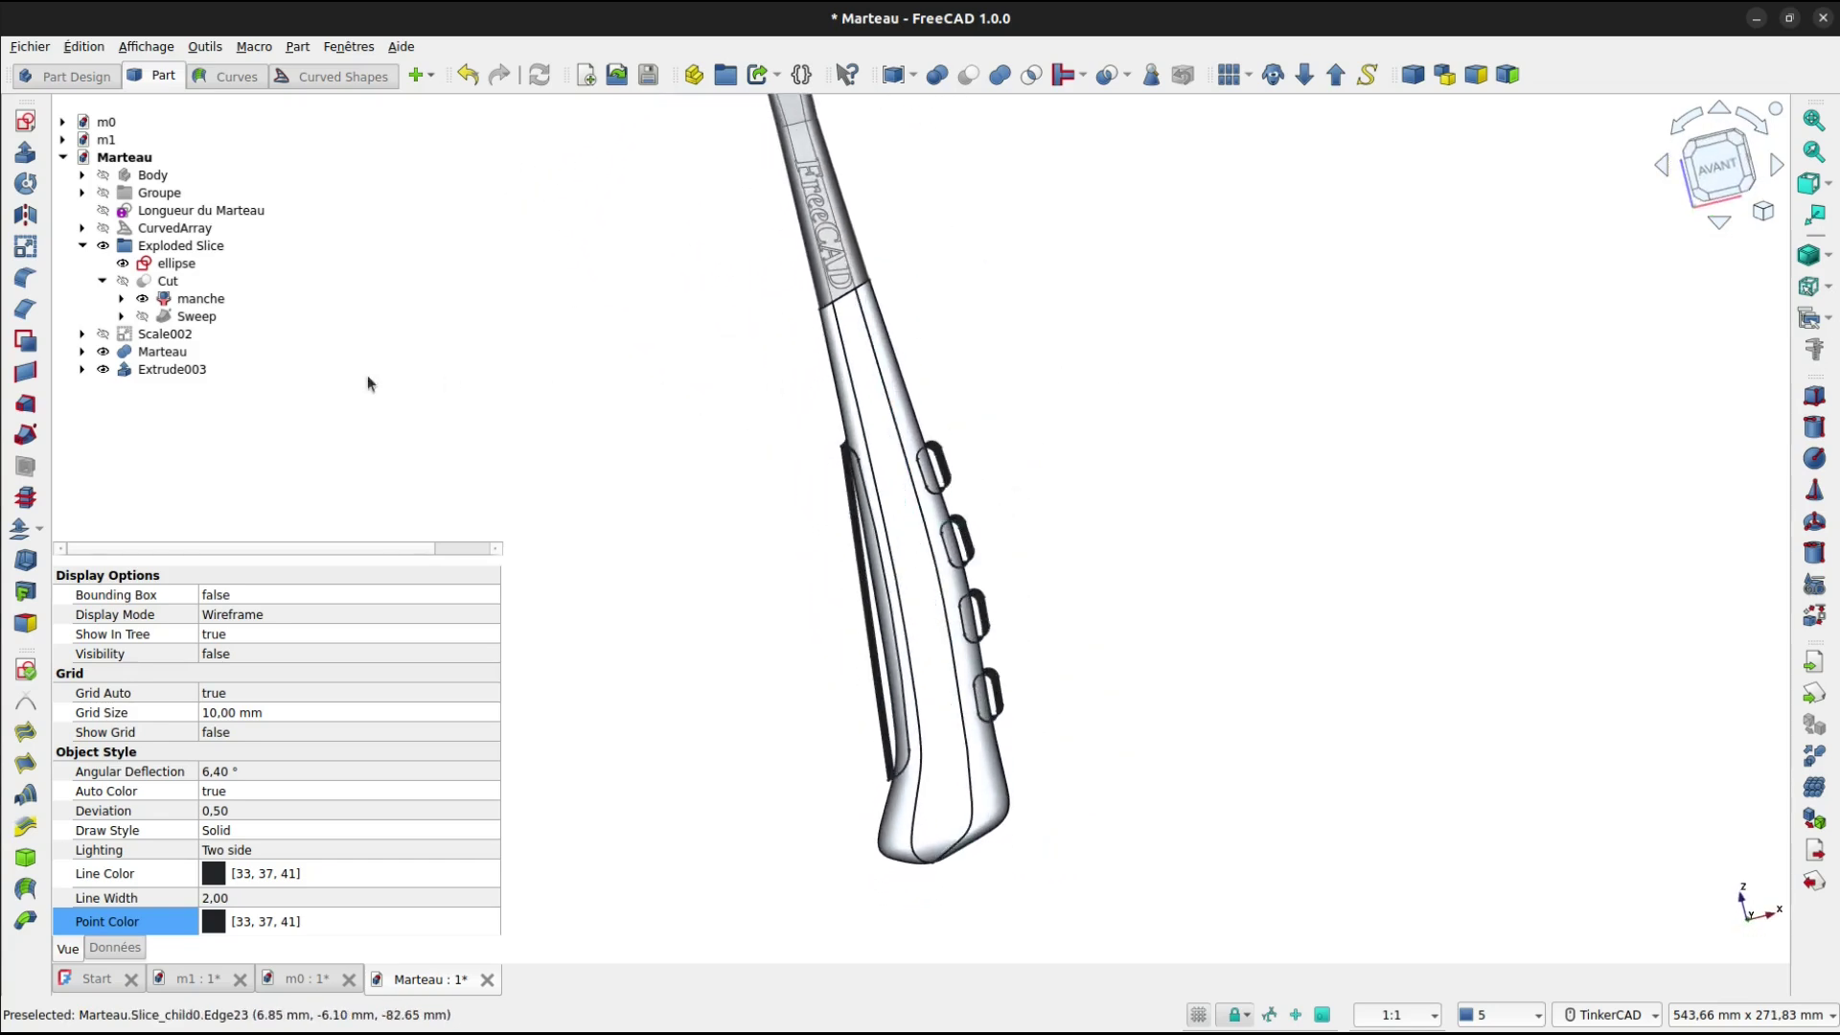
{"action": "left_click", "coordinate": [165, 353]}
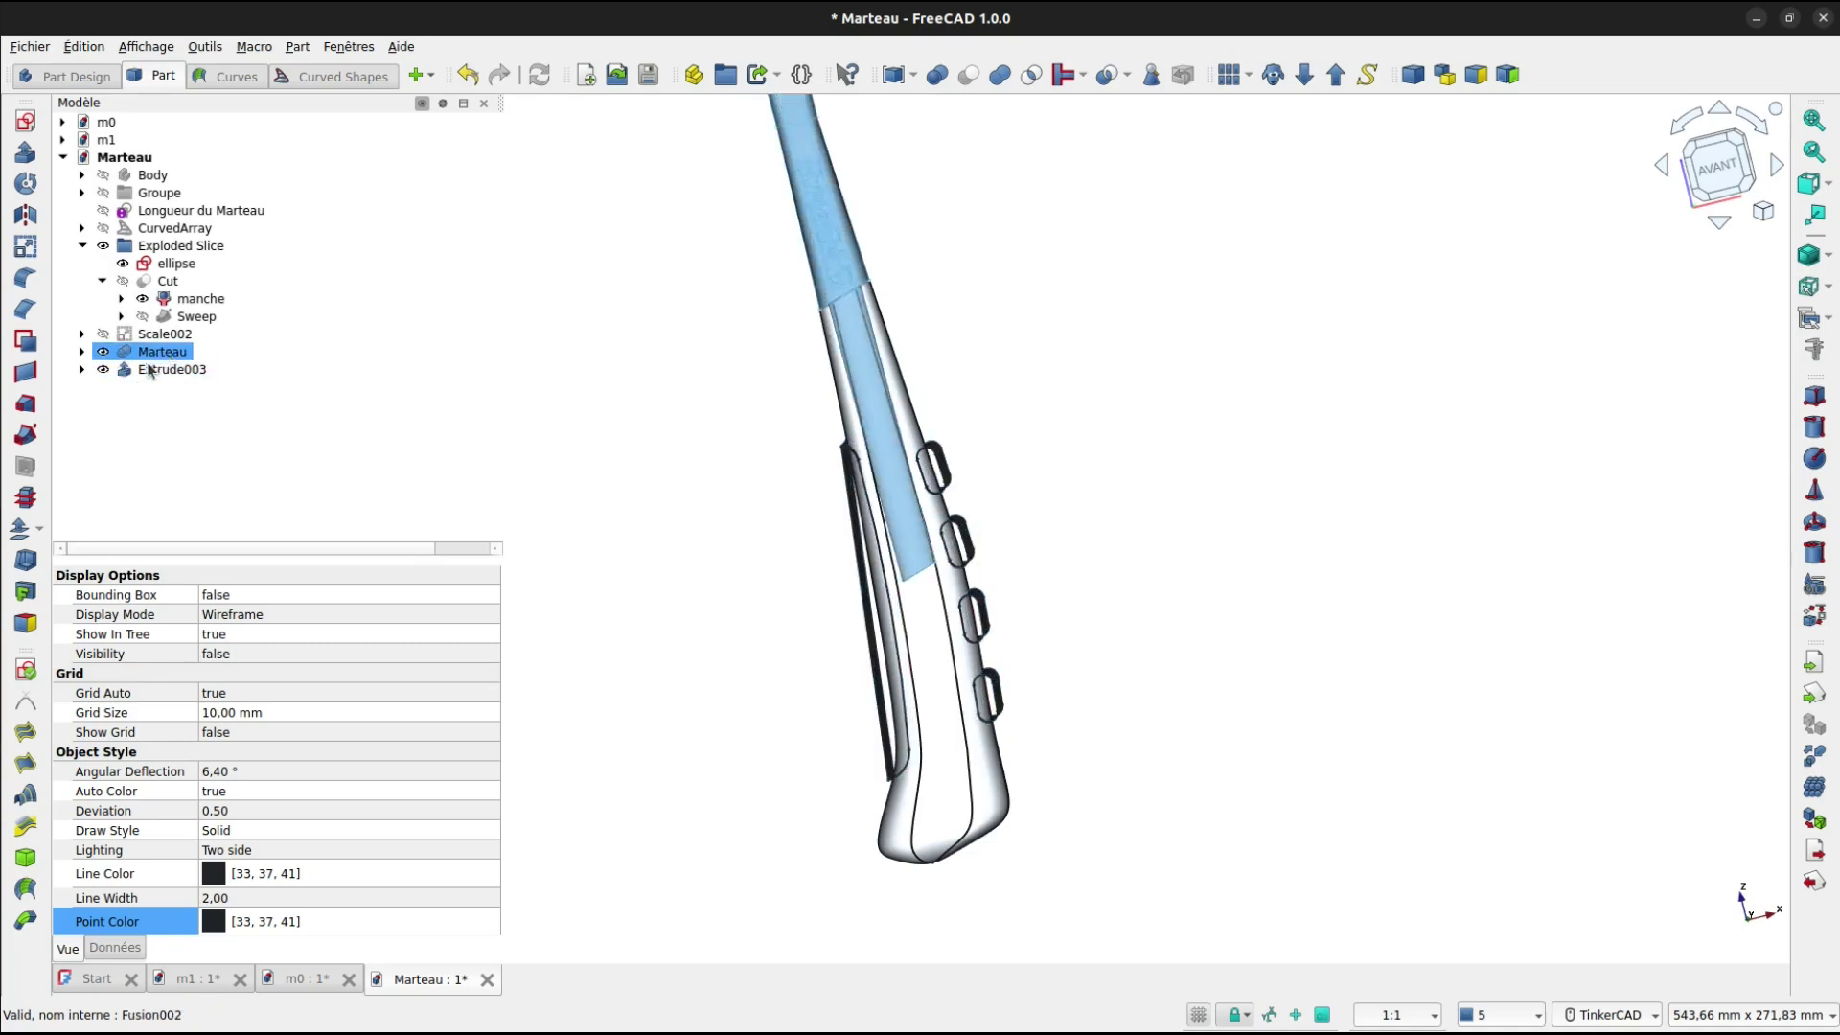
{"action": "left_click", "coordinate": [104, 352]}
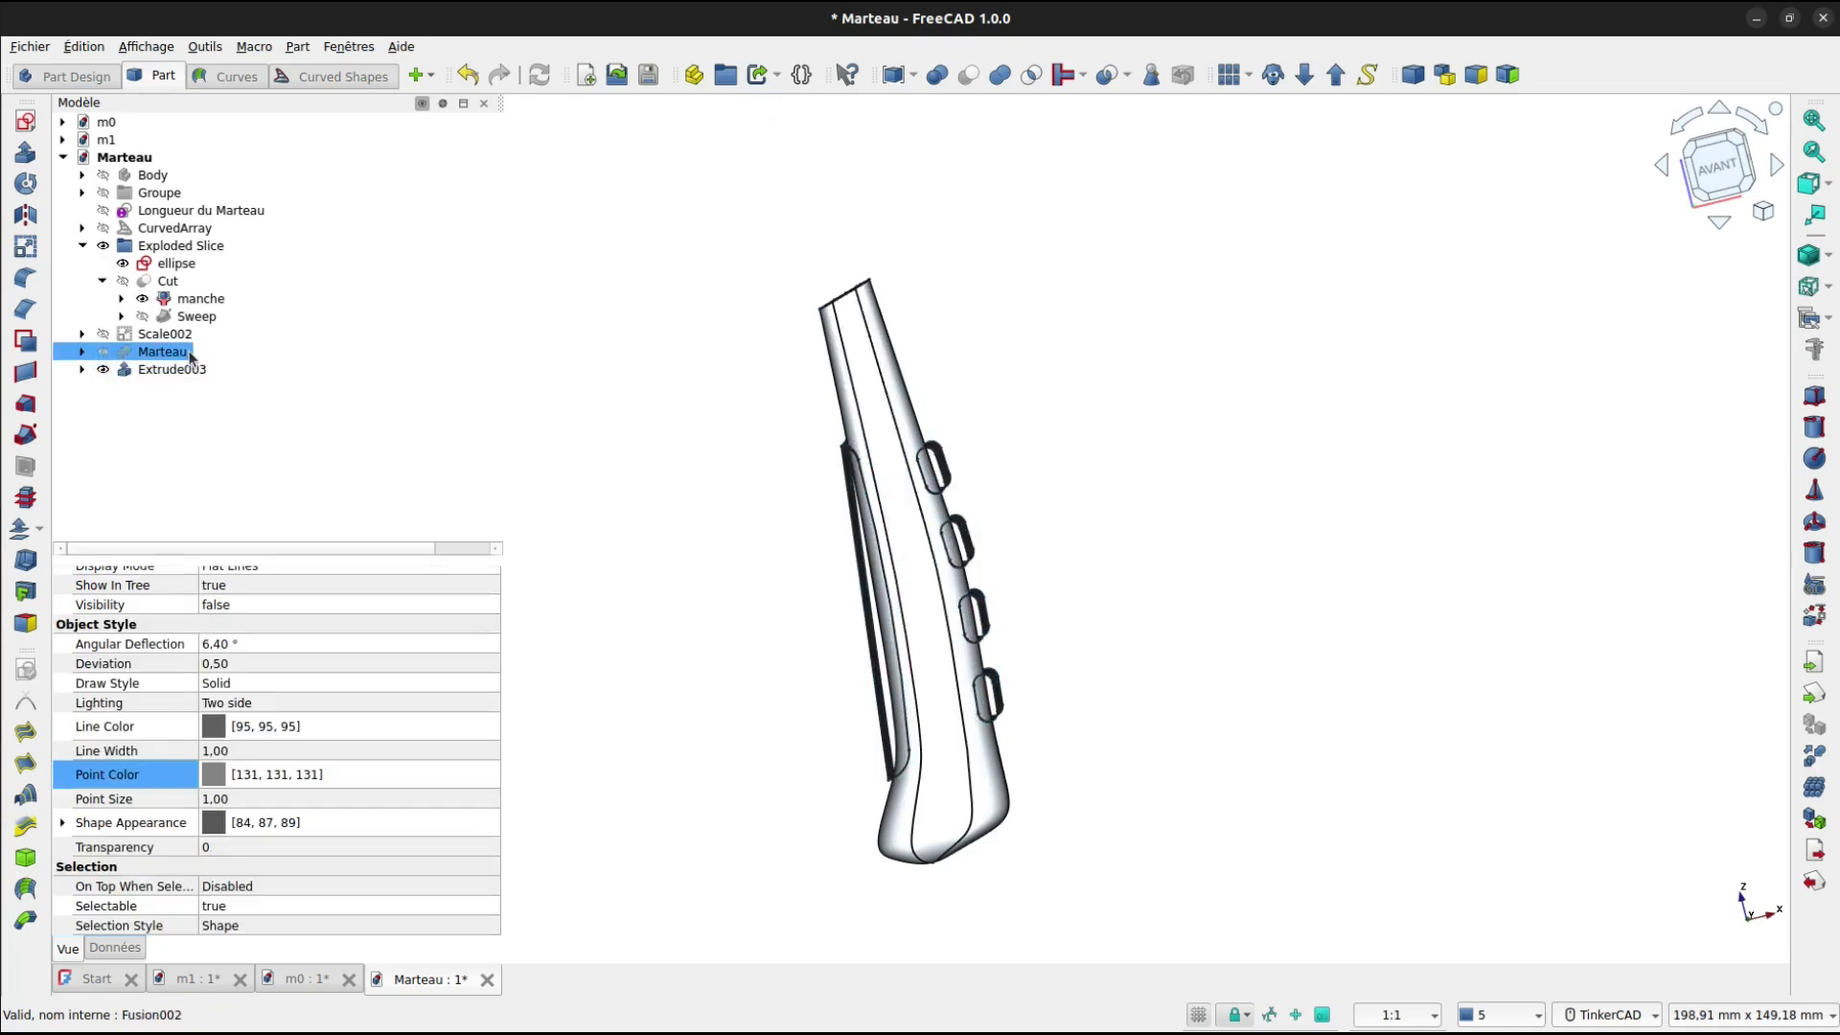
Slice the manche body with the extruded grip-recess surfaces using Slice to compound.
{"action": "key", "text": "shift+Up"}
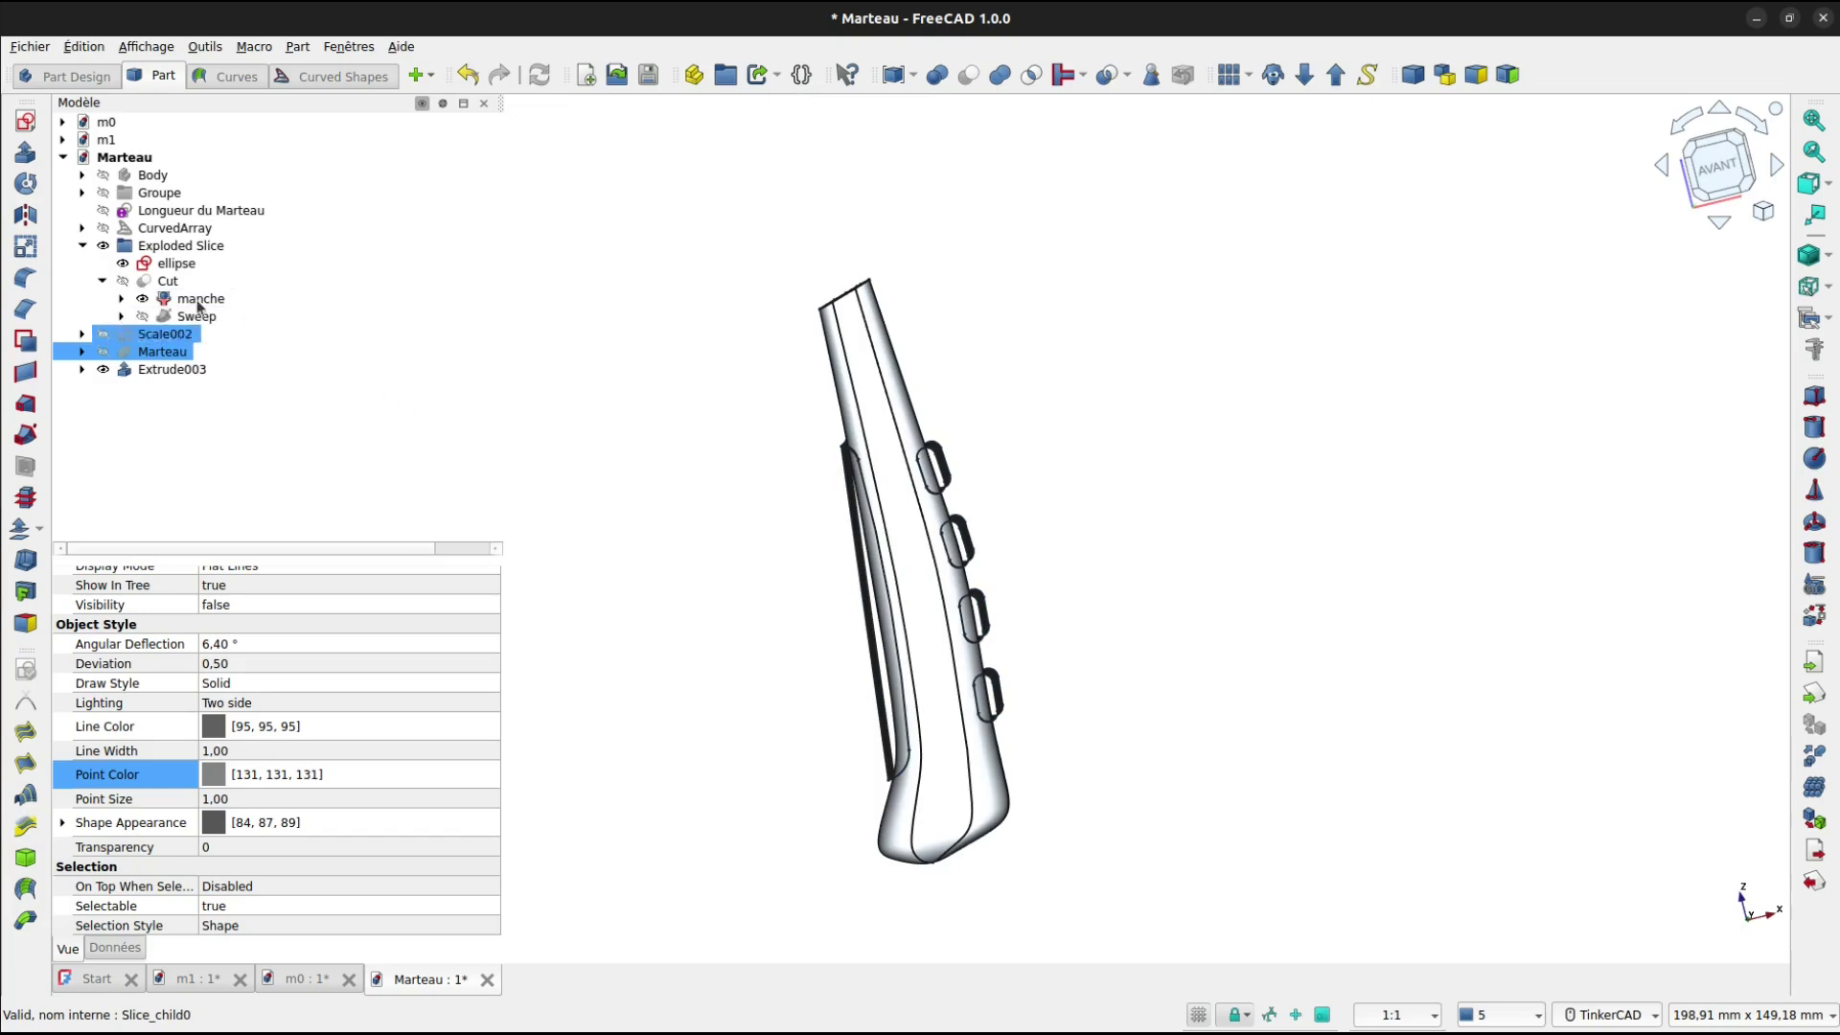
{"action": "left_click", "coordinate": [199, 301]}
{"action": "left_click", "coordinate": [180, 370], "text": "ctrl"}
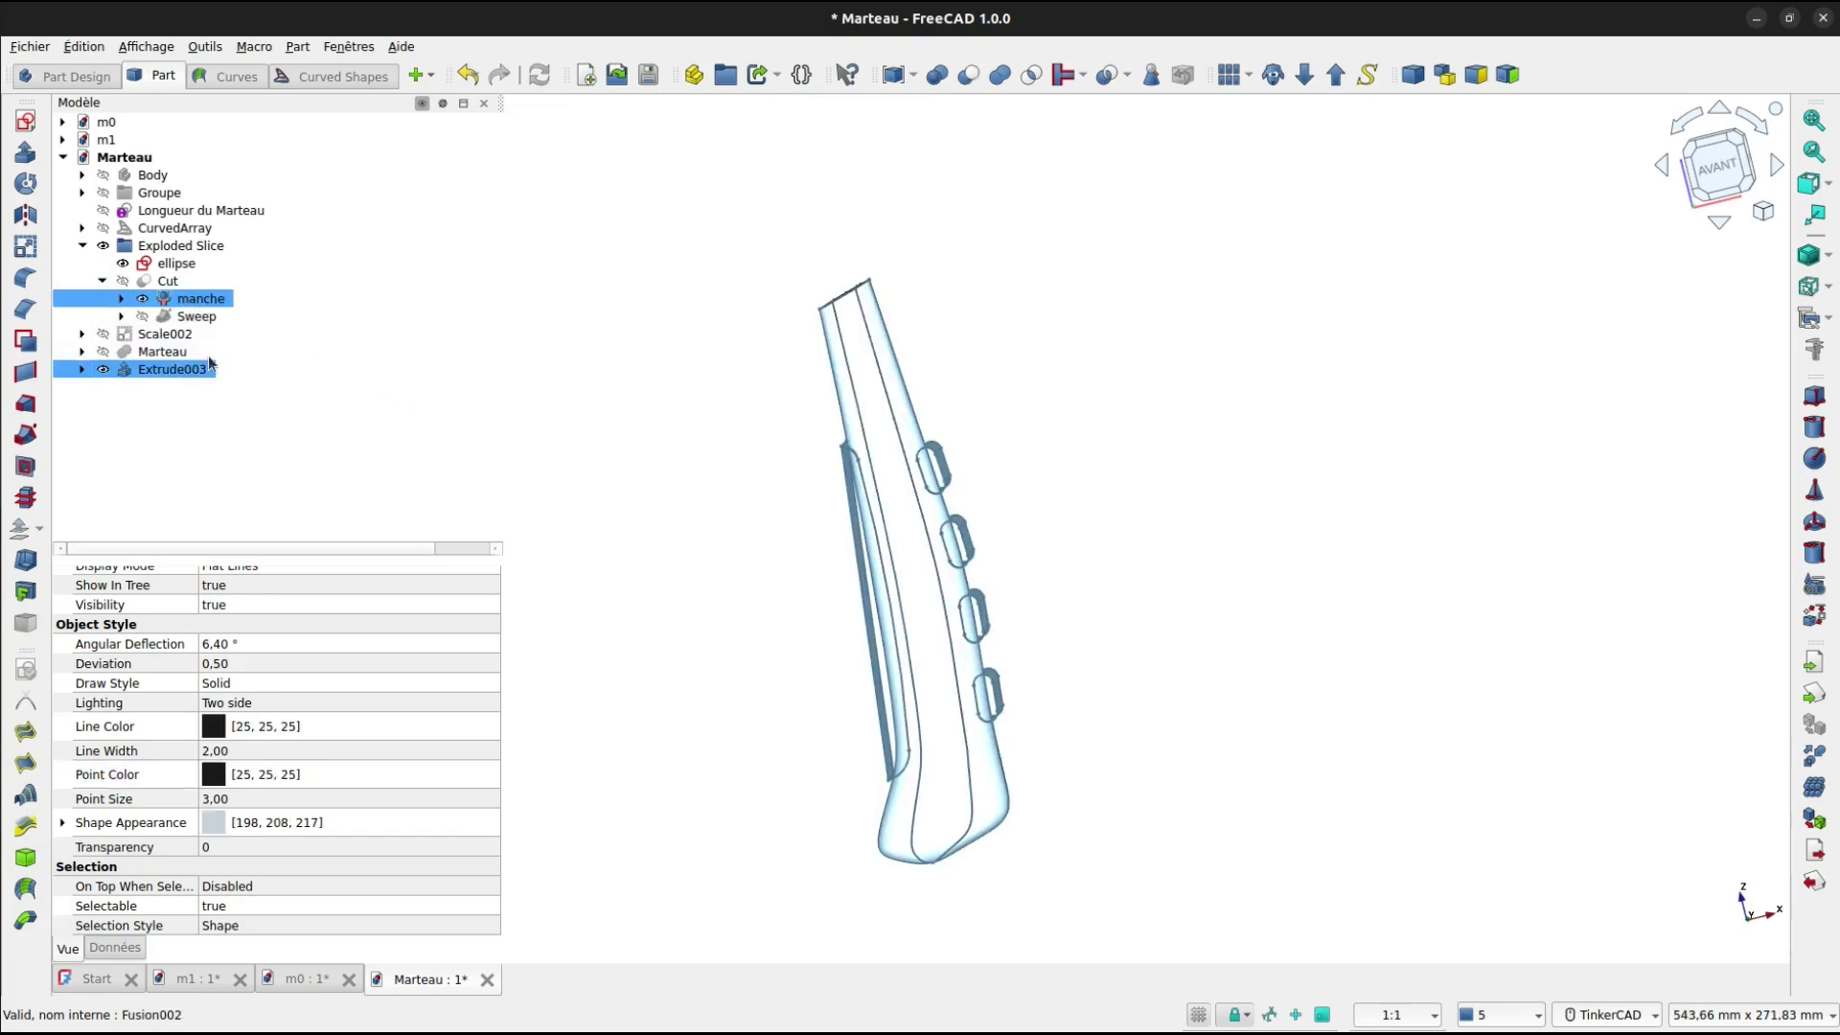
{"action": "left_click", "coordinate": [1127, 76]}
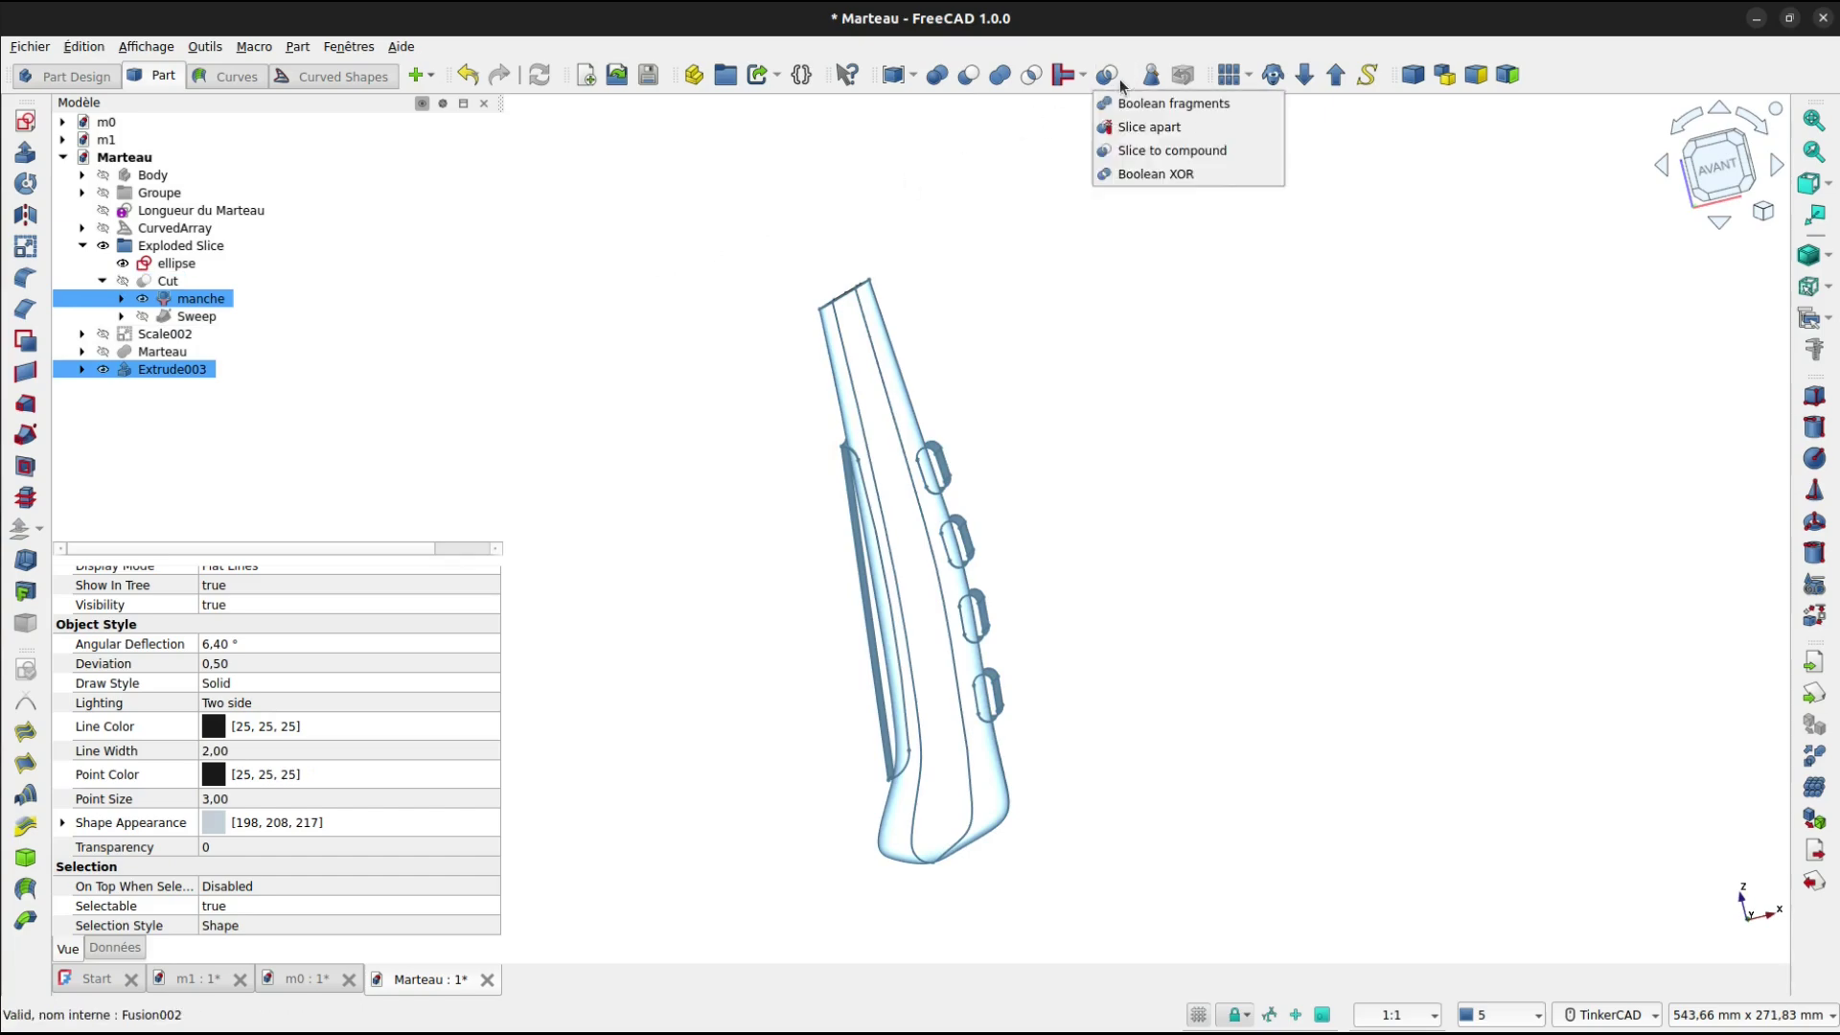
{"action": "left_click", "coordinate": [1127, 151]}
Explode the sliced handle compound into separate pieces and expand the resulting group in the model tree.
{"action": "left_click", "coordinate": [171, 371]}
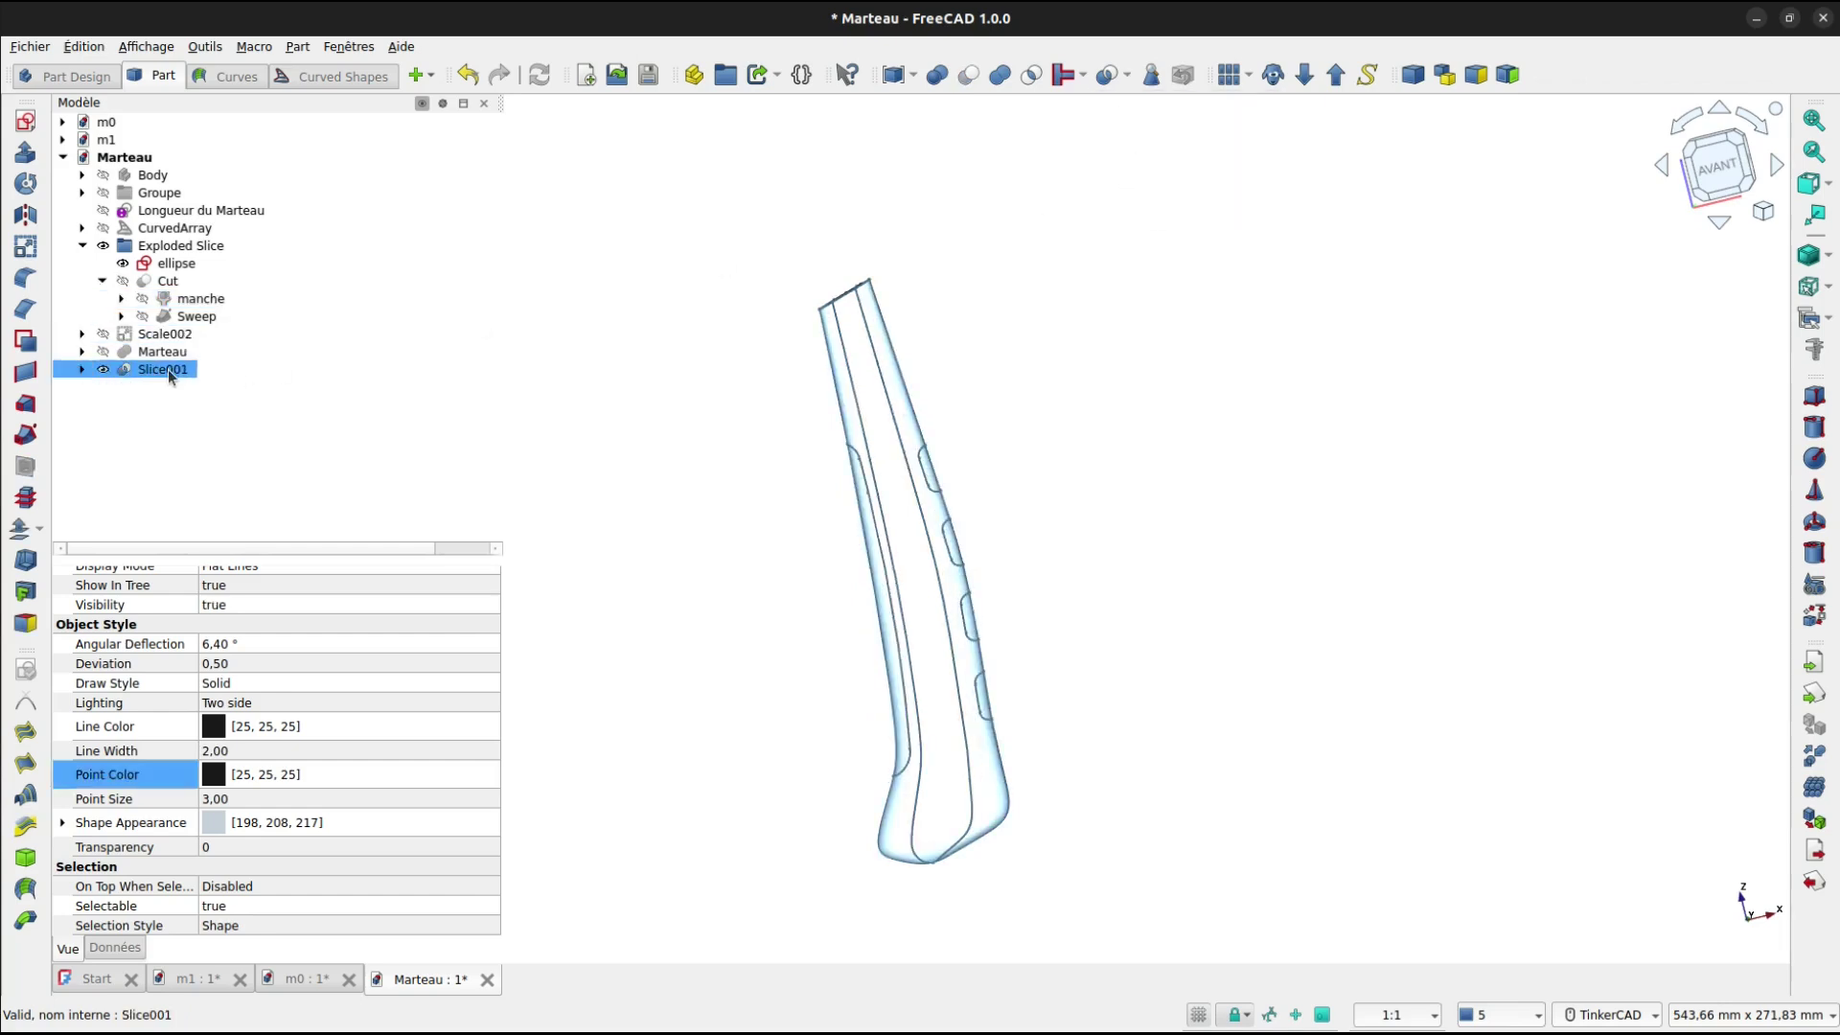
{"action": "left_click", "coordinate": [903, 78]}
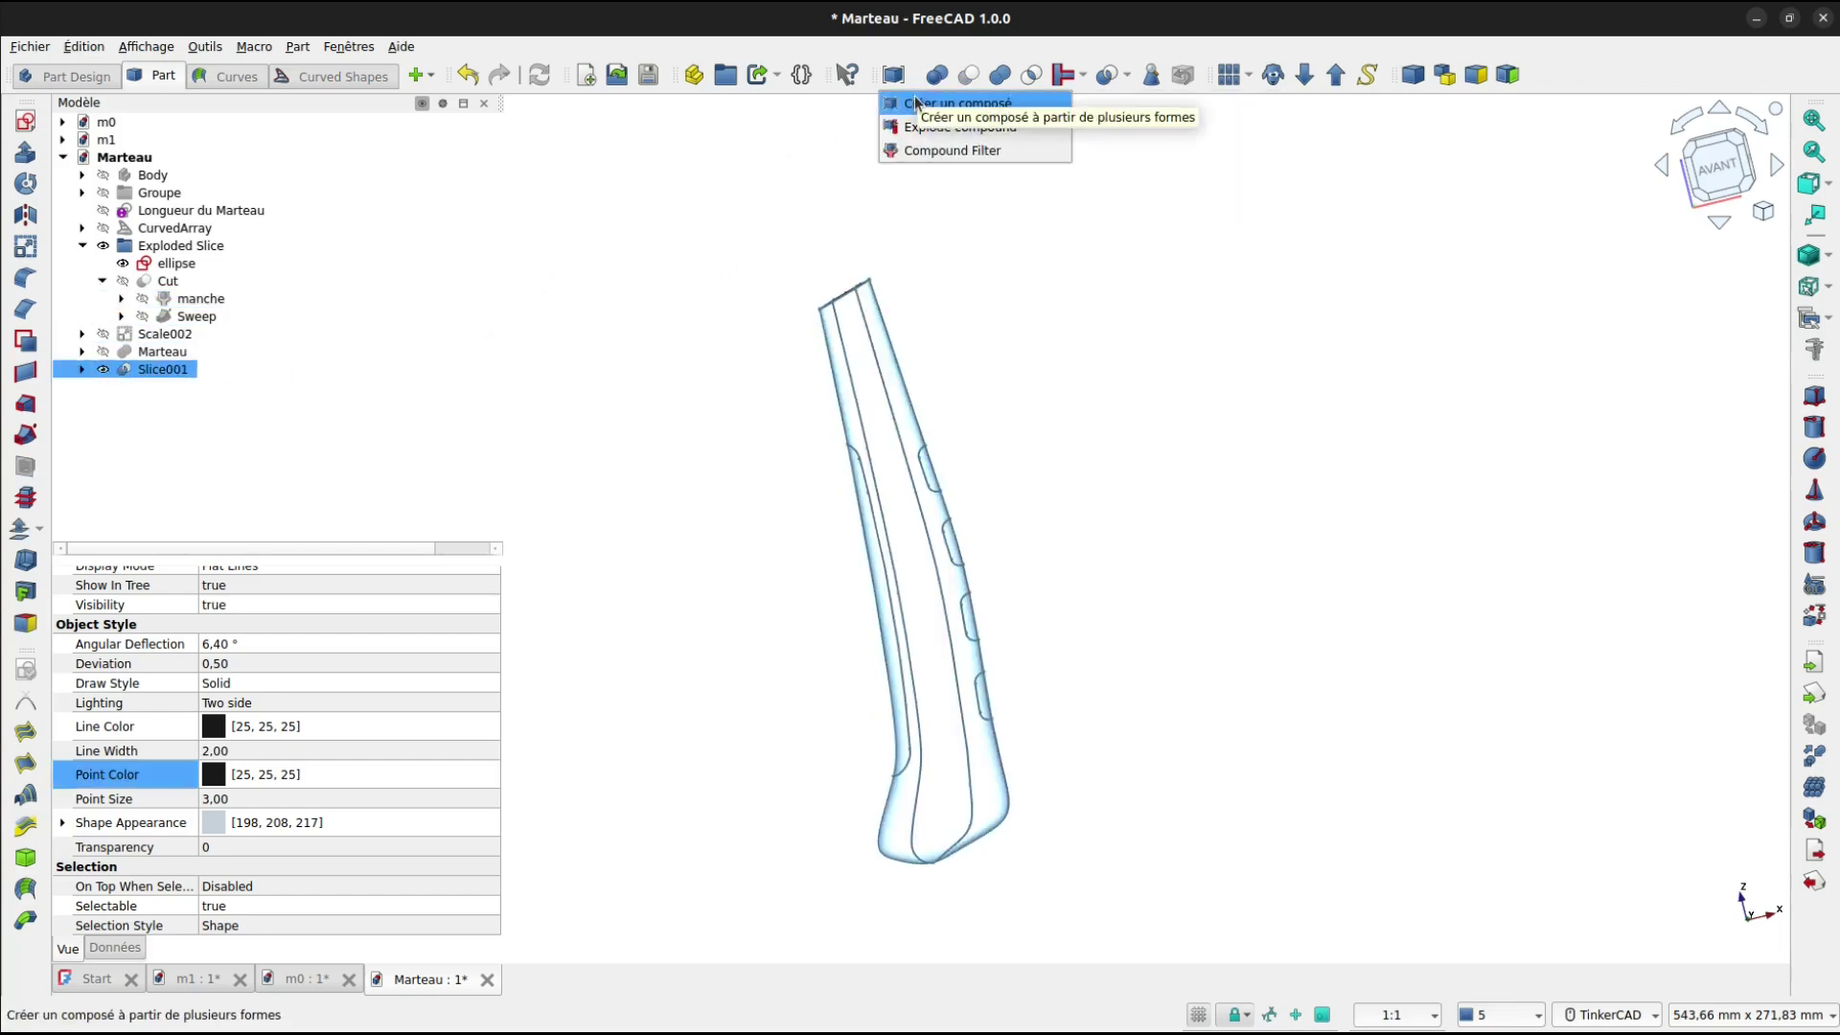
{"action": "left_click", "coordinate": [918, 128]}
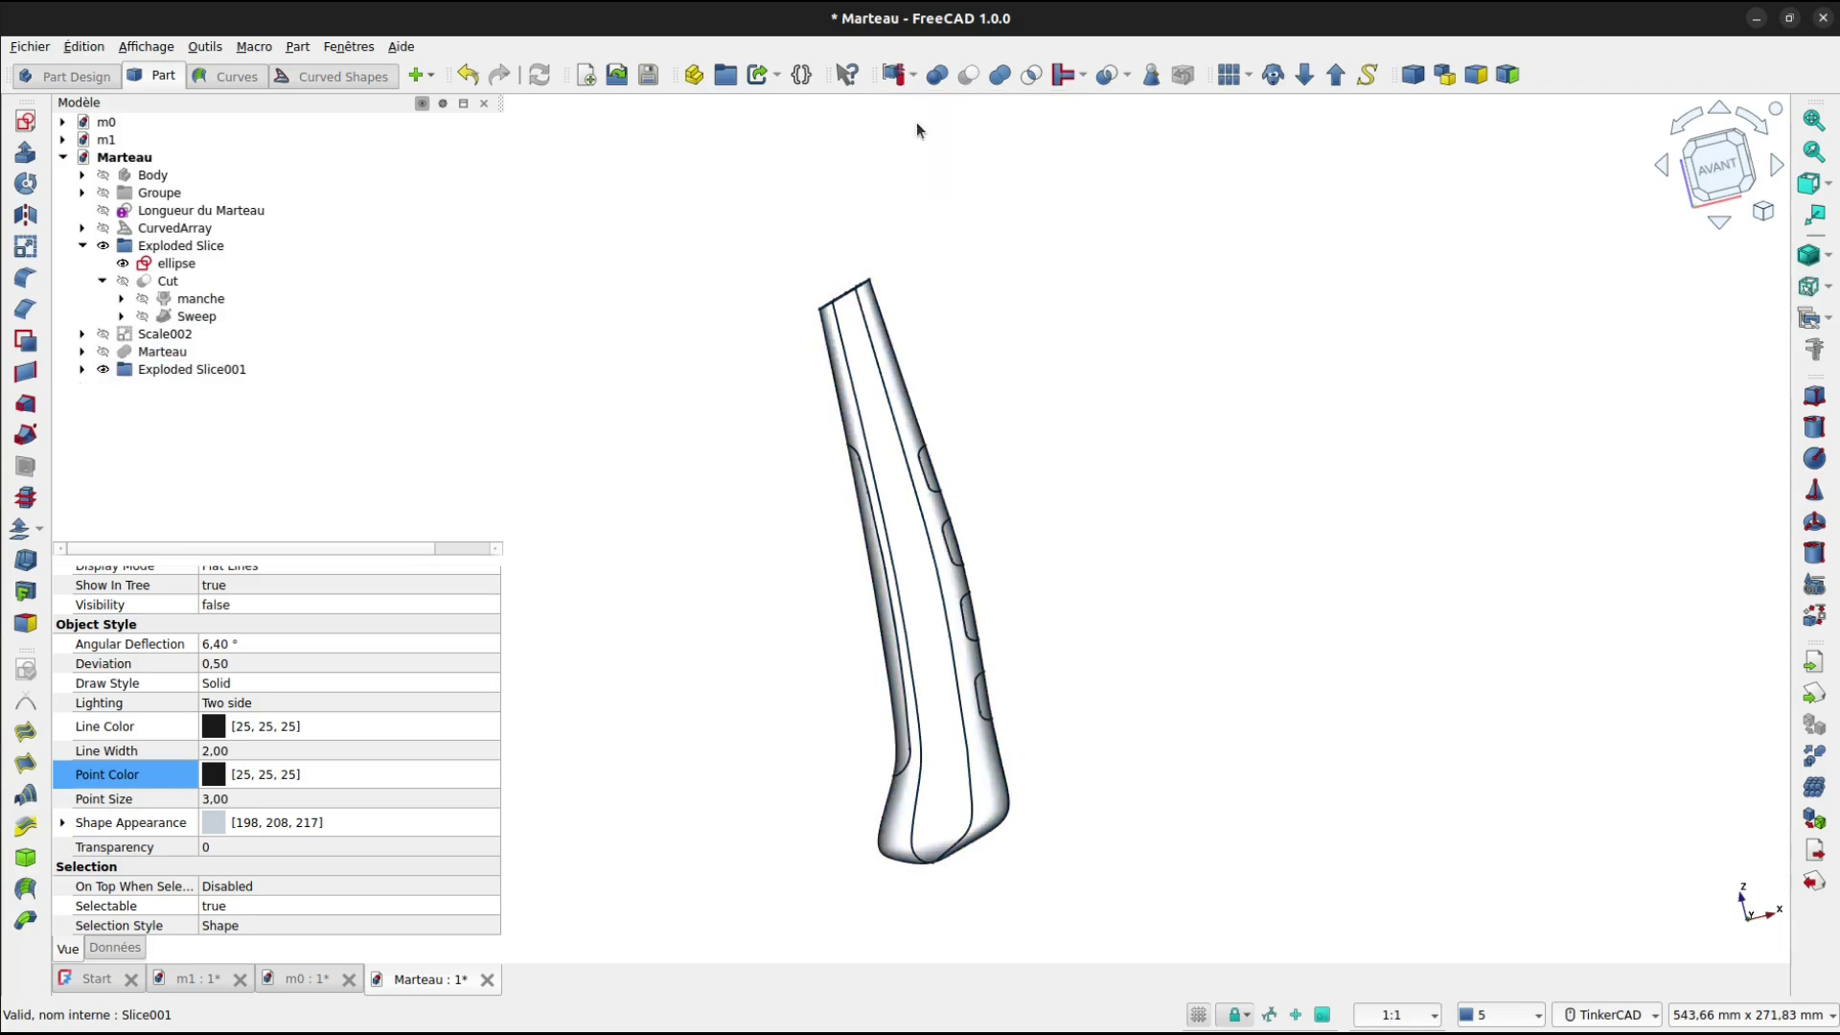
{"action": "left_click", "coordinate": [76, 431]}
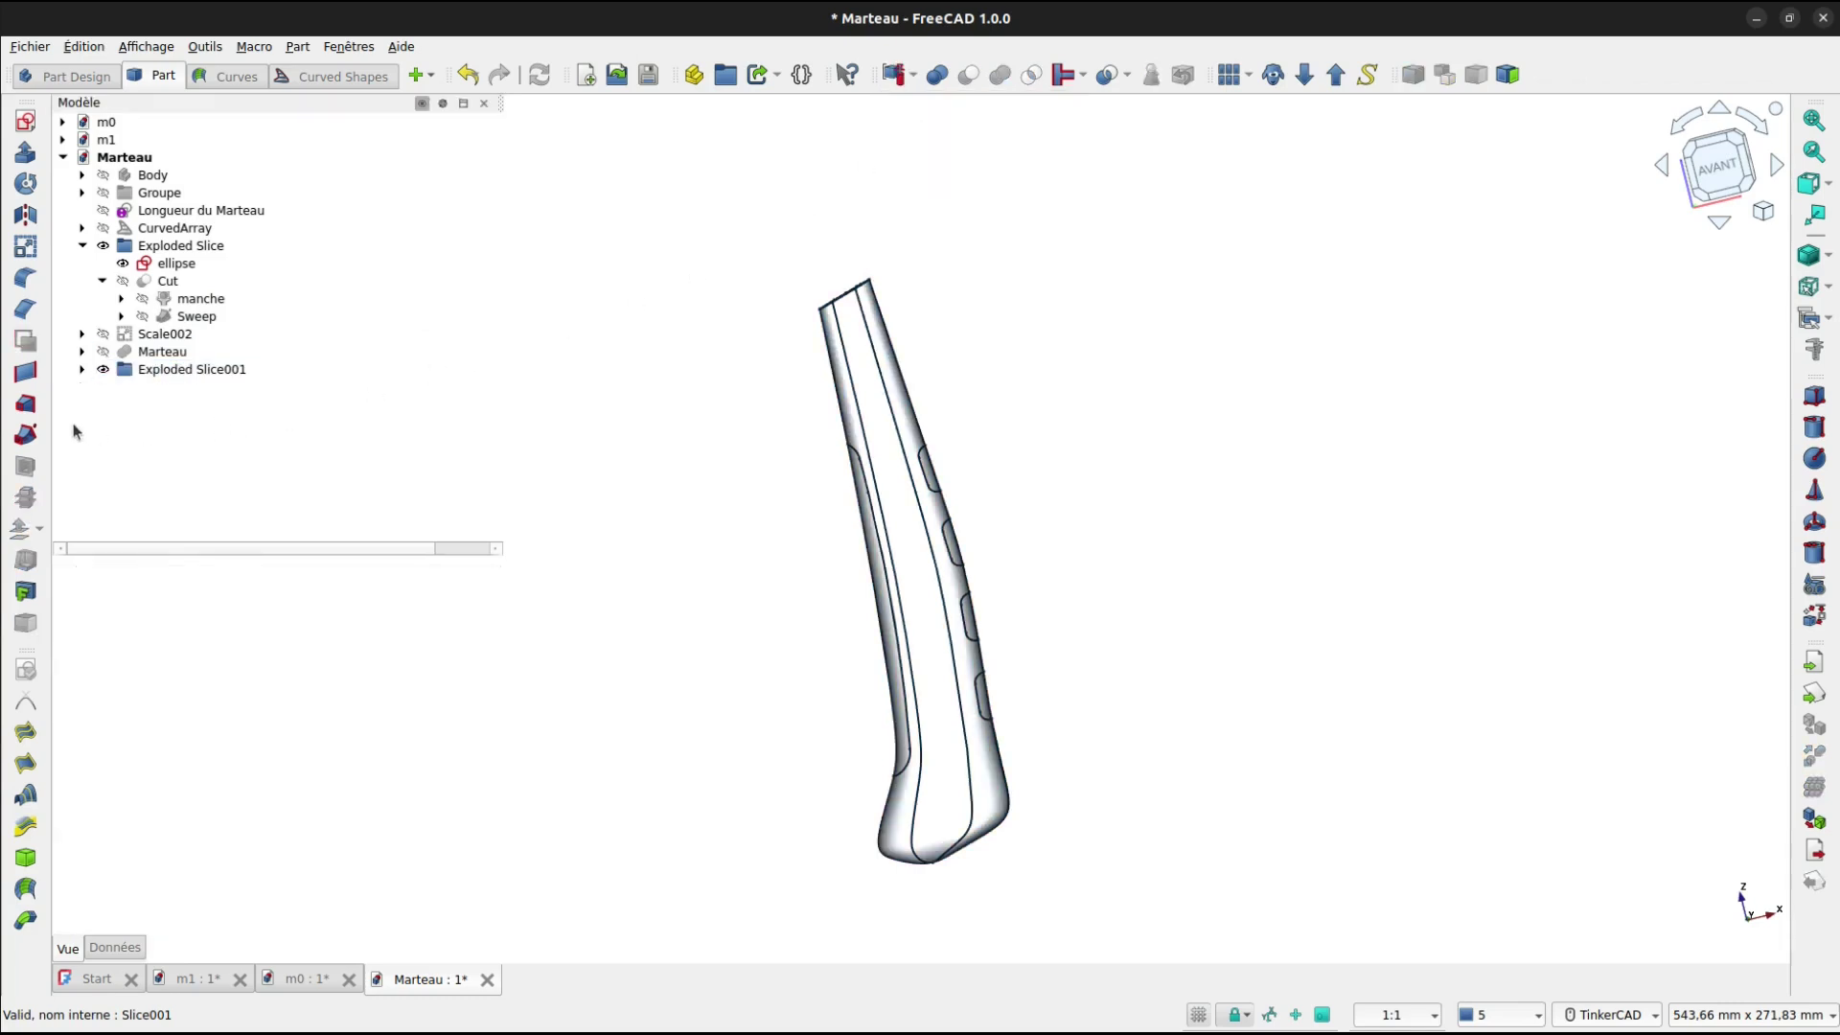
{"action": "left_click", "coordinate": [82, 370]}
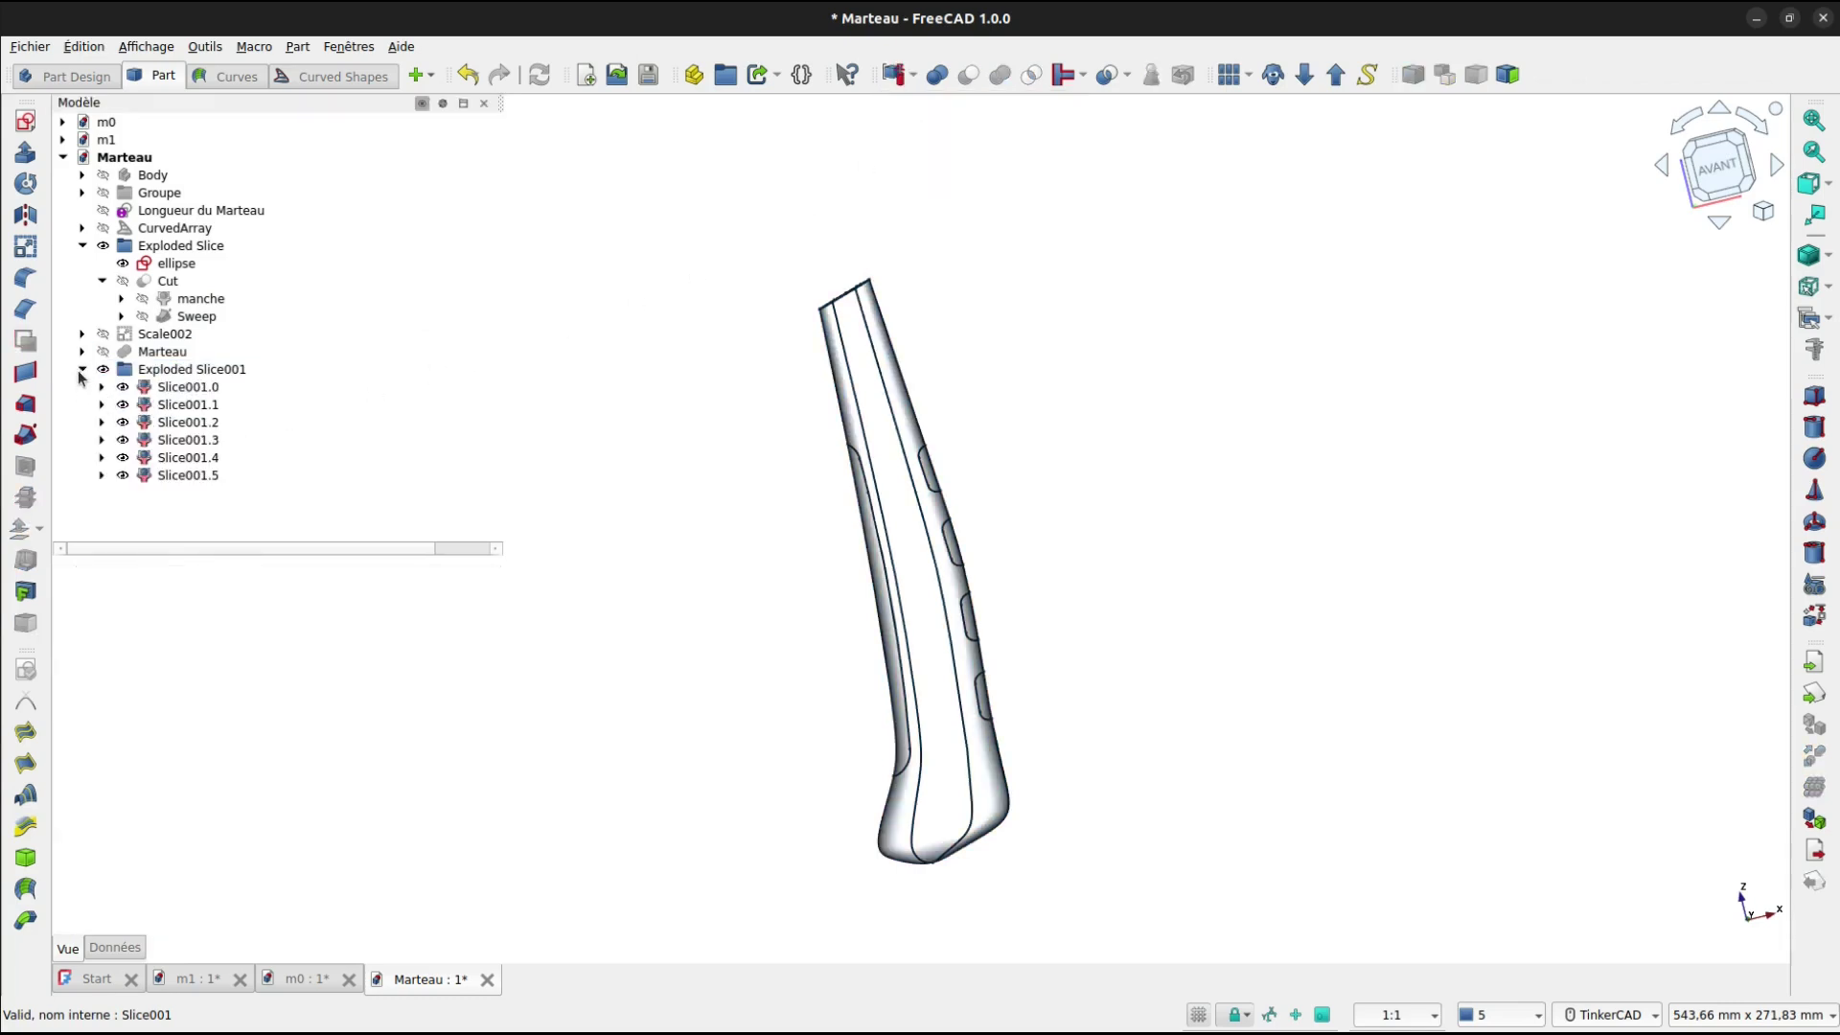
{"action": "left_click", "coordinate": [197, 389]}
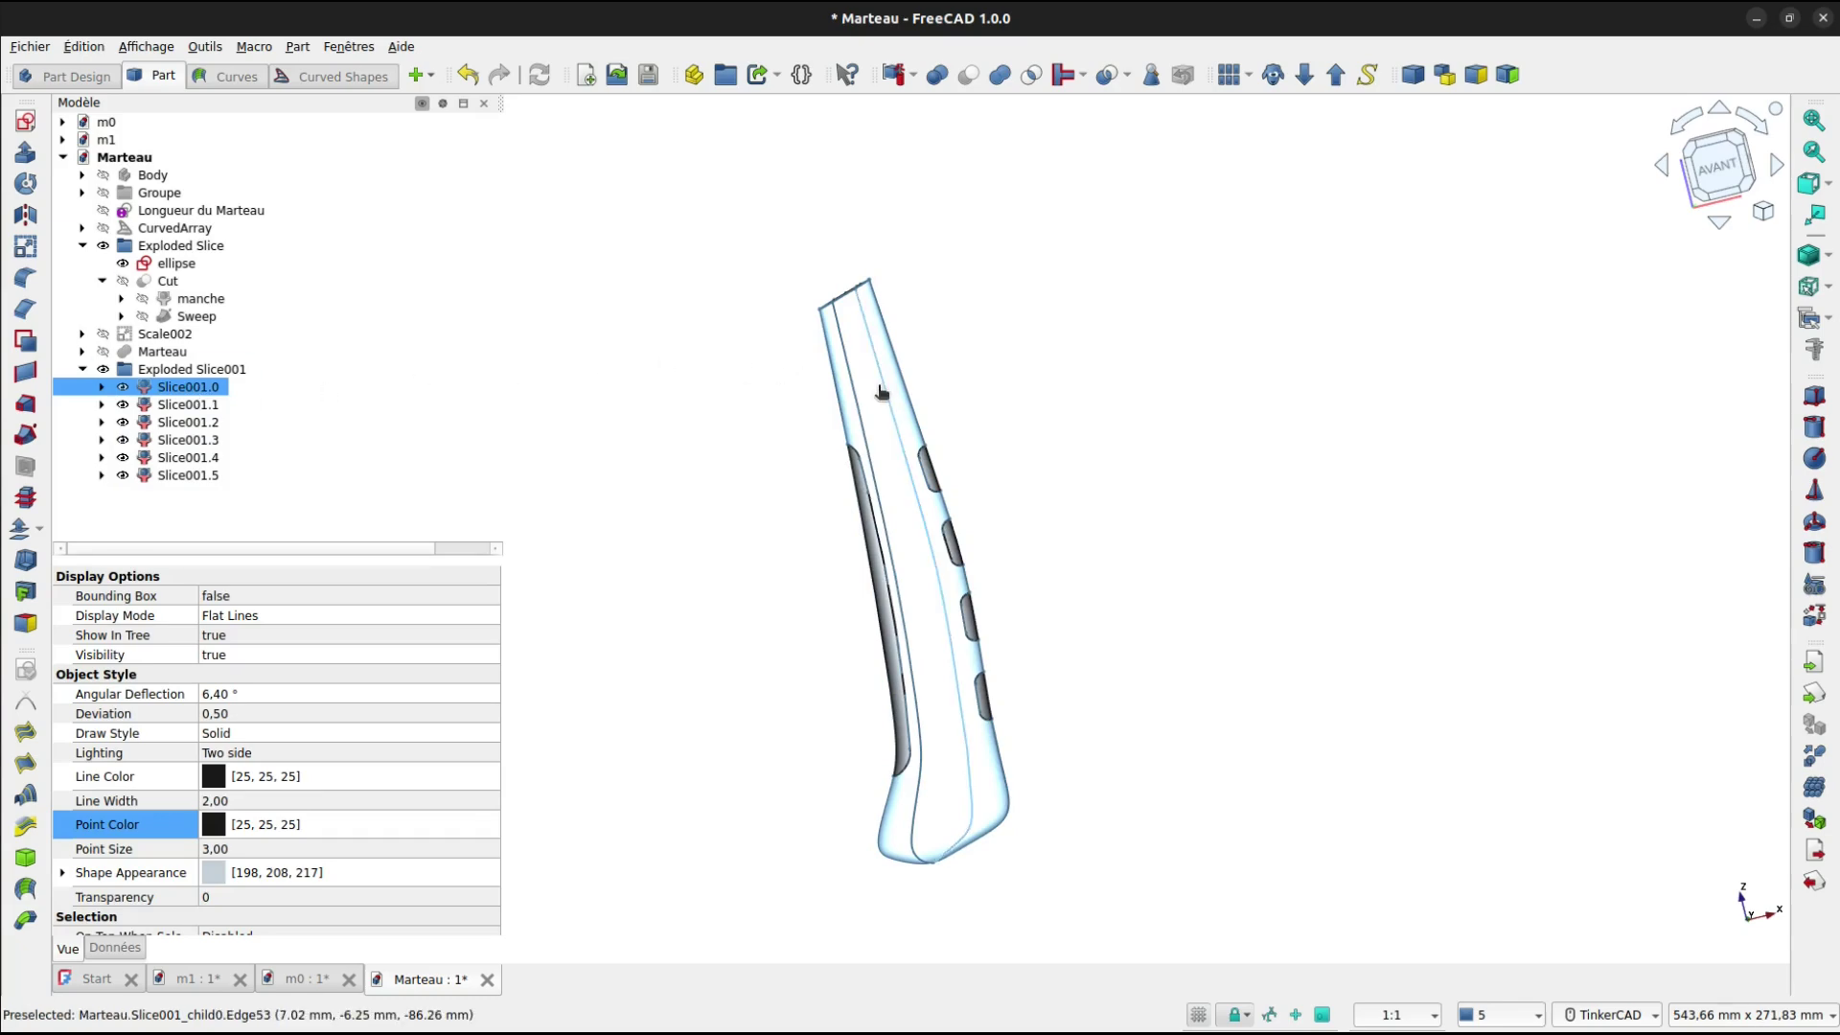
{"action": "left_click", "coordinate": [588, 438]}
{"action": "scroll", "coordinate": [755, 514], "scroll_direction": "up", "scroll_amount": 5}
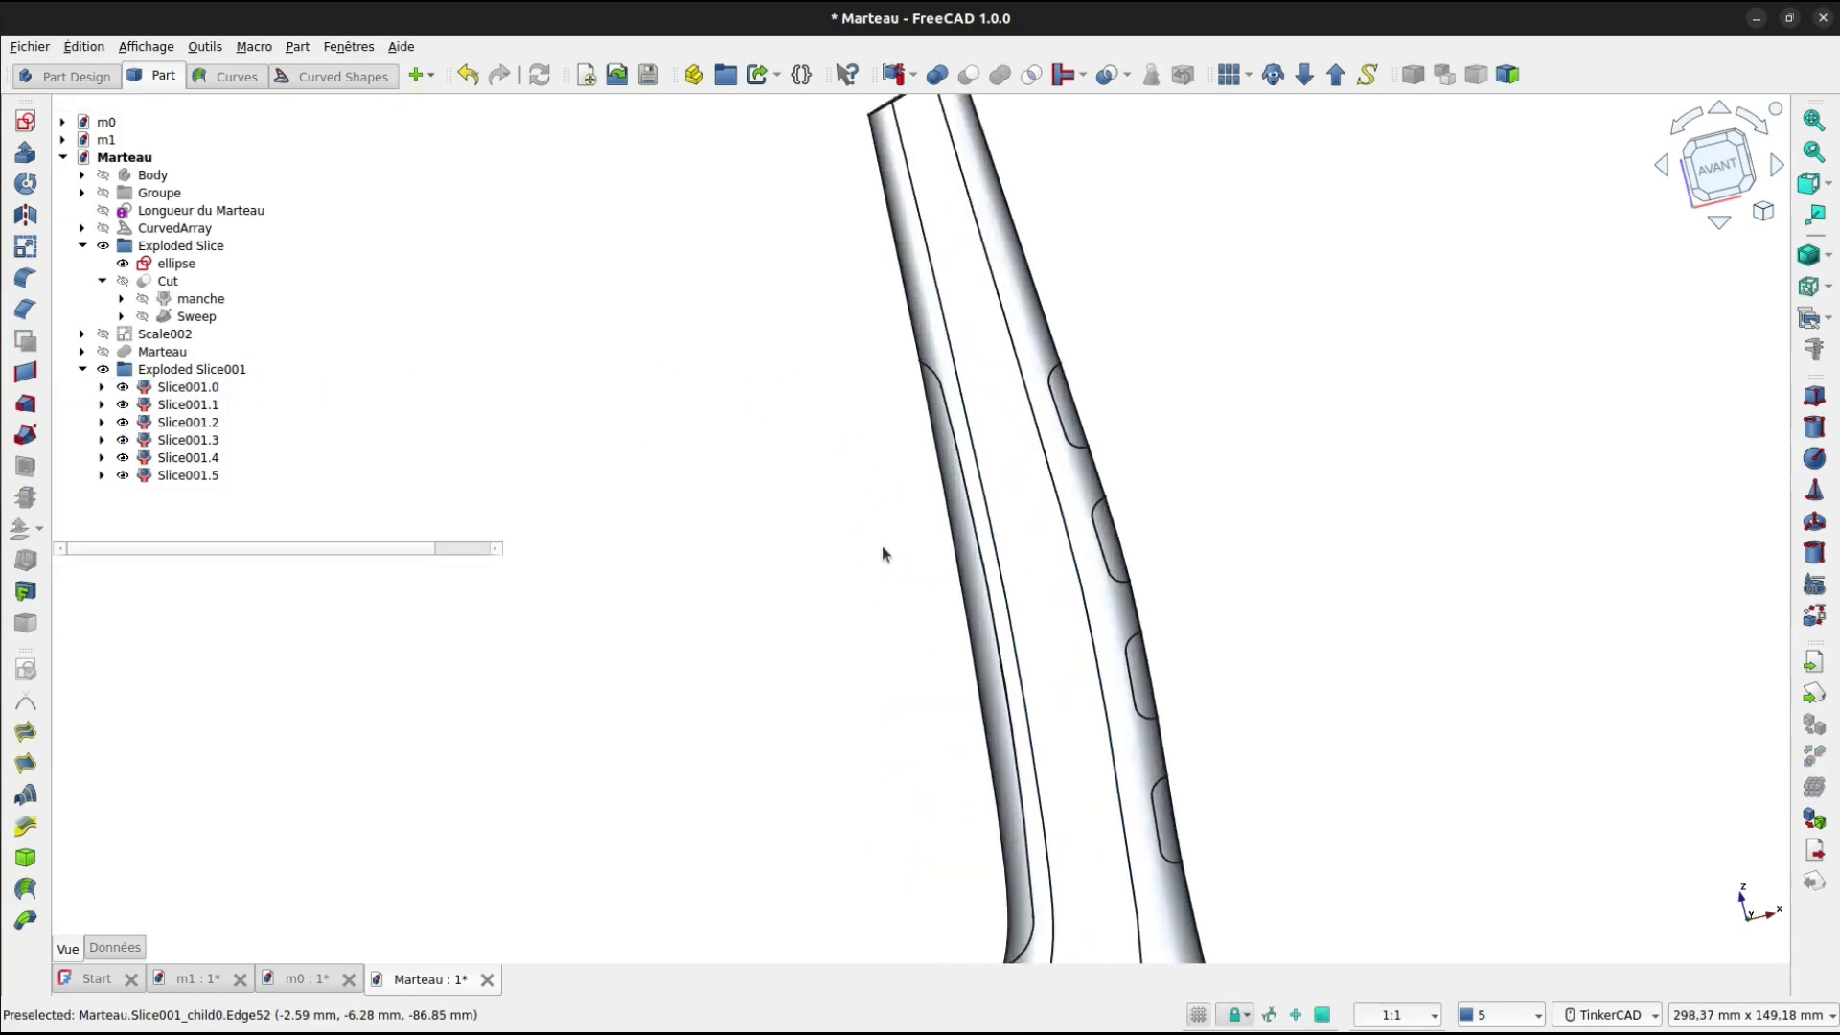
{"action": "left_click", "coordinate": [961, 554]}
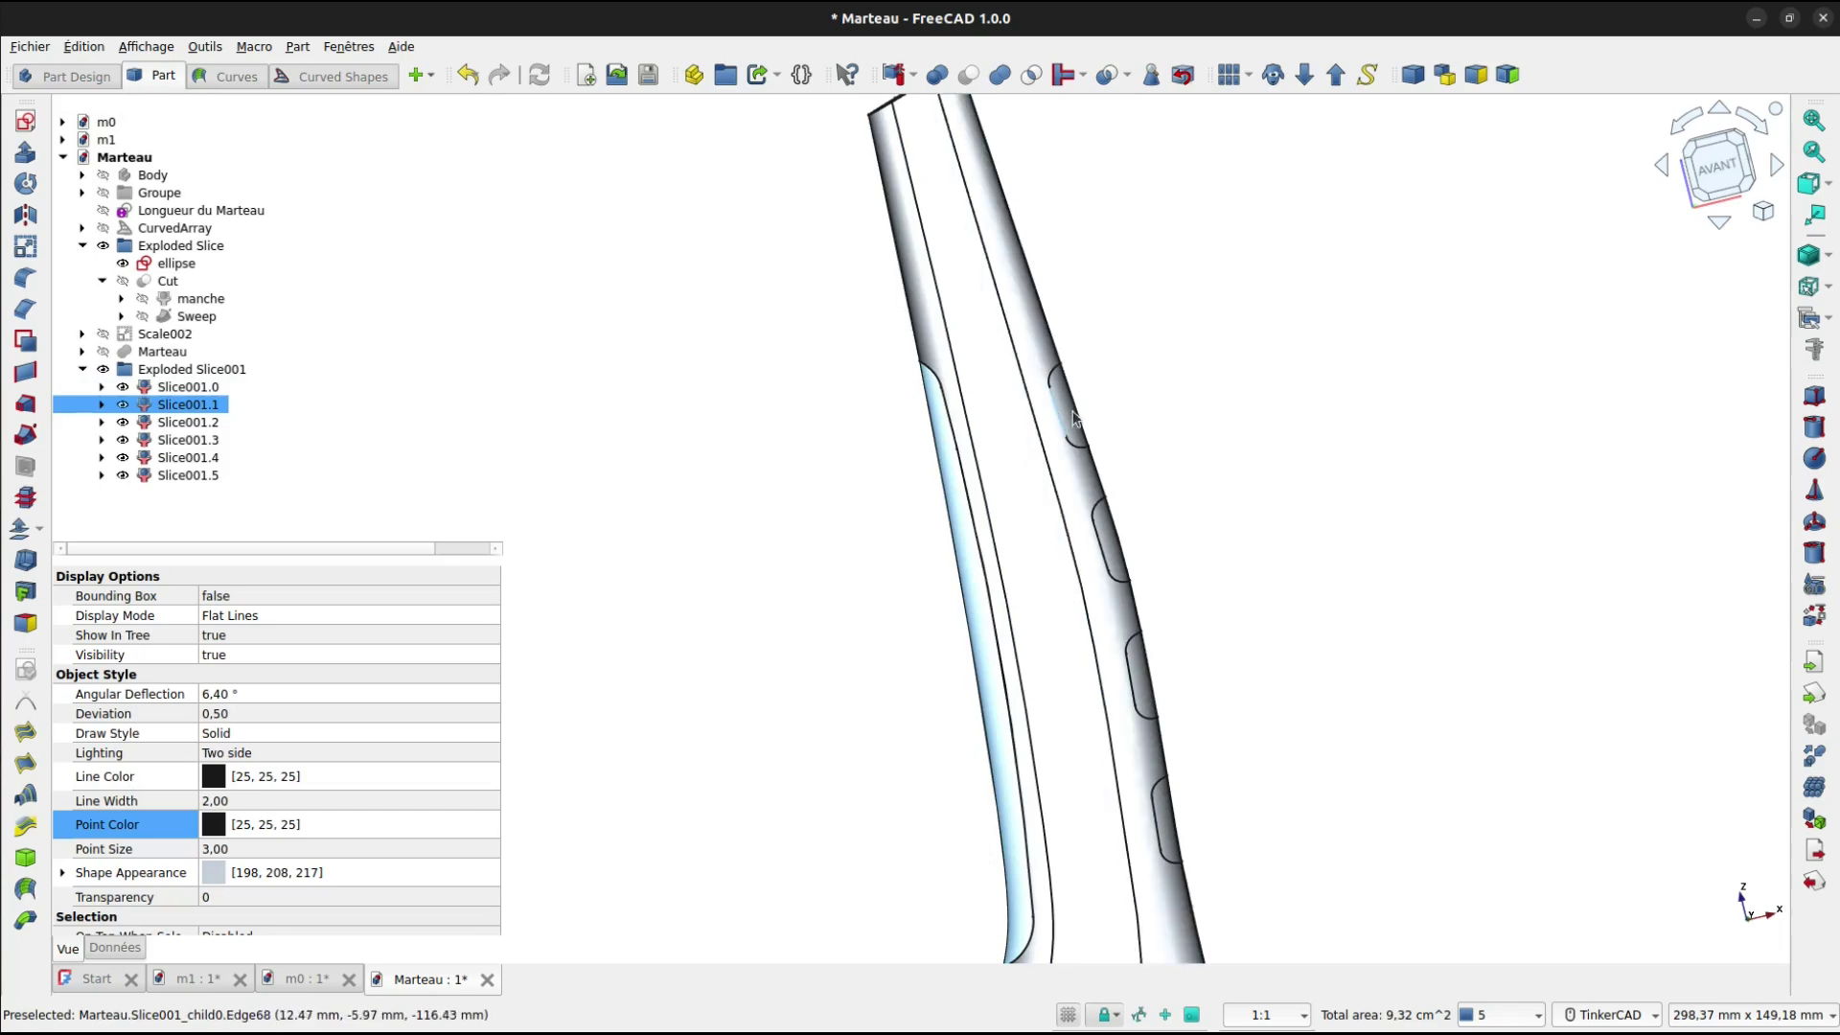
{"action": "right_click_drag", "start_coordinate": [1132, 462], "coordinate": [1050, 479]}
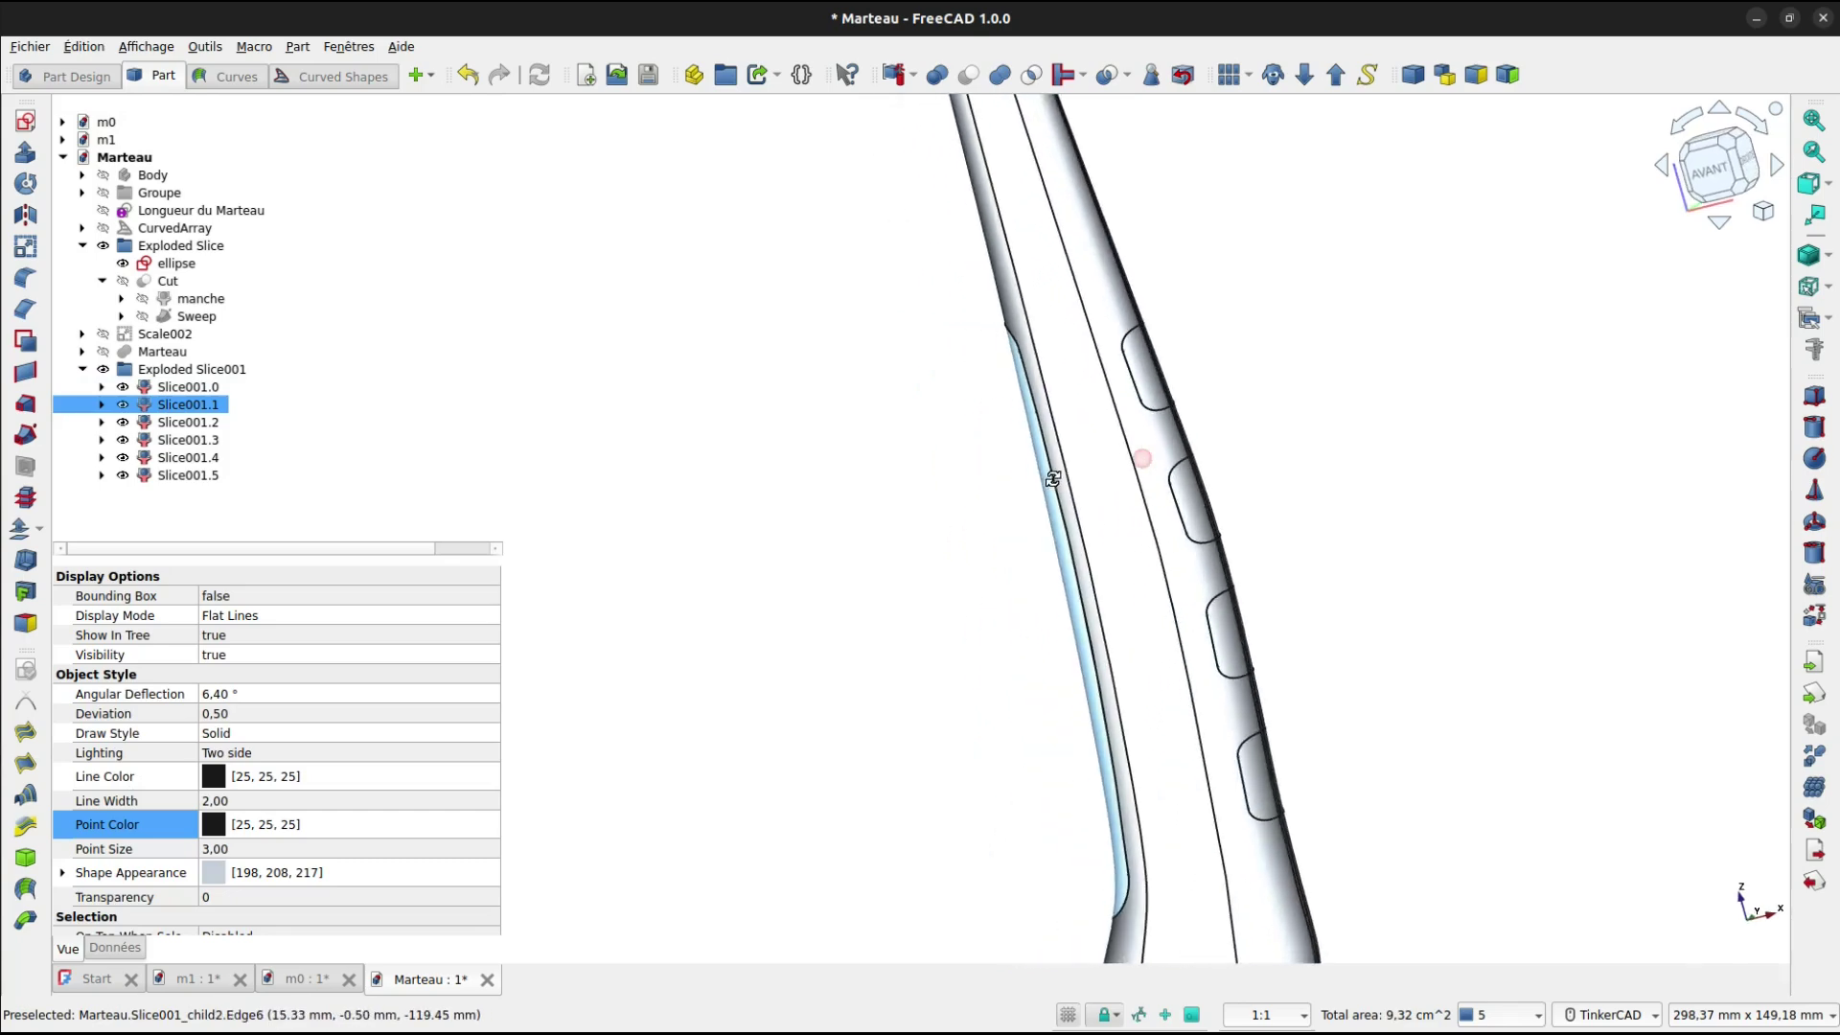
{"action": "left_click", "coordinate": [1153, 387], "text": "ctrl"}
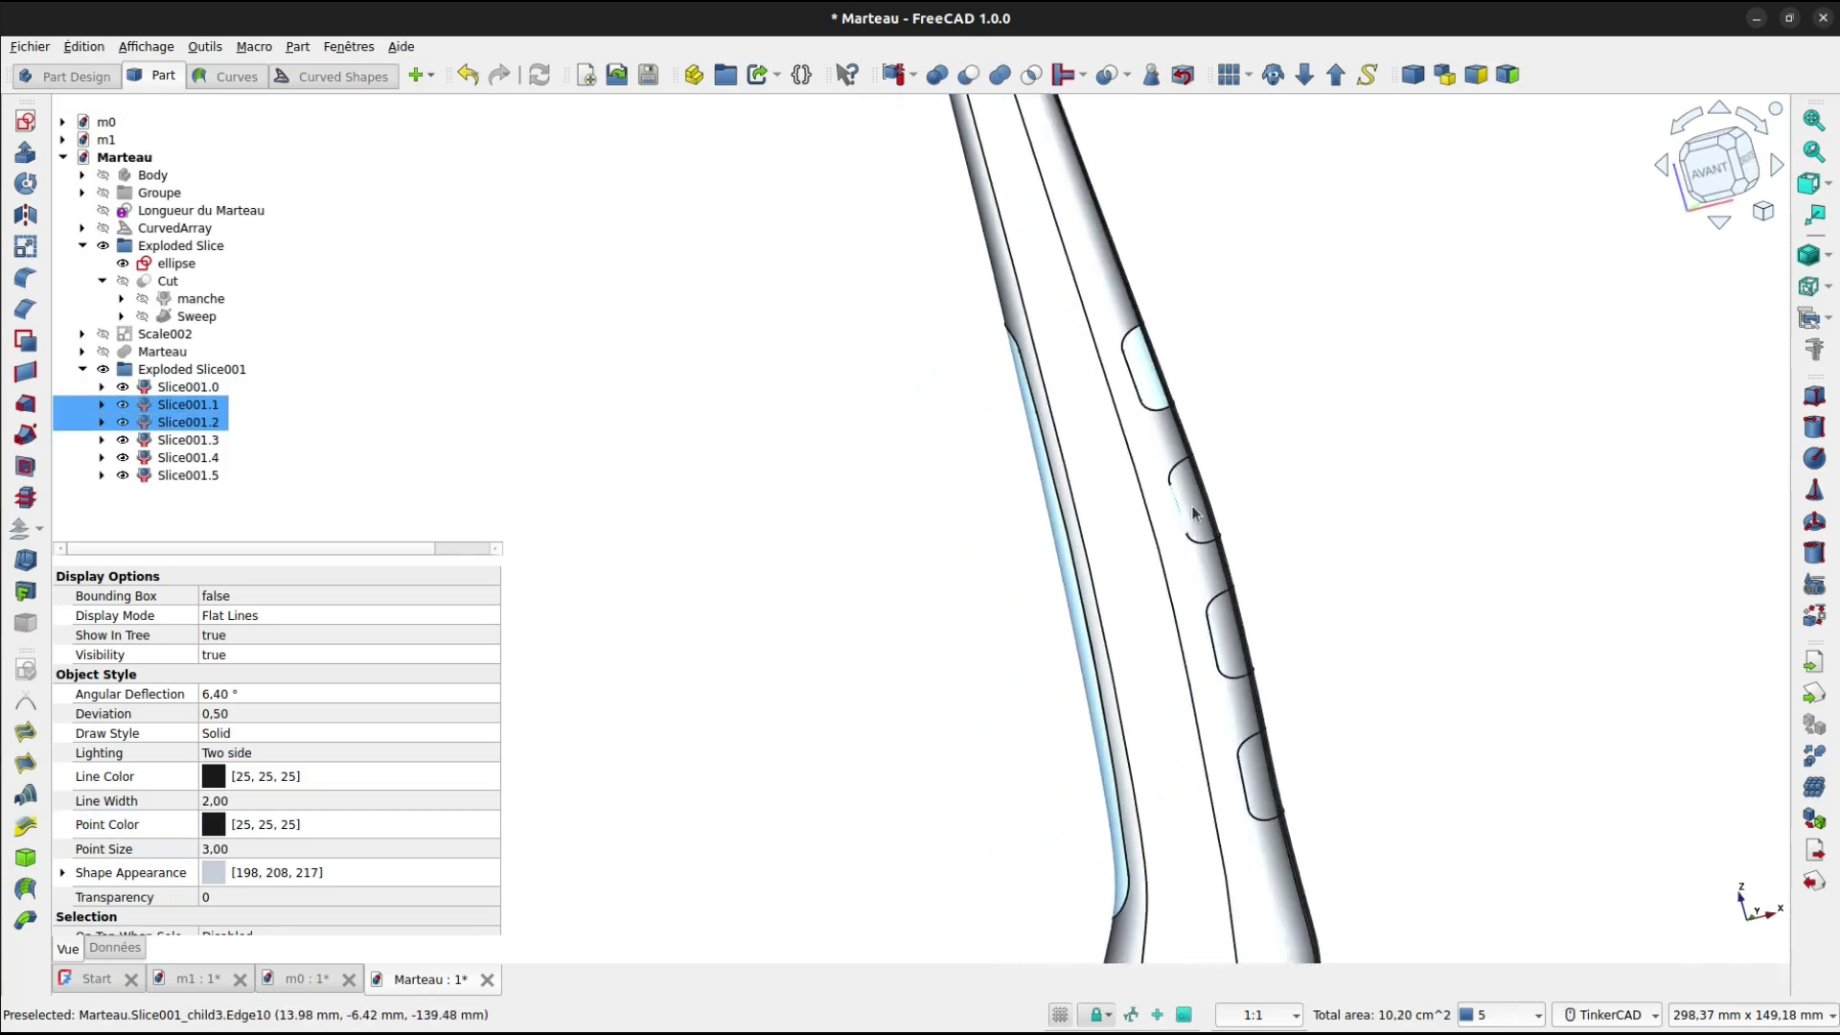
{"action": "left_click", "coordinate": [1225, 582], "text": "ctrl"}
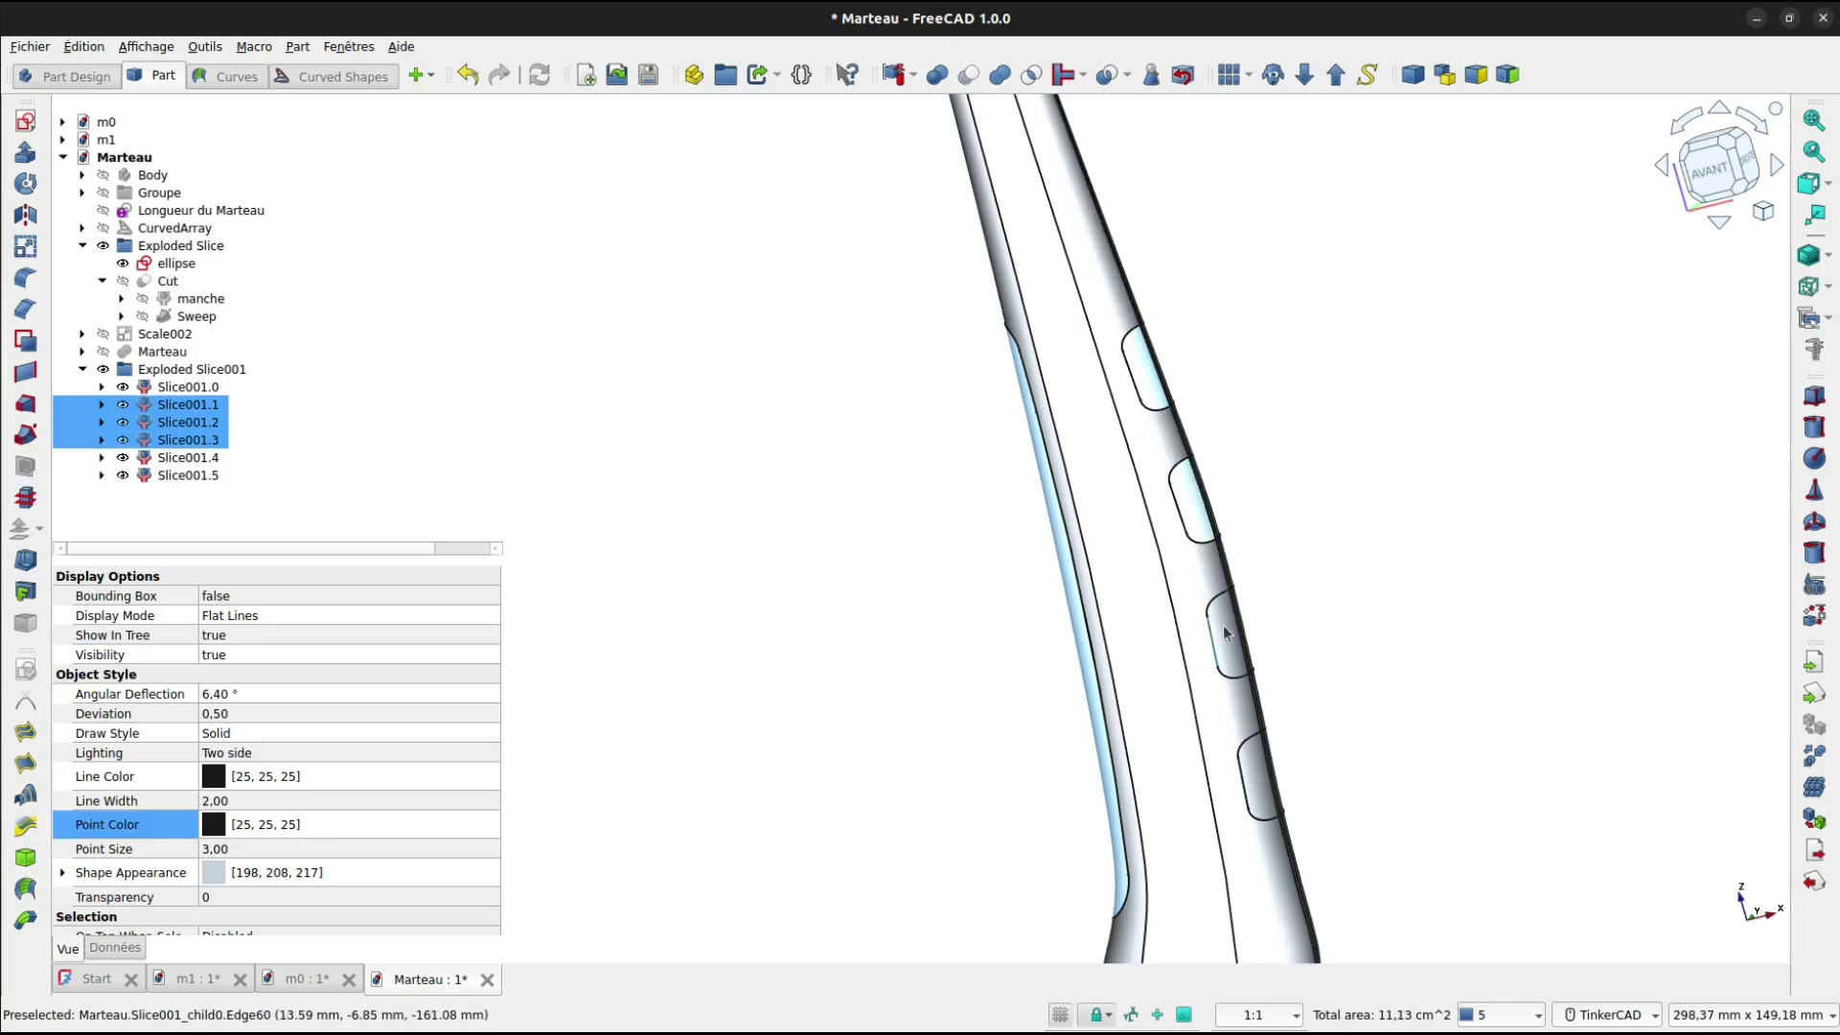
{"action": "left_click", "coordinate": [1302, 600]}
Combine the five recess pieces, Slice001.1 to Slice001.5, into one compound, leaving out the main handle piece.
{"action": "right_click_drag", "start_coordinate": [1303, 600], "coordinate": [748, 664]}
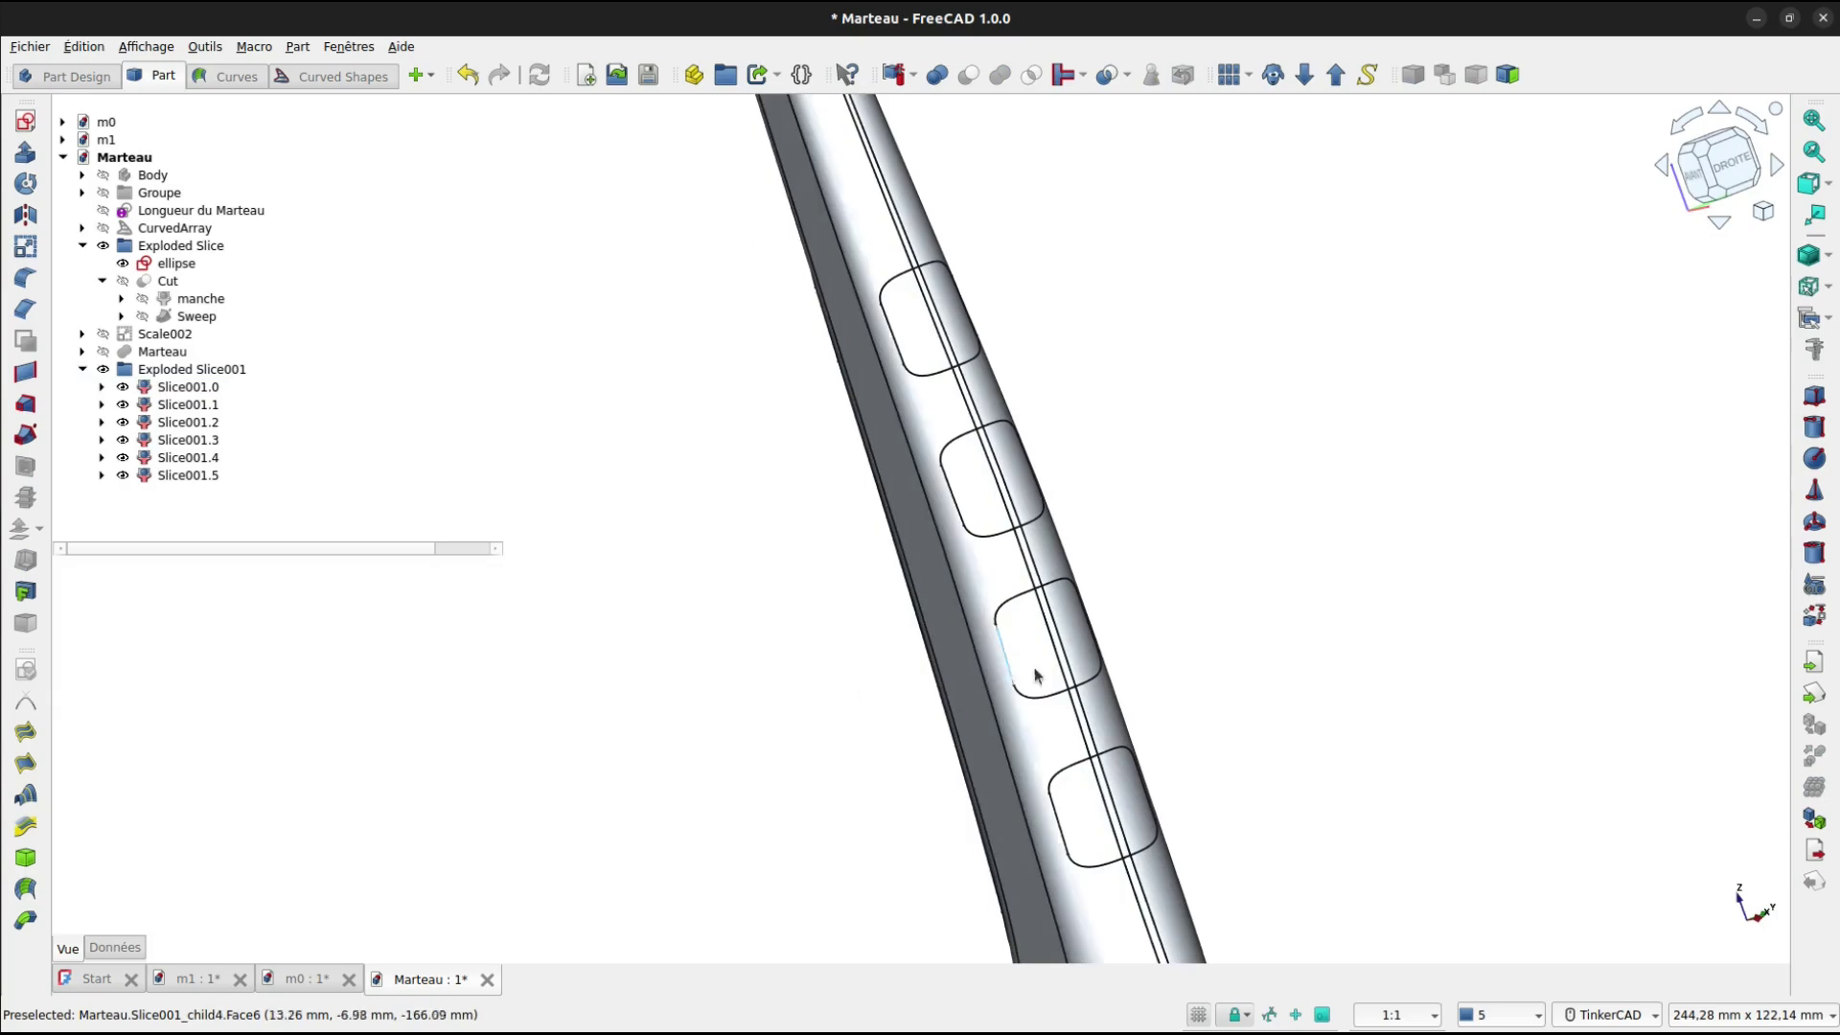
{"action": "left_click", "coordinate": [1039, 636]}
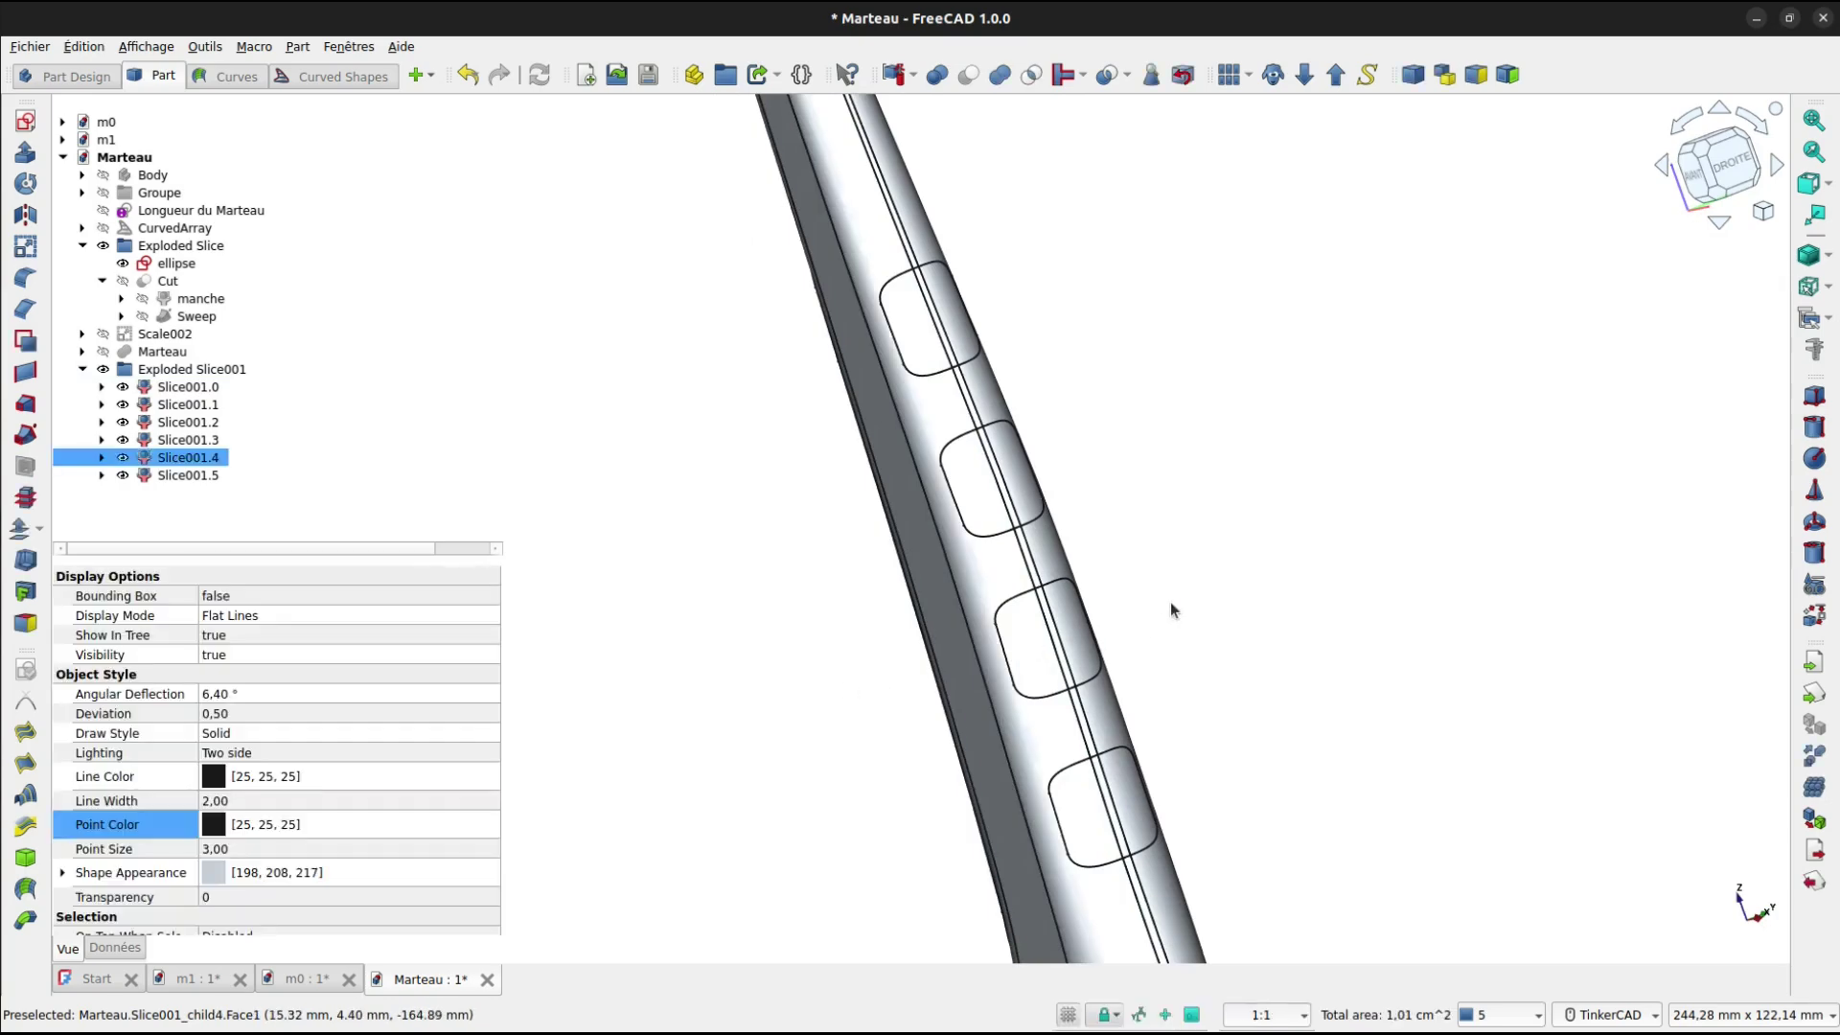
{"action": "right_click_drag", "start_coordinate": [1170, 609], "coordinate": [776, 684]}
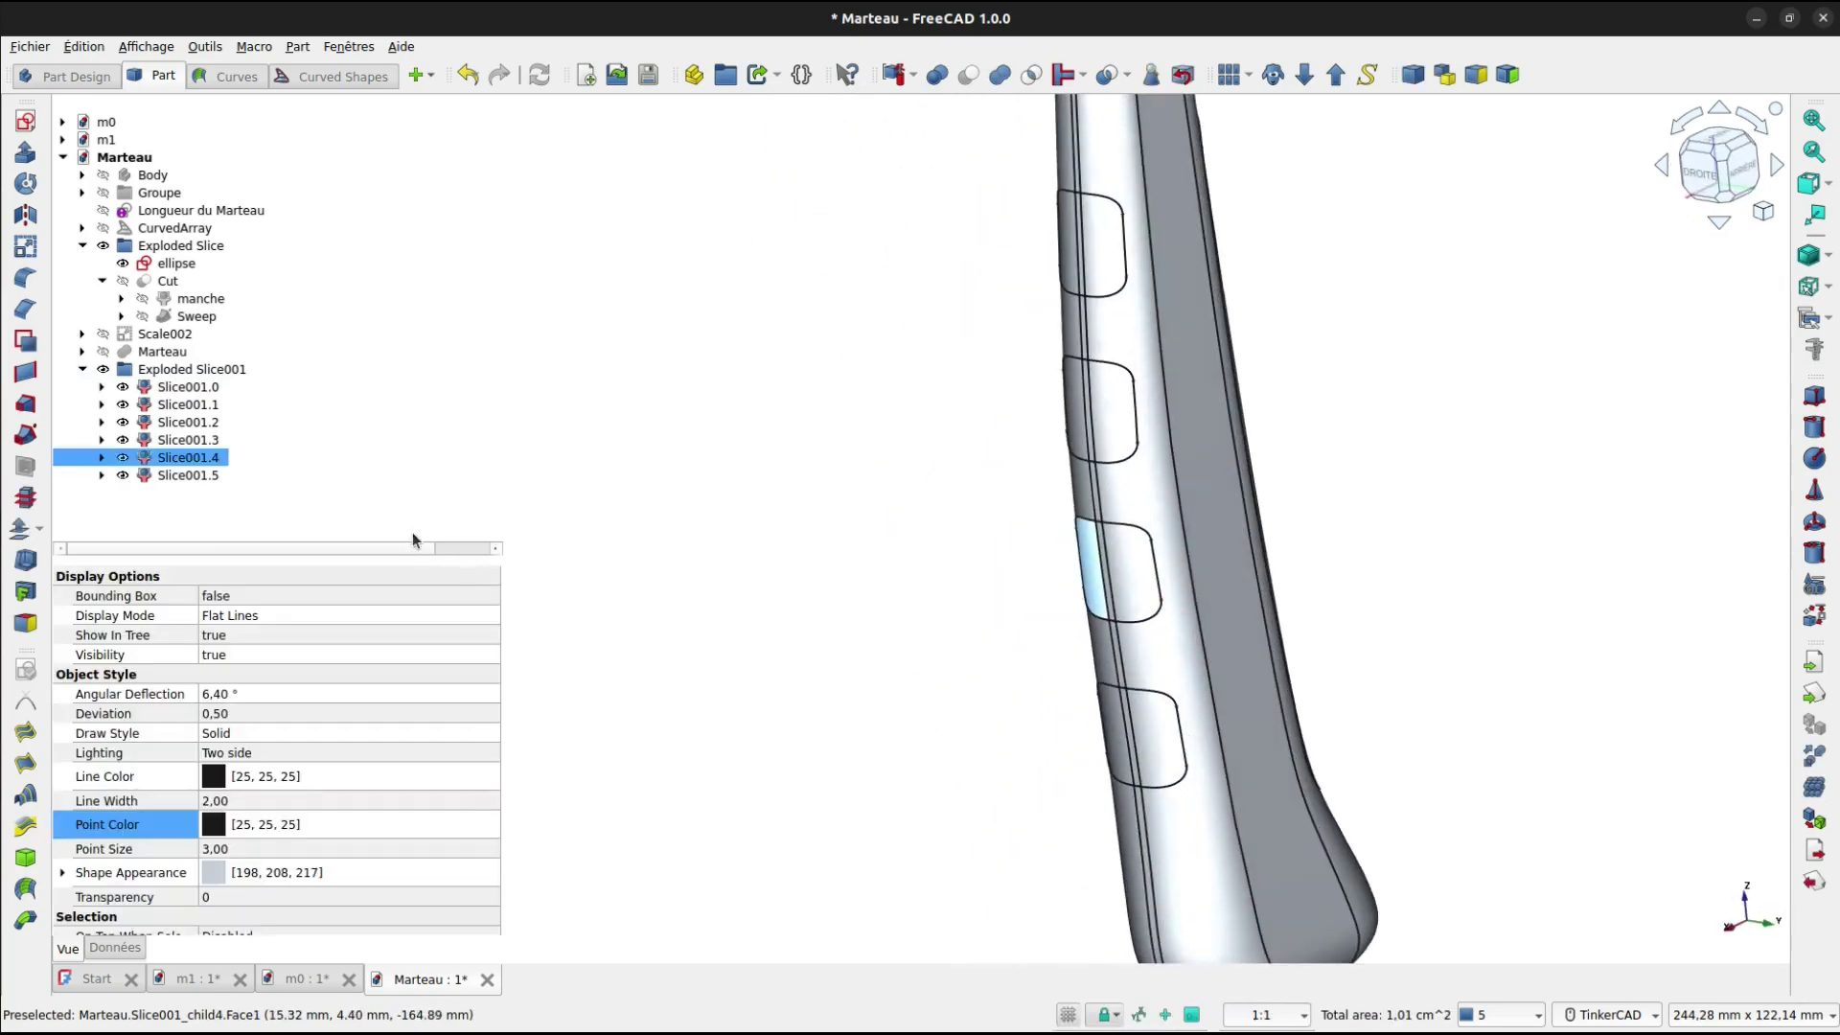
{"action": "left_click", "coordinate": [197, 476], "text": "ctrl"}
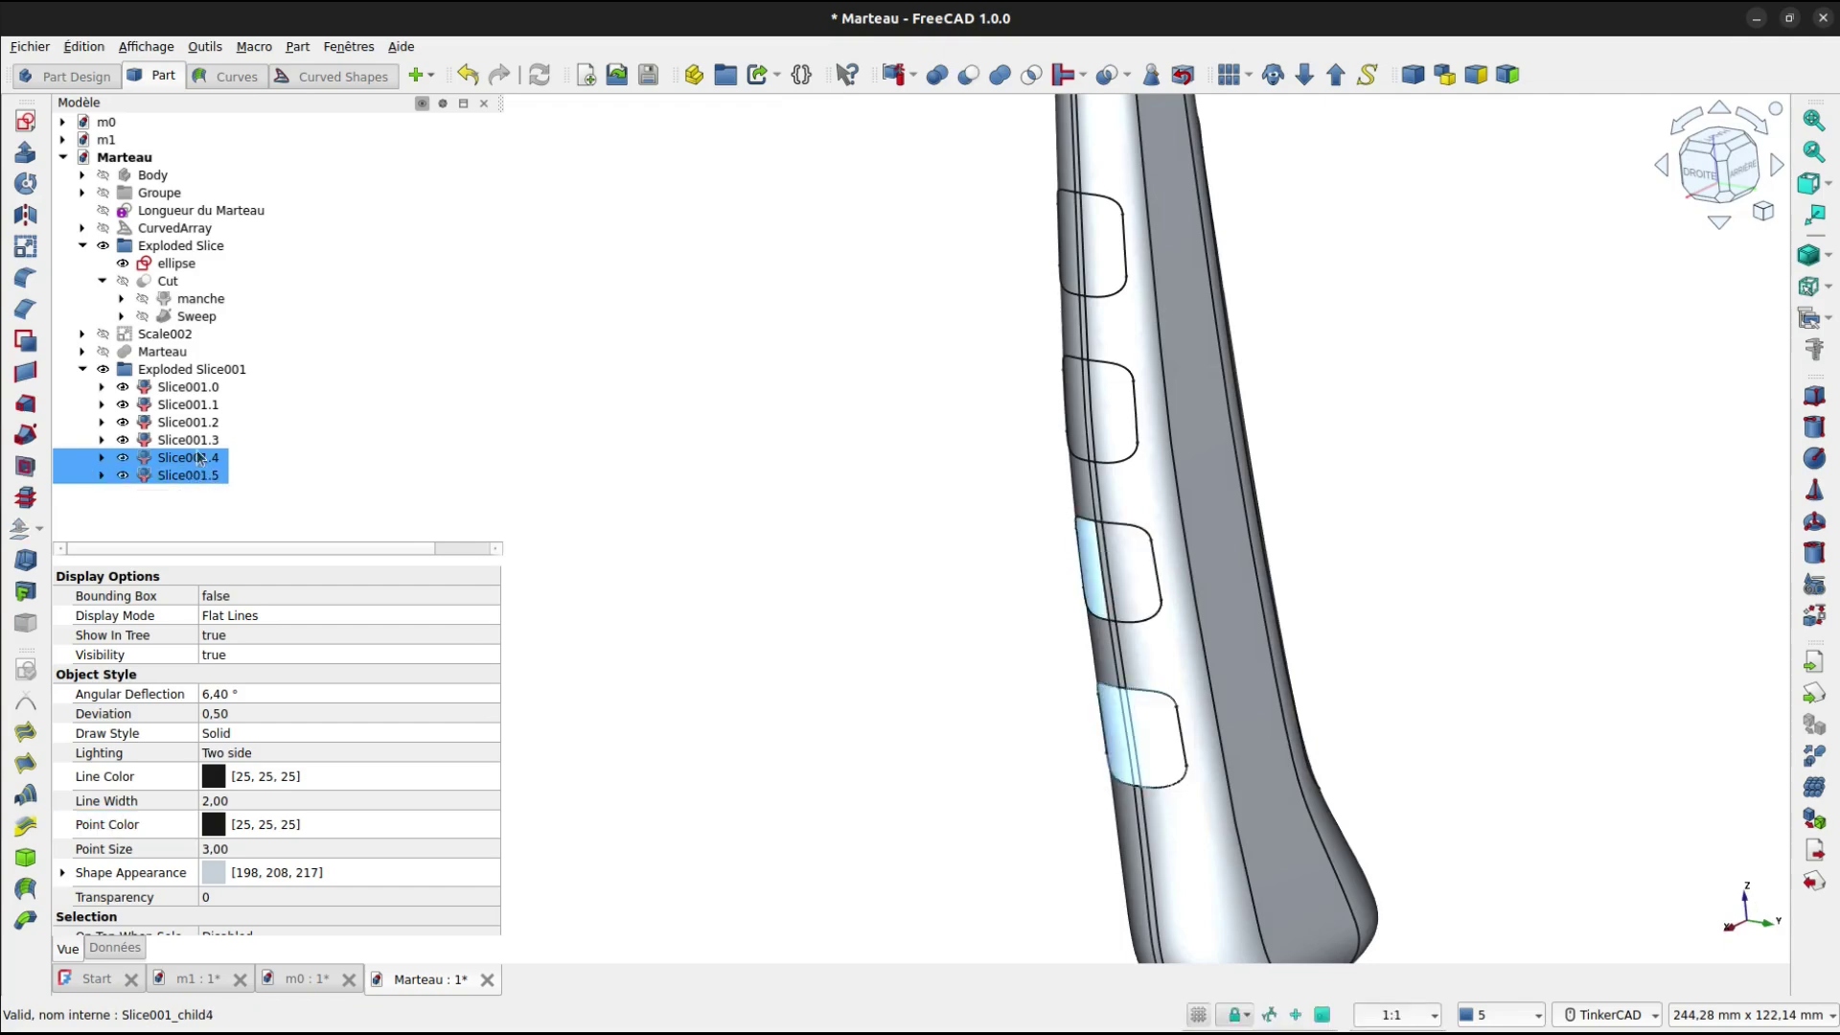
{"action": "left_click", "coordinate": [199, 440], "text": "ctrl"}
{"action": "left_click", "coordinate": [200, 423], "text": "ctrl"}
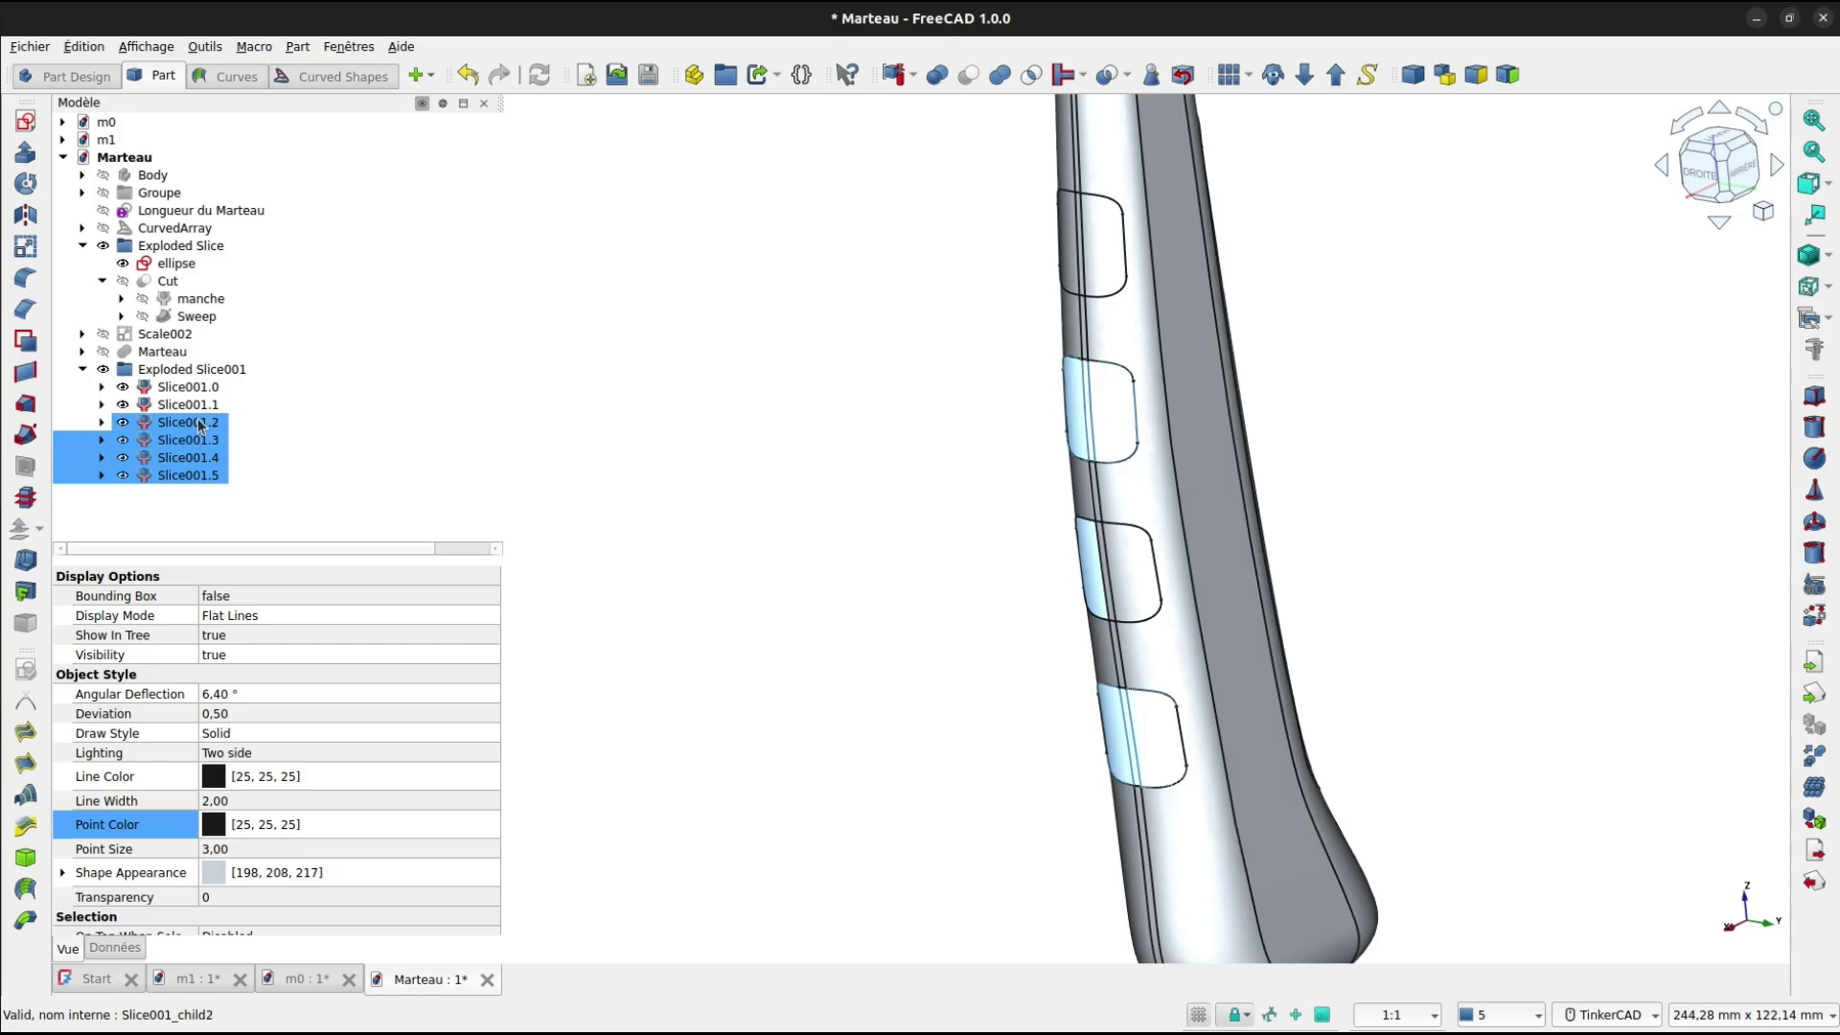
{"action": "left_click", "coordinate": [199, 423], "text": "ctrl"}
{"action": "left_click", "coordinate": [199, 410], "text": "ctrl"}
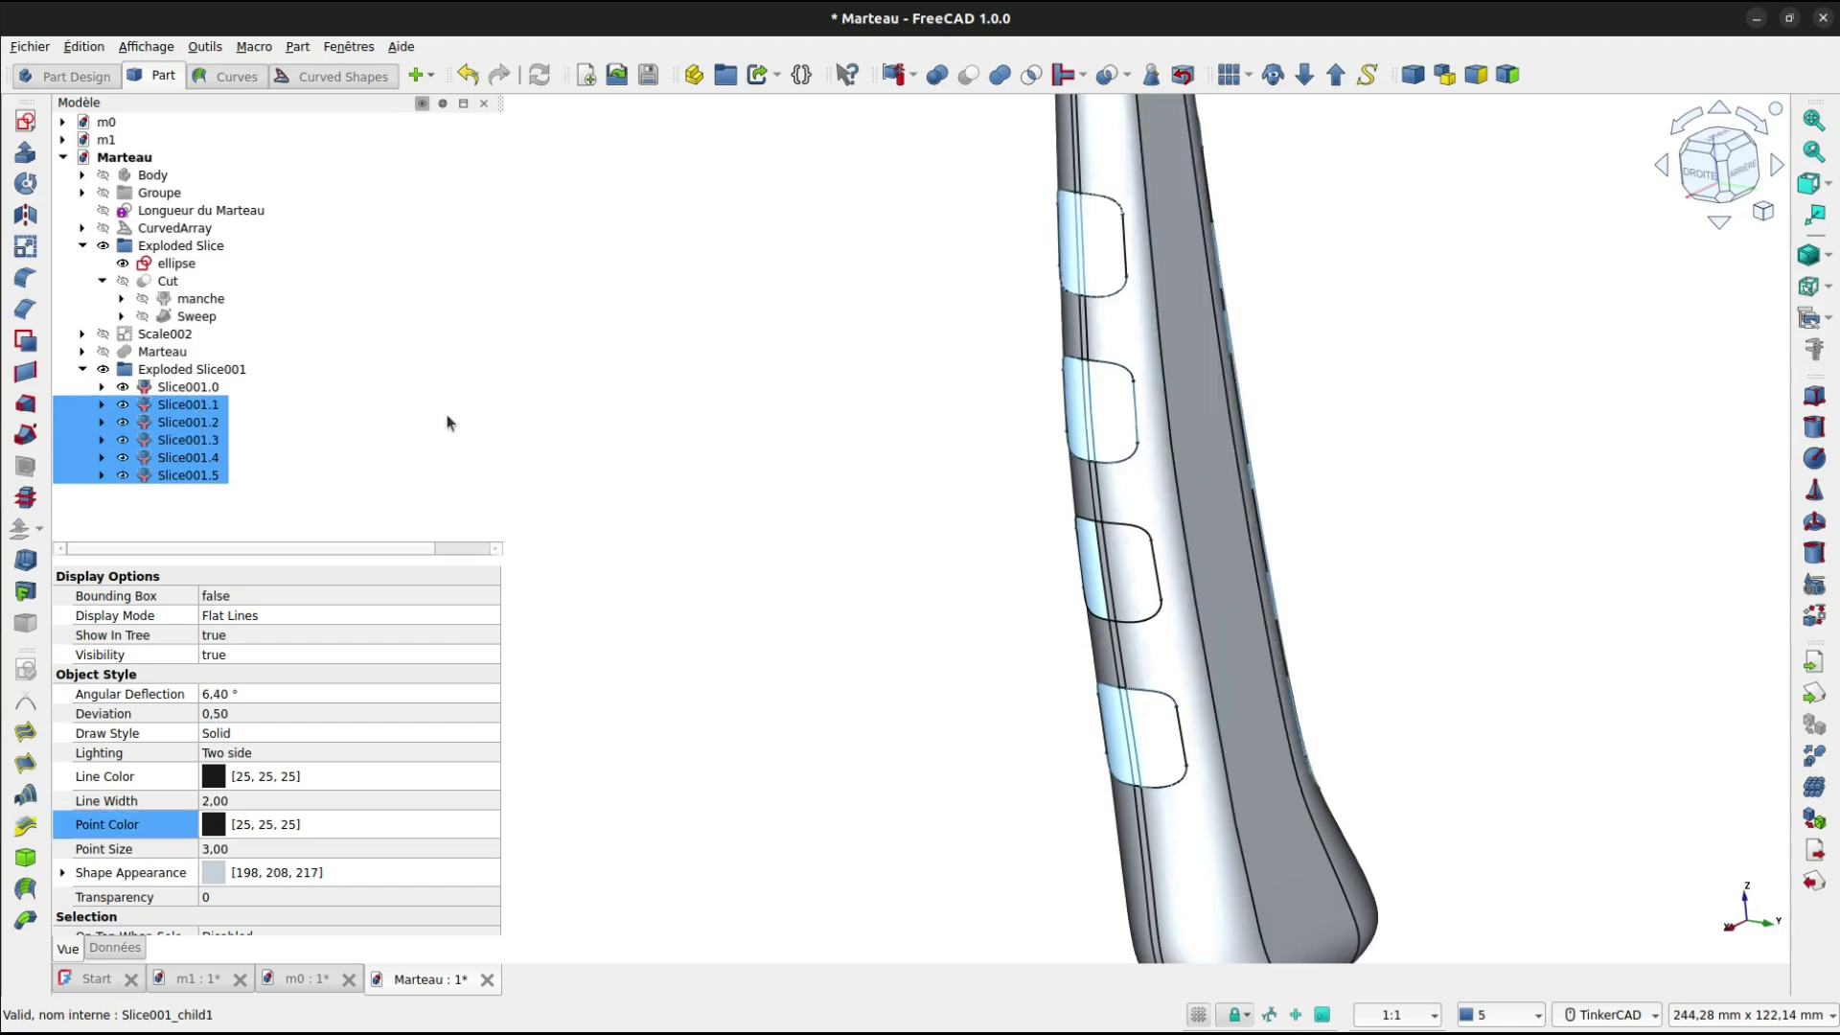
{"action": "right_click_drag", "start_coordinate": [768, 425], "coordinate": [1427, 477]}
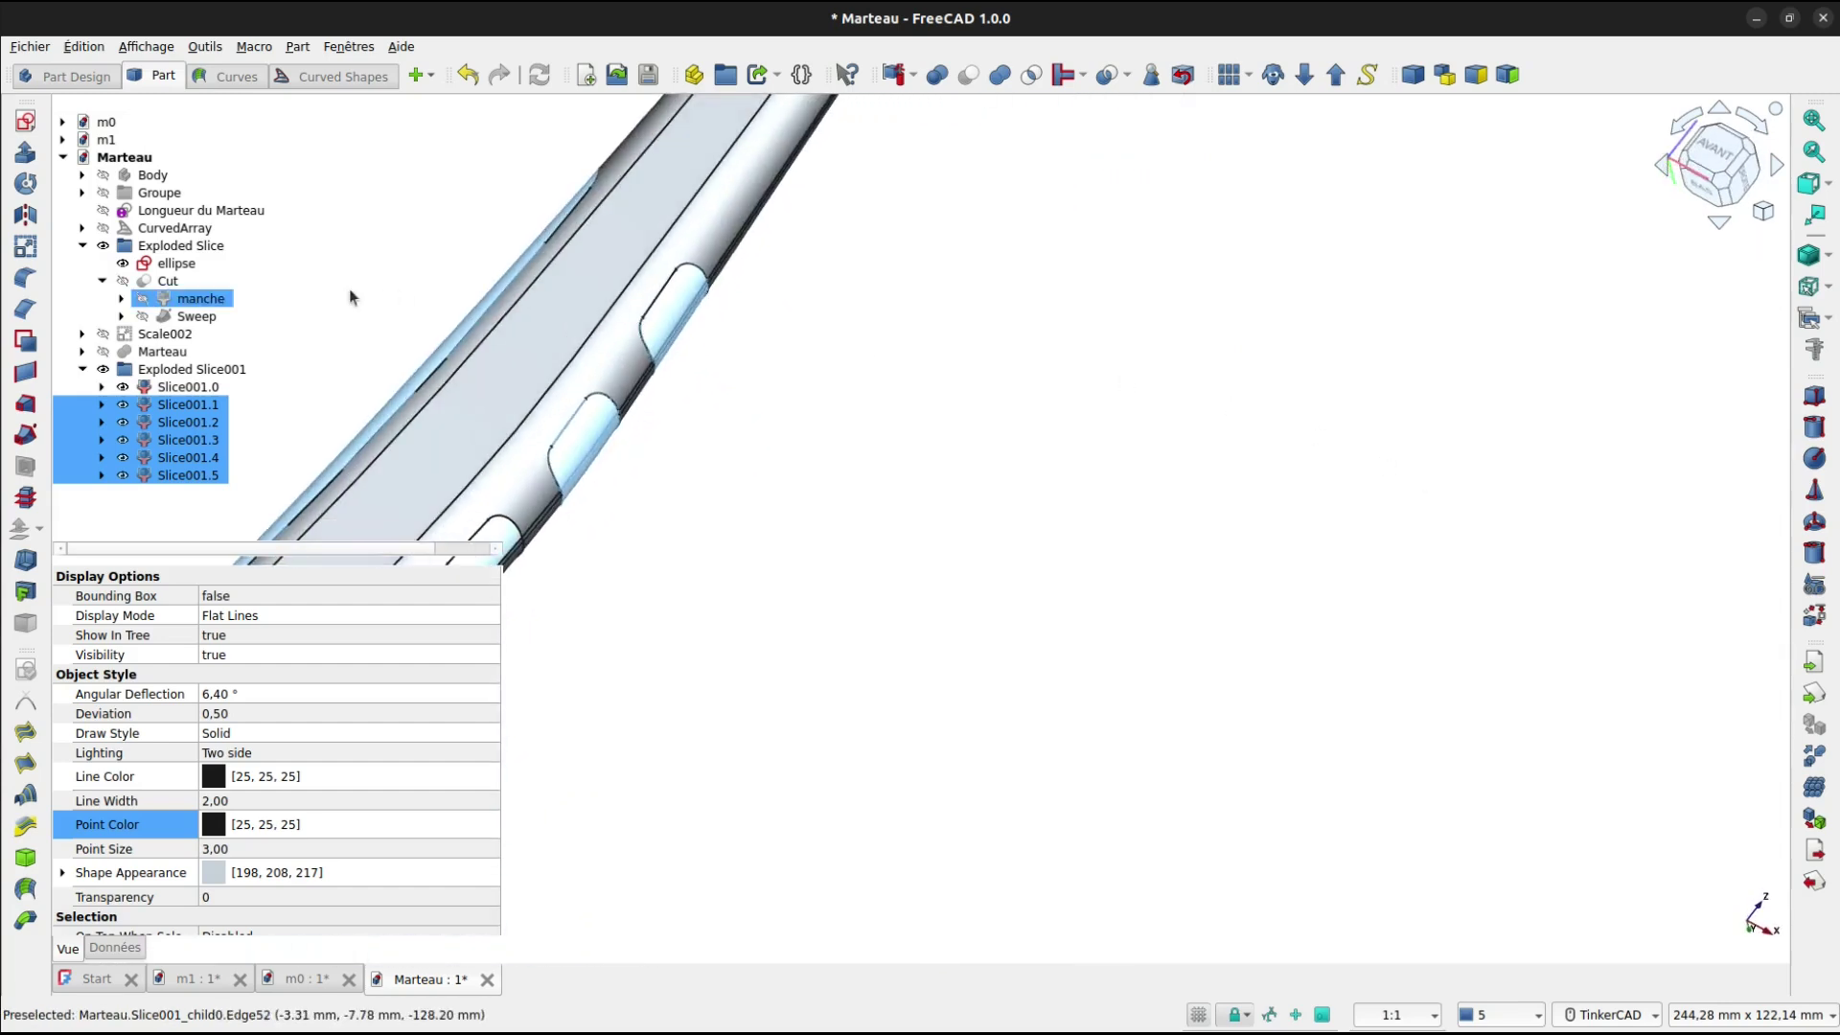
{"action": "left_click", "coordinate": [912, 82]}
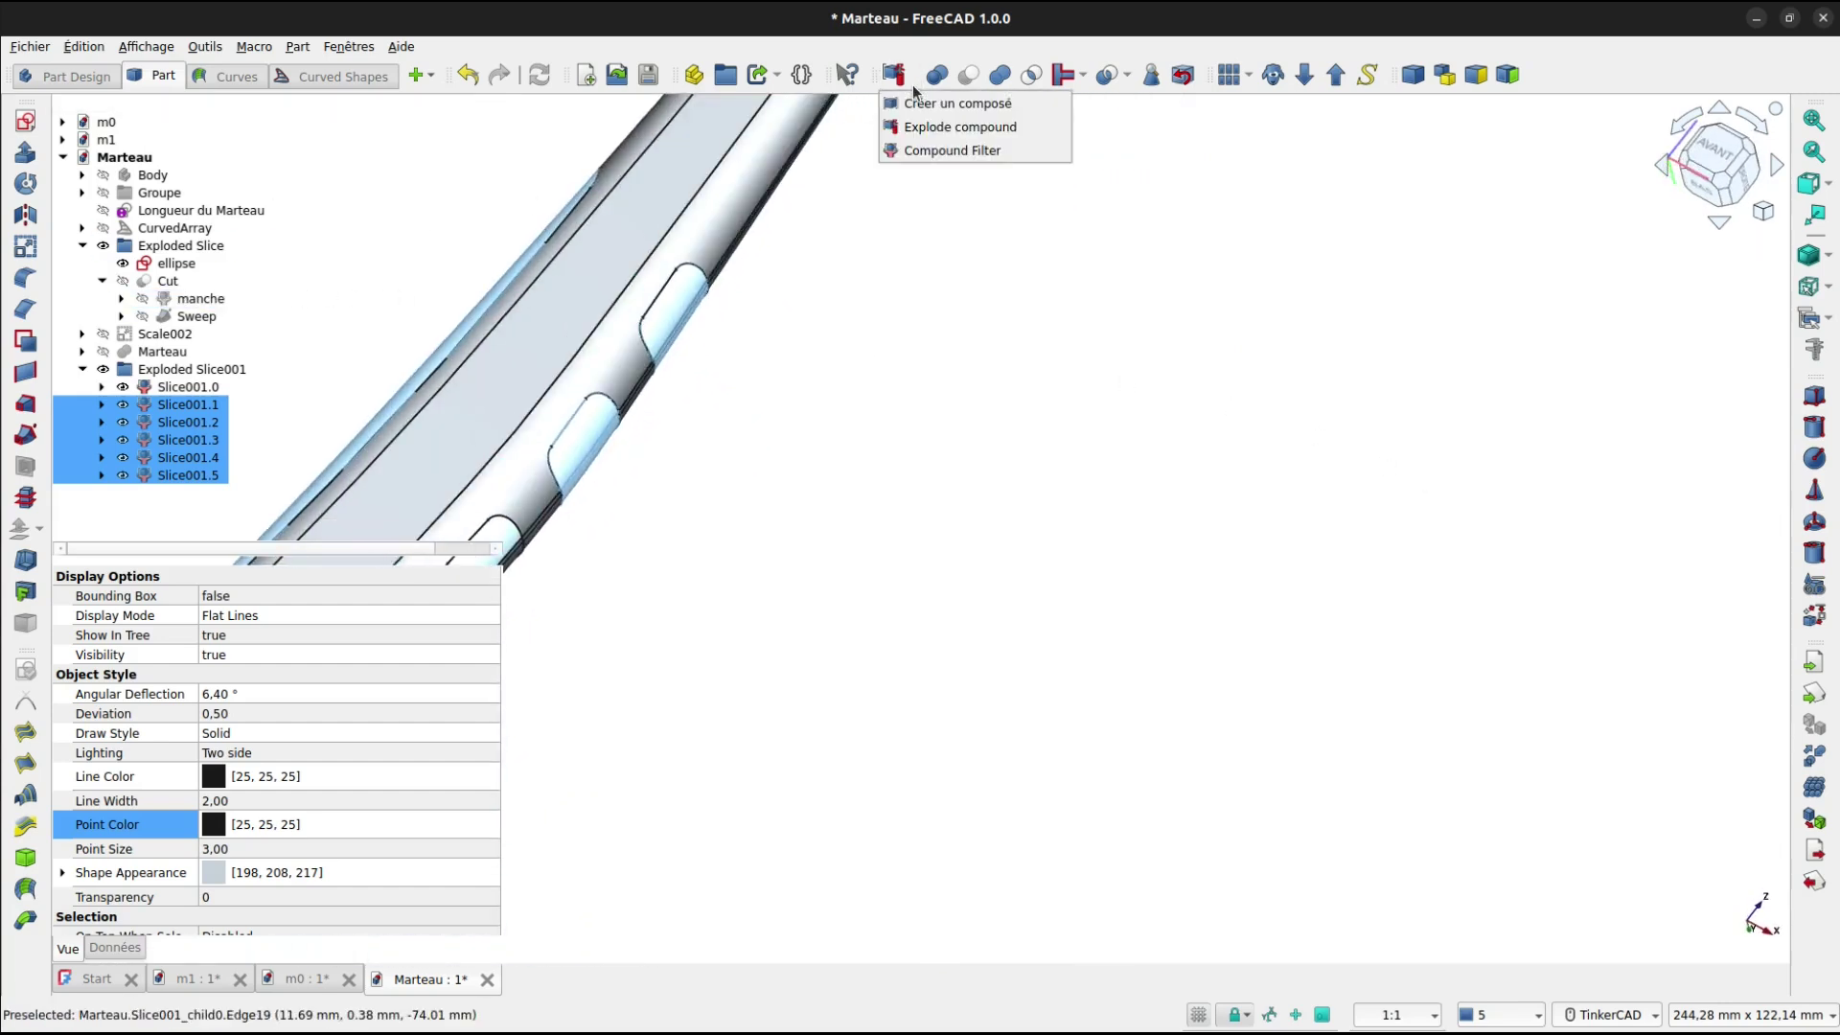
{"action": "left_click", "coordinate": [914, 101]}
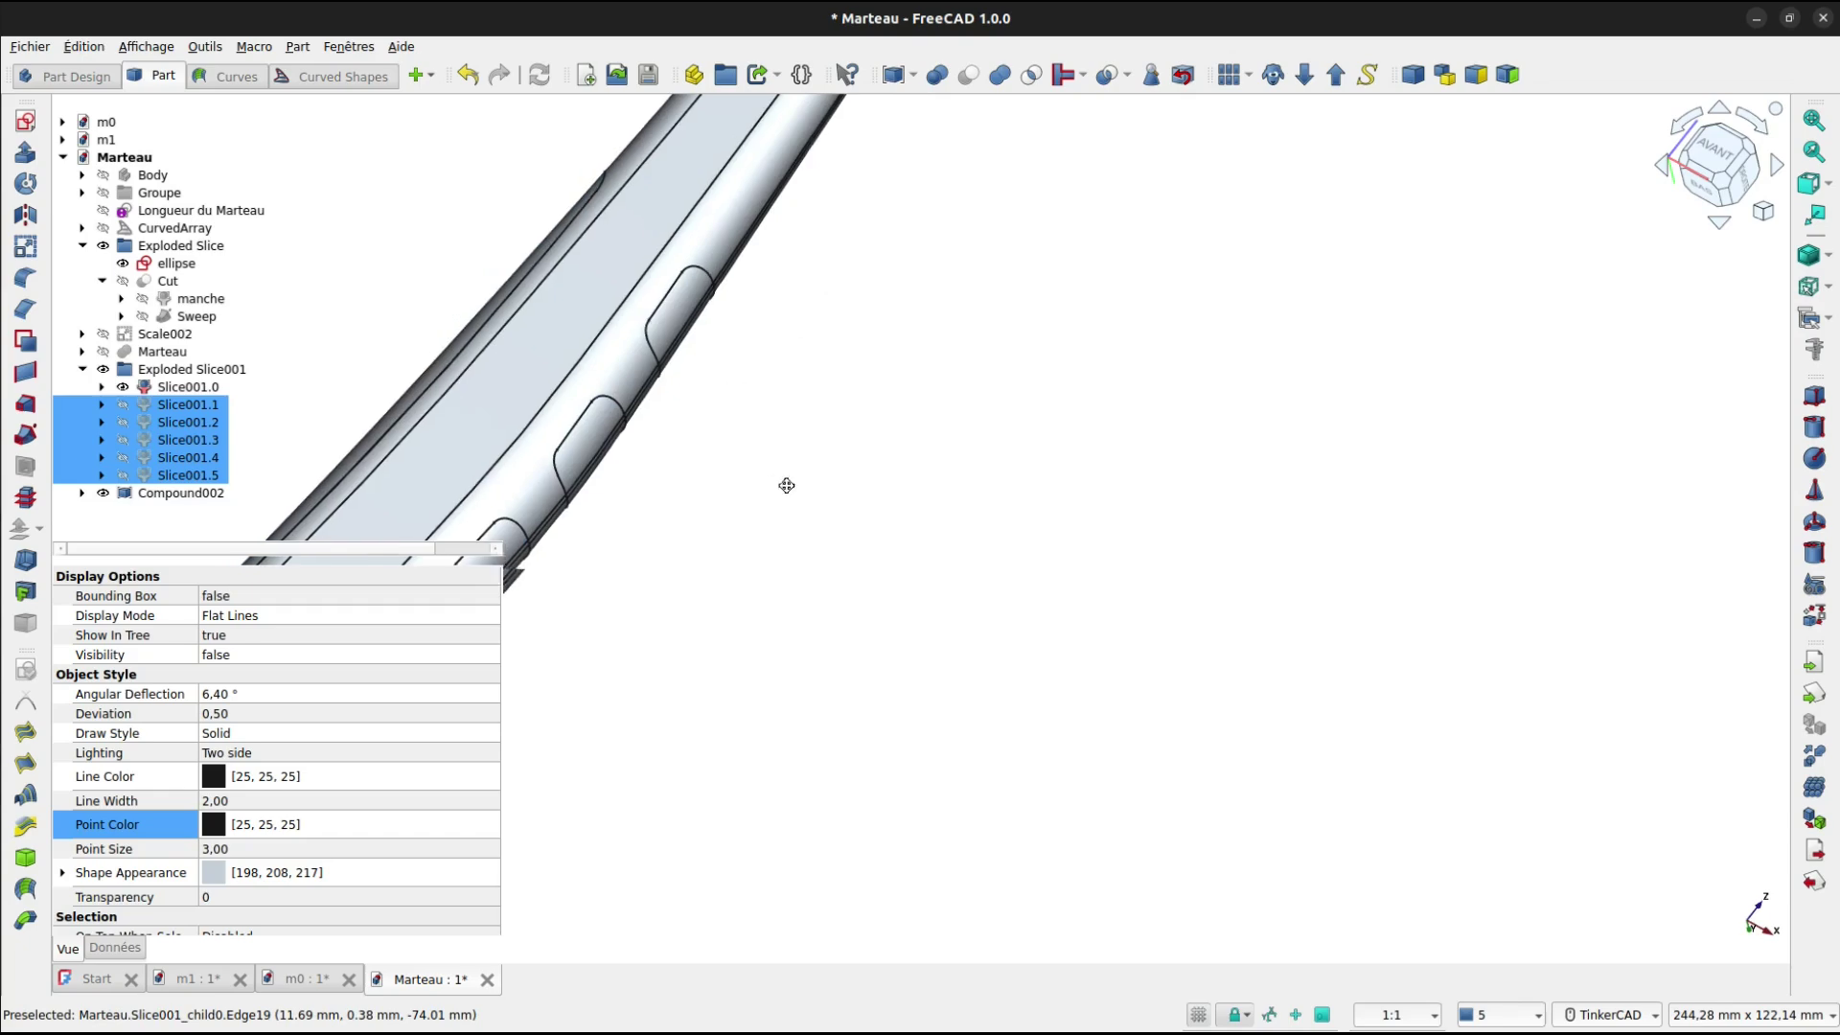
Examine the new recess compound and the main handle piece by highlighting each one in the model.
{"action": "right_click_drag", "start_coordinate": [787, 486], "coordinate": [1229, 537]}
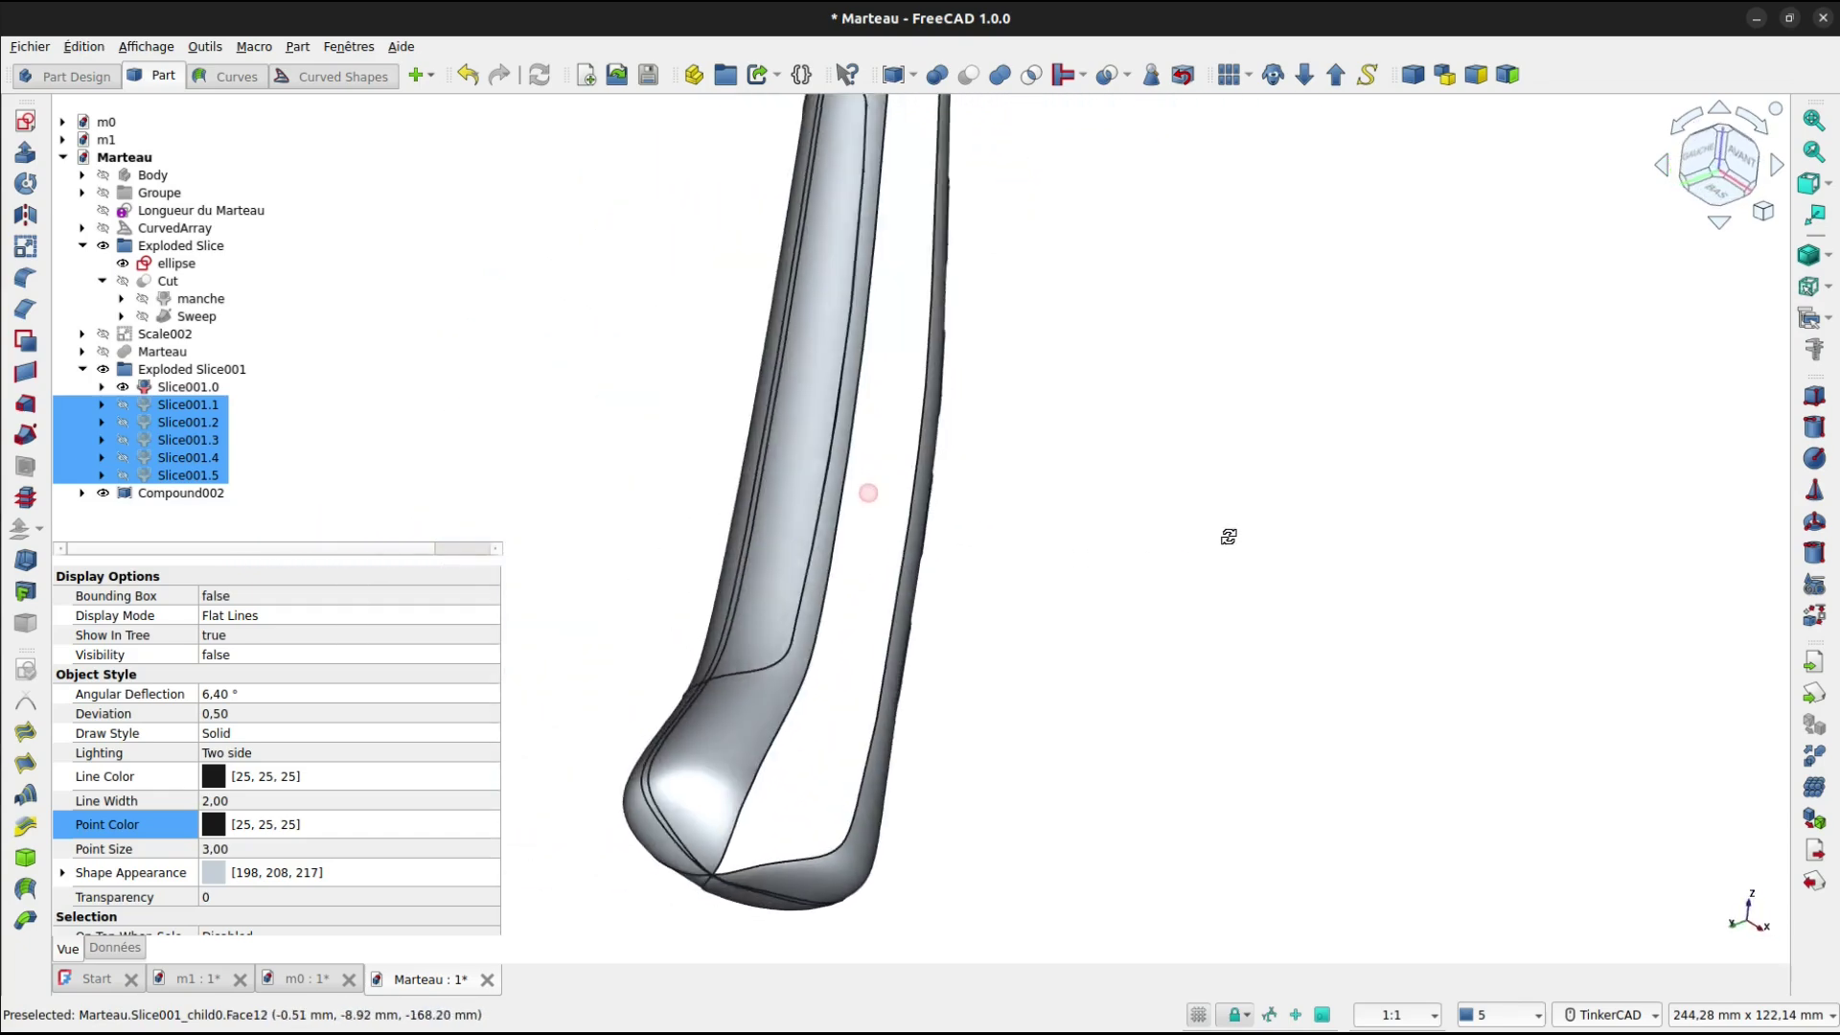
{"action": "left_click", "coordinate": [184, 493]}
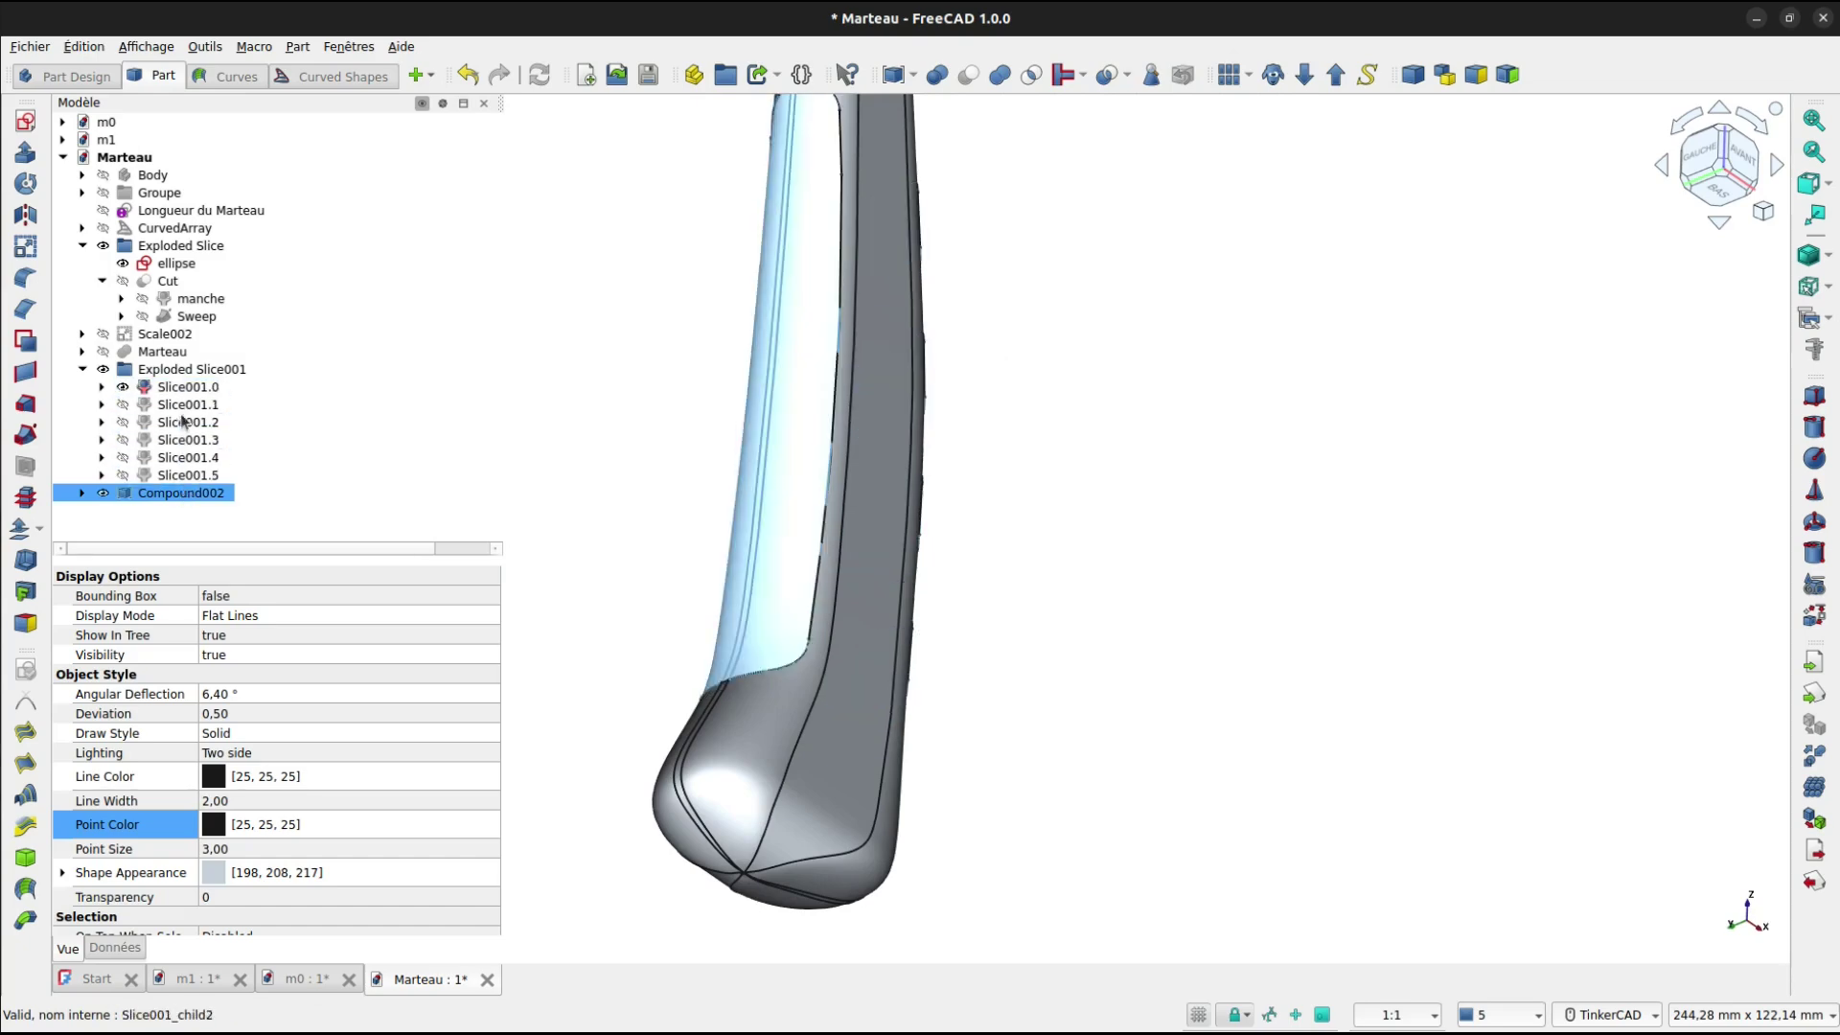
{"action": "left_click", "coordinate": [184, 388]}
{"action": "scroll", "coordinate": [686, 399], "scroll_direction": "down", "scroll_amount": 5}
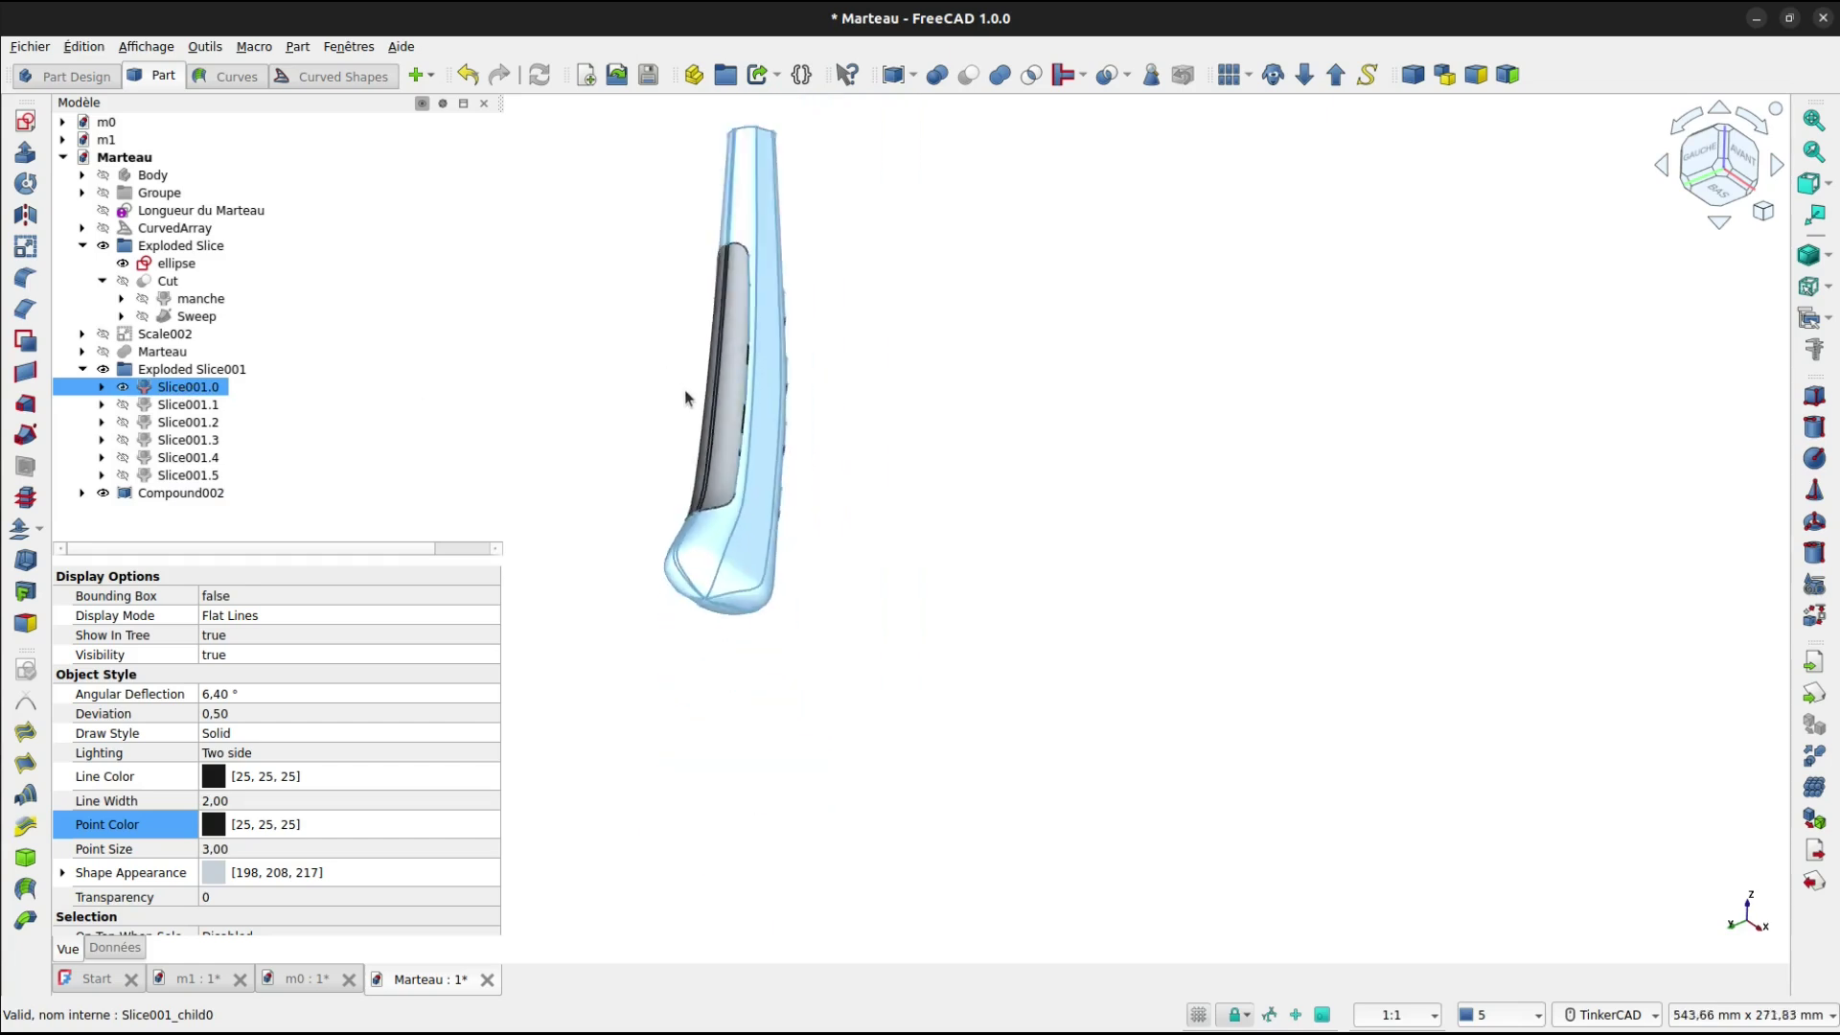
{"action": "left_click", "coordinate": [212, 495]}
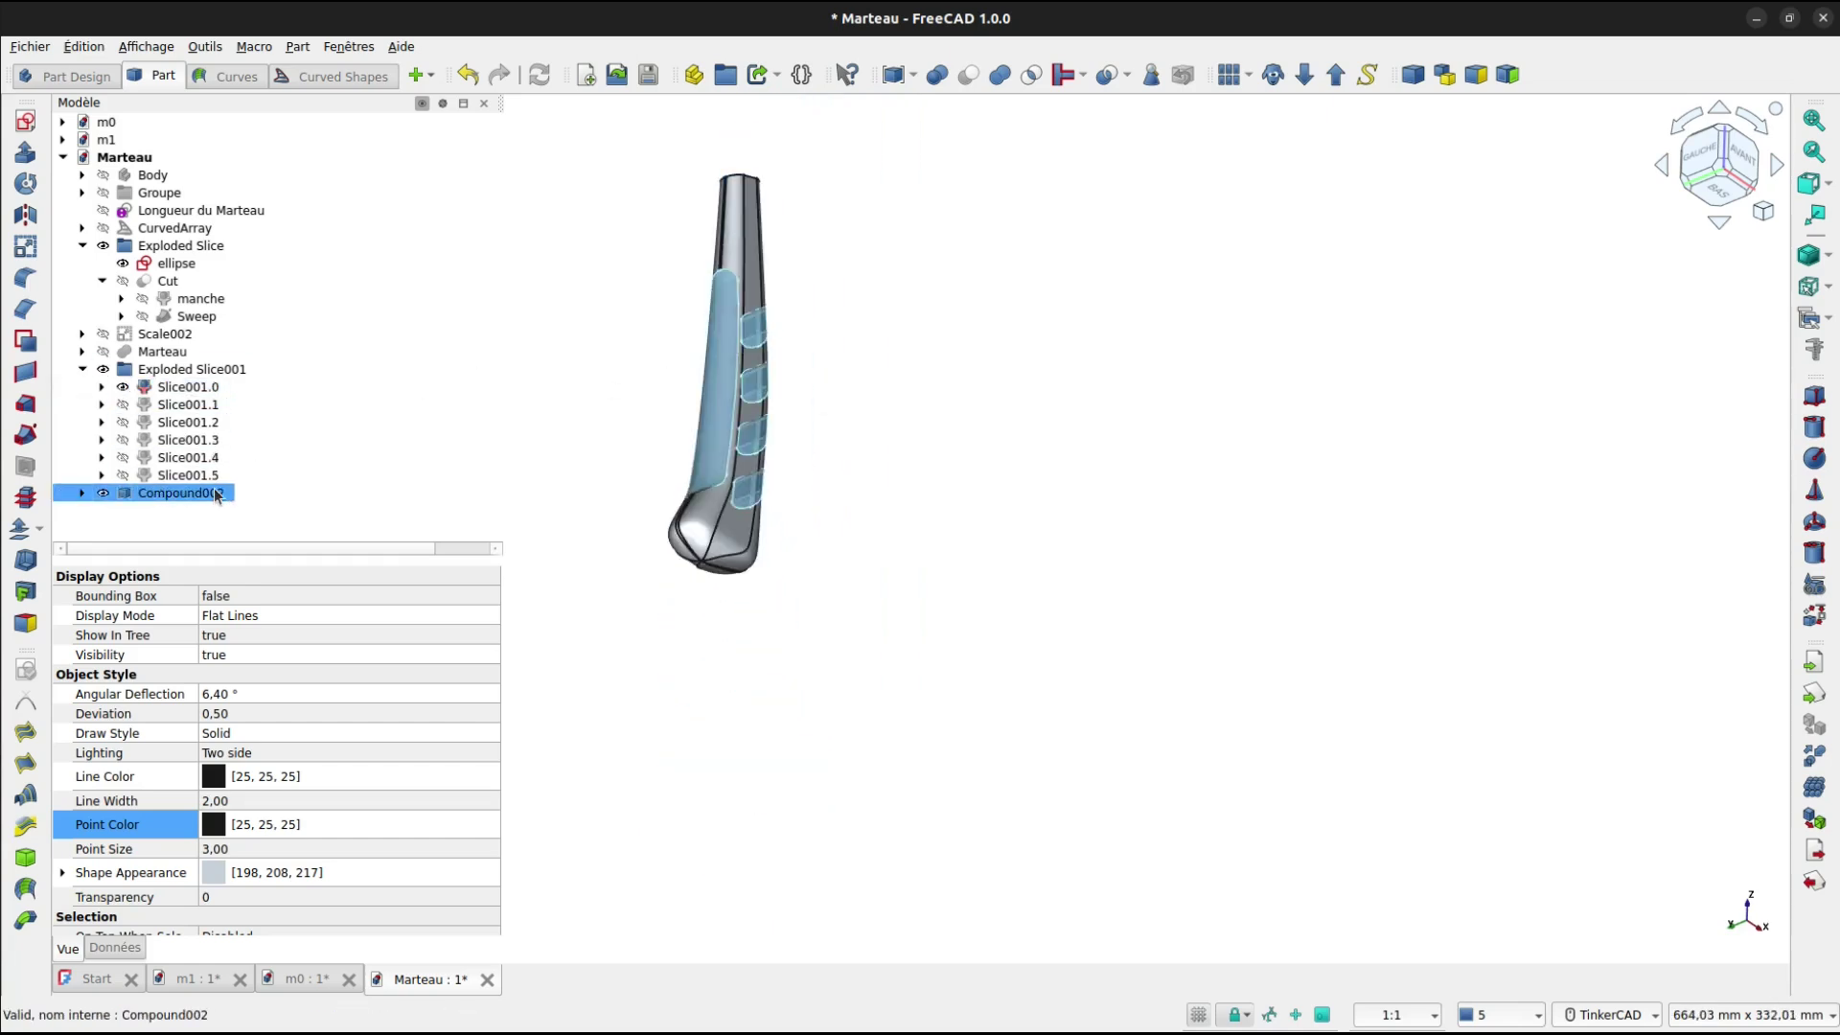
Scale the recess compound, Compound002, non-uniformly by changing its X and Y factors.
{"action": "left_click", "coordinate": [25, 247]}
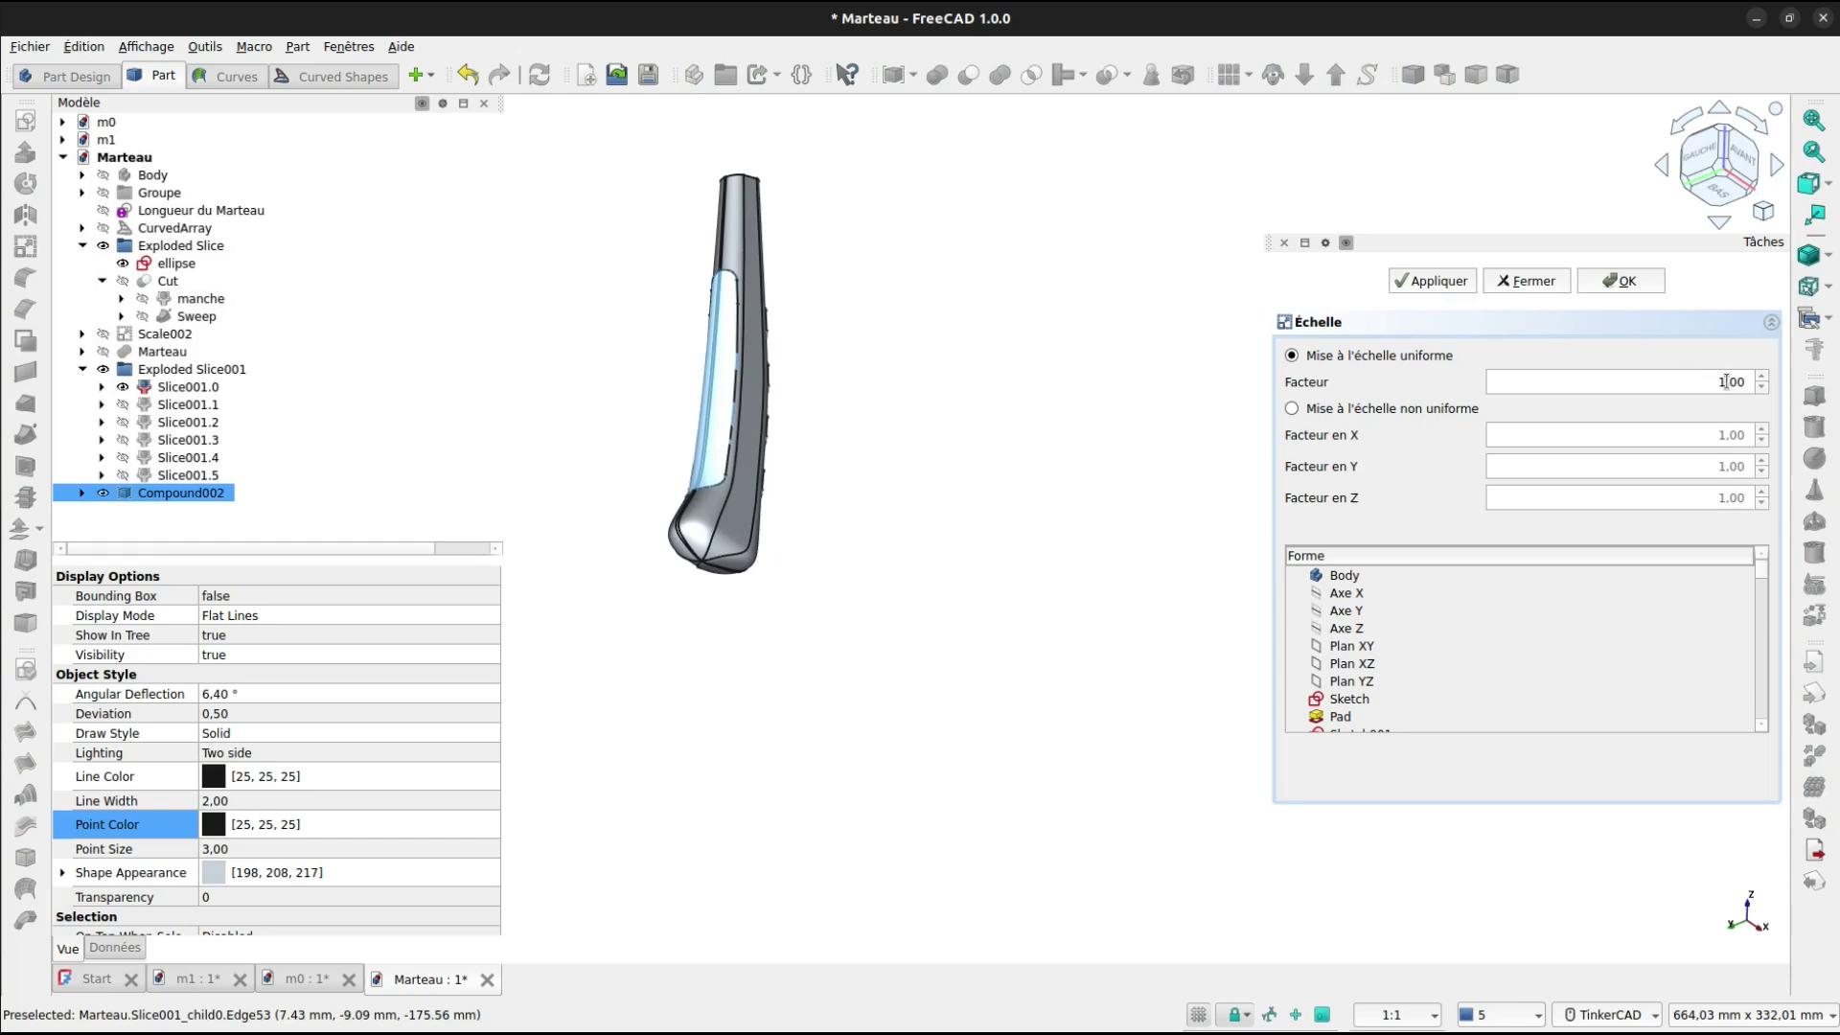
{"action": "left_click", "coordinate": [1294, 410]}
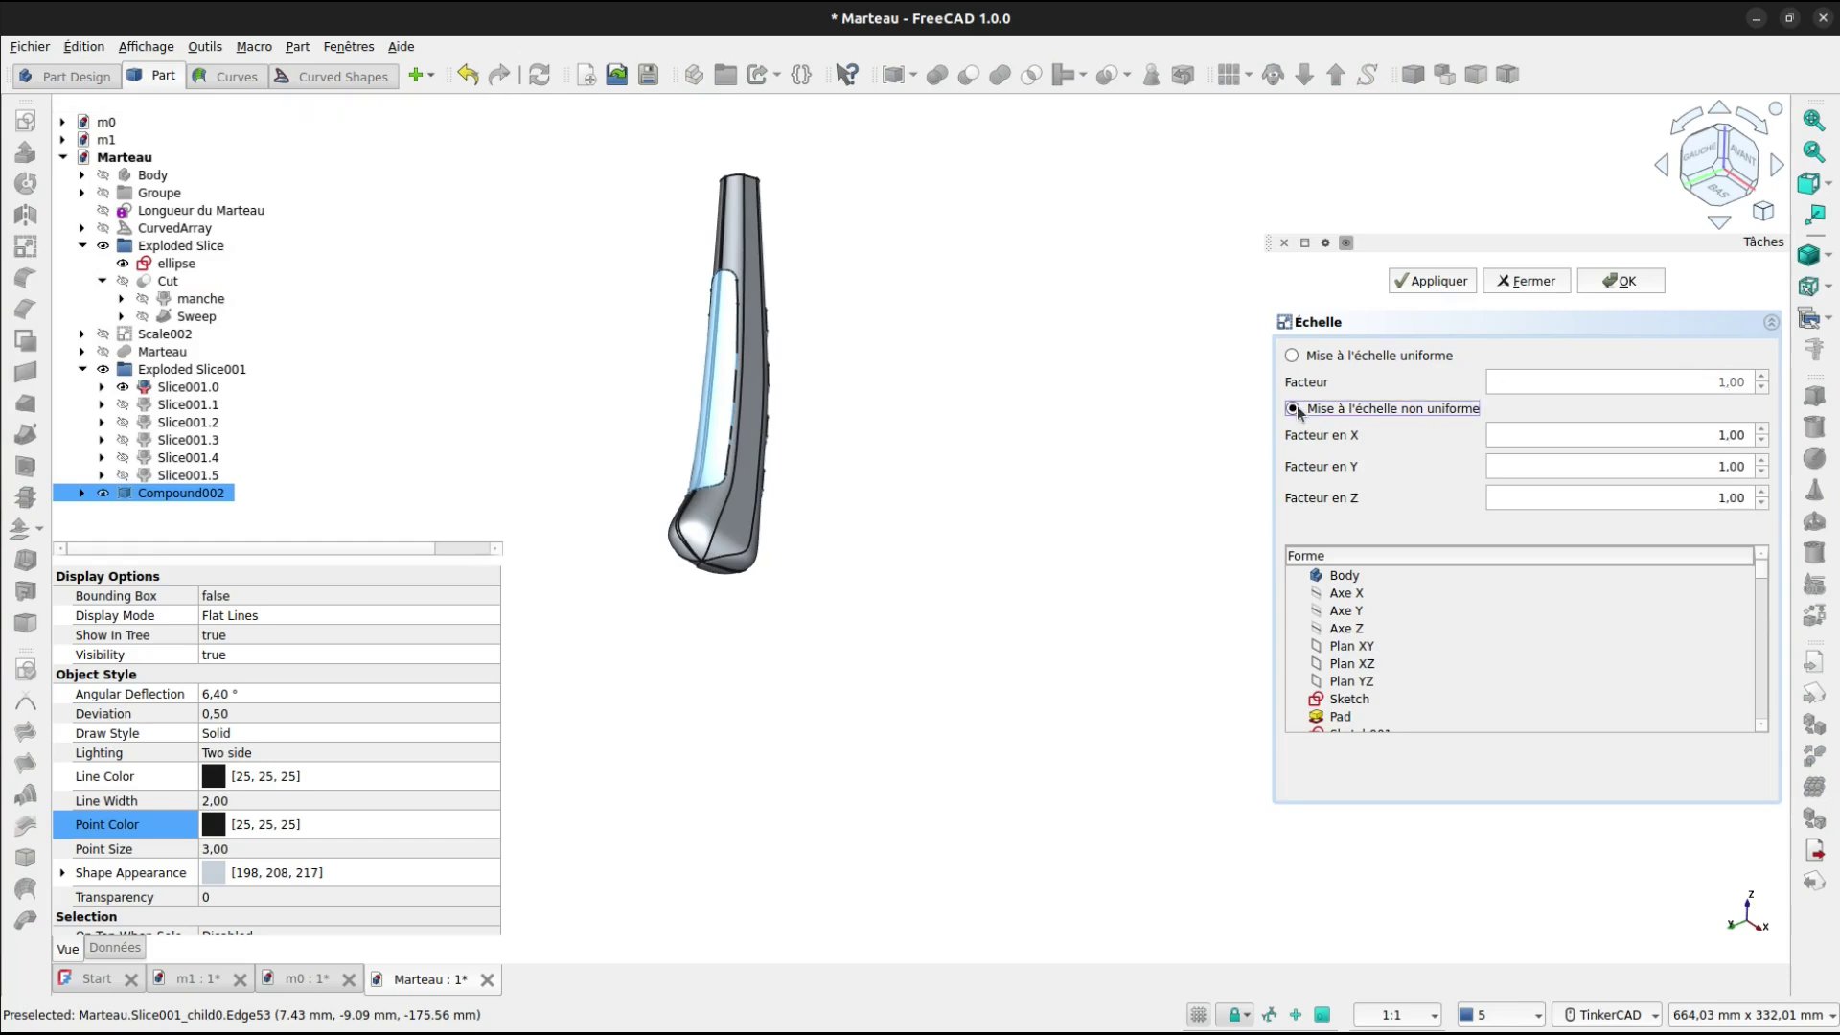
{"action": "left_click", "coordinate": [1720, 434]}
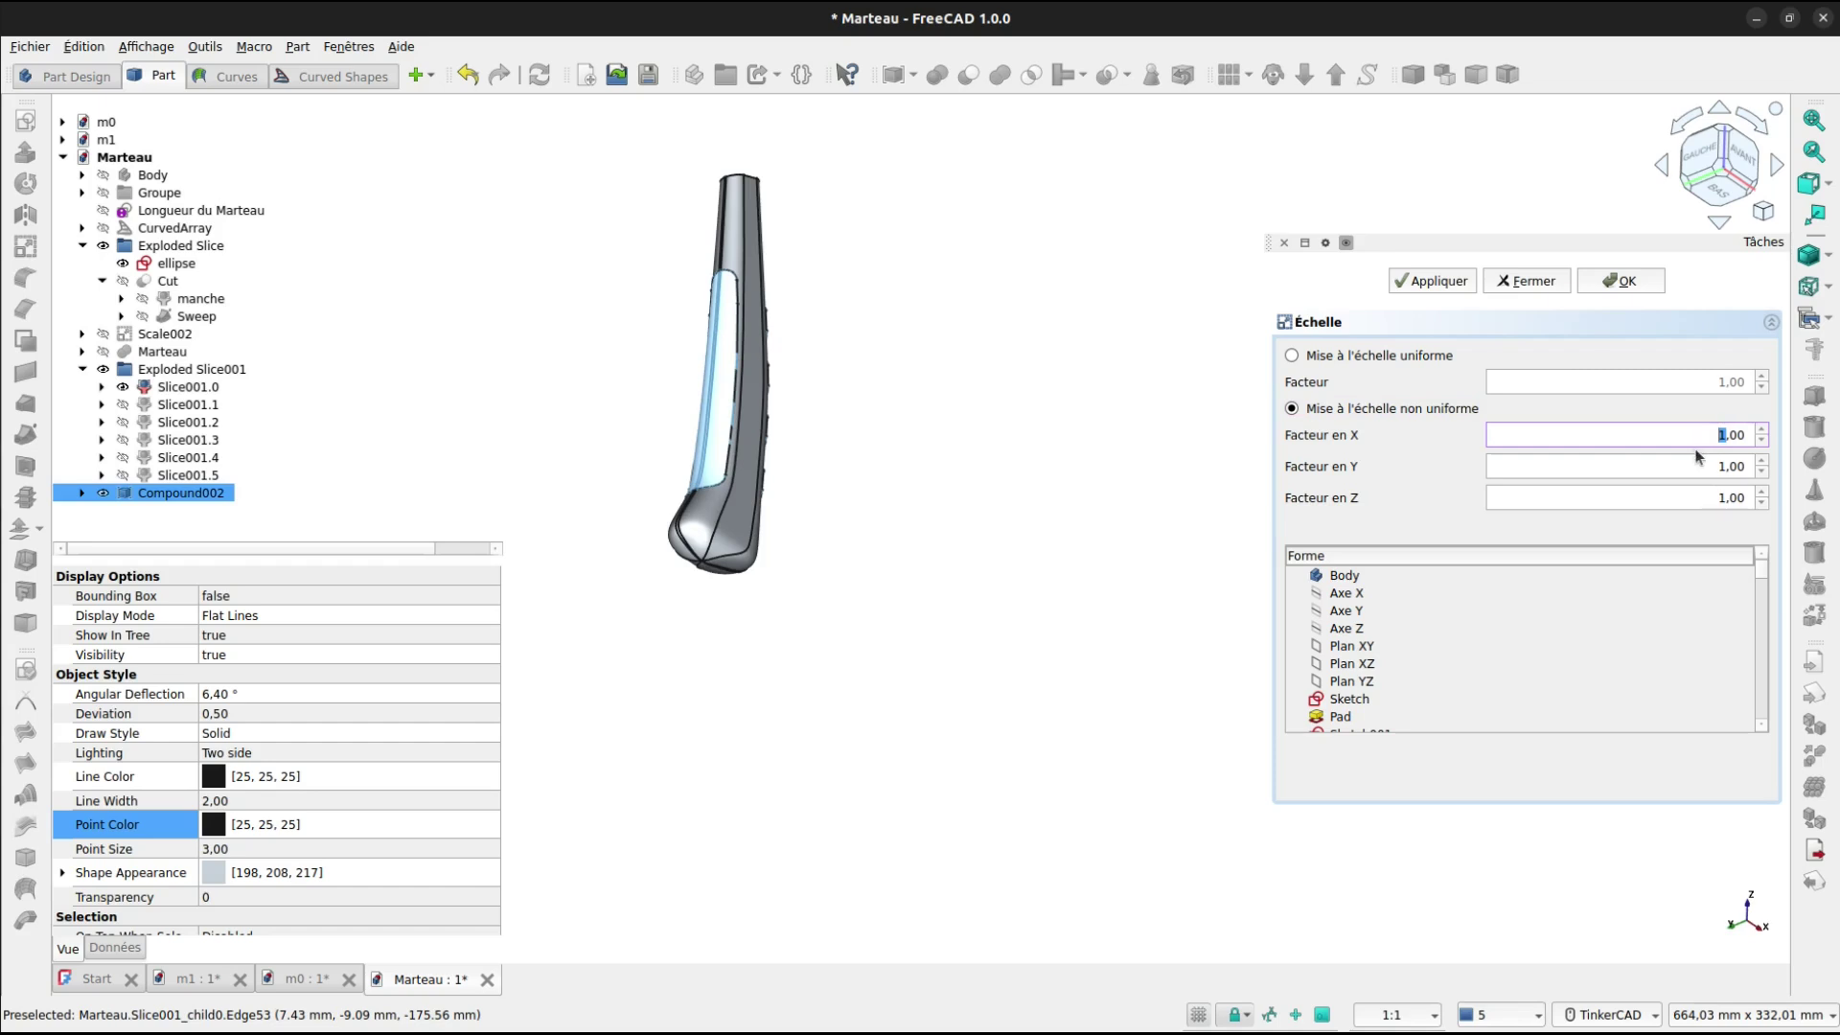
{"action": "left_click", "coordinate": [1720, 465]}
{"action": "left_click", "coordinate": [1731, 437]}
{"action": "left_click", "coordinate": [1731, 466]}
{"action": "left_click", "coordinate": [1619, 280]}
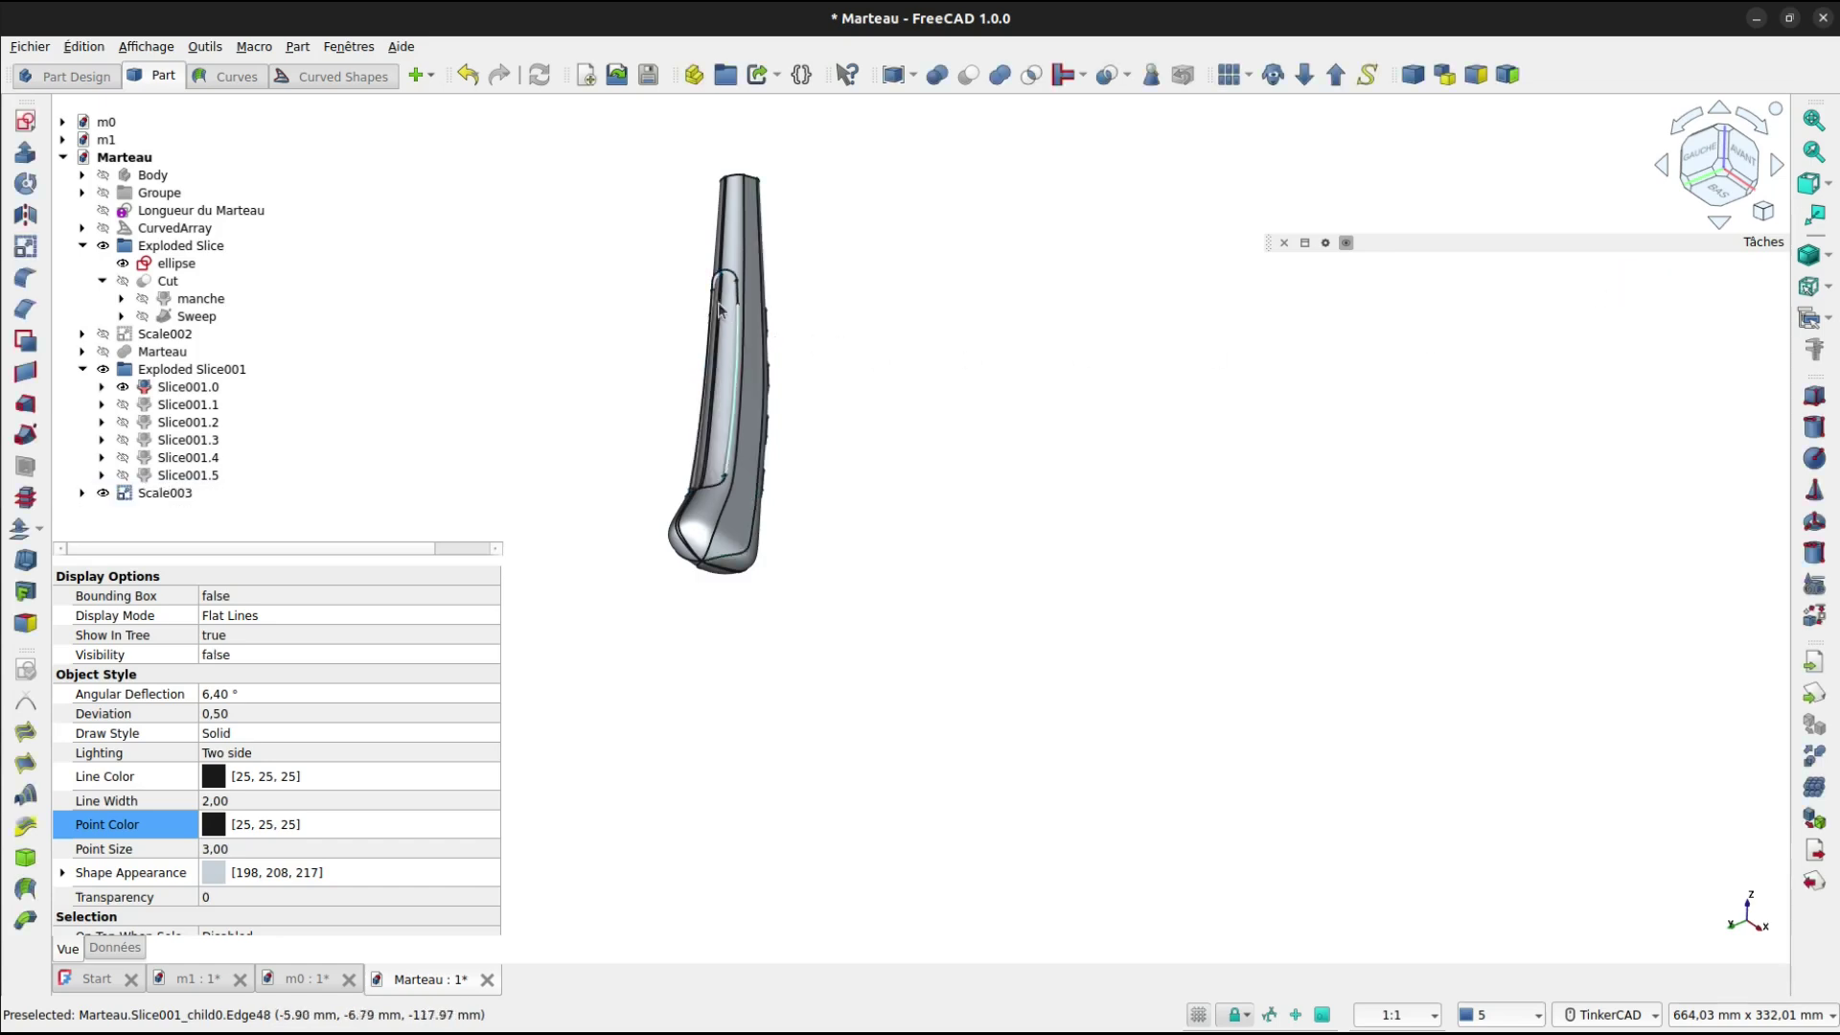
{"action": "scroll", "coordinate": [805, 326], "scroll_direction": "up", "scroll_amount": 4}
{"action": "scroll", "coordinate": [763, 299], "scroll_direction": "up", "scroll_amount": 4}
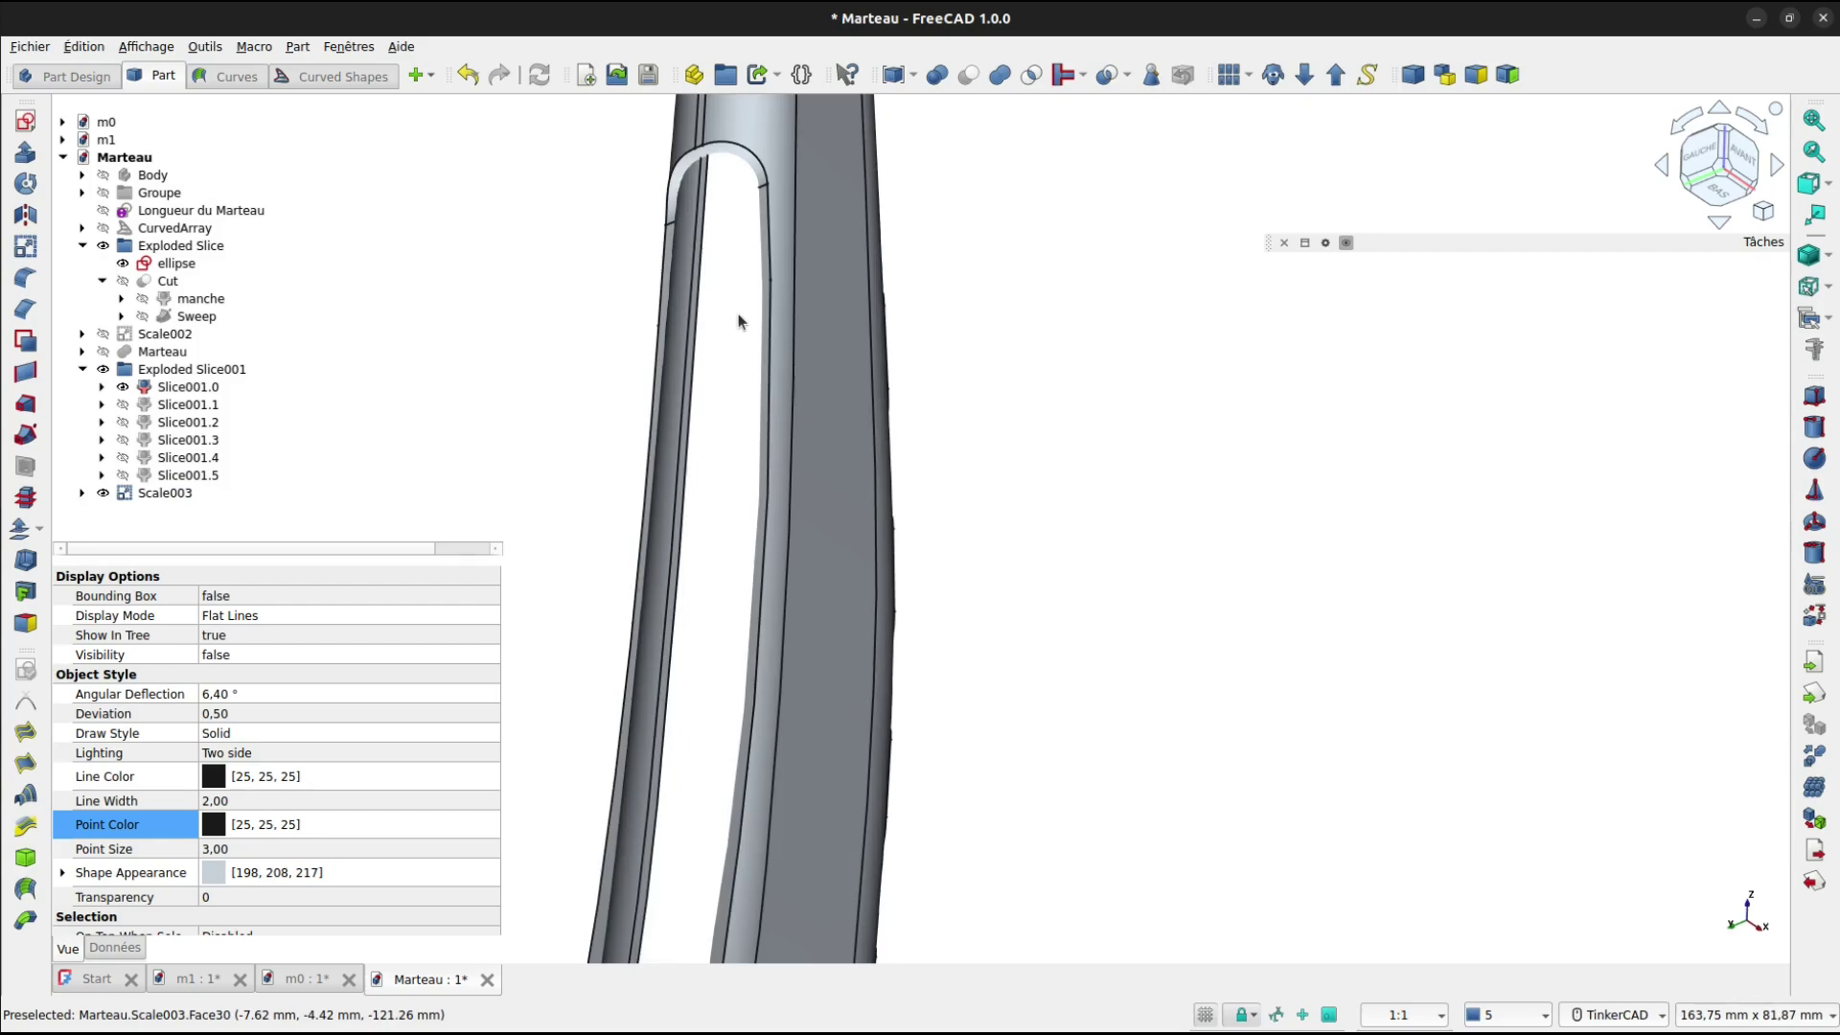
{"action": "scroll", "coordinate": [738, 321], "scroll_direction": "down", "scroll_amount": 4}
{"action": "mouse_move", "coordinate": [738, 321]}
{"action": "right_mouse_down"}
{"action": "mouse_move", "coordinate": [446, 336]}
{"action": "mouse_move", "coordinate": [785, 333]}
{"action": "mouse_move", "coordinate": [901, 353]}
{"action": "right_mouse_up"}
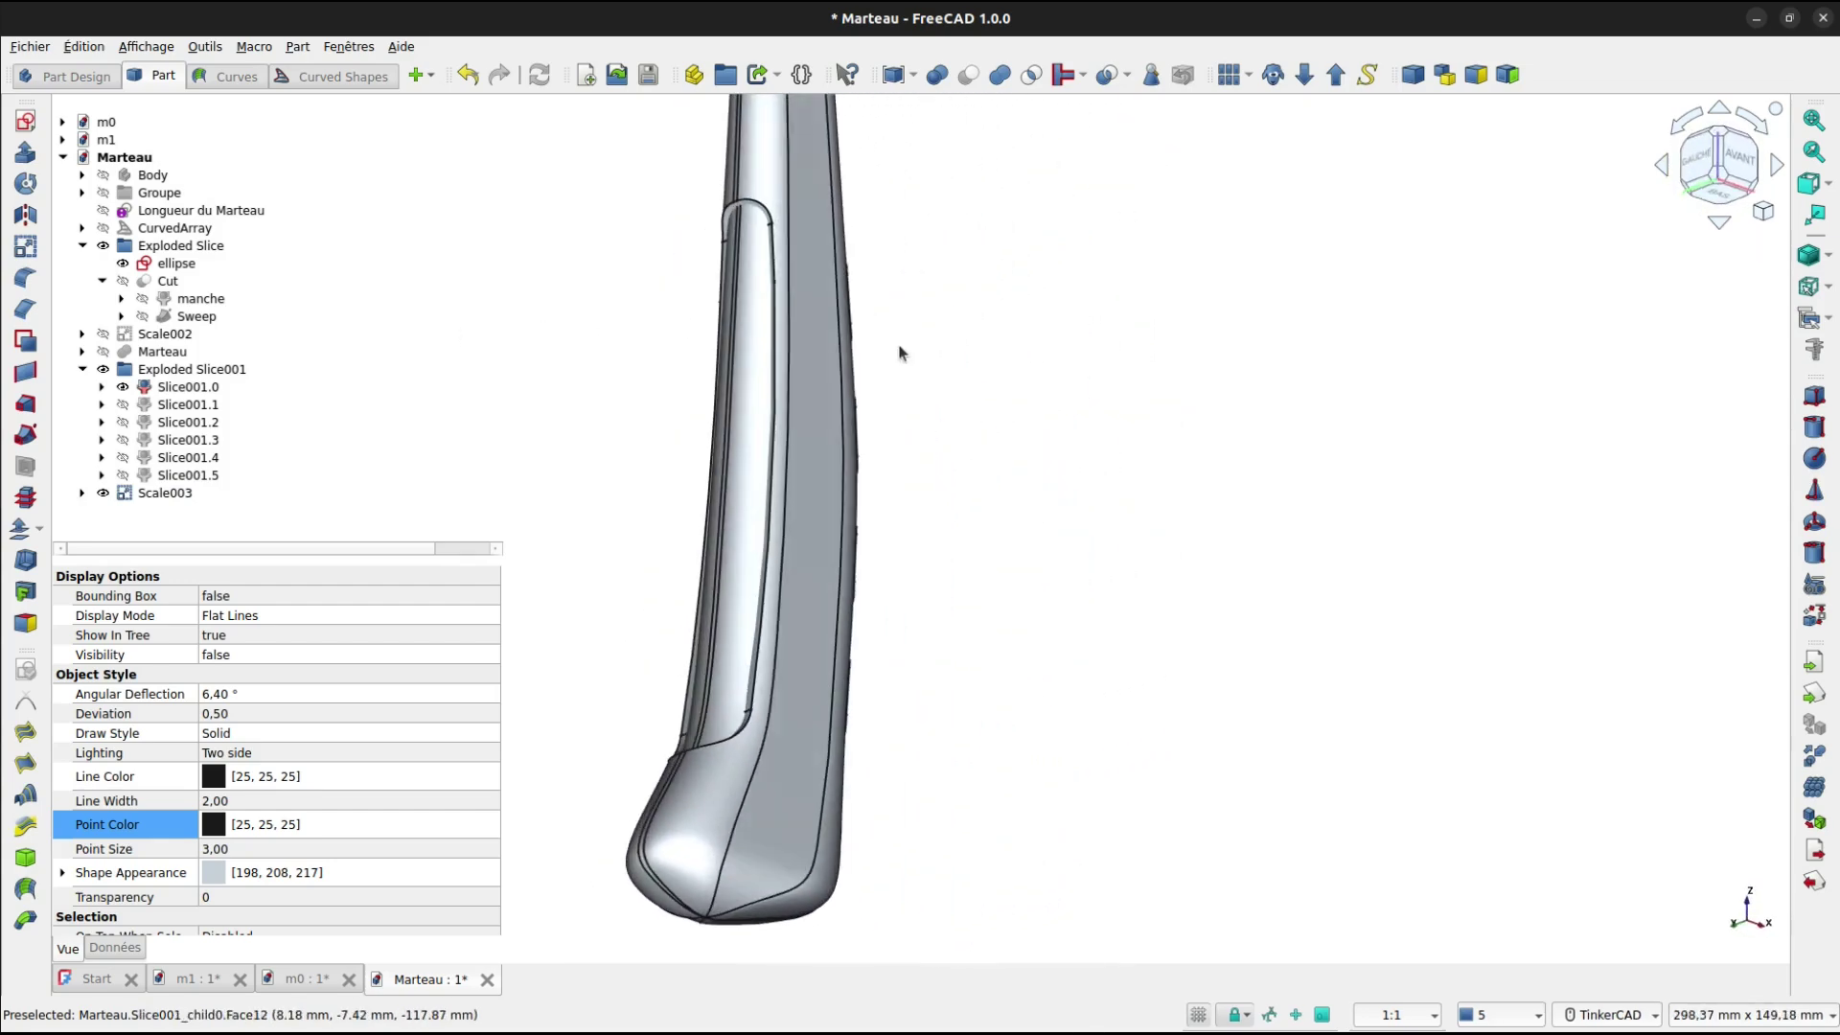
{"action": "scroll", "coordinate": [901, 353], "scroll_direction": "down", "scroll_amount": 5}
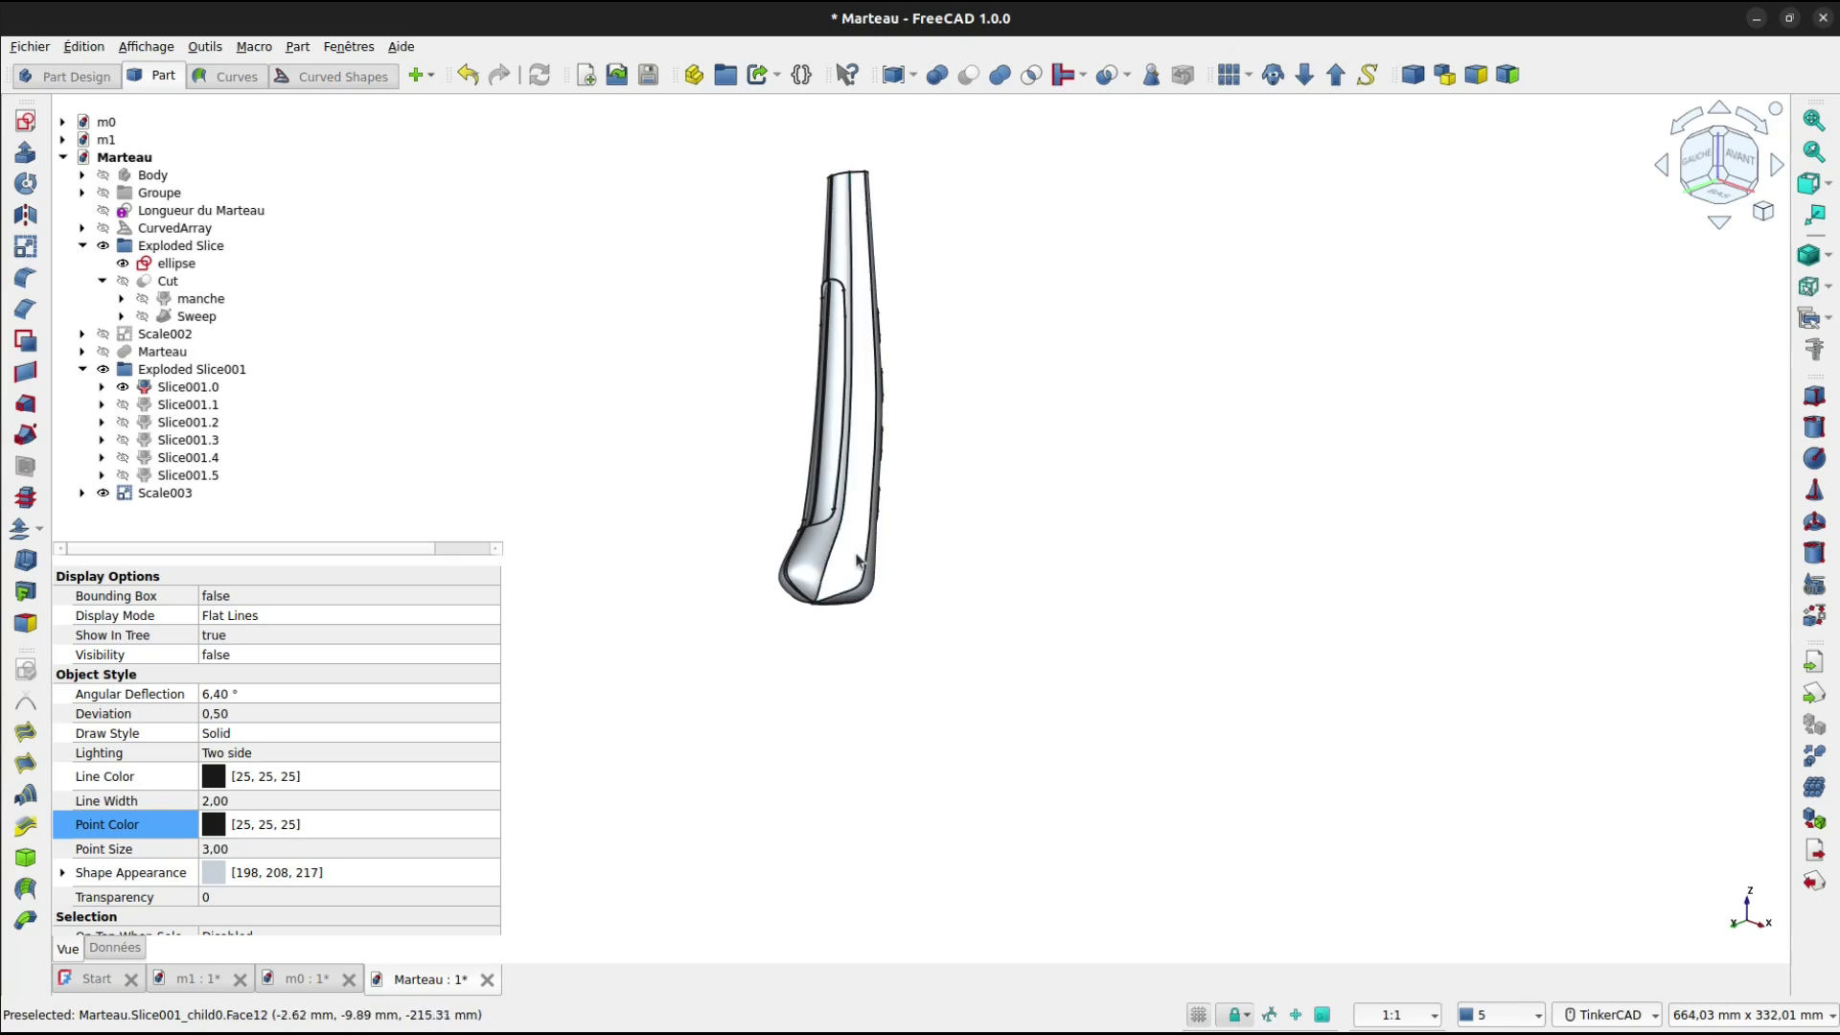
Create a new sketch on the XZ plane and show the model in wireframe.
{"action": "right_click_drag", "start_coordinate": [847, 564], "coordinate": [783, 573]}
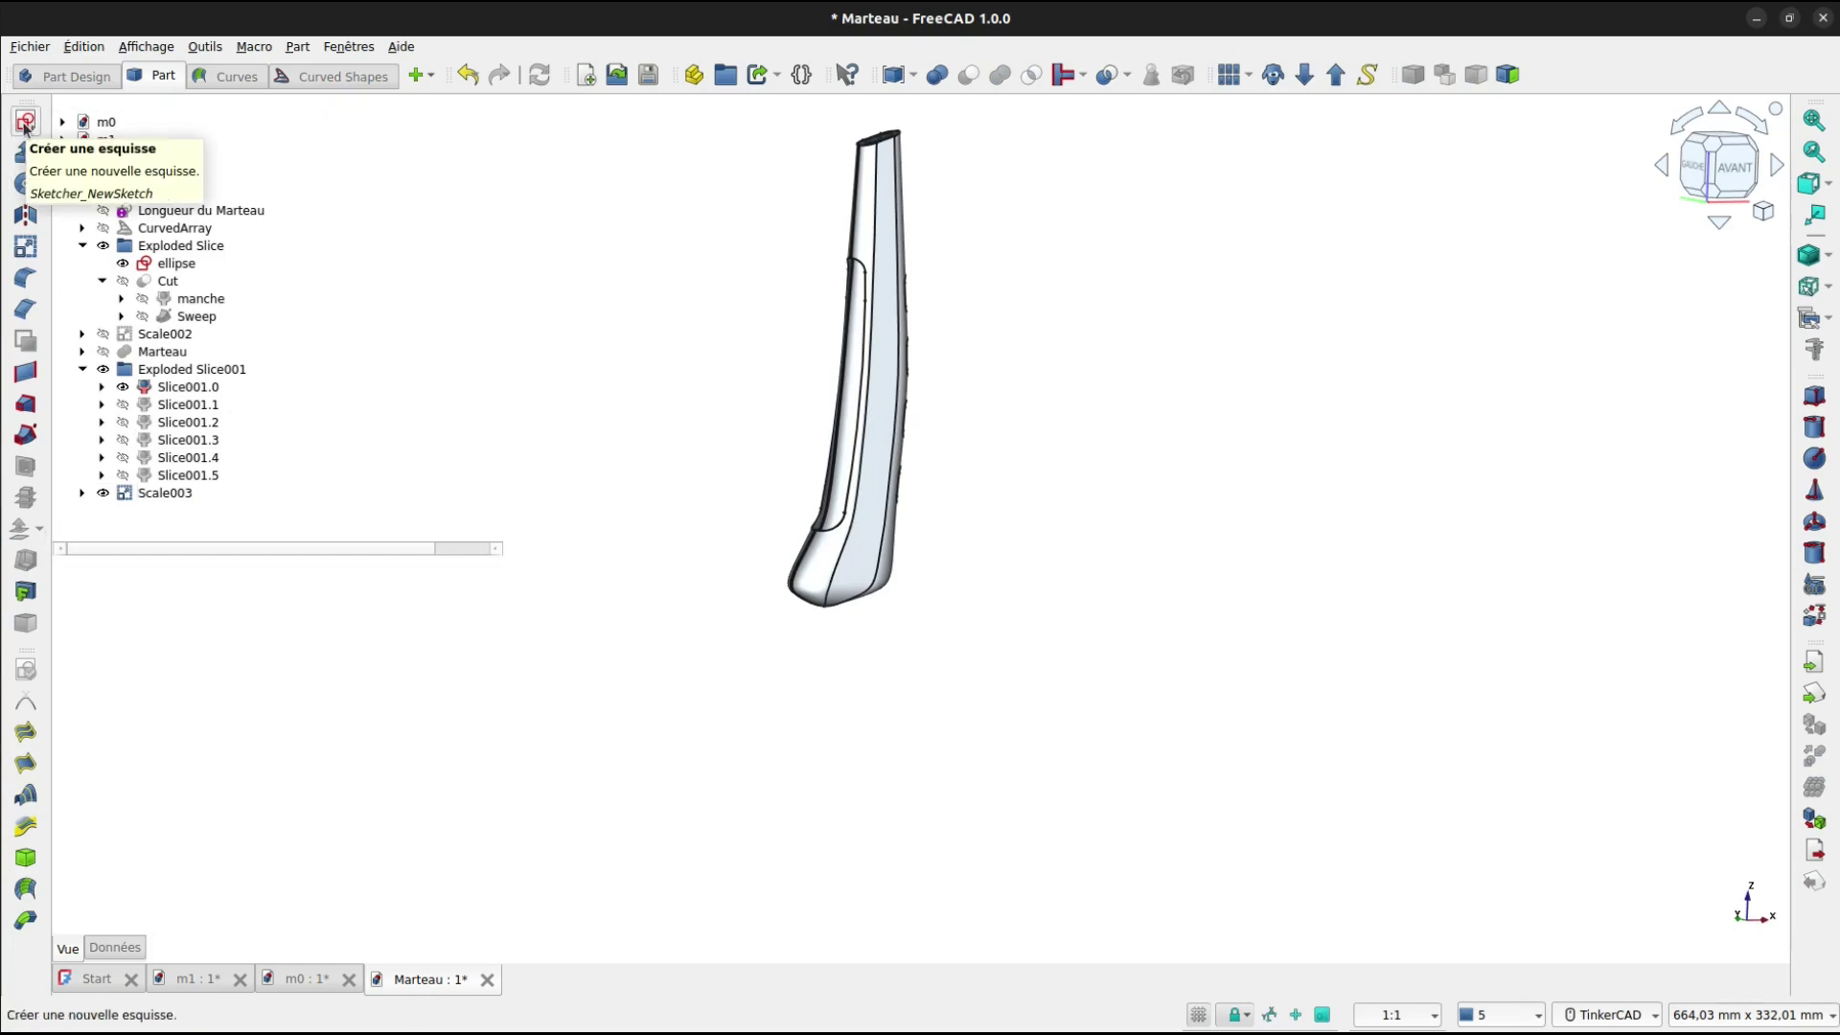
{"action": "left_click", "coordinate": [24, 123]}
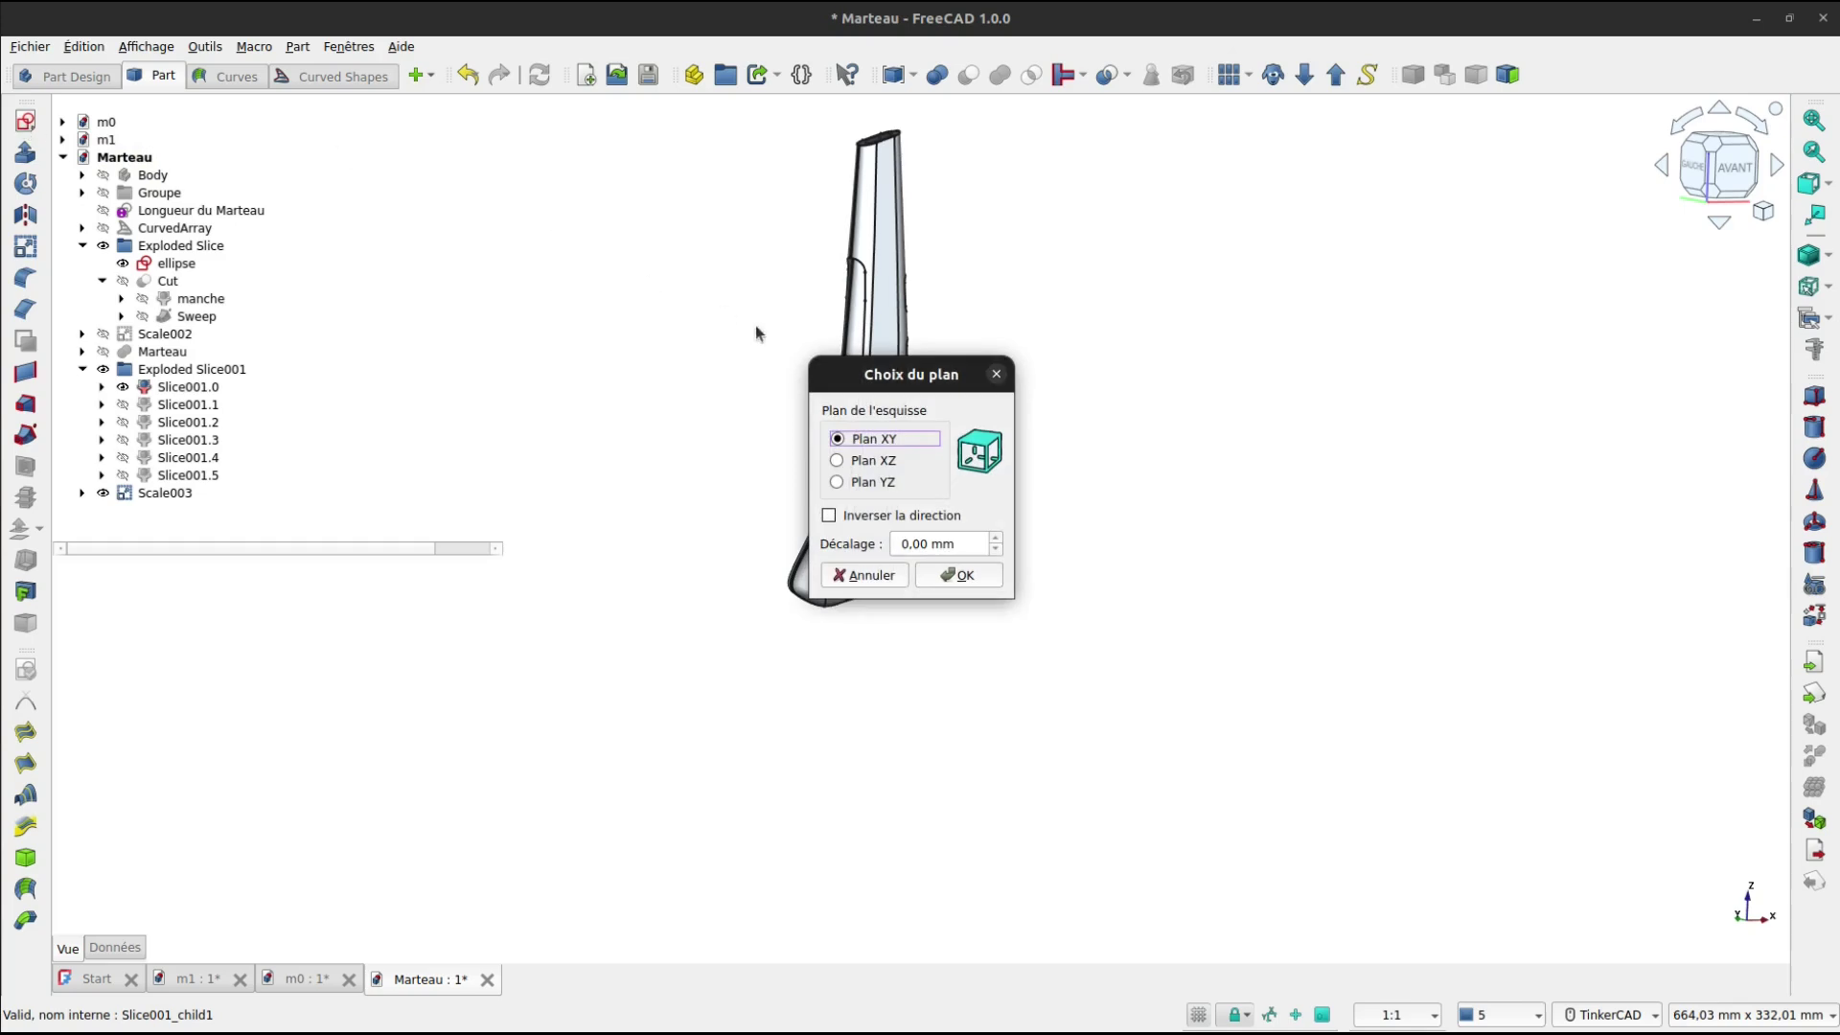
{"action": "left_click", "coordinate": [835, 461]}
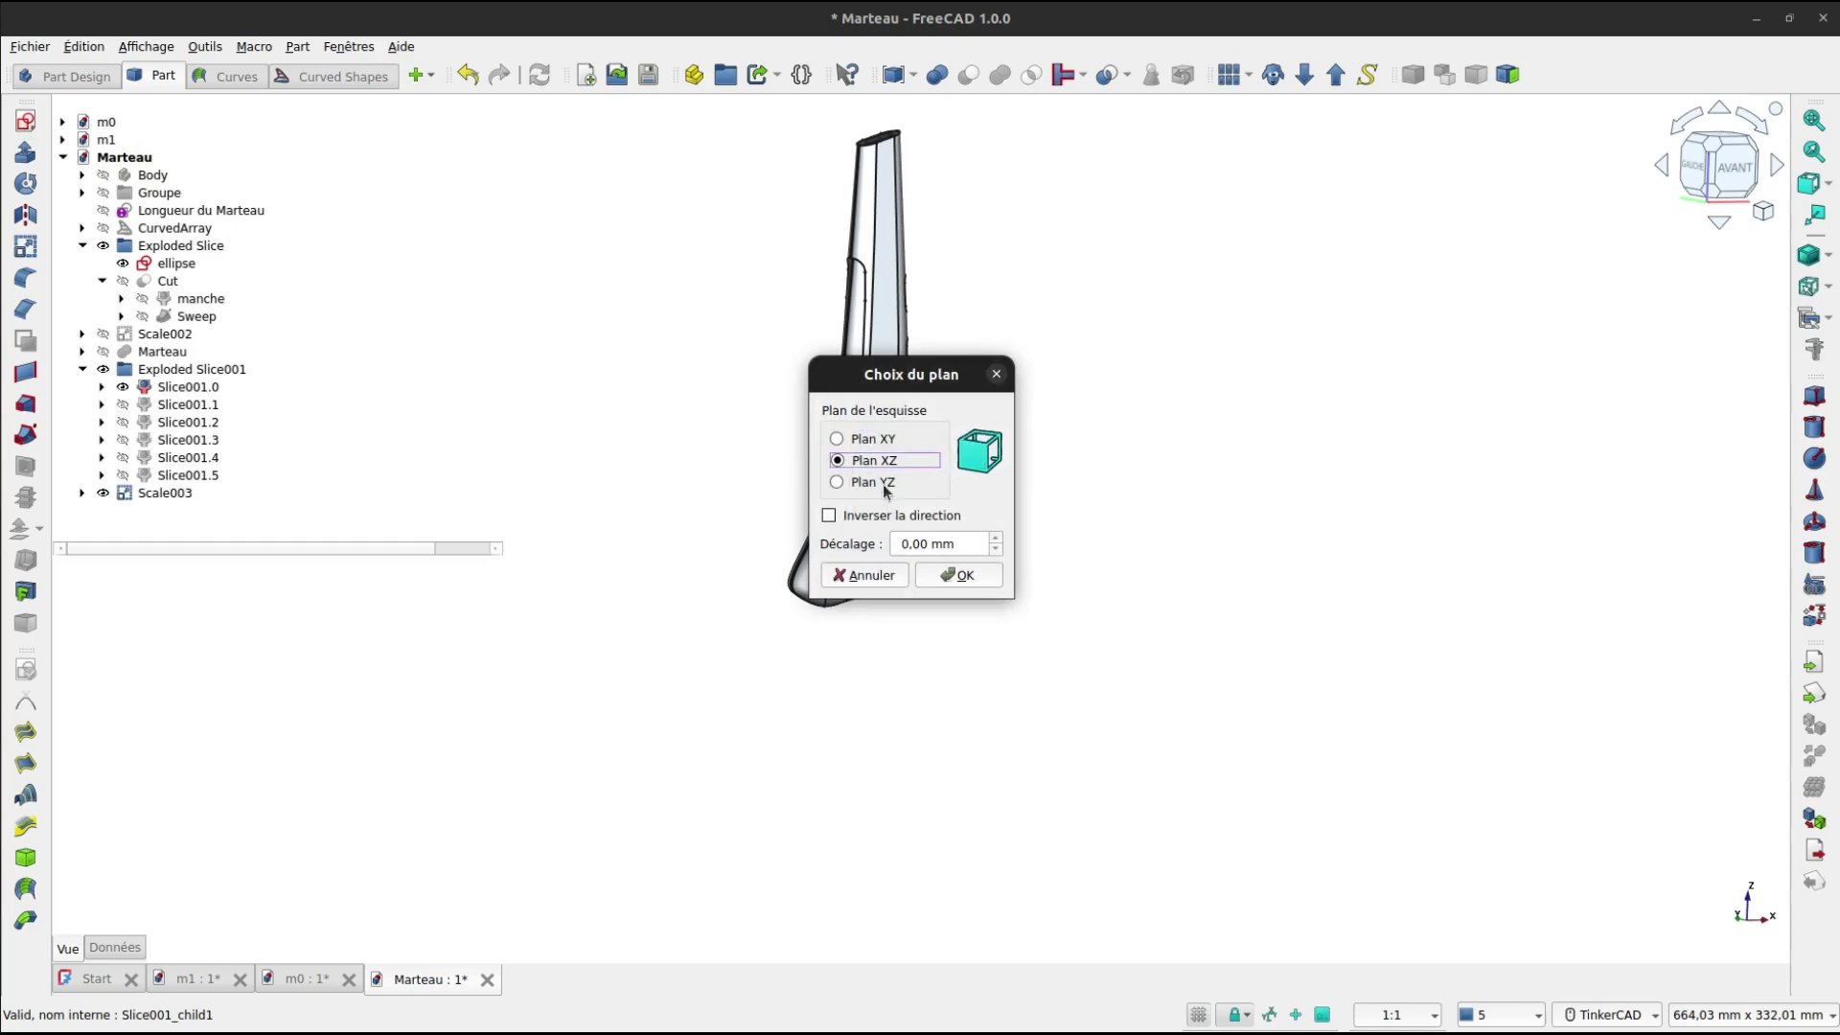
{"action": "left_click", "coordinate": [961, 575]}
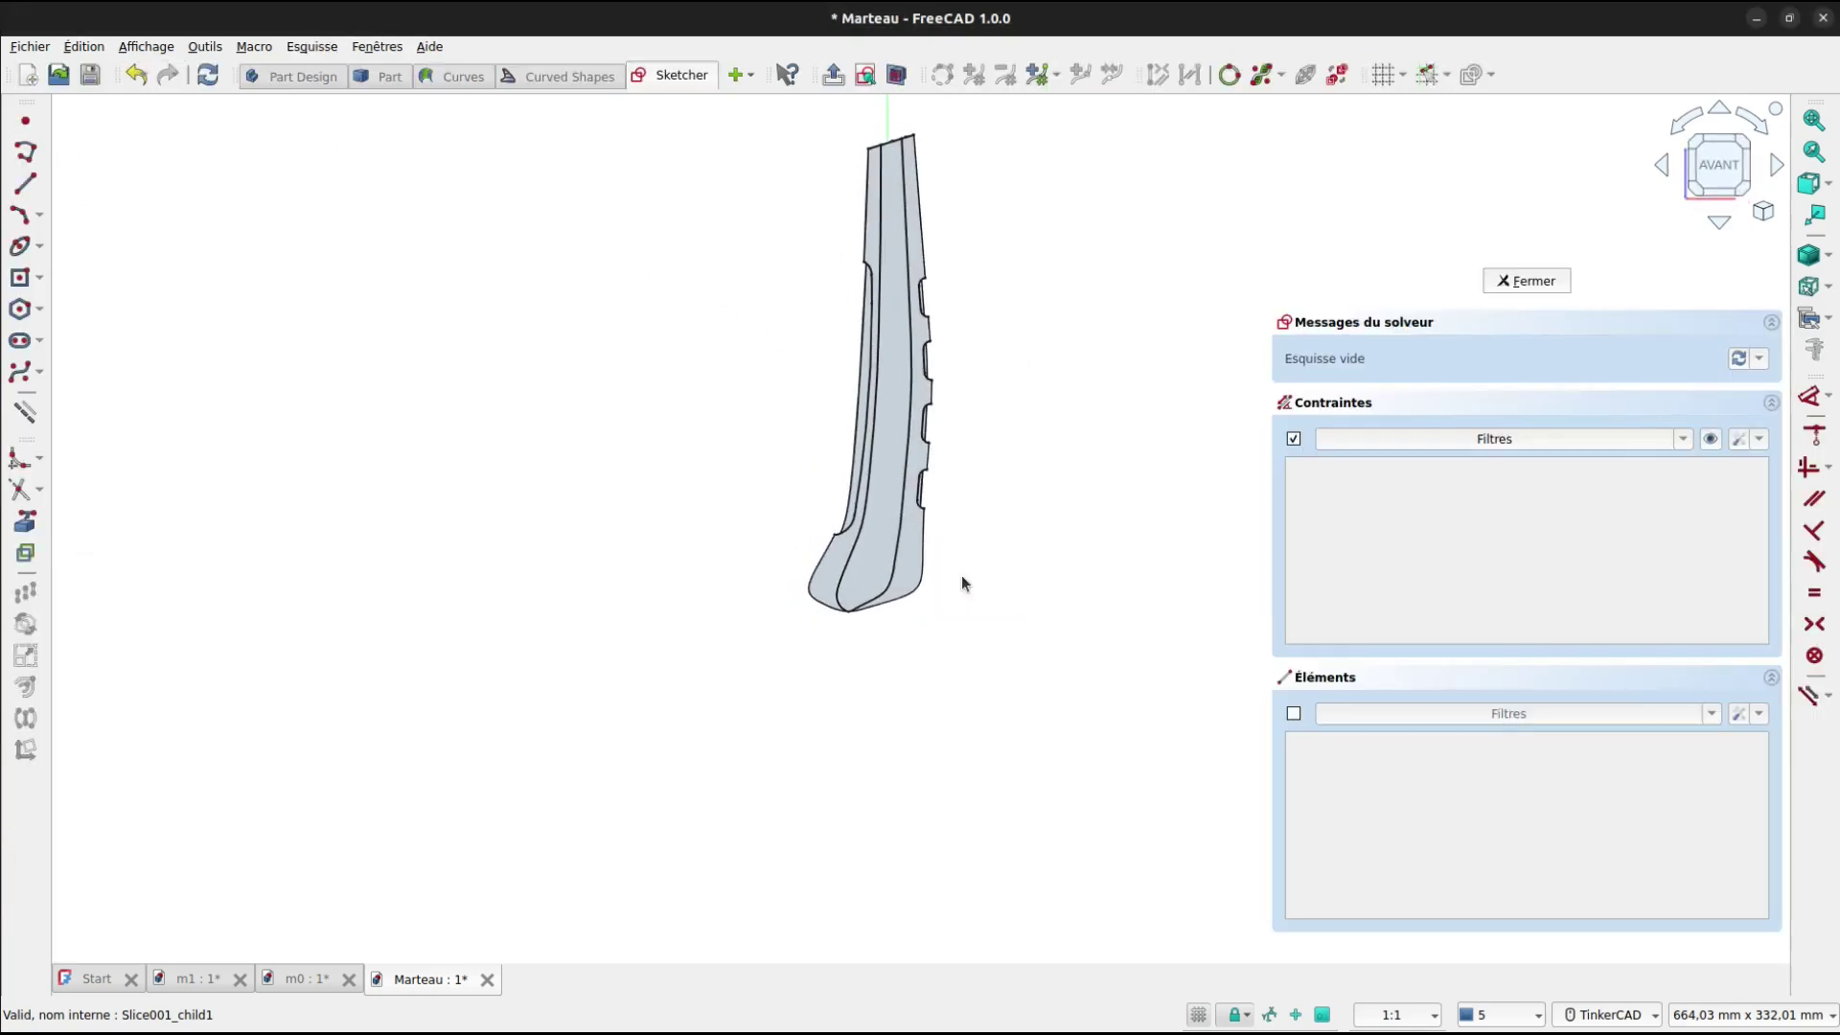
{"action": "left_click", "coordinate": [1830, 261]}
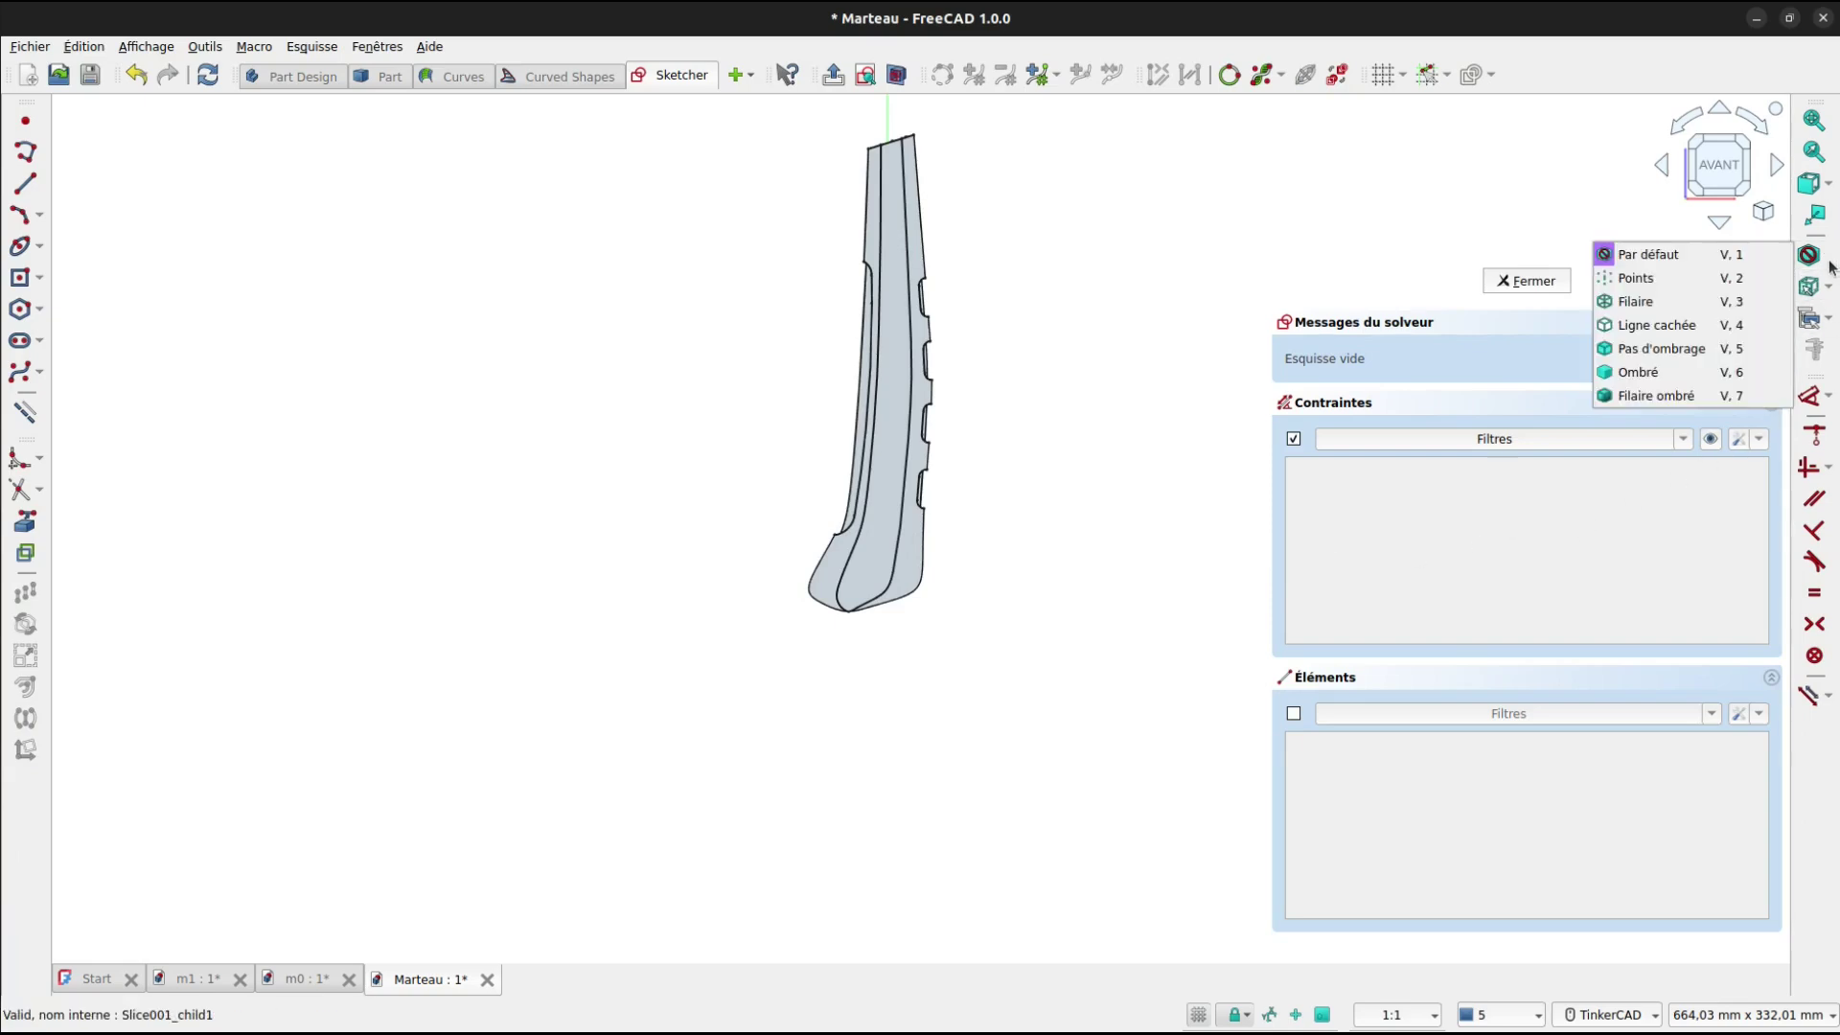
{"action": "left_click", "coordinate": [1745, 301]}
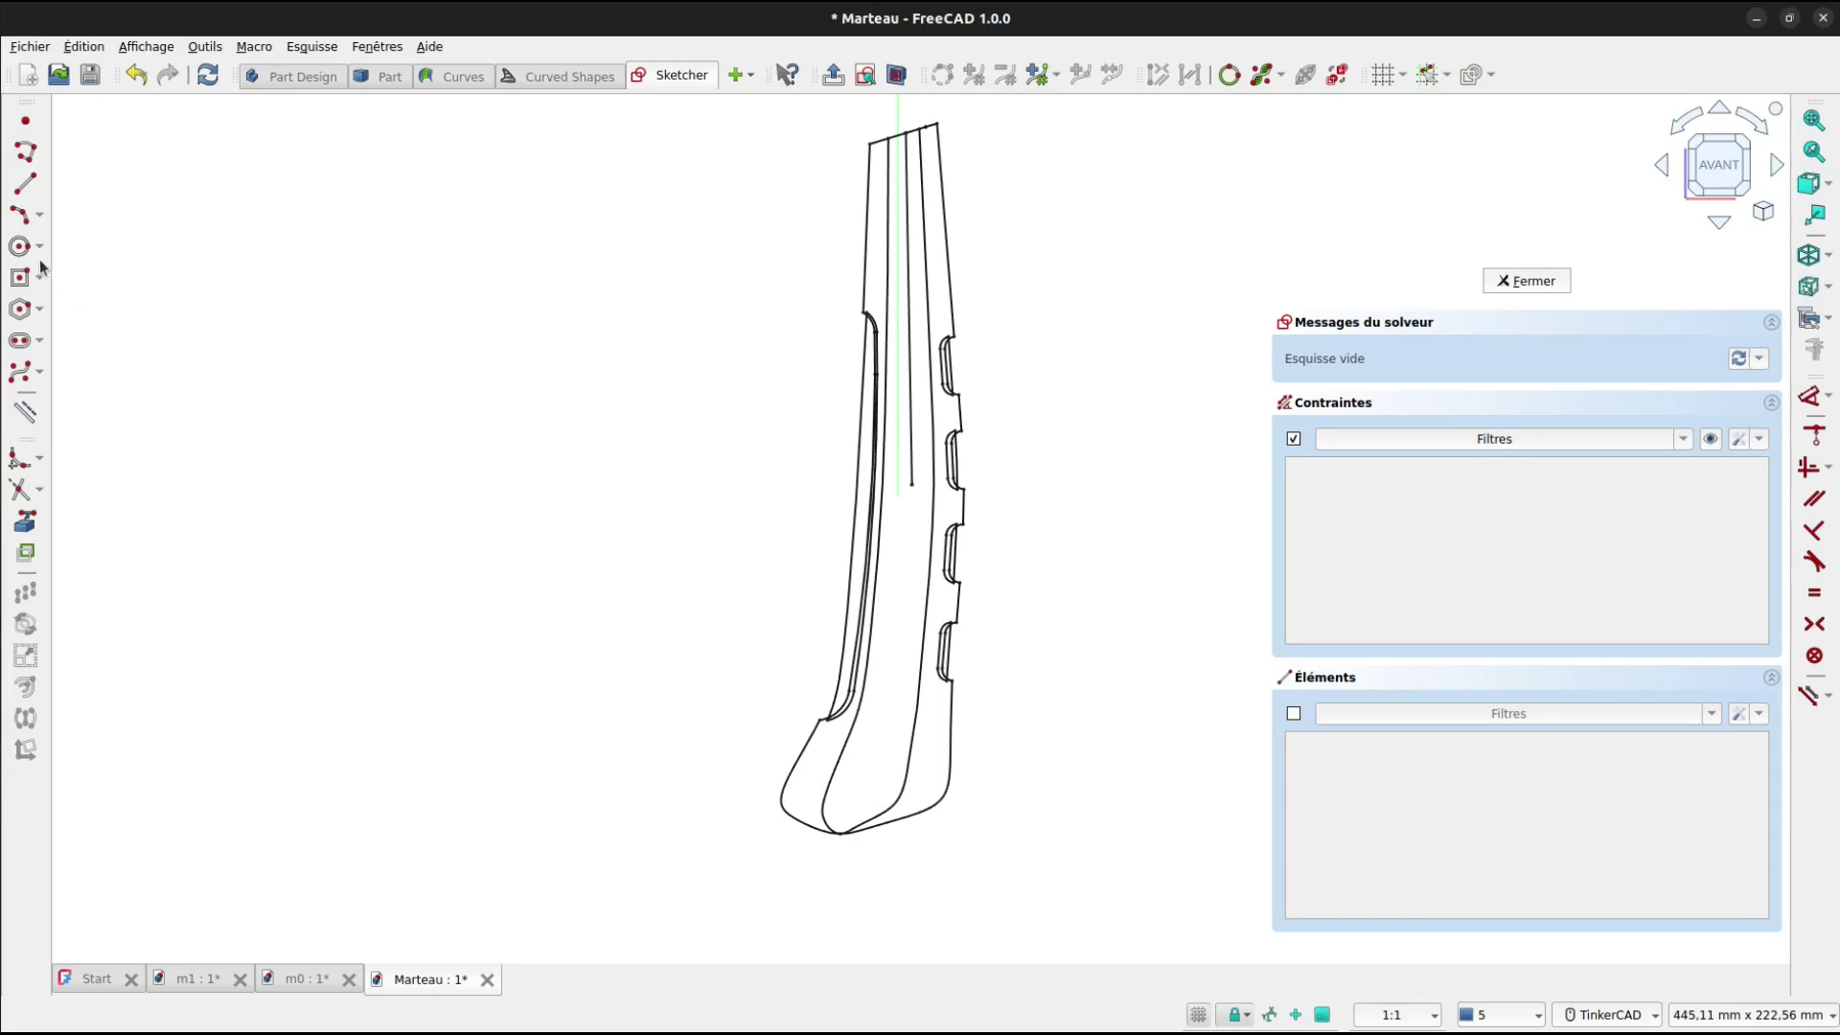
Sketch a centre-based circle with a 7.5 mm diameter inside the handle's wide lower end.
{"action": "left_click", "coordinate": [20, 246]}
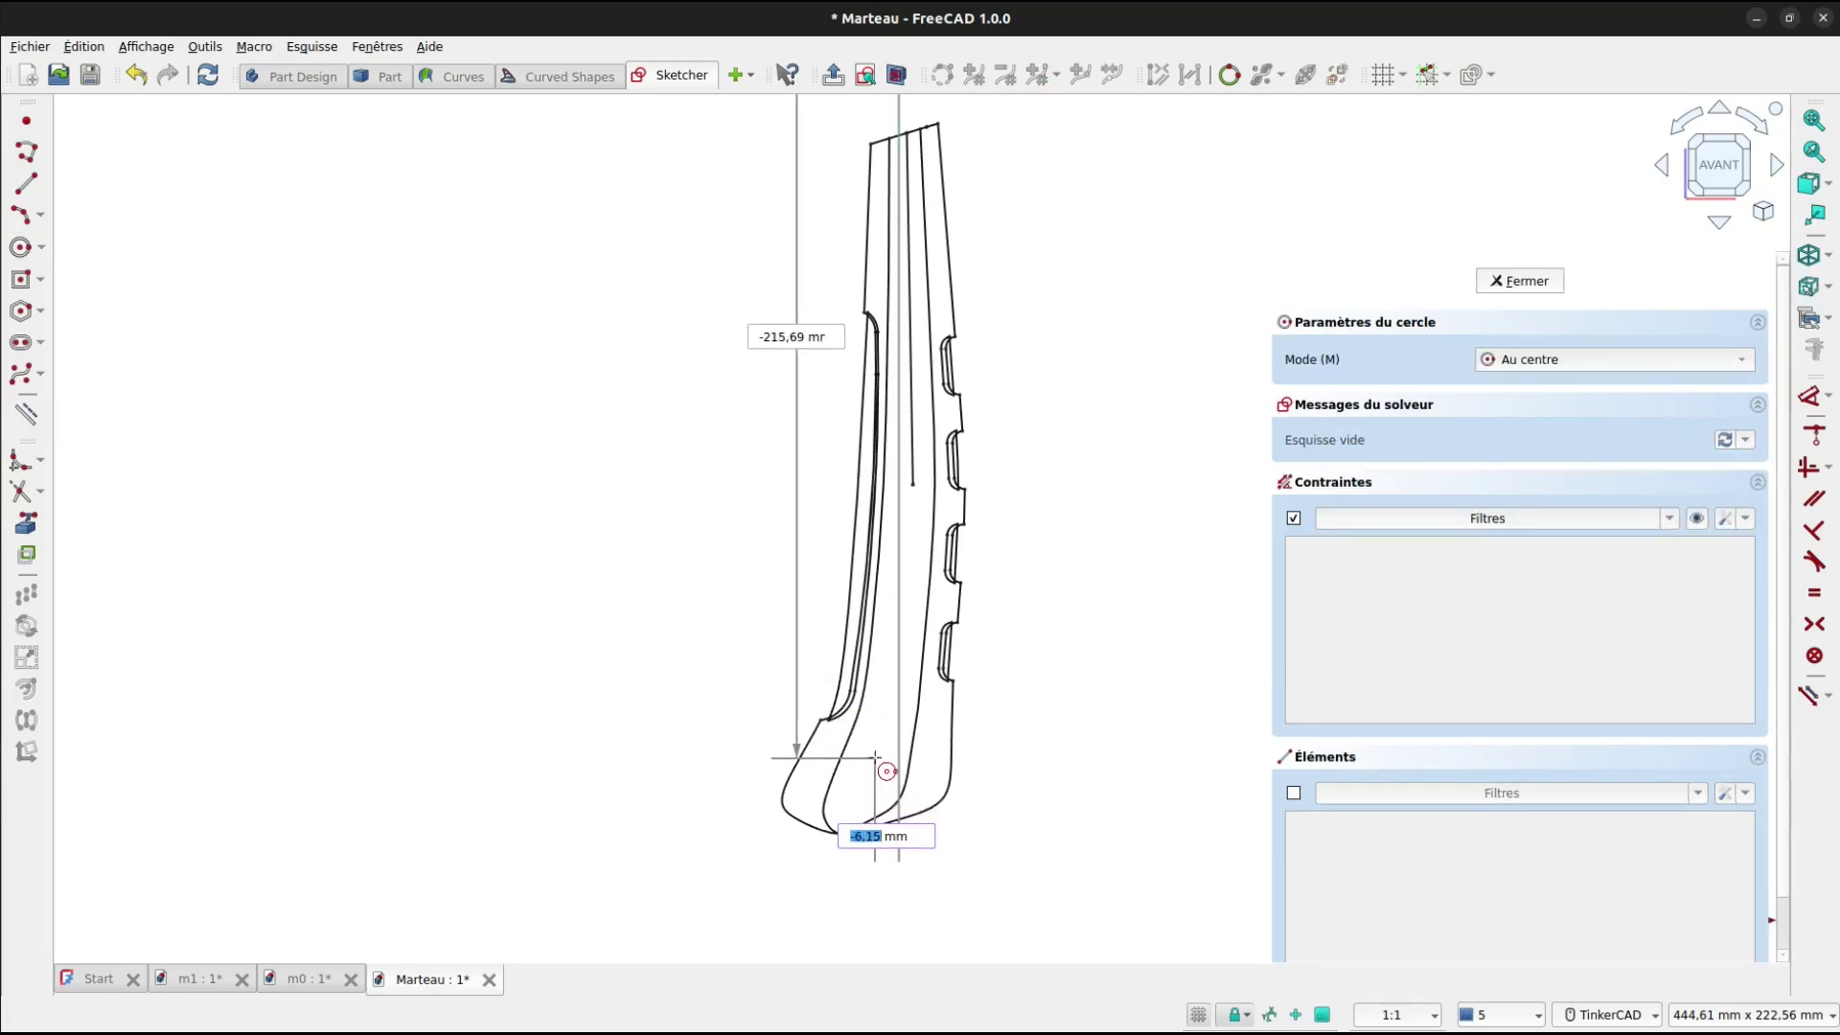
{"action": "scroll", "coordinate": [875, 757], "scroll_direction": "up", "scroll_amount": 6}
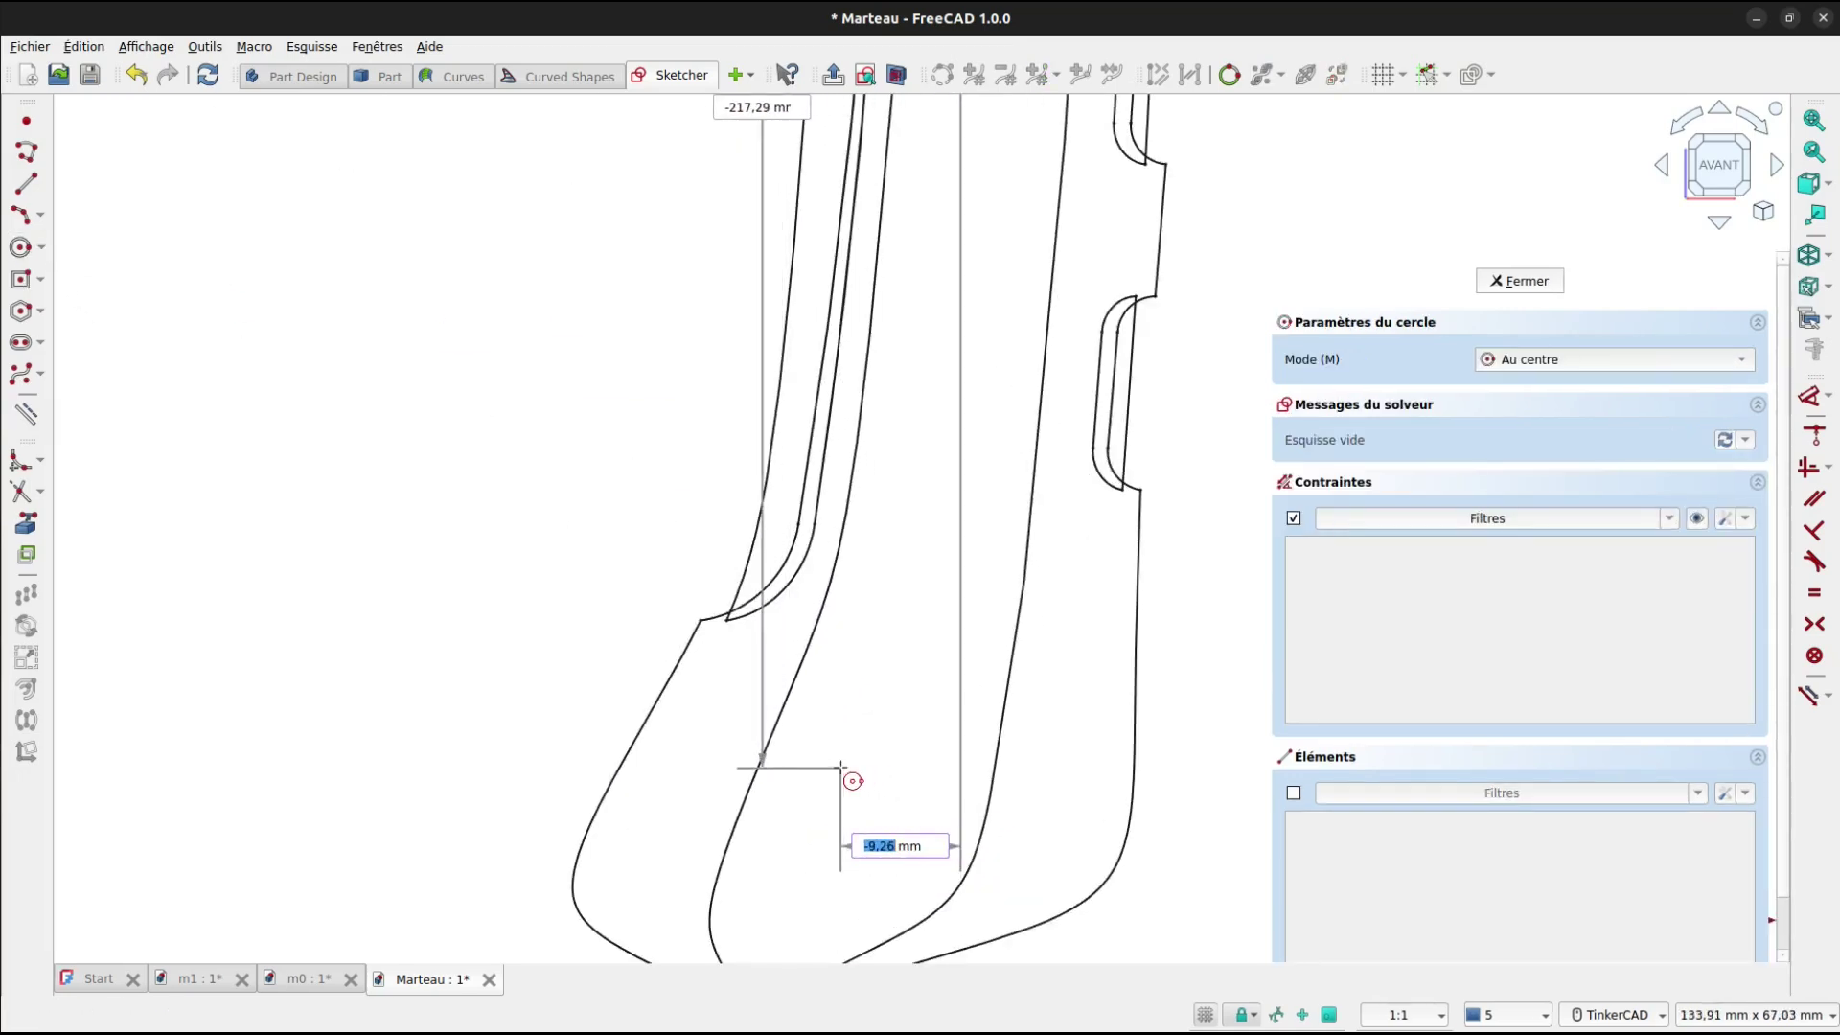
{"action": "left_click", "coordinate": [840, 767]}
{"action": "type", "text": "7"}
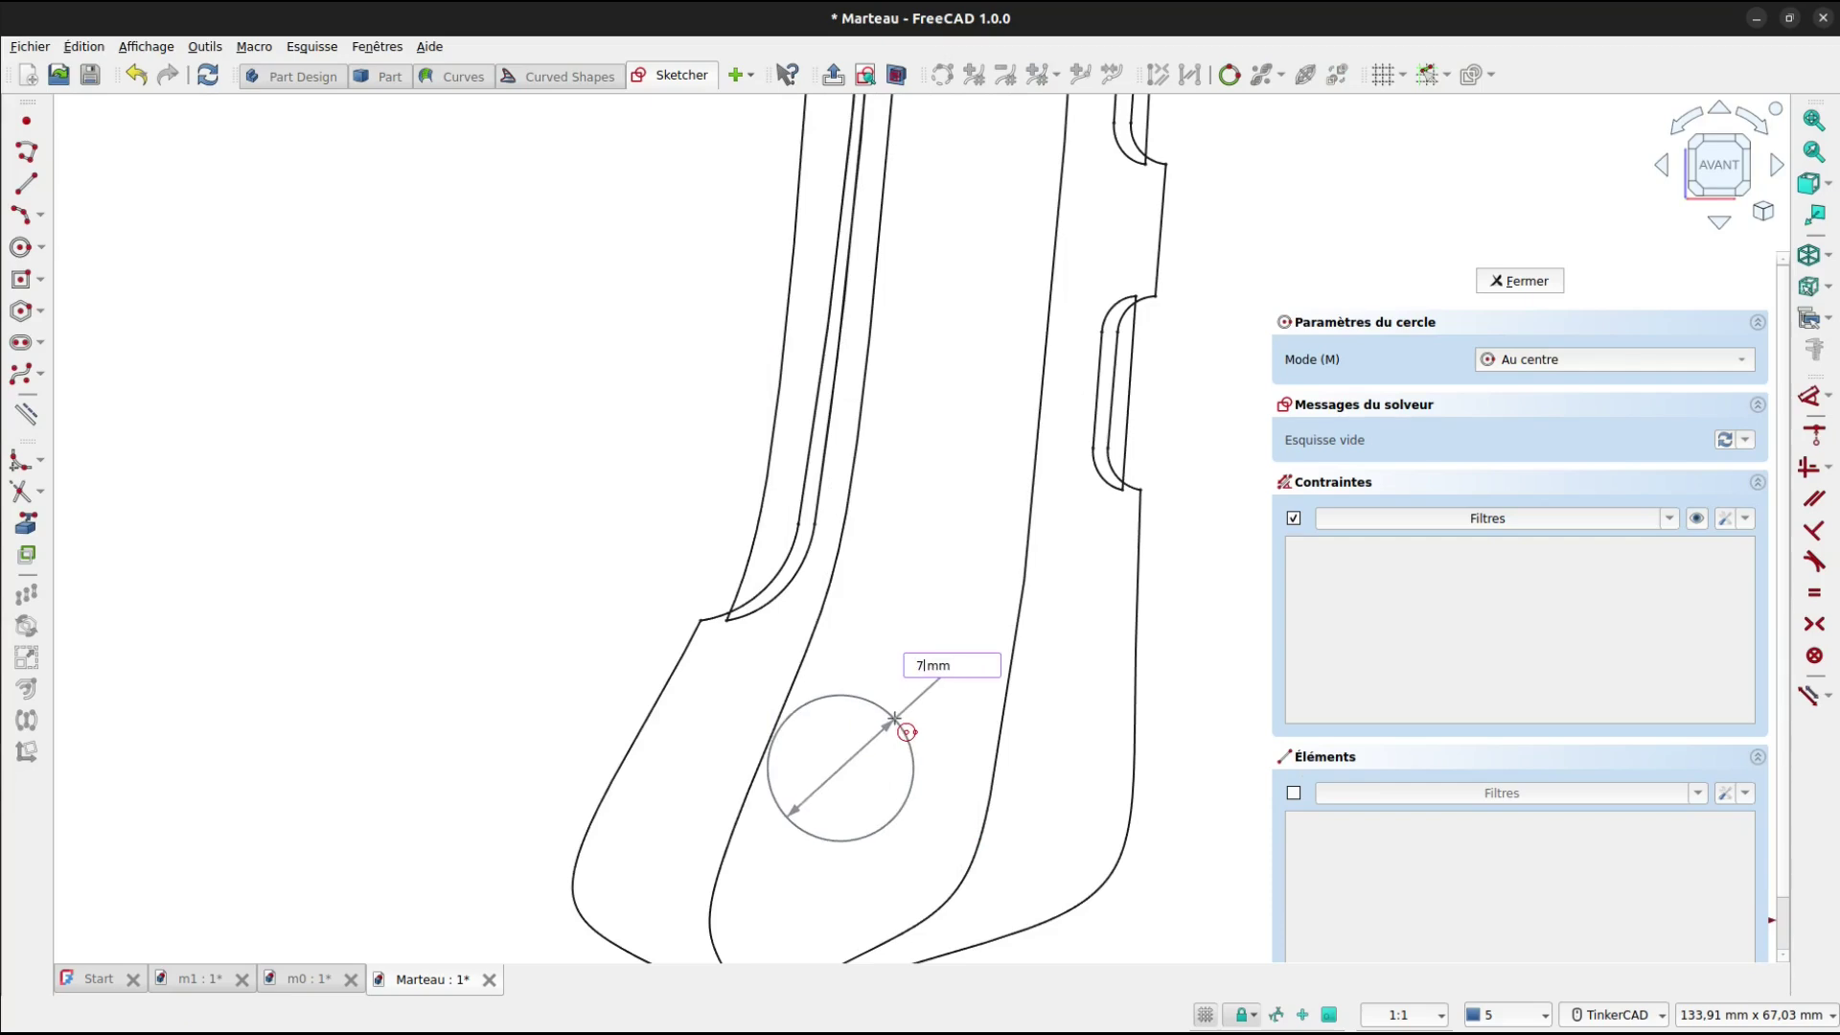
{"action": "type", "text": ",5"}
{"action": "key", "text": "Return"}
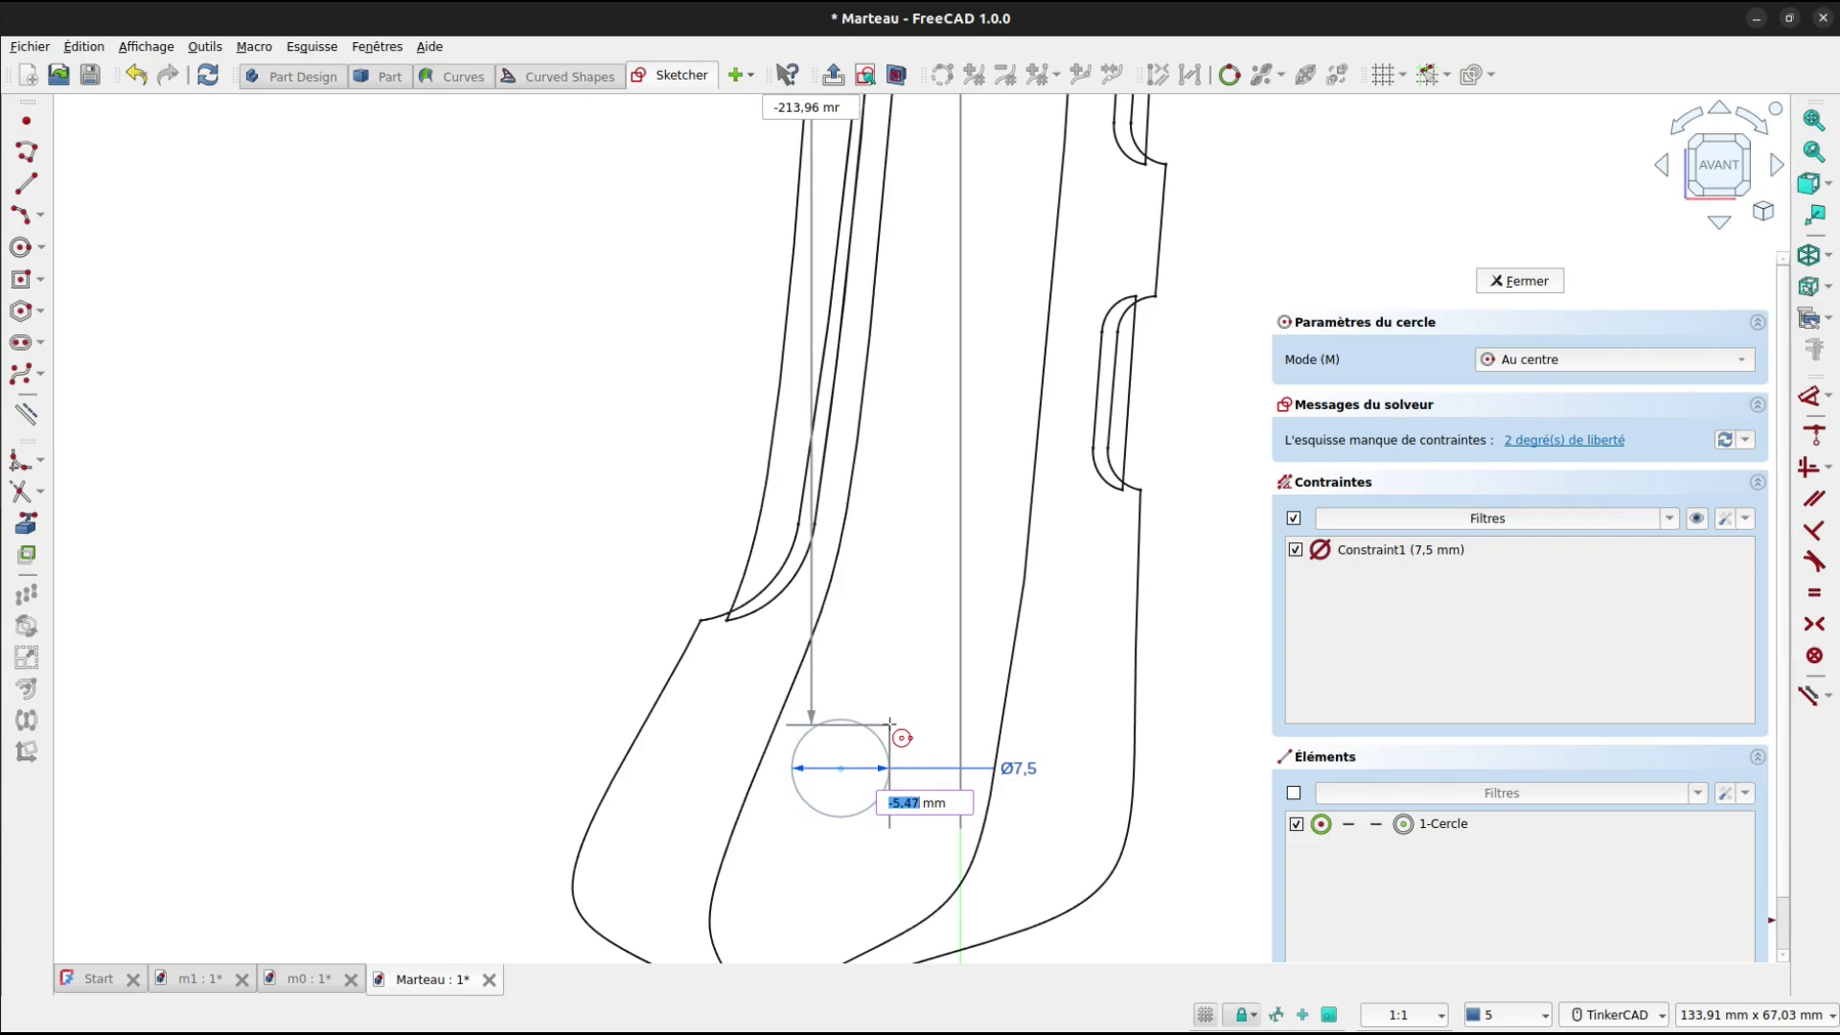
{"action": "left_click", "coordinate": [890, 724]}
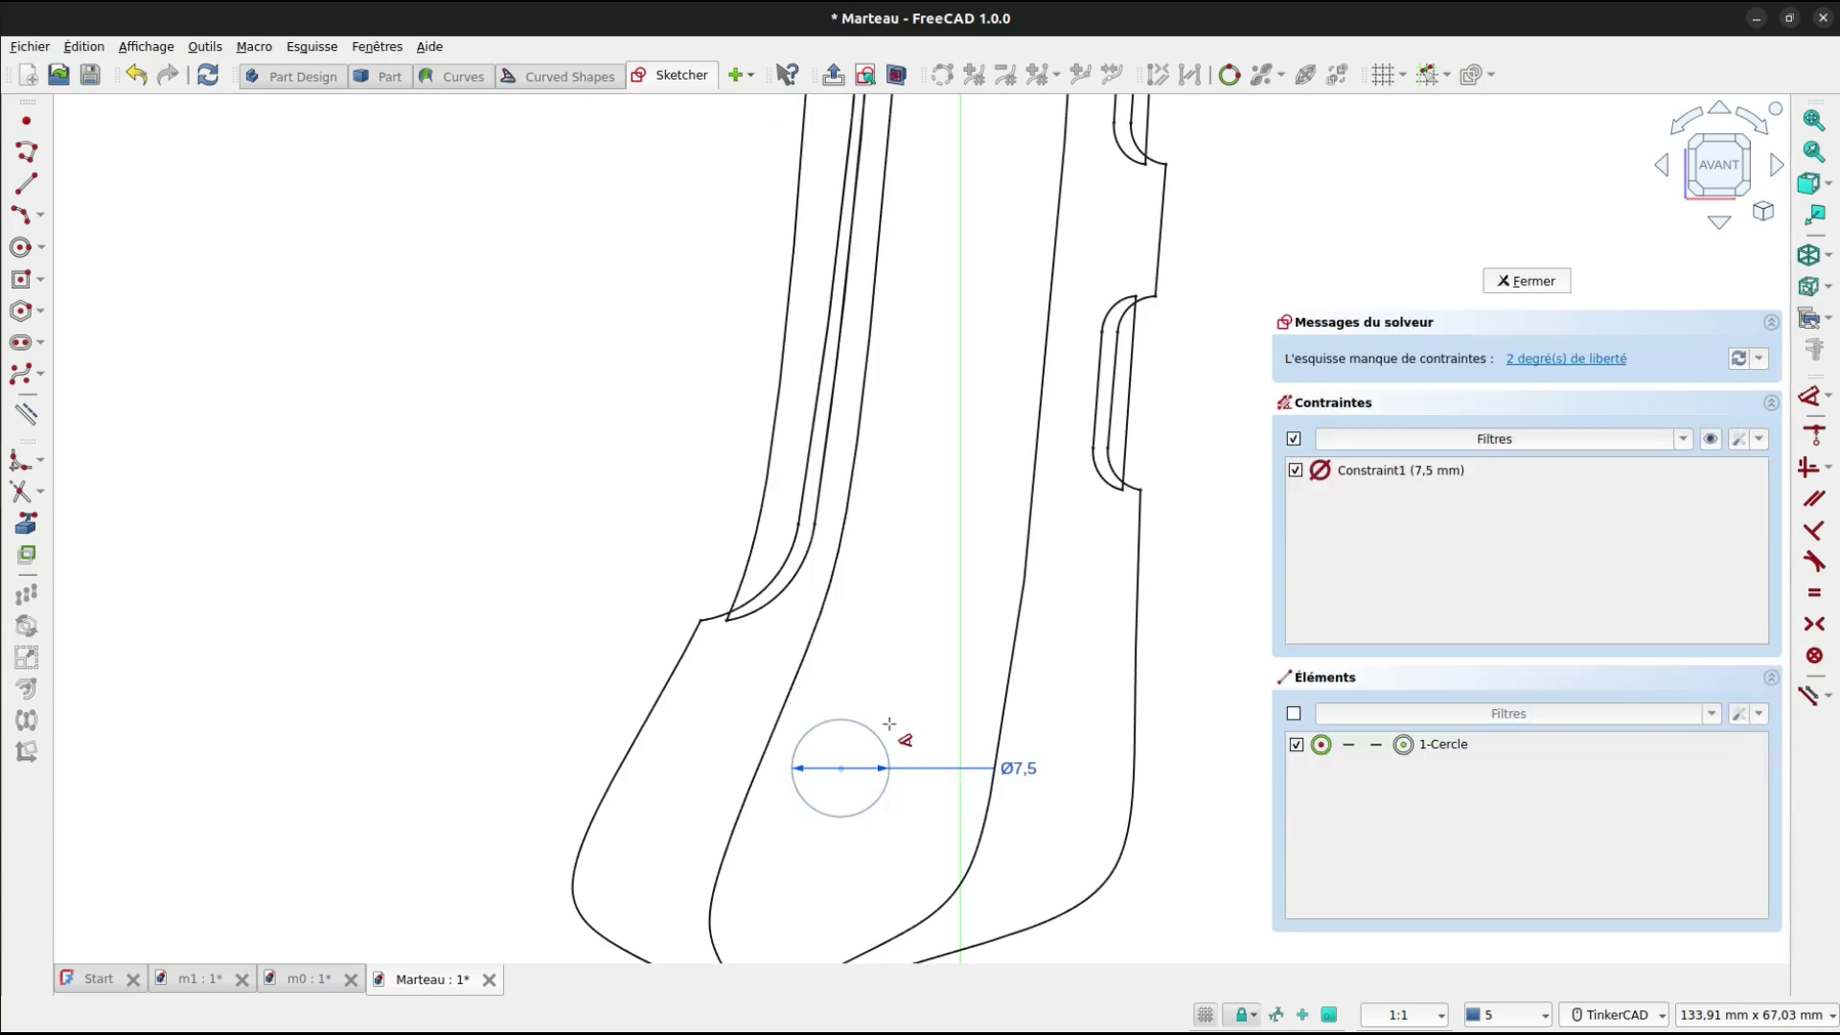
Constrain the circle's centre to 11.5 mm horizontally from the sketch's vertical axis.
{"action": "left_click", "coordinate": [842, 768]}
{"action": "left_click", "coordinate": [961, 815]}
{"action": "left_click", "coordinate": [891, 848]}
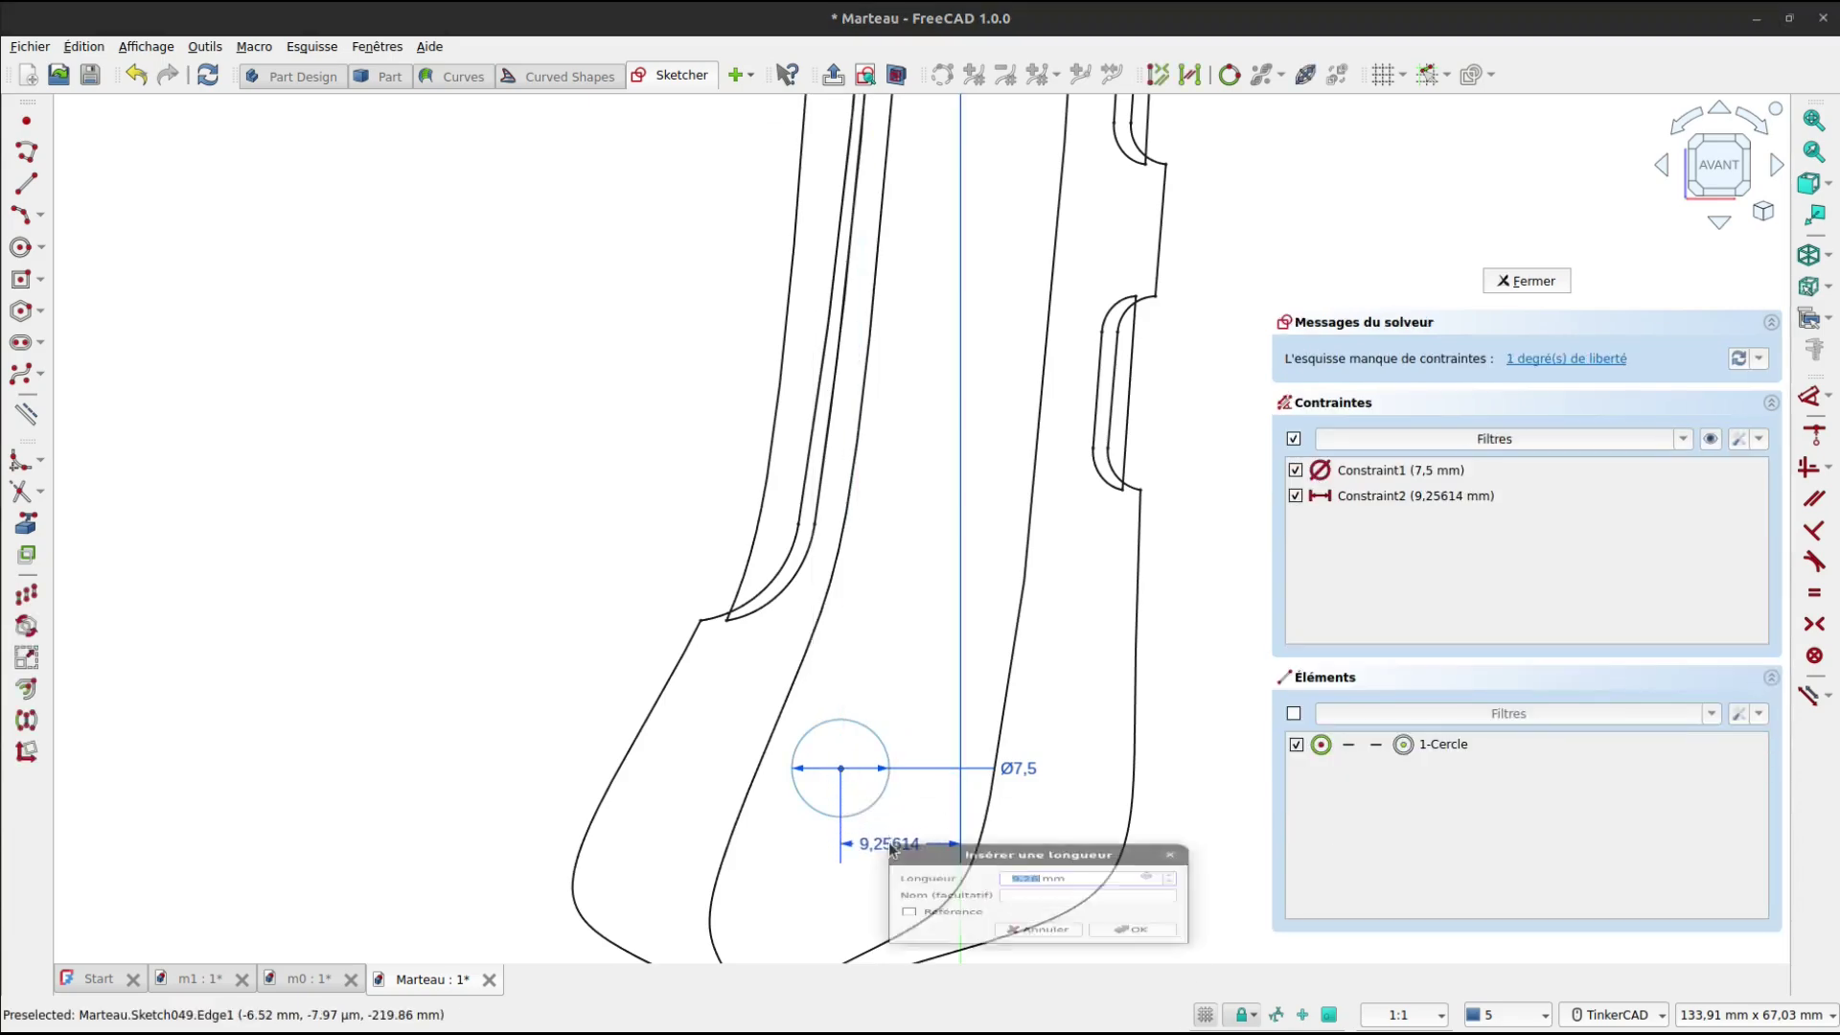
{"action": "type", "text": "11,5"}
{"action": "key", "text": "Return"}
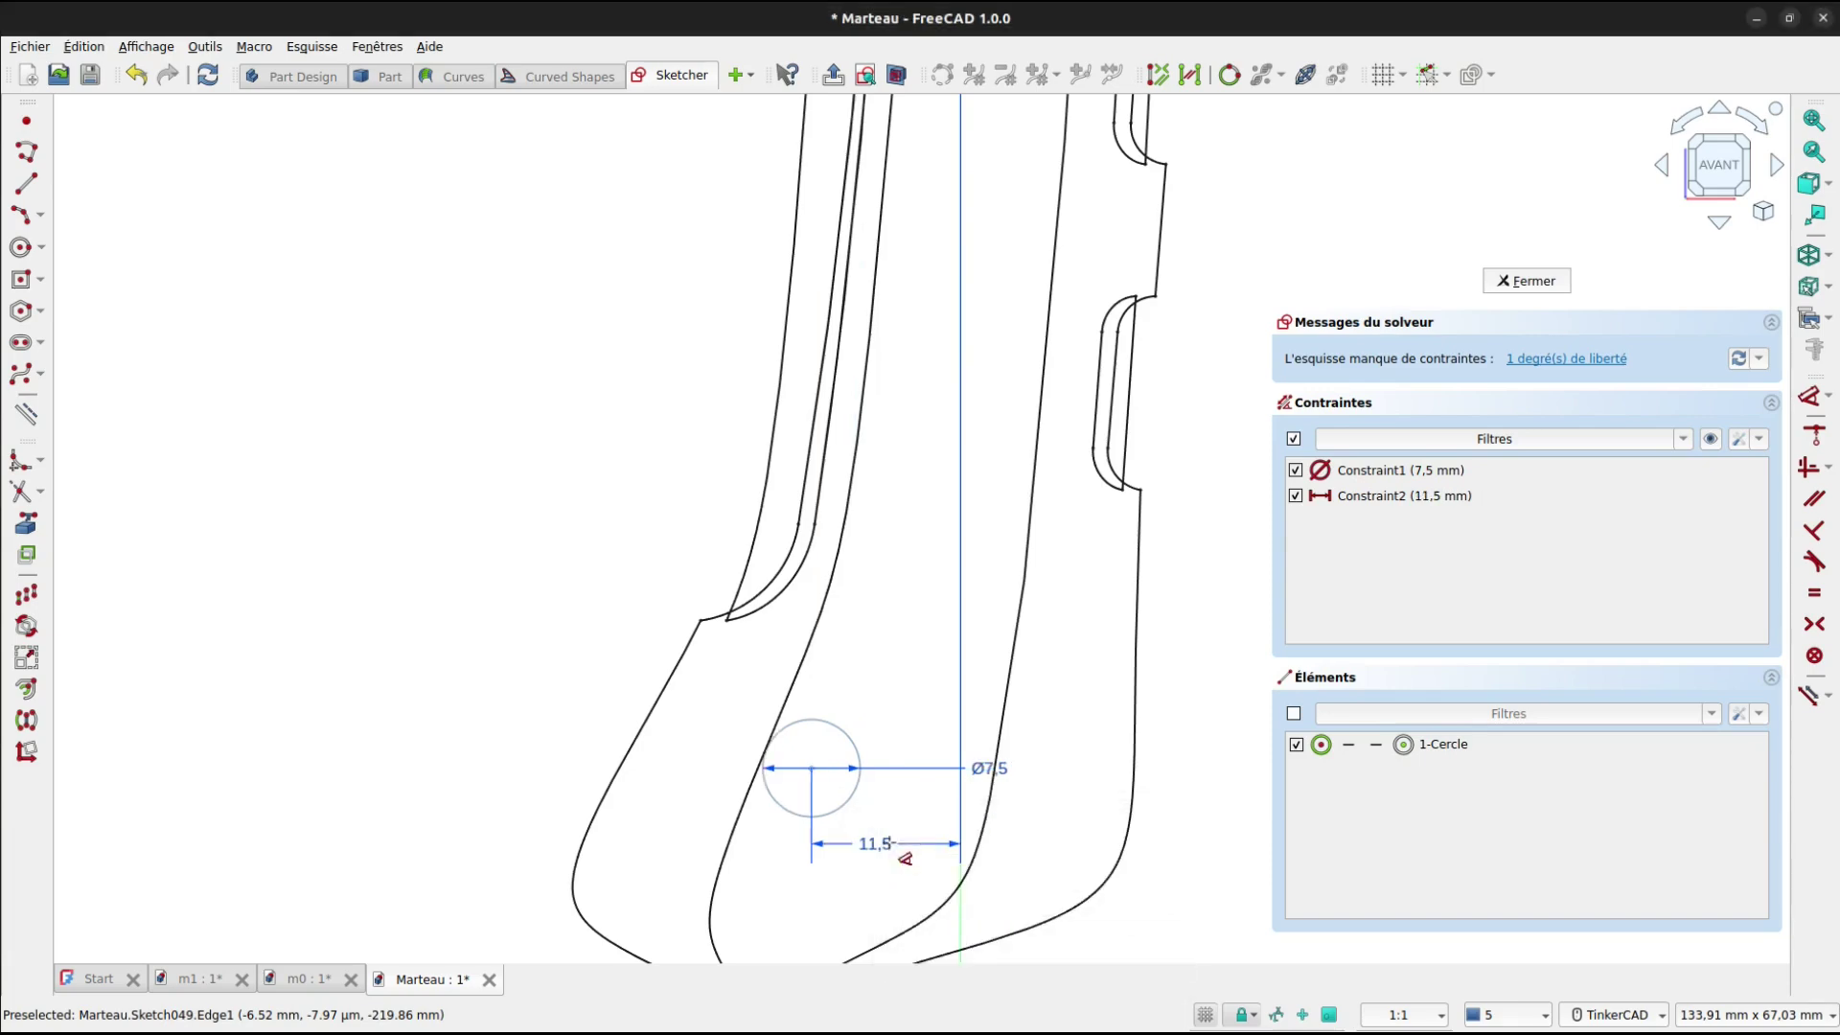
Constrain the circle centre's vertical distance from the origin to 212 mm and close the sketch.
{"action": "left_click", "coordinate": [812, 767]}
{"action": "left_click", "coordinate": [734, 671]}
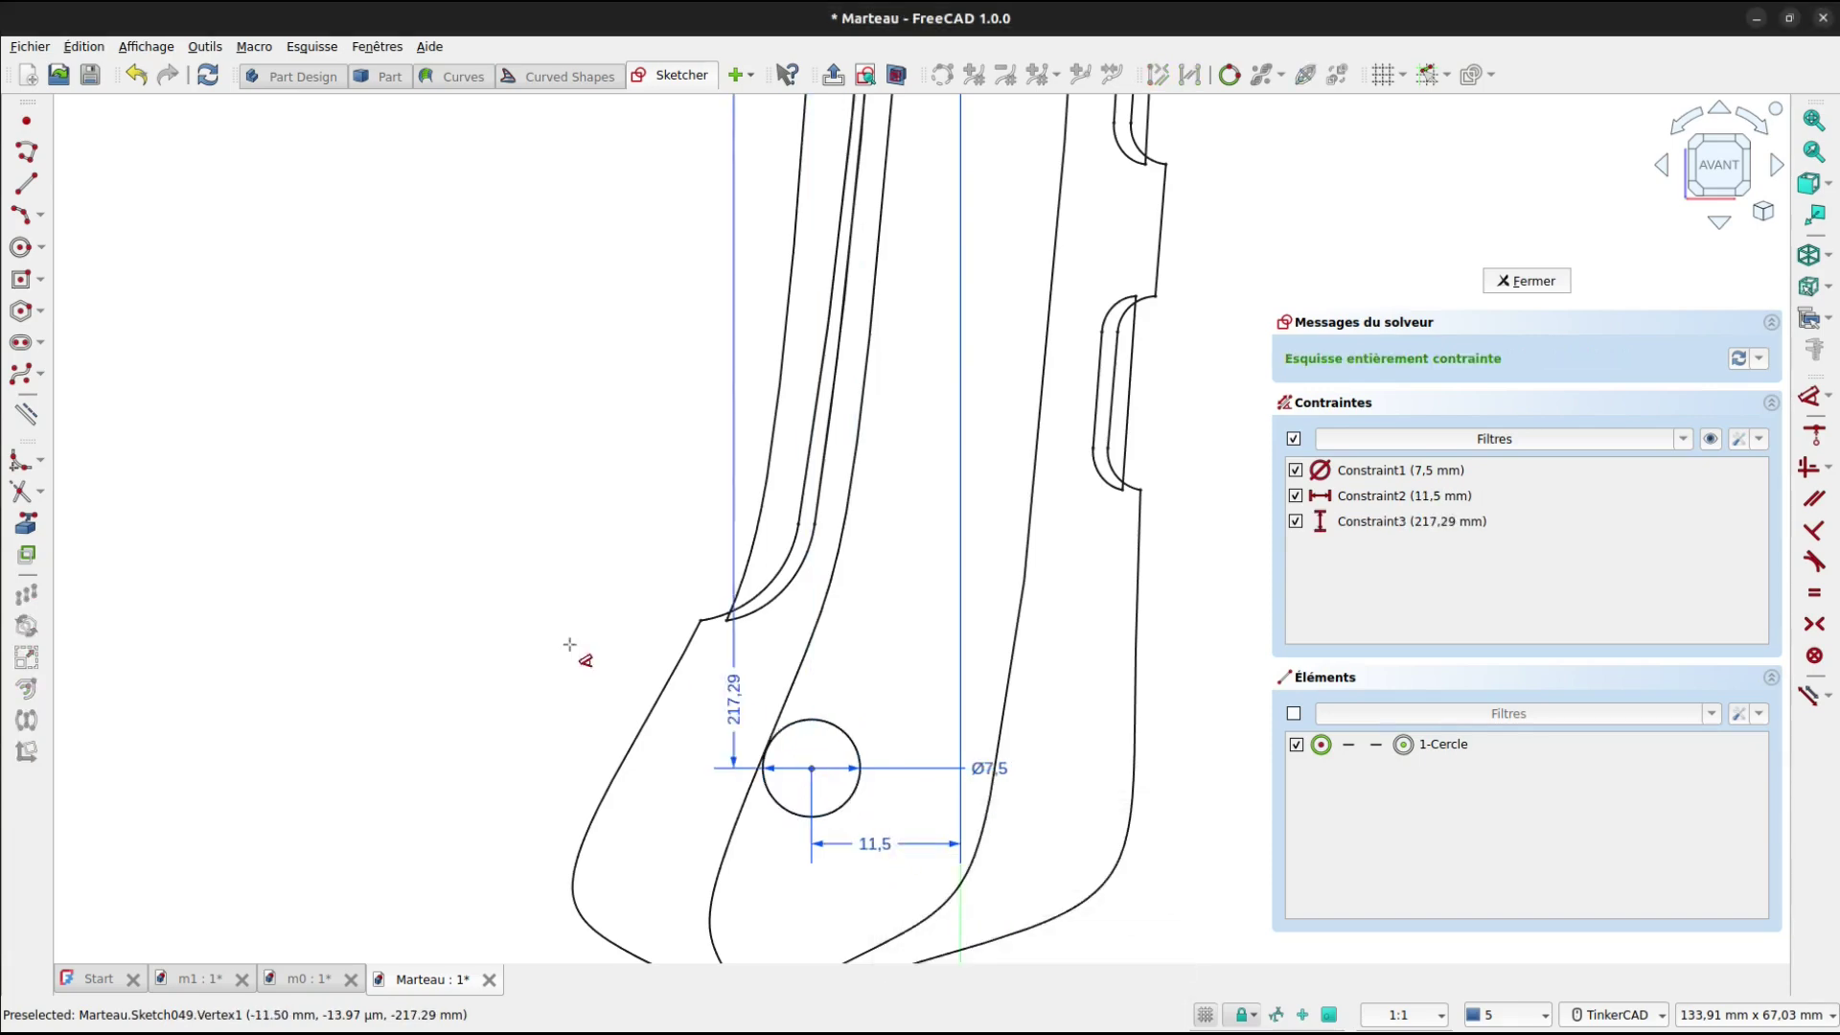
{"action": "left_click", "coordinate": [402, 614]}
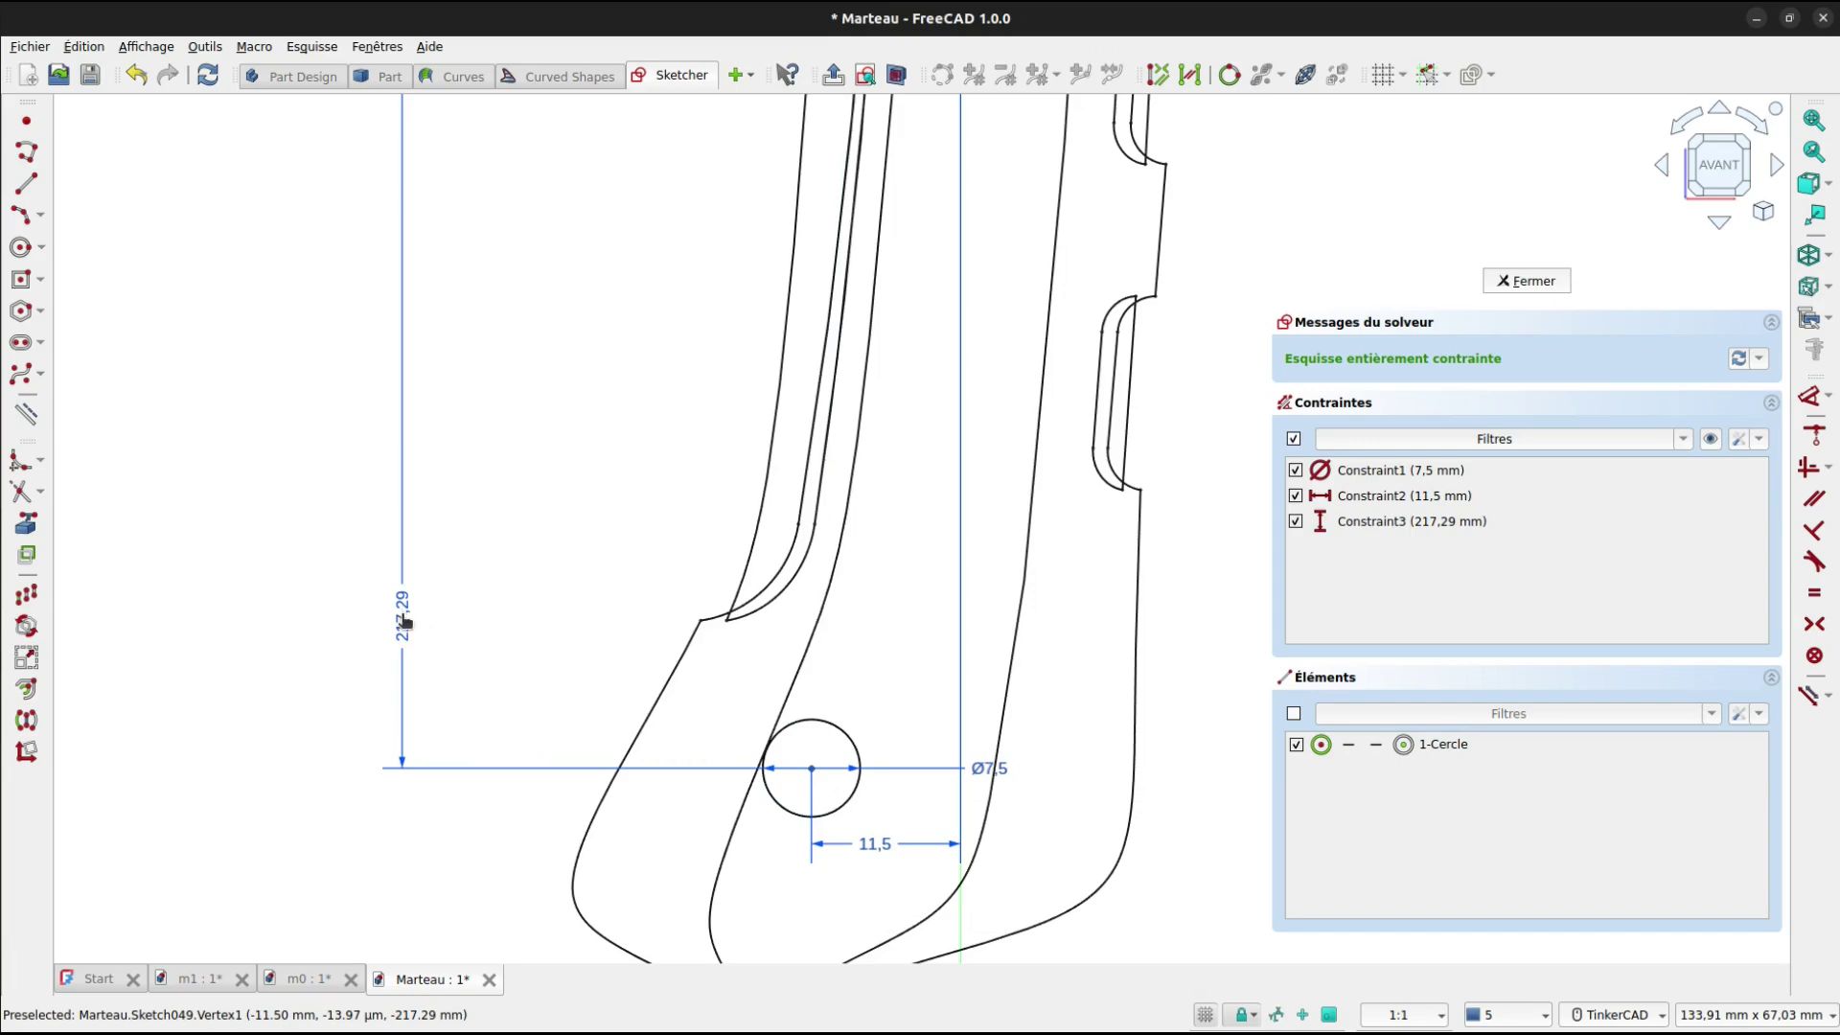
{"action": "double_click", "coordinate": [403, 616]}
{"action": "type", "text": "212"}
{"action": "key", "text": "Return"}
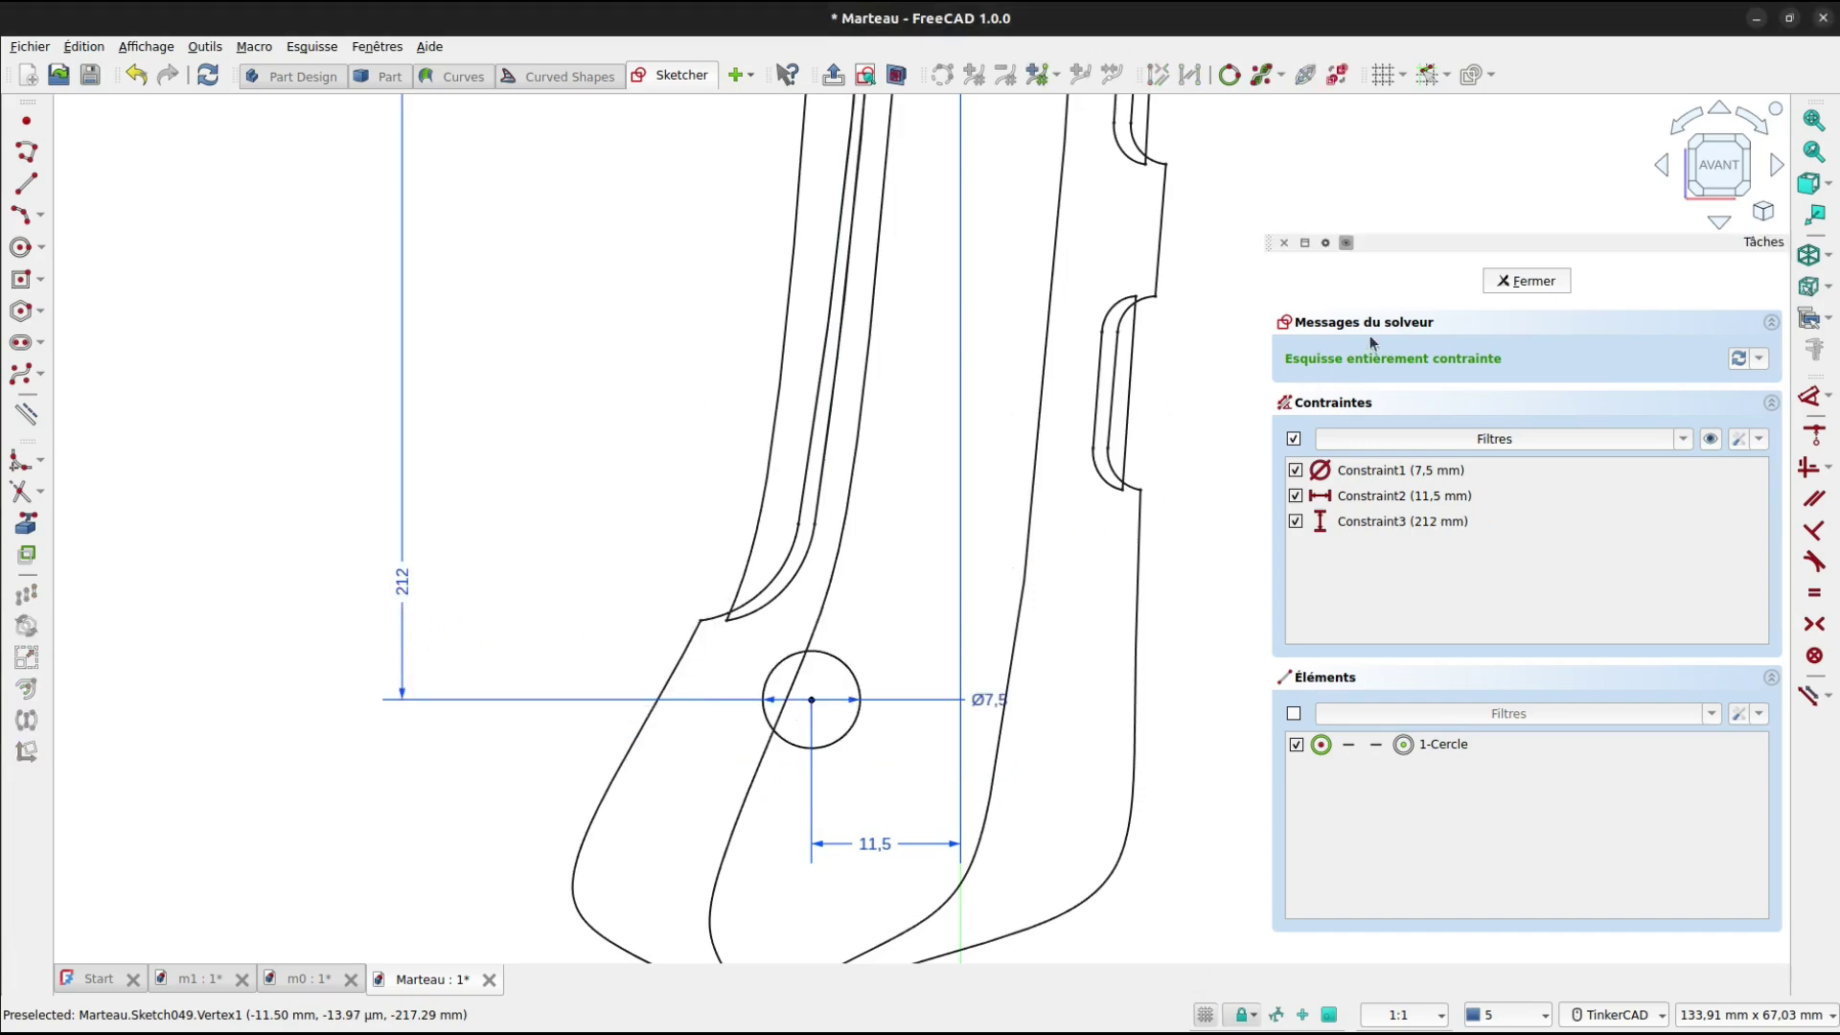
{"action": "left_click", "coordinate": [1532, 280]}
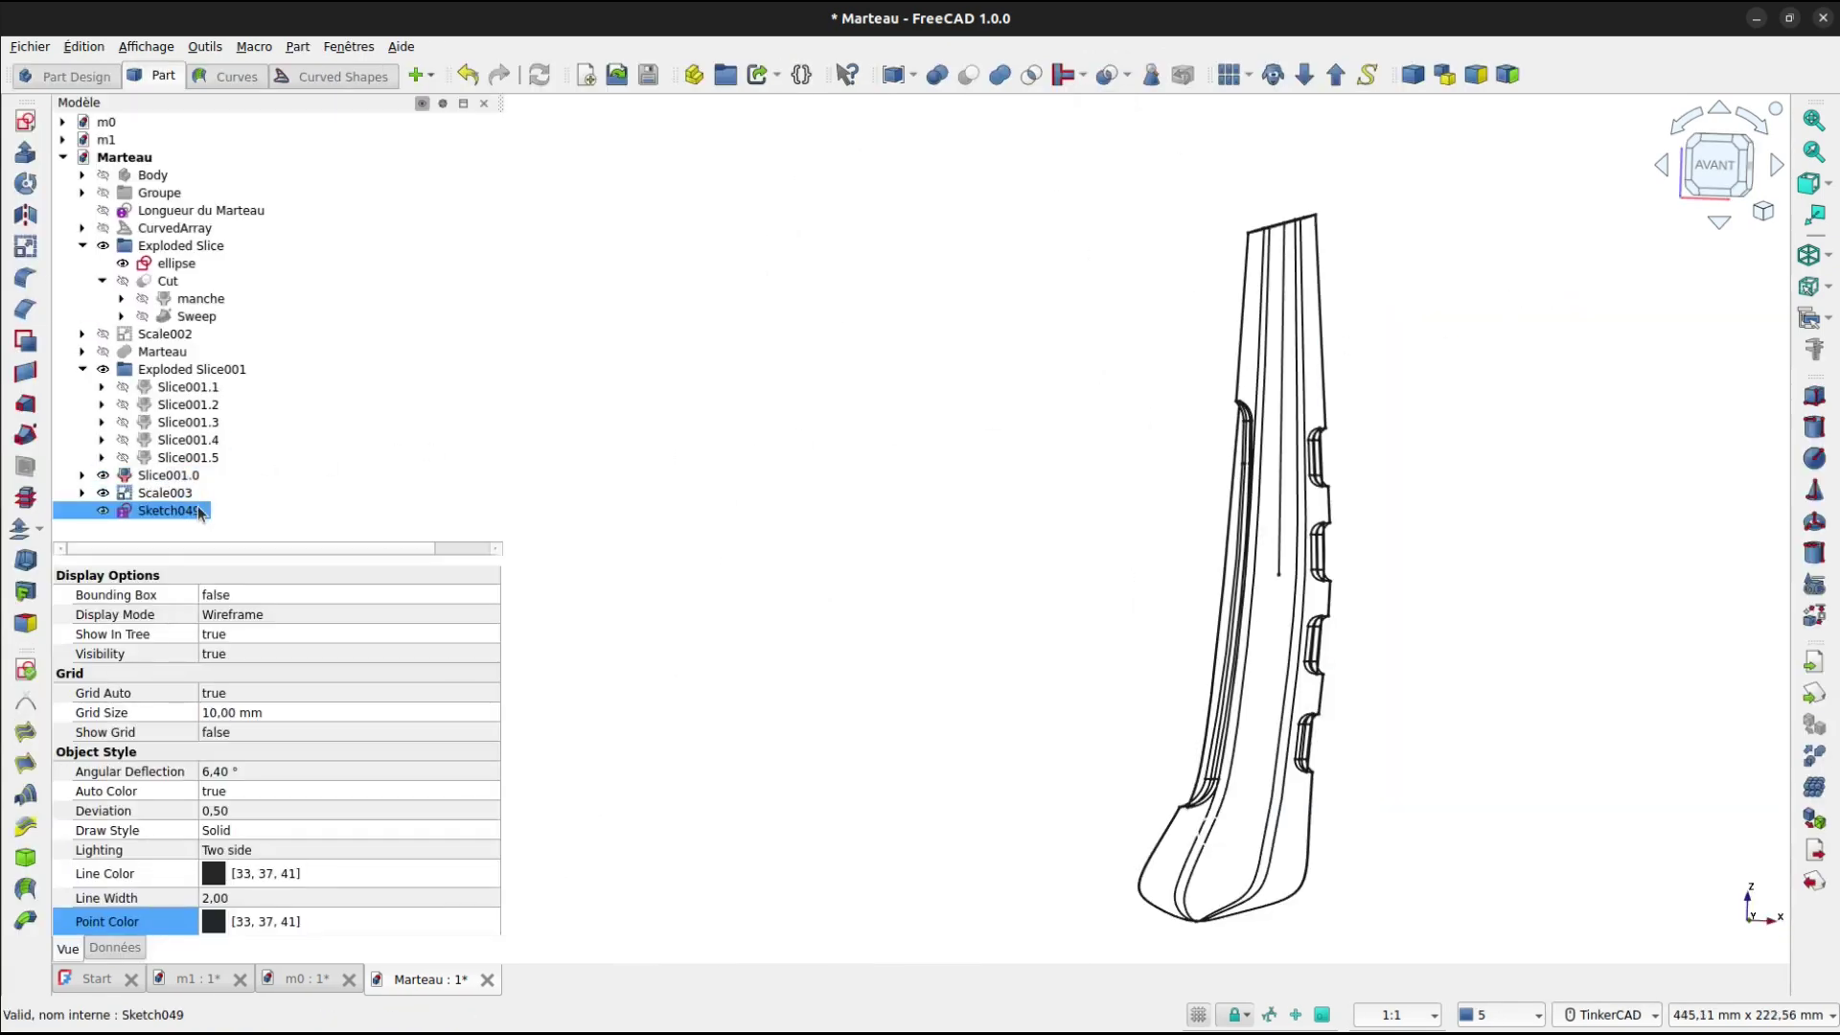
Extrude the circle sketch symmetrically along its normal with a length of 30 mm.
{"action": "left_click", "coordinate": [26, 154]}
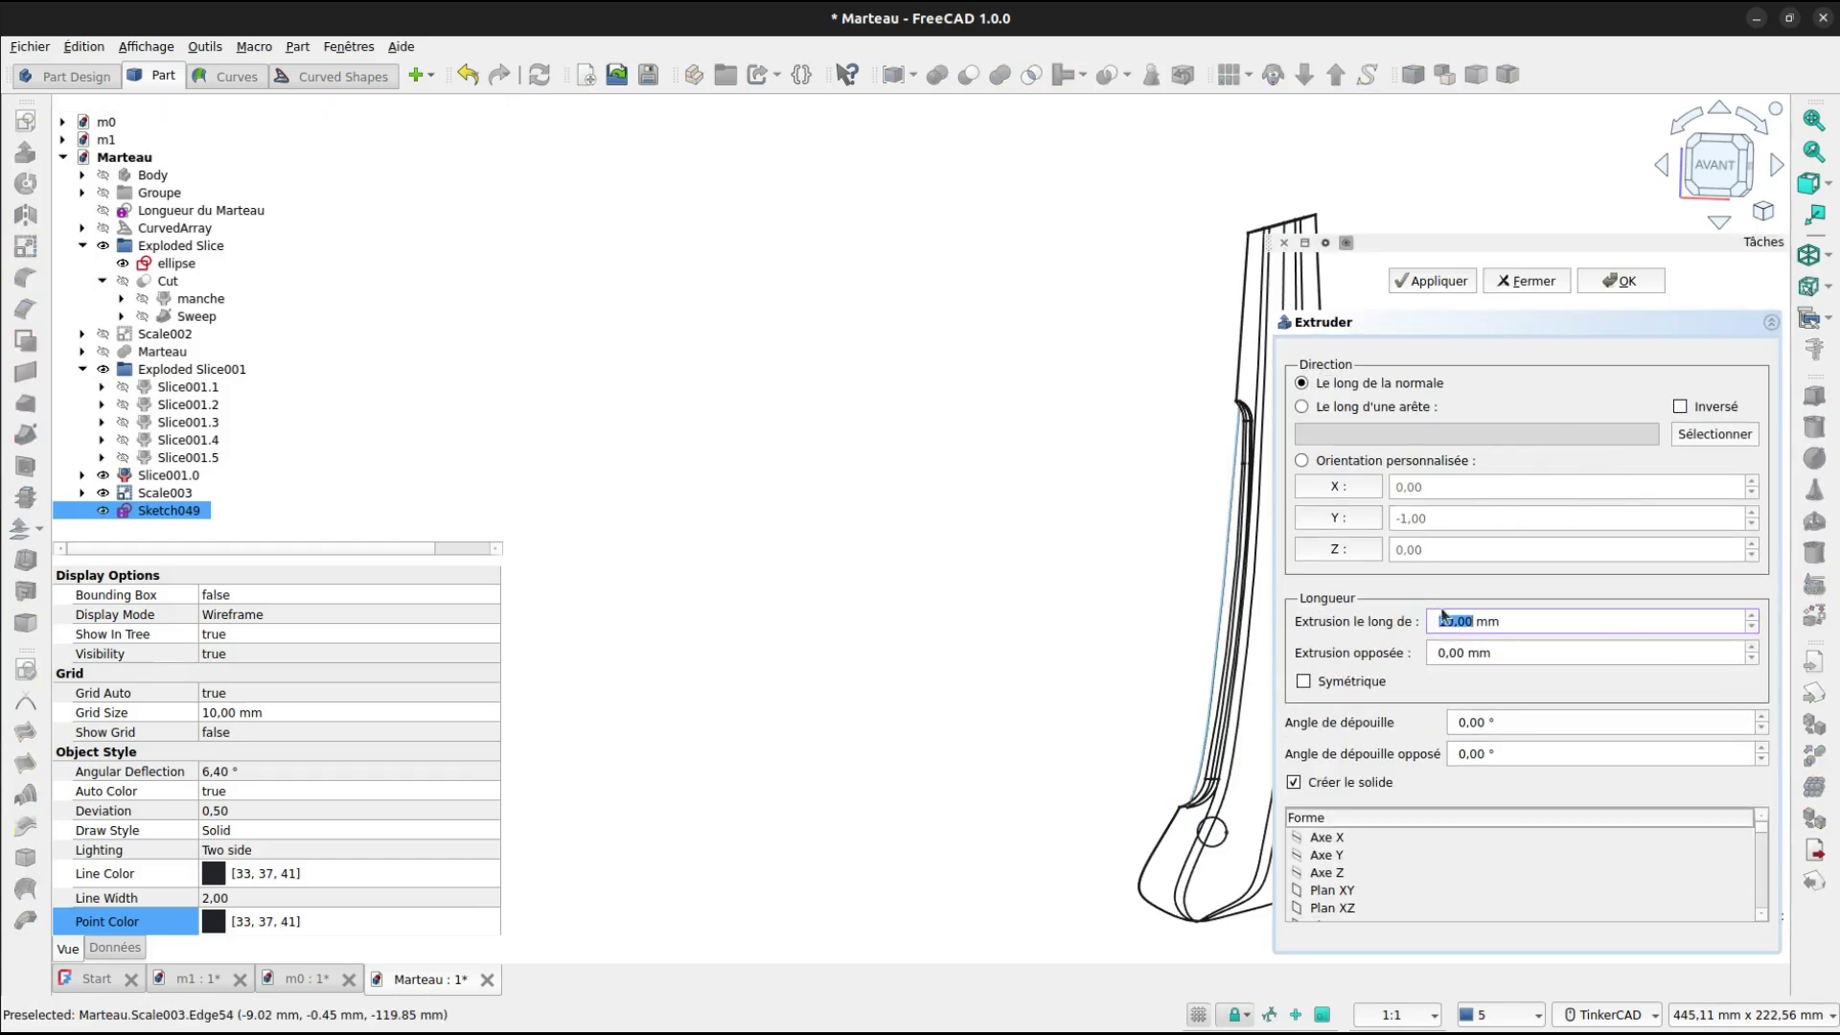
{"action": "left_click_drag", "start_coordinate": [1444, 616], "coordinate": [1435, 618]}
{"action": "left_click", "coordinate": [1305, 684]}
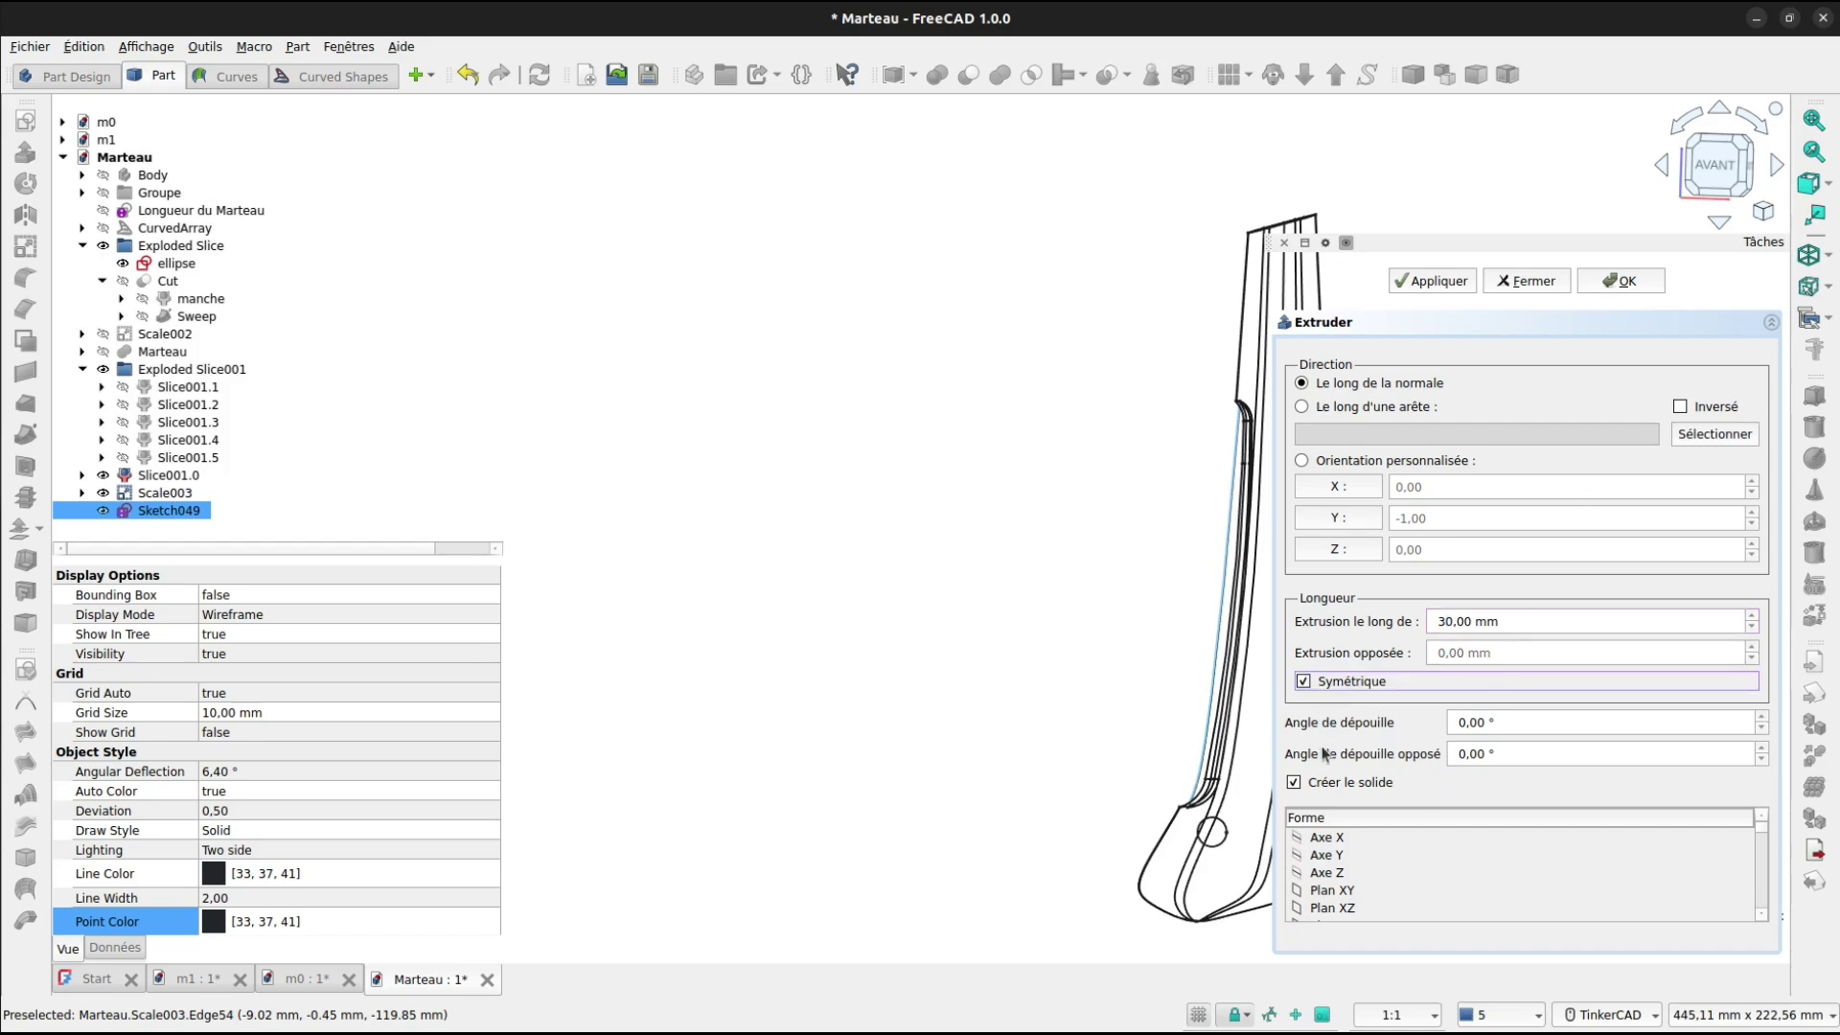
{"action": "left_click", "coordinate": [1643, 277]}
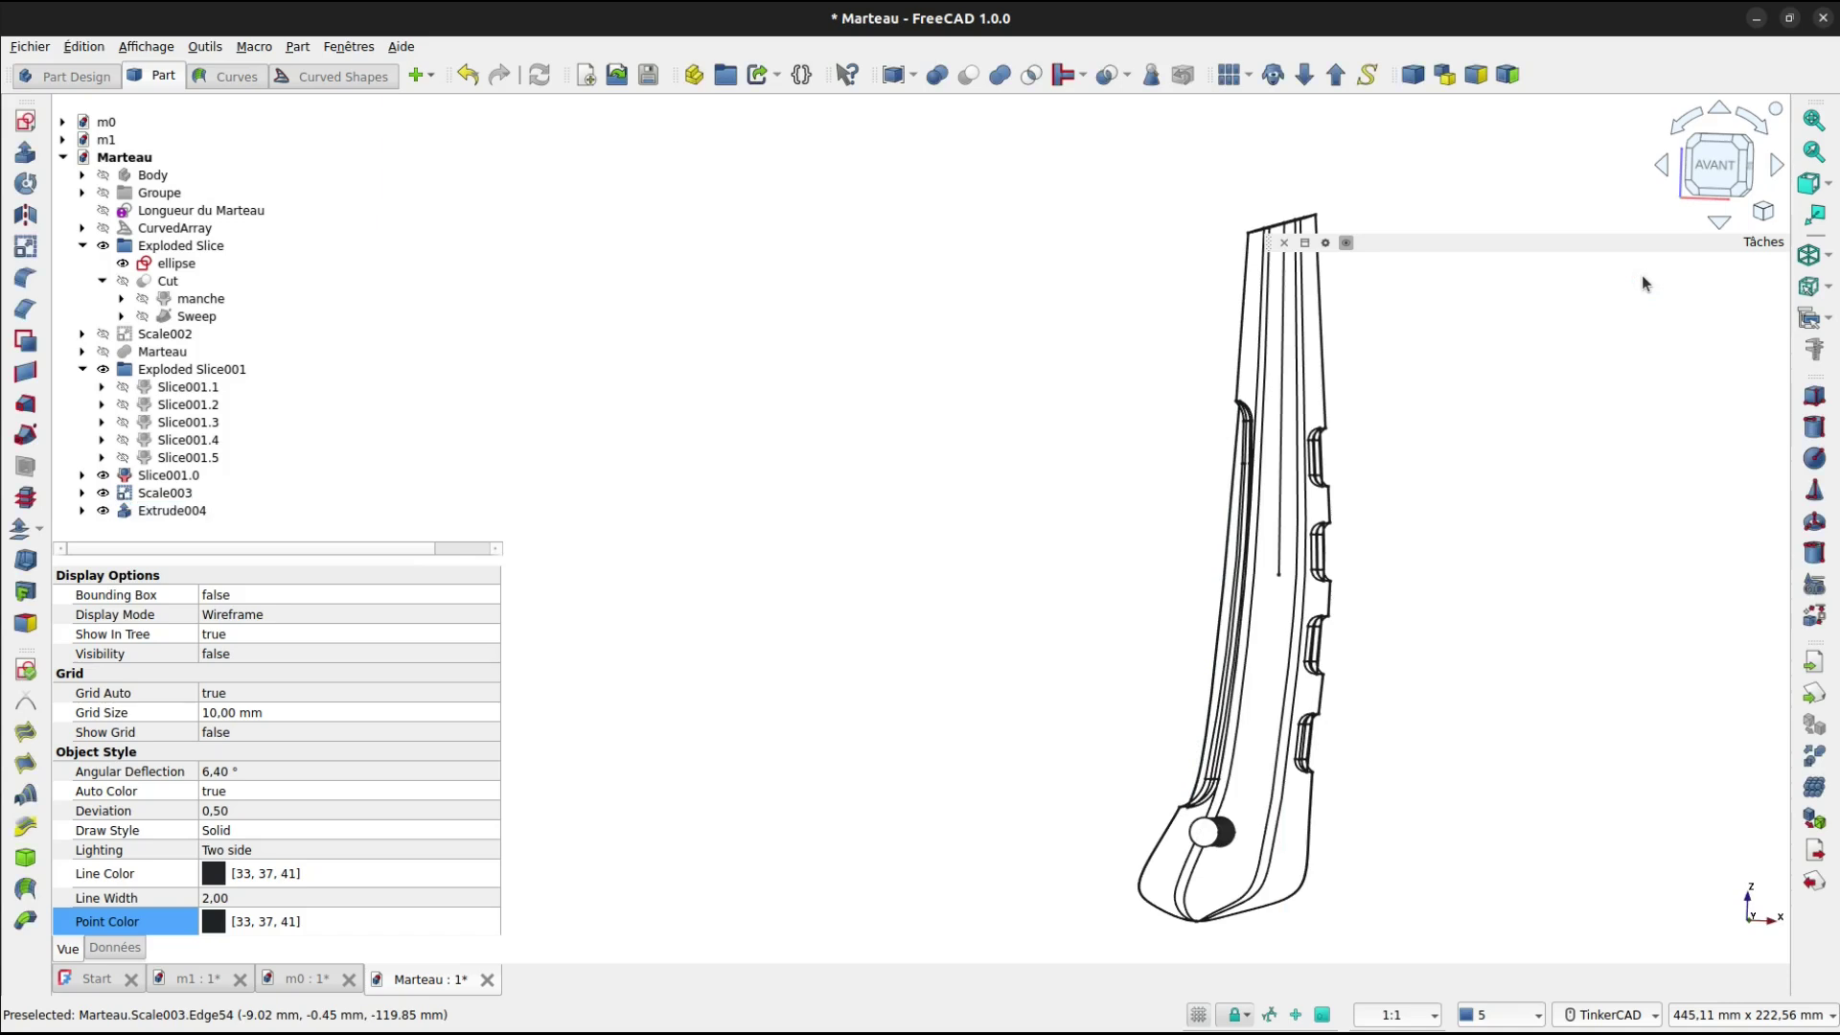
Clear the selection and set the model's display style to shaded wireframe.
{"action": "left_click", "coordinate": [1487, 313]}
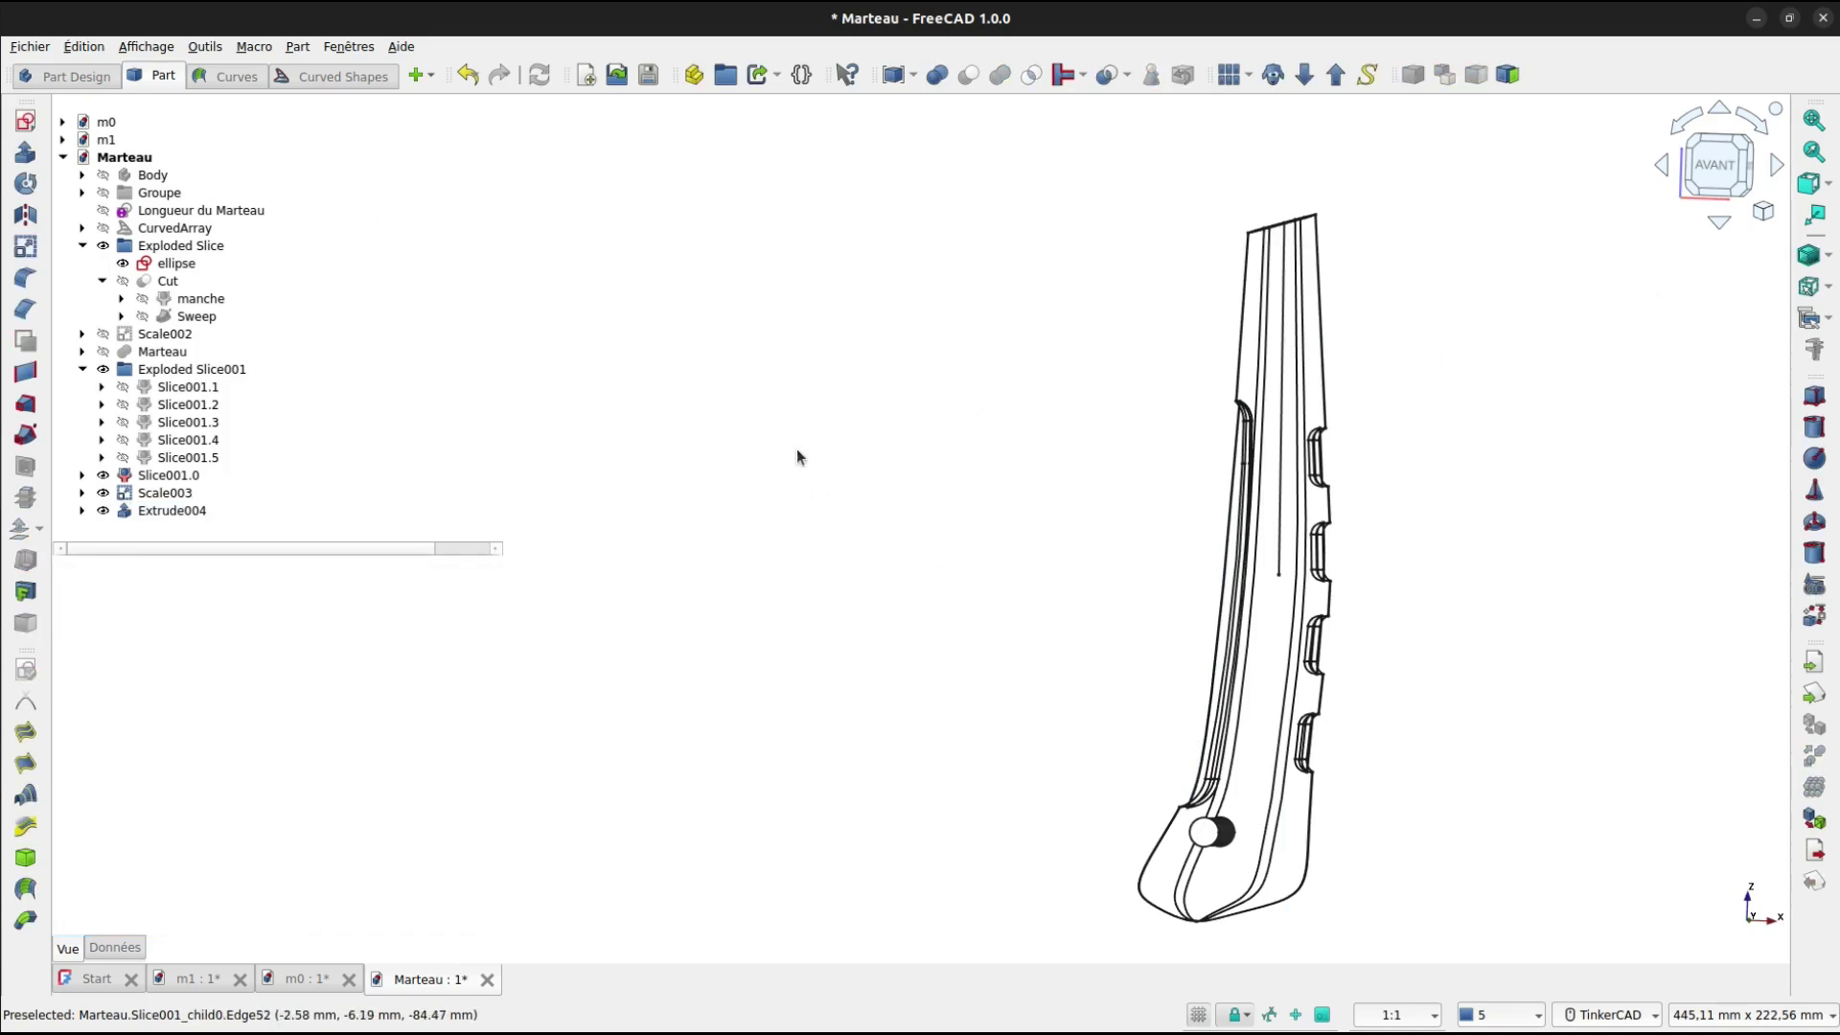
{"action": "key", "text": "v"}
{"action": "key", "text": "6"}
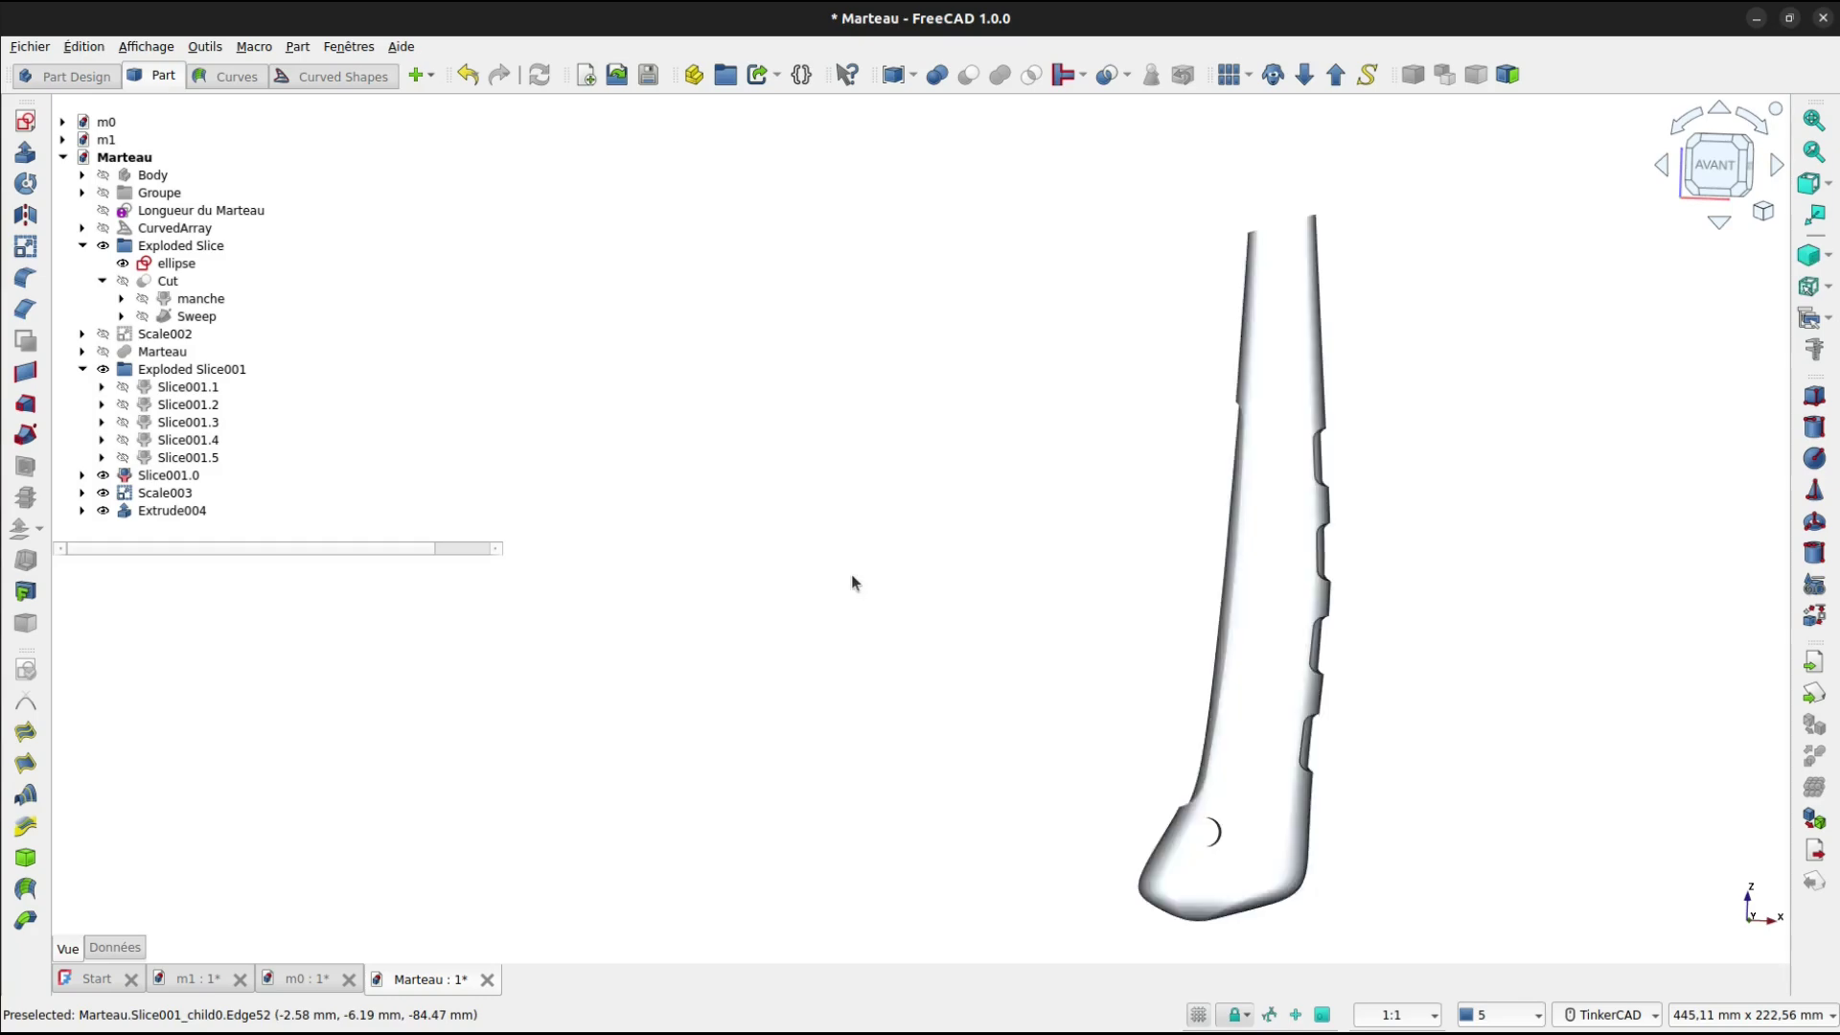
{"action": "key", "text": "v"}
{"action": "key", "text": "7"}
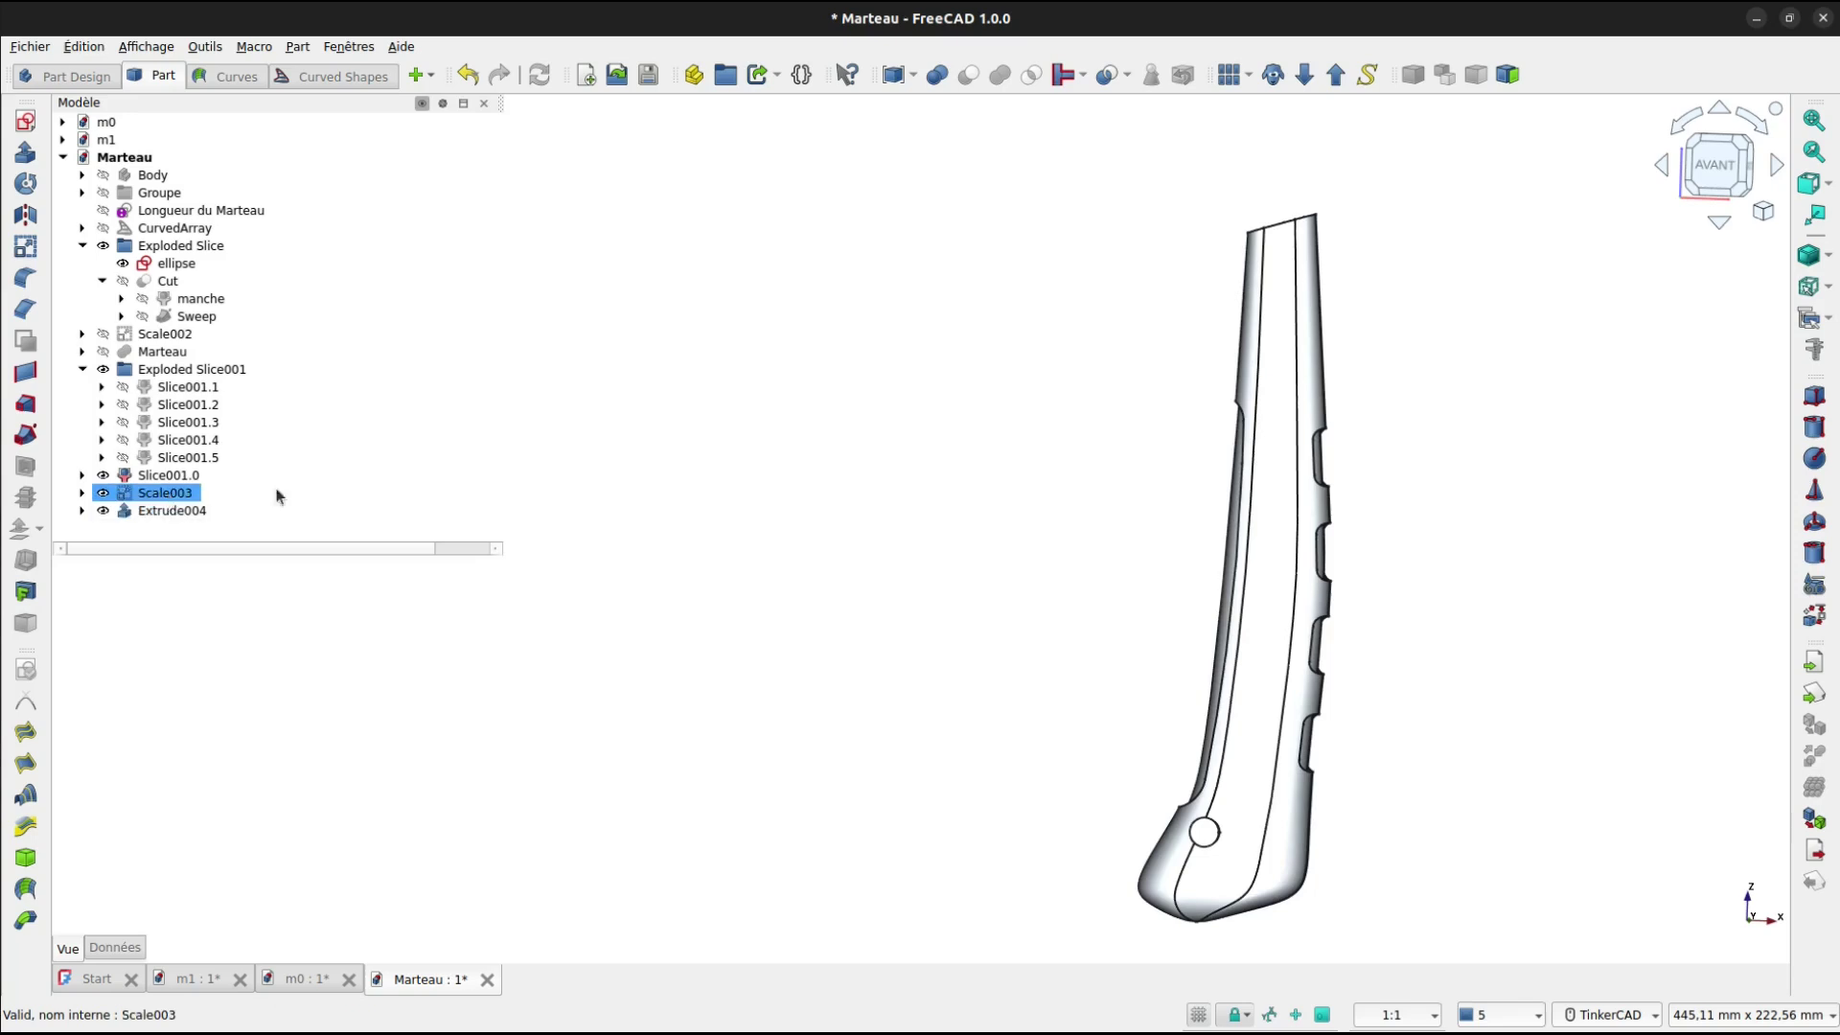
Cut the extruded cylinder, Extrude004, out of the main handle piece Slice001.0 to make a through-hole.
{"action": "left_click", "coordinate": [1252, 739]}
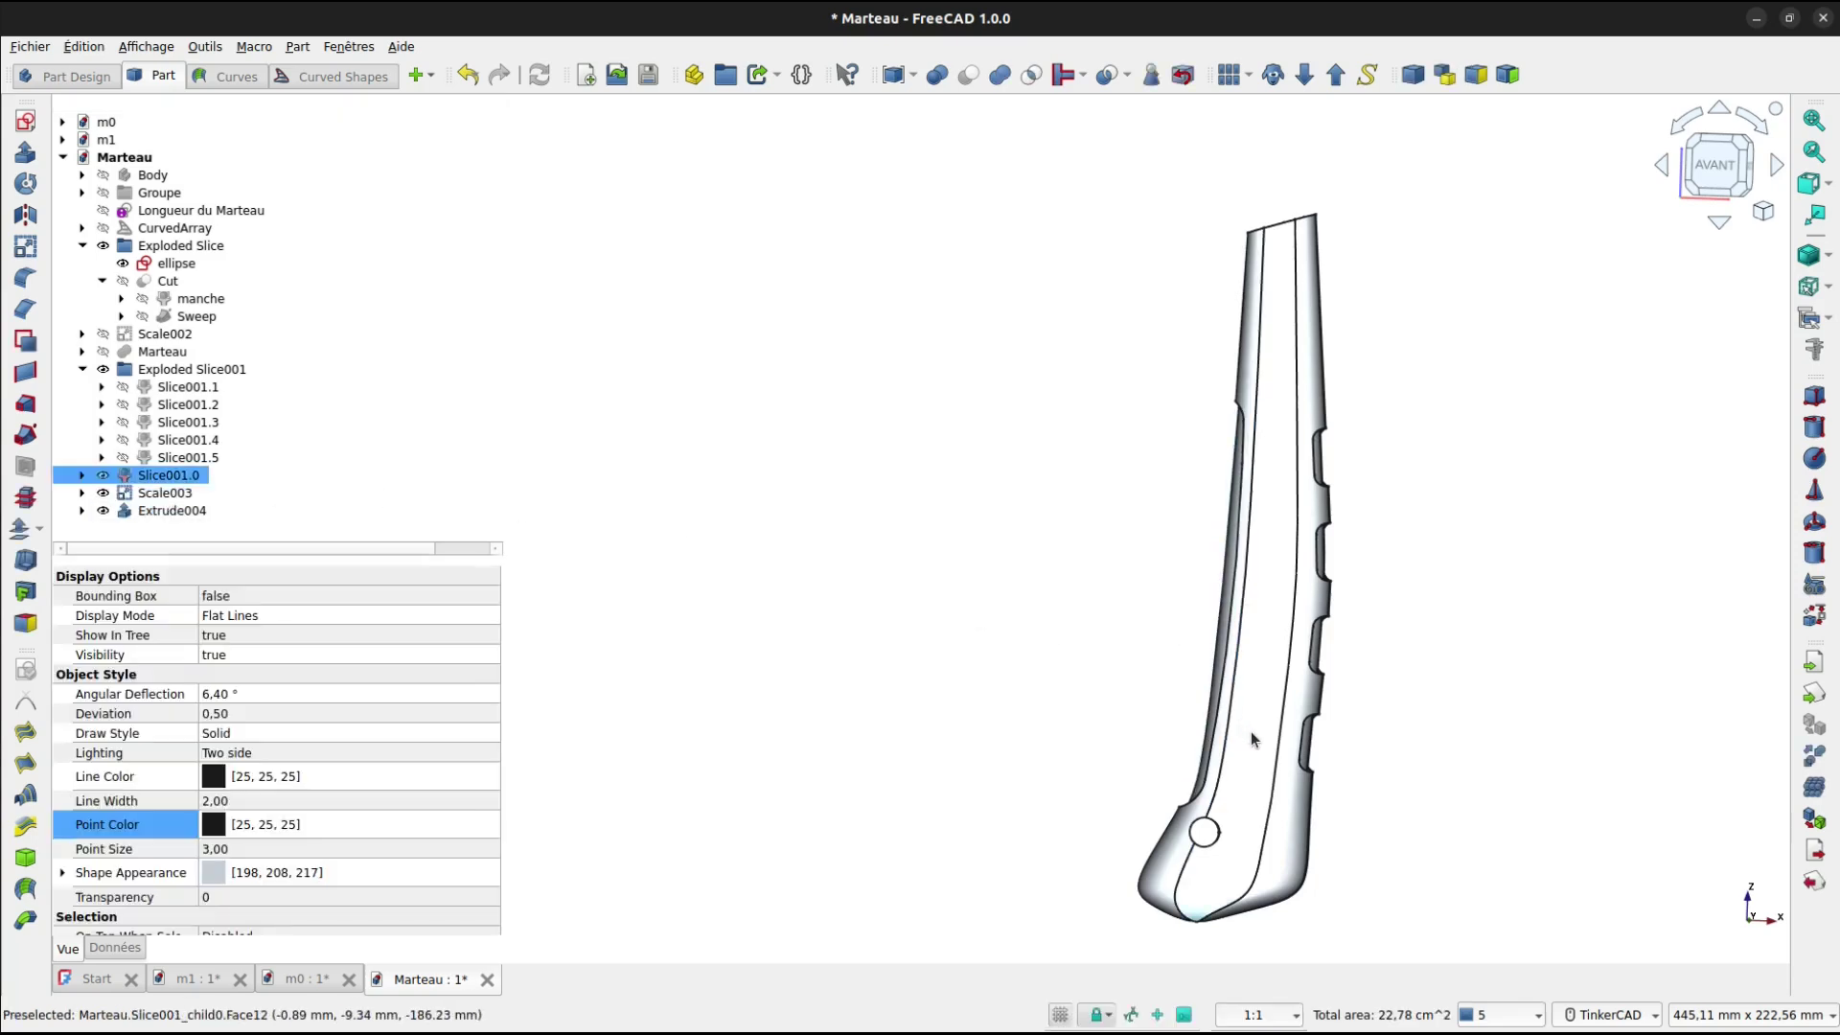
{"action": "left_click", "coordinate": [165, 506], "text": "ctrl"}
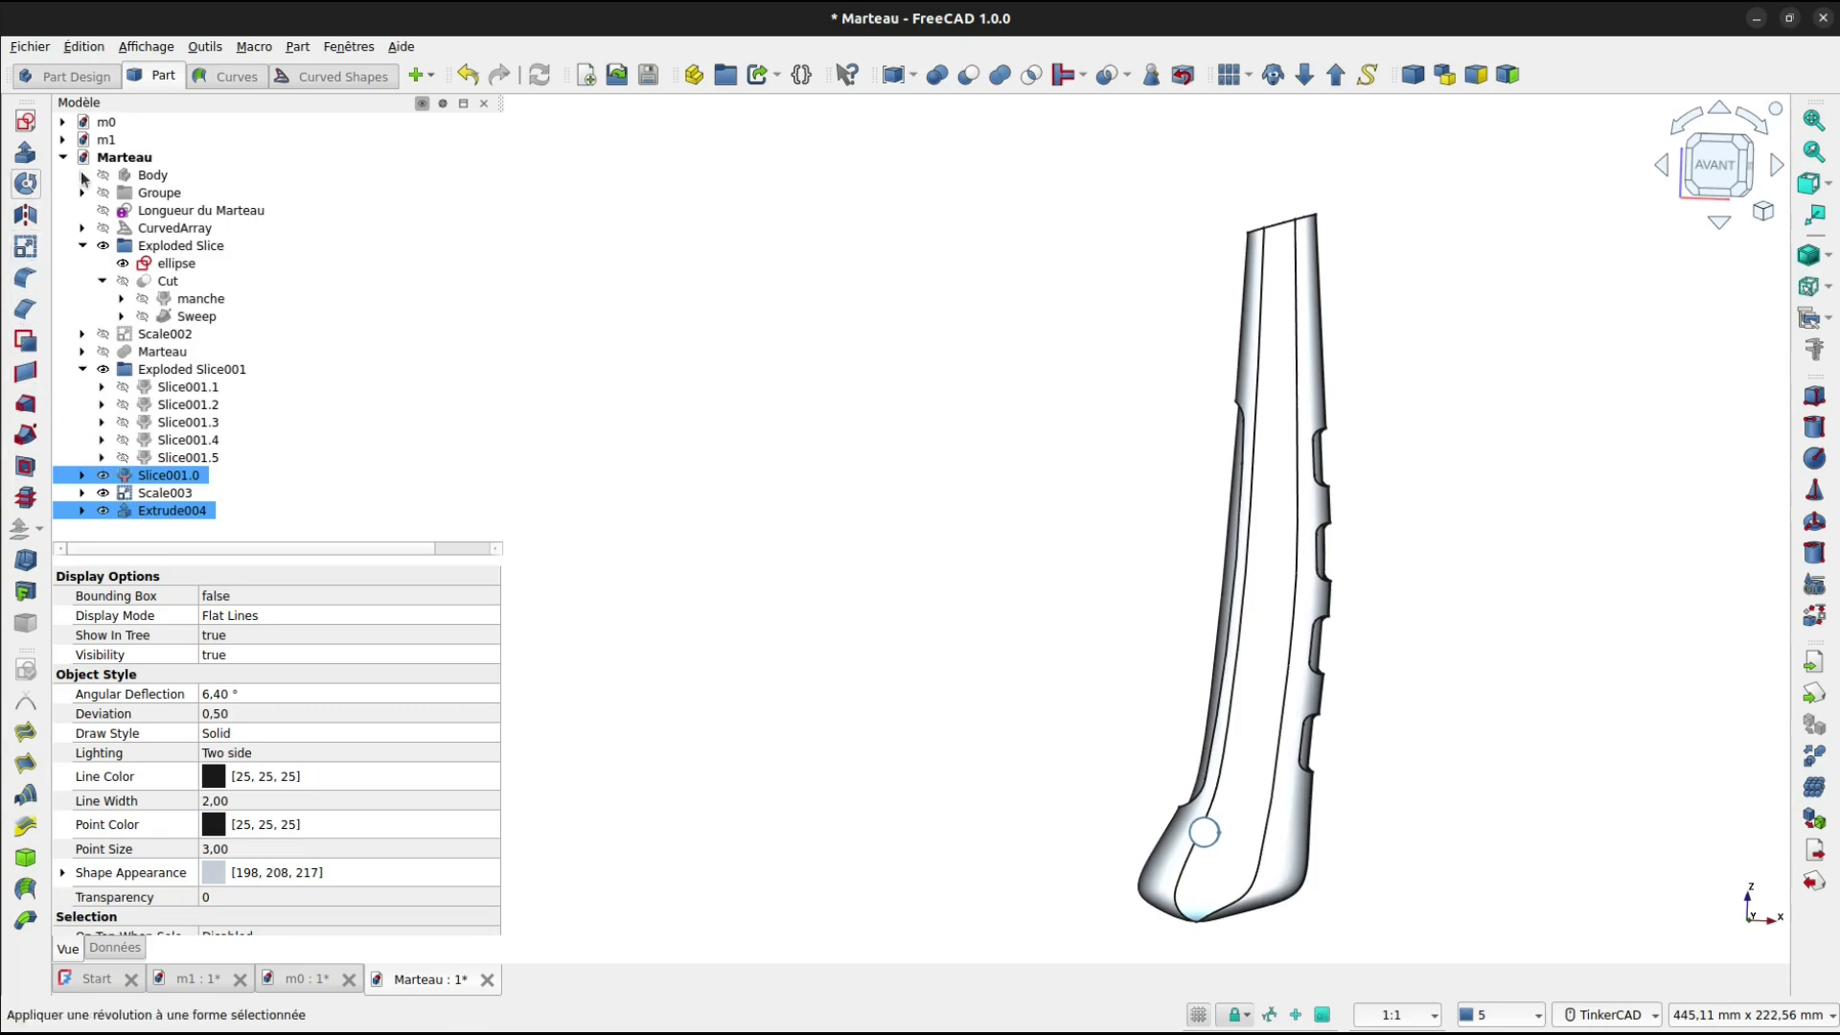
{"action": "left_click", "coordinate": [970, 82]}
{"action": "right_click_drag", "start_coordinate": [1037, 203], "coordinate": [1093, 547]}
{"action": "scroll", "coordinate": [1093, 547], "scroll_direction": "up", "scroll_amount": 4}
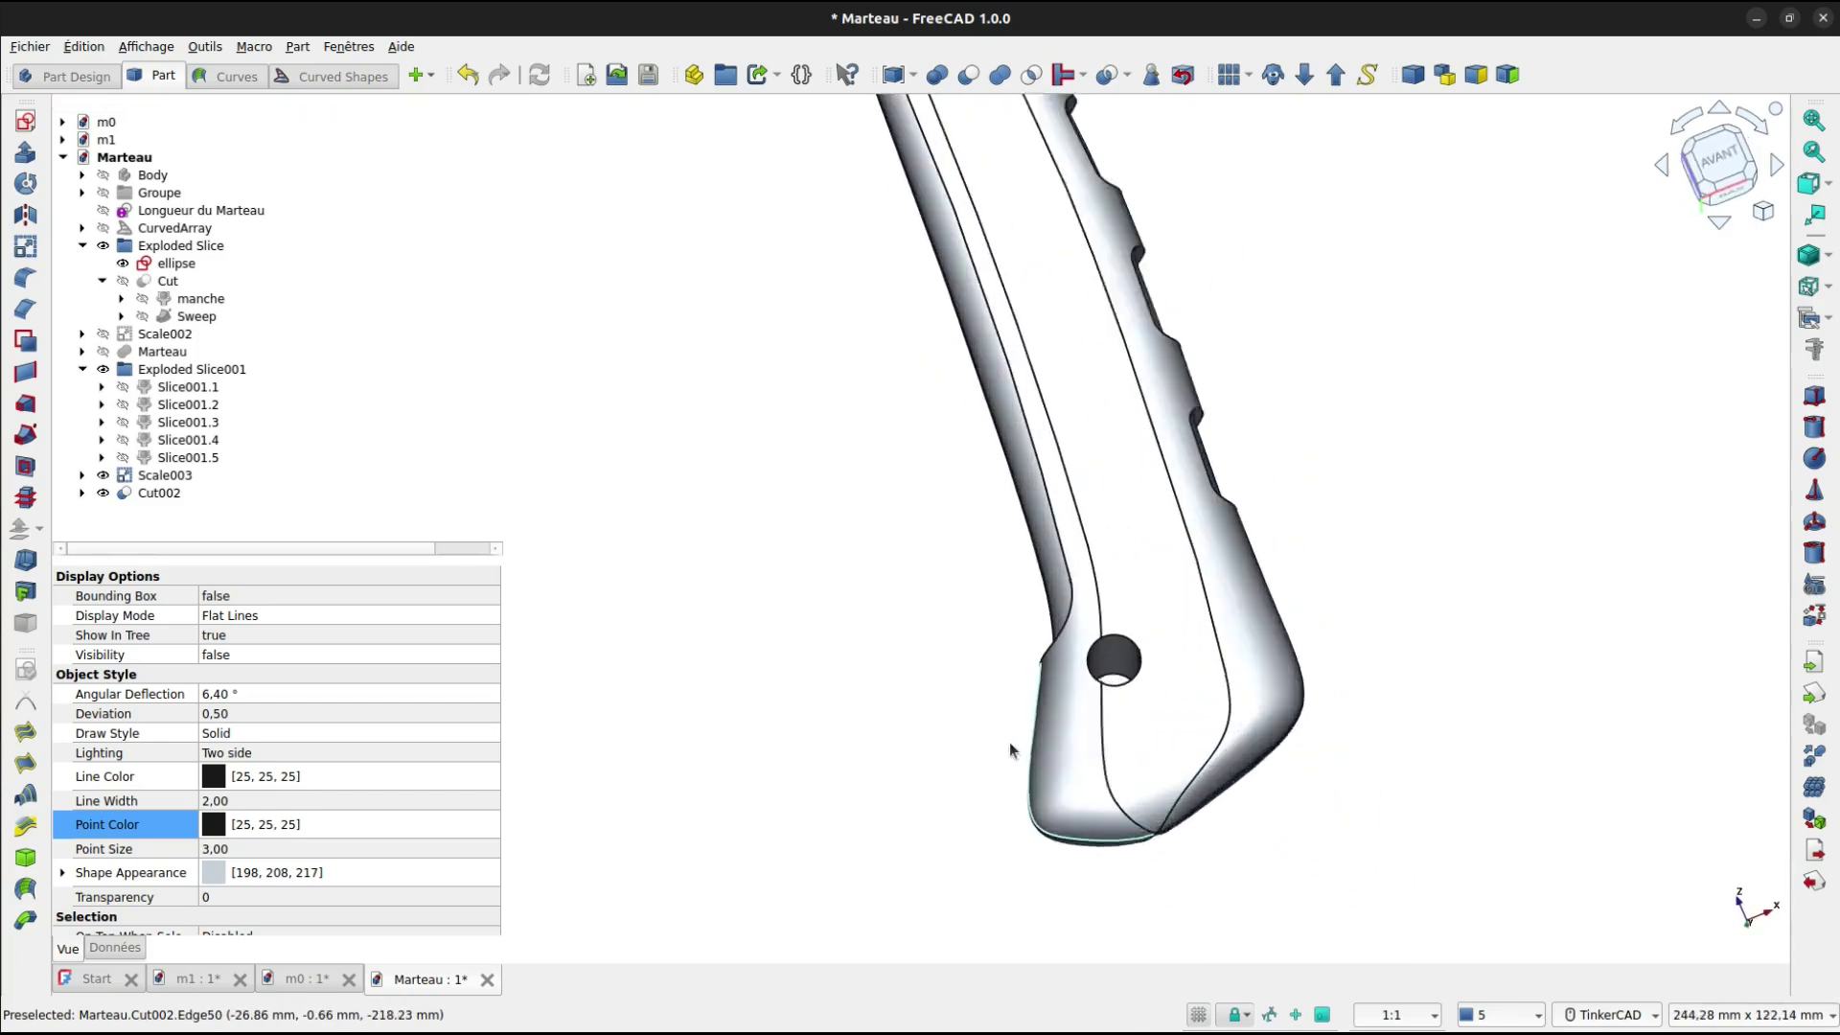
Fillet both rim edges of the through-hole in Cut002 with a constant 1 mm radius.
{"action": "left_click", "coordinate": [1151, 631]}
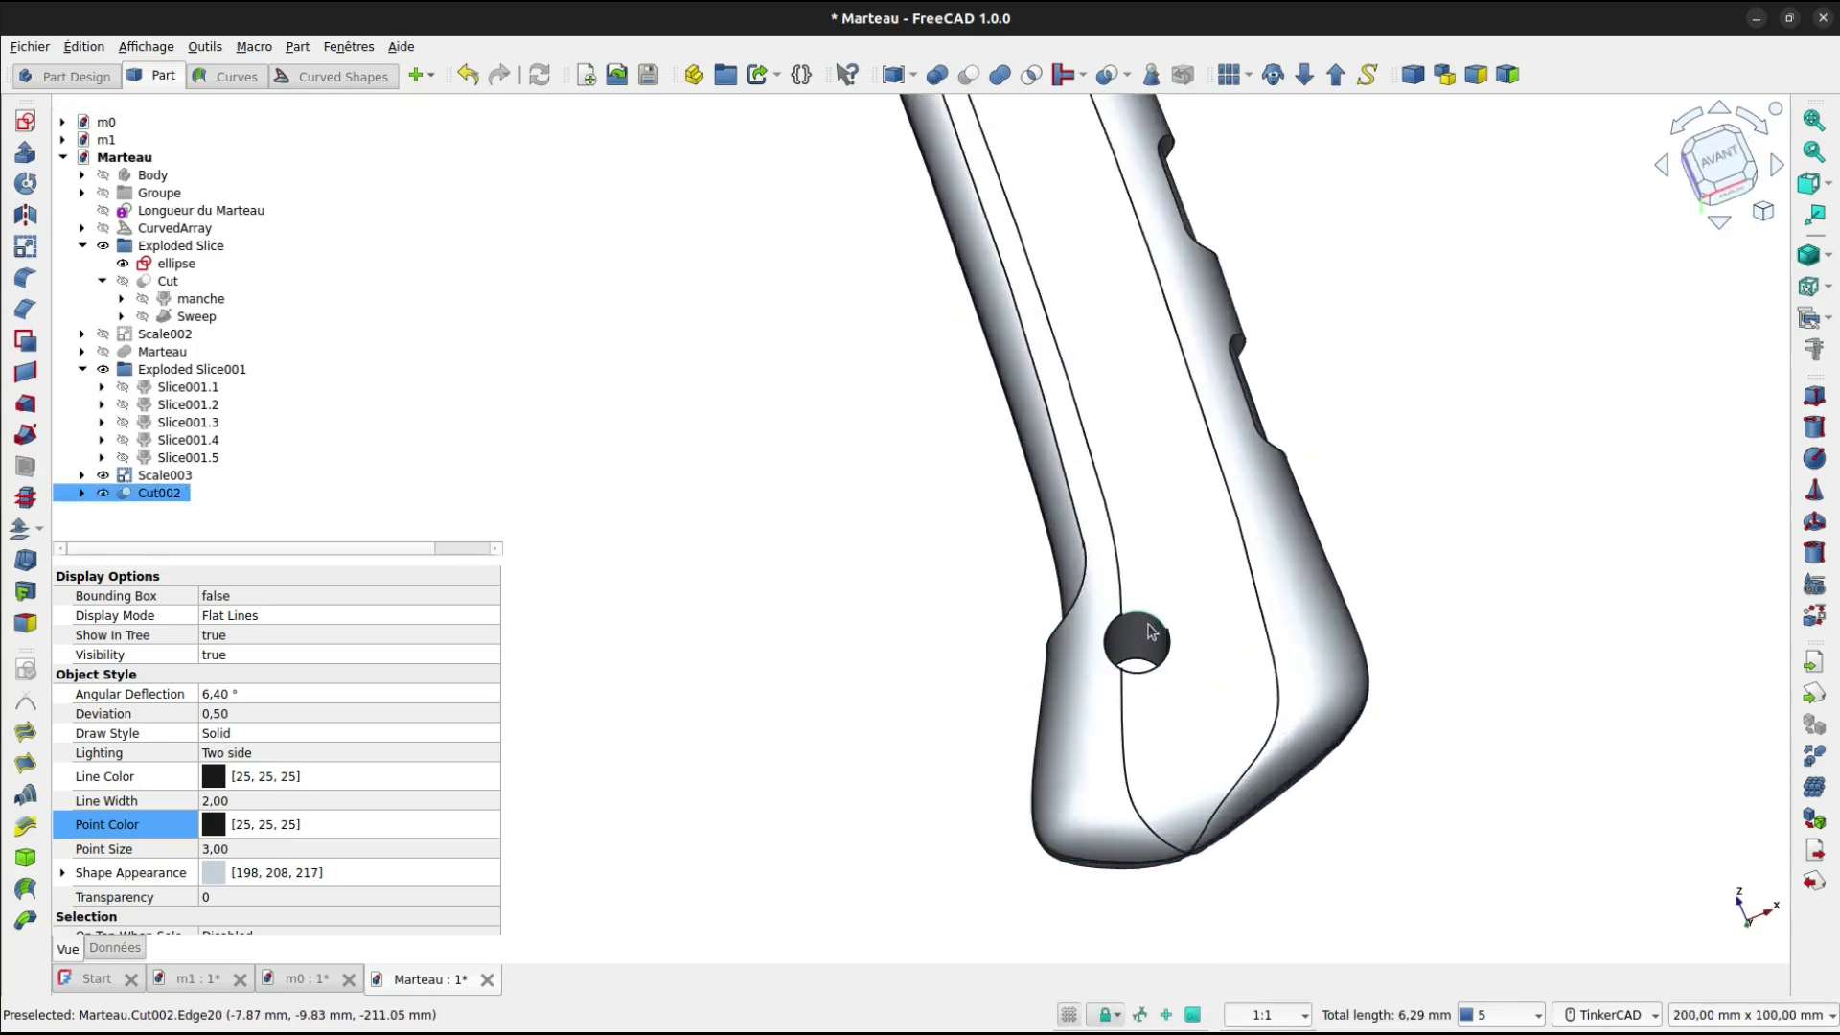
{"action": "scroll", "coordinate": [1146, 661], "scroll_direction": "up", "scroll_amount": 4}
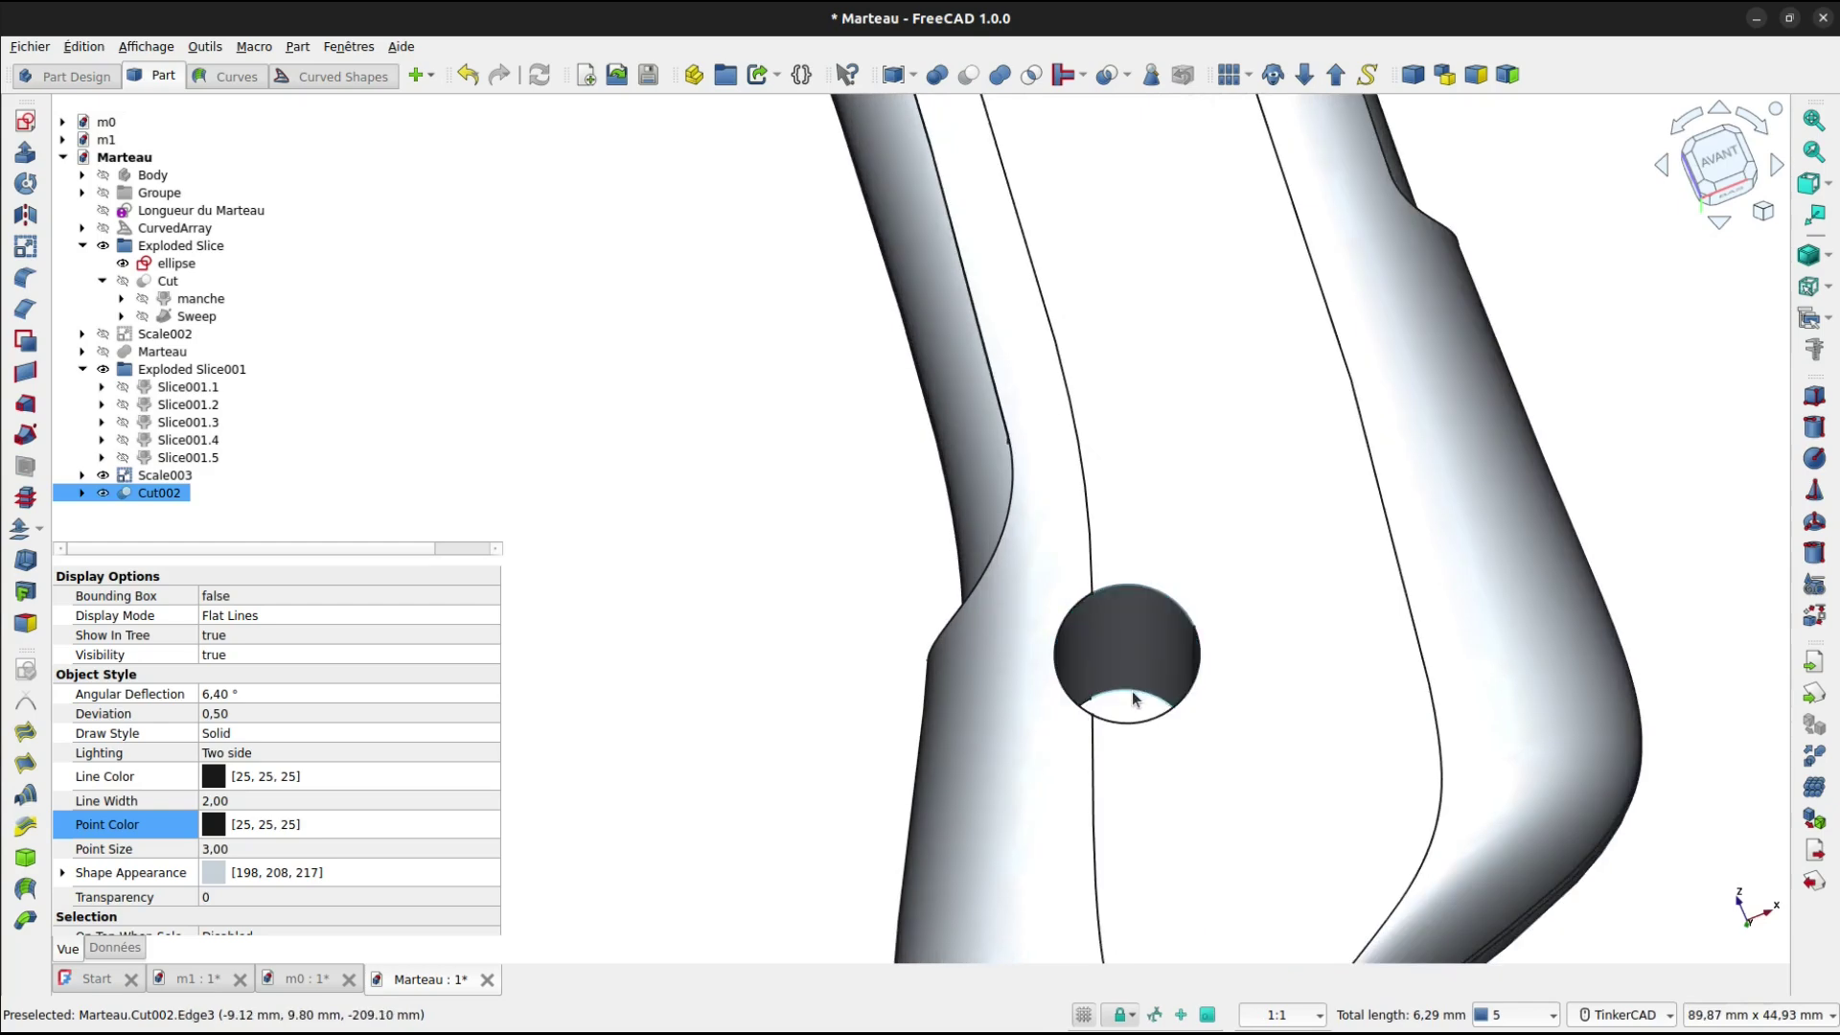
{"action": "left_click", "coordinate": [1134, 700], "text": "ctrl"}
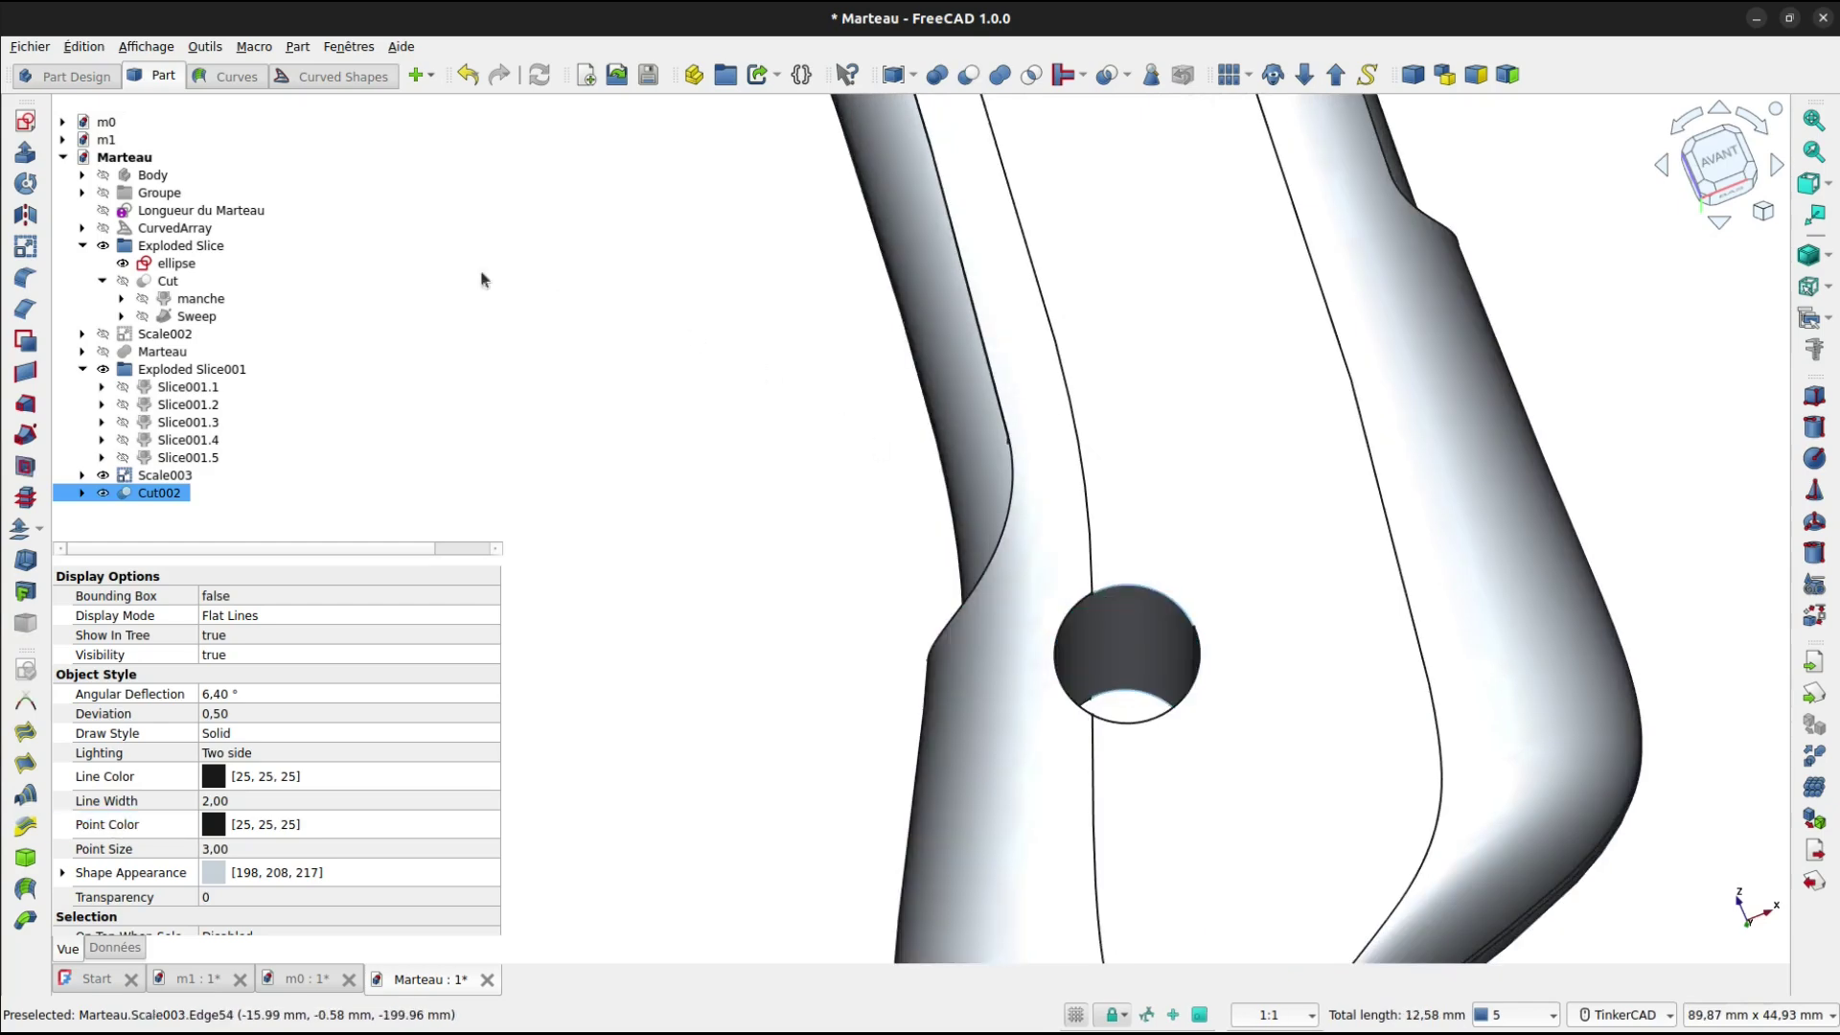
{"action": "left_click", "coordinate": [23, 282]}
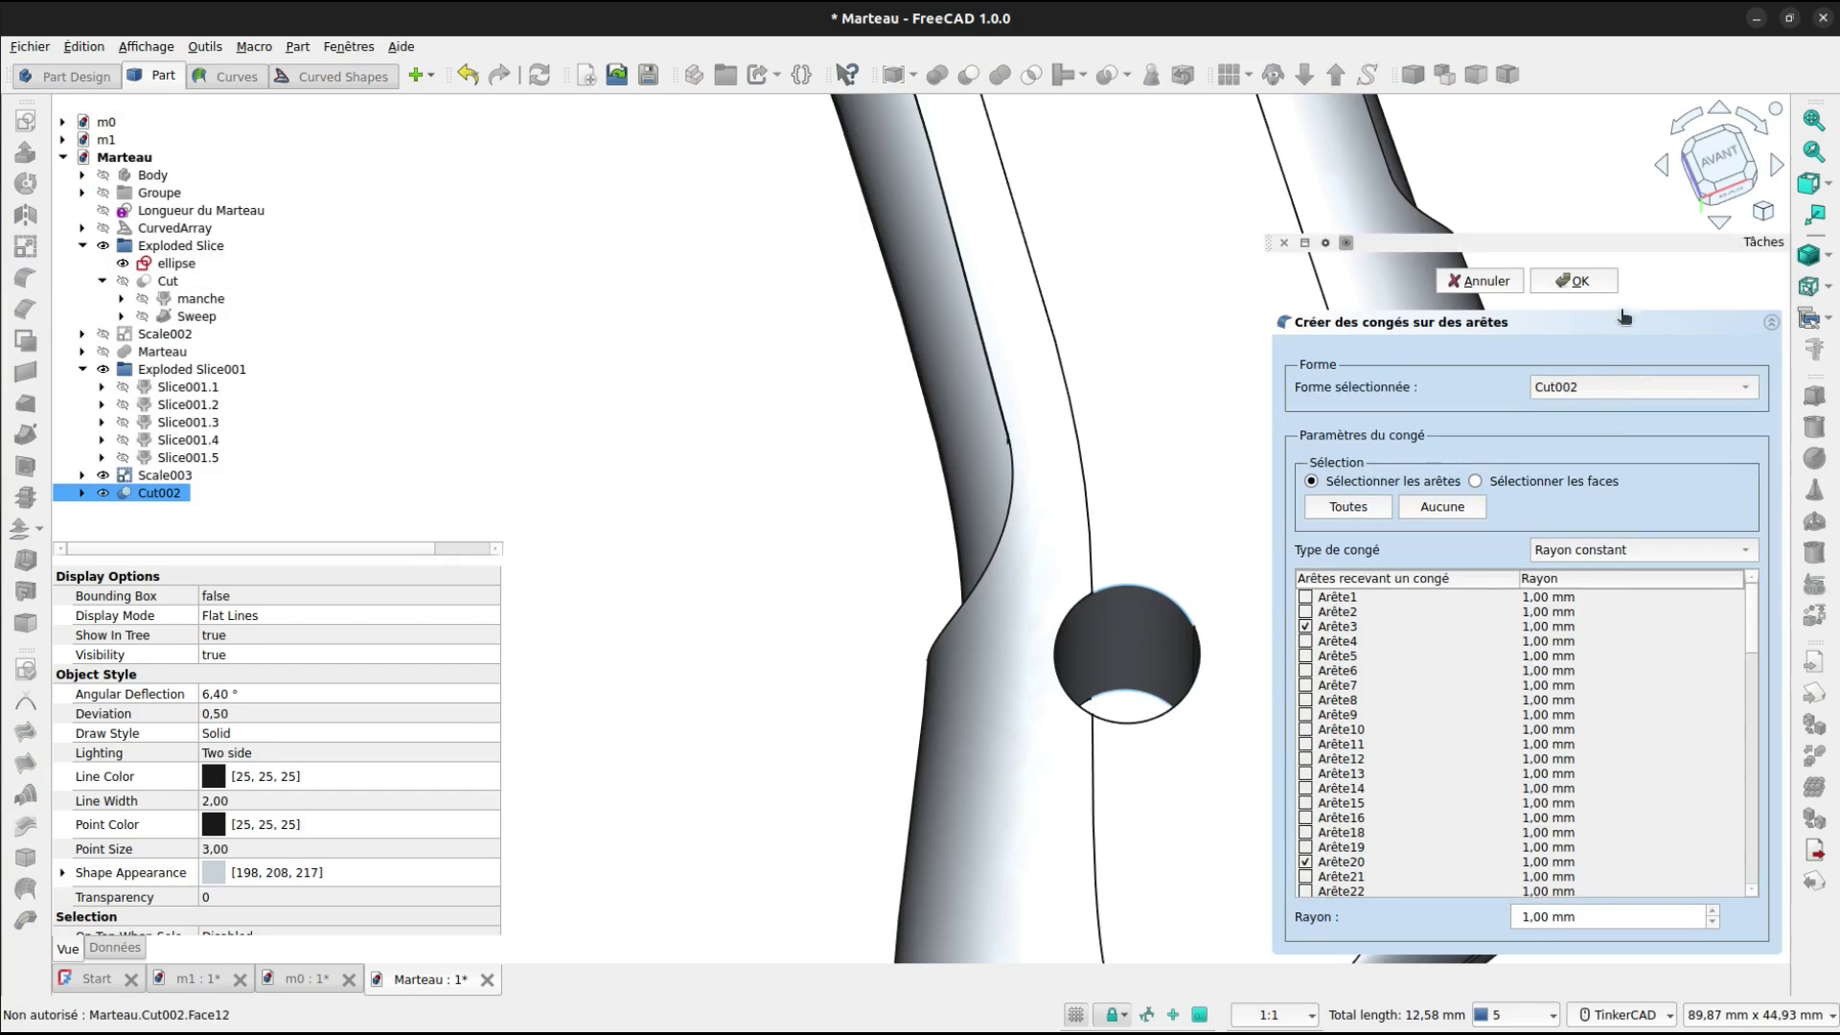
{"action": "left_click", "coordinate": [1576, 281]}
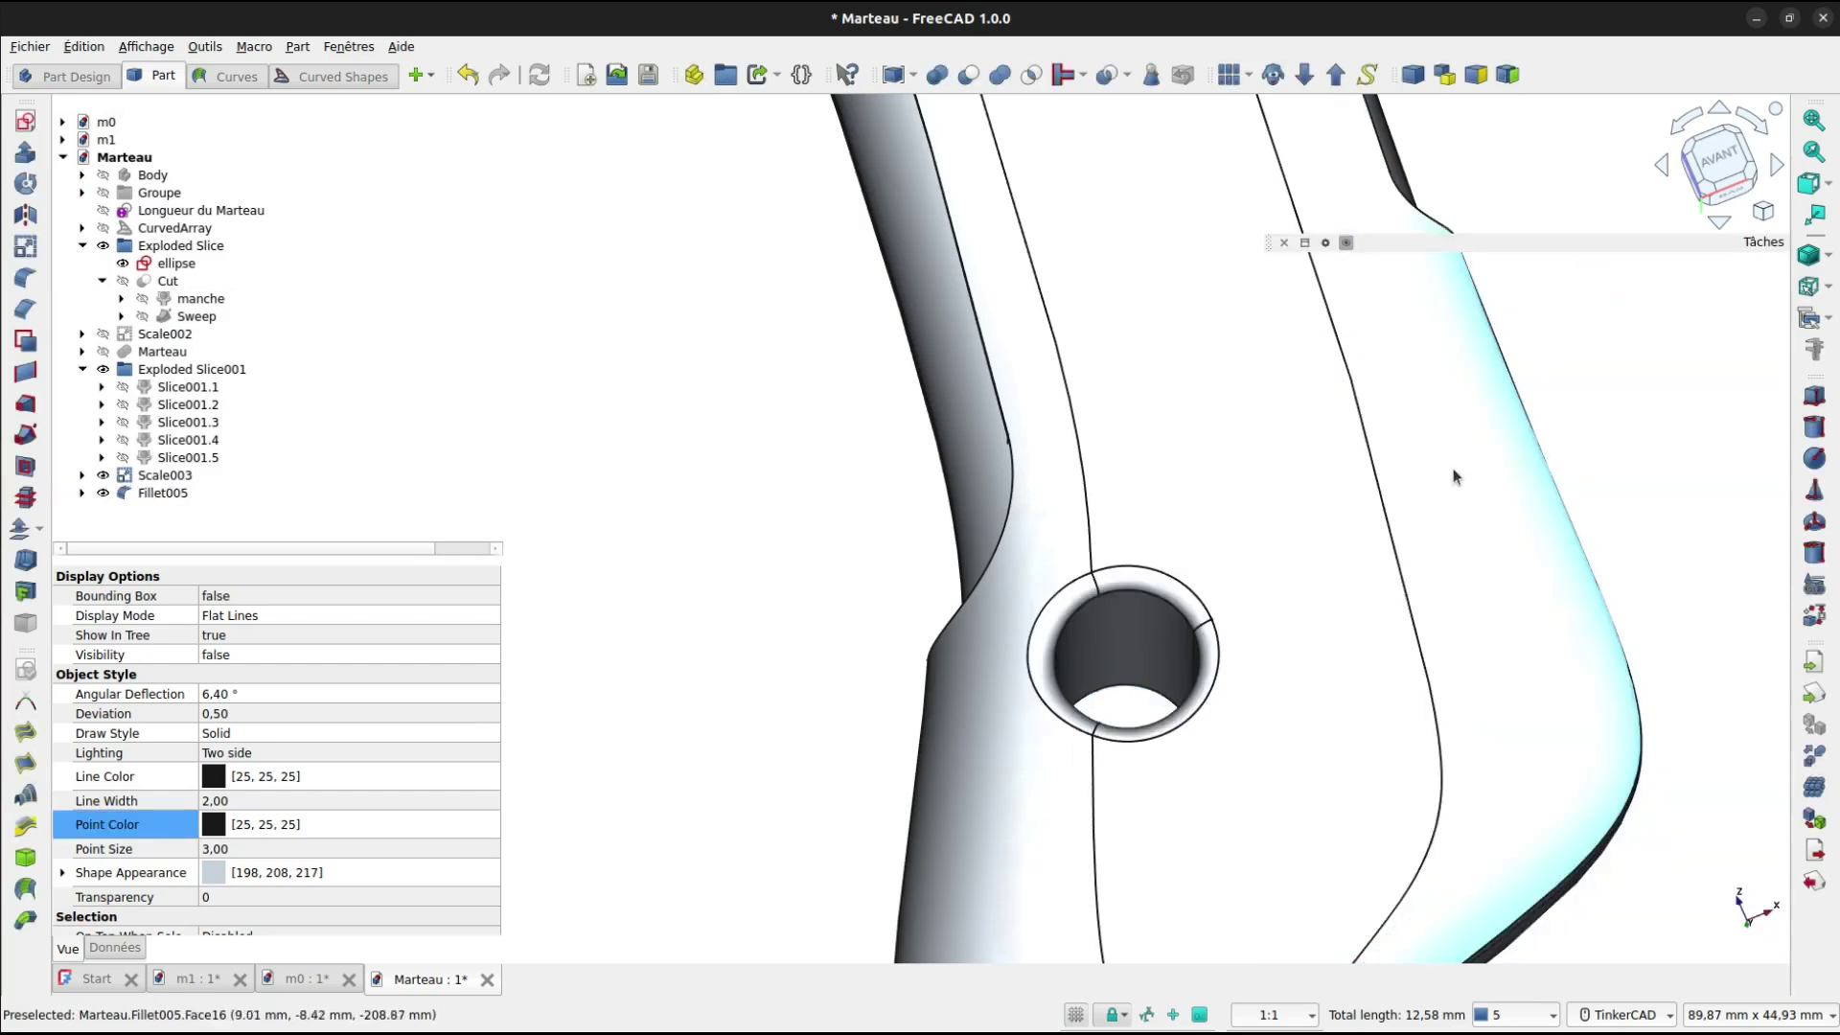
Fillet the edges of the long grip recess and the four smaller finger recesses with a constant 1 mm radius.
{"action": "scroll", "coordinate": [1421, 575], "scroll_direction": "up", "scroll_amount": 1}
{"action": "mouse_move", "coordinate": [1421, 576]}
{"action": "right_mouse_down"}
{"action": "mouse_move", "coordinate": [1058, 482]}
{"action": "mouse_move", "coordinate": [1179, 517]}
{"action": "mouse_move", "coordinate": [1048, 588]}
{"action": "mouse_move", "coordinate": [819, 618]}
{"action": "right_mouse_up"}
{"action": "left_click", "coordinate": [982, 525]}
{"action": "scroll", "coordinate": [1201, 493], "scroll_direction": "down", "scroll_amount": 5}
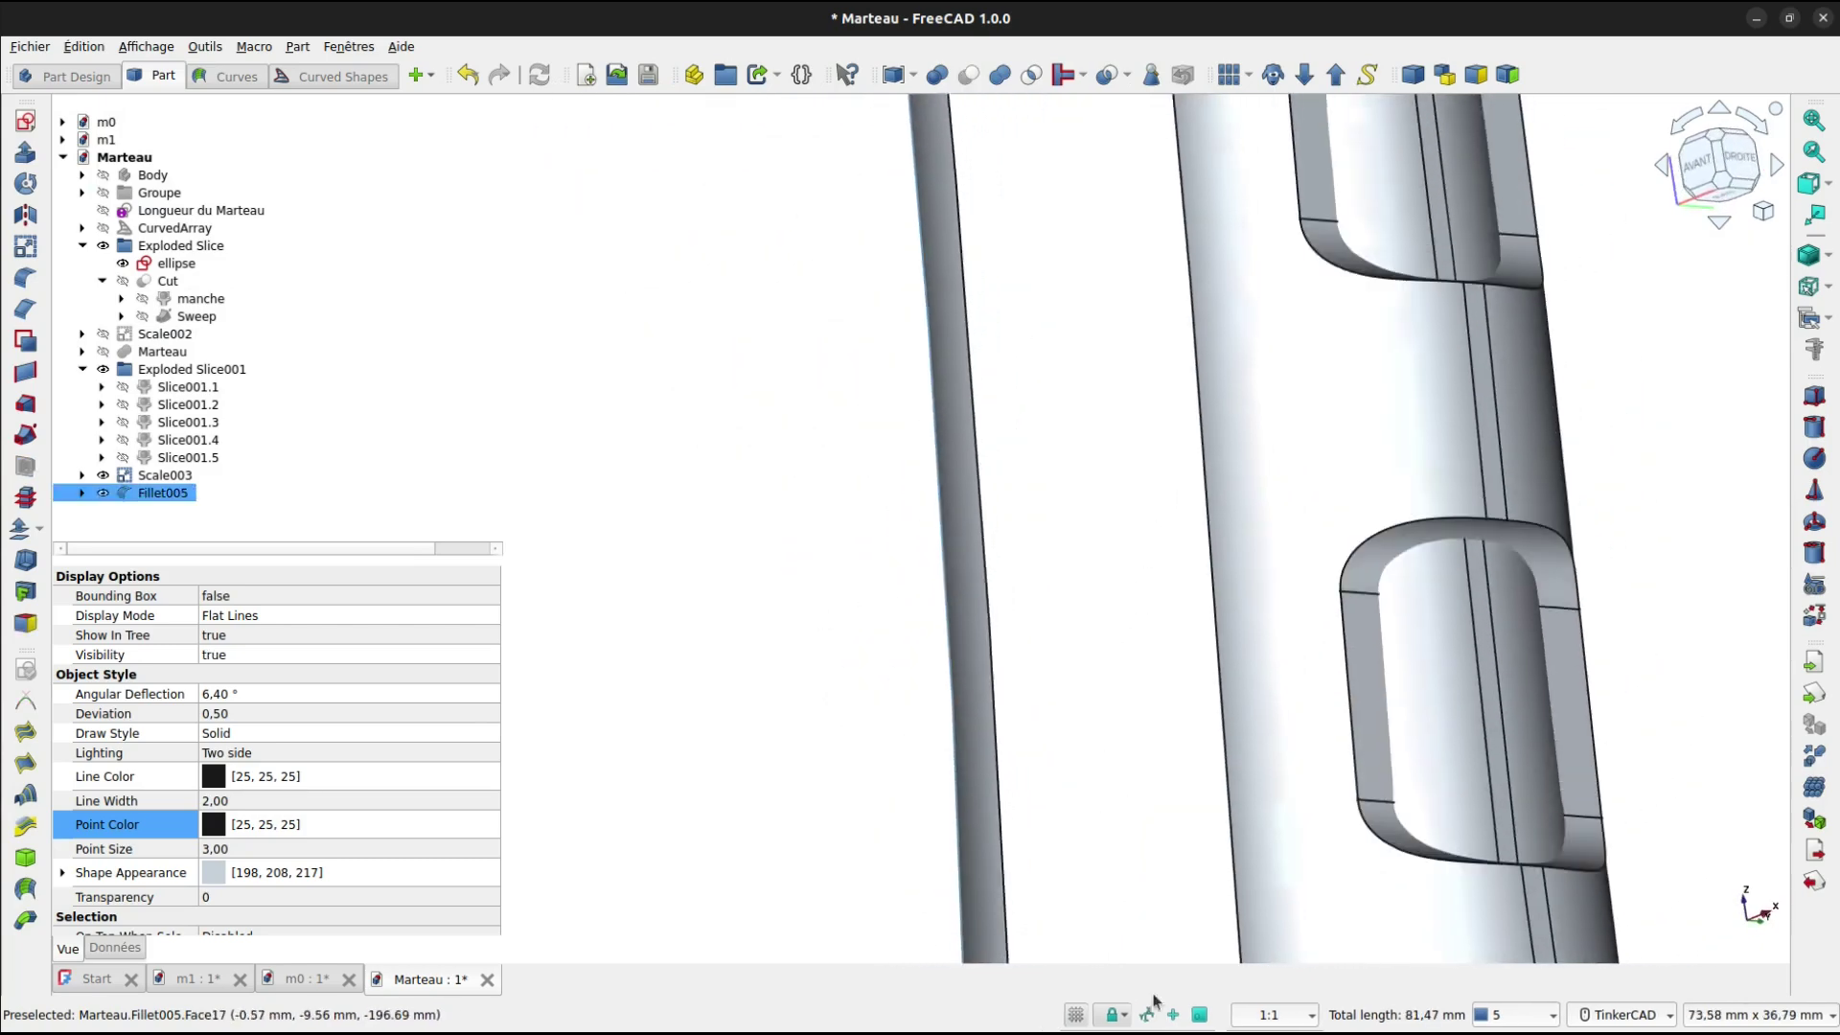
{"action": "middle_click_drag", "start_coordinate": [1325, 571], "coordinate": [1170, 782]}
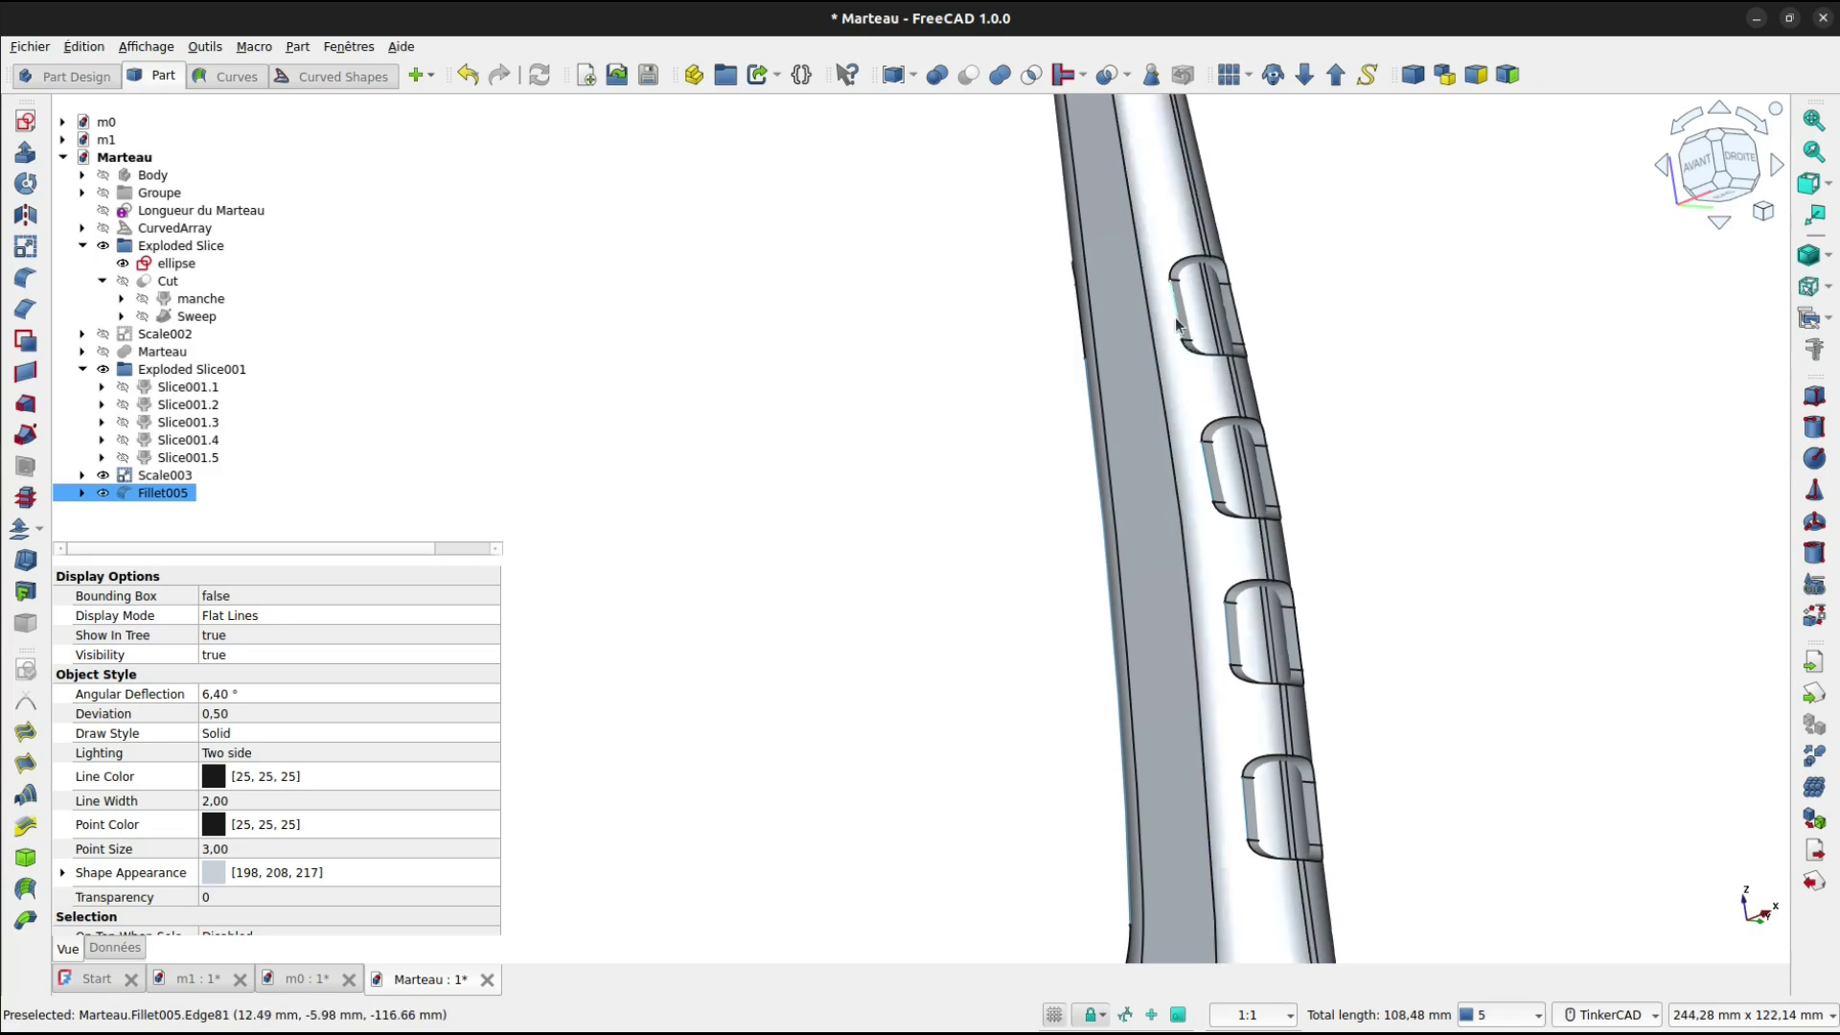
{"action": "left_click", "coordinate": [23, 280]}
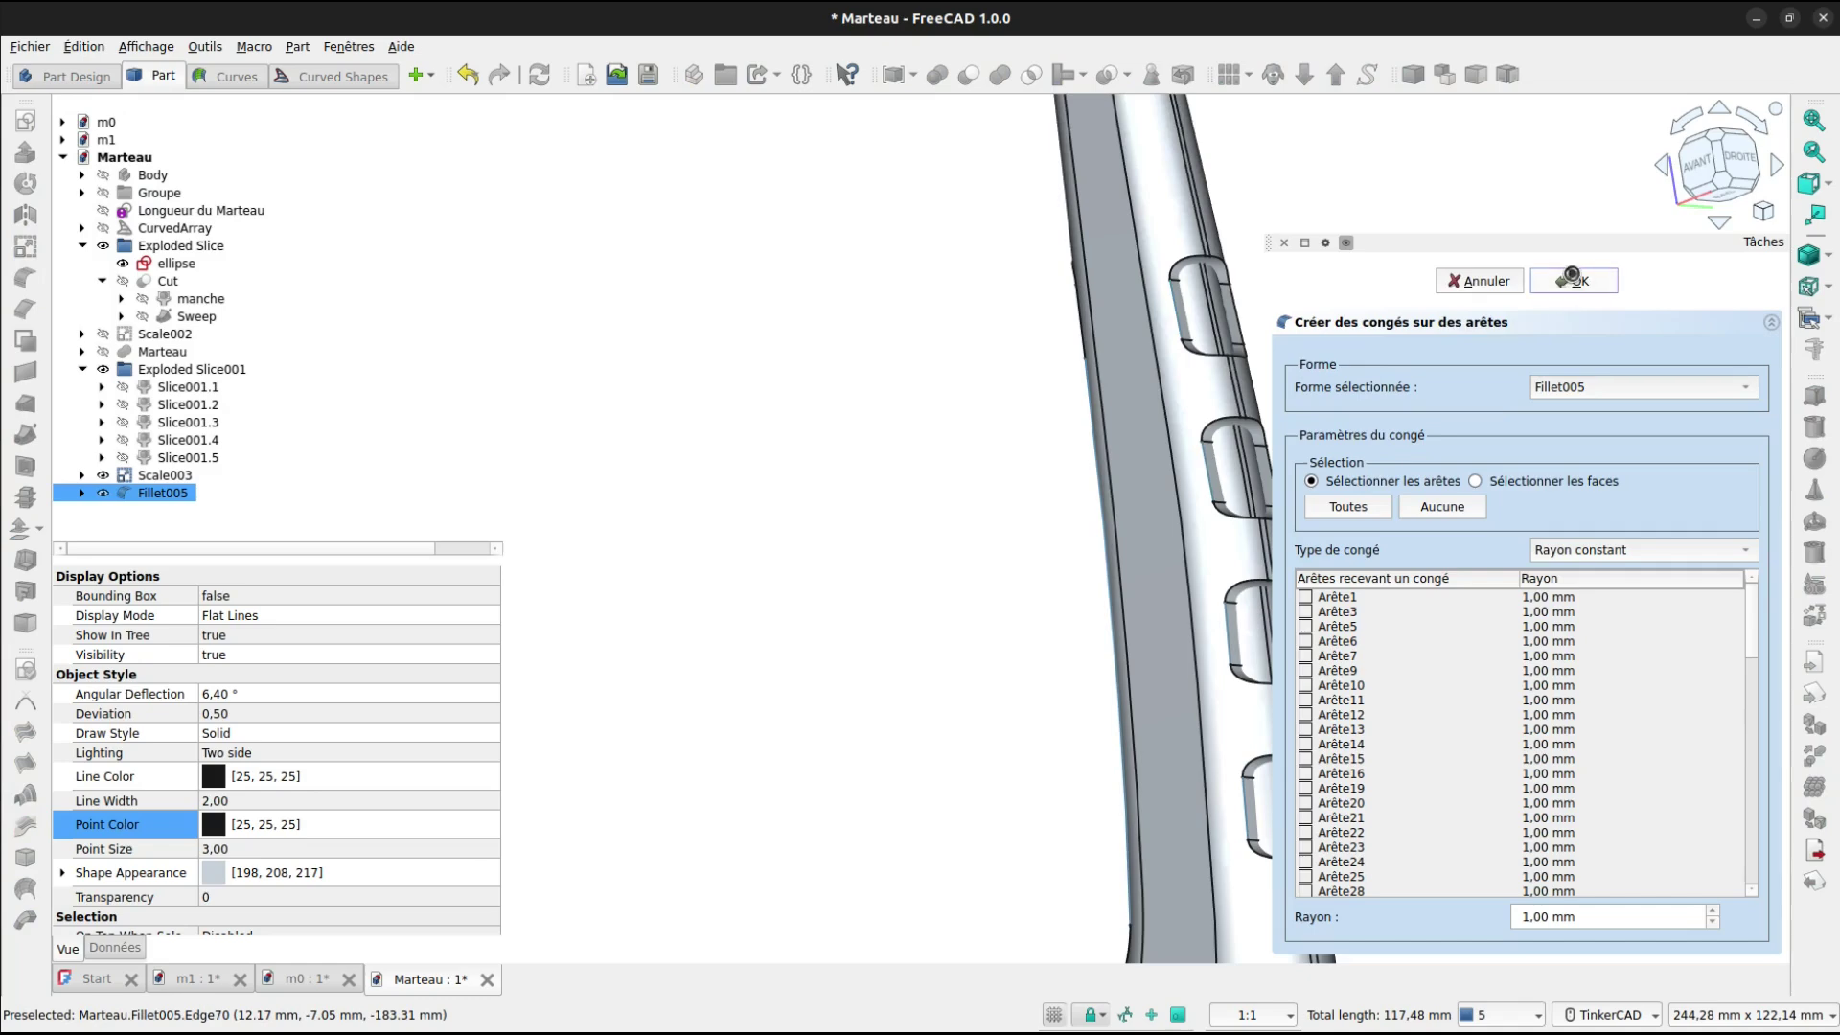
{"action": "left_click", "coordinate": [1572, 279]}
Fuse the filleted handle piece Fillet006 with Scale003 into a single solid.
{"action": "right_click_drag", "start_coordinate": [1217, 417], "coordinate": [1055, 537]}
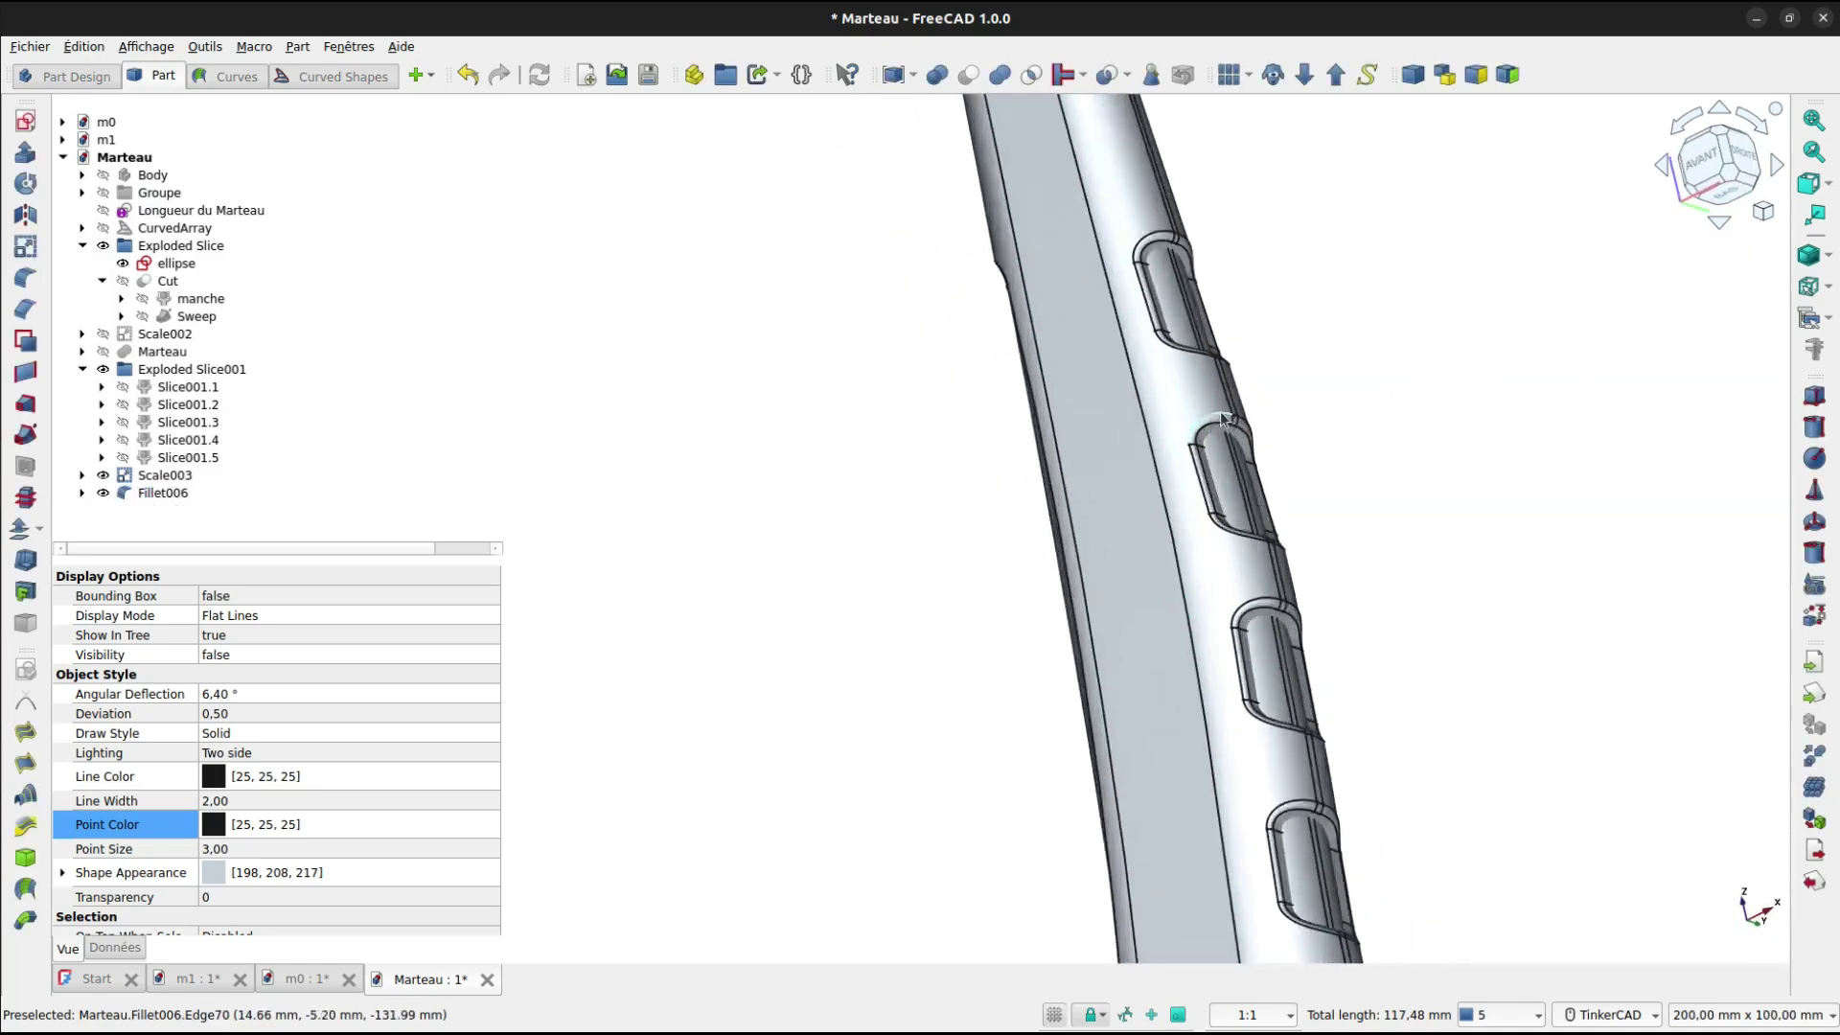
{"action": "scroll", "coordinate": [1004, 587], "scroll_direction": "down", "scroll_amount": 3}
{"action": "left_click", "coordinate": [903, 535]}
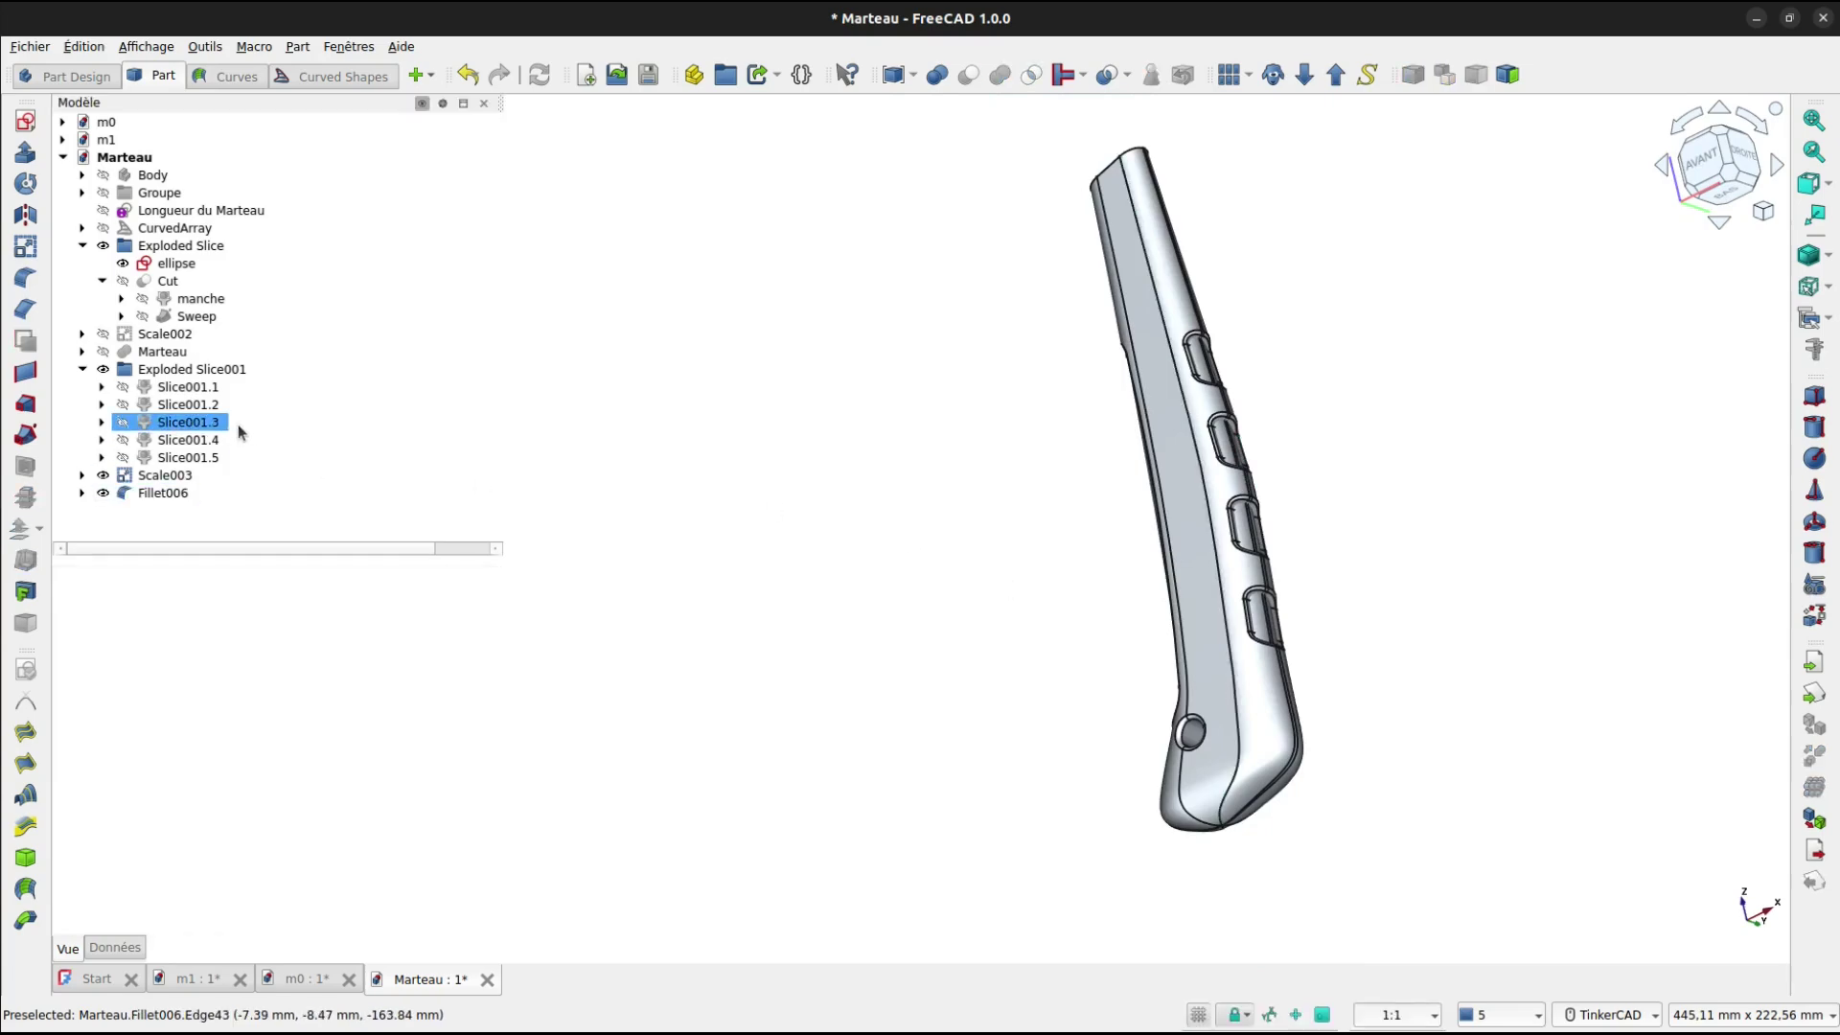
{"action": "right_click_drag", "start_coordinate": [850, 520], "coordinate": [1119, 569]}
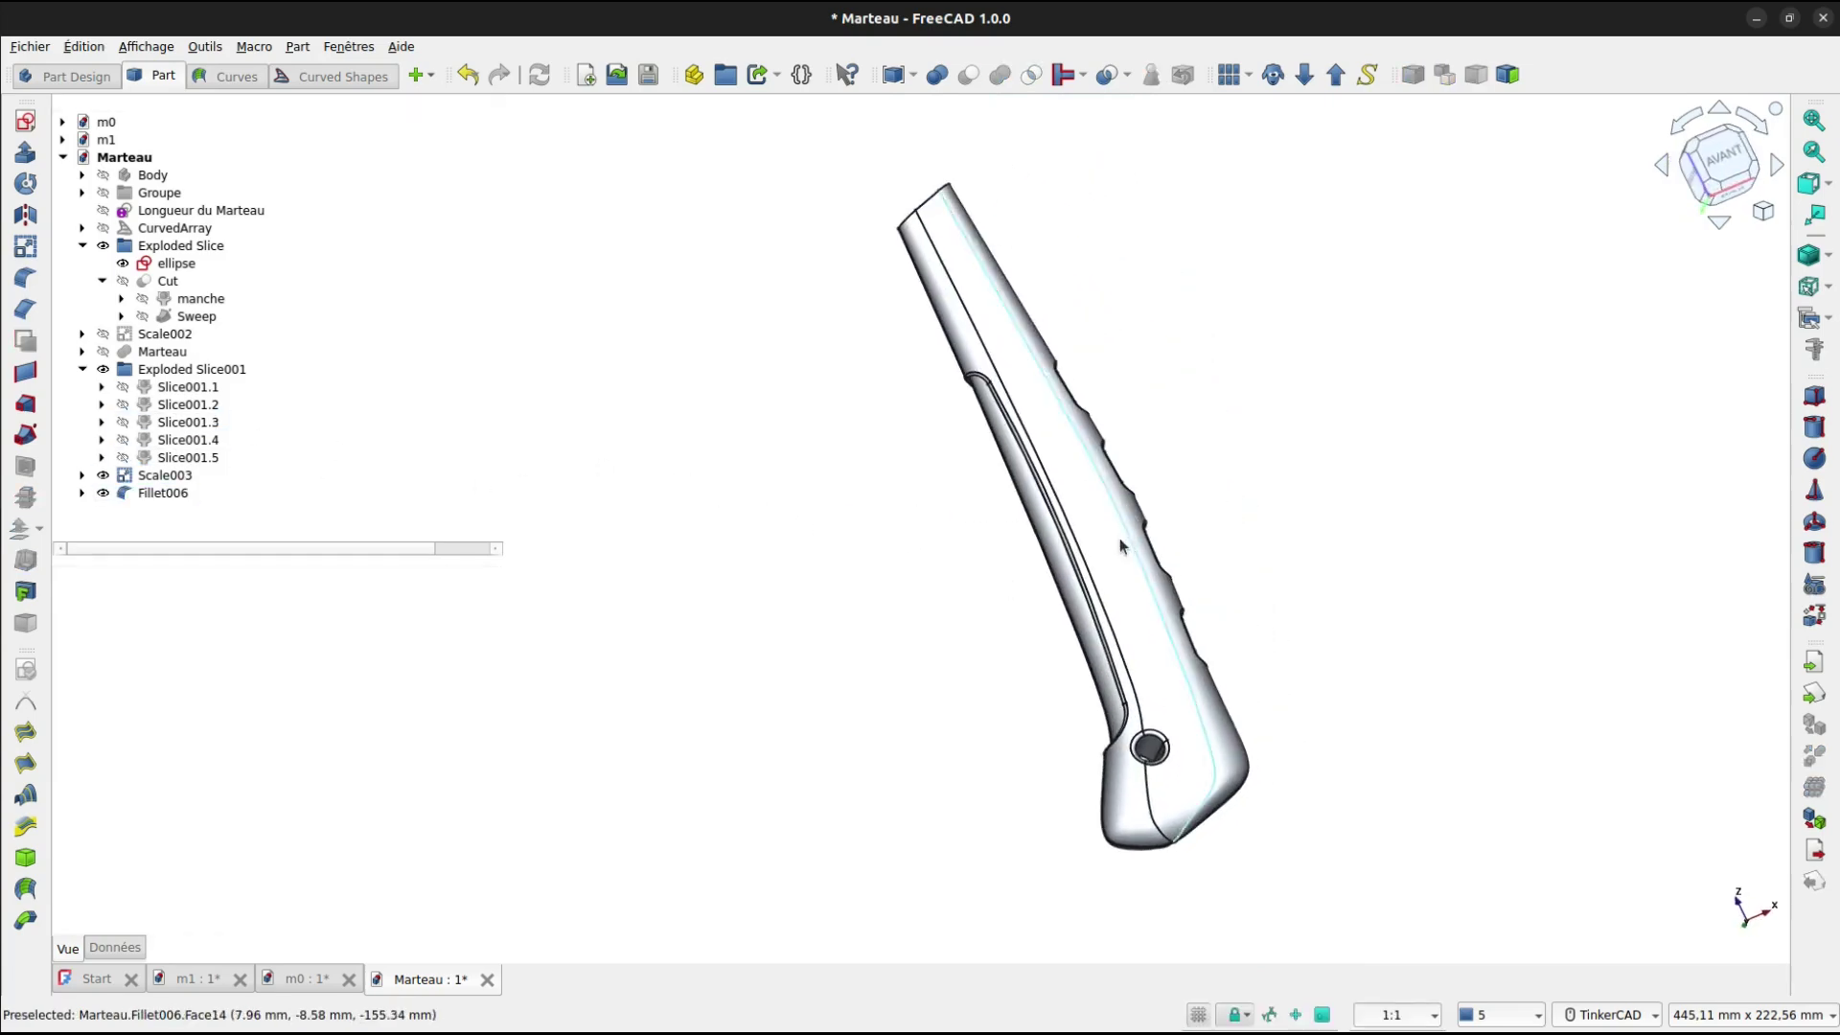
{"action": "left_click", "coordinate": [1118, 573]}
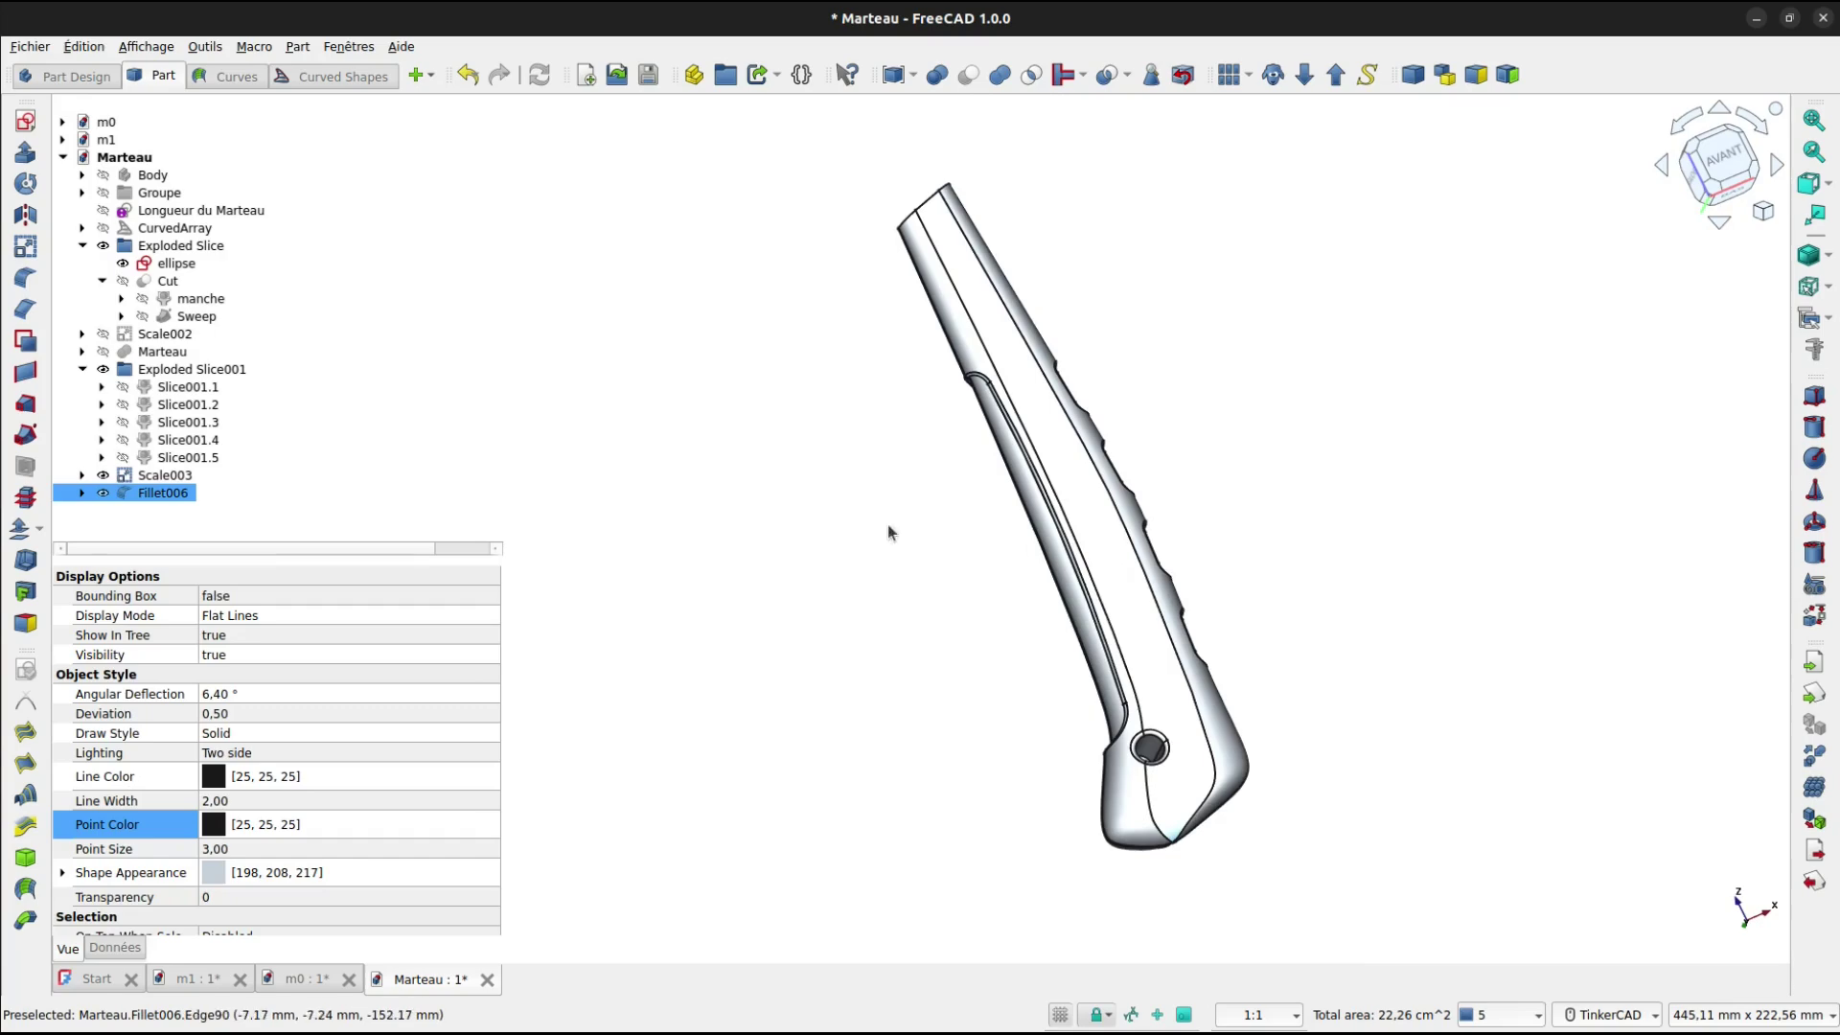
{"action": "left_click", "coordinate": [165, 475], "text": "ctrl"}
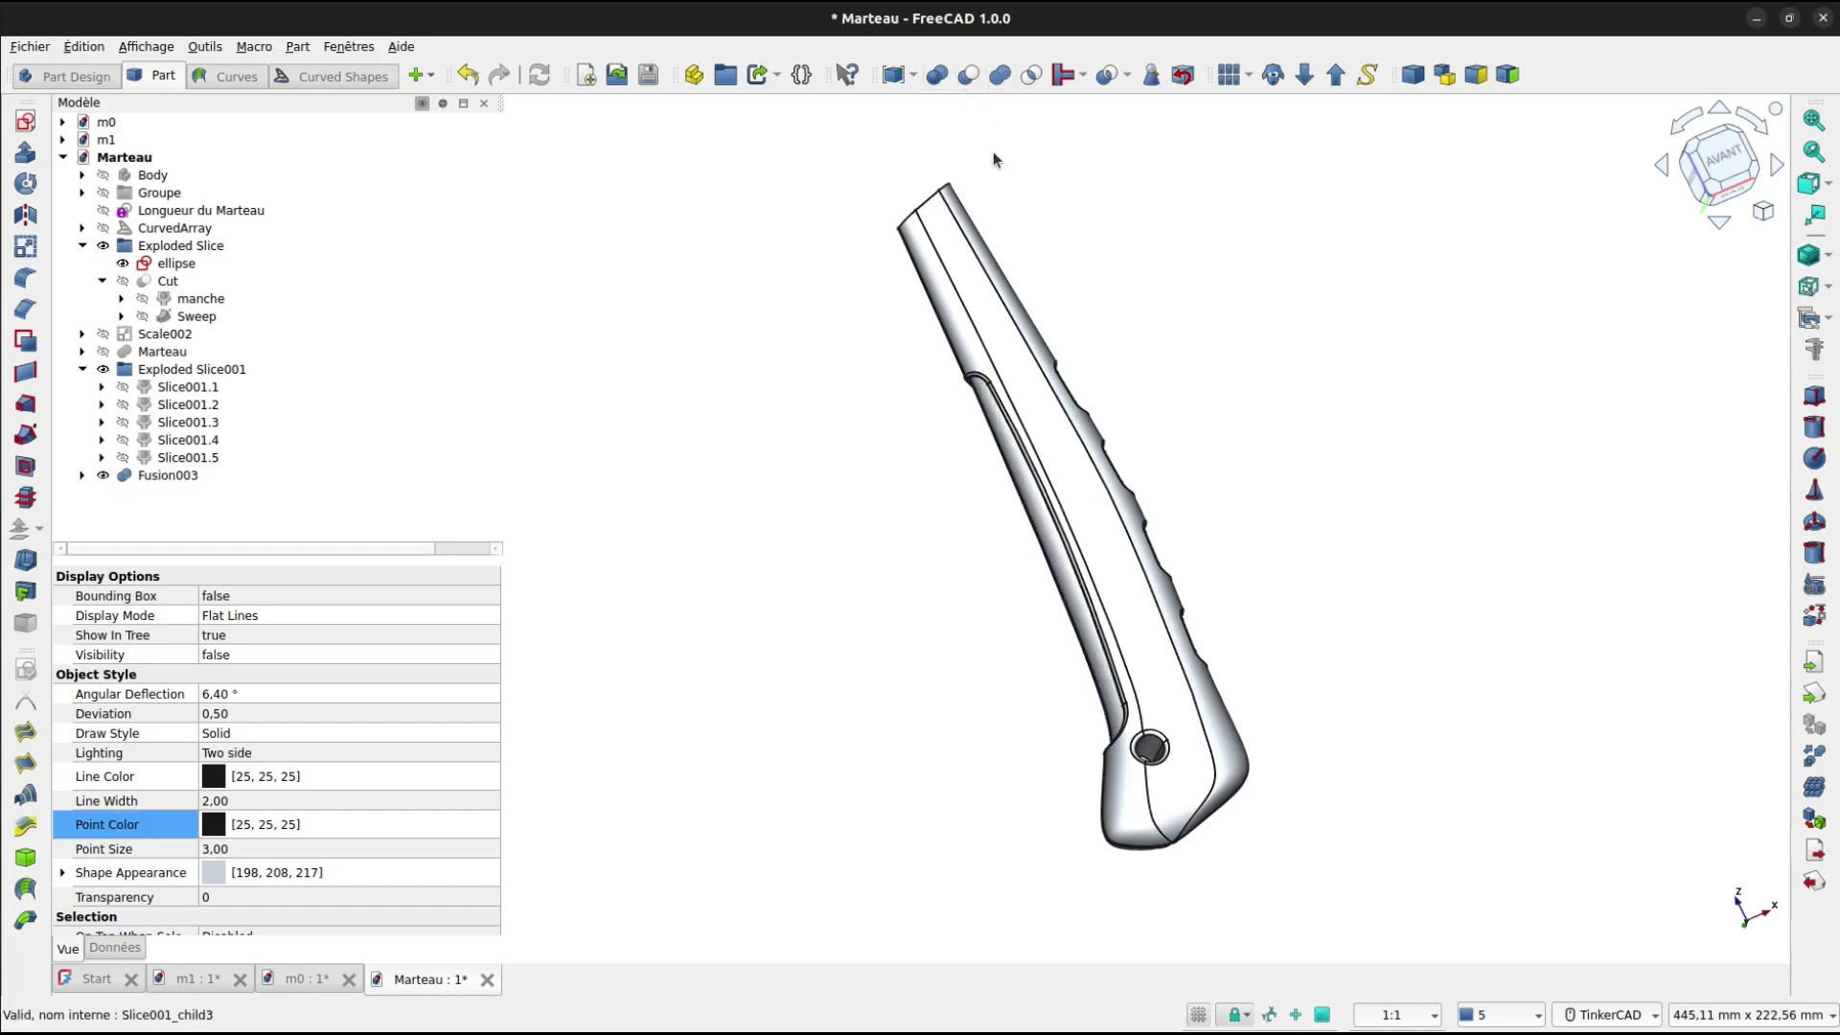
Compare the fused handle with the finished hammer's grip in document m0, and return to the Marteau document.
{"action": "right_click_drag", "start_coordinate": [822, 599], "coordinate": [1036, 483]}
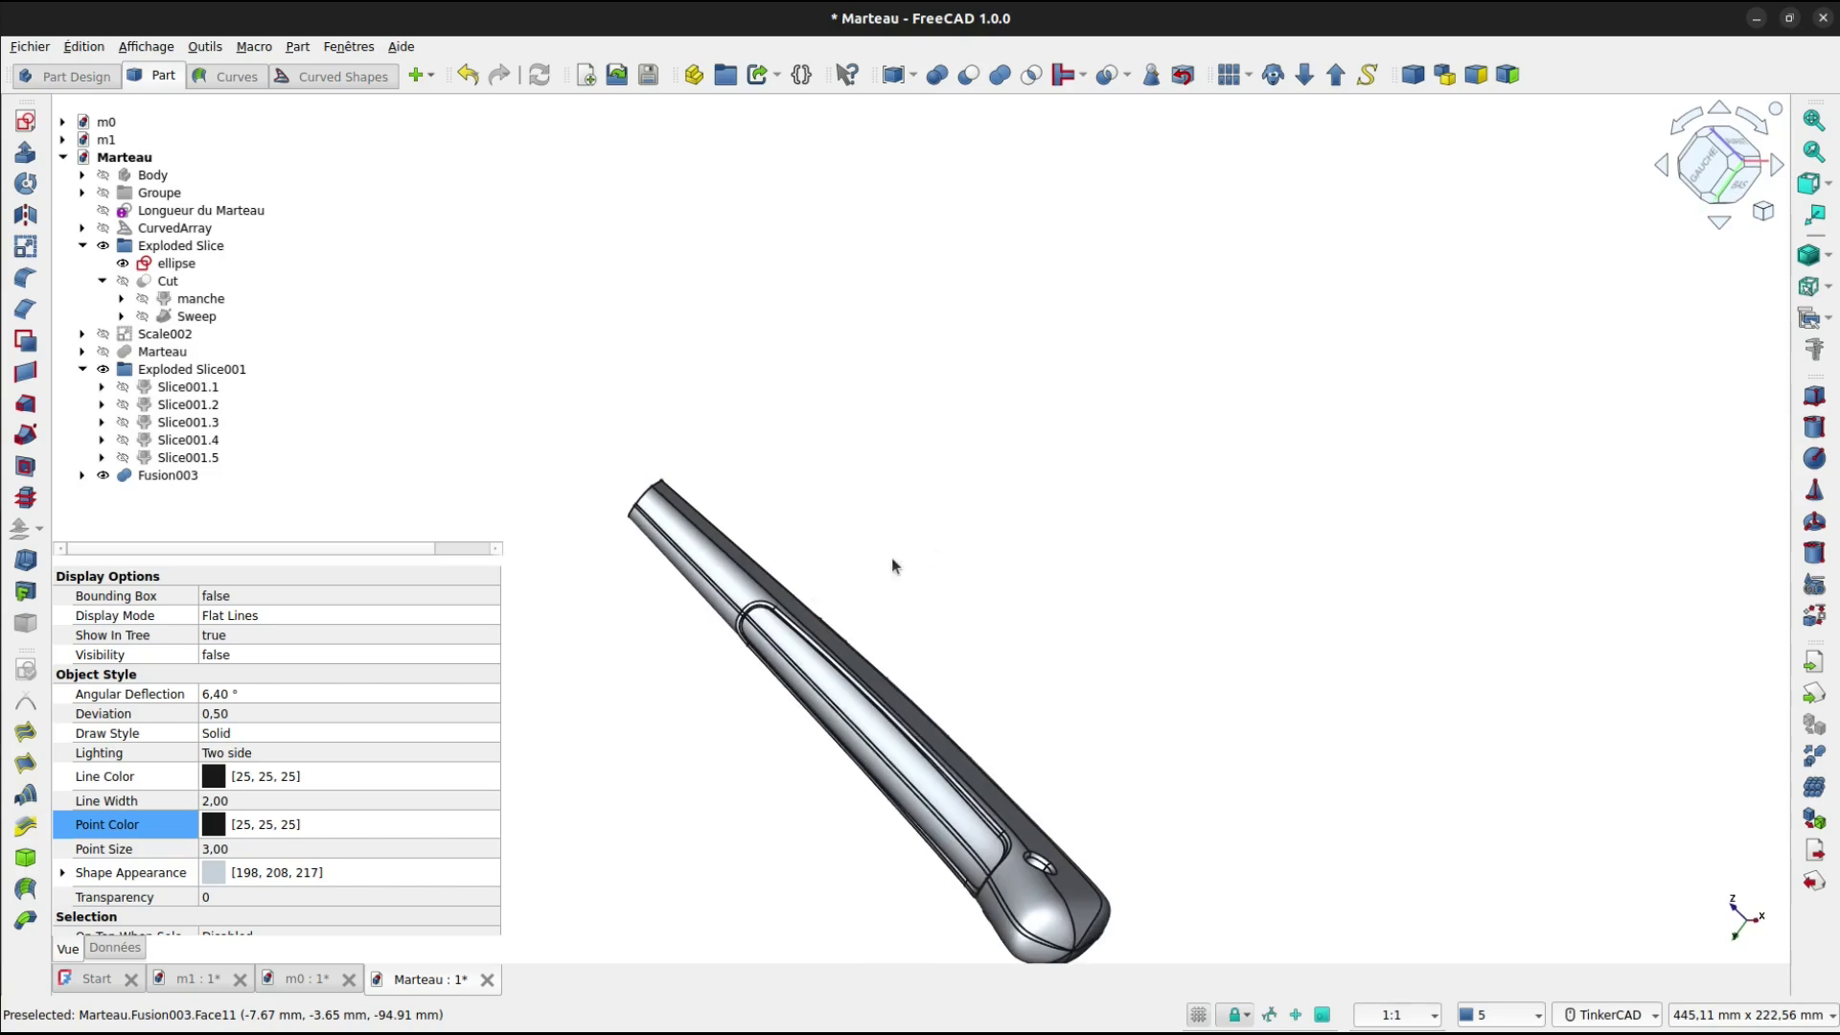
{"action": "middle_click_drag", "start_coordinate": [891, 566], "coordinate": [952, 391]}
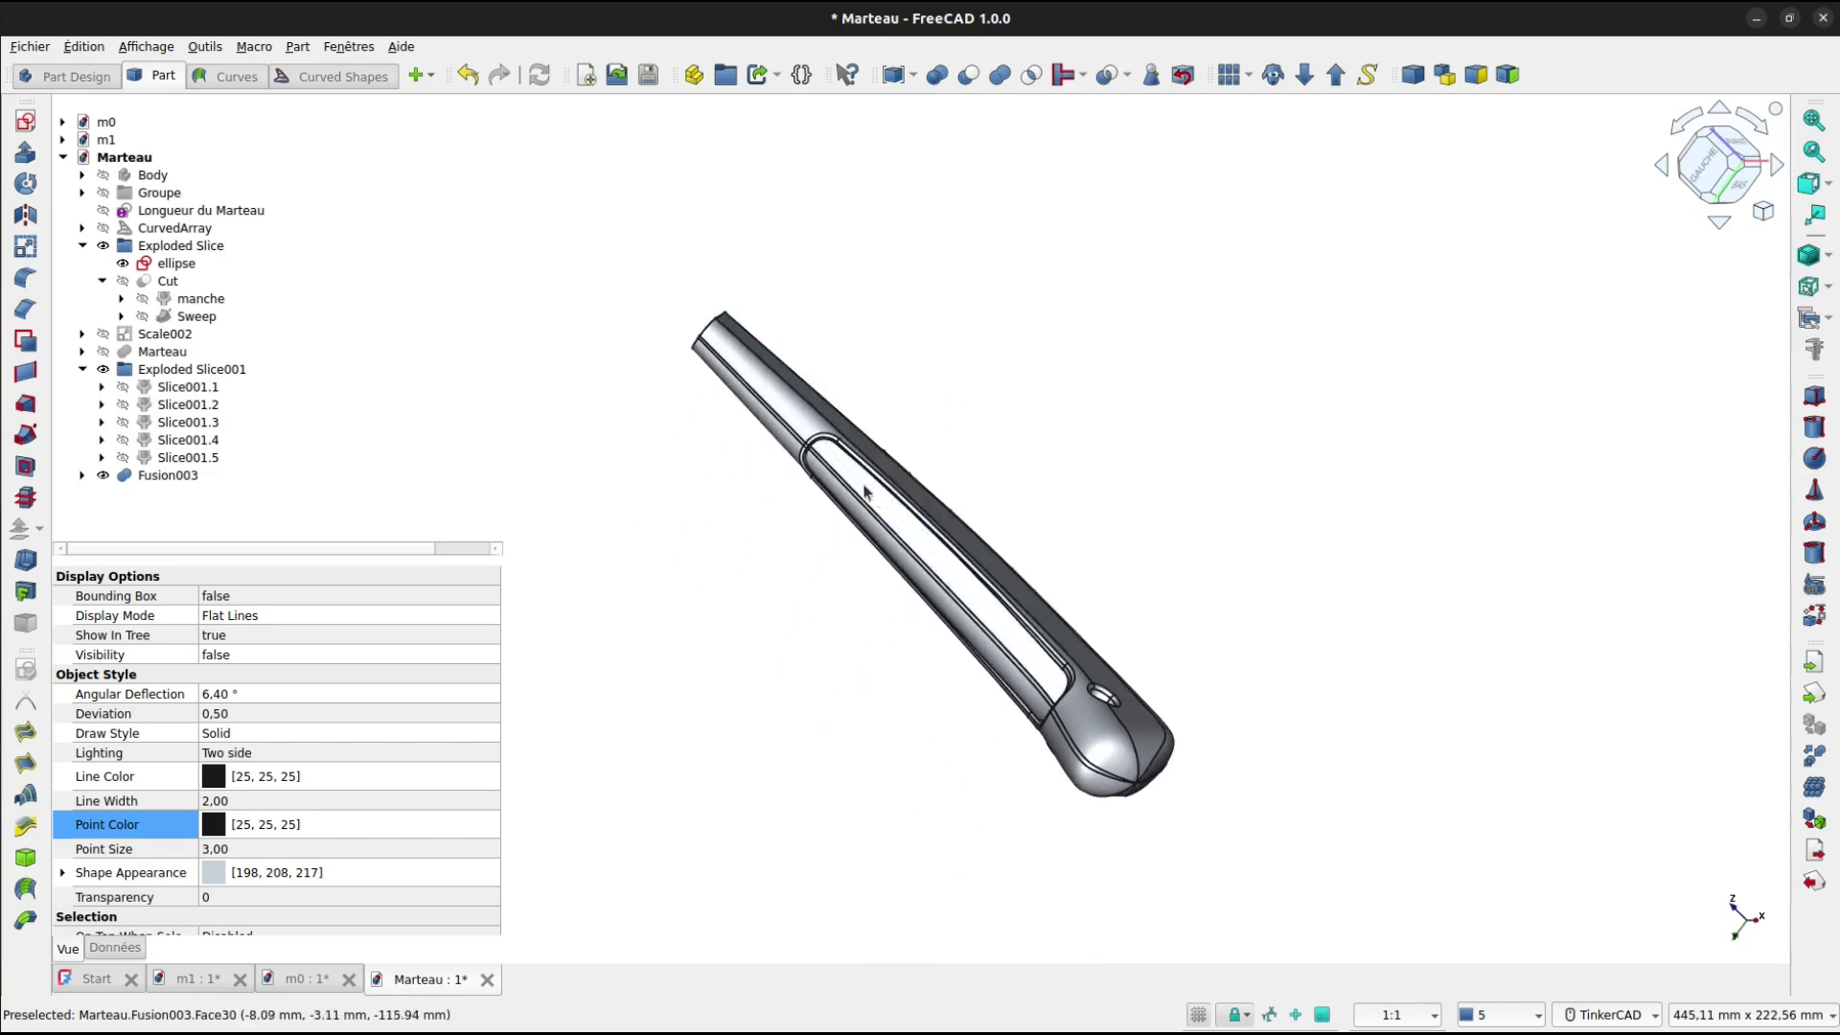
{"action": "left_click", "coordinate": [299, 986]}
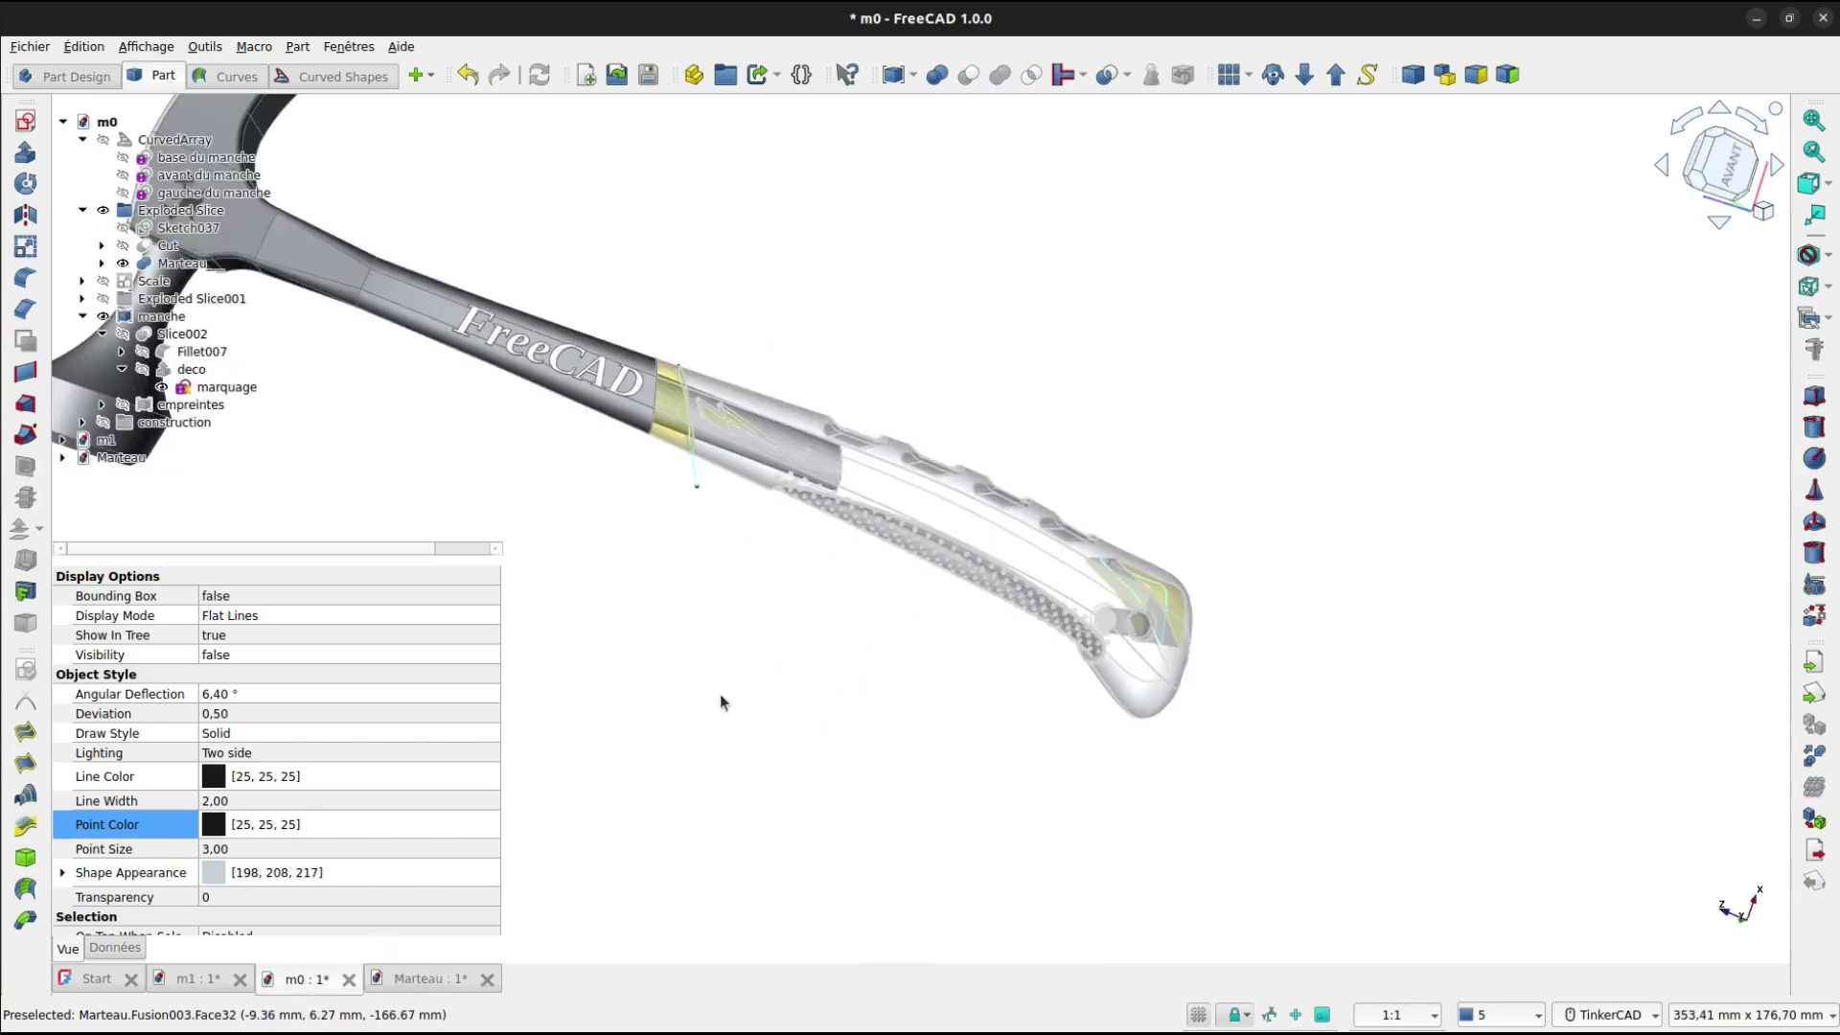
{"action": "right_click_drag", "start_coordinate": [806, 673], "coordinate": [848, 728]}
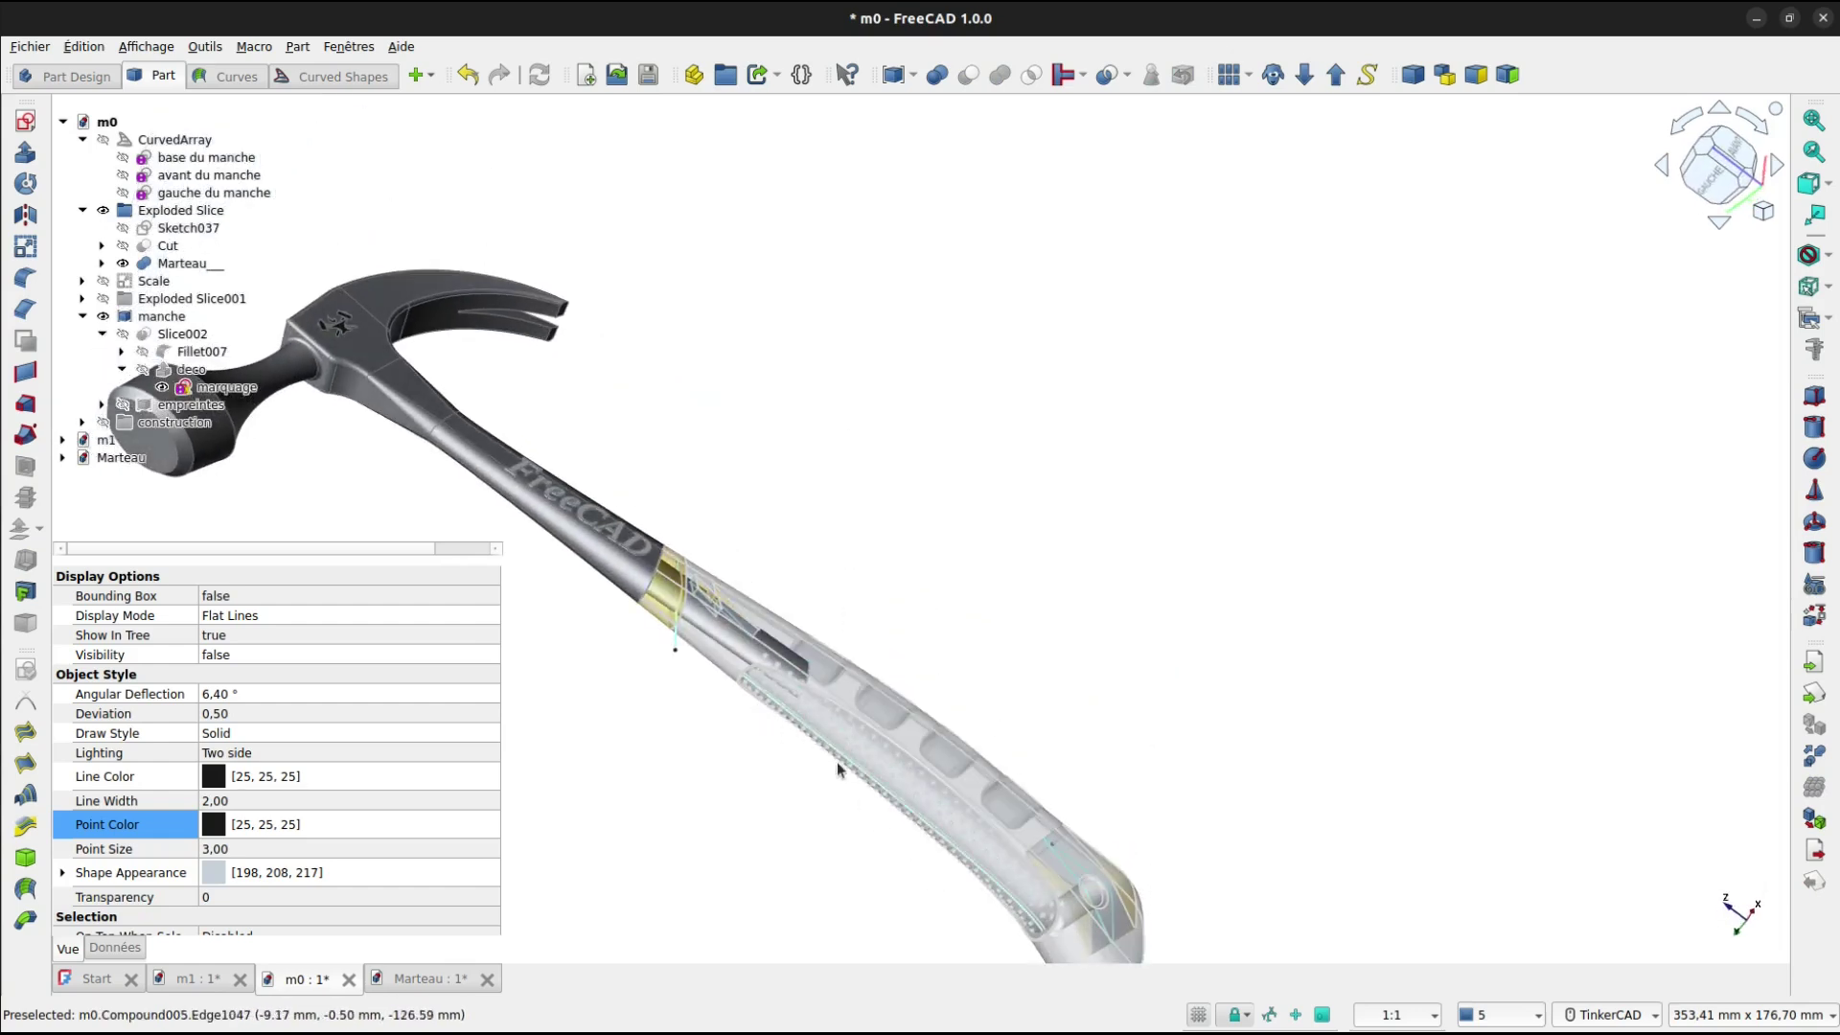
{"action": "middle_click_drag", "start_coordinate": [857, 766], "coordinate": [897, 639]}
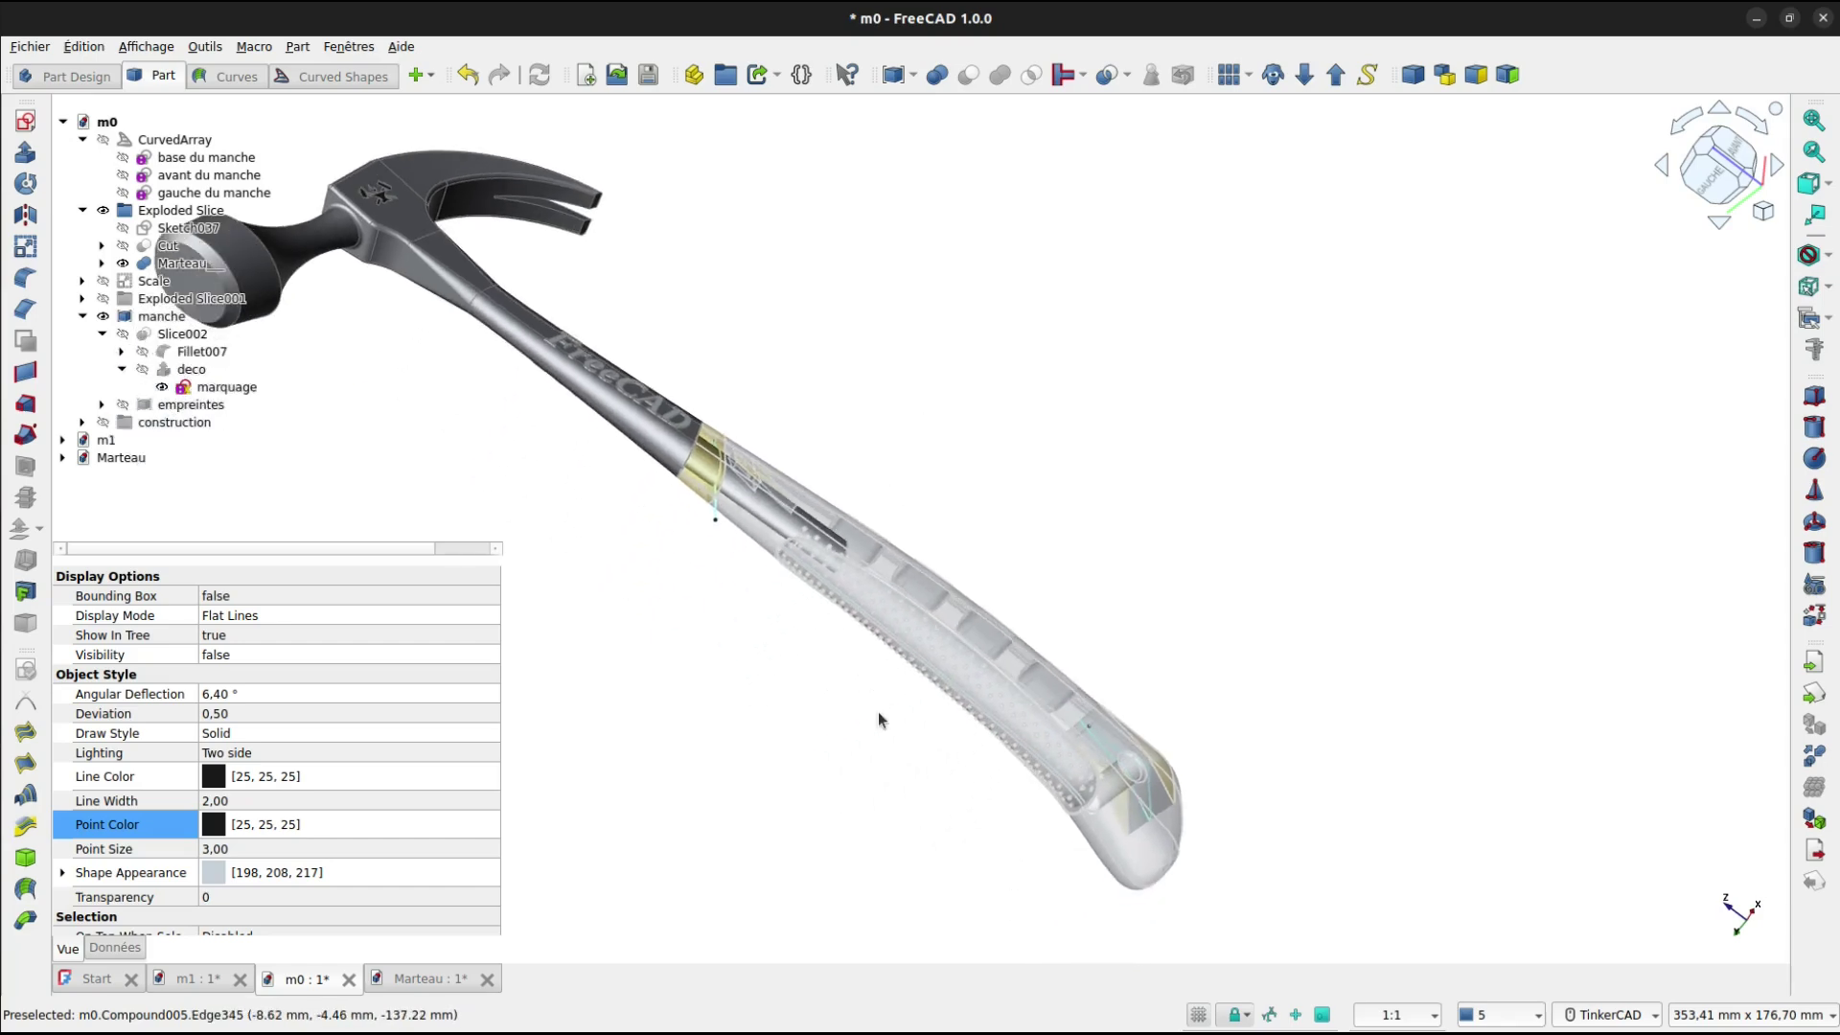
{"action": "key", "text": "ctrl+Tab"}
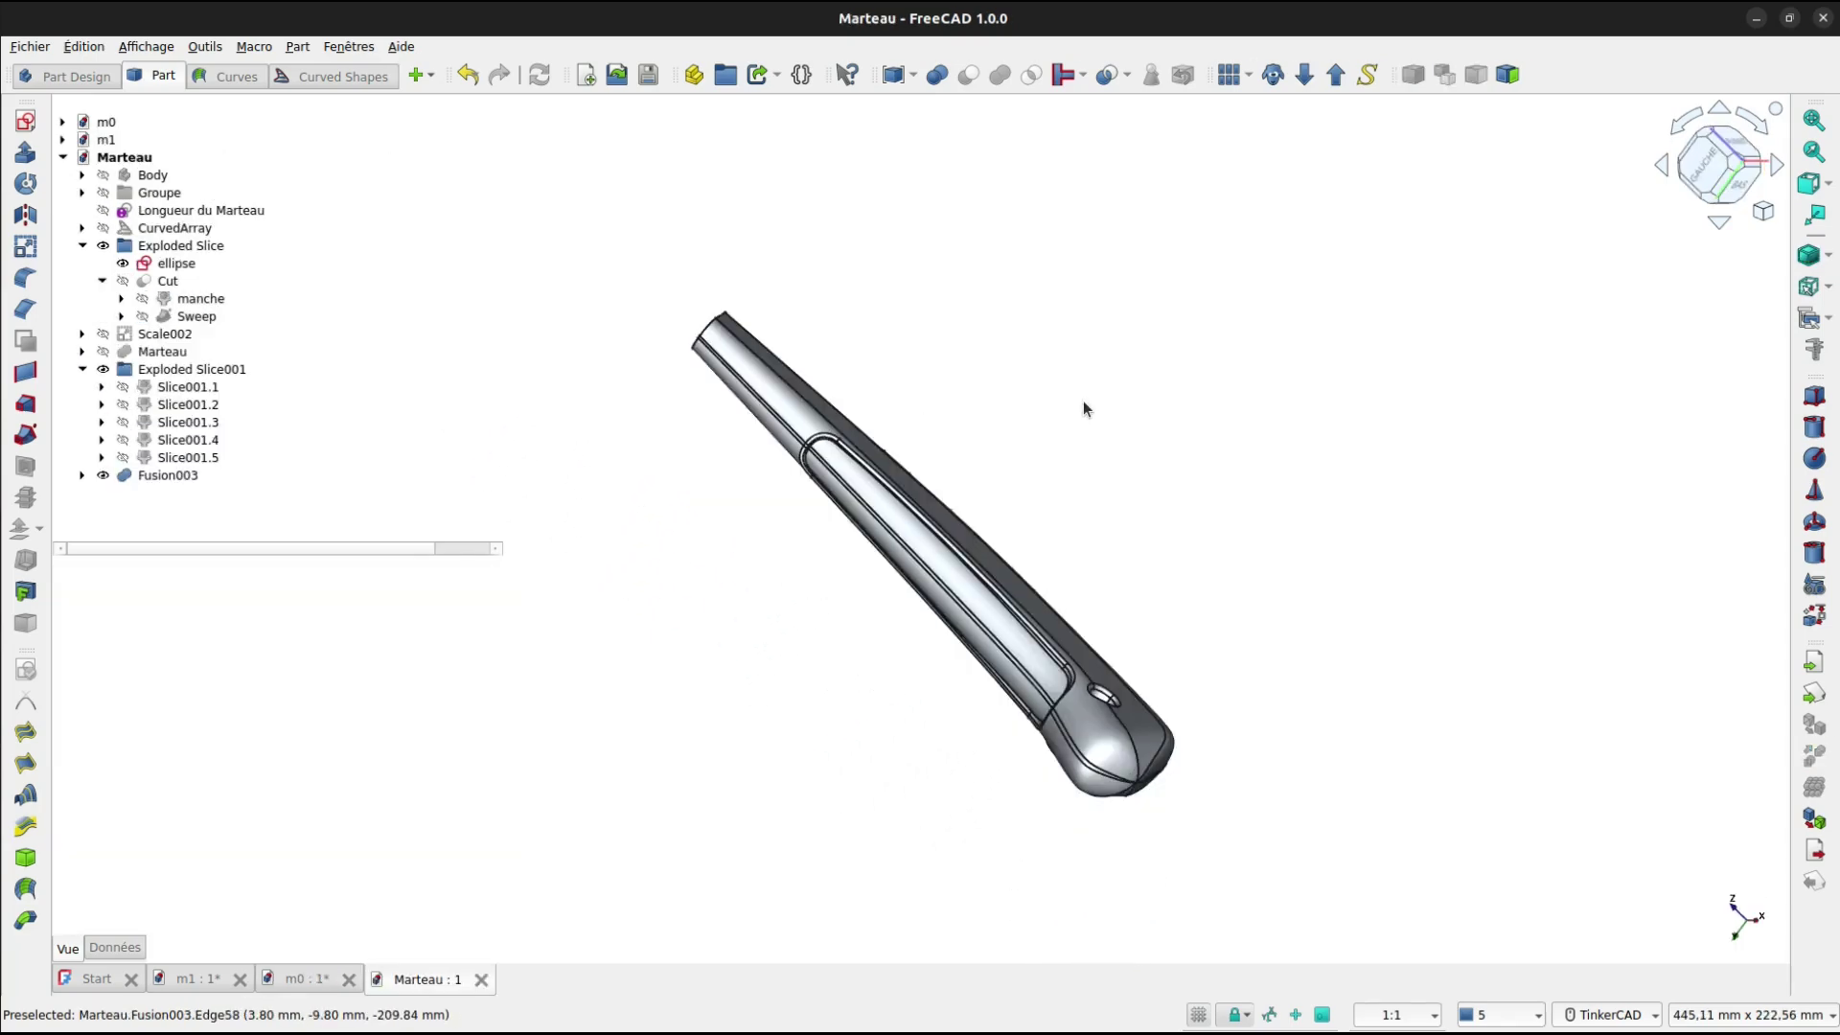
Create a Sketch on Surface with the Curves workbench on the long recess face of Fusion003.
{"action": "left_click", "coordinate": [236, 76]}
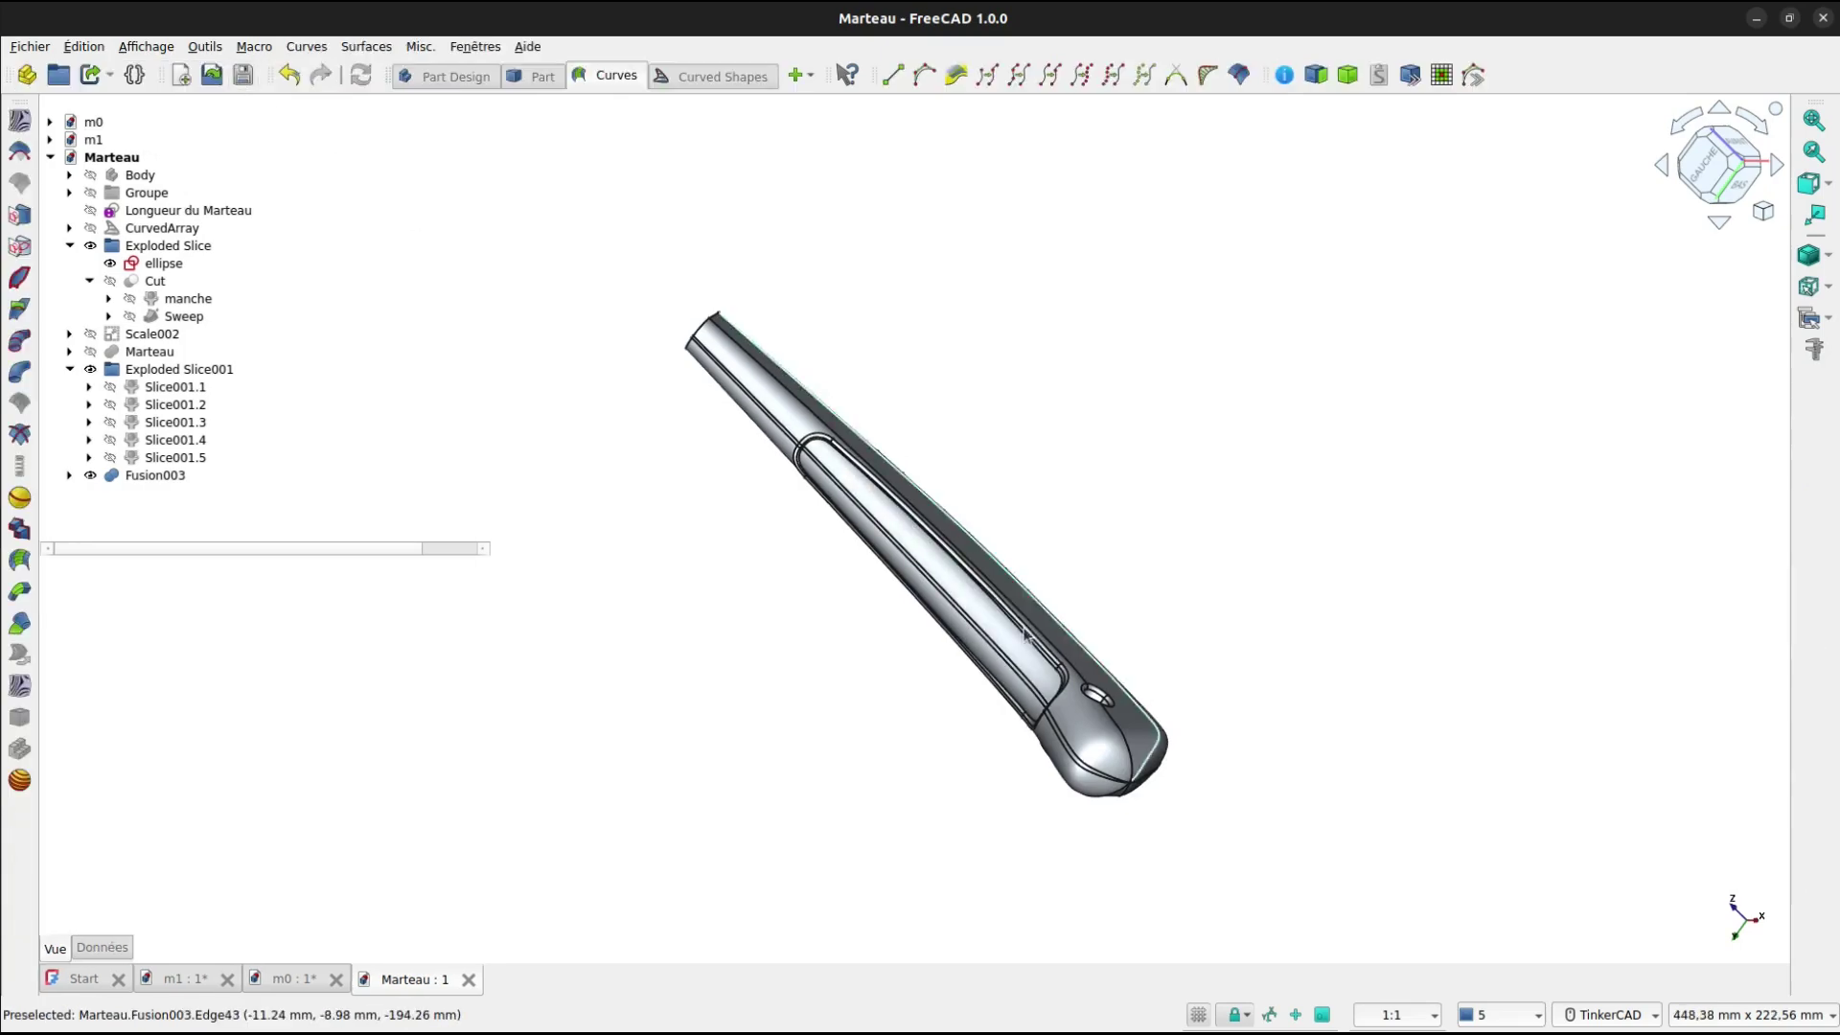
{"action": "scroll", "coordinate": [1026, 635], "scroll_direction": "up", "scroll_amount": 4}
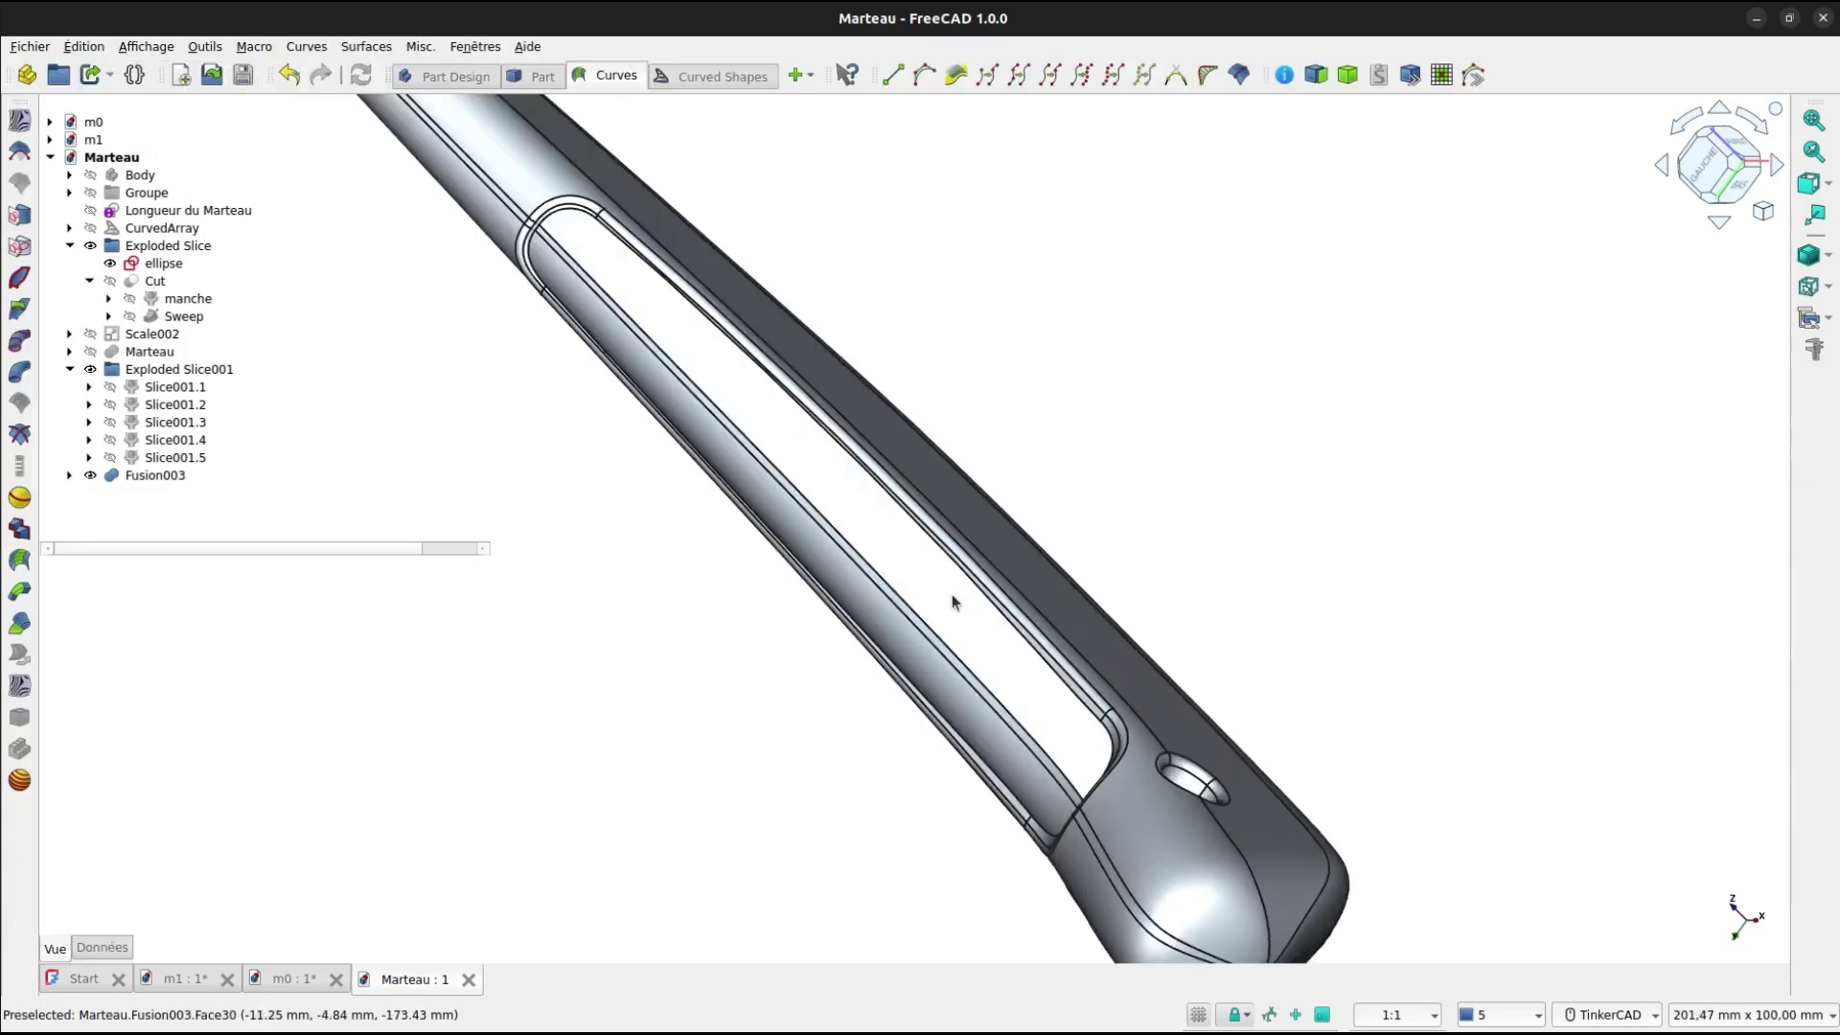
{"action": "left_click", "coordinate": [953, 598]}
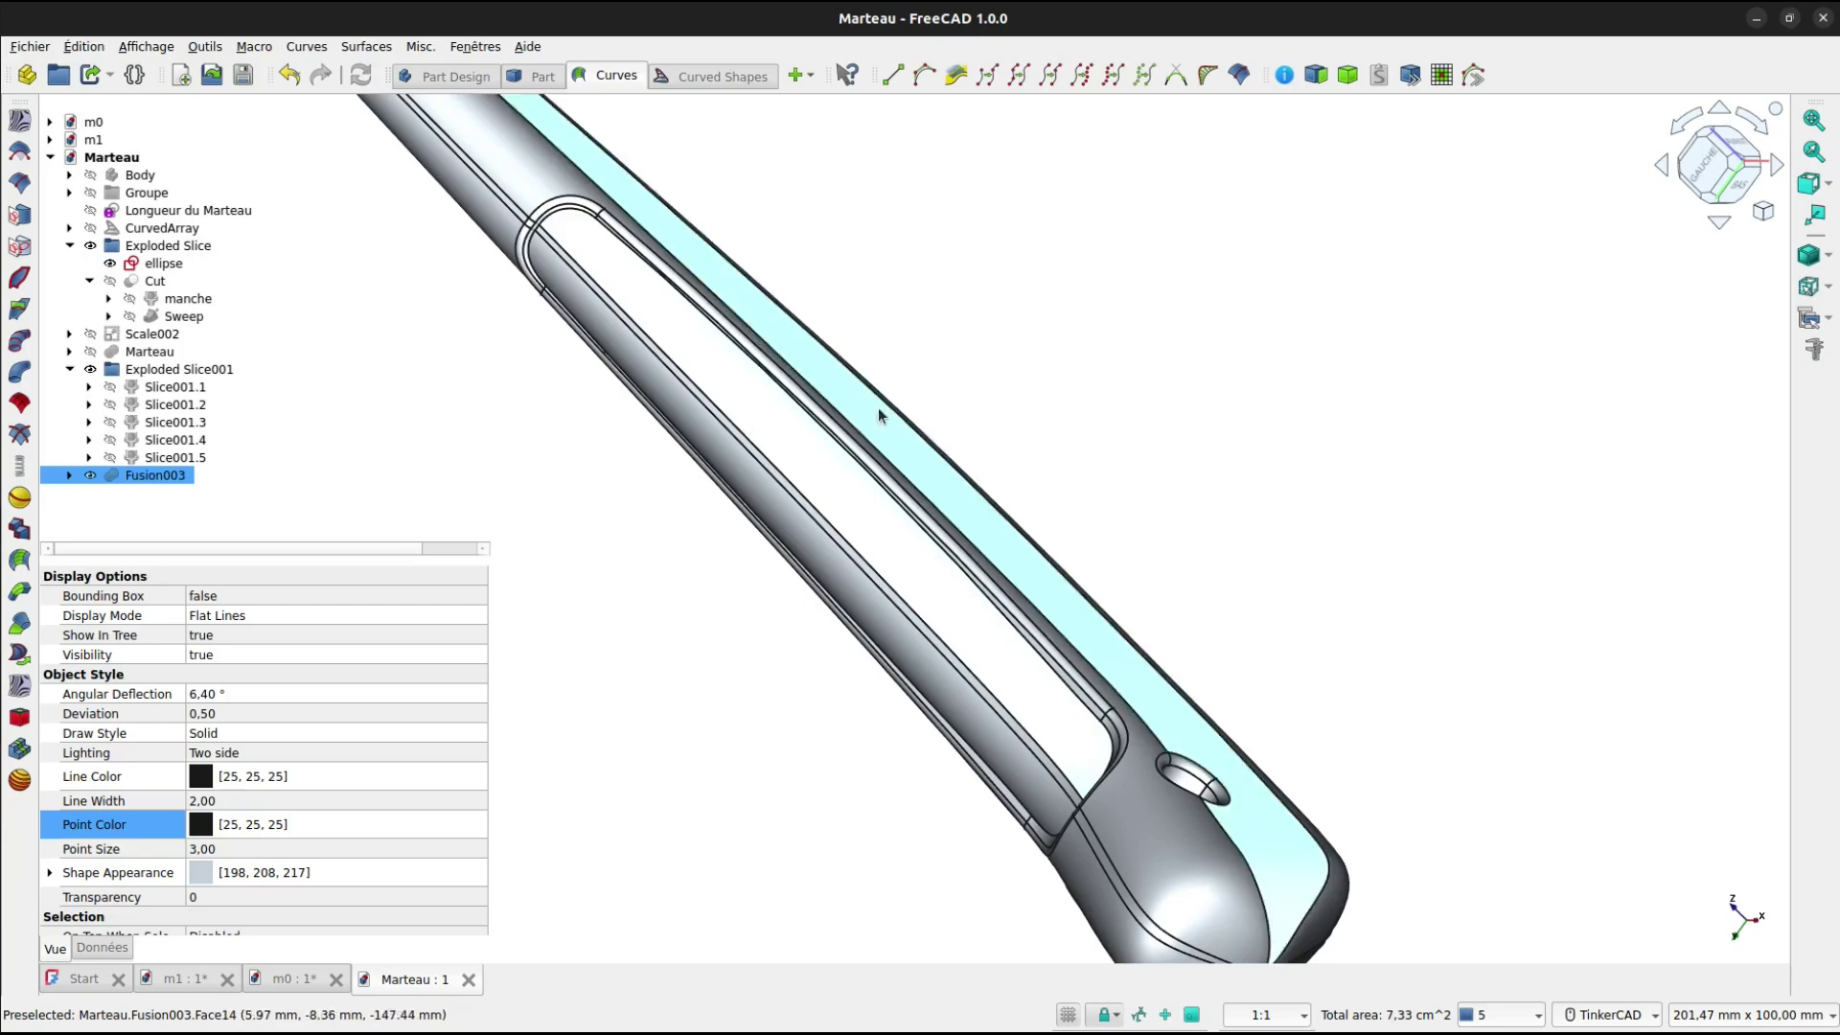
{"action": "left_click", "coordinate": [21, 219]}
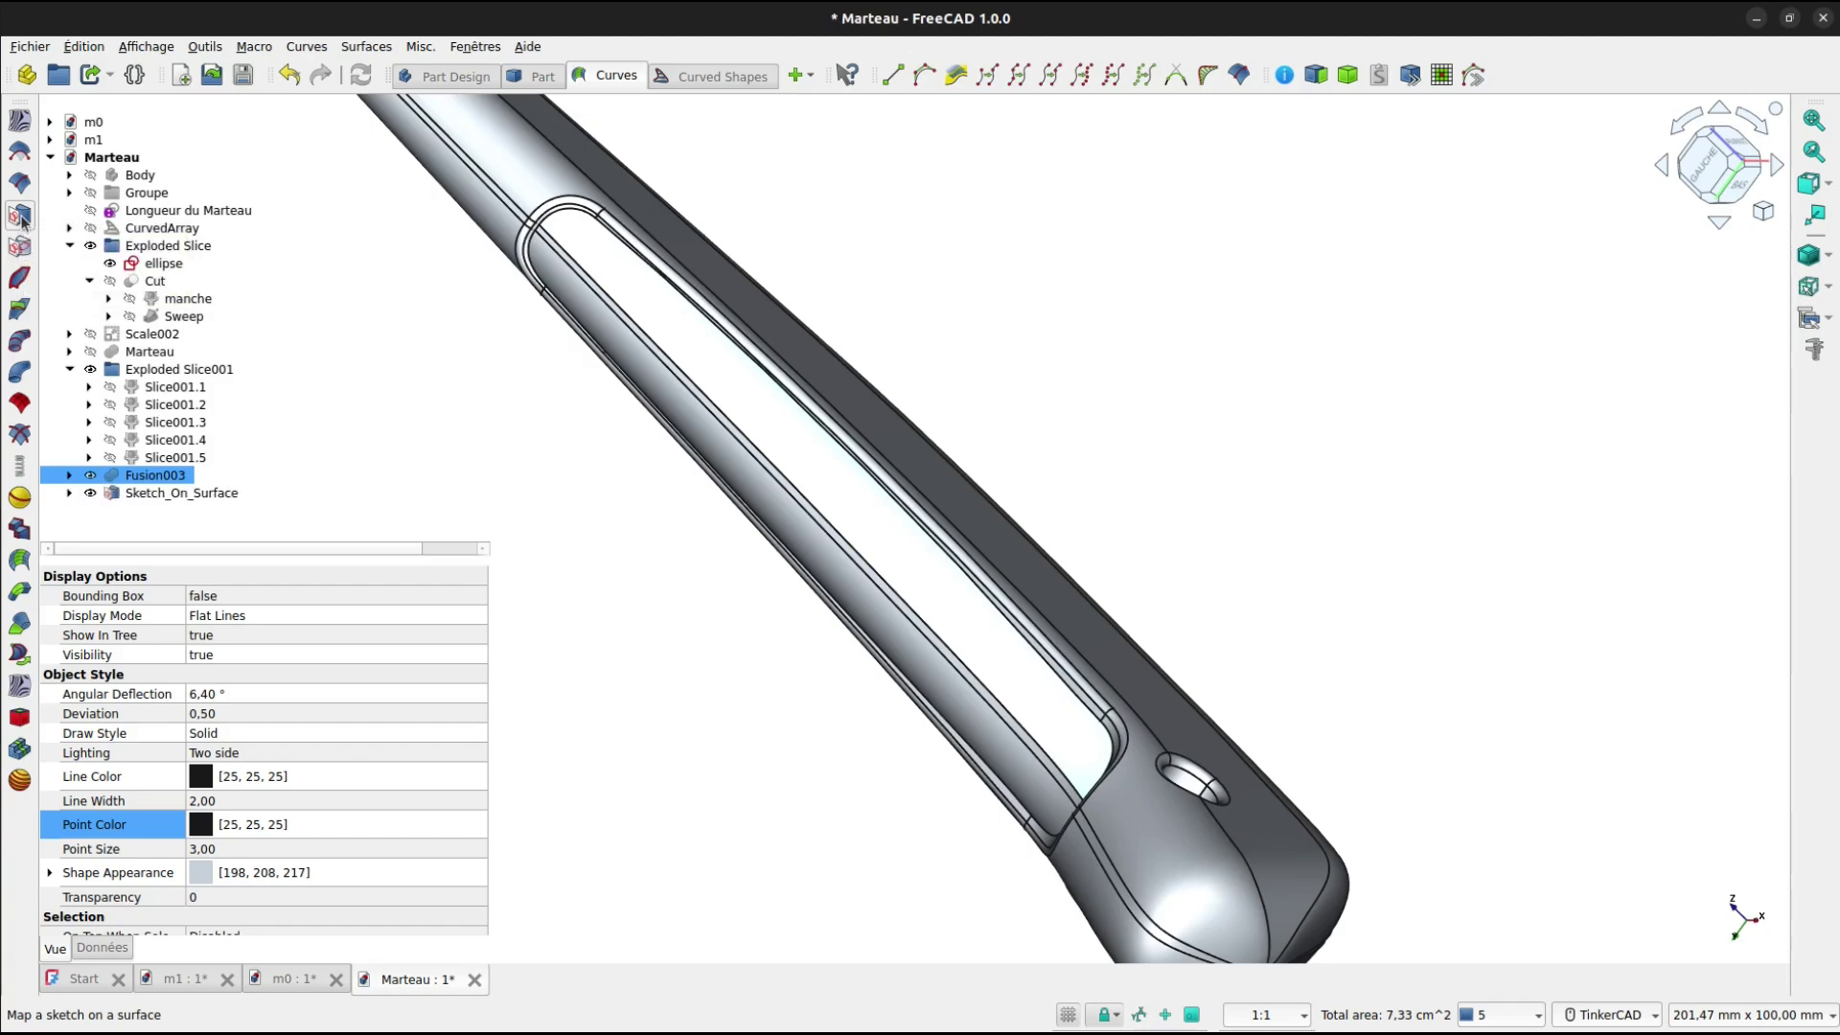
Open the Mapped_Sketch inside Sketch_On_Surface for editing.
{"action": "left_click", "coordinate": [161, 492]}
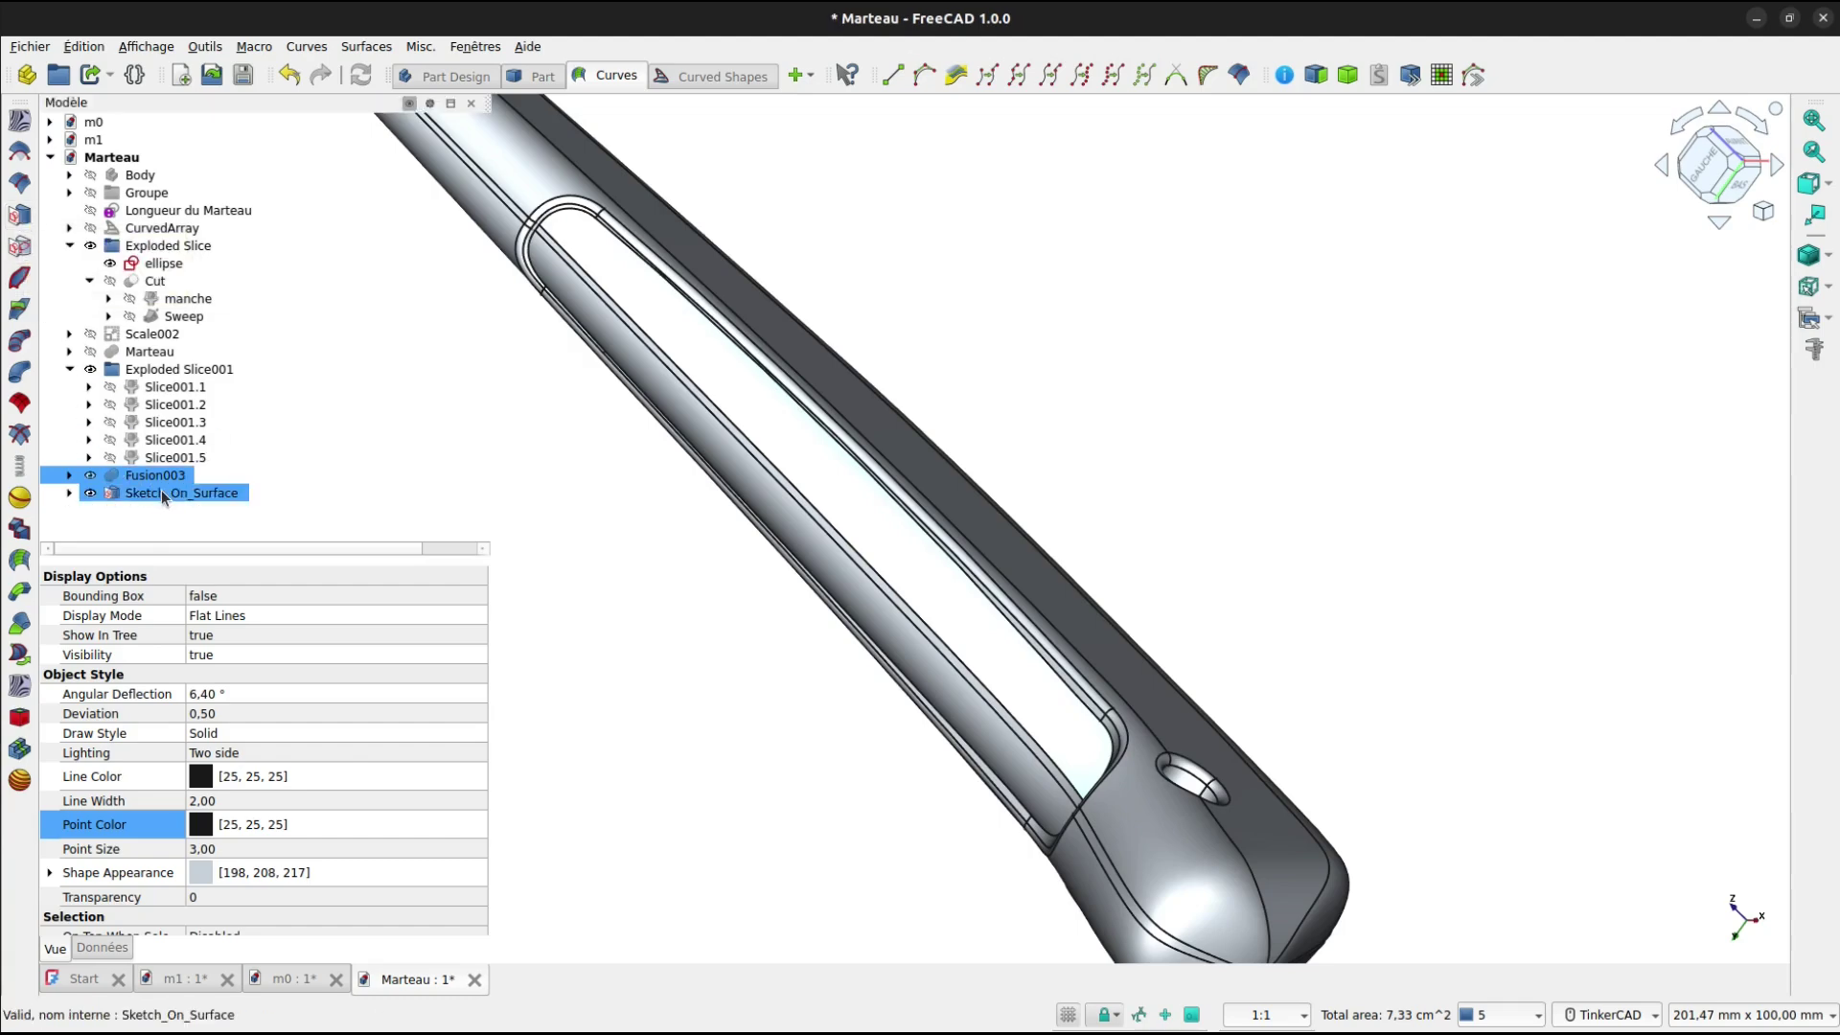
{"action": "left_click", "coordinate": [69, 493]}
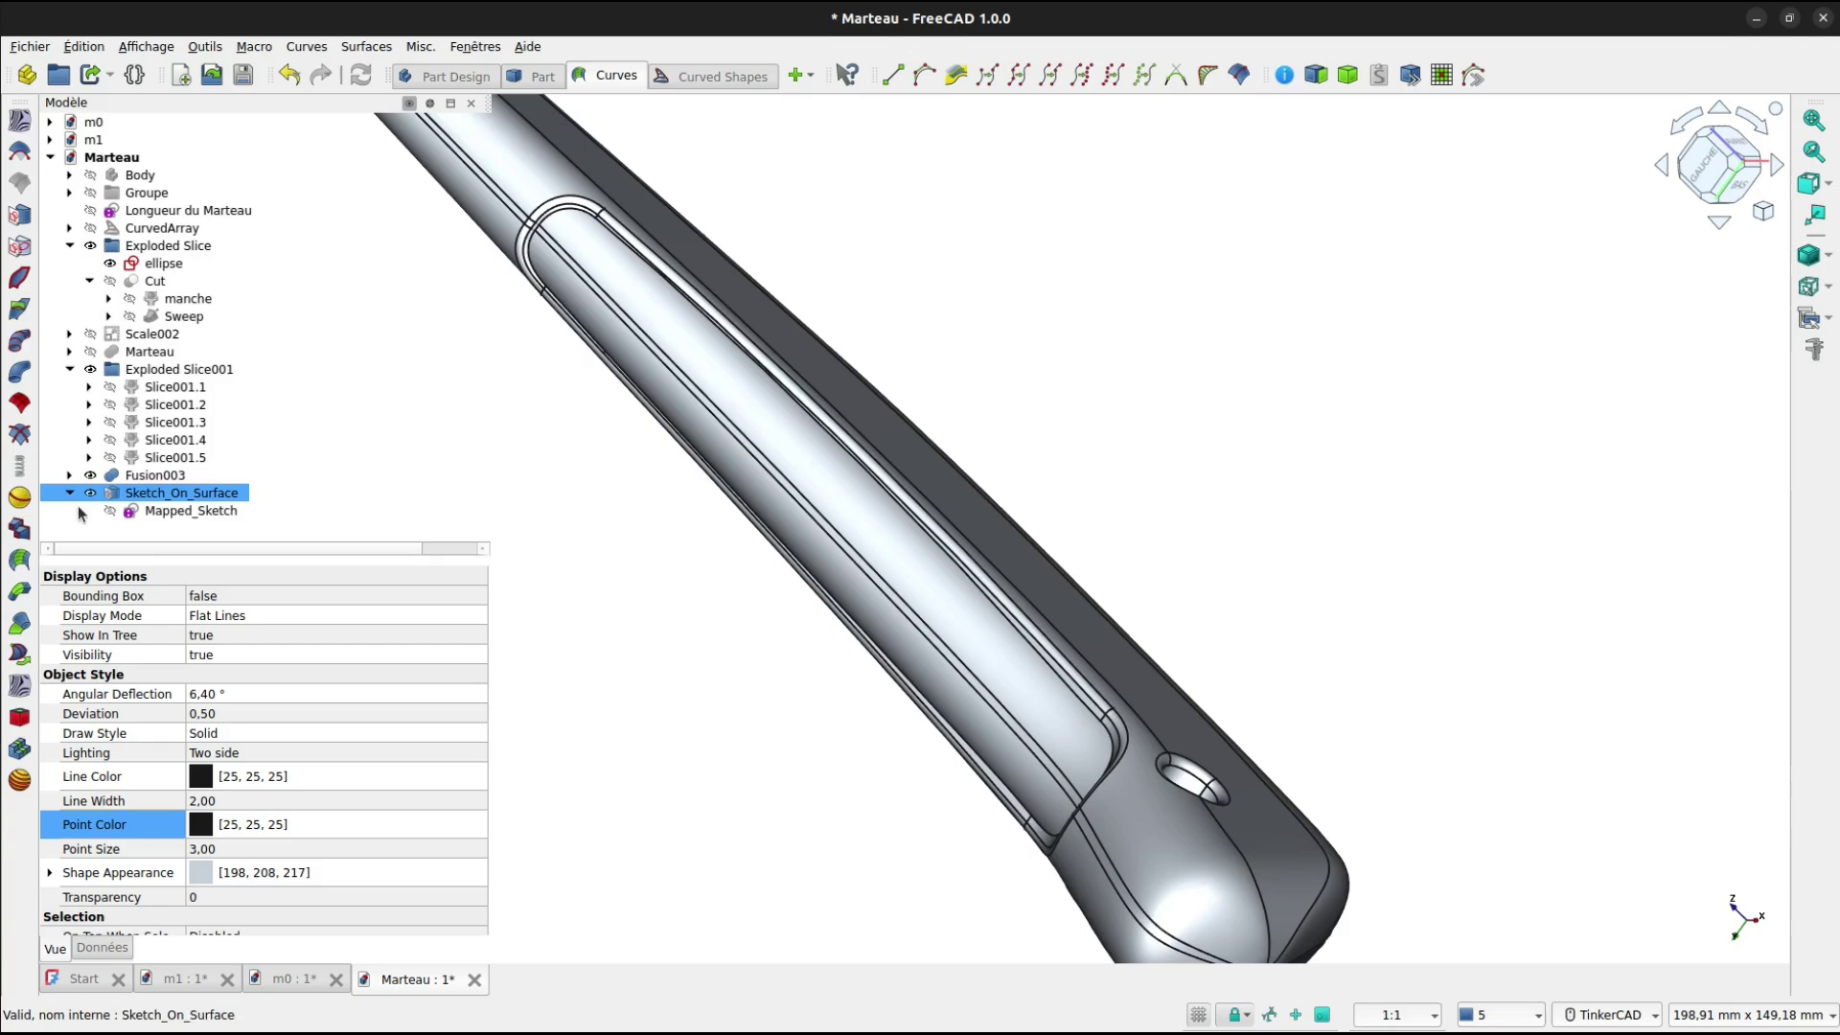
{"action": "left_click", "coordinate": [170, 513]}
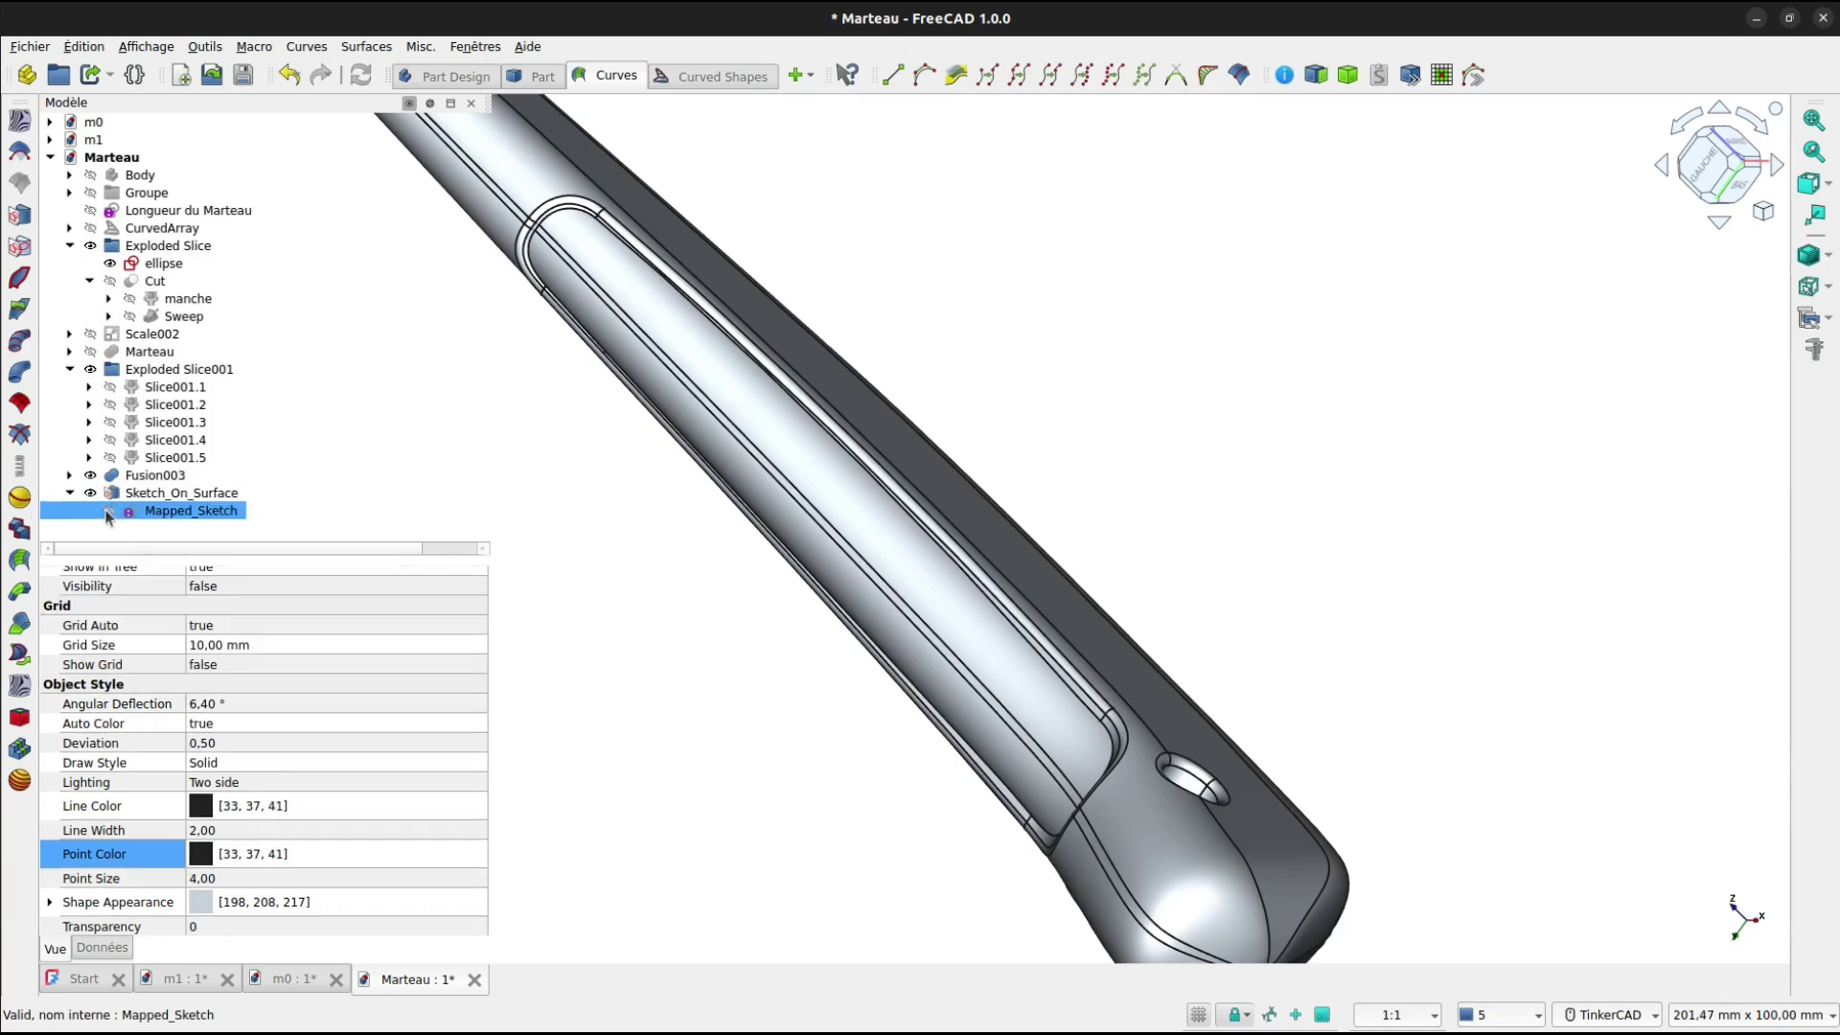
{"action": "double_click", "coordinate": [194, 510]}
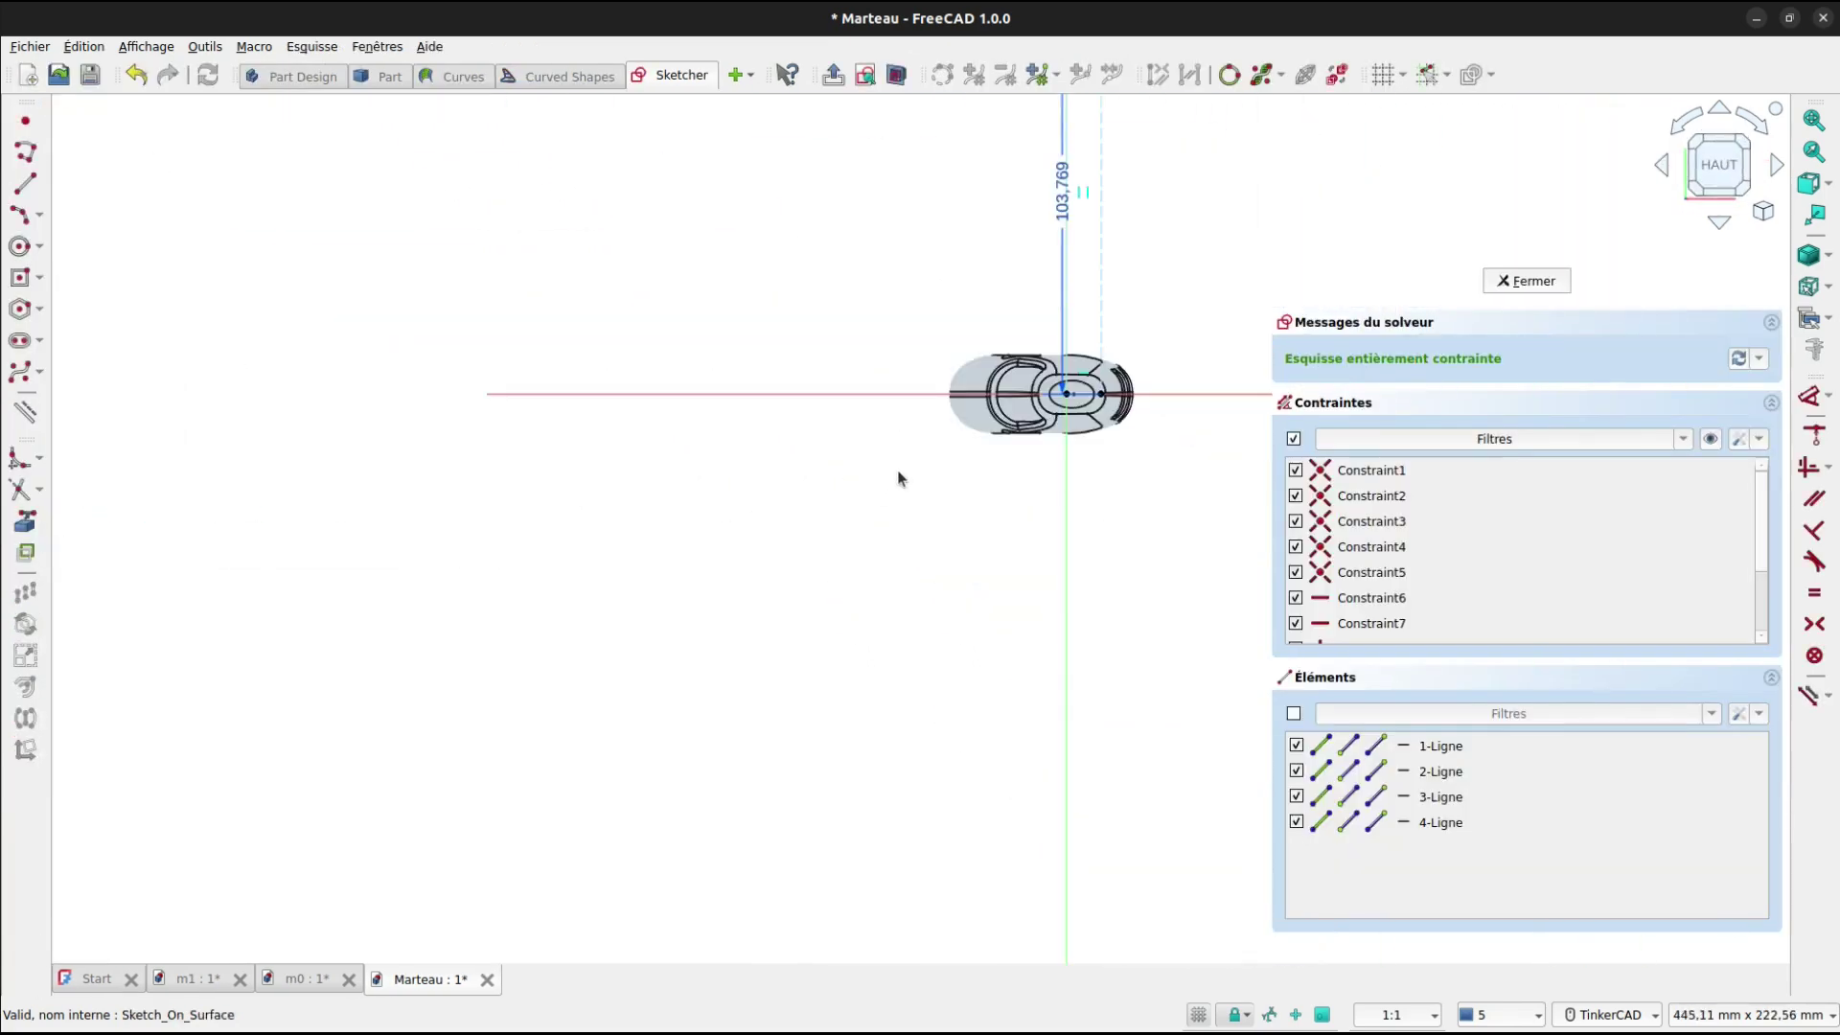
Display the model in wireframe and convert the mapped sketch's construction rectangle lines to normal geometry.
{"action": "left_click", "coordinate": [1831, 261]}
{"action": "left_click", "coordinate": [1740, 301]}
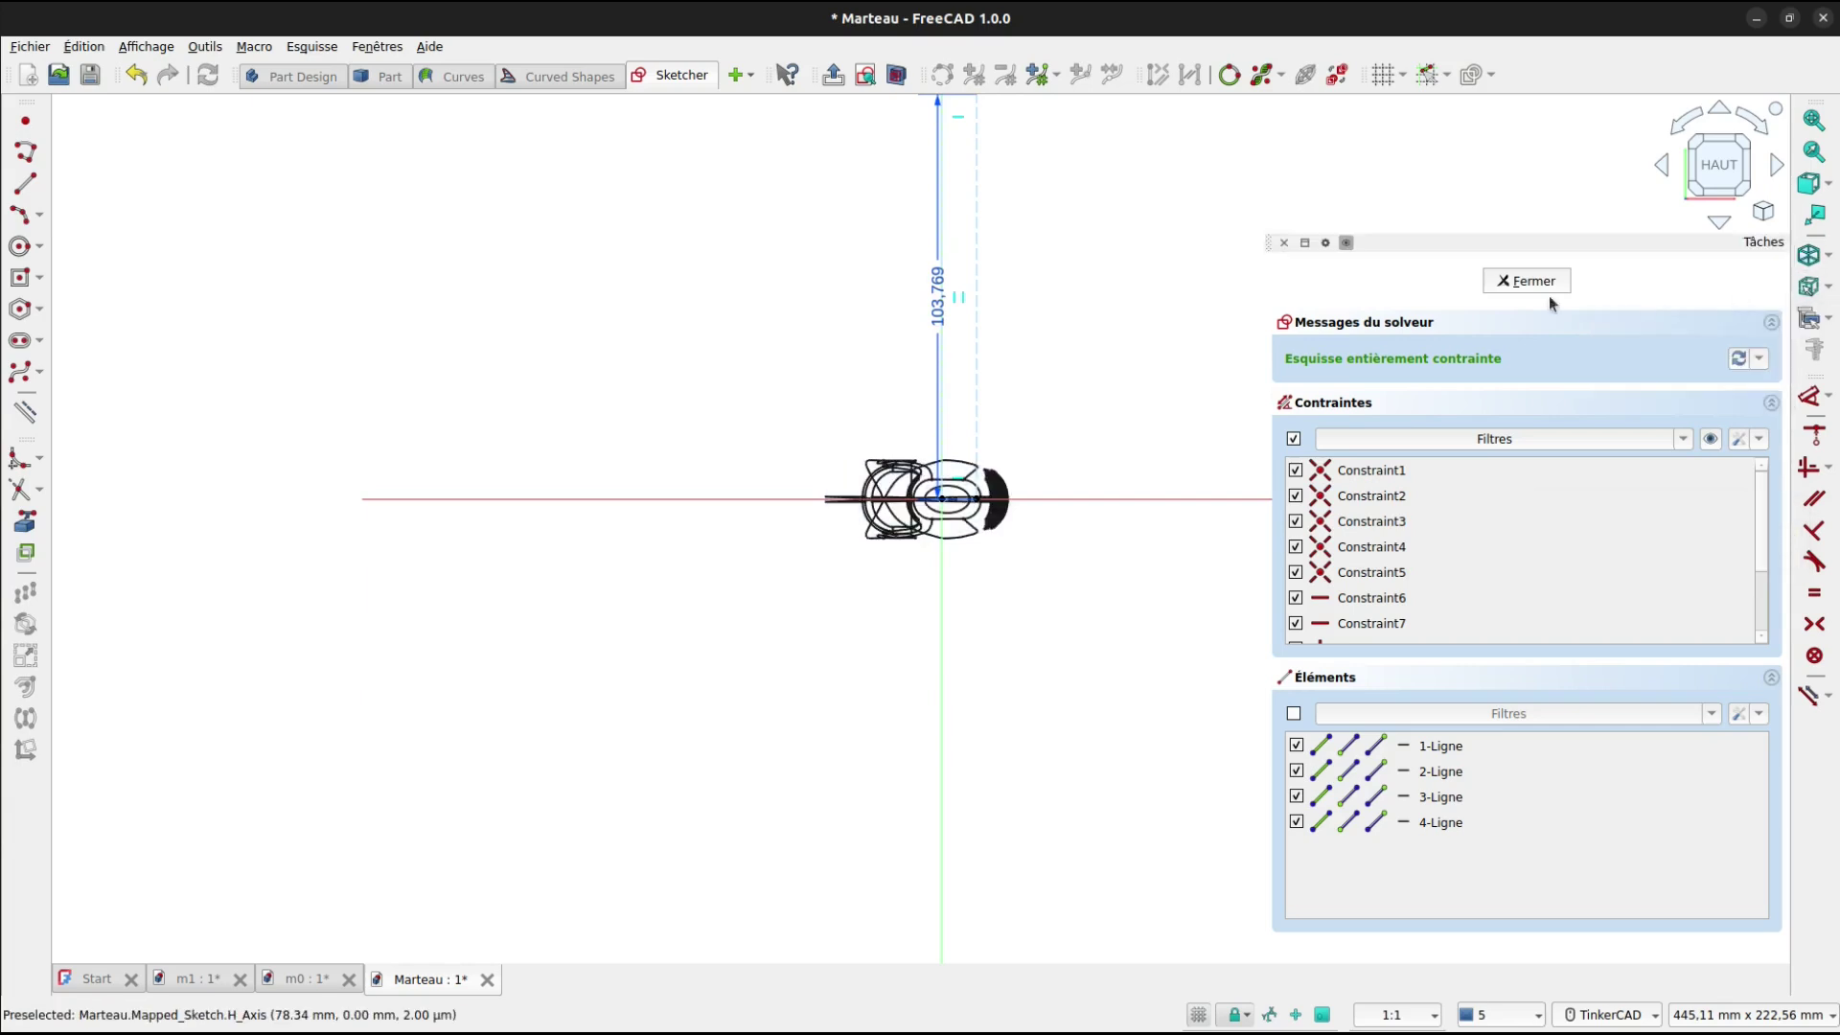
{"action": "middle_click_drag", "start_coordinate": [1076, 300], "coordinate": [976, 476]}
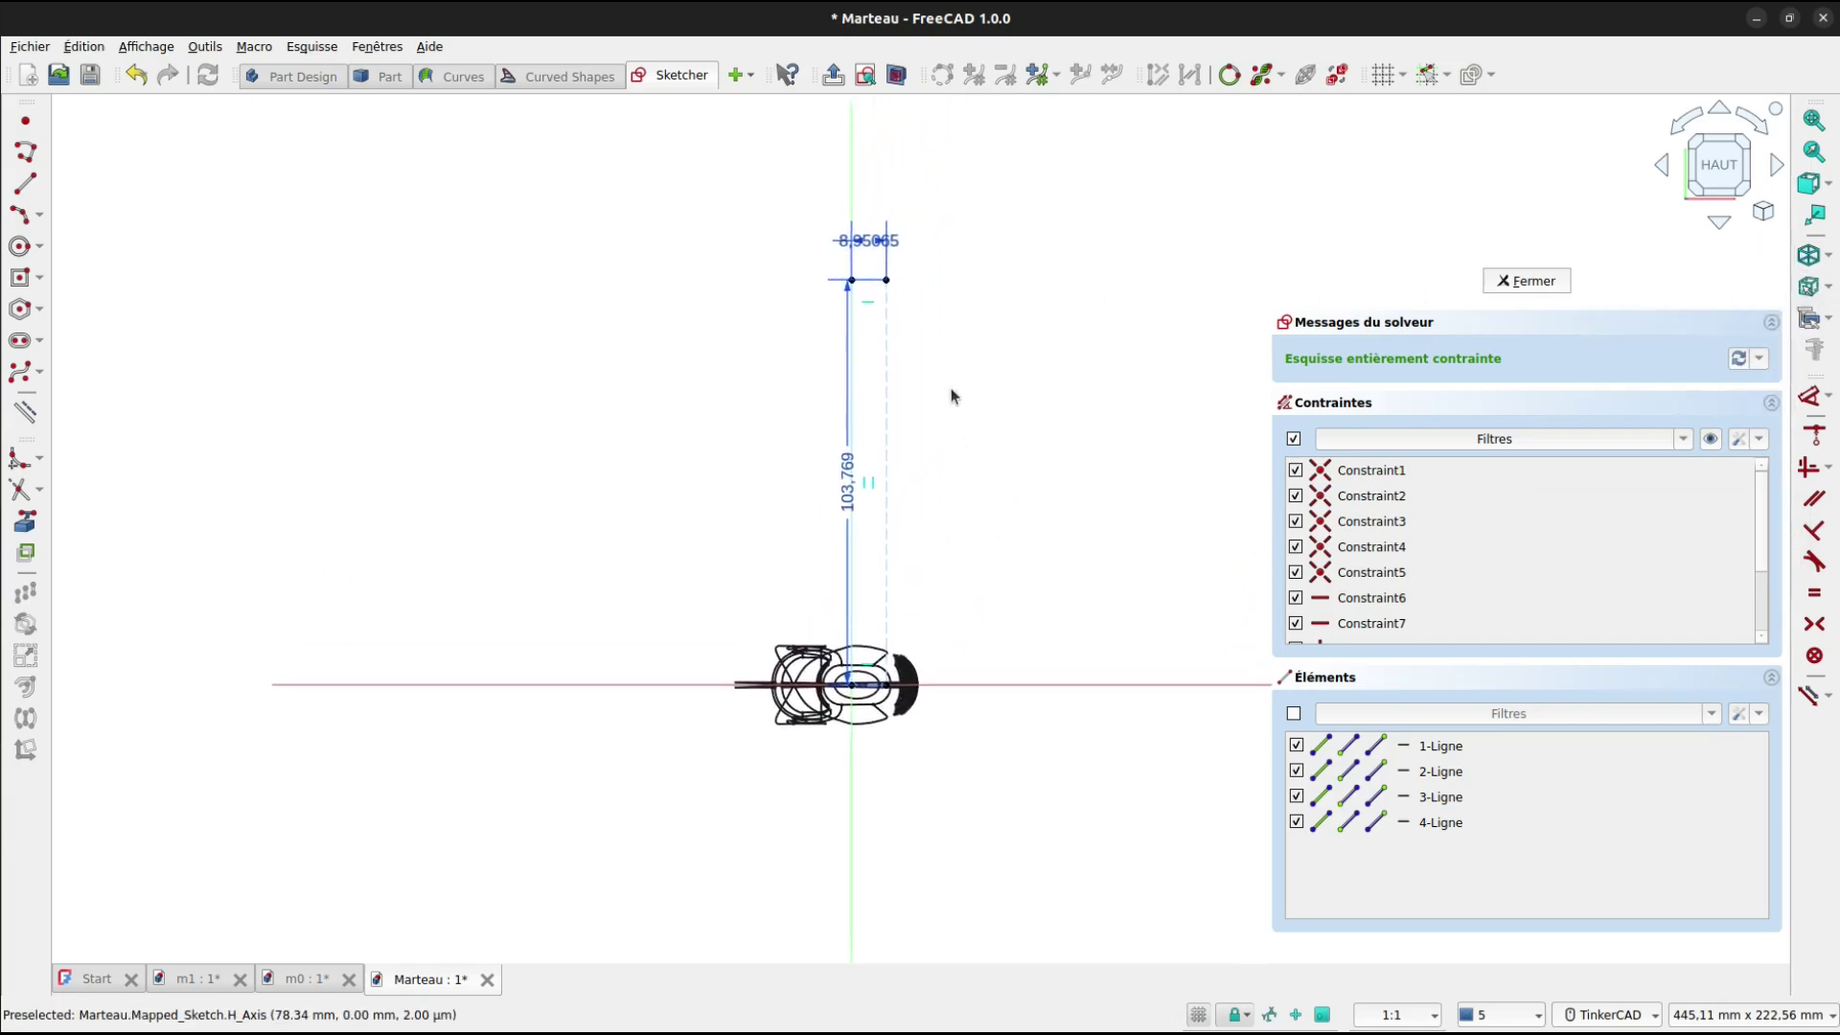
{"action": "mouse_move", "coordinate": [952, 394]}
{"action": "left_mouse_down"}
{"action": "mouse_move", "coordinate": [891, 296]}
{"action": "mouse_move", "coordinate": [817, 272]}
{"action": "left_mouse_up"}
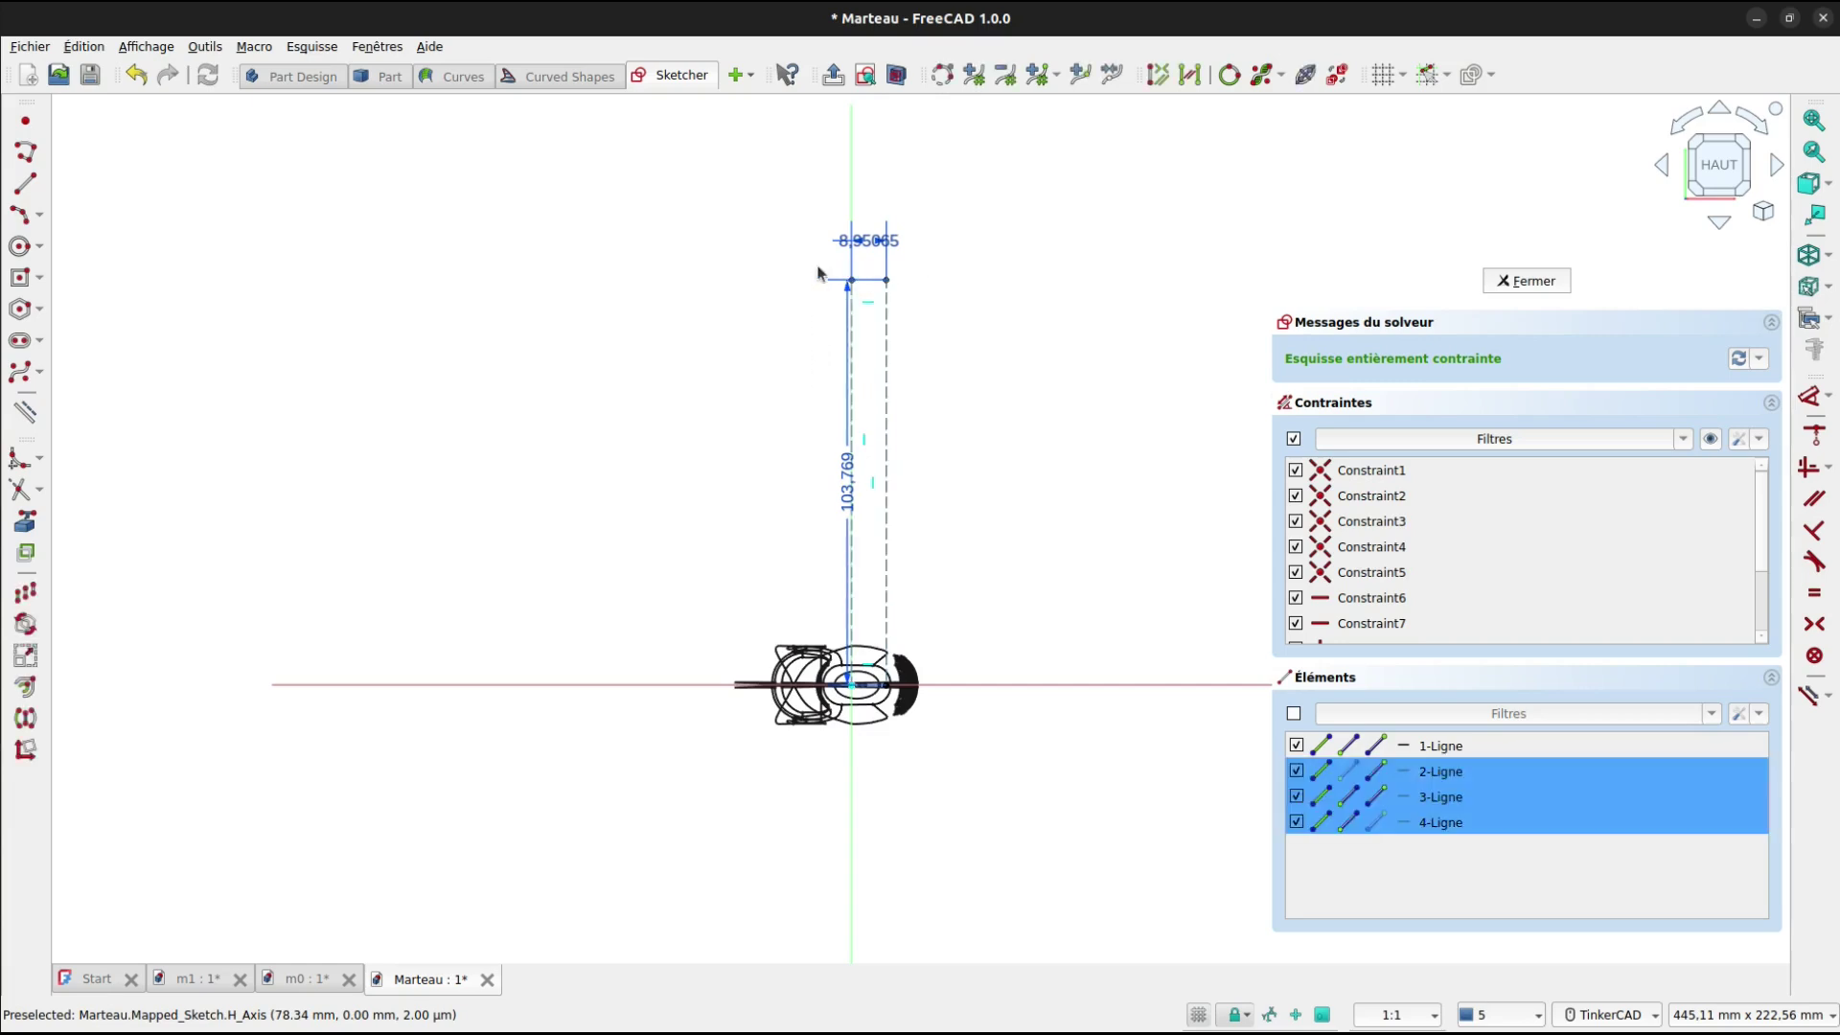
{"action": "left_click", "coordinate": [1369, 734], "text": "ctrl"}
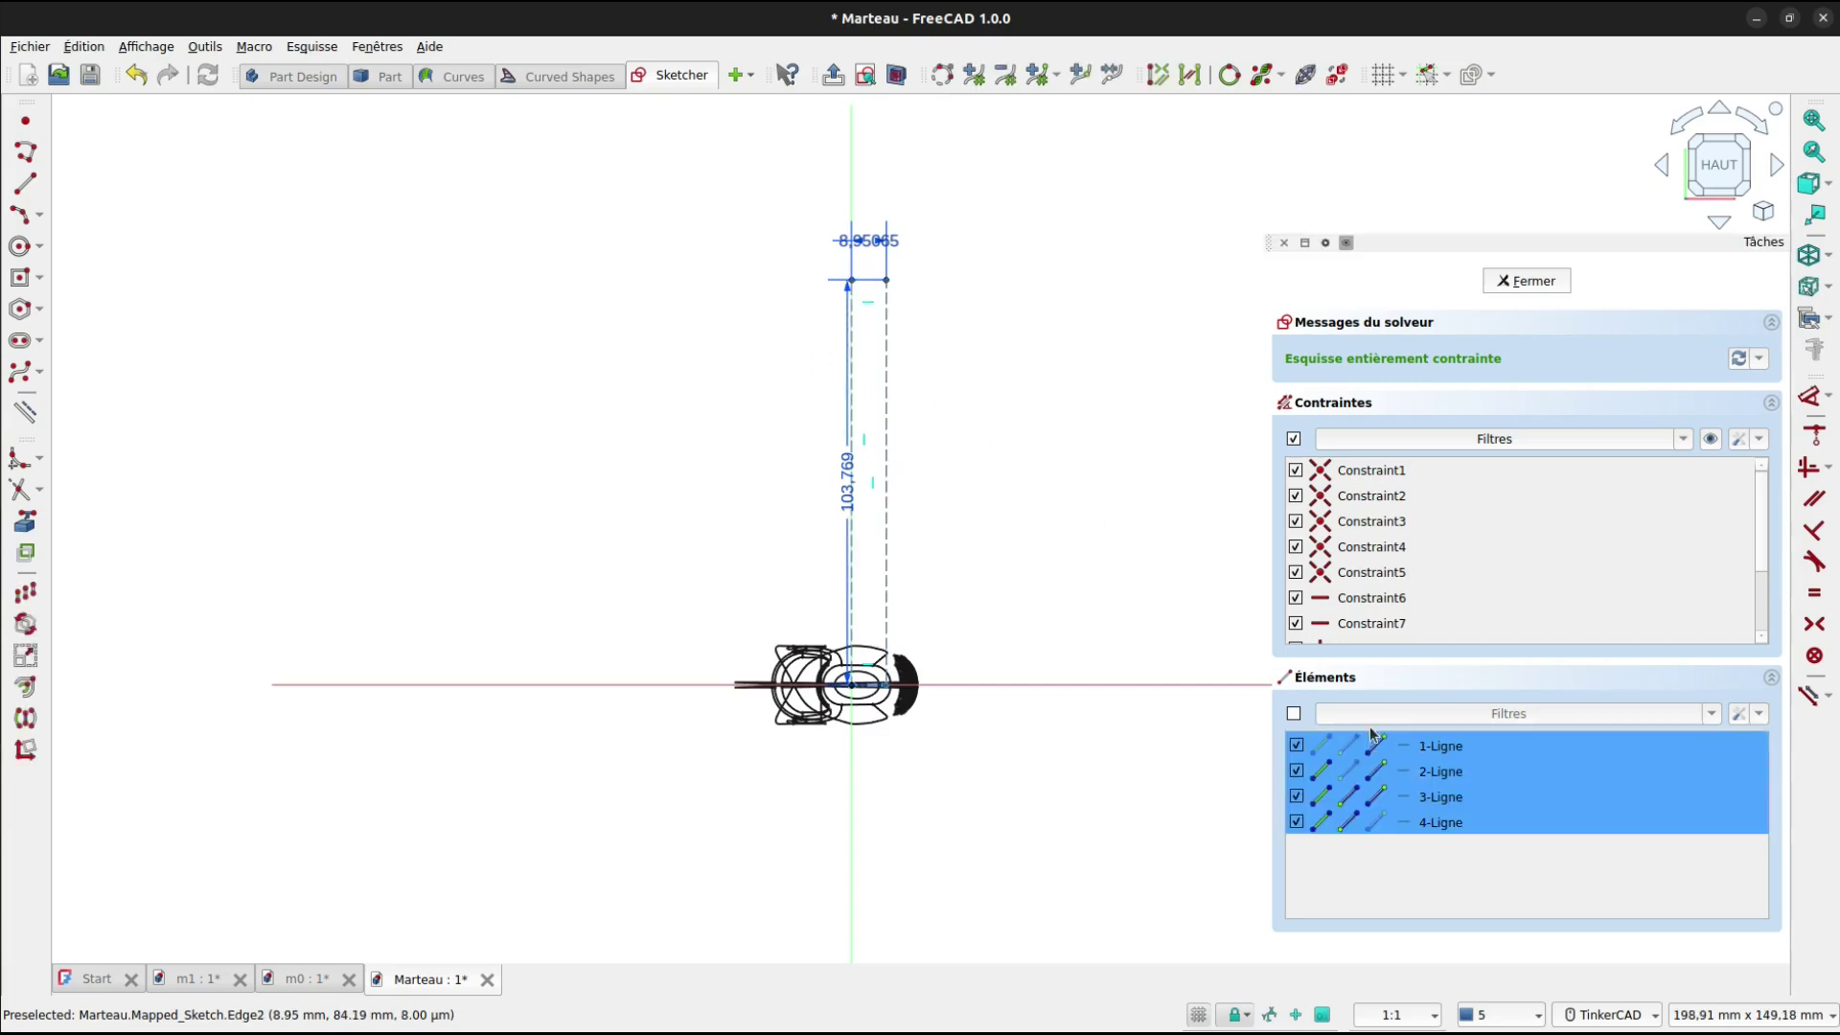
{"action": "left_click", "coordinate": [30, 418]}
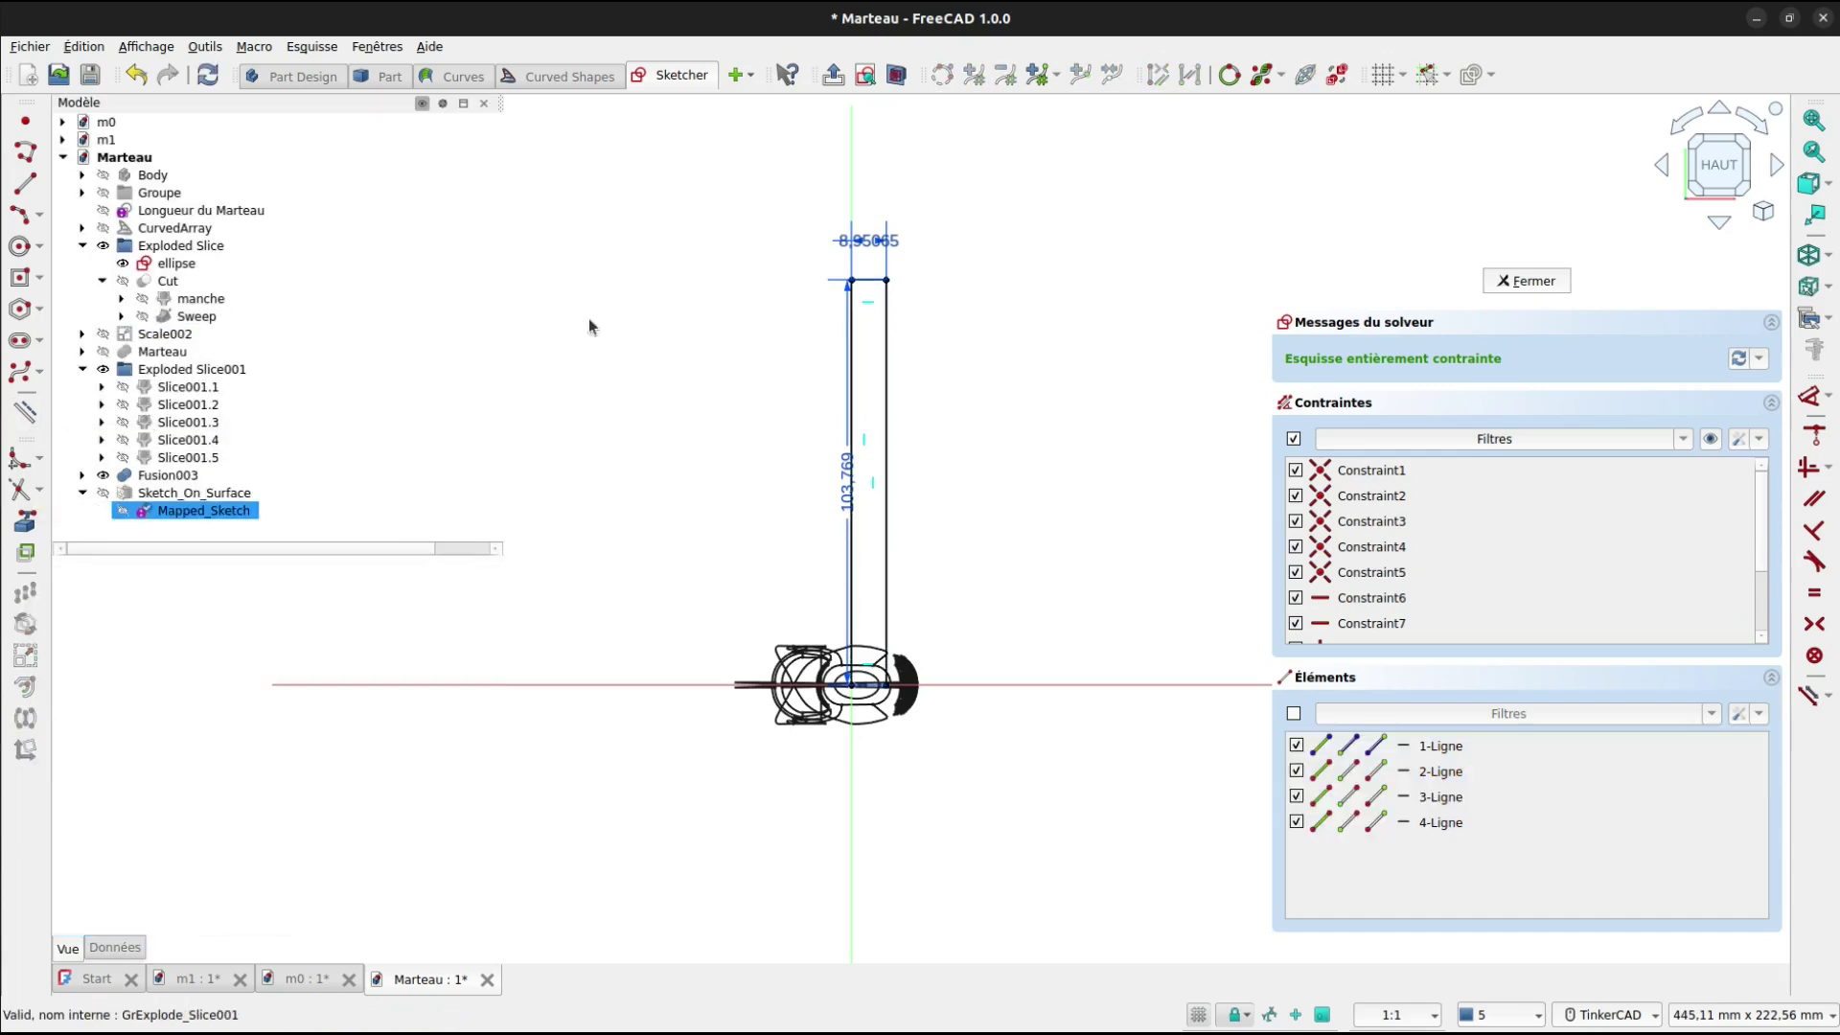
Draw a centre-point circle about 1.5 mm in diameter inside the mapped rectangle, near its upper-left corner.
{"action": "left_click", "coordinate": [19, 247]}
{"action": "scroll", "coordinate": [858, 307], "scroll_direction": "up", "scroll_amount": 3}
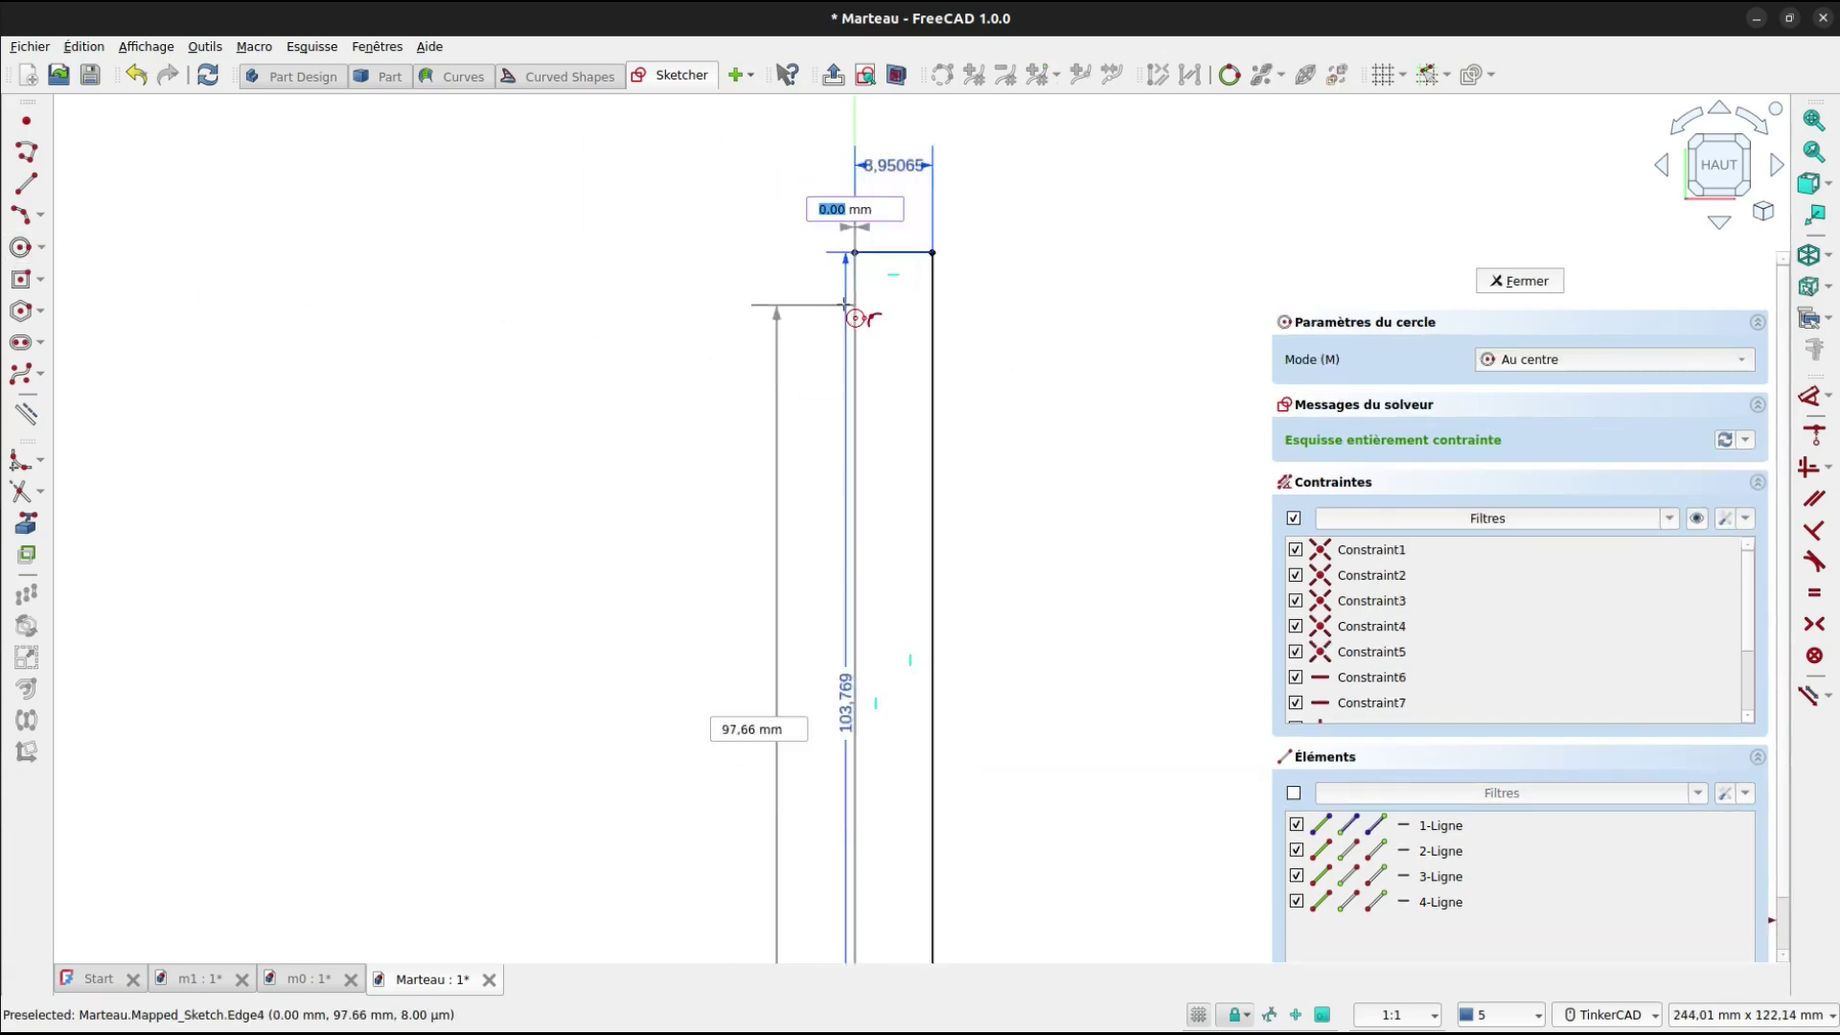
{"action": "scroll", "coordinate": [848, 302], "scroll_direction": "up", "scroll_amount": 5}
{"action": "left_click", "coordinate": [875, 269]}
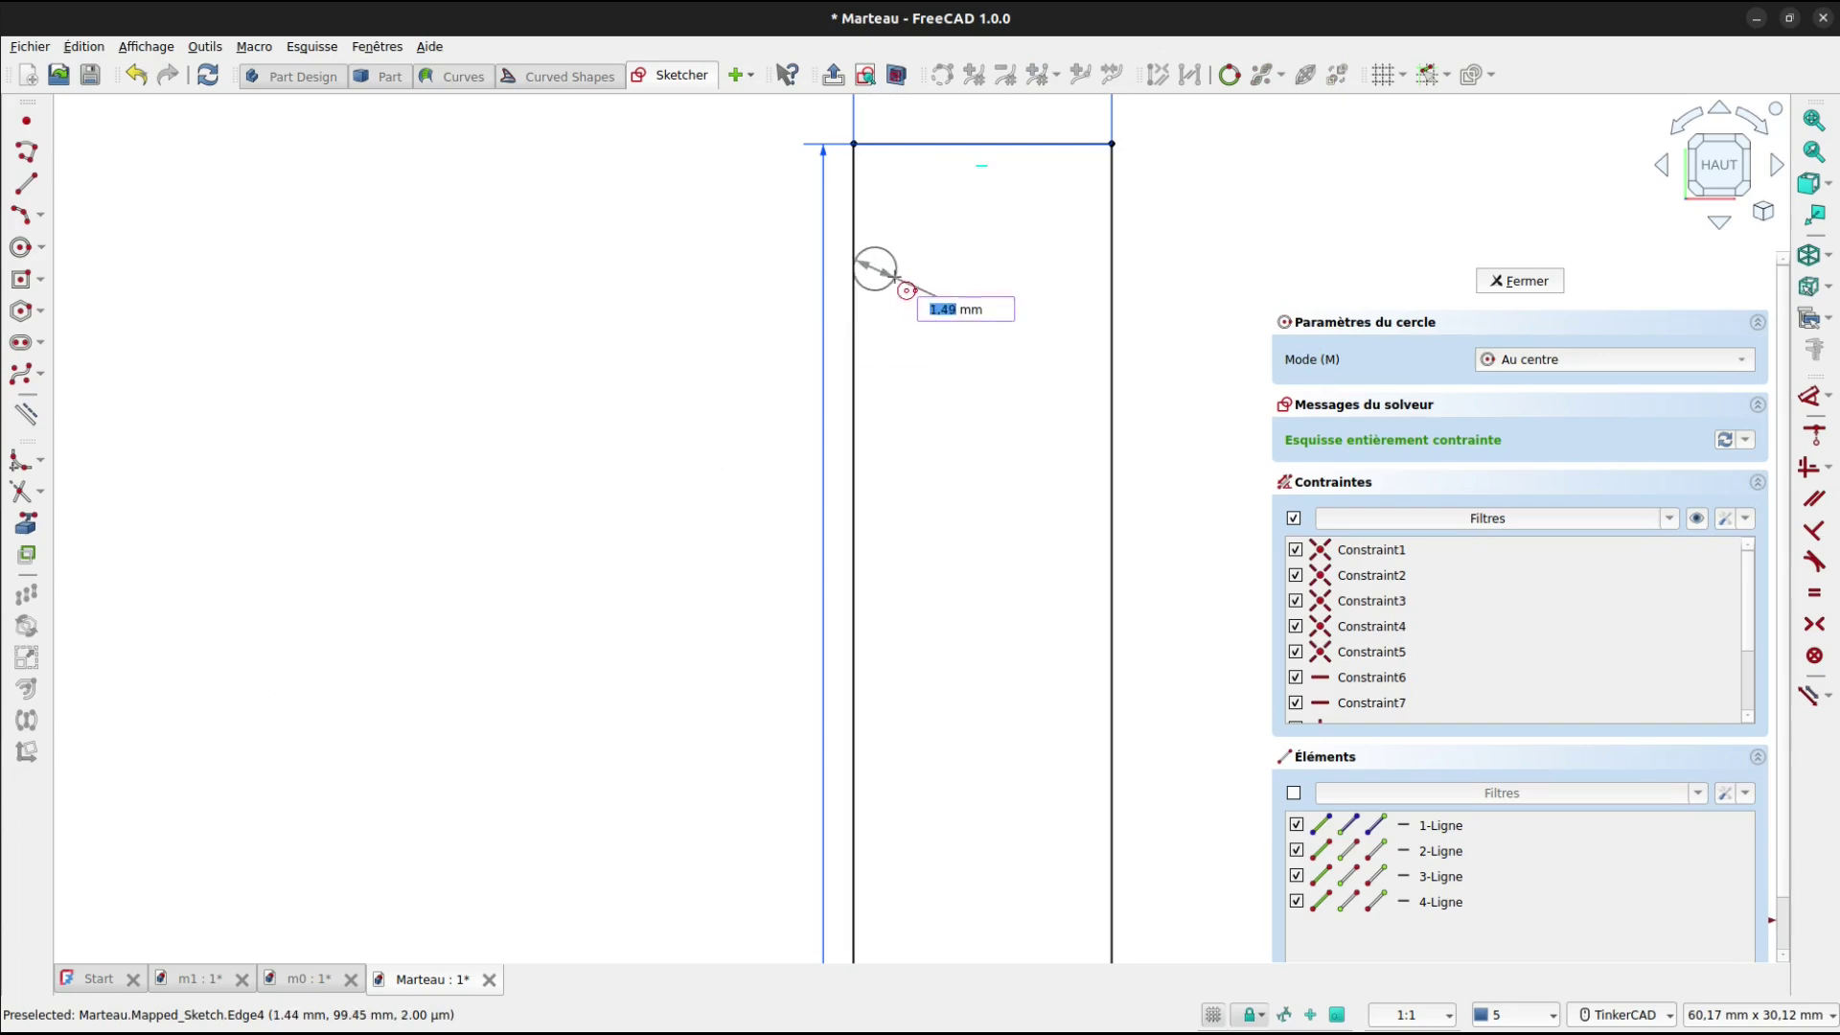
{"action": "left_click", "coordinate": [897, 281]}
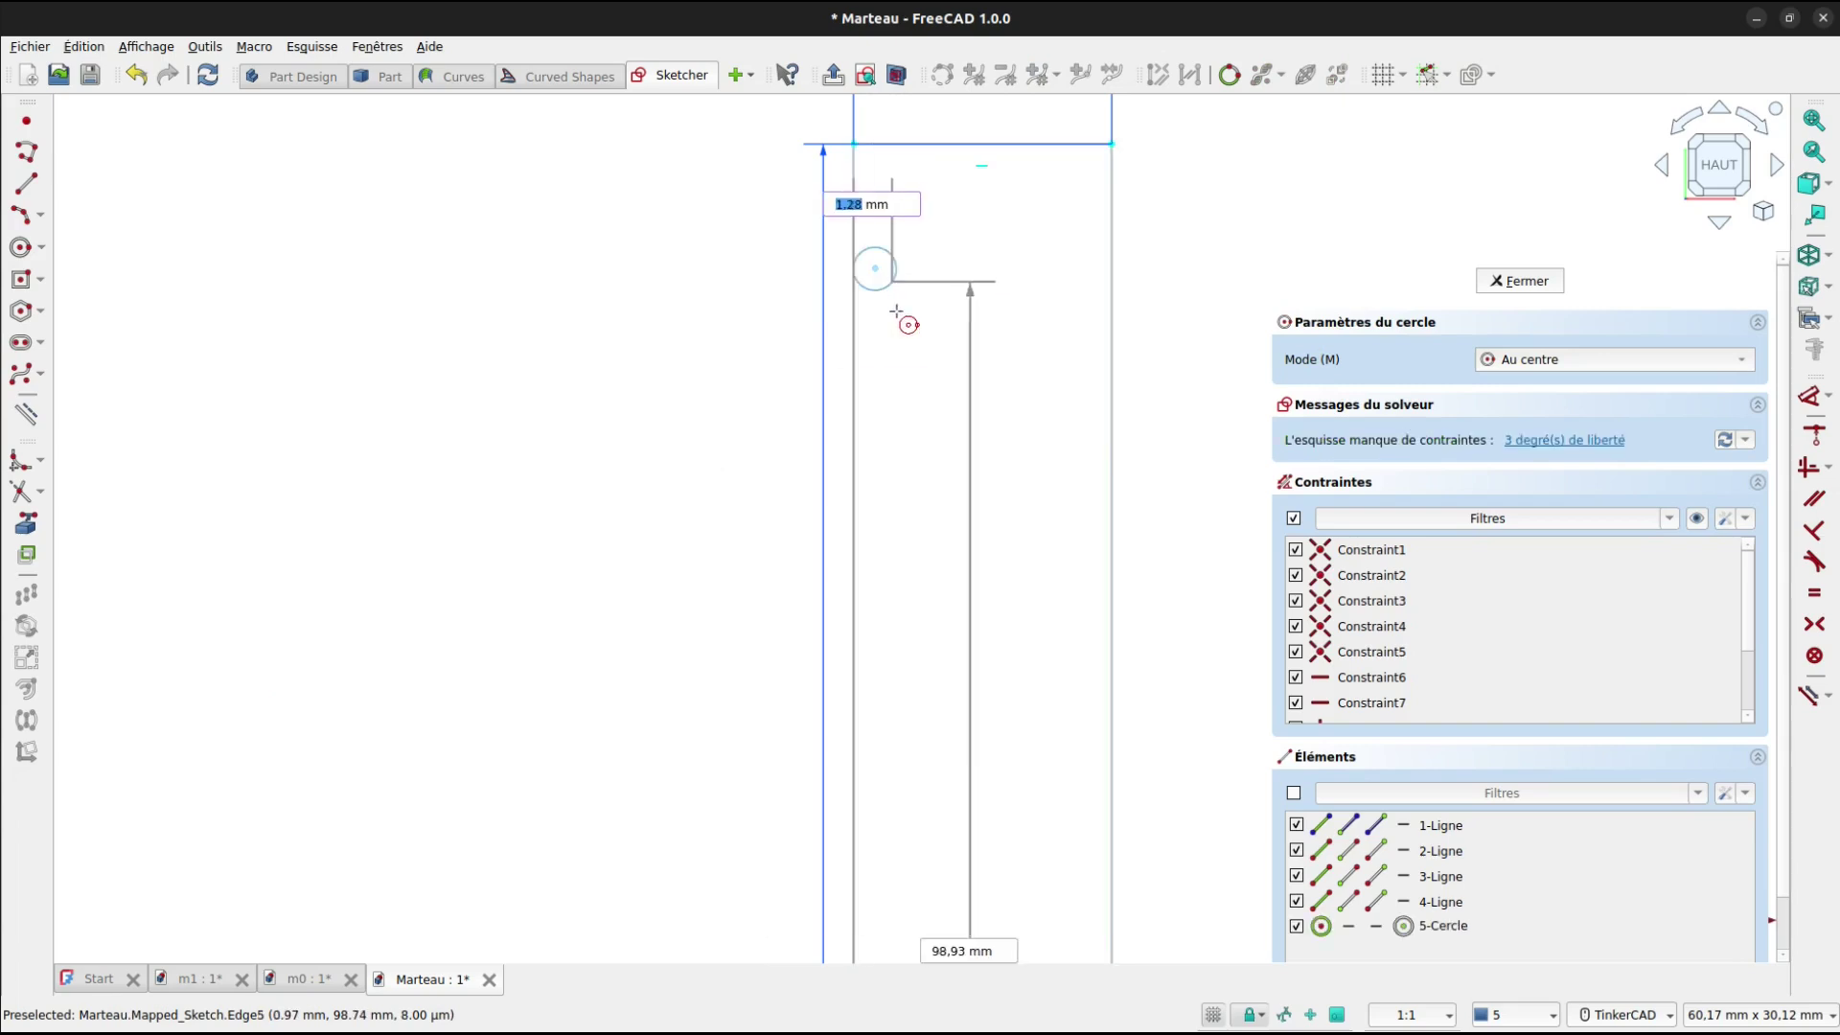
Draw a small centre-based rectangle inside the mapped rectangle, near its upper-right corner, and close the sketch.
{"action": "left_click", "coordinate": [19, 281]}
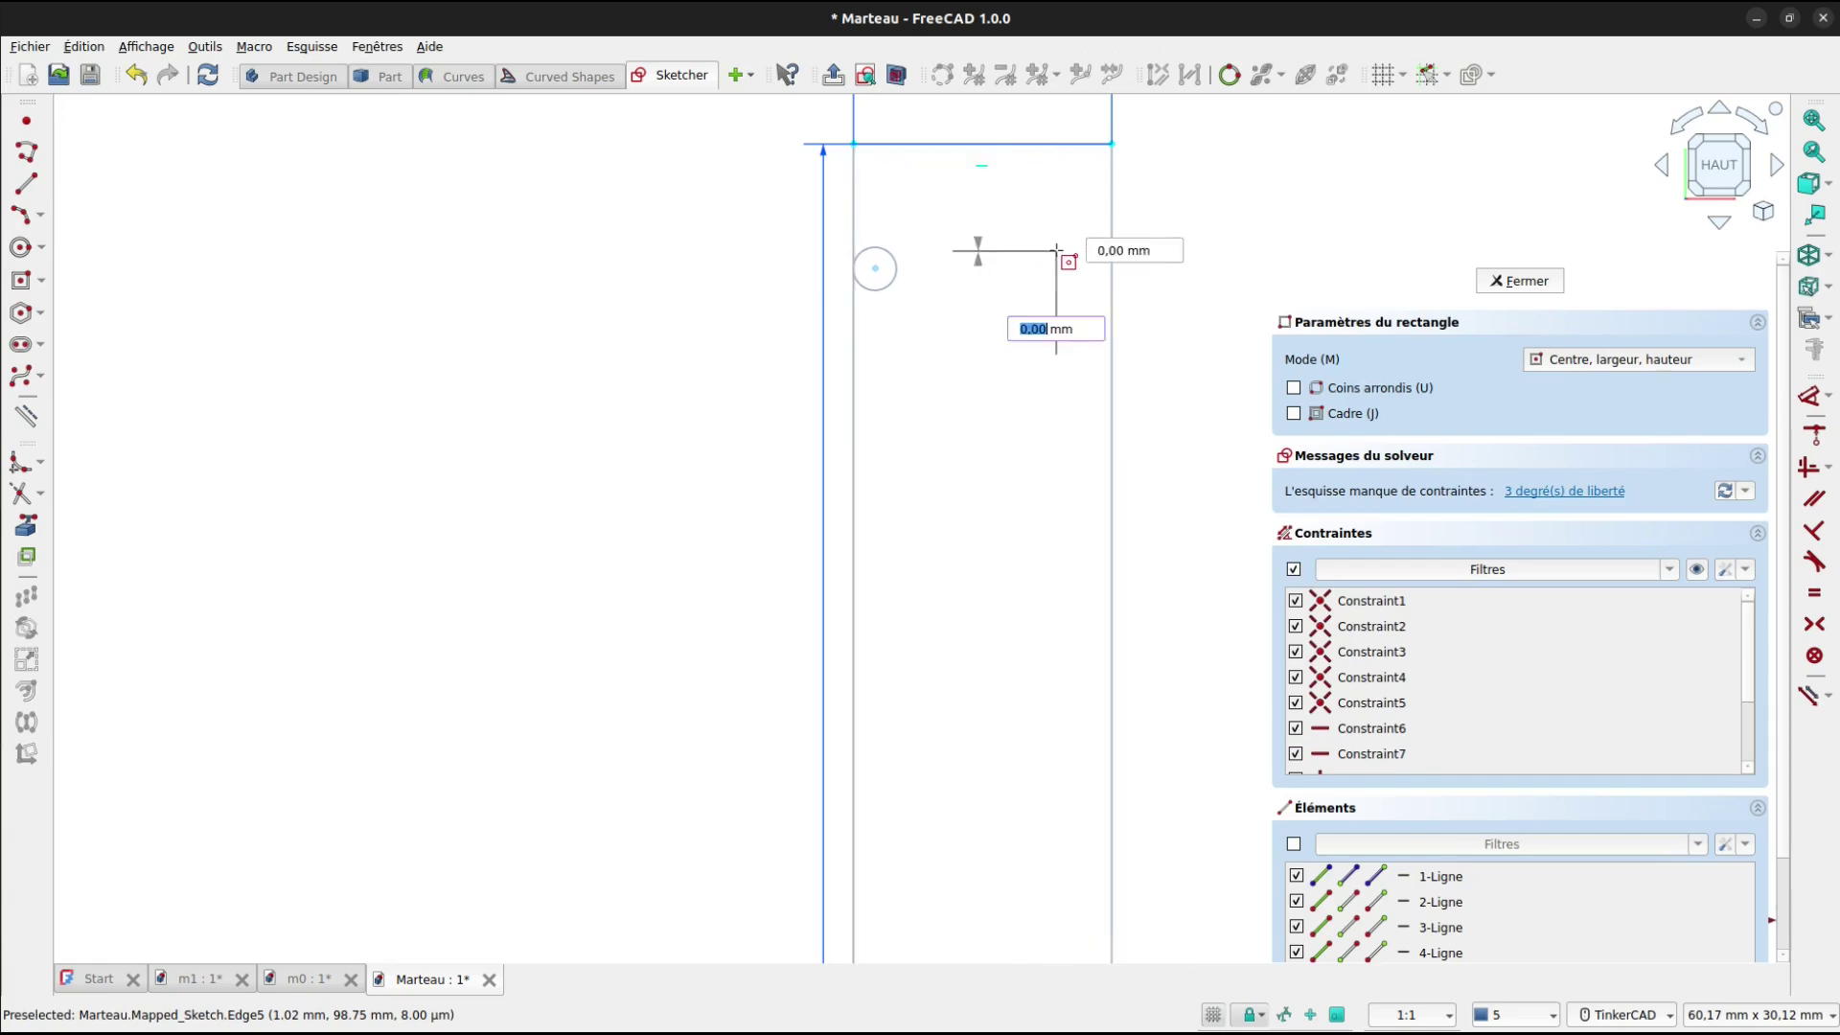
{"action": "left_click", "coordinate": [1020, 220]}
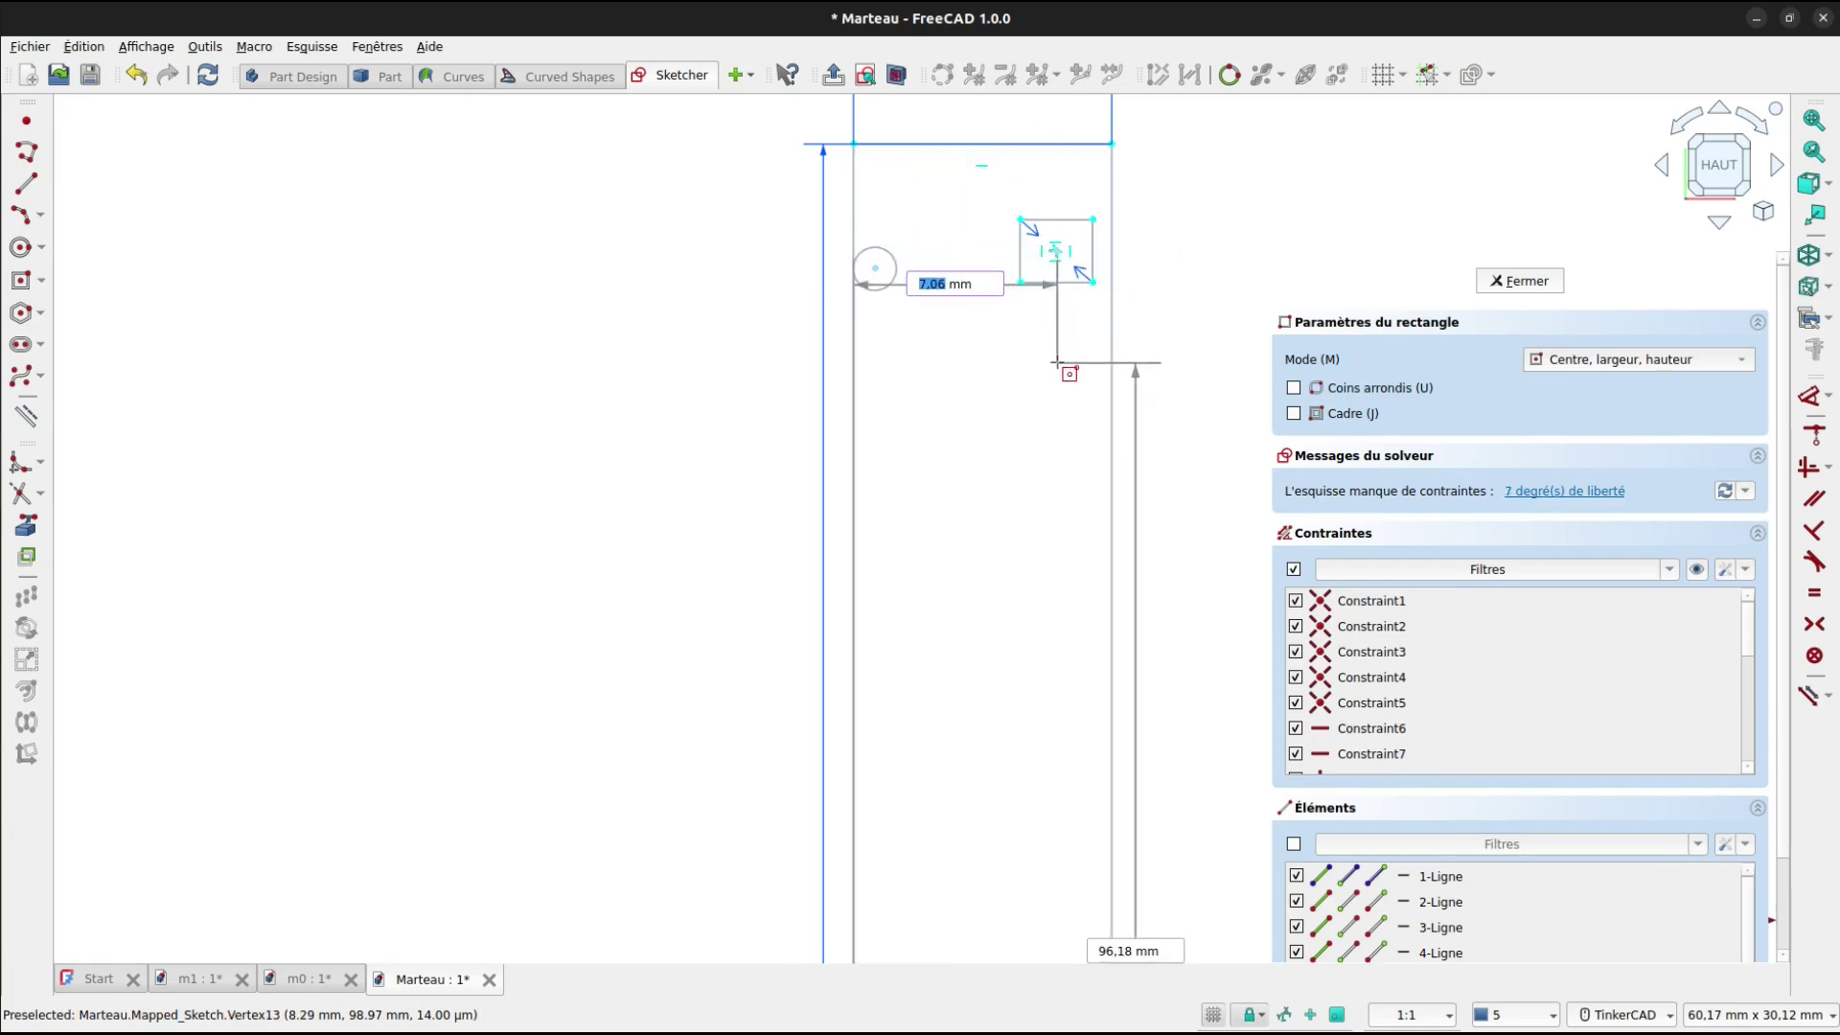
{"action": "left_click", "coordinate": [1093, 282]}
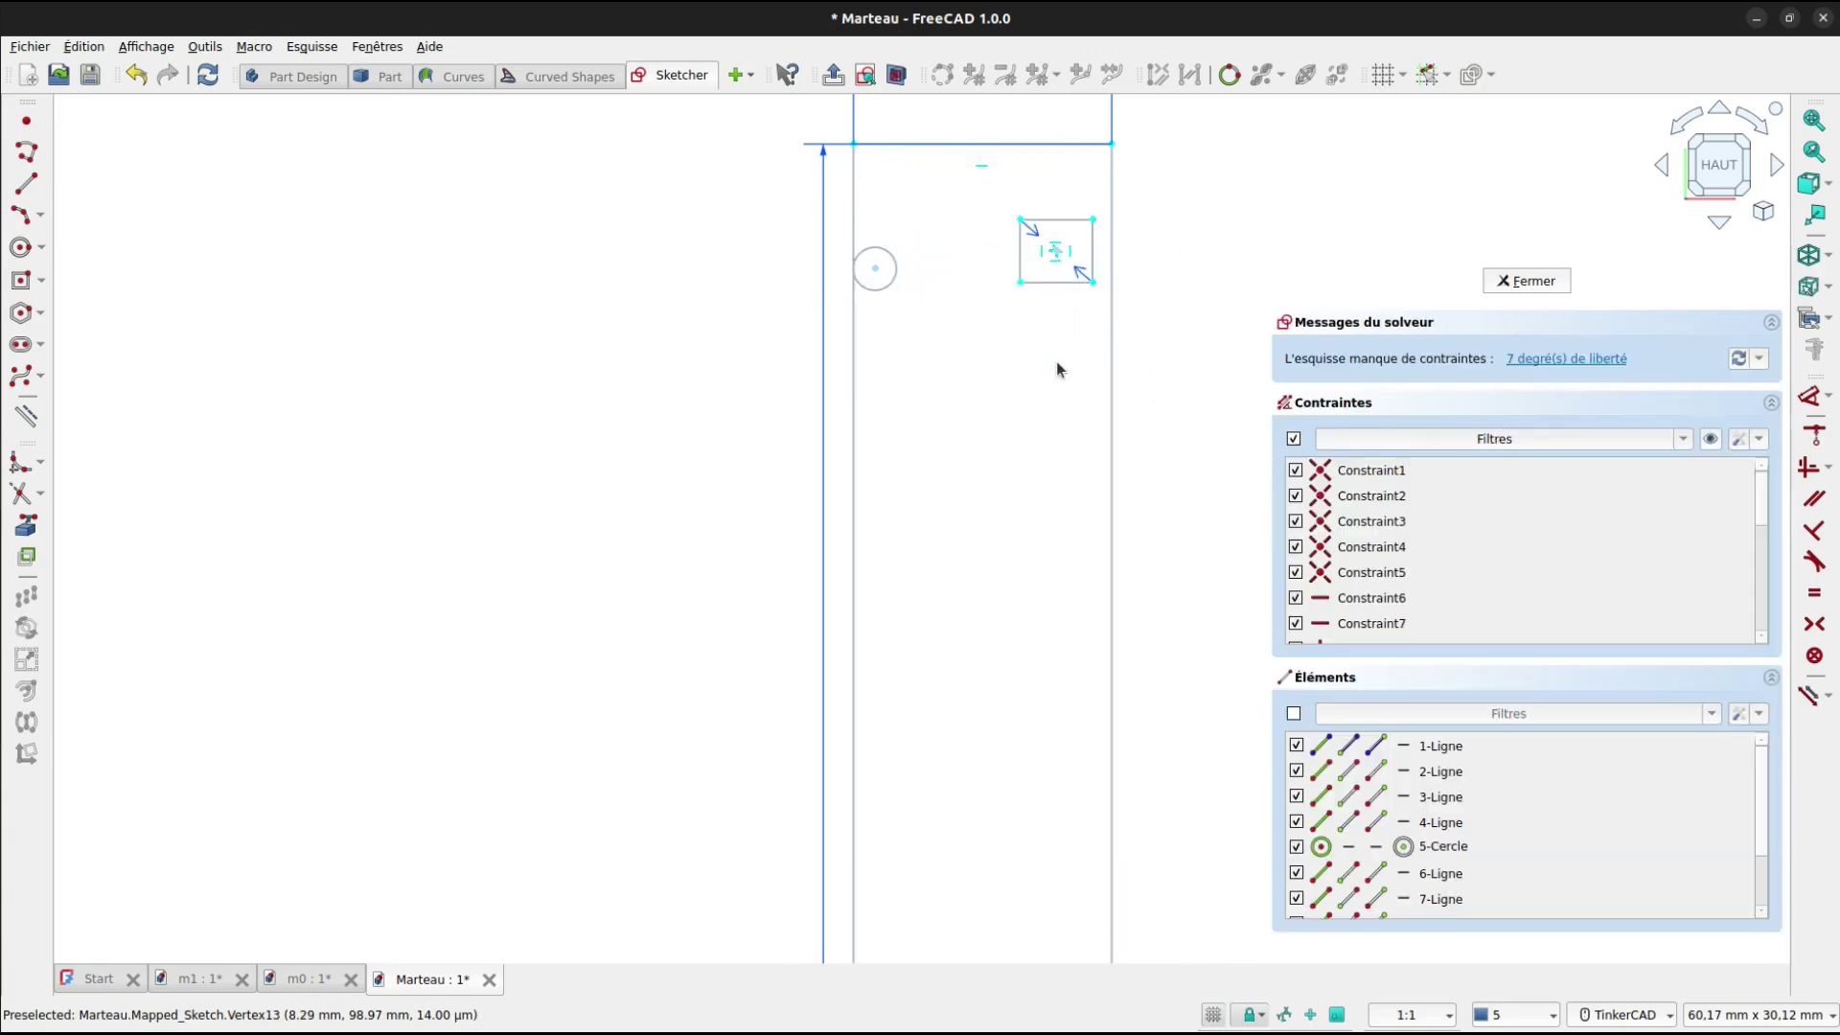
{"action": "left_click", "coordinate": [1531, 281]}
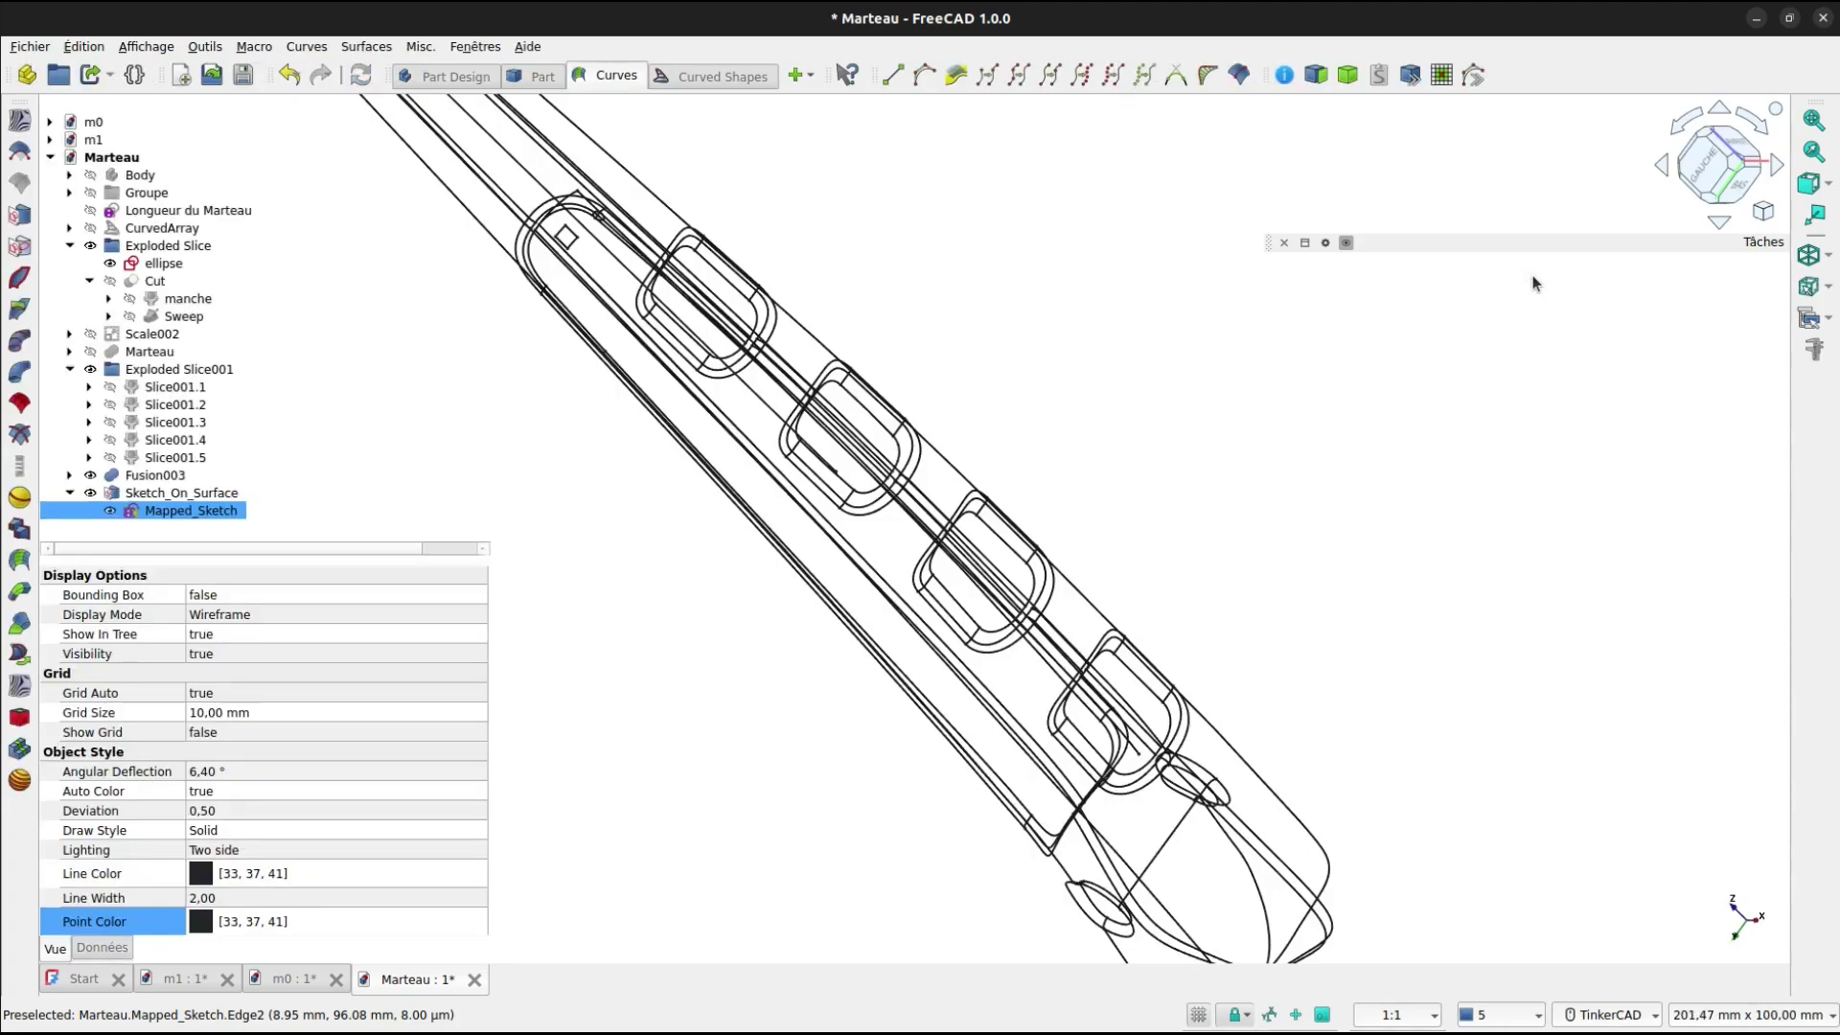
Examine how the sketched circle and small rectangle are mapped onto the long recess face in the 3D view.
{"action": "scroll", "coordinate": [568, 251], "scroll_direction": "up", "scroll_amount": 3}
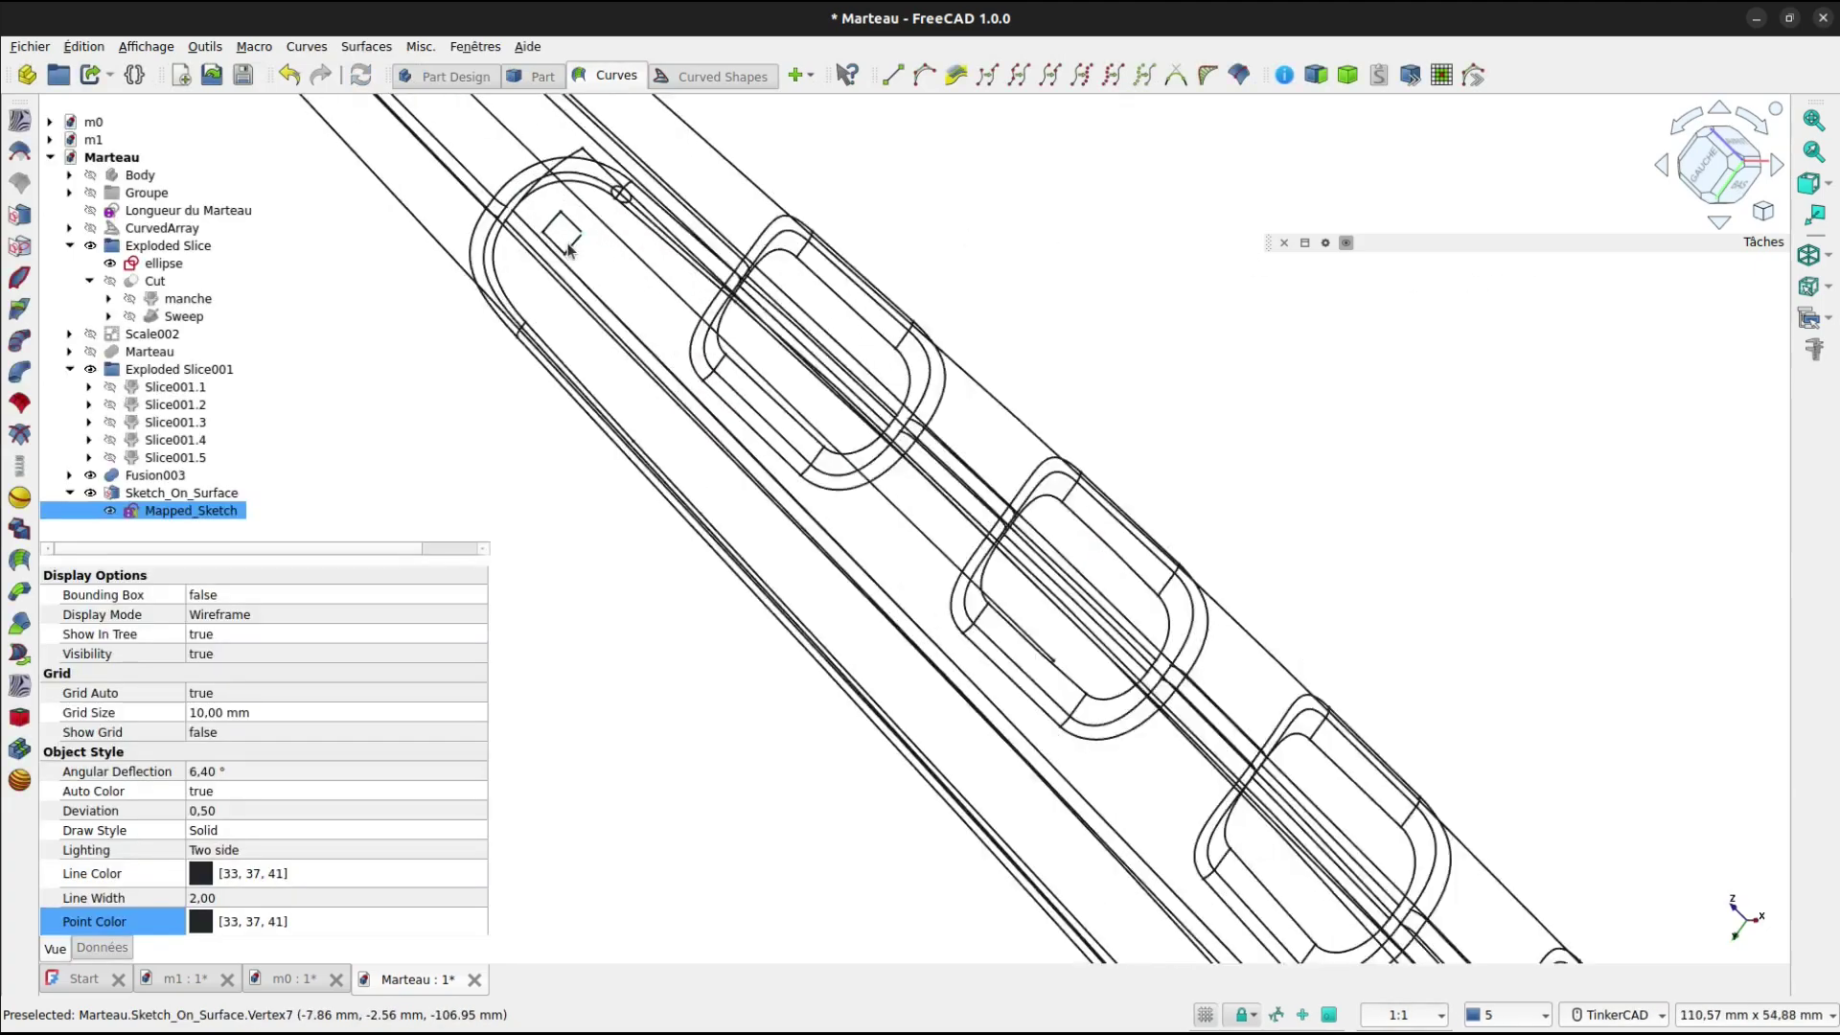
{"action": "scroll", "coordinate": [569, 251], "scroll_direction": "up", "scroll_amount": 4}
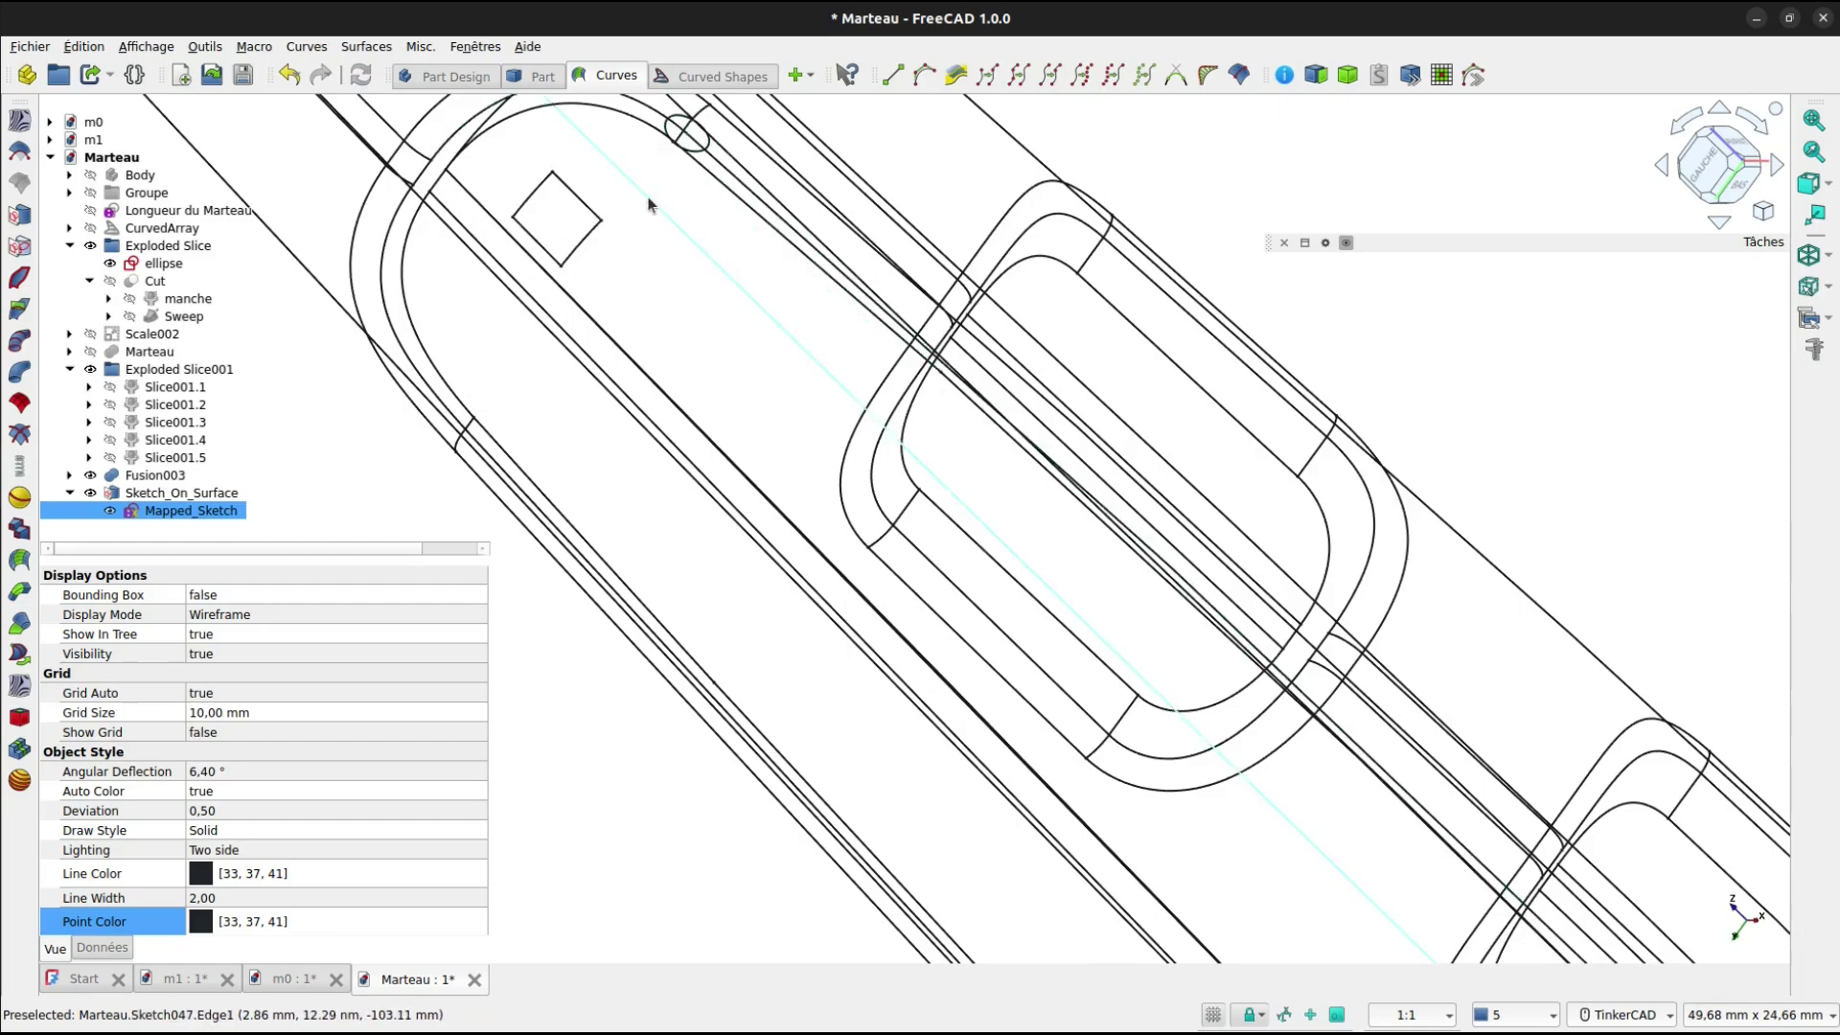
{"action": "middle_click_drag", "start_coordinate": [753, 275], "coordinate": [652, 658]}
{"action": "scroll", "coordinate": [652, 659], "scroll_direction": "down", "scroll_amount": 2}
{"action": "scroll", "coordinate": [855, 444], "scroll_direction": "up", "scroll_amount": 1}
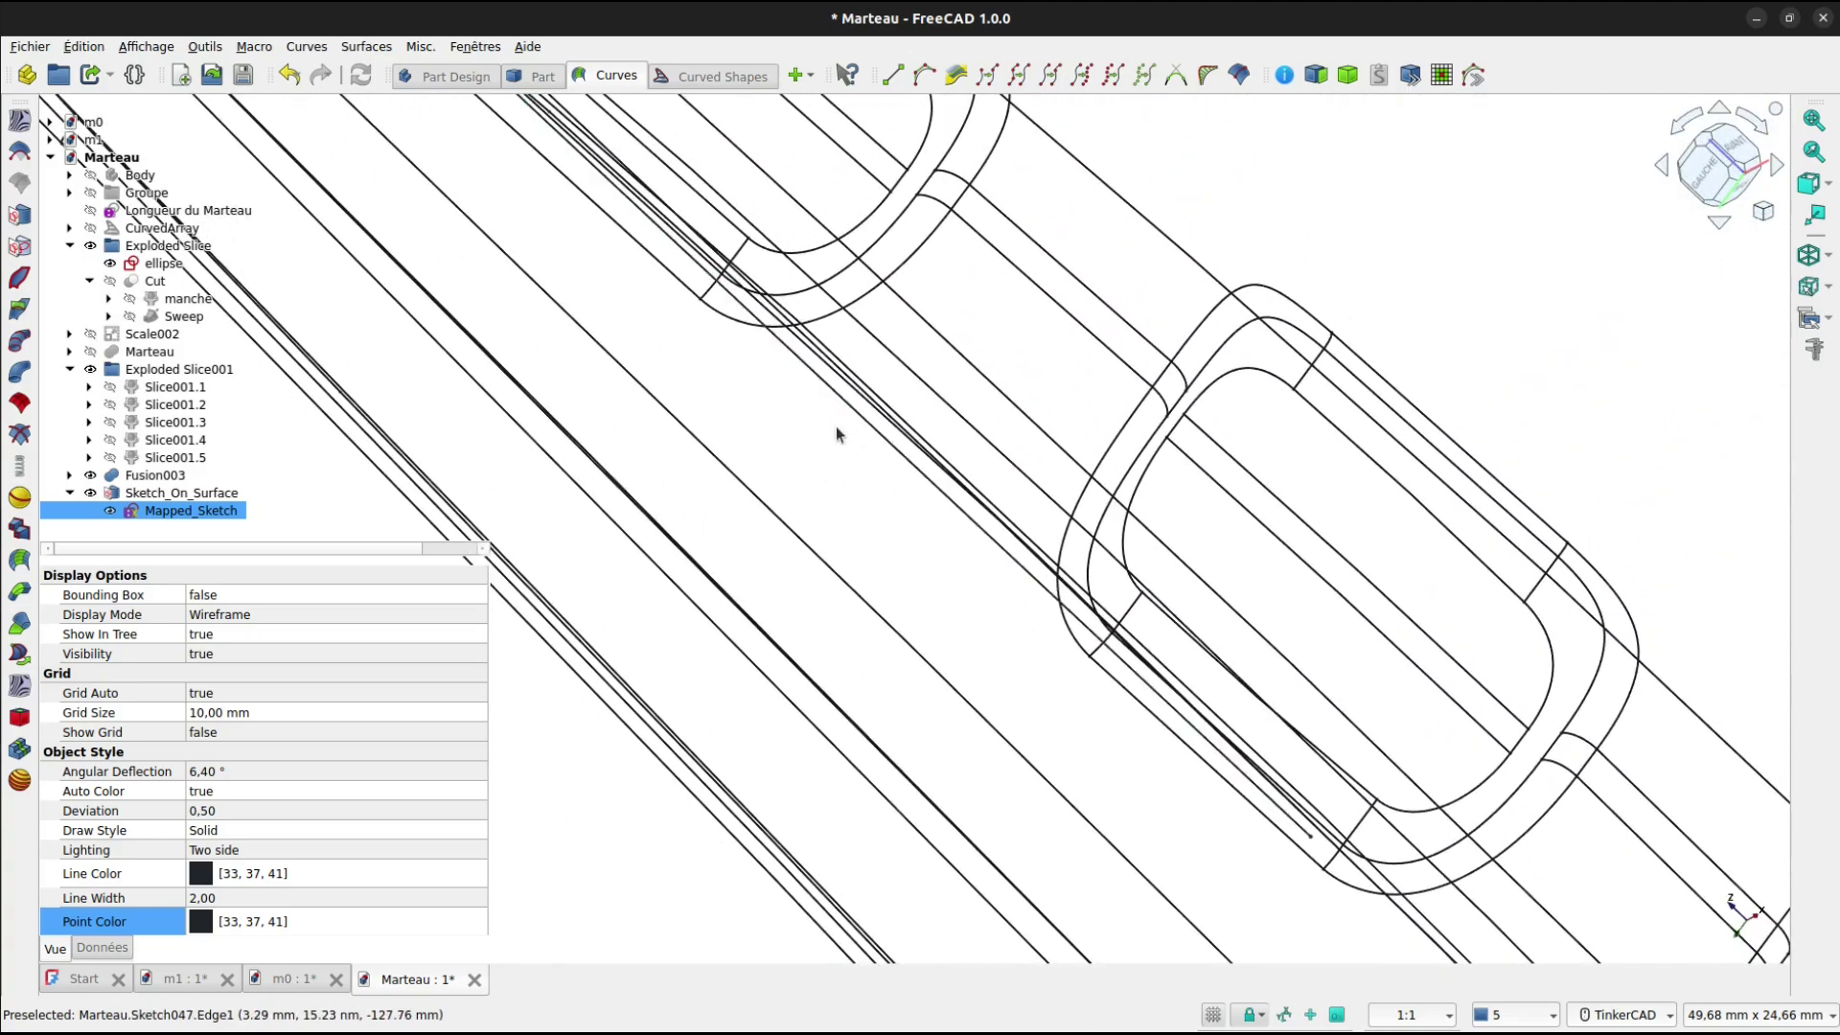
{"action": "scroll", "coordinate": [842, 418], "scroll_direction": "down", "scroll_amount": 1}
{"action": "middle_click_drag", "start_coordinate": [834, 375], "coordinate": [1212, 673]}
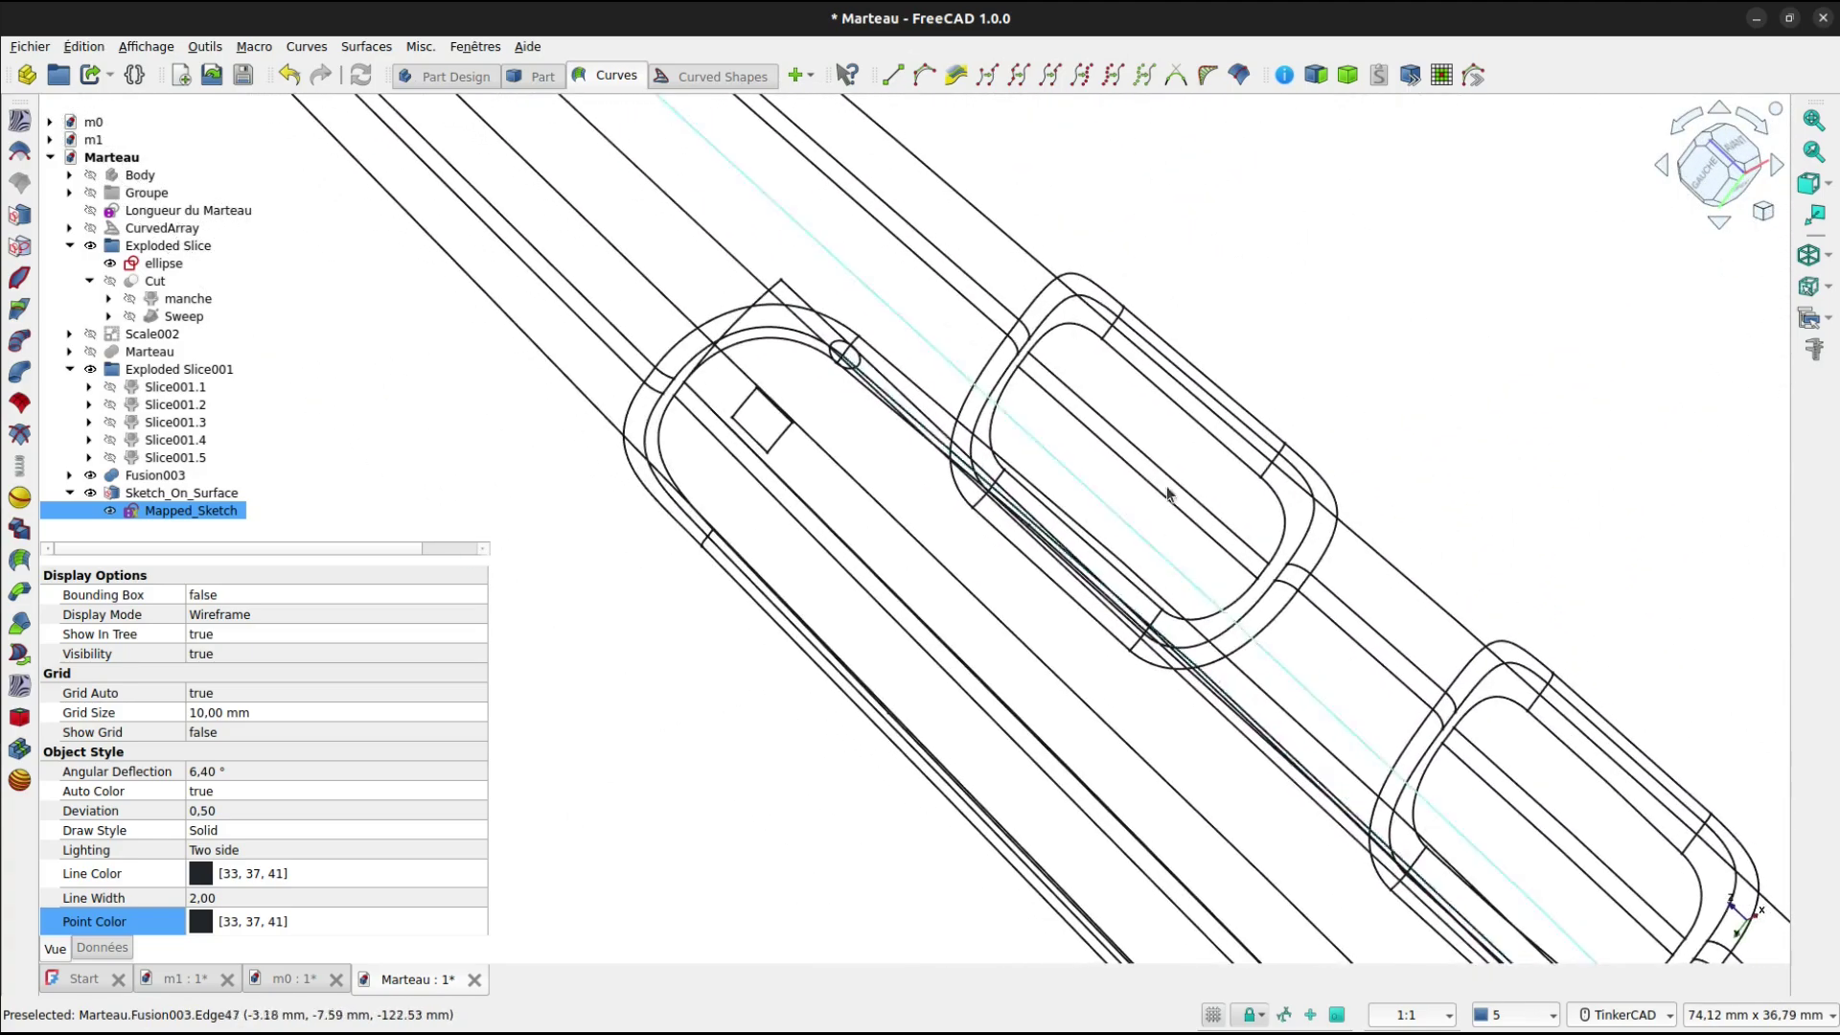
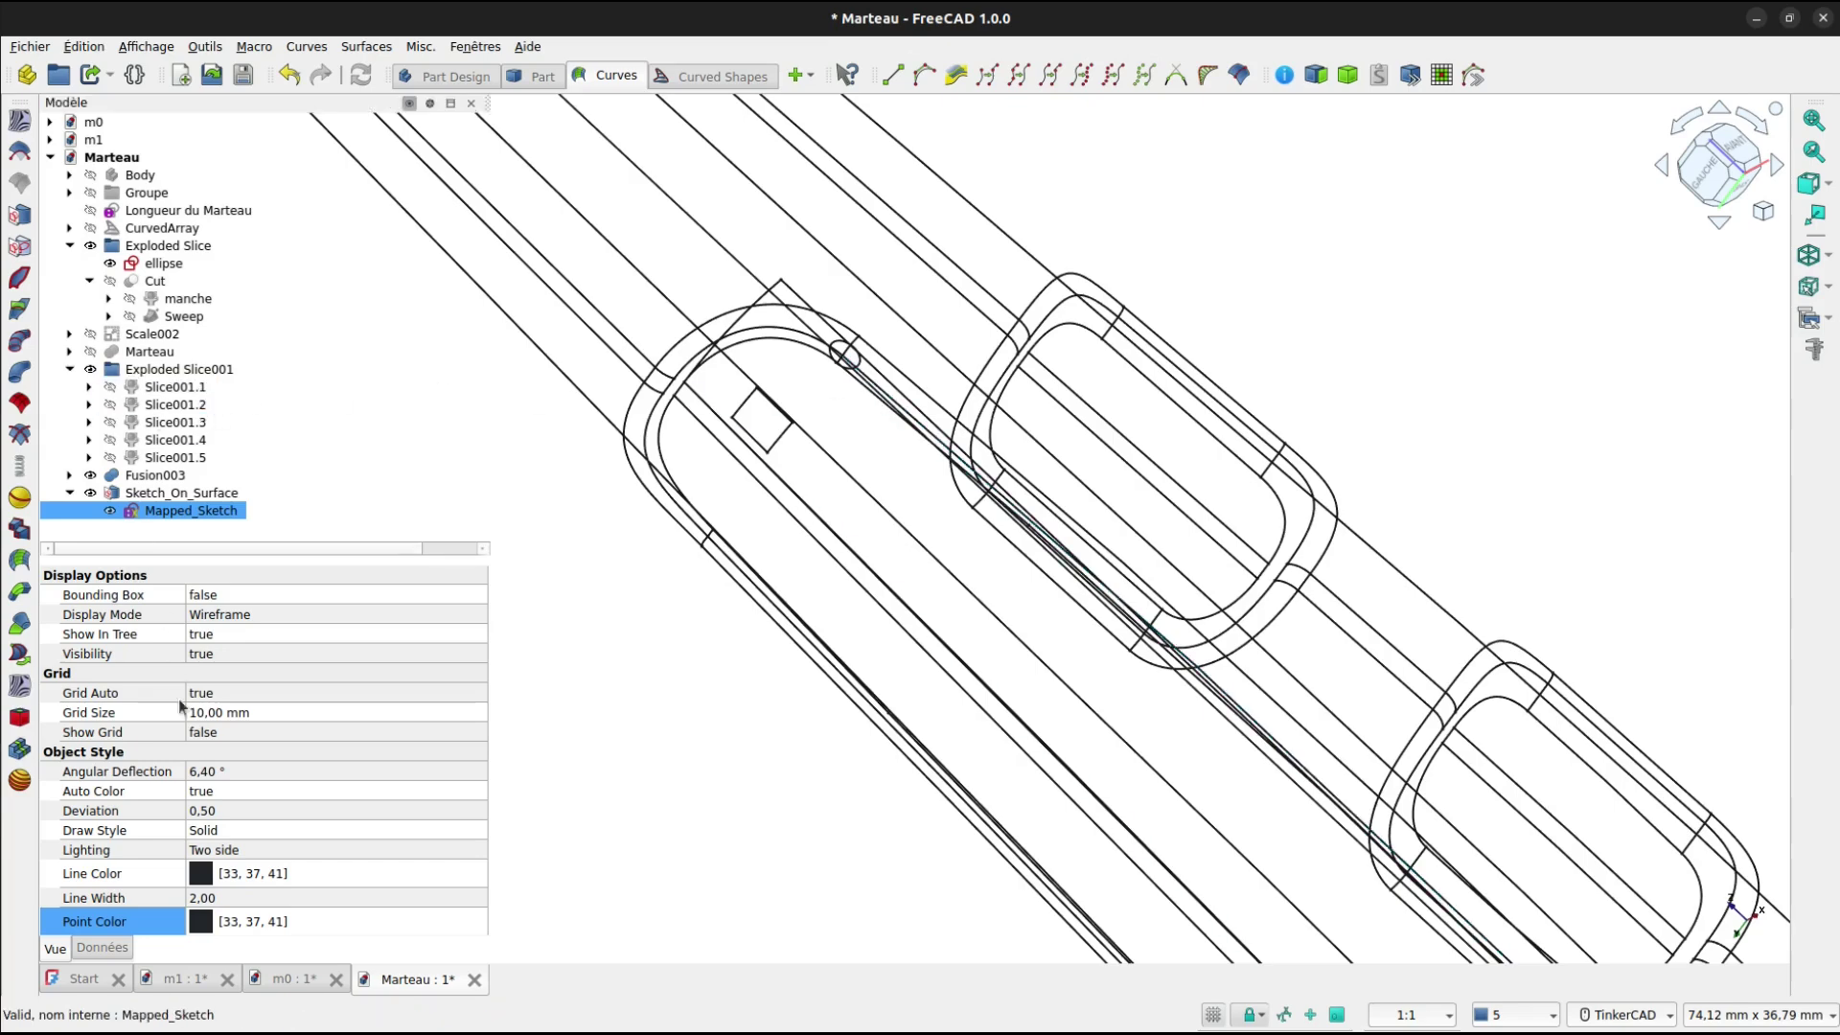
Reopen the Mapped_Sketch and move the circle inward from the mapped rectangle's edge, placing its centre at about (2.3, 99.5).
{"action": "double_click", "coordinate": [168, 508]}
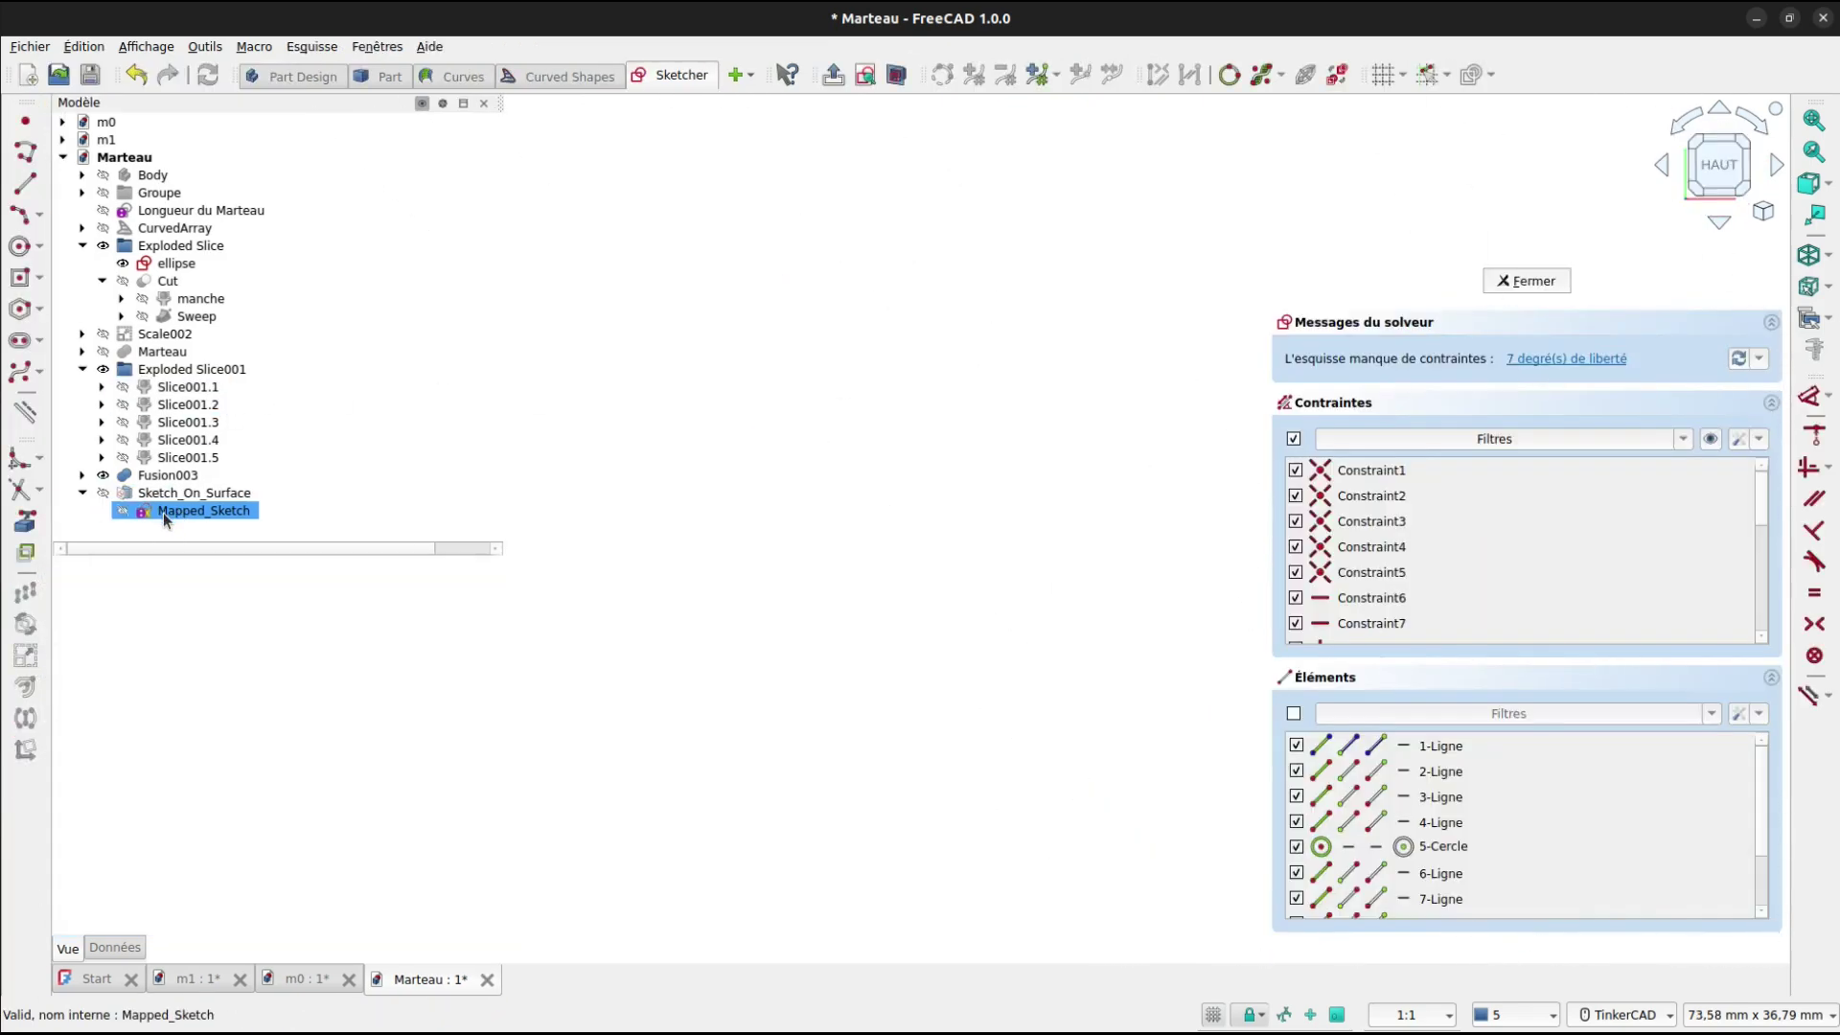
{"action": "scroll", "coordinate": [893, 374], "scroll_direction": "down", "scroll_amount": 6}
{"action": "scroll", "coordinate": [1140, 264], "scroll_direction": "down", "scroll_amount": 3}
{"action": "middle_click_drag", "start_coordinate": [1204, 279], "coordinate": [892, 700]}
{"action": "scroll", "coordinate": [893, 284], "scroll_direction": "up", "scroll_amount": 10}
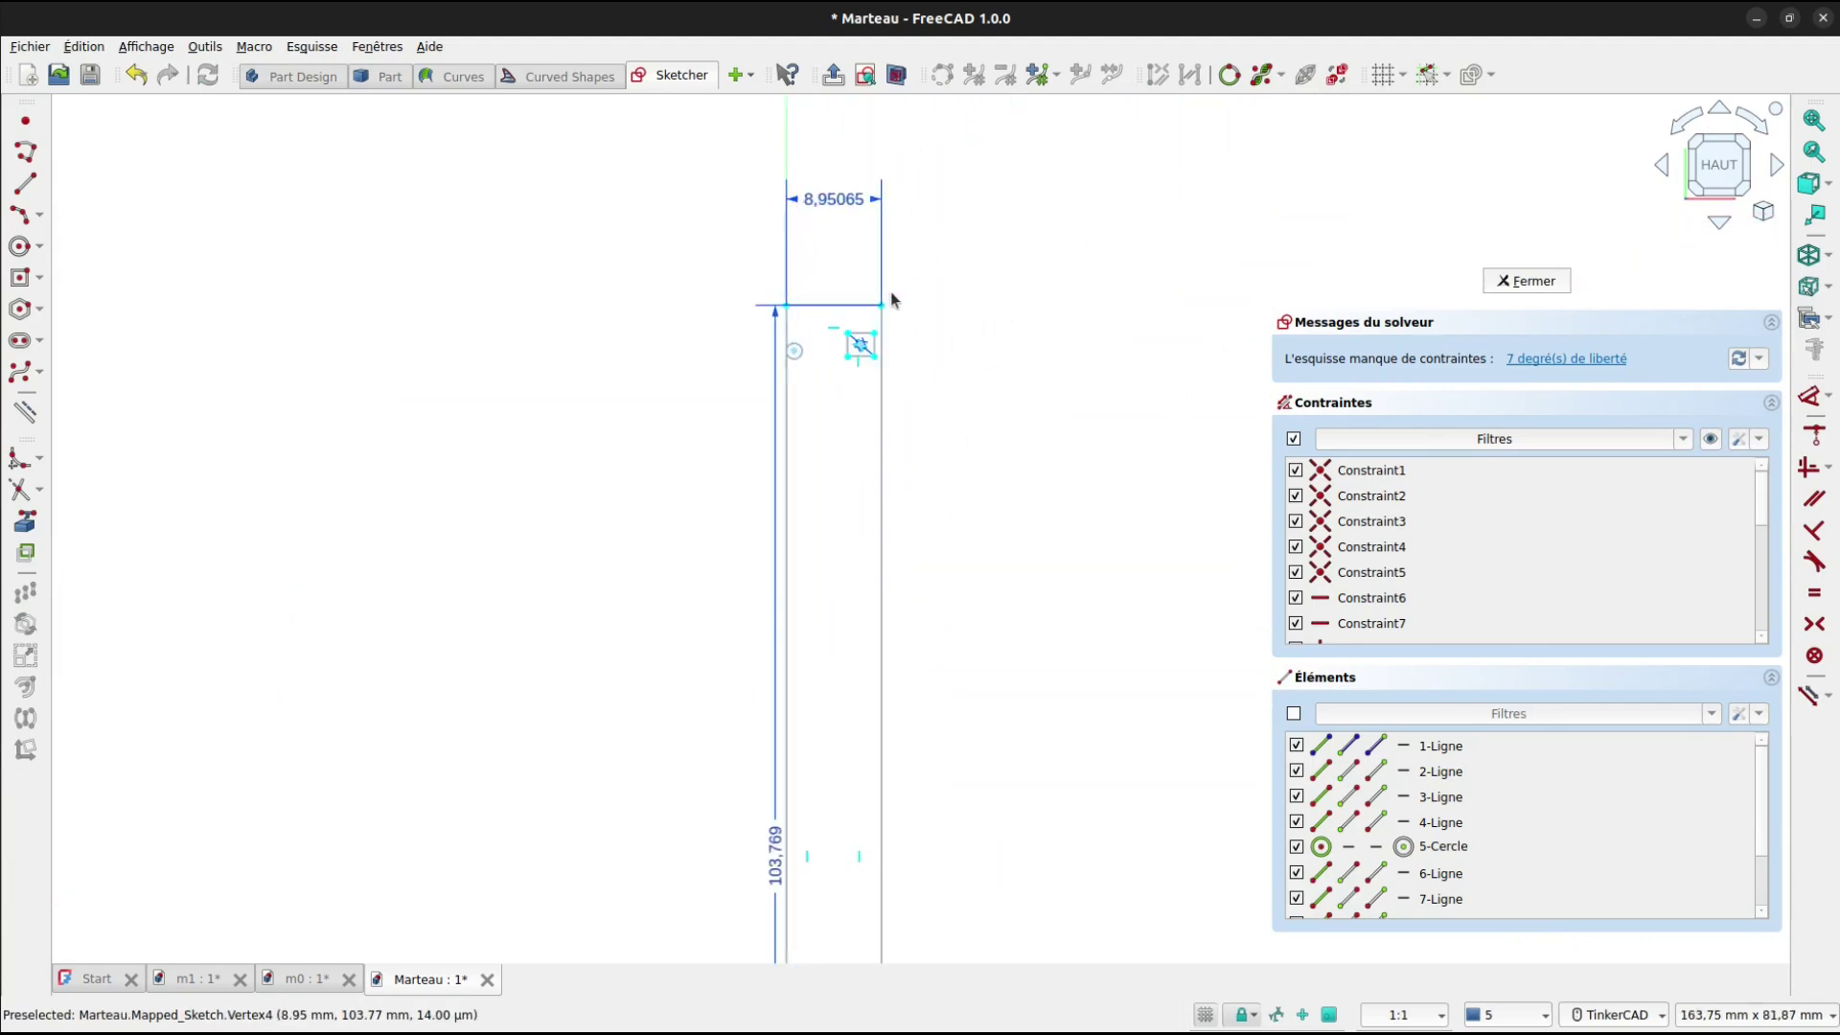
{"action": "scroll", "coordinate": [886, 306], "scroll_direction": "up", "scroll_amount": 2}
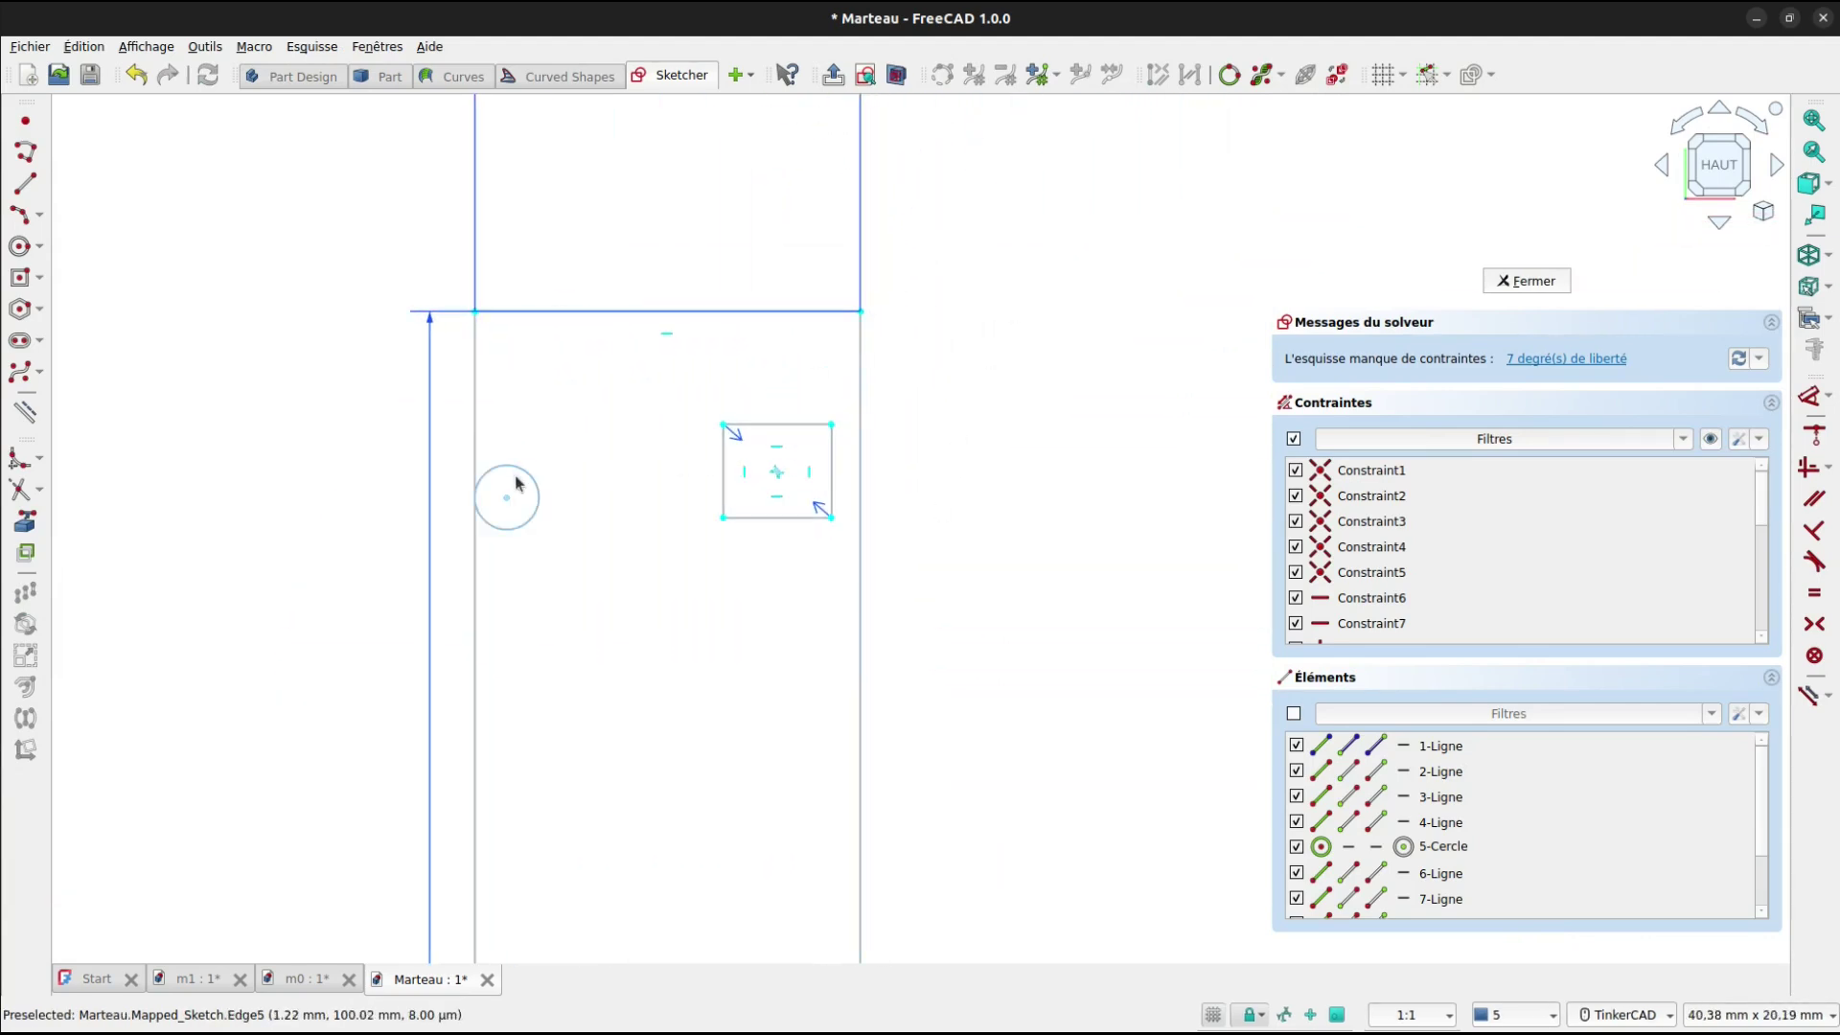
{"action": "left_click_drag", "start_coordinate": [539, 491], "coordinate": [579, 498]}
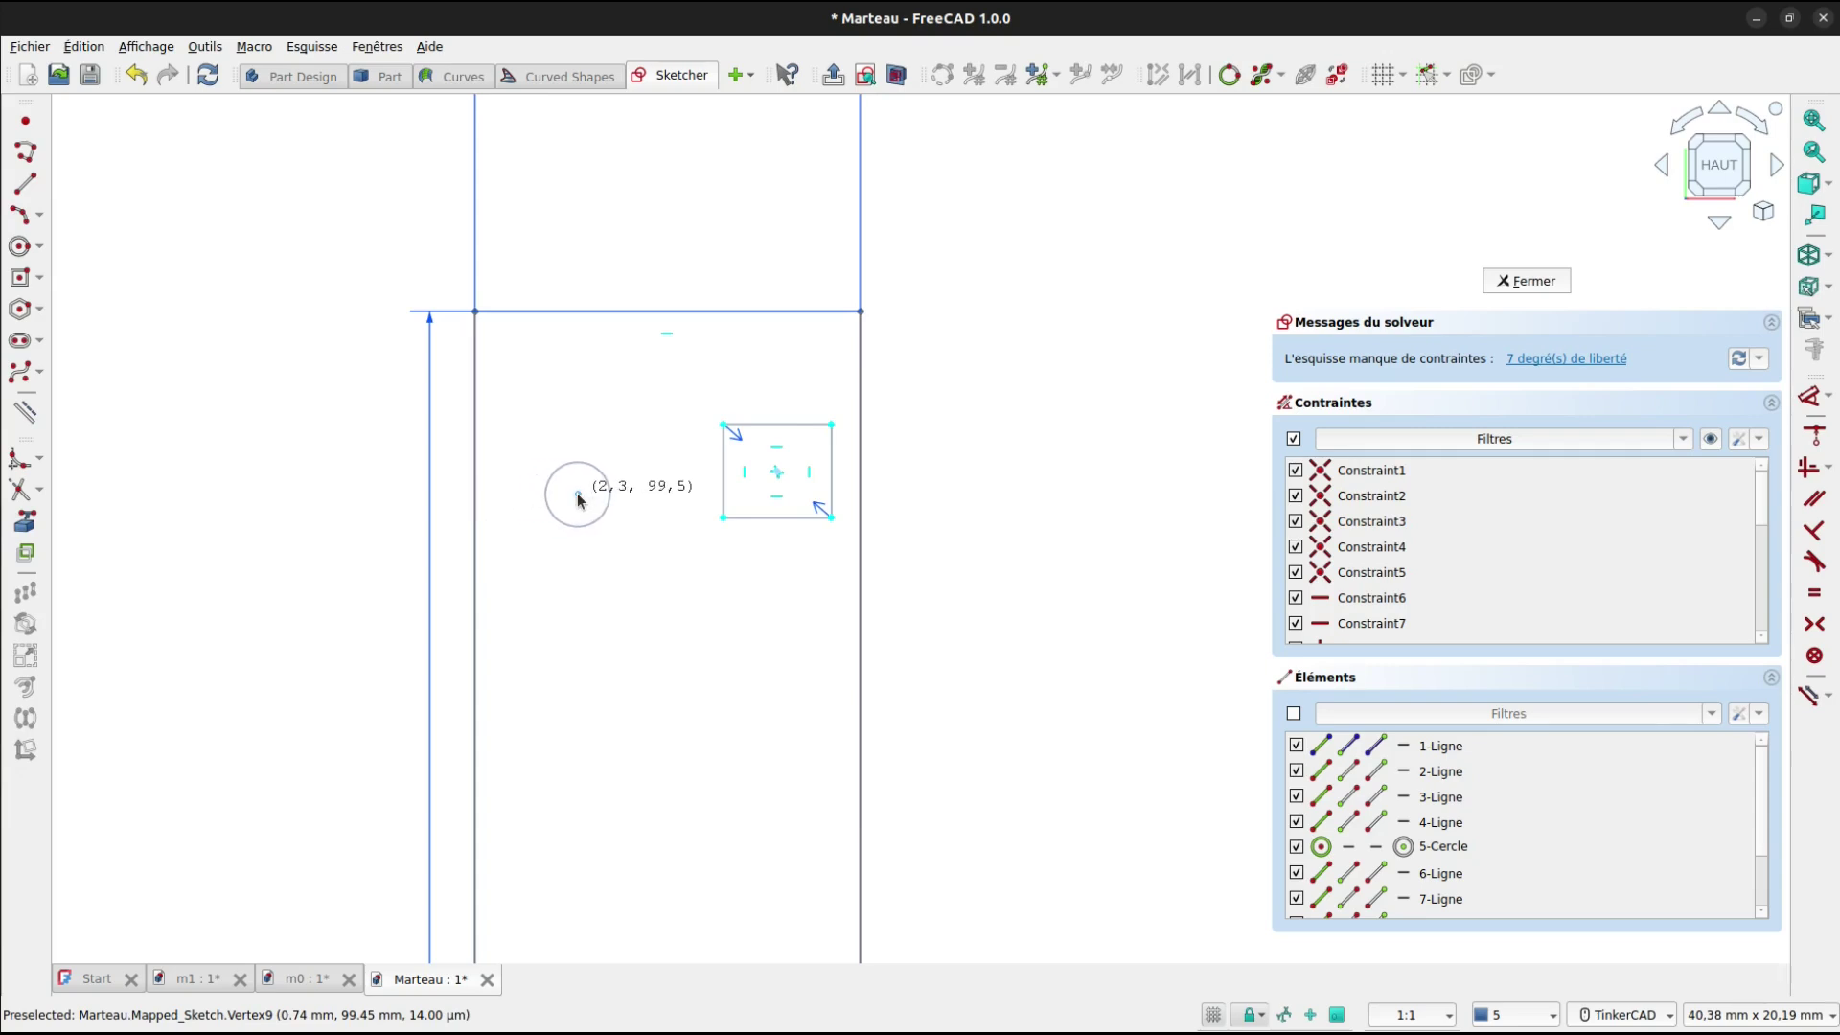
{"action": "left_click_drag", "start_coordinate": [579, 499], "coordinate": [580, 500]}
Constrain the circle's diameter to 1.5 mm.
{"action": "left_click", "coordinate": [601, 526]}
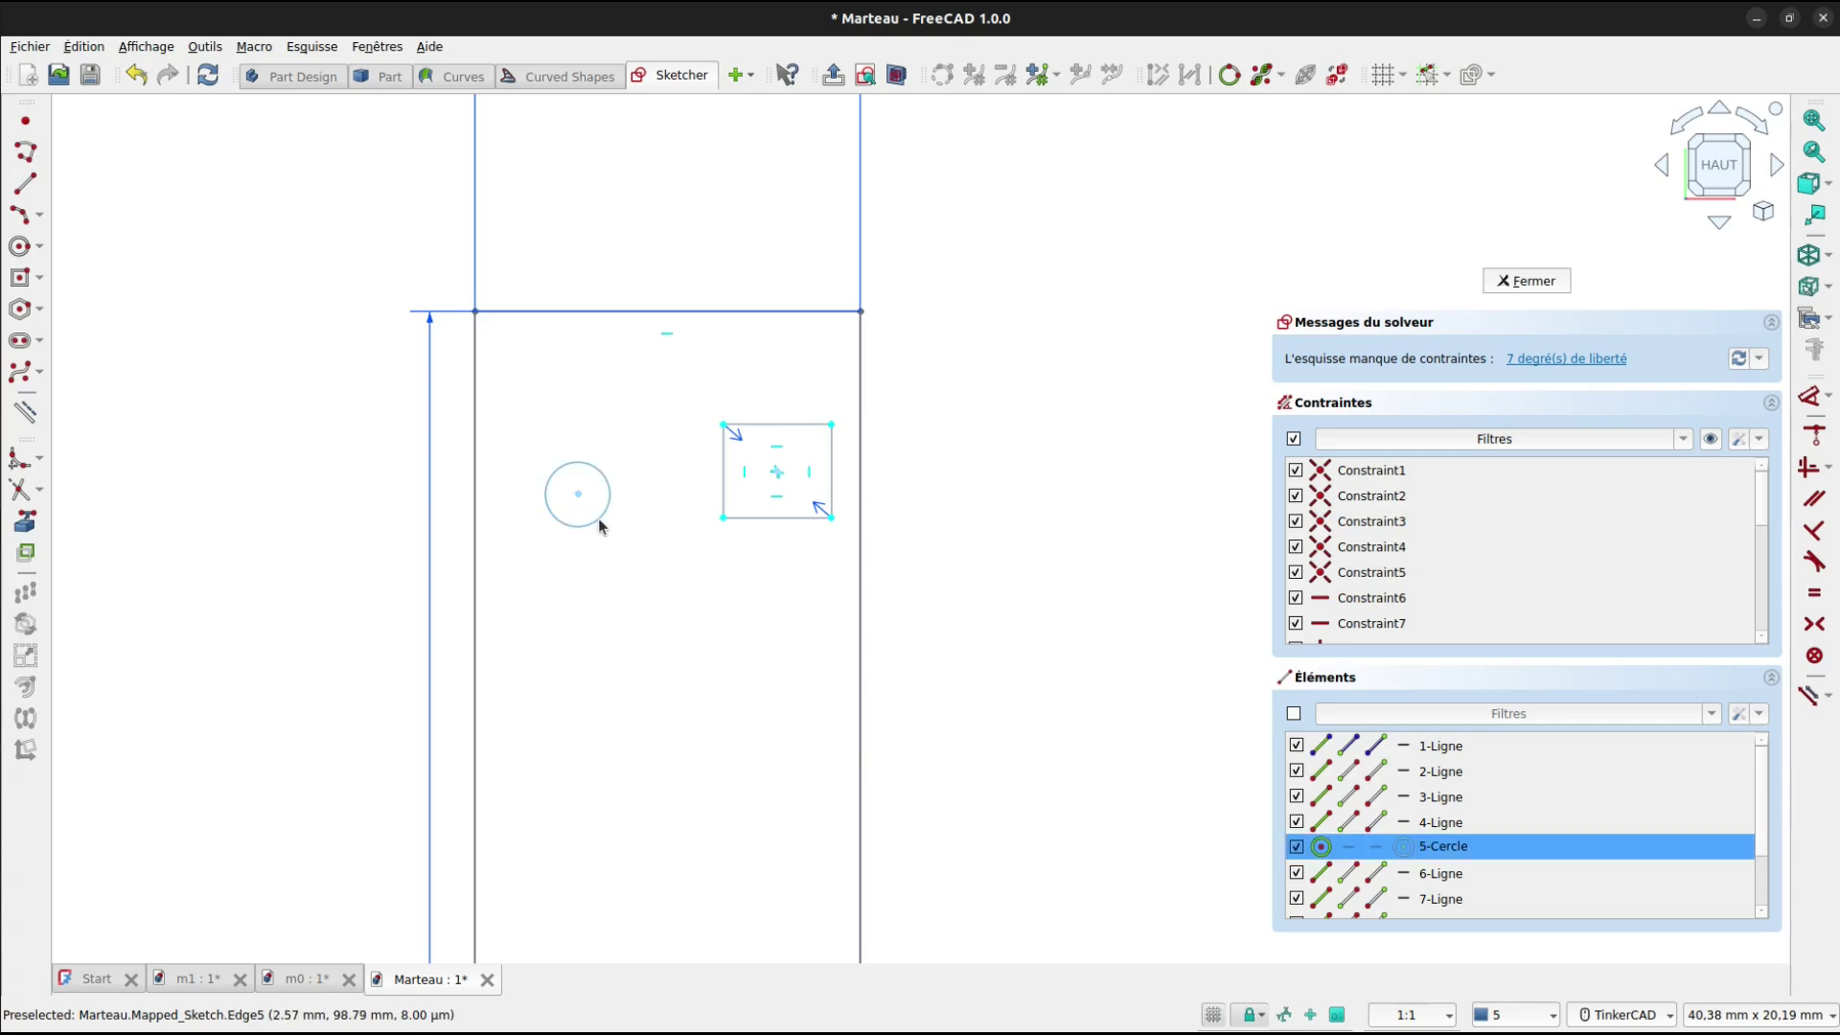
{"action": "key", "text": "d"}
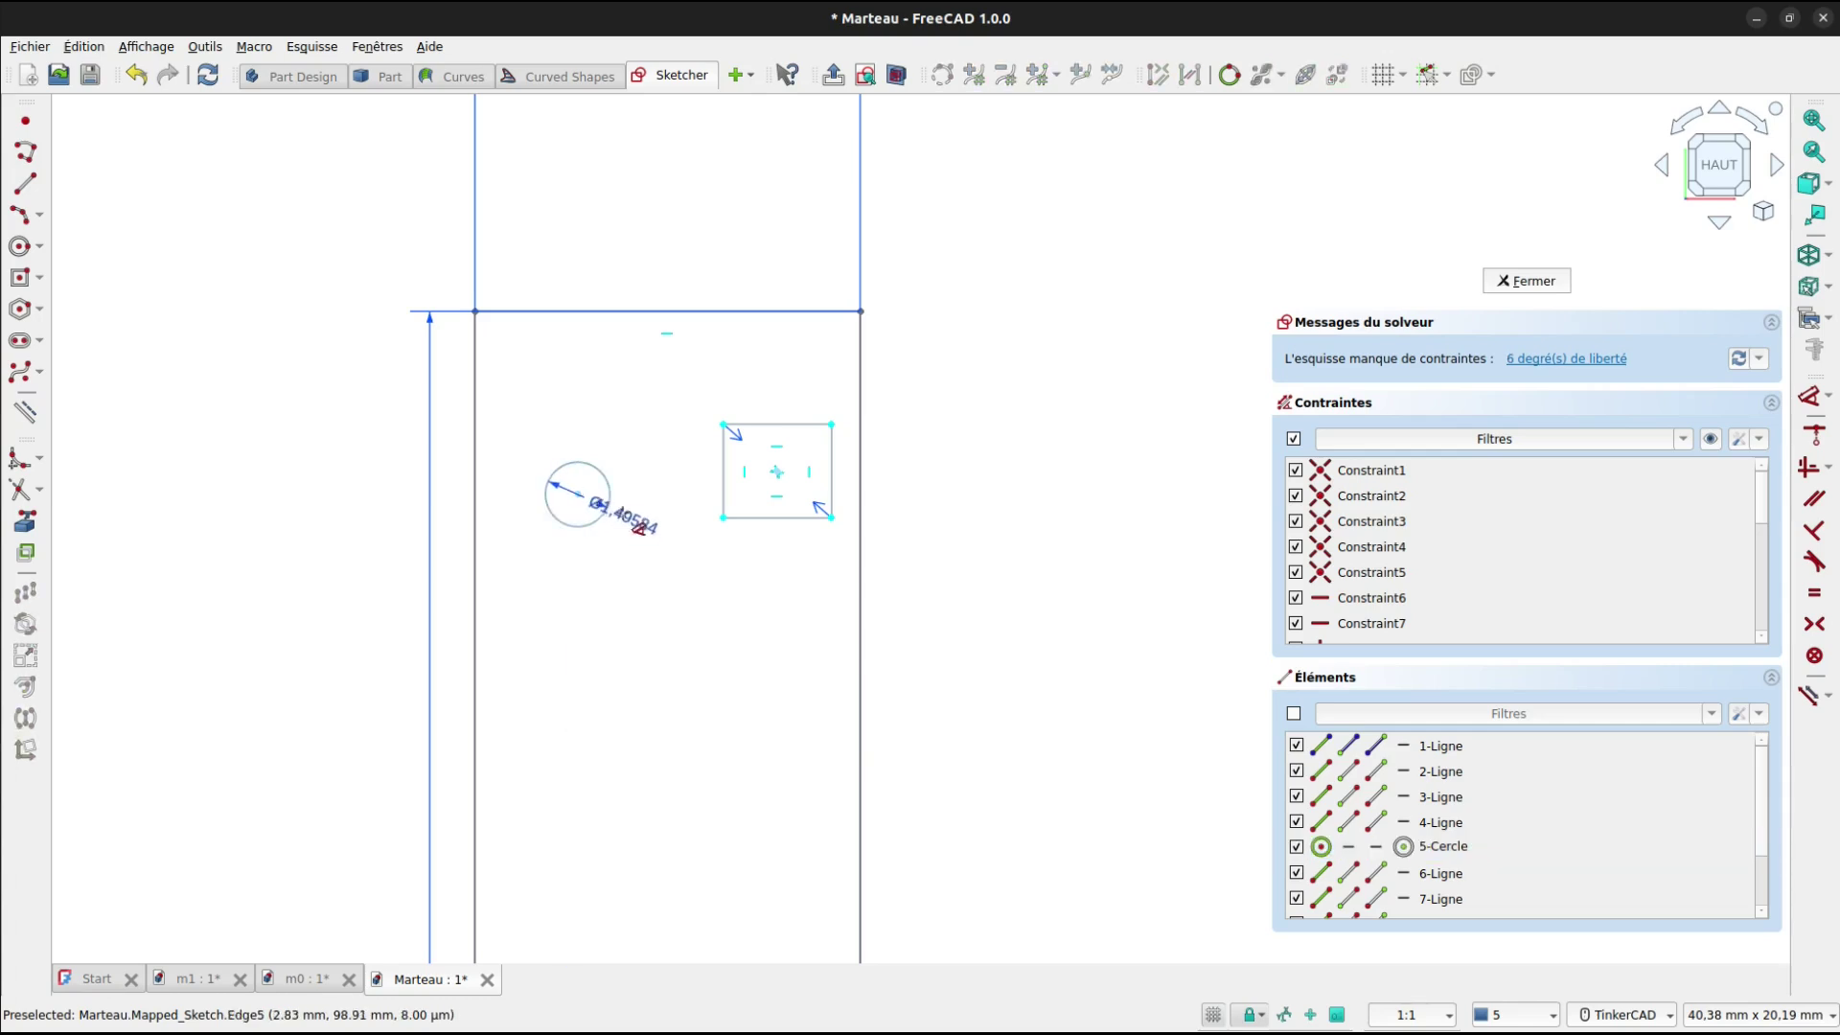
{"action": "left_click", "coordinate": [661, 517]}
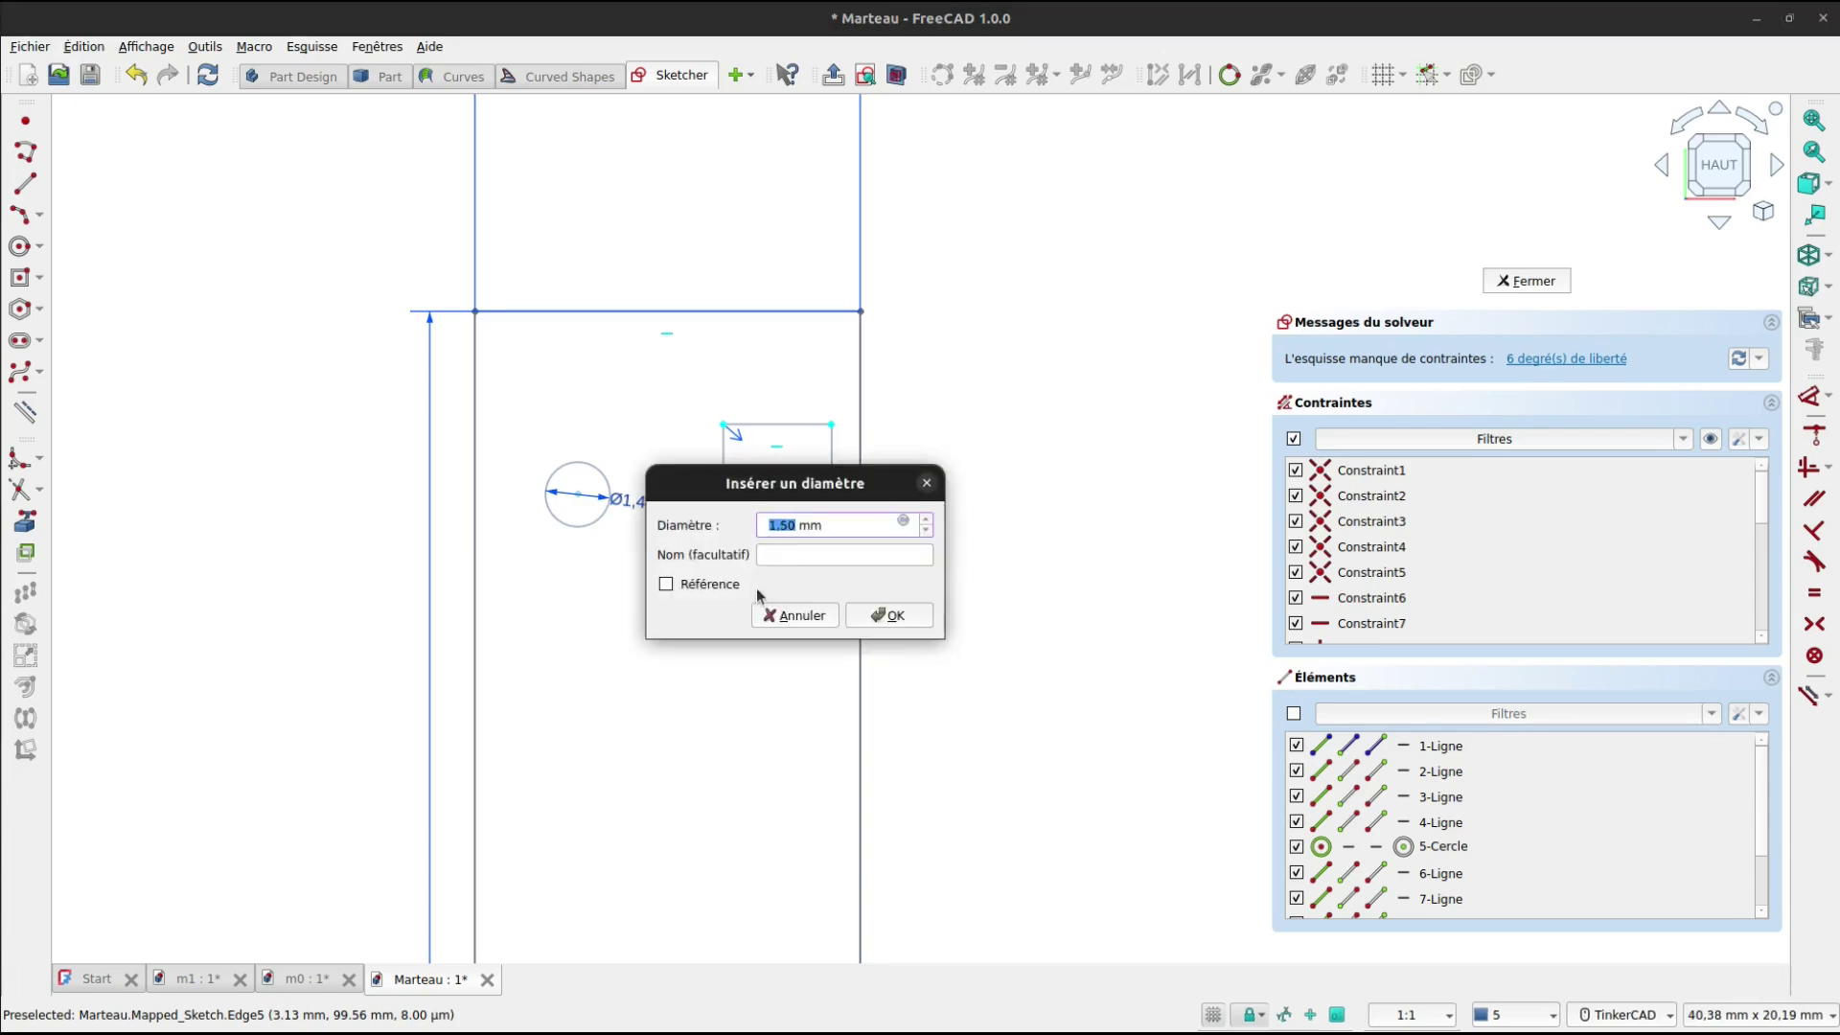
{"action": "key", "text": "Return"}
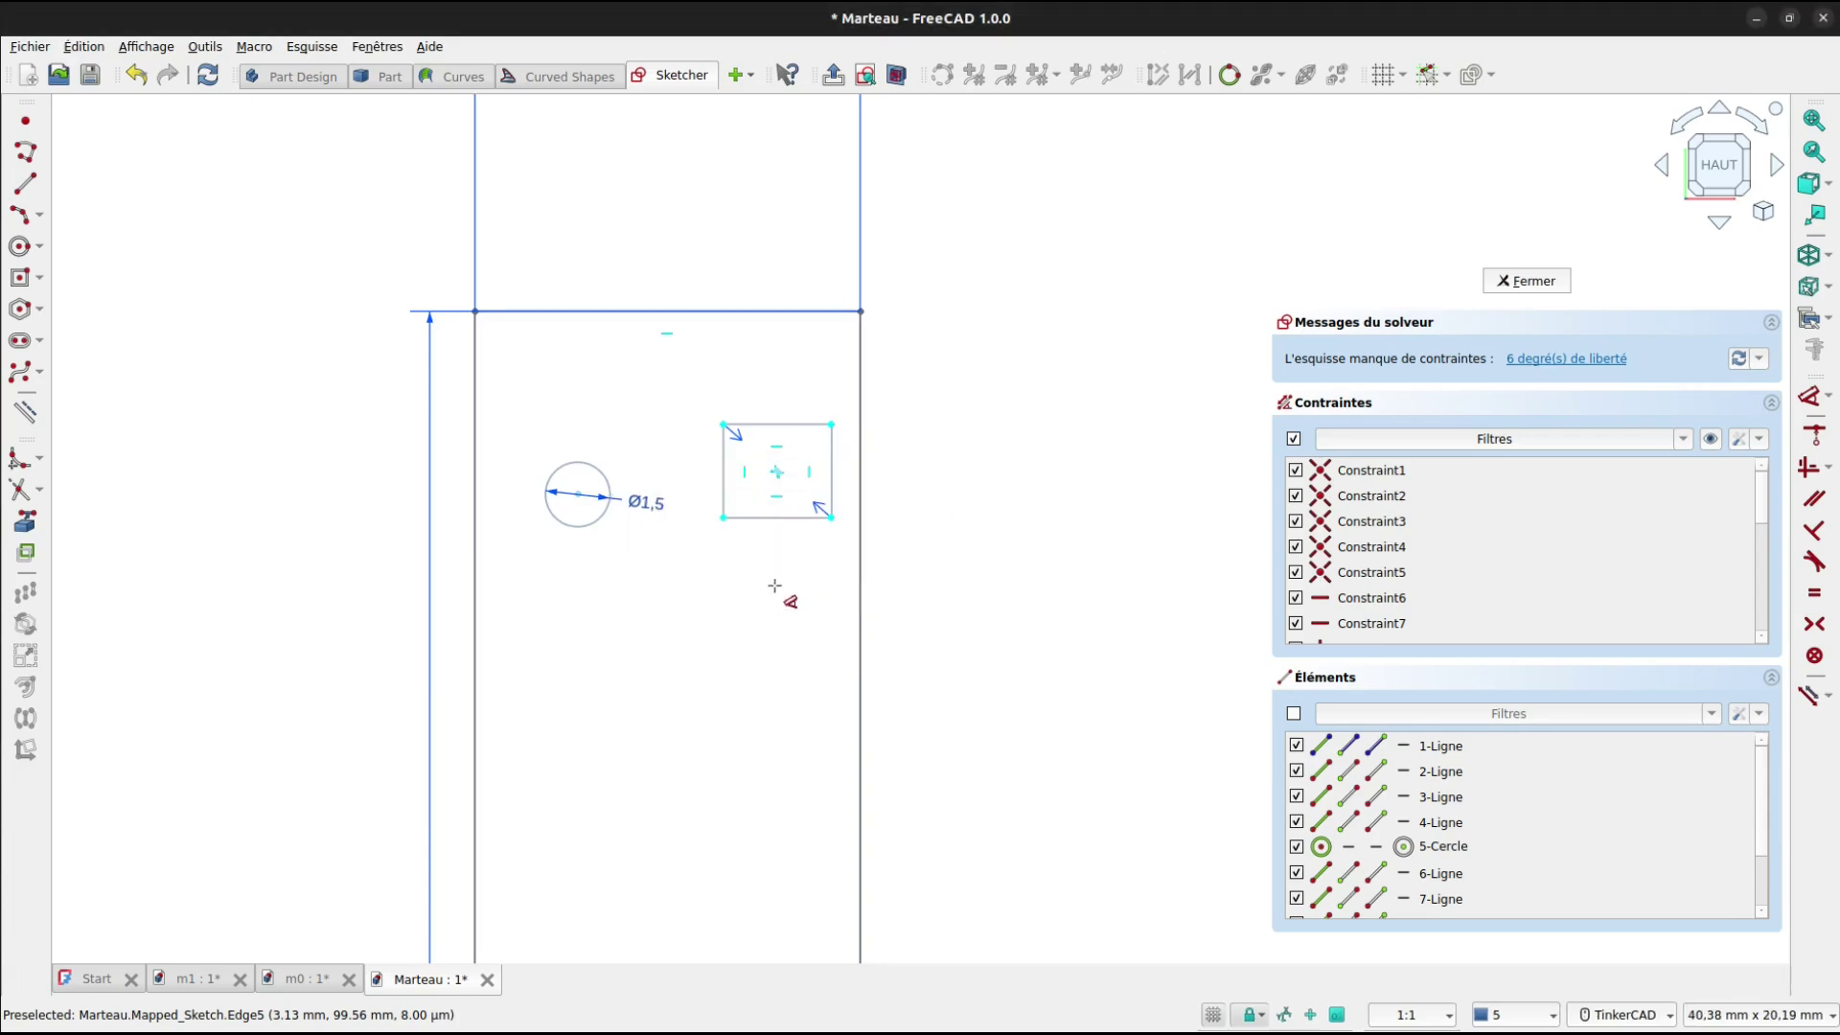
Close the sketch and check where the circle lies within the rounded end of the recess.
{"action": "left_click", "coordinate": [1511, 281]}
{"action": "scroll", "coordinate": [821, 370], "scroll_direction": "up", "scroll_amount": 10}
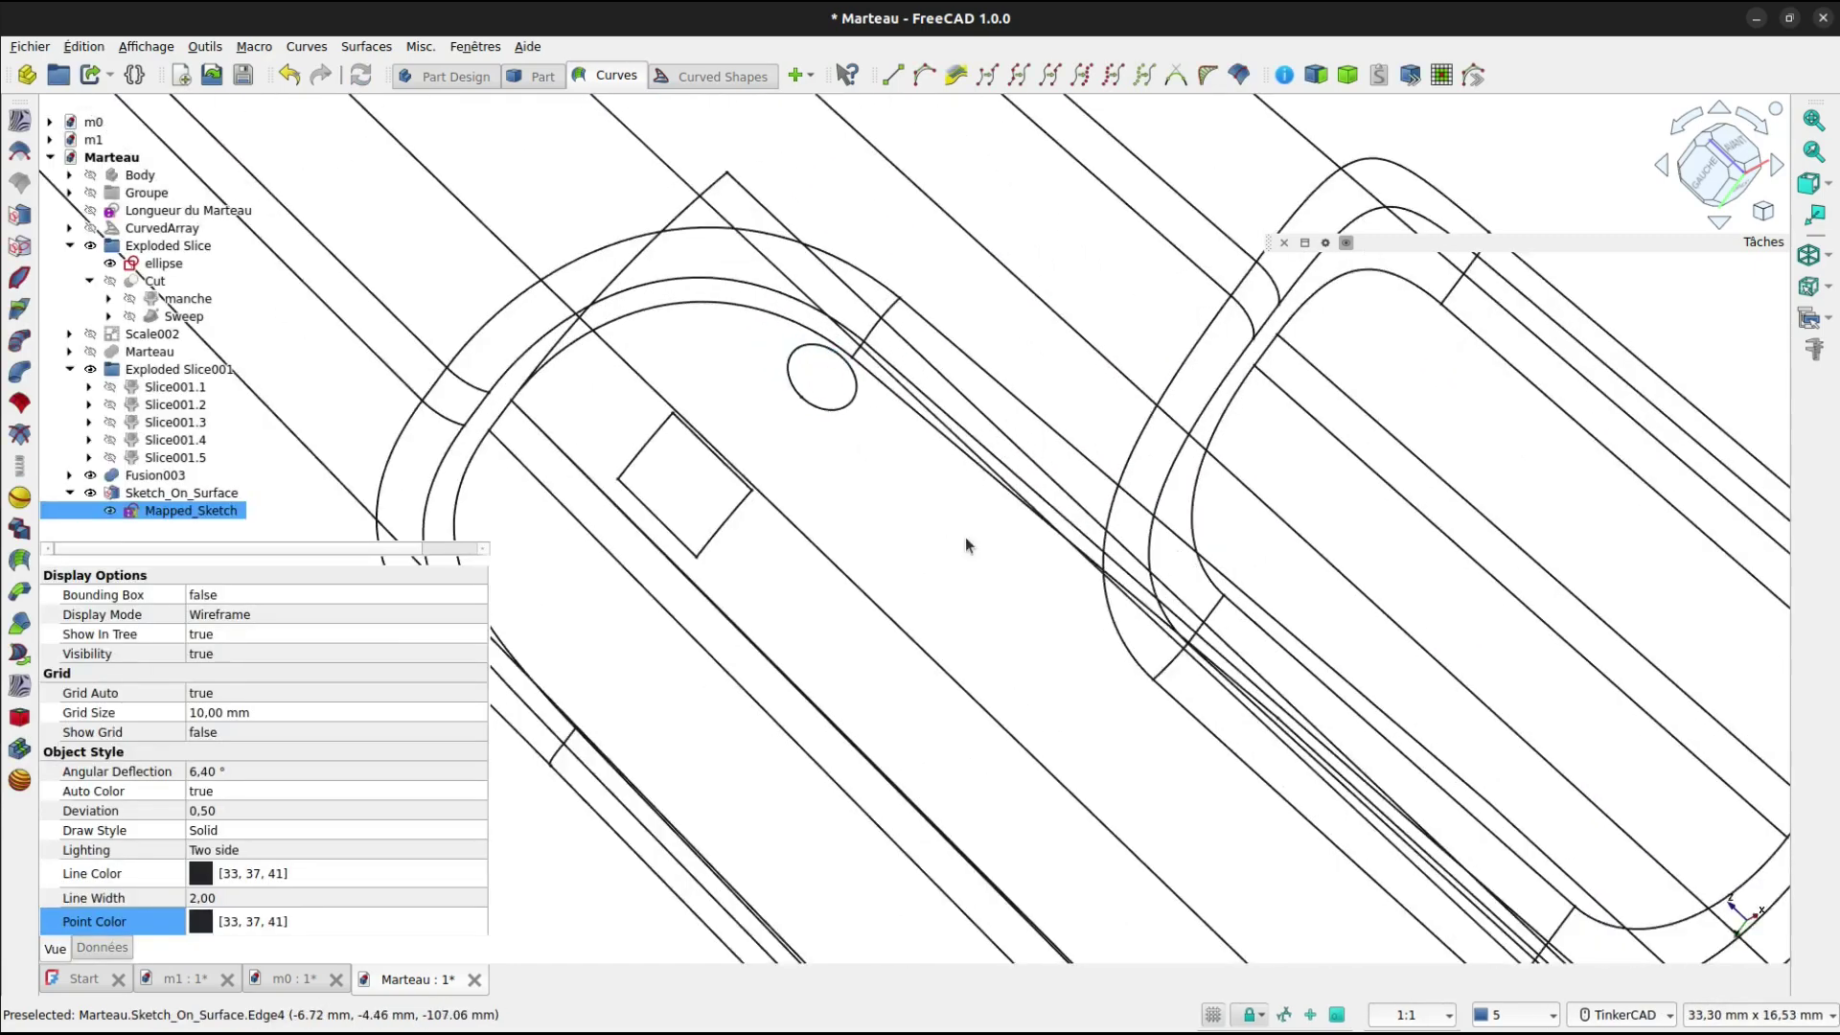
{"action": "right_click_drag", "start_coordinate": [916, 539], "coordinate": [945, 530]}
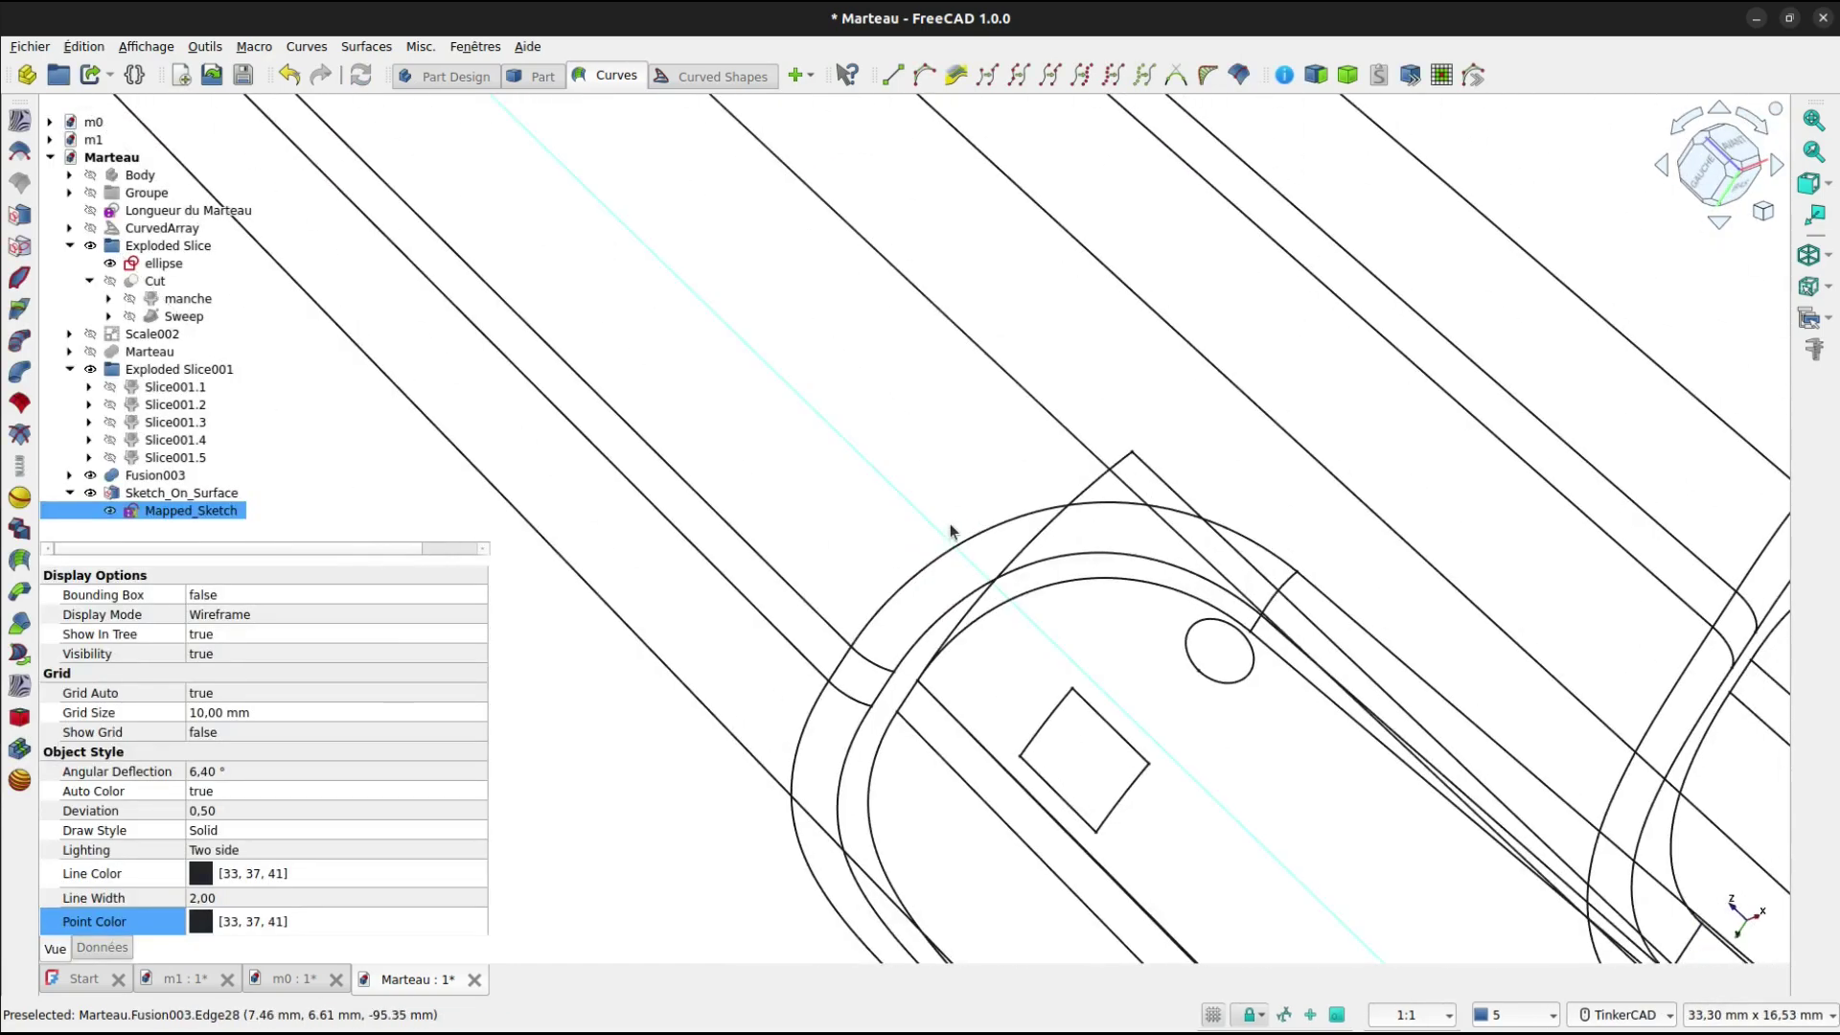
{"action": "scroll", "coordinate": [968, 532], "scroll_direction": "down", "scroll_amount": 5}
{"action": "middle_click_drag", "start_coordinate": [1120, 653], "coordinate": [872, 616]}
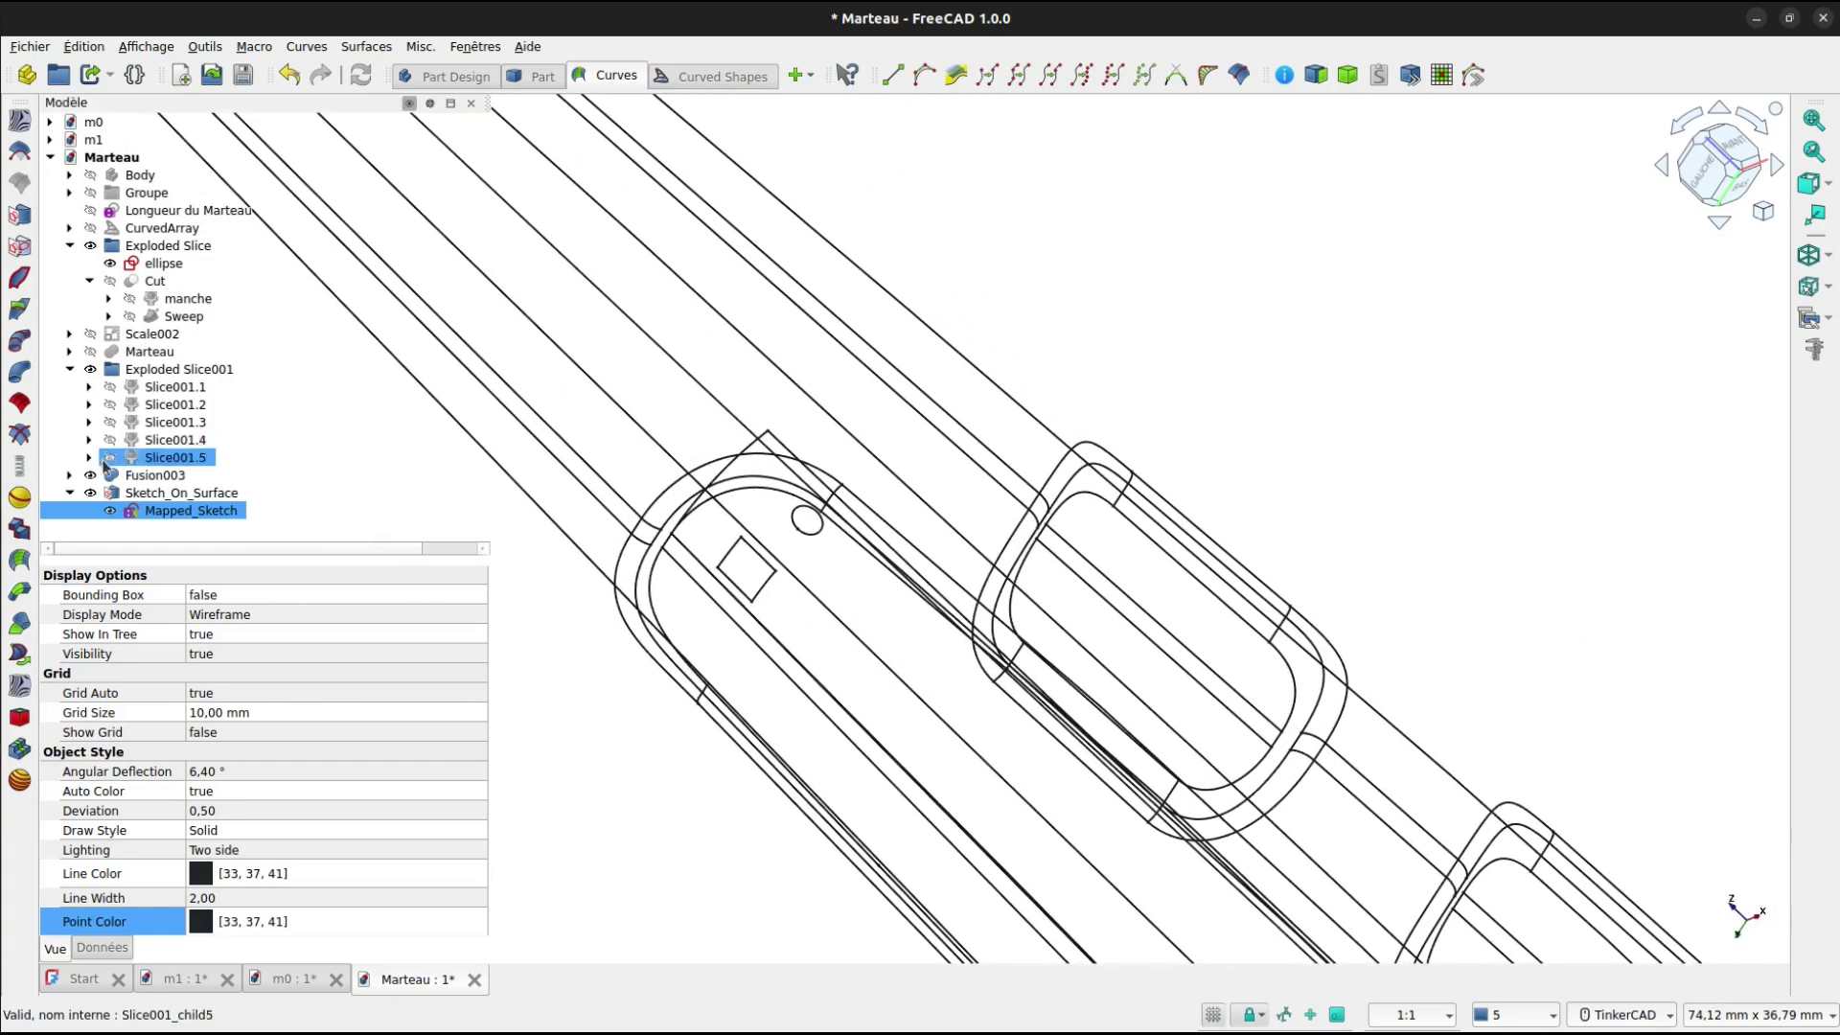
Reopen the Mapped_Sketch and delete the small rectangle beside the circle.
{"action": "double_click", "coordinate": [163, 510]}
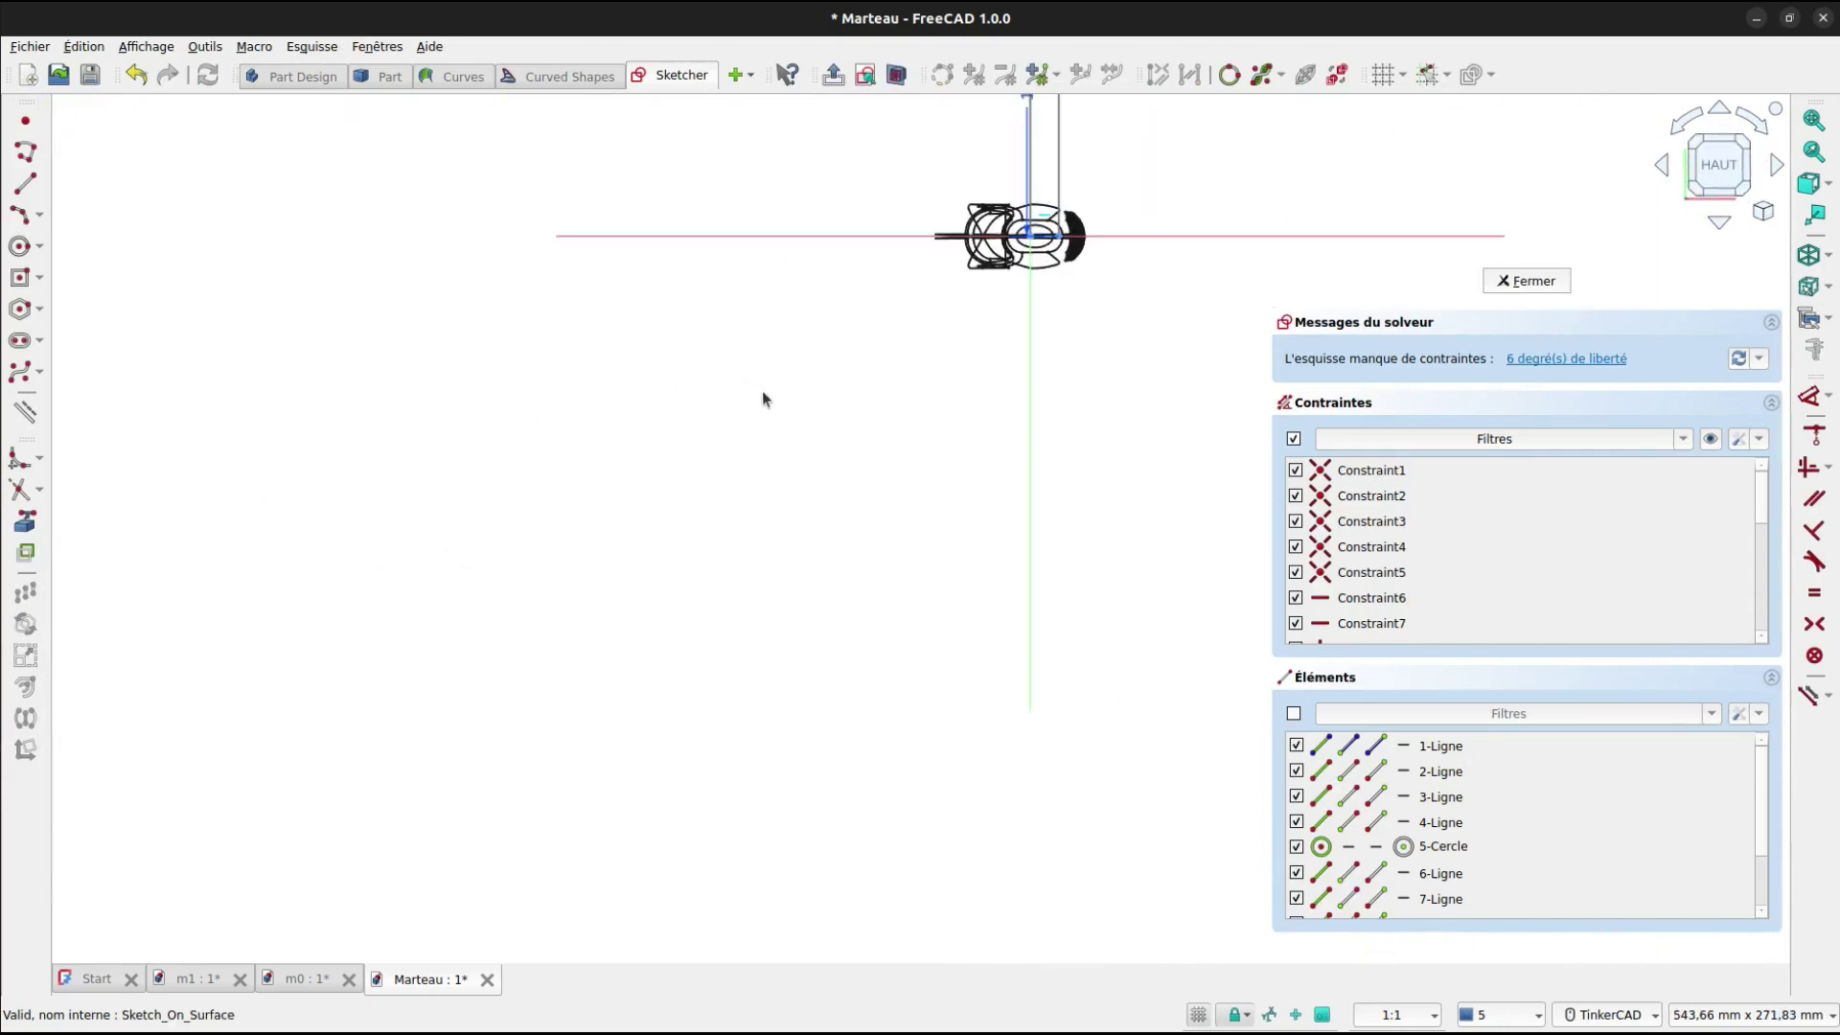
{"action": "scroll", "coordinate": [1009, 203], "scroll_direction": "up", "scroll_amount": 4}
{"action": "middle_click_drag", "start_coordinate": [1009, 203], "coordinate": [955, 714]}
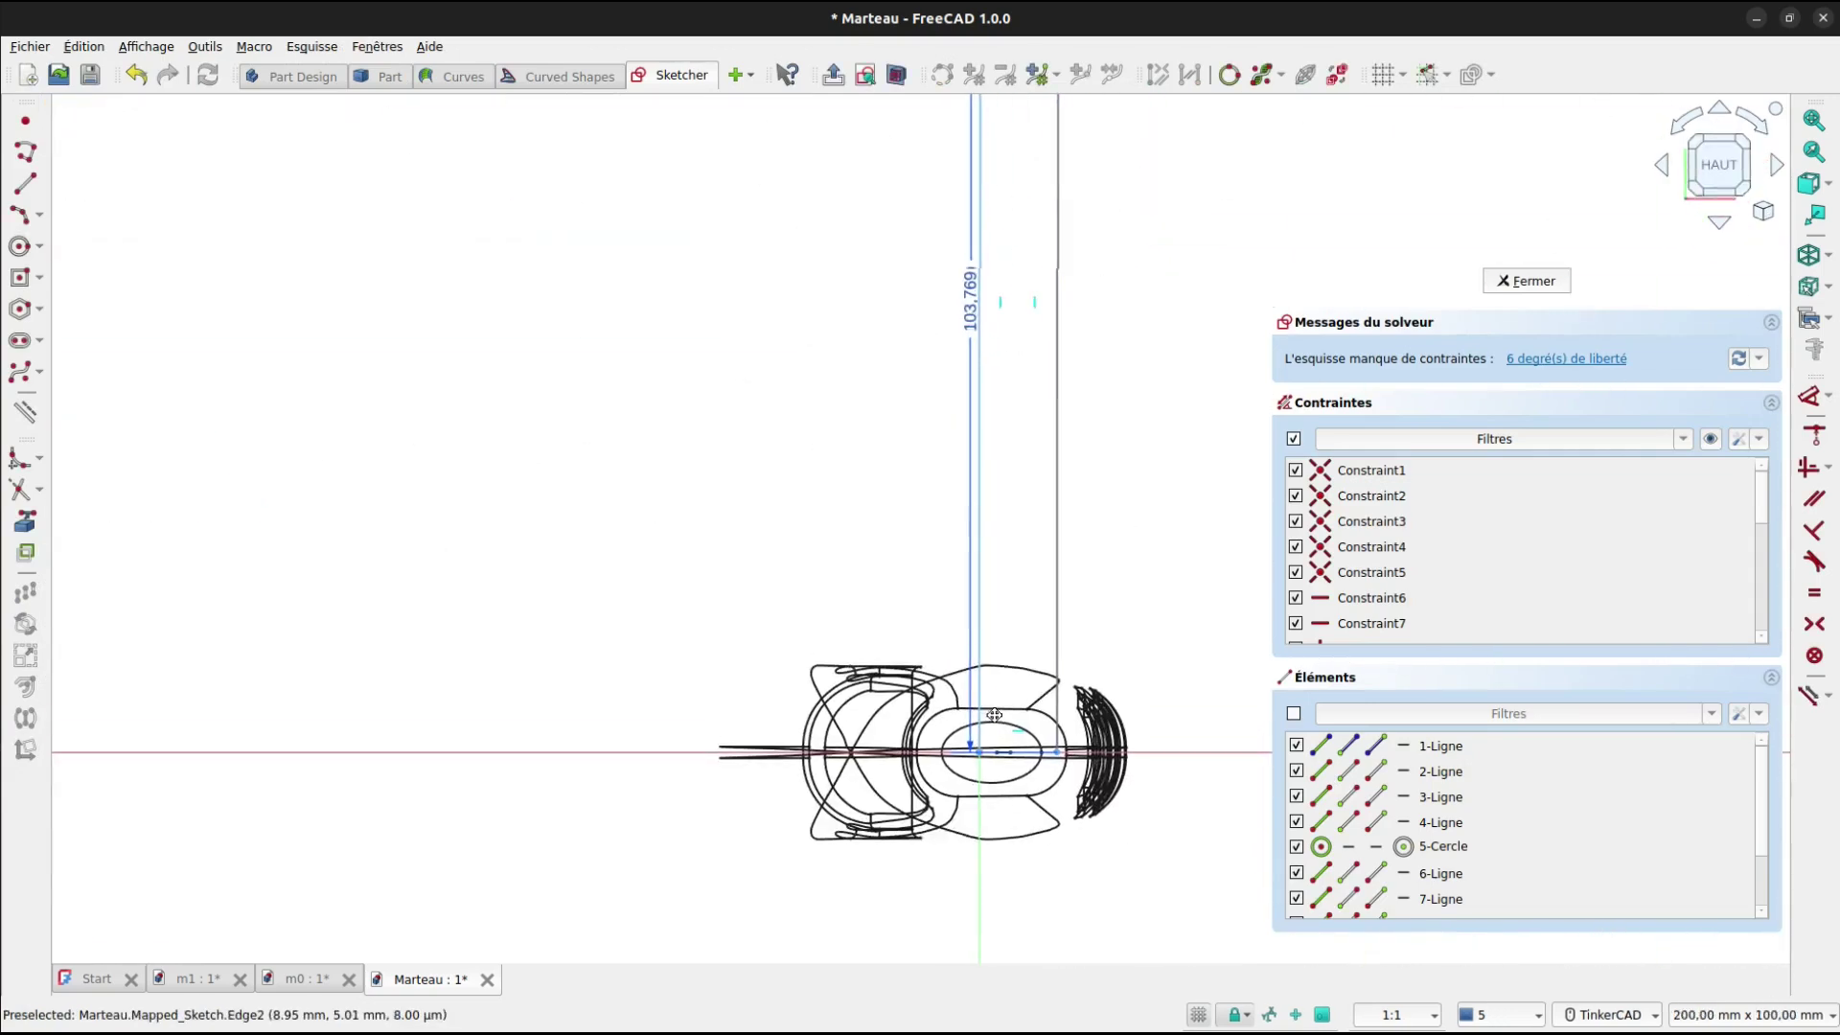
{"action": "mouse_move", "coordinate": [1105, 259]}
{"action": "middle_mouse_down"}
{"action": "mouse_move", "coordinate": [1019, 349]}
{"action": "mouse_move", "coordinate": [978, 664]}
{"action": "middle_mouse_up"}
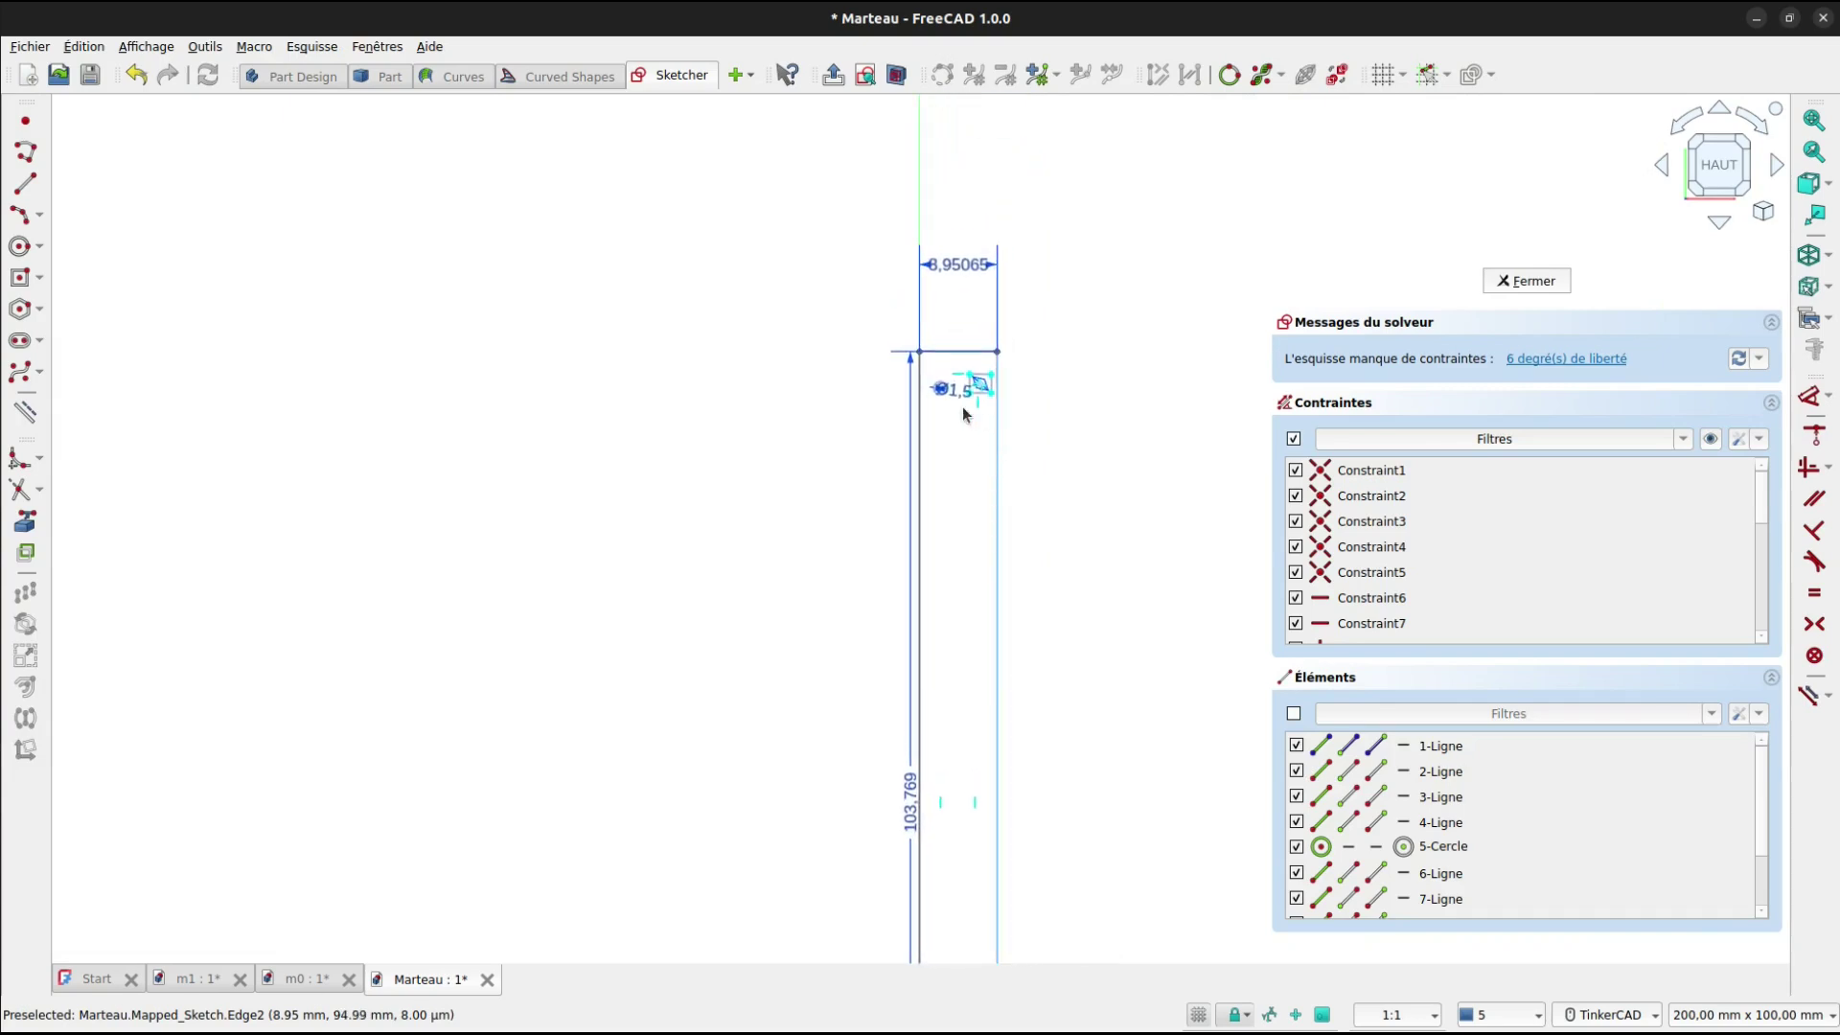
{"action": "scroll", "coordinate": [963, 403], "scroll_direction": "up", "scroll_amount": 5}
{"action": "middle_click_drag", "start_coordinate": [1032, 431], "coordinate": [824, 519]}
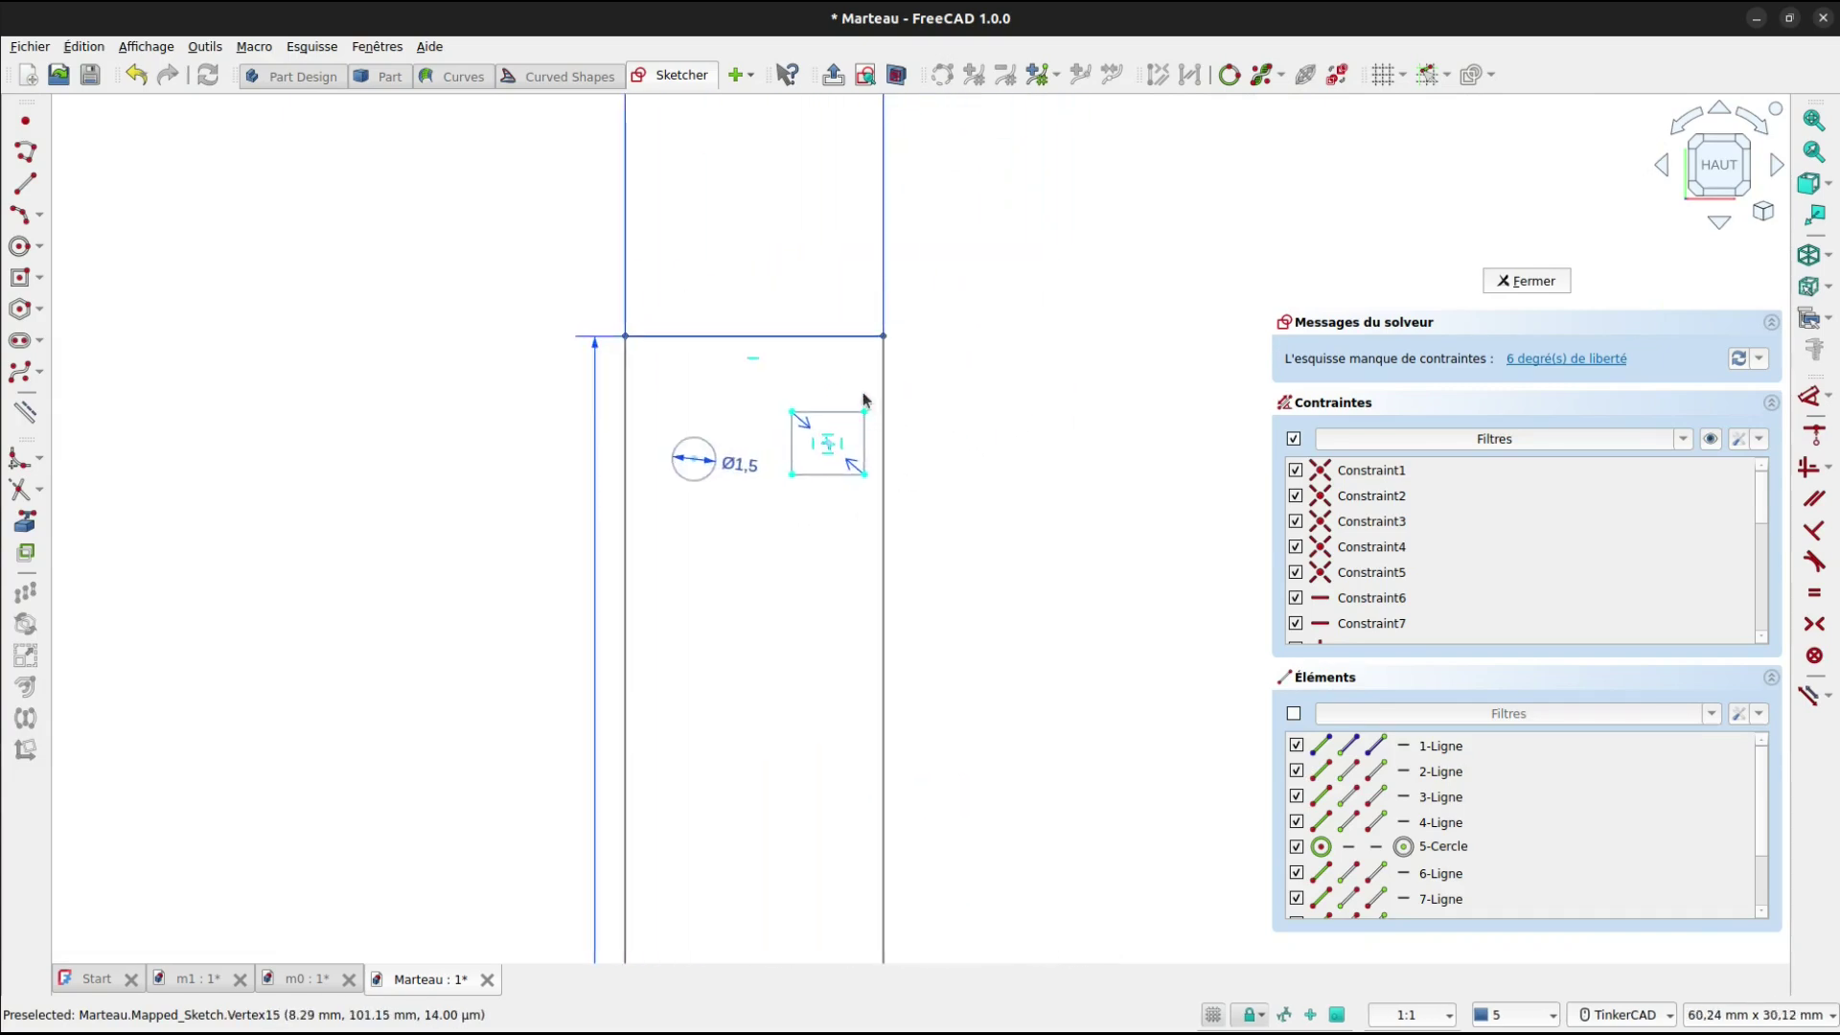
{"action": "left_click_drag", "start_coordinate": [867, 439], "coordinate": [860, 436]}
{"action": "left_click_drag", "start_coordinate": [776, 394], "coordinate": [879, 499]}
{"action": "key", "text": "Delete"}
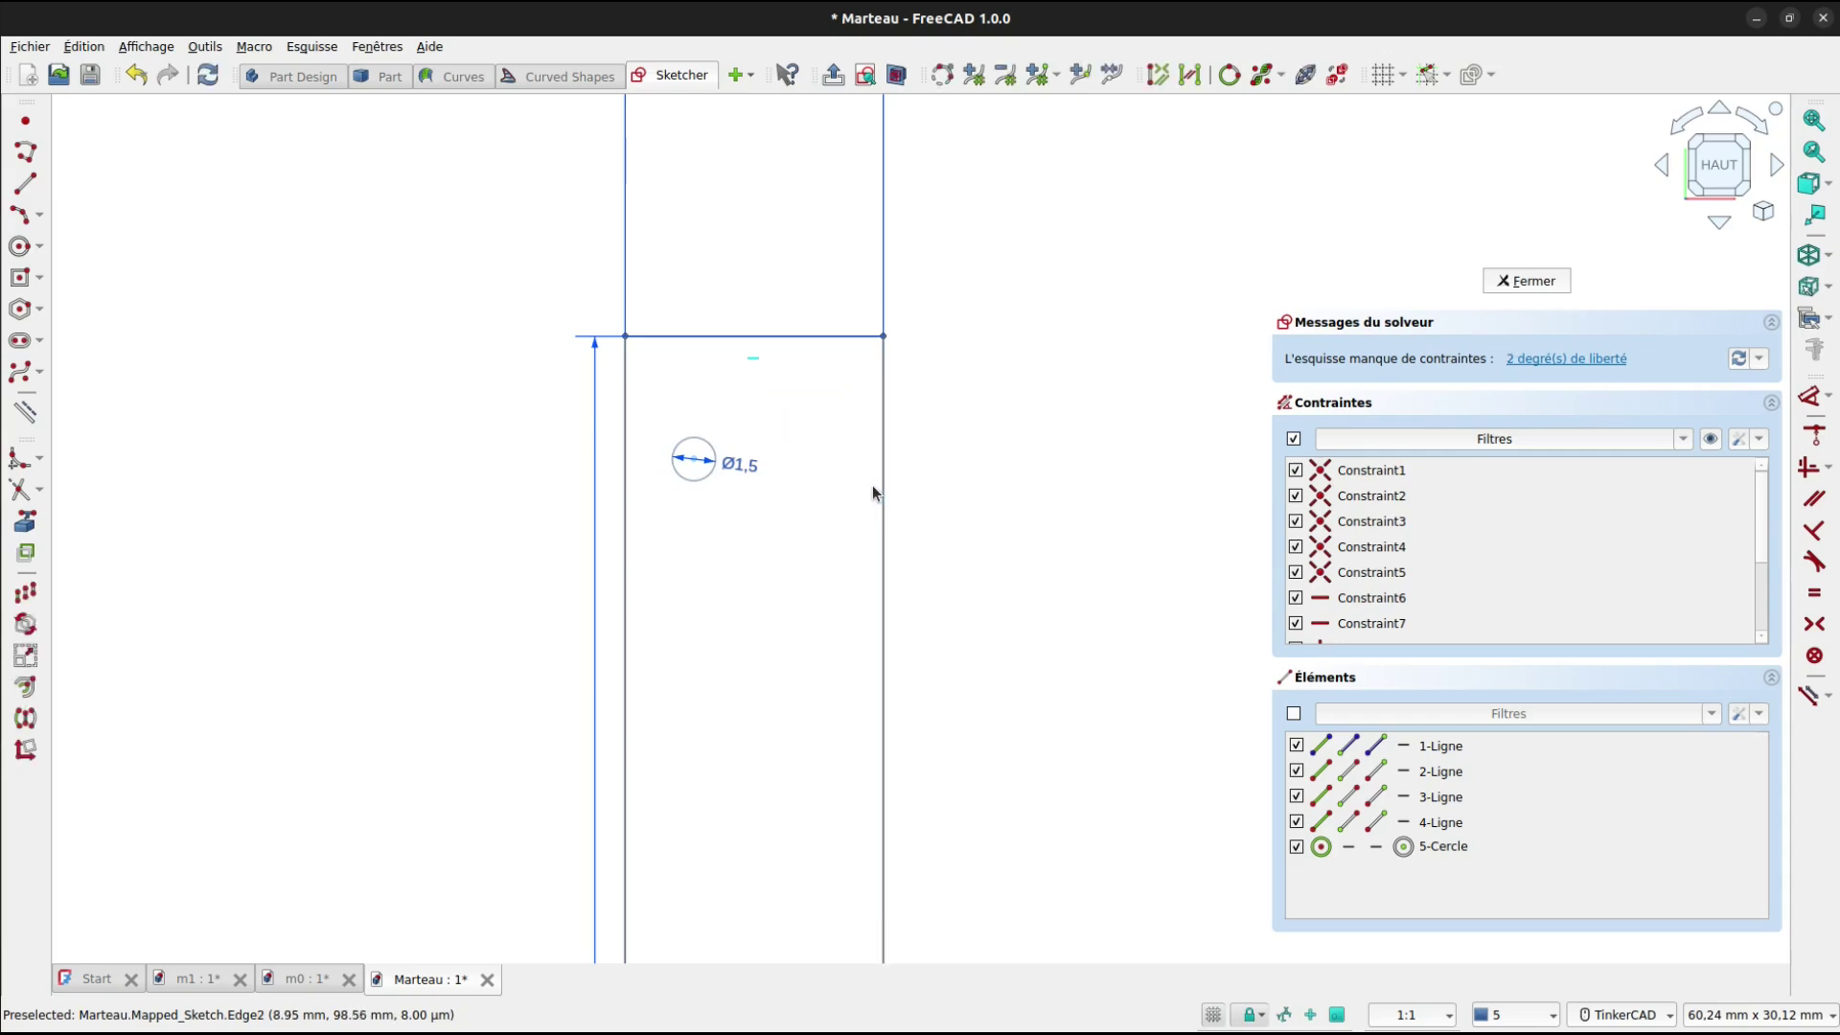
Constrain the circle centre's vertical distance from the mapped rectangle's lower end to 99 mm.
{"action": "left_click", "coordinate": [693, 457]}
{"action": "key", "text": "d"}
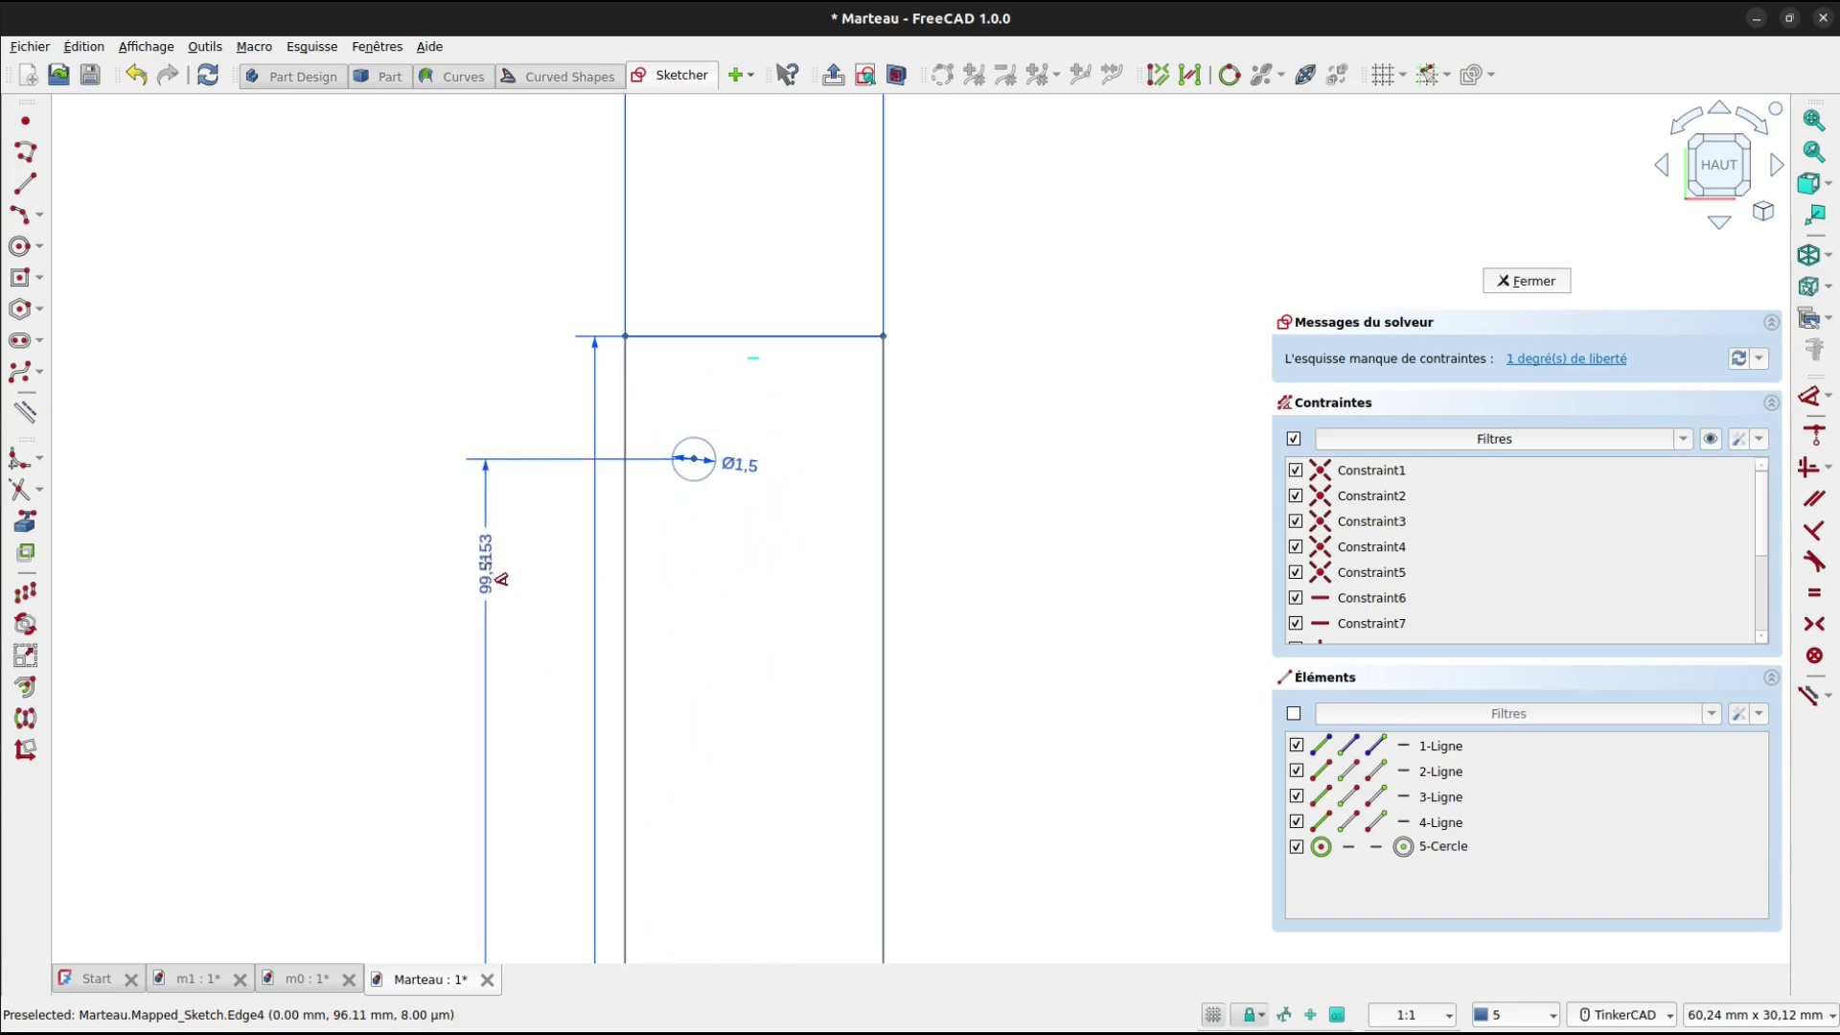
{"action": "left_click", "coordinate": [485, 561]}
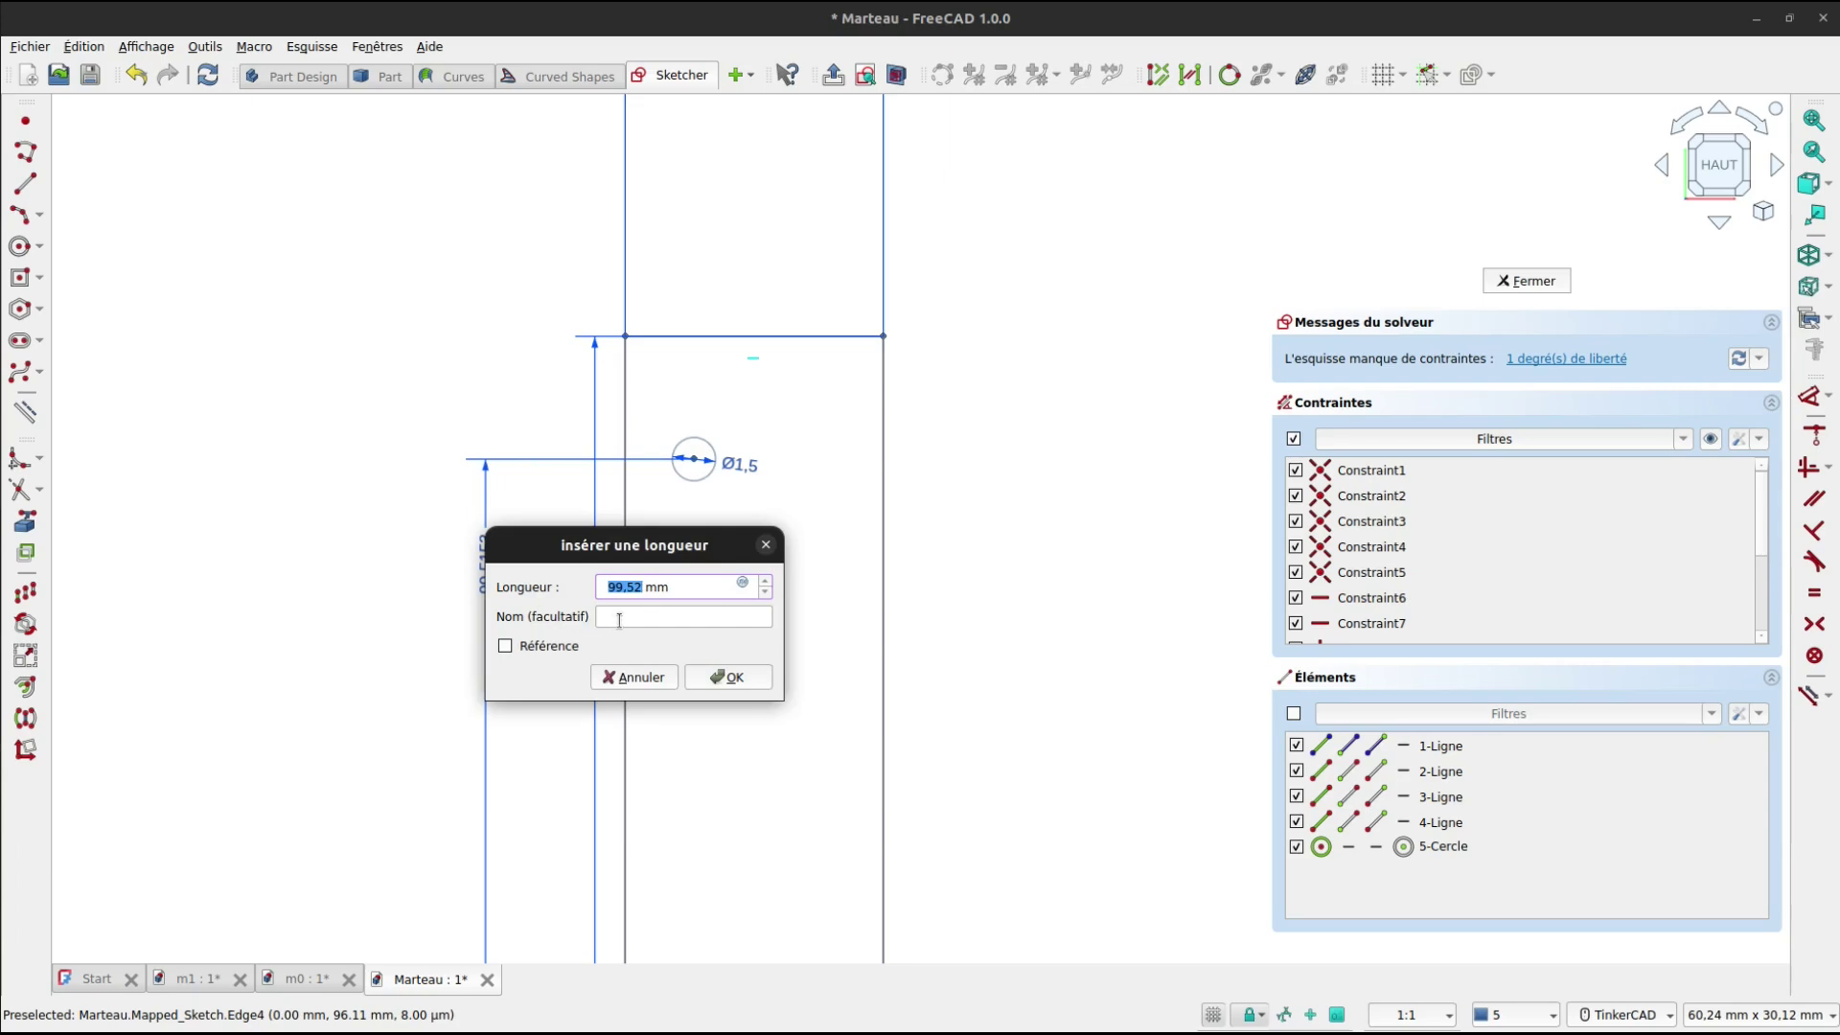
{"action": "type", "text": "99"}
{"action": "key", "text": "Return"}
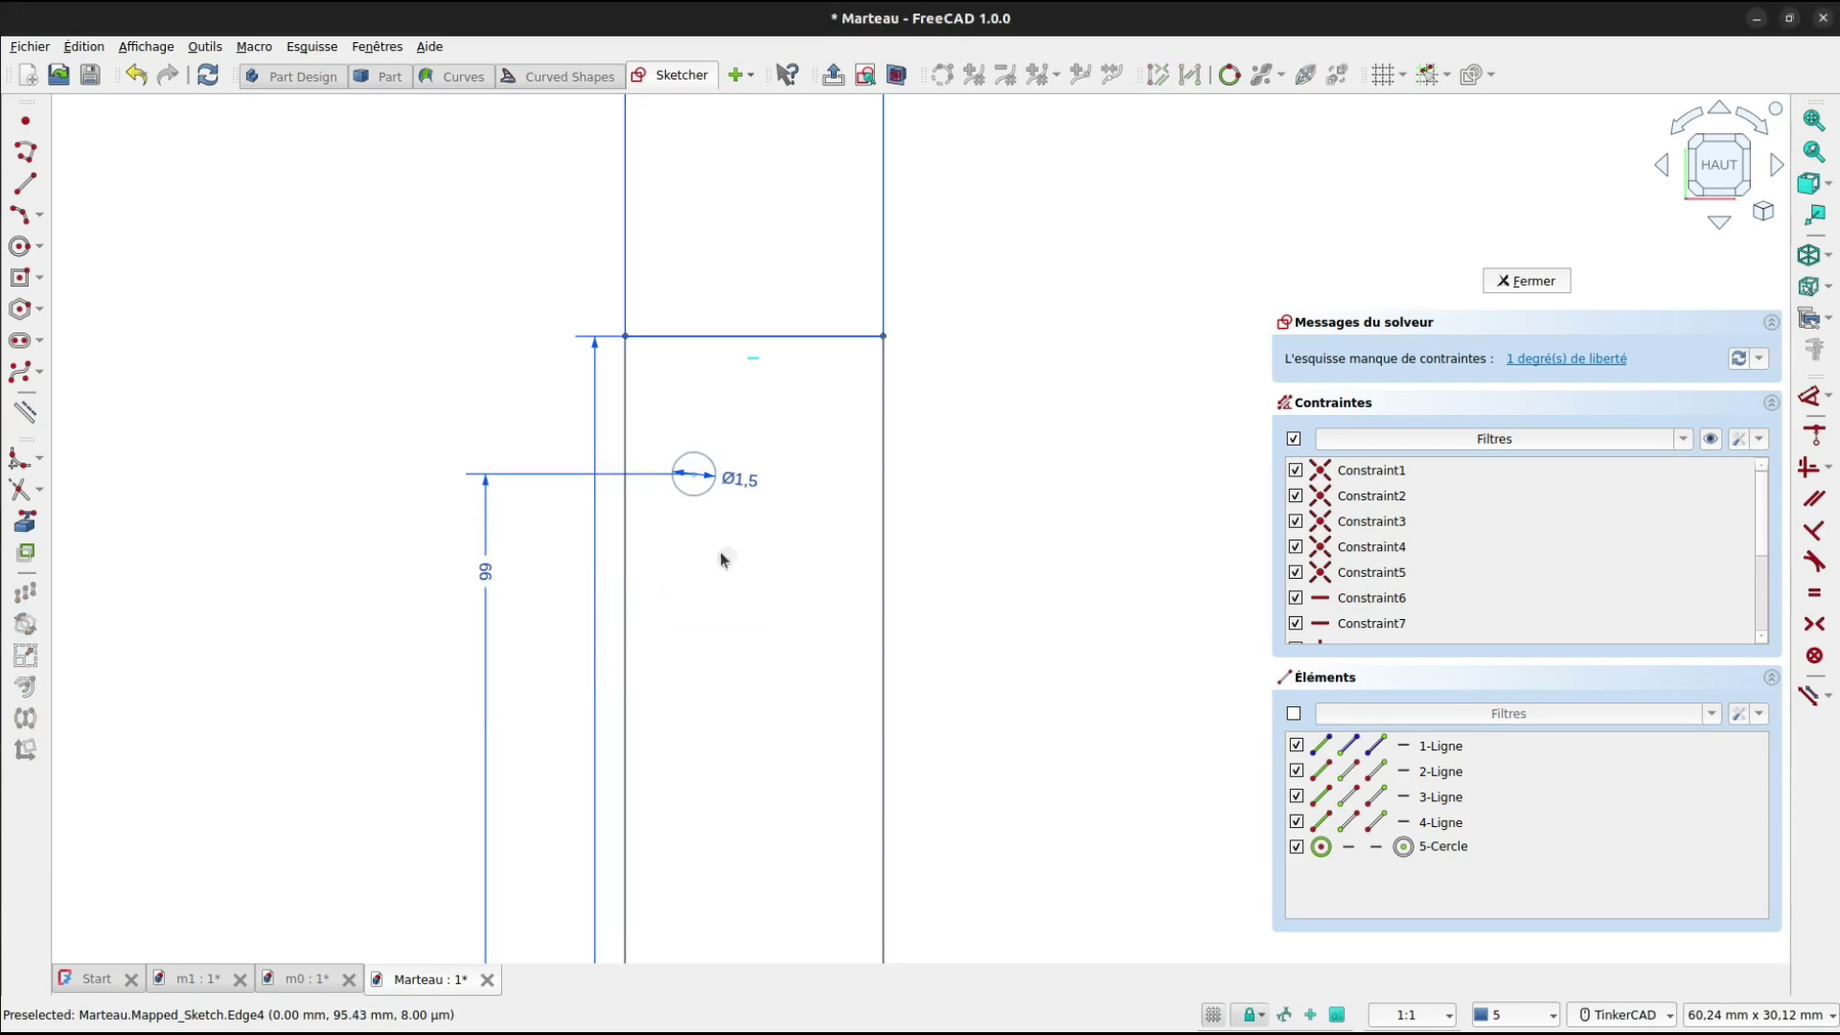
Draw a long construction line beside the circle, running from the mapped rectangle's upper edge down to its lower edge.
{"action": "left_click", "coordinate": [711, 491]}
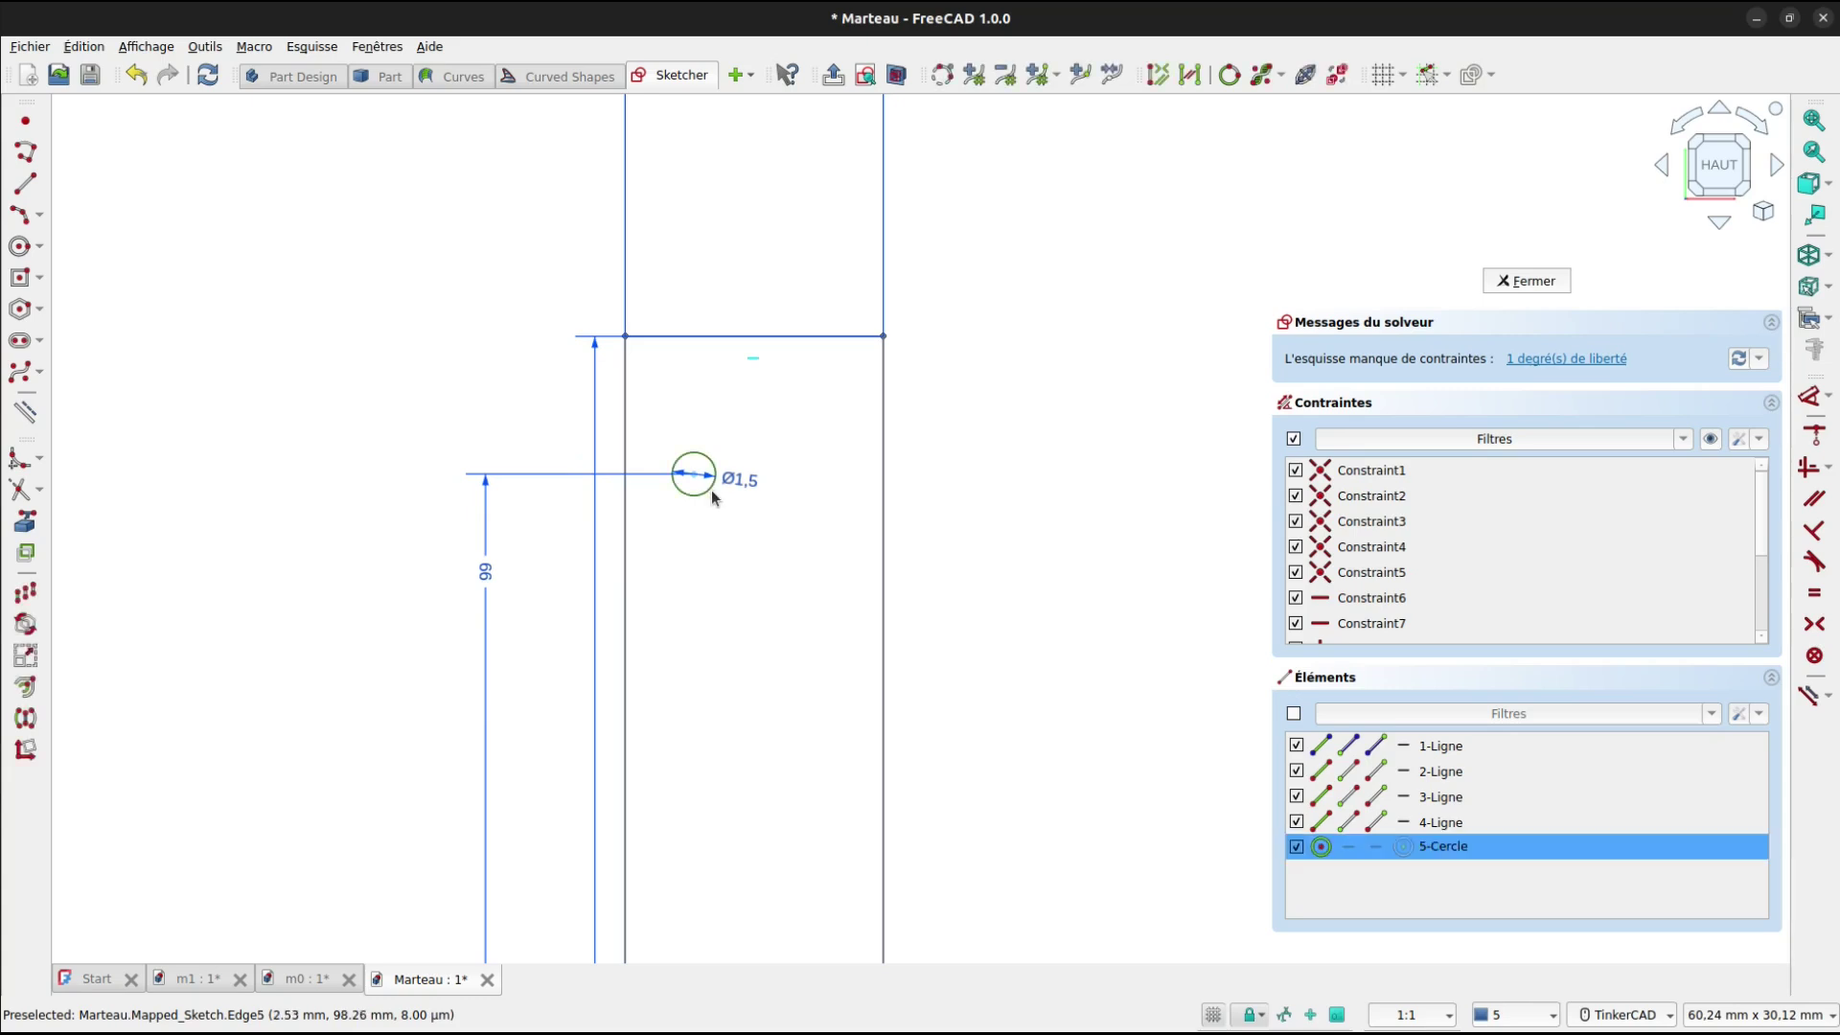
{"action": "left_click", "coordinate": [27, 414]}
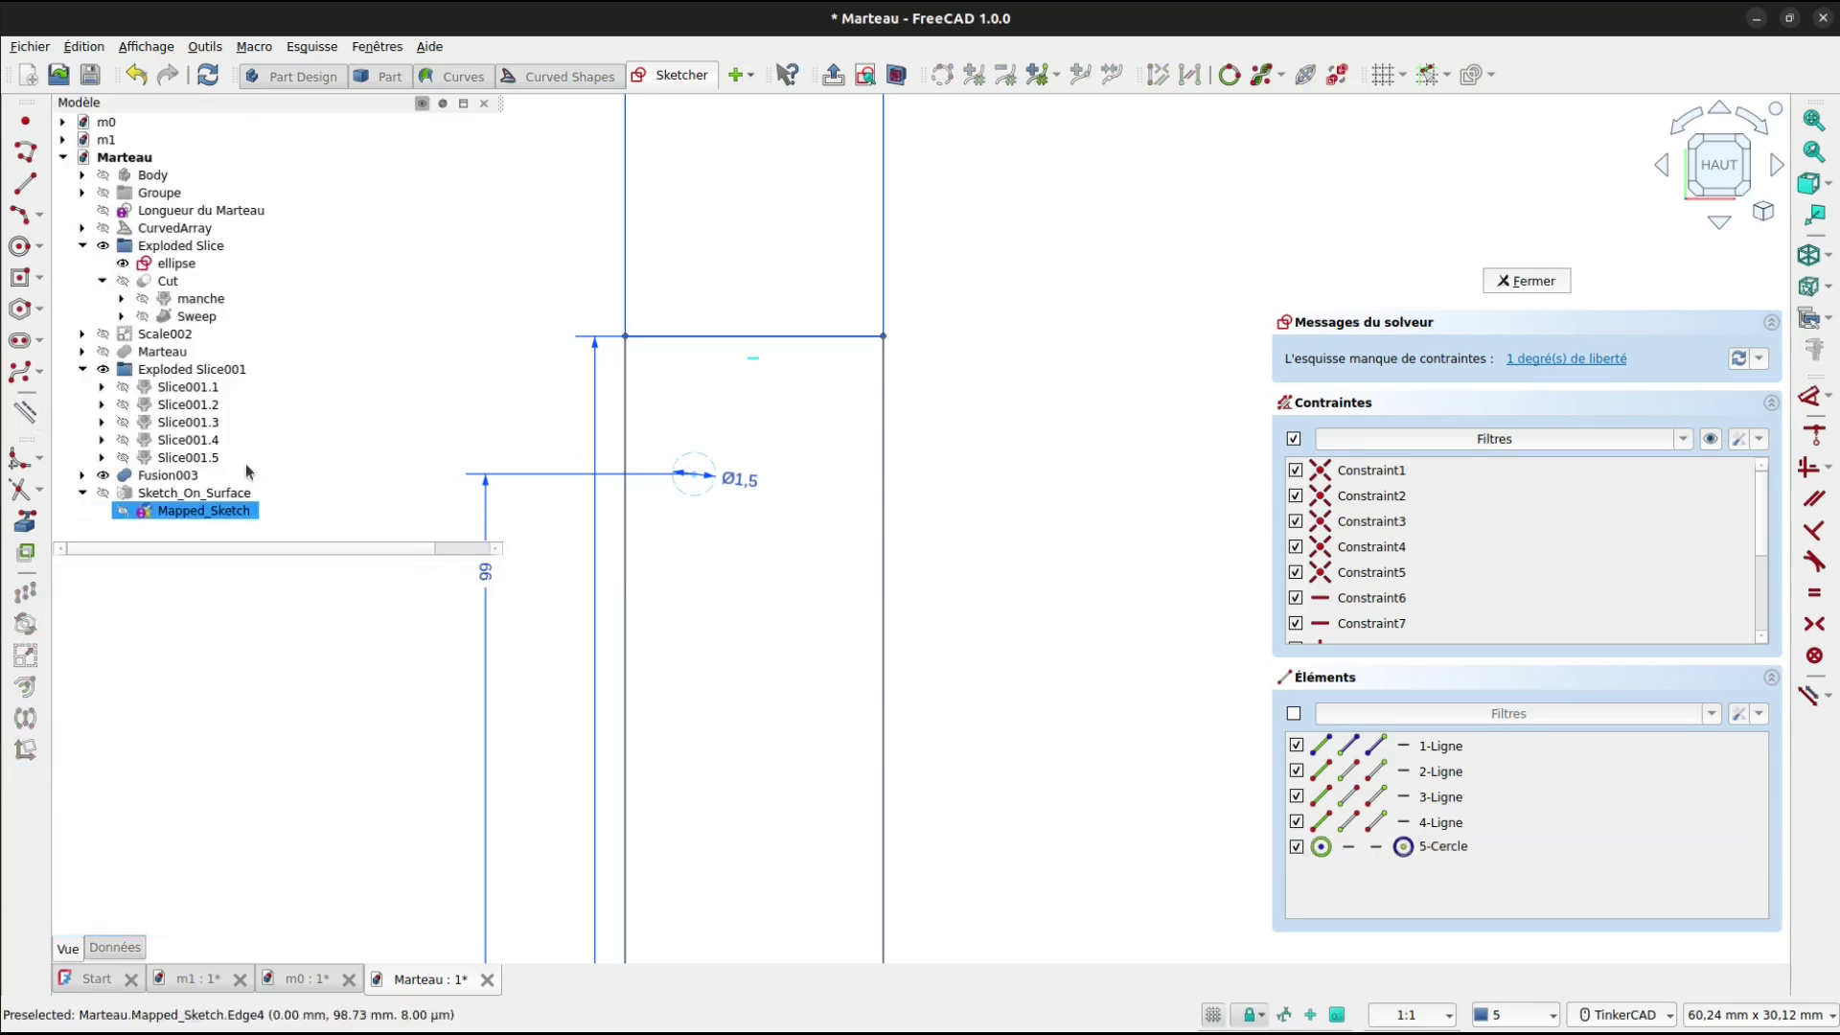
{"action": "left_click", "coordinate": [25, 186]}
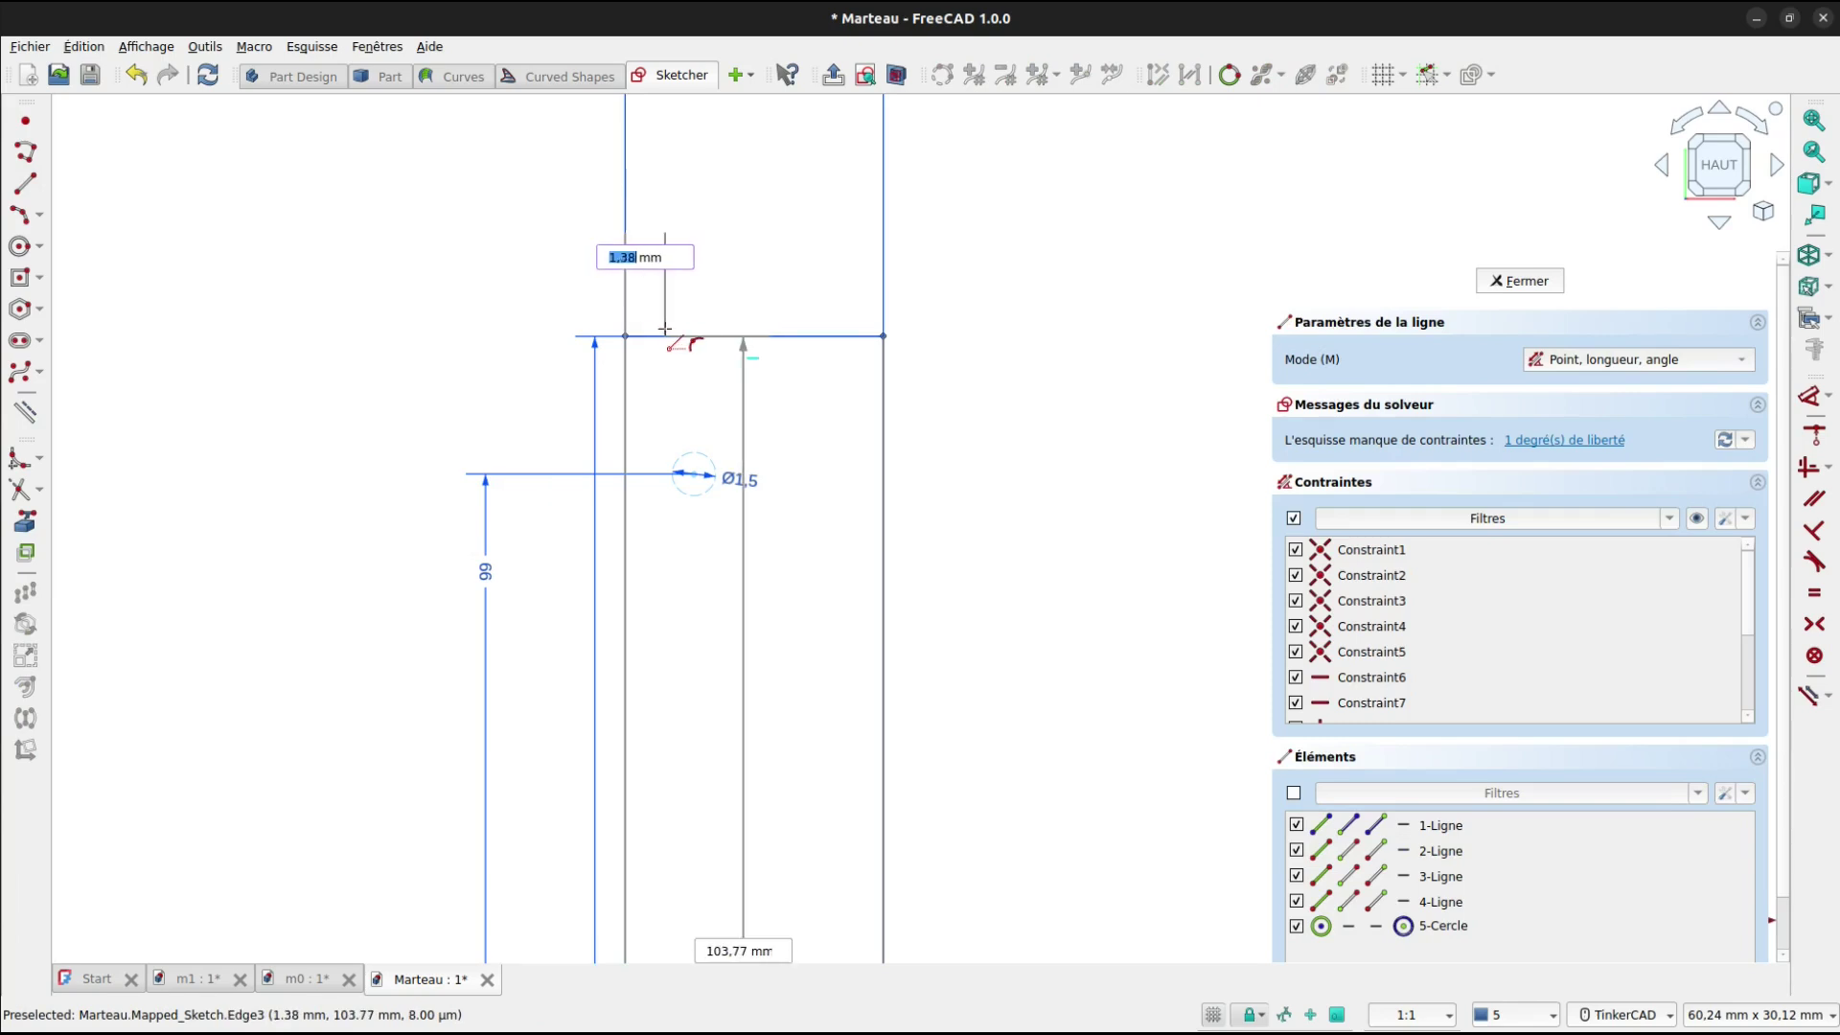
{"action": "scroll", "coordinate": [680, 594], "scroll_direction": "down", "scroll_amount": 5}
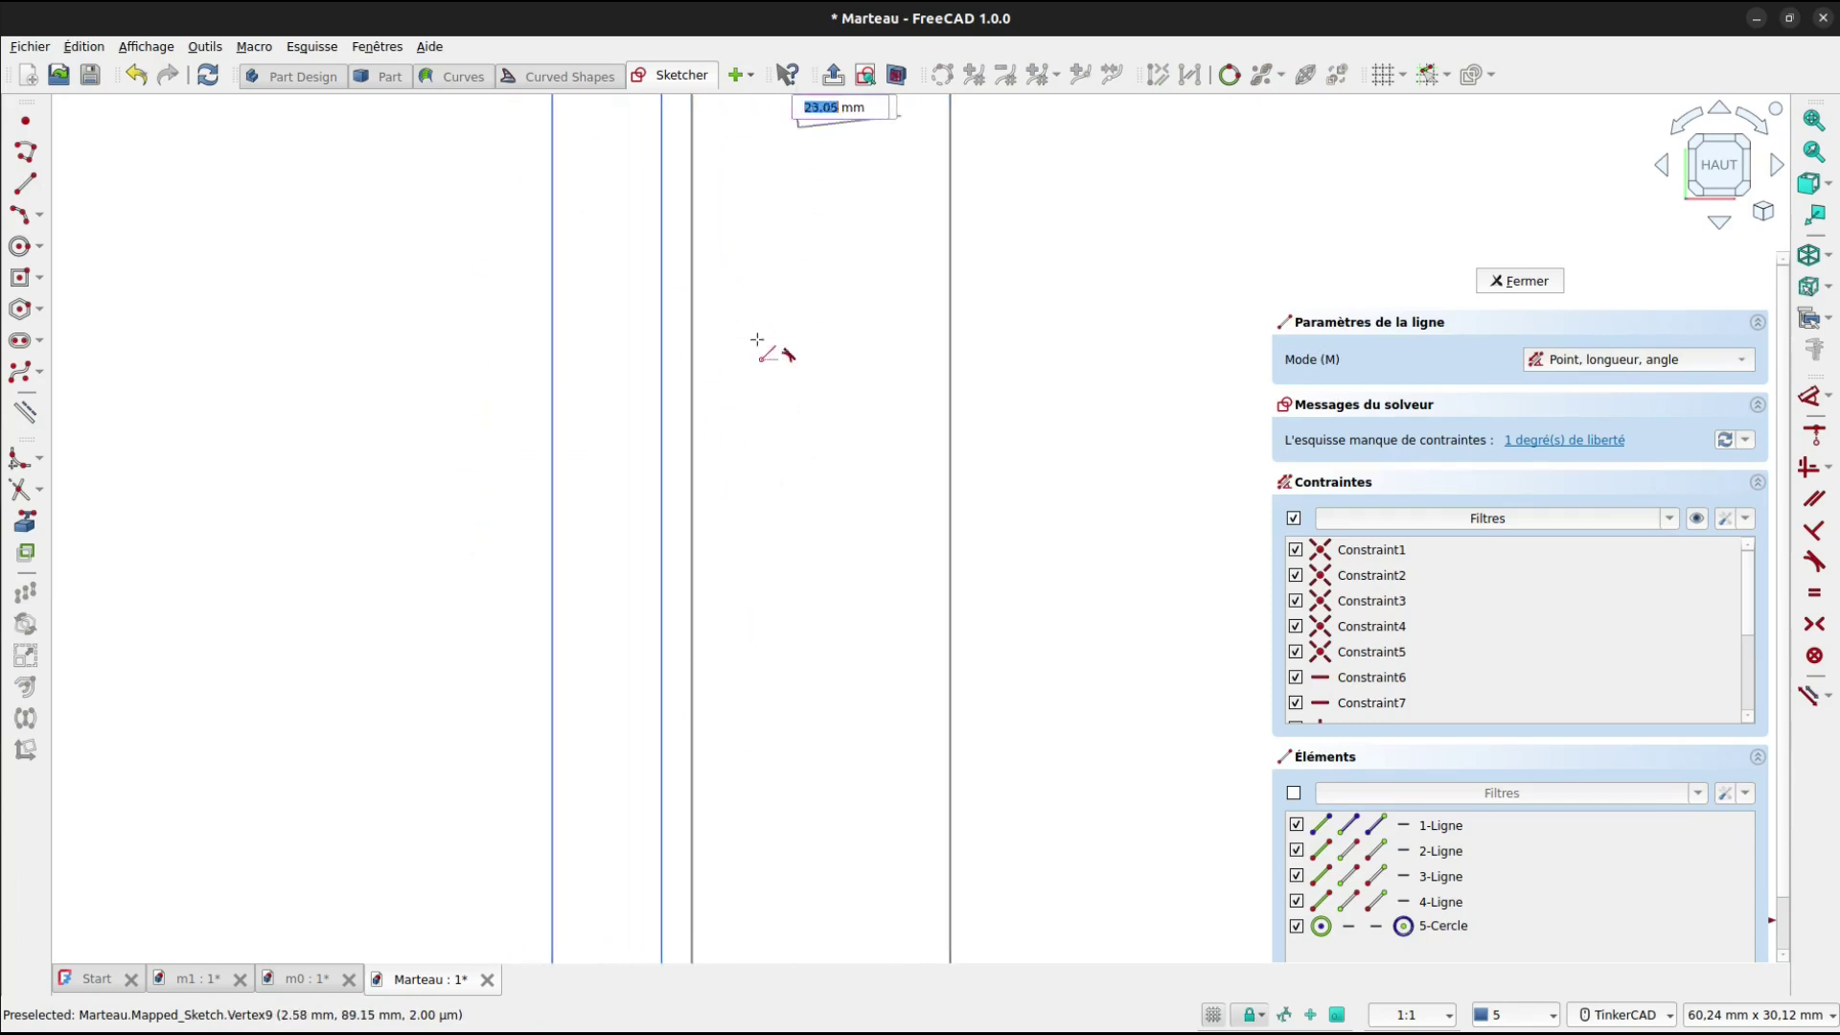
{"action": "scroll", "coordinate": [738, 915], "scroll_direction": "up", "scroll_amount": 6}
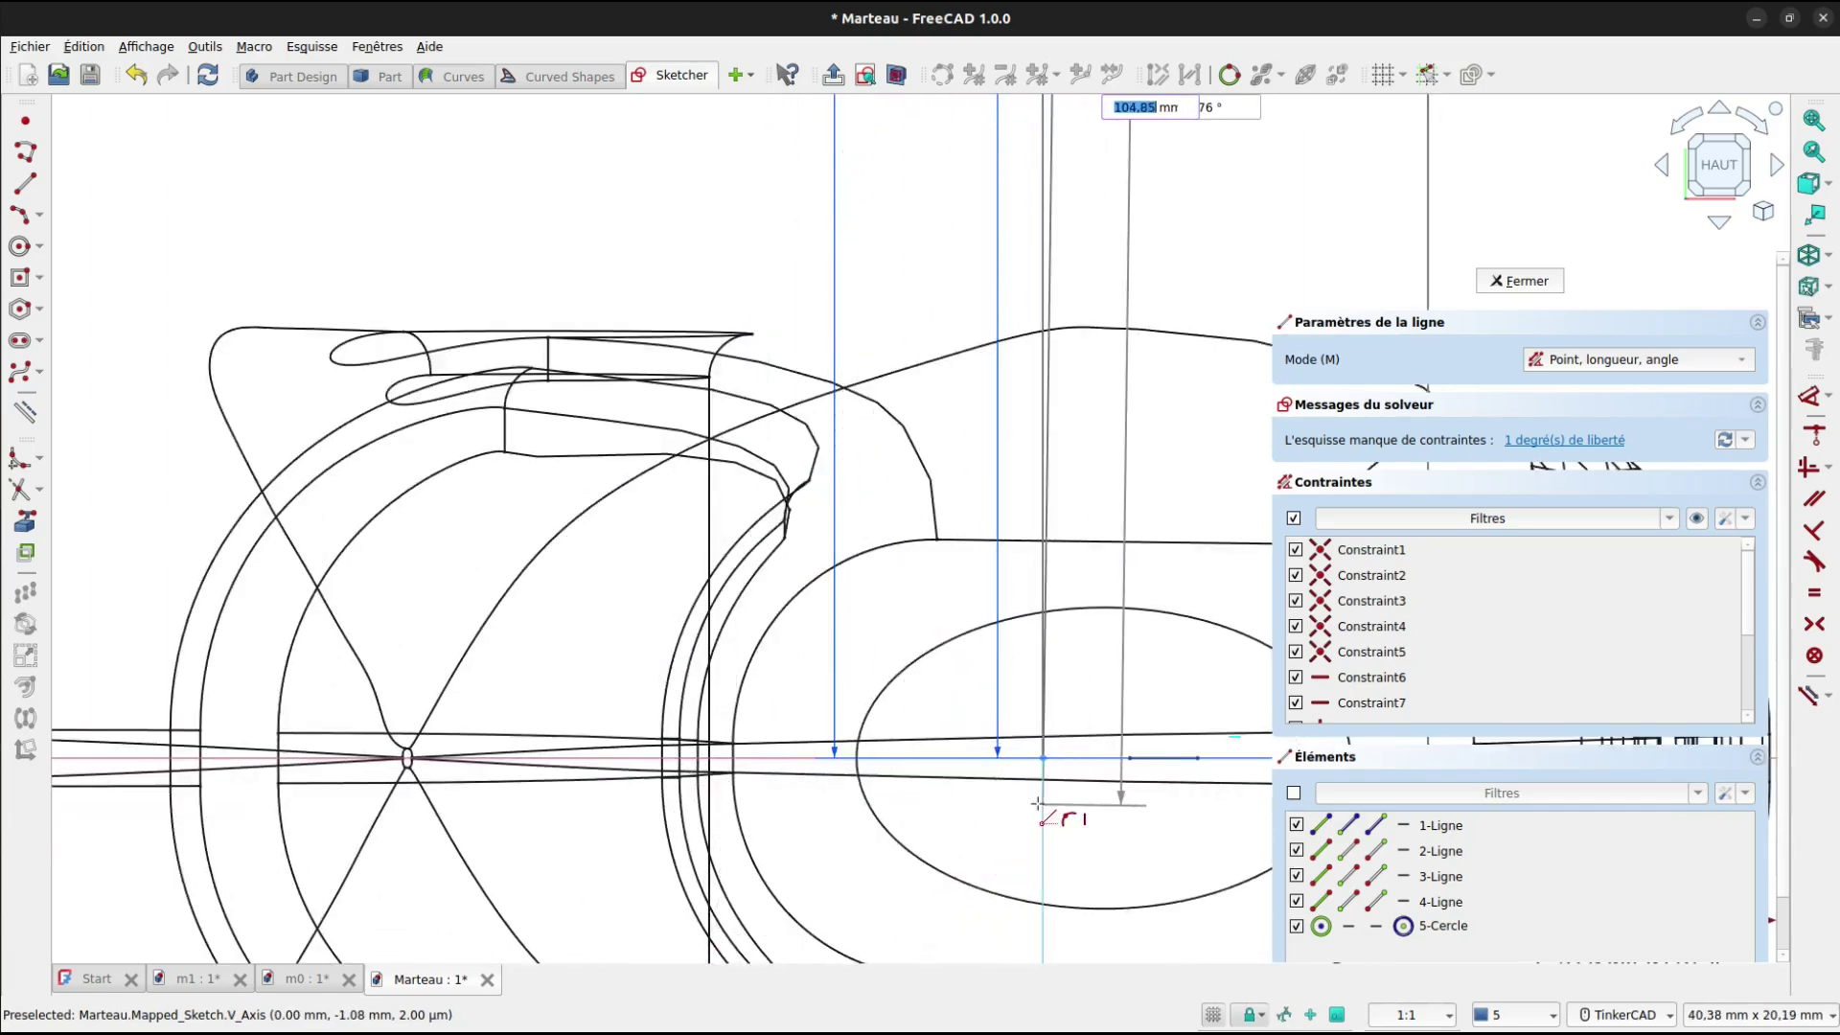
{"action": "left_click", "coordinate": [1086, 792]}
{"action": "scroll", "coordinate": [1083, 786], "scroll_direction": "down", "scroll_amount": 7}
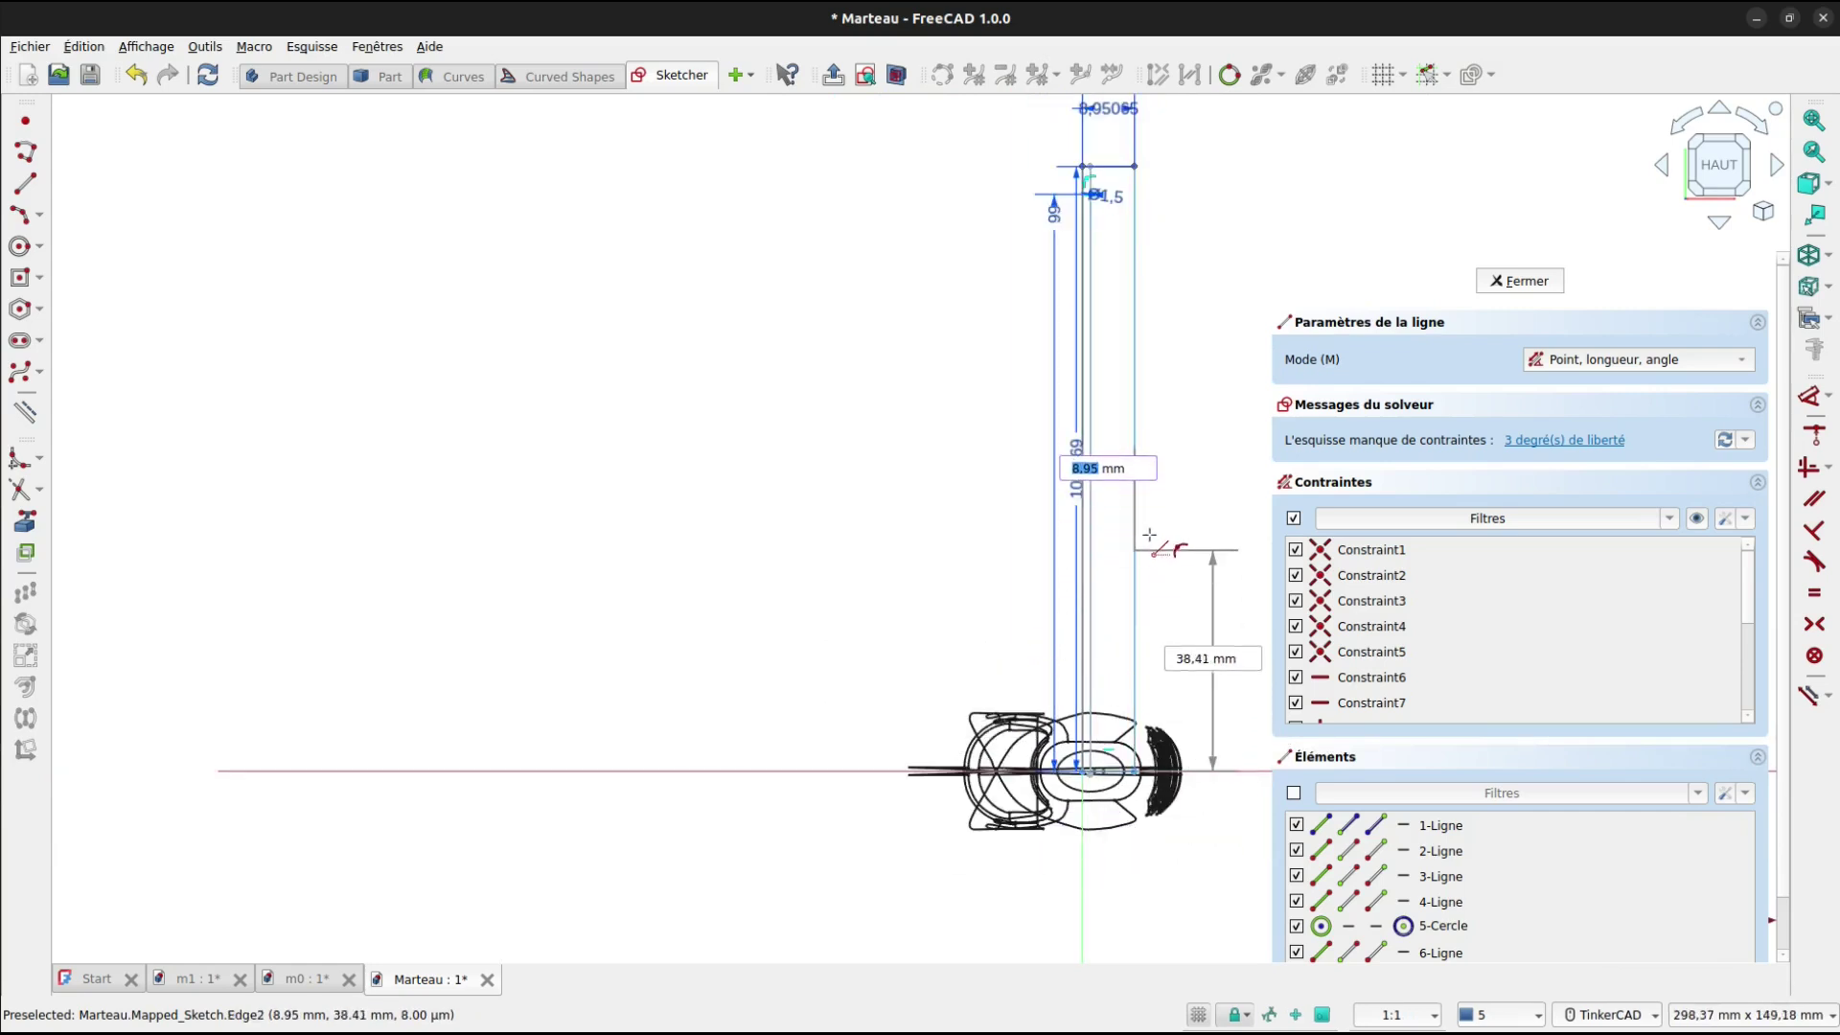
{"action": "scroll", "coordinate": [1135, 163], "scroll_direction": "up", "scroll_amount": 10}
{"action": "key", "text": "Escape"}
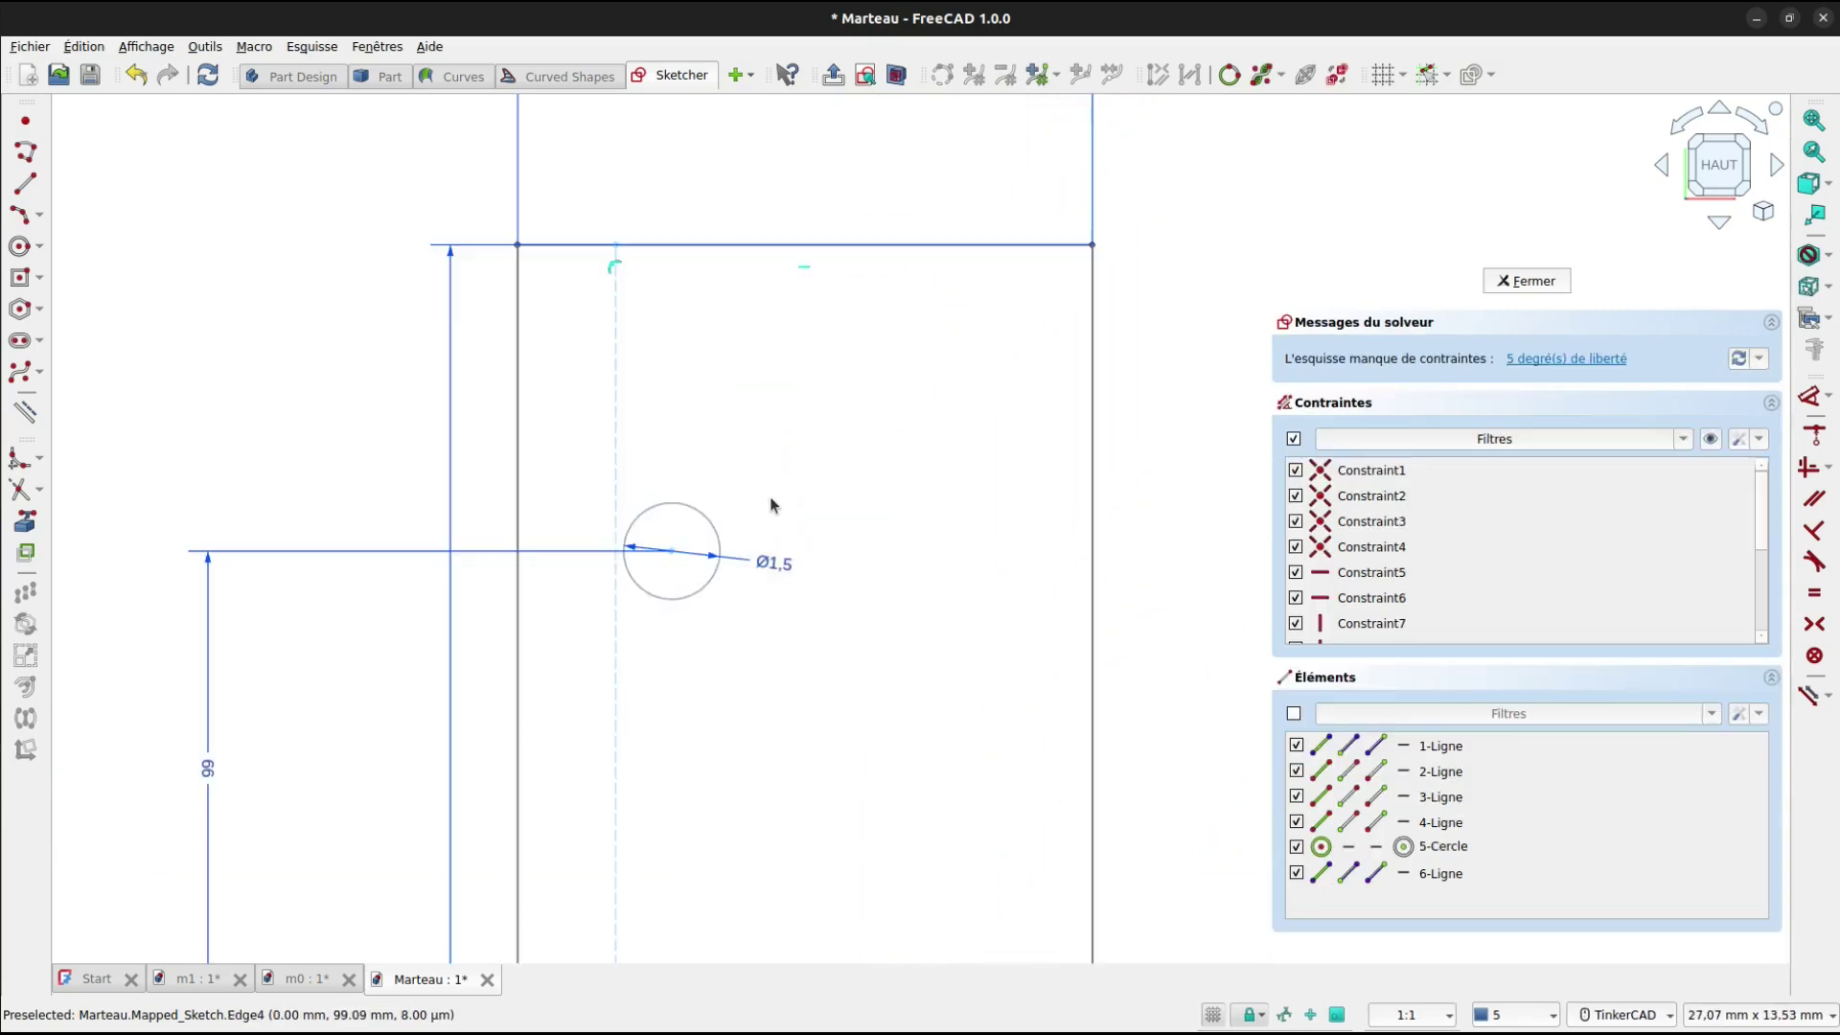
Constrain the circle centre's horizontal distance from the mapped rectangle's left edge to 2.4 mm.
{"action": "scroll", "coordinate": [677, 549], "scroll_direction": "up", "scroll_amount": 3}
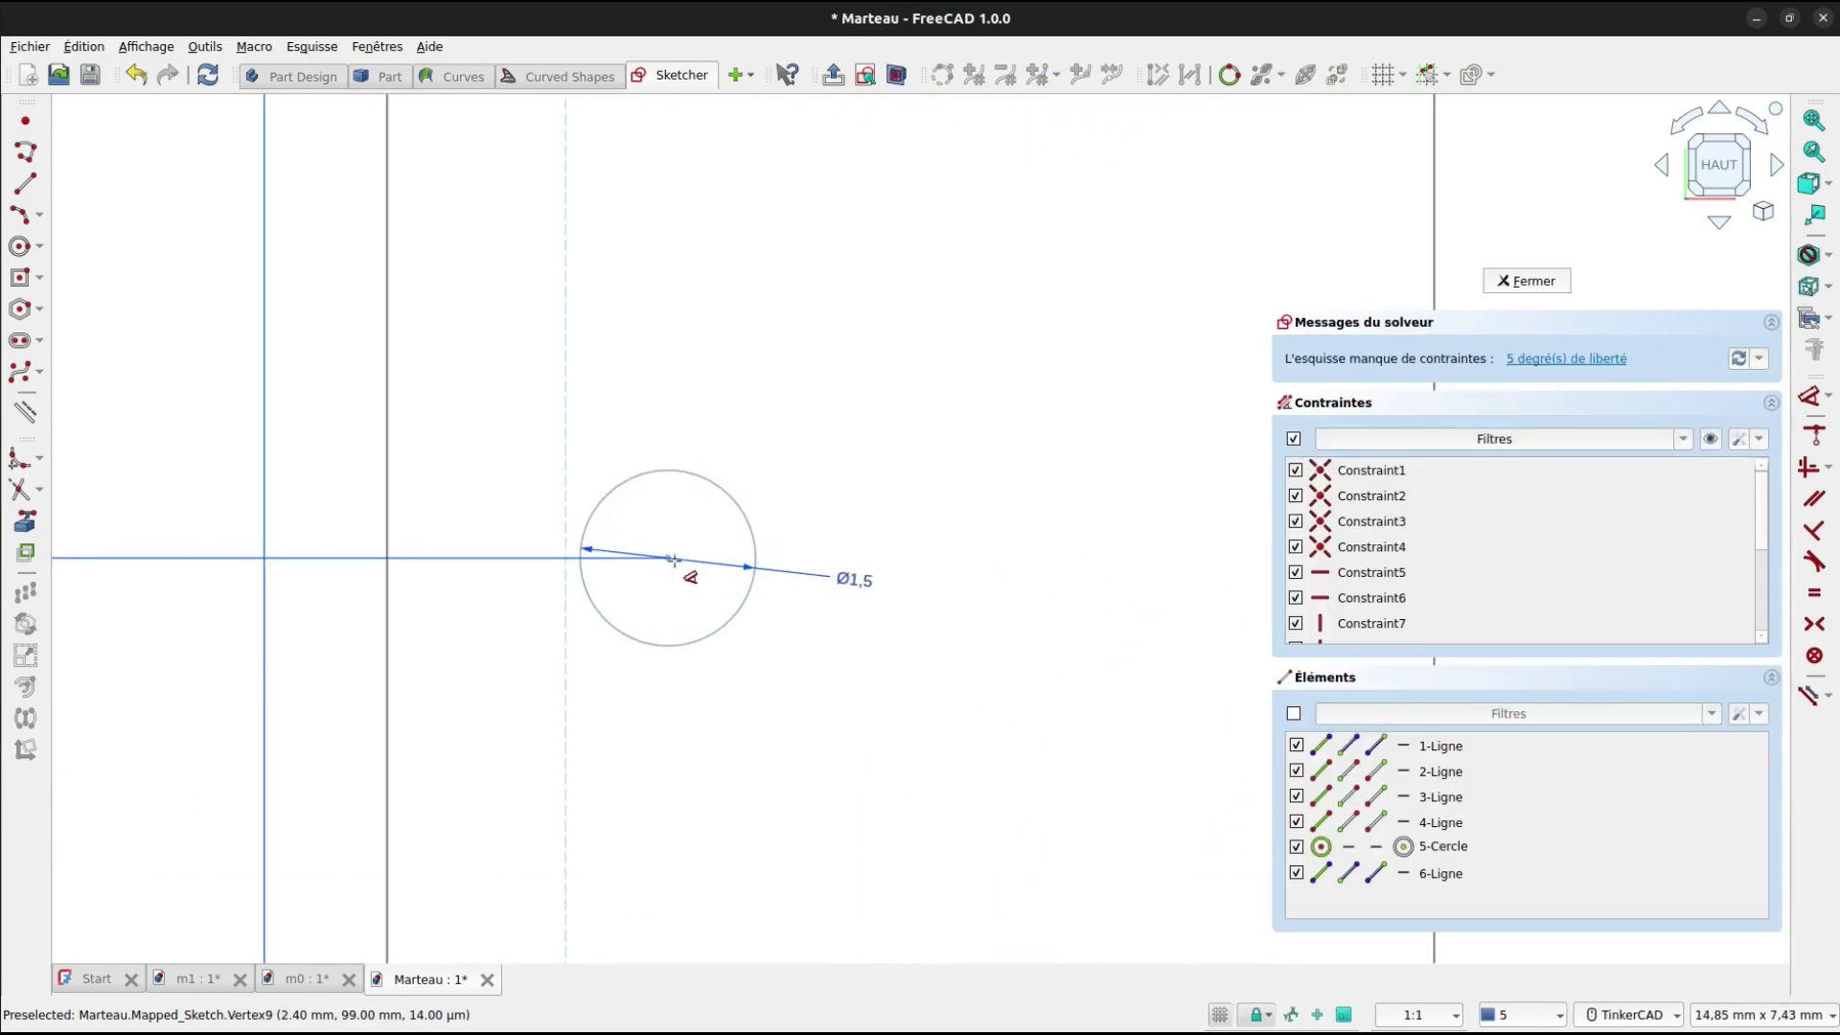
{"action": "left_click", "coordinate": [672, 560]}
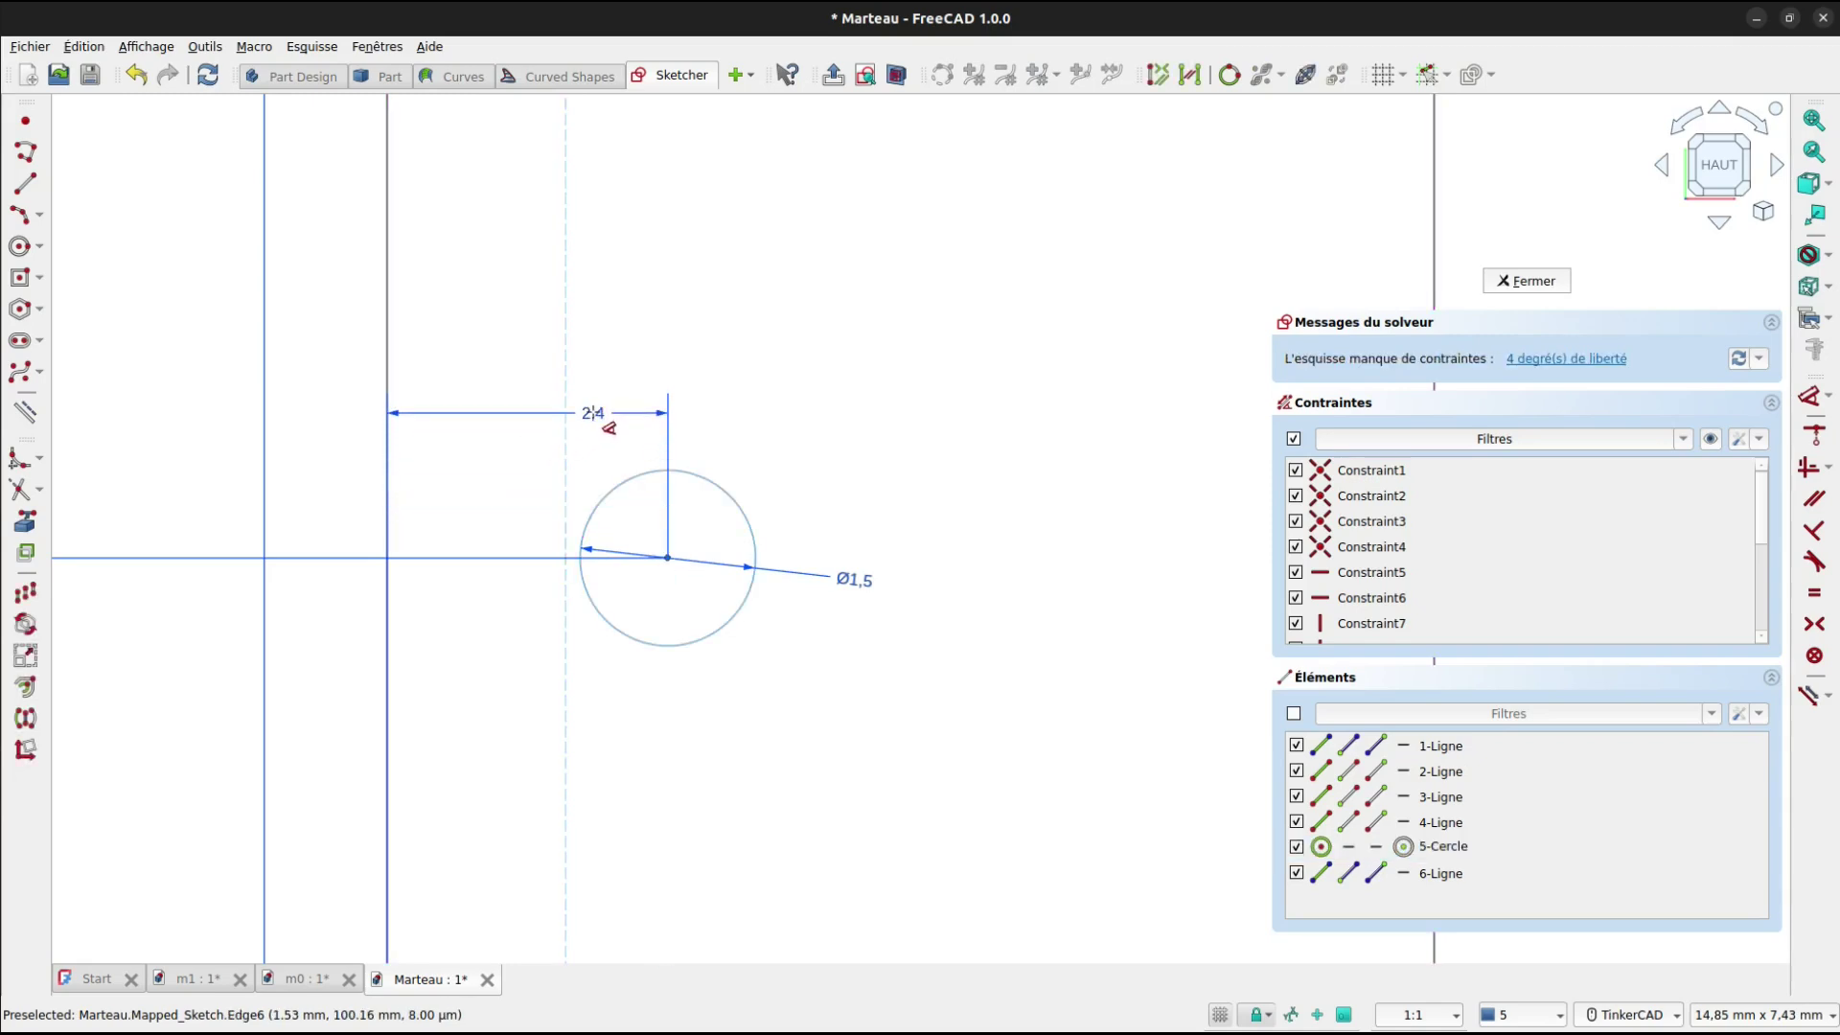
{"action": "left_click", "coordinate": [594, 415]}
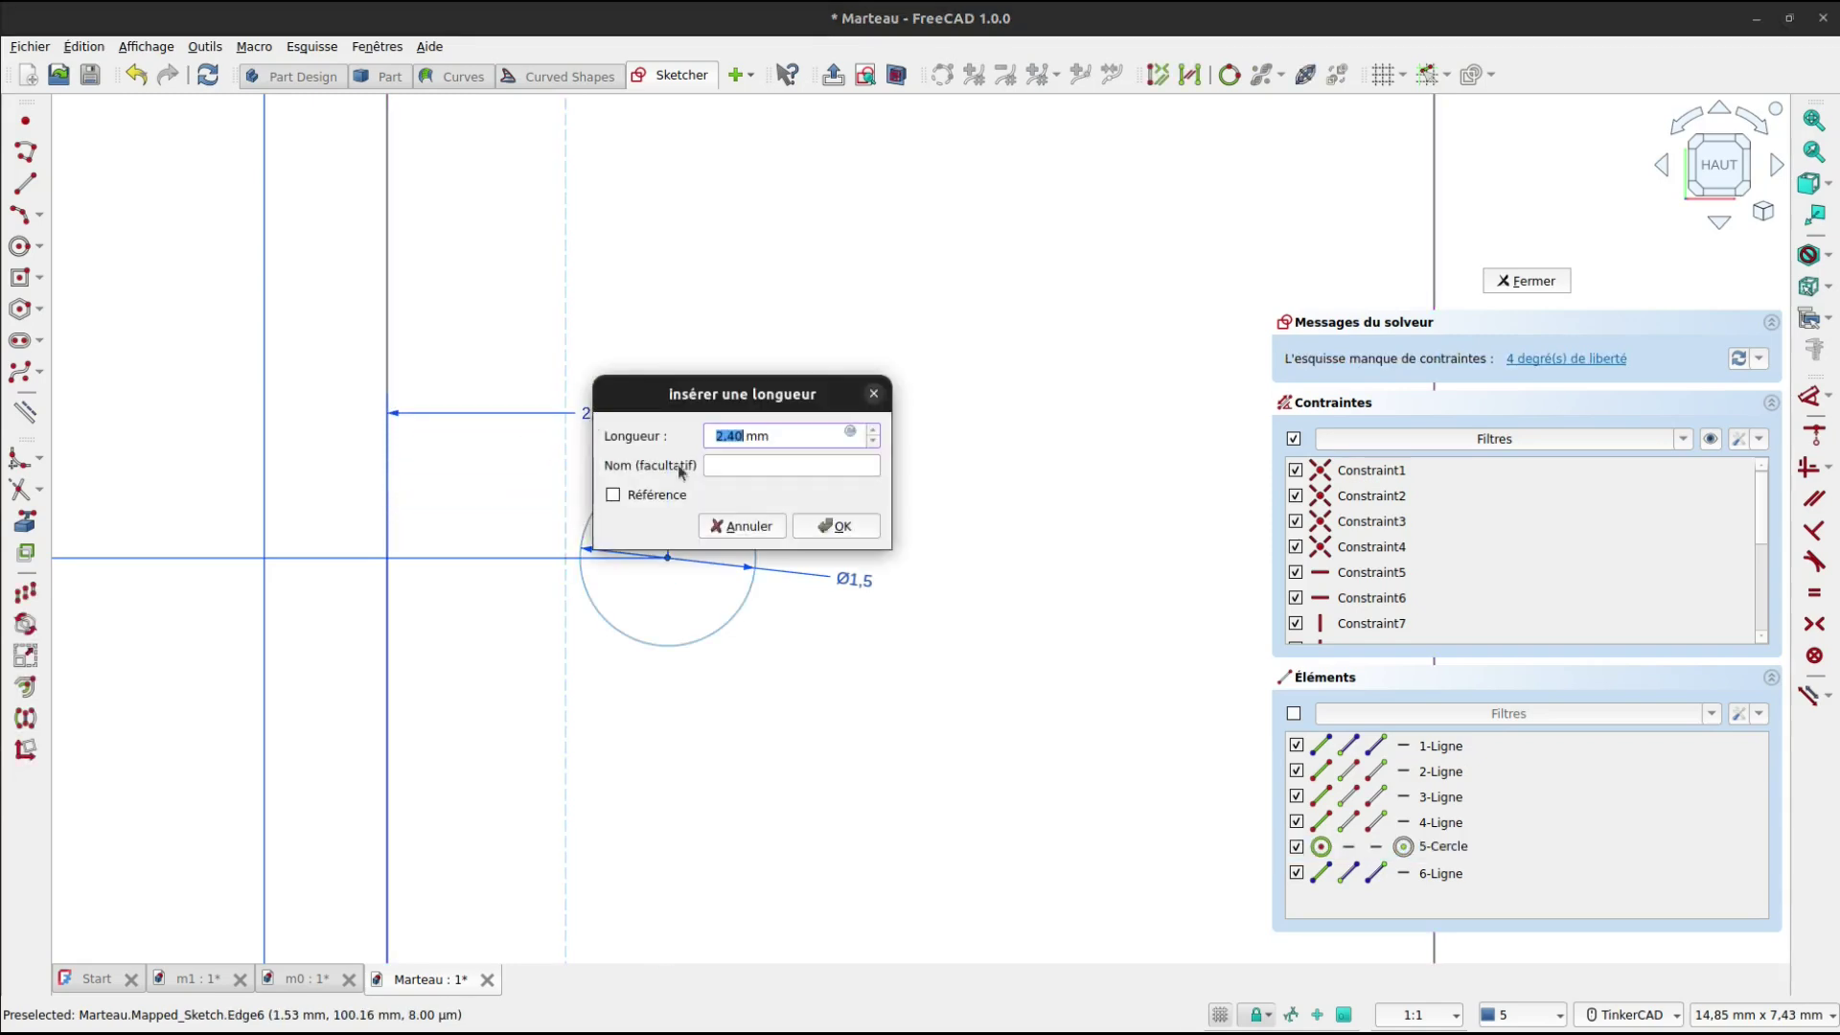
{"action": "left_click", "coordinate": [838, 525]}
Make the long vertical construction line tangent to the 1.5 mm circle.
{"action": "key", "text": "t"}
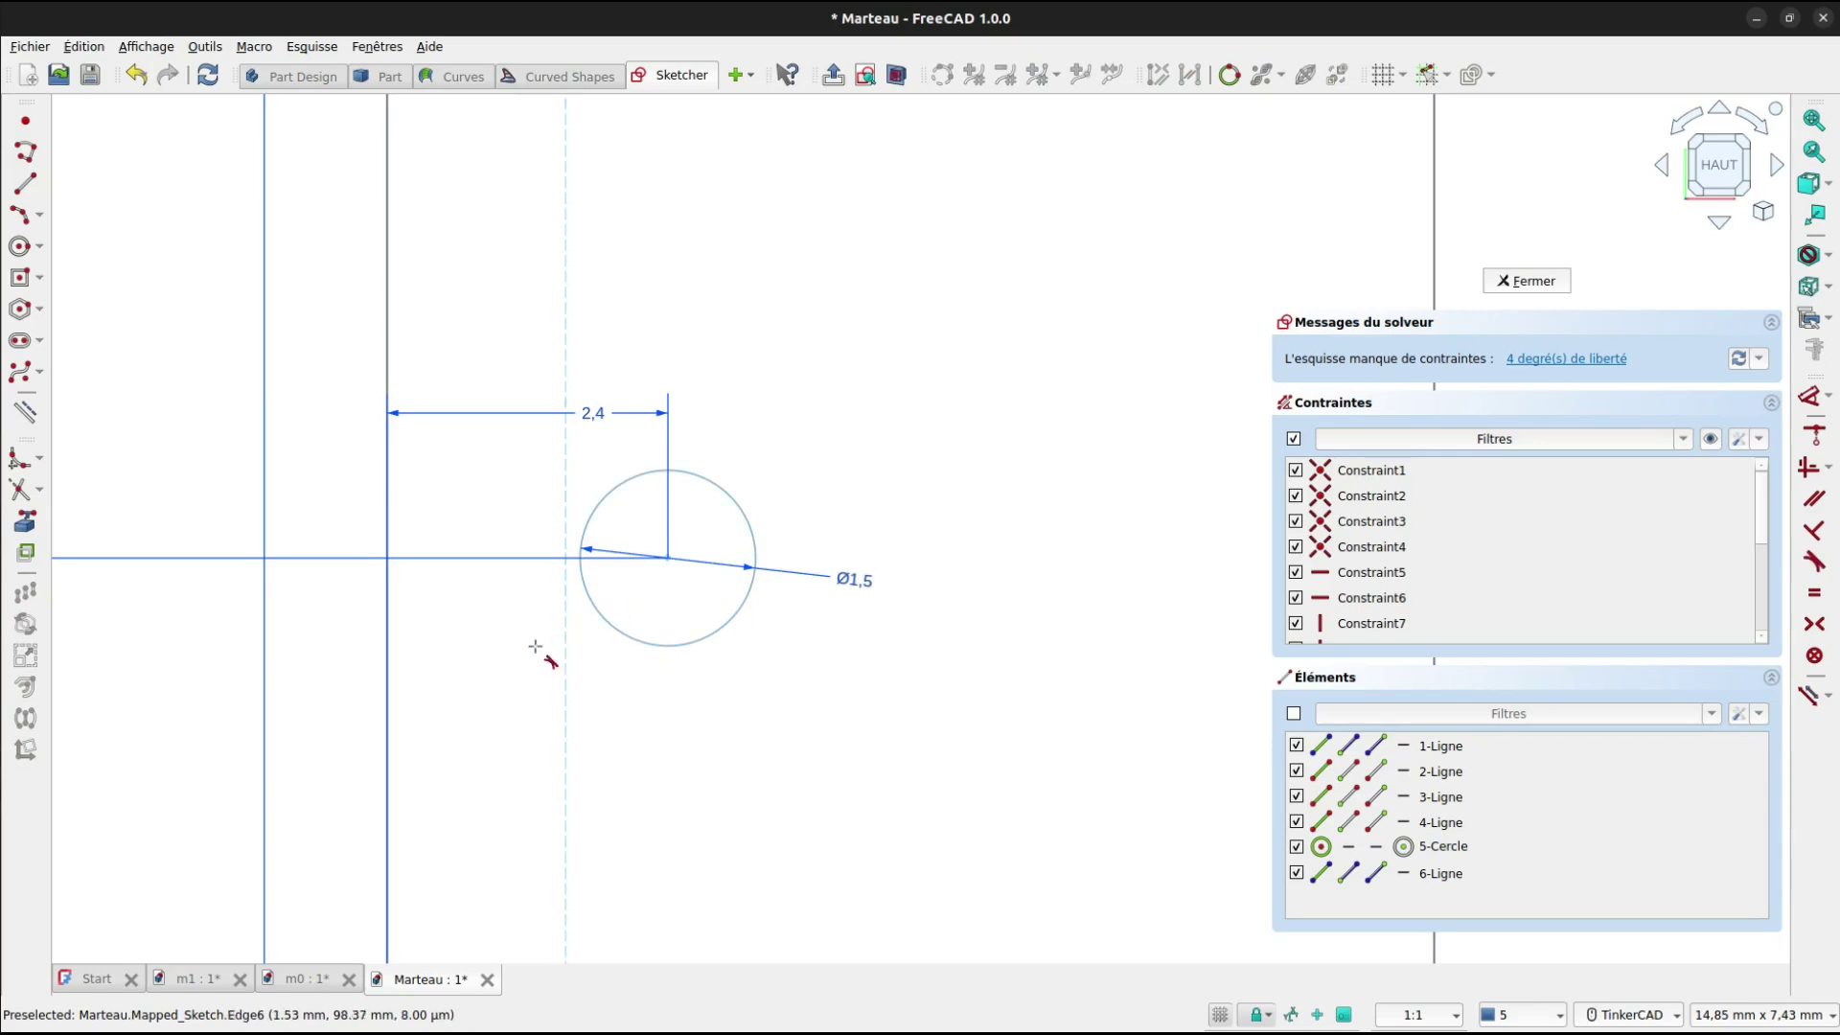
{"action": "left_click", "coordinate": [563, 663]}
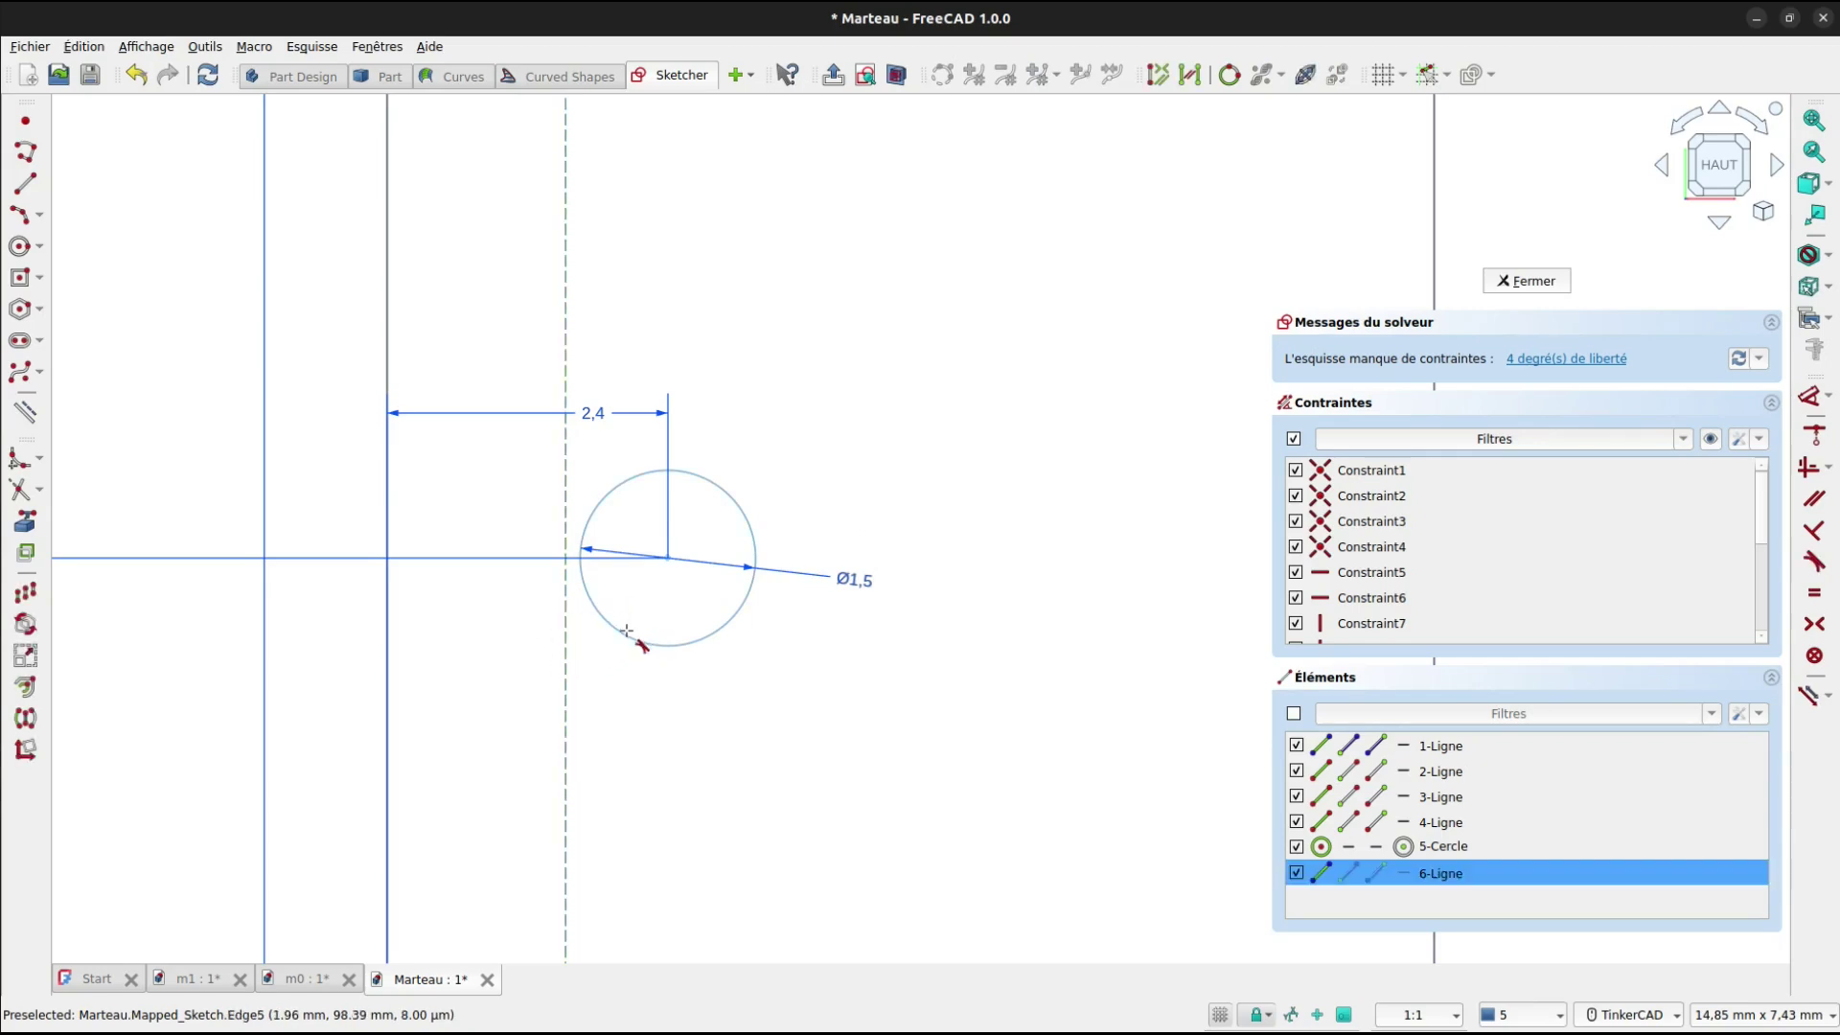
{"action": "left_click", "coordinate": [625, 631]}
Above the circle, draw a short horizontal construction line from the vertical one, plus a diagonal about 2.8 mm long descending from its free end.
{"action": "scroll", "coordinate": [822, 452], "scroll_direction": "down", "scroll_amount": 5}
{"action": "middle_click_drag", "start_coordinate": [882, 384], "coordinate": [831, 535]}
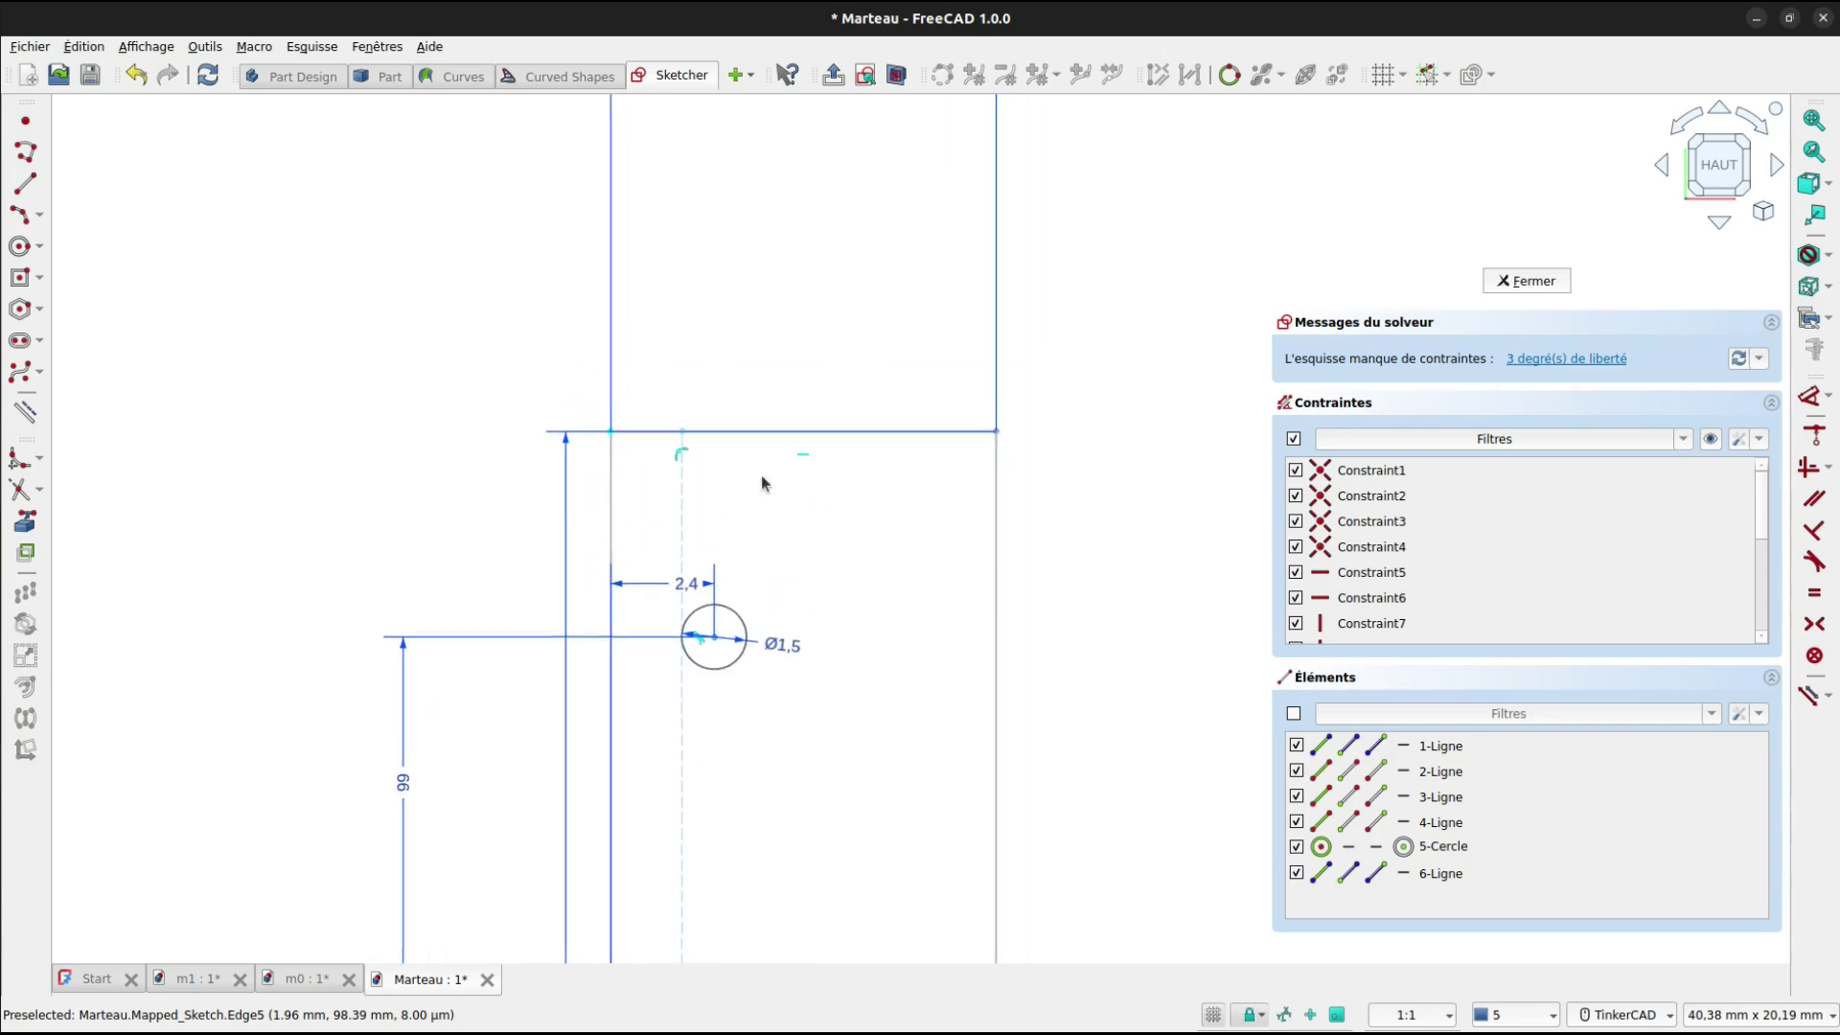
{"action": "left_click", "coordinate": [25, 184]}
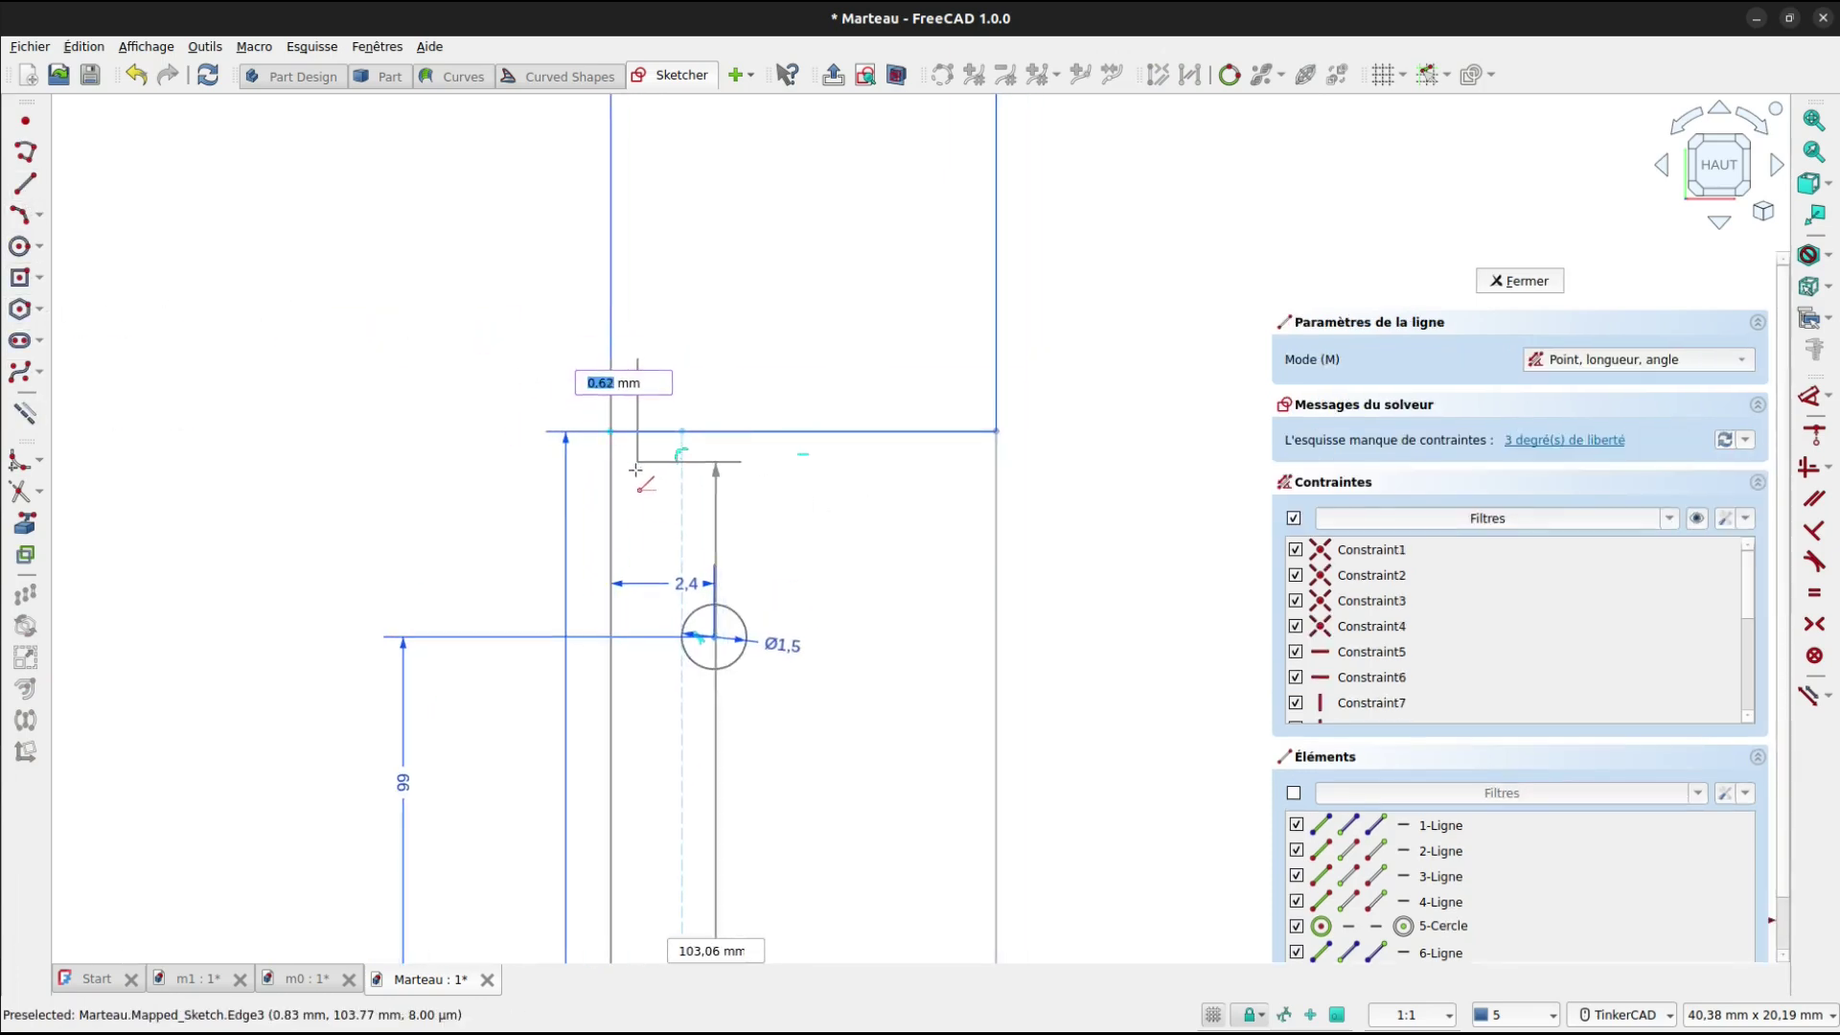
{"action": "left_click", "coordinate": [684, 495]}
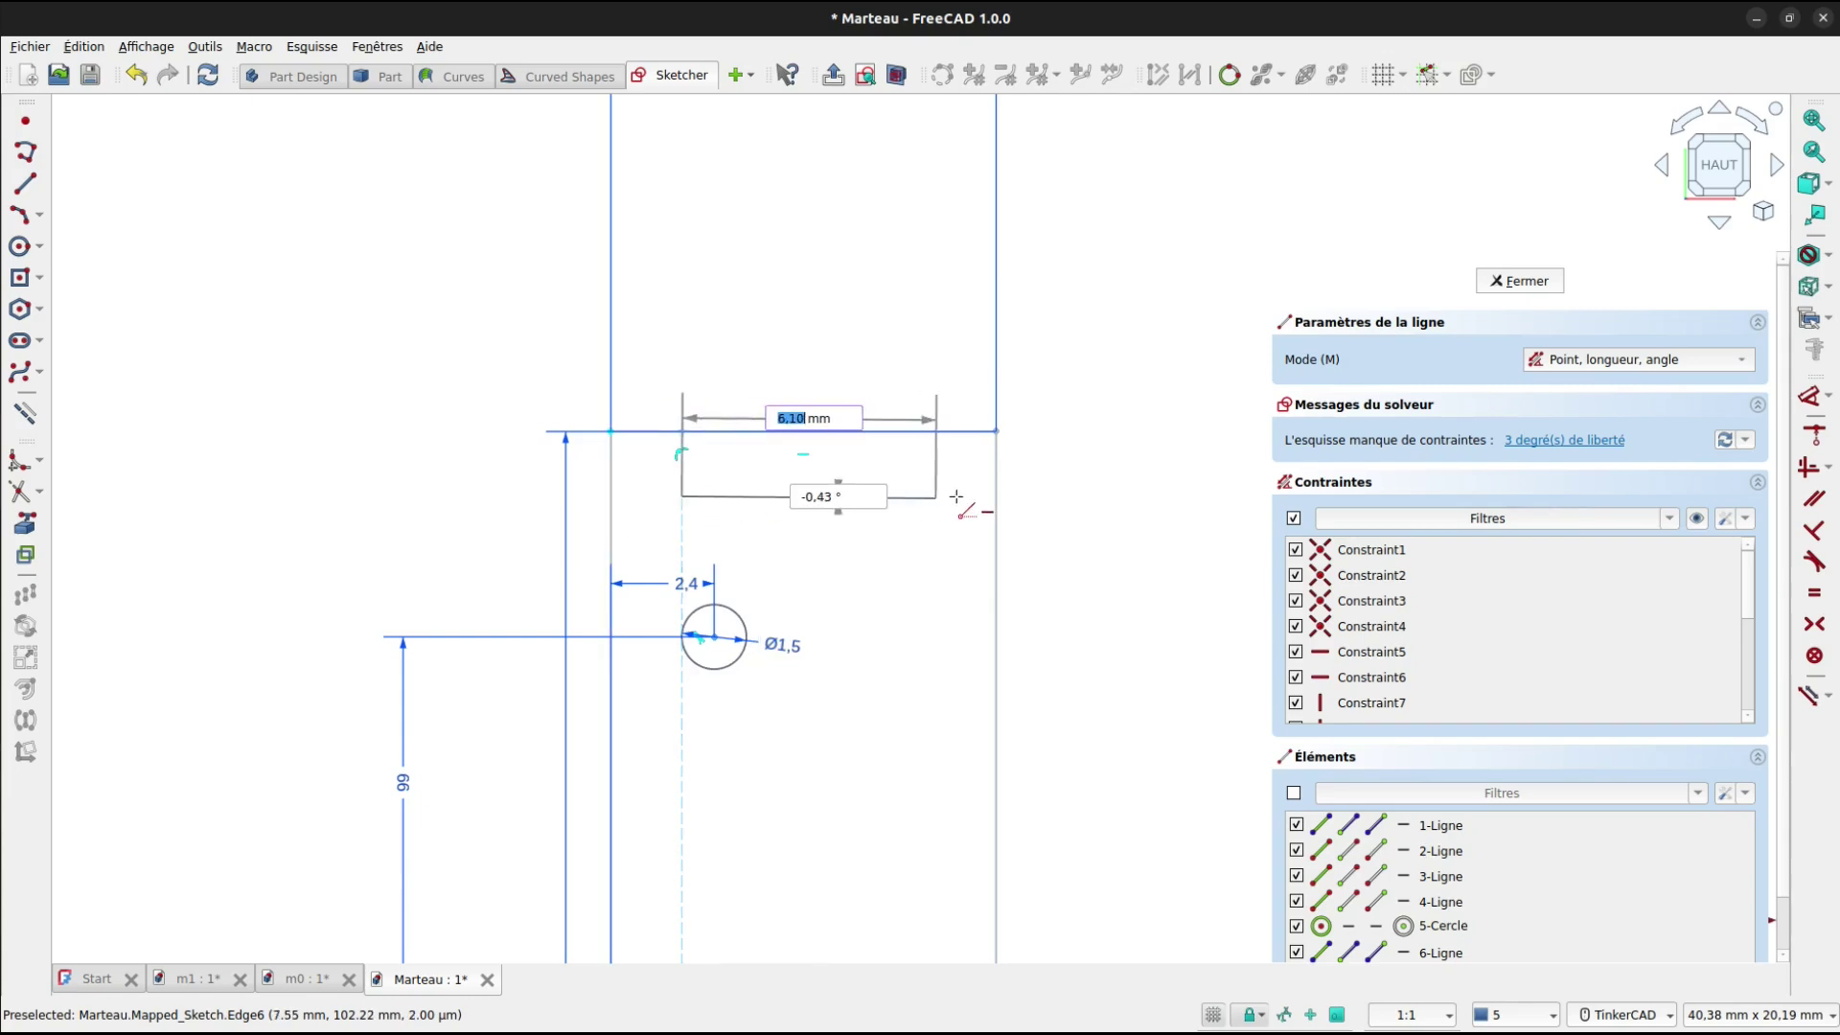
{"action": "left_click", "coordinate": [992, 494]}
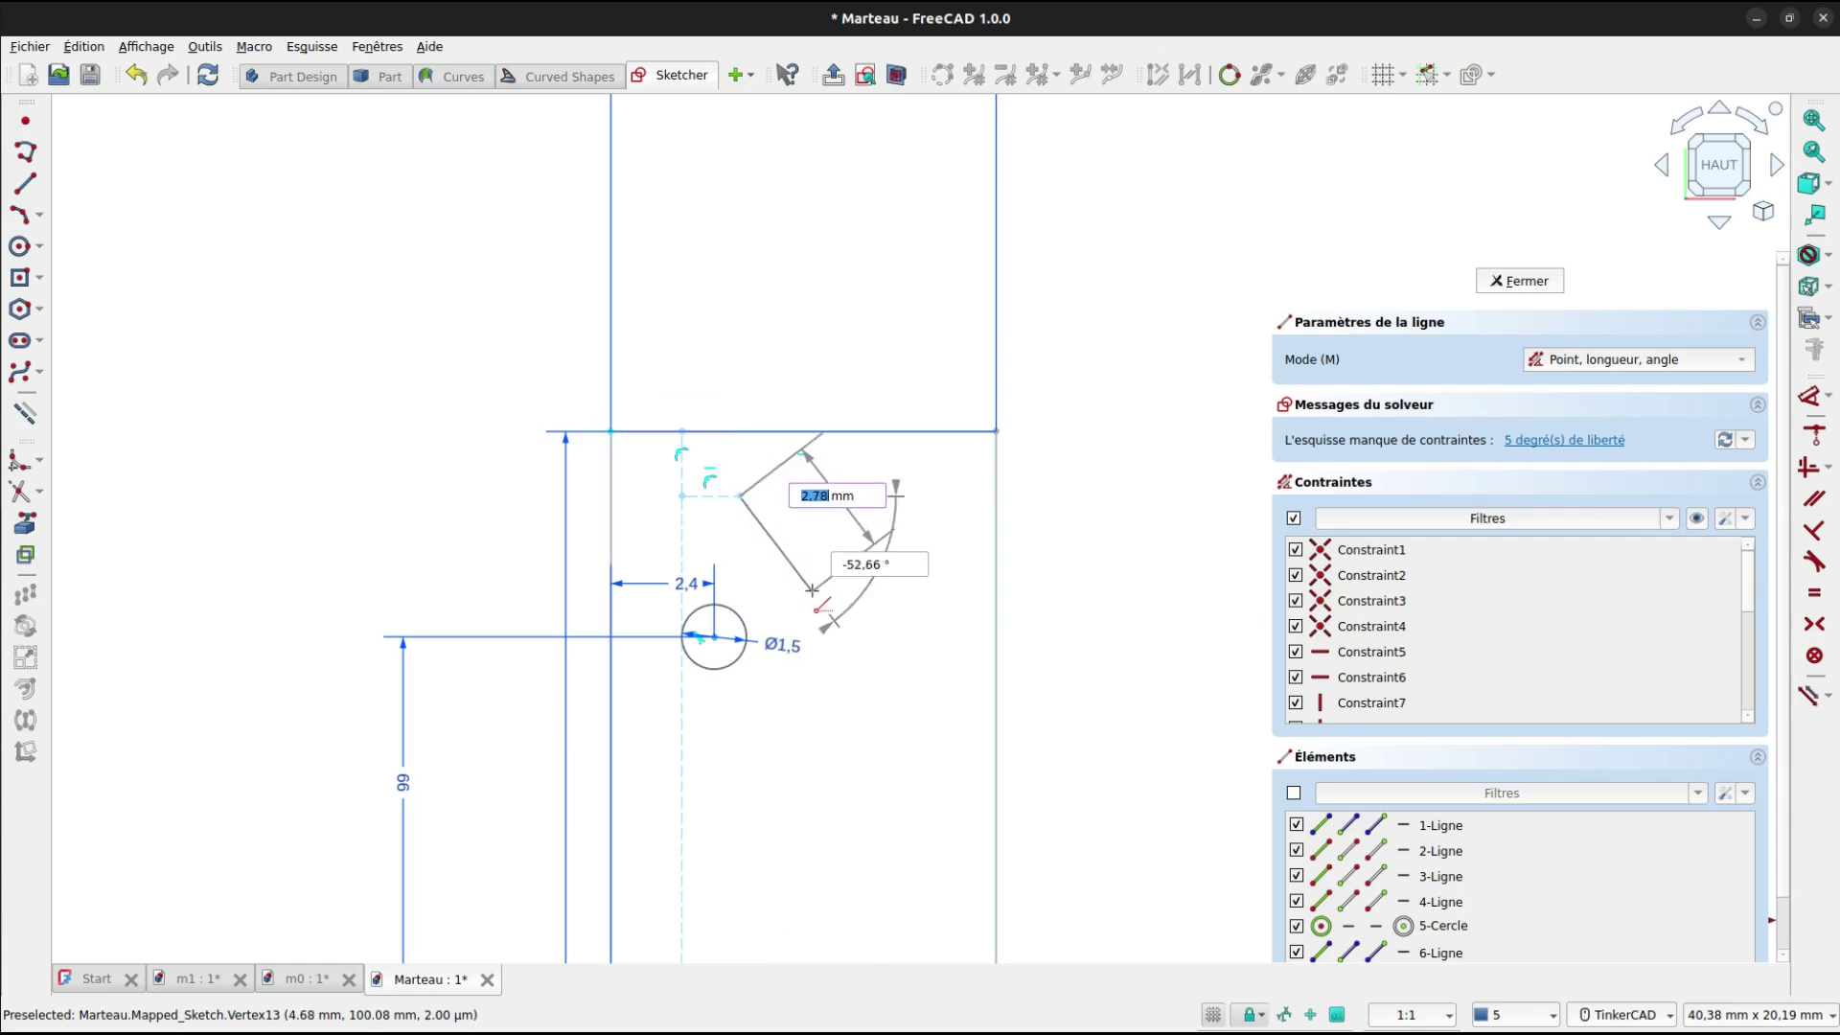
{"action": "left_click", "coordinate": [812, 591]}
{"action": "right_click", "coordinate": [851, 543]}
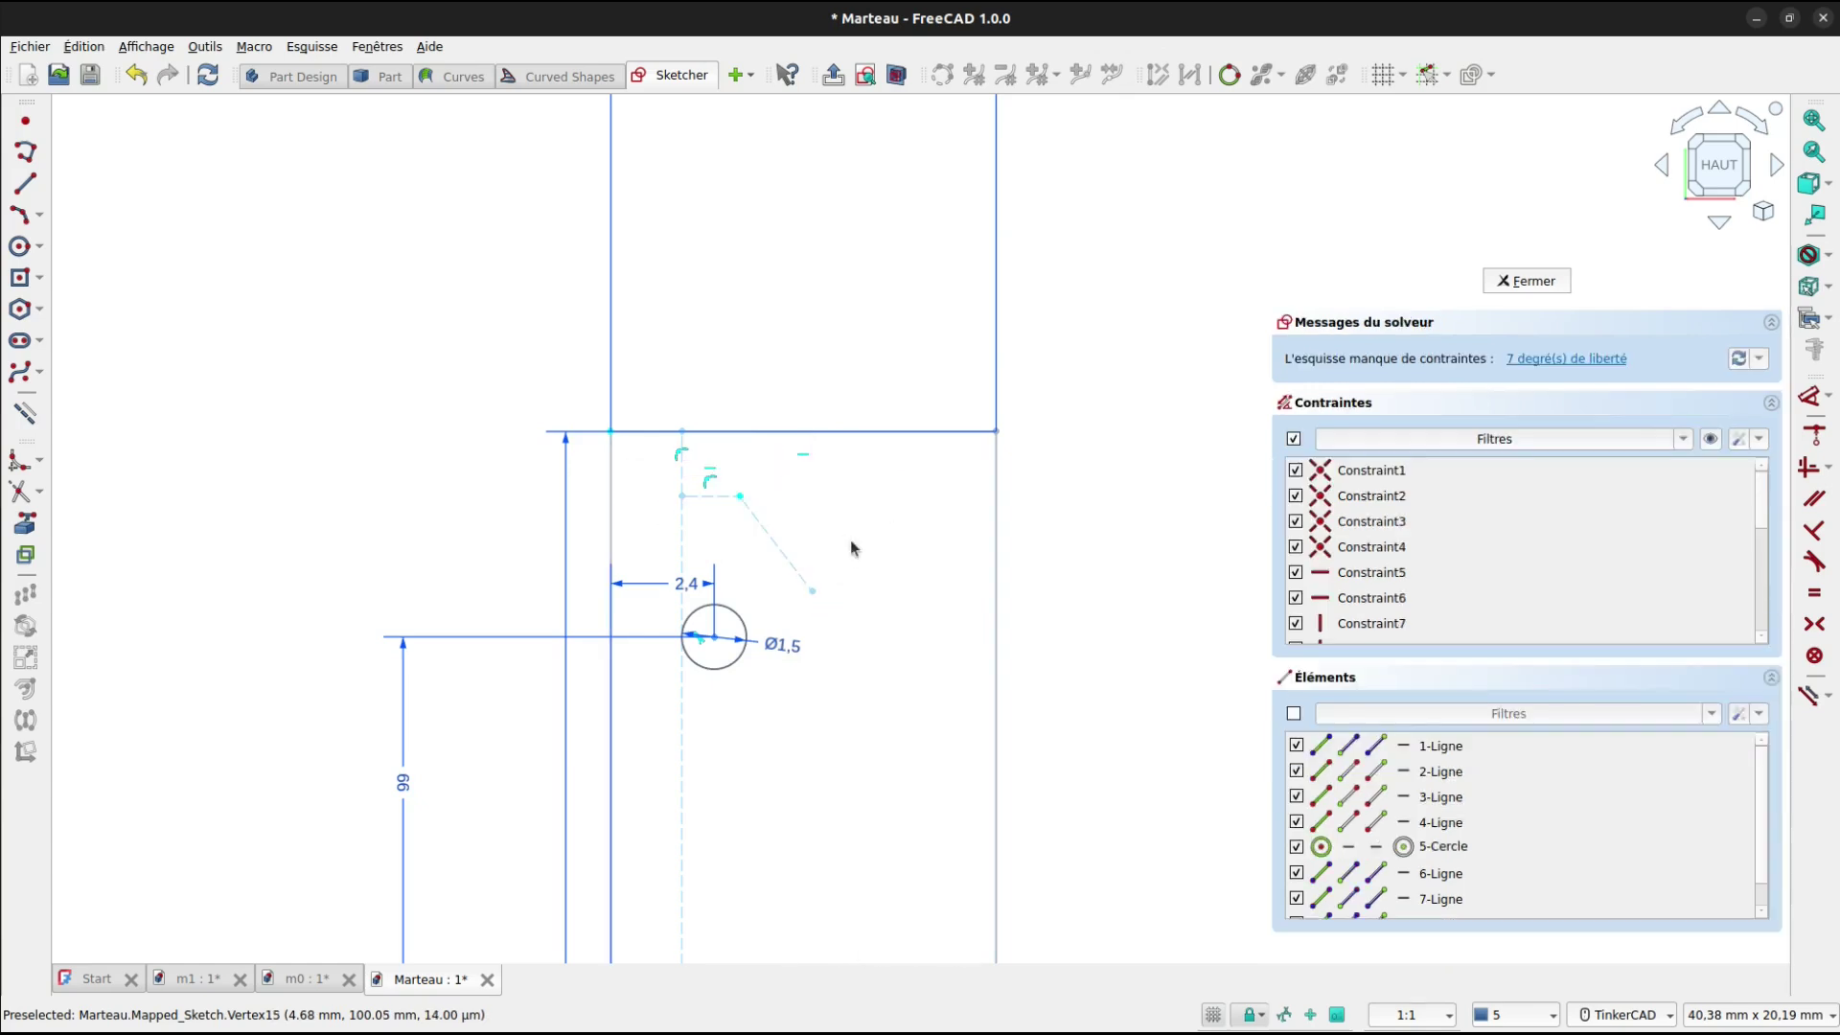
Draw a row of four small circles below the rectangle's upper edge, centring the first where the horizontal and diagonal construction lines meet.
{"action": "left_click", "coordinate": [19, 247]}
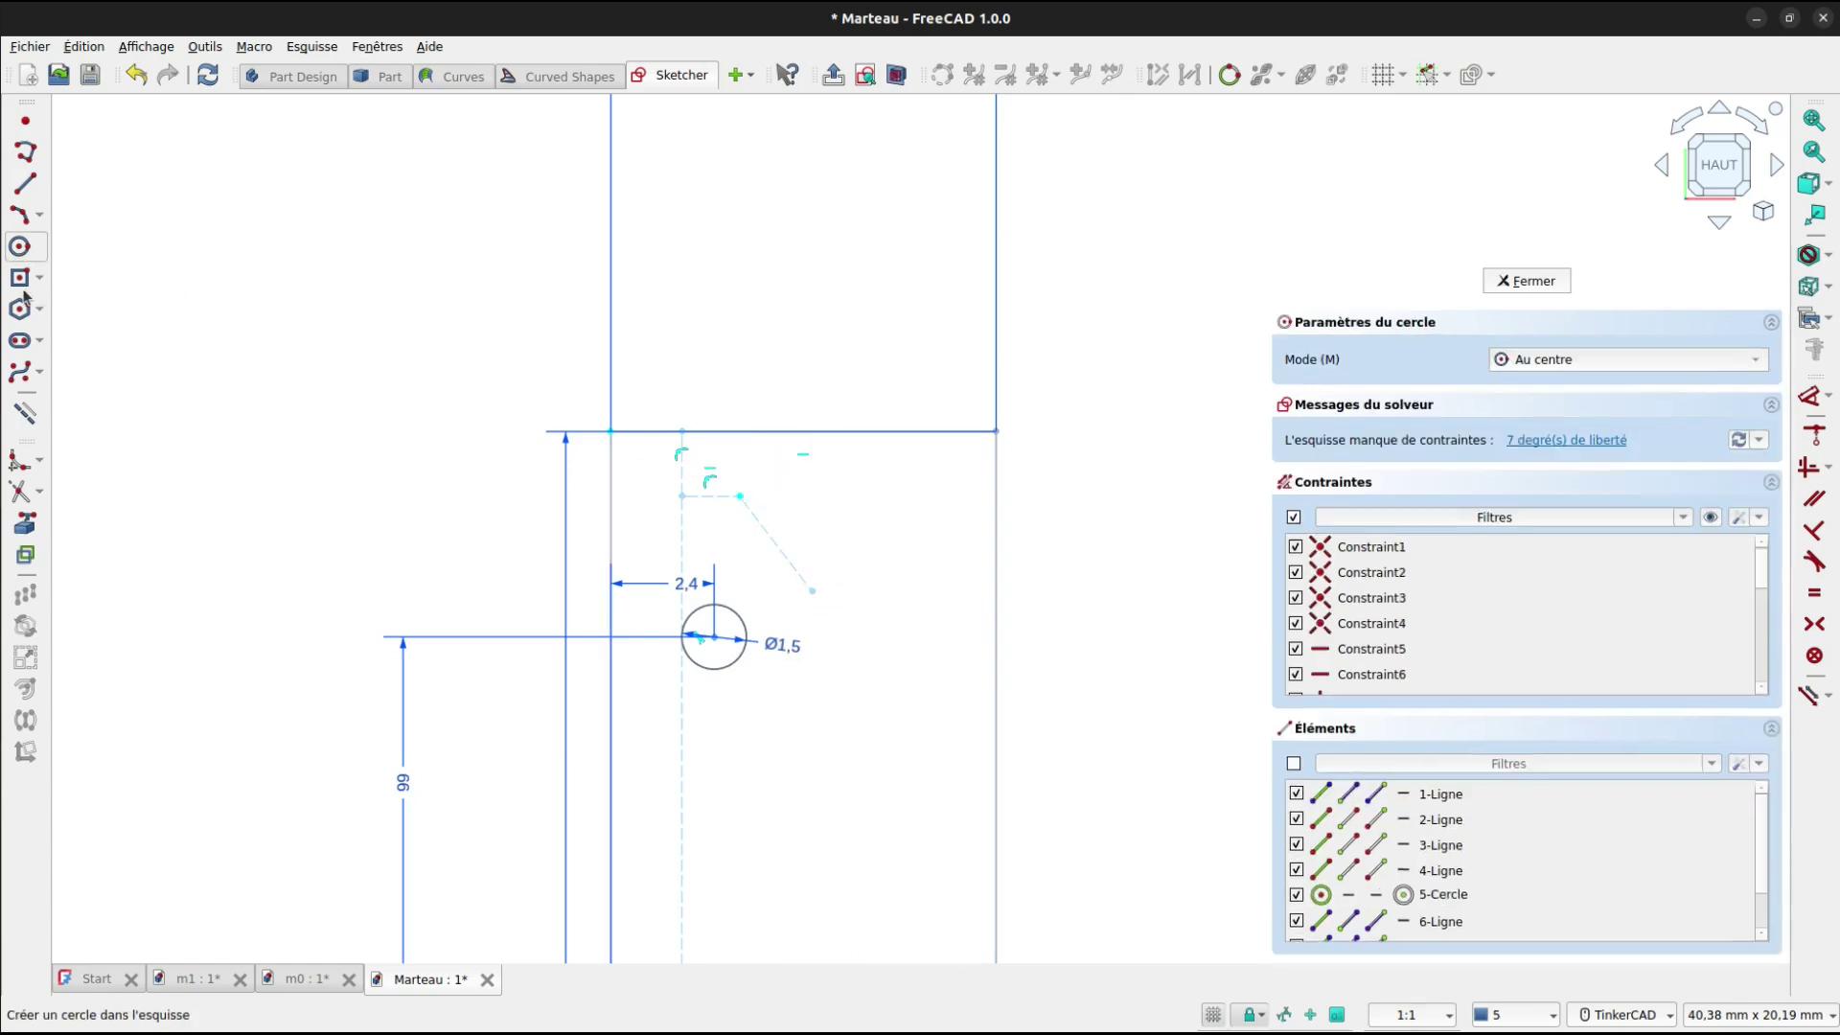
{"action": "scroll", "coordinate": [682, 462], "scroll_direction": "up", "scroll_amount": 3}
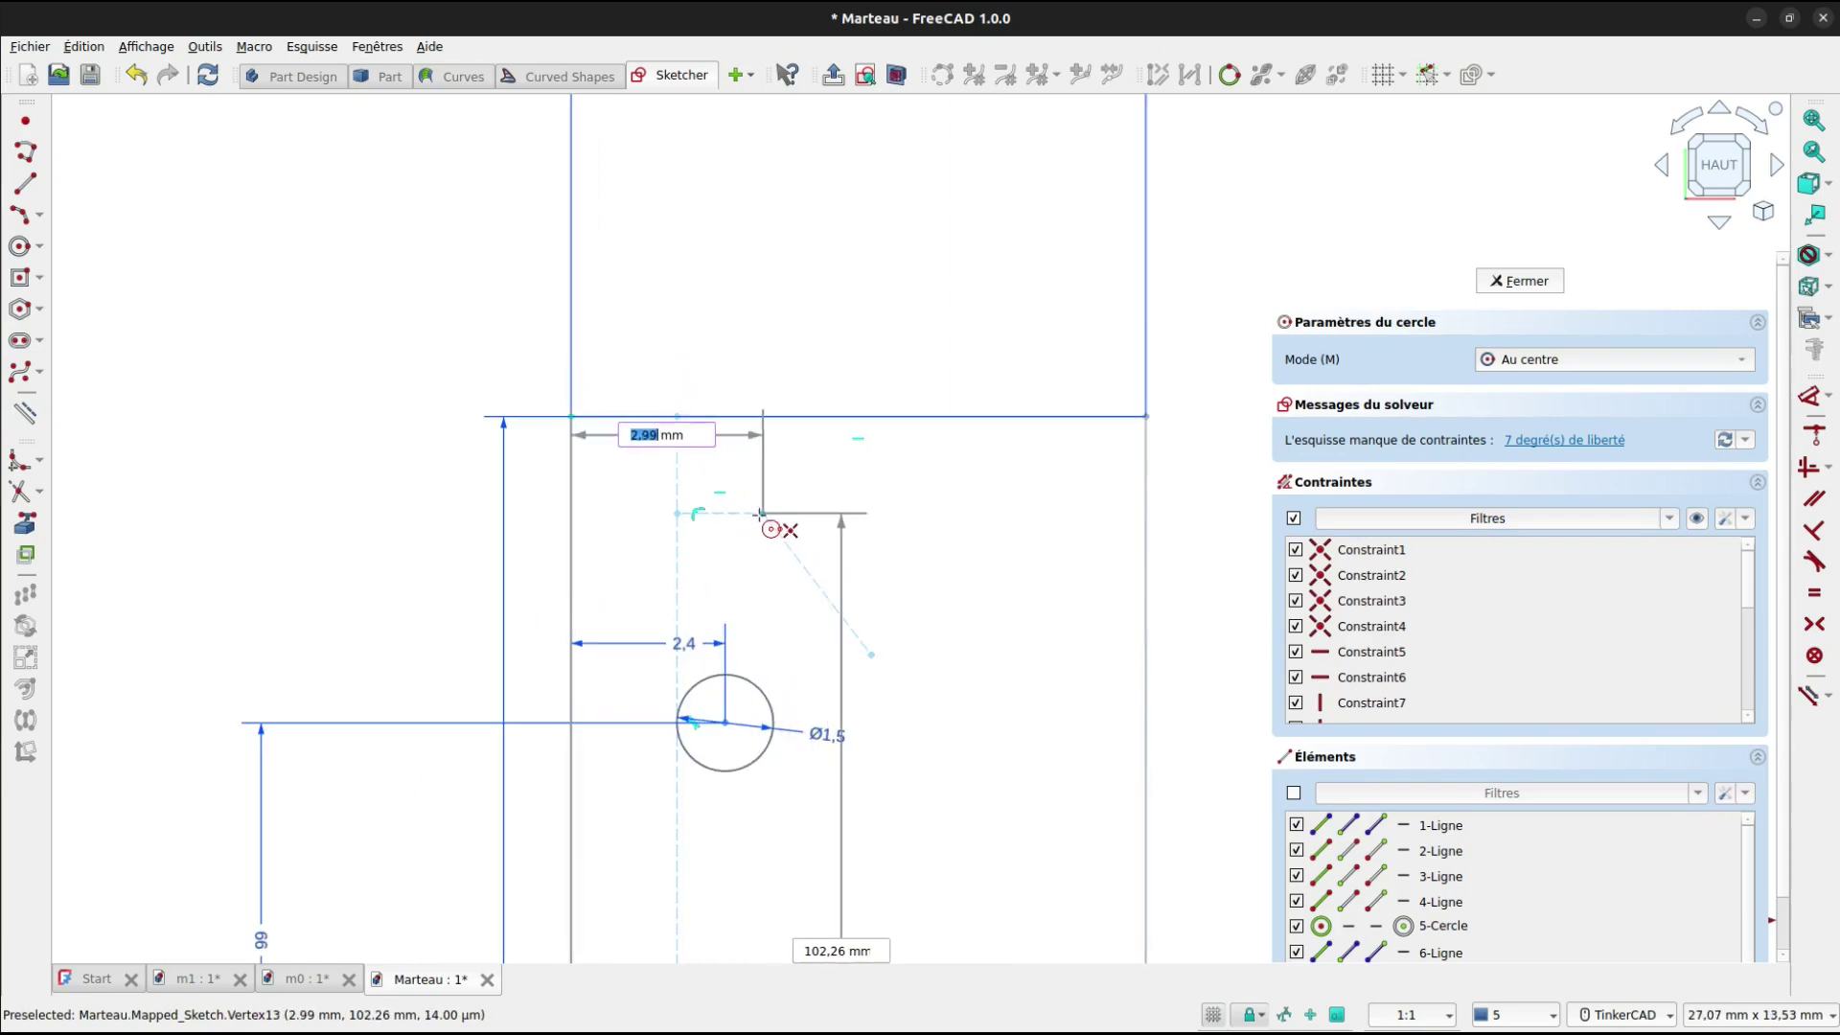
{"action": "left_click", "coordinate": [740, 496]}
{"action": "left_click", "coordinate": [782, 493]}
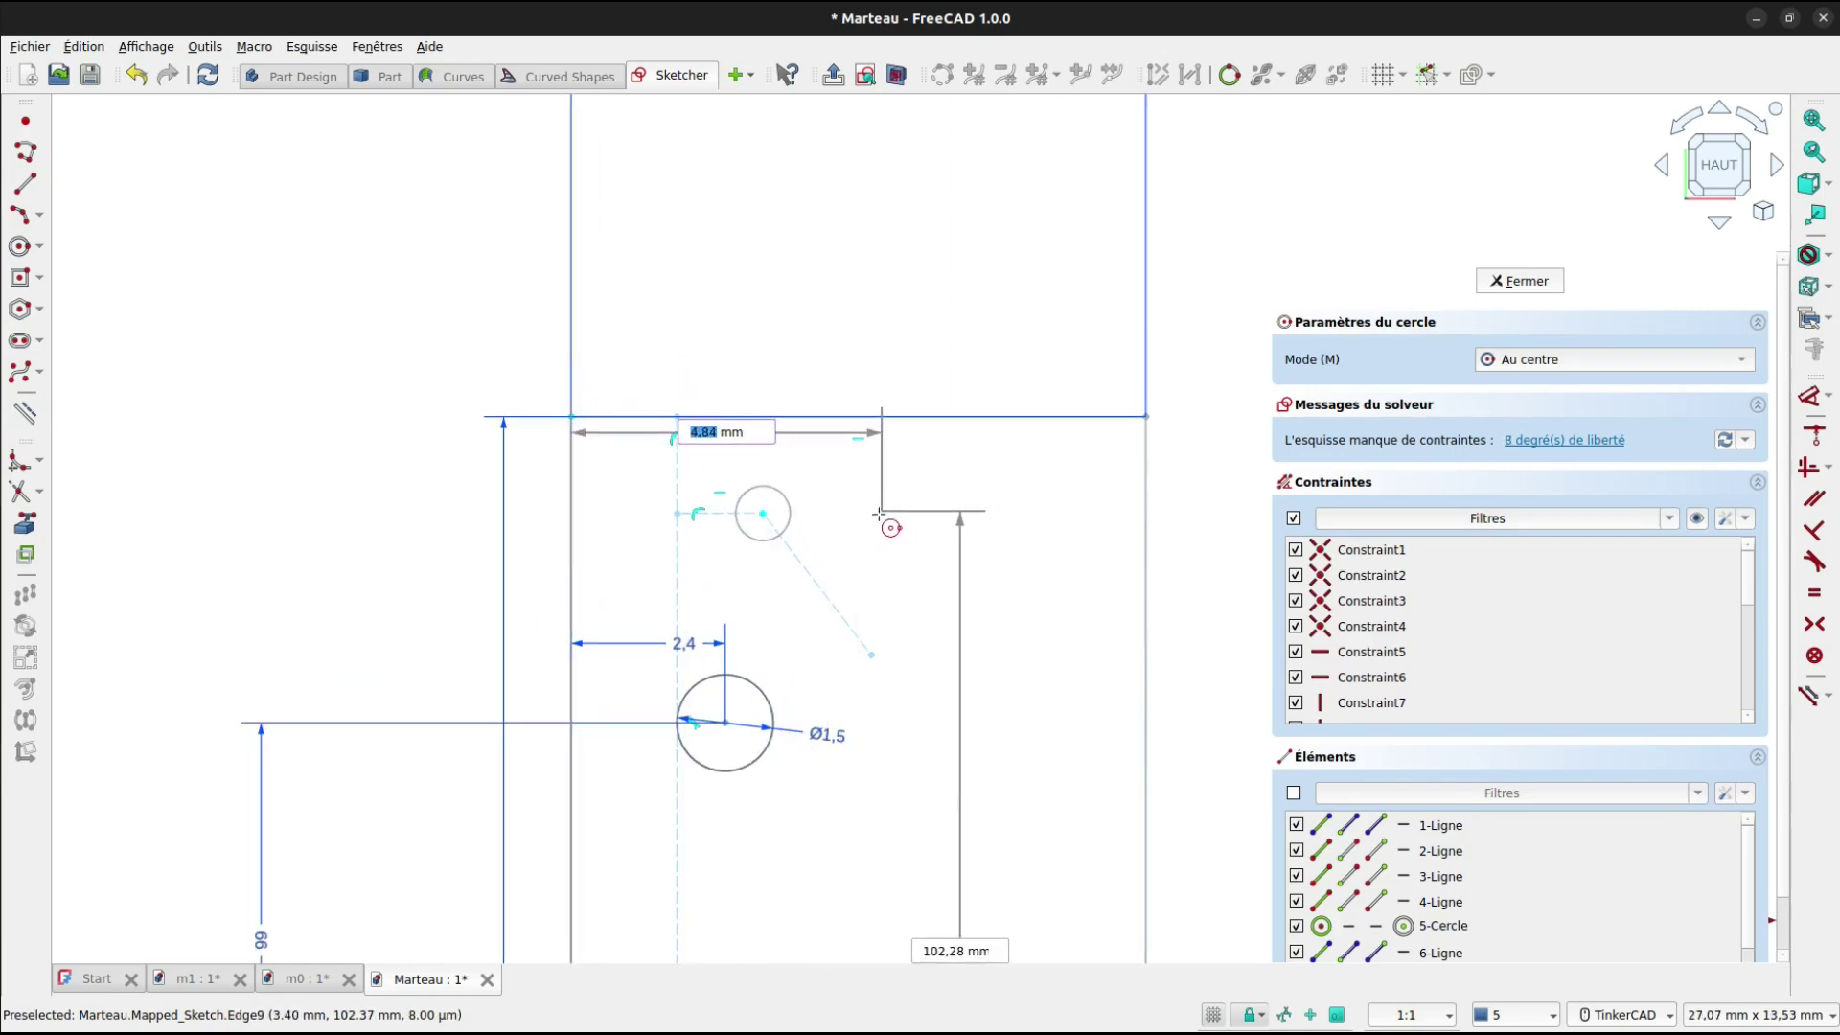
{"action": "left_click", "coordinate": [875, 518]}
{"action": "left_click", "coordinate": [892, 496]}
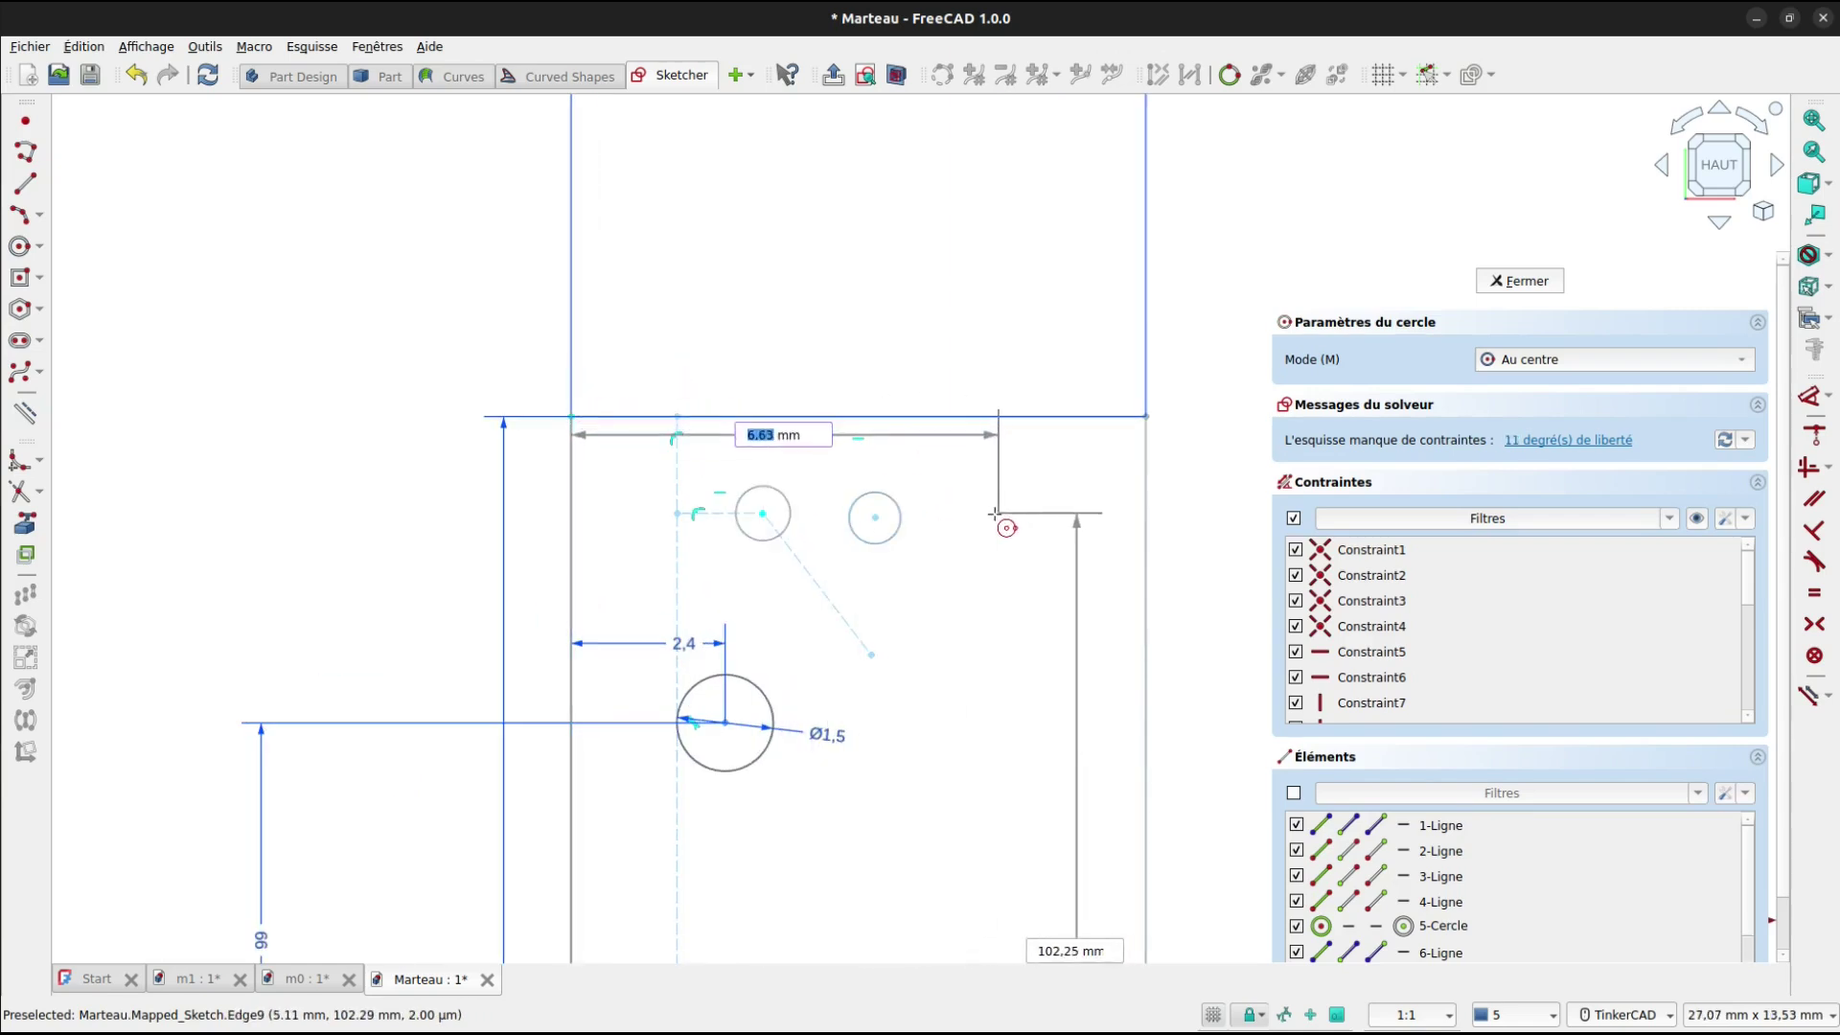
{"action": "left_click", "coordinate": [990, 521]}
{"action": "left_click", "coordinate": [1018, 498]}
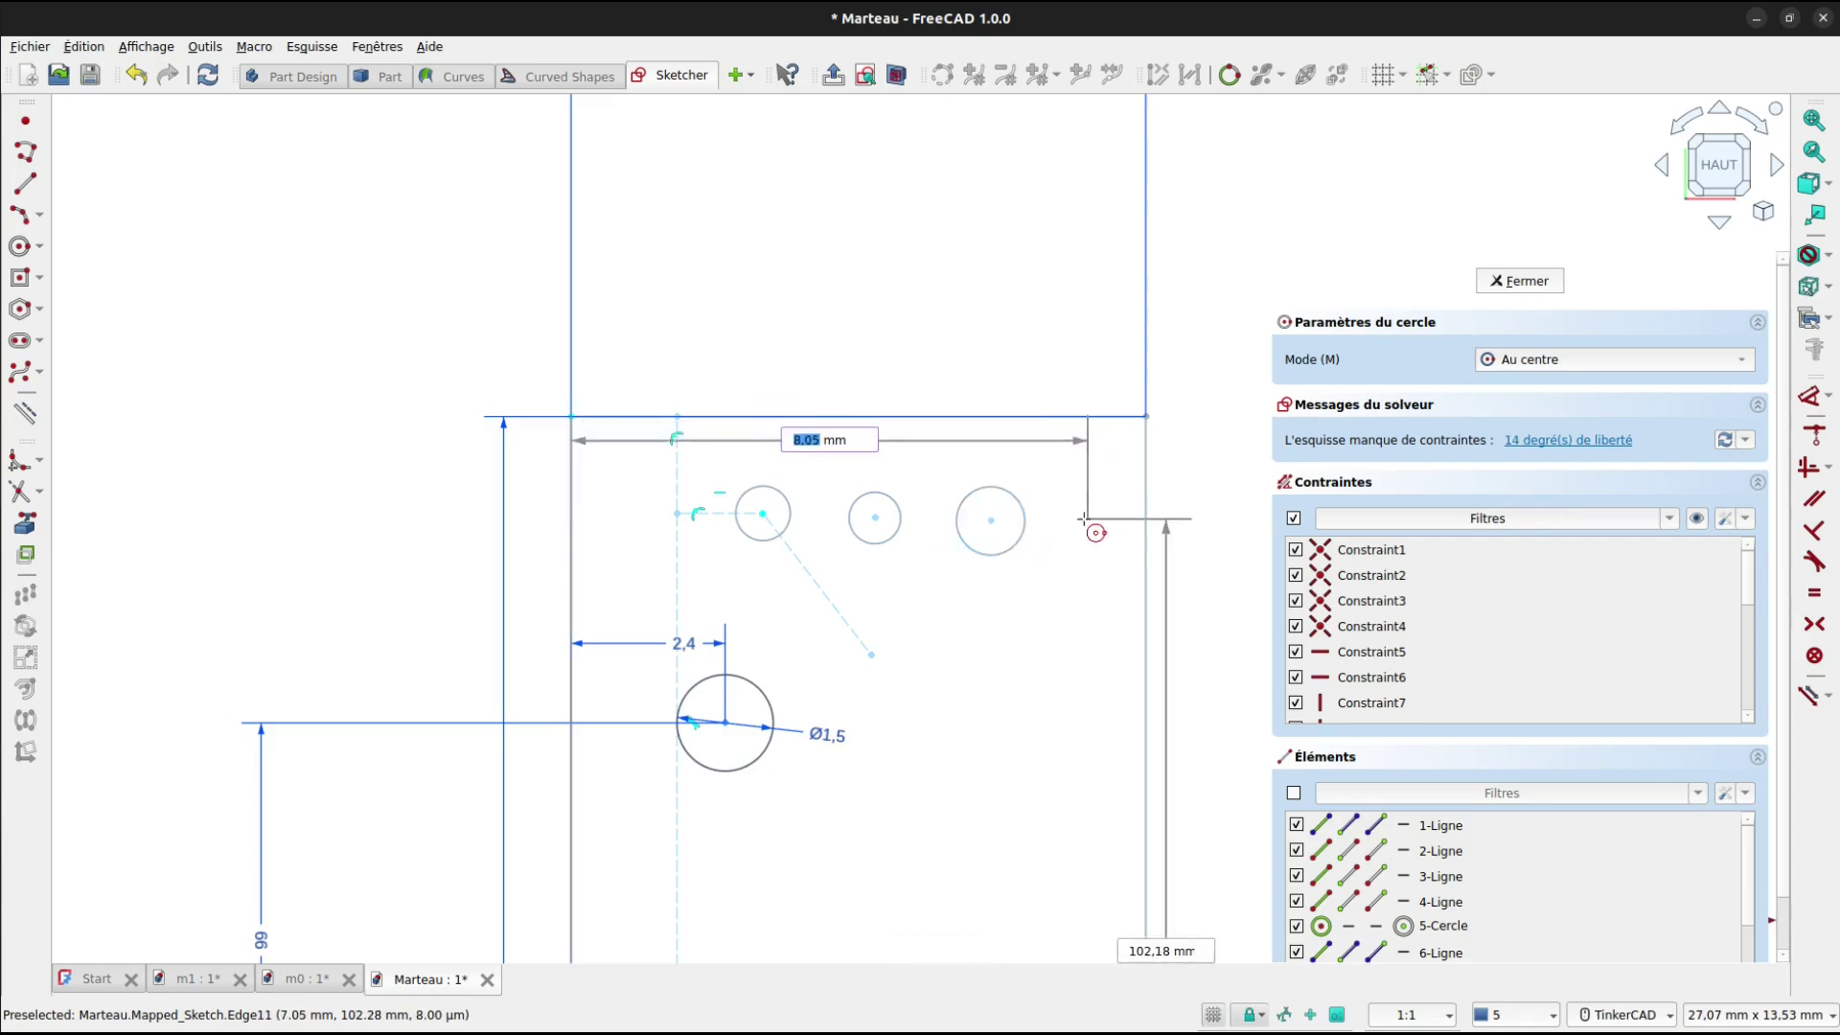
{"action": "left_click", "coordinate": [1082, 520]}
{"action": "left_click", "coordinate": [1100, 500]}
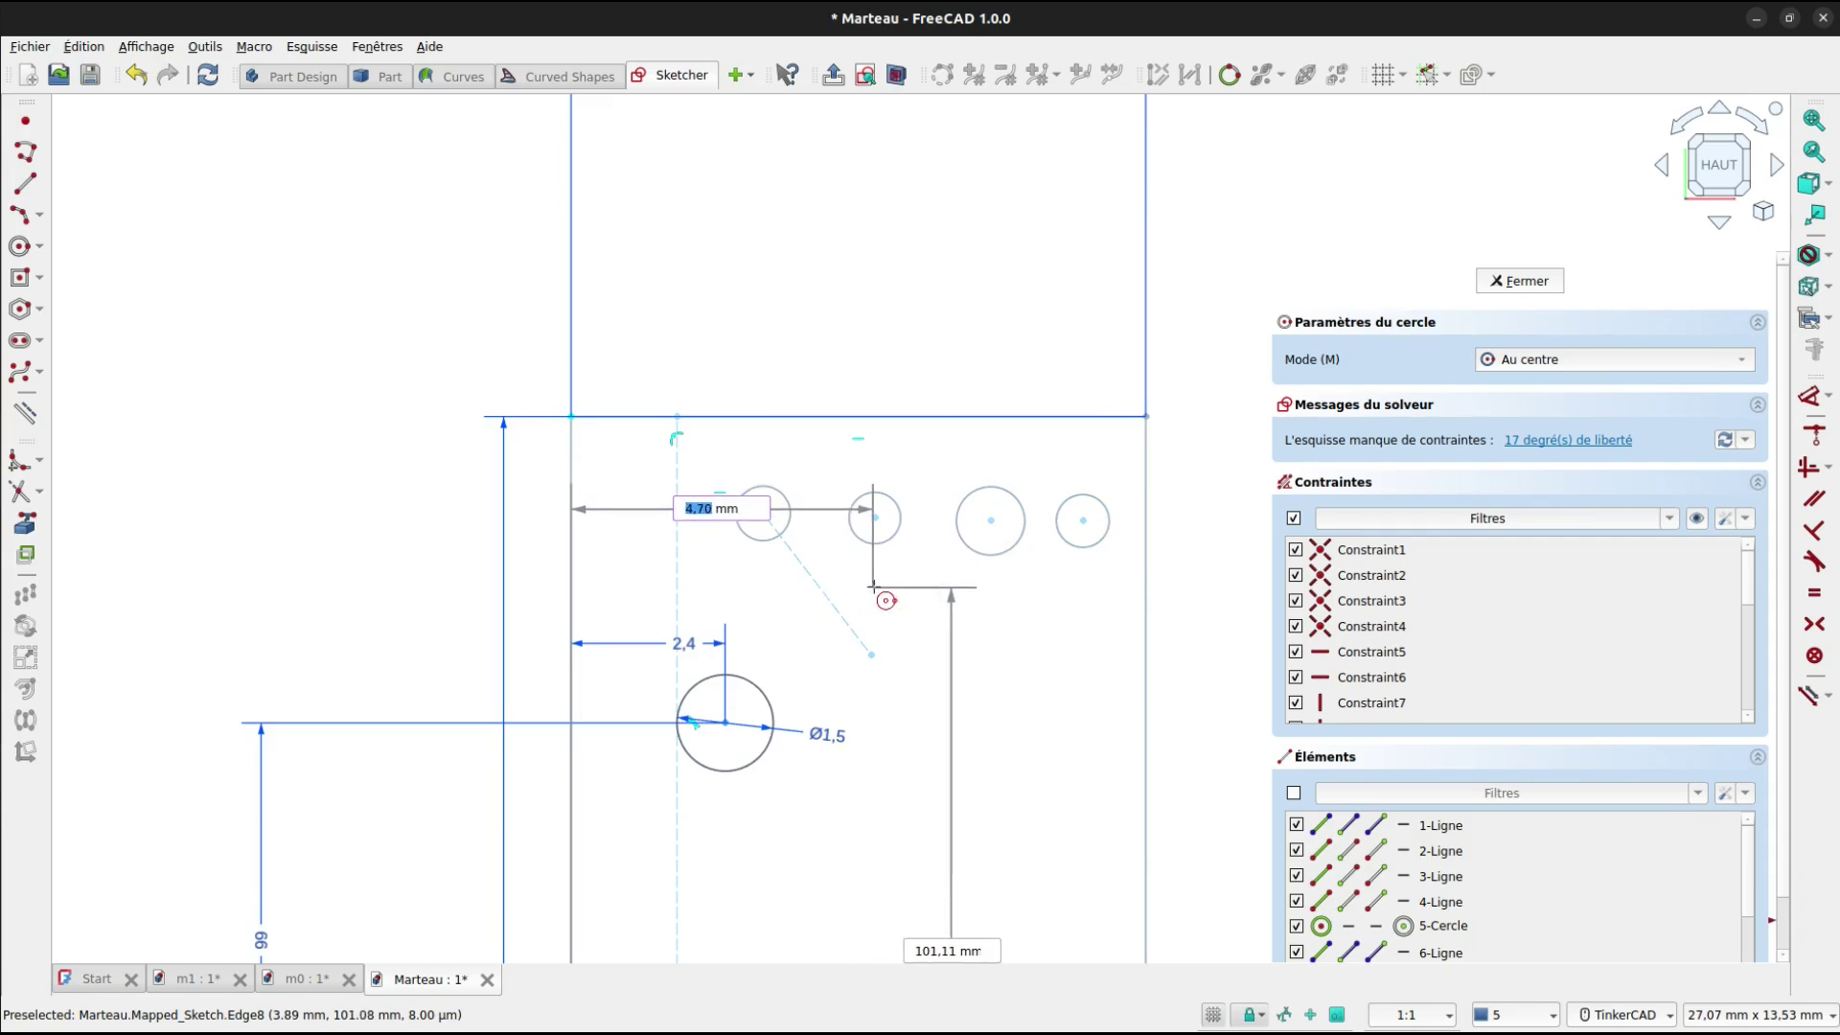
Draw a second row of three smaller circles just below the row of four.
{"action": "left_click", "coordinate": [784, 590]}
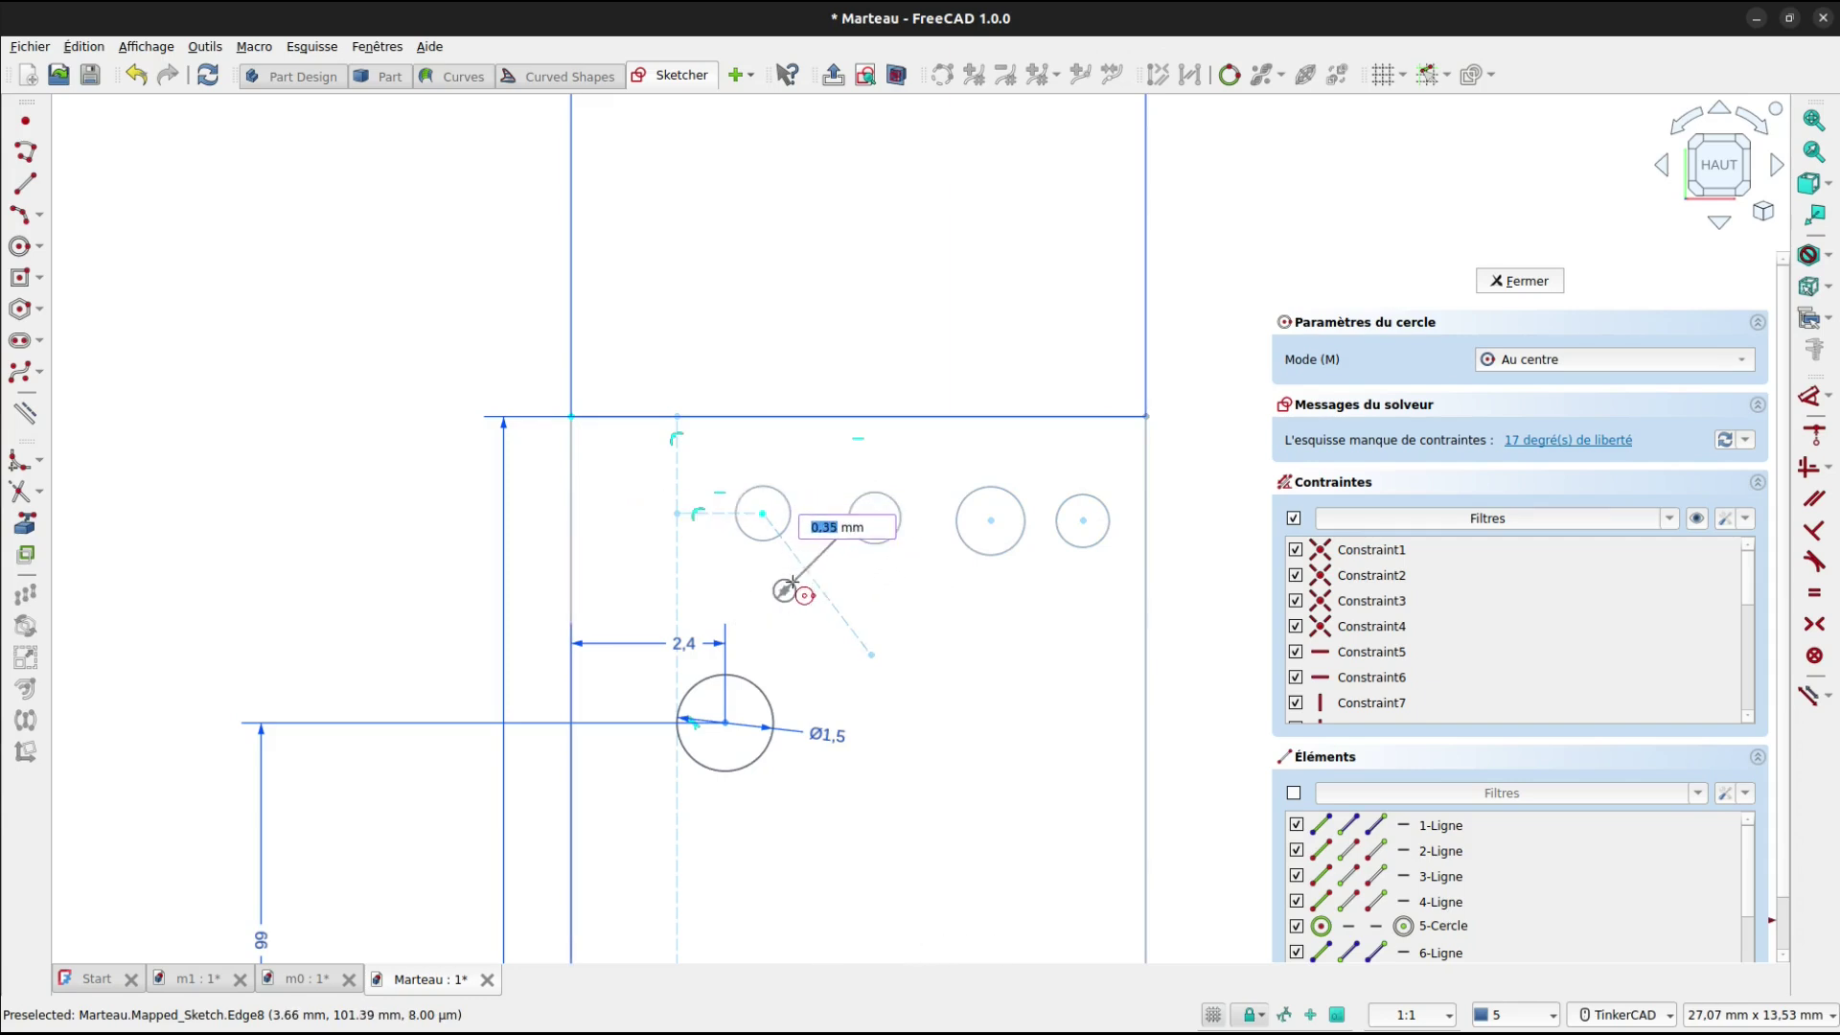
{"action": "left_click", "coordinate": [796, 581]}
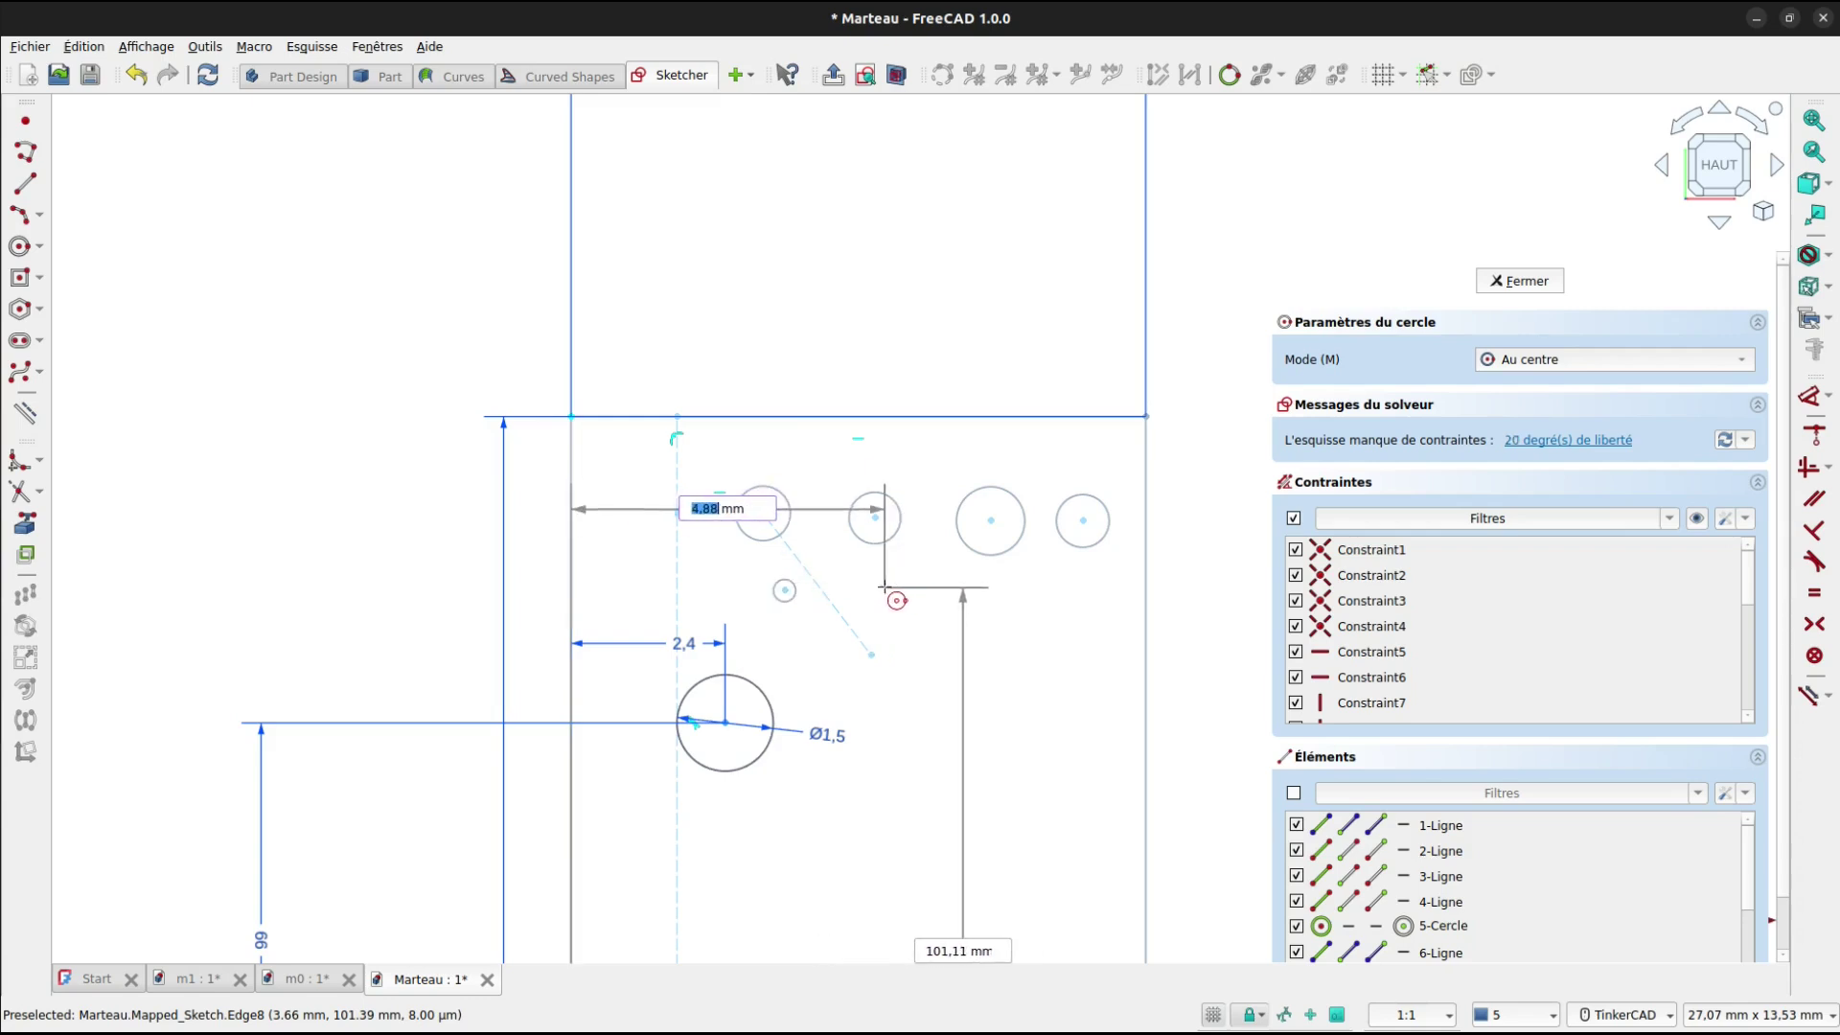
{"action": "left_click", "coordinate": [938, 594]}
{"action": "left_click", "coordinate": [944, 575]}
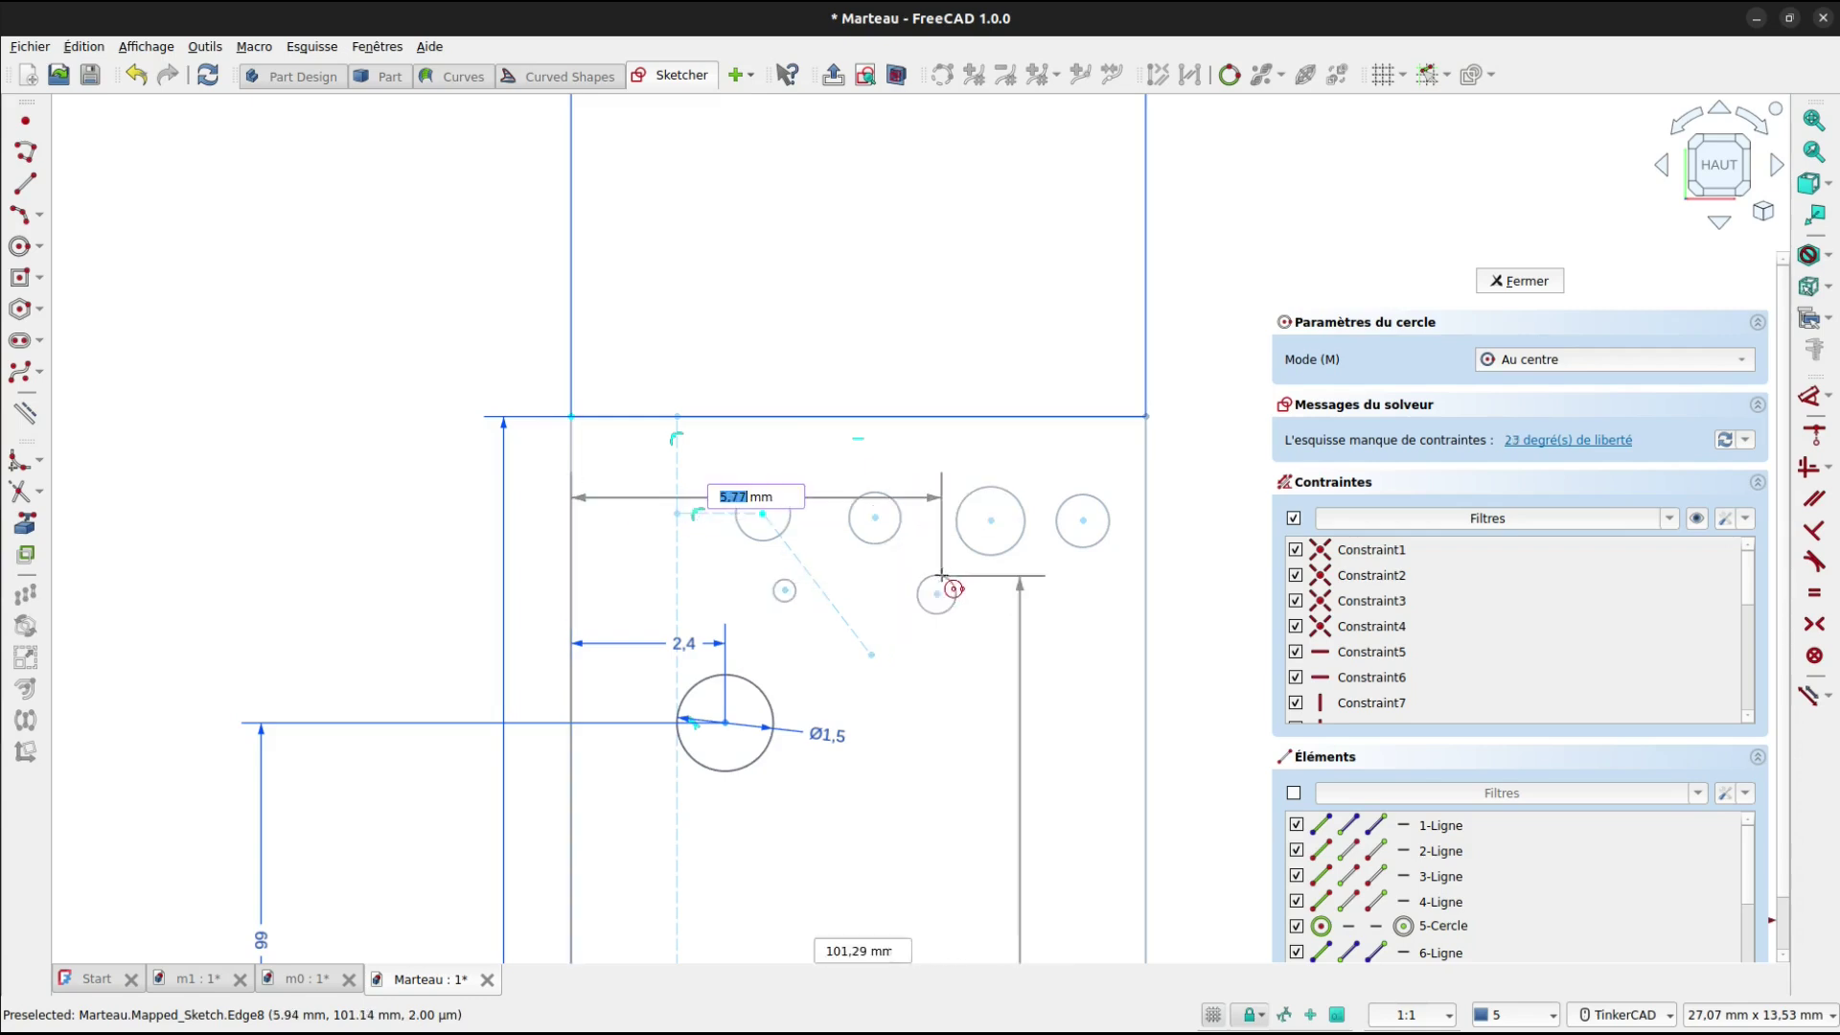
{"action": "left_click", "coordinate": [1037, 588]}
{"action": "left_click", "coordinate": [1044, 573]}
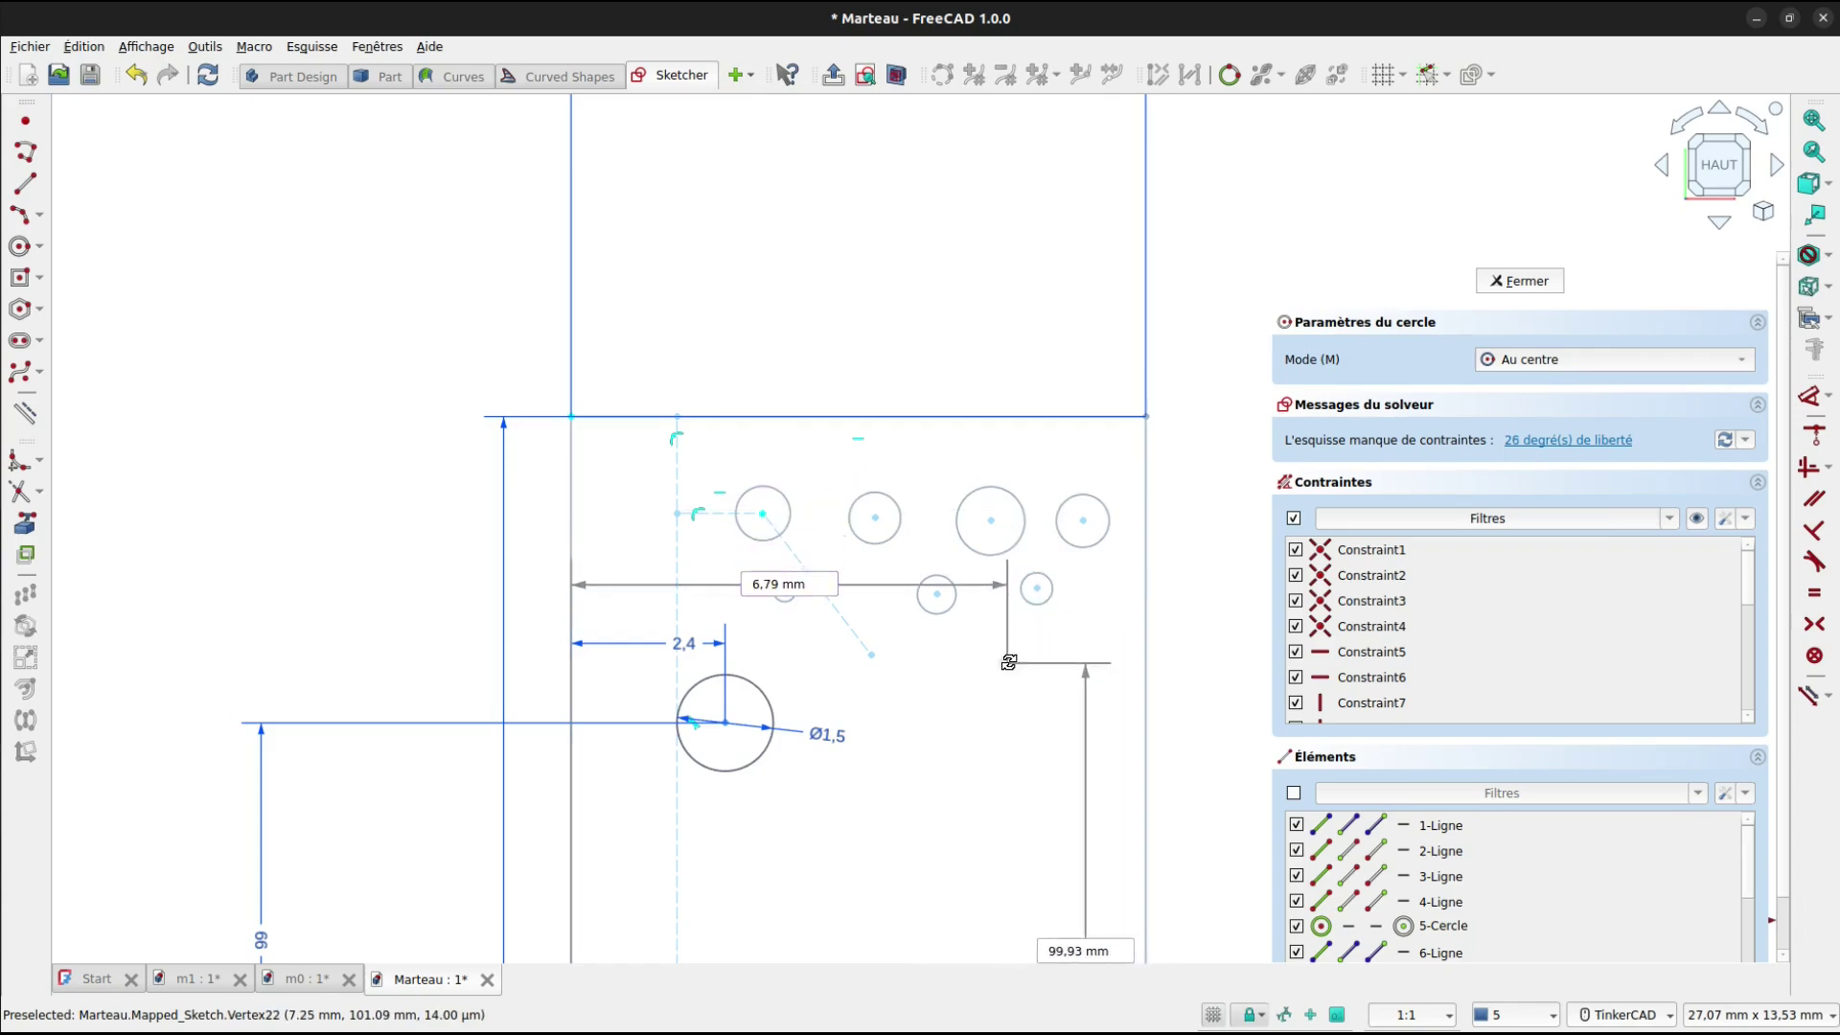
{"action": "right_click", "coordinate": [1009, 668]}
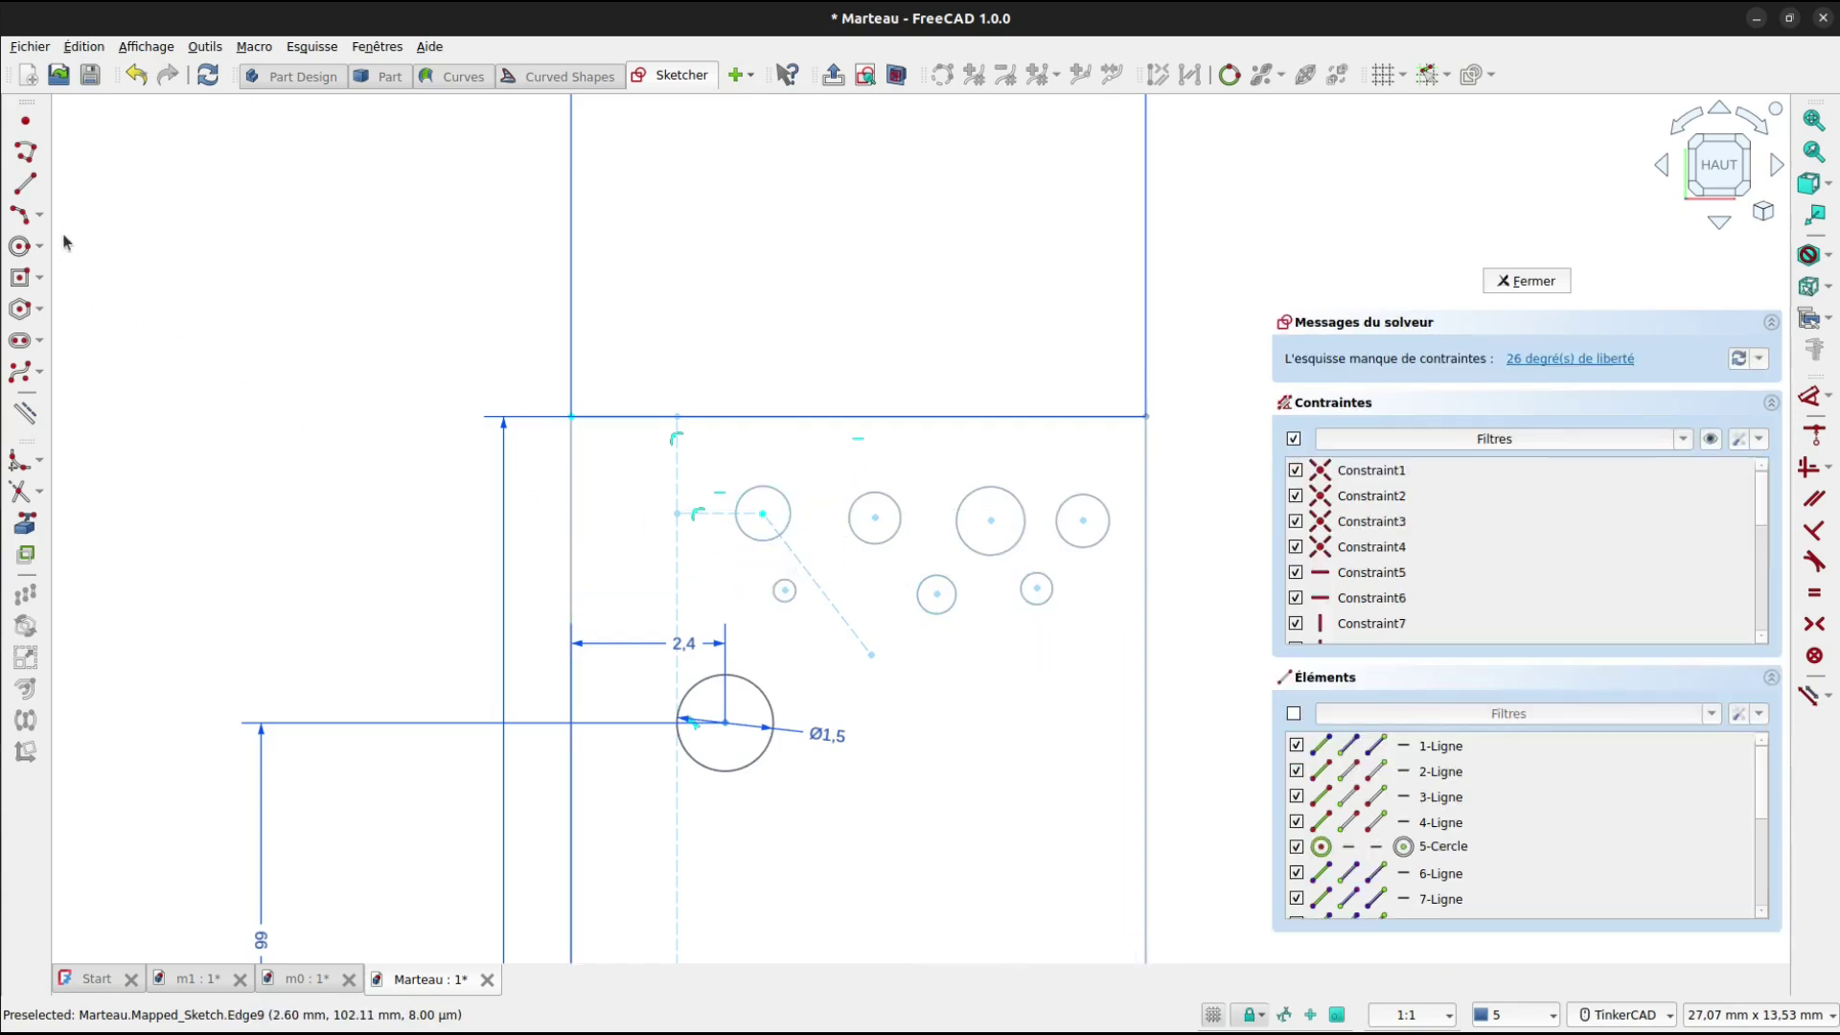
Link the centres of the four upper-row circles with construction lines between neighbouring circles.
{"action": "left_click", "coordinate": [25, 183]}
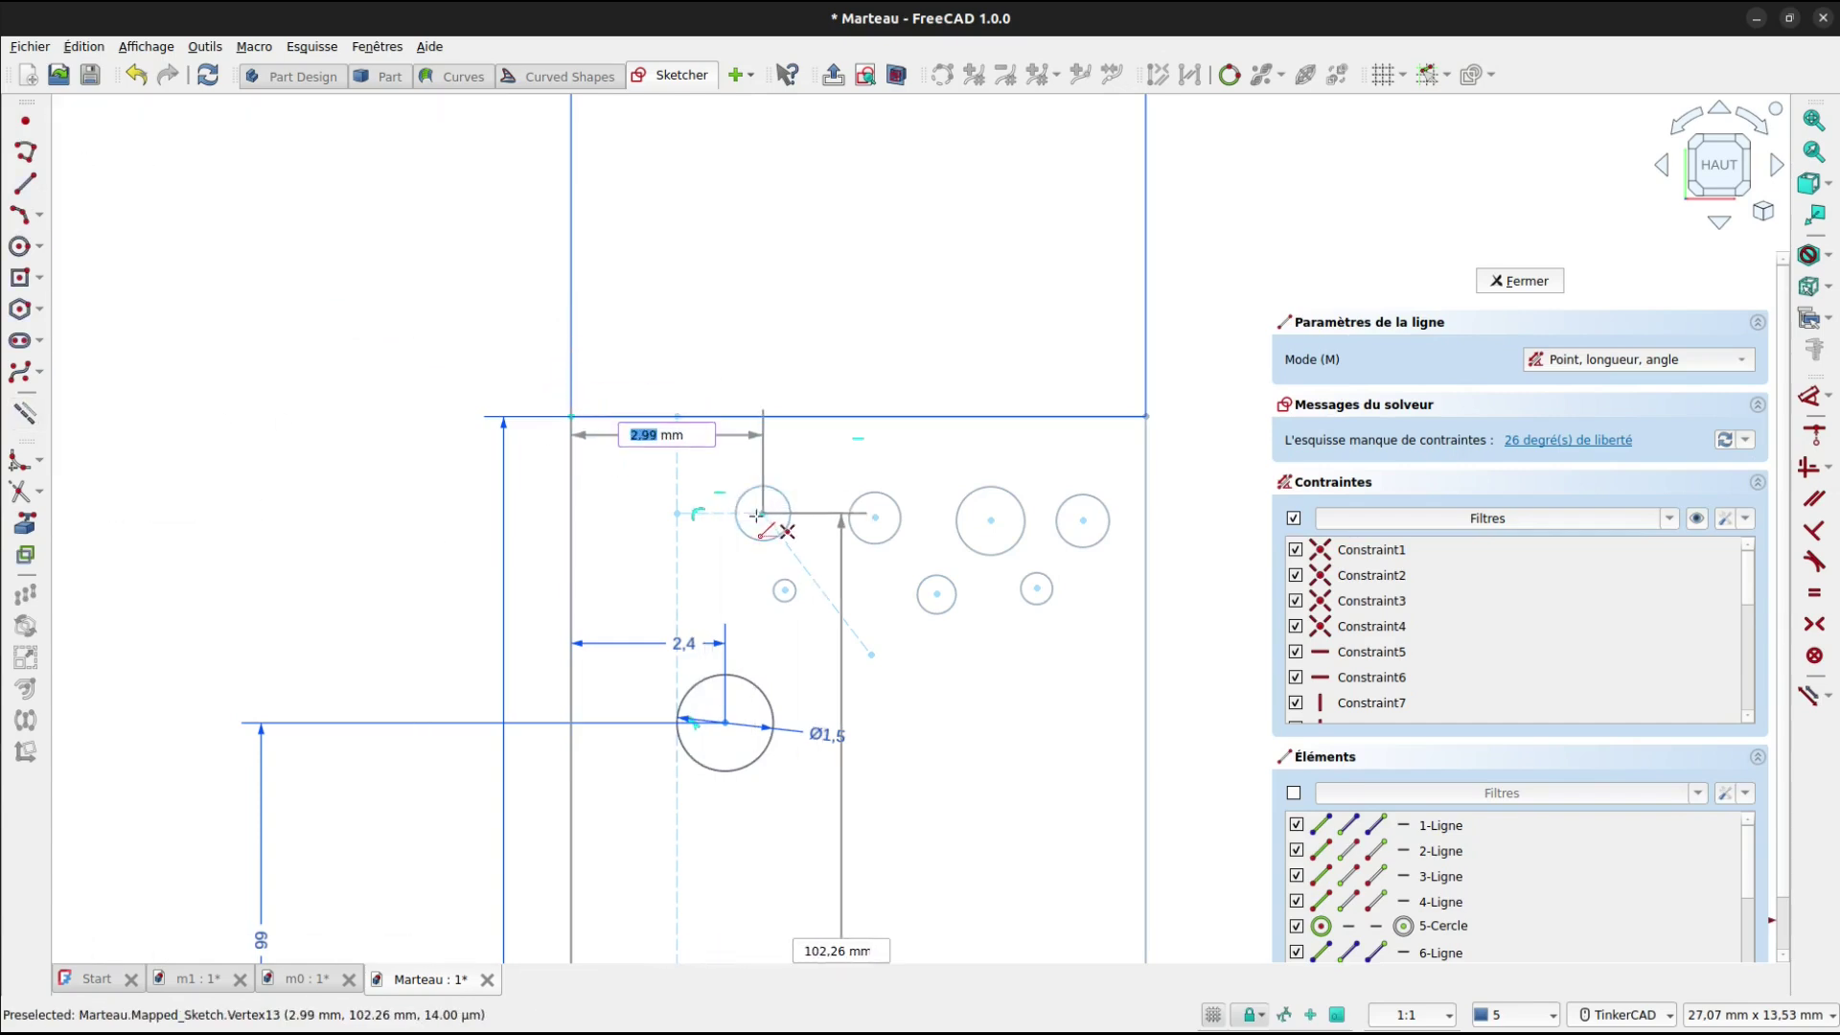
{"action": "left_click", "coordinate": [875, 516]}
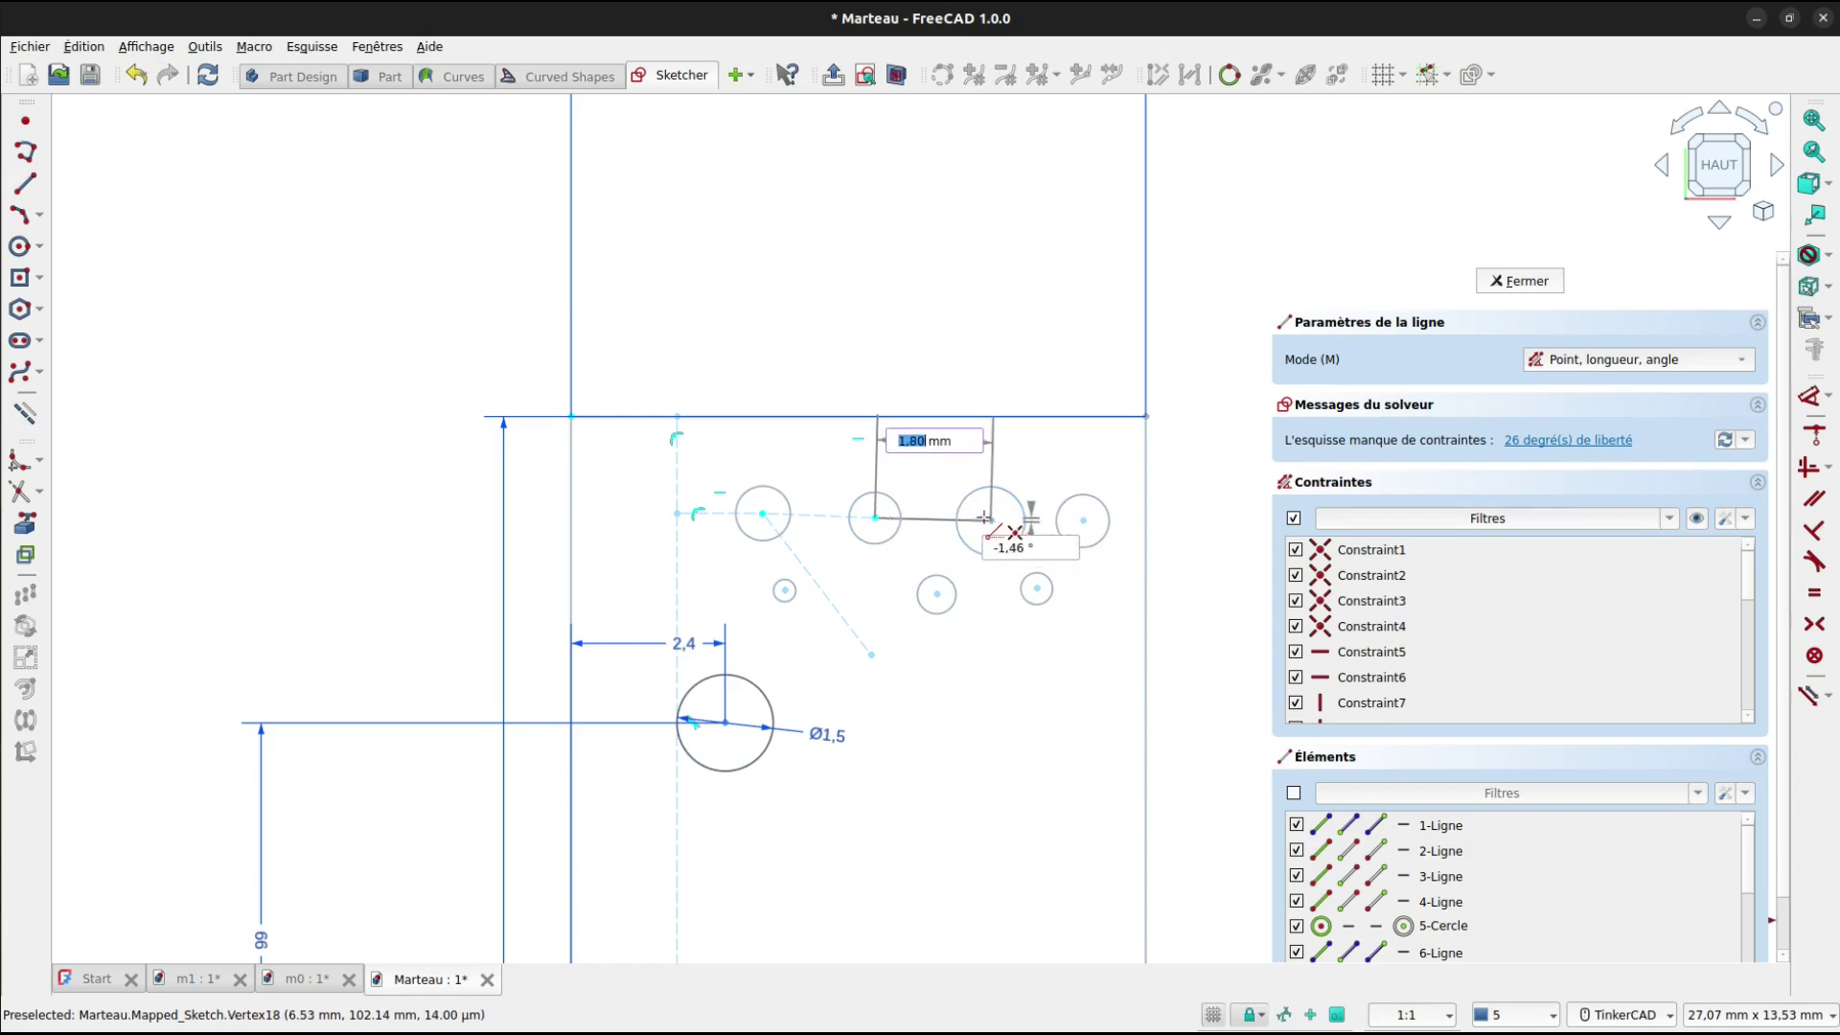
{"action": "left_click", "coordinate": [991, 518]}
{"action": "left_click", "coordinate": [993, 519]}
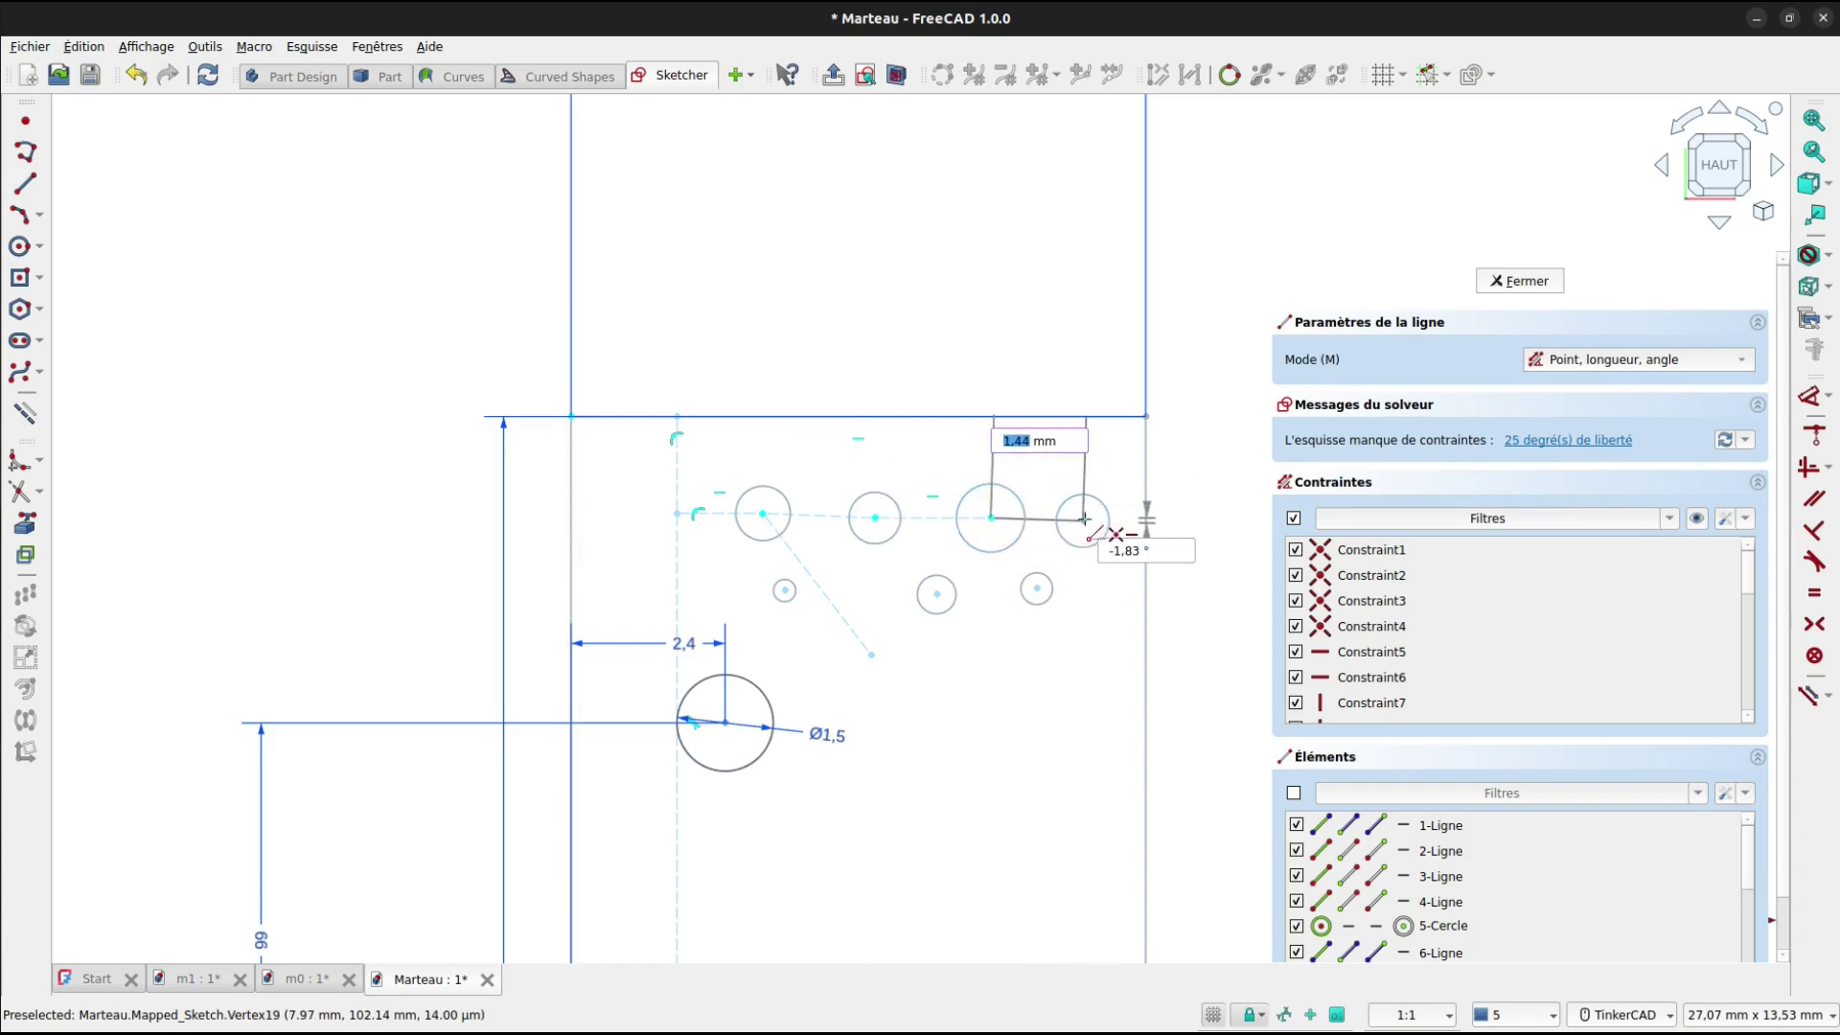
{"action": "left_click", "coordinate": [1083, 517]}
Link the centres of the three lower-row circles with horizontal construction lines.
{"action": "left_click", "coordinate": [784, 590]}
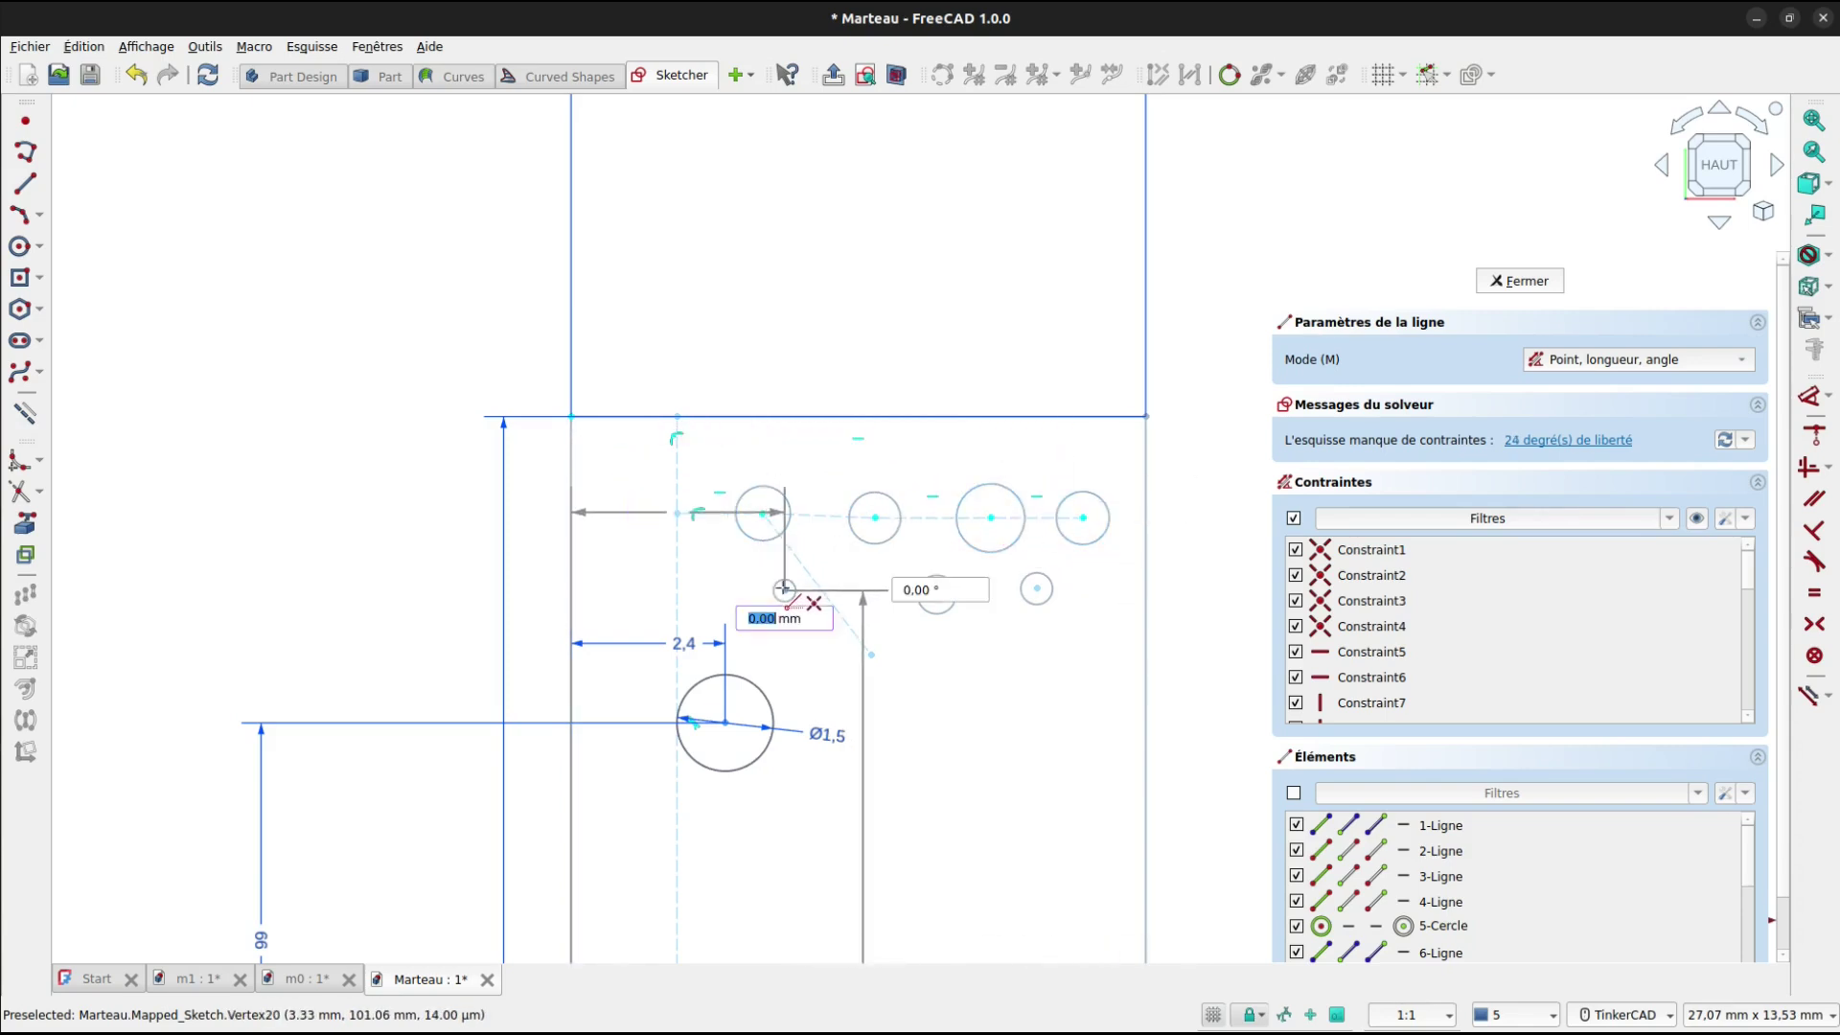
{"action": "left_click", "coordinate": [937, 591]}
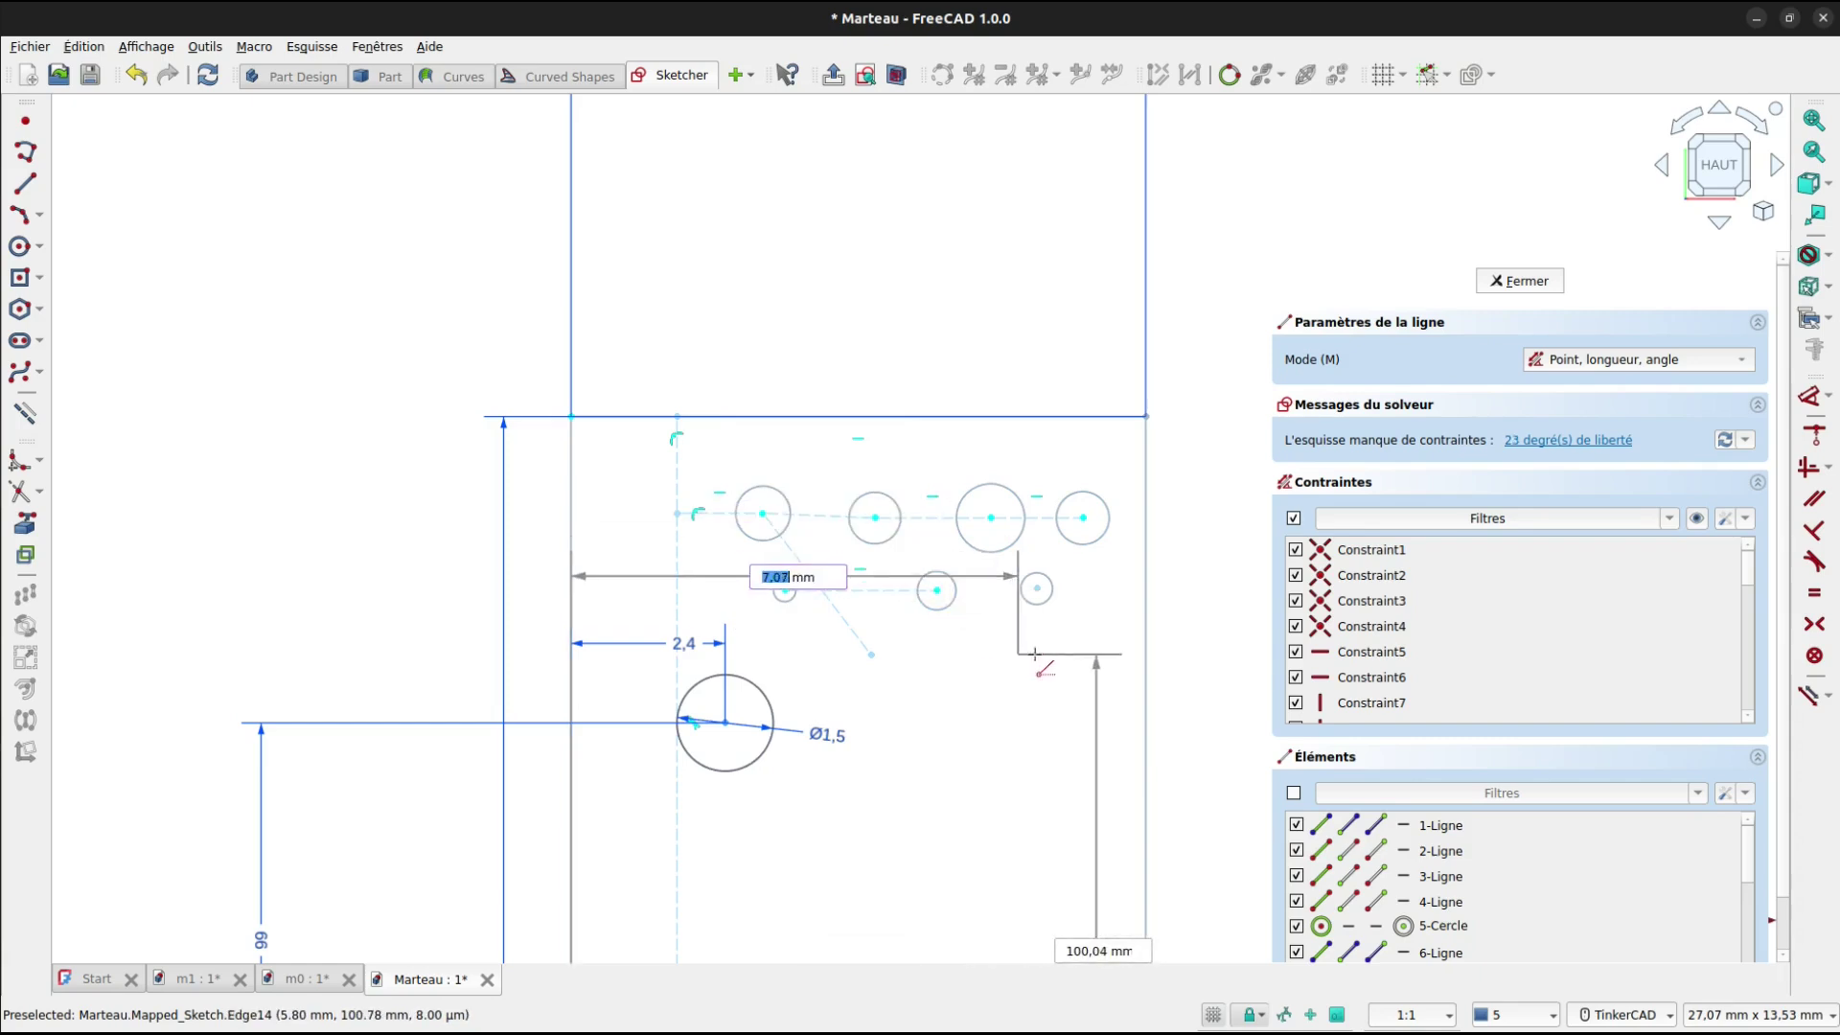
{"action": "left_click", "coordinate": [1037, 588]}
{"action": "left_click", "coordinate": [935, 592]}
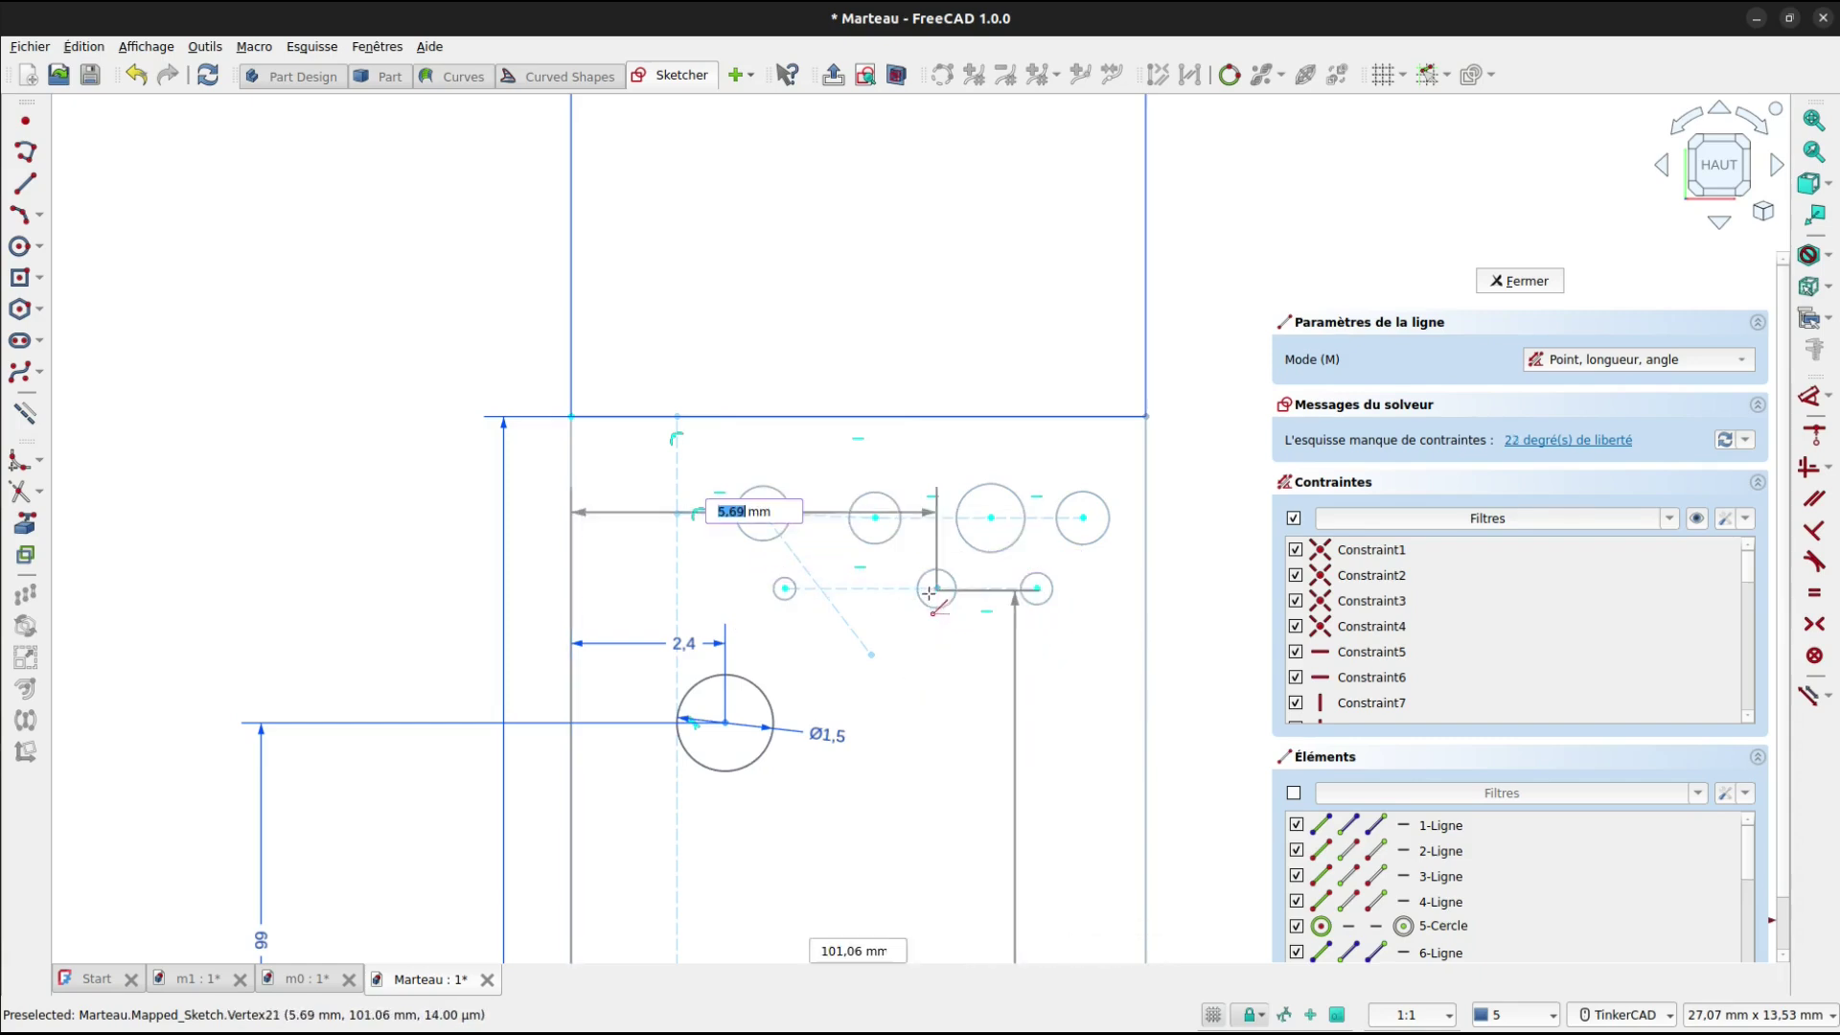
Draw a horizontal construction line from the last upper-row circle to the rectangle's right edge, and constrain the row's first link horizontal.
{"action": "left_click", "coordinate": [1083, 518]}
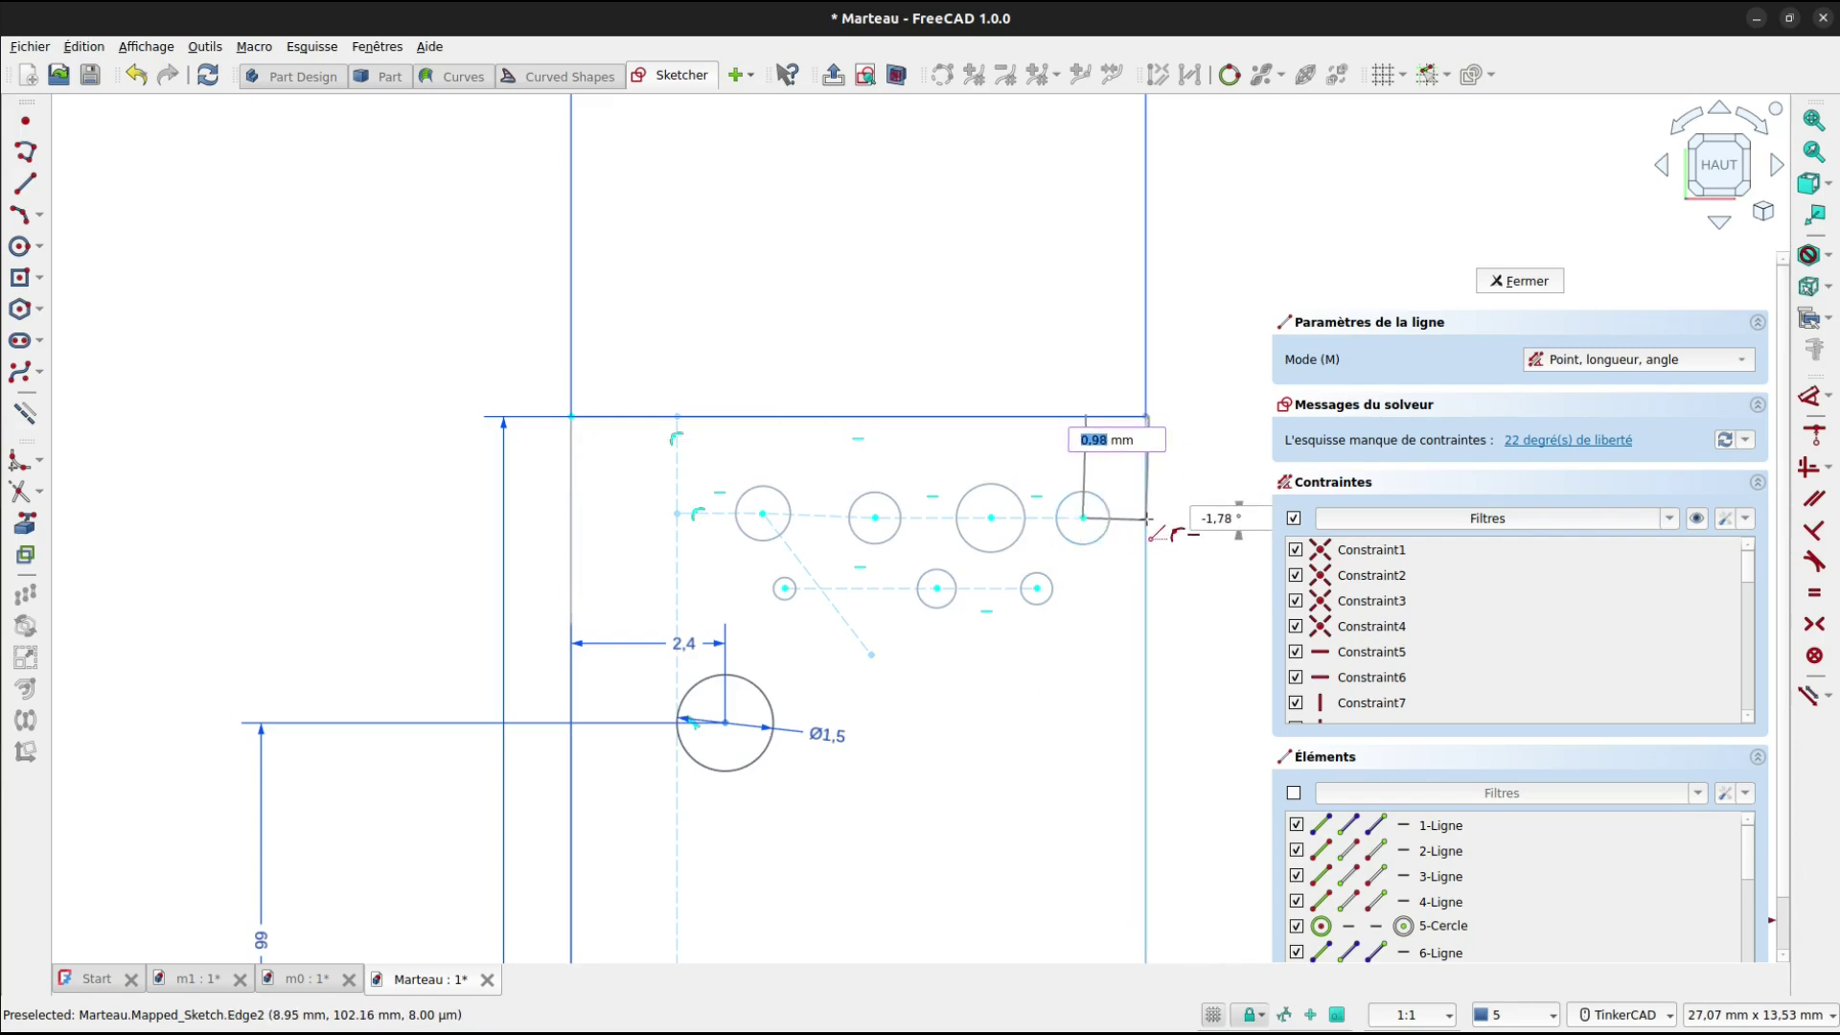
{"action": "left_click", "coordinate": [1147, 519]}
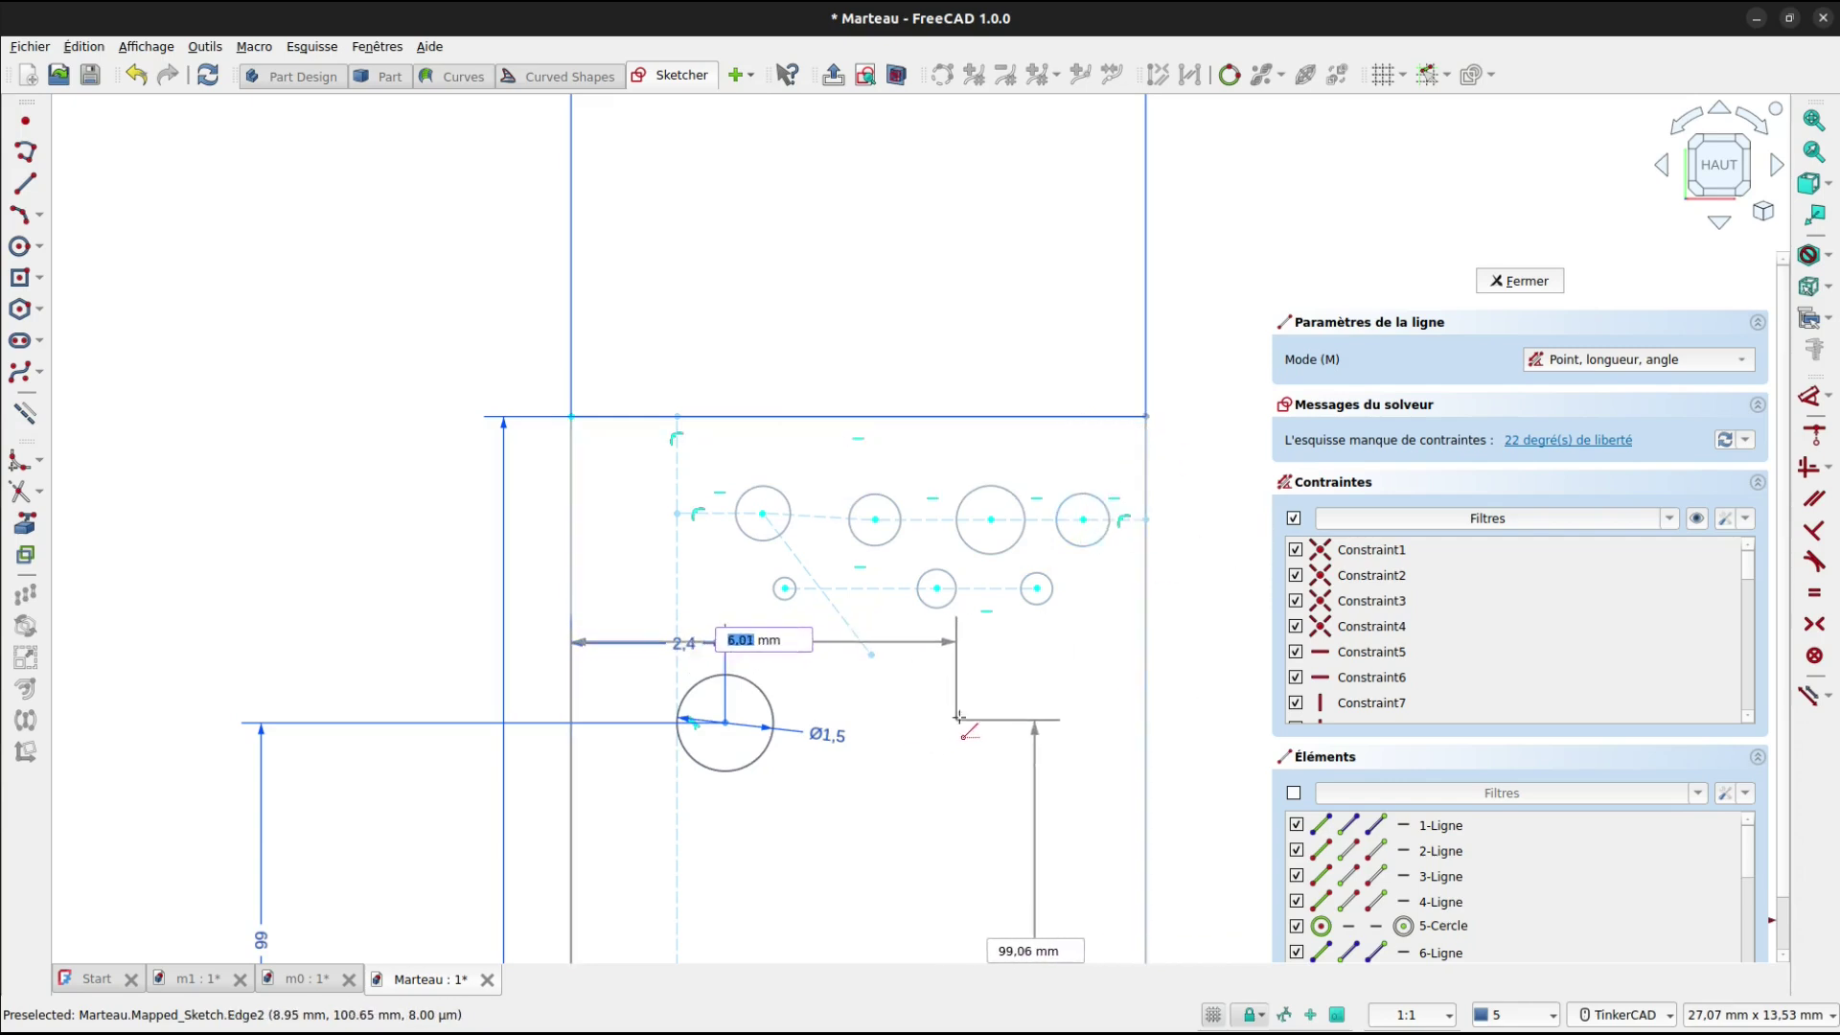
{"action": "key", "text": "Escape"}
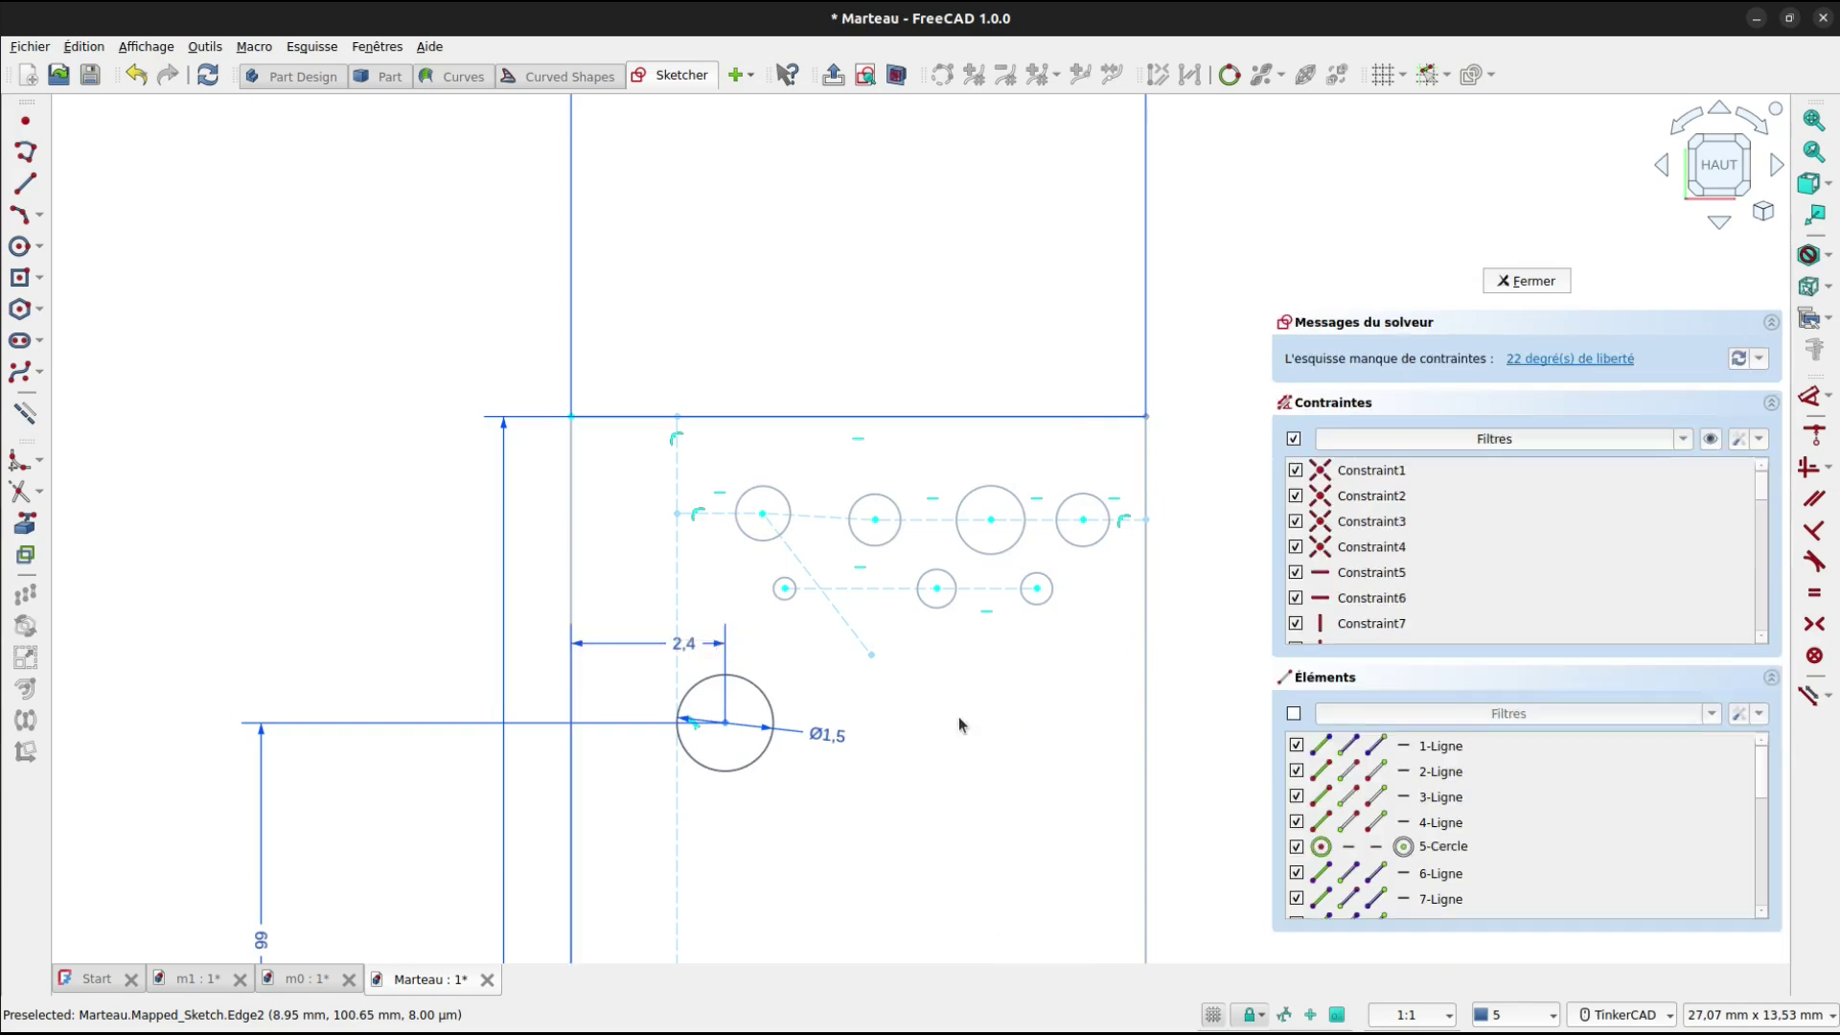
{"action": "left_click", "coordinate": [812, 516]}
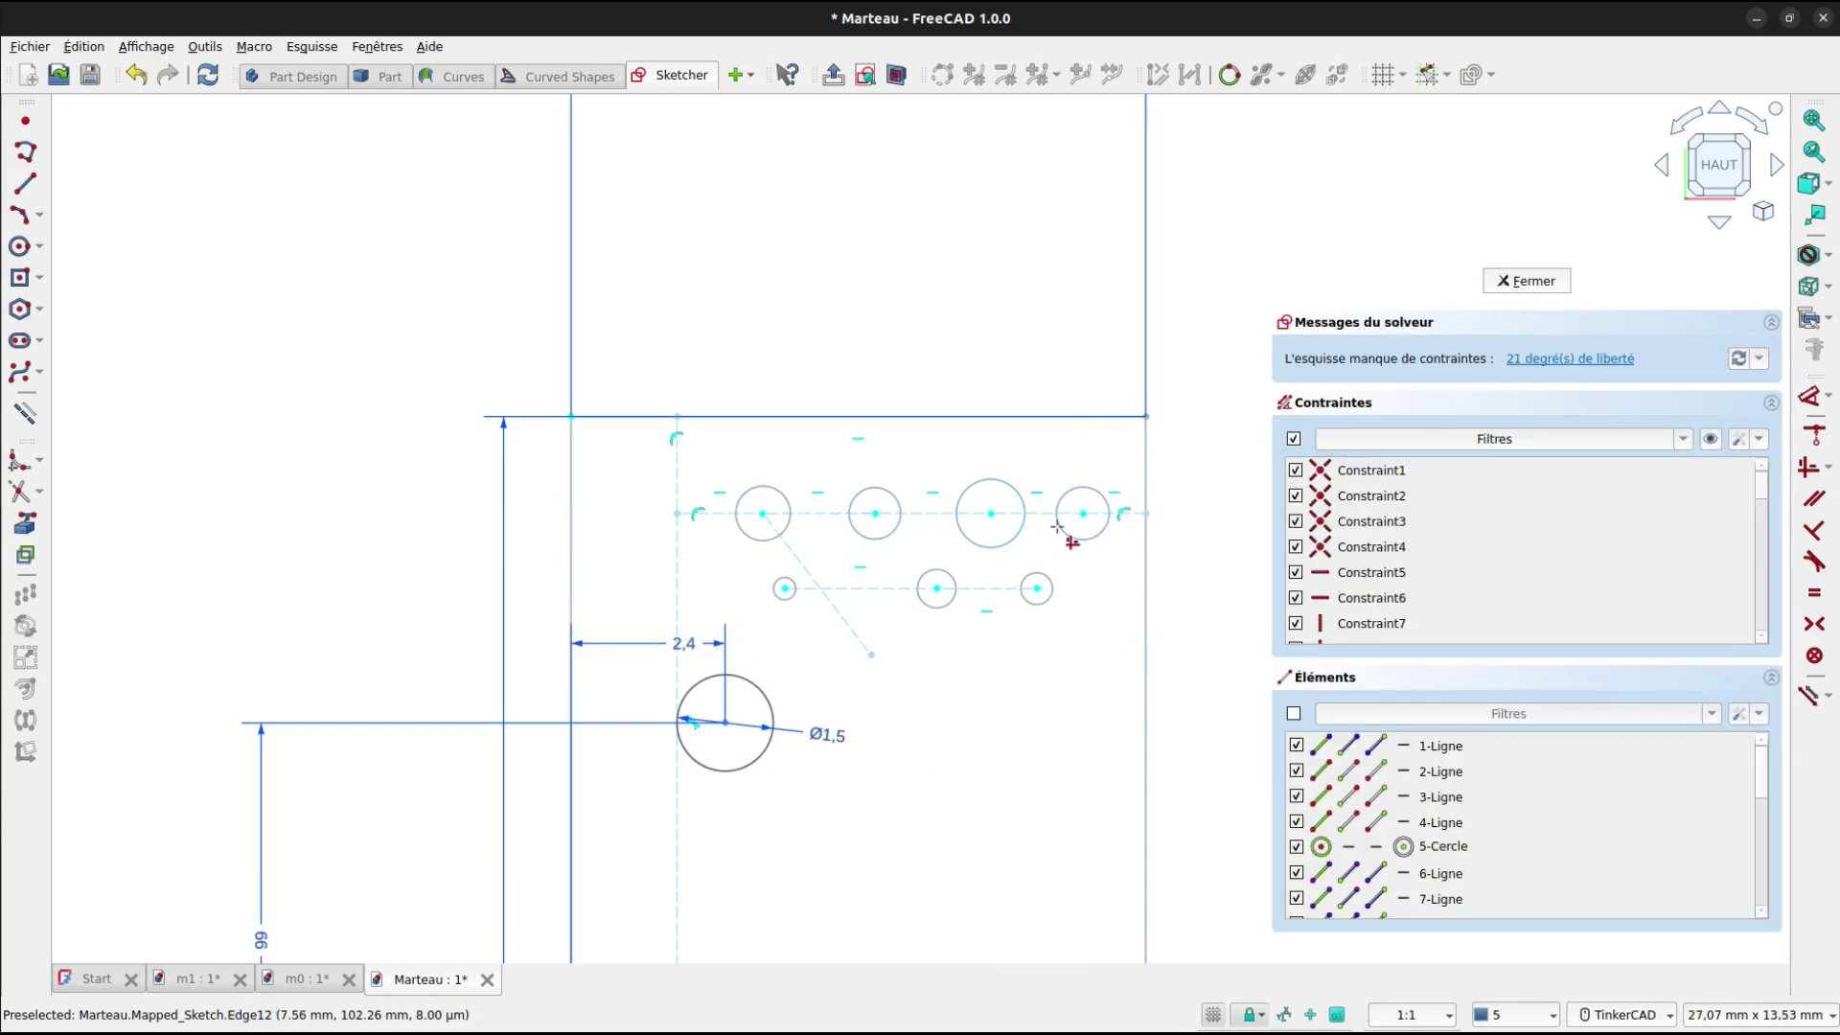
Constrain the angle between the diagonal construction line and the upper row's first link to 45°.
{"action": "scroll", "coordinate": [1058, 526], "scroll_direction": "up", "scroll_amount": 4}
{"action": "scroll", "coordinate": [1138, 531], "scroll_direction": "up", "scroll_amount": 3}
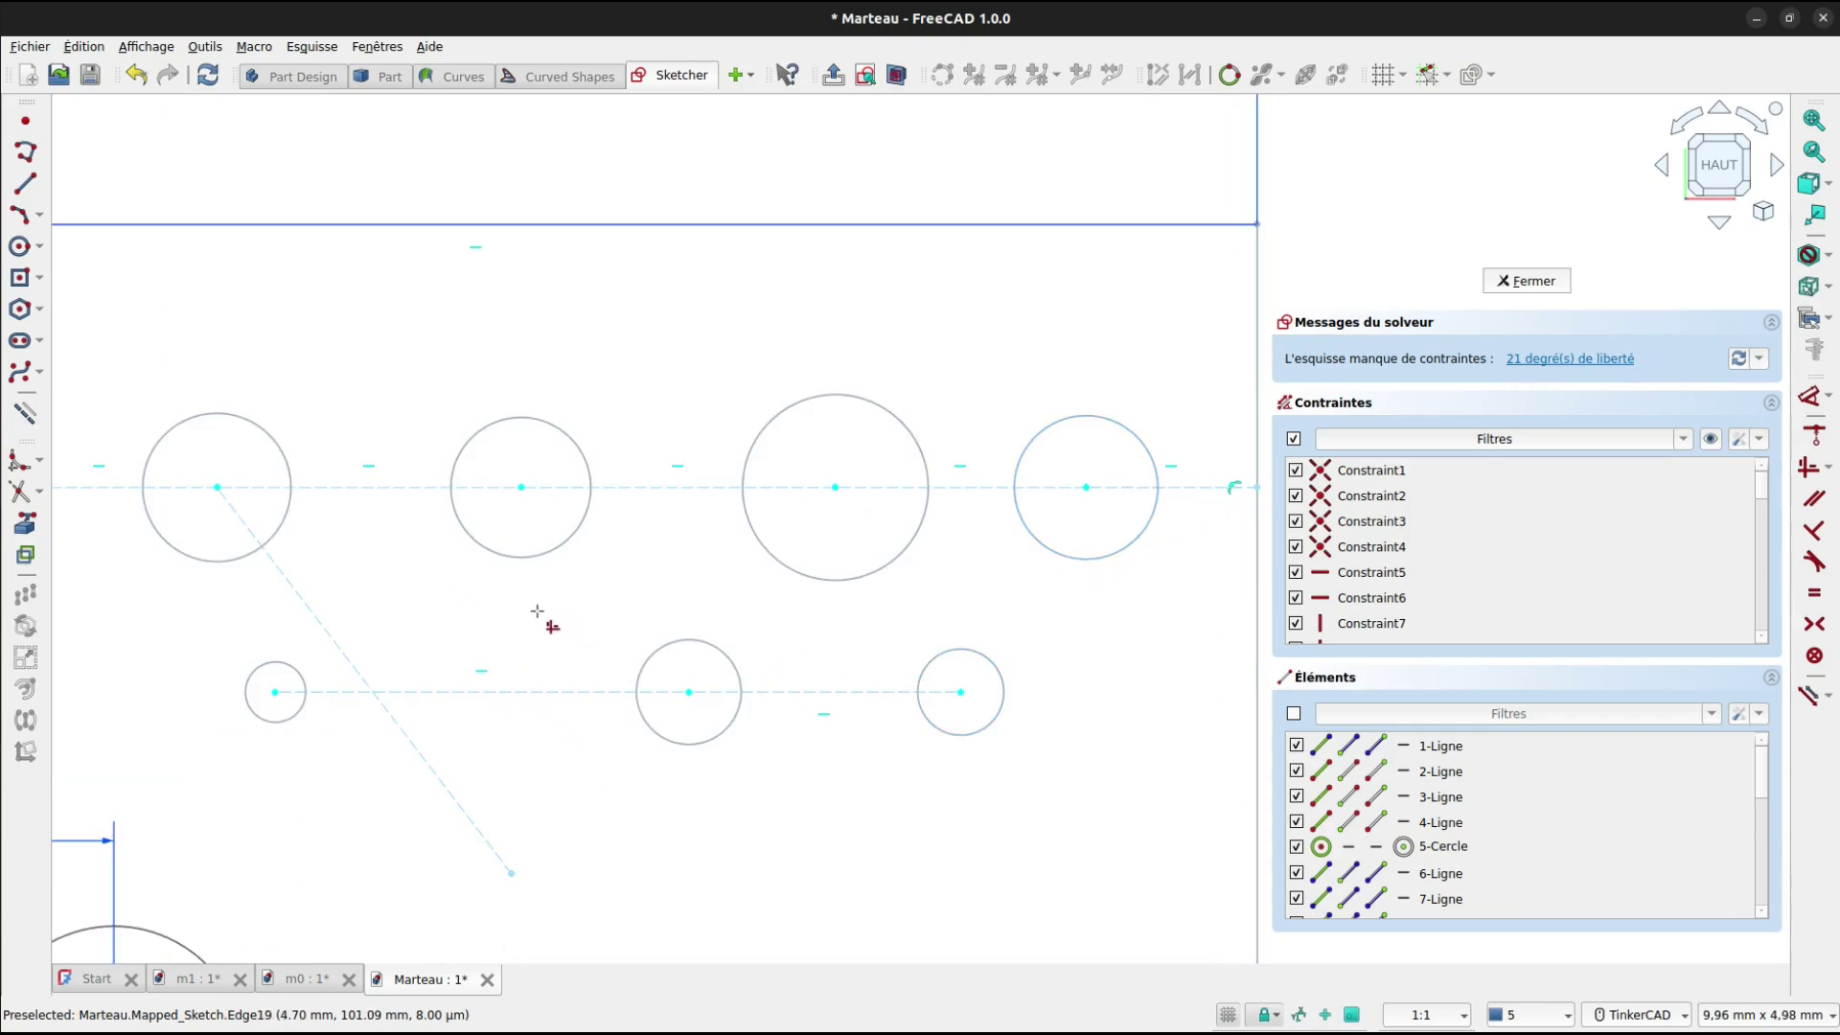
{"action": "left_click", "coordinate": [308, 604]}
{"action": "left_click", "coordinate": [365, 488]}
{"action": "left_click", "coordinate": [365, 575]}
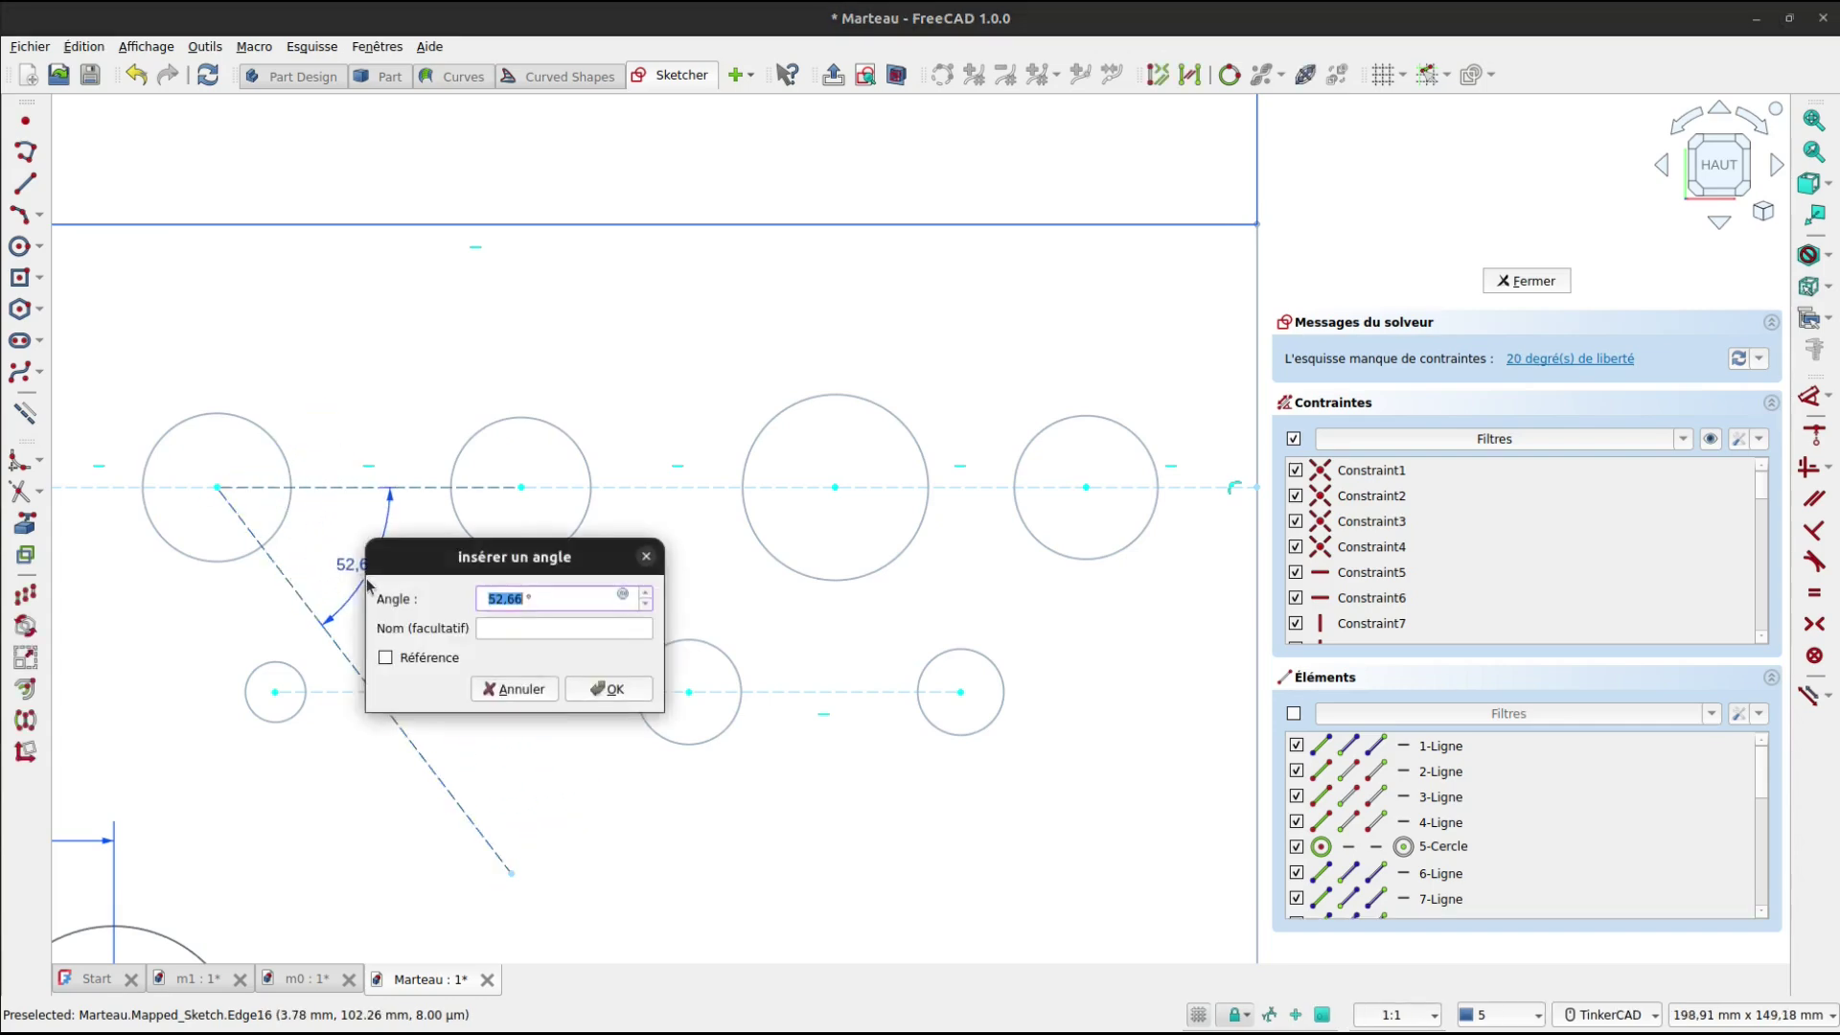
{"action": "key", "text": "Return"}
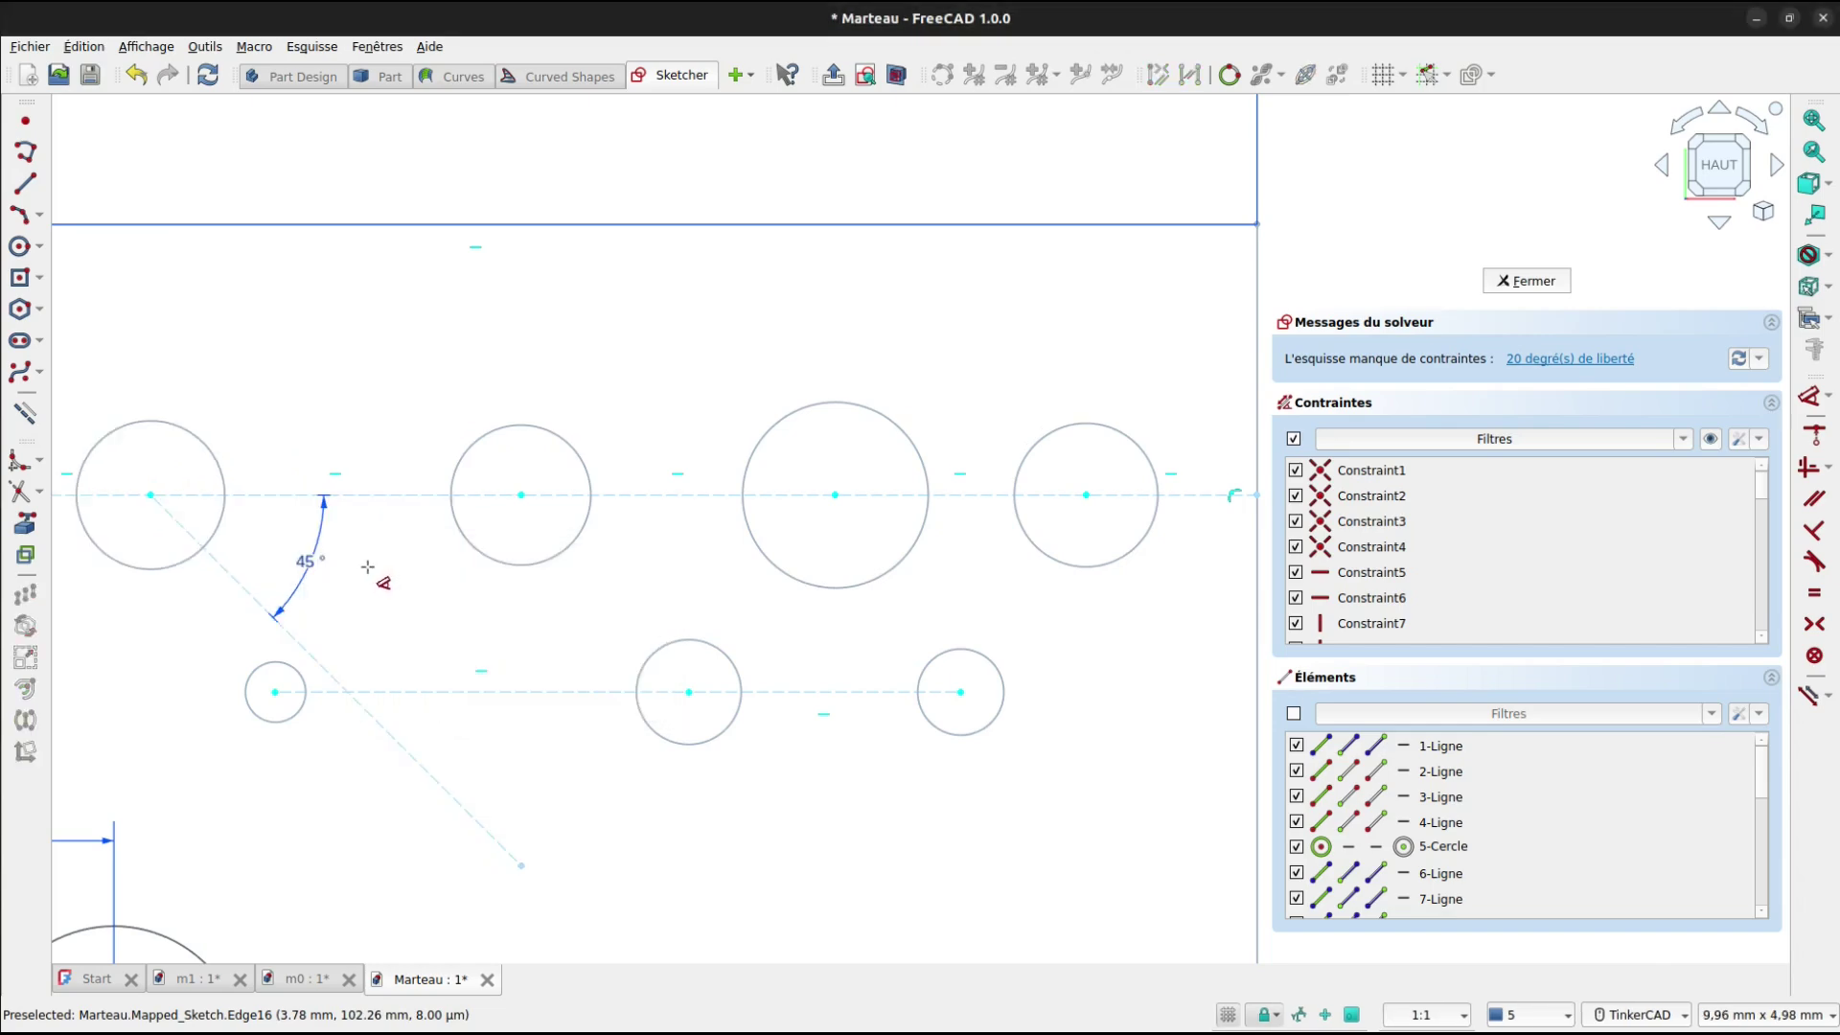
Constrain all construction links between neighbouring circle centres in the upper and lower rows to equal length.
{"action": "left_click", "coordinate": [371, 496]}
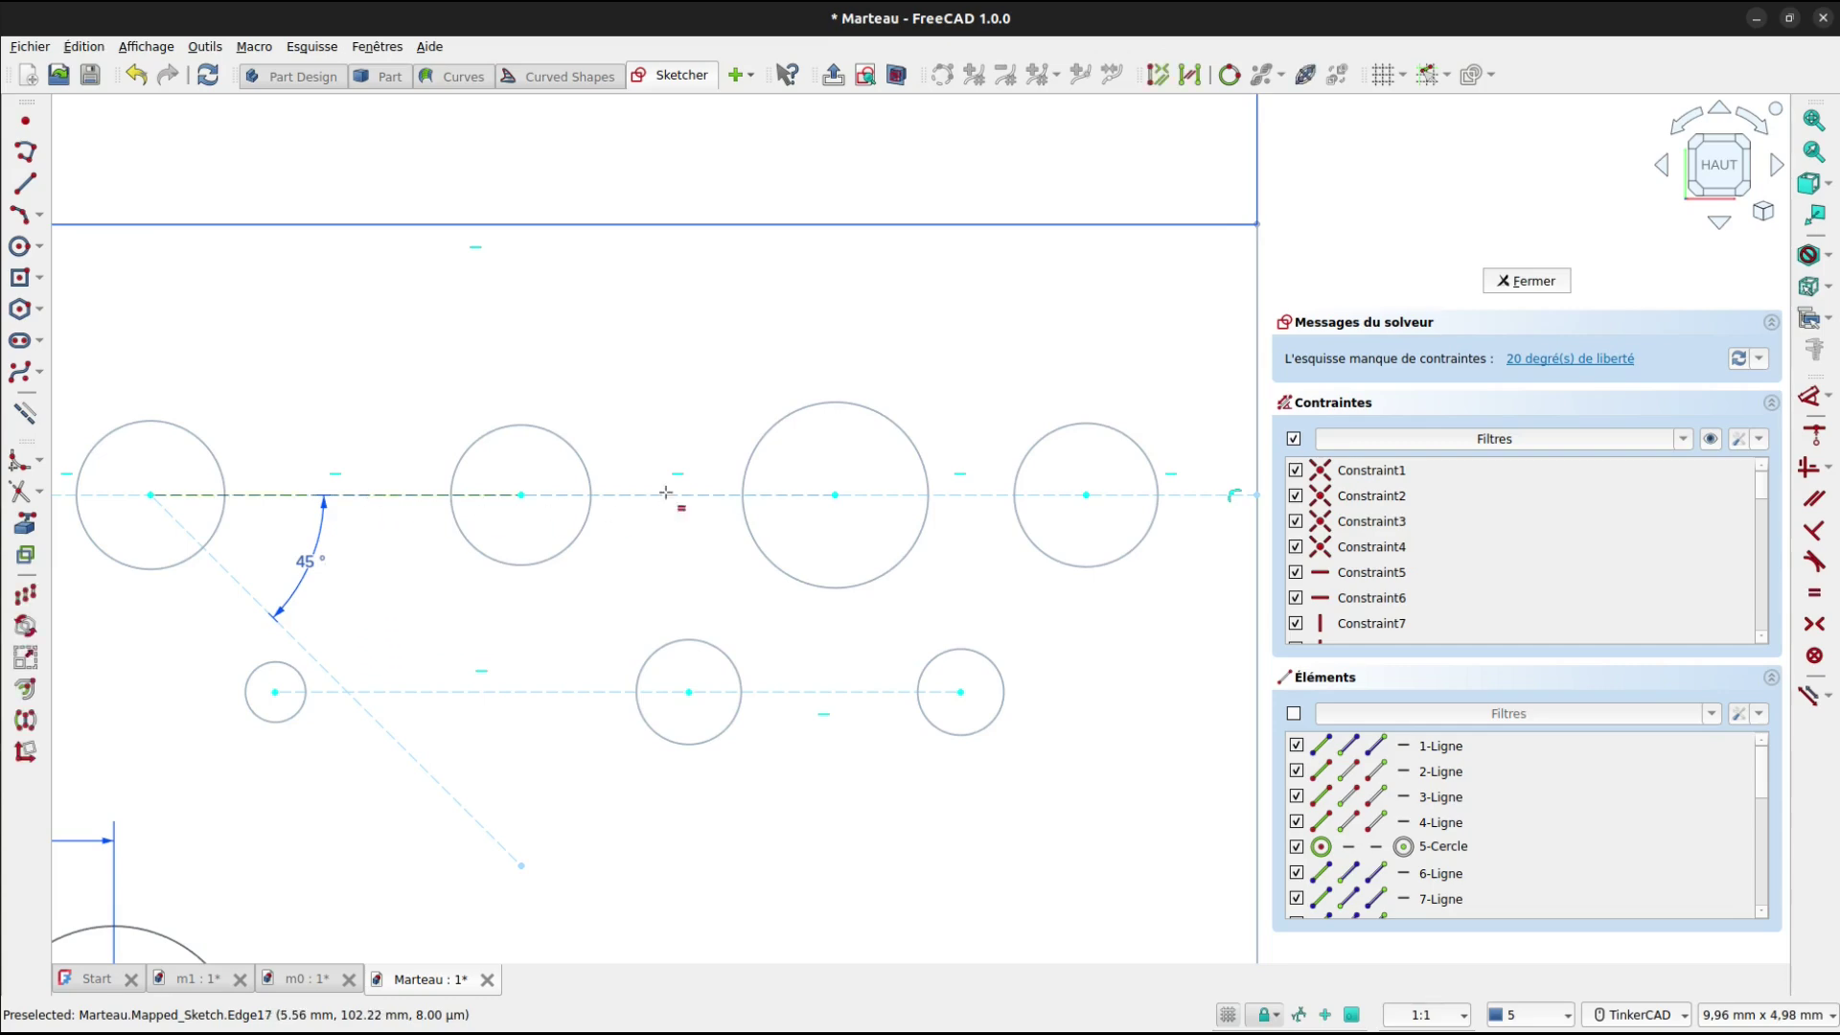
{"action": "left_click", "coordinate": [670, 494]}
{"action": "left_click", "coordinate": [750, 515]}
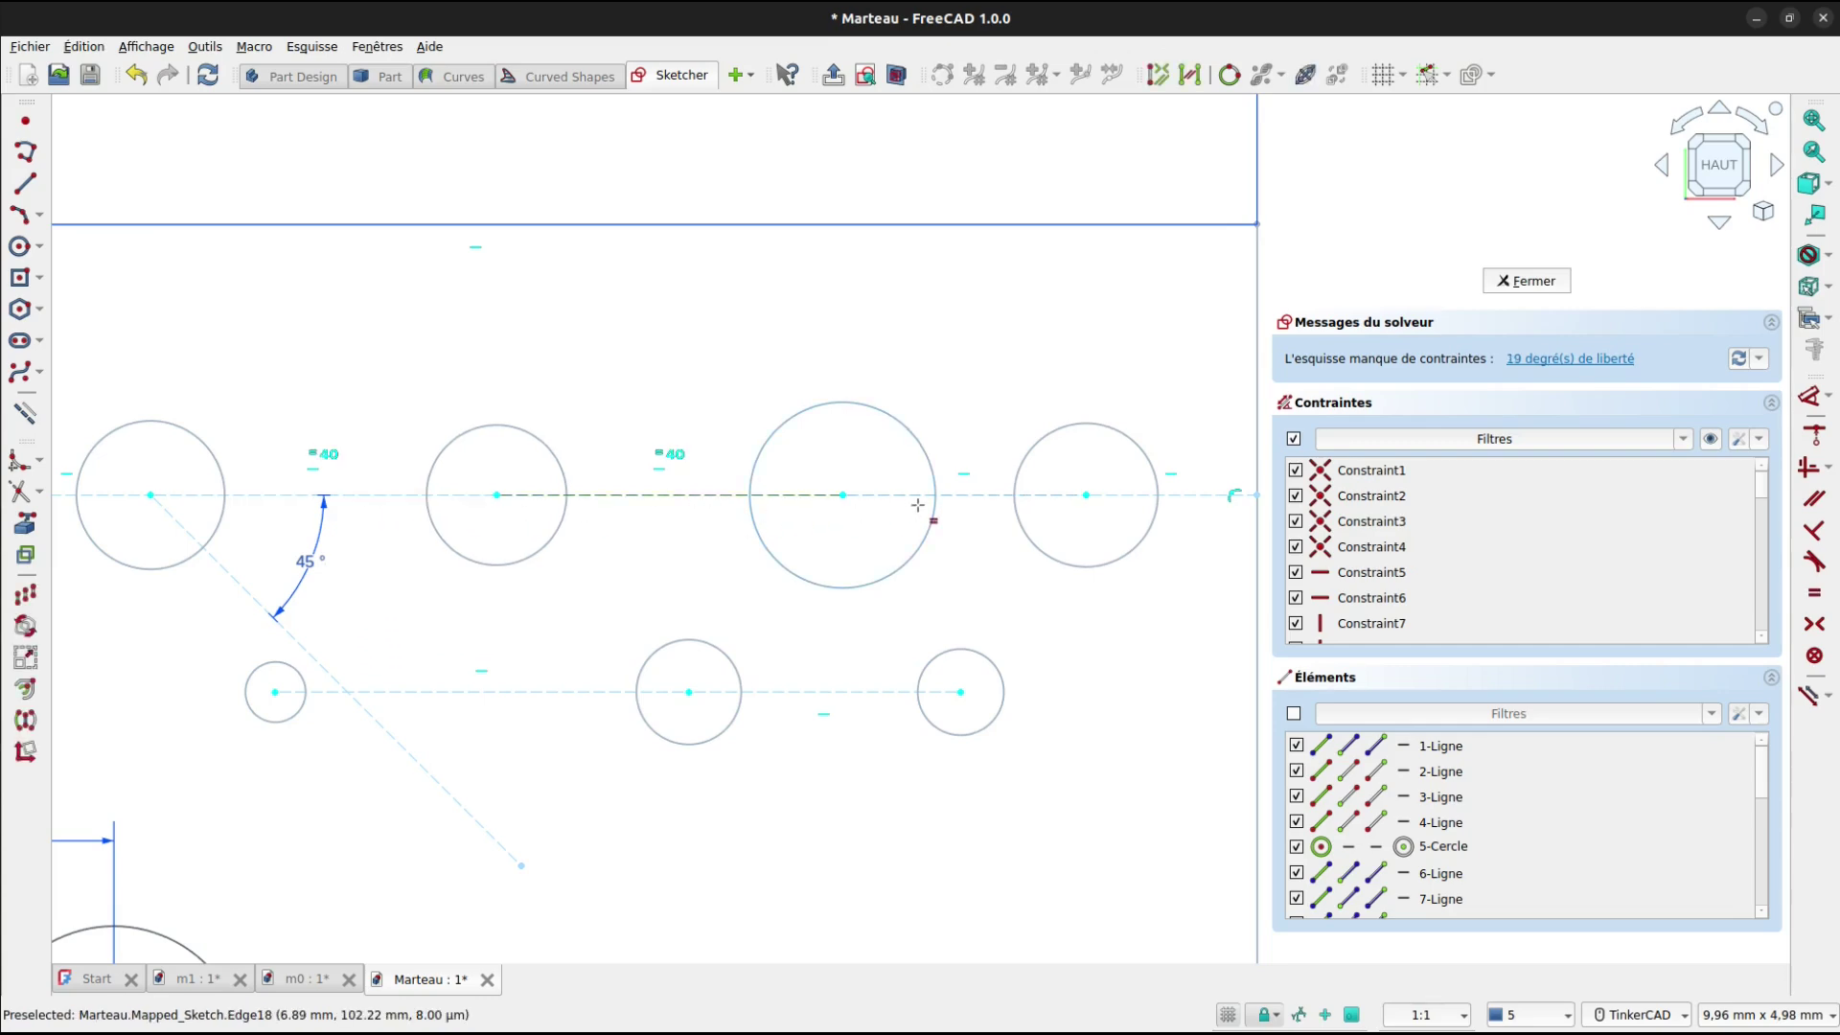
{"action": "left_click", "coordinate": [970, 495]}
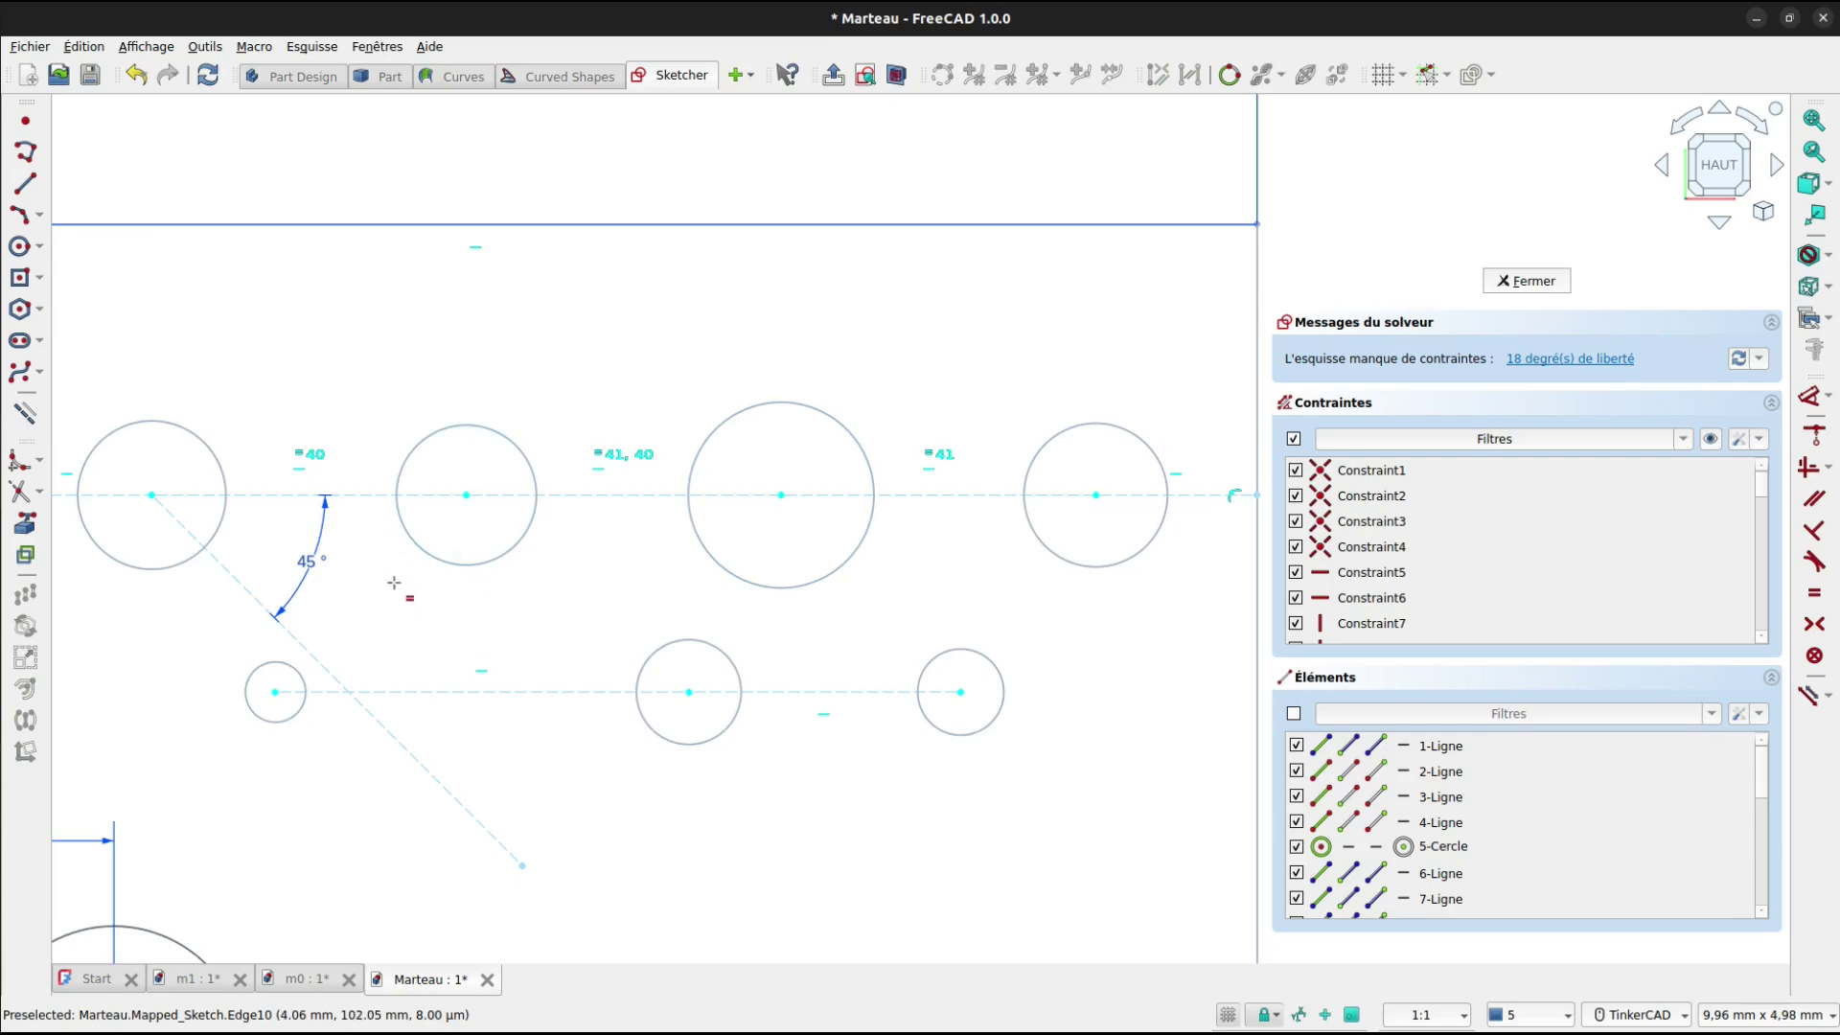
{"action": "left_click", "coordinate": [364, 495]}
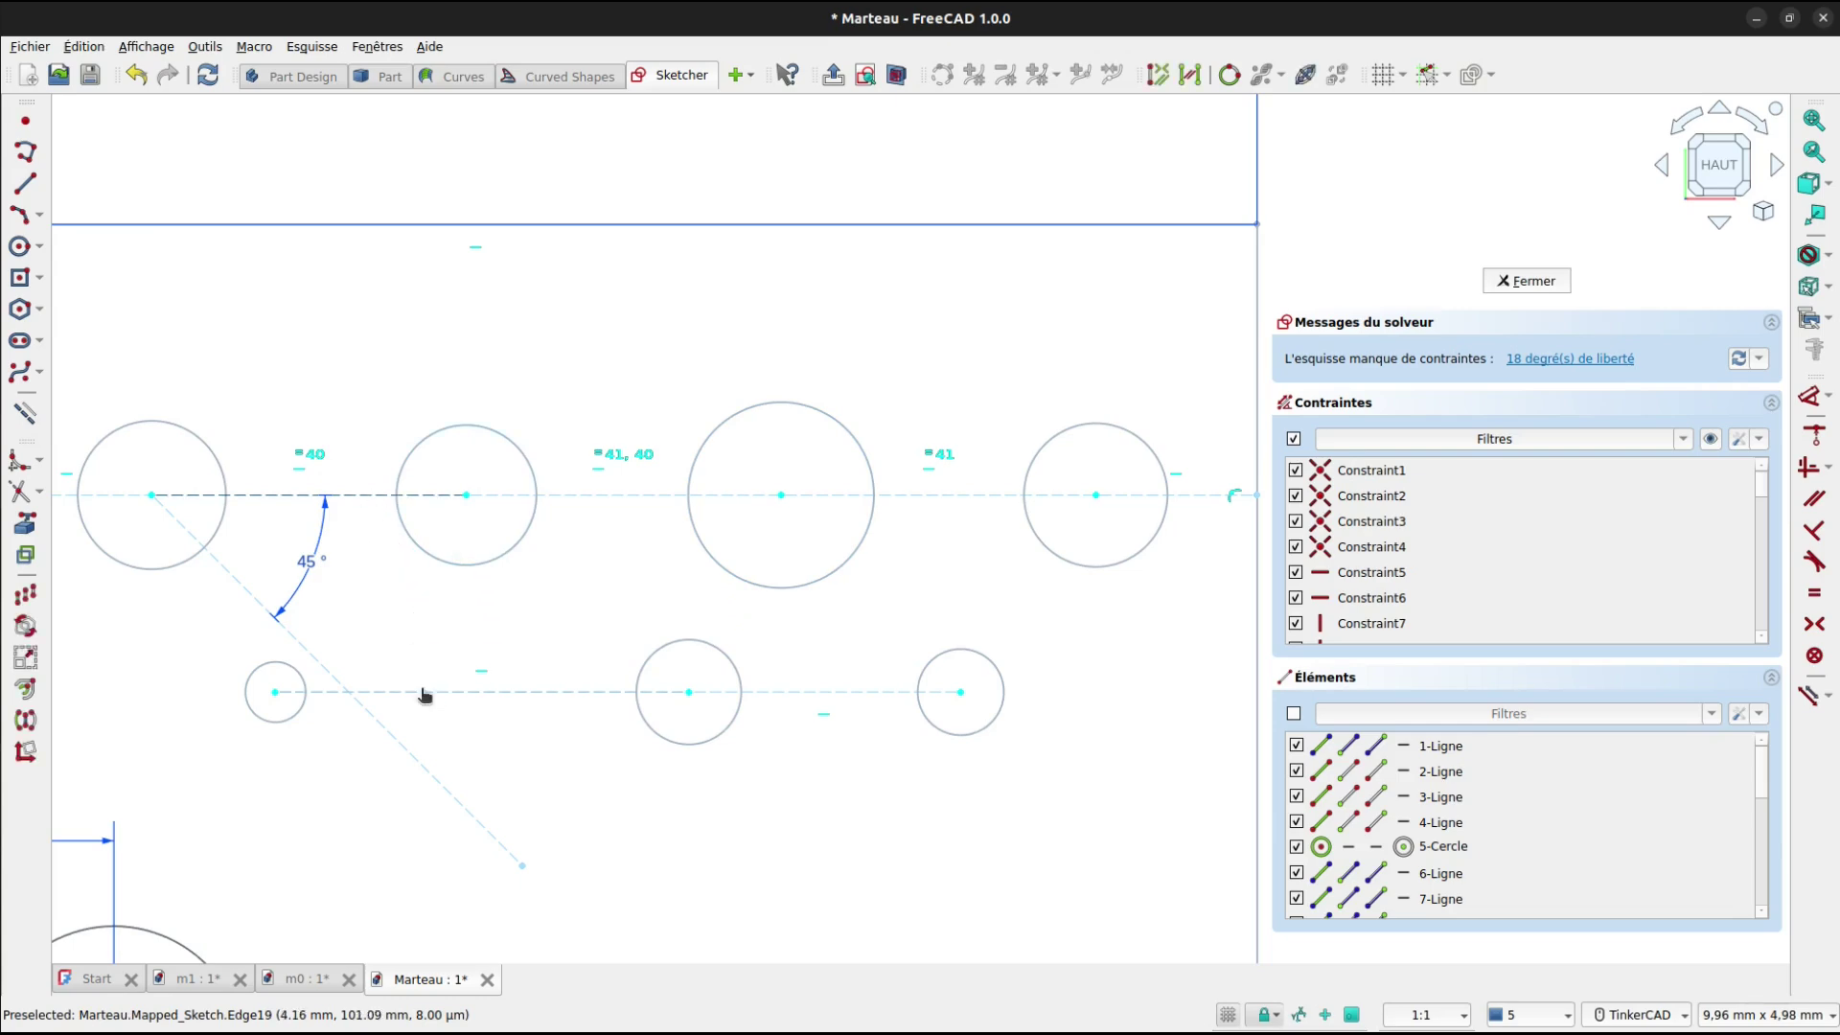
{"action": "left_click", "coordinate": [425, 693]}
{"action": "left_click", "coordinate": [725, 692]}
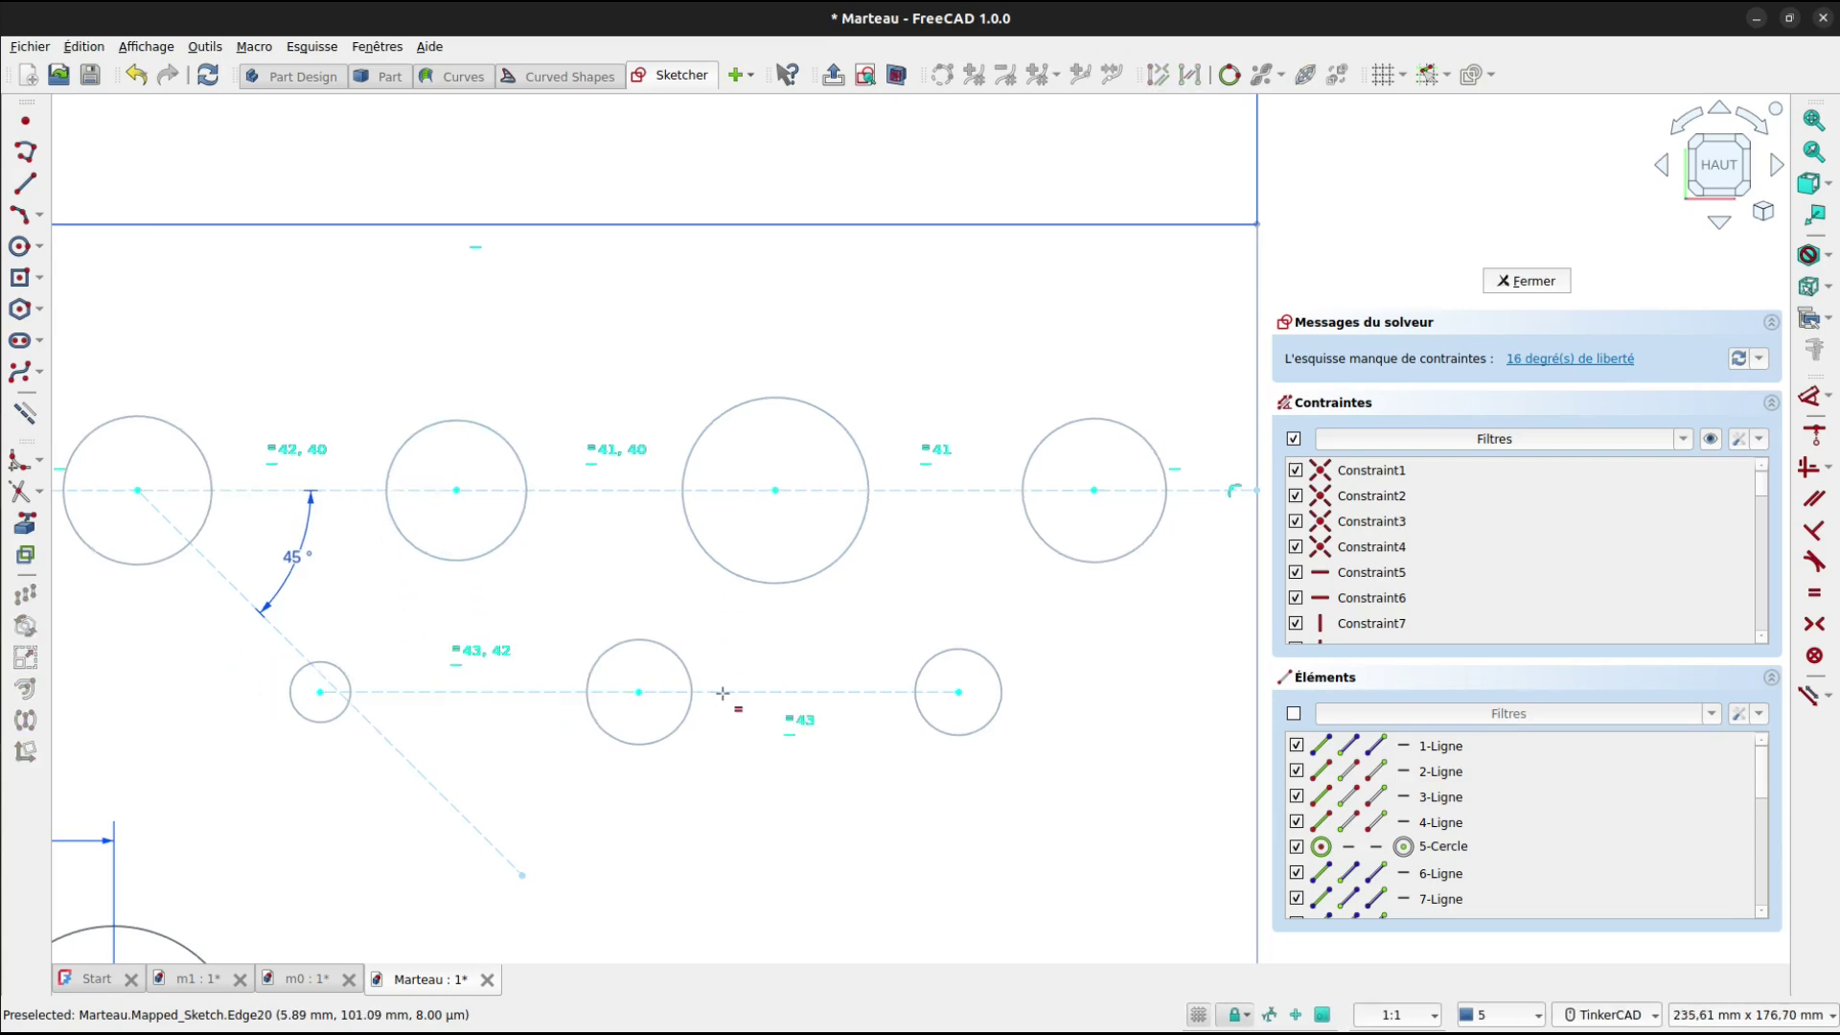
Apply equality constraints so that all seven circles in the two rows share the same size.
{"action": "left_click", "coordinate": [180, 432]}
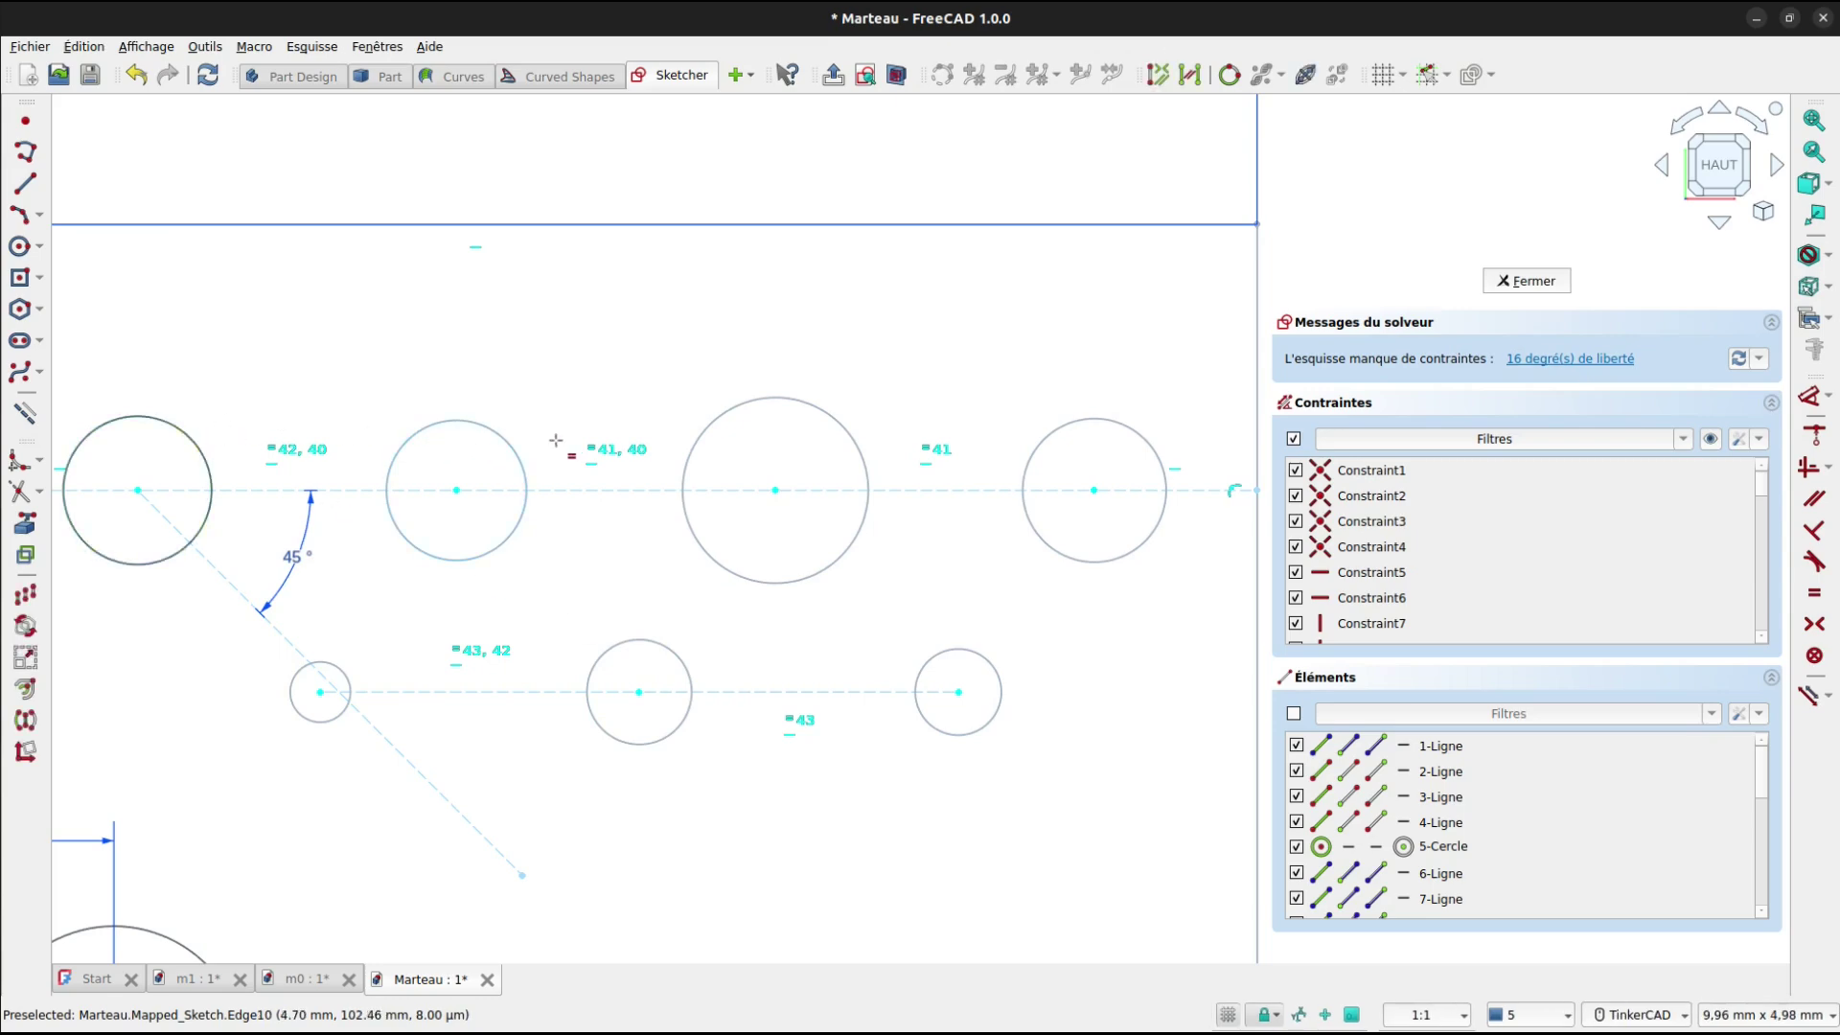
{"action": "left_click", "coordinate": [523, 449]}
{"action": "left_click", "coordinate": [523, 451]}
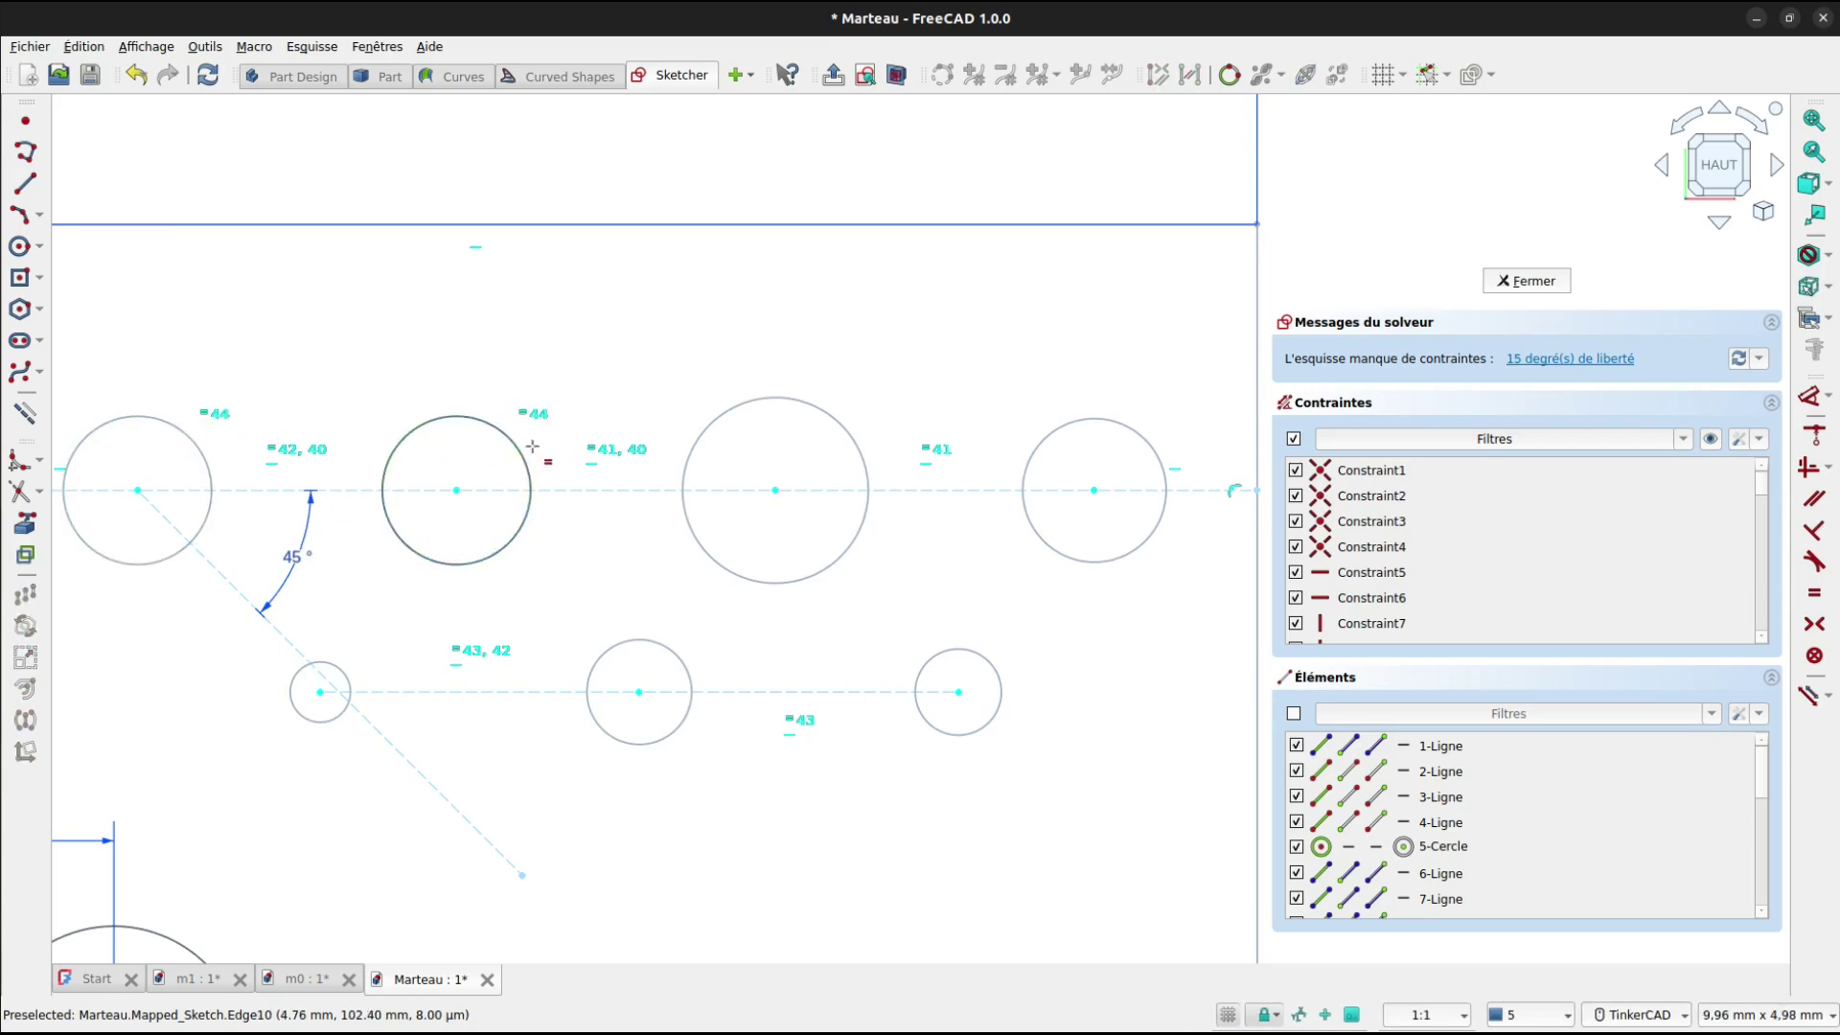
{"action": "left_click", "coordinate": [696, 436]}
{"action": "left_click", "coordinate": [836, 455]}
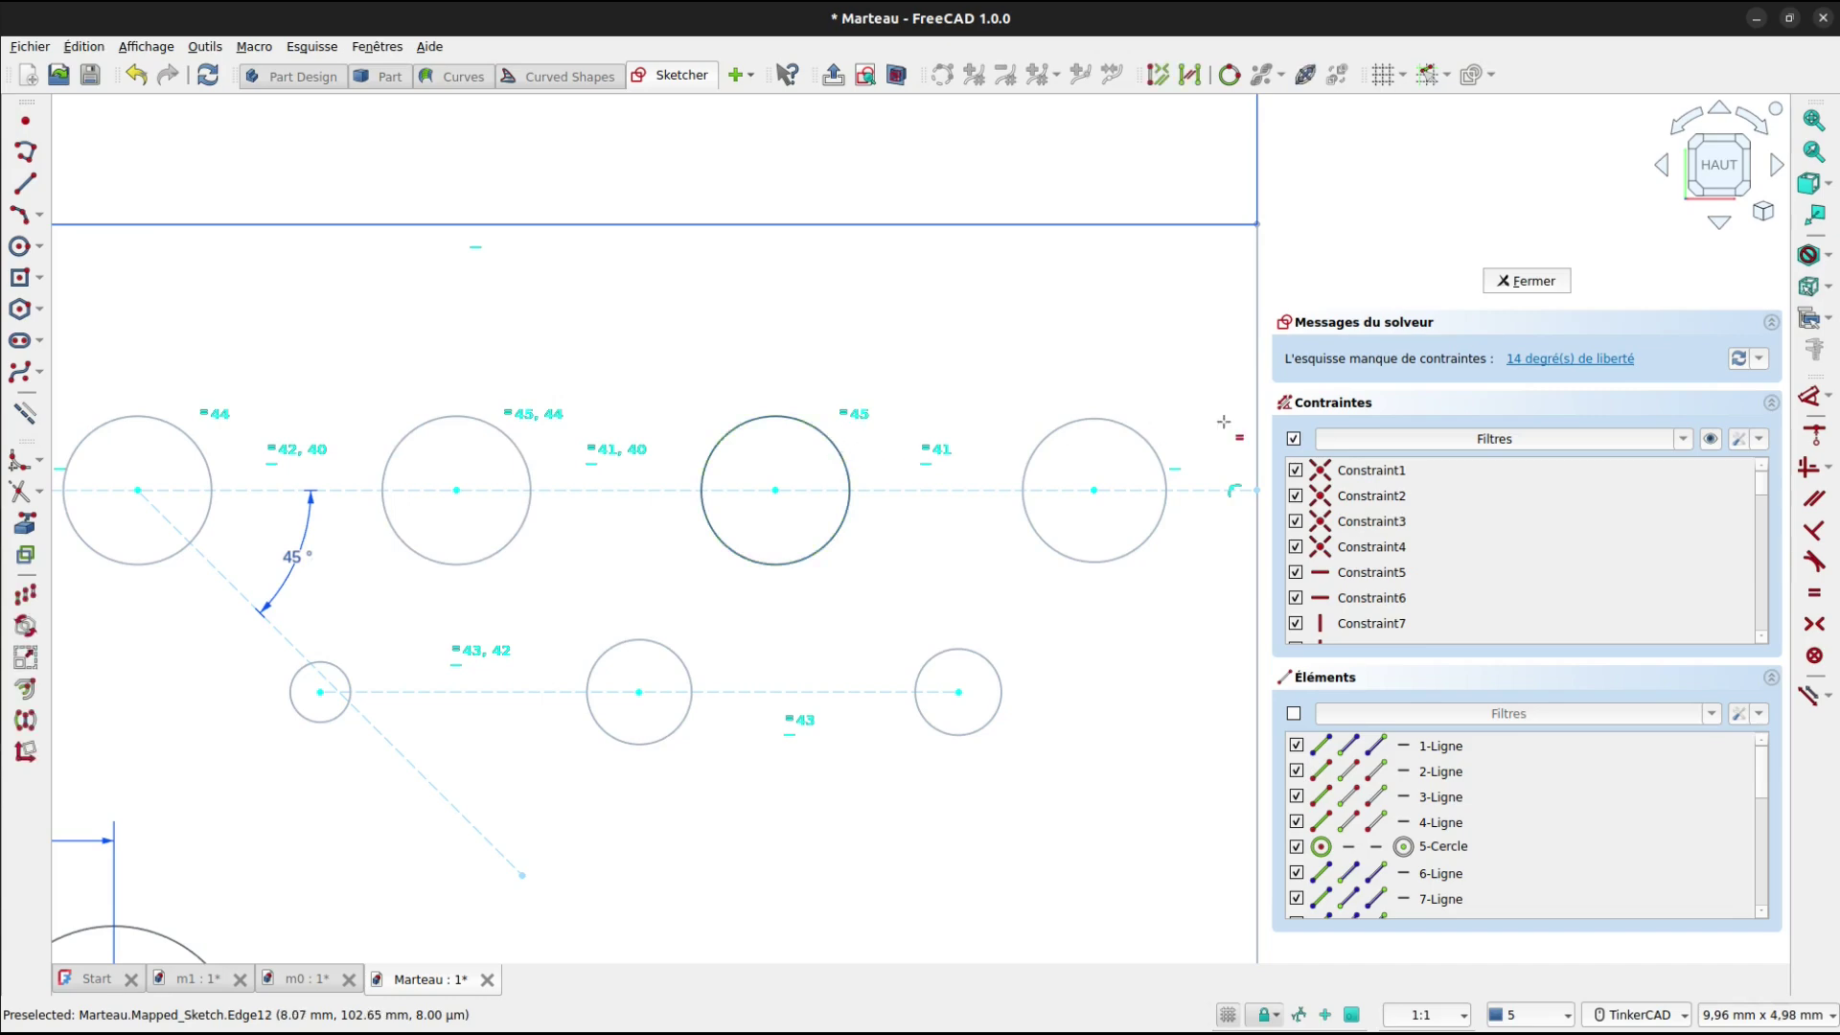
{"action": "left_click", "coordinate": [1144, 436]}
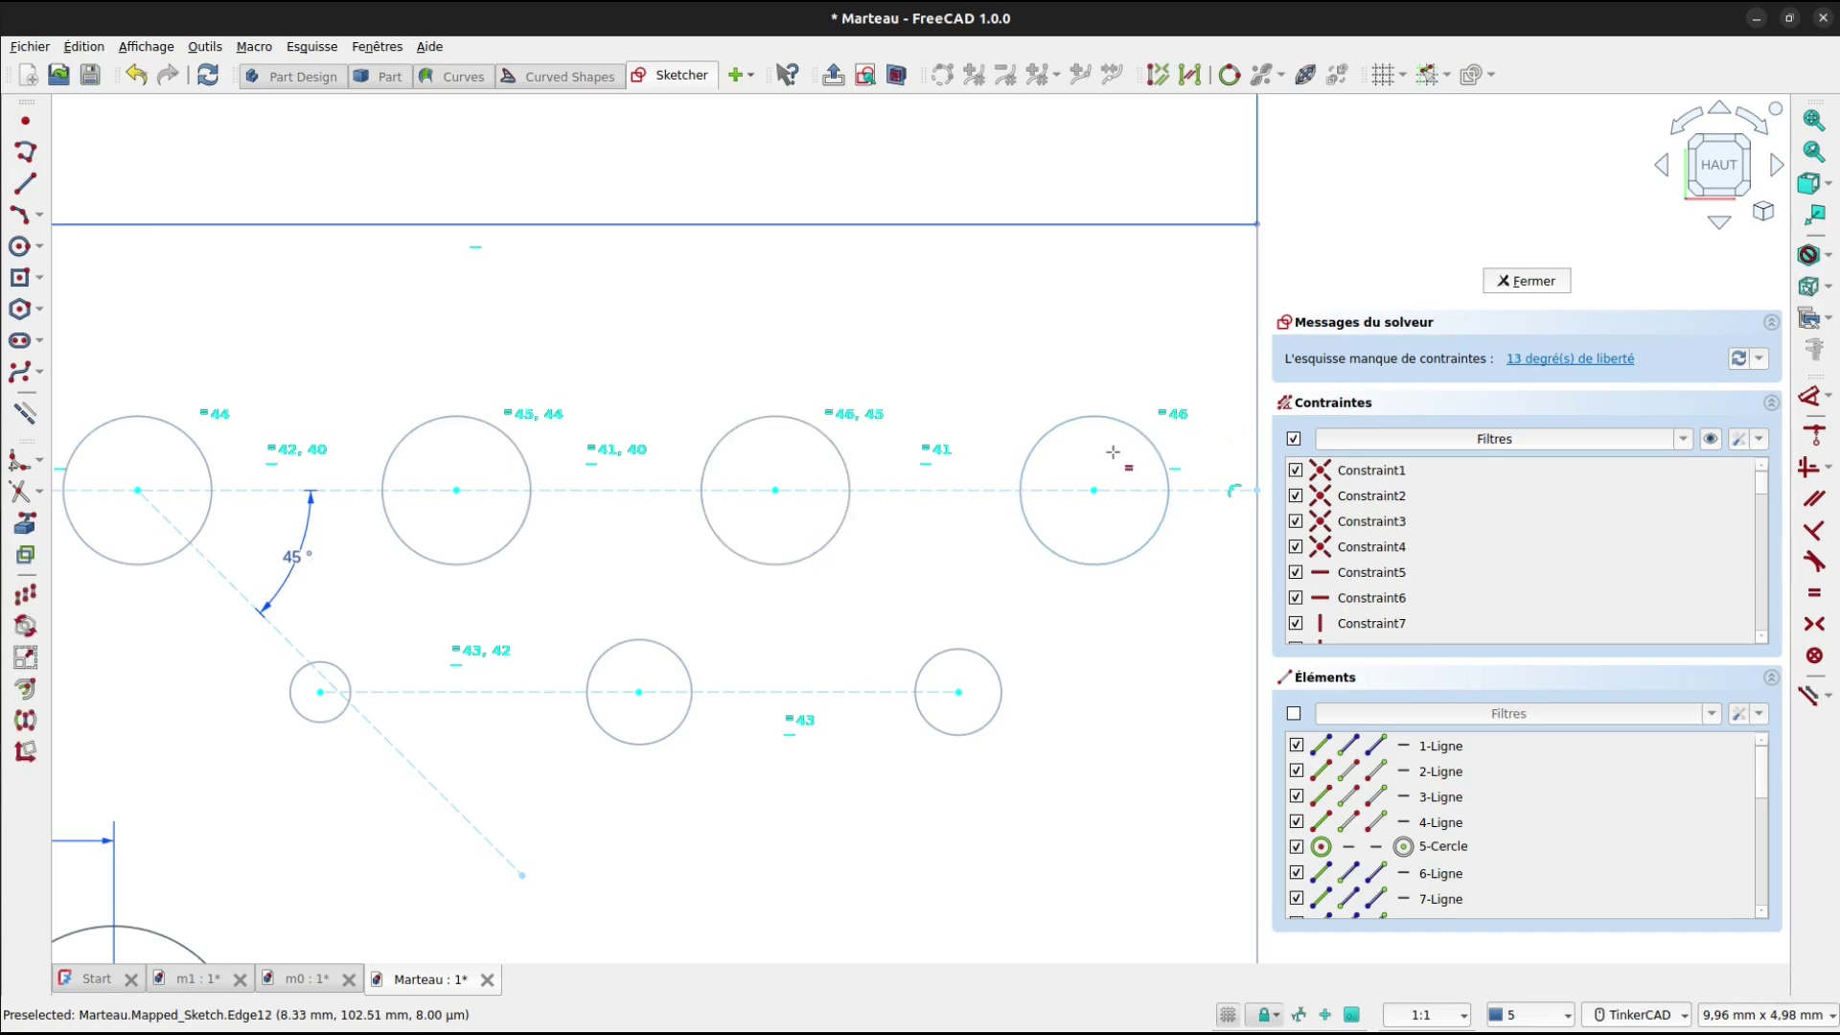
{"action": "left_click", "coordinate": [337, 668]}
{"action": "left_click", "coordinate": [675, 658]}
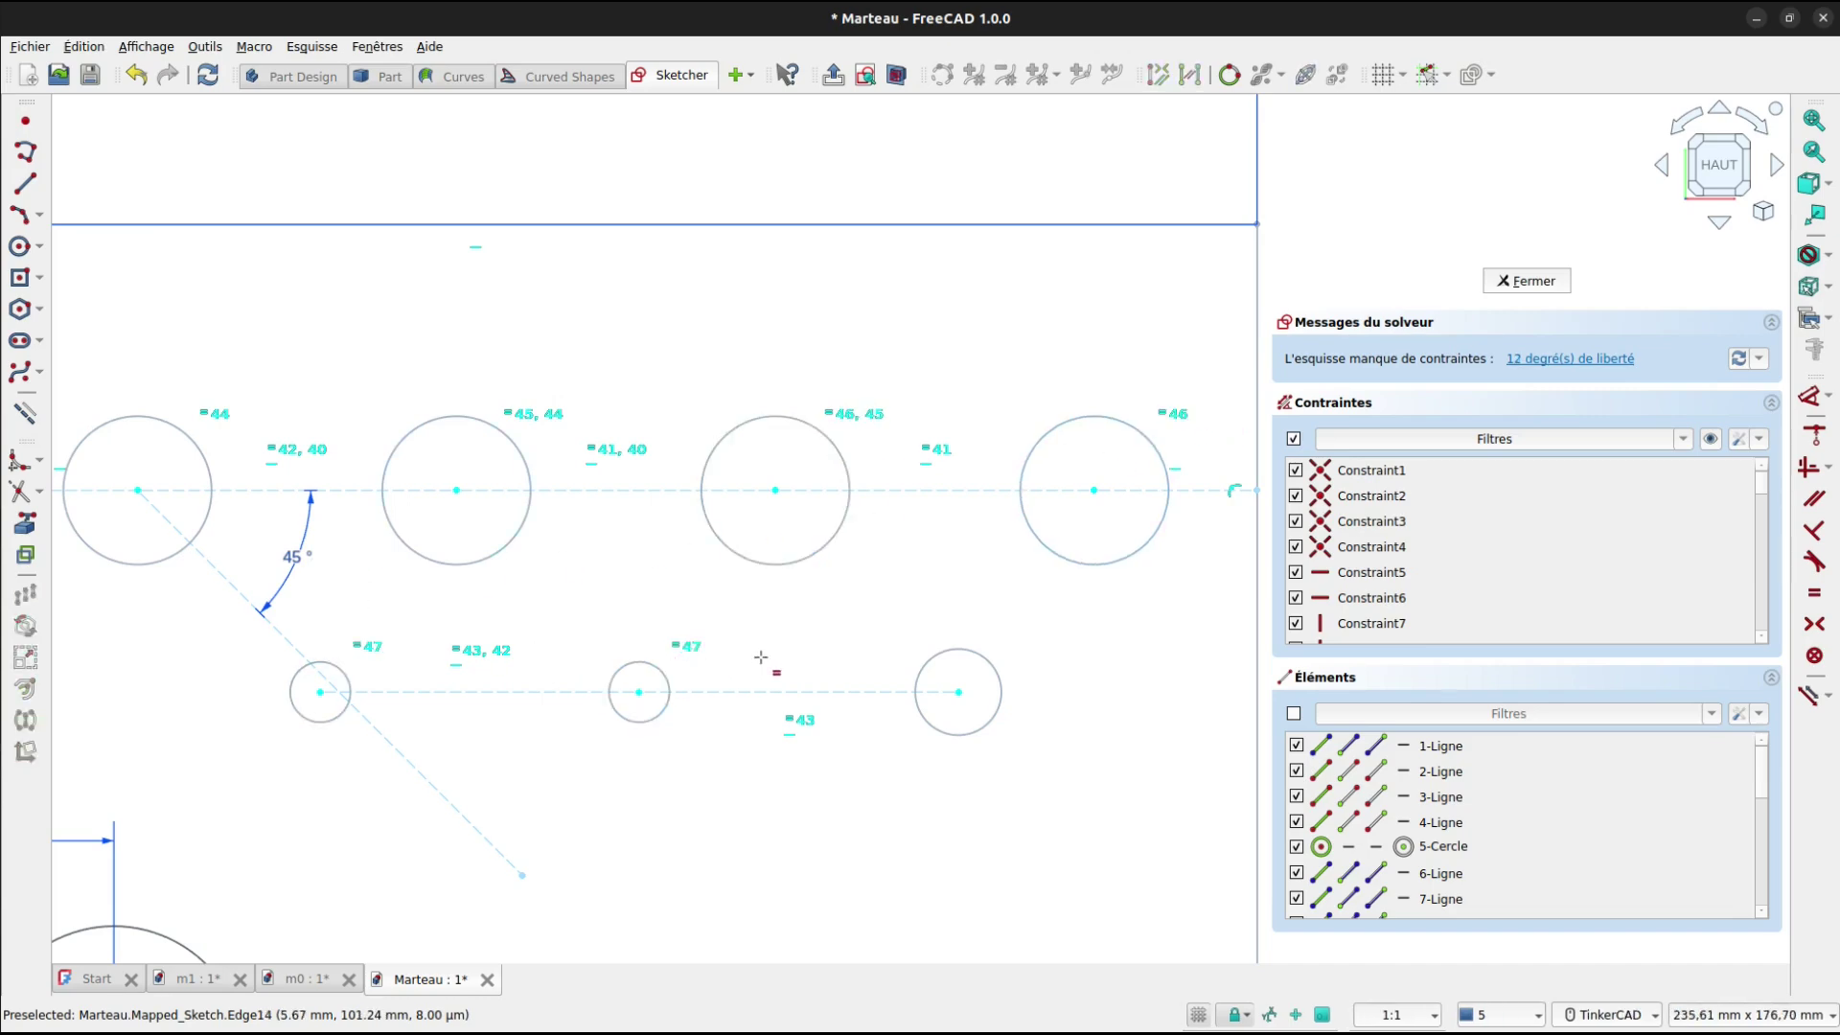
{"action": "left_click", "coordinate": [934, 668]}
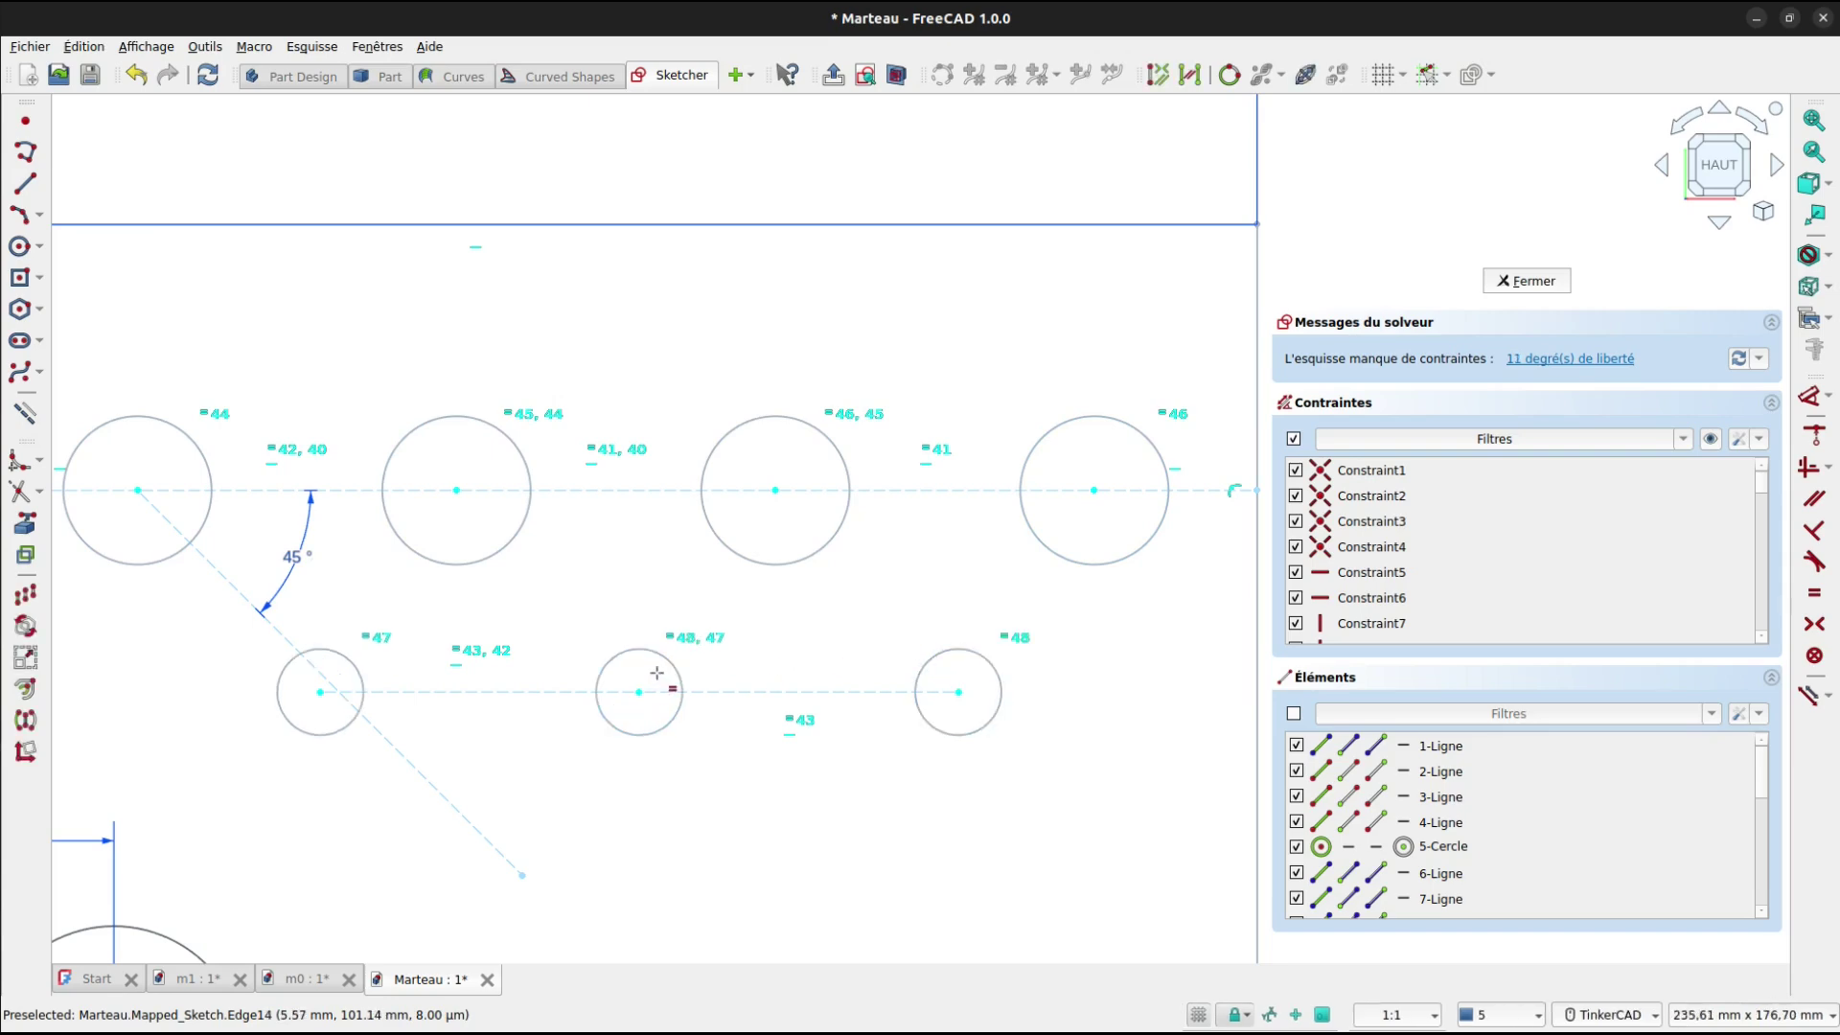
{"action": "left_click", "coordinate": [736, 562]}
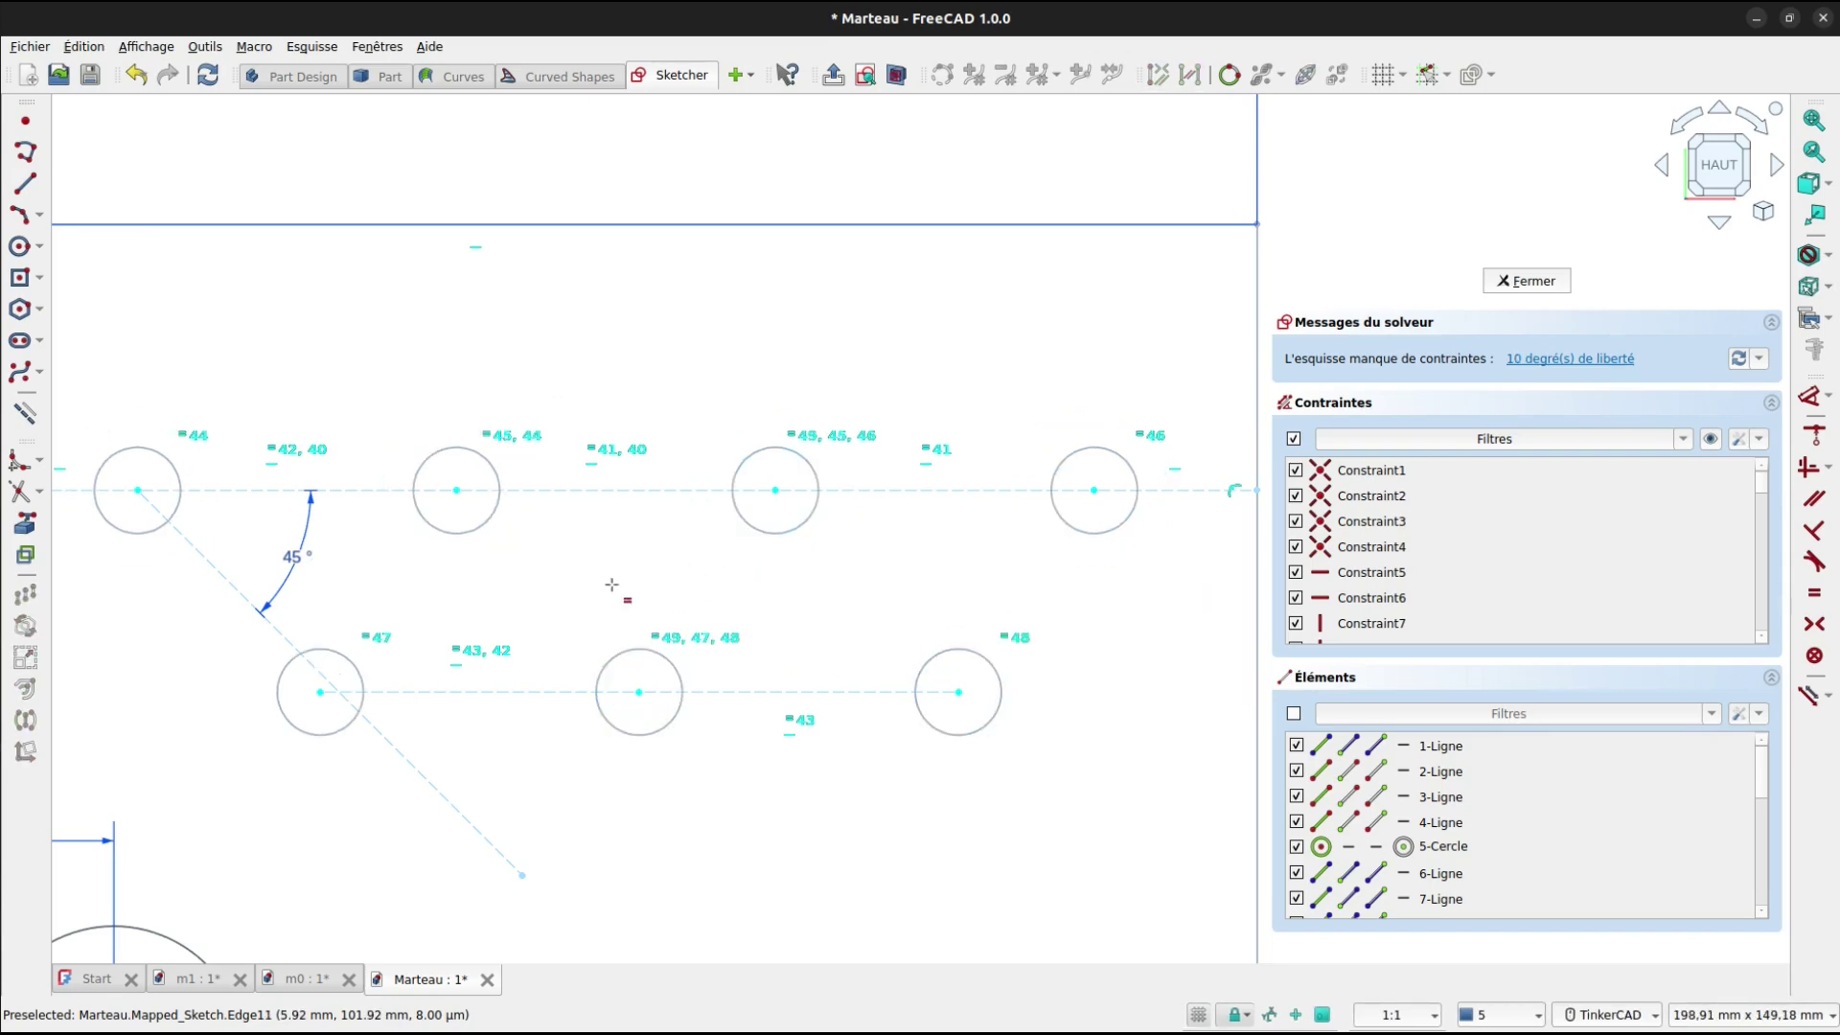
Constrain the diameter of the first upper-row circle to 1 mm.
{"action": "scroll", "coordinate": [580, 586], "scroll_direction": "up", "scroll_amount": 1}
{"action": "middle_click_drag", "start_coordinate": [584, 575], "coordinate": [764, 550]}
{"action": "scroll", "coordinate": [710, 547], "scroll_direction": "down", "scroll_amount": 1}
{"action": "scroll", "coordinate": [695, 544], "scroll_direction": "down", "scroll_amount": 2}
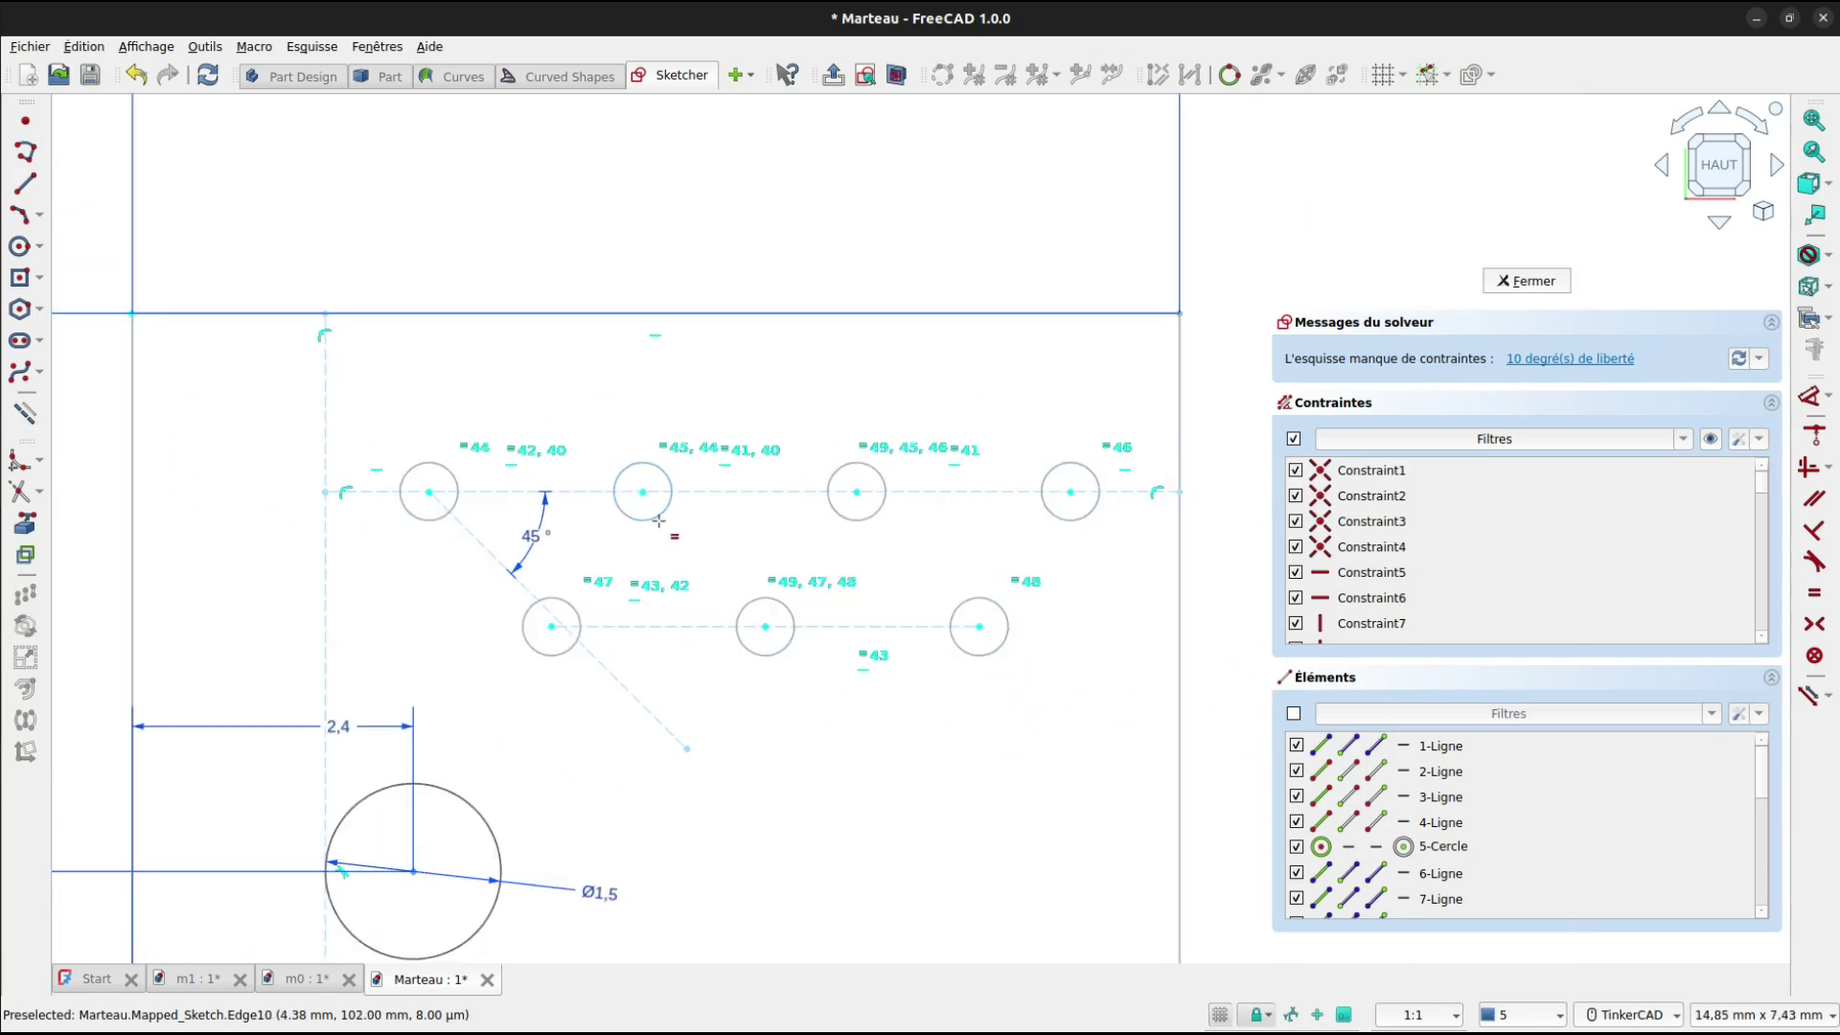
{"action": "left_click", "coordinate": [448, 470]}
{"action": "left_click", "coordinate": [440, 384]}
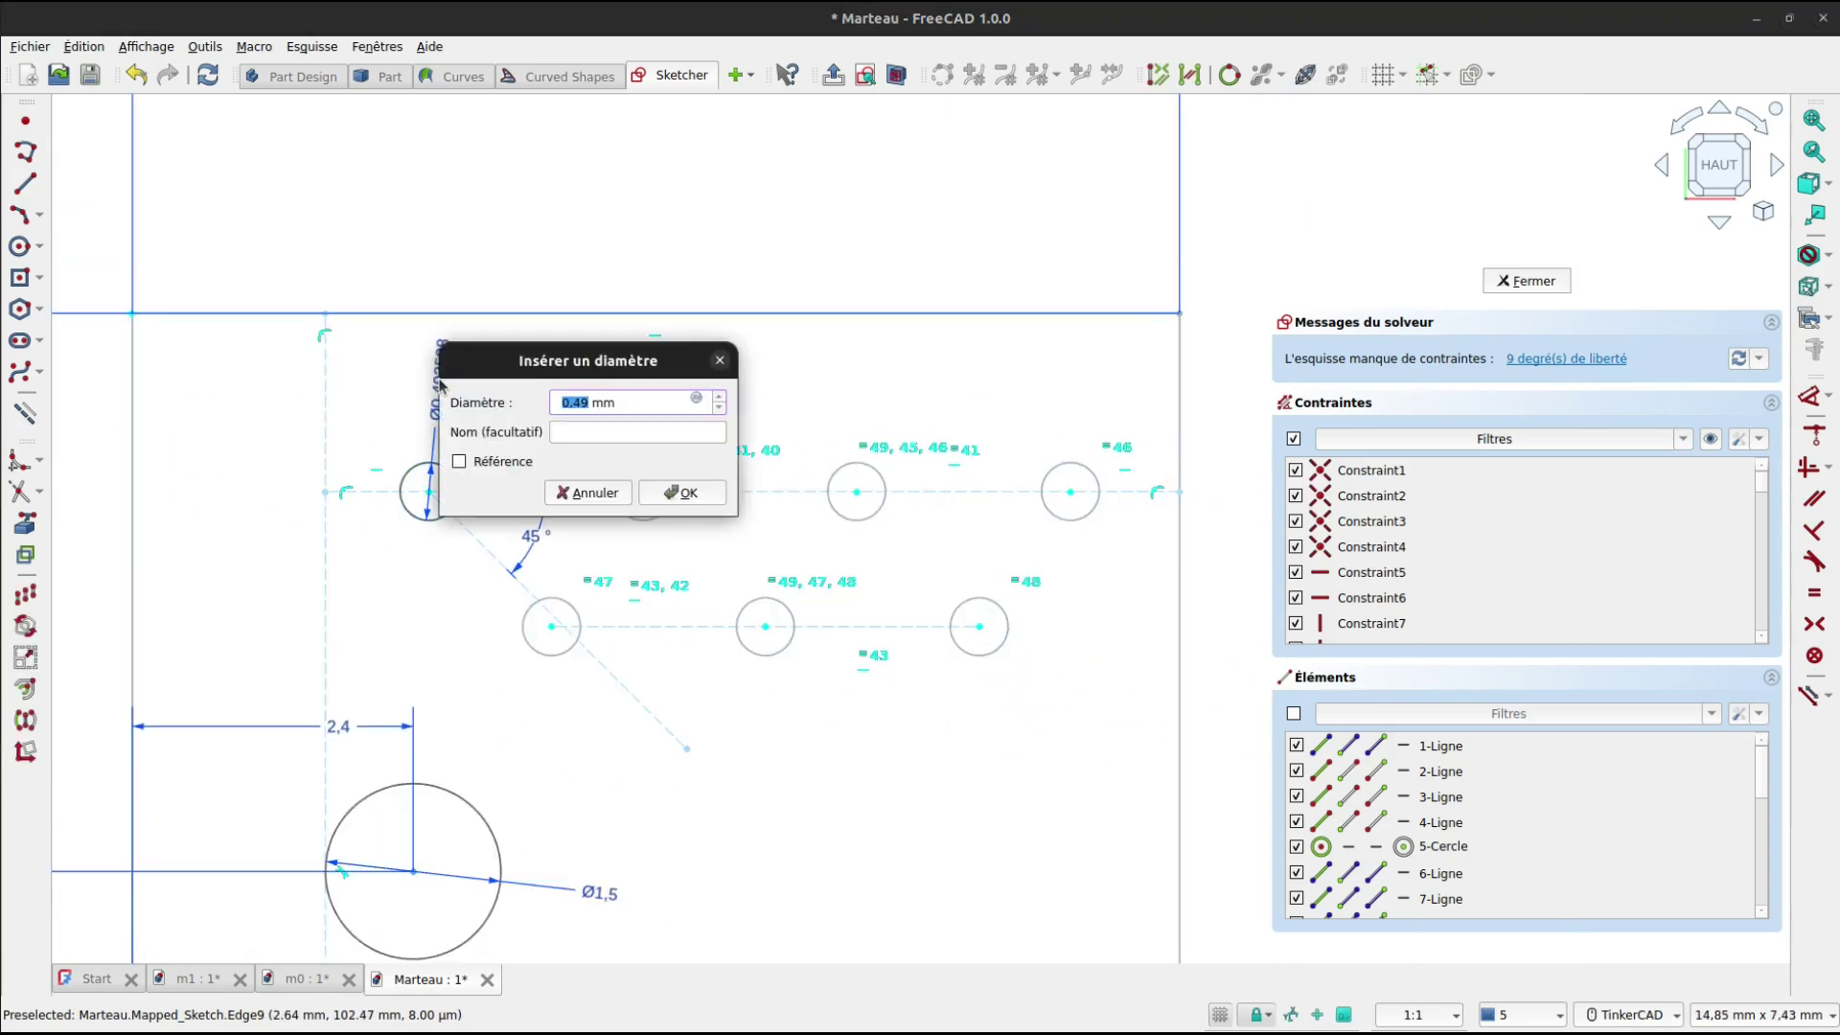
{"action": "key", "text": "Return"}
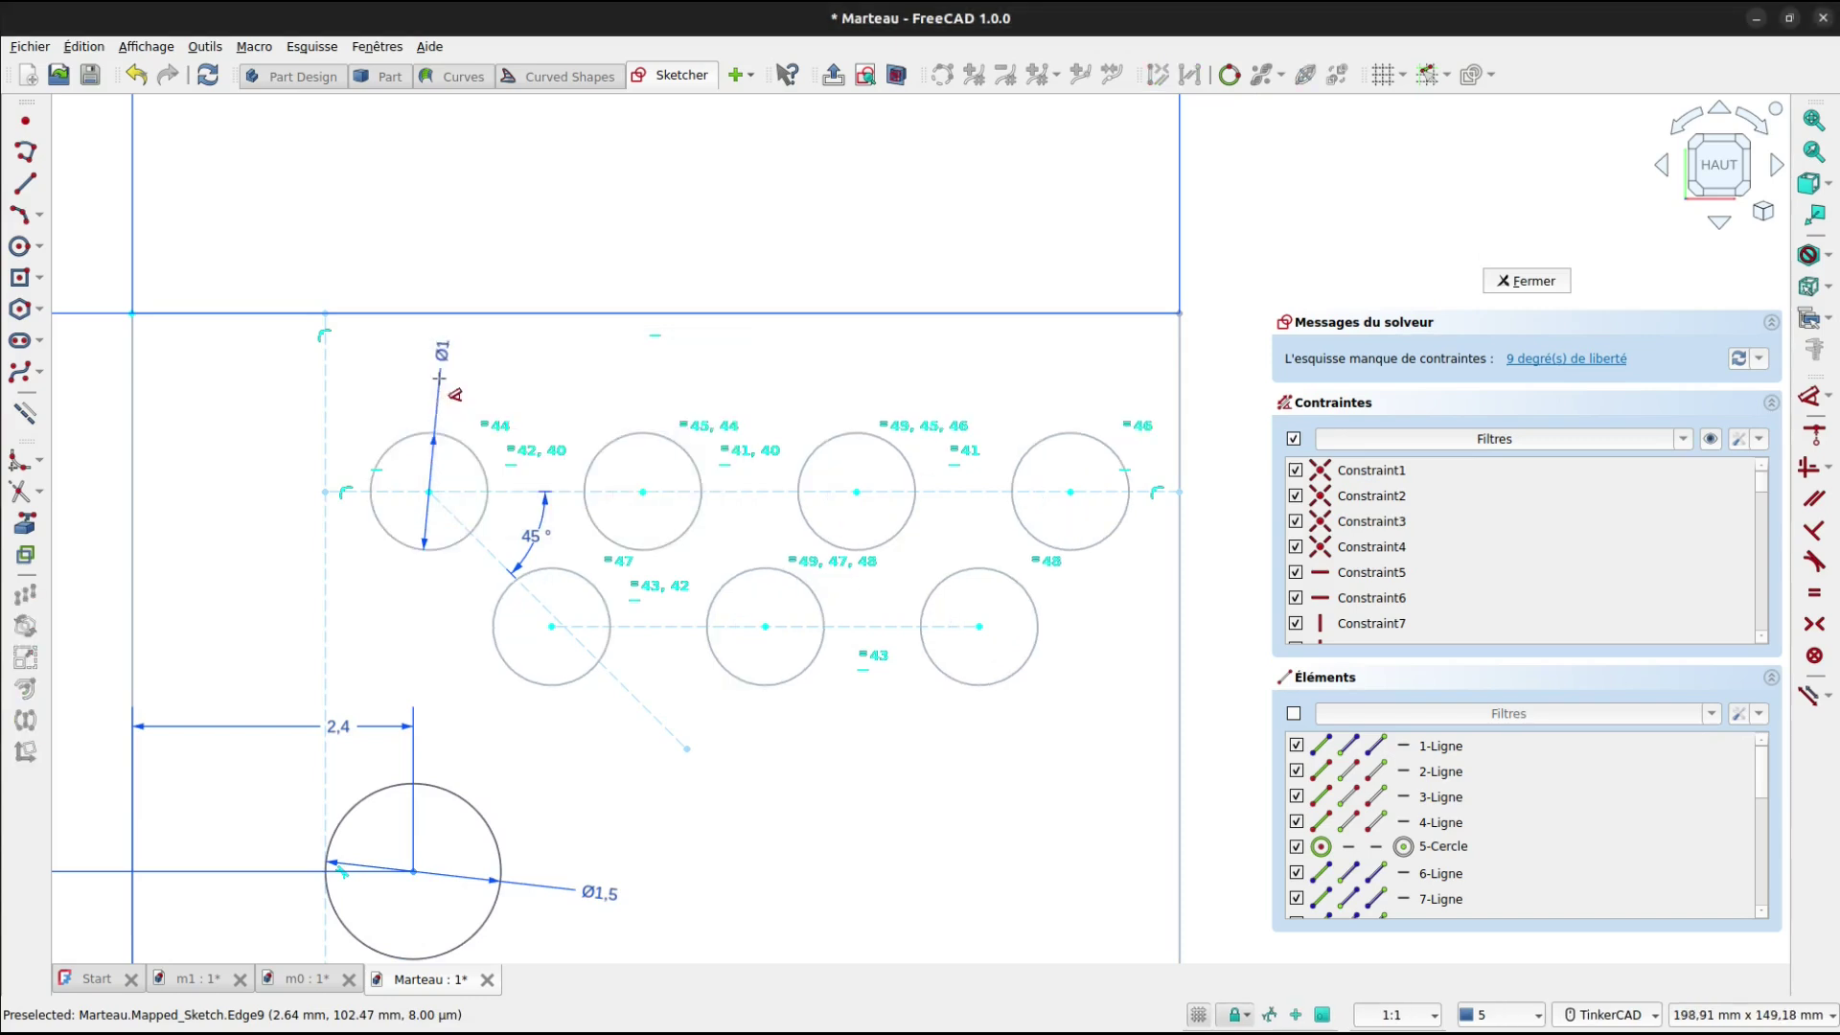
Constrain the spacing between the first two upper-row circle centres to 2 mm.
{"action": "left_click", "coordinate": [560, 490]}
{"action": "left_click", "coordinate": [560, 394]}
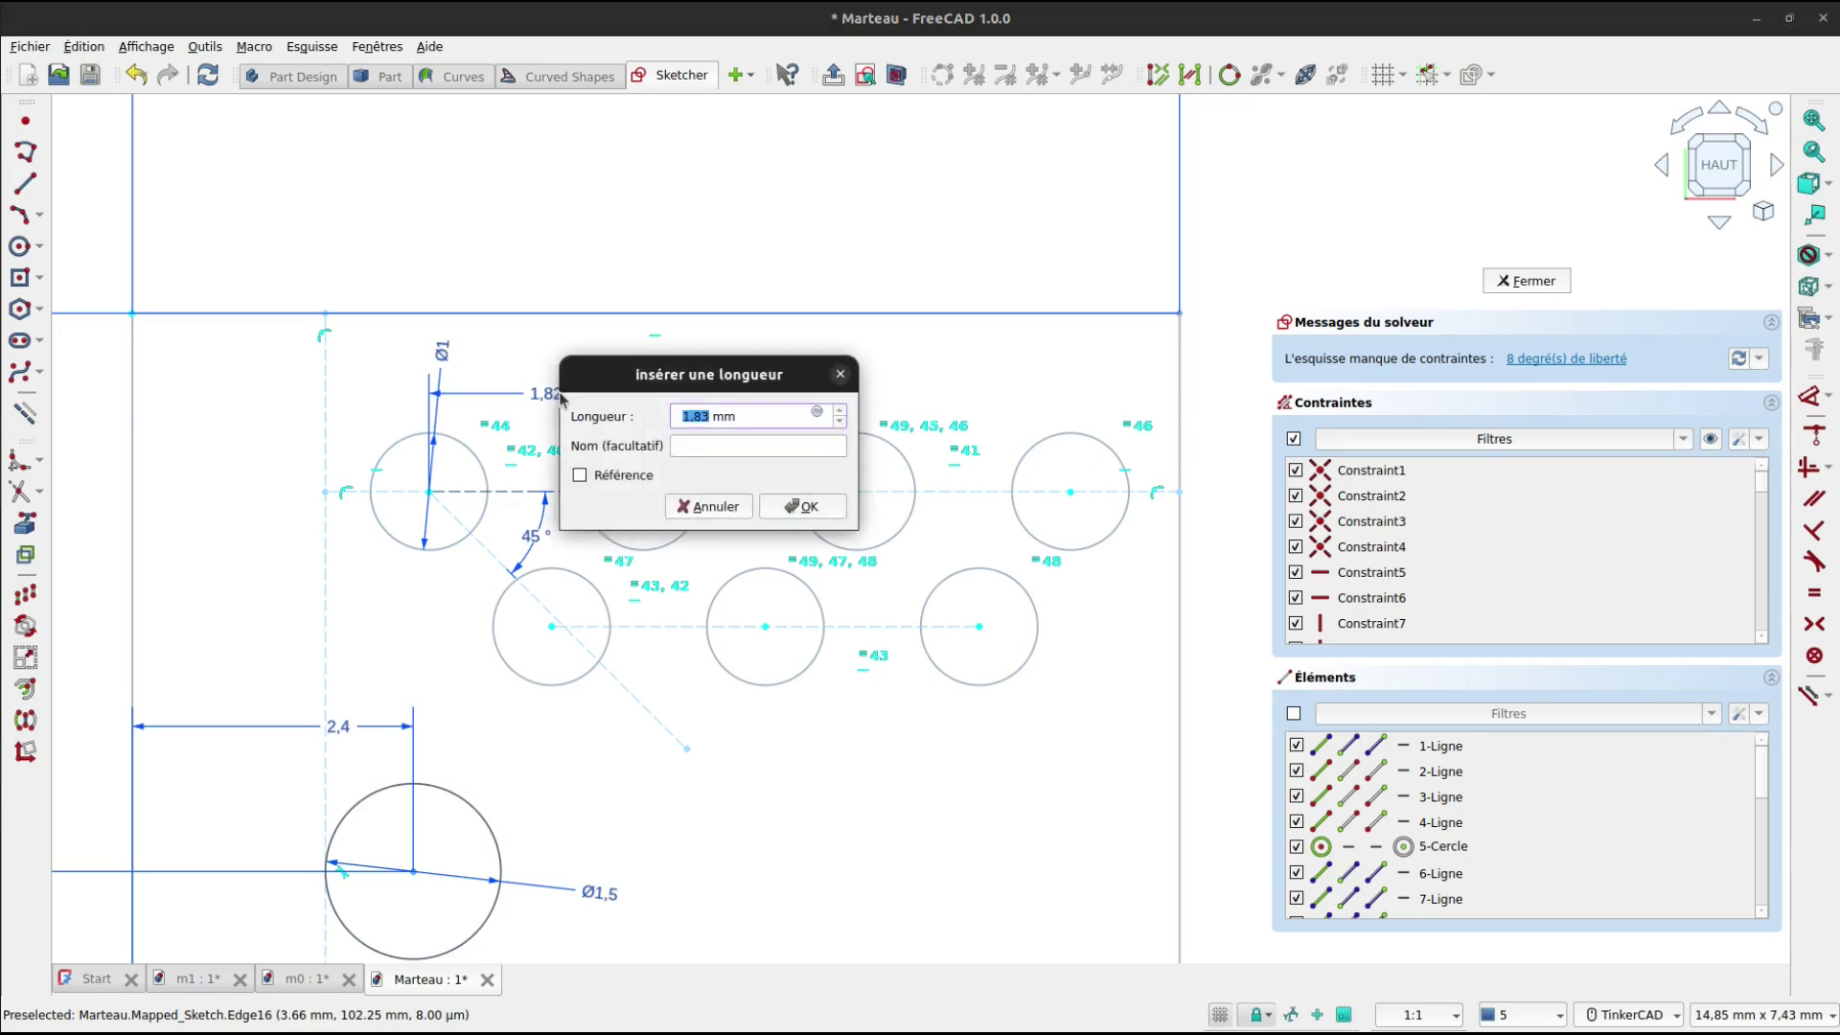
{"action": "type", "text": "2"}
{"action": "key", "text": "Return"}
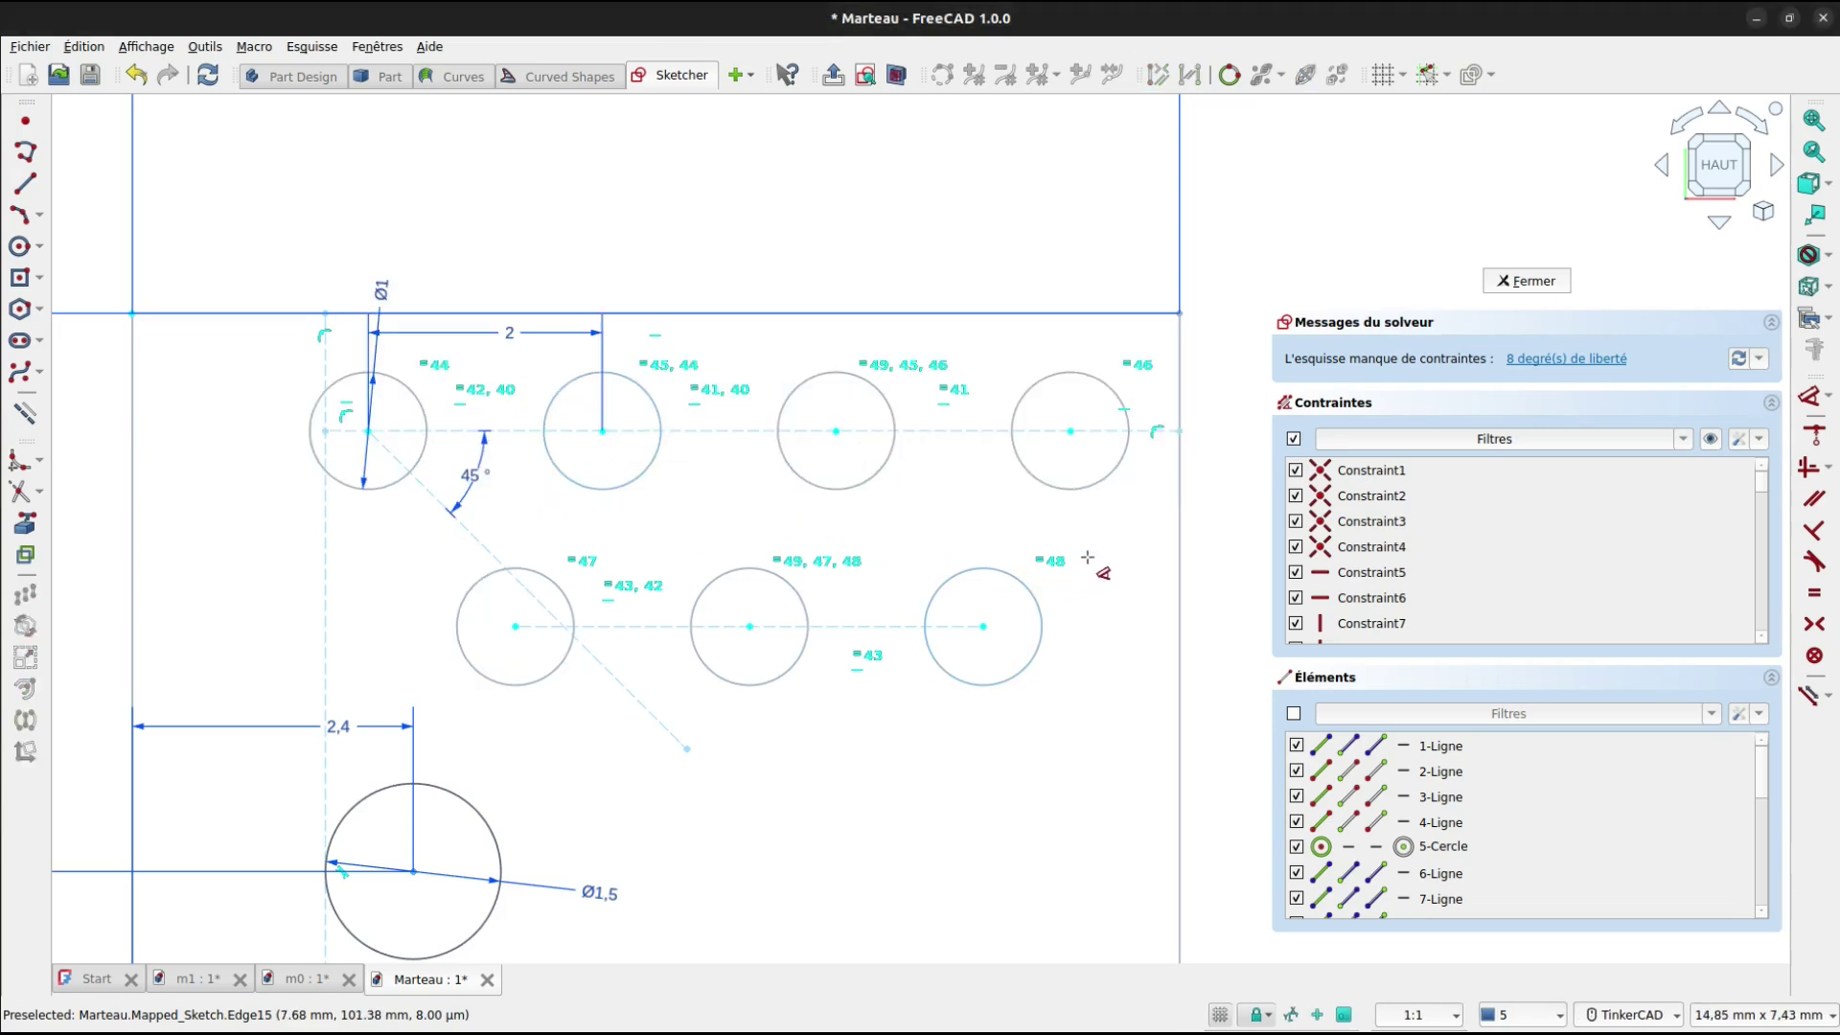
Shift the upper row clear of the rectangle's edges and constrain its last circle centre 0.6 mm from the right edge.
{"action": "left_click_drag", "start_coordinate": [429, 452], "coordinate": [456, 497]}
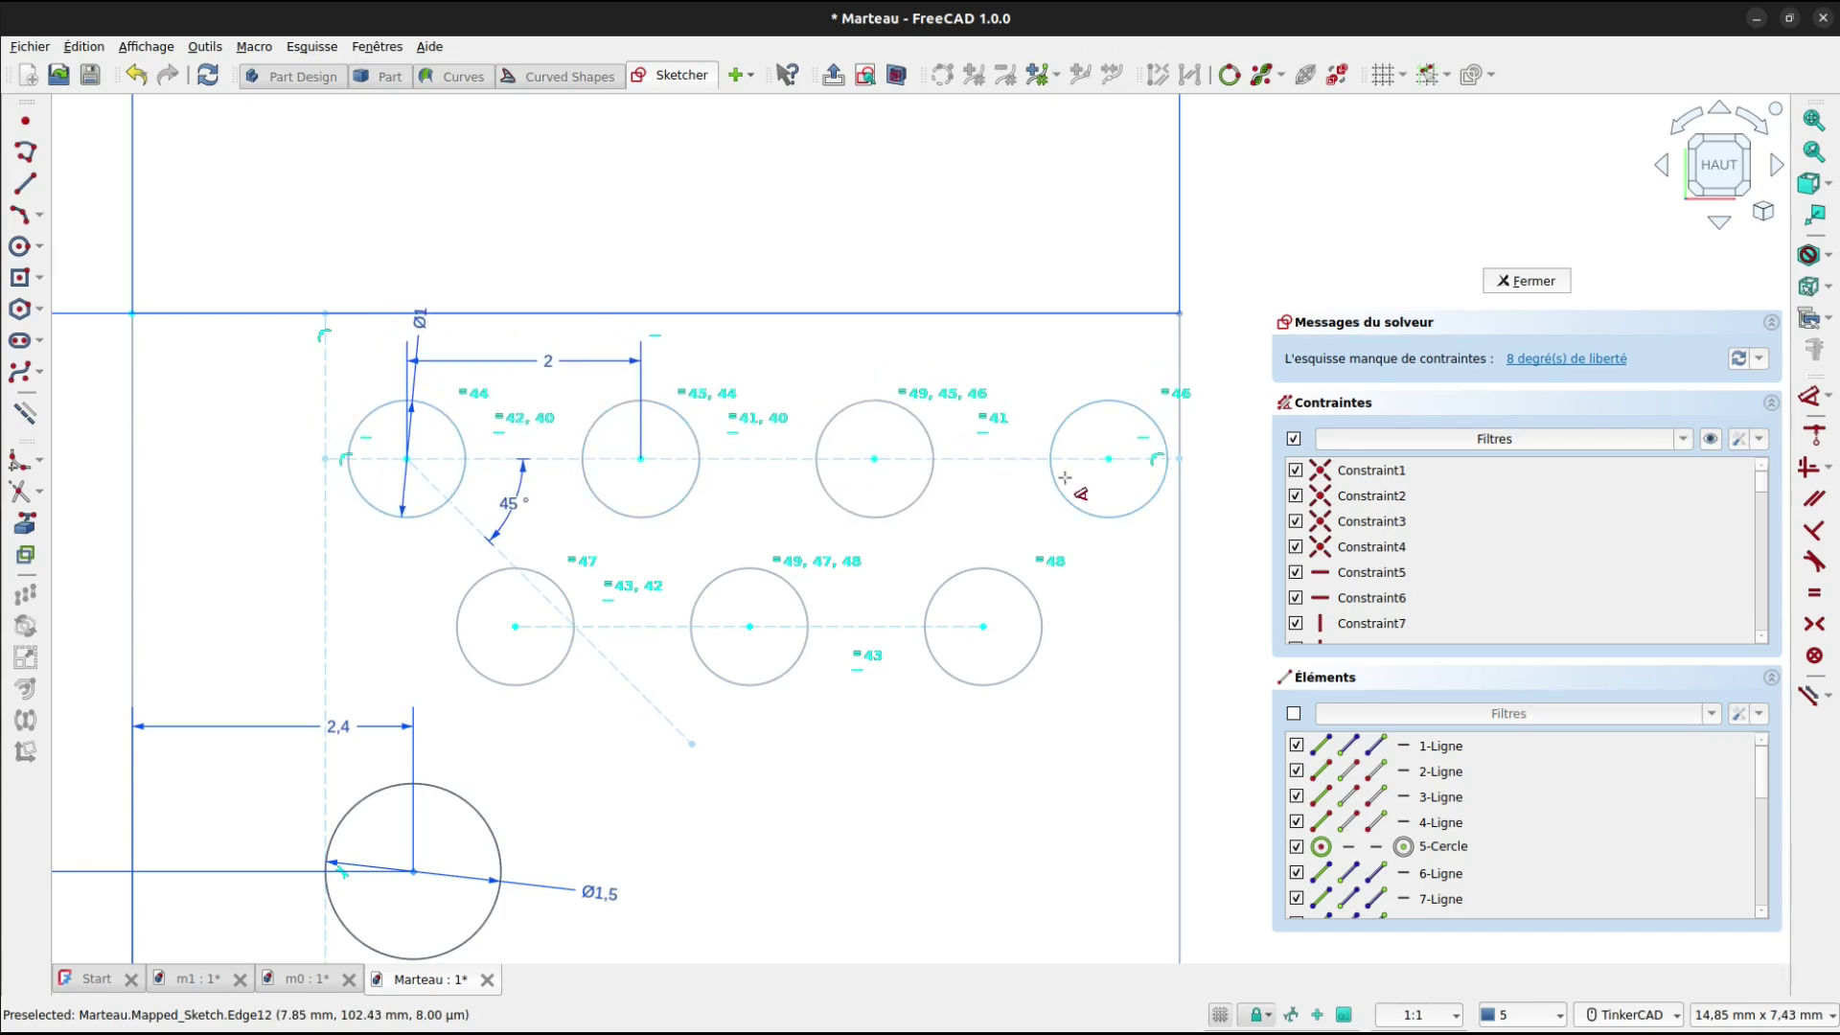
{"action": "left_click", "coordinate": [1112, 459]}
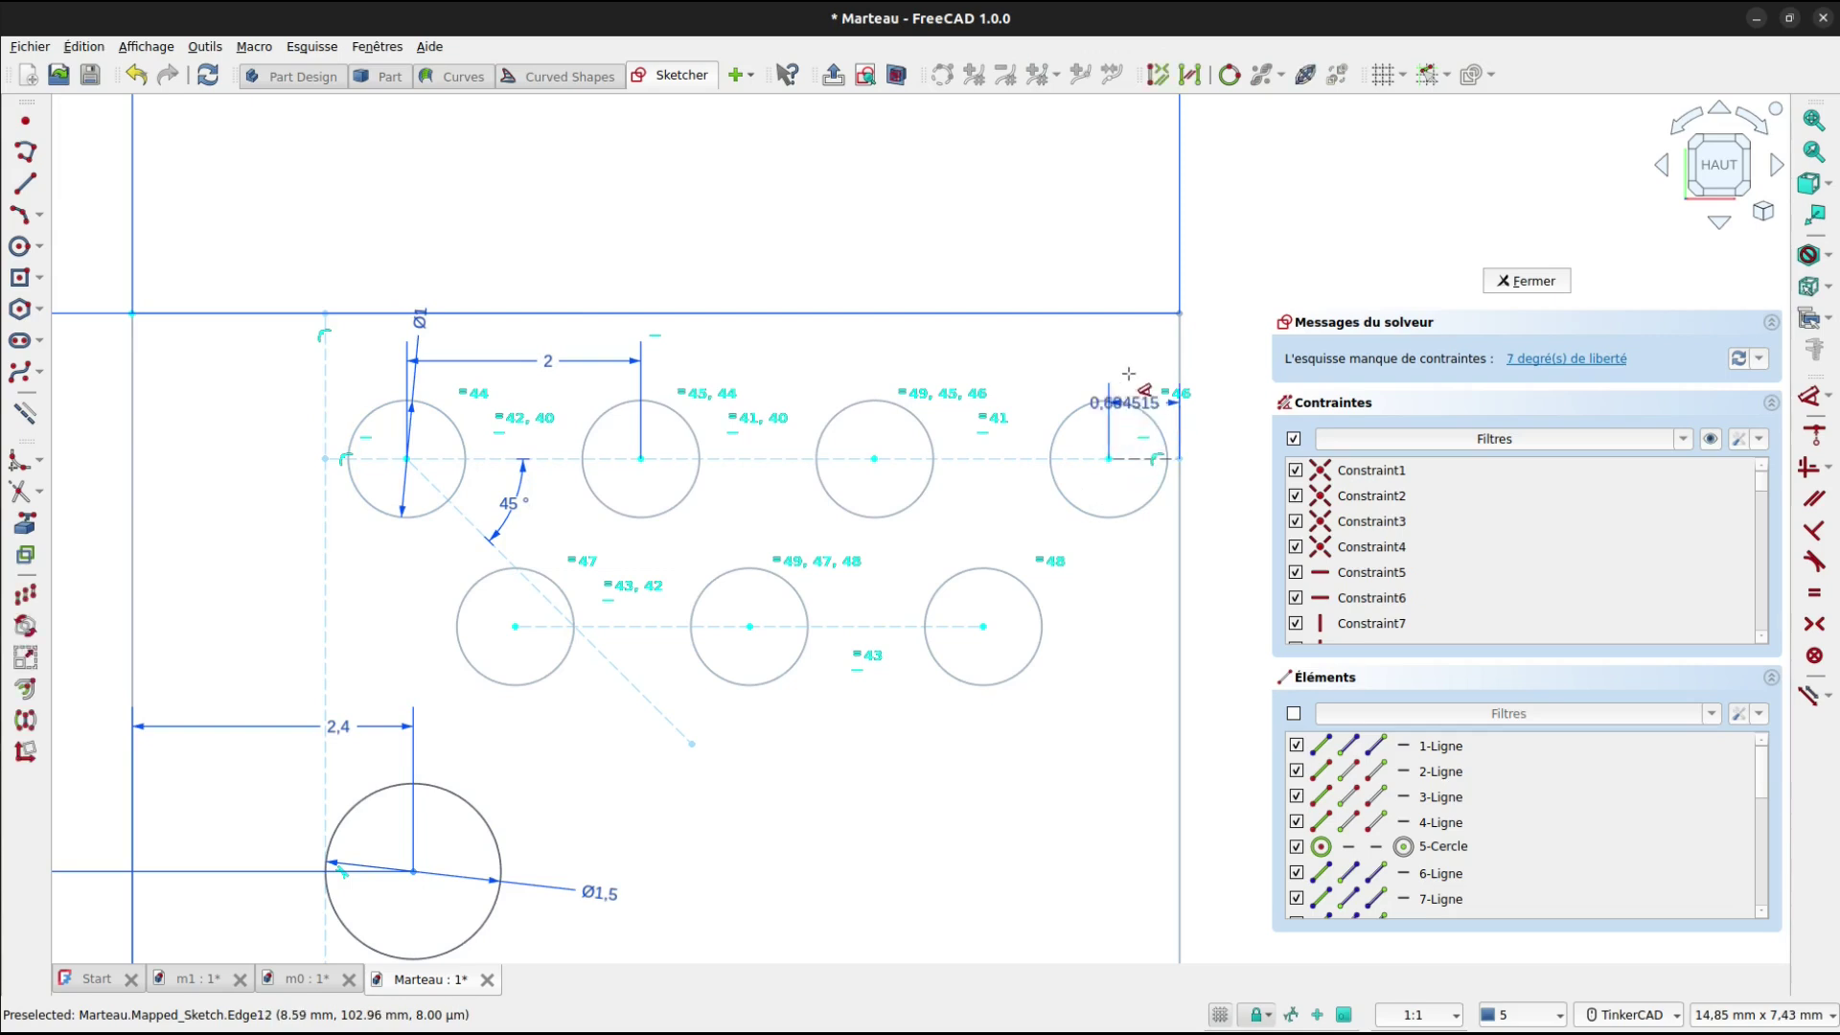
{"action": "left_click", "coordinate": [1132, 353]}
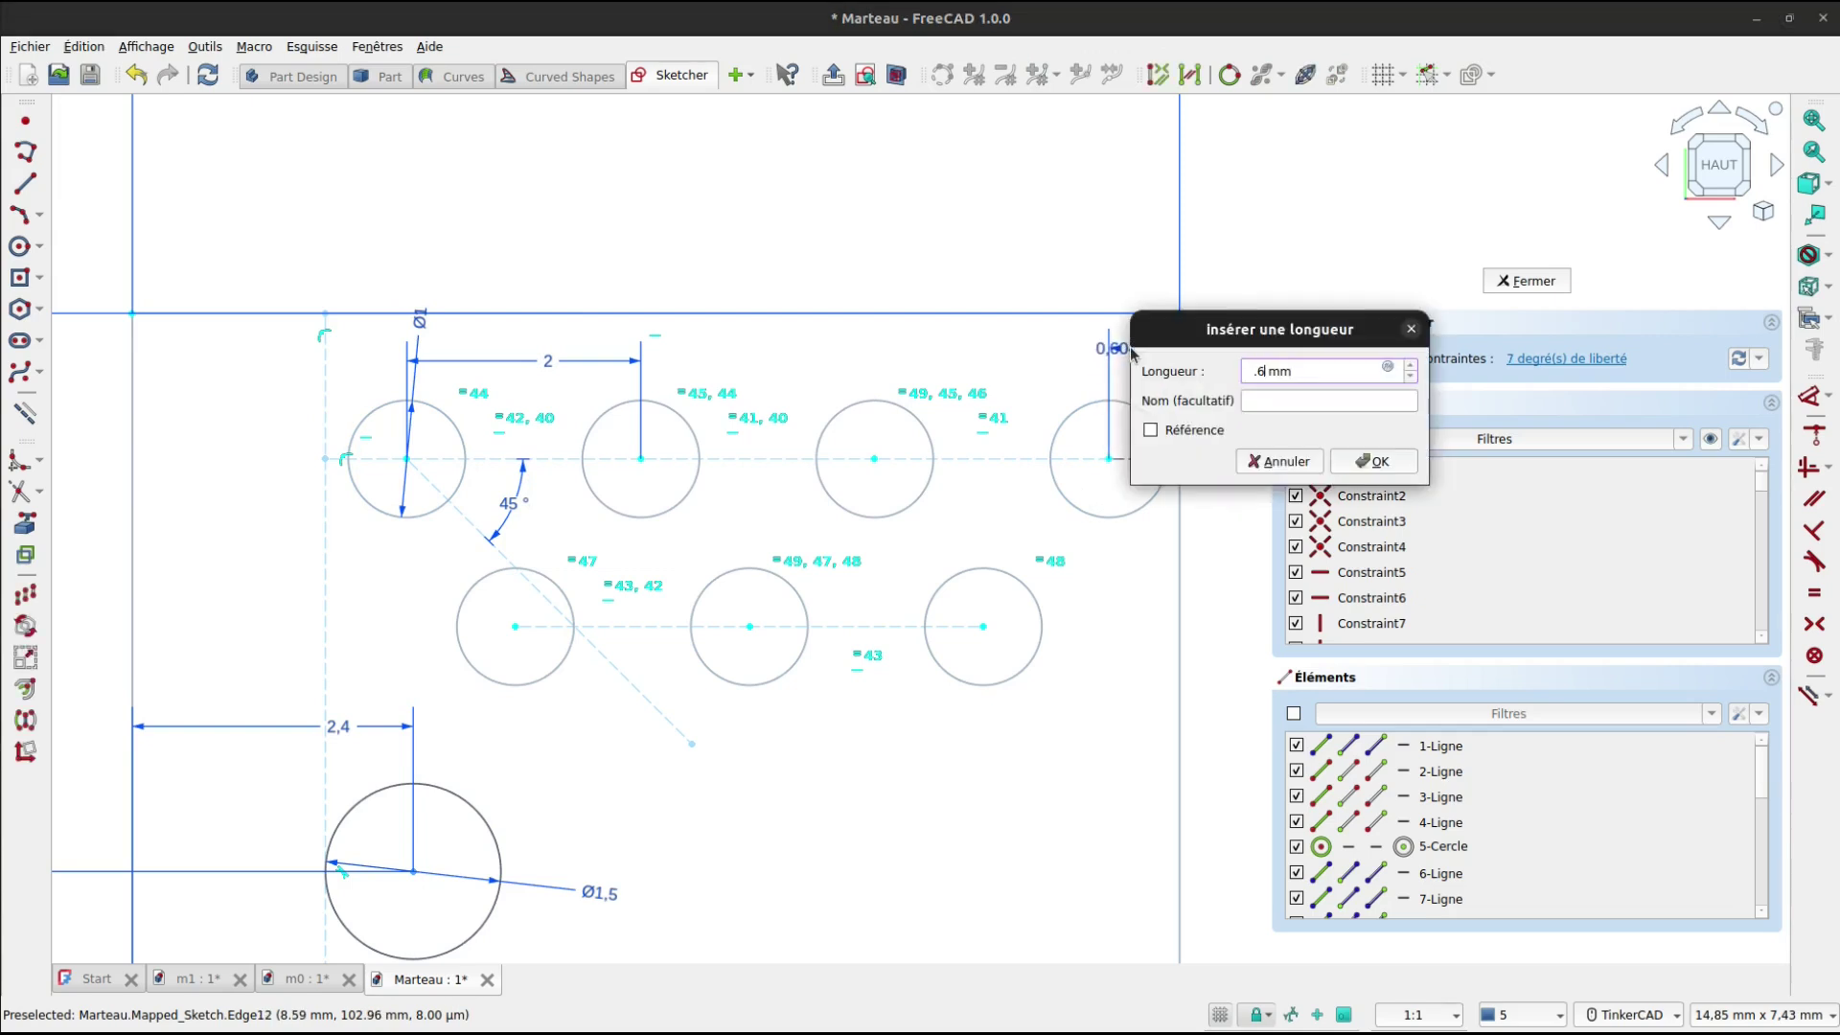
{"action": "key", "text": "Return"}
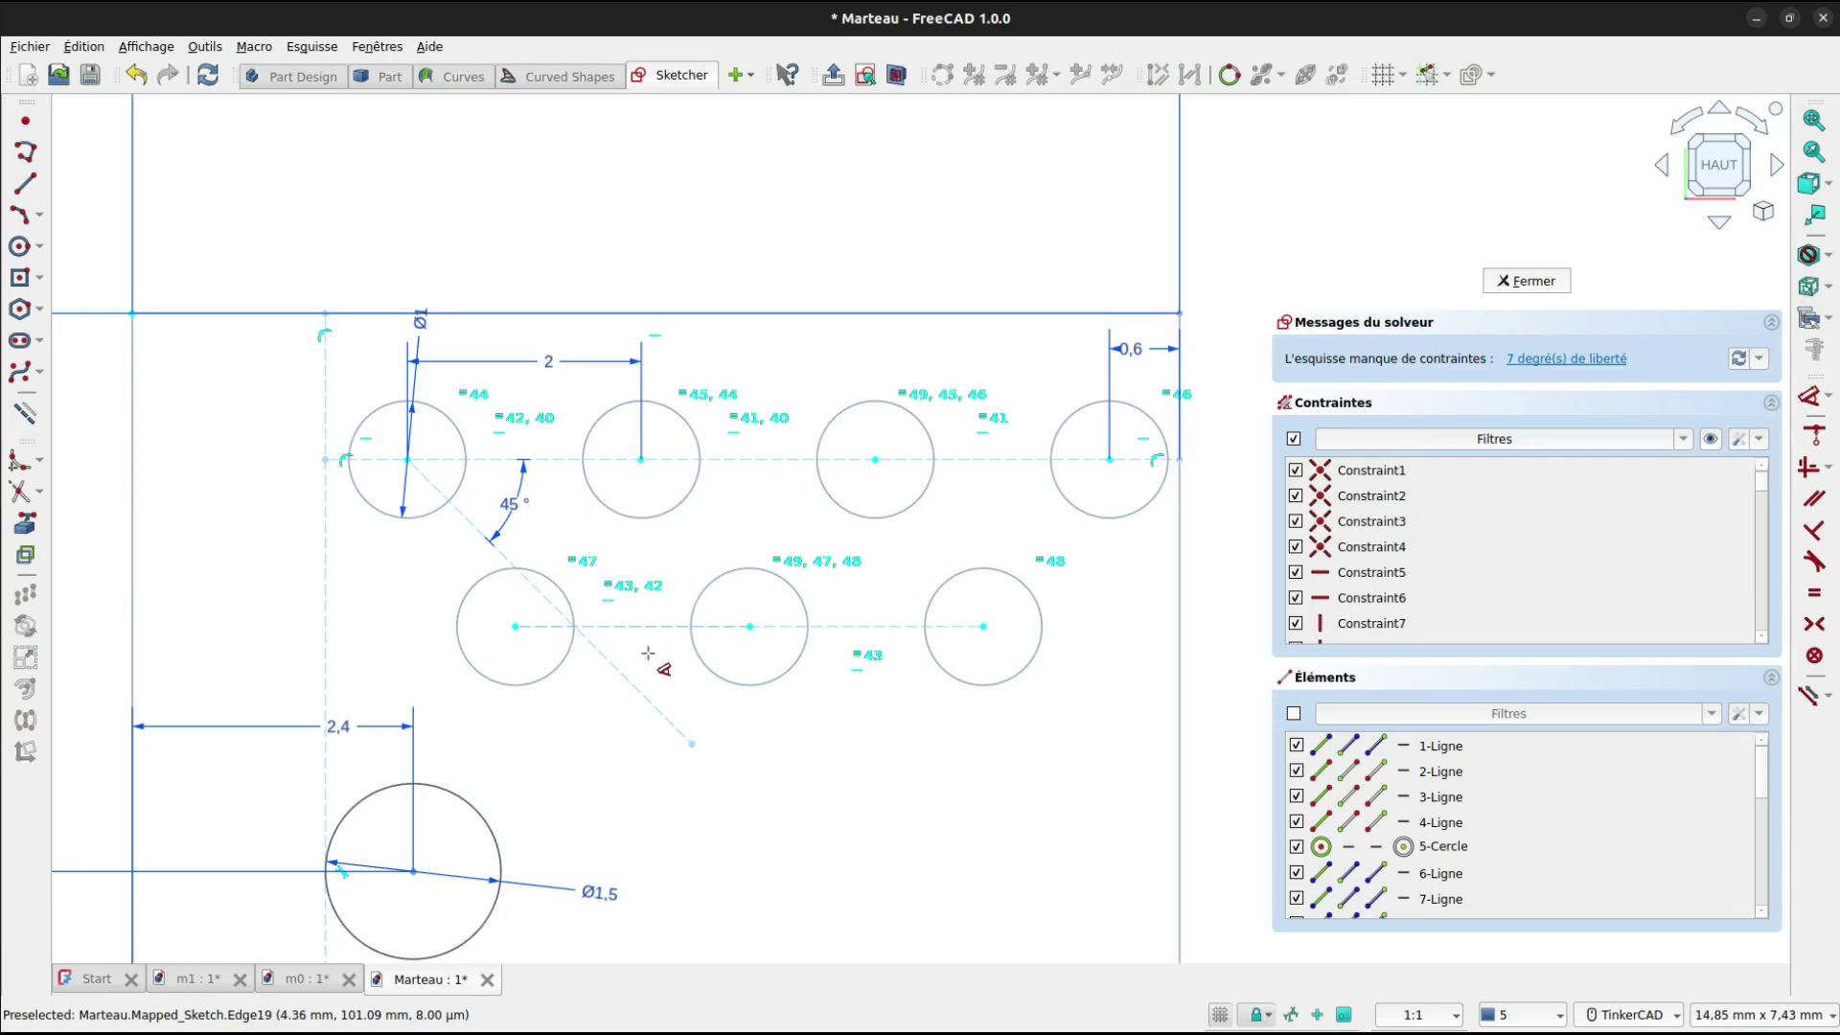
Make the free end of the 45° construction line coincident with the first lower-row circle's centre, and spread the two rows slightly apart.
{"action": "left_click", "coordinate": [692, 744]}
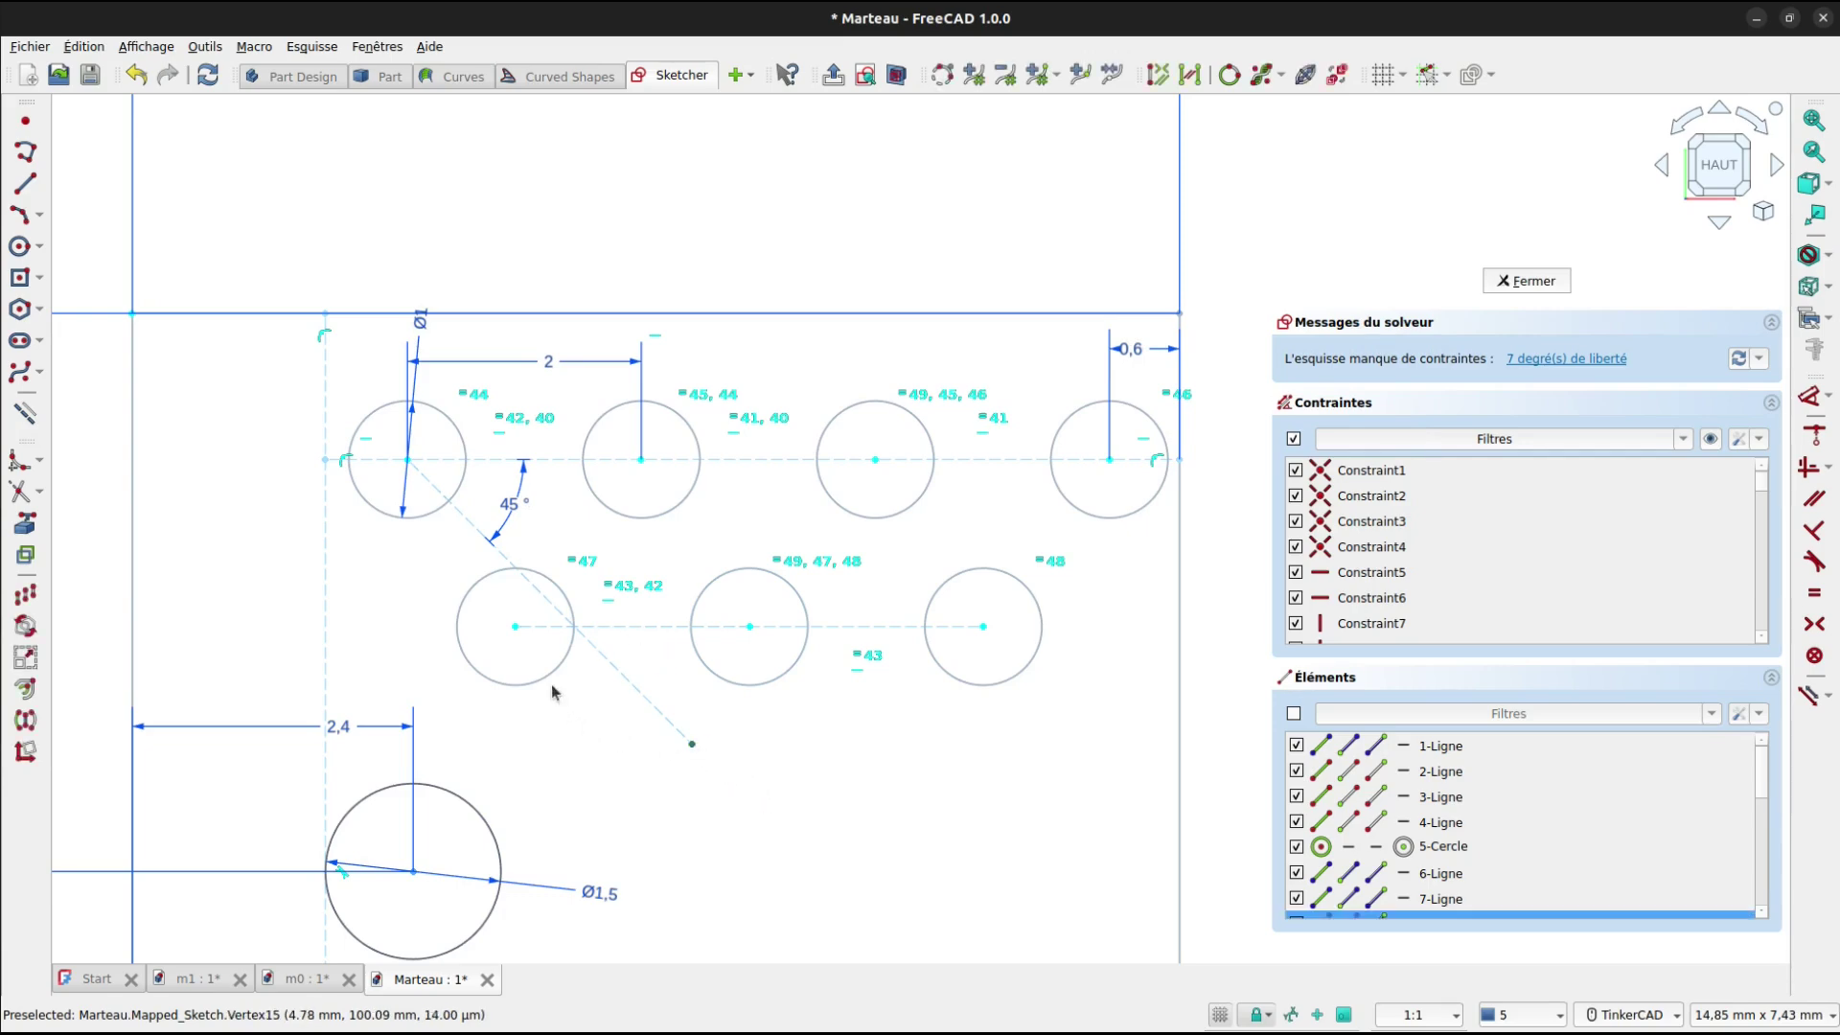
{"action": "left_click", "coordinate": [517, 647]}
{"action": "key", "text": "c"}
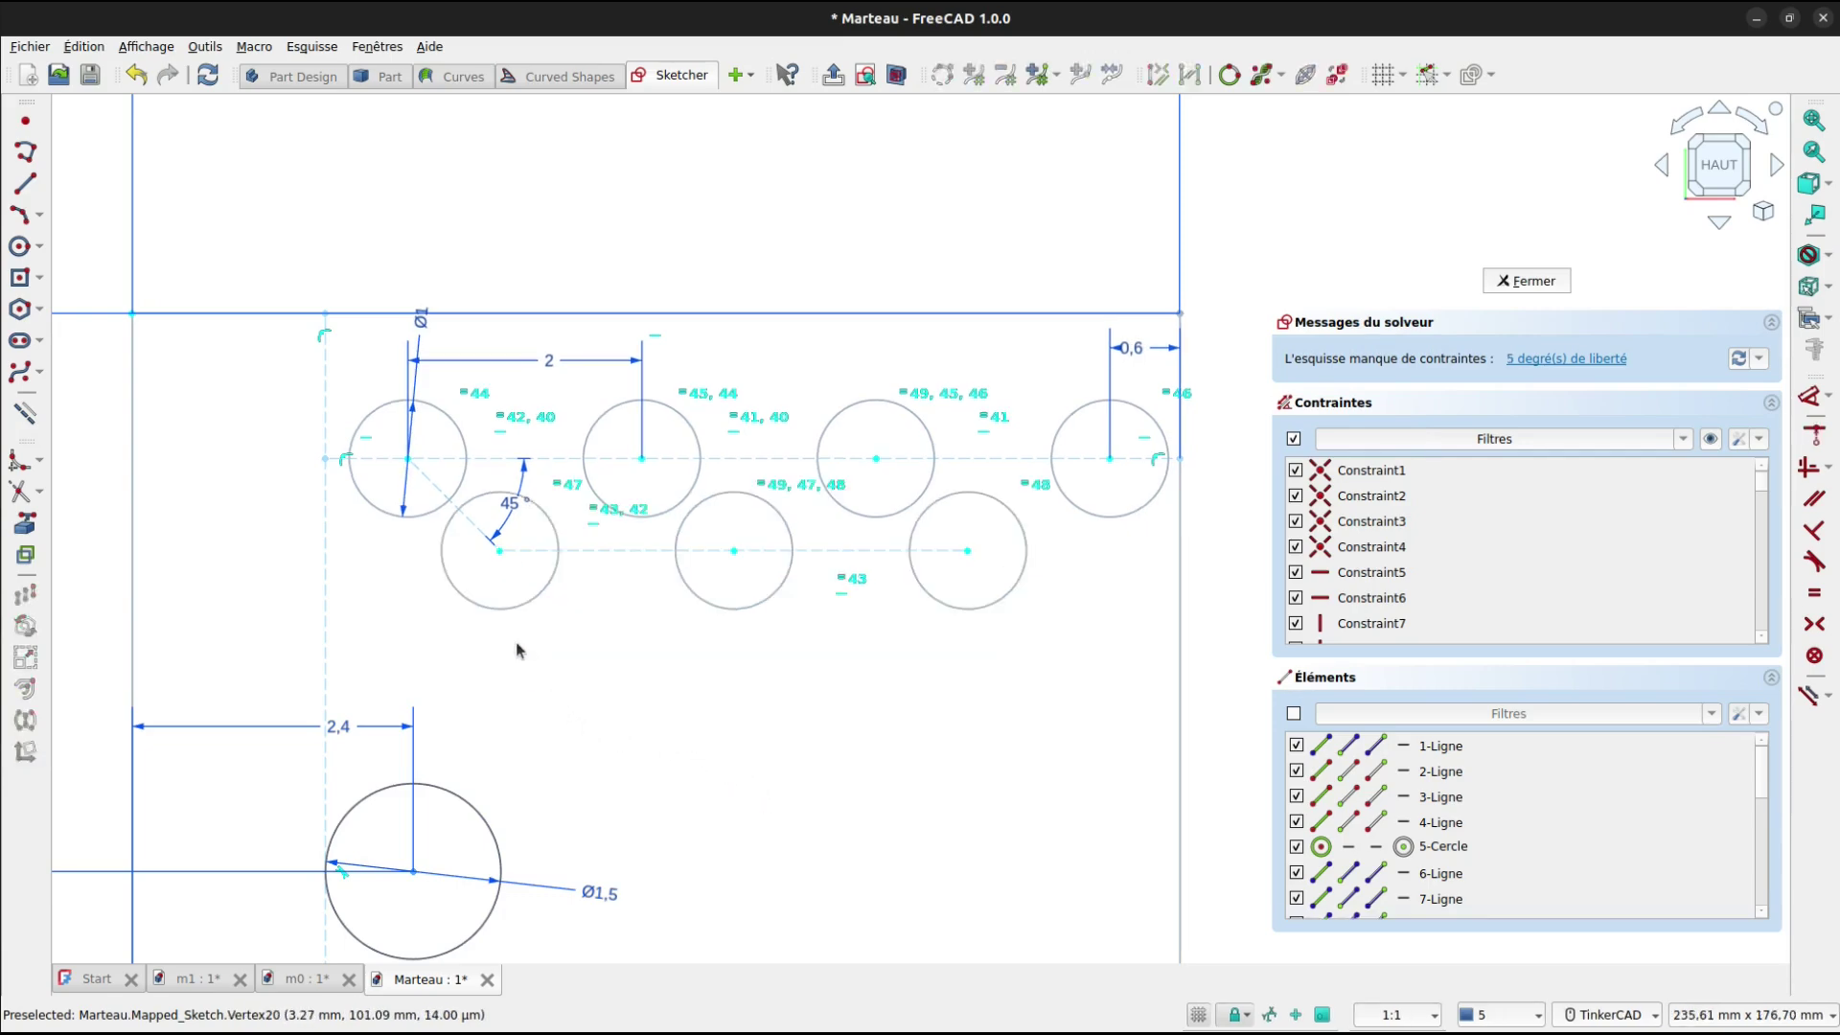
{"action": "left_click_drag", "start_coordinate": [606, 554], "coordinate": [640, 596]}
Draw vertical construction lines from the three lower-row circle centres to the midpoints of the upper-row links.
{"action": "left_click", "coordinate": [24, 183]}
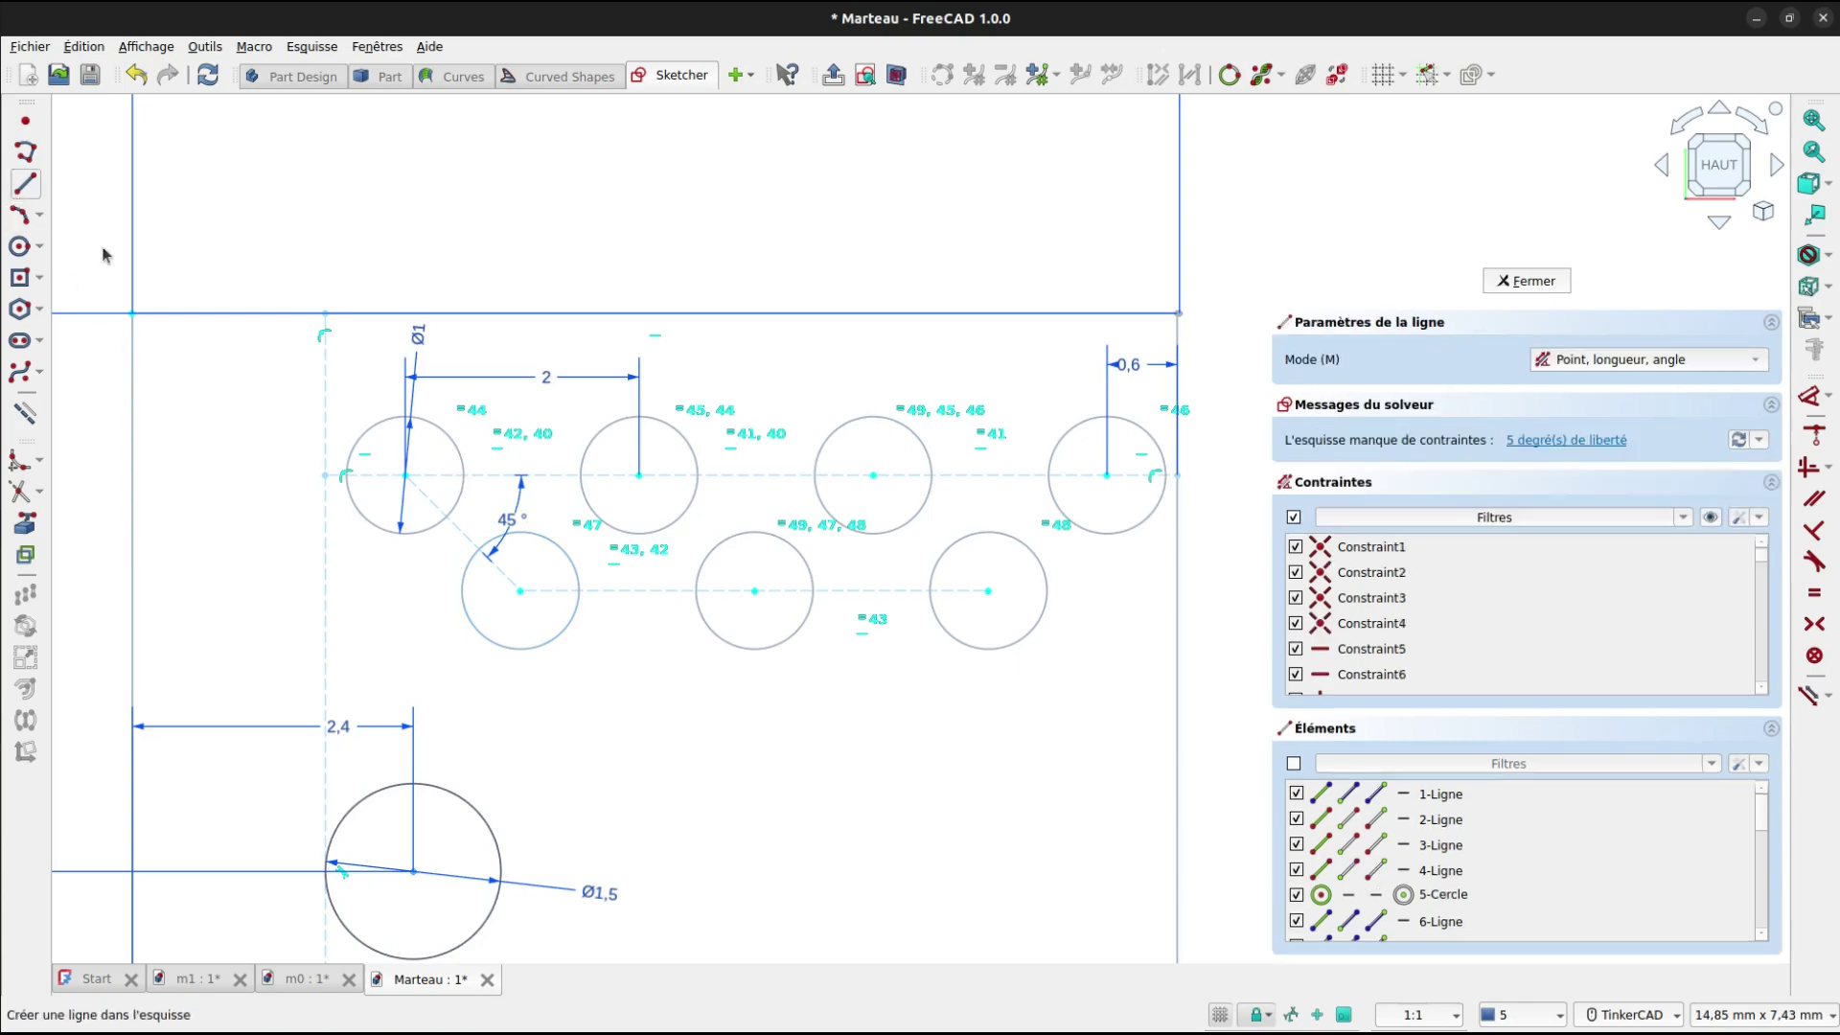
{"action": "left_click", "coordinate": [515, 590]}
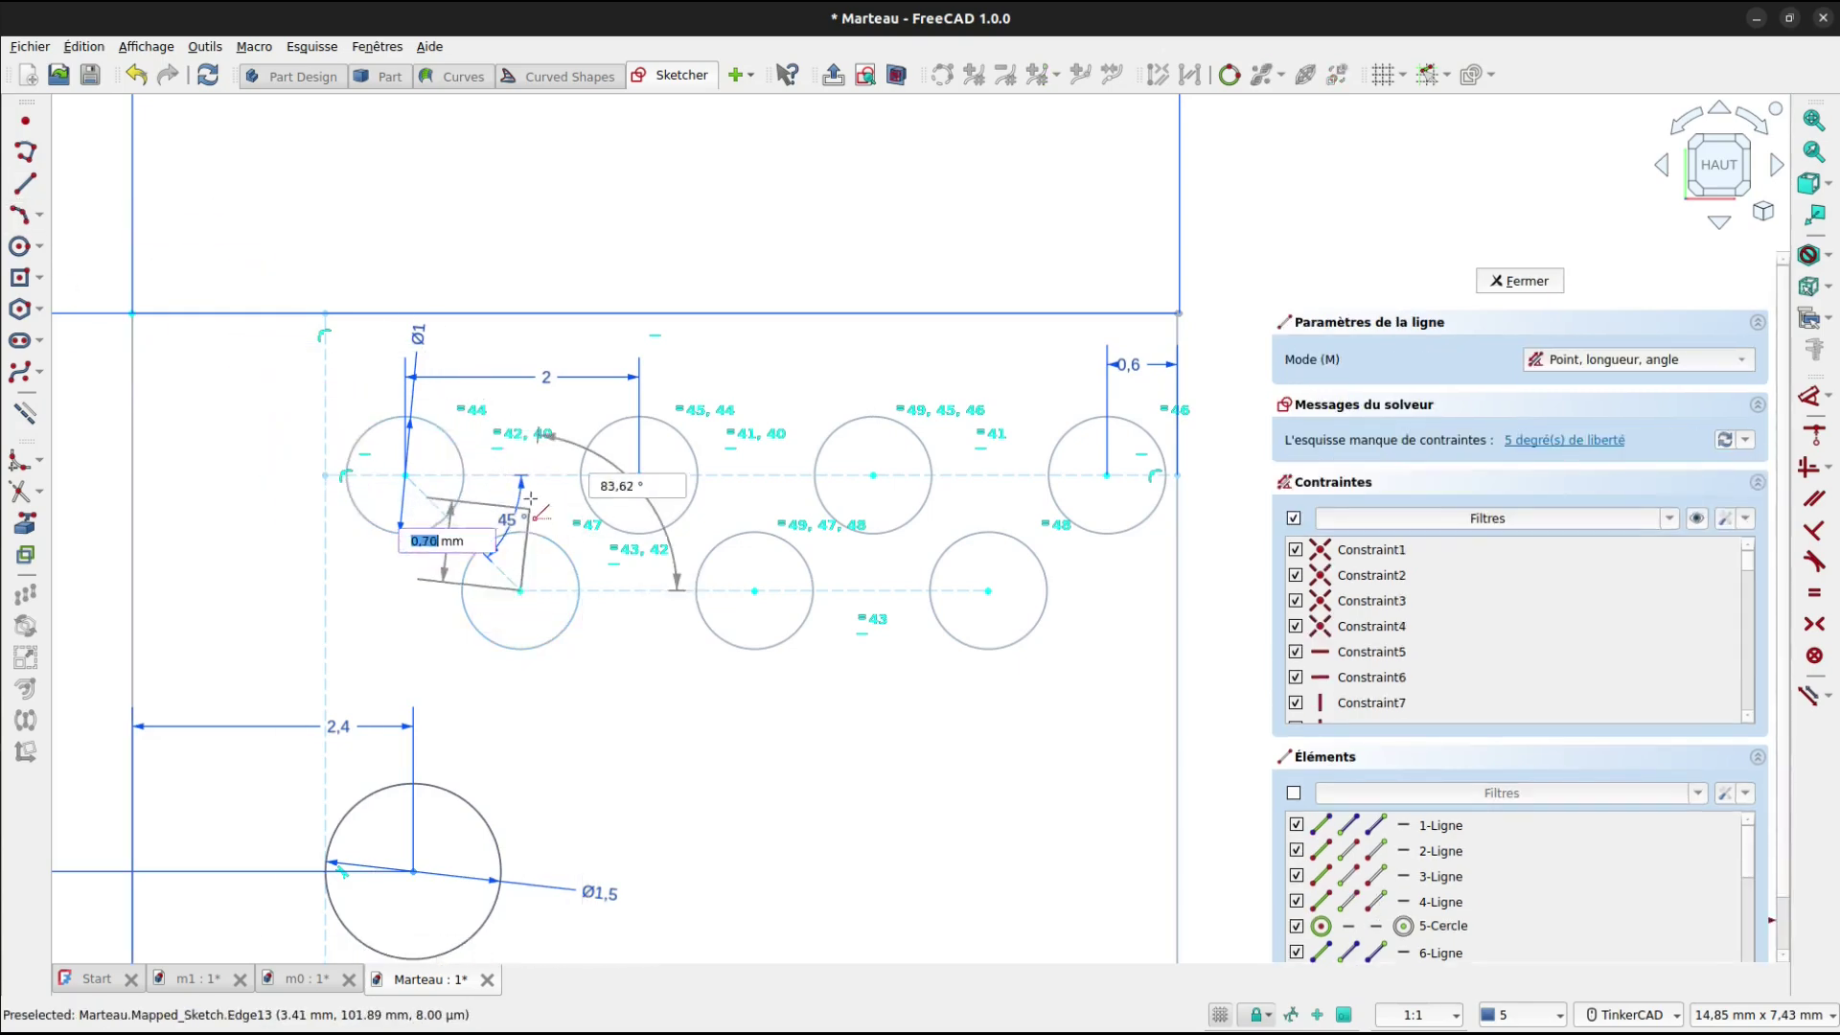
{"action": "left_click", "coordinate": [521, 476]}
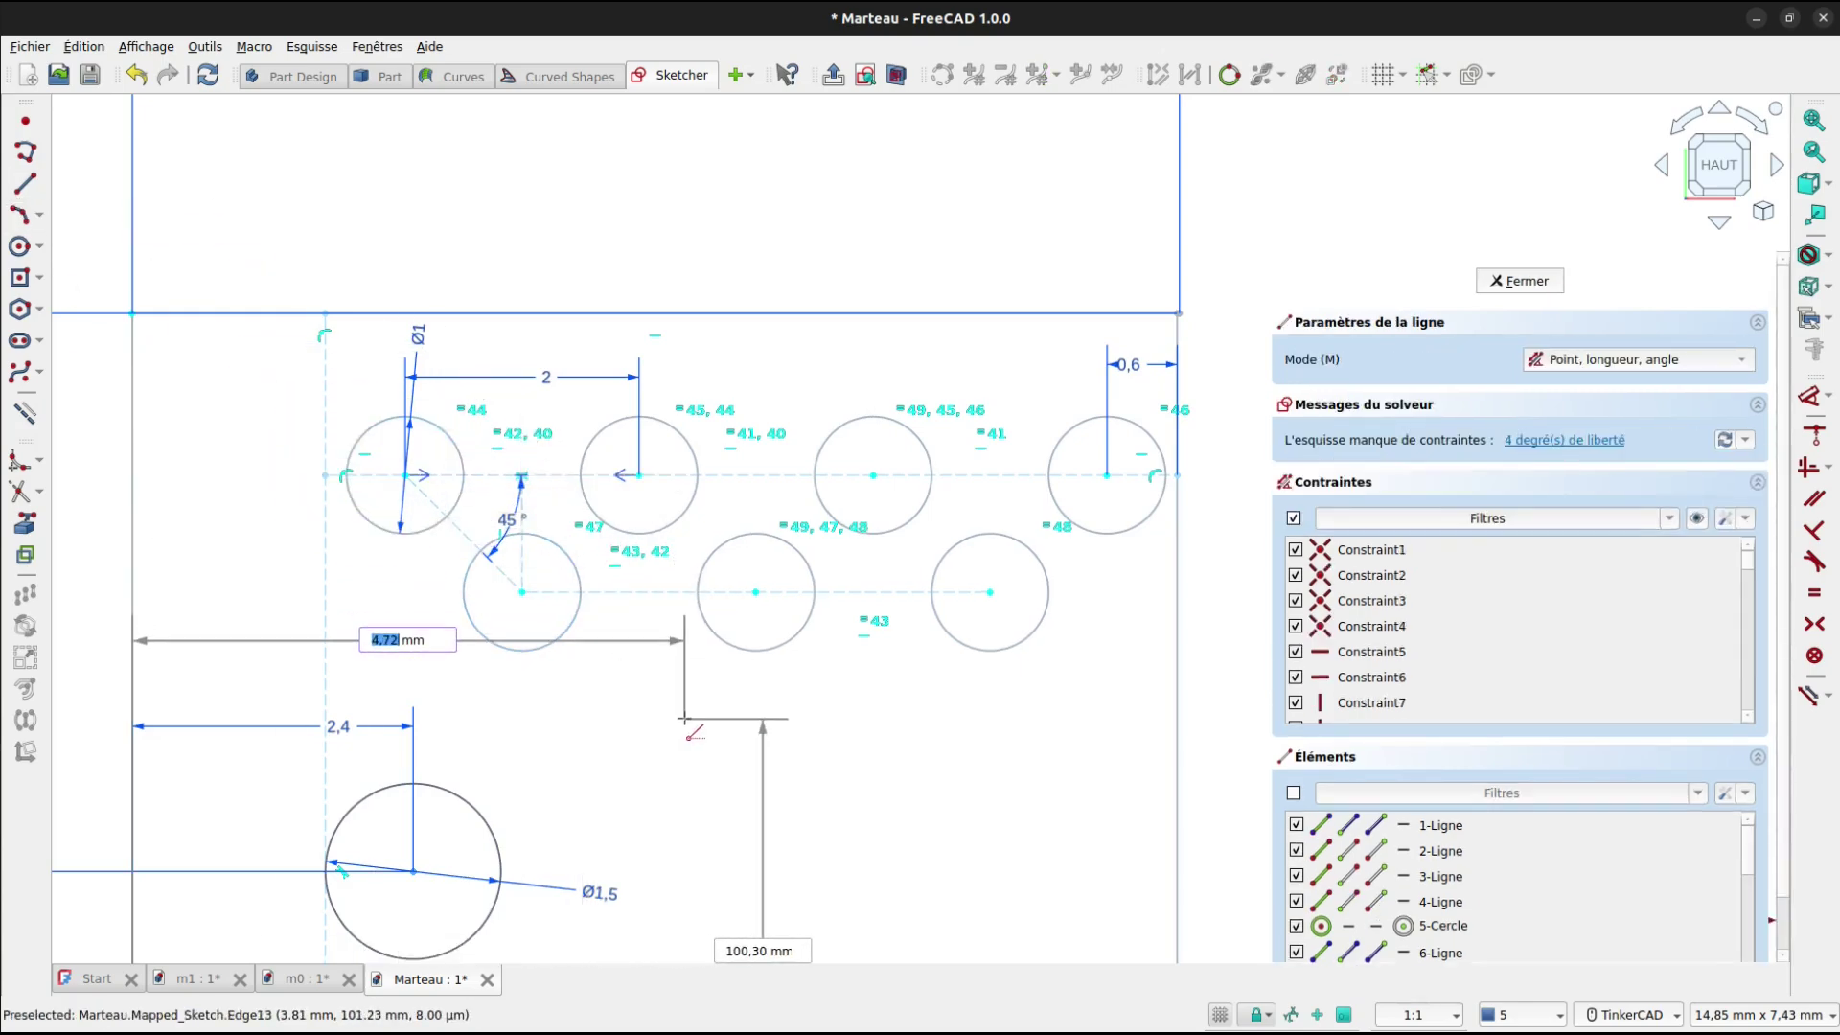
{"action": "left_click", "coordinate": [756, 591]}
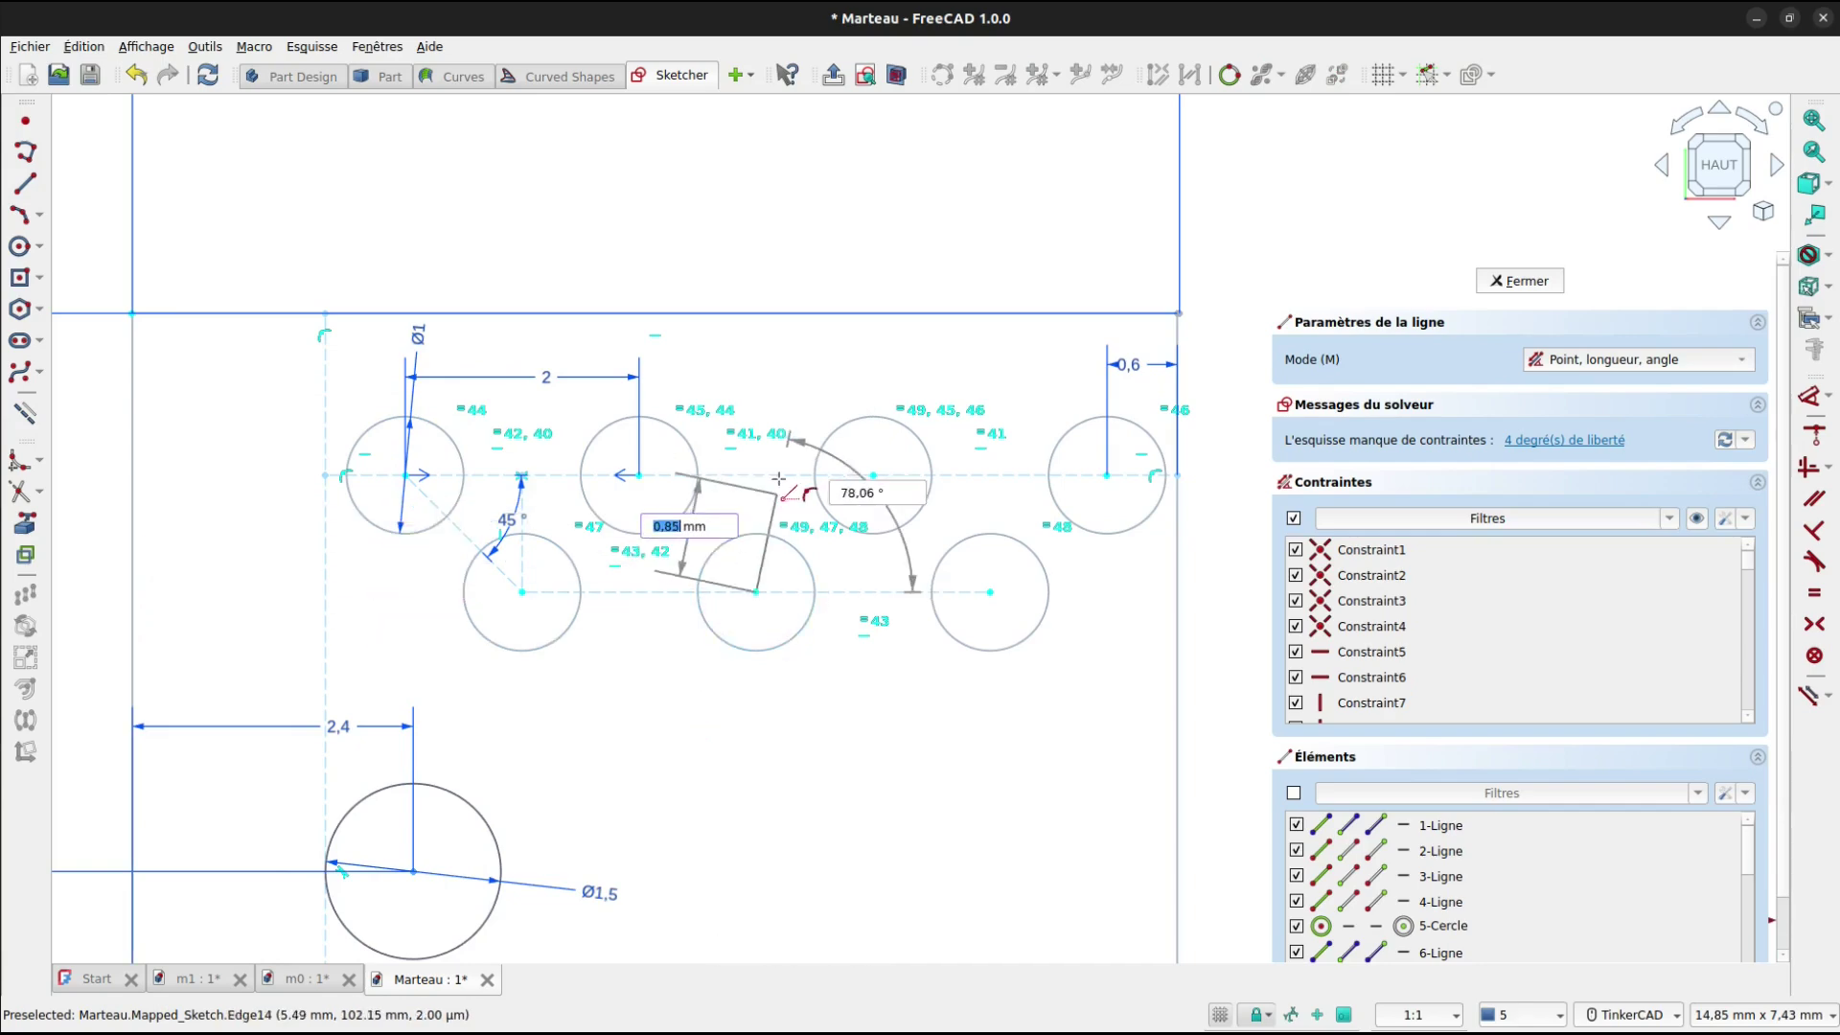
{"action": "left_click", "coordinate": [756, 476]}
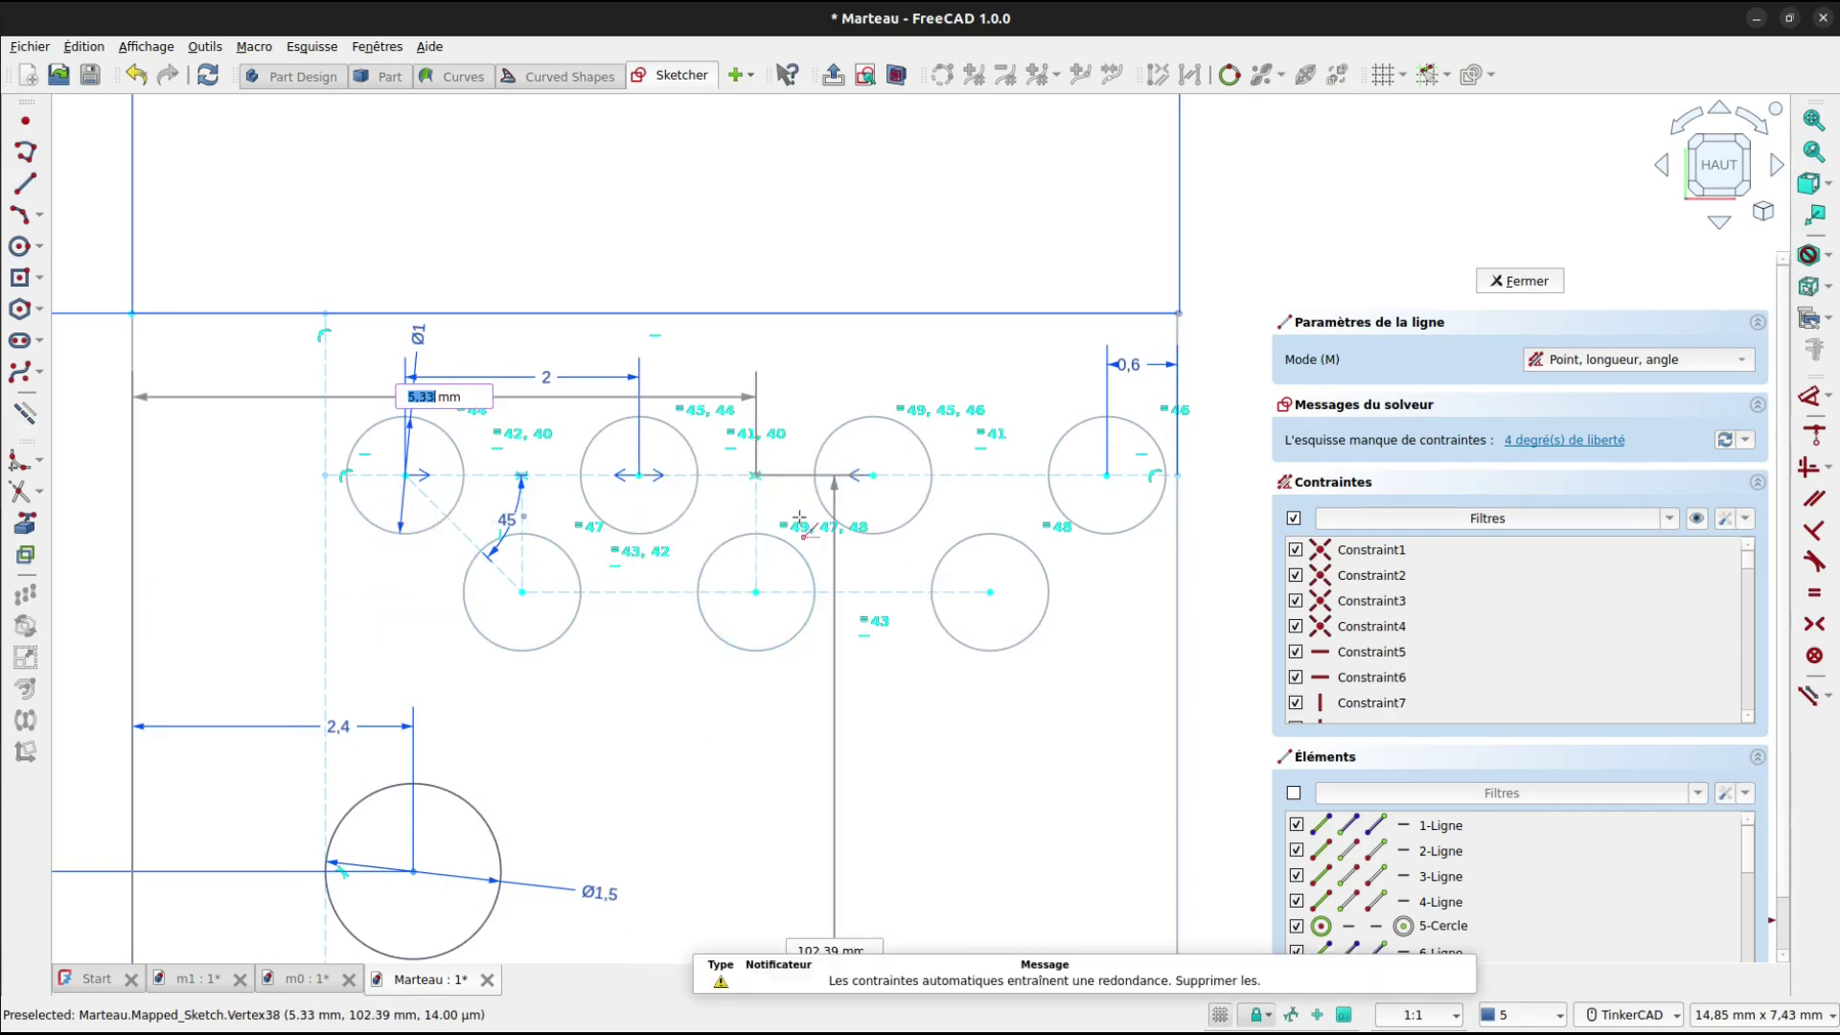
{"action": "left_click", "coordinate": [990, 591]}
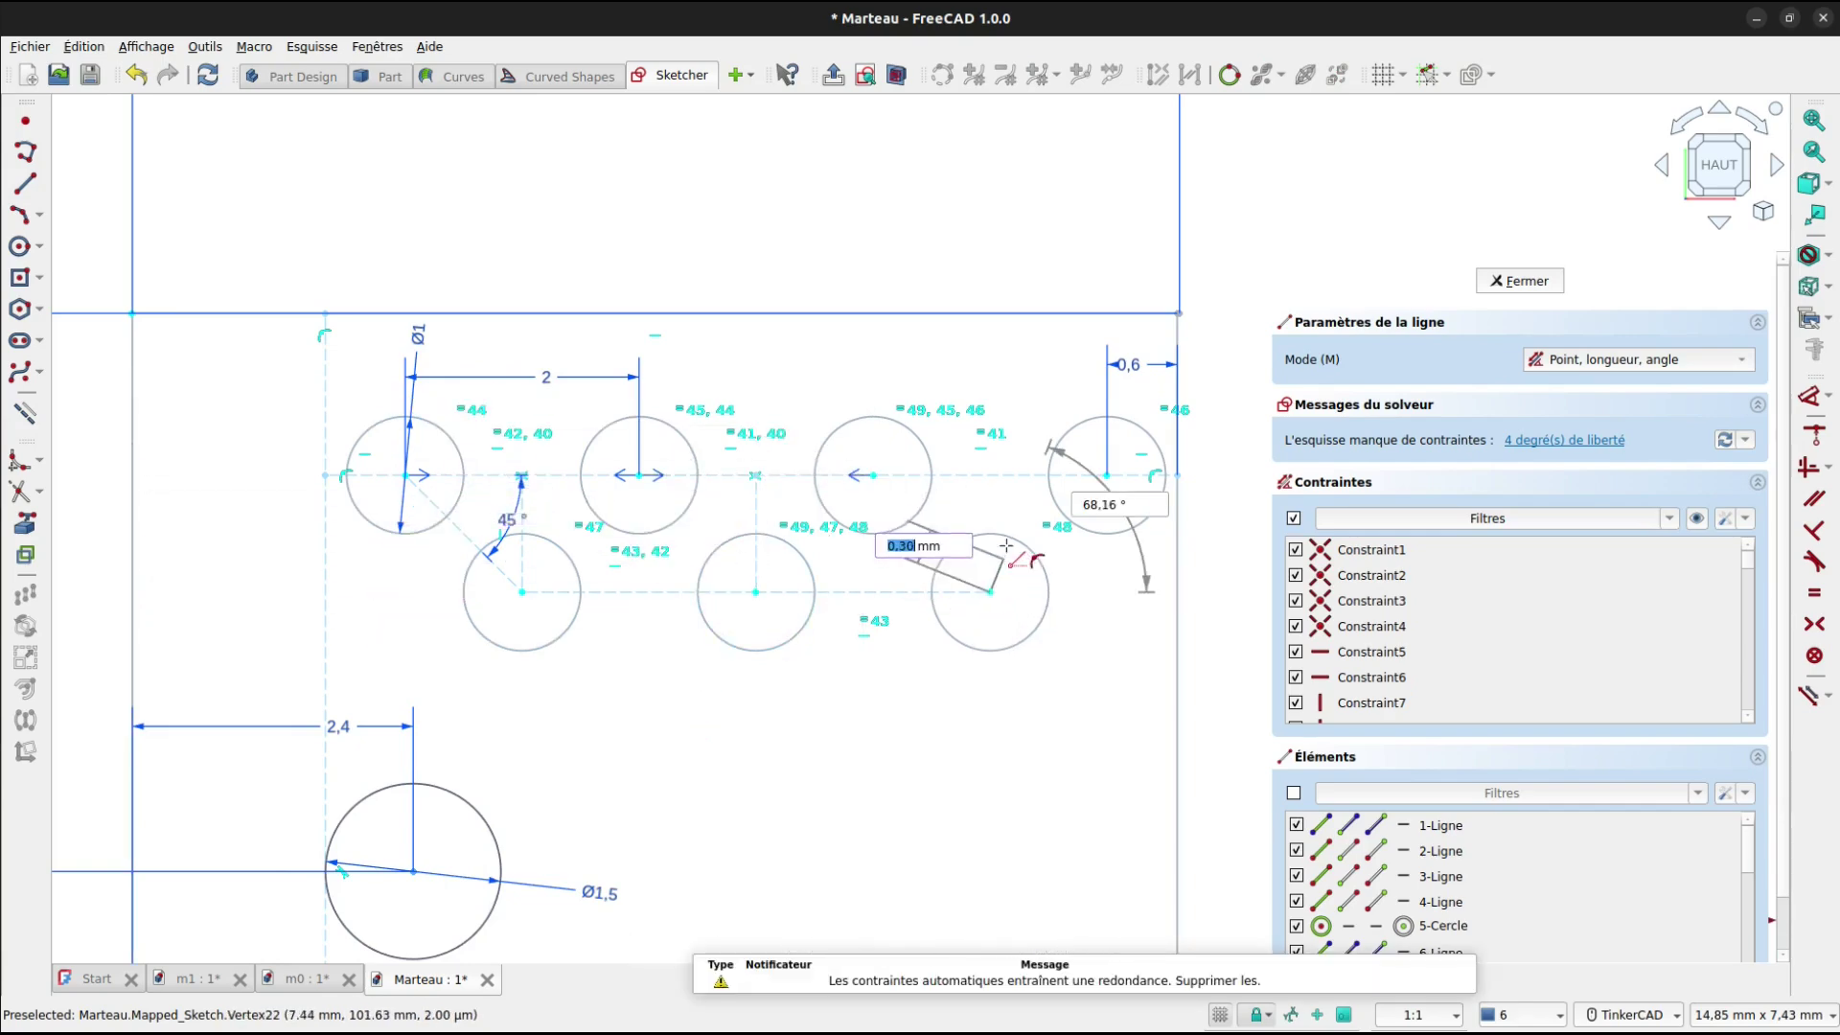
{"action": "left_click", "coordinate": [991, 475]}
{"action": "key", "text": "Escape"}
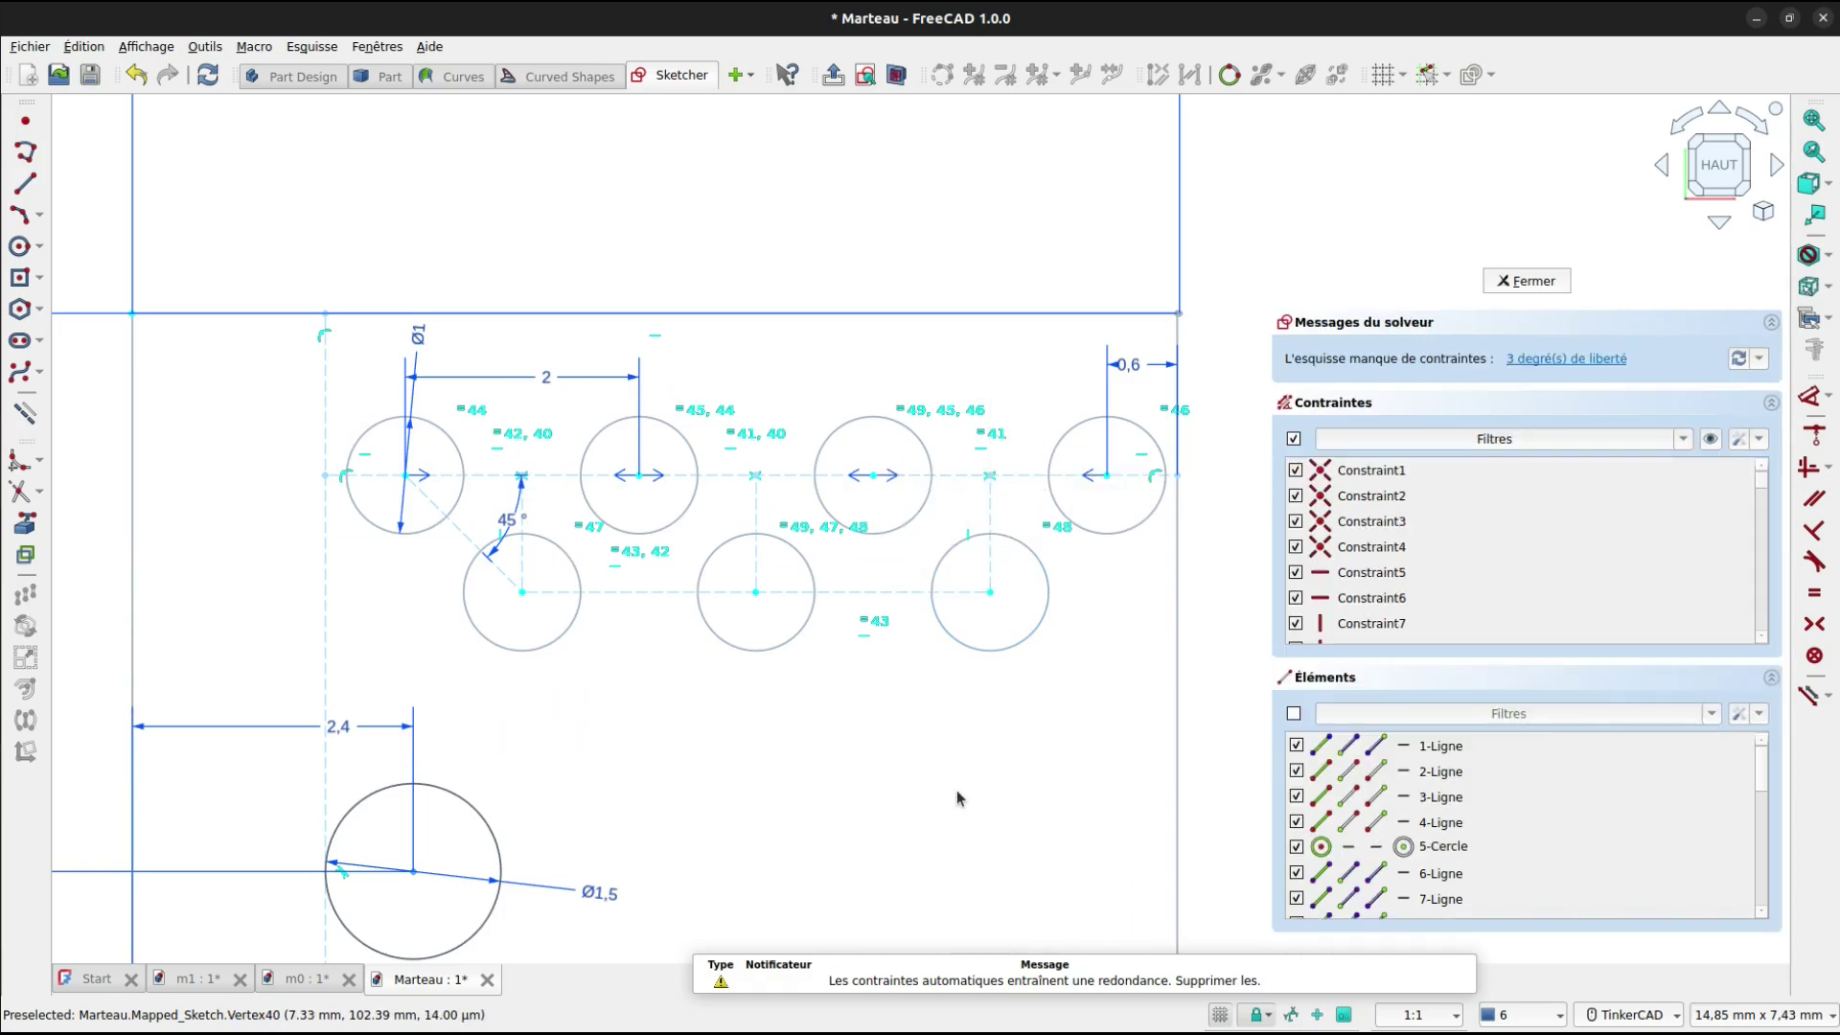
Join the separated endpoints at the rectangle's upper-right corner with a coincident constraint.
{"action": "middle_click_drag", "start_coordinate": [958, 799], "coordinate": [940, 801]}
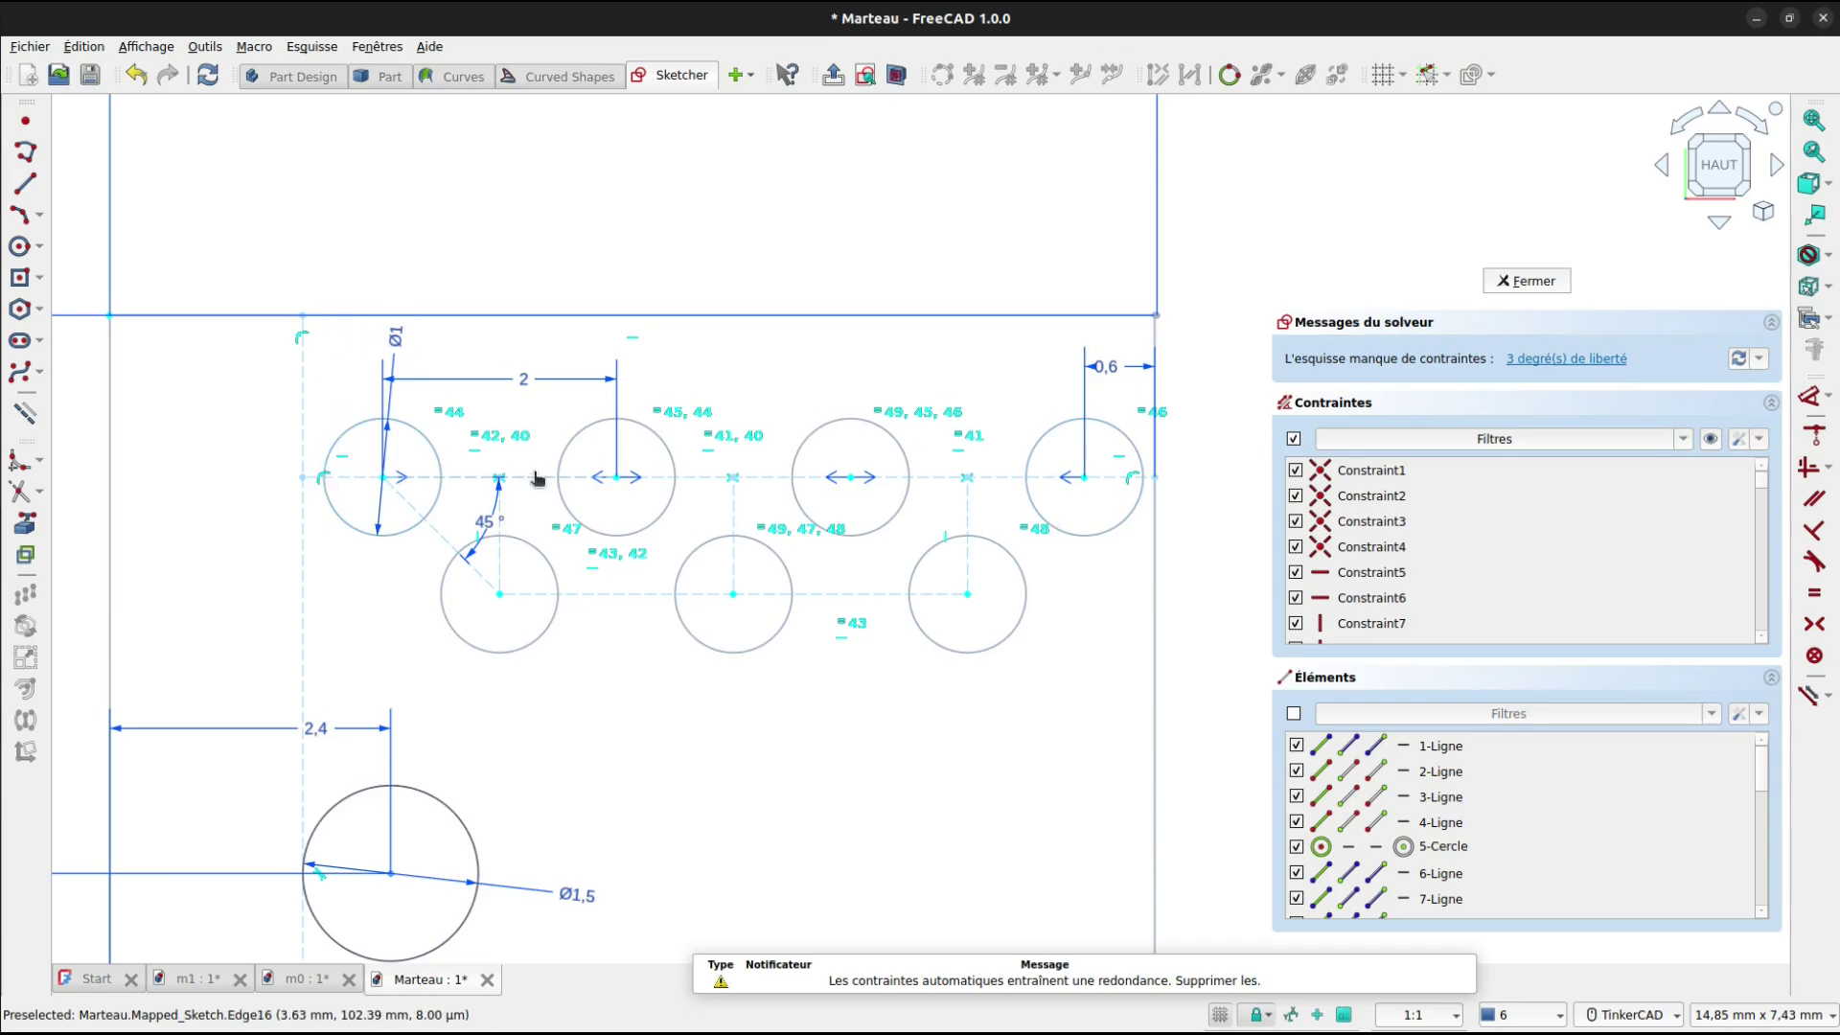
{"action": "left_click_drag", "start_coordinate": [538, 479], "coordinate": [528, 471]}
{"action": "left_click_drag", "start_coordinate": [1097, 283], "coordinate": [1204, 356]}
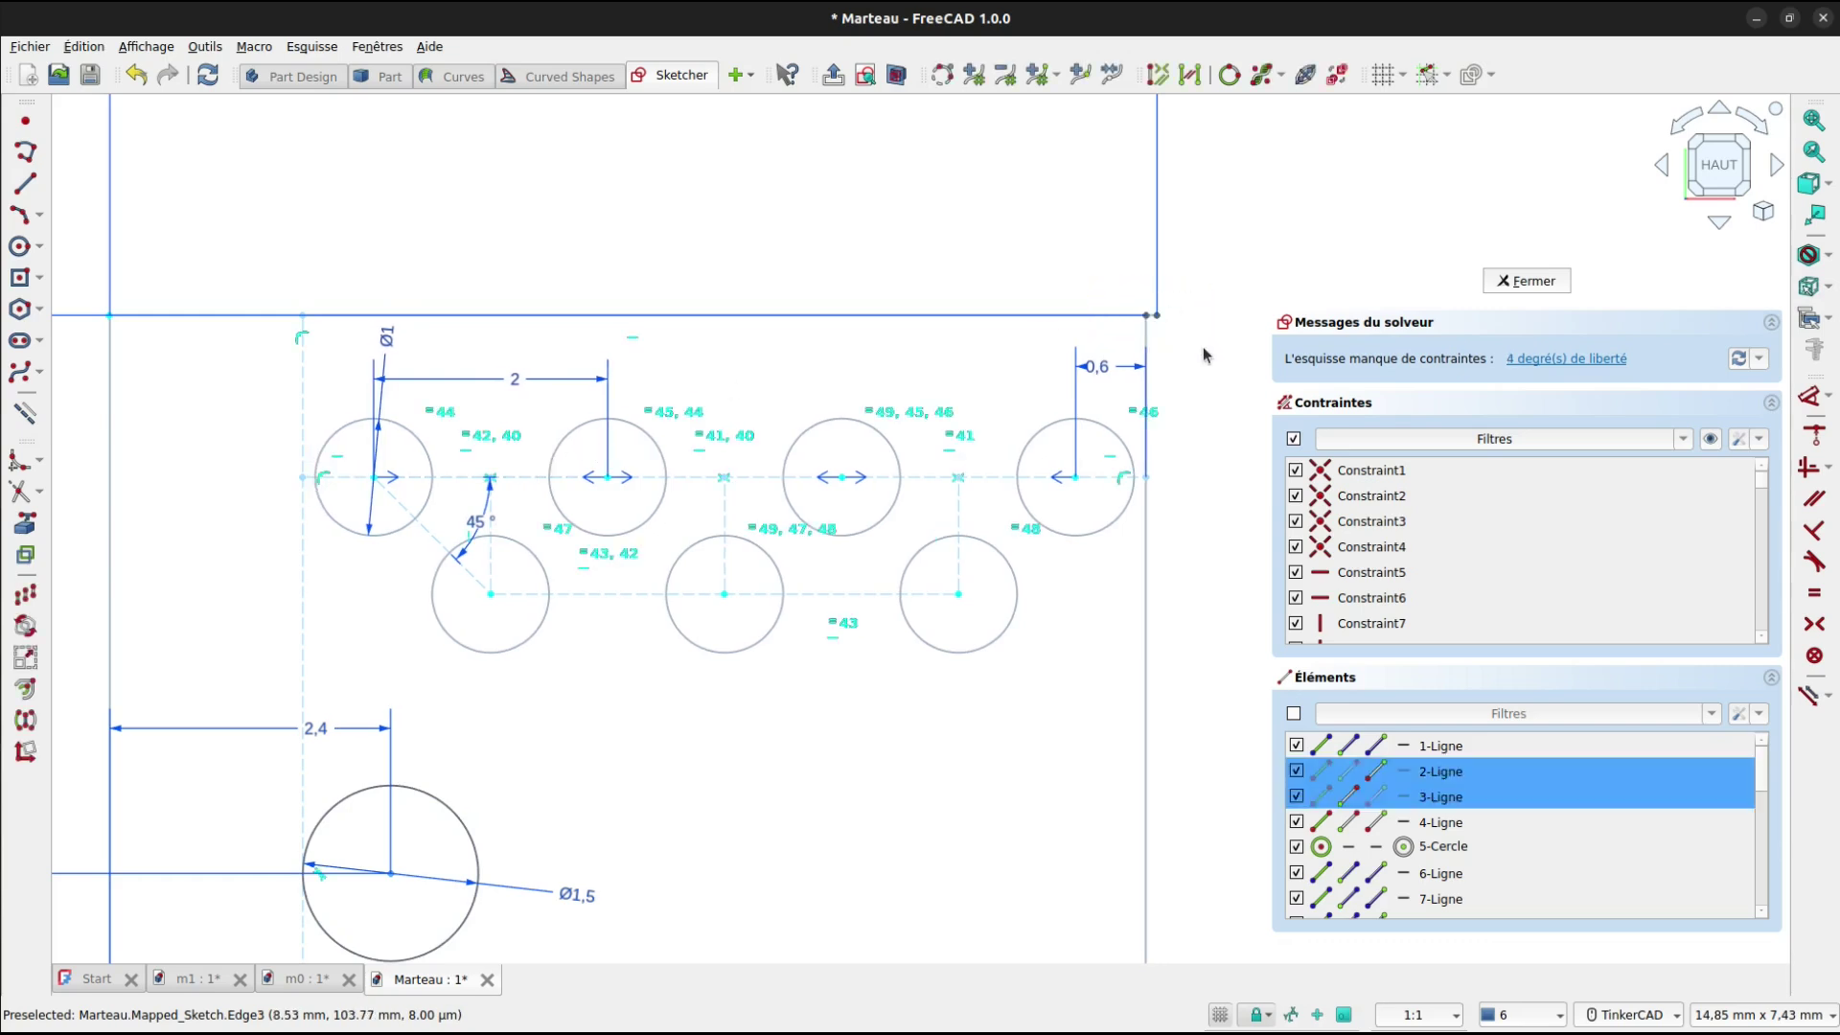
{"action": "key", "text": "t"}
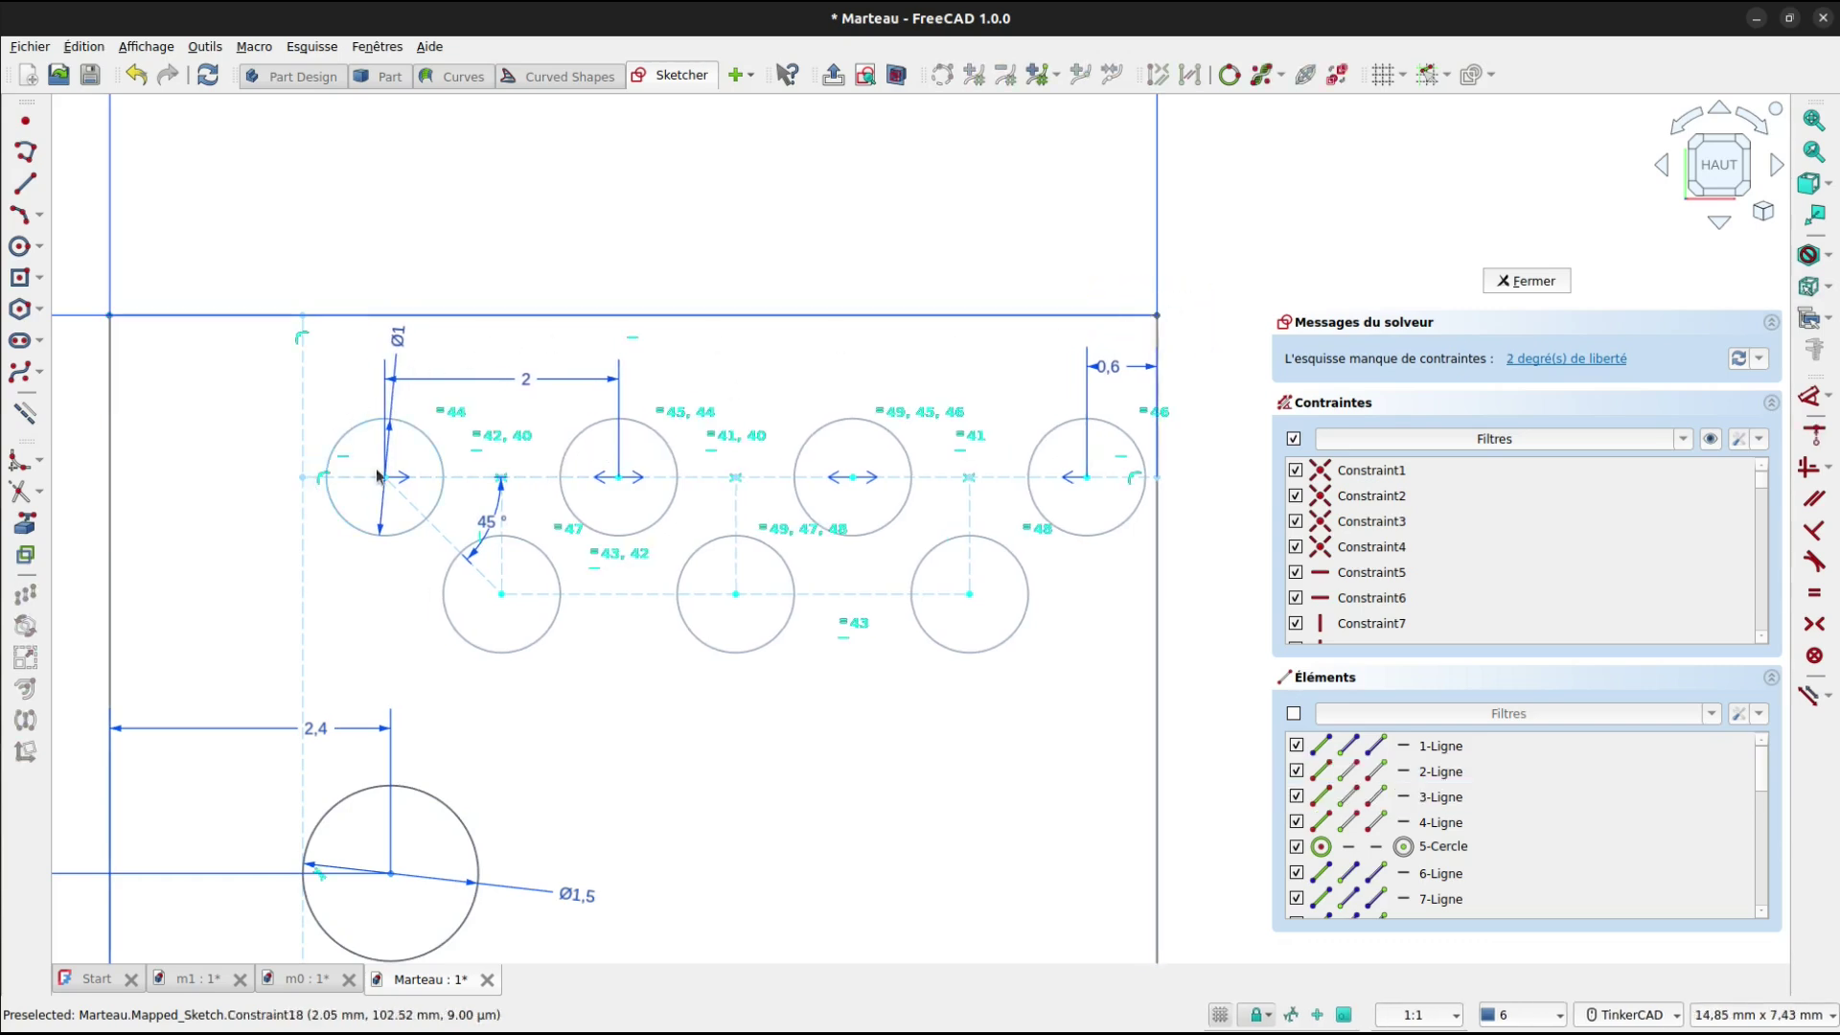
{"action": "left_click_drag", "start_coordinate": [533, 480], "coordinate": [542, 438]}
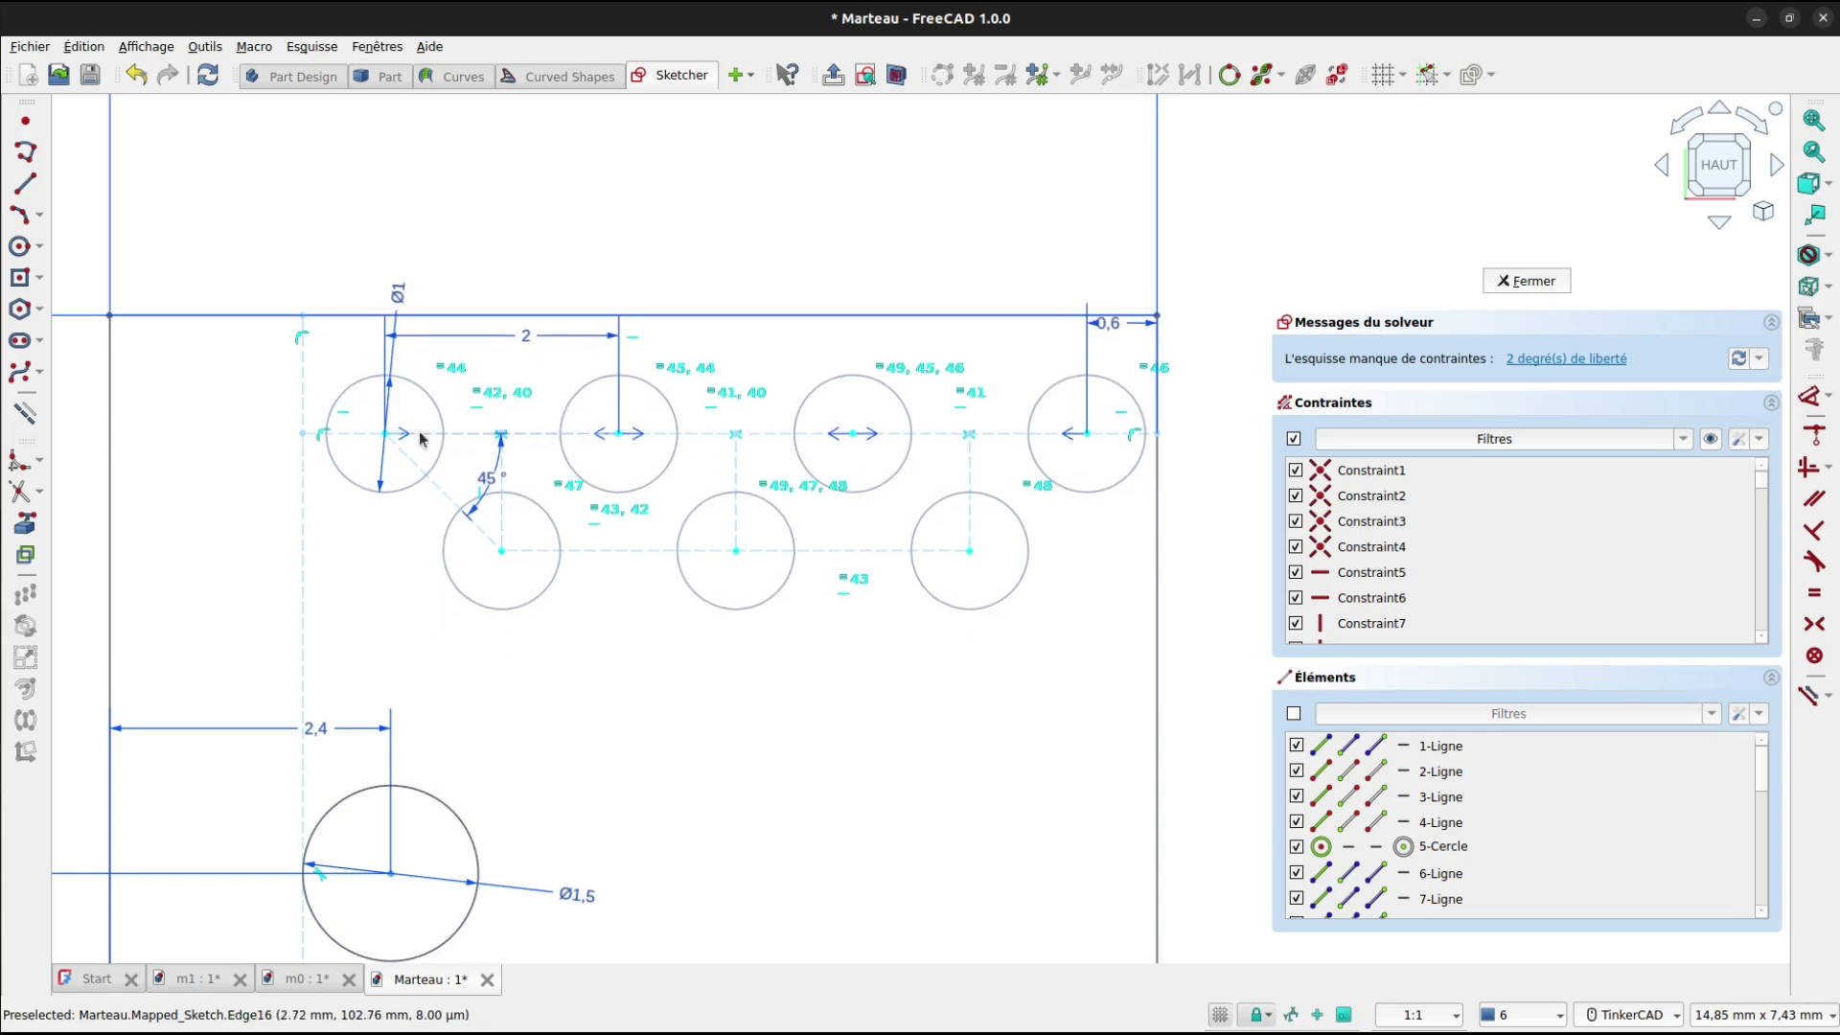
{"action": "left_click", "coordinate": [302, 431]}
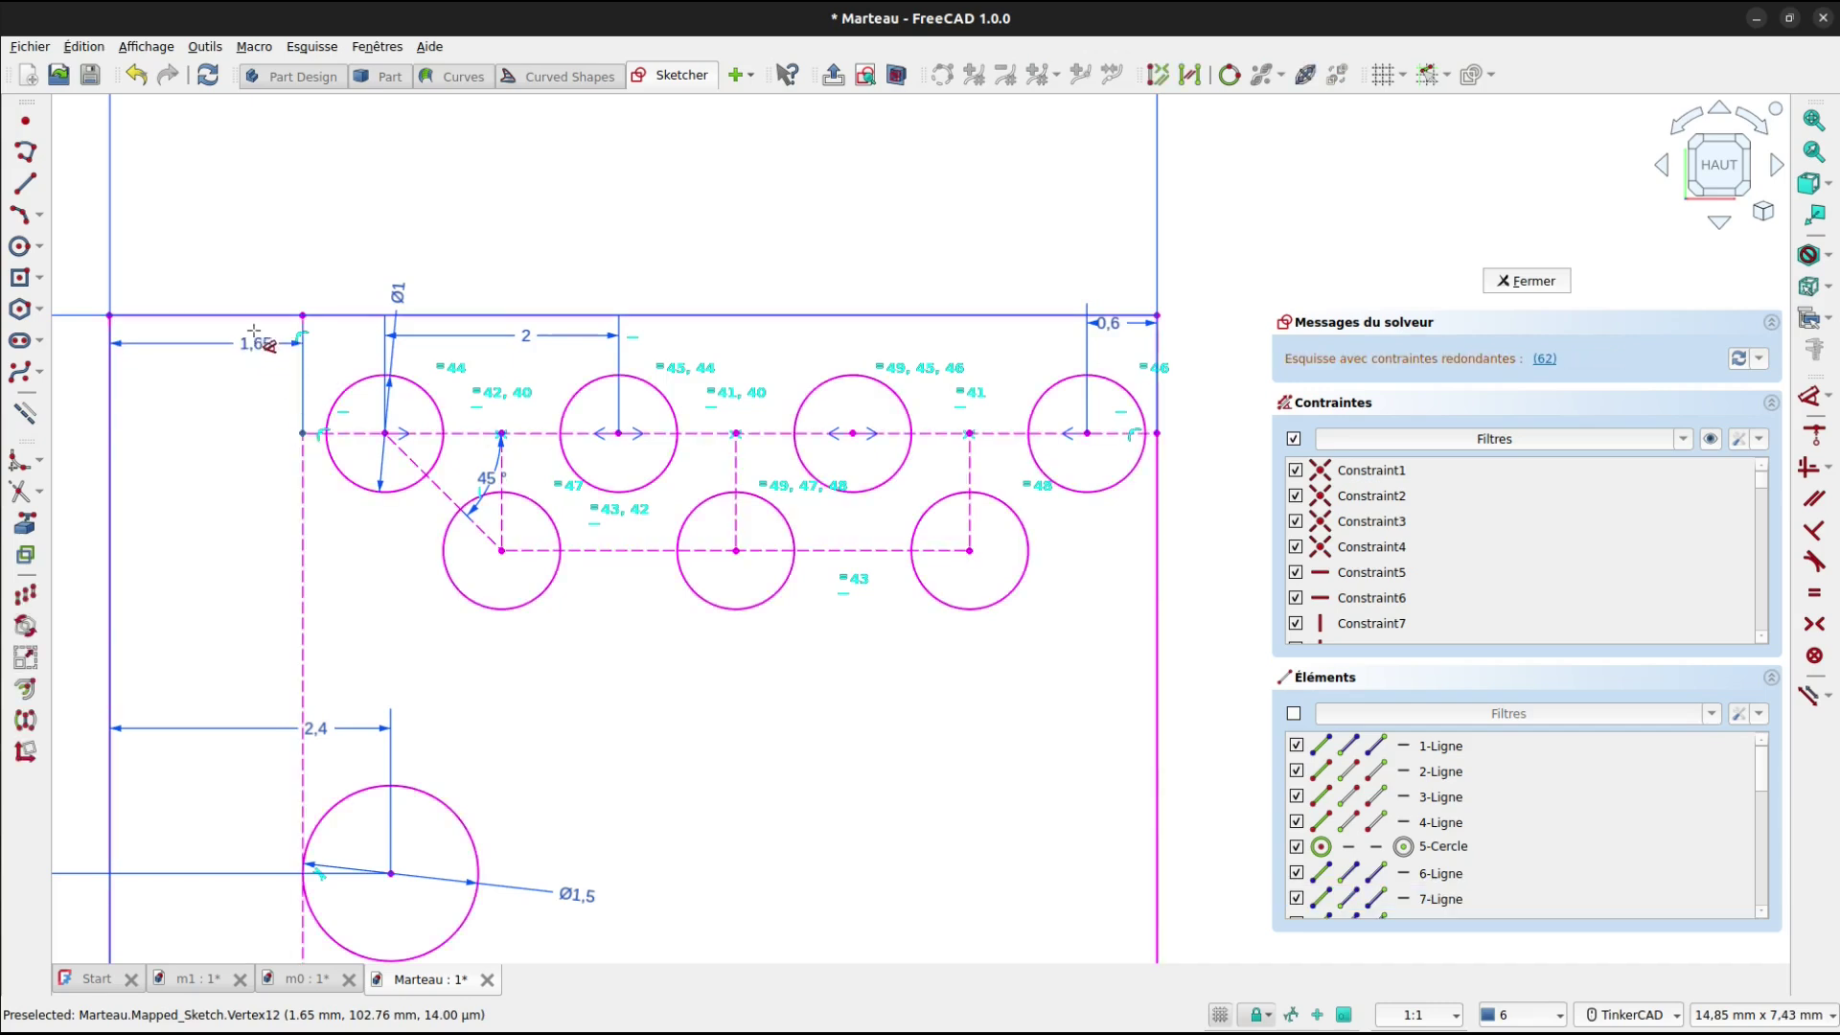
{"action": "left_click", "coordinate": [251, 330]}
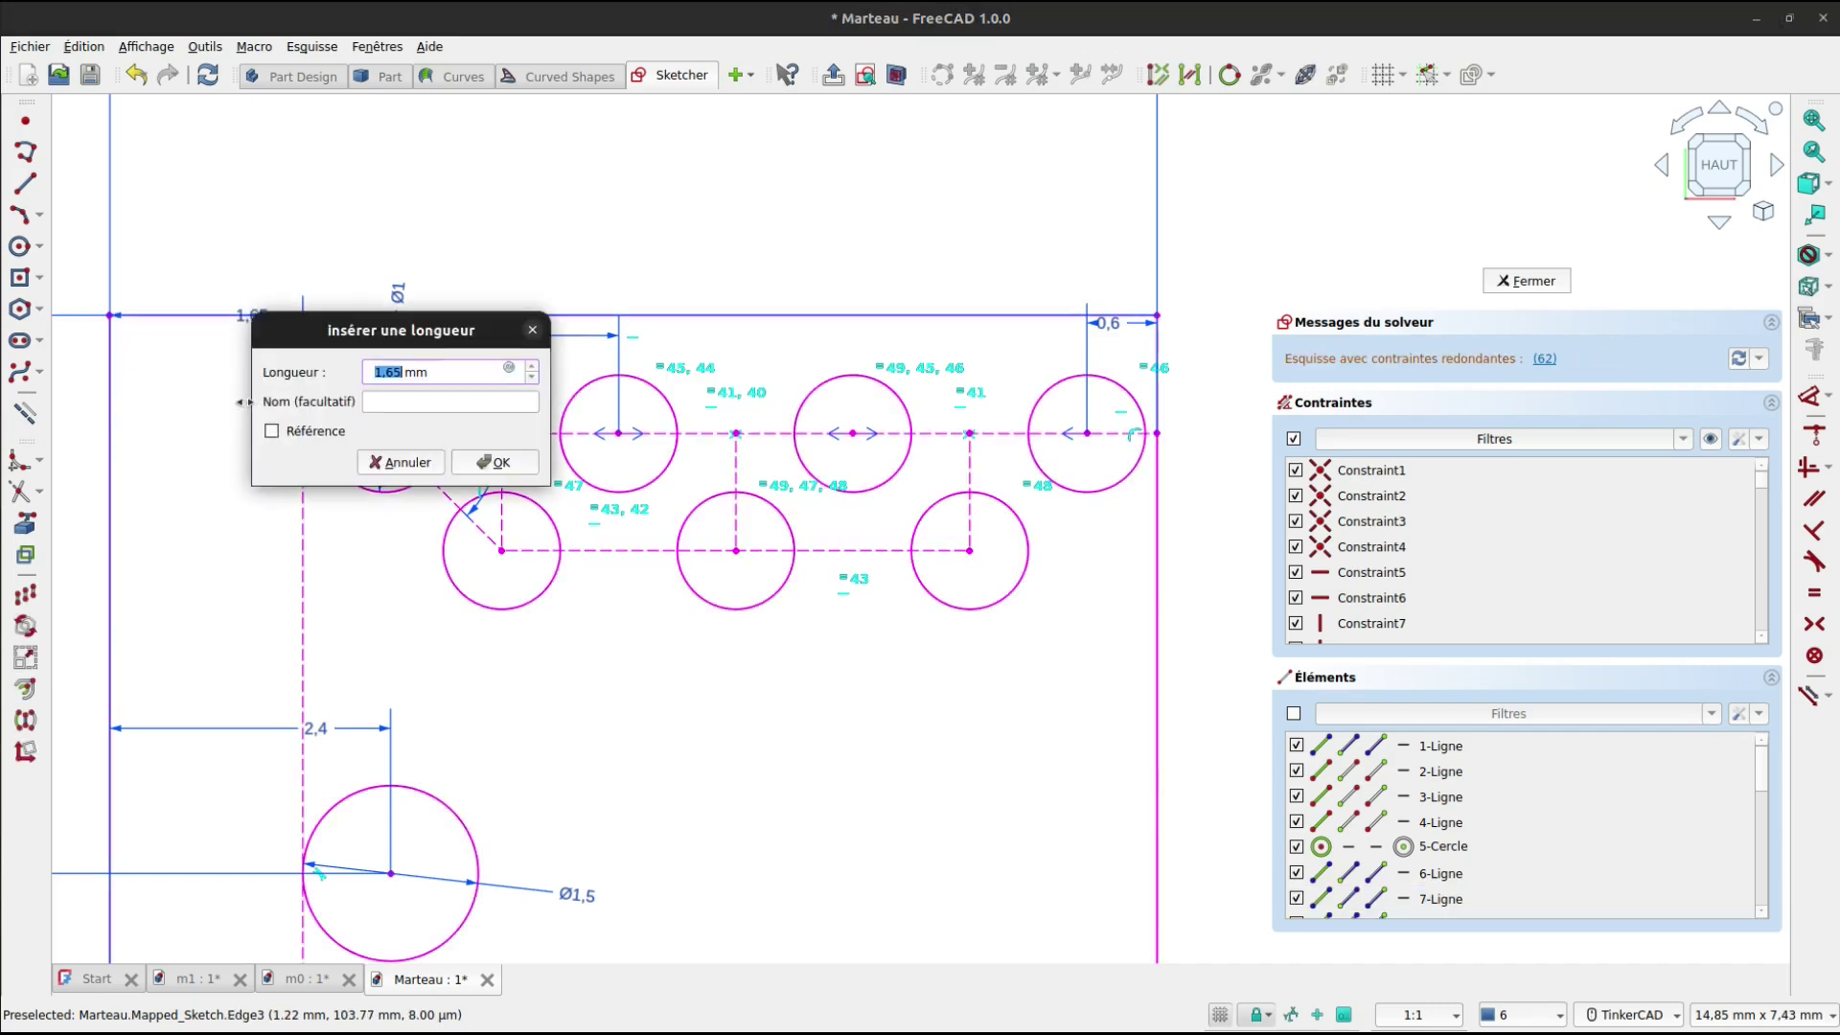
{"action": "left_click", "coordinate": [395, 463]}
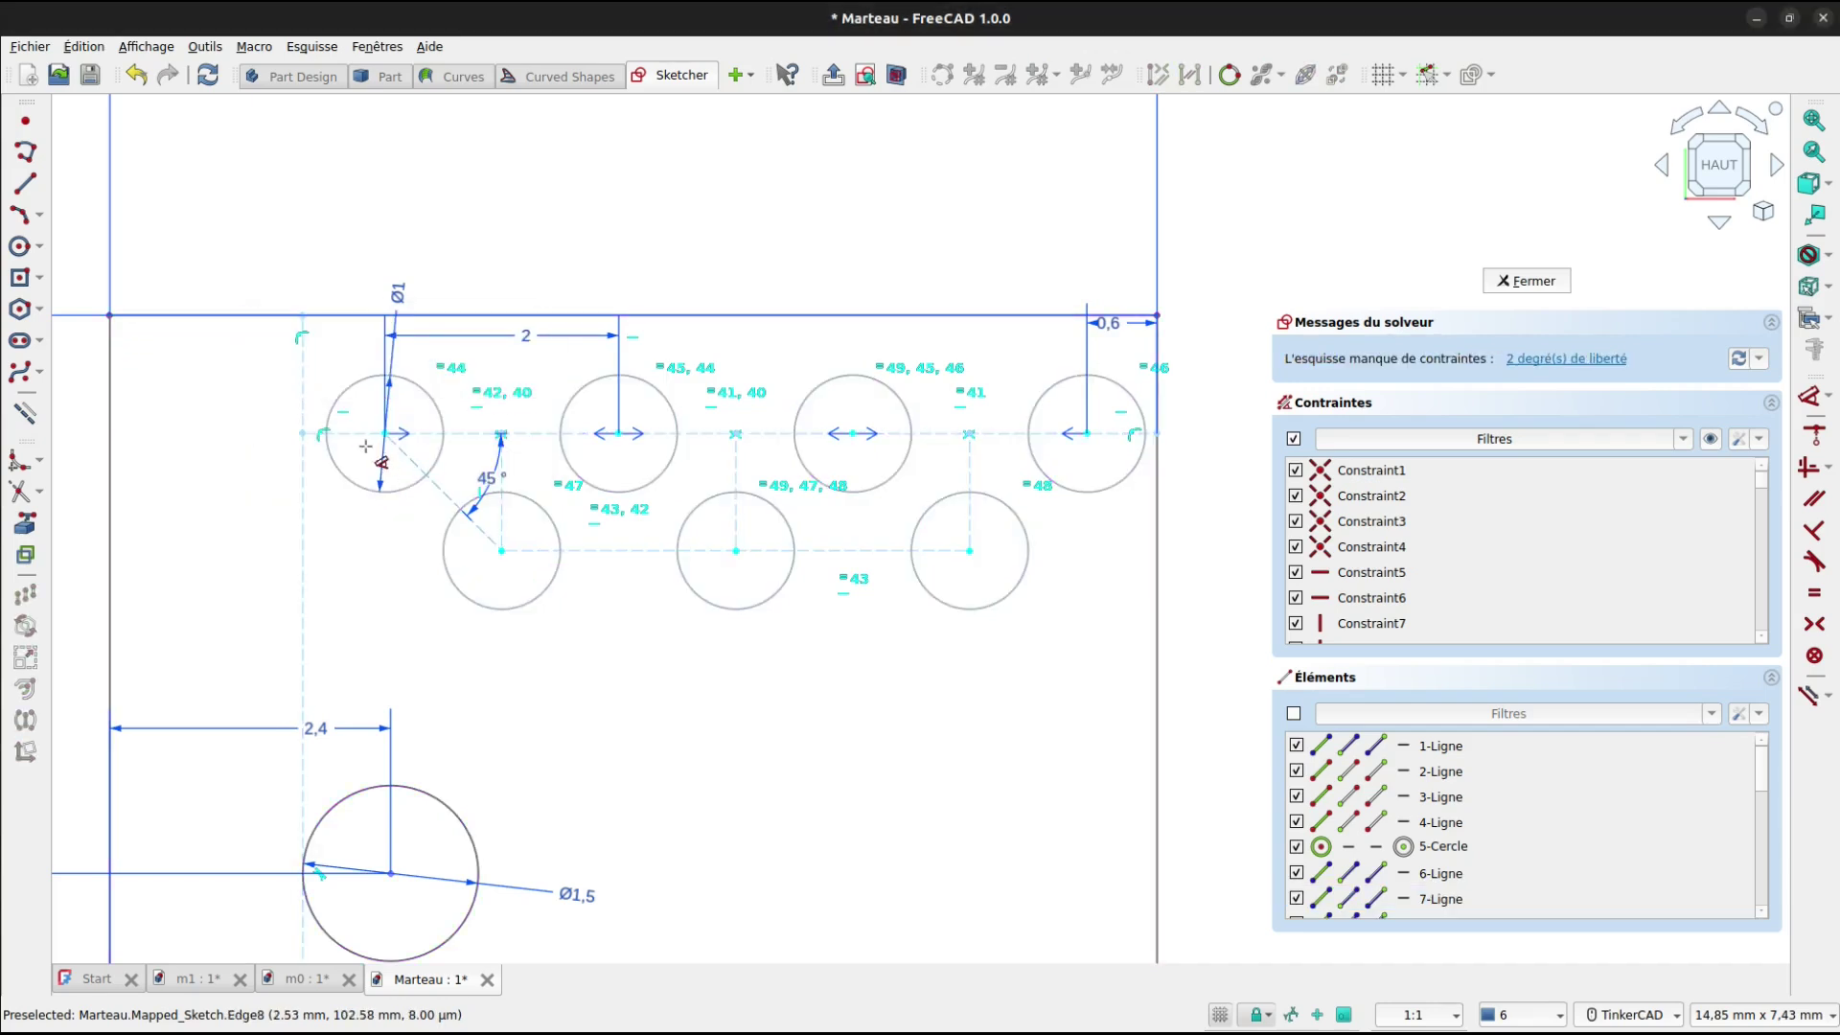
Constrain the start point of the upper row's construction line 1 mm below the rectangle's upper edge.
{"action": "left_click", "coordinate": [301, 433]}
{"action": "left_click", "coordinate": [254, 333]}
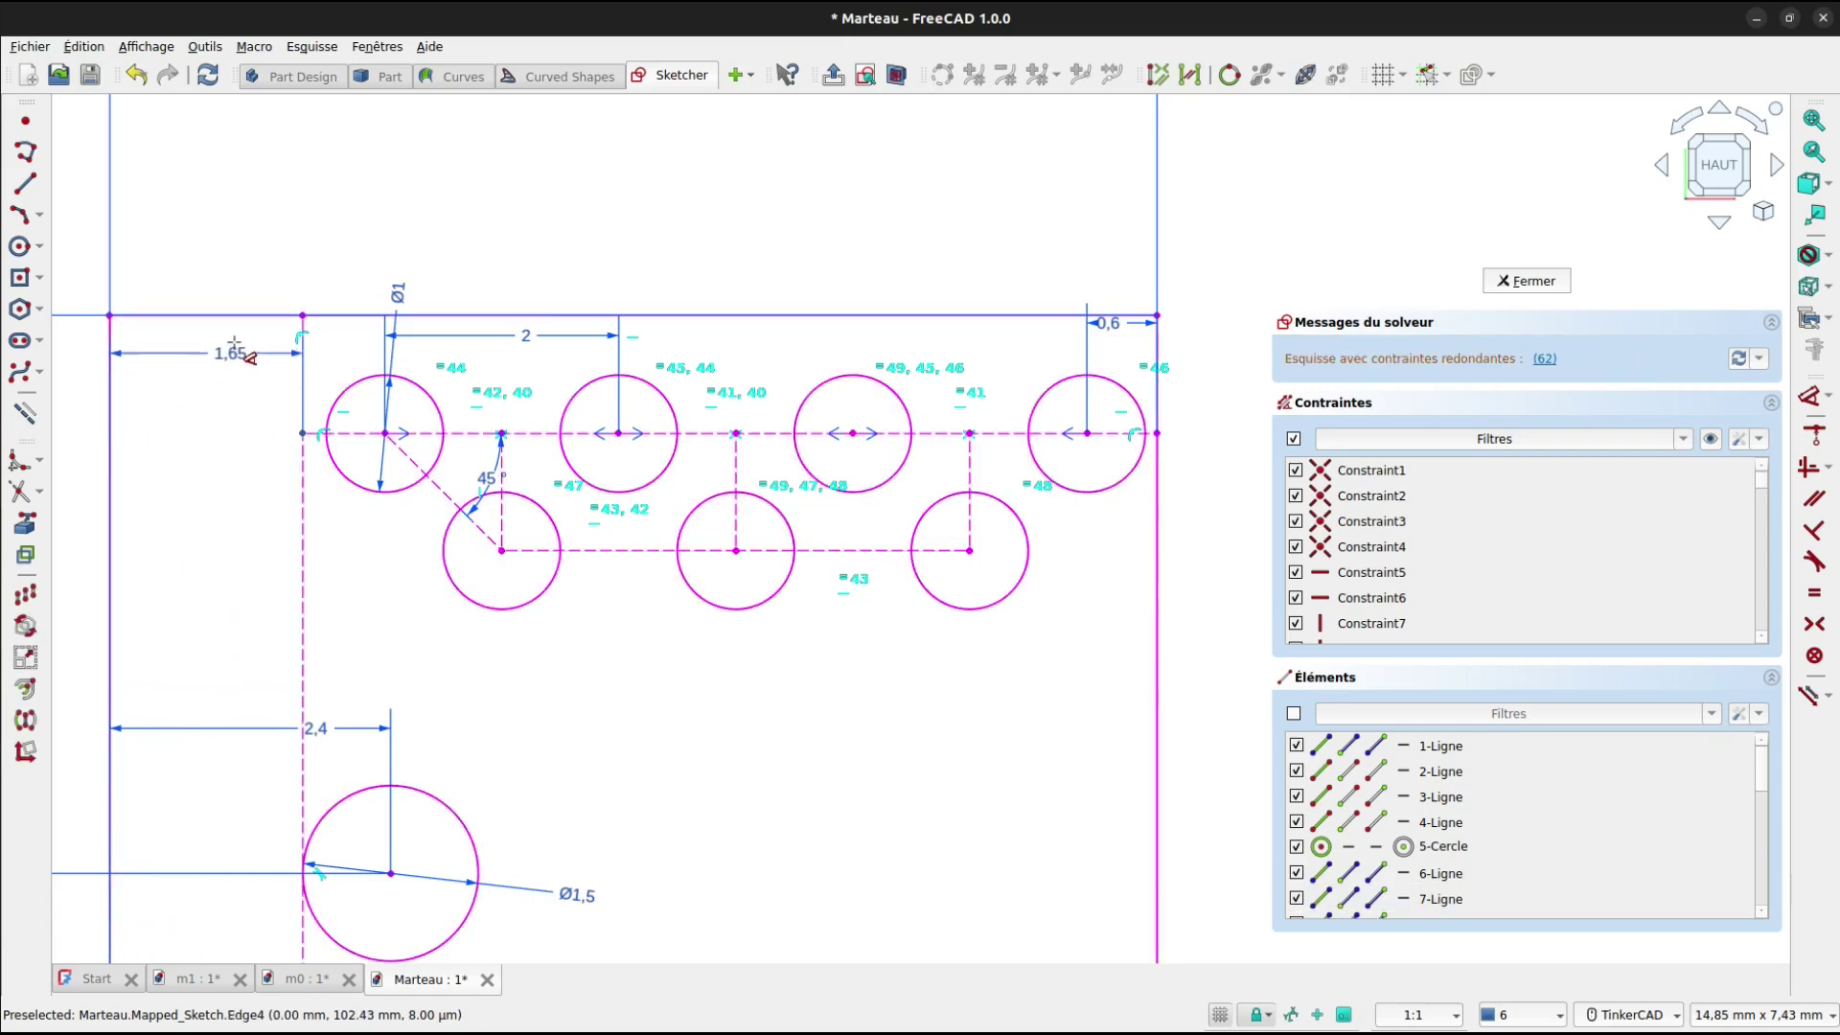
{"action": "left_click", "coordinate": [242, 319]}
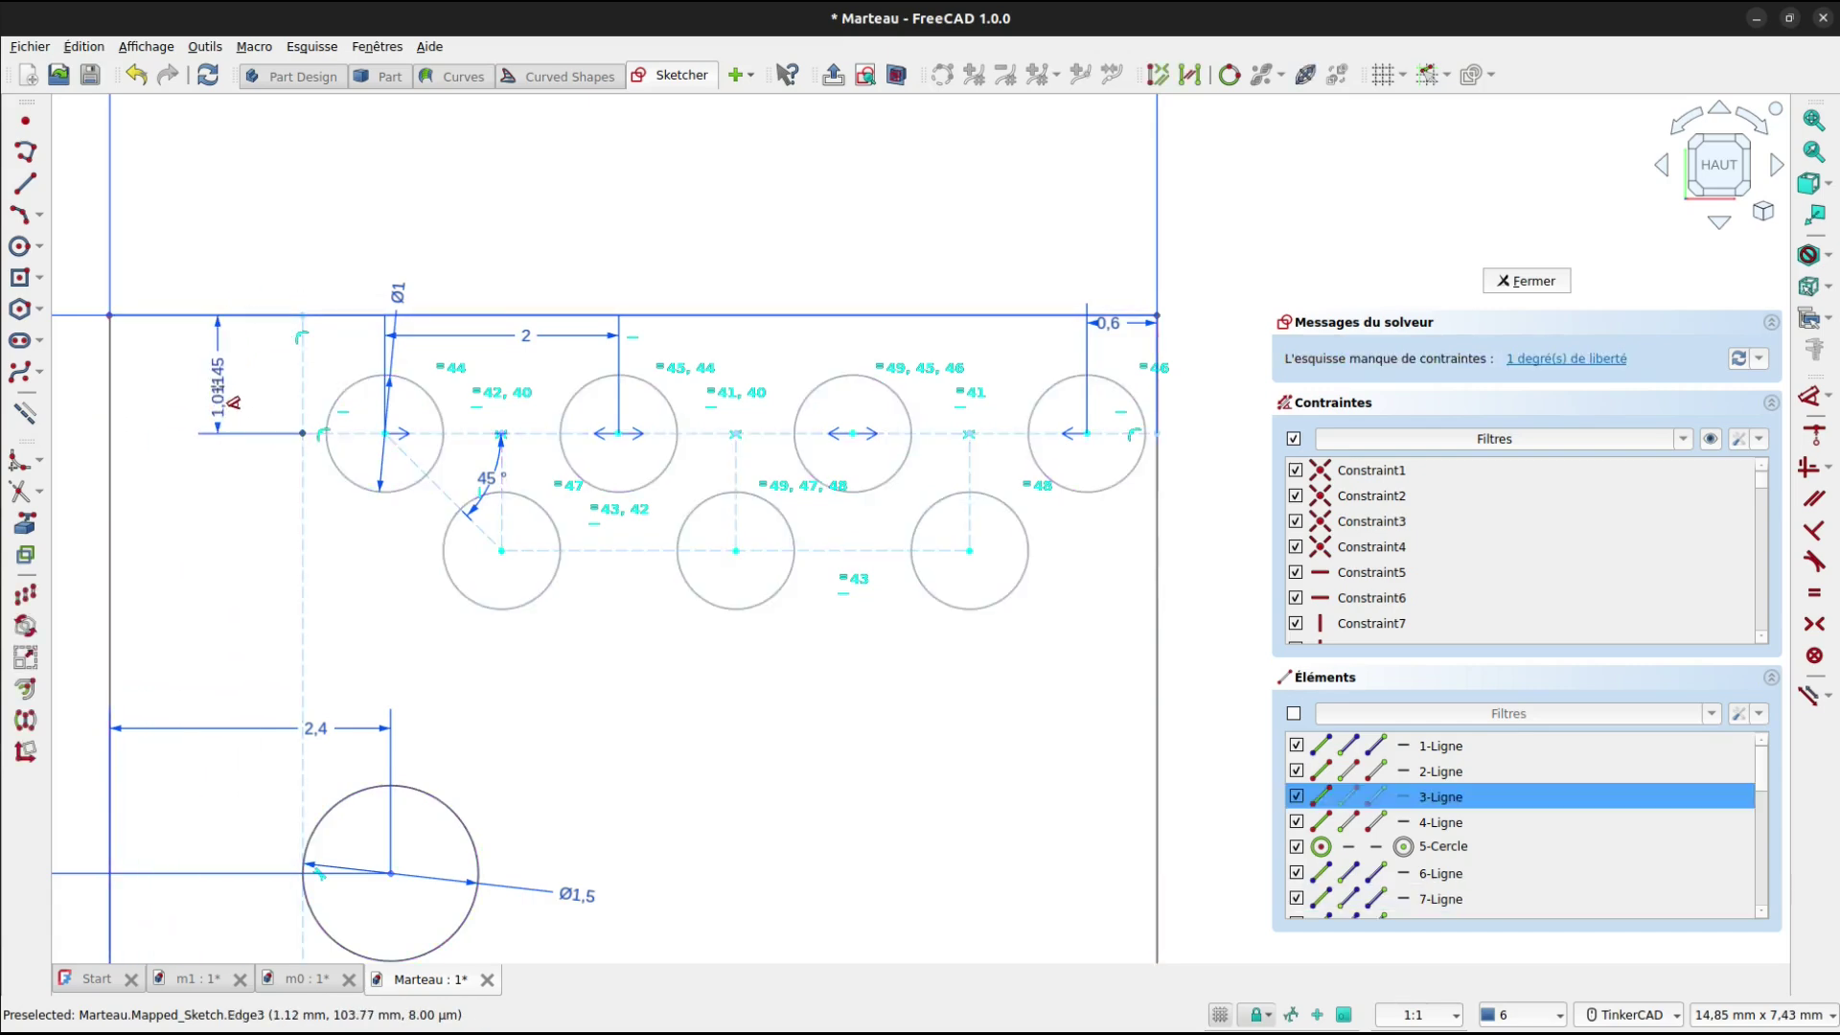
{"action": "left_click", "coordinate": [217, 388]}
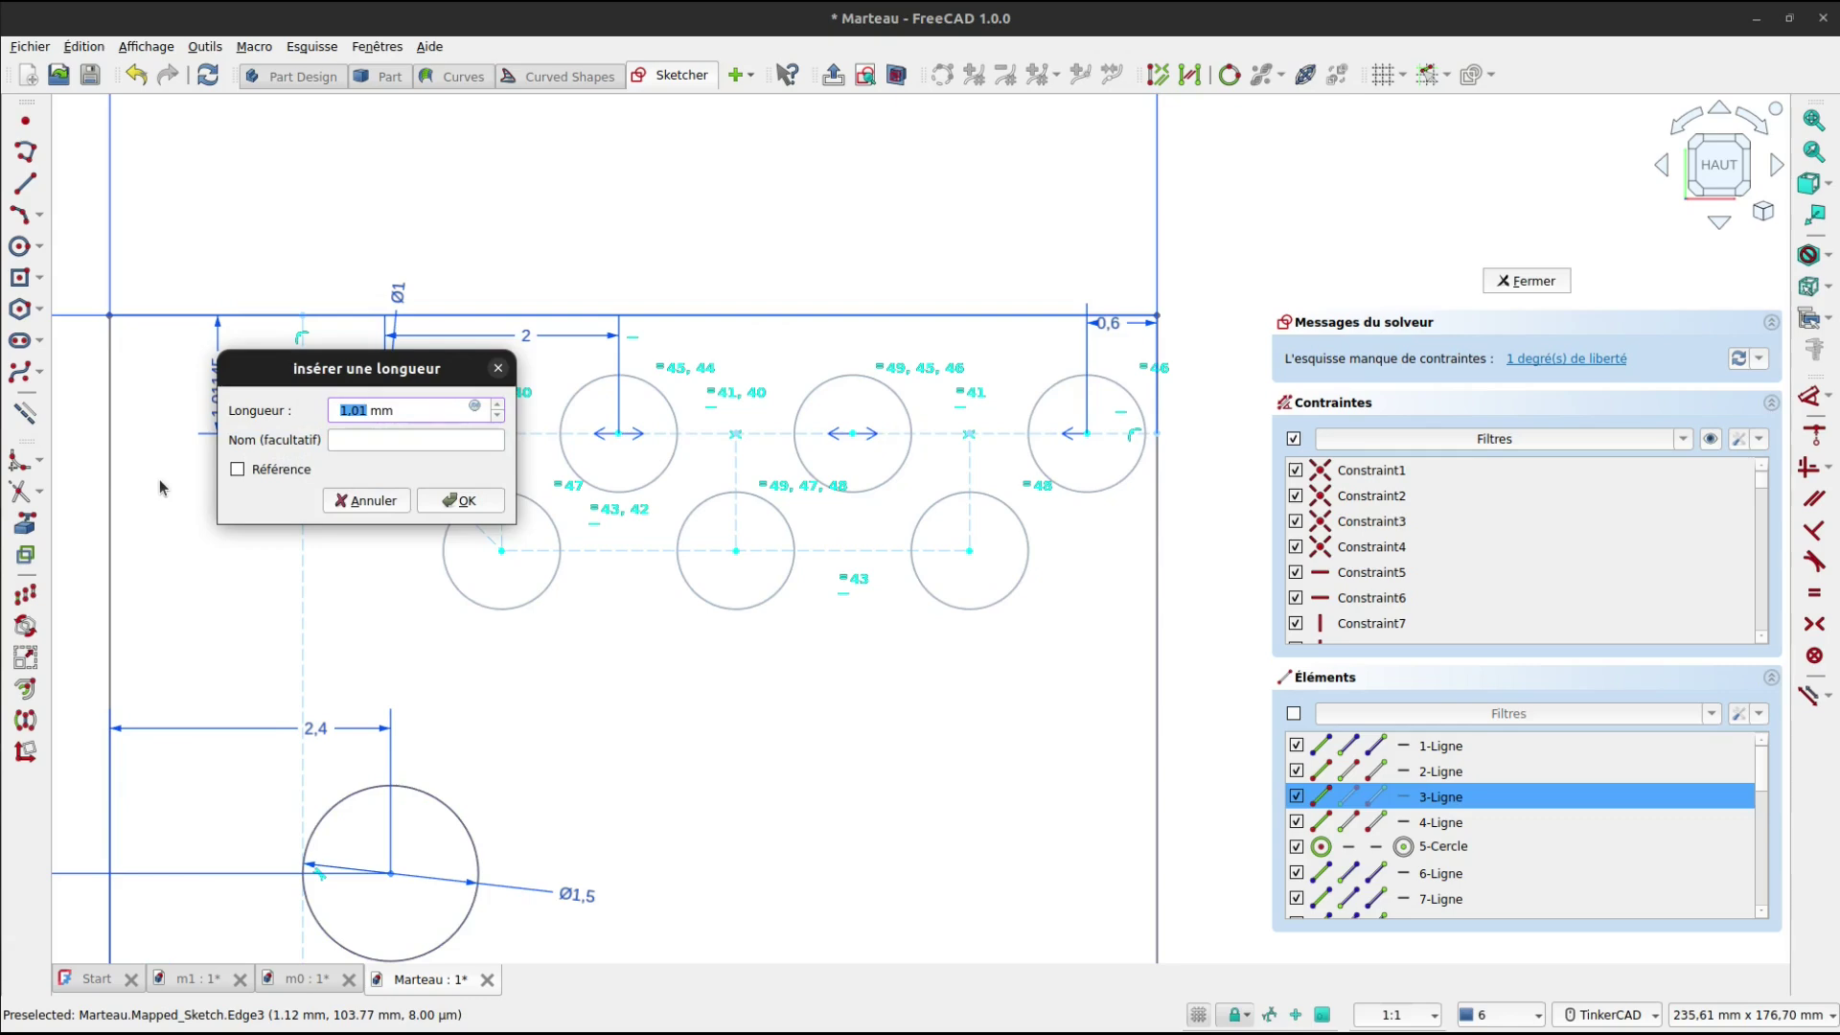
{"action": "type", "text": "1"}
{"action": "key", "text": "Return"}
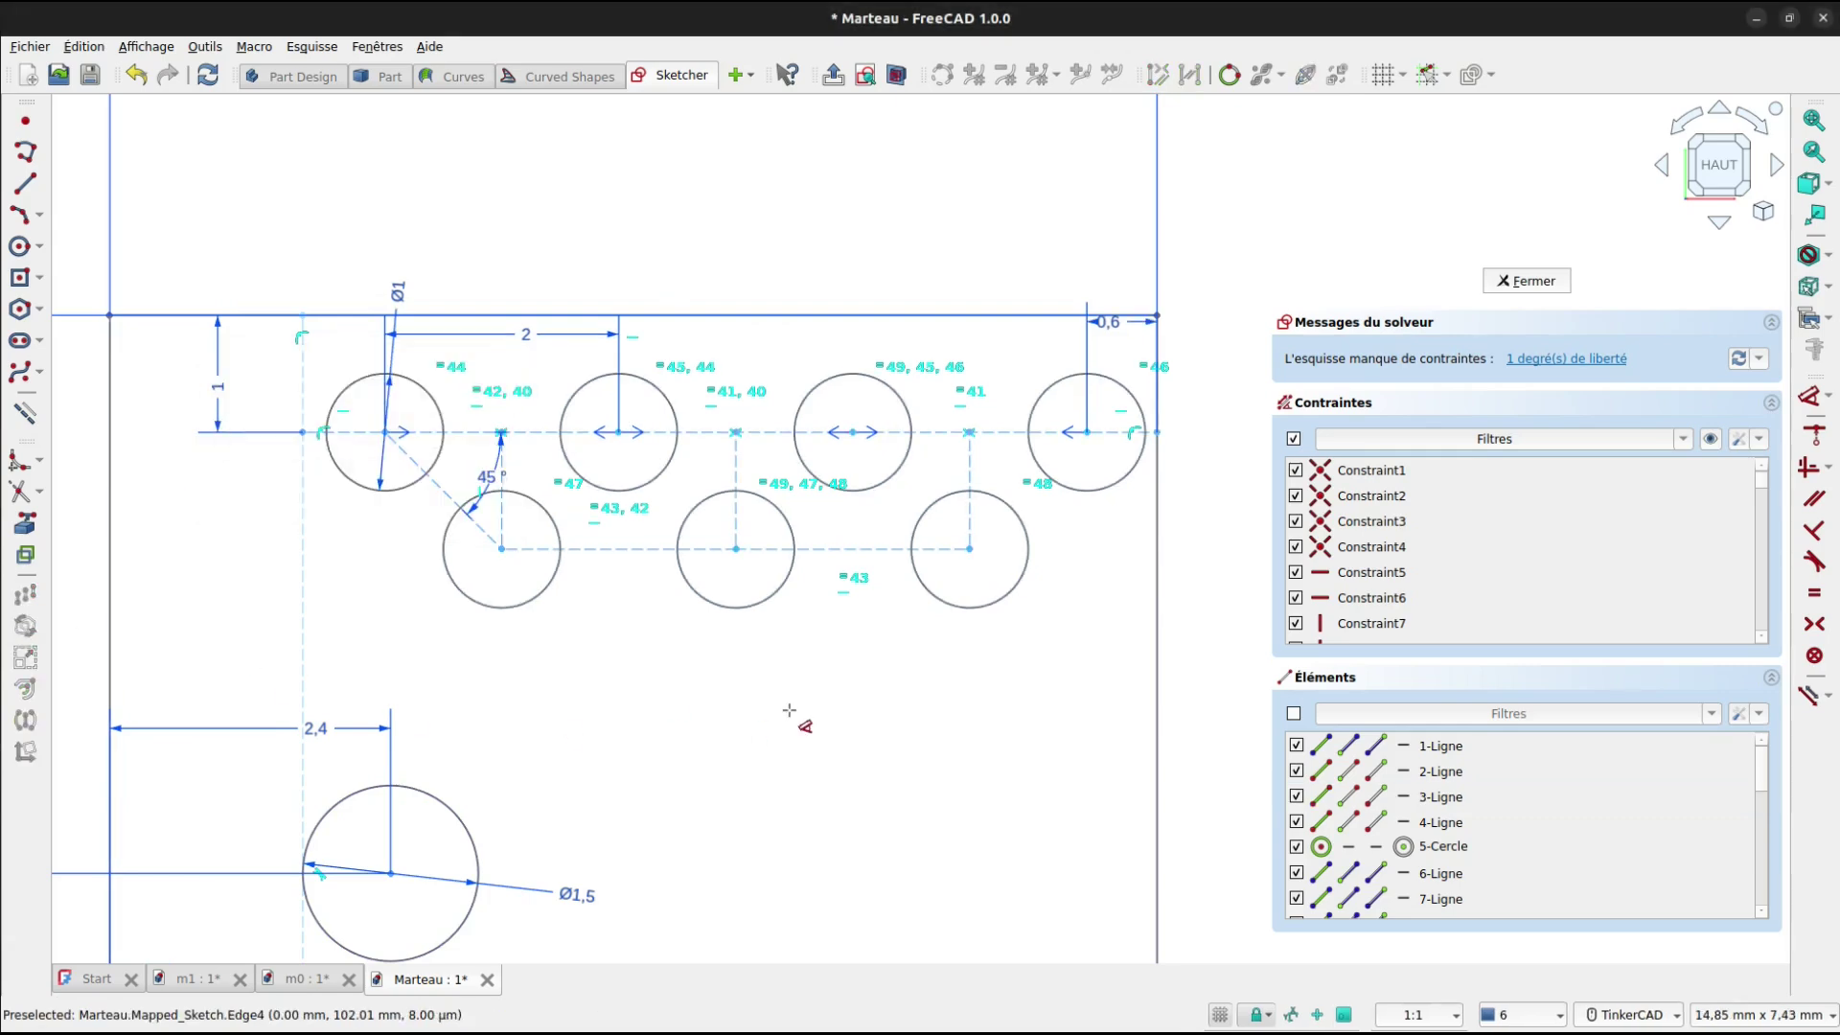
Convert the 1.5 mm diameter circle below the two rows to construction geometry.
{"action": "left_click", "coordinate": [424, 796]}
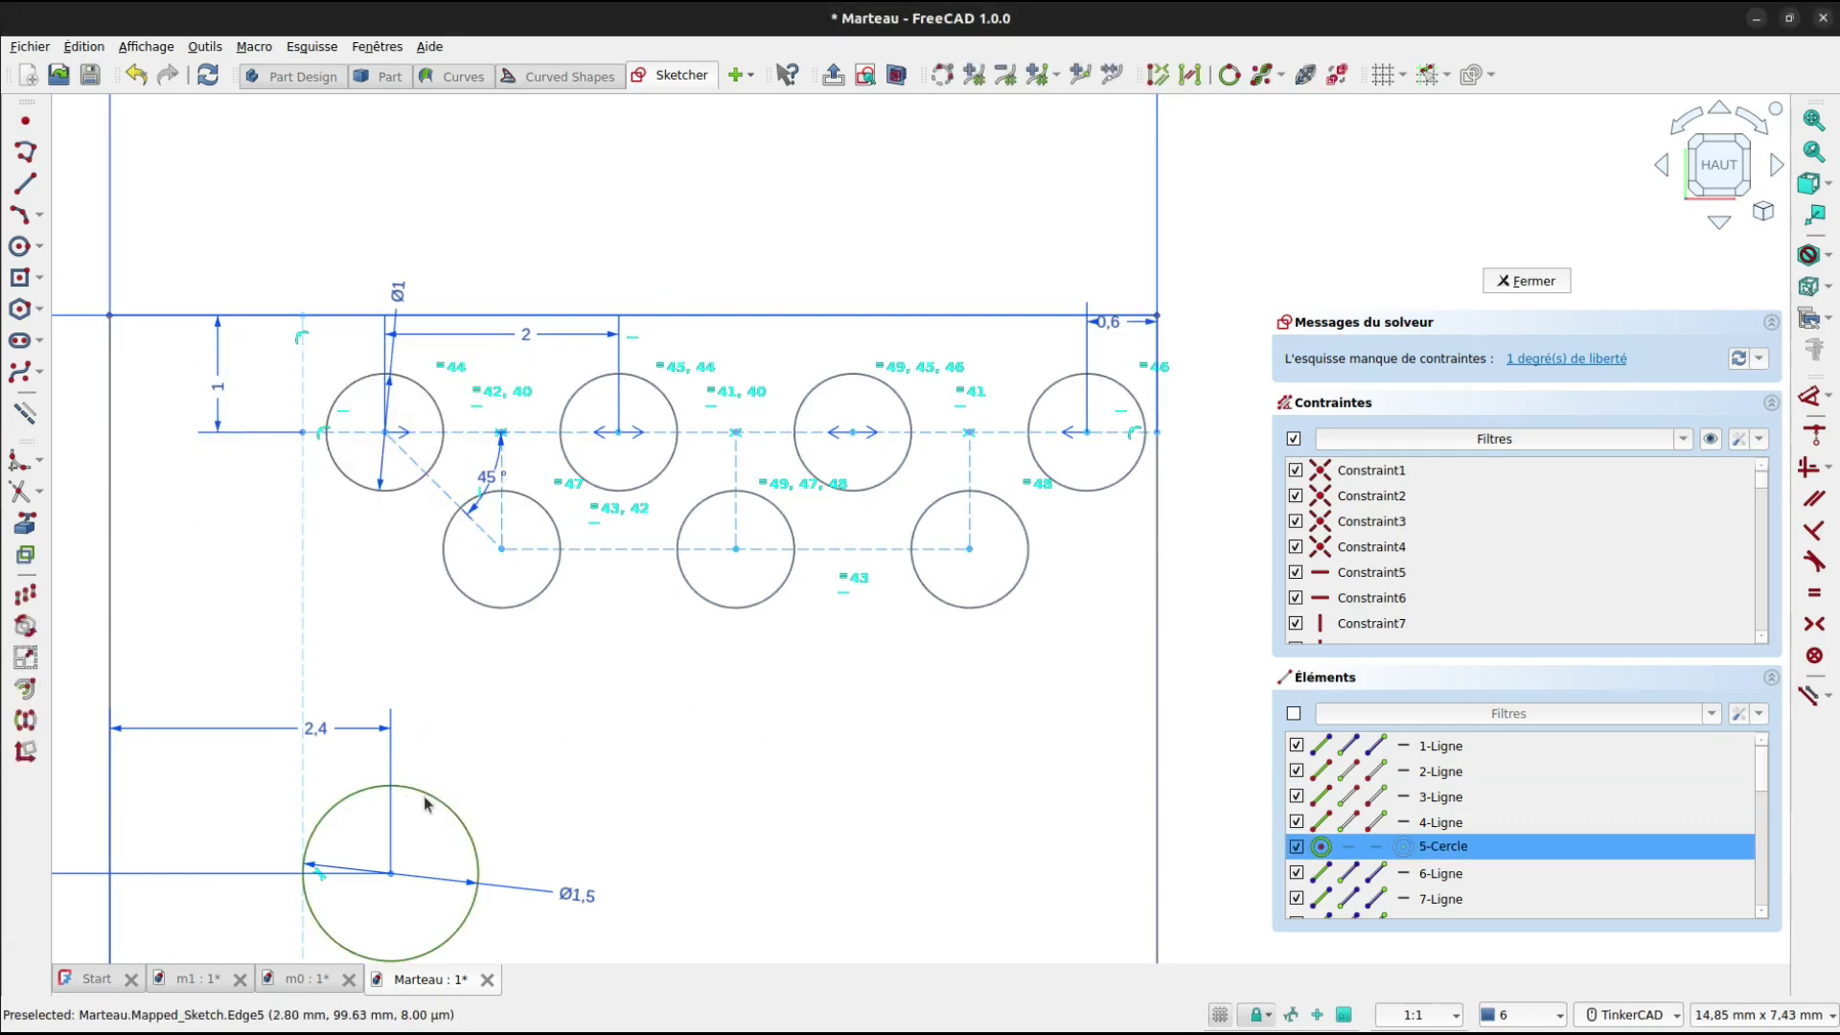
{"action": "left_click", "coordinate": [25, 416]}
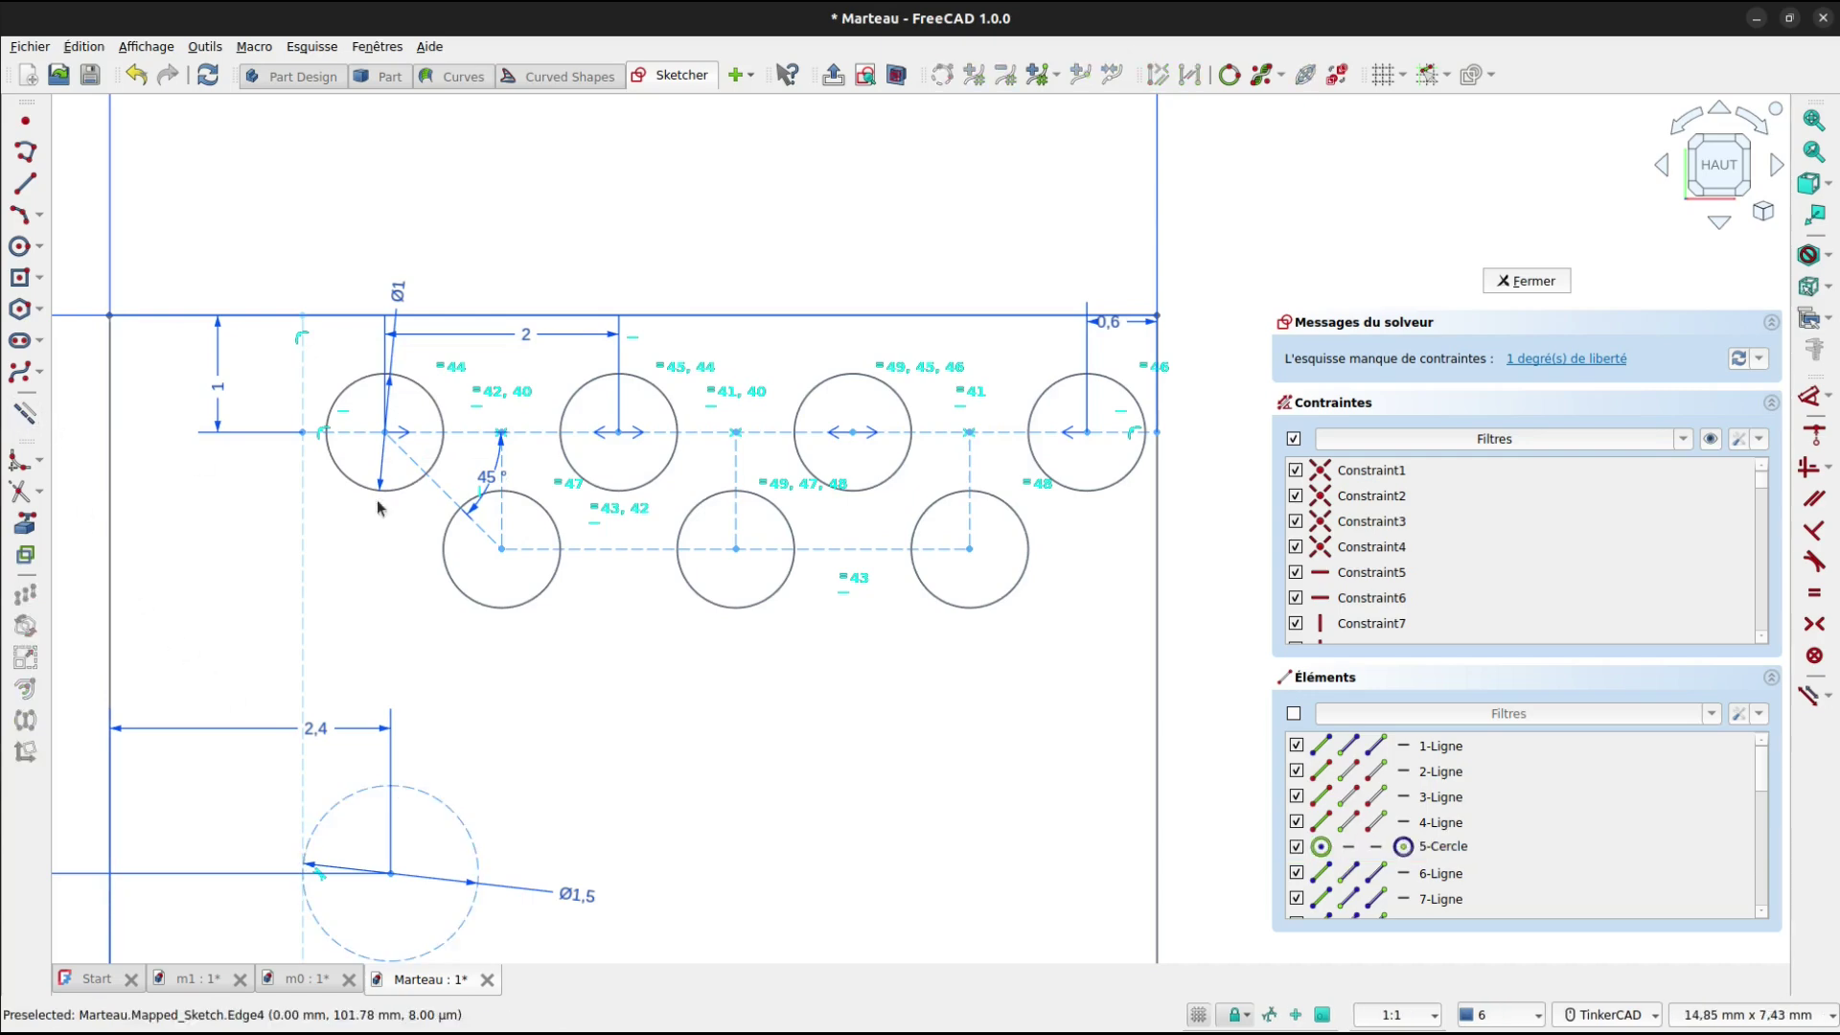
Enable the sketch element filter, exclude construction geometry from it, and select the first 1 mm circle of the upper row.
{"action": "scroll", "coordinate": [748, 647], "scroll_direction": "down", "scroll_amount": 1}
{"action": "scroll", "coordinate": [811, 747], "scroll_direction": "down", "scroll_amount": 1}
{"action": "mouse_move", "coordinate": [796, 729]}
{"action": "middle_mouse_down"}
{"action": "mouse_move", "coordinate": [767, 690]}
{"action": "mouse_move", "coordinate": [741, 550]}
{"action": "middle_mouse_up"}
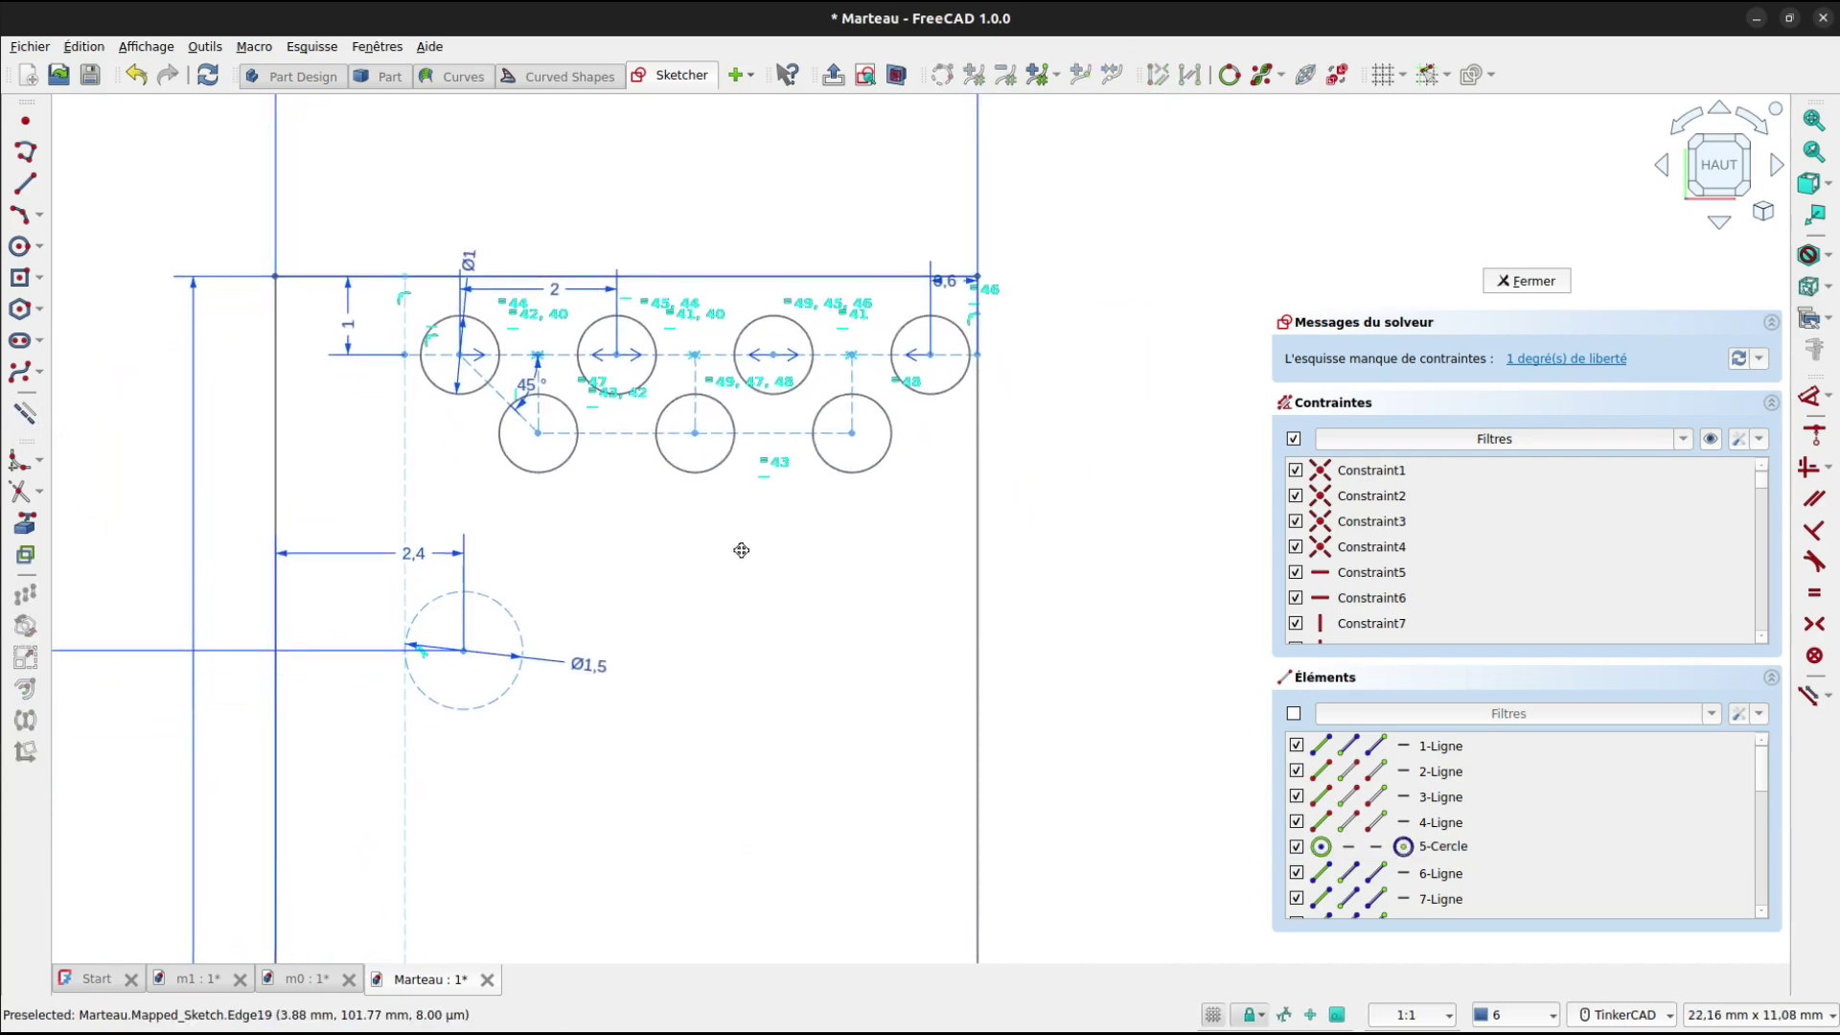
{"action": "left_click", "coordinate": [1295, 714]}
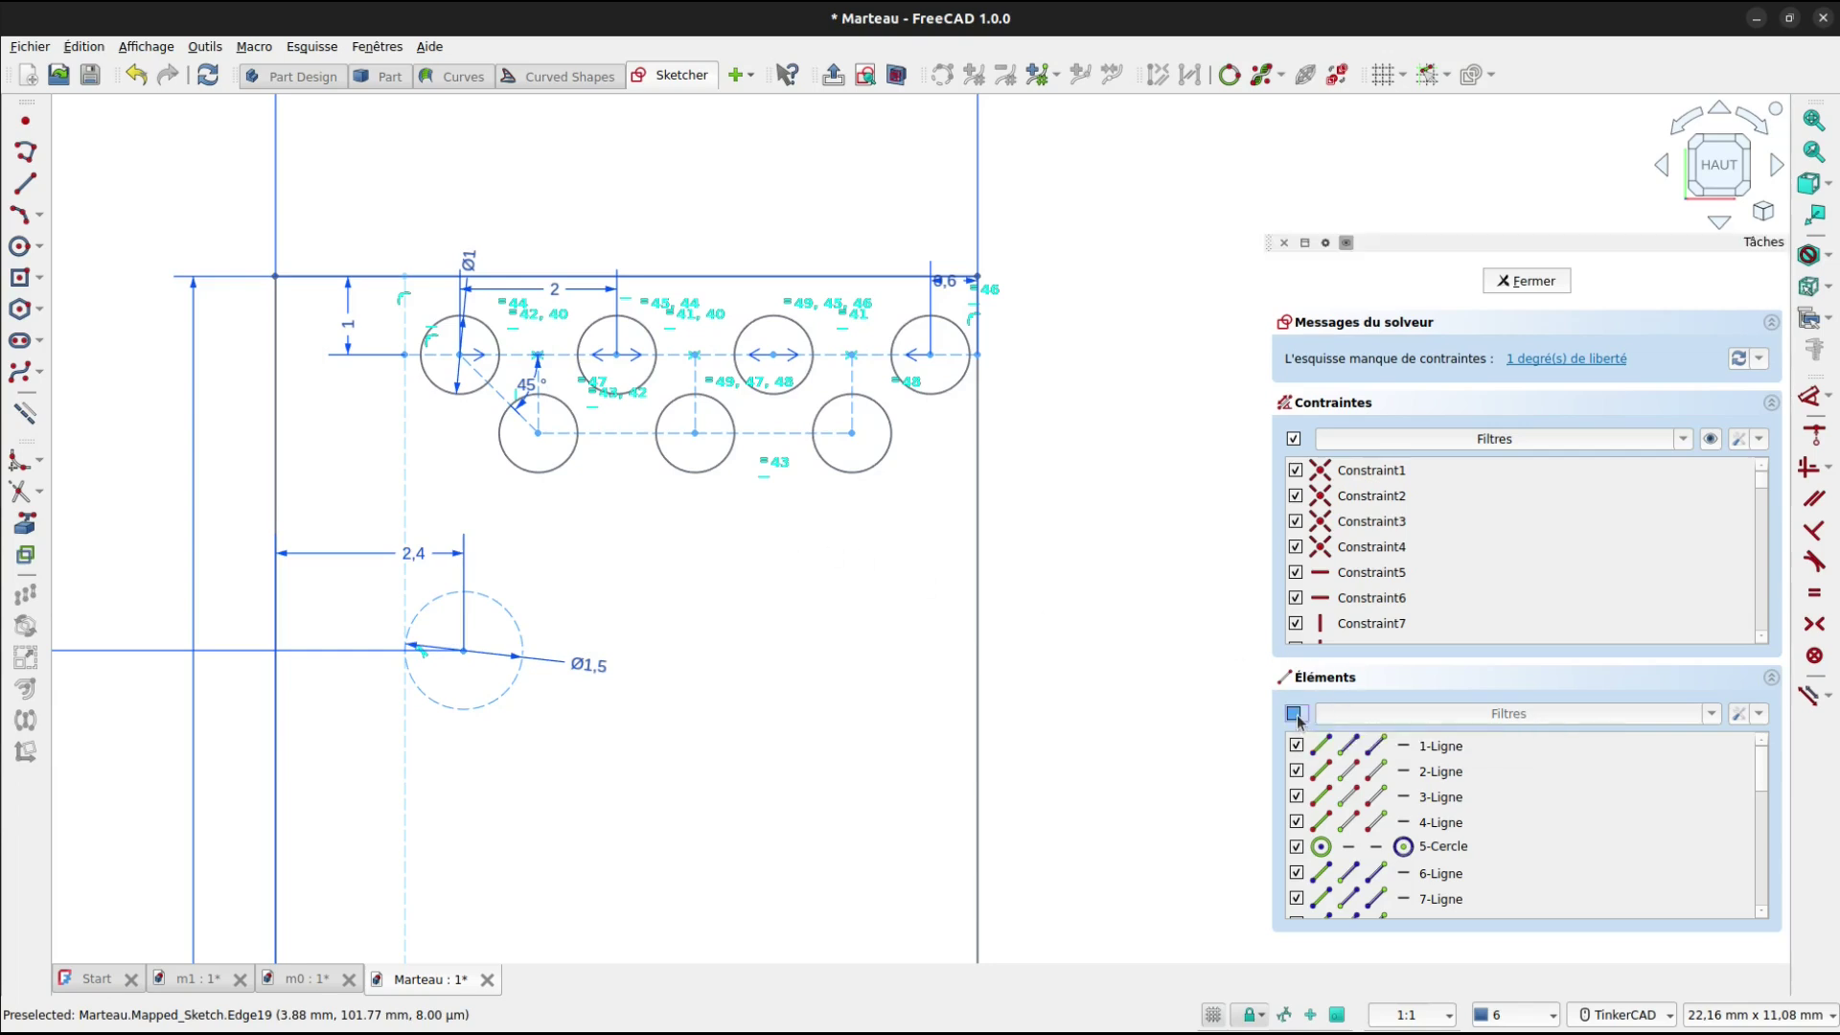
{"action": "left_click", "coordinate": [1346, 718]}
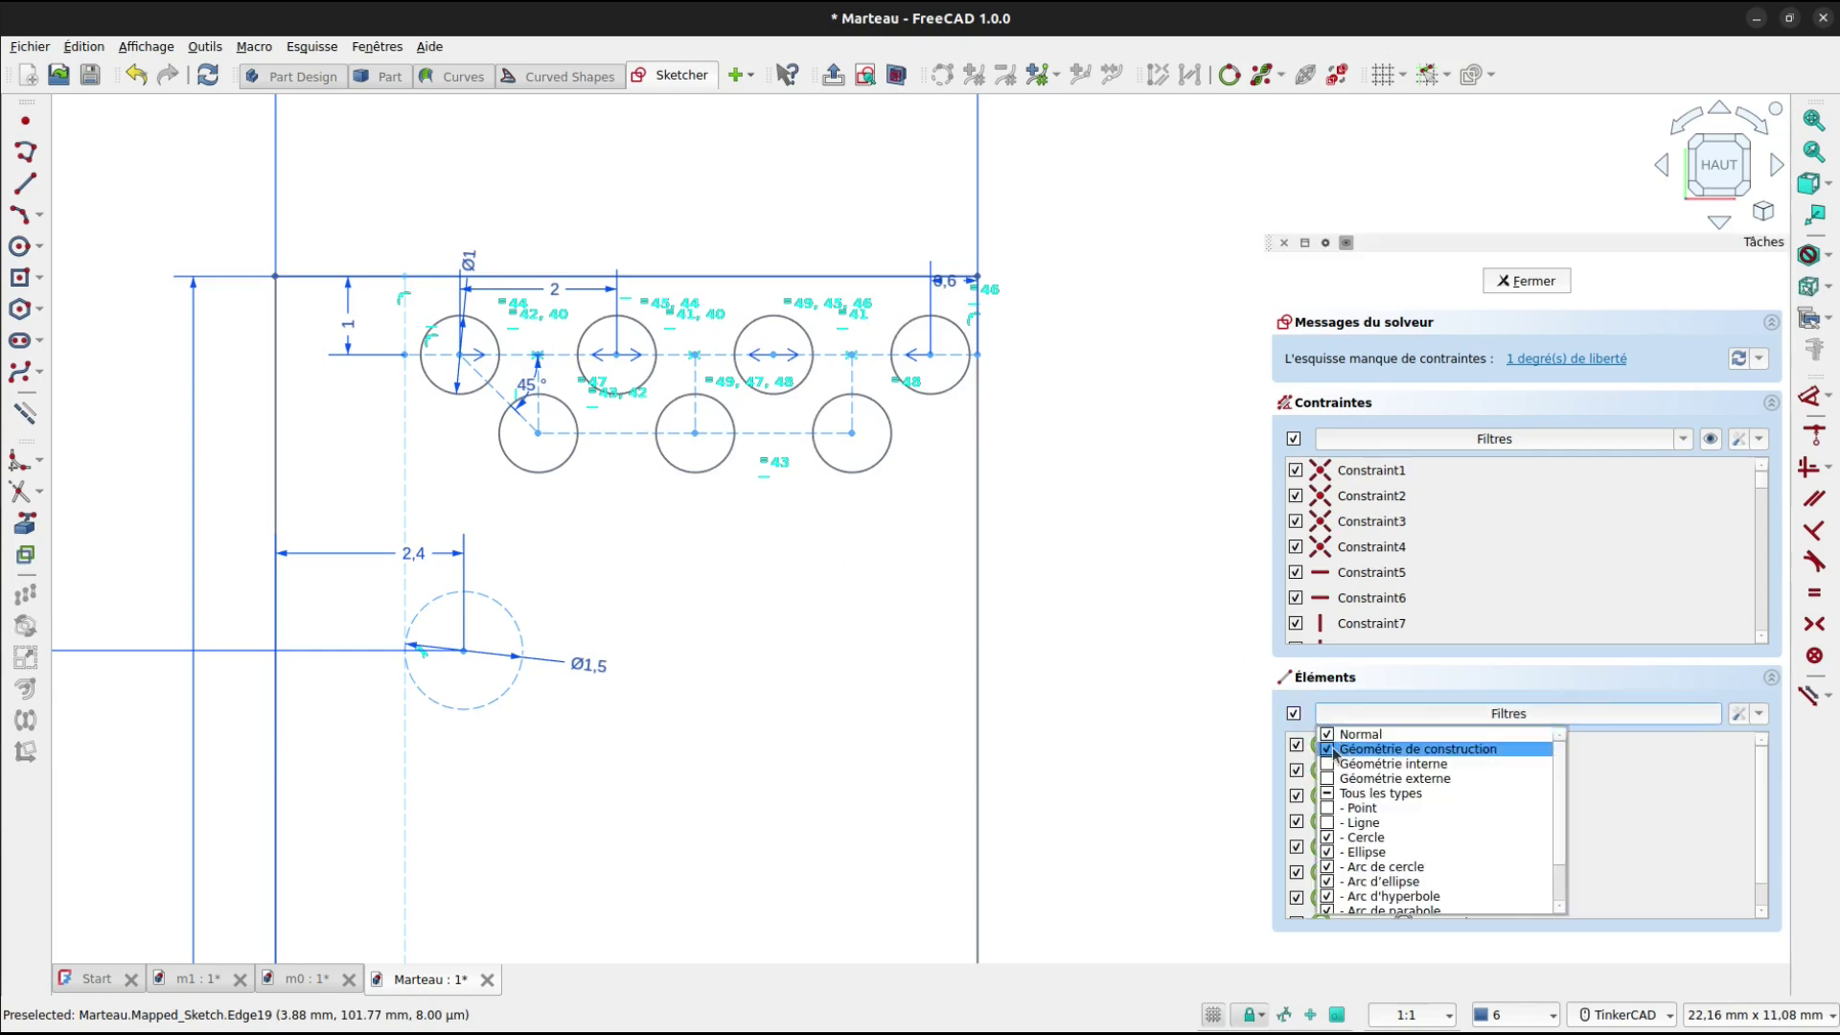
{"action": "left_click", "coordinate": [1329, 755]}
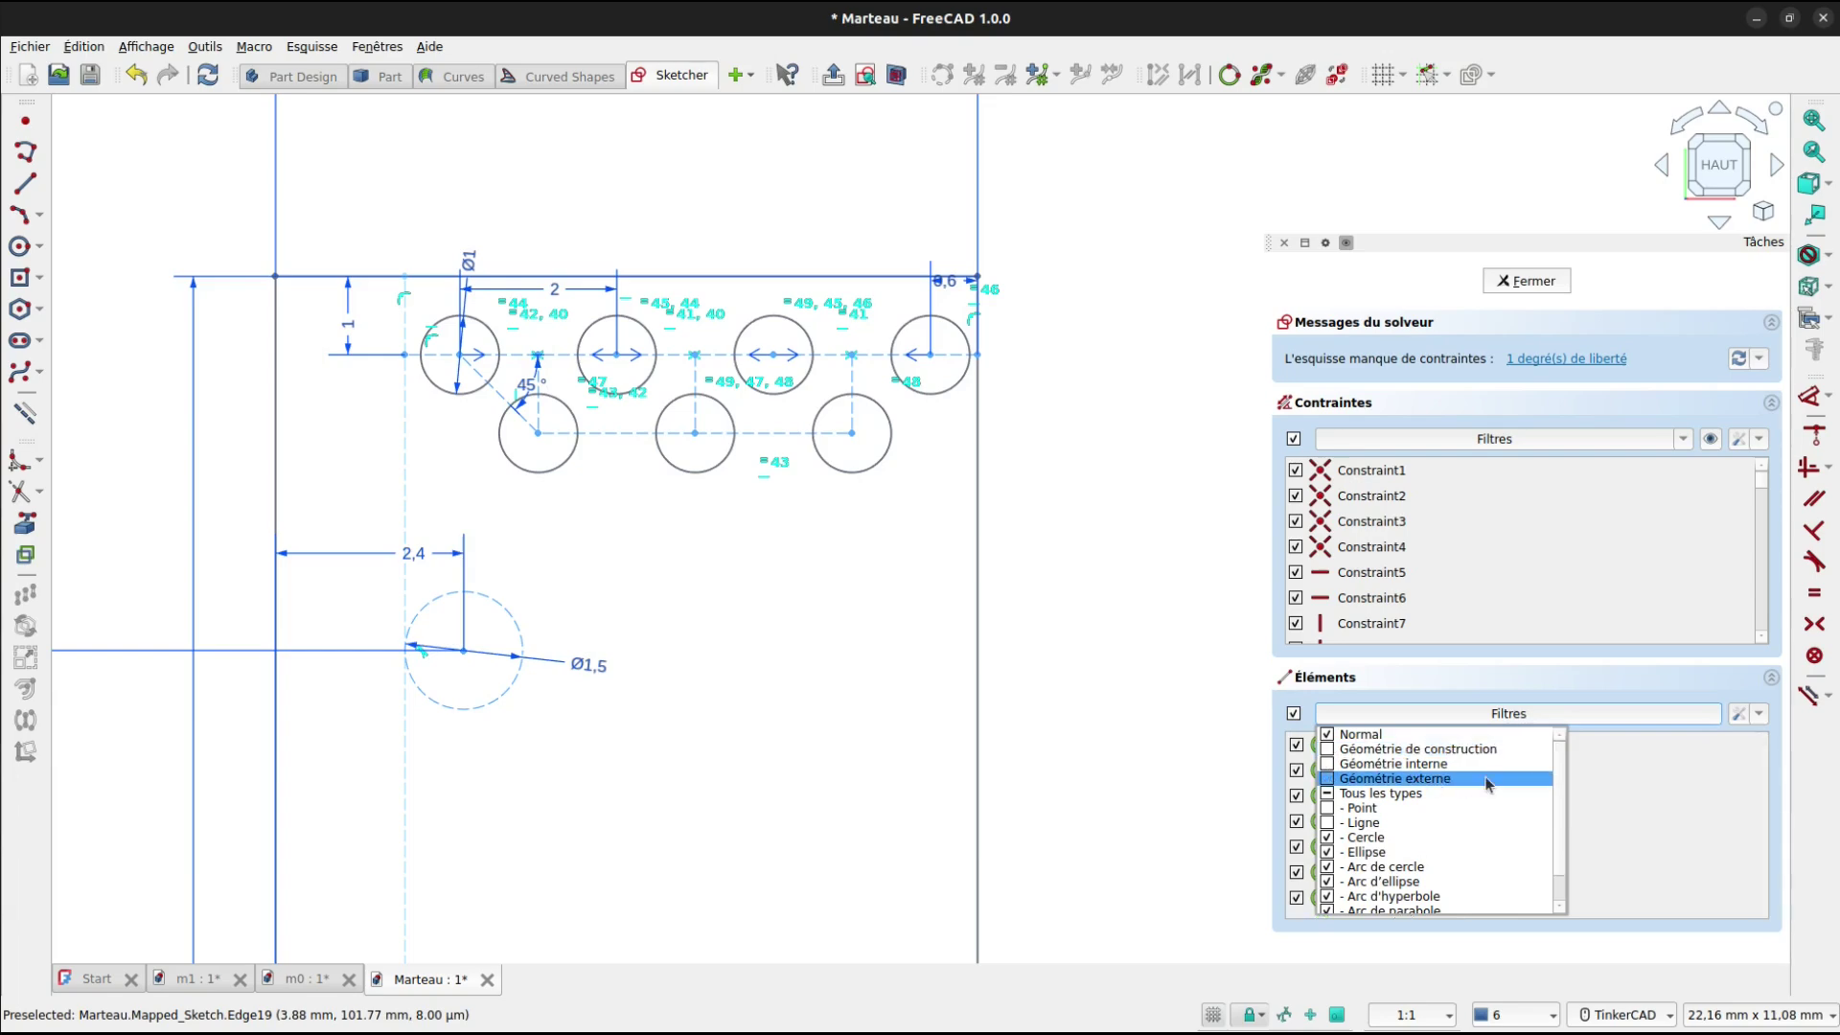
{"action": "left_click", "coordinate": [1210, 677]}
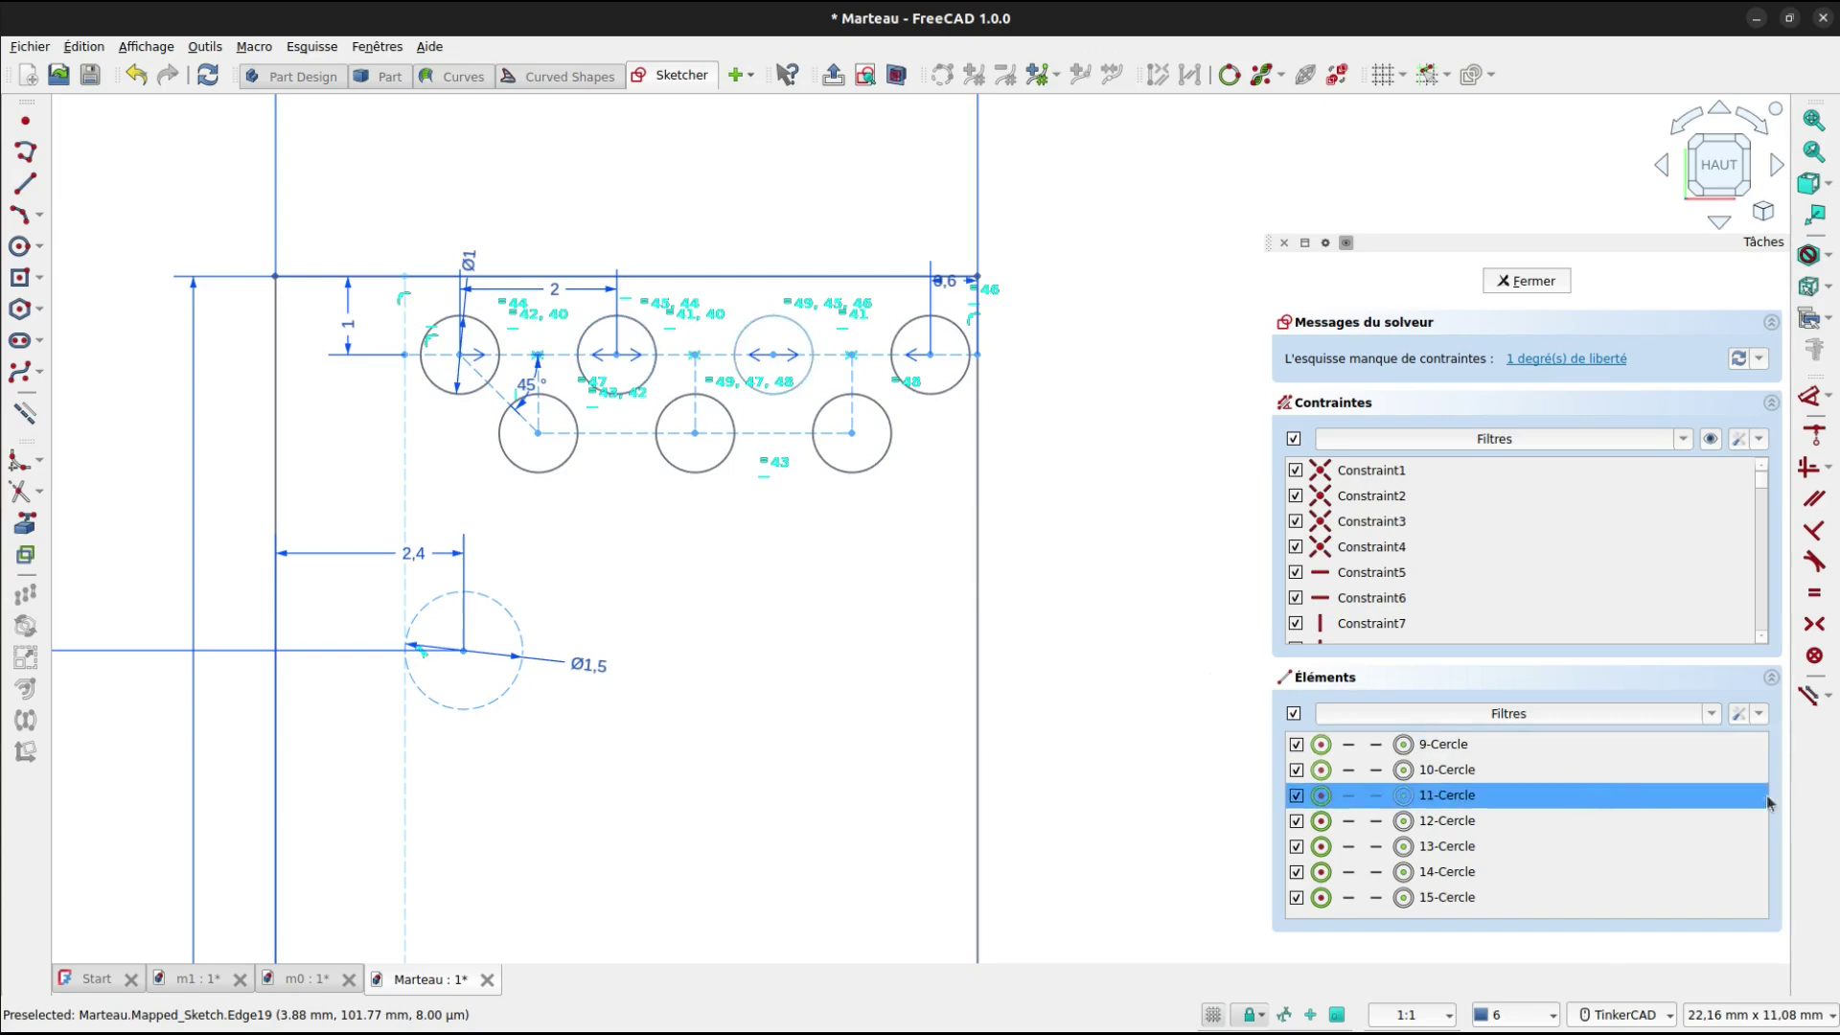
{"action": "left_click", "coordinate": [1533, 745]}
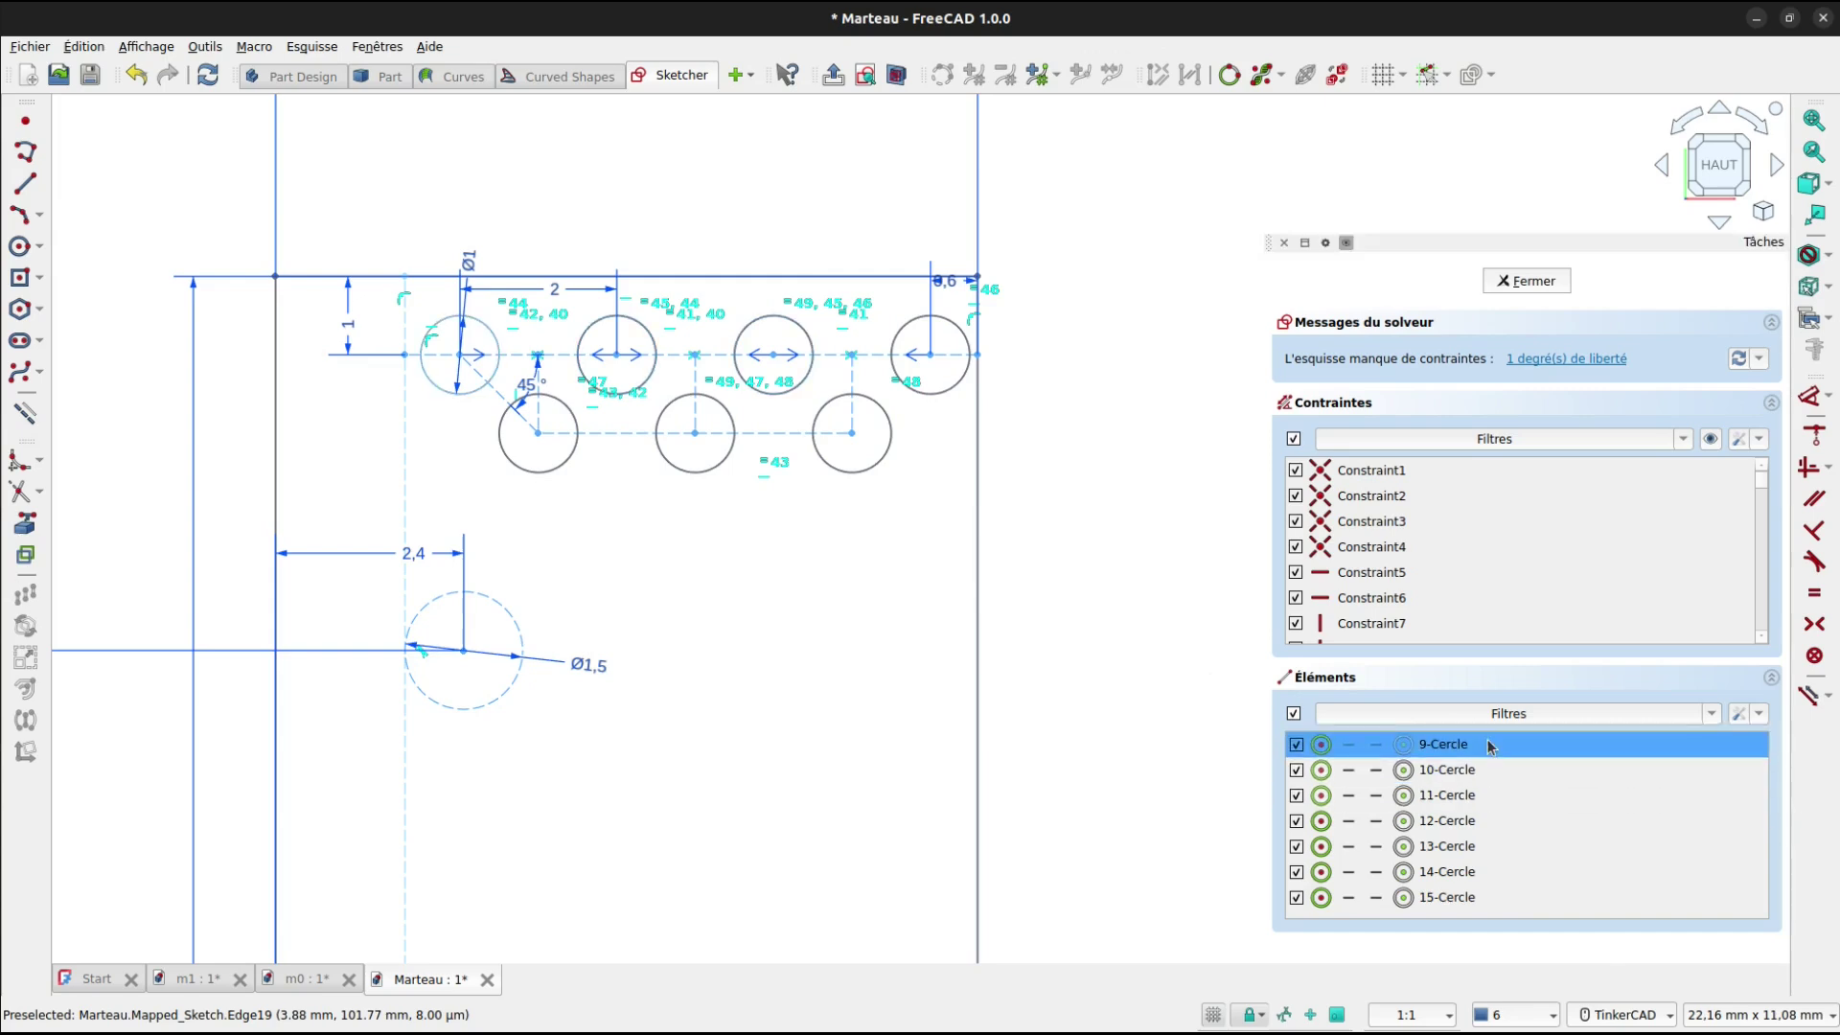
{"action": "left_click", "coordinate": [1450, 897], "text": "shift"}
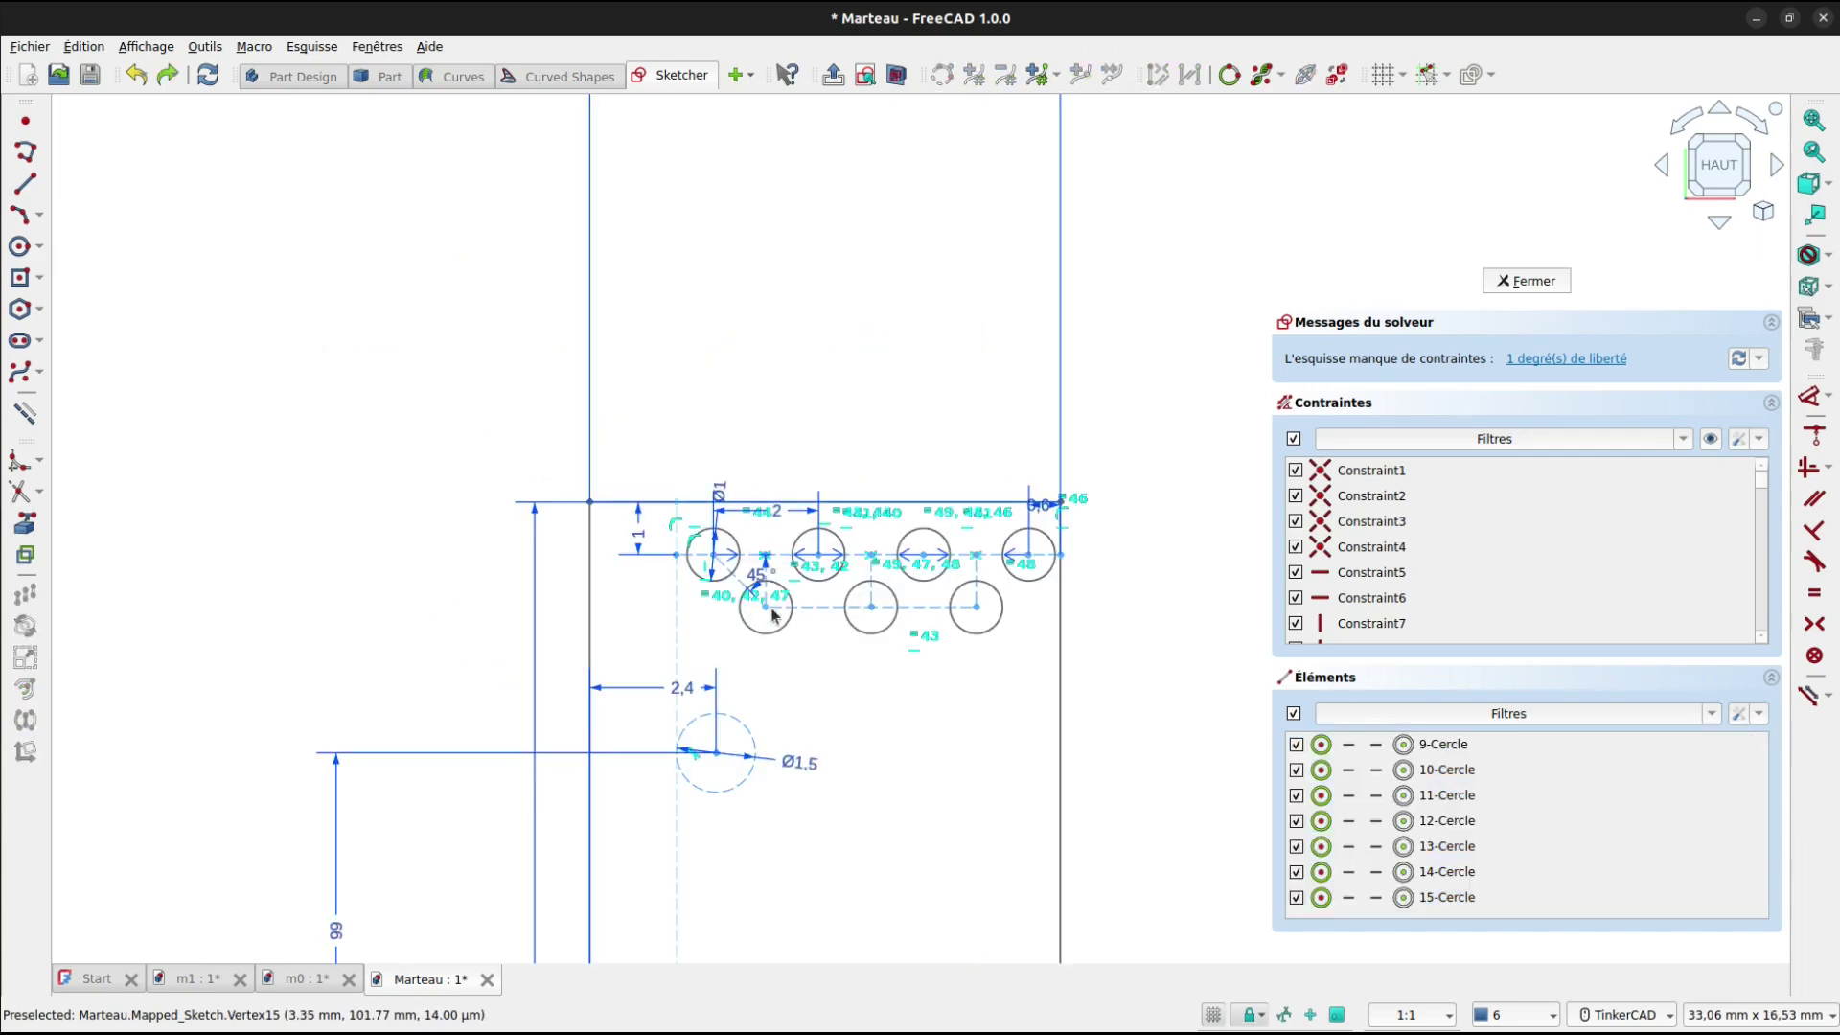
{"action": "key", "text": "d"}
{"action": "left_click", "coordinate": [769, 610]}
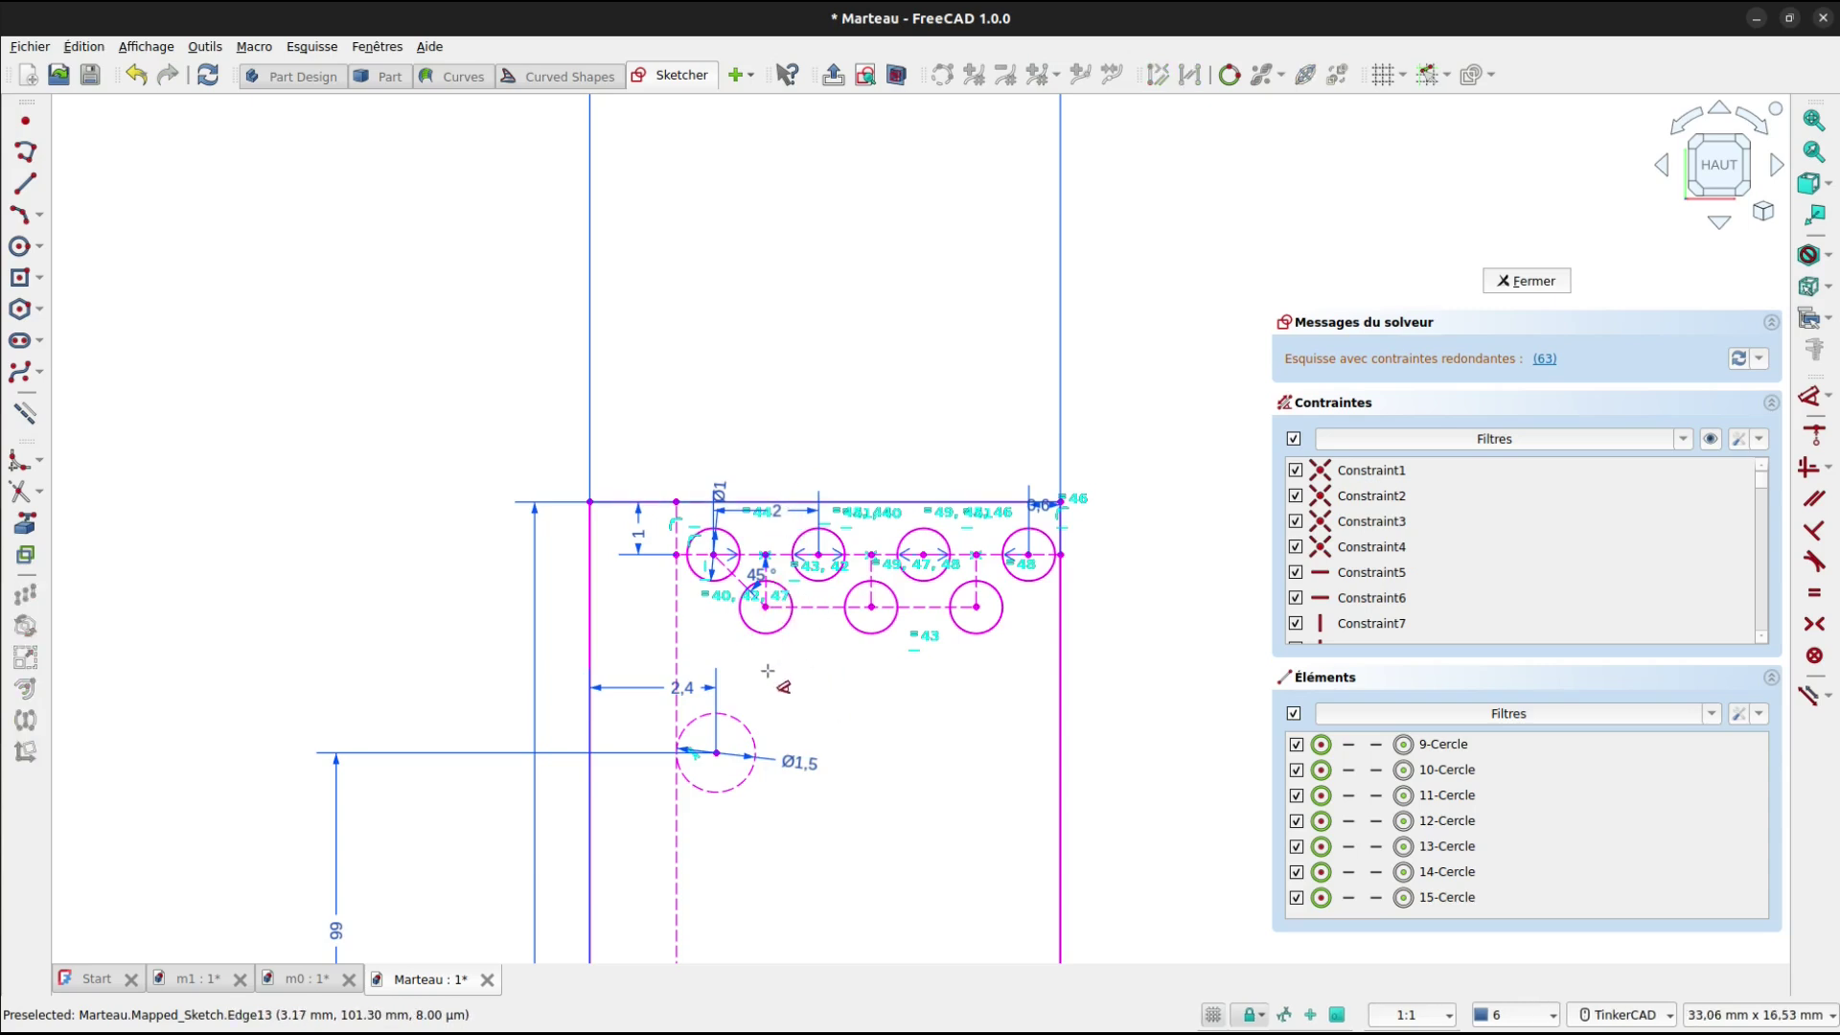
{"action": "scroll", "coordinate": [781, 618], "scroll_direction": "up", "scroll_amount": 3}
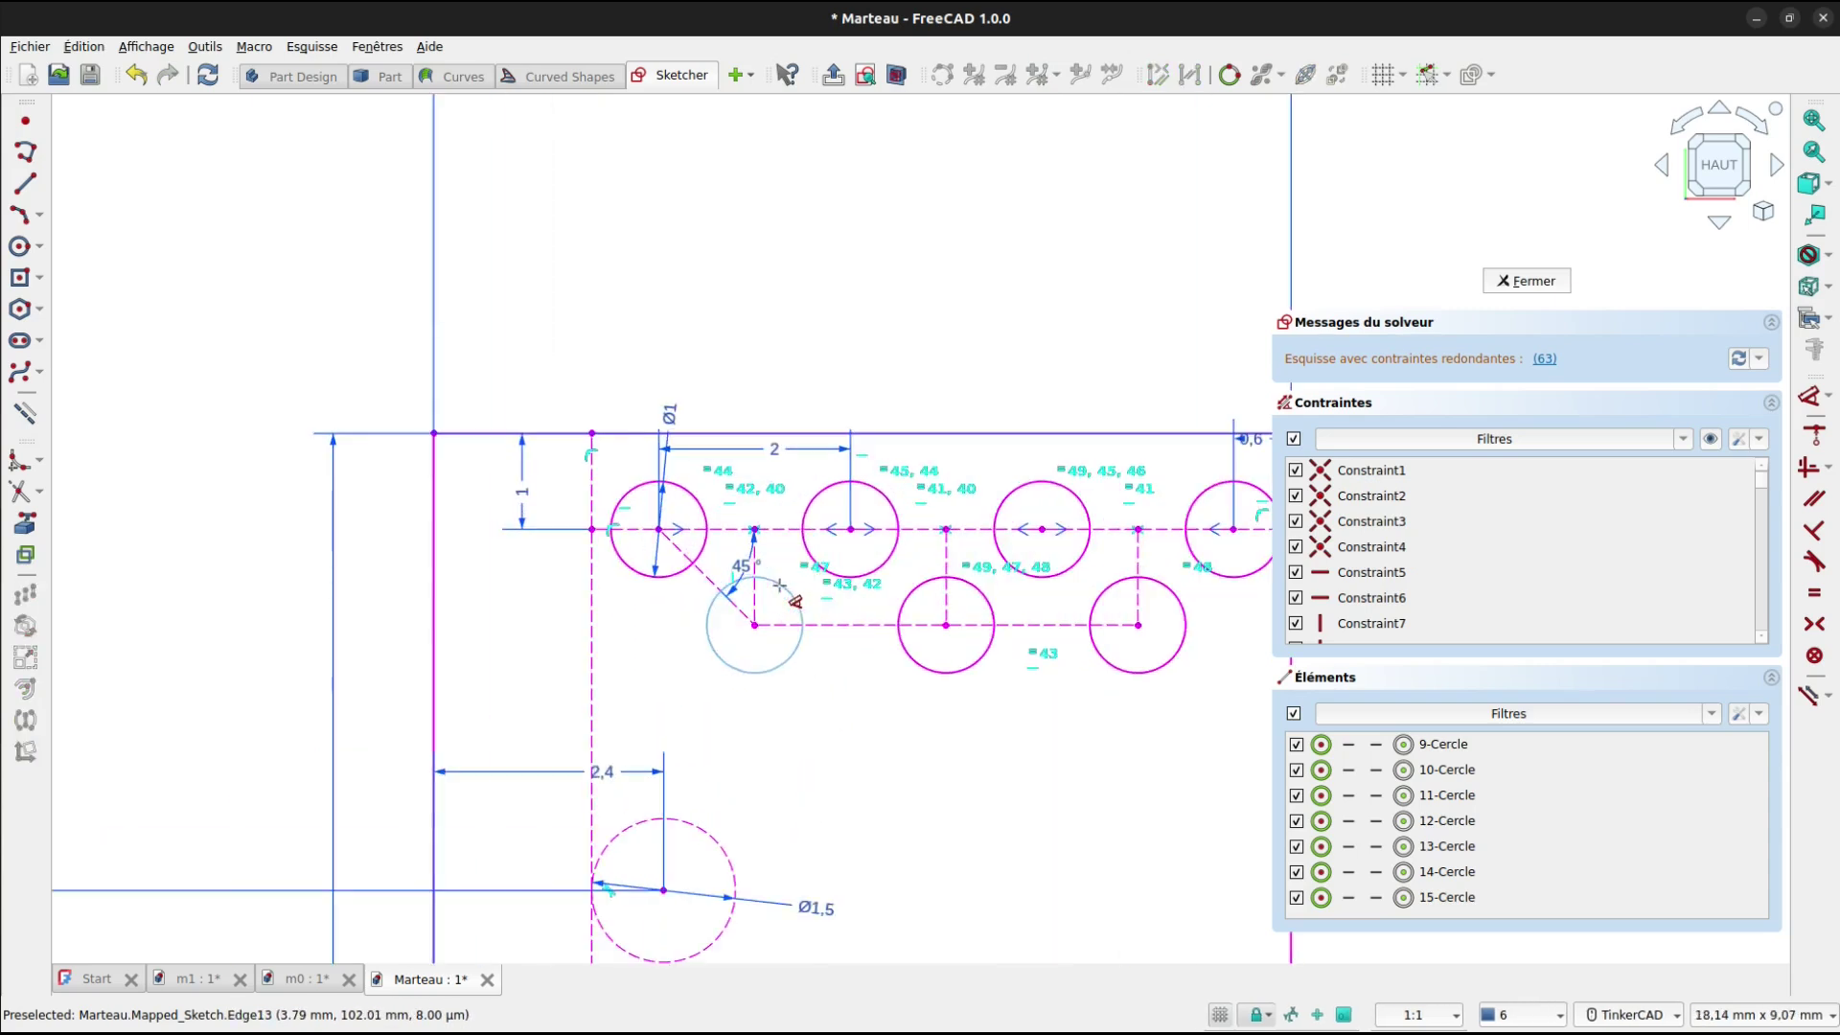
{"action": "key", "text": "Escape"}
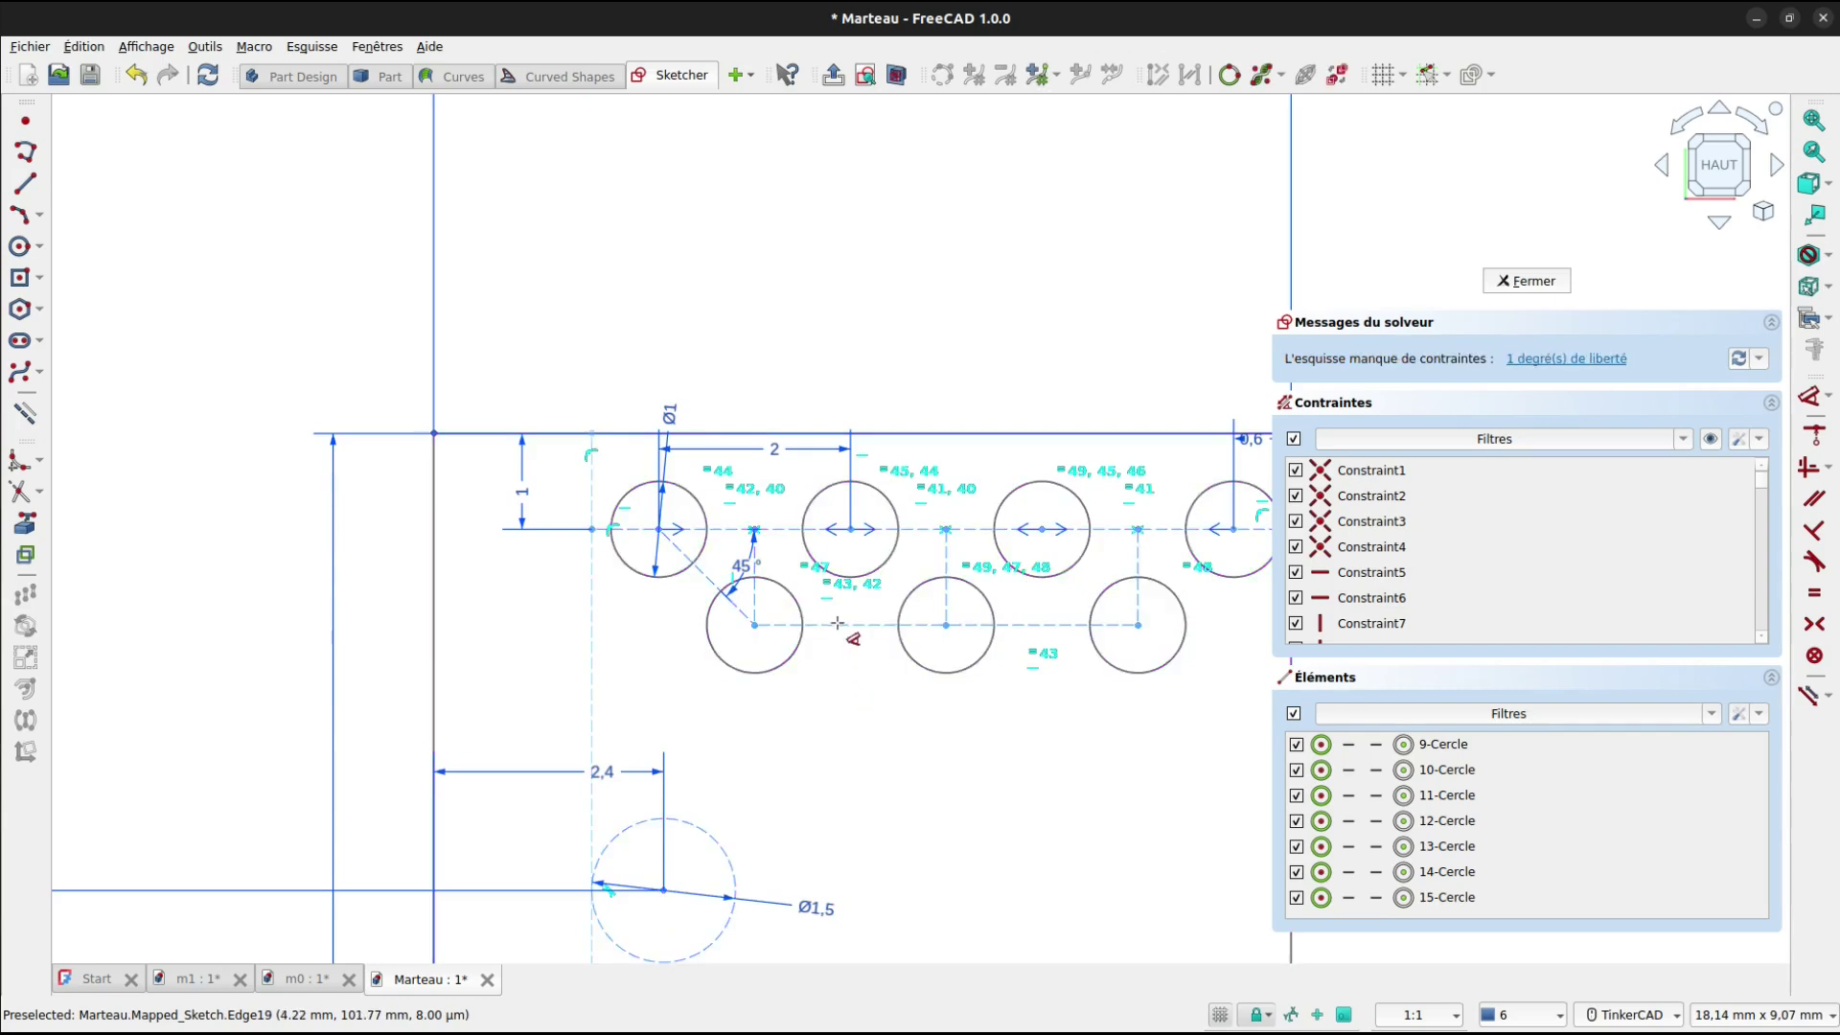
{"action": "left_click", "coordinate": [837, 624]}
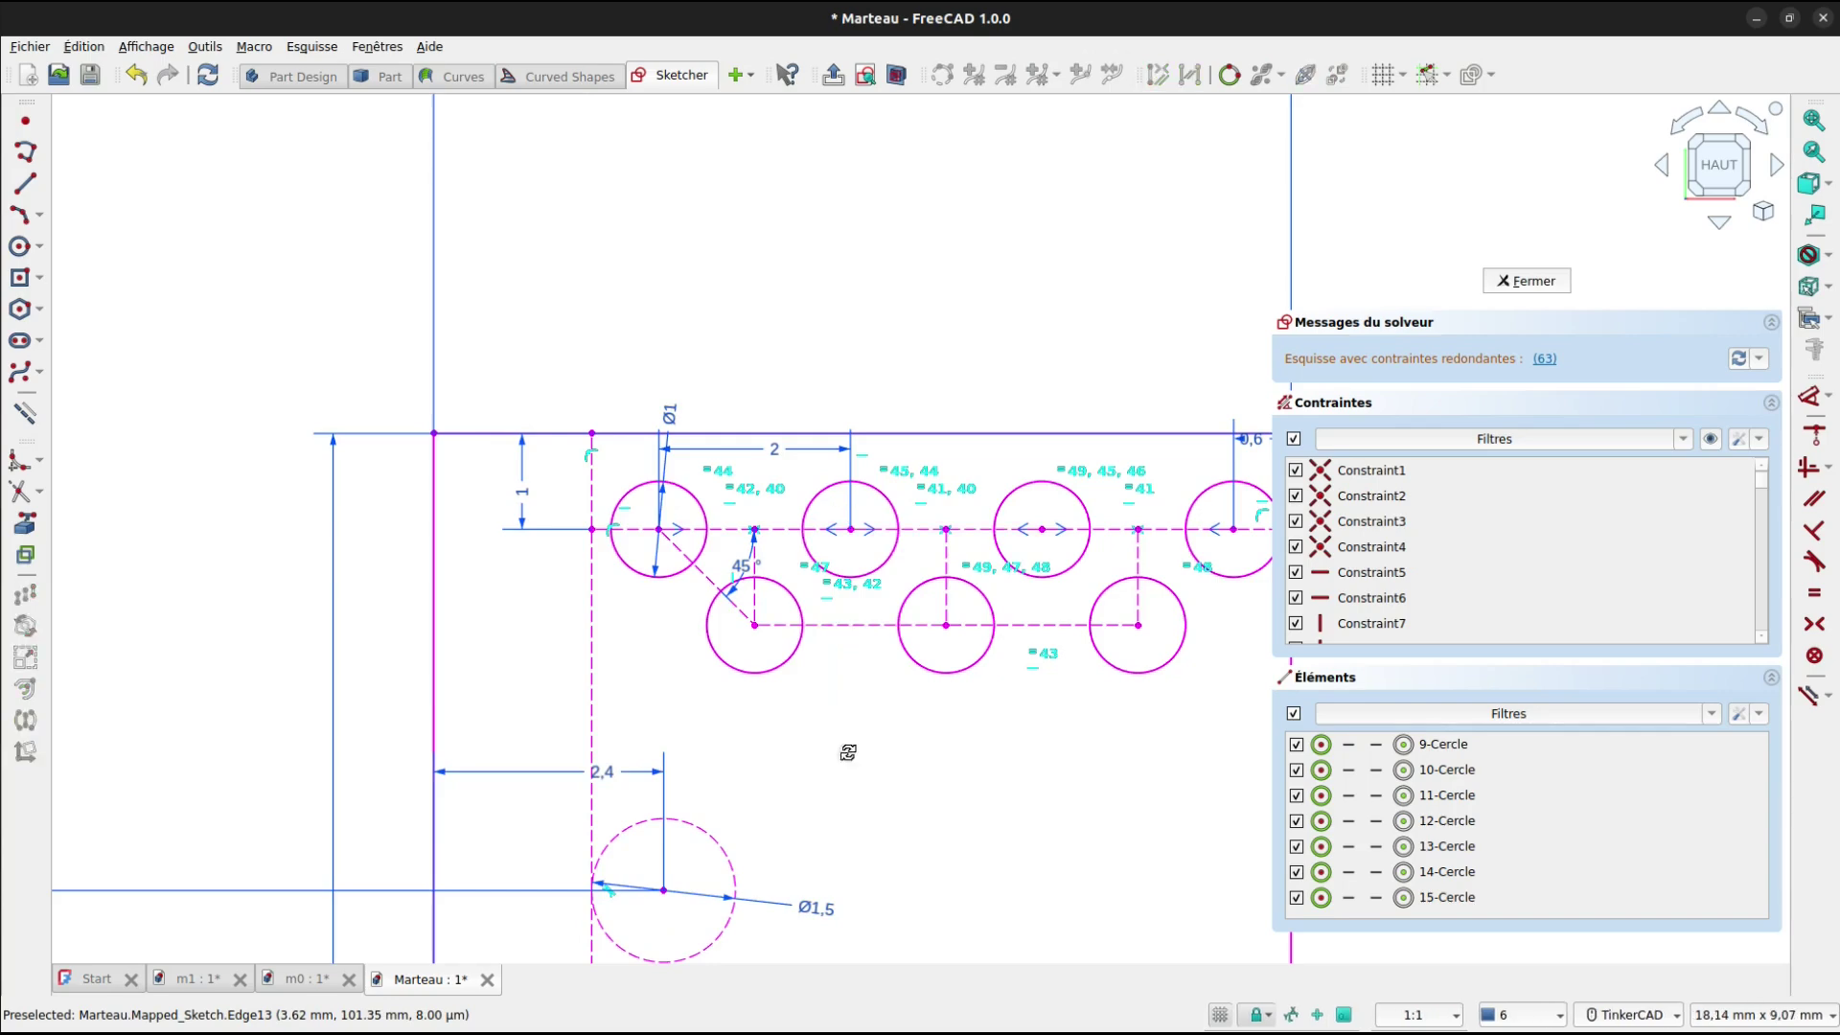
{"action": "key", "text": "Escape"}
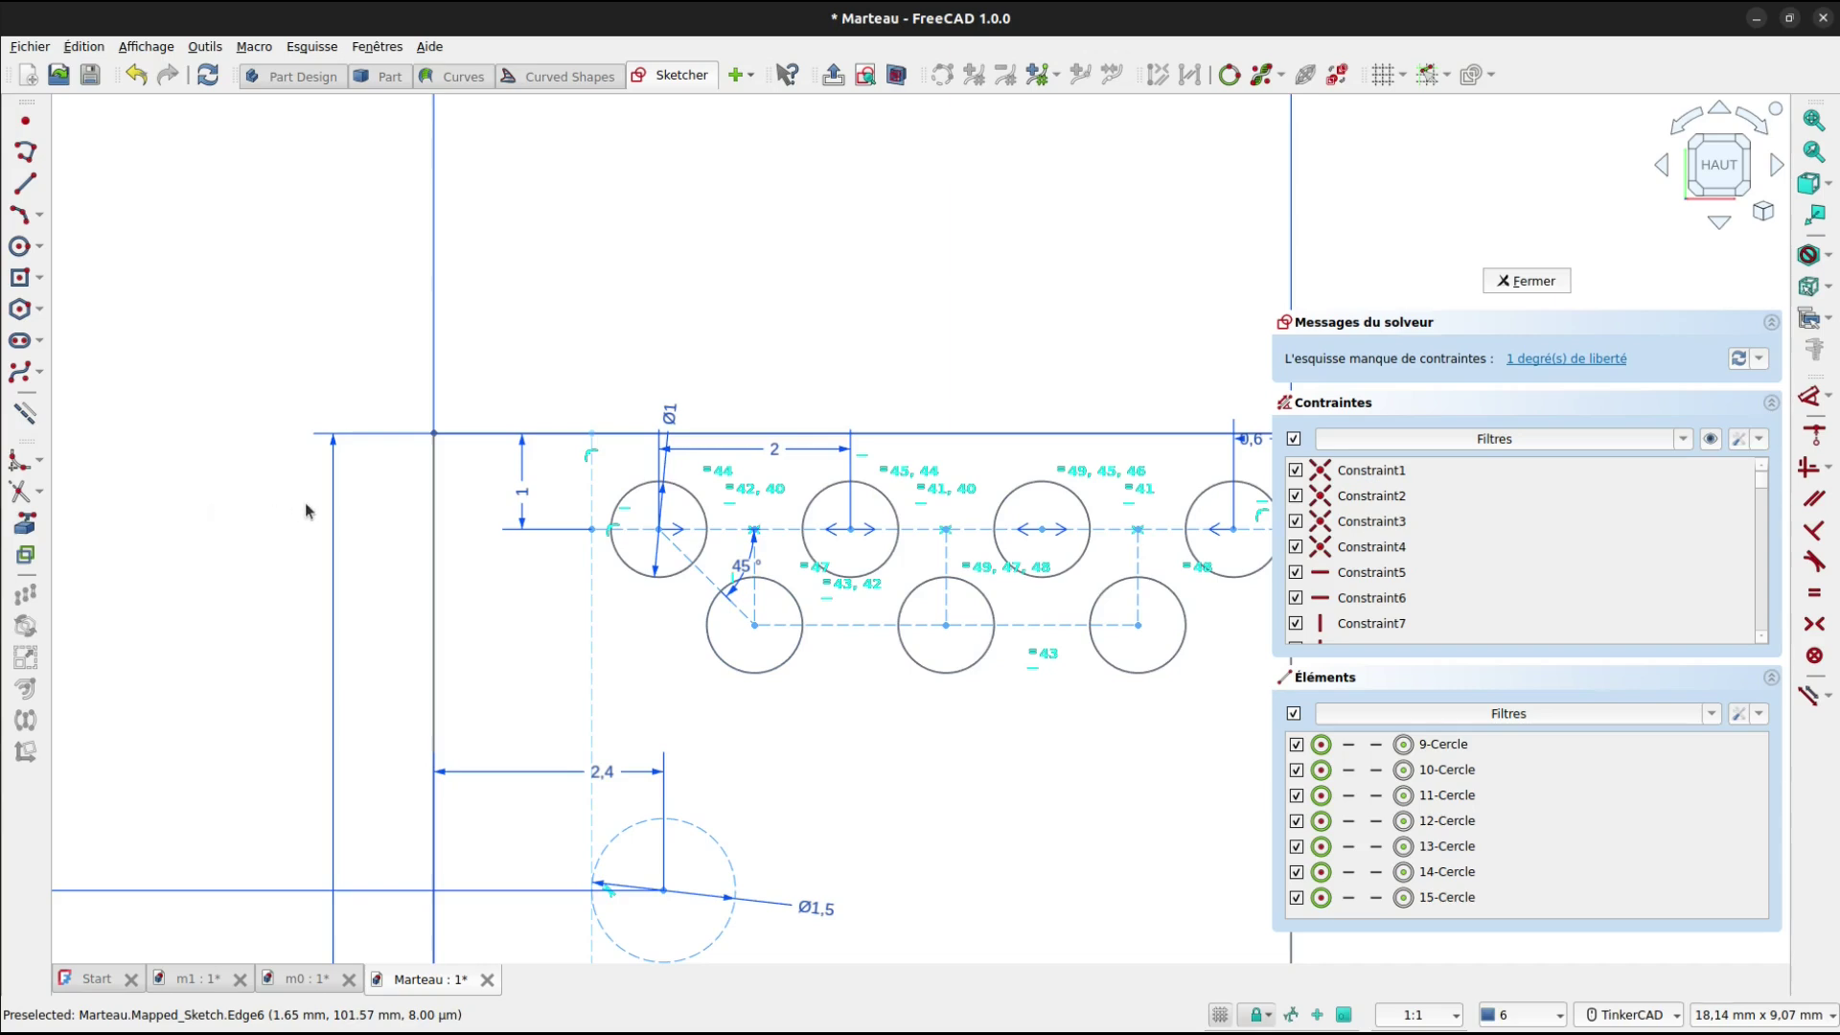
Draw a horizontal construction line below the second row of circles, from the vertical construction line to the outline's right edge.
{"action": "left_click", "coordinate": [25, 183]}
{"action": "left_click", "coordinate": [589, 698]}
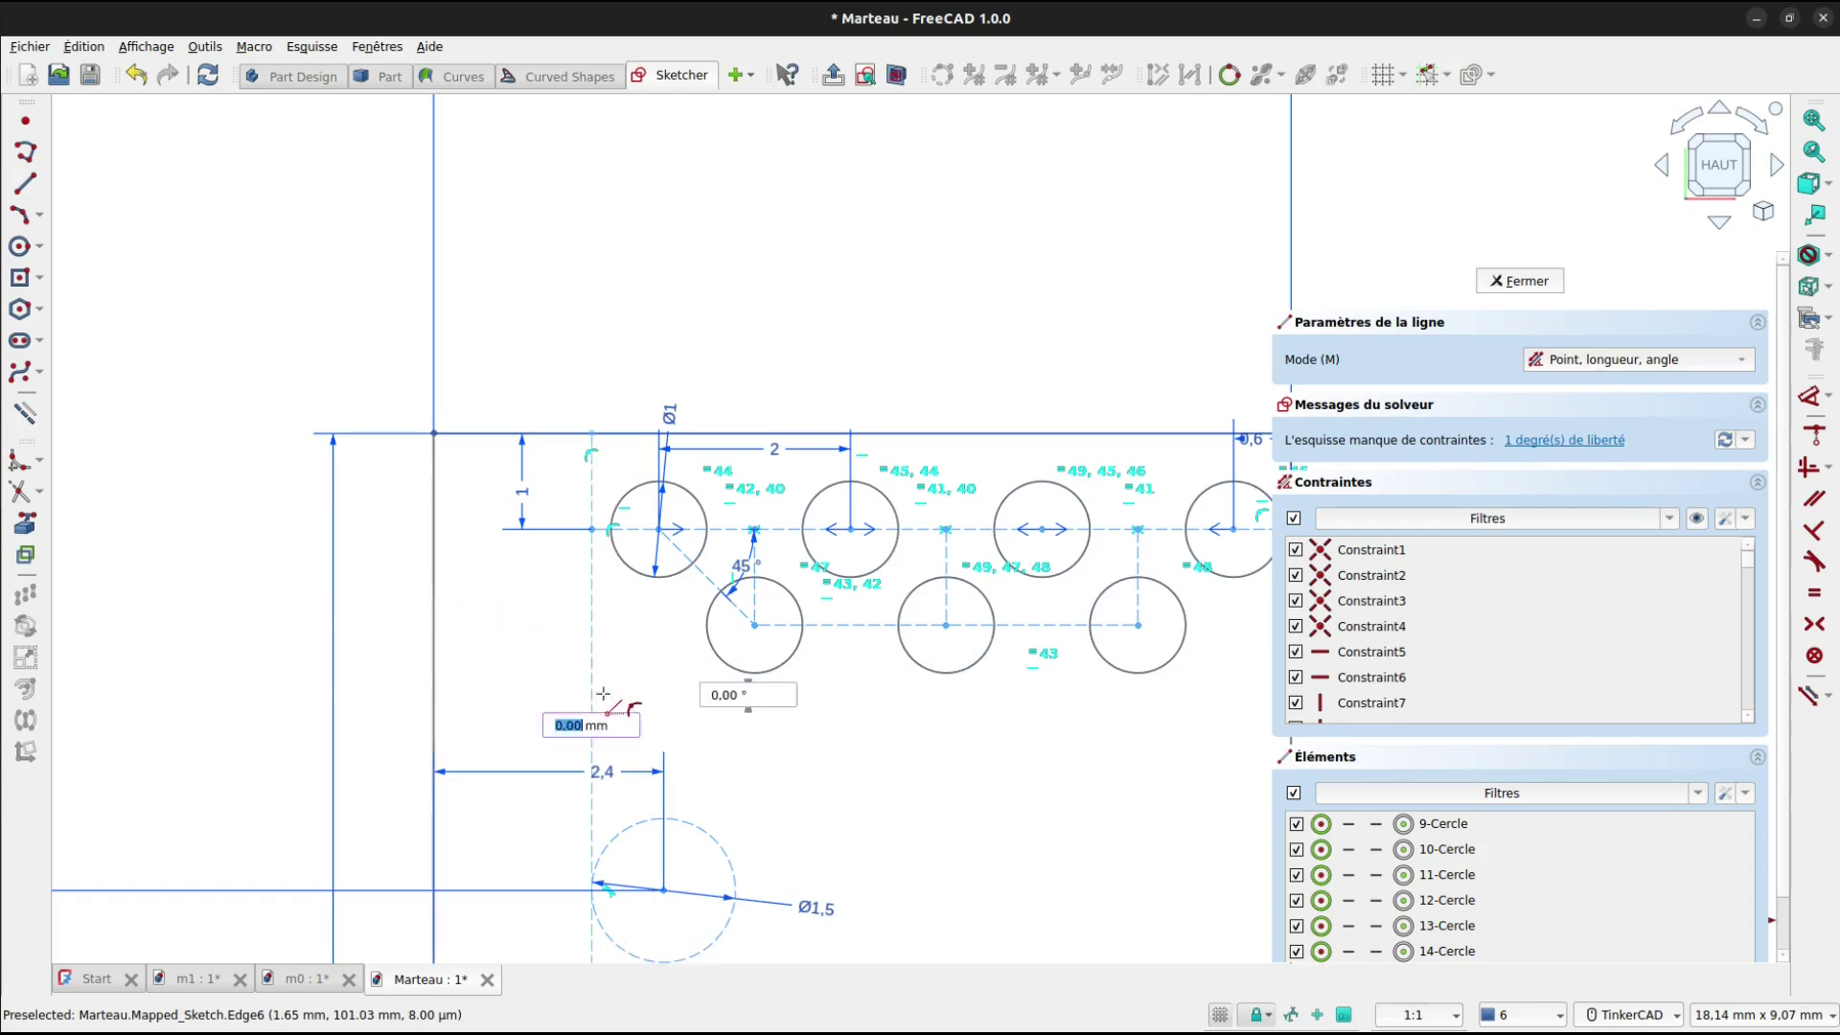
{"action": "middle_click_drag", "start_coordinate": [1066, 714], "coordinate": [704, 685]}
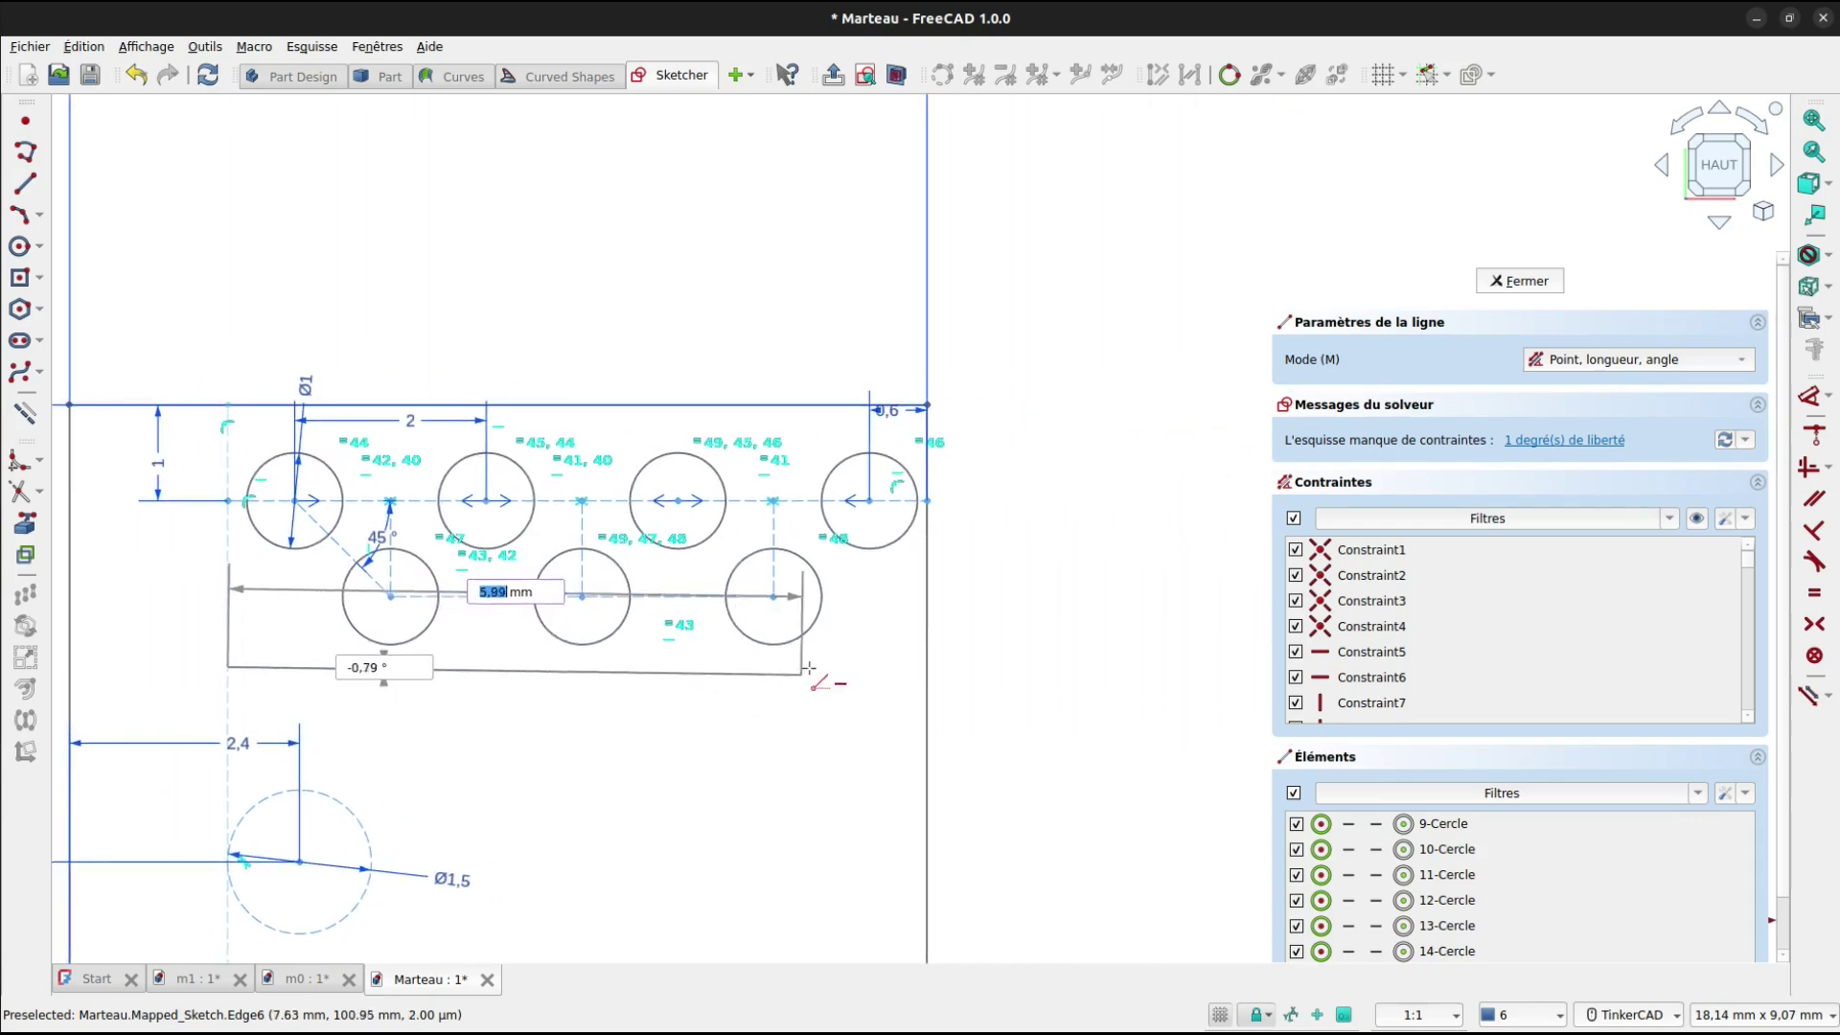
{"action": "left_click", "coordinate": [932, 667]}
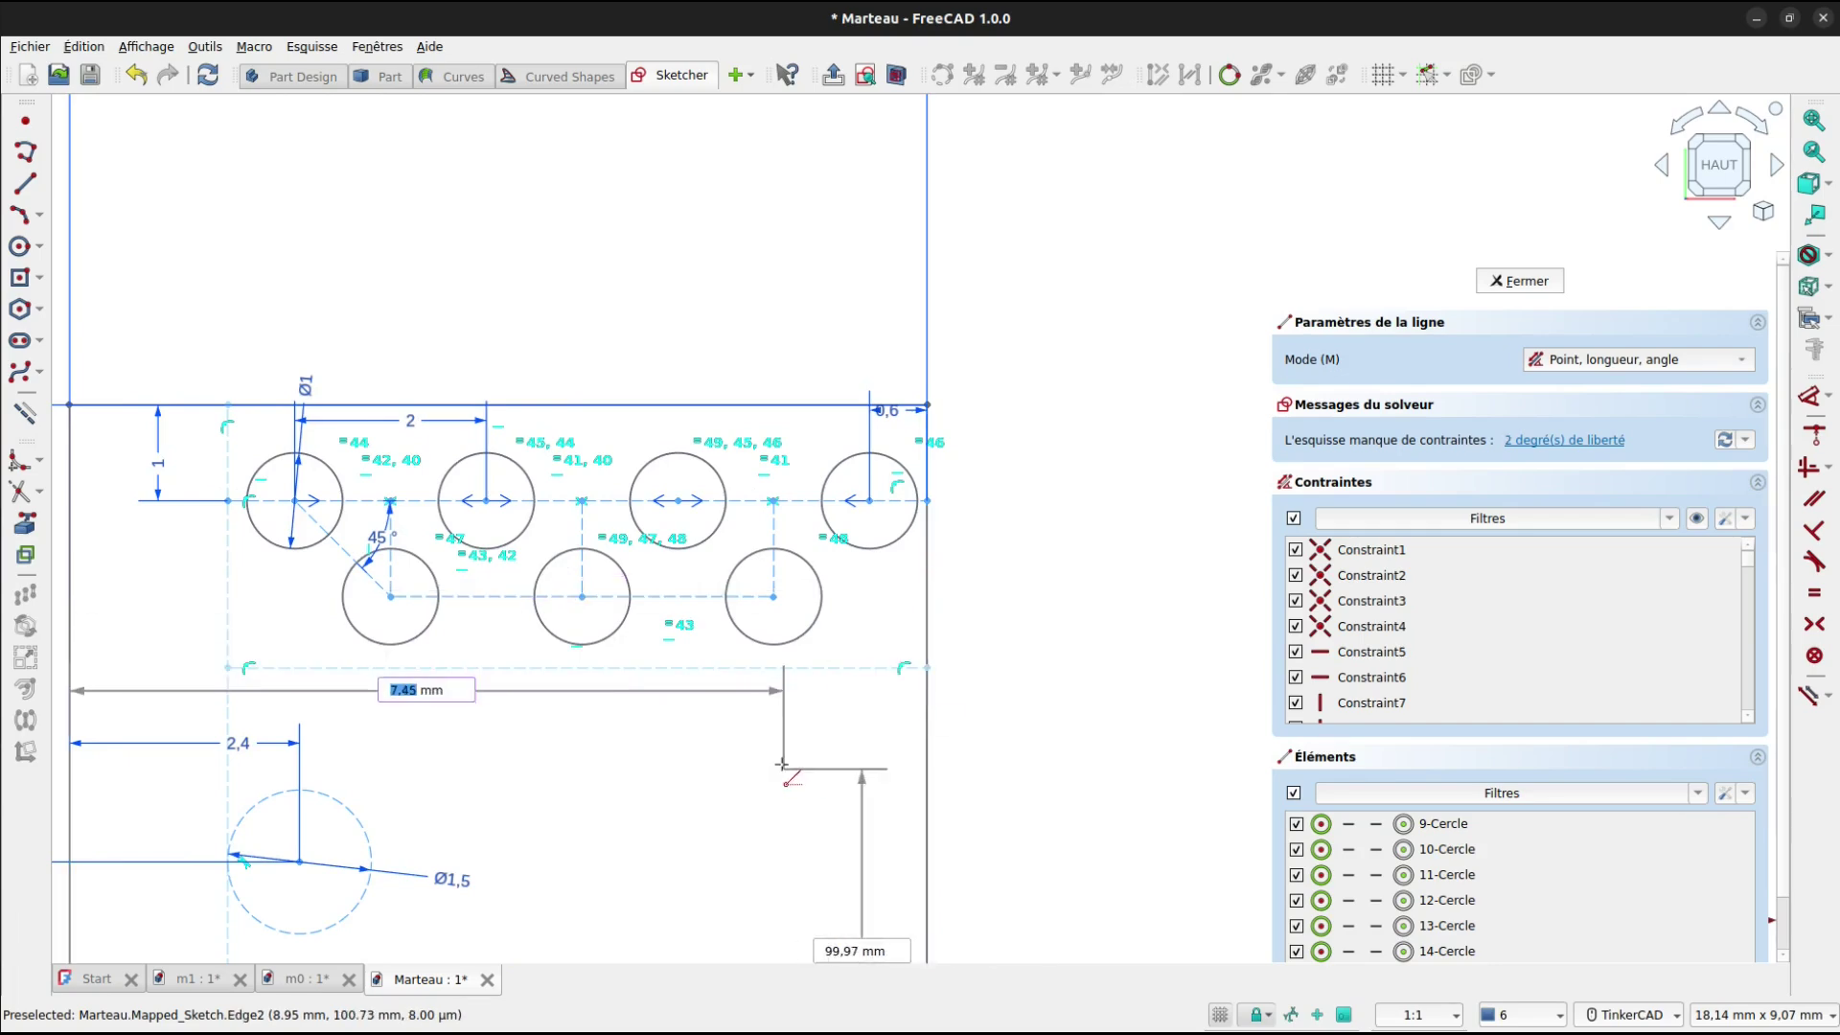
{"action": "right_click", "coordinate": [393, 731]}
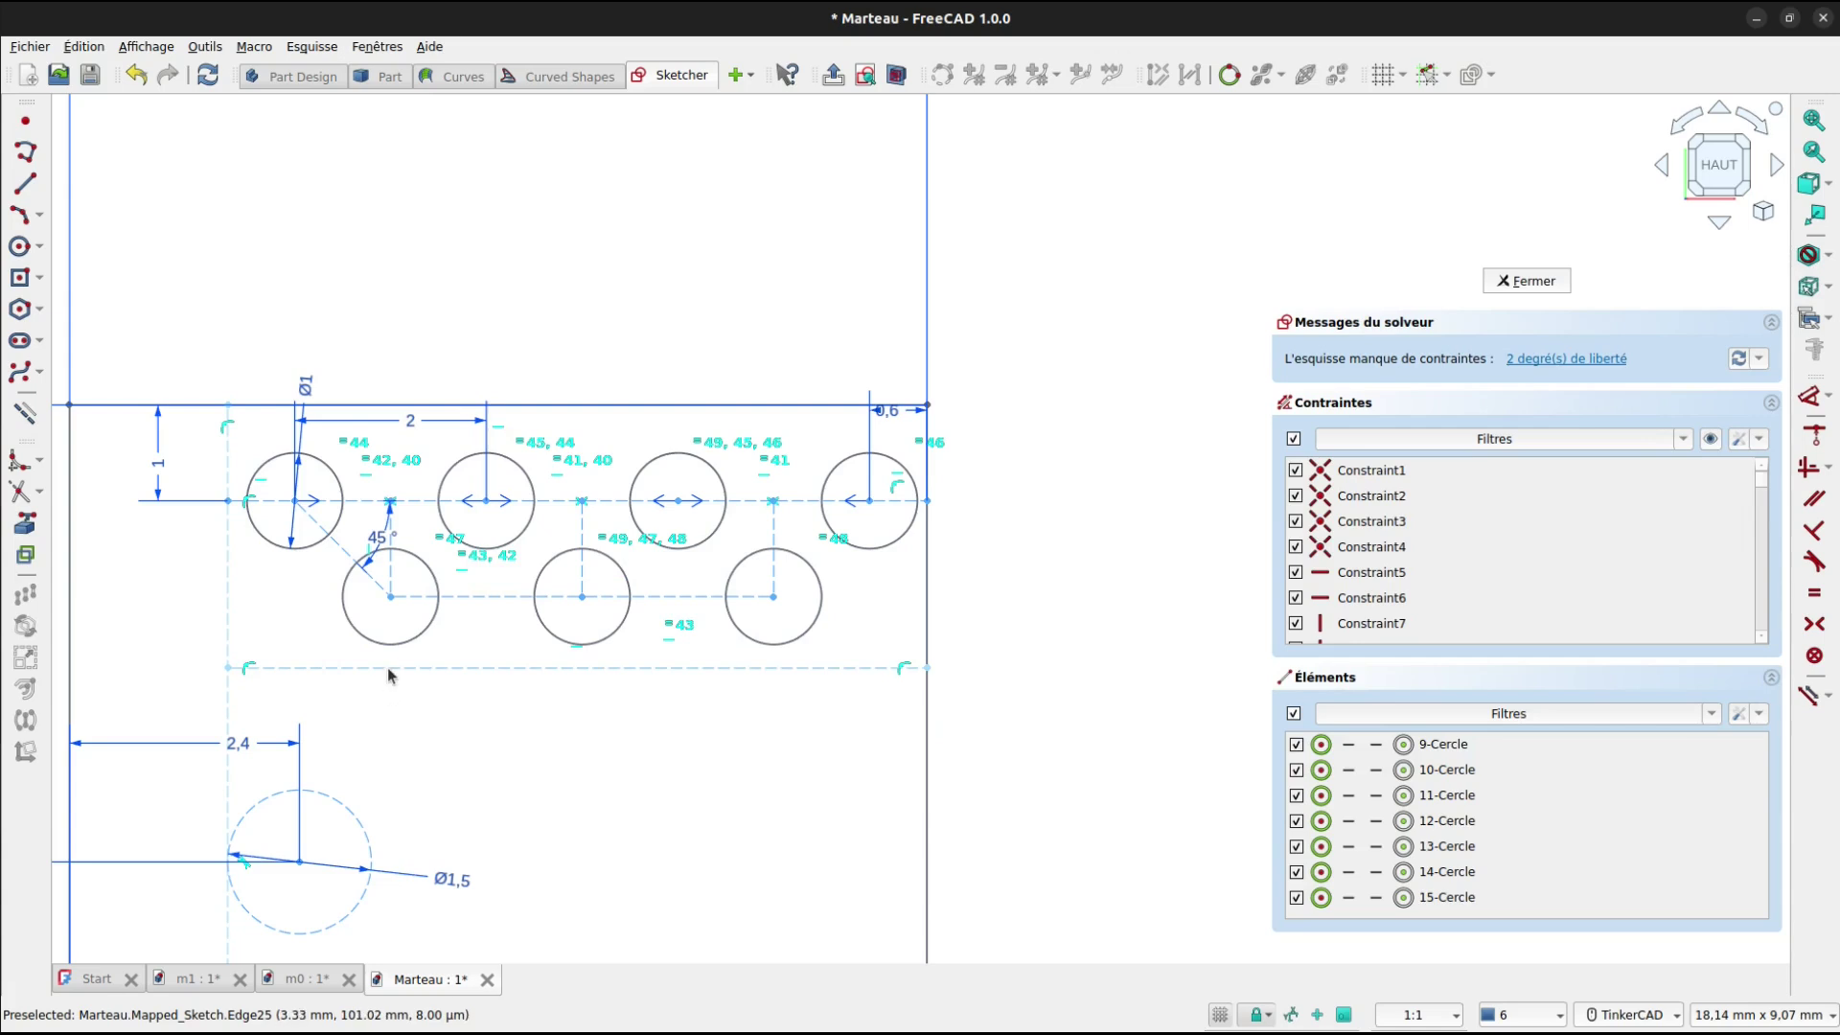
{"action": "left_click_drag", "start_coordinate": [388, 673], "coordinate": [393, 709]}
{"action": "middle_click_drag", "start_coordinate": [381, 633], "coordinate": [602, 615]}
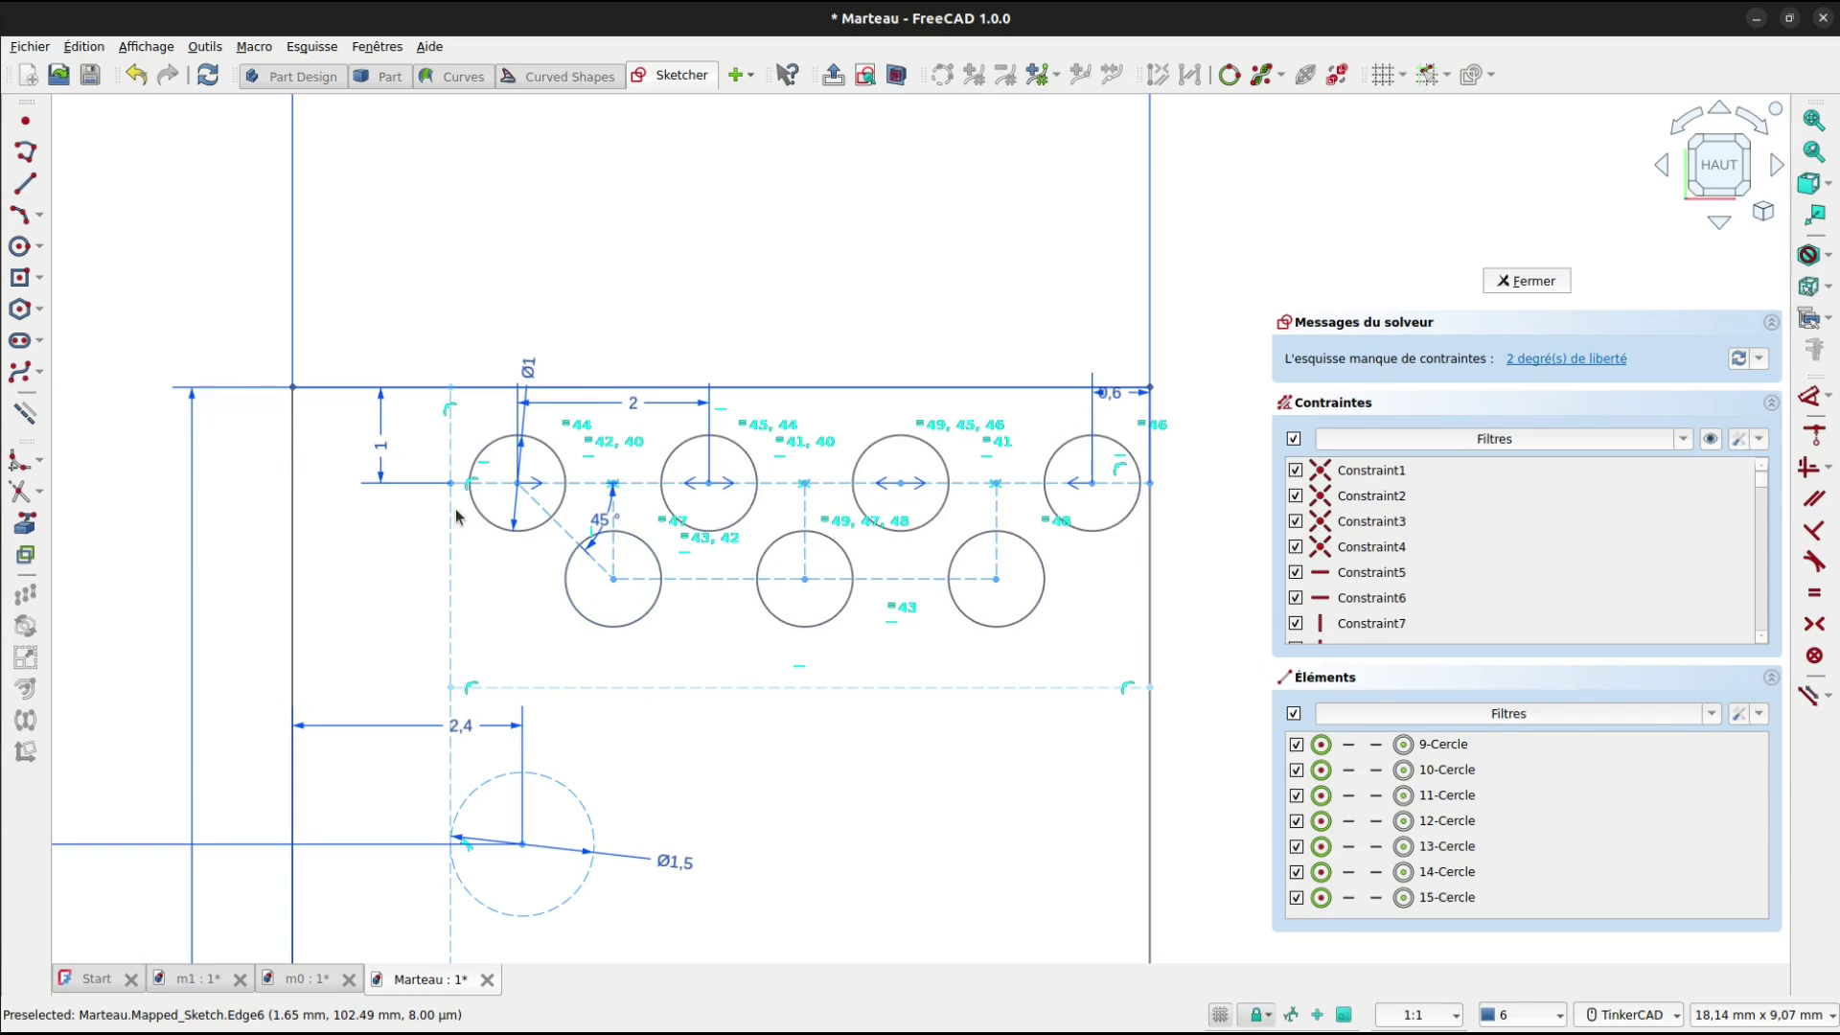
Dimension the new construction line at 1 mm below the centre line of the second row of circles.
{"action": "left_click", "coordinate": [614, 579]}
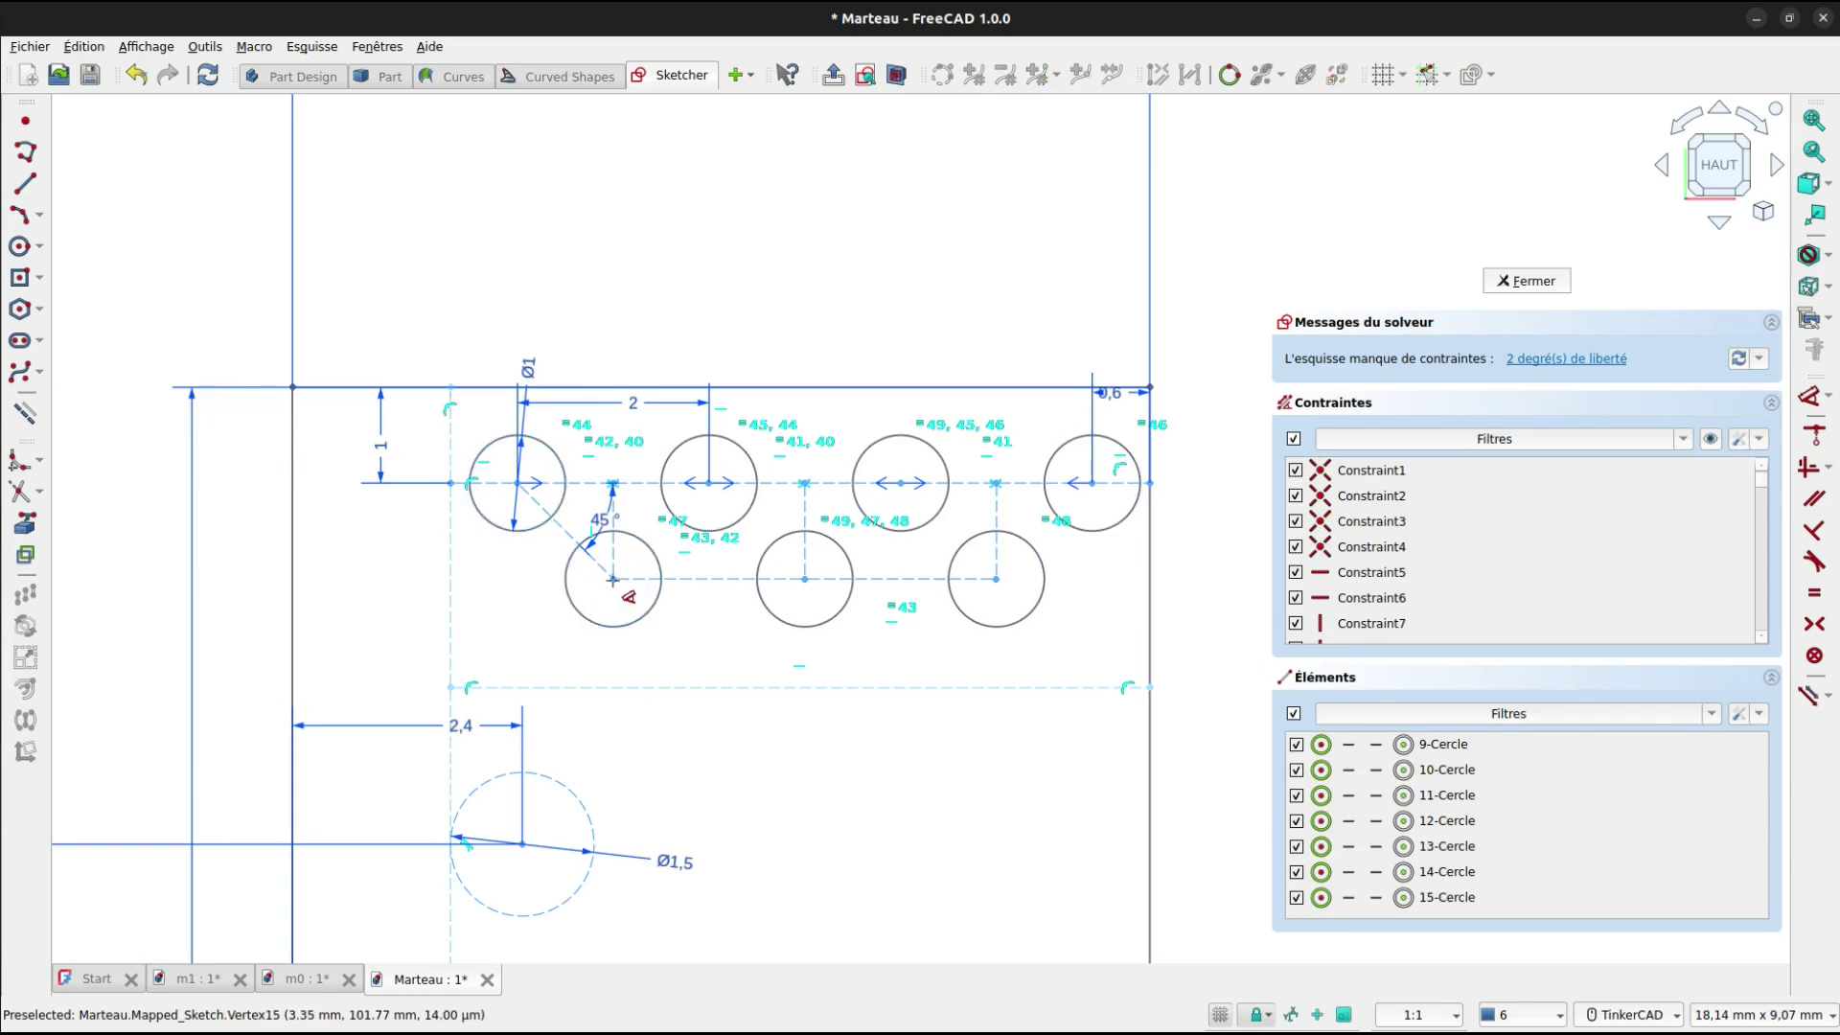
{"action": "key", "text": "d"}
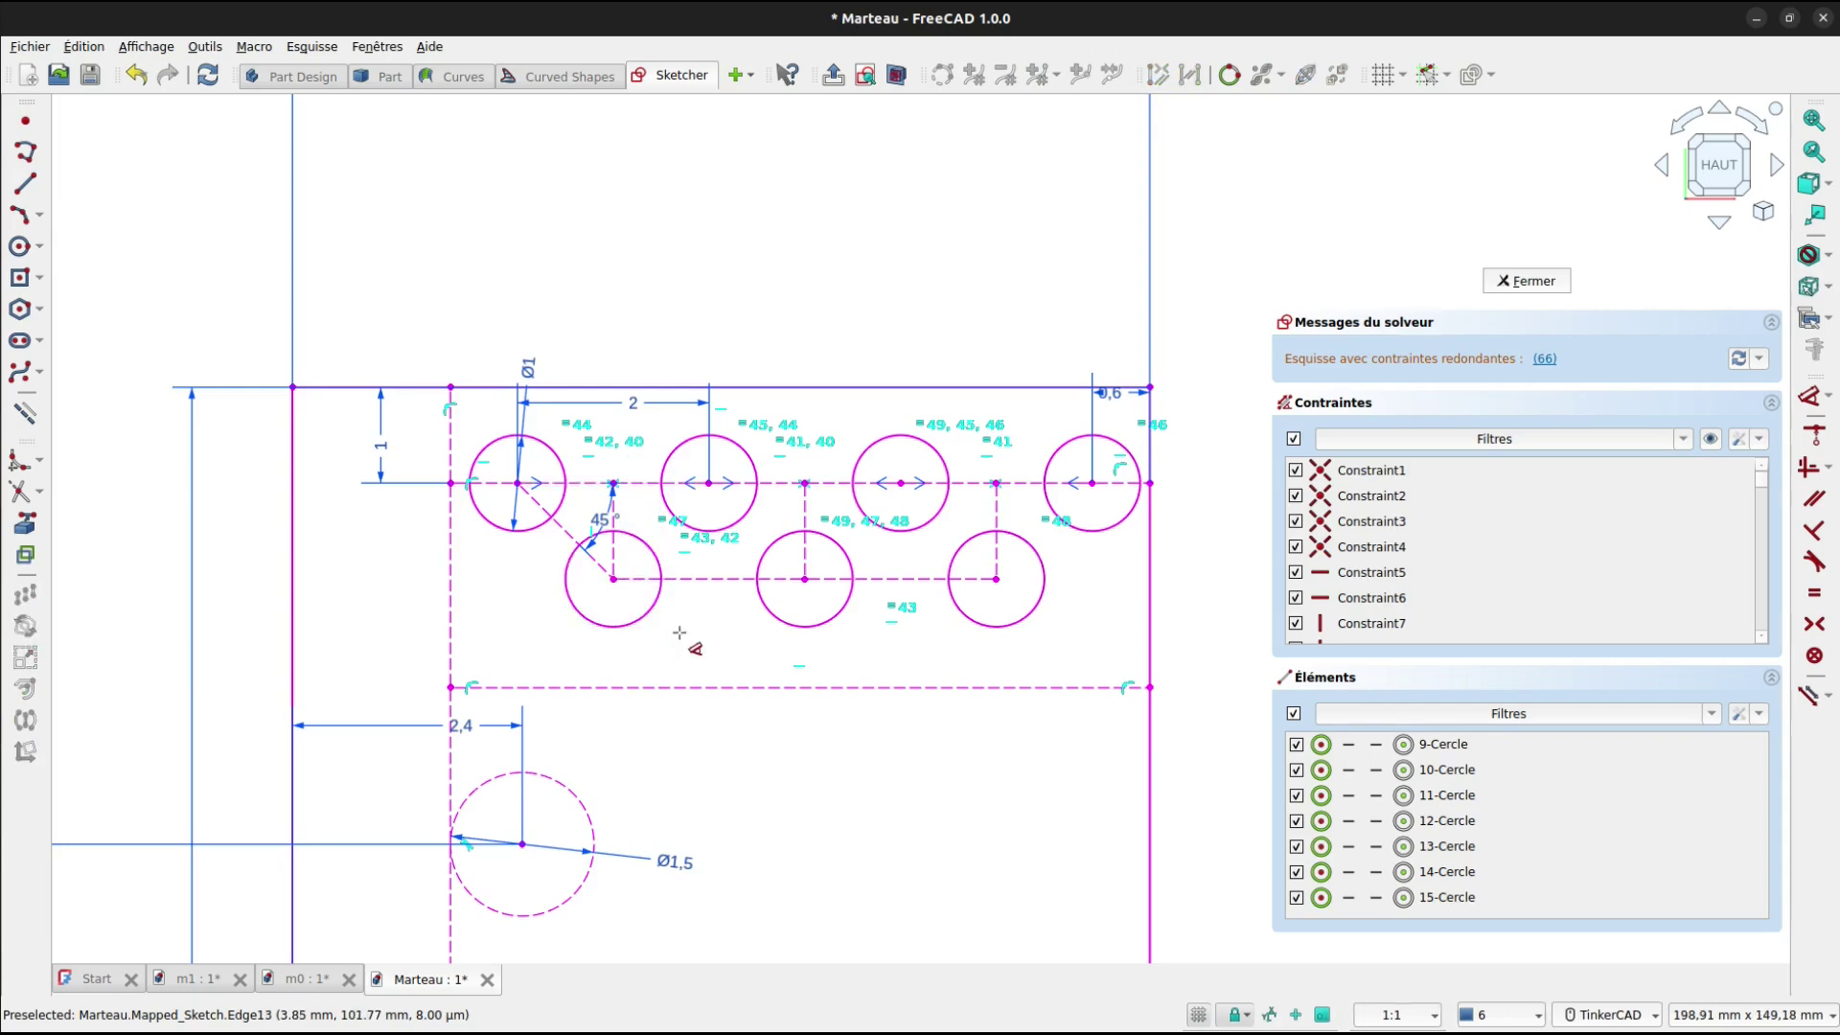
{"action": "key", "text": "Escape"}
{"action": "left_click", "coordinate": [700, 579]}
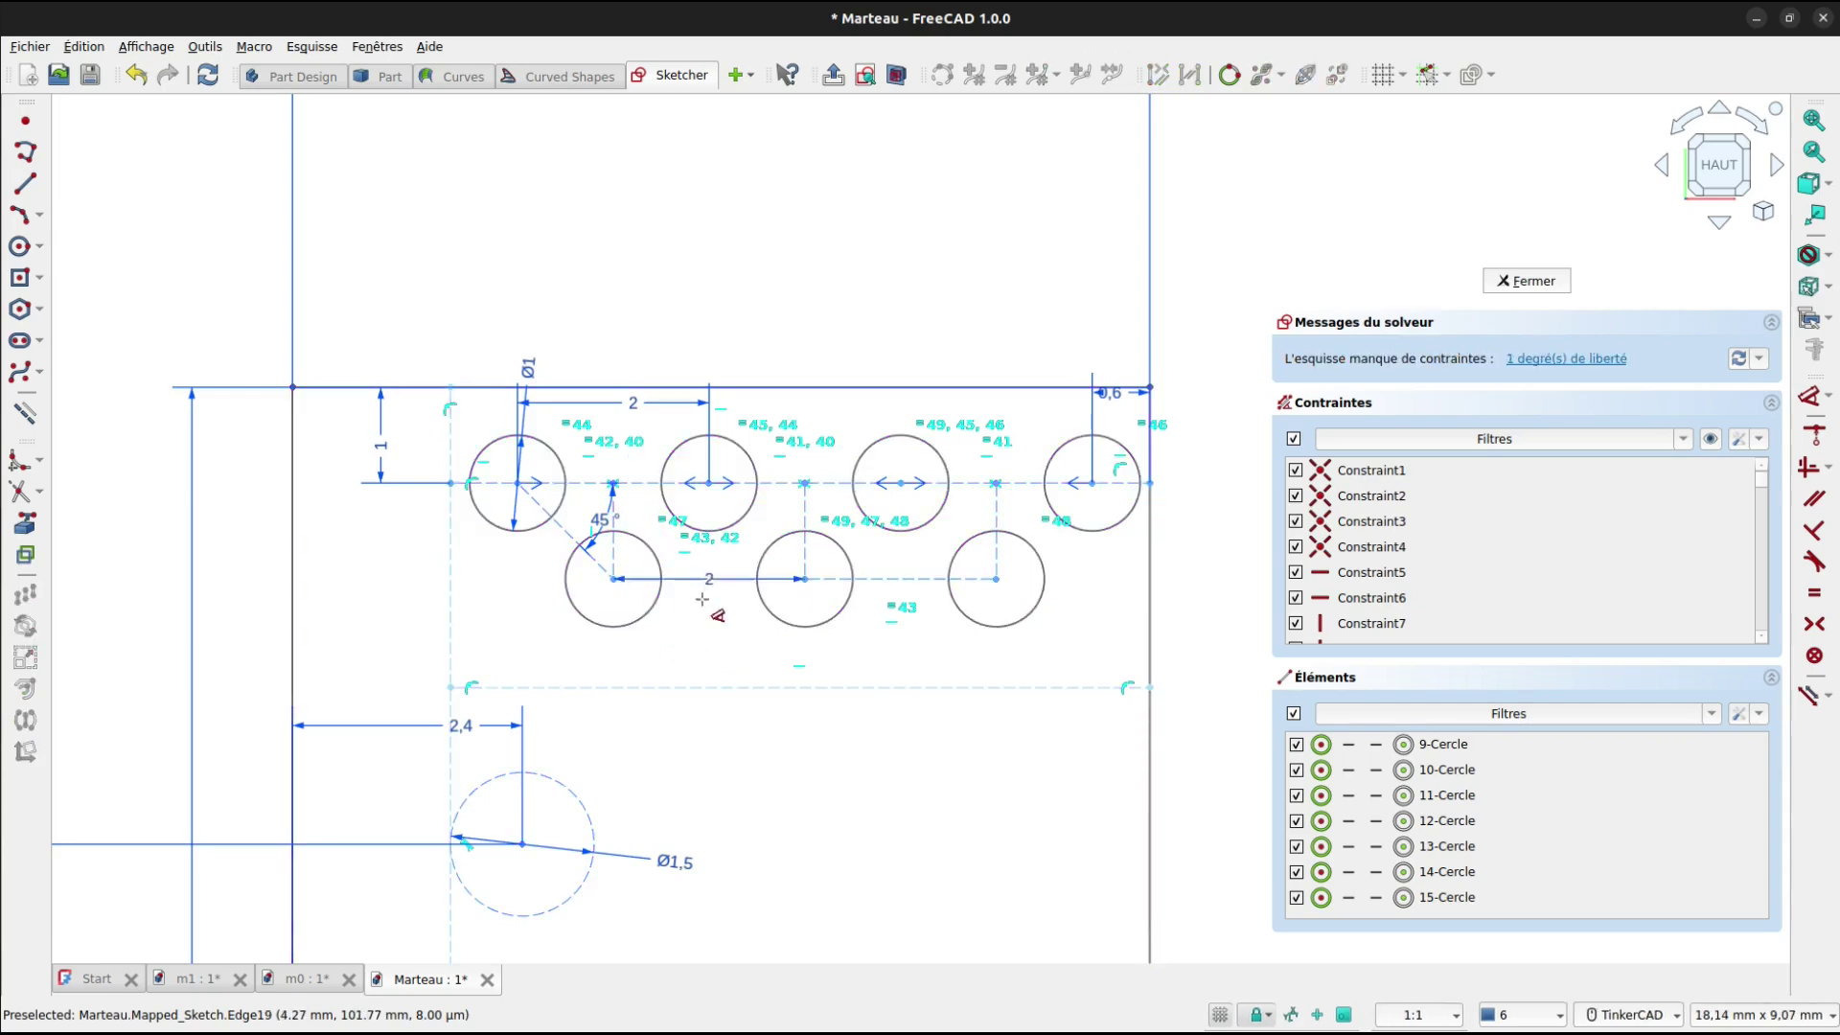
{"action": "left_click", "coordinate": [698, 688]}
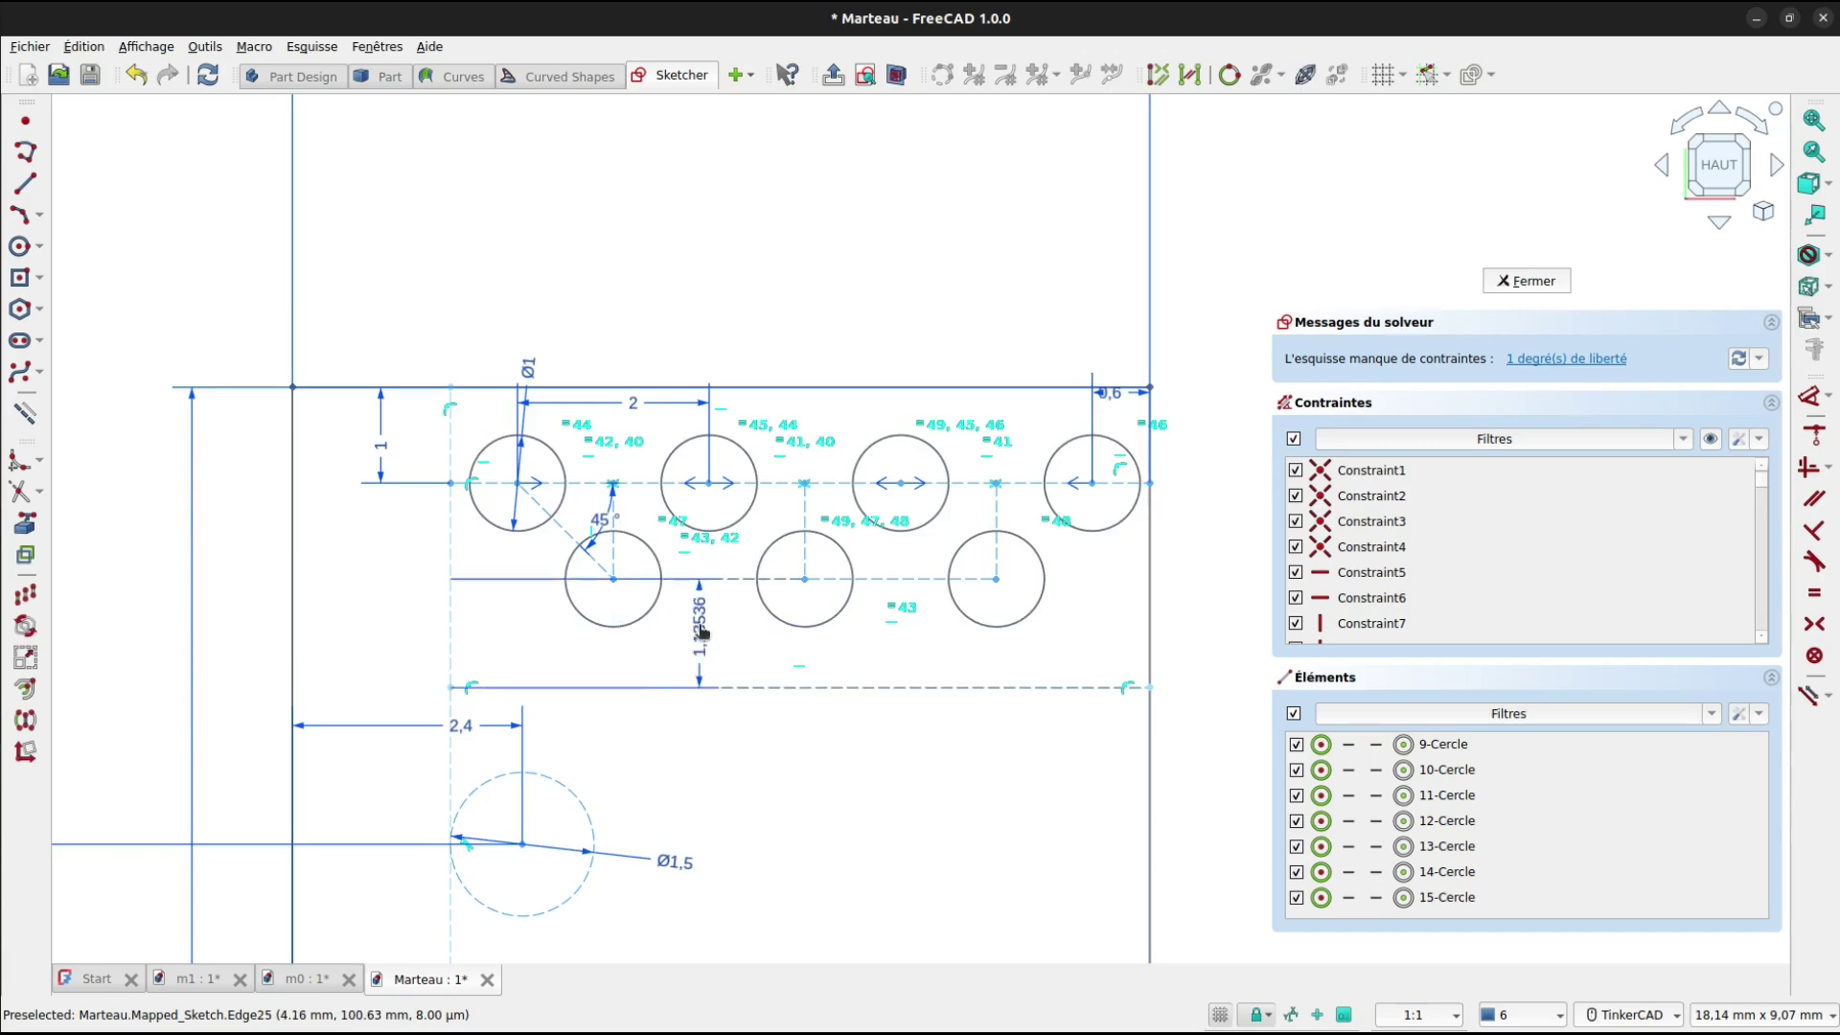
{"action": "left_click", "coordinate": [708, 634]}
{"action": "type", "text": "1"}
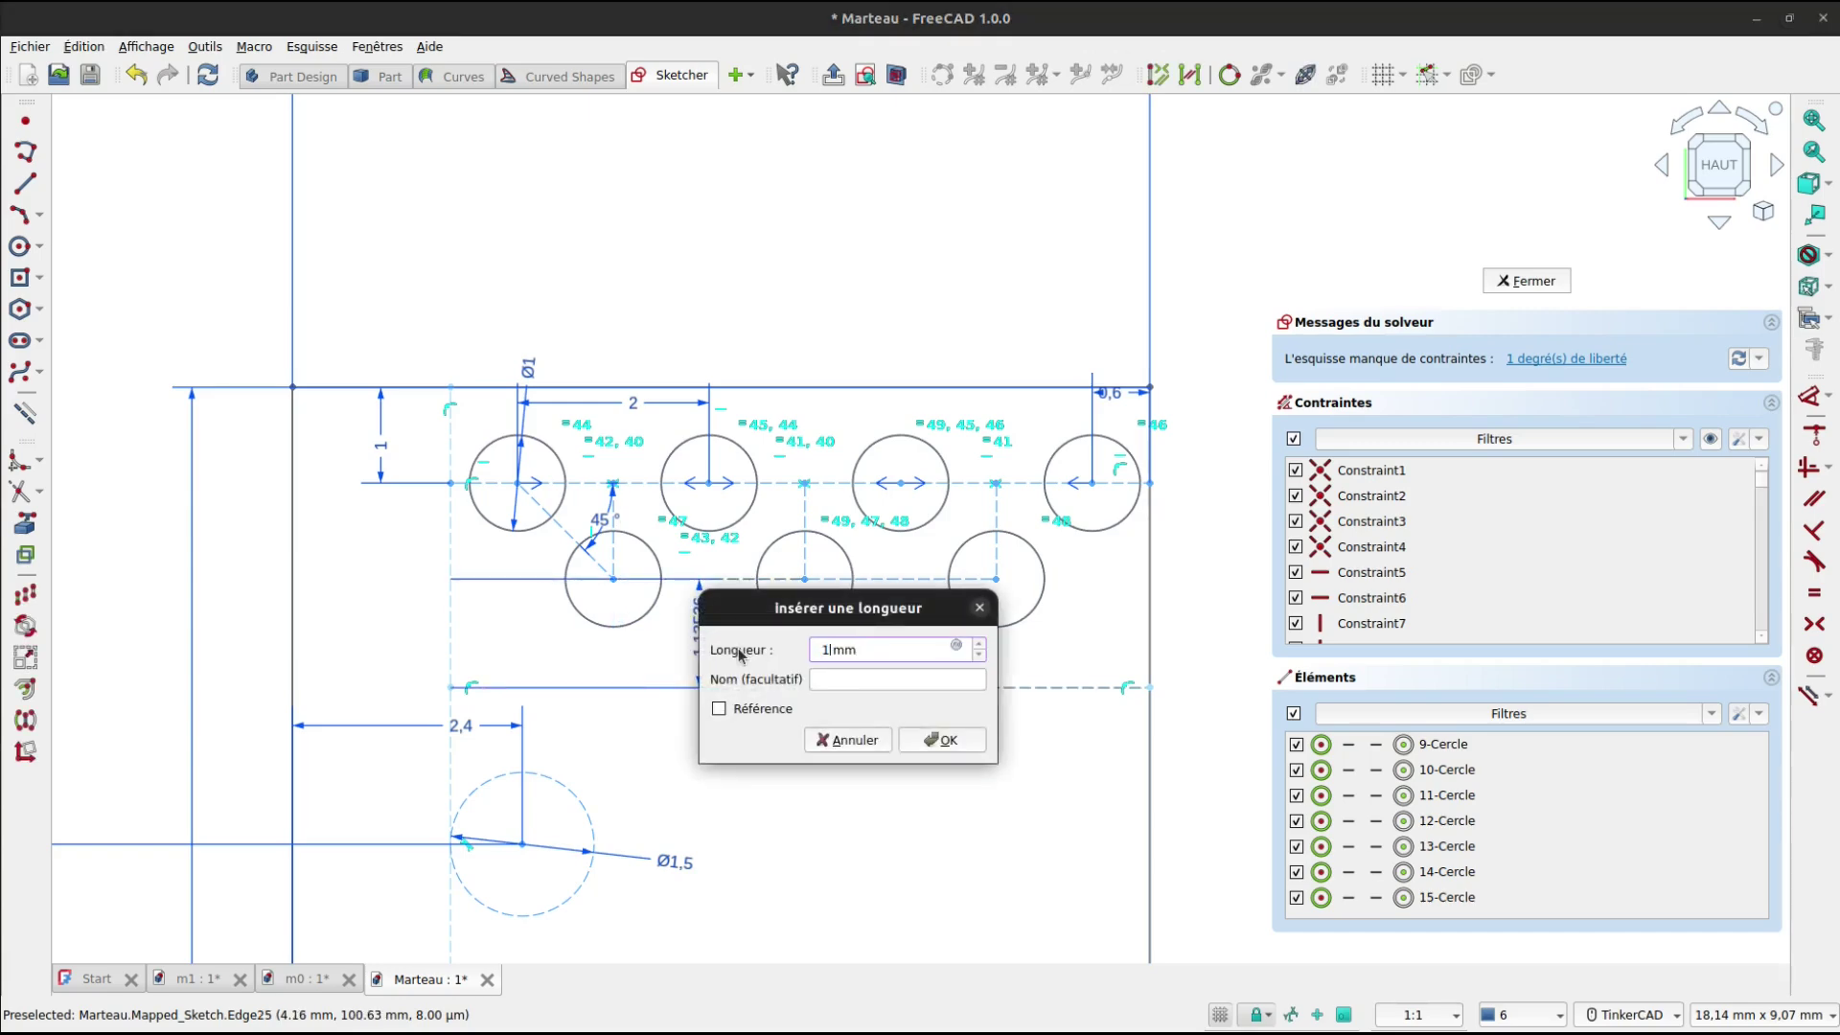
{"action": "key", "text": "Return"}
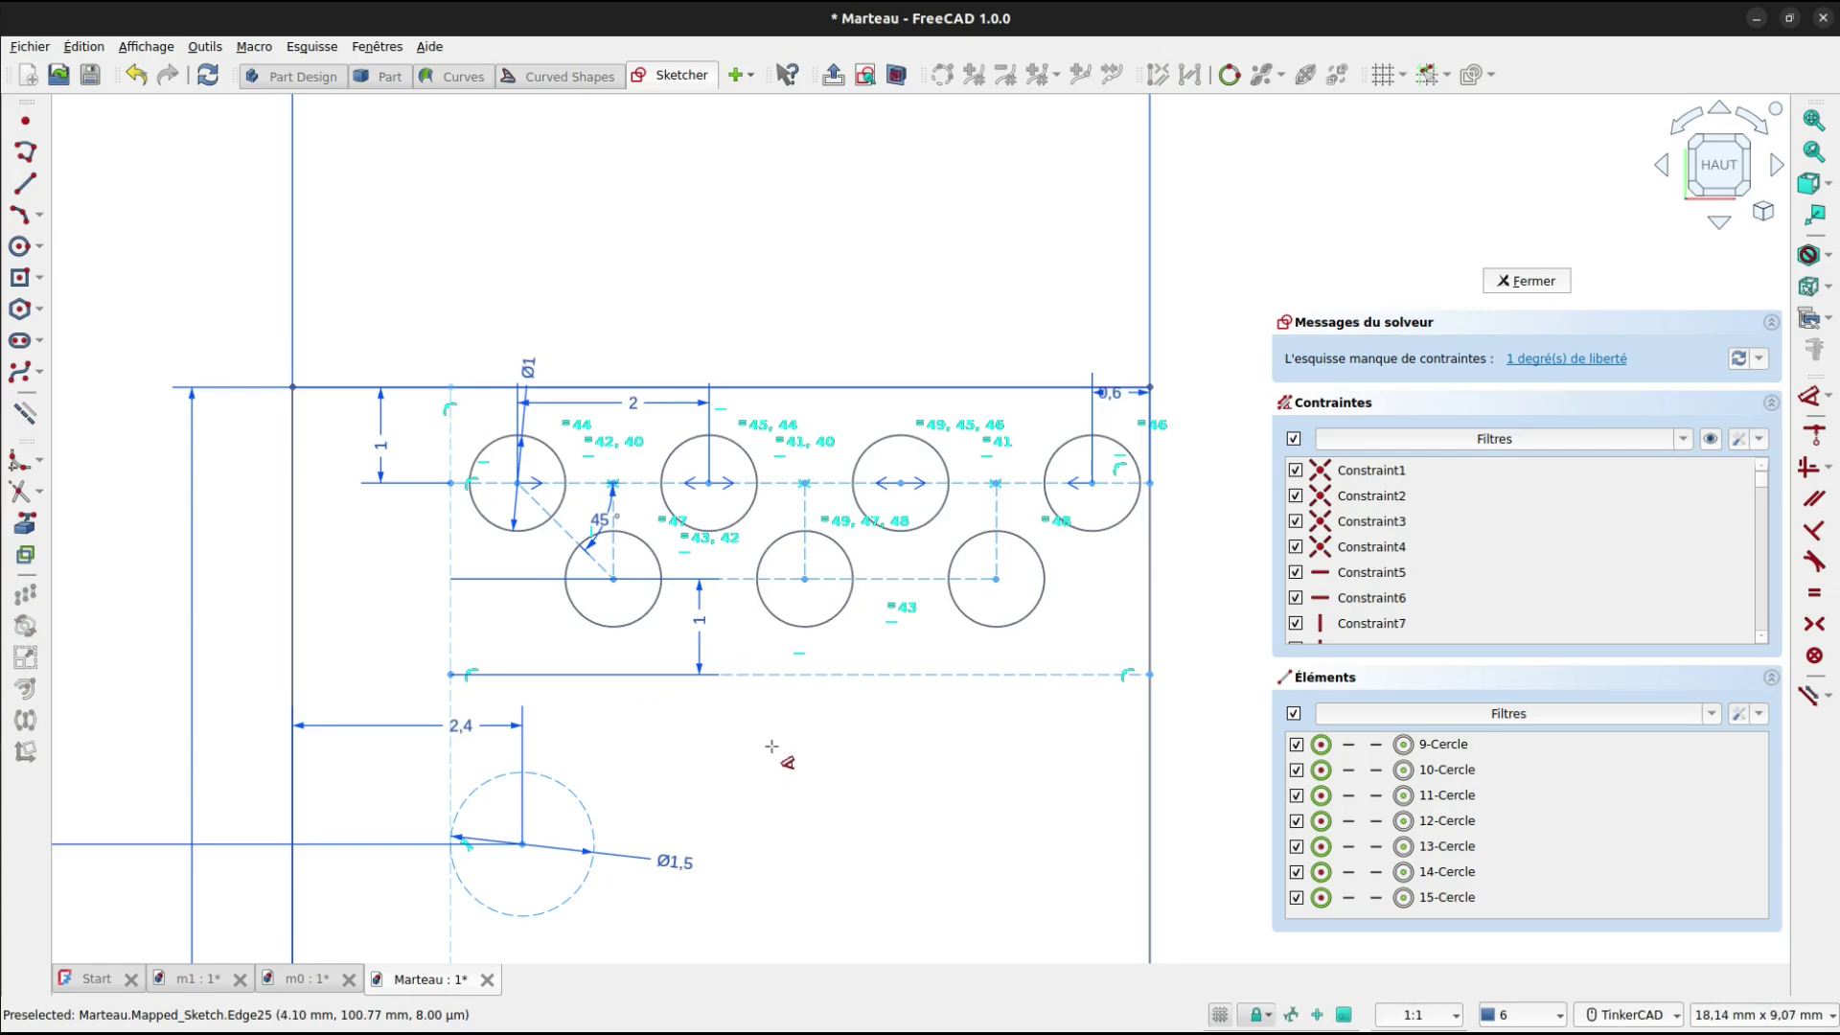
{"action": "key", "text": "Escape"}
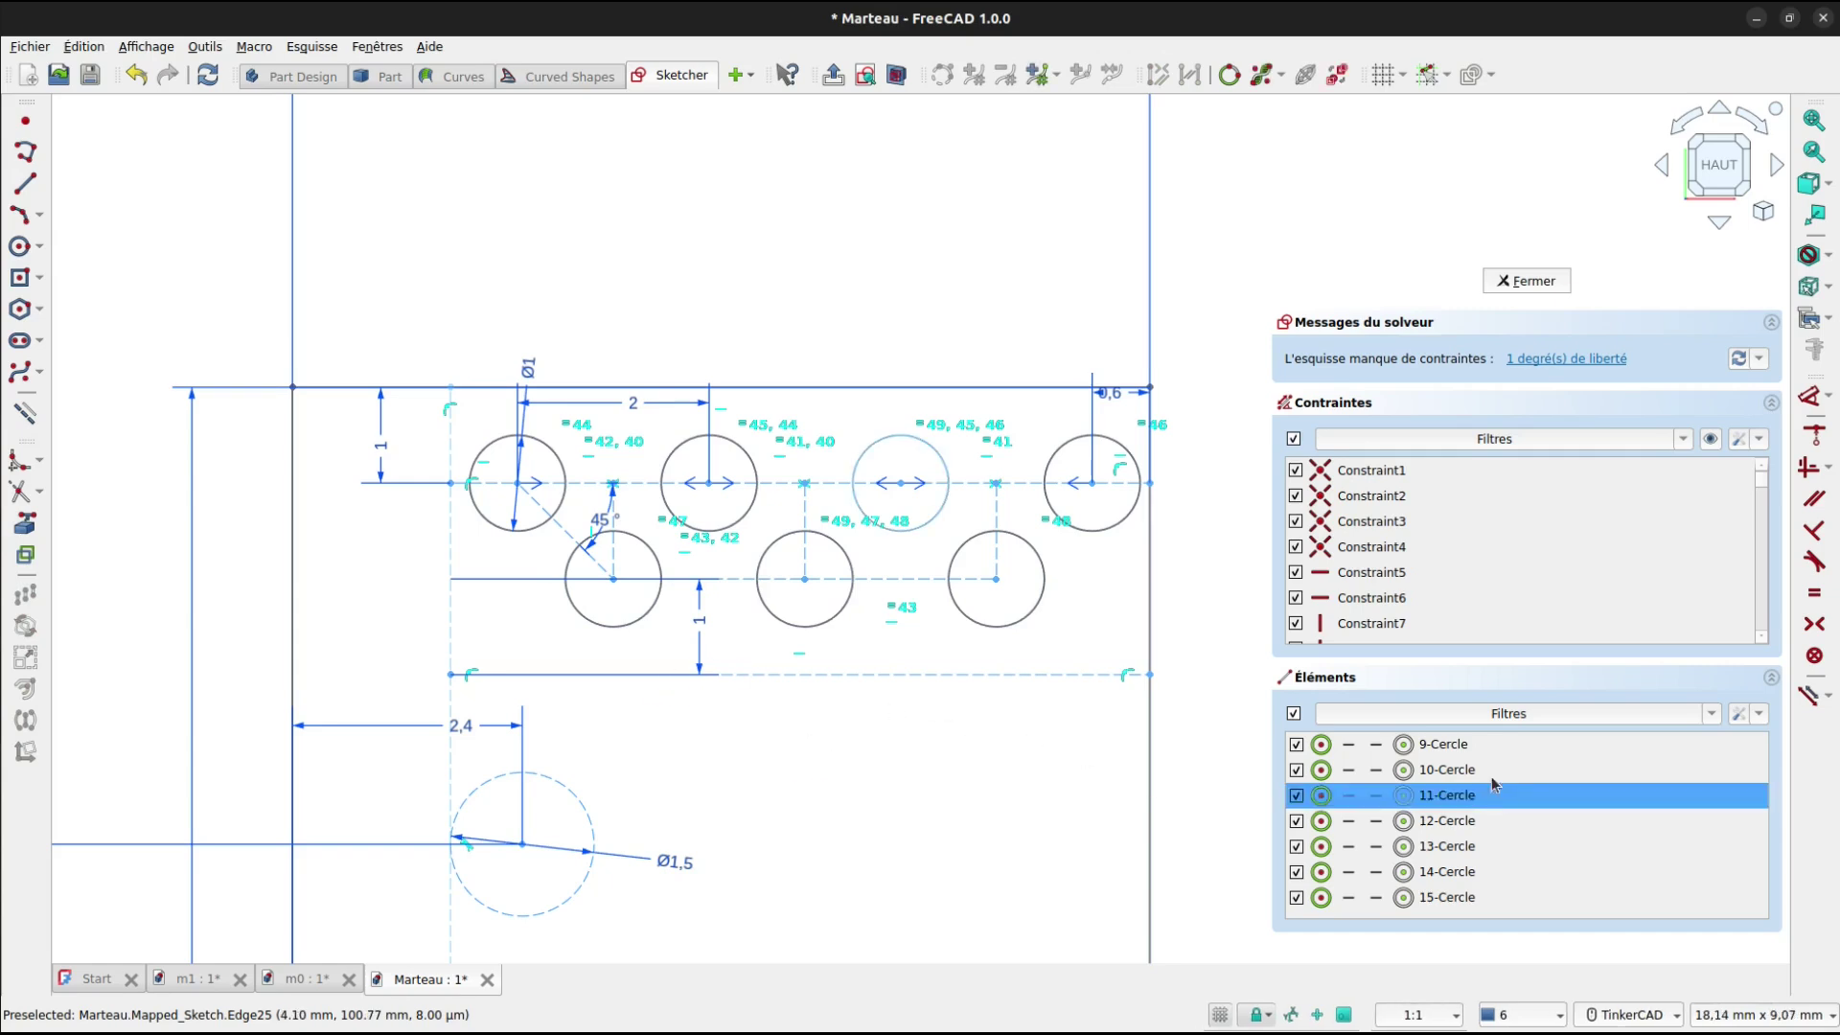
Array circles 9 to 15 downward with 55 copies and equality constraints, spaced from the first row's guide line to the lower construction line.
{"action": "left_click", "coordinate": [1479, 747]}
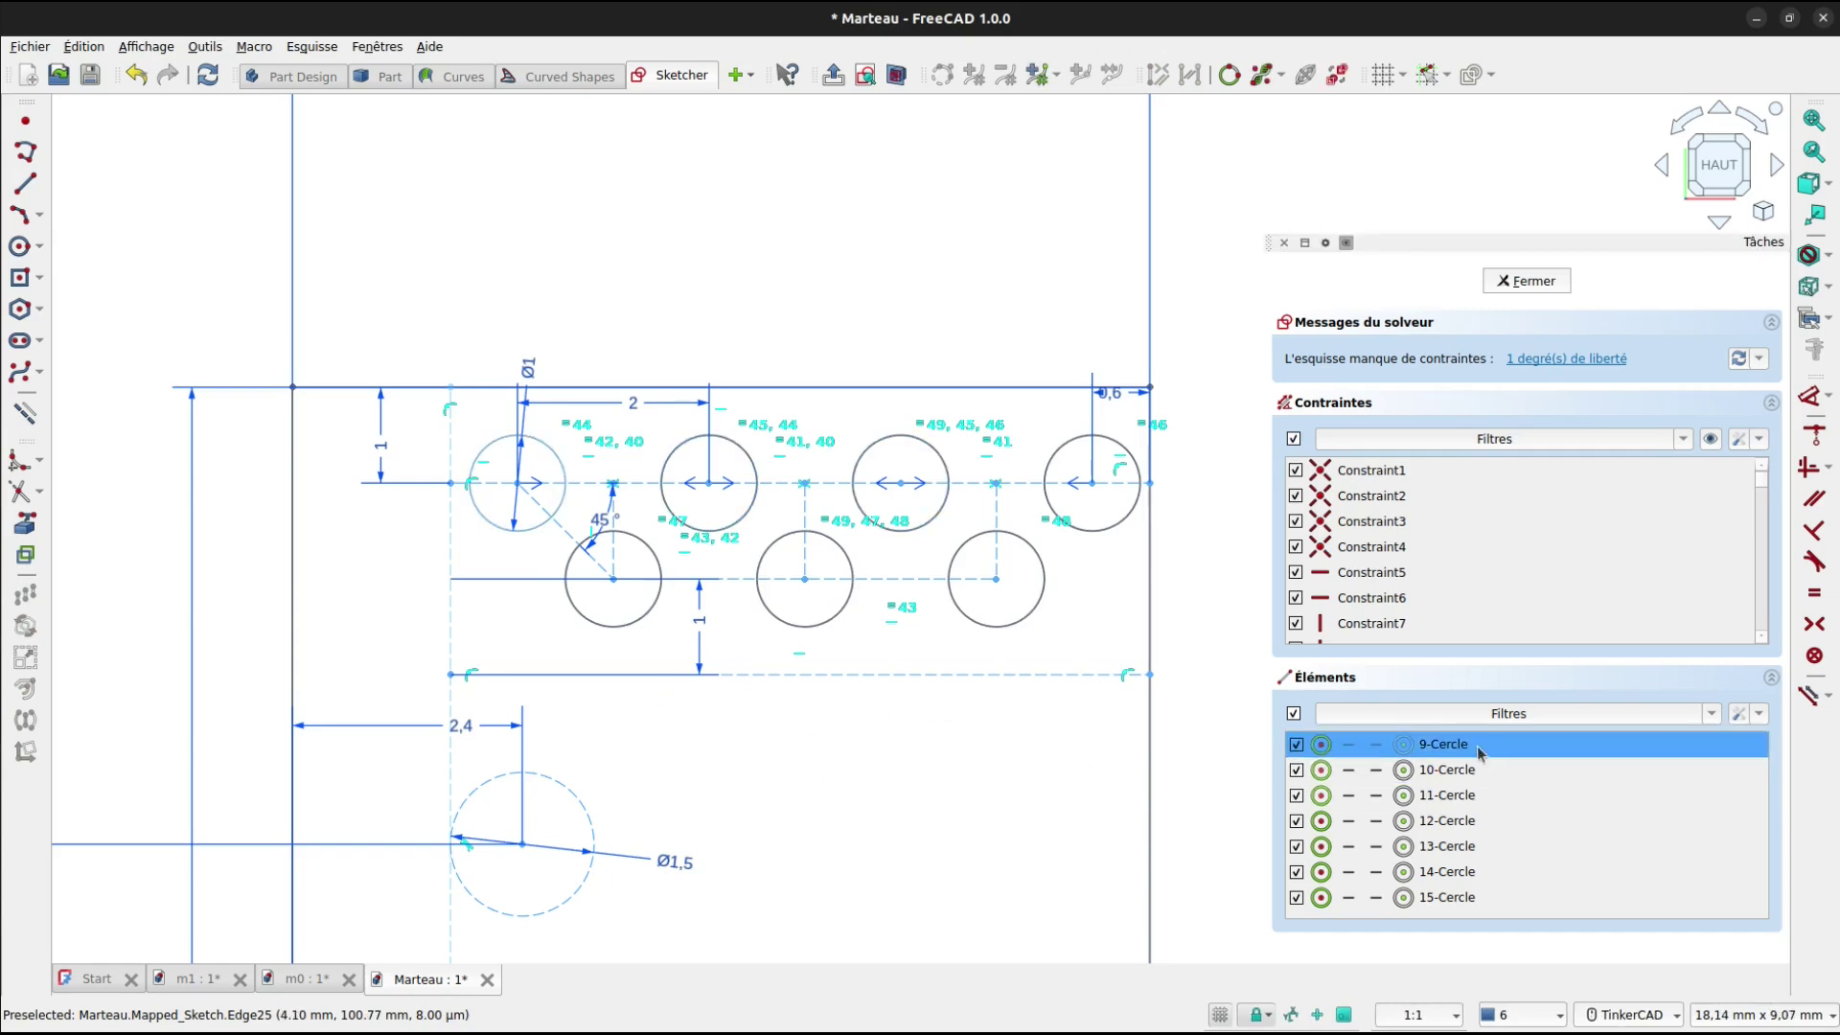
{"action": "left_click", "coordinate": [1443, 898], "text": "shift"}
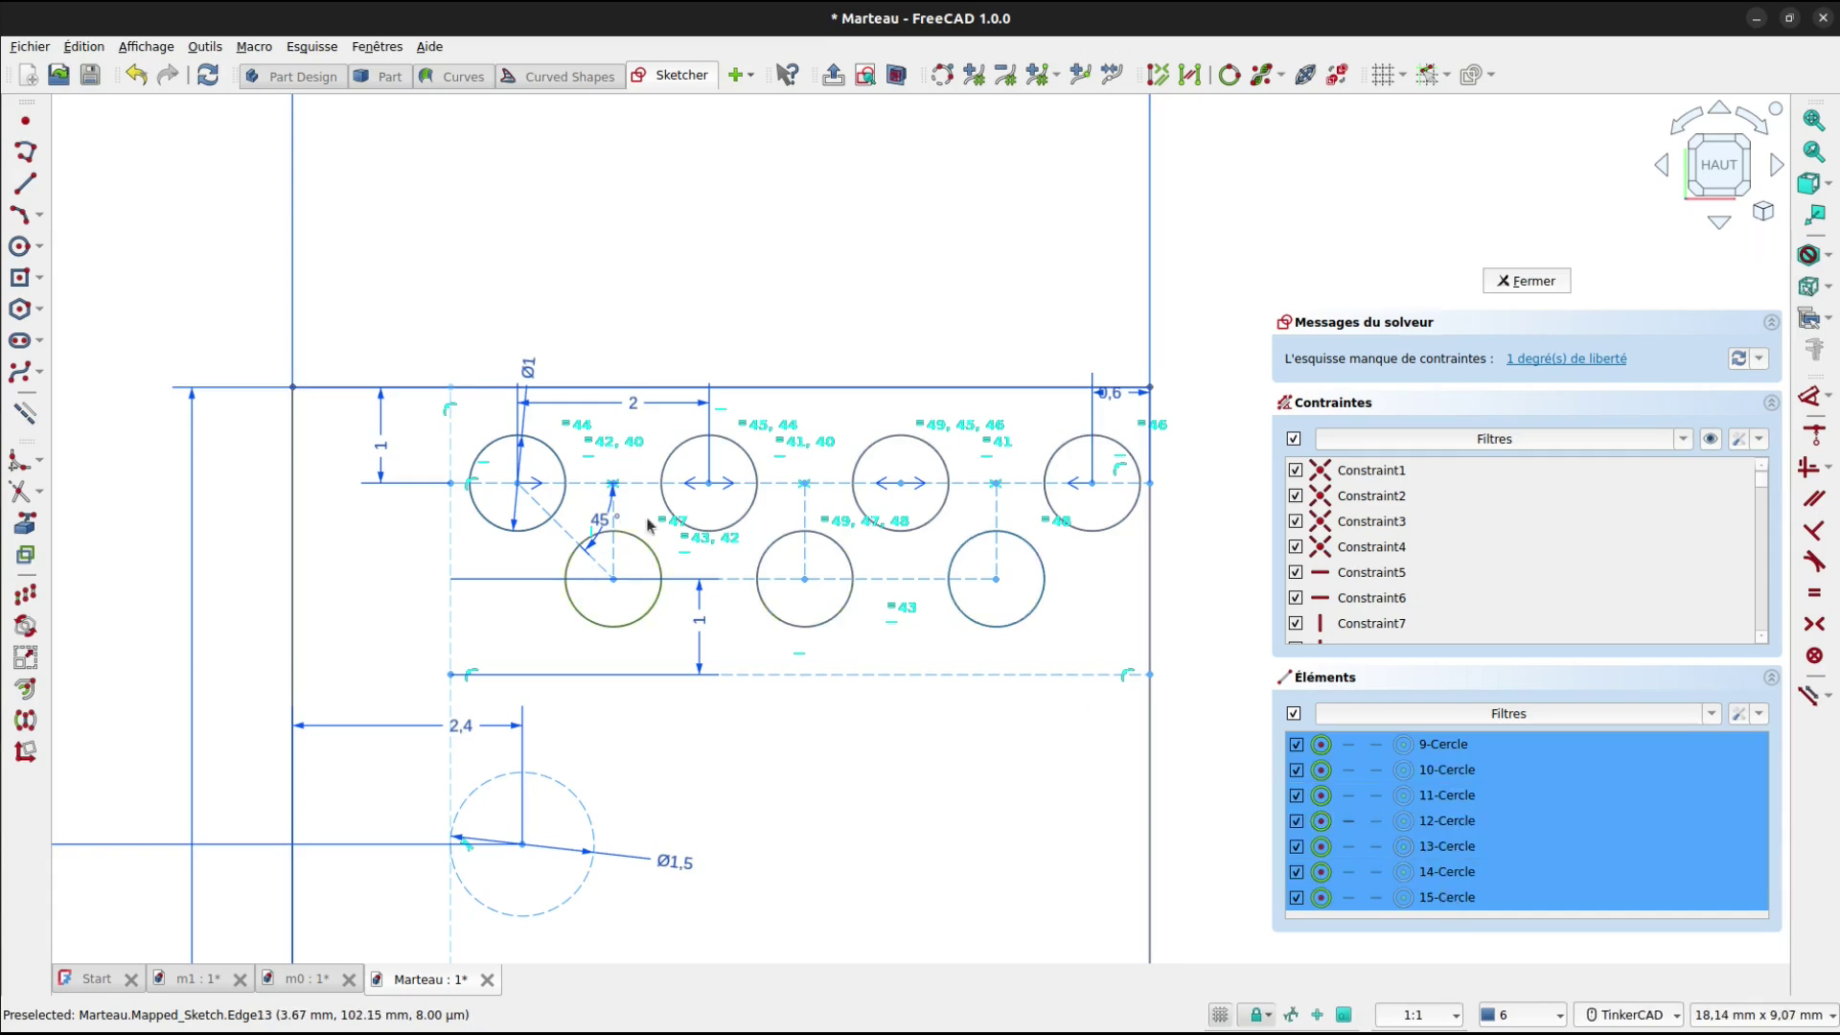
{"action": "left_click", "coordinate": [25, 602]}
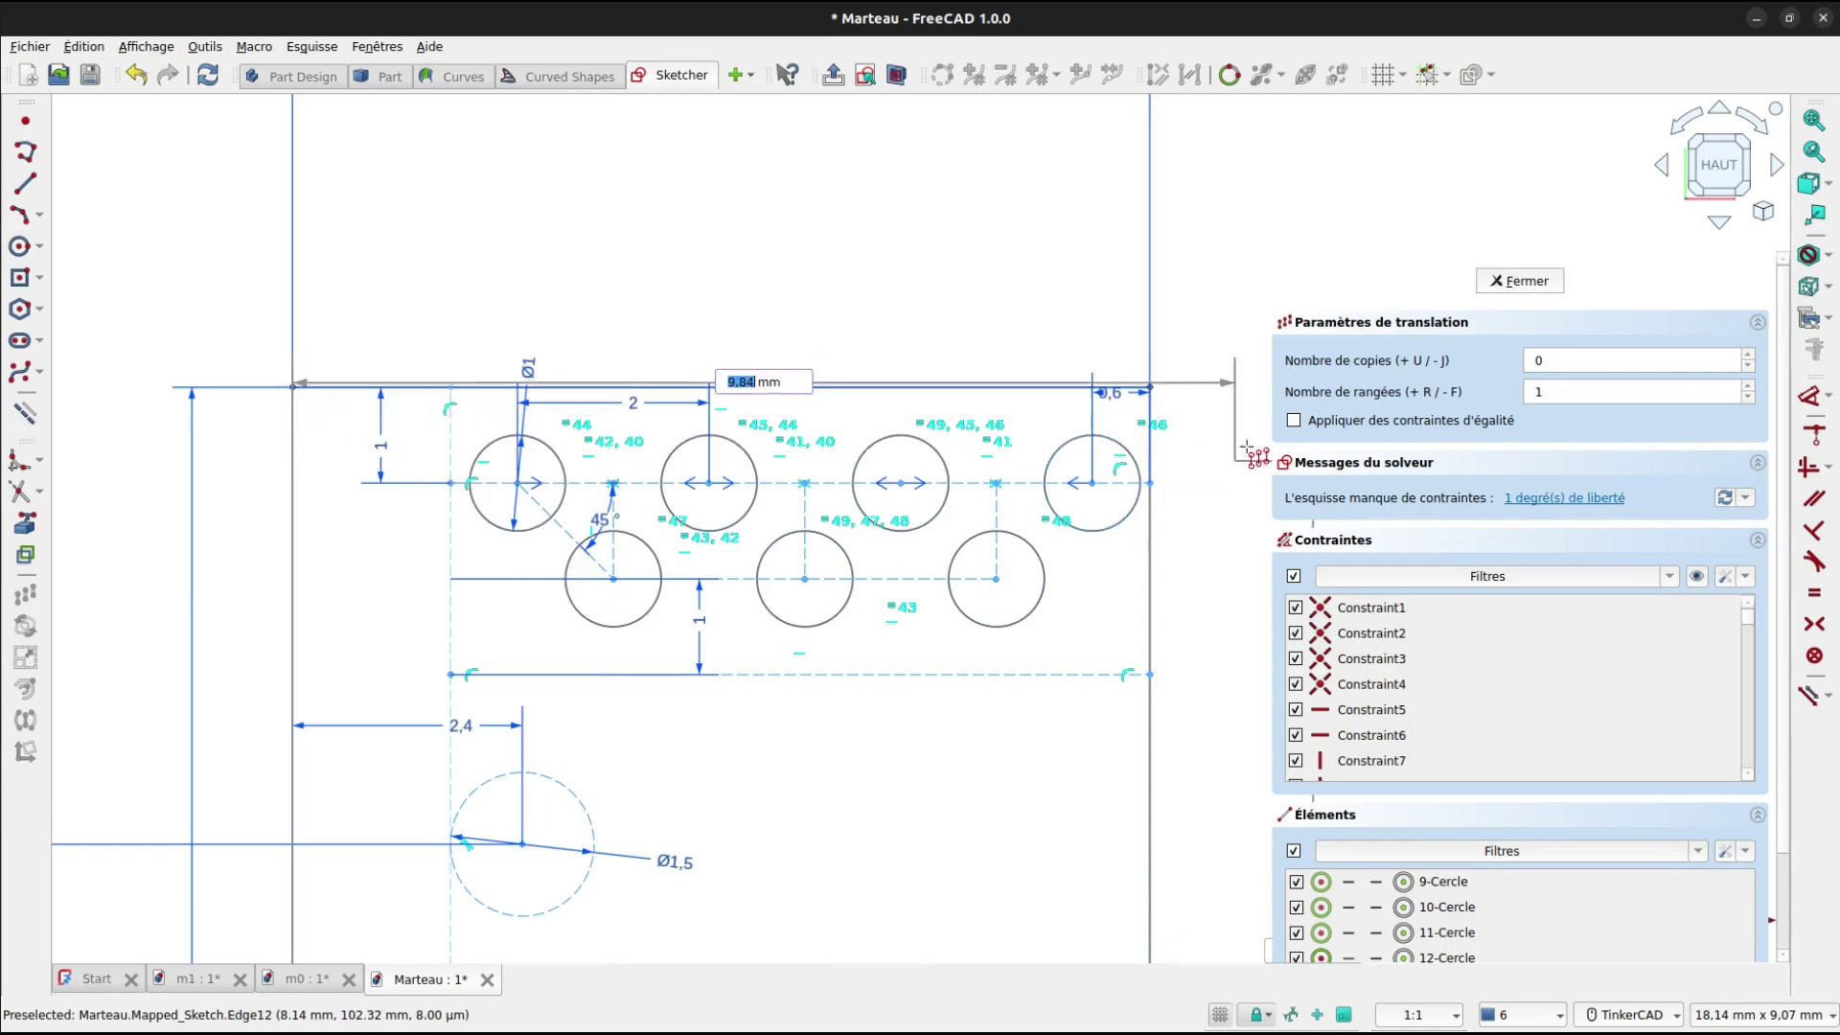
{"action": "left_click", "coordinate": [1294, 420]}
{"action": "left_click_drag", "start_coordinate": [1578, 357], "coordinate": [1526, 355]}
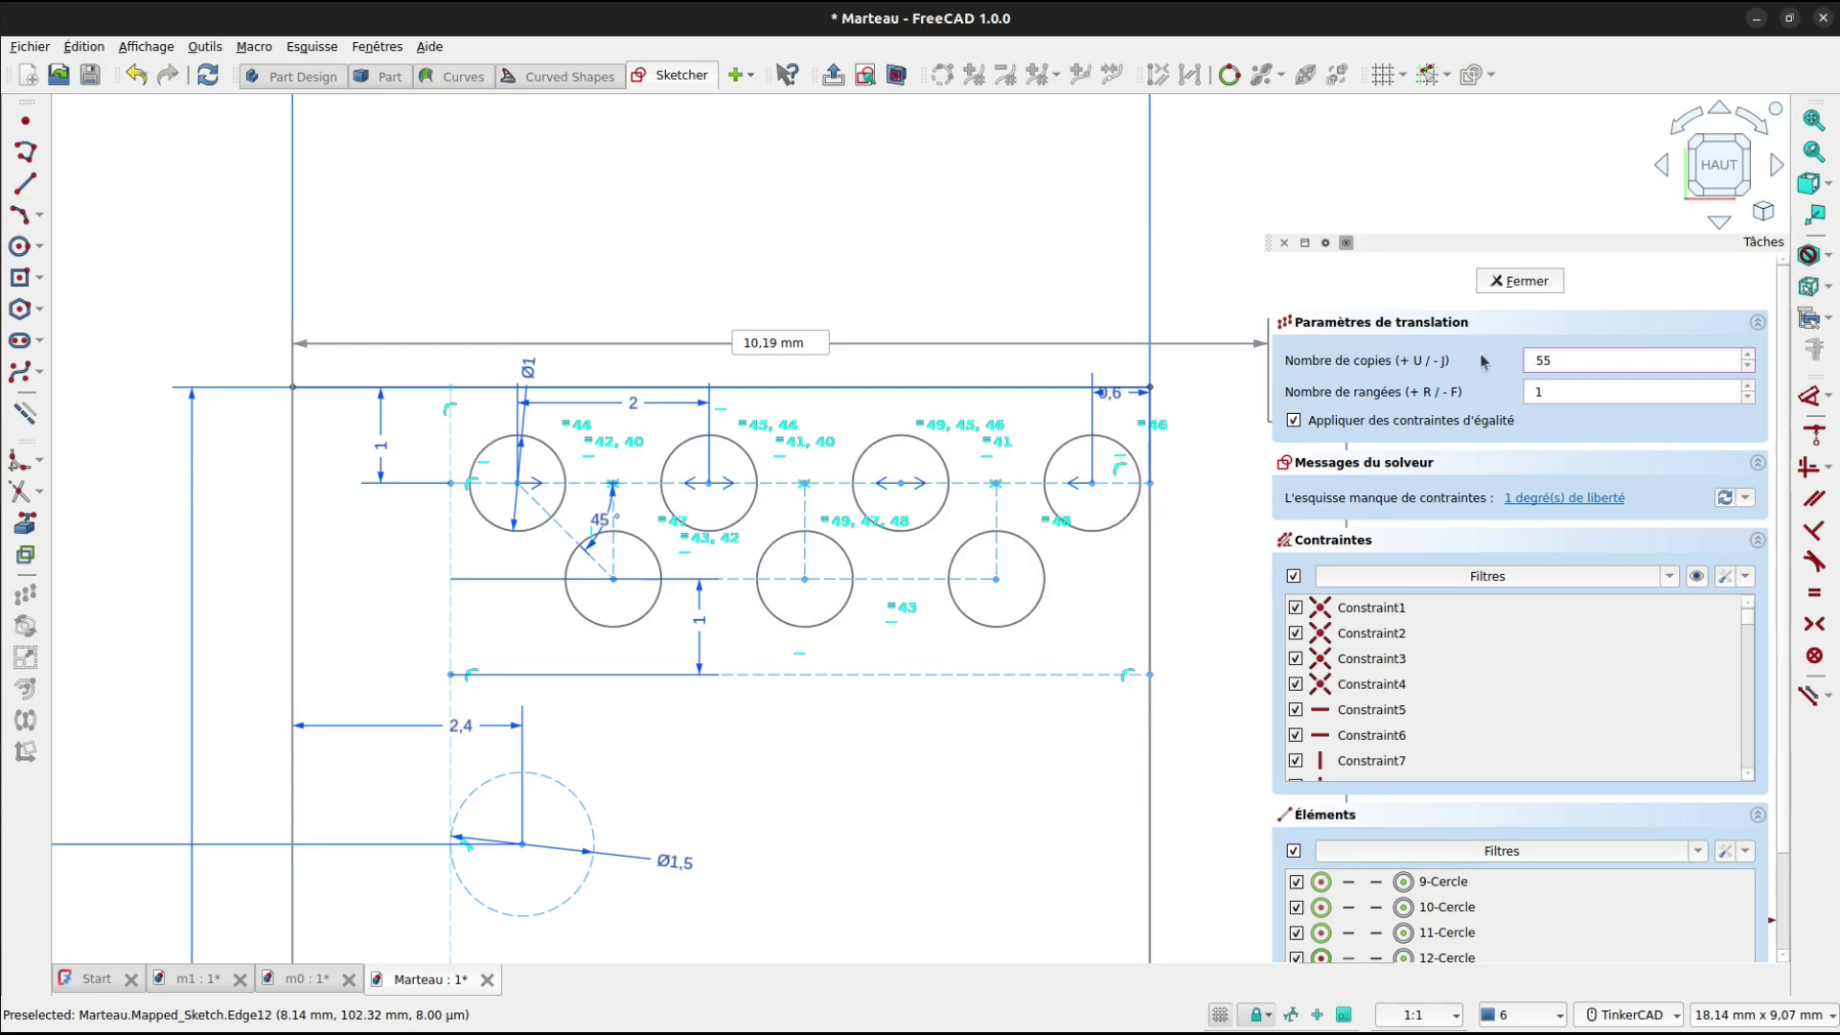
{"action": "left_click", "coordinate": [455, 484]}
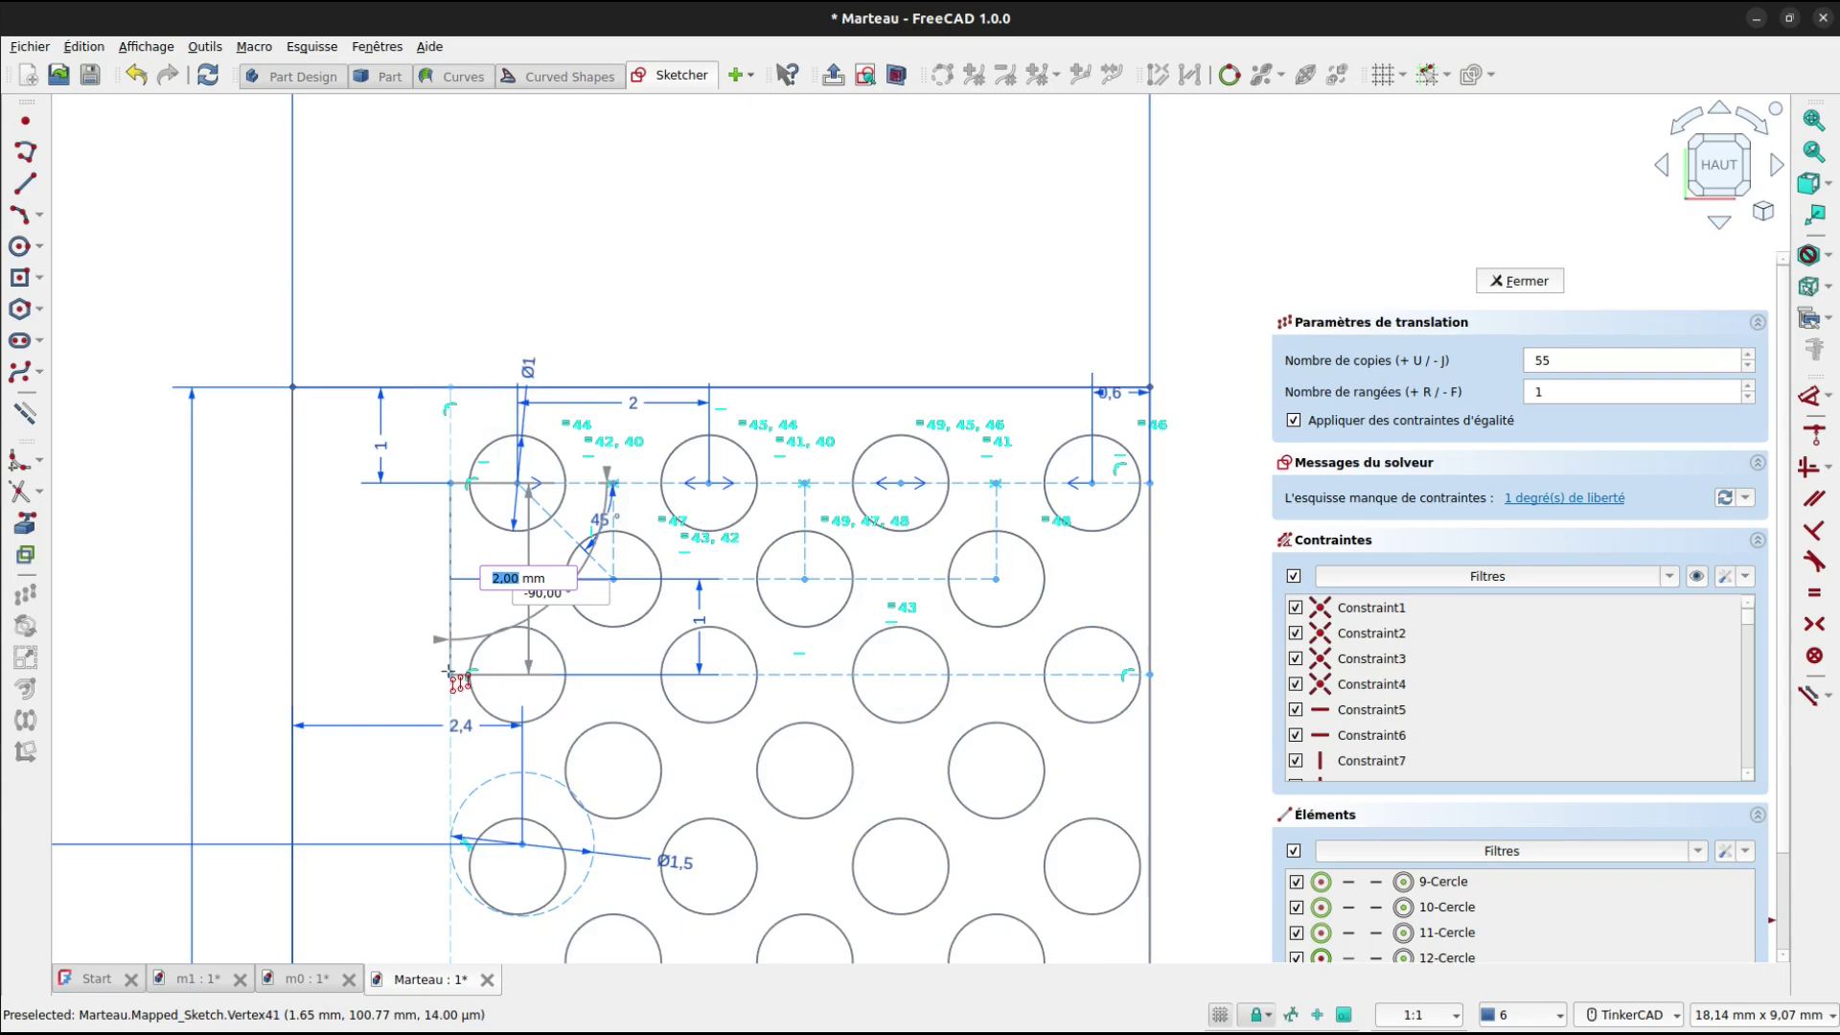
{"action": "left_click", "coordinate": [455, 677]}
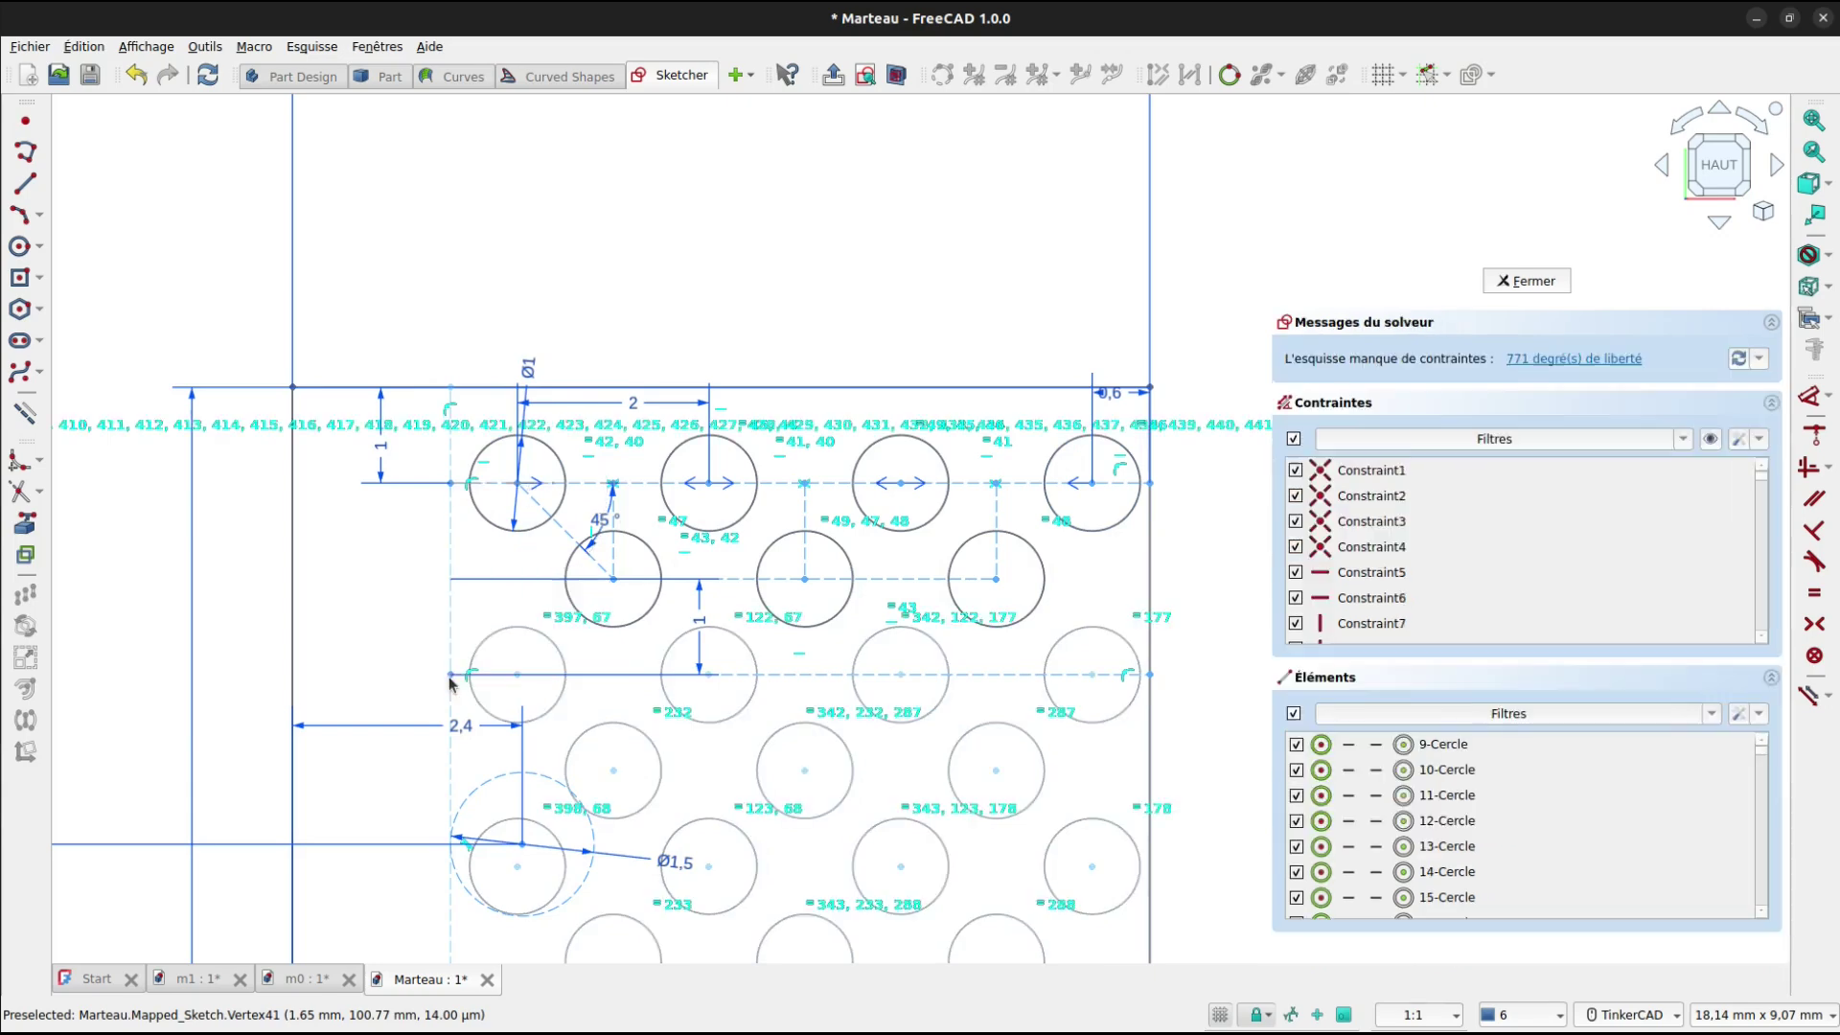
Delete the arrayed circles lying below the row that crosses the horizontal axis at the pattern's lower end.
{"action": "scroll", "coordinate": [460, 673], "scroll_direction": "down", "scroll_amount": 4}
{"action": "scroll", "coordinate": [735, 793], "scroll_direction": "down", "scroll_amount": 6}
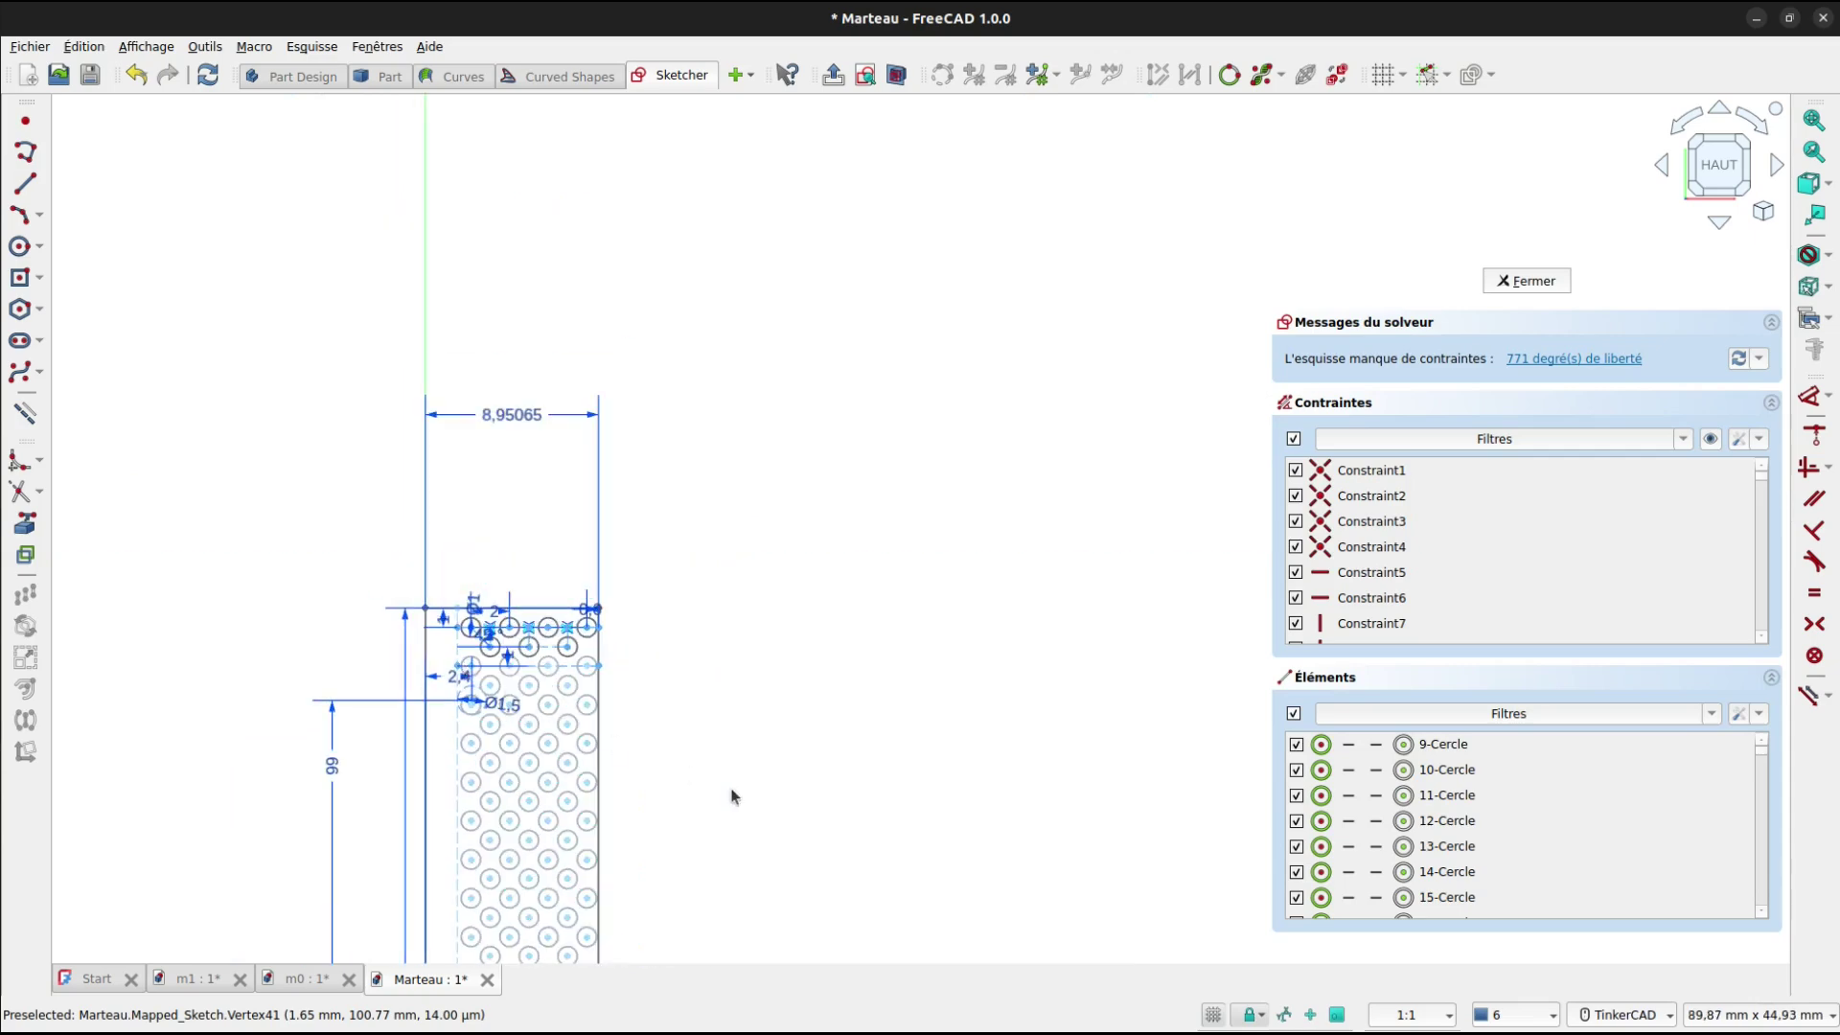
{"action": "scroll", "coordinate": [948, 659], "scroll_direction": "up", "scroll_amount": 8}
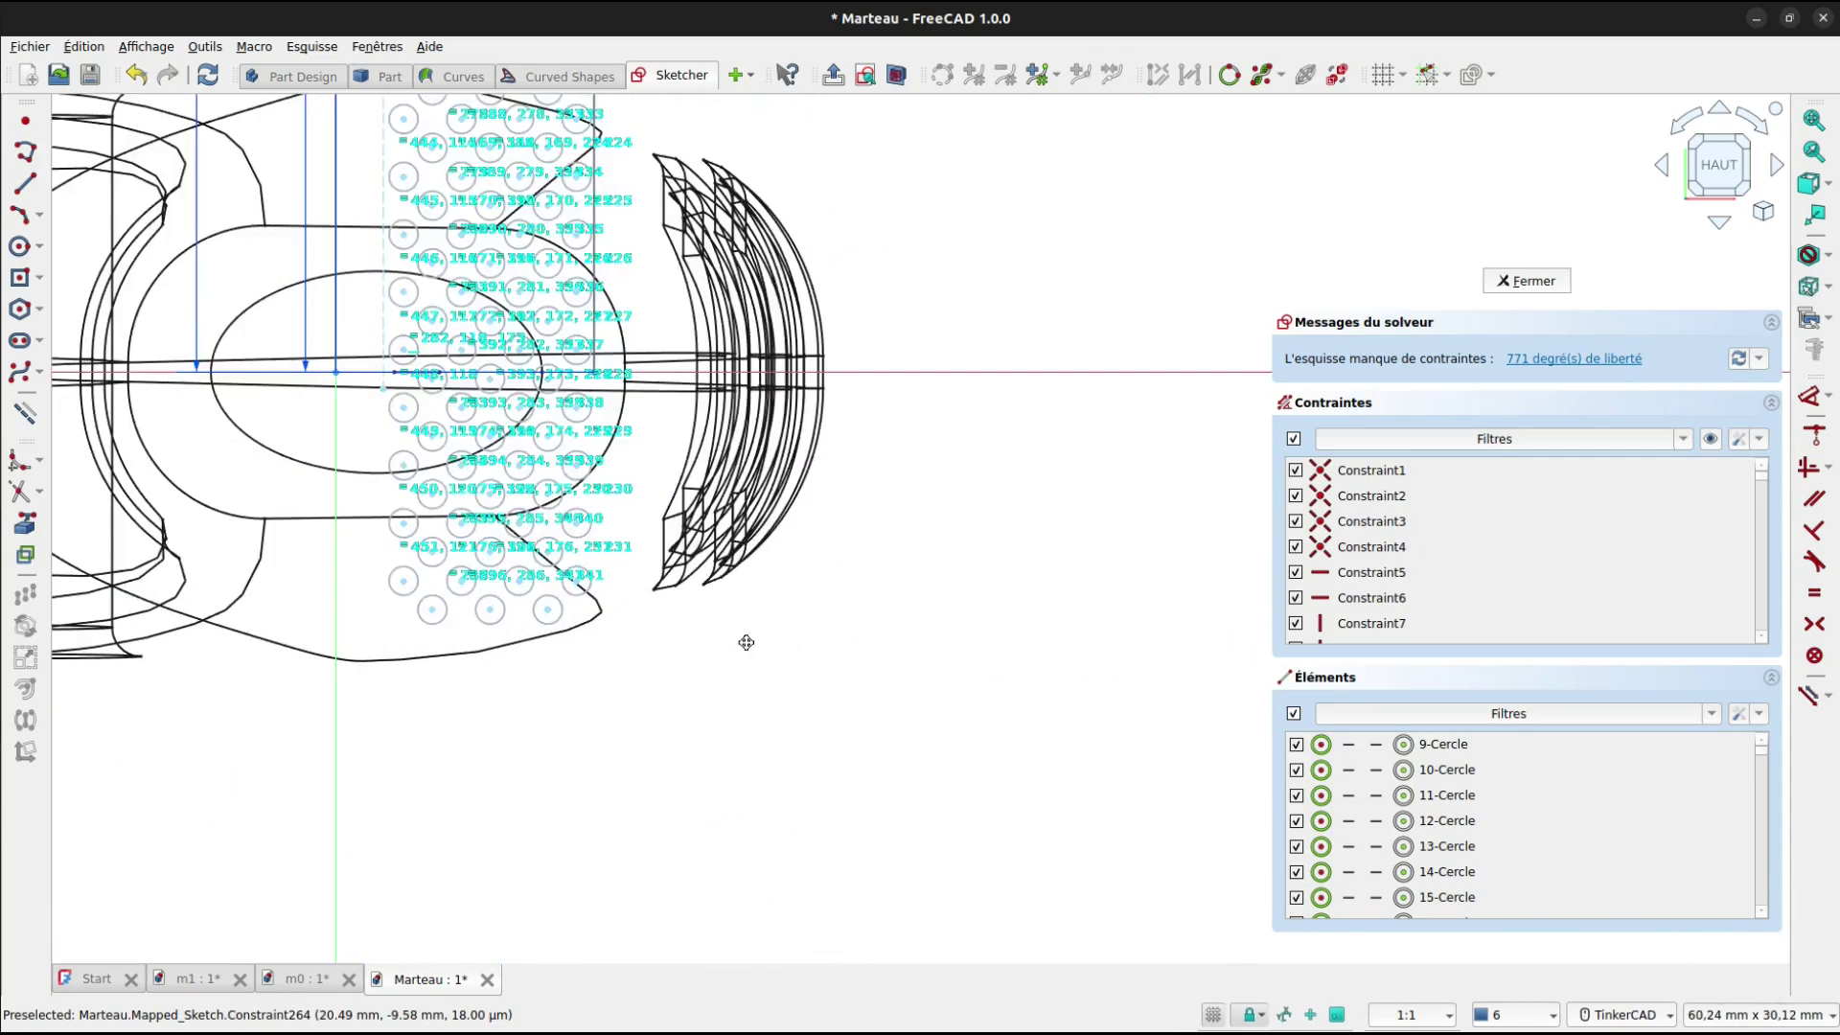
{"action": "scroll", "coordinate": [888, 681], "scroll_direction": "up", "scroll_amount": 5}
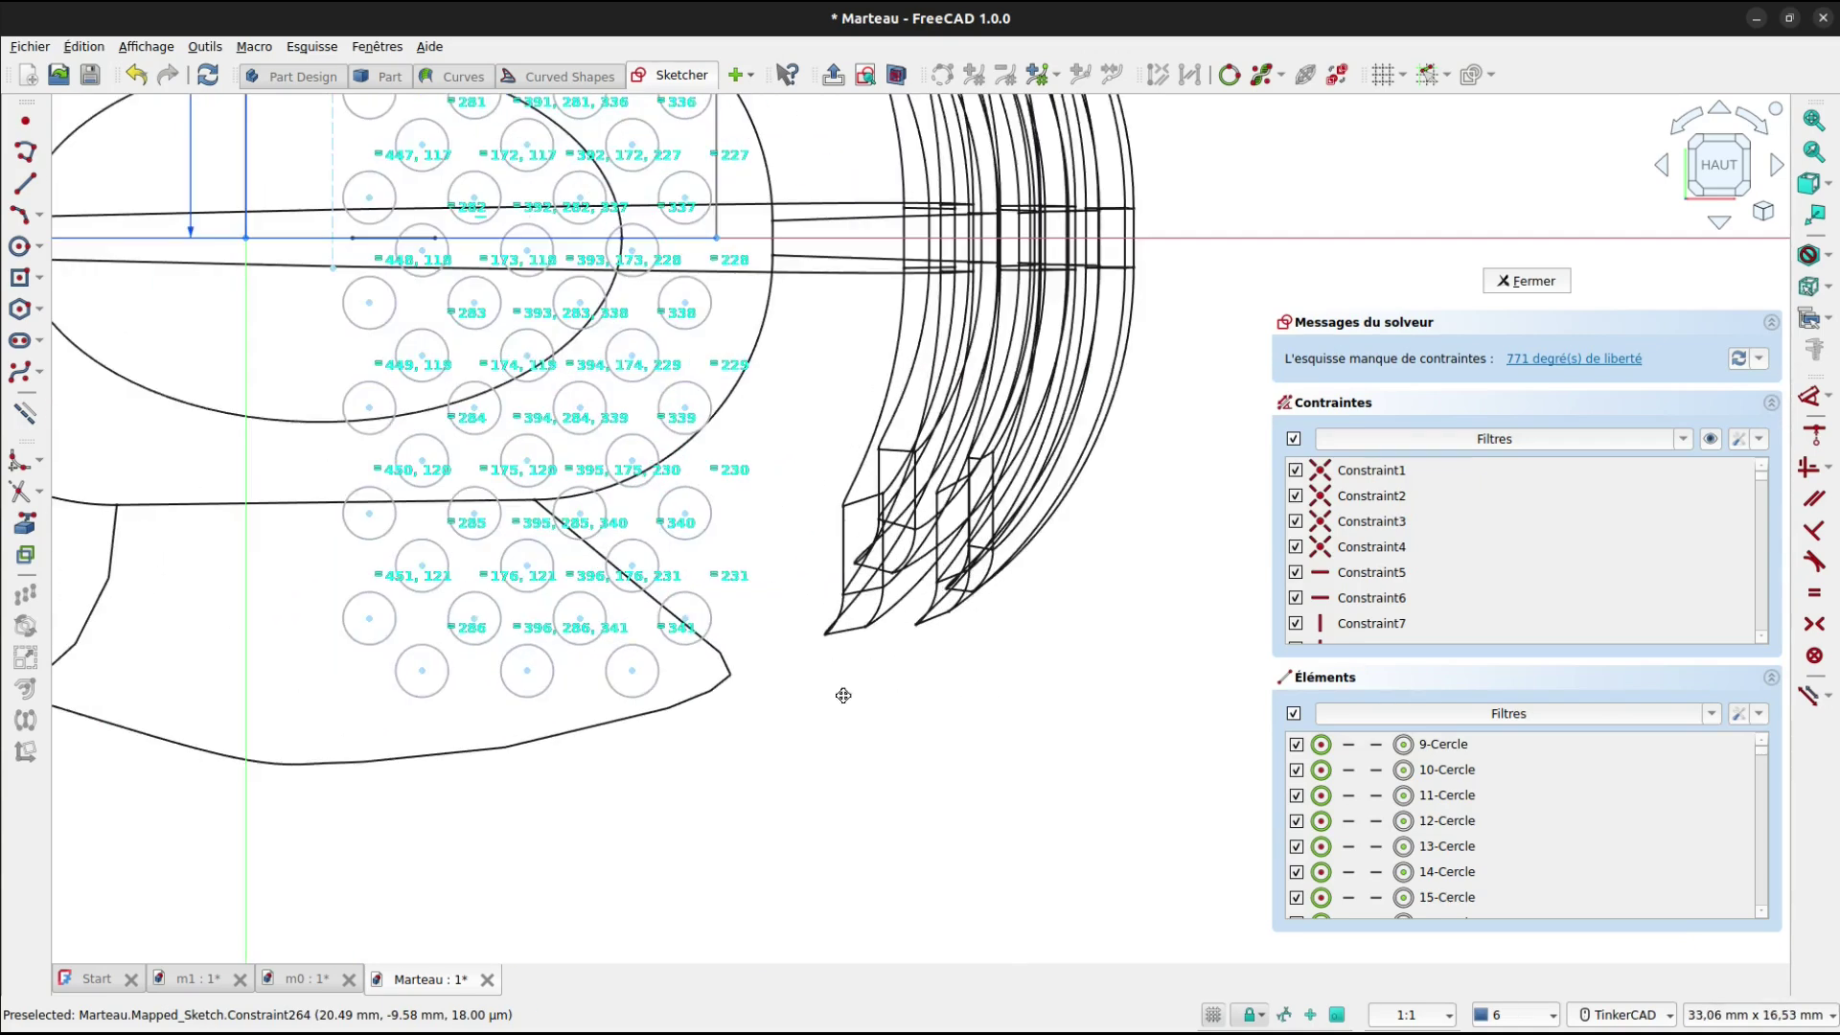
{"action": "middle_click_drag", "start_coordinate": [844, 695], "coordinate": [910, 724]}
{"action": "mouse_move", "coordinate": [912, 779]}
{"action": "left_mouse_down"}
{"action": "mouse_move", "coordinate": [422, 460]}
{"action": "mouse_move", "coordinate": [354, 347]}
{"action": "left_mouse_up"}
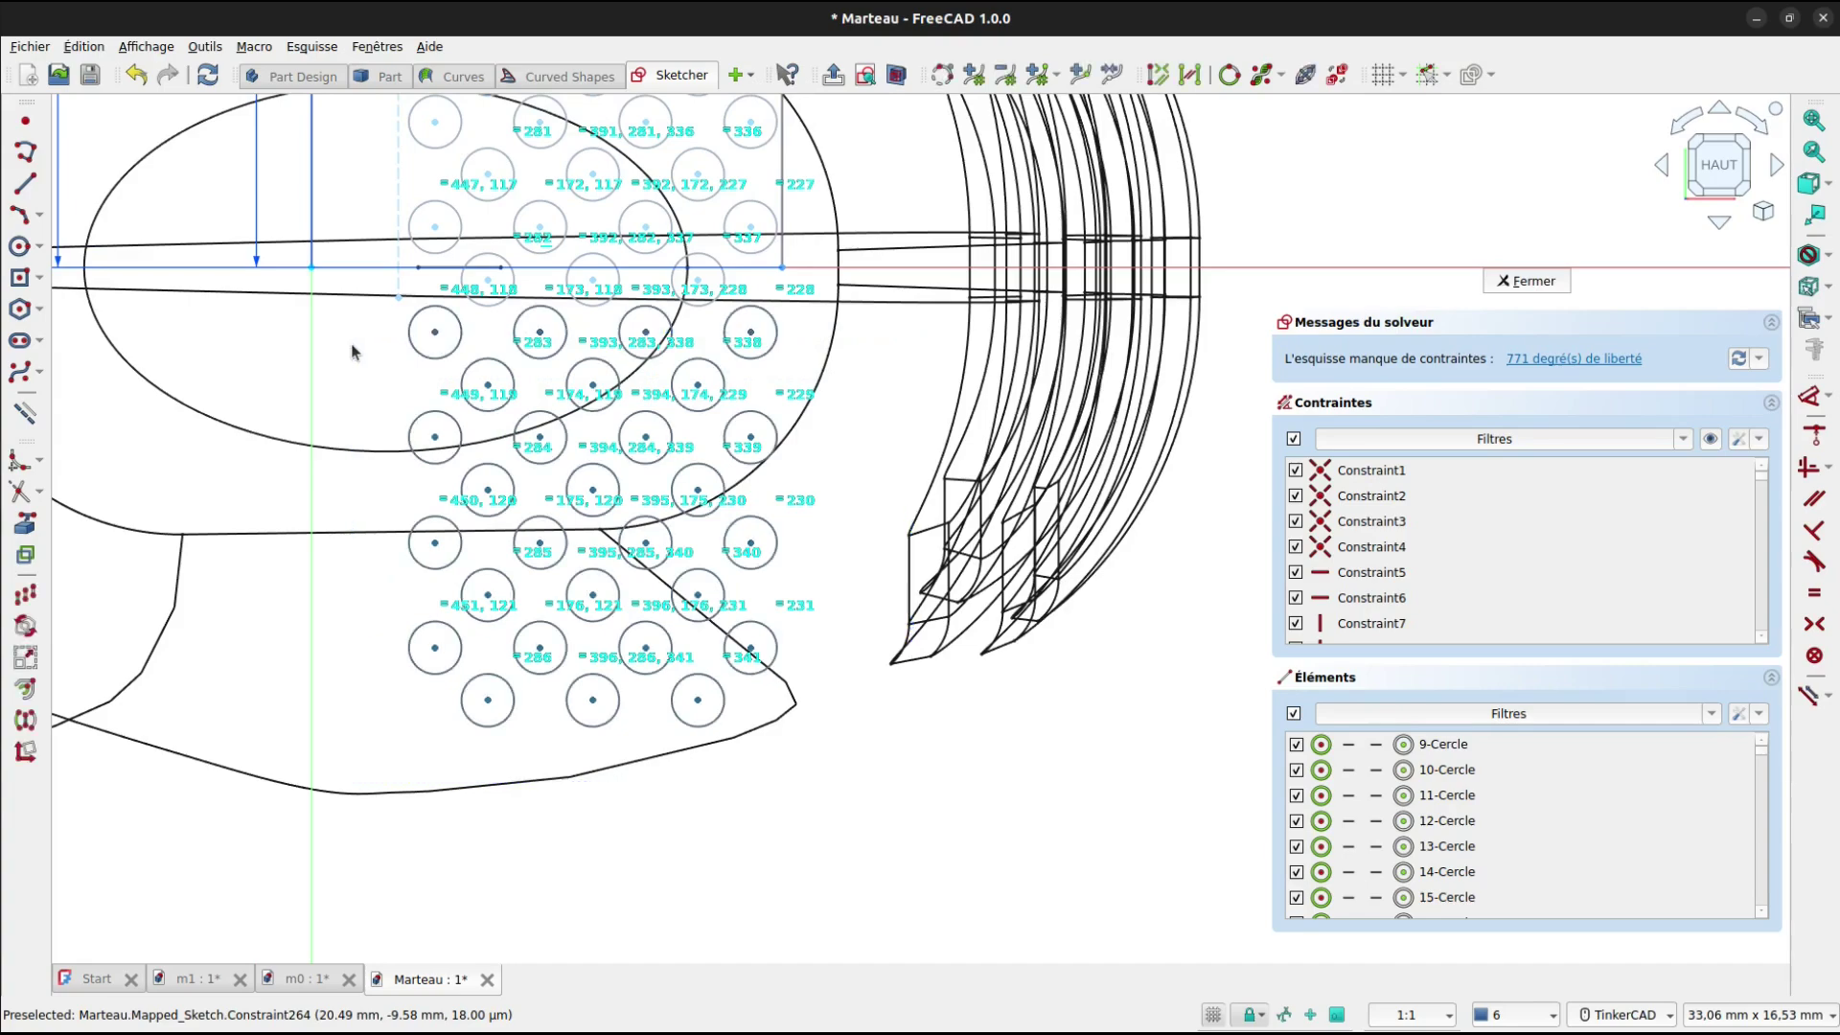
{"action": "key", "text": "Delete"}
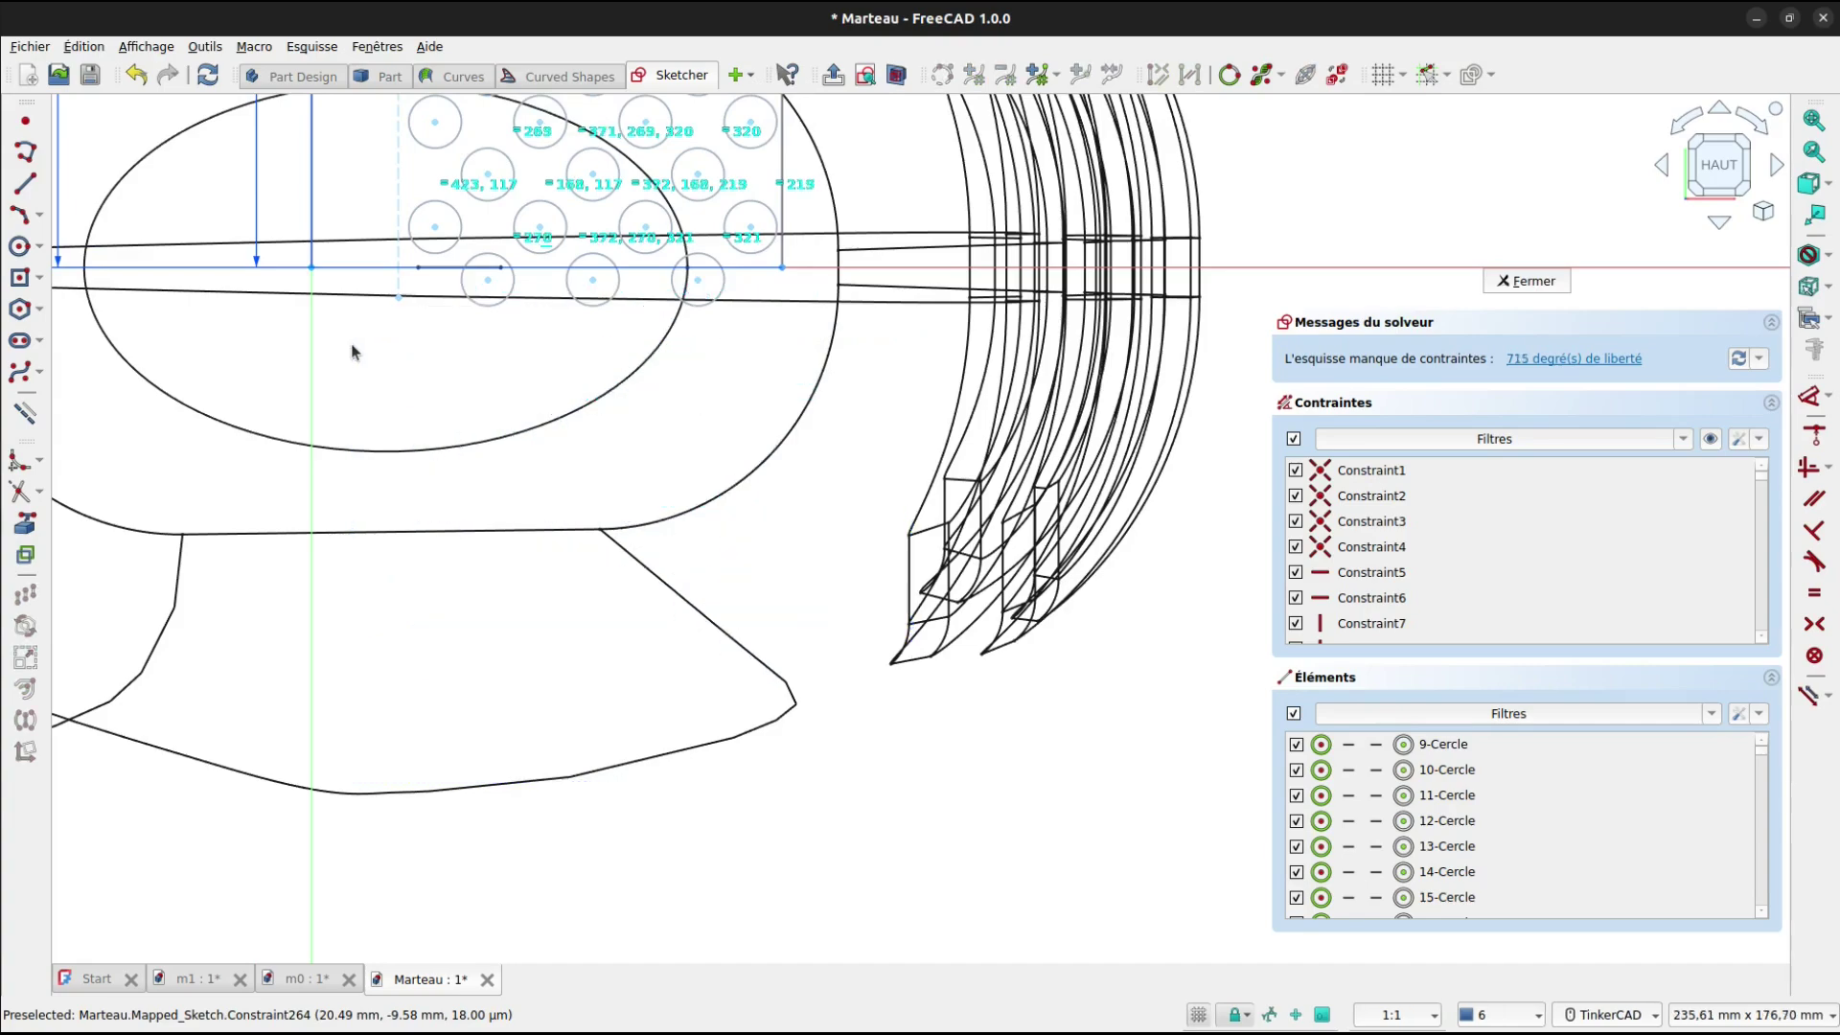
Delete the two outer circles of the last row crossing the horizontal axis.
{"action": "scroll", "coordinate": [710, 377], "scroll_direction": "up", "scroll_amount": 3}
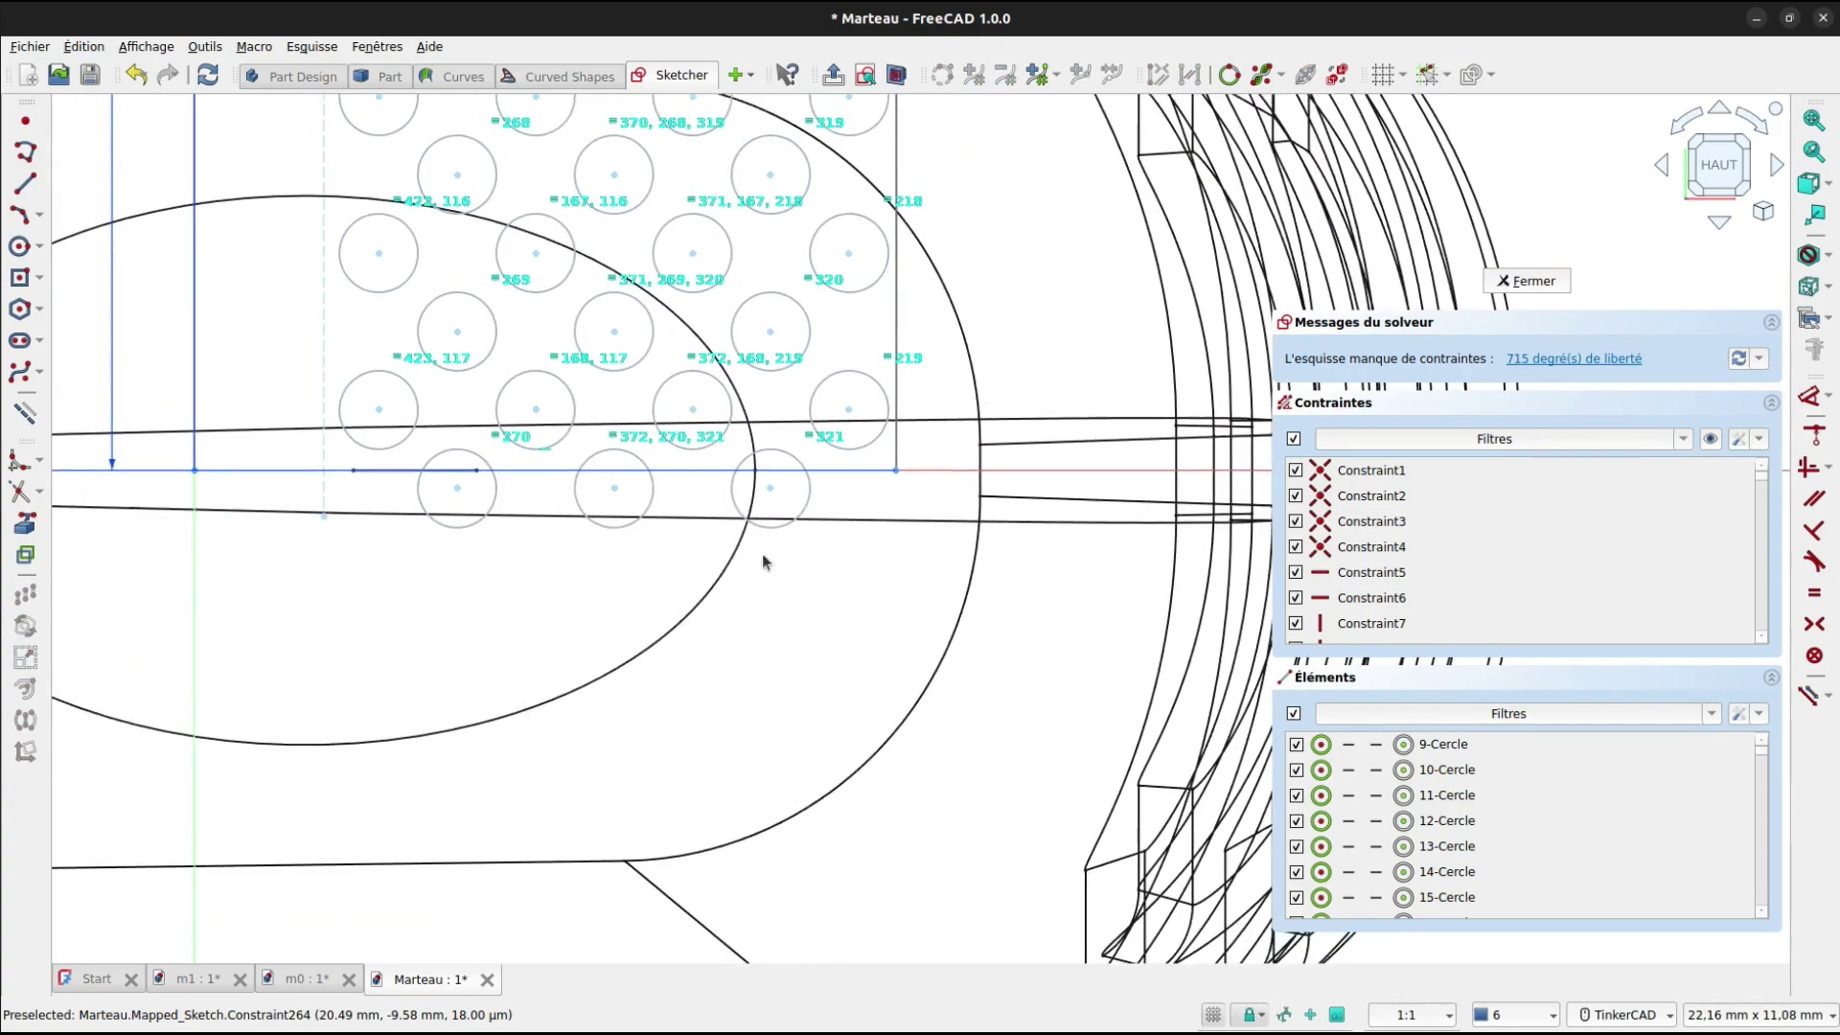
{"action": "left_click", "coordinate": [732, 496]}
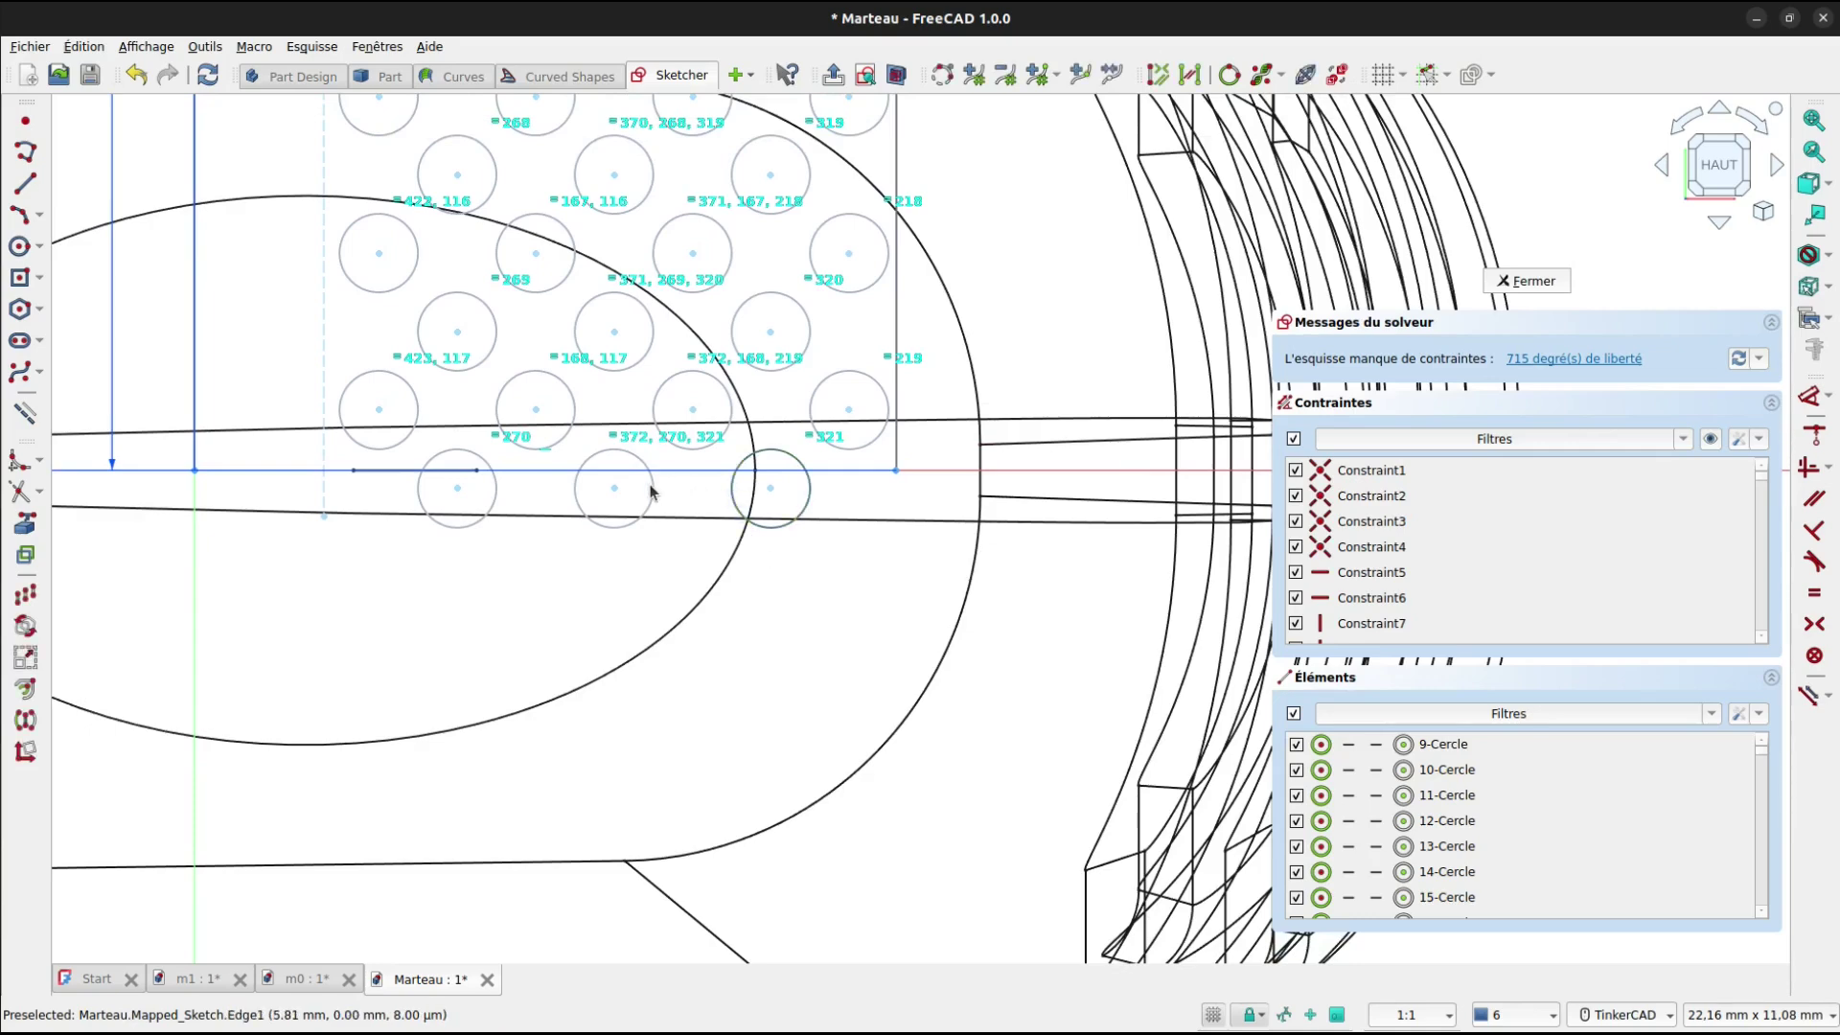
{"action": "left_click", "coordinate": [501, 495]}
{"action": "key", "text": "Delete"}
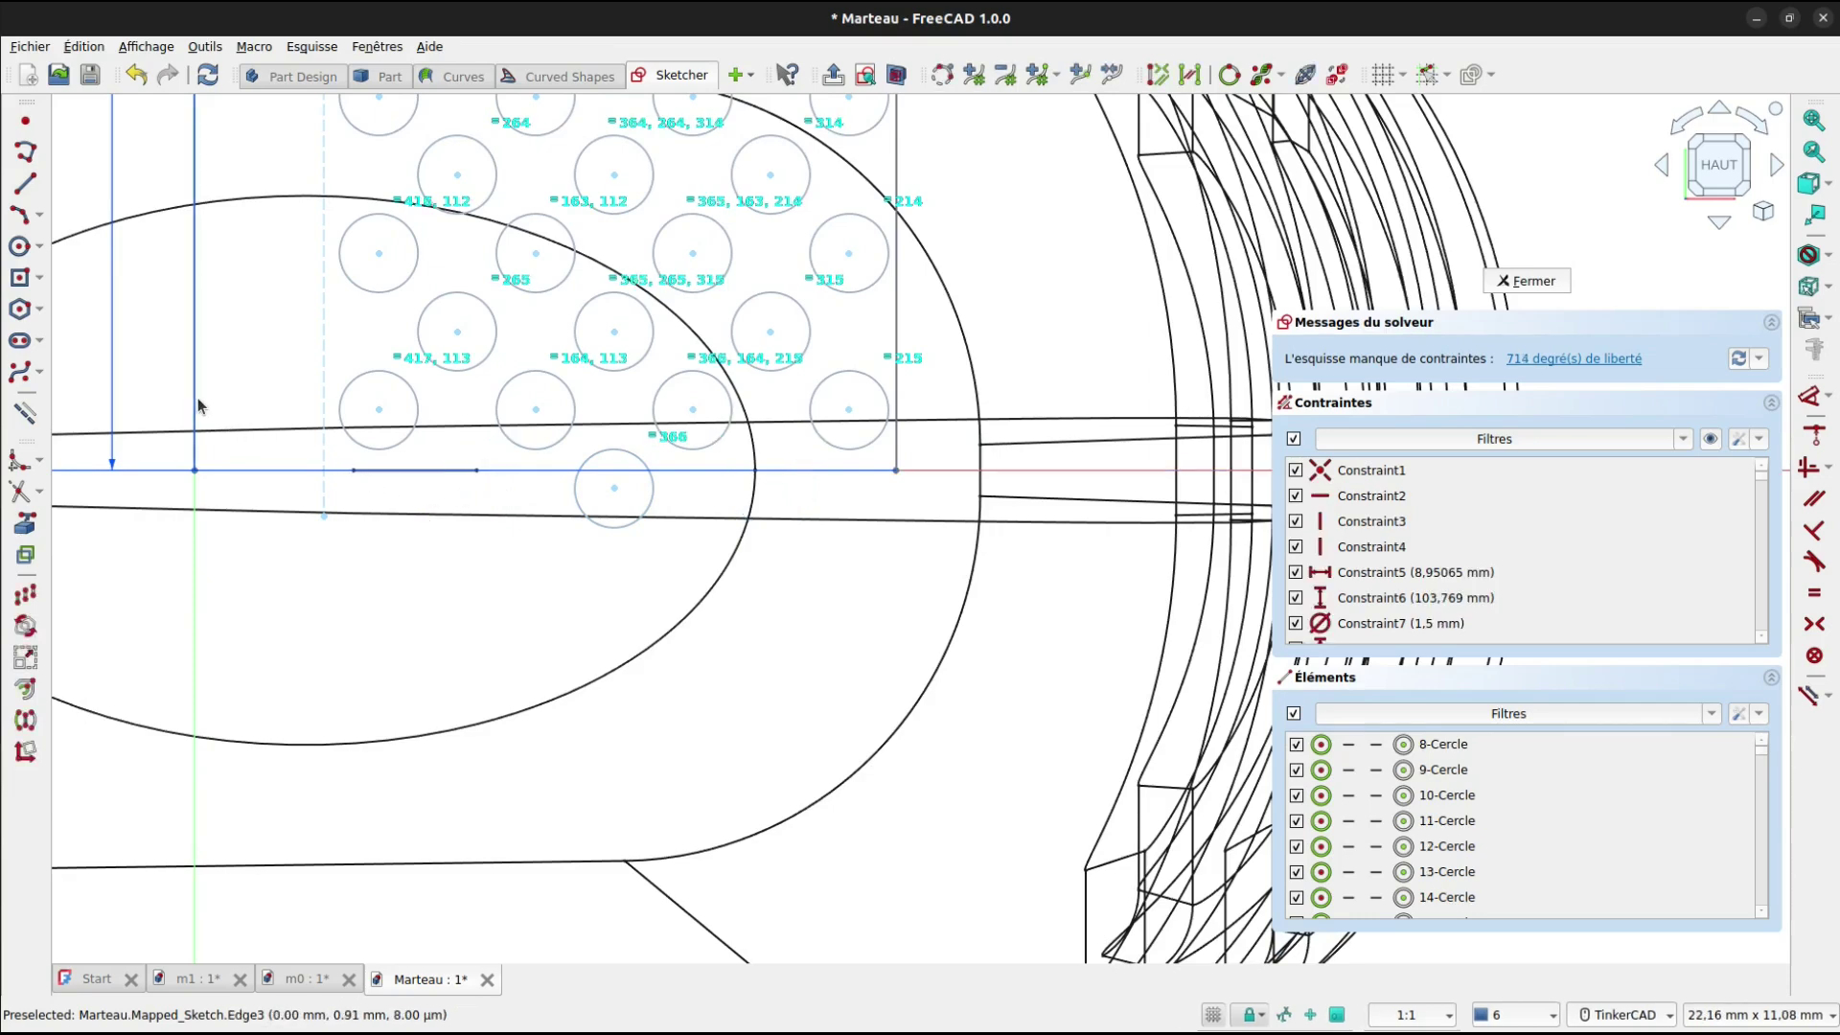
Convert the outline edges around the circle pattern to construction geometry.
{"action": "mouse_move", "coordinate": [38, 419]}
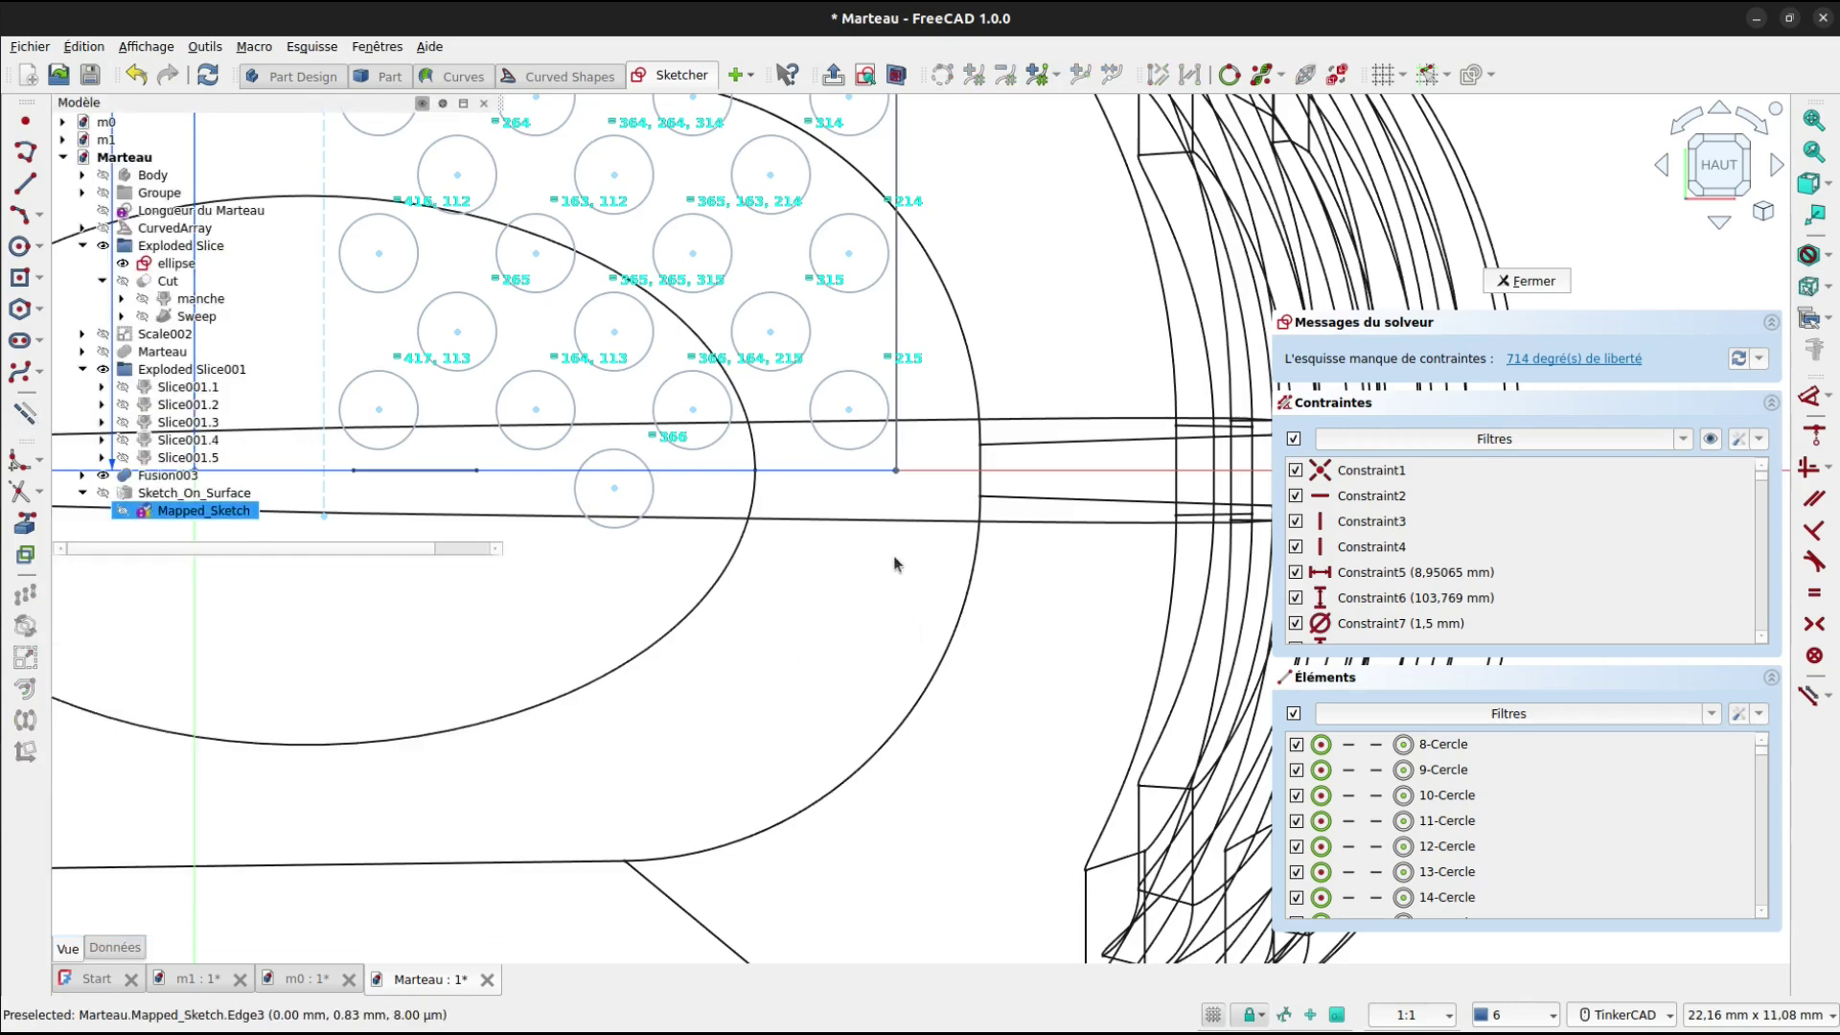
{"action": "mouse_move", "coordinate": [100, 412]}
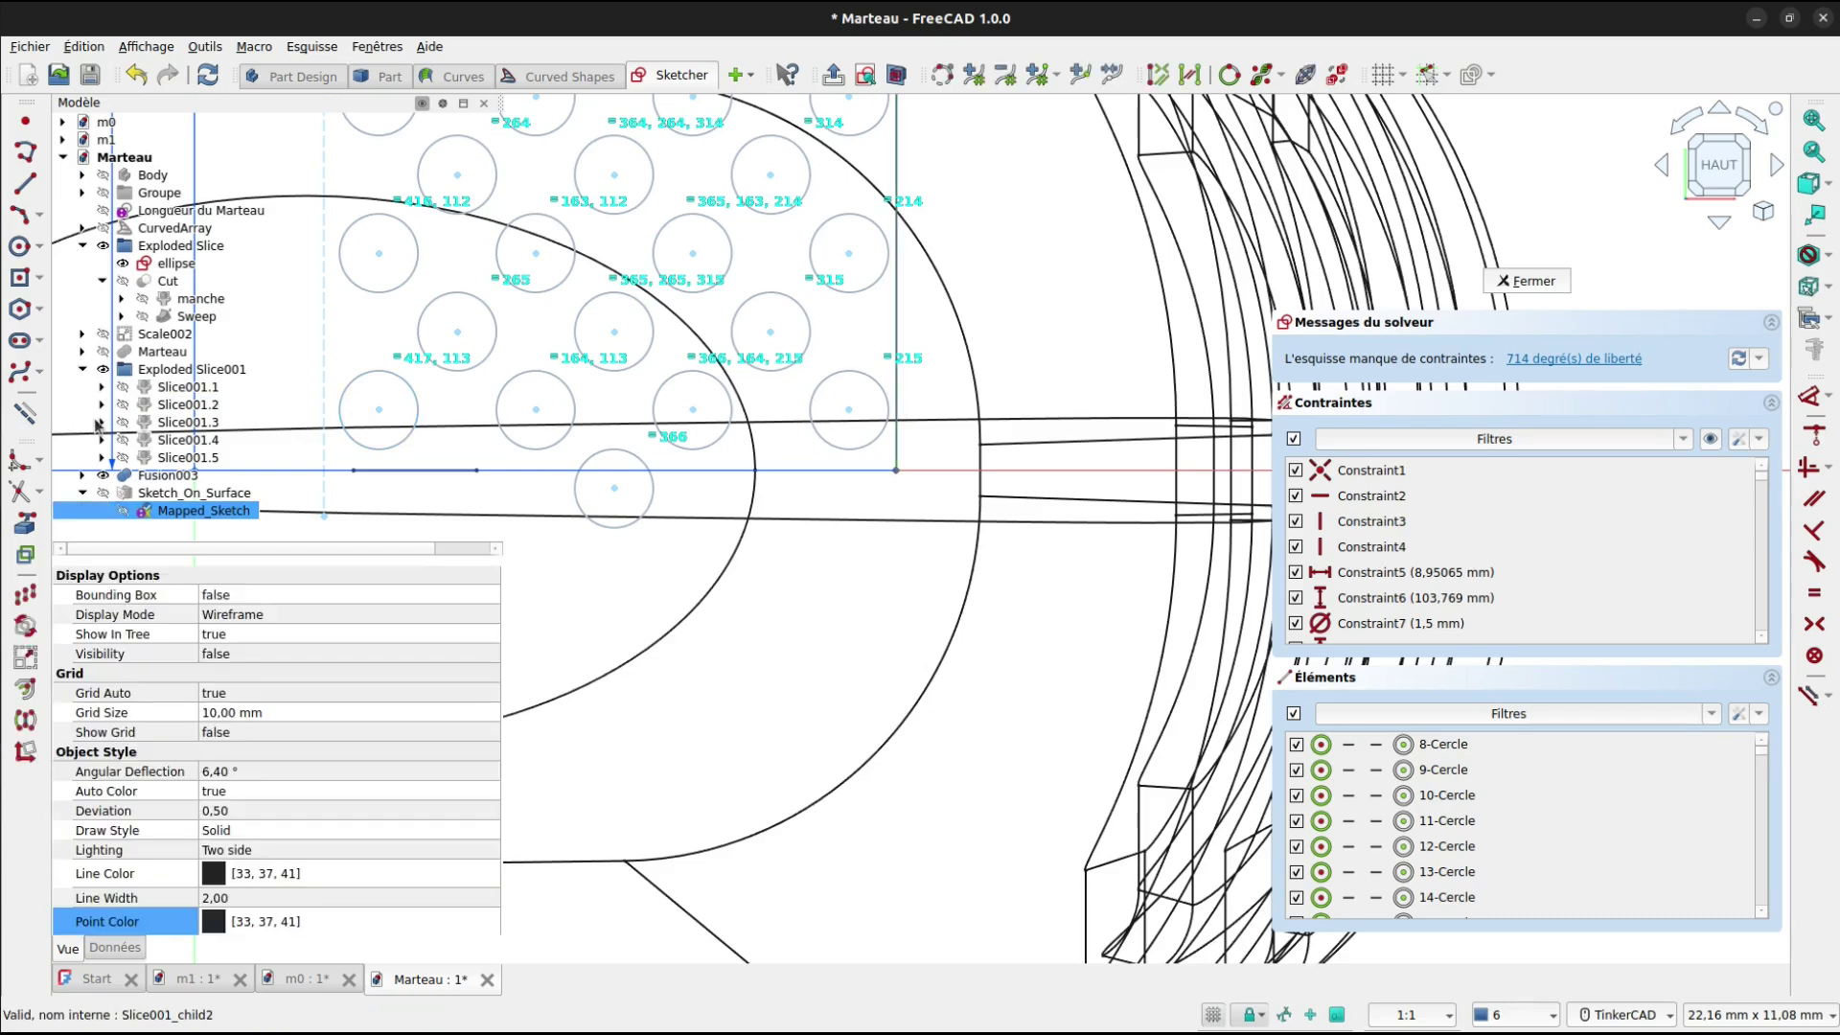
{"action": "left_click", "coordinate": [32, 419]}
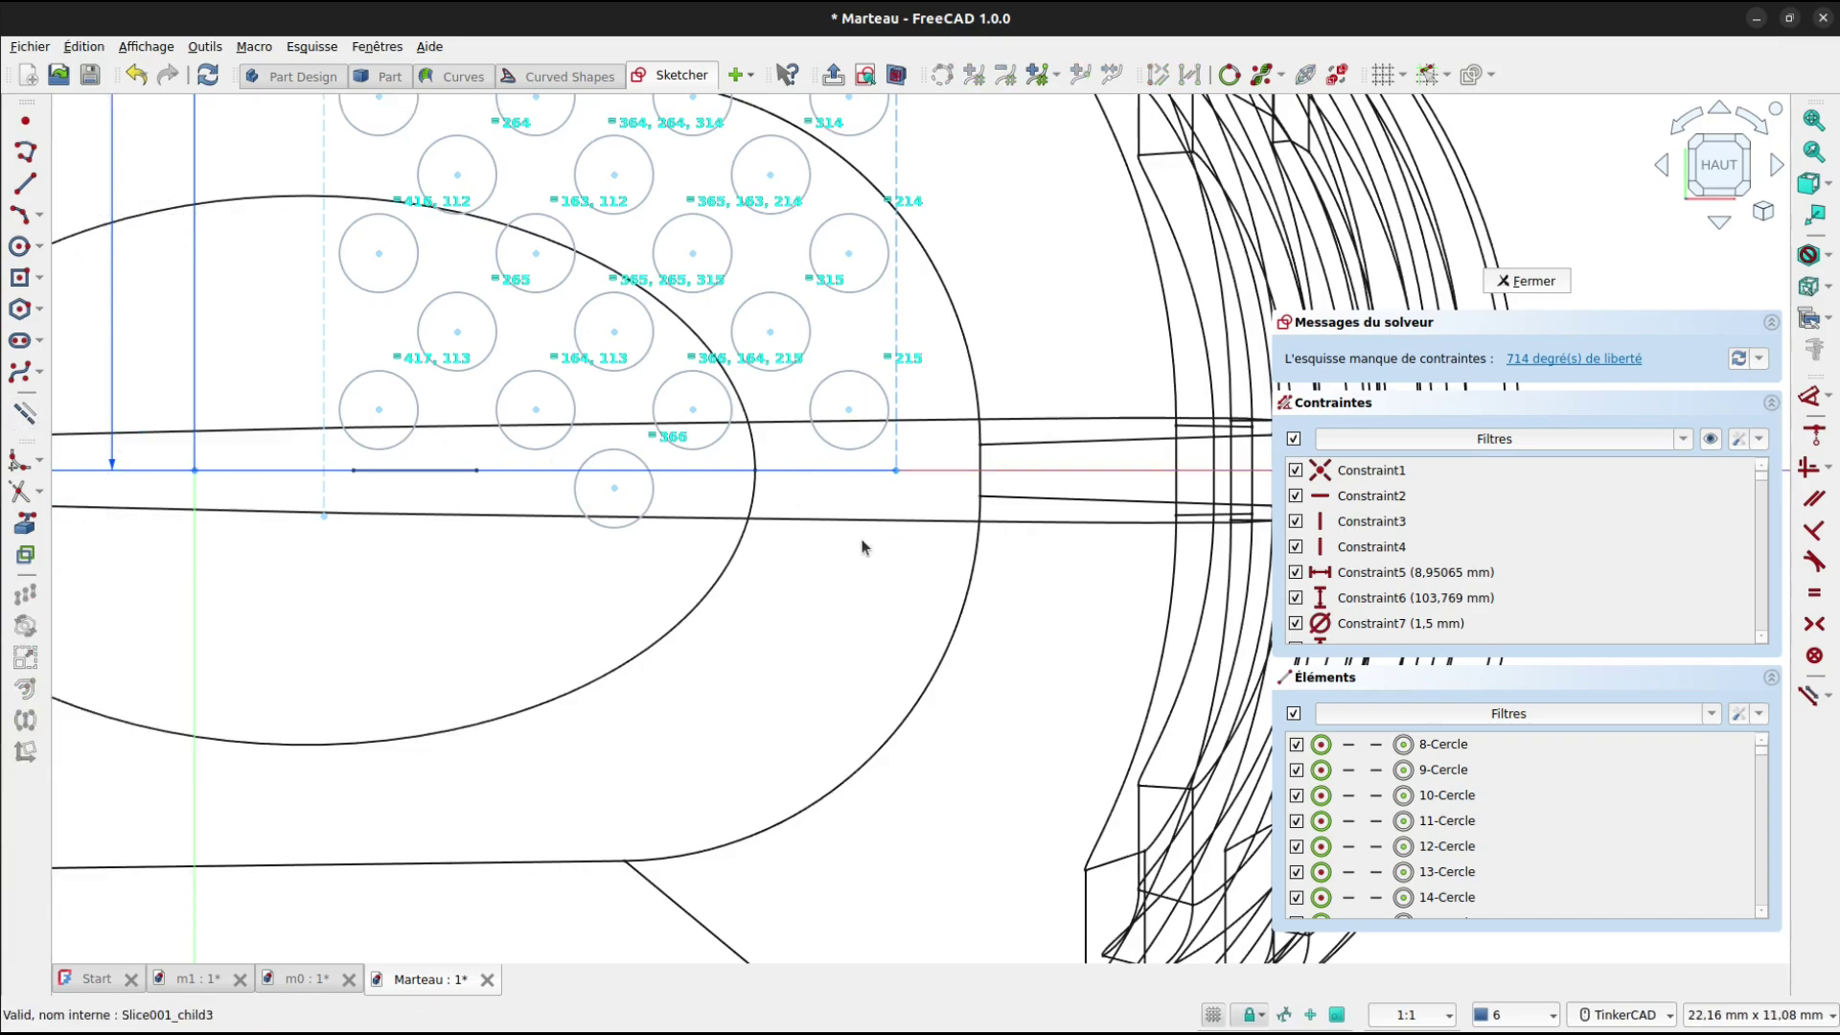
Convert the horizontal outline edge above the first row of circles to construction geometry.
{"action": "scroll", "coordinate": [868, 544], "scroll_direction": "down", "scroll_amount": 5}
{"action": "scroll", "coordinate": [830, 538], "scroll_direction": "up", "scroll_amount": 4}
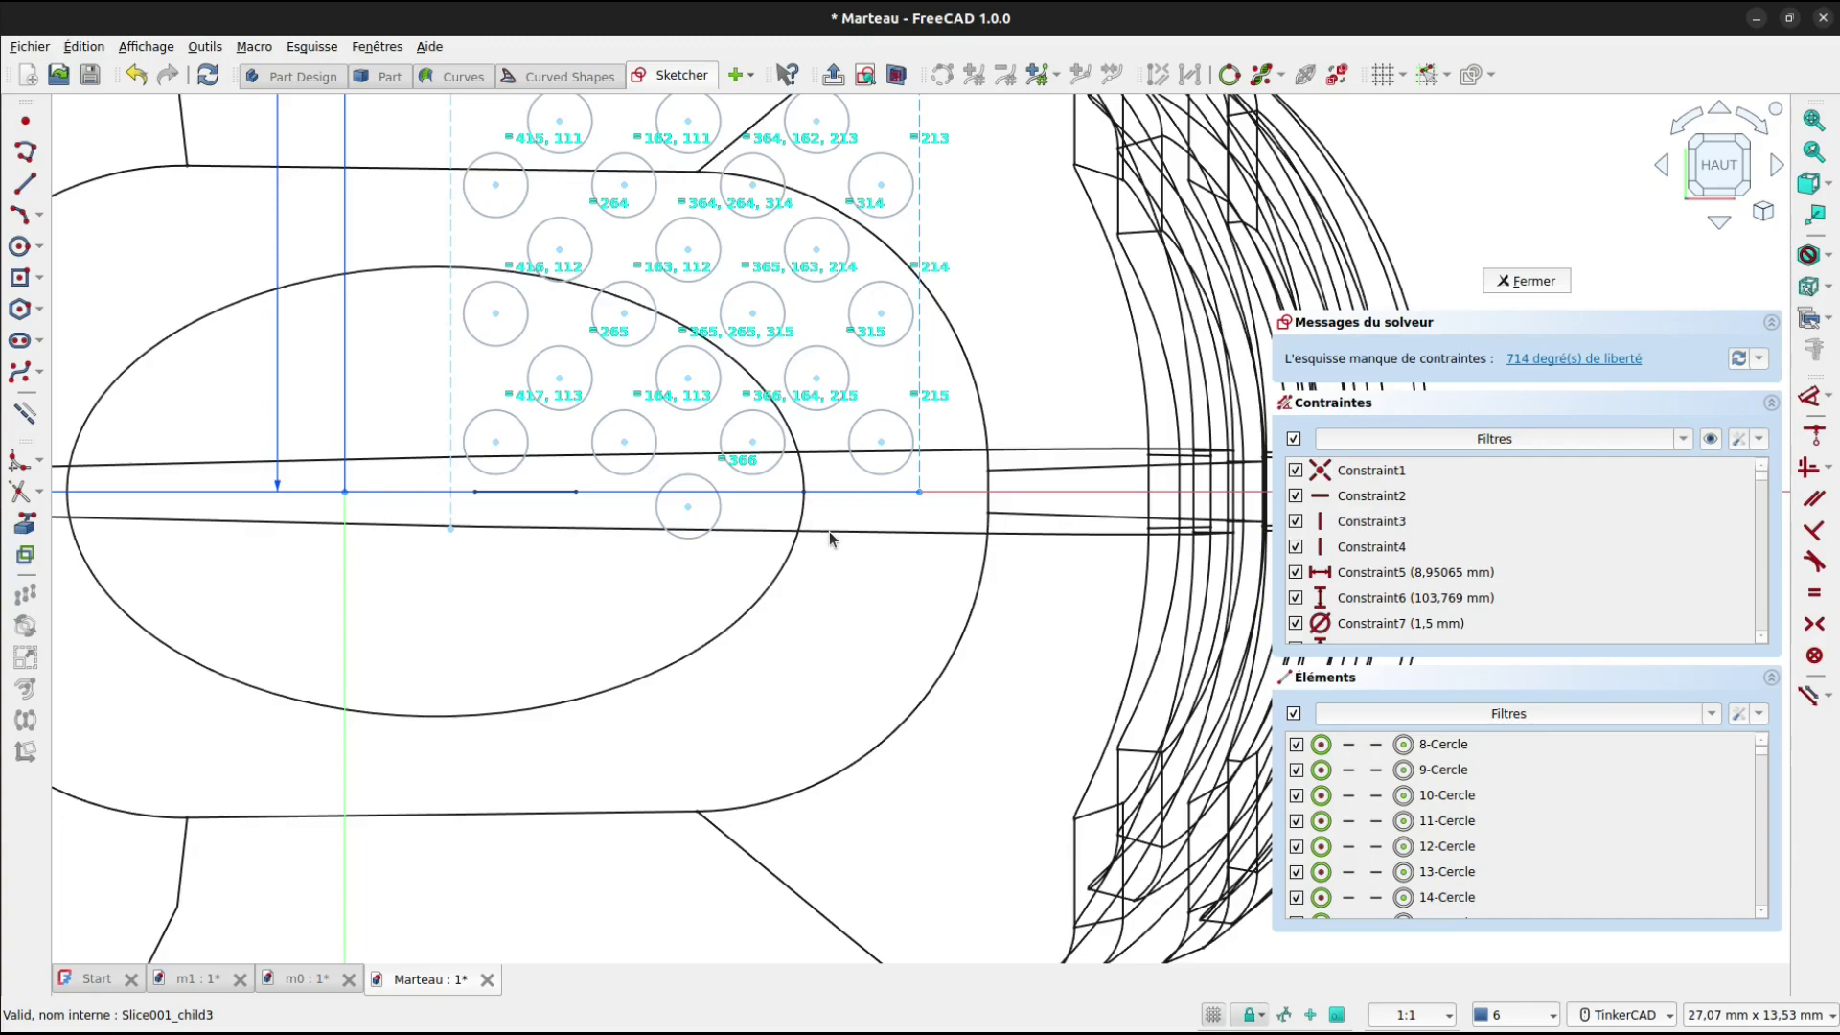
{"action": "scroll", "coordinate": [830, 531], "scroll_direction": "down", "scroll_amount": 5}
{"action": "middle_click_drag", "start_coordinate": [970, 346], "coordinate": [970, 470]}
{"action": "scroll", "coordinate": [991, 283], "scroll_direction": "down", "scroll_amount": 2}
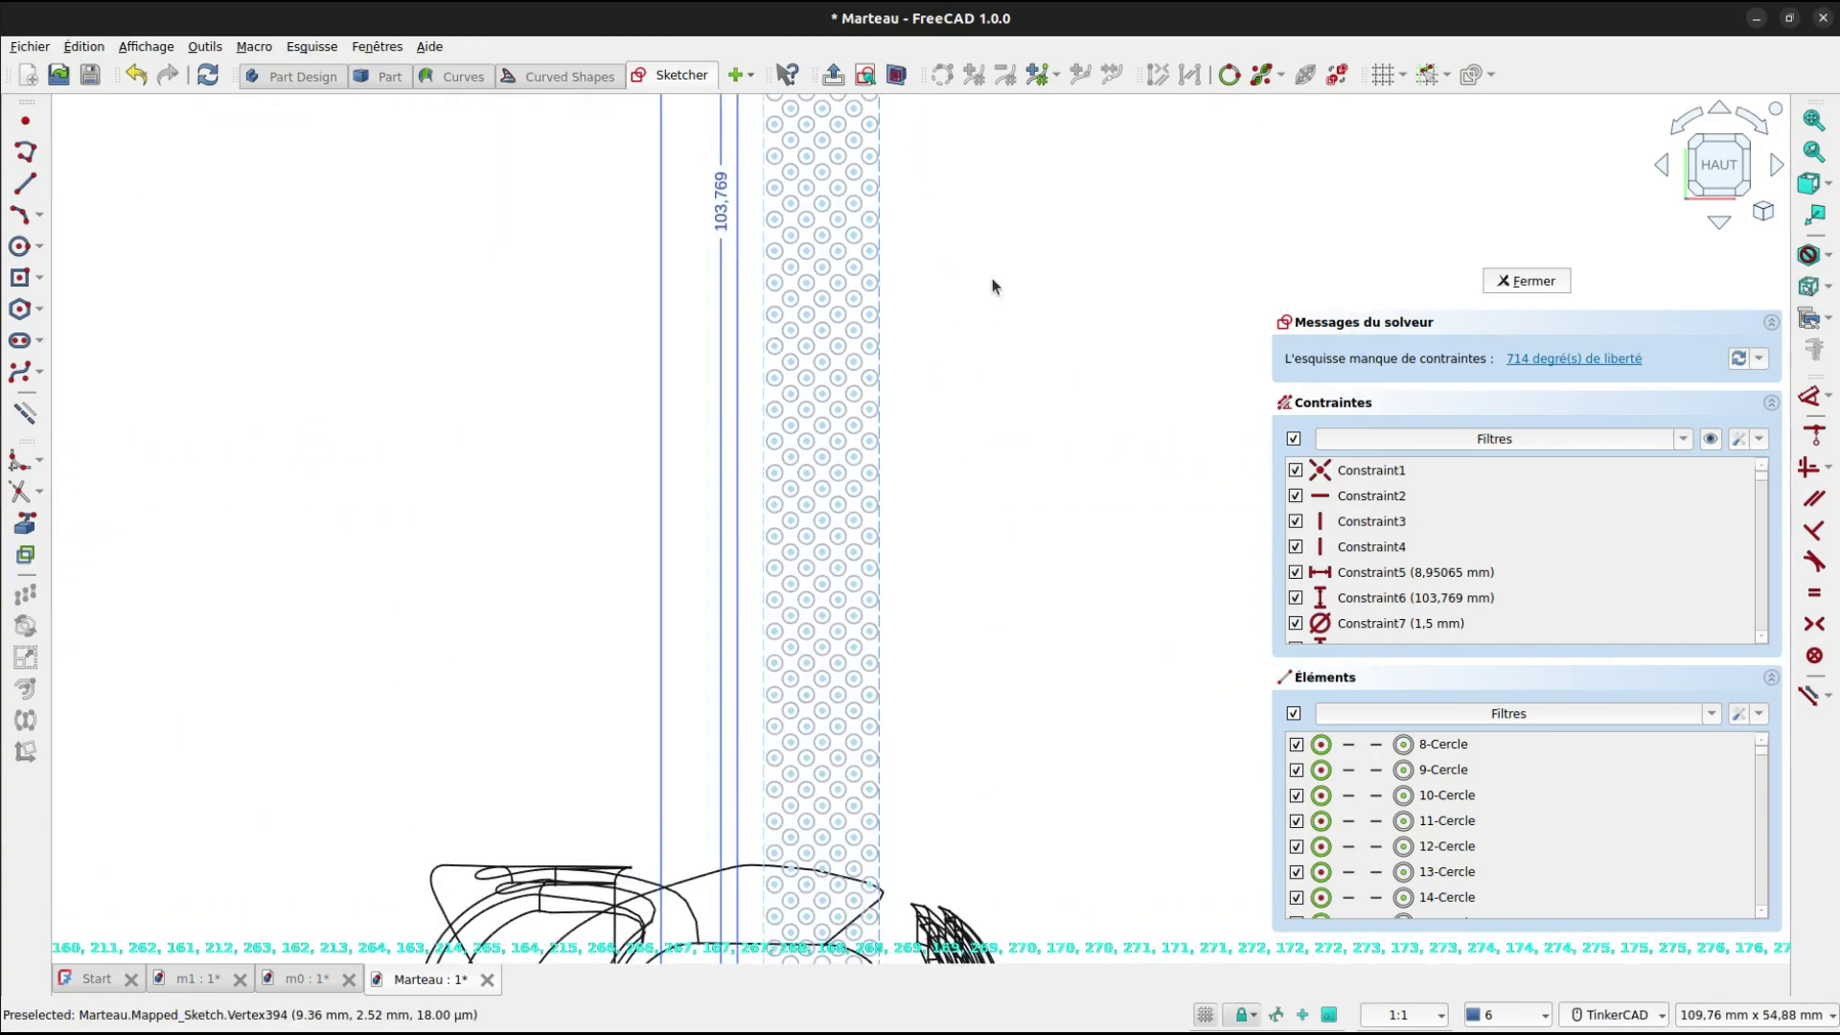
{"action": "middle_click_drag", "start_coordinate": [990, 283], "coordinate": [1052, 719]}
{"action": "scroll", "coordinate": [1040, 517], "scroll_direction": "down", "scroll_amount": 1}
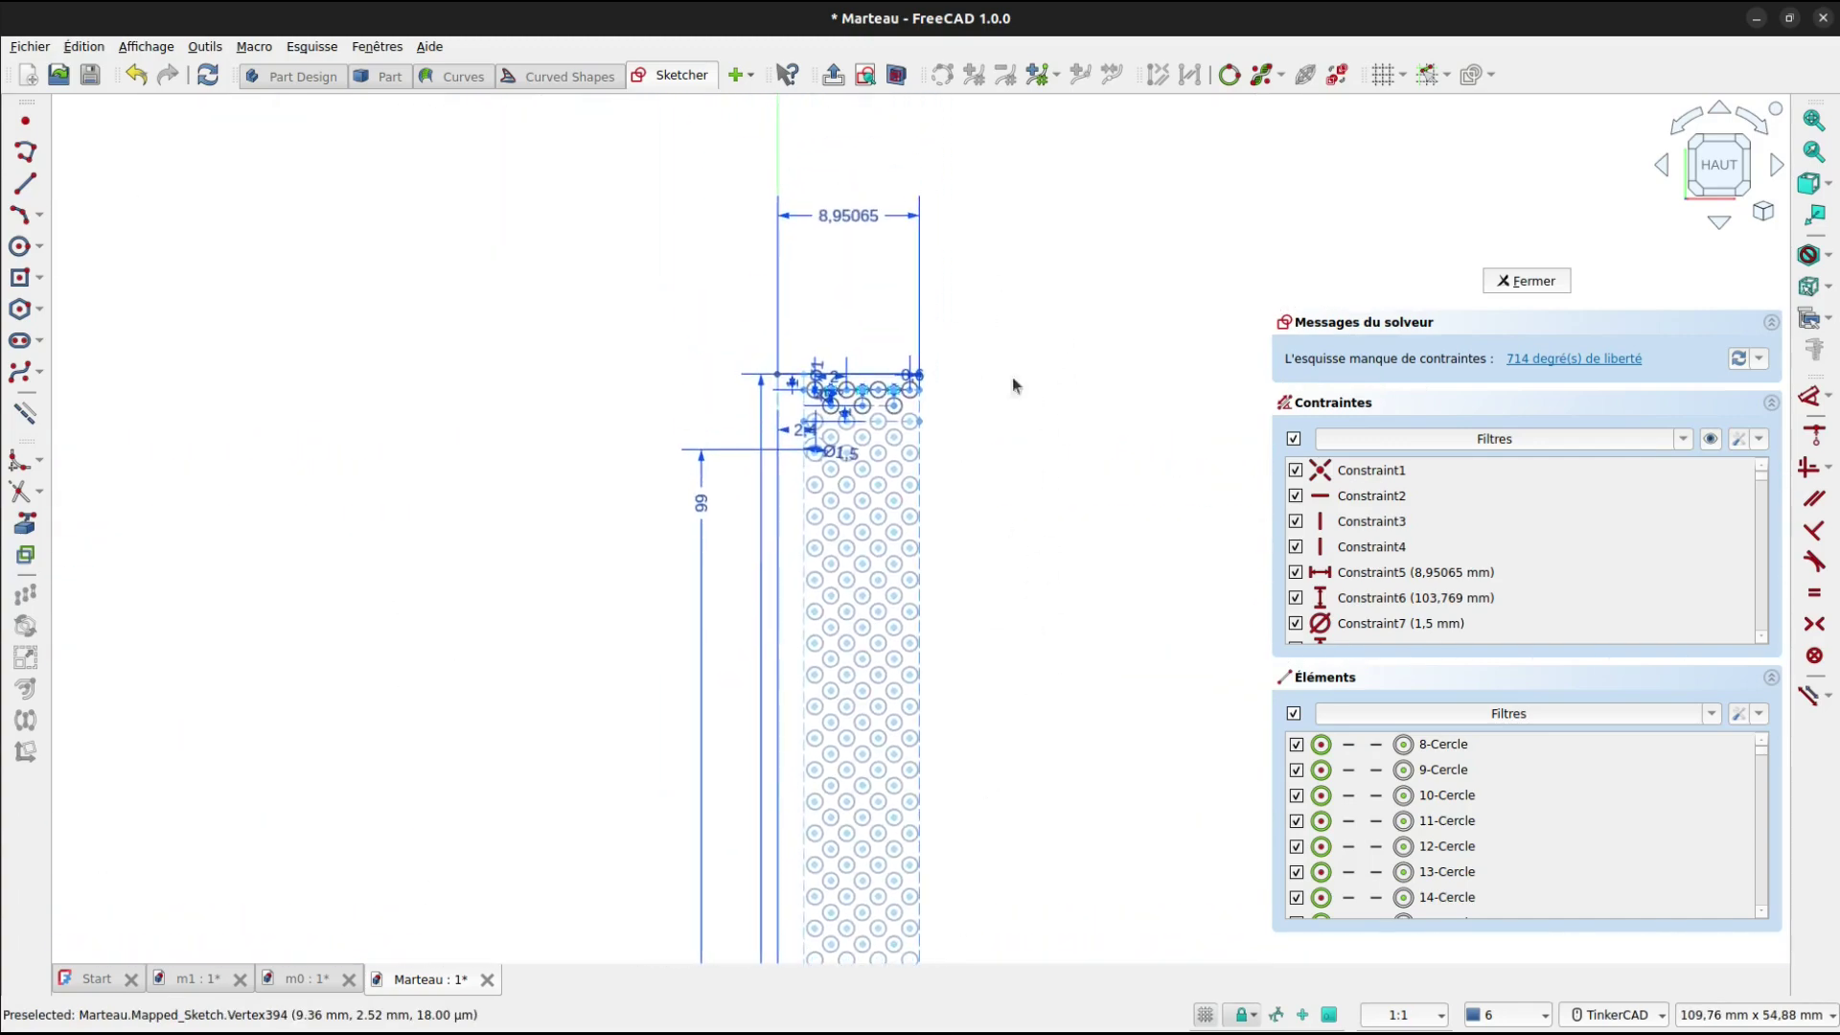
{"action": "scroll", "coordinate": [825, 381], "scroll_direction": "up", "scroll_amount": 4}
{"action": "scroll", "coordinate": [820, 377], "scroll_direction": "up", "scroll_amount": 2}
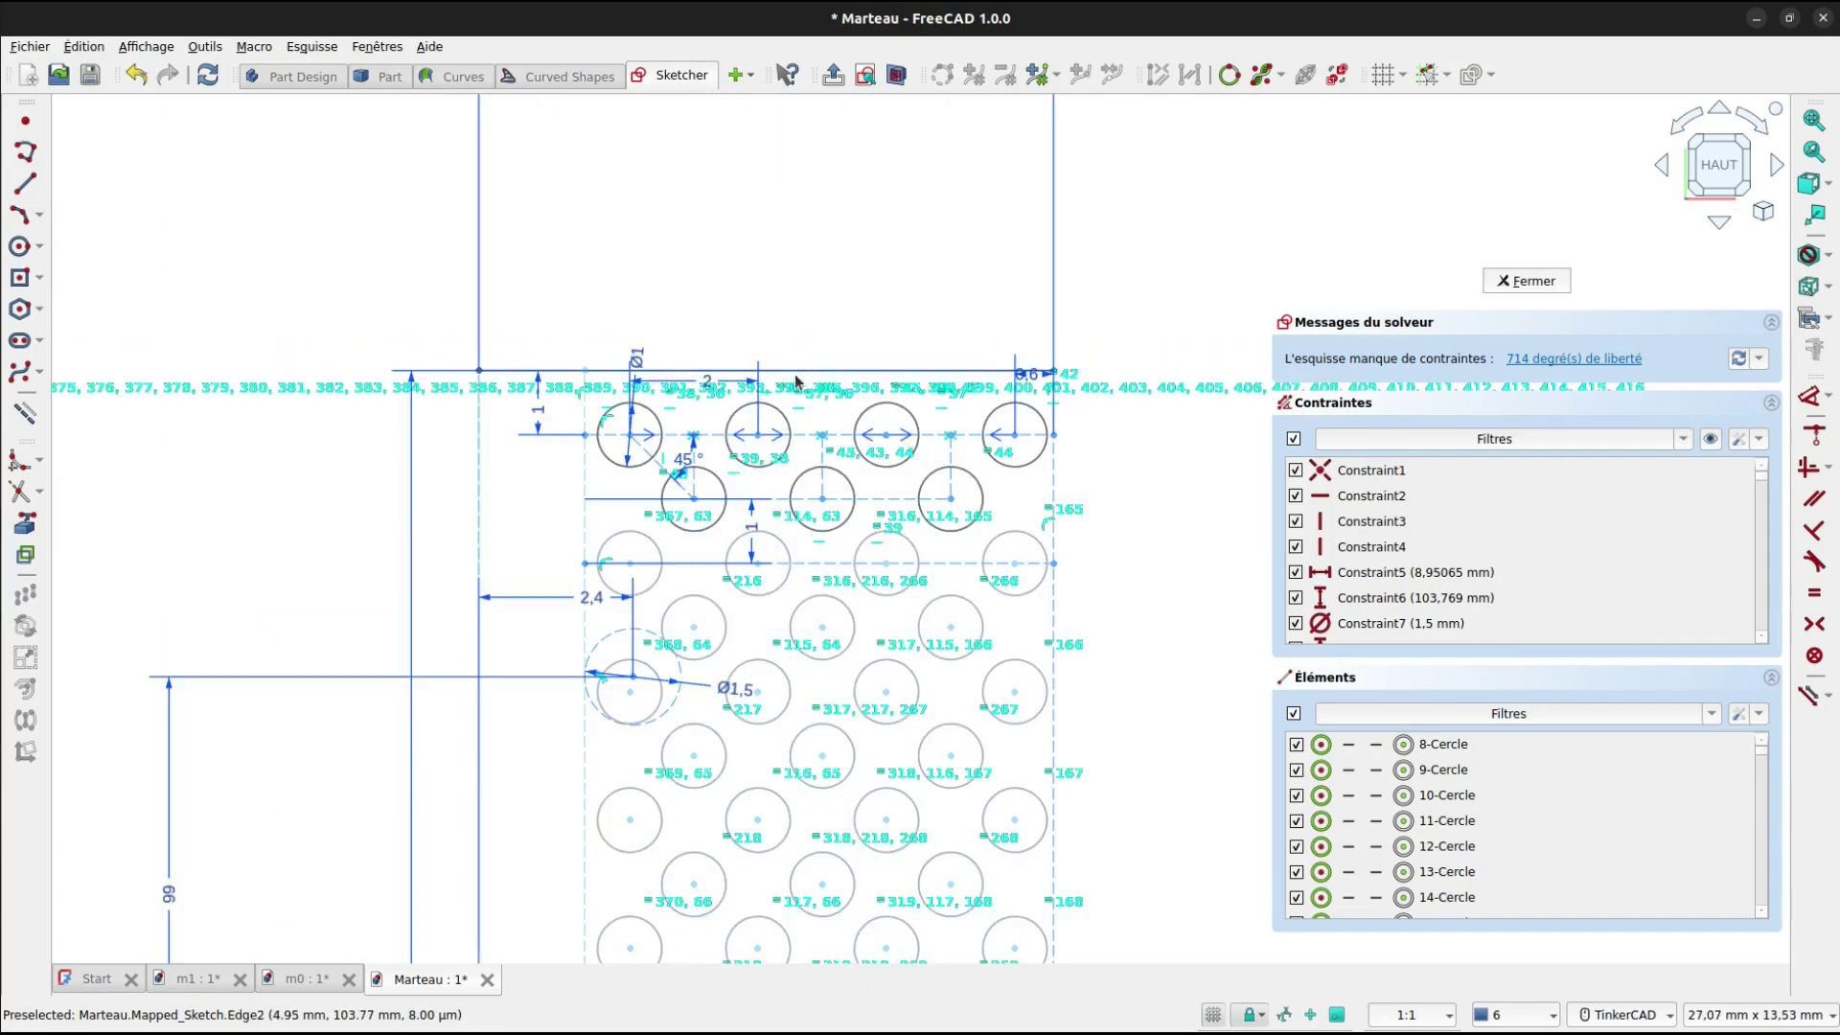
{"action": "left_click", "coordinate": [777, 377]}
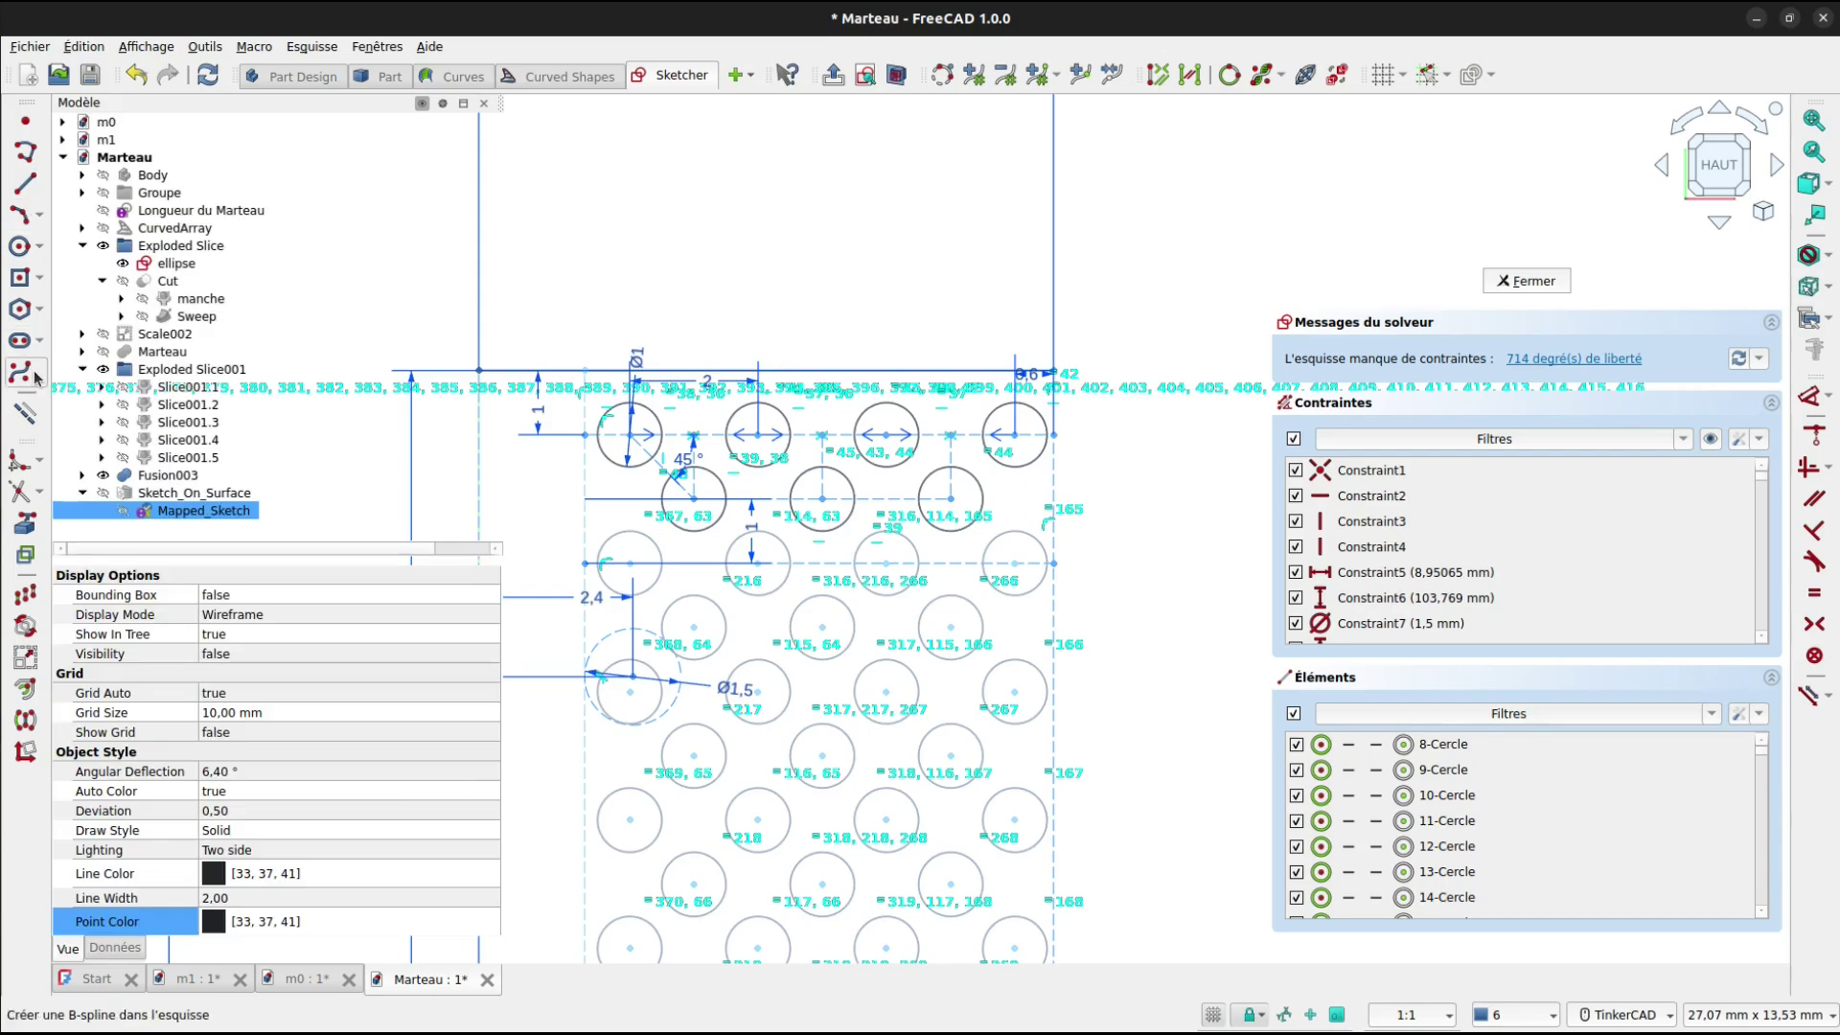
Hide the sketch's constraints and move the lower end of the vertical guide line beside the circles above the horizontal axis.
{"action": "scroll", "coordinate": [1134, 505], "scroll_direction": "down", "scroll_amount": 10}
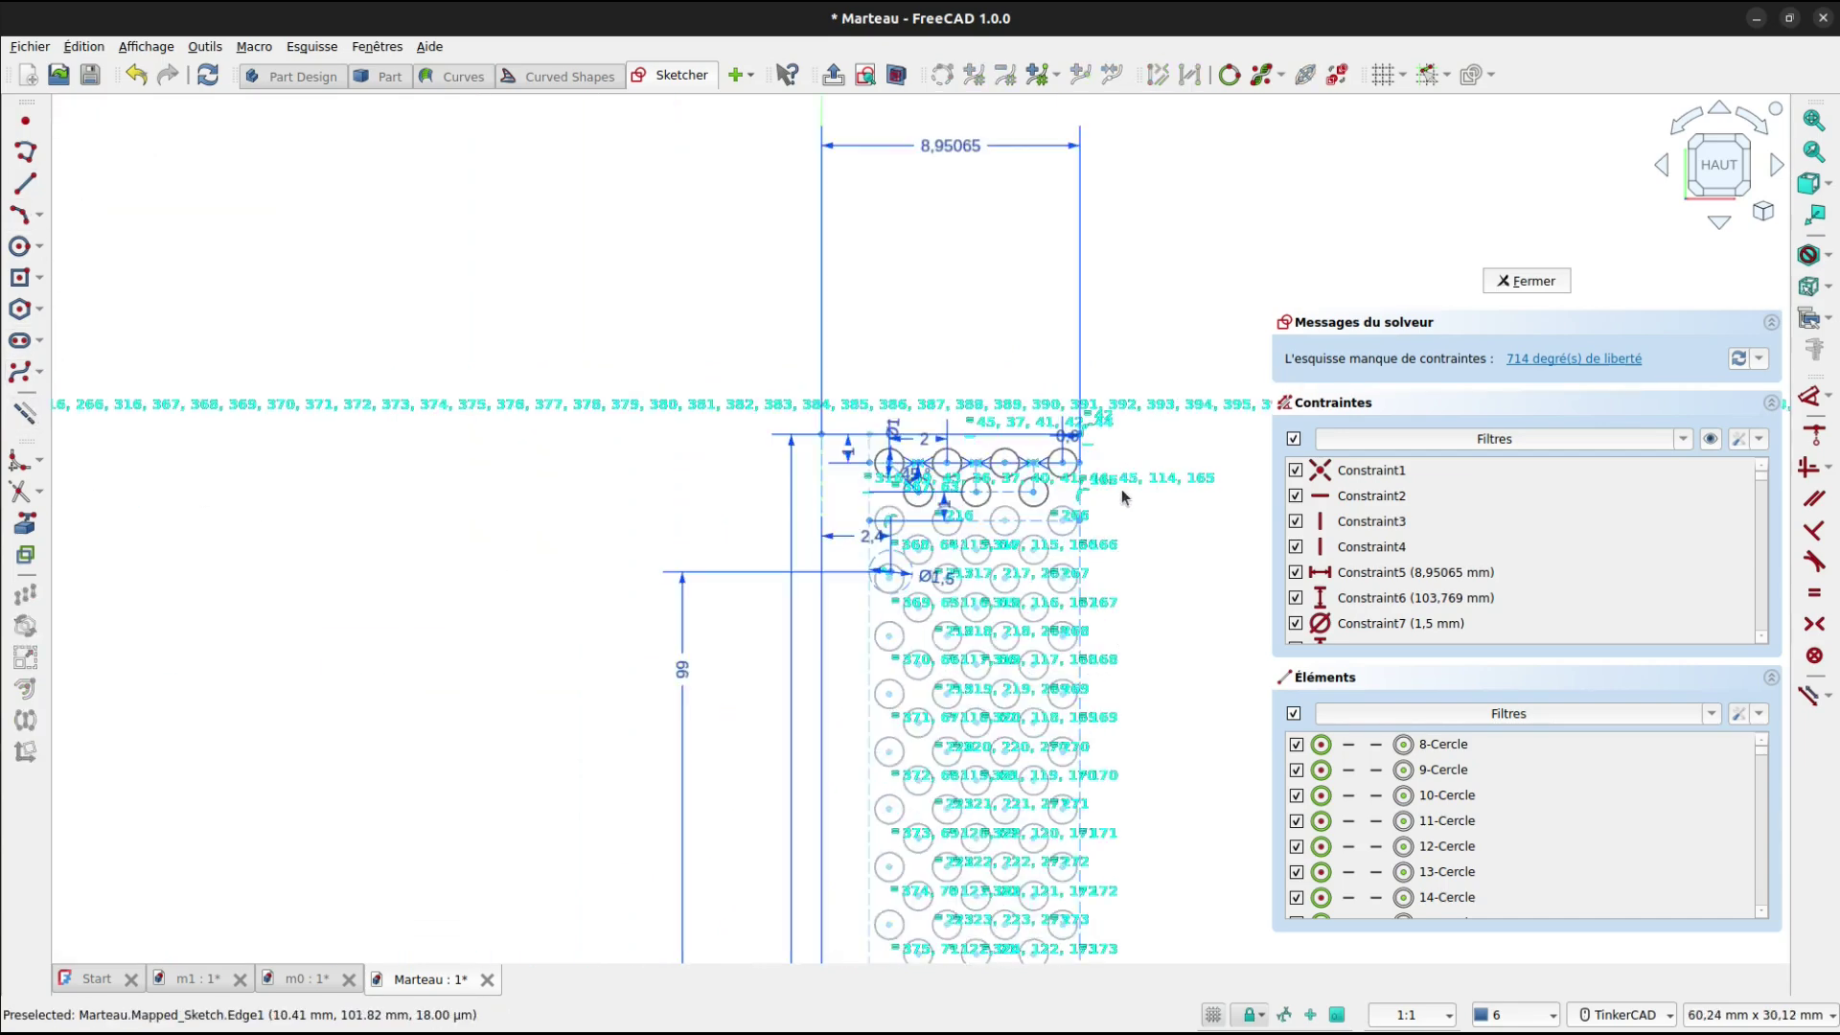
{"action": "scroll", "coordinate": [1165, 586], "scroll_direction": "down", "scroll_amount": 2}
{"action": "mouse_move", "coordinate": [1189, 669]}
{"action": "middle_mouse_down"}
{"action": "mouse_move", "coordinate": [1088, 461]}
{"action": "mouse_move", "coordinate": [1034, 394]}
{"action": "middle_mouse_up"}
{"action": "scroll", "coordinate": [1032, 553], "scroll_direction": "up", "scroll_amount": 5}
{"action": "scroll", "coordinate": [955, 596], "scroll_direction": "up", "scroll_amount": 3}
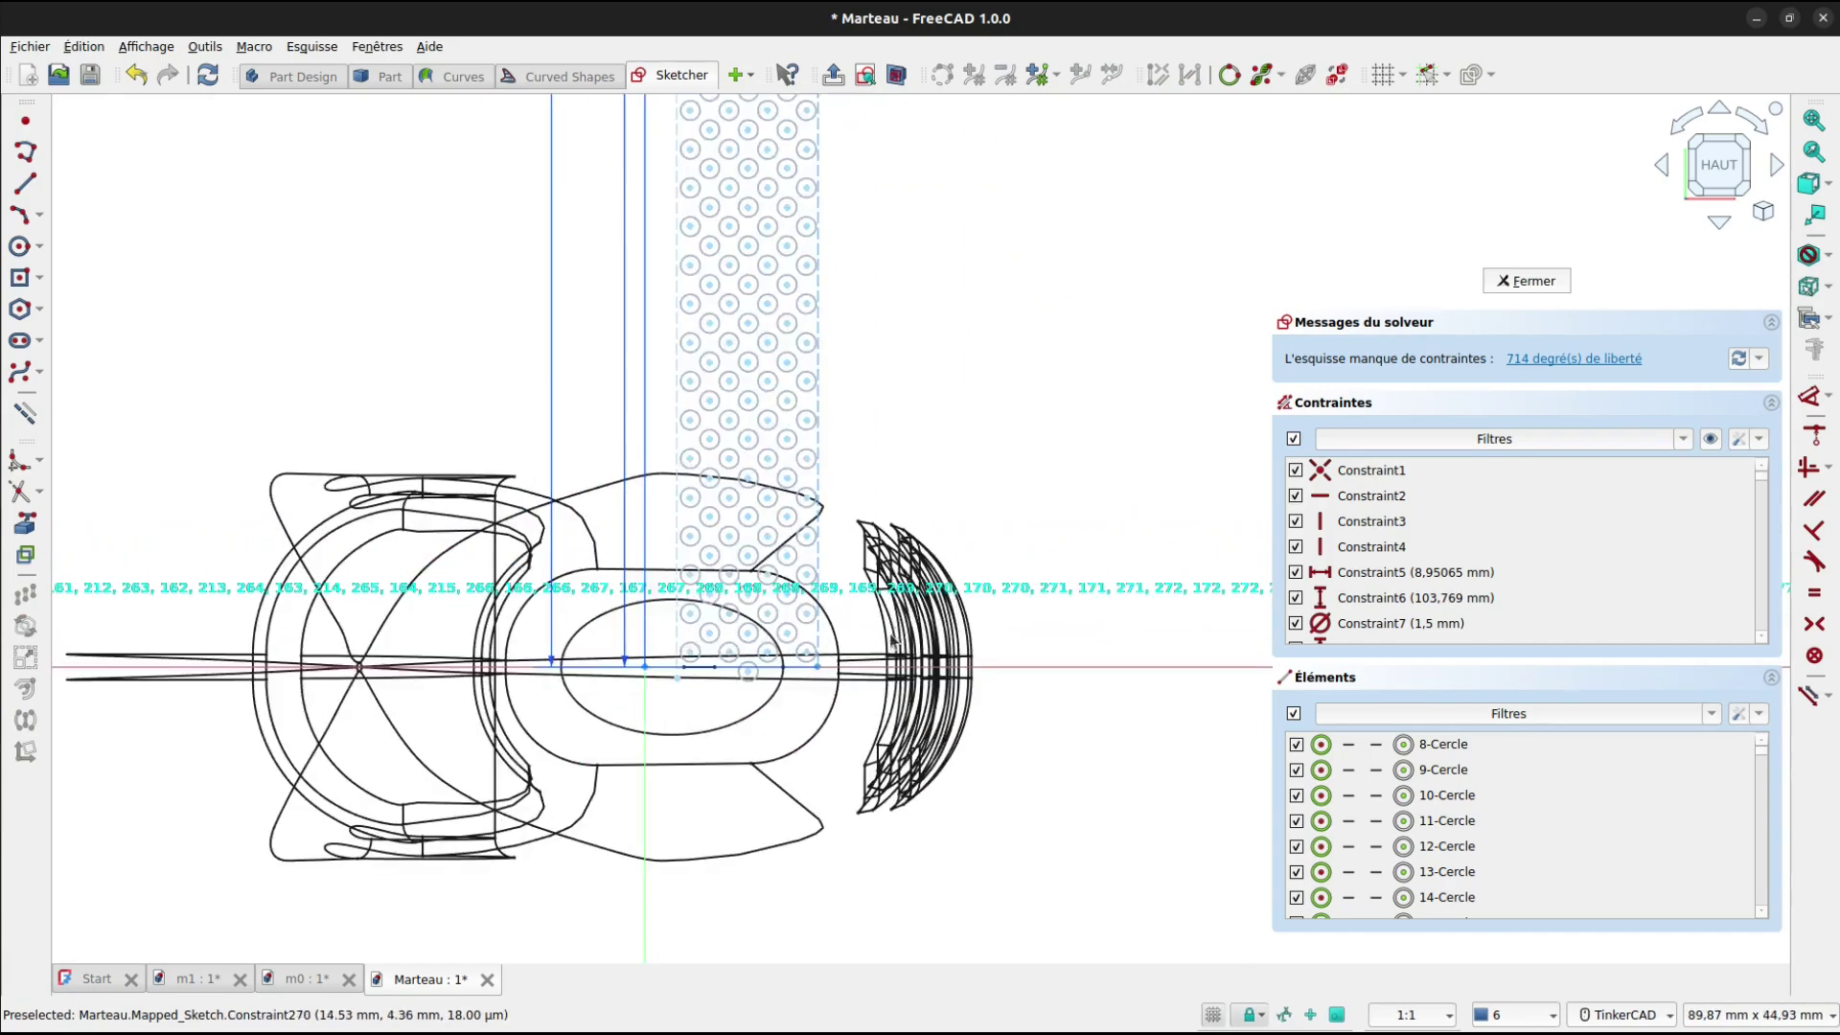
{"action": "scroll", "coordinate": [891, 647], "scroll_direction": "up", "scroll_amount": 2}
{"action": "scroll", "coordinate": [880, 661], "scroll_direction": "up", "scroll_amount": 2}
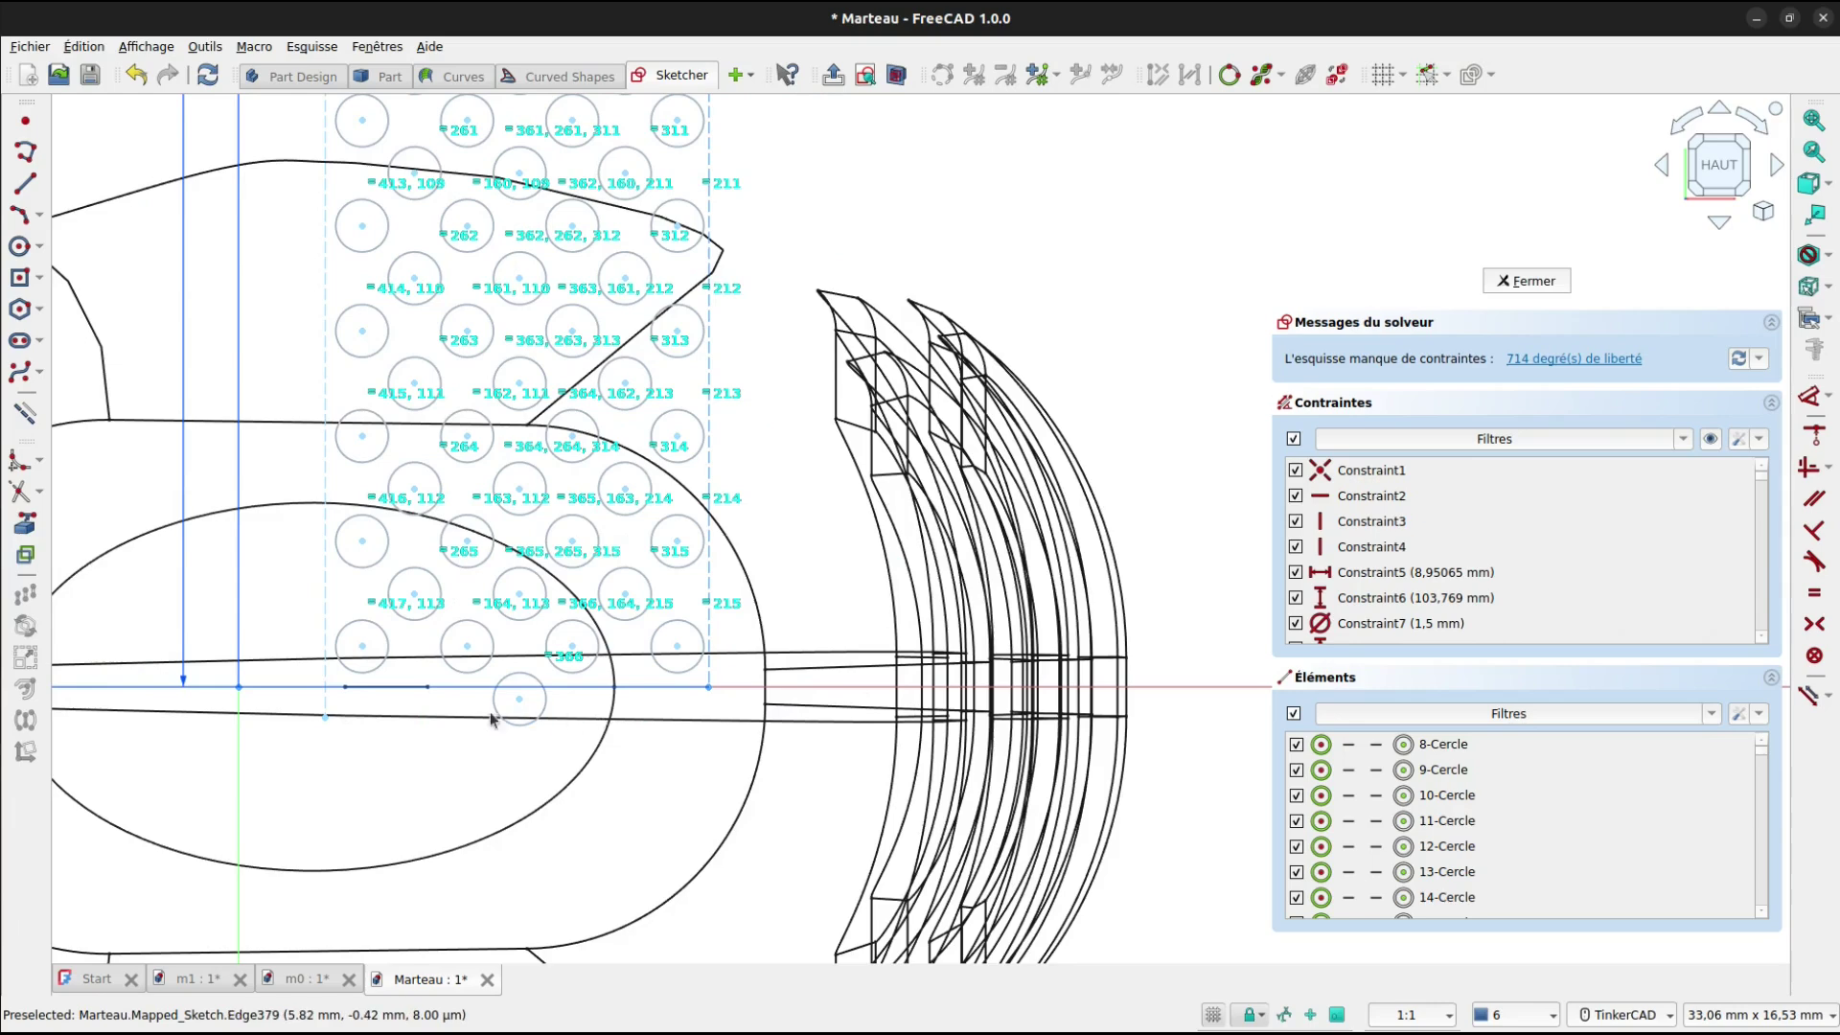
{"action": "left_click", "coordinate": [1341, 79]}
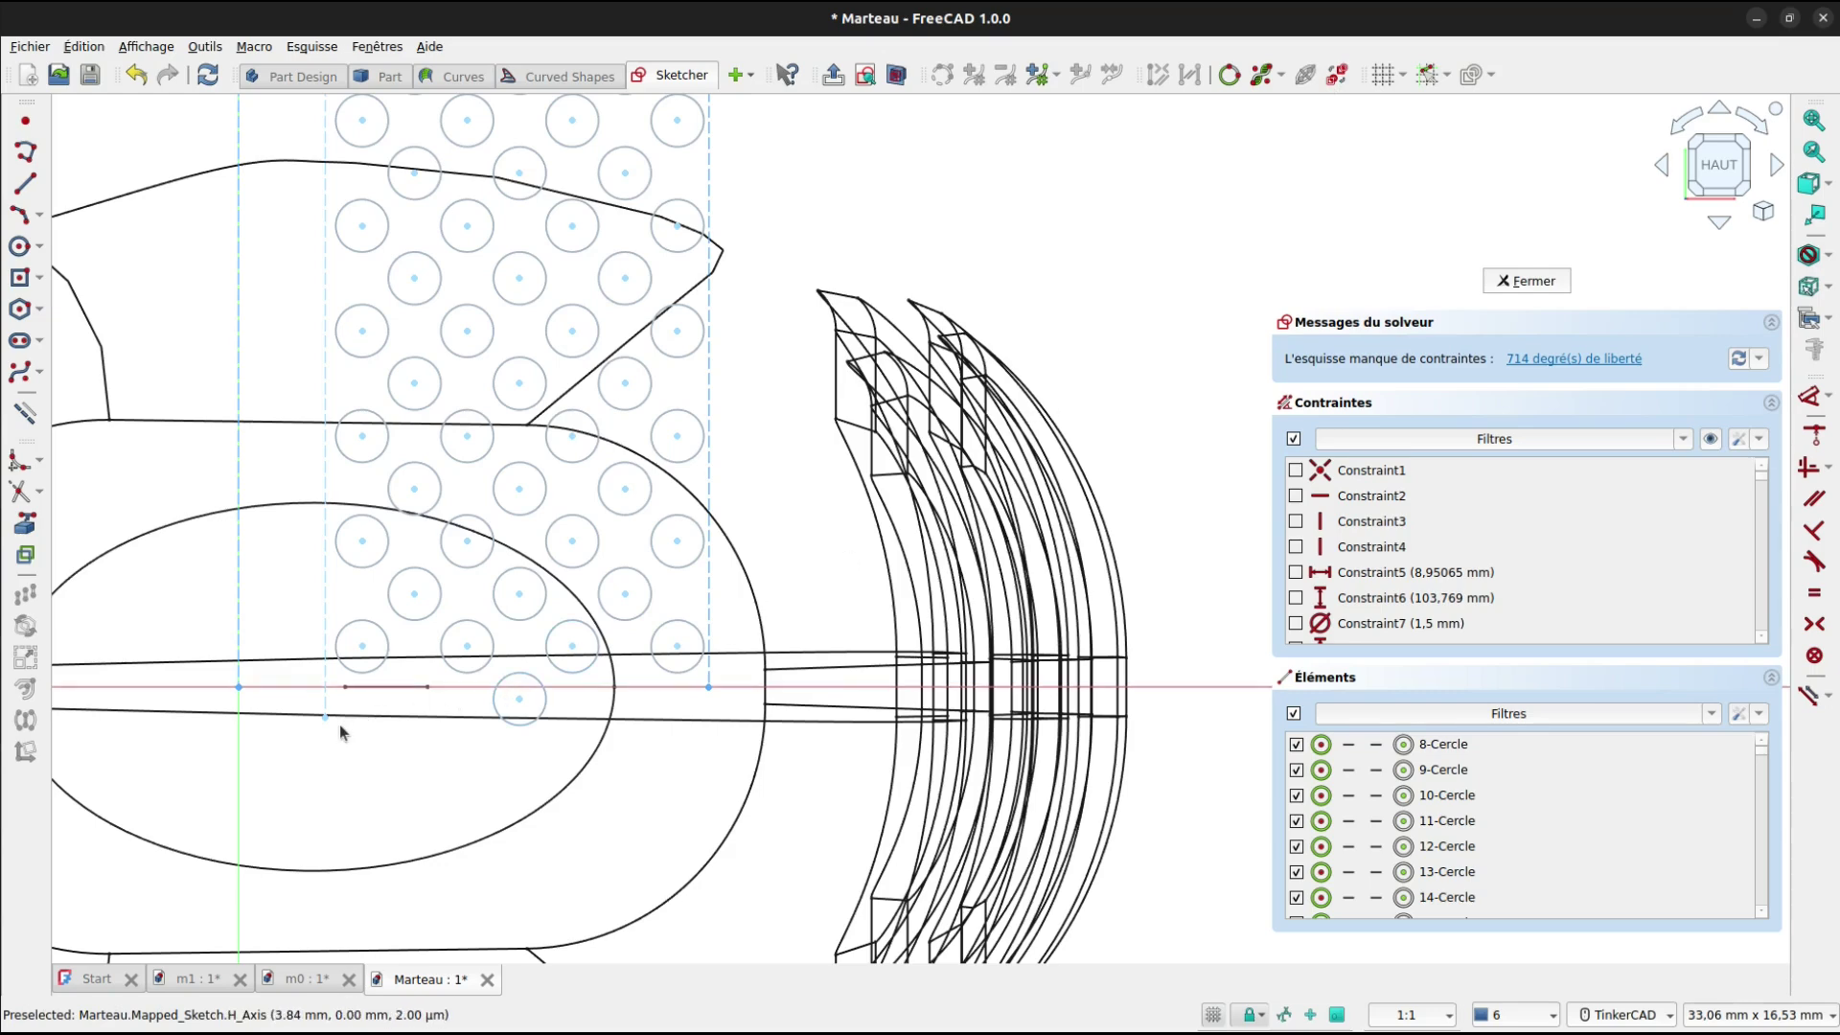
{"action": "left_click_drag", "start_coordinate": [323, 719], "coordinate": [321, 662]}
Draw a horizontal construction line from the origin to the lower endpoint of the outline's outer vertical edge.
{"action": "mouse_move", "coordinate": [60, 275]}
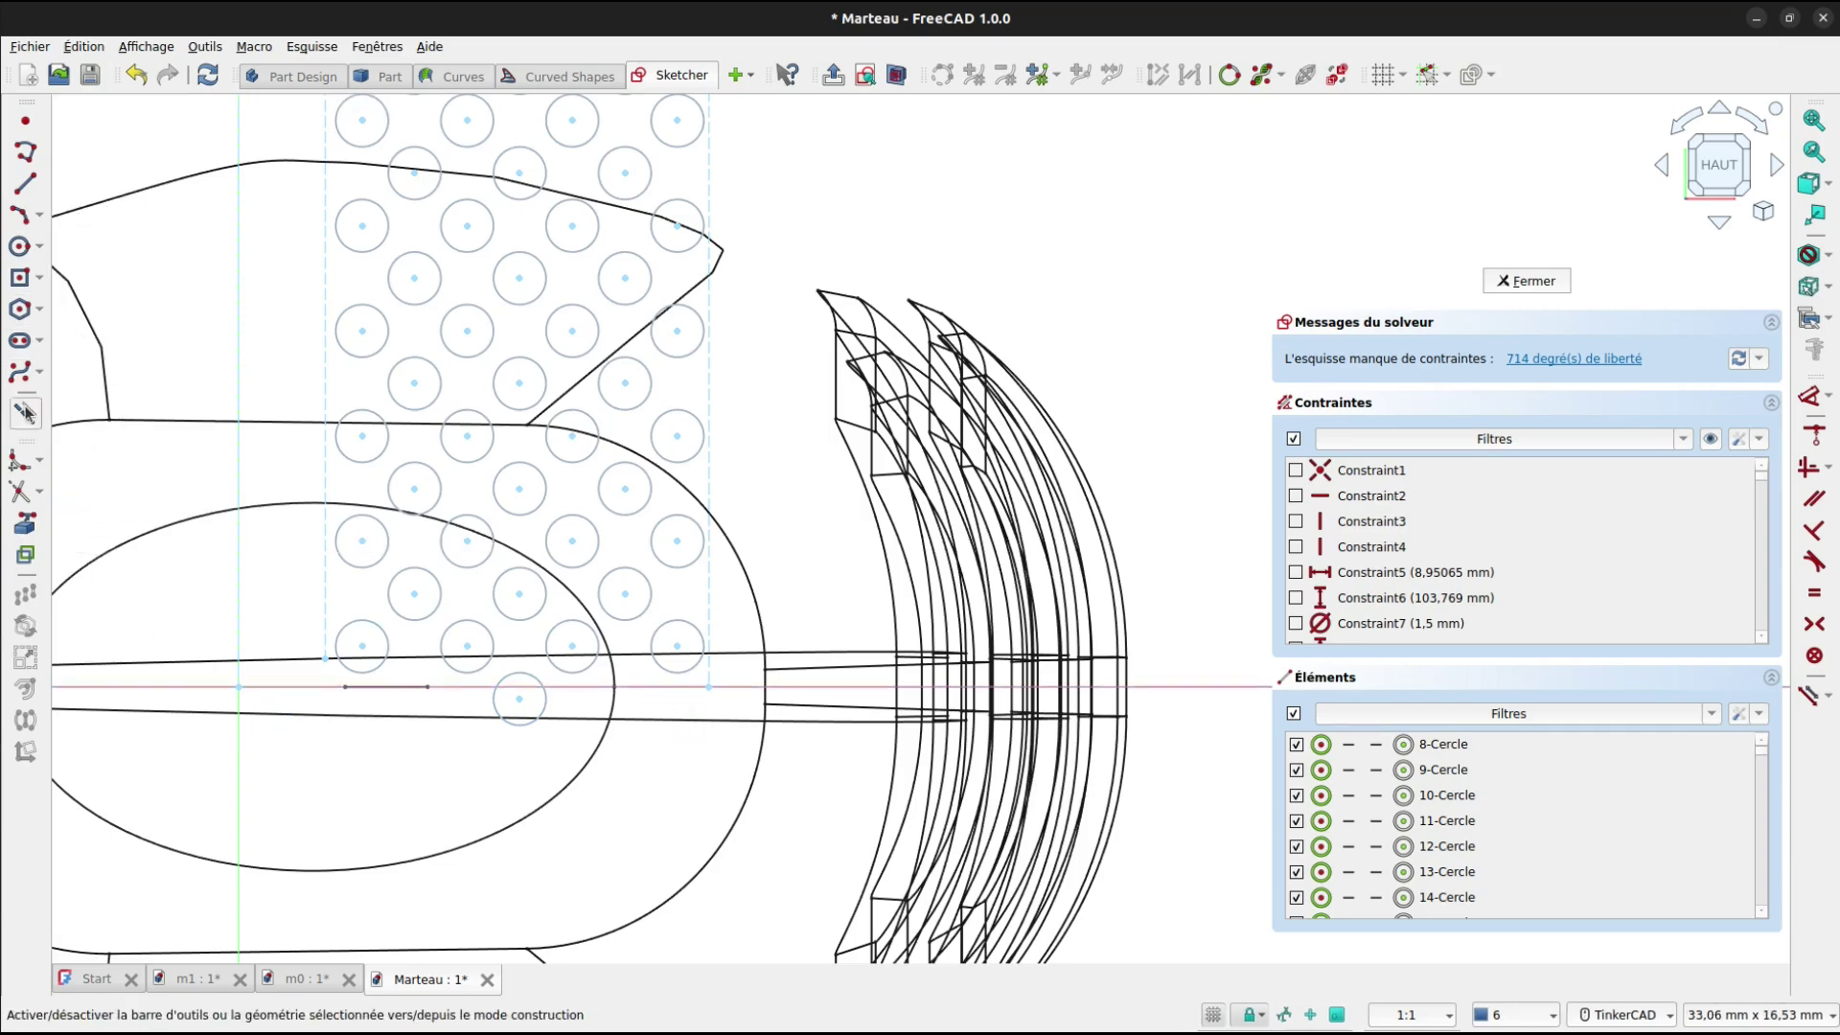
{"action": "left_click", "coordinate": [25, 183]}
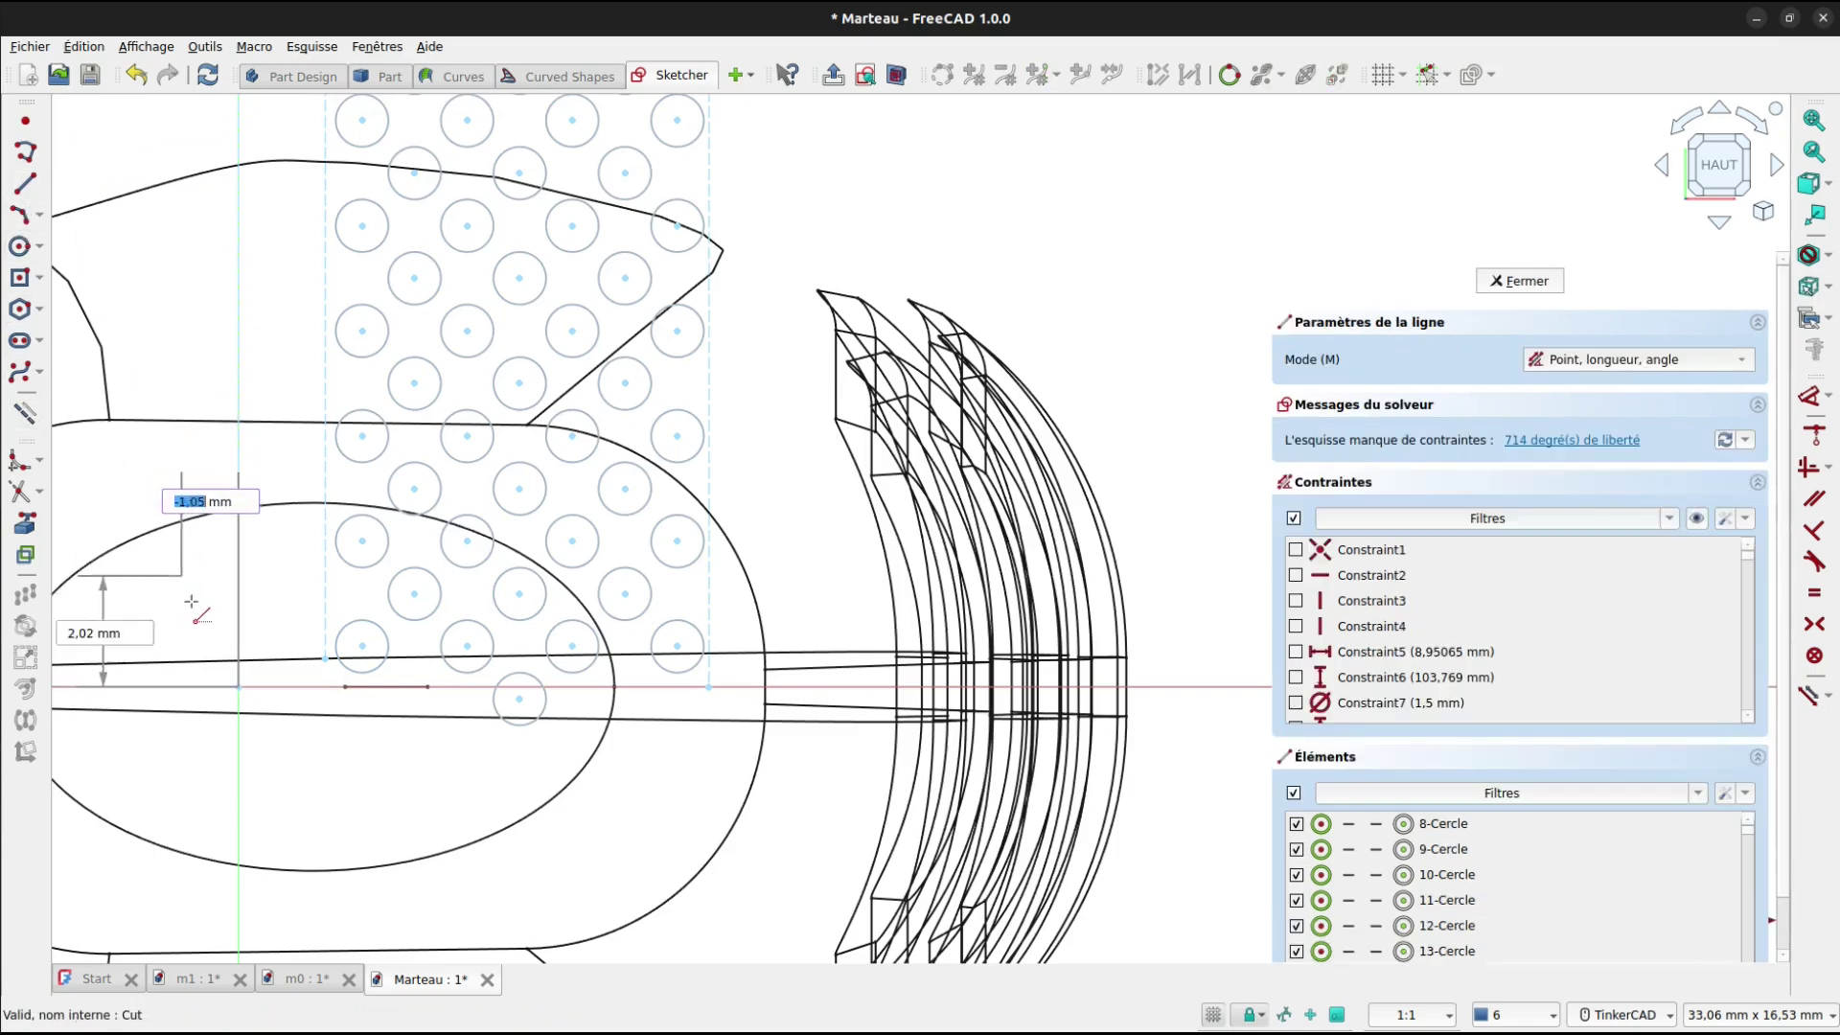
{"action": "left_click", "coordinate": [238, 687]}
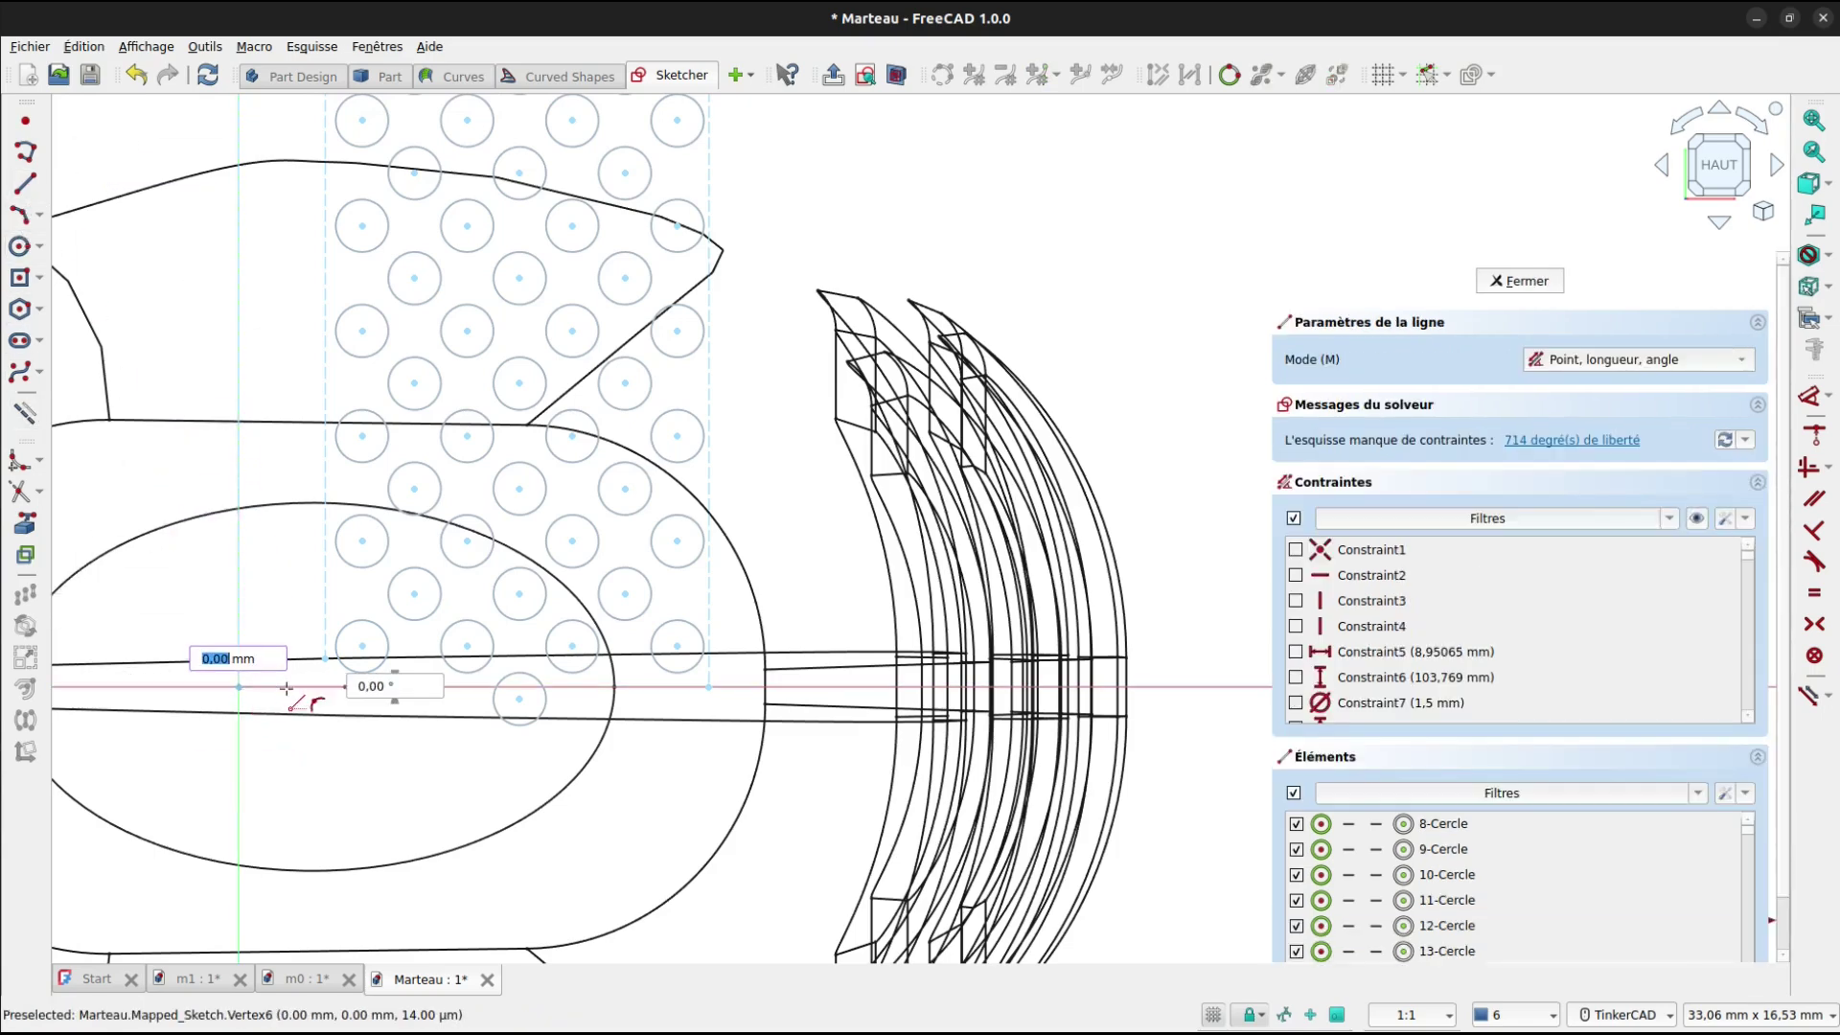
{"action": "left_click", "coordinate": [708, 687]}
{"action": "key", "text": "Escape"}
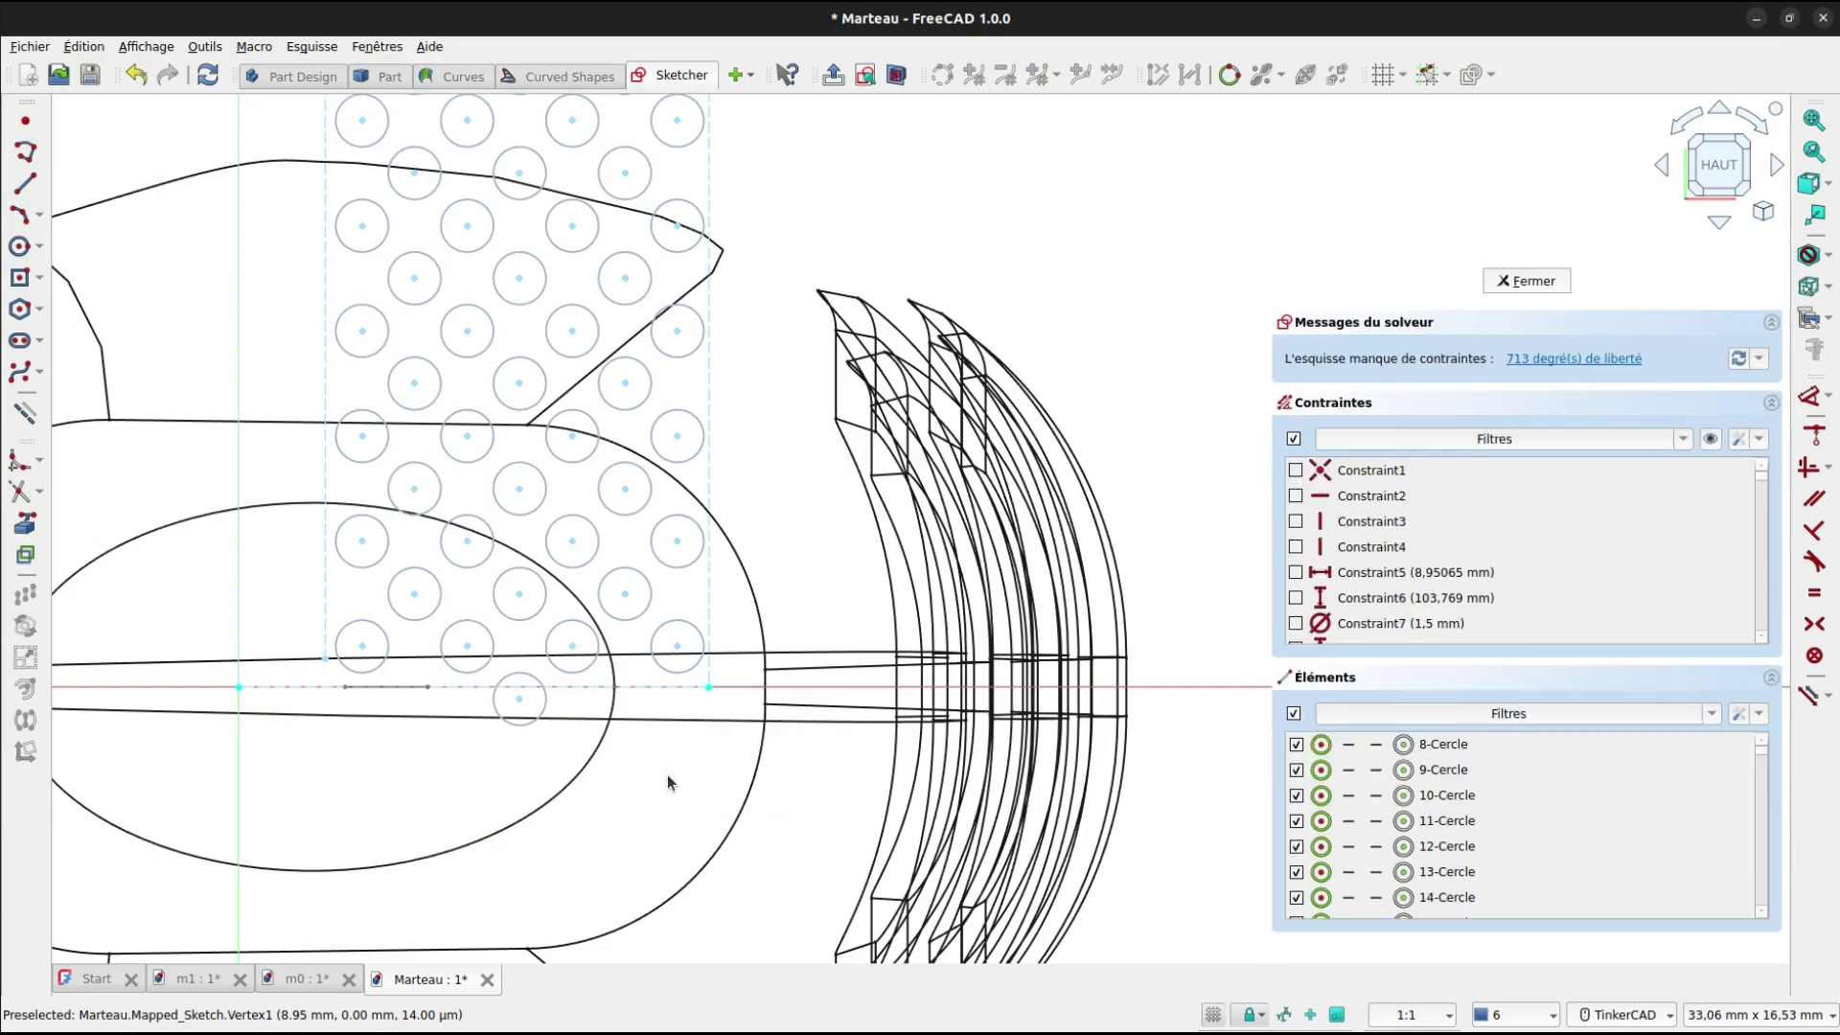
Finish editing the mapped sketch.
{"action": "scroll", "coordinate": [678, 756], "scroll_direction": "down", "scroll_amount": 8}
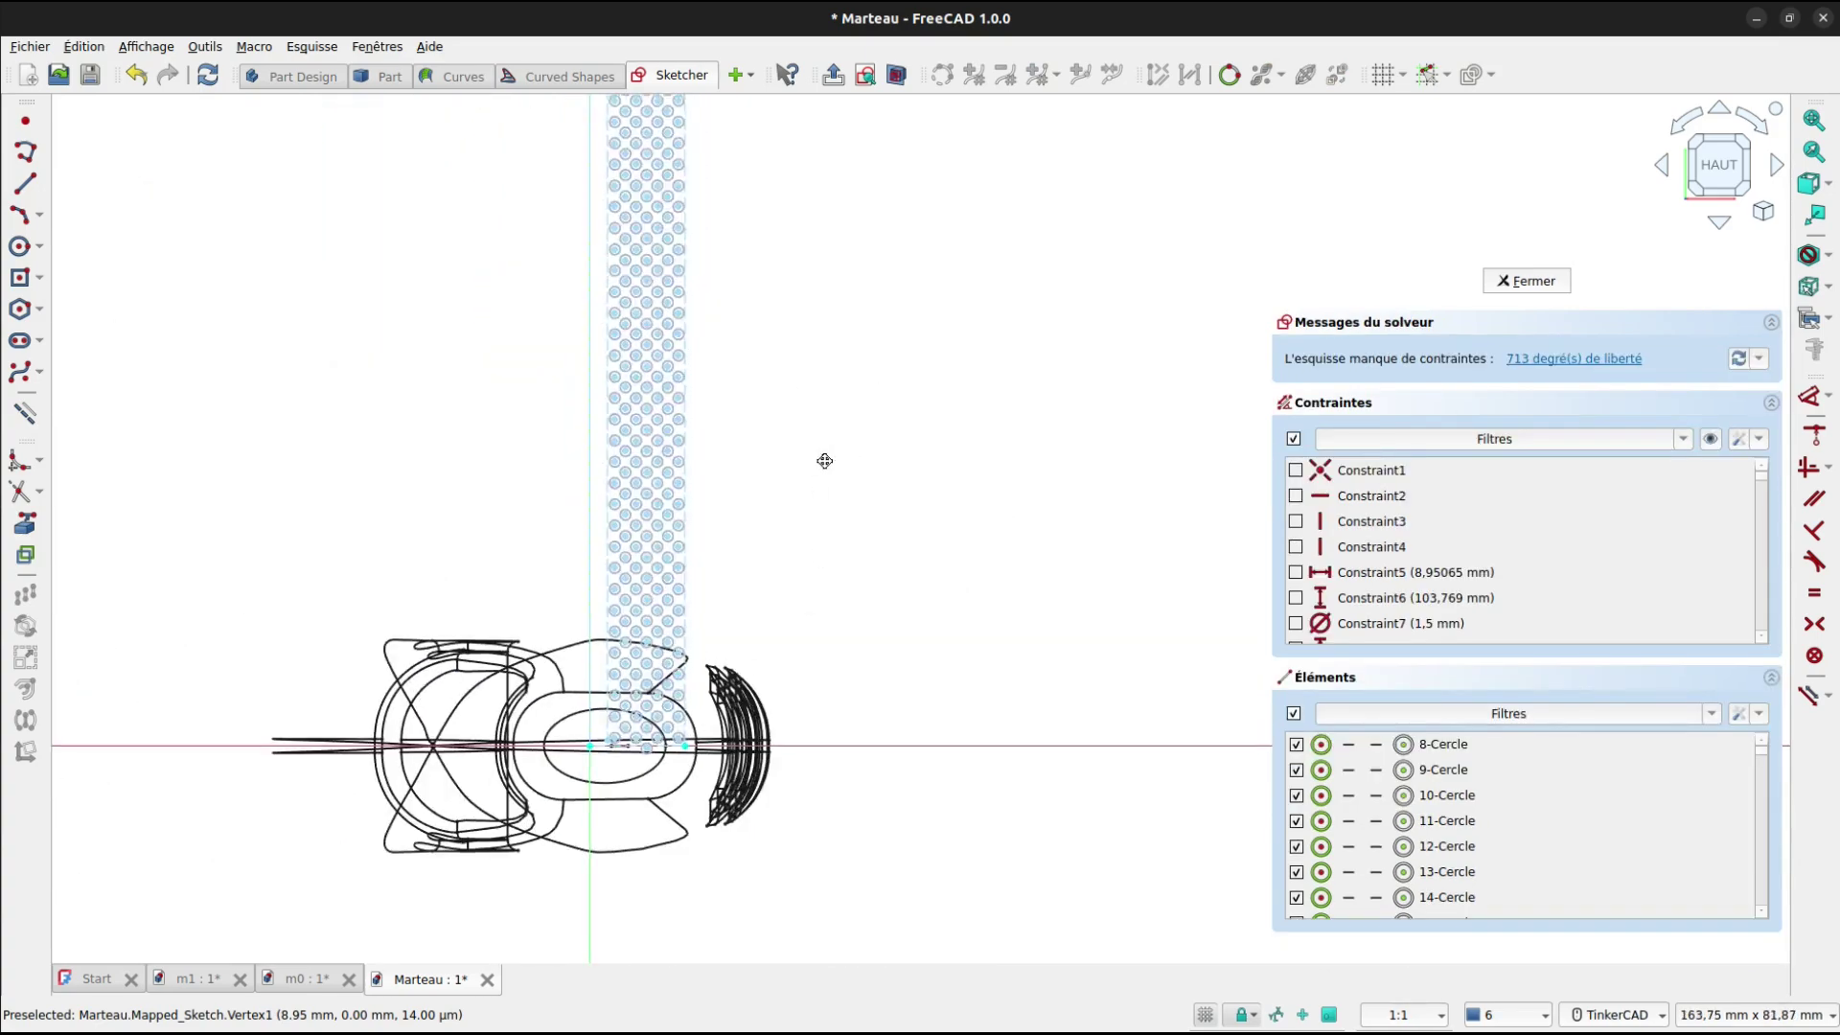
{"action": "middle_click_drag", "start_coordinate": [909, 519], "coordinate": [915, 897]}
{"action": "scroll", "coordinate": [798, 556], "scroll_direction": "up", "scroll_amount": 4}
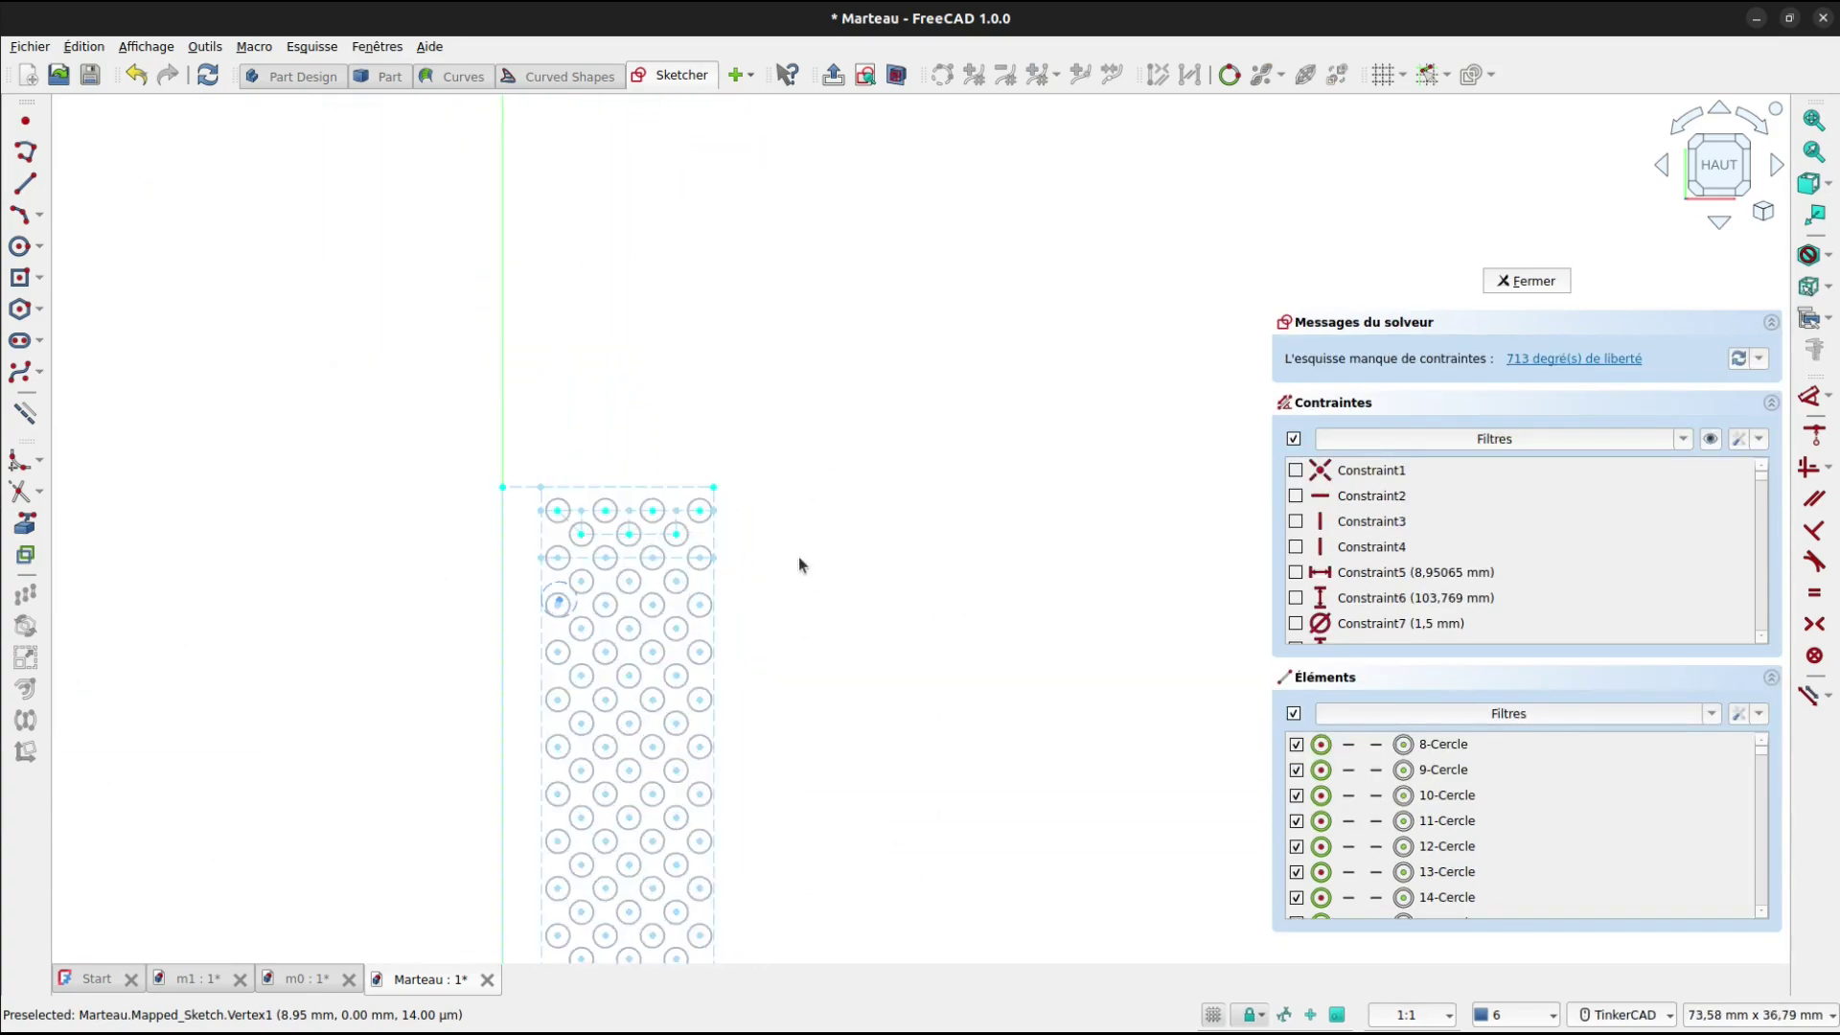
{"action": "left_click", "coordinate": [1511, 286]}
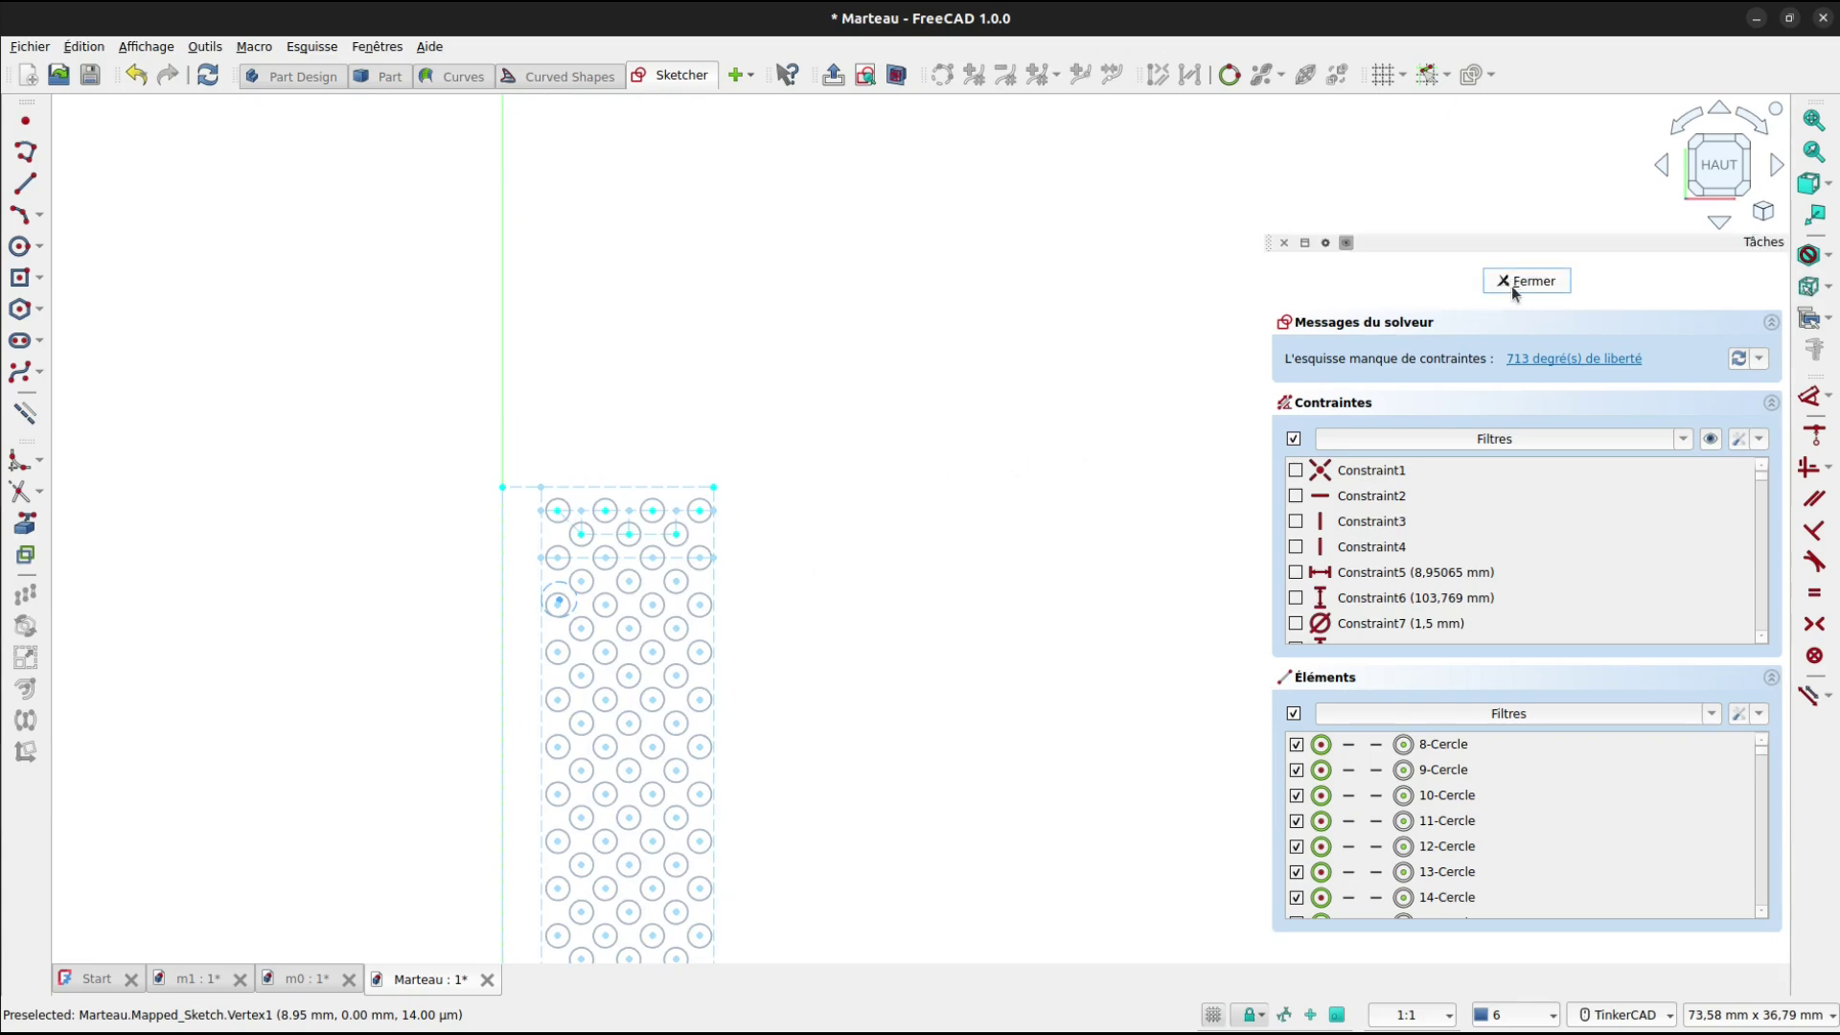
Examine how the circle pattern is mapped onto the handle's recessed surface, especially around its rounded lower end.
{"action": "middle_click_drag", "start_coordinate": [1319, 675], "coordinate": [1022, 295]}
{"action": "scroll", "coordinate": [1193, 417], "scroll_direction": "down", "scroll_amount": 1}
{"action": "scroll", "coordinate": [1201, 428], "scroll_direction": "down", "scroll_amount": 6}
{"action": "middle_click_drag", "start_coordinate": [1196, 689], "coordinate": [682, 370]}
{"action": "scroll", "coordinate": [1323, 637], "scroll_direction": "up", "scroll_amount": 8}
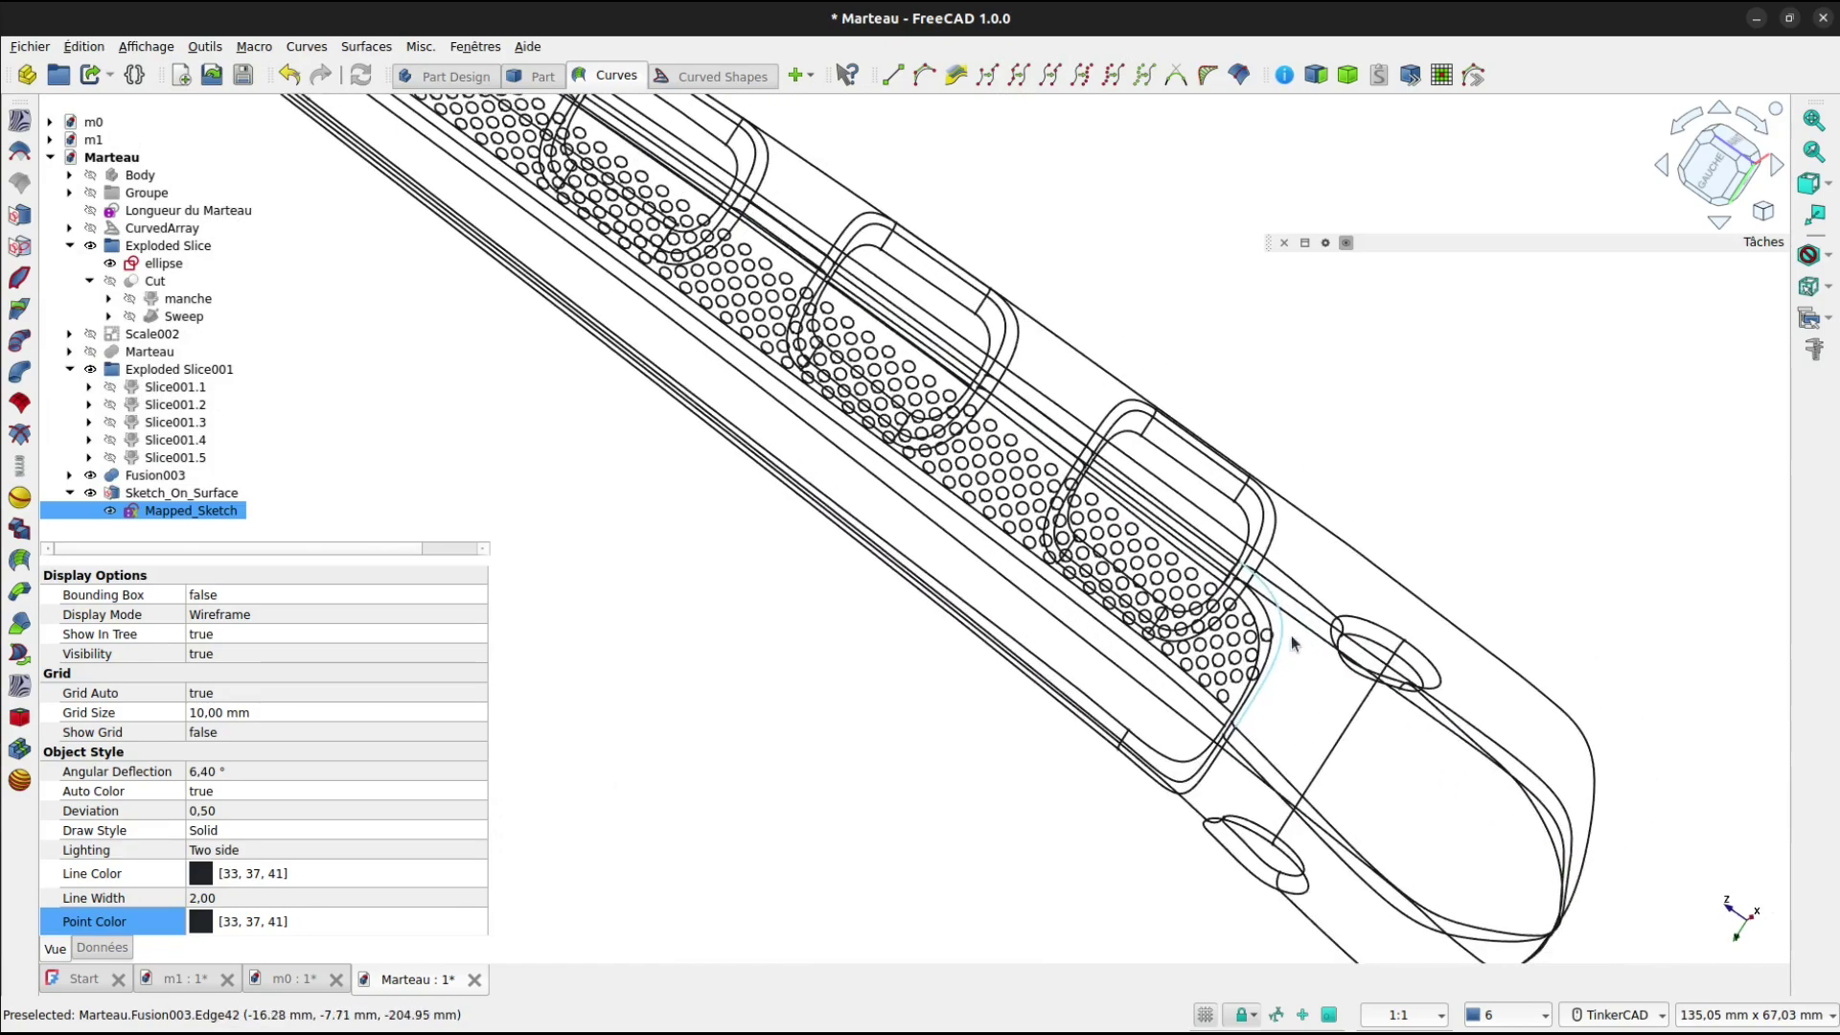
{"action": "scroll", "coordinate": [1256, 679], "scroll_direction": "down", "scroll_amount": 1}
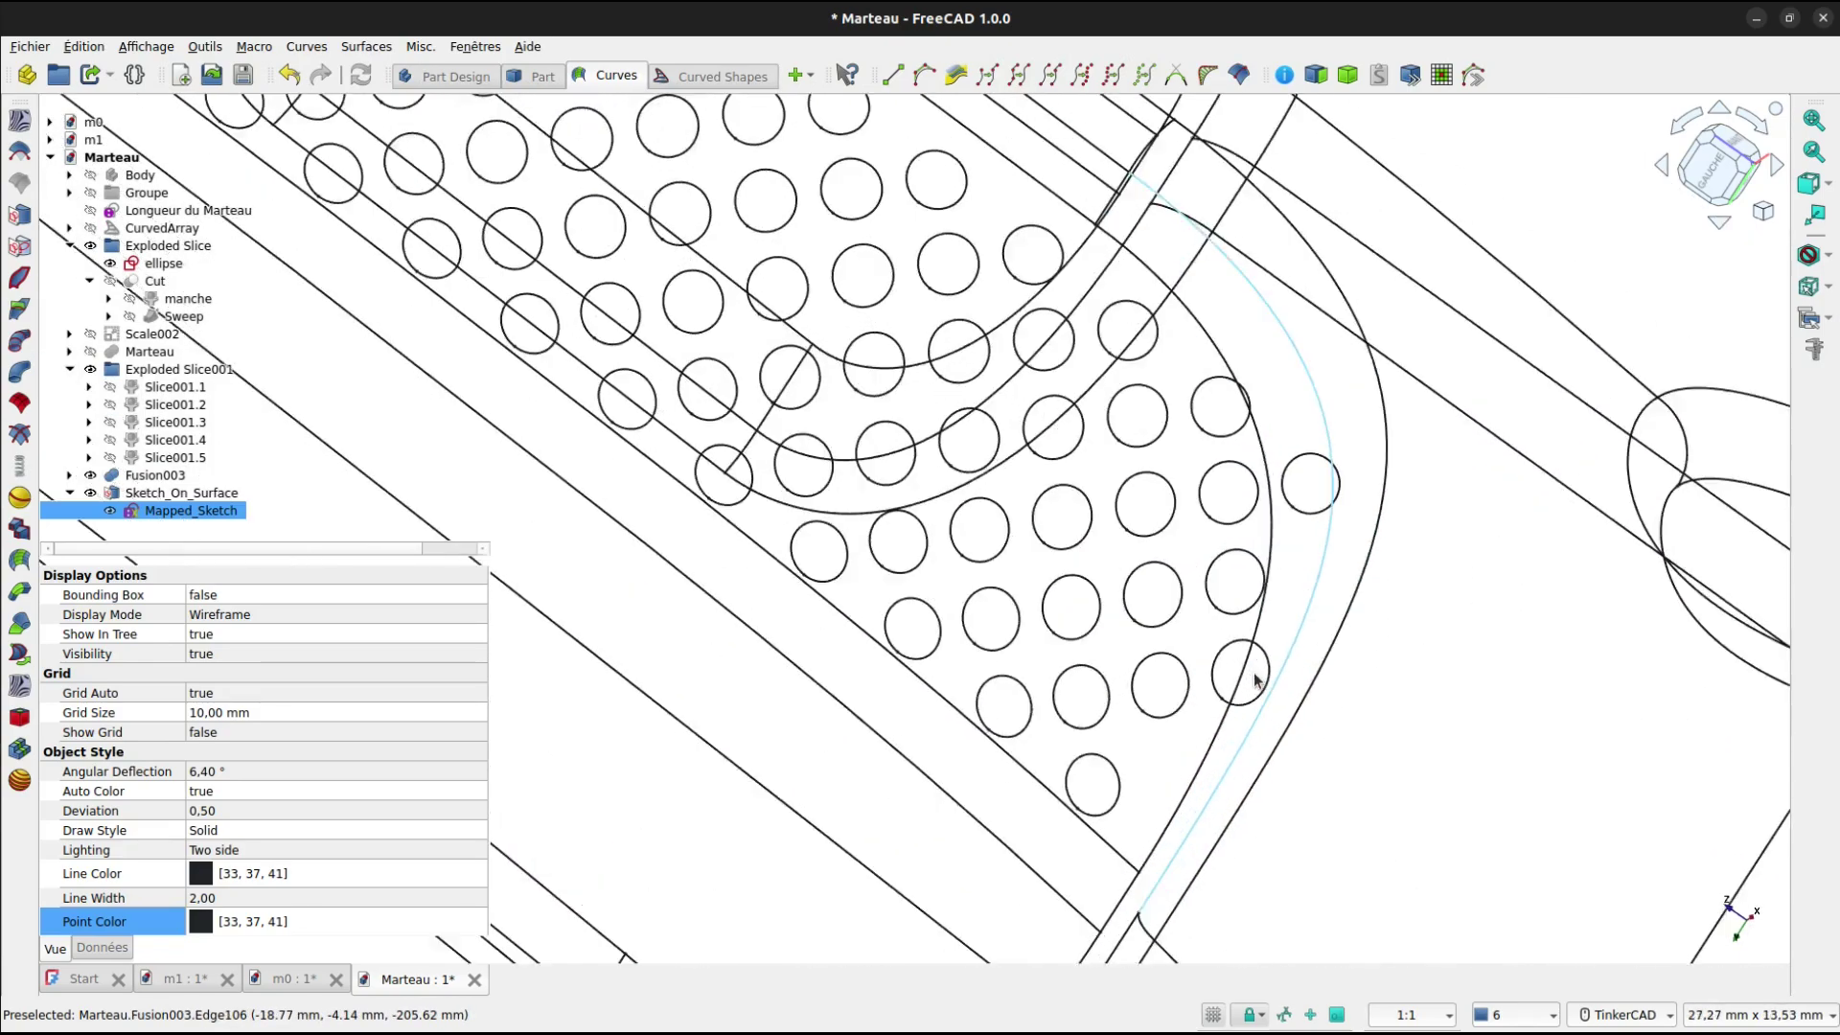
{"action": "scroll", "coordinate": [1256, 678], "scroll_direction": "up", "scroll_amount": 1}
{"action": "scroll", "coordinate": [1256, 679], "scroll_direction": "down", "scroll_amount": 3}
{"action": "scroll", "coordinate": [1255, 675], "scroll_direction": "down", "scroll_amount": 5}
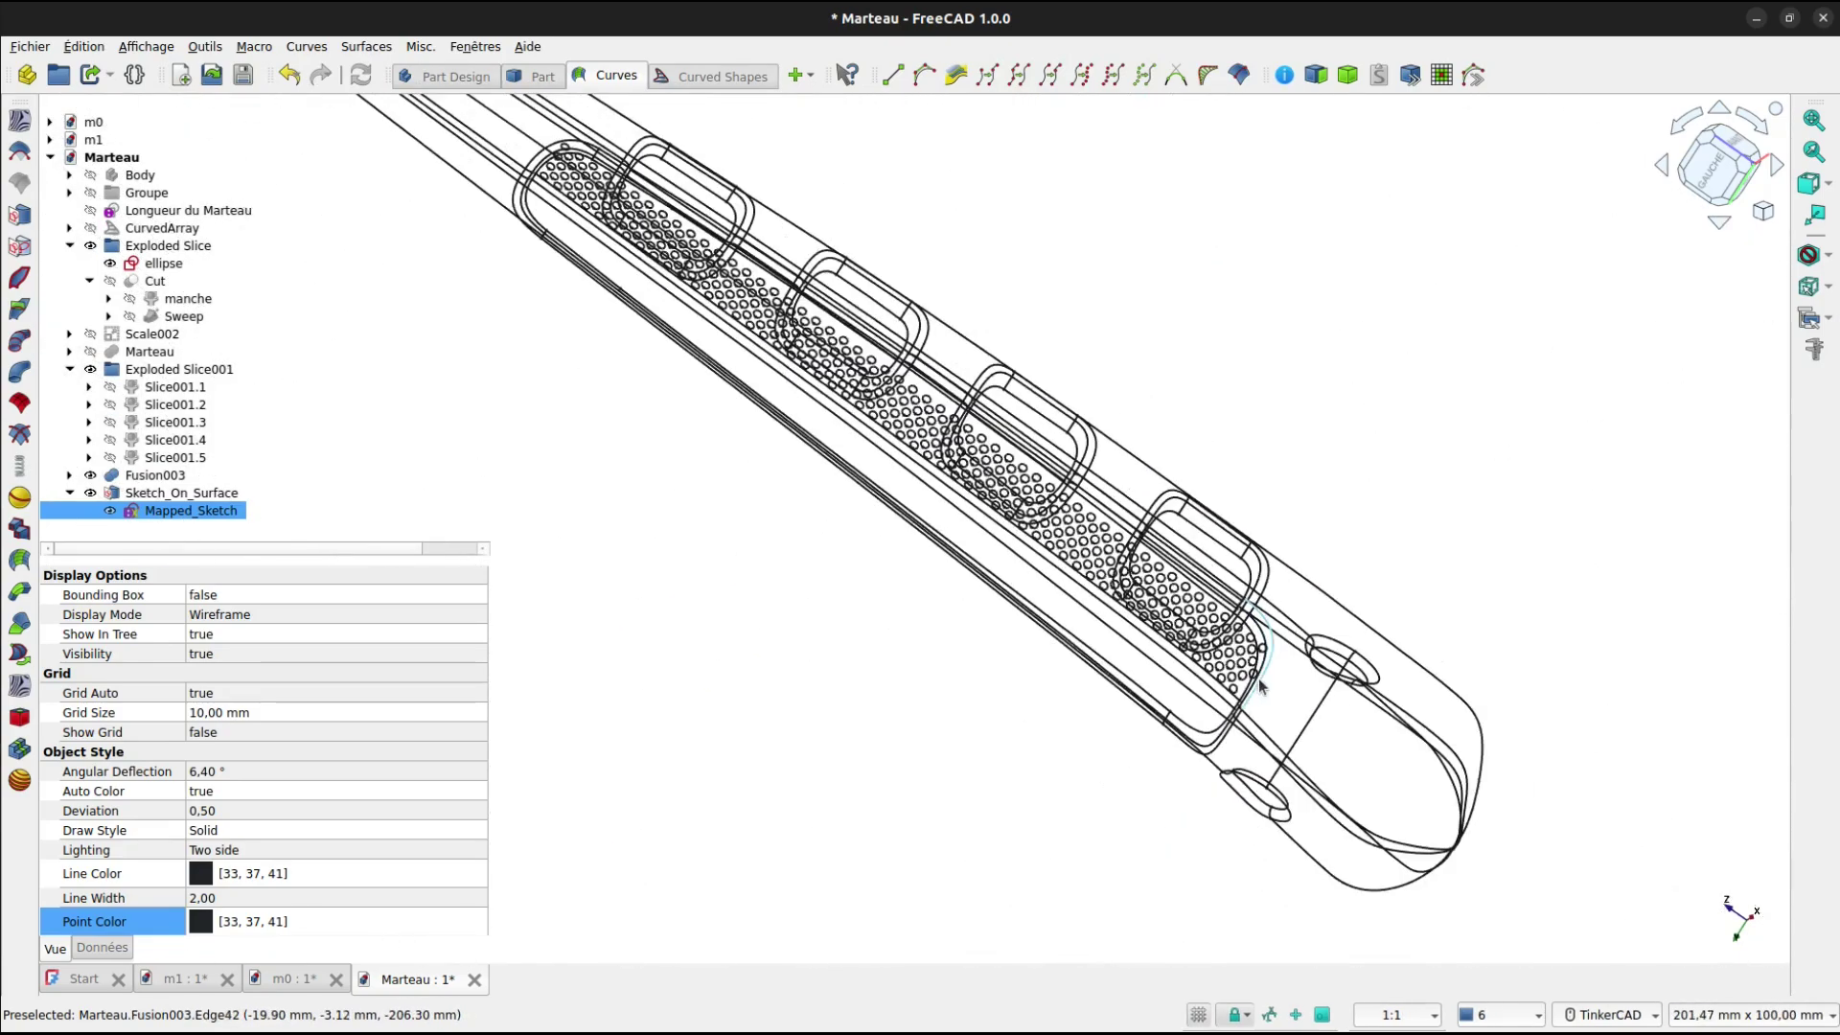
{"action": "middle_click_drag", "start_coordinate": [924, 626], "coordinate": [994, 815]}
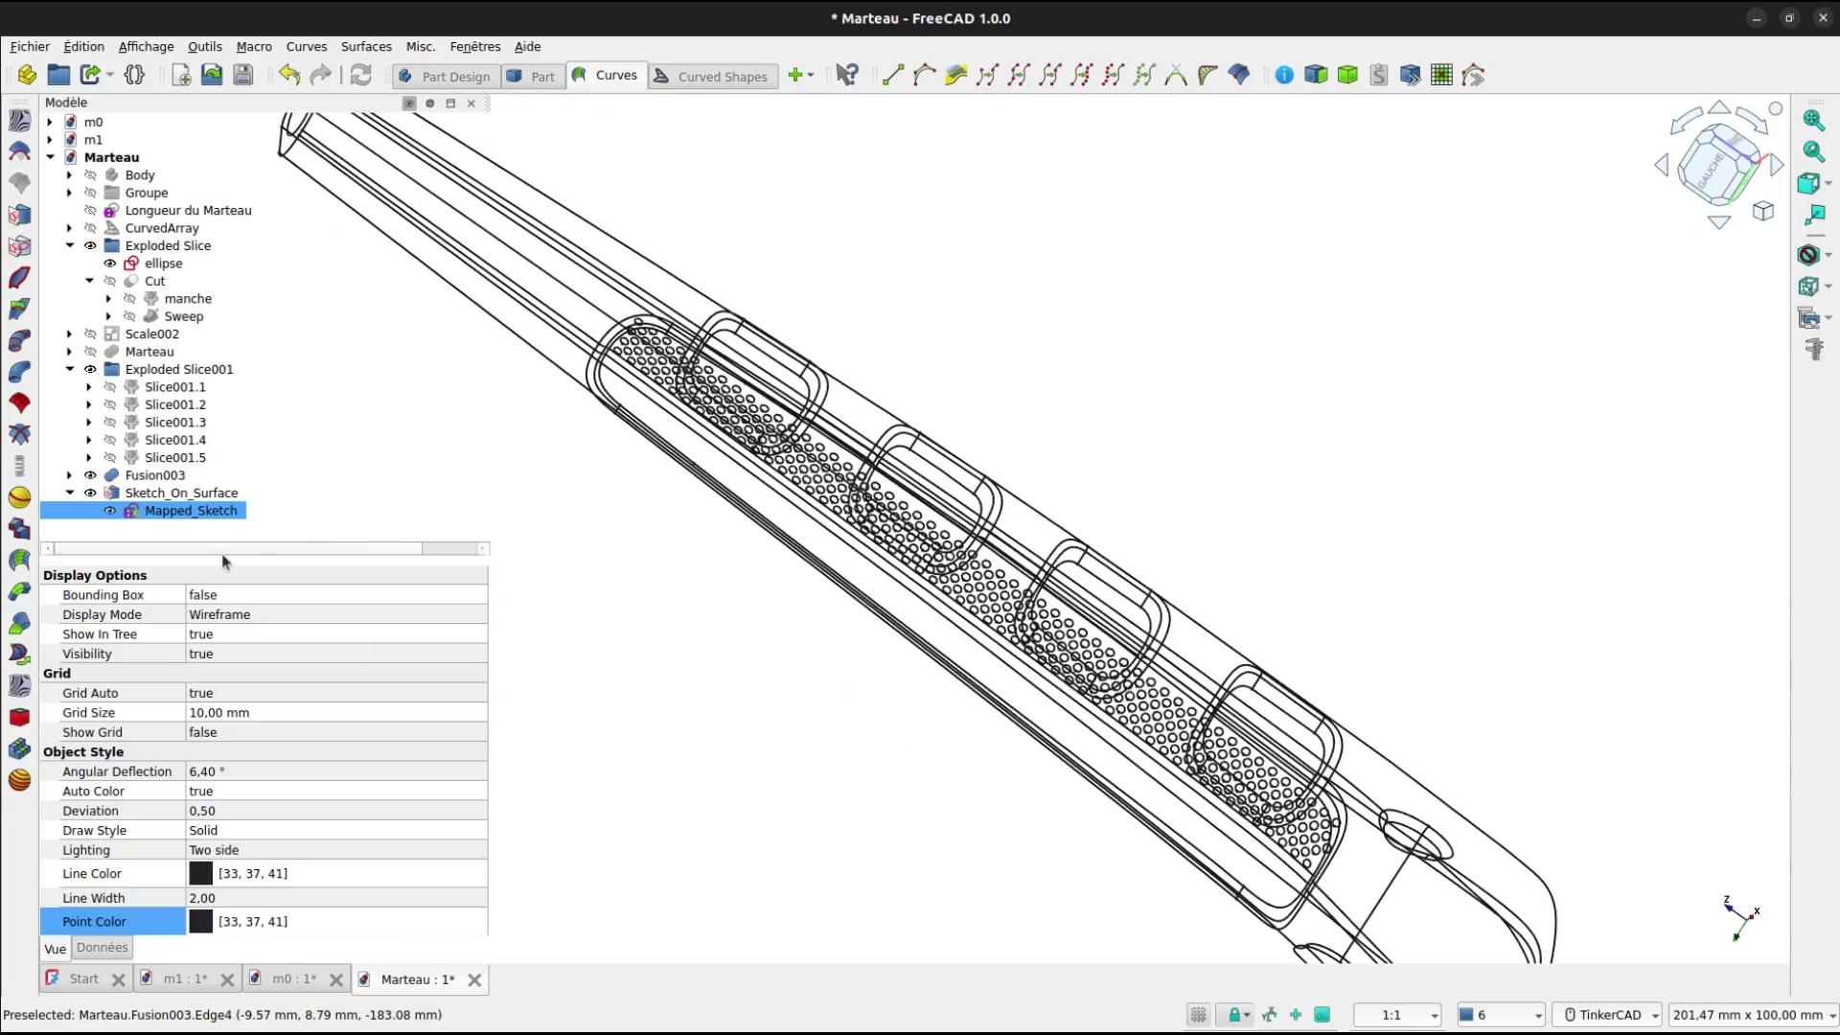
Display the hammer model in the shaded wireframe style (Filaire ombré).
{"action": "left_click", "coordinate": [1831, 259]}
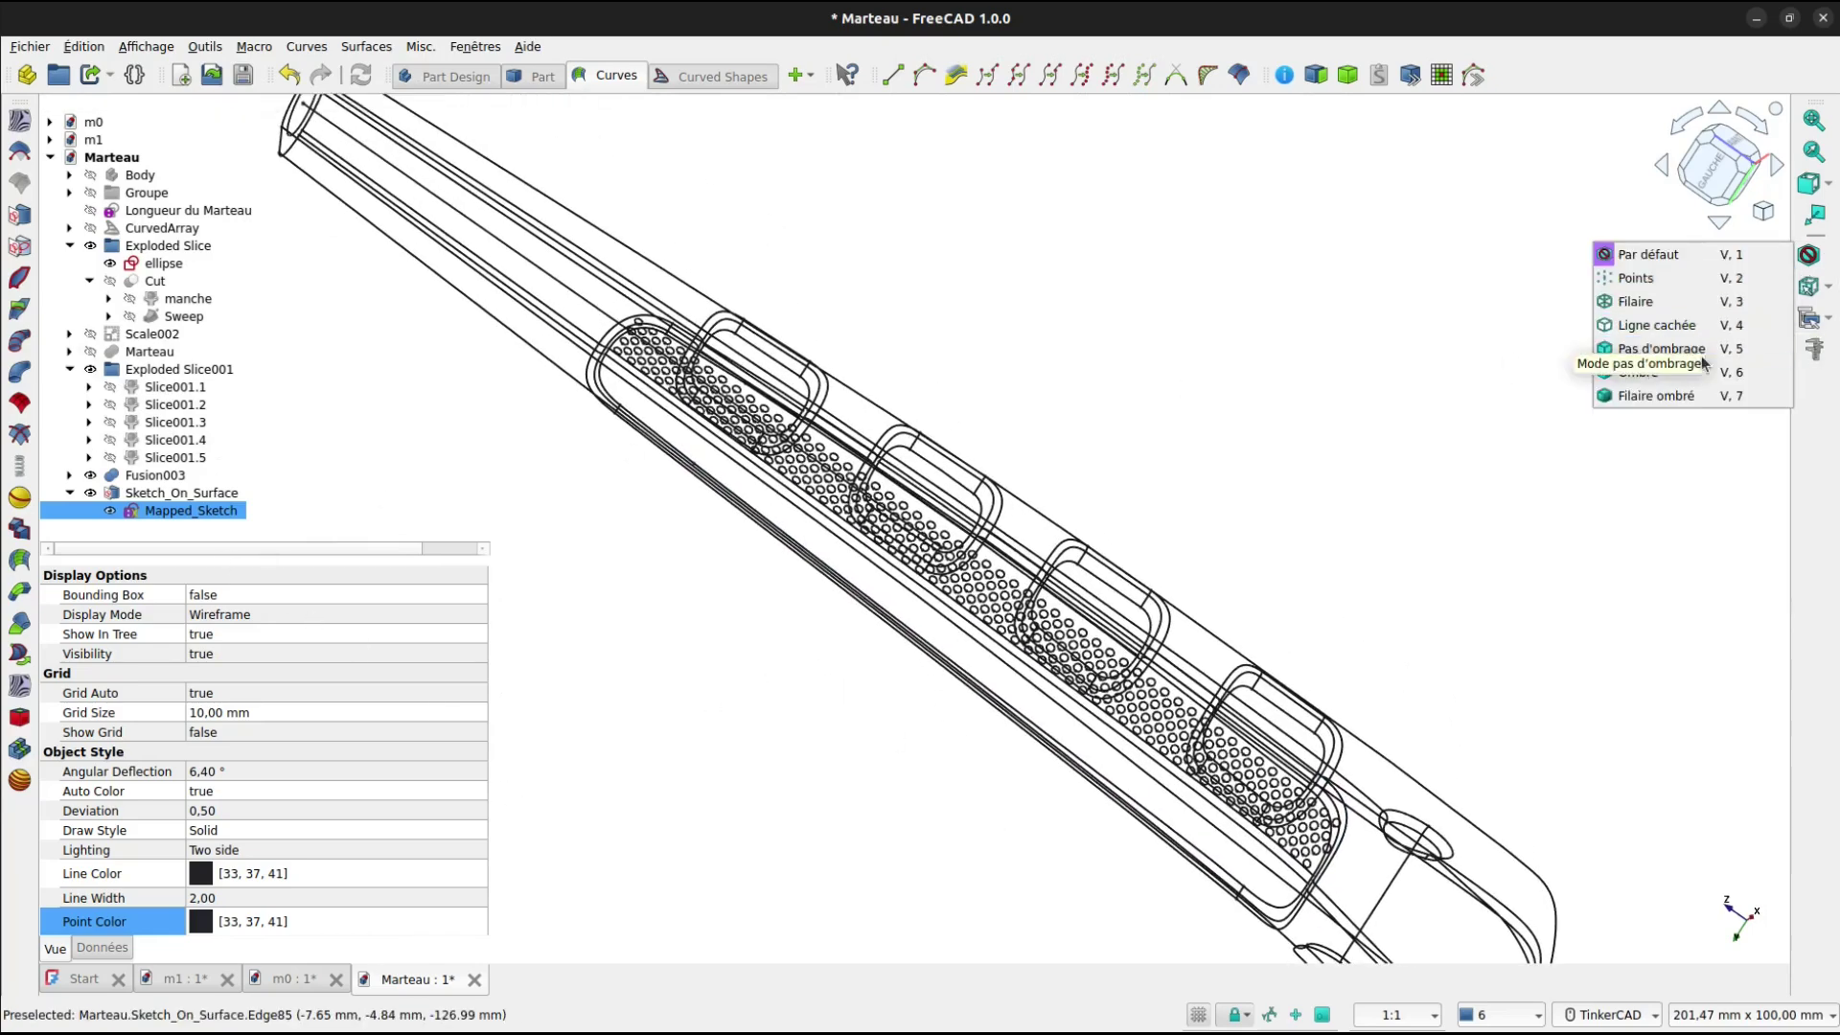
{"action": "left_click", "coordinate": [1684, 391]}
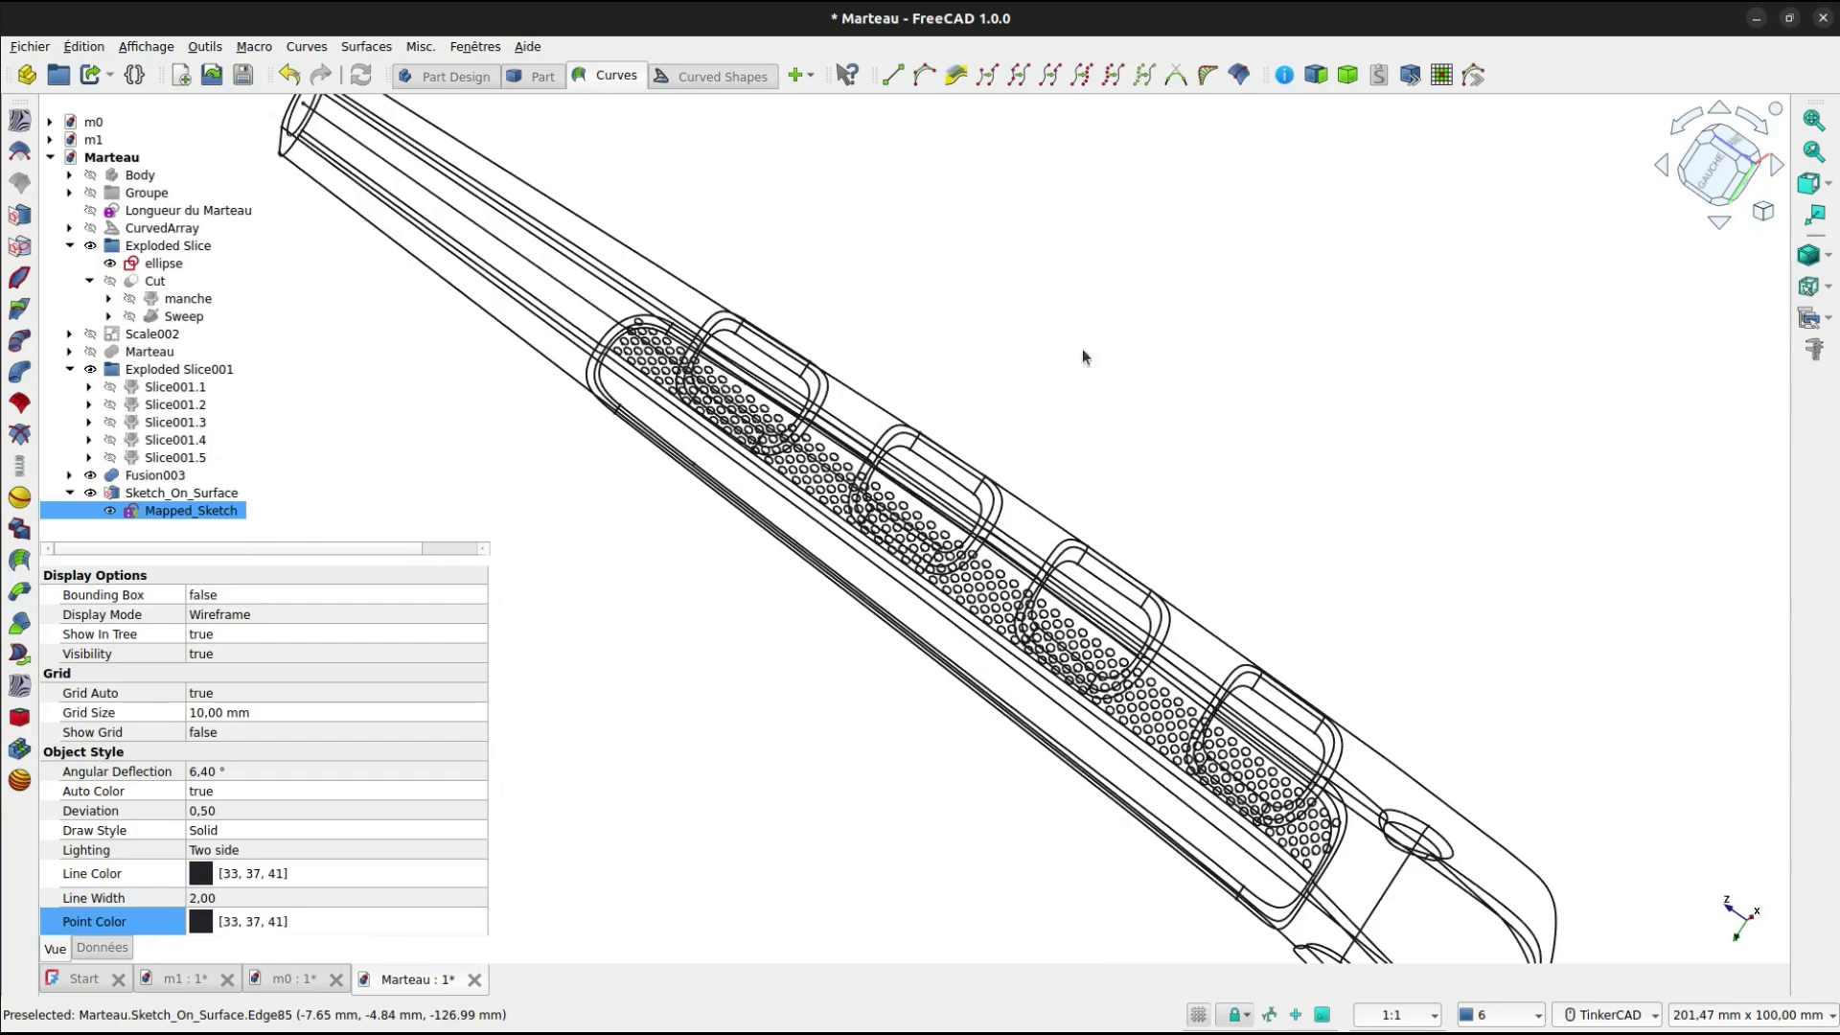
{"action": "left_click", "coordinate": [1080, 309]}
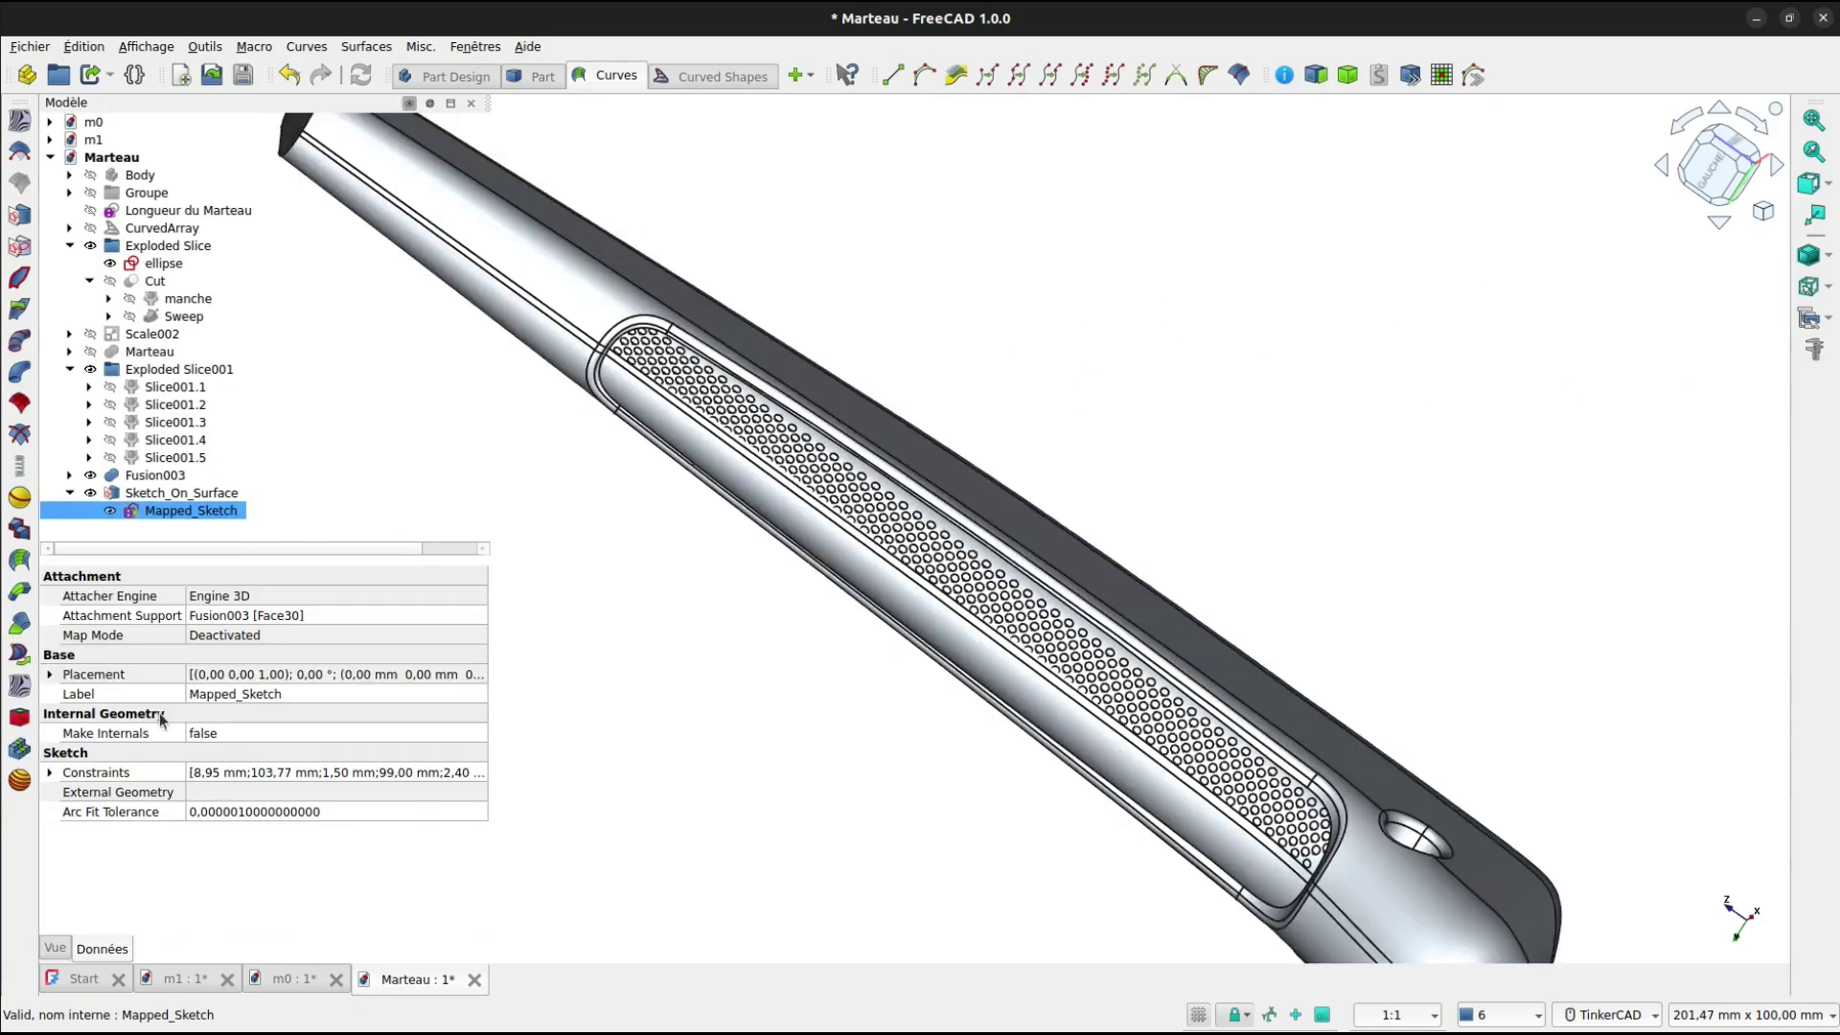
Set Fill Faces to true for Sketch_On_Surface and inspect the circles on the handle.
{"action": "left_click", "coordinate": [163, 494]}
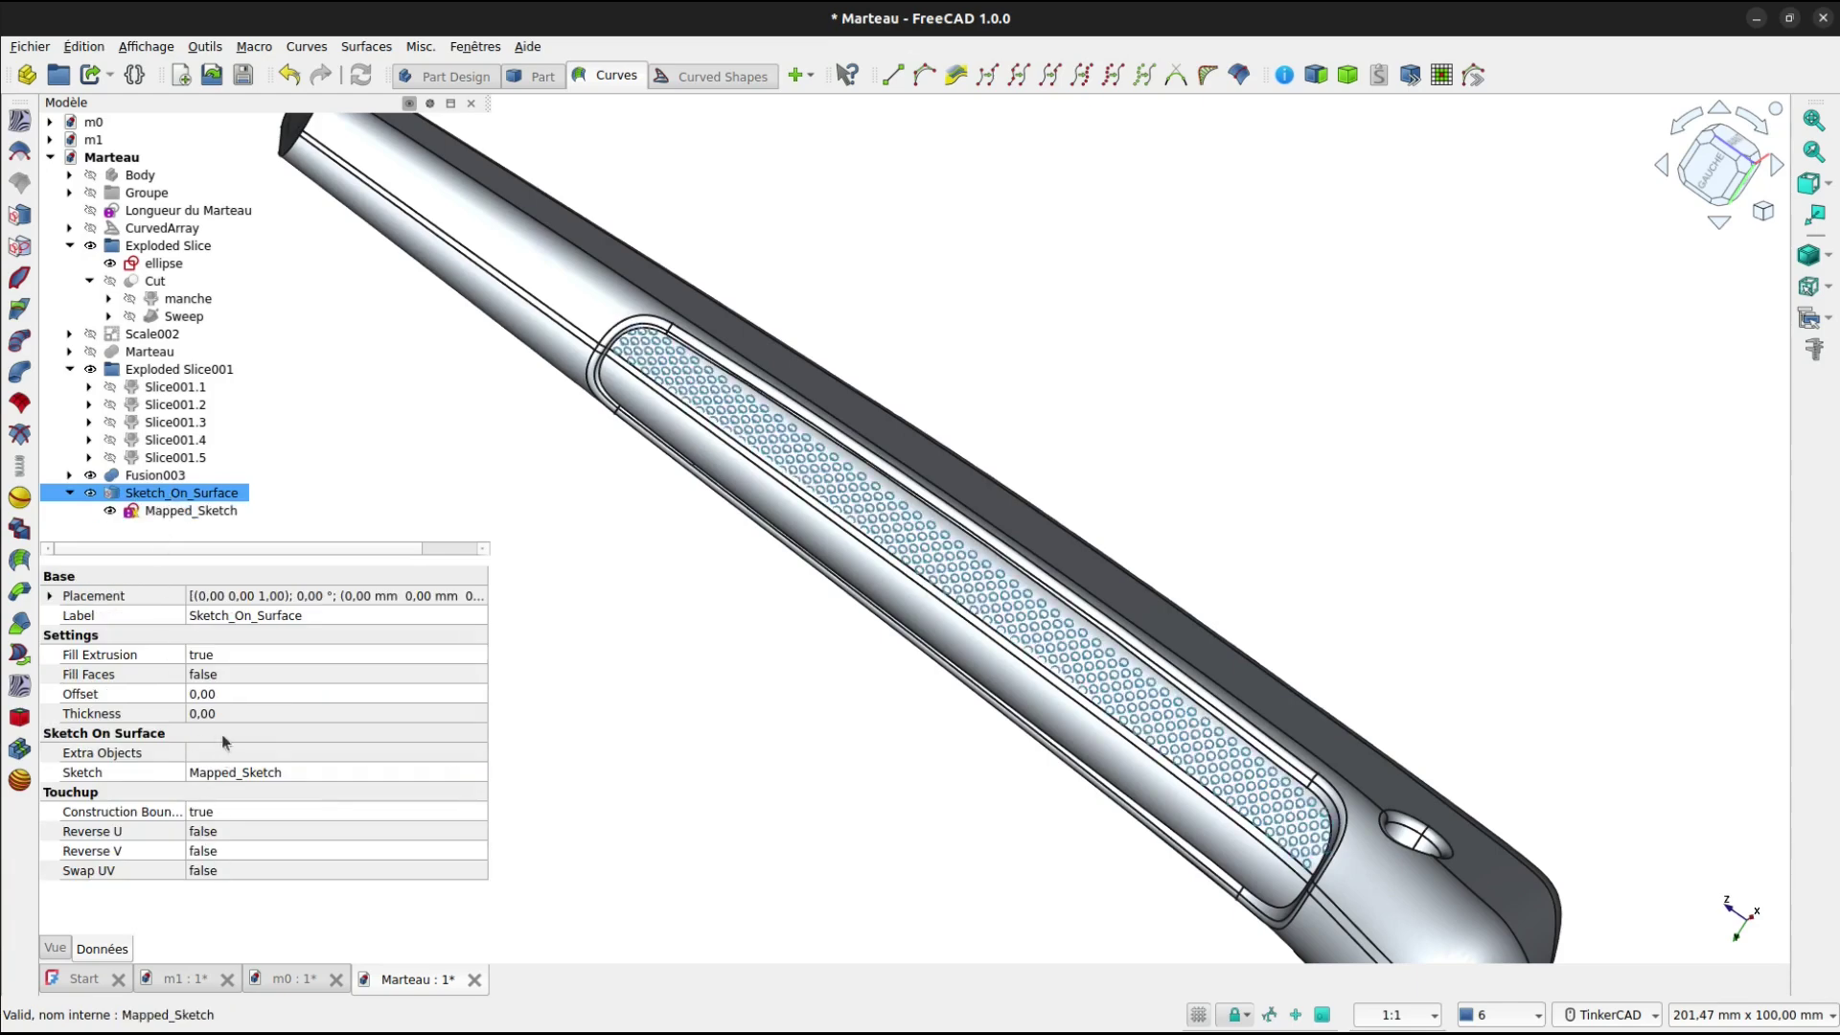
{"action": "left_click", "coordinate": [234, 678]}
{"action": "left_click", "coordinate": [234, 679]}
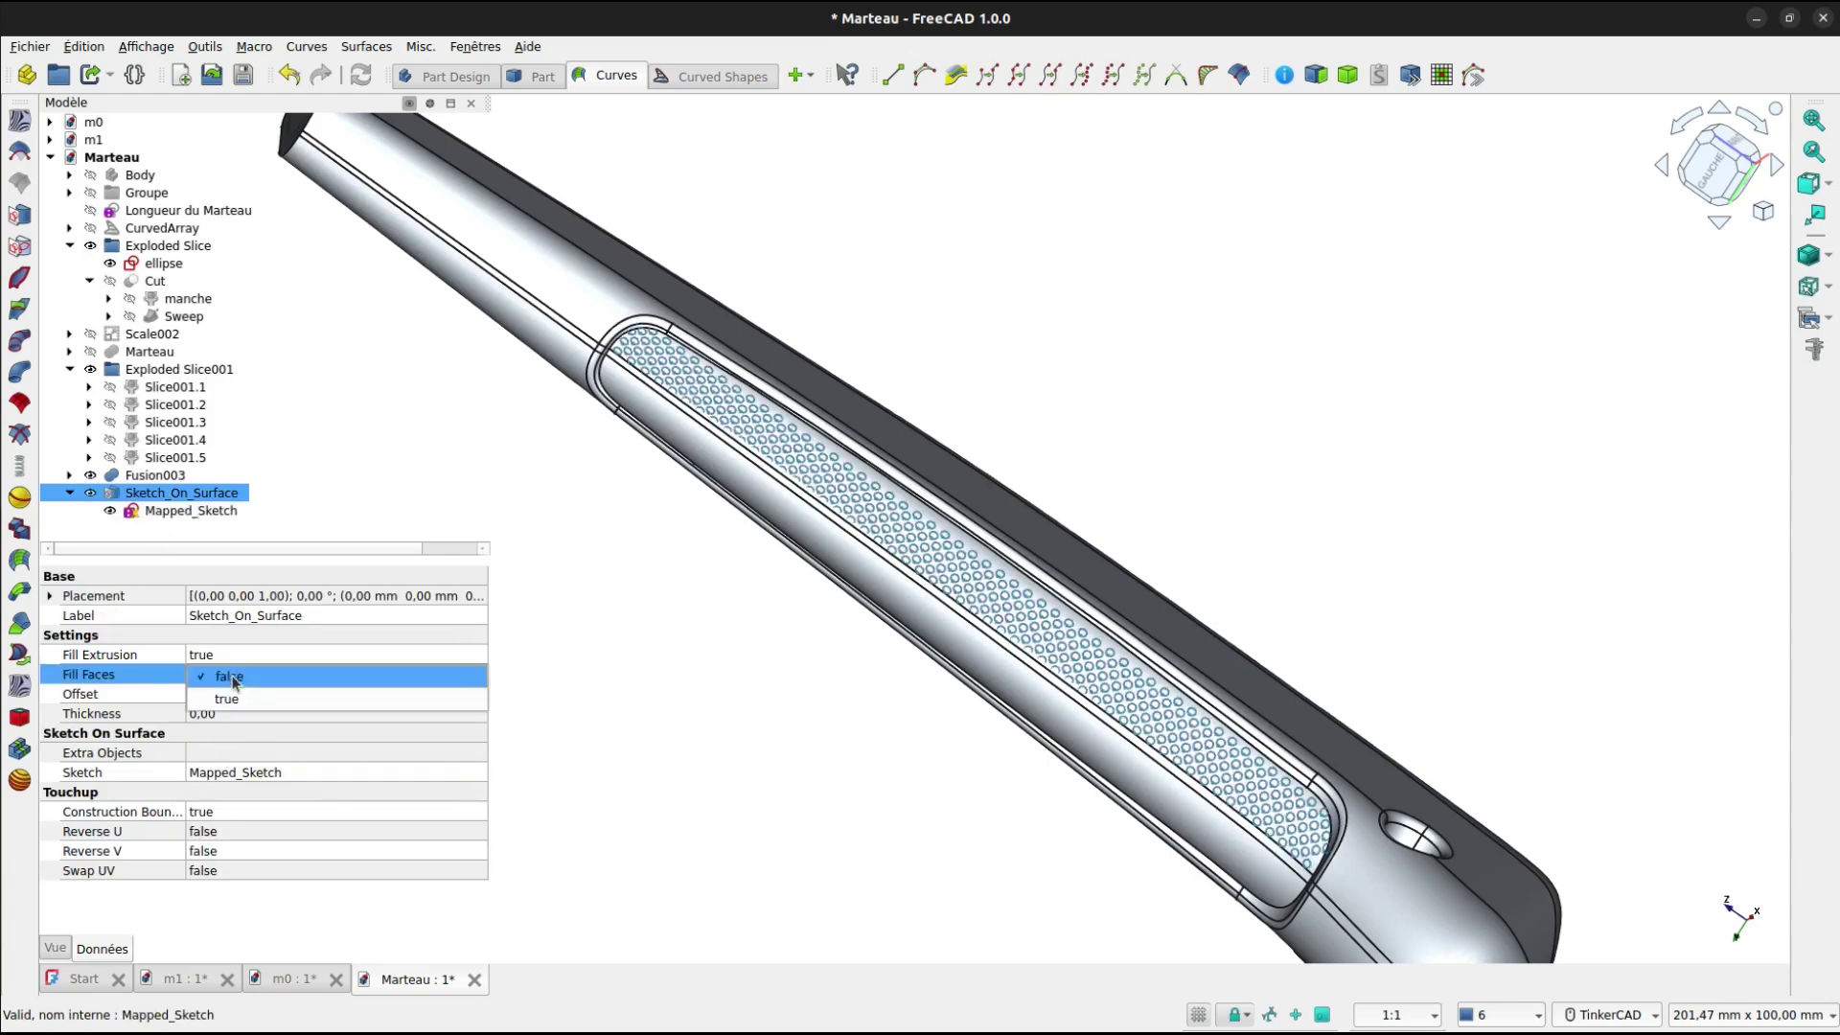
{"action": "left_click", "coordinate": [227, 694]}
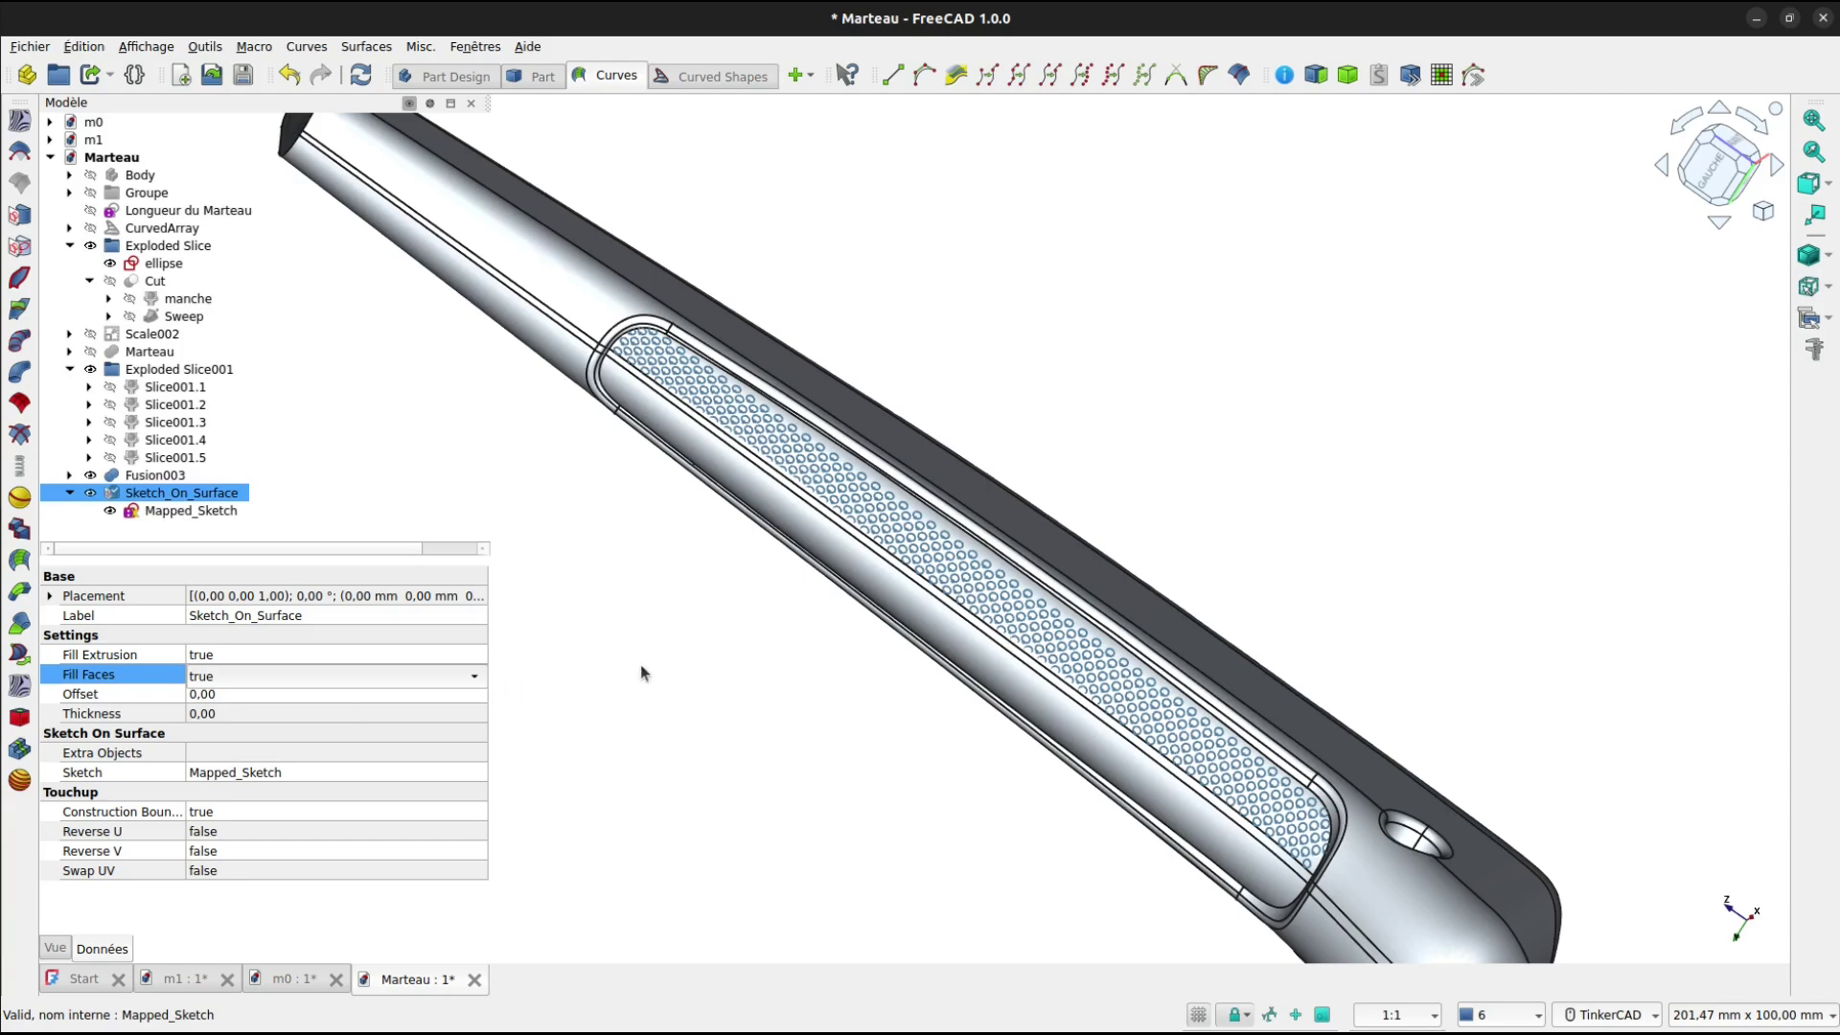
{"action": "scroll", "coordinate": [884, 477], "scroll_direction": "up", "scroll_amount": 3}
{"action": "left_click", "coordinate": [883, 477]}
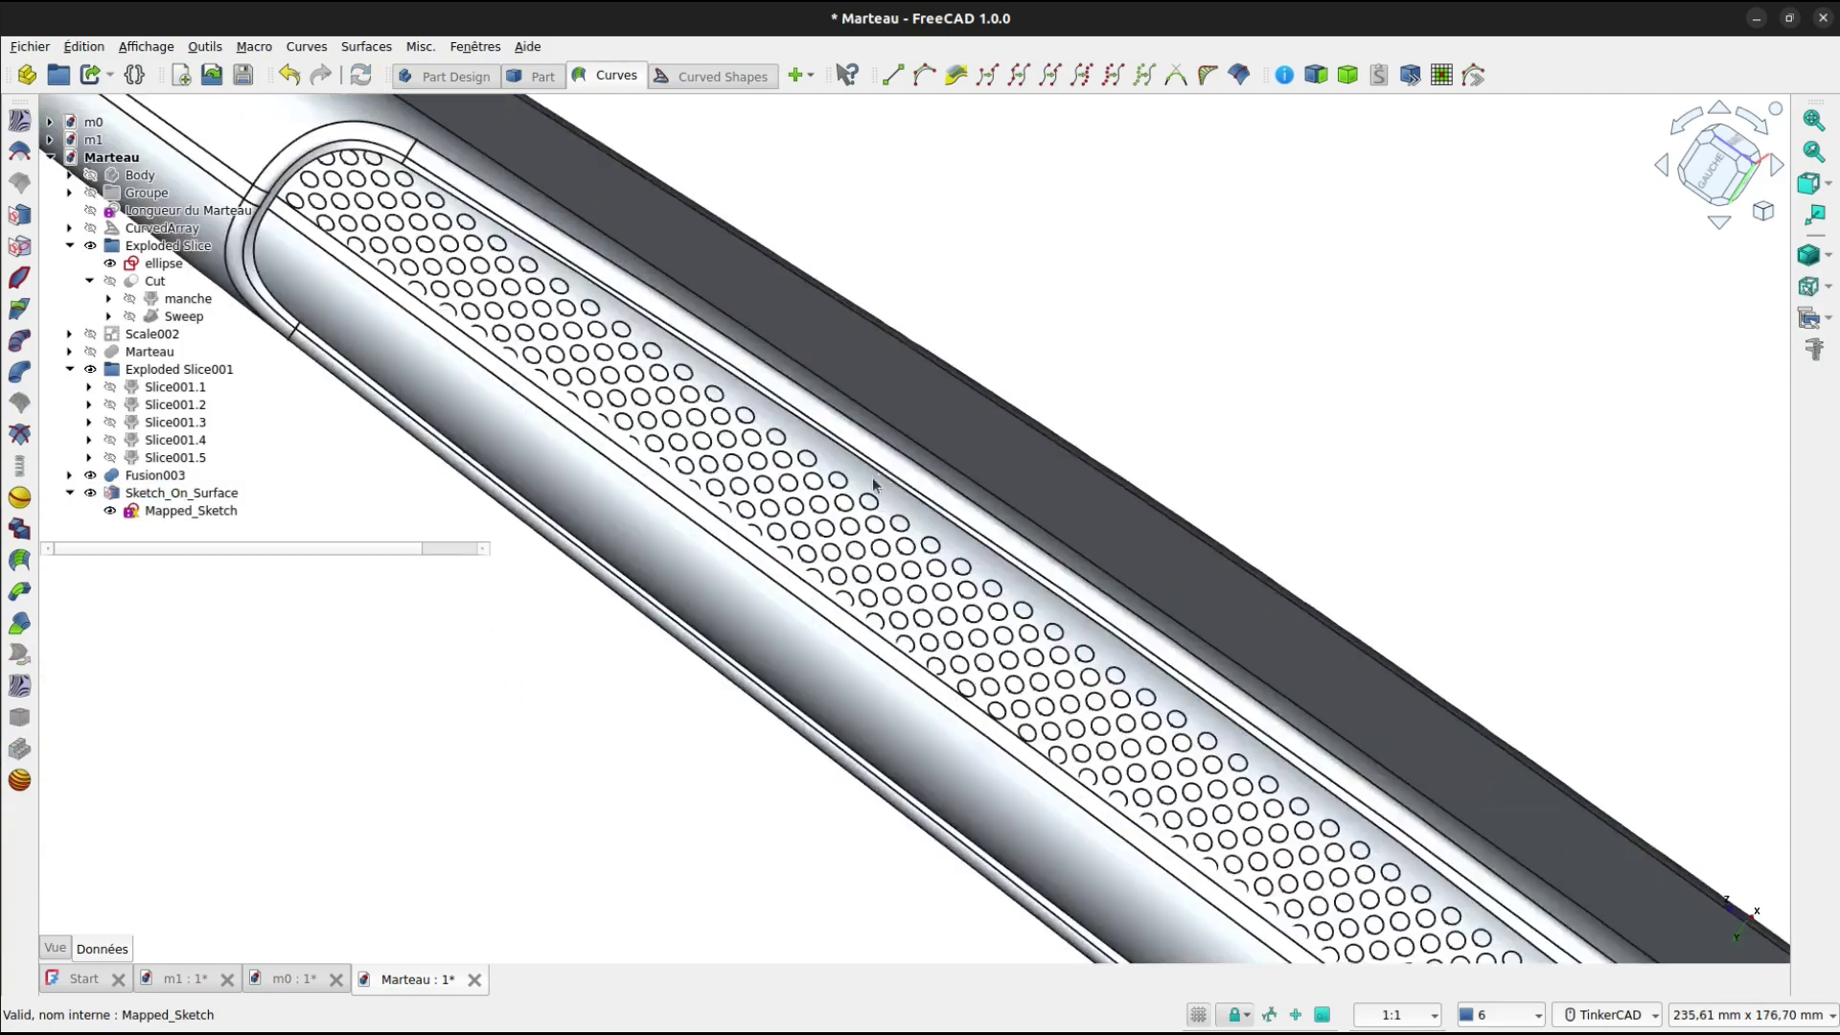
{"action": "scroll", "coordinate": [726, 473], "scroll_direction": "down", "scroll_amount": 5}
Give Sketch_On_Surface an offset of 0.50 and a thickness of 0.80.
{"action": "left_click", "coordinate": [183, 493]}
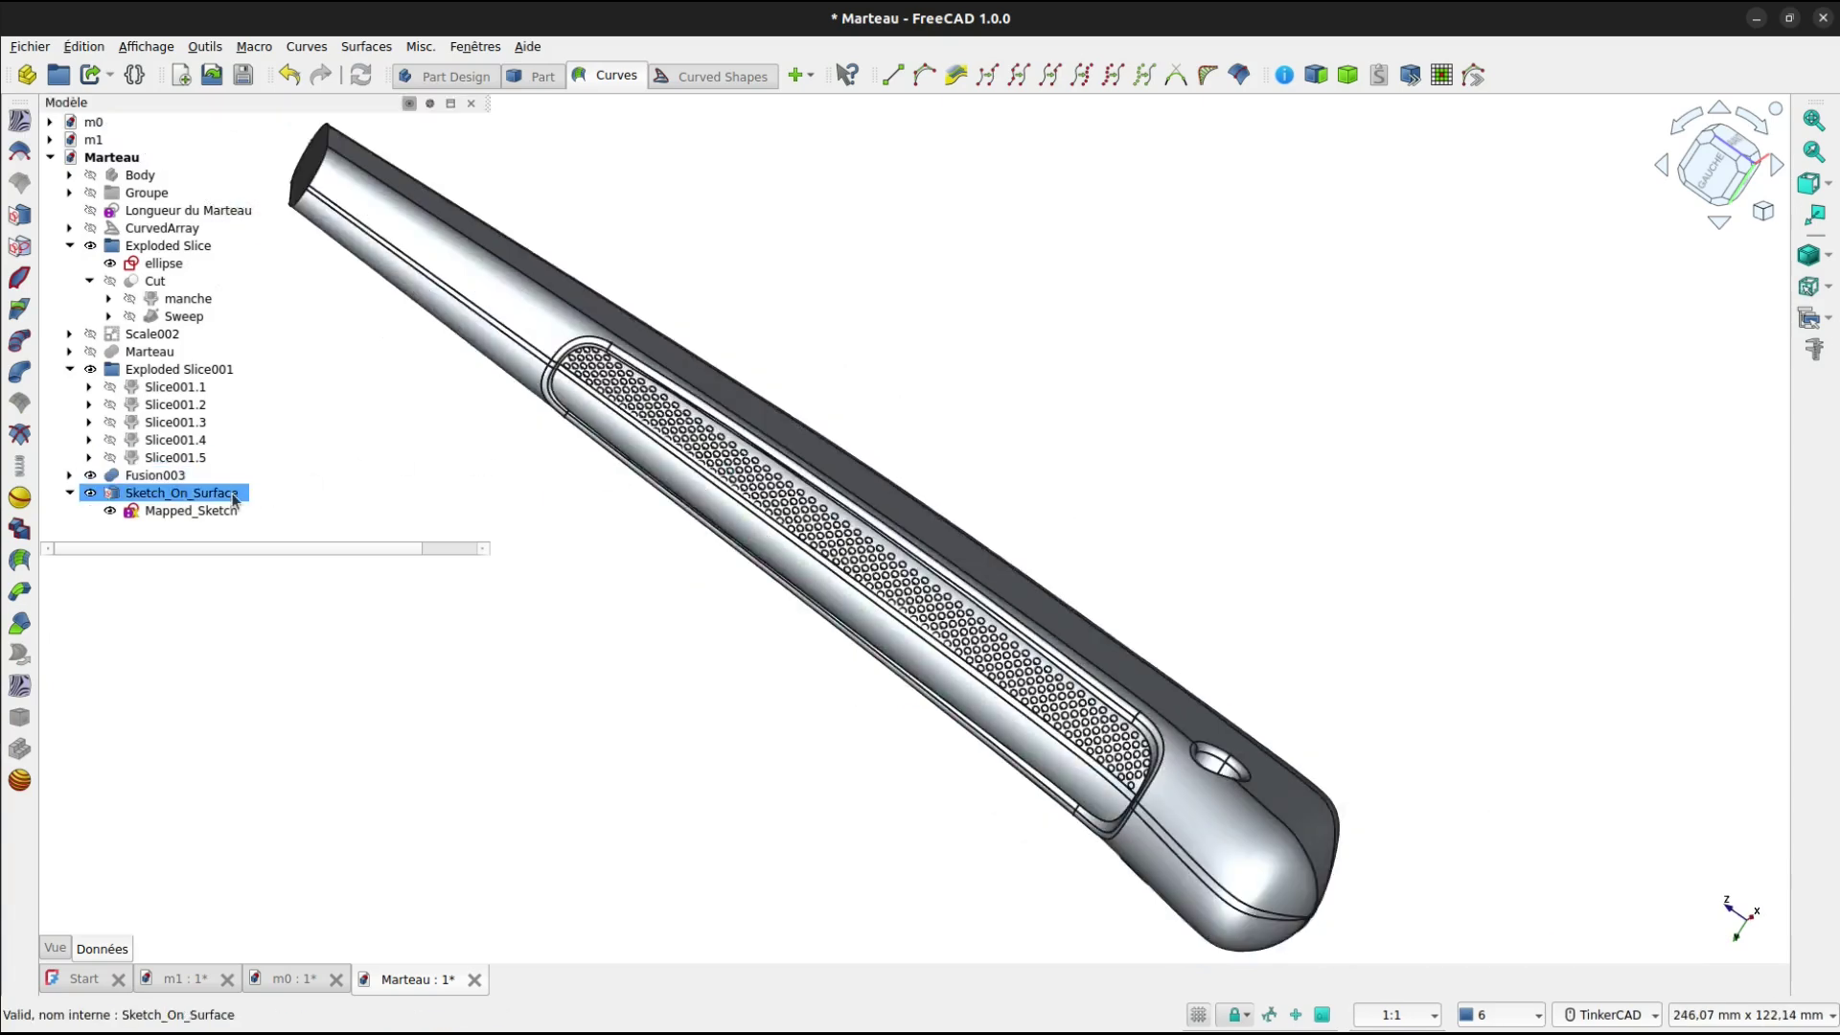
{"action": "left_click", "coordinate": [206, 695]}
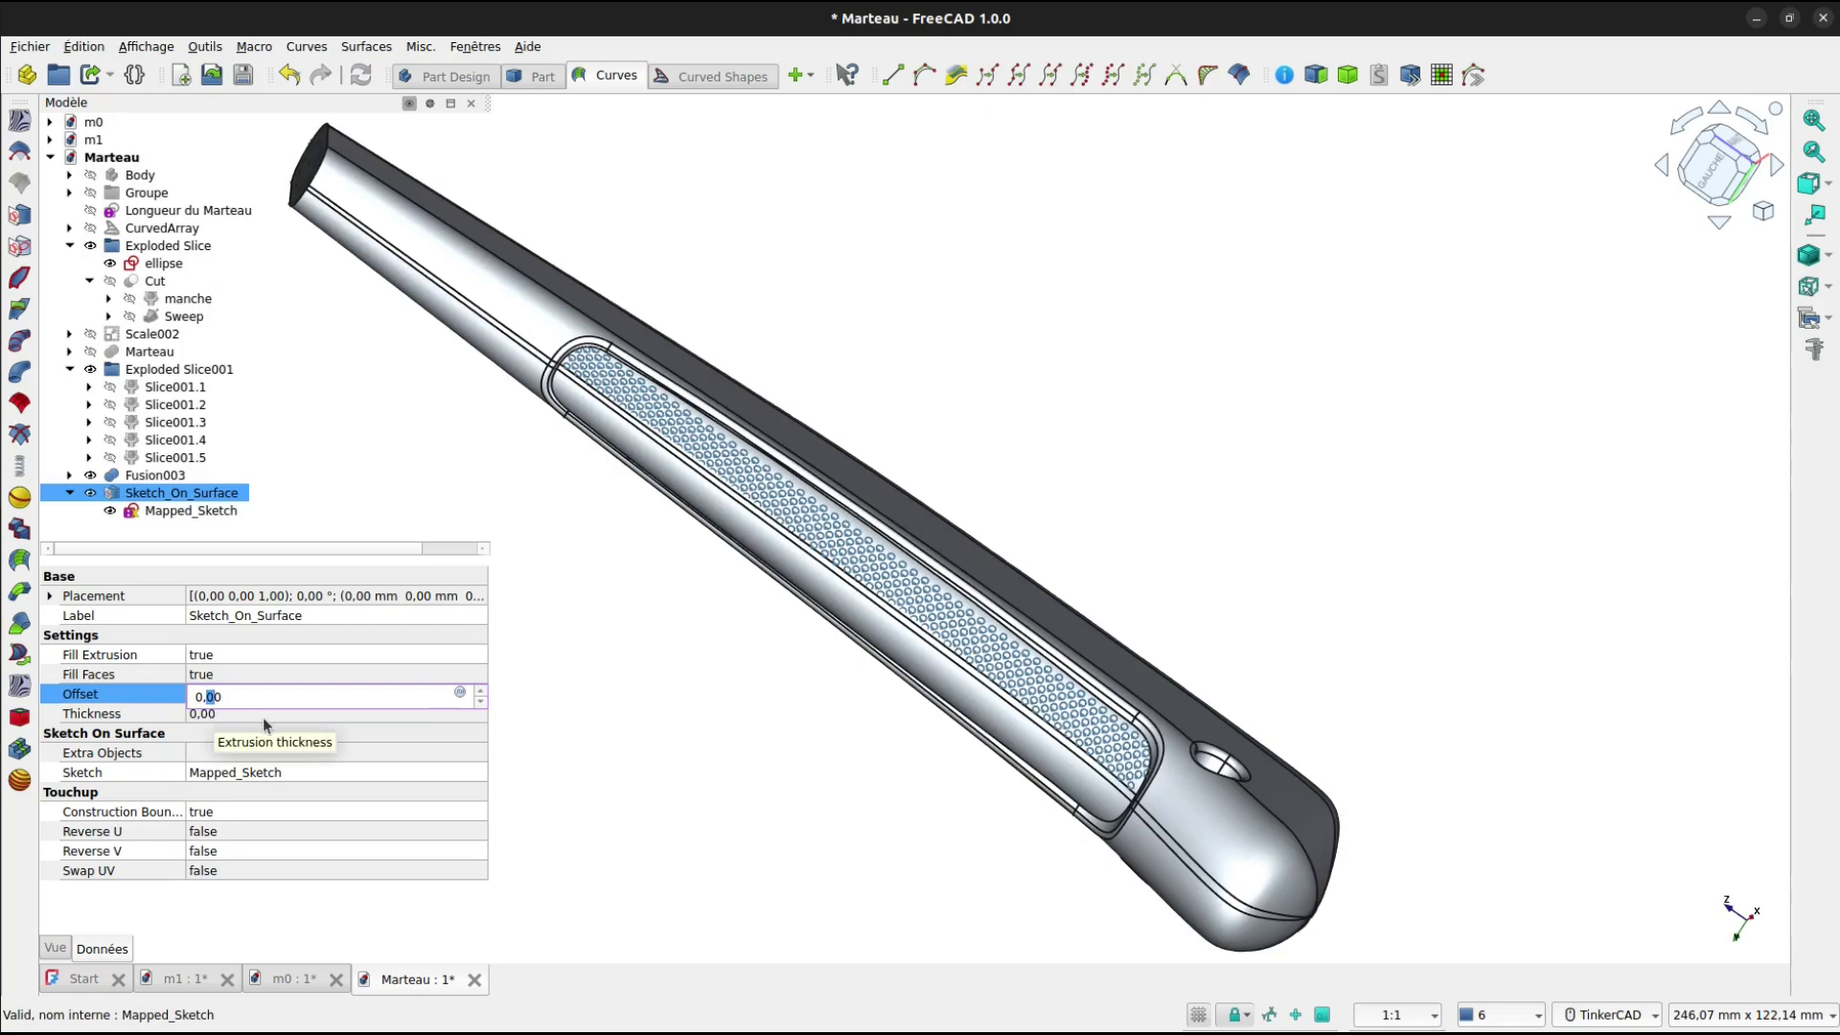
{"action": "type", "text": "5"}
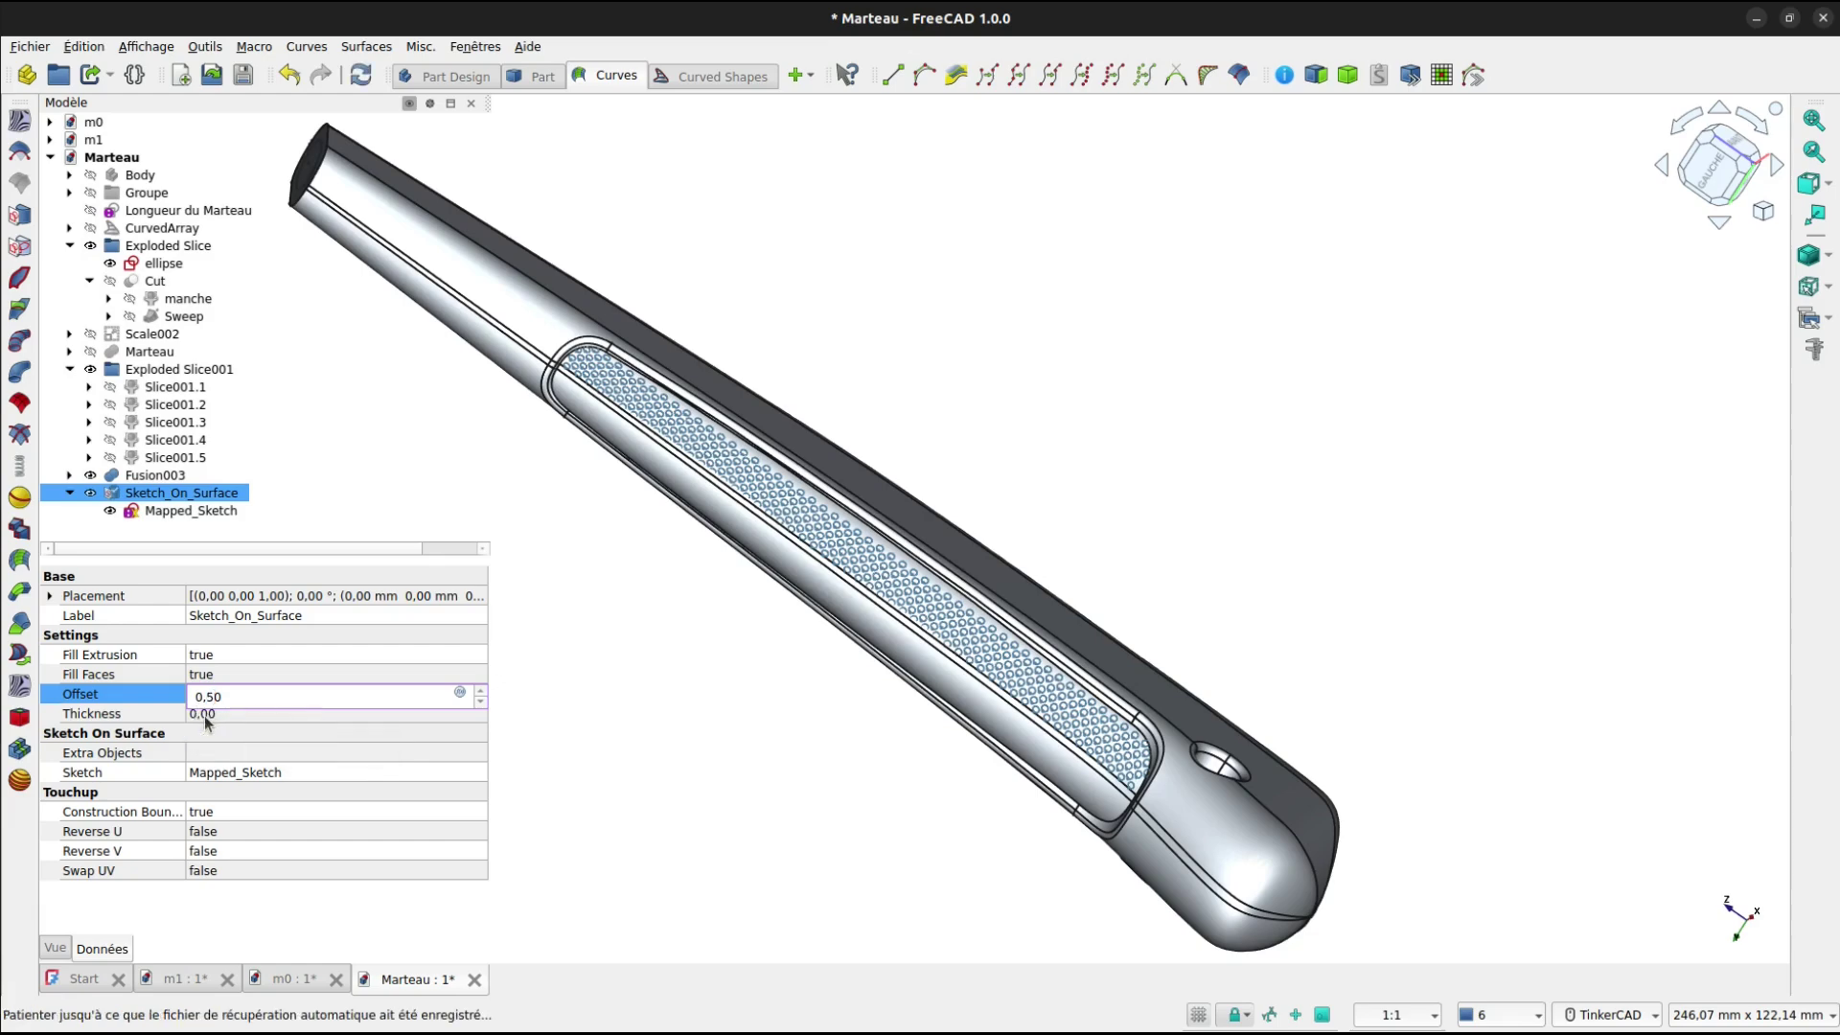
{"action": "left_click", "coordinate": [206, 717]}
{"action": "type", "text": "8"}
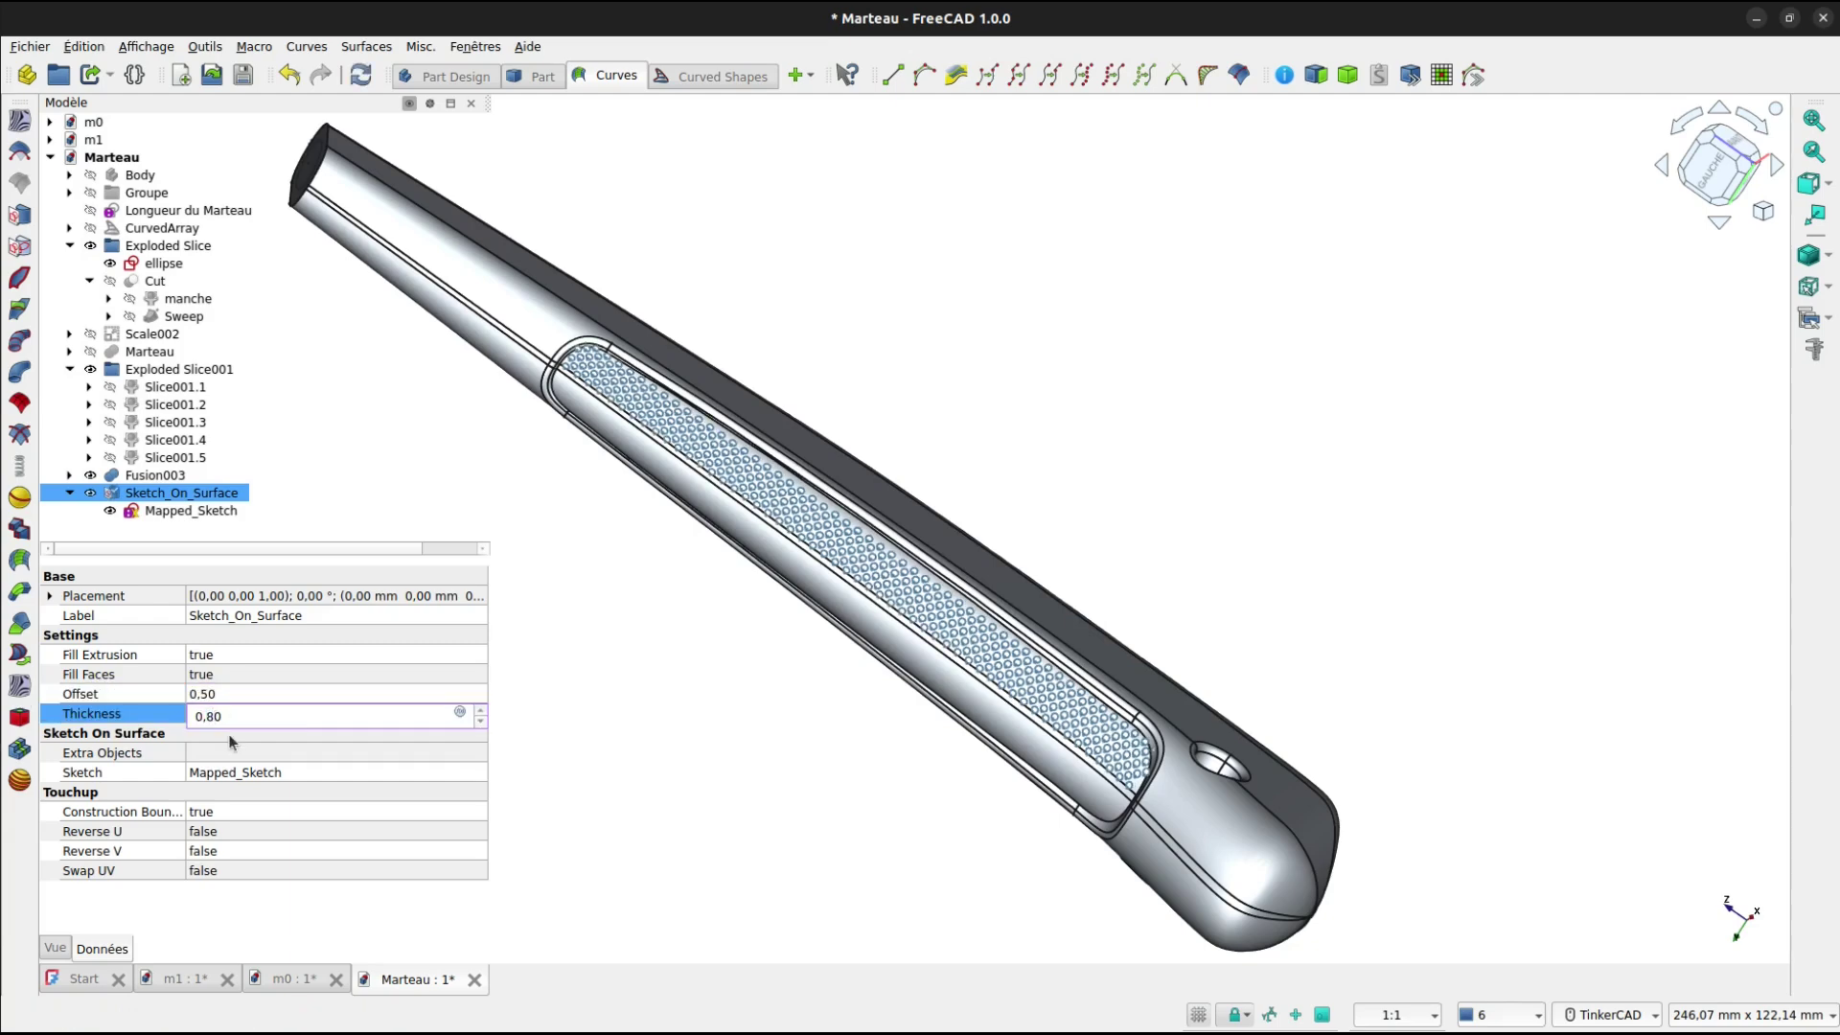
Hide Mapped_Sketch, collapse Sketch_On_Surface in the model tree, and inspect the extruded studs on the handle up close.
{"action": "left_click", "coordinate": [111, 514]}
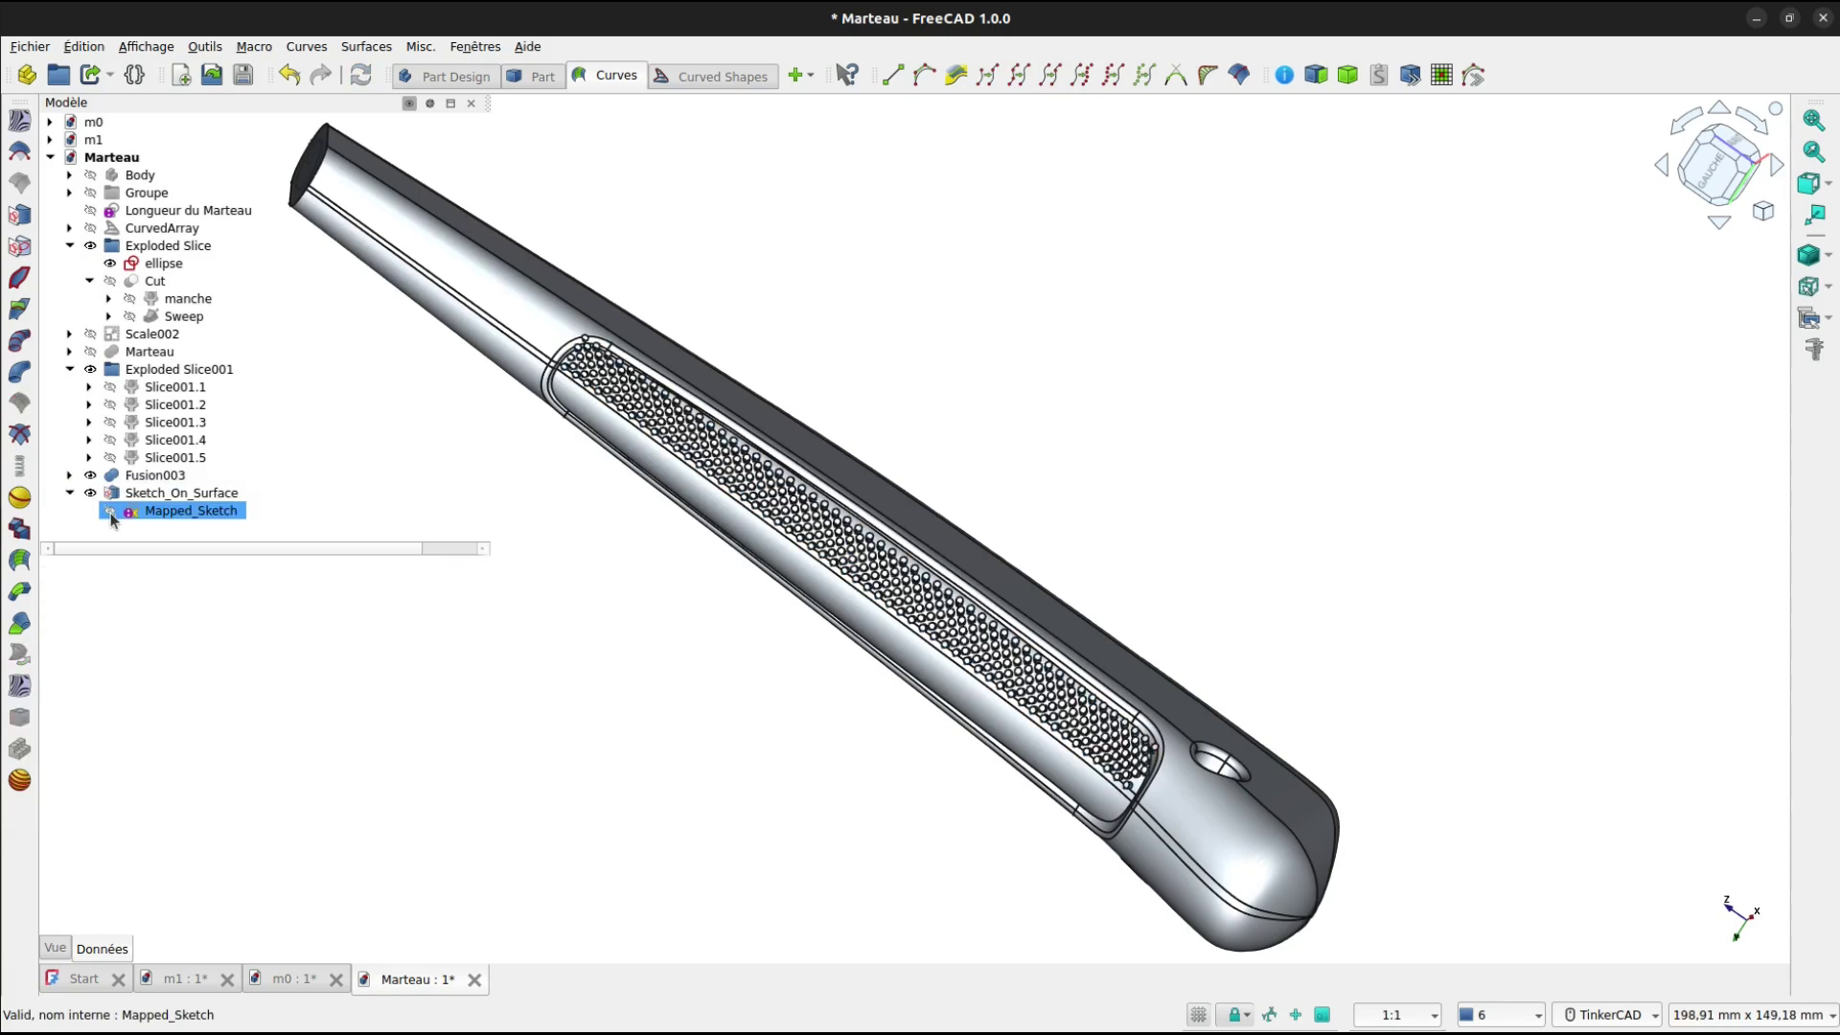
{"action": "left_click", "coordinate": [69, 493]}
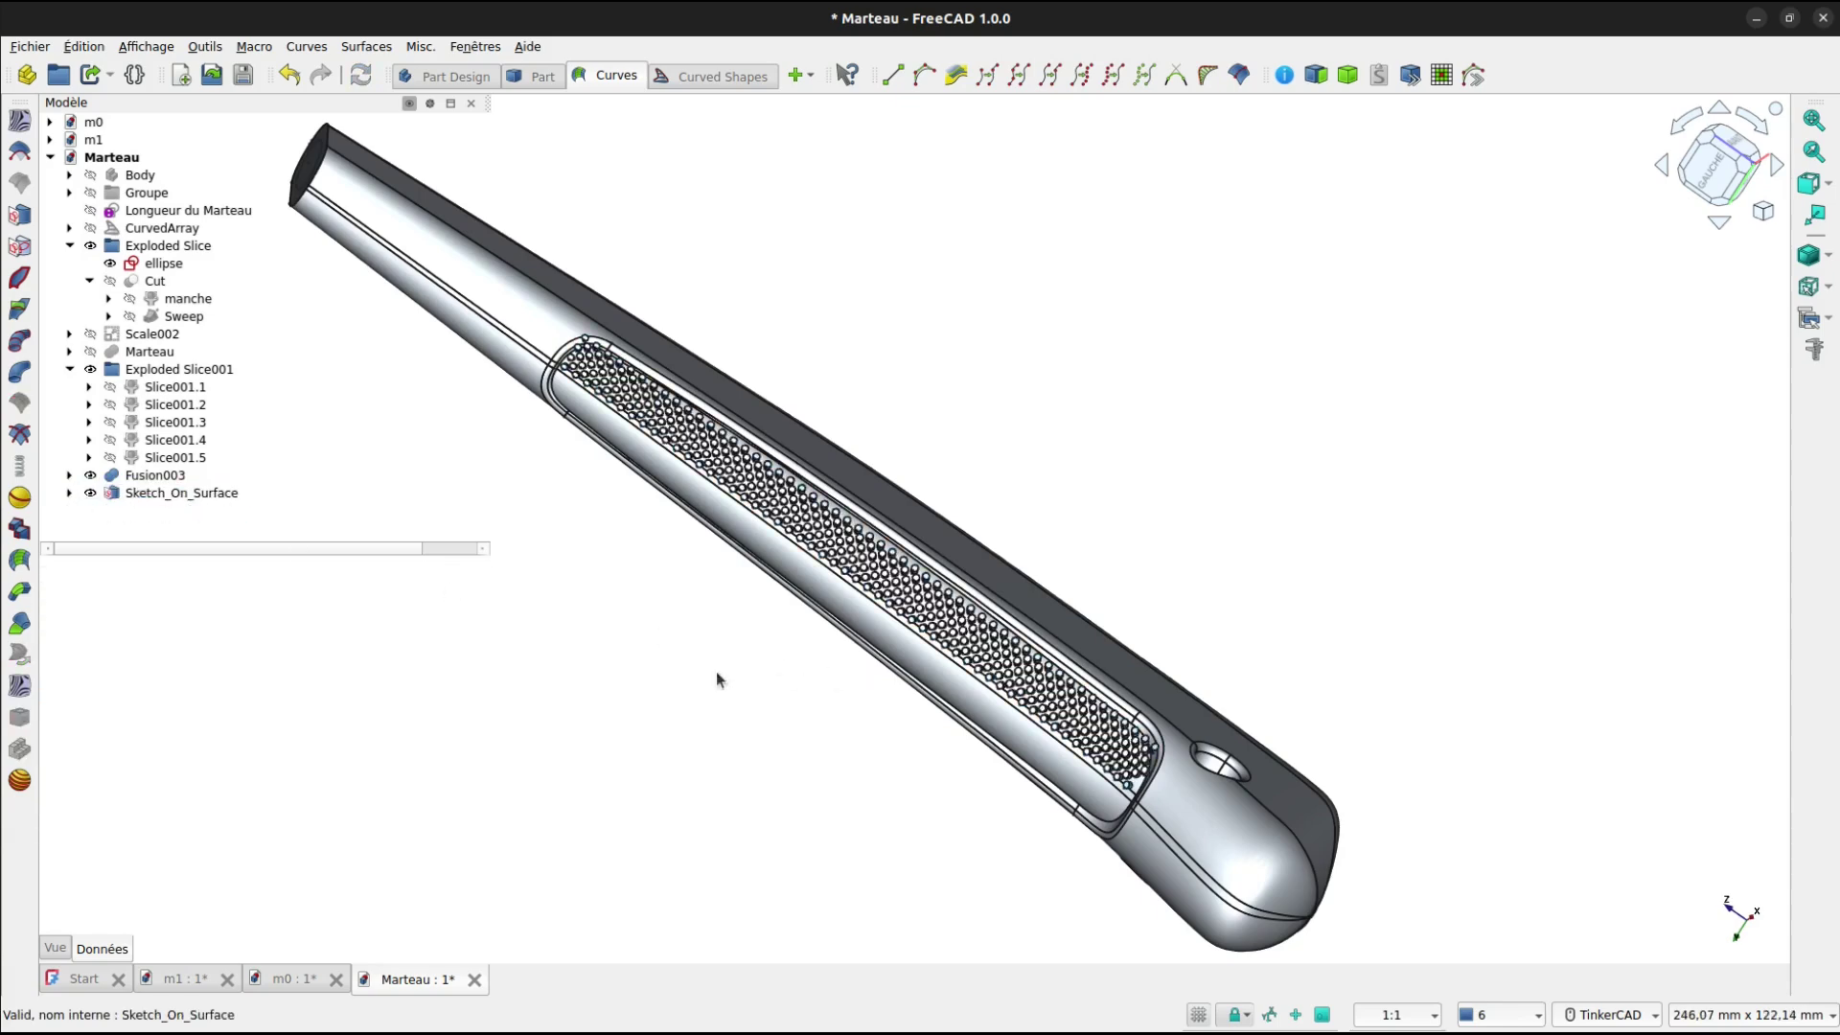
{"action": "right_click_drag", "start_coordinate": [717, 680], "coordinate": [547, 686]}
{"action": "scroll", "coordinate": [731, 505], "scroll_direction": "up", "scroll_amount": 4}
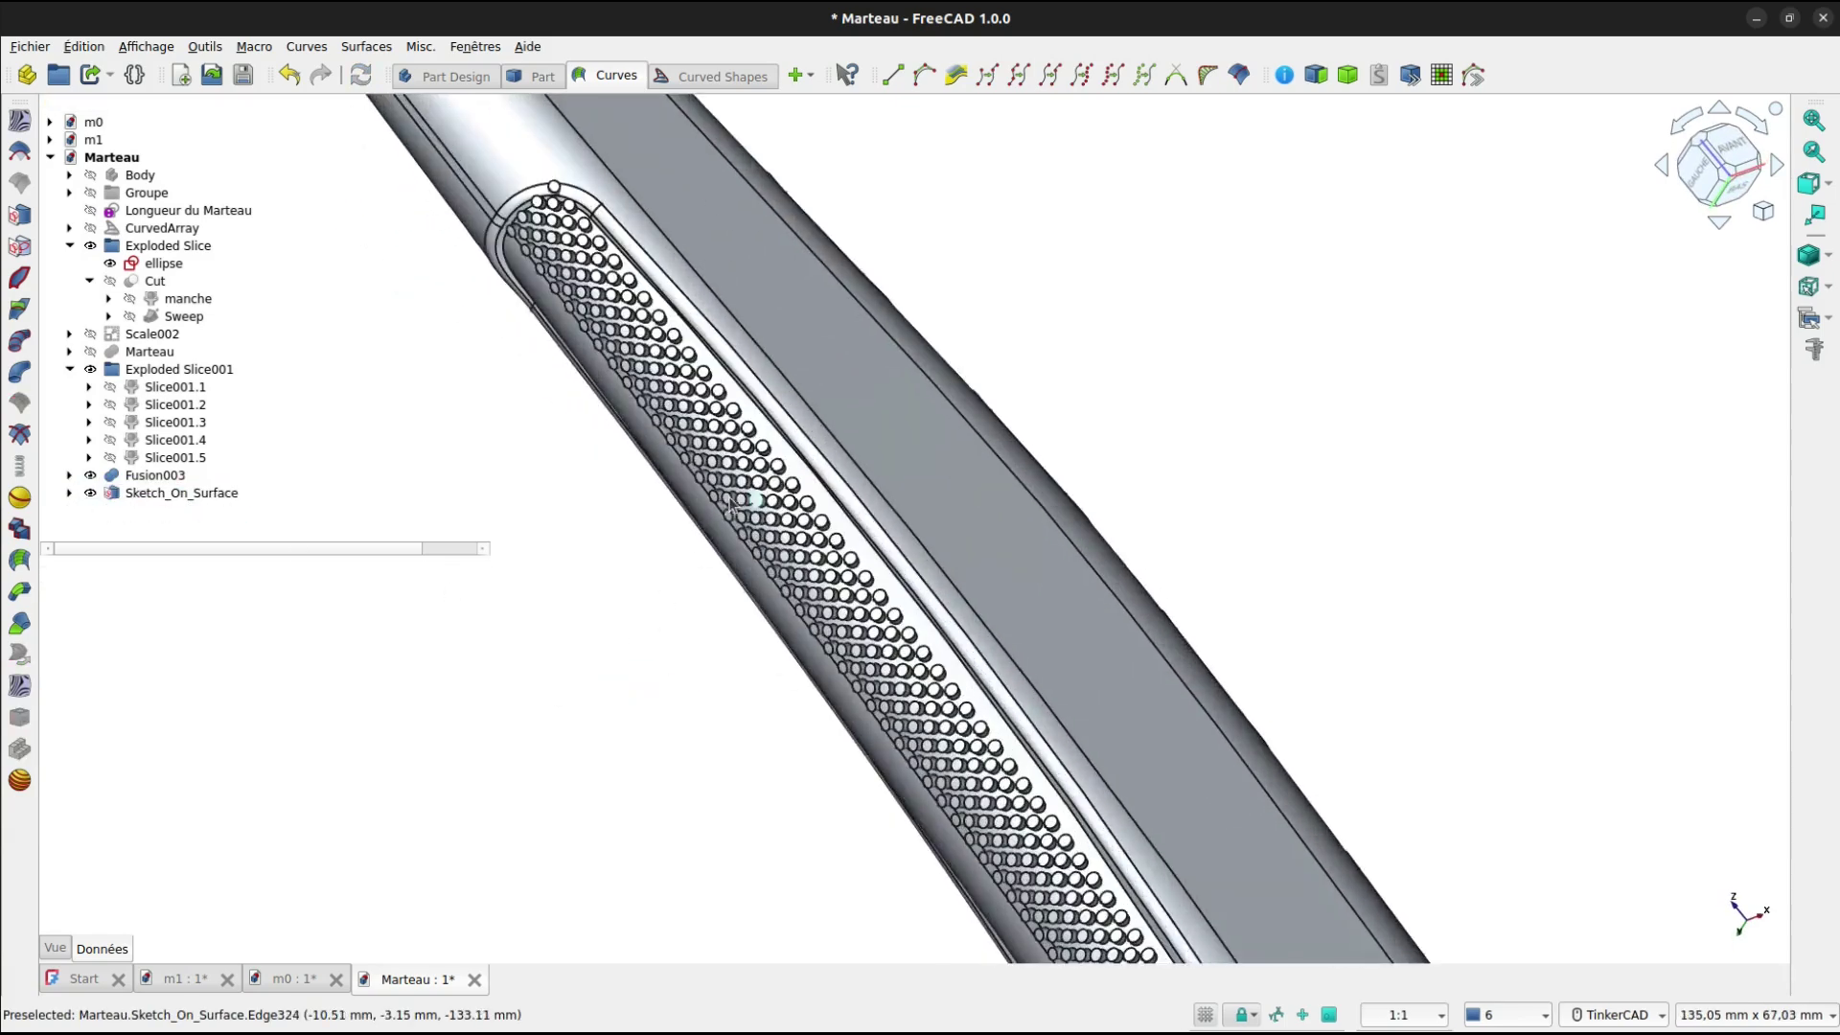
{"action": "scroll", "coordinate": [728, 503], "scroll_direction": "up", "scroll_amount": 7}
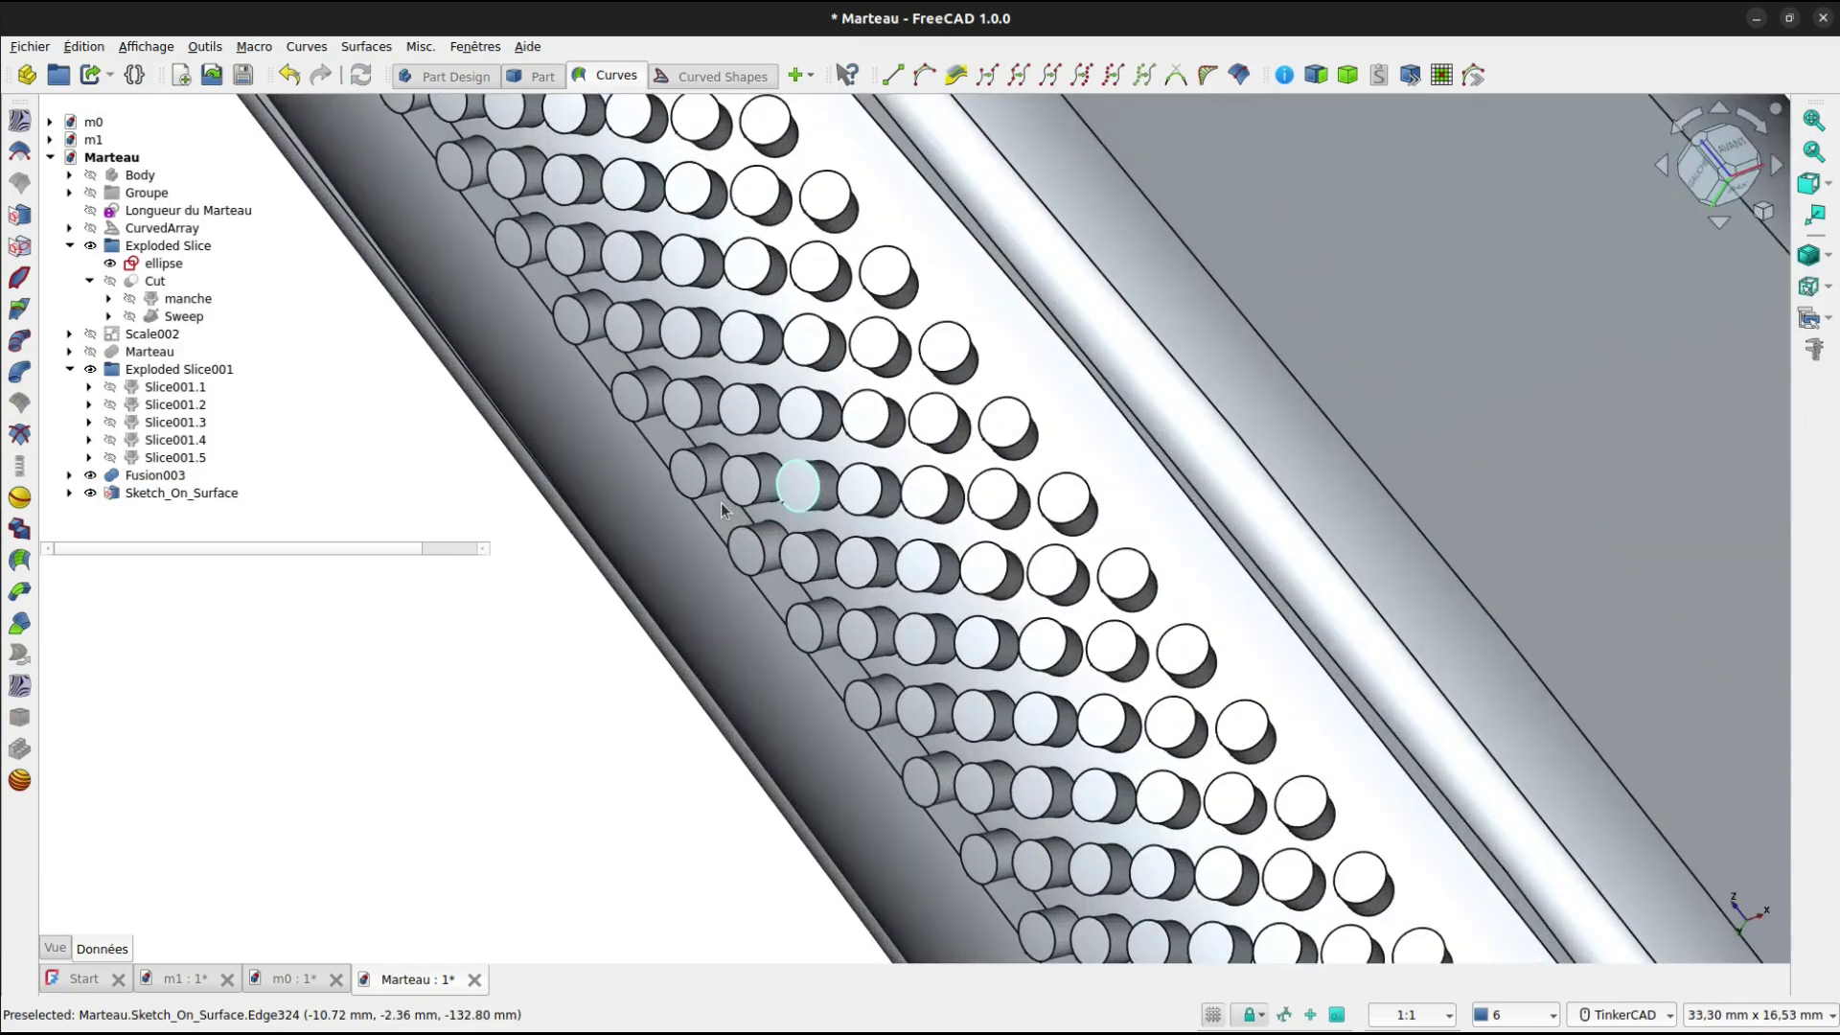
Examine the studs up close along the recessed grip, at both its lower and upper rounded ends.
{"action": "scroll", "coordinate": [721, 503], "scroll_direction": "down", "scroll_amount": 5}
{"action": "scroll", "coordinate": [727, 510], "scroll_direction": "down", "scroll_amount": 4}
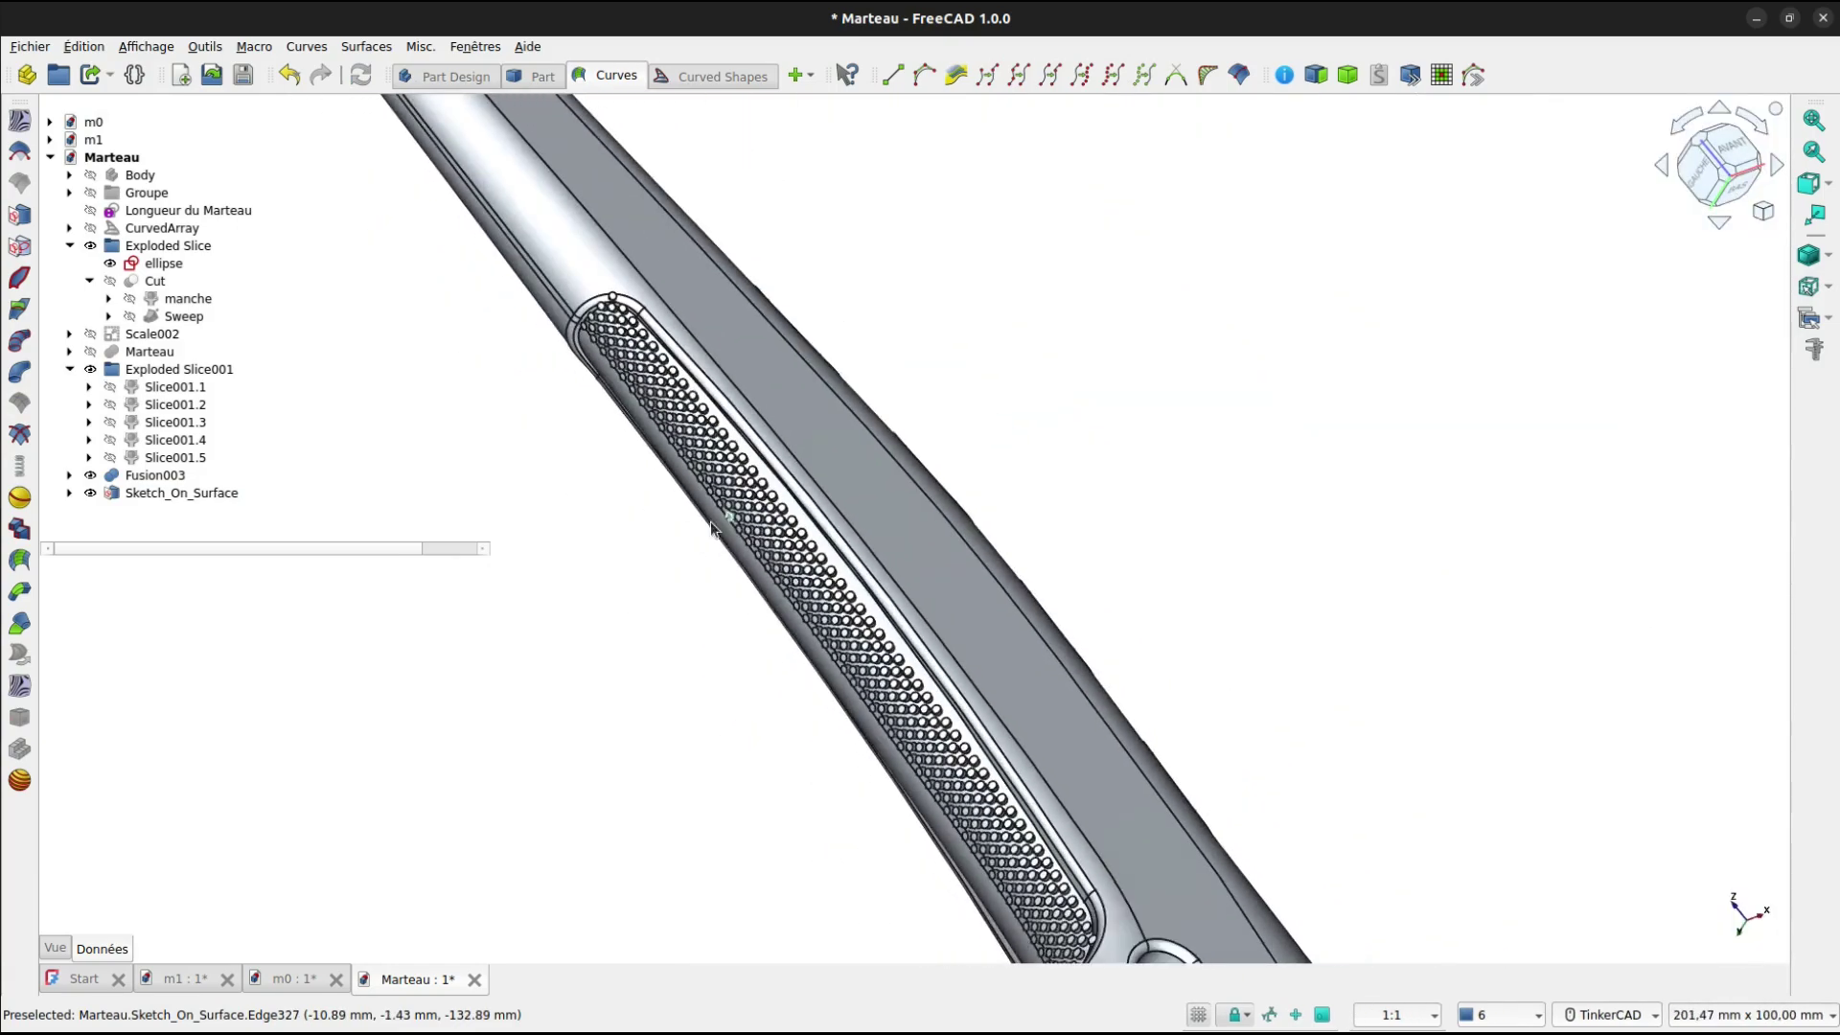
{"action": "mouse_move", "coordinate": [712, 527]}
{"action": "right_mouse_down"}
{"action": "mouse_move", "coordinate": [677, 526]}
{"action": "mouse_move", "coordinate": [749, 510]}
{"action": "right_mouse_up"}
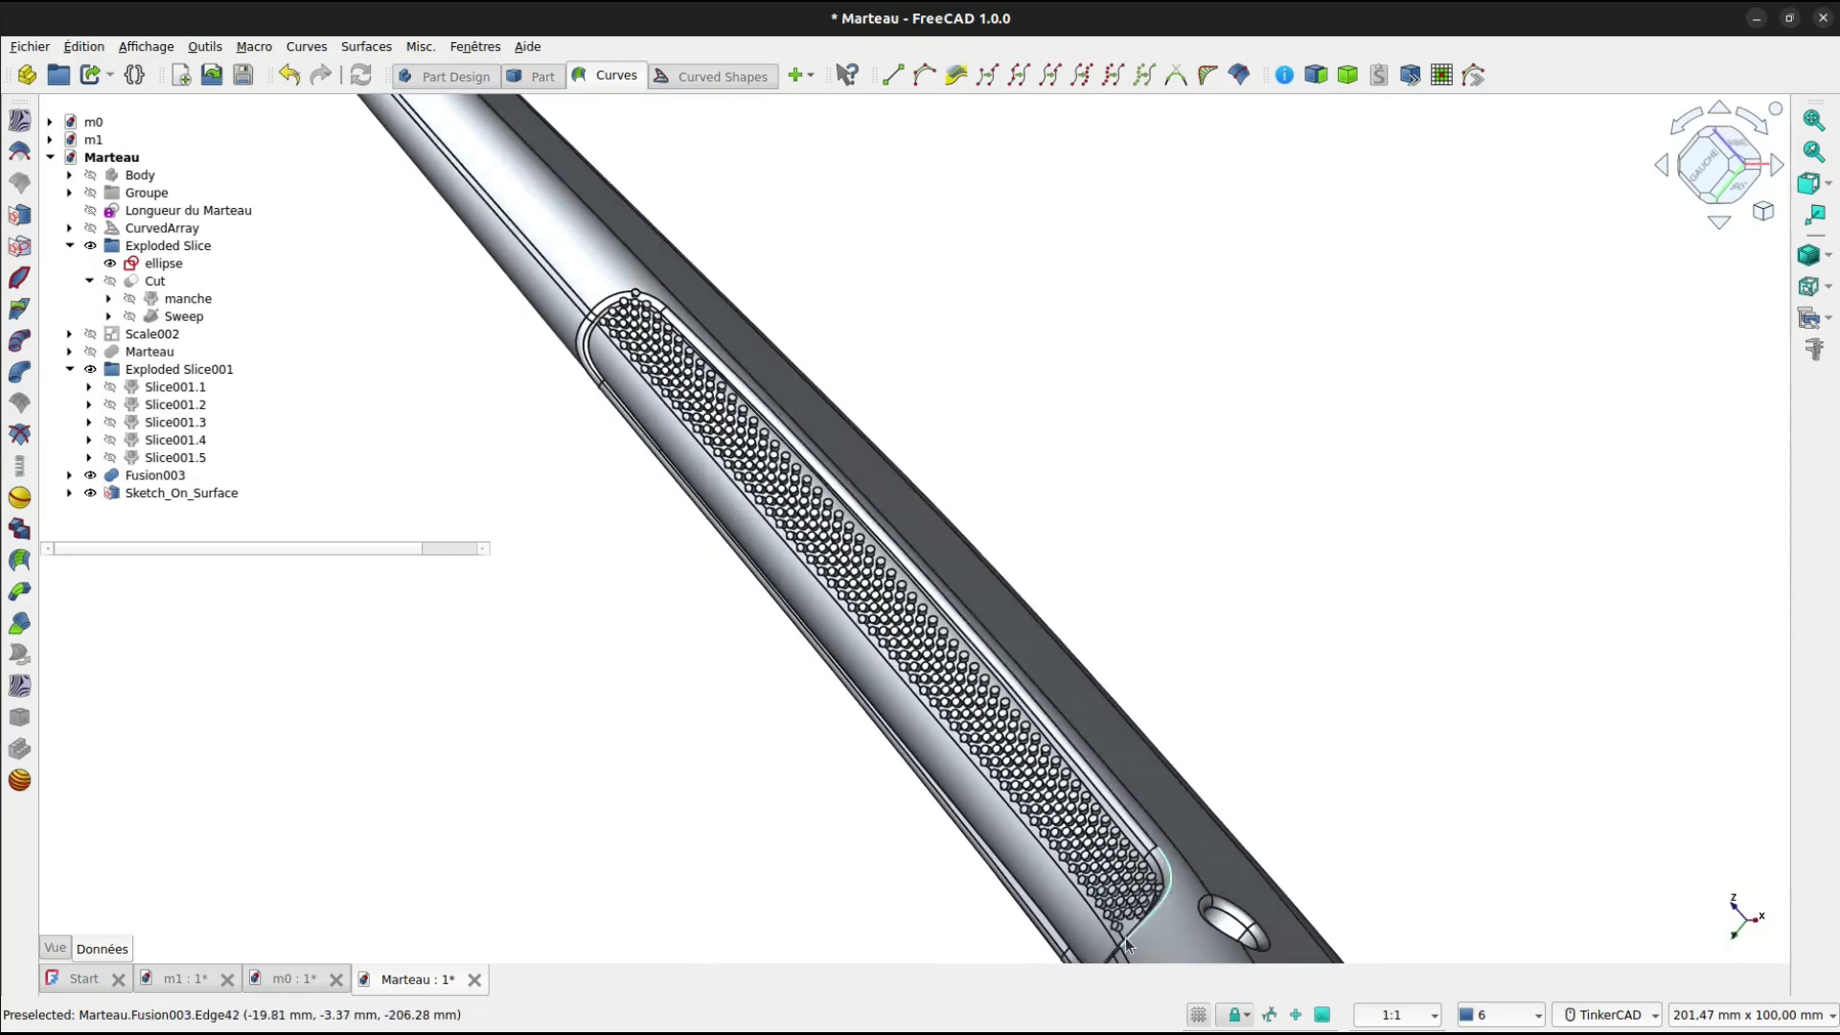
{"action": "scroll", "coordinate": [1154, 901], "scroll_direction": "up", "scroll_amount": 4}
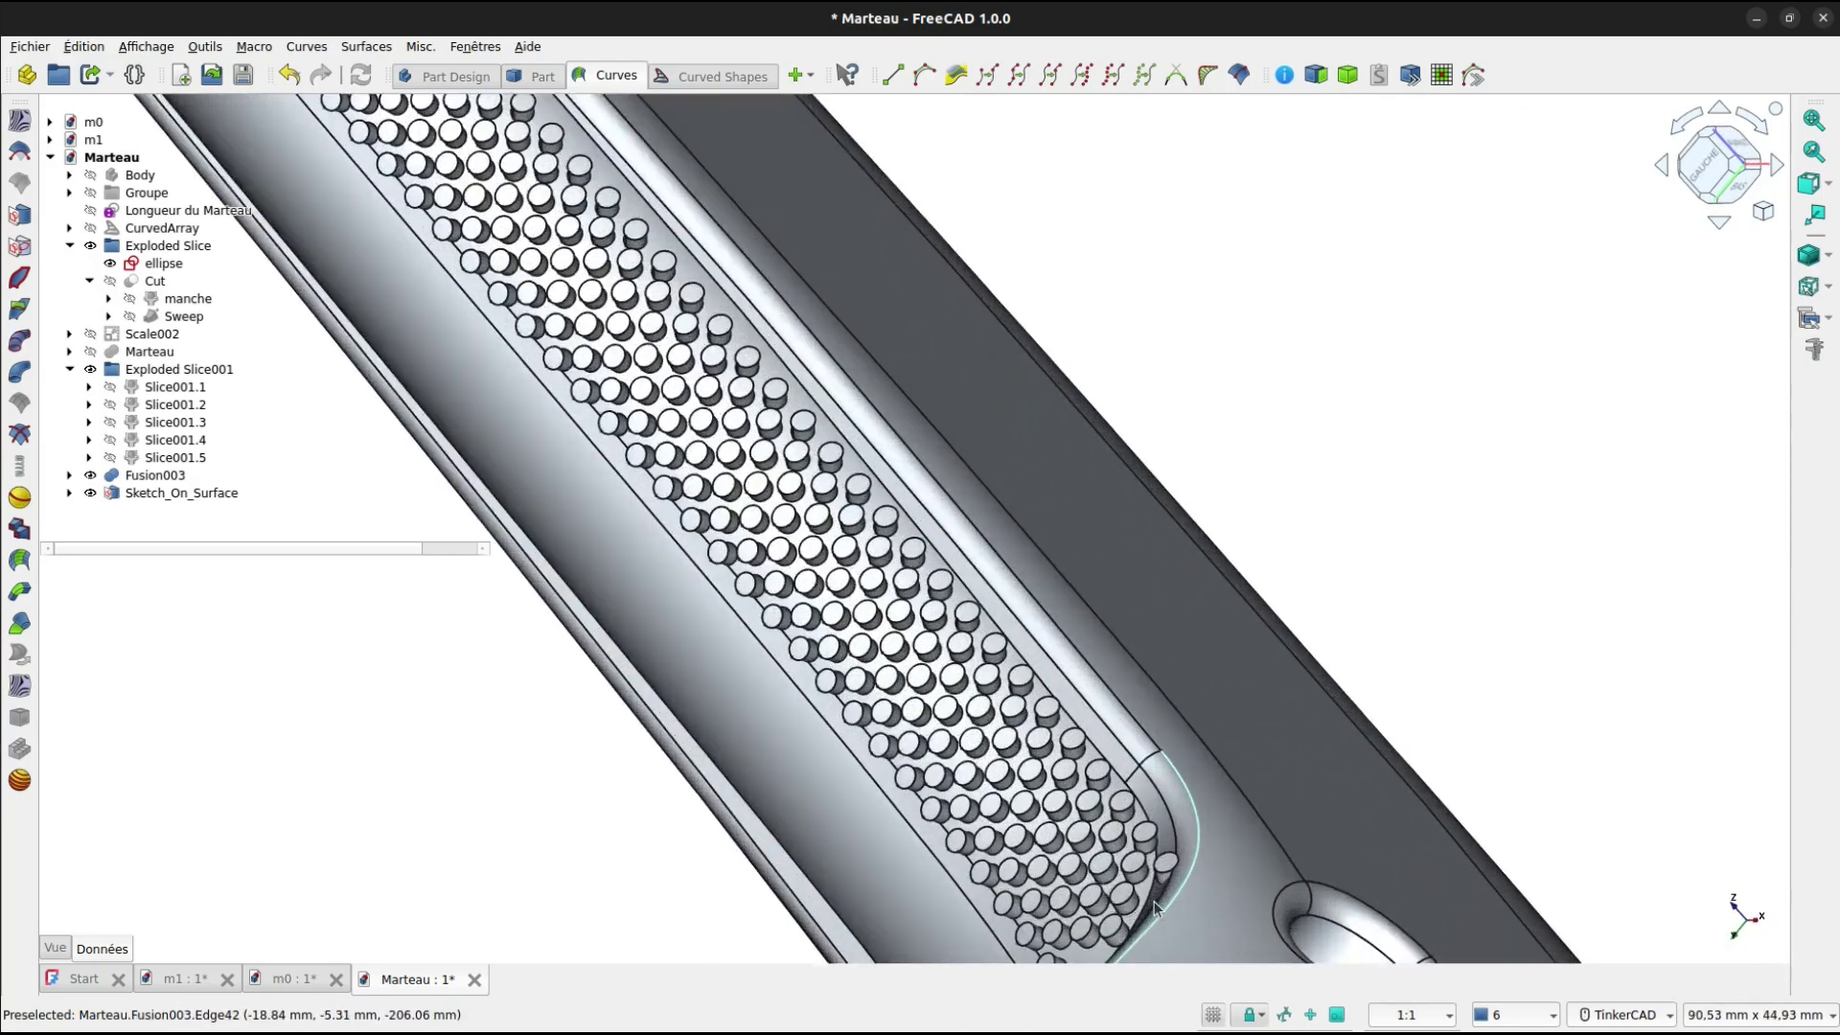
{"action": "scroll", "coordinate": [1154, 901], "scroll_direction": "up", "scroll_amount": 4}
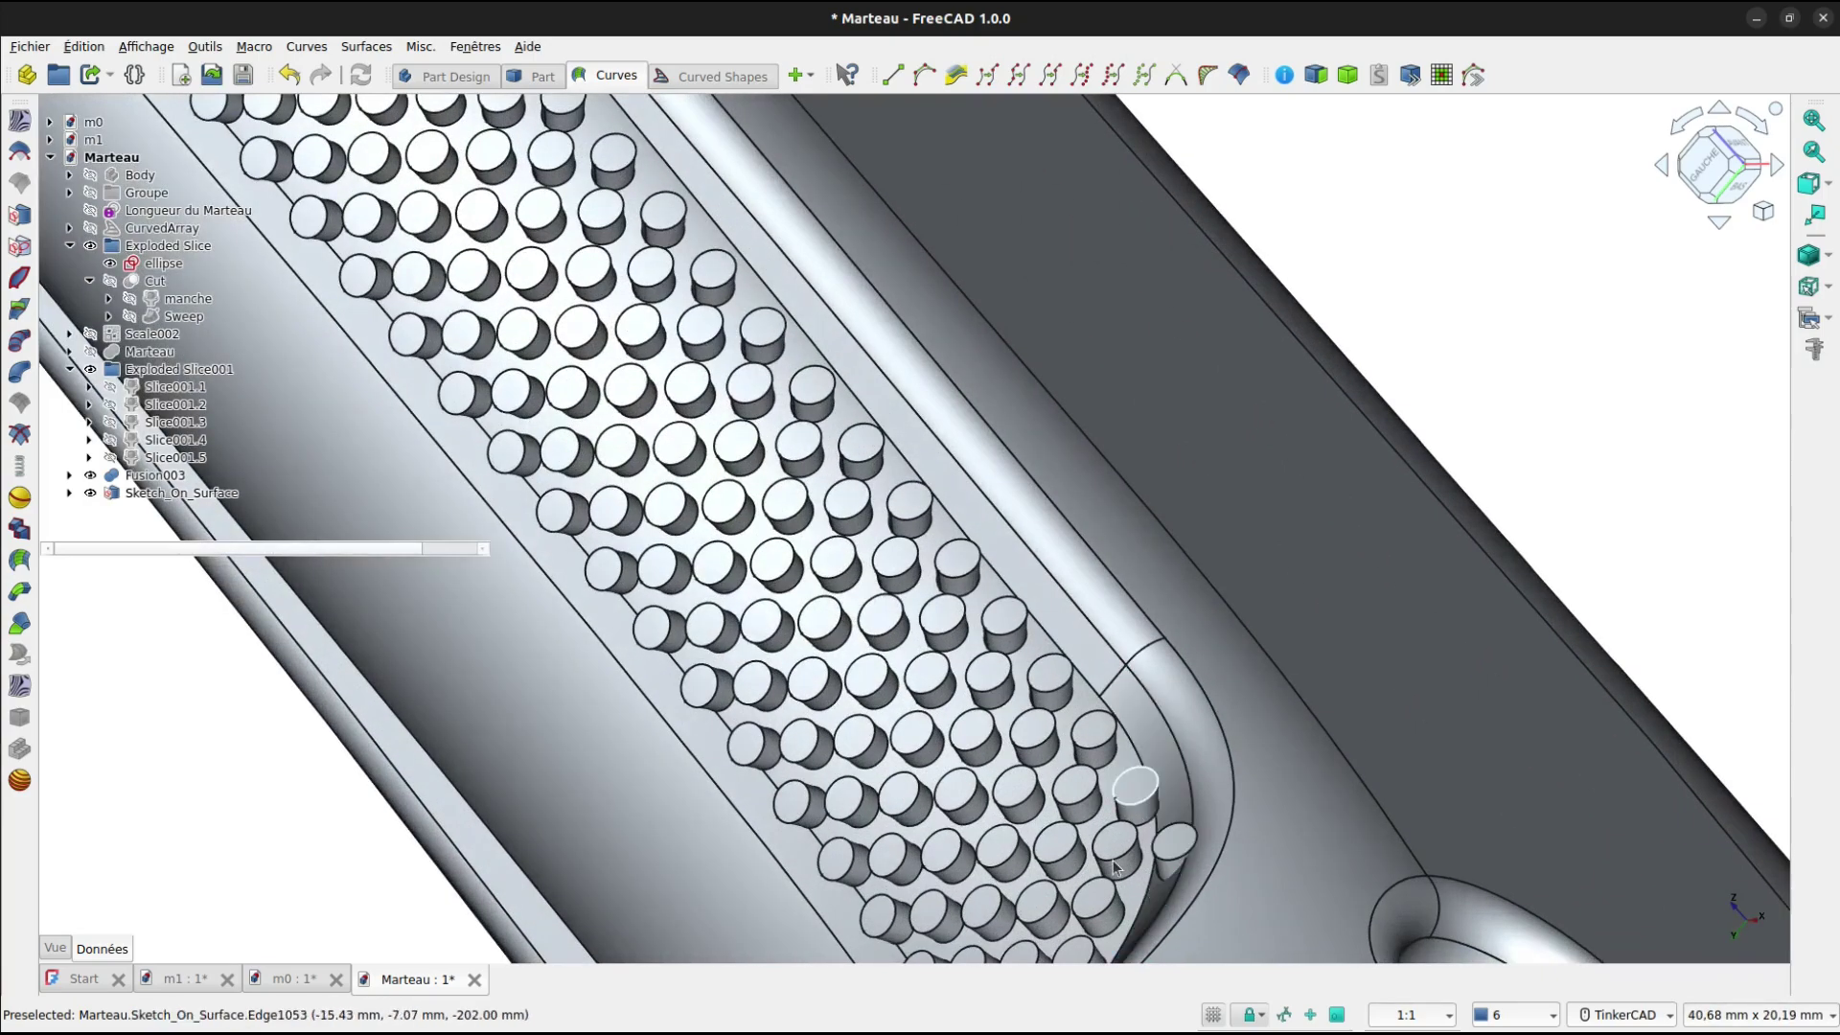
{"action": "scroll", "coordinate": [1054, 659], "scroll_direction": "down", "scroll_amount": 2}
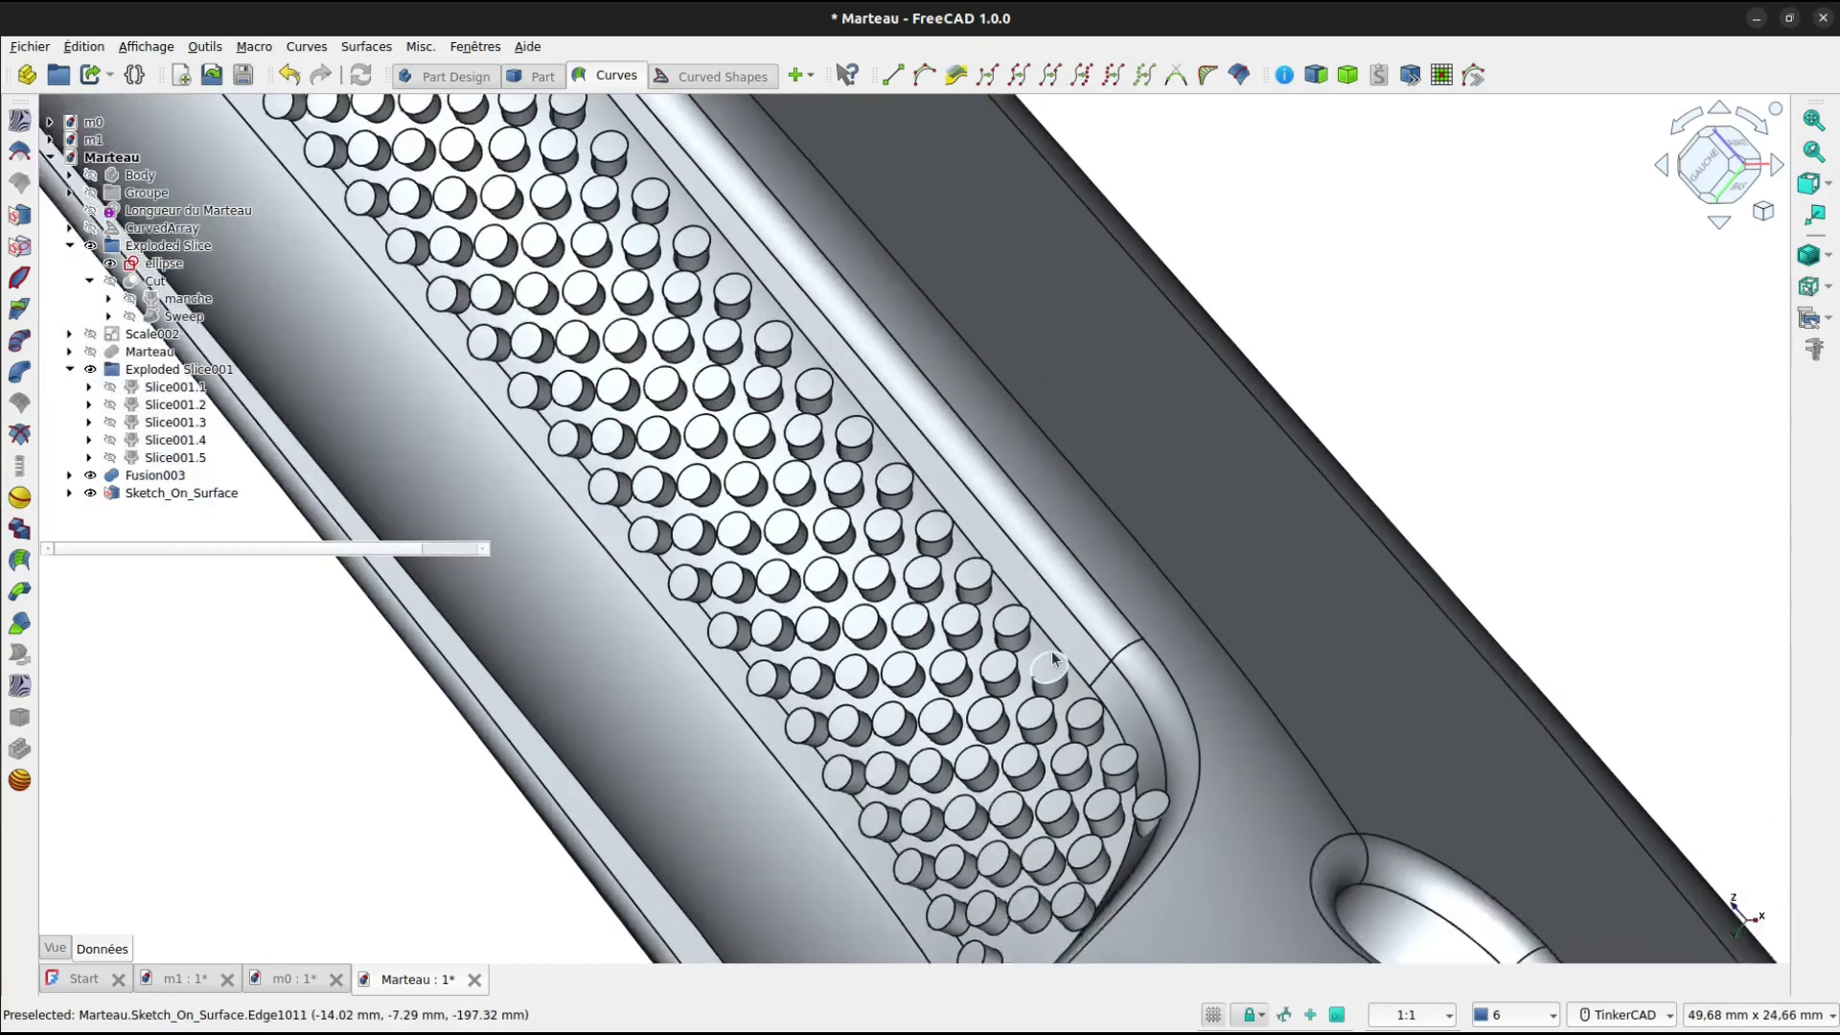
{"action": "scroll", "coordinate": [1054, 659], "scroll_direction": "down", "scroll_amount": 7}
{"action": "scroll", "coordinate": [586, 233], "scroll_direction": "up", "scroll_amount": 4}
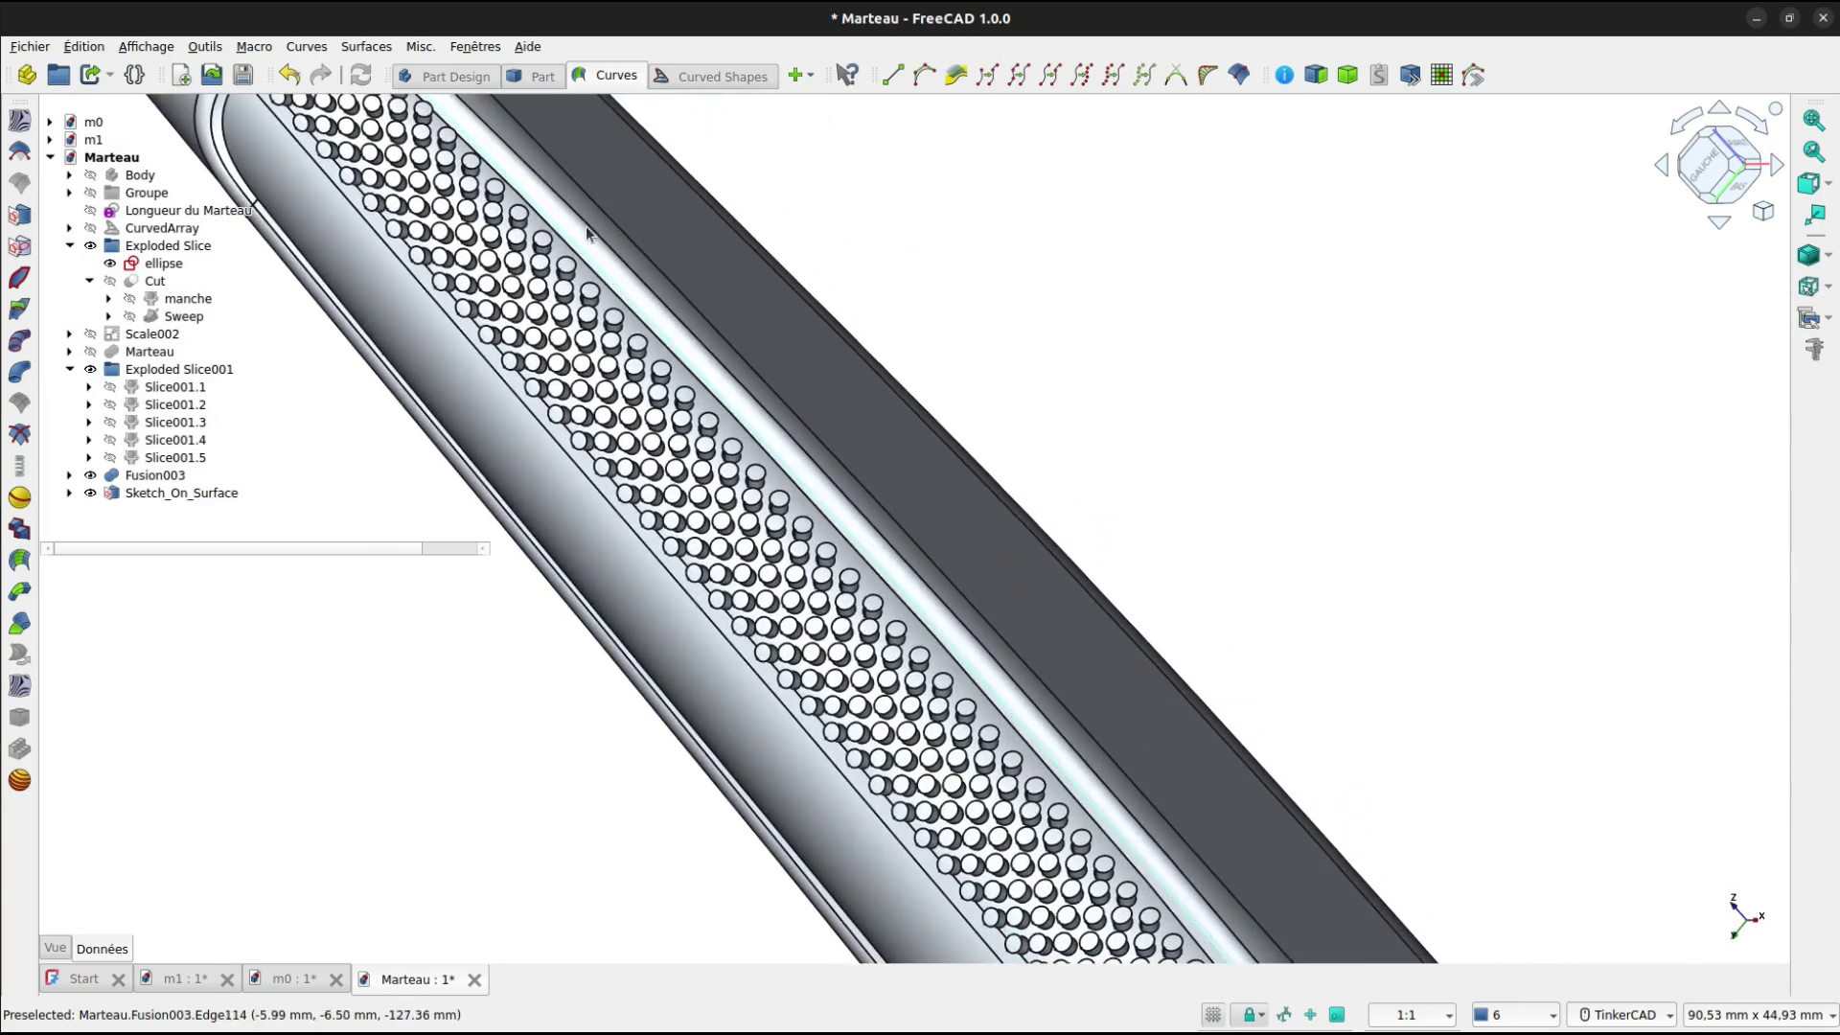
{"action": "middle_click_drag", "start_coordinate": [587, 233], "coordinate": [625, 486]}
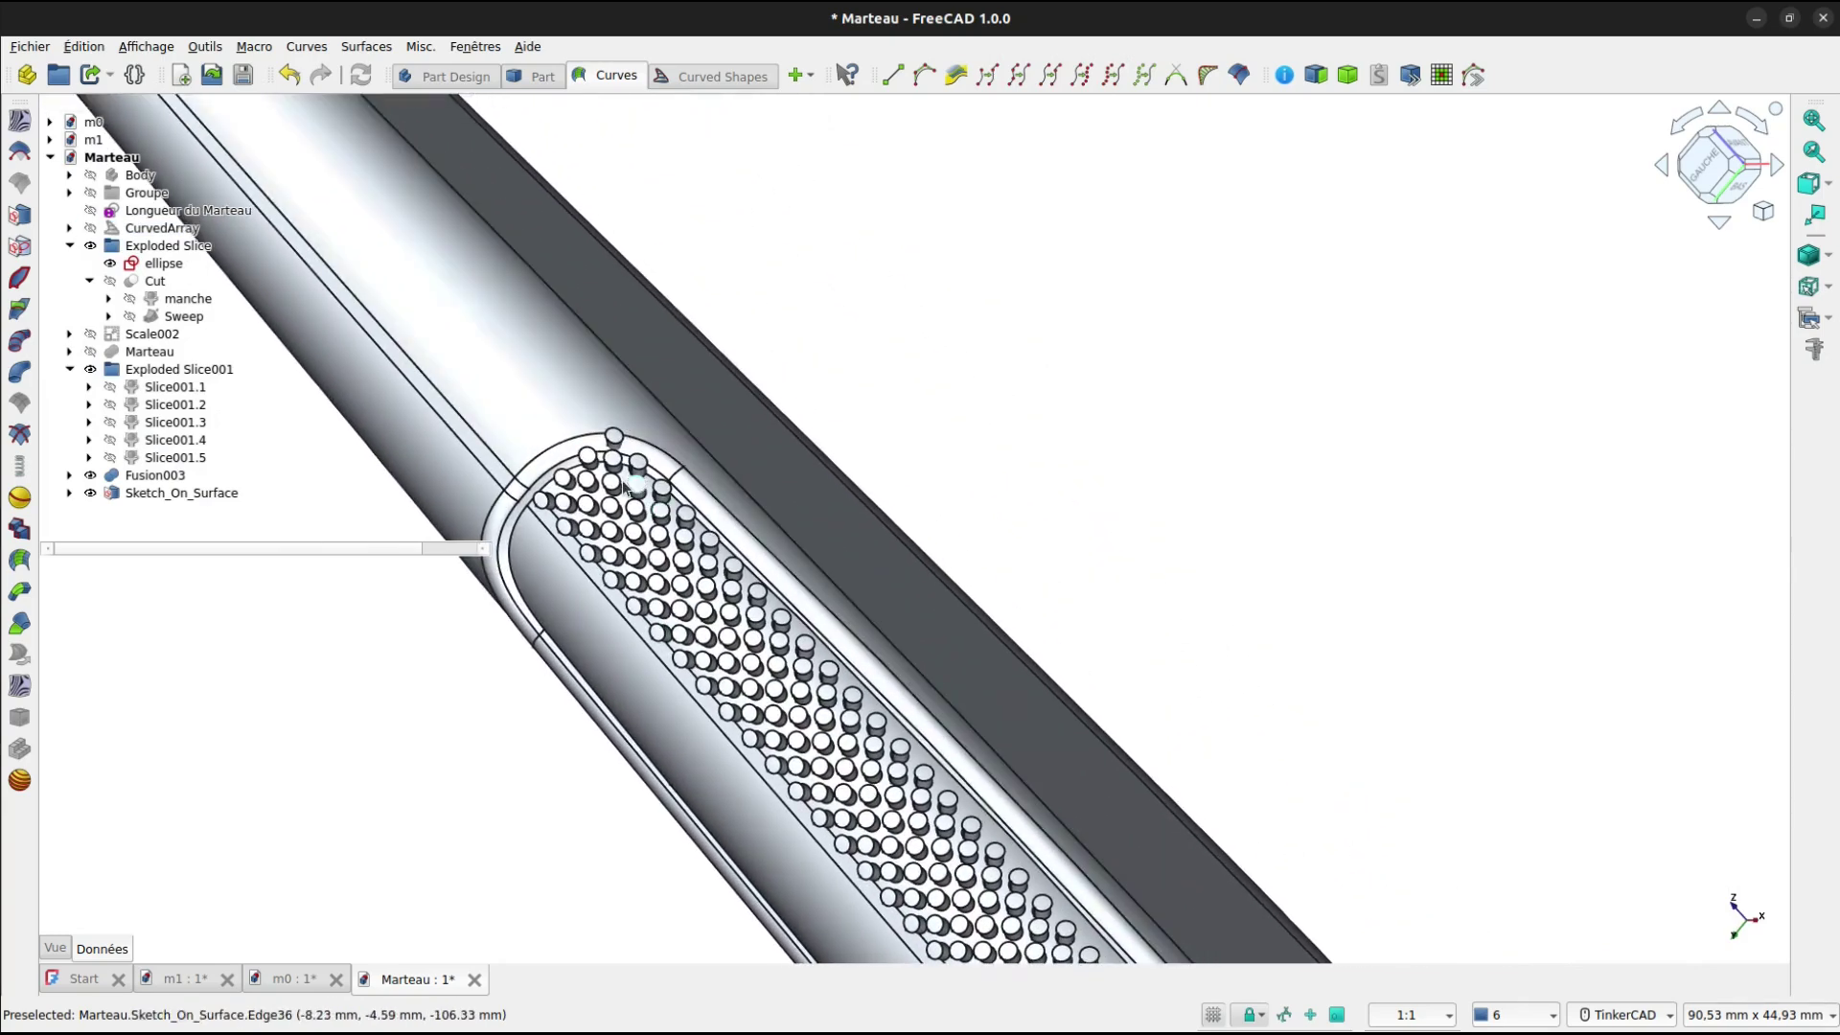
{"action": "scroll", "coordinate": [625, 487], "scroll_direction": "up", "scroll_amount": 3}
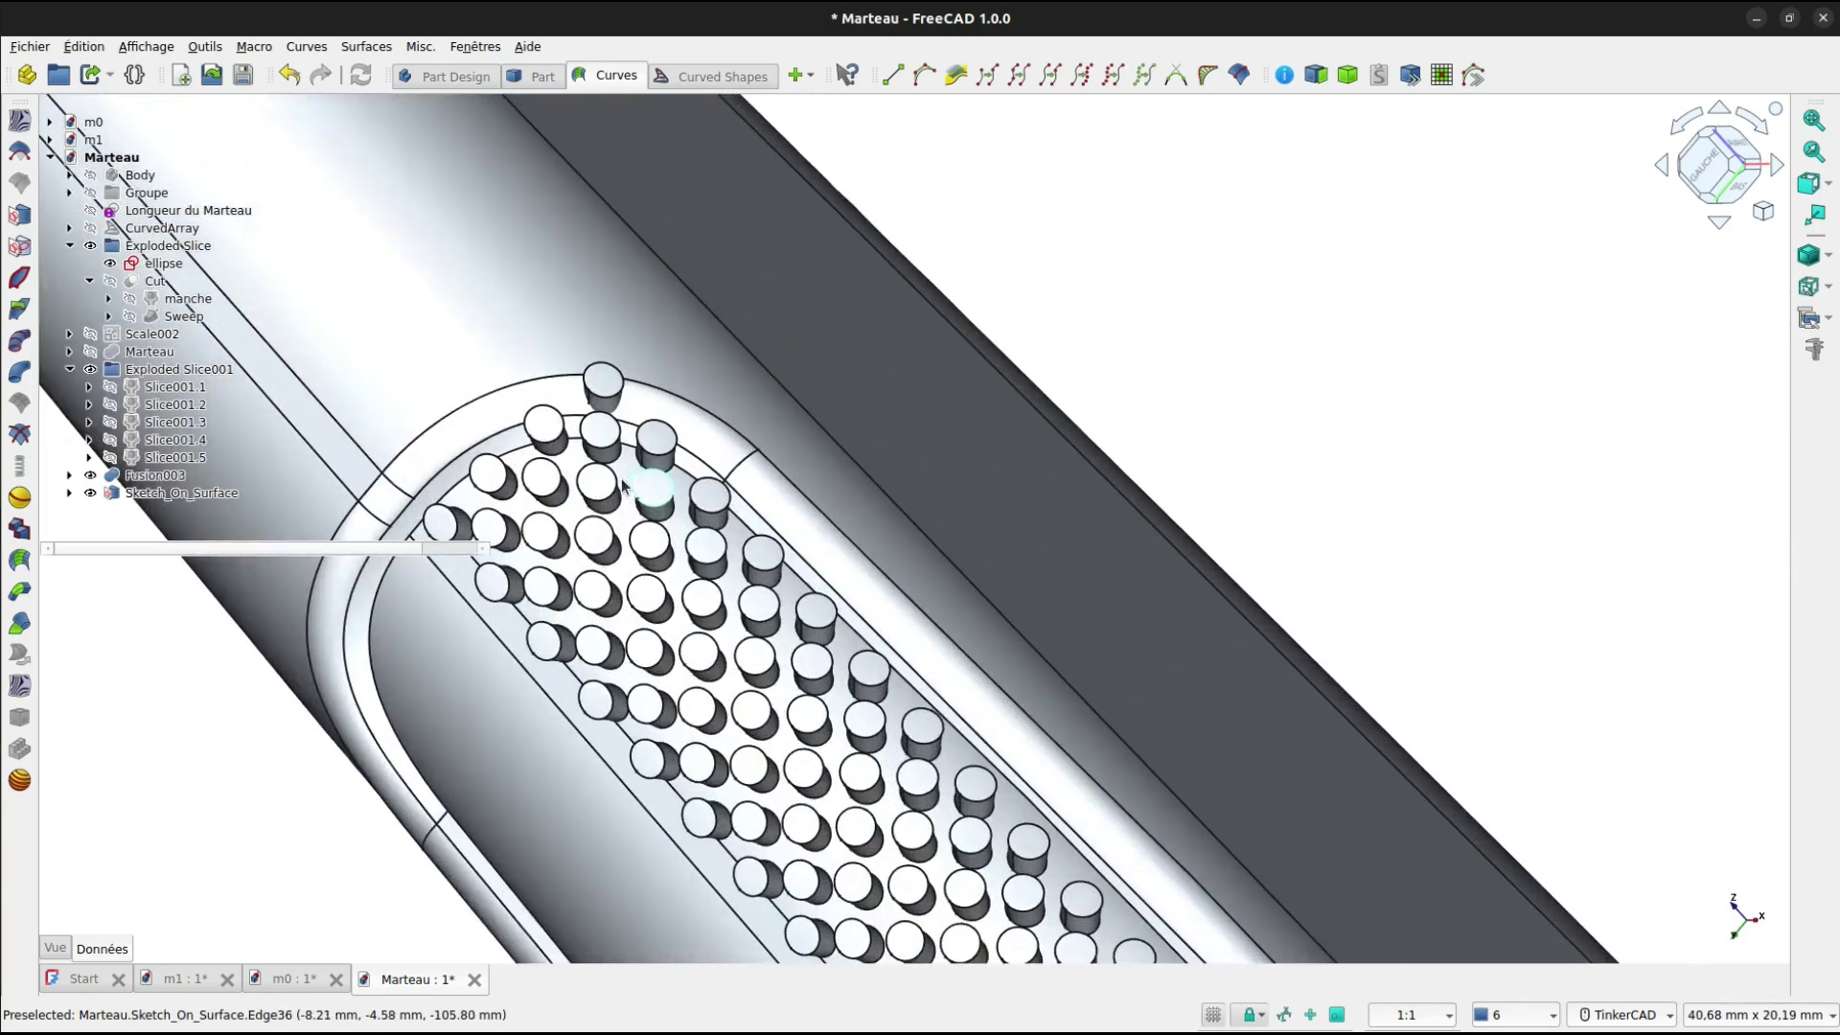
Set the thickness of Sketch_On_Surface to 0.60.
{"action": "left_click", "coordinate": [182, 492]}
{"action": "left_click", "coordinate": [207, 714]}
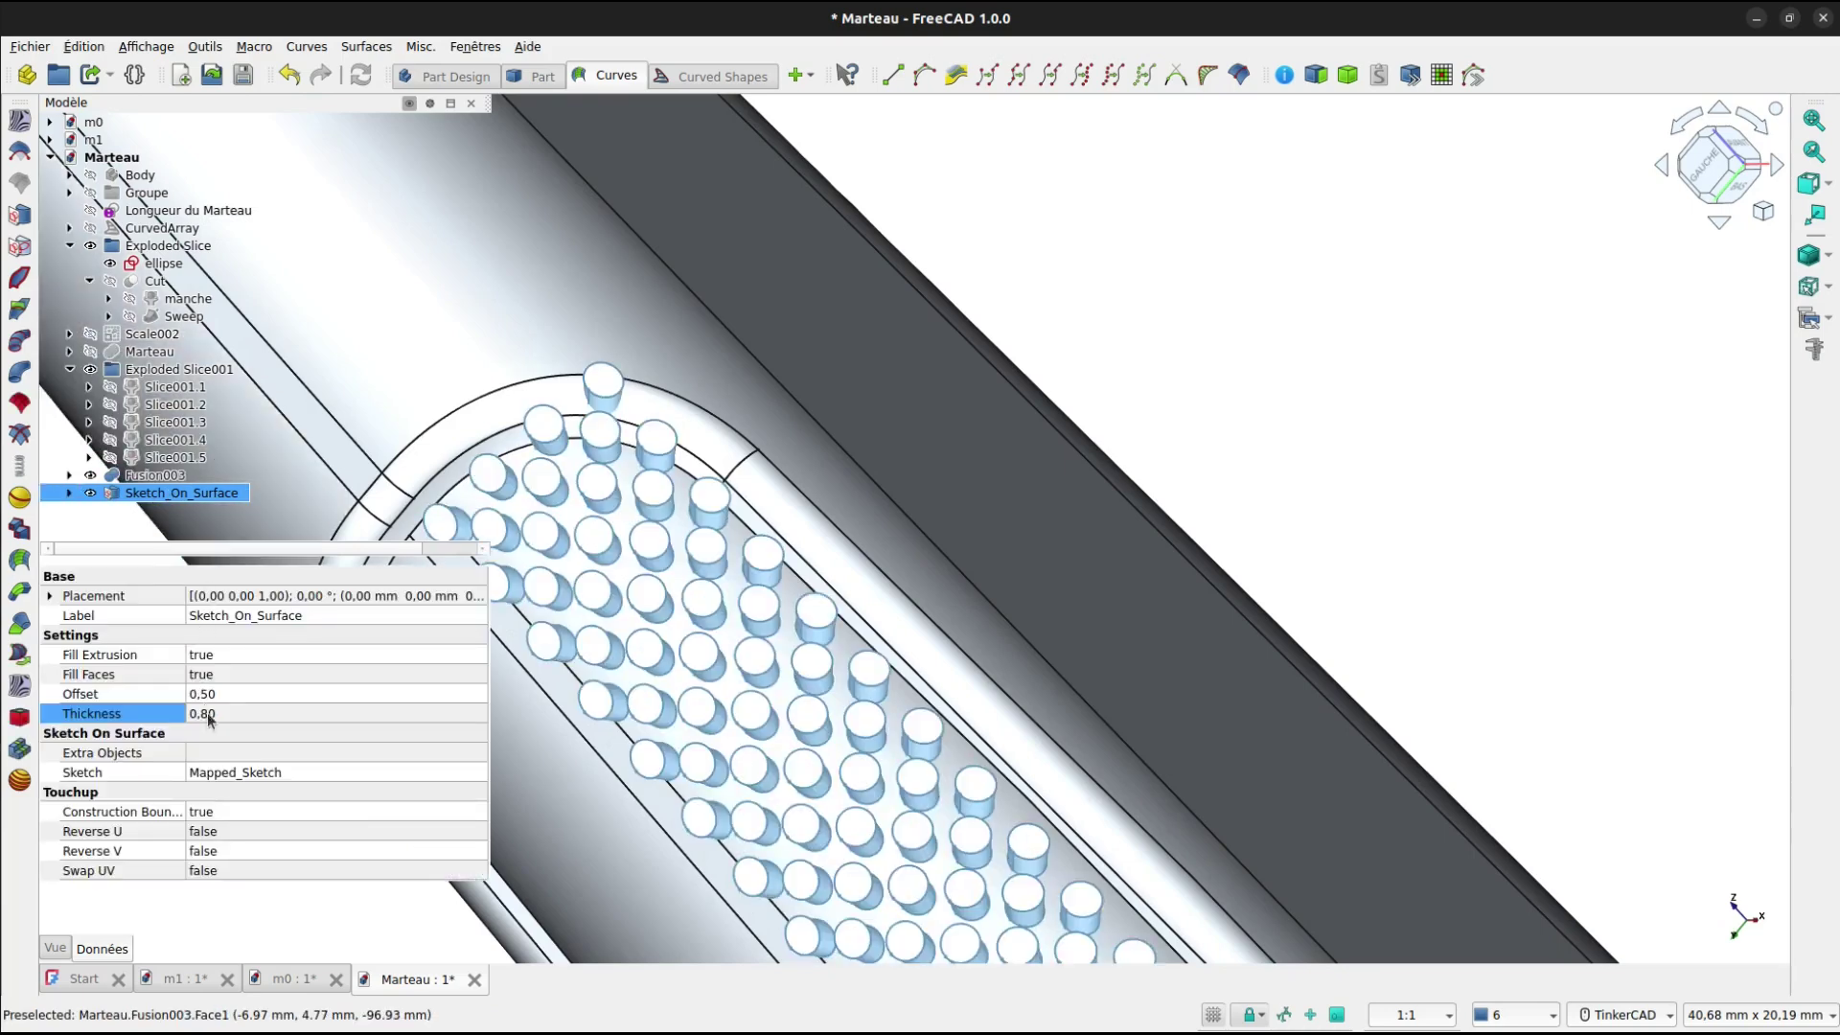
{"action": "left_click", "coordinate": [215, 713]}
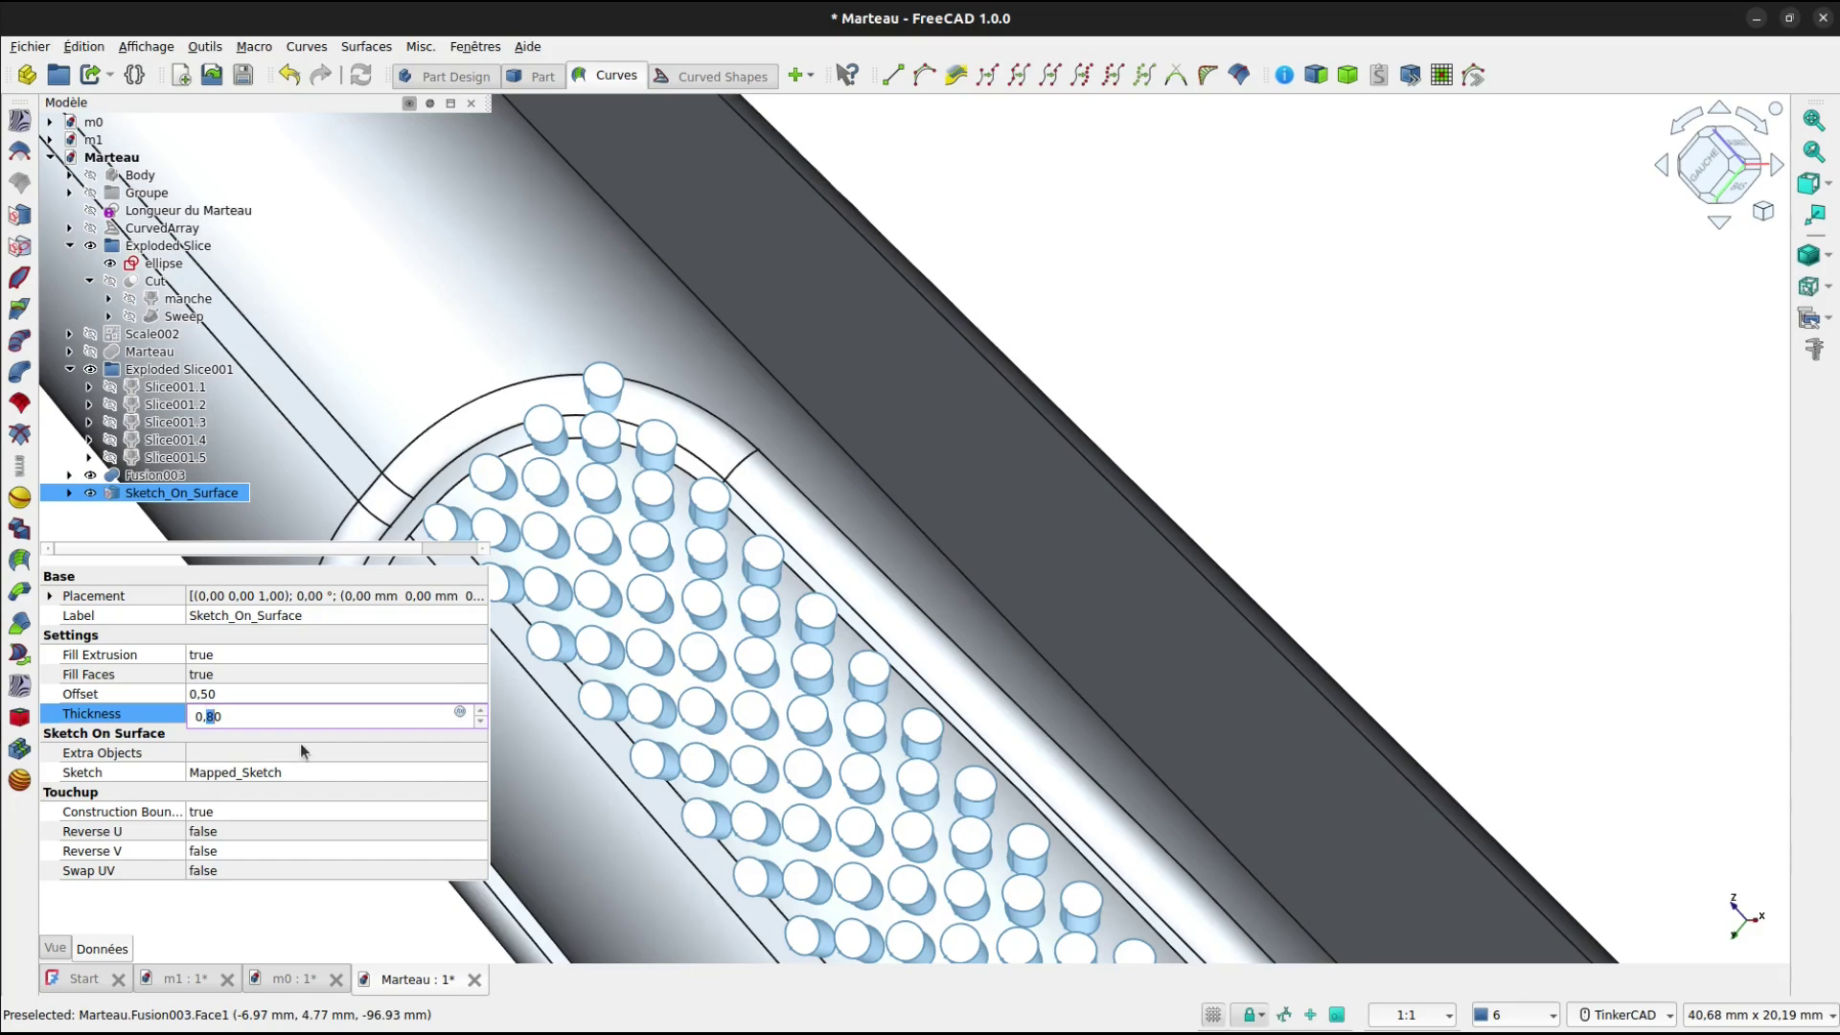
{"action": "type", "text": "6"}
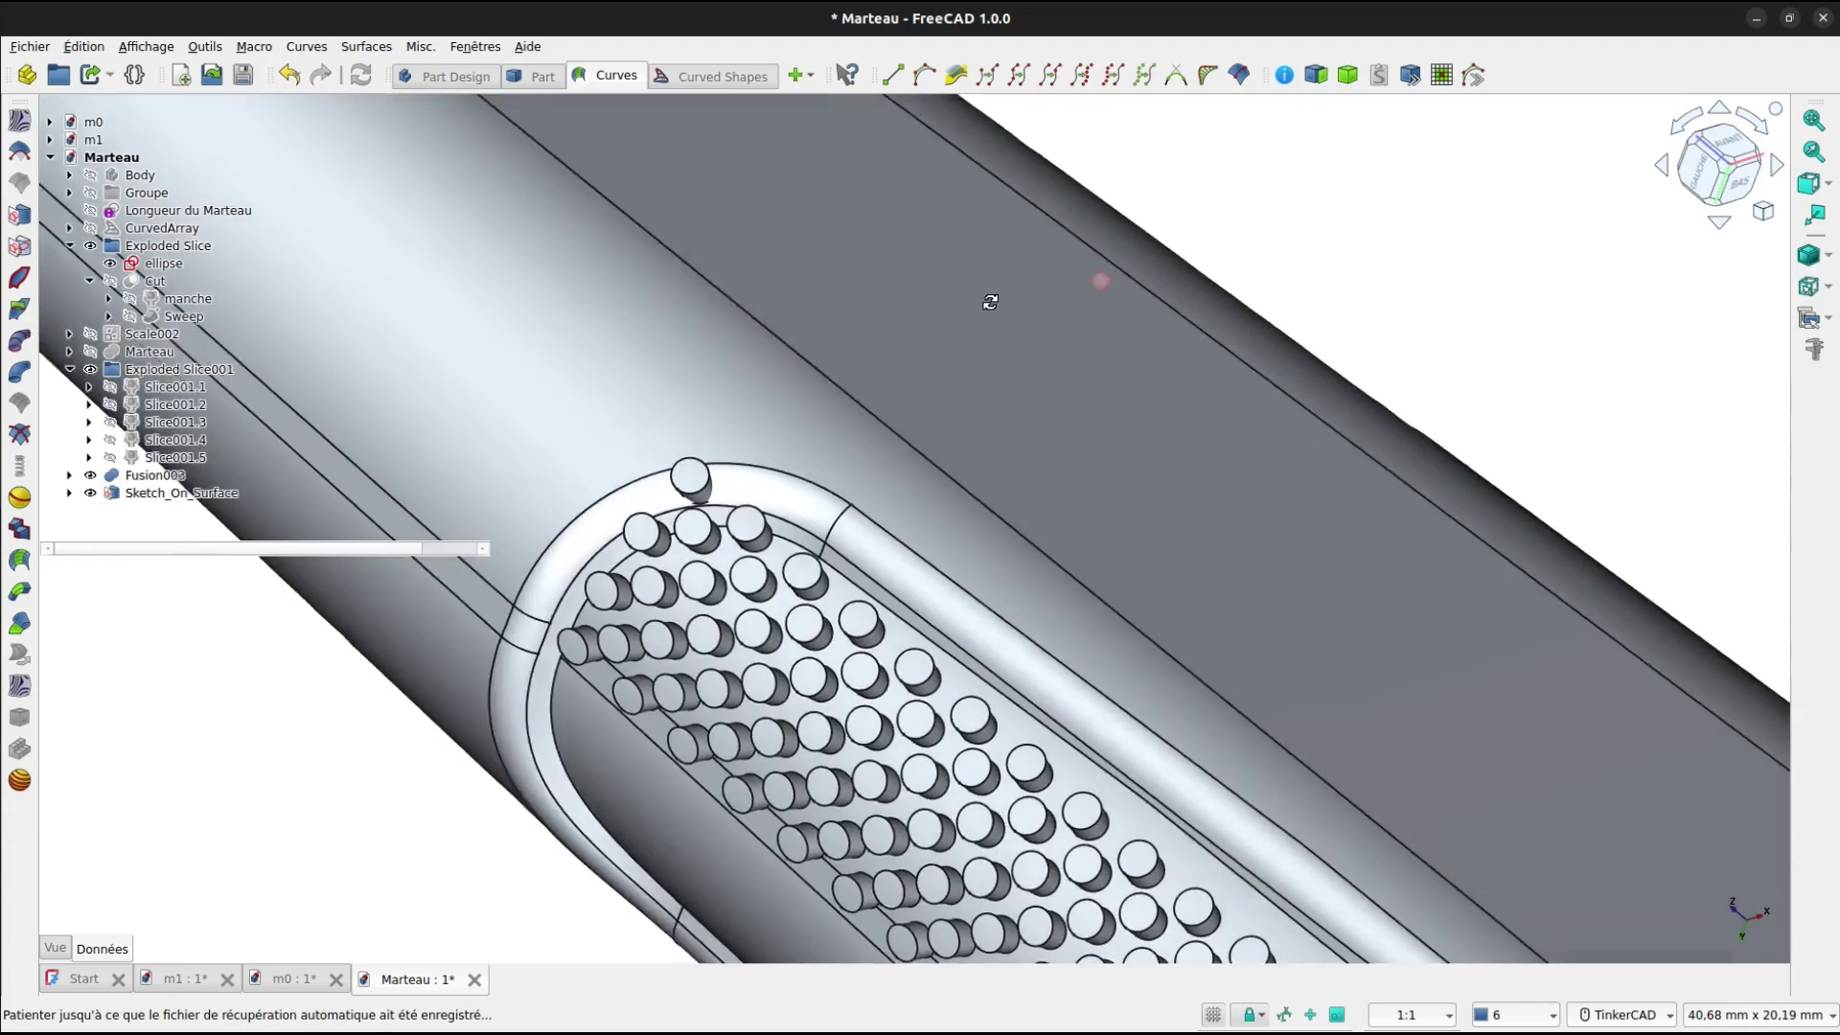
{"action": "mouse_move", "coordinate": [990, 300]}
{"action": "right_mouse_down"}
{"action": "mouse_move", "coordinate": [1002, 312]}
{"action": "mouse_move", "coordinate": [998, 271]}
{"action": "mouse_move", "coordinate": [732, 317]}
{"action": "right_mouse_up"}
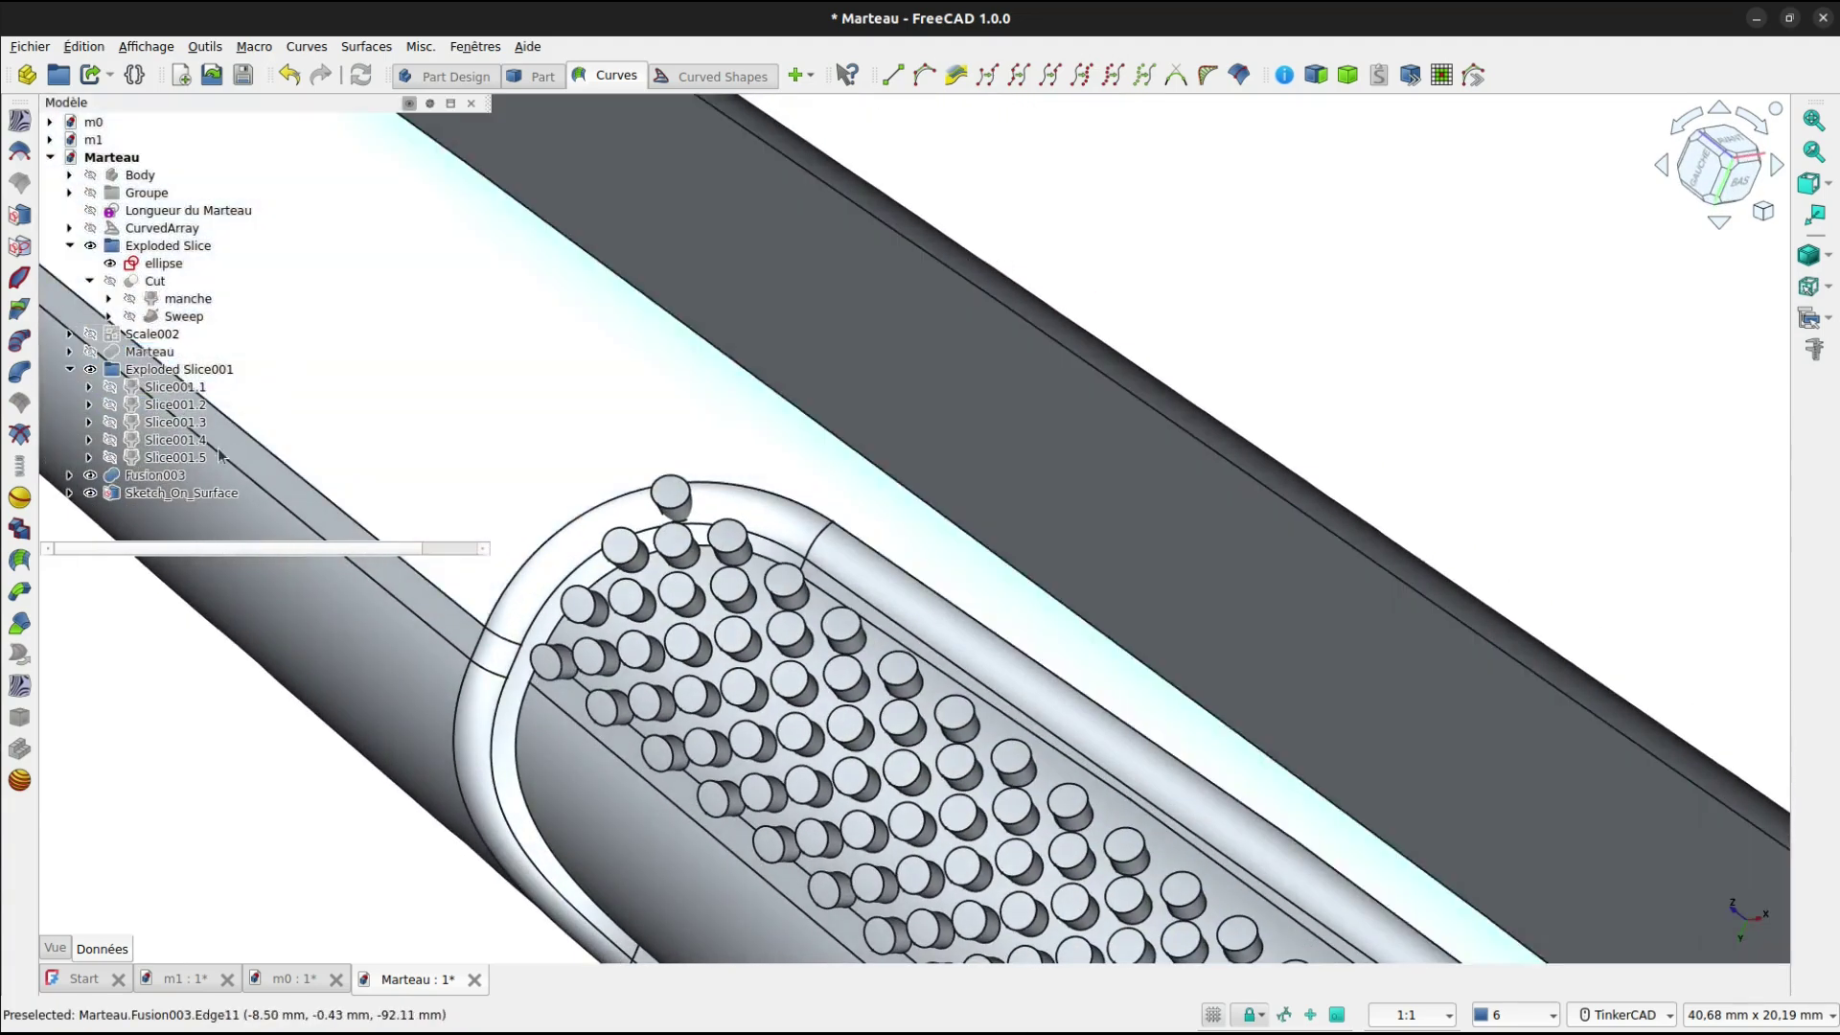
Set the offset of Sketch_On_Surface to -0.50 and check how the studs sit on the grip surface.
{"action": "left_click", "coordinate": [195, 493]}
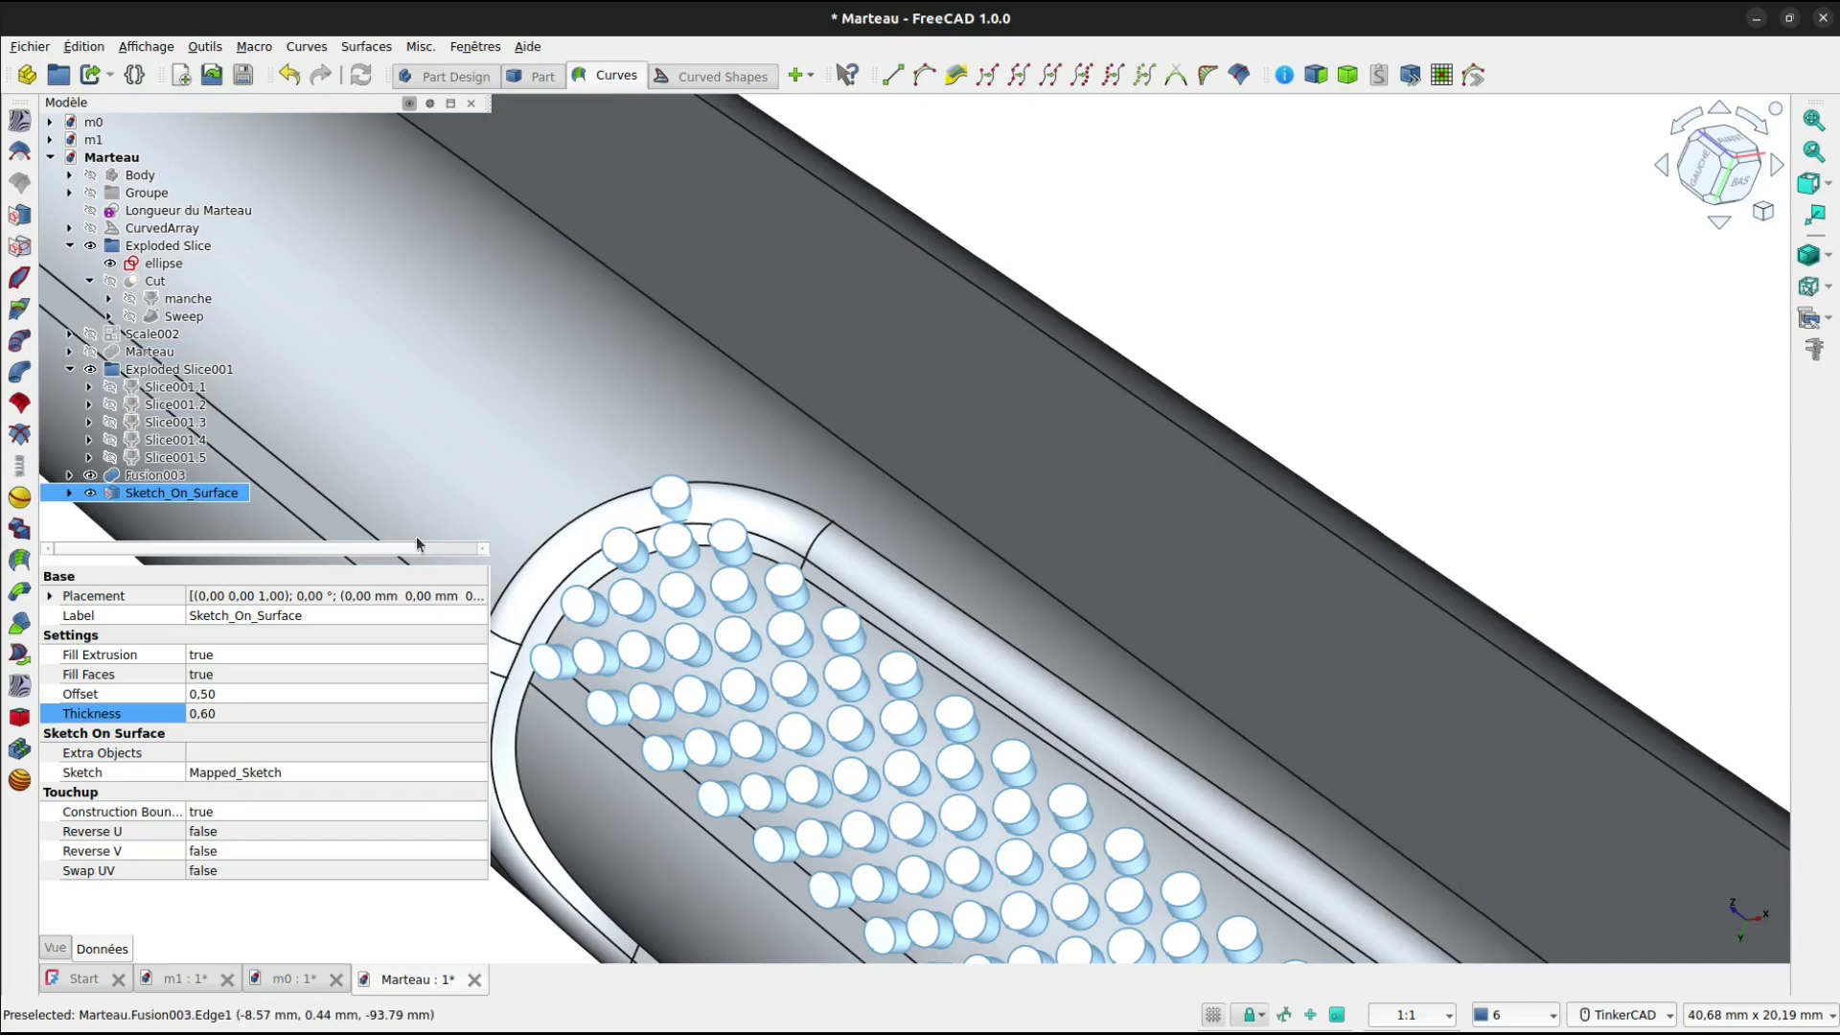
{"action": "right_click_drag", "start_coordinate": [782, 567], "coordinate": [671, 422]}
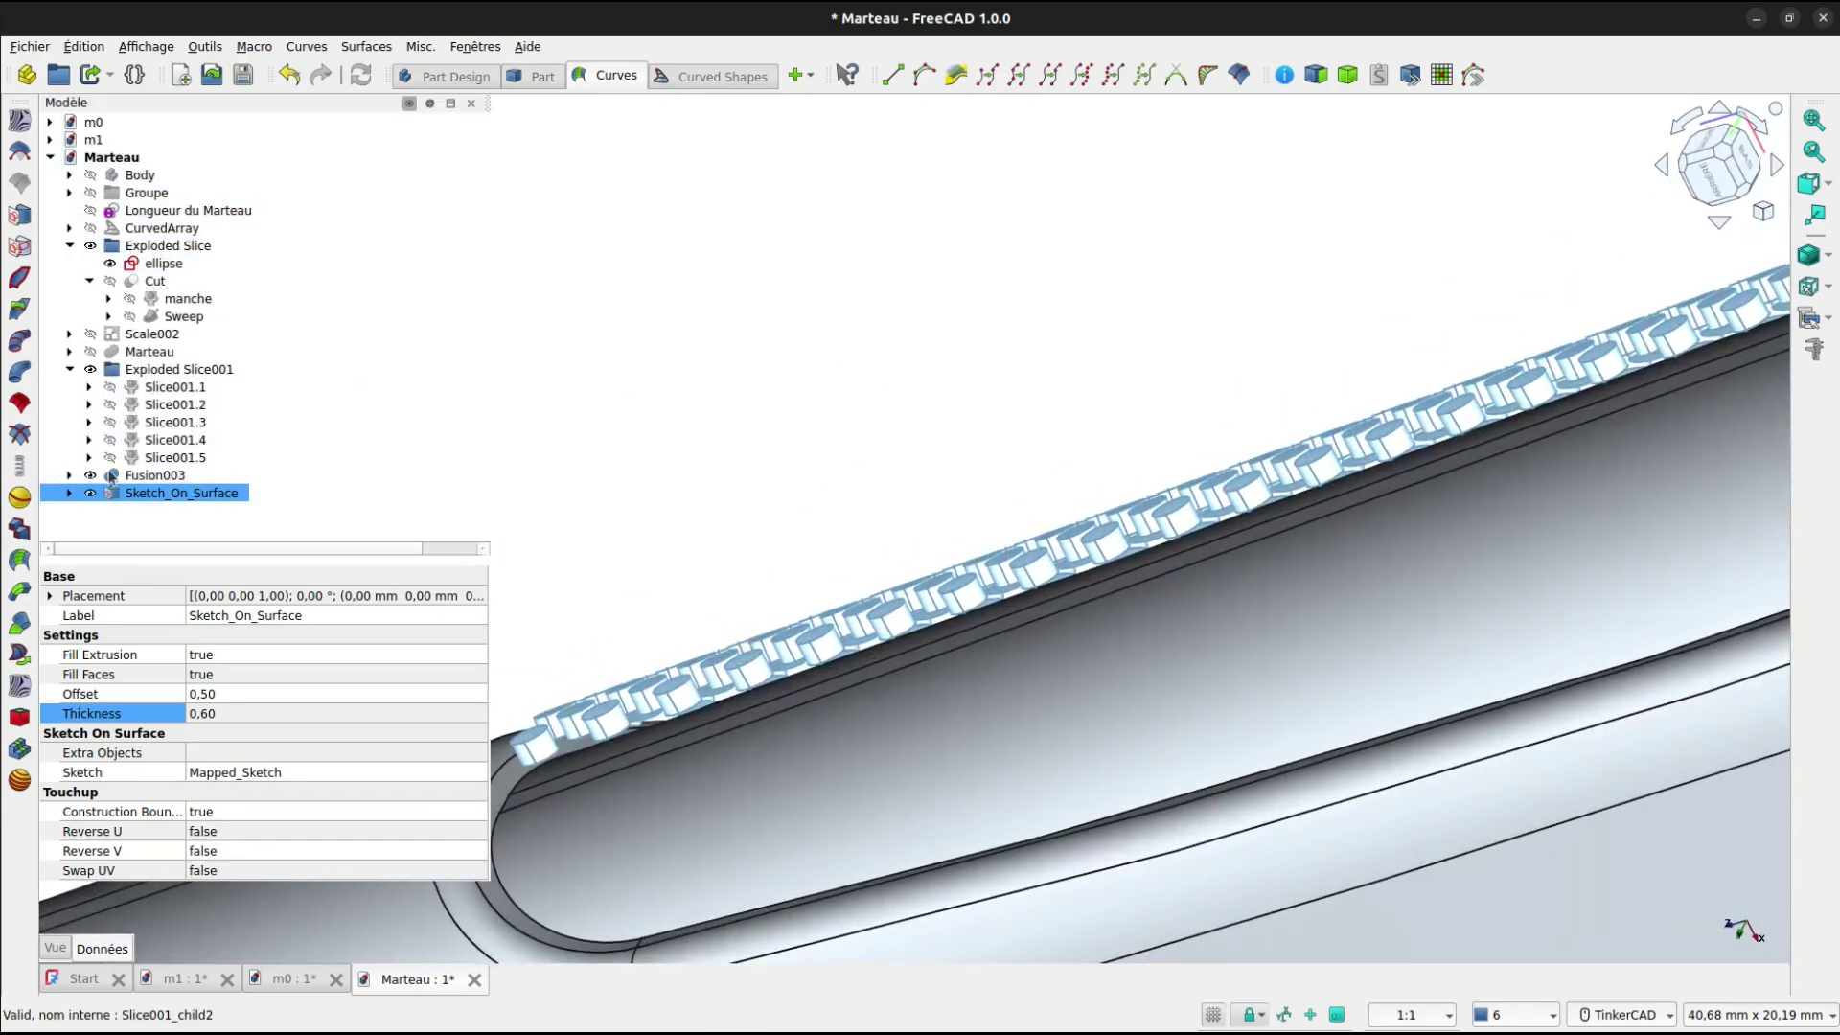
{"action": "left_click", "coordinate": [208, 697]}
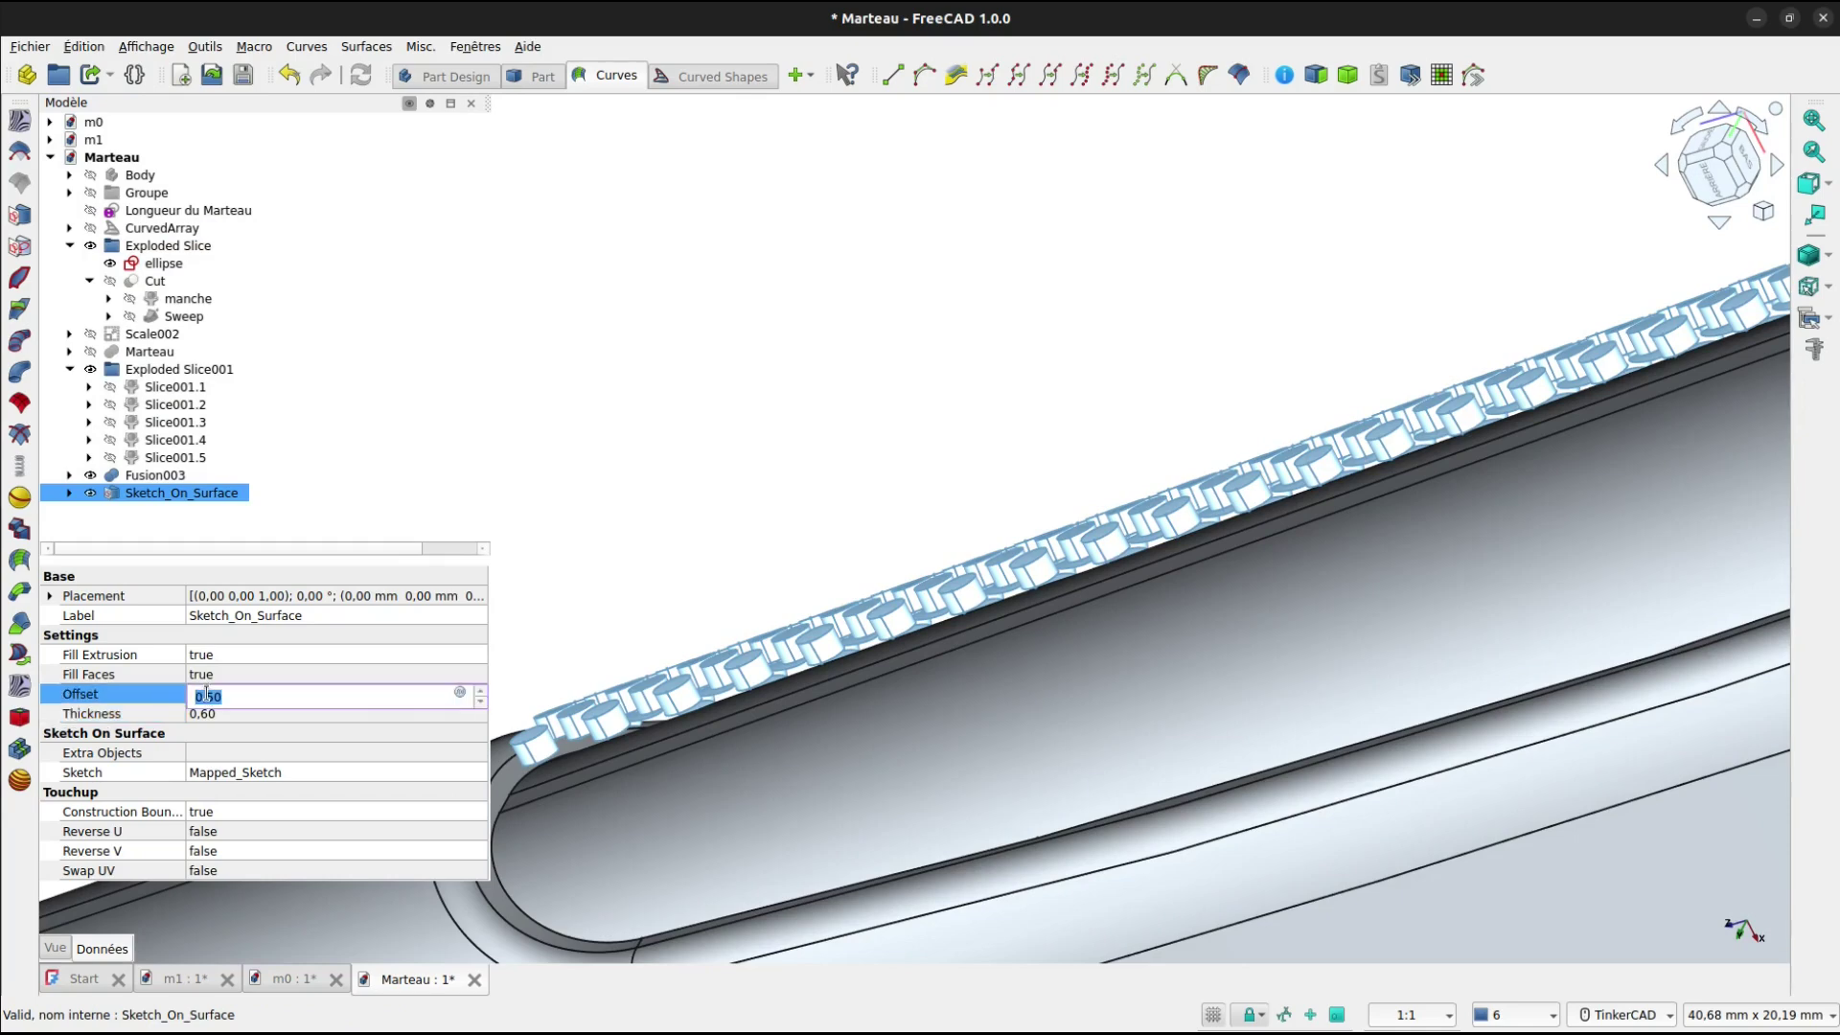
{"action": "left_click", "coordinate": [201, 697]}
{"action": "left_click", "coordinate": [196, 697]}
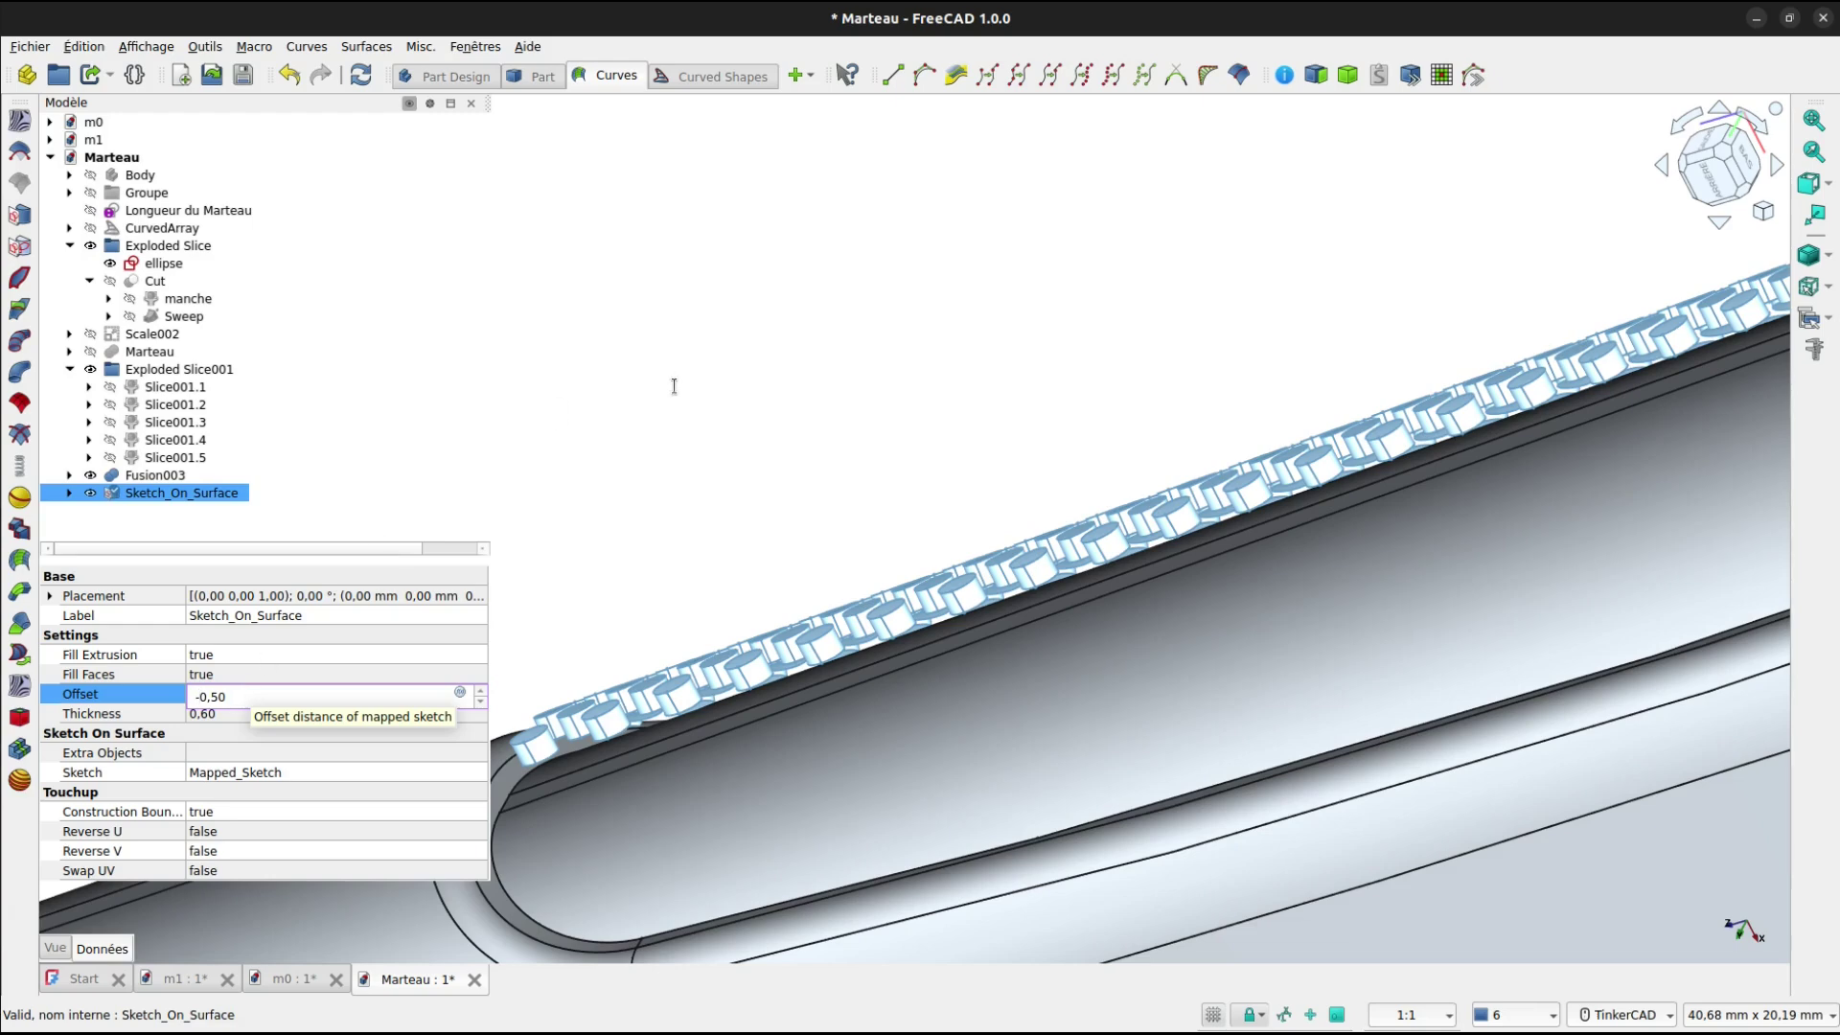
{"action": "type", "text": "-"}
{"action": "key", "text": "Return"}
{"action": "right_click_drag", "start_coordinate": [999, 743], "coordinate": [811, 804]}
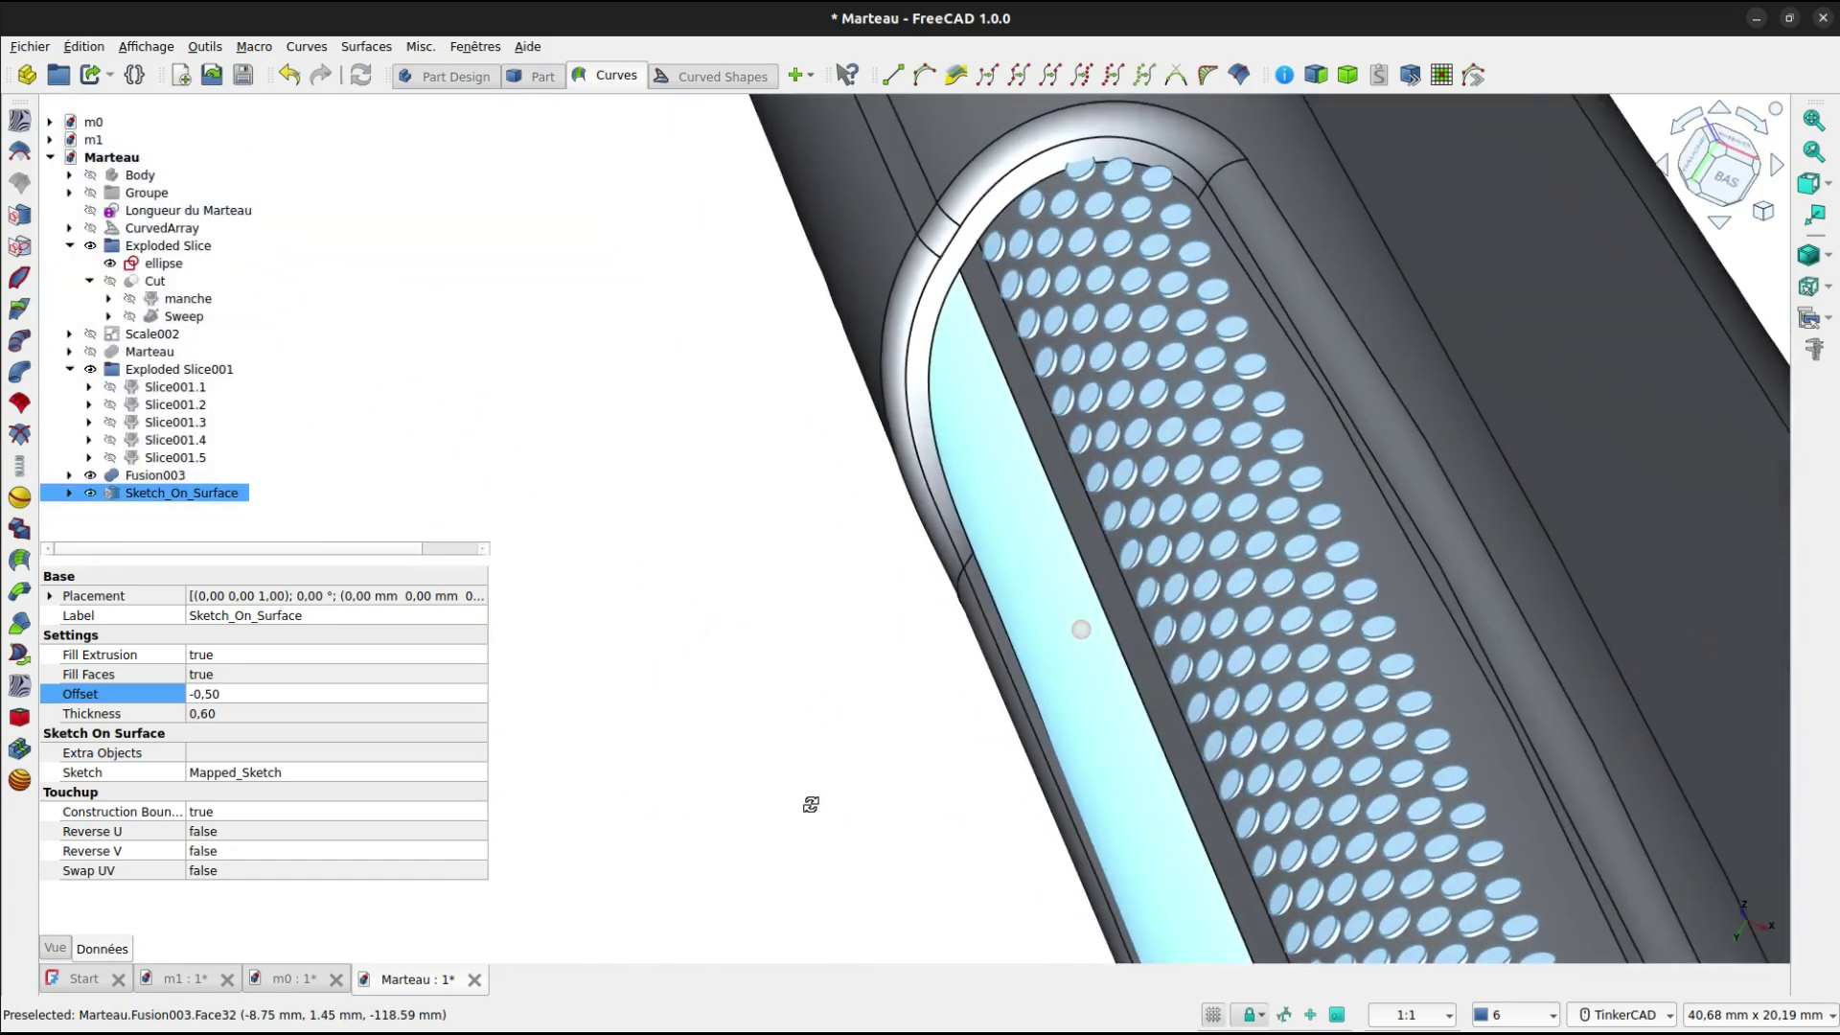
{"action": "scroll", "coordinate": [1055, 575], "scroll_direction": "down", "scroll_amount": 5}
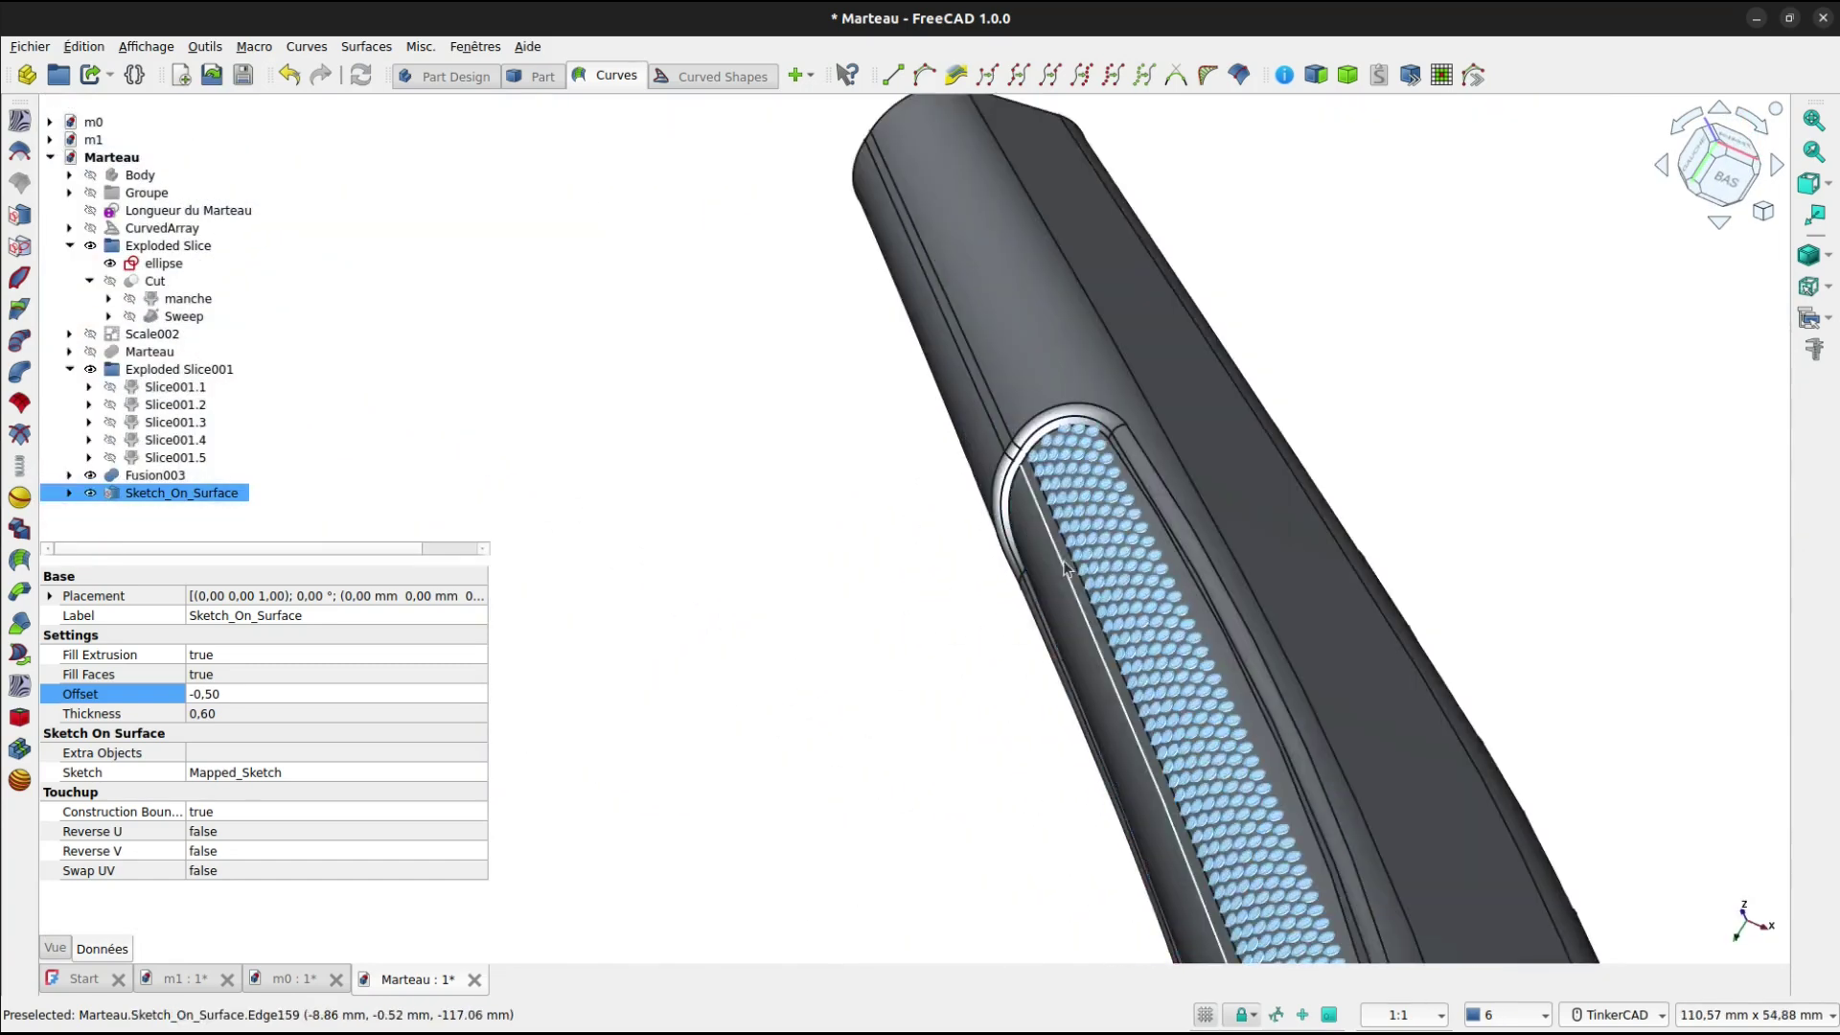
{"action": "scroll", "coordinate": [1067, 564], "scroll_direction": "down", "scroll_amount": 3}
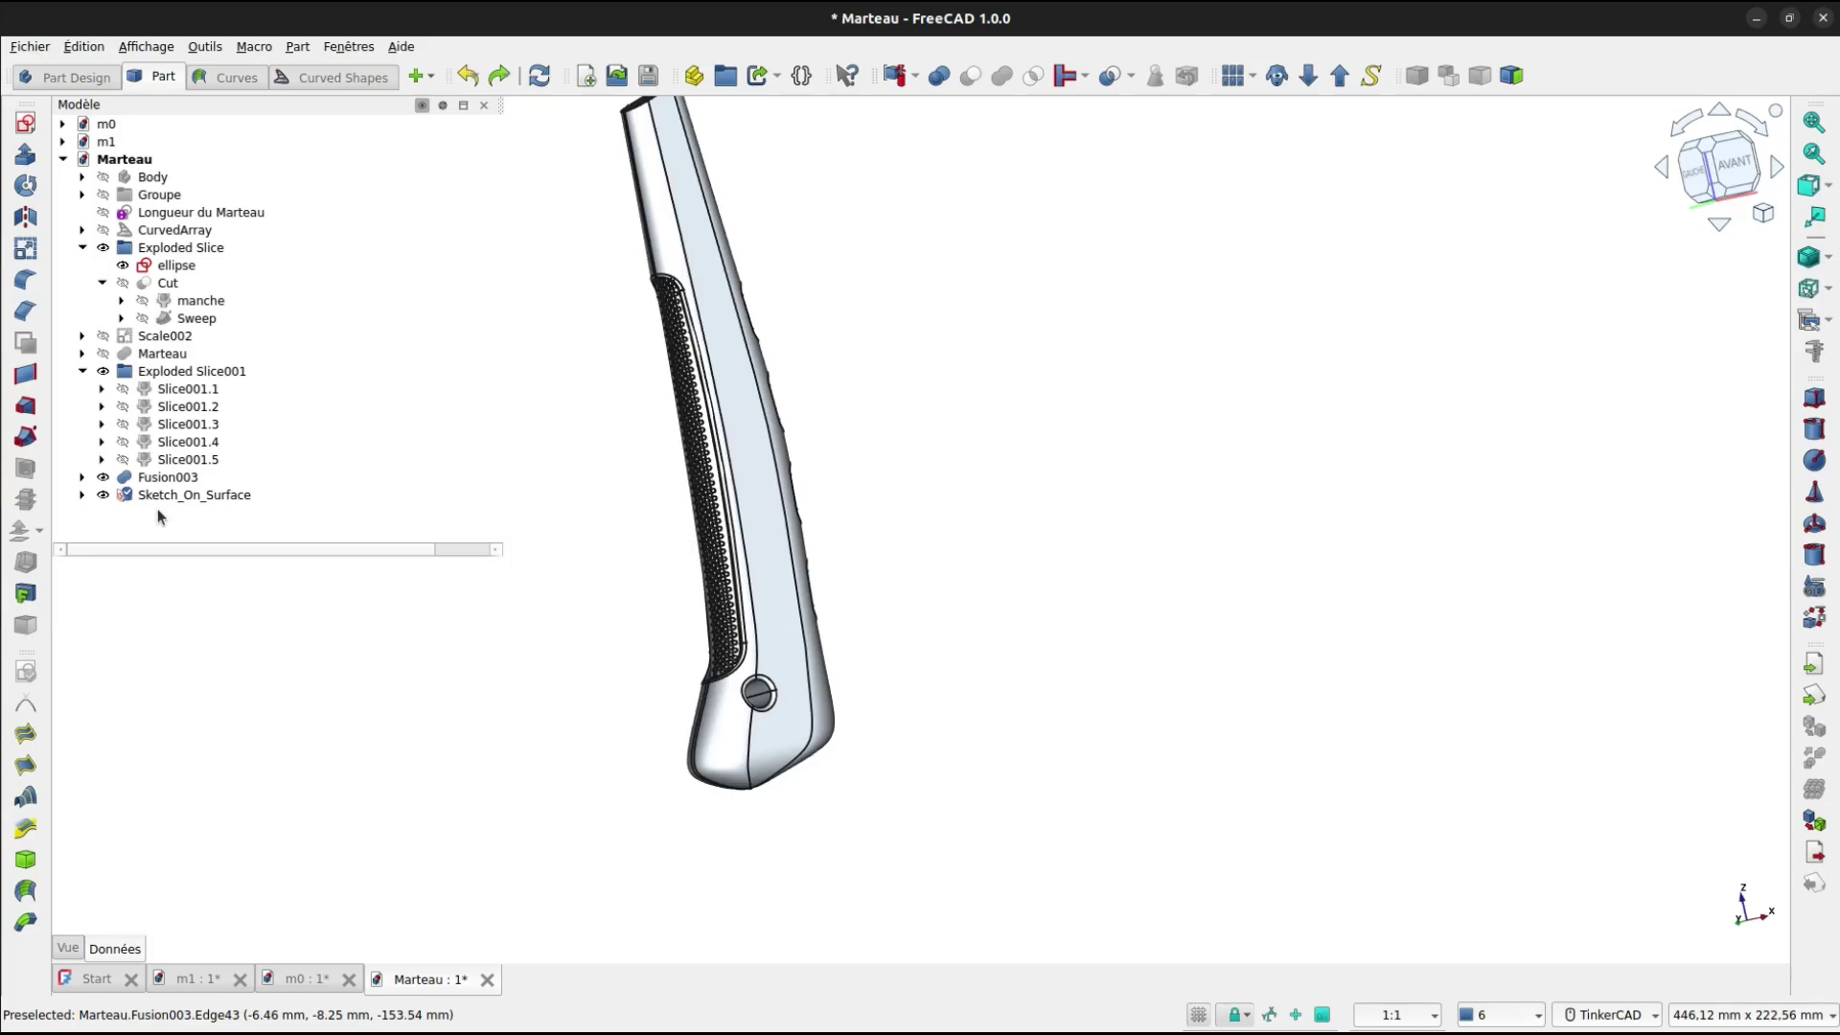
Expand Fusion003 in the model tree down to Extrude003 and show its Sketch048.
{"action": "left_click", "coordinate": [83, 478]}
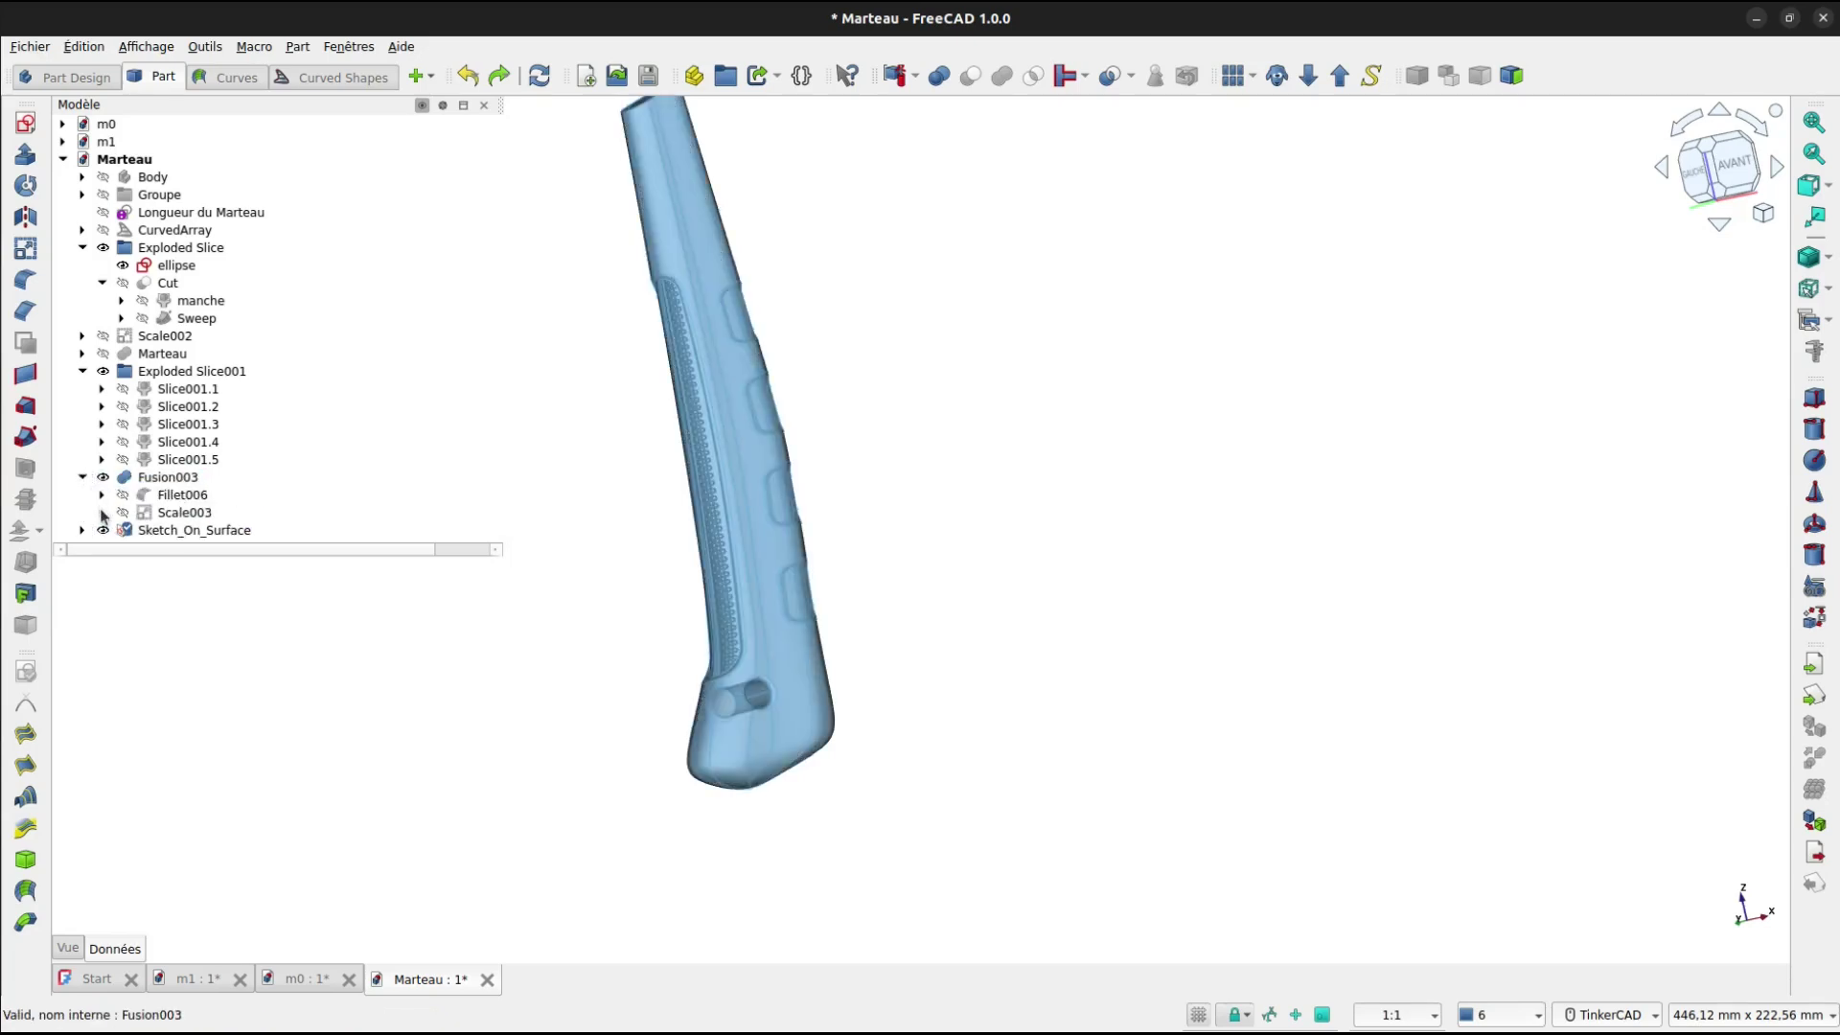
{"action": "left_click", "coordinate": [102, 513]}
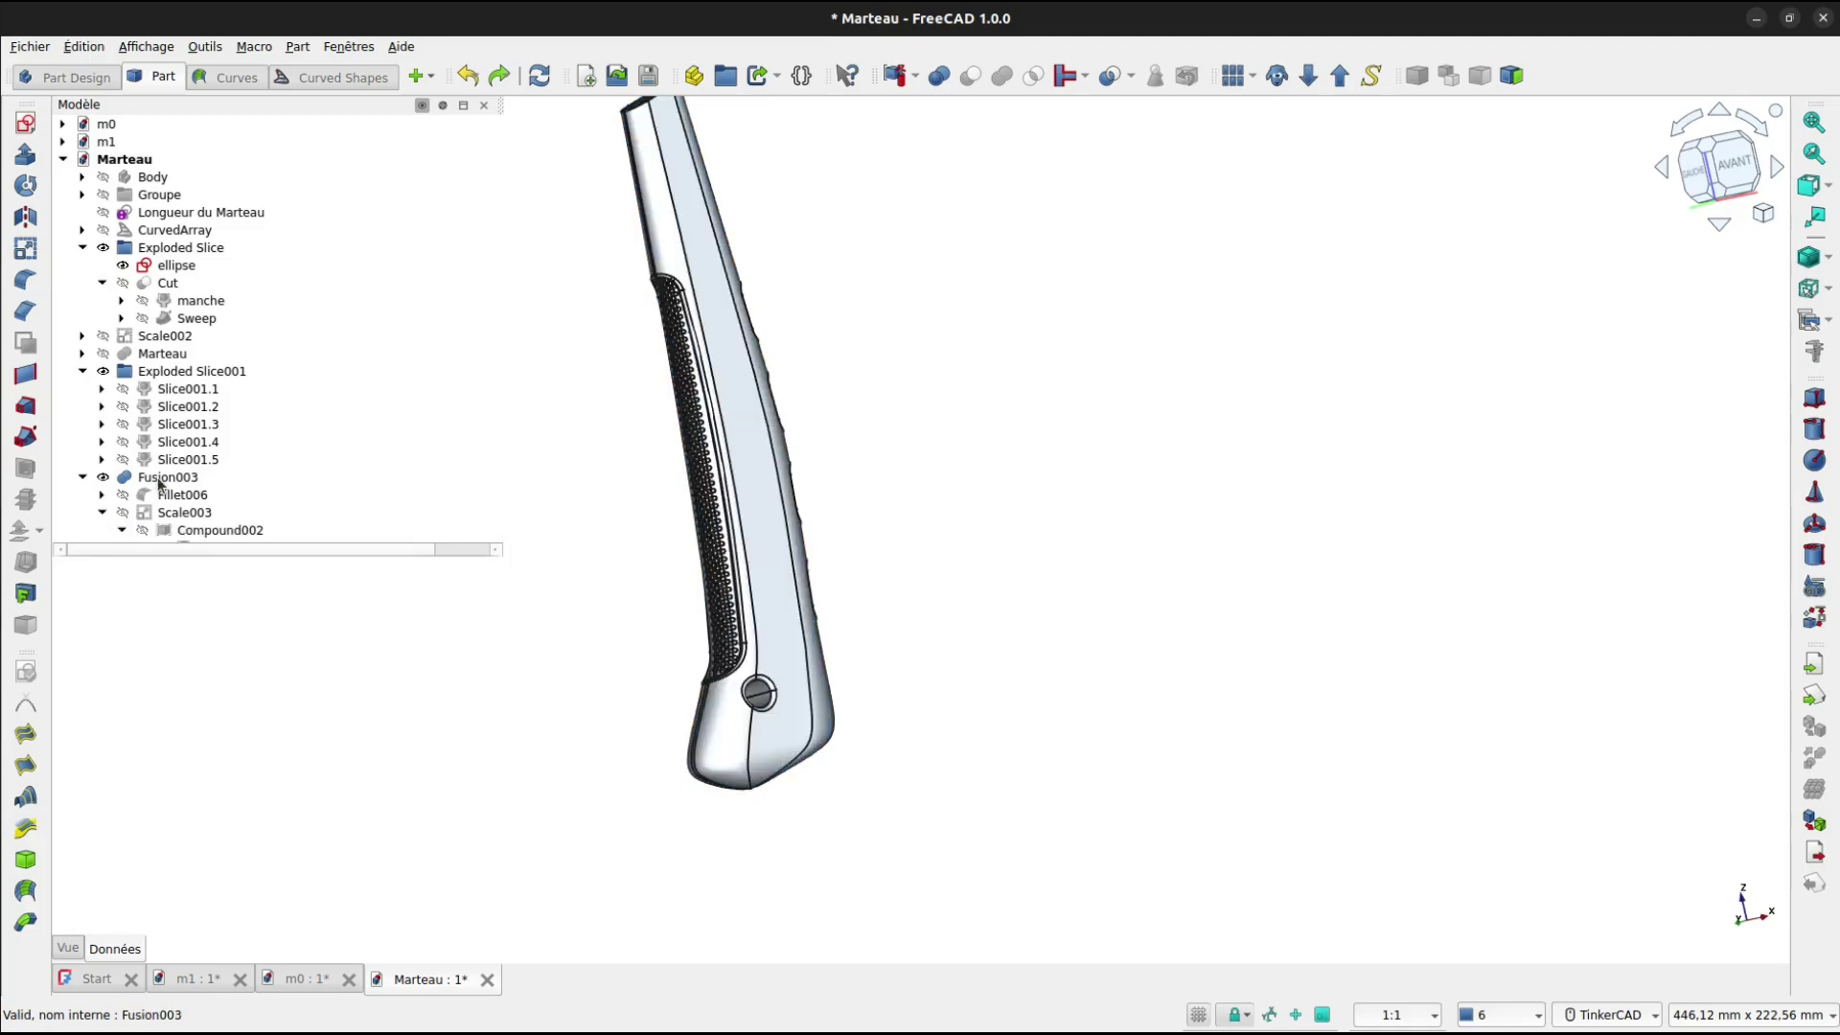
{"action": "left_click", "coordinate": [122, 530]}
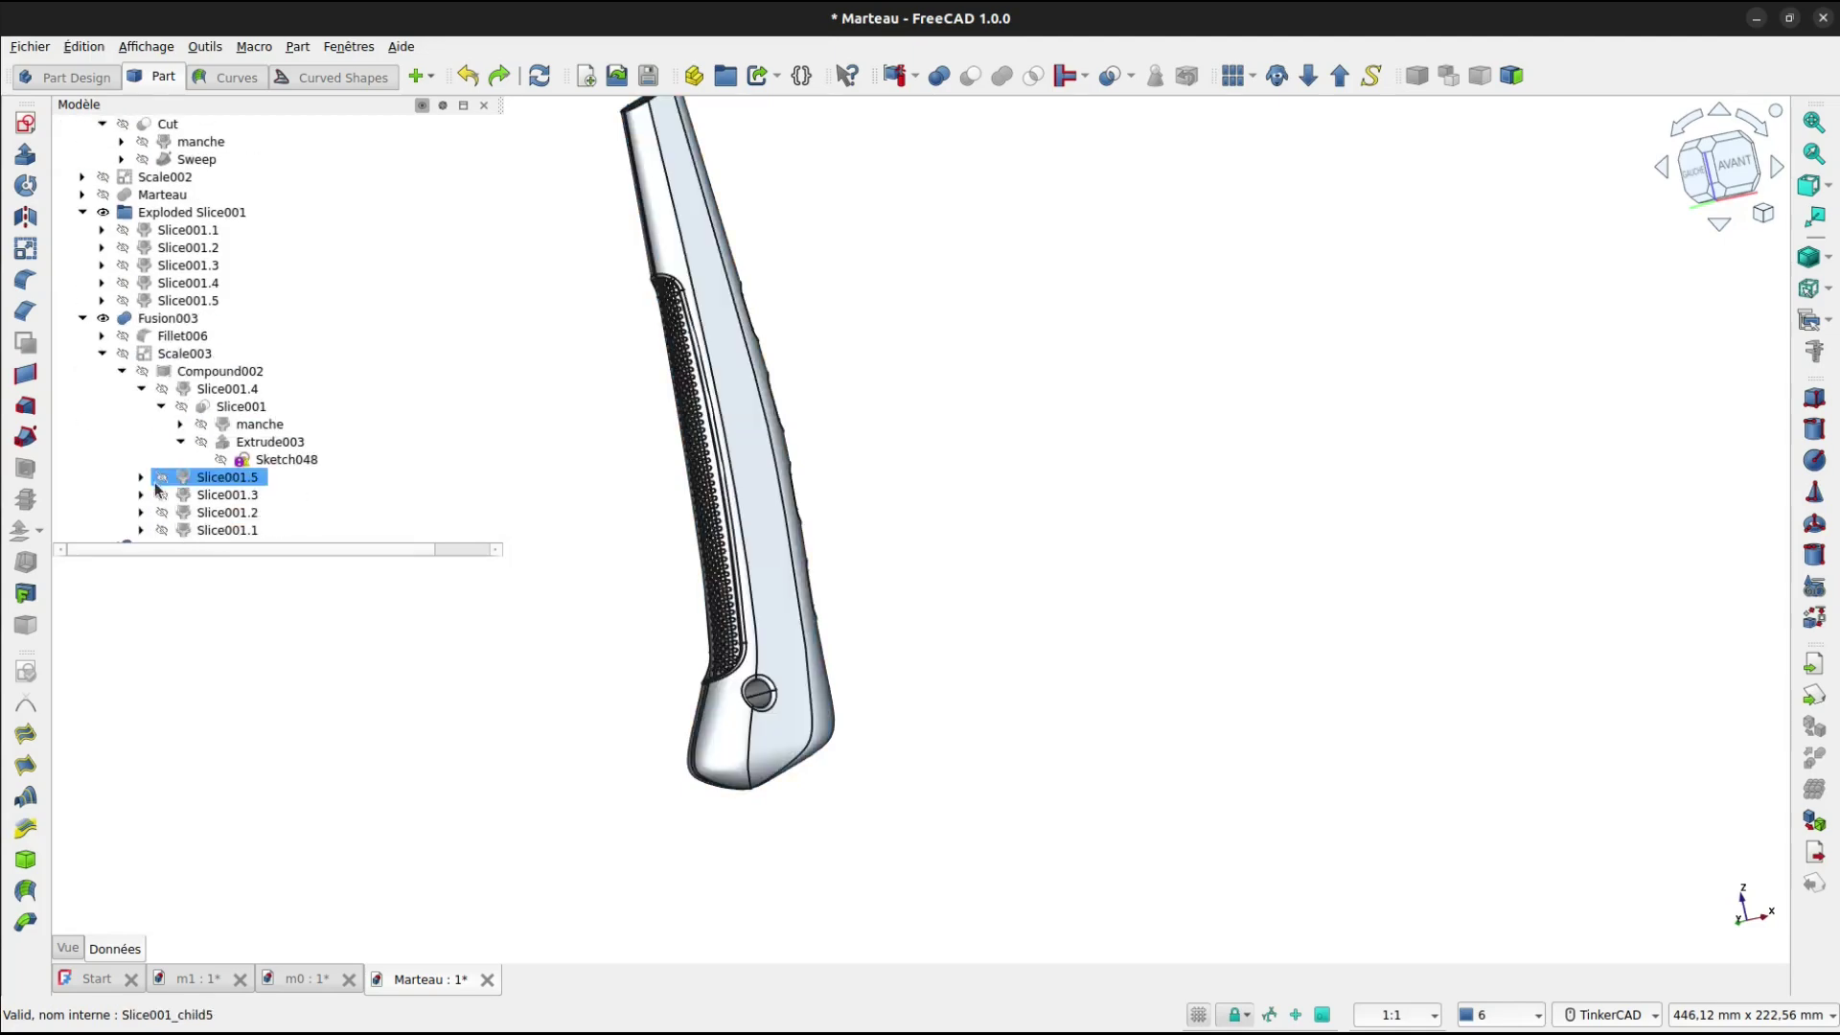
{"action": "left_click", "coordinate": [256, 464]}
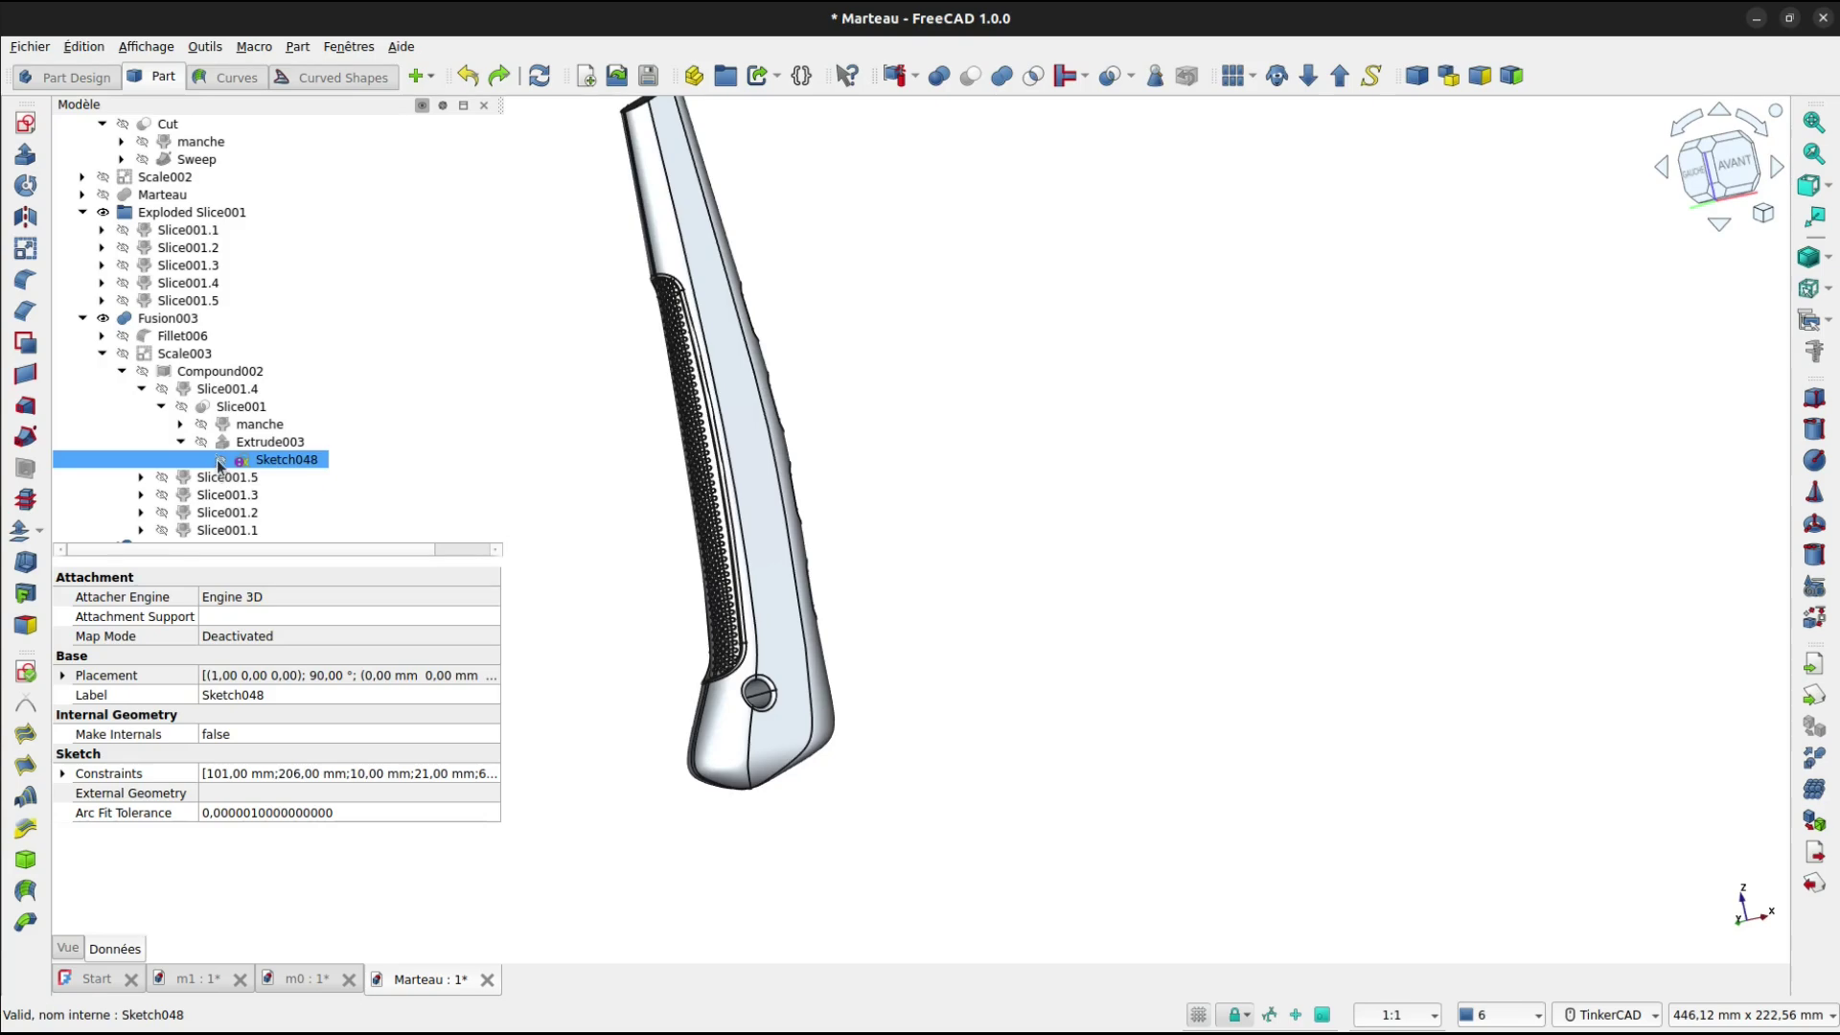
{"action": "left_click", "coordinate": [219, 462]}
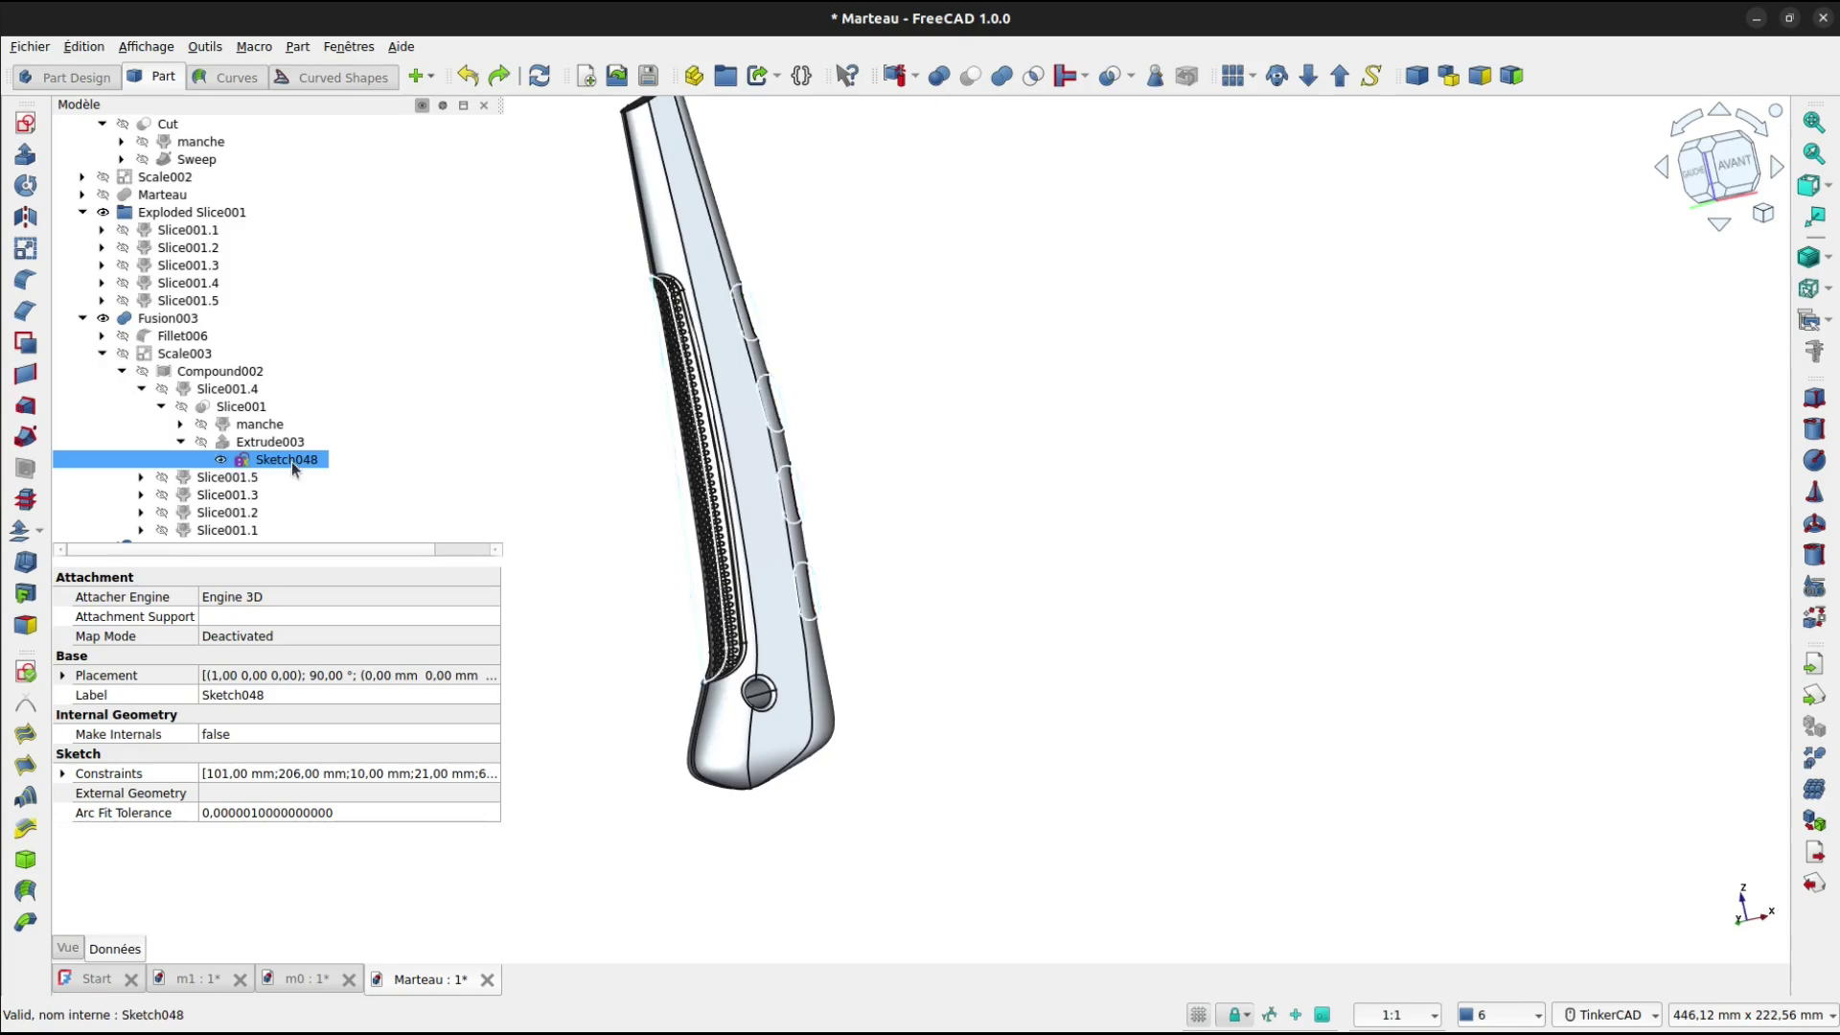
Duplicate Sketch048, and collapse Scale003 and Fusion003 in the model tree.
{"action": "left_click", "coordinate": [85, 47]}
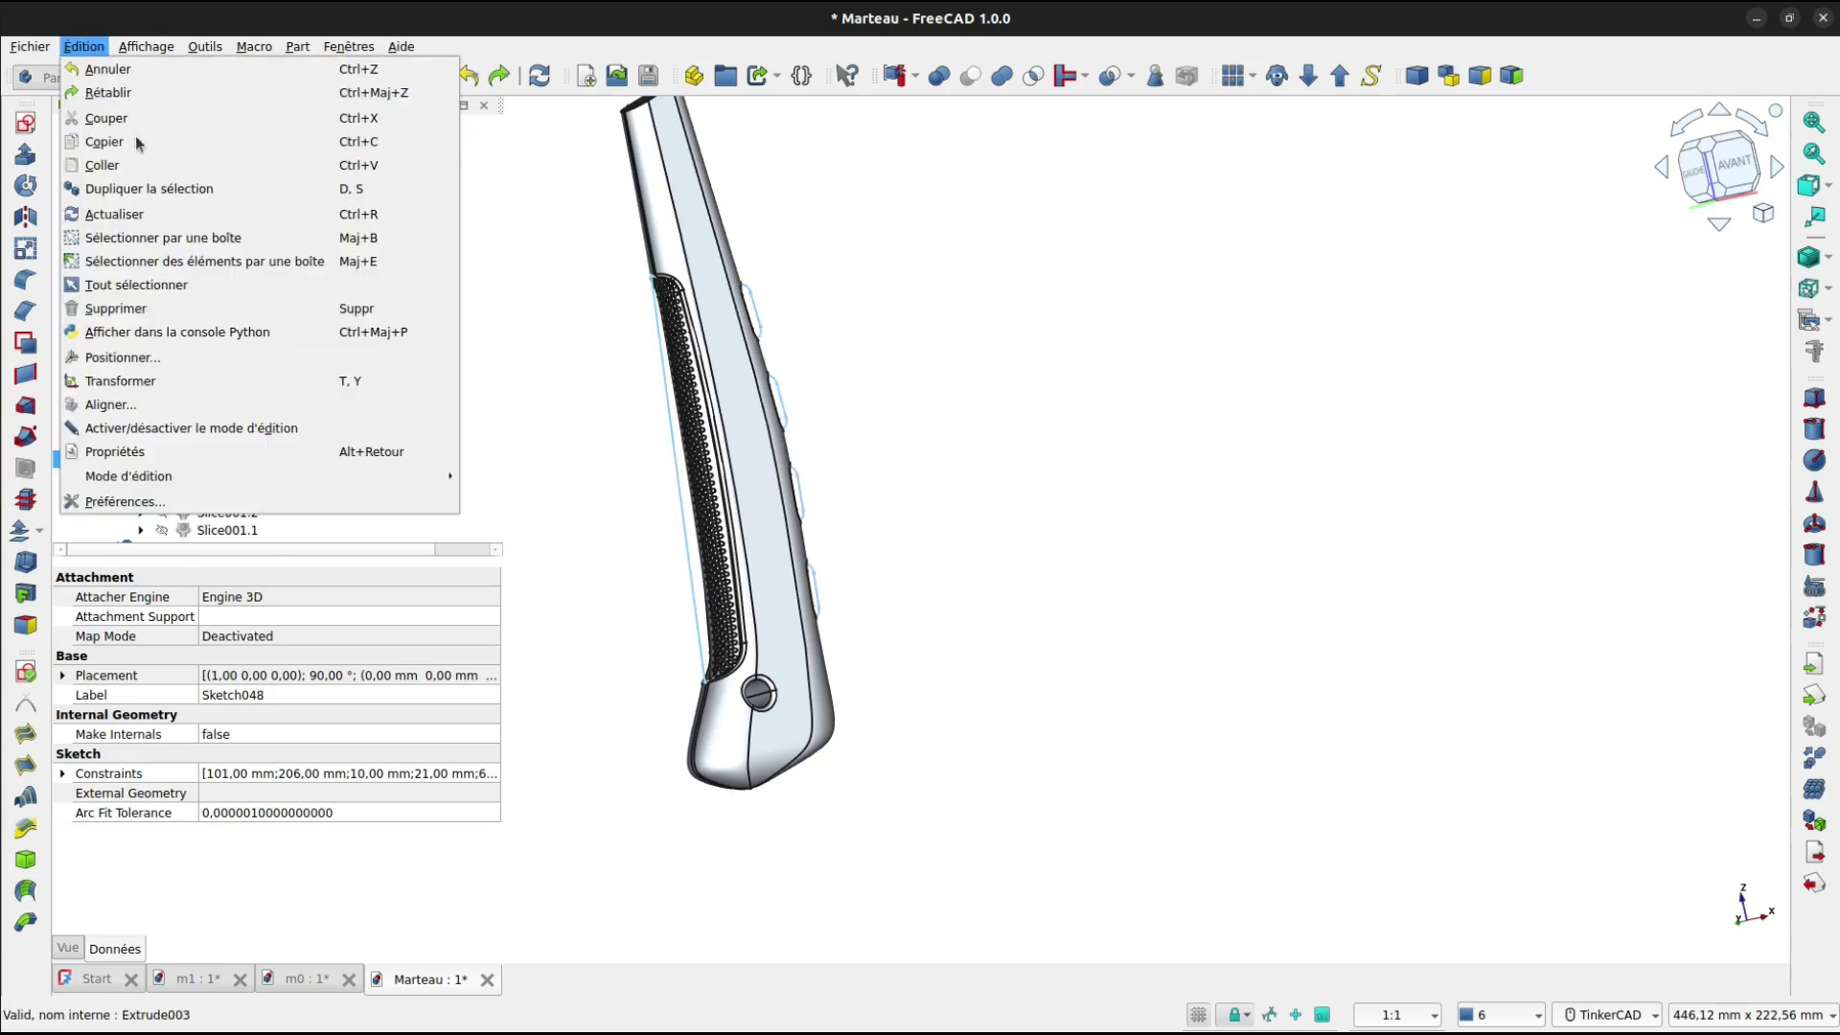
{"action": "left_click", "coordinate": [149, 187]}
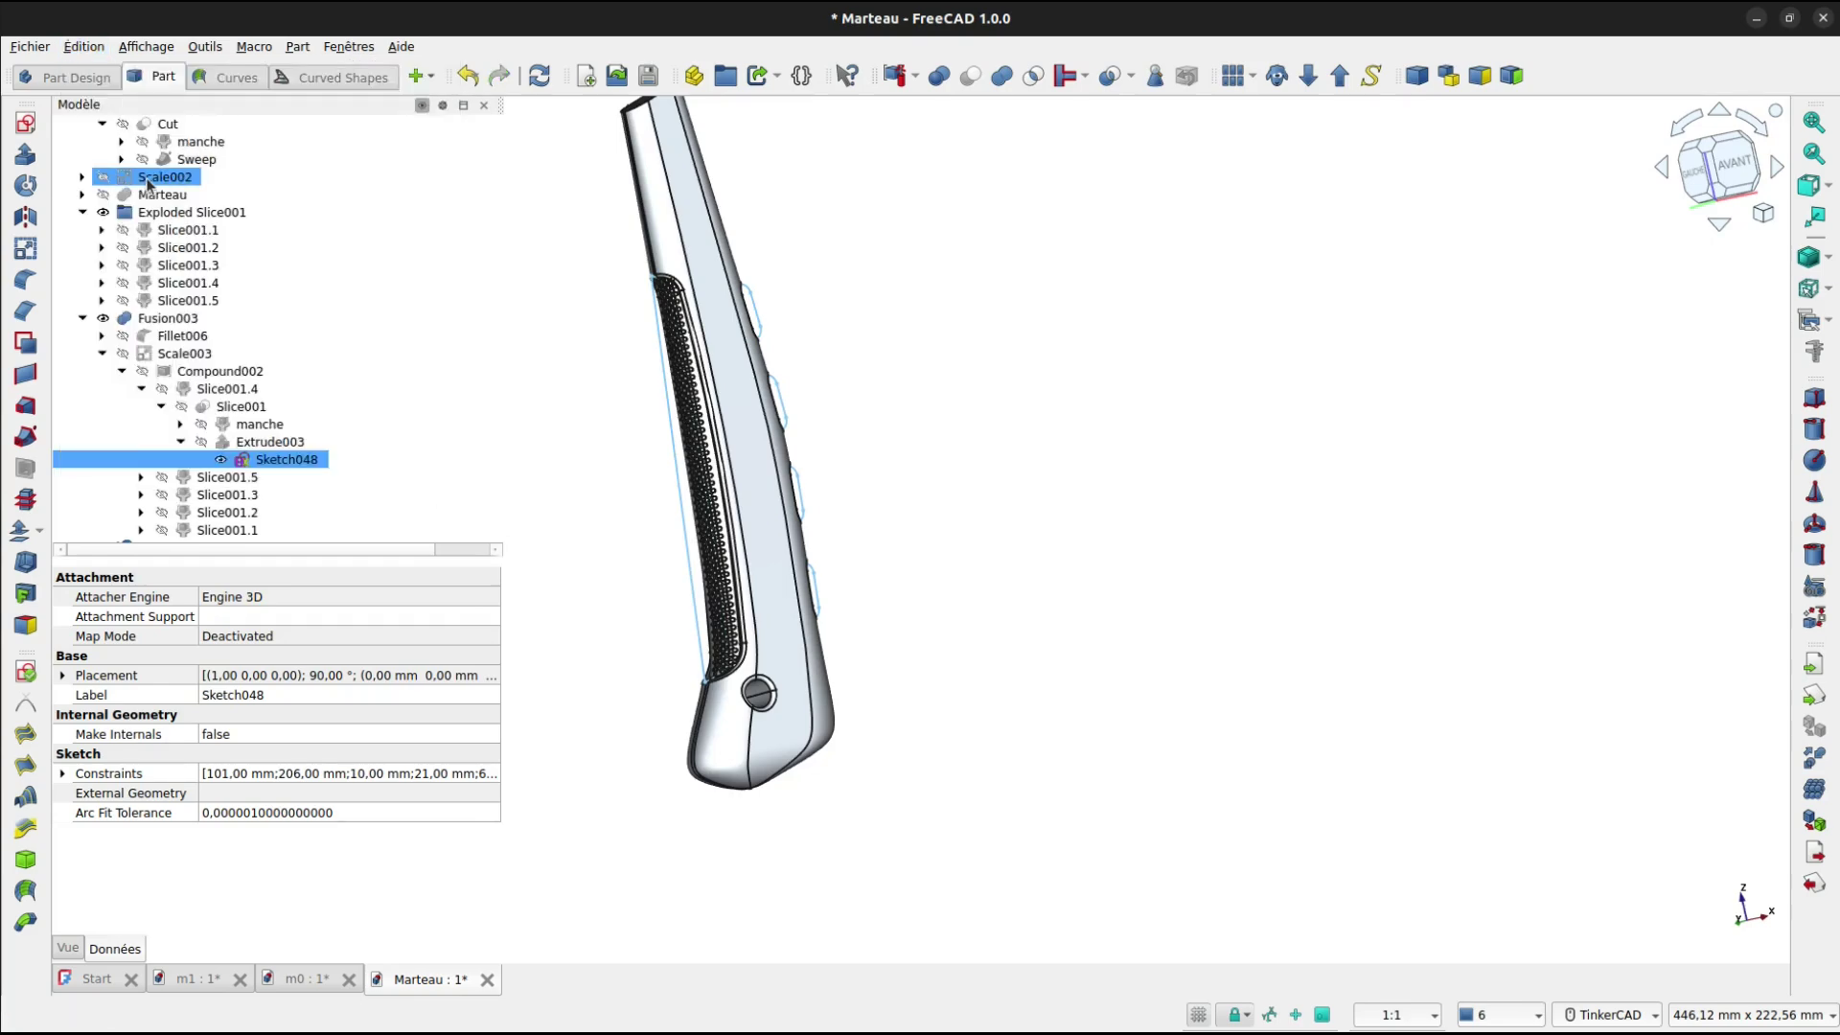
{"action": "left_click", "coordinate": [103, 354]}
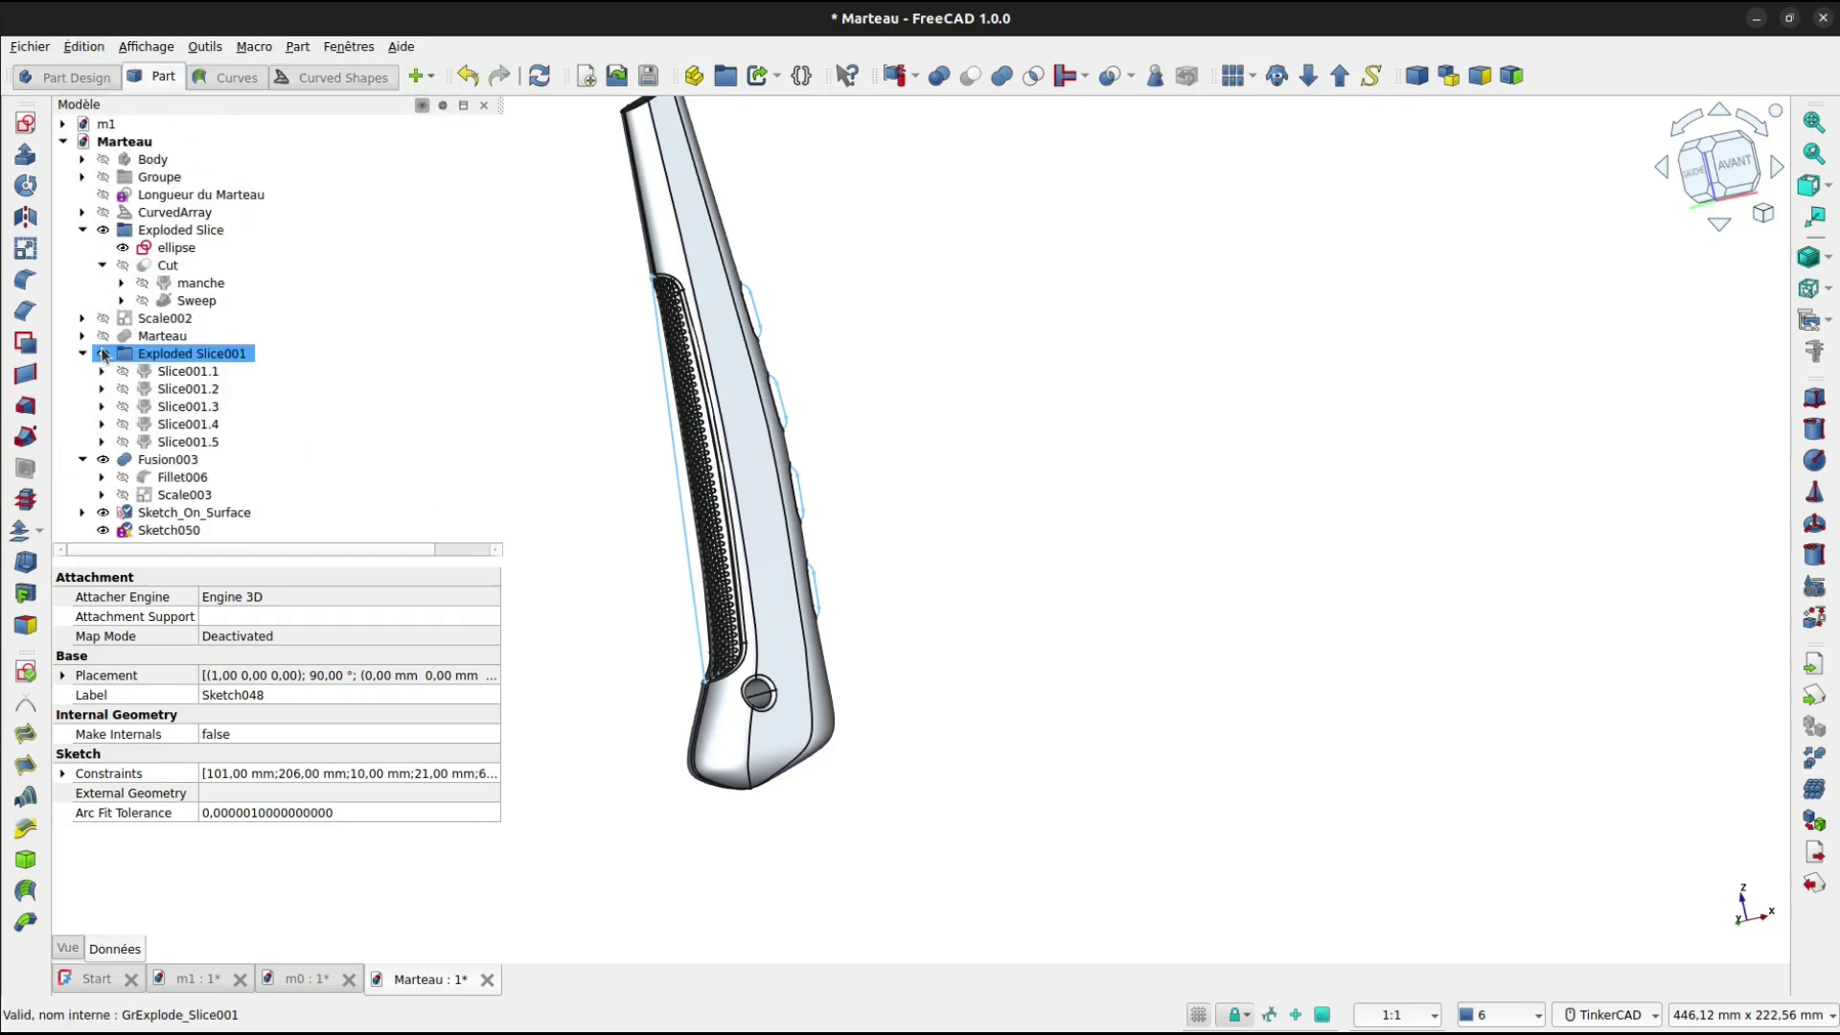
{"action": "left_click", "coordinate": [83, 461]}
Rename the duplicated sketch as "decoup empreinte".
{"action": "left_click", "coordinate": [154, 495]}
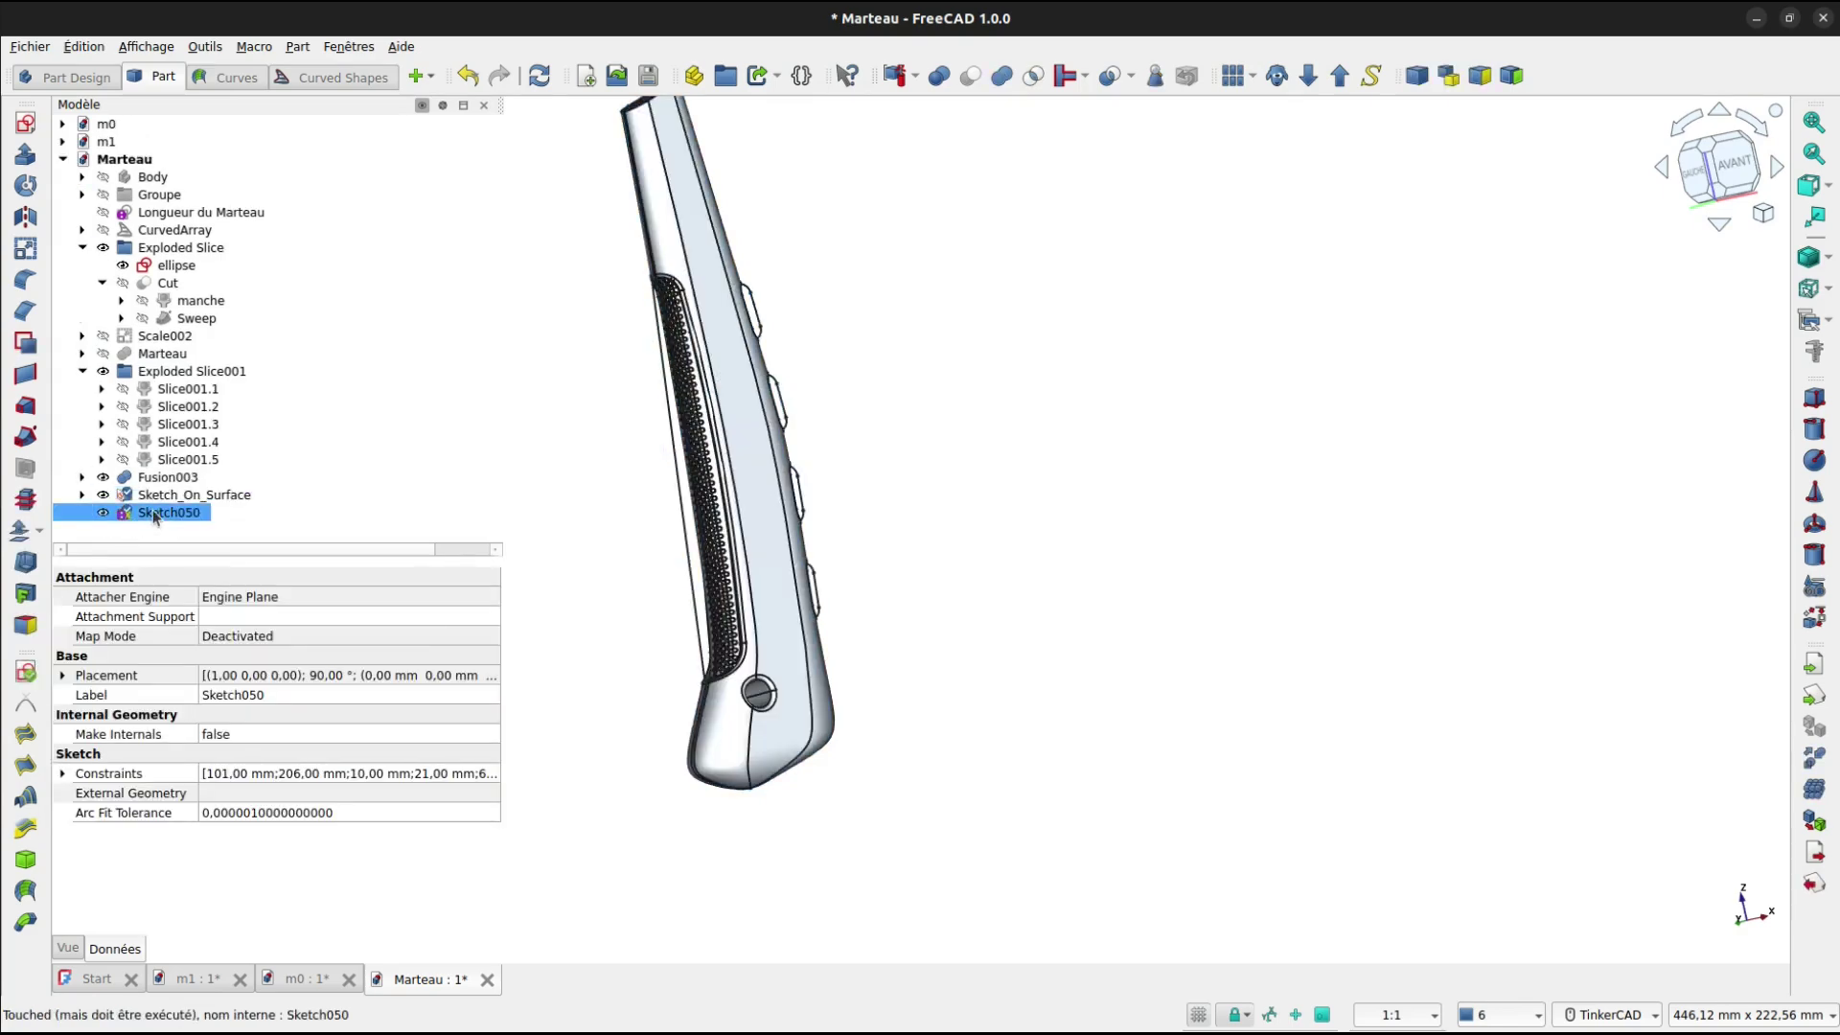
{"action": "left_click", "coordinate": [152, 511]}
{"action": "type", "text": "de"}
{"action": "type", "text": "coup empre"}
{"action": "key", "text": "BackSpace"}
{"action": "type", "text": "einte"}
{"action": "key", "text": "Return"}
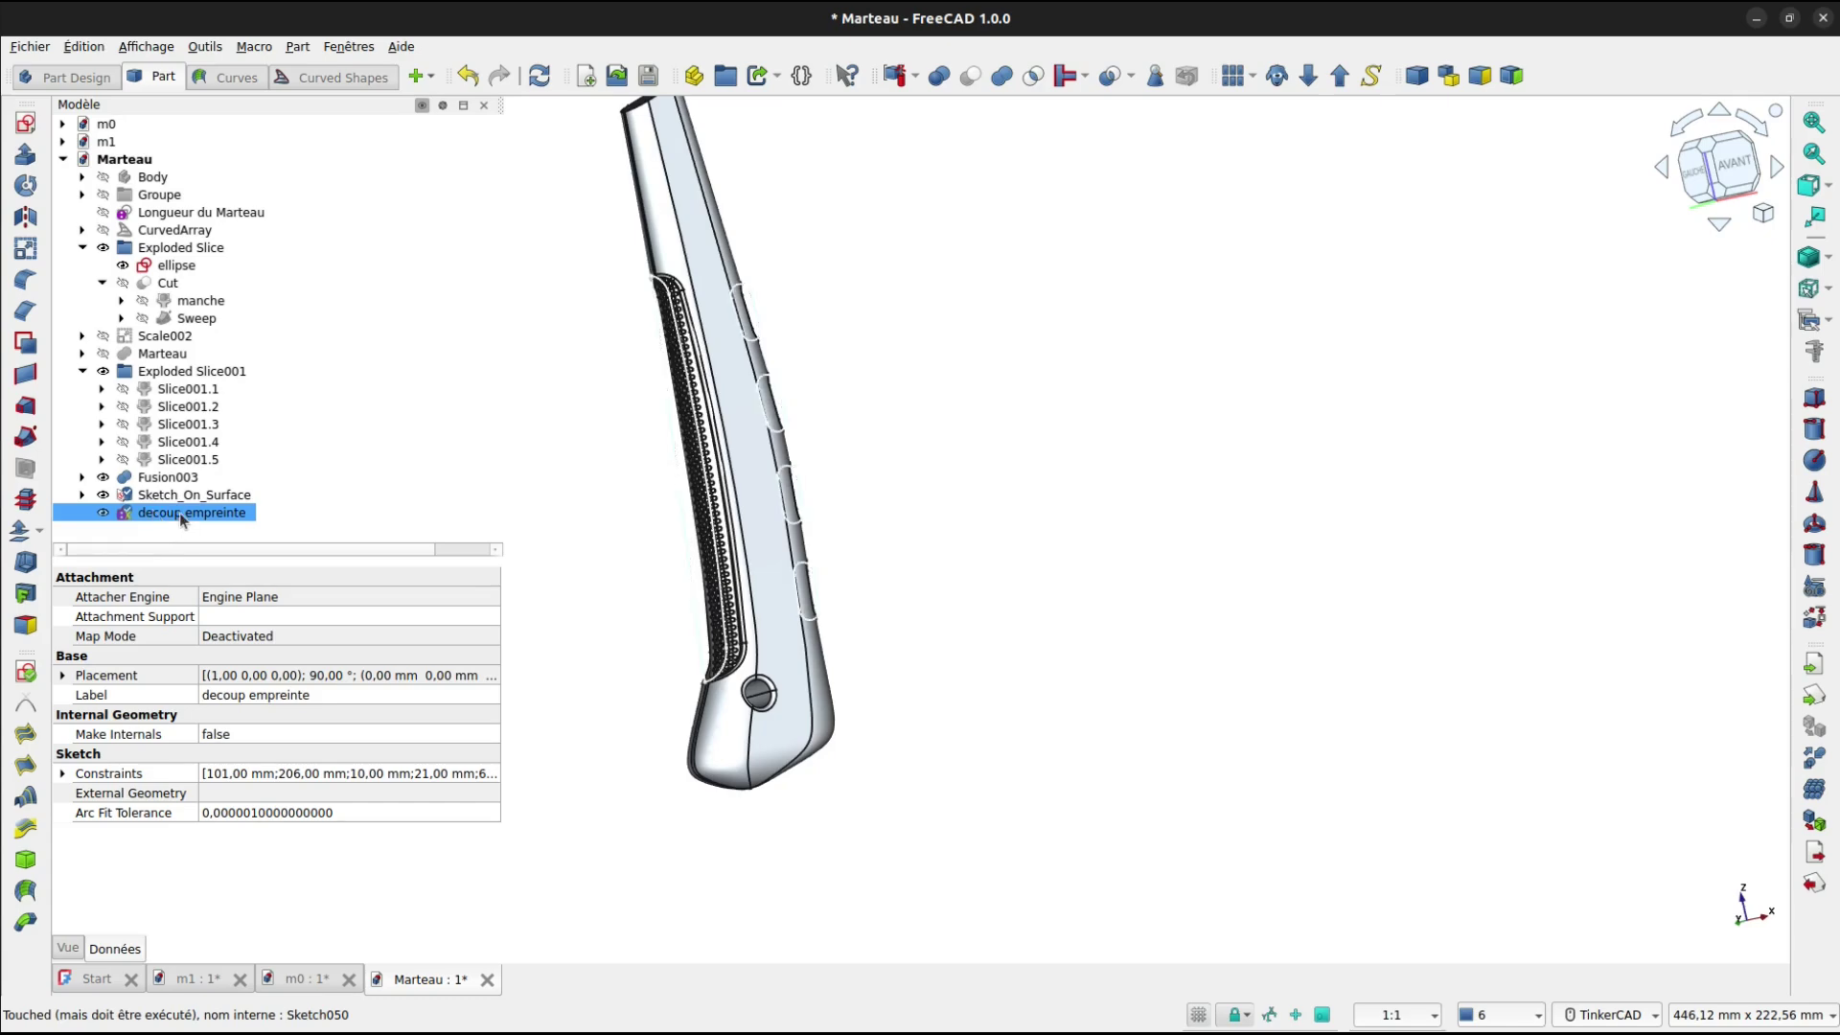
Edit the decoup empreinte sketch and delete the four slot profiles and their construction lines, keeping only the long grip outline.
{"action": "double_click", "coordinate": [182, 514]}
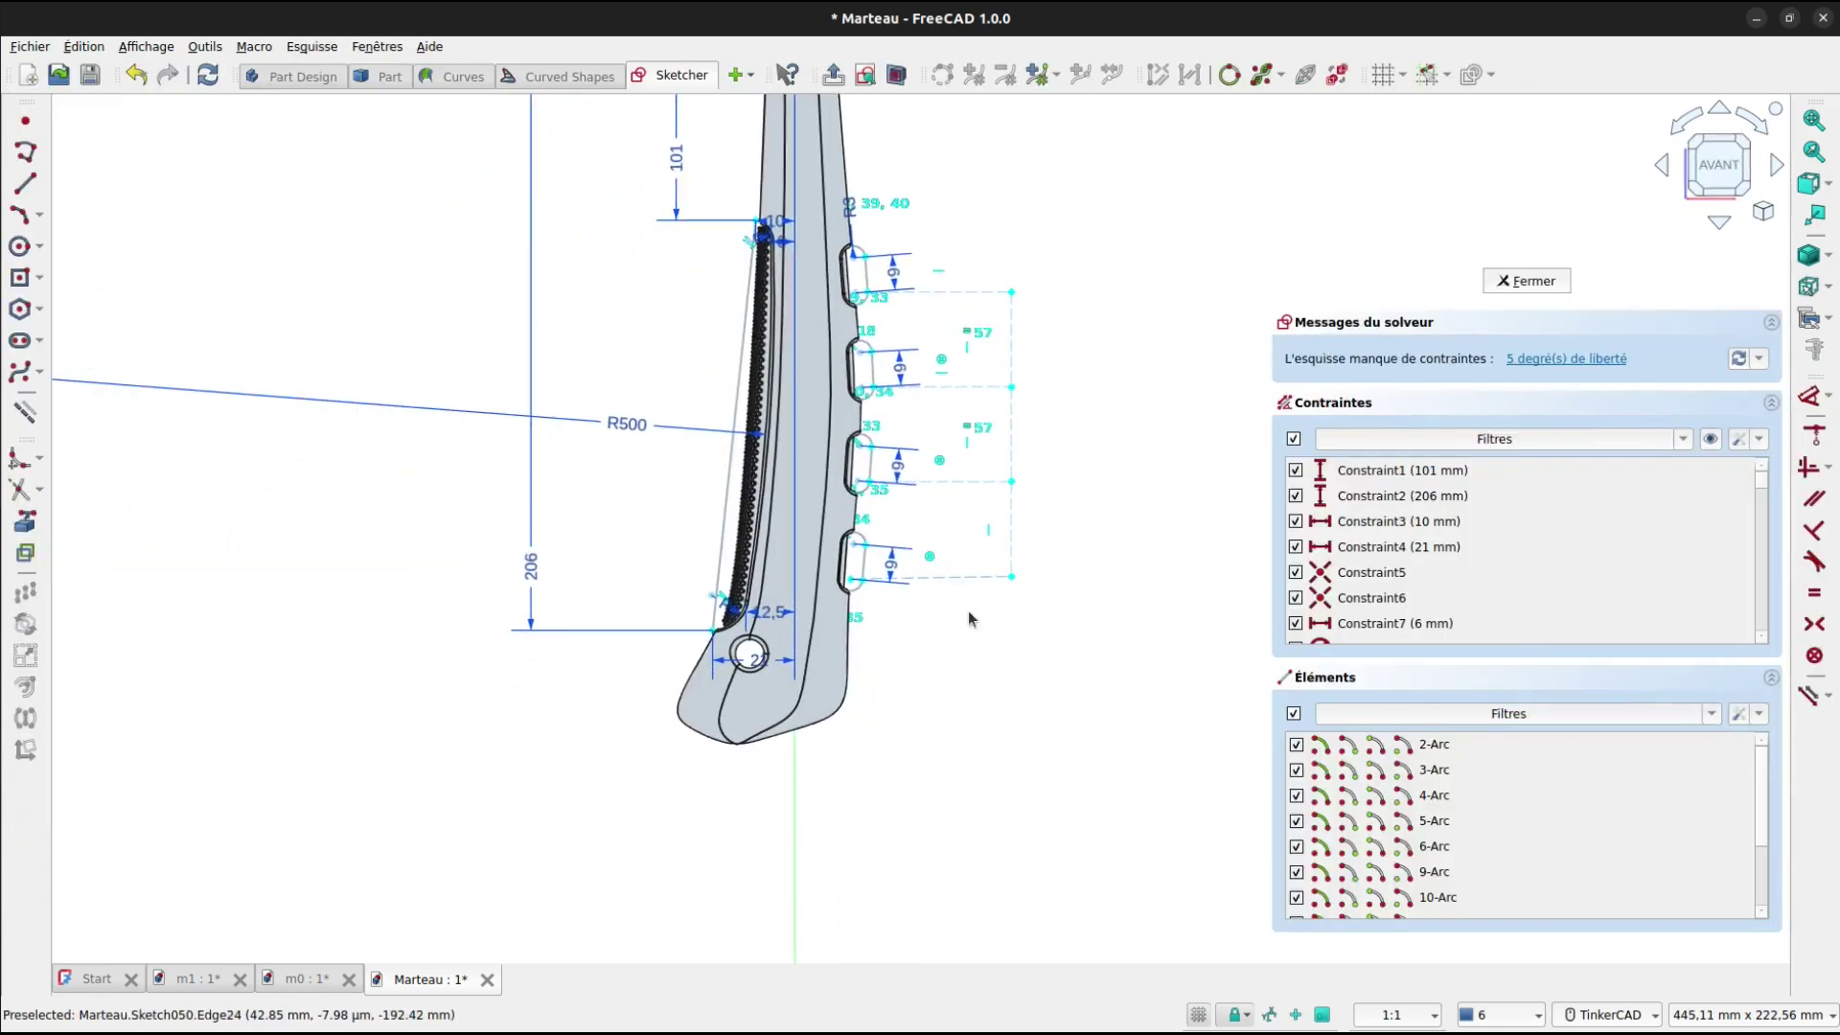
{"action": "left_click_drag", "start_coordinate": [1081, 676], "coordinate": [835, 225]}
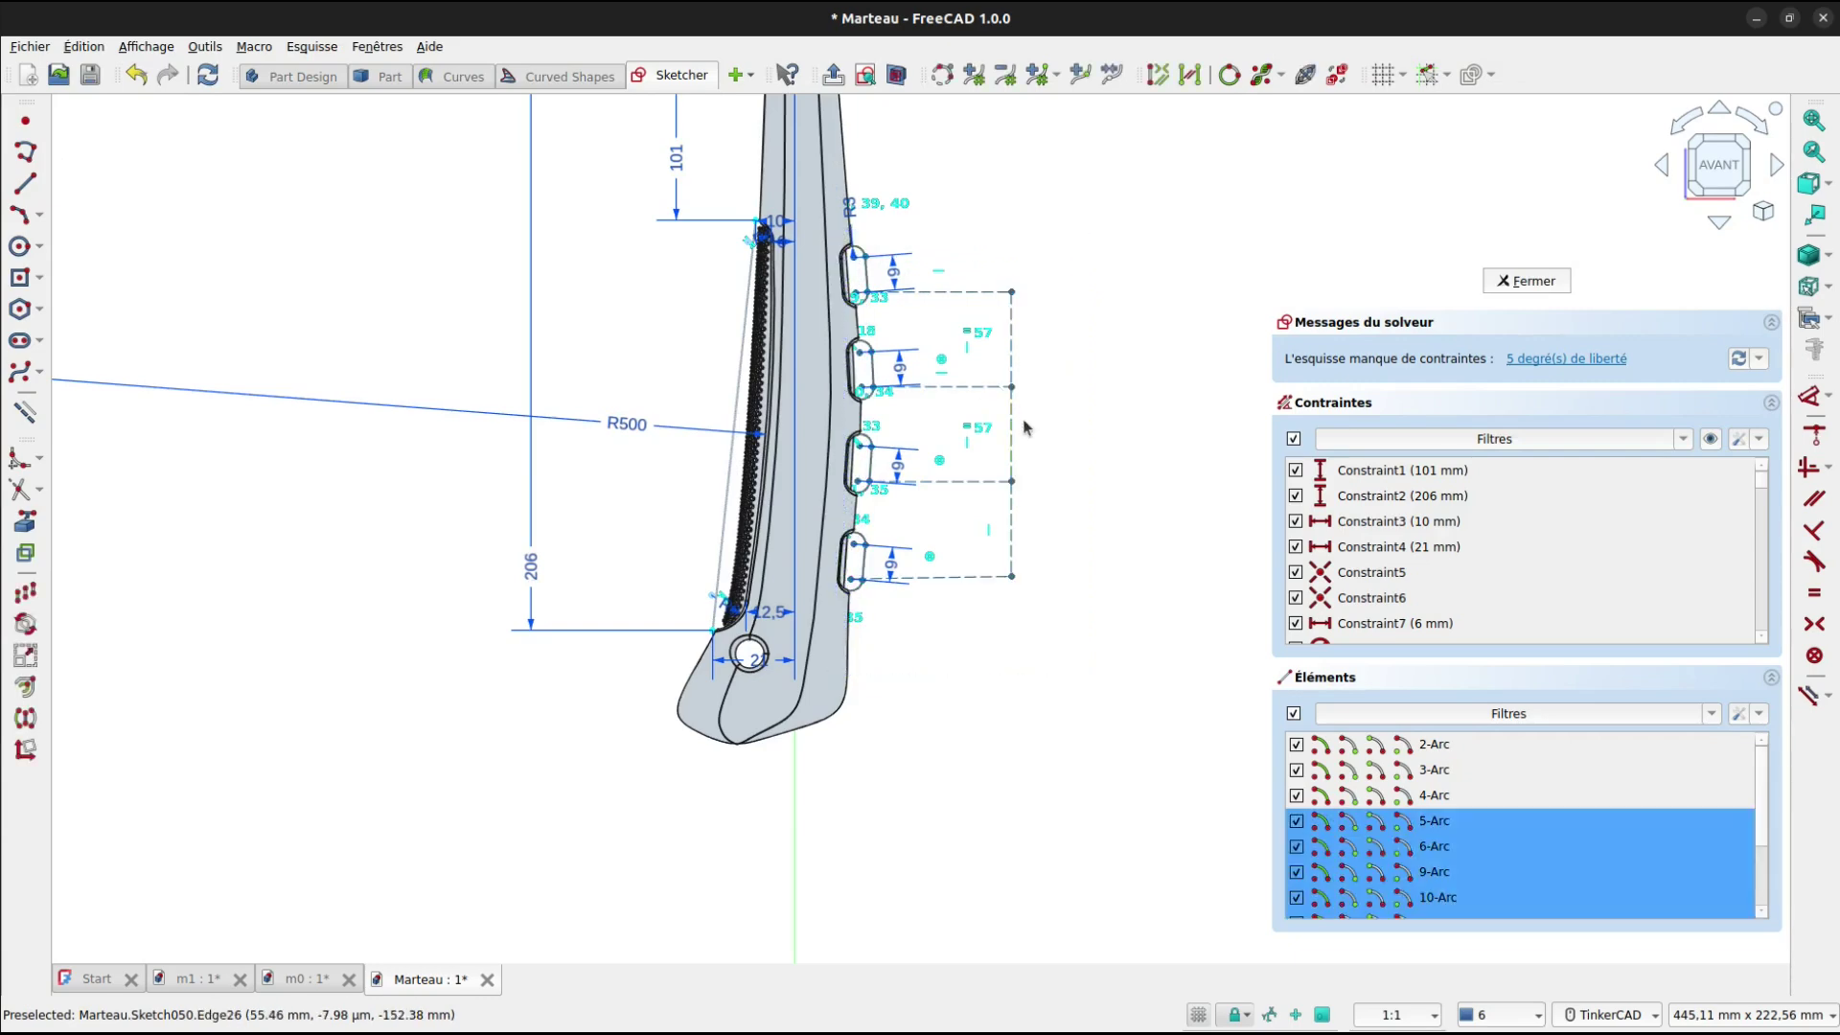
{"action": "key", "text": "Delete"}
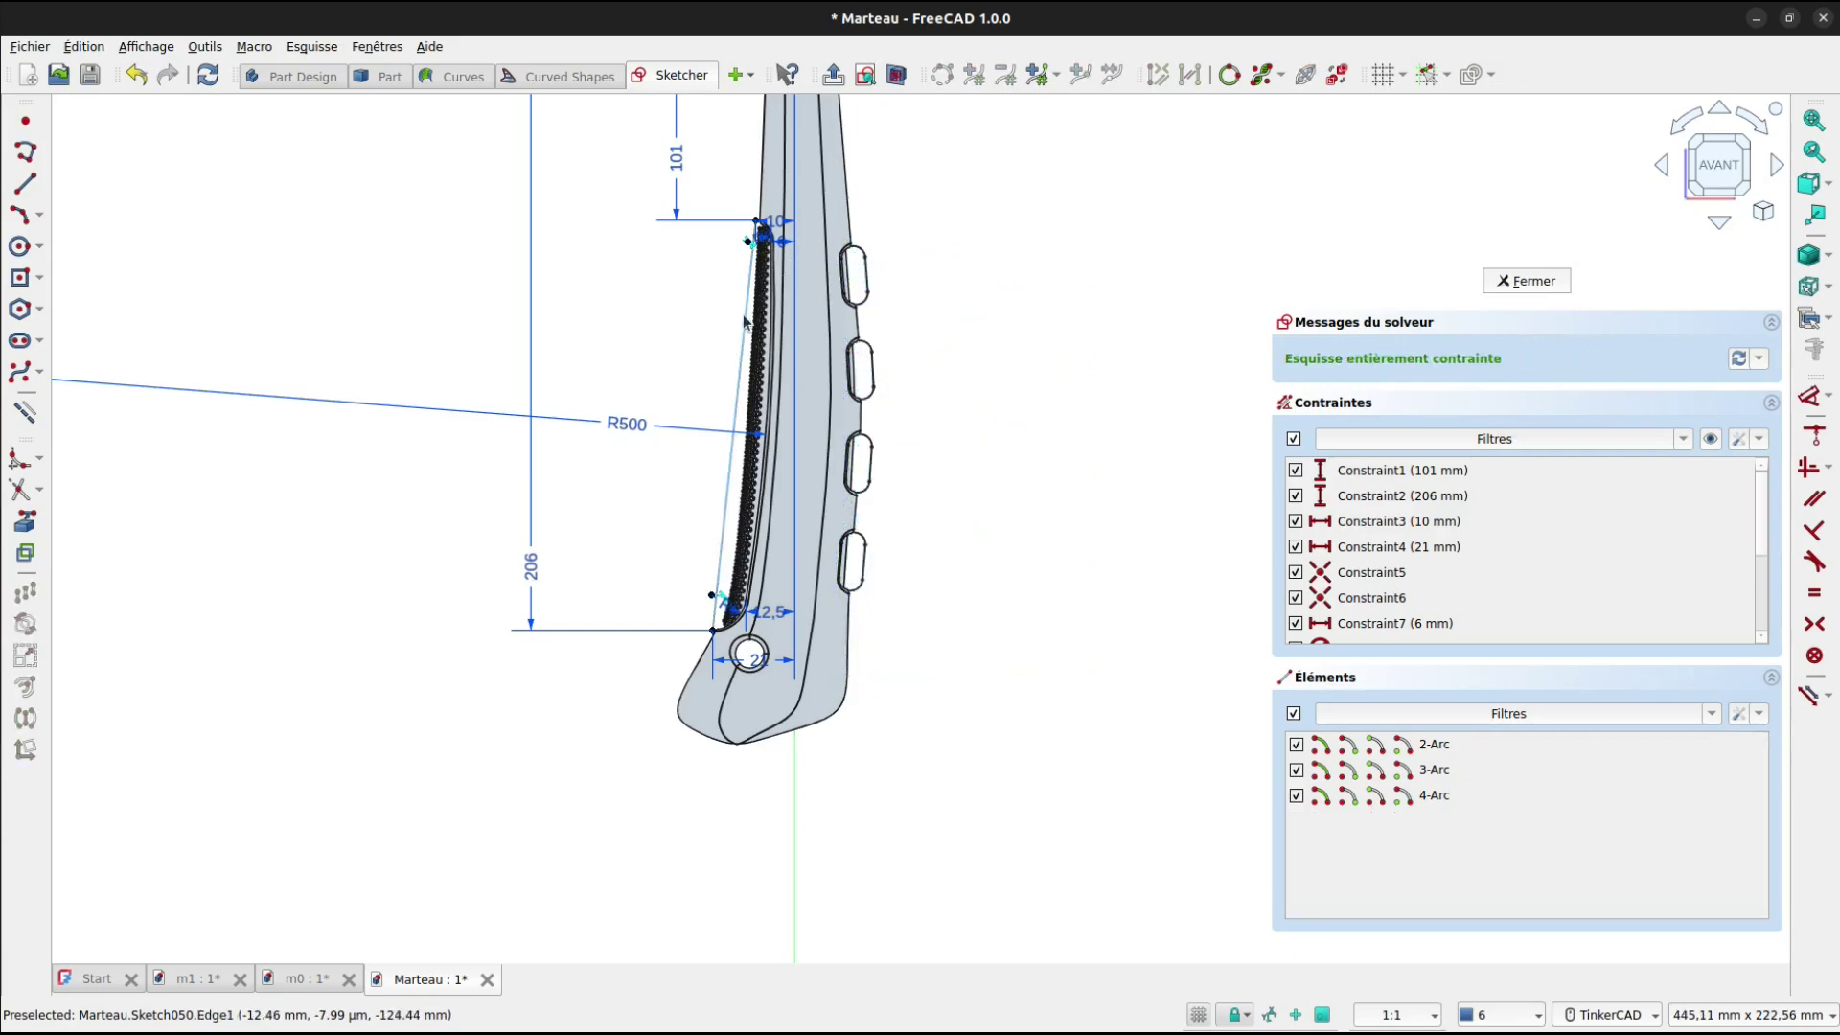
Convert the straight line closing the long grip outline into construction geometry.
{"action": "scroll", "coordinate": [791, 326], "scroll_direction": "up", "scroll_amount": 3}
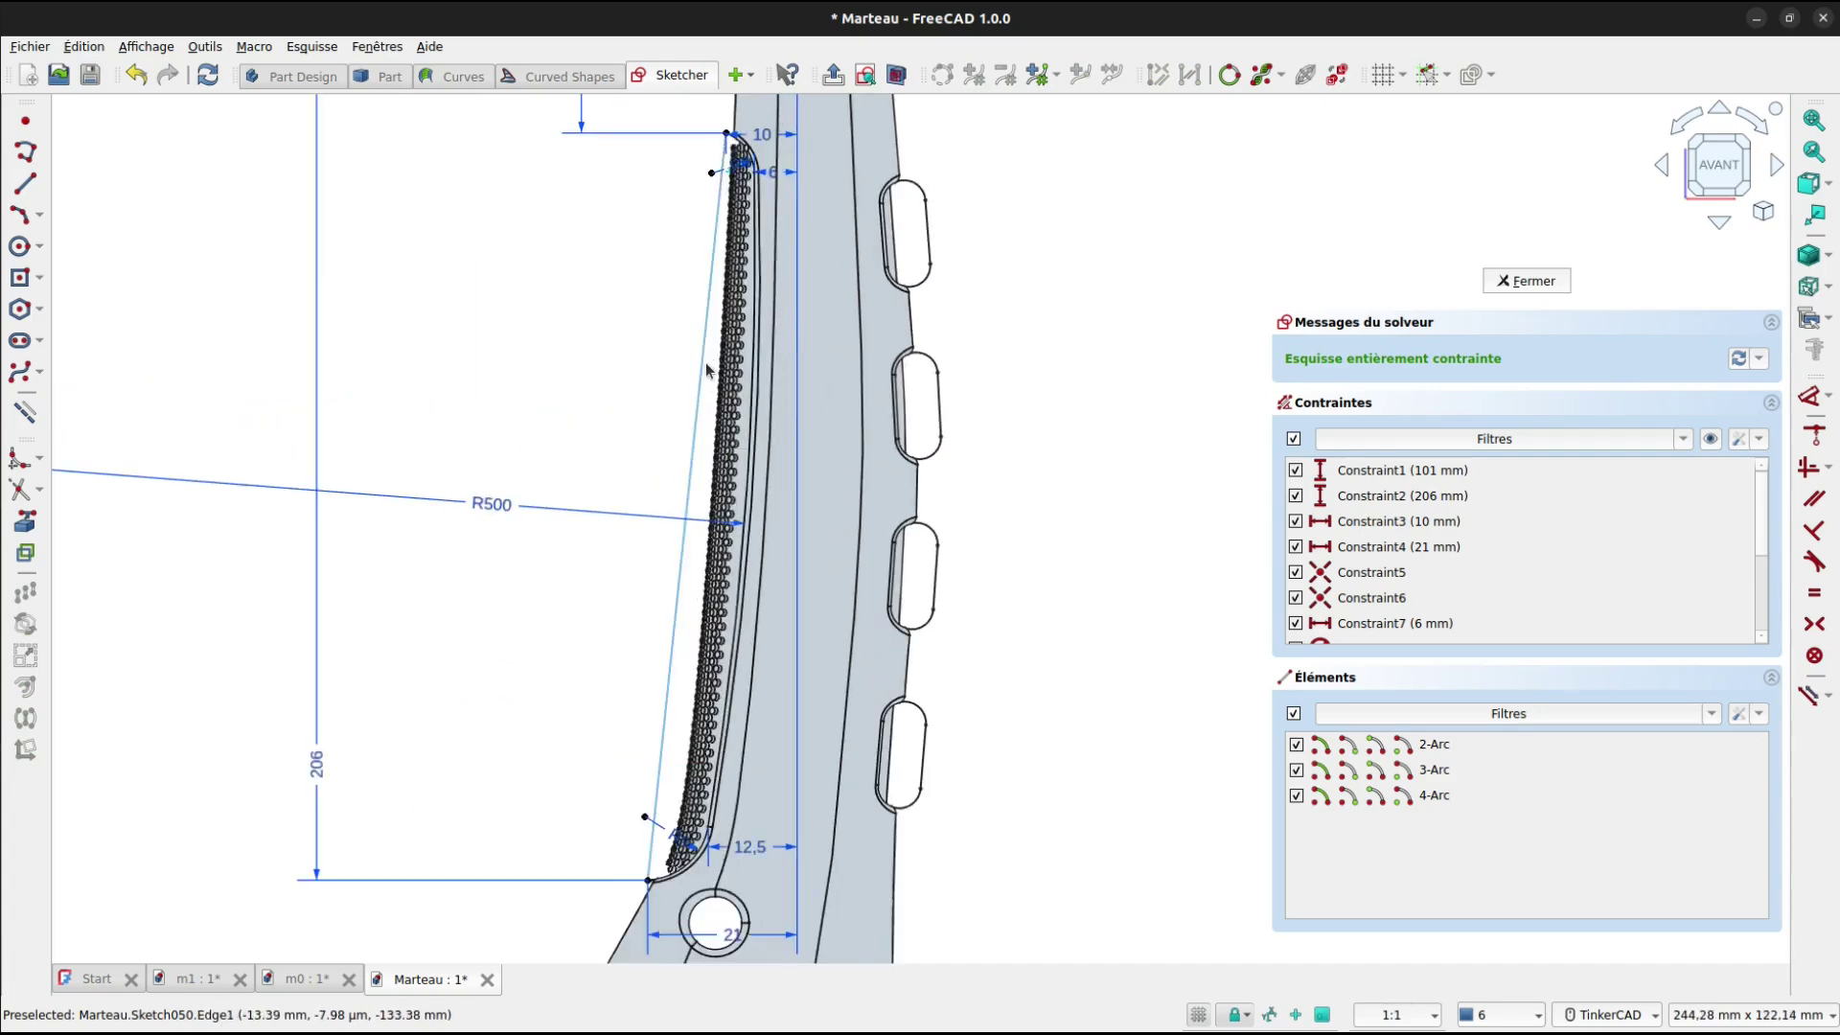
{"action": "left_click", "coordinate": [703, 371]}
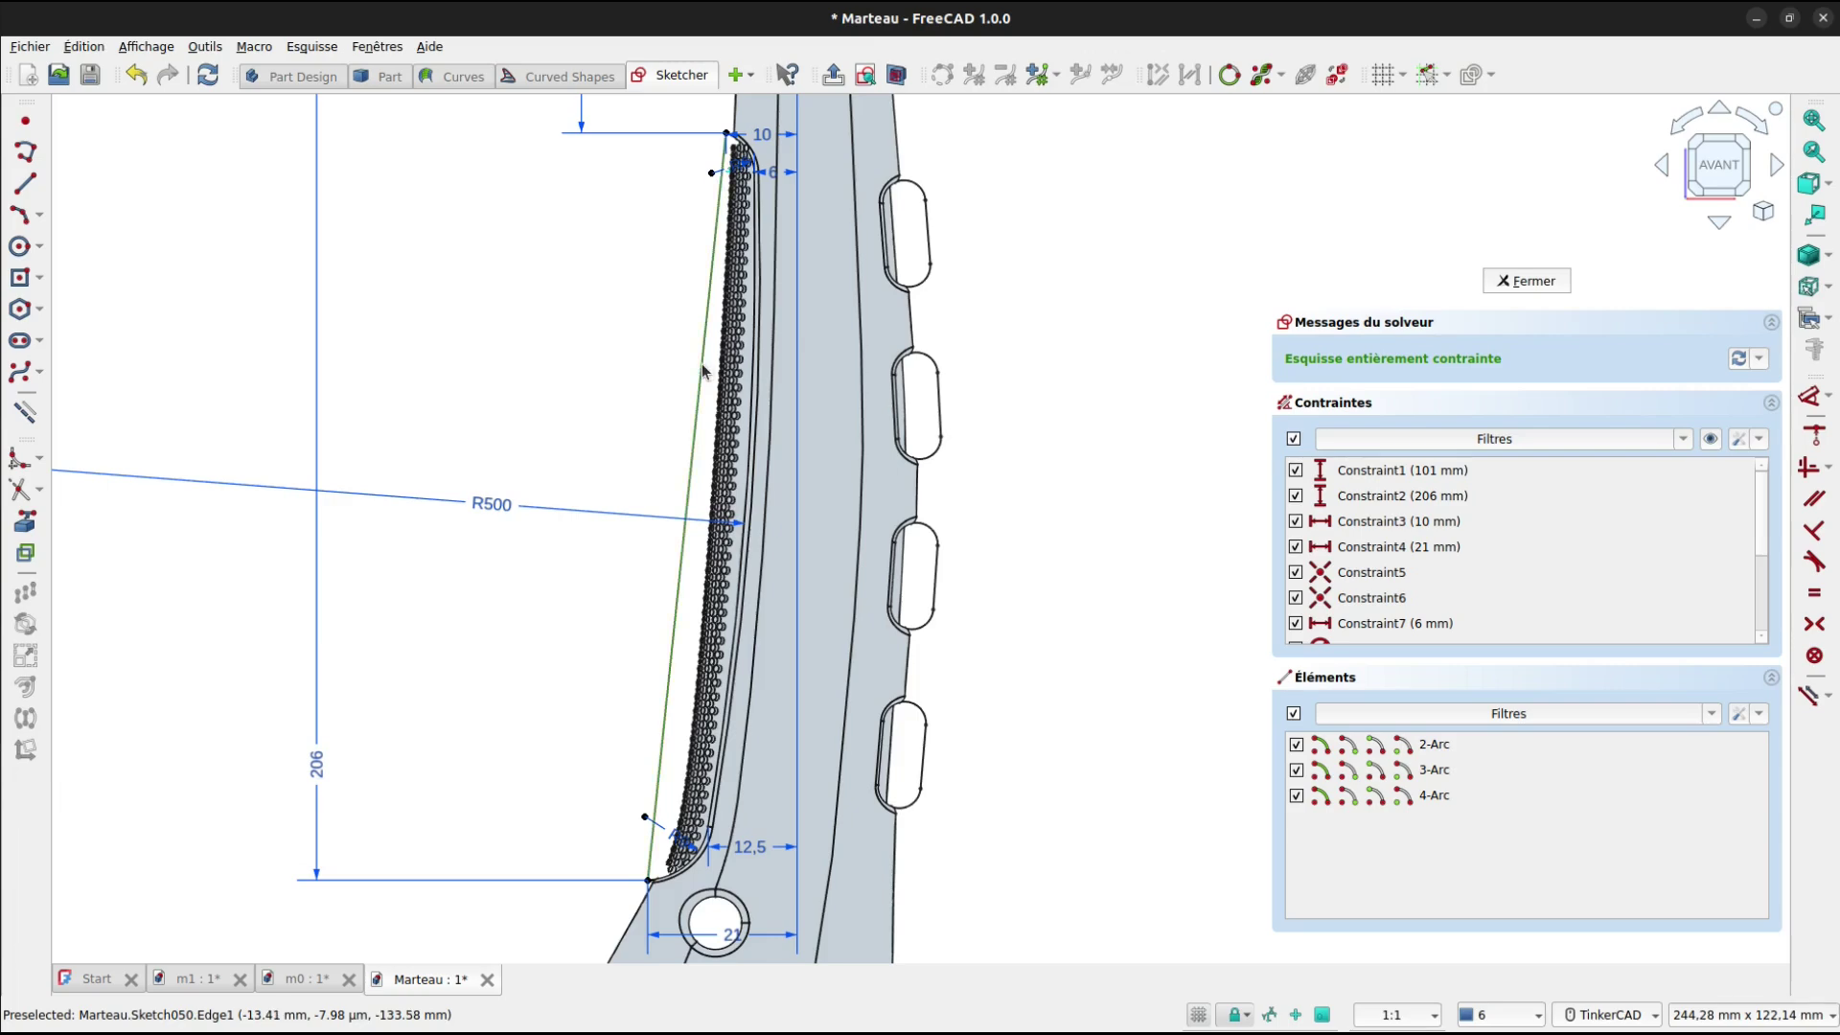
{"action": "left_click", "coordinate": [26, 419]}
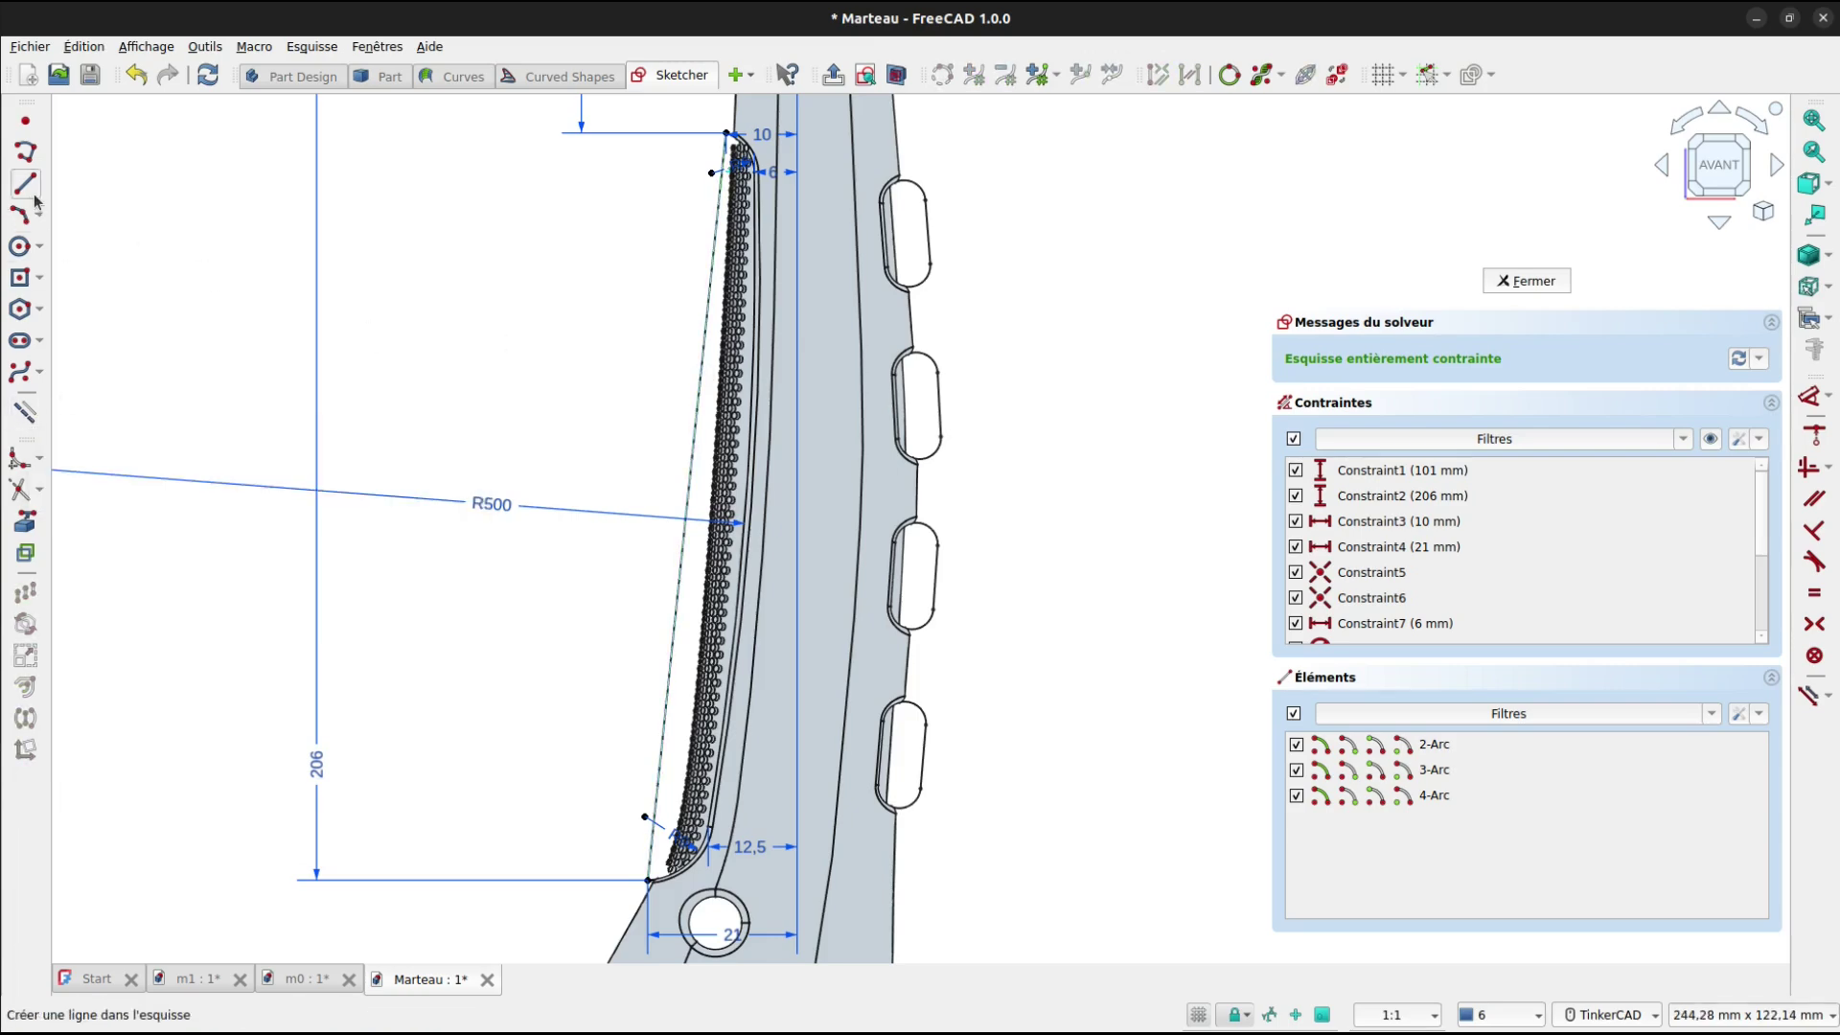
Close the grip outline with a horizontal-and-vertical polyline passing above, behind and below the handle grip, and finish editing the sketch.
{"action": "left_click", "coordinate": [19, 371]}
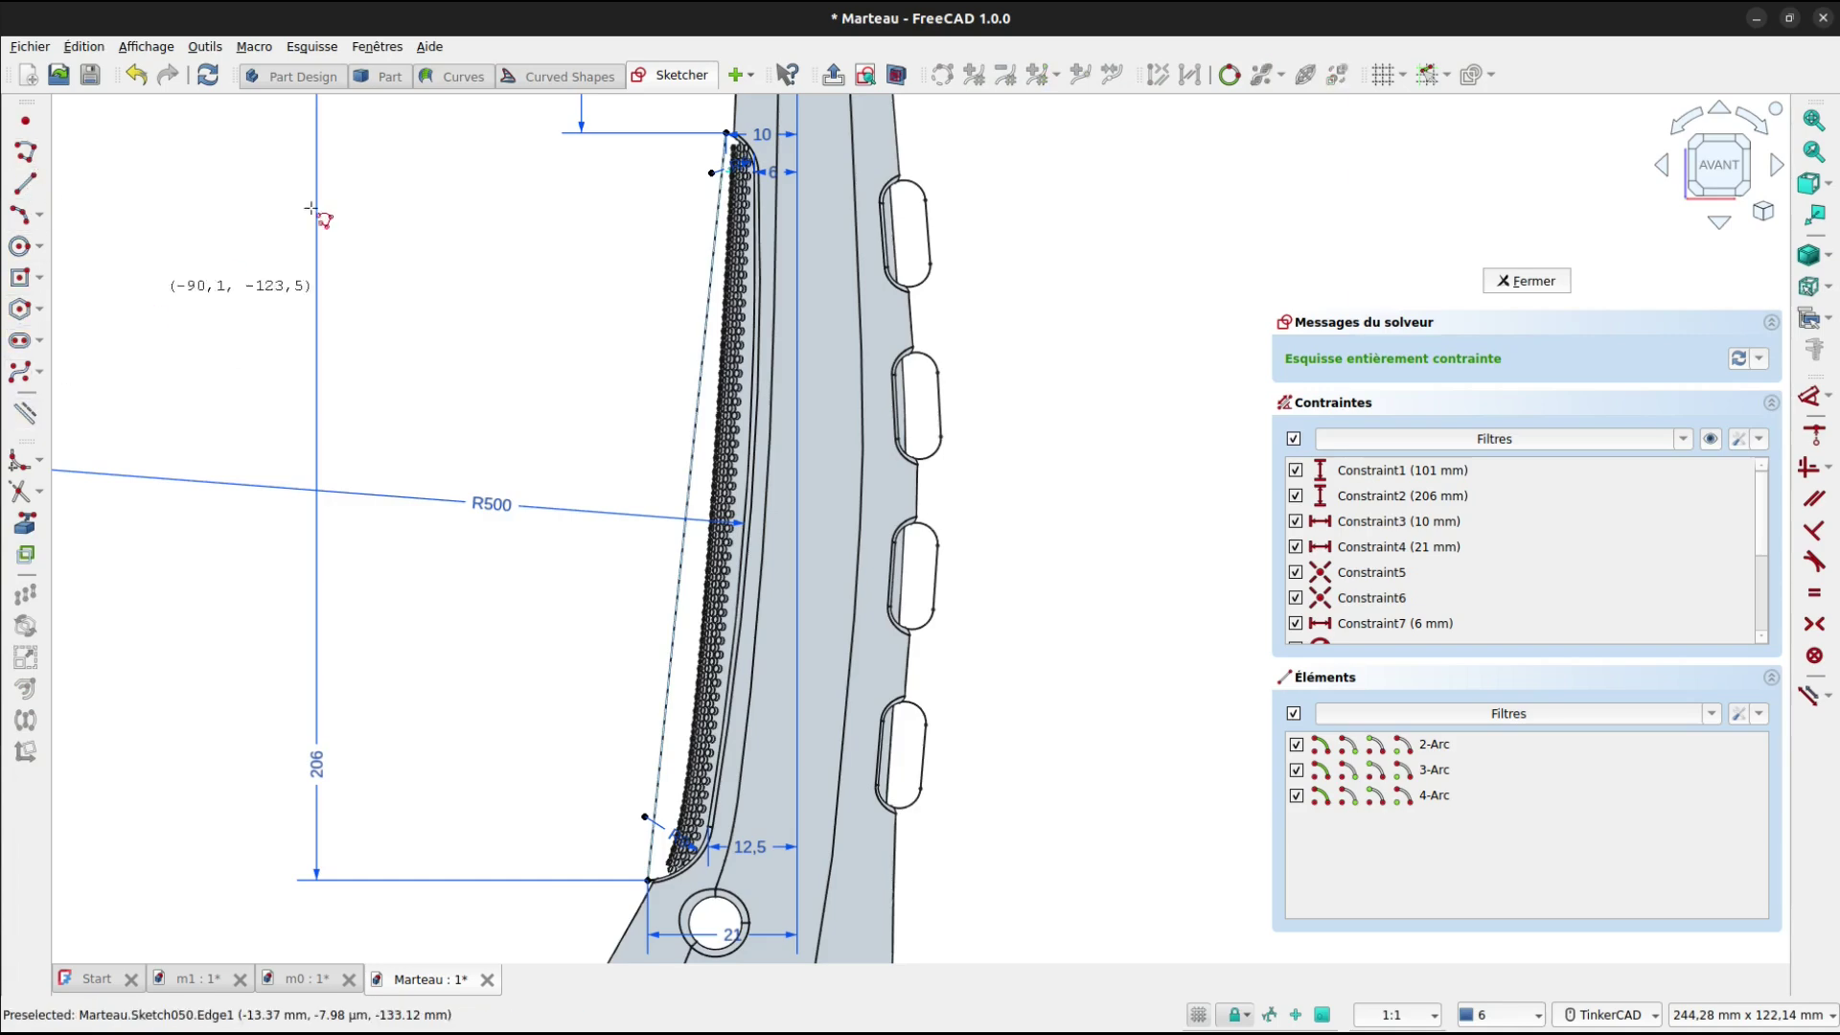
{"action": "left_click", "coordinate": [733, 140]}
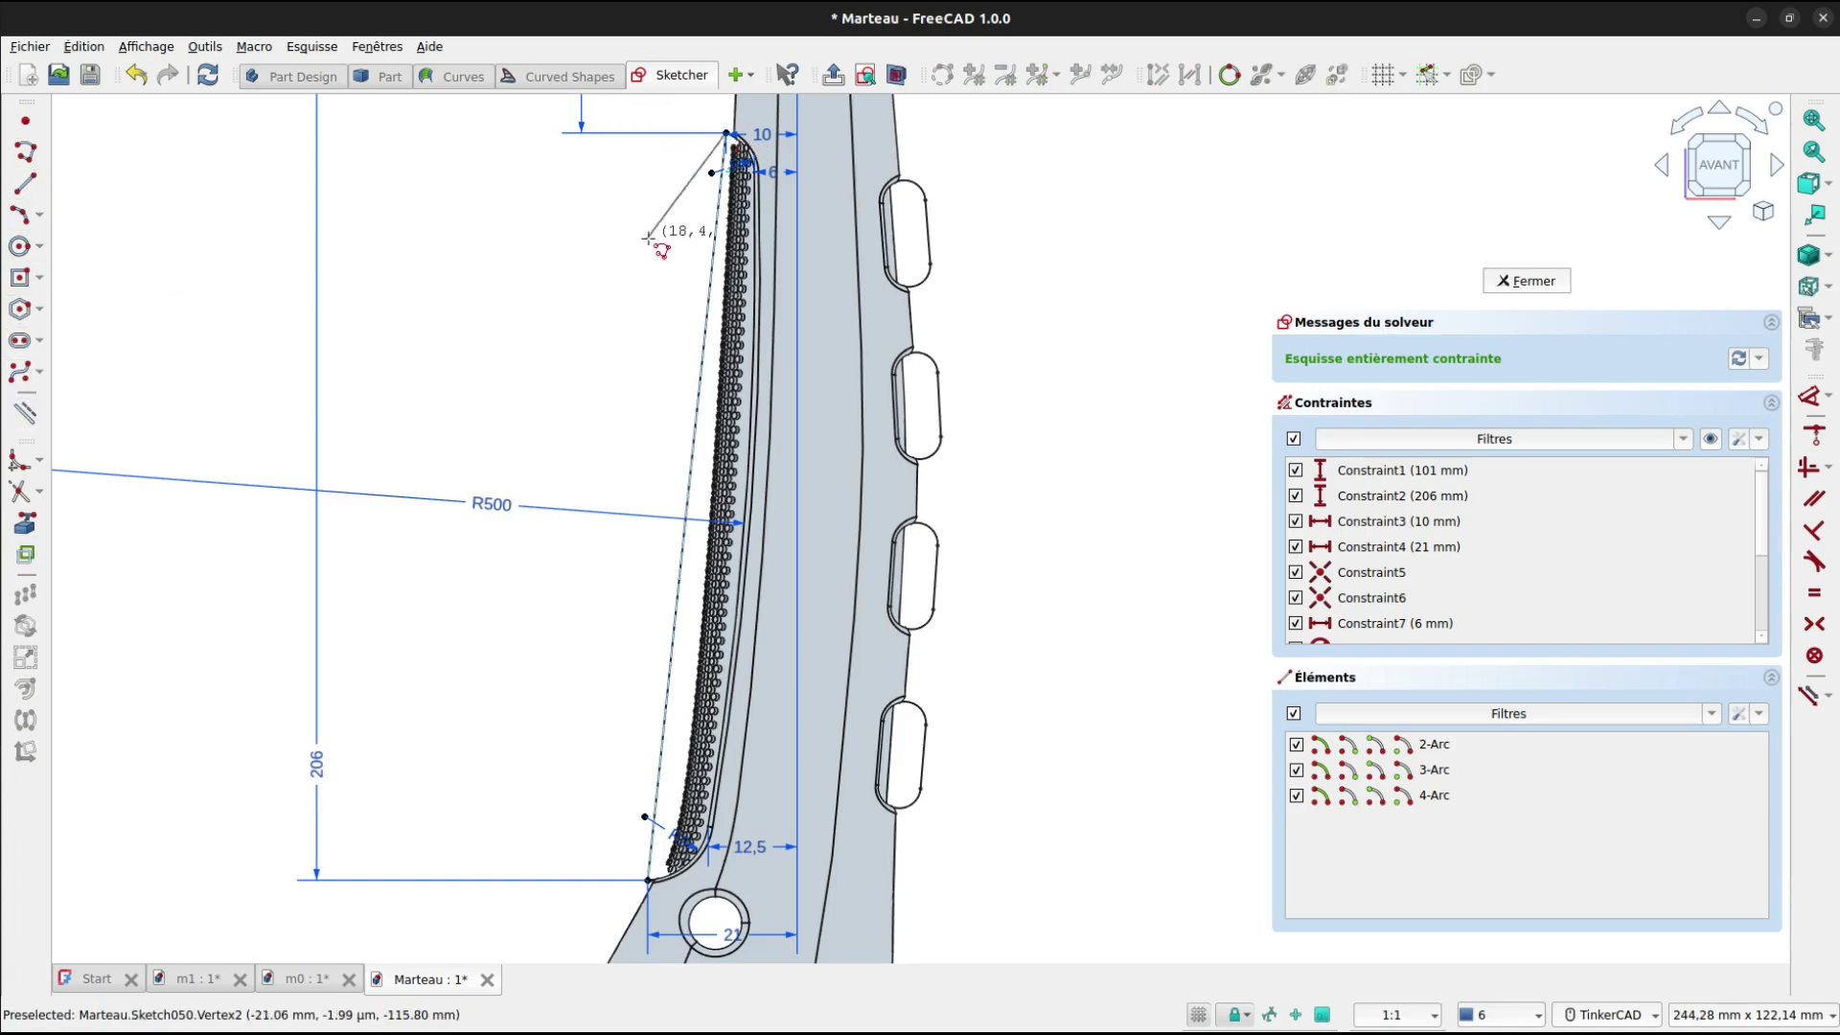
{"action": "middle_click_drag", "start_coordinate": [618, 266], "coordinate": [603, 446]}
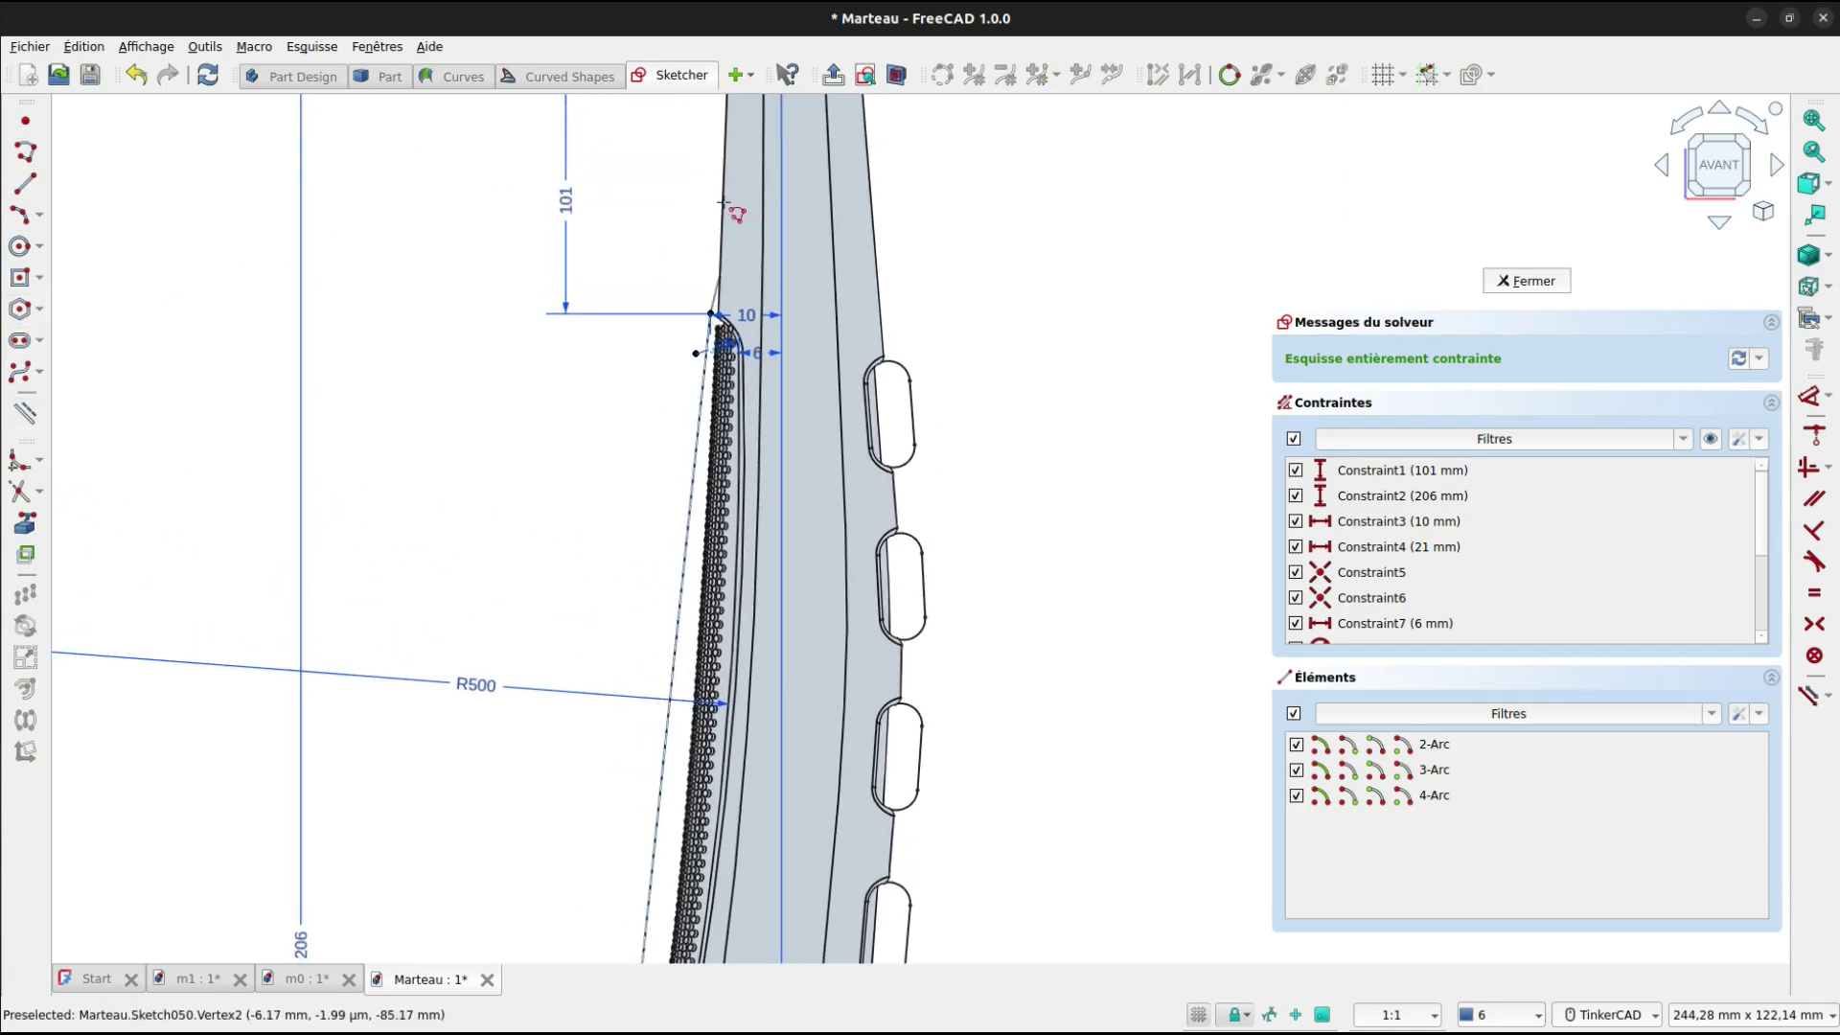
{"action": "left_click", "coordinate": [712, 270]}
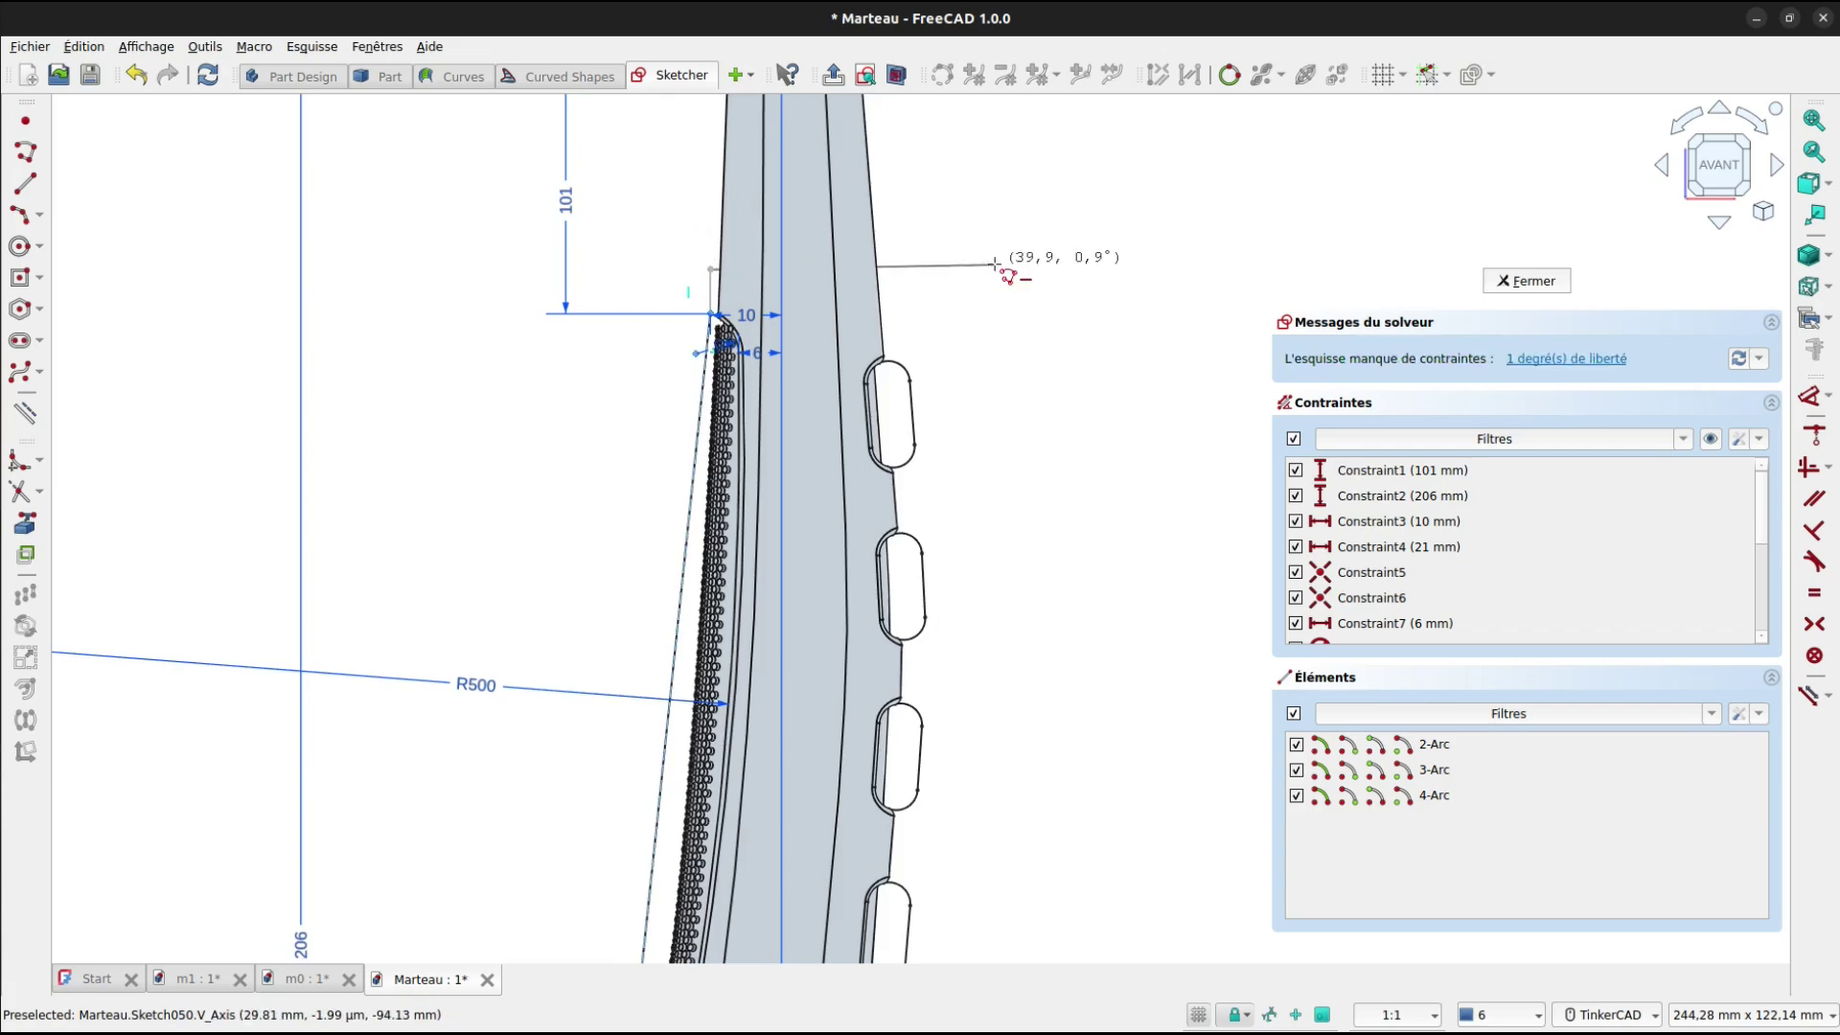
{"action": "left_click", "coordinate": [995, 270]}
{"action": "middle_click_drag", "start_coordinate": [1072, 271], "coordinate": [1060, 392]}
{"action": "left_click", "coordinate": [1026, 658]}
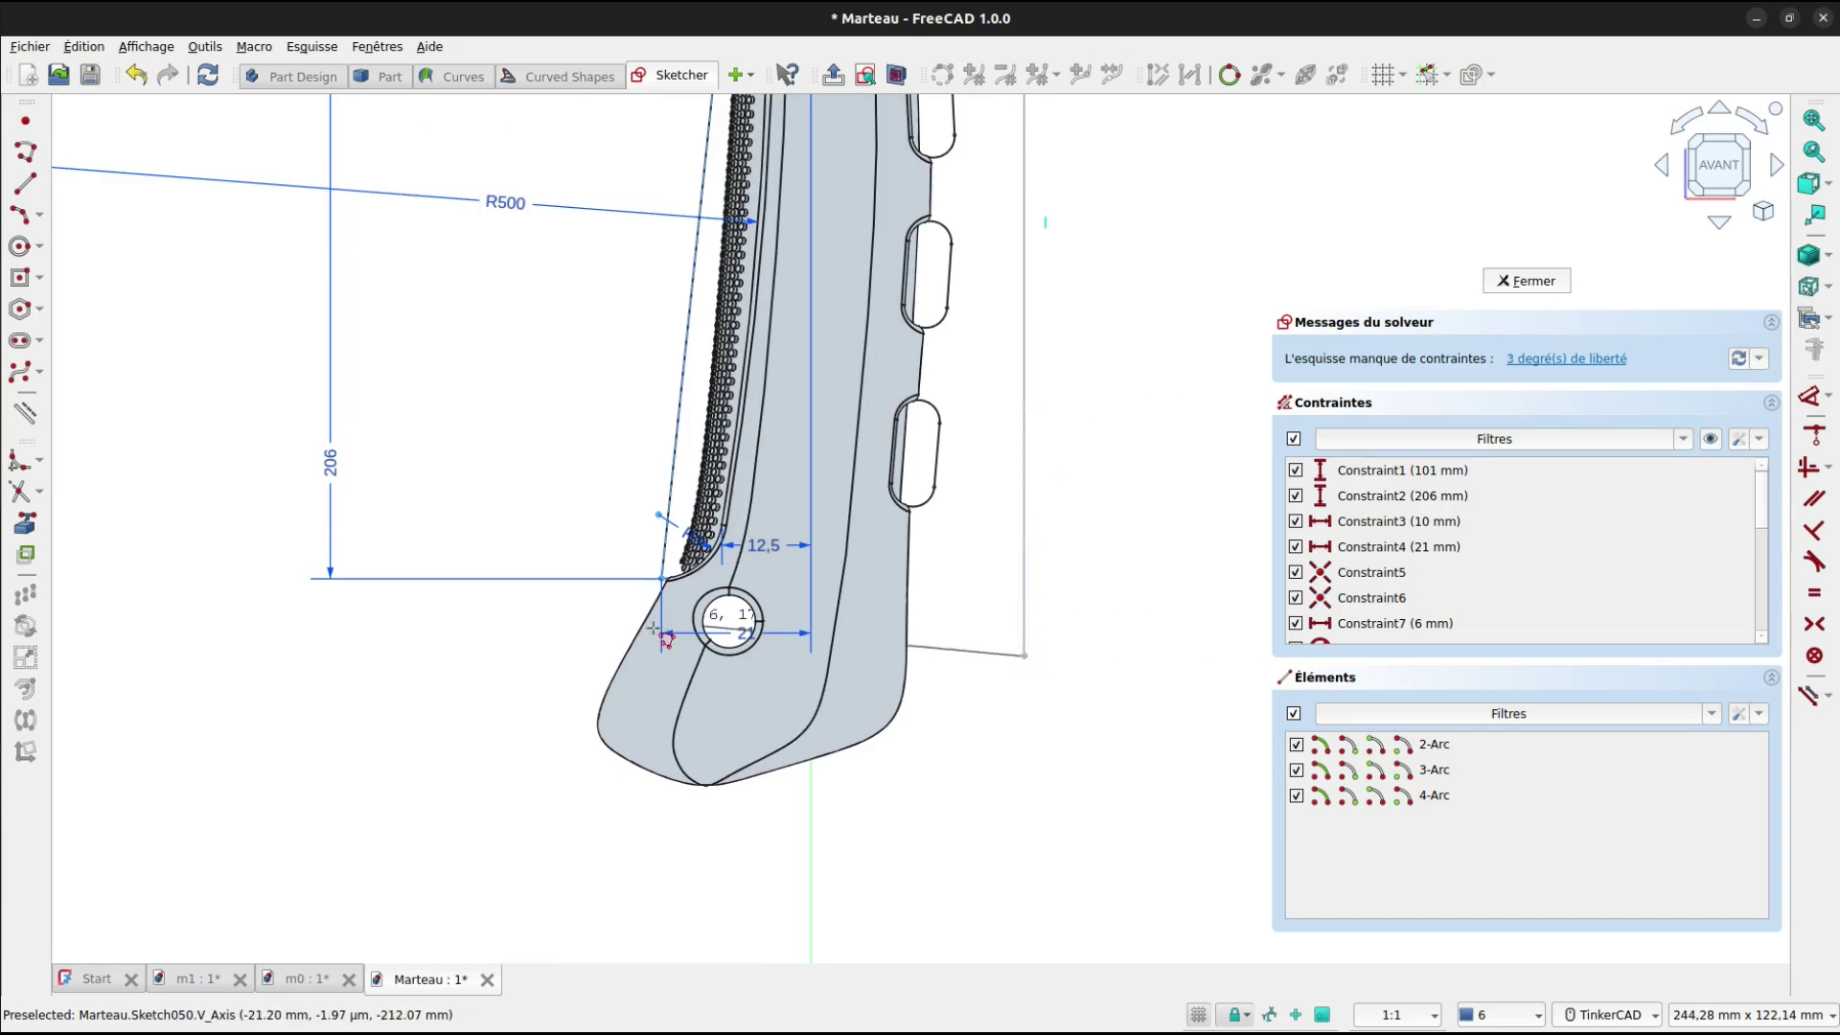
{"action": "left_click", "coordinate": [665, 591]}
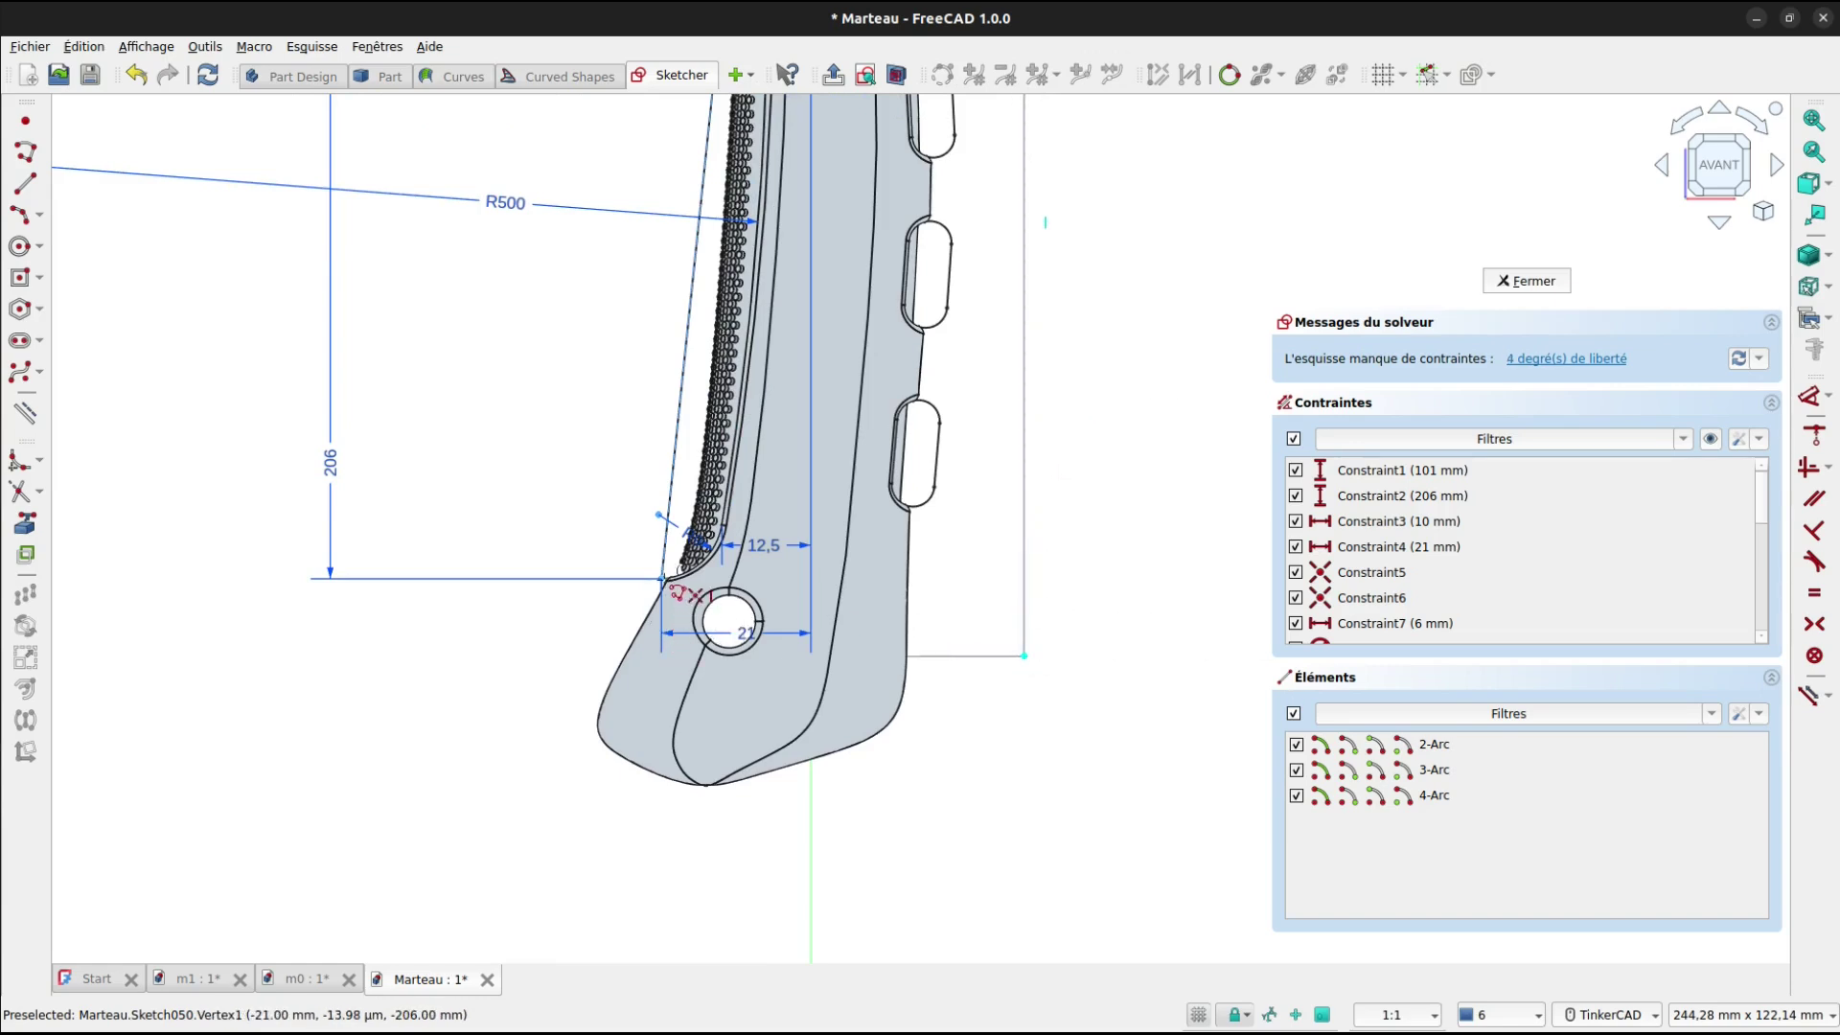
{"action": "right_click", "coordinate": [1067, 505]}
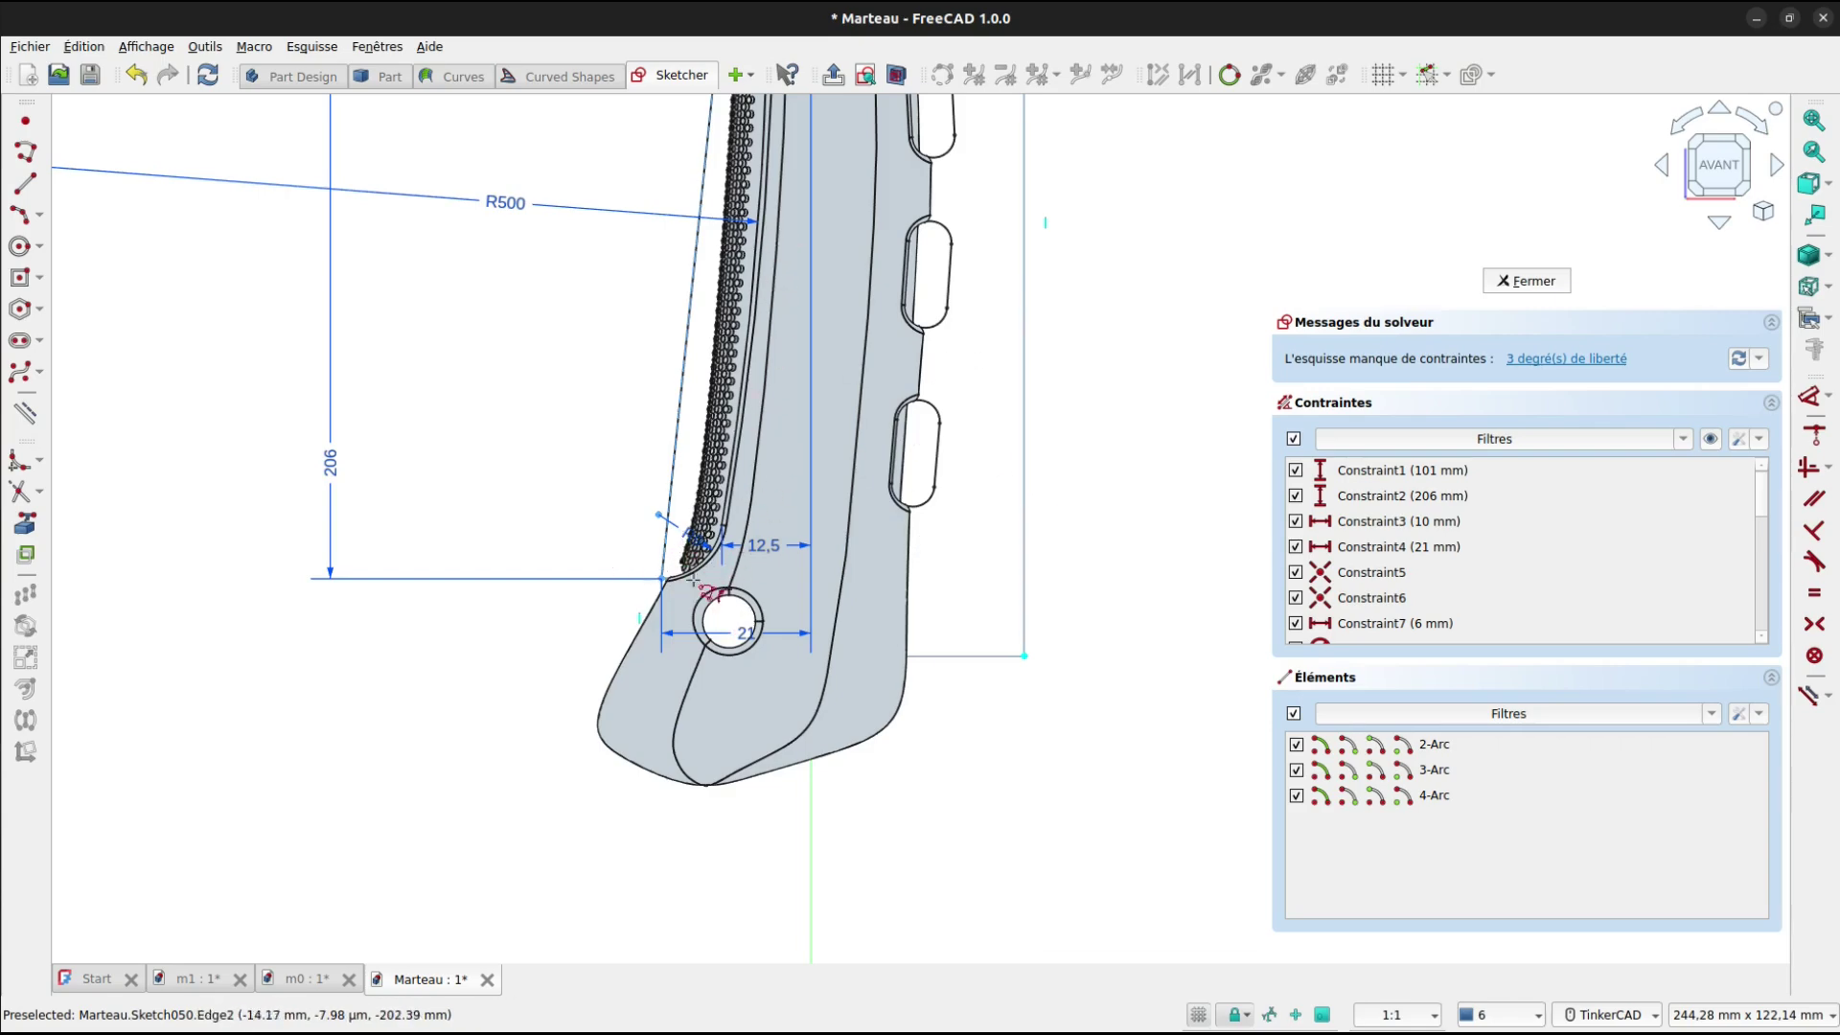
{"action": "left_click", "coordinate": [1511, 284]}
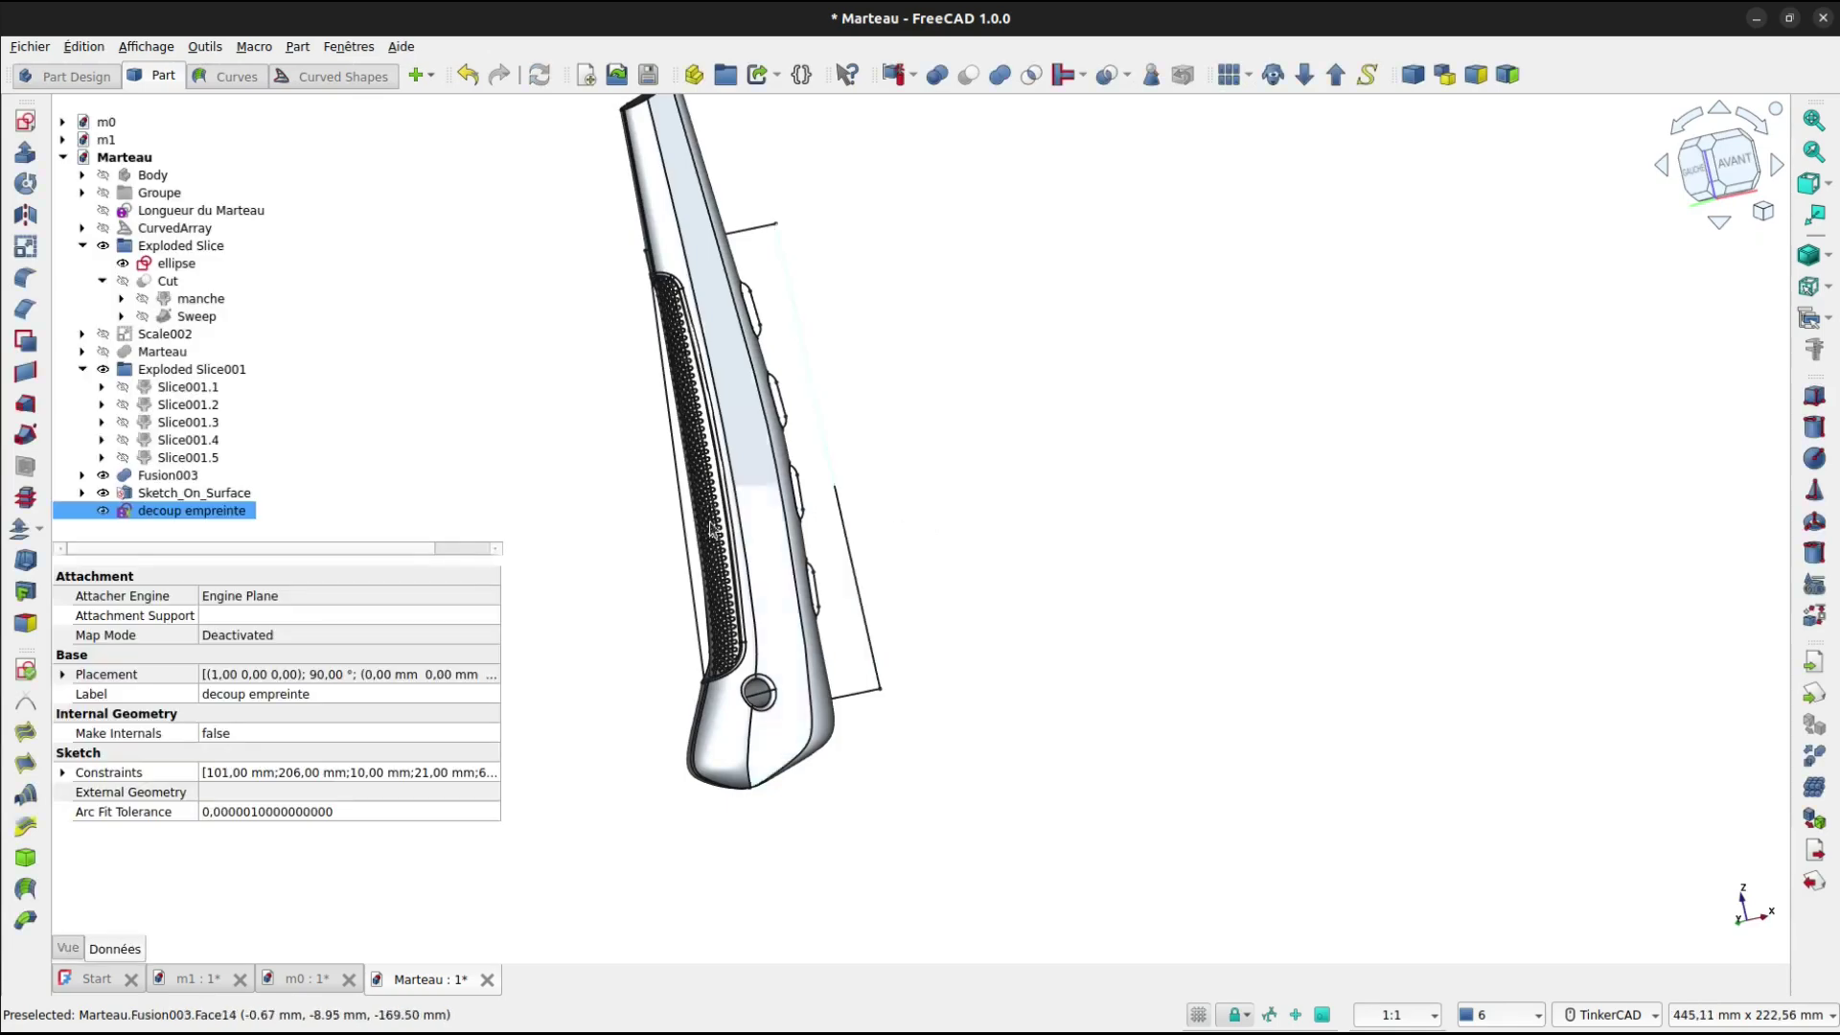
Extrude the decoup empreinte sketch symmetrically by 30 mm along its normal as a solid.
{"action": "left_click", "coordinate": [185, 511]}
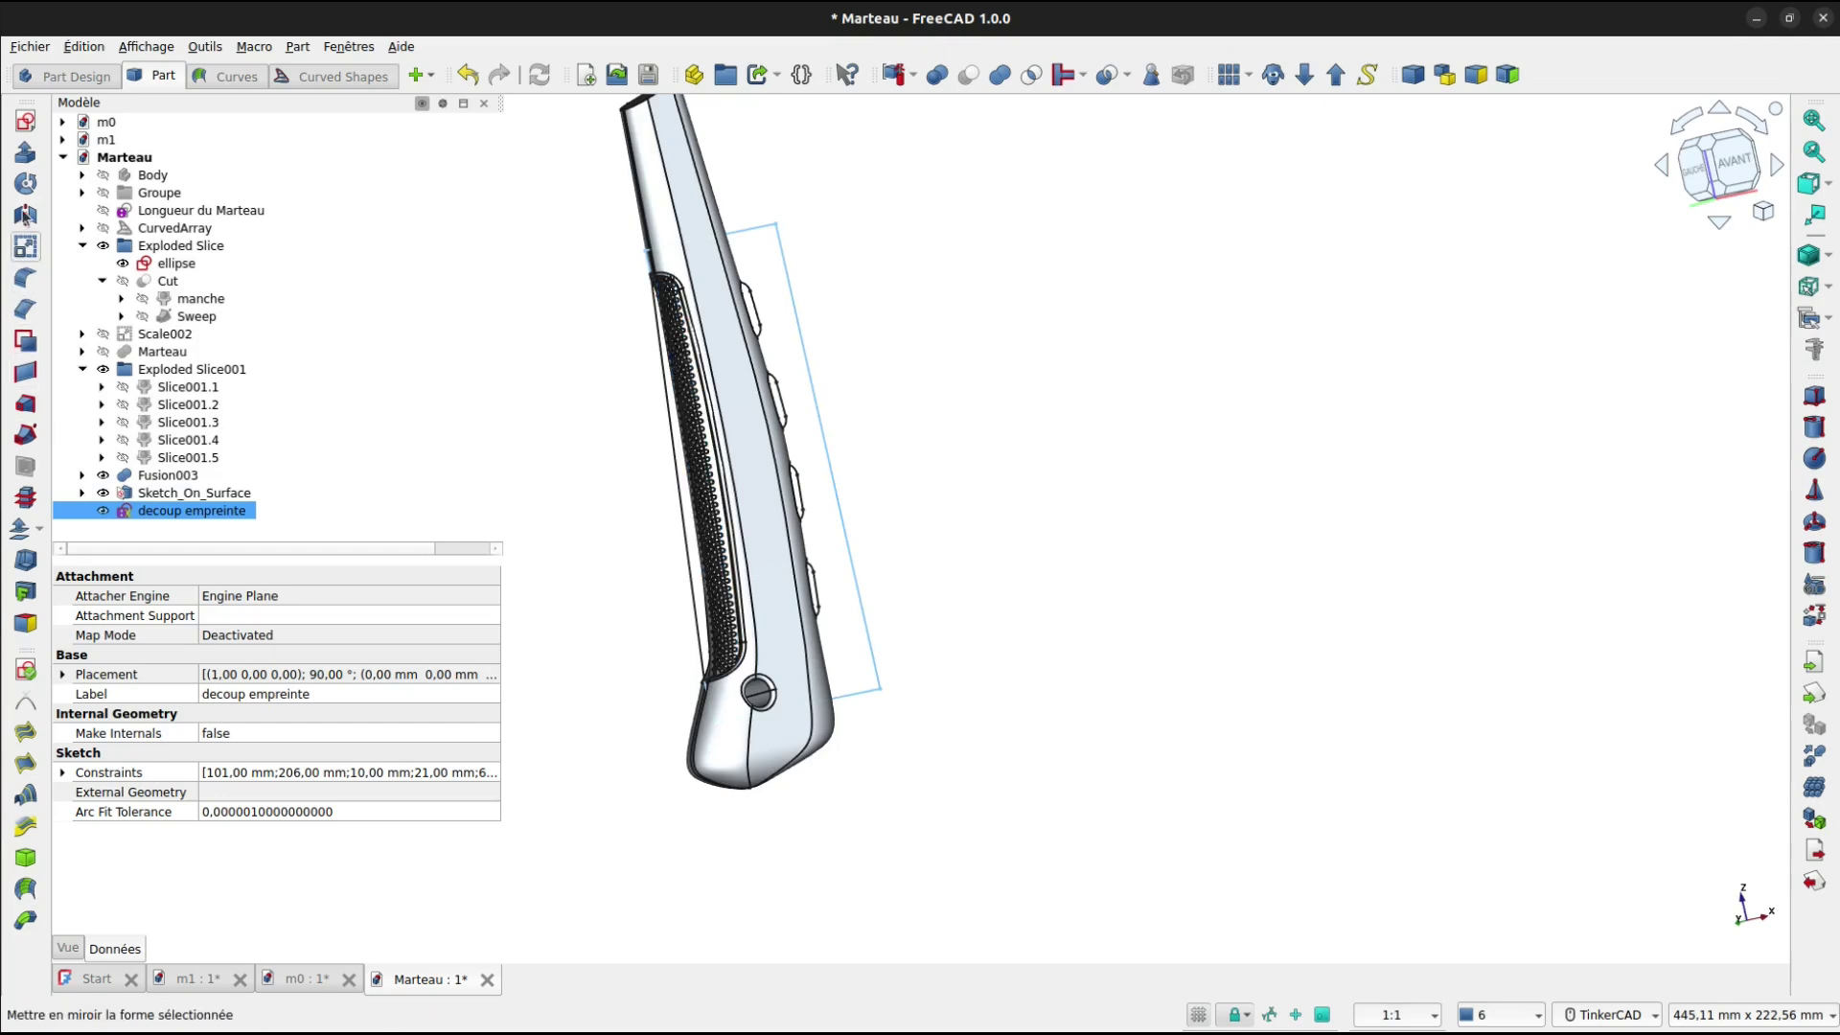
{"action": "left_click", "coordinate": [27, 153]}
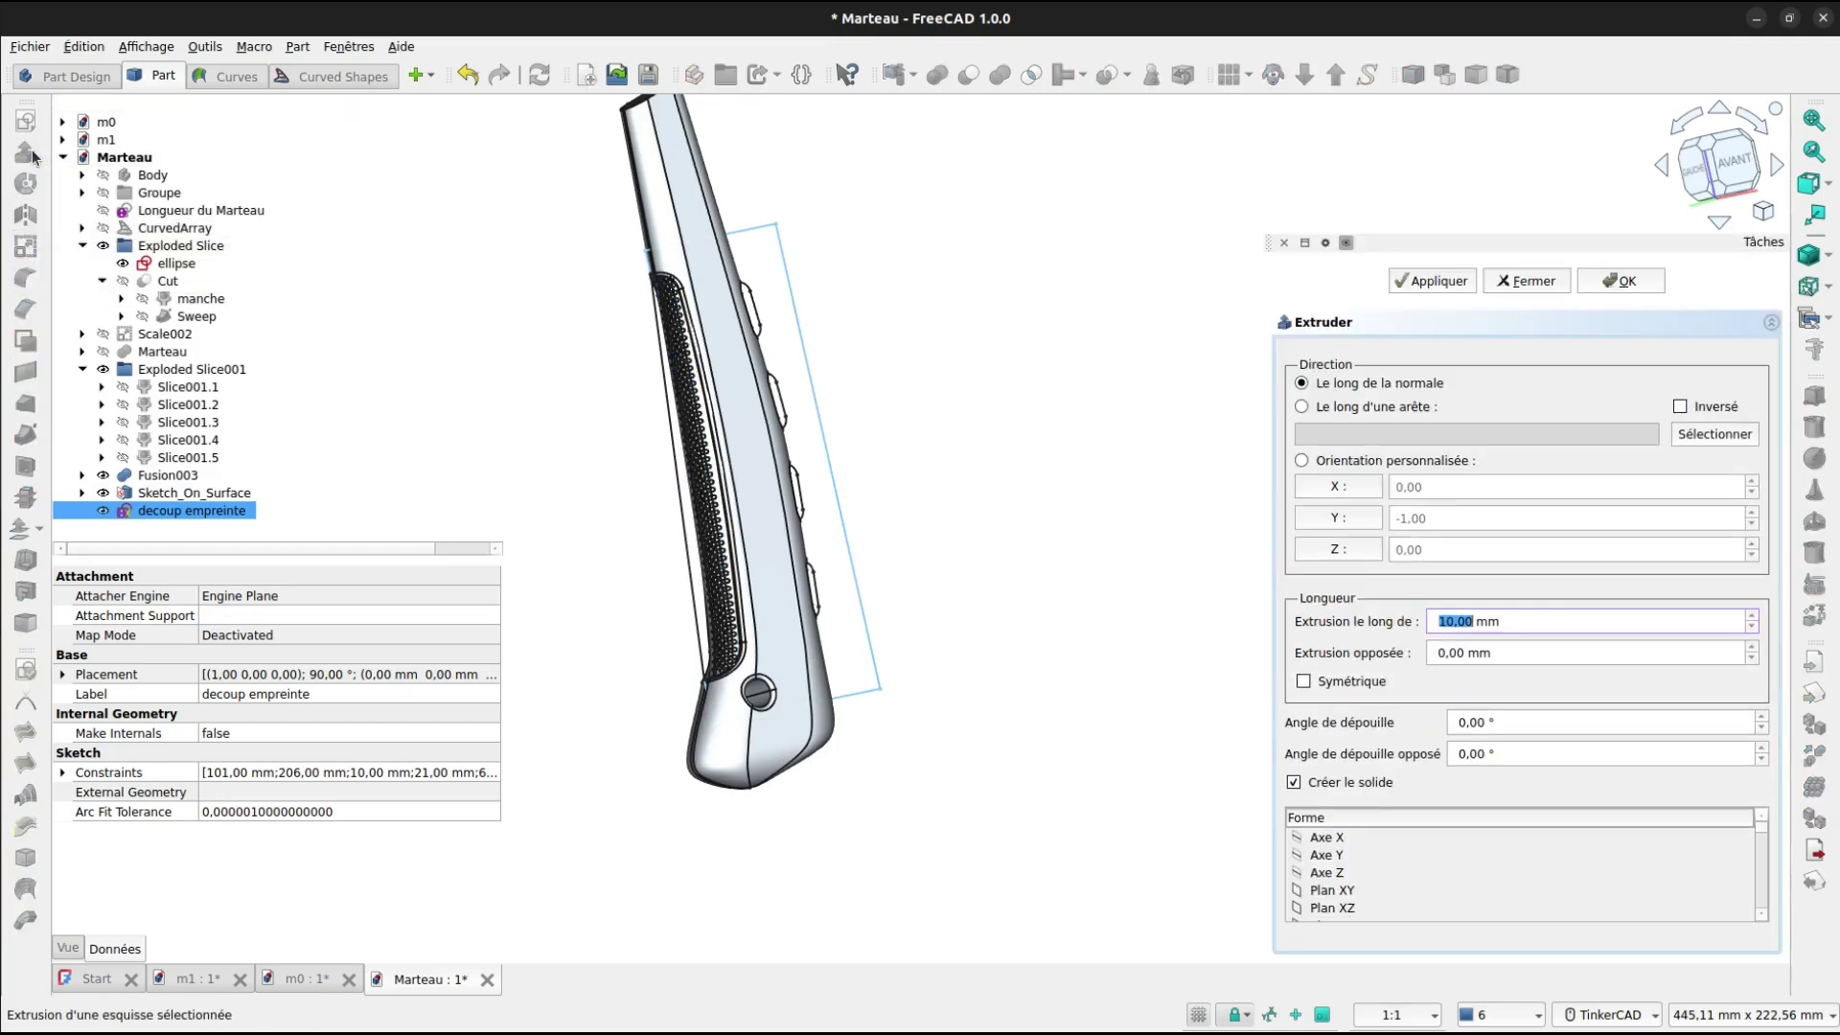
{"action": "left_click", "coordinate": [1304, 681]}
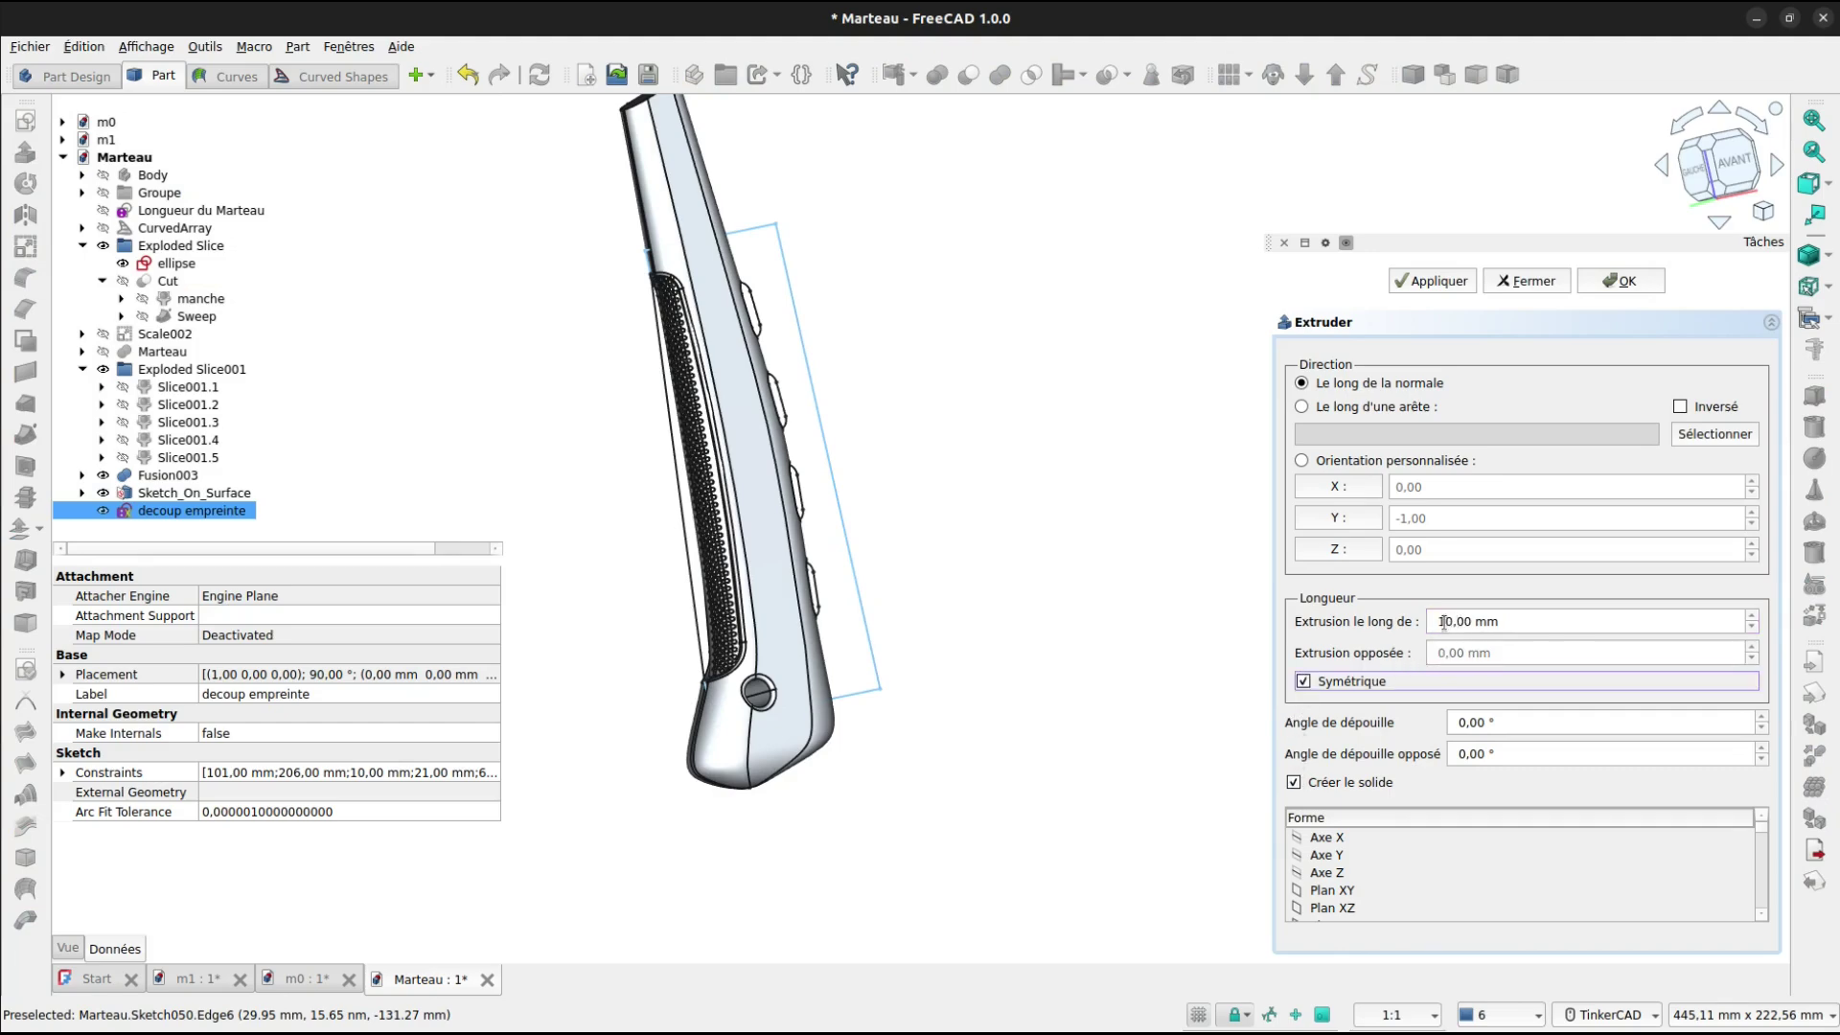
{"action": "left_click_drag", "start_coordinate": [1443, 622], "coordinate": [1430, 622]}
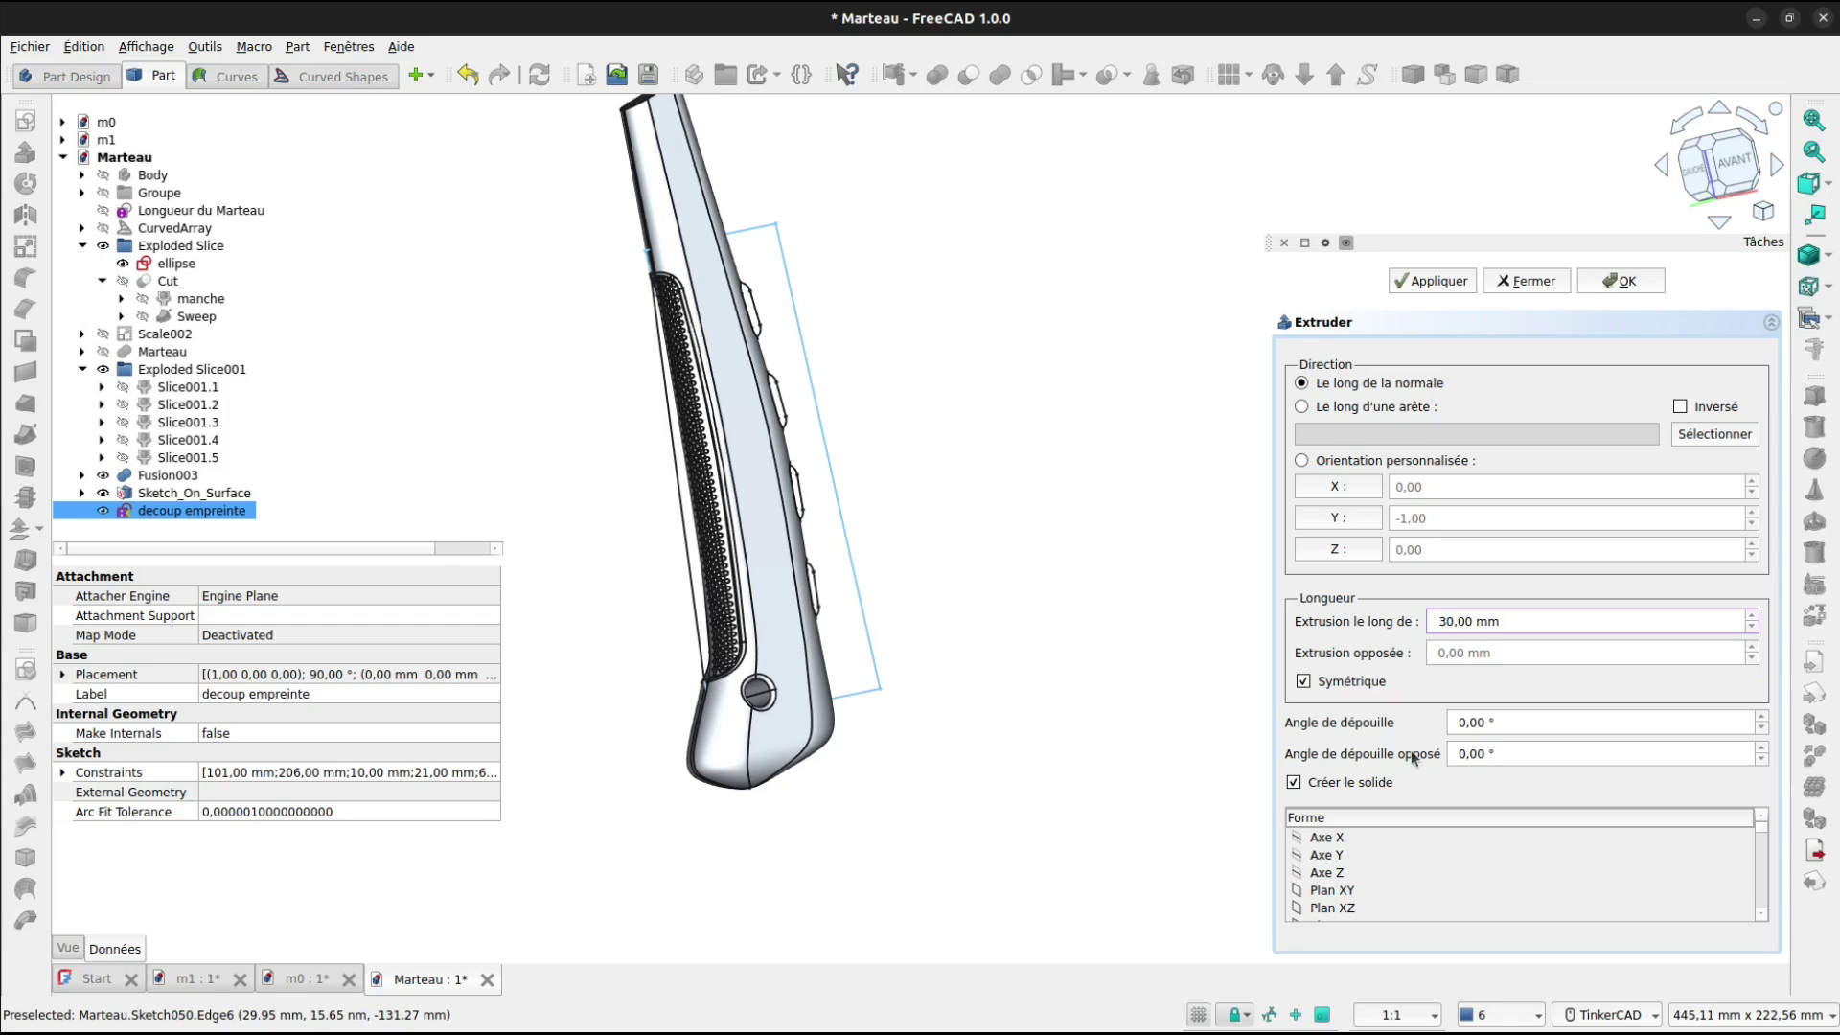
{"action": "left_click", "coordinate": [1648, 283]}
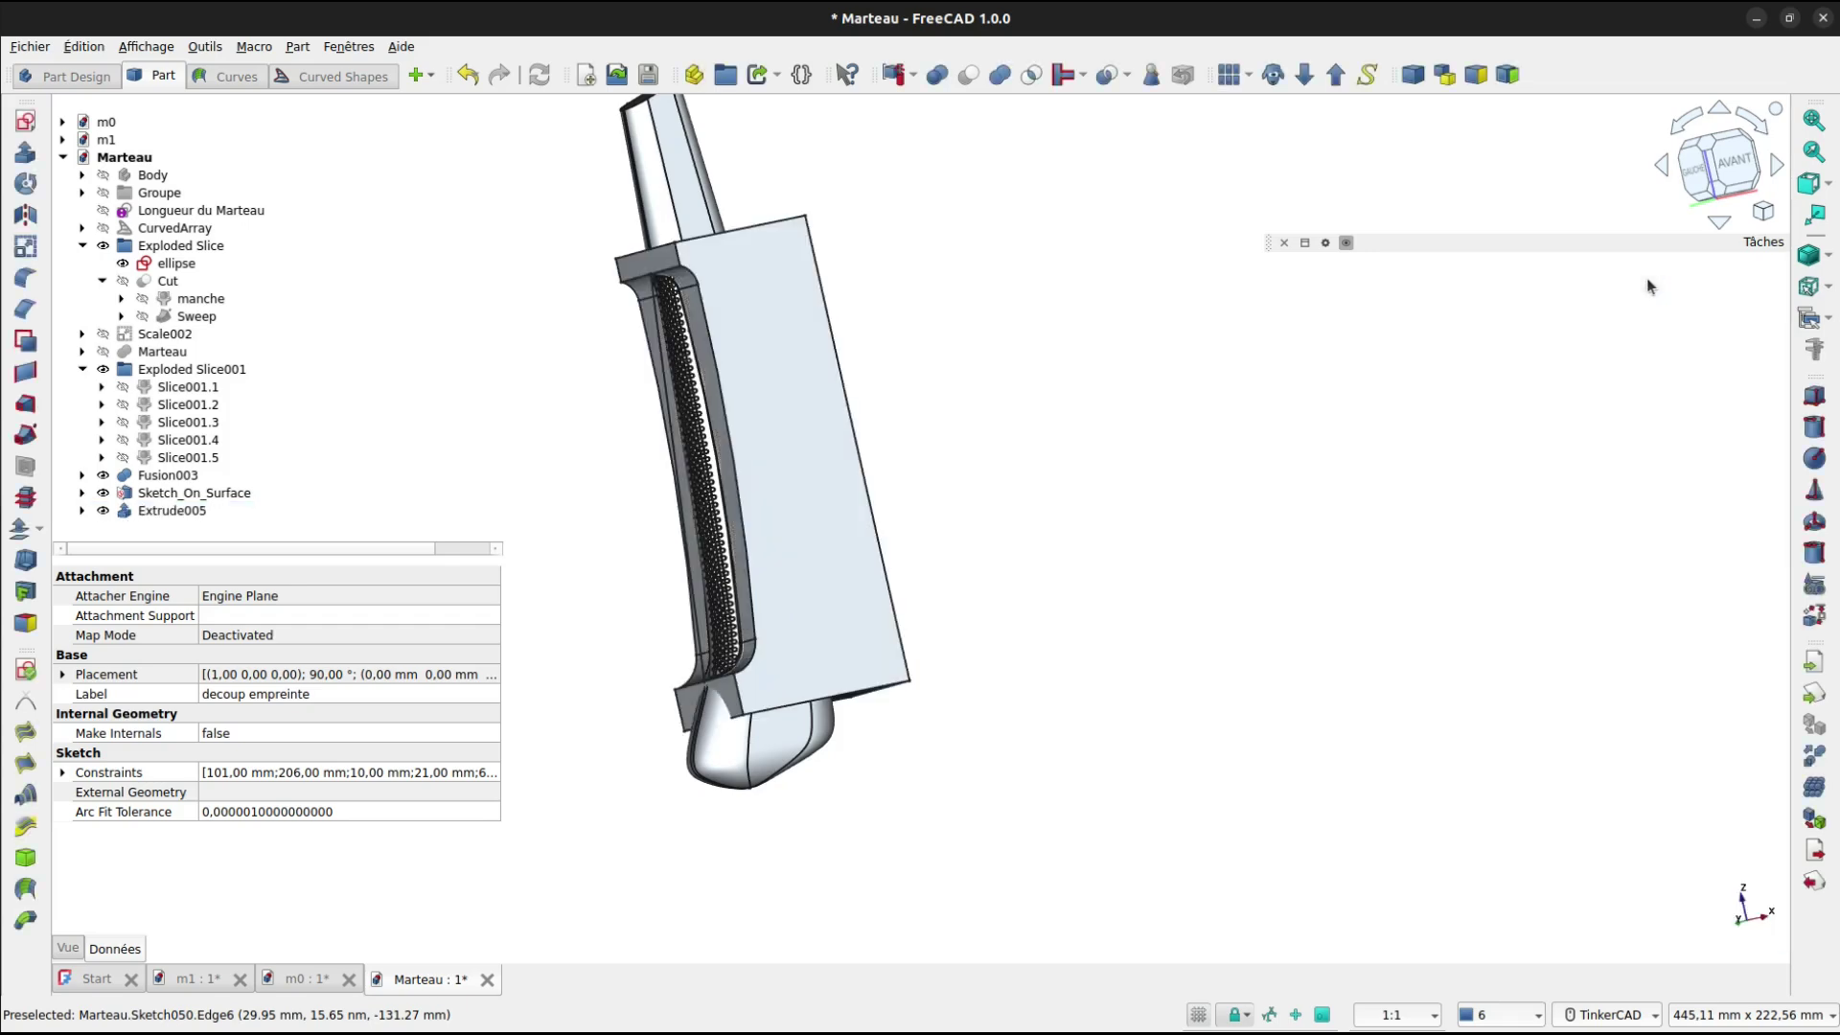
Cut the Sketch_On_Surface stud pattern with the extruded block Extrude005.
{"action": "left_click", "coordinate": [194, 494]}
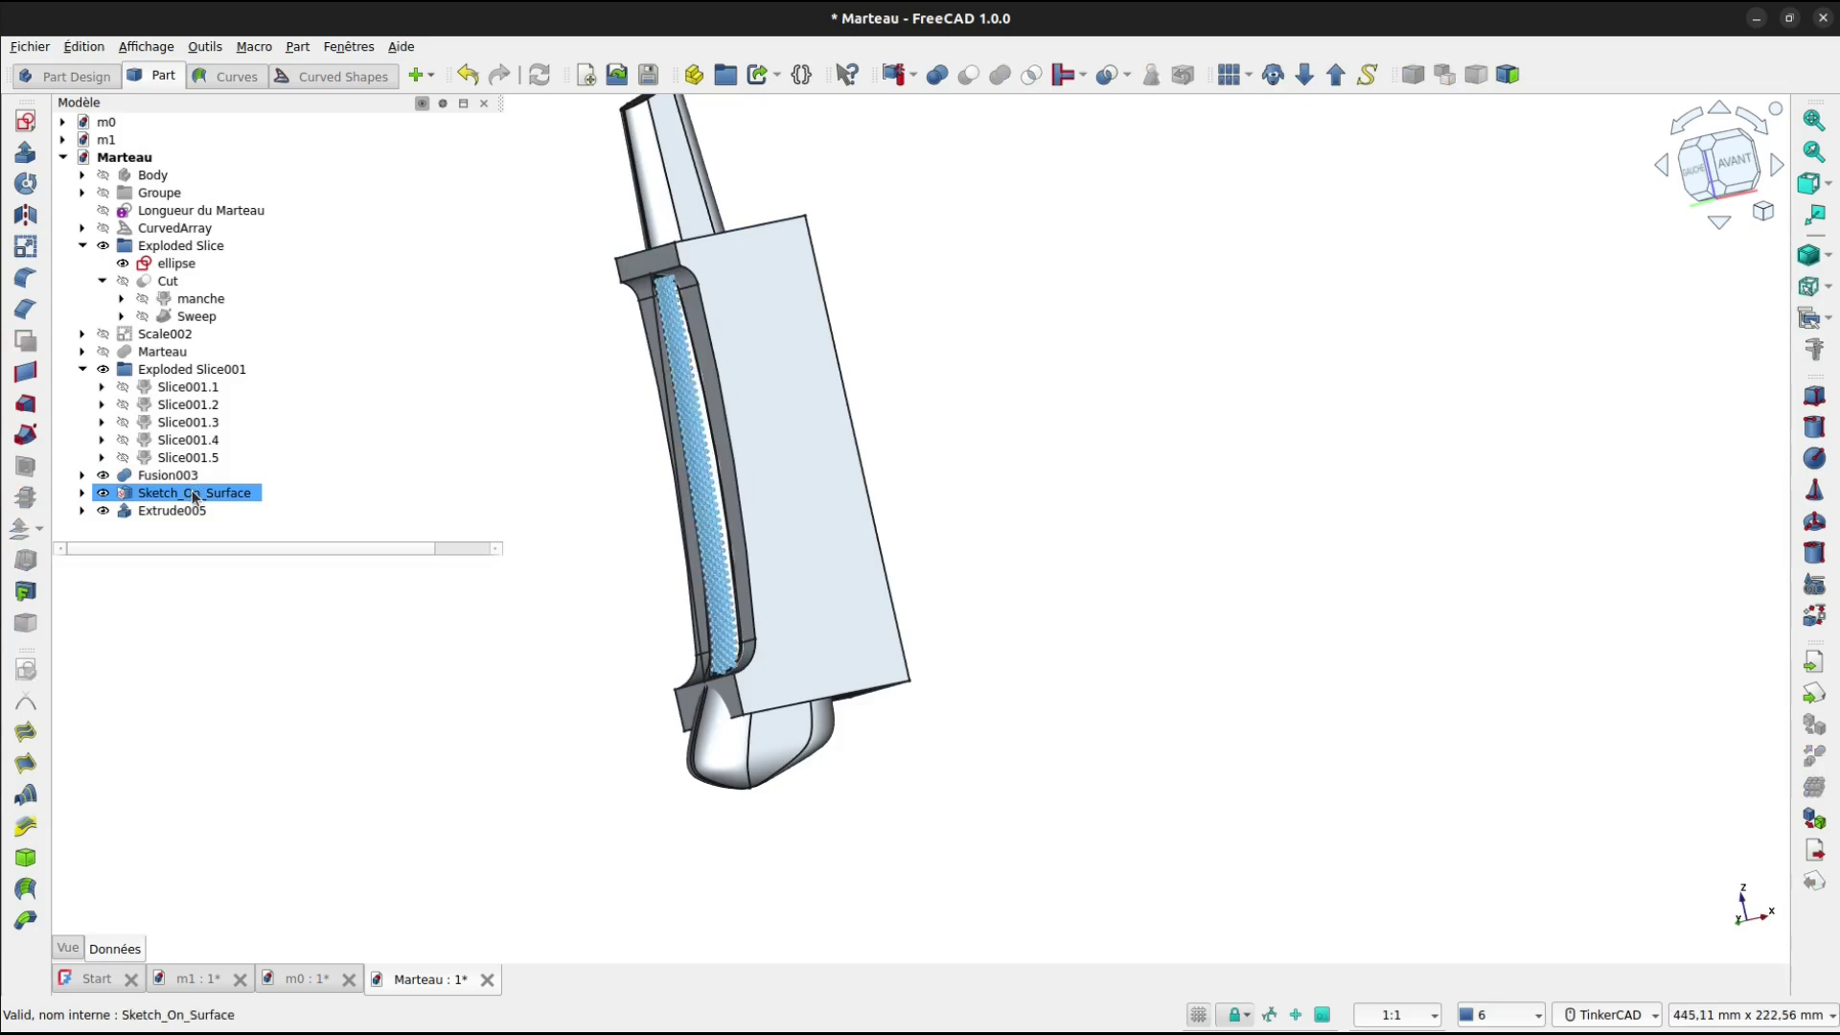
{"action": "left_click", "coordinate": [192, 510]}
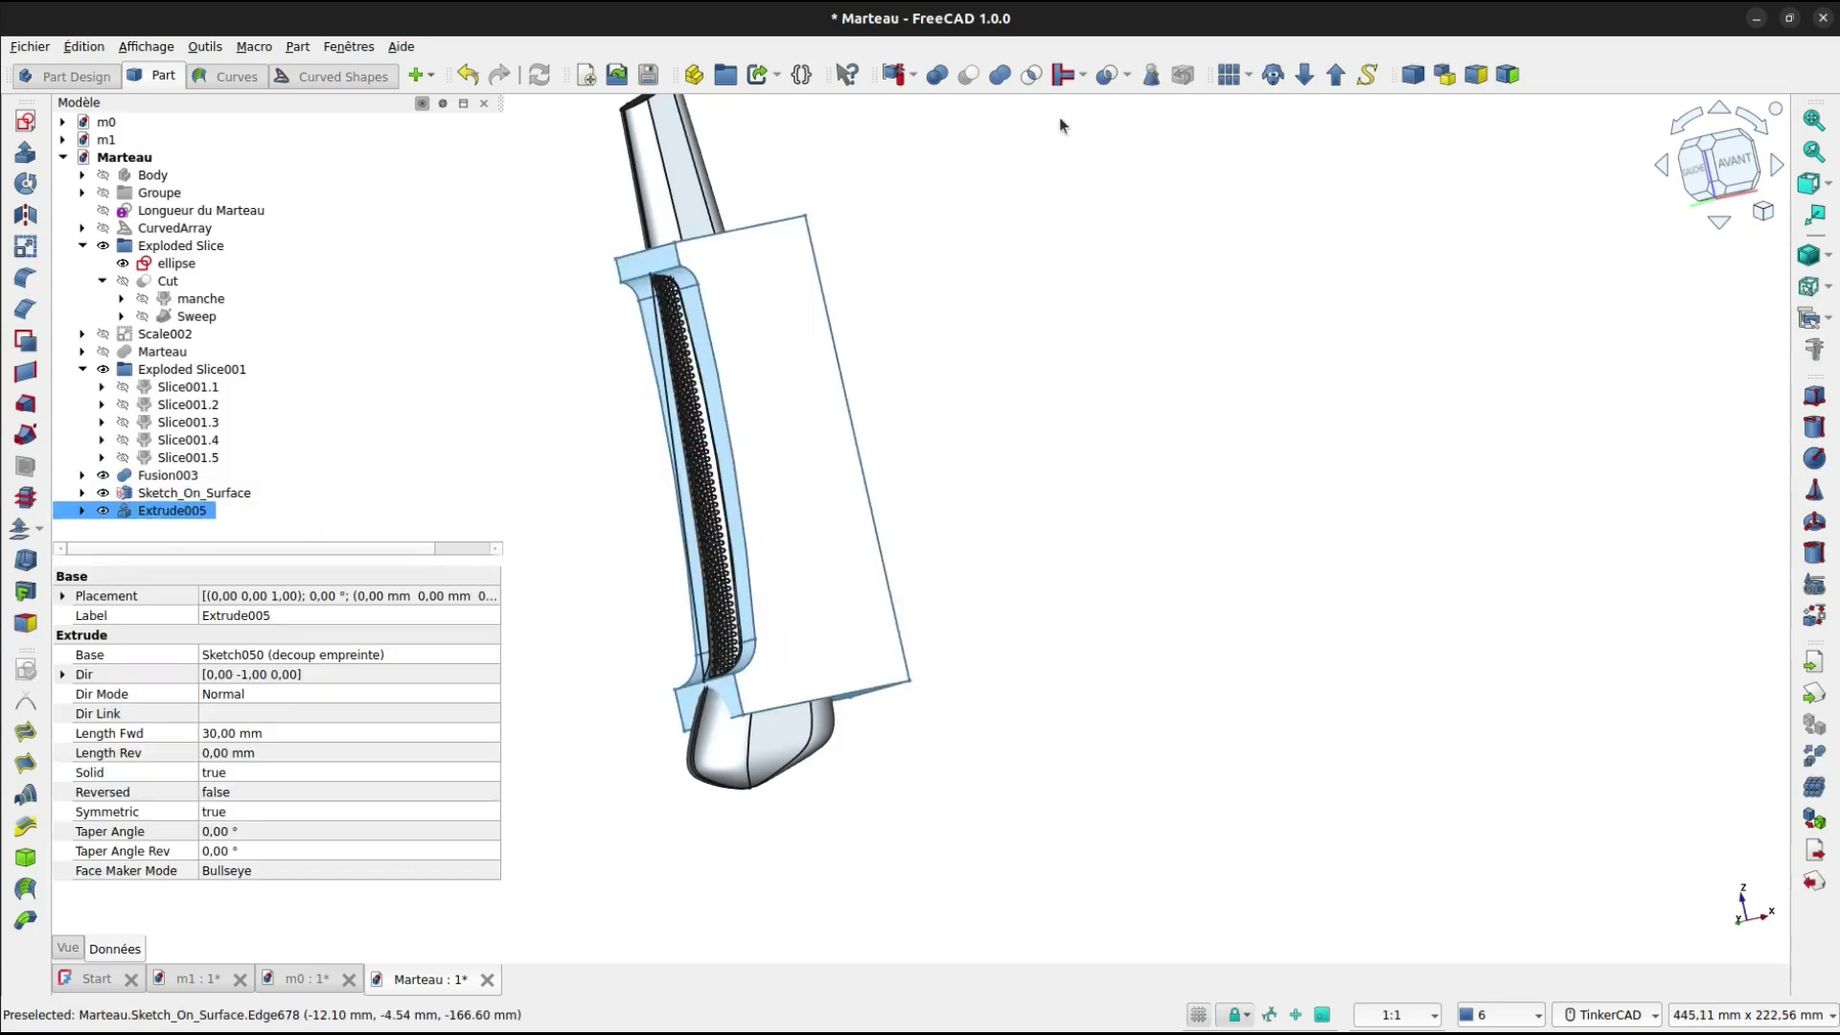
{"action": "left_click", "coordinate": [917, 318]}
{"action": "left_click", "coordinate": [196, 494]}
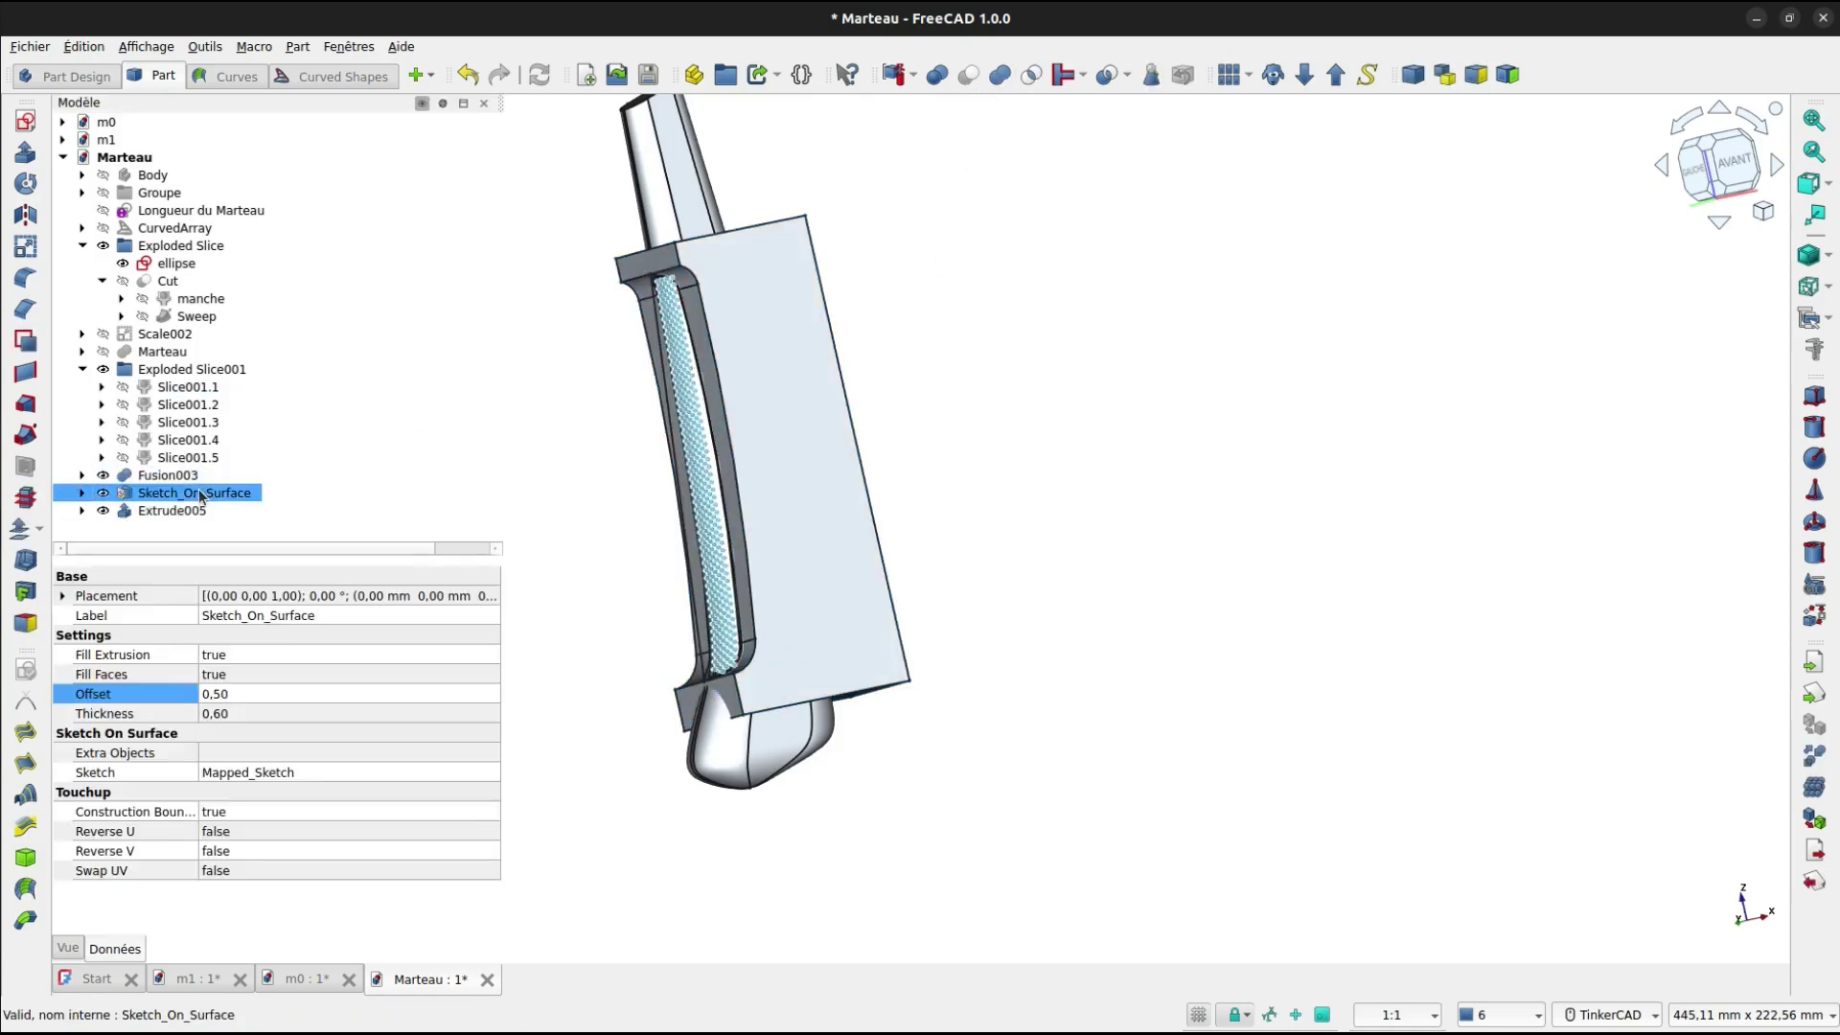
{"action": "left_click", "coordinate": [182, 511], "text": "ctrl"}
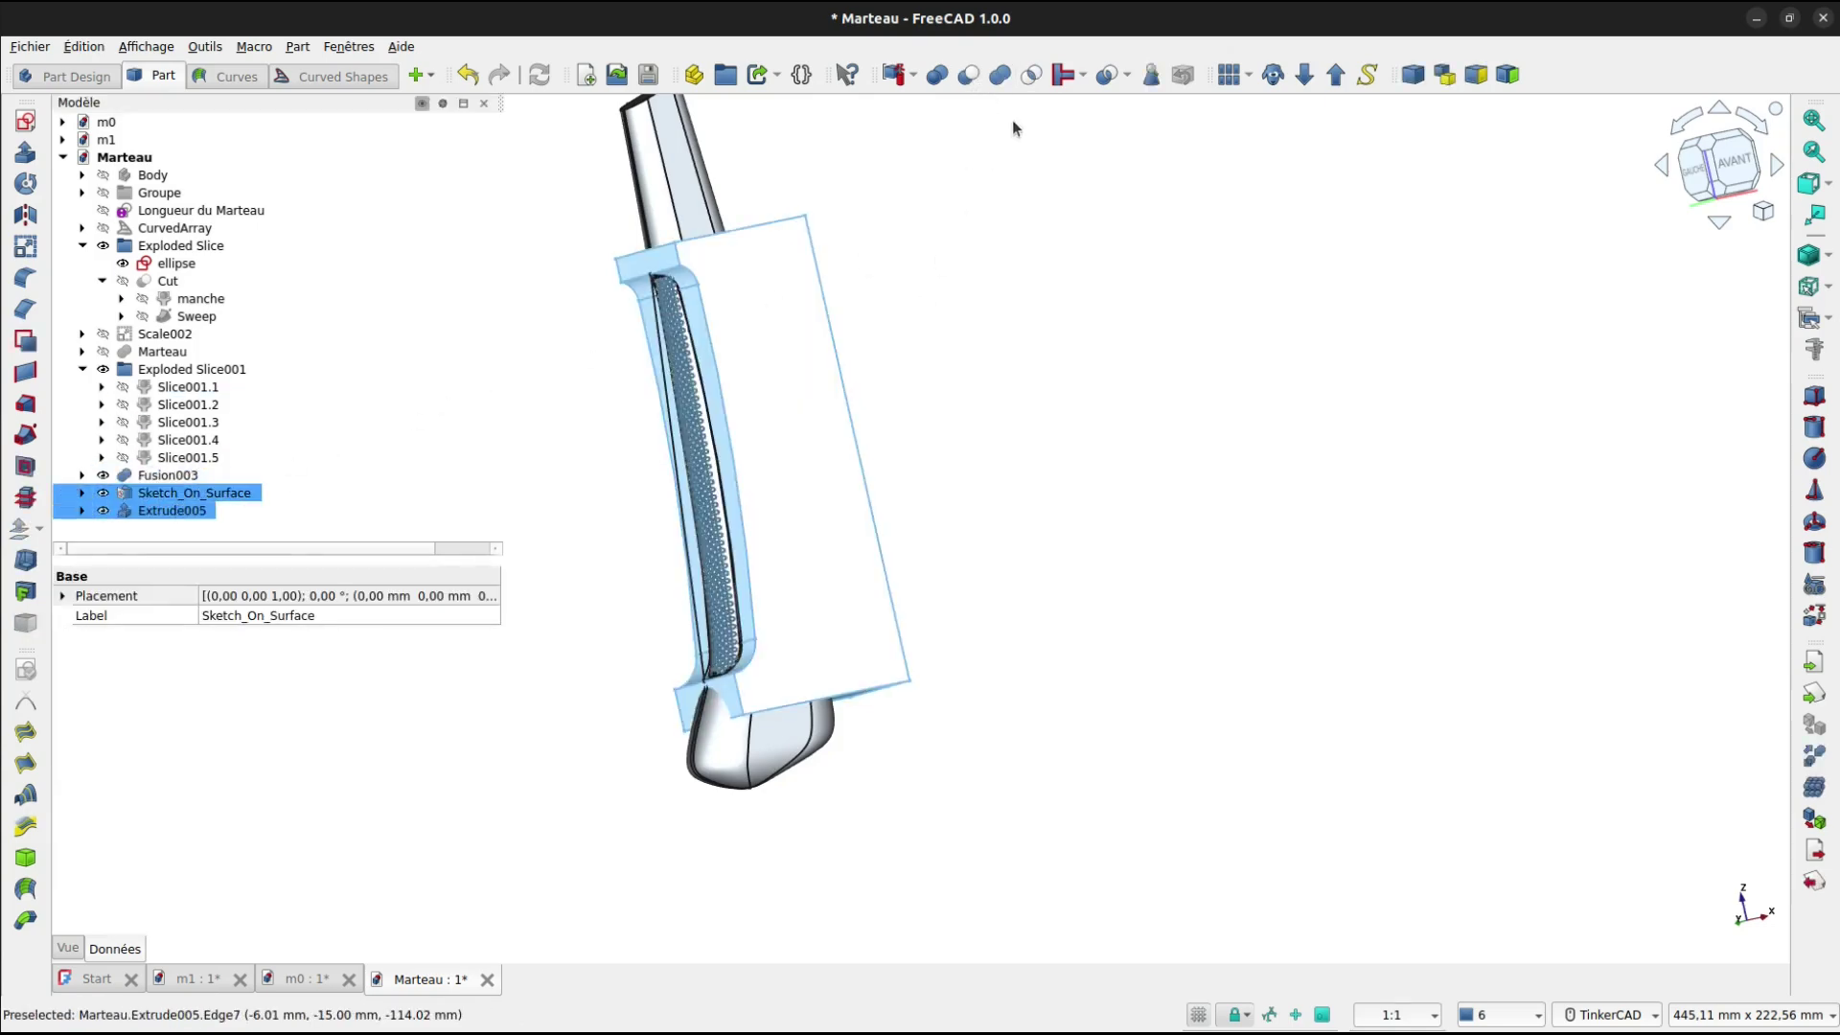
{"action": "left_click", "coordinate": [971, 78]}
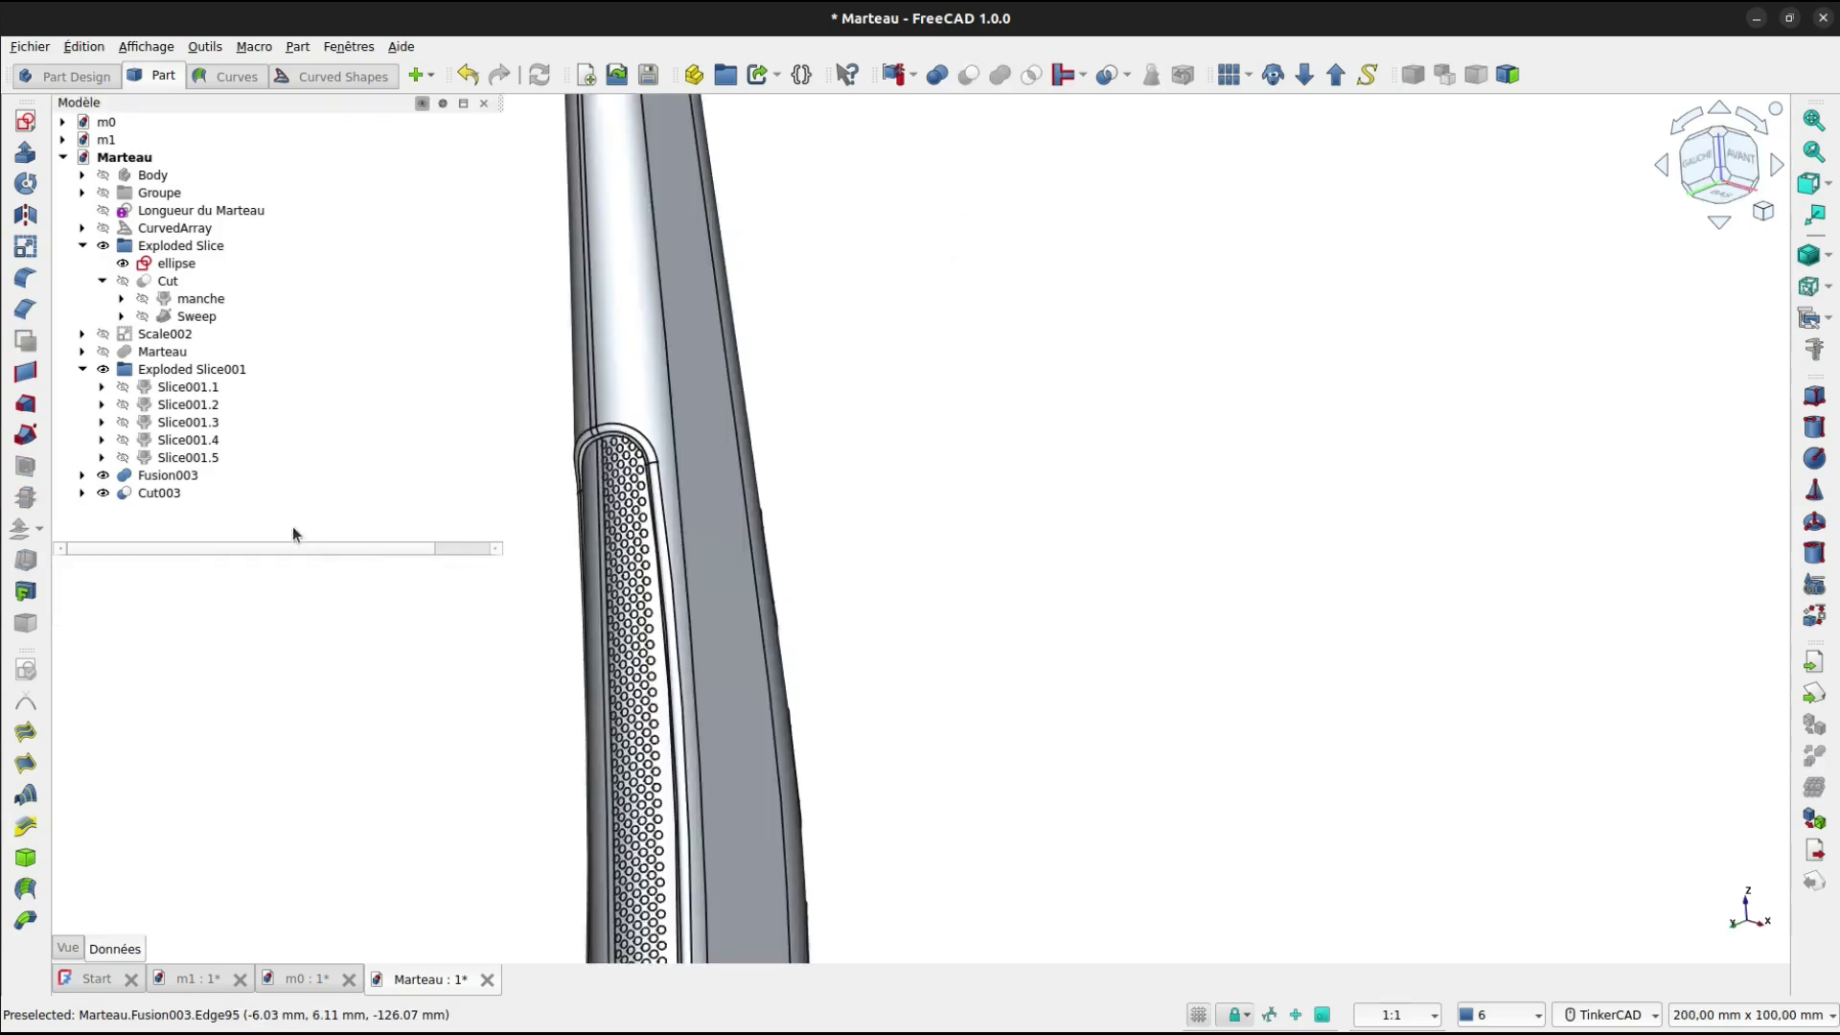
Expand Cut003, check the properties of its Sketch_On_Surface, and examine the trimmed studs on the grip up close.
{"action": "left_click", "coordinate": [158, 494]}
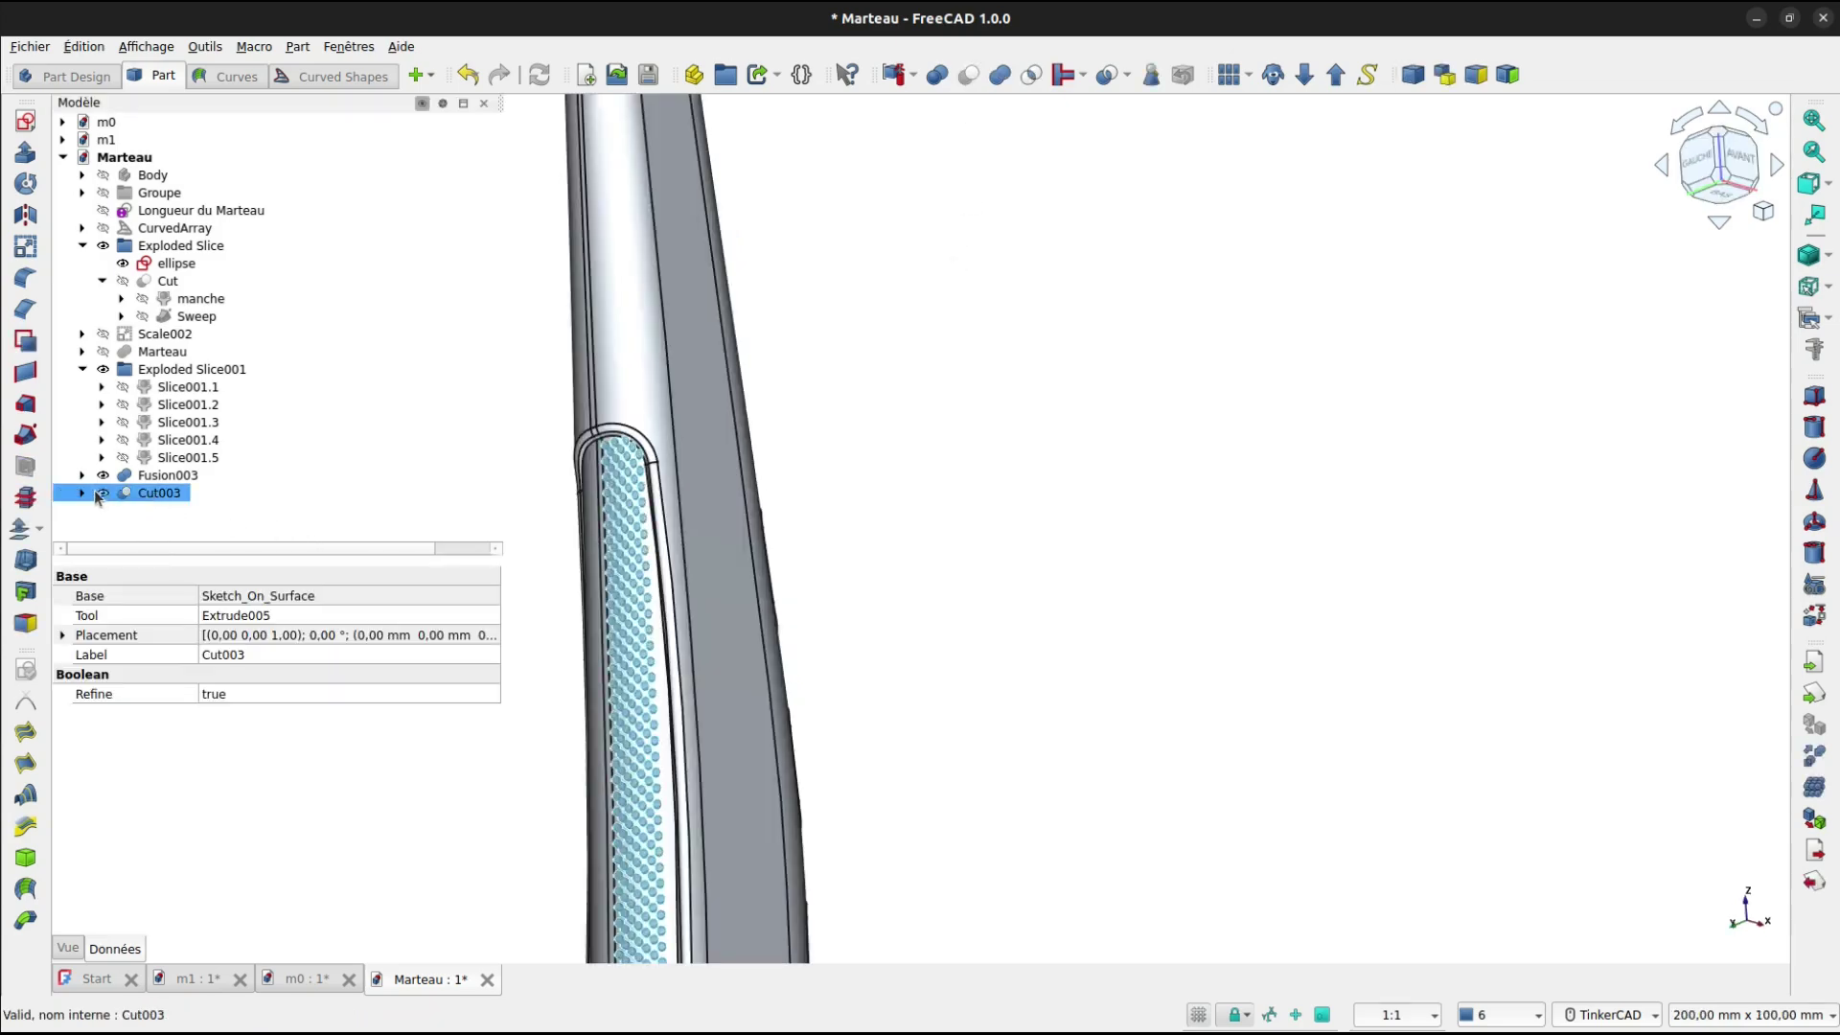
{"action": "left_click", "coordinate": [83, 494]}
{"action": "left_click", "coordinate": [182, 511]}
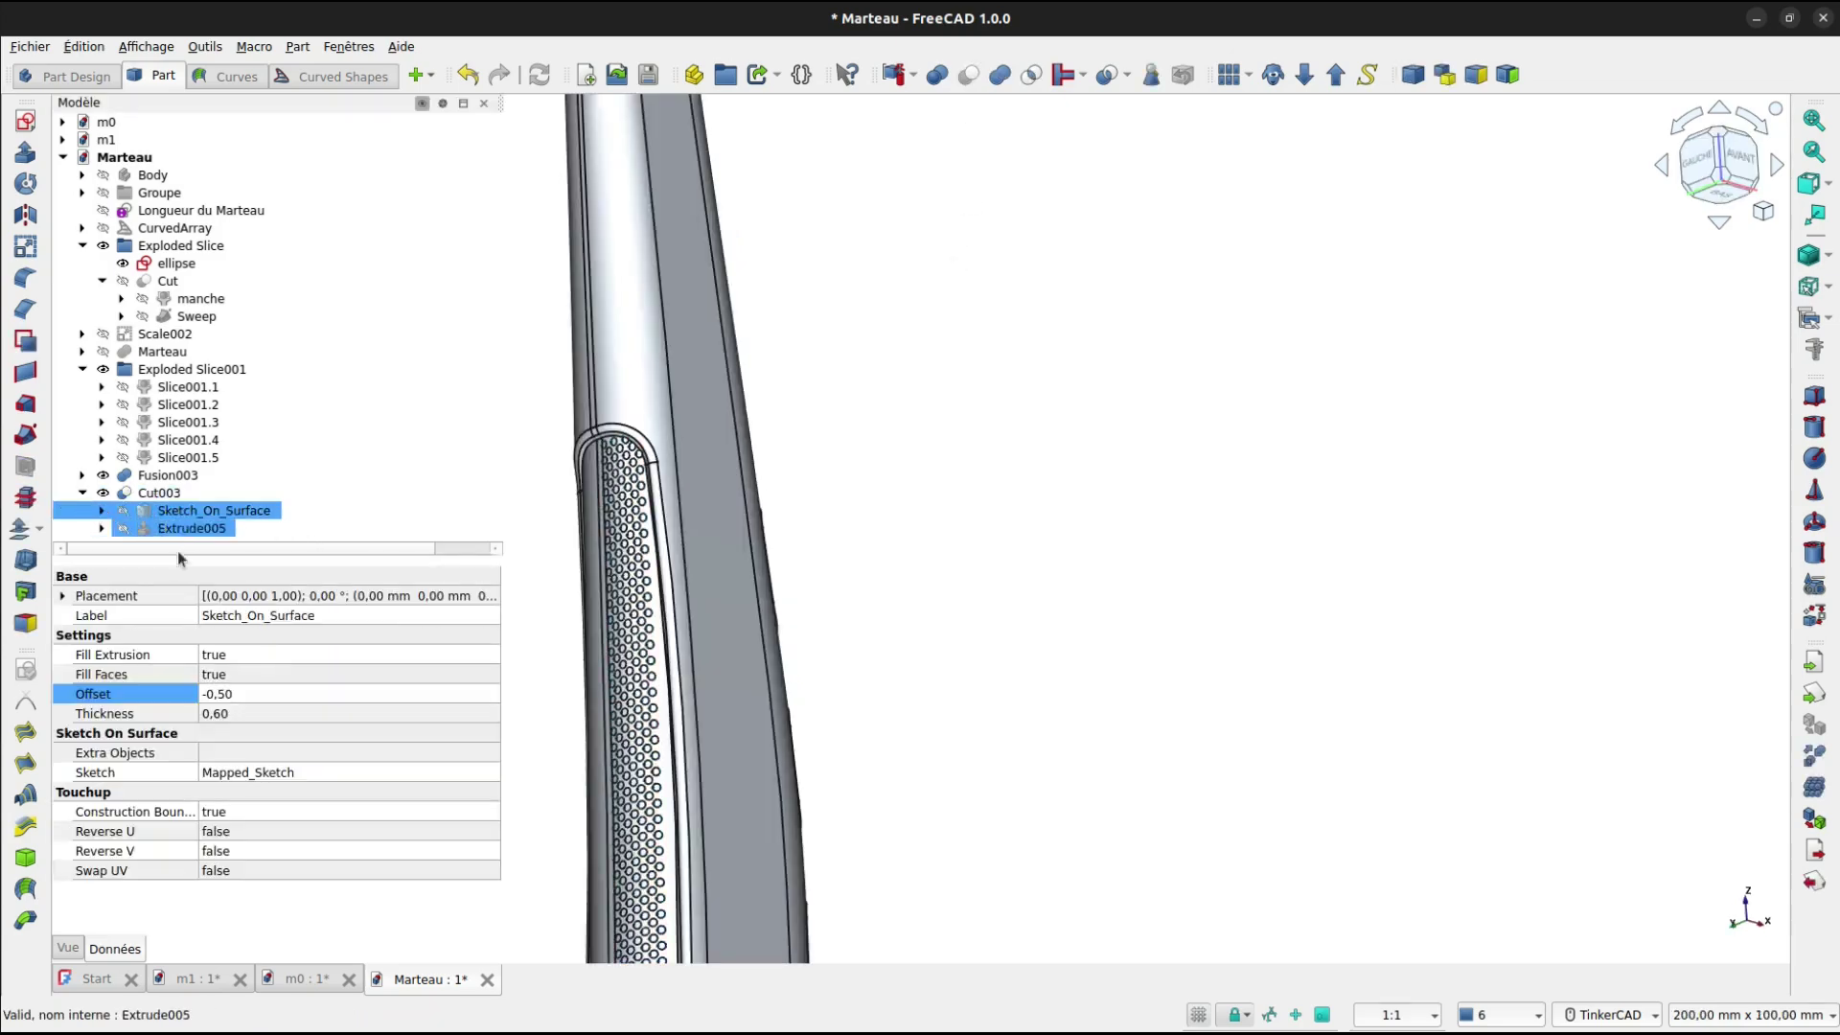
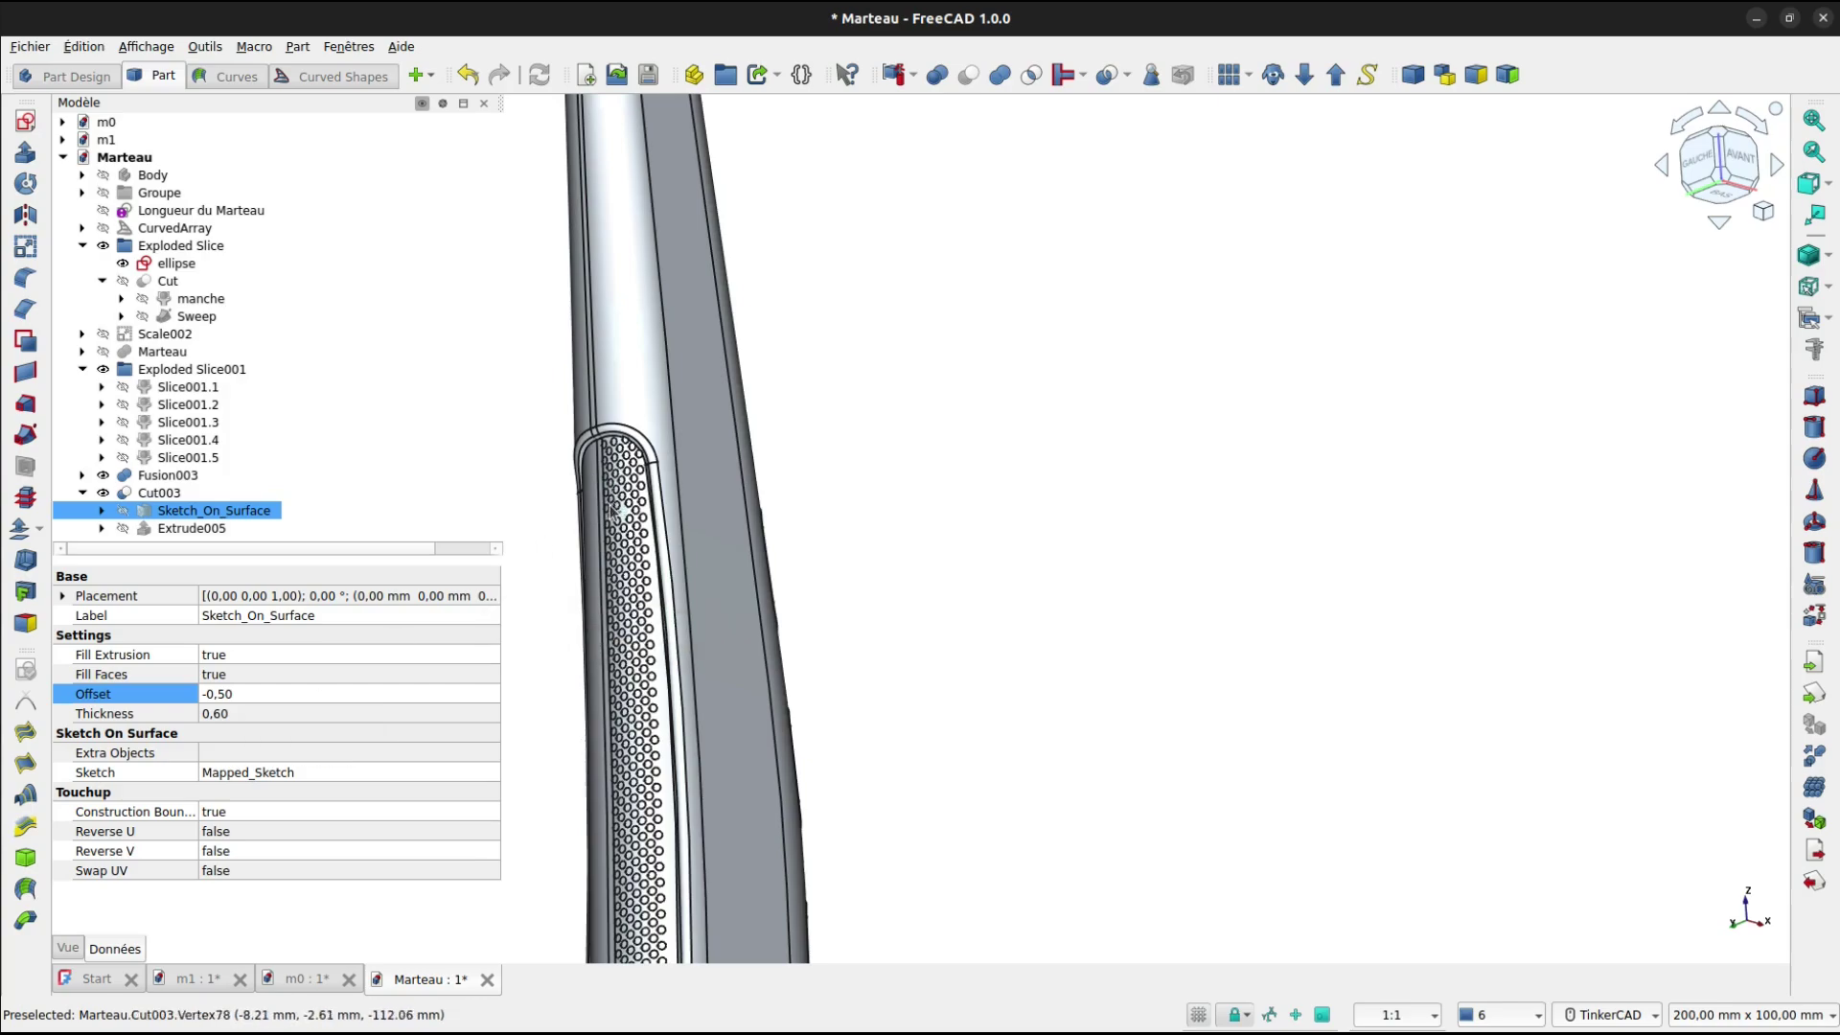
{"action": "scroll", "coordinate": [629, 498], "scroll_direction": "up", "scroll_amount": 5}
{"action": "scroll", "coordinate": [629, 498], "scroll_direction": "up", "scroll_amount": 5}
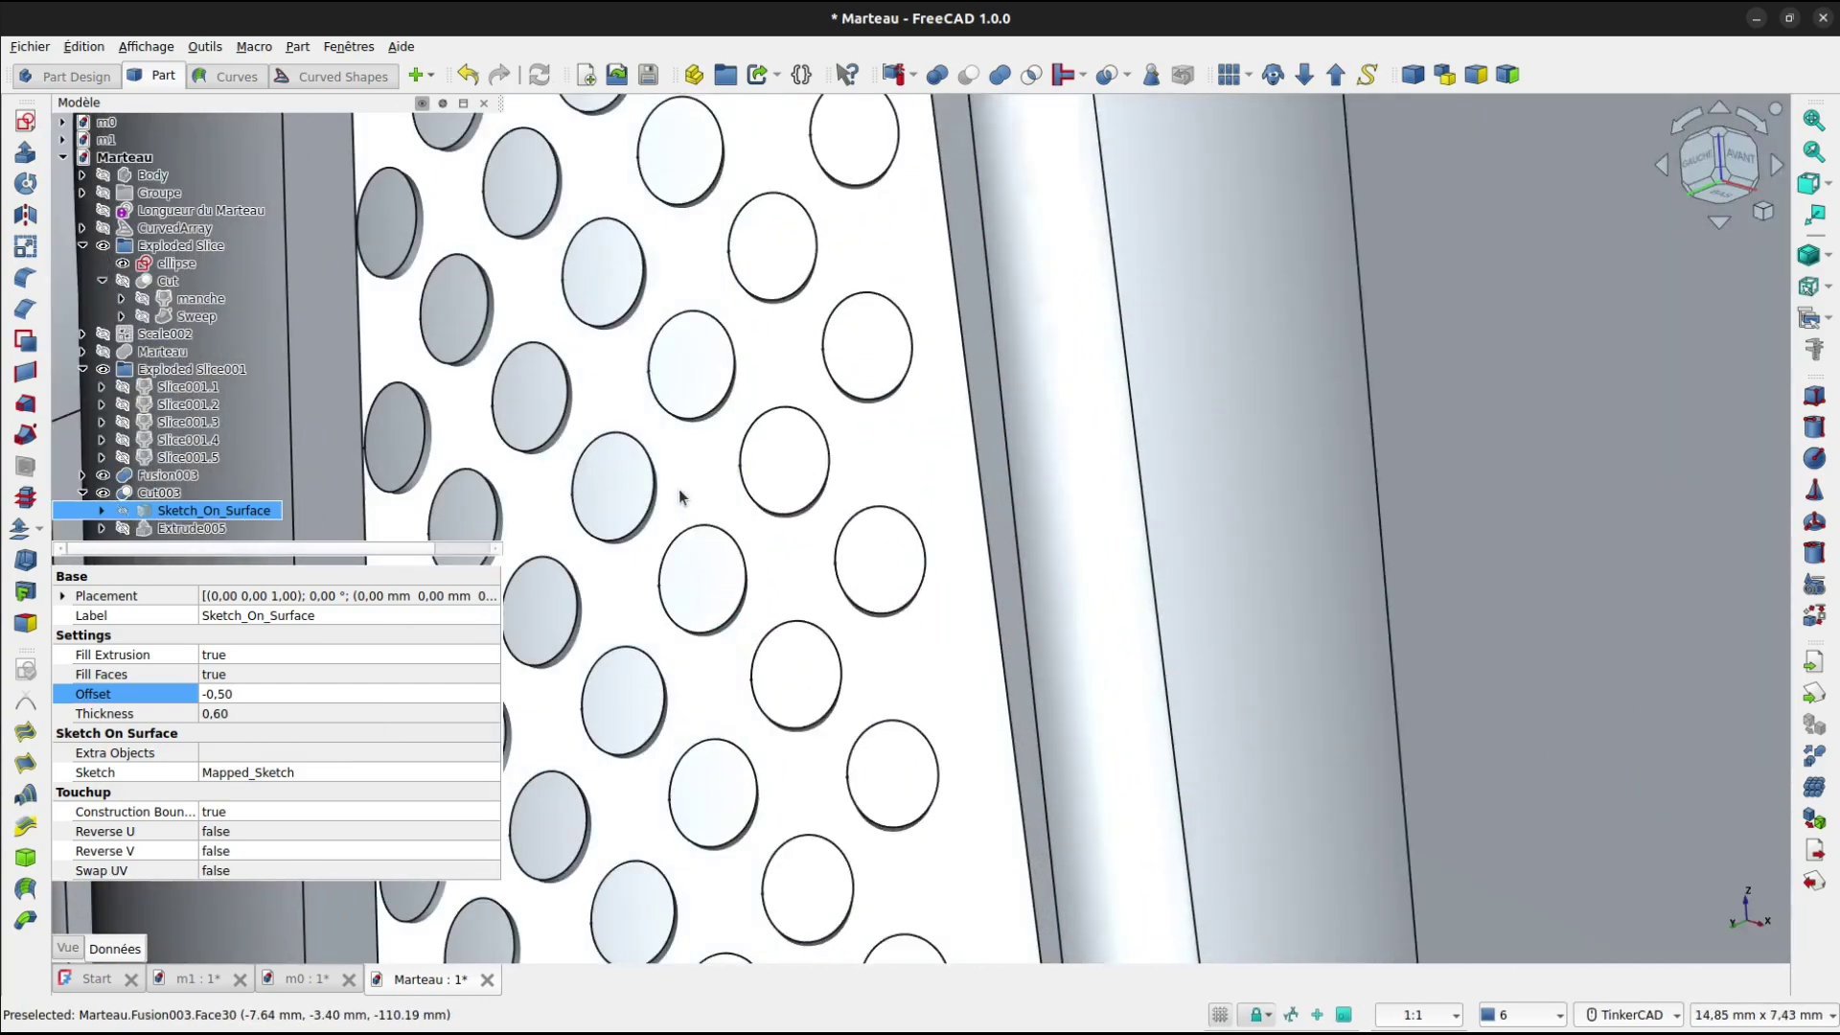
{"action": "mouse_move", "coordinate": [679, 464]}
{"action": "right_mouse_down"}
{"action": "mouse_move", "coordinate": [661, 448]}
{"action": "mouse_move", "coordinate": [666, 367]}
{"action": "mouse_move", "coordinate": [680, 393]}
{"action": "right_mouse_up"}
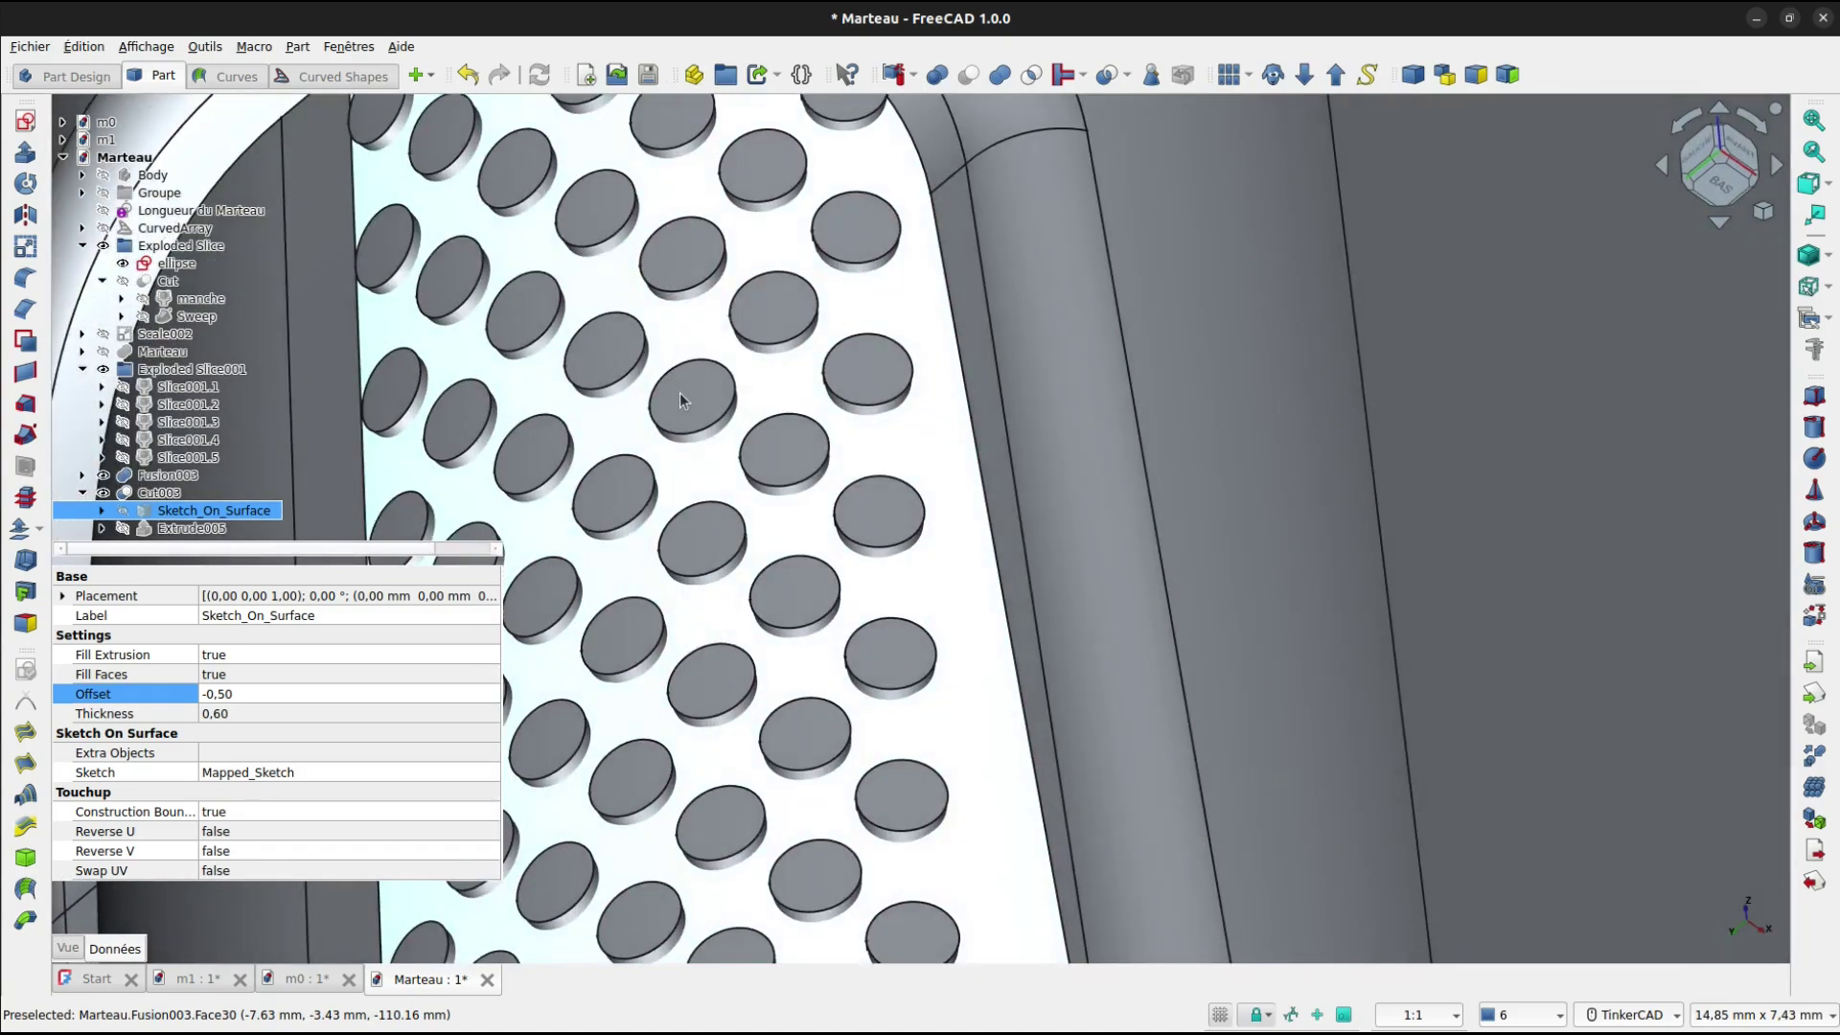
{"action": "scroll", "coordinate": [681, 393], "scroll_direction": "down", "scroll_amount": 6}
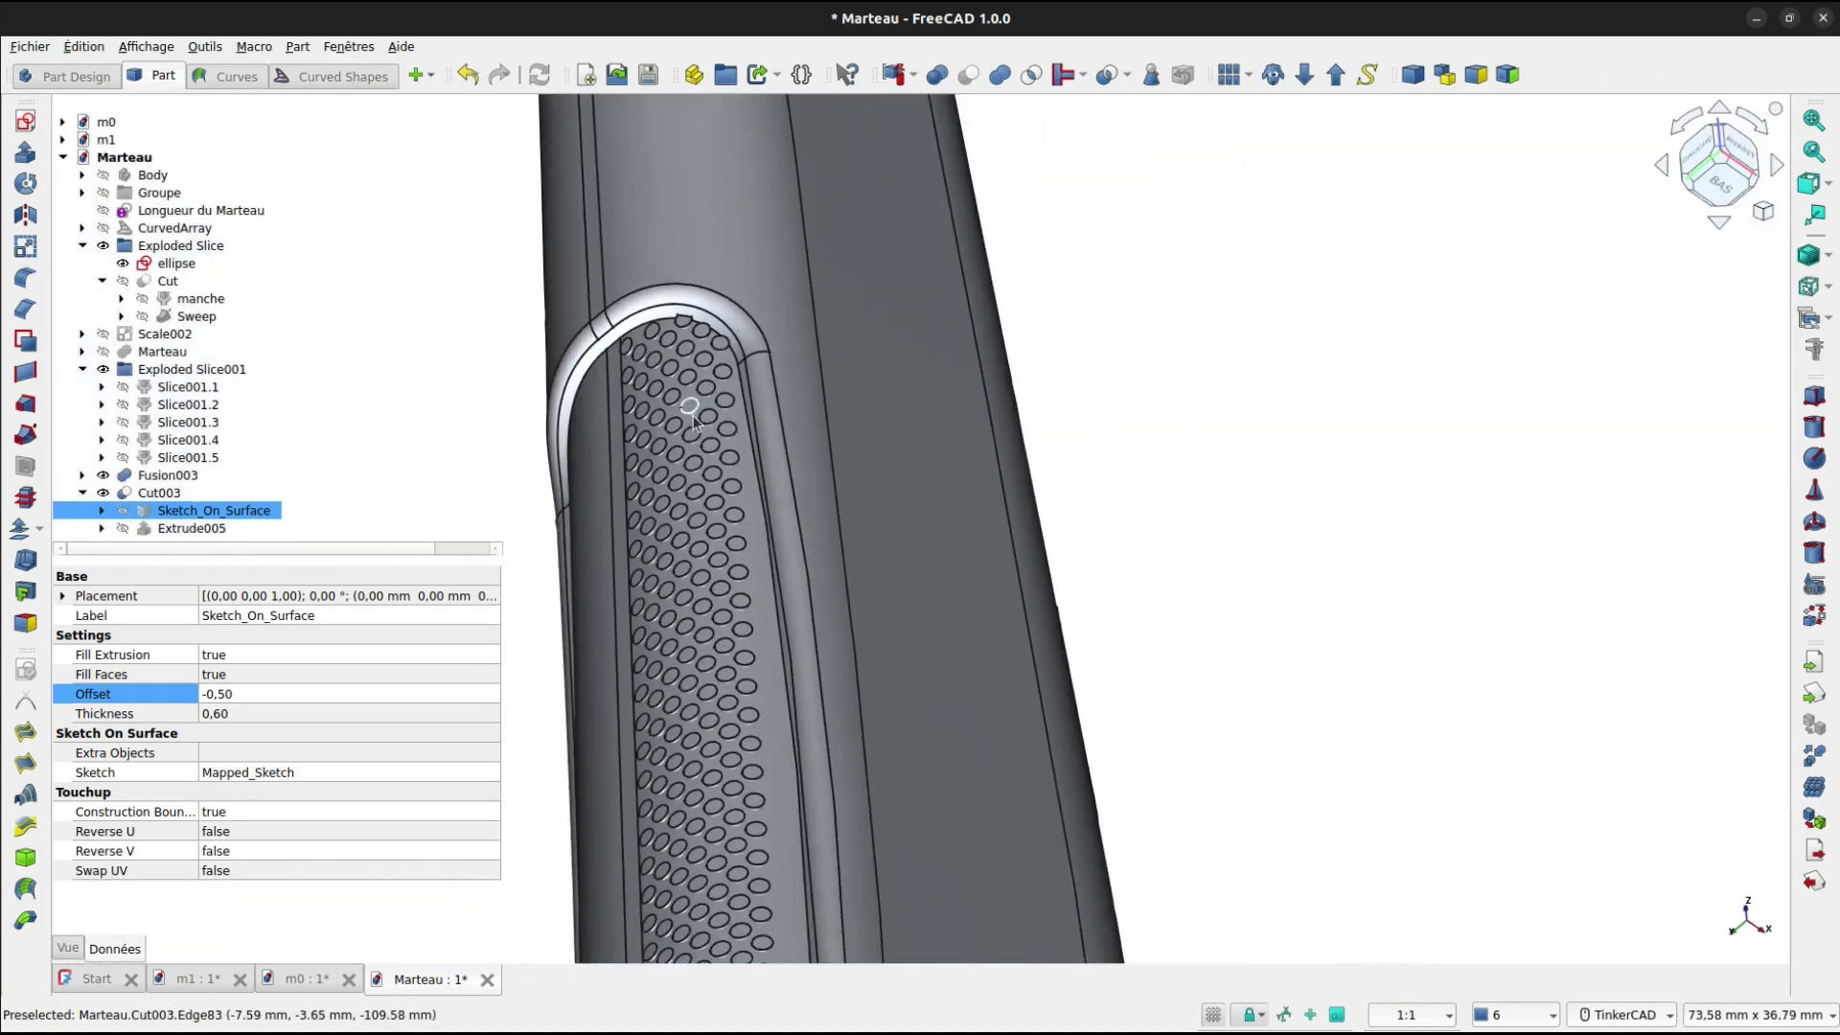
Mirror the trimmed stud pattern Cut003 across the XZ plane onto the other half of the grip.
{"action": "left_click", "coordinate": [160, 493]}
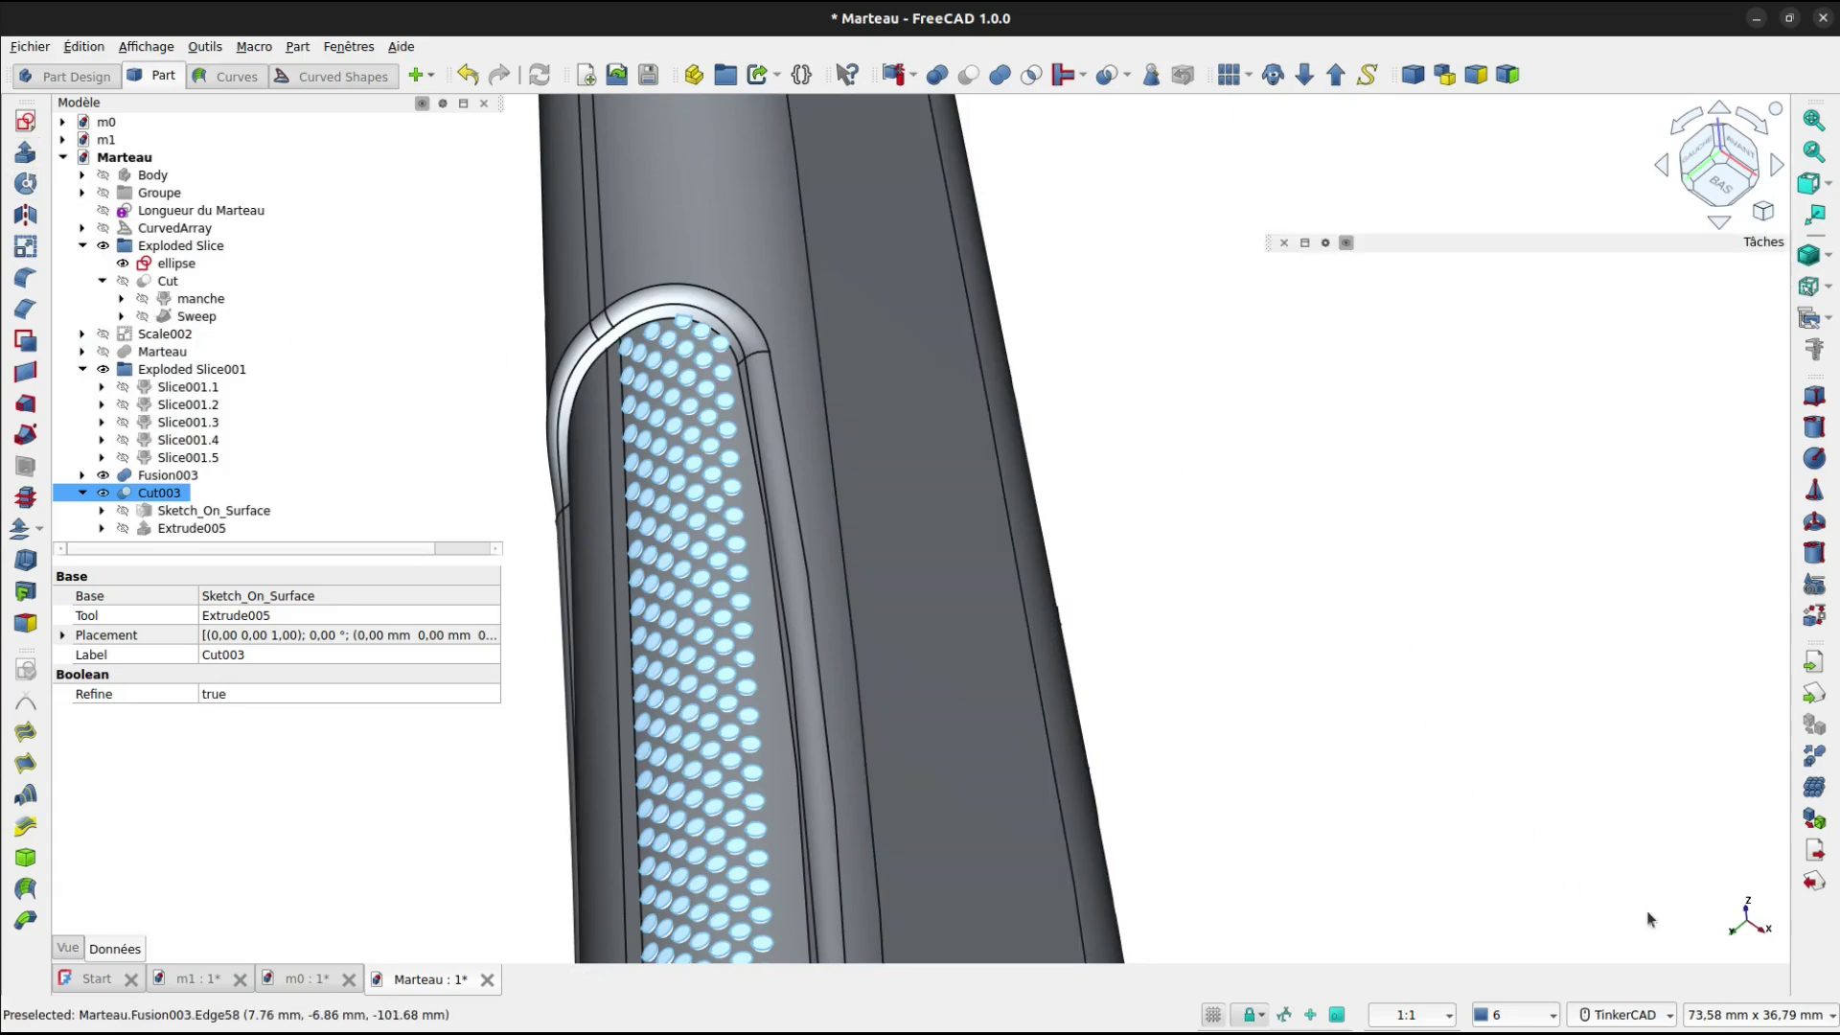
{"action": "left_click", "coordinate": [25, 215]}
{"action": "left_click", "coordinate": [1458, 554]}
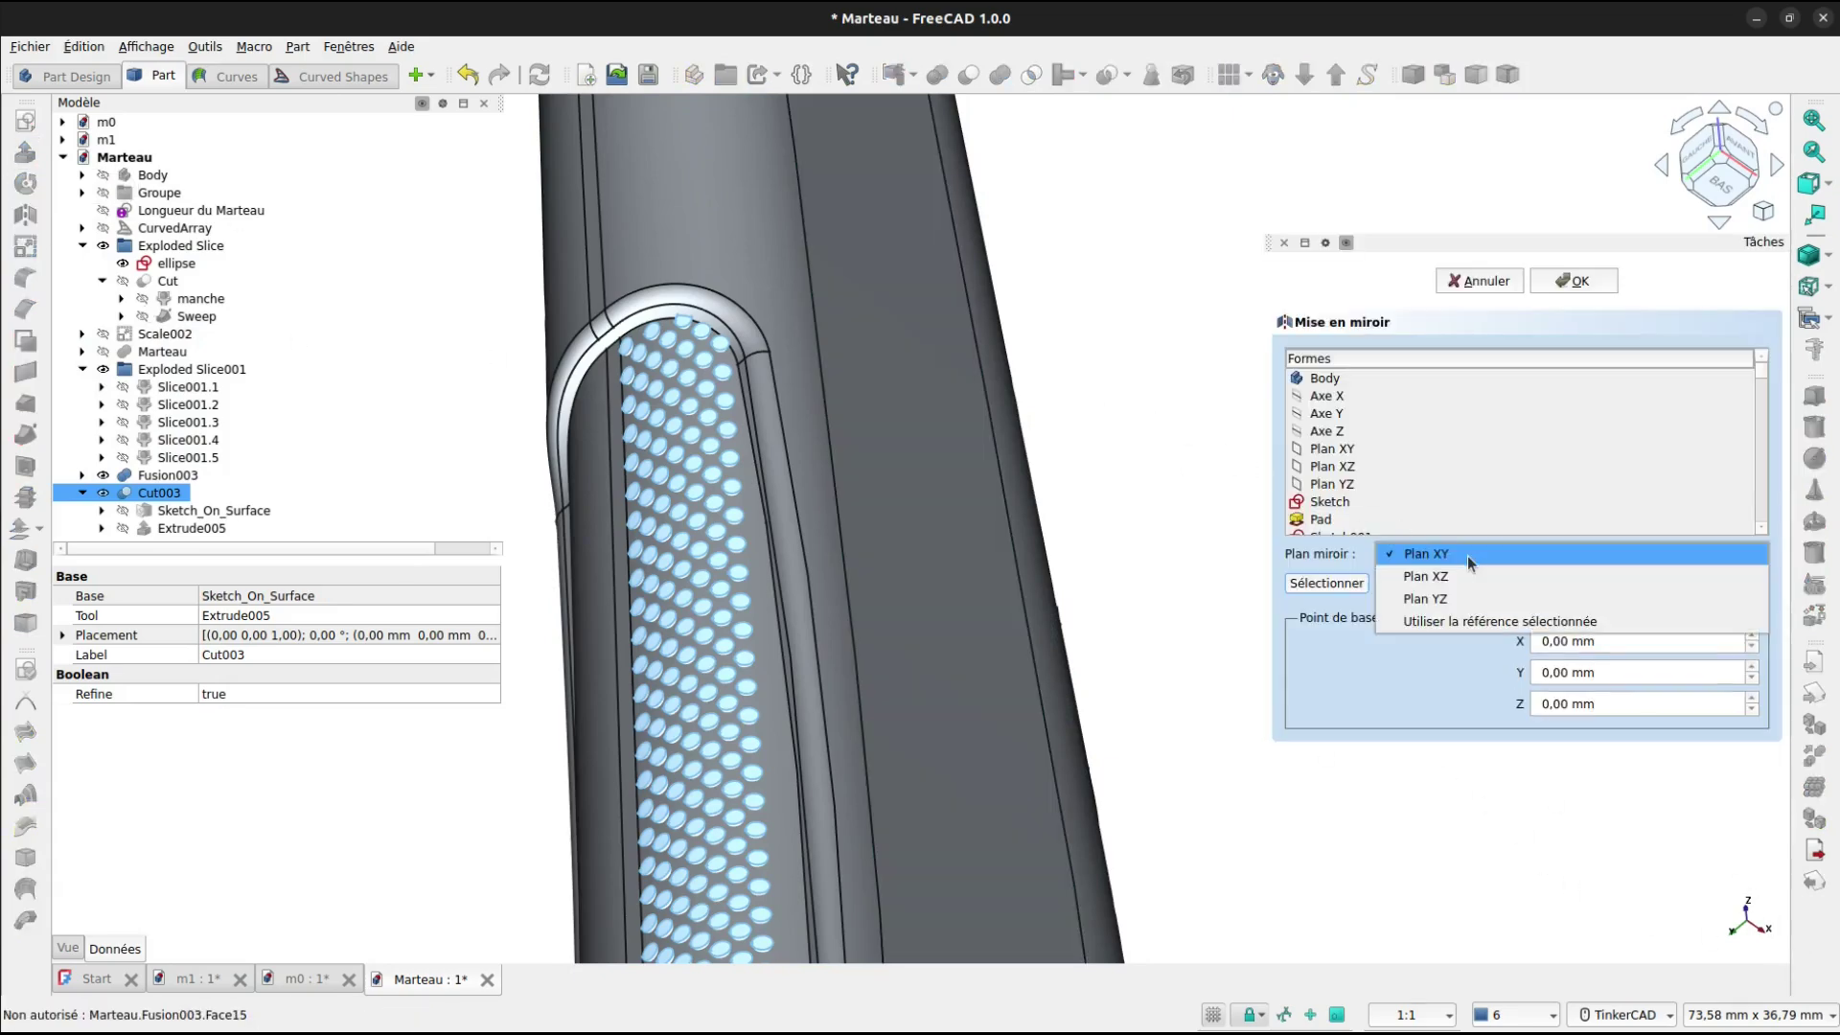
{"action": "left_click", "coordinate": [1463, 577]}
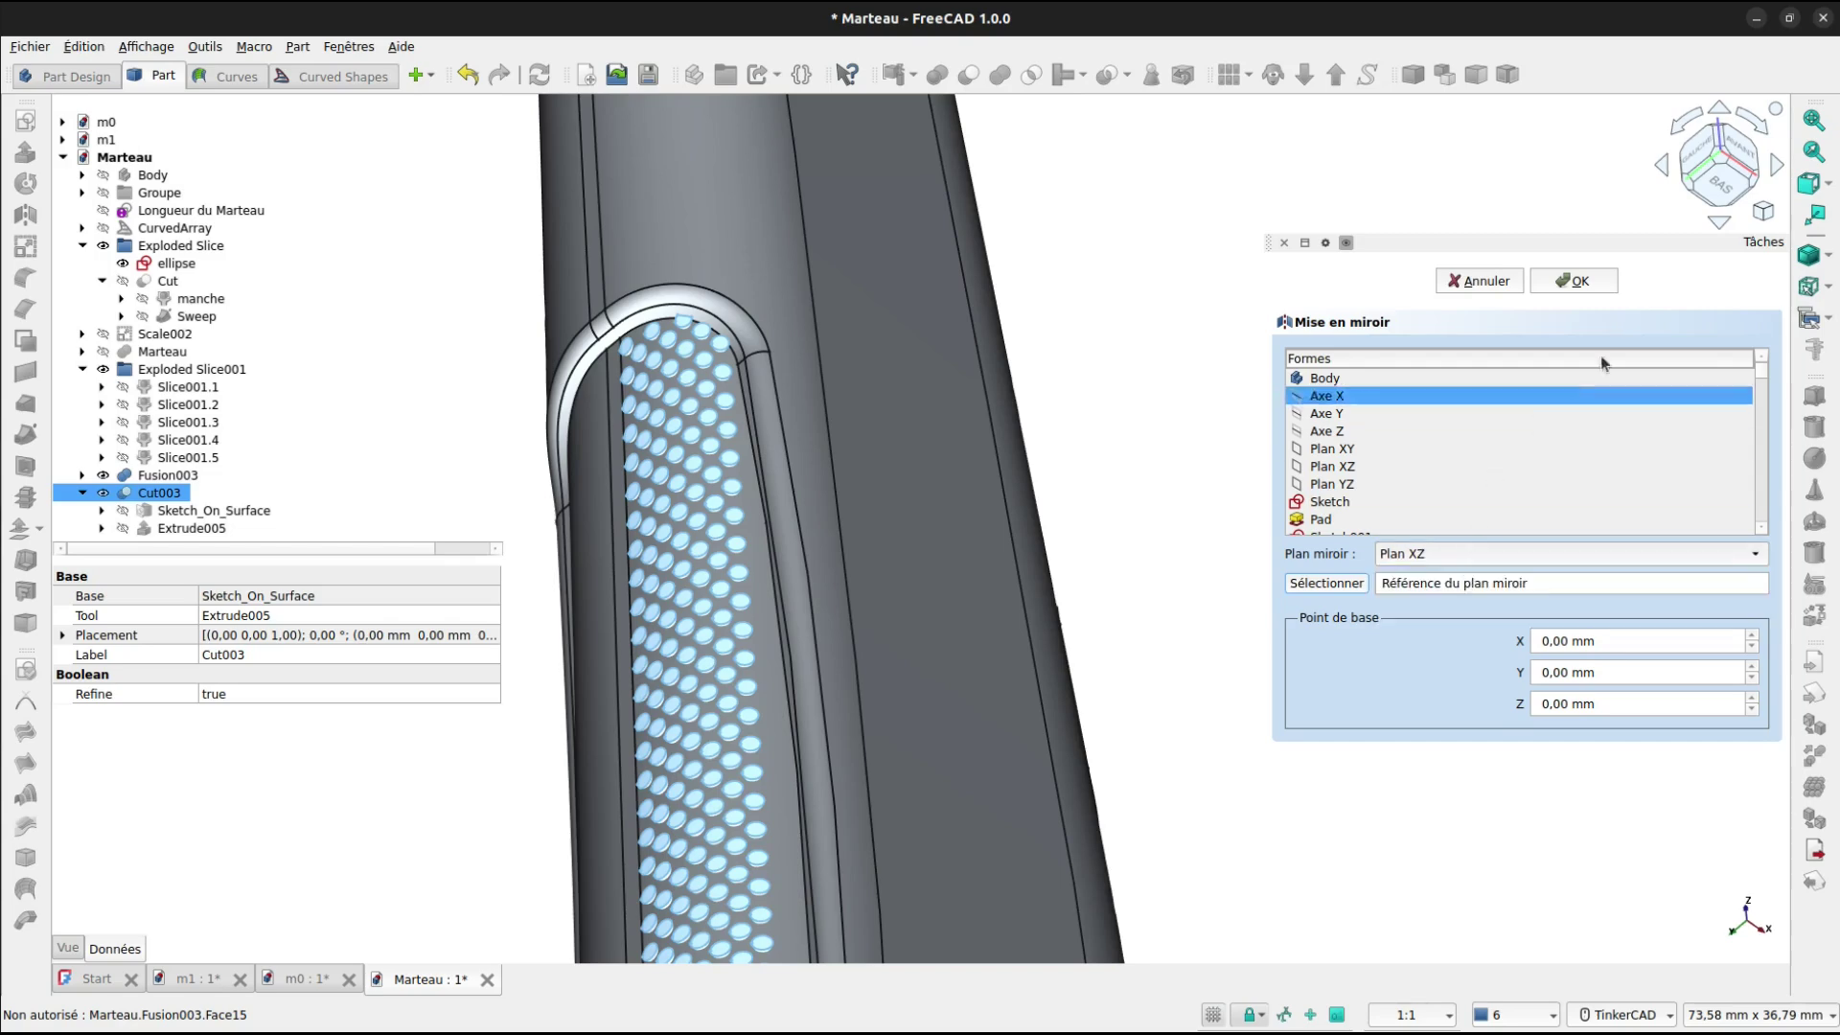
{"action": "left_click", "coordinate": [1578, 282]}
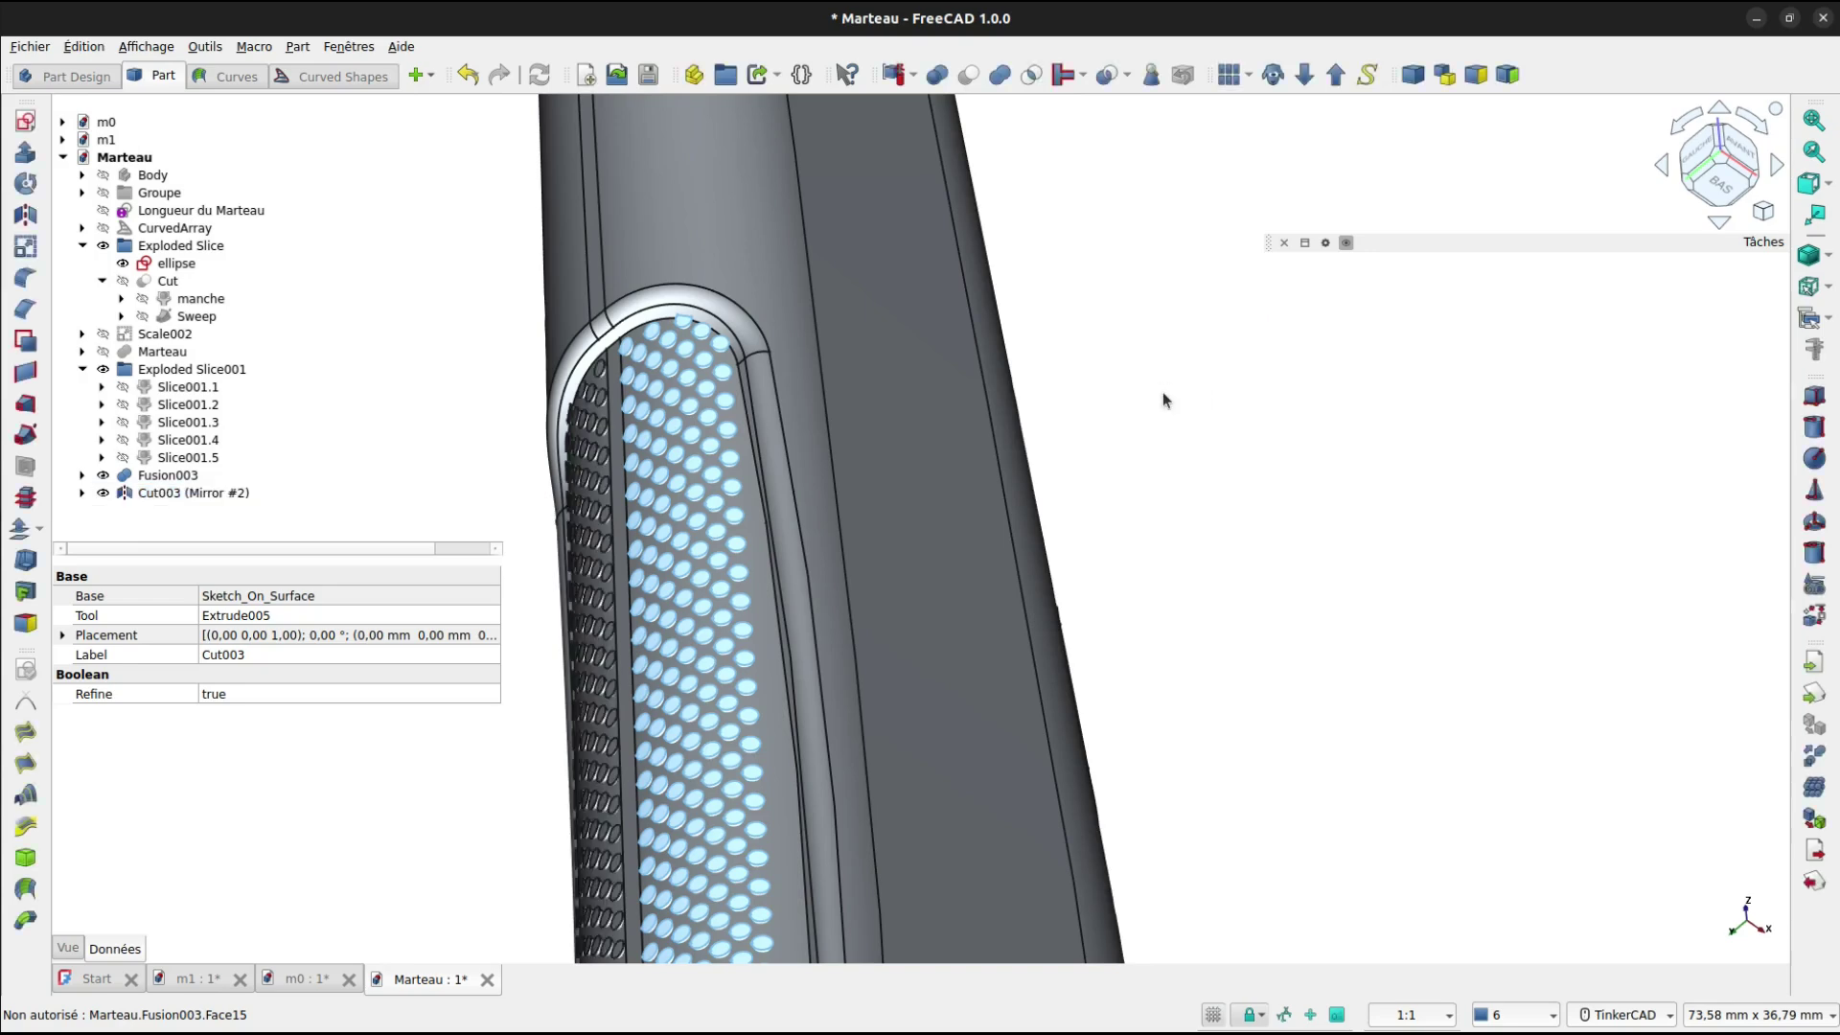
{"action": "scroll", "coordinate": [1163, 393], "scroll_direction": "down", "scroll_amount": 3}
{"action": "right_click_drag", "start_coordinate": [1067, 411], "coordinate": [1430, 400]}
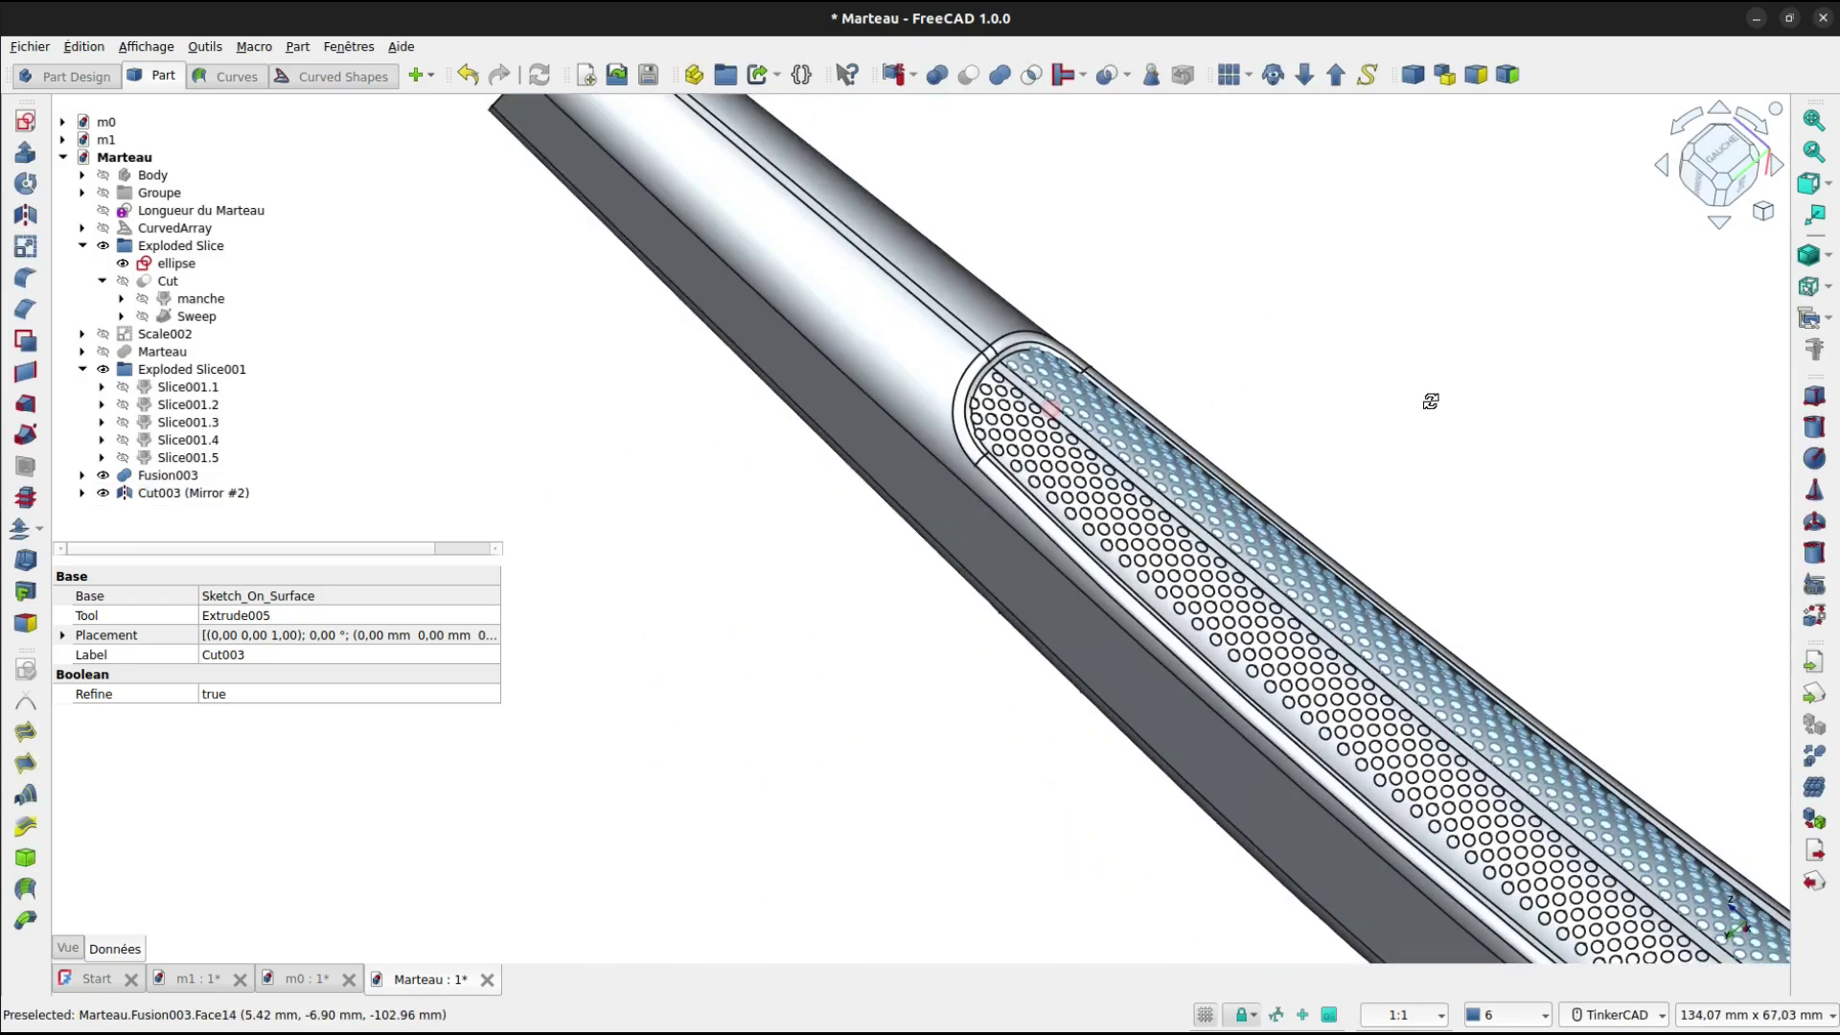
Combine Cut003 and its mirrored copy into one compound.
{"action": "left_click", "coordinate": [159, 494]}
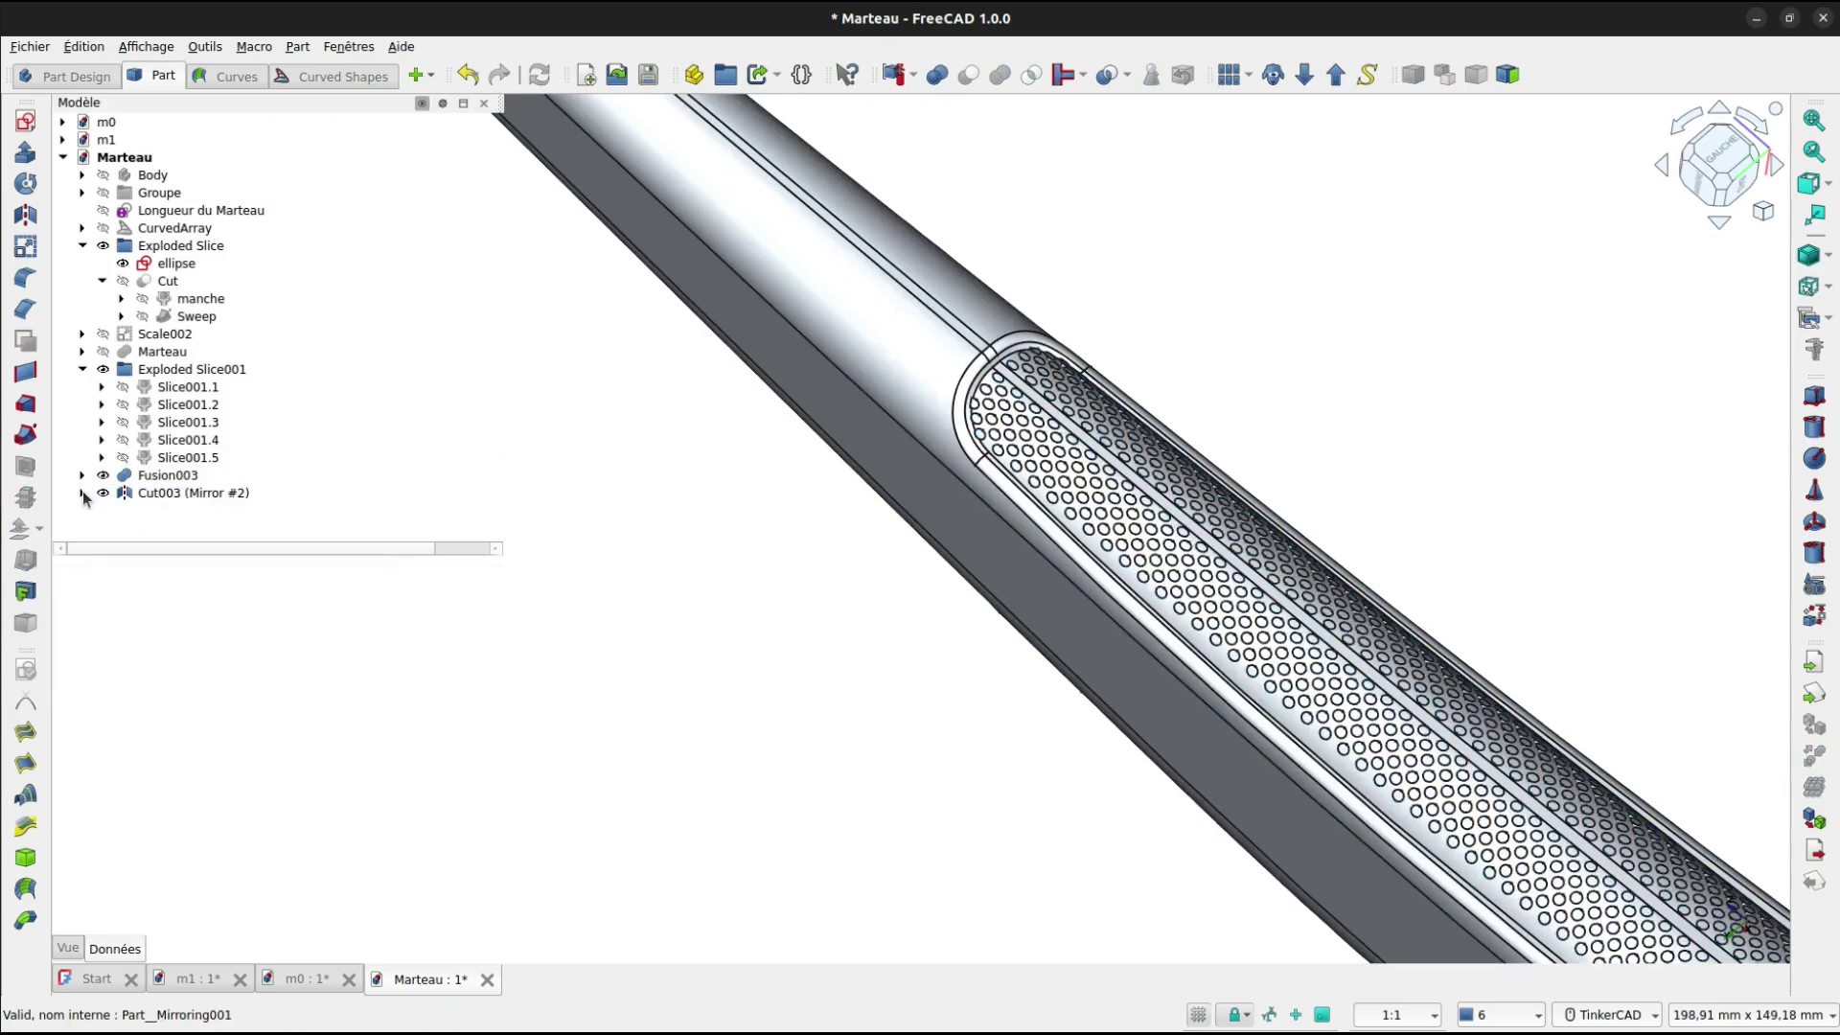
{"action": "left_click", "coordinate": [83, 495]}
{"action": "left_click", "coordinate": [180, 511]}
{"action": "left_click", "coordinate": [191, 493], "text": "ctrl"}
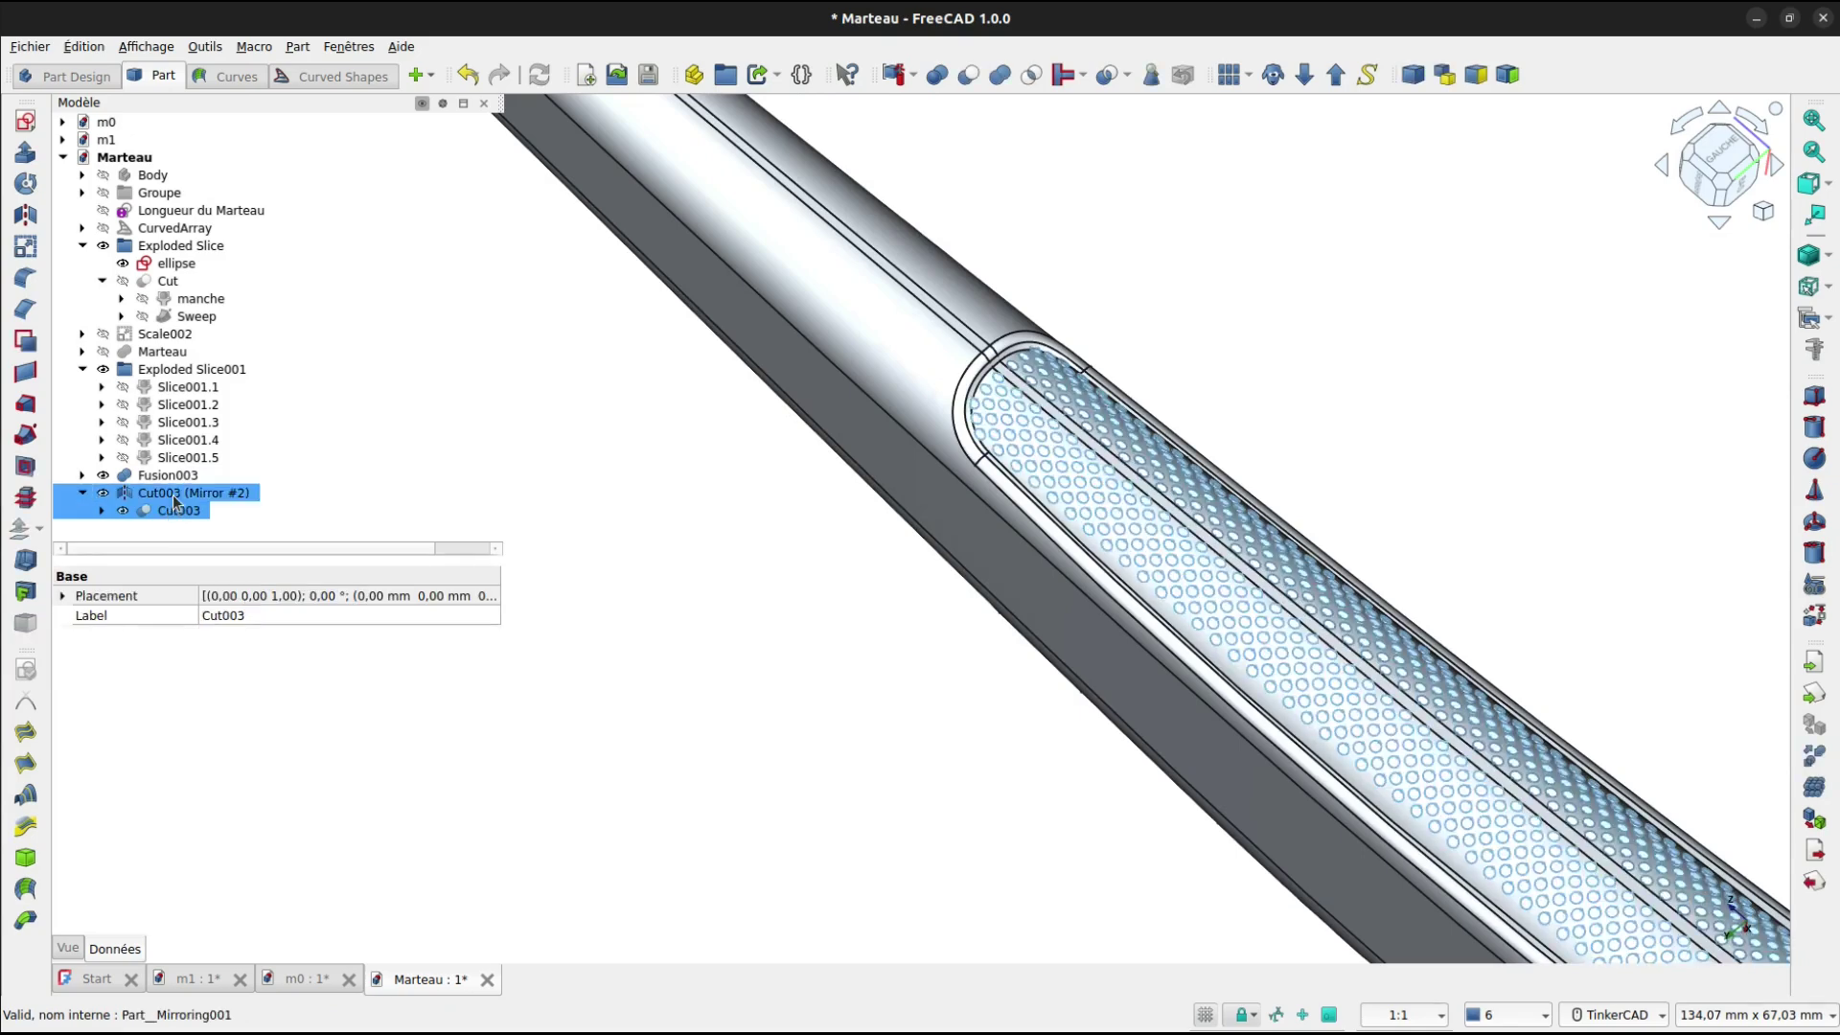
{"action": "left_click", "coordinate": [912, 75]}
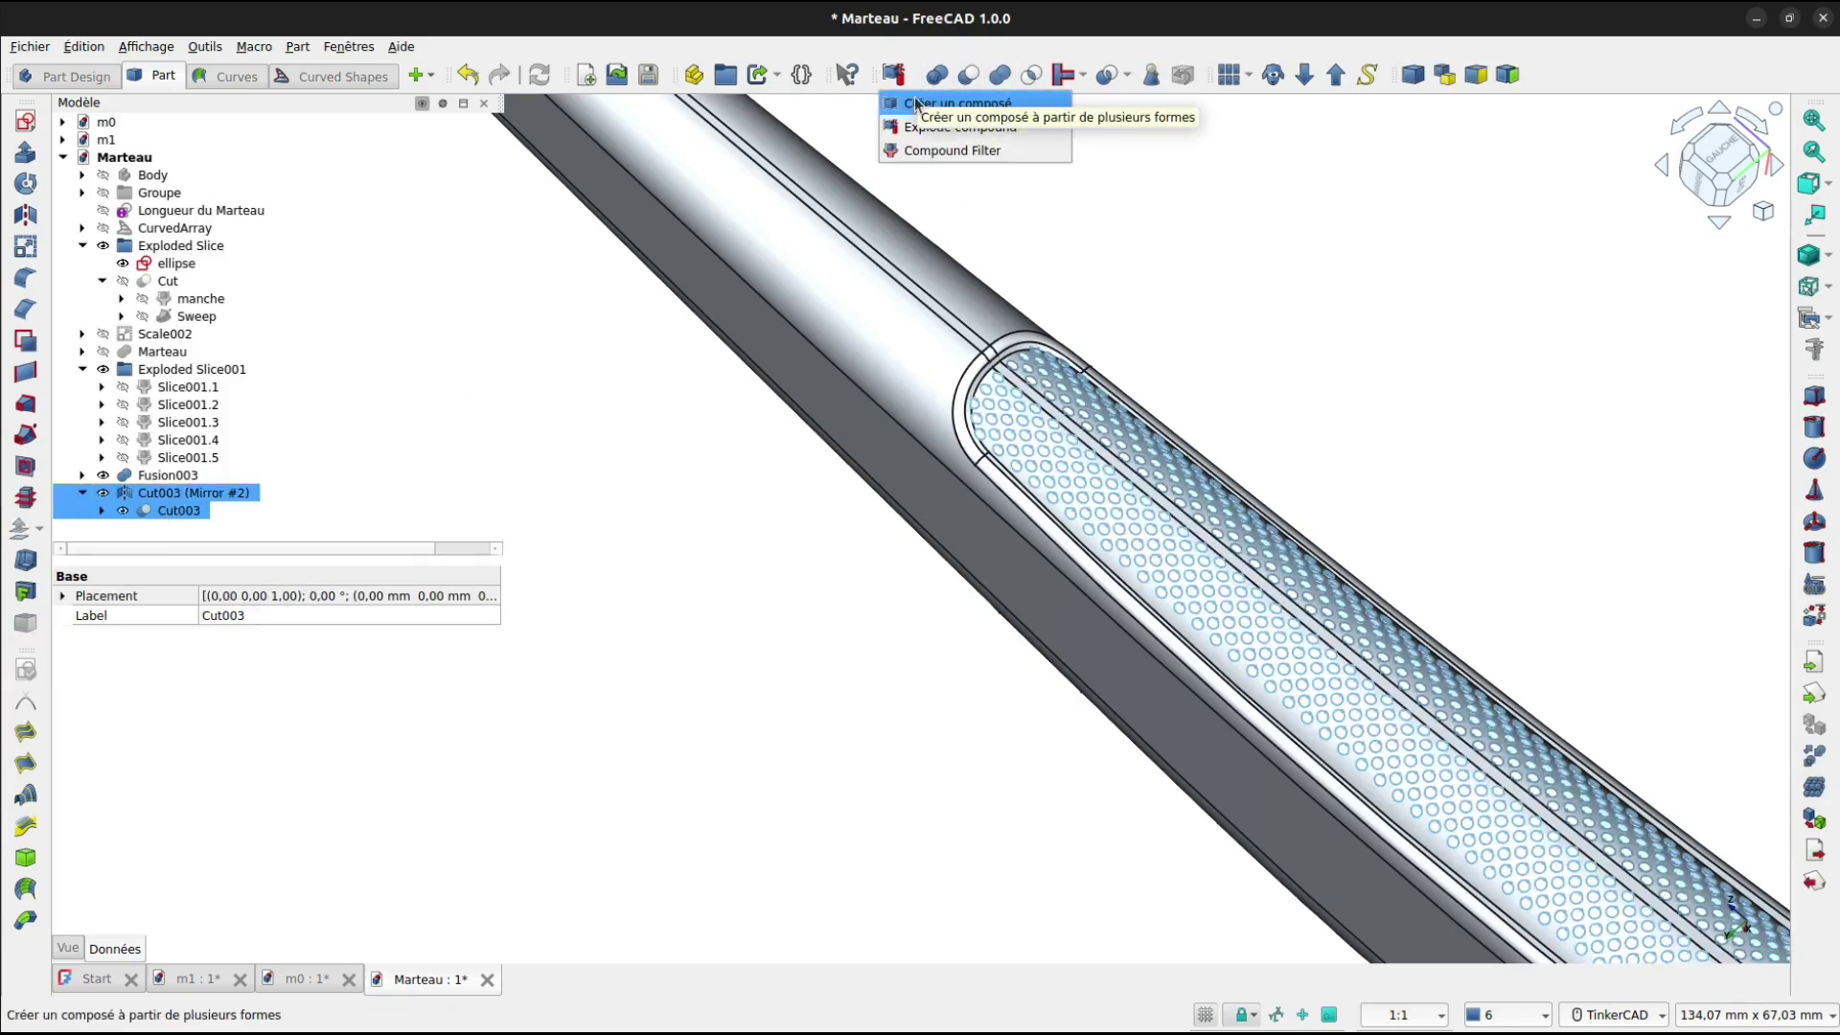
{"action": "left_click", "coordinate": [915, 103]}
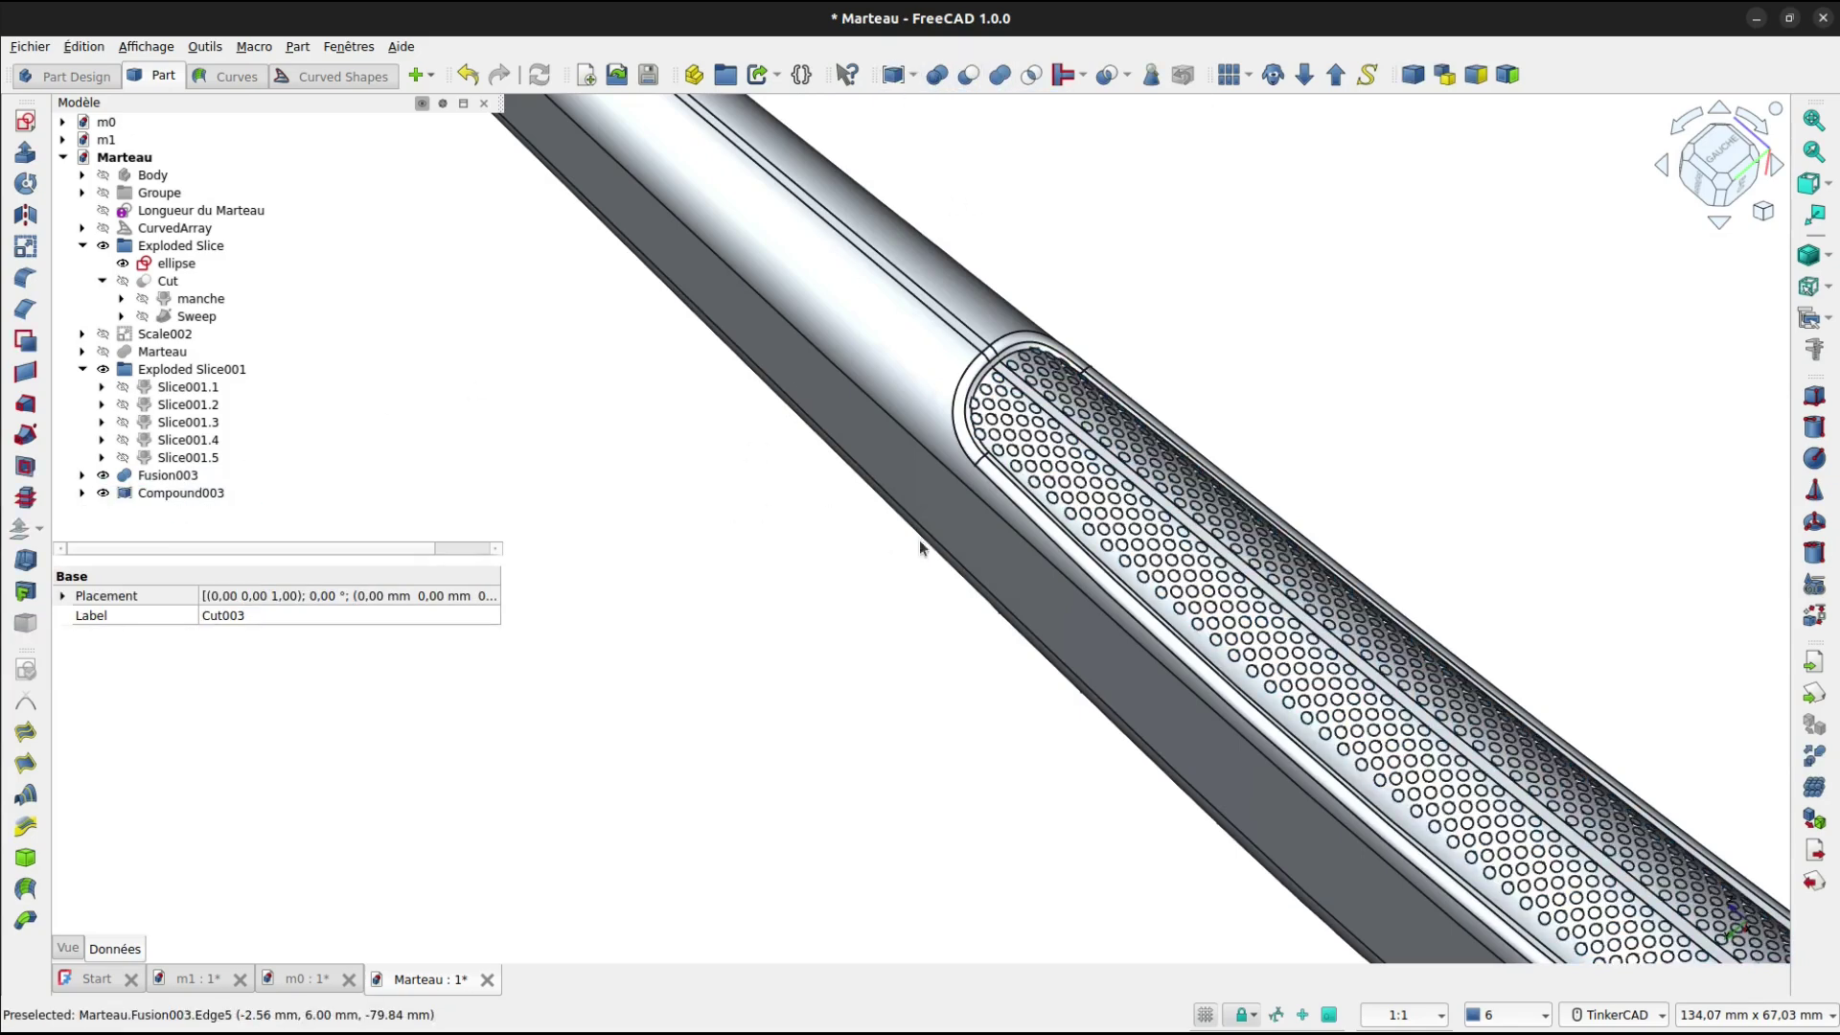
{"action": "right_click_drag", "start_coordinate": [842, 595], "coordinate": [751, 640]}
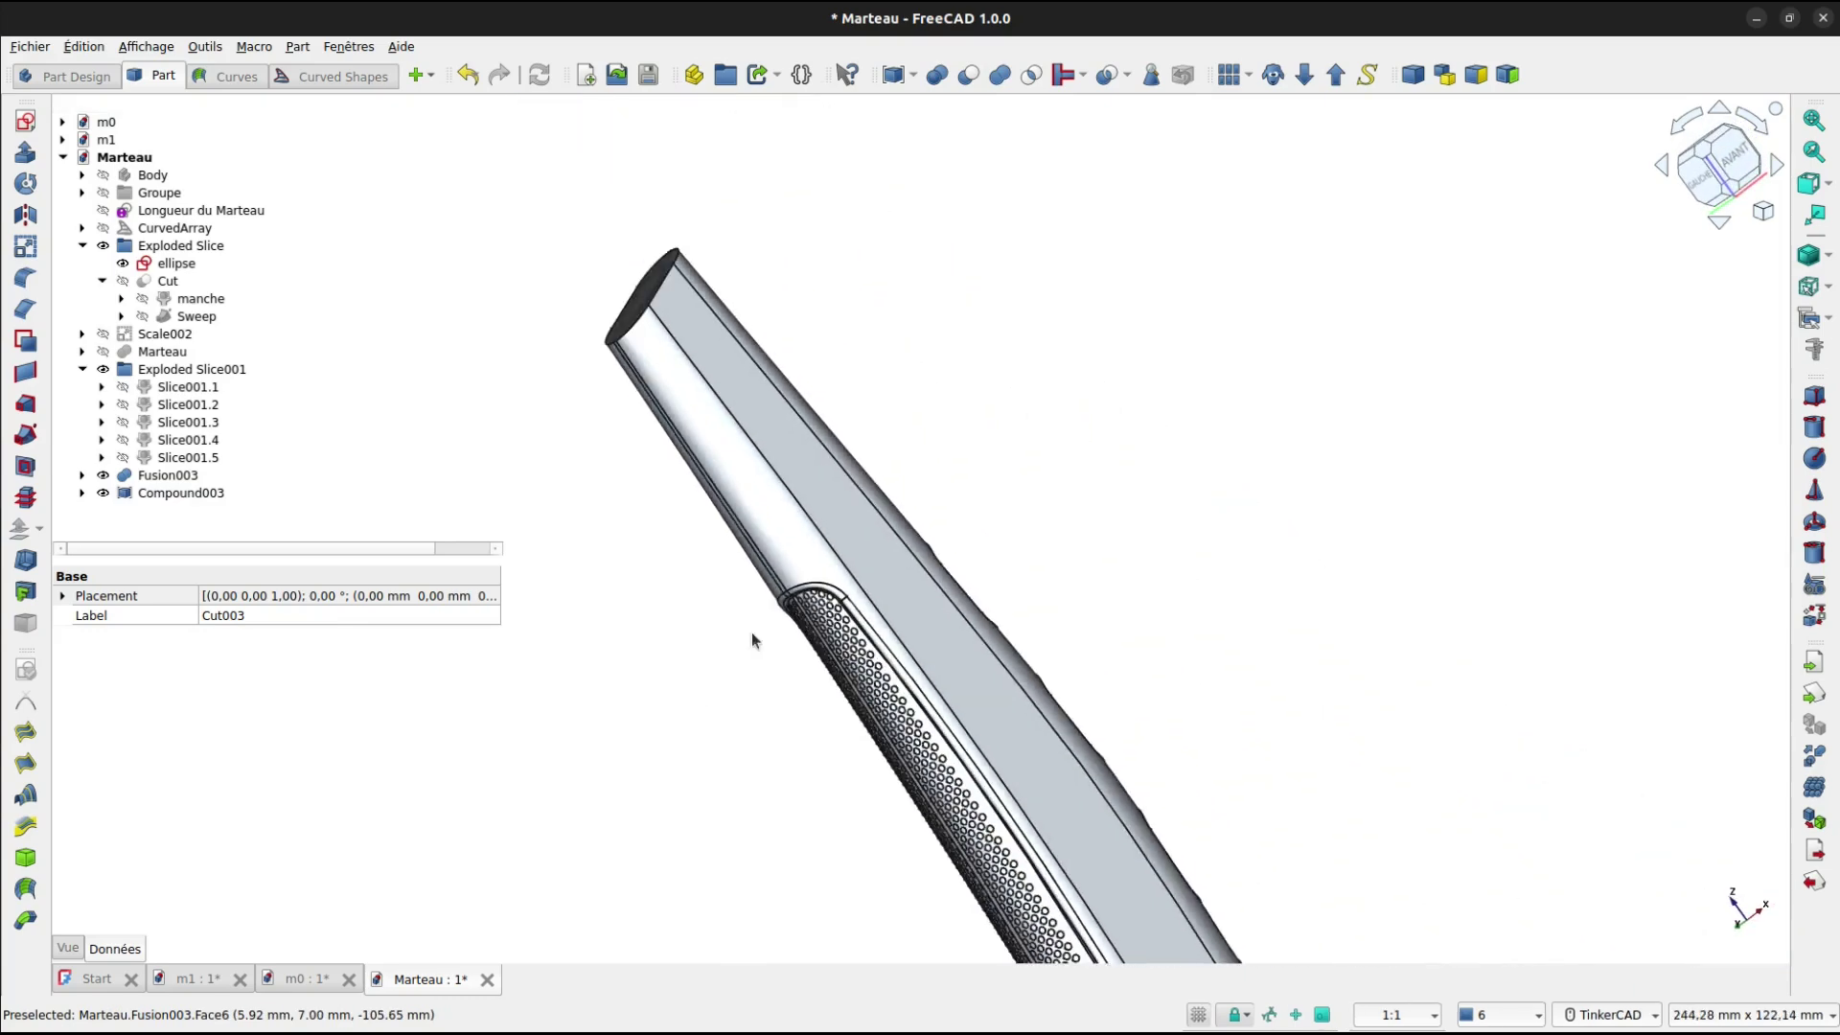
{"action": "middle_click_drag", "start_coordinate": [964, 496], "coordinate": [897, 67]}
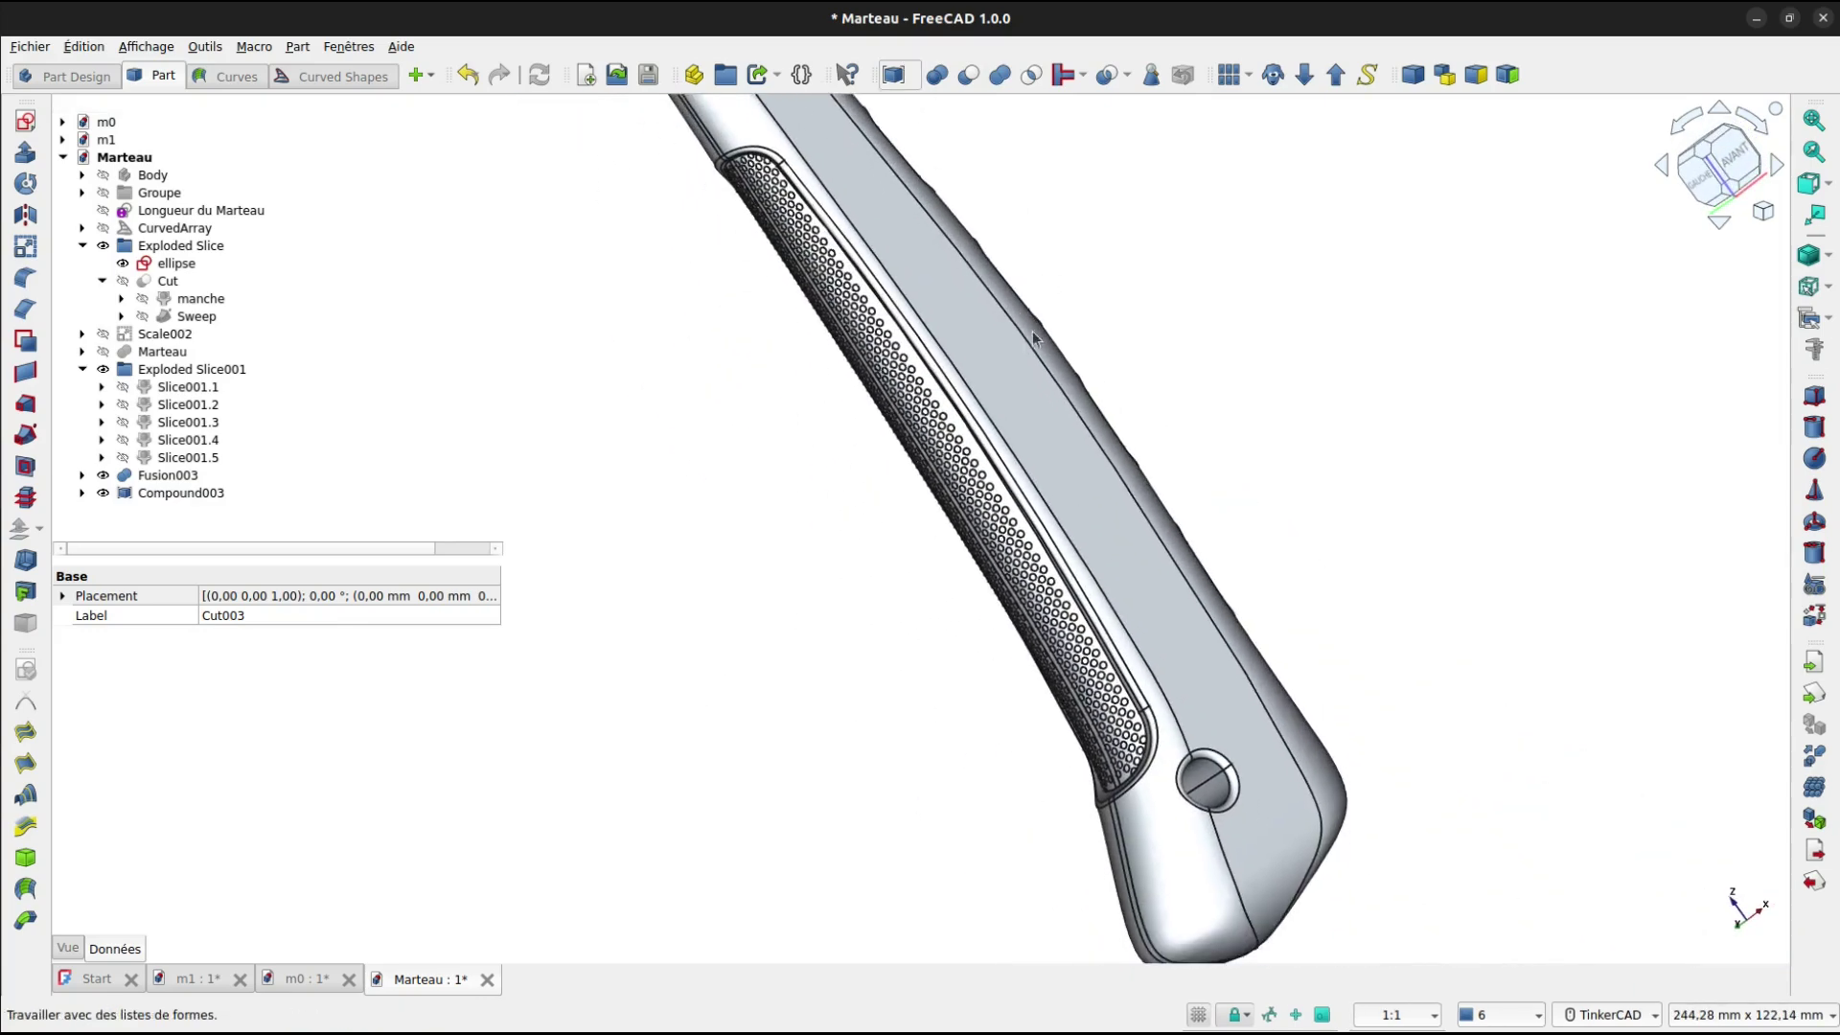
Rename the stud compound Compound003 as "empreinte Compound003".
{"action": "scroll", "coordinate": [998, 415], "scroll_direction": "up", "scroll_amount": 5}
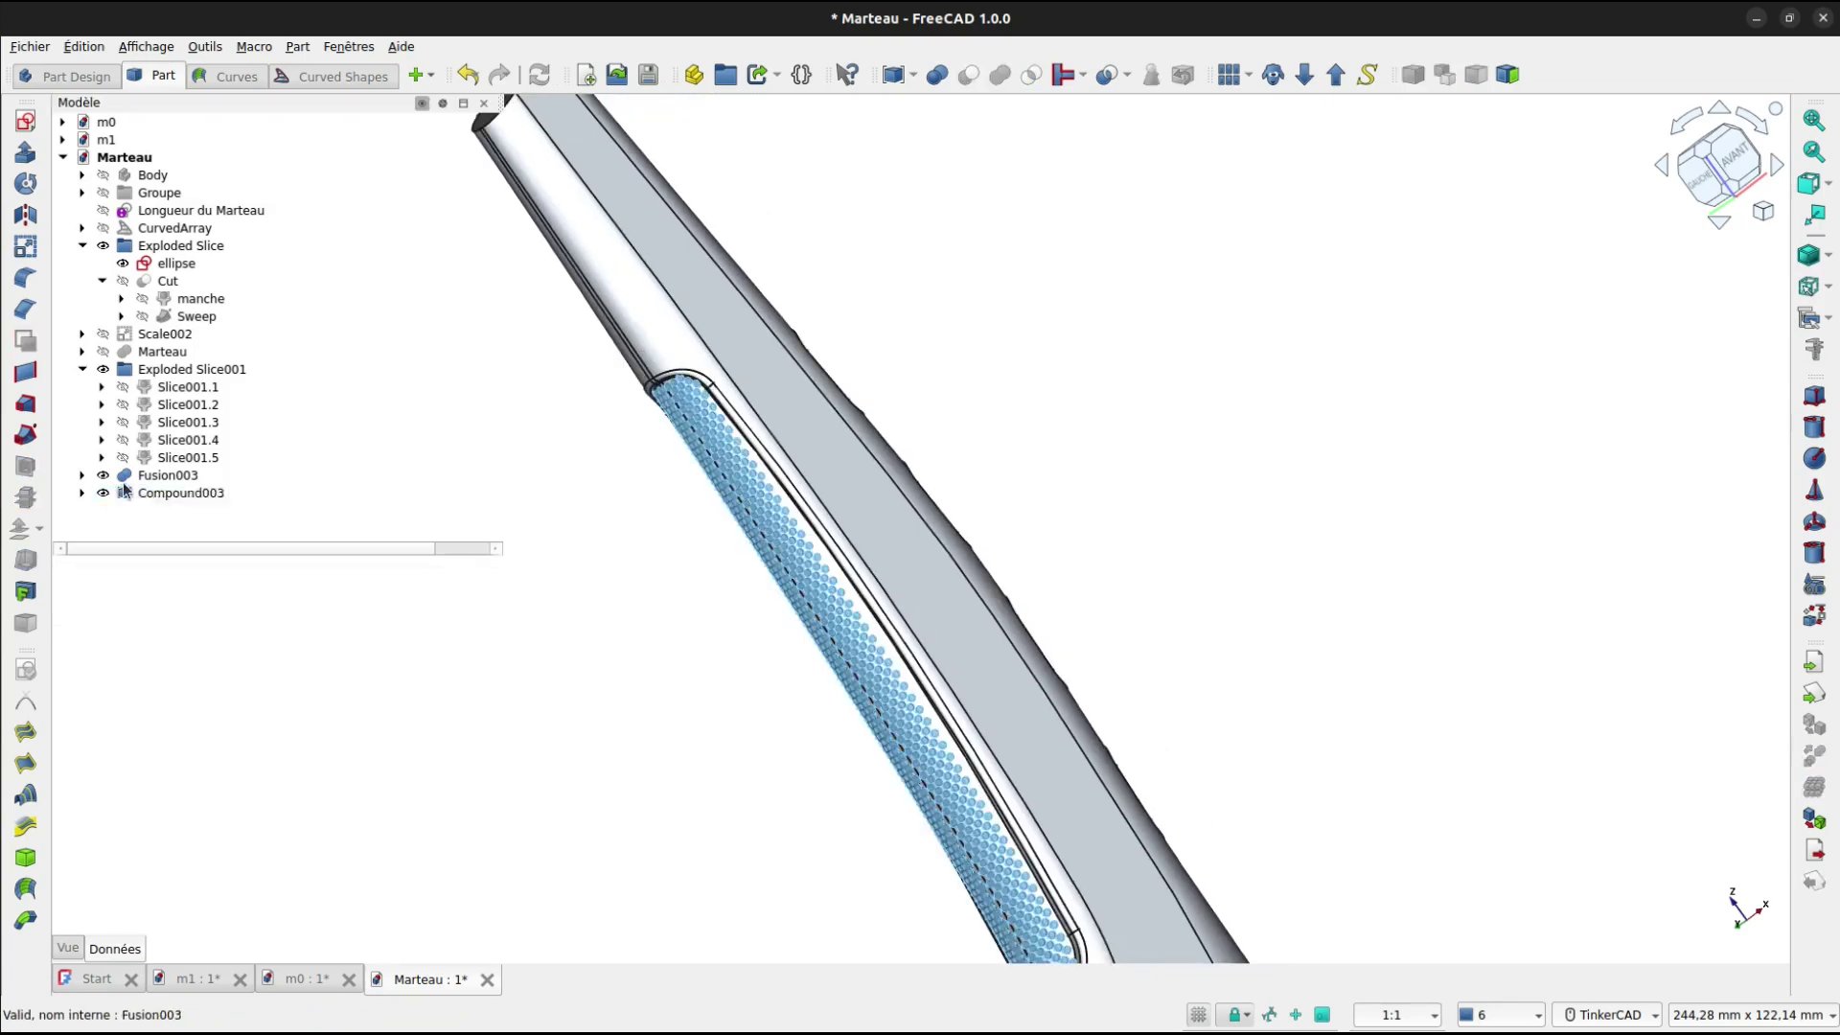
{"action": "left_click", "coordinate": [125, 492]}
{"action": "left_click", "coordinate": [83, 493]}
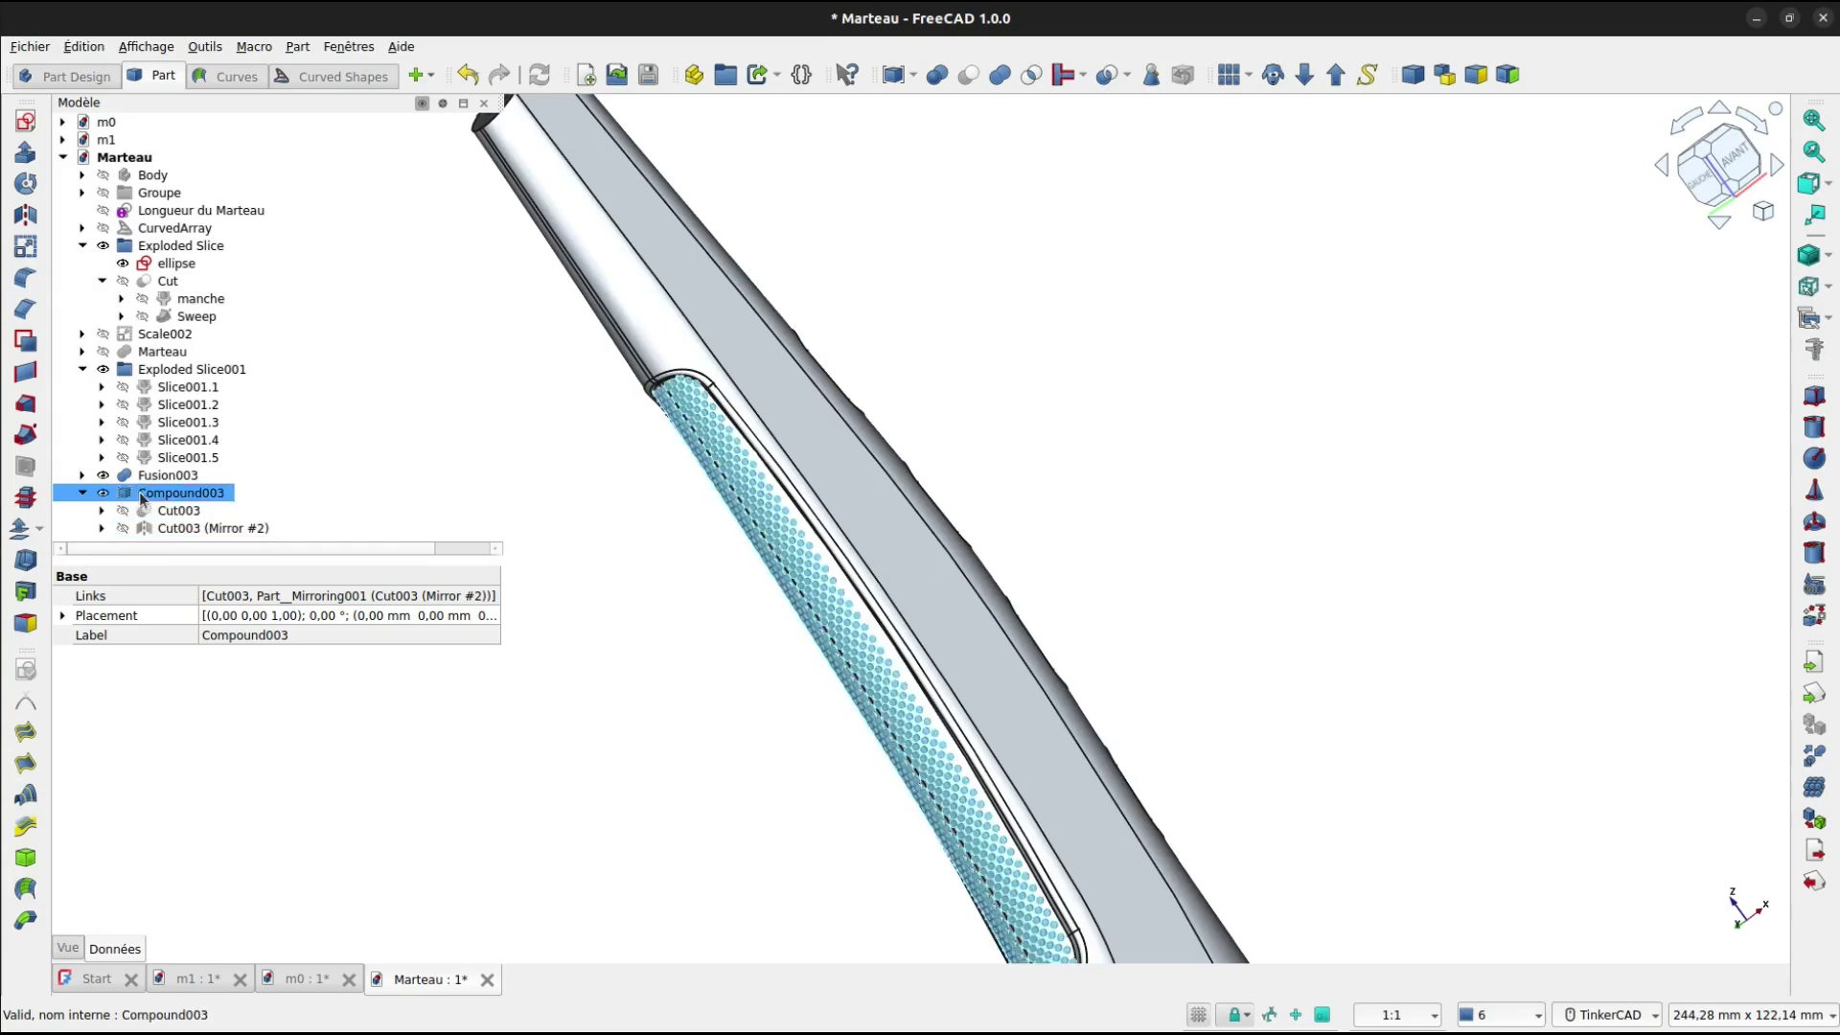
{"action": "left_click", "coordinate": [140, 492]}
{"action": "type", "text": "empreinte Com"}
{"action": "key", "text": "Return"}
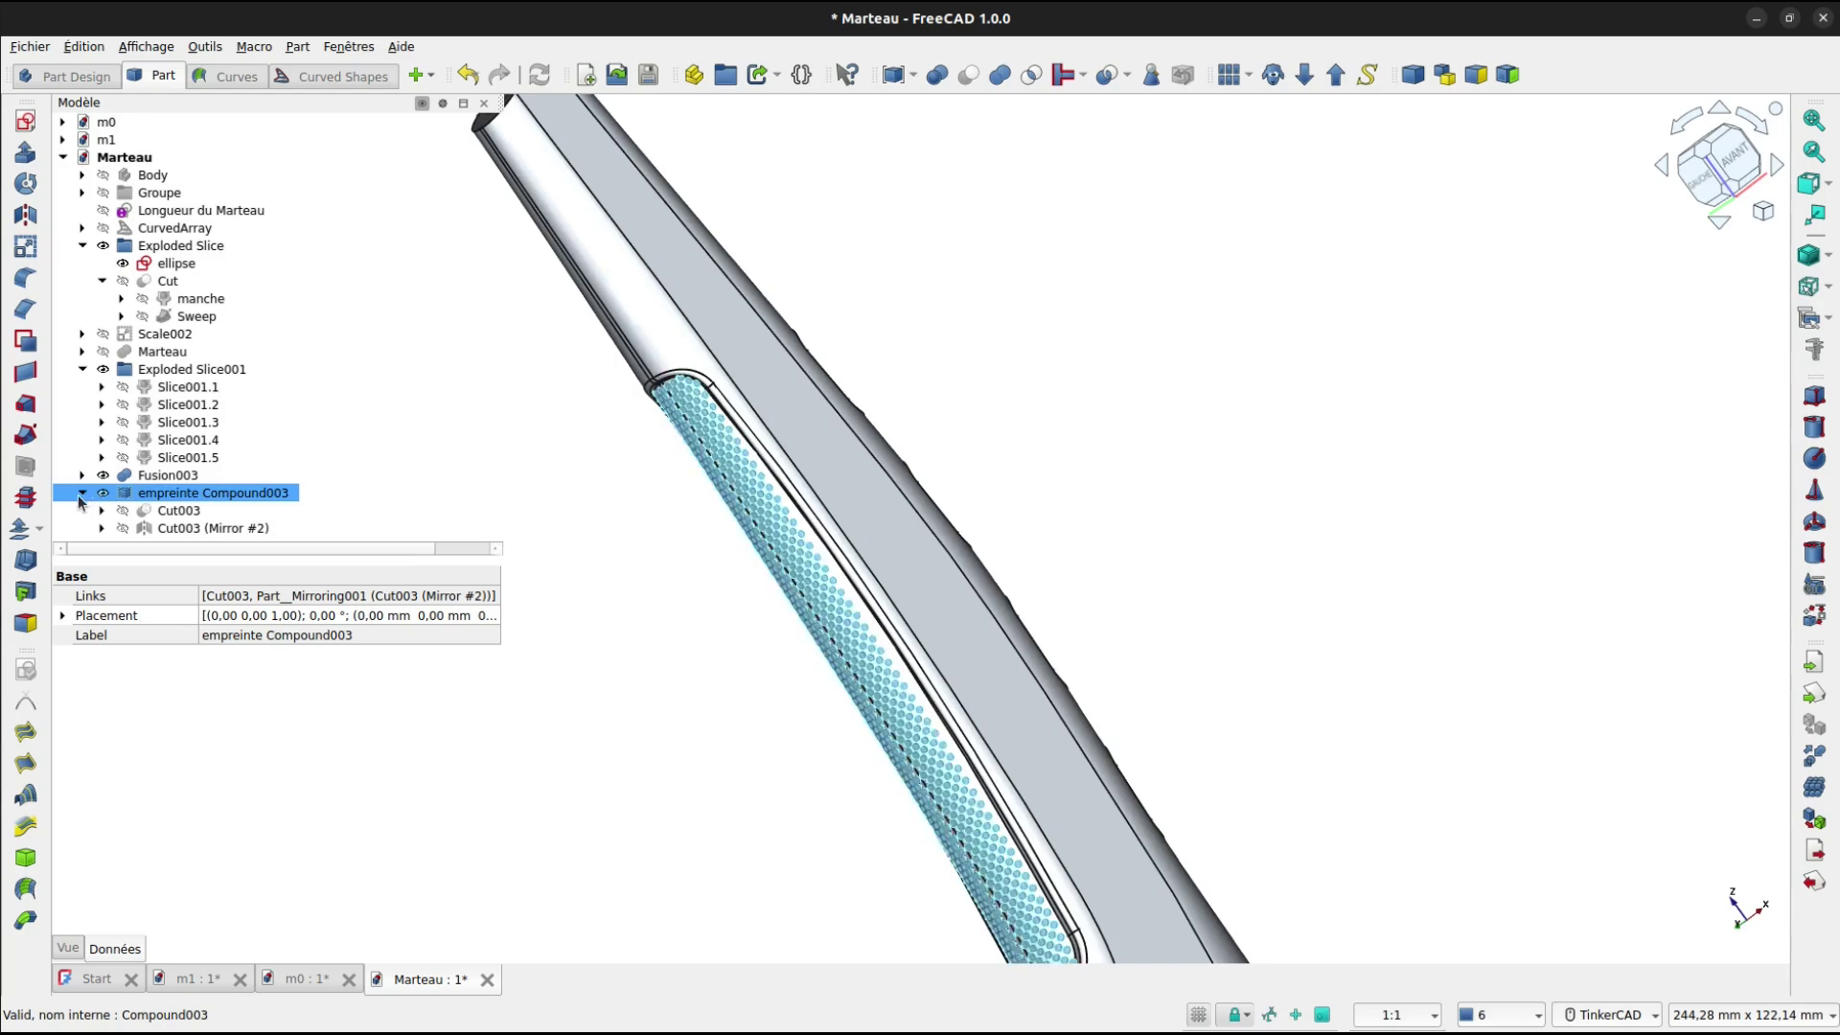
{"action": "left_click", "coordinate": [82, 493]}
Combine the handle Fusion003 and empreinte Compound003 into one compound.
{"action": "left_click", "coordinate": [159, 479], "text": "ctrl"}
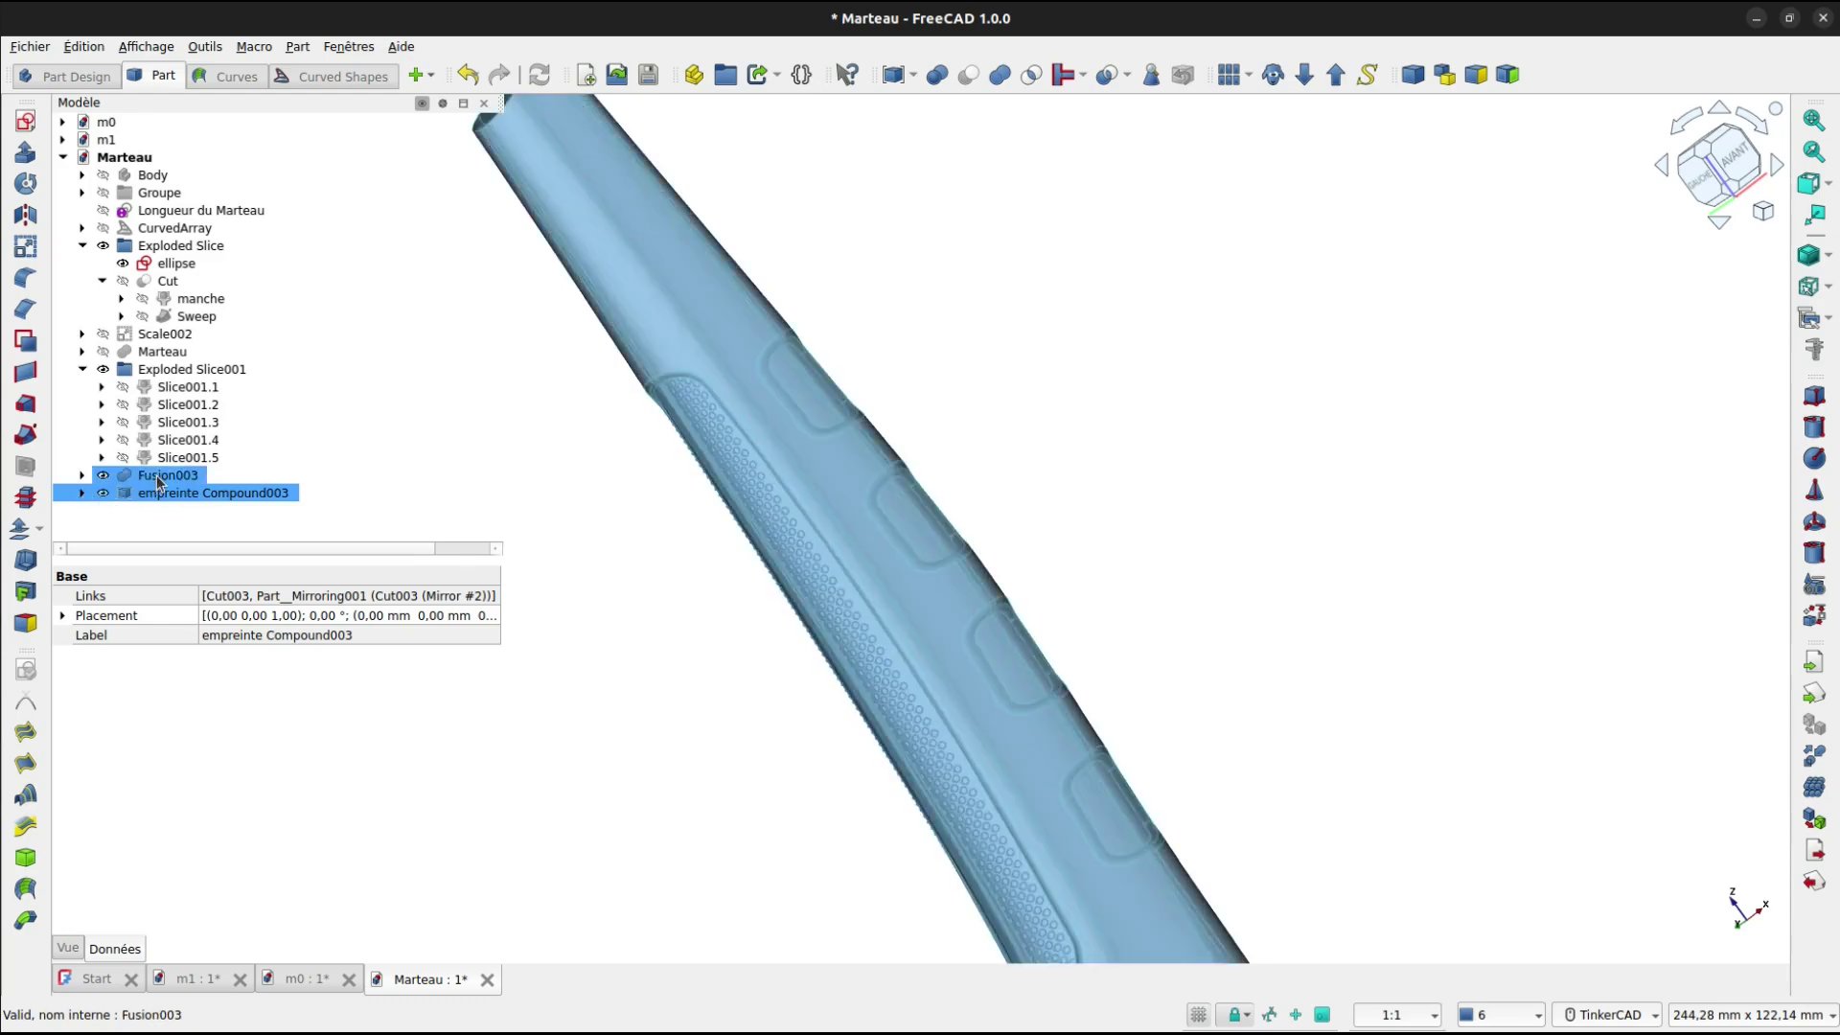
{"action": "left_click", "coordinate": [157, 480], "text": "ctrl"}
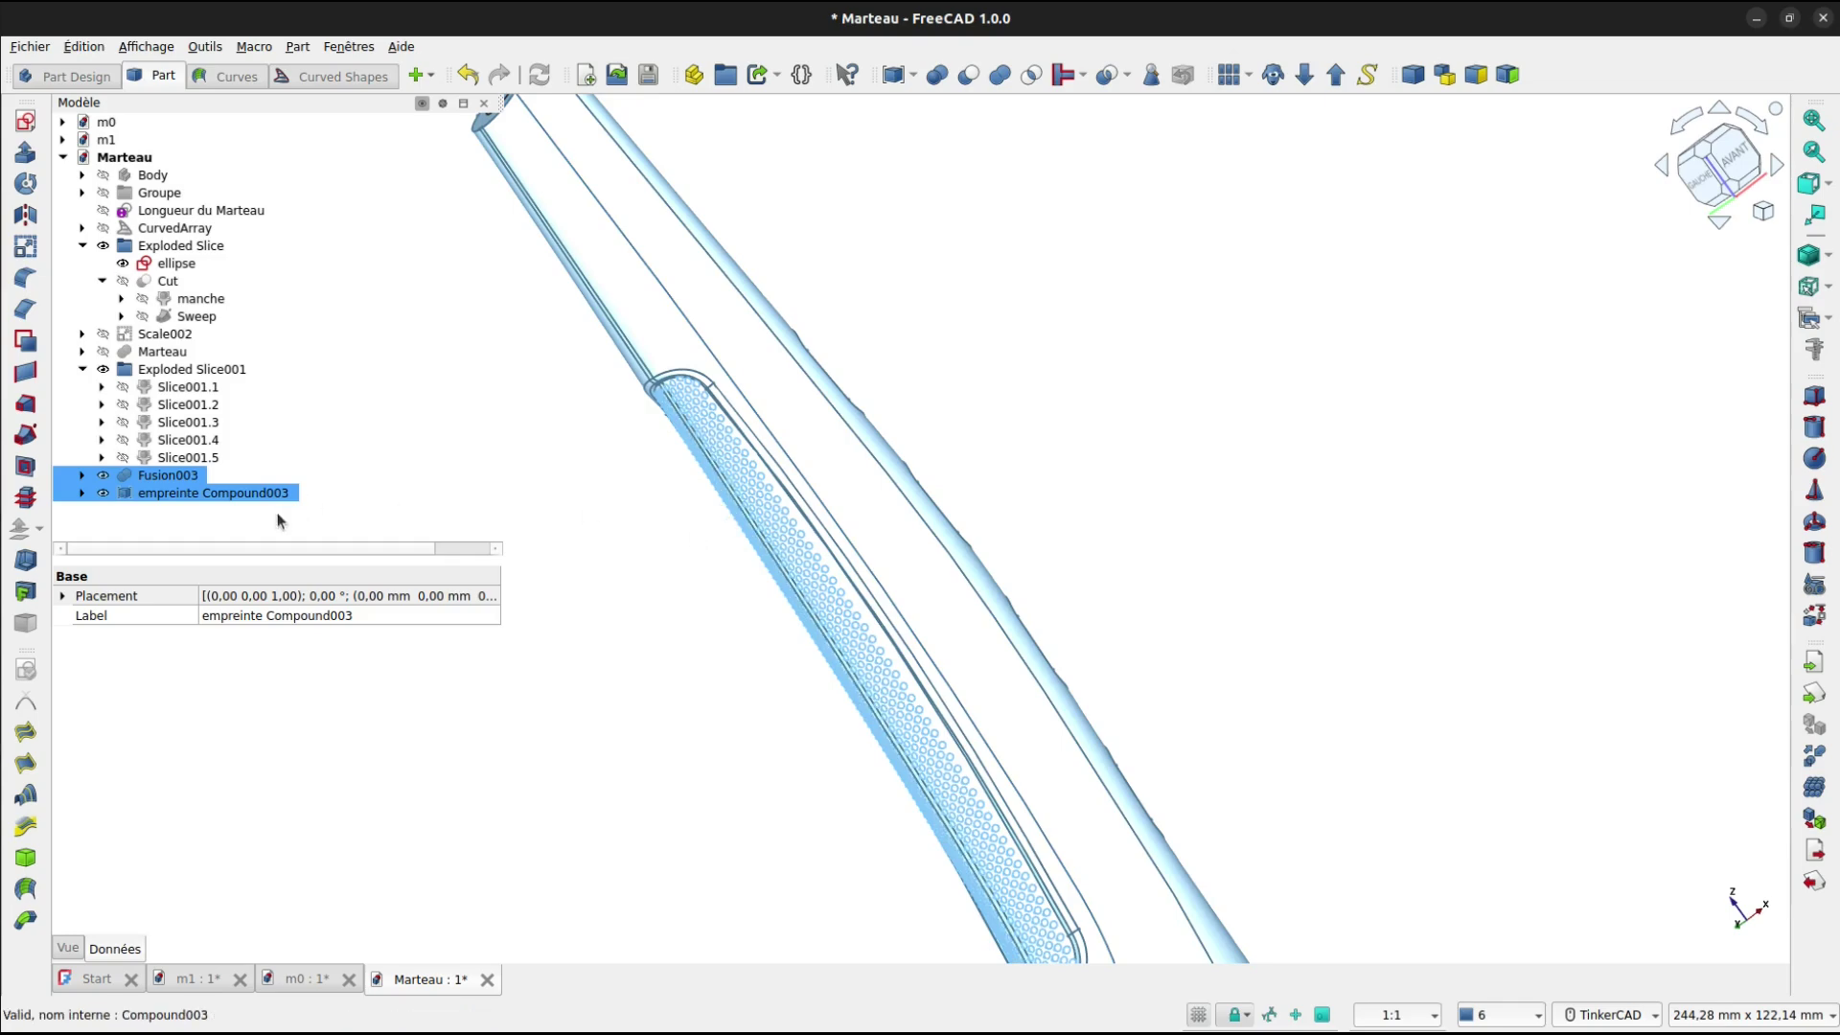
{"action": "left_click", "coordinate": [103, 494]}
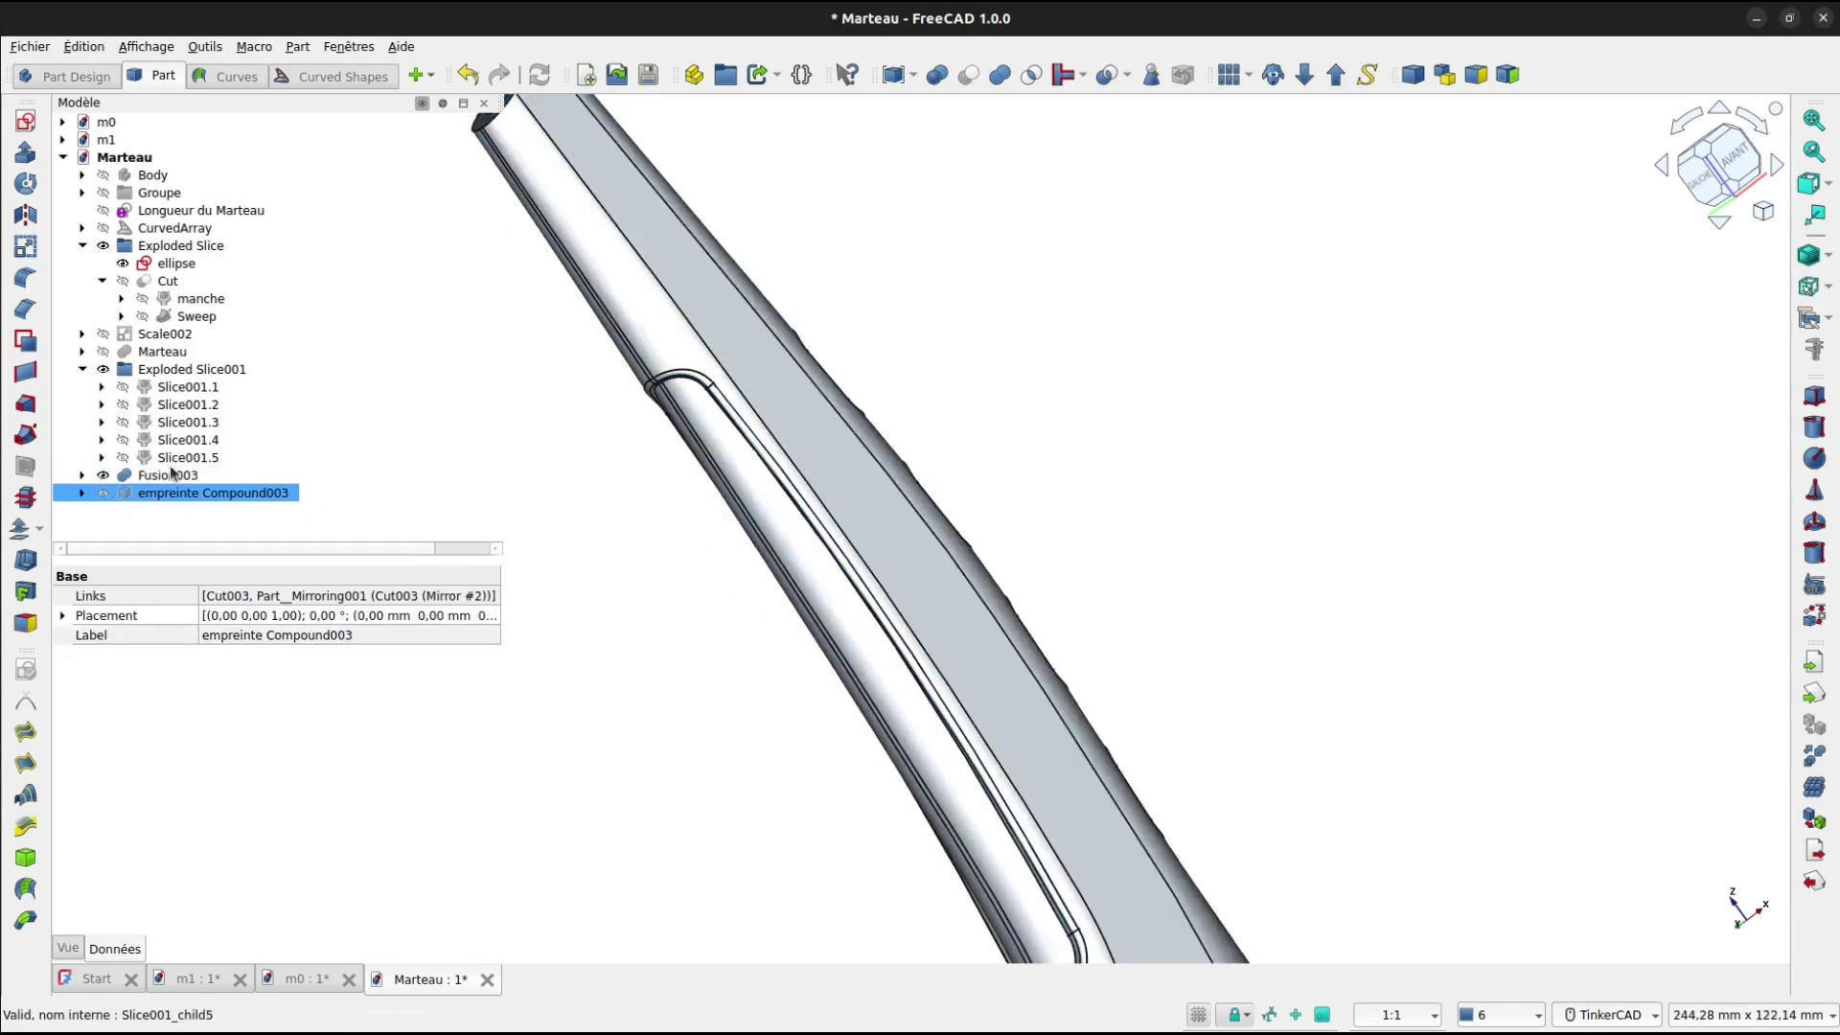
{"action": "left_click", "coordinate": [103, 493]}
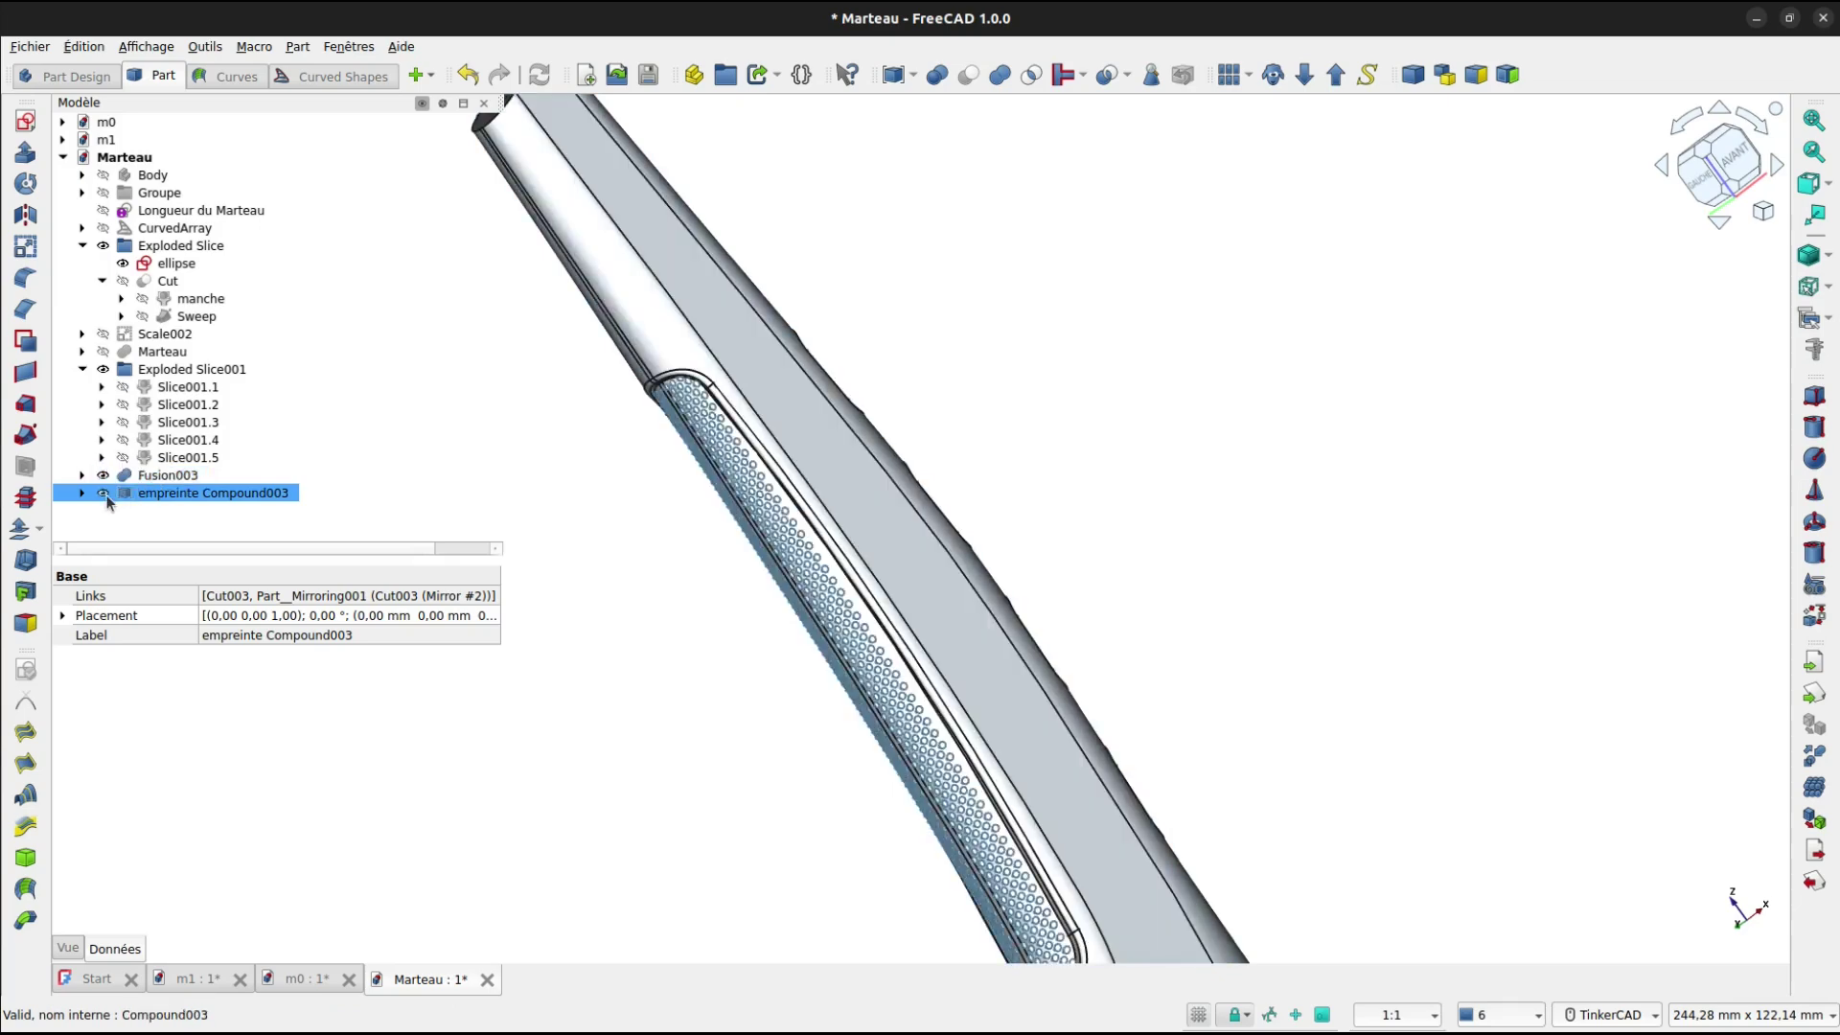
{"action": "left_click", "coordinate": [167, 476], "text": "ctrl"}
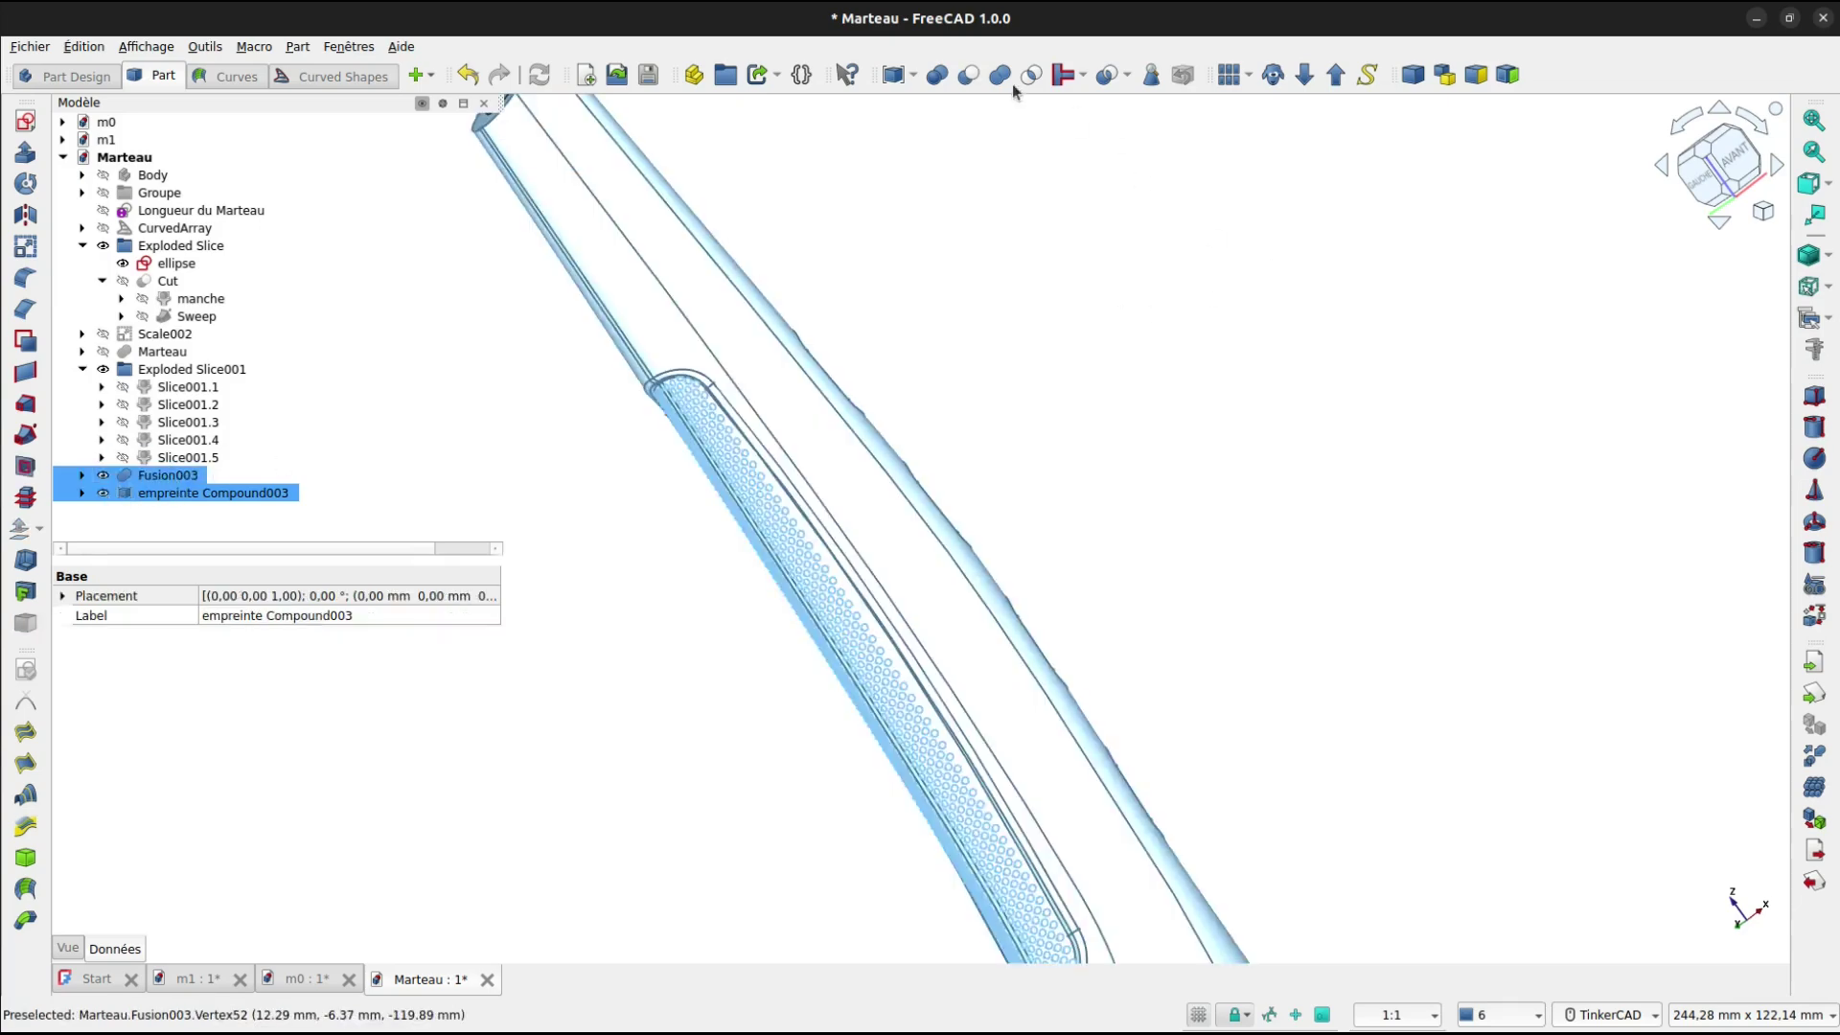
{"action": "left_click", "coordinate": [894, 77]}
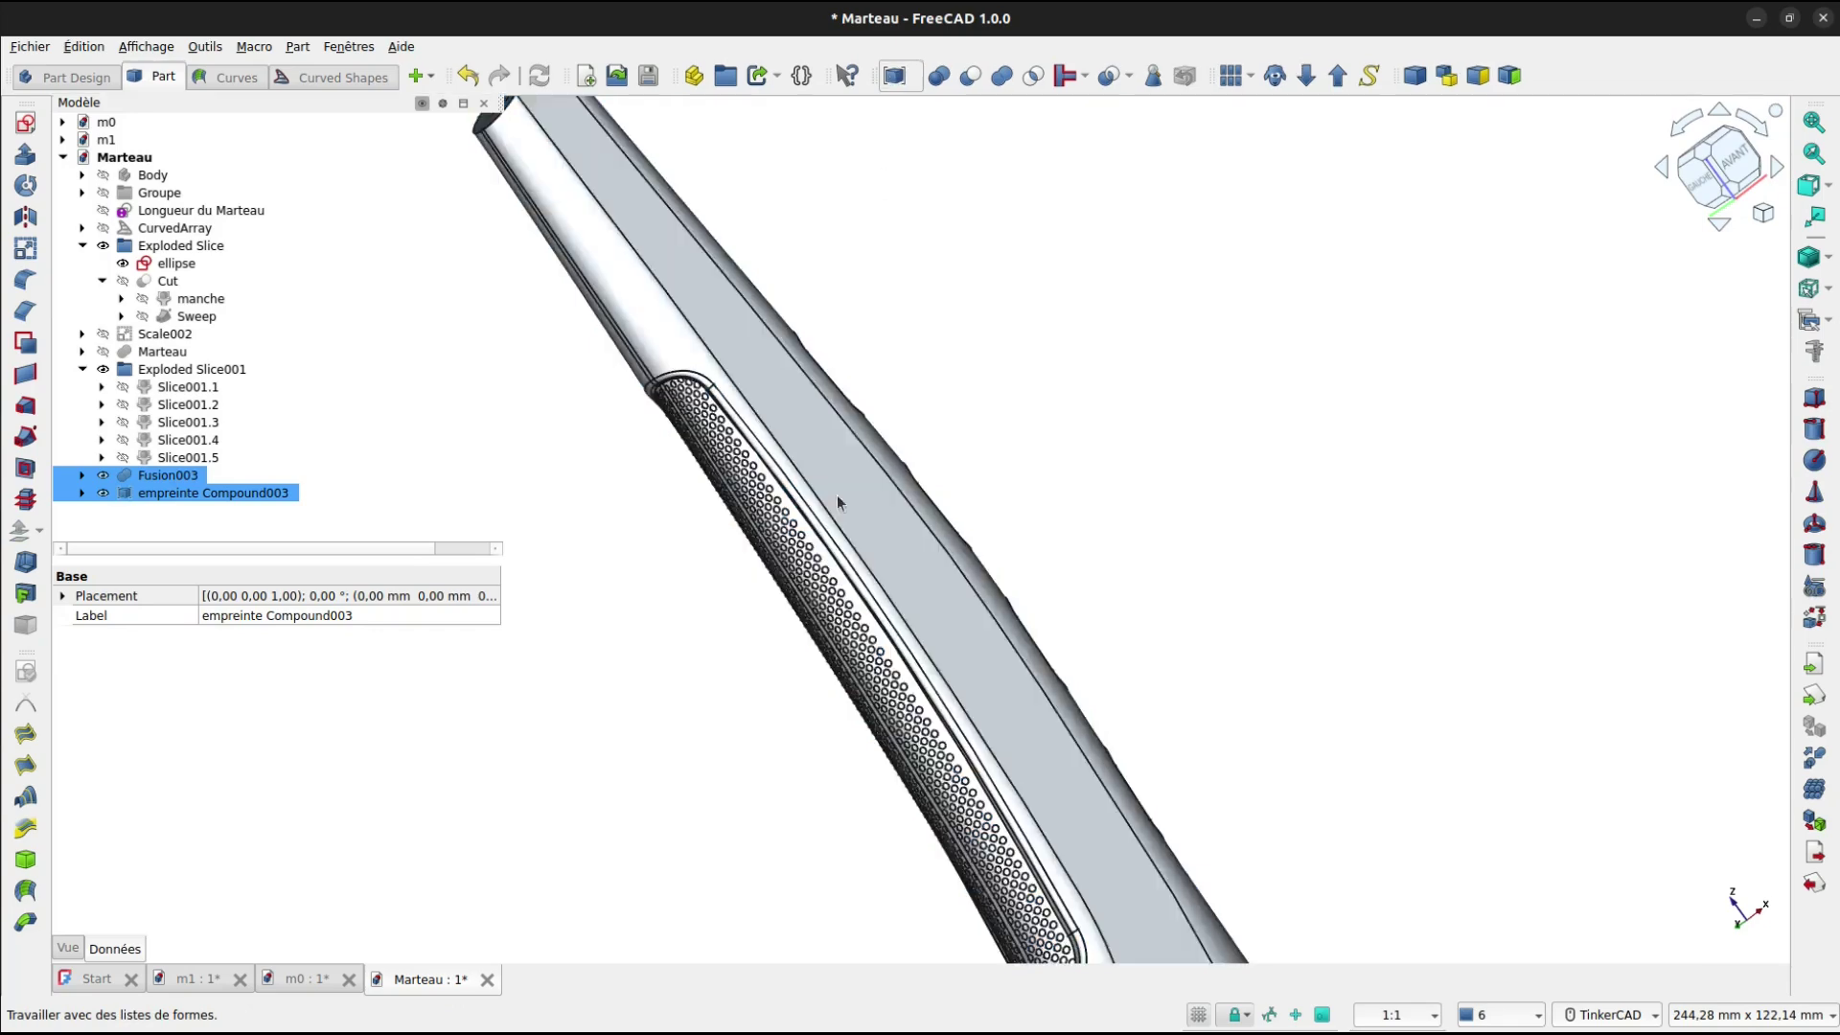
Create a new sketch on the XZ plane with no offset.
{"action": "right_click_drag", "start_coordinate": [1049, 561], "coordinate": [1102, 584]}
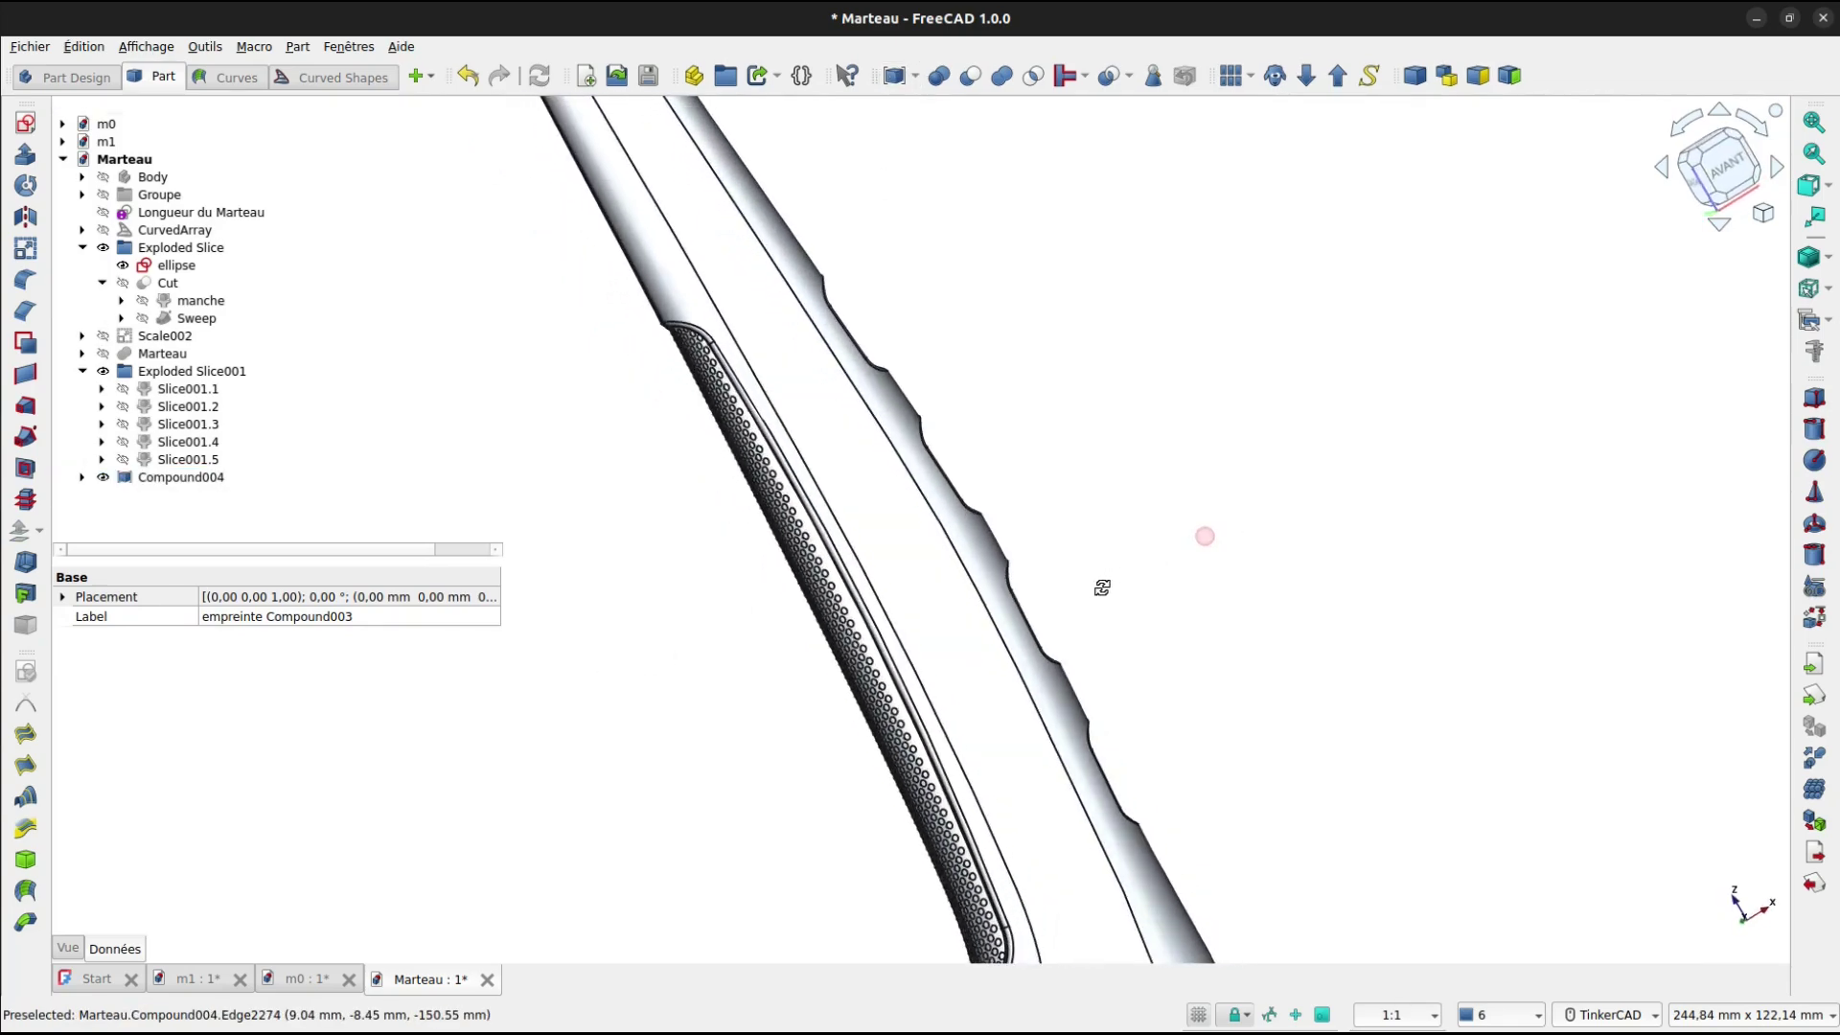
{"action": "middle_click_drag", "start_coordinate": [986, 383], "coordinate": [1060, 588]}
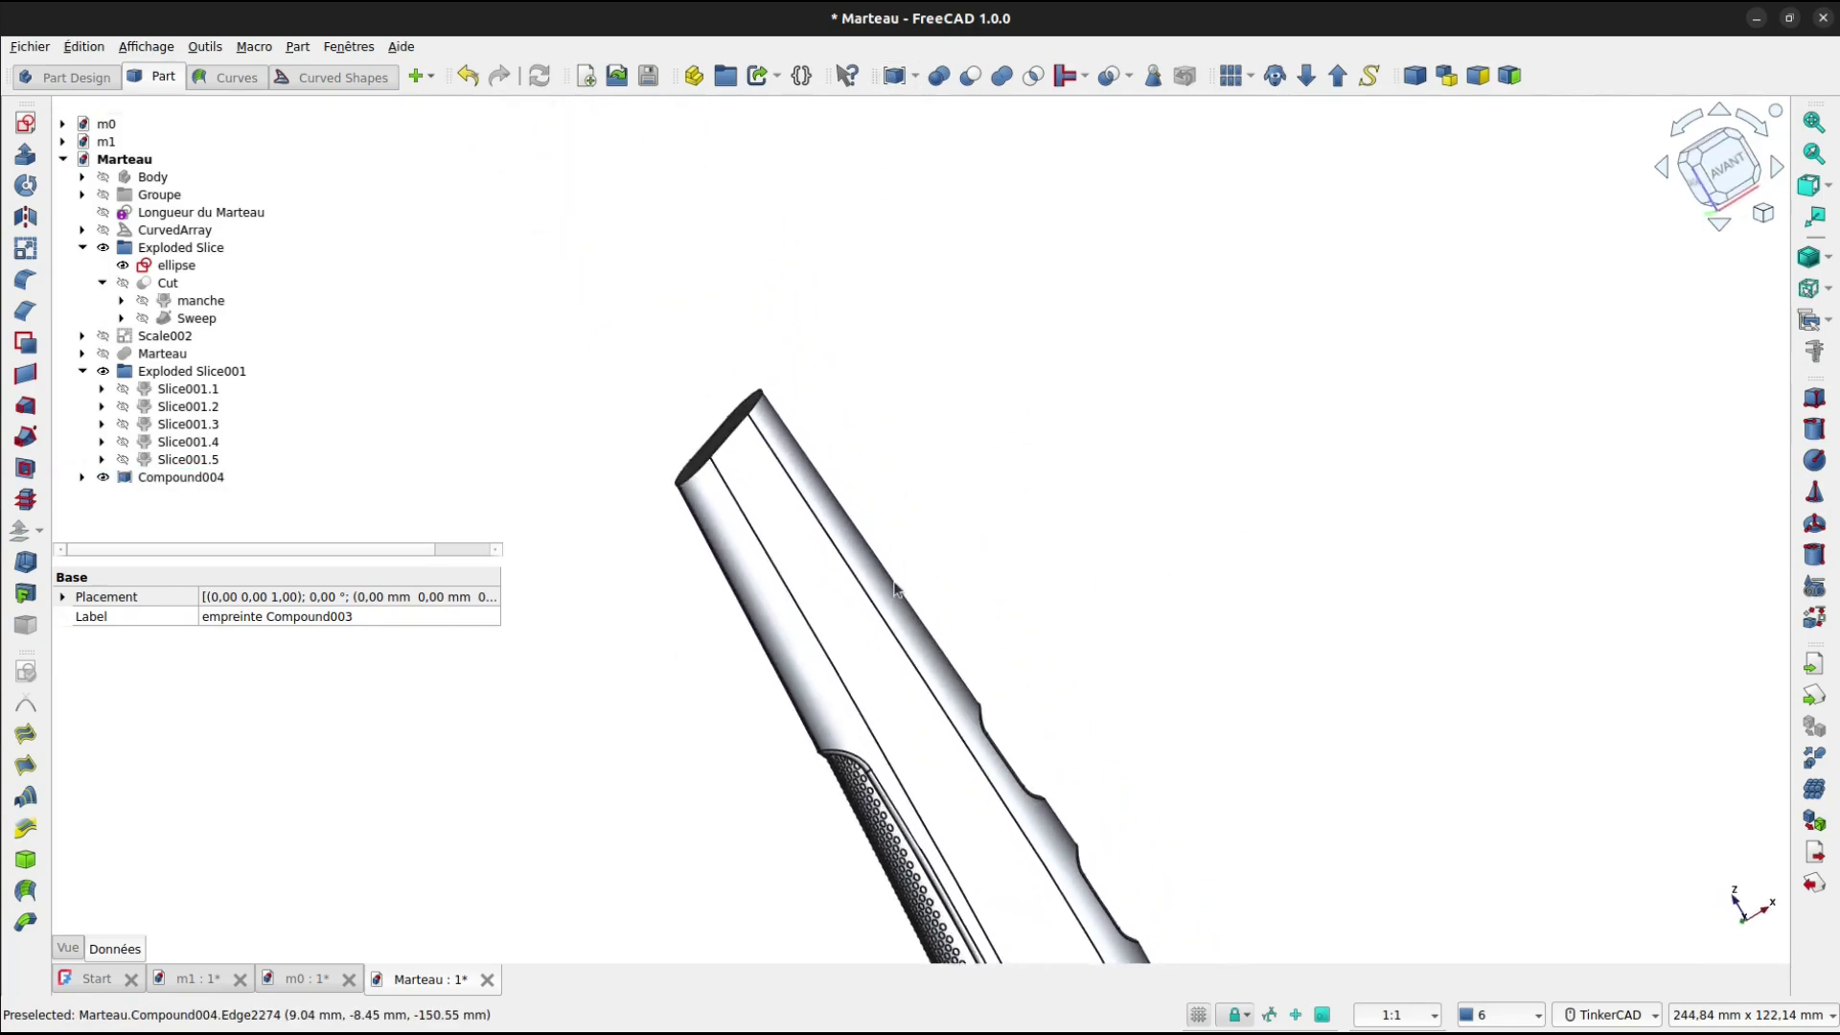
{"action": "middle_click_drag", "start_coordinate": [875, 629], "coordinate": [860, 383]}
{"action": "scroll", "coordinate": [1263, 543], "scroll_direction": "down", "scroll_amount": 3}
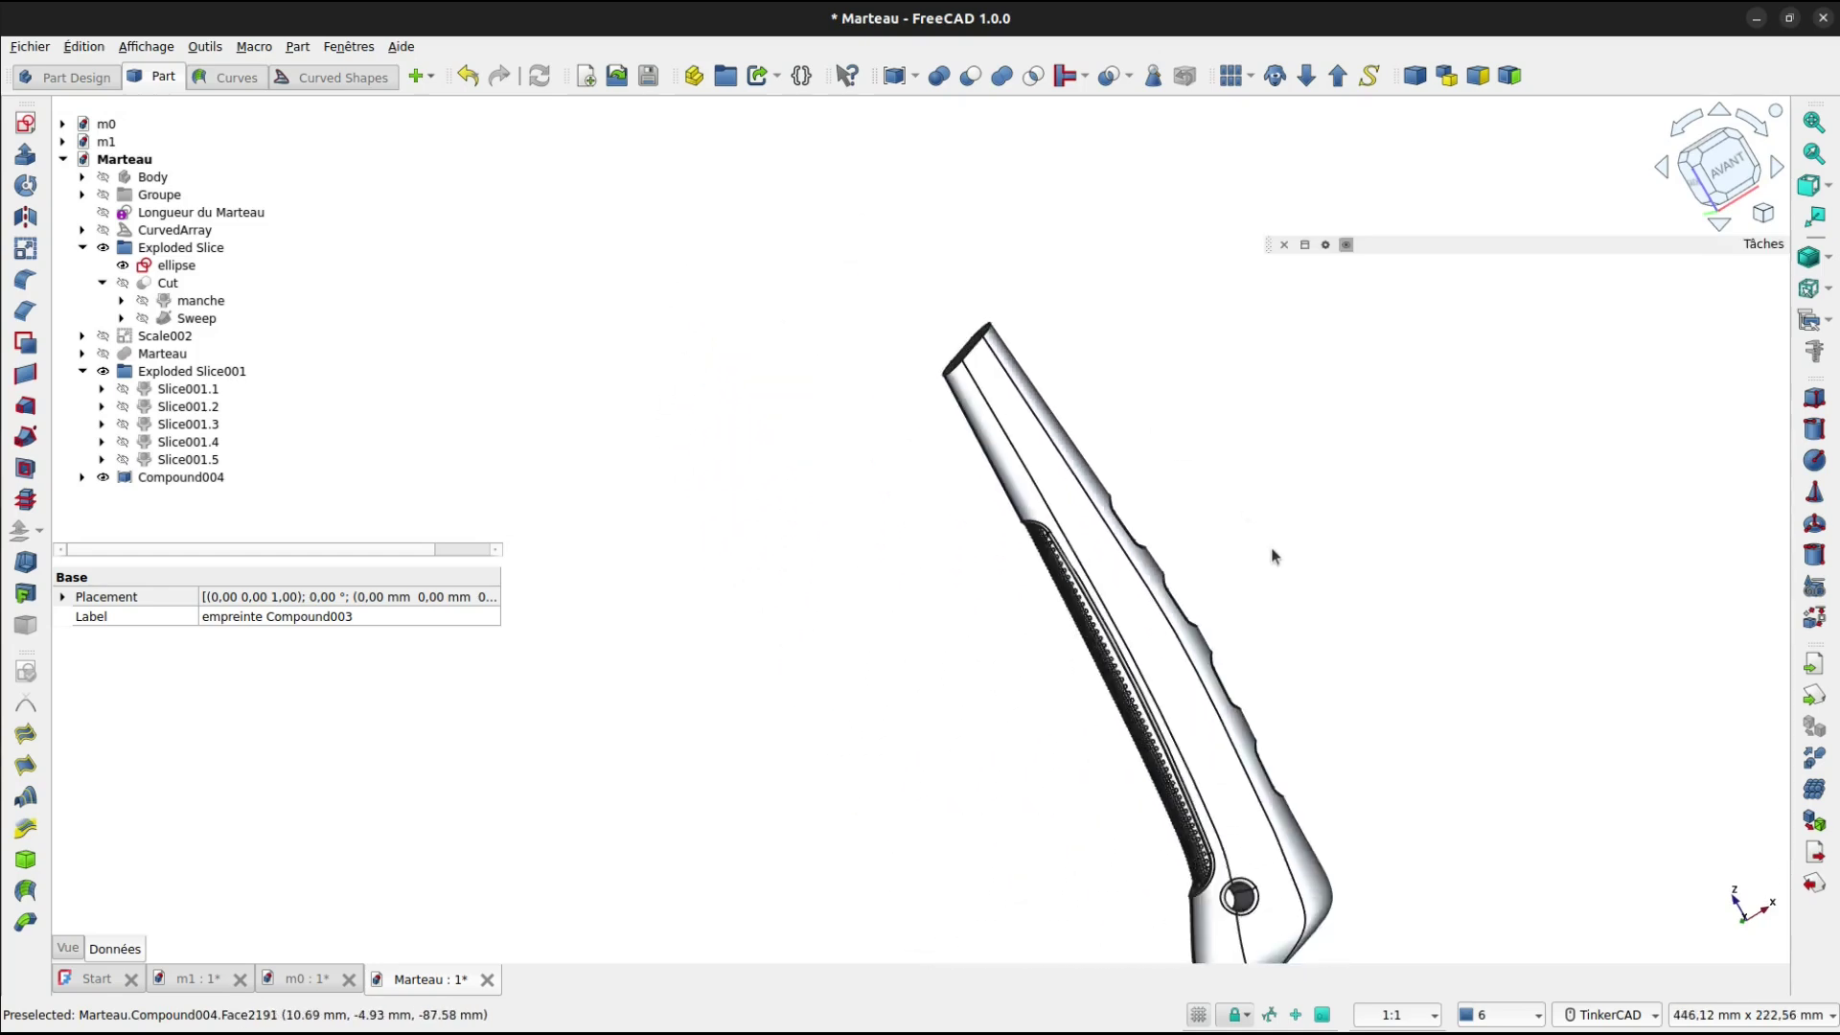
{"action": "middle_click_drag", "start_coordinate": [1133, 791], "coordinate": [1083, 769]}
{"action": "right_click_drag", "start_coordinate": [1115, 756], "coordinate": [1019, 772]}
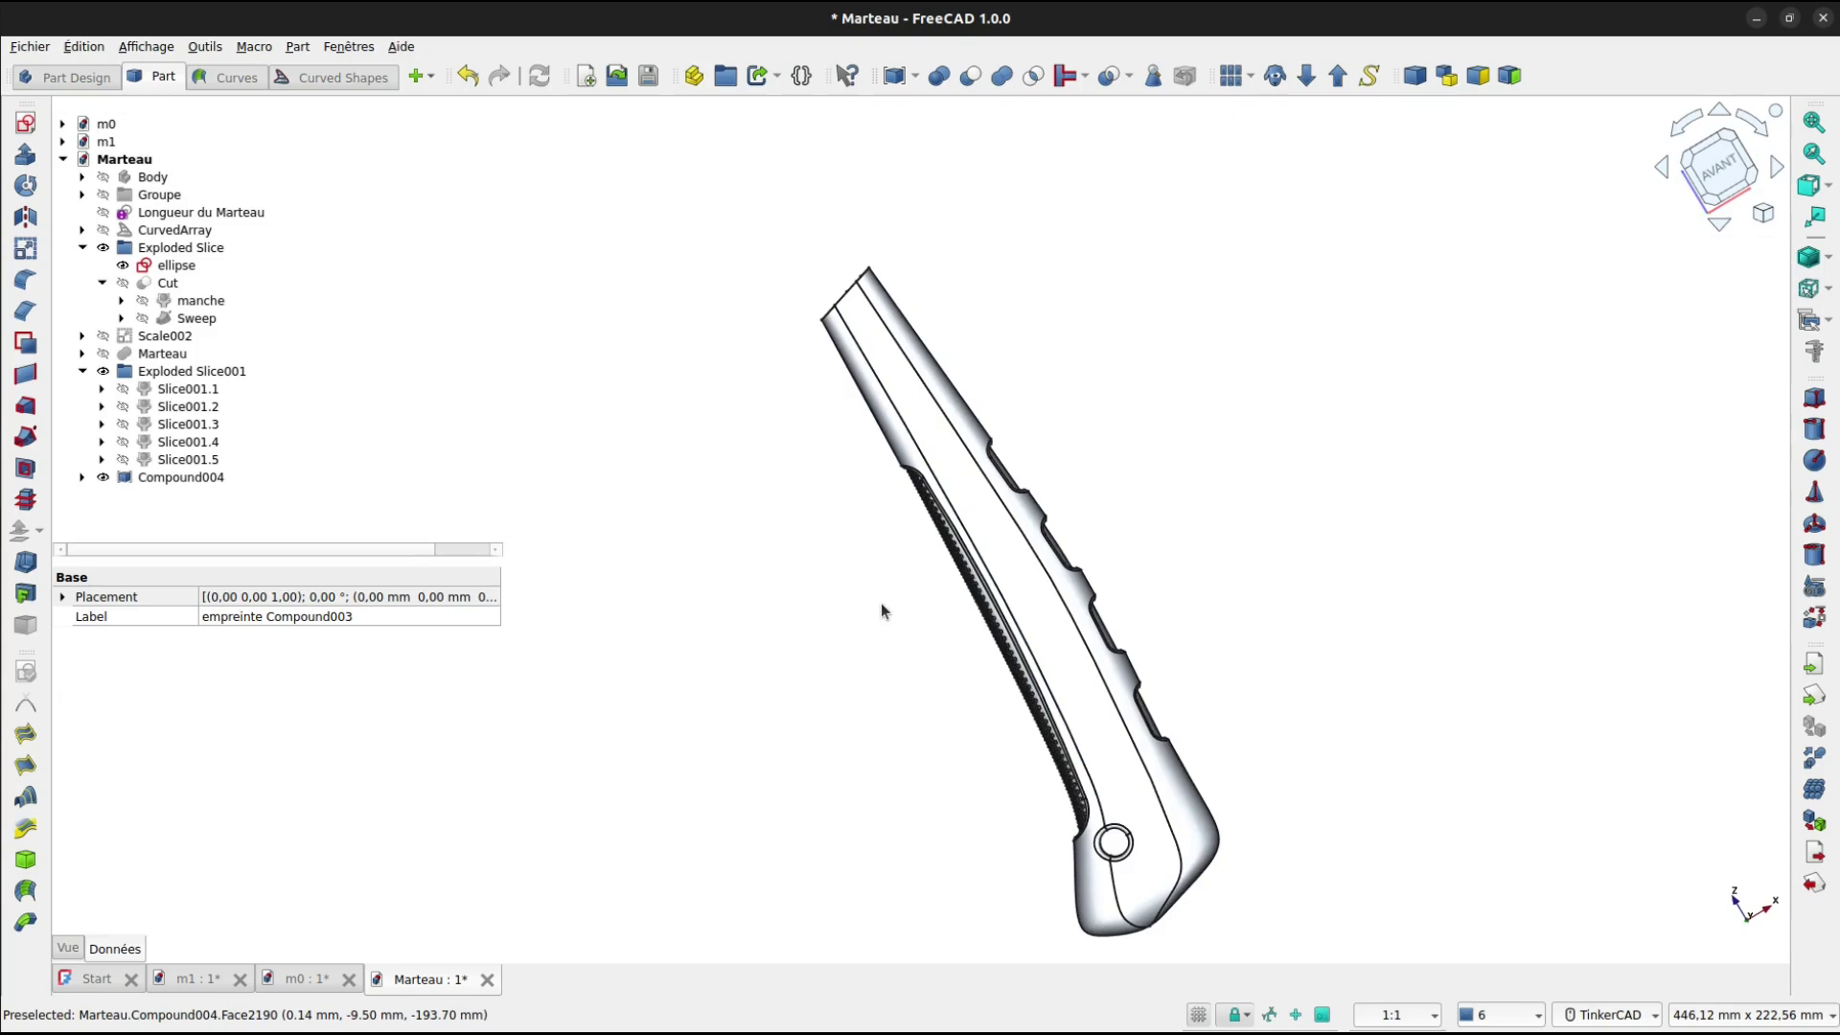
{"action": "middle_click_drag", "start_coordinate": [882, 610], "coordinate": [829, 687]}
{"action": "left_click", "coordinate": [25, 123]}
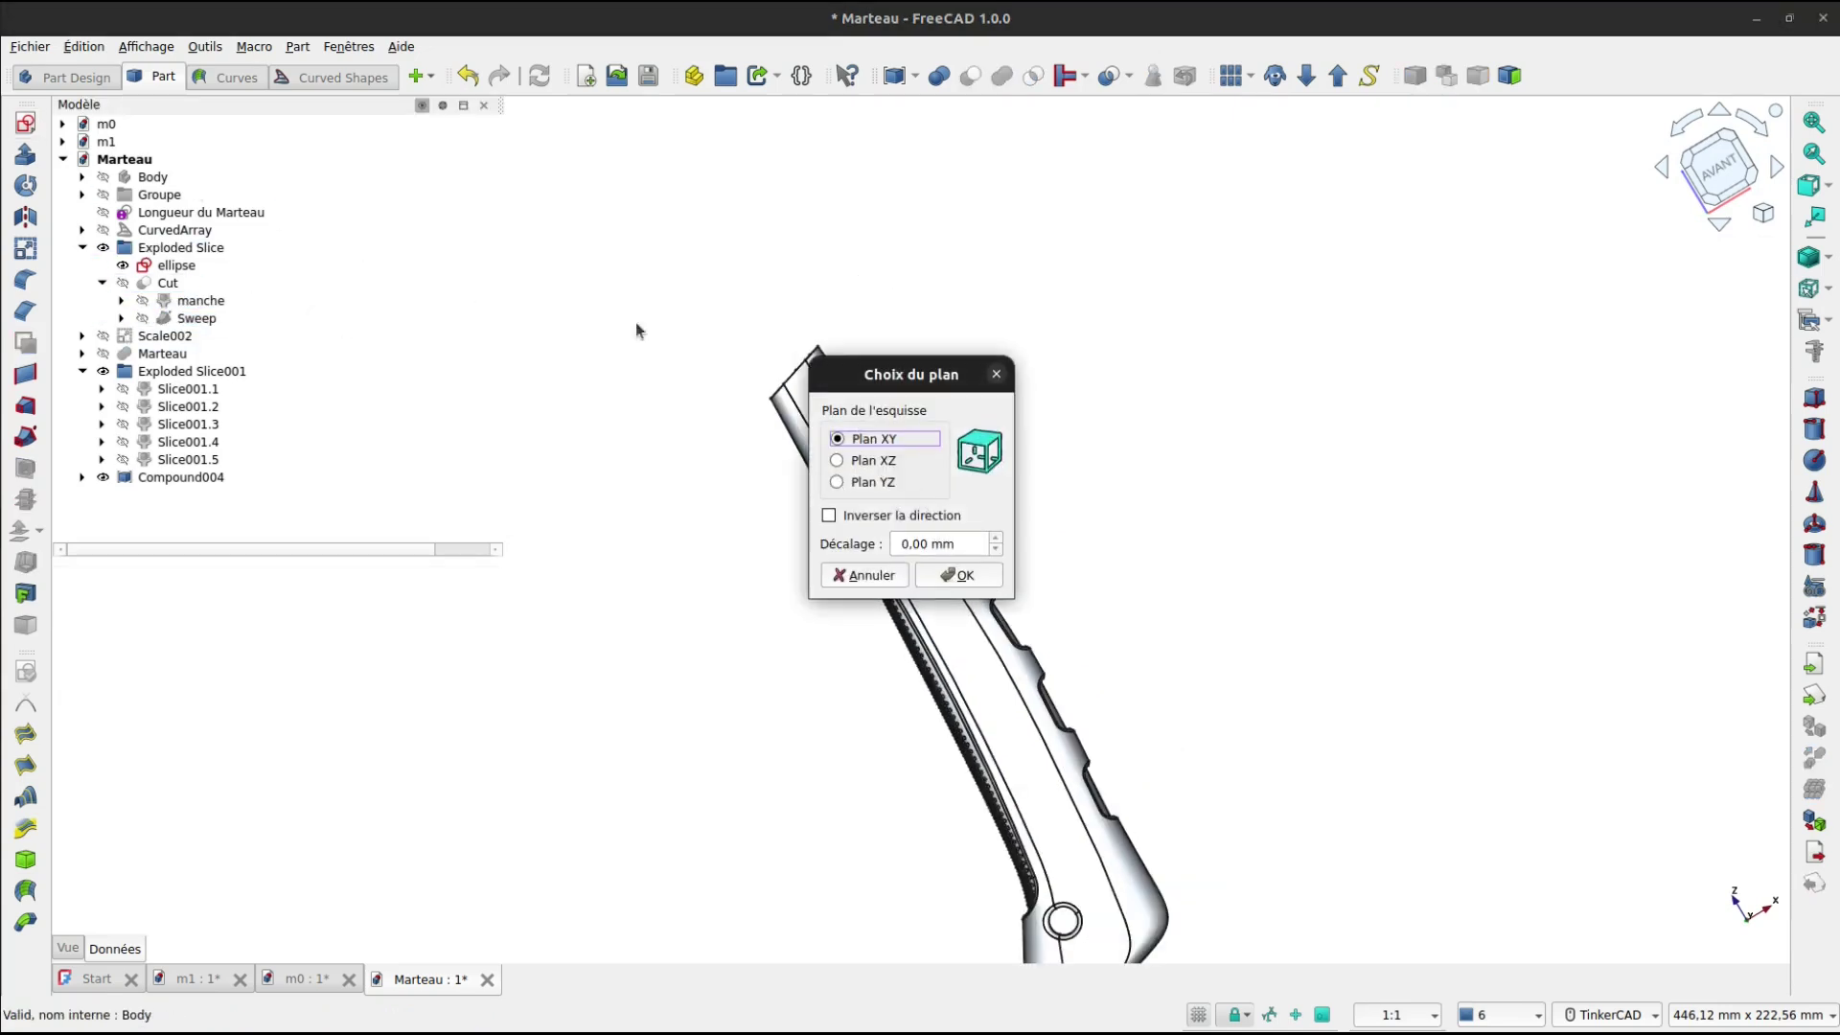
{"action": "left_click", "coordinate": [836, 462]}
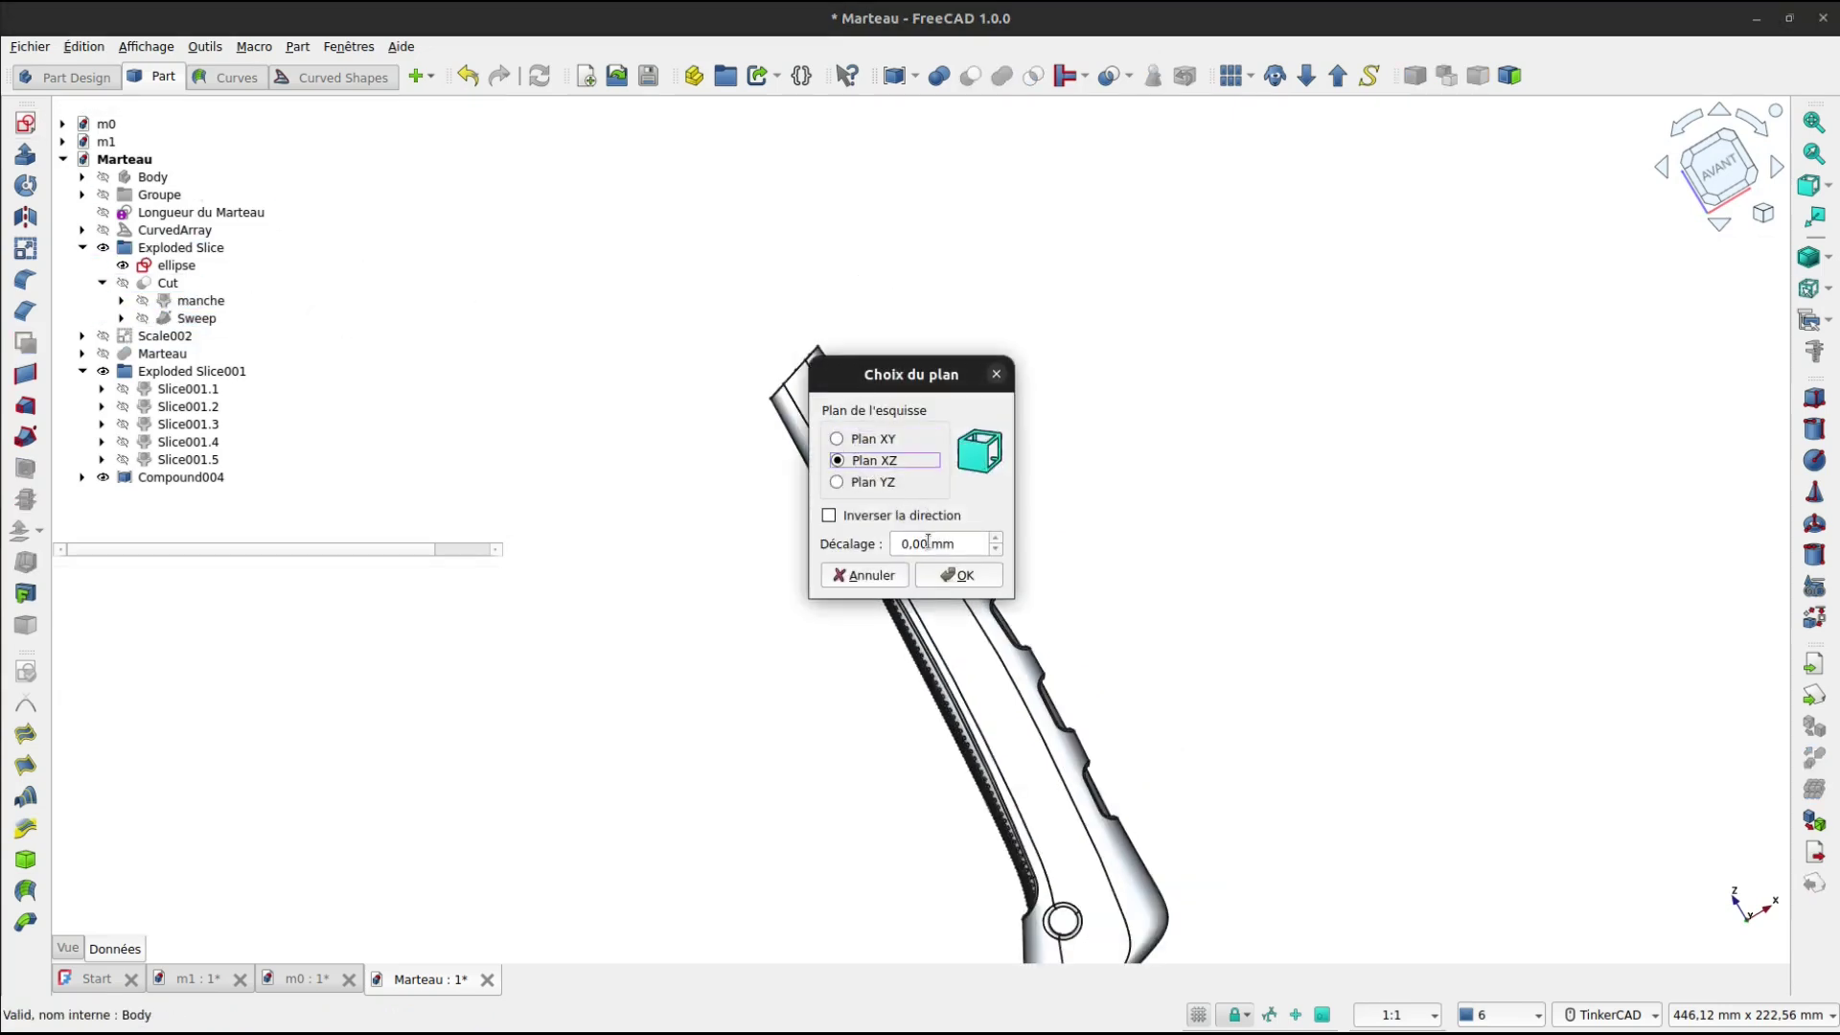
{"action": "left_click", "coordinate": [949, 576]}
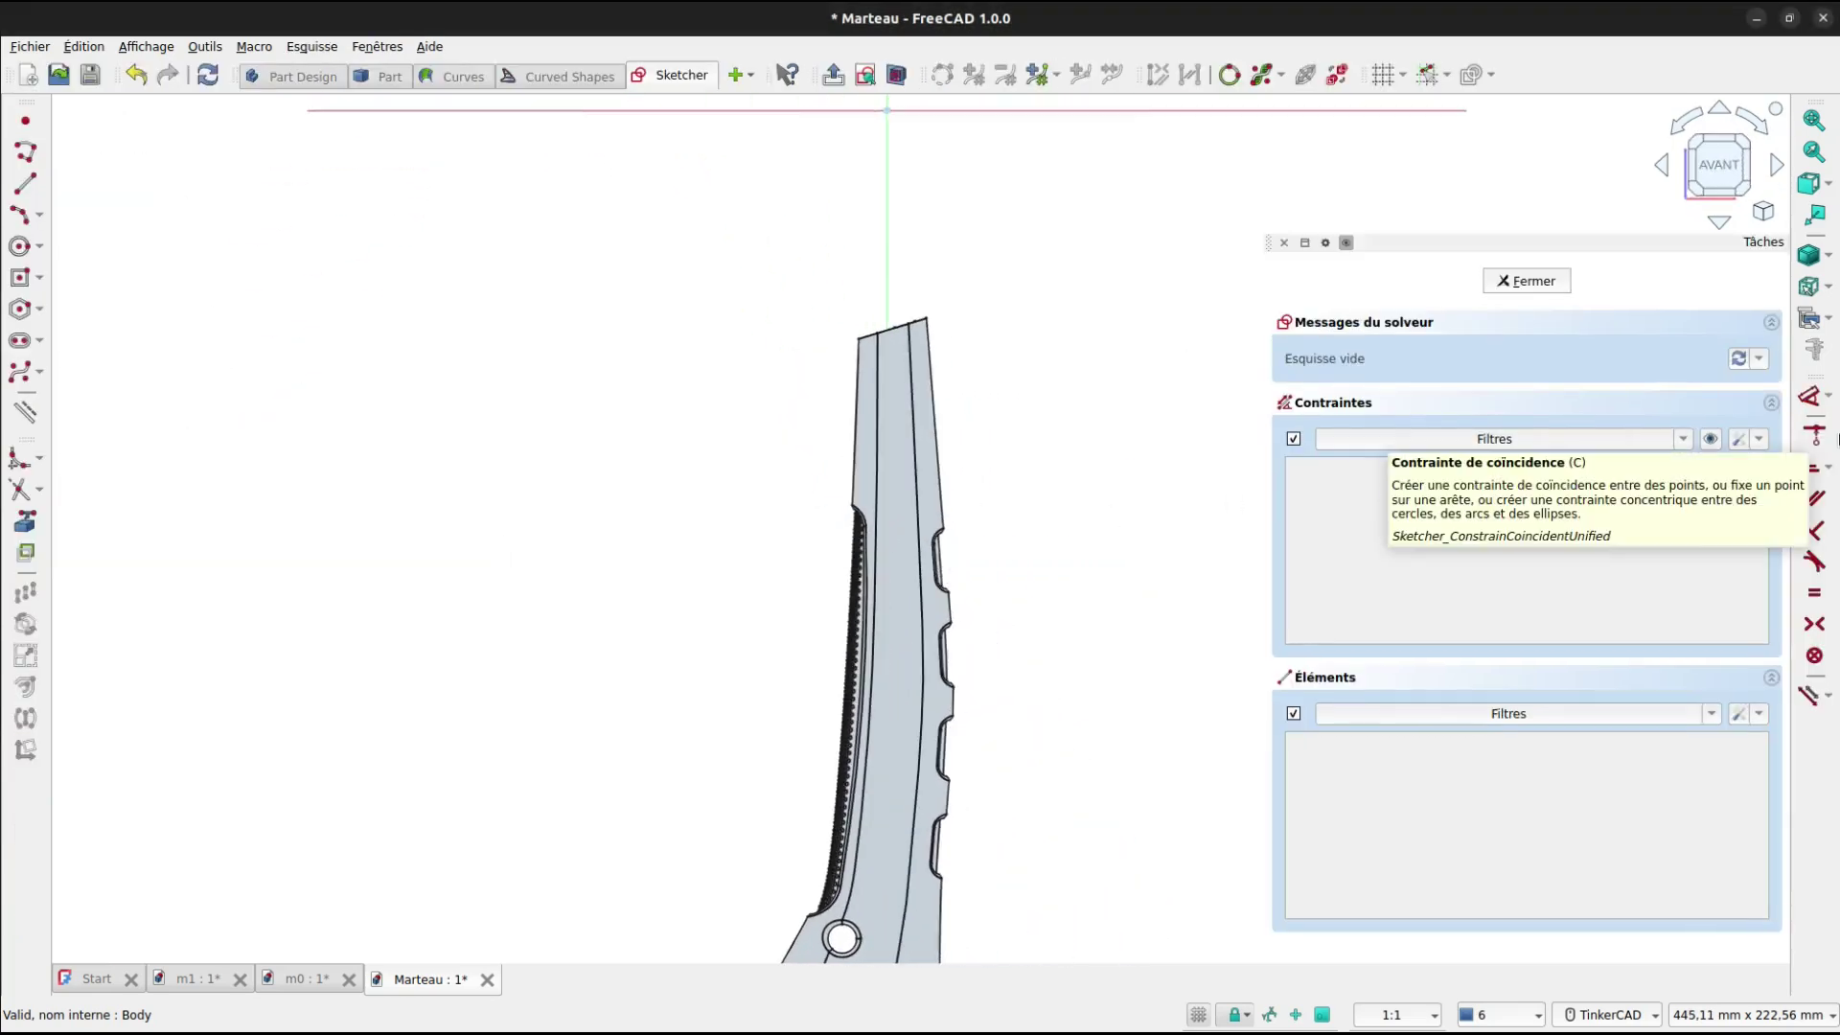
Display the handle in wireframe behind the empty sketch.
{"action": "left_click", "coordinate": [1830, 396]}
{"action": "left_click", "coordinate": [1834, 376]}
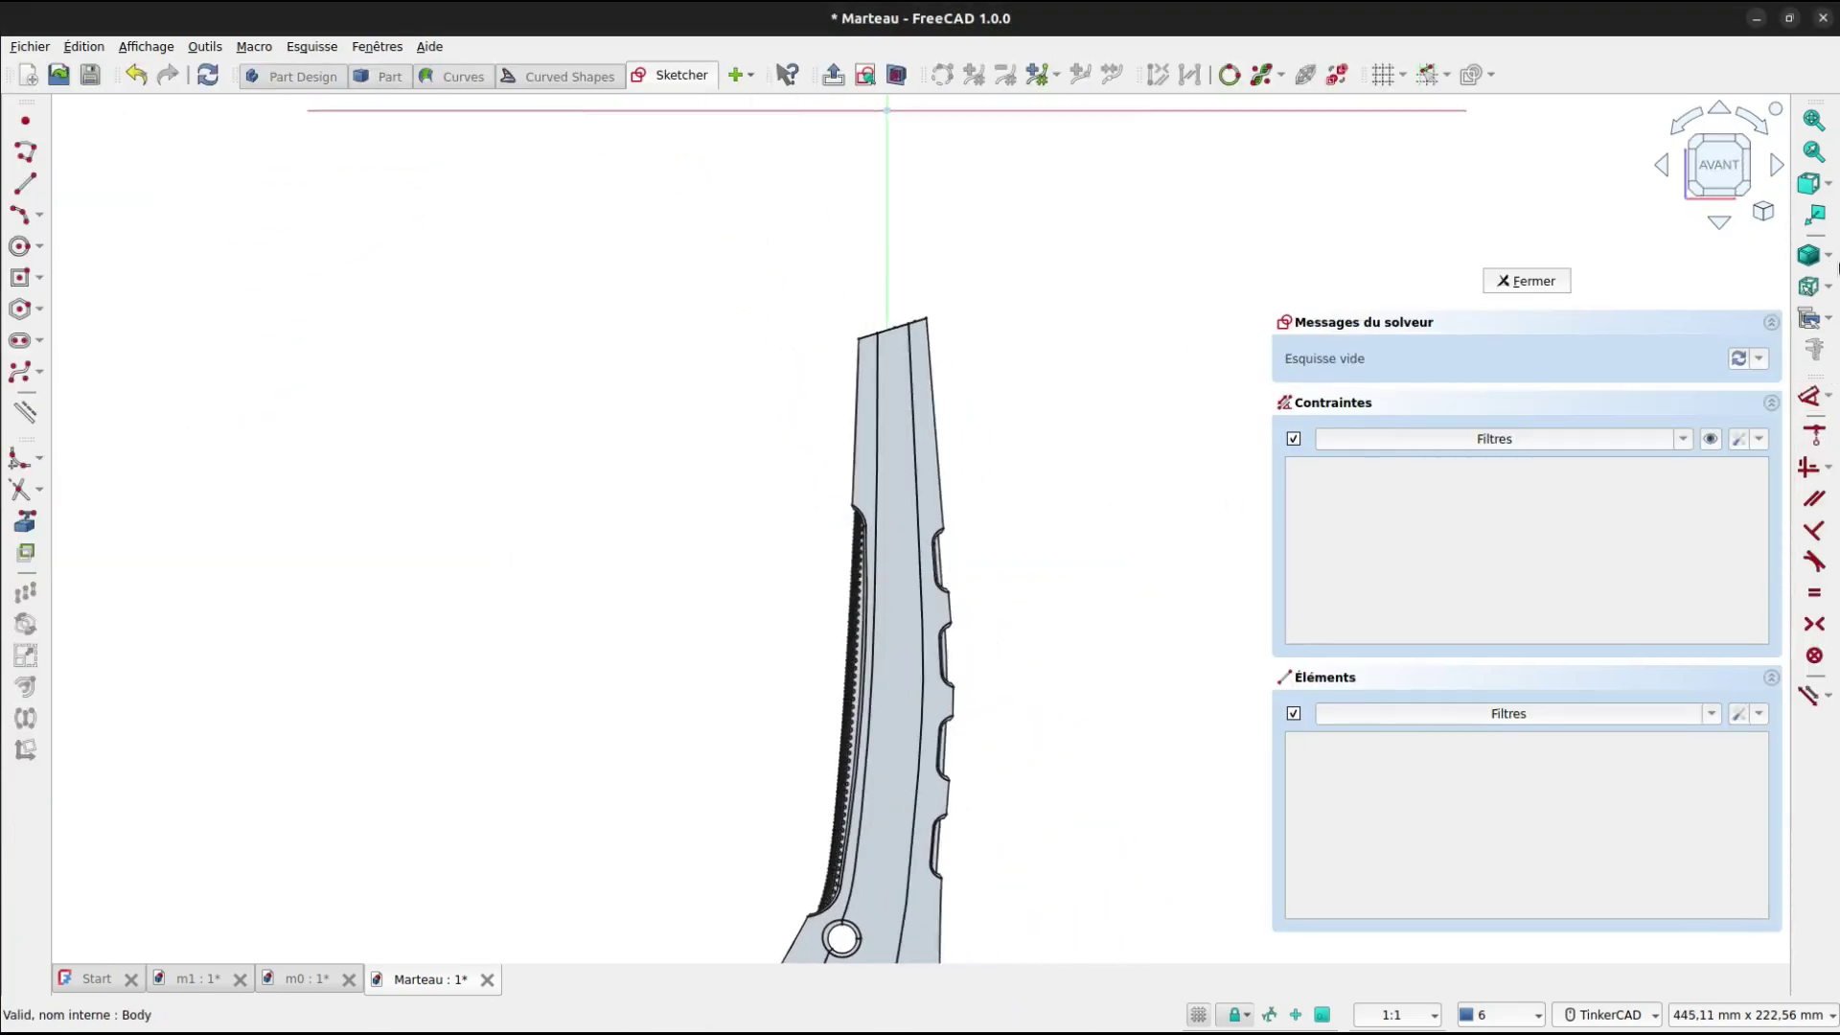
{"action": "left_click", "coordinate": [1829, 255]}
{"action": "left_click", "coordinate": [1726, 297]}
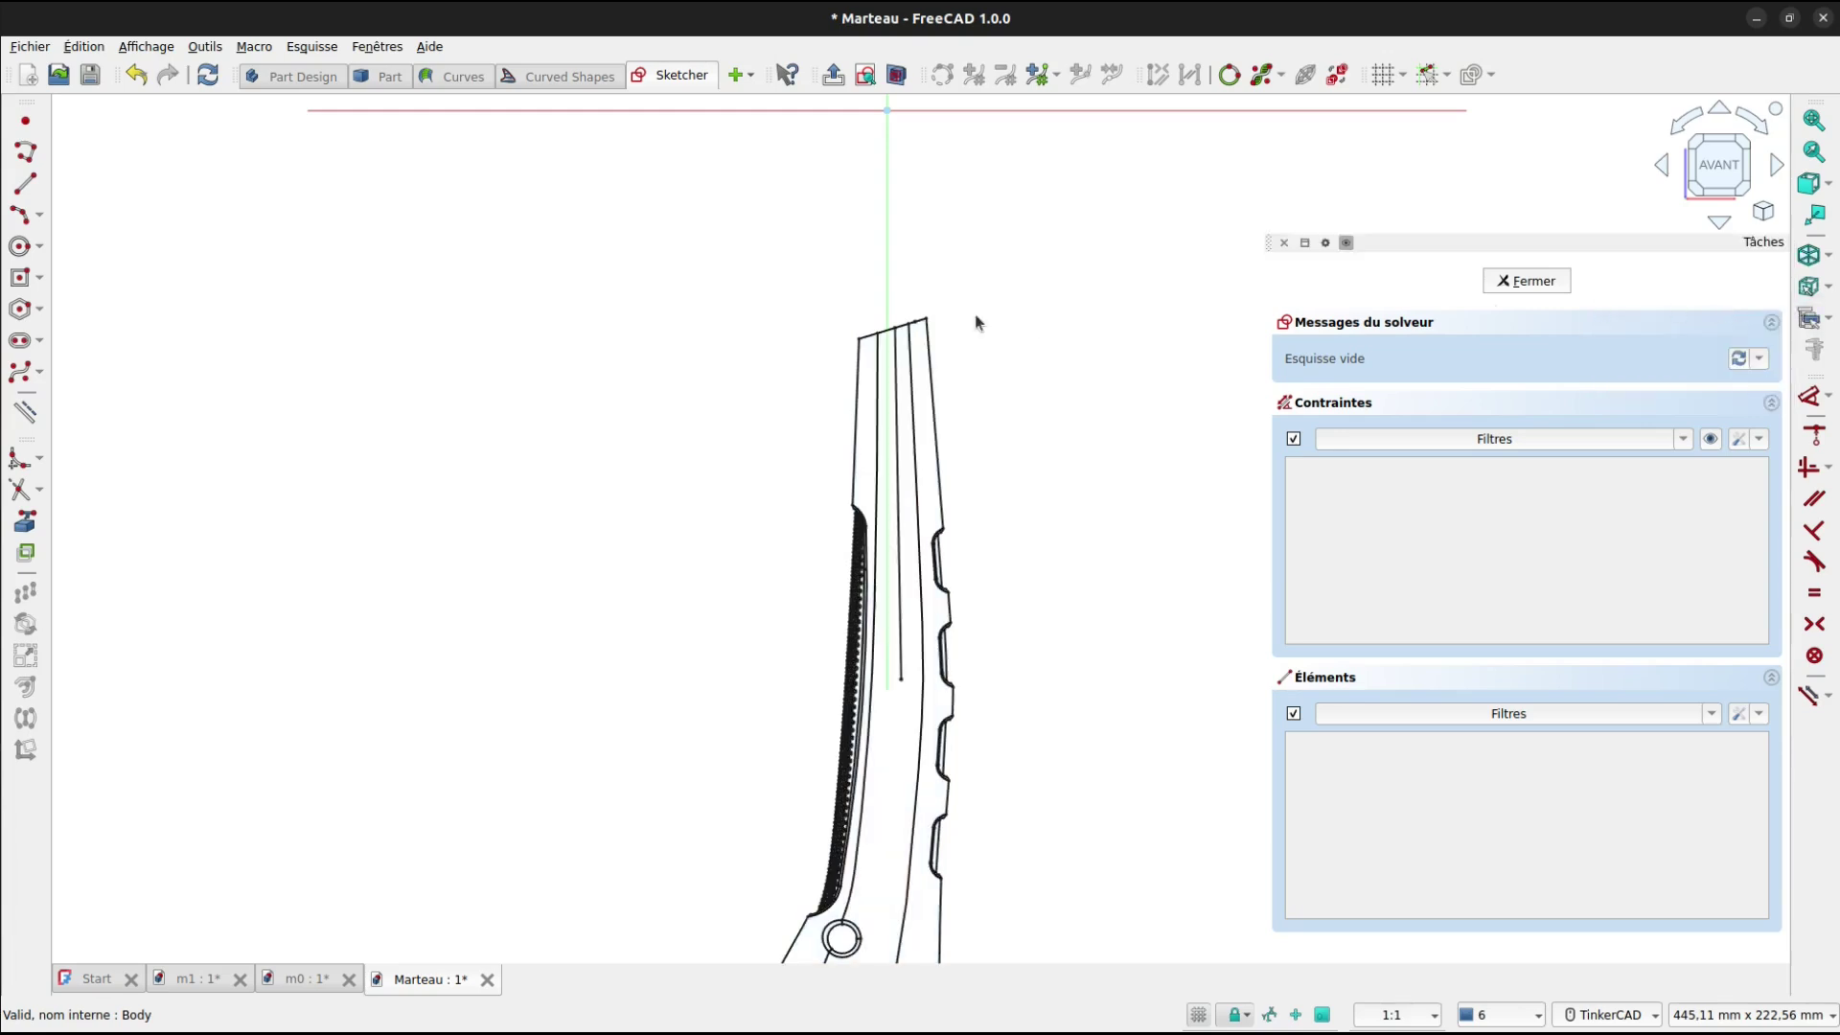
Draw a 30 mm line at 30° across the upper part of the handle.
{"action": "left_click", "coordinate": [25, 190]}
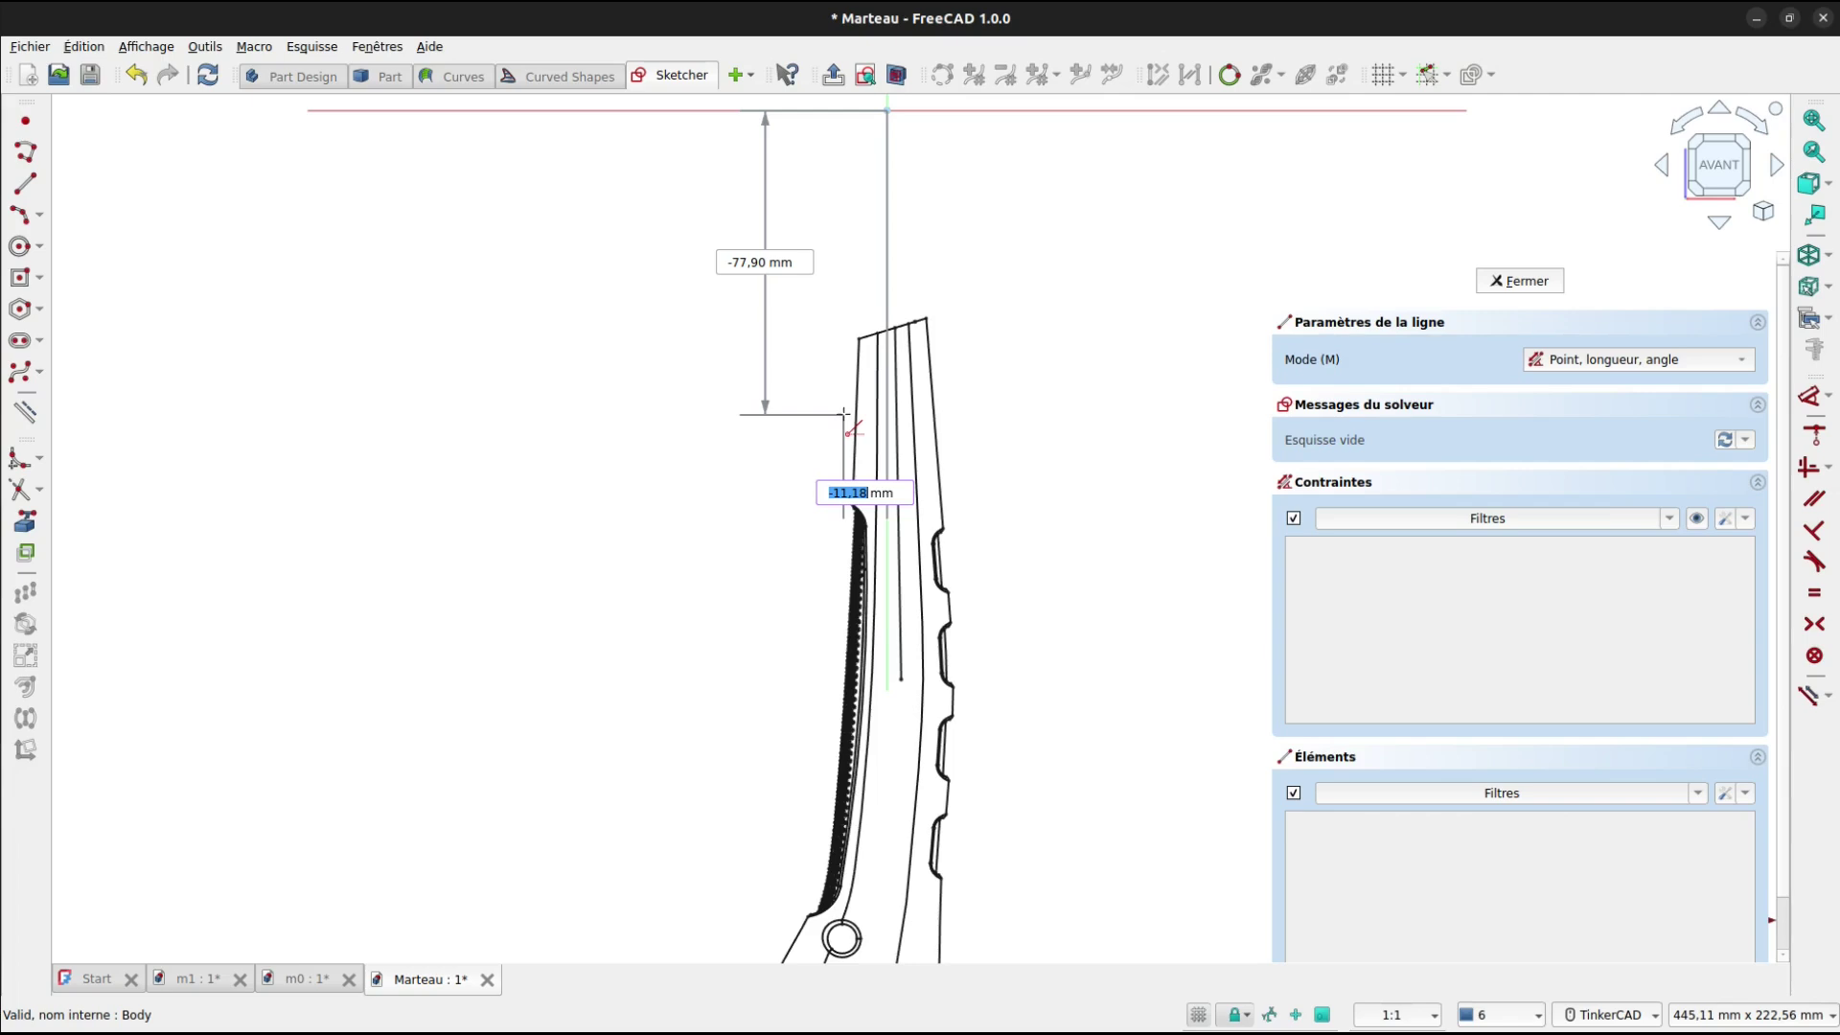
{"action": "left_click", "coordinate": [844, 414]}
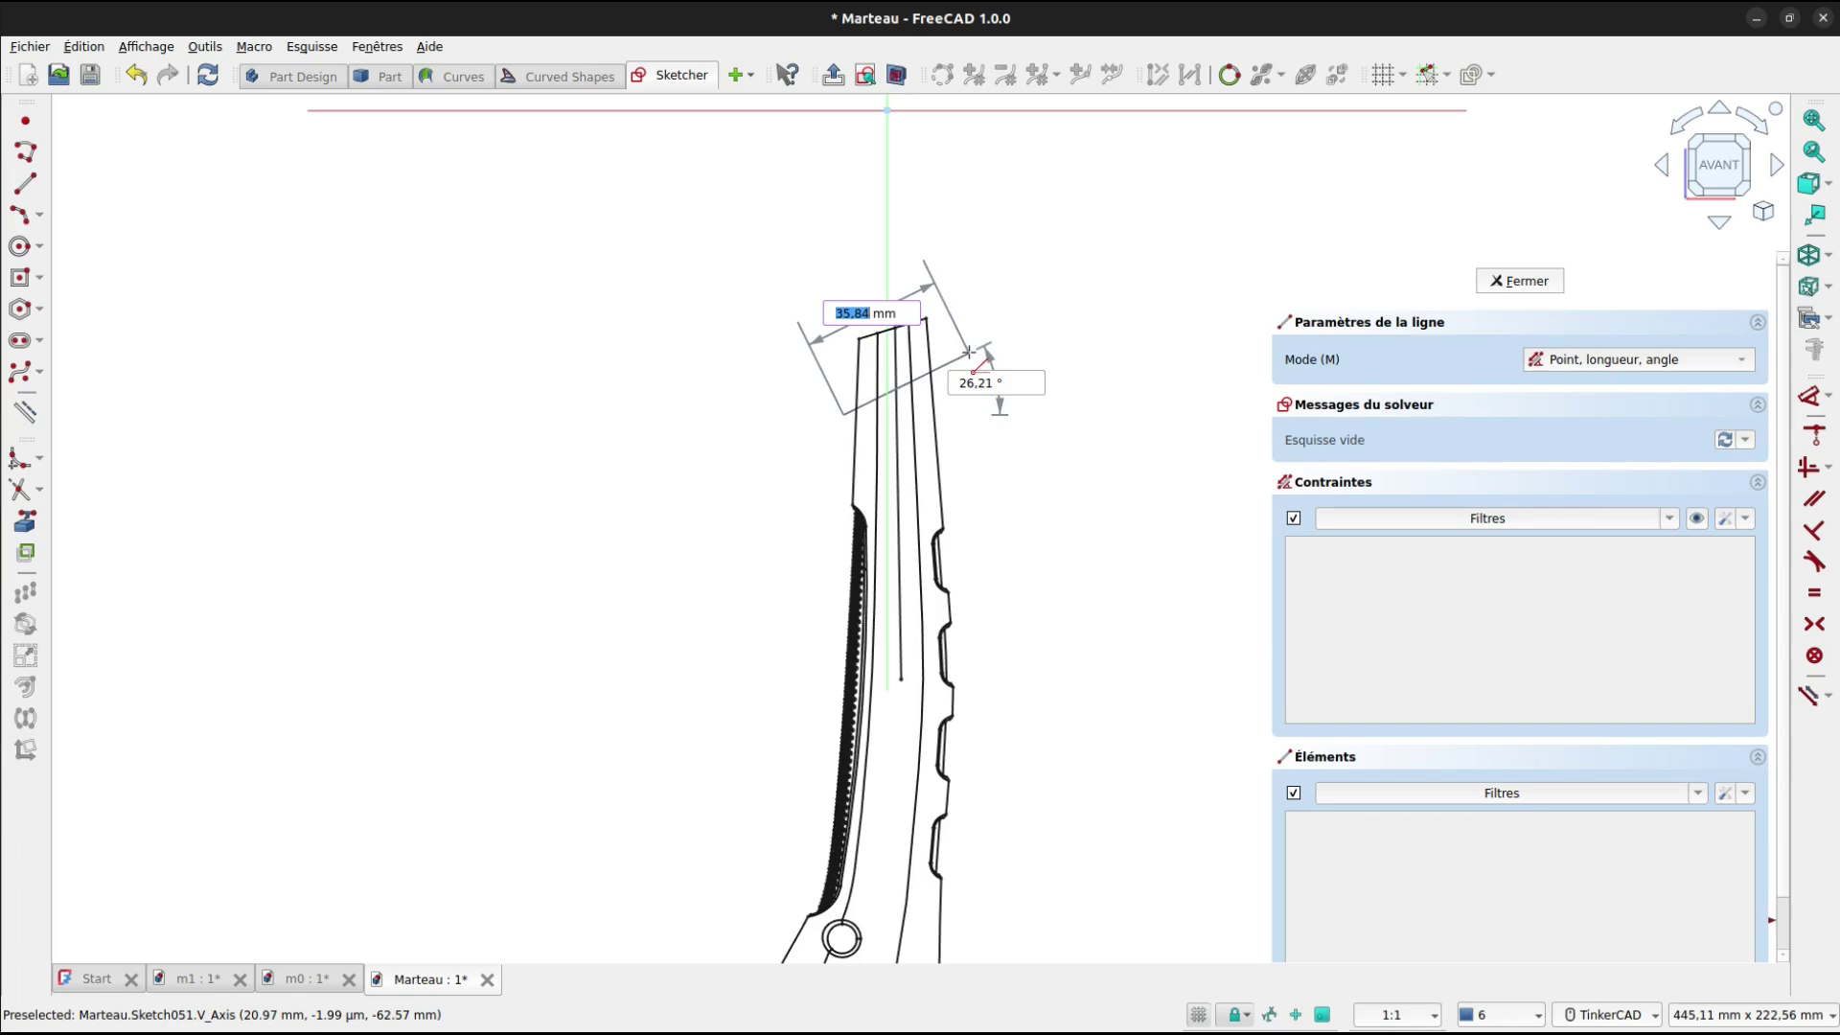
{"action": "type", "text": "3"}
{"action": "key", "text": "Tab"}
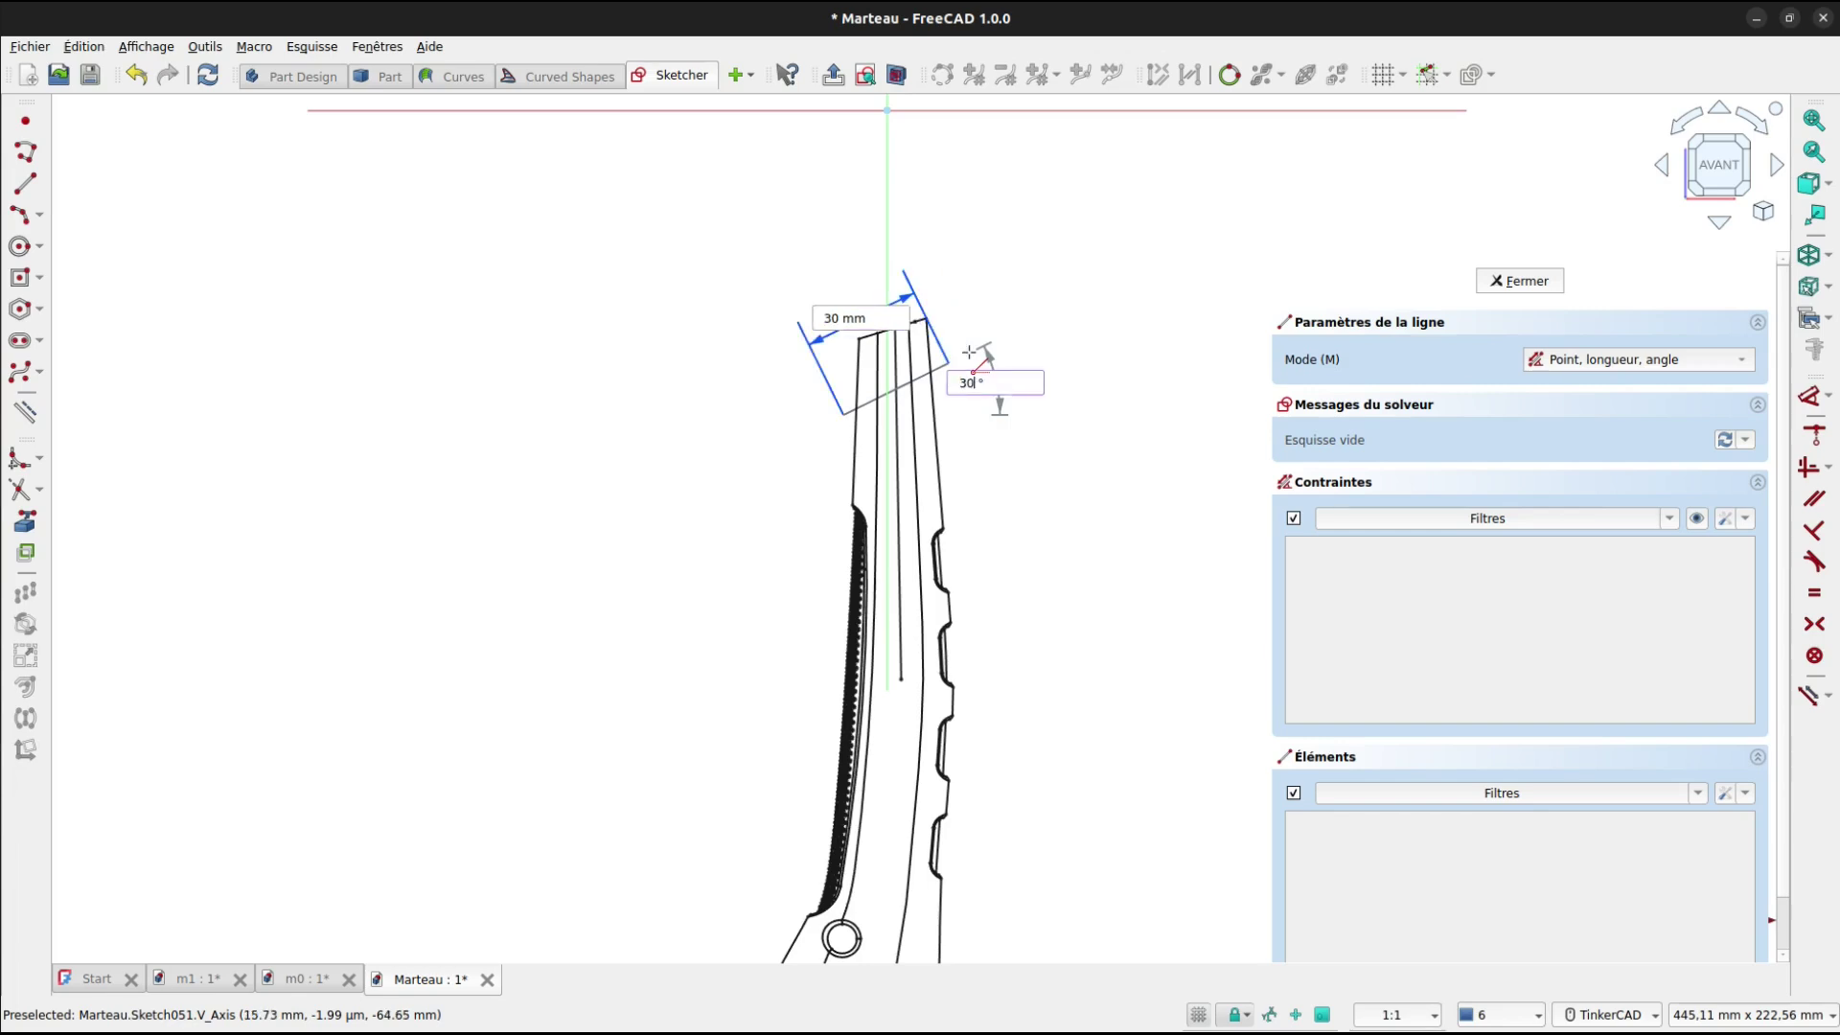
{"action": "key", "text": "Return"}
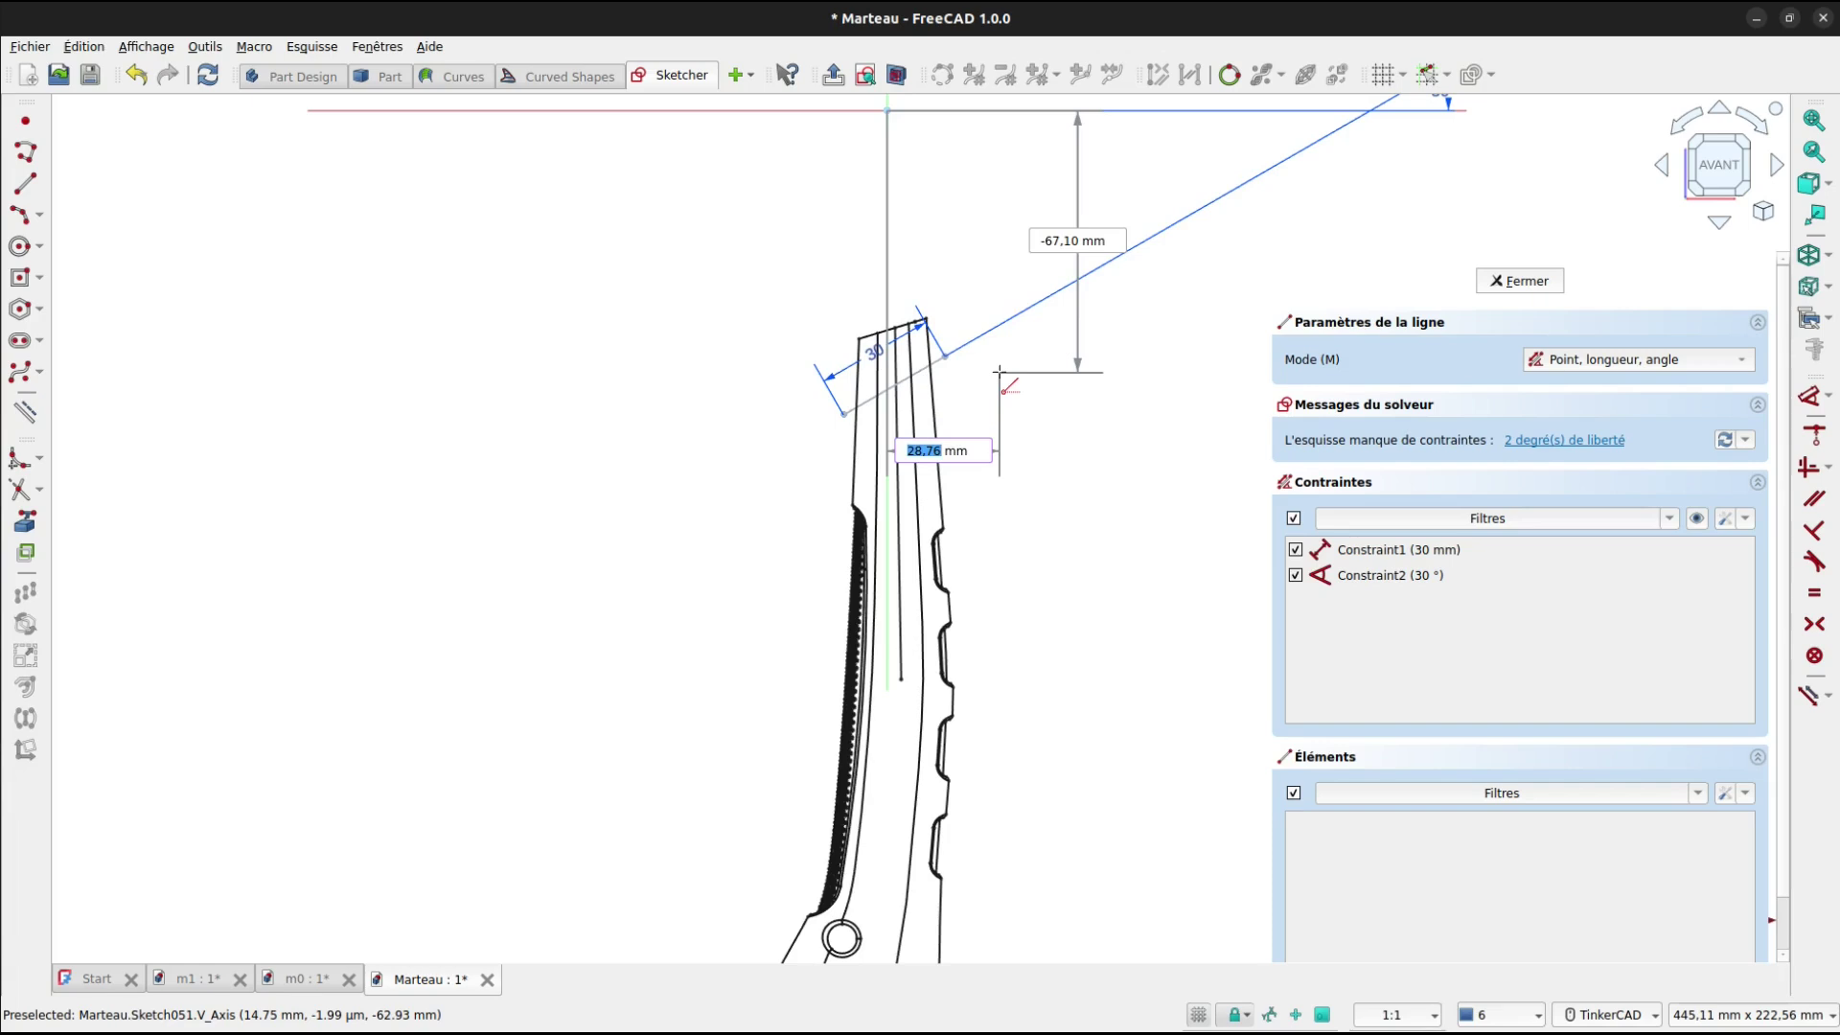
Constrain the sloped line's upper endpoint to 69 mm below the horizontal axis.
{"action": "key", "text": "d"}
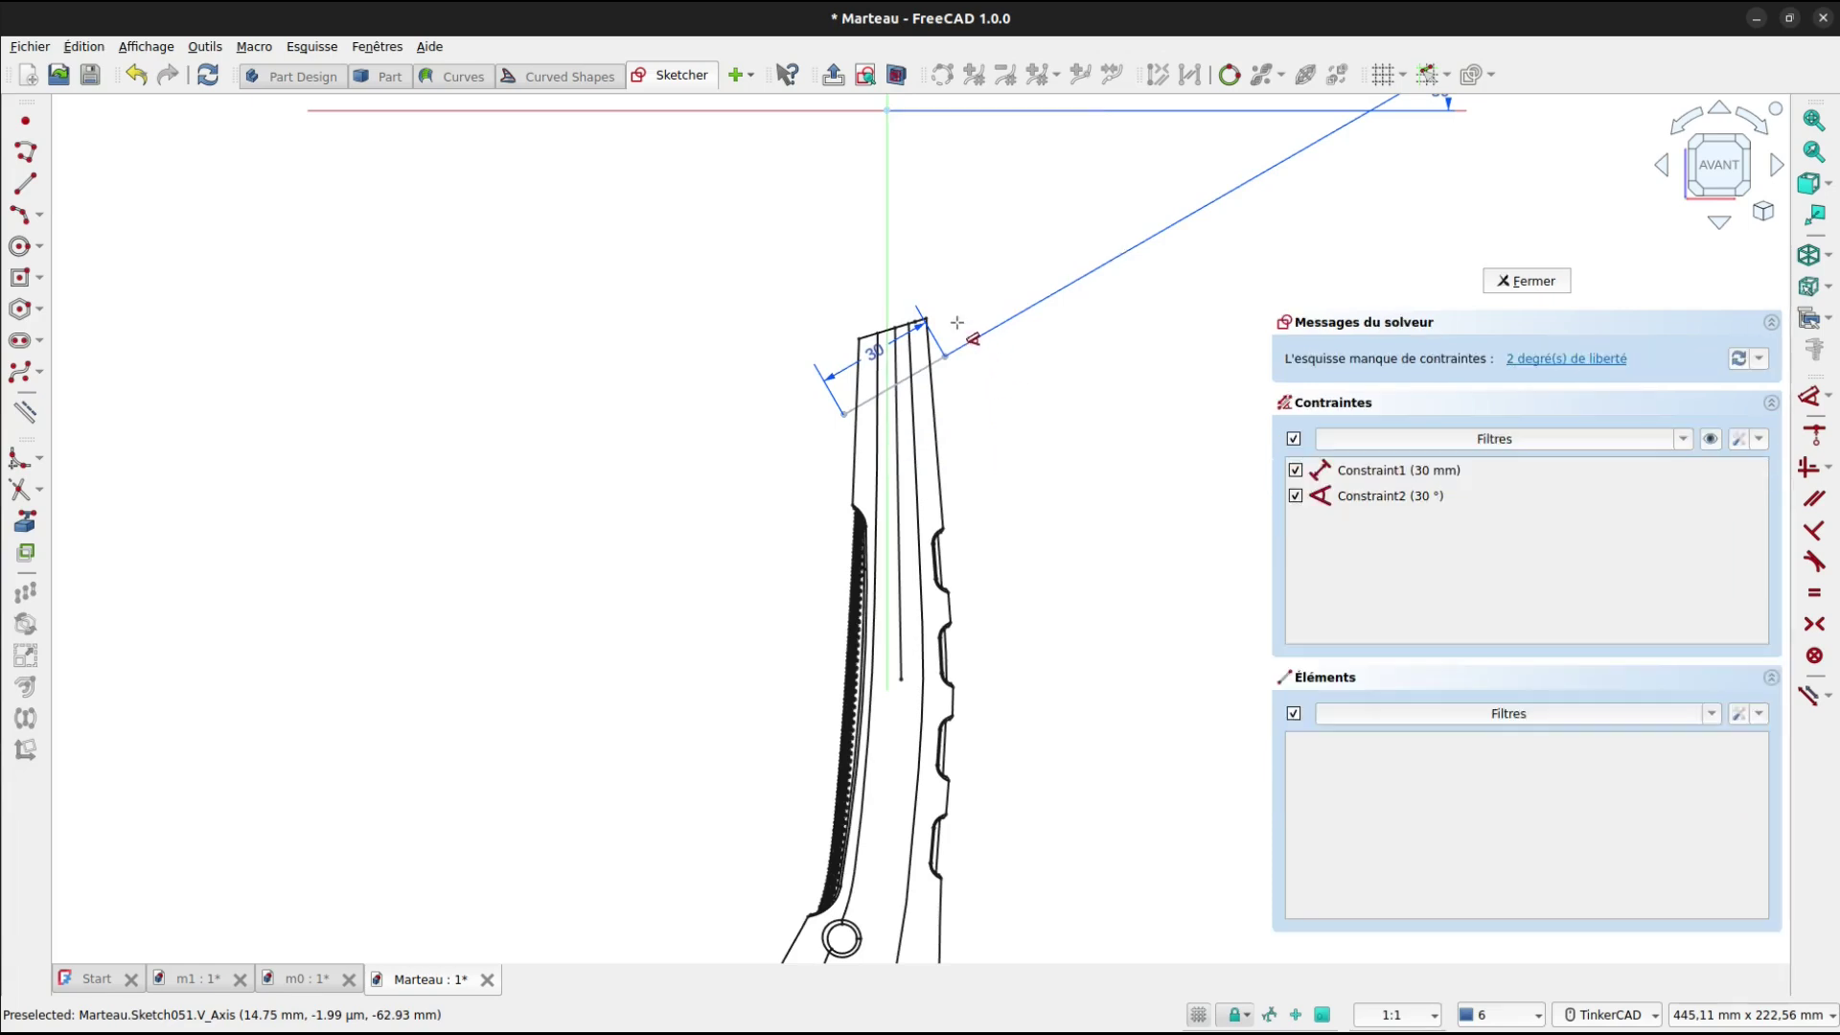
{"action": "left_click", "coordinate": [945, 357]}
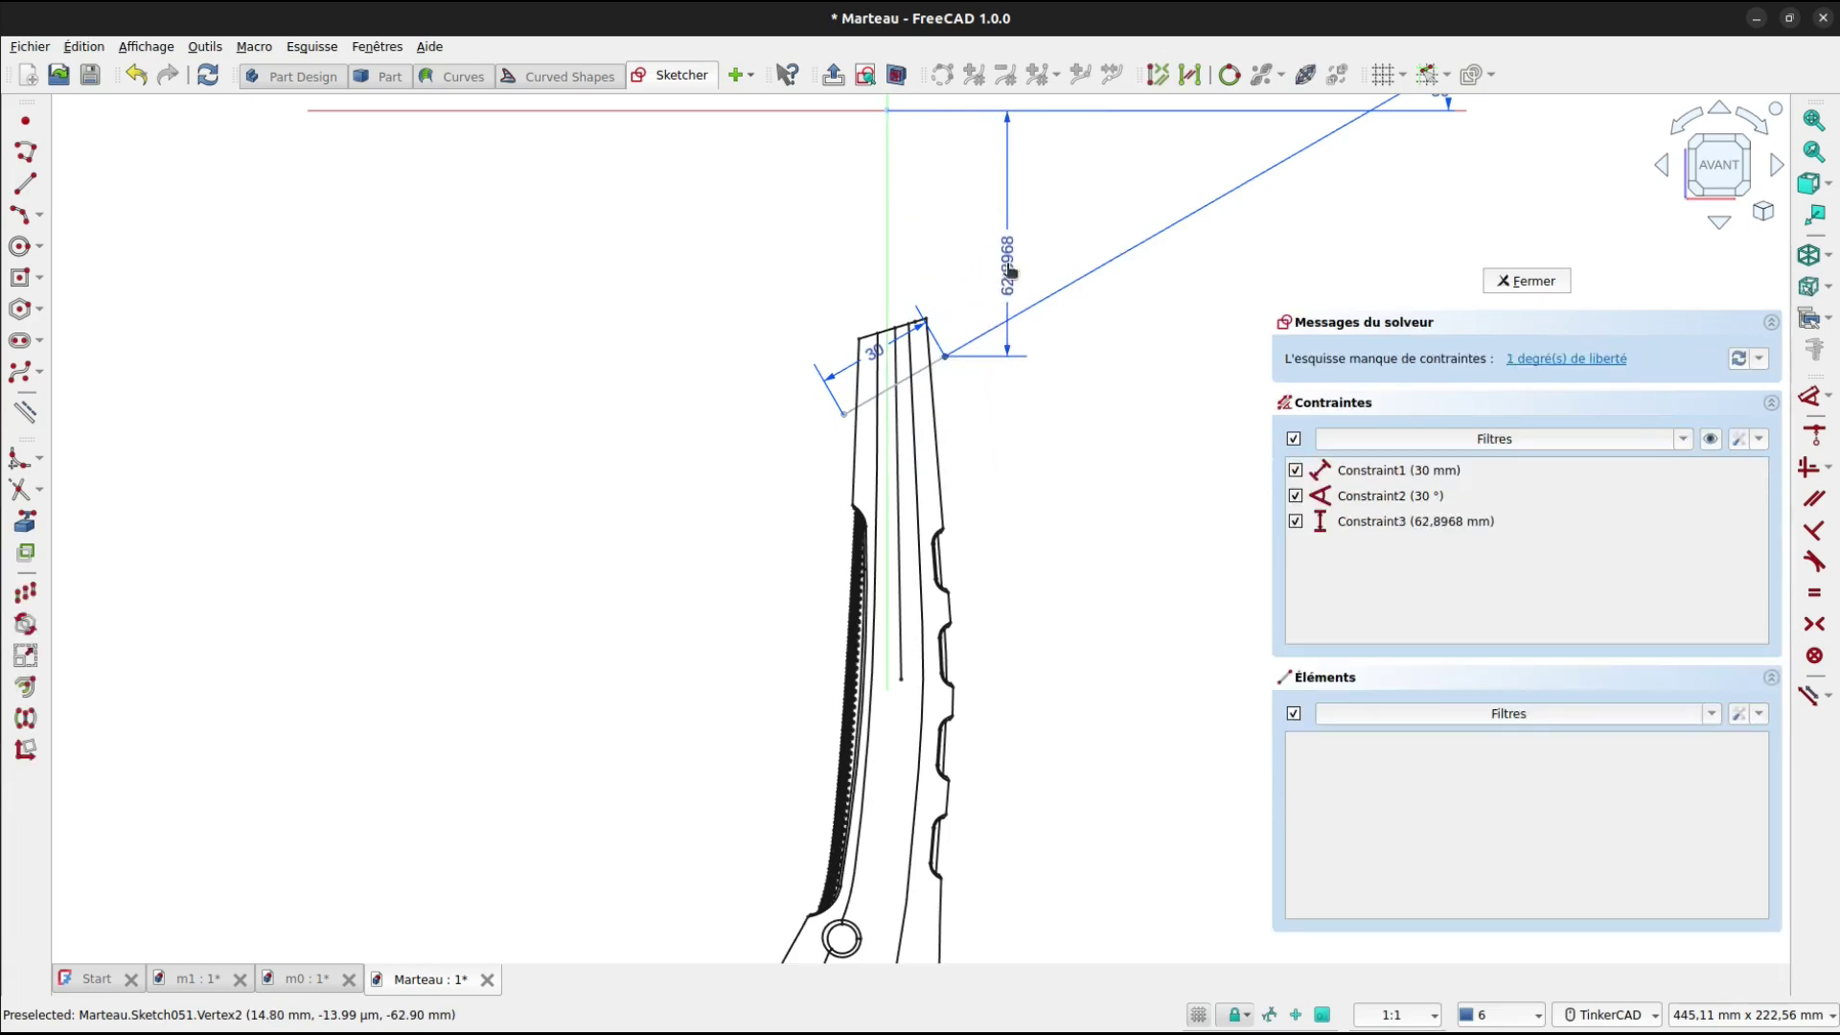
{"action": "left_click", "coordinate": [1010, 271]}
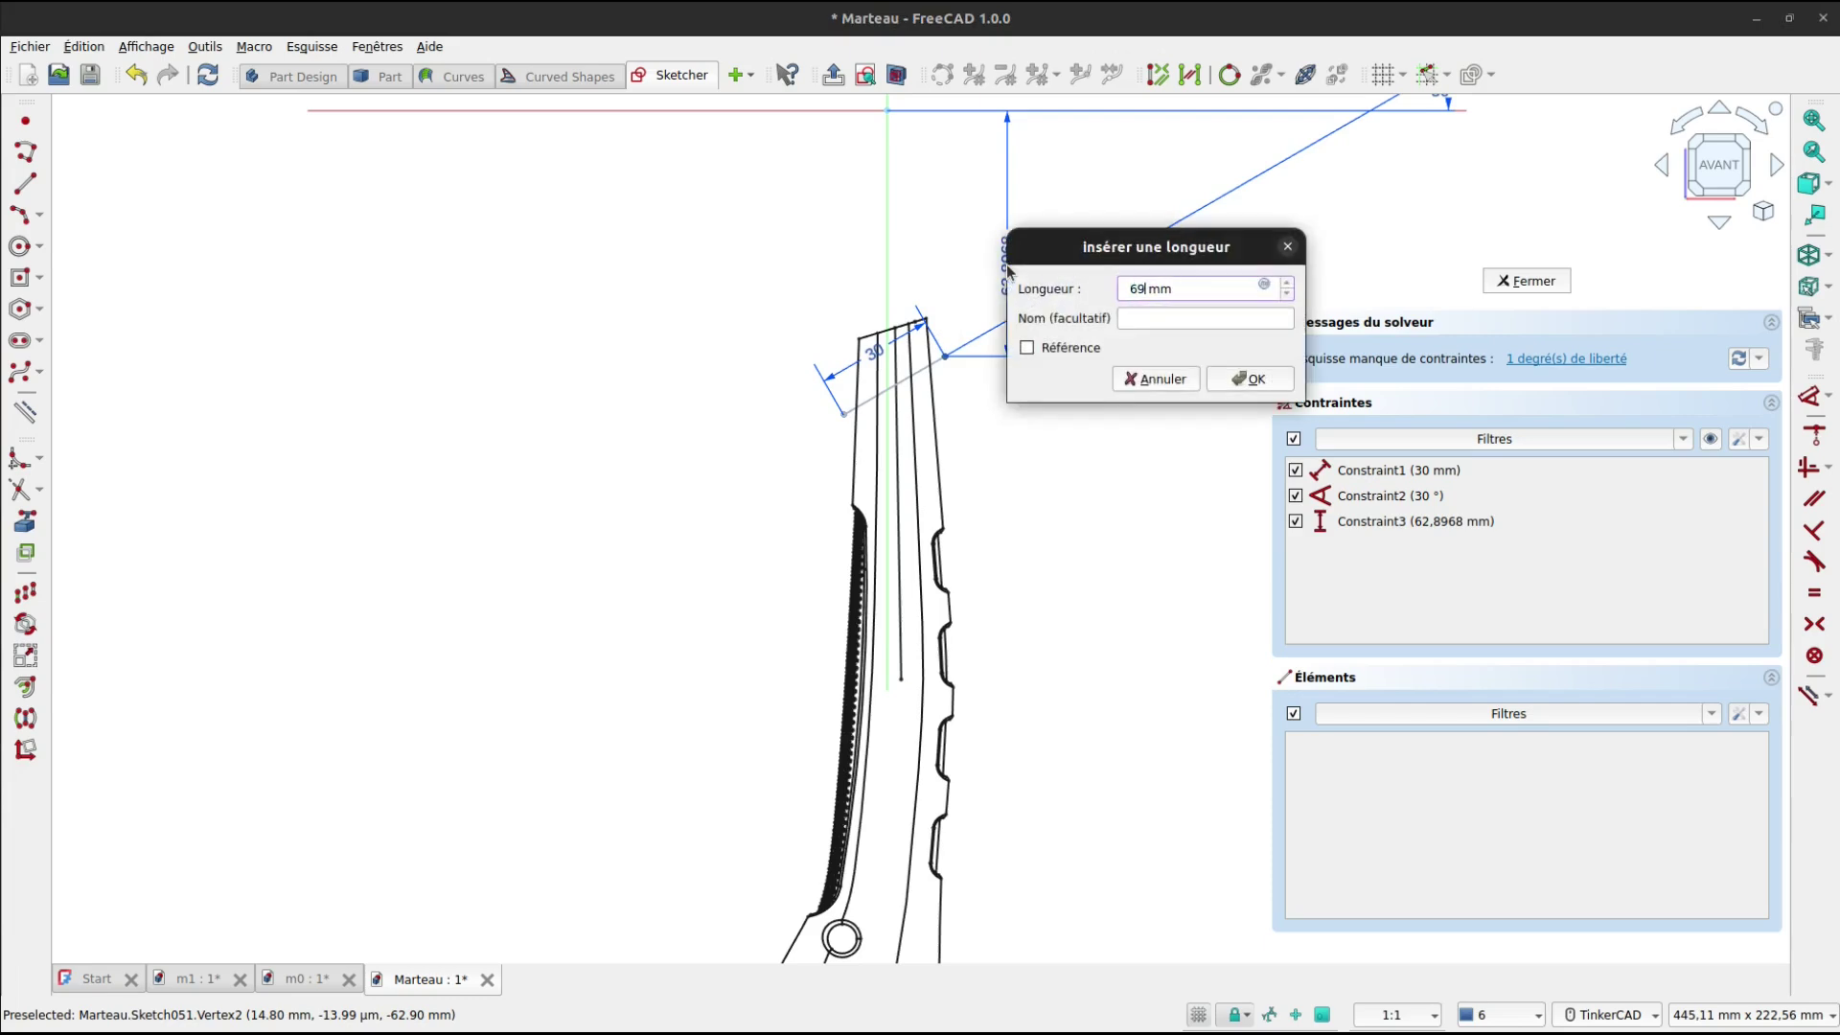
{"action": "type", "text": "69"}
{"action": "key", "text": "Return"}
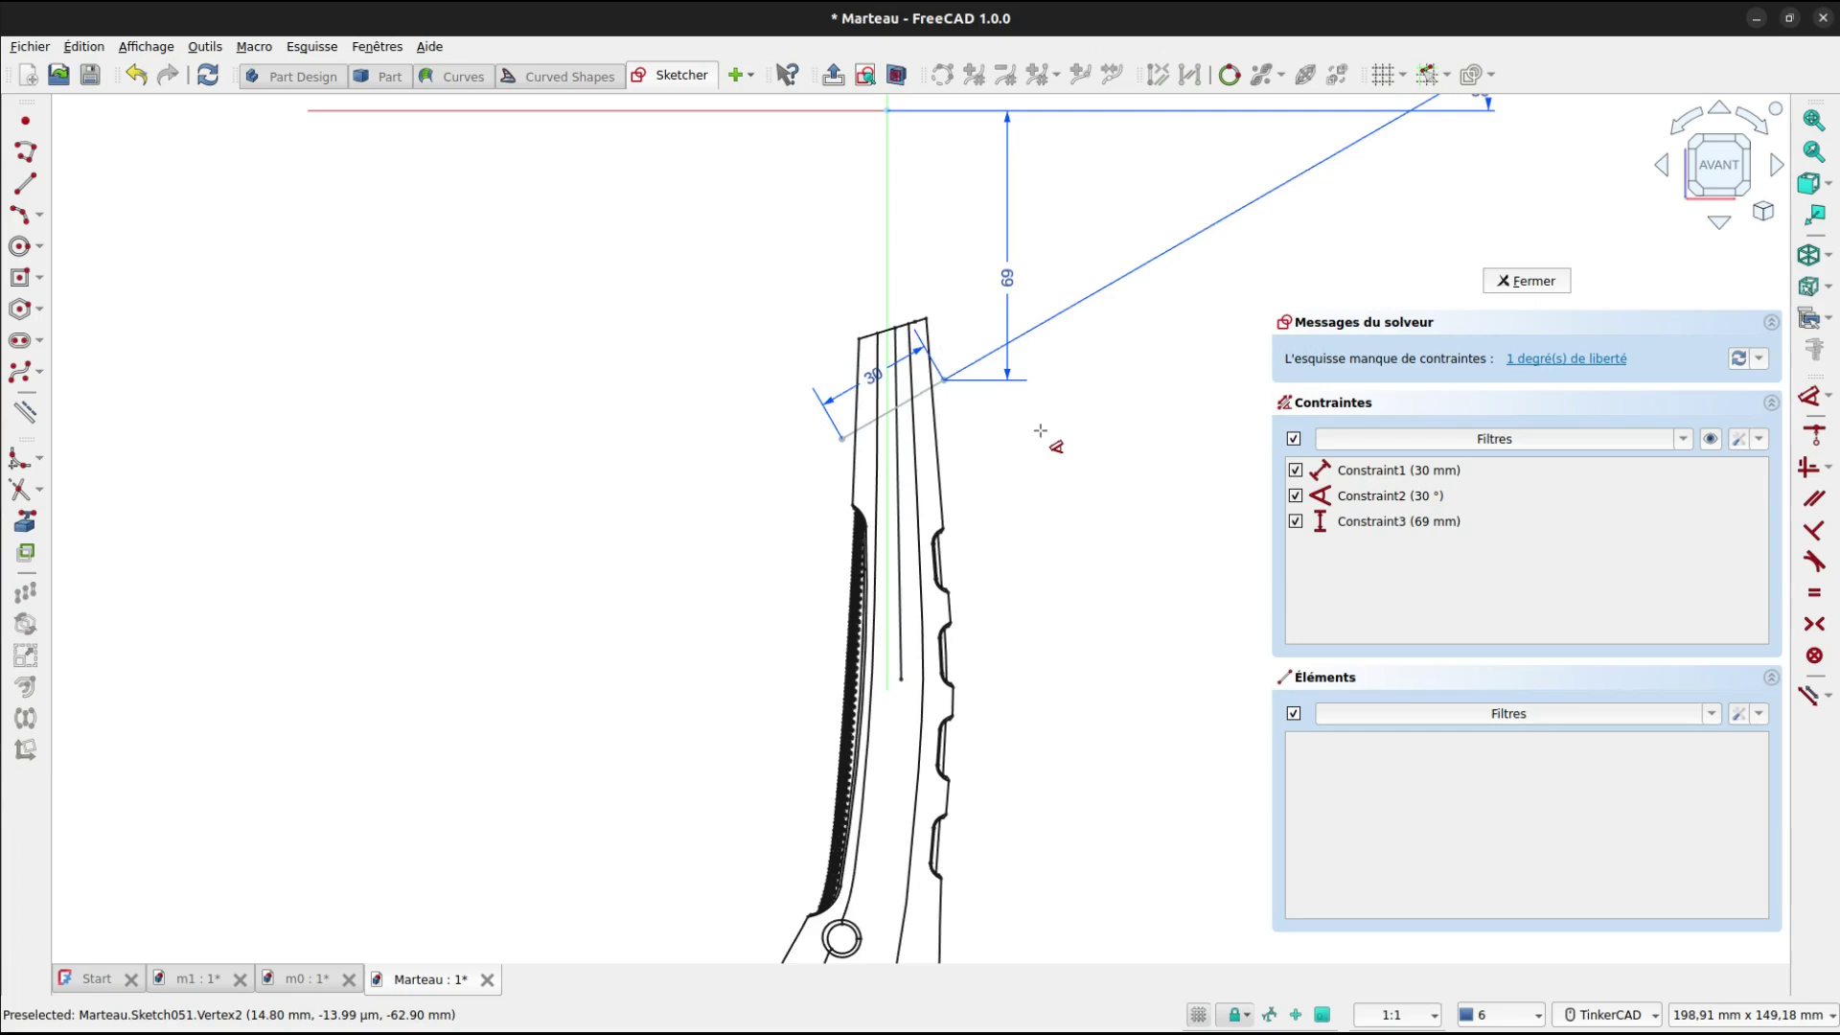
Move the sloped line's upper endpoint to the handle's outer edge and constrain it 12 mm horizontally from the vertical axis.
{"action": "left_click_drag", "start_coordinate": [948, 386], "coordinate": [940, 391]}
{"action": "scroll", "coordinate": [943, 391], "scroll_direction": "up", "scroll_amount": 5}
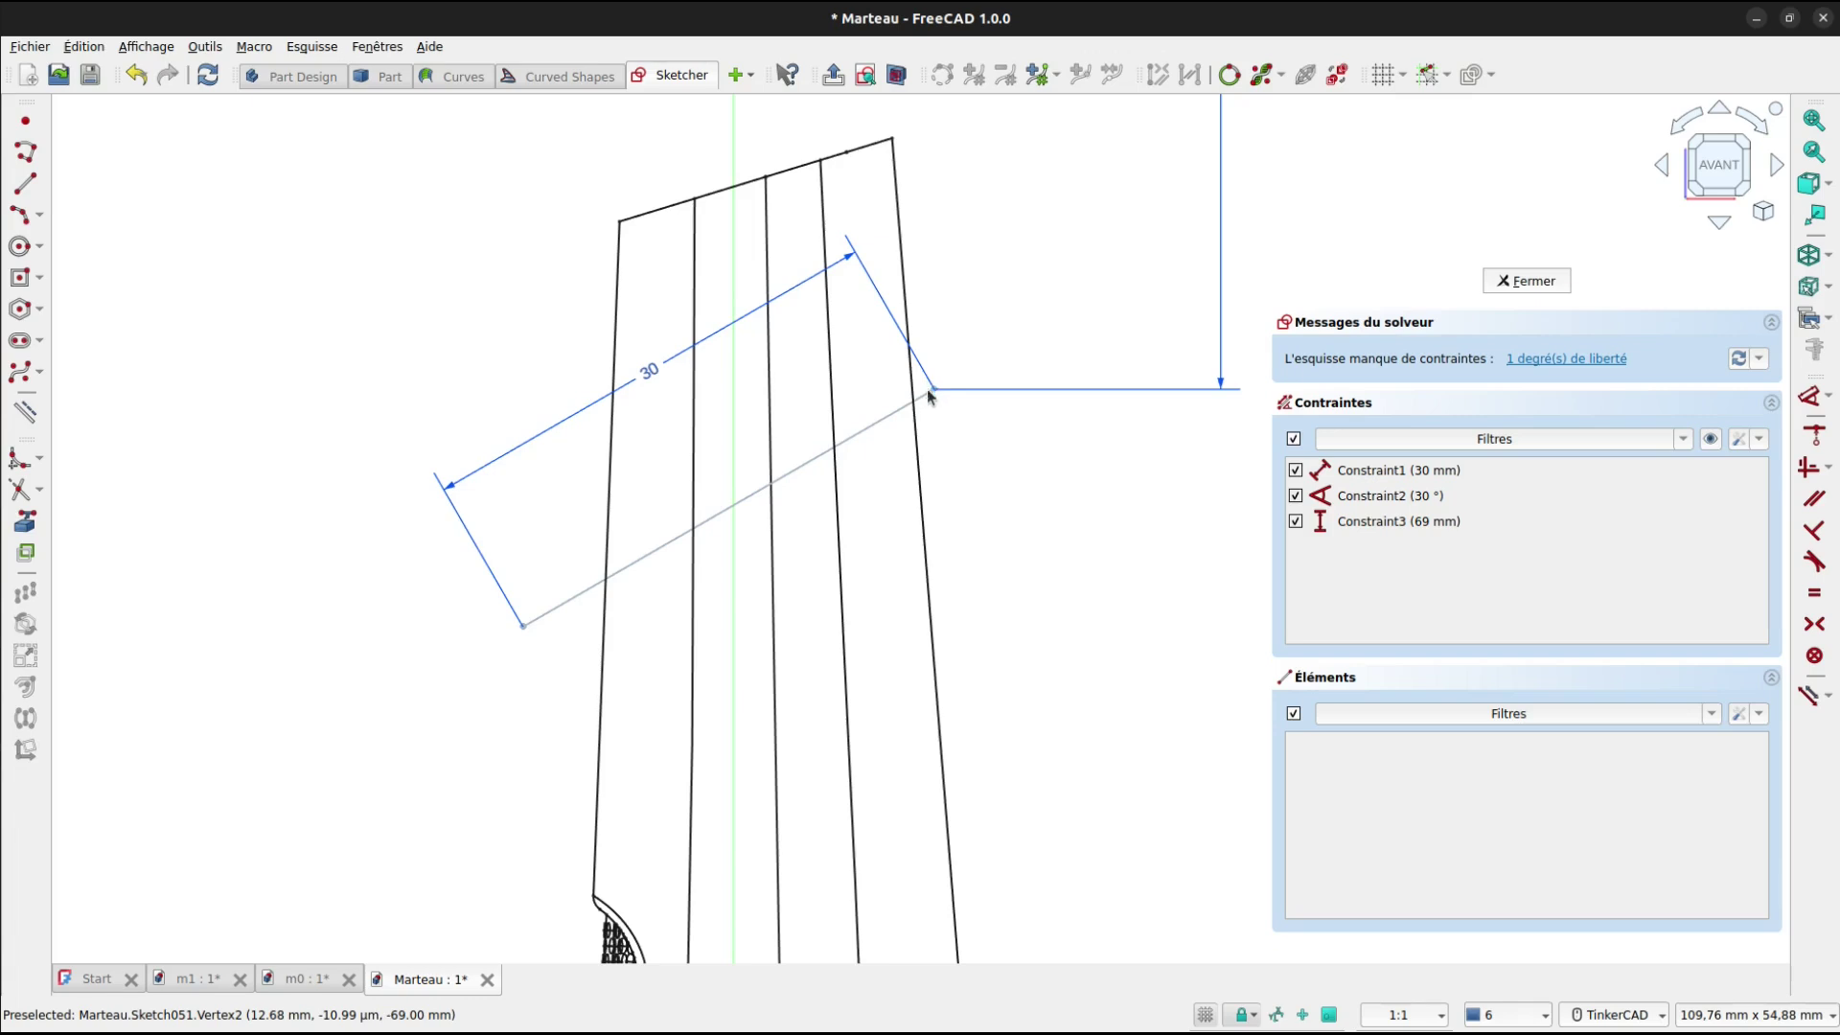
{"action": "left_click_drag", "start_coordinate": [928, 389], "coordinate": [920, 394]}
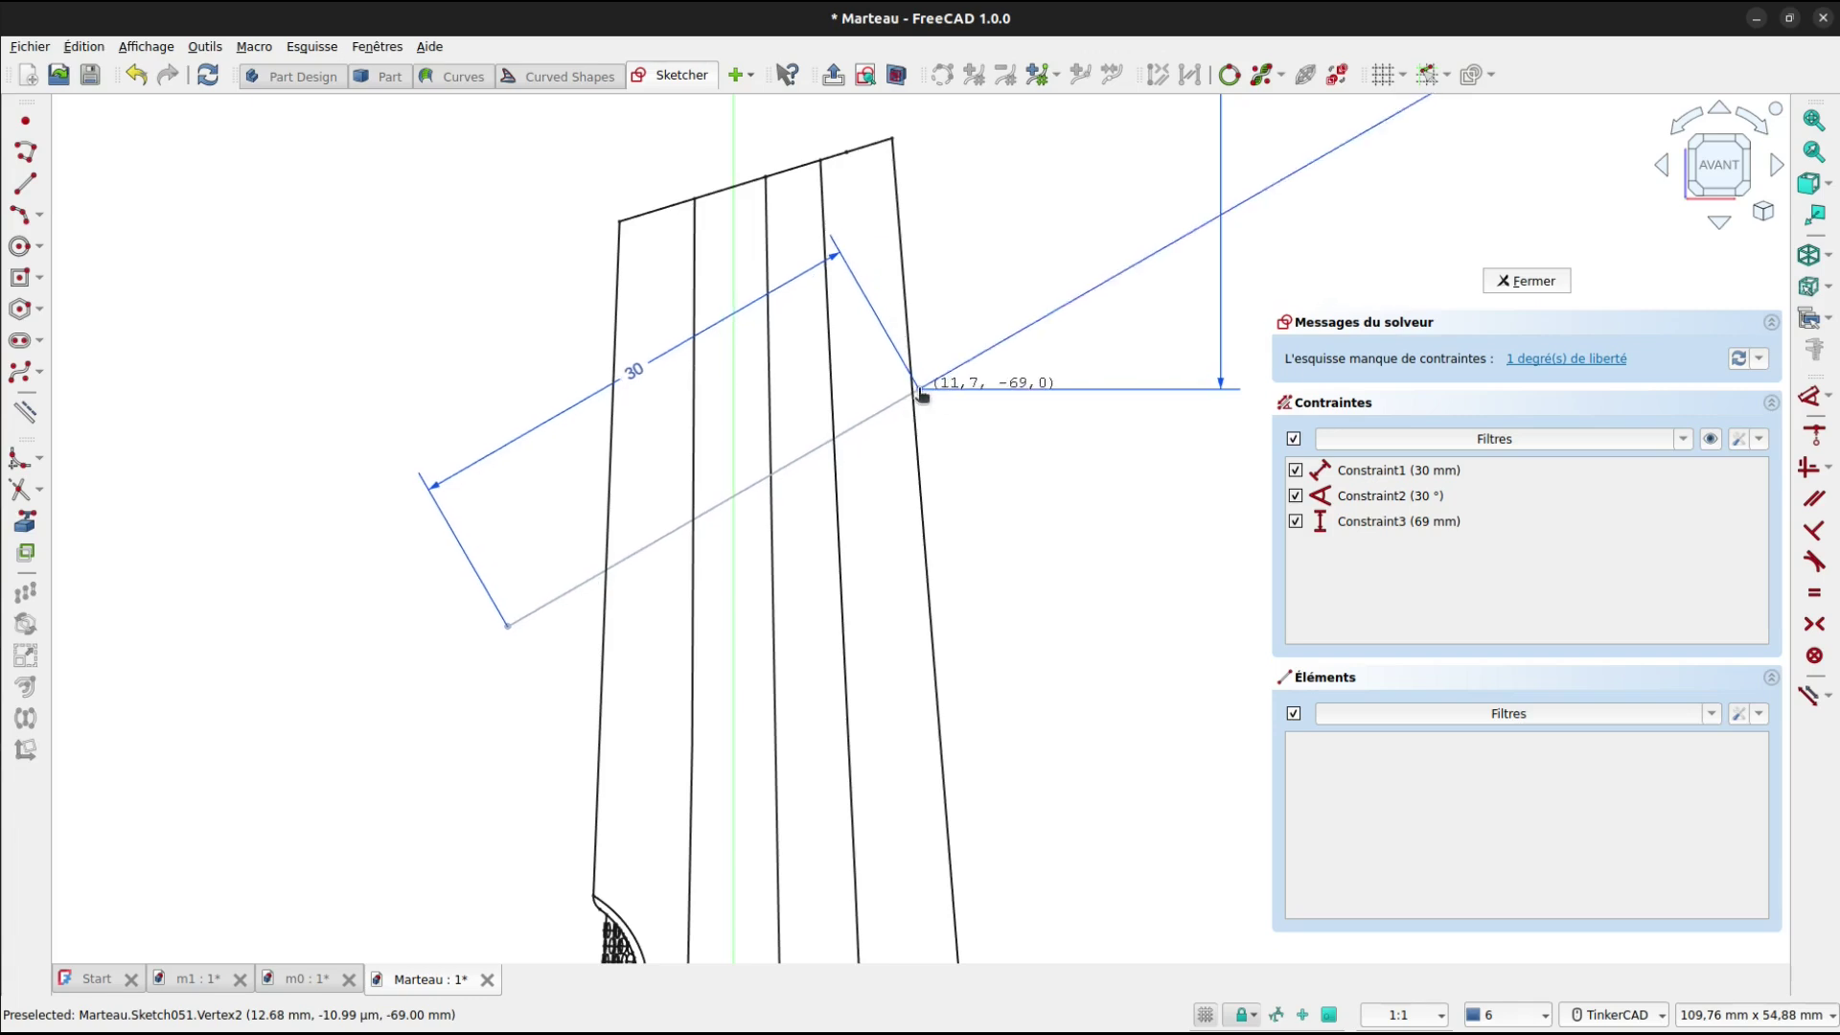
{"action": "key", "text": "d"}
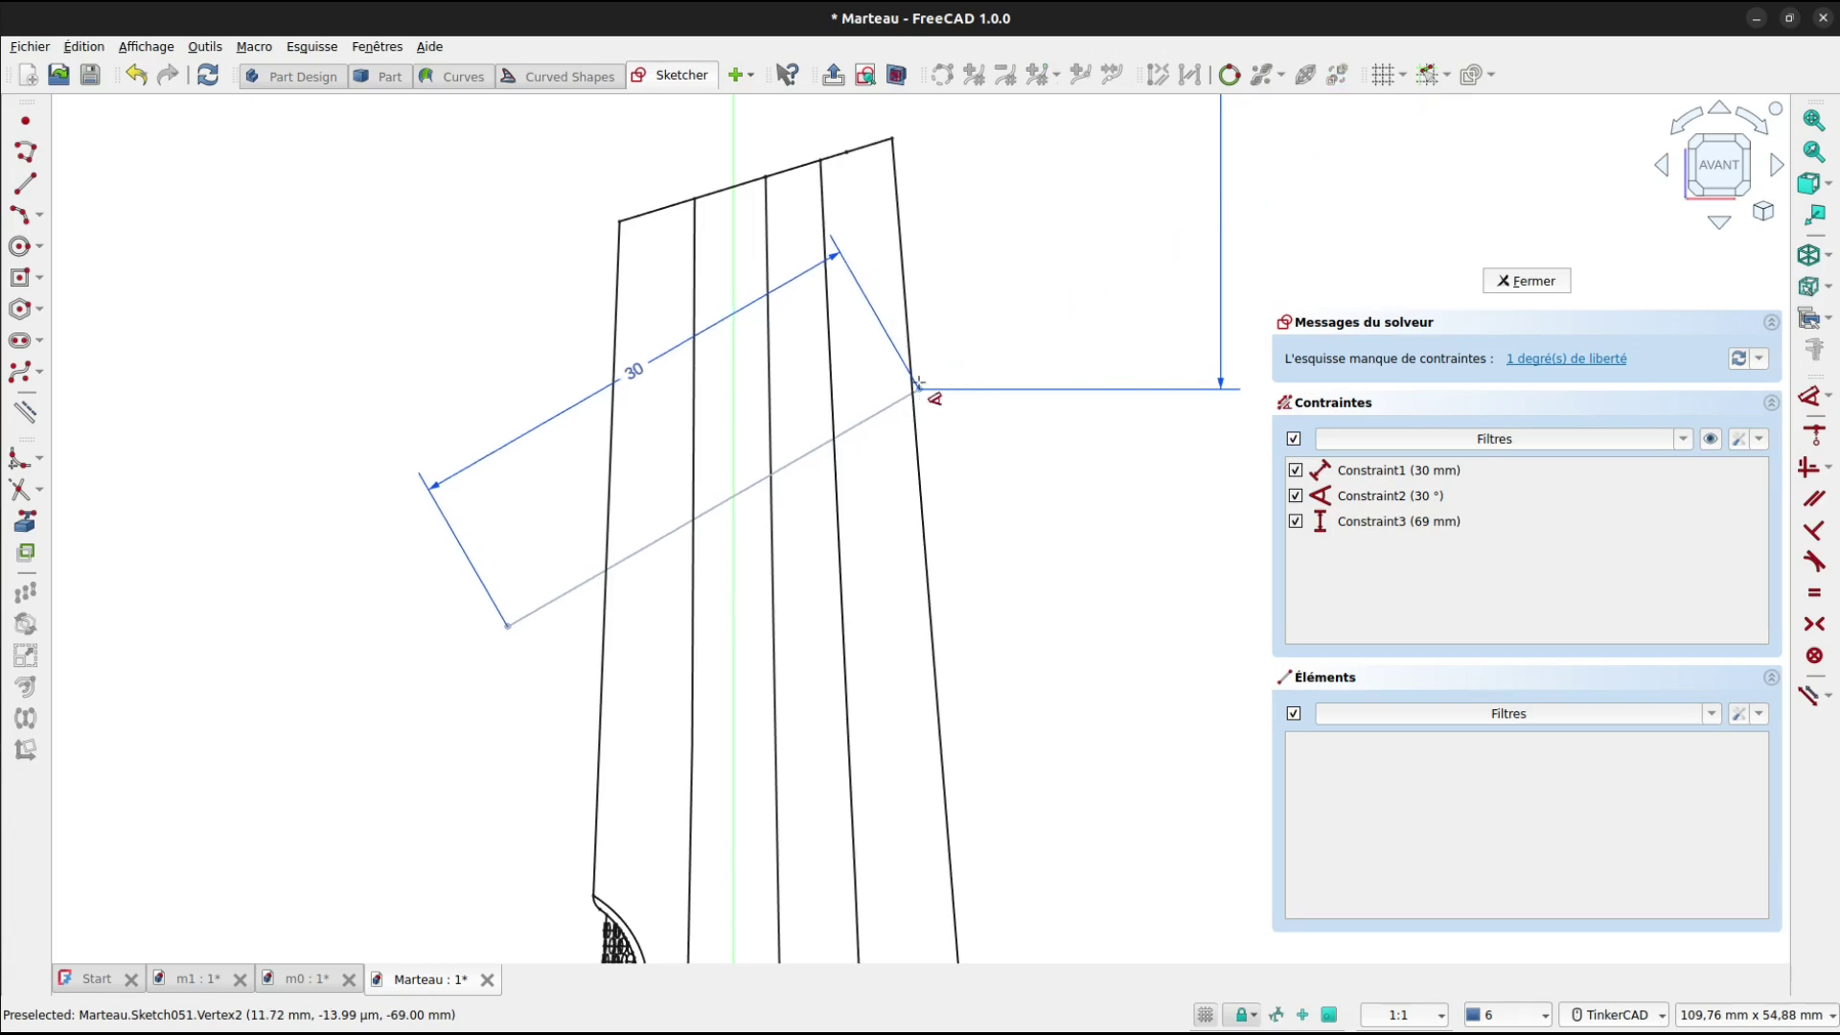
{"action": "left_click", "coordinate": [919, 388]}
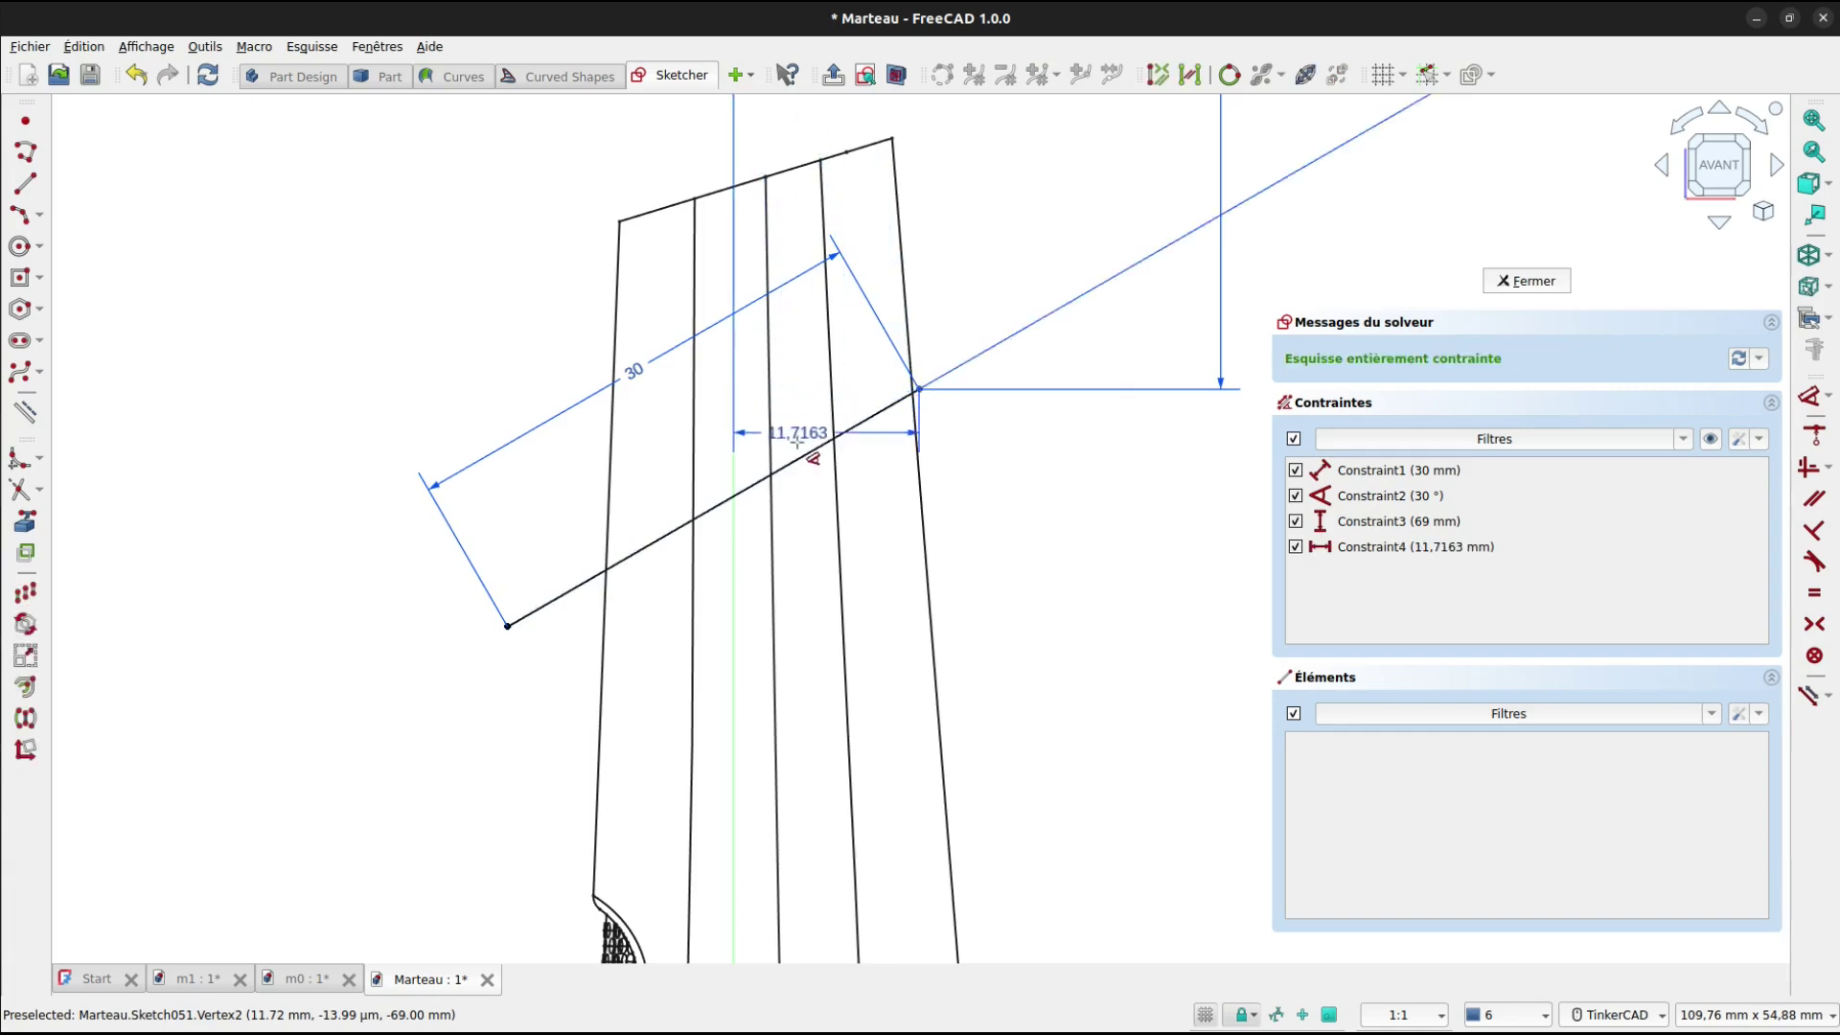
{"action": "left_click", "coordinate": [815, 508]}
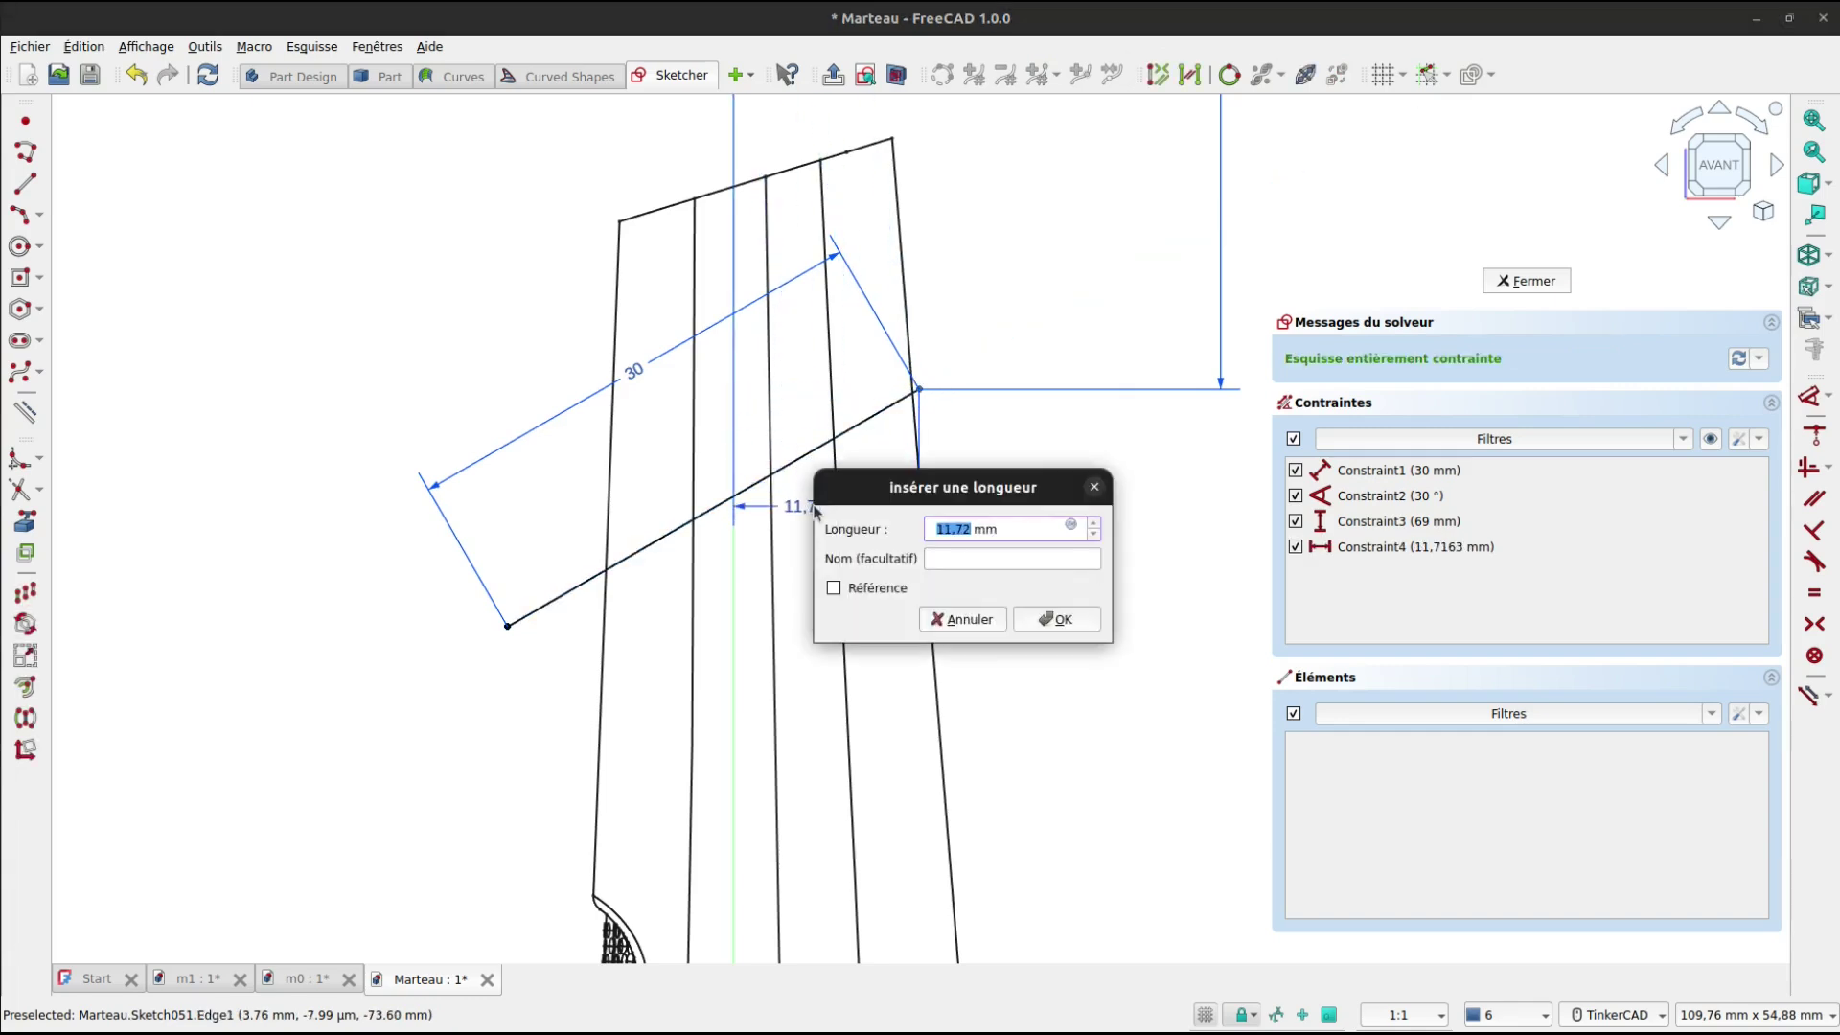
{"action": "key", "text": "Return"}
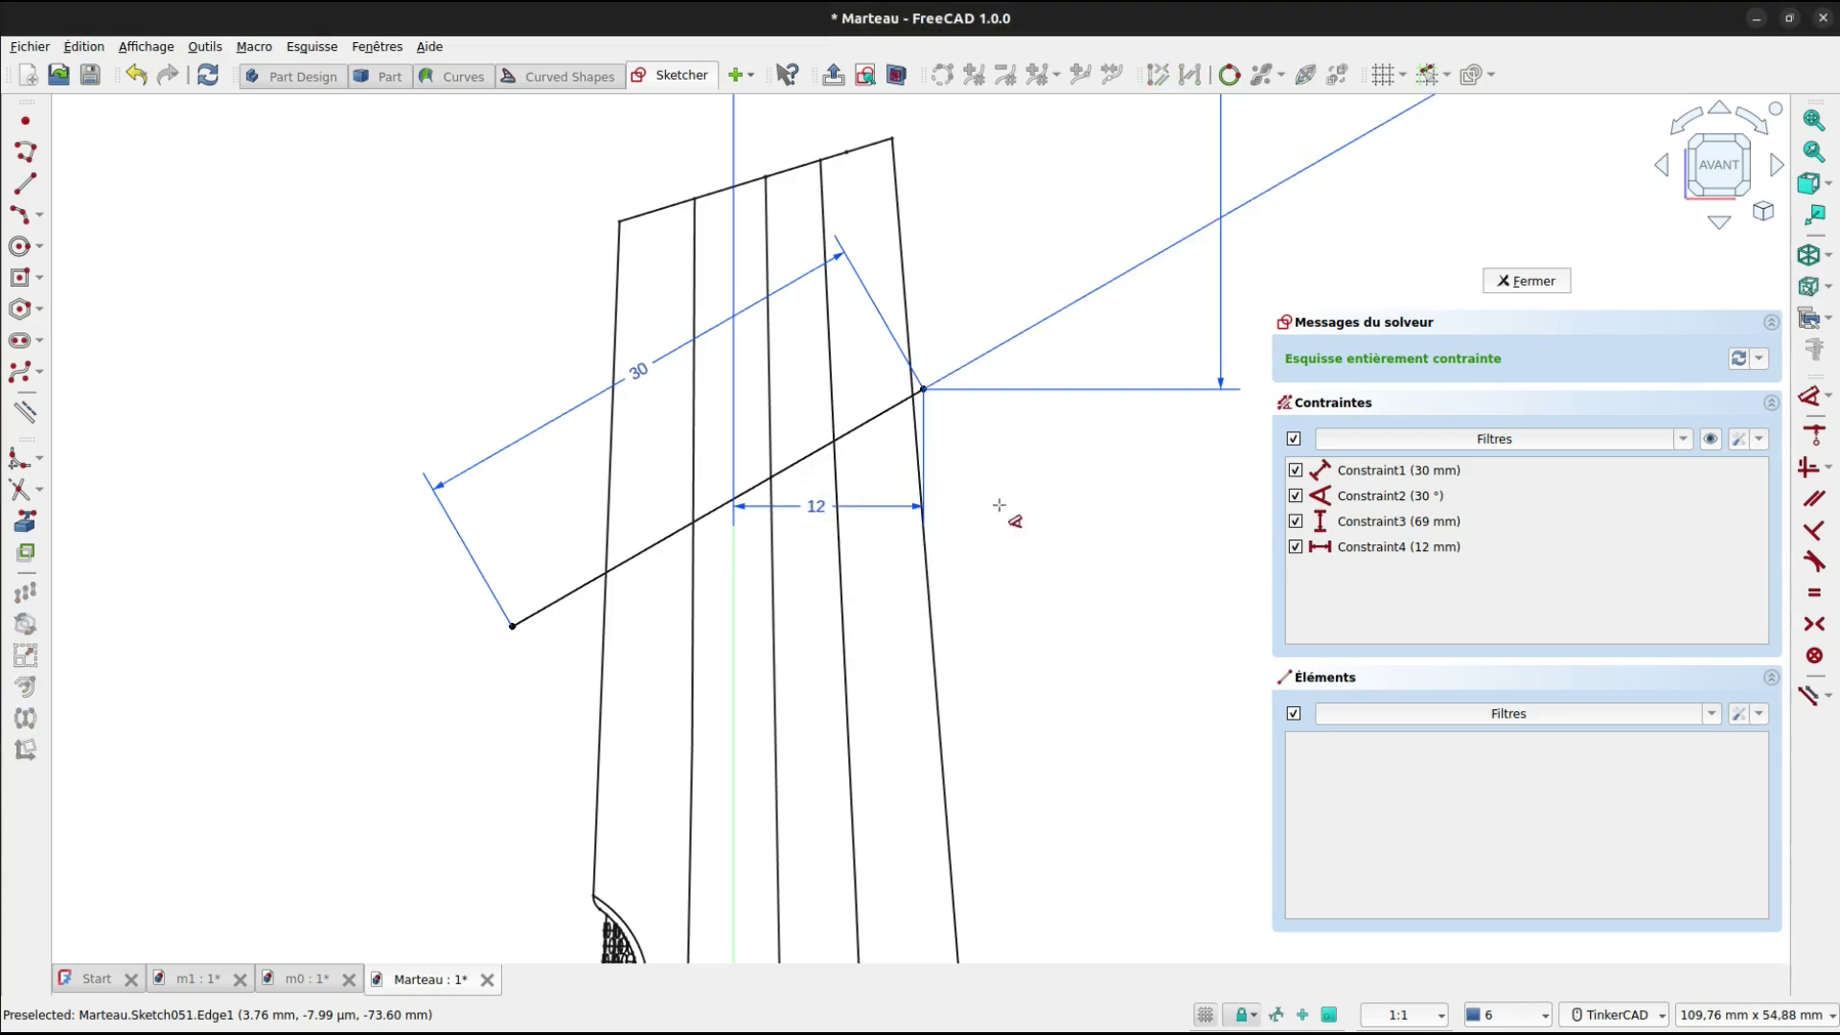
Start a polyline with a short horizontal segment near the vertical axis, just below the sloped line.
{"action": "scroll", "coordinate": [1064, 513], "scroll_direction": "down", "scroll_amount": 5}
{"action": "middle_click_drag", "start_coordinate": [1076, 595], "coordinate": [1100, 275]}
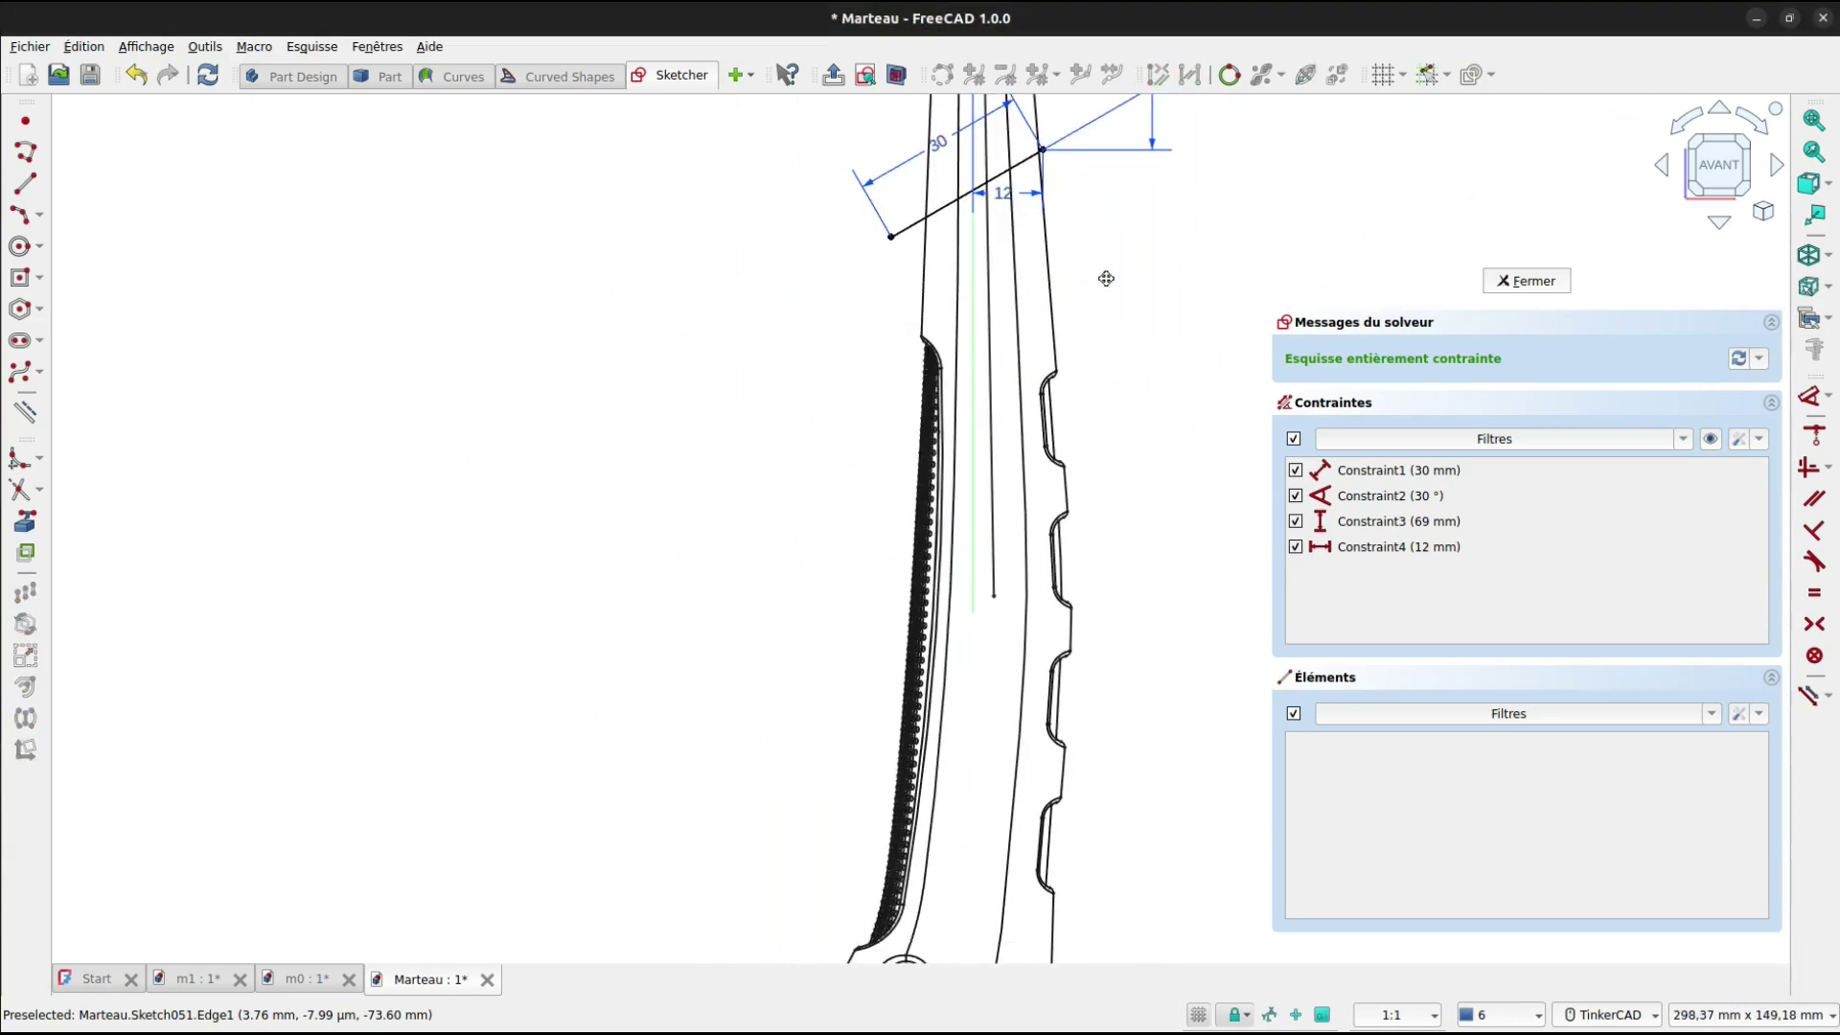
{"action": "key", "text": "Escape"}
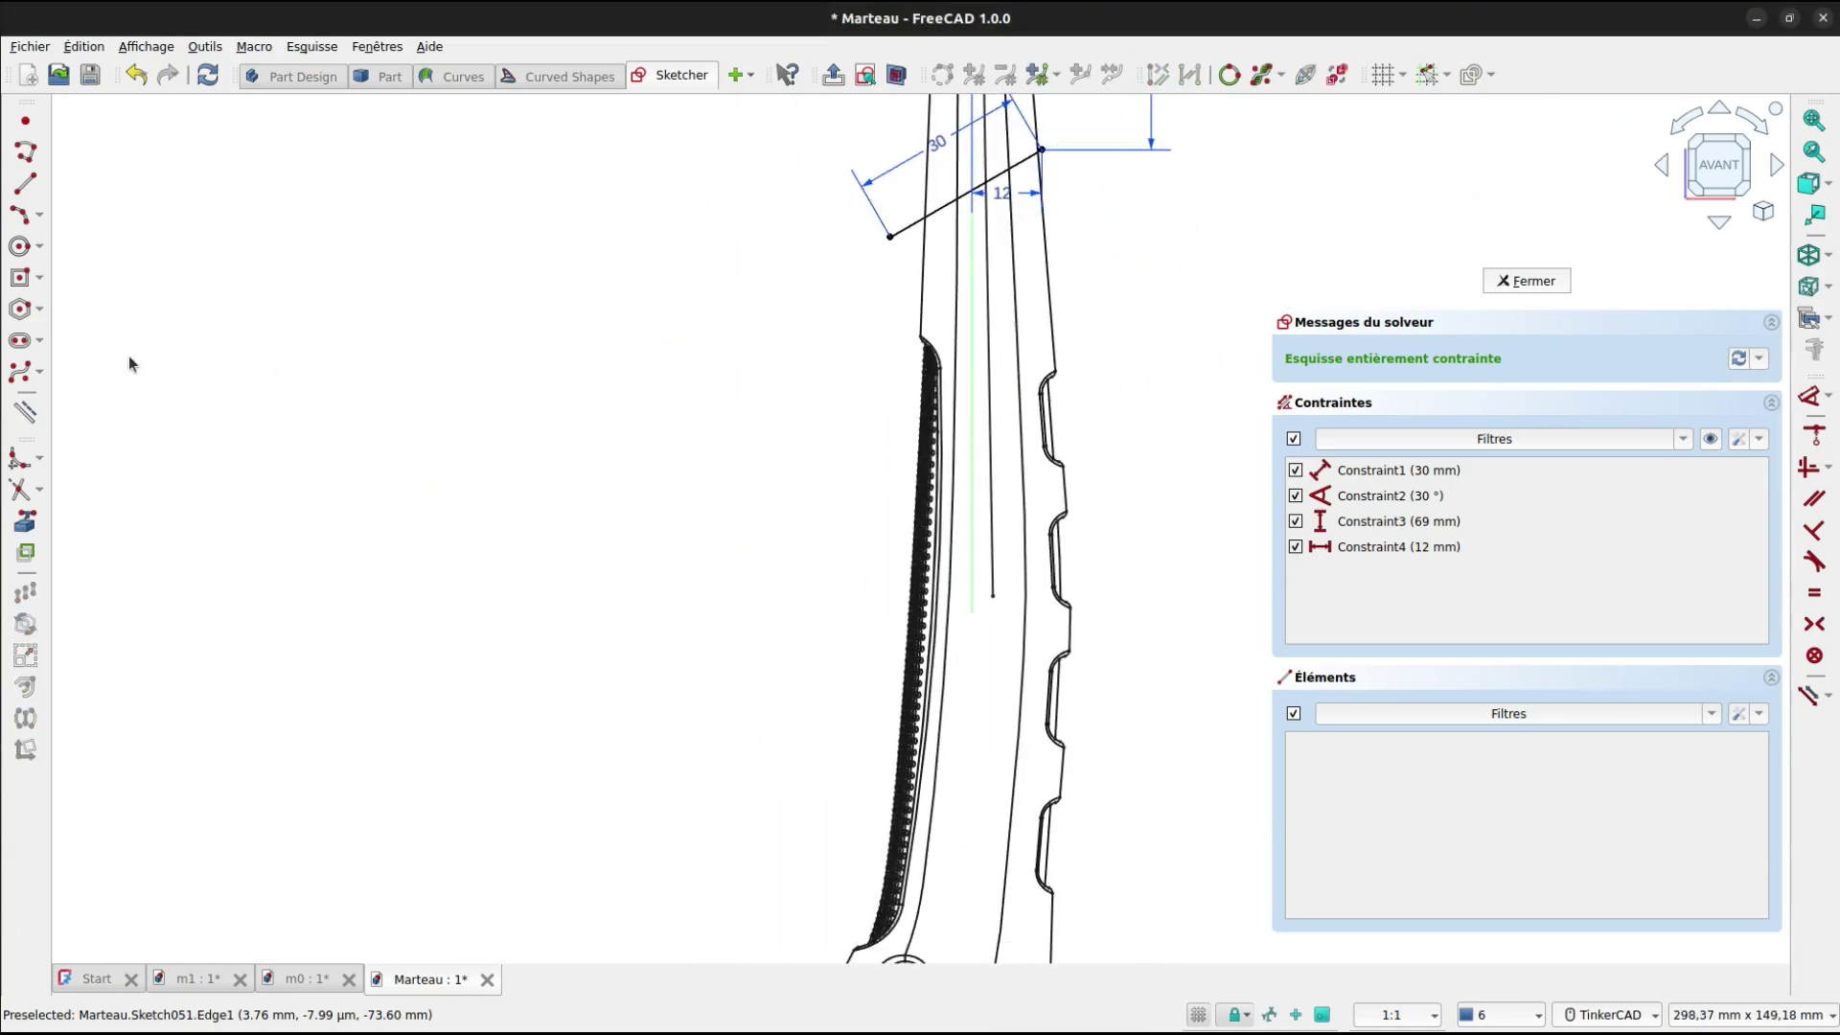
{"action": "left_click", "coordinate": [26, 153]}
{"action": "scroll", "coordinate": [994, 247], "scroll_direction": "up", "scroll_amount": 3}
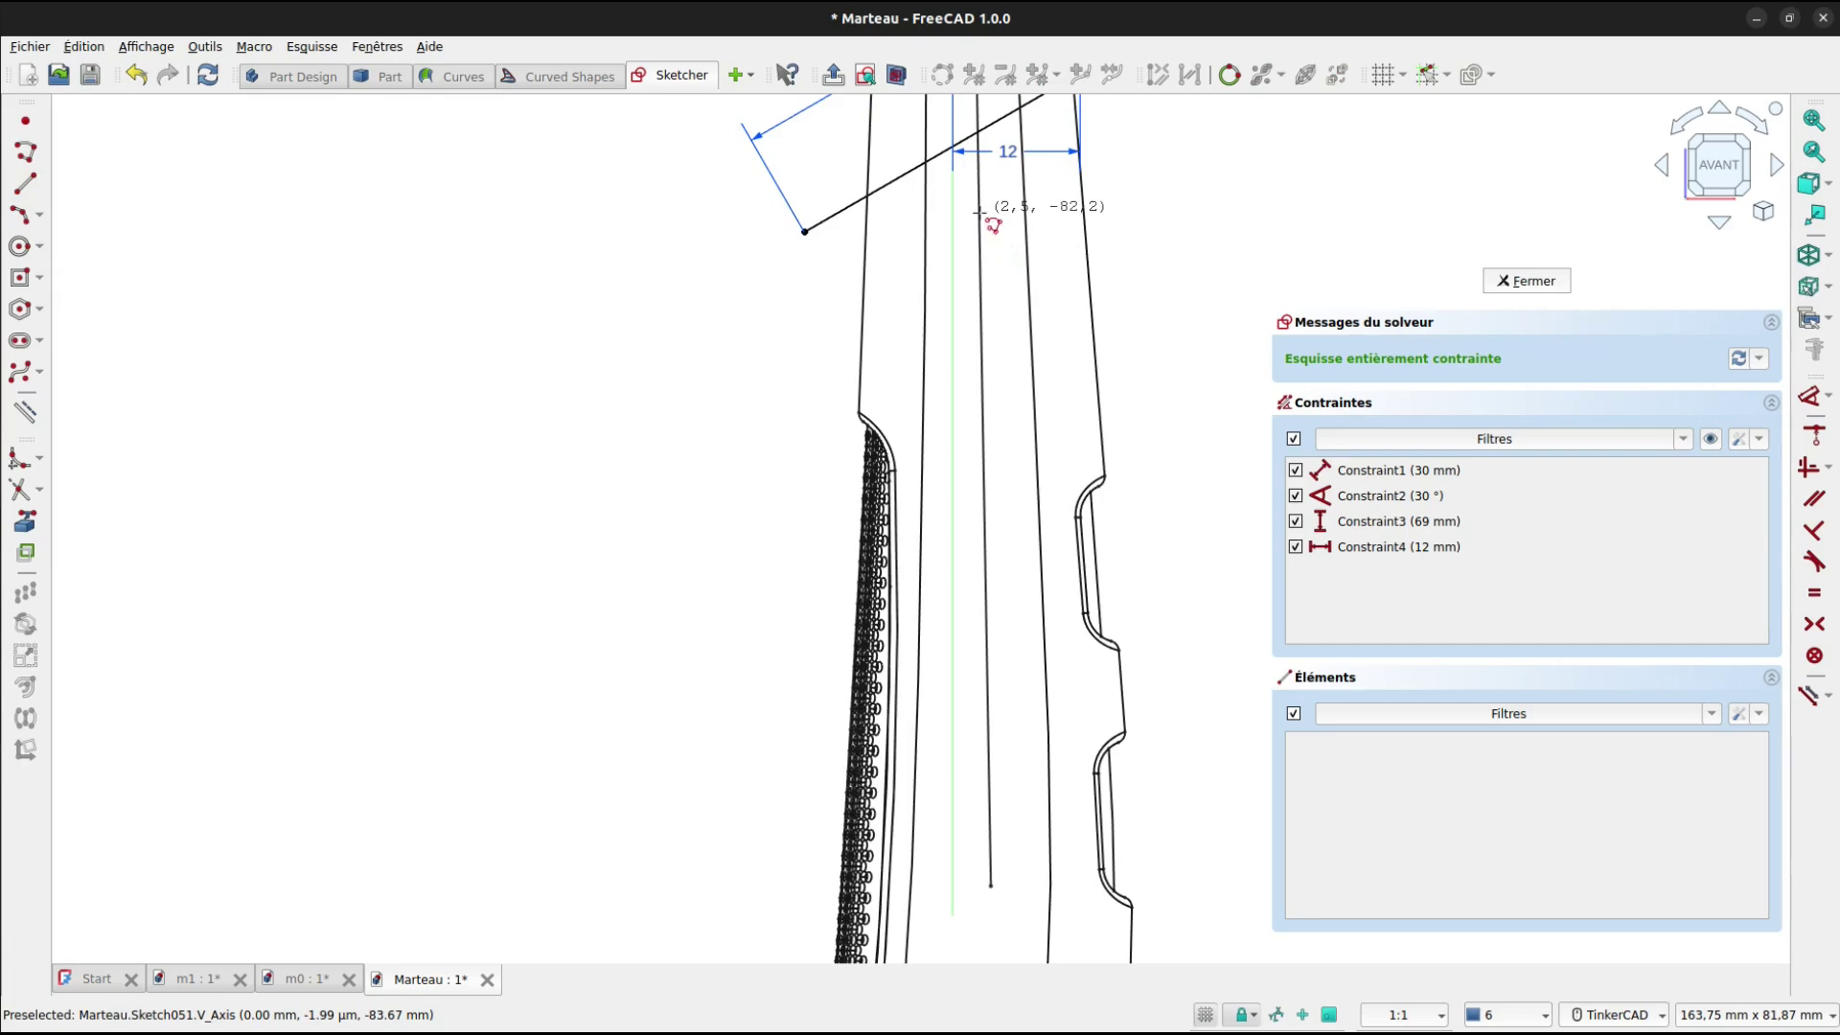
{"action": "scroll", "coordinate": [979, 208], "scroll_direction": "up", "scroll_amount": 6}
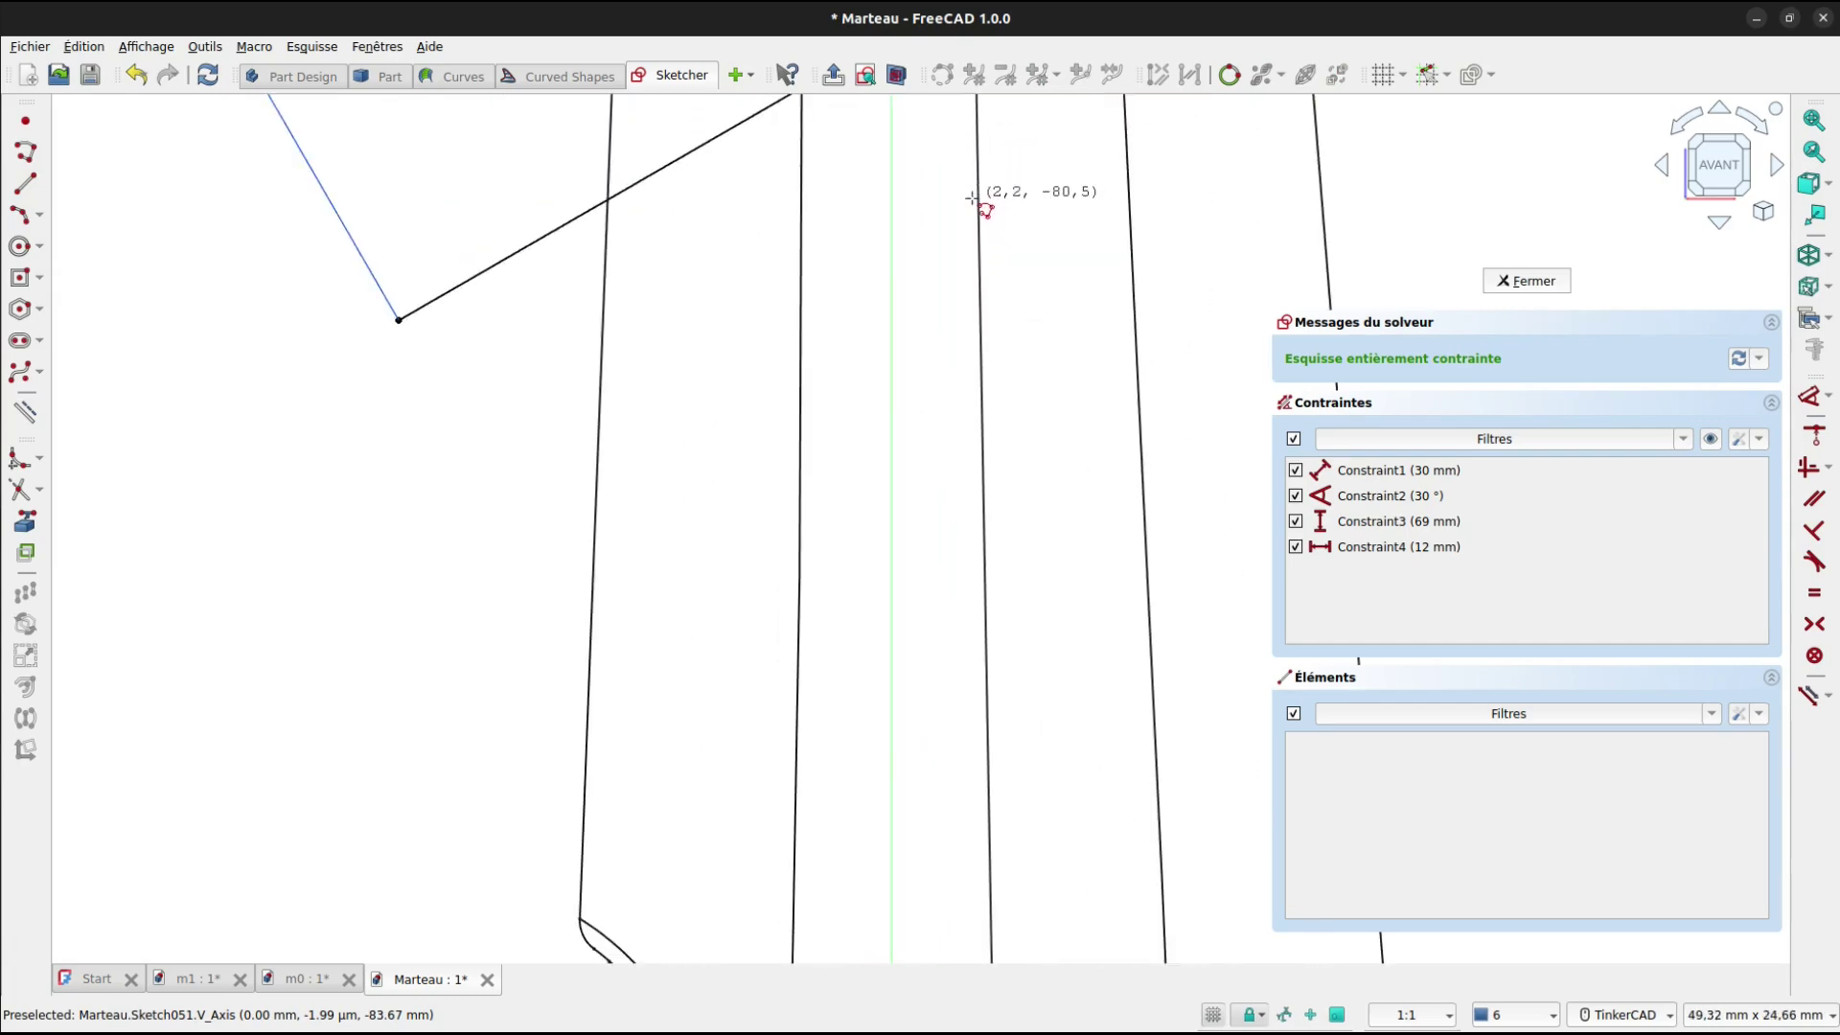
{"action": "left_click", "coordinate": [932, 193]}
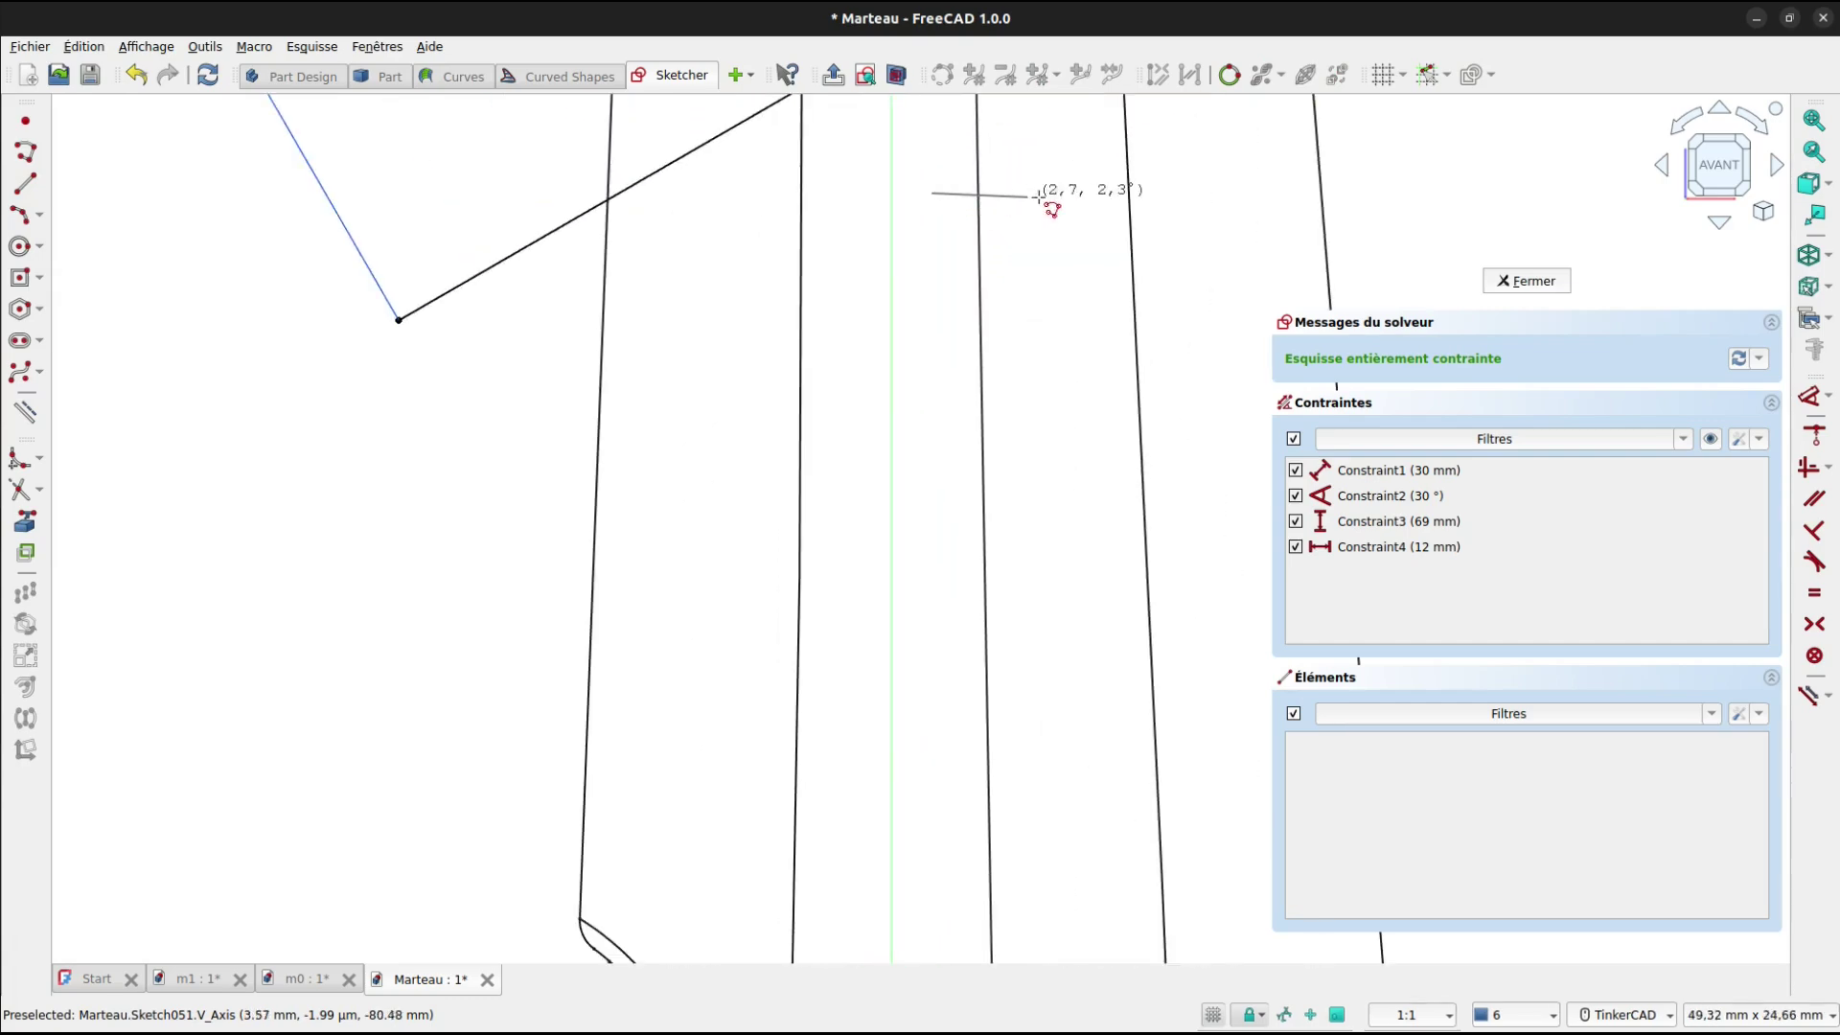
{"action": "left_click", "coordinate": [1078, 190]}
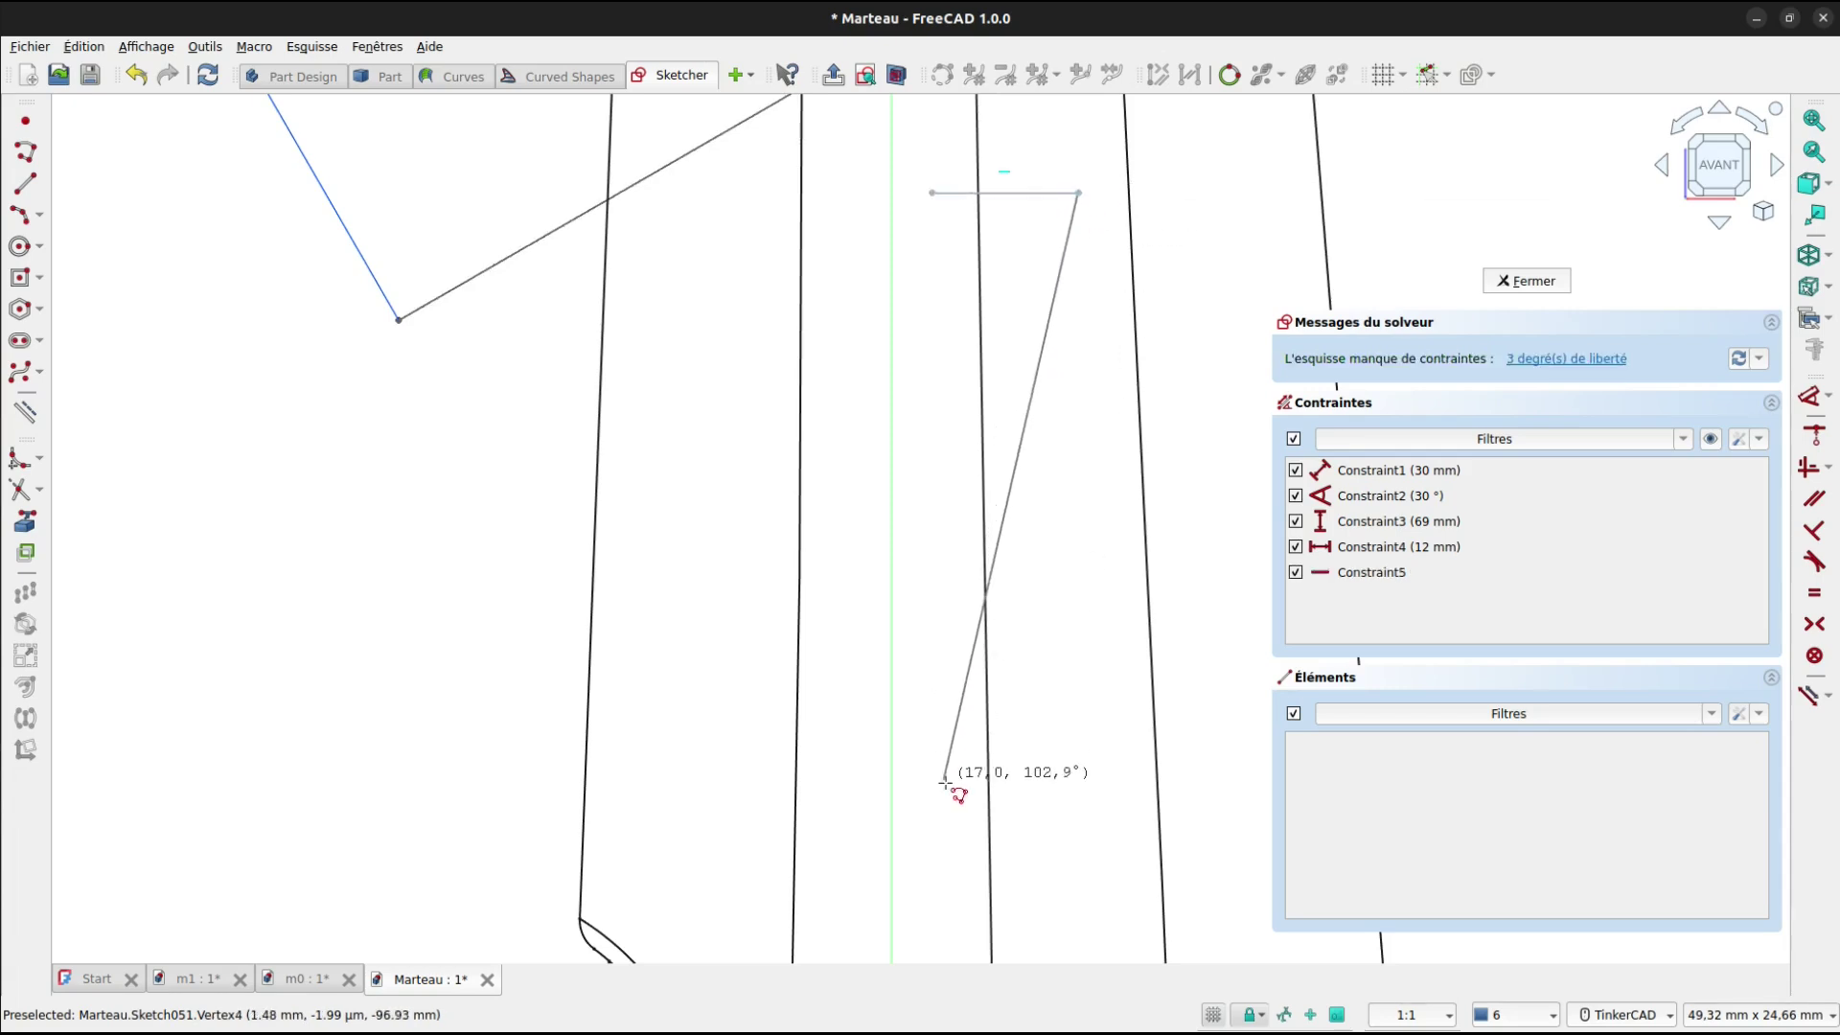
Continue the polyline down the handle as a lightning-bolt zigzag, ending with a segment about 35 mm long down to the lower tip.
{"action": "scroll", "coordinate": [952, 780], "scroll_direction": "down", "scroll_amount": 3}
{"action": "middle_click_drag", "start_coordinate": [953, 785], "coordinate": [960, 327]}
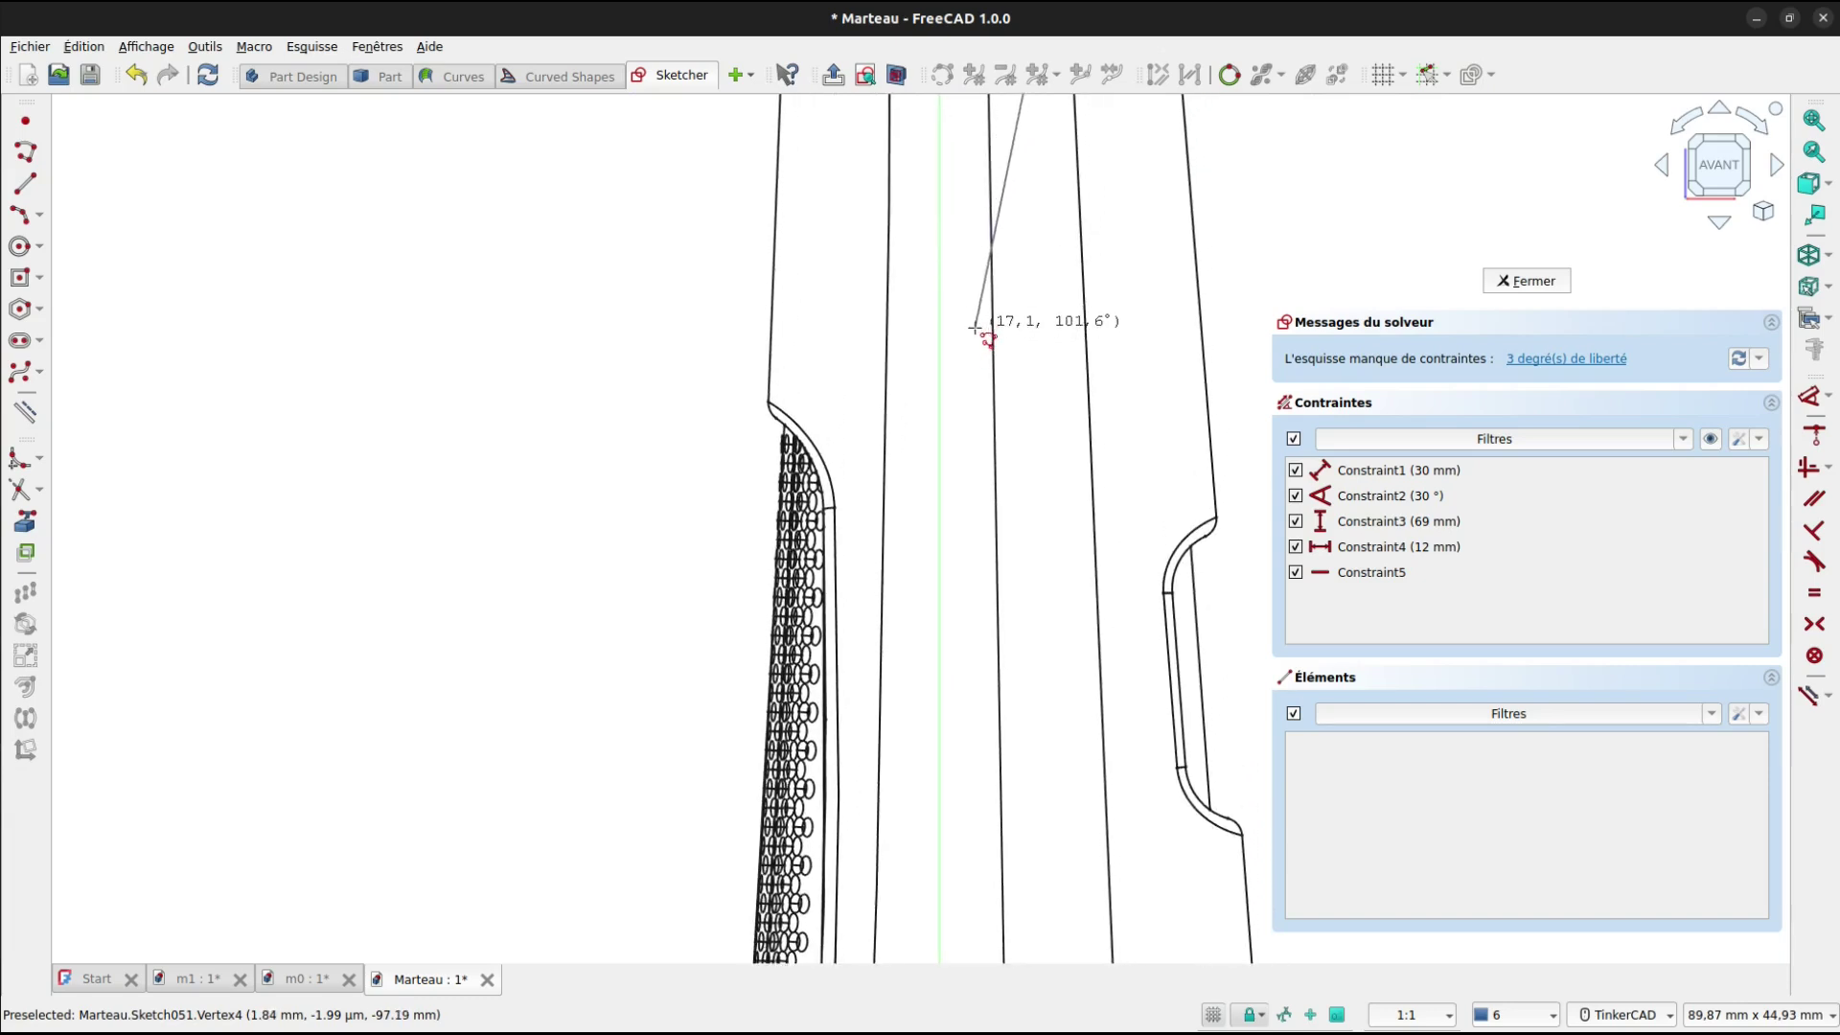
{"action": "scroll", "coordinate": [973, 327], "scroll_direction": "down", "scroll_amount": 4}
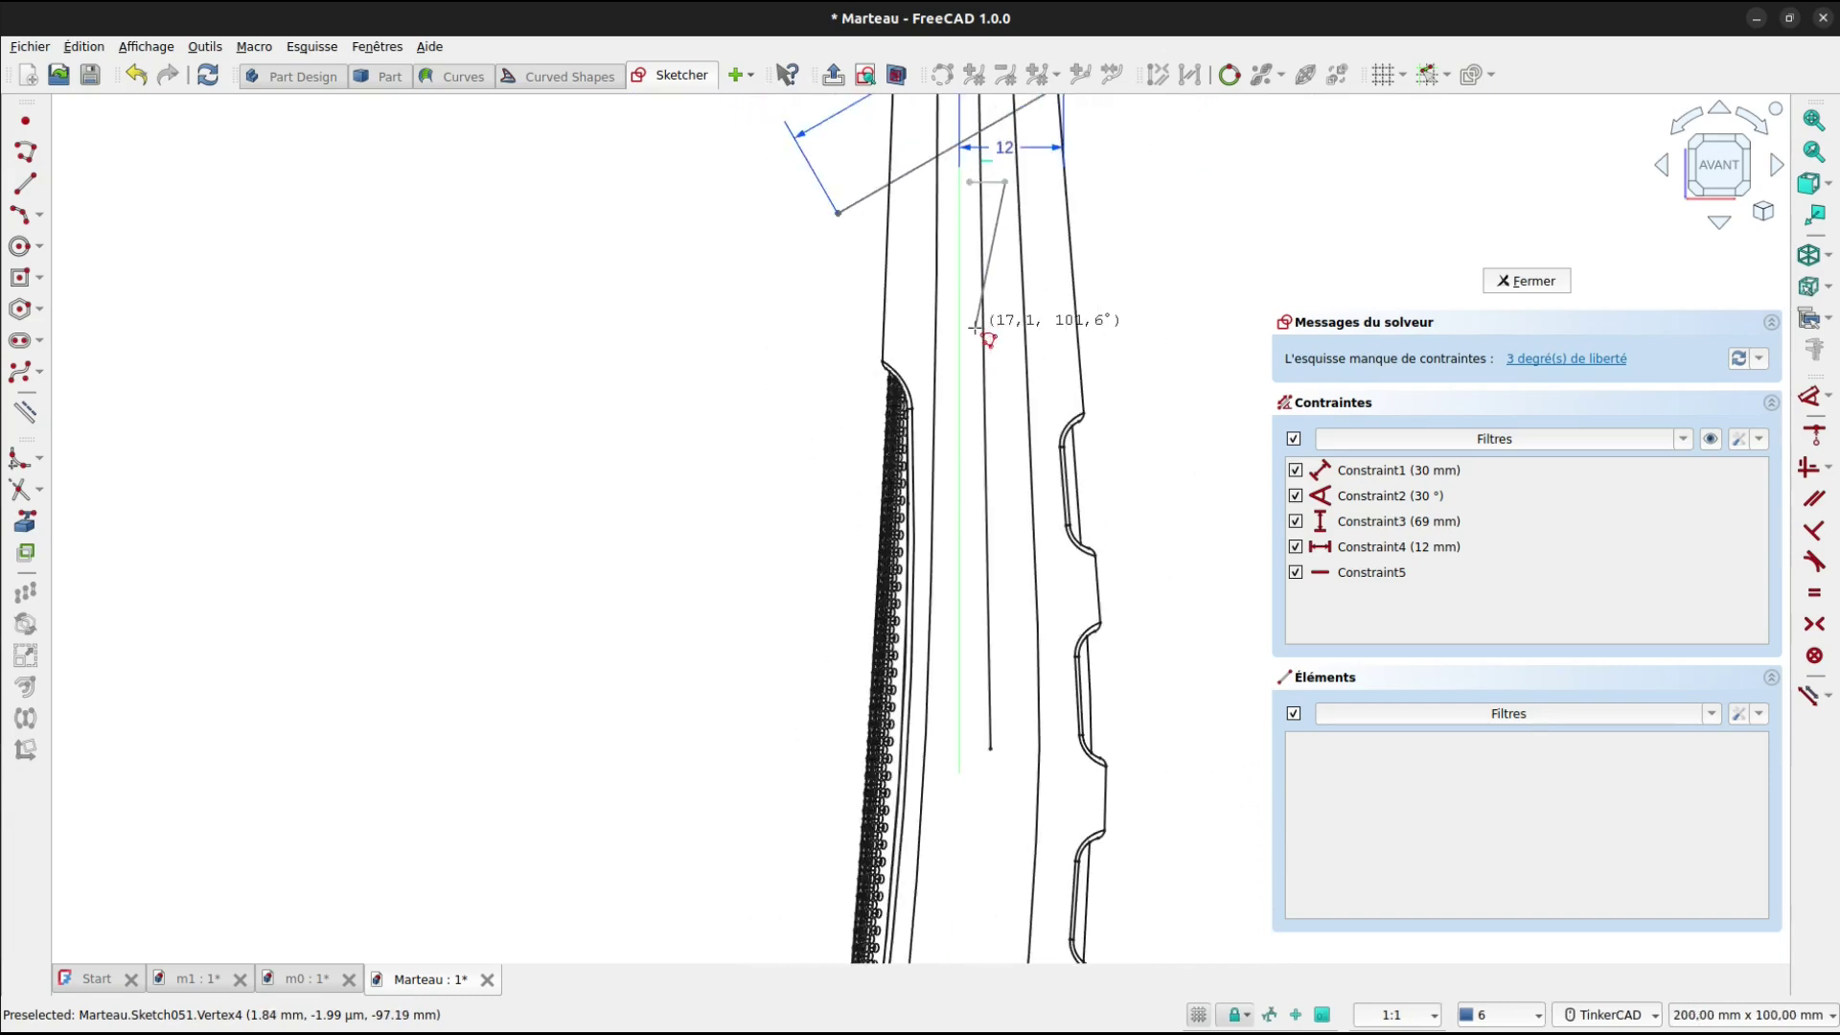
{"action": "scroll", "coordinate": [978, 425], "scroll_direction": "up", "scroll_amount": 1}
{"action": "left_click", "coordinate": [978, 429]}
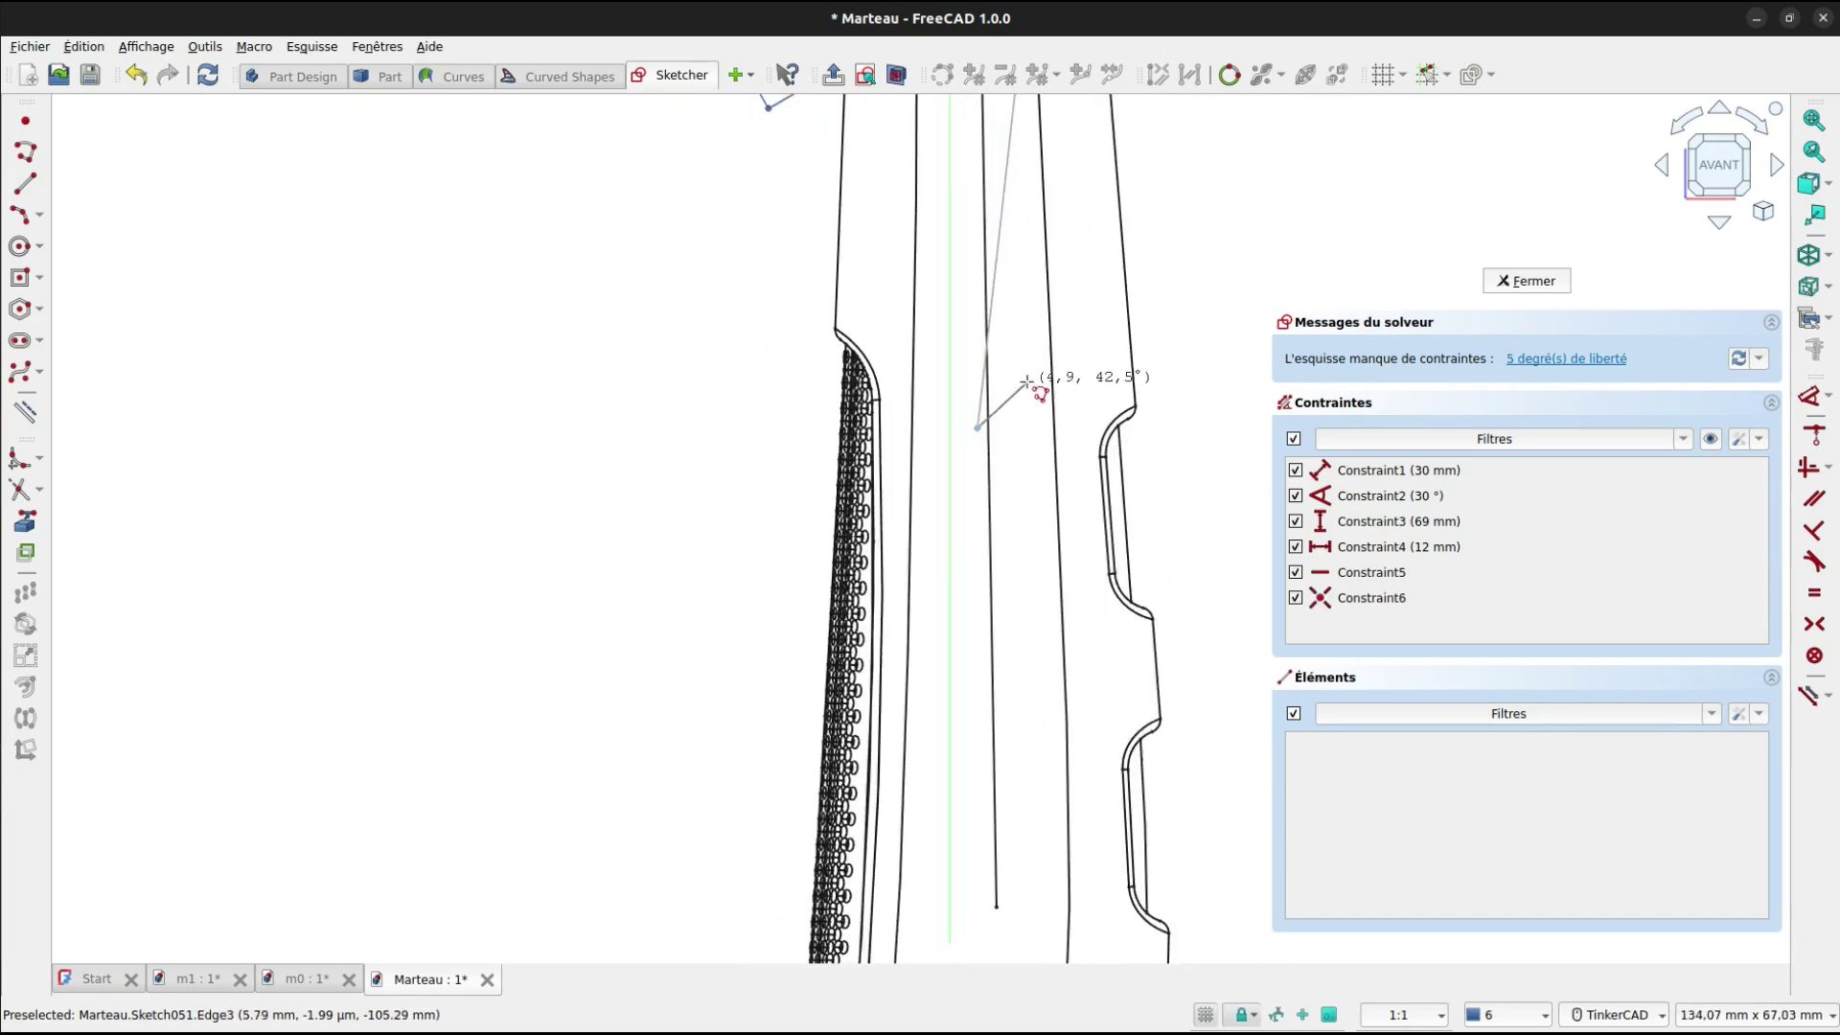
{"action": "left_click", "coordinate": [1041, 391]}
{"action": "scroll", "coordinate": [1050, 460], "scroll_direction": "down", "scroll_amount": 4}
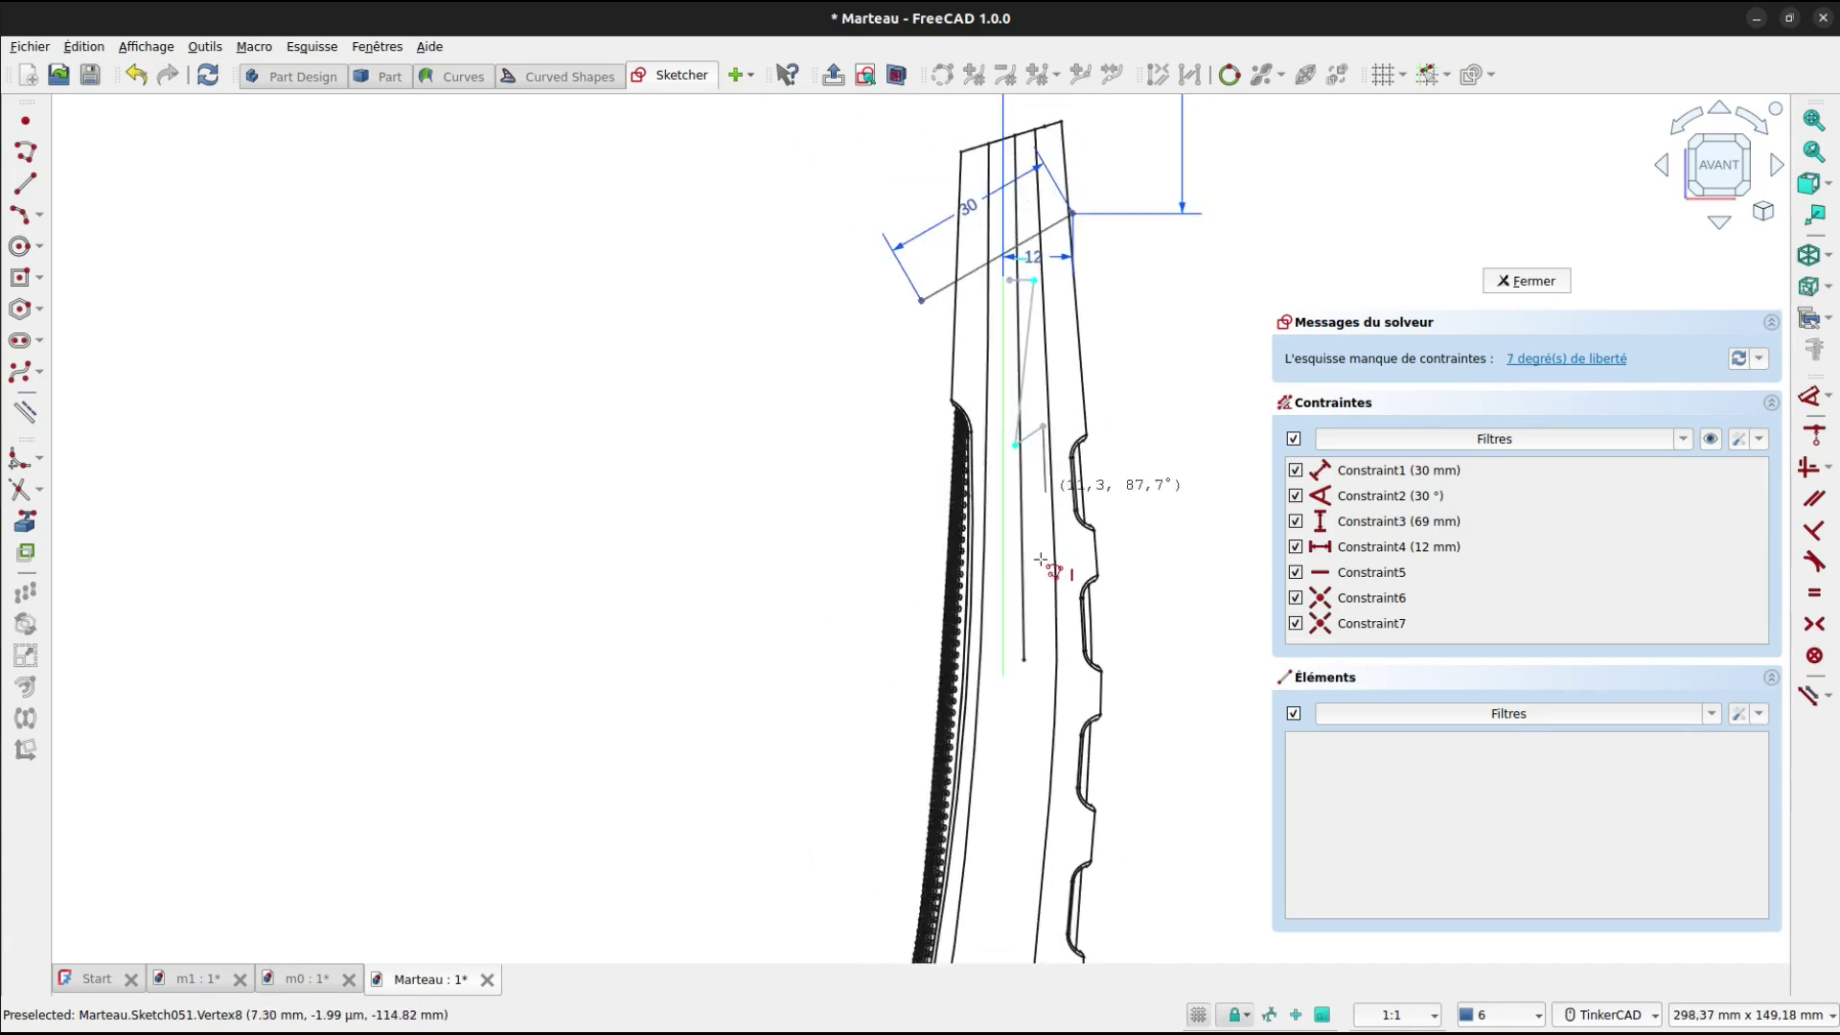
{"action": "scroll", "coordinate": [1006, 601], "scroll_direction": "up", "scroll_amount": 3}
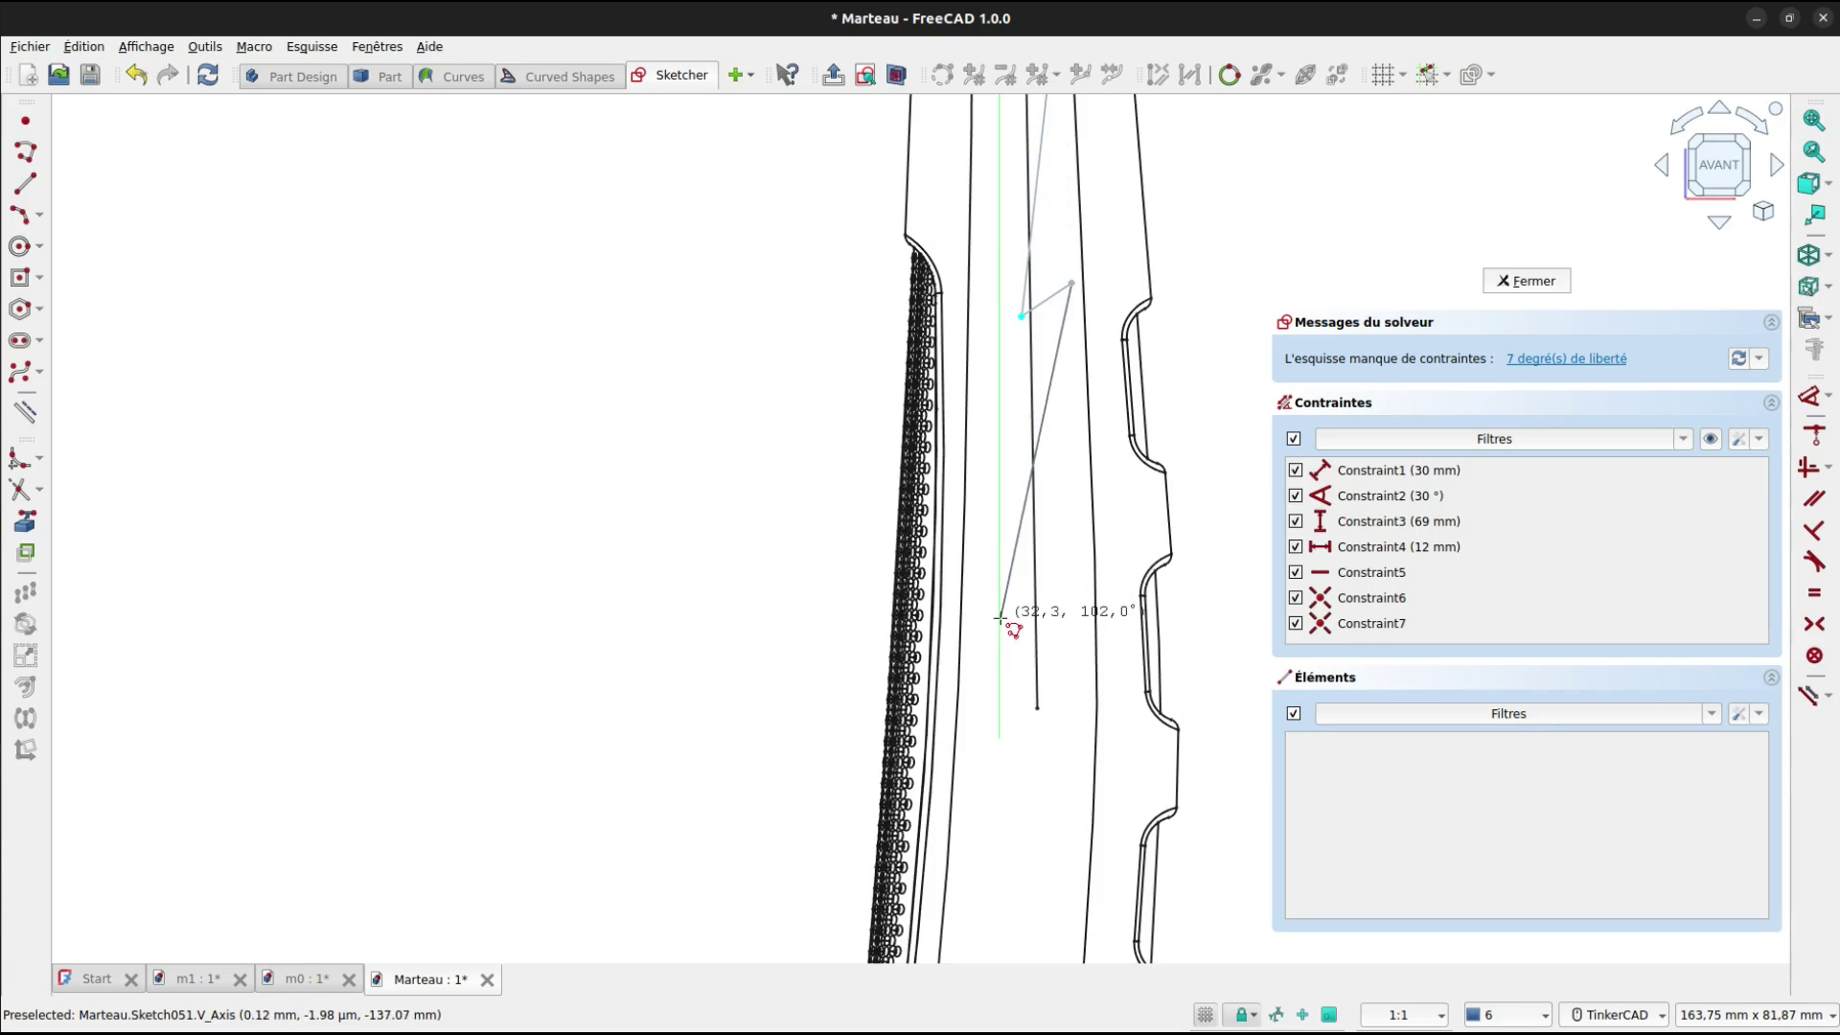
{"action": "scroll", "coordinate": [1000, 618], "scroll_direction": "down", "scroll_amount": 3}
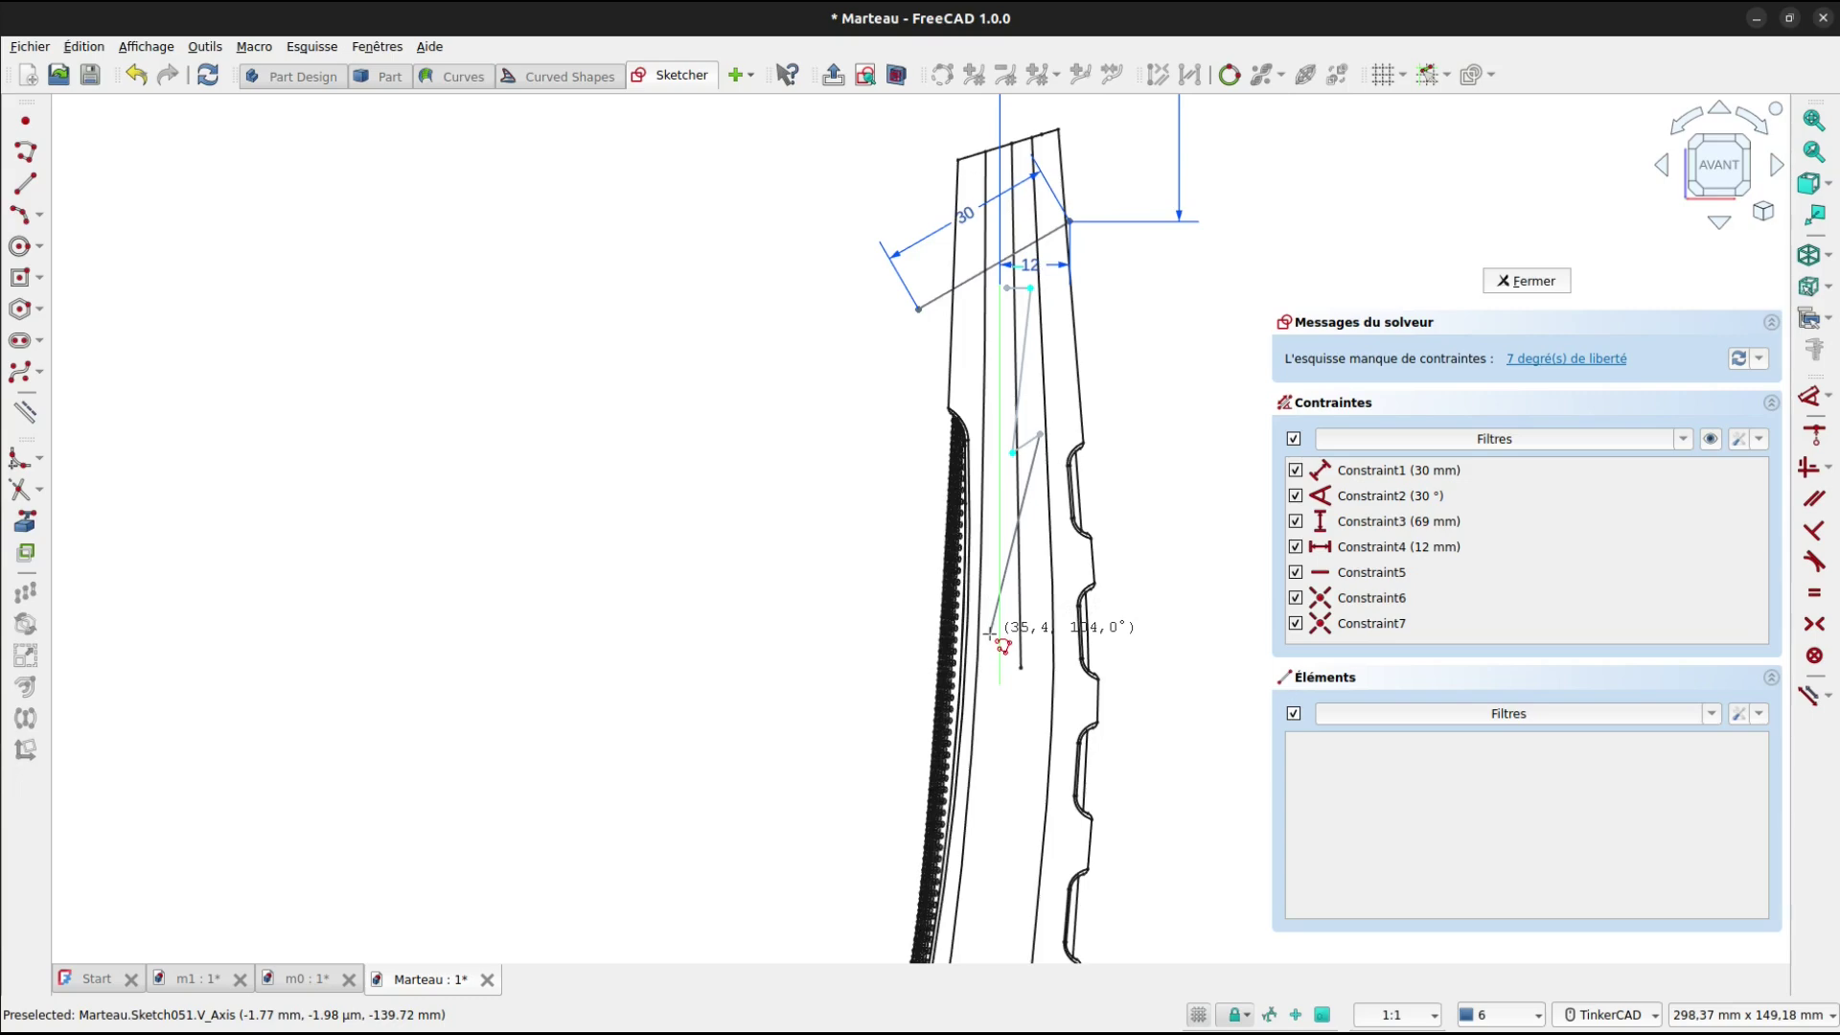
{"action": "left_click", "coordinate": [990, 633]}
{"action": "scroll", "coordinate": [1000, 475], "scroll_direction": "up", "scroll_amount": 2}
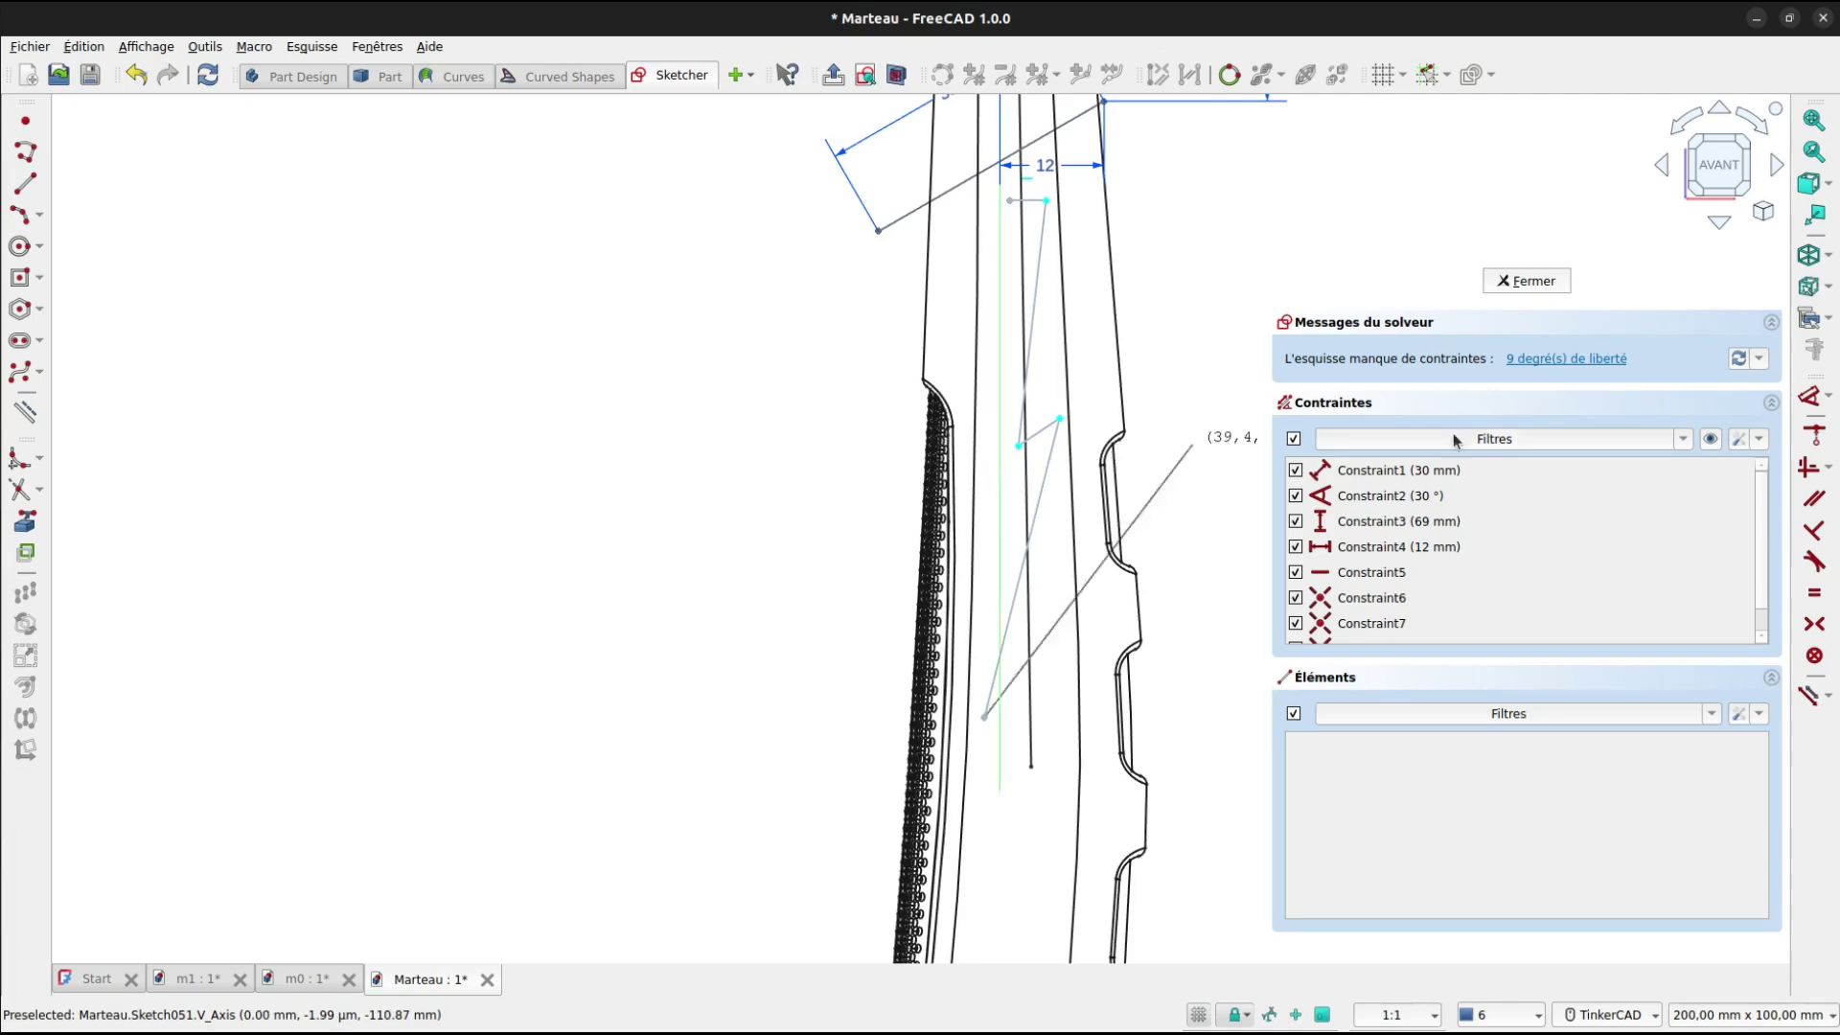
Turn off automatic constraints and close the polyline back up to its starting point, completing the lightning-bolt outline.
{"action": "left_click", "coordinate": [1743, 440]}
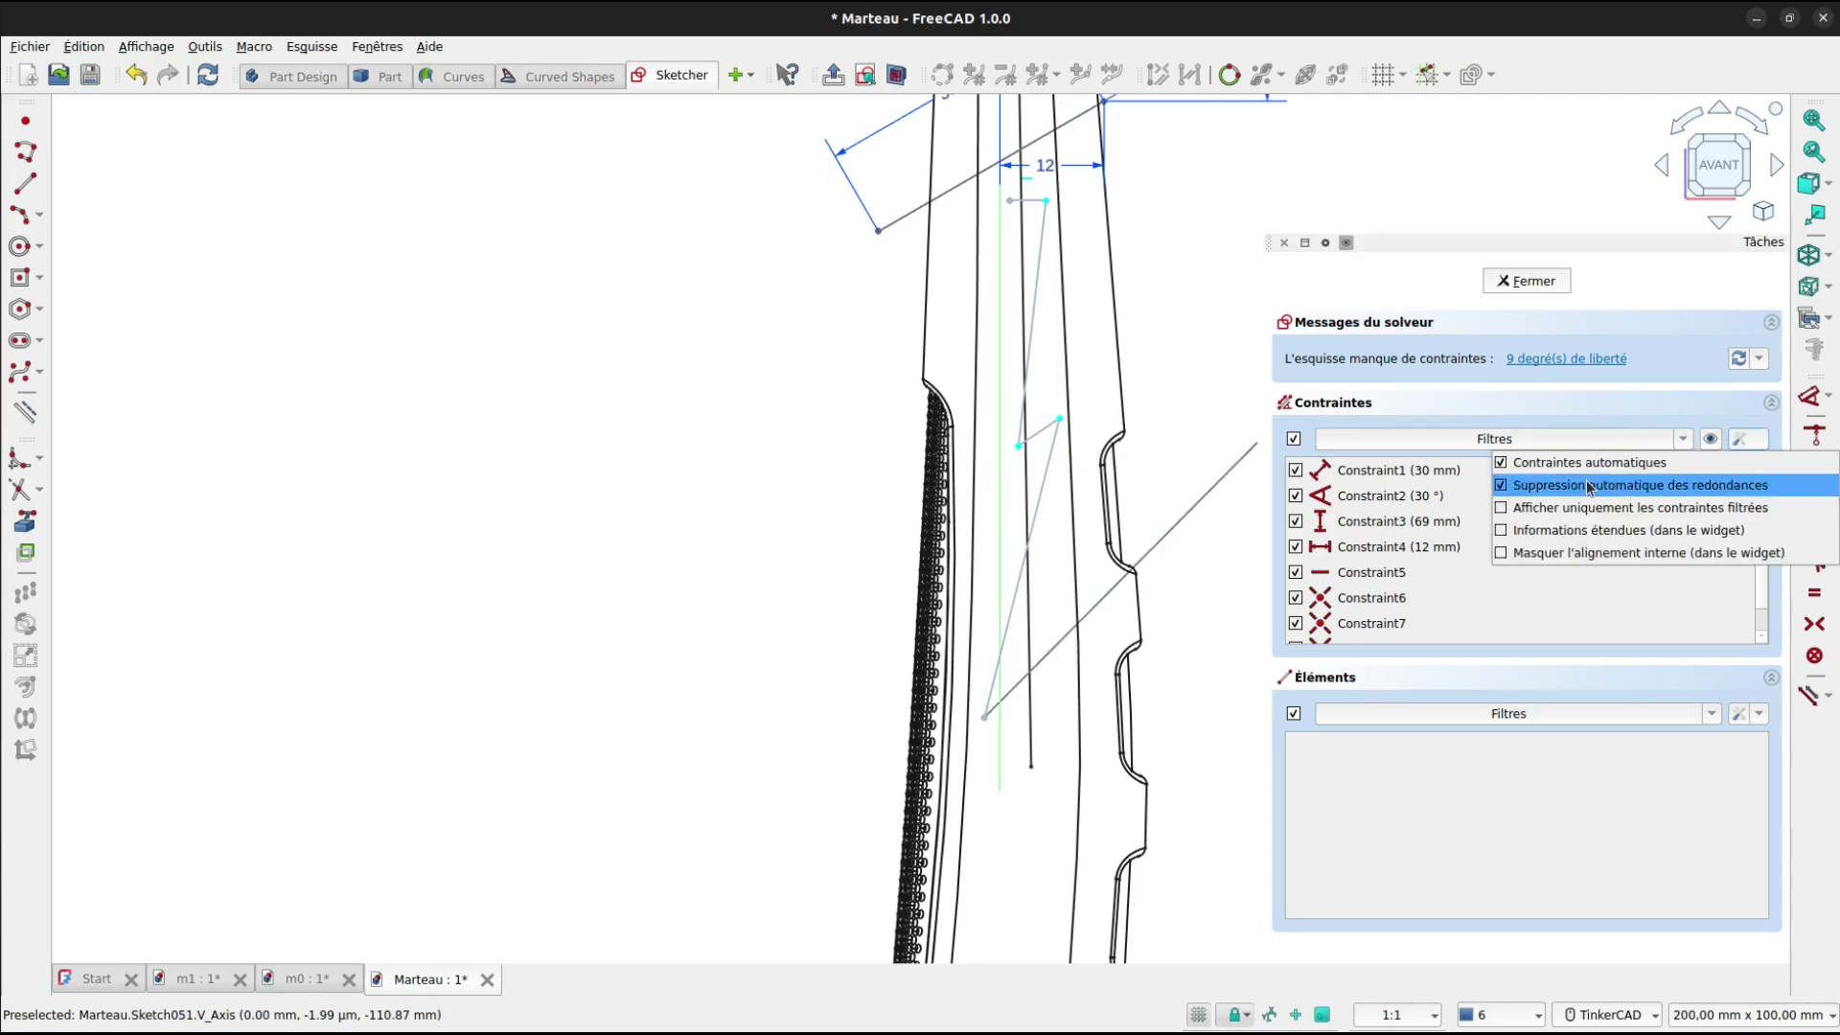
{"action": "left_click", "coordinate": [1497, 464]}
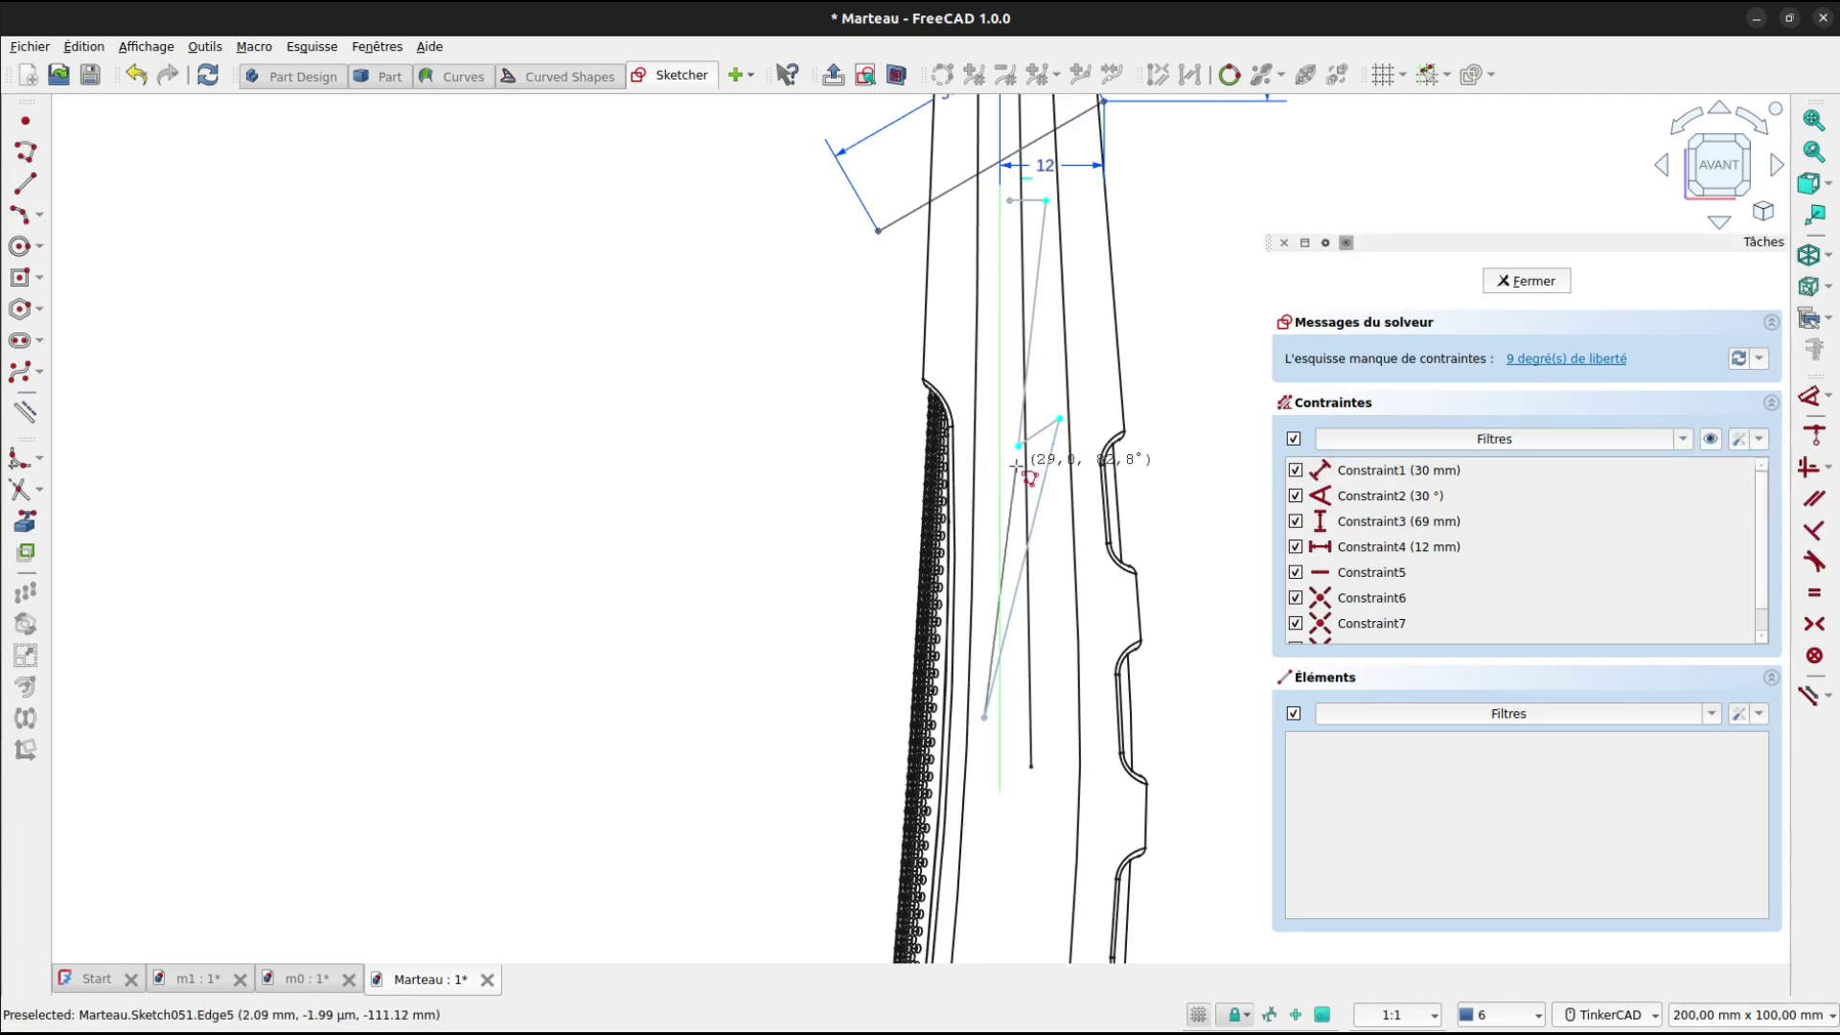
{"action": "scroll", "coordinate": [990, 470], "scroll_direction": "up", "scroll_amount": 1}
{"action": "scroll", "coordinate": [990, 469], "scroll_direction": "up", "scroll_amount": 1}
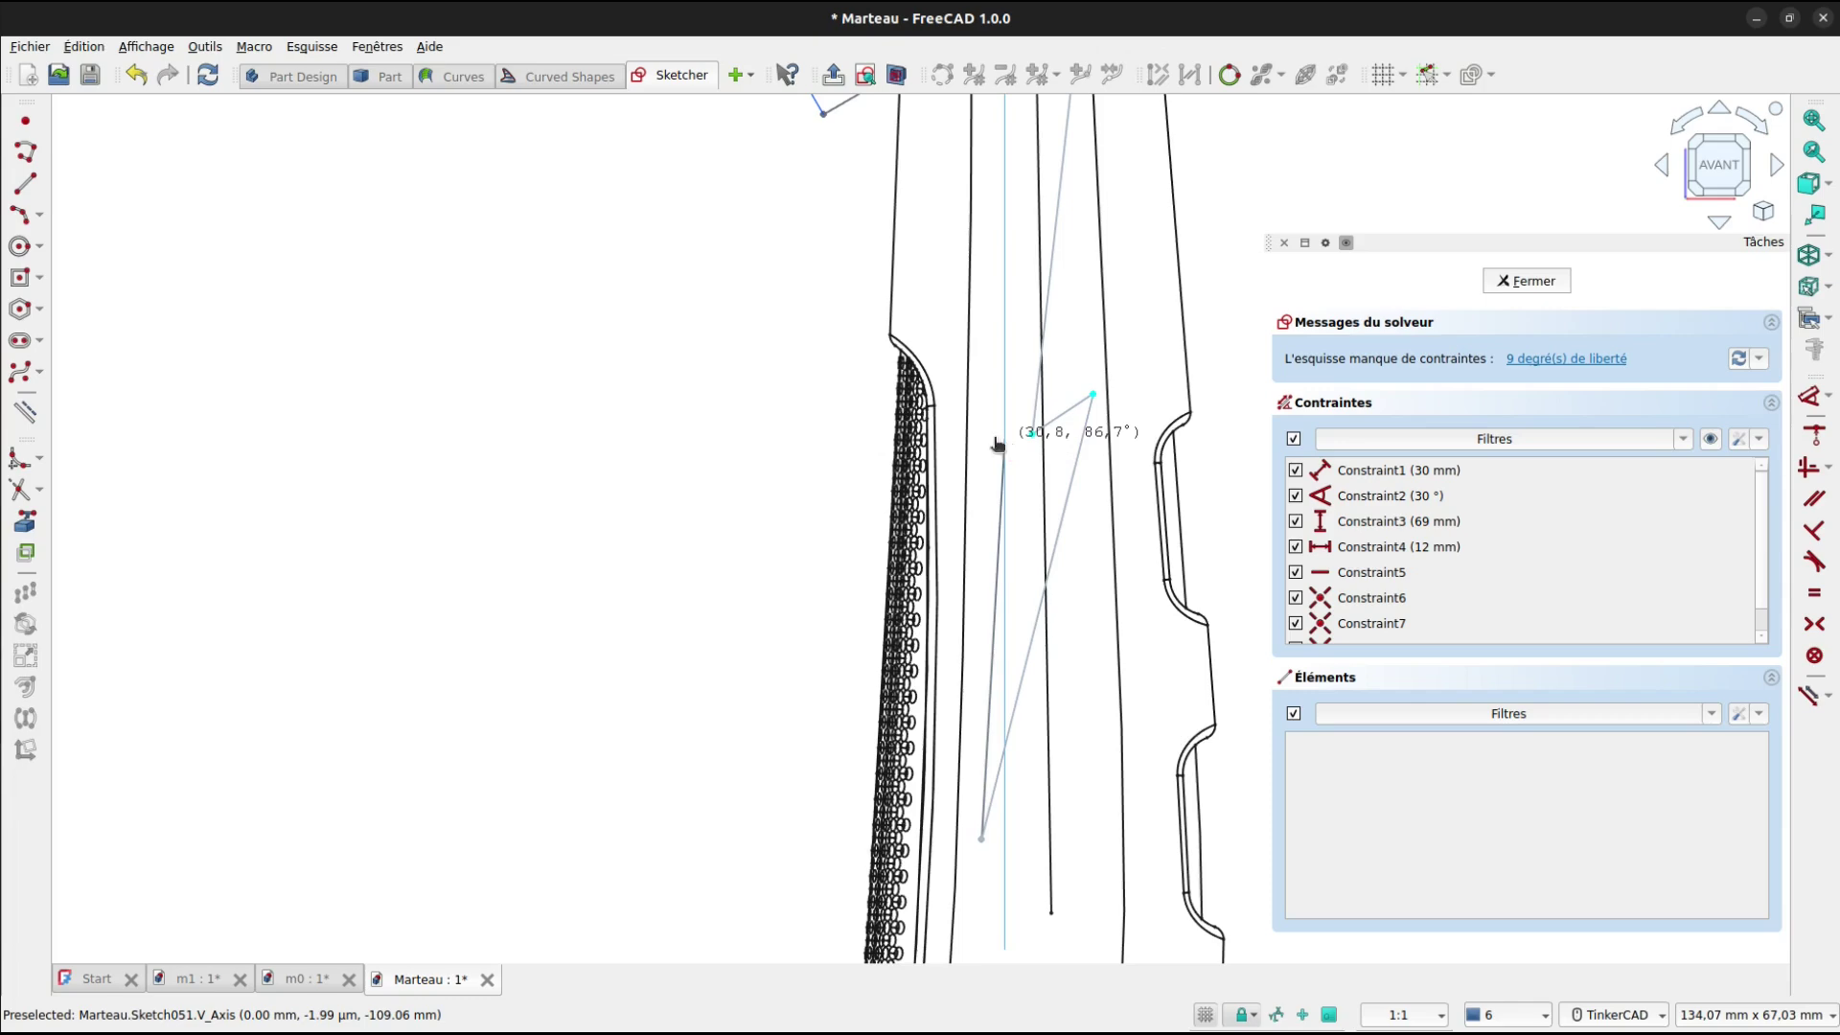
{"action": "left_click", "coordinate": [997, 444]}
{"action": "scroll", "coordinate": [998, 443], "scroll_direction": "up", "scroll_amount": 3}
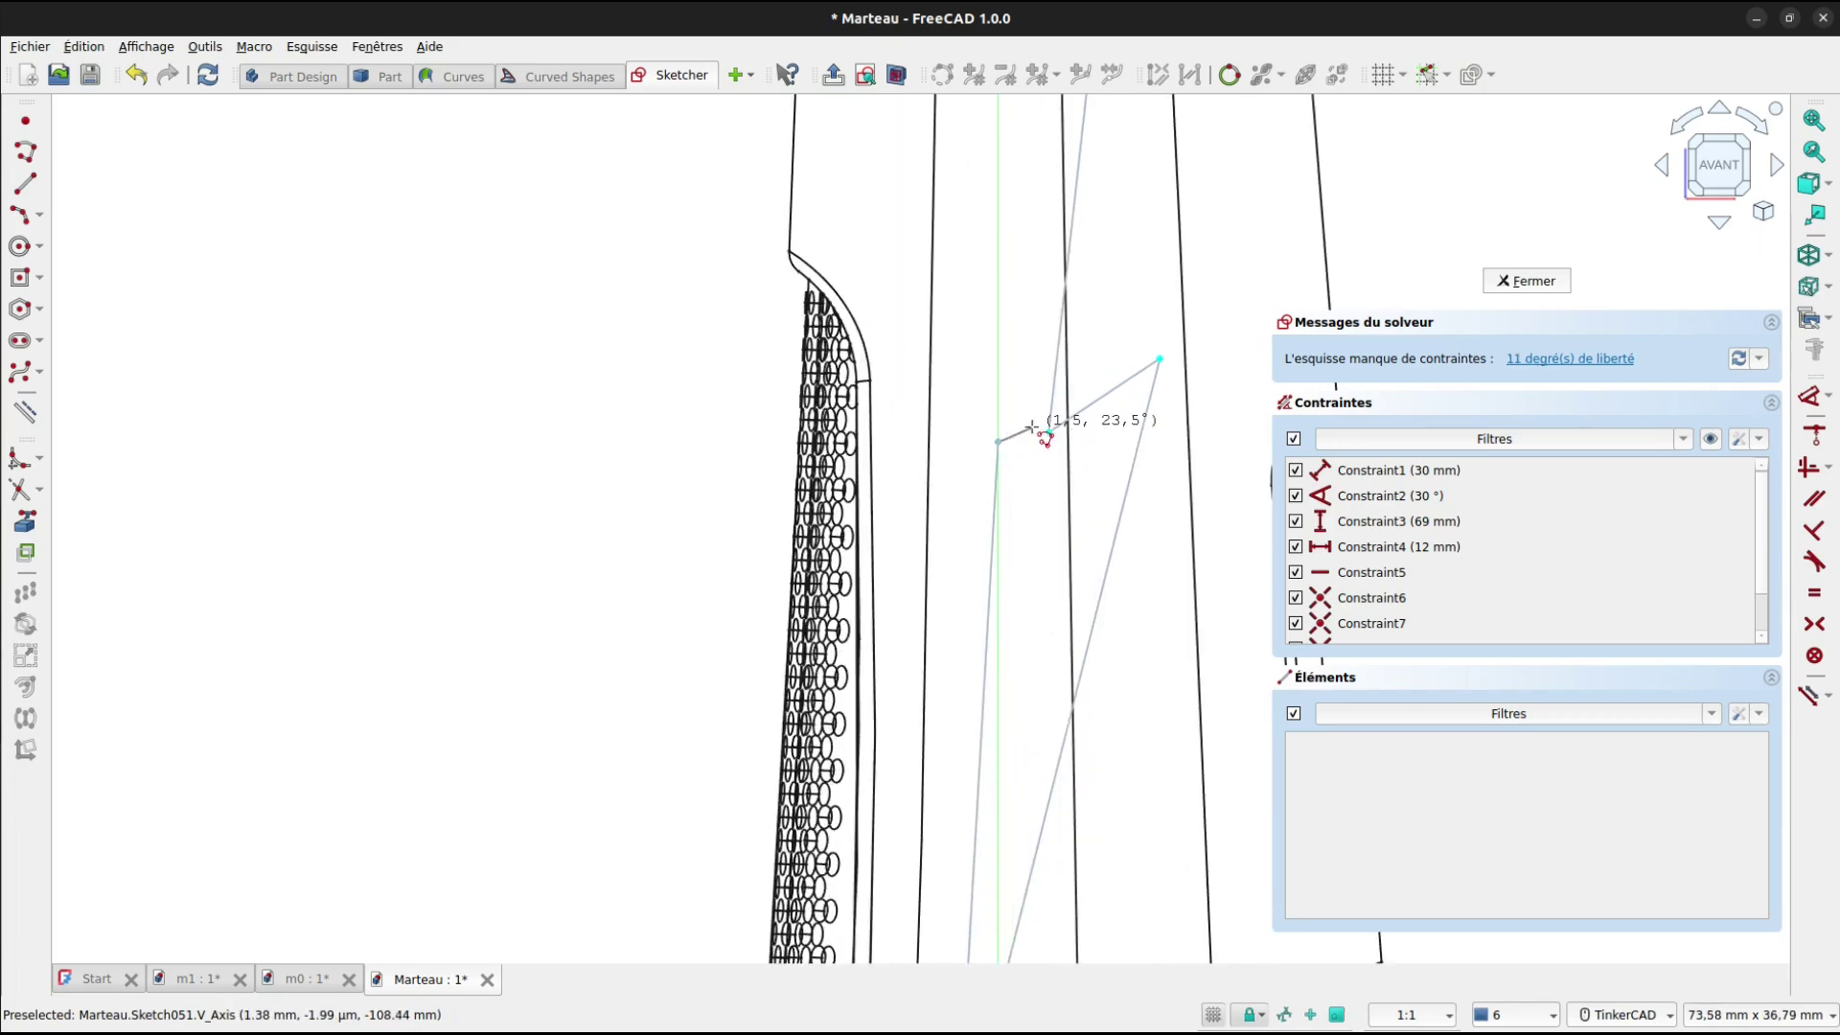
{"action": "left_click", "coordinate": [1026, 430]}
{"action": "scroll", "coordinate": [1025, 430], "scroll_direction": "down", "scroll_amount": 4}
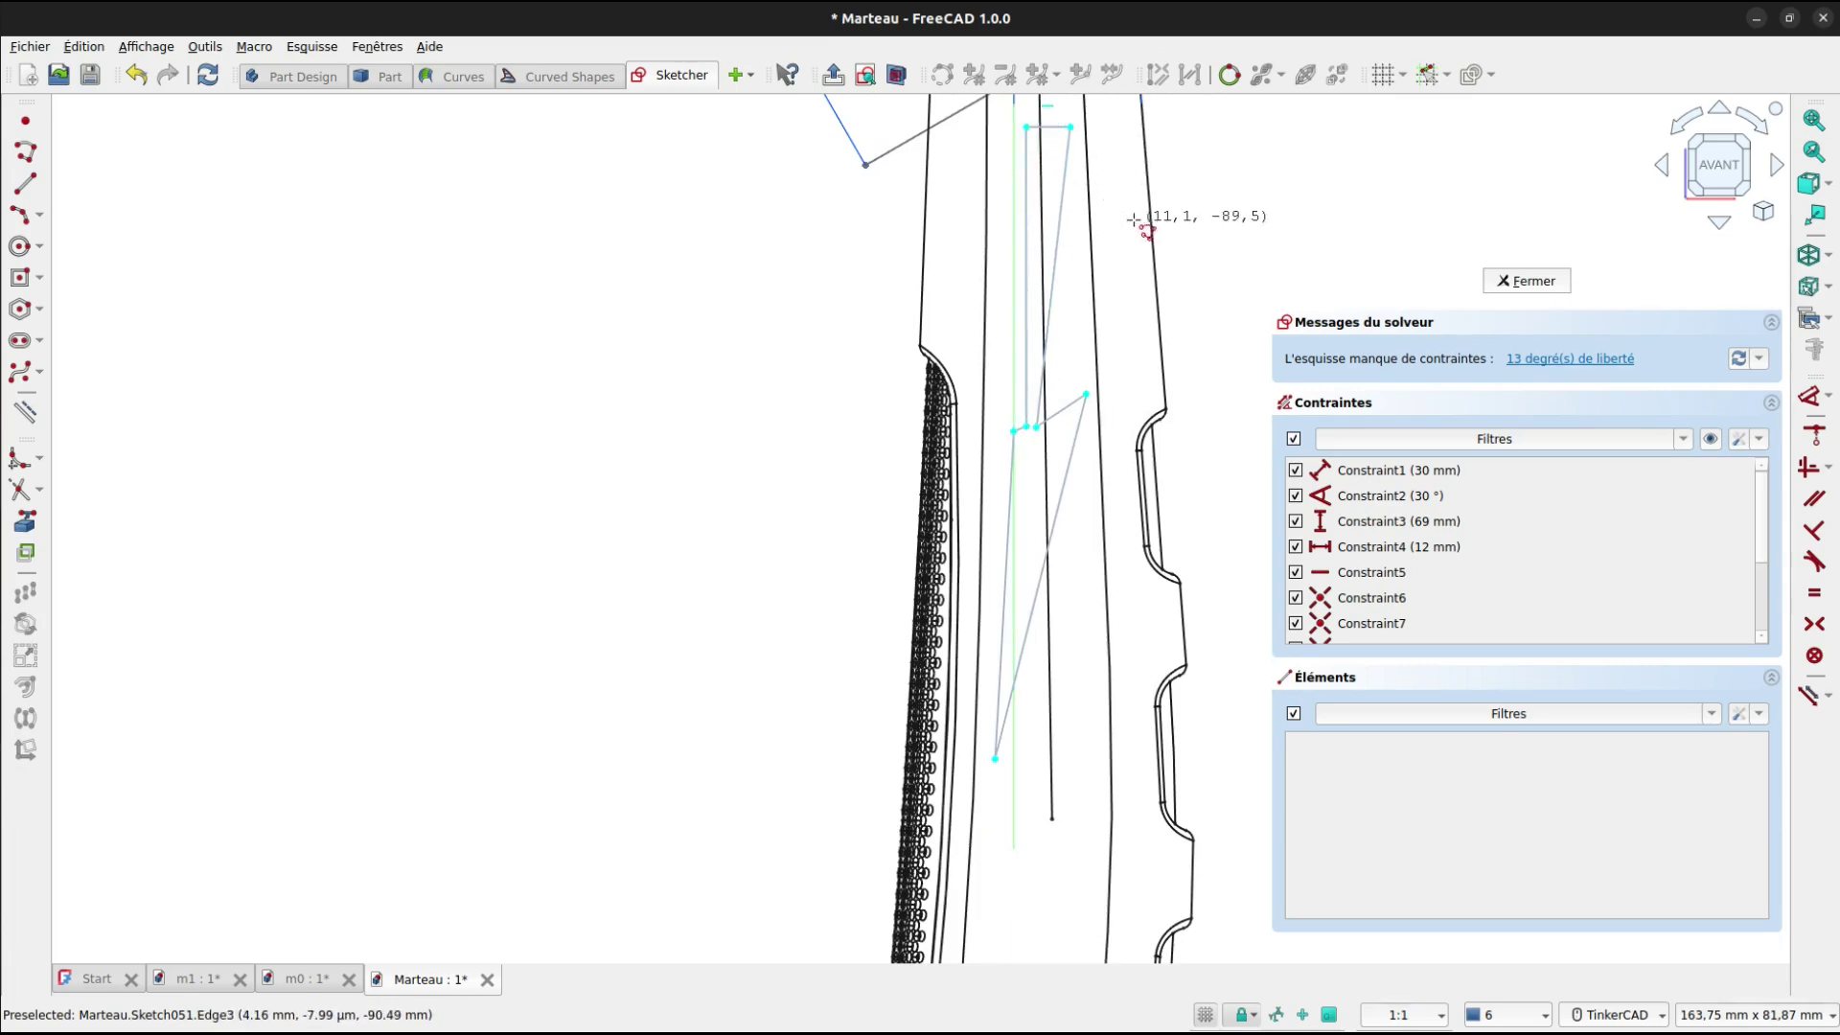
Reposition the lightning bolt's upper corner and its middle notch vertices to refine the shape.
{"action": "scroll", "coordinate": [1080, 371], "scroll_direction": "up", "scroll_amount": 2}
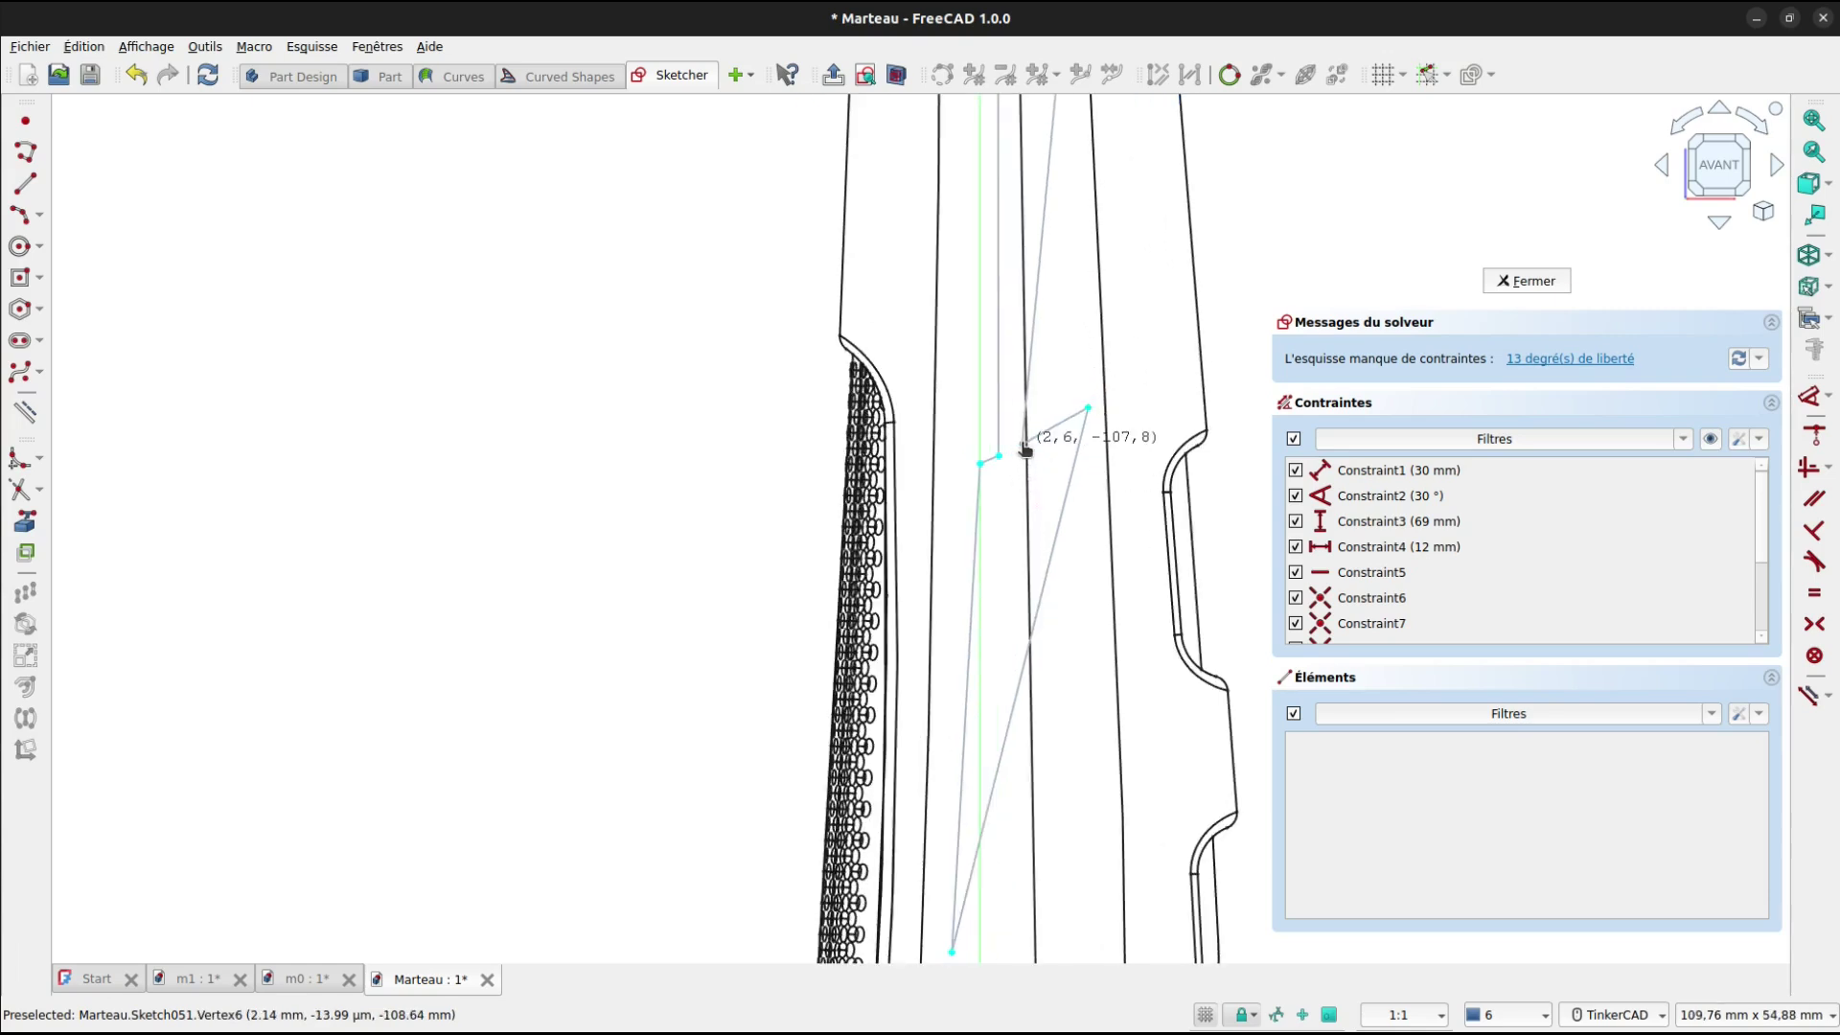
{"action": "left_click", "coordinate": [1023, 451]}
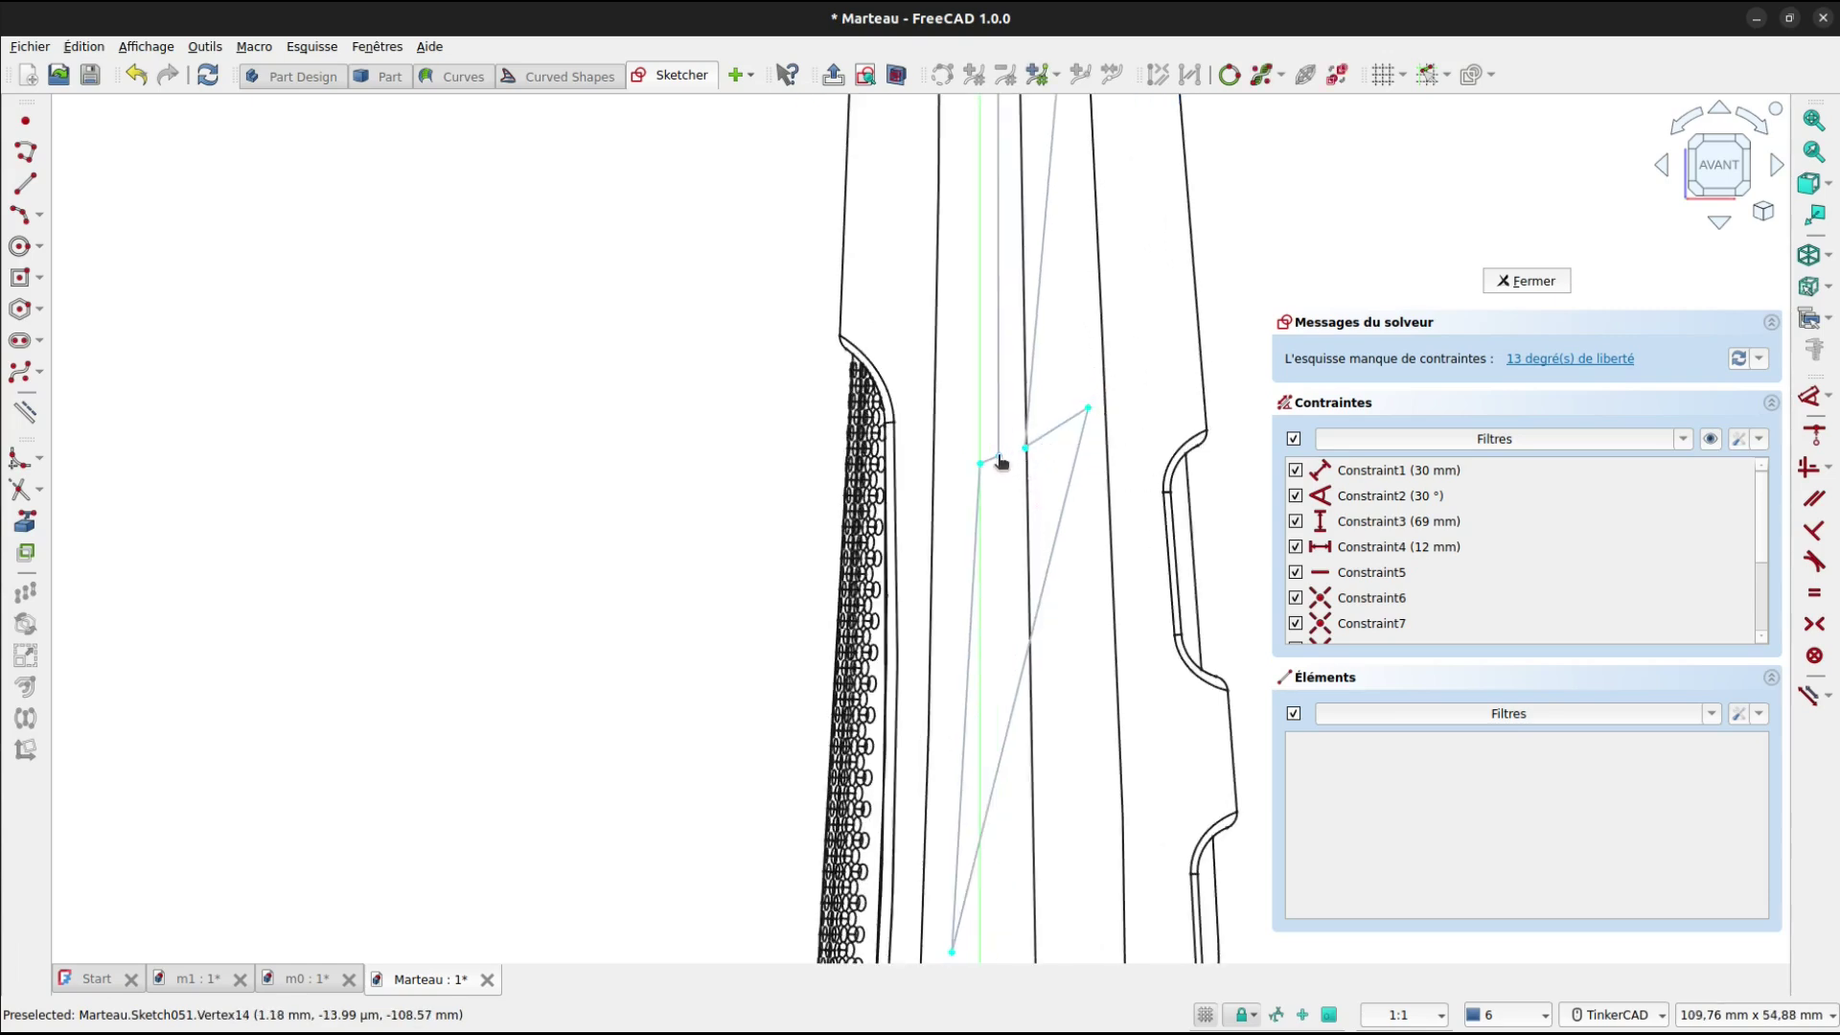
{"action": "scroll", "coordinate": [1001, 460], "scroll_direction": "down", "scroll_amount": 4}
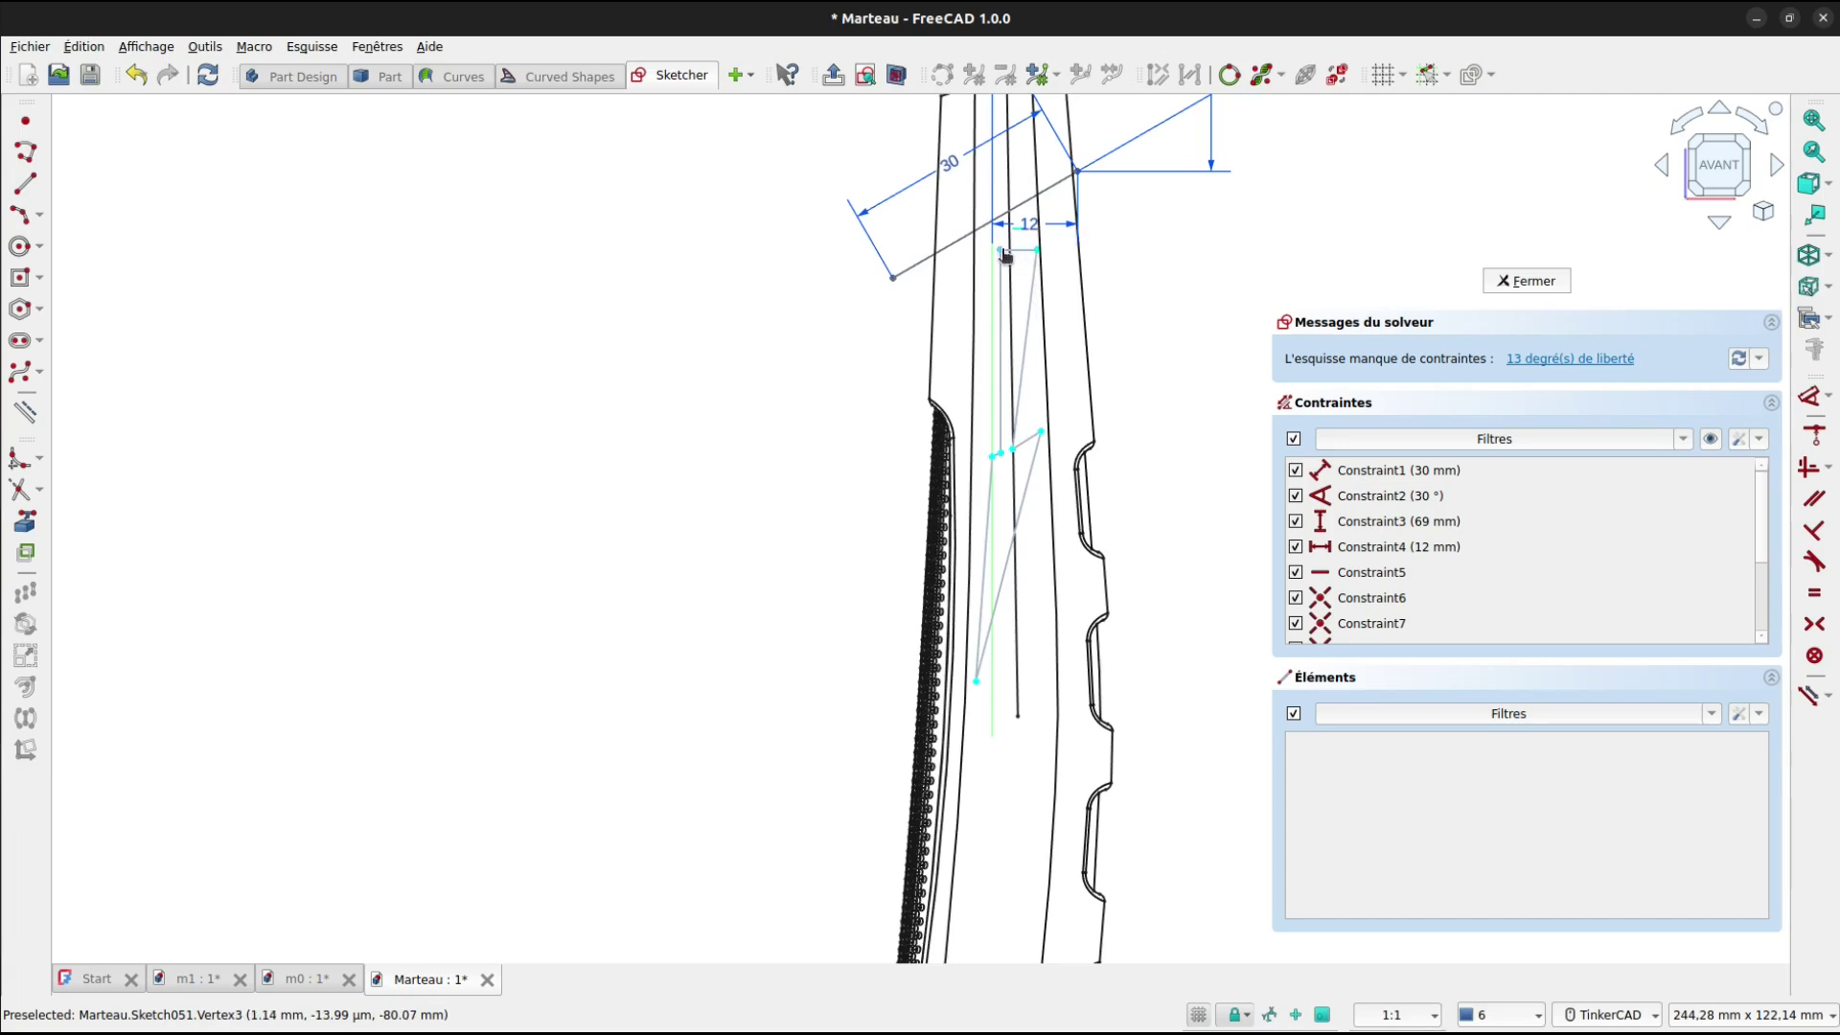
{"action": "left_click", "coordinate": [1014, 254]}
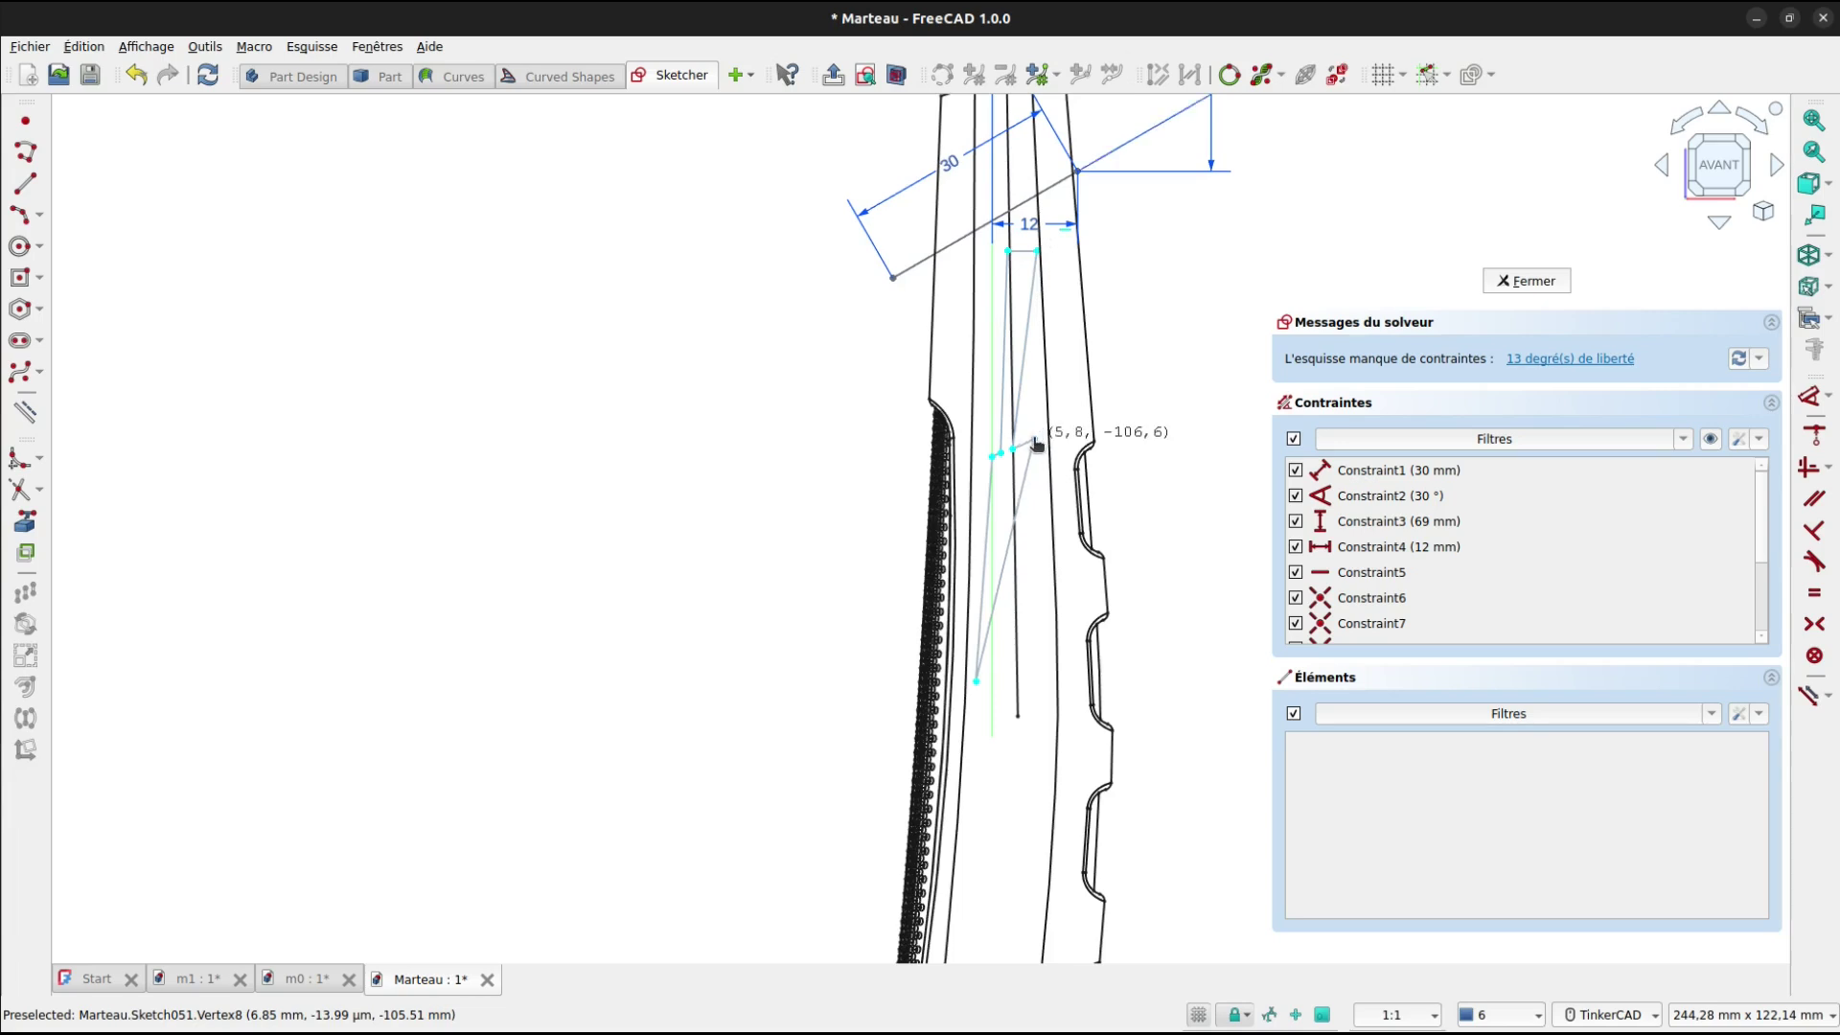
{"action": "left_click", "coordinate": [1030, 443]}
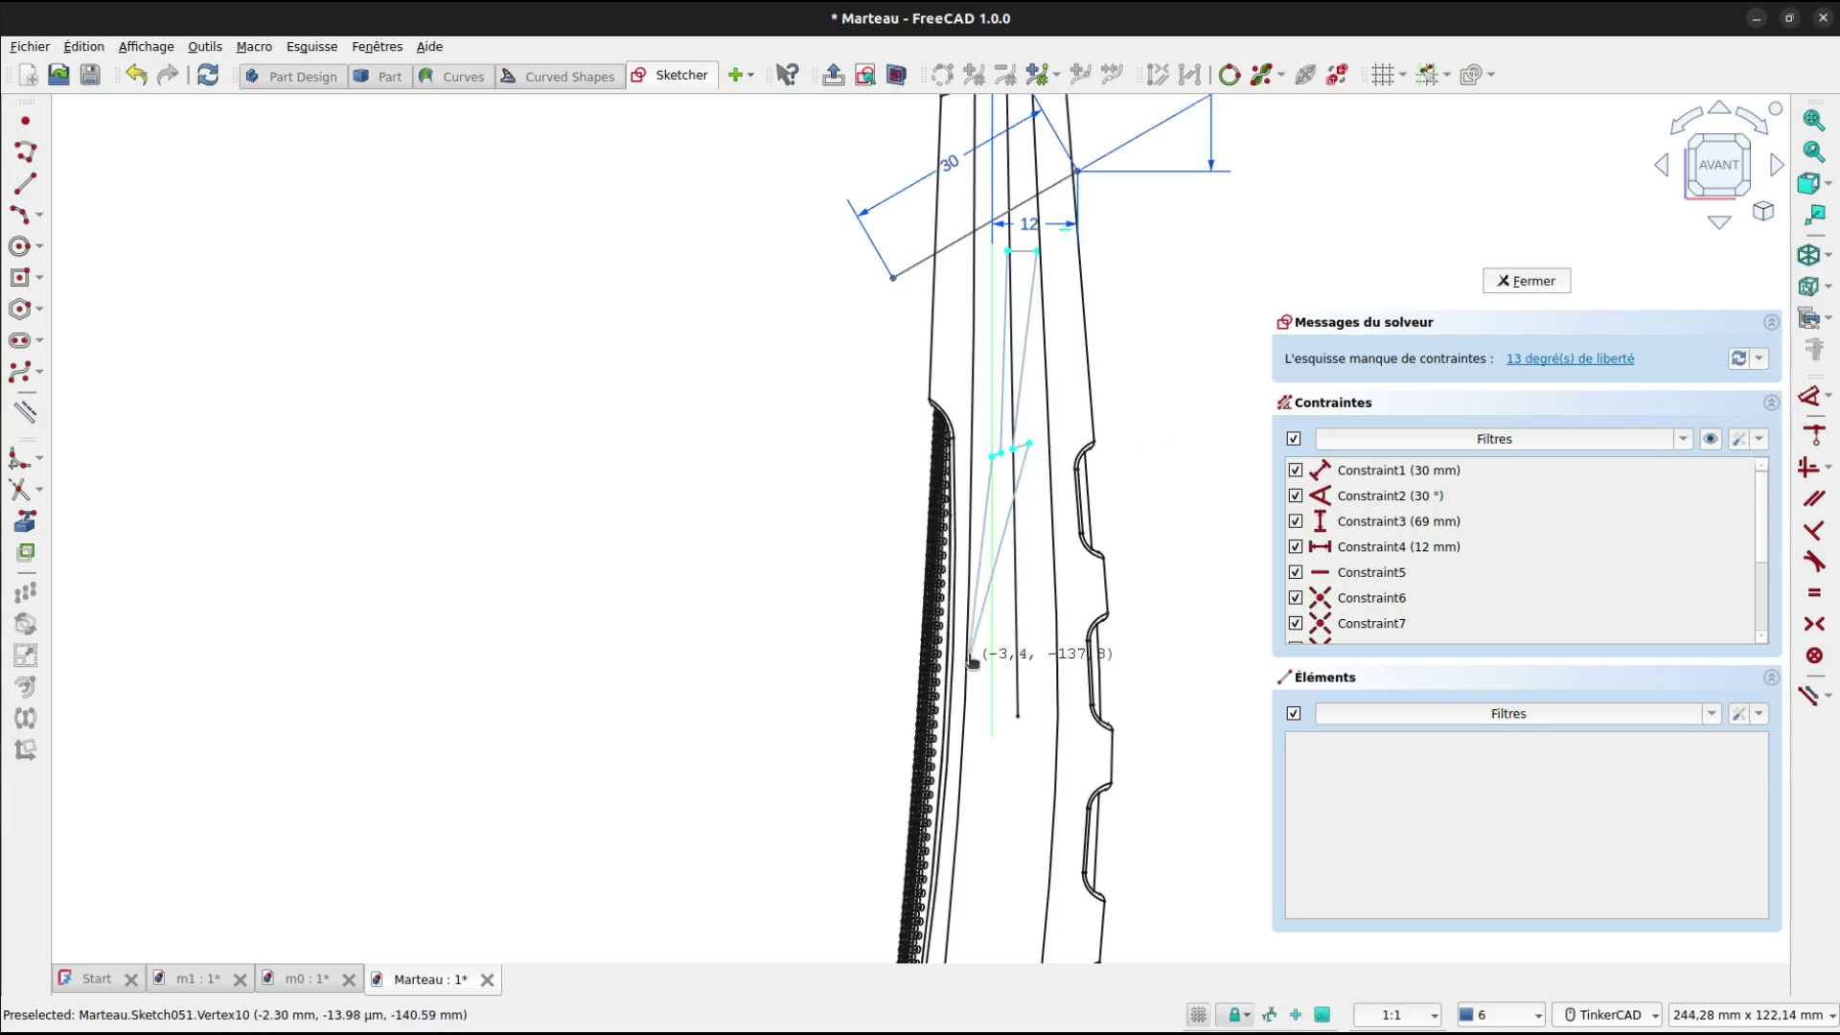
Start a periodic degree-3 B-spline by control points, placing the first two points along the back of the handle's lower end.
{"action": "scroll", "coordinate": [977, 648], "scroll_direction": "down", "scroll_amount": 3}
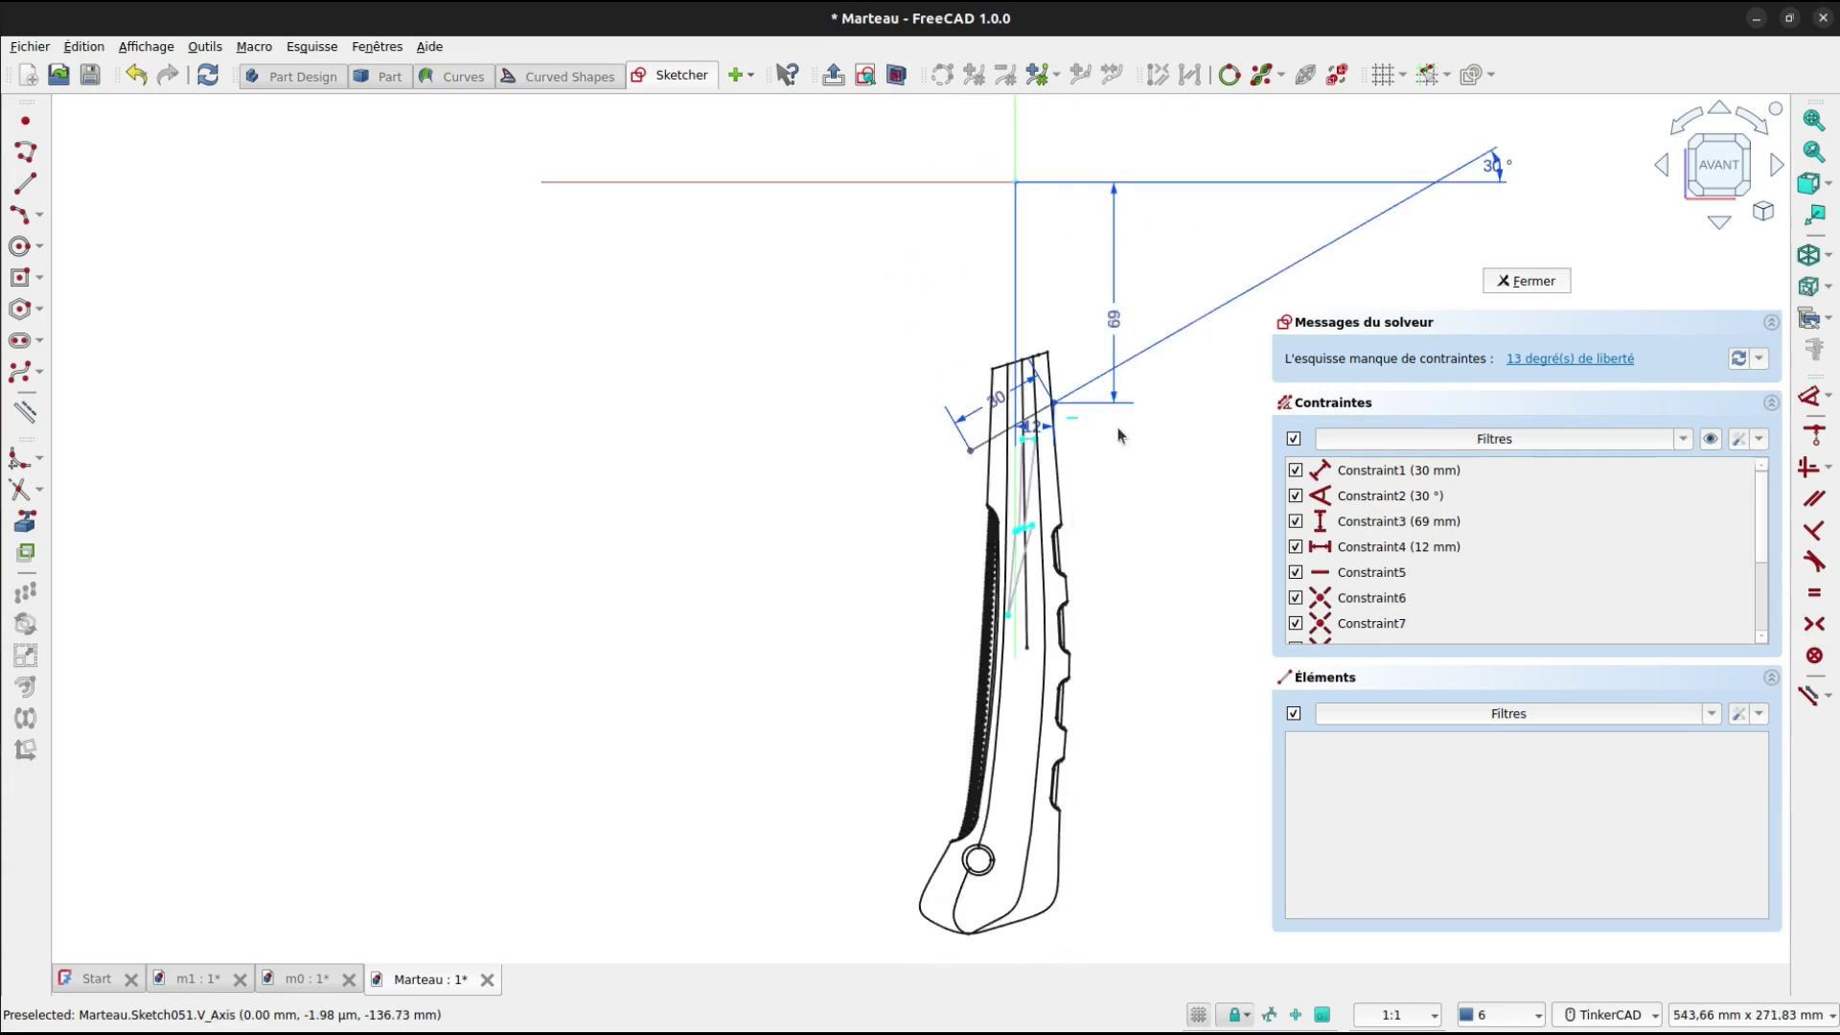
{"action": "mouse_move", "coordinate": [1123, 446]}
{"action": "middle_mouse_down"}
{"action": "mouse_move", "coordinate": [1138, 402]}
{"action": "mouse_move", "coordinate": [1080, 270]}
{"action": "middle_mouse_up"}
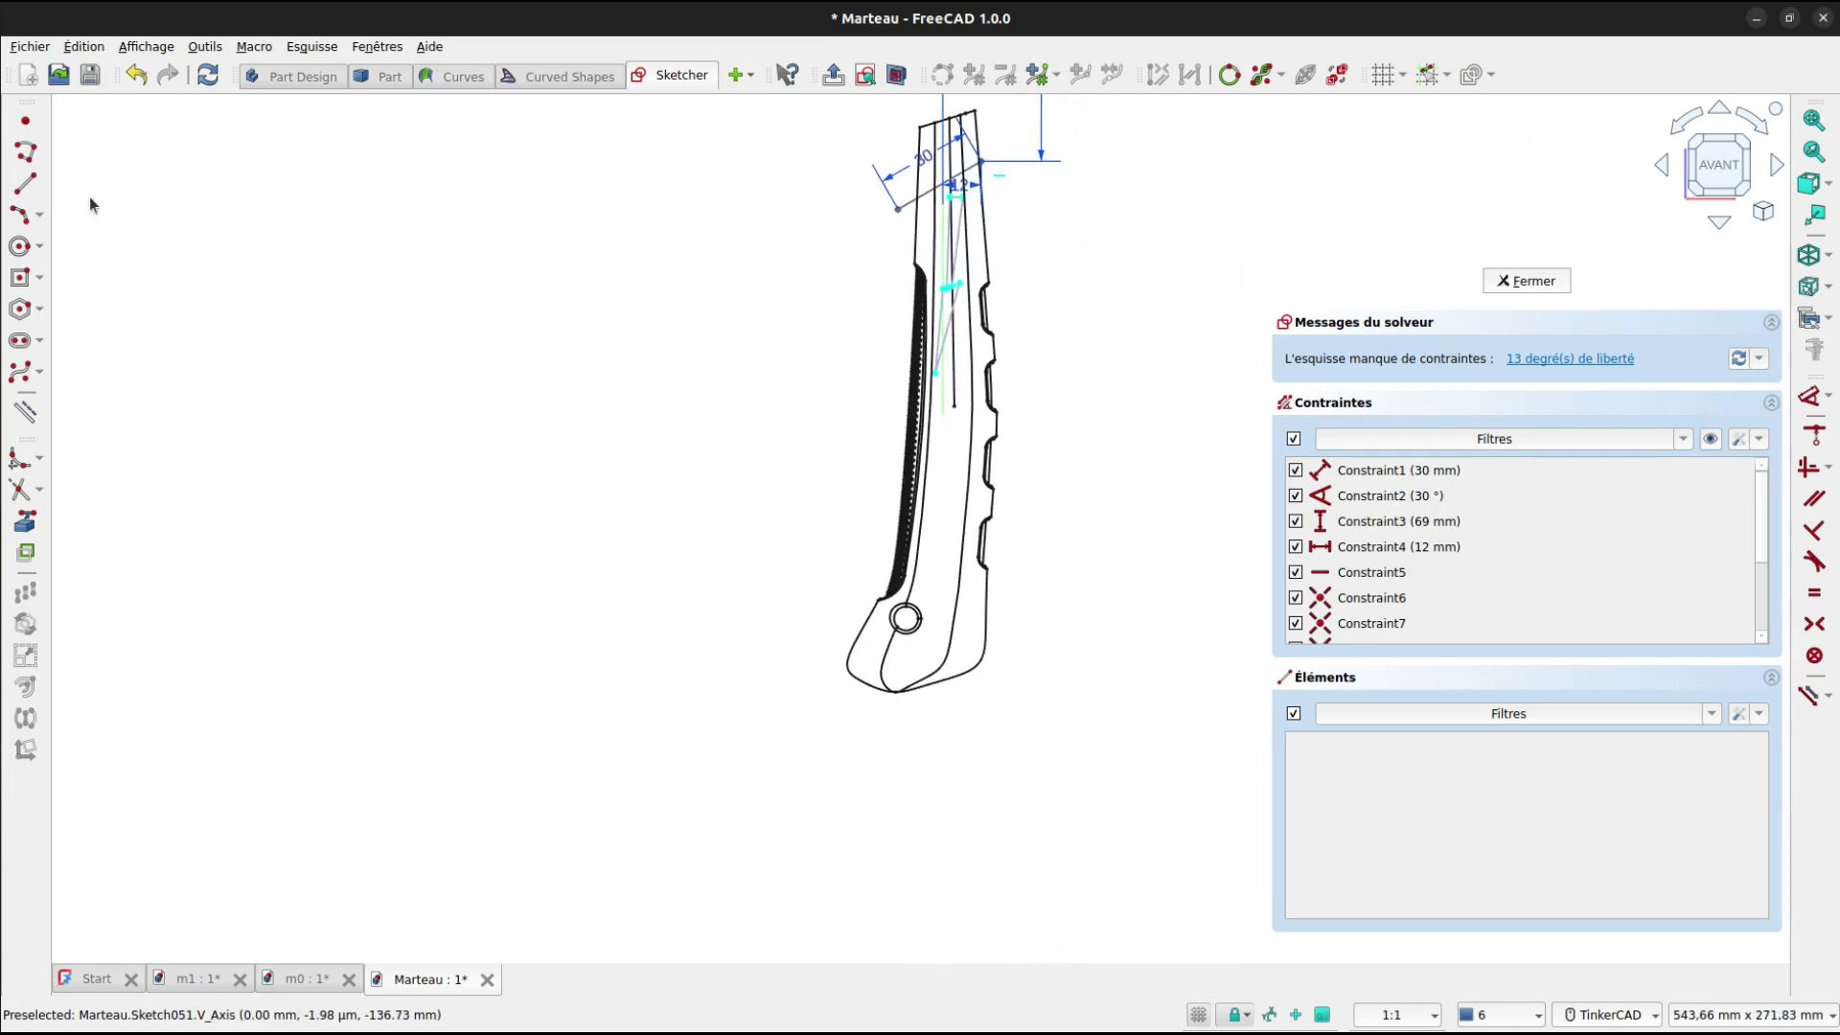
{"action": "left_click", "coordinate": [23, 377]}
{"action": "scroll", "coordinate": [959, 700], "scroll_direction": "up", "scroll_amount": 5}
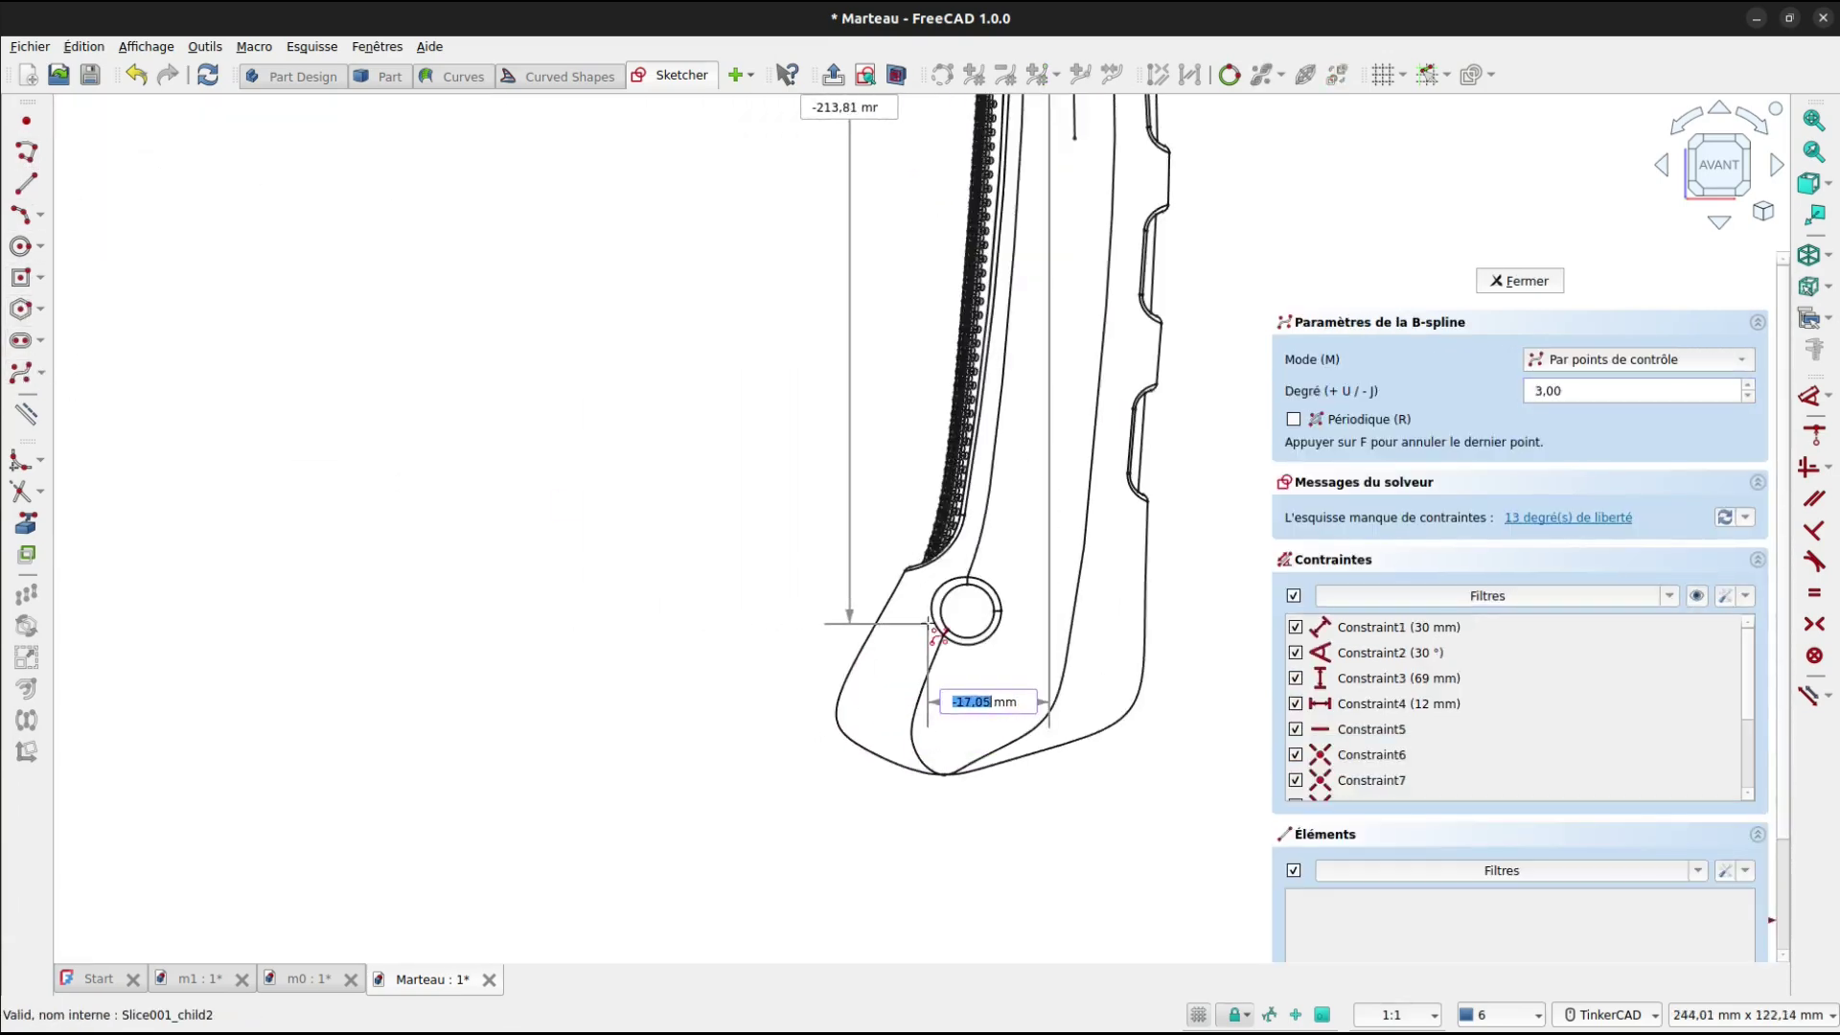
{"action": "scroll", "coordinate": [1117, 632], "scroll_direction": "up", "scroll_amount": 3}
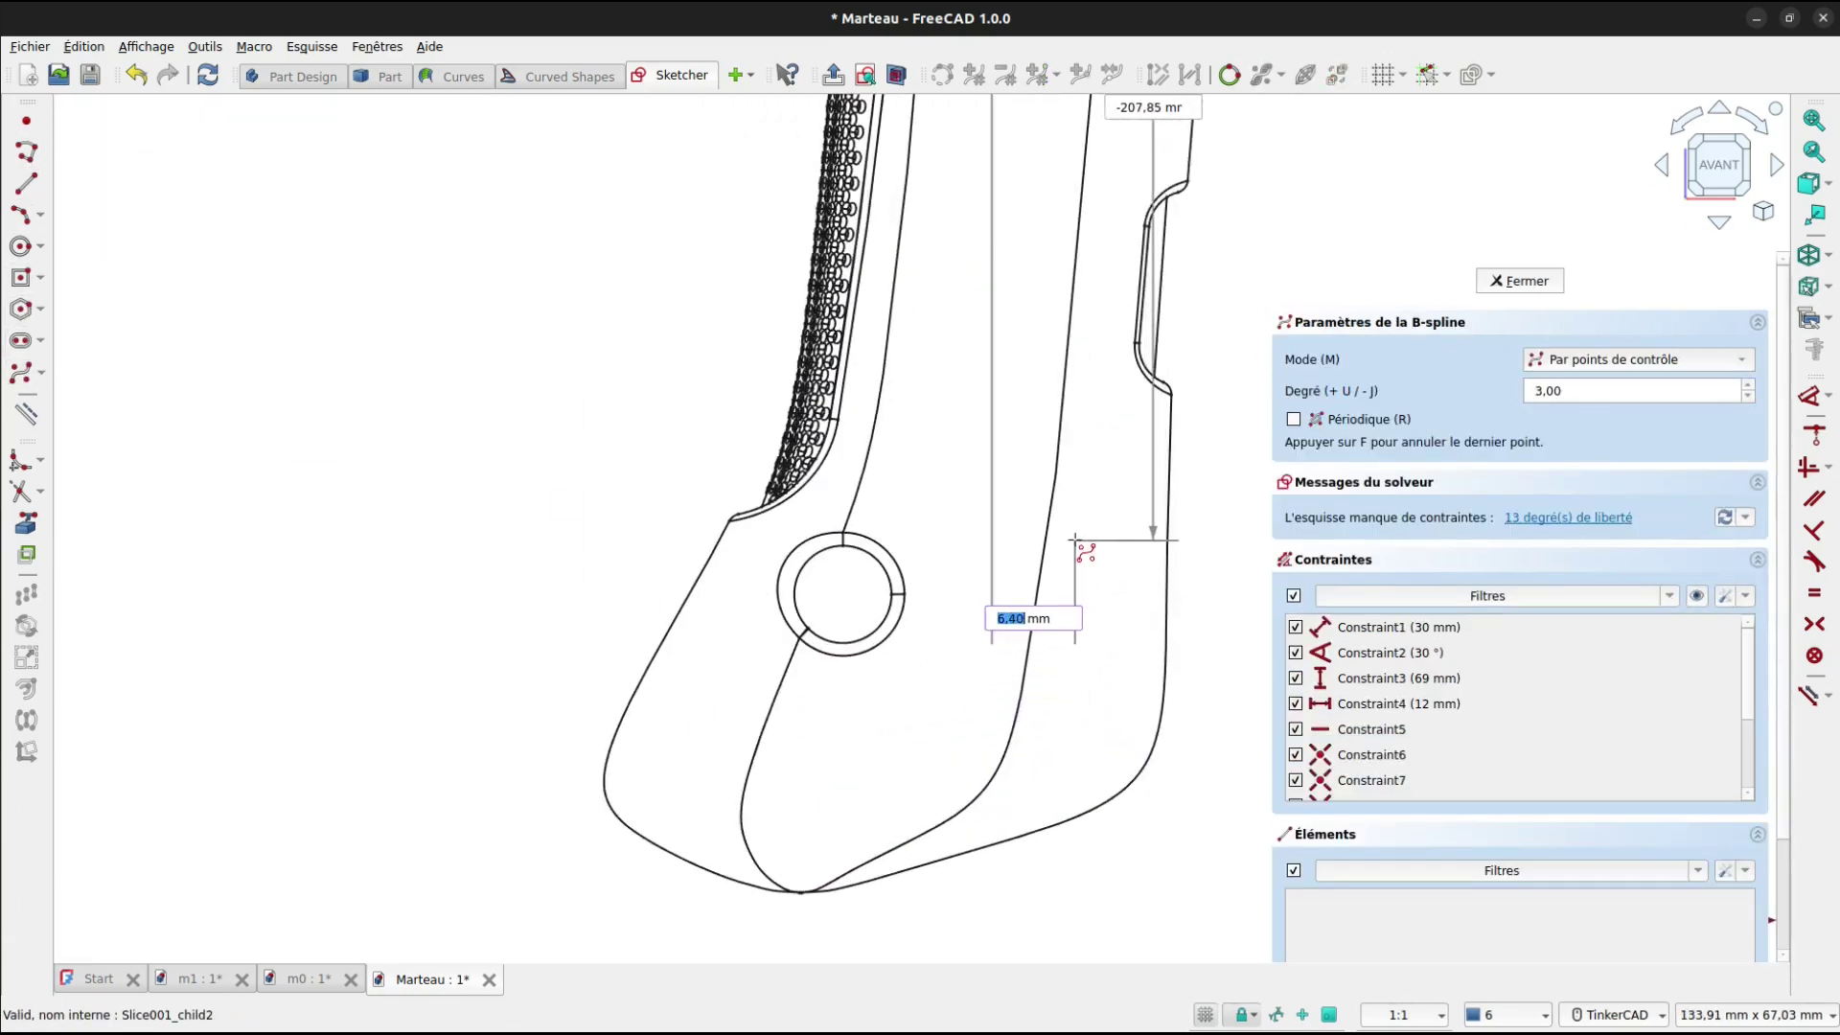
{"action": "left_click", "coordinate": [39, 373]}
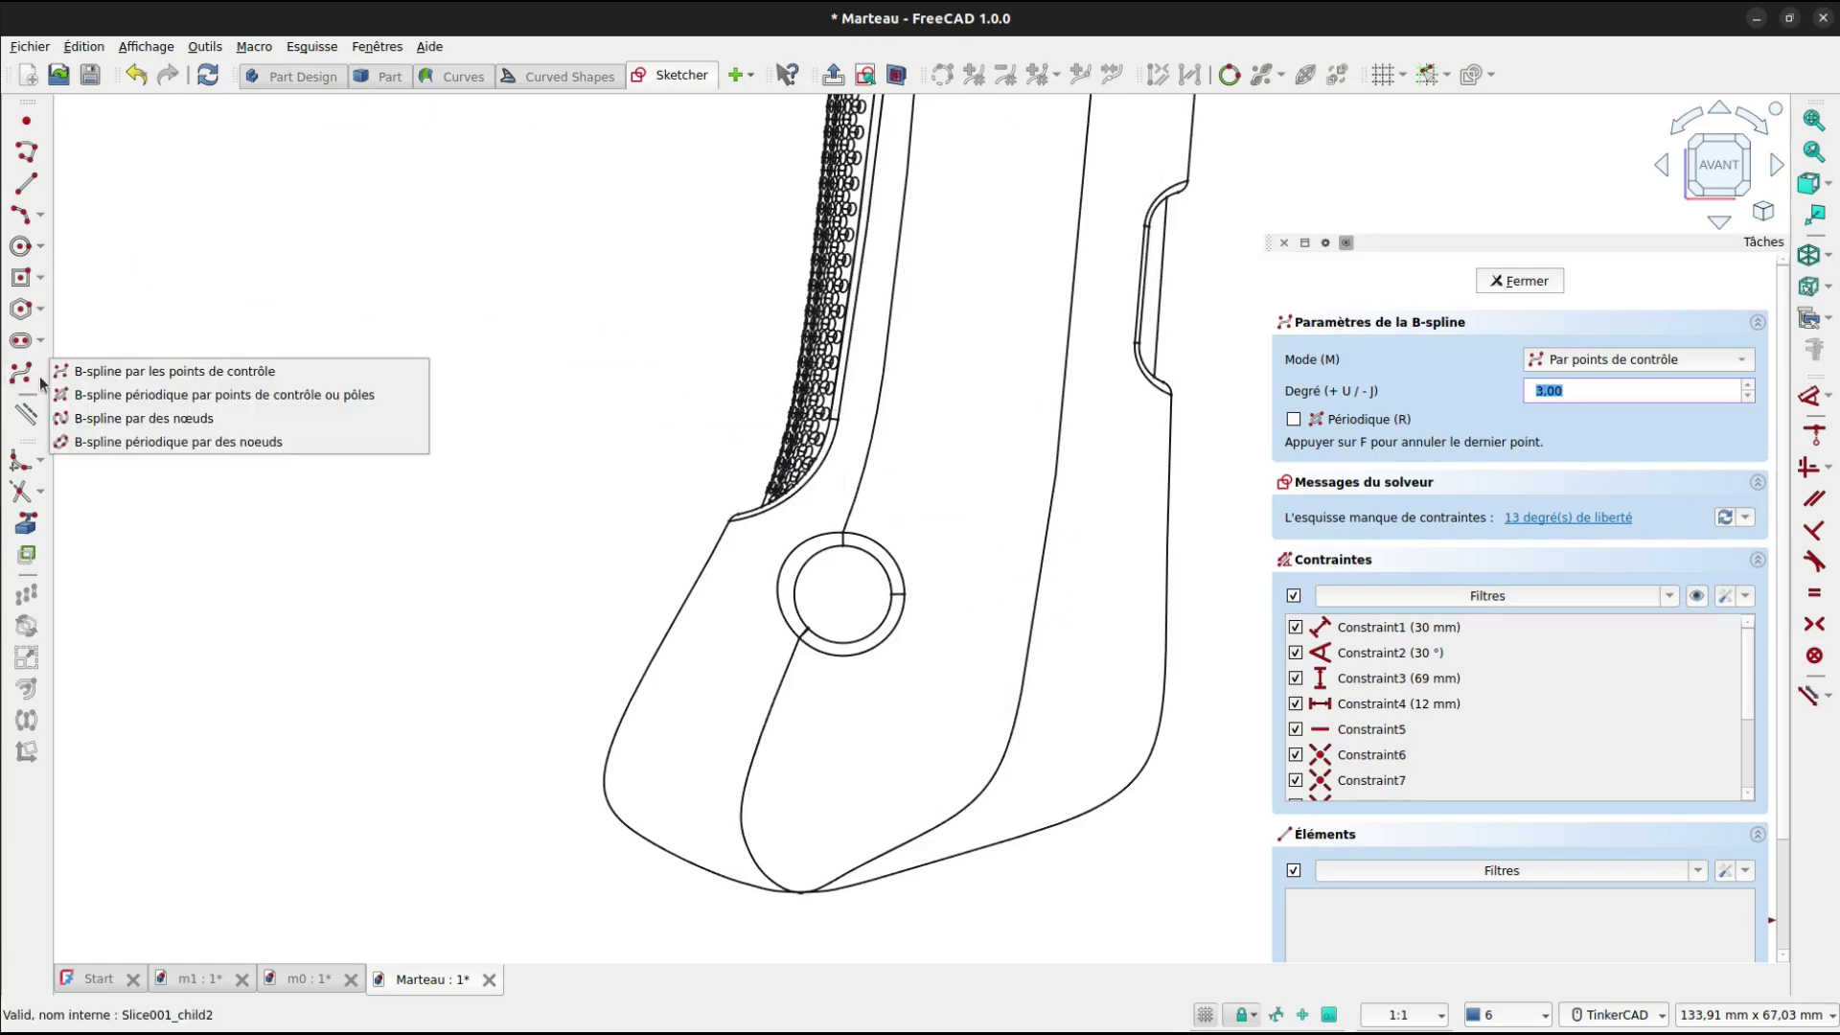
{"action": "left_click", "coordinate": [100, 399]}
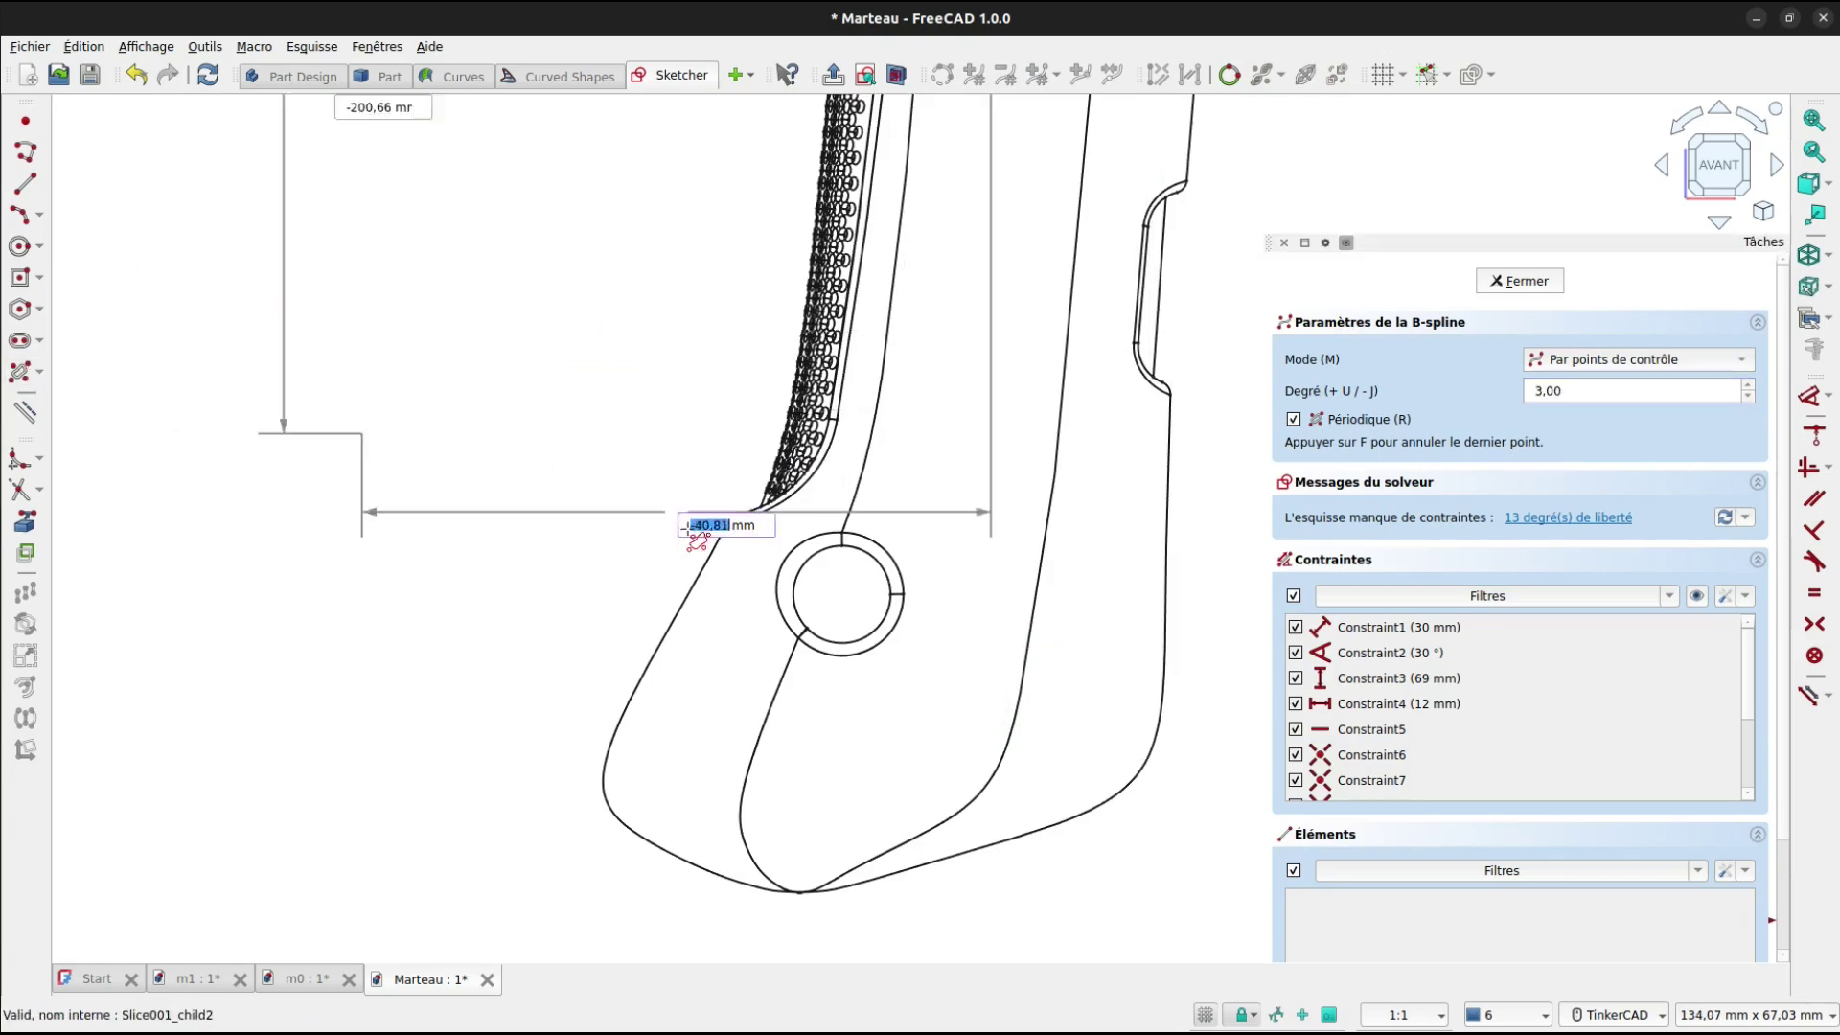
{"action": "left_click", "coordinate": [1084, 424]}
{"action": "left_click", "coordinate": [1069, 737]}
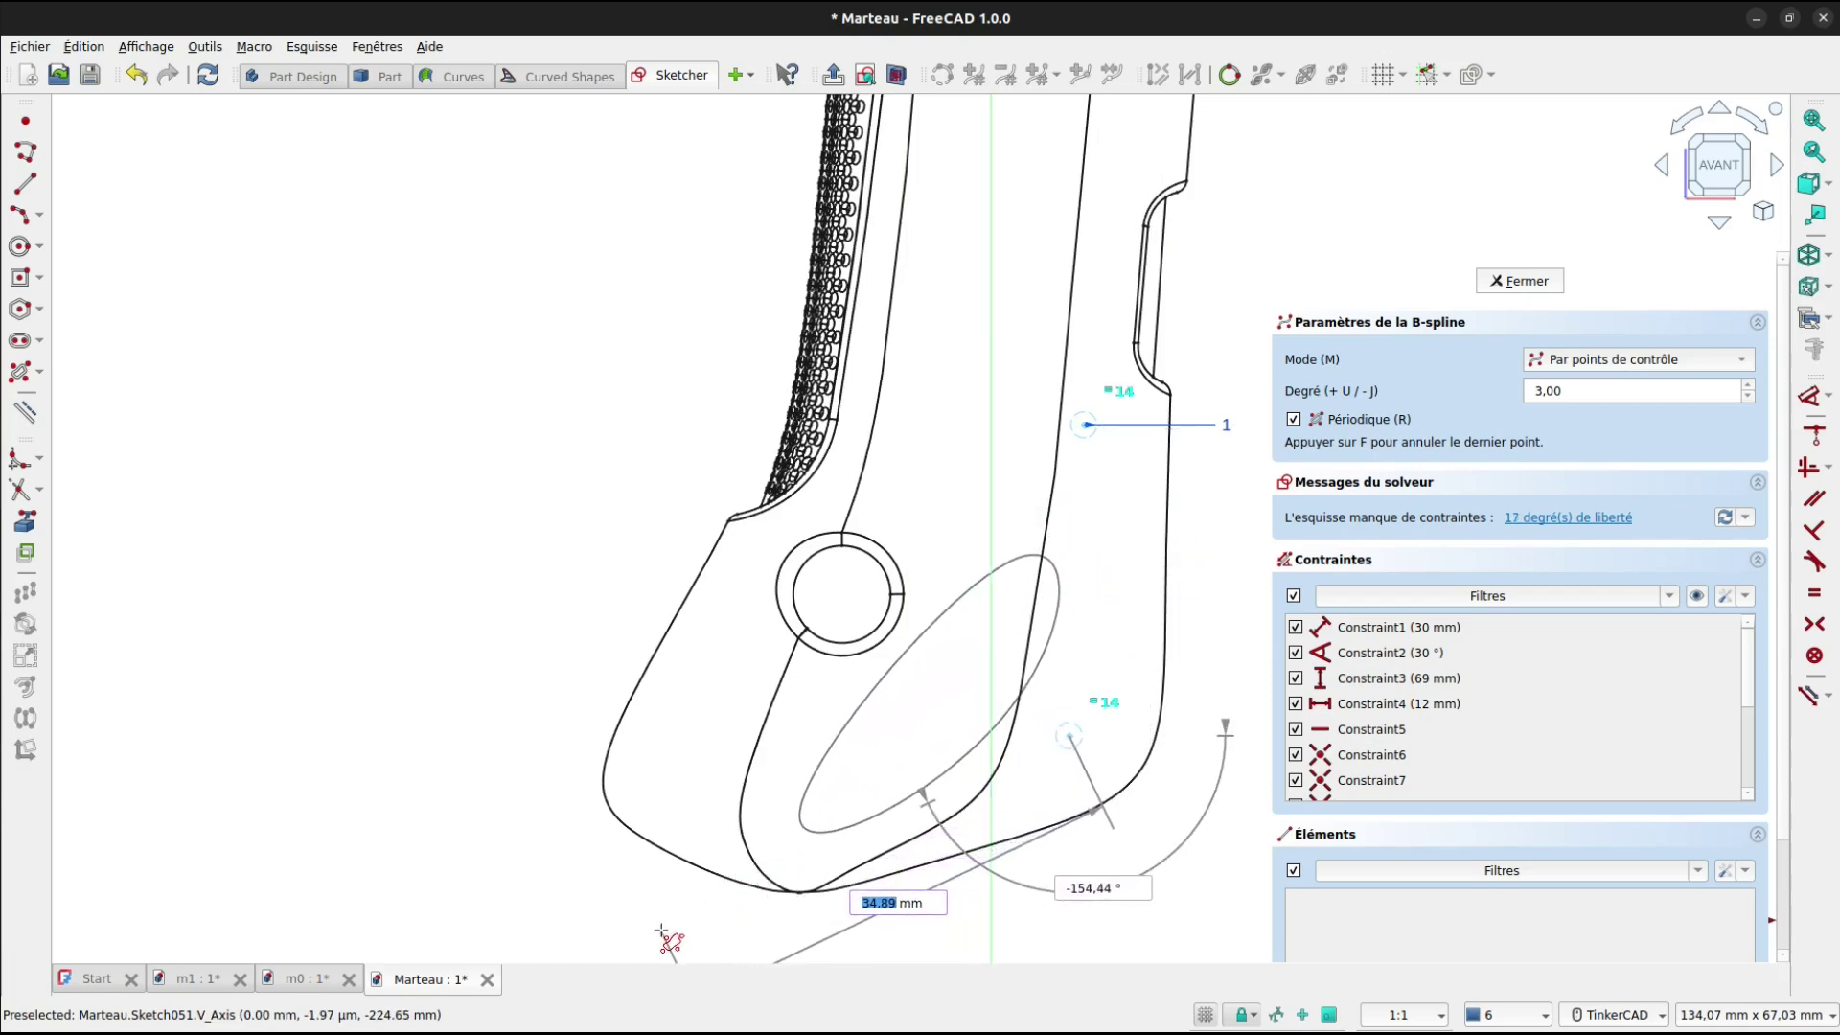
Complete the periodic B-spline with four more control points, forming a closed curved blade shape across the handle's lower end.
{"action": "scroll", "coordinate": [668, 916], "scroll_direction": "down", "scroll_amount": 1}
{"action": "scroll", "coordinate": [668, 916], "scroll_direction": "down", "scroll_amount": 2}
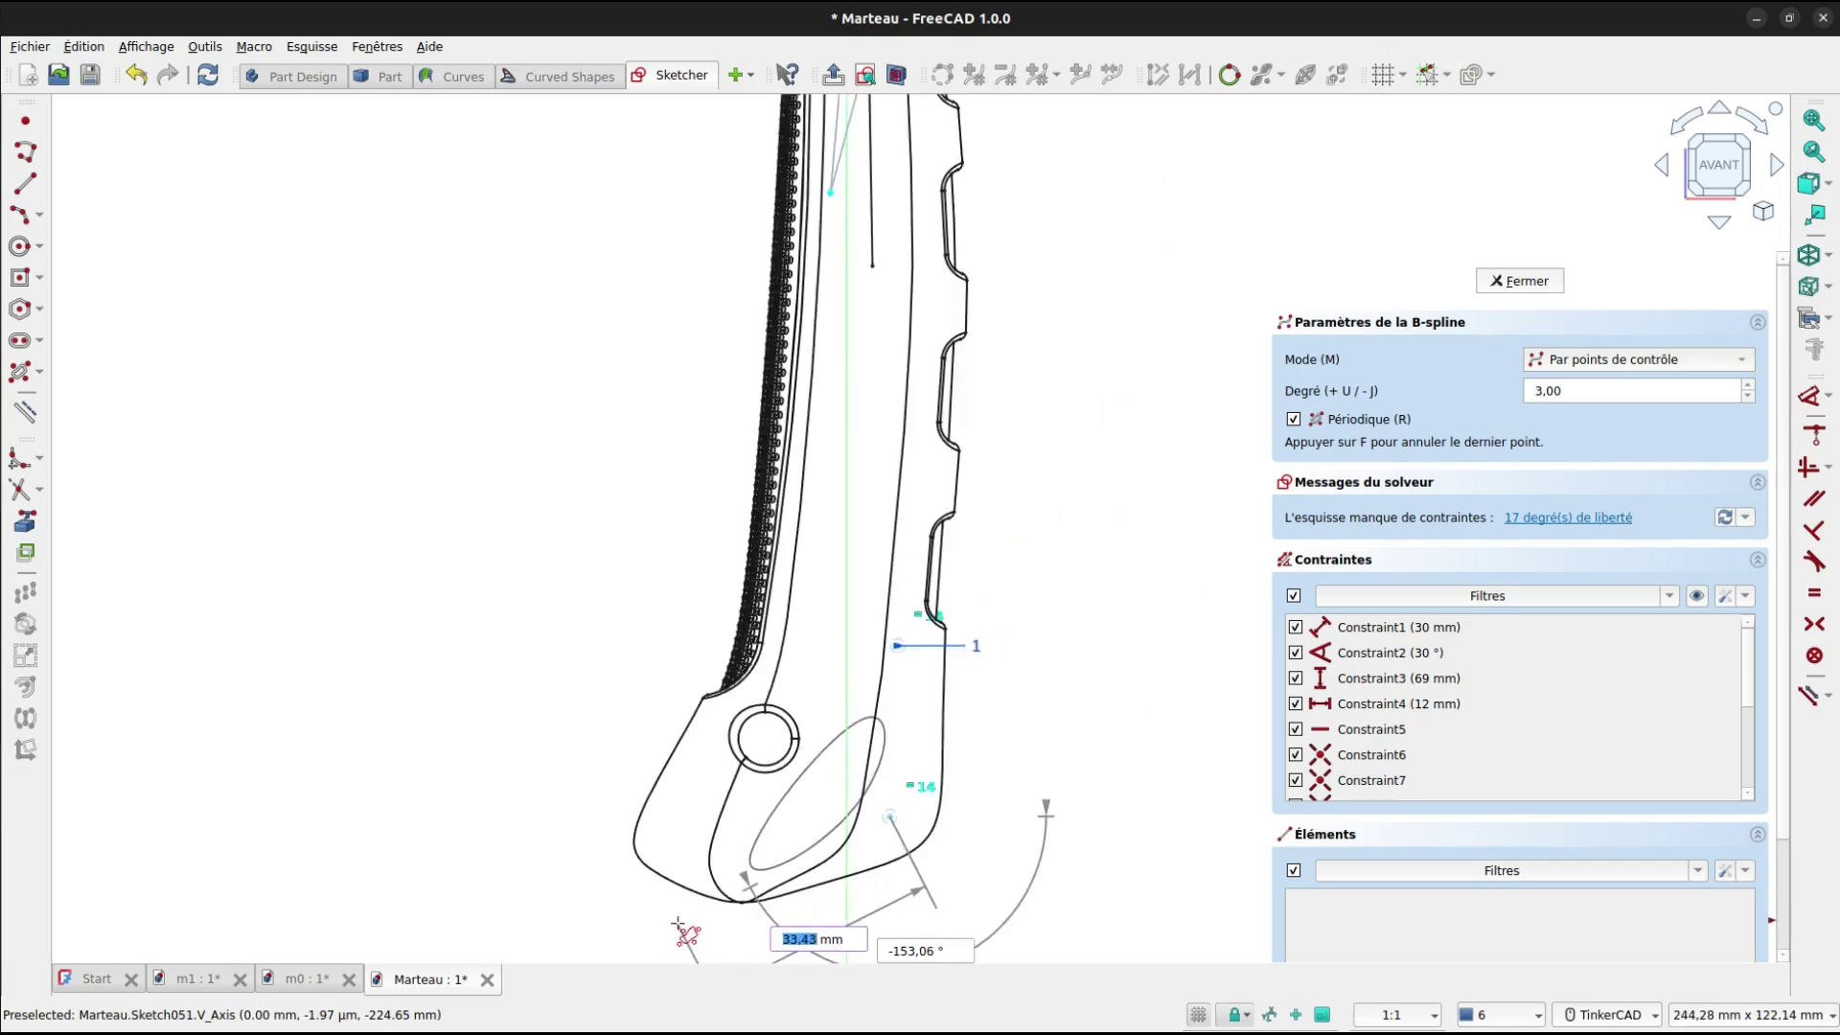
{"action": "left_click", "coordinate": [678, 922]}
{"action": "left_click", "coordinate": [835, 788]}
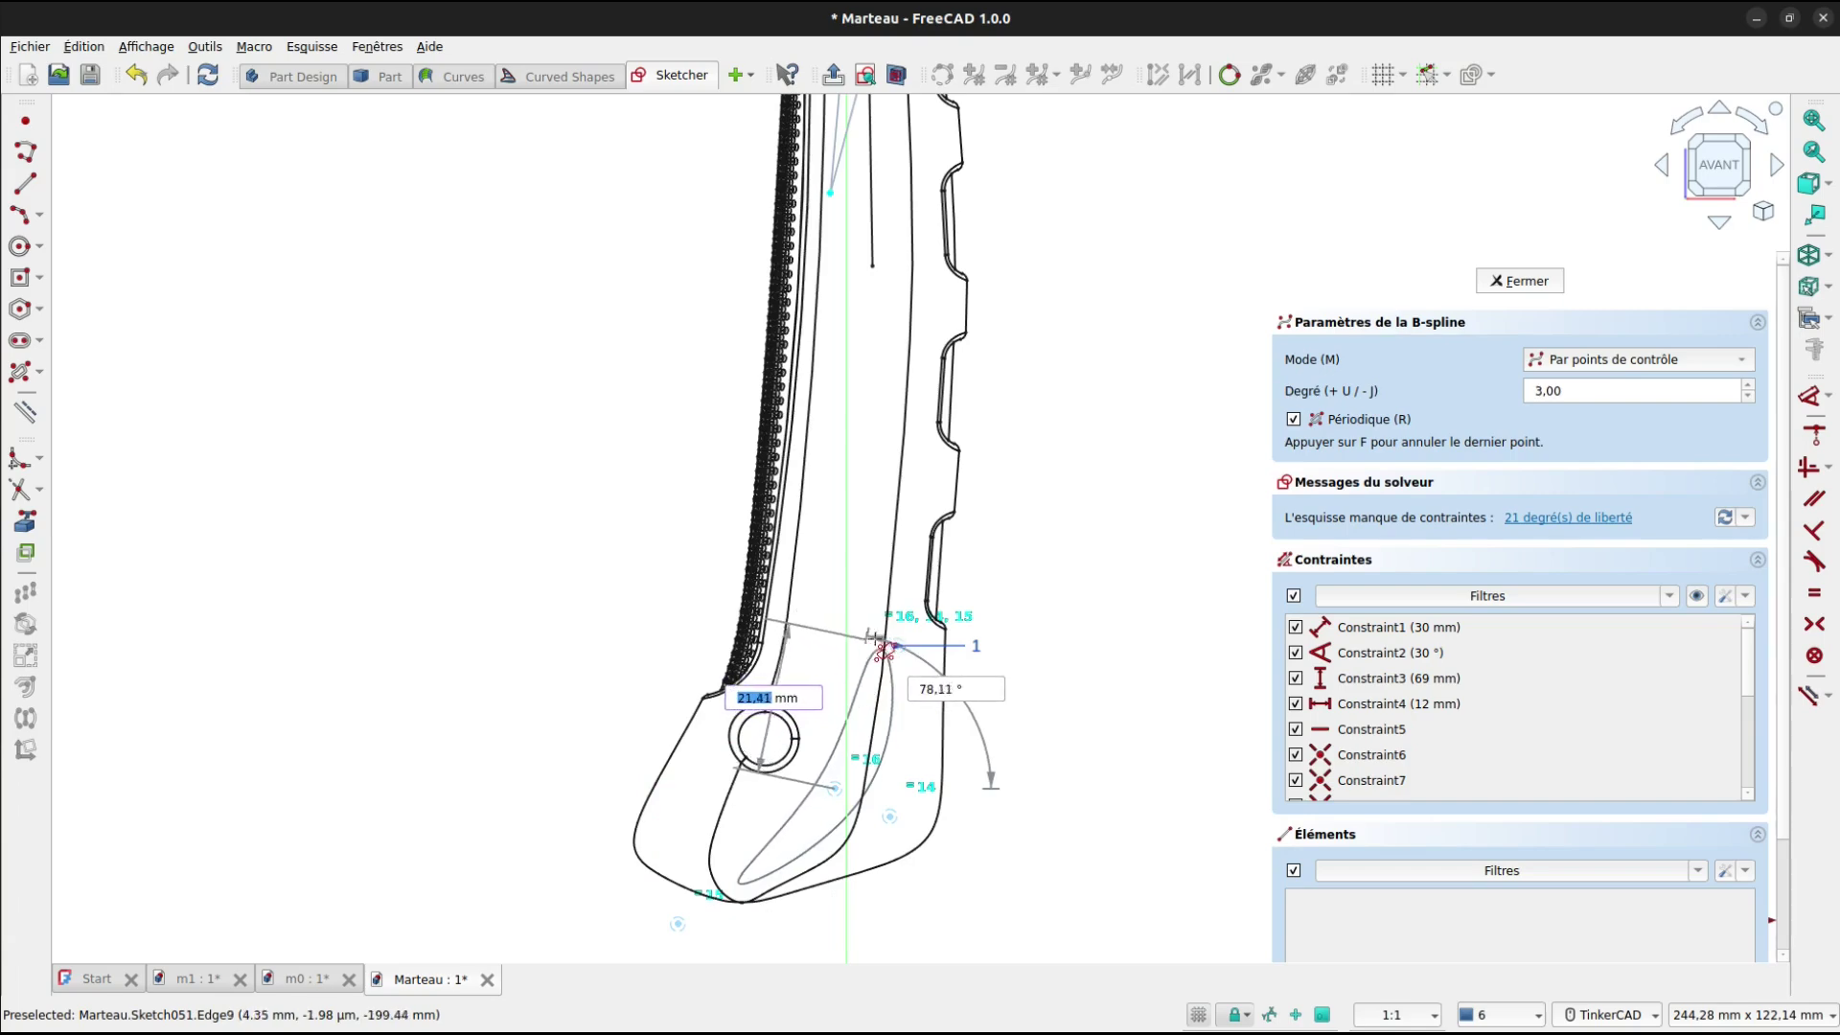
{"action": "left_click", "coordinate": [868, 639]}
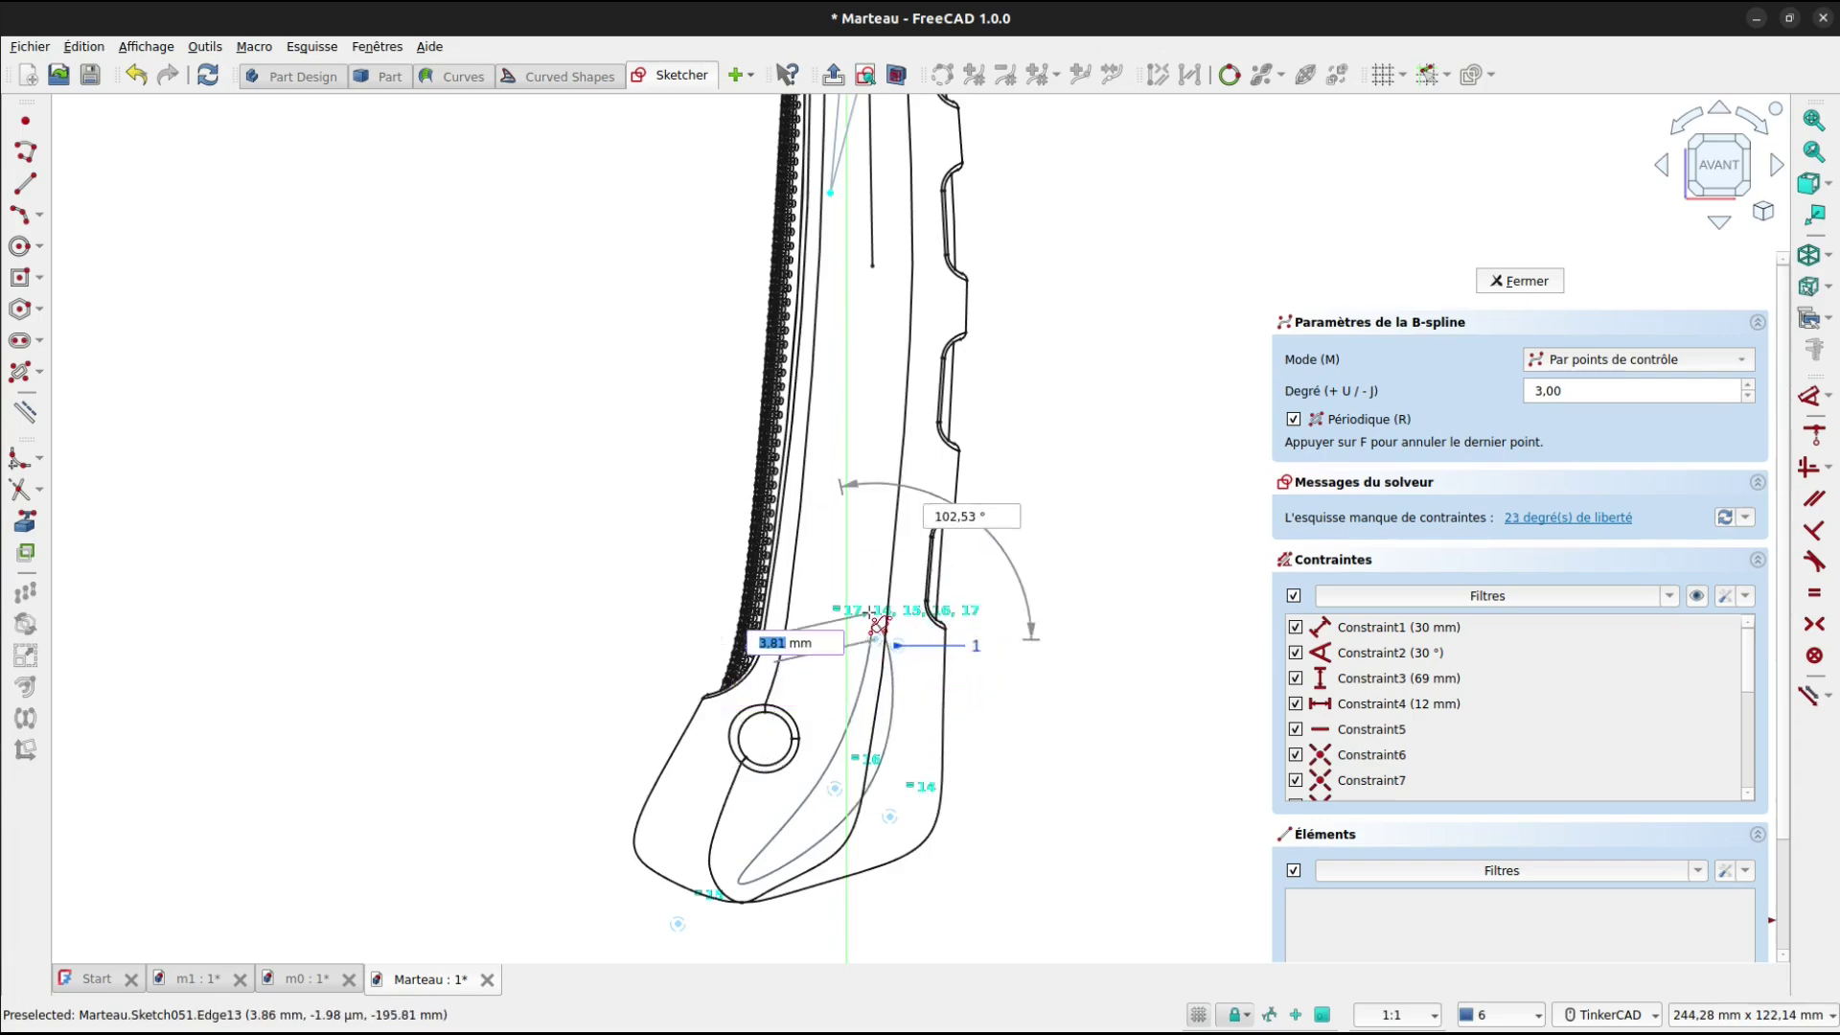
{"action": "left_click", "coordinate": [870, 611]}
{"action": "key", "text": "r"}
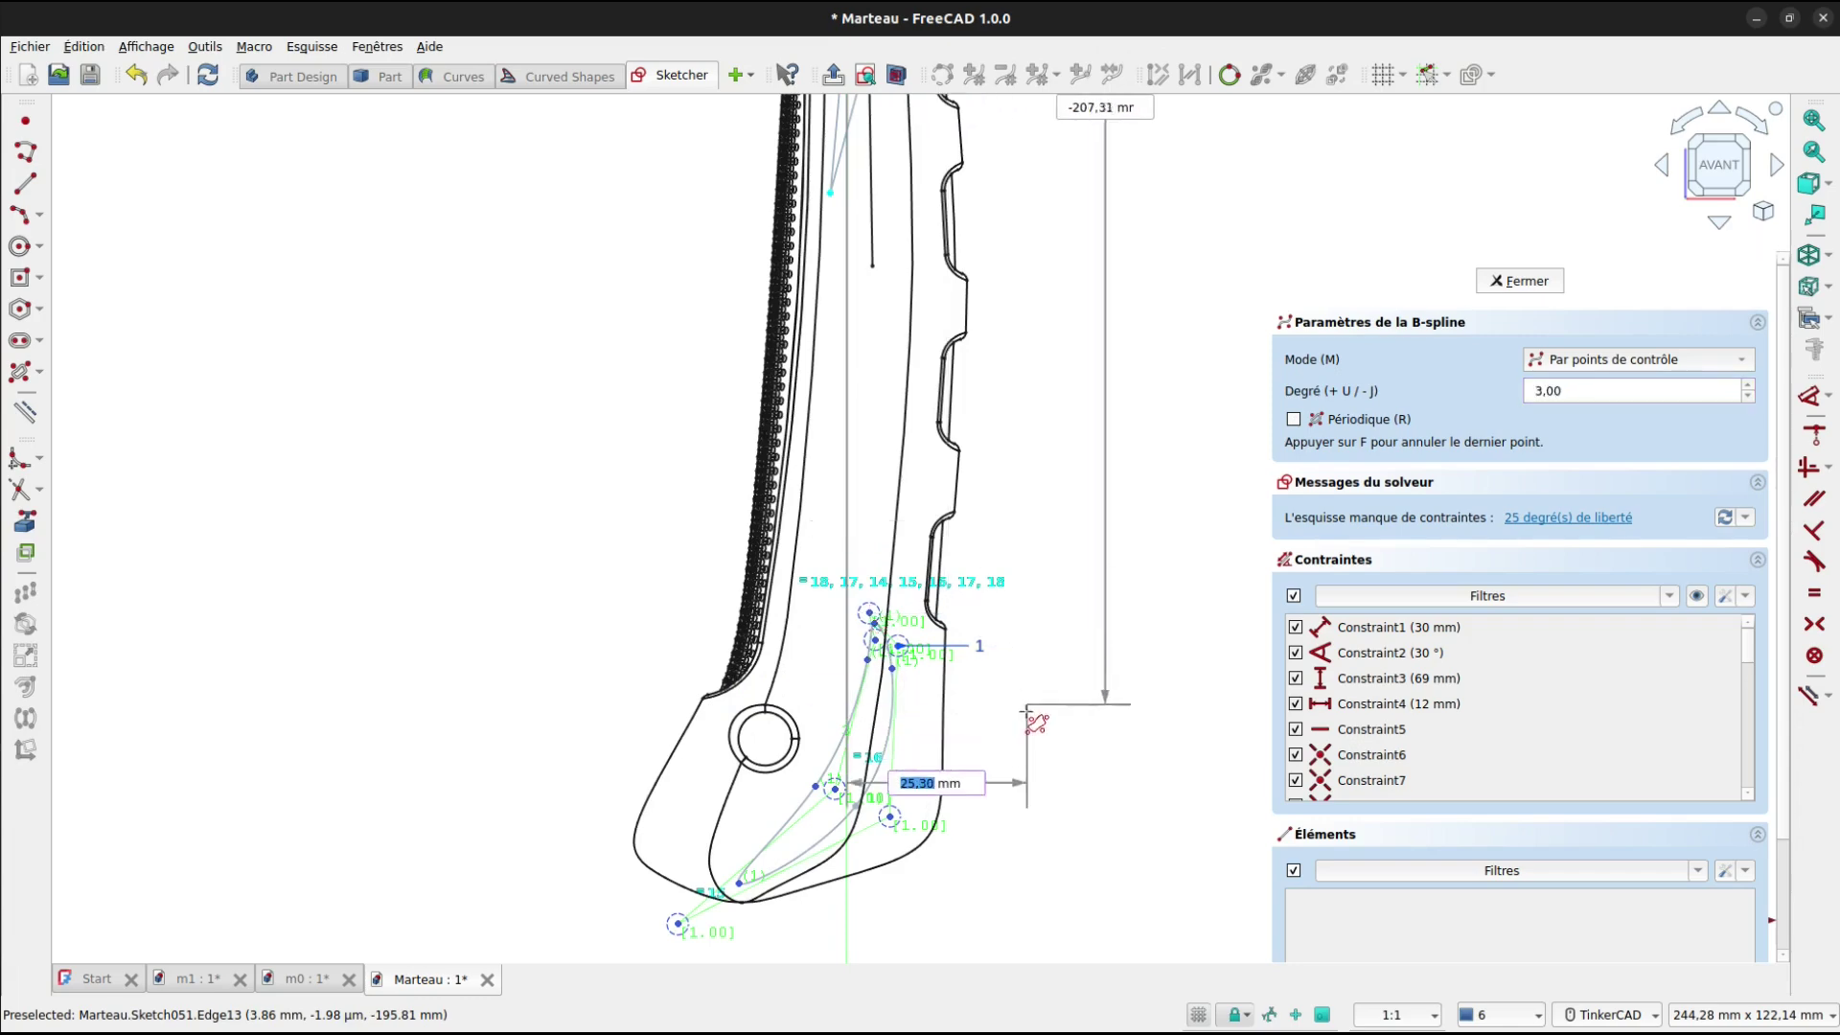
{"action": "right_click", "coordinate": [1040, 776]}
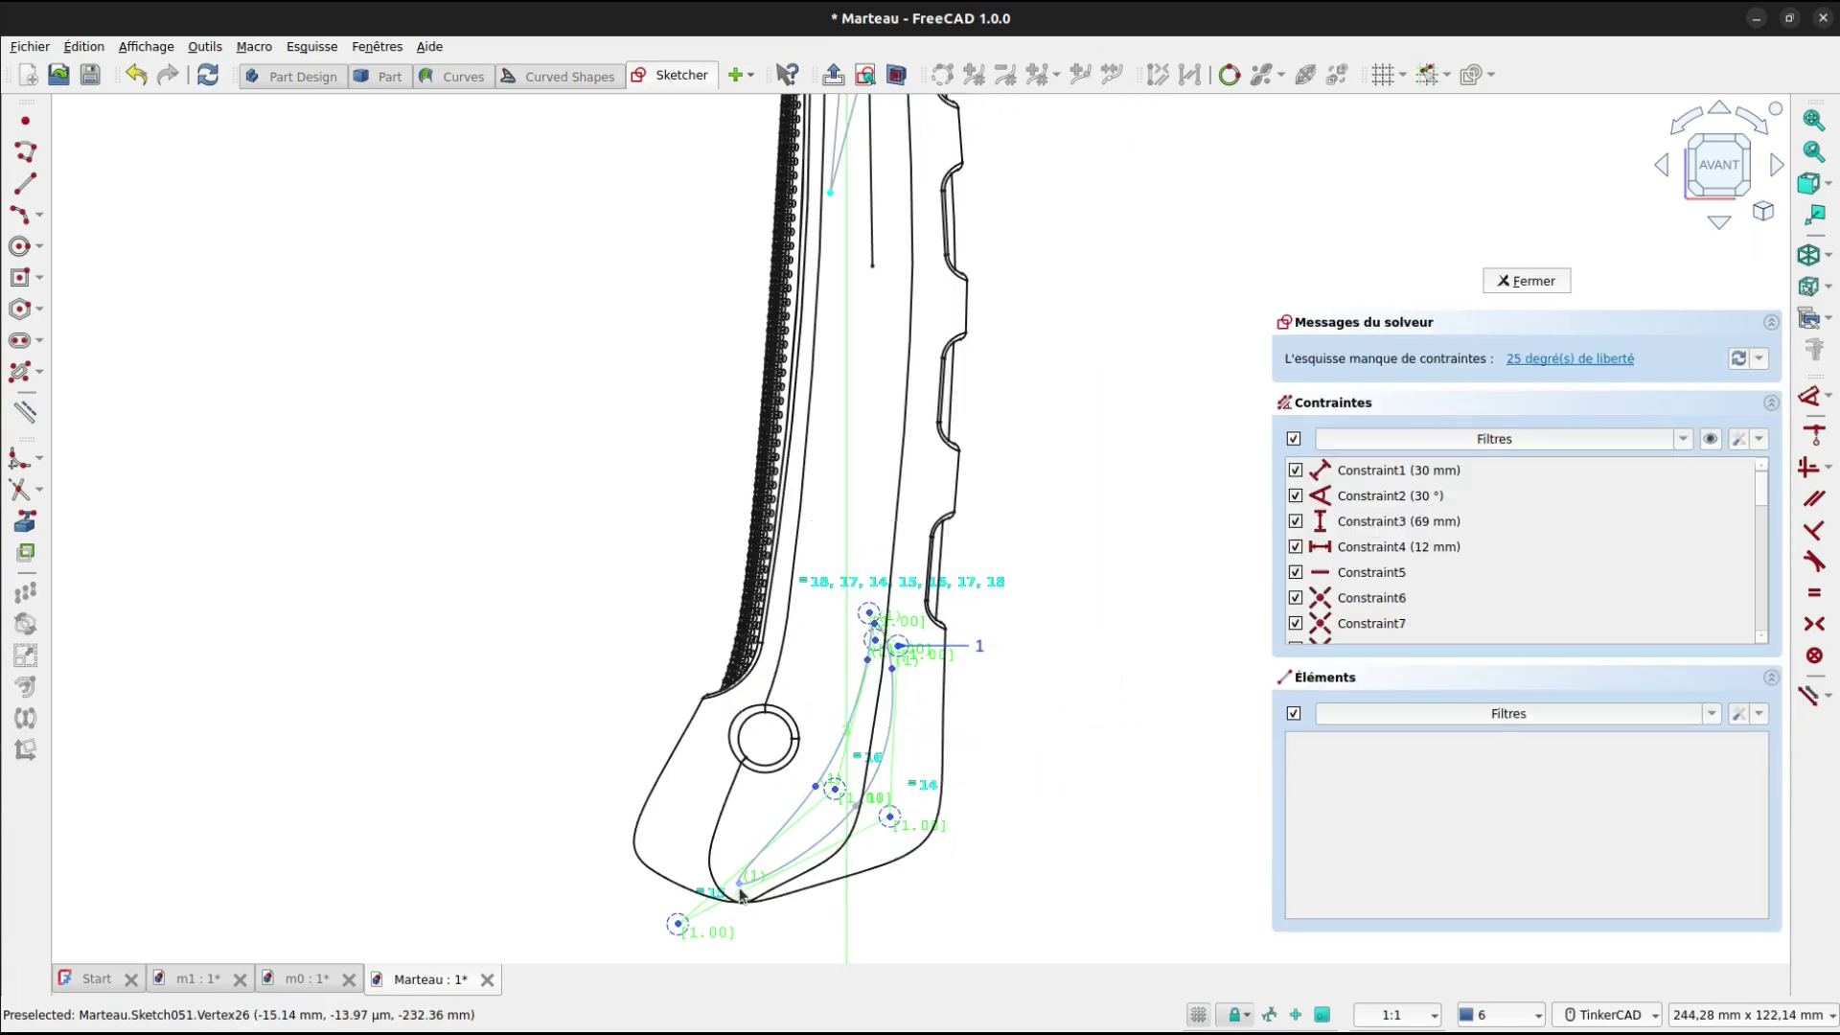
Raise the B-spline's lower tip and reposition the points at its upper end to reshape the blade outline.
{"action": "left_click_drag", "start_coordinate": [740, 889], "coordinate": [744, 845]}
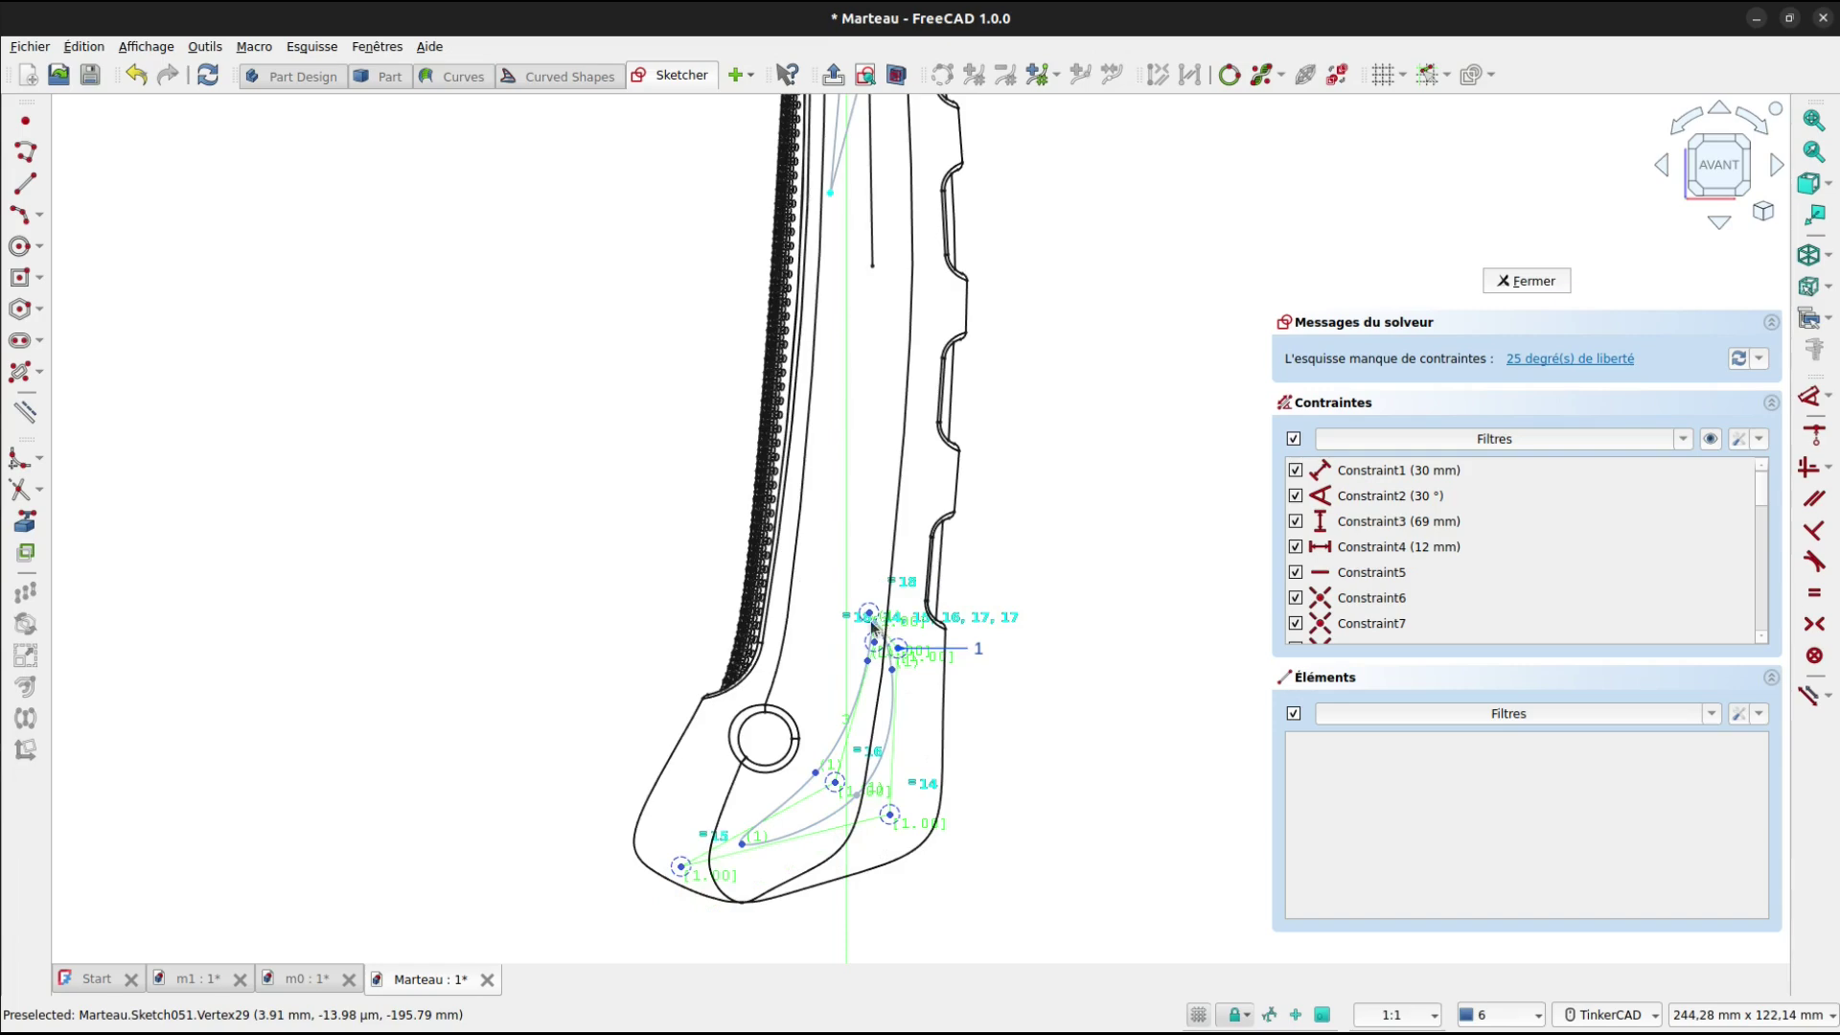
{"action": "mouse_move", "coordinate": [875, 629]}
{"action": "left_mouse_down"}
{"action": "mouse_move", "coordinate": [899, 628]}
{"action": "mouse_move", "coordinate": [874, 635]}
{"action": "mouse_move", "coordinate": [858, 678]}
{"action": "mouse_move", "coordinate": [908, 660]}
{"action": "mouse_move", "coordinate": [906, 704]}
{"action": "left_mouse_up"}
{"action": "scroll", "coordinate": [896, 625], "scroll_direction": "up", "scroll_amount": 2}
{"action": "left_click_drag", "start_coordinate": [908, 541], "coordinate": [912, 596]}
{"action": "scroll", "coordinate": [949, 616], "scroll_direction": "down", "scroll_amount": 2}
{"action": "scroll", "coordinate": [958, 618], "scroll_direction": "down", "scroll_amount": 1}
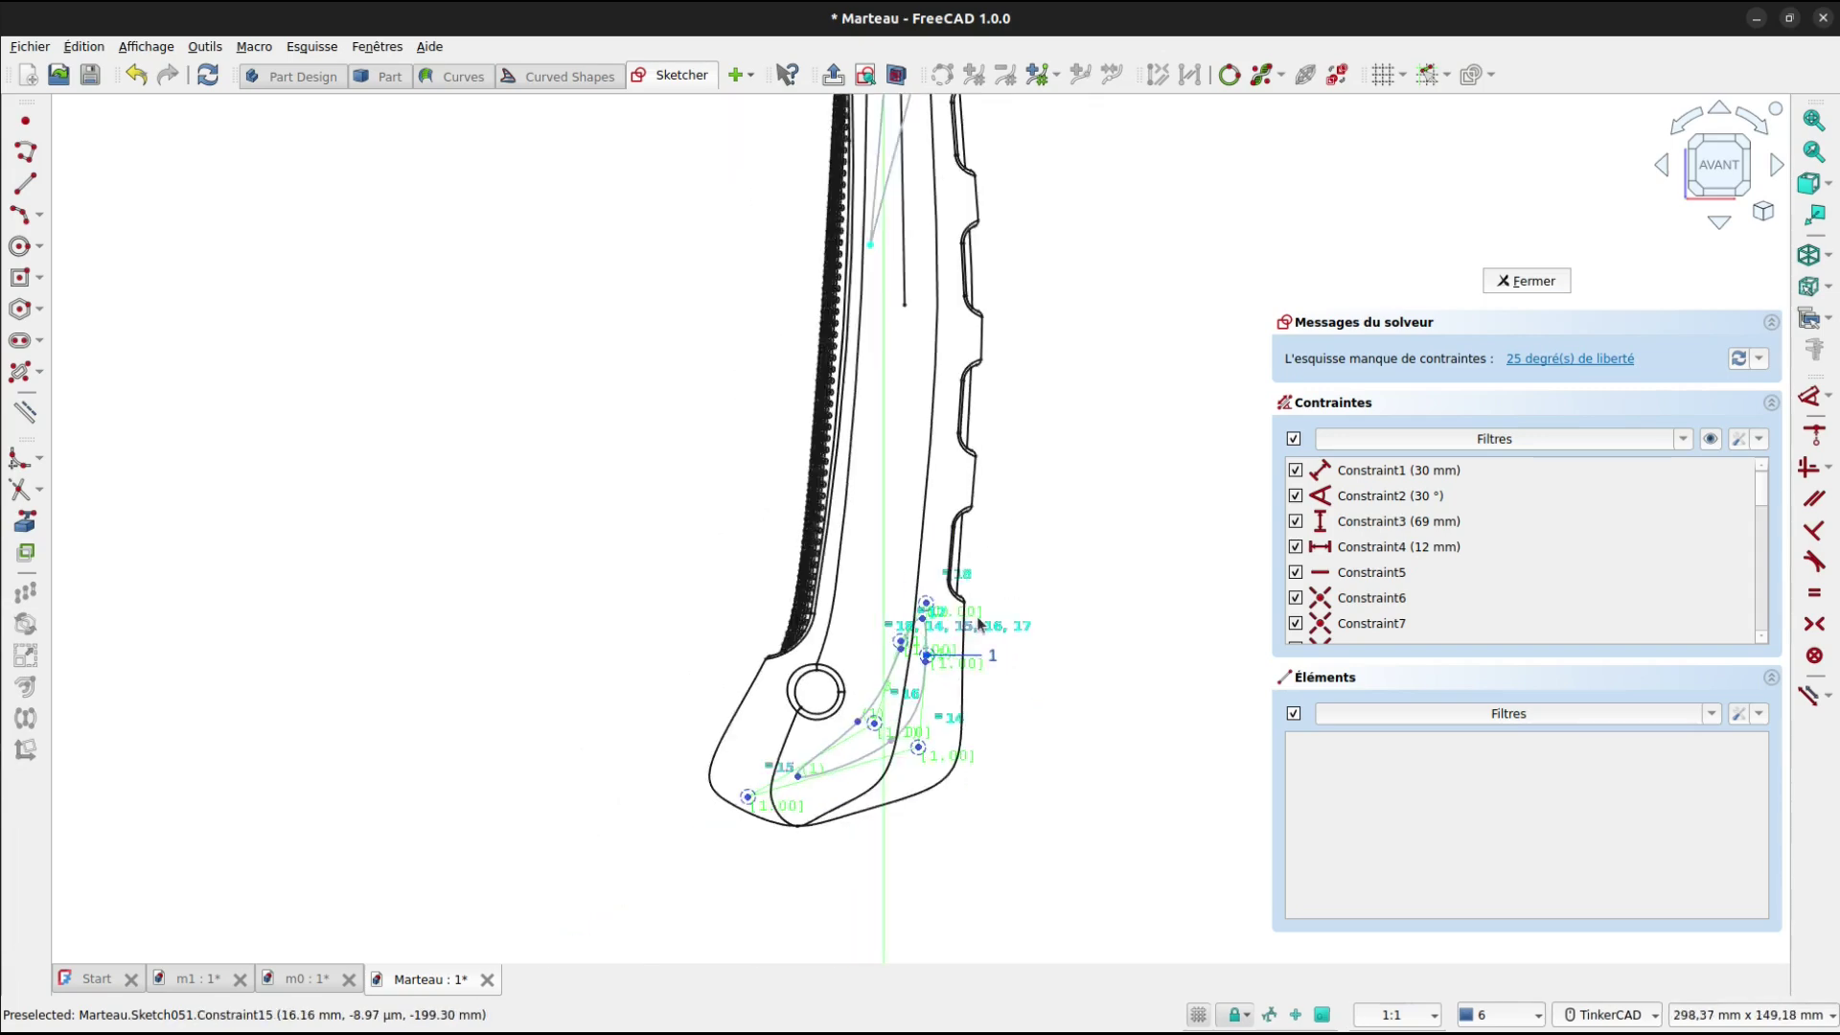
Shift the two control points on the B-spline's inner concave side toward the back of the handle, and close the sketch.
{"action": "scroll", "coordinate": [924, 666], "scroll_direction": "up", "scroll_amount": 4}
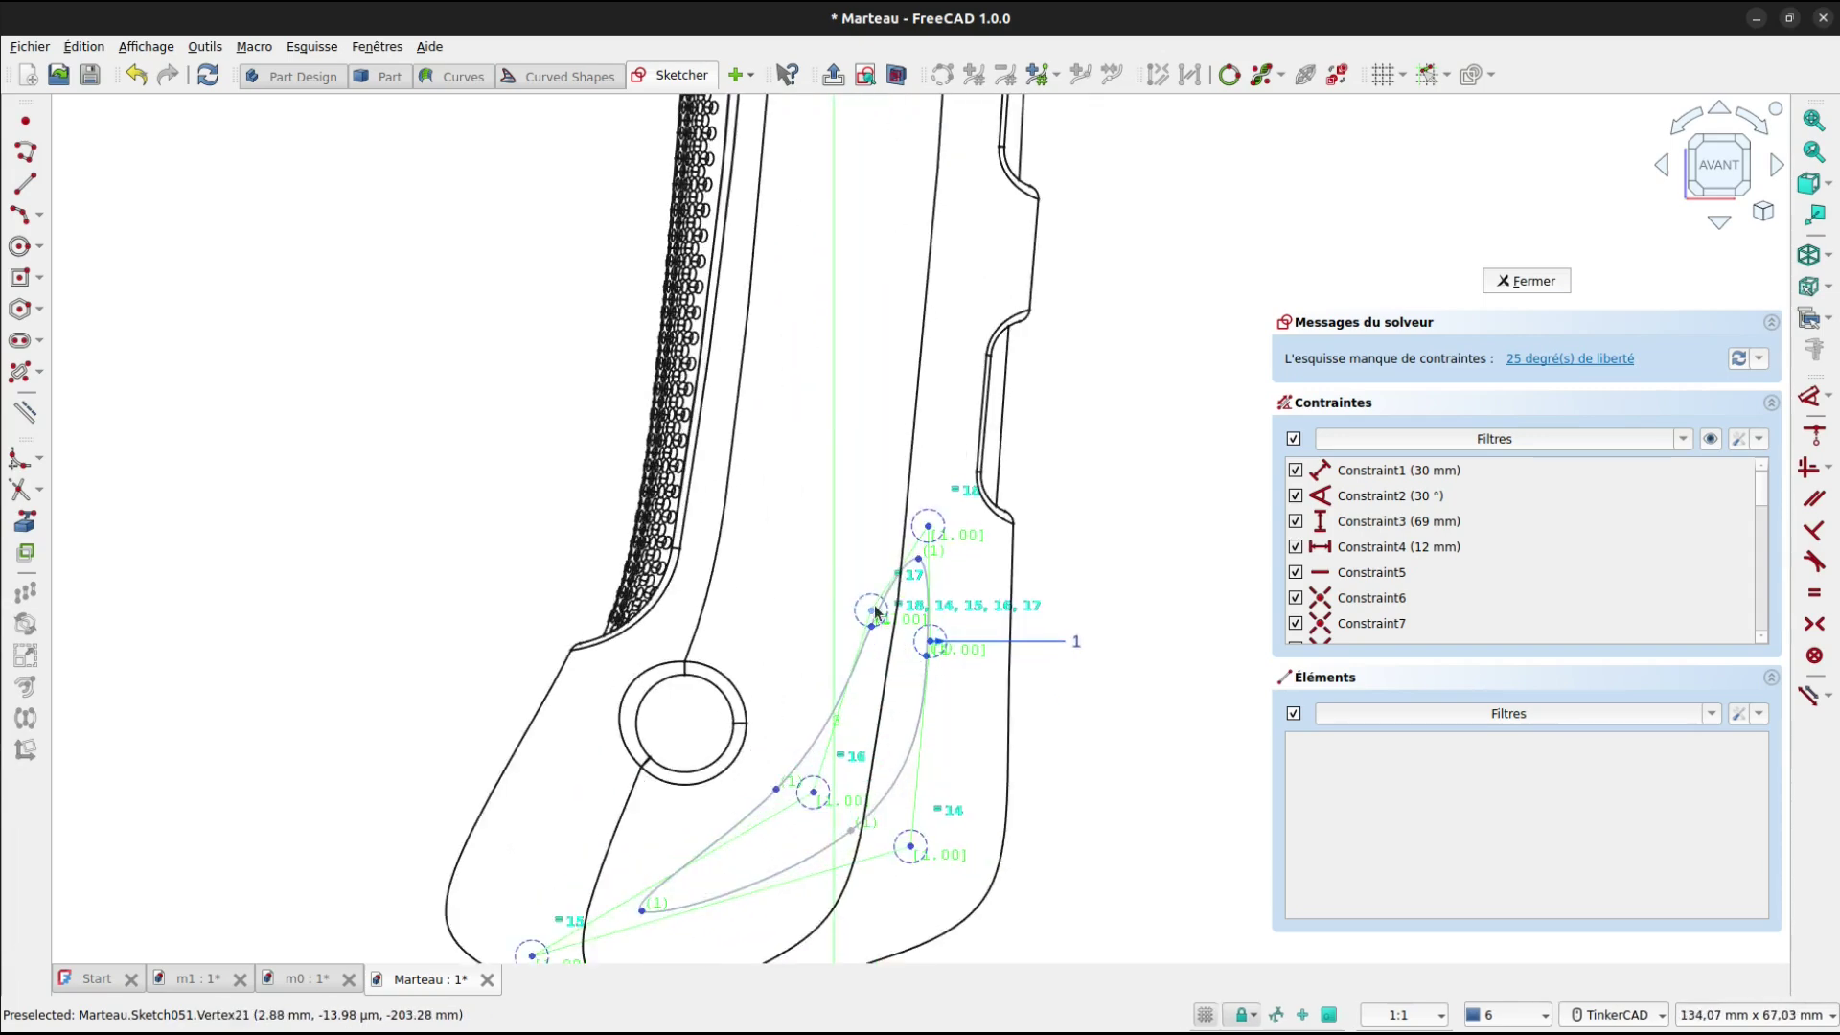
{"action": "left_click_drag", "start_coordinate": [874, 616], "coordinate": [907, 630]}
{"action": "scroll", "coordinate": [907, 630], "scroll_direction": "down", "scroll_amount": 4}
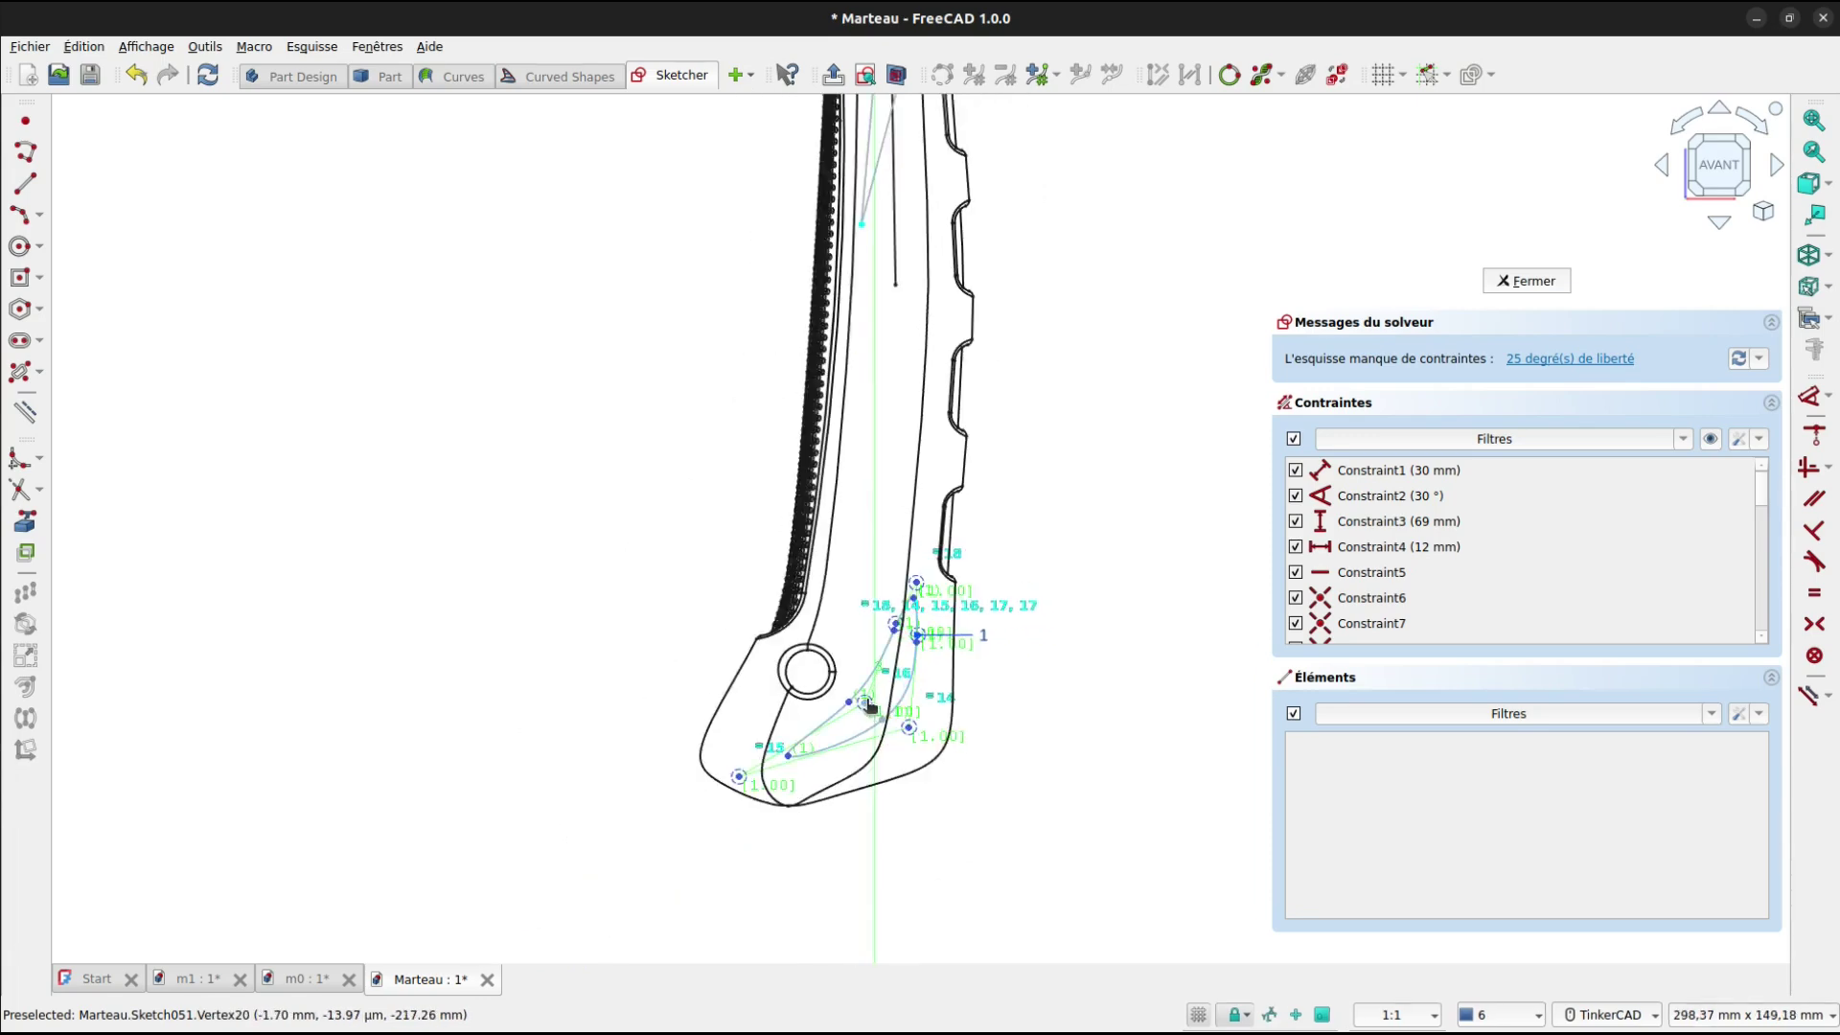
{"action": "left_click_drag", "start_coordinate": [870, 707], "coordinate": [876, 706]}
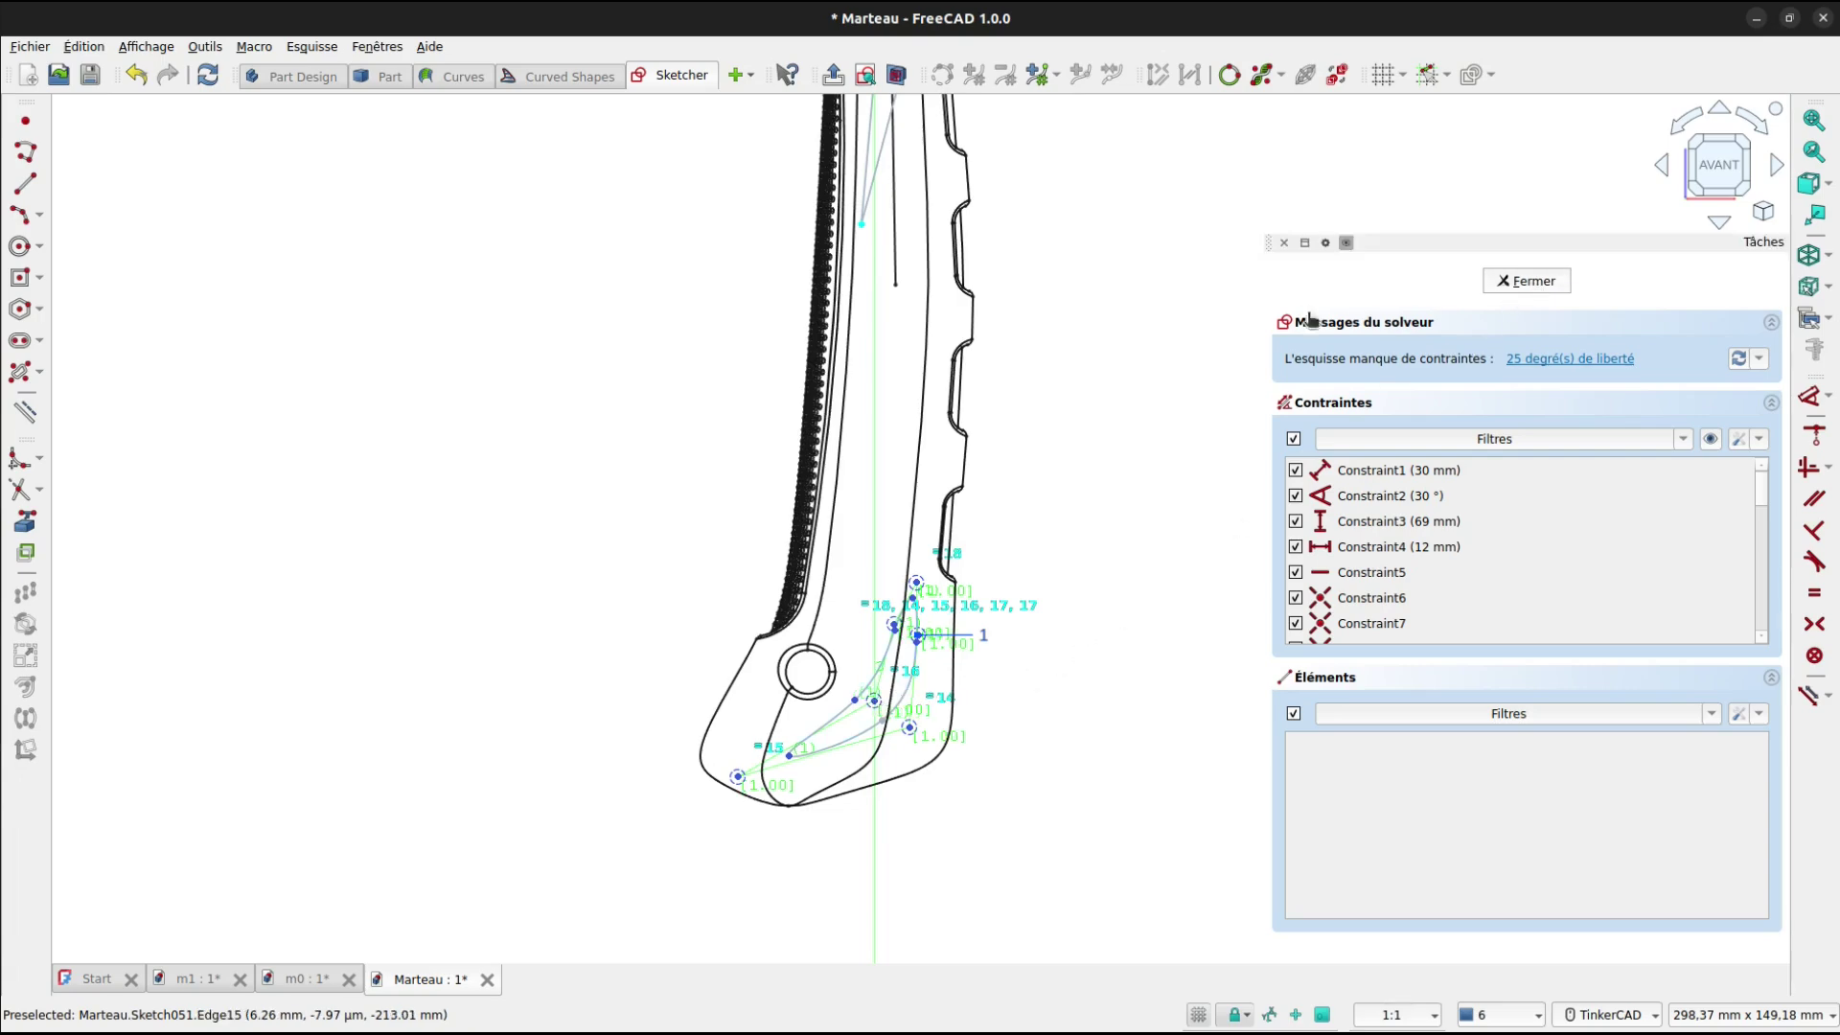
{"action": "scroll", "coordinate": [1122, 381], "scroll_direction": "down", "scroll_amount": 4}
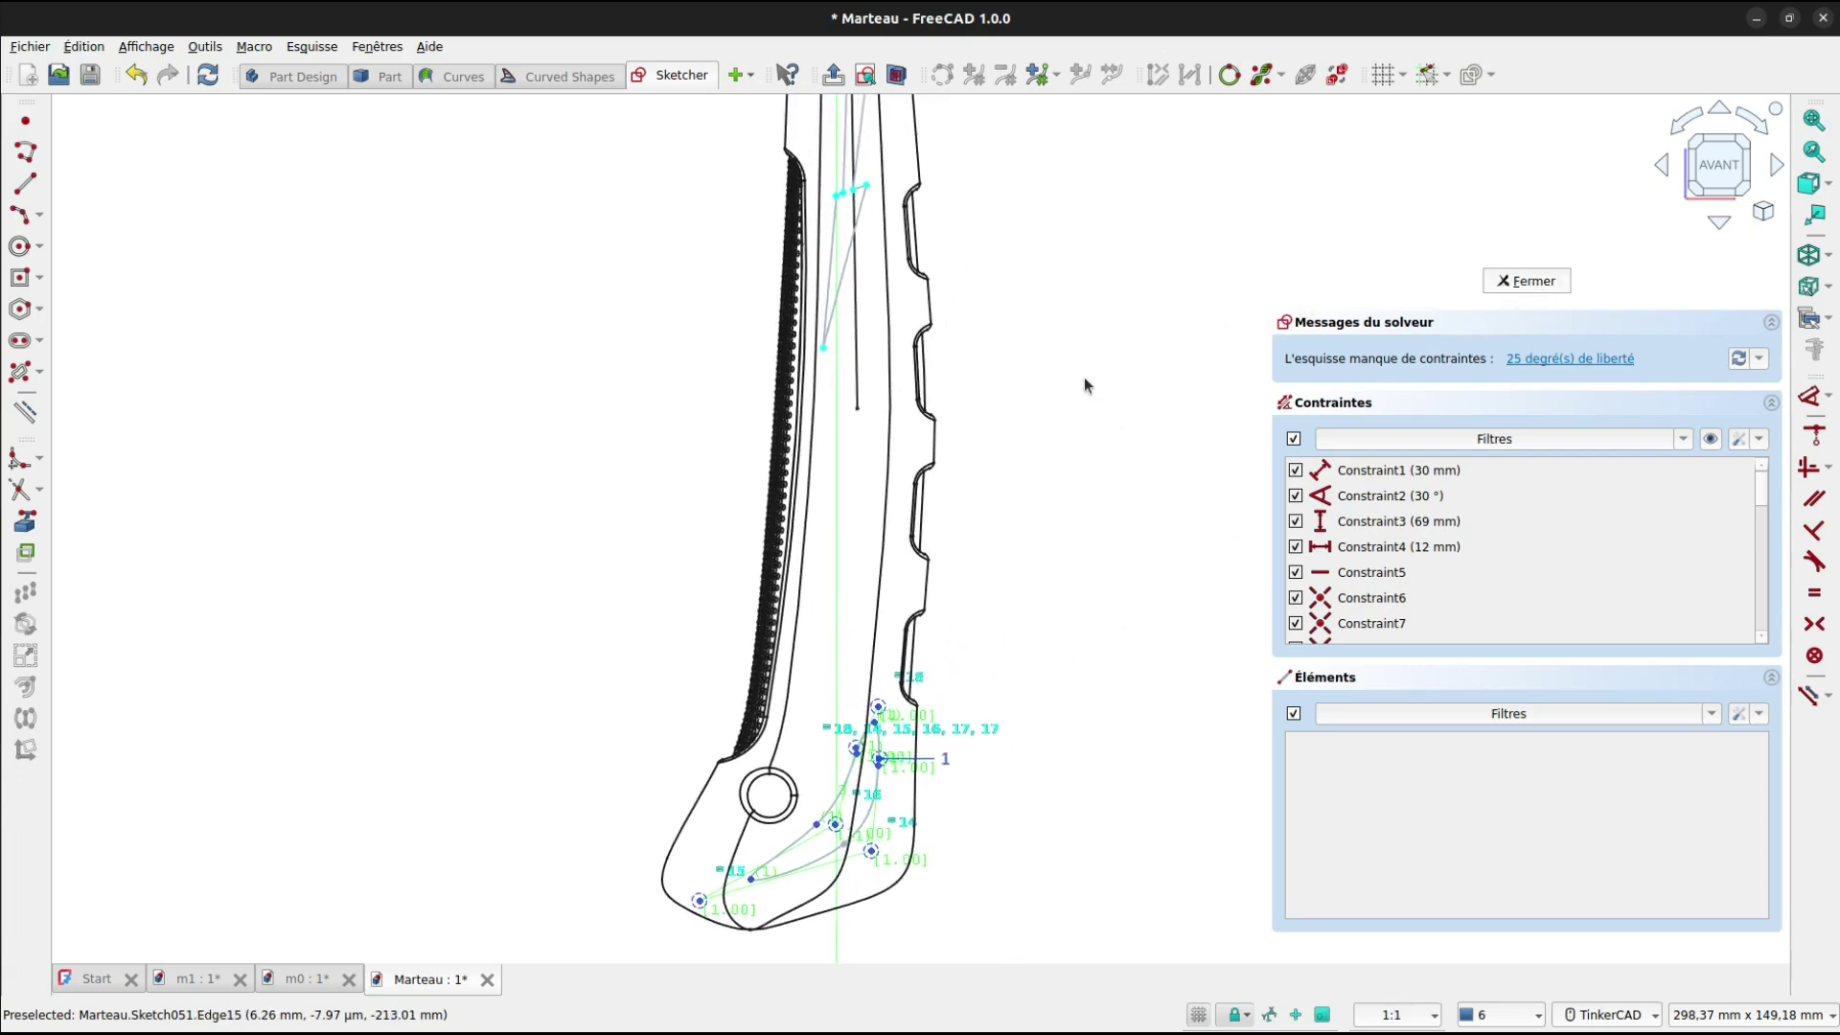
{"action": "scroll", "coordinate": [1112, 374], "scroll_direction": "down", "scroll_amount": 2}
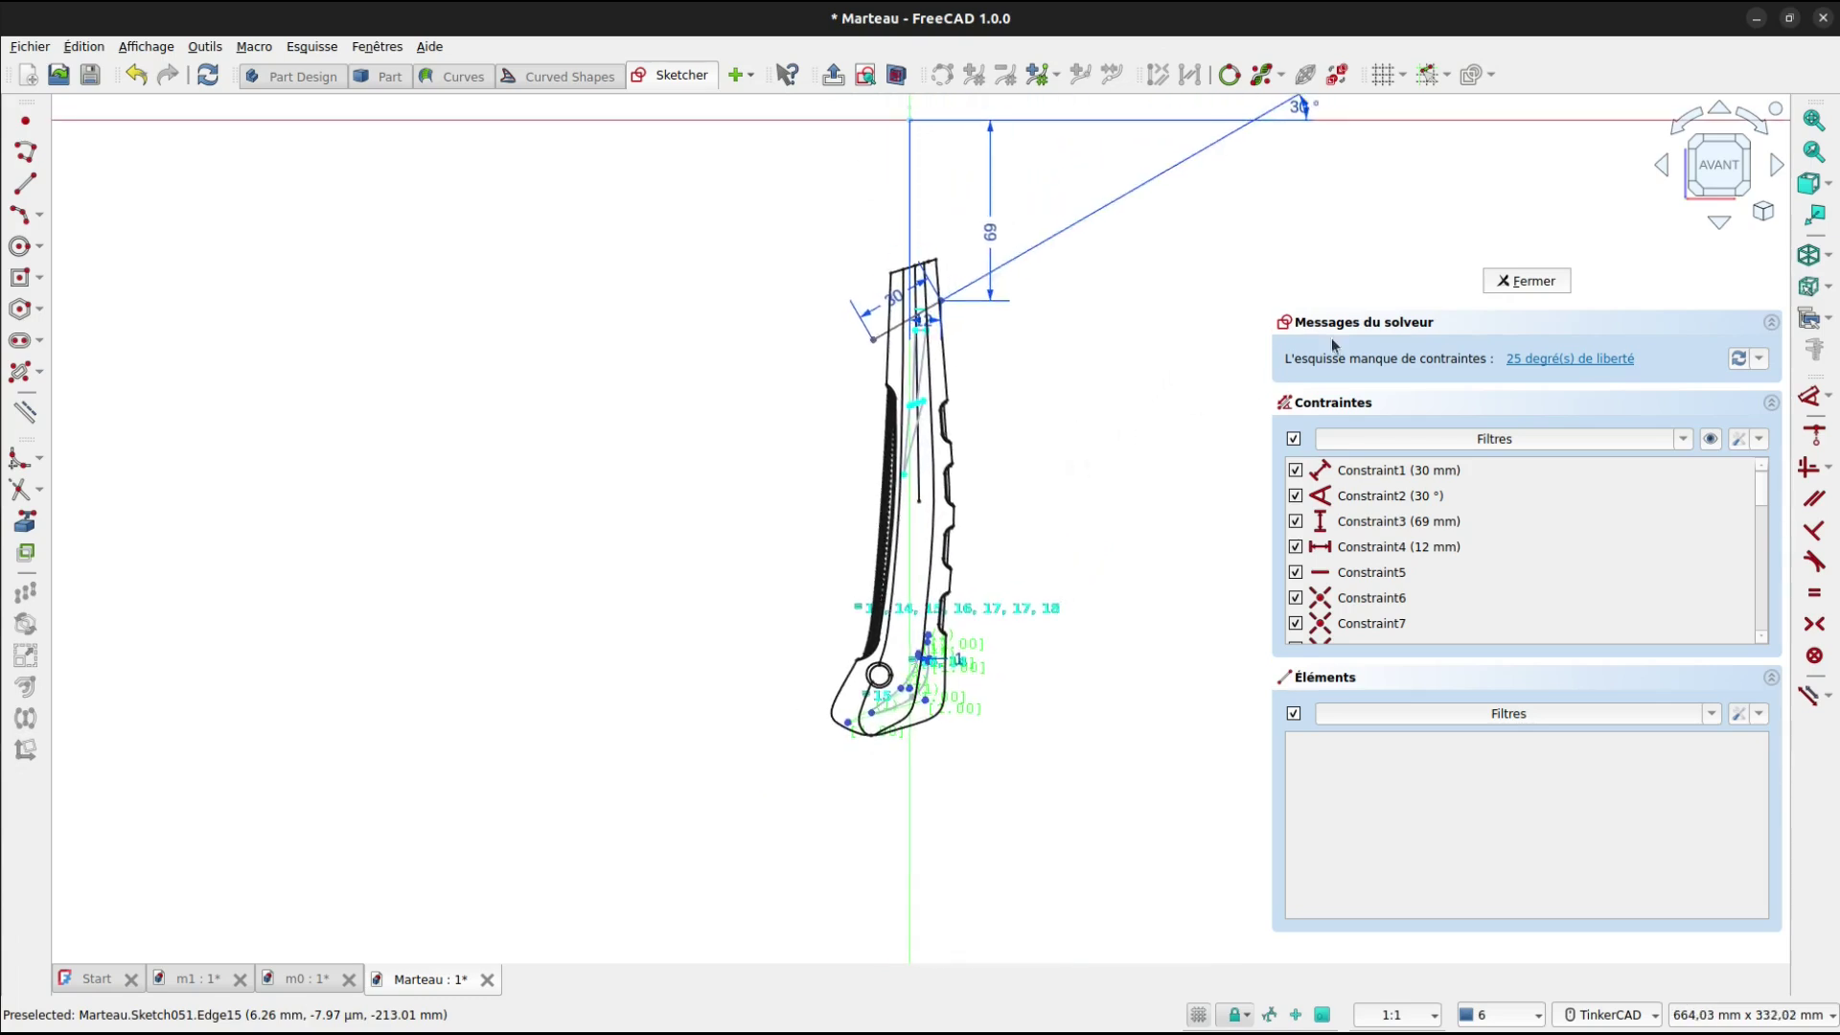
{"action": "left_click", "coordinate": [1524, 281]}
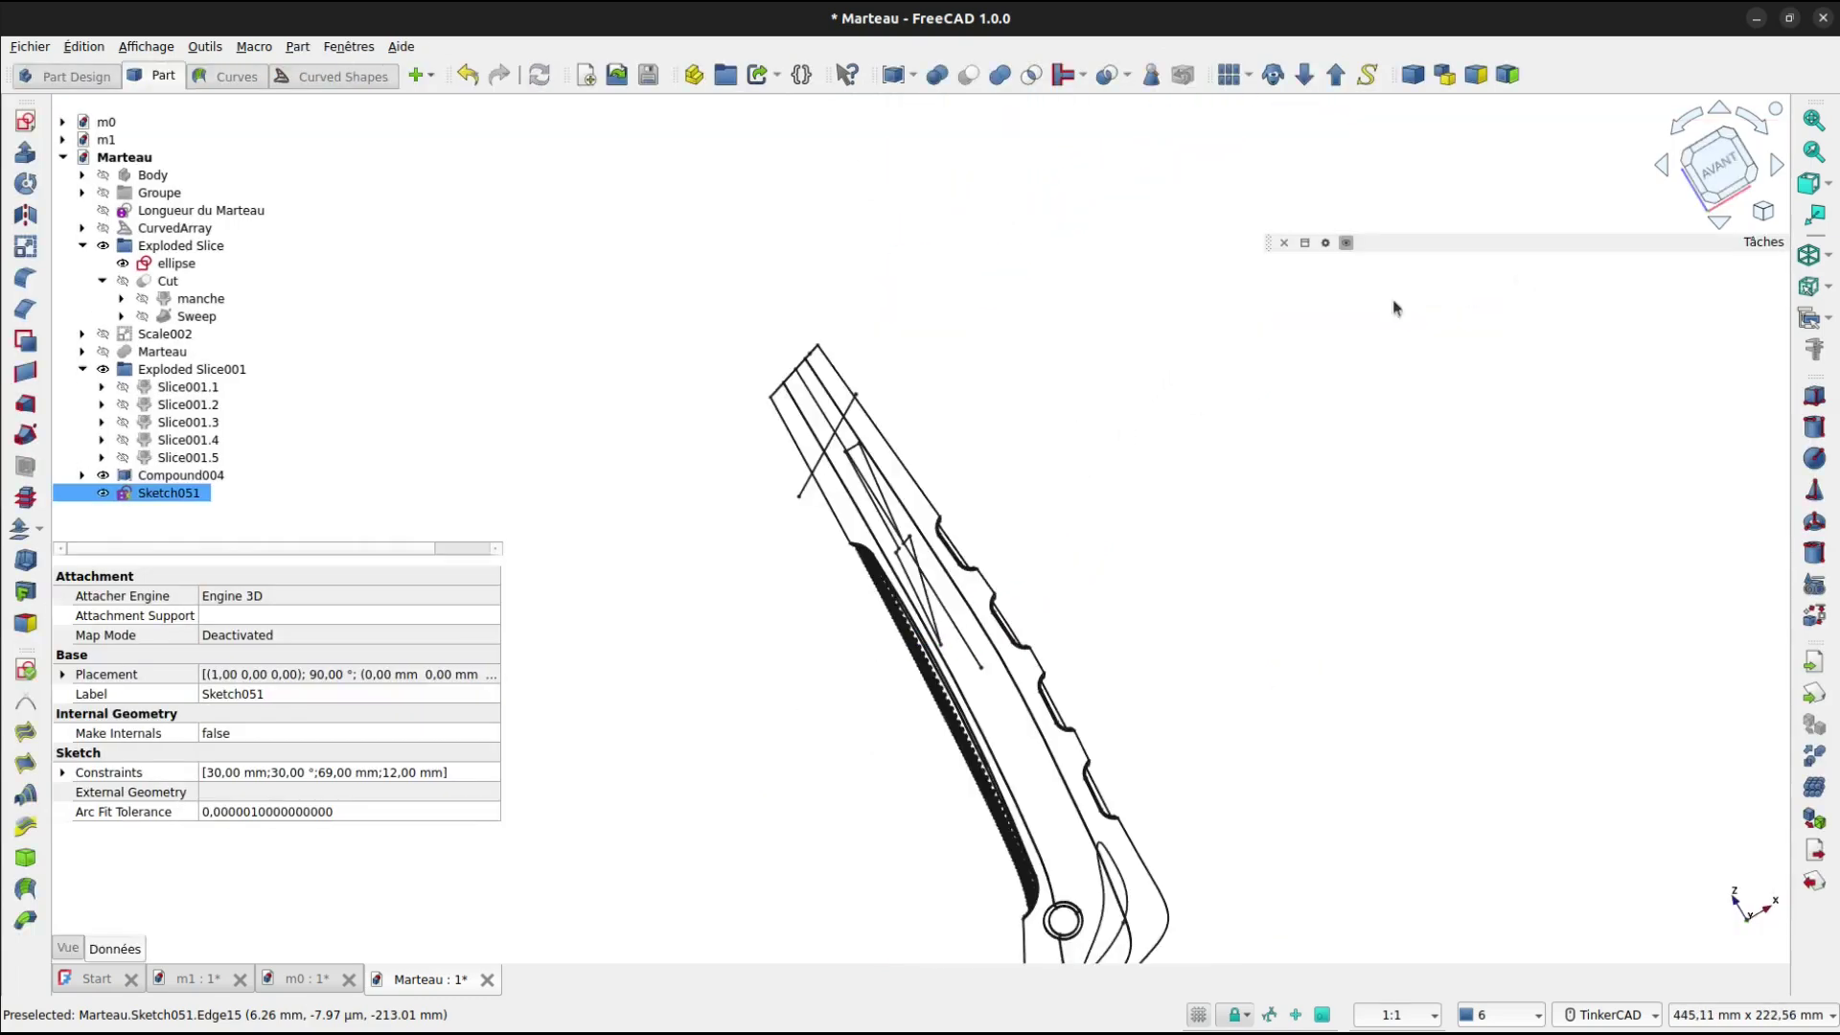
Extrude the decorative sketch symmetrically along its normal by 30 mm, without creating a solid.
{"action": "middle_click_drag", "start_coordinate": [974, 403], "coordinate": [1013, 328]}
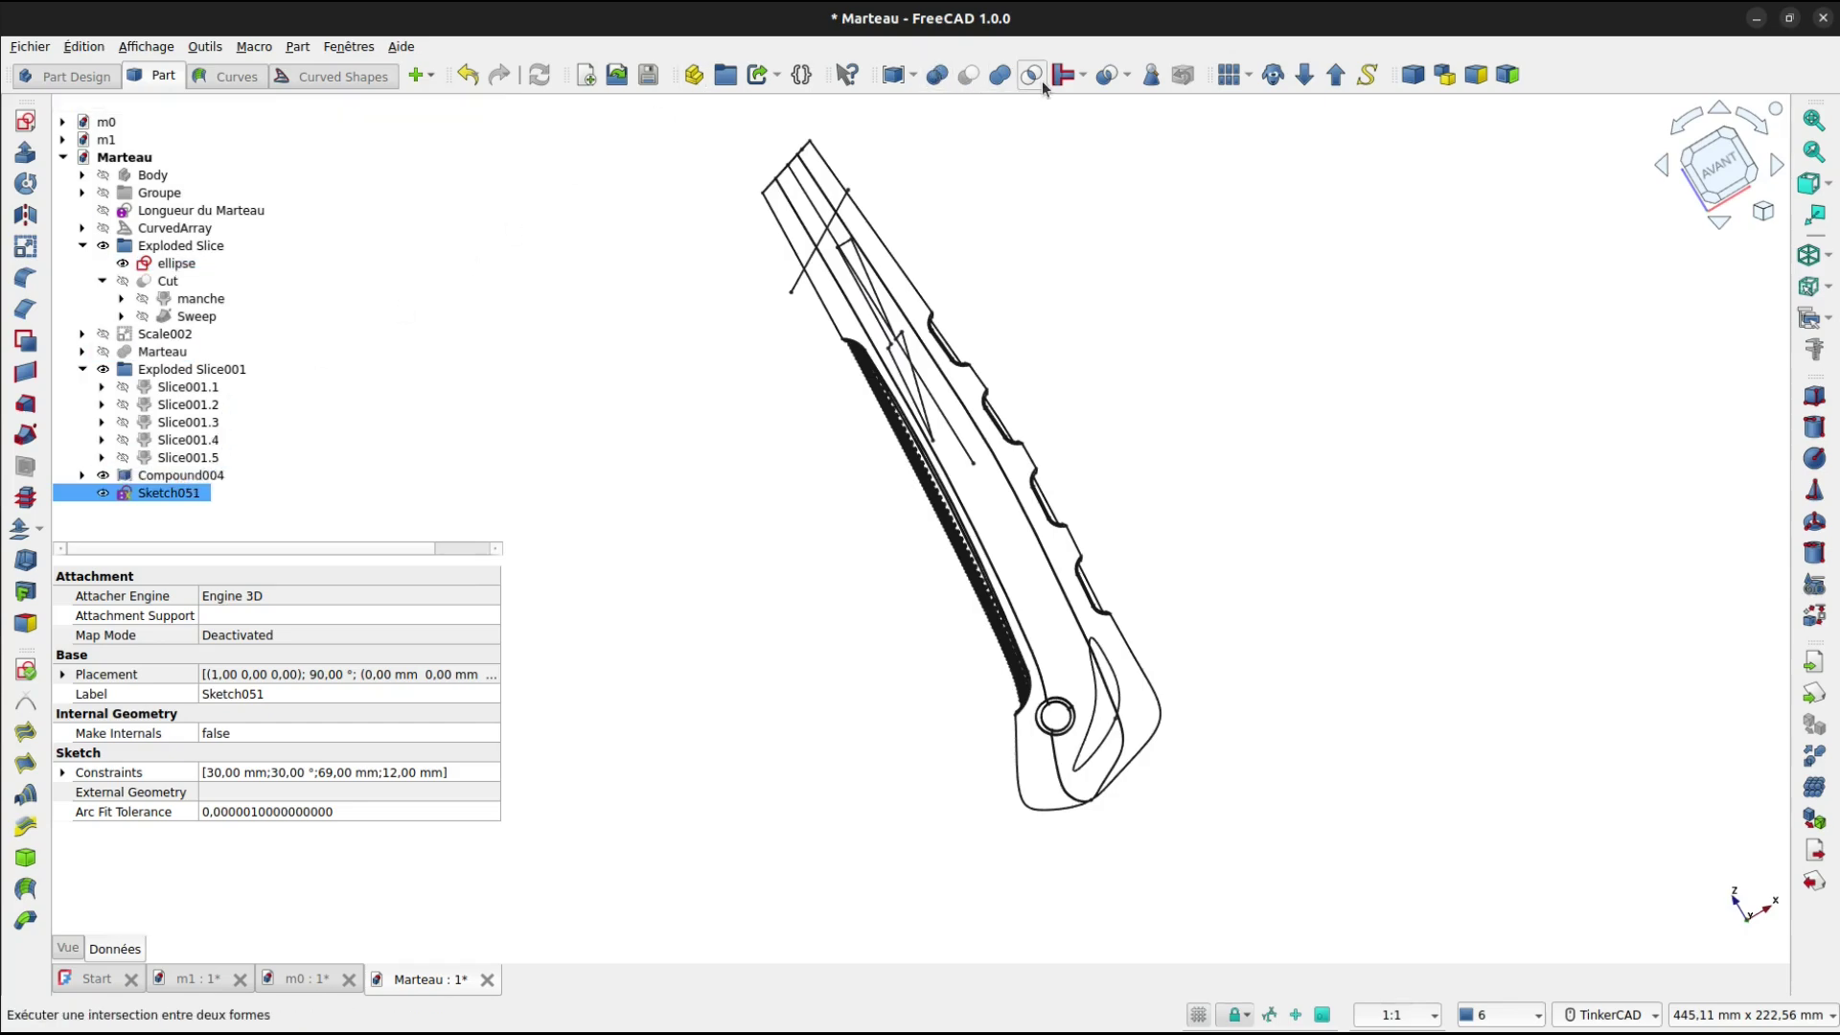
{"action": "left_click", "coordinate": [26, 152]}
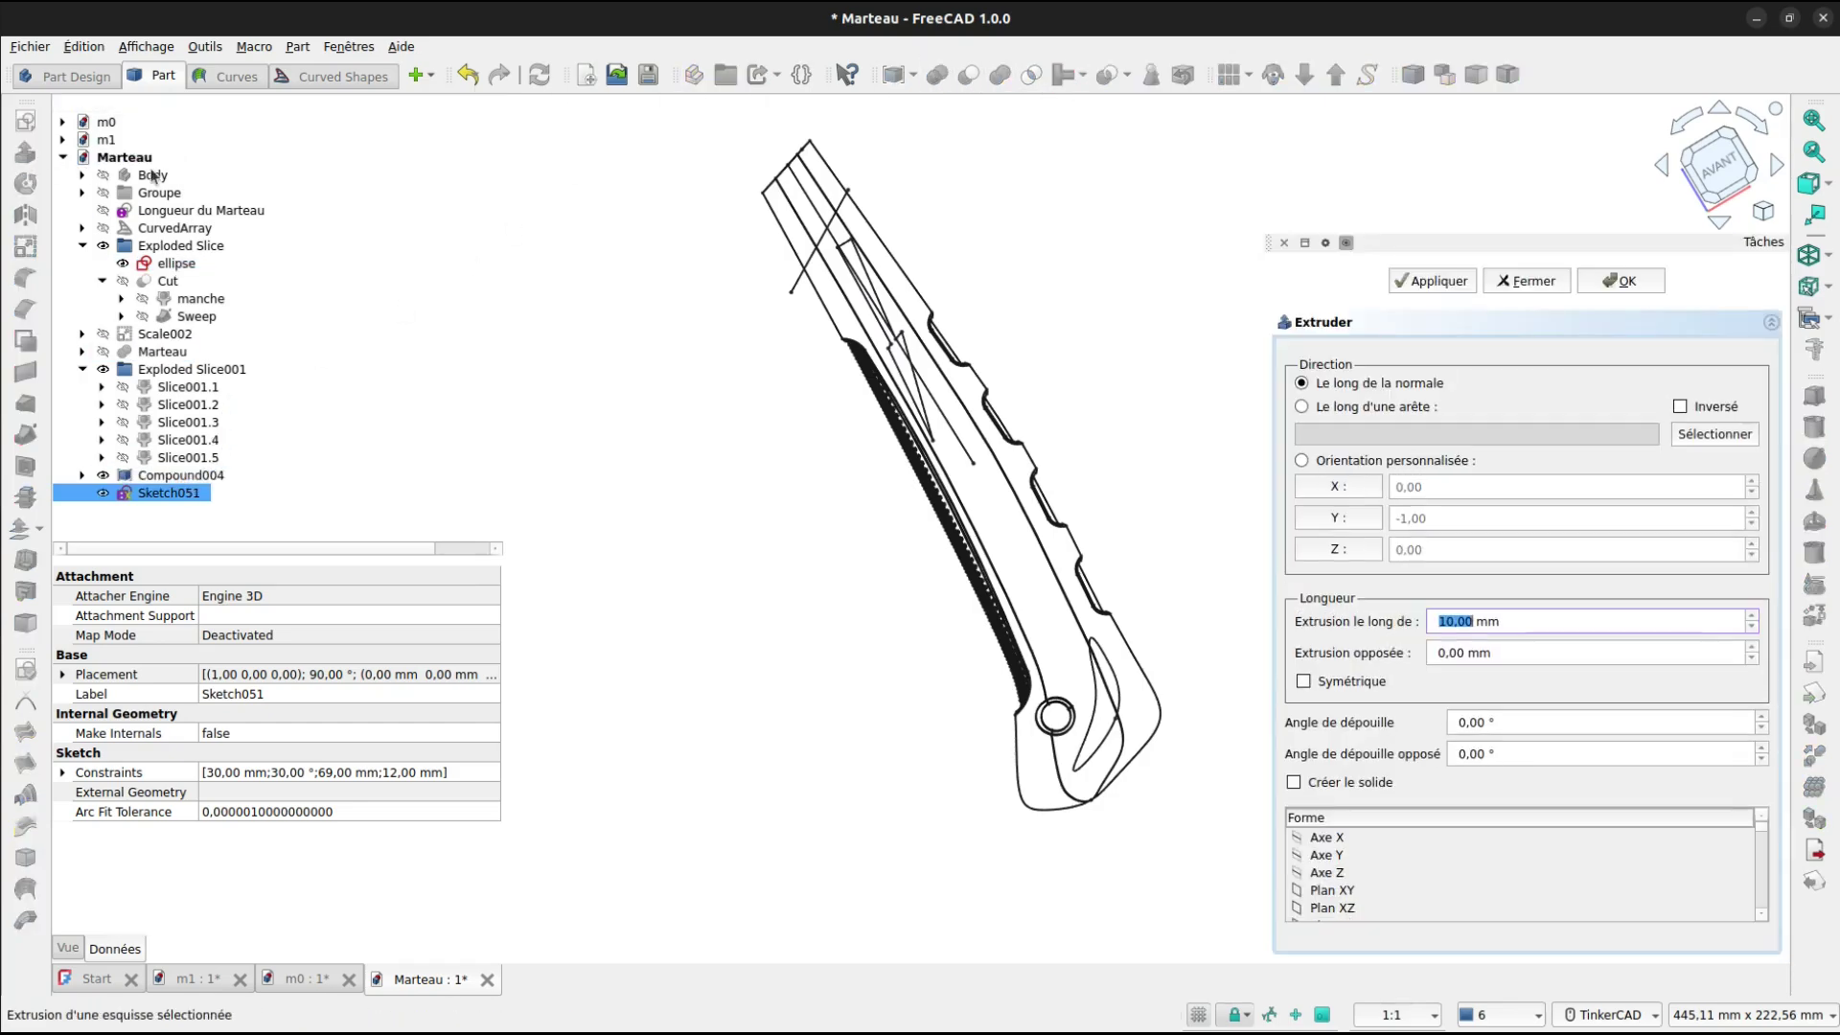
{"action": "left_click", "coordinate": [1340, 679]}
{"action": "left_click_drag", "start_coordinate": [1446, 624], "coordinate": [1410, 625]}
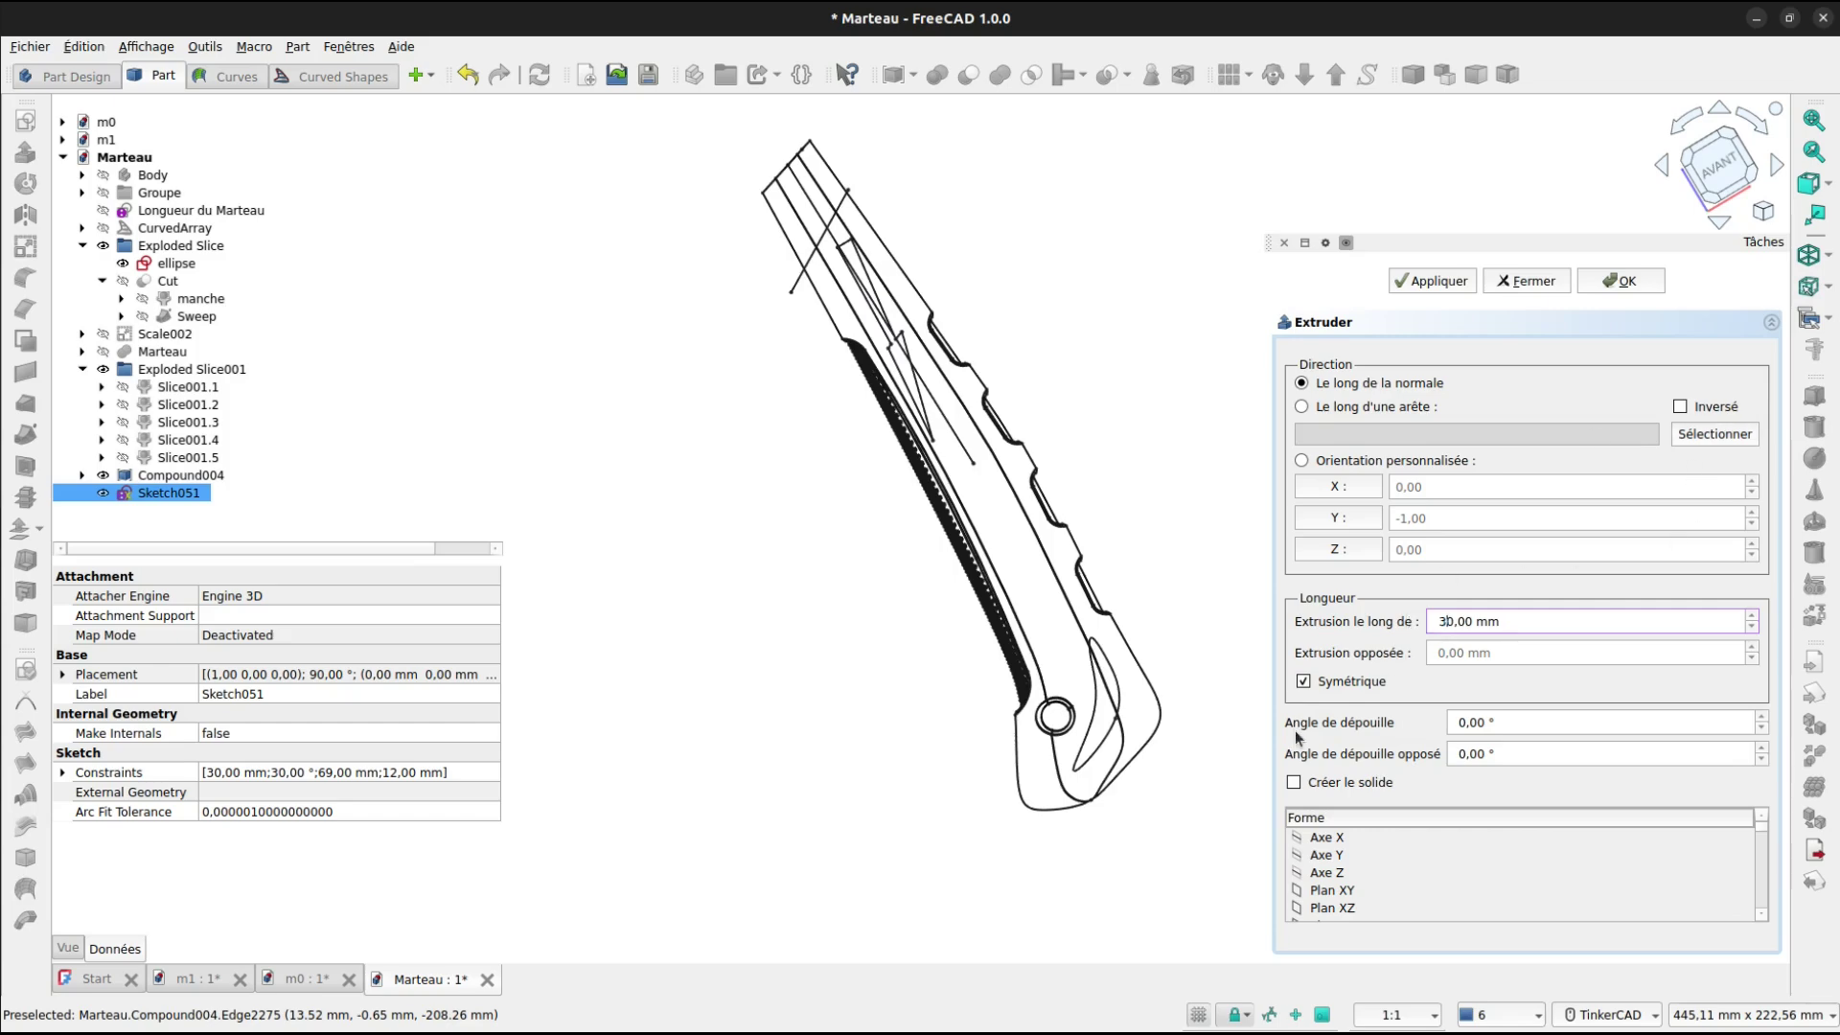
{"action": "left_click", "coordinate": [1640, 280]}
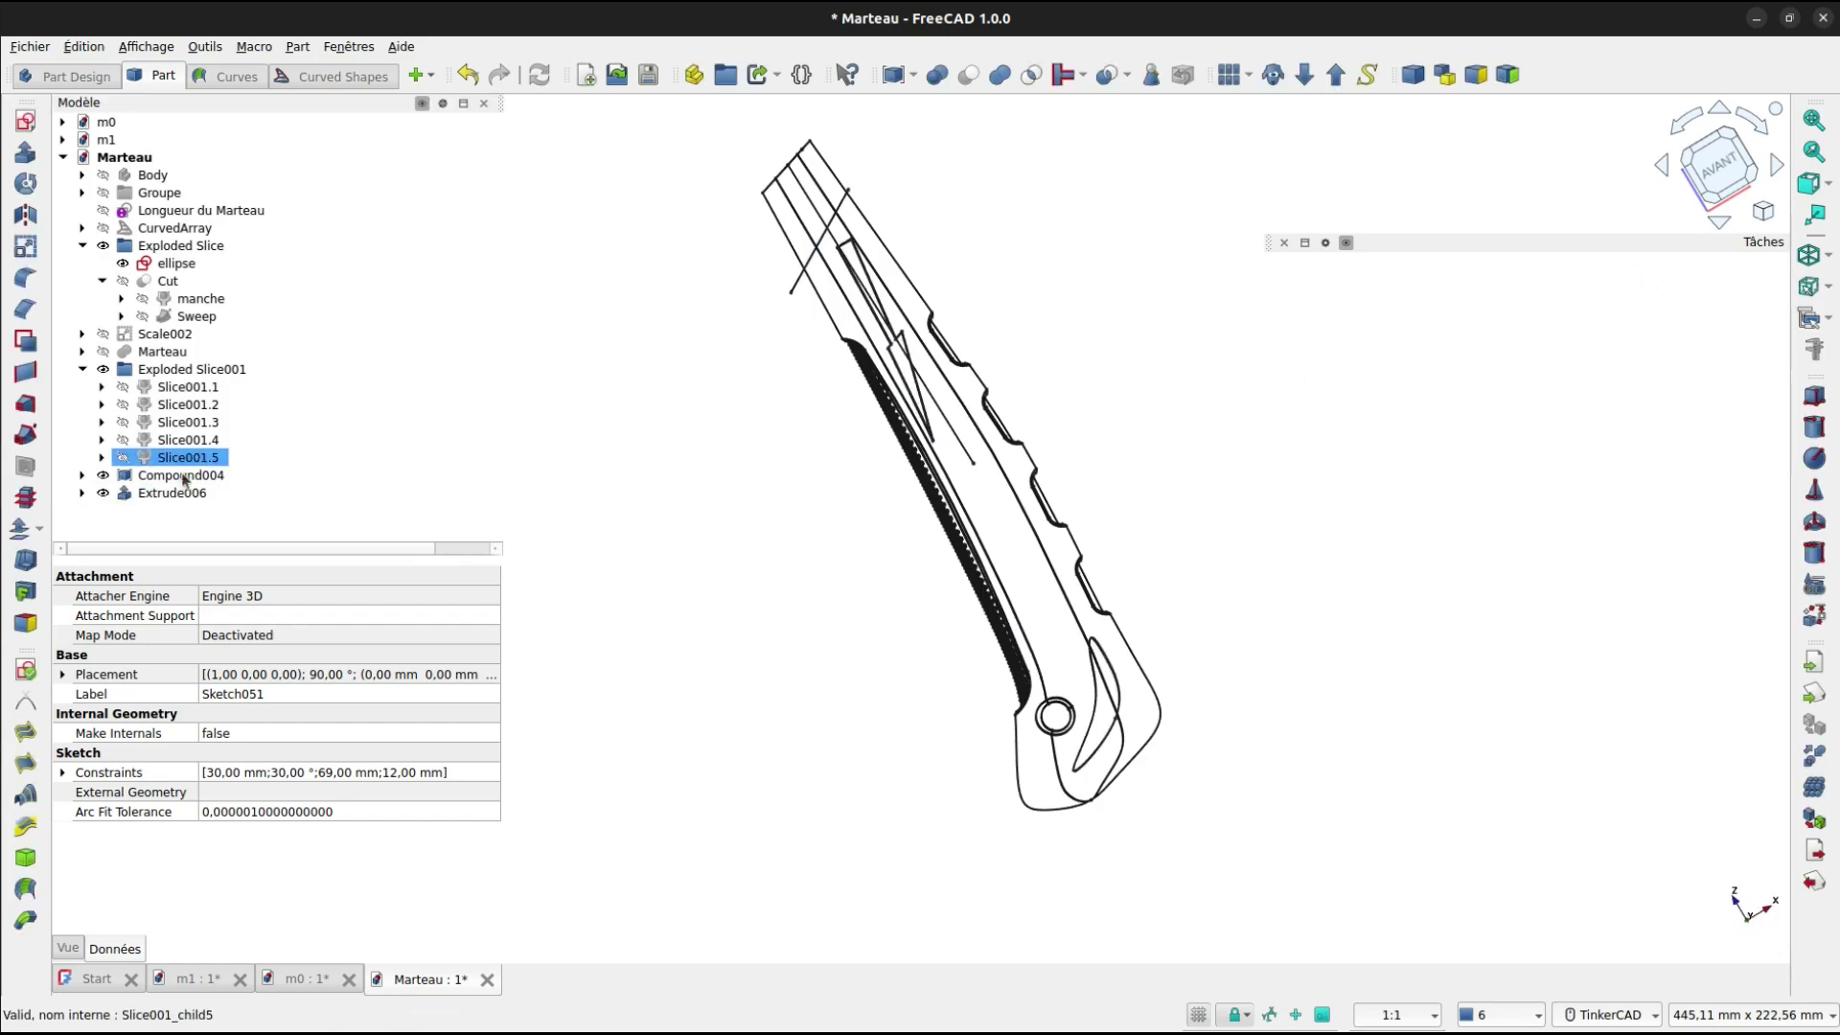
Slice the handle Compound004 to a compound, using the extruded profiles as the cutting tool.
{"action": "left_click", "coordinate": [190, 476]}
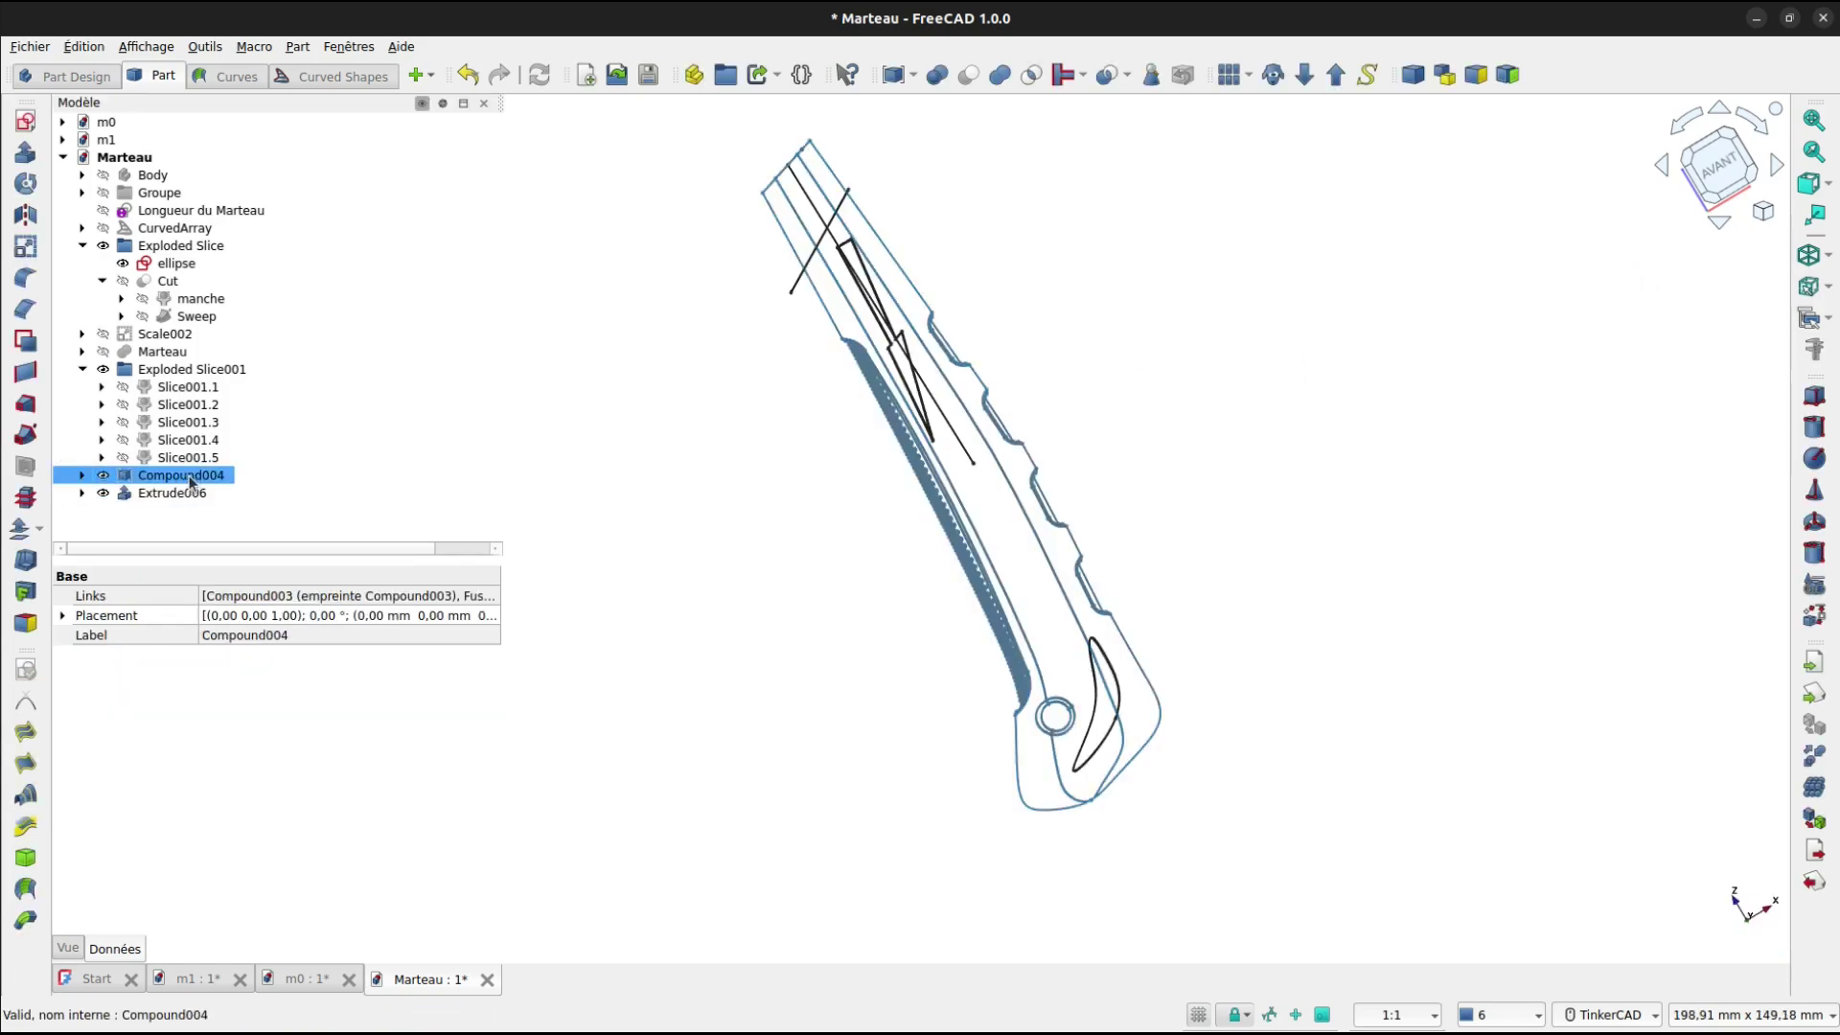
{"action": "left_click", "coordinate": [165, 492], "text": "ctrl"}
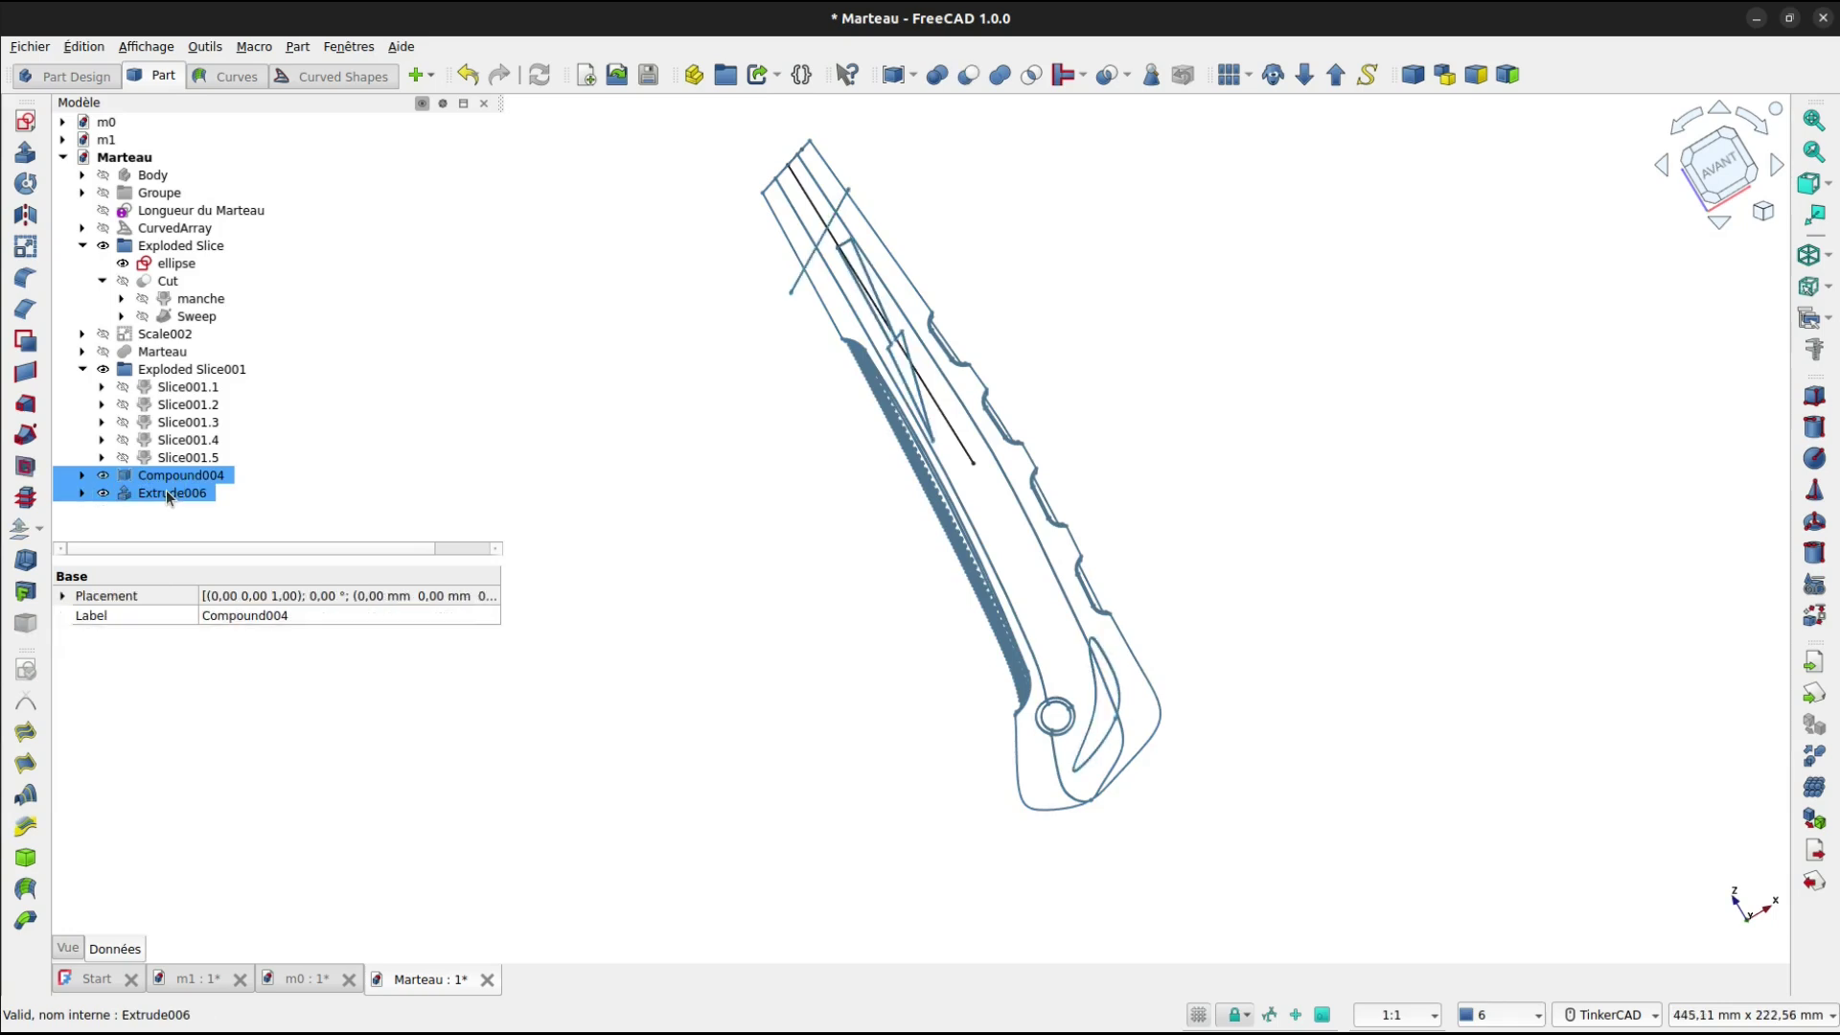
{"action": "left_click", "coordinate": [1122, 85]}
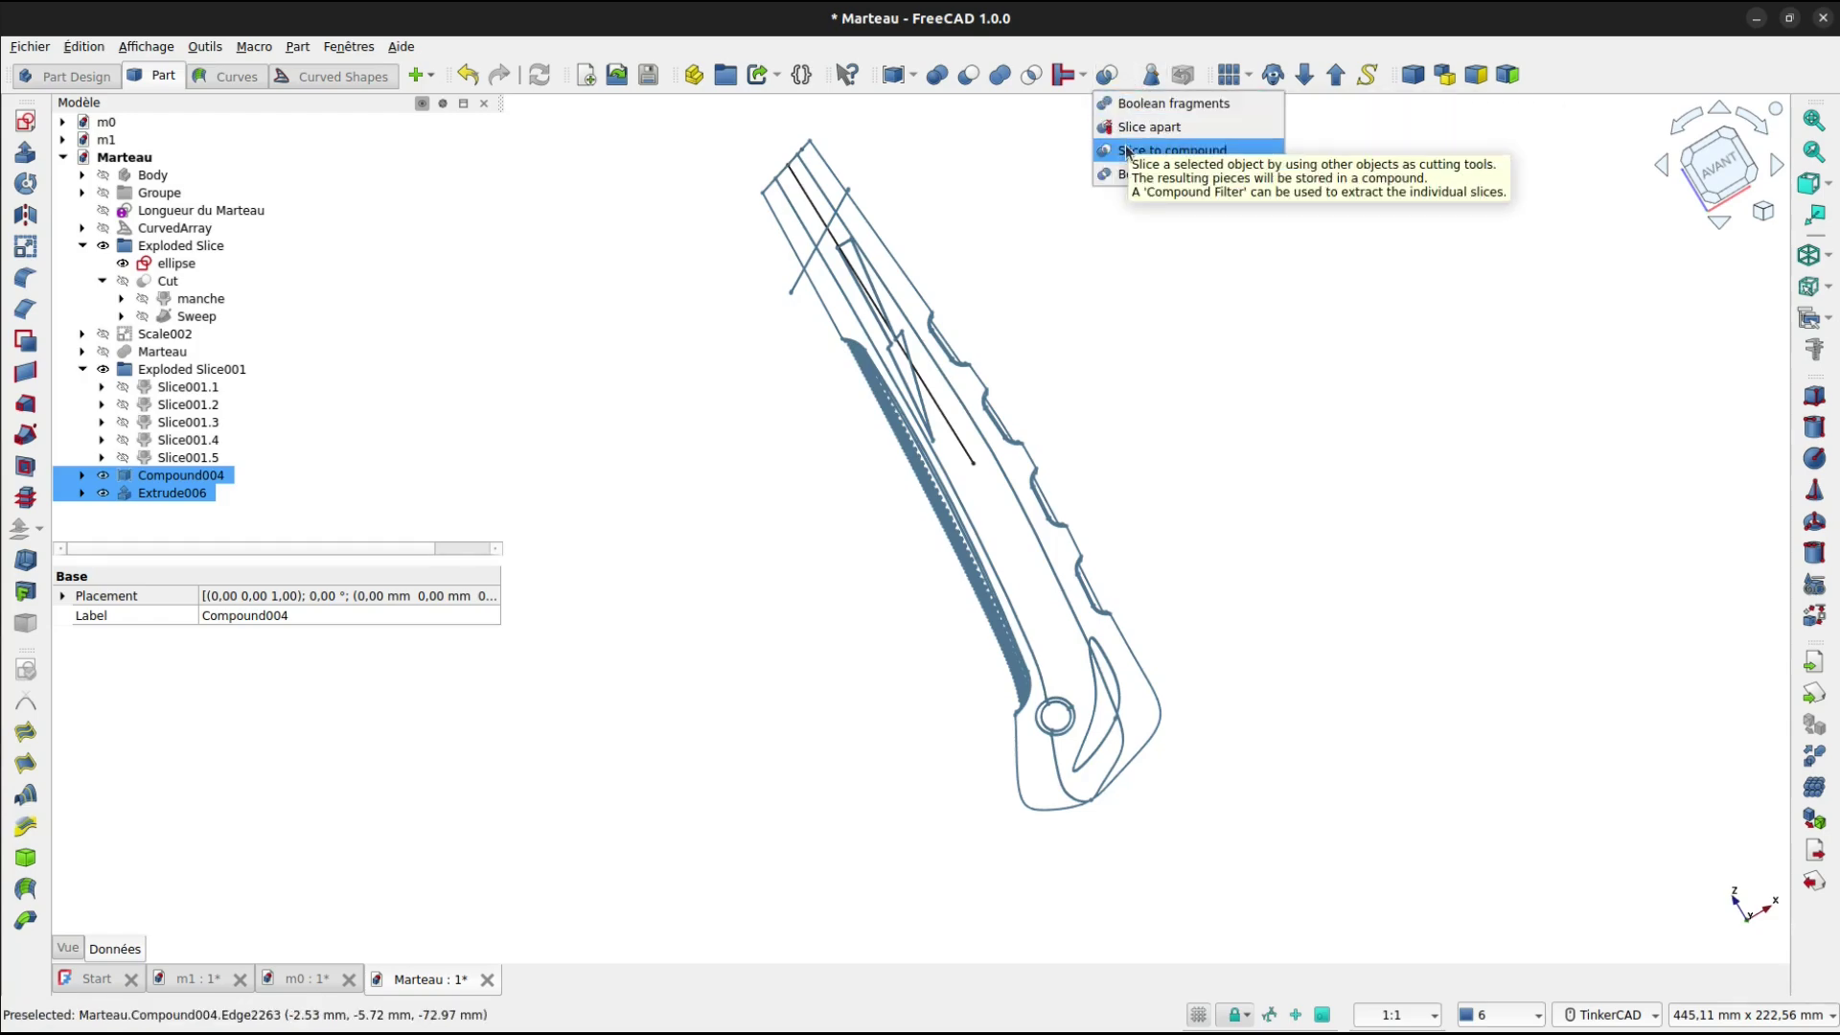
{"action": "left_click", "coordinate": [1127, 152]}
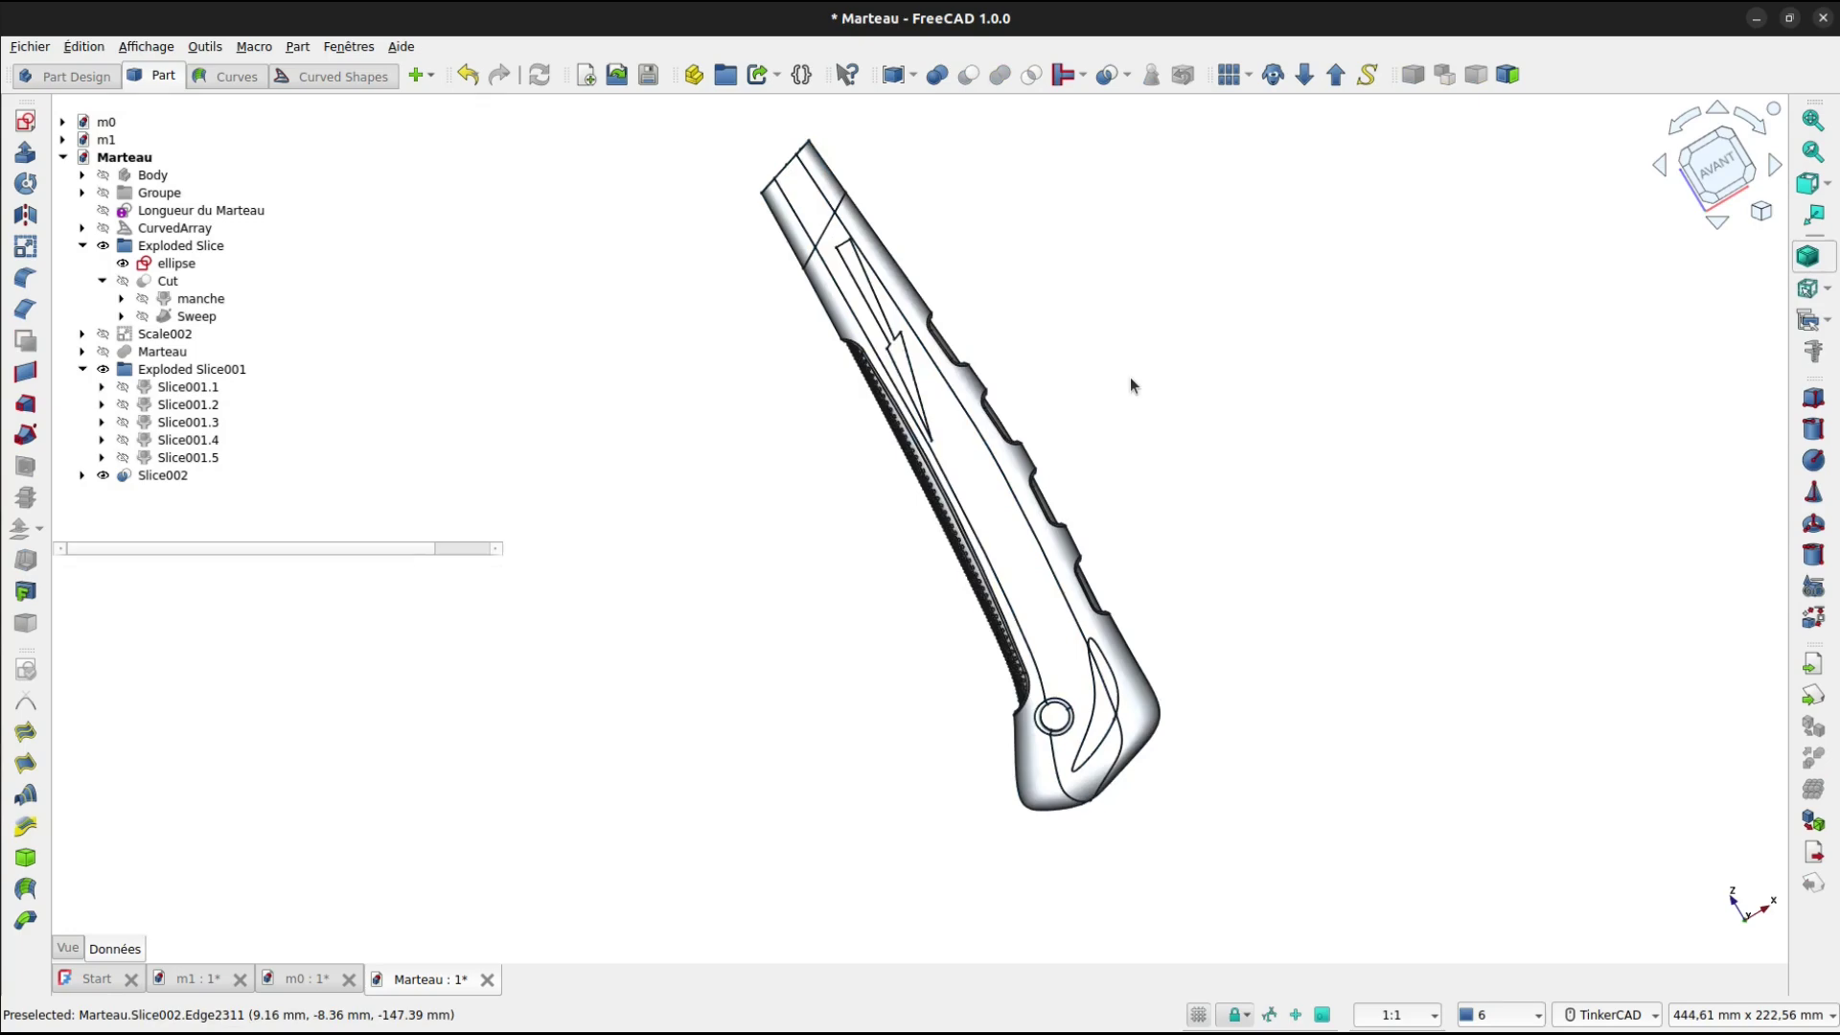
Examine the sliced handle from several angles to check the cut lines of the profiles on its surface.
{"action": "right_click_drag", "start_coordinate": [1070, 288], "coordinate": [1088, 335]}
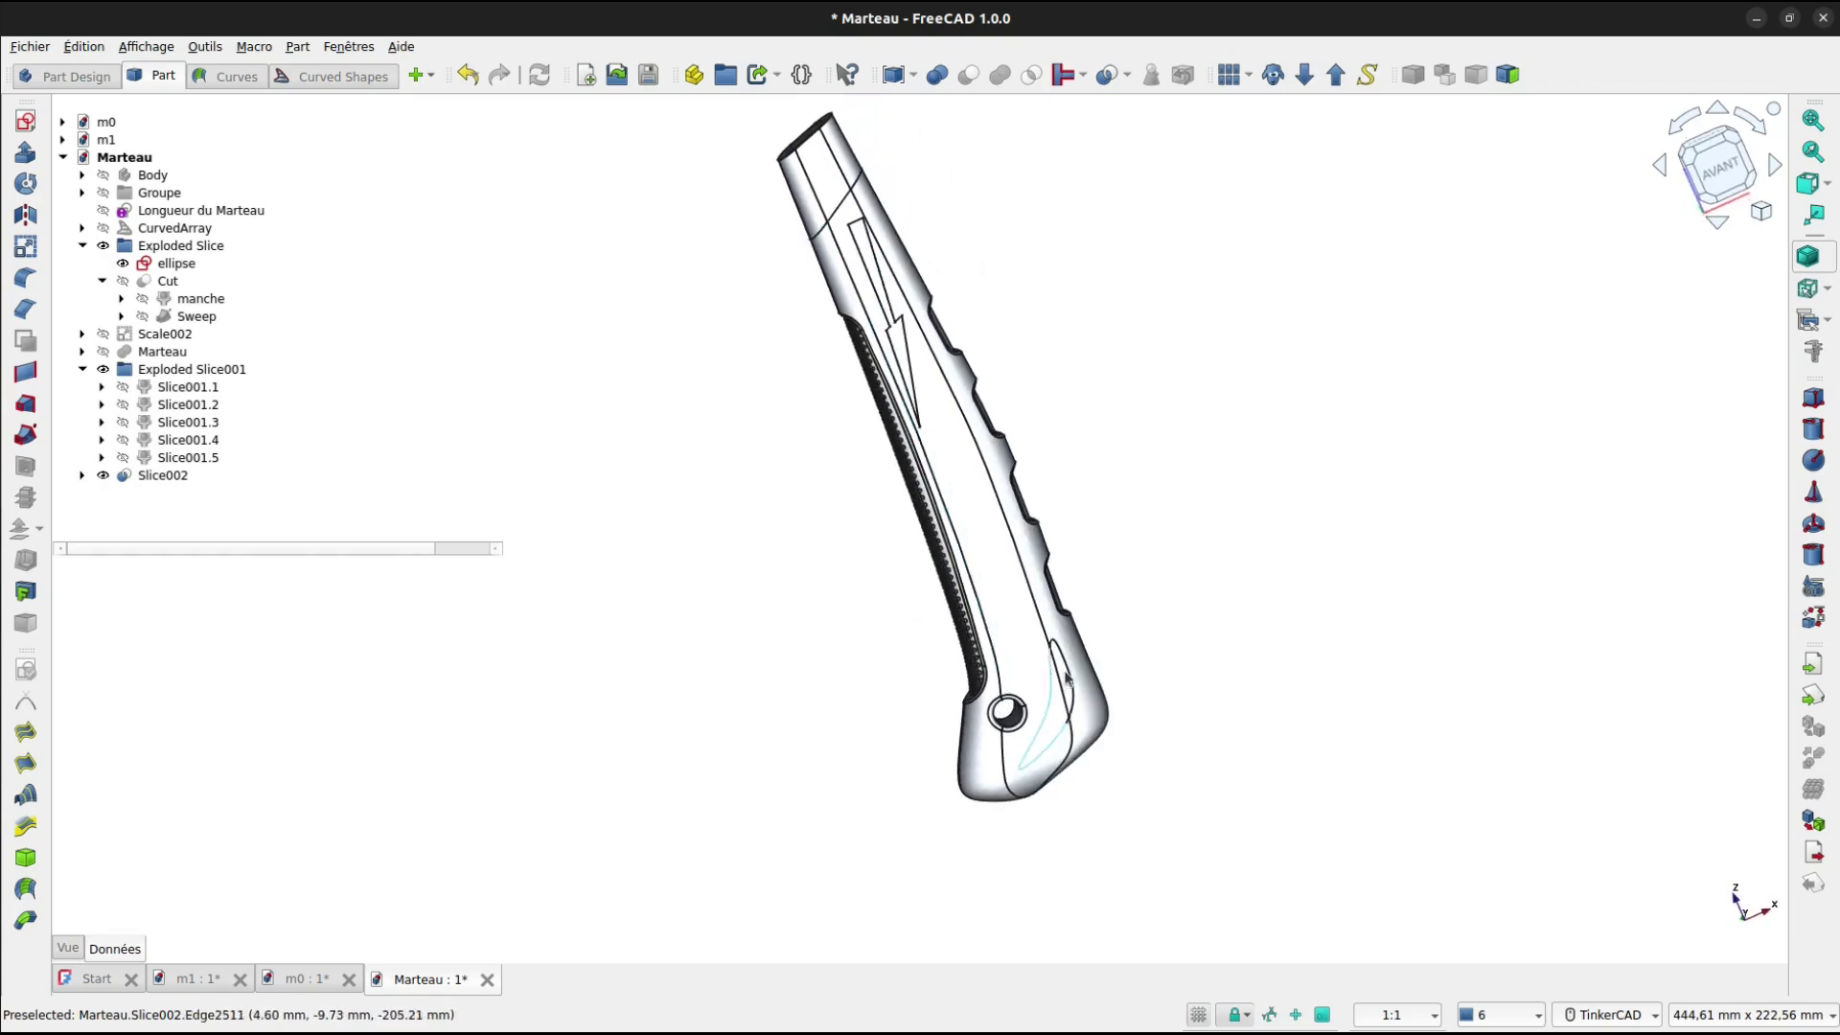
{"action": "mouse_move", "coordinate": [1027, 355]}
{"action": "middle_mouse_down"}
{"action": "mouse_move", "coordinate": [1129, 464]}
{"action": "mouse_move", "coordinate": [1093, 423]}
{"action": "middle_mouse_up"}
{"action": "mouse_move", "coordinate": [1097, 364]}
{"action": "right_mouse_down"}
{"action": "mouse_move", "coordinate": [1157, 164]}
{"action": "mouse_move", "coordinate": [1204, 99]}
{"action": "mouse_move", "coordinate": [1129, 277]}
{"action": "right_mouse_up"}
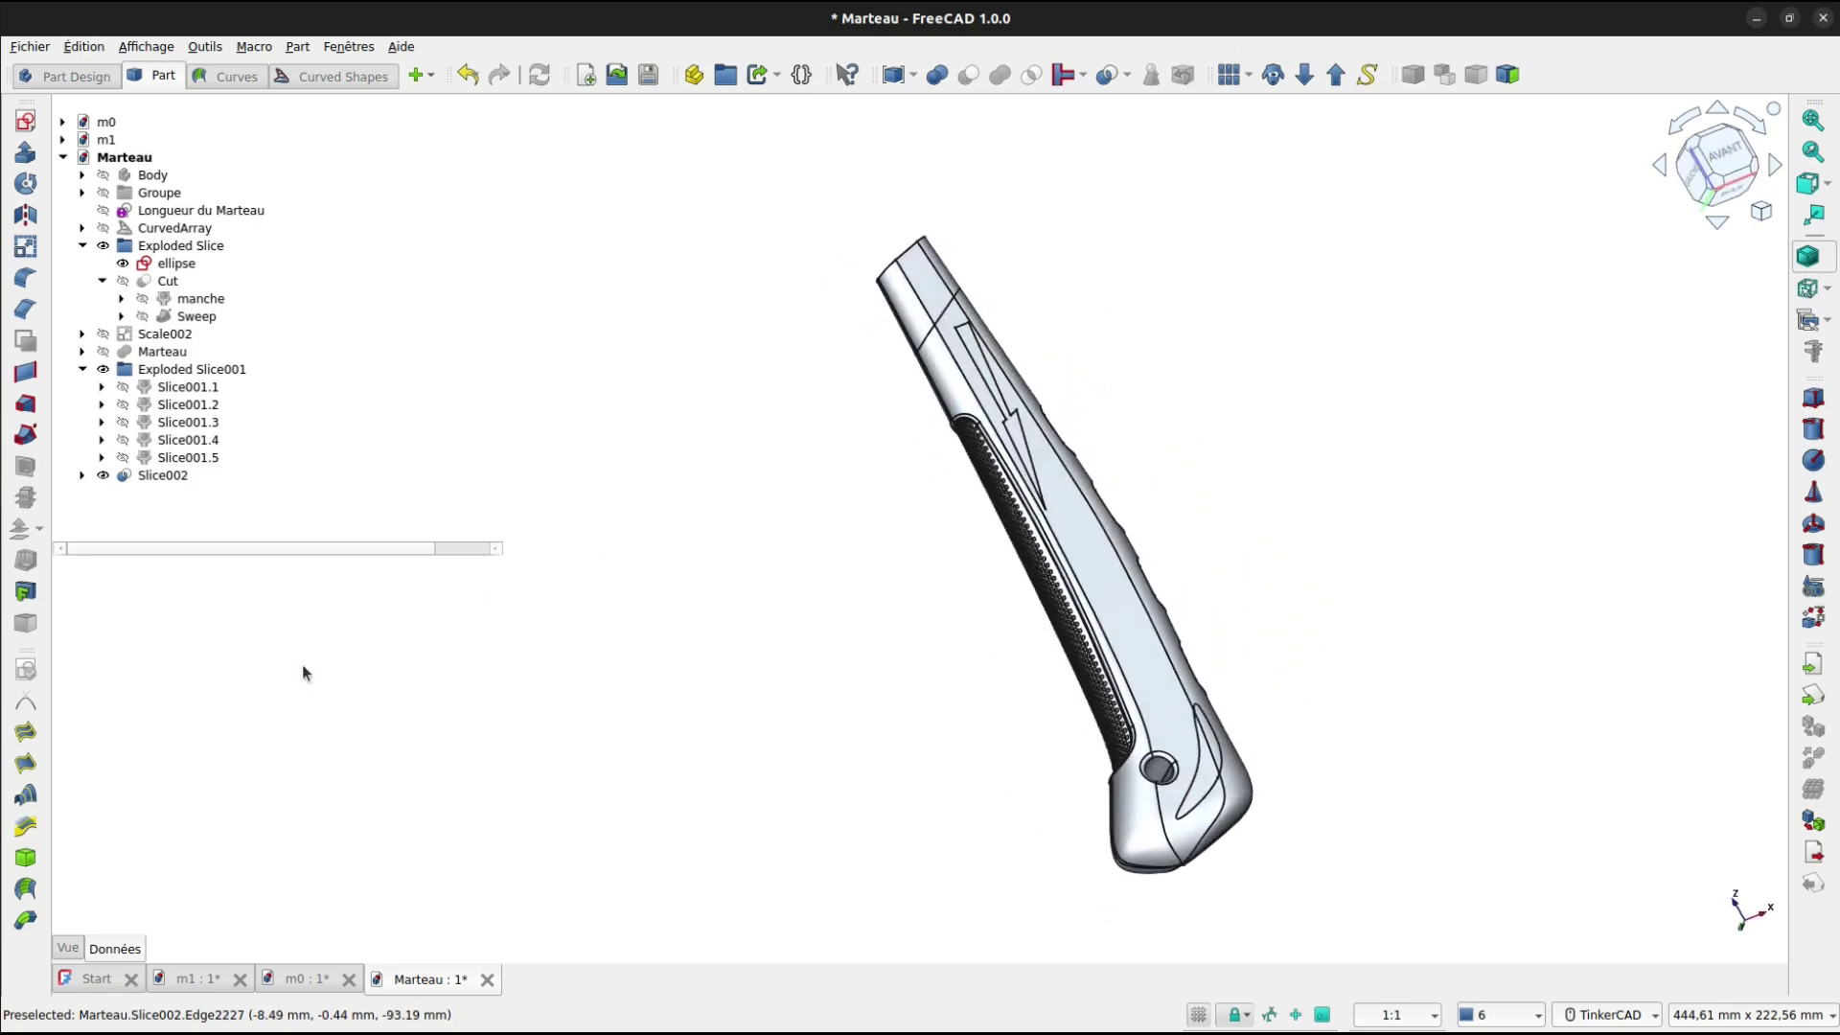
{"action": "right_click_drag", "start_coordinate": [676, 830], "coordinate": [1014, 784]}
{"action": "scroll", "coordinate": [806, 562], "scroll_direction": "up", "scroll_amount": 1}
{"action": "middle_click_drag", "start_coordinate": [805, 563], "coordinate": [1190, 746]}
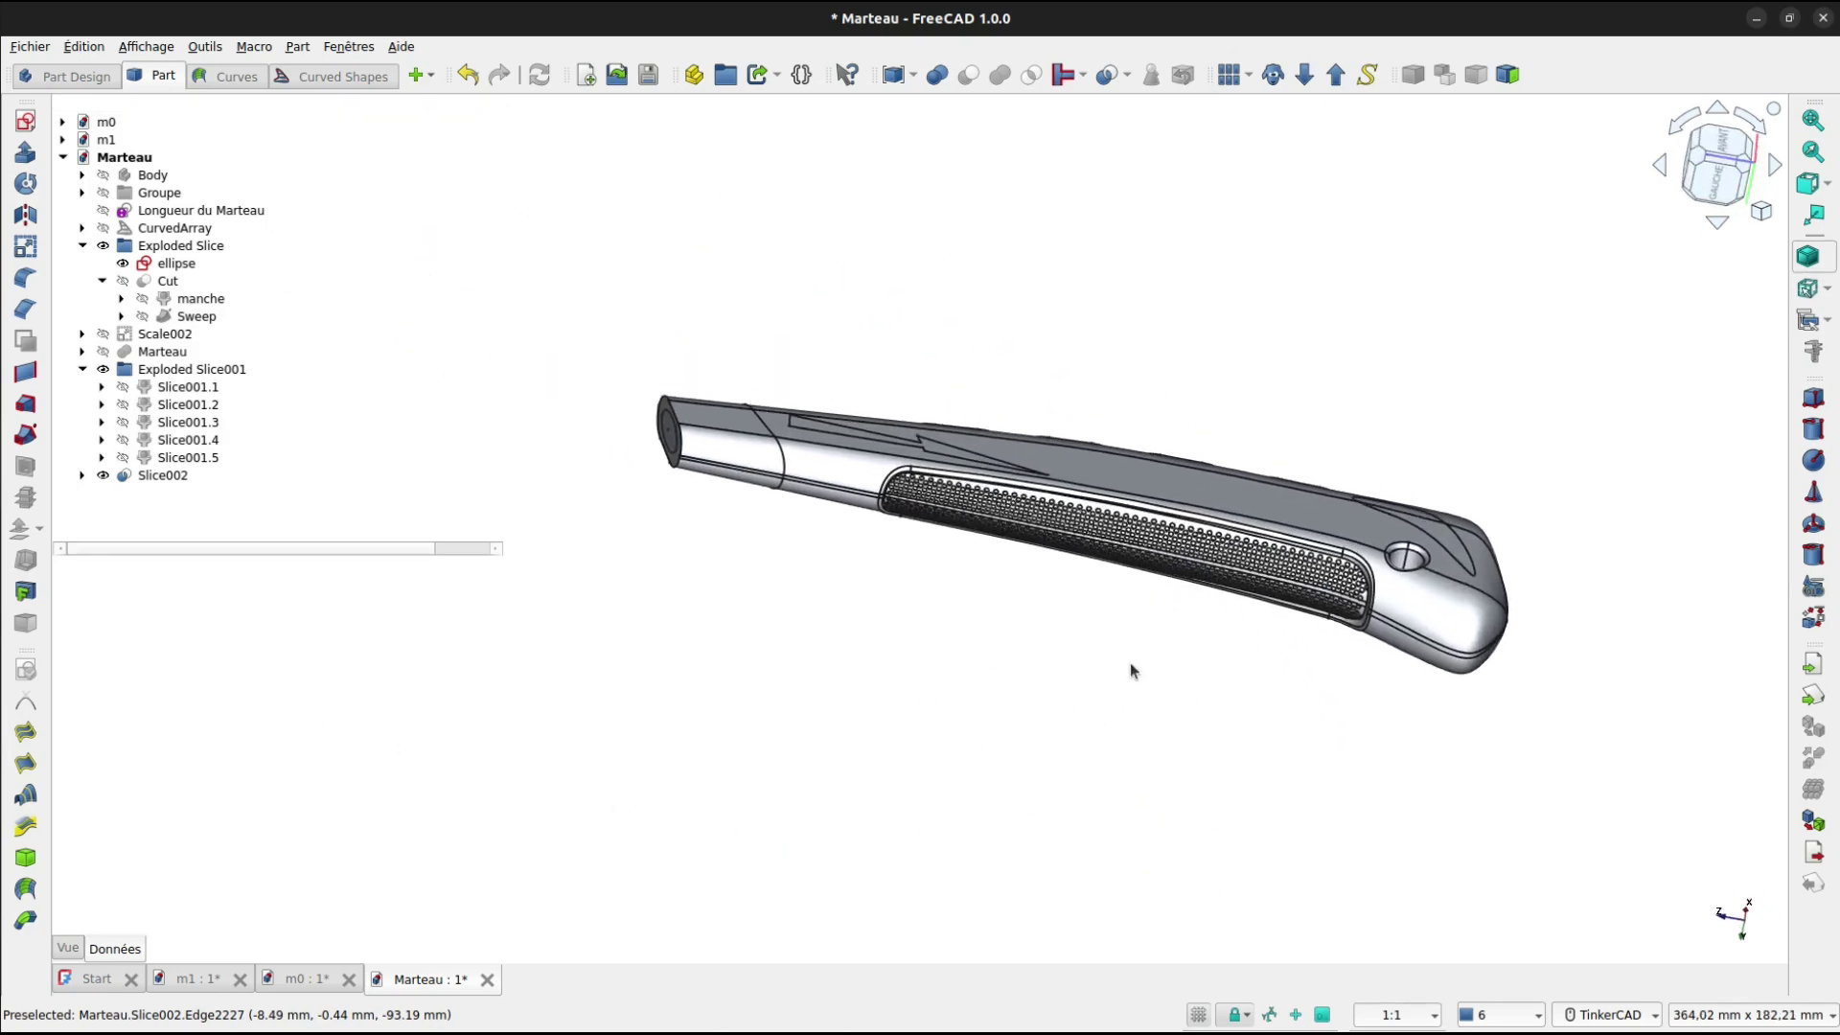
{"action": "mouse_move", "coordinate": [1090, 656]}
{"action": "right_mouse_down"}
{"action": "mouse_move", "coordinate": [1089, 716]}
{"action": "mouse_move", "coordinate": [1074, 704]}
{"action": "right_mouse_up"}
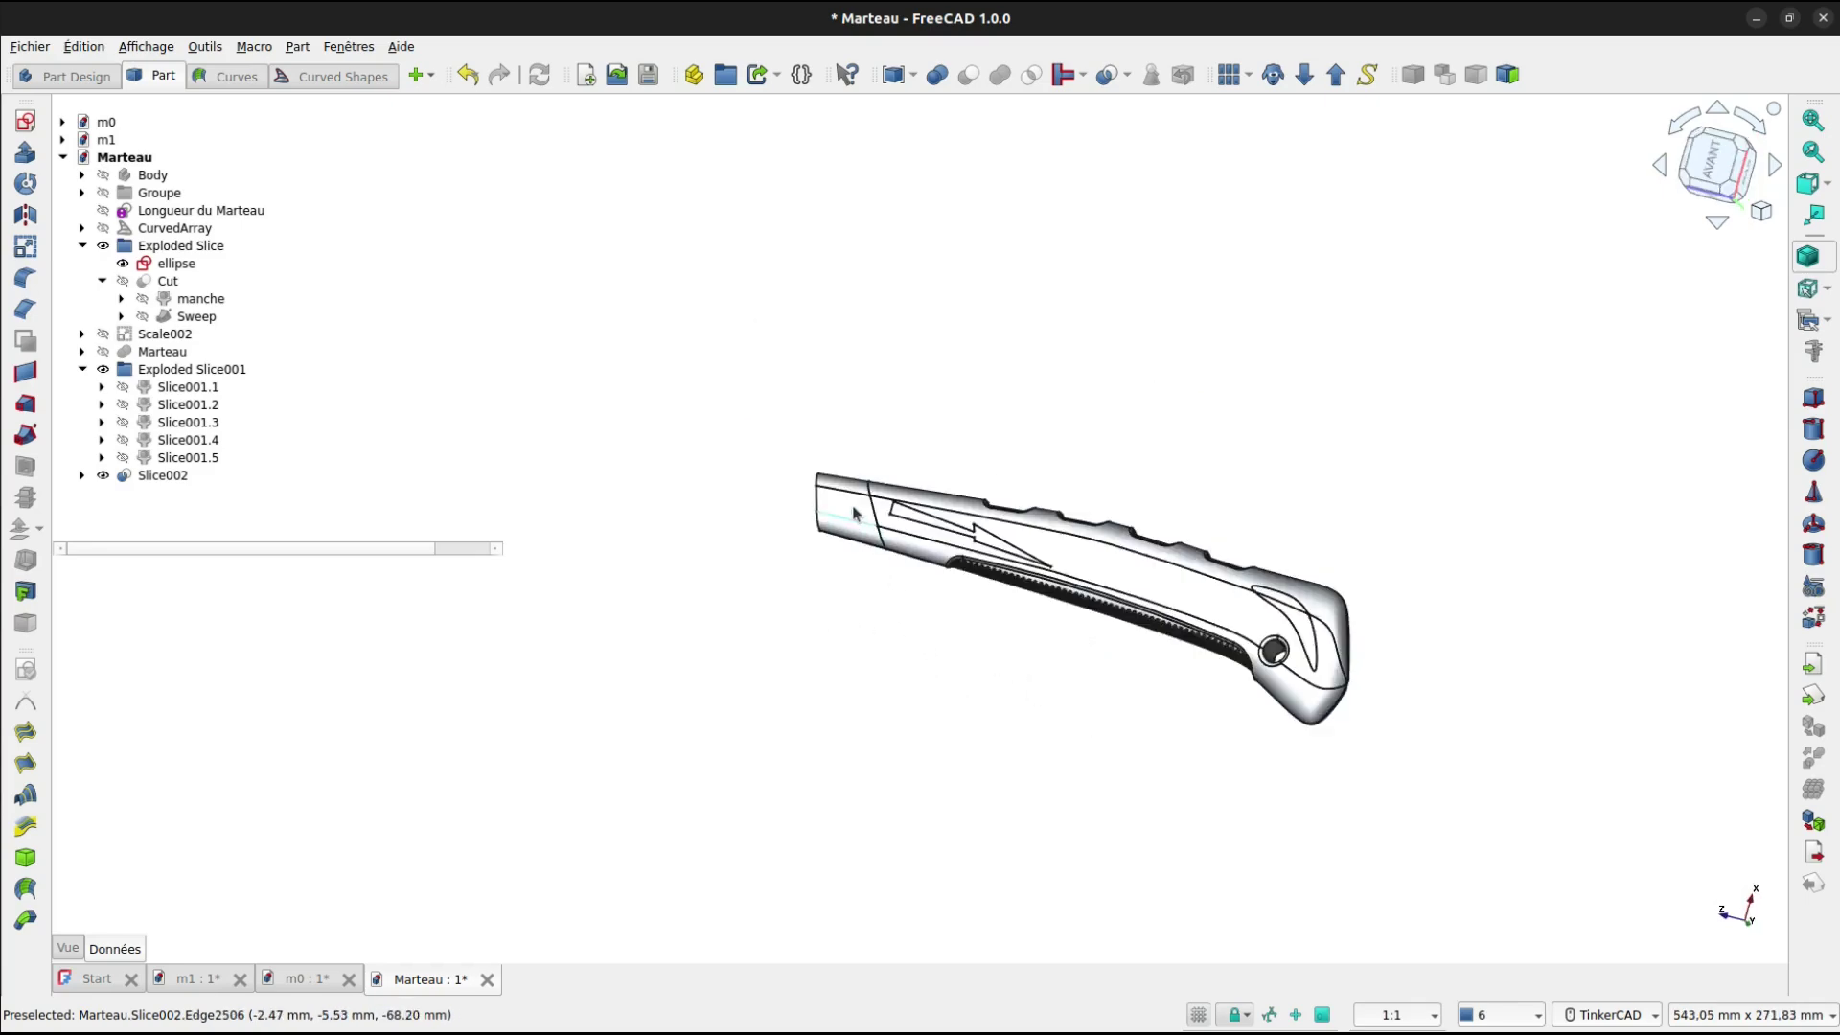
Open the per-face appearance settings for the sliced handle, Slice002.
{"action": "scroll", "coordinate": [853, 512], "scroll_direction": "up", "scroll_amount": 2}
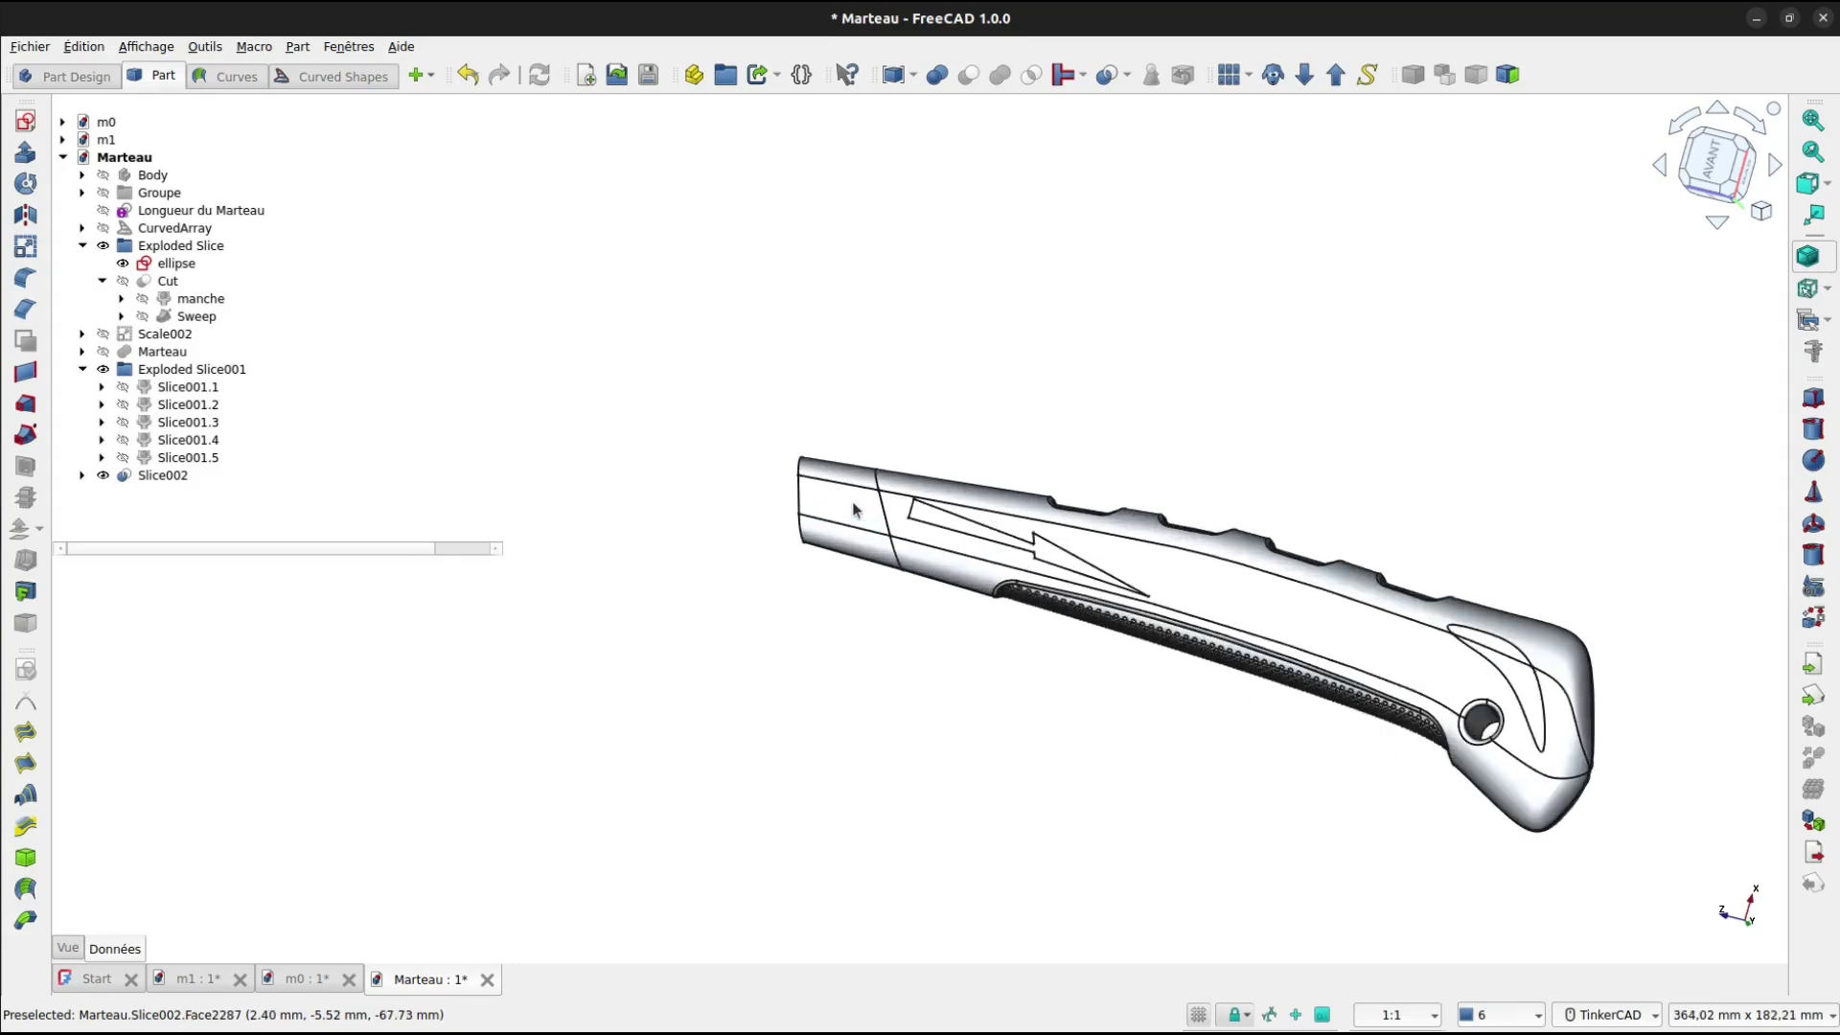
{"action": "left_click", "coordinate": [856, 510]}
{"action": "left_click", "coordinate": [21, 632]}
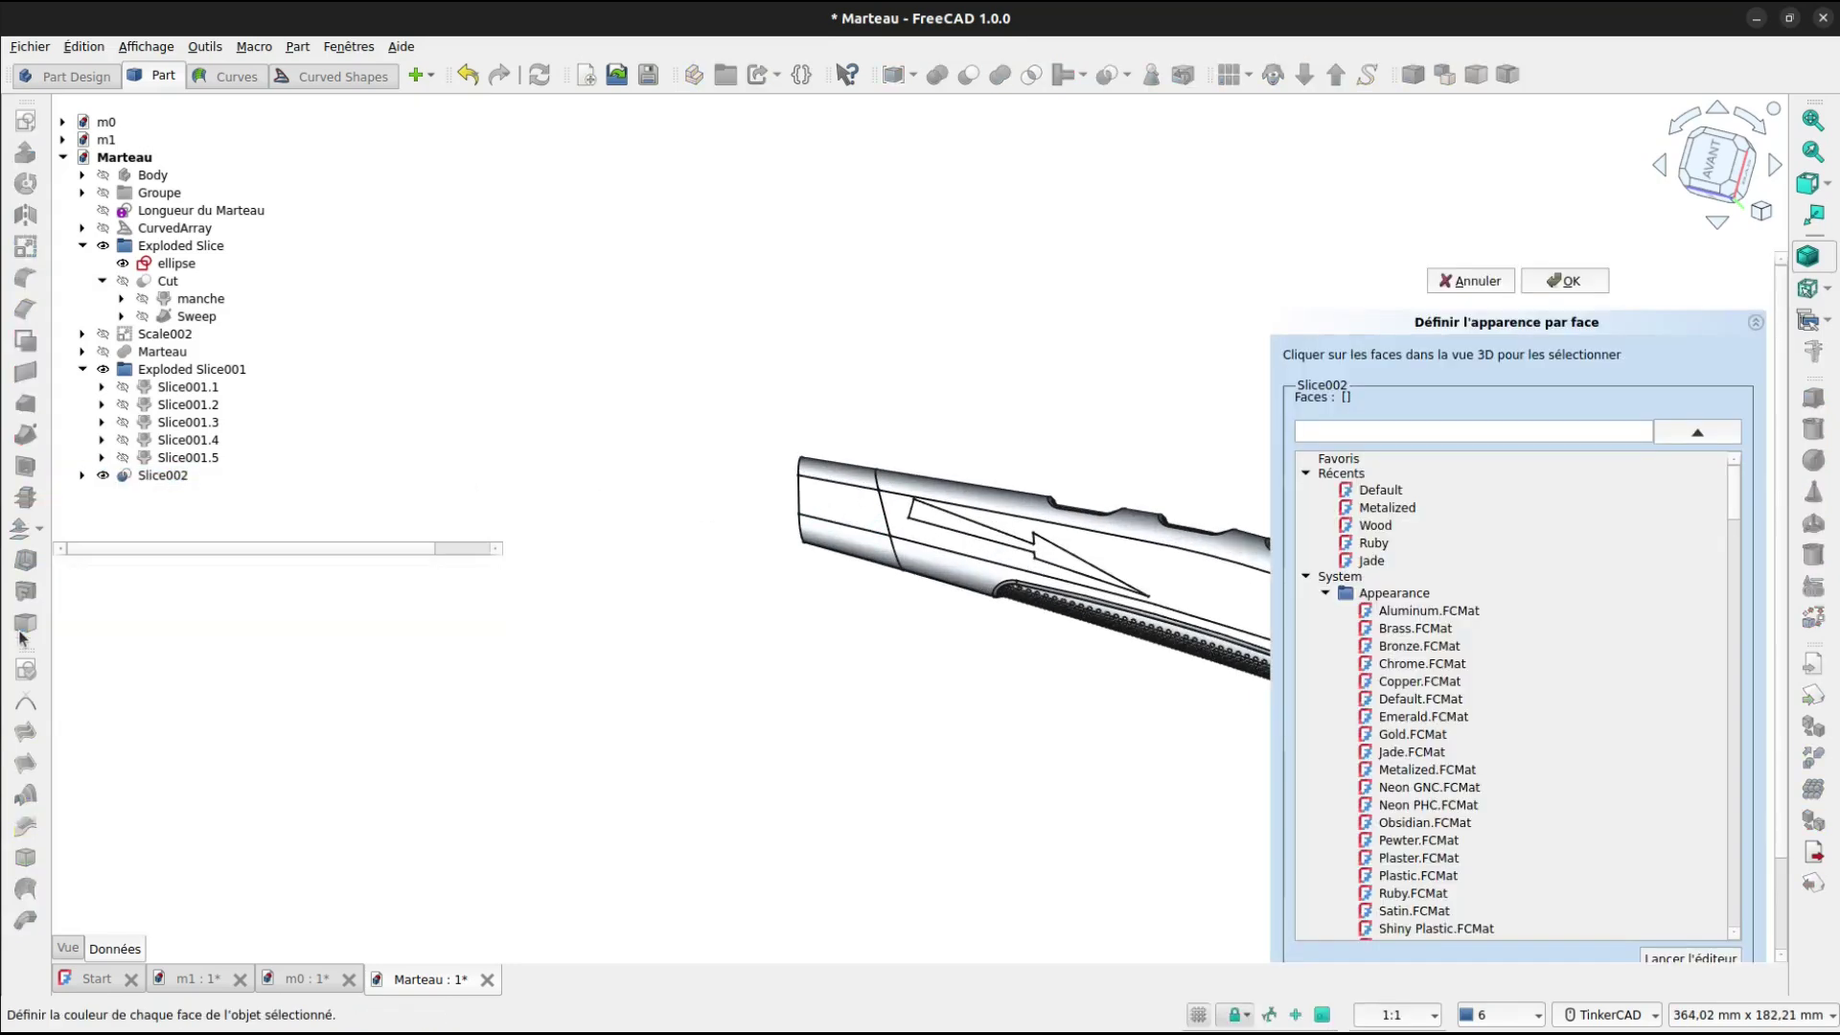
{"action": "middle_click_drag", "start_coordinate": [1073, 690], "coordinate": [999, 687]}
{"action": "scroll", "coordinate": [1772, 625], "scroll_direction": "down", "scroll_amount": 2}
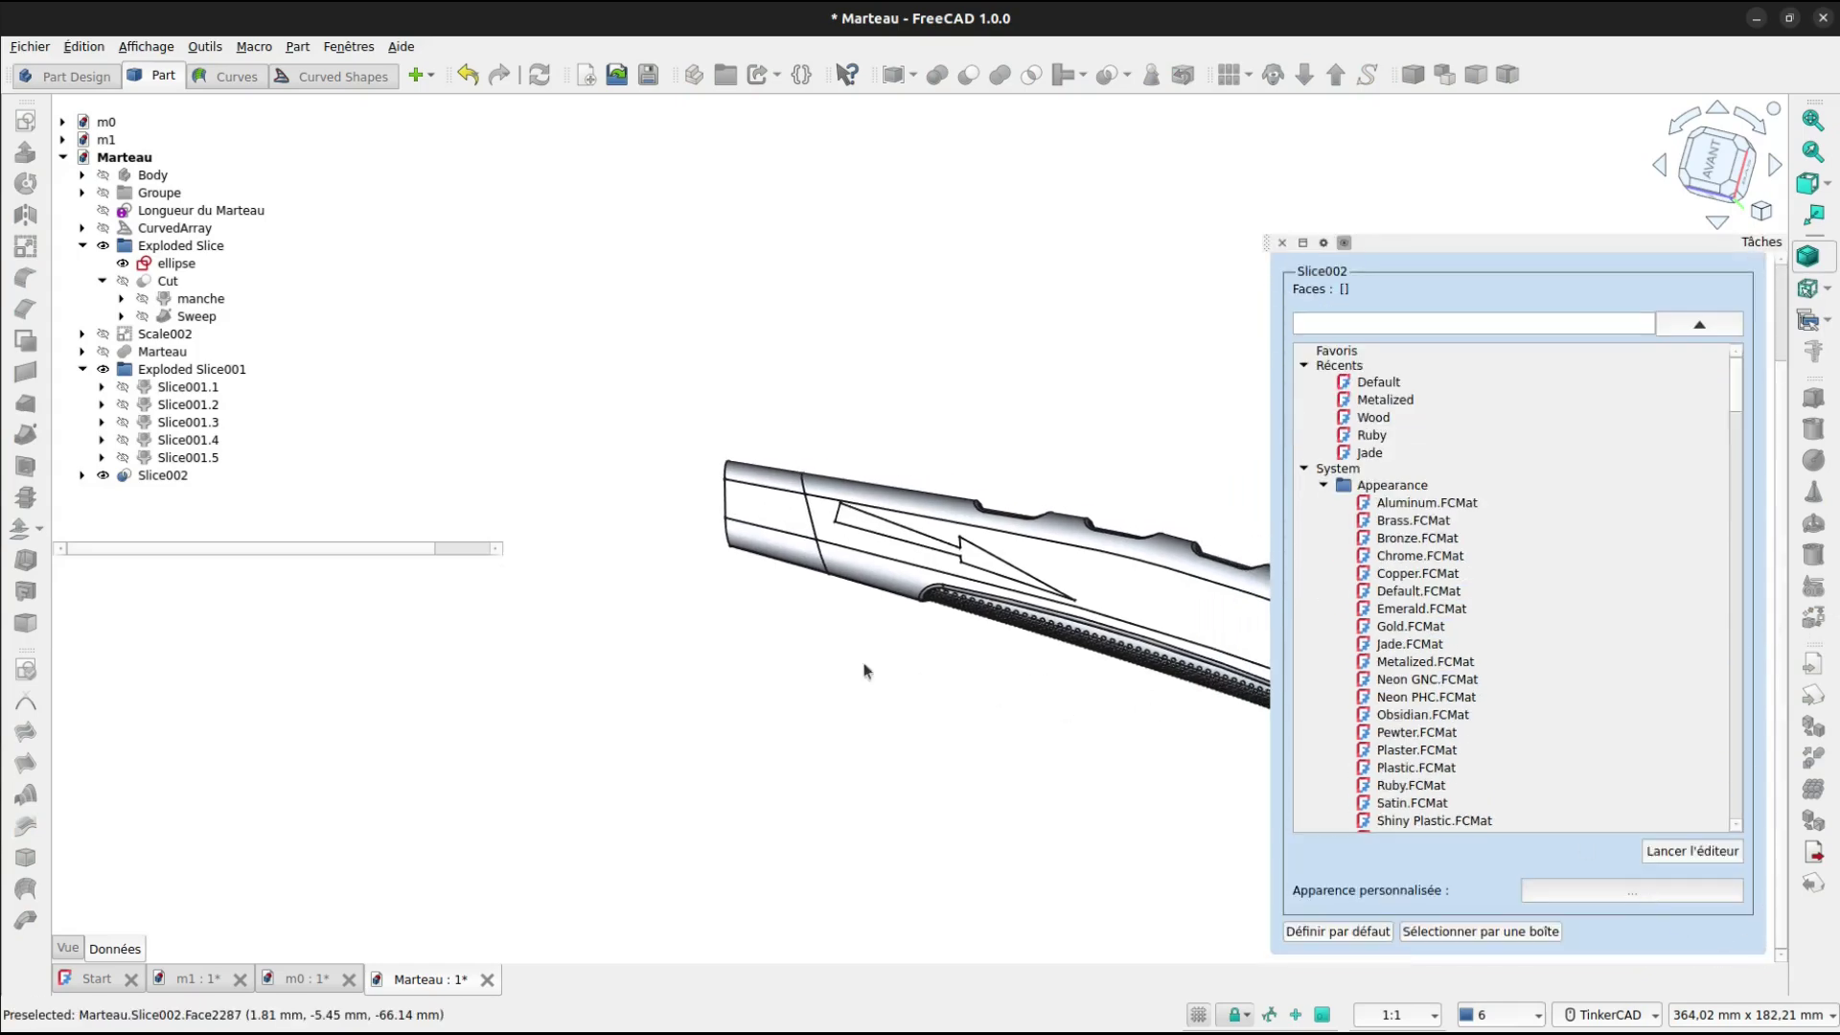
Box-select the faces of the handle's upper end beyond the sloped cut line.
{"action": "left_click", "coordinate": [84, 46]}
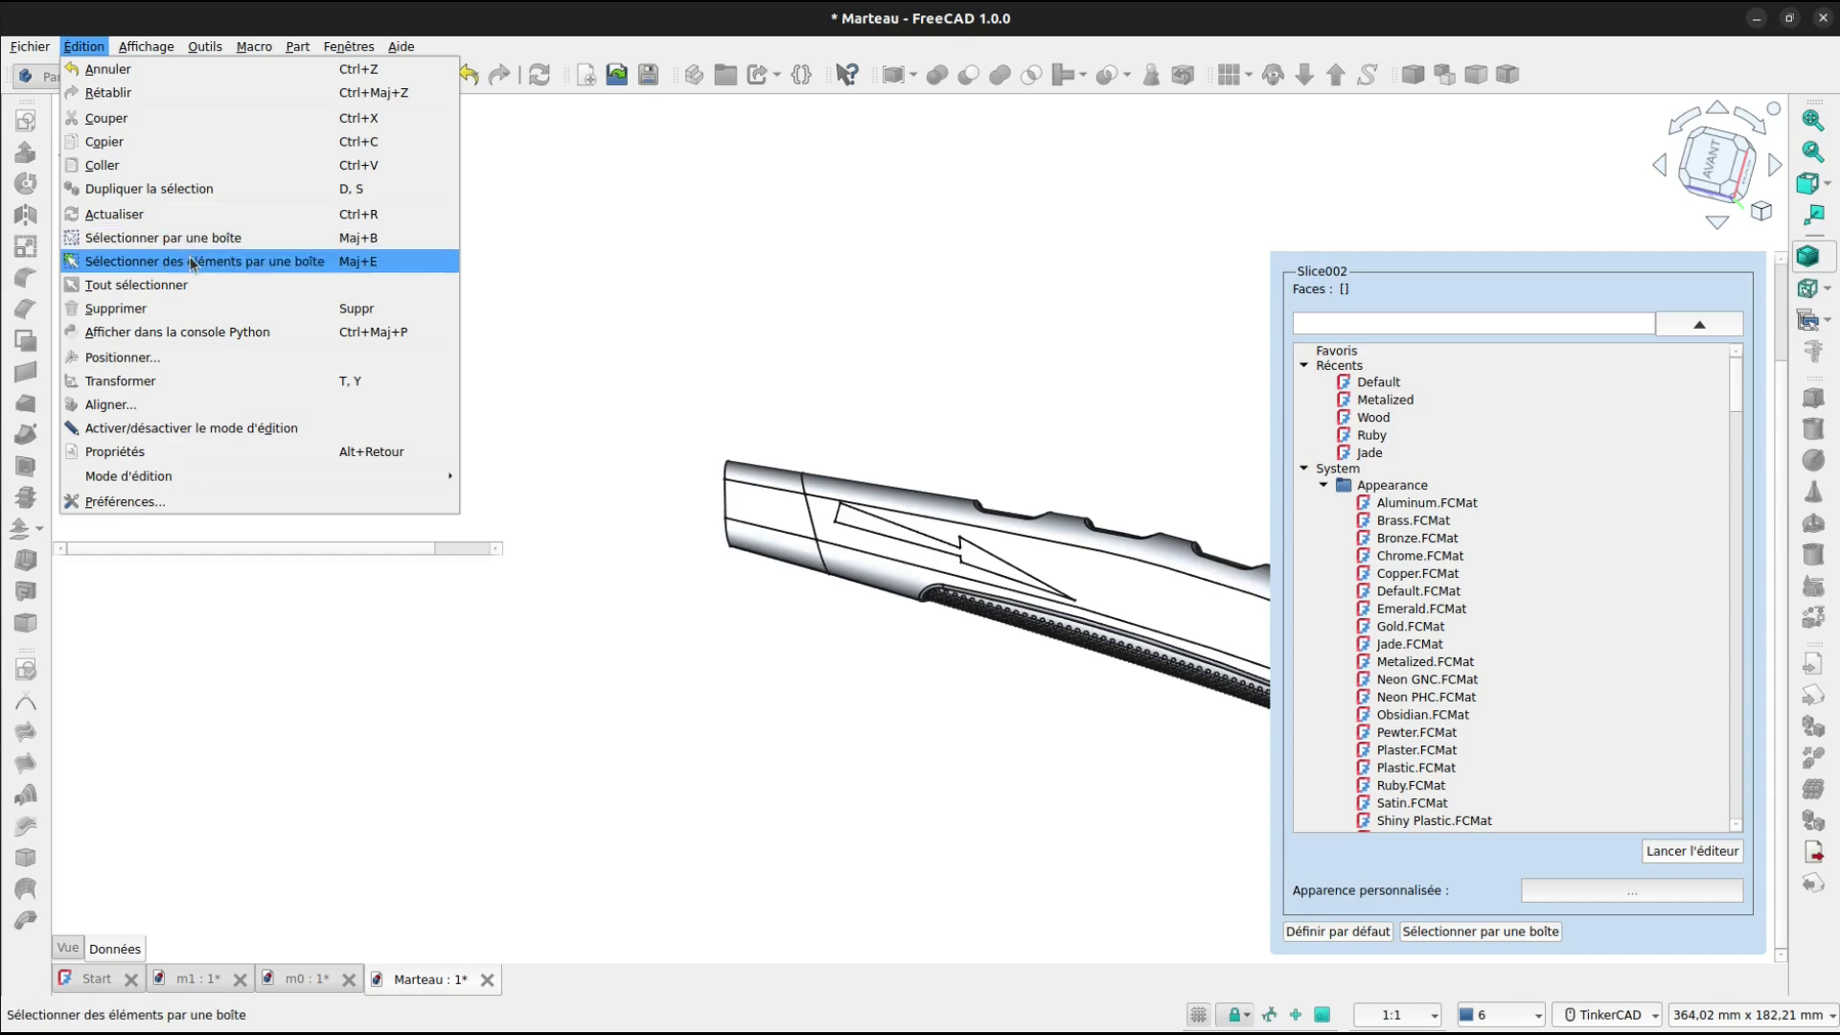
{"action": "left_click", "coordinate": [867, 643]}
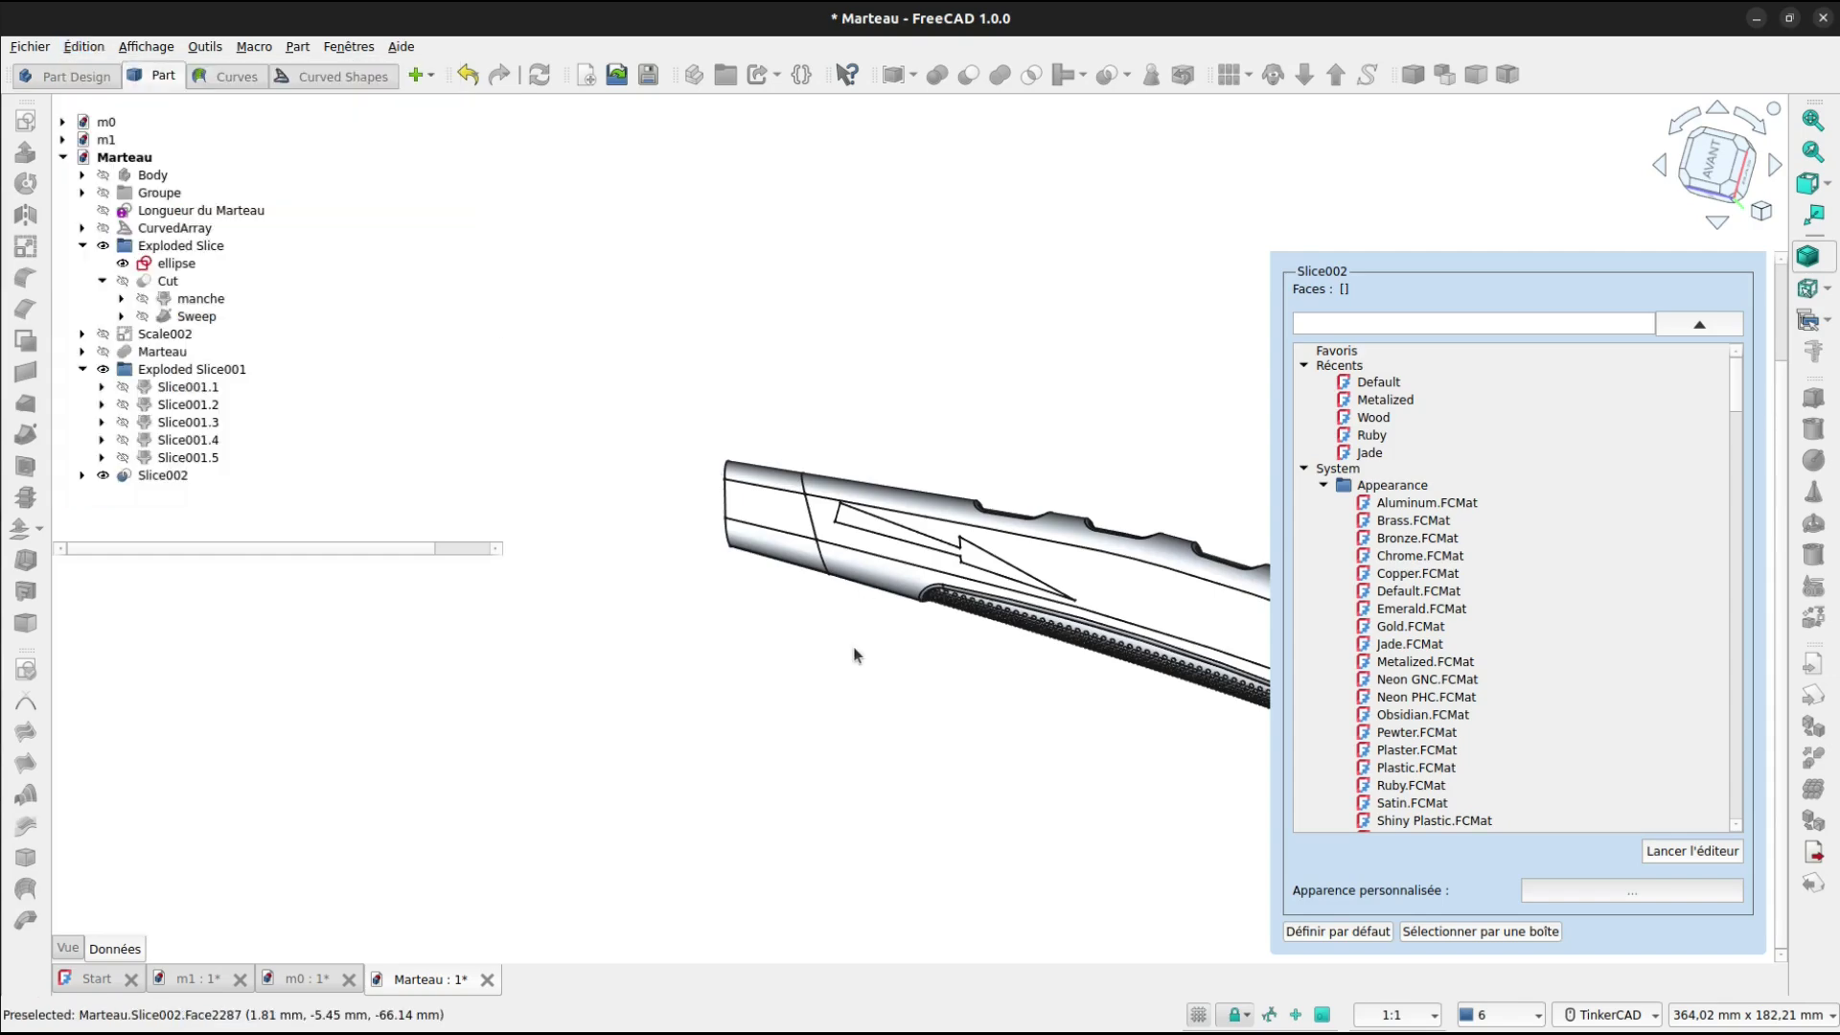
{"action": "left_click_drag", "start_coordinate": [665, 381], "coordinate": [829, 614]}
Add the lightning-bolt faces on both sides of the handle to the face selection.
{"action": "scroll", "coordinate": [880, 564], "scroll_direction": "up", "scroll_amount": 5}
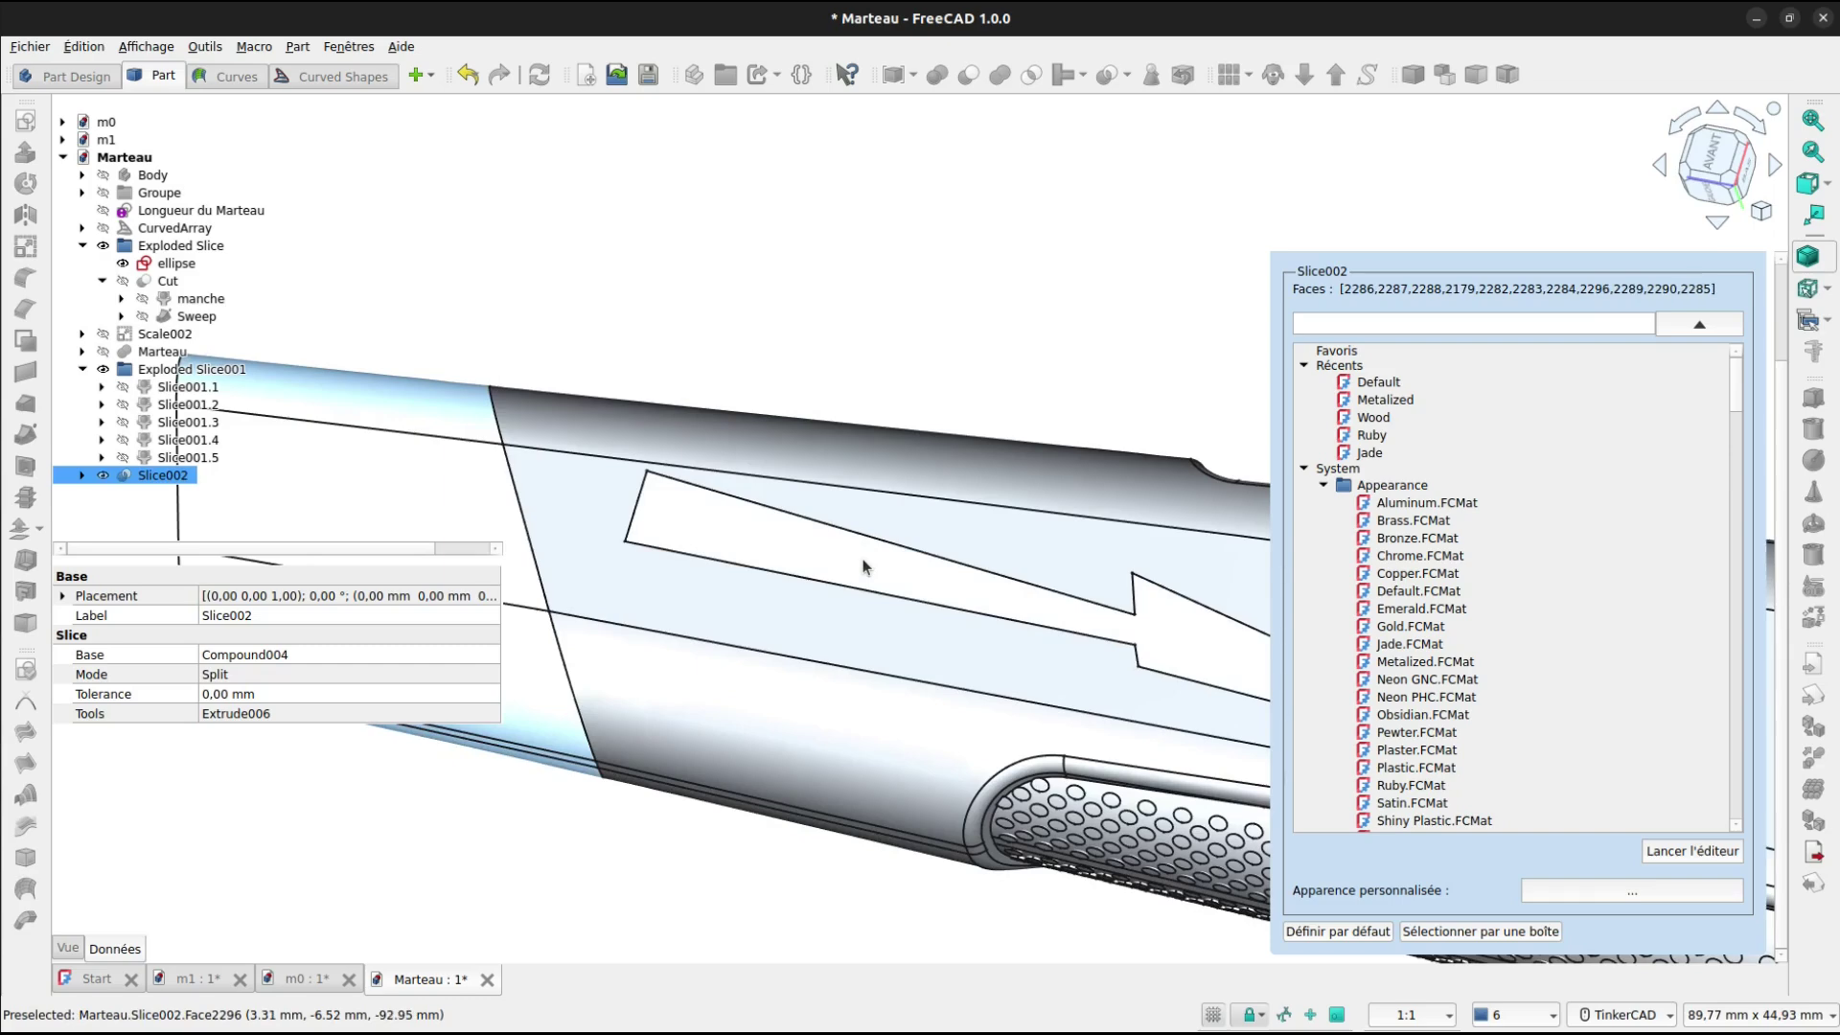
{"action": "scroll", "coordinate": [911, 587], "scroll_direction": "down", "scroll_amount": 5}
{"action": "right_click_drag", "start_coordinate": [973, 700], "coordinate": [993, 231]}
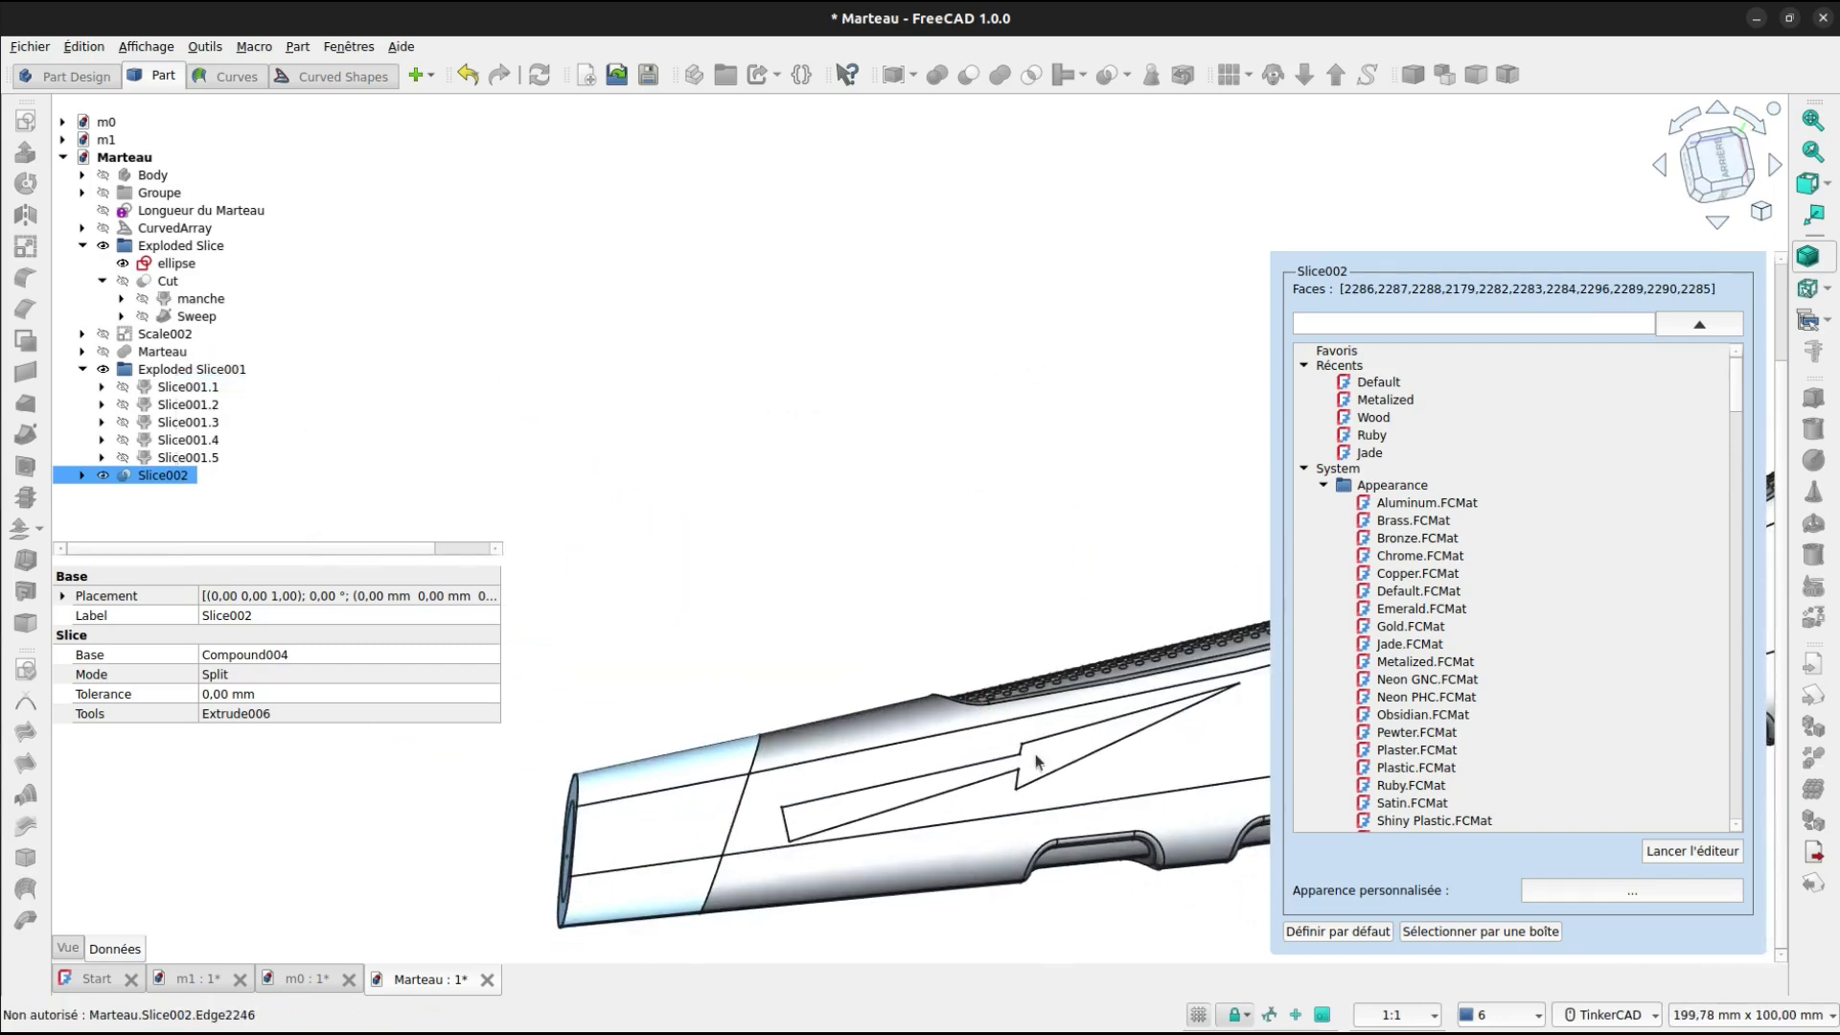
{"action": "scroll", "coordinate": [1037, 764], "scroll_direction": "up", "scroll_amount": 4}
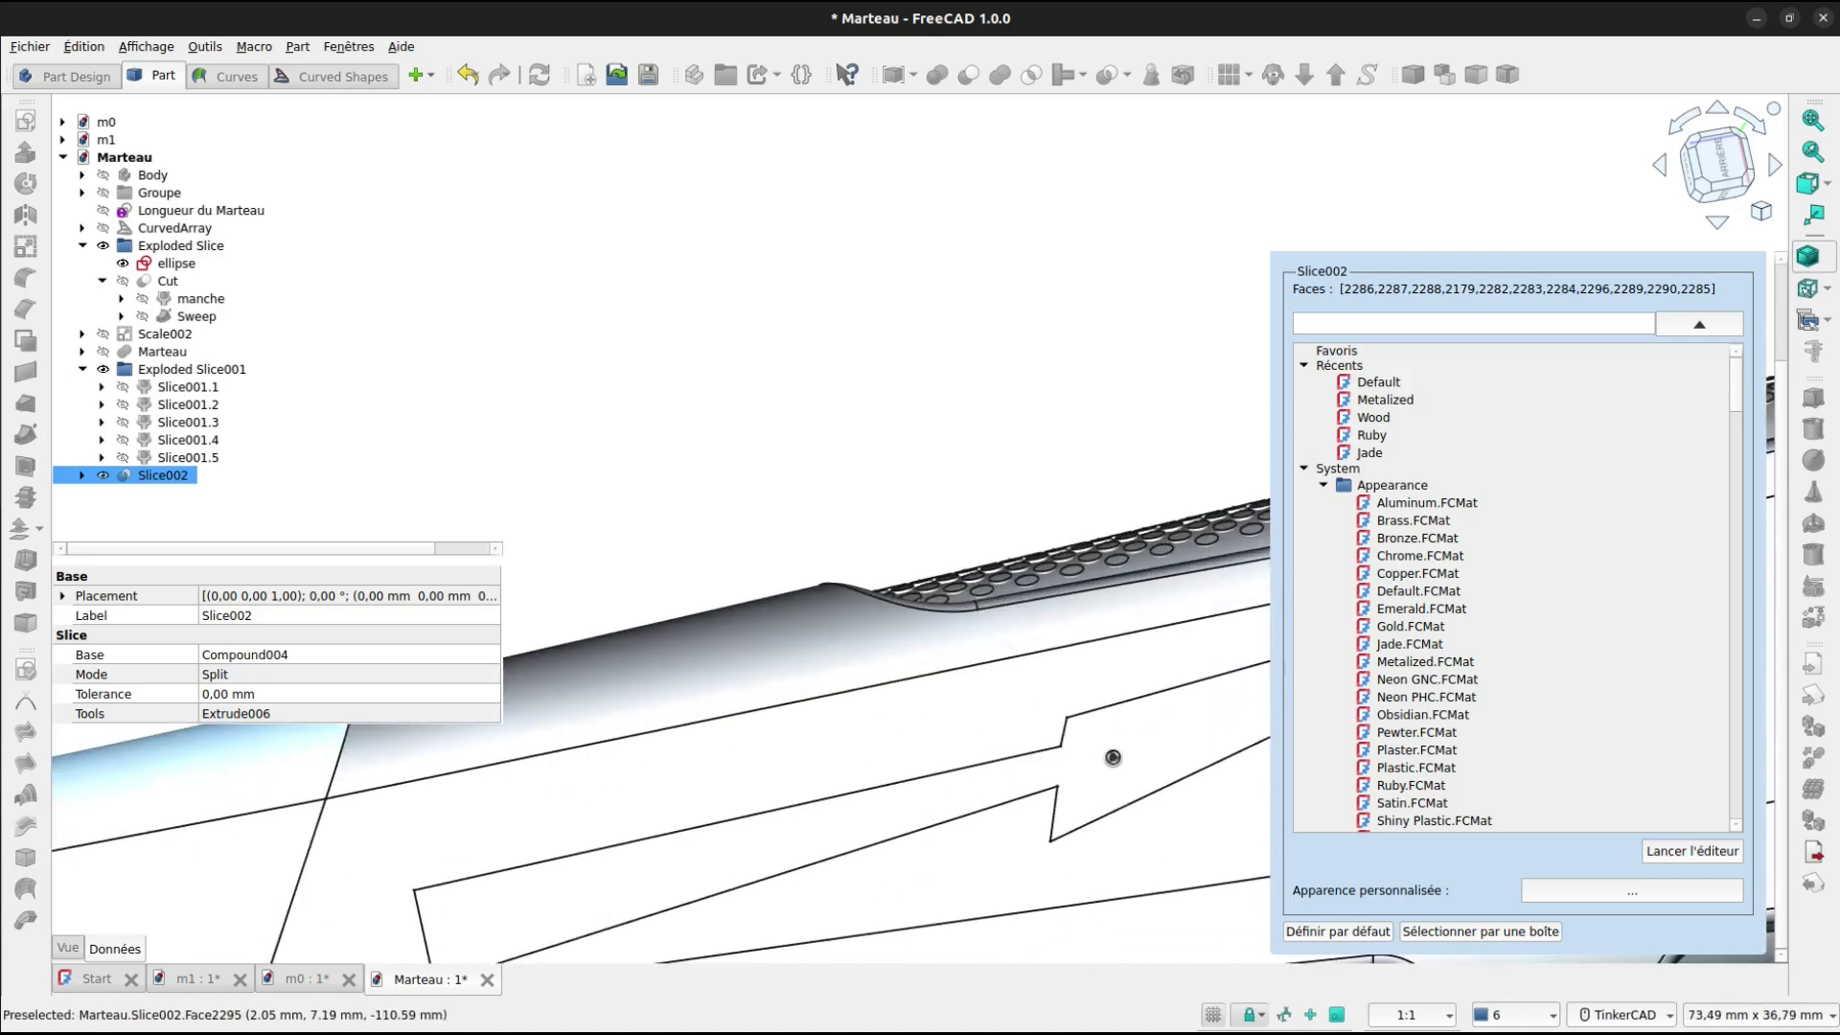
{"action": "left_click", "coordinate": [1113, 759], "text": "ctrl"}
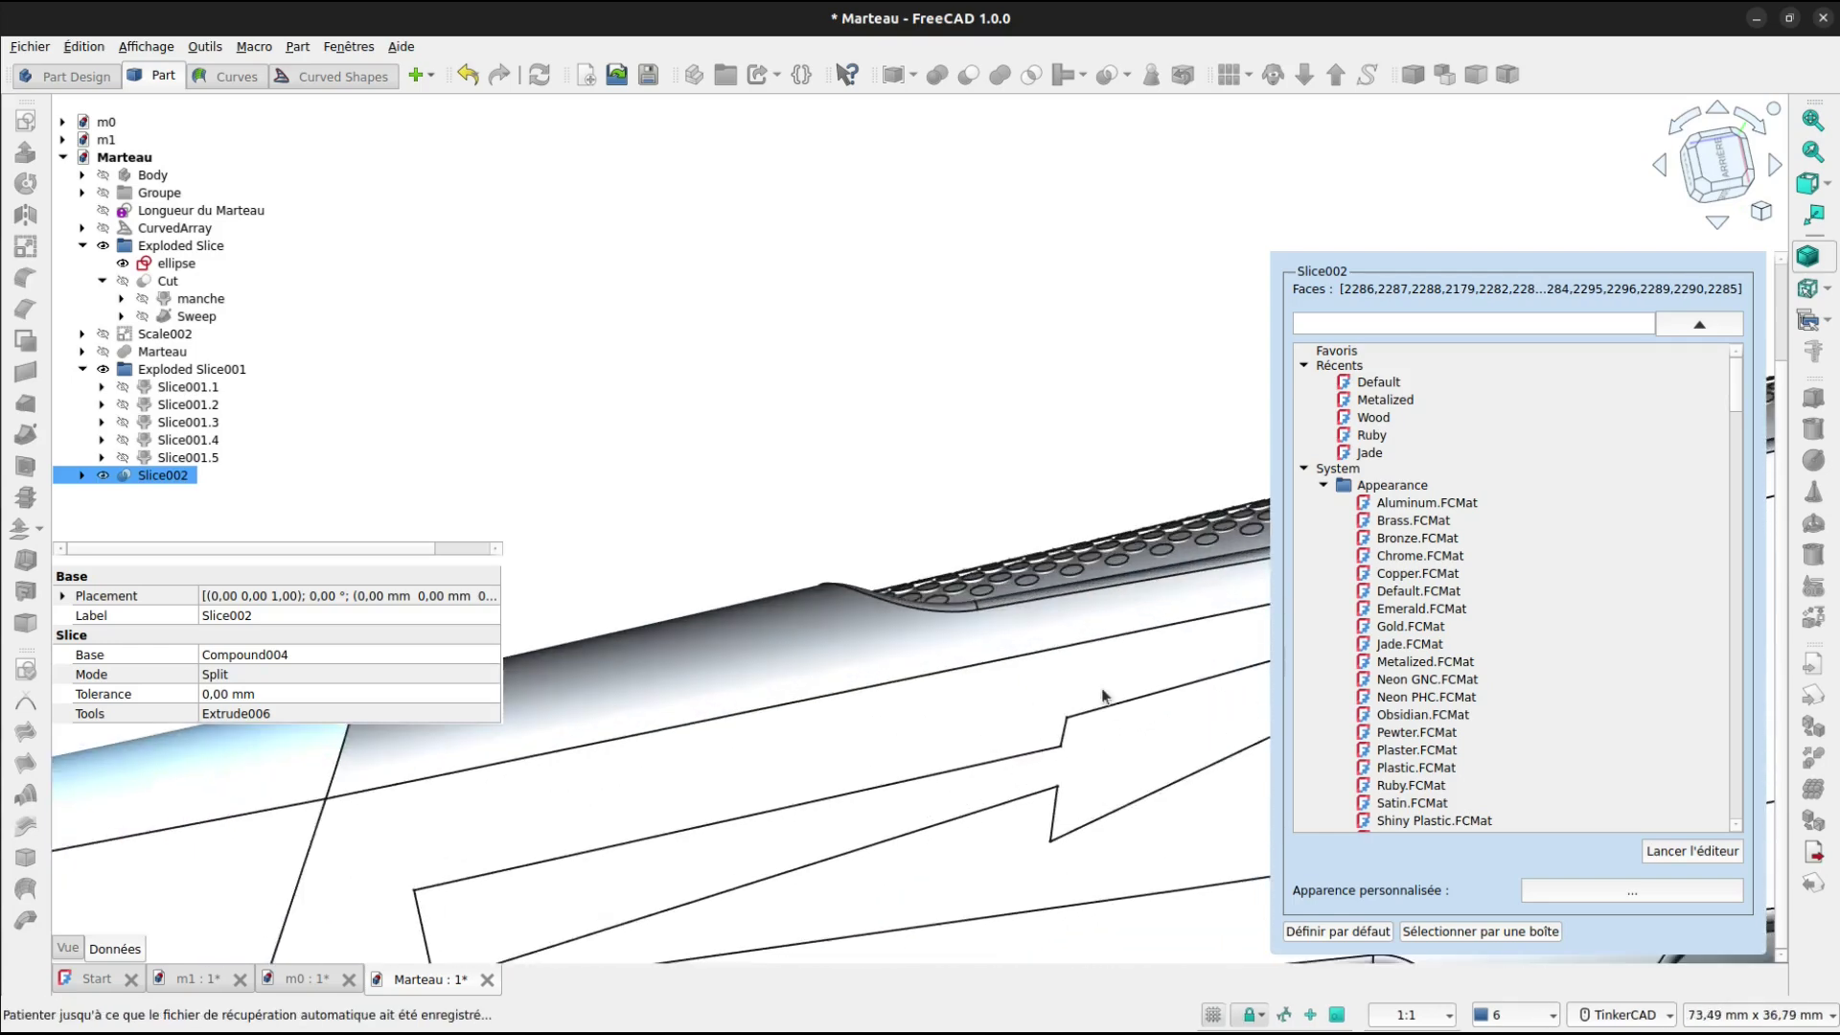
Add the curved blade-shape faces on both sides of the handle's wide end to the face selection.
{"action": "right_click_drag", "start_coordinate": [1102, 695], "coordinate": [1025, 458]}
{"action": "scroll", "coordinate": [1024, 458], "scroll_direction": "down", "scroll_amount": 2}
{"action": "scroll", "coordinate": [1028, 446], "scroll_direction": "down", "scroll_amount": 3}
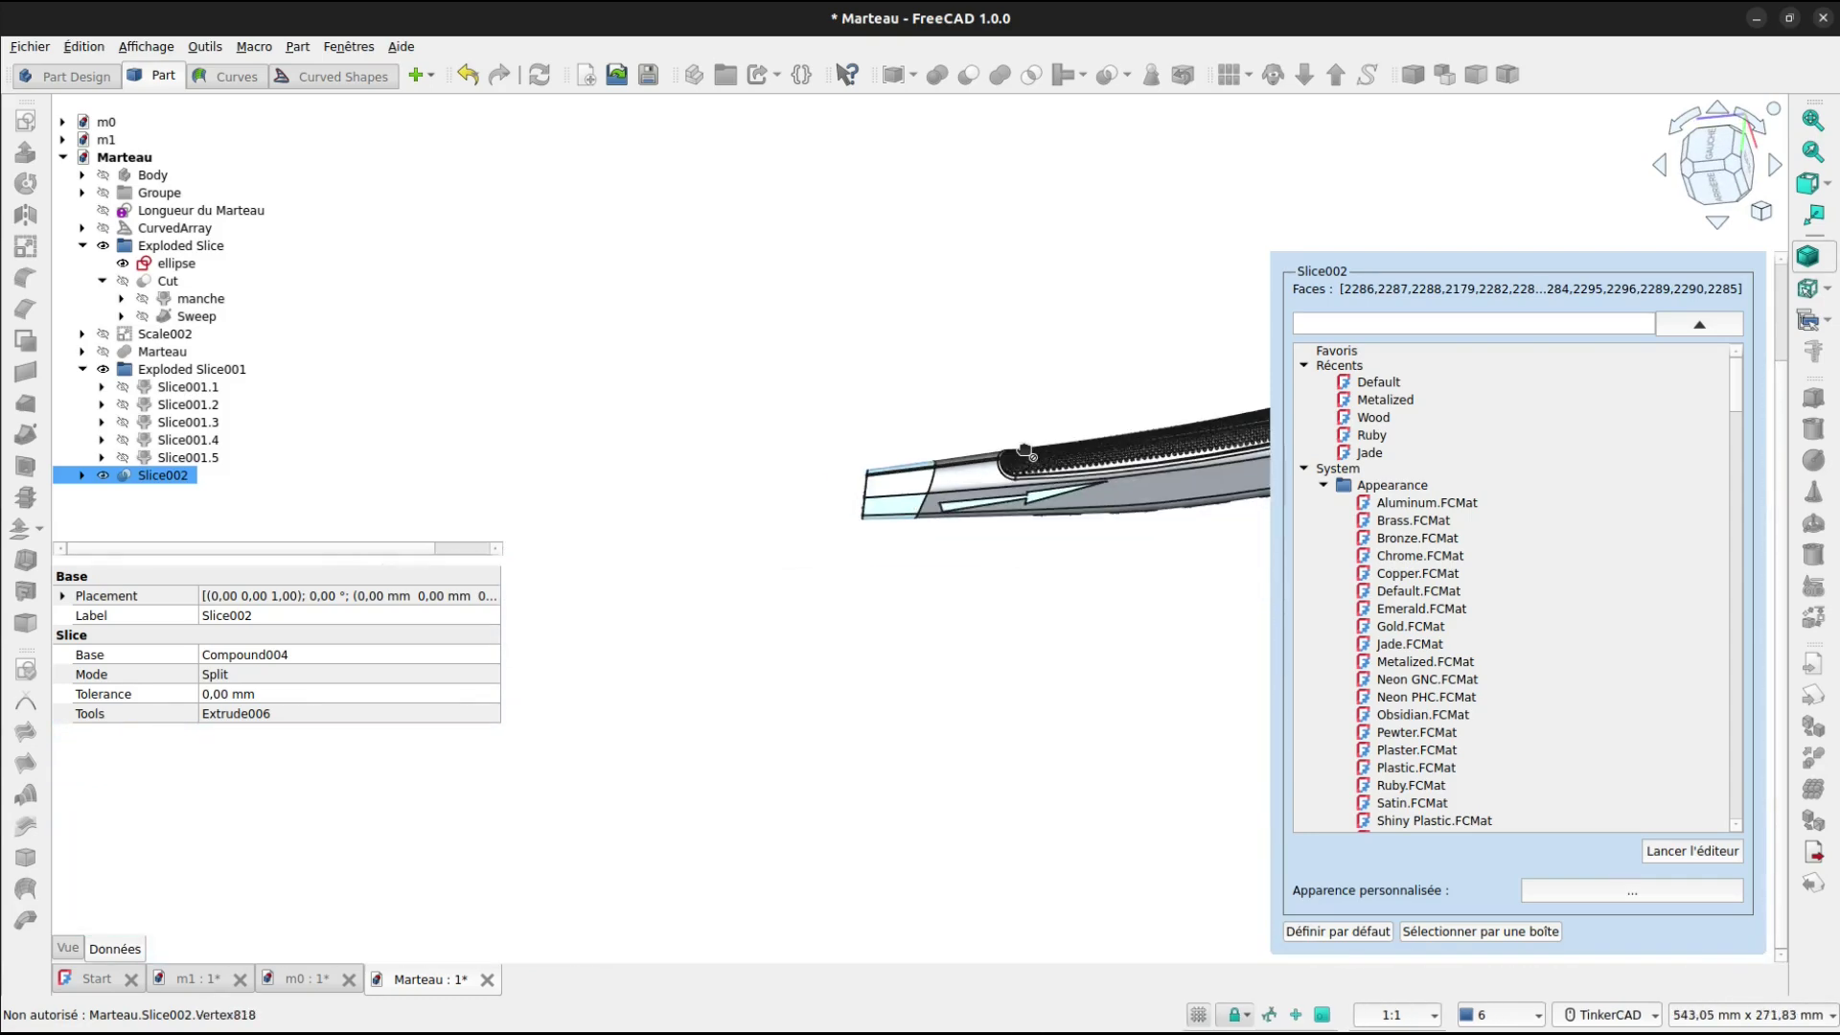
{"action": "right_click_drag", "start_coordinate": [1129, 546], "coordinate": [669, 635]}
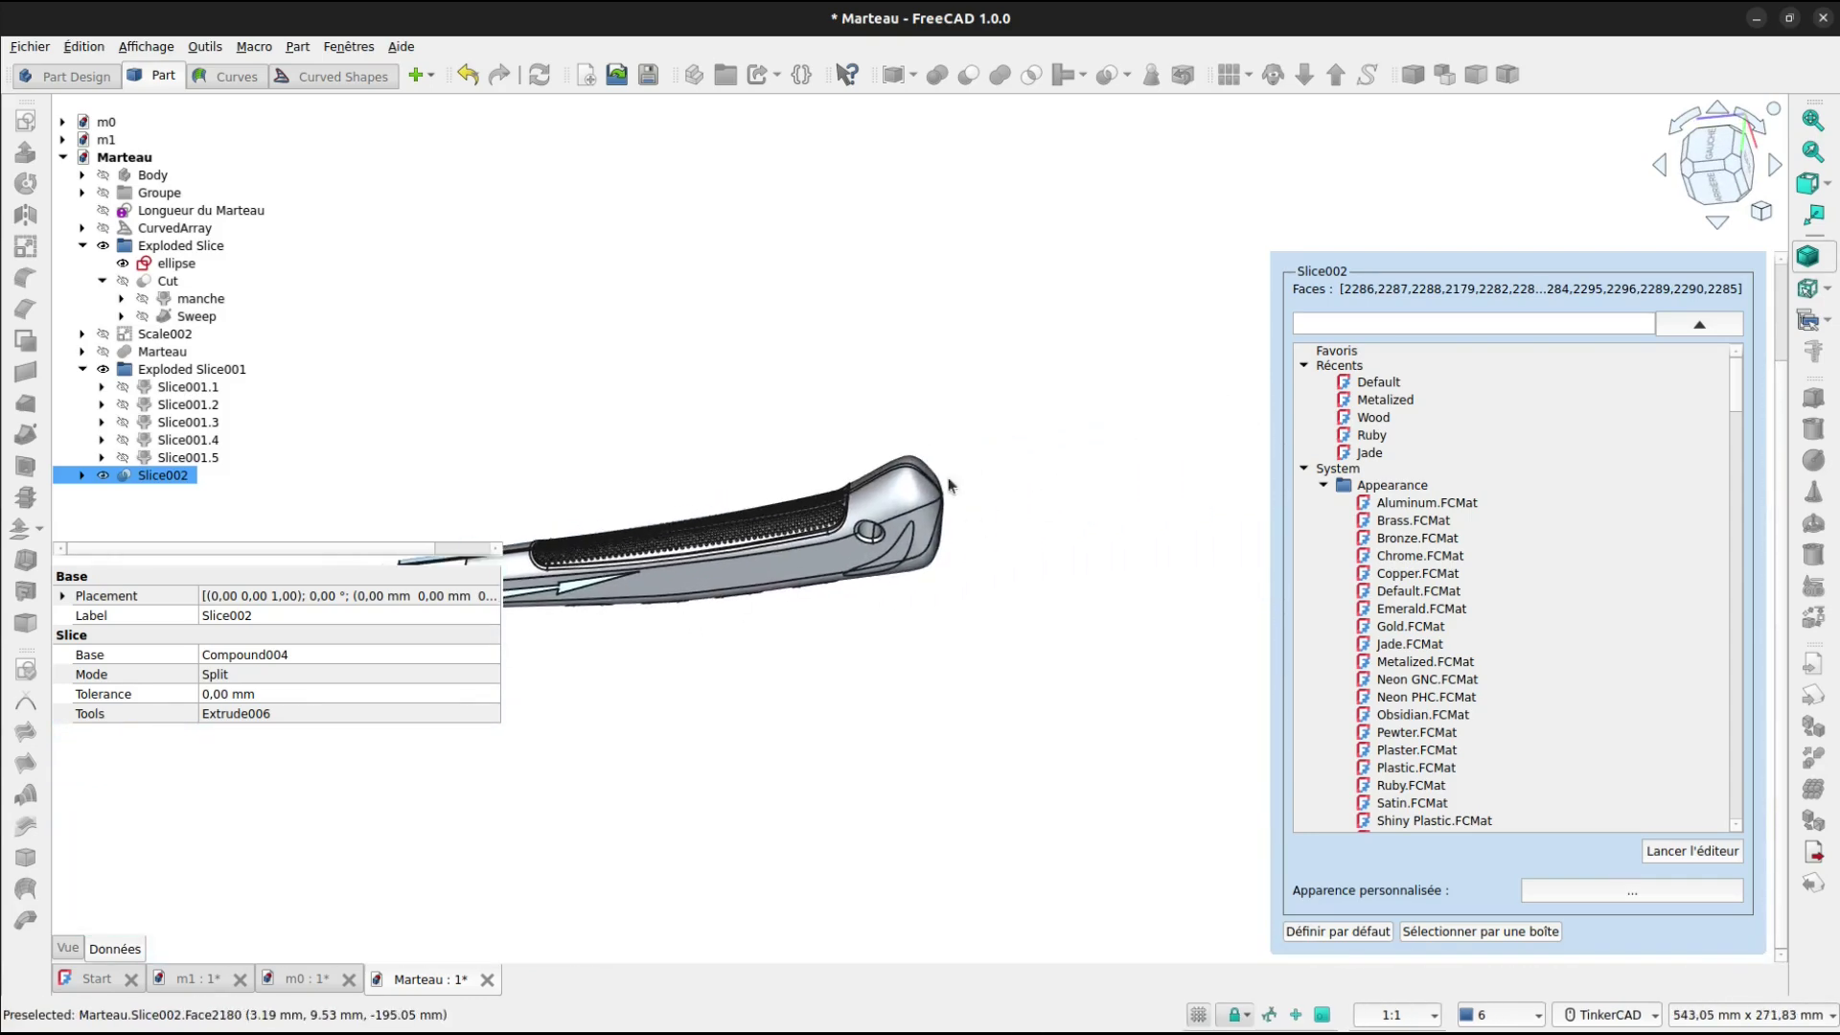
{"action": "scroll", "coordinate": [767, 647], "scroll_direction": "up", "scroll_amount": 5}
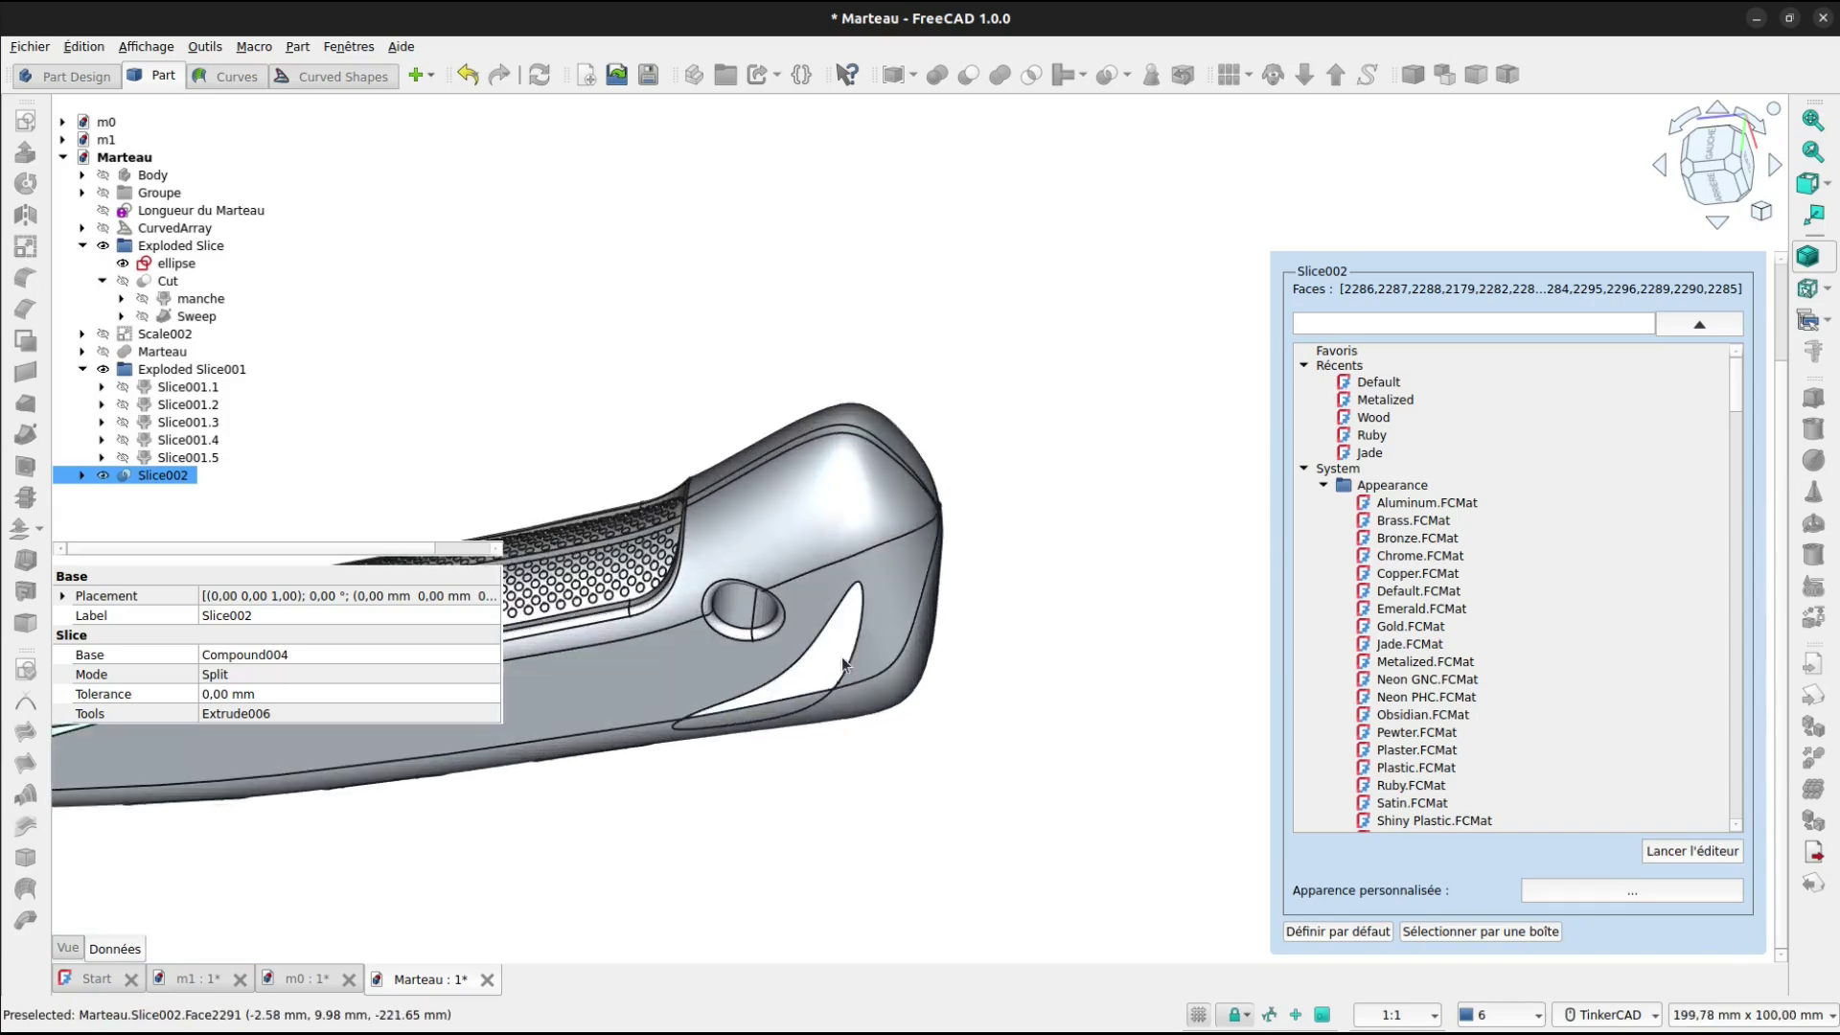
{"action": "left_click", "coordinate": [843, 661]}
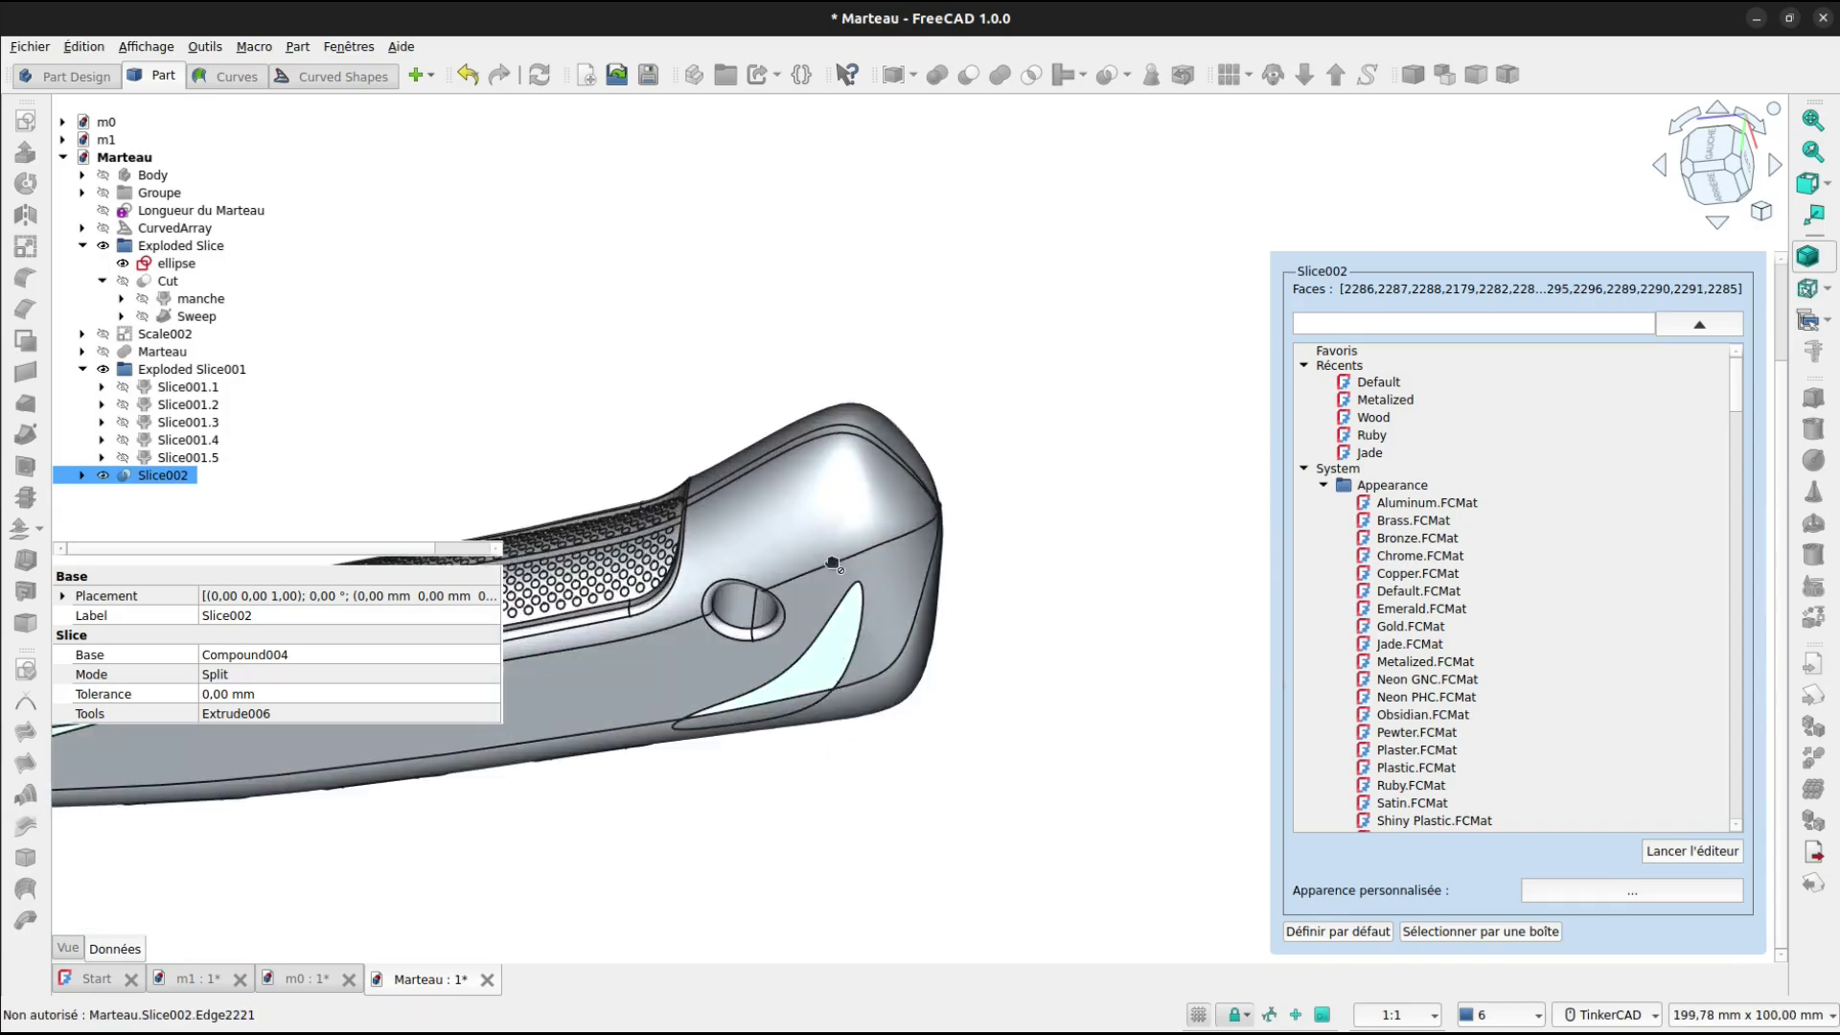
{"action": "right_click_drag", "start_coordinate": [830, 565], "coordinate": [824, 826]}
{"action": "scroll", "coordinate": [759, 824], "scroll_direction": "up", "scroll_amount": 3}
{"action": "scroll", "coordinate": [743, 762], "scroll_direction": "up", "scroll_amount": 2}
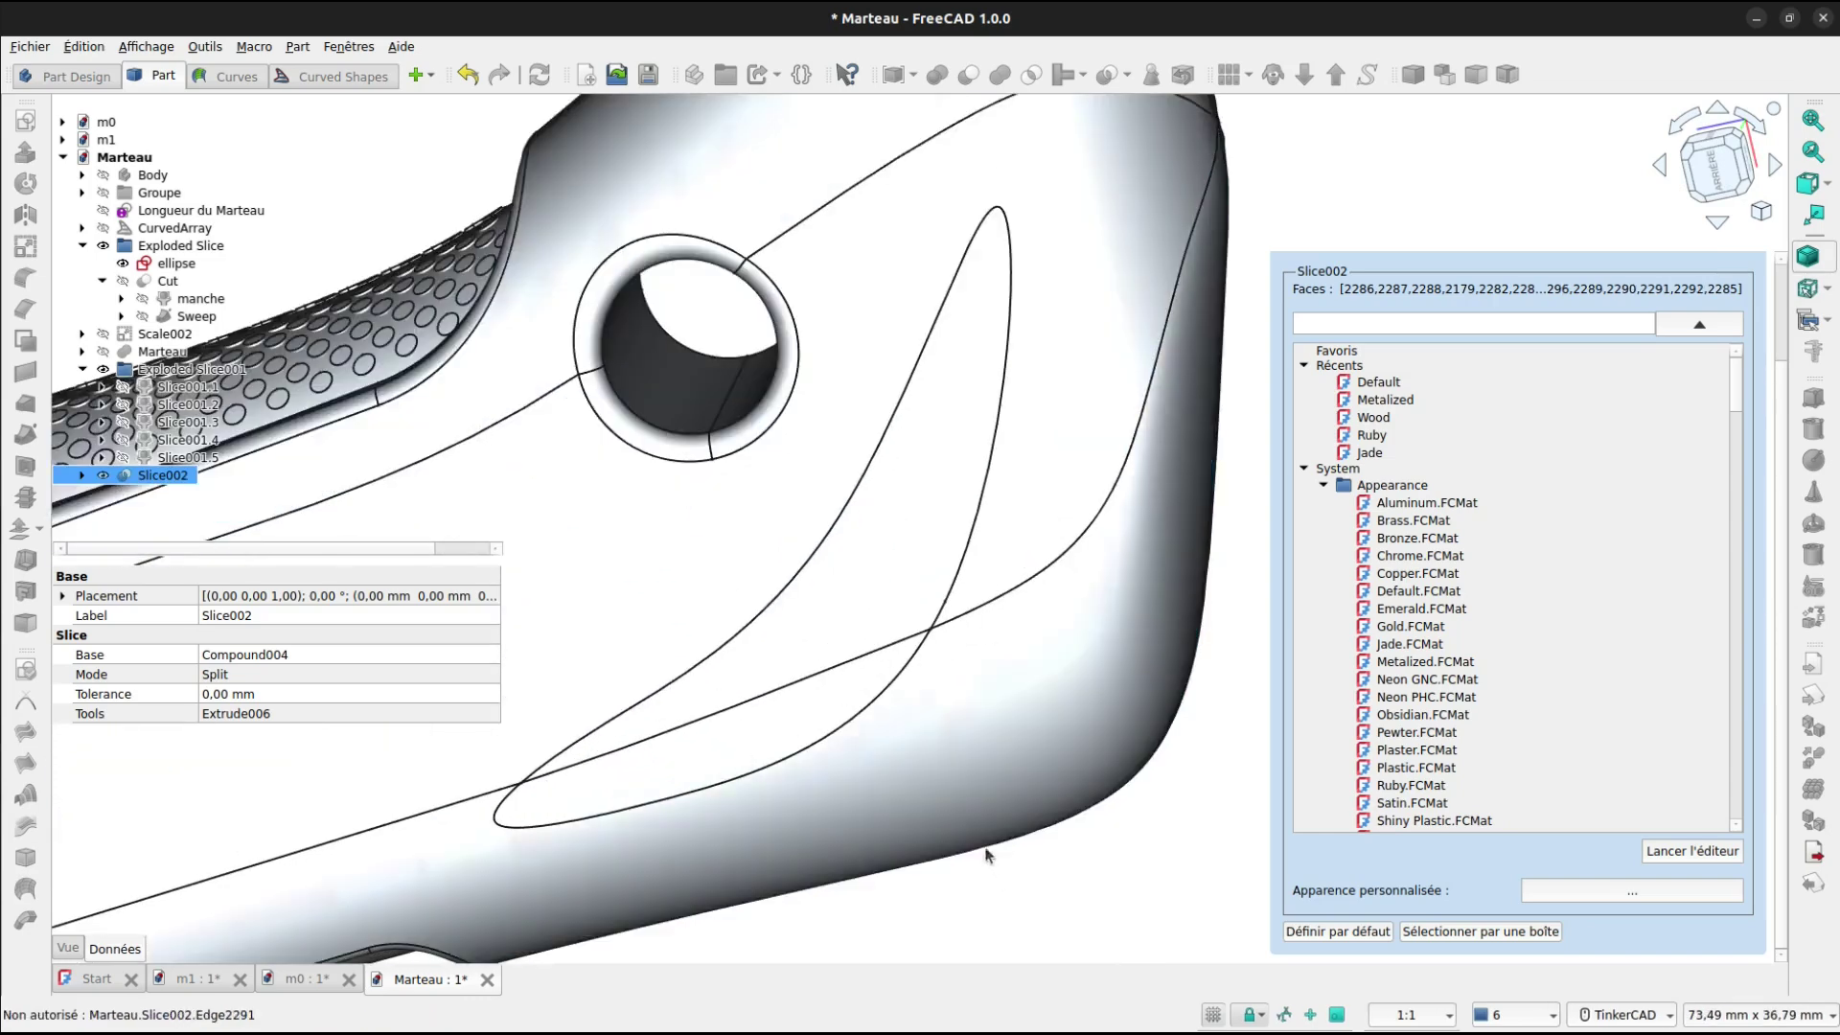
{"action": "mouse_move", "coordinate": [994, 751]}
{"action": "right_mouse_down"}
{"action": "mouse_move", "coordinate": [998, 859]}
{"action": "mouse_move", "coordinate": [856, 690]}
{"action": "mouse_move", "coordinate": [825, 530]}
{"action": "mouse_move", "coordinate": [838, 402]}
{"action": "right_mouse_up"}
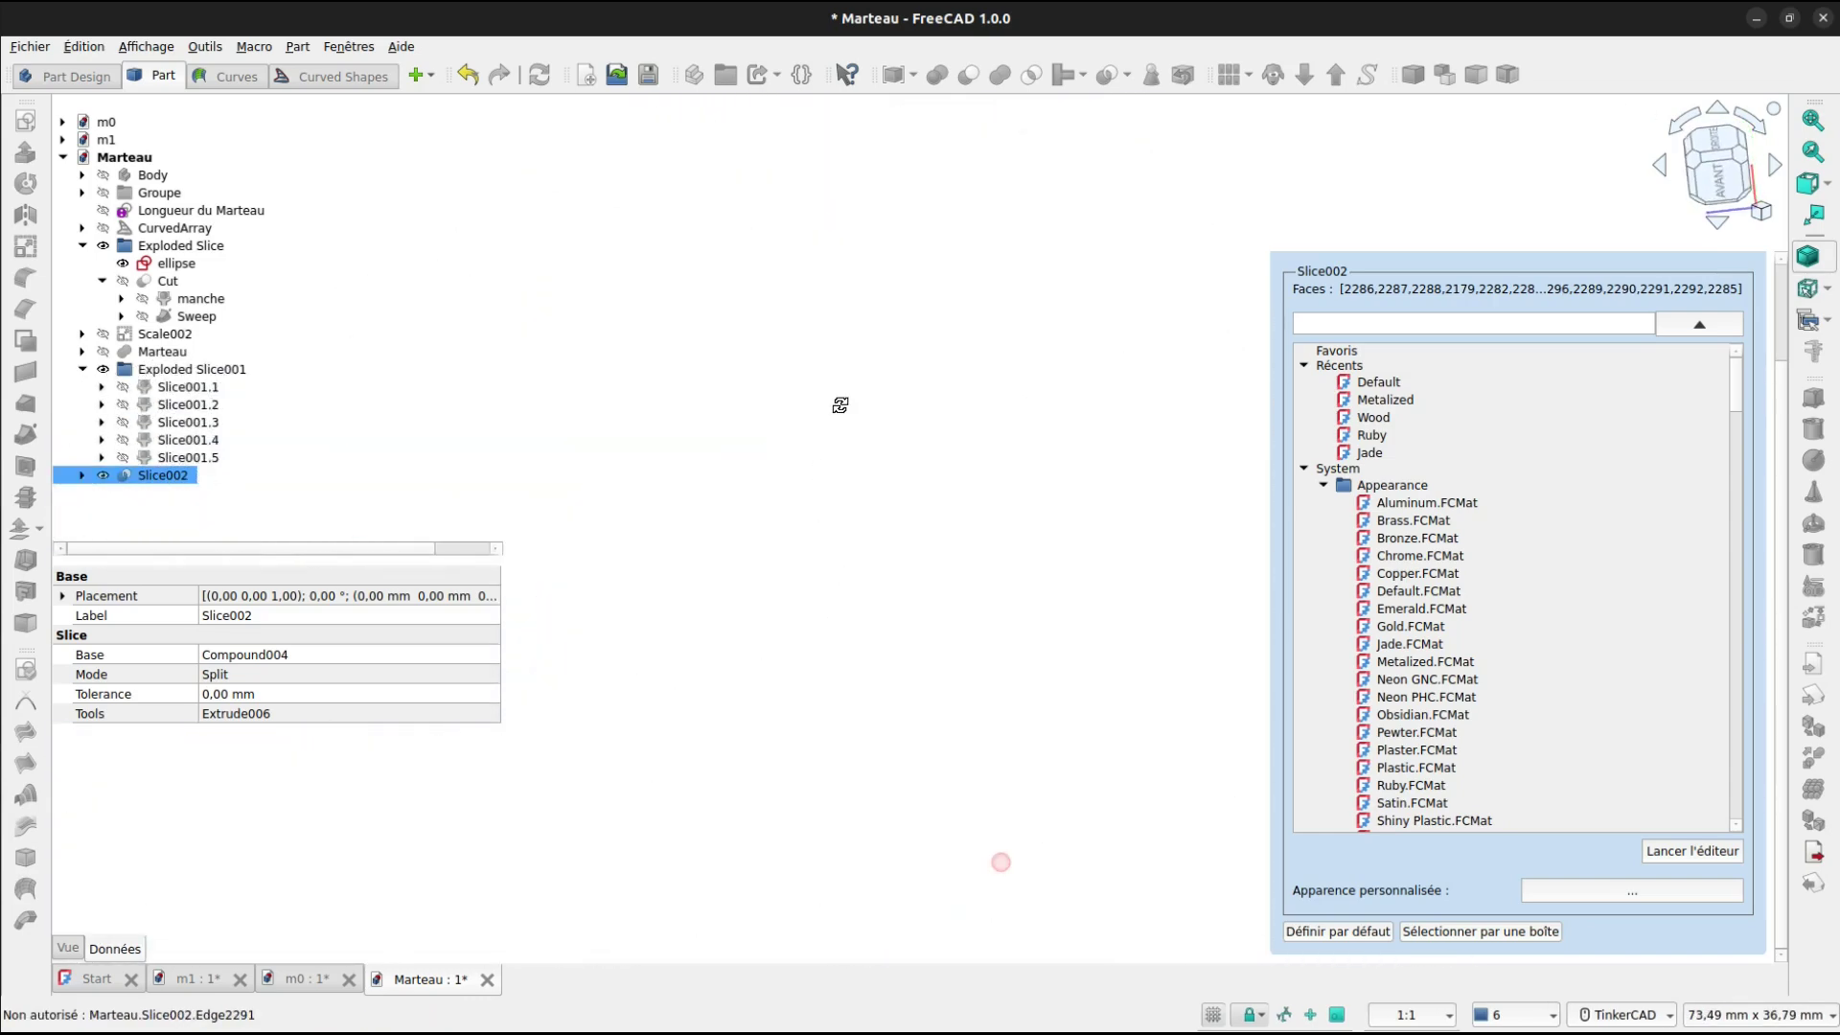
{"action": "middle_click_drag", "start_coordinate": [933, 752], "coordinate": [912, 538]}
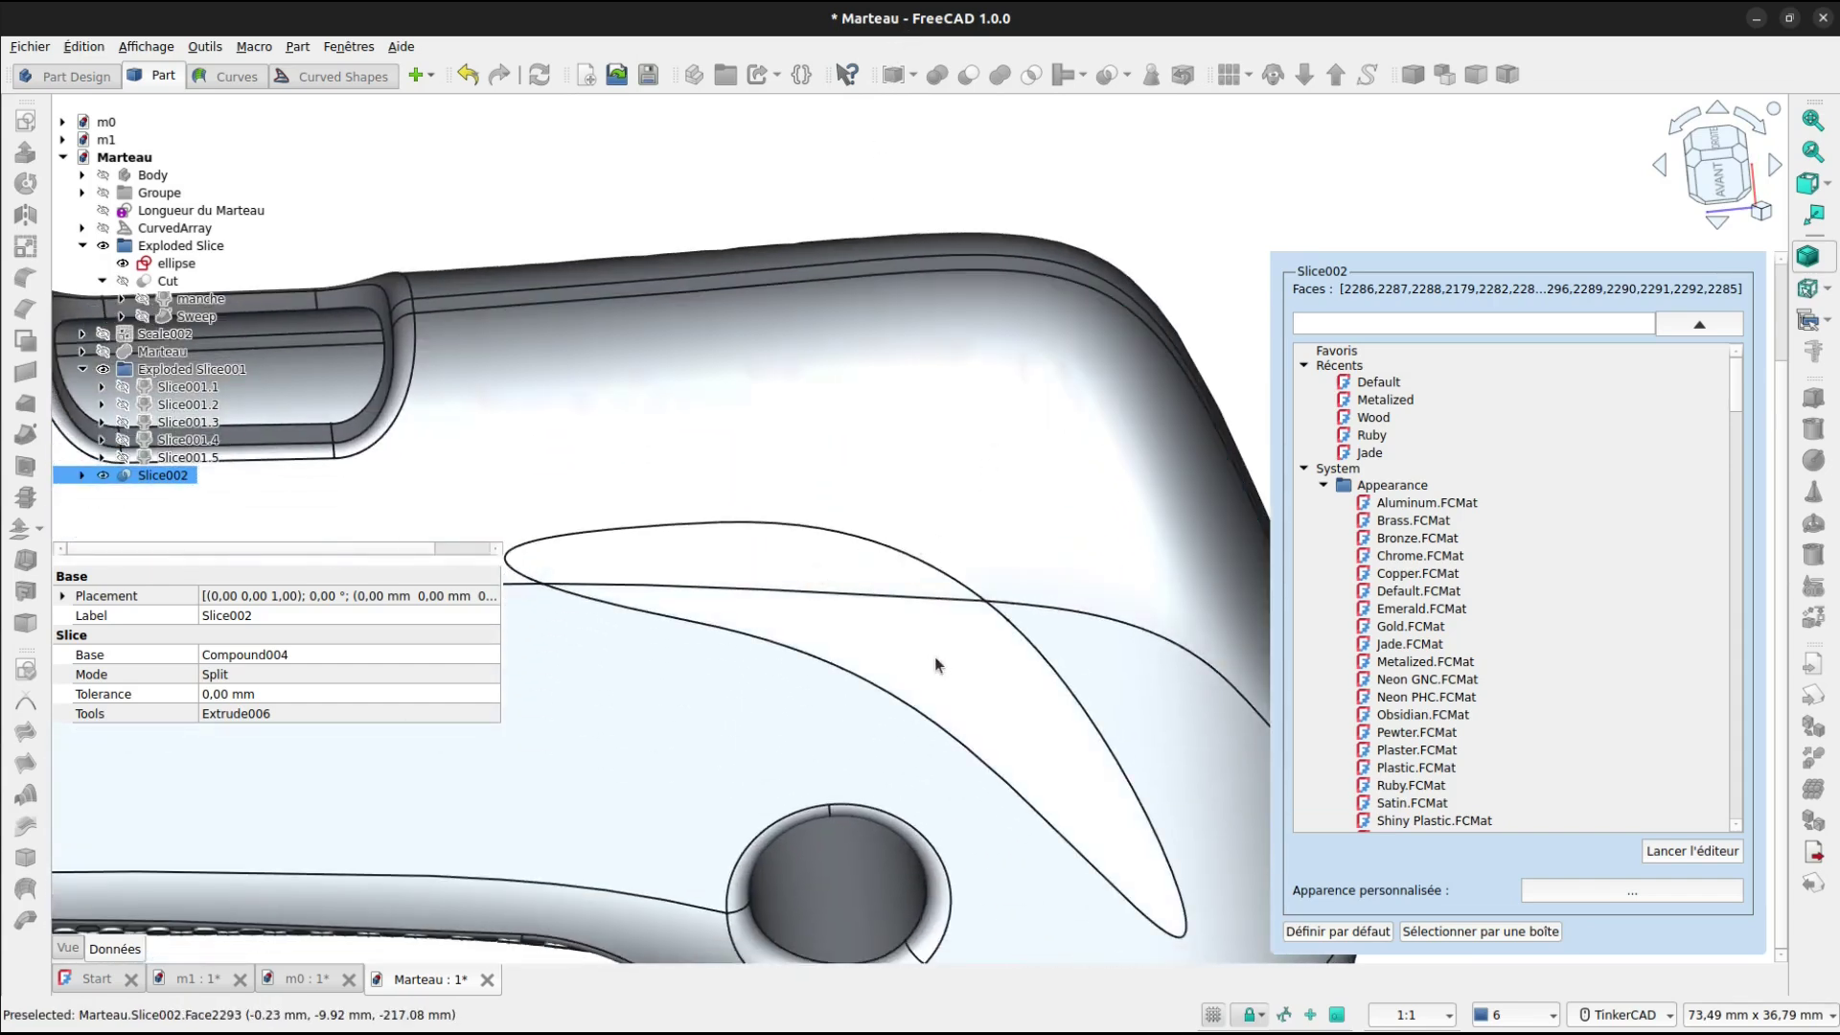
Give the selected faces a custom yellow diffuse colour, #facb10, and accept the per-face appearance.
{"action": "left_click", "coordinate": [1630, 889]}
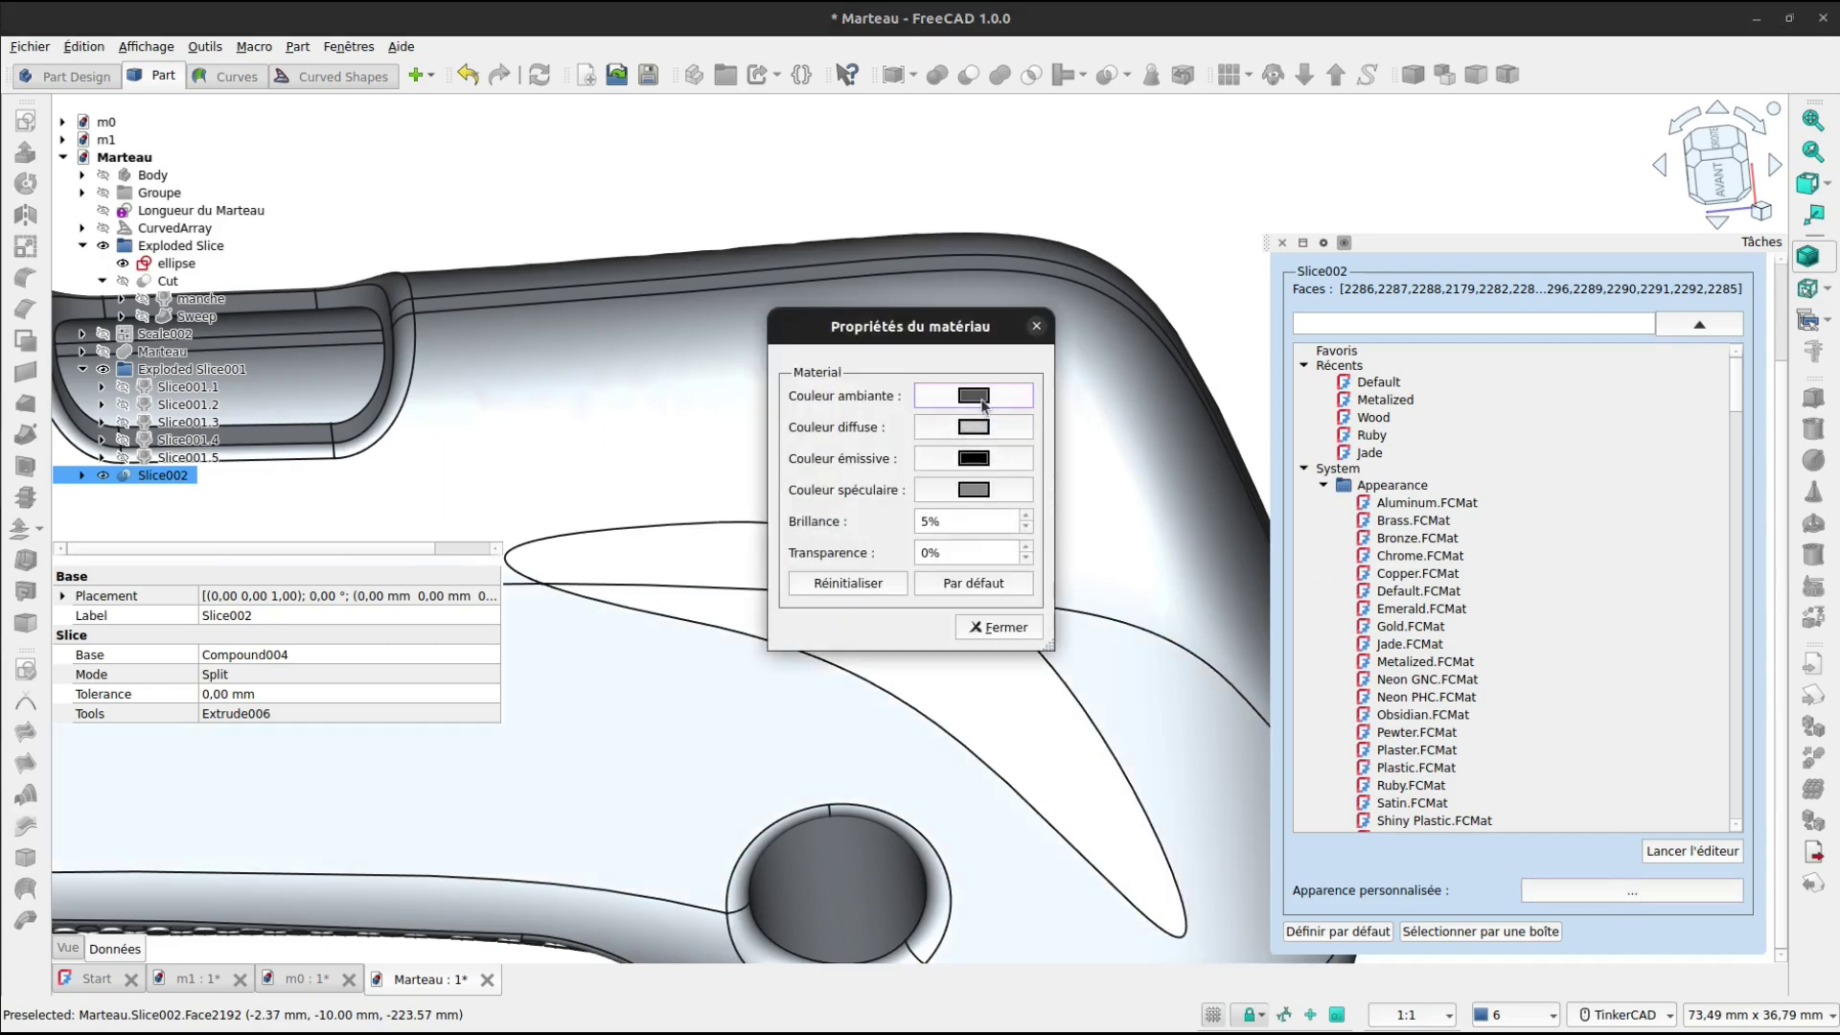
{"action": "left_click", "coordinate": [975, 428]}
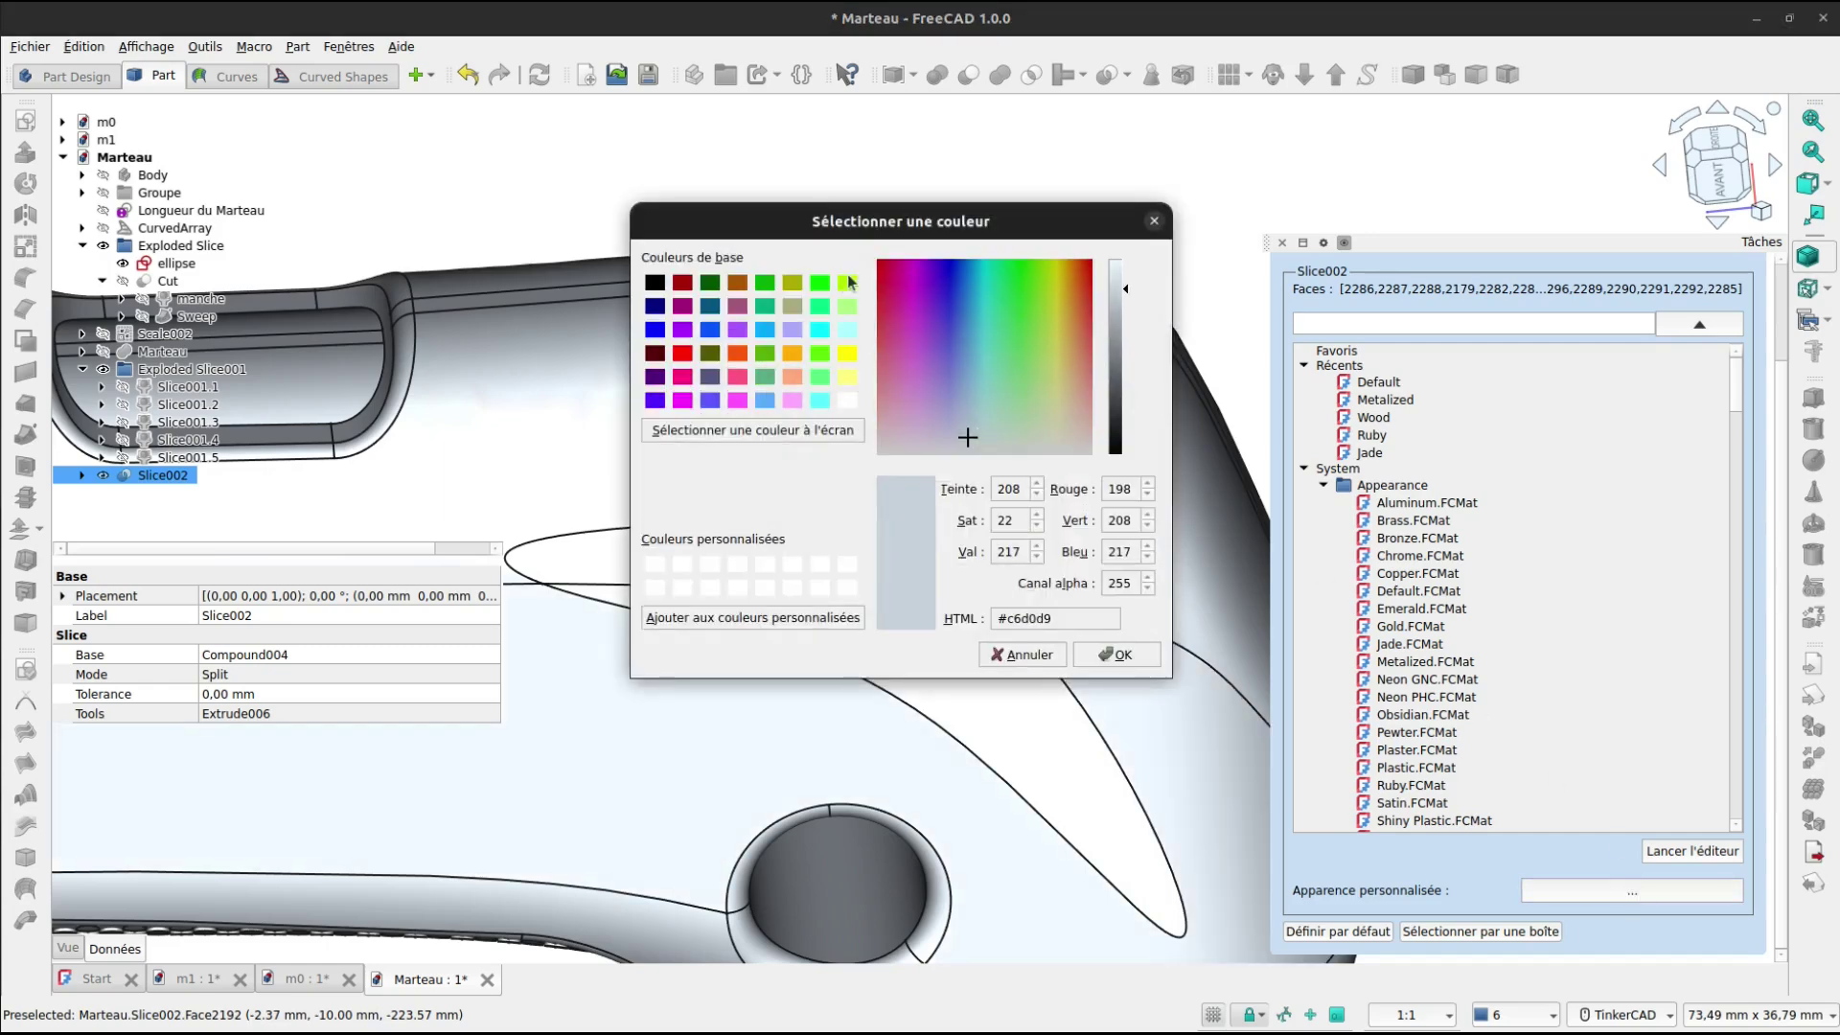
{"action": "left_click", "coordinate": [1065, 278]}
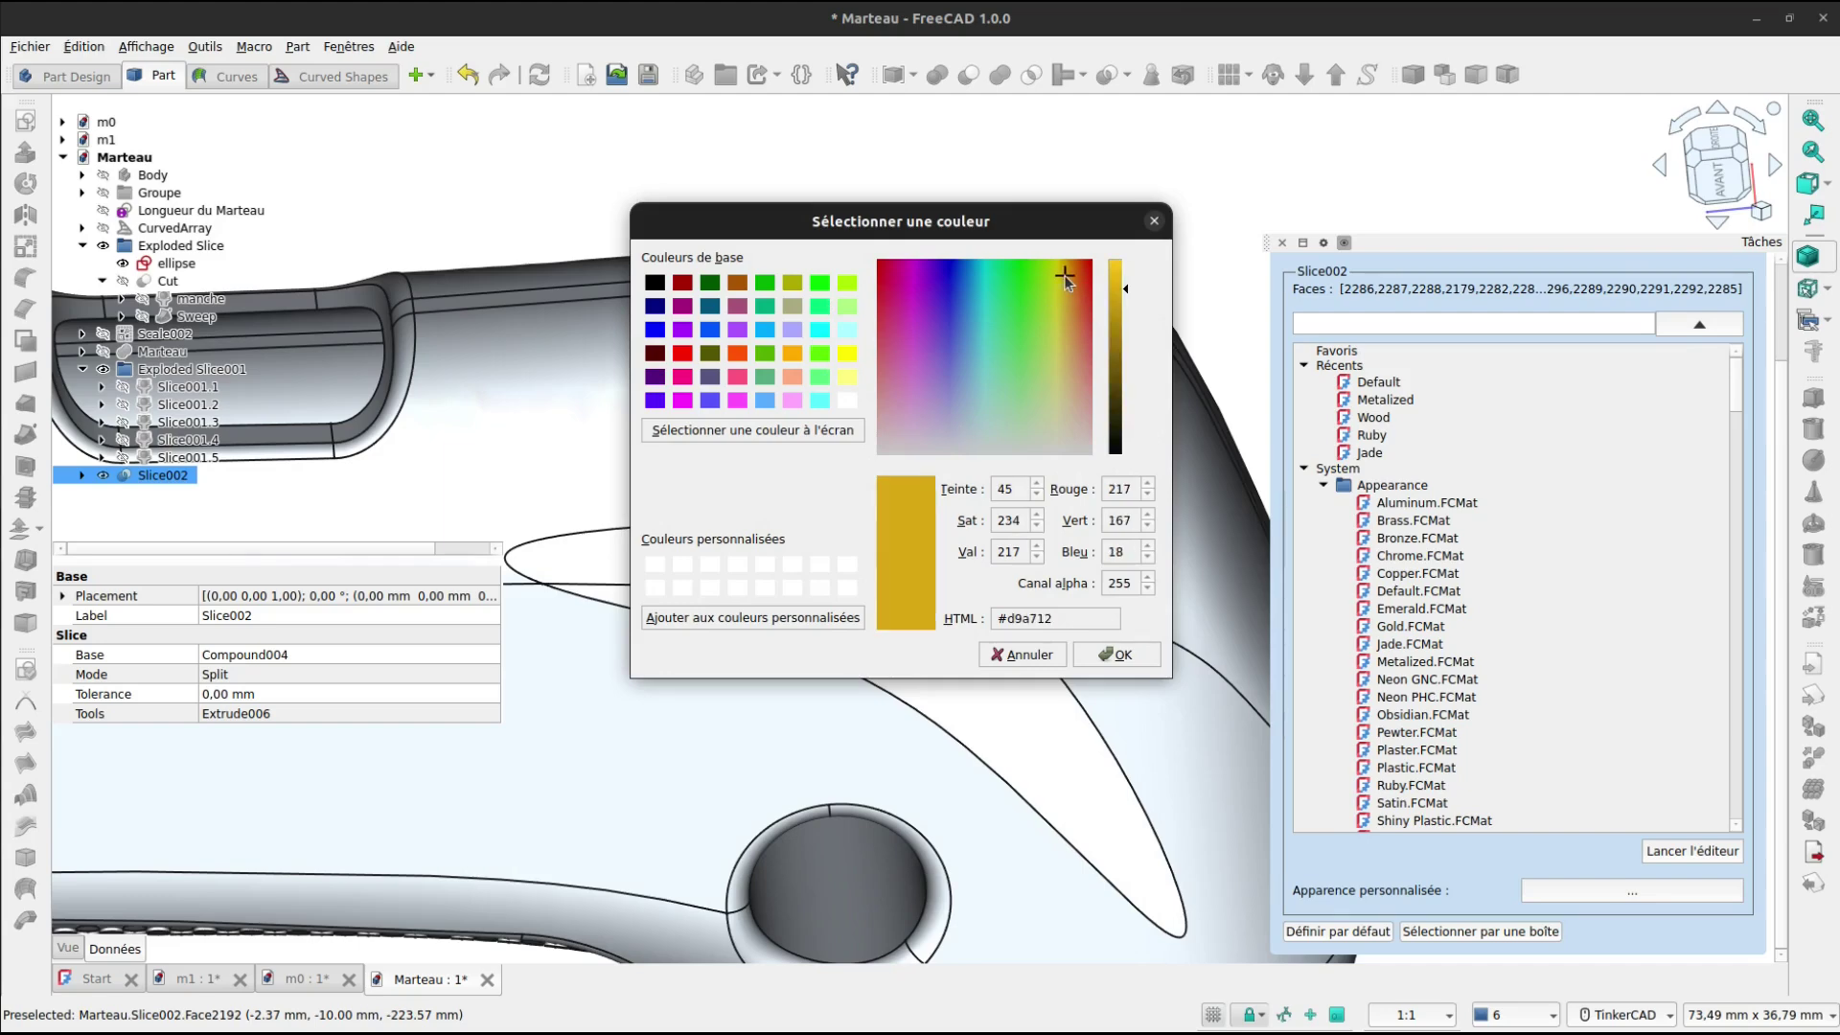
{"action": "left_click_drag", "start_coordinate": [1065, 277], "coordinate": [1122, 270]}
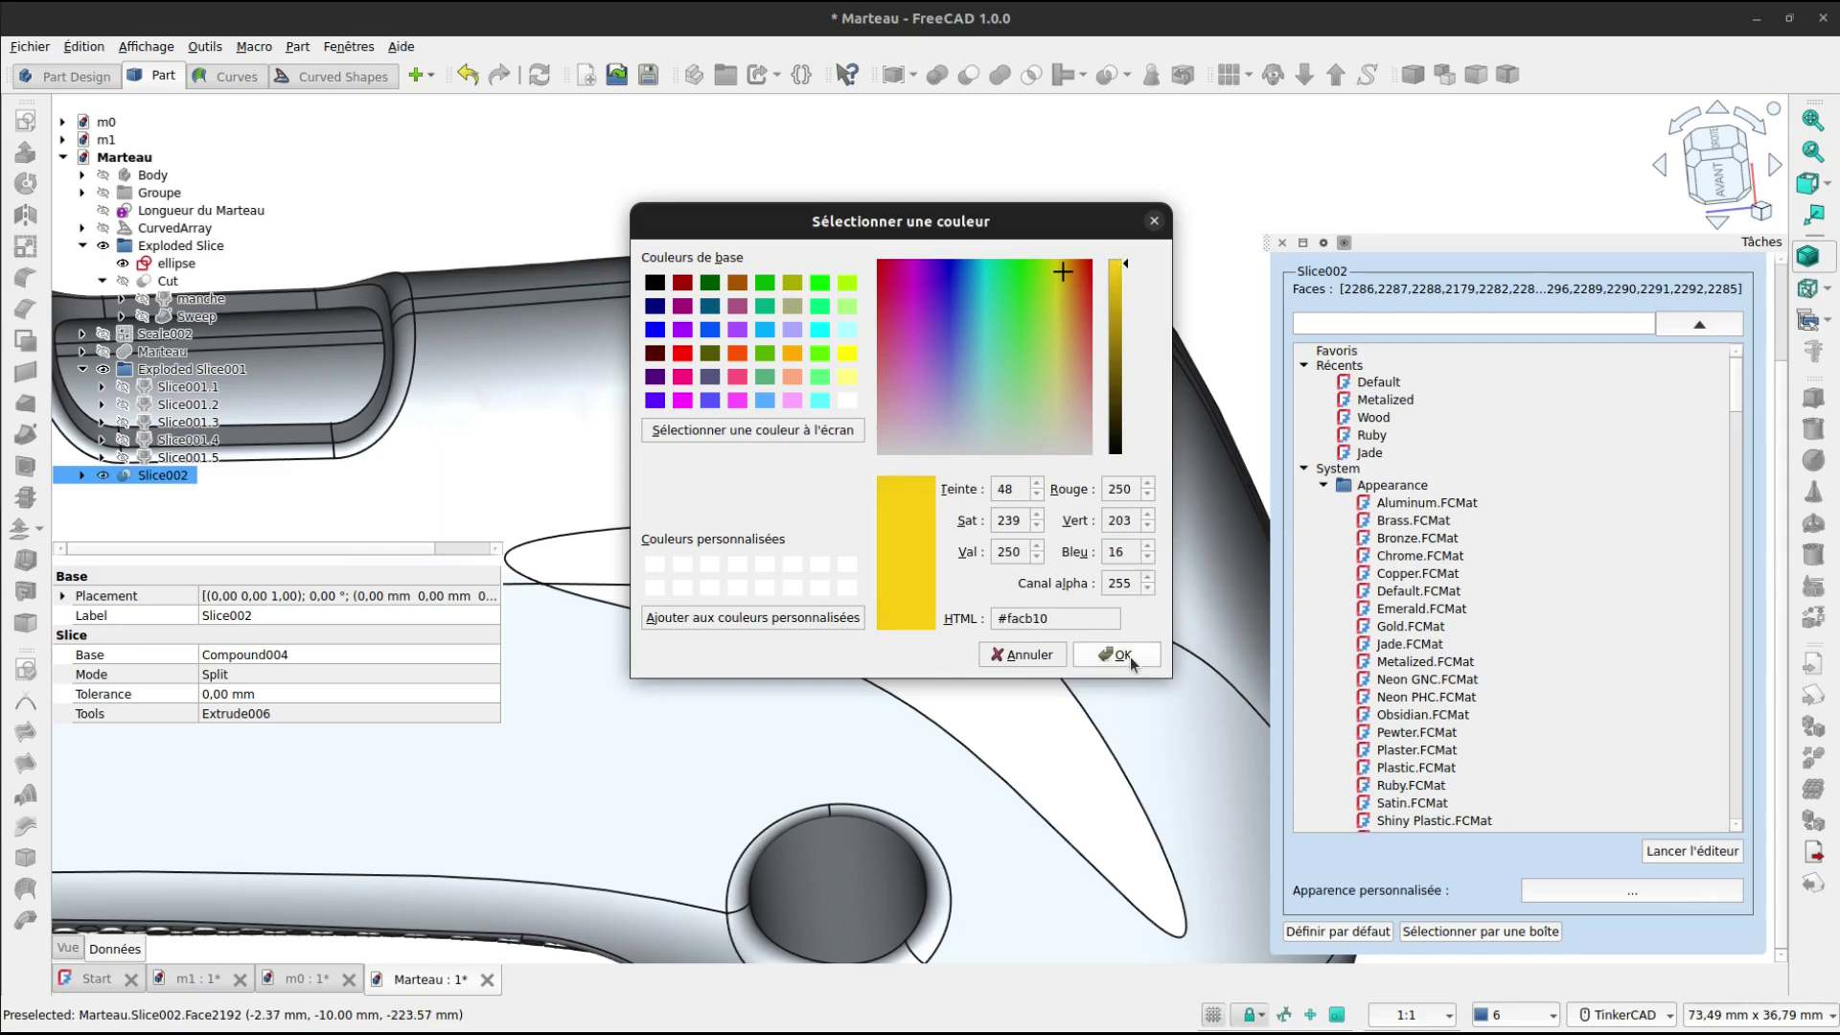
{"action": "left_click_drag", "start_coordinate": [1102, 618], "coordinate": [994, 619]}
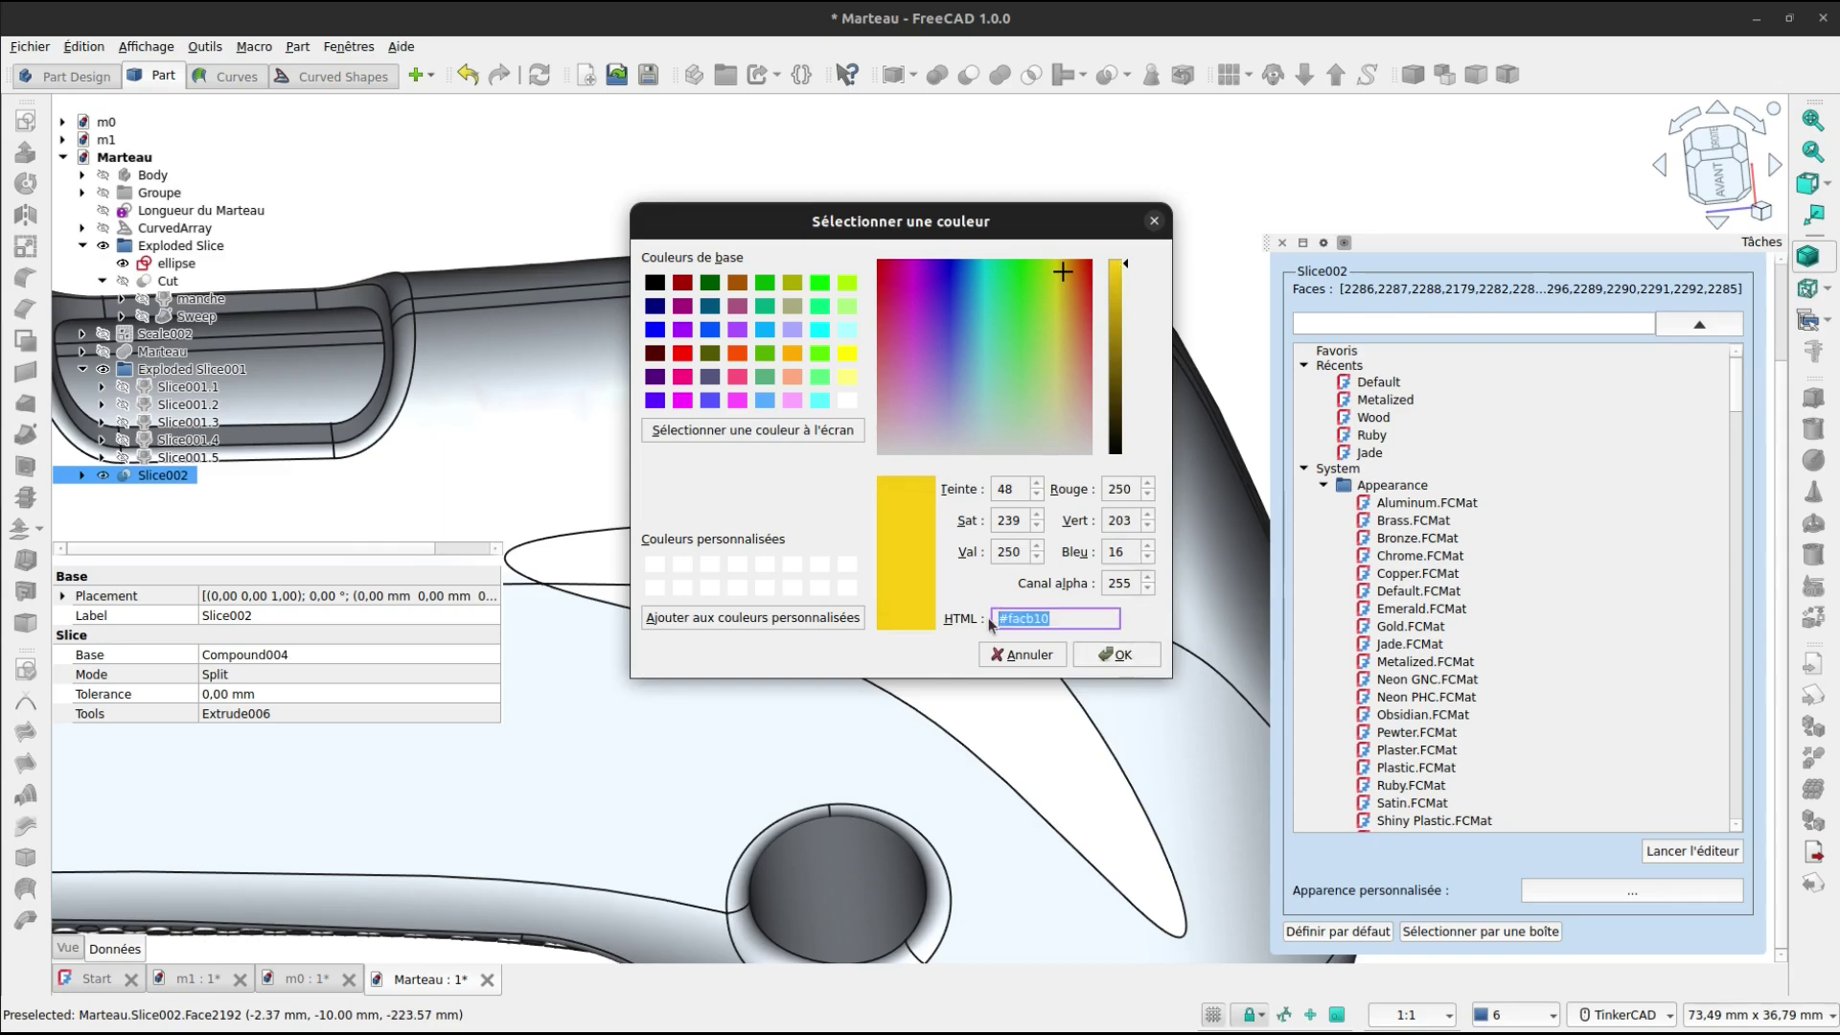
{"action": "left_click", "coordinate": [1110, 657]}
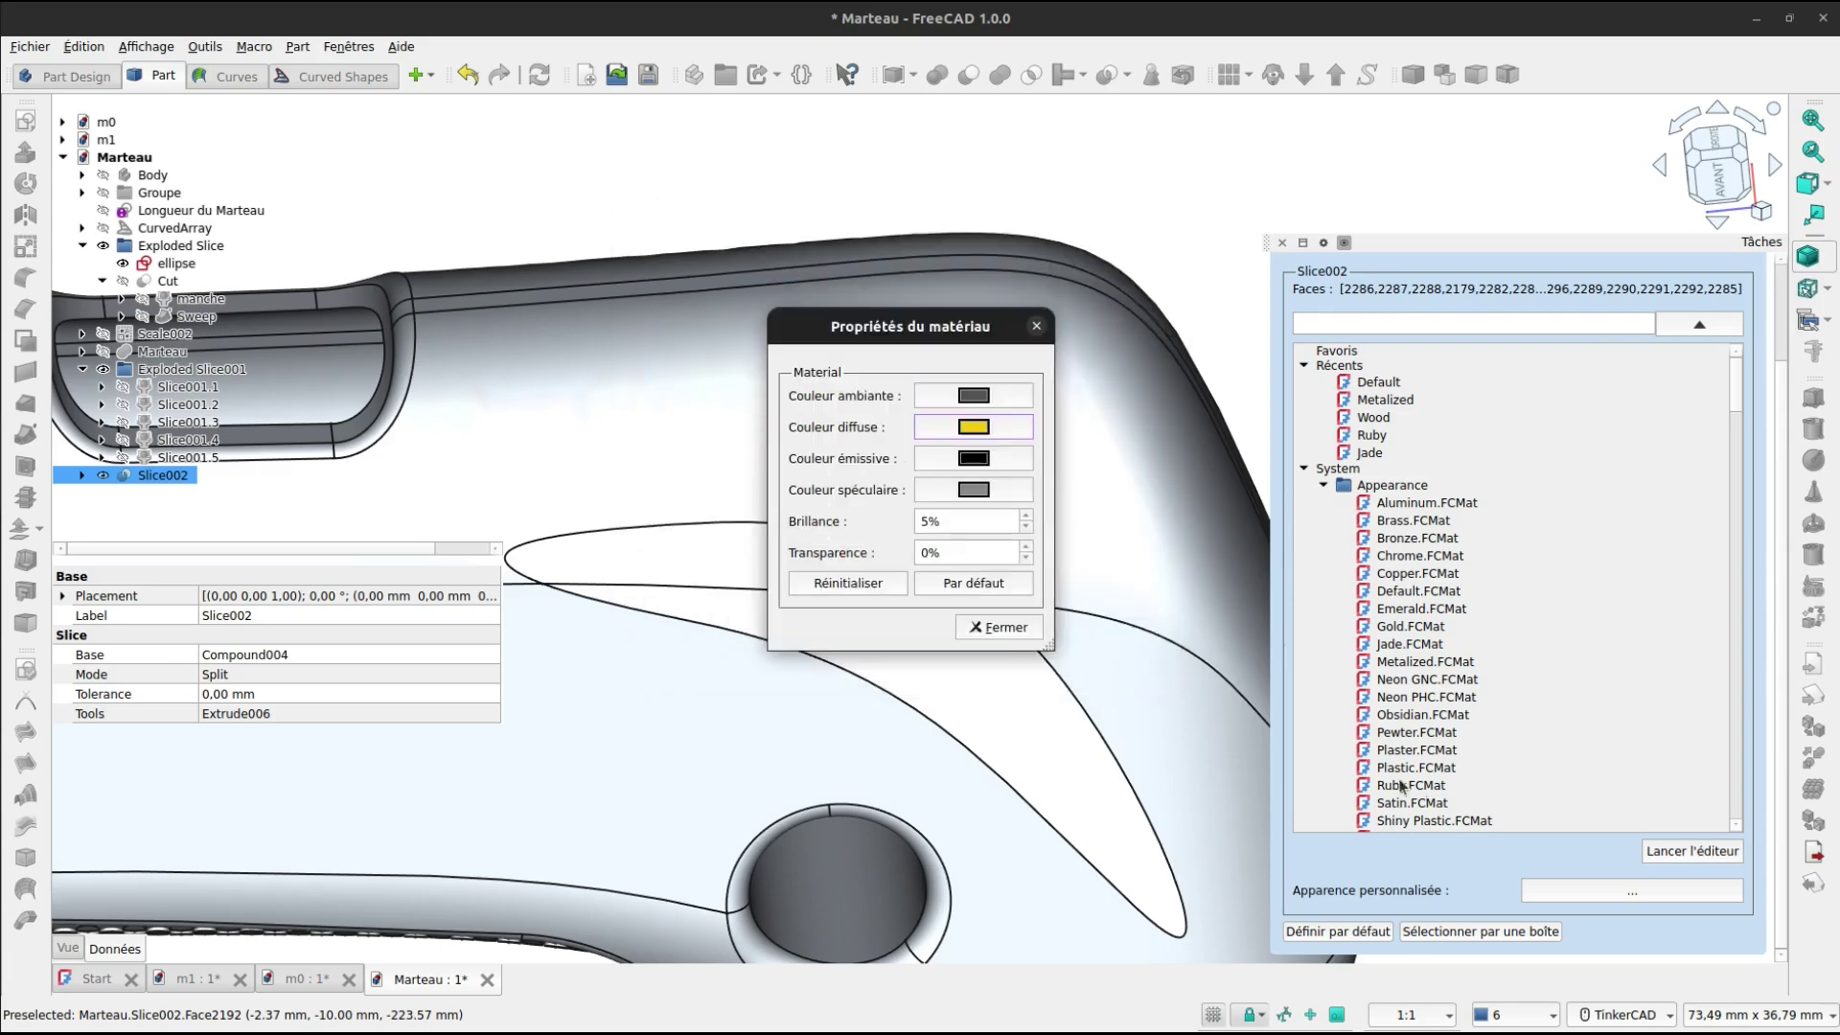
{"action": "left_click", "coordinate": [1014, 633]}
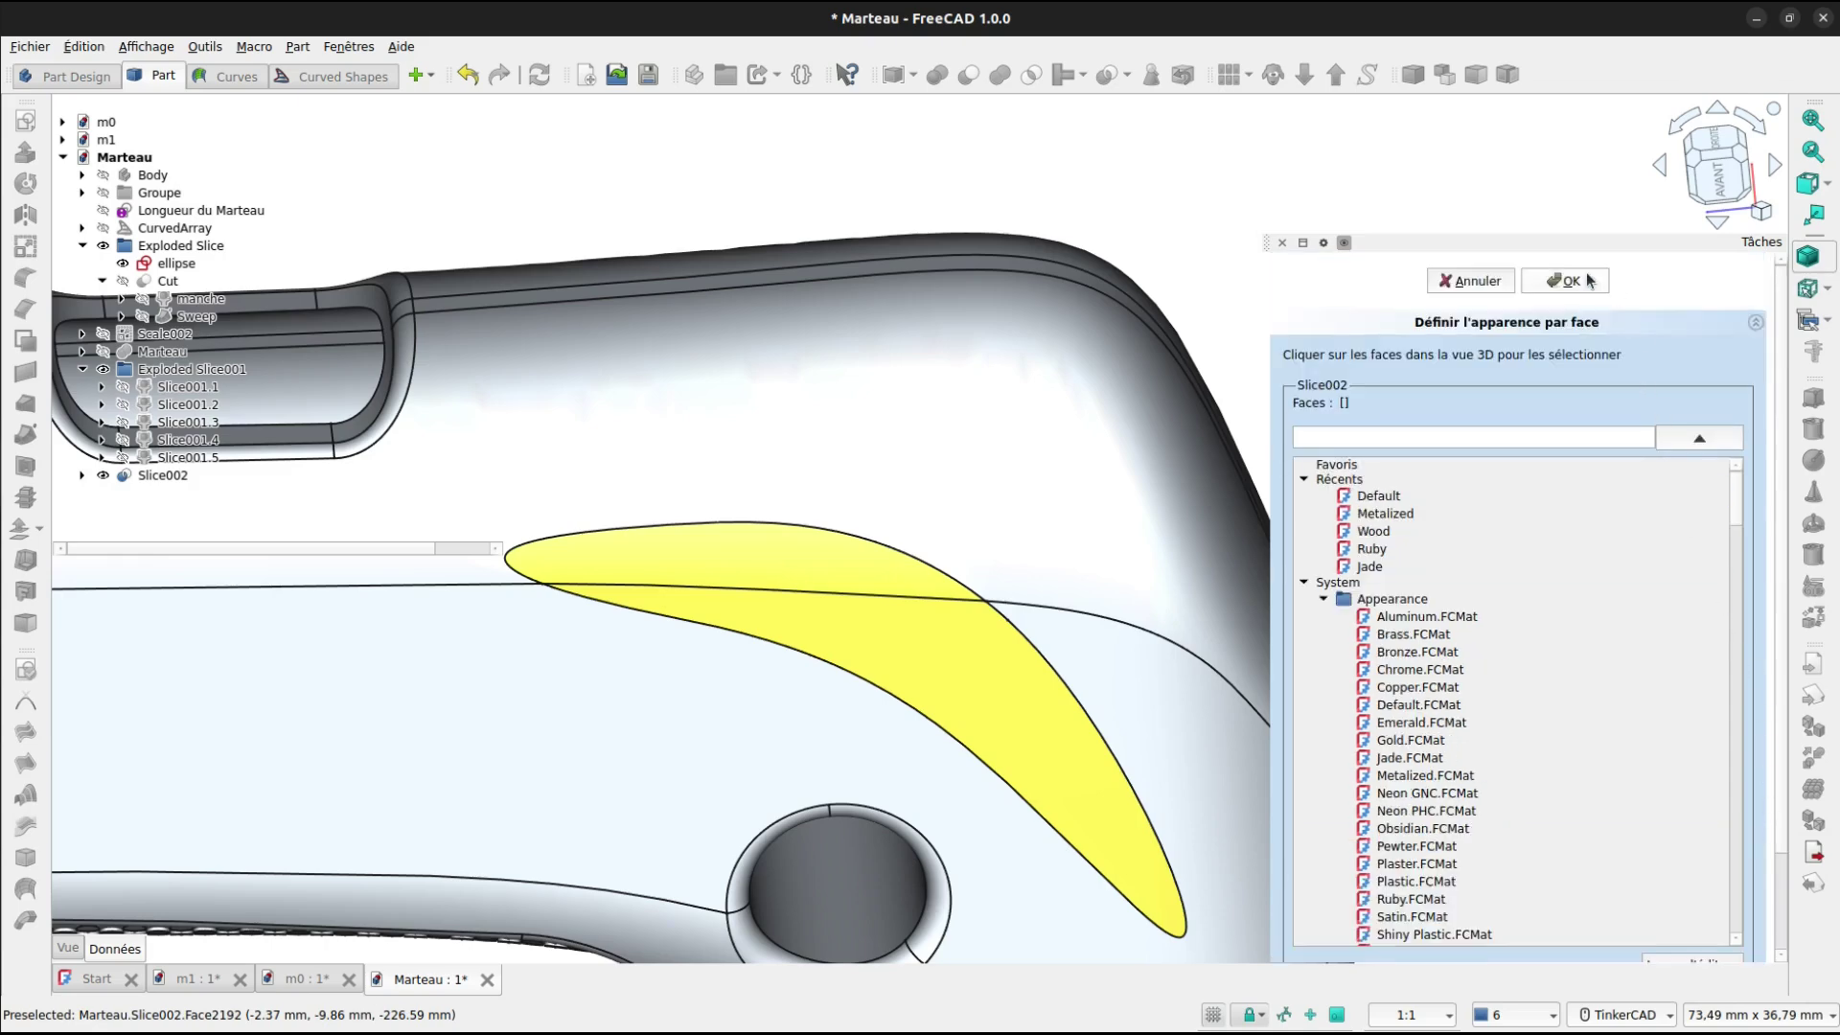
{"action": "left_click", "coordinate": [1572, 288]}
Reopen the per-face appearance settings for the sliced handle, Slice002.
{"action": "scroll", "coordinate": [1238, 336], "scroll_direction": "down", "scroll_amount": 3}
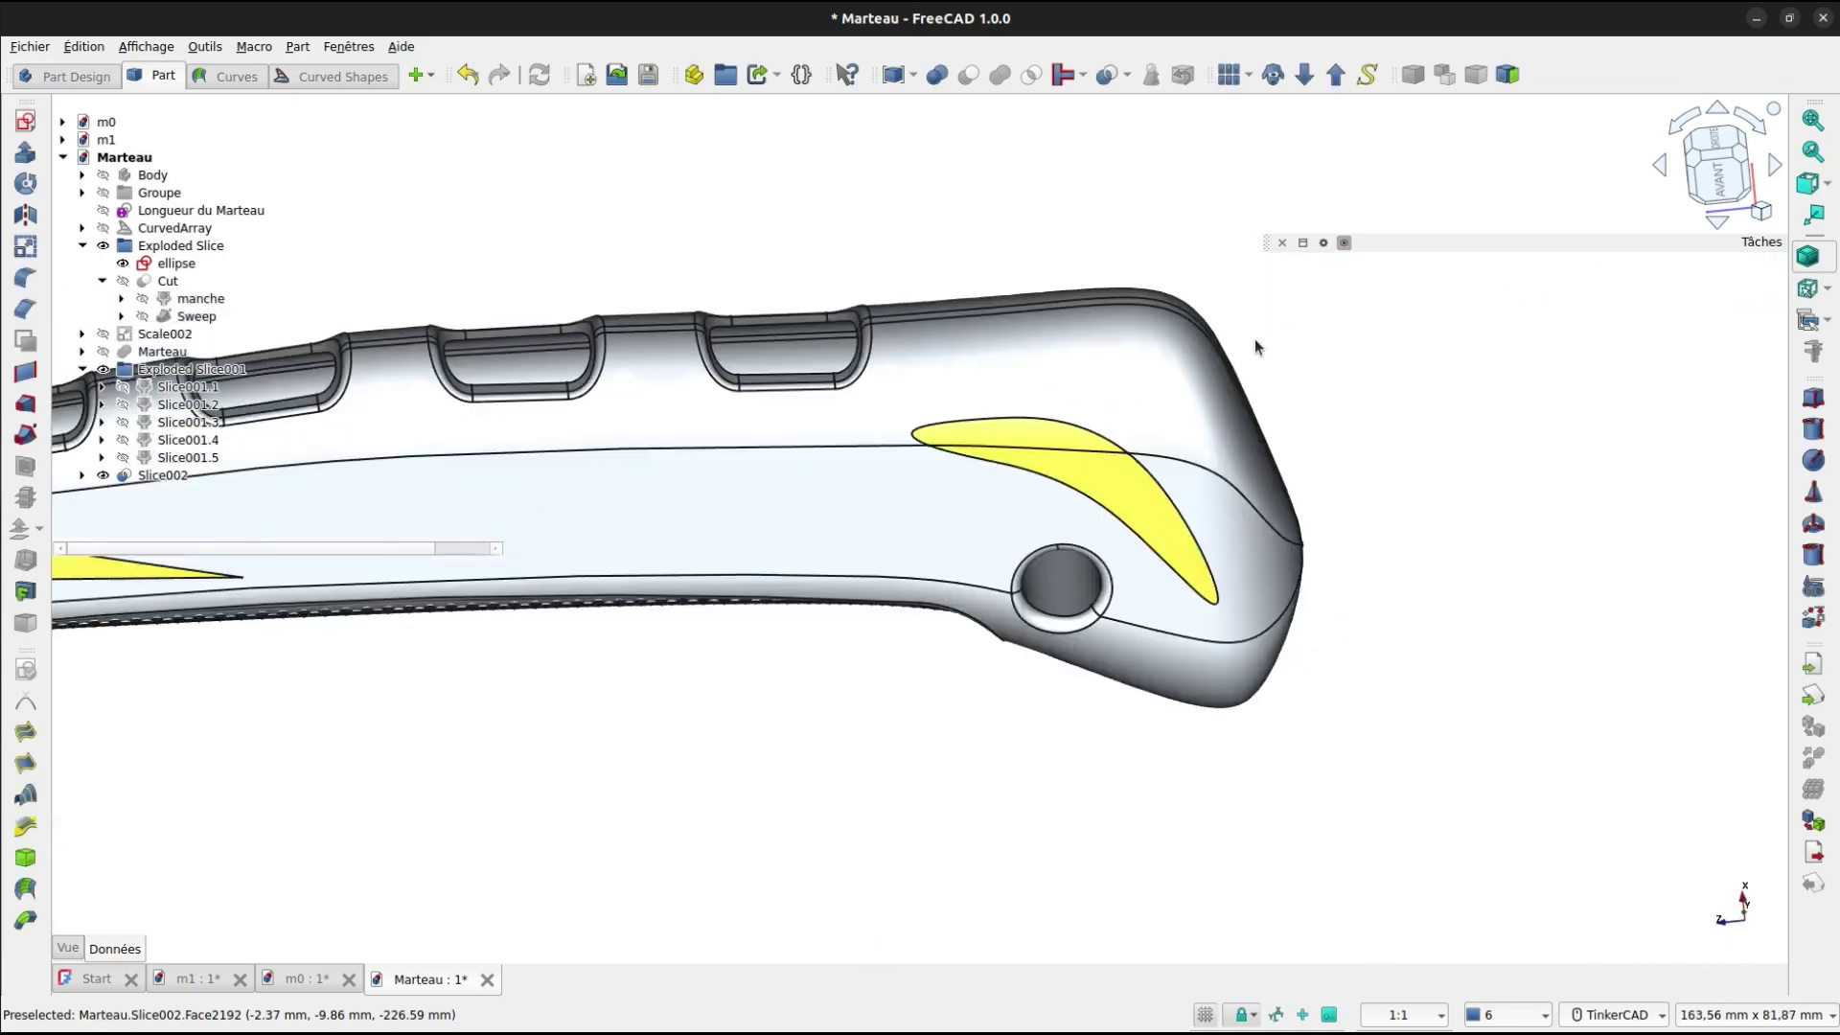
{"action": "right_click_drag", "start_coordinate": [1256, 338], "coordinate": [1175, 559]}
{"action": "scroll", "coordinate": [849, 668], "scroll_direction": "up", "scroll_amount": 5}
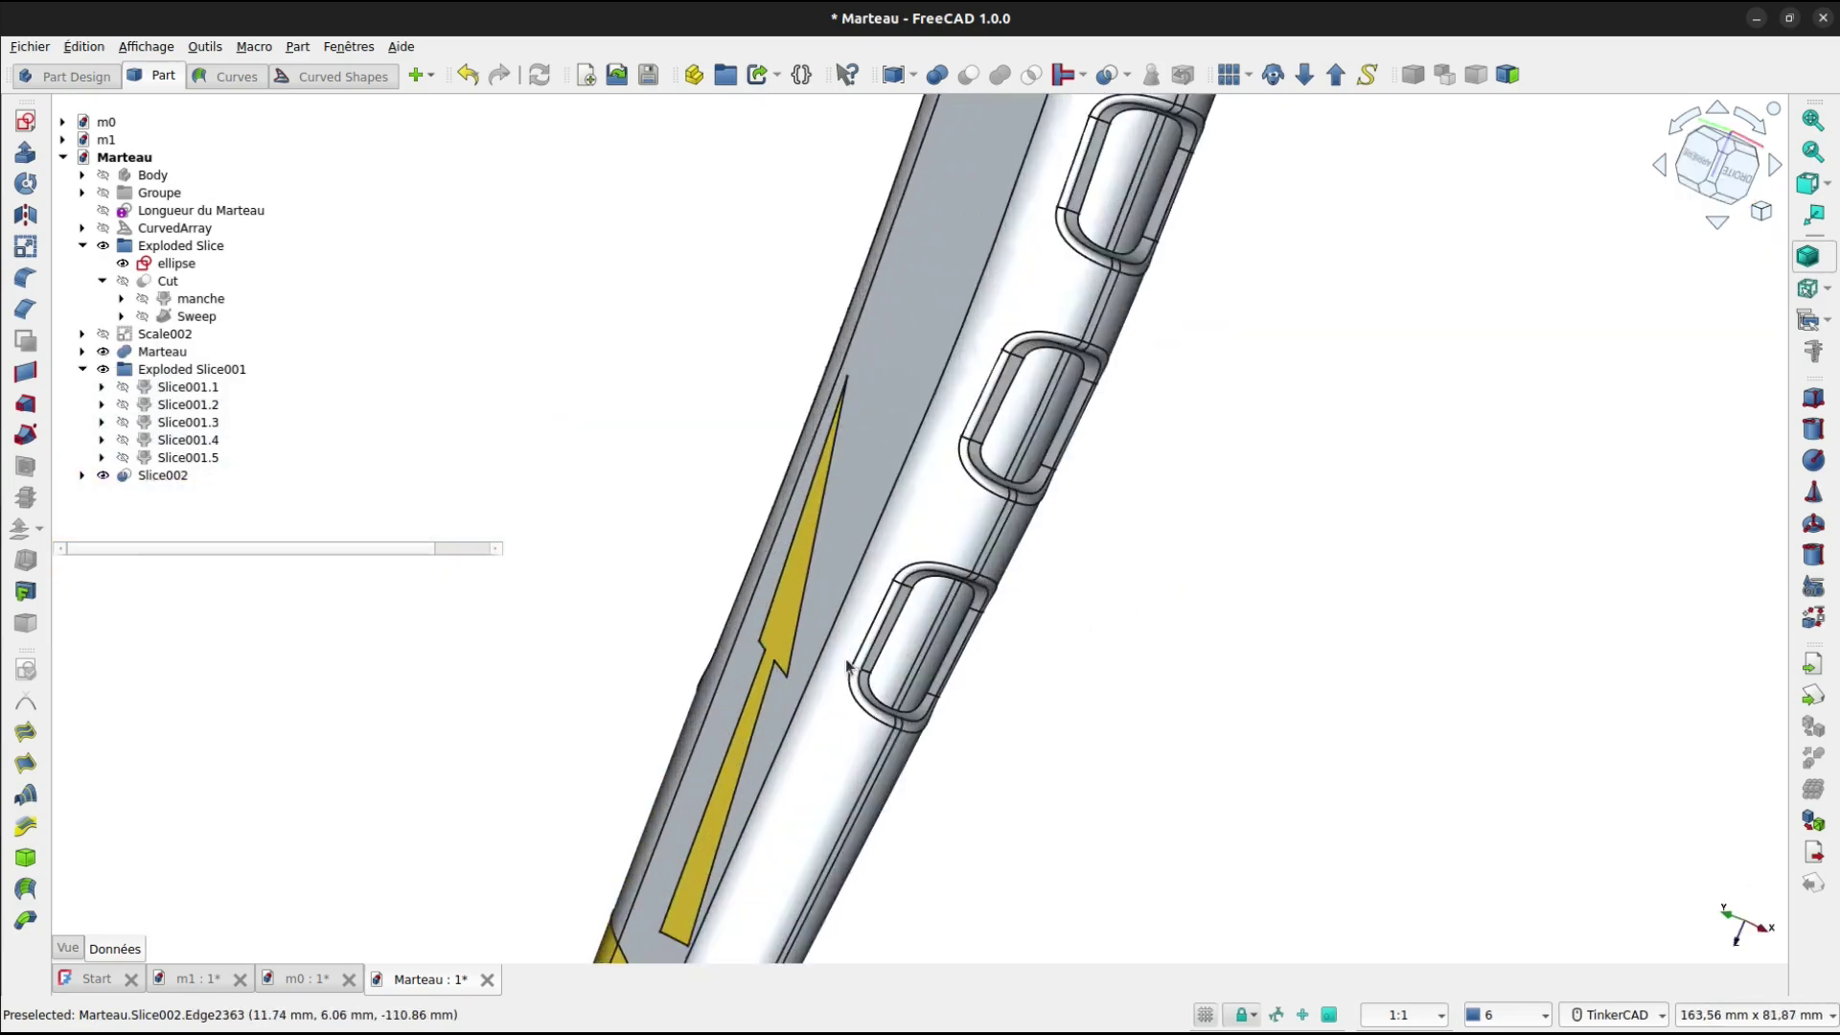
{"action": "left_click", "coordinate": [940, 636]}
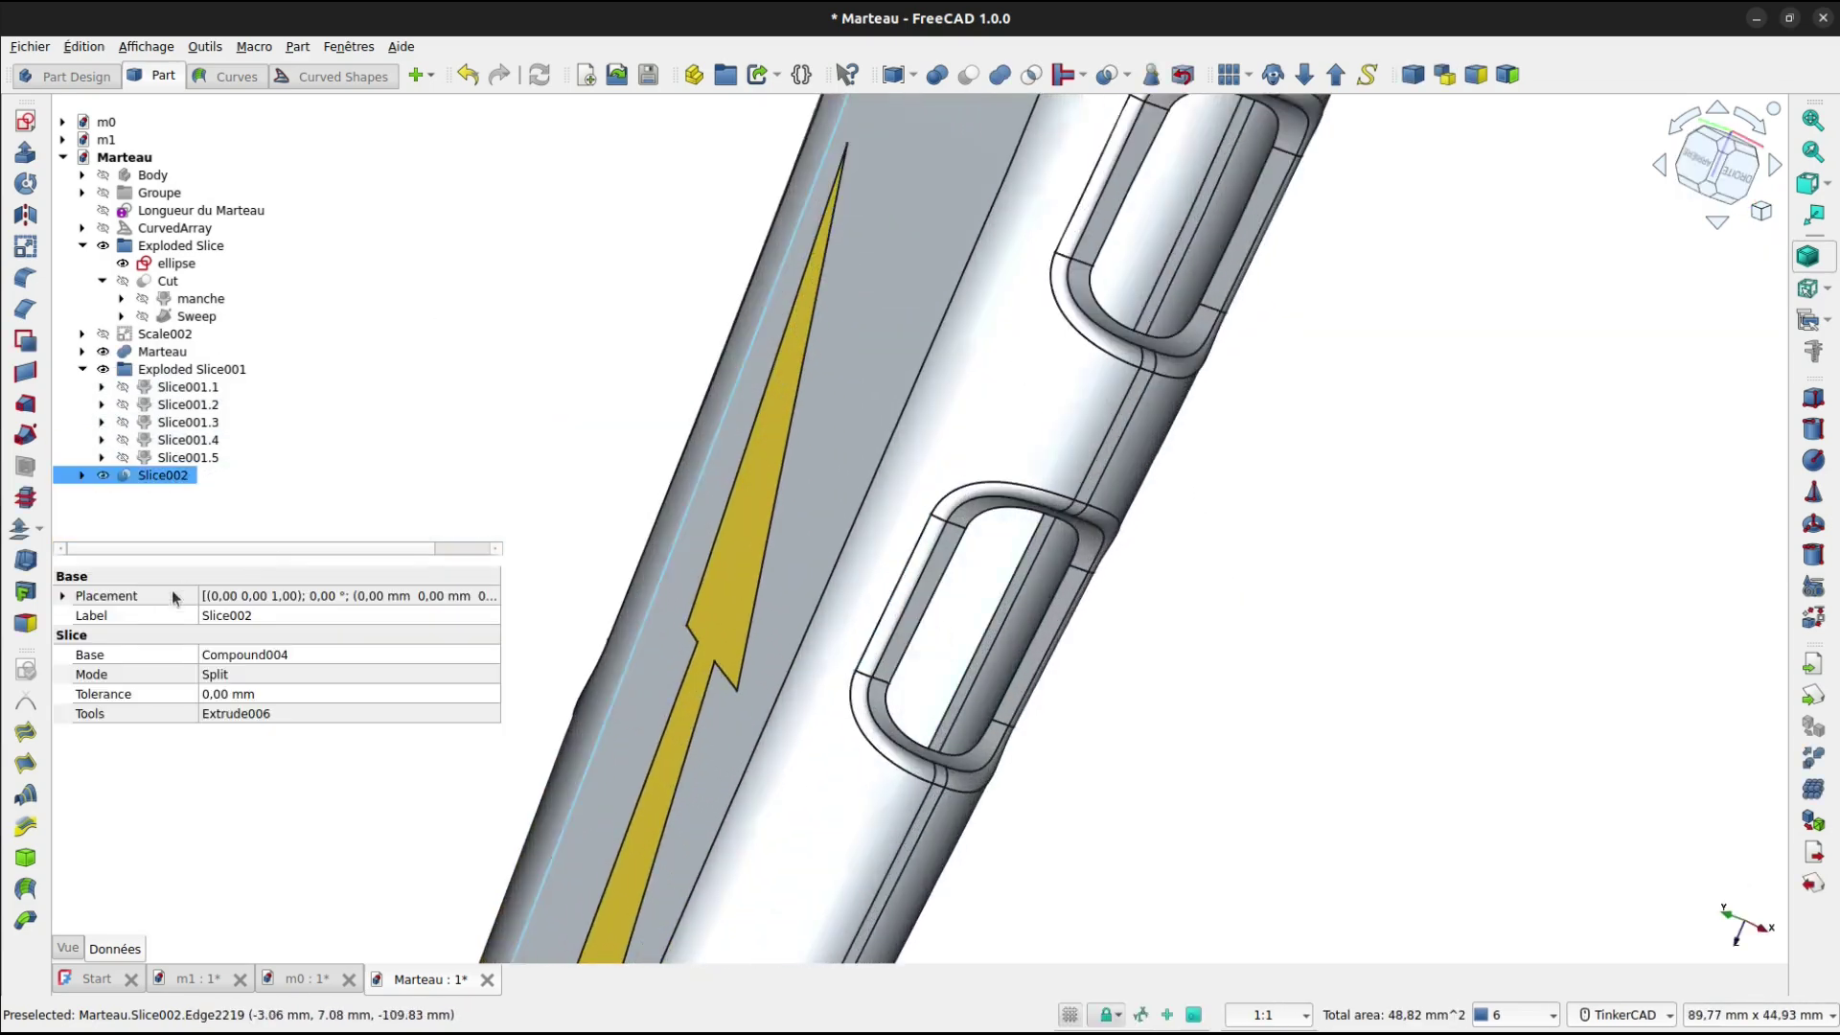
{"action": "left_click", "coordinate": [22, 624]}
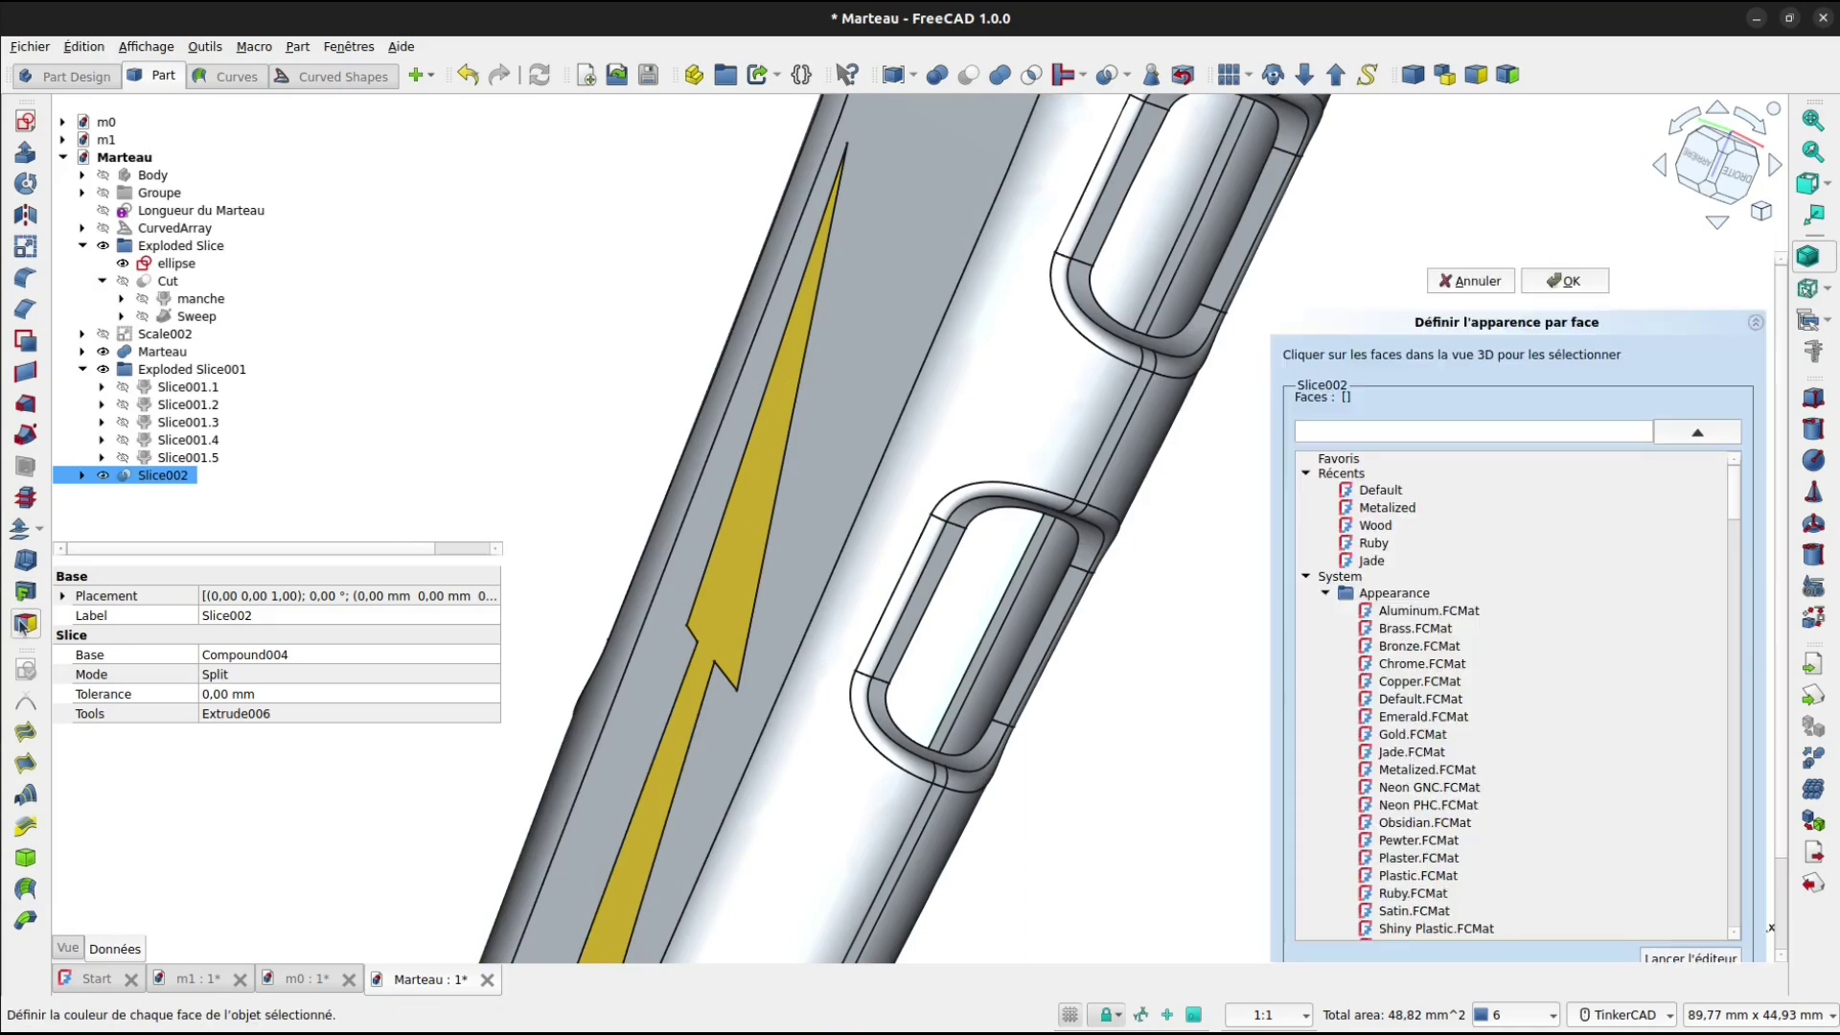
Select the three floor faces of the grip recess beside the lightning bolt.
{"action": "left_click", "coordinate": [963, 642]}
{"action": "scroll", "coordinate": [987, 613], "scroll_direction": "up", "scroll_amount": 6}
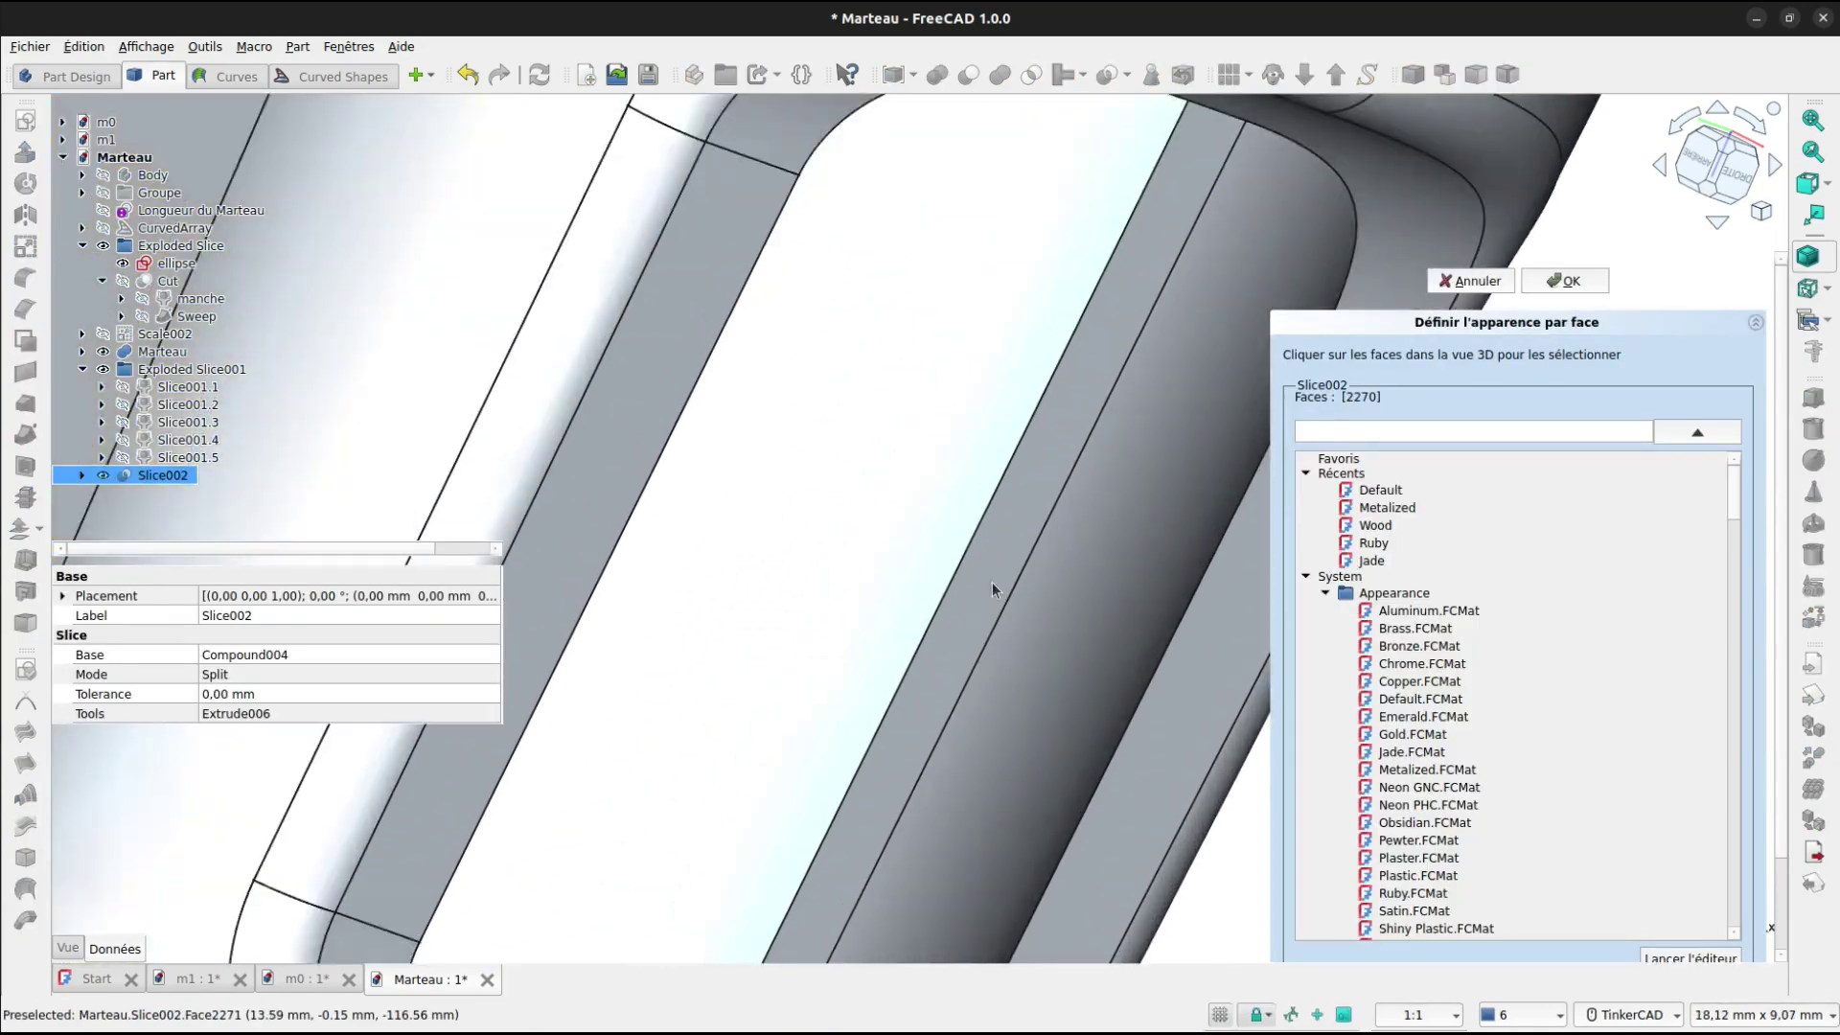
{"action": "left_click", "coordinate": [992, 583]}
{"action": "left_click", "coordinate": [1041, 633]}
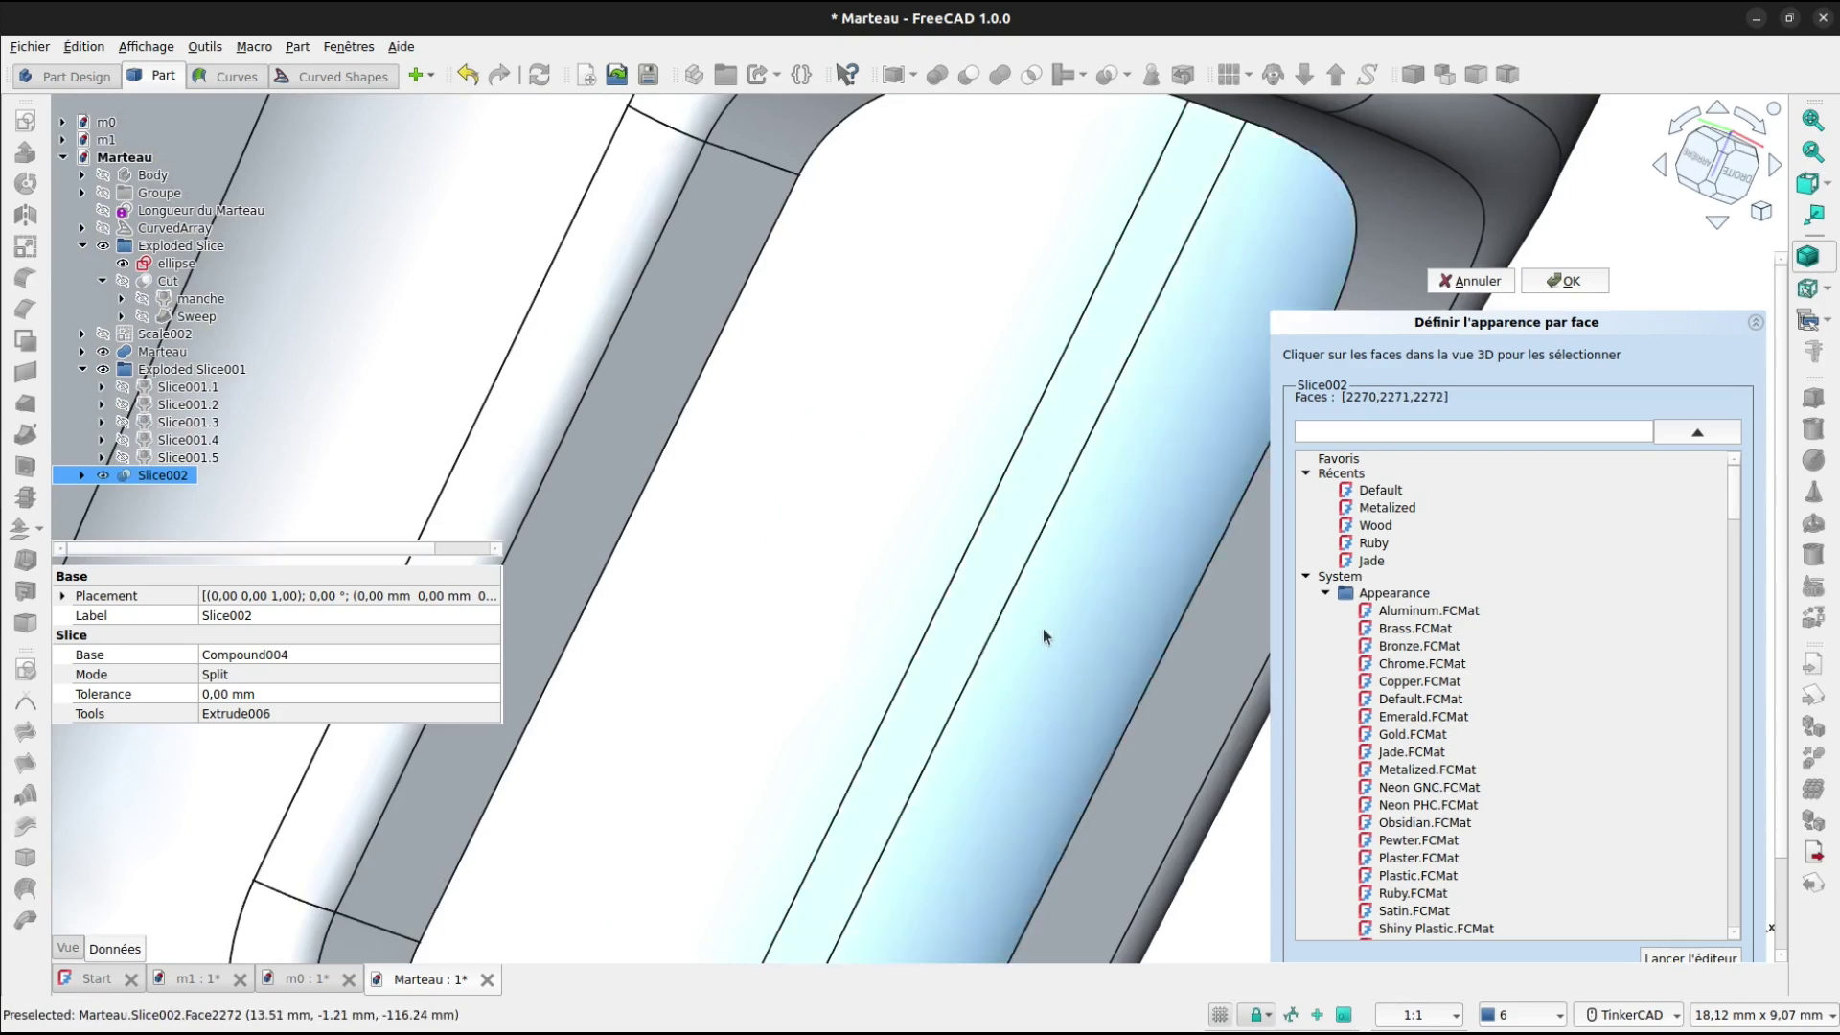
Add the three floor faces of the second grip recess from the lightning bolt to the selection.
{"action": "scroll", "coordinate": [1043, 629], "scroll_direction": "down", "scroll_amount": 5}
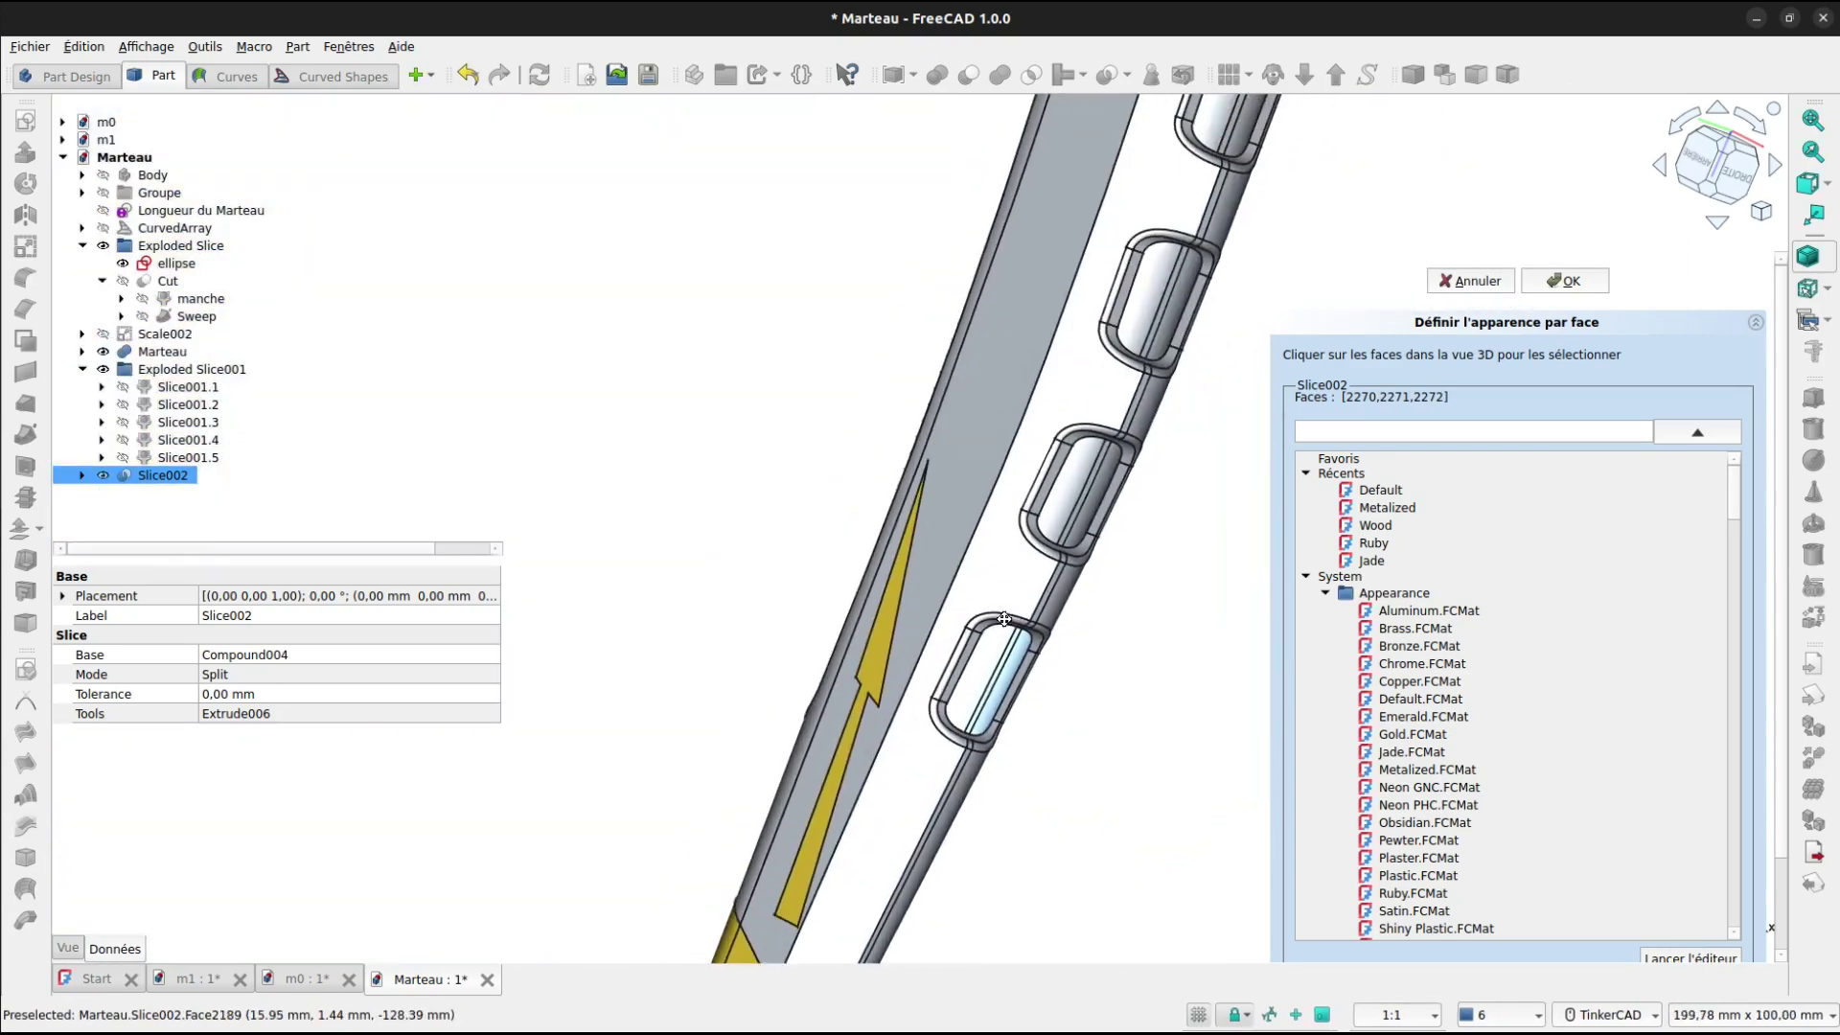
{"action": "scroll", "coordinate": [922, 643], "scroll_direction": "up", "scroll_amount": 5}
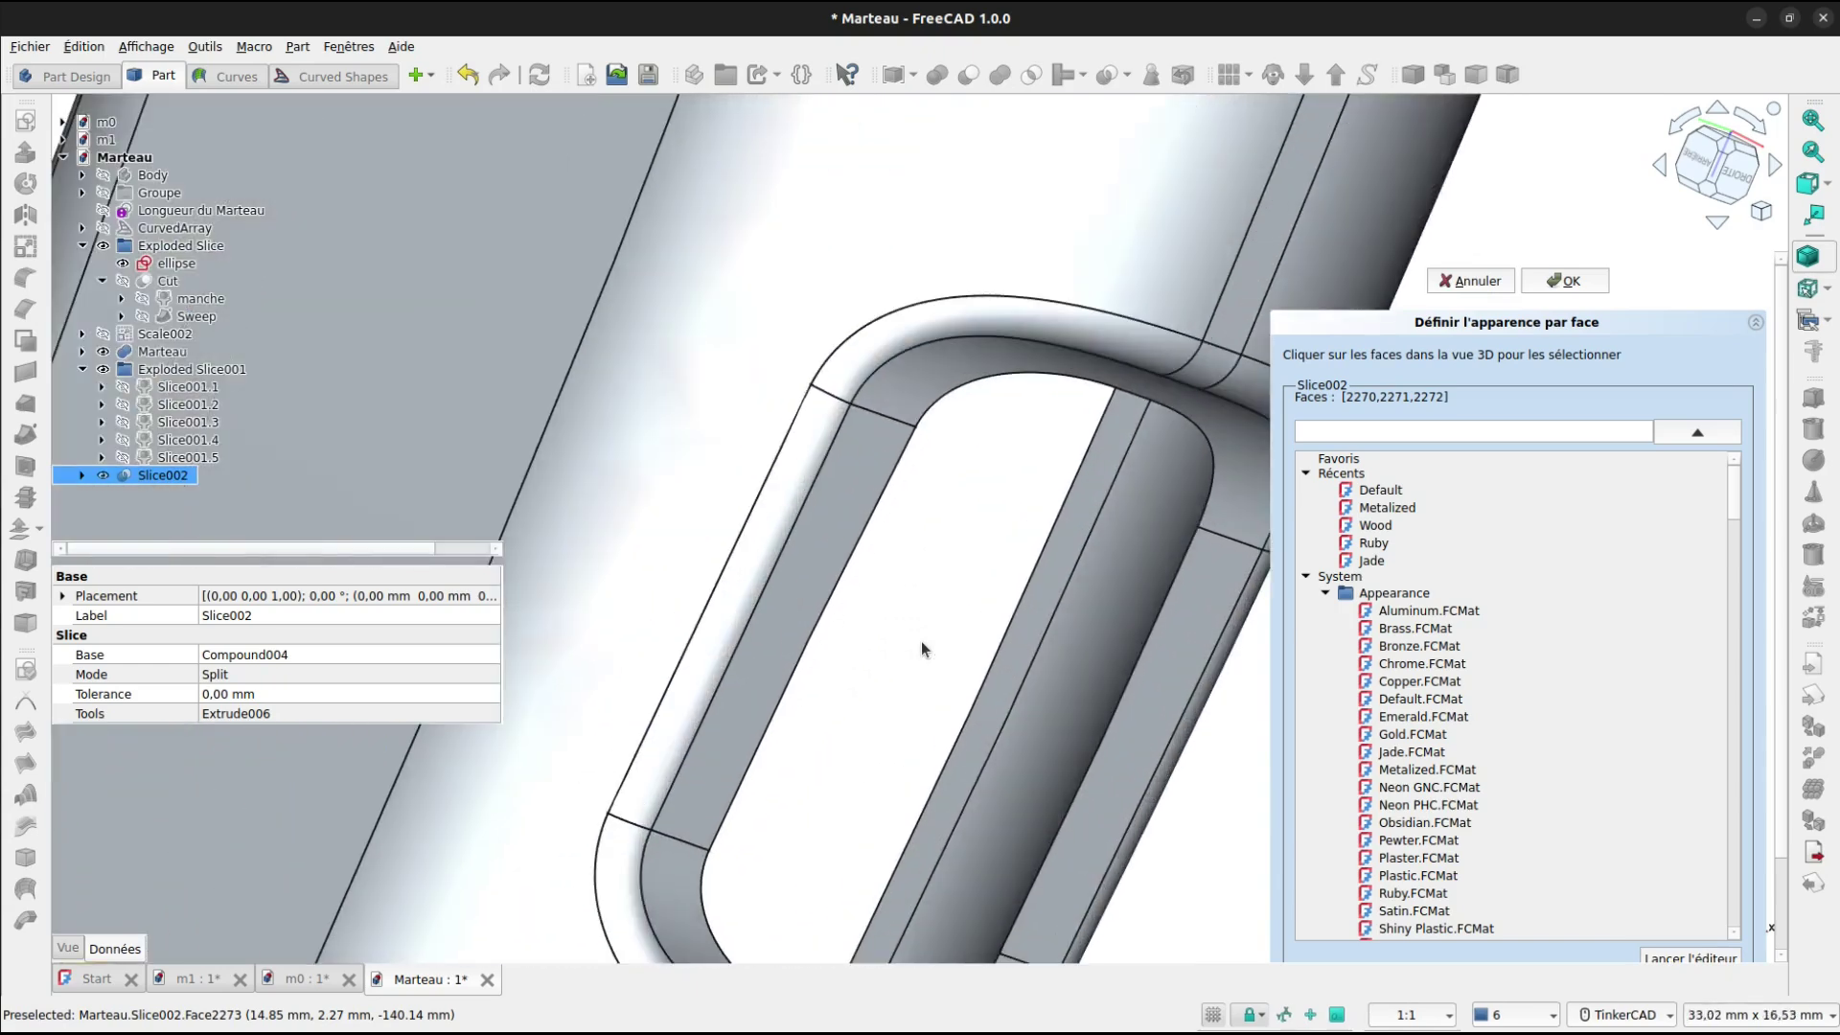
{"action": "left_click", "coordinate": [998, 705]}
{"action": "left_click", "coordinate": [1056, 721]}
{"action": "scroll", "coordinate": [1015, 656], "scroll_direction": "up", "scroll_amount": 4}
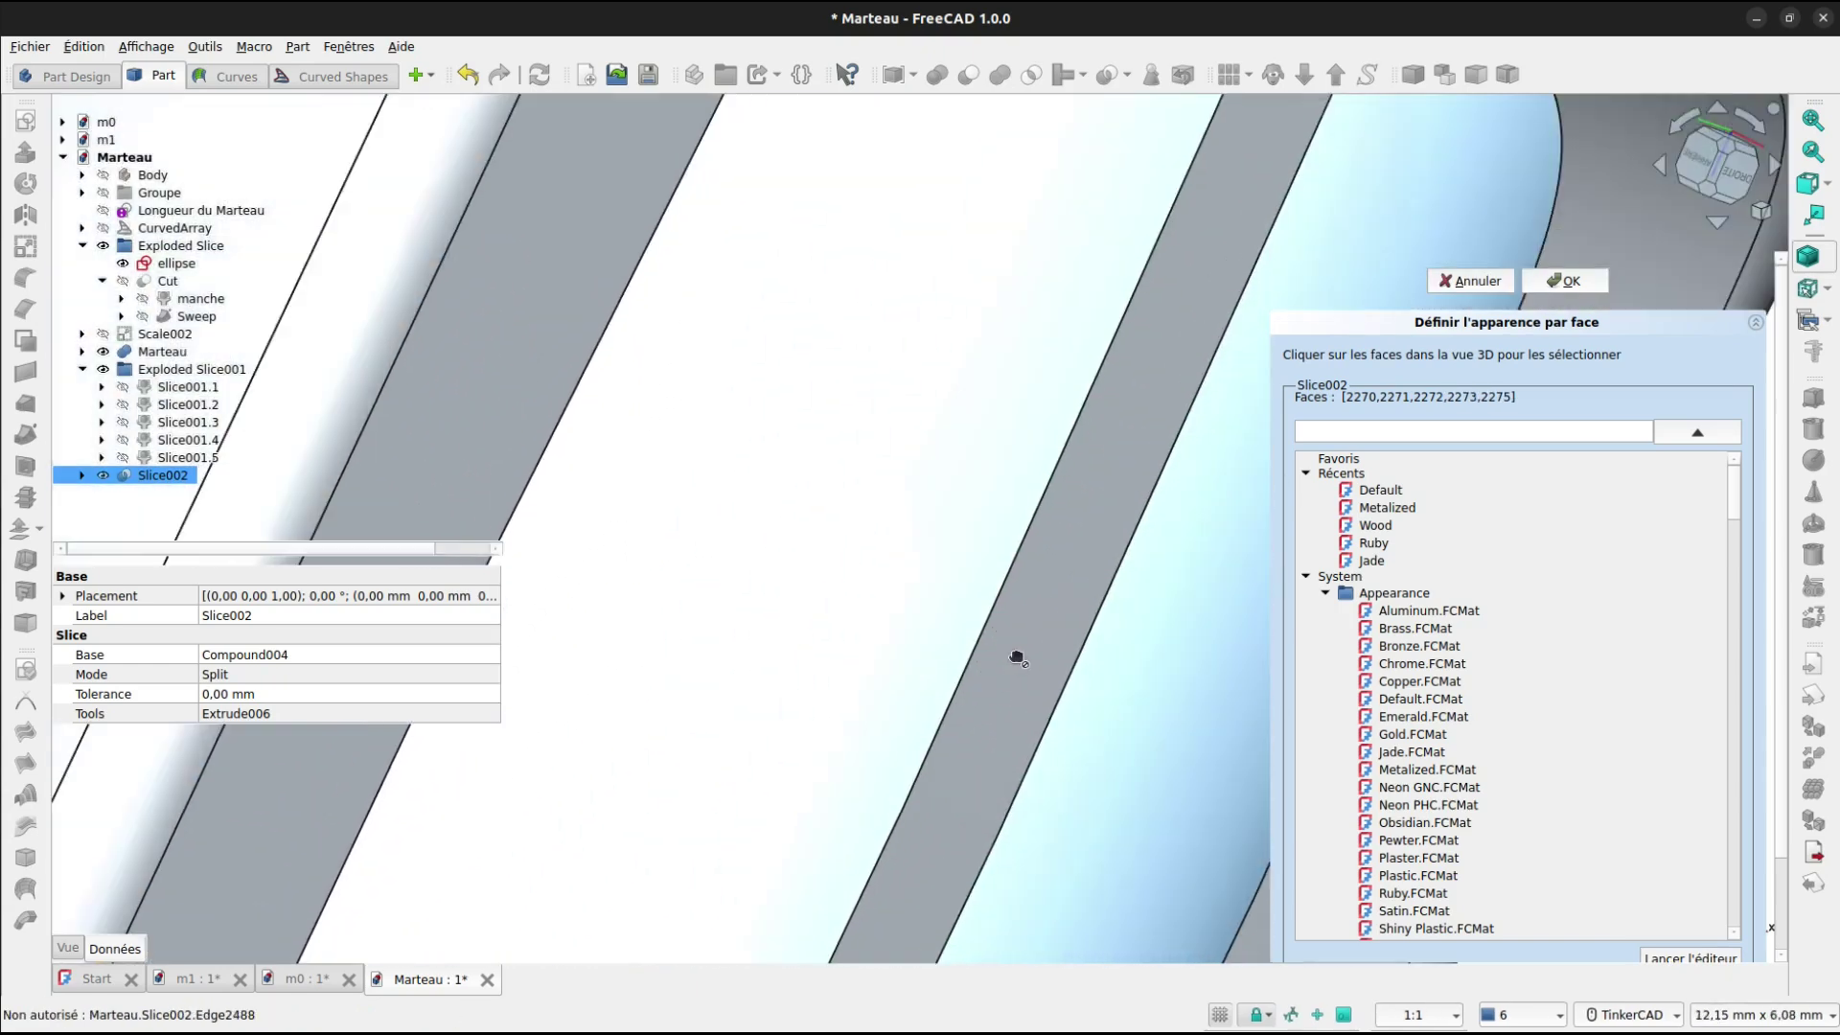
{"action": "left_click", "coordinate": [1015, 656]}
Add the three floor faces of the third grip recess from the lightning bolt to the selection.
{"action": "scroll", "coordinate": [1015, 656], "scroll_direction": "down", "scroll_amount": 8}
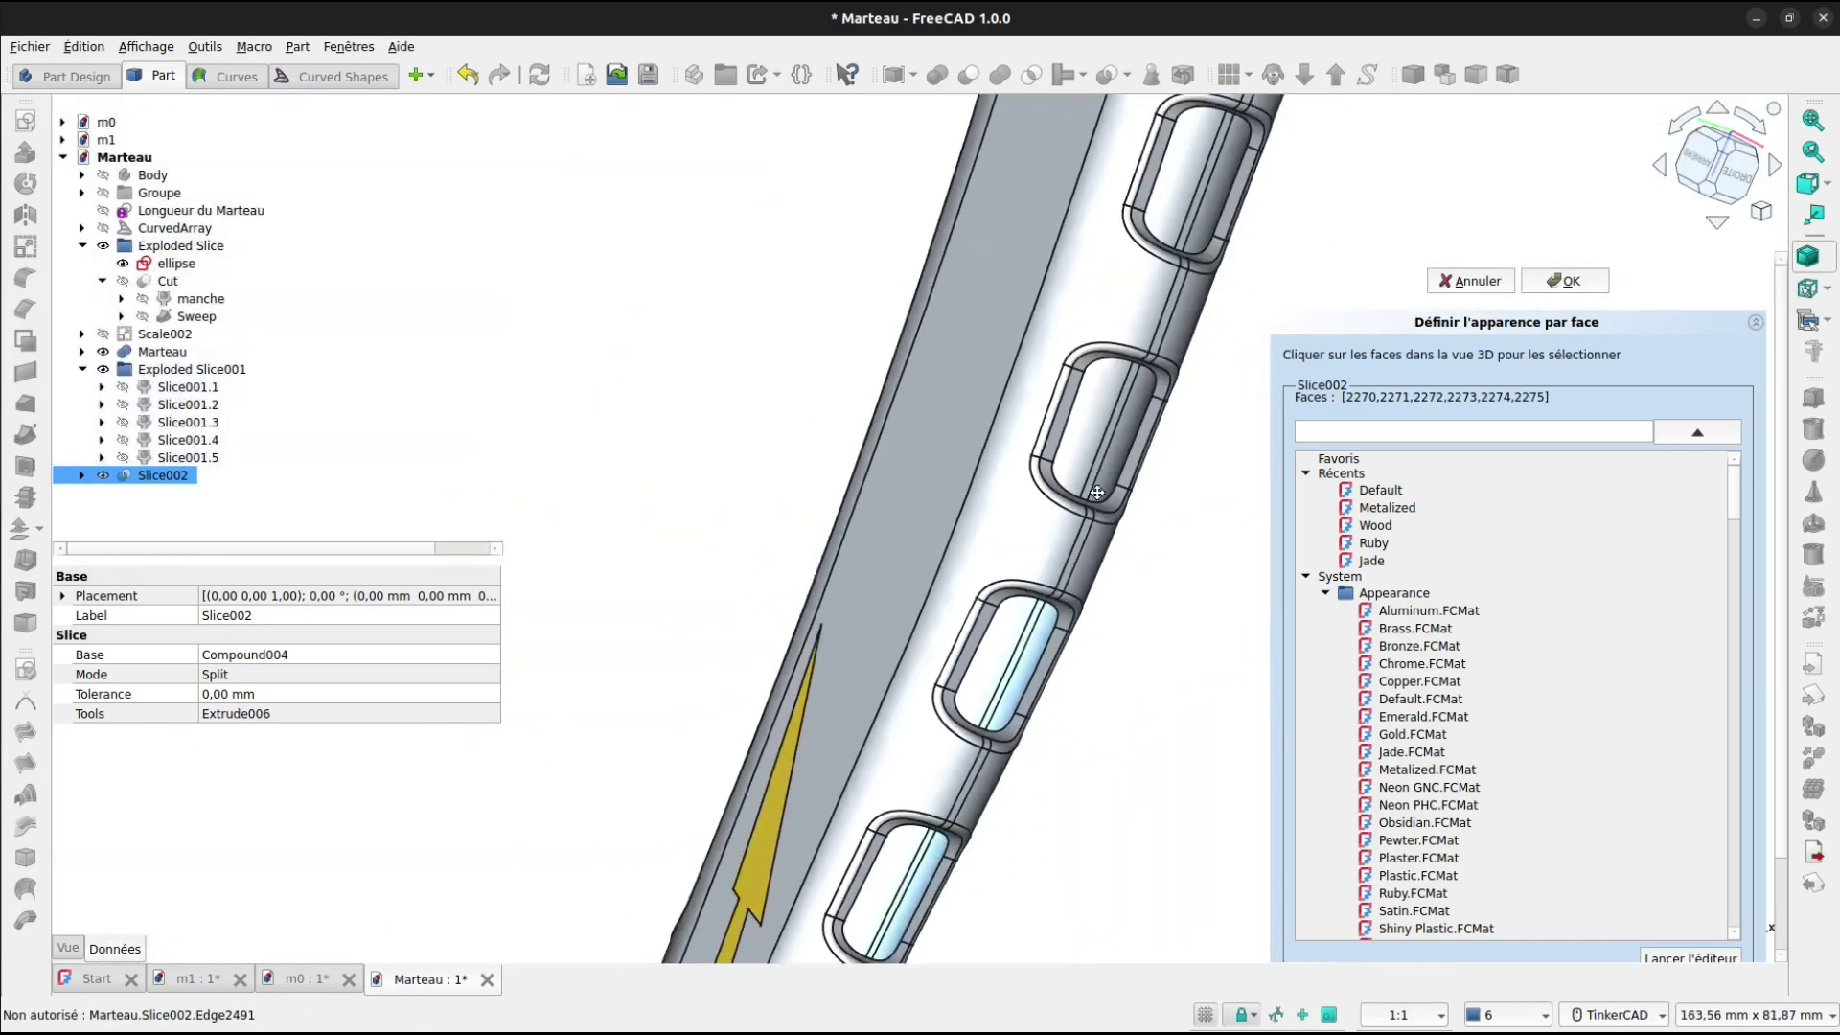
{"action": "middle_click_drag", "start_coordinate": [1097, 491], "coordinate": [956, 617]}
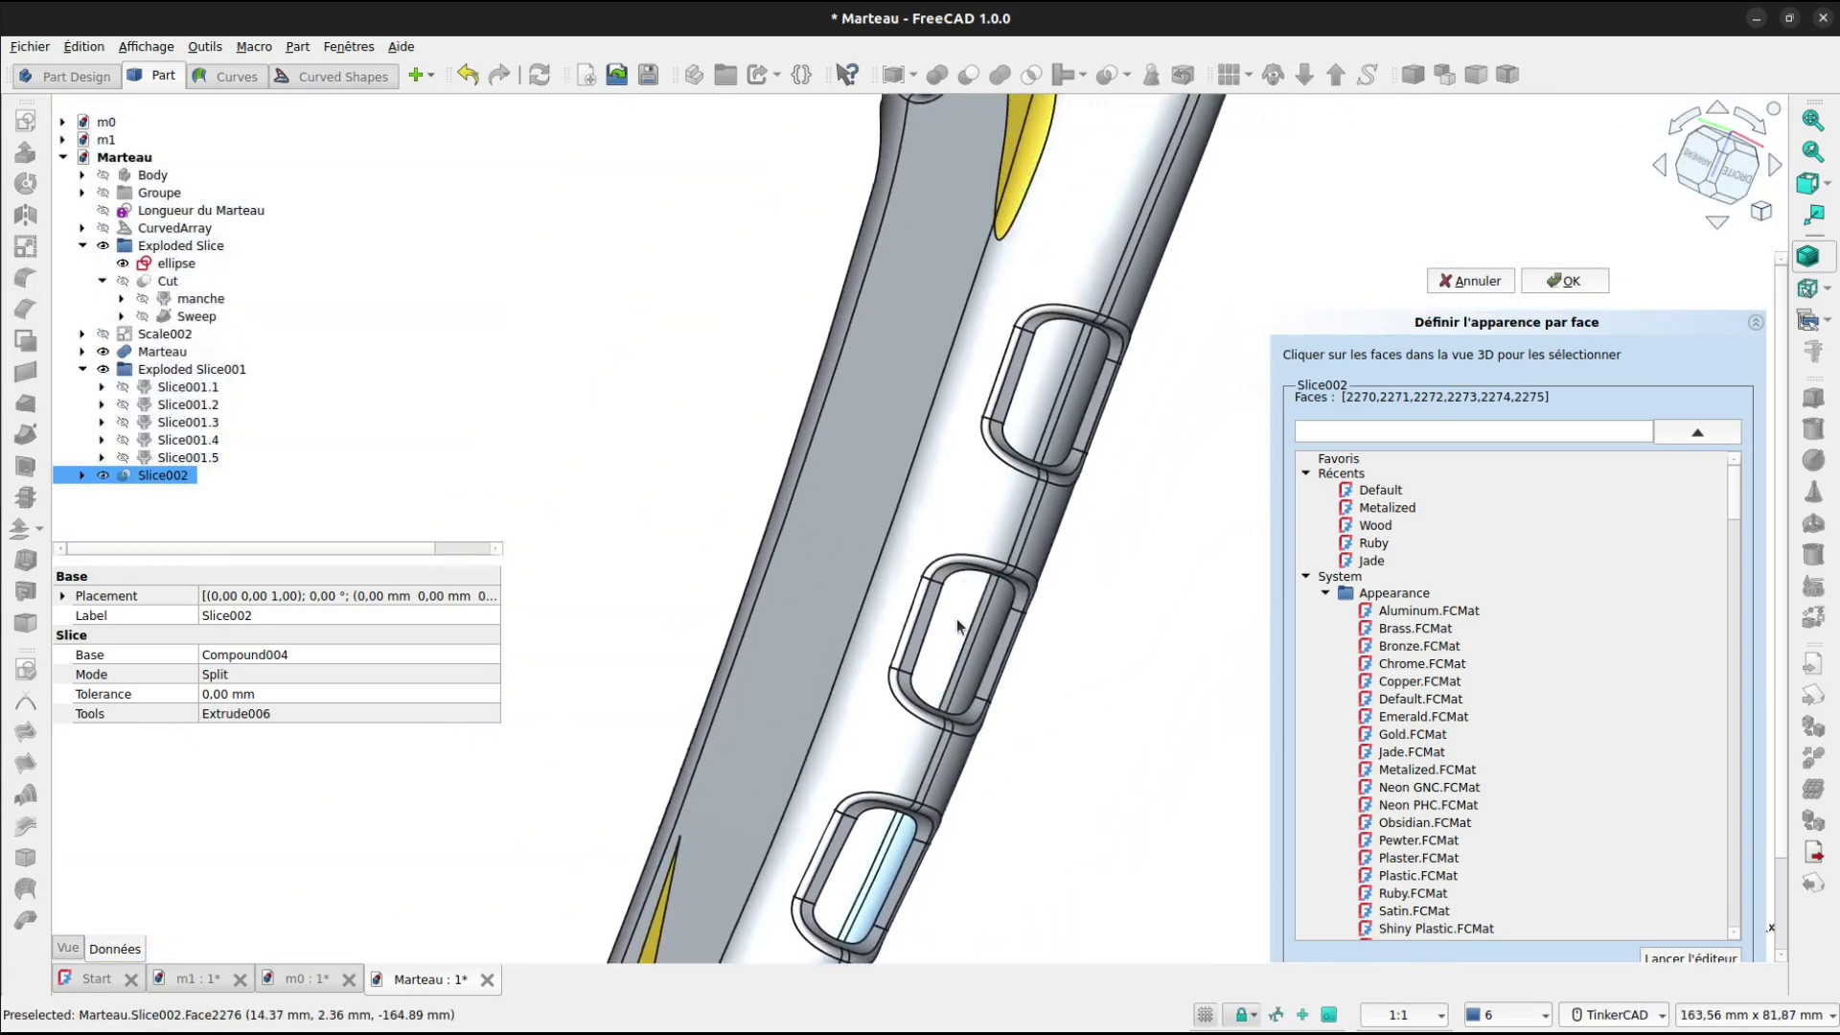
{"action": "scroll", "coordinate": [957, 617], "scroll_direction": "up", "scroll_amount": 6}
{"action": "left_click", "coordinate": [962, 607]}
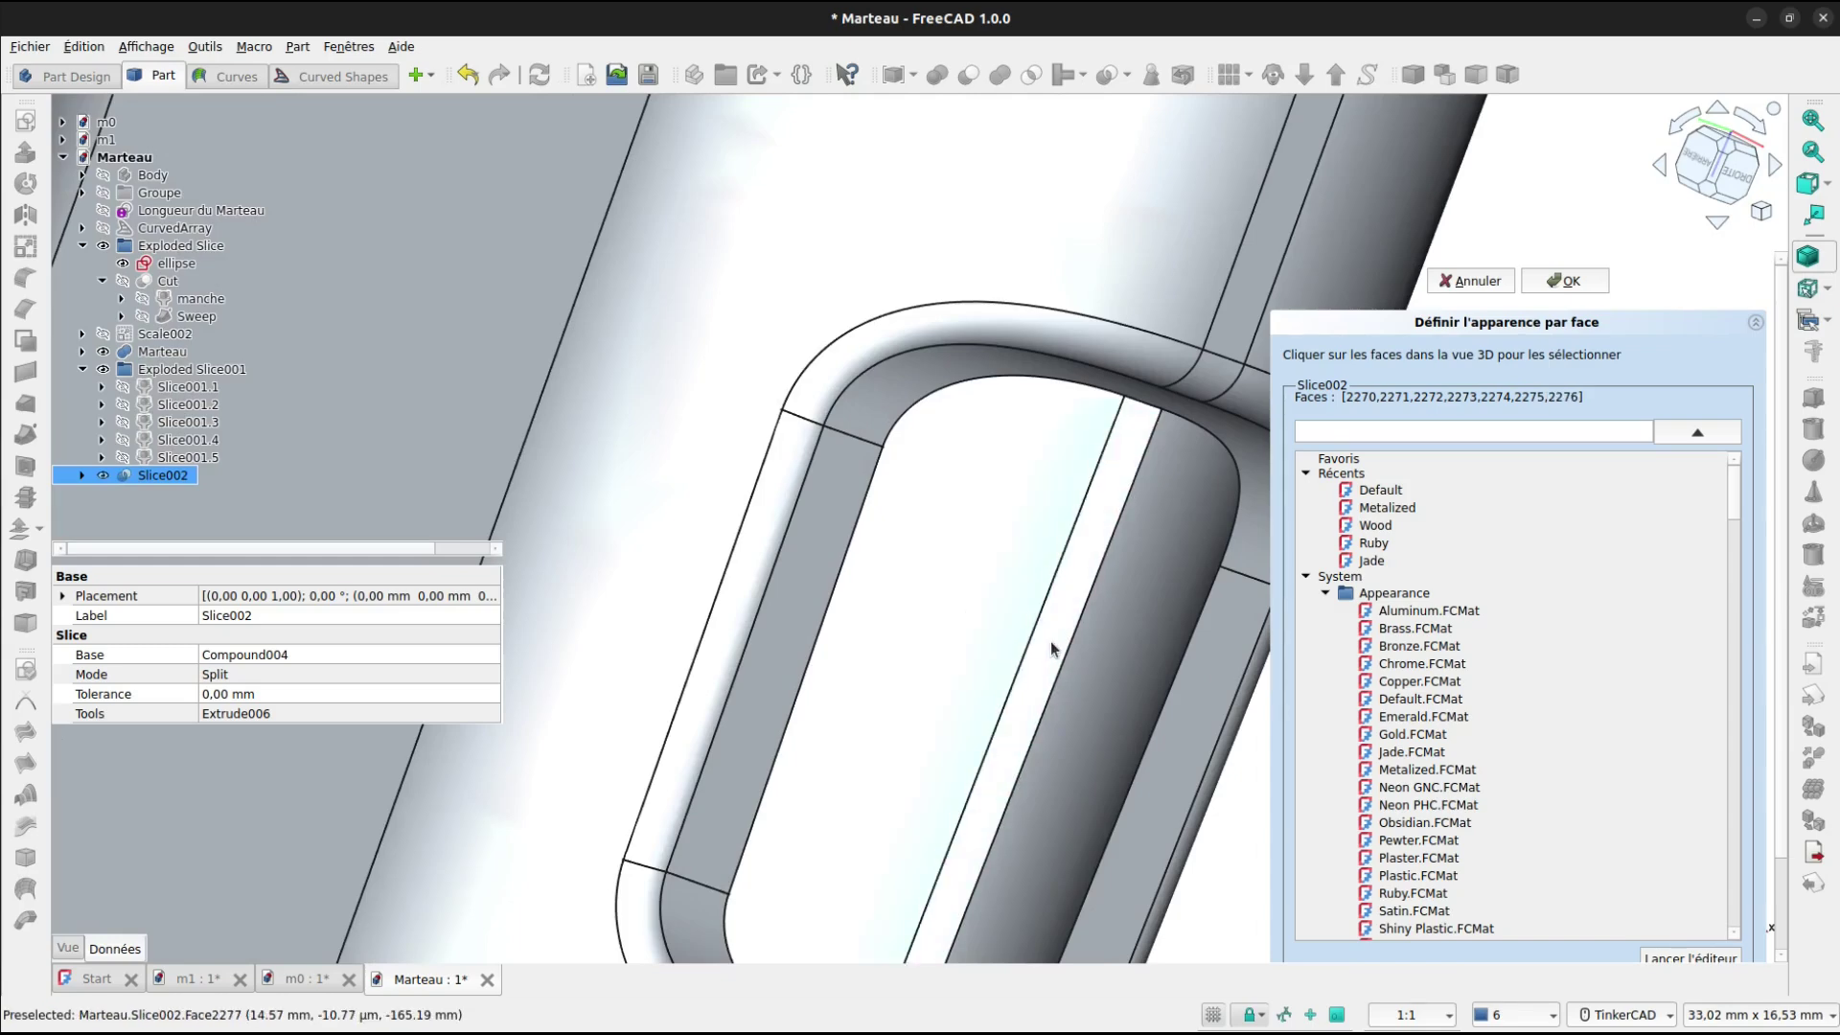
{"action": "left_click", "coordinate": [1051, 642]}
Add the three floor faces of the fourth grip recess, nearest the blade shape, to the selection.
{"action": "scroll", "coordinate": [1104, 658], "scroll_direction": "down", "scroll_amount": 5}
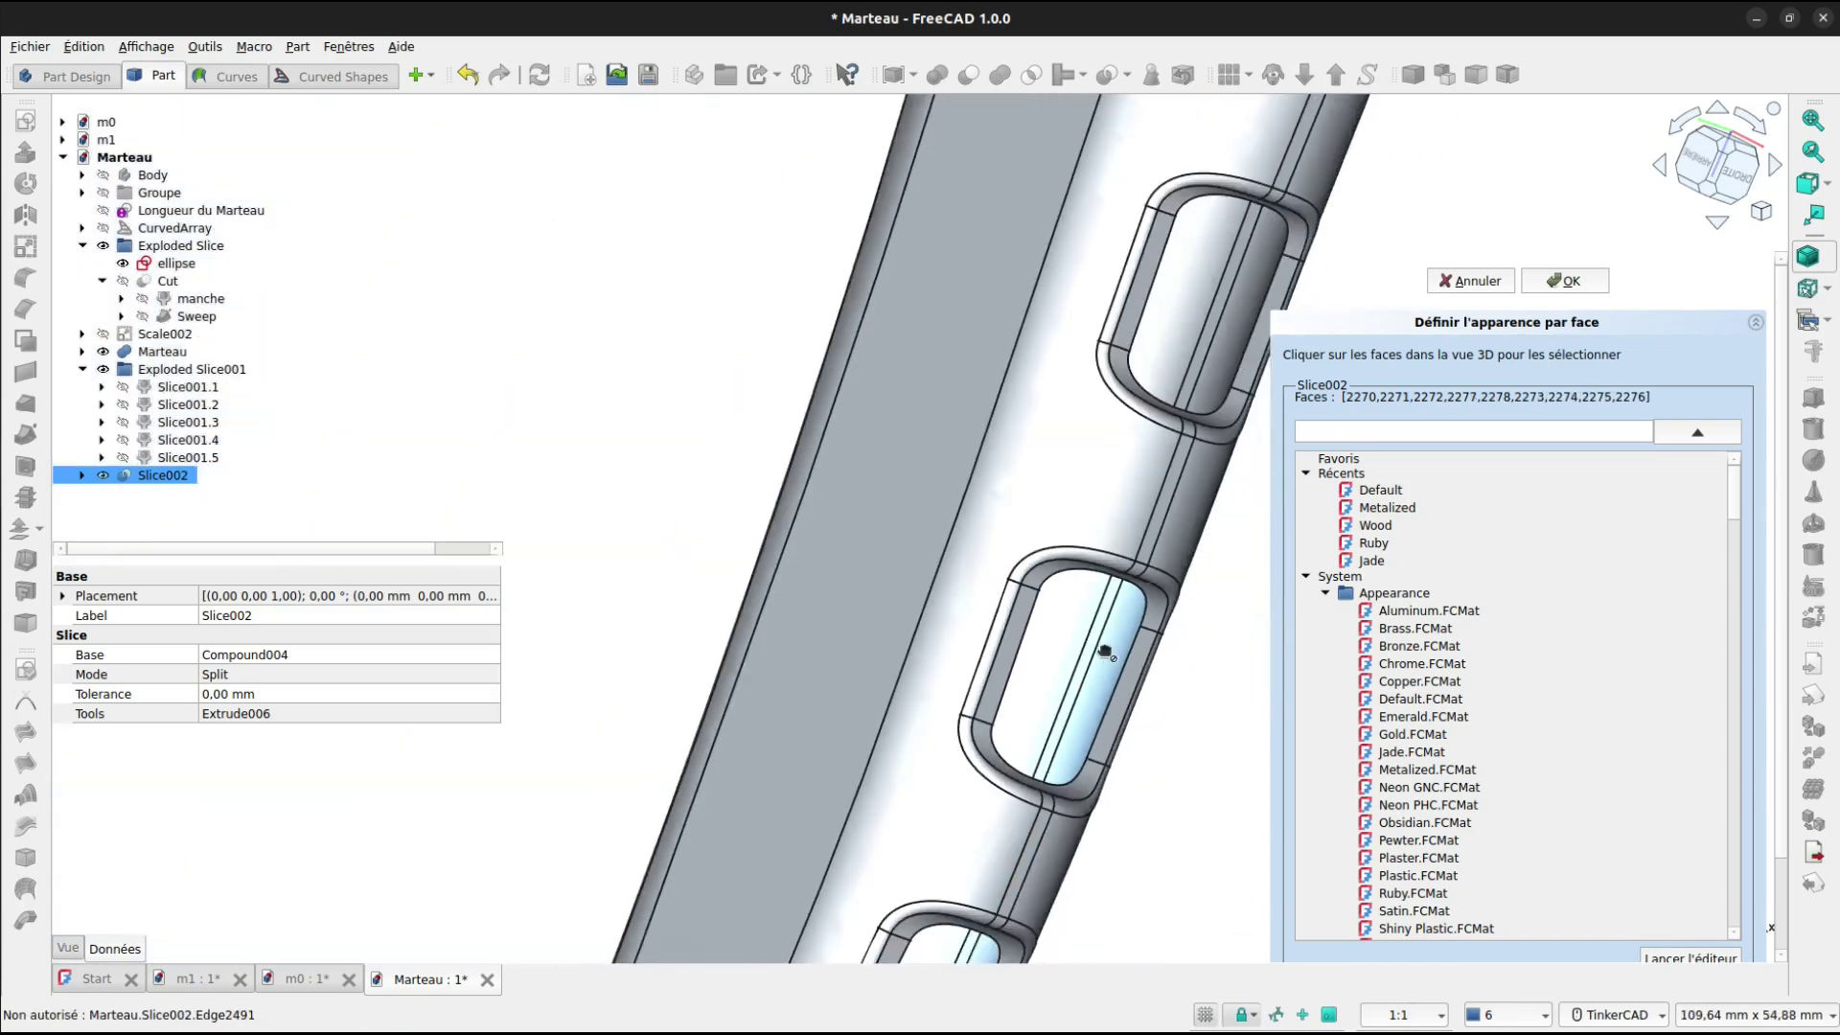
{"action": "scroll", "coordinate": [1176, 472], "scroll_direction": "up", "scroll_amount": 8}
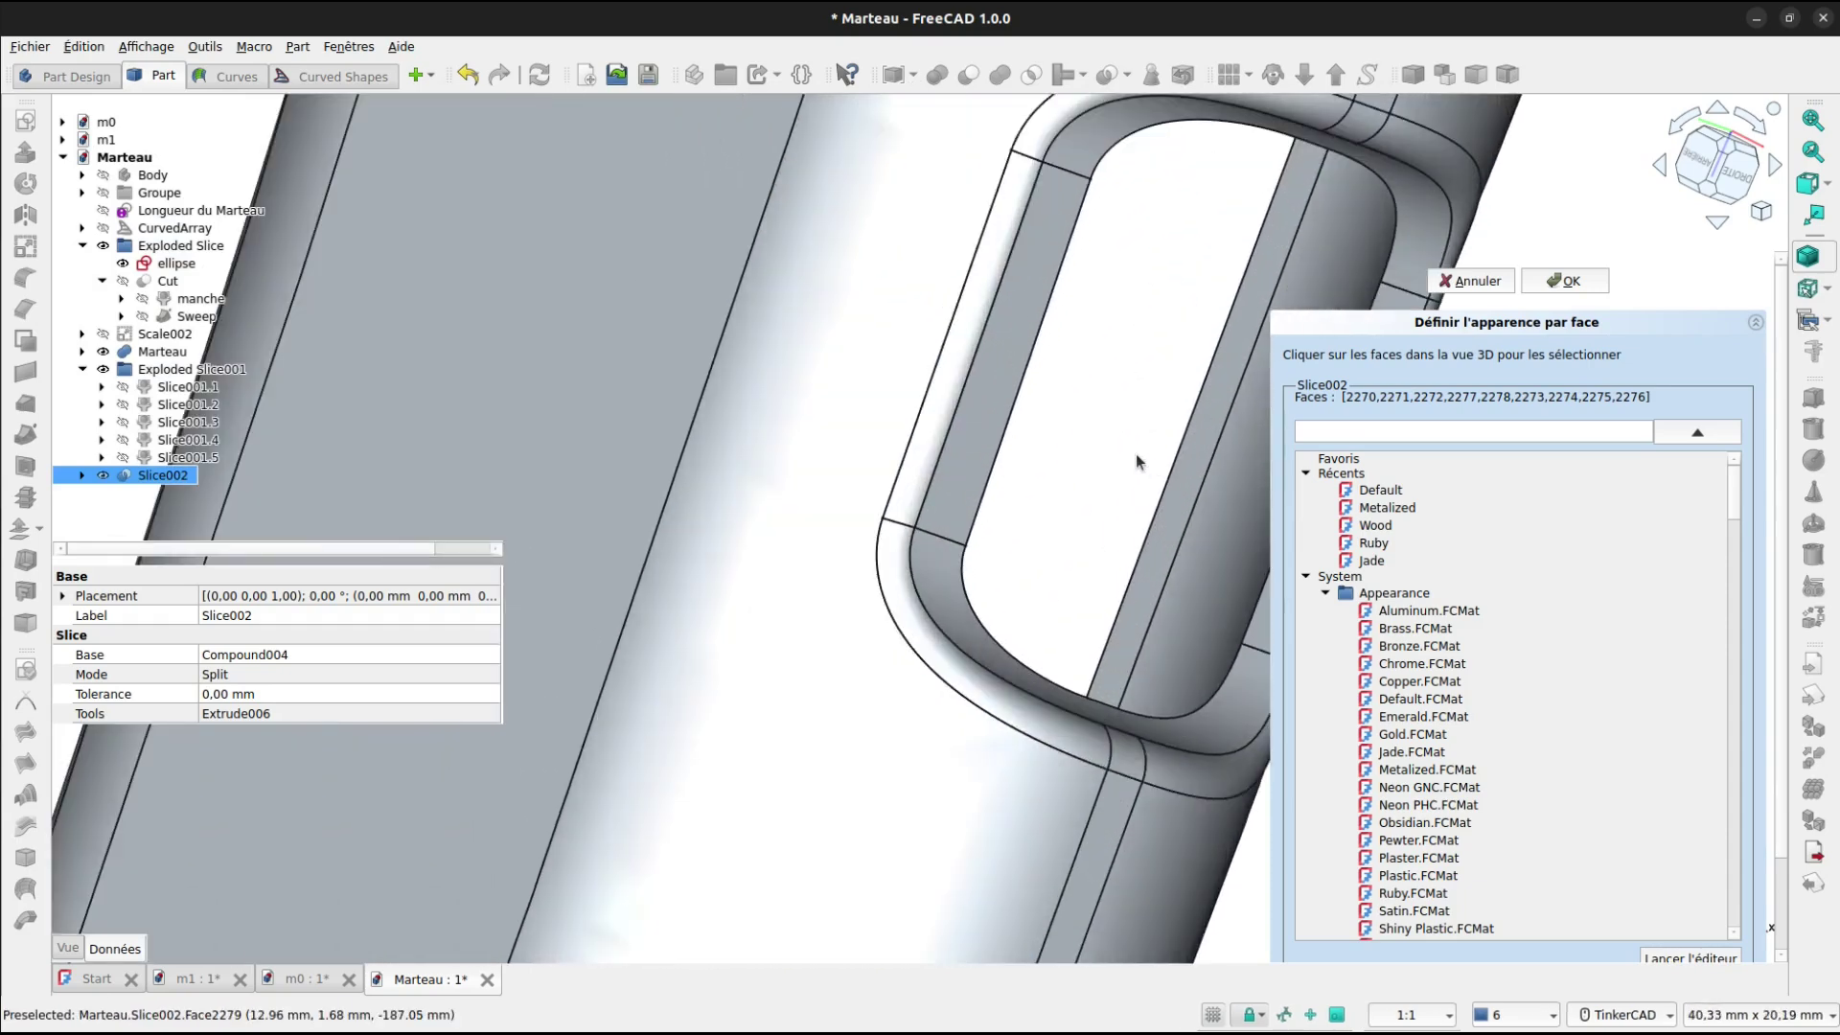
{"action": "left_click", "coordinate": [1140, 466]}
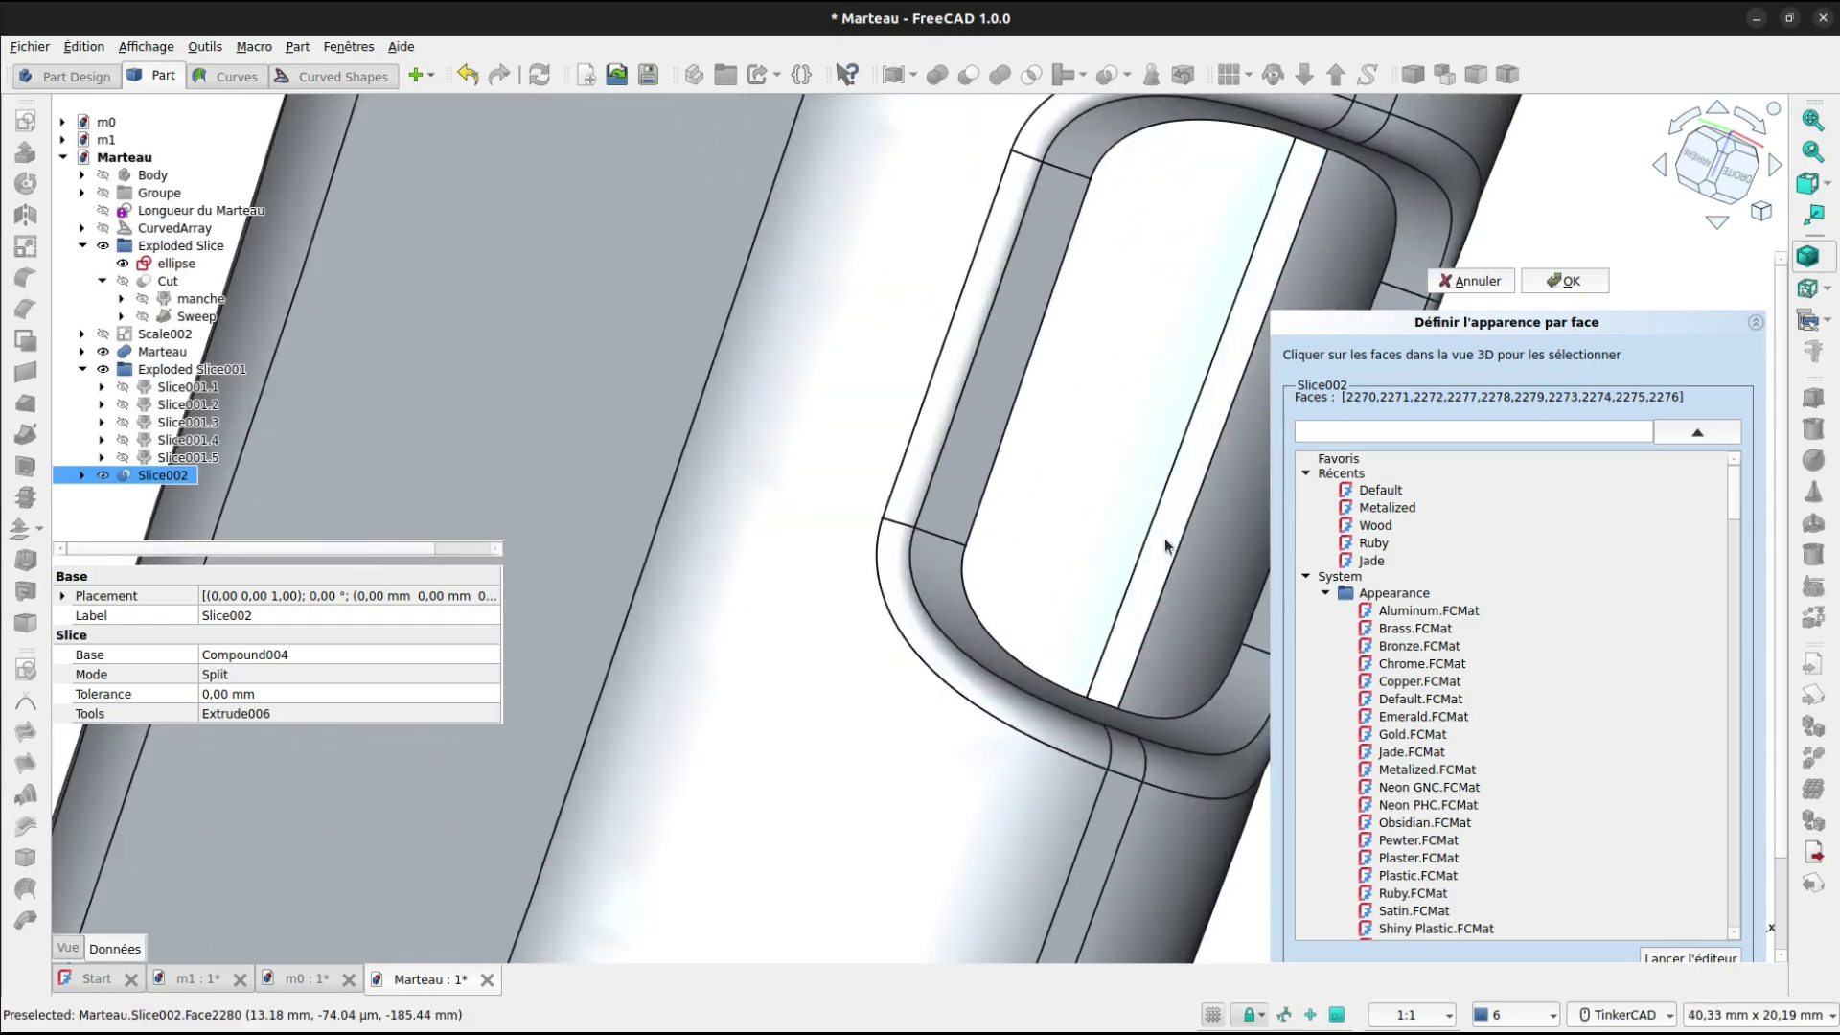
{"action": "left_click", "coordinate": [1177, 548]}
{"action": "left_click", "coordinate": [1198, 586]}
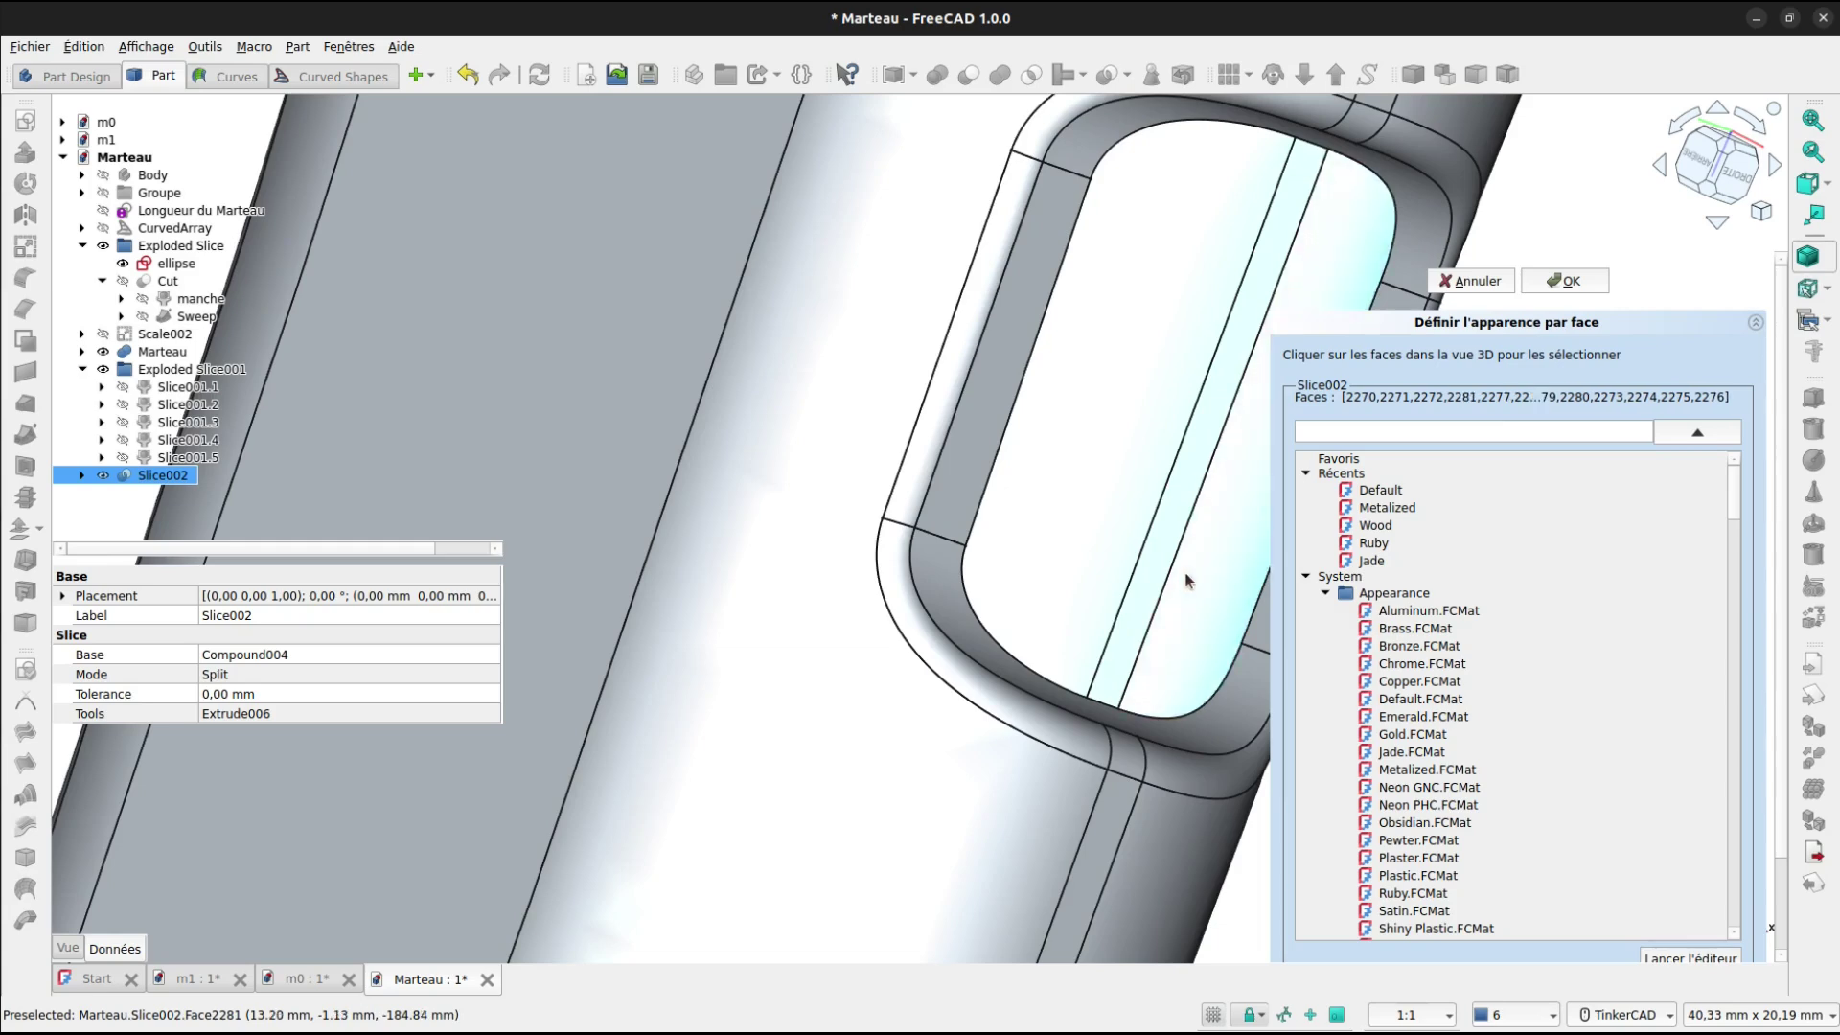
Give the selected floor faces of the four grip recesses a black diffuse colour (#000000) and apply the appearance.
{"action": "scroll", "coordinate": [1189, 578], "scroll_direction": "down", "scroll_amount": 10}
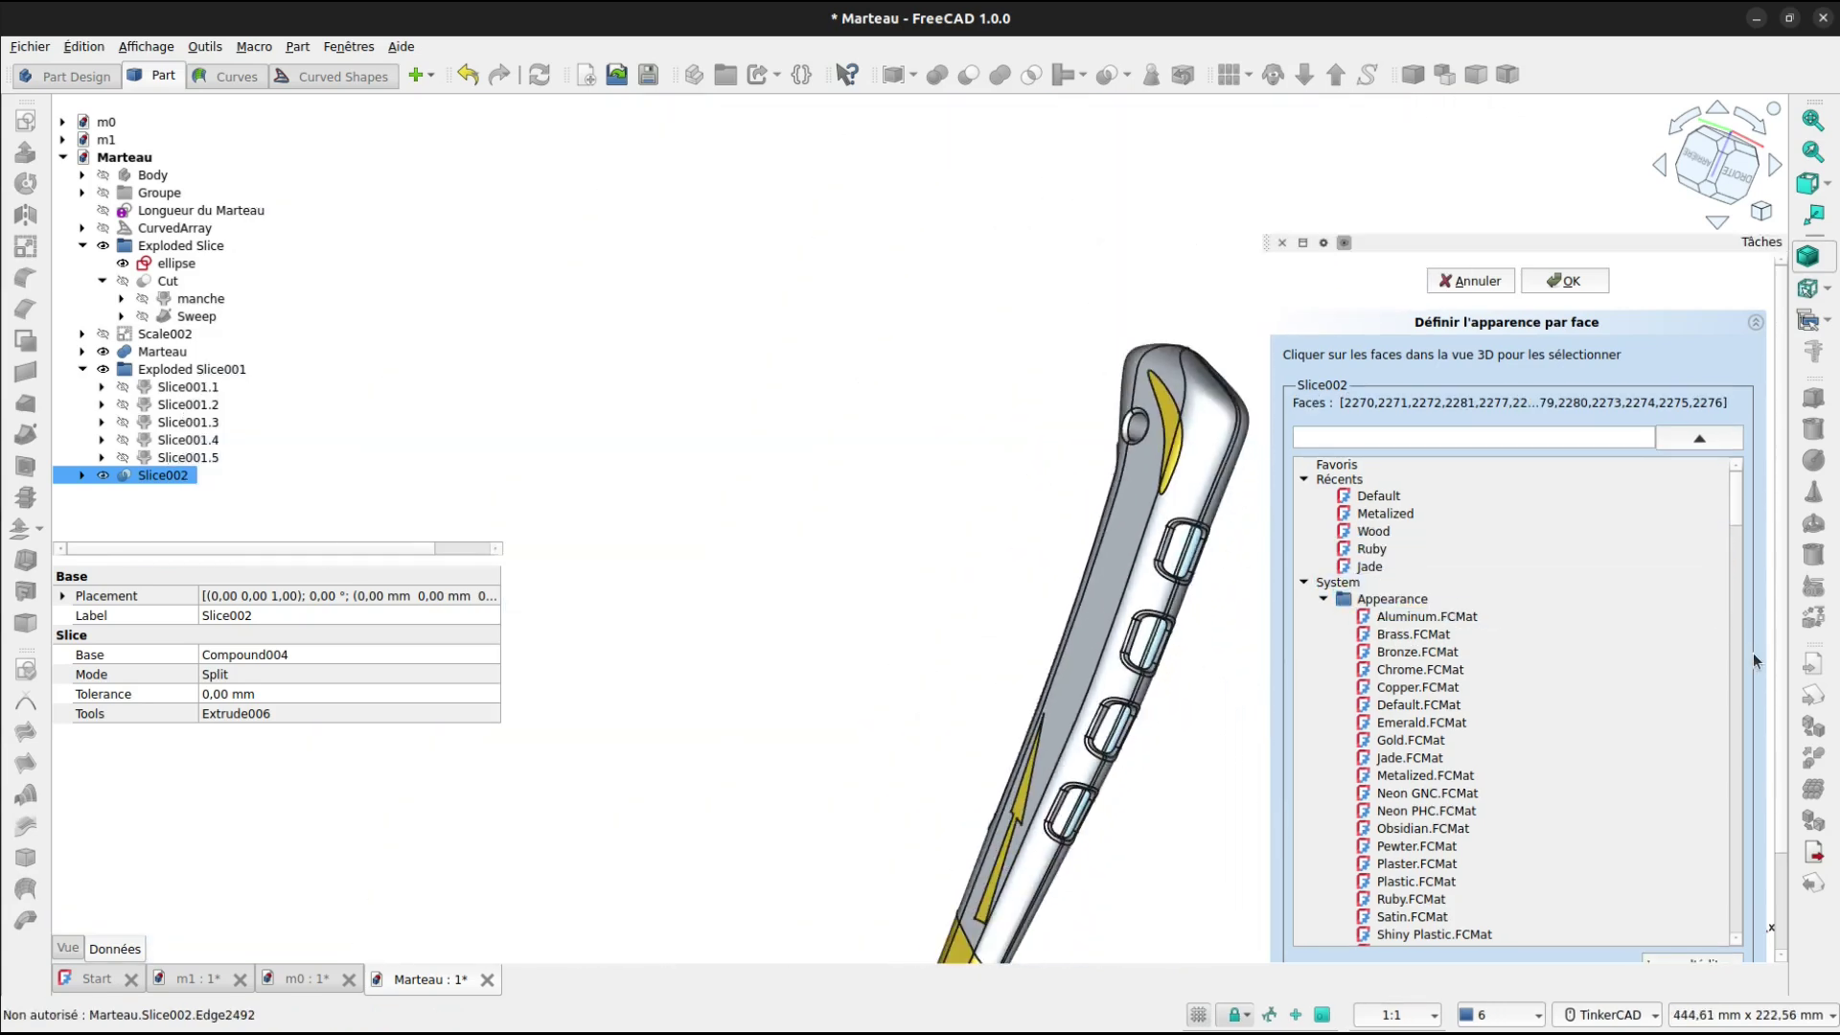
{"action": "scroll", "coordinate": [1756, 664], "scroll_direction": "down", "scroll_amount": 3}
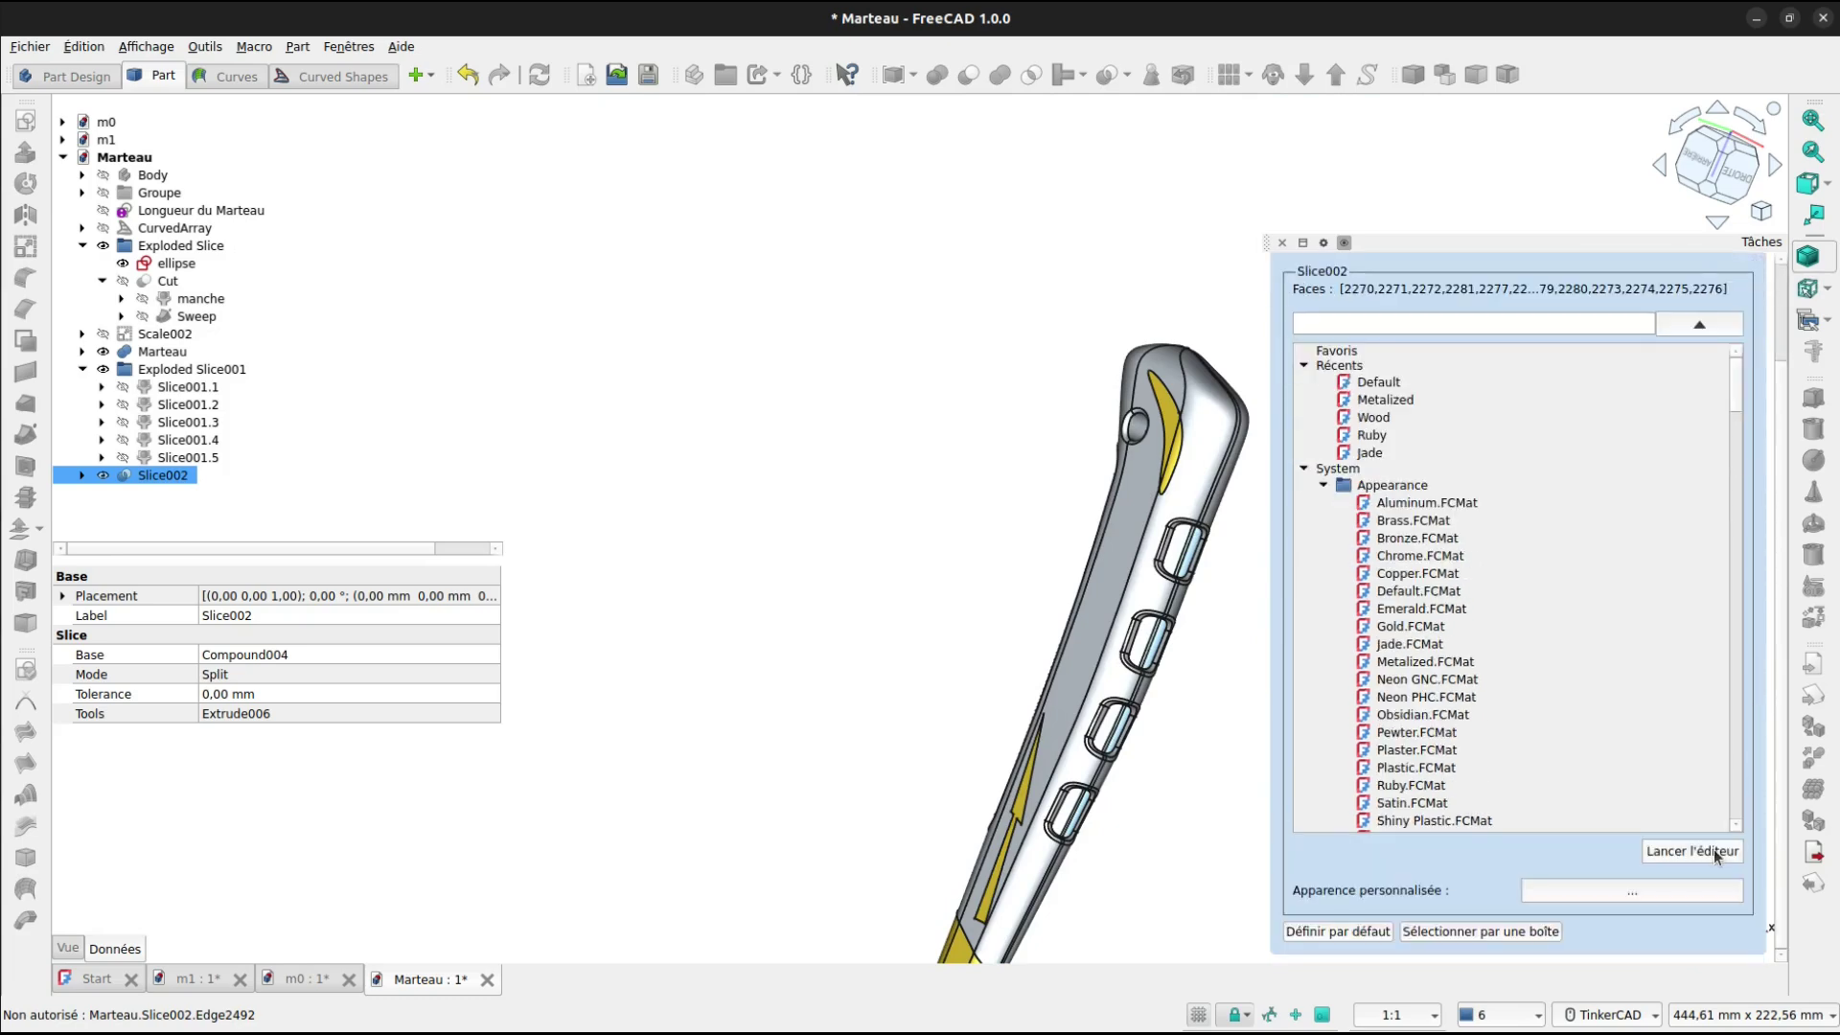
{"action": "left_click", "coordinate": [1632, 894]}
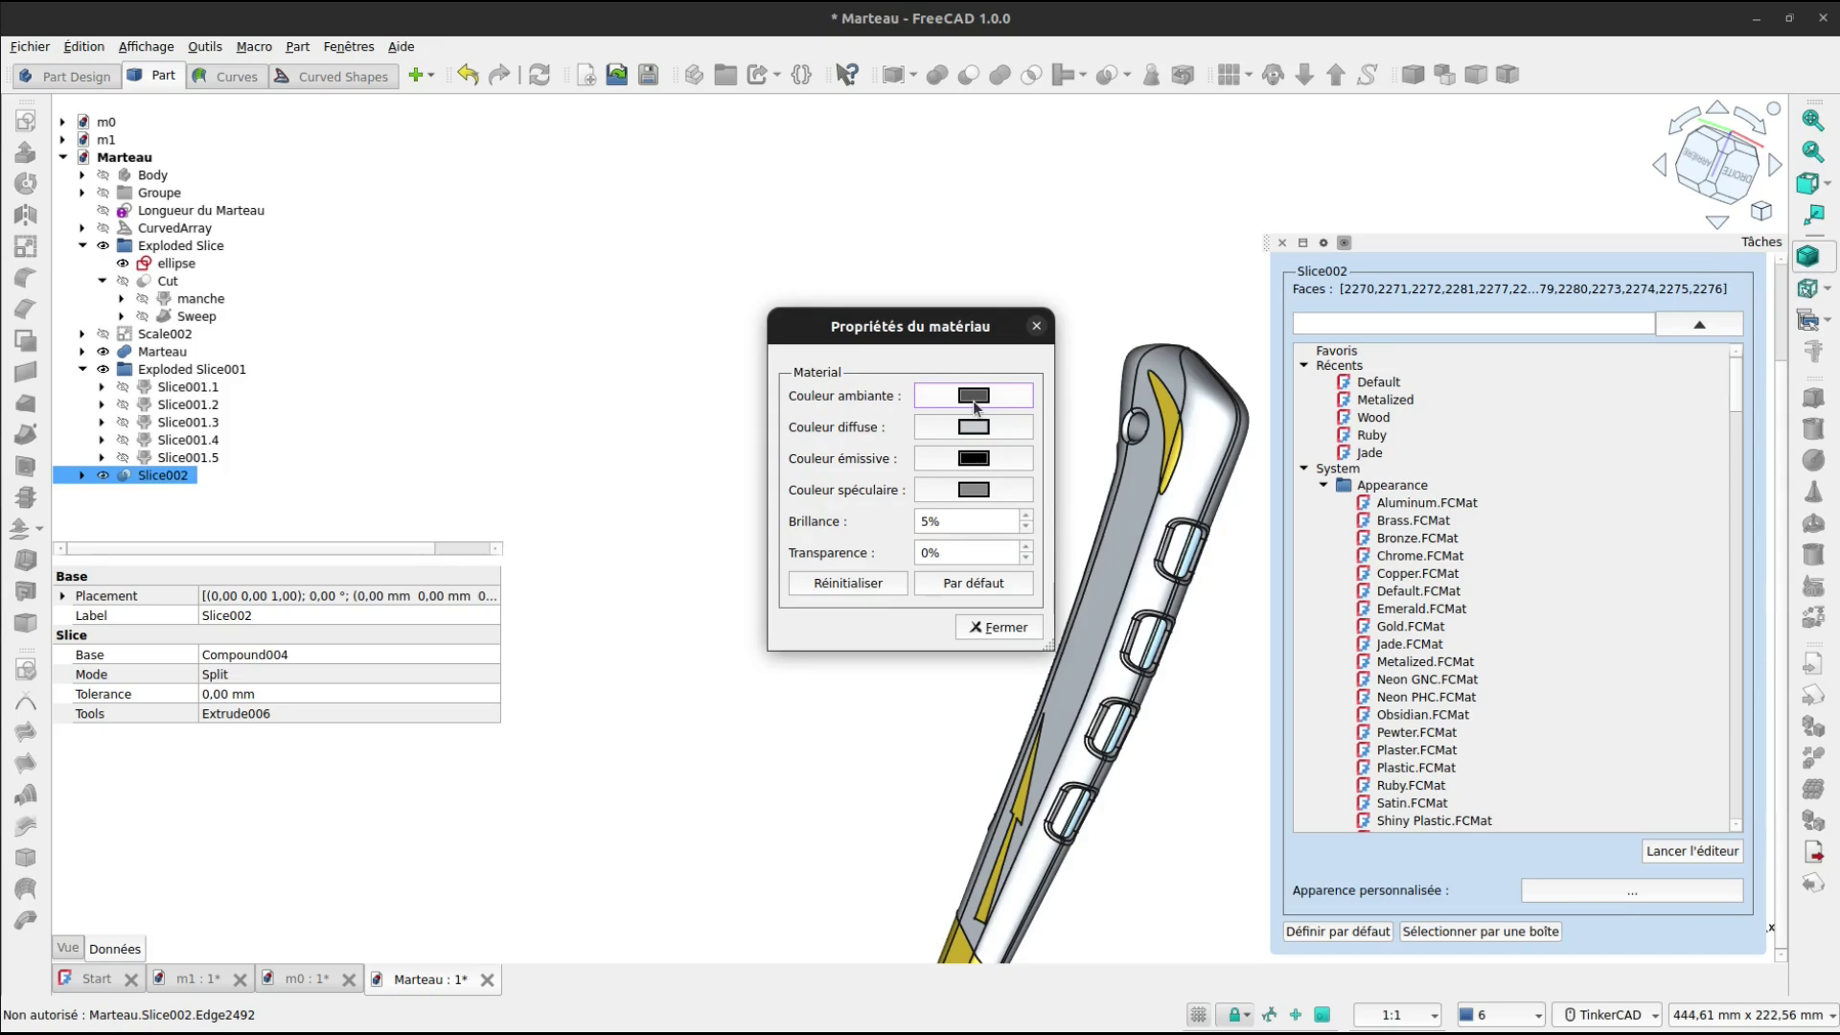
{"action": "left_click", "coordinate": [978, 429]}
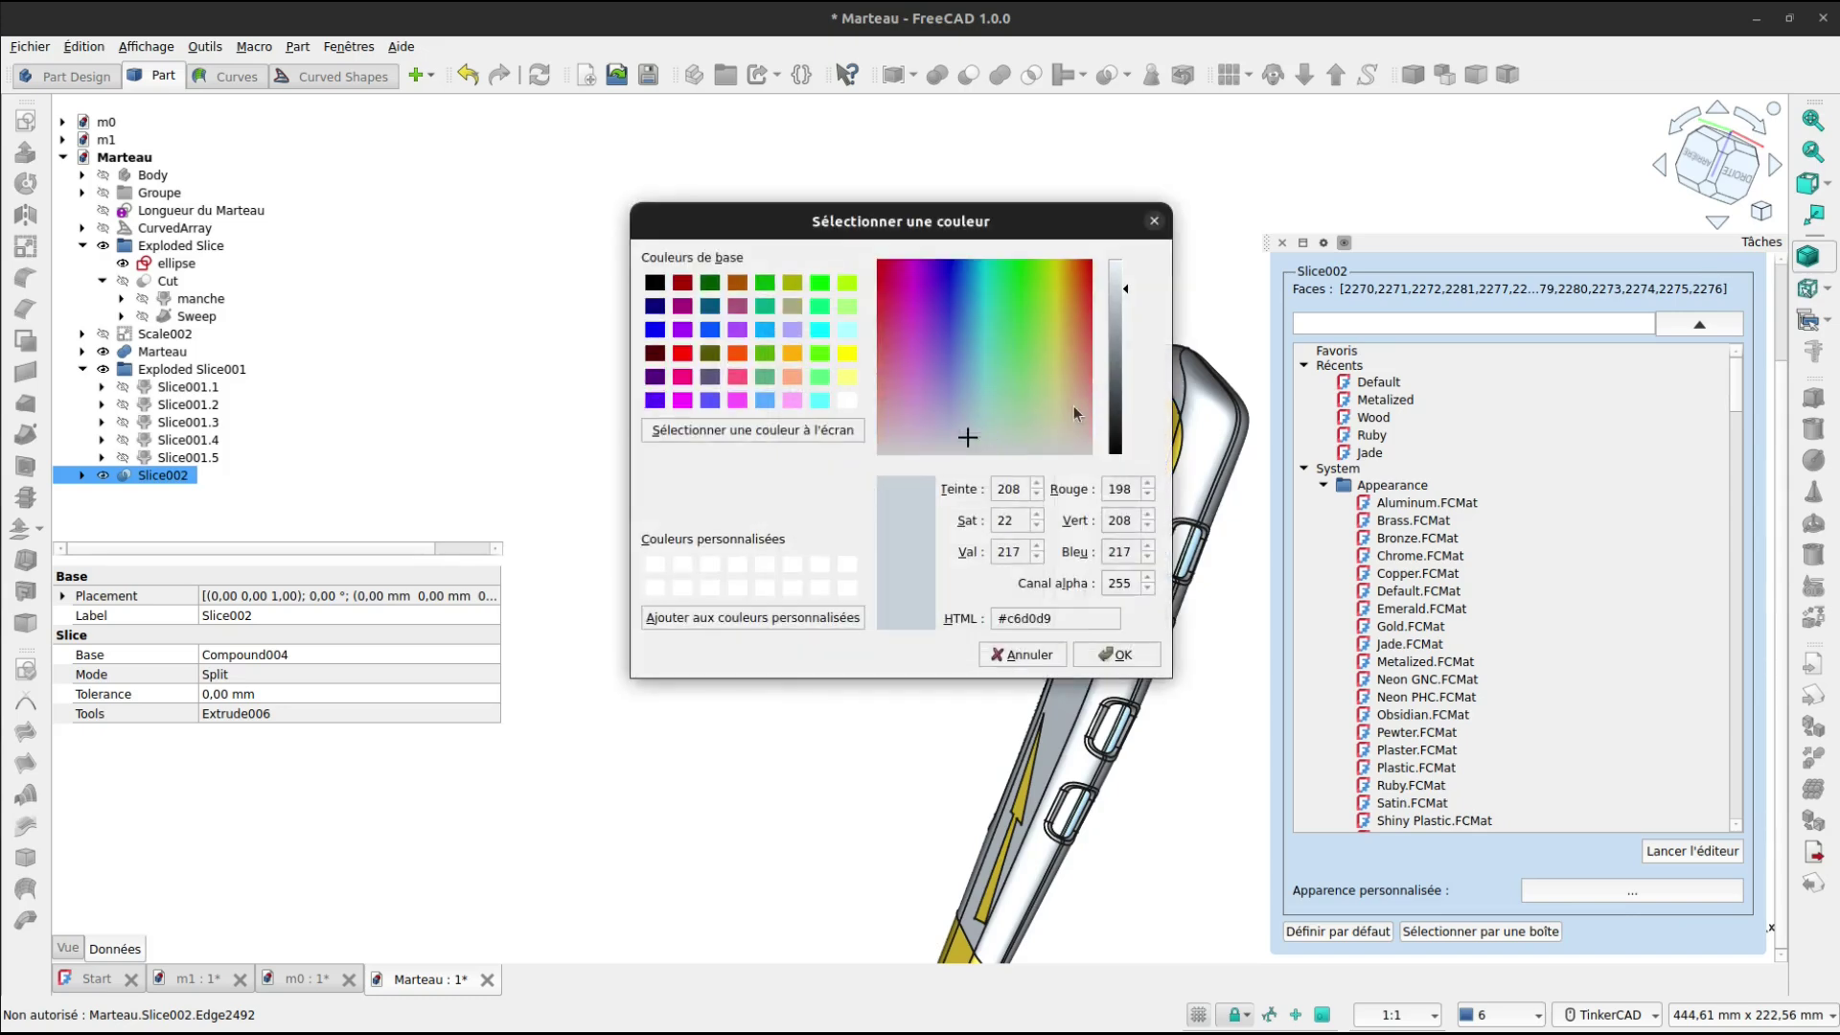
{"action": "left_click_drag", "start_coordinate": [1107, 436], "coordinate": [1119, 469]}
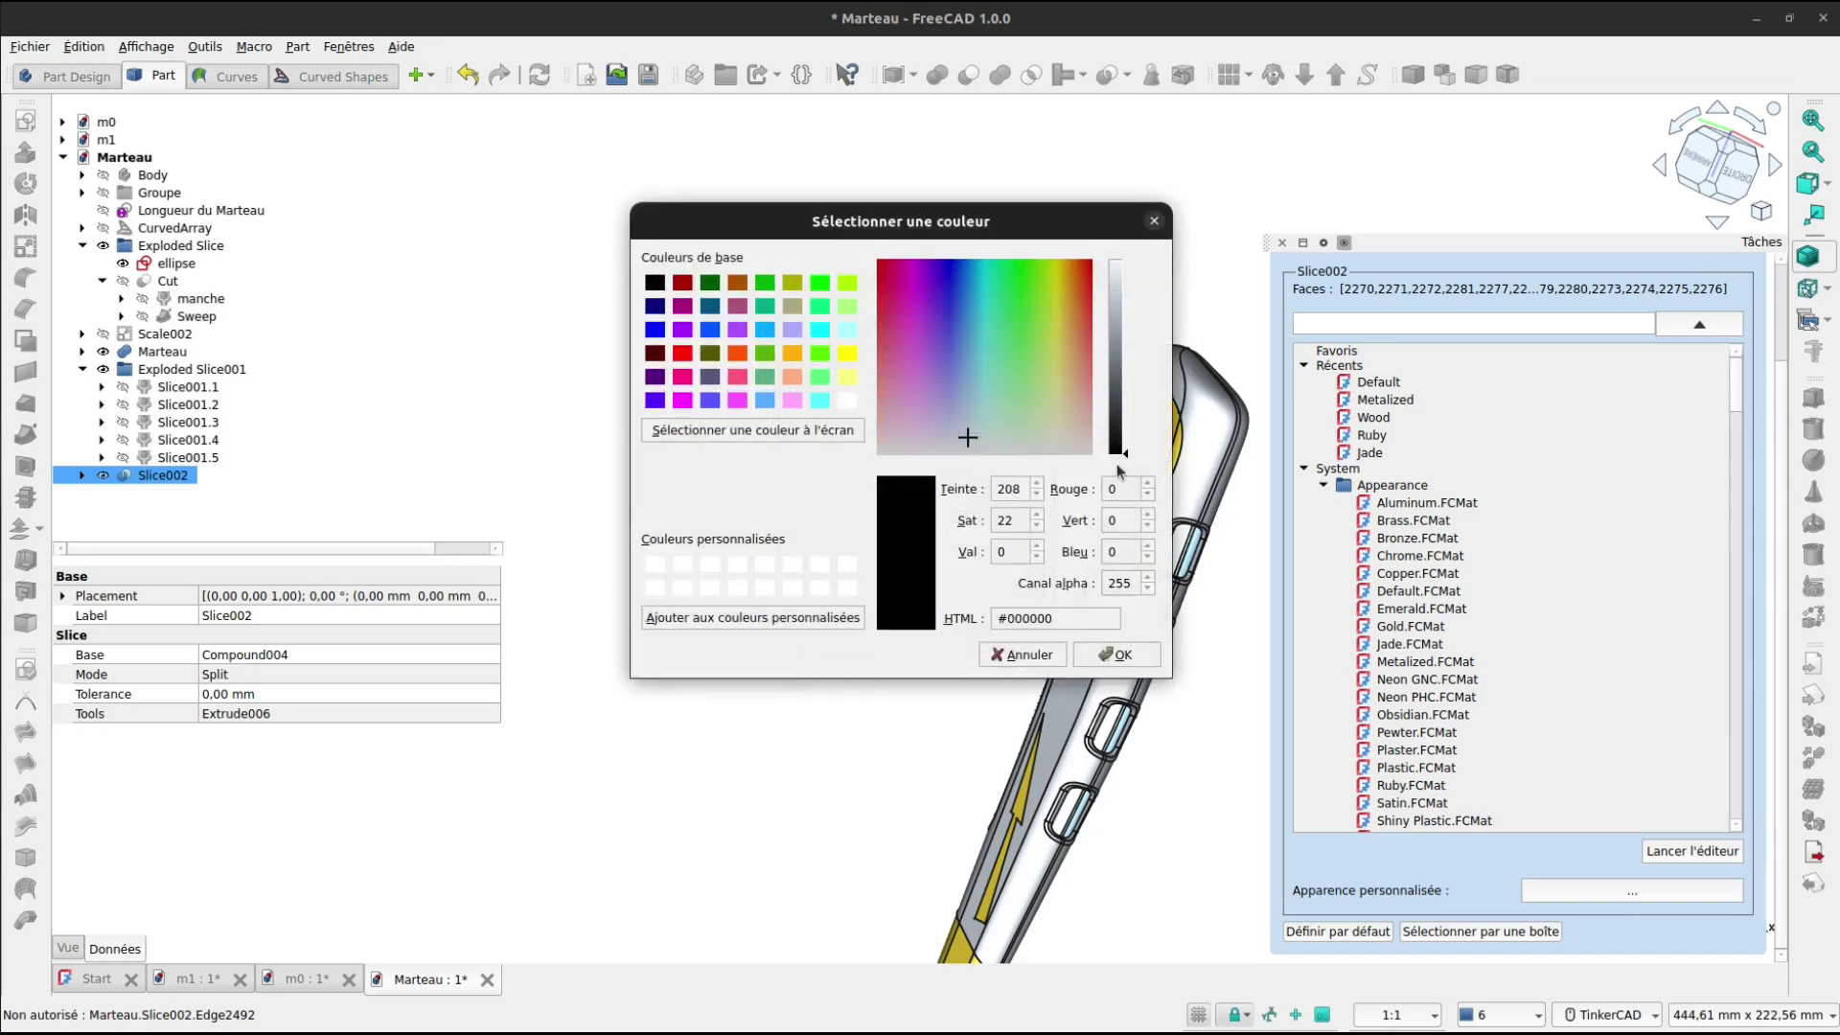
{"action": "left_click", "coordinate": [1114, 655]}
{"action": "left_click", "coordinate": [1020, 637]}
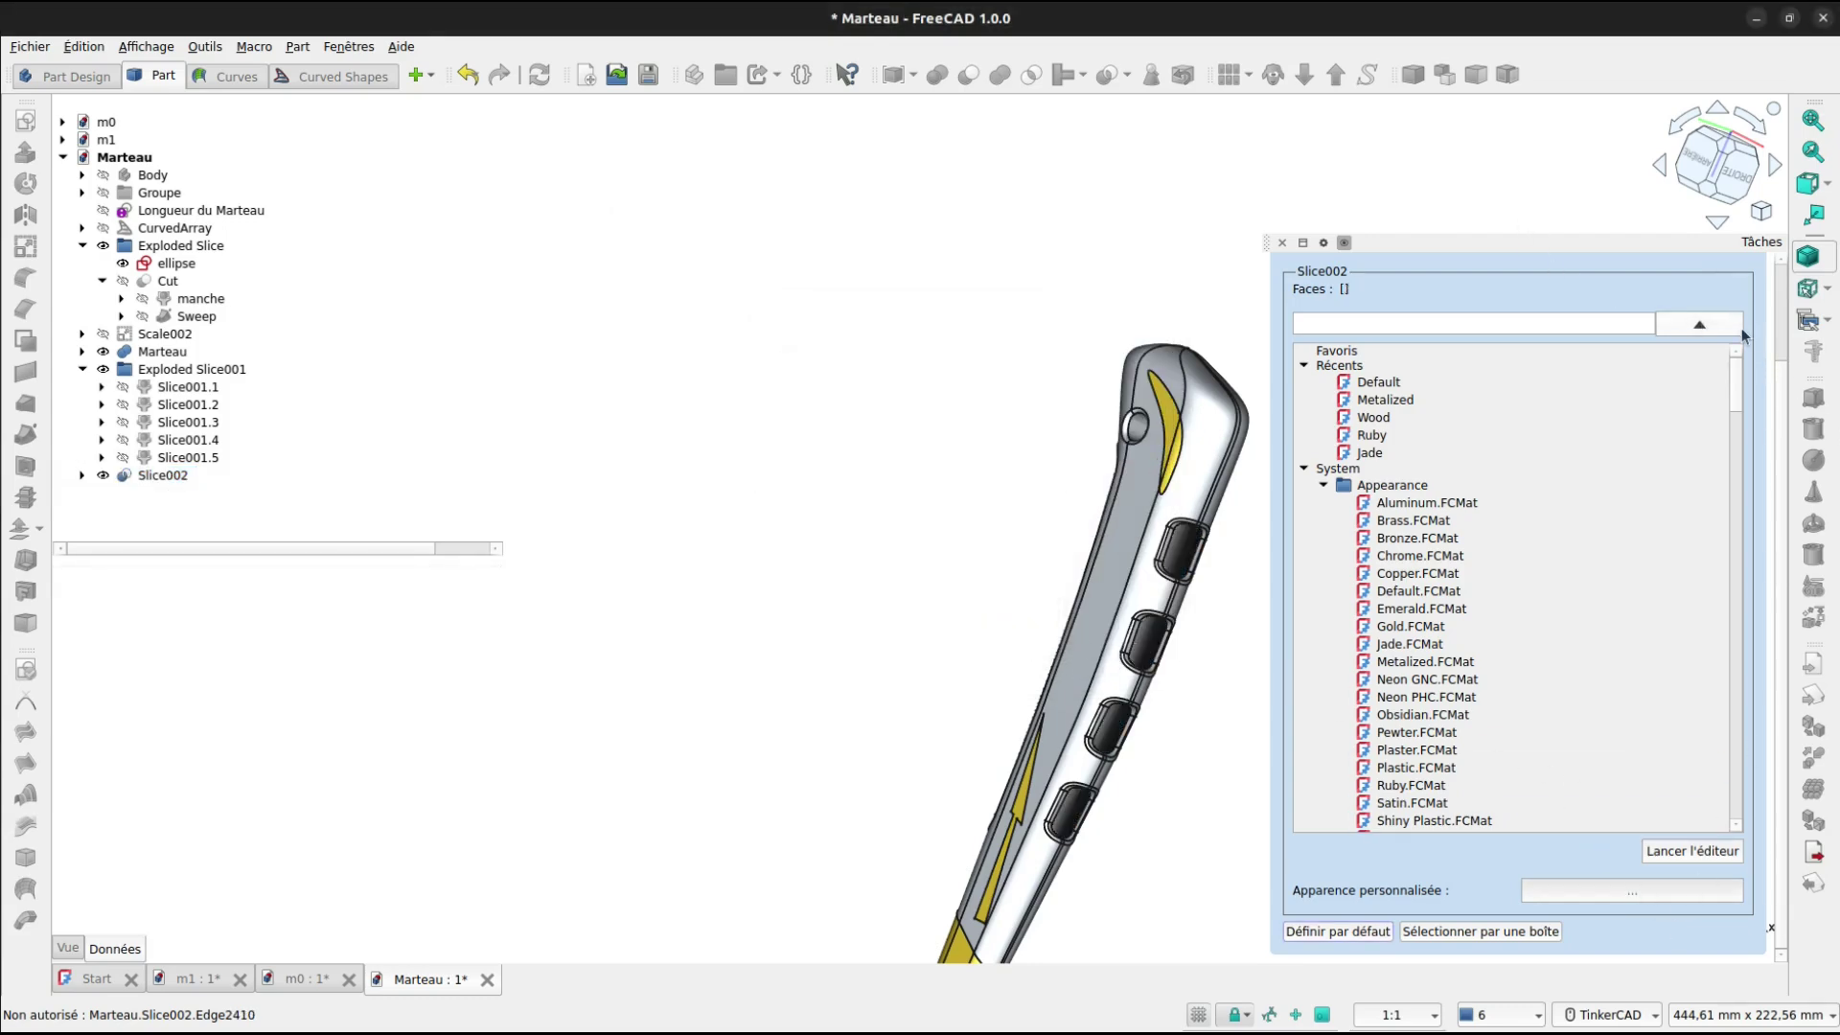
{"action": "scroll", "coordinate": [1757, 347], "scroll_direction": "up", "scroll_amount": 5}
{"action": "left_click", "coordinate": [1566, 280]}
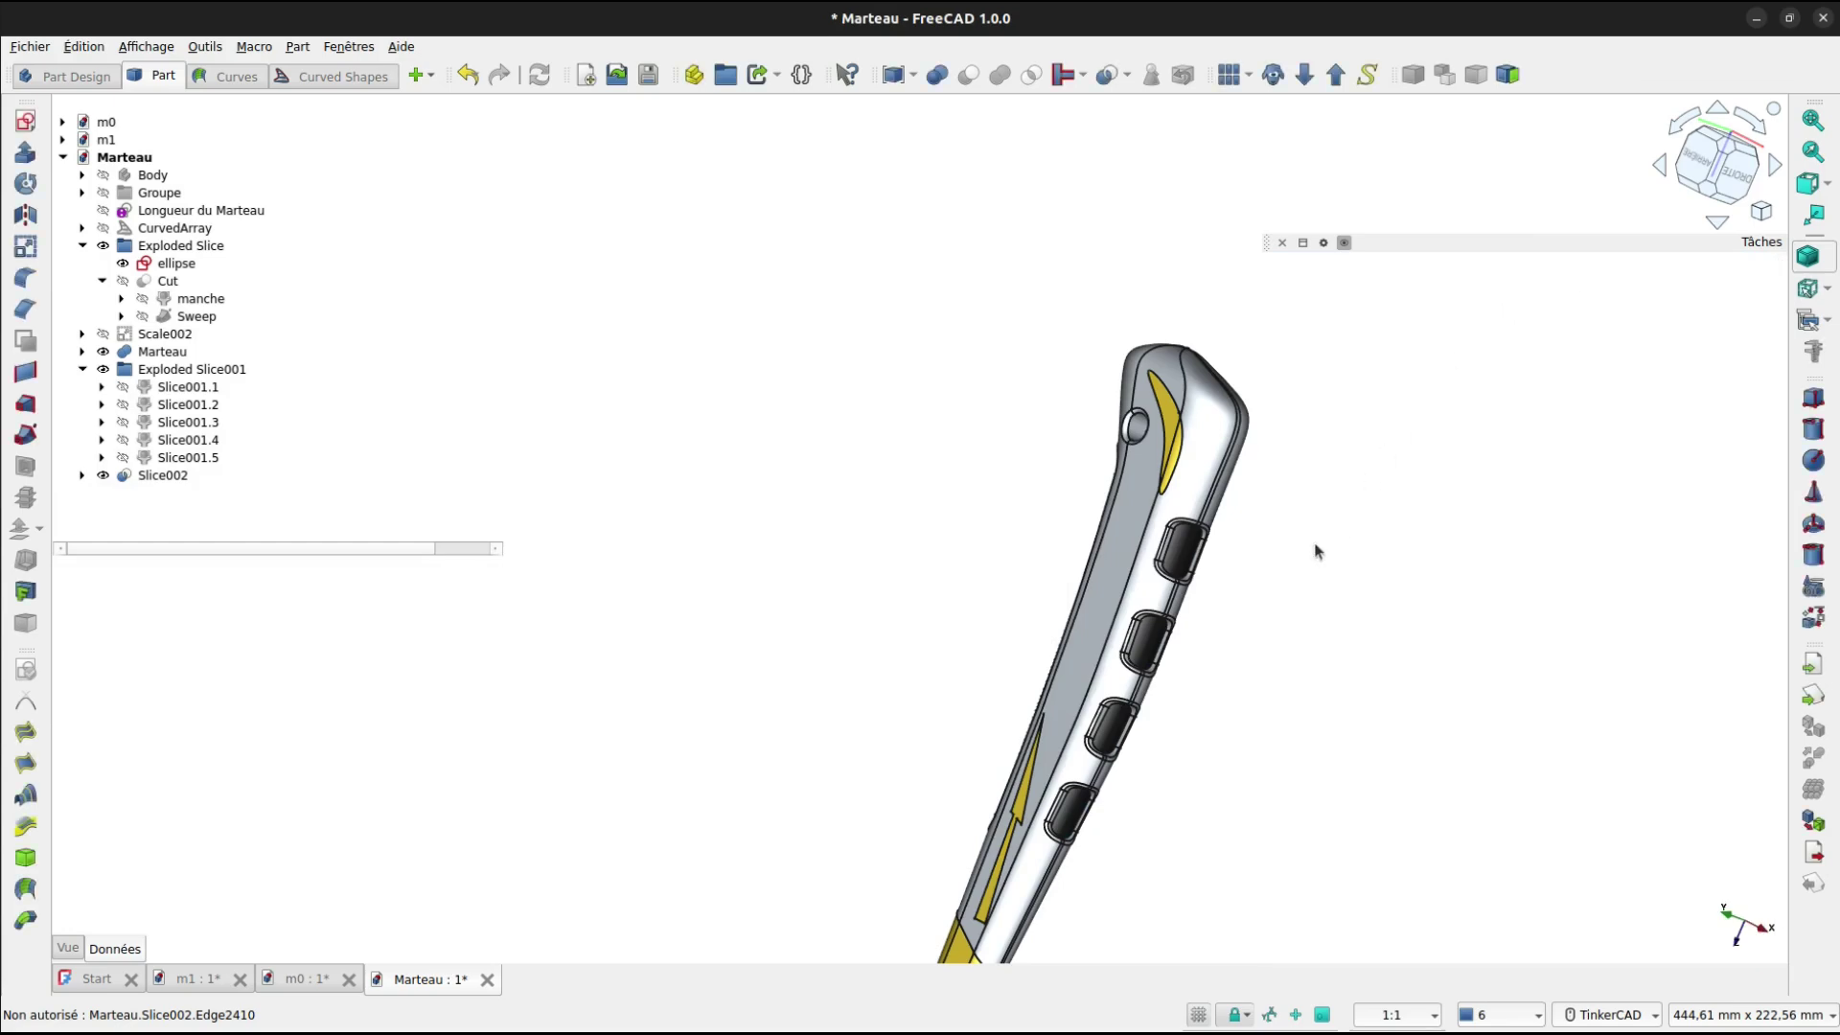
Start setting the handle's per-face appearance and select the hanging hole's inner face and the rim faces on the rear side.
{"action": "right_click_drag", "start_coordinate": [1124, 533], "coordinate": [1453, 562]}
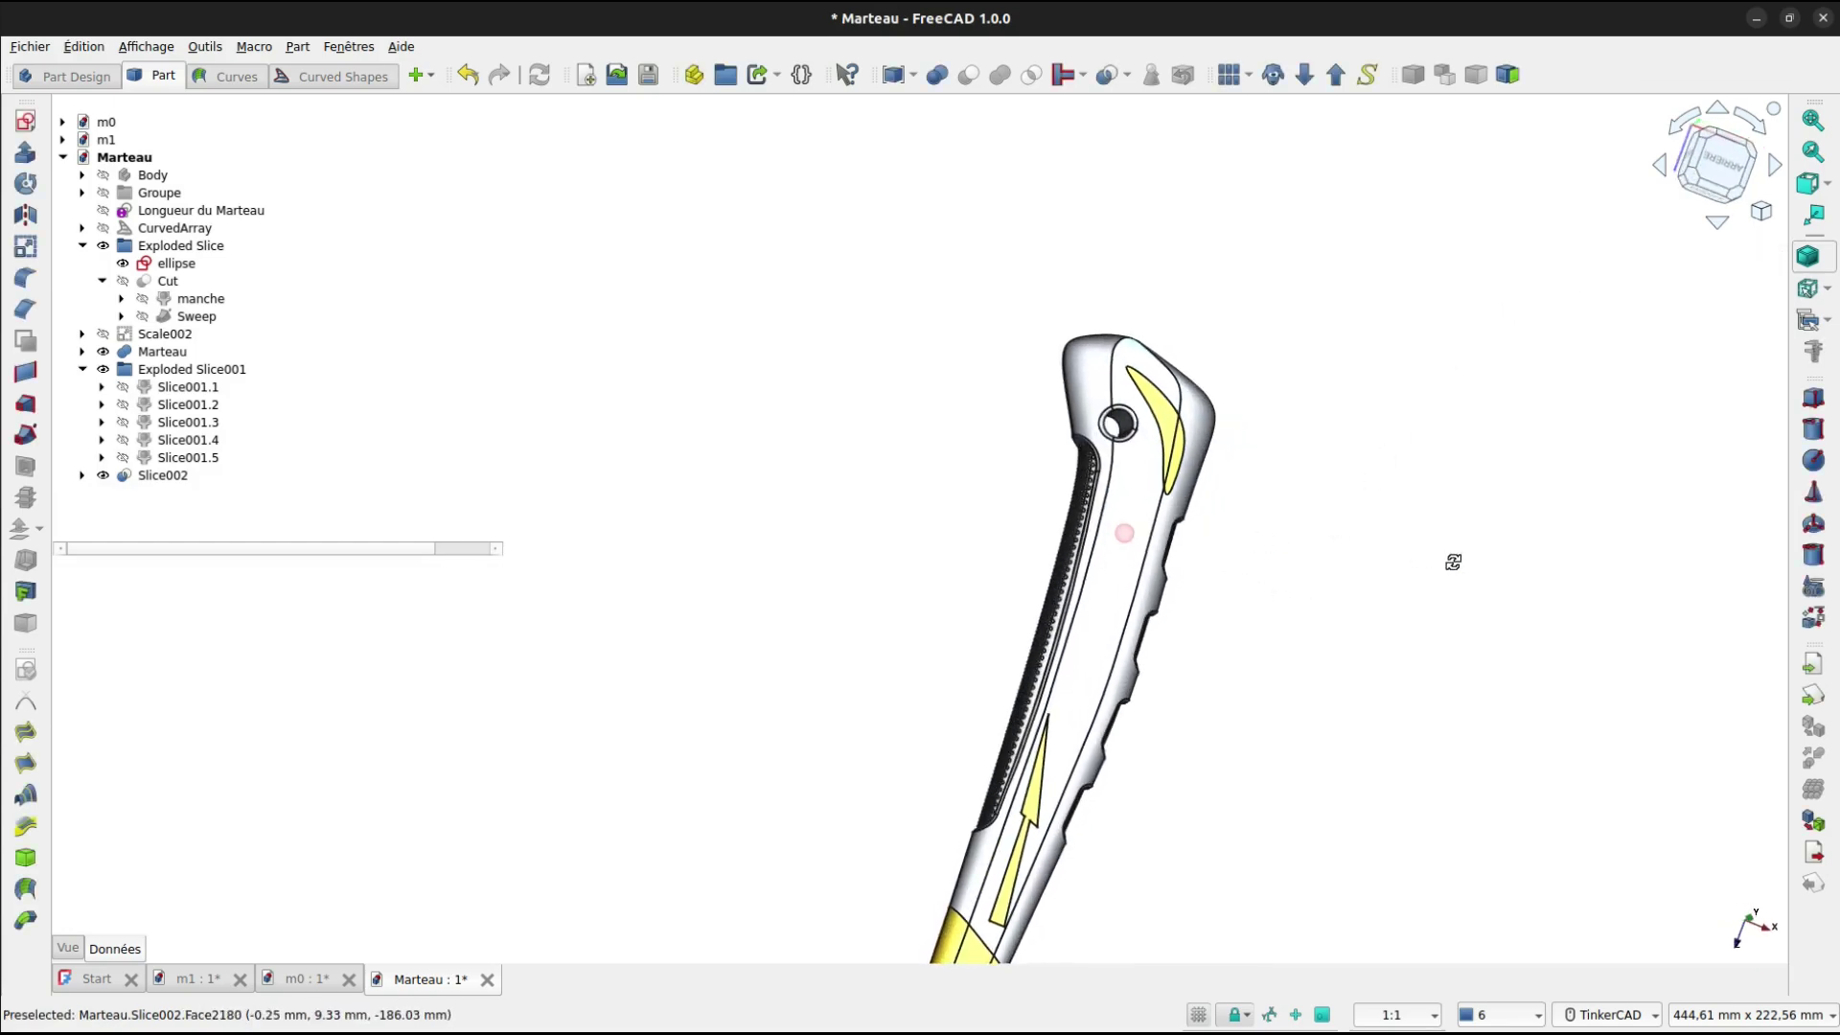
{"action": "scroll", "coordinate": [1124, 410], "scroll_direction": "up", "scroll_amount": 4}
{"action": "scroll", "coordinate": [1122, 408], "scroll_direction": "up", "scroll_amount": 3}
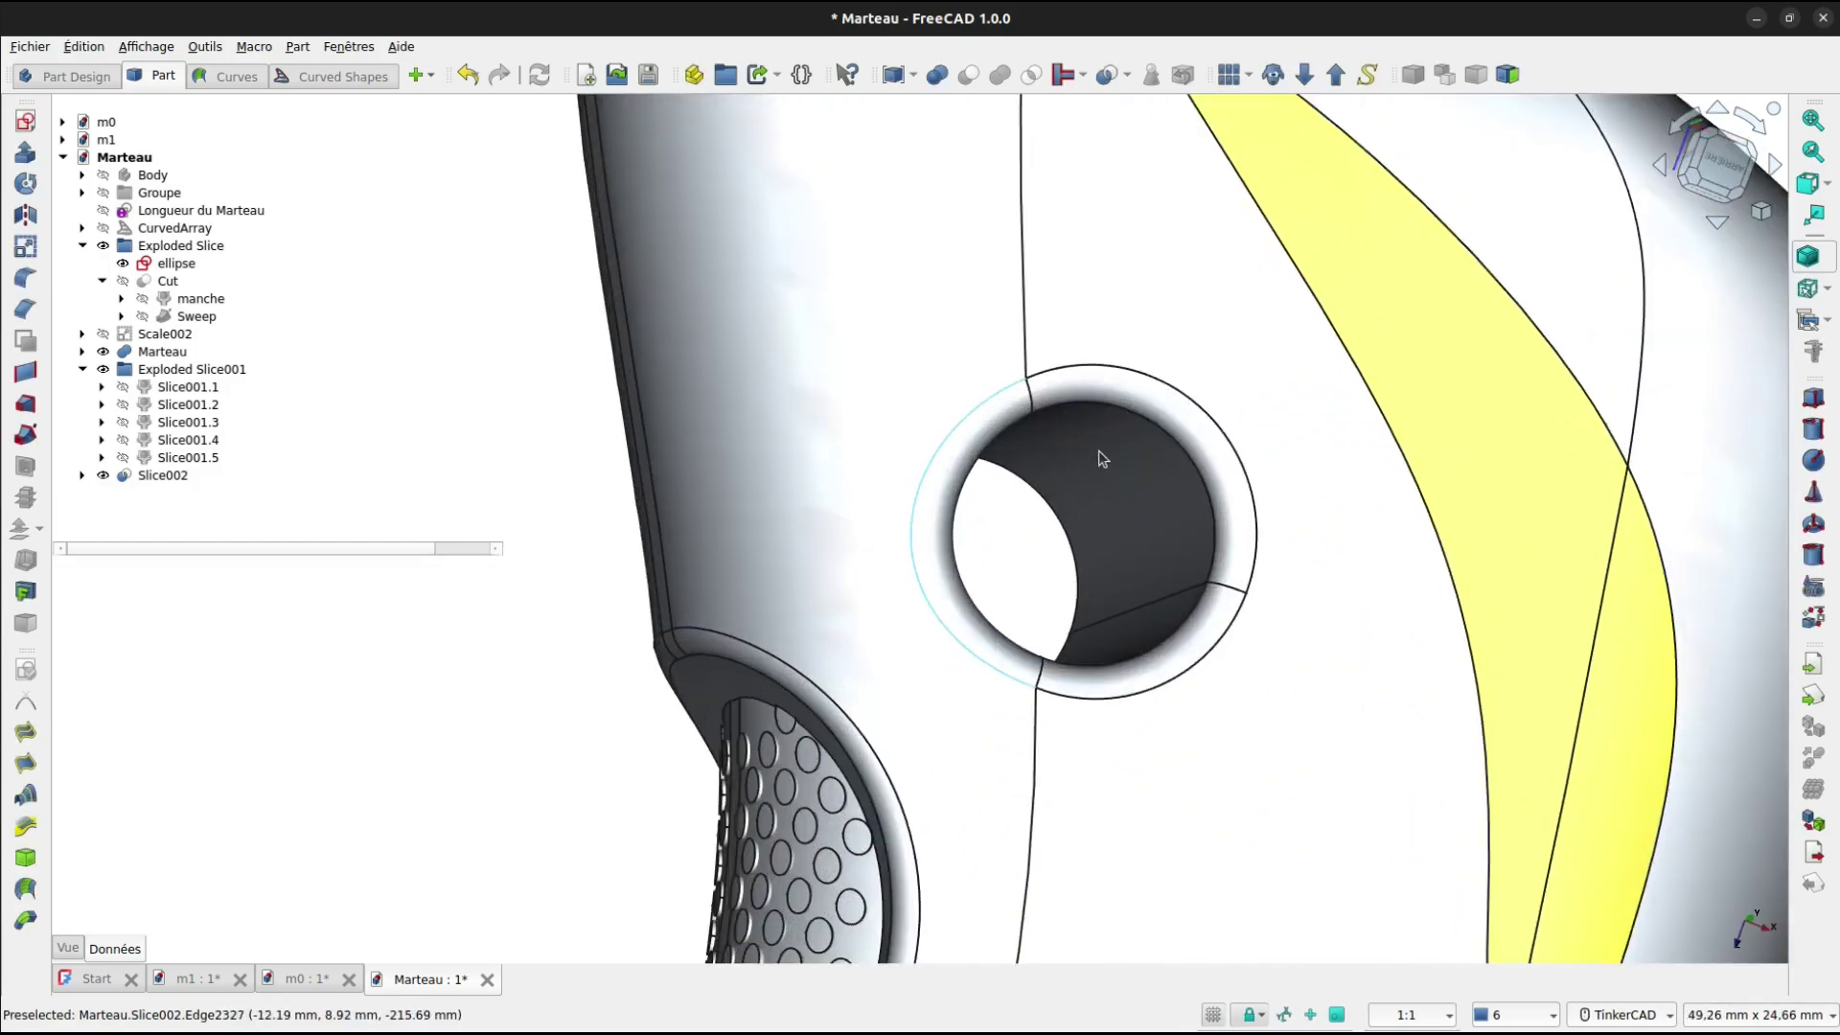
{"action": "left_click", "coordinate": [190, 421]}
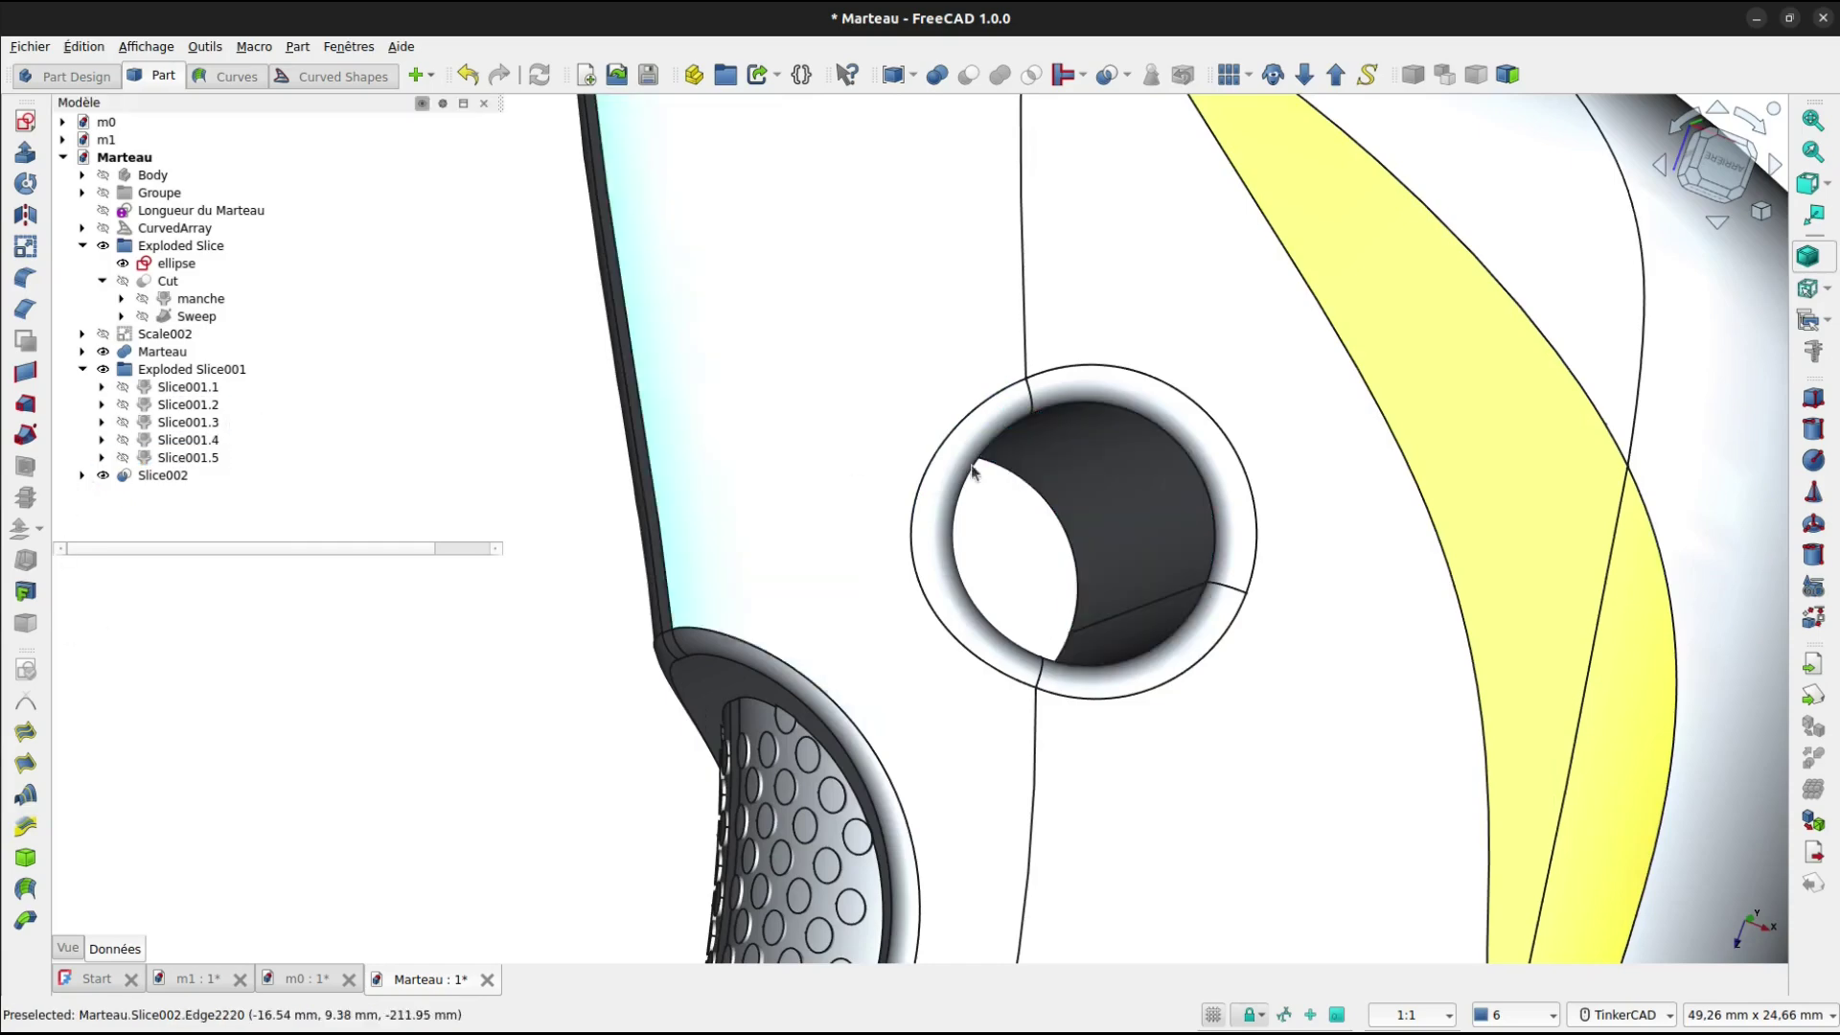
{"action": "left_click", "coordinate": [1096, 458]}
{"action": "left_click", "coordinate": [36, 629]}
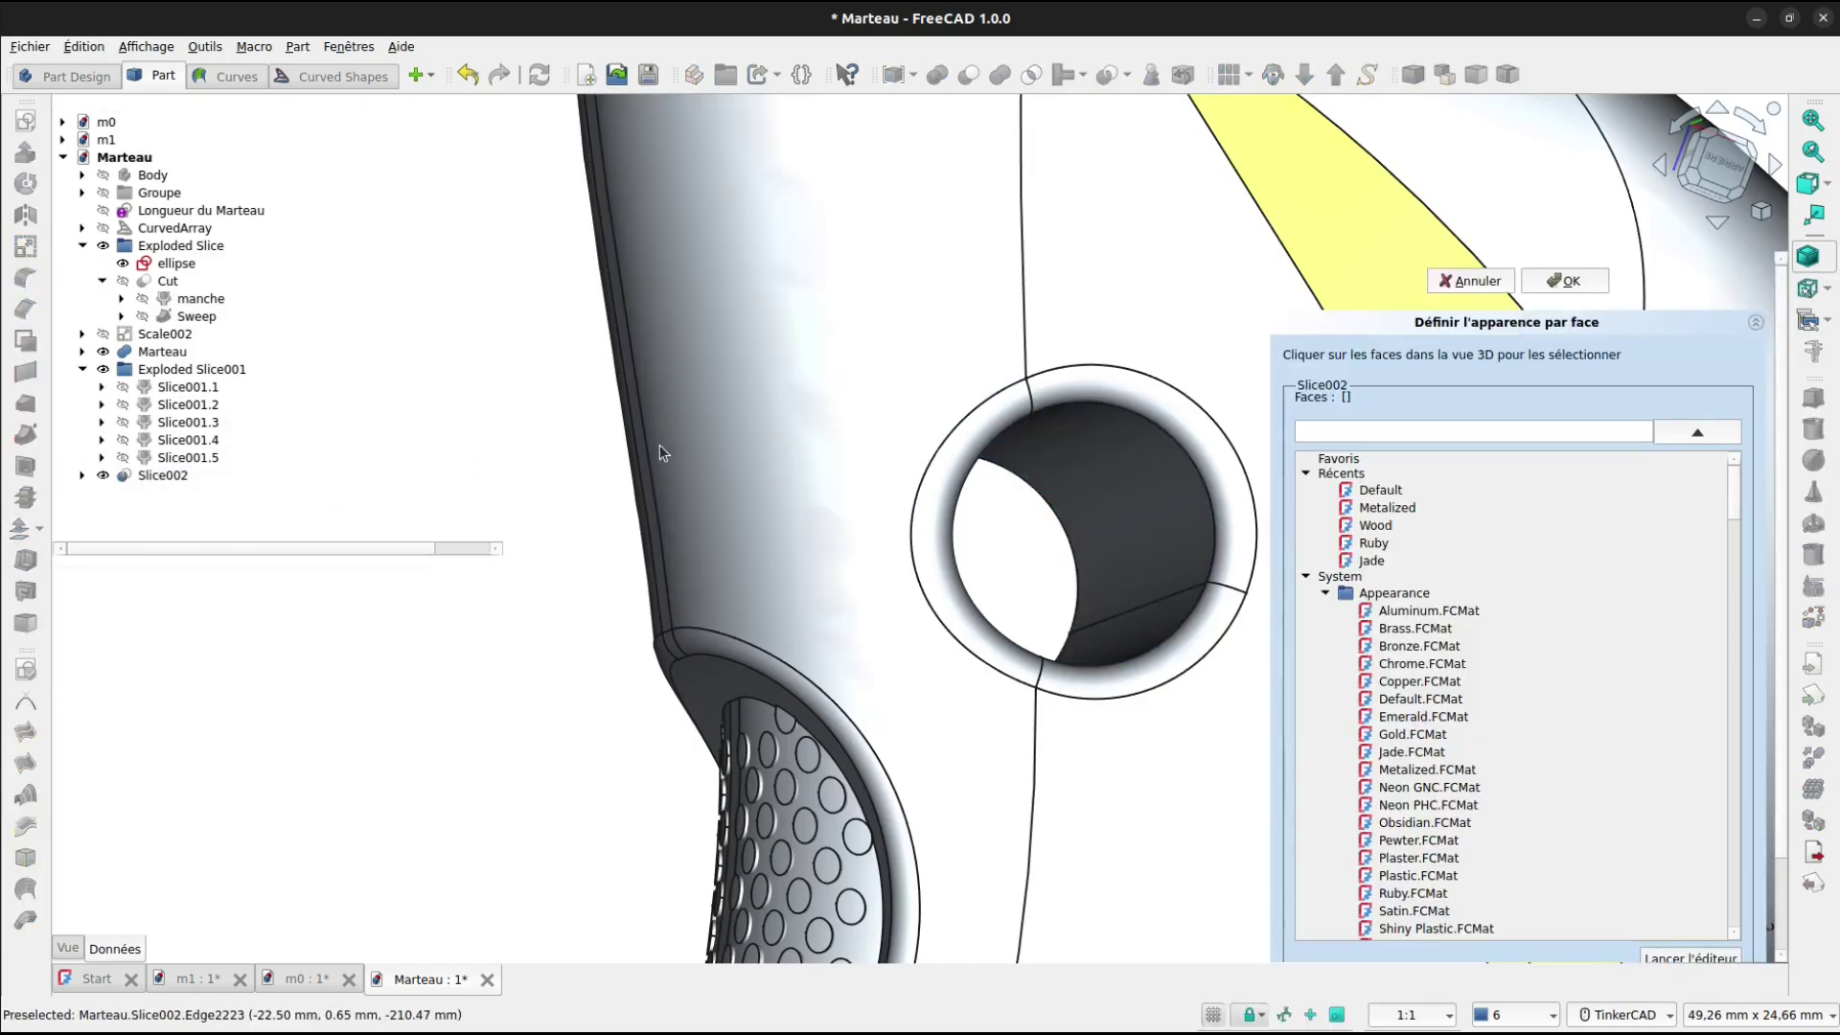
{"action": "left_click", "coordinate": [1078, 460]}
{"action": "left_click", "coordinate": [1150, 419]}
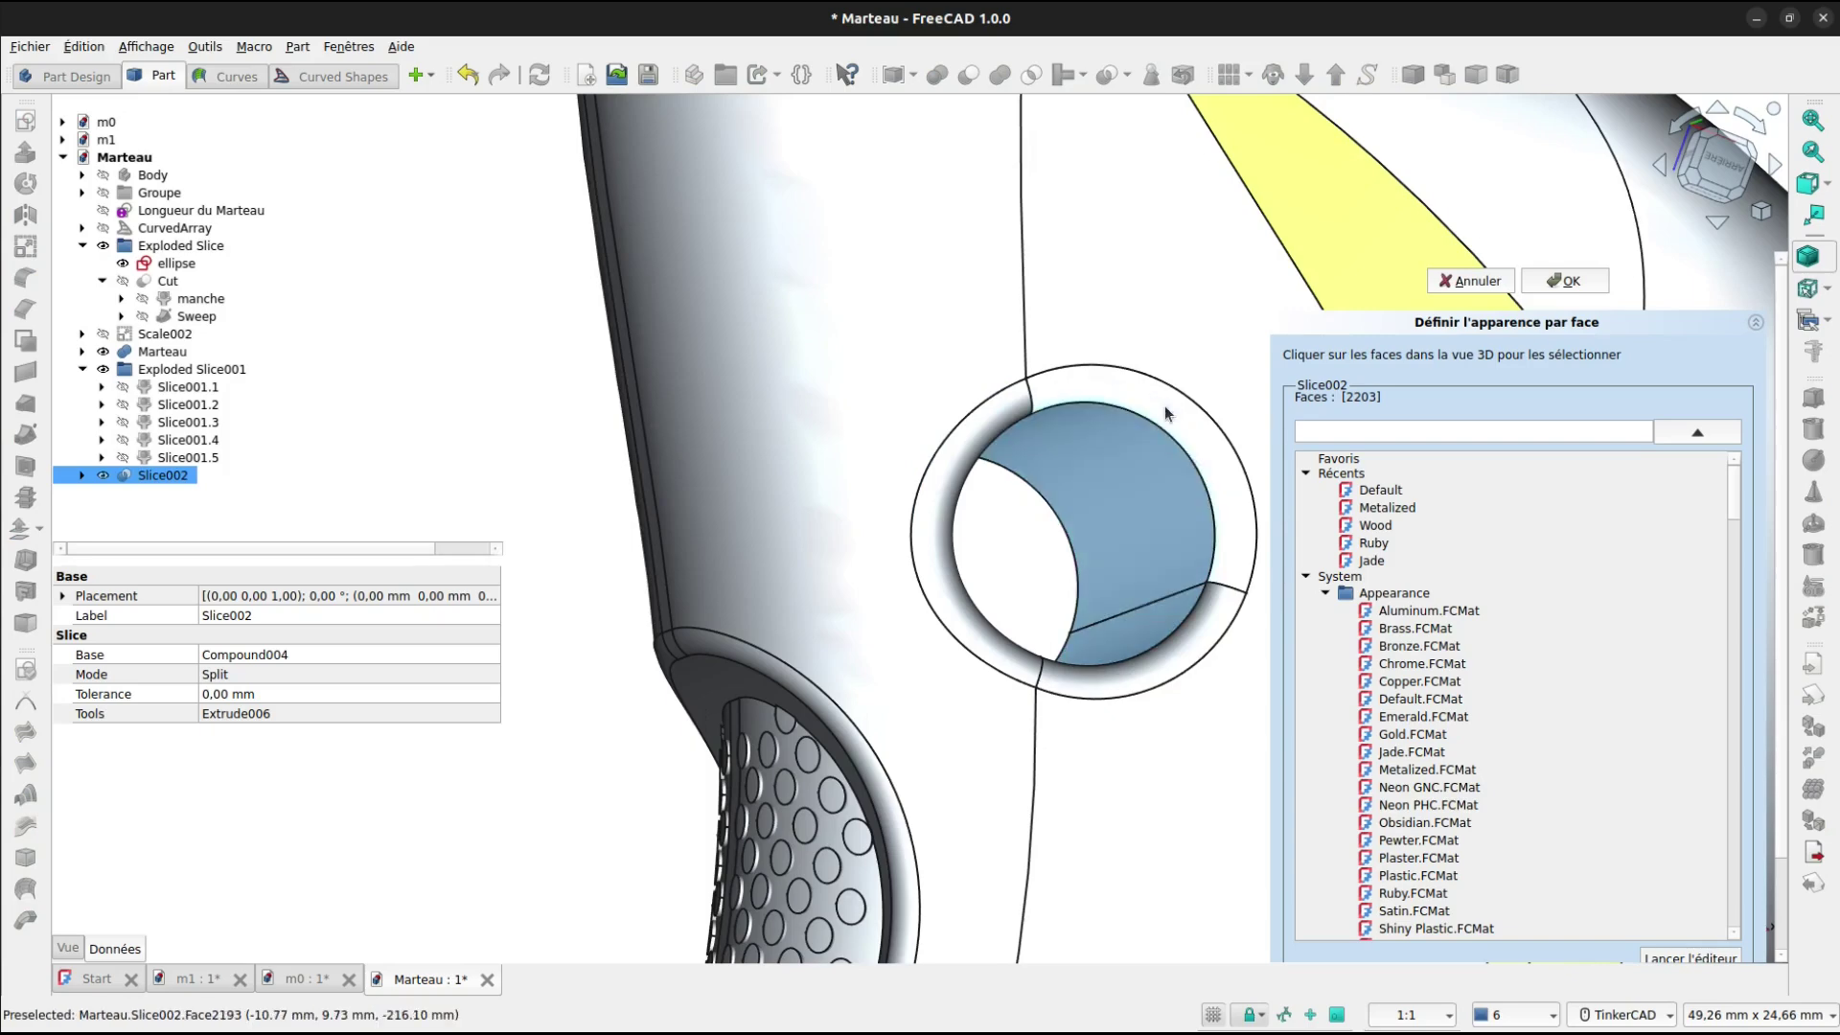
{"action": "left_click", "coordinate": [1165, 405]}
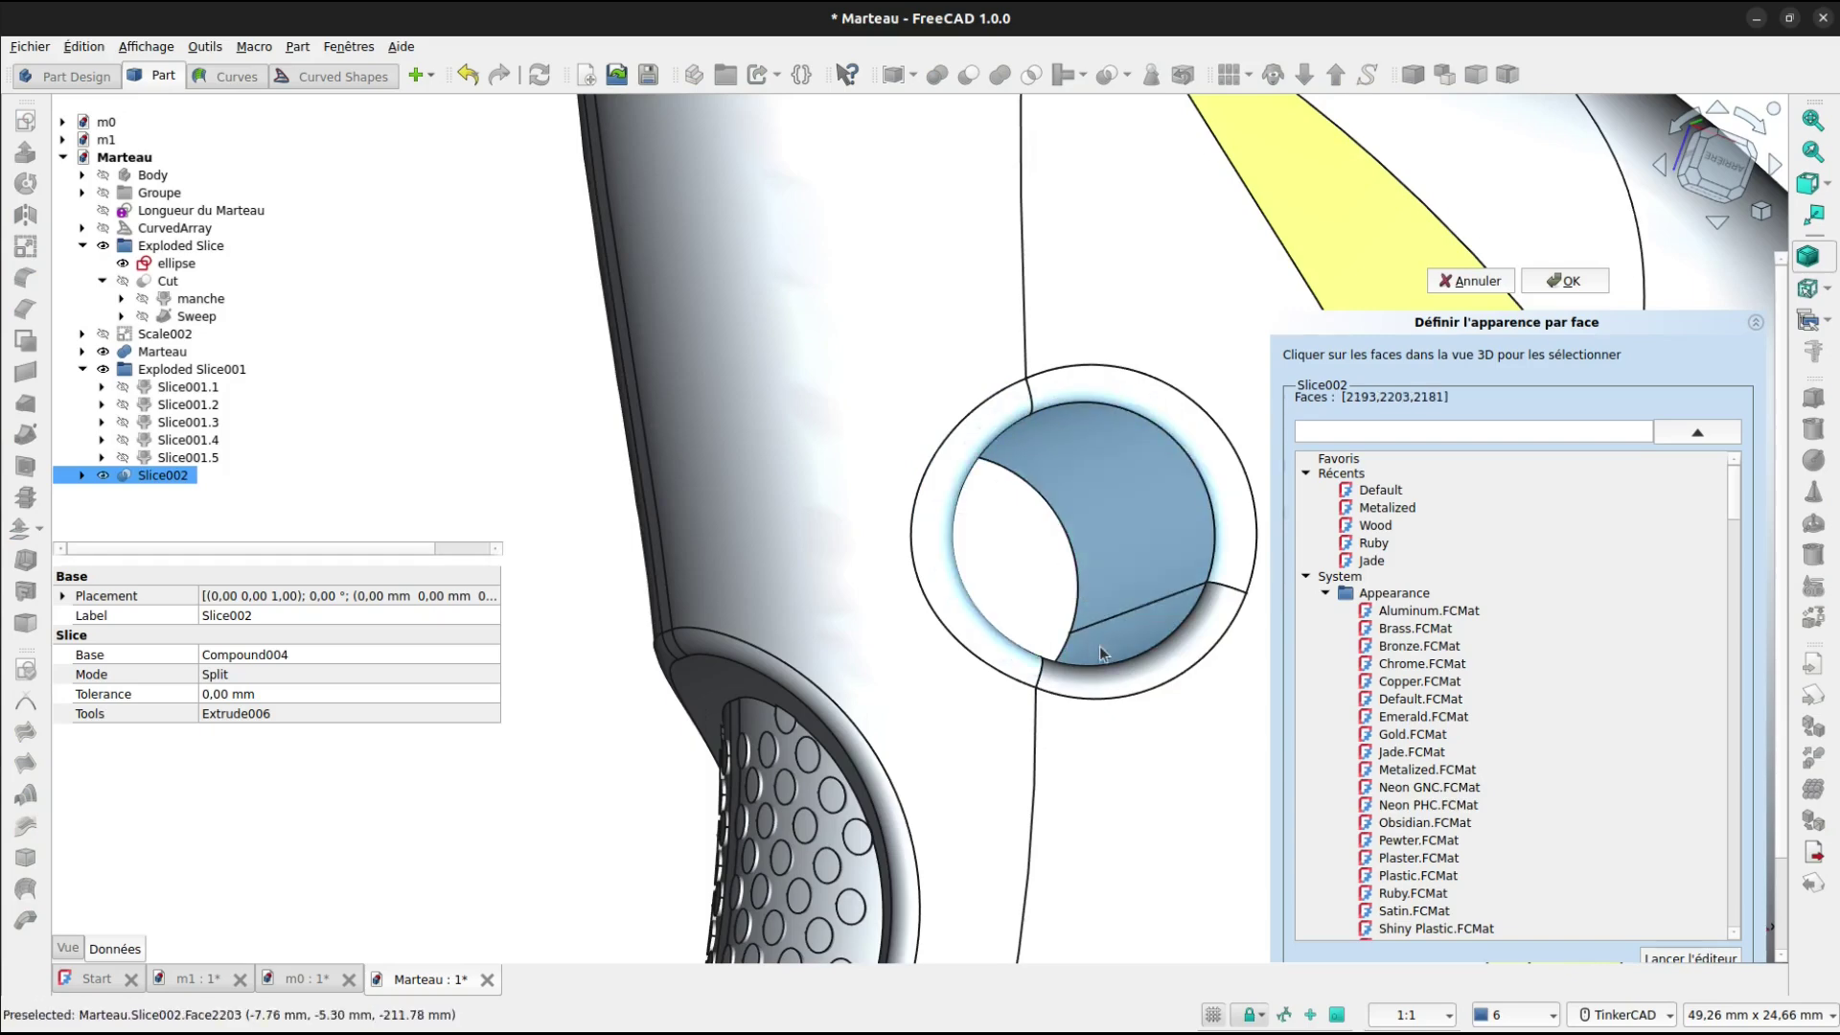
Add the three floor faces surrounding the round studs of the long grip pad to the selection.
{"action": "right_click_drag", "start_coordinate": [822, 448], "coordinate": [1101, 460]}
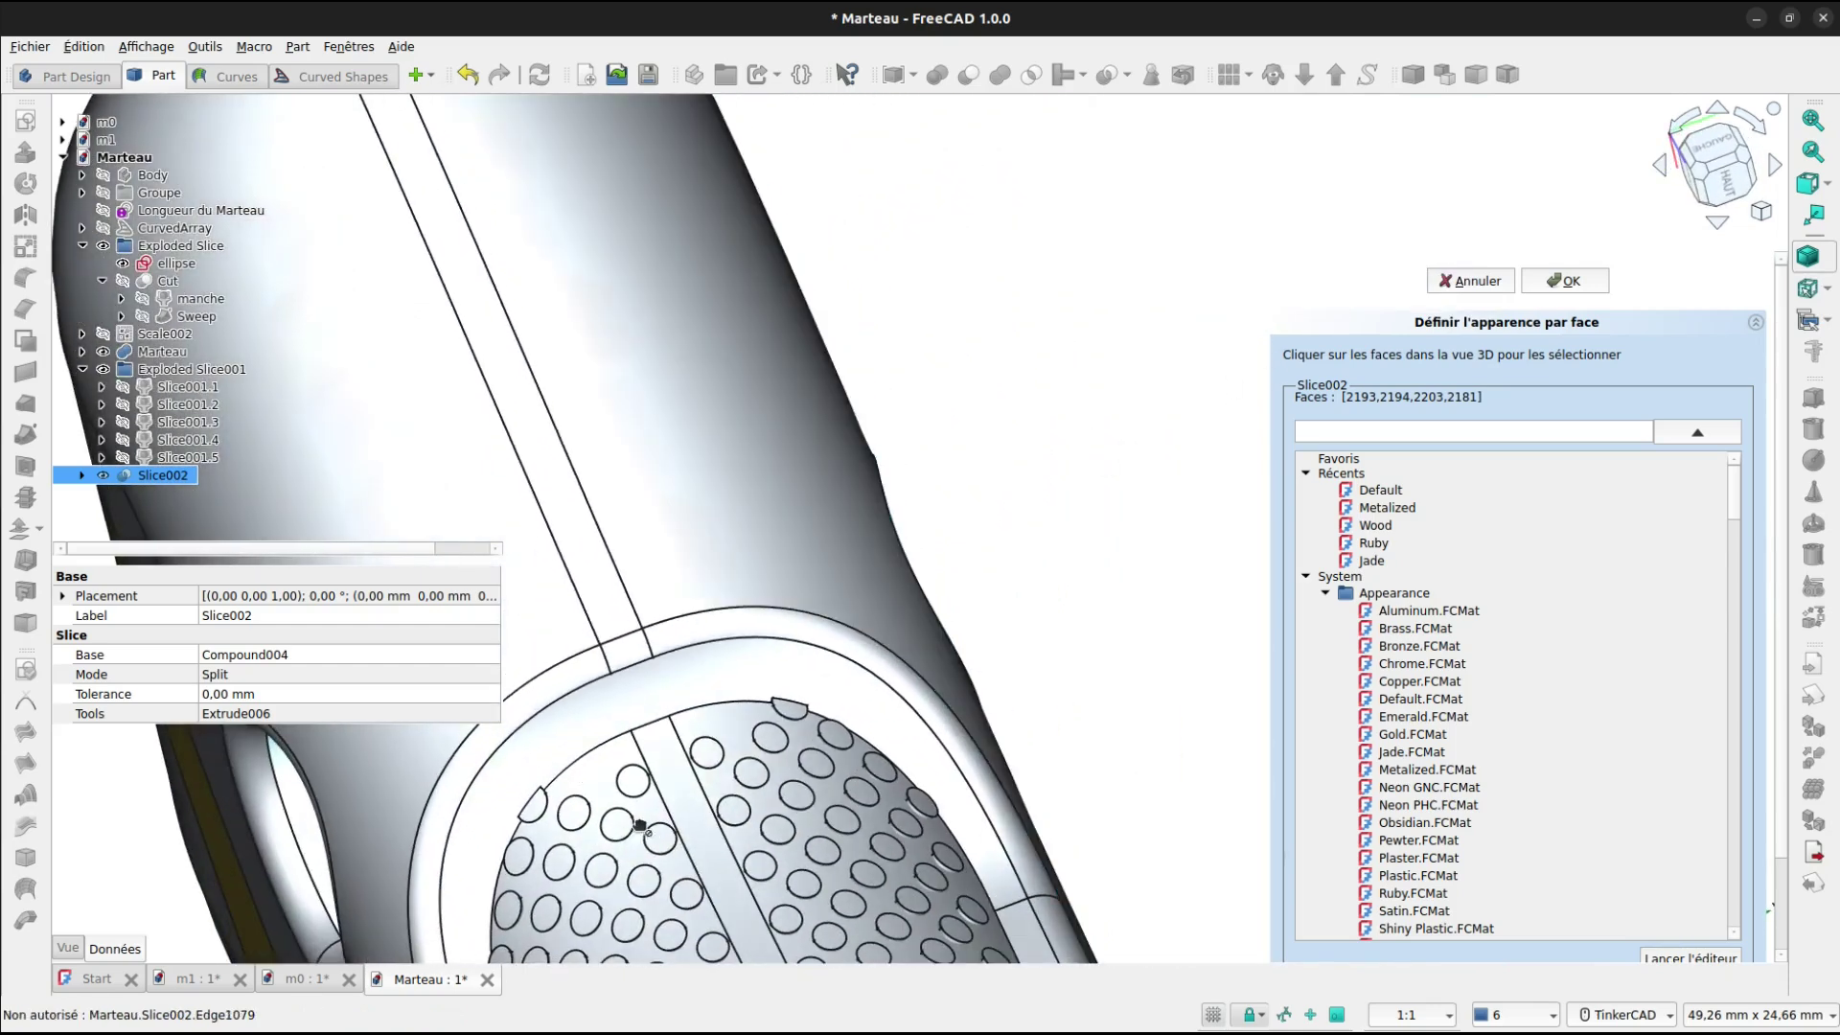
{"action": "scroll", "coordinate": [682, 775], "scroll_direction": "up", "scroll_amount": 5}
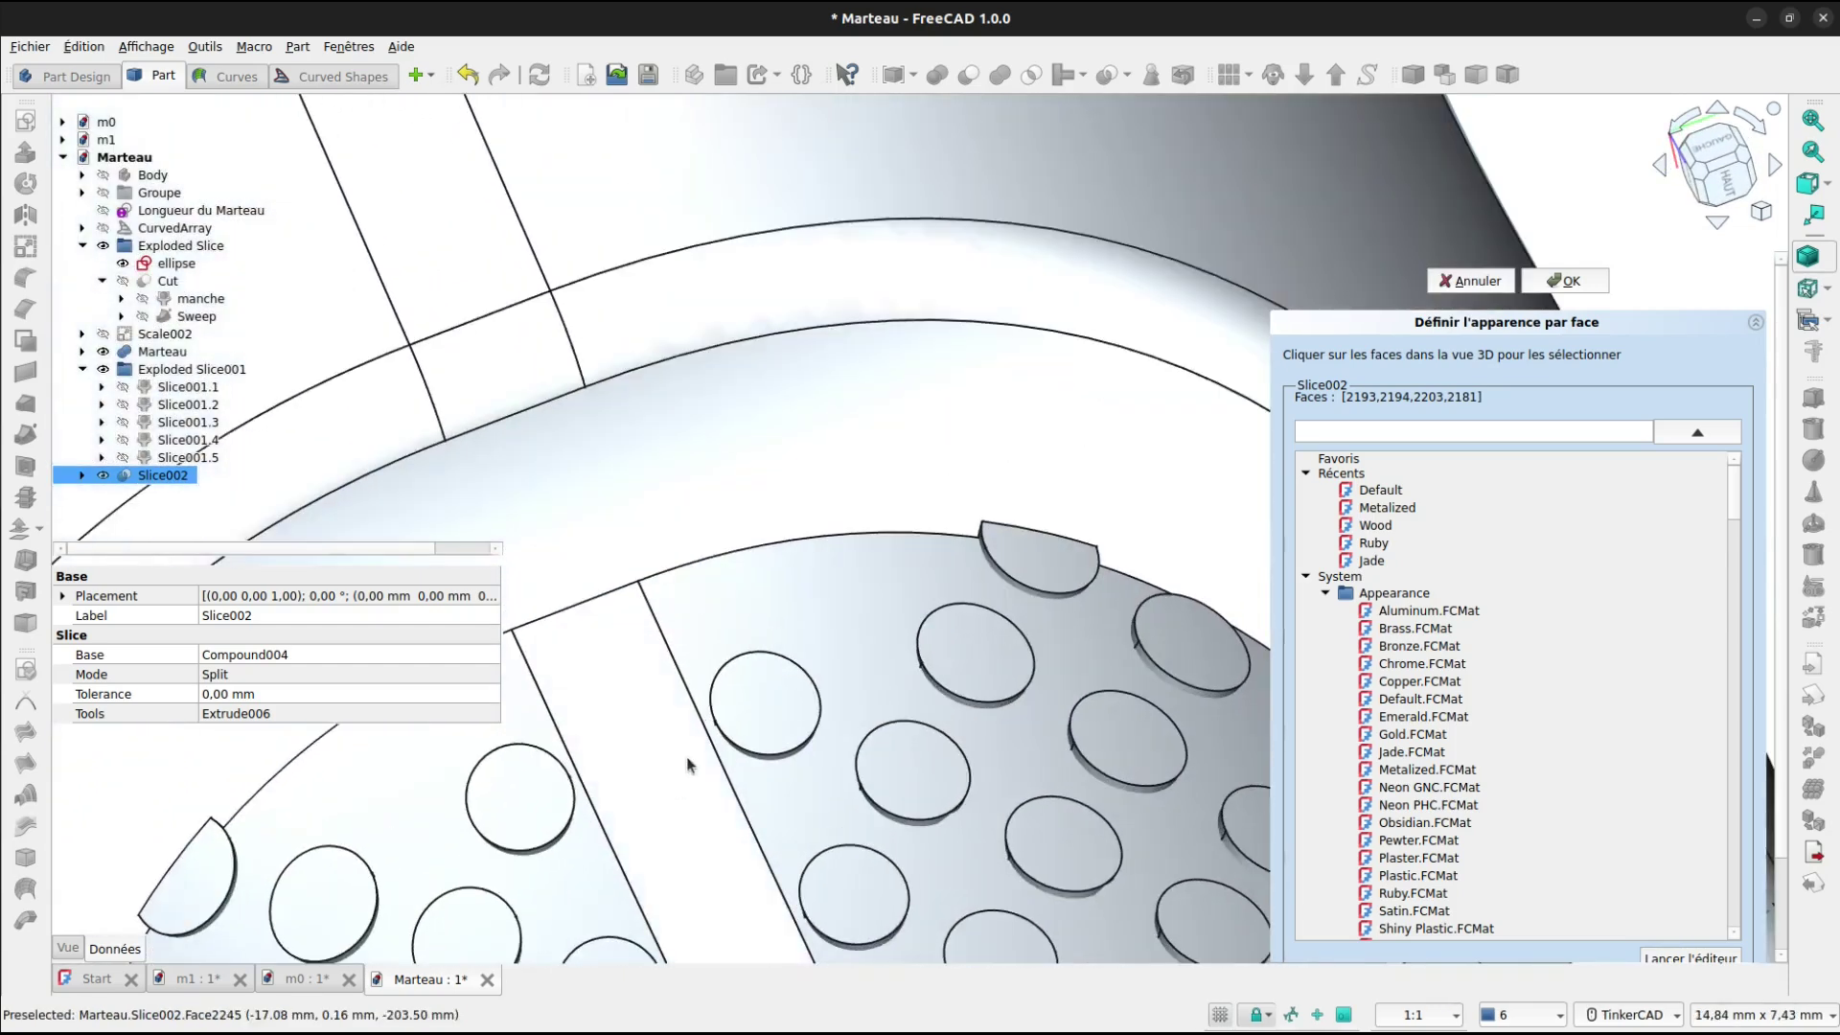
{"action": "left_click", "coordinate": [771, 662]}
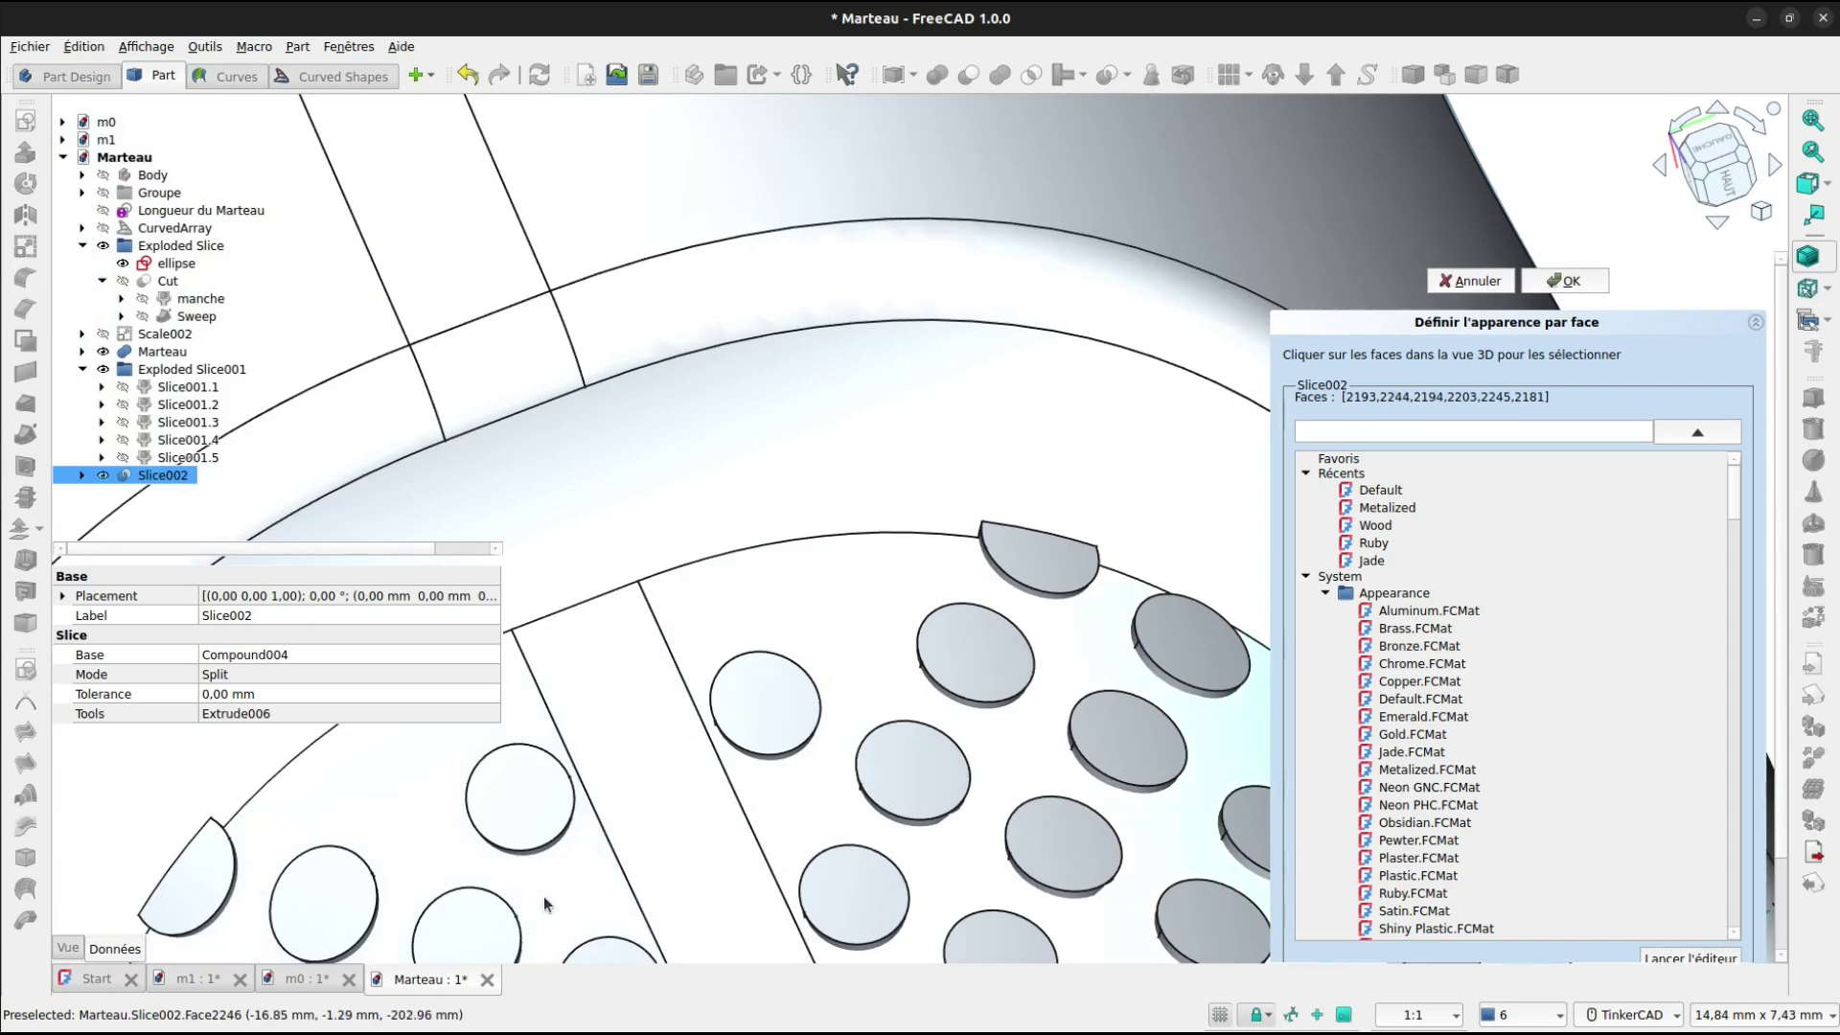
{"action": "left_click", "coordinate": [711, 733]}
Add the three rounded rim faces on the front side of the hanging hole to the selection.
{"action": "scroll", "coordinate": [780, 616], "scroll_direction": "down", "scroll_amount": 5}
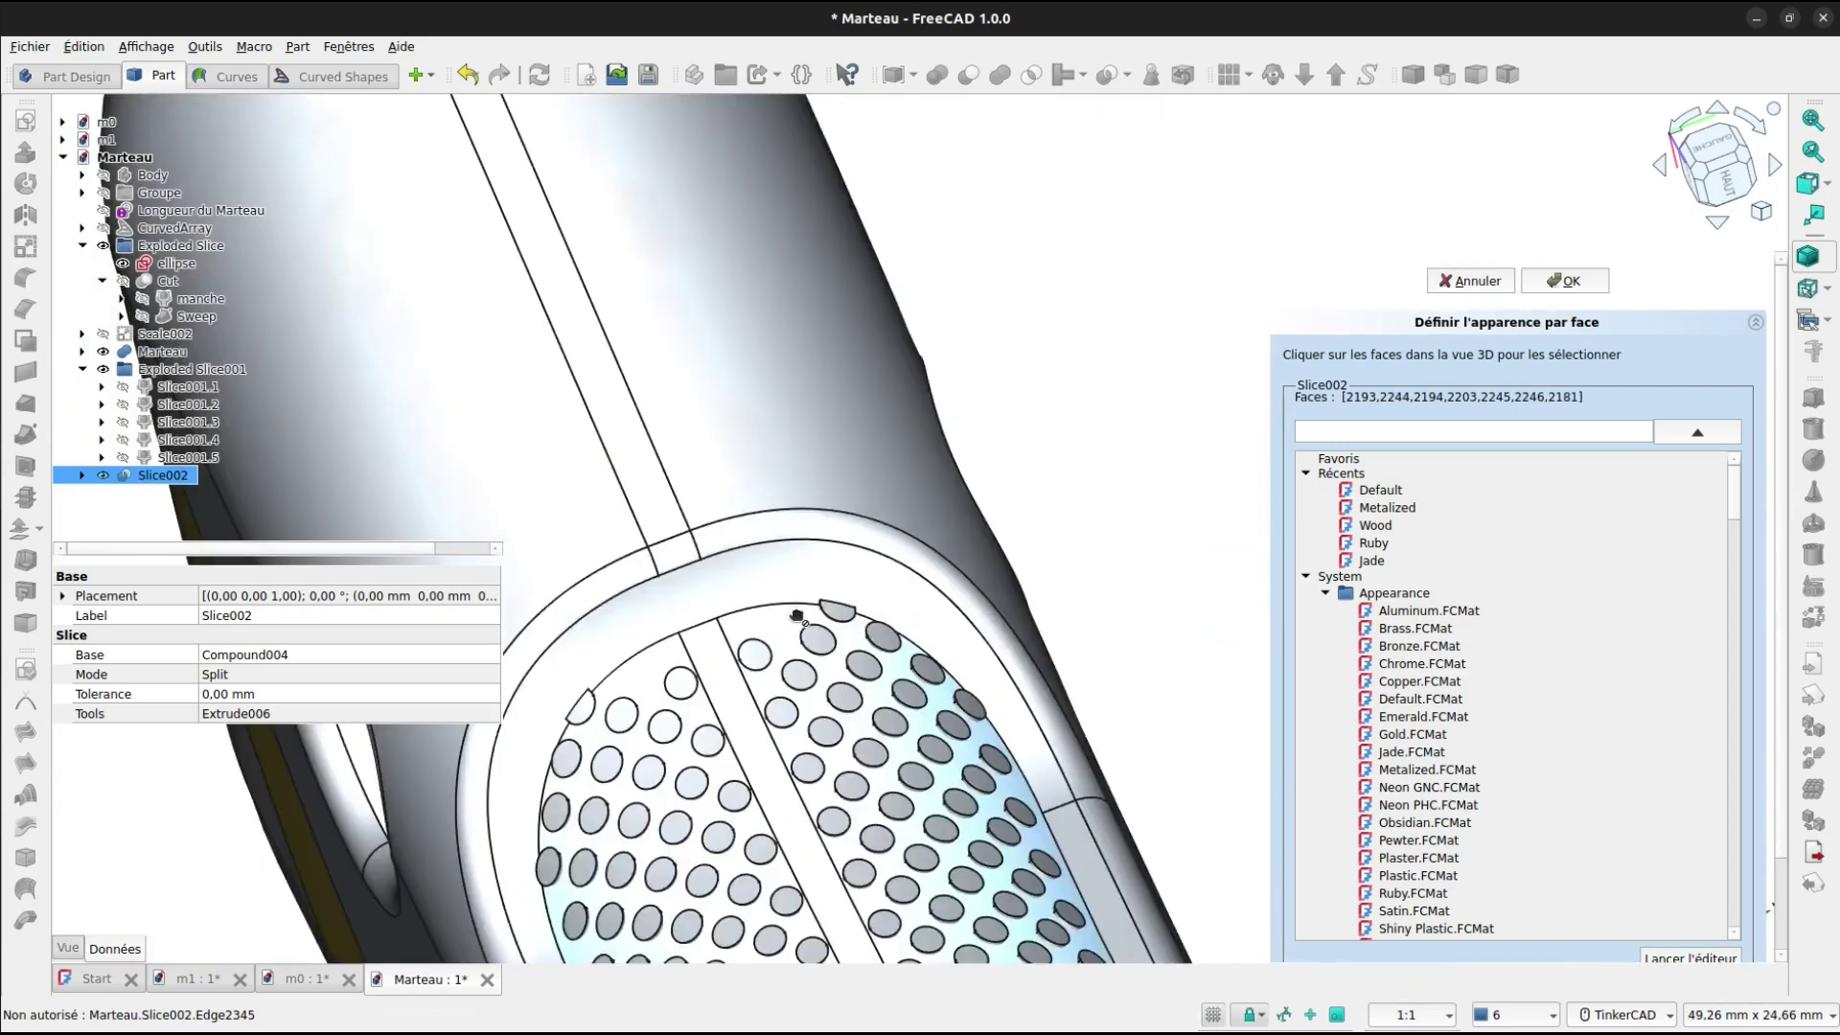
{"action": "scroll", "coordinate": [797, 616], "scroll_direction": "down", "scroll_amount": 4}
{"action": "right_click_drag", "start_coordinate": [564, 539], "coordinate": [883, 417]}
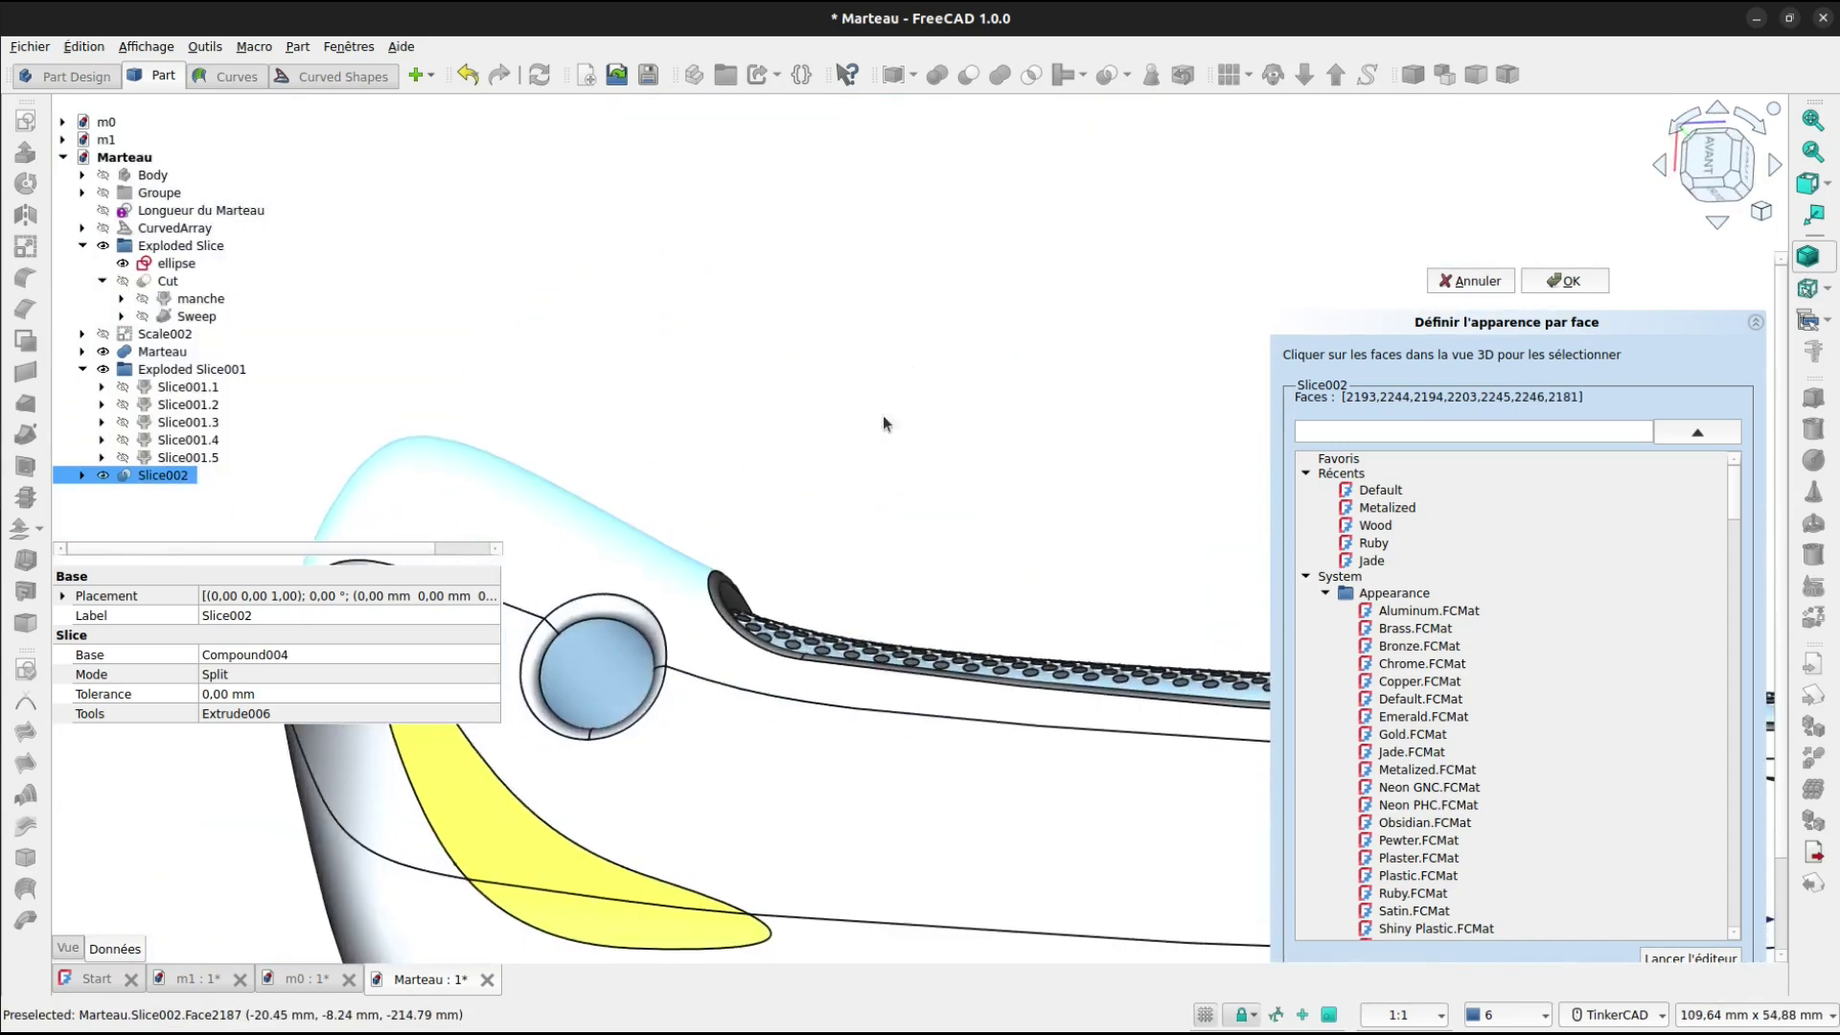
{"action": "scroll", "coordinate": [588, 689], "scroll_direction": "up", "scroll_amount": 3}
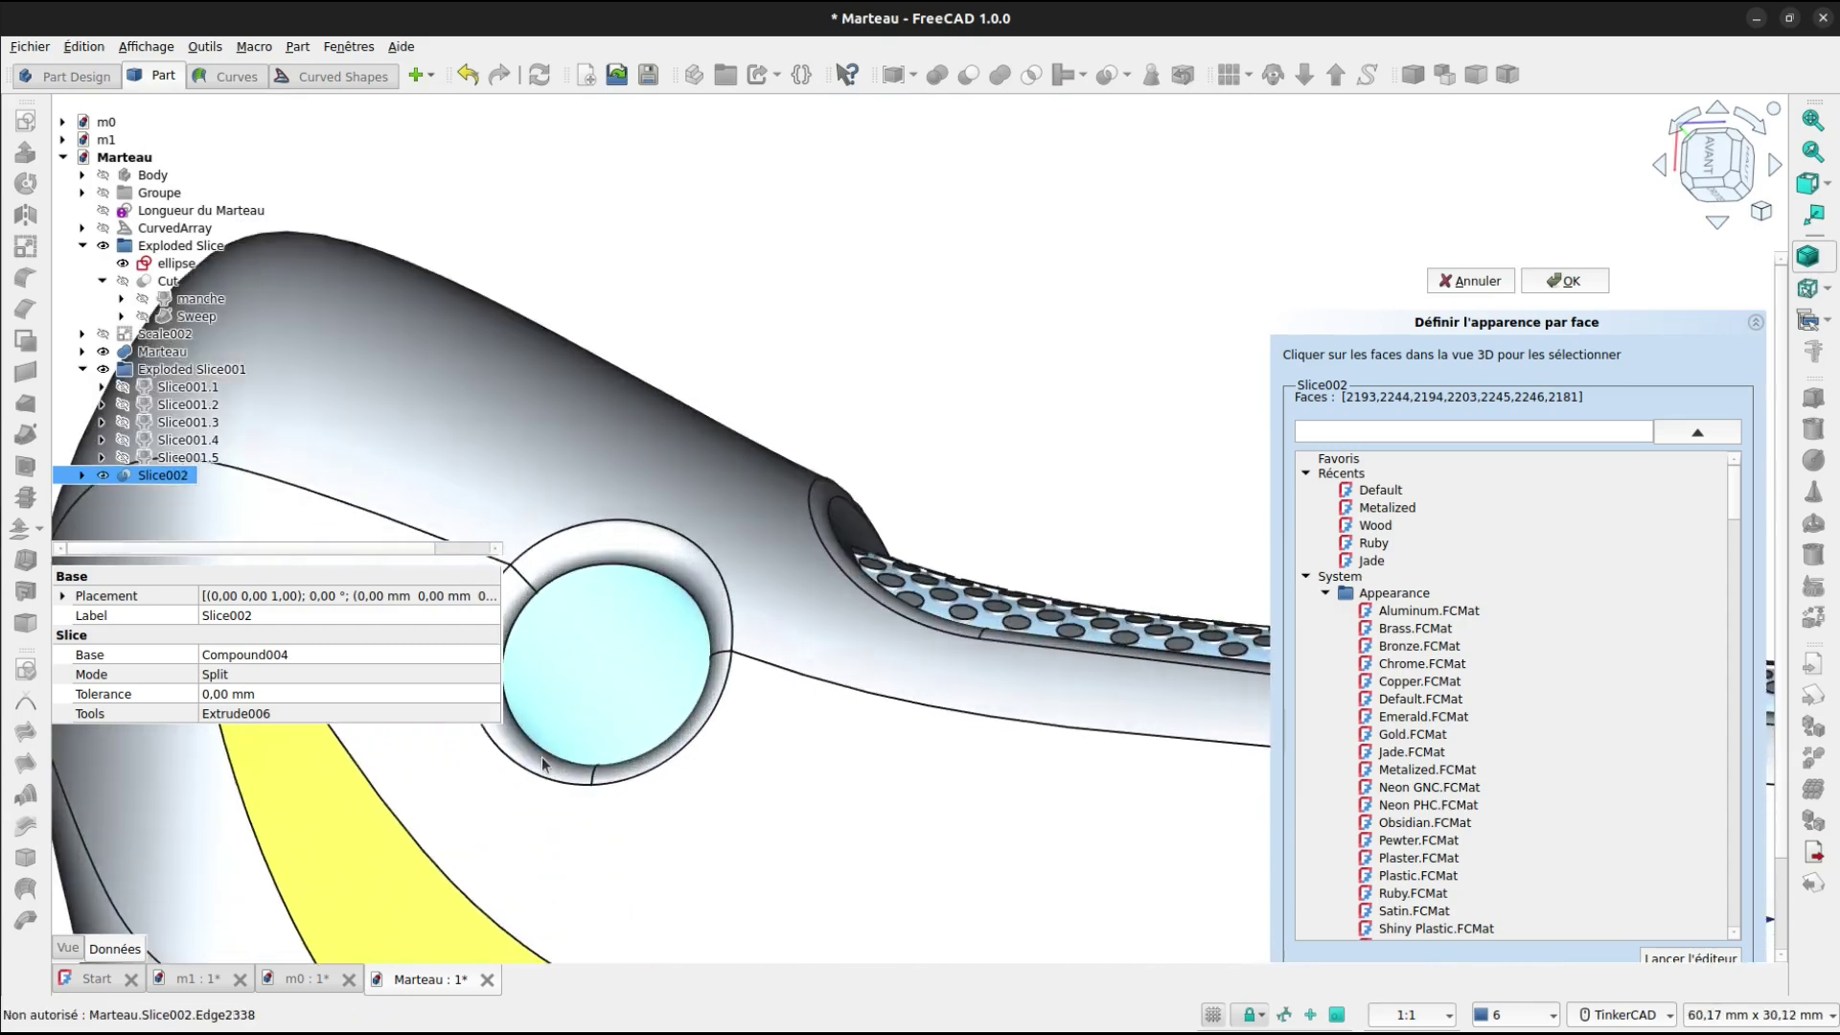
{"action": "scroll", "coordinate": [543, 764], "scroll_direction": "up", "scroll_amount": 5}
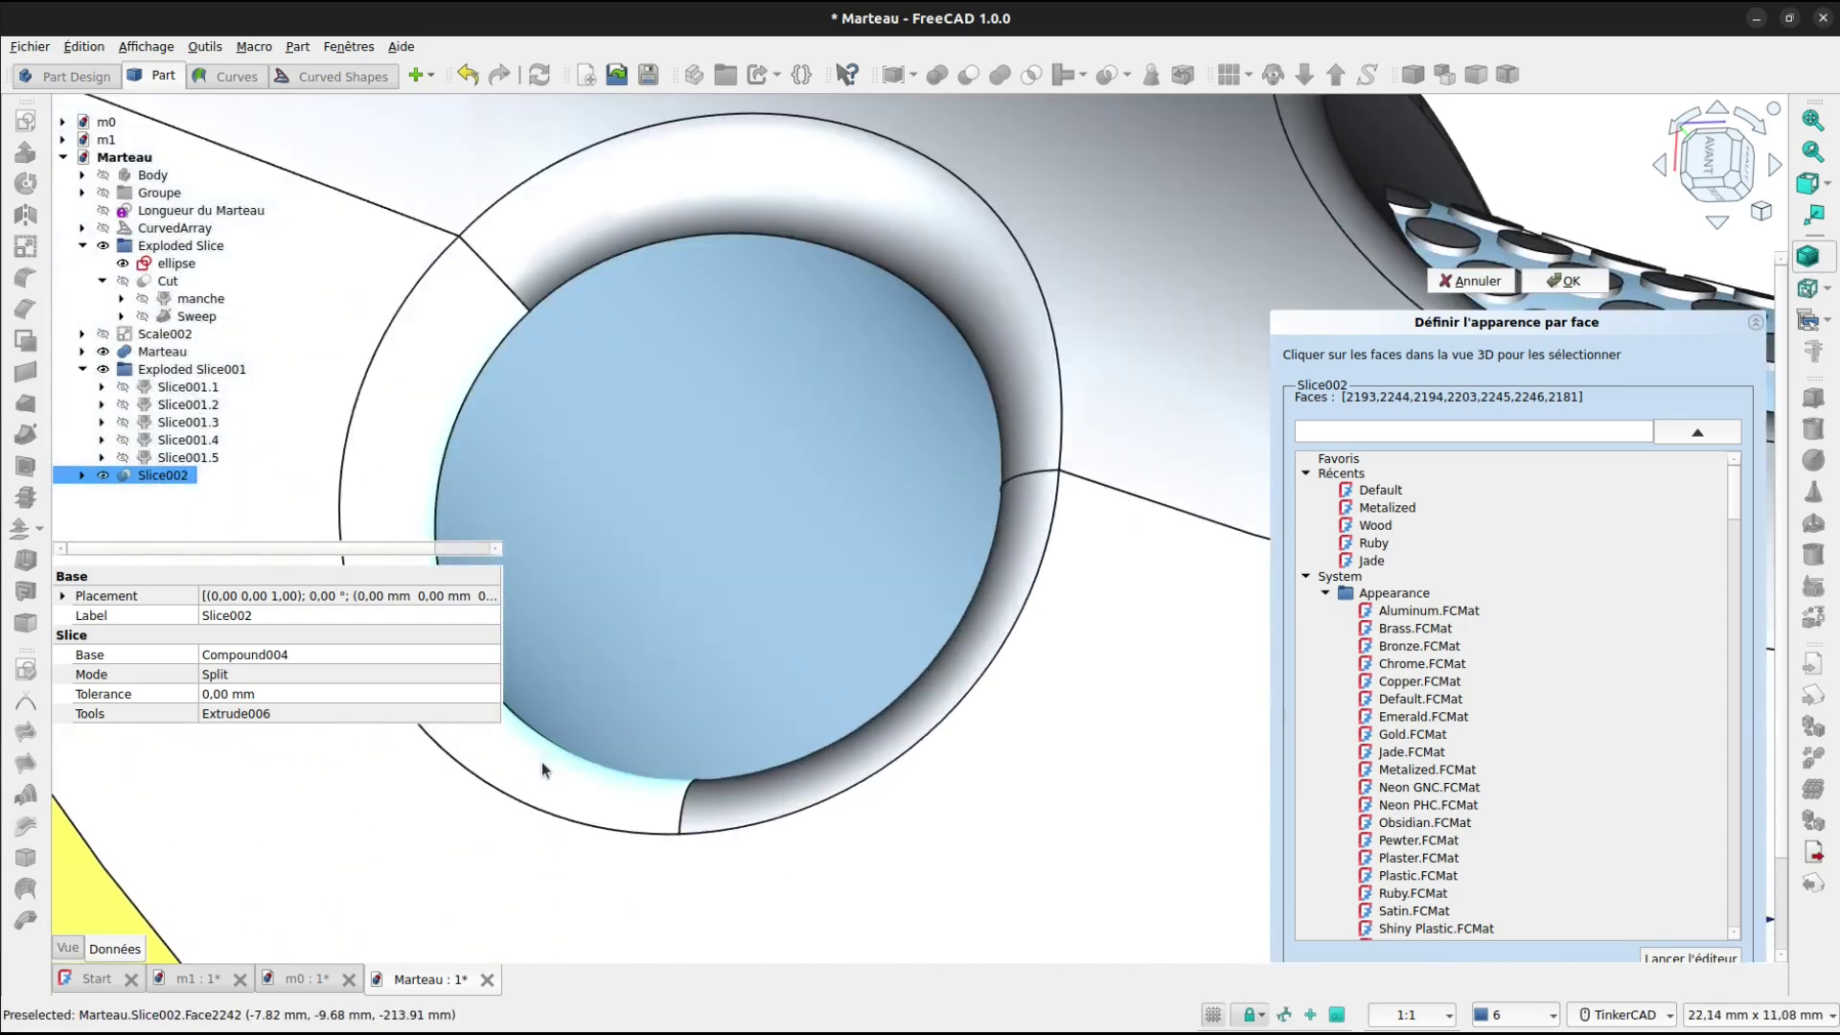
{"action": "left_click", "coordinate": [776, 700]}
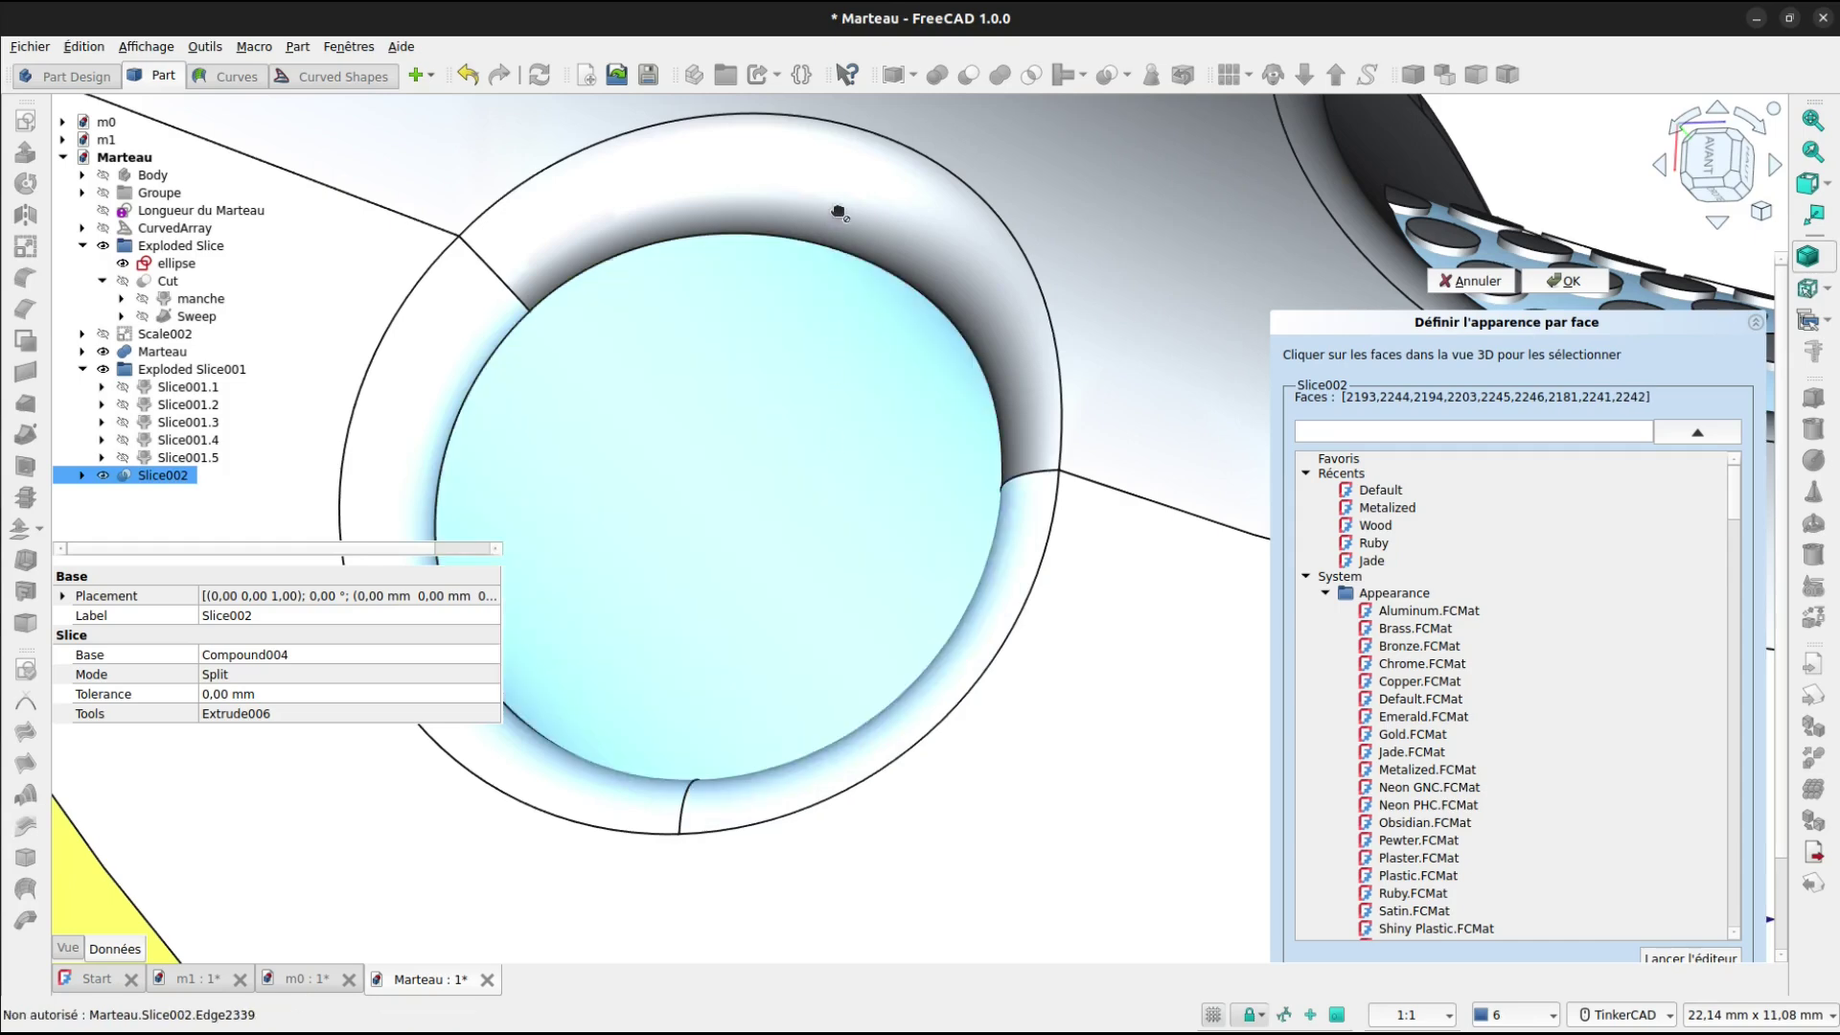
{"action": "left_click", "coordinate": [838, 207]}
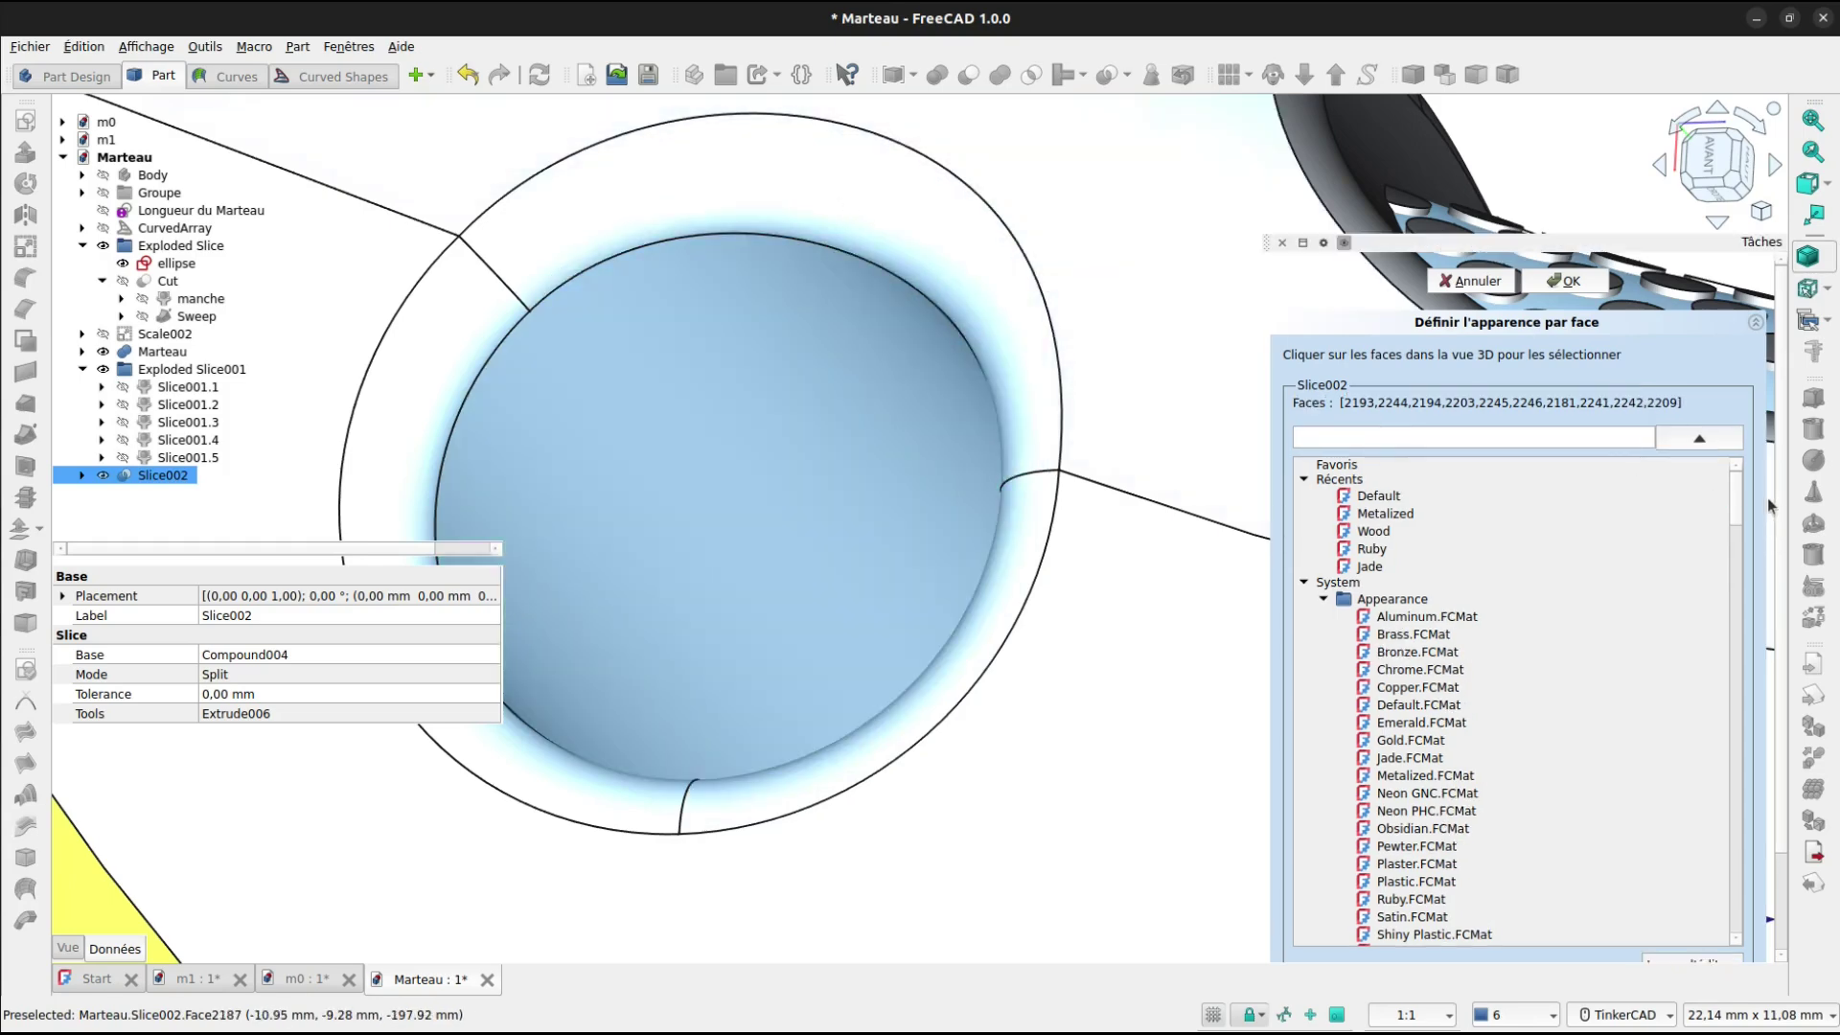
Give the selected hole and studded grip pad faces a black diffuse colour (#000000) and apply the appearance.
{"action": "scroll", "coordinate": [1770, 505], "scroll_direction": "down", "scroll_amount": 2}
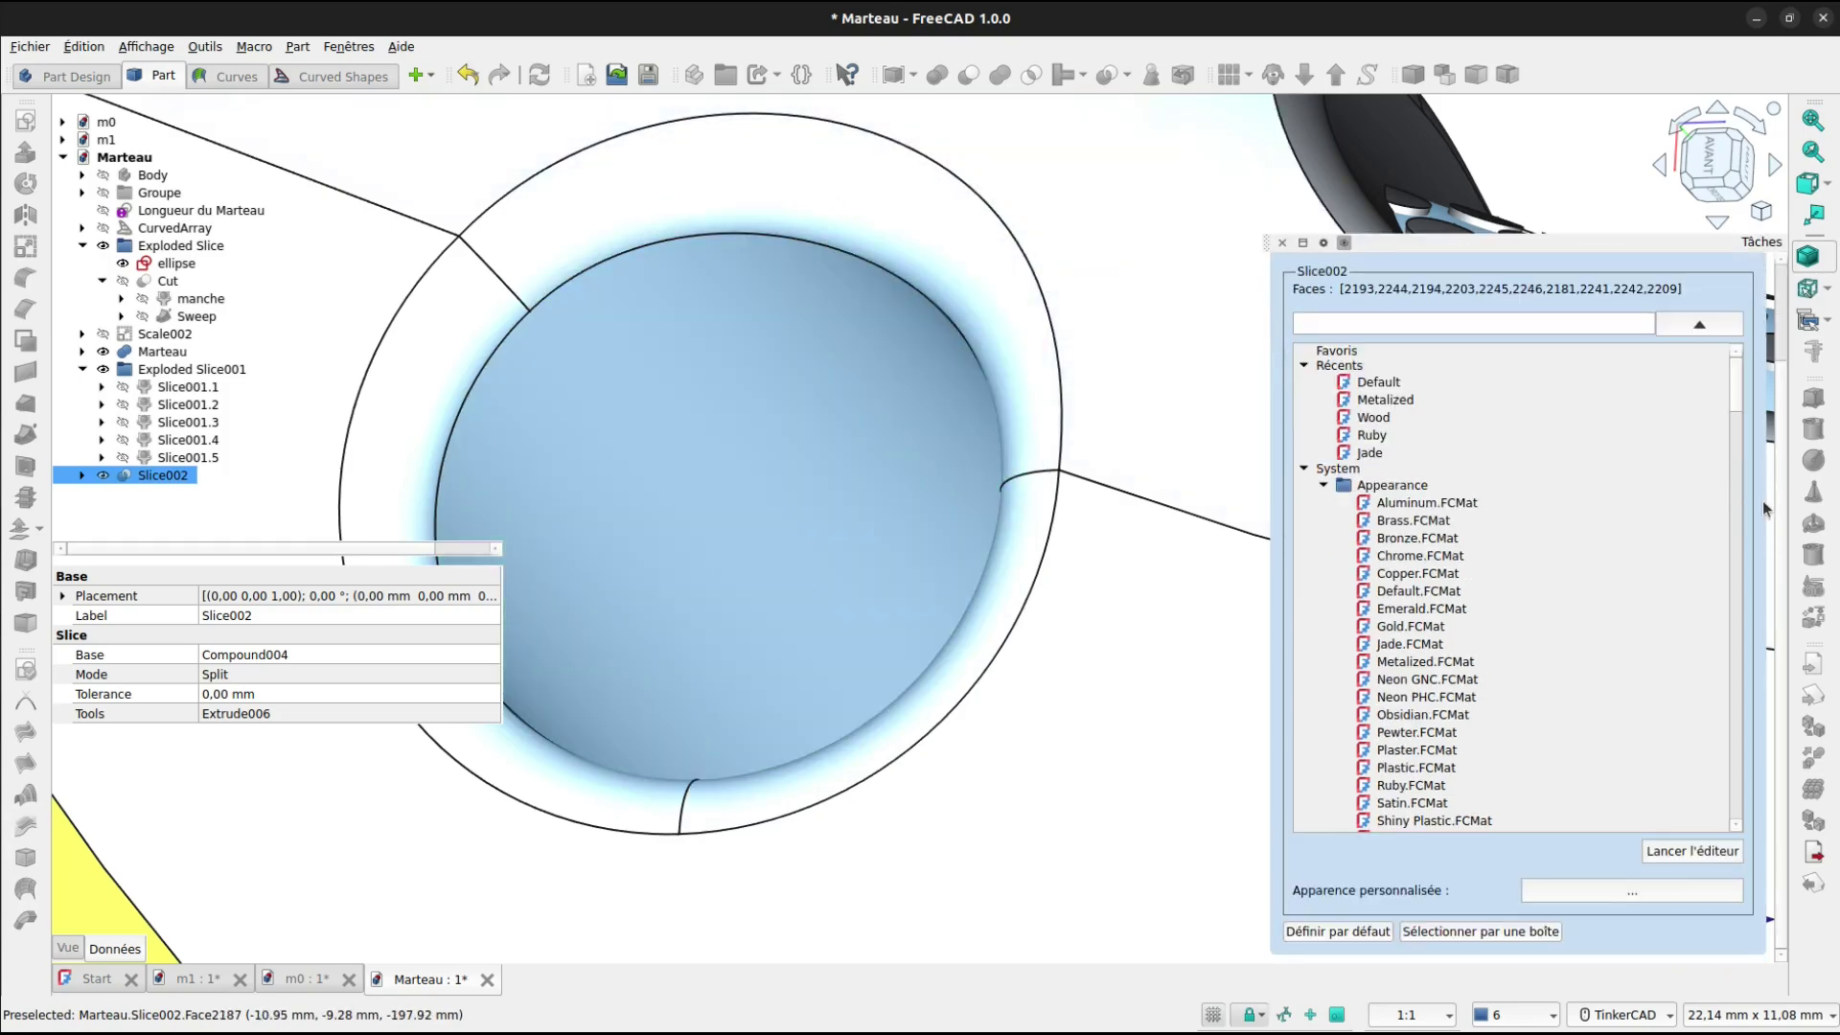
{"action": "left_click", "coordinate": [1635, 892]}
{"action": "left_click", "coordinate": [975, 427]}
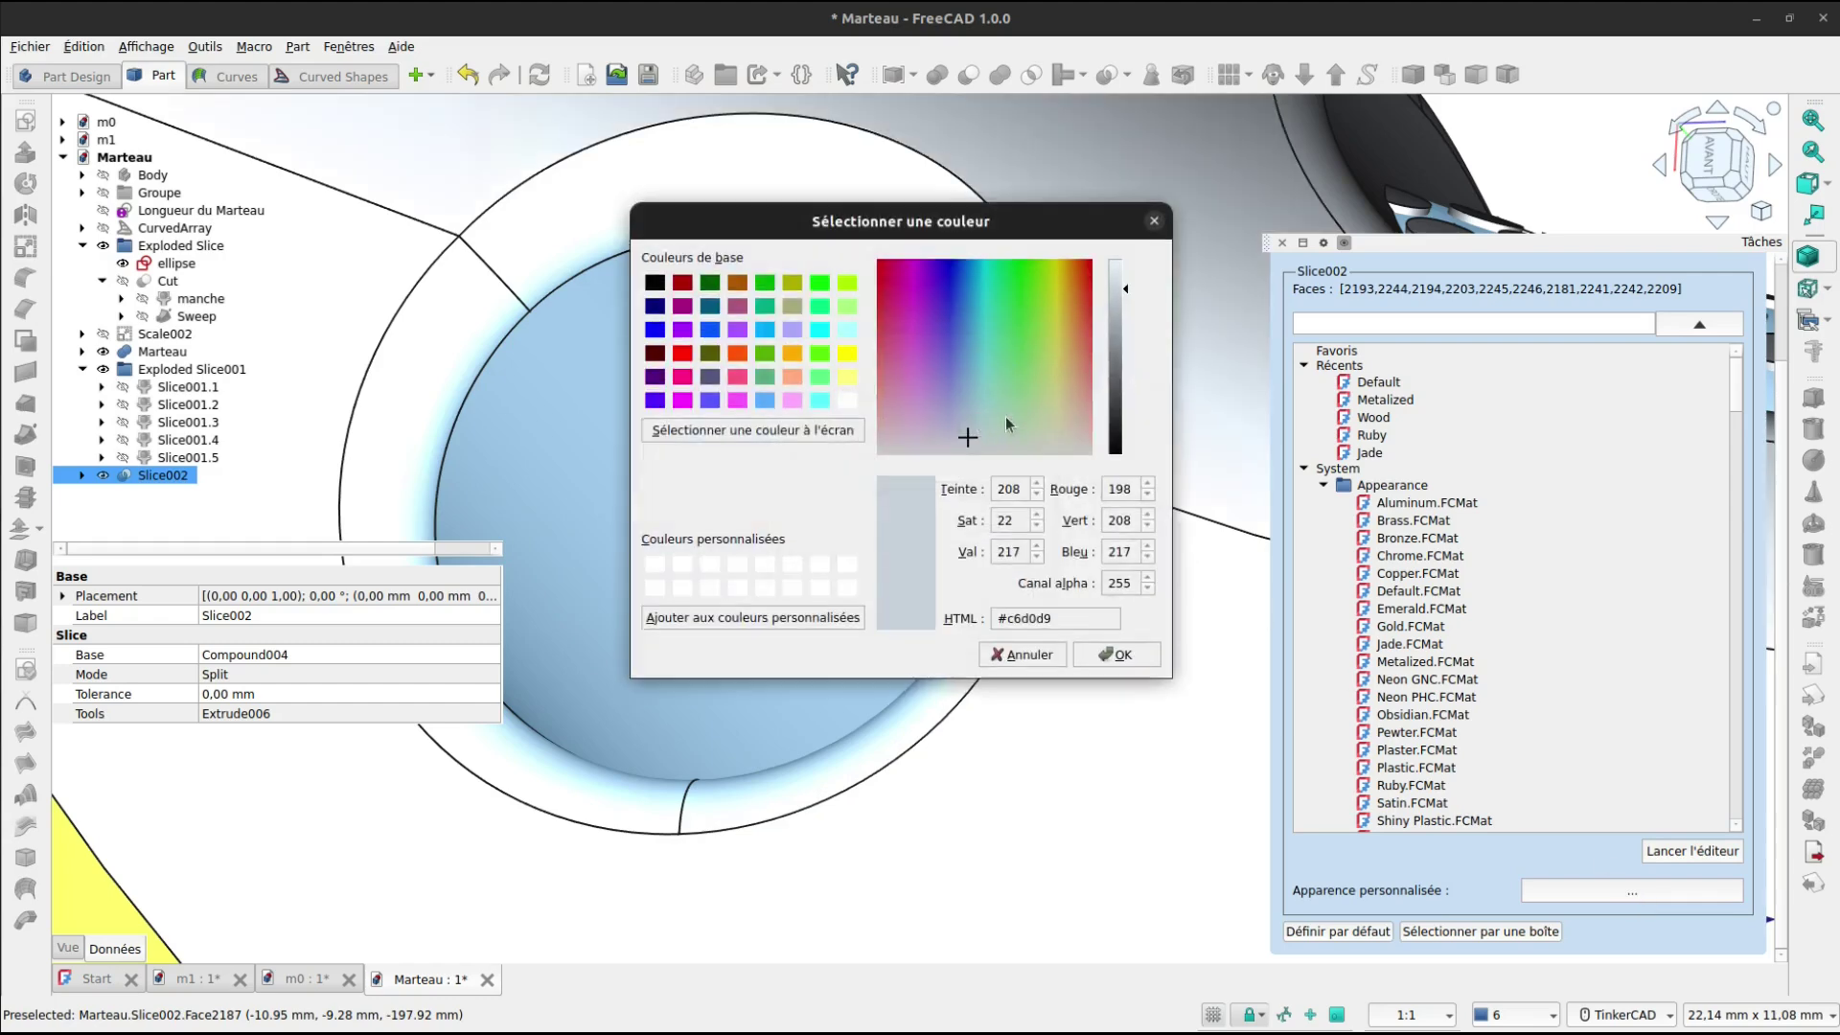
{"action": "left_click_drag", "start_coordinate": [1115, 336], "coordinate": [1119, 467]}
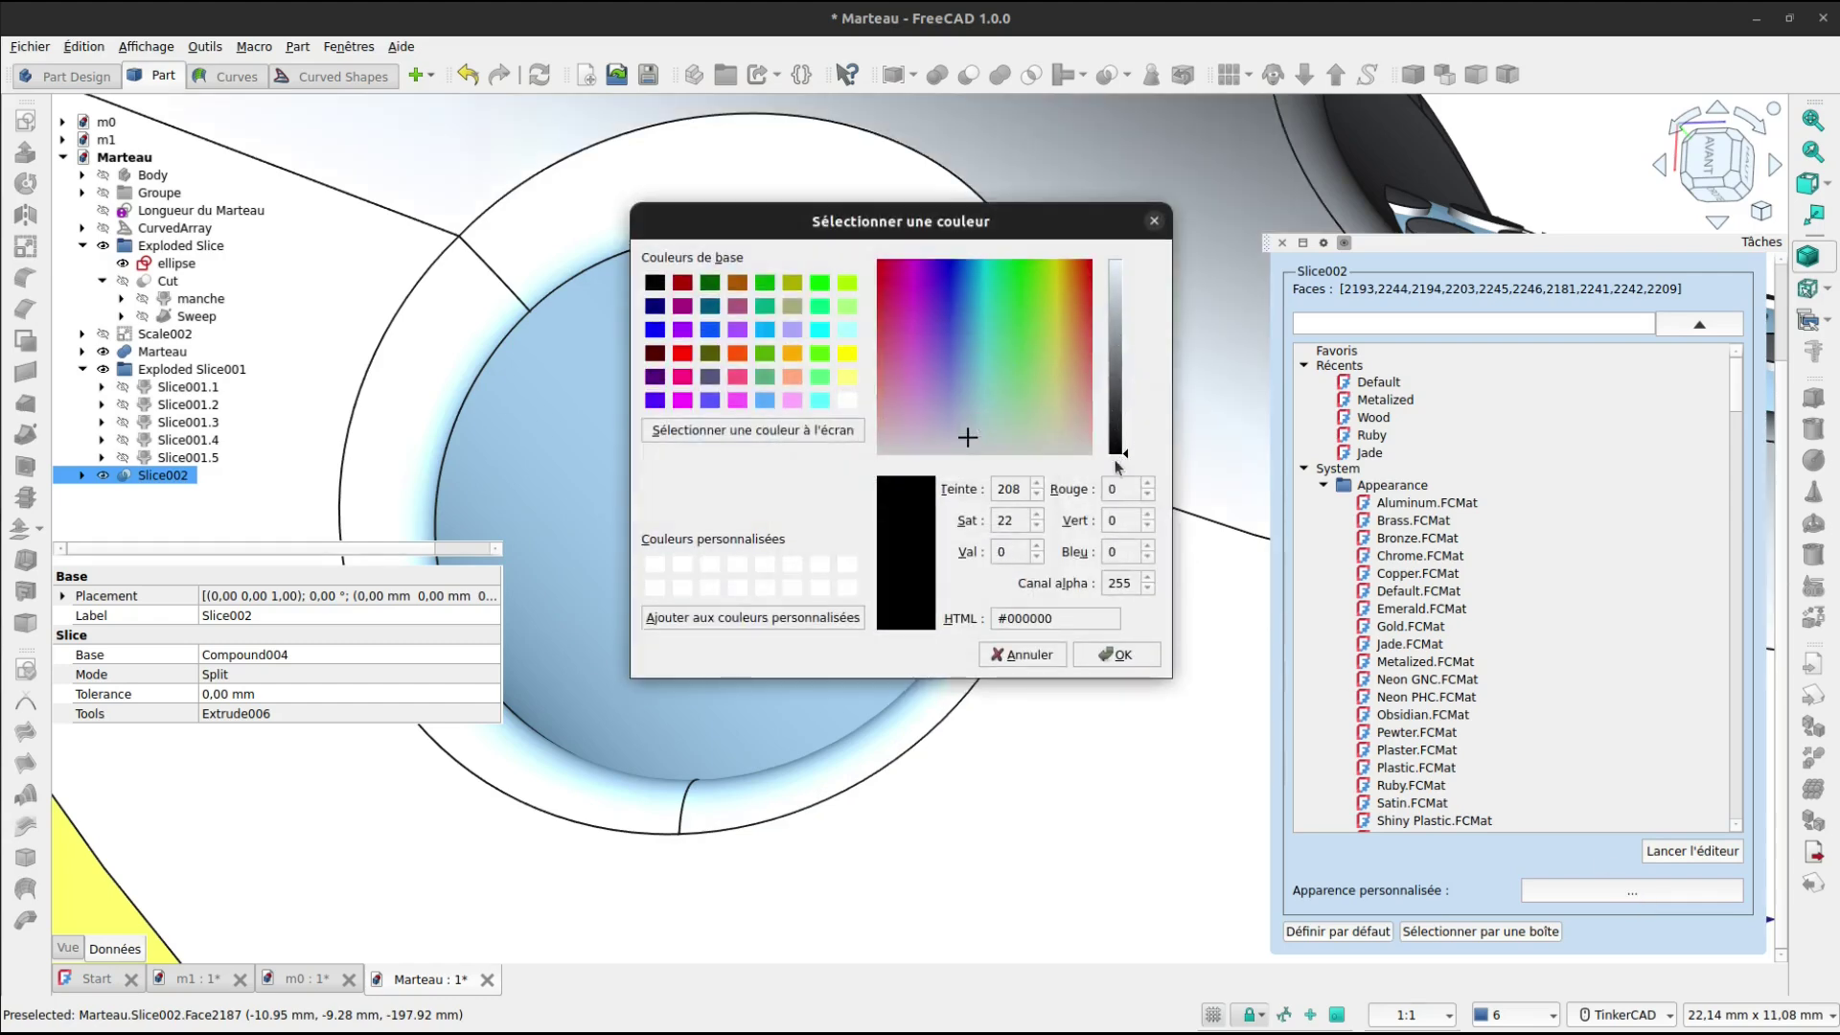
{"action": "left_click", "coordinate": [1118, 653]}
{"action": "left_click", "coordinate": [1000, 627]}
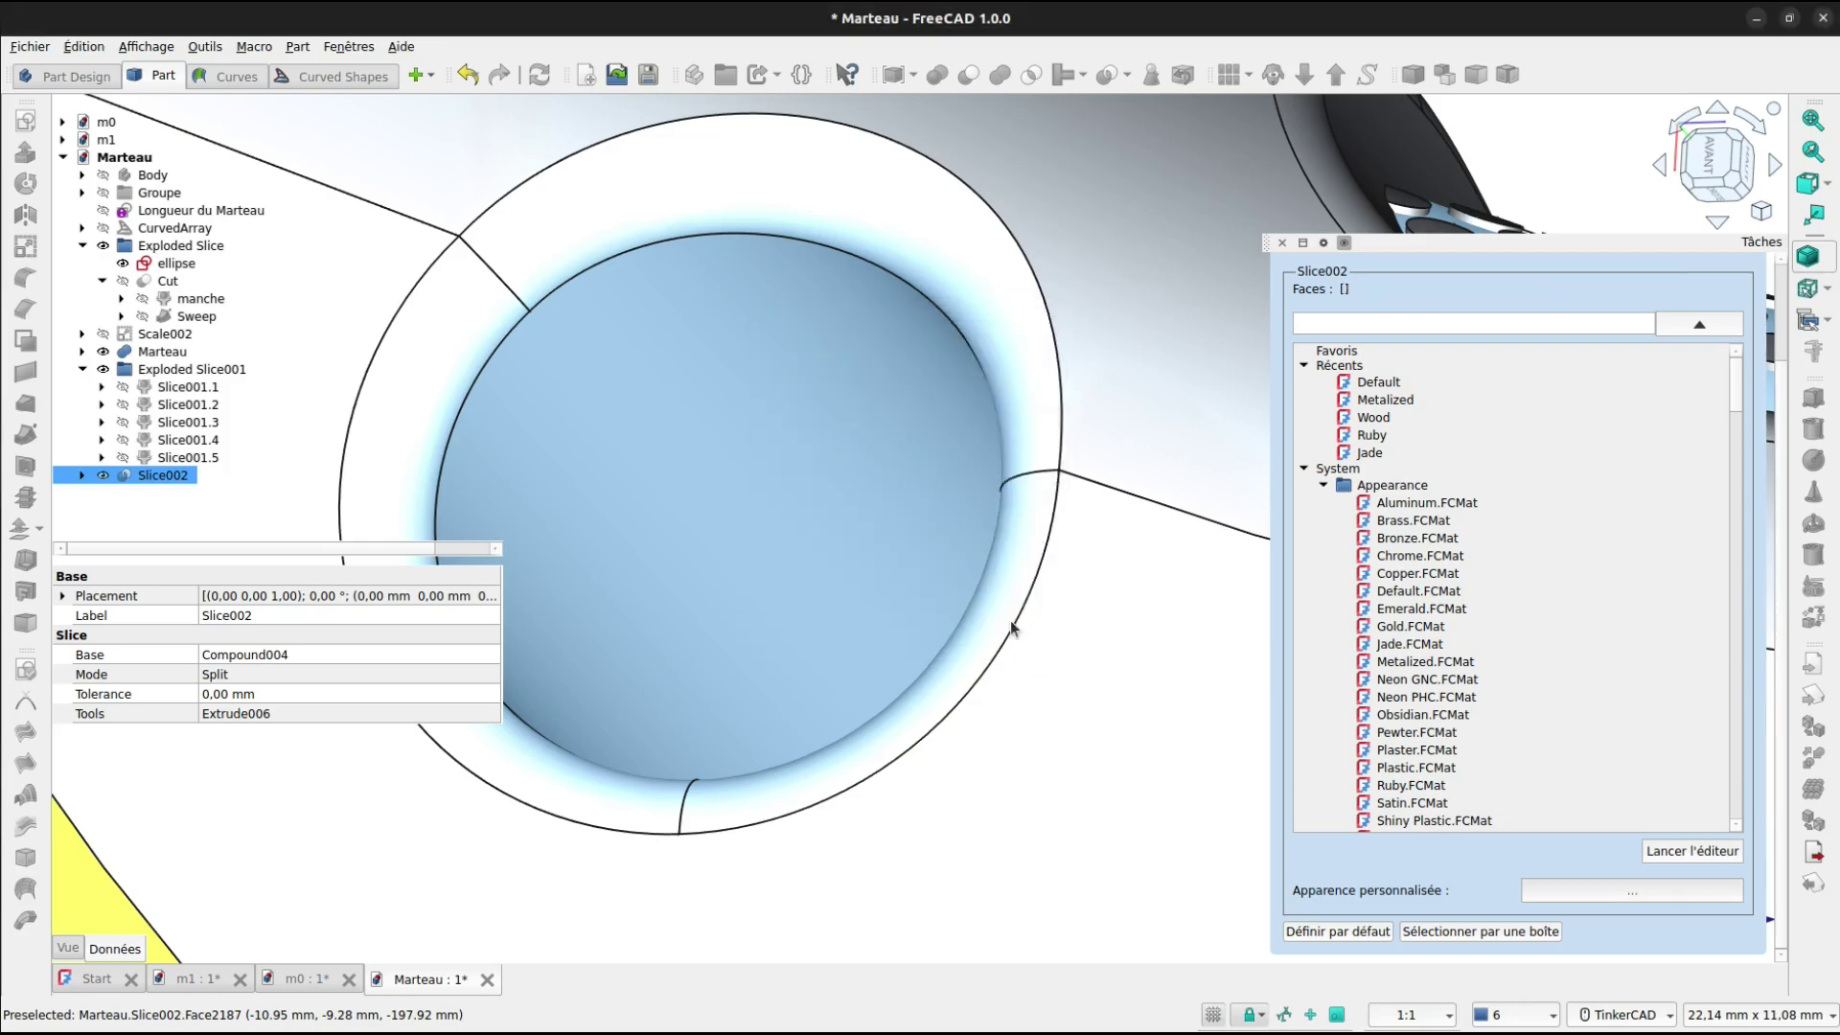
{"action": "scroll", "coordinate": [1531, 279], "scroll_direction": "up", "scroll_amount": 2}
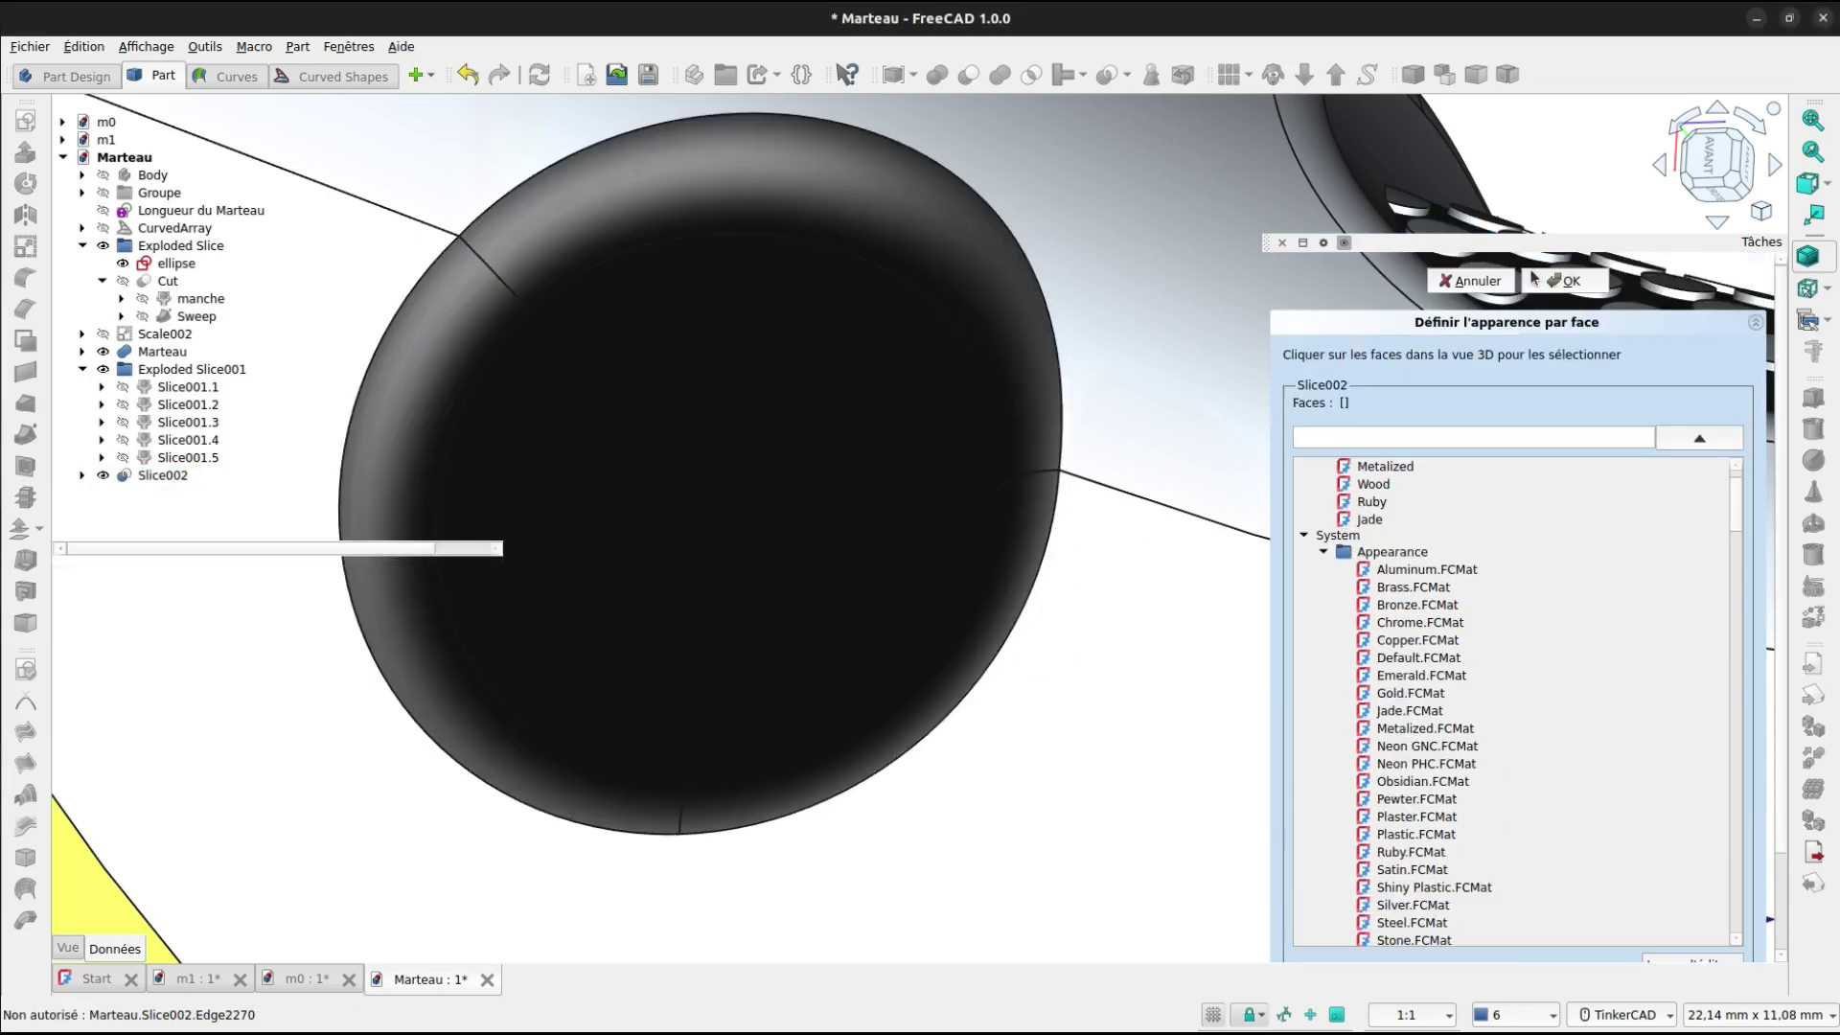
{"action": "left_click", "coordinate": [1568, 281]}
Examine the coloured handle and the hammer head from several angles, including the front view.
{"action": "scroll", "coordinate": [1255, 265], "scroll_direction": "down", "scroll_amount": 5}
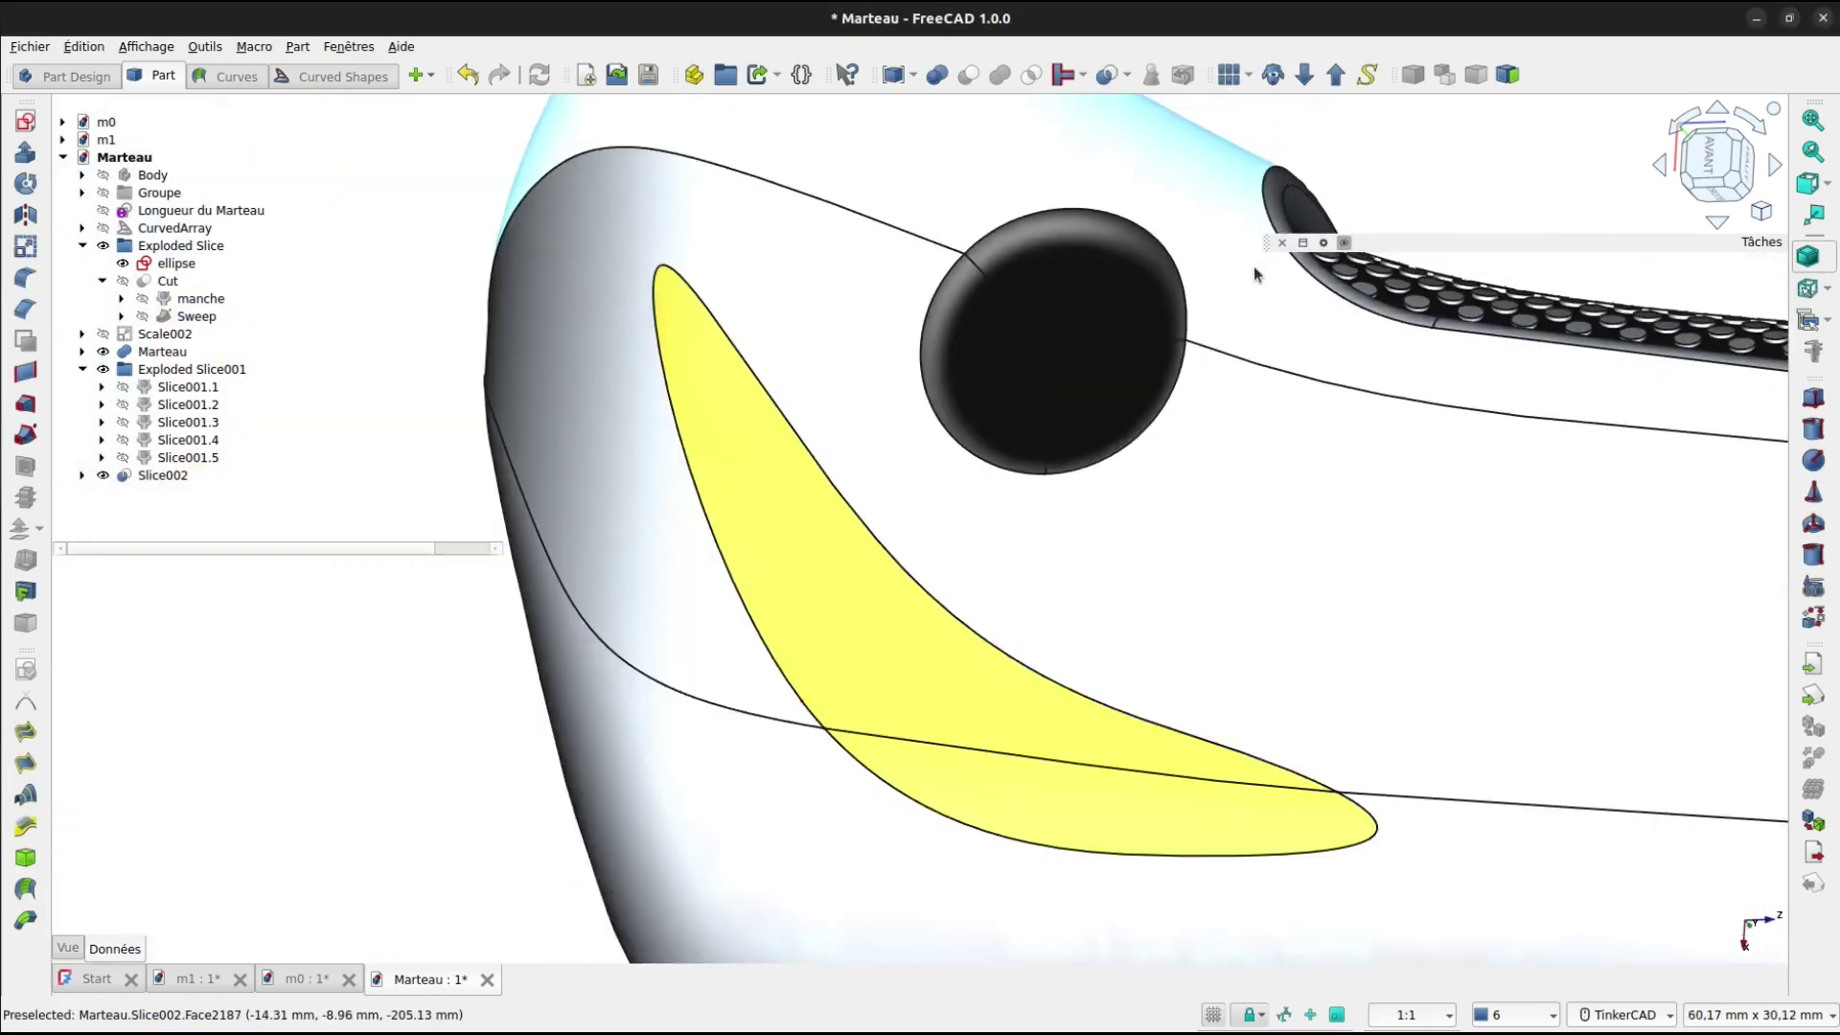
{"action": "scroll", "coordinate": [1264, 267], "scroll_direction": "down", "scroll_amount": 3}
{"action": "middle_click_drag", "start_coordinate": [993, 268], "coordinate": [424, 452]}
{"action": "right_click_drag", "start_coordinate": [612, 604], "coordinate": [1037, 619]}
{"action": "middle_click_drag", "start_coordinate": [657, 564], "coordinate": [991, 804]}
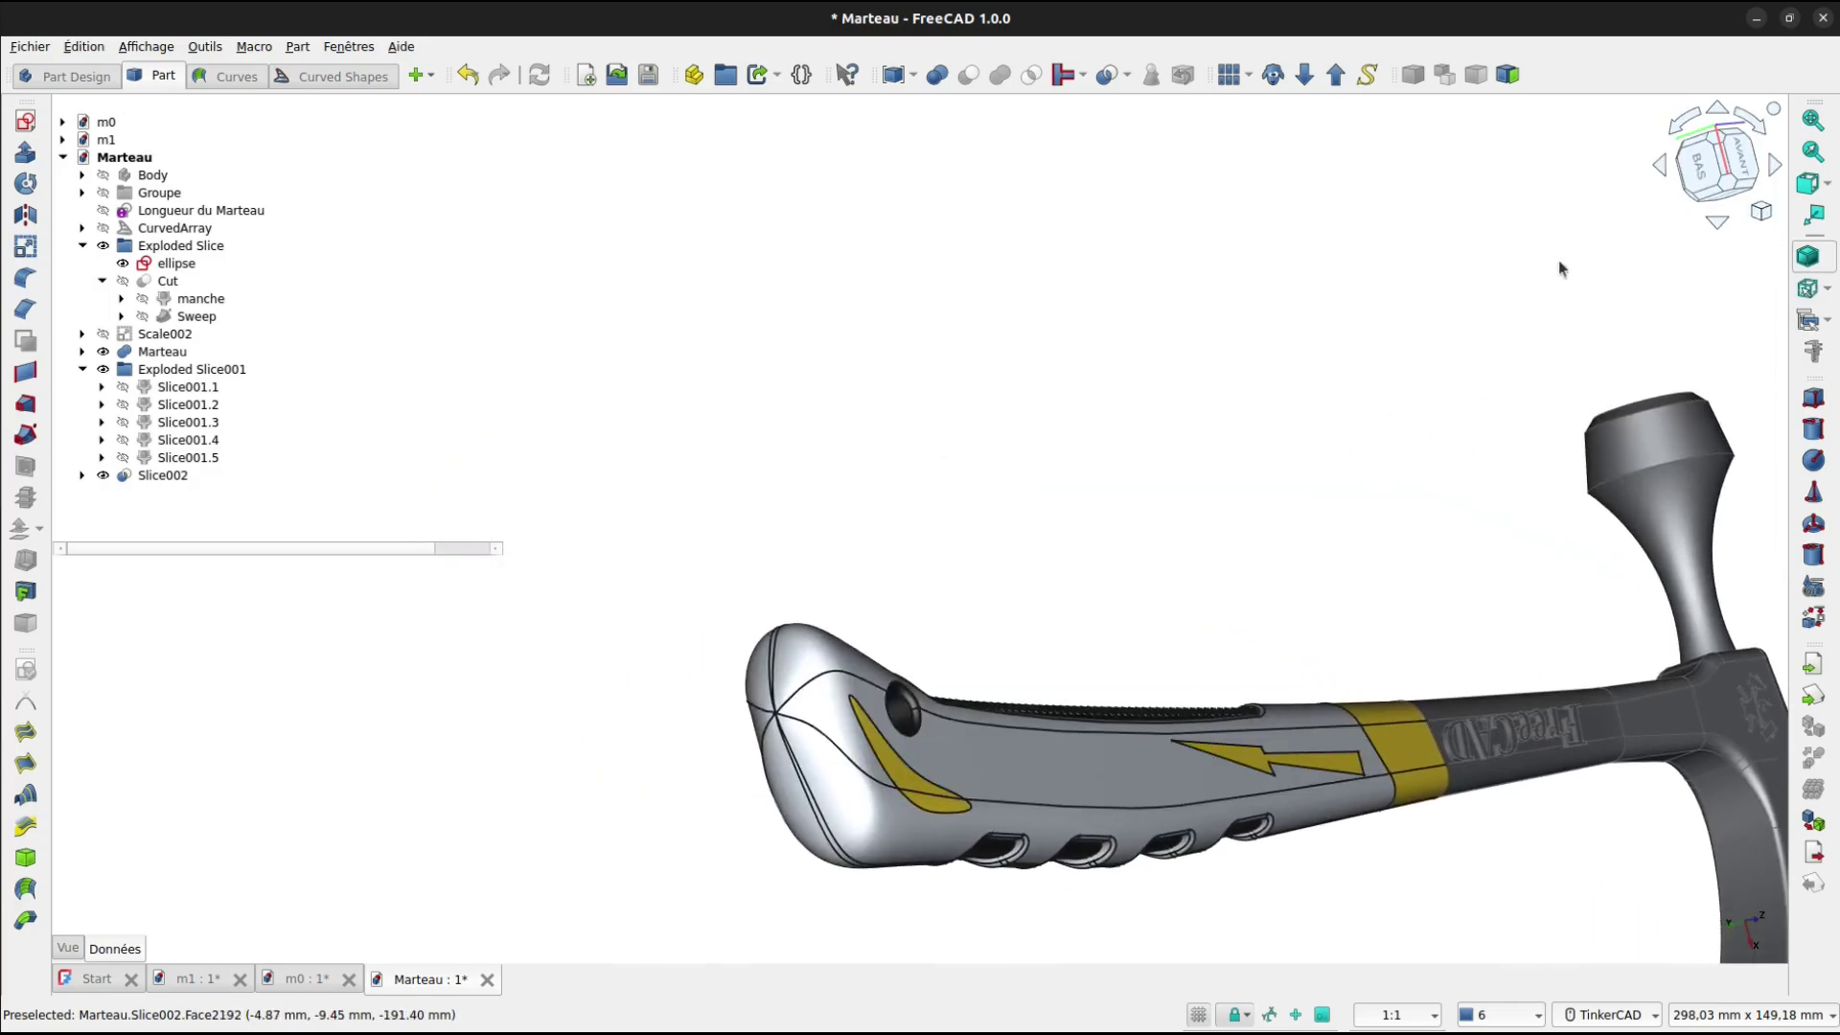
{"action": "right_click_drag", "start_coordinate": [1488, 273], "coordinate": [1491, 264]}
{"action": "key", "text": "1"}
{"action": "scroll", "coordinate": [953, 825], "scroll_direction": "up", "scroll_amount": 5}
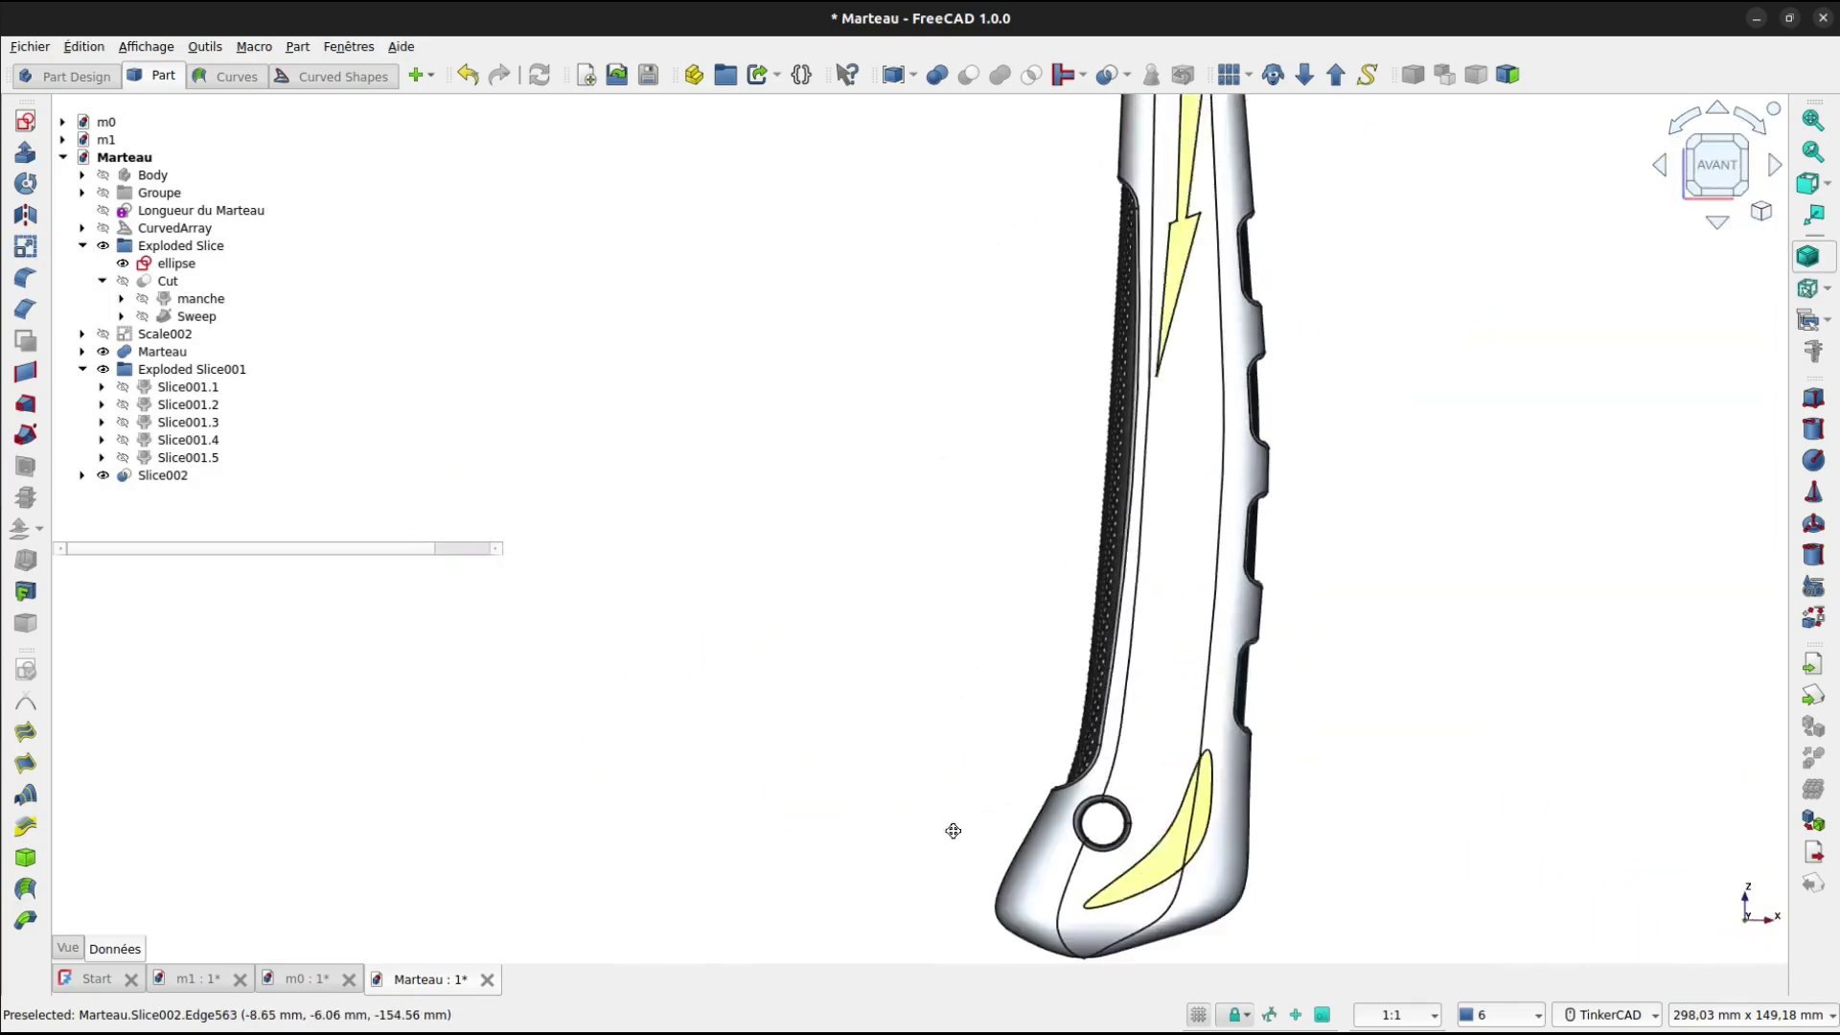
{"action": "middle_click_drag", "start_coordinate": [924, 606], "coordinate": [1031, 814]}
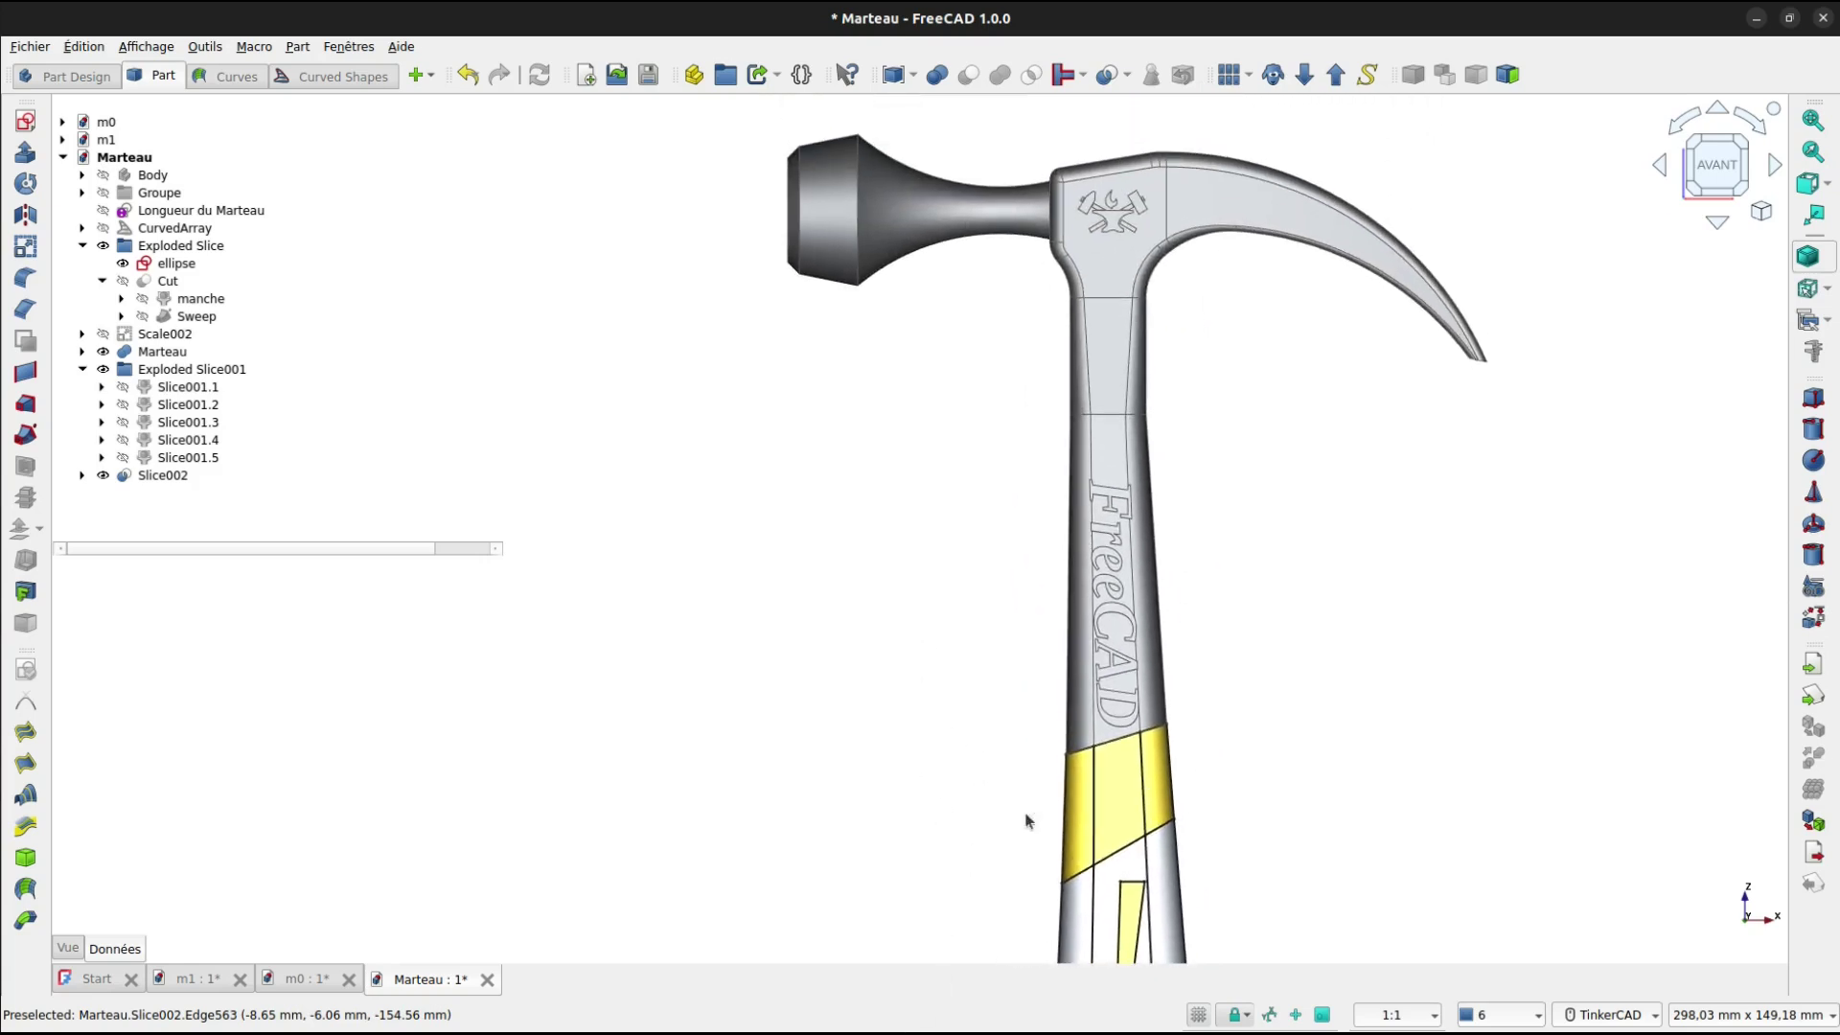
Start setting the hammer's appearance per face and select the recessed floors of the front lettering's D, A and C.
{"action": "right_click_drag", "start_coordinate": [1191, 474], "coordinate": [1195, 361]}
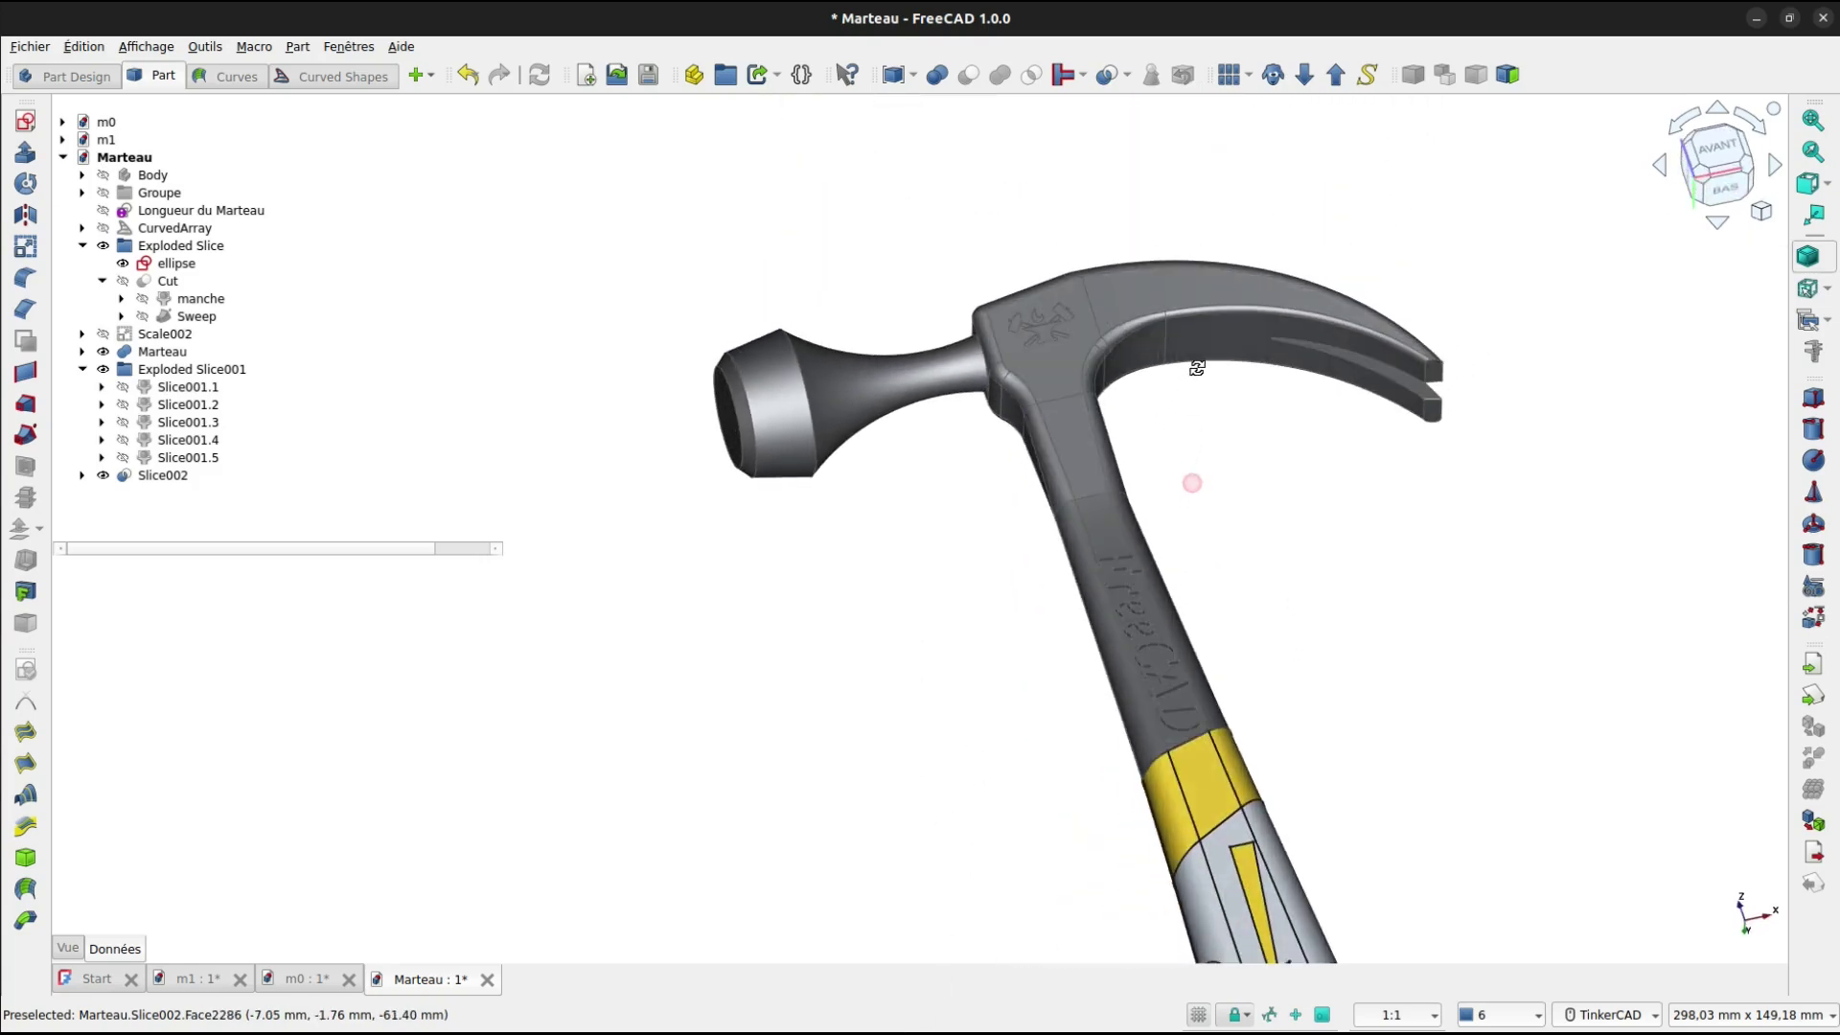
{"action": "scroll", "coordinate": [1210, 621], "scroll_direction": "up", "scroll_amount": 6}
{"action": "middle_click_drag", "start_coordinate": [1197, 624], "coordinate": [1205, 487]}
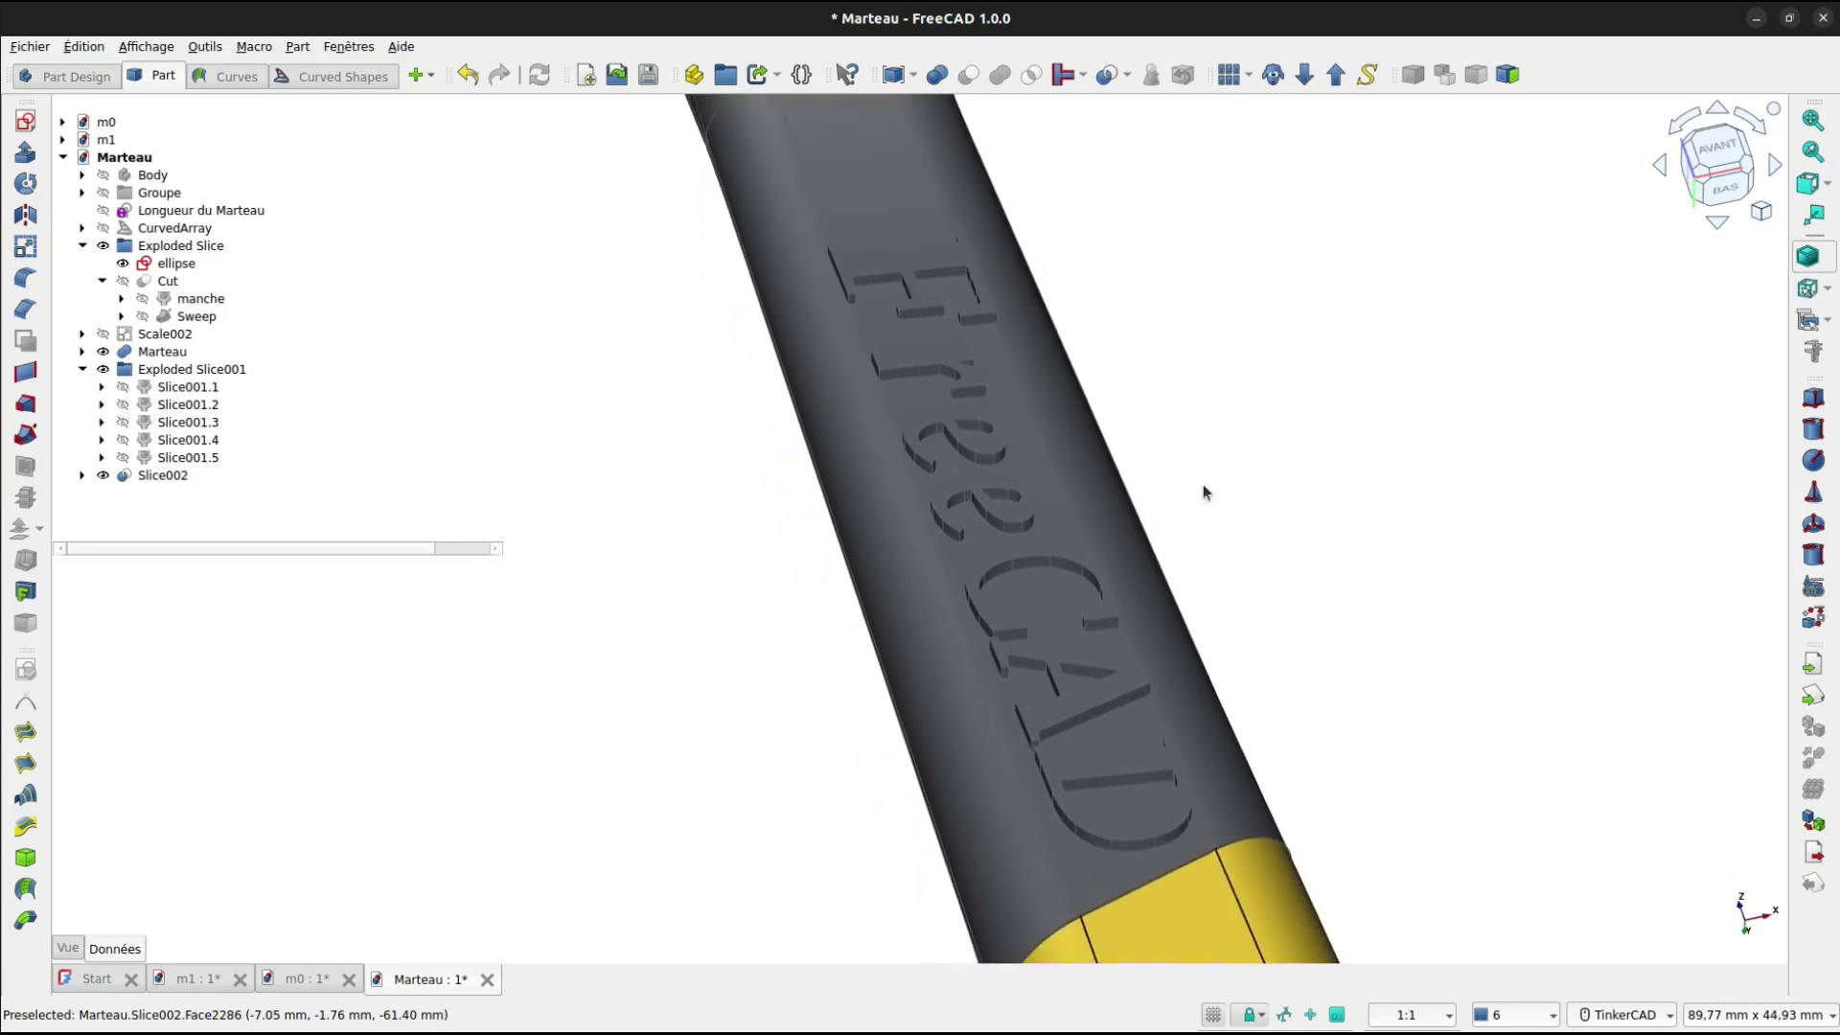
{"action": "scroll", "coordinate": [1100, 756], "scroll_direction": "up", "scroll_amount": 2}
{"action": "left_click", "coordinate": [1098, 779]}
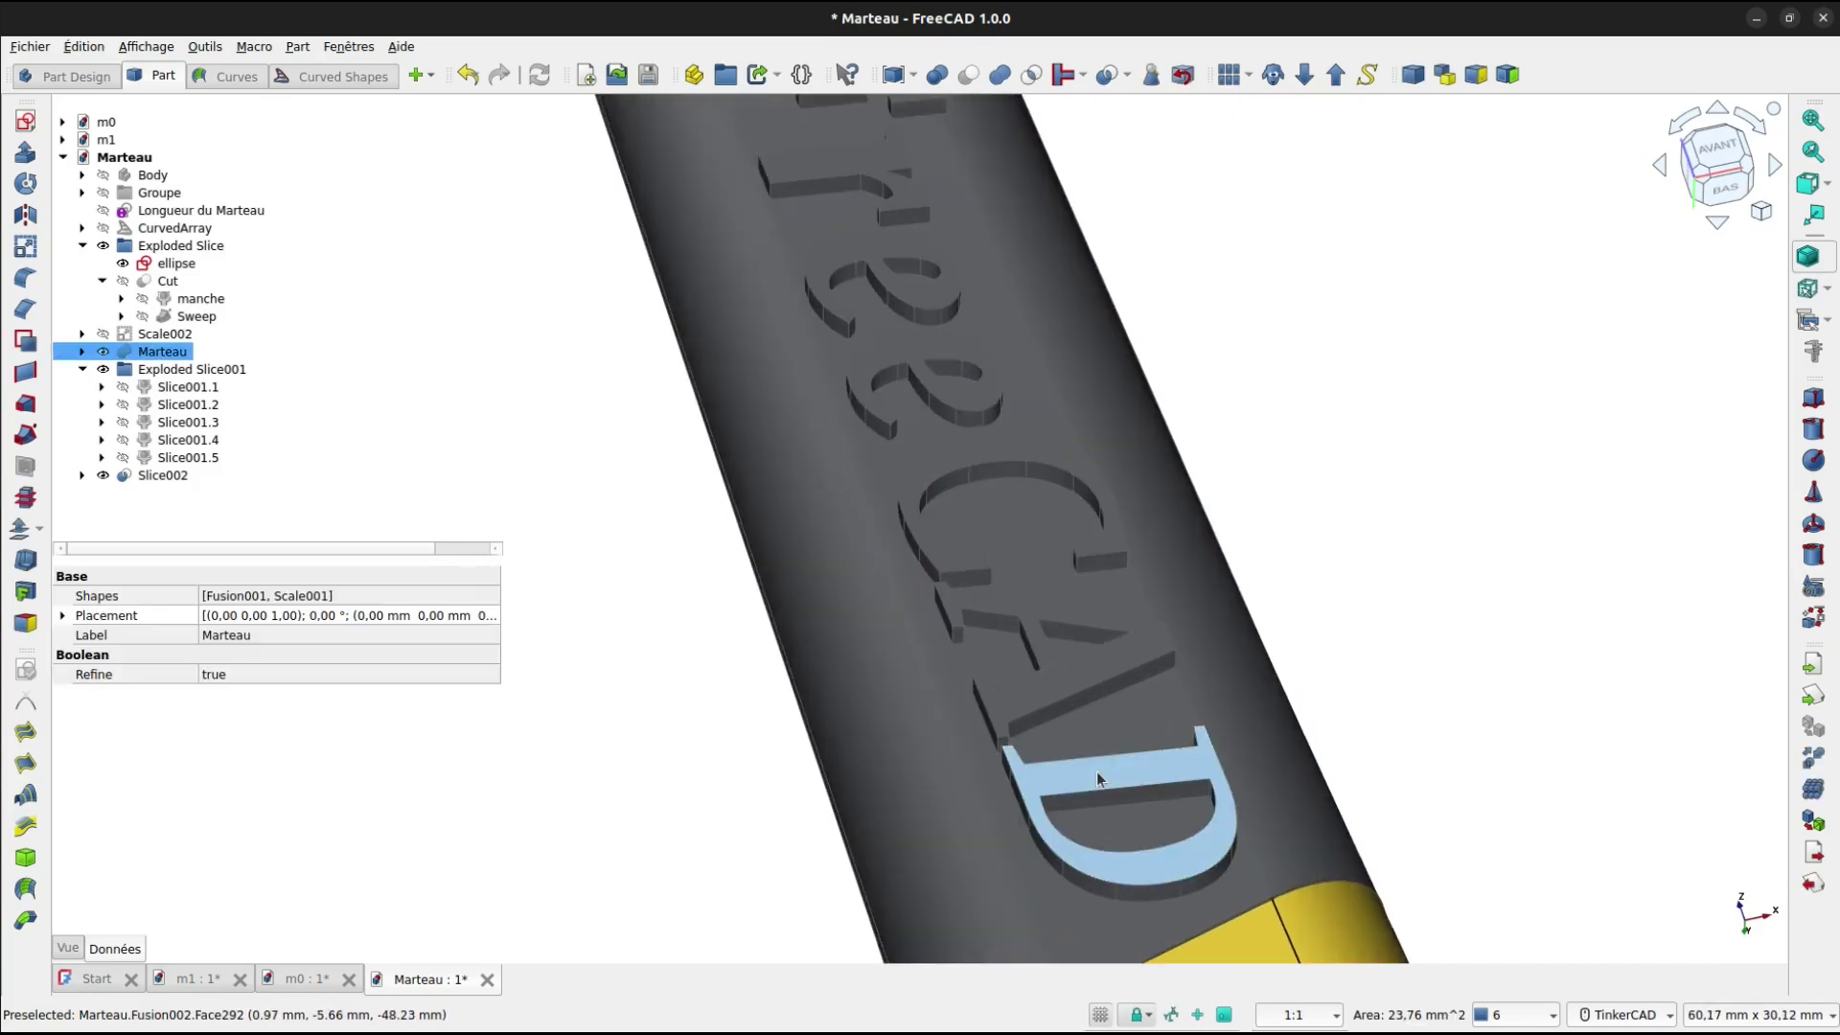
{"action": "left_click", "coordinate": [21, 627]}
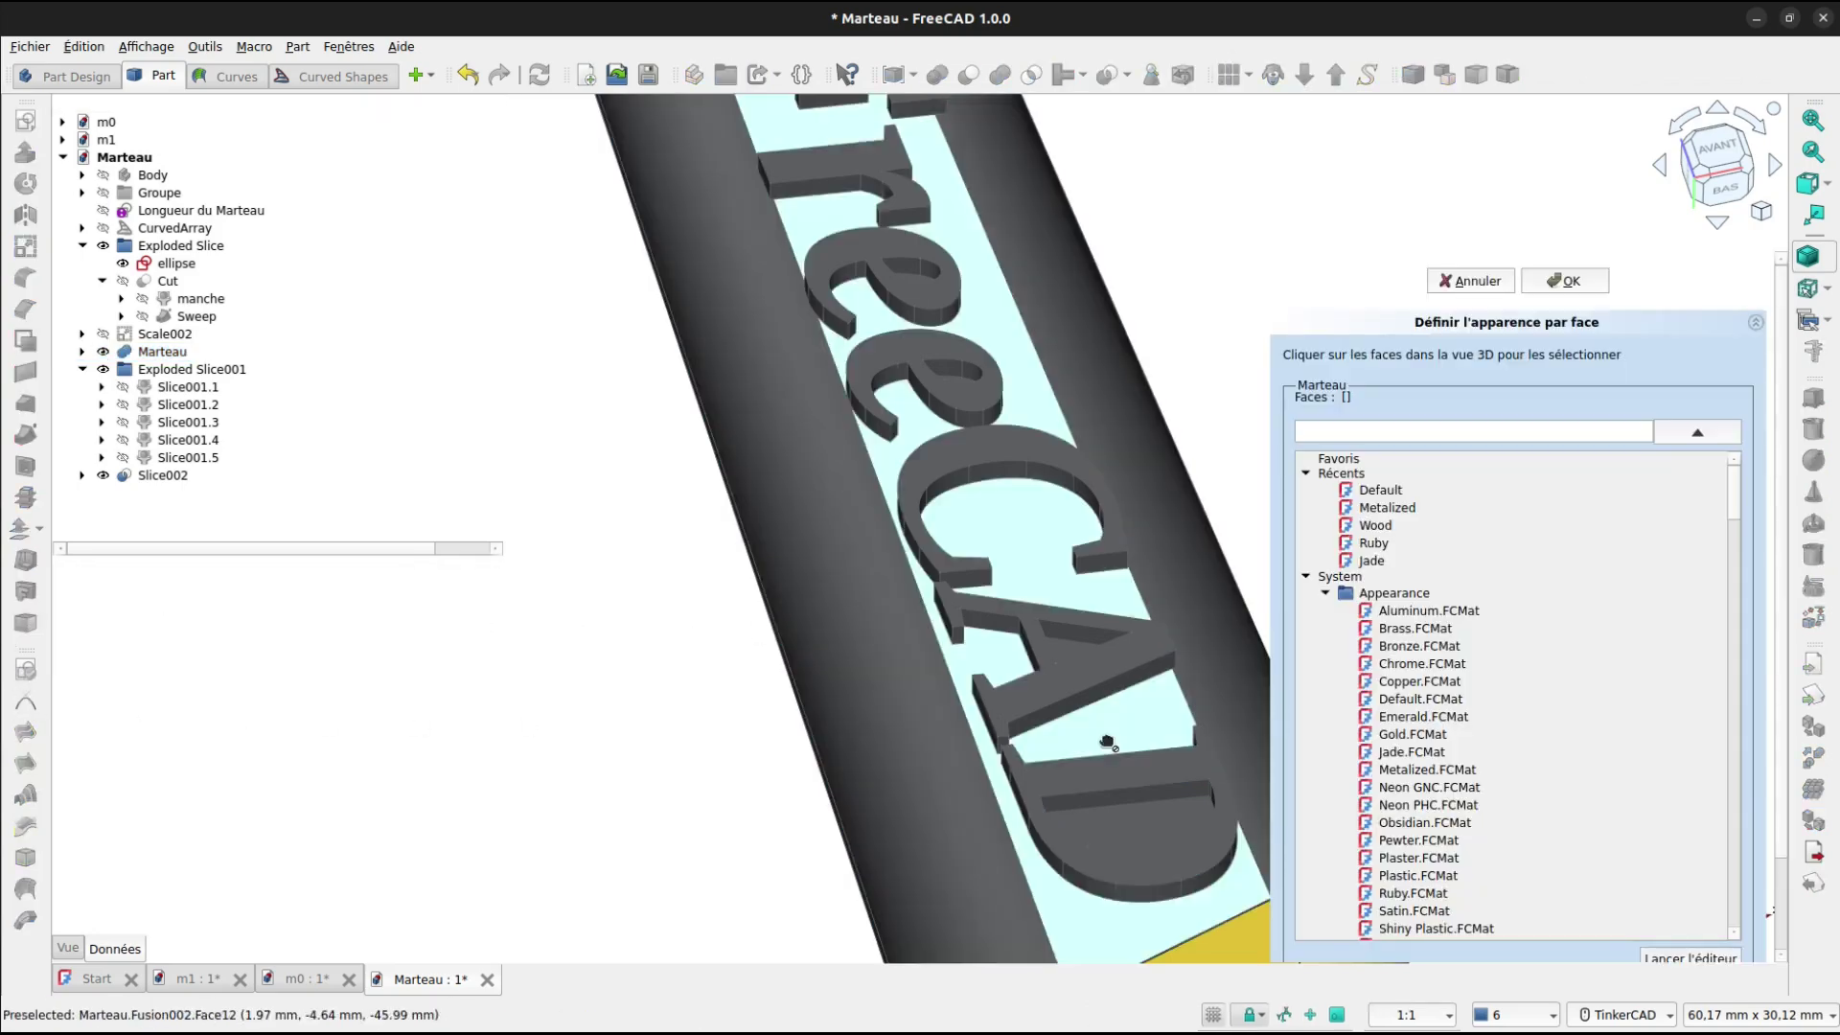
{"action": "left_click", "coordinate": [1055, 775]}
{"action": "scroll", "coordinate": [1024, 703], "scroll_direction": "up", "scroll_amount": 3}
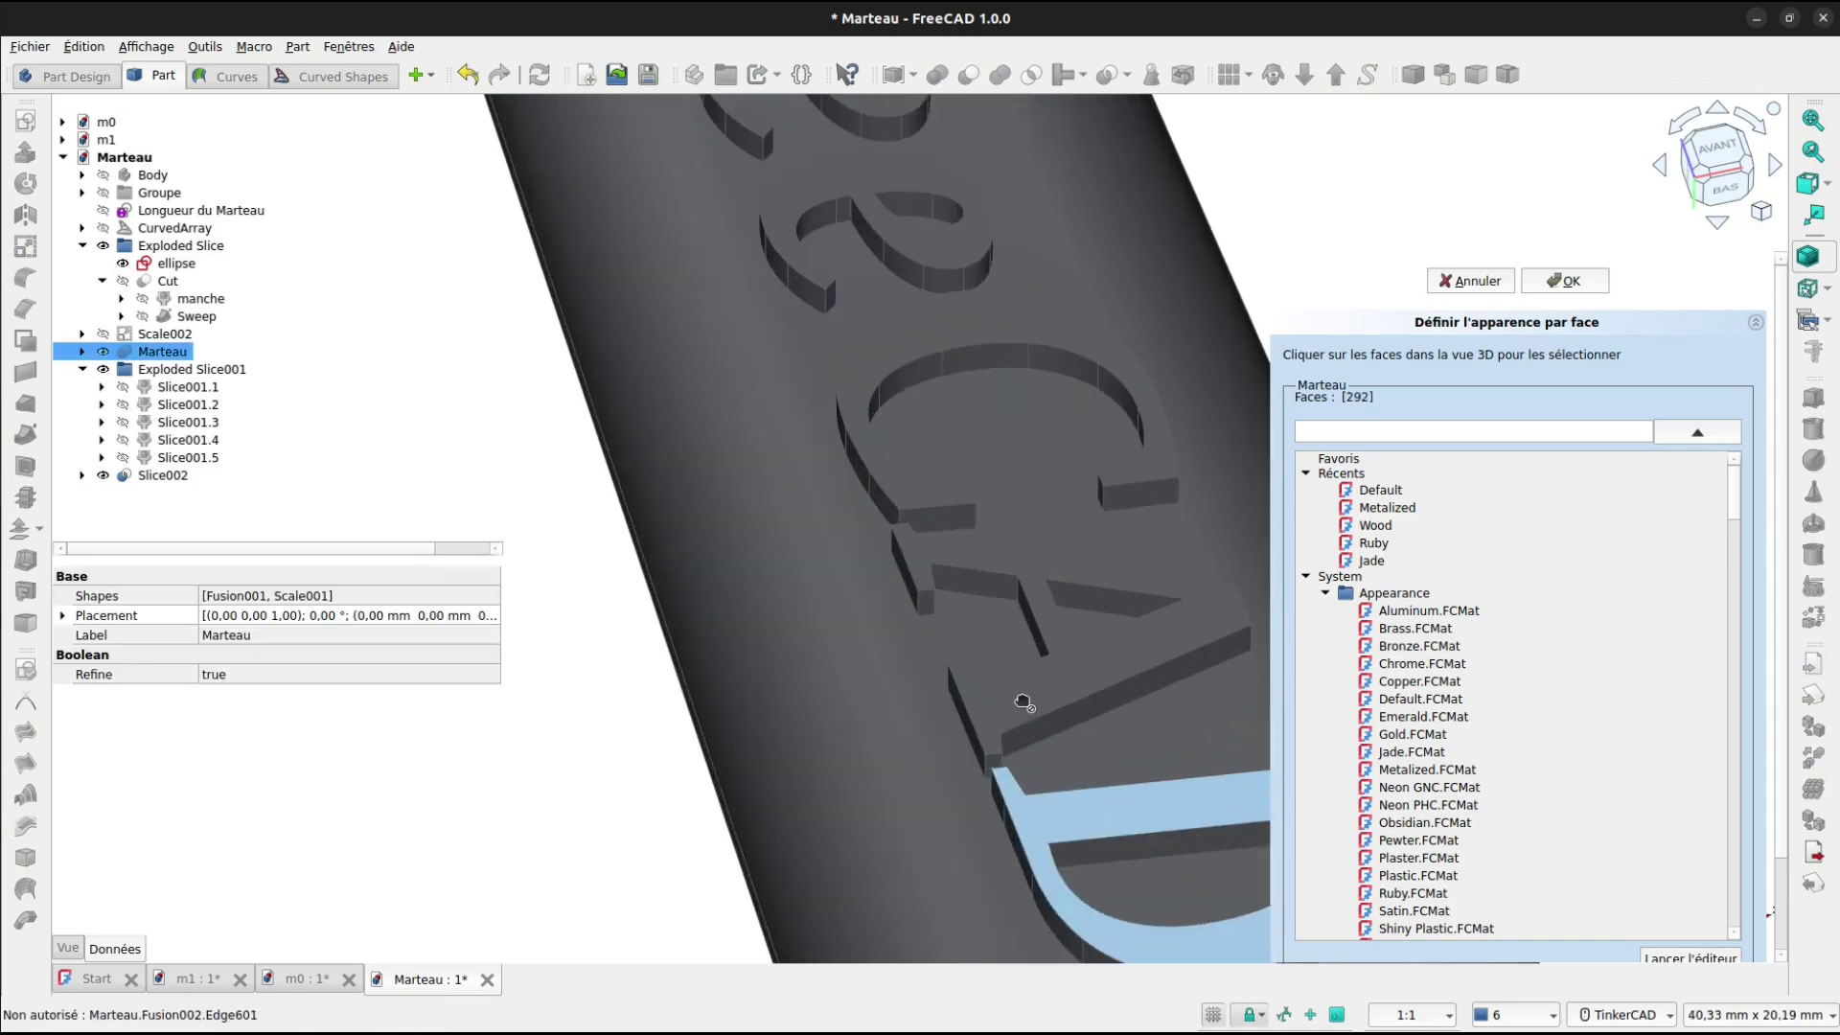
{"action": "left_click", "coordinate": [1016, 690]}
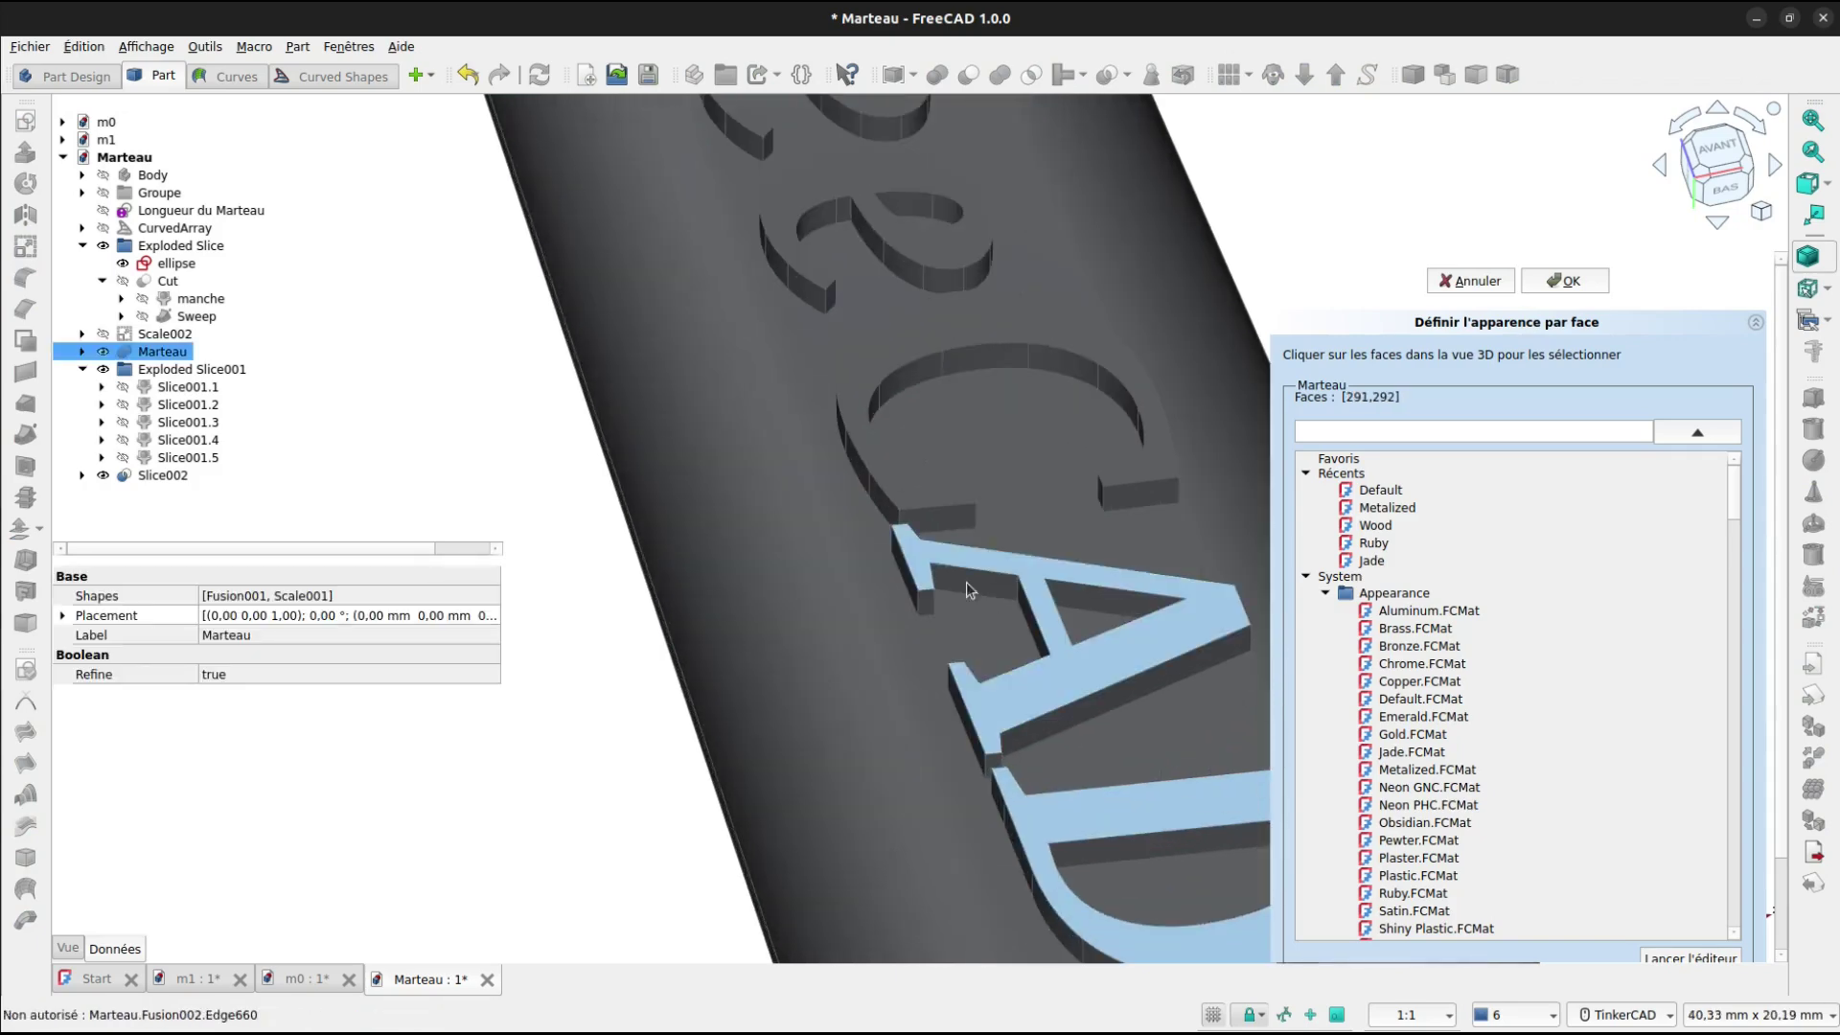
{"action": "scroll", "coordinate": [882, 362], "scroll_direction": "up", "scroll_amount": 2}
{"action": "left_click", "coordinate": [882, 362]}
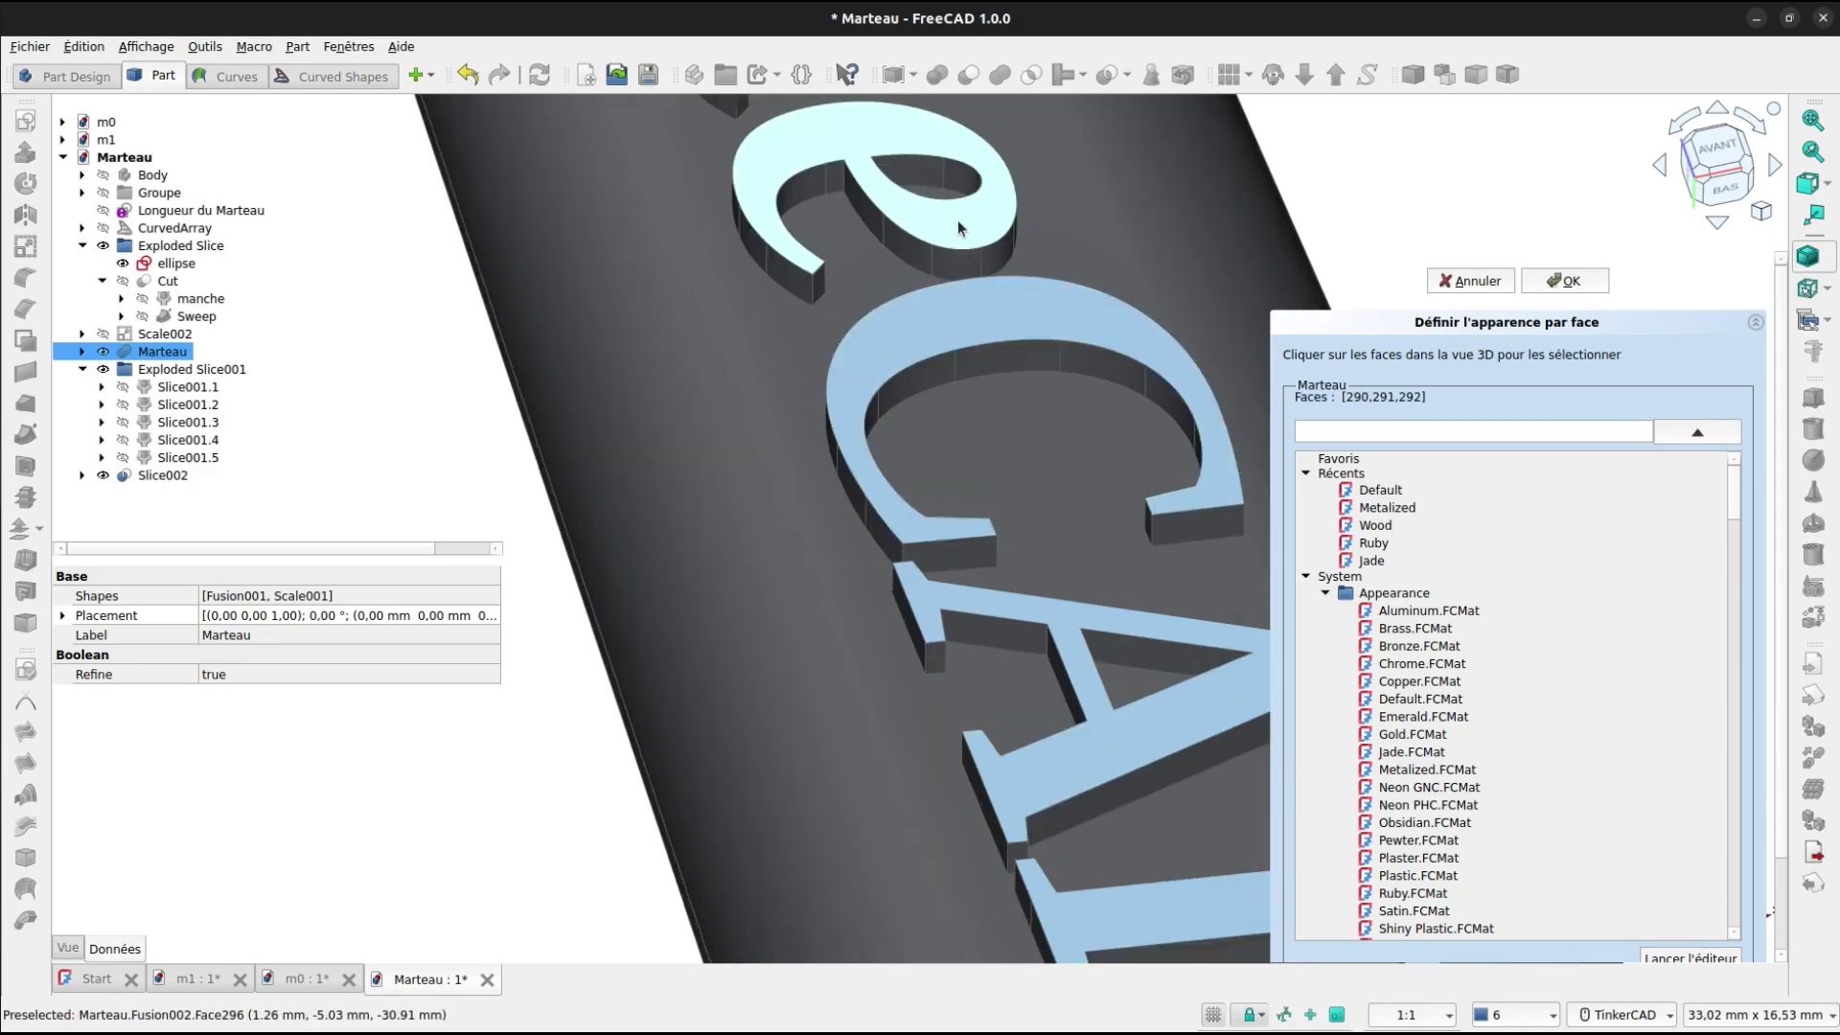
Add the recessed floors of both e's, the r and the F of the front FreeCAD lettering to the selection.
{"action": "left_click", "coordinate": [959, 228]}
{"action": "middle_click_drag", "start_coordinate": [962, 230], "coordinate": [918, 675]}
{"action": "scroll", "coordinate": [919, 676], "scroll_direction": "up", "scroll_amount": 2}
{"action": "left_click", "coordinate": [1061, 653]}
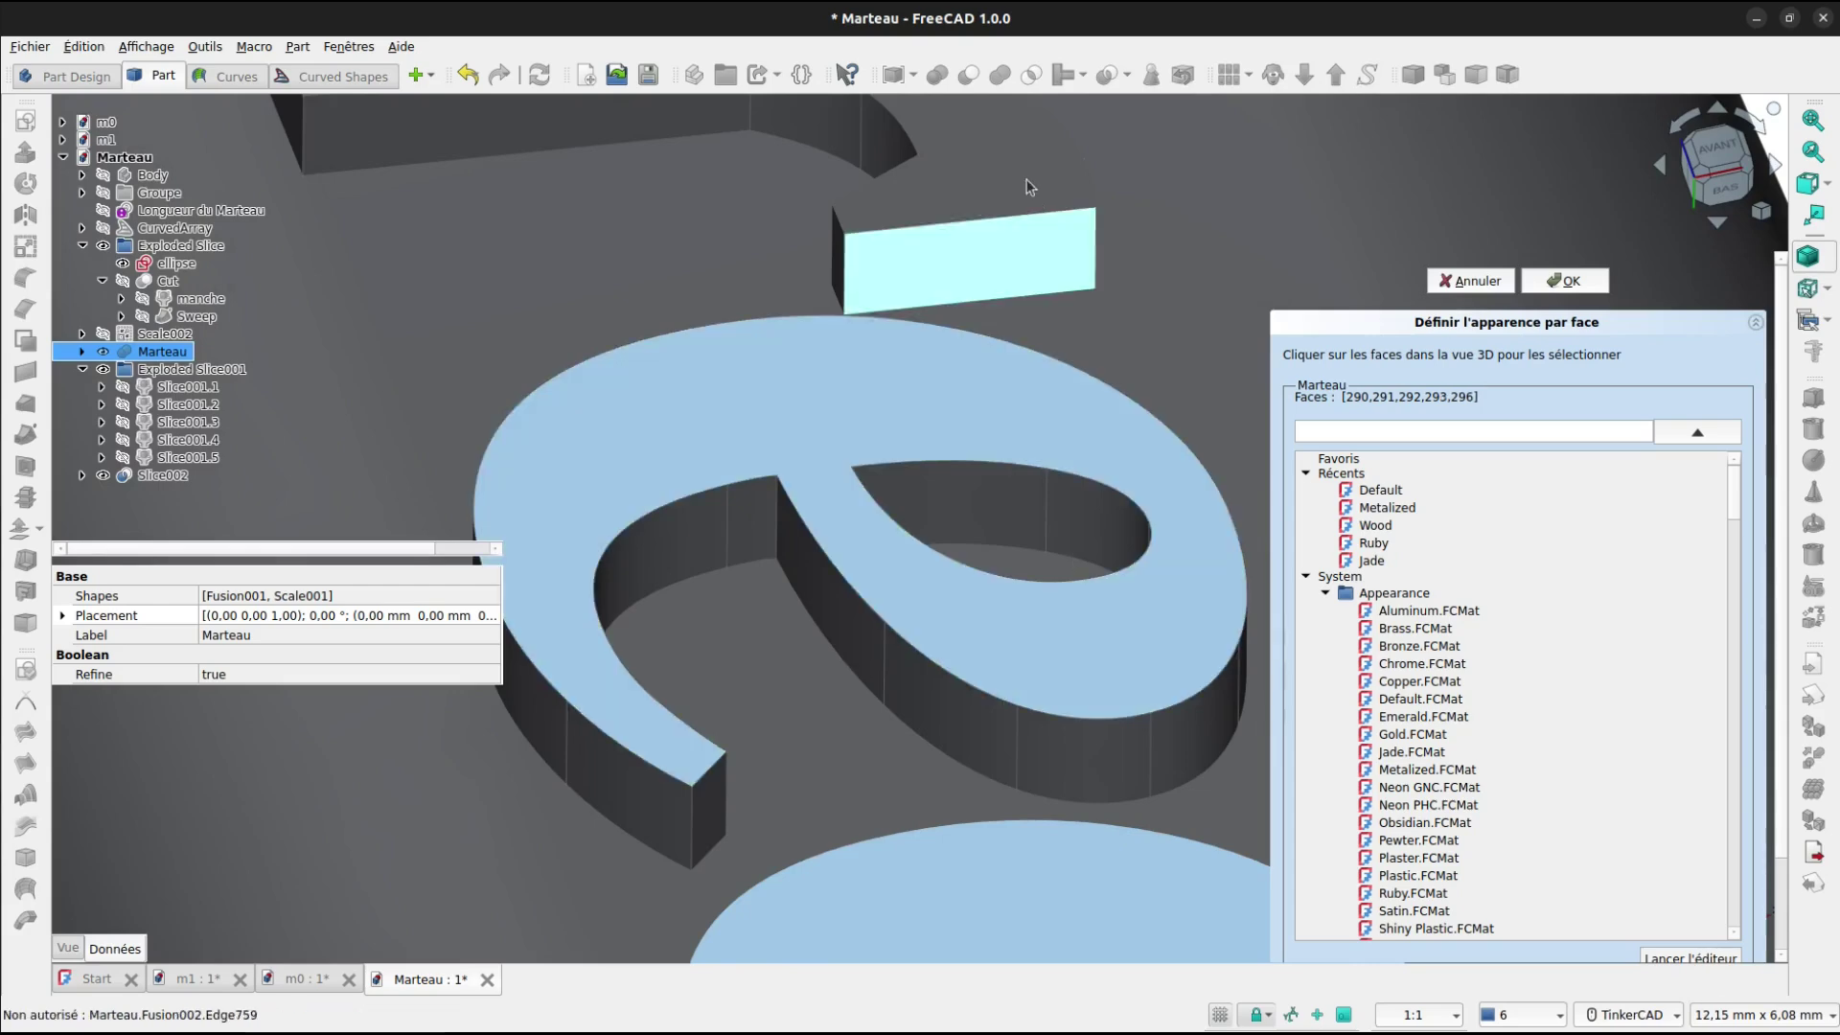
{"action": "left_click", "coordinate": [1001, 163]}
{"action": "scroll", "coordinate": [1078, 537], "scroll_direction": "up", "scroll_amount": 4}
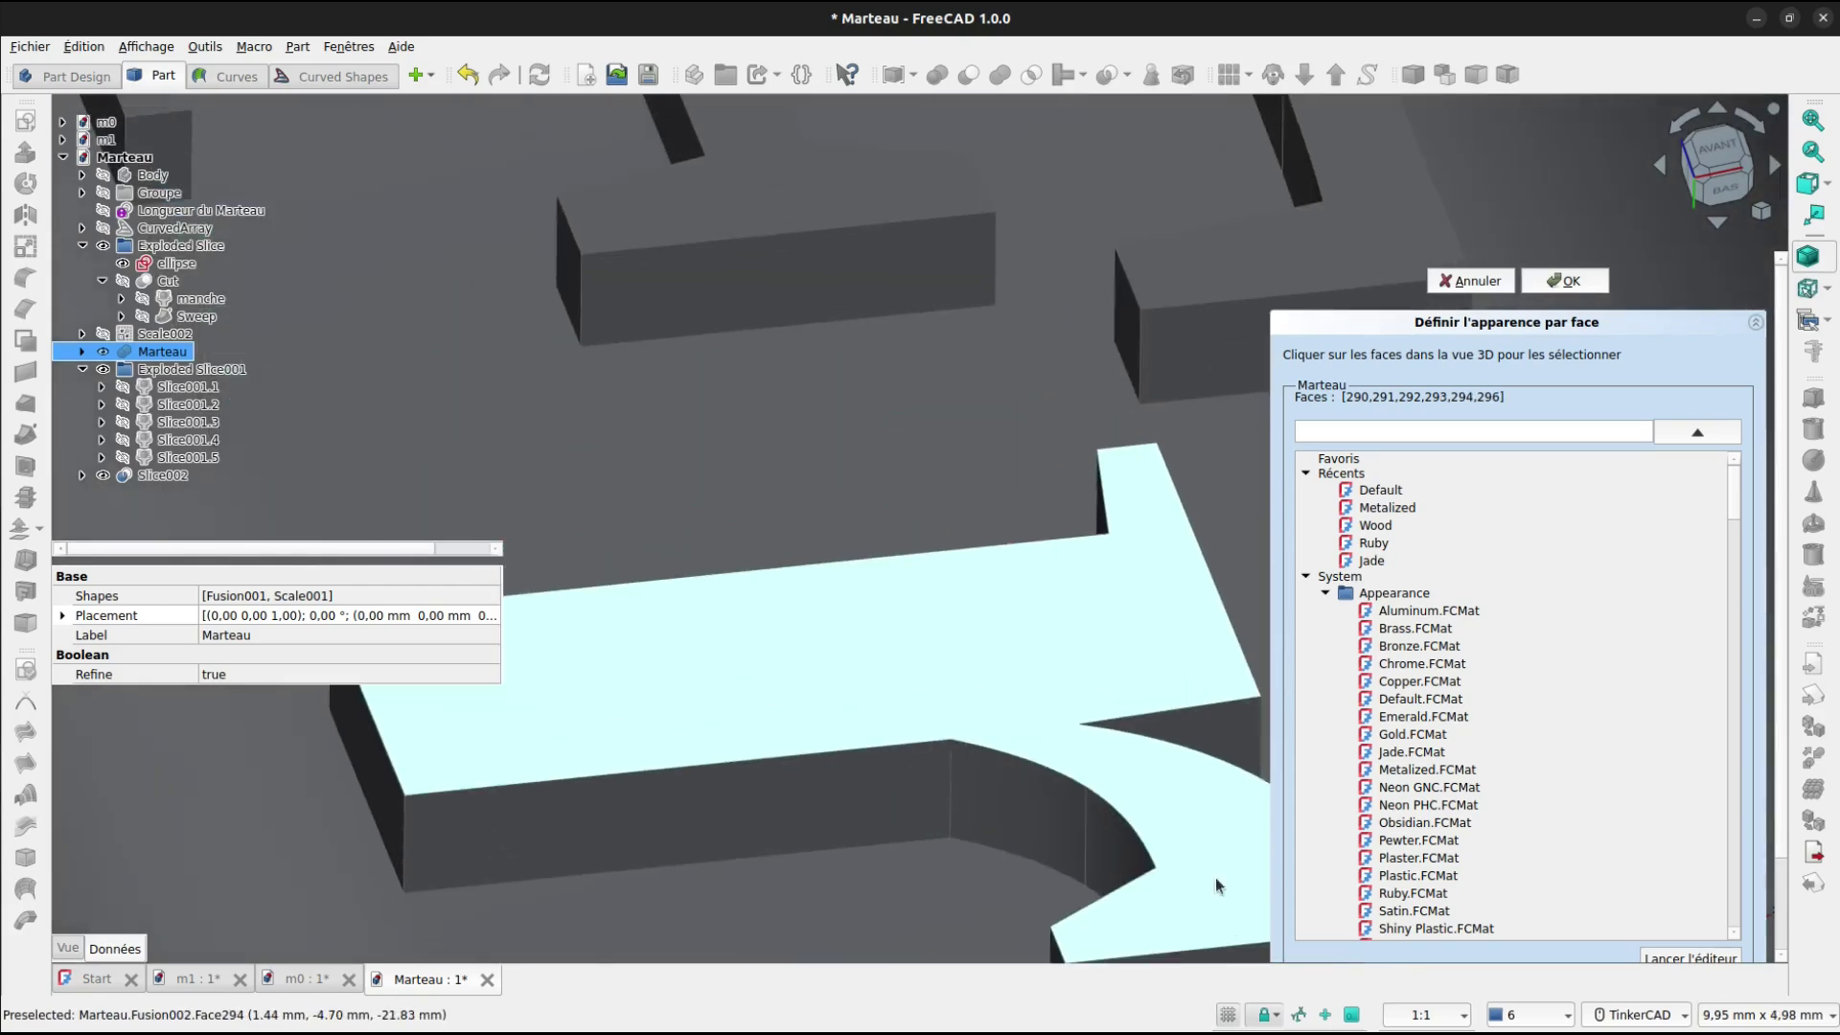
{"action": "scroll", "coordinate": [1077, 537], "scroll_direction": "down", "scroll_amount": 3}
{"action": "scroll", "coordinate": [977, 570], "scroll_direction": "up", "scroll_amount": 3}
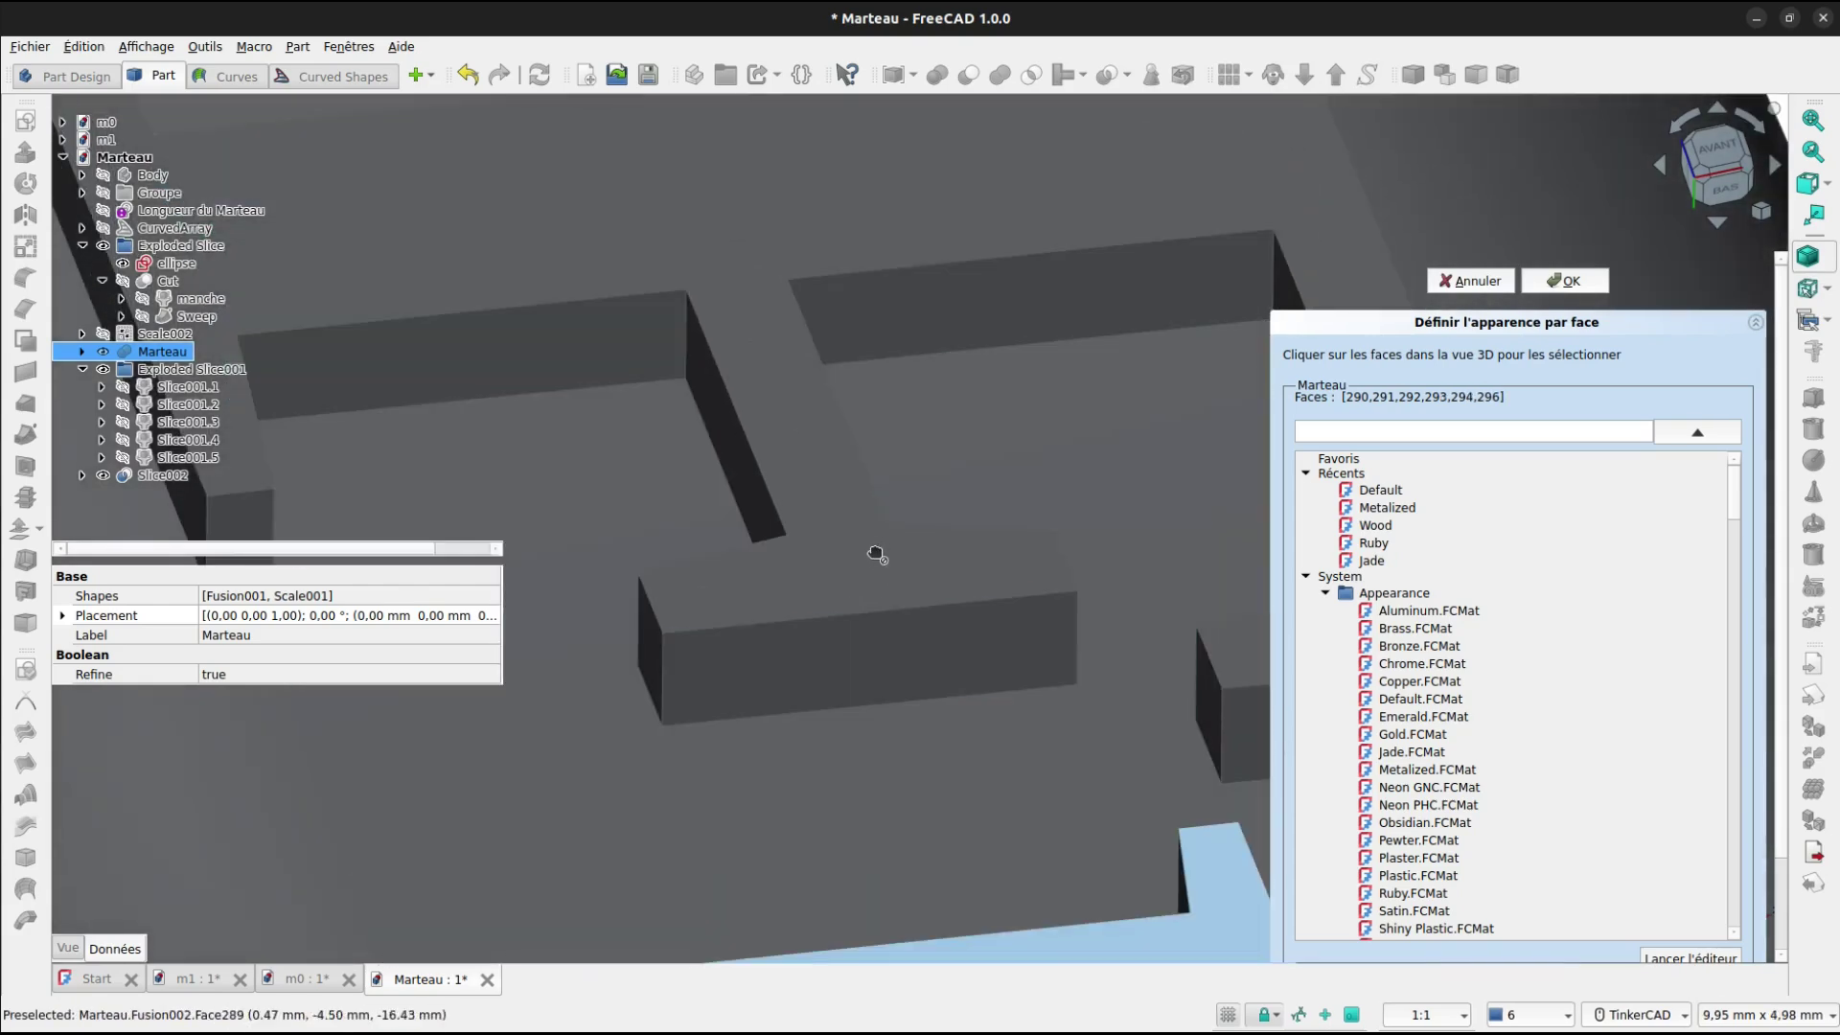
{"action": "left_click", "coordinate": [836, 533]}
{"action": "scroll", "coordinate": [835, 533], "scroll_direction": "down", "scroll_amount": 3}
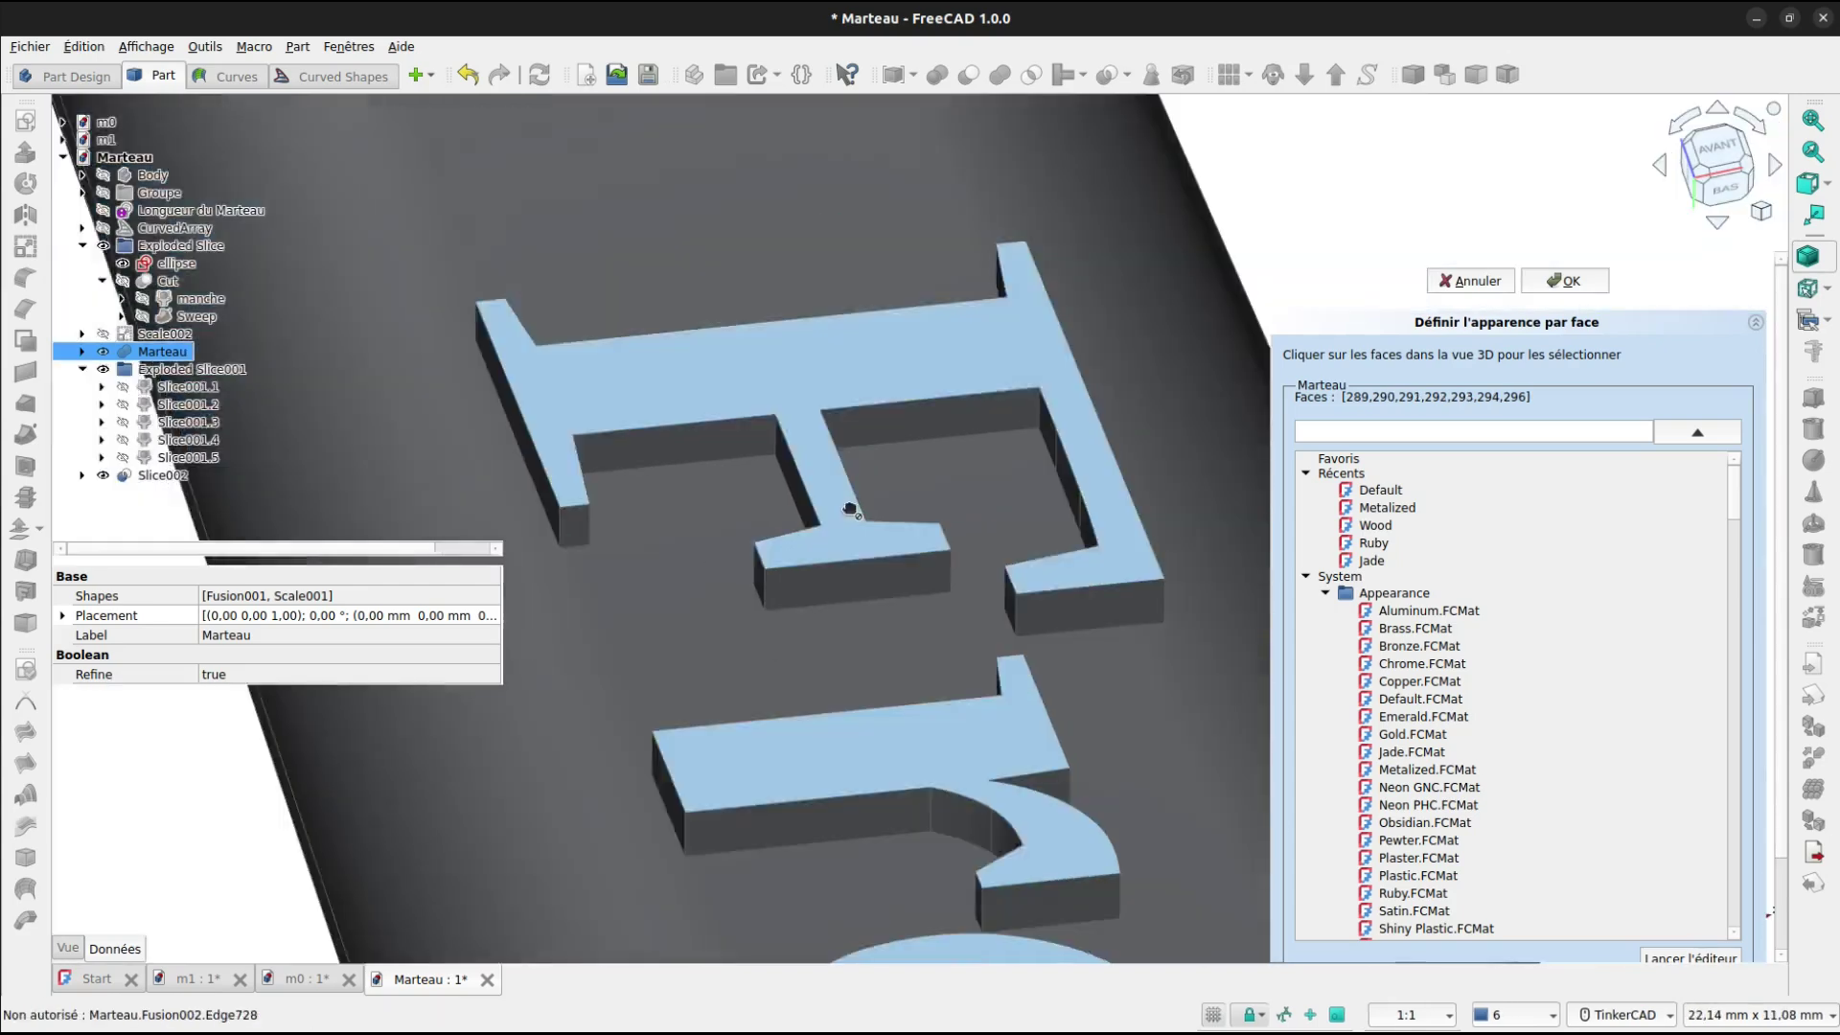
Add the recessed floors of the D, A and C in the lettering on the opposite side to the selection.
{"action": "right_click_drag", "start_coordinate": [889, 465], "coordinate": [1041, 240]}
{"action": "left_click", "coordinate": [1118, 317]}
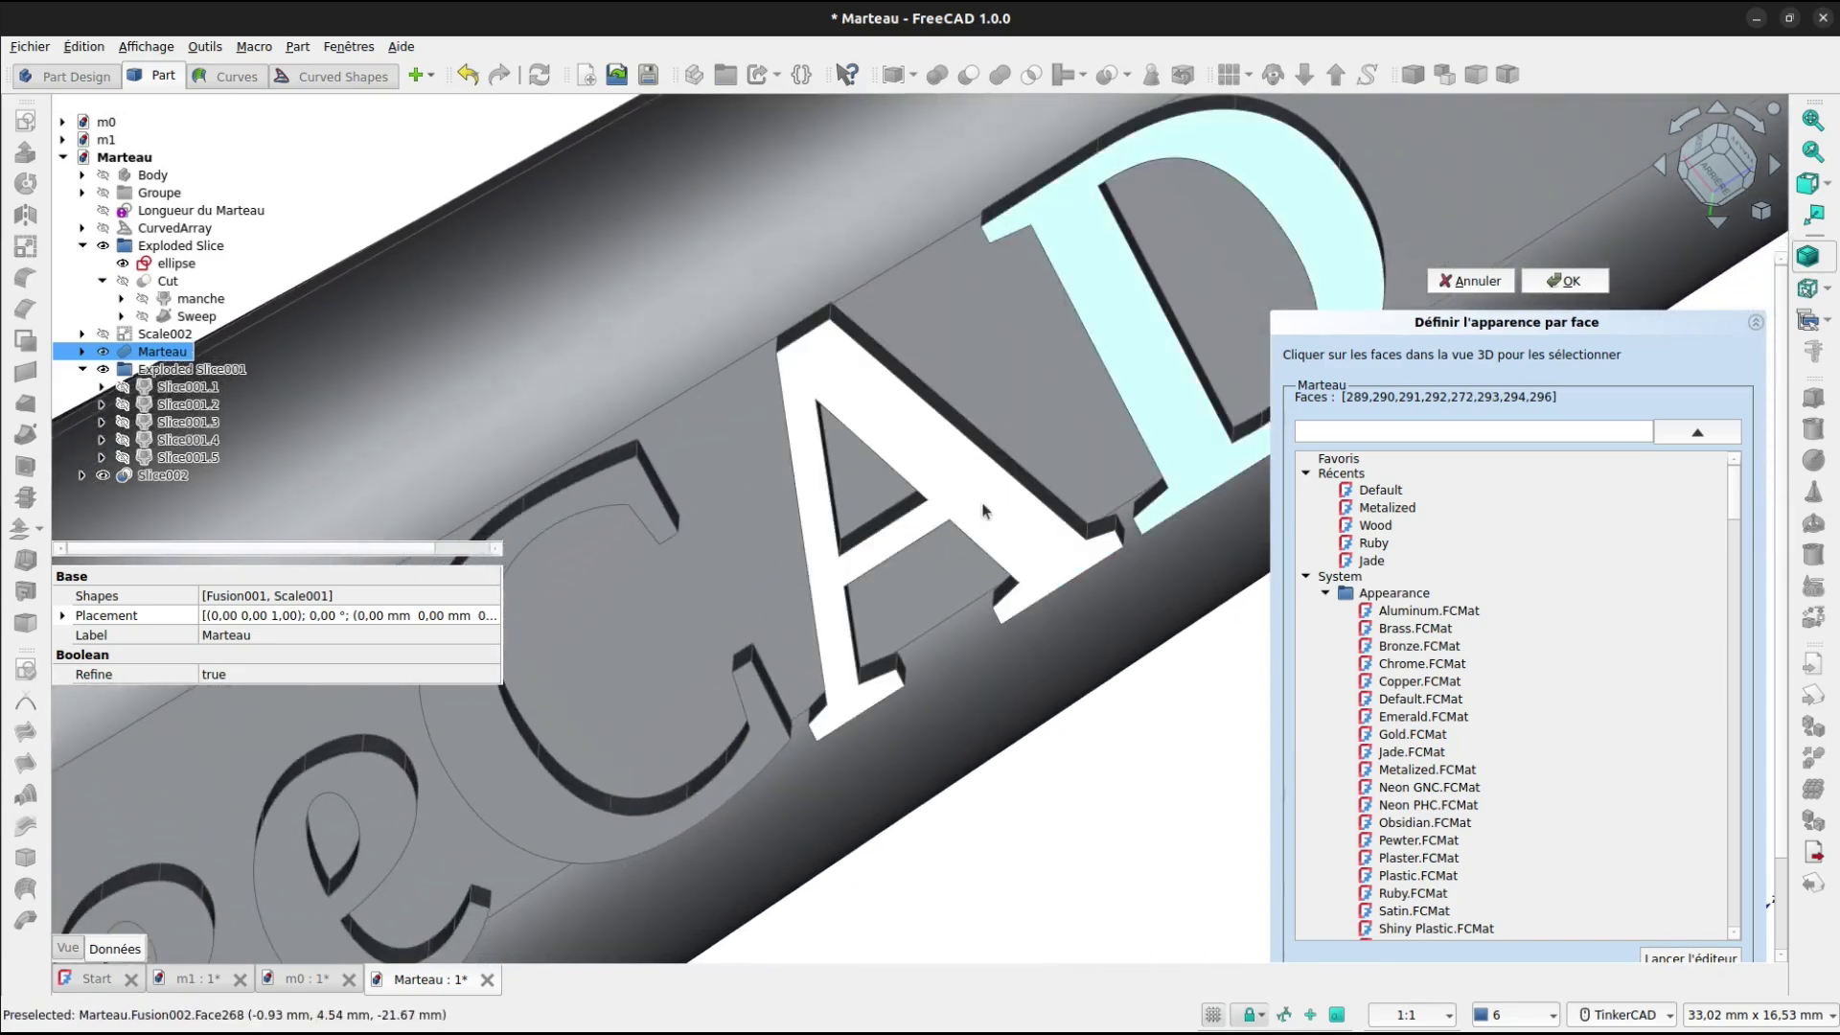
{"action": "left_click", "coordinate": [816, 596]}
{"action": "left_click", "coordinate": [479, 691]}
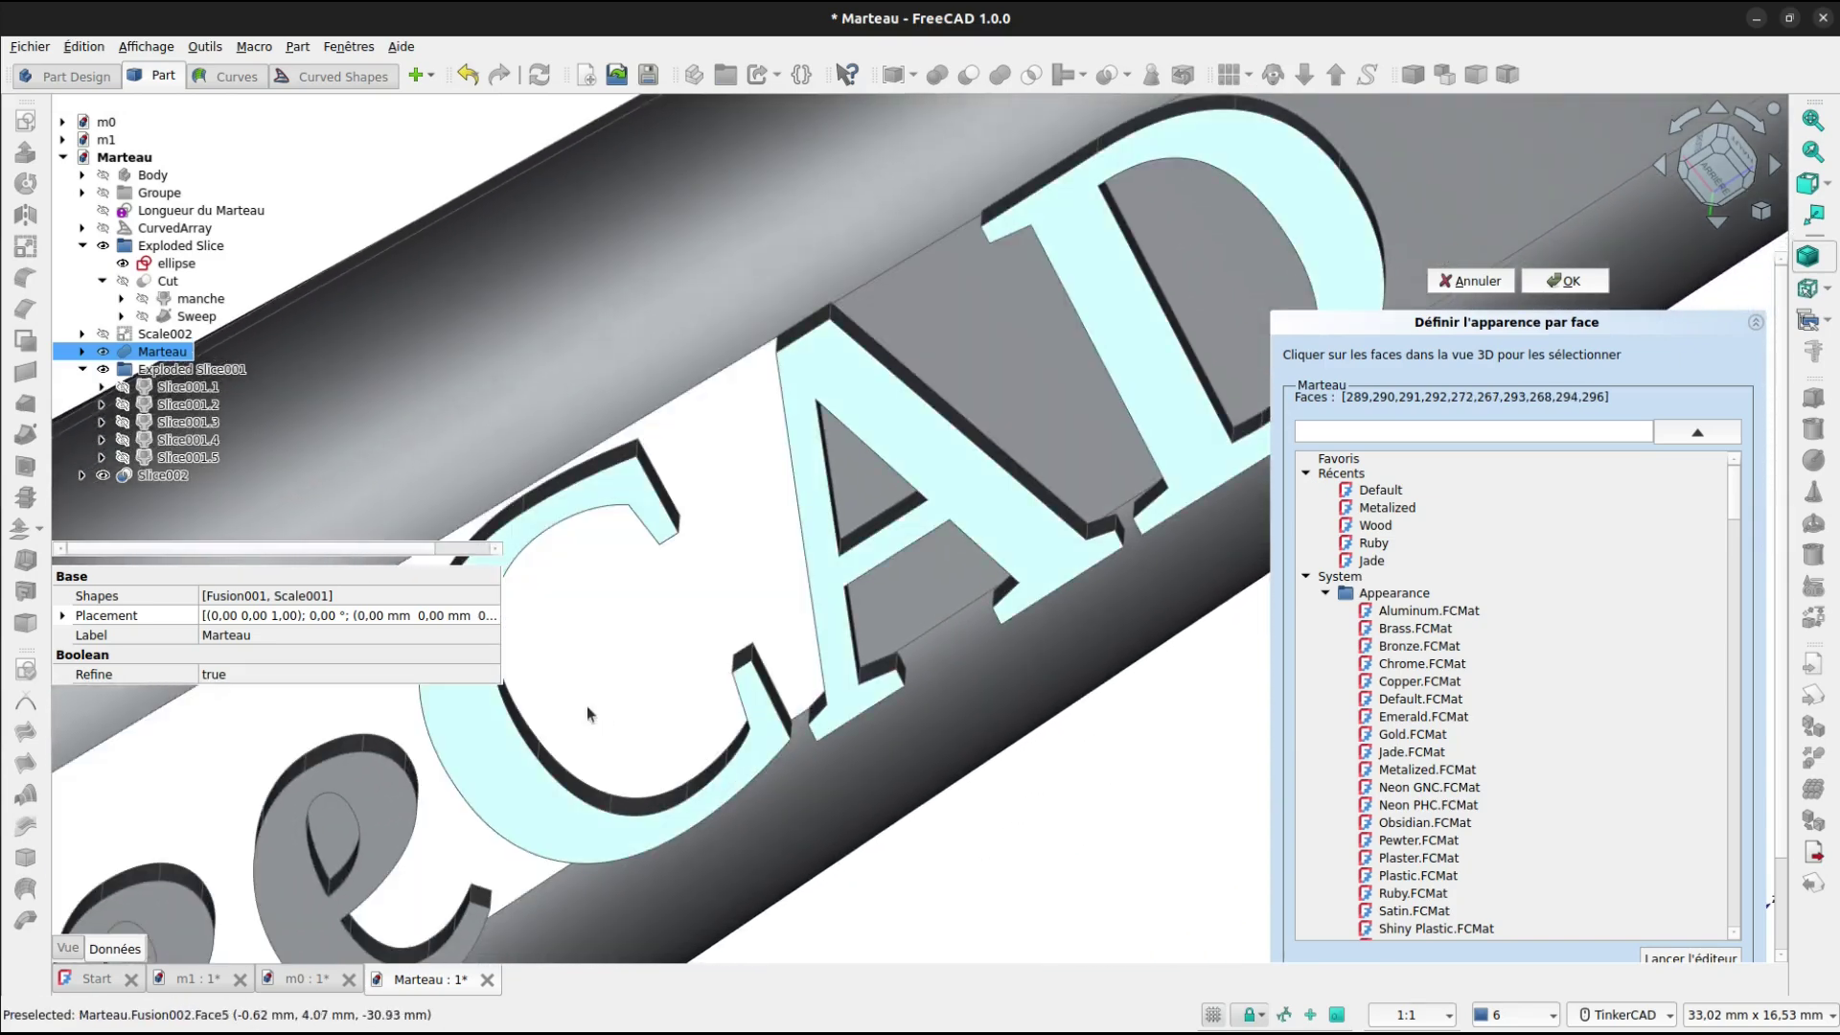
{"action": "middle_click_drag", "start_coordinate": [821, 531], "coordinate": [1507, 115]}
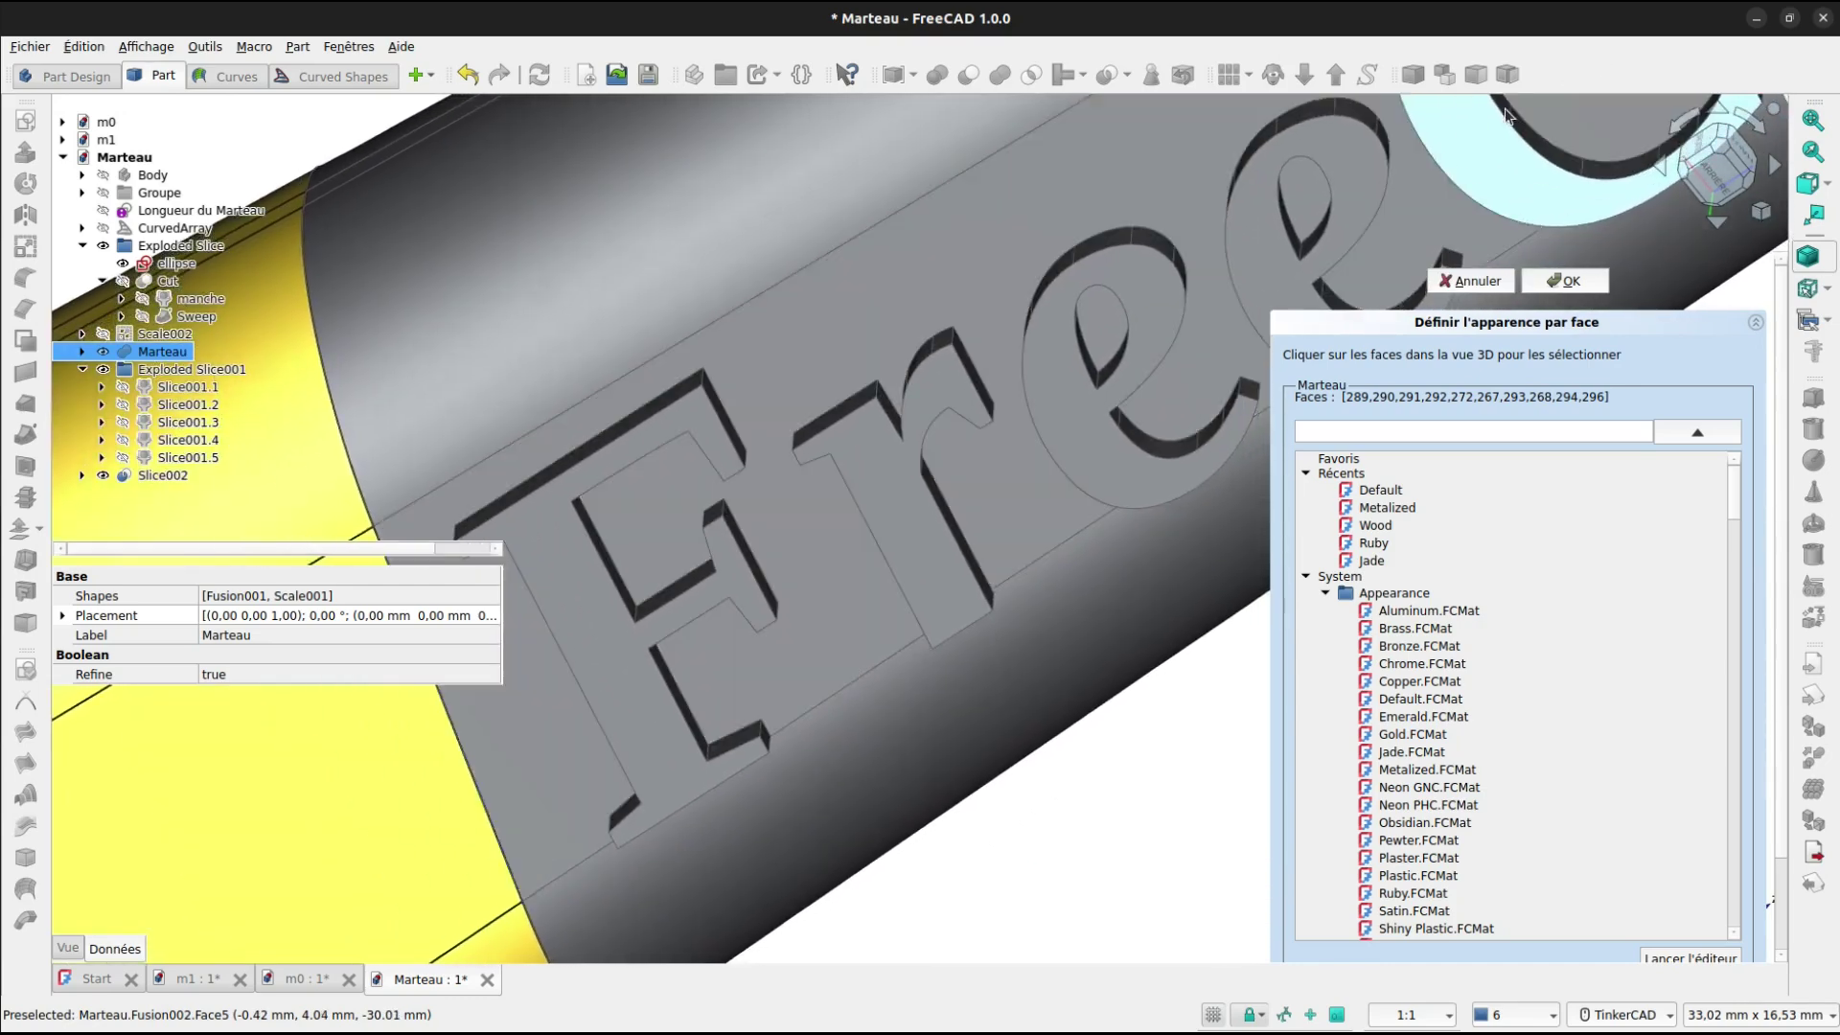
Add the floor faces of the remaining opposite-side letters, both e's, the r and the F, to the selection.
{"action": "left_click", "coordinate": [1365, 176]}
{"action": "left_click", "coordinate": [1064, 403]}
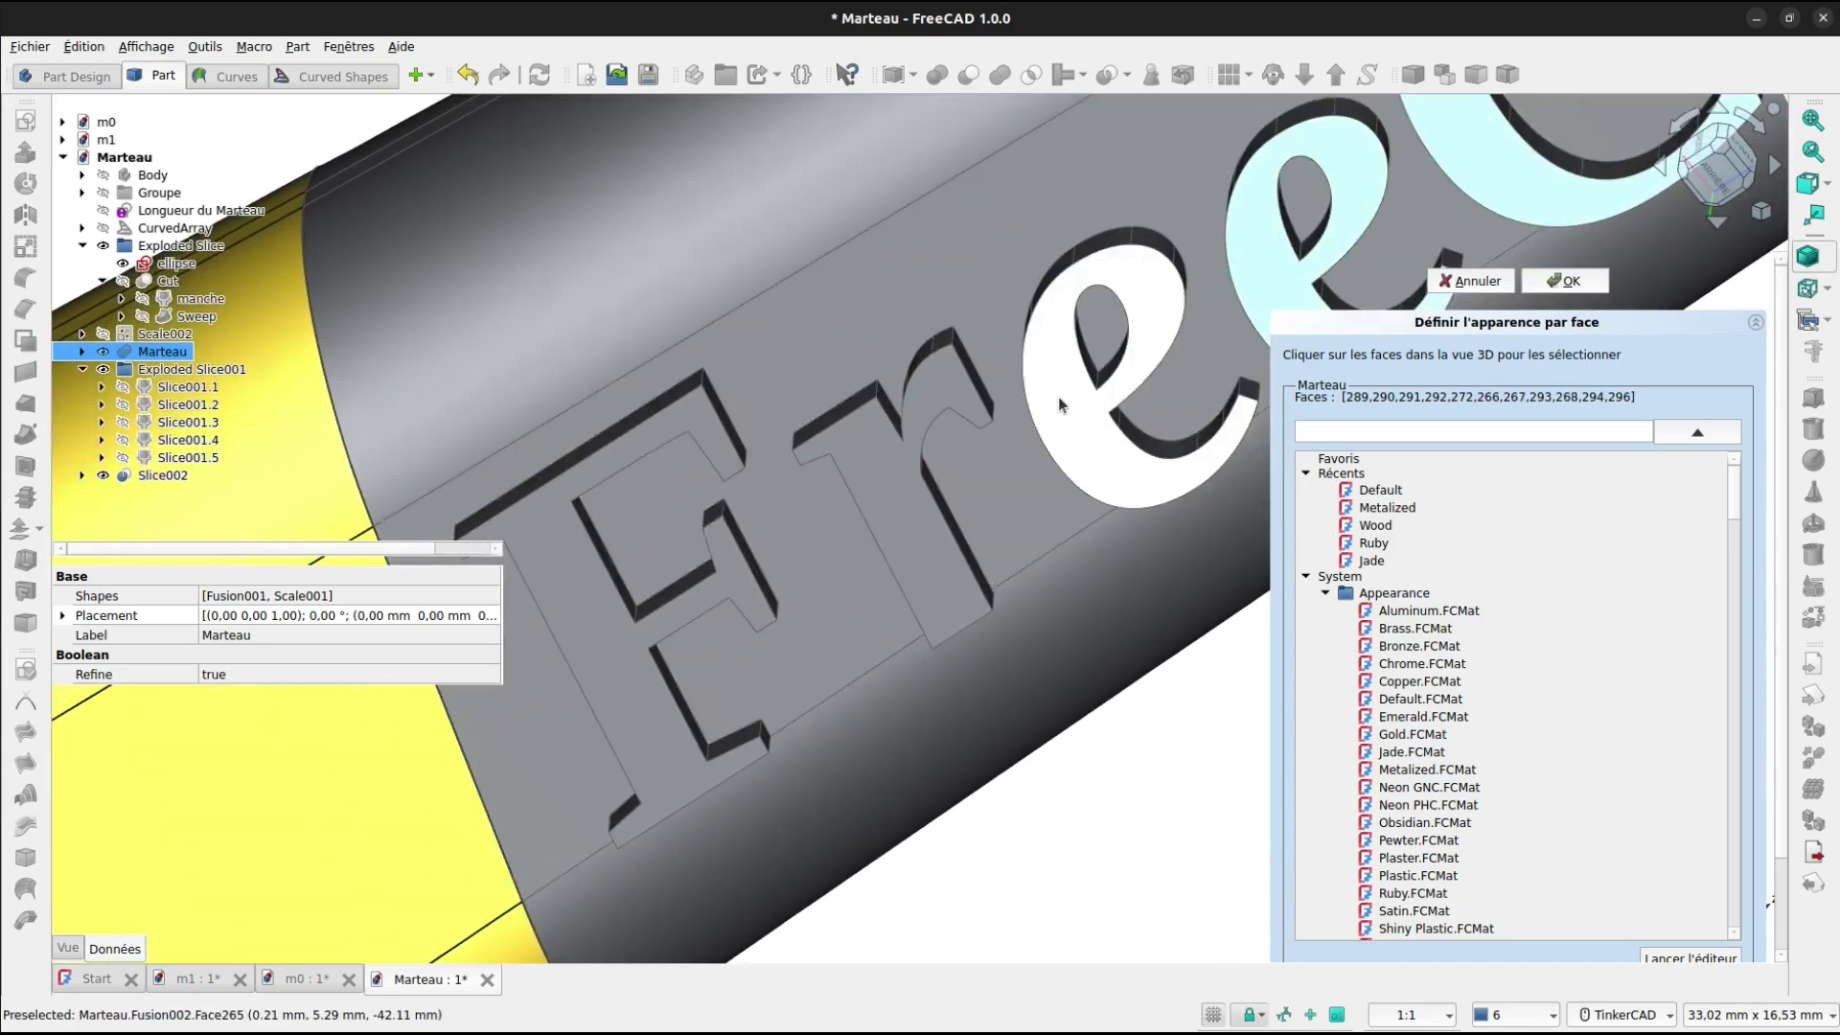
{"action": "left_click", "coordinate": [905, 508]}
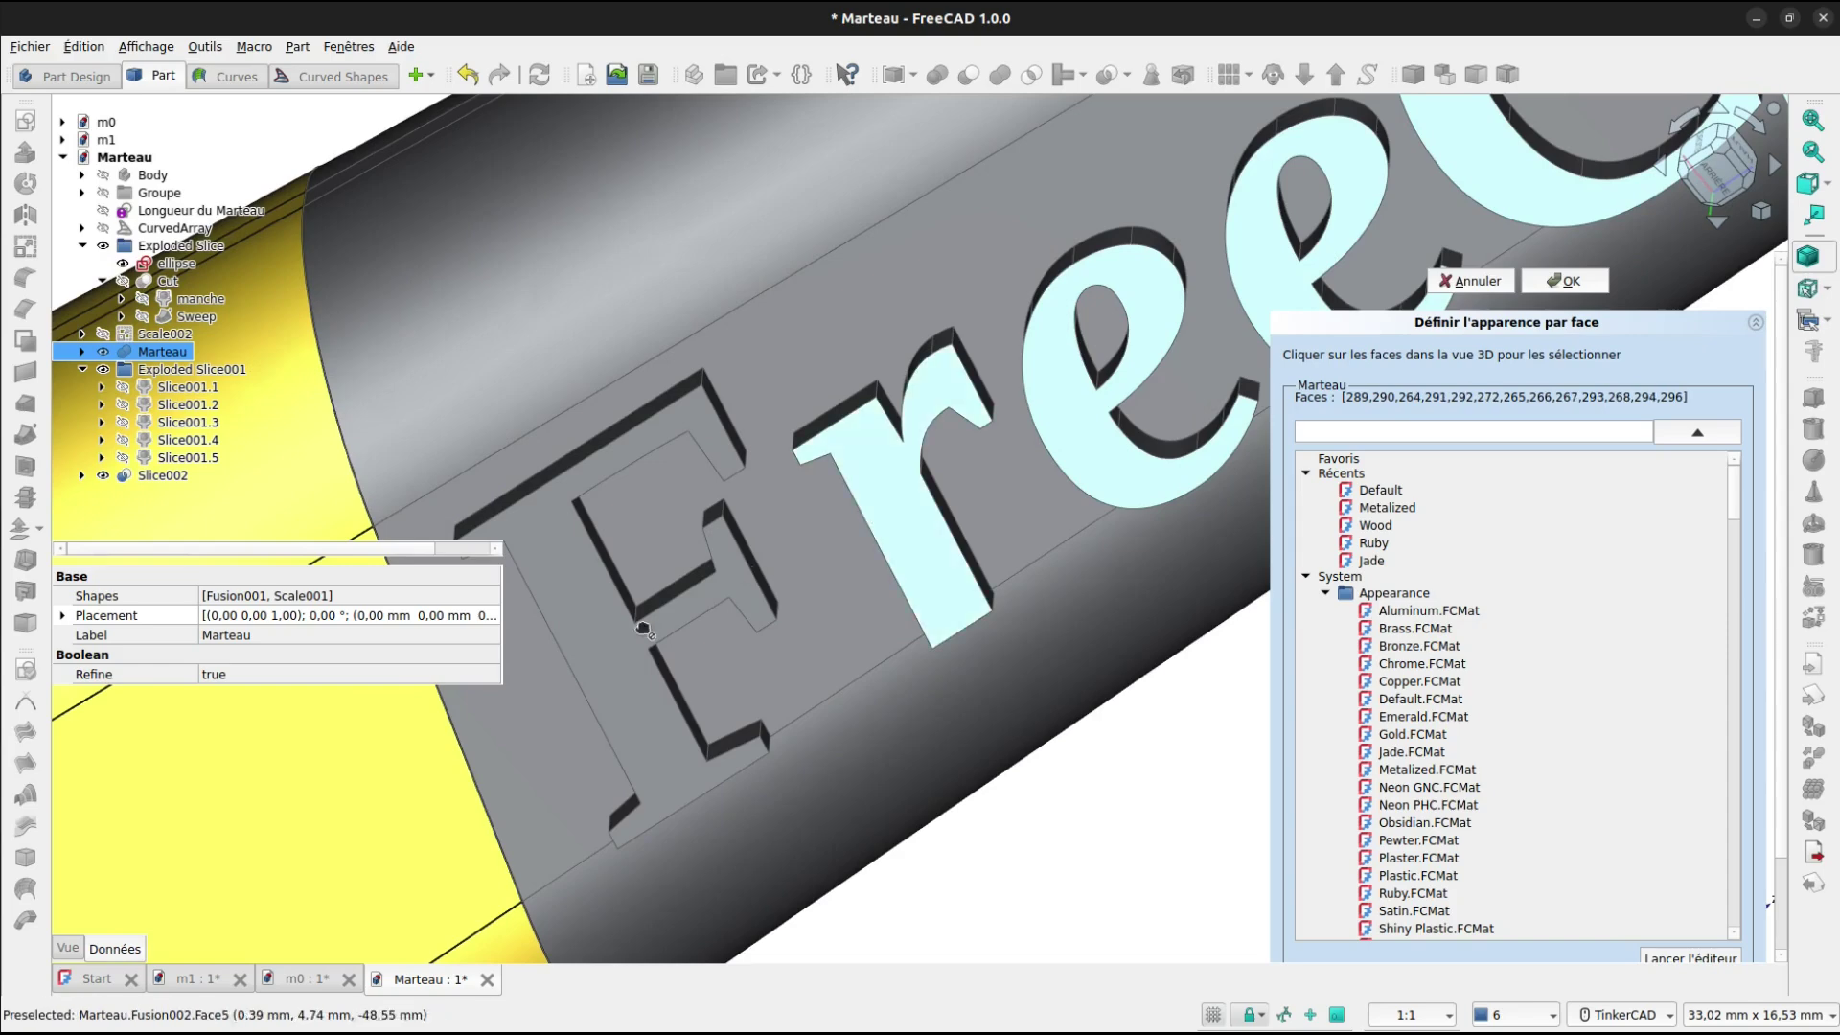
{"action": "left_click", "coordinate": [590, 660]}
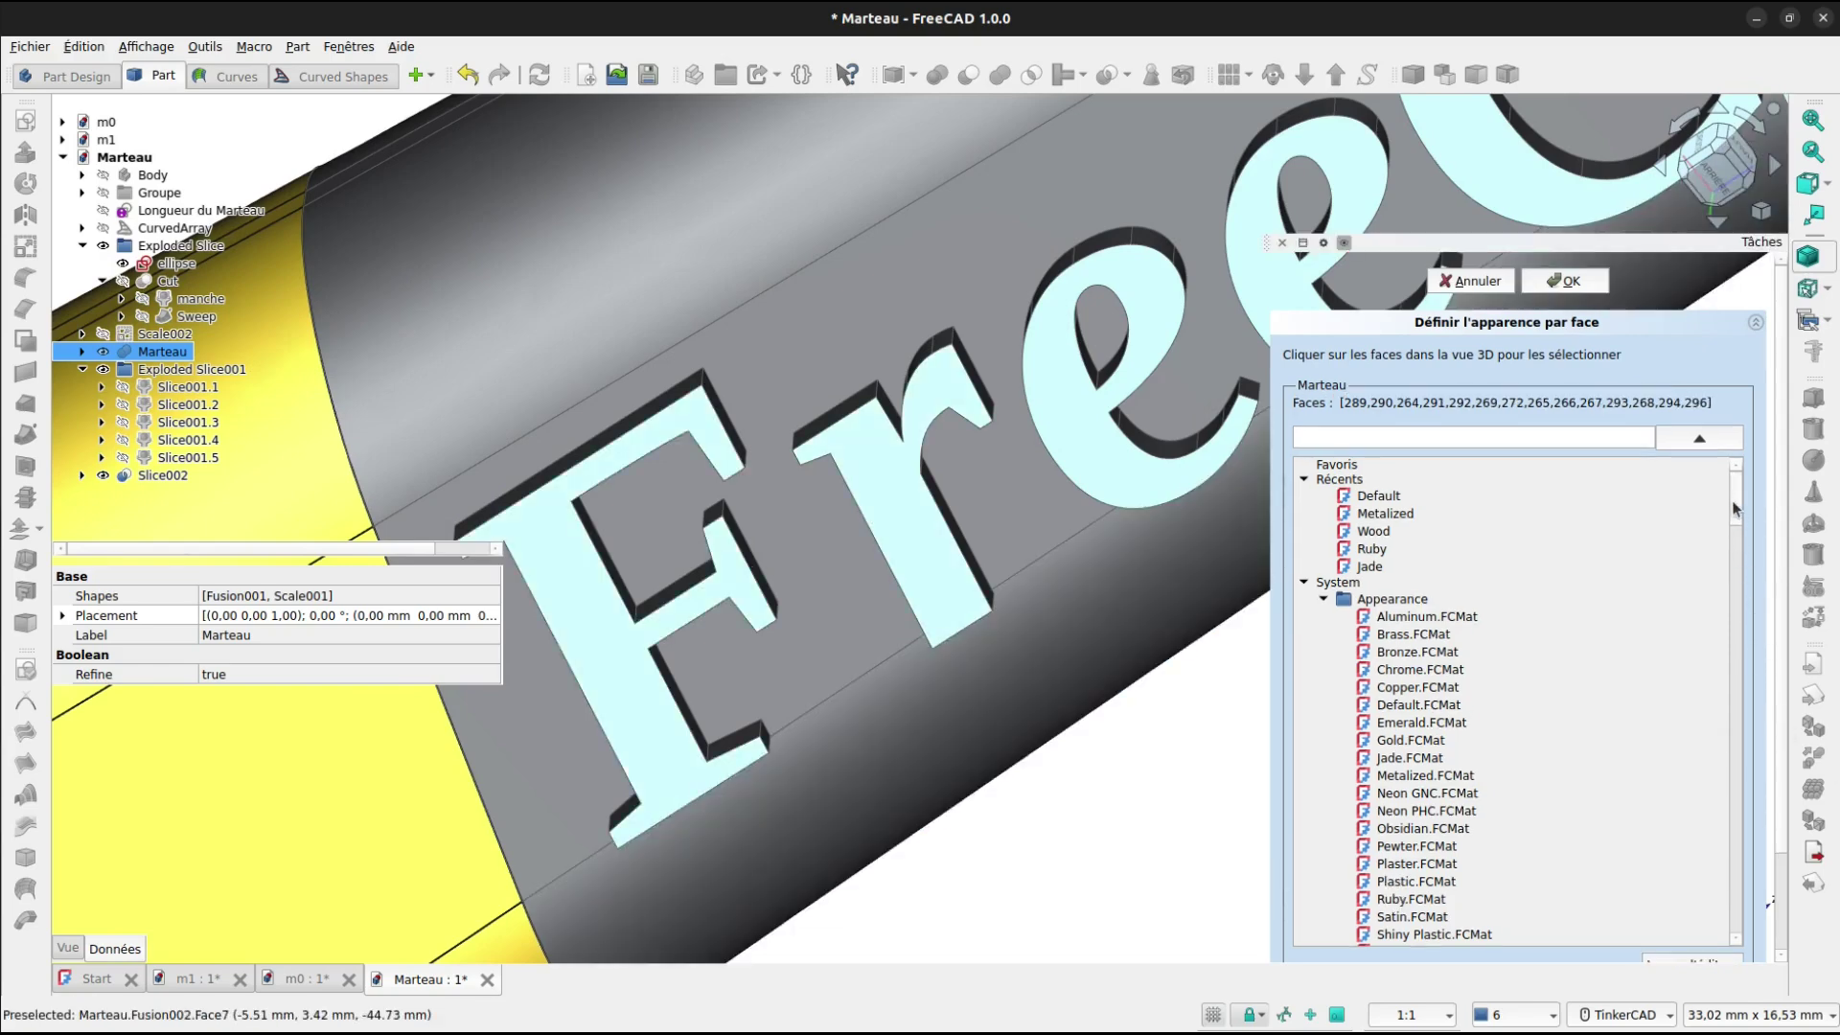
Give the selected letter faces a light grey diffuse colour (#cdd4d9) and 3% shininess, and apply the appearance.
{"action": "scroll", "coordinate": [1762, 542], "scroll_direction": "down", "scroll_amount": 2}
{"action": "left_click", "coordinate": [1664, 896]}
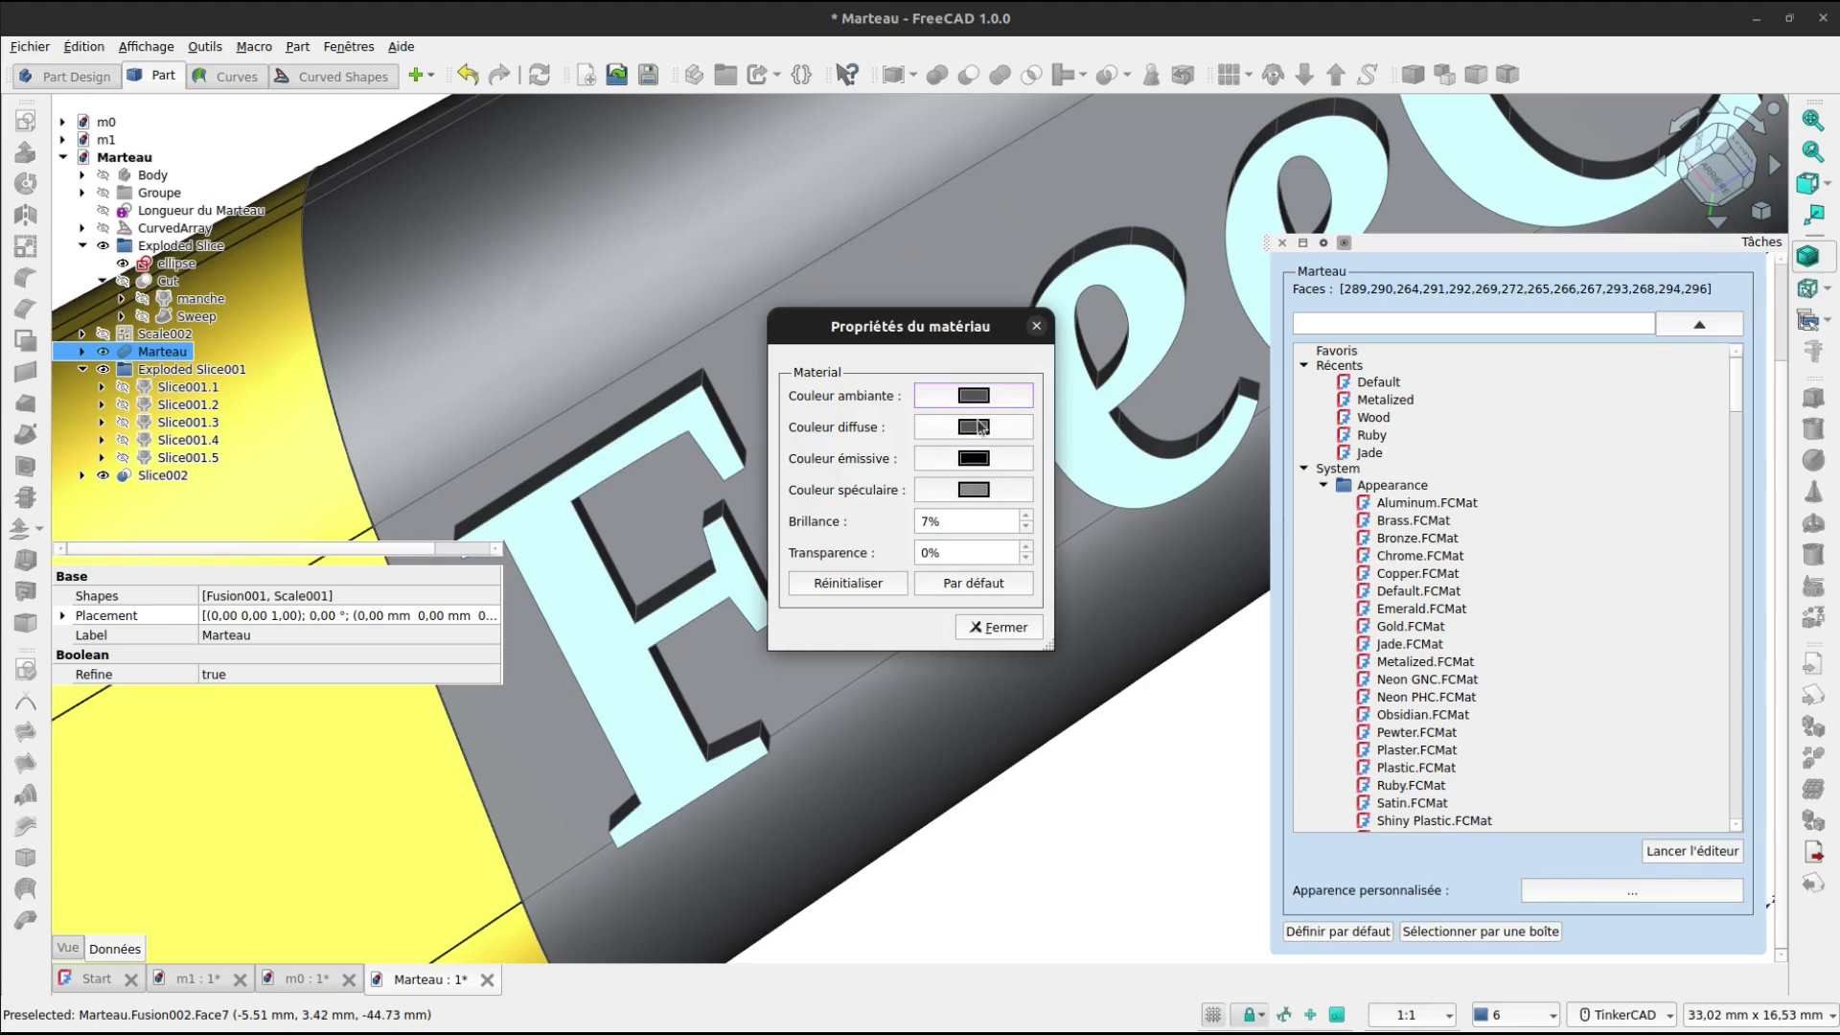
{"action": "left_click", "coordinate": [978, 428]}
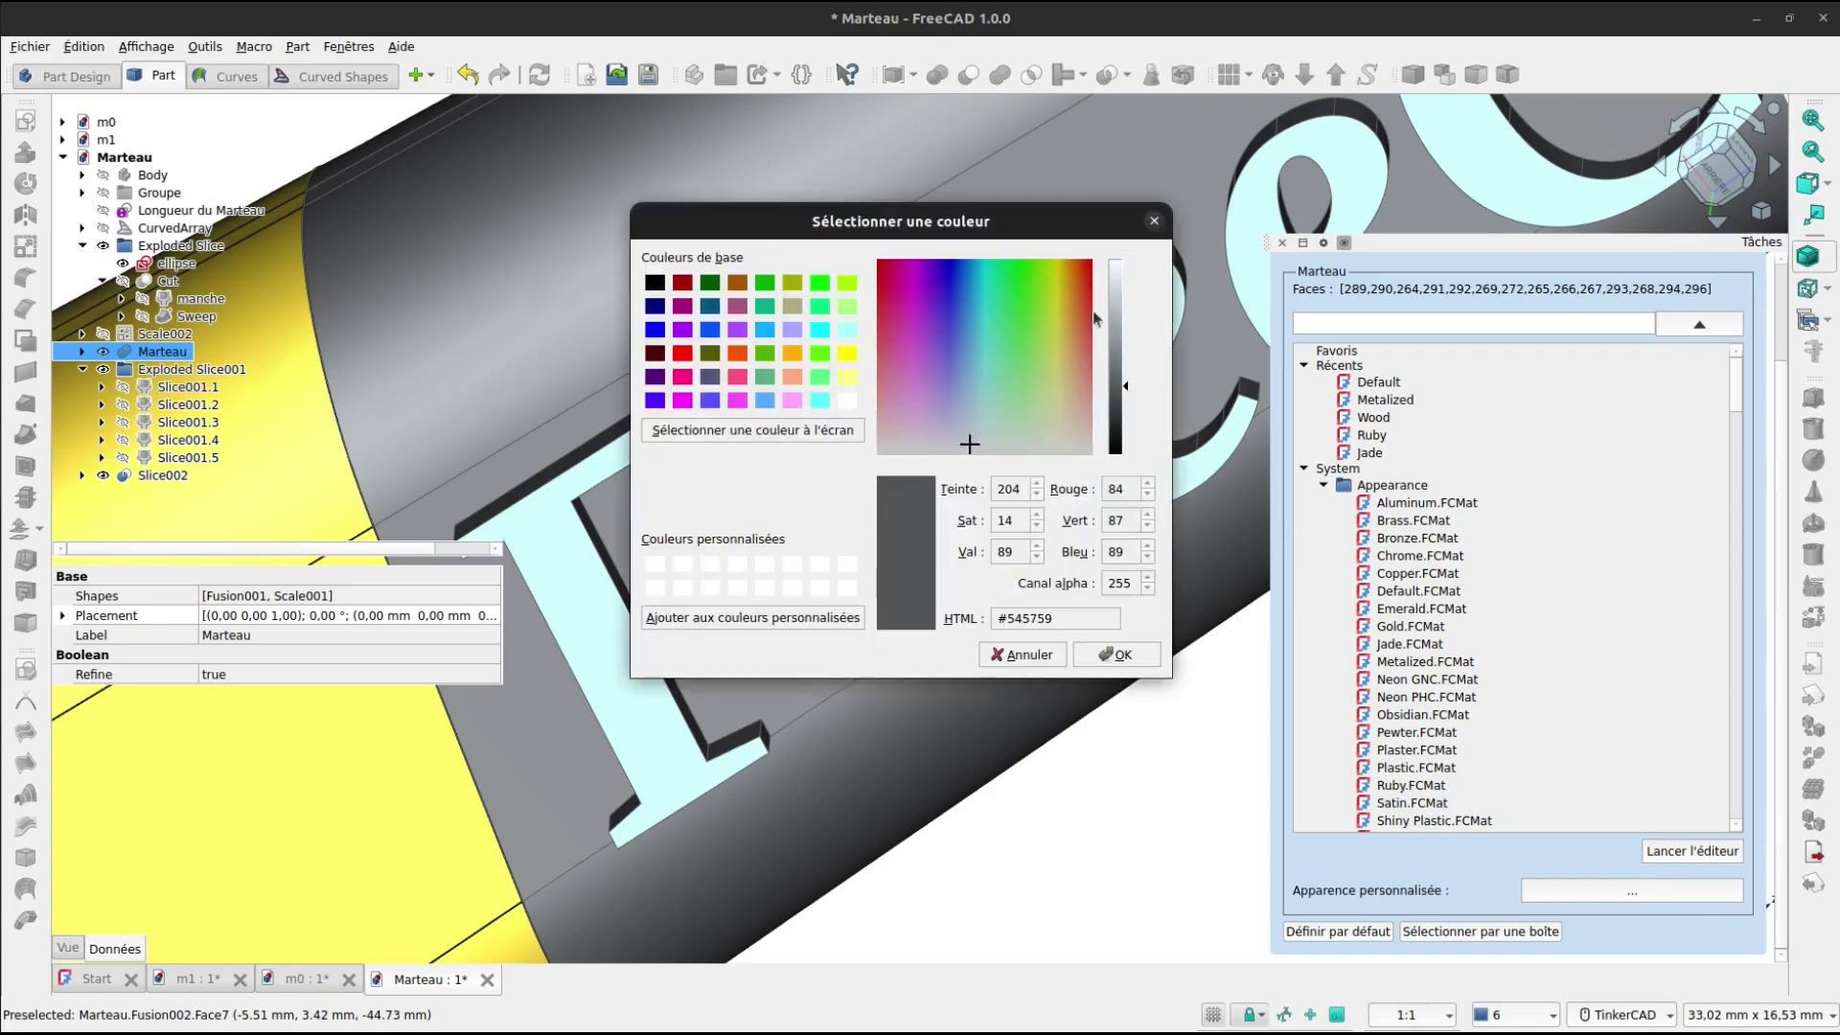
{"action": "left_click", "coordinate": [1121, 289]}
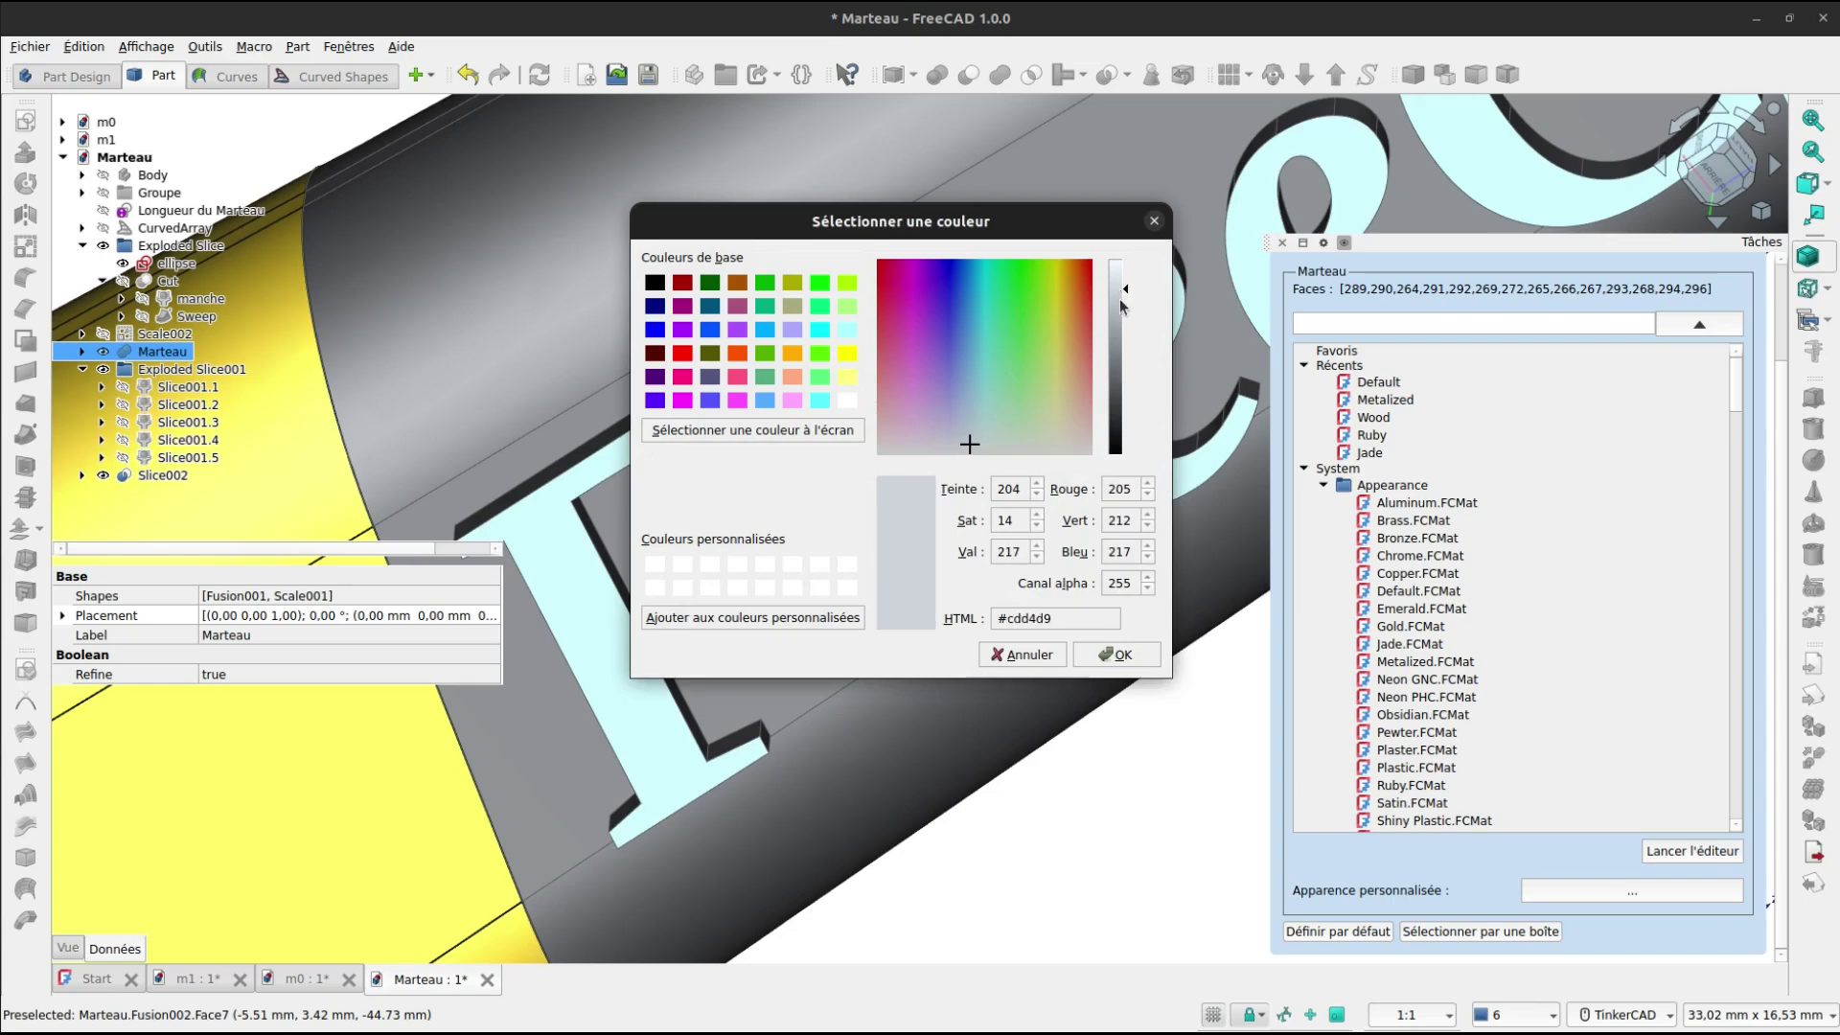
{"action": "left_click", "coordinate": [1117, 655]}
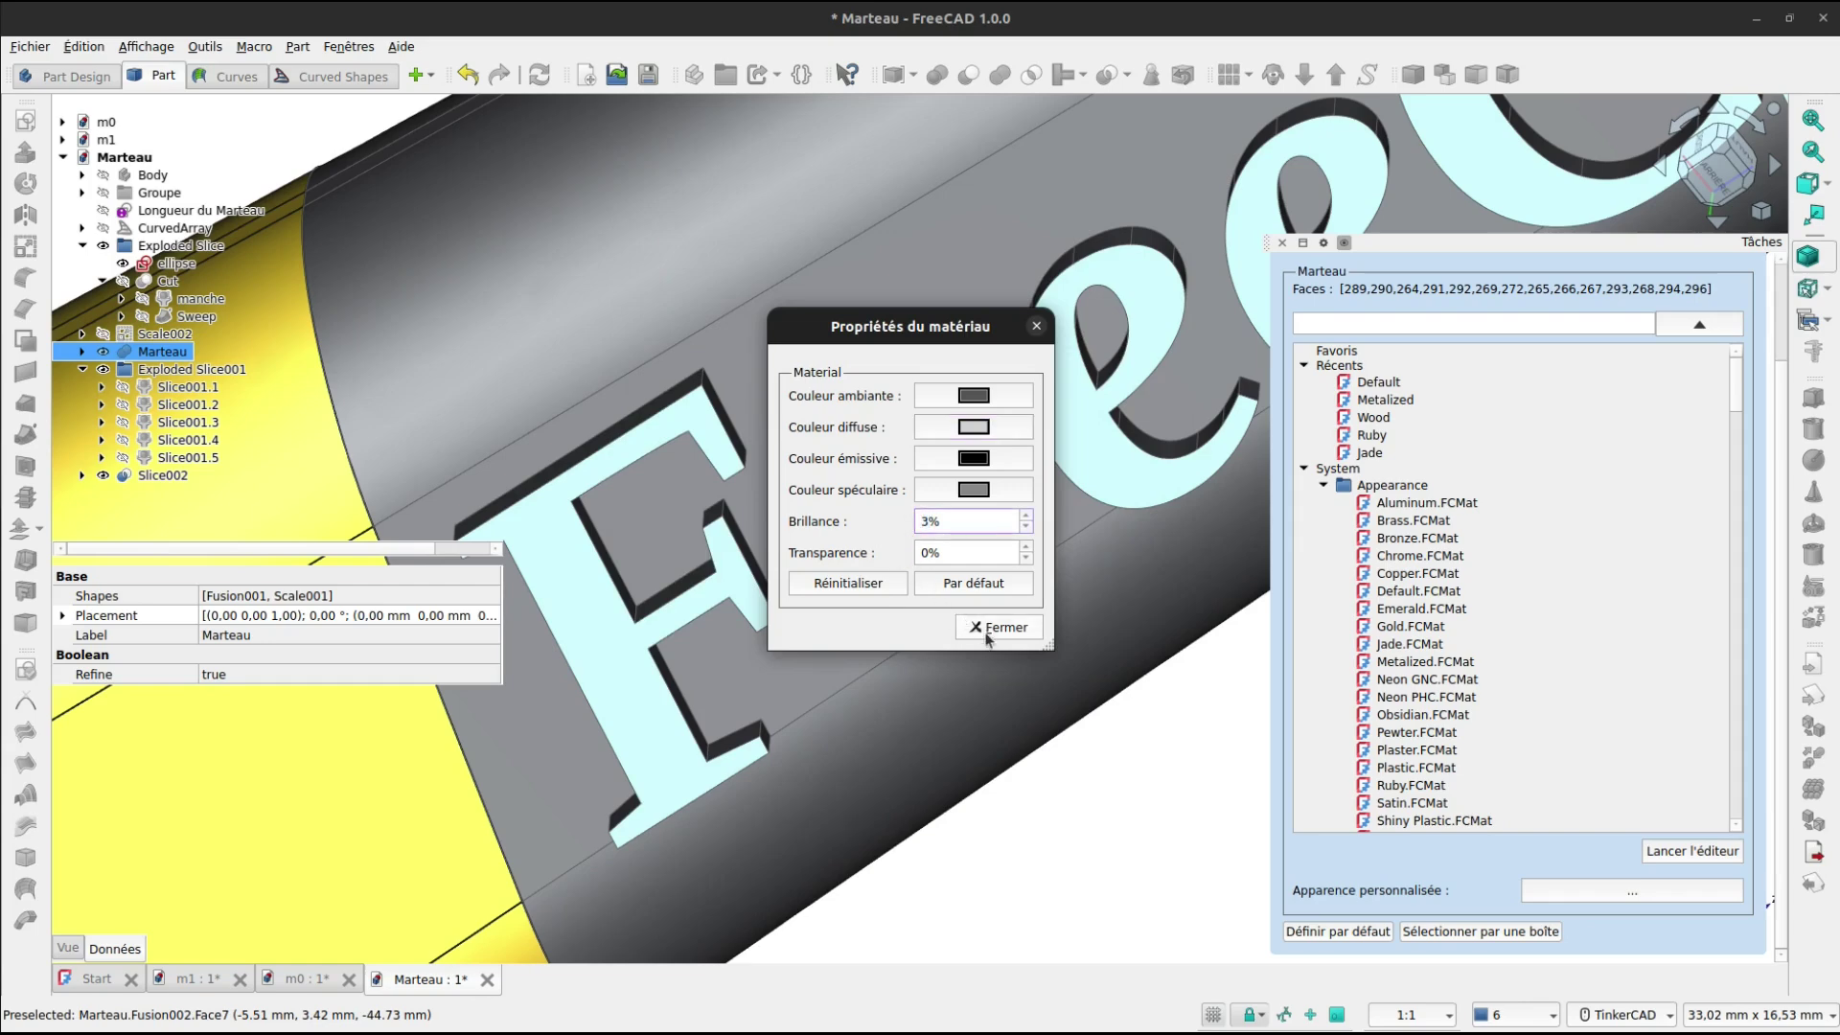
{"action": "left_click", "coordinate": [997, 628]}
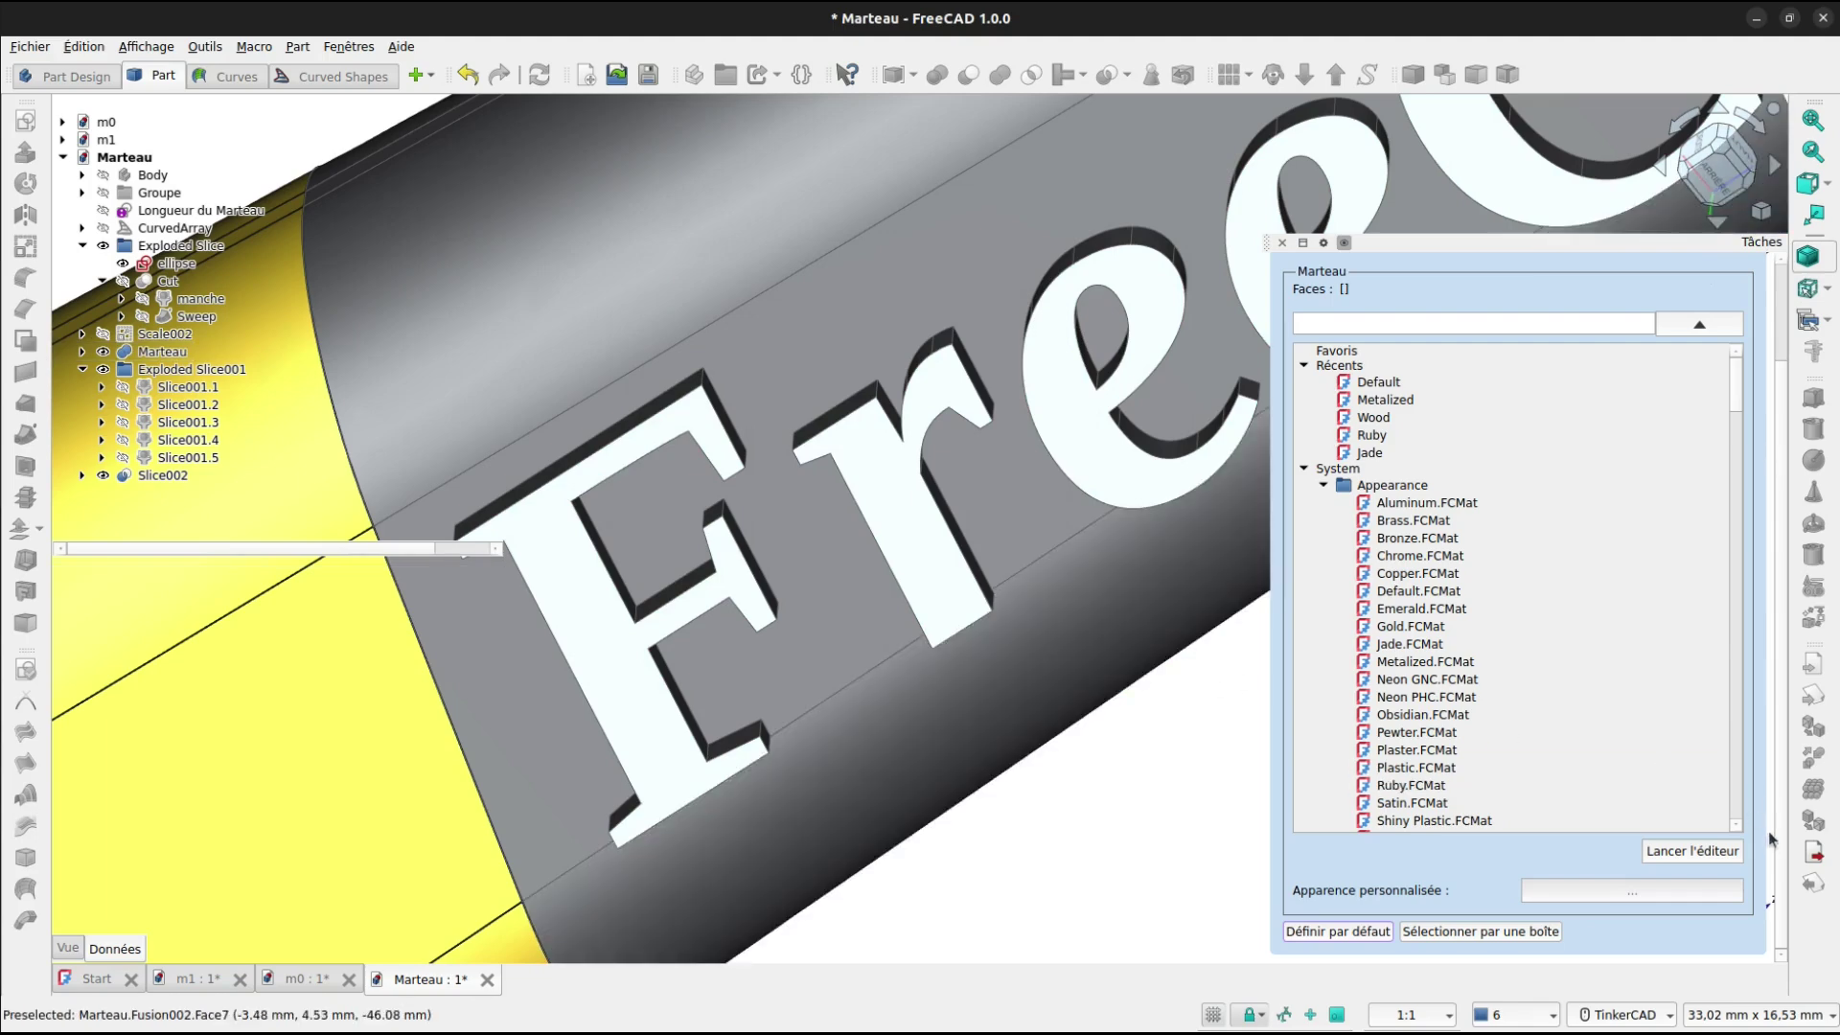
{"action": "scroll", "coordinate": [1752, 762], "scroll_direction": "up", "scroll_amount": 2}
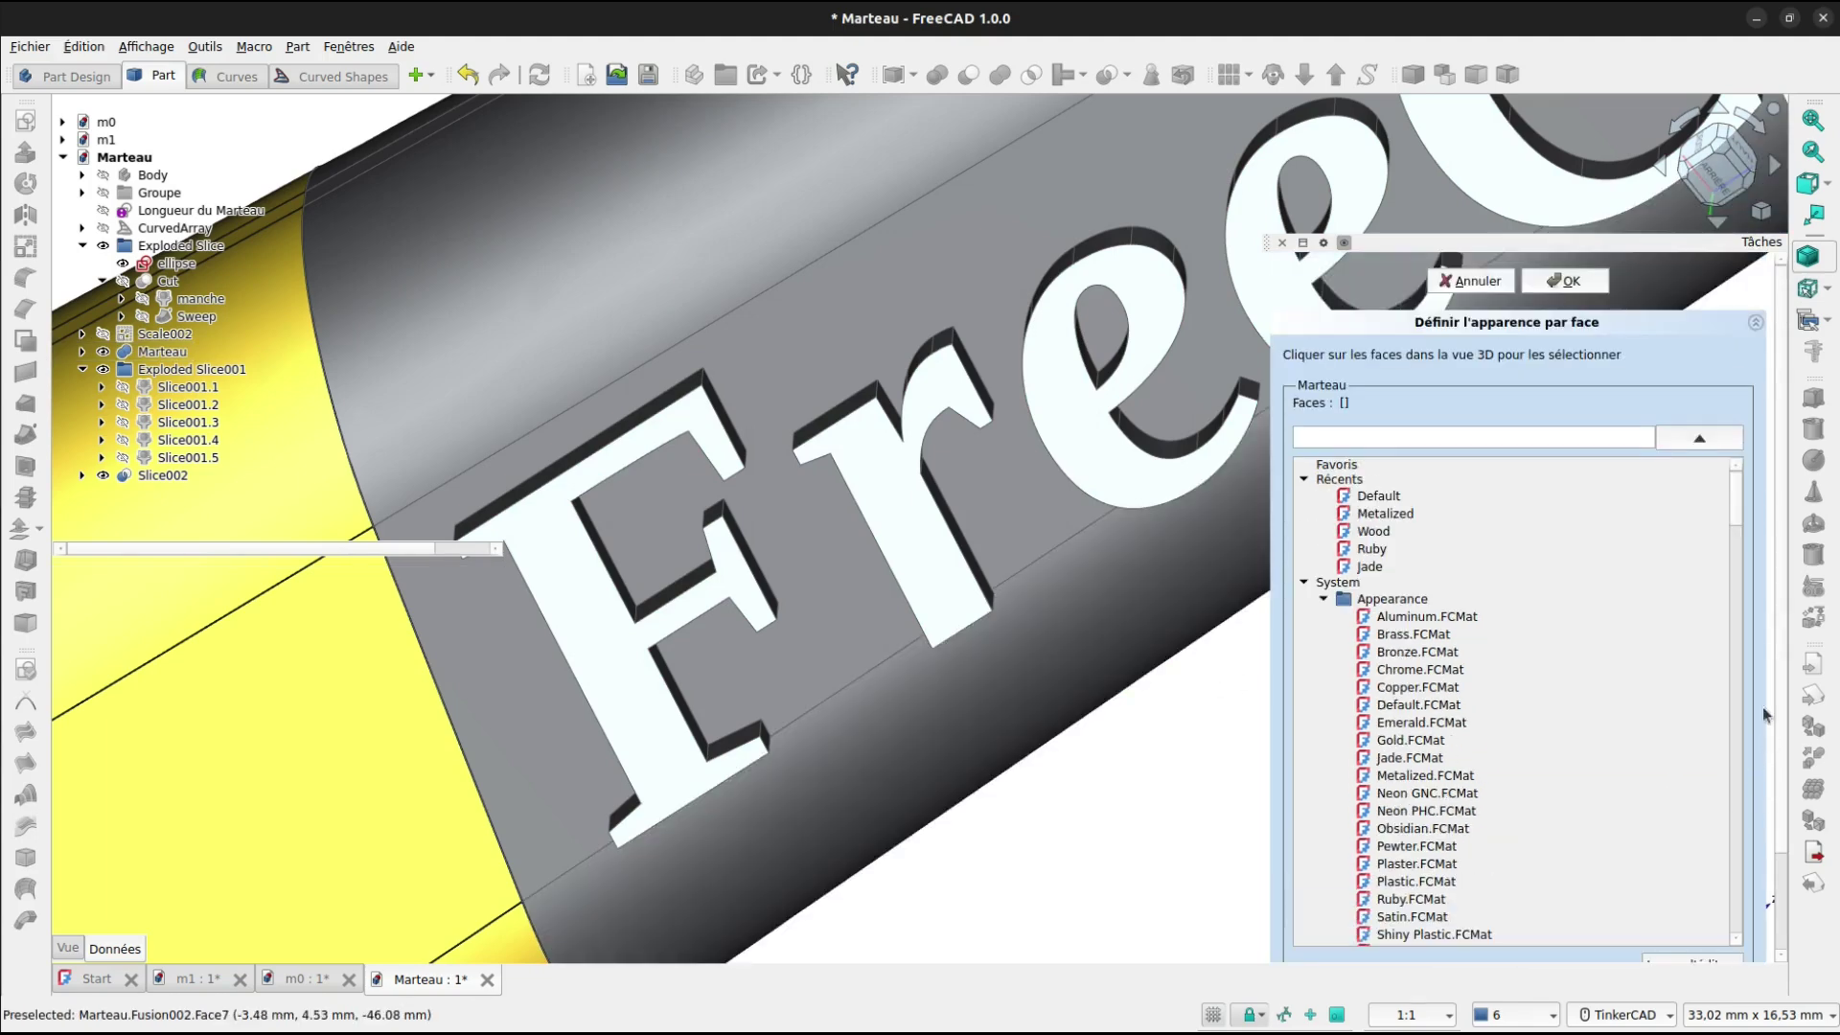
{"action": "left_click", "coordinate": [1588, 285]}
Start a per-face appearance for the head's front emblem and select the floors of its anvil, two hammer heads and flame.
{"action": "scroll", "coordinate": [1583, 306], "scroll_direction": "down", "scroll_amount": 10}
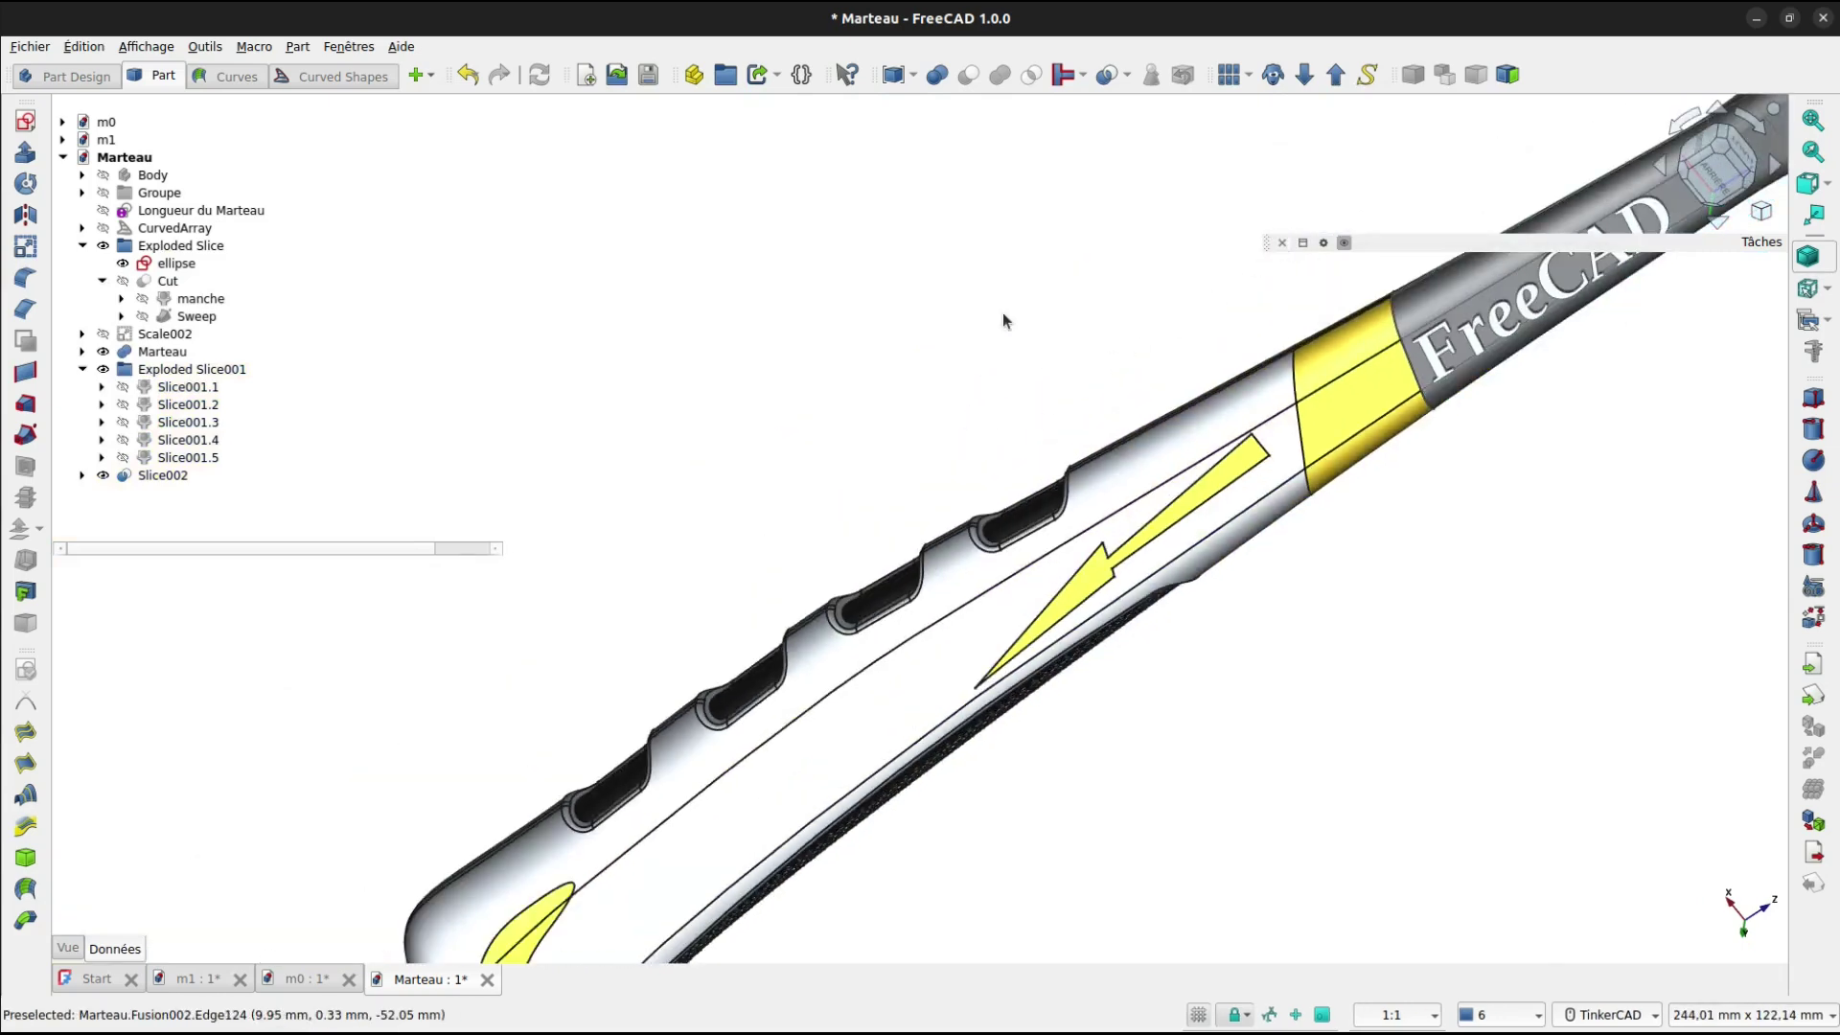
{"action": "middle_click_drag", "start_coordinate": [1006, 323], "coordinate": [625, 581]}
{"action": "right_click_drag", "start_coordinate": [772, 492], "coordinate": [1588, 681]}
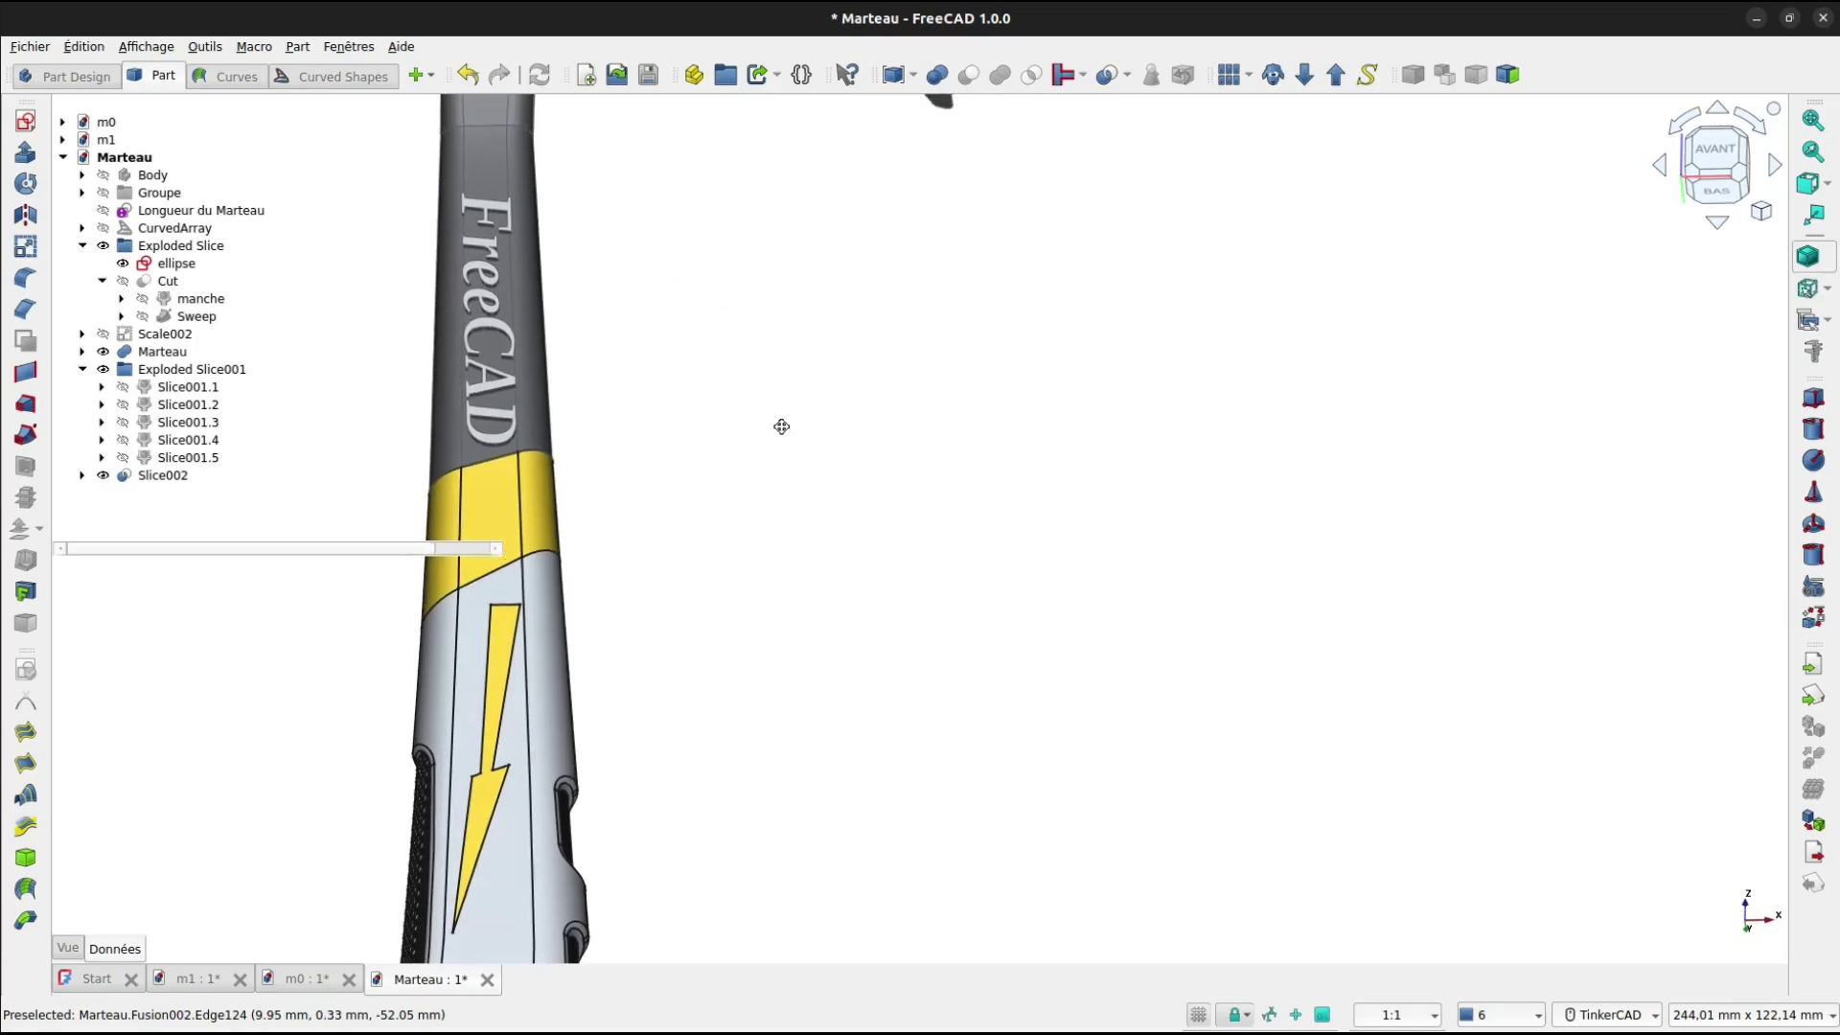
{"action": "middle_click_drag", "start_coordinate": [780, 423], "coordinate": [1076, 752]}
{"action": "scroll", "coordinate": [987, 418], "scroll_direction": "up", "scroll_amount": 2}
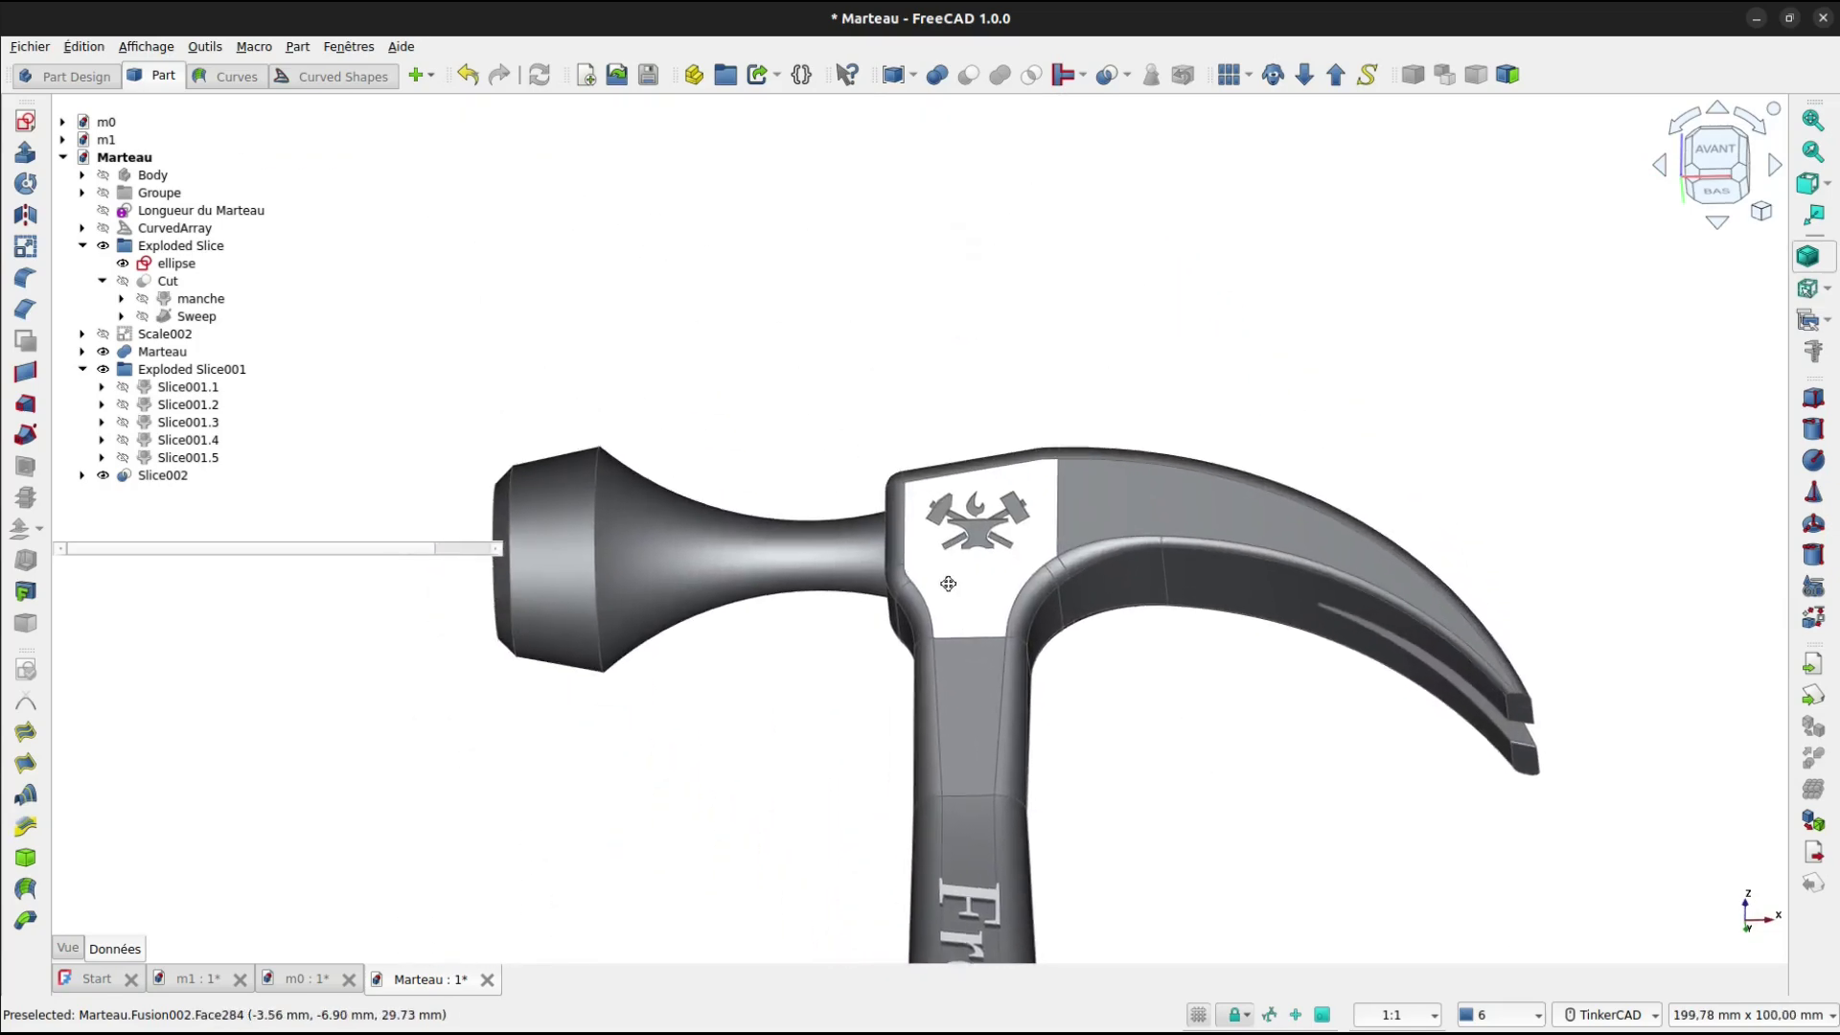
{"action": "scroll", "coordinate": [988, 554], "scroll_direction": "up", "scroll_amount": 5}
{"action": "scroll", "coordinate": [987, 554], "scroll_direction": "up", "scroll_amount": 3}
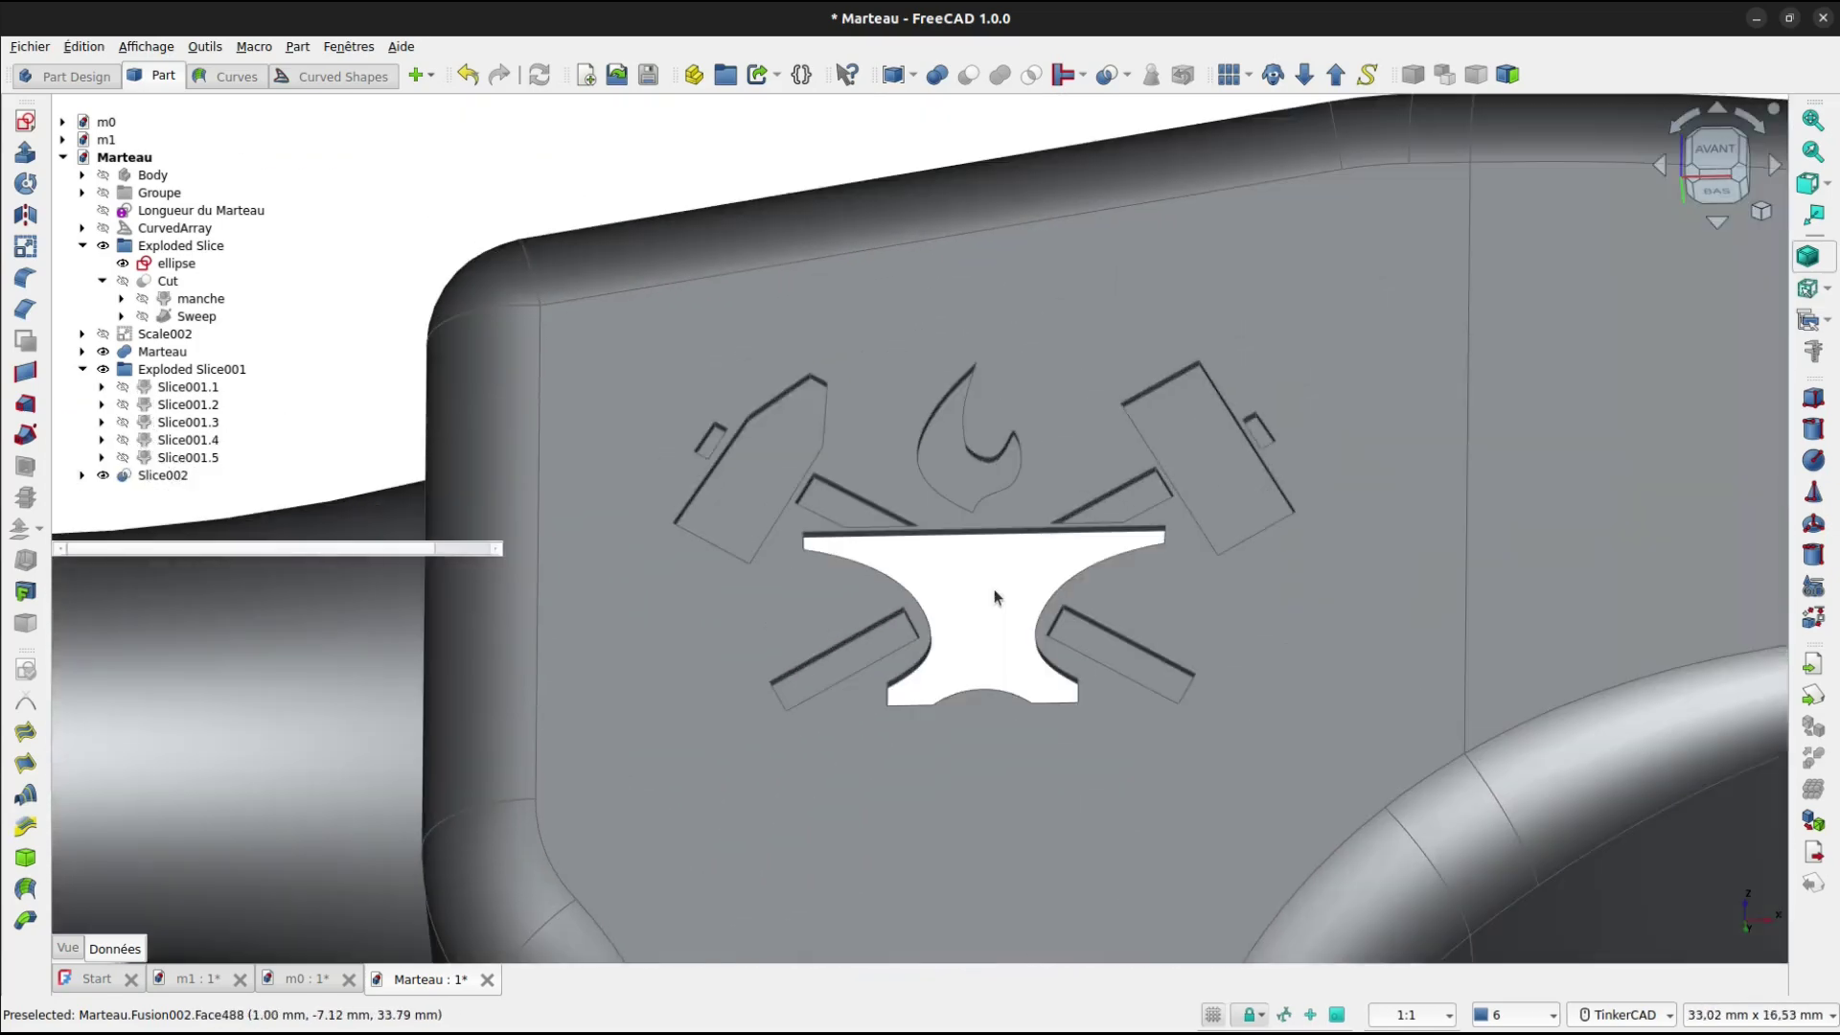
{"action": "left_click", "coordinate": [997, 588]}
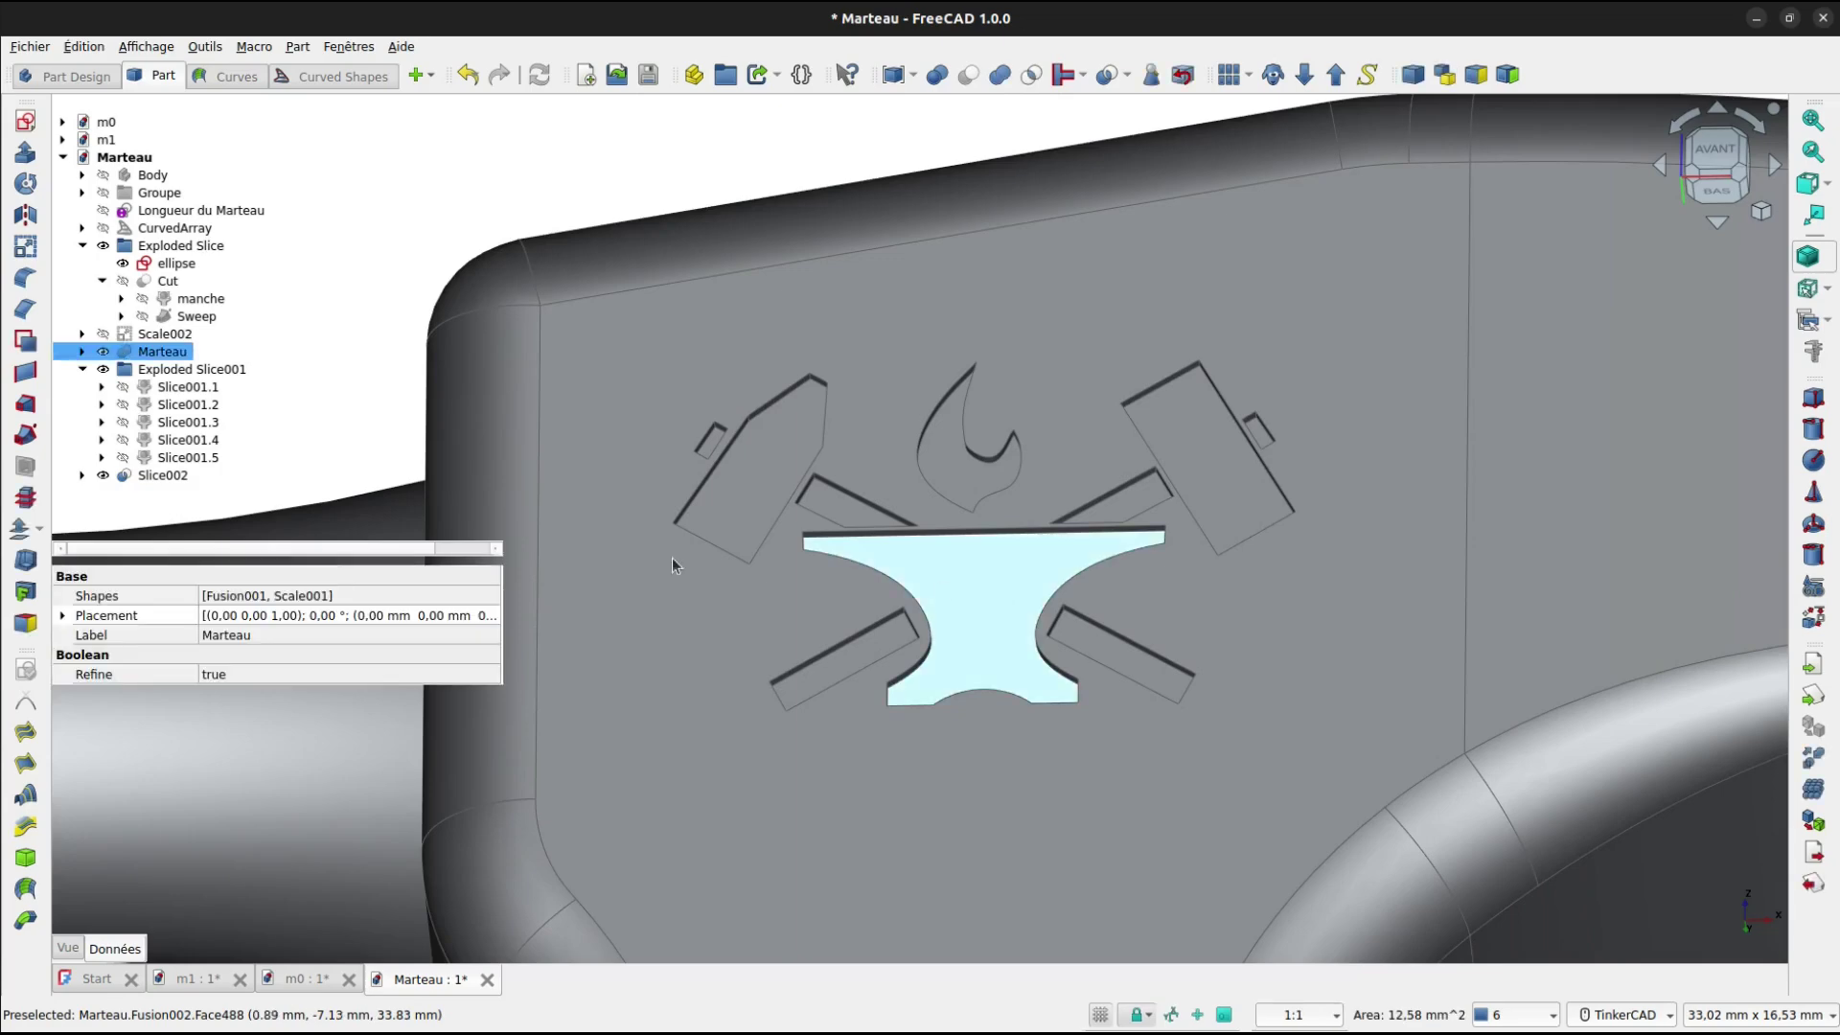
{"action": "left_click", "coordinate": [26, 622]}
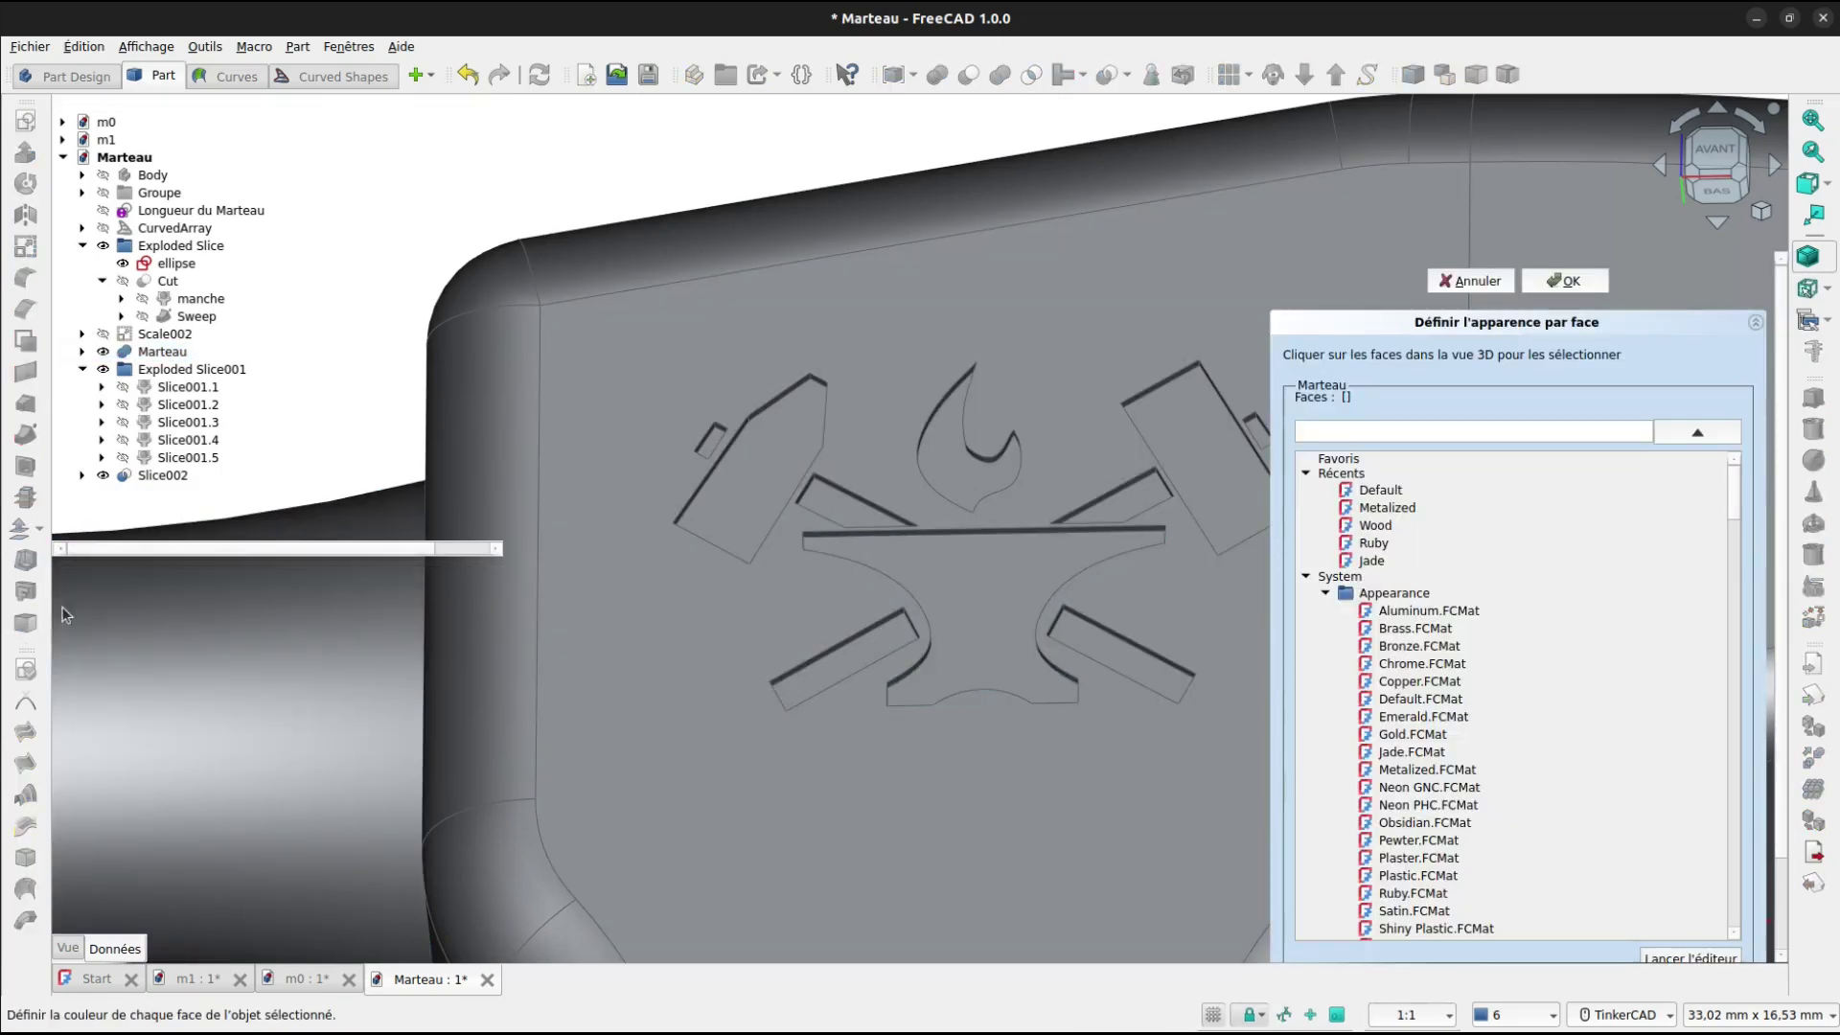
{"action": "left_click", "coordinate": [998, 614]}
{"action": "left_click", "coordinate": [757, 486]}
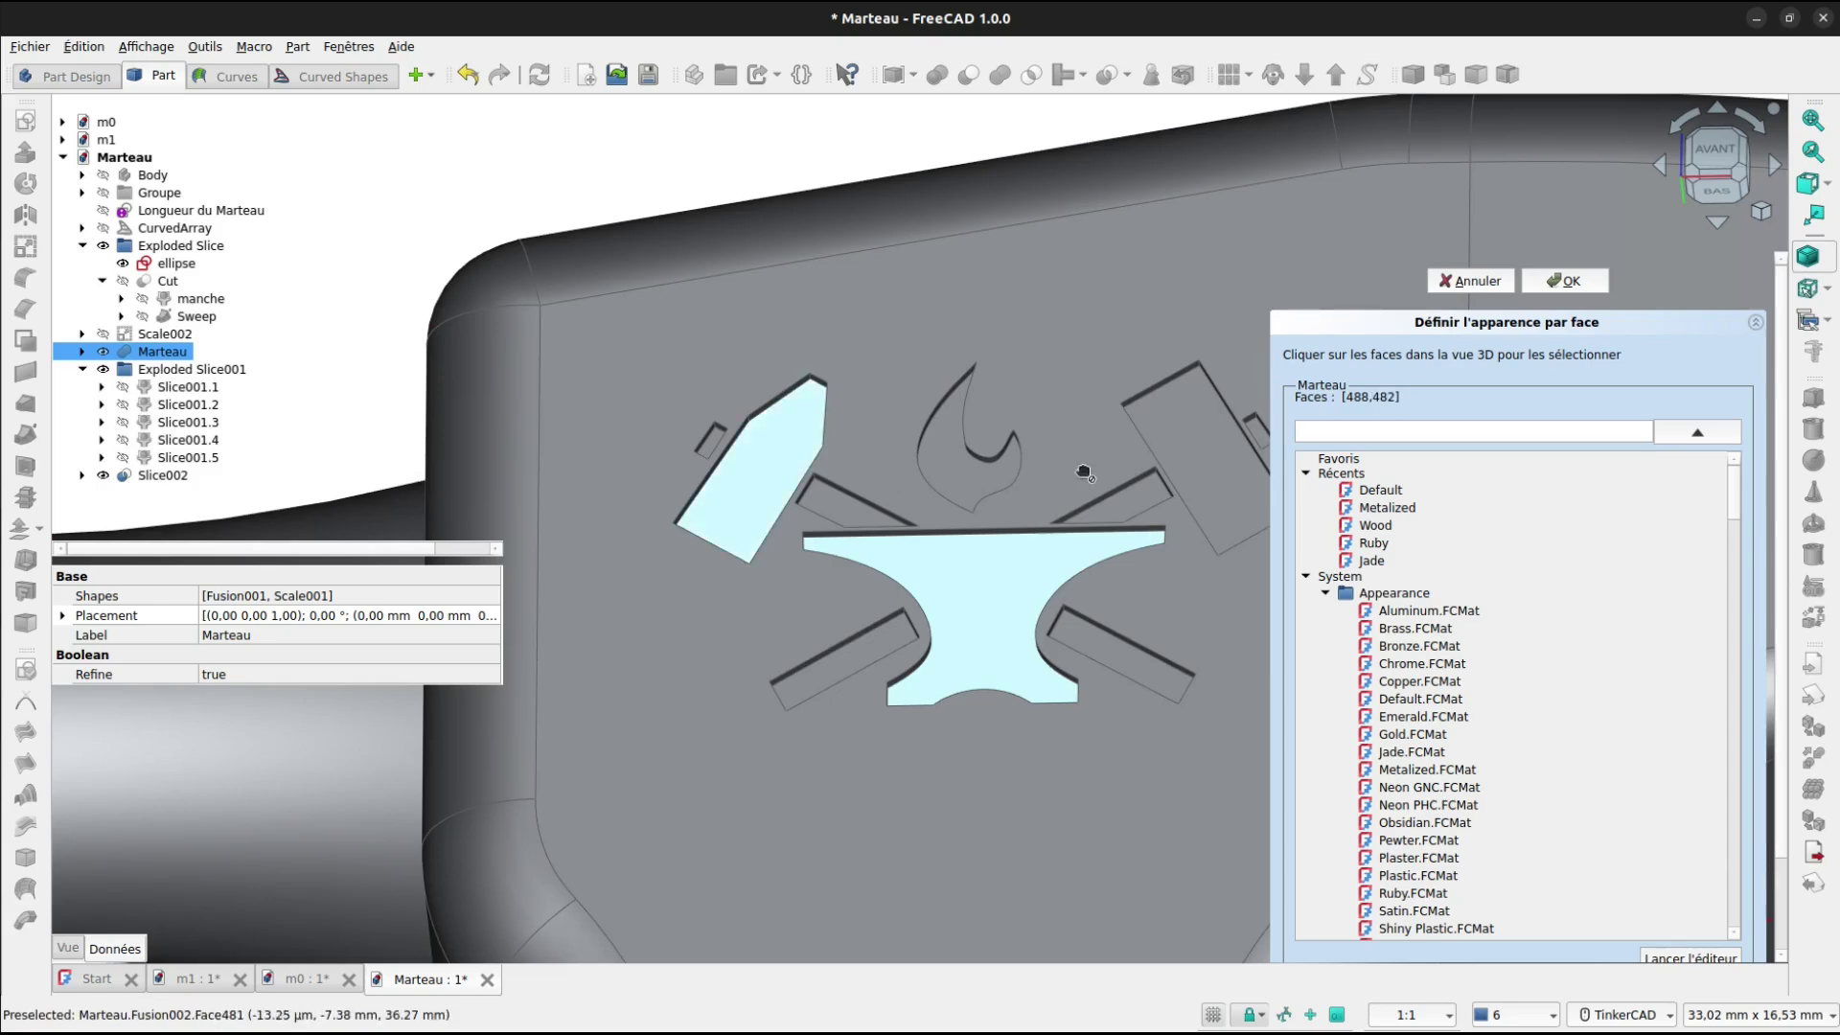
{"action": "left_click", "coordinate": [1200, 485]}
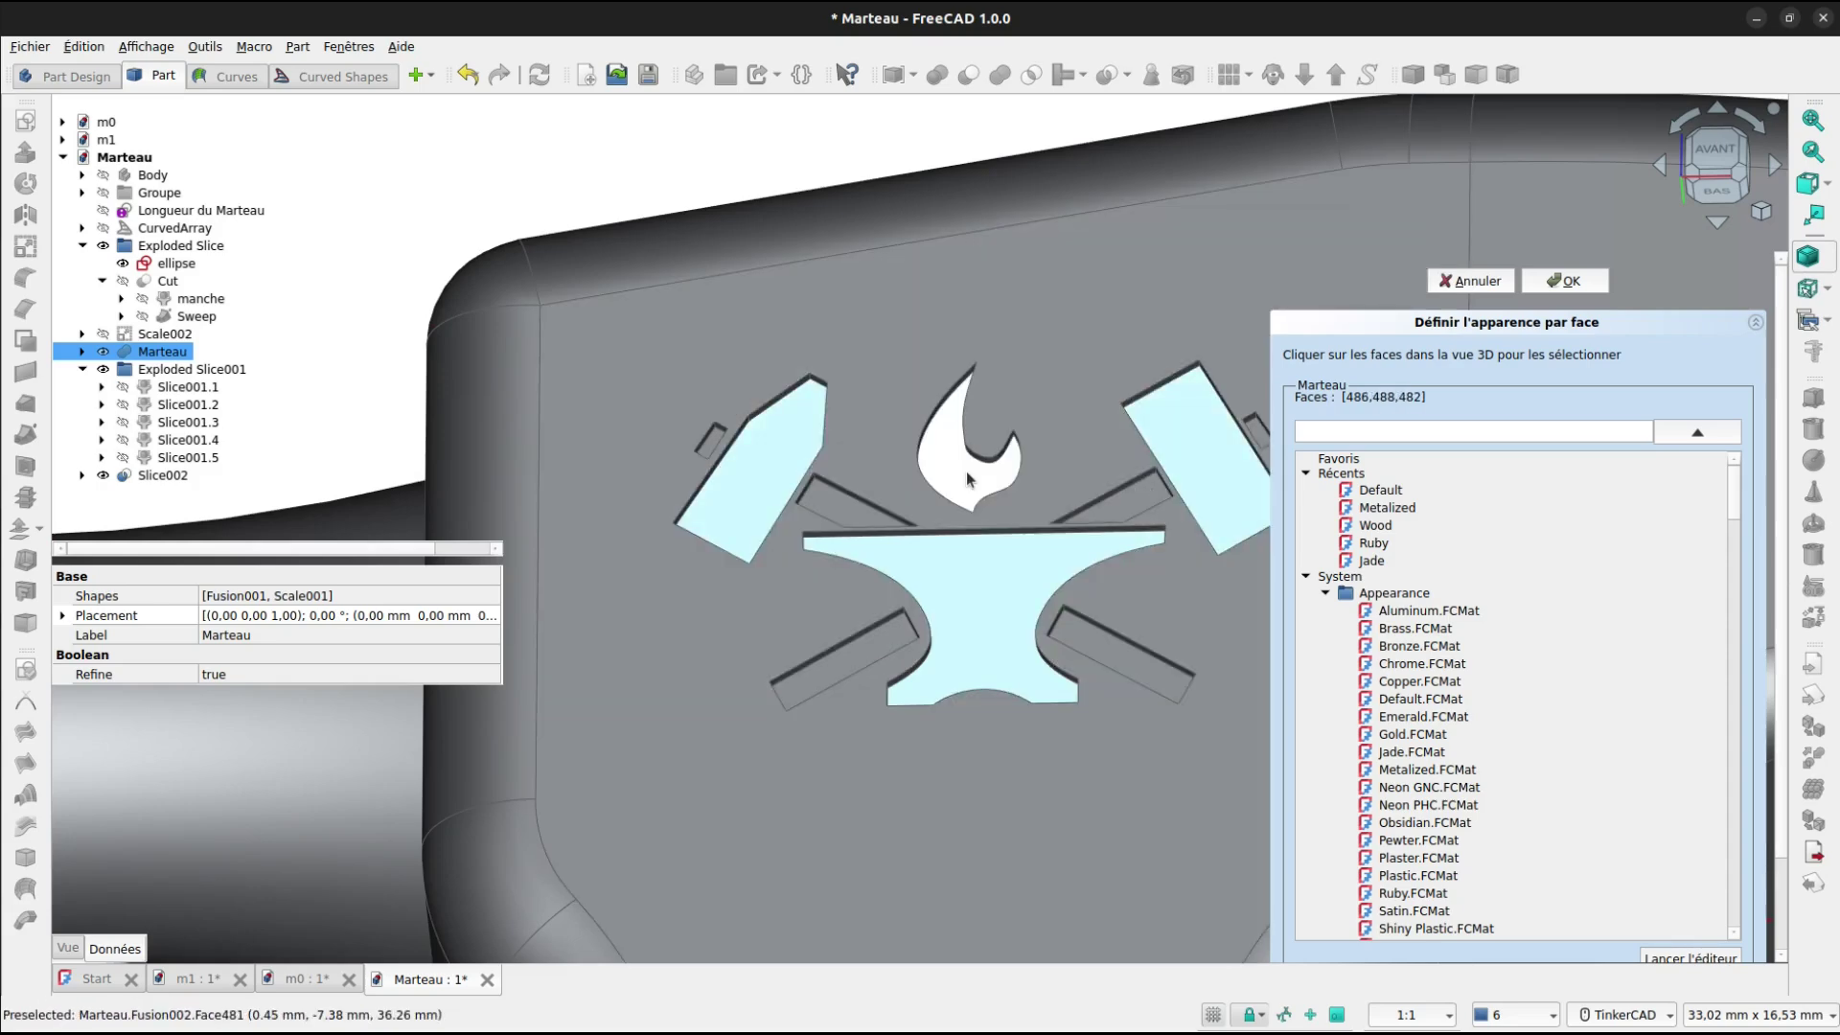
{"action": "left_click", "coordinate": [939, 473]}
Add the floors of the four crossed-handle segments in the head's front emblem to the face selection.
{"action": "scroll", "coordinate": [925, 510], "scroll_direction": "up", "scroll_amount": 2}
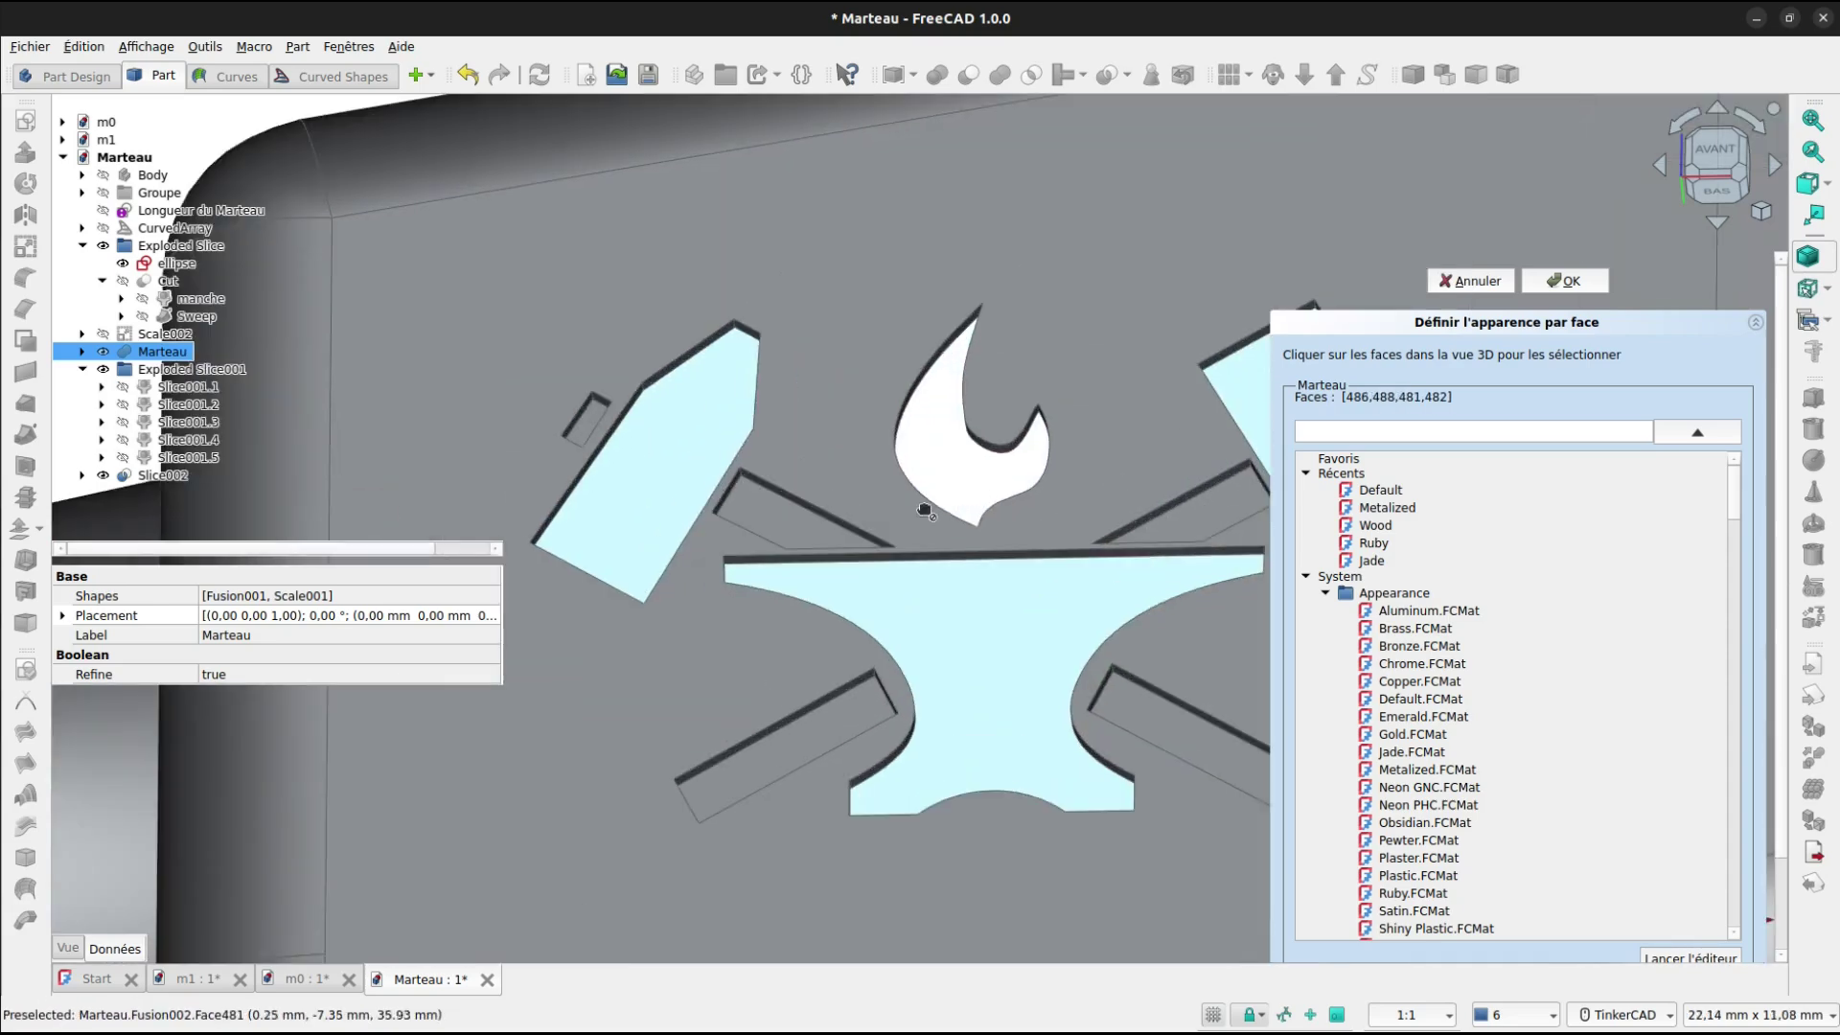
{"action": "left_click", "coordinate": [784, 525]}
{"action": "left_click", "coordinate": [809, 739]}
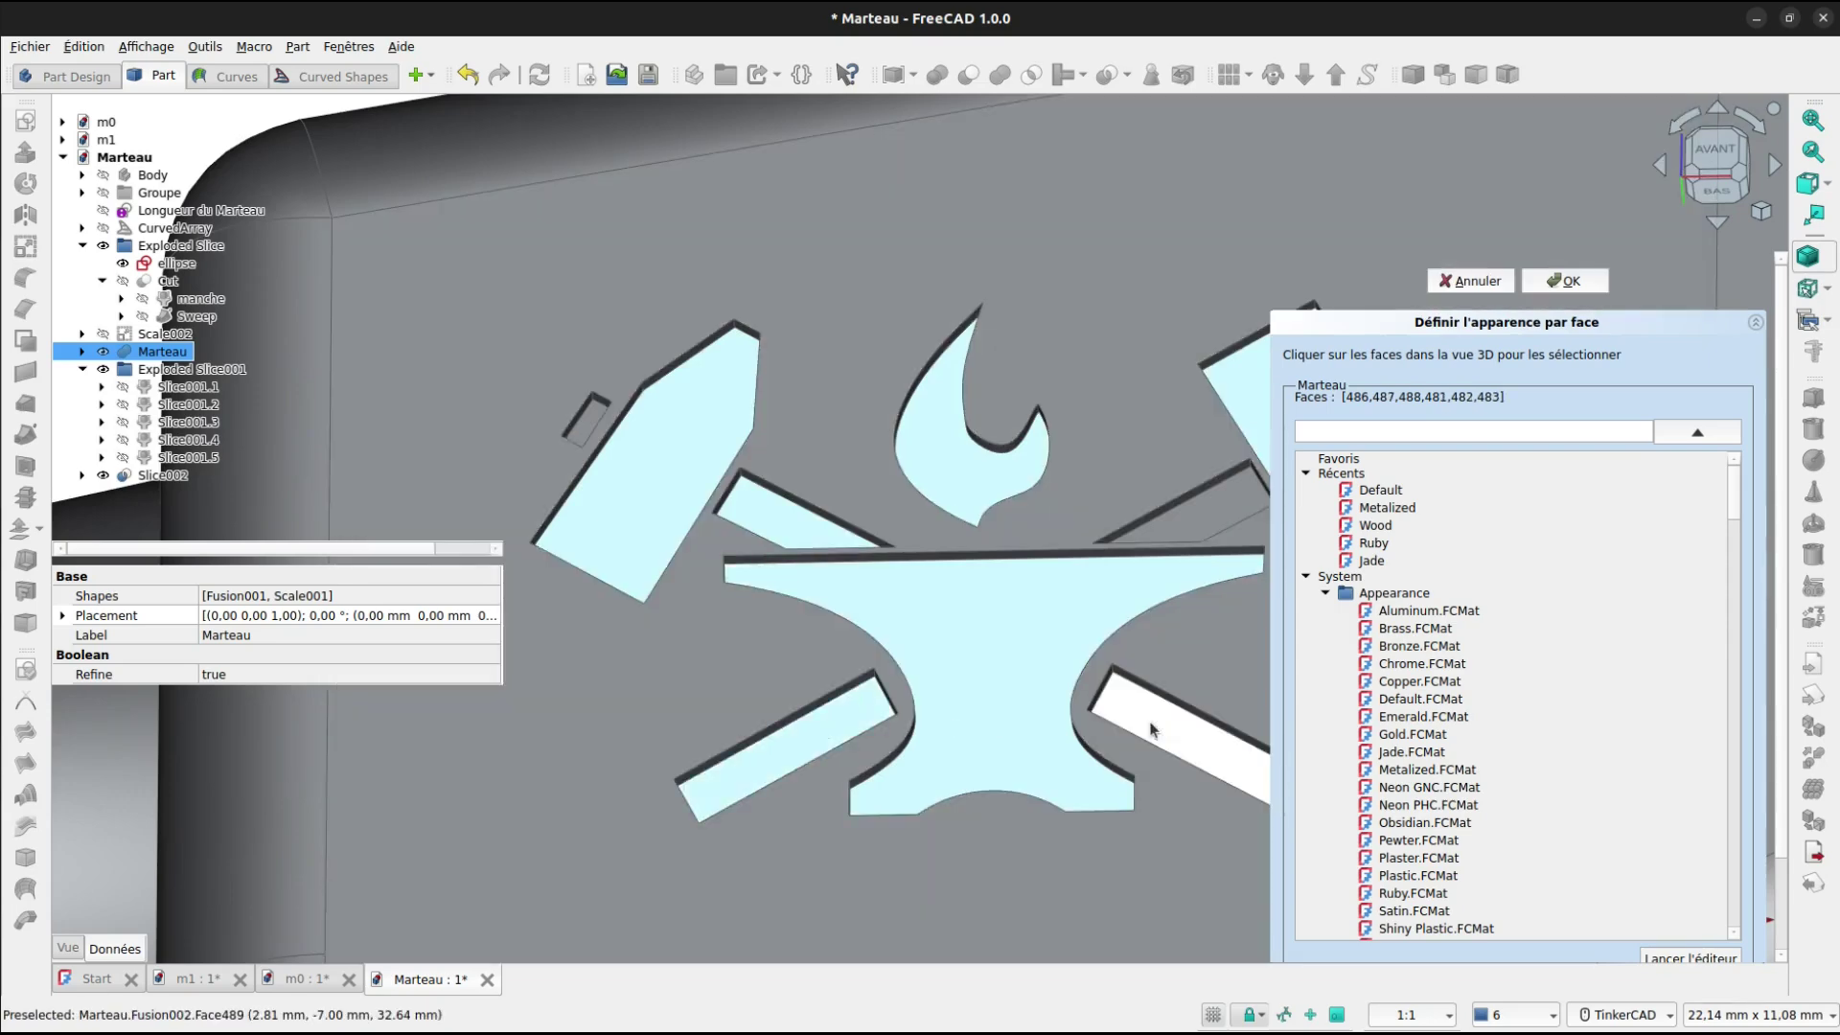
{"action": "left_click", "coordinate": [1151, 730]}
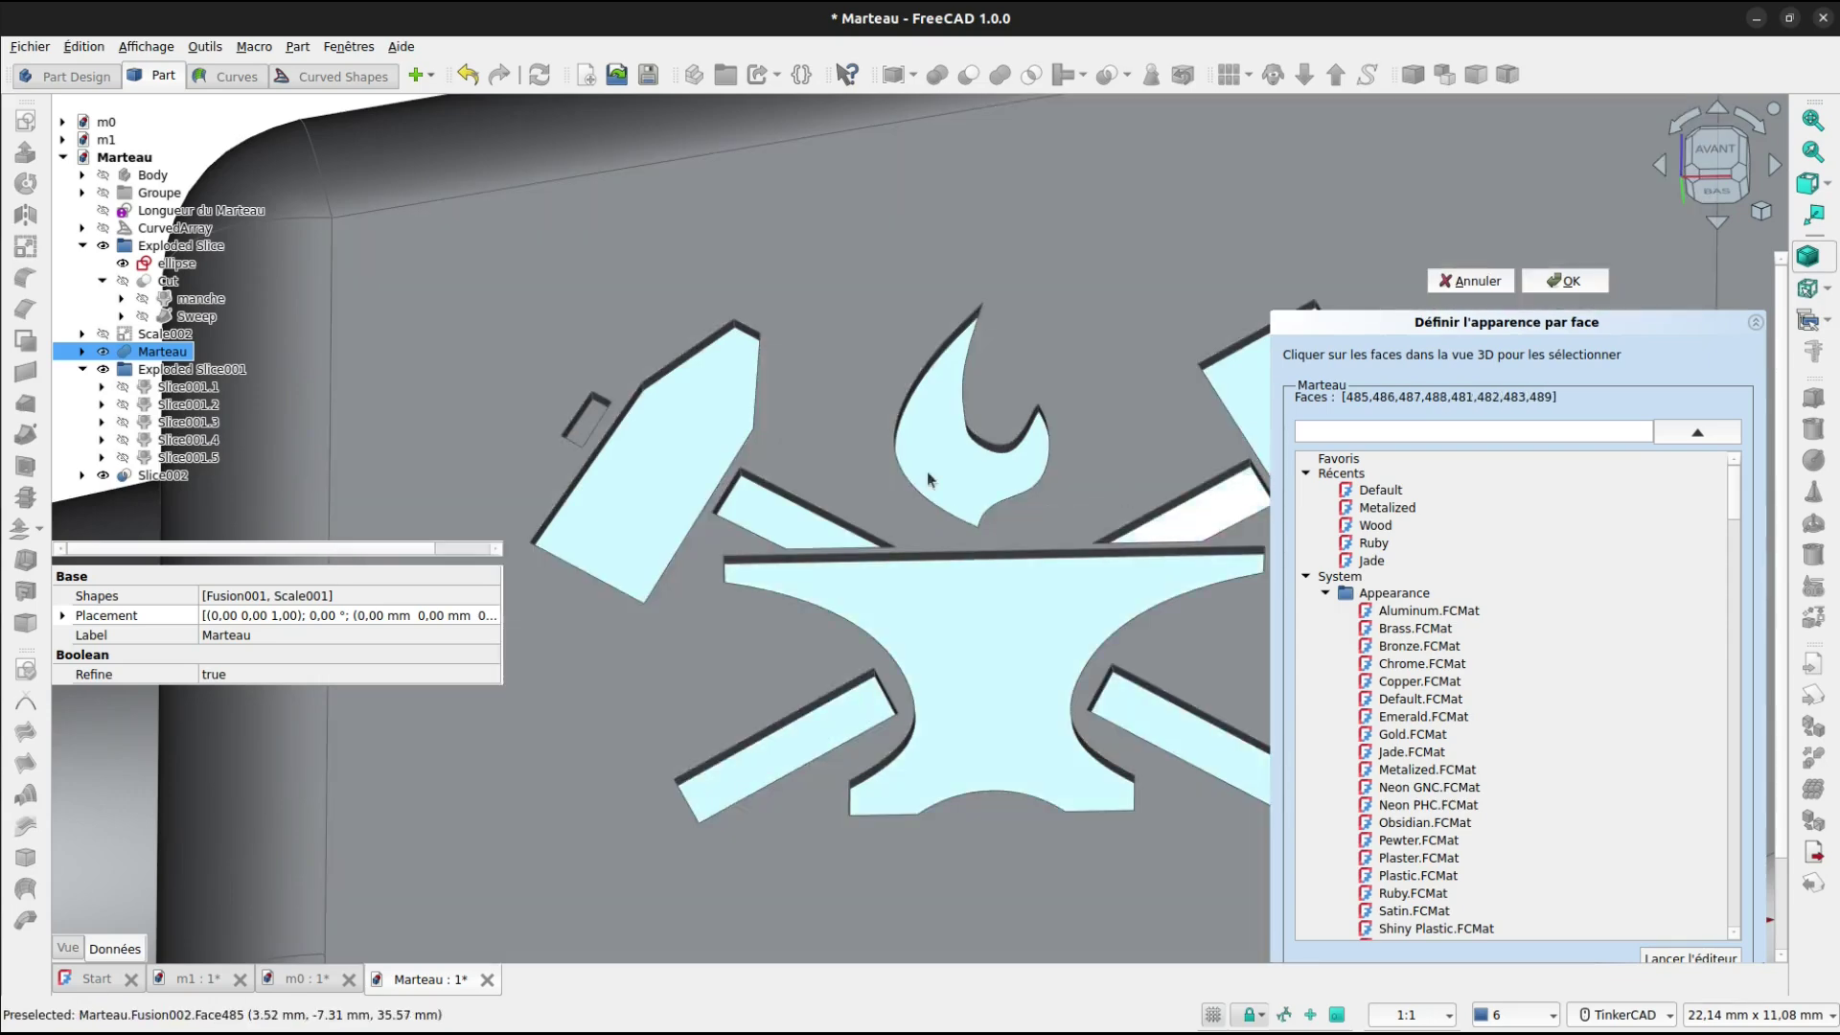
Add the floors of the two small handle tips beyond the front emblem's hammer heads to the selection.
{"action": "scroll", "coordinate": [563, 423], "scroll_direction": "up", "scroll_amount": 6}
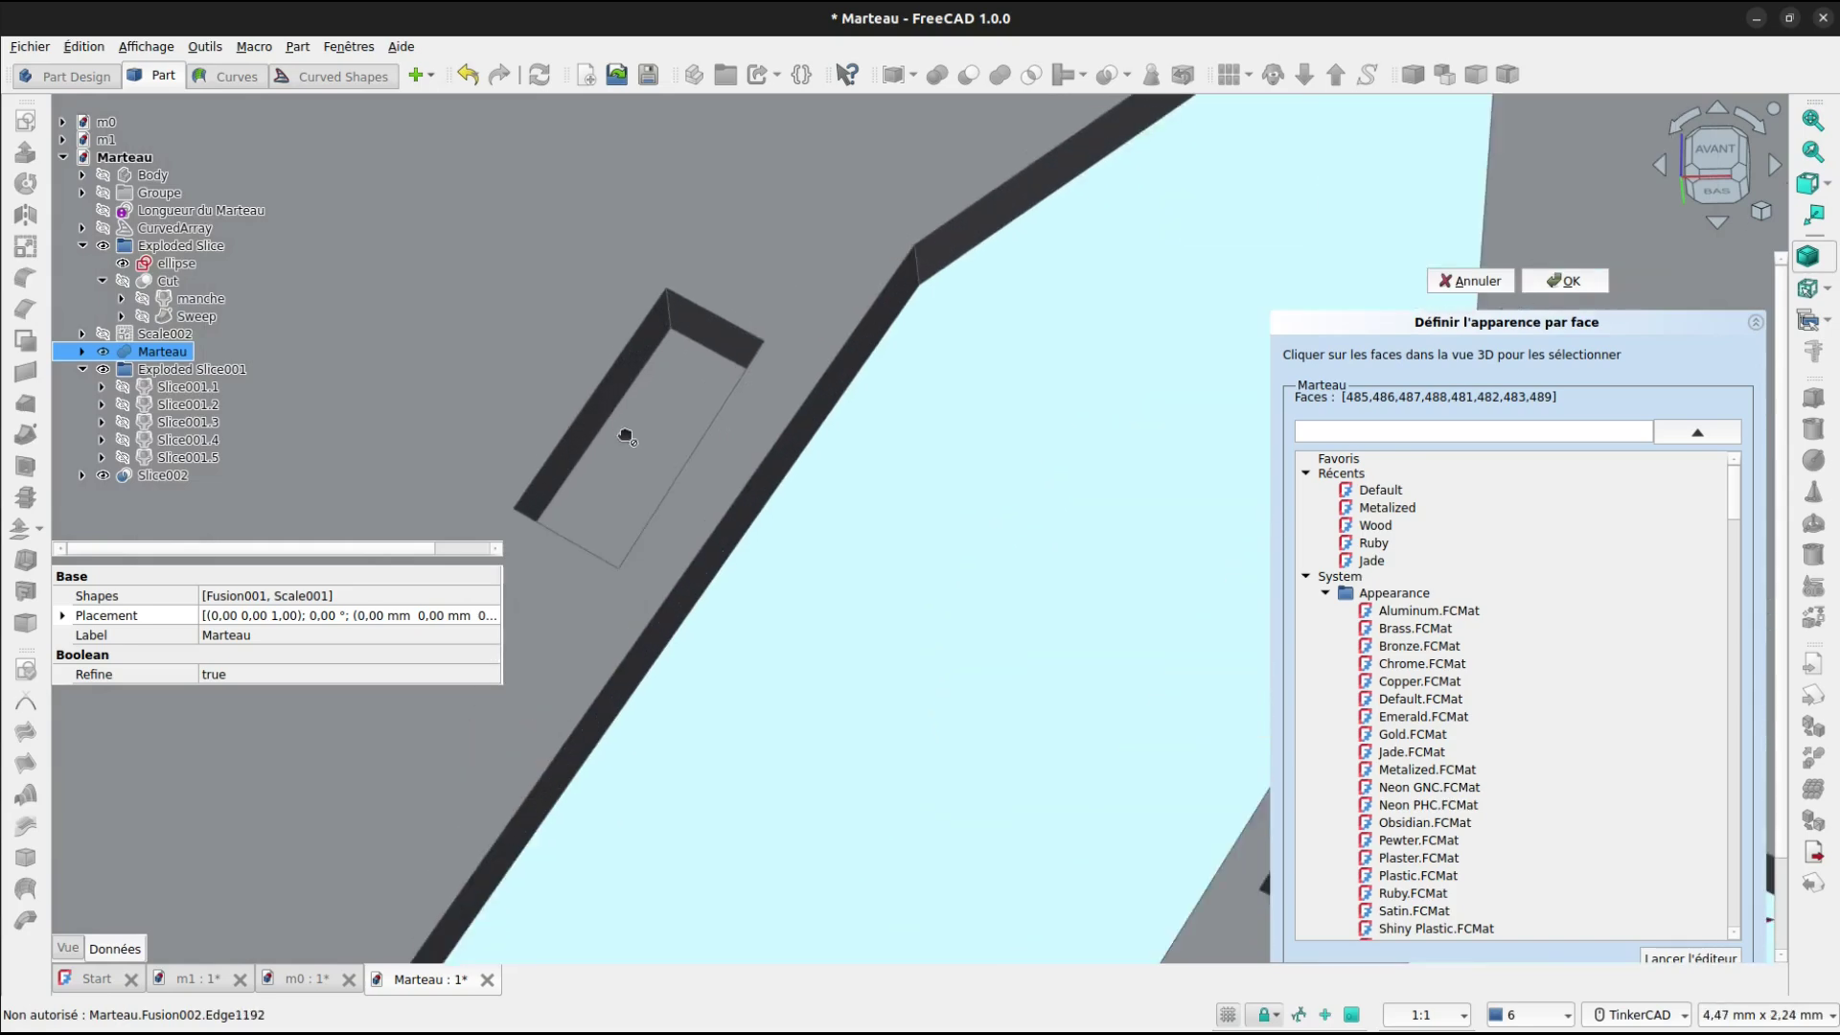
{"action": "left_click", "coordinate": [626, 437]}
{"action": "scroll", "coordinate": [776, 407], "scroll_direction": "down", "scroll_amount": 5}
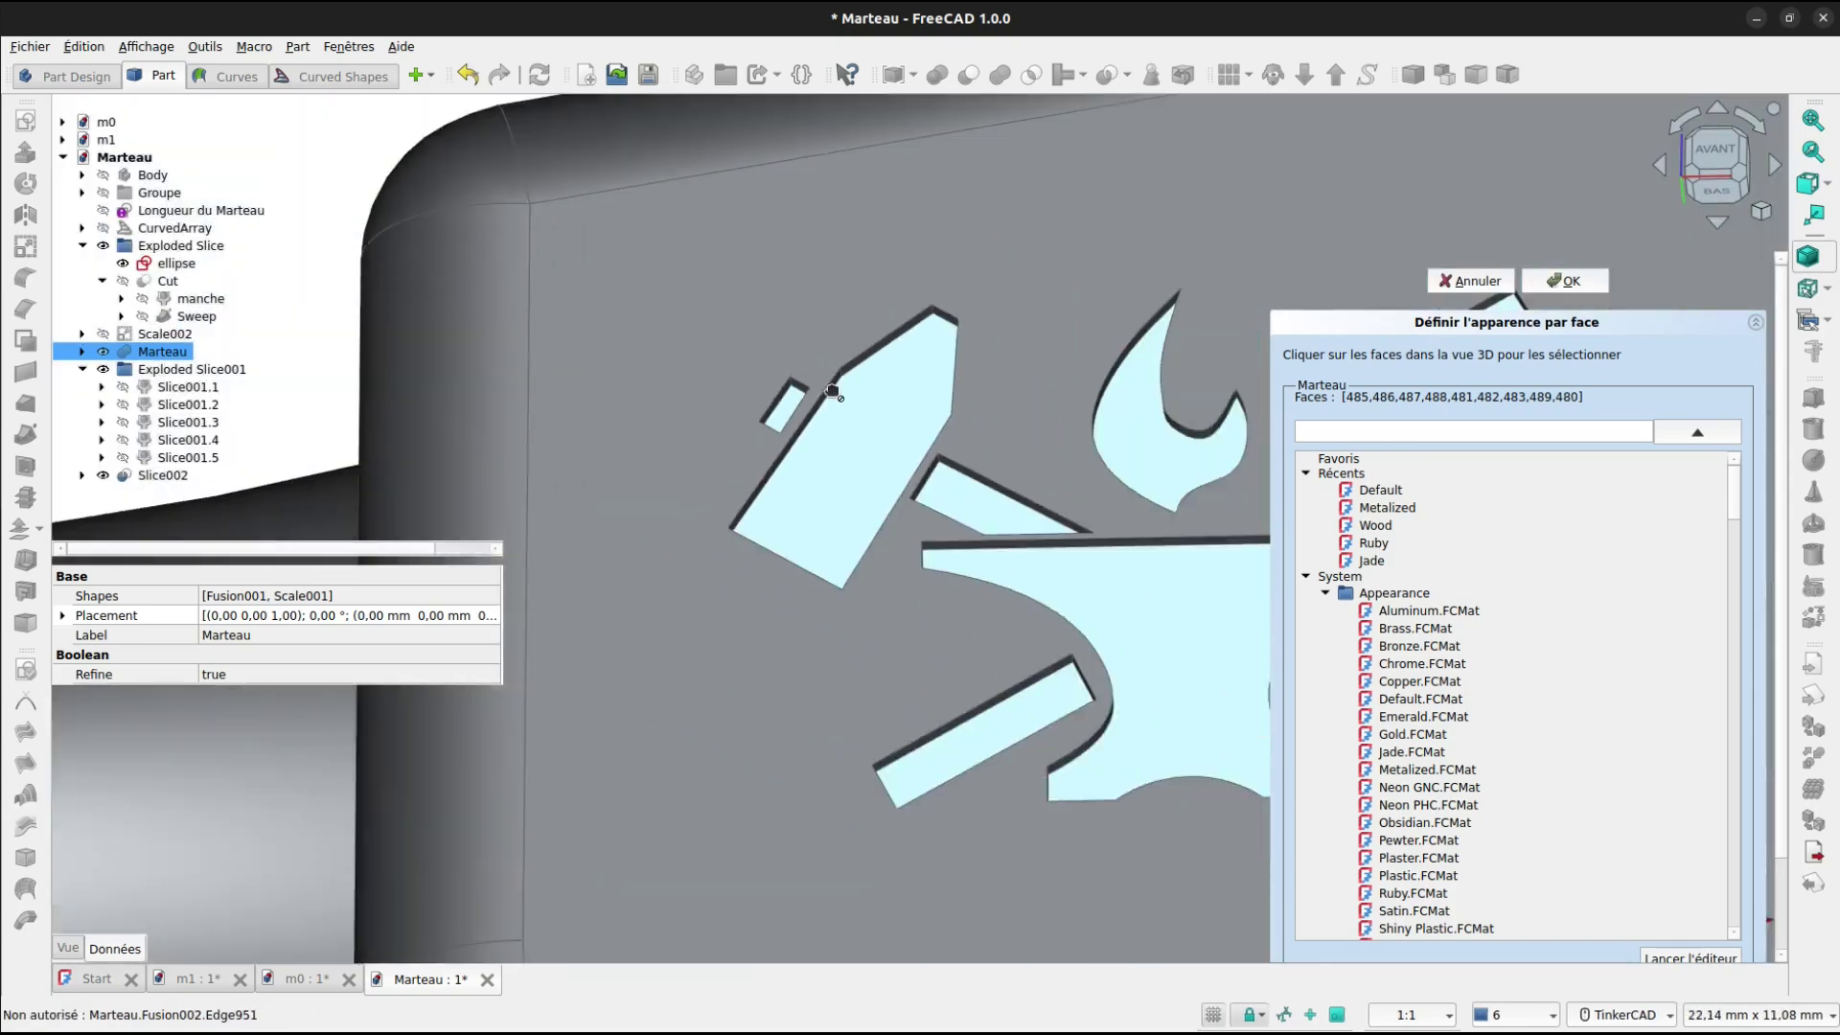
{"action": "scroll", "coordinate": [832, 391], "scroll_direction": "down", "scroll_amount": 4}
{"action": "scroll", "coordinate": [1183, 398], "scroll_direction": "up", "scroll_amount": 8}
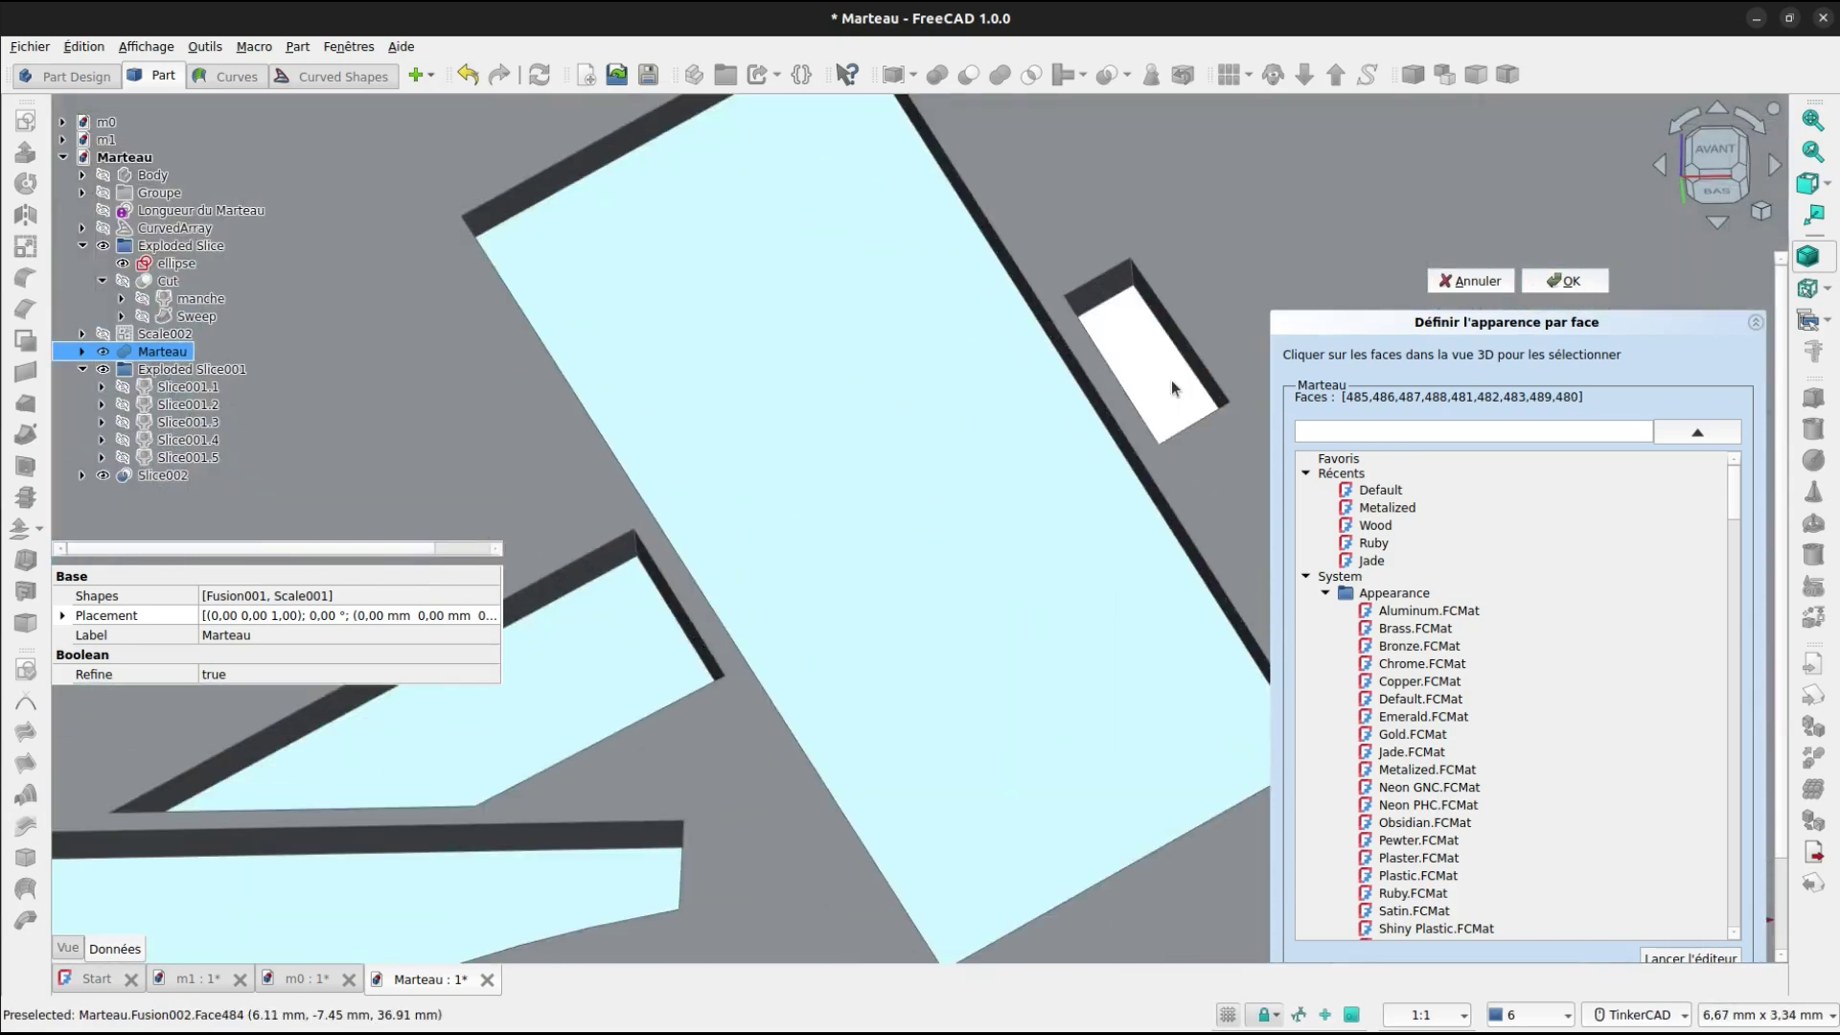
{"action": "left_click", "coordinate": [1174, 388]}
Add the floors of the anvil, both hammer heads and the flame in the opposite-side emblem to the selection.
{"action": "scroll", "coordinate": [1177, 389], "scroll_direction": "down", "scroll_amount": 6}
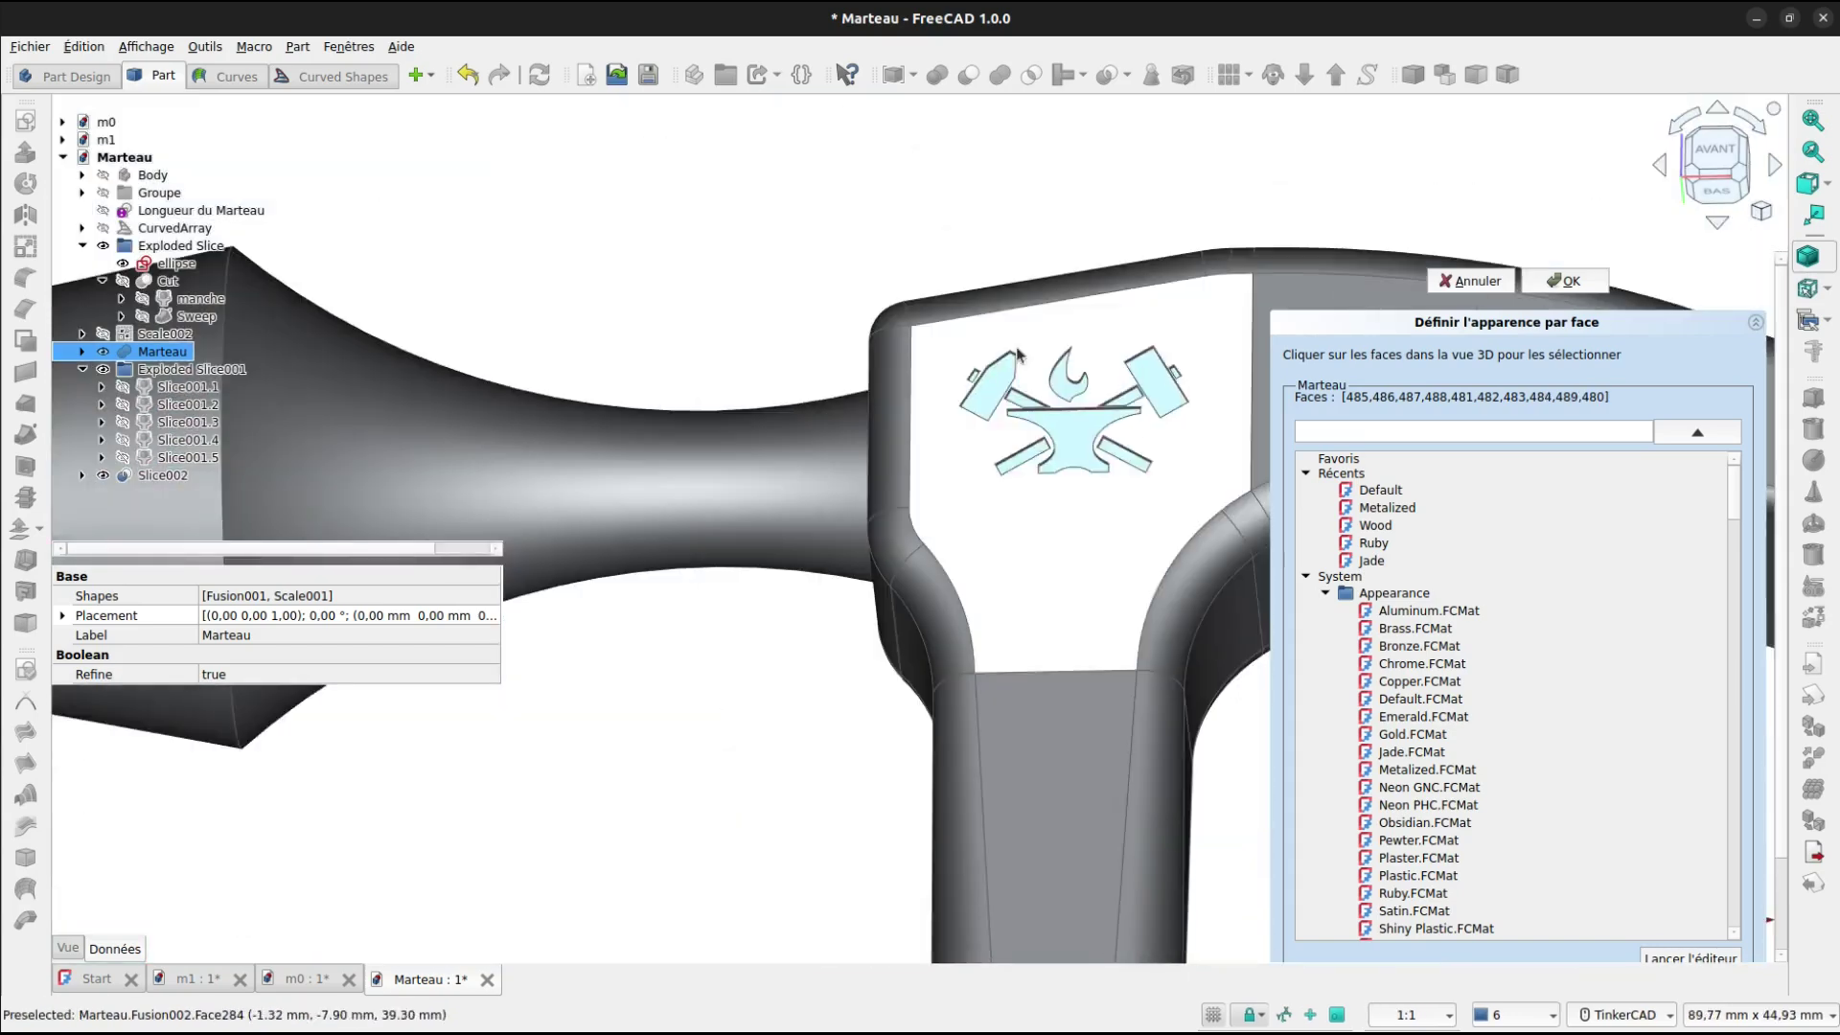
{"action": "right_click_drag", "start_coordinate": [1019, 355], "coordinate": [1096, 473]}
{"action": "scroll", "coordinate": [1110, 526], "scroll_direction": "up", "scroll_amount": 5}
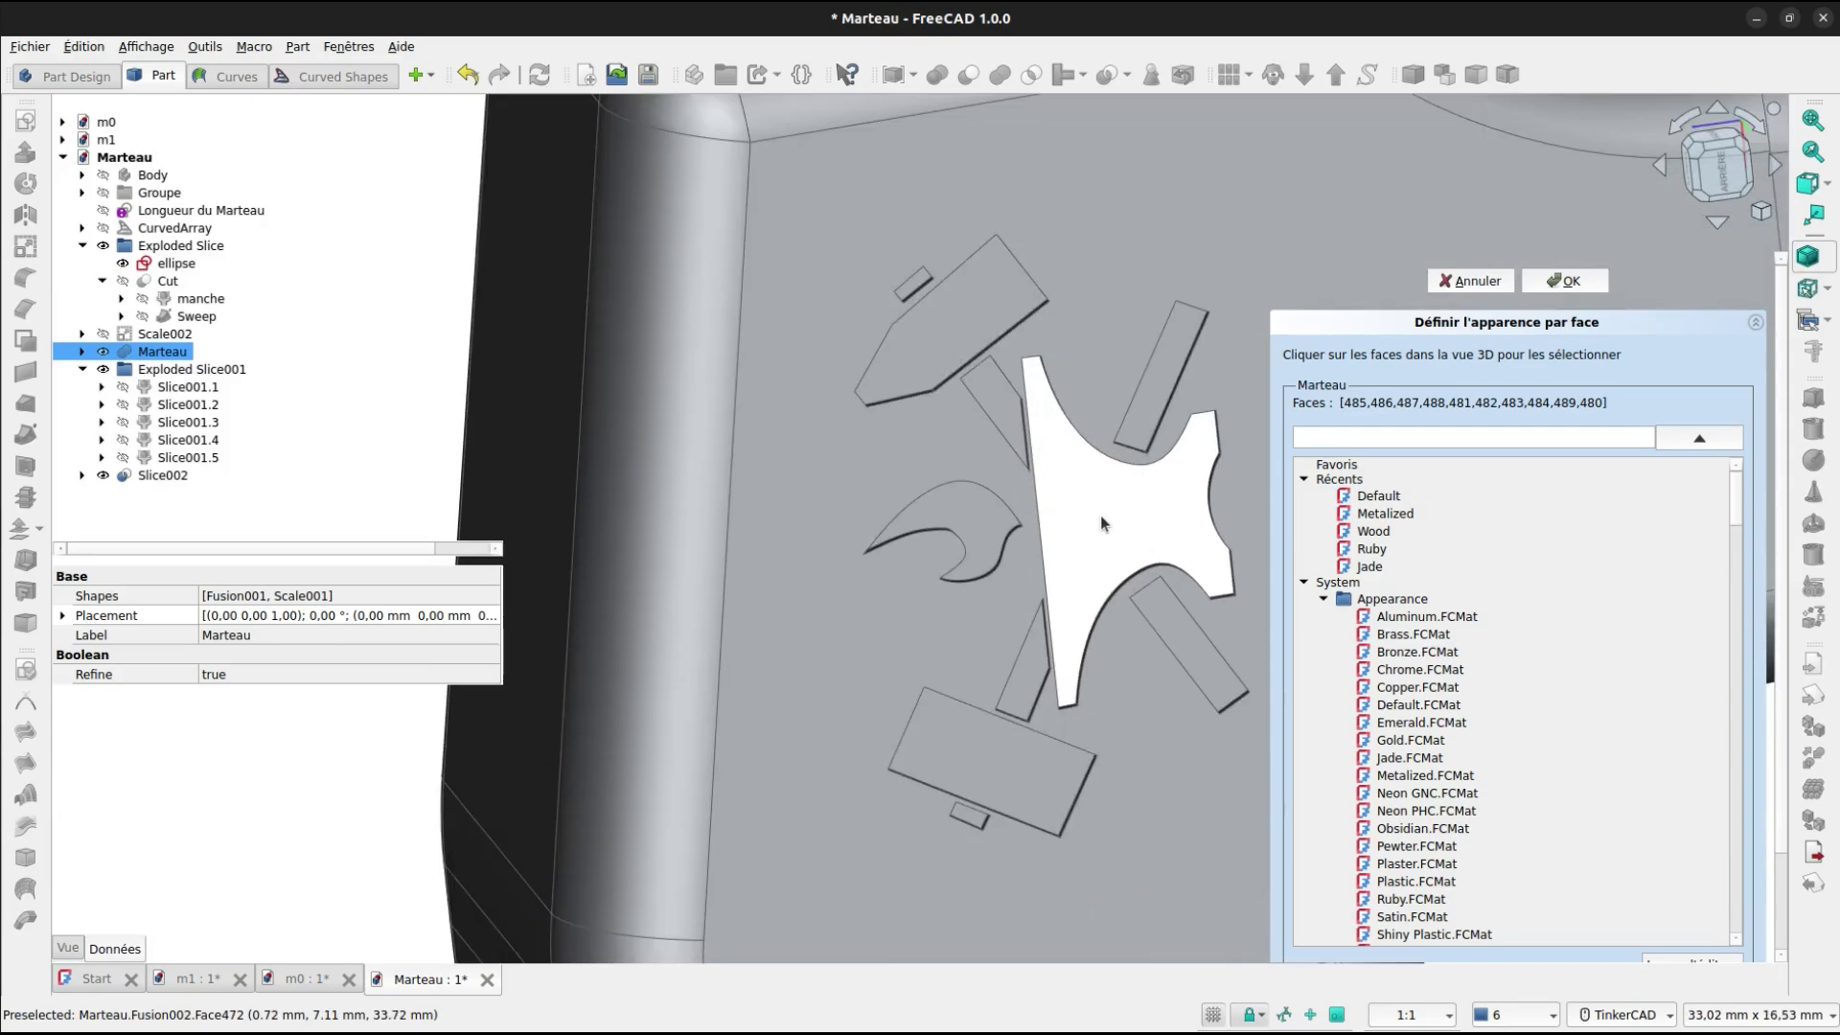
{"action": "left_click", "coordinate": [968, 316]}
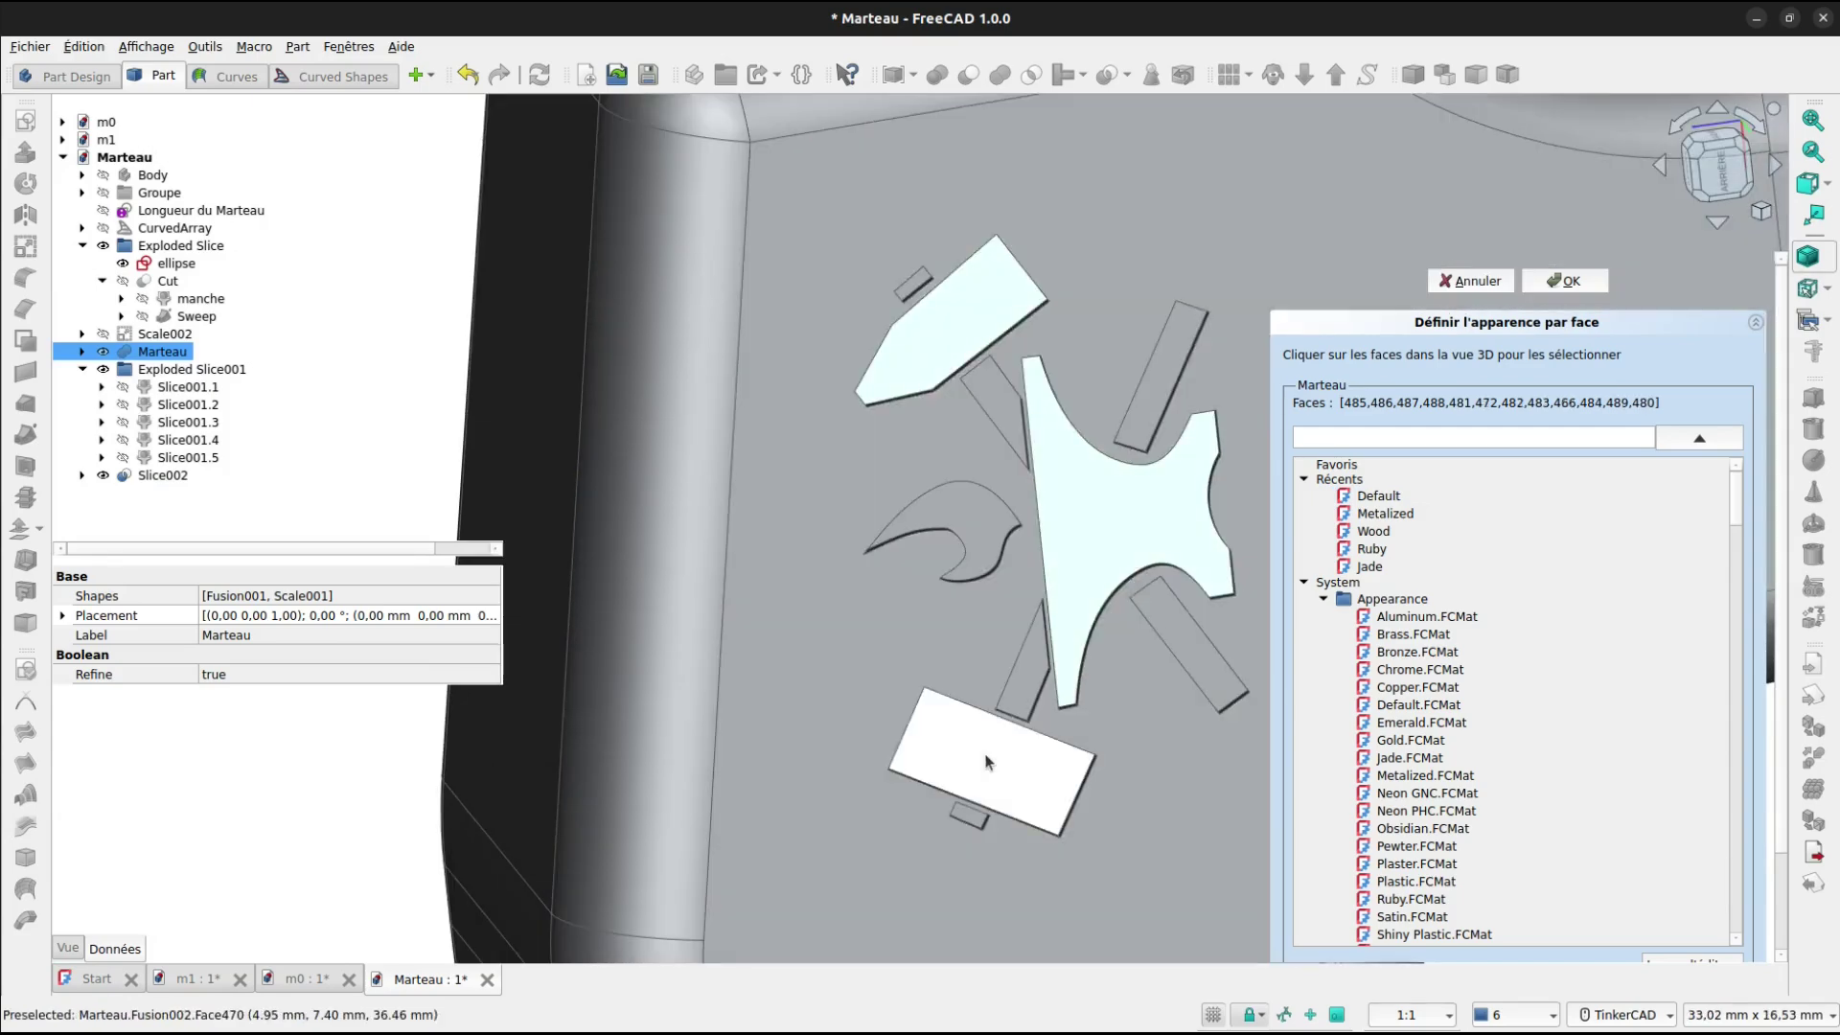
{"action": "left_click", "coordinate": [978, 752]}
{"action": "left_click", "coordinate": [983, 561]}
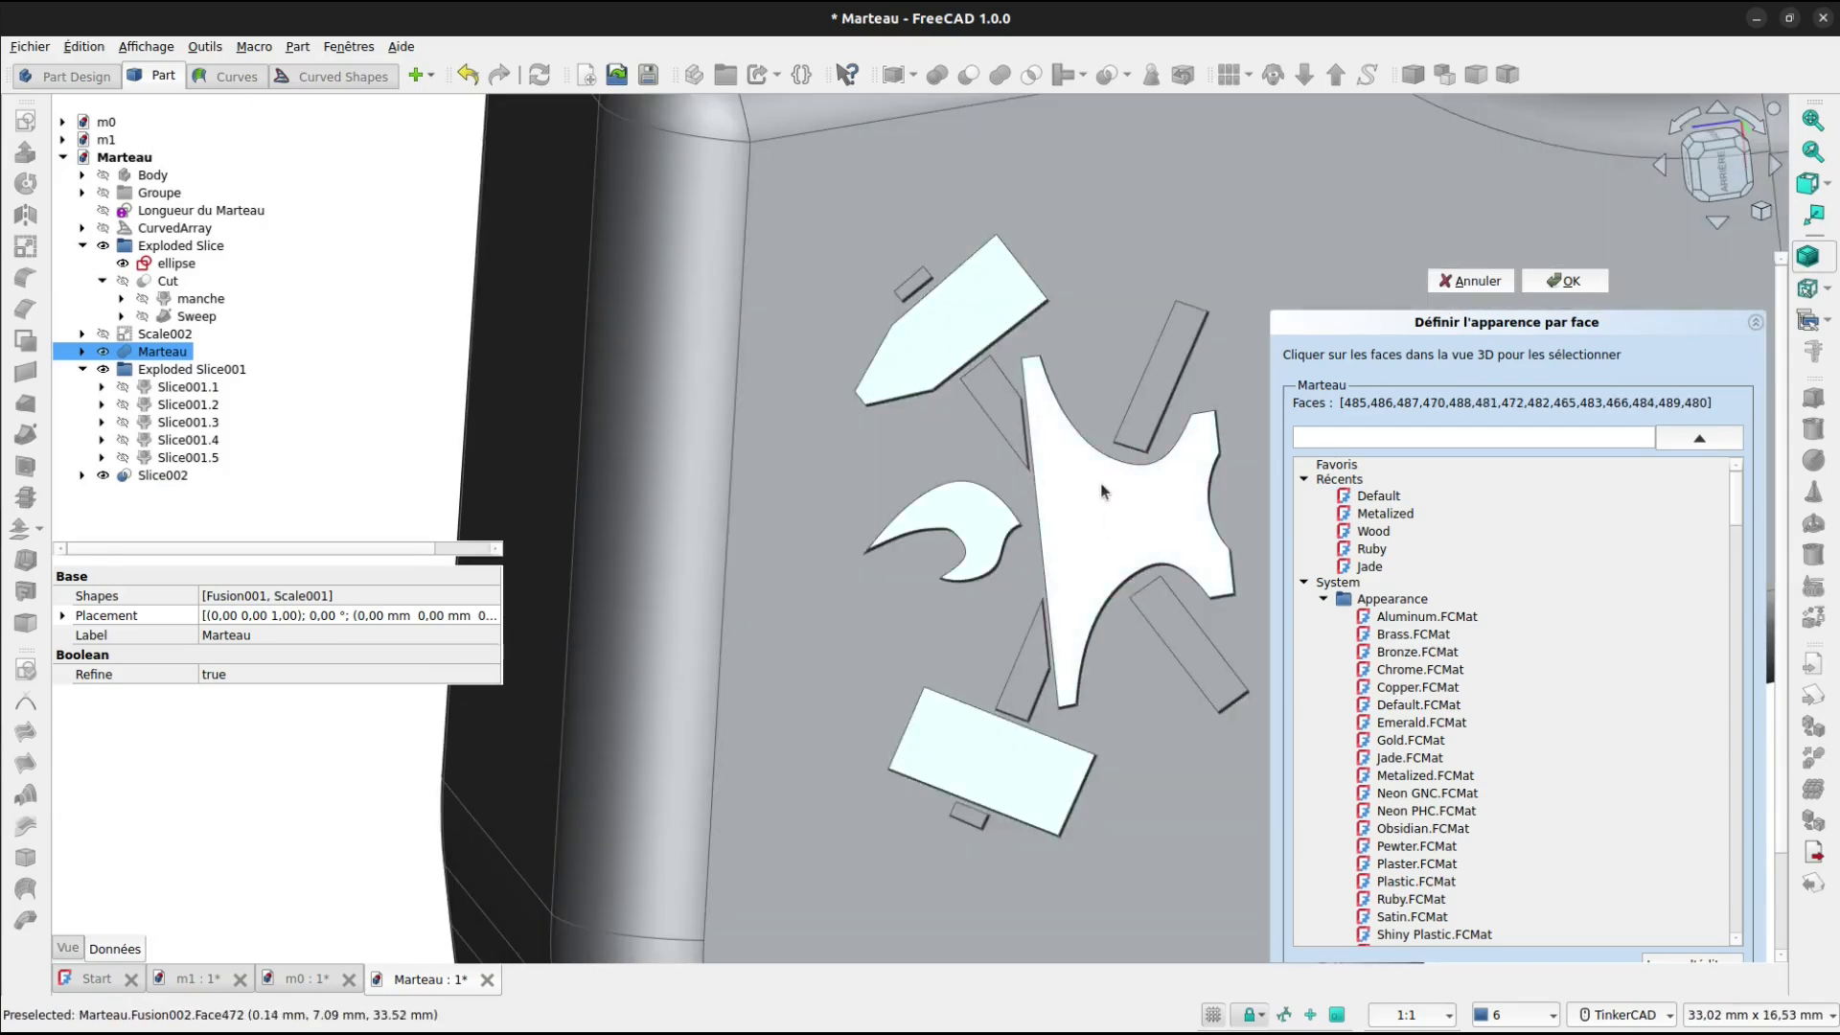
Add the opposite-side emblem's four crossed-handle segments and two small handle tips to the selection.
{"action": "scroll", "coordinate": [1102, 492], "scroll_direction": "up", "scroll_amount": 4}
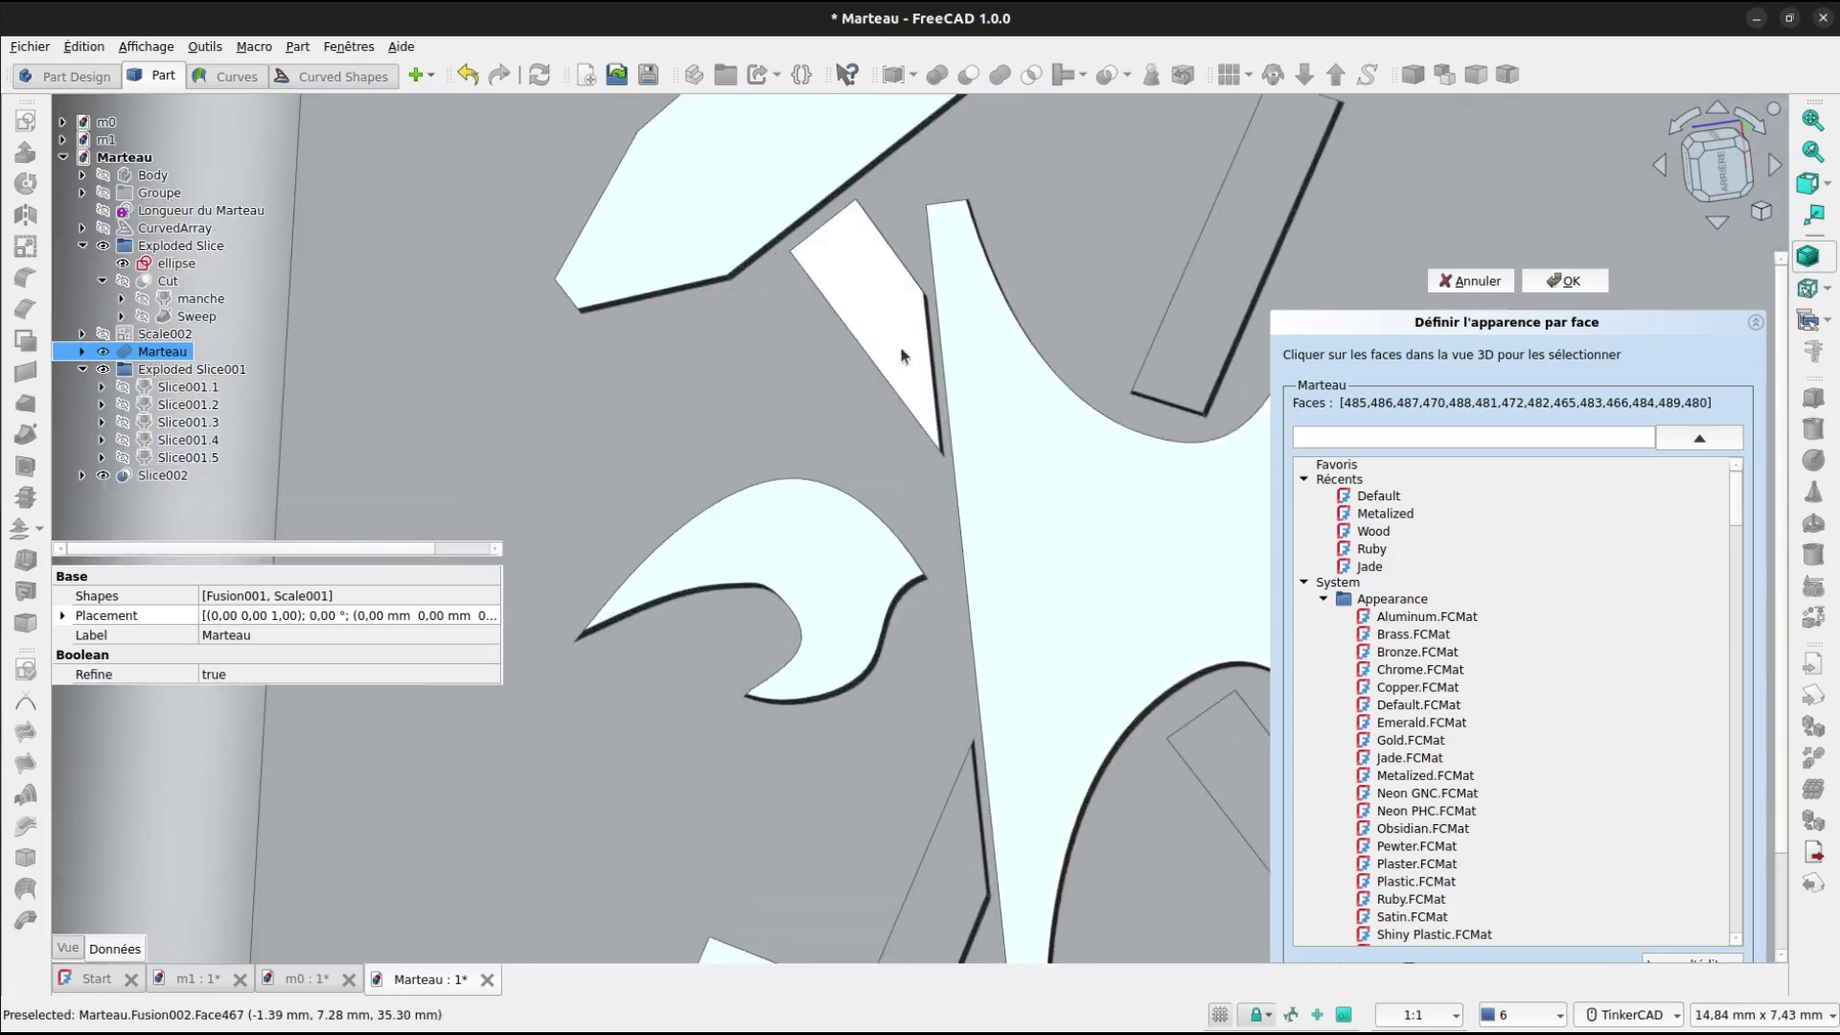
{"action": "left_click", "coordinate": [906, 360]}
{"action": "left_click", "coordinate": [936, 870]}
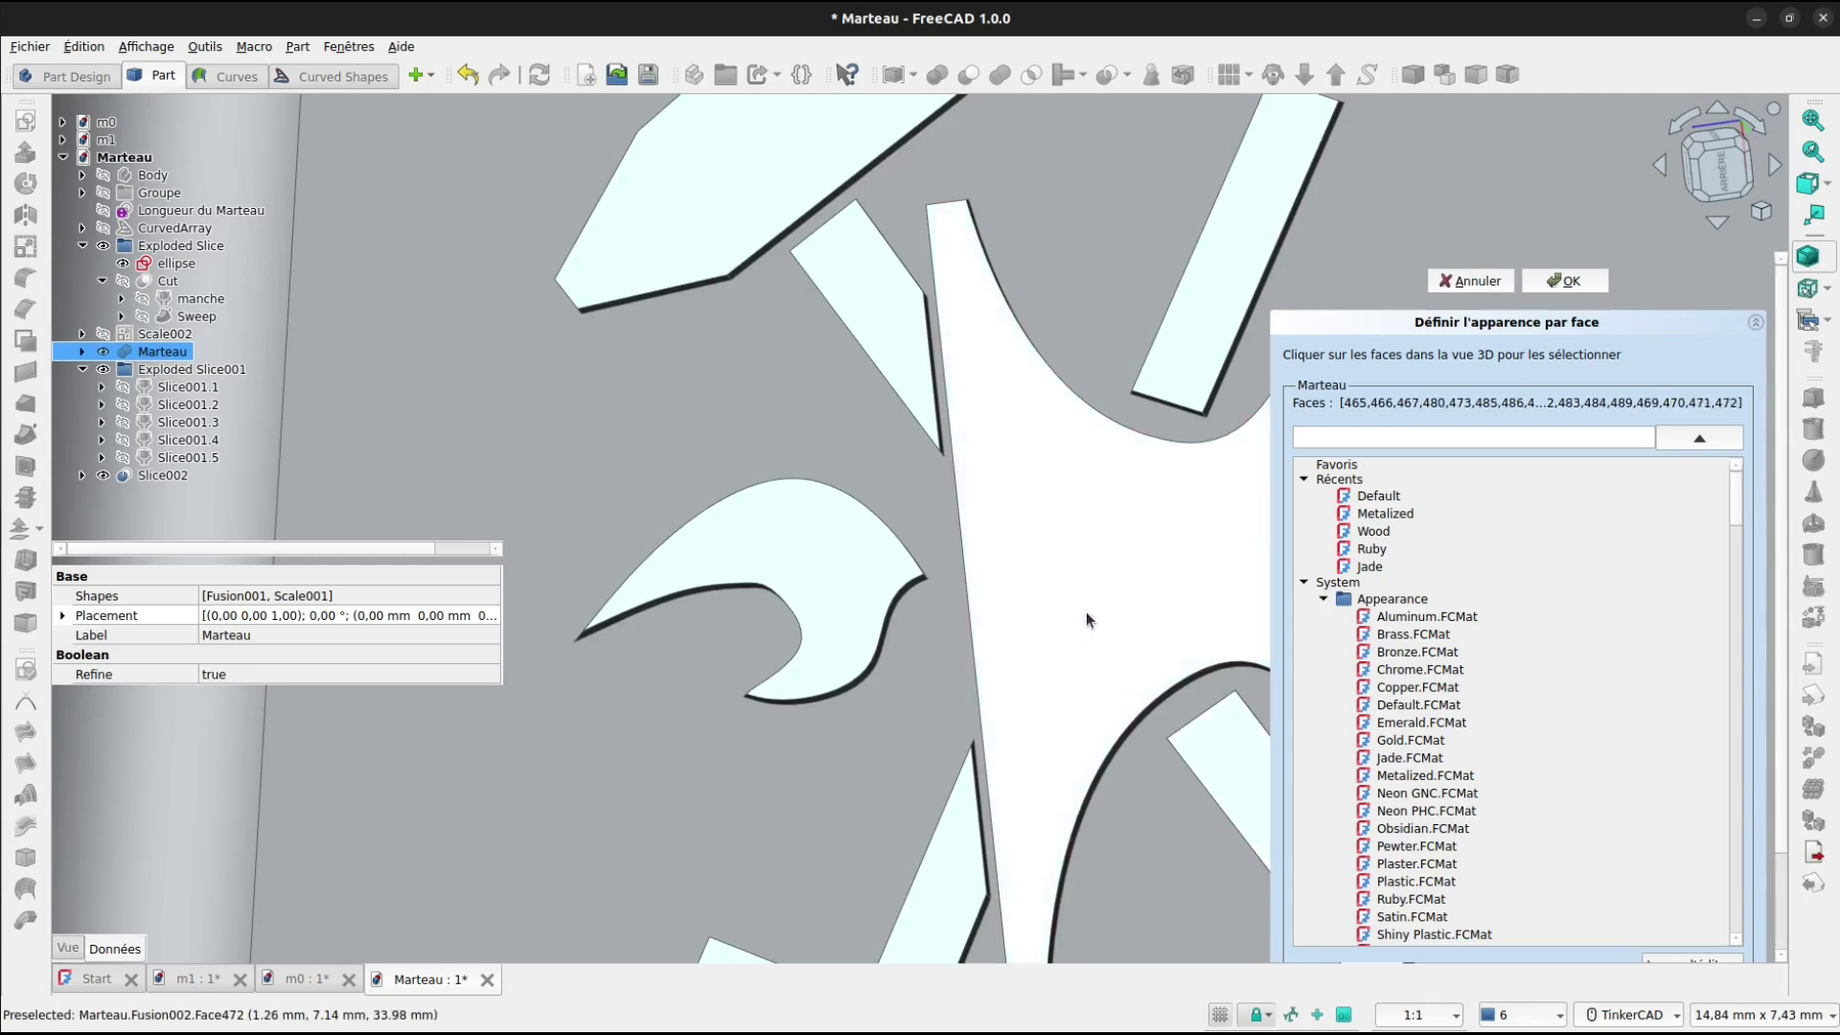
{"action": "scroll", "coordinate": [1088, 620], "scroll_direction": "down", "scroll_amount": 5}
{"action": "scroll", "coordinate": [981, 841], "scroll_direction": "up", "scroll_amount": 6}
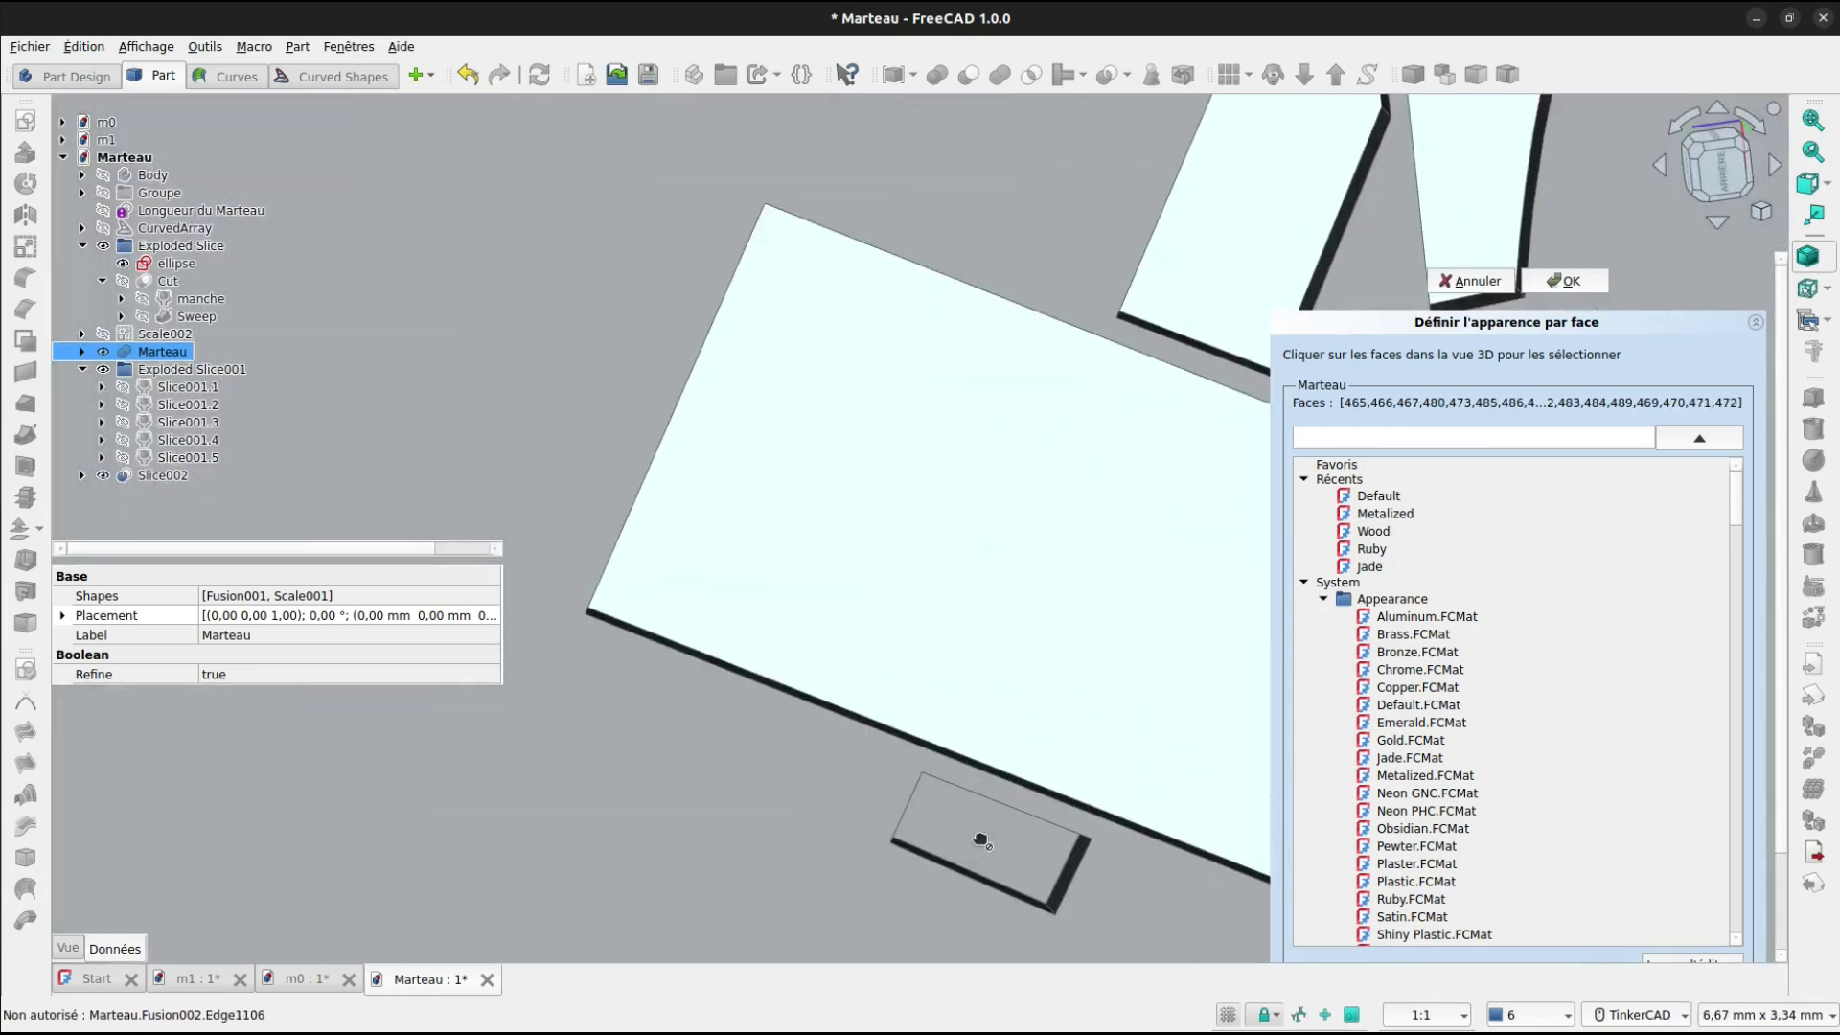
{"action": "scroll", "coordinate": [993, 838], "scroll_direction": "down", "scroll_amount": 5}
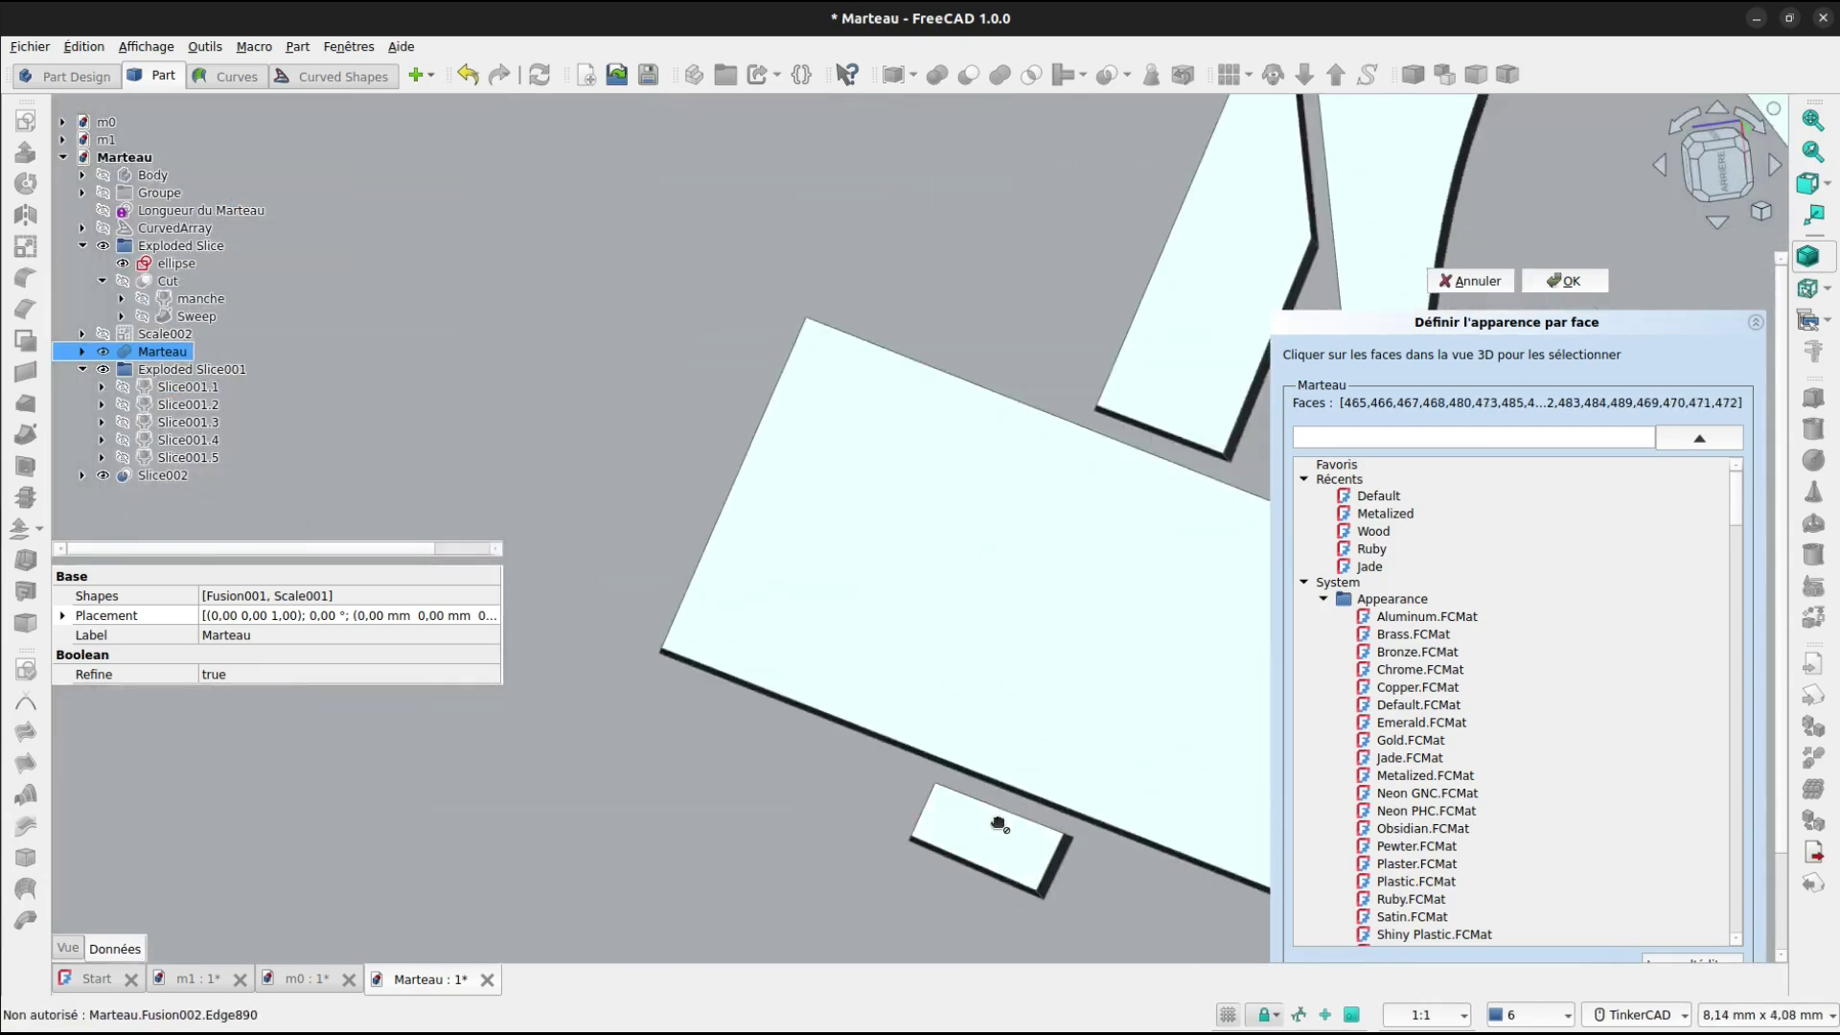
{"action": "scroll", "coordinate": [924, 191], "scroll_direction": "up", "scroll_amount": 8}
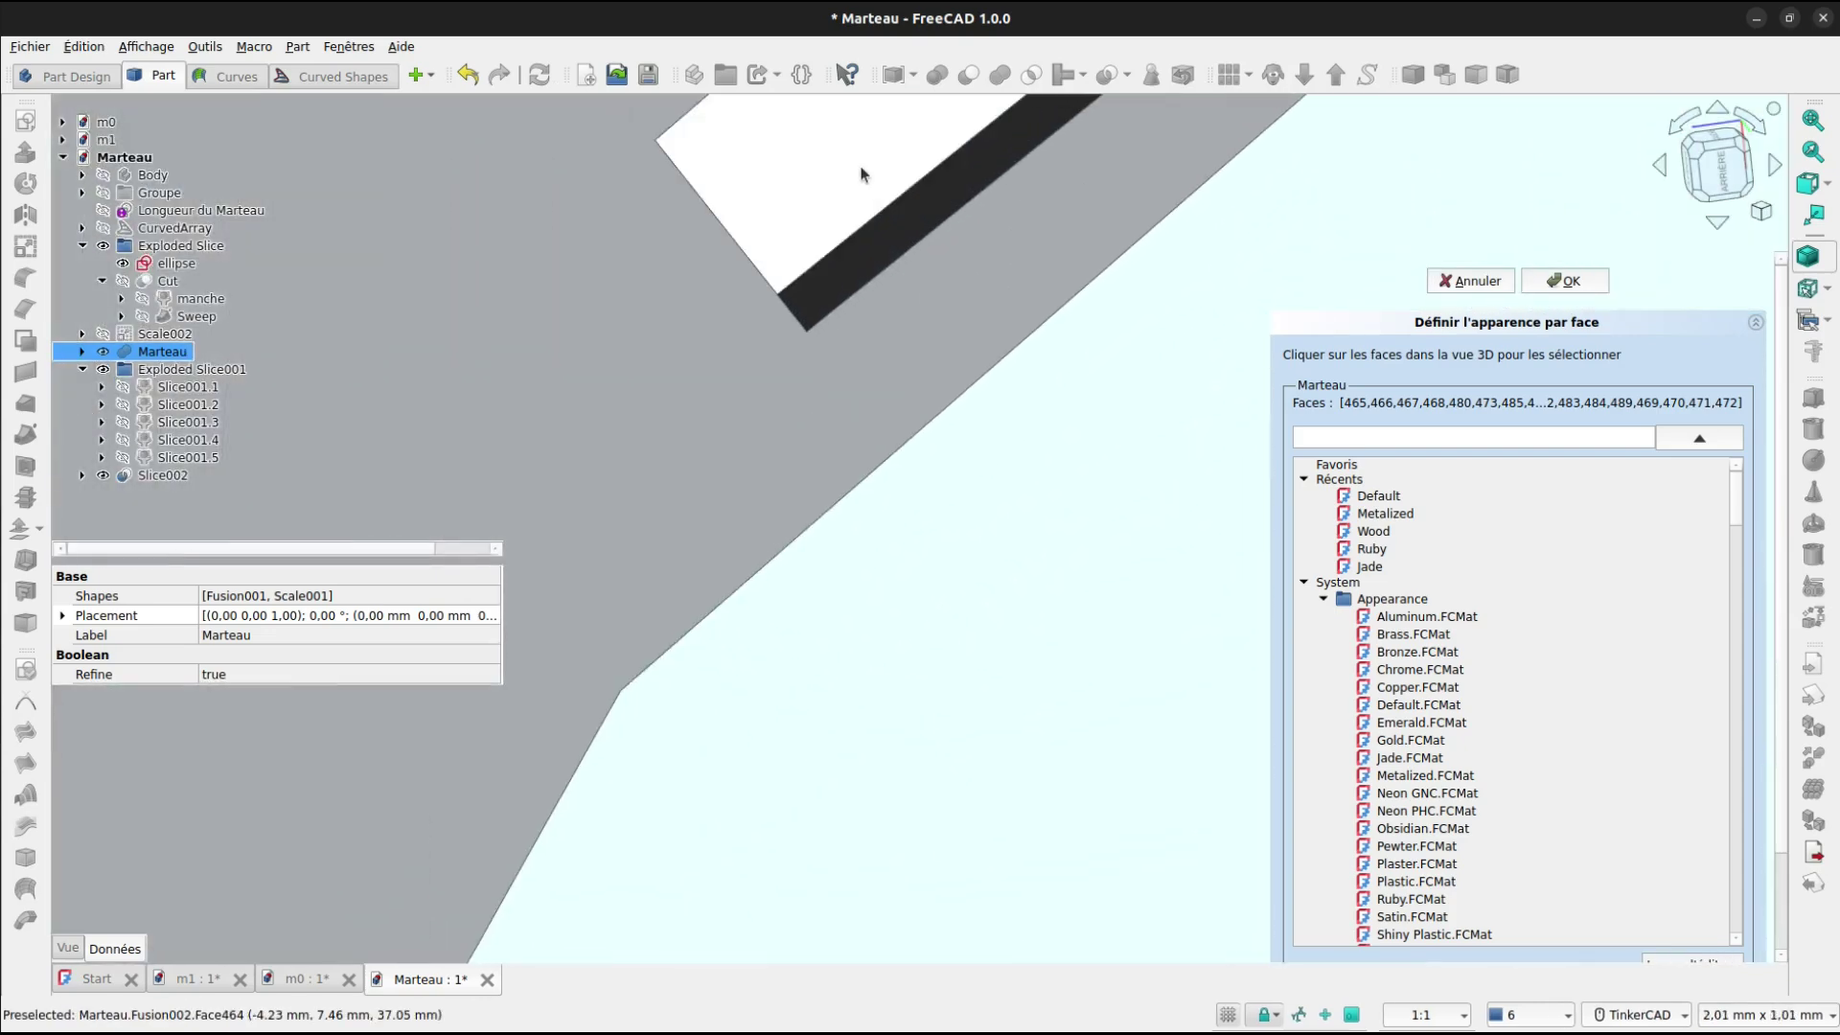
Give the selected emblem faces a black diffuse colour (#000000) and 90% shininess, and apply the appearance.
{"action": "scroll", "coordinate": [1771, 648], "scroll_direction": "down", "scroll_amount": 2}
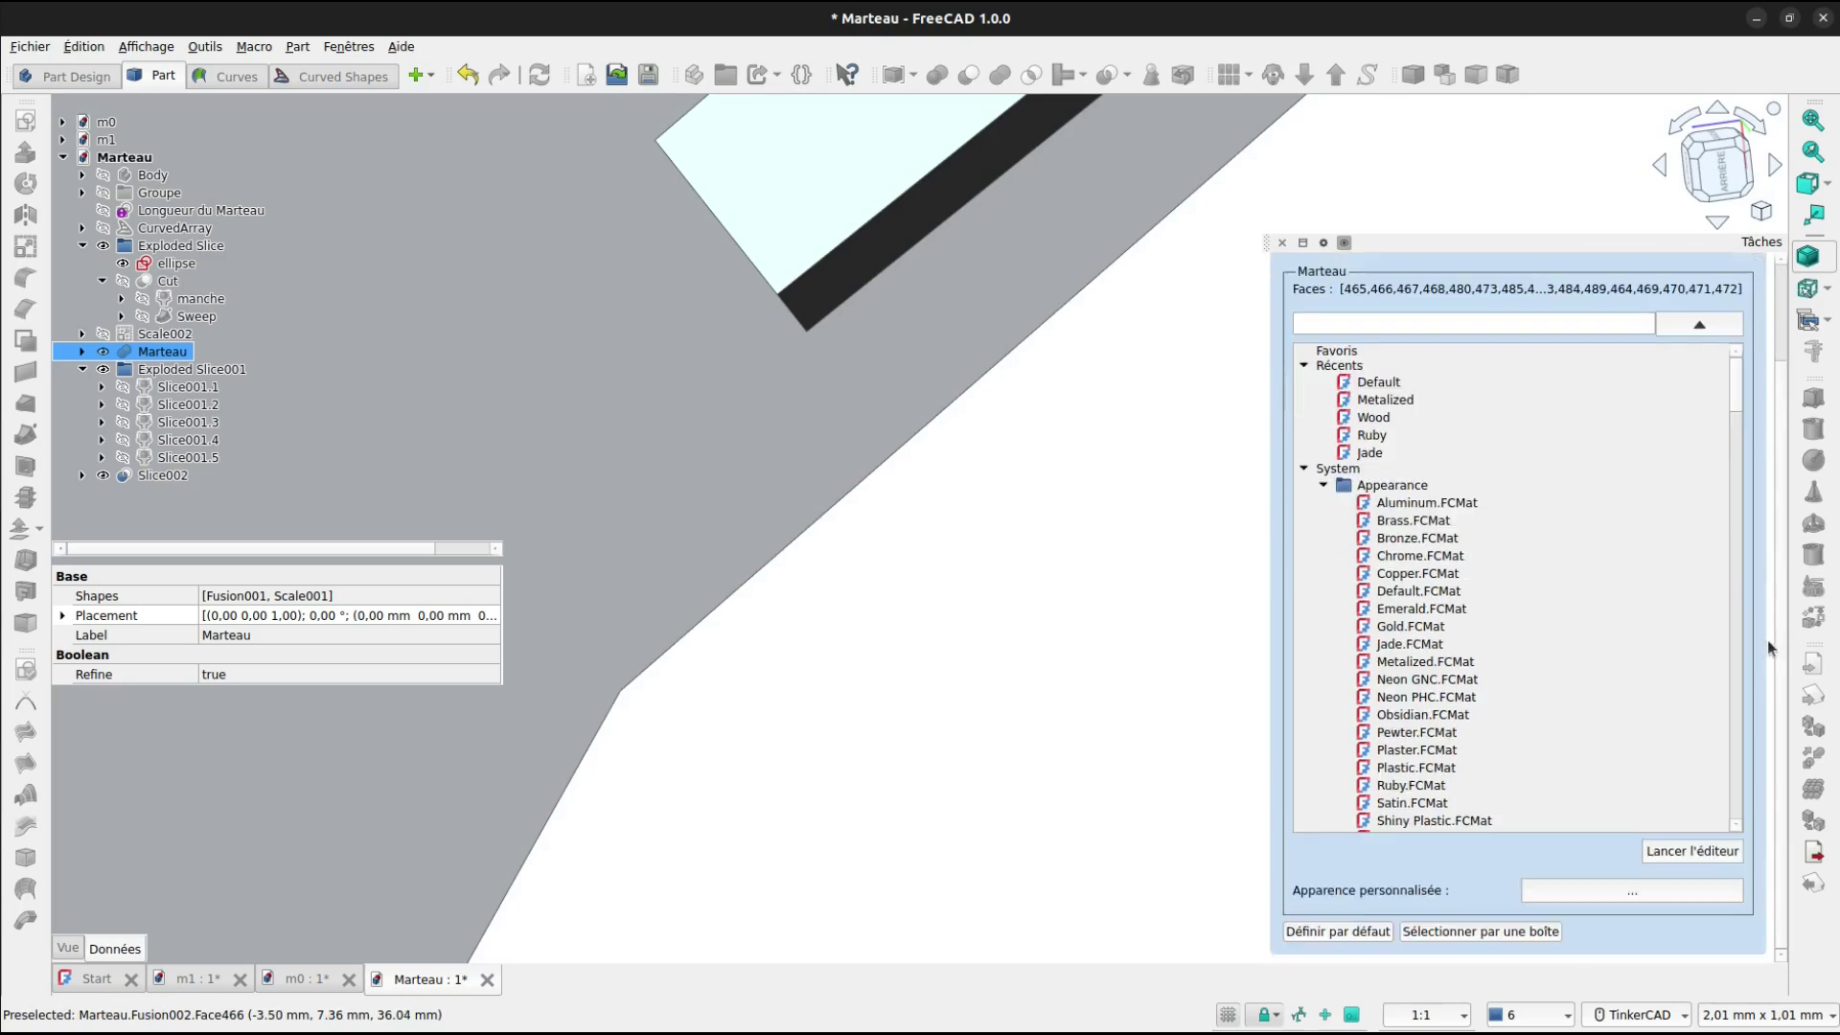
{"action": "left_click", "coordinate": [1649, 895]}
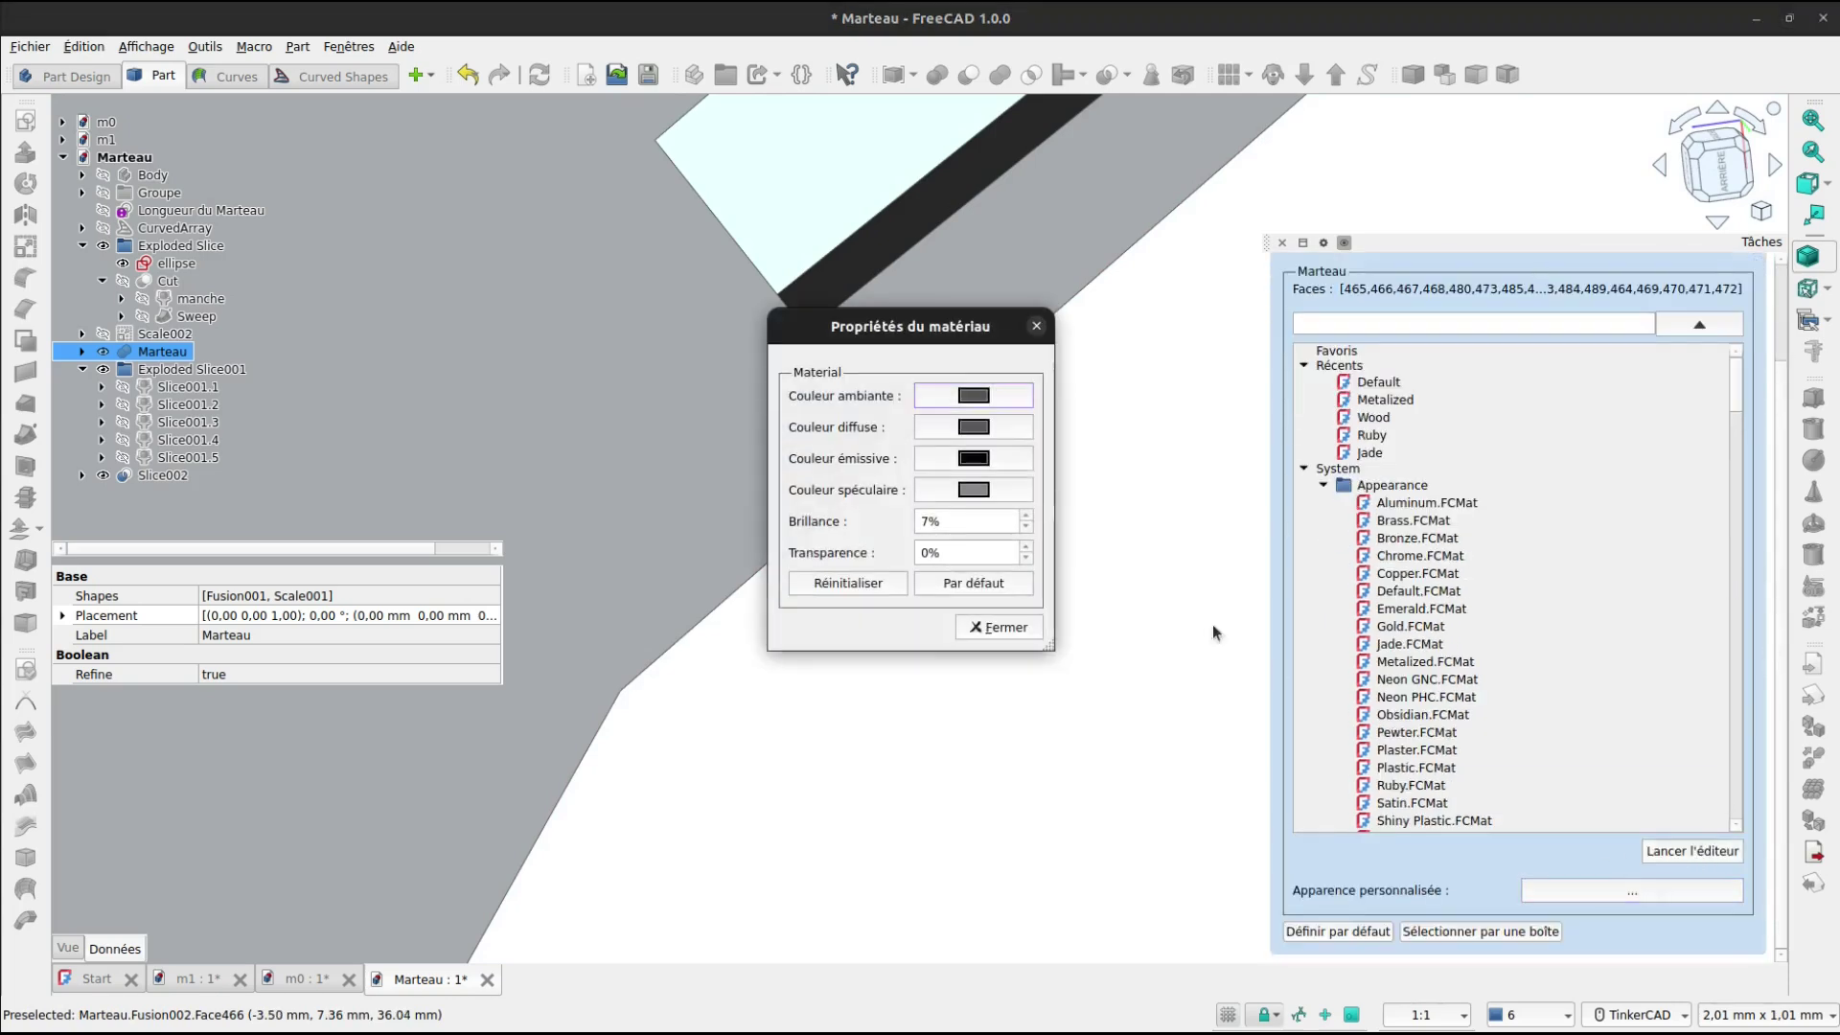
{"action": "left_click", "coordinate": [970, 430]}
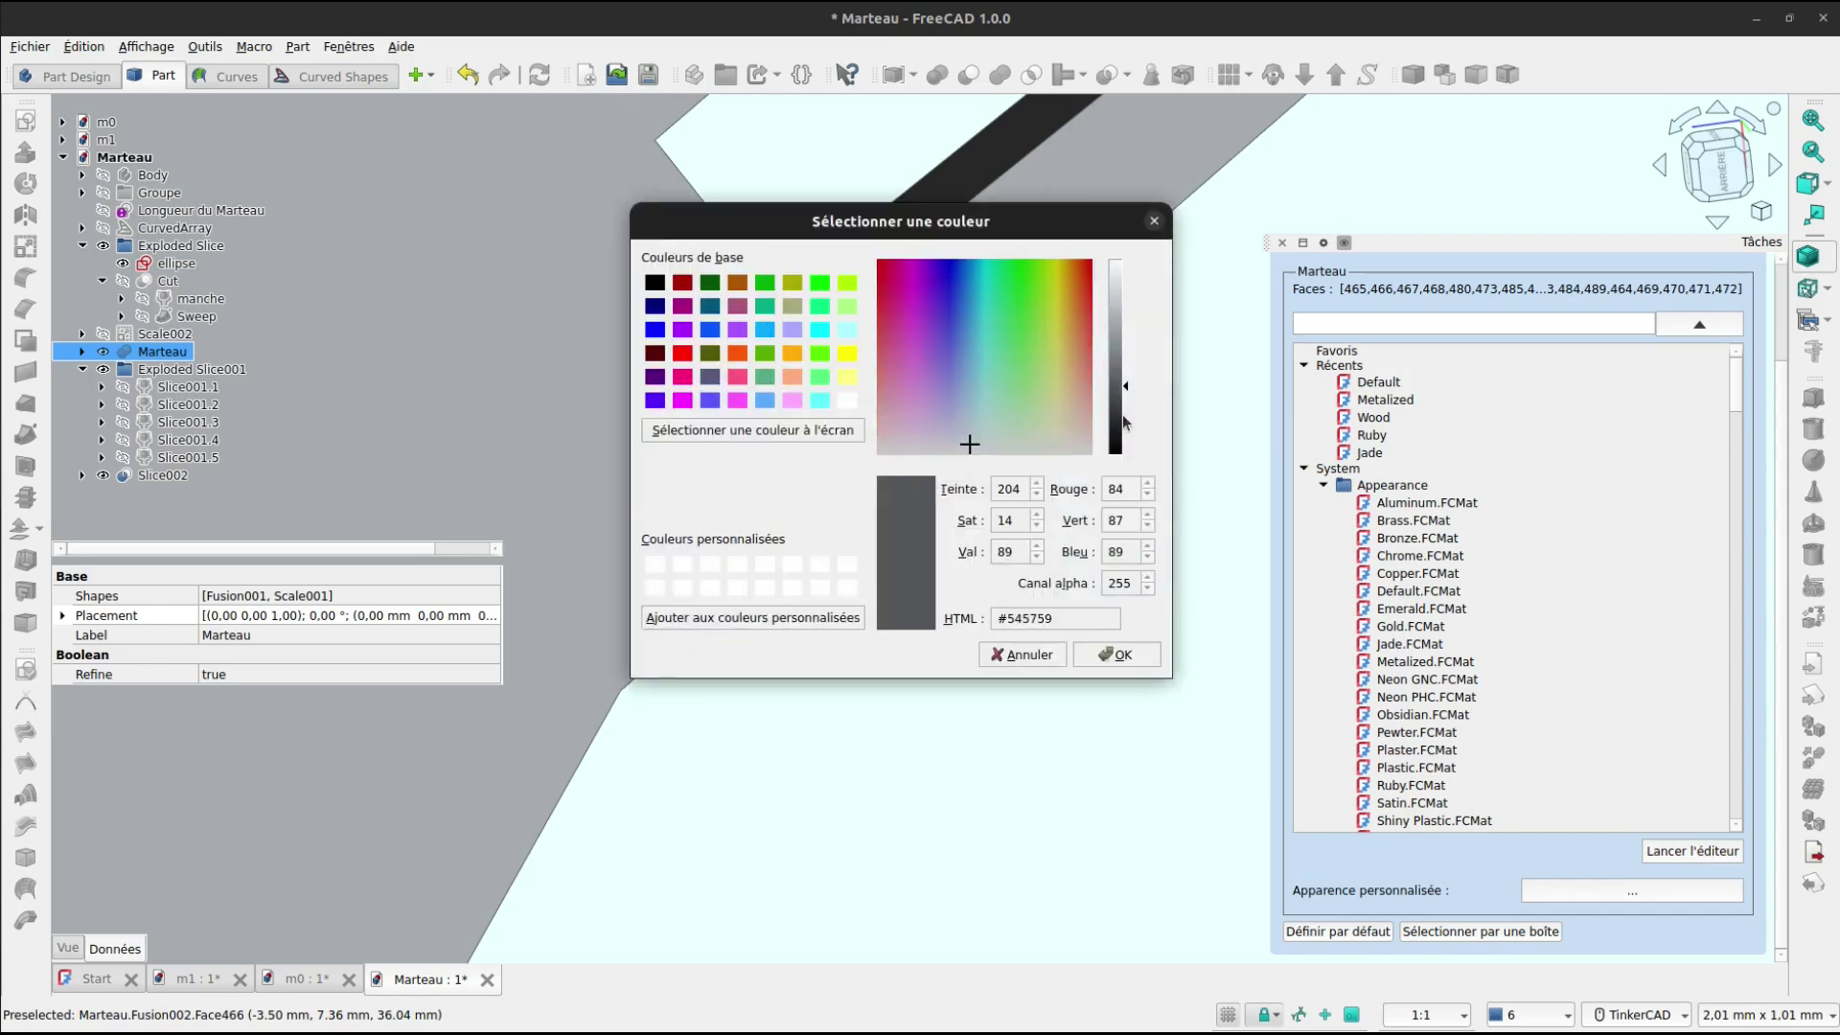
{"action": "left_click_drag", "start_coordinate": [1126, 423], "coordinate": [1121, 461]}
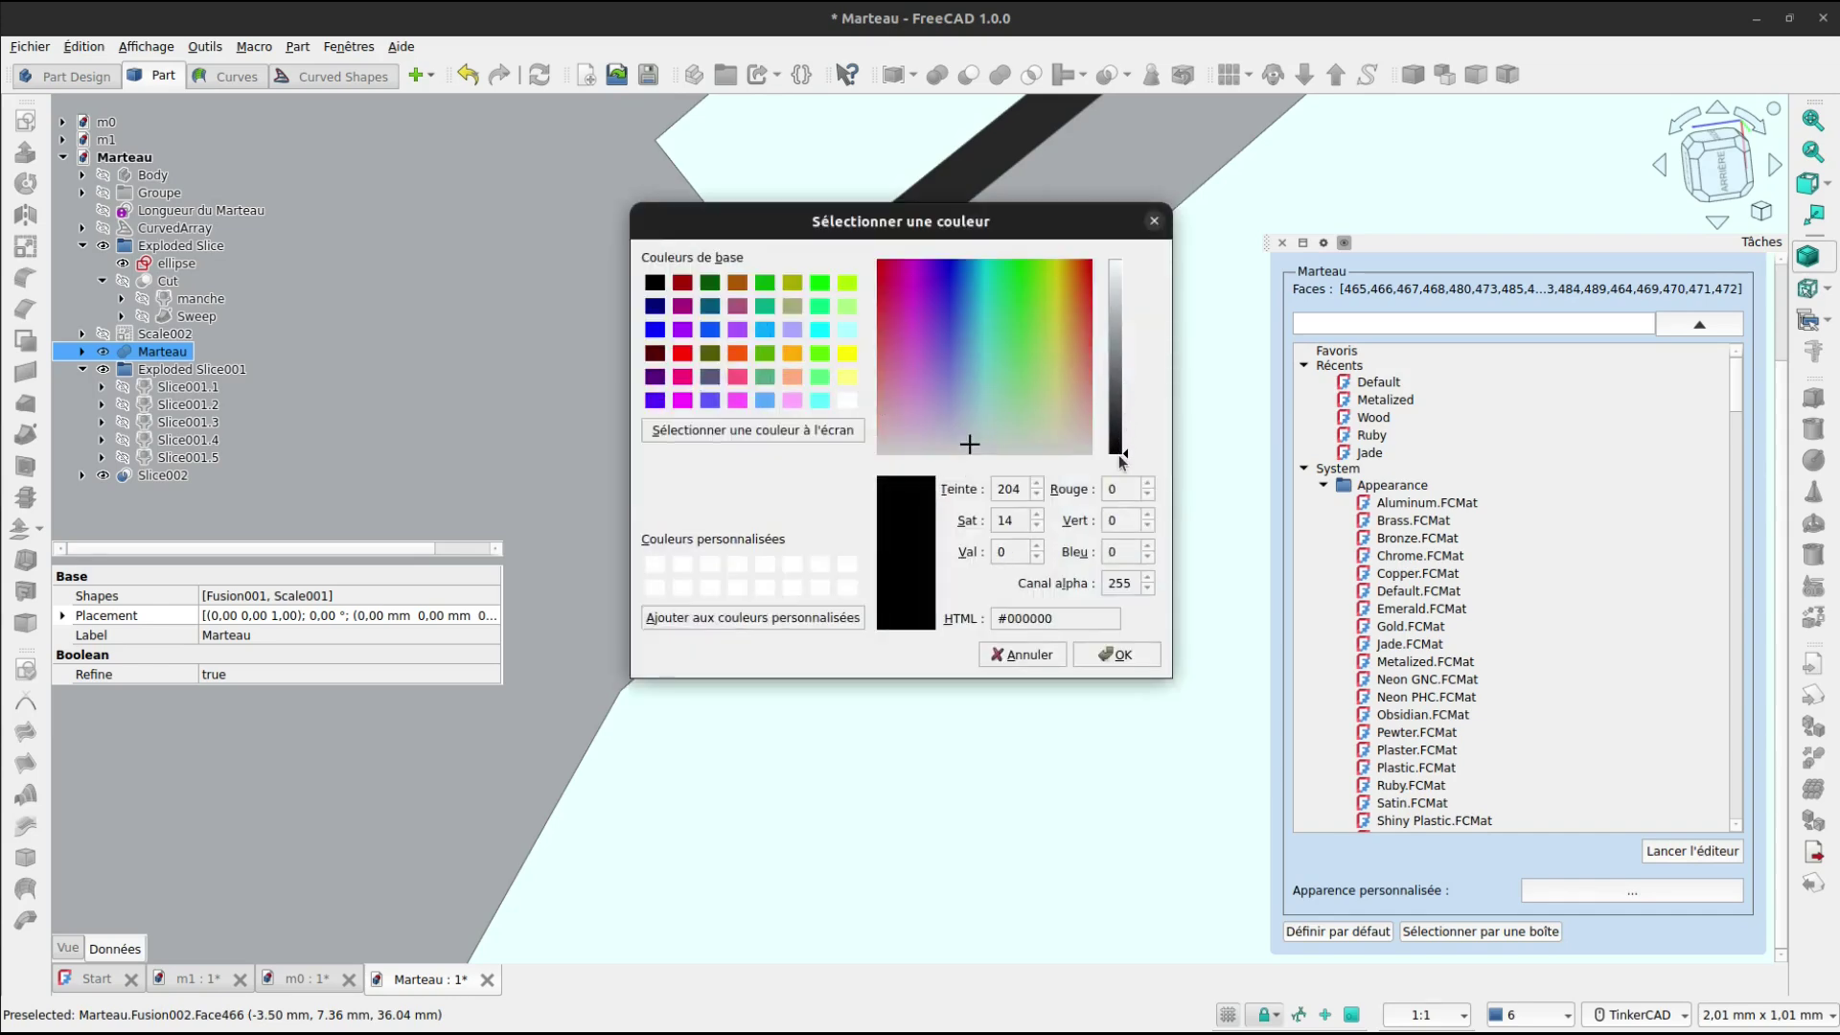
{"action": "left_click", "coordinate": [1123, 656]}
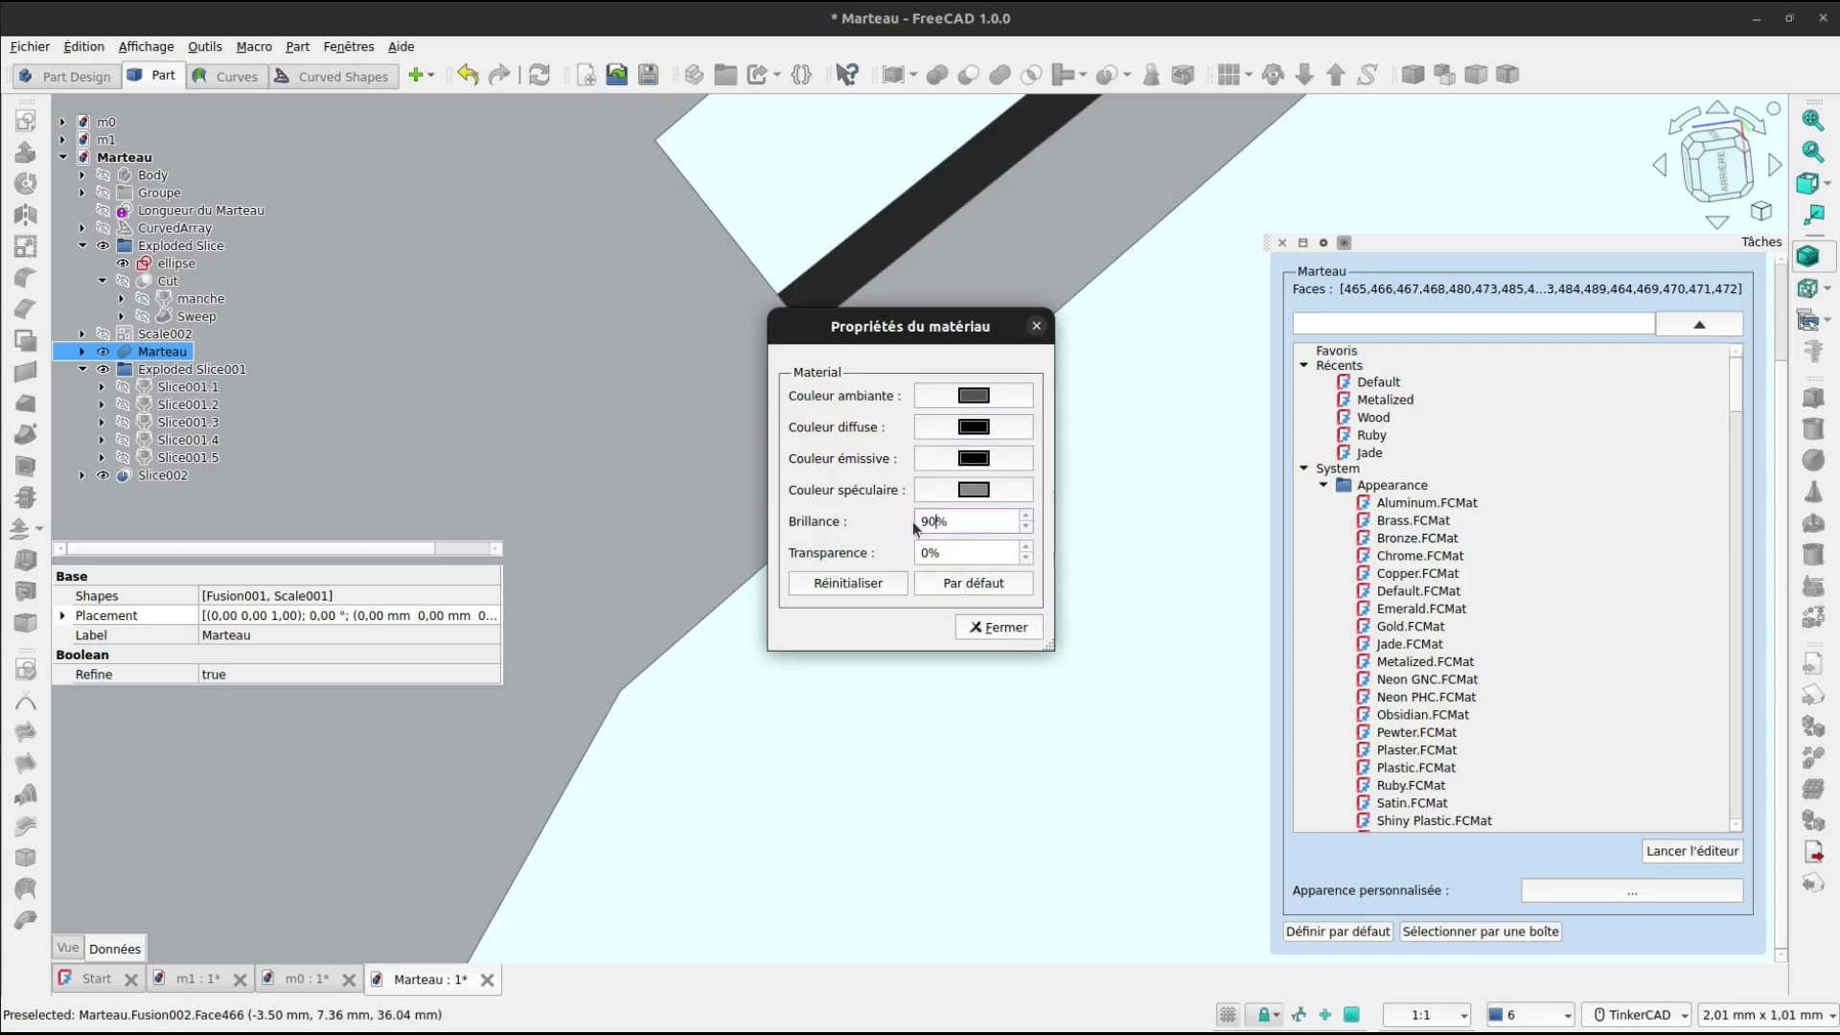
{"action": "left_click", "coordinate": [1004, 628]}
{"action": "scroll", "coordinate": [1757, 789], "scroll_direction": "up", "scroll_amount": 2}
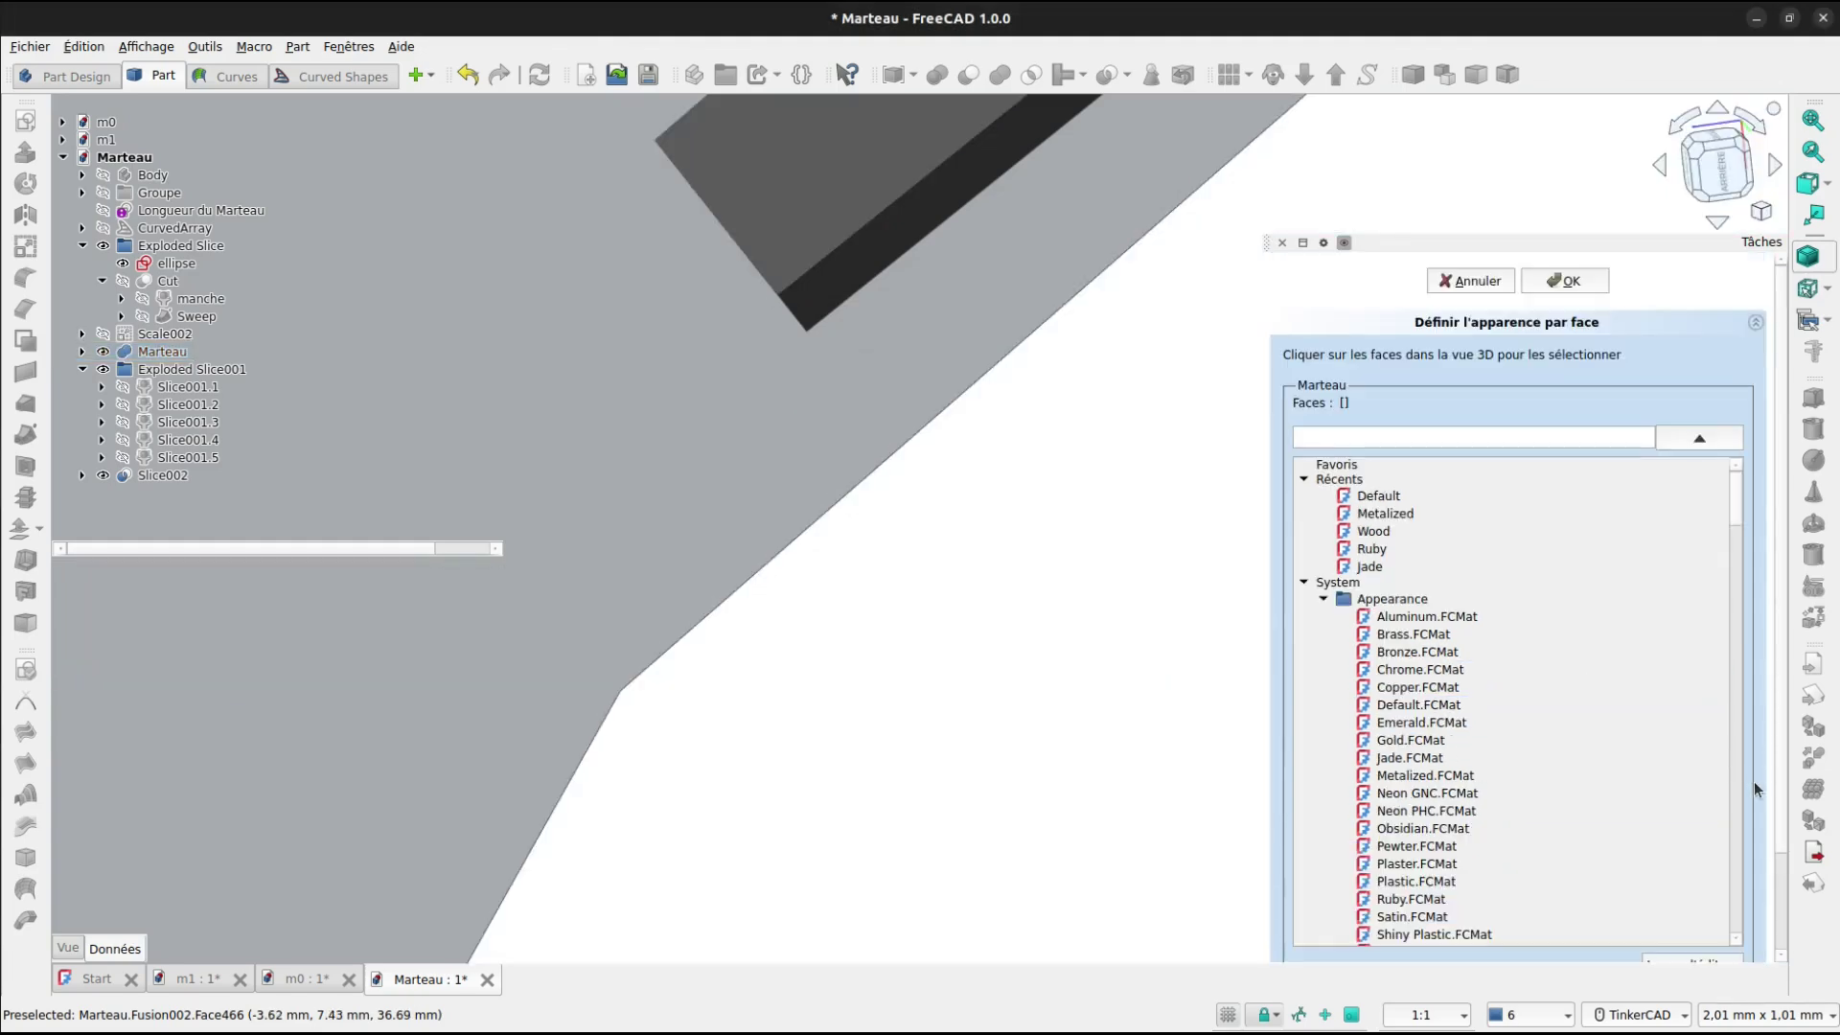
{"action": "left_click", "coordinate": [1565, 280]}
Examine the coloured hammer from all sides, including its emblems, lettering and handle, and briefly highlight the Marteau object.
{"action": "scroll", "coordinate": [1372, 539], "scroll_direction": "down", "scroll_amount": 4}
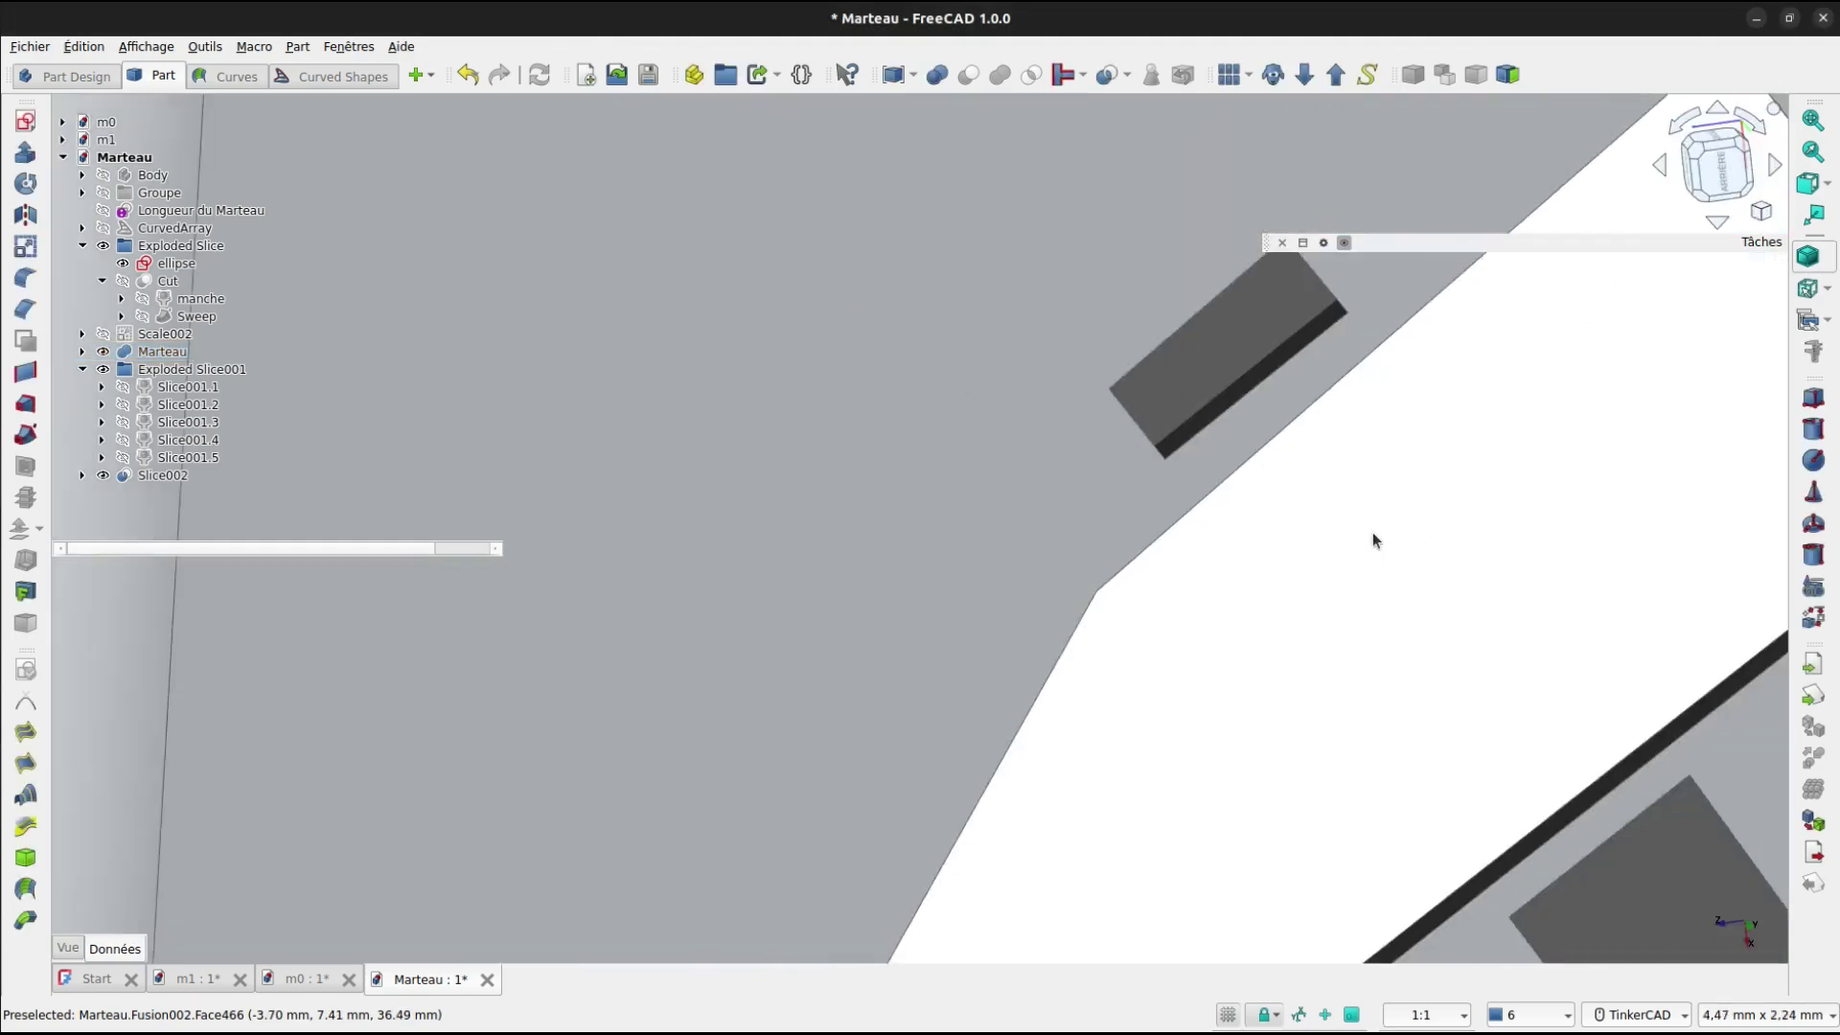
{"action": "scroll", "coordinate": [1373, 532], "scroll_direction": "down", "scroll_amount": 12}
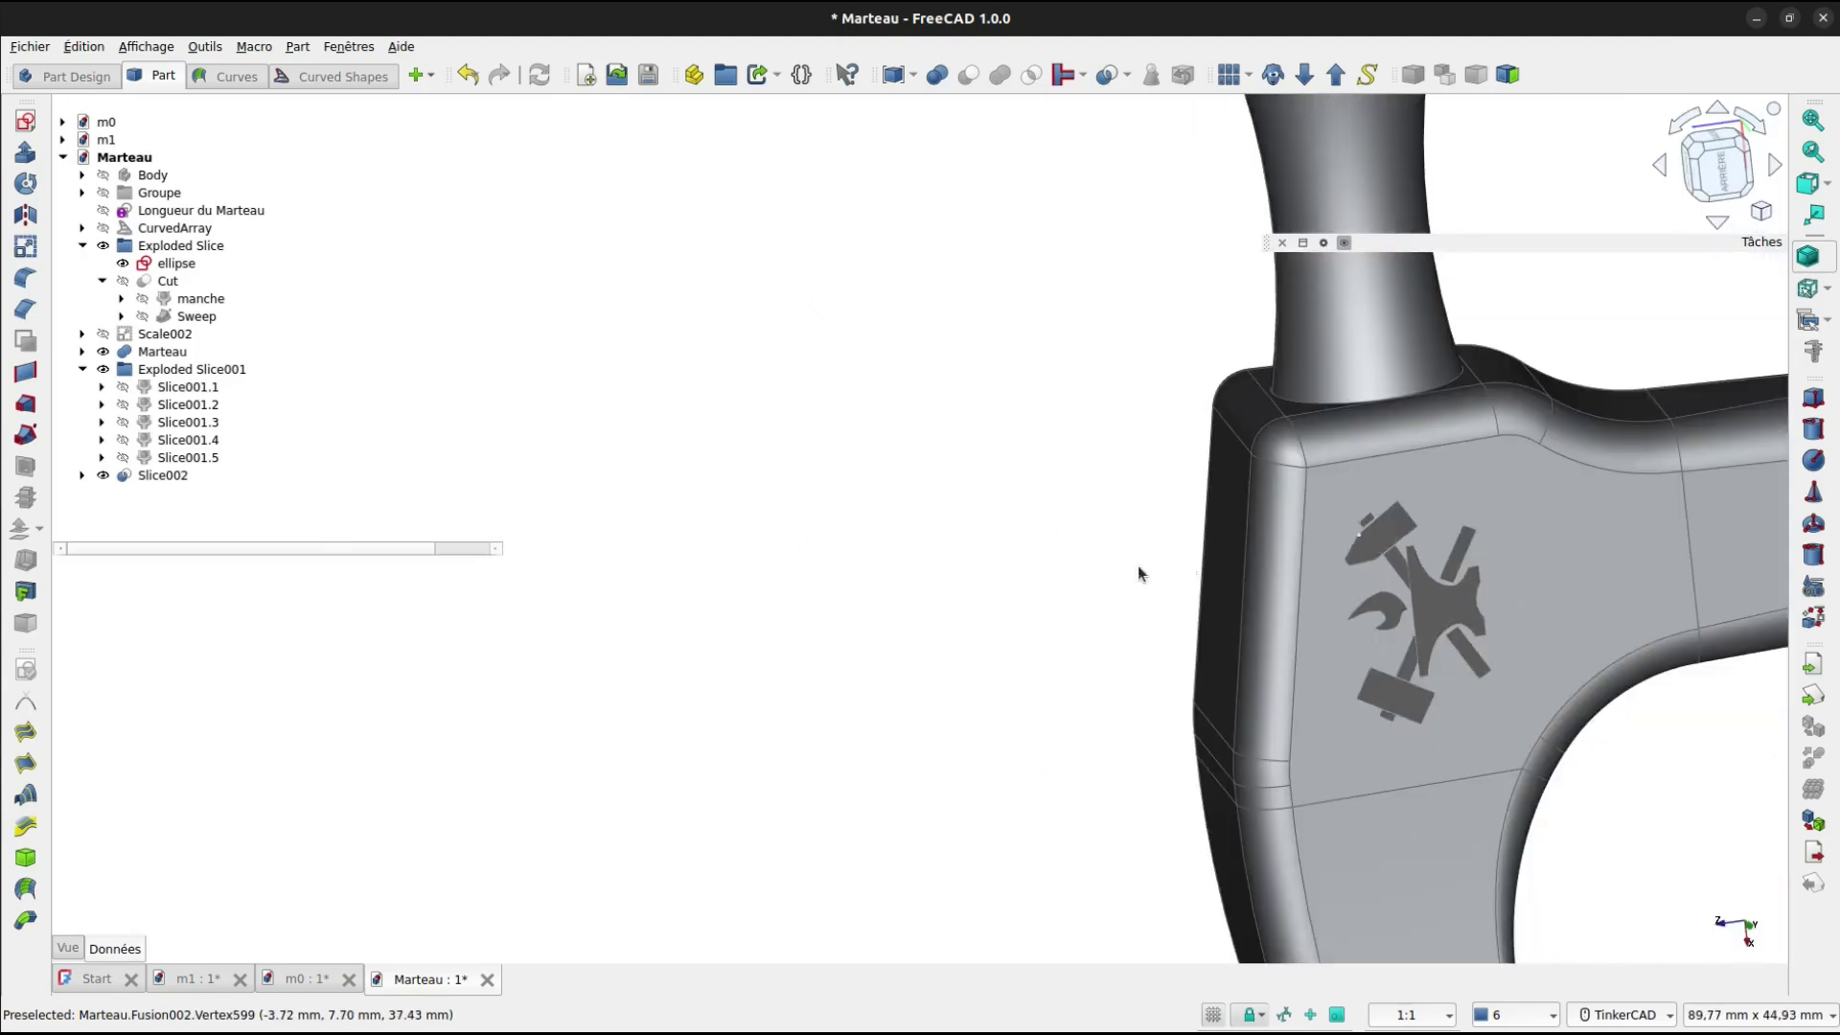
{"action": "scroll", "coordinate": [1138, 575], "scroll_direction": "down", "scroll_amount": 6}
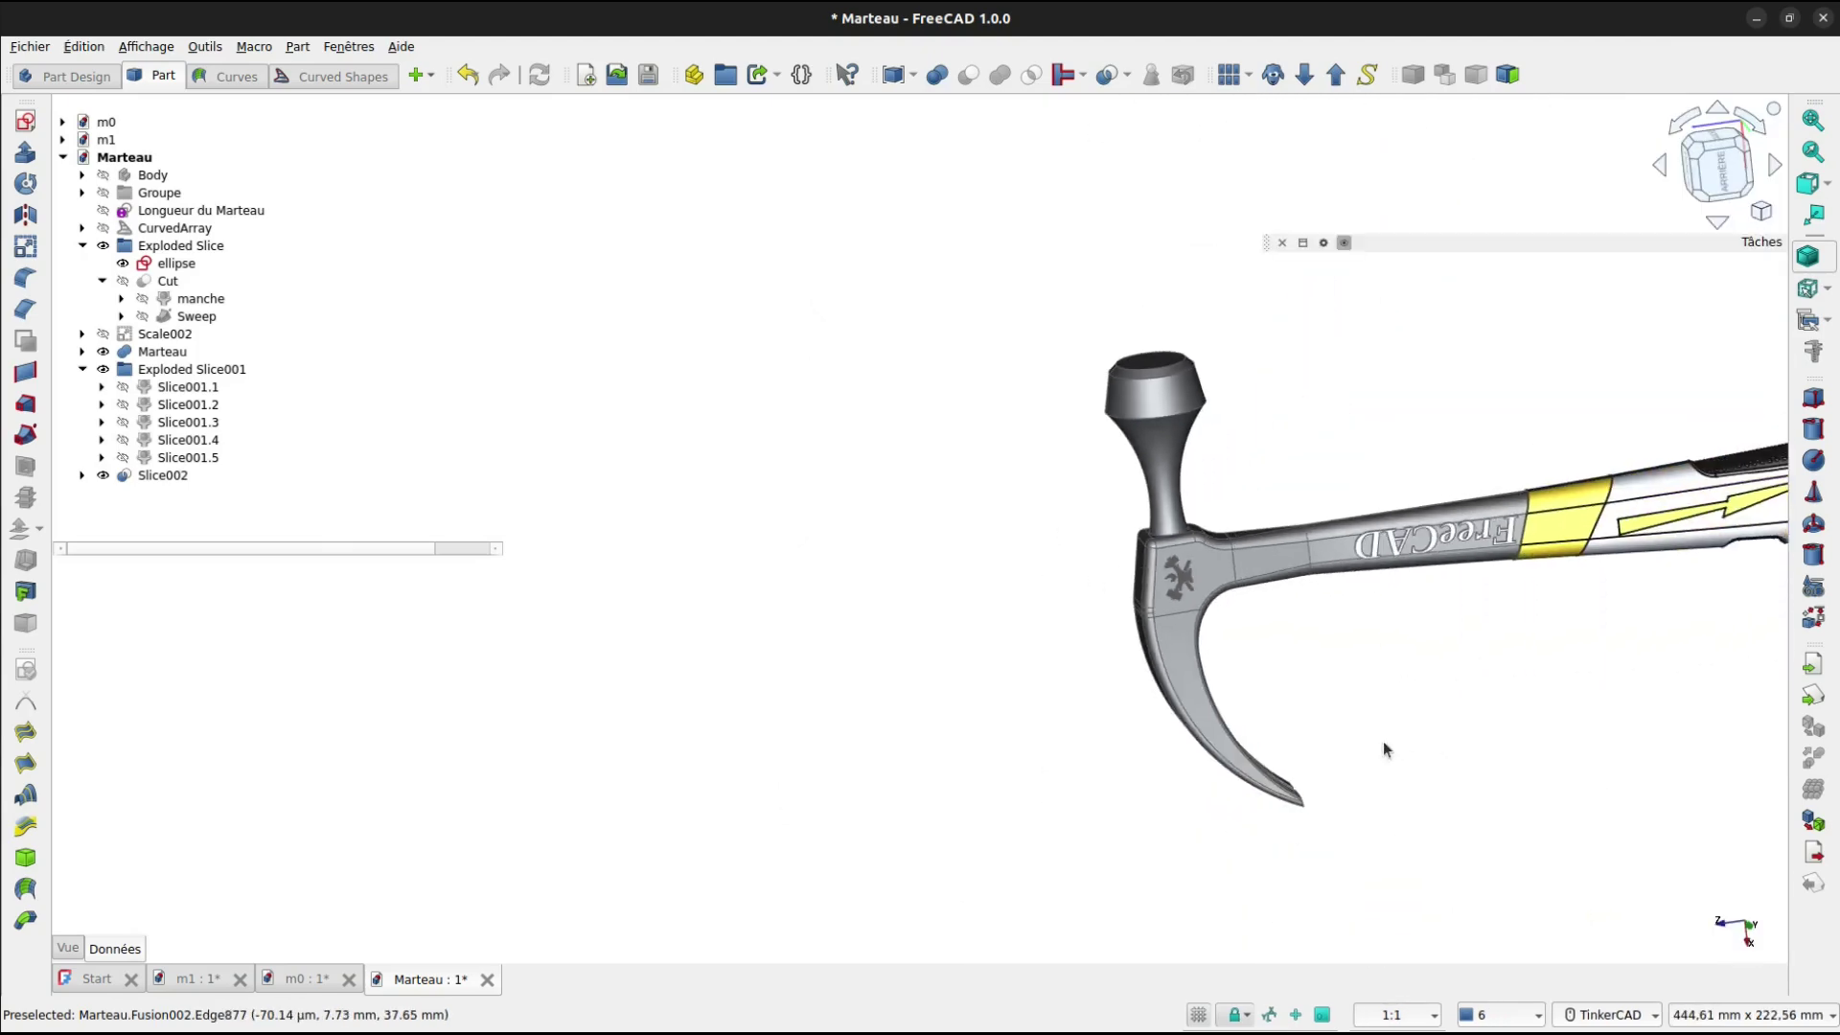
{"action": "middle_click_drag", "start_coordinate": [1383, 748], "coordinate": [972, 704]}
{"action": "right_click_drag", "start_coordinate": [920, 795], "coordinate": [995, 741]}
{"action": "right_click_drag", "start_coordinate": [1238, 661], "coordinate": [1016, 728]}
{"action": "right_click_drag", "start_coordinate": [1227, 509], "coordinate": [1361, 438]}
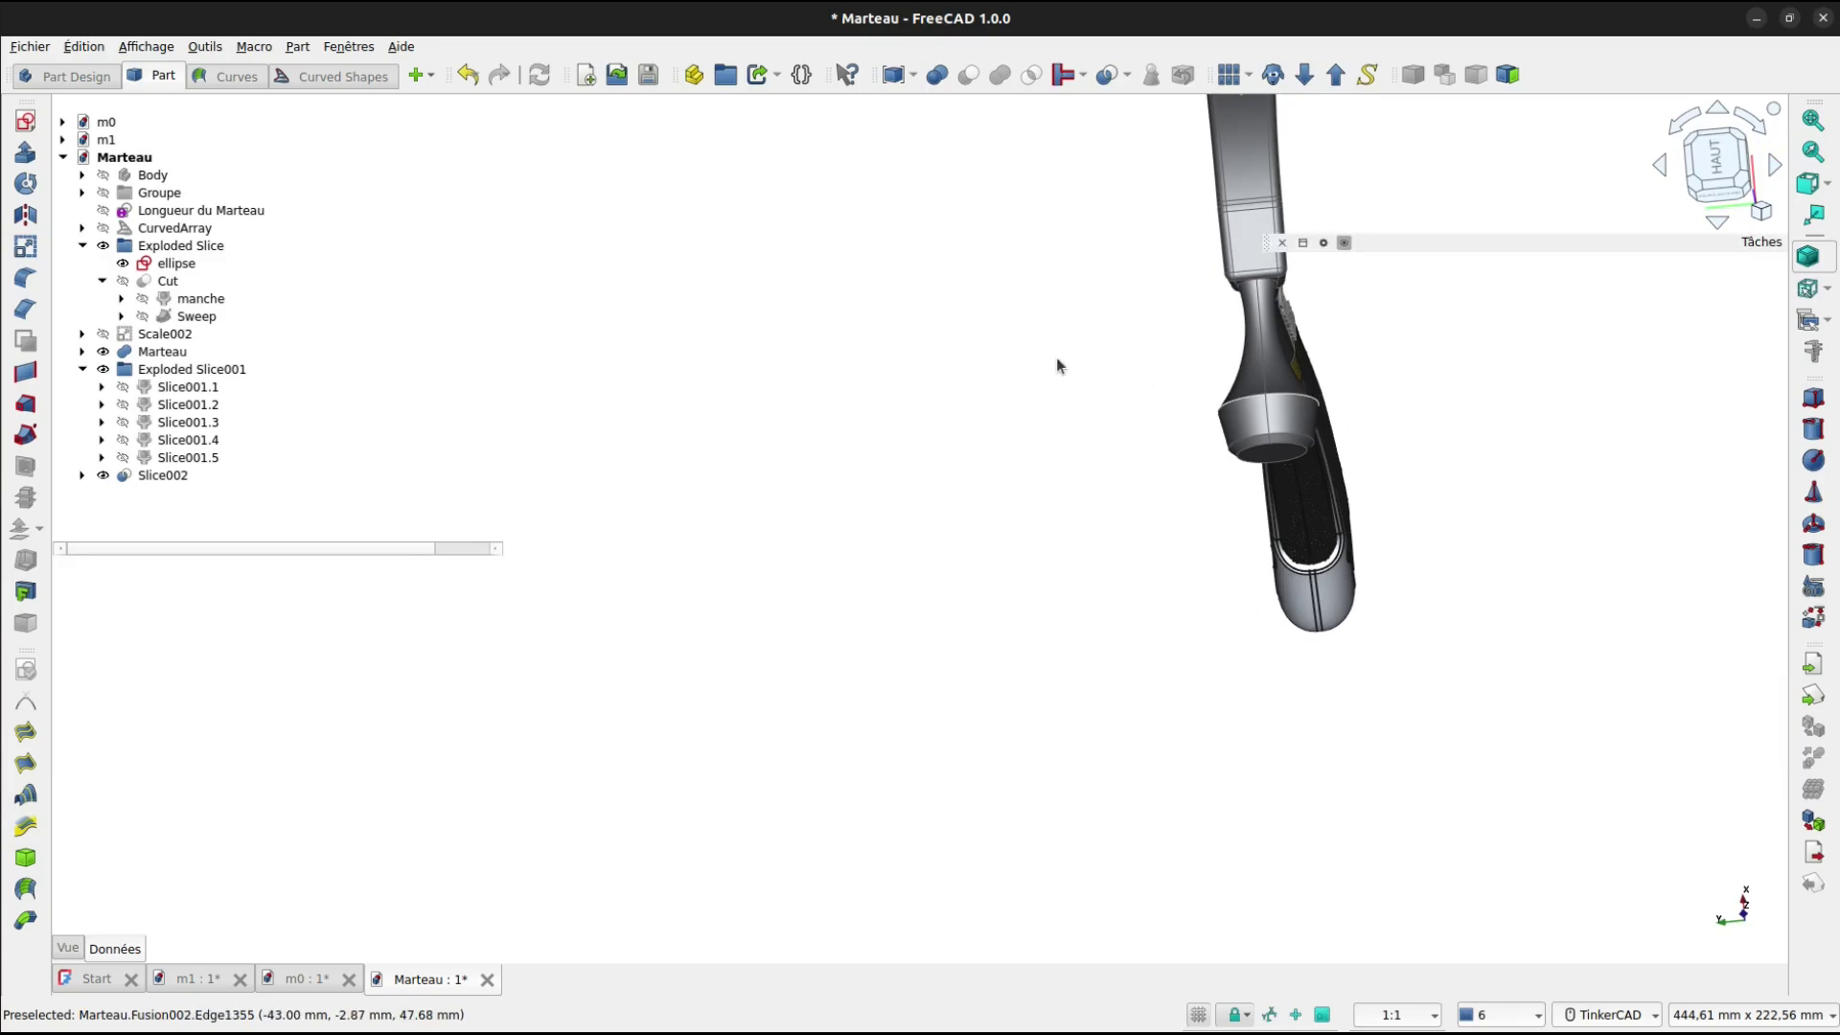
{"action": "right_click_drag", "start_coordinate": [1089, 345], "coordinate": [1089, 579]}
{"action": "right_click_drag", "start_coordinate": [1343, 585], "coordinate": [1064, 618]}
{"action": "scroll", "coordinate": [1049, 576], "scroll_direction": "up", "scroll_amount": 2}
{"action": "scroll", "coordinate": [1049, 575], "scroll_direction": "up", "scroll_amount": 2}
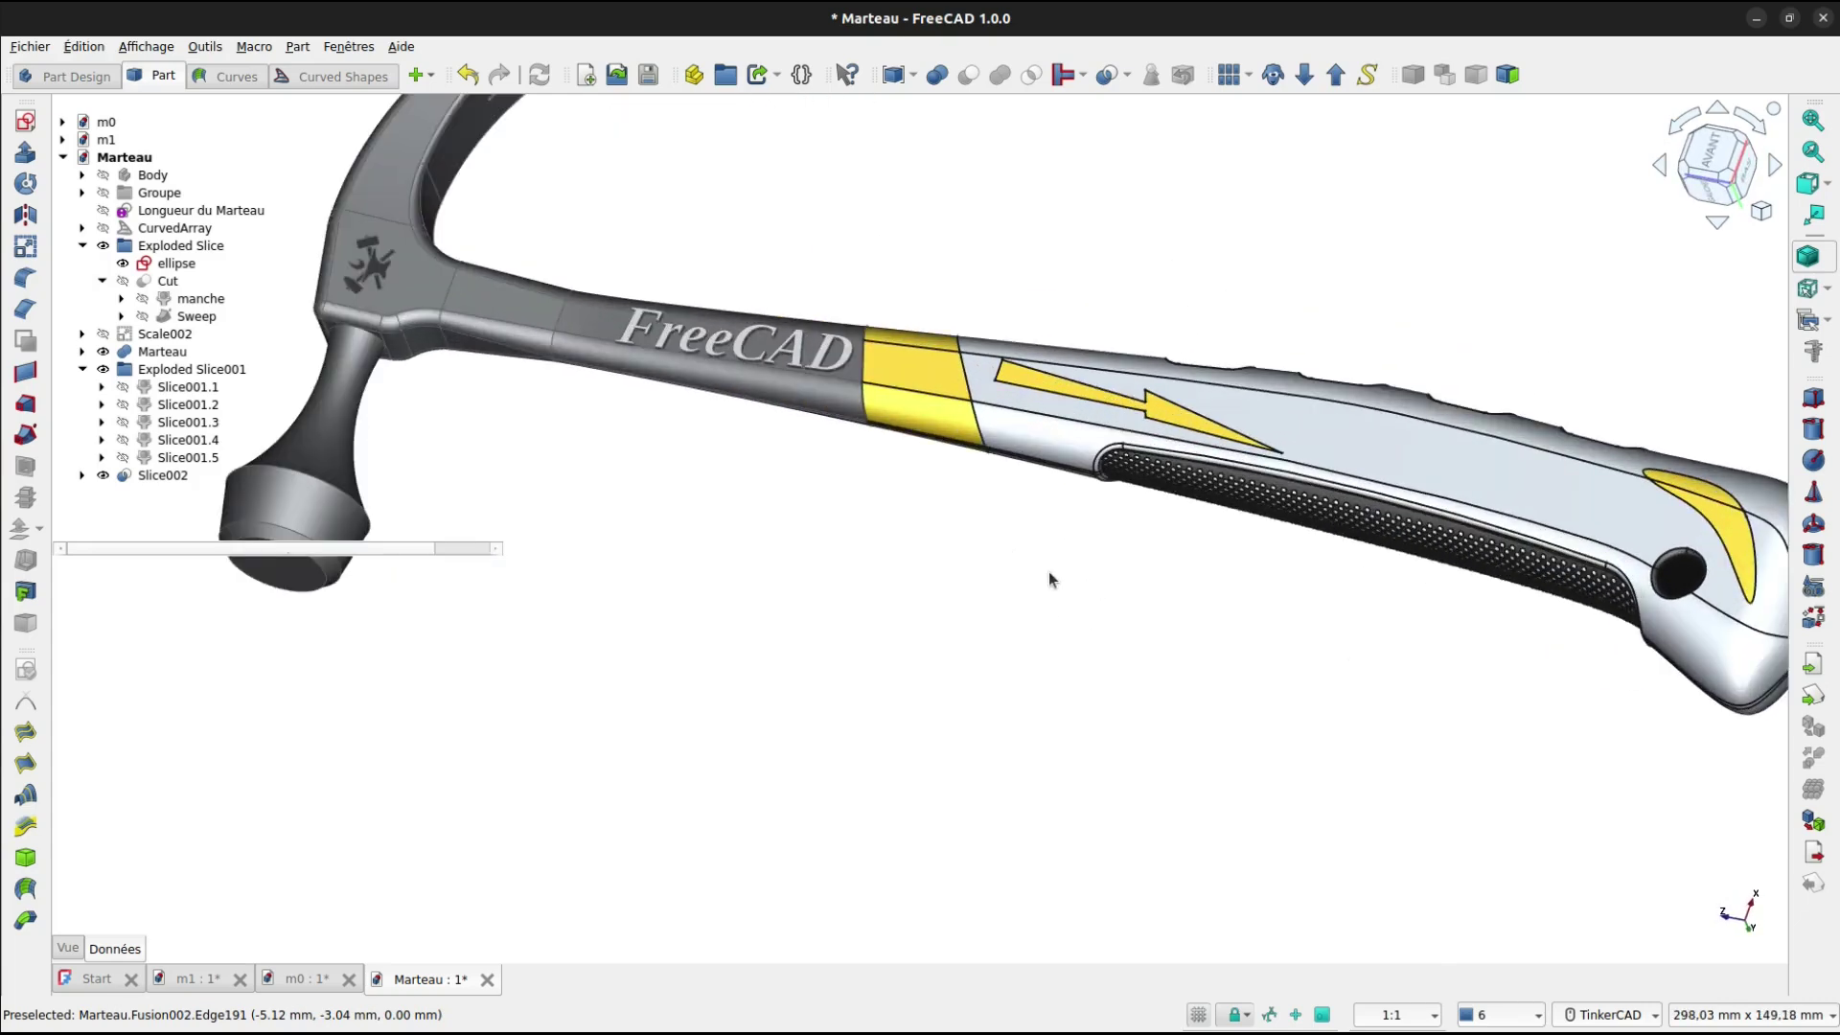
{"action": "scroll", "coordinate": [1060, 575], "scroll_direction": "down", "scroll_amount": 2}
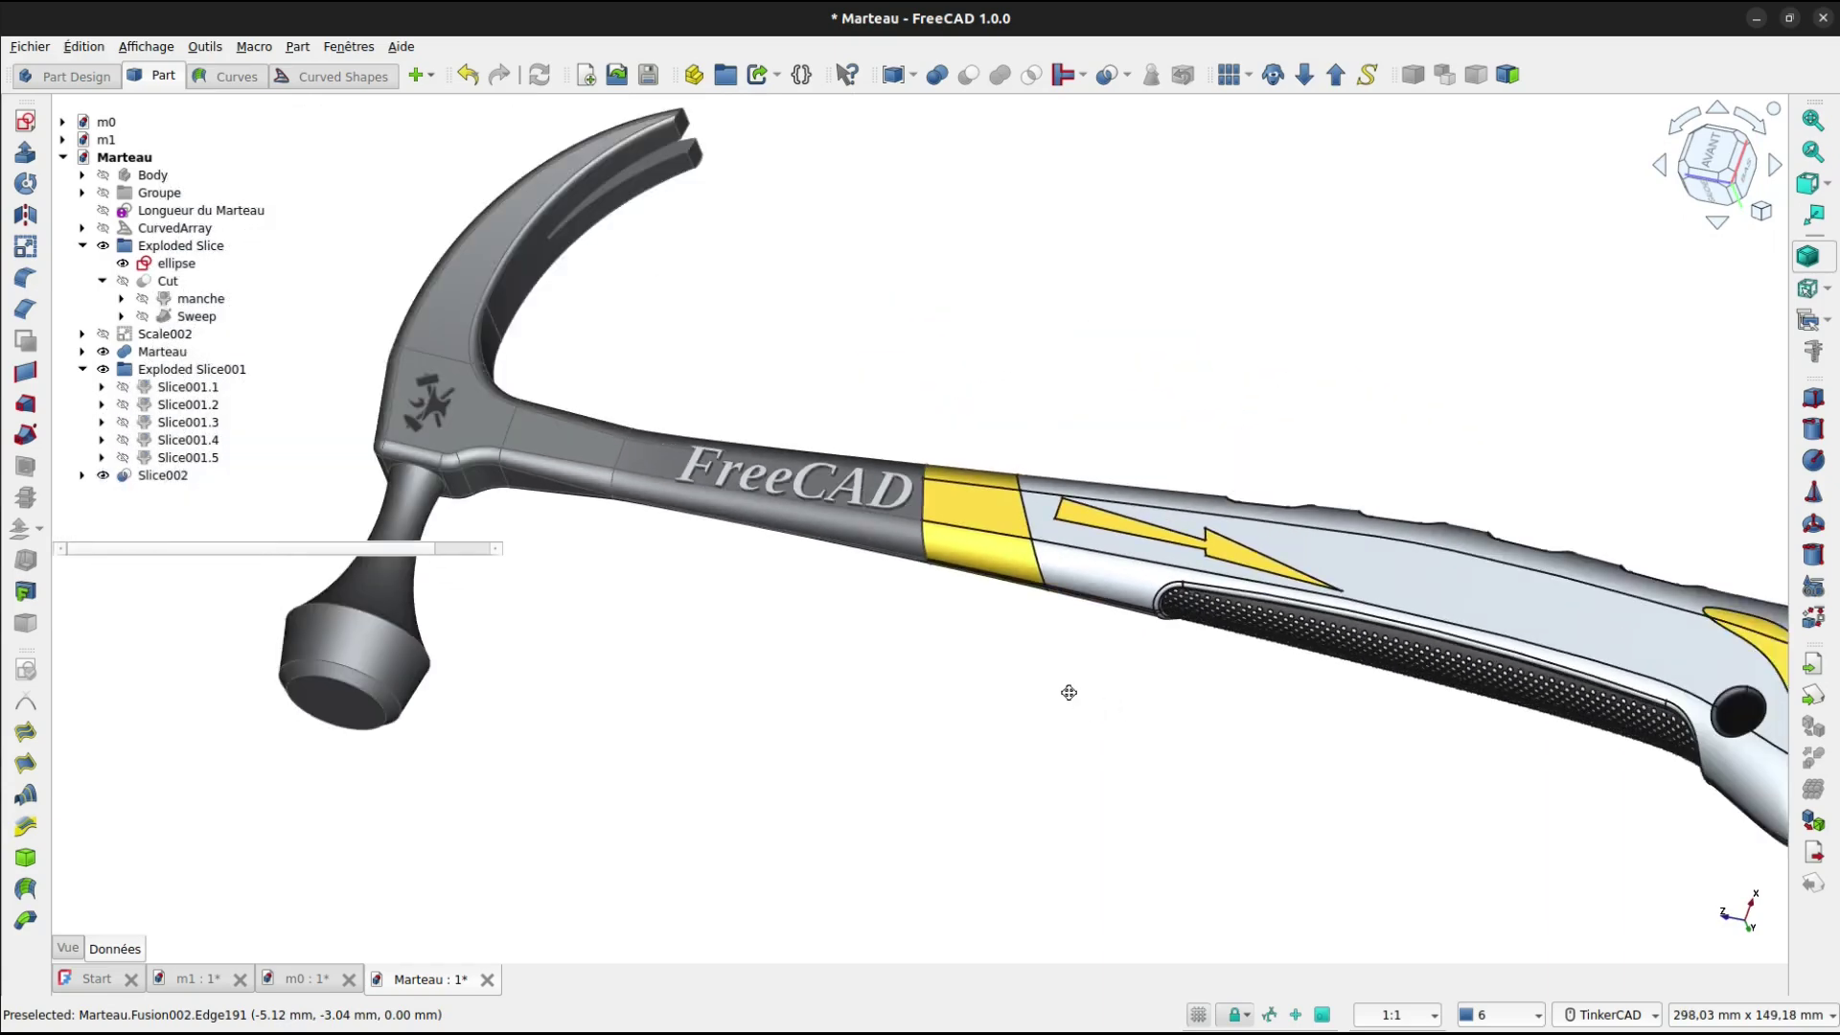
{"action": "middle_click_drag", "start_coordinate": [1069, 692], "coordinate": [1070, 699]}
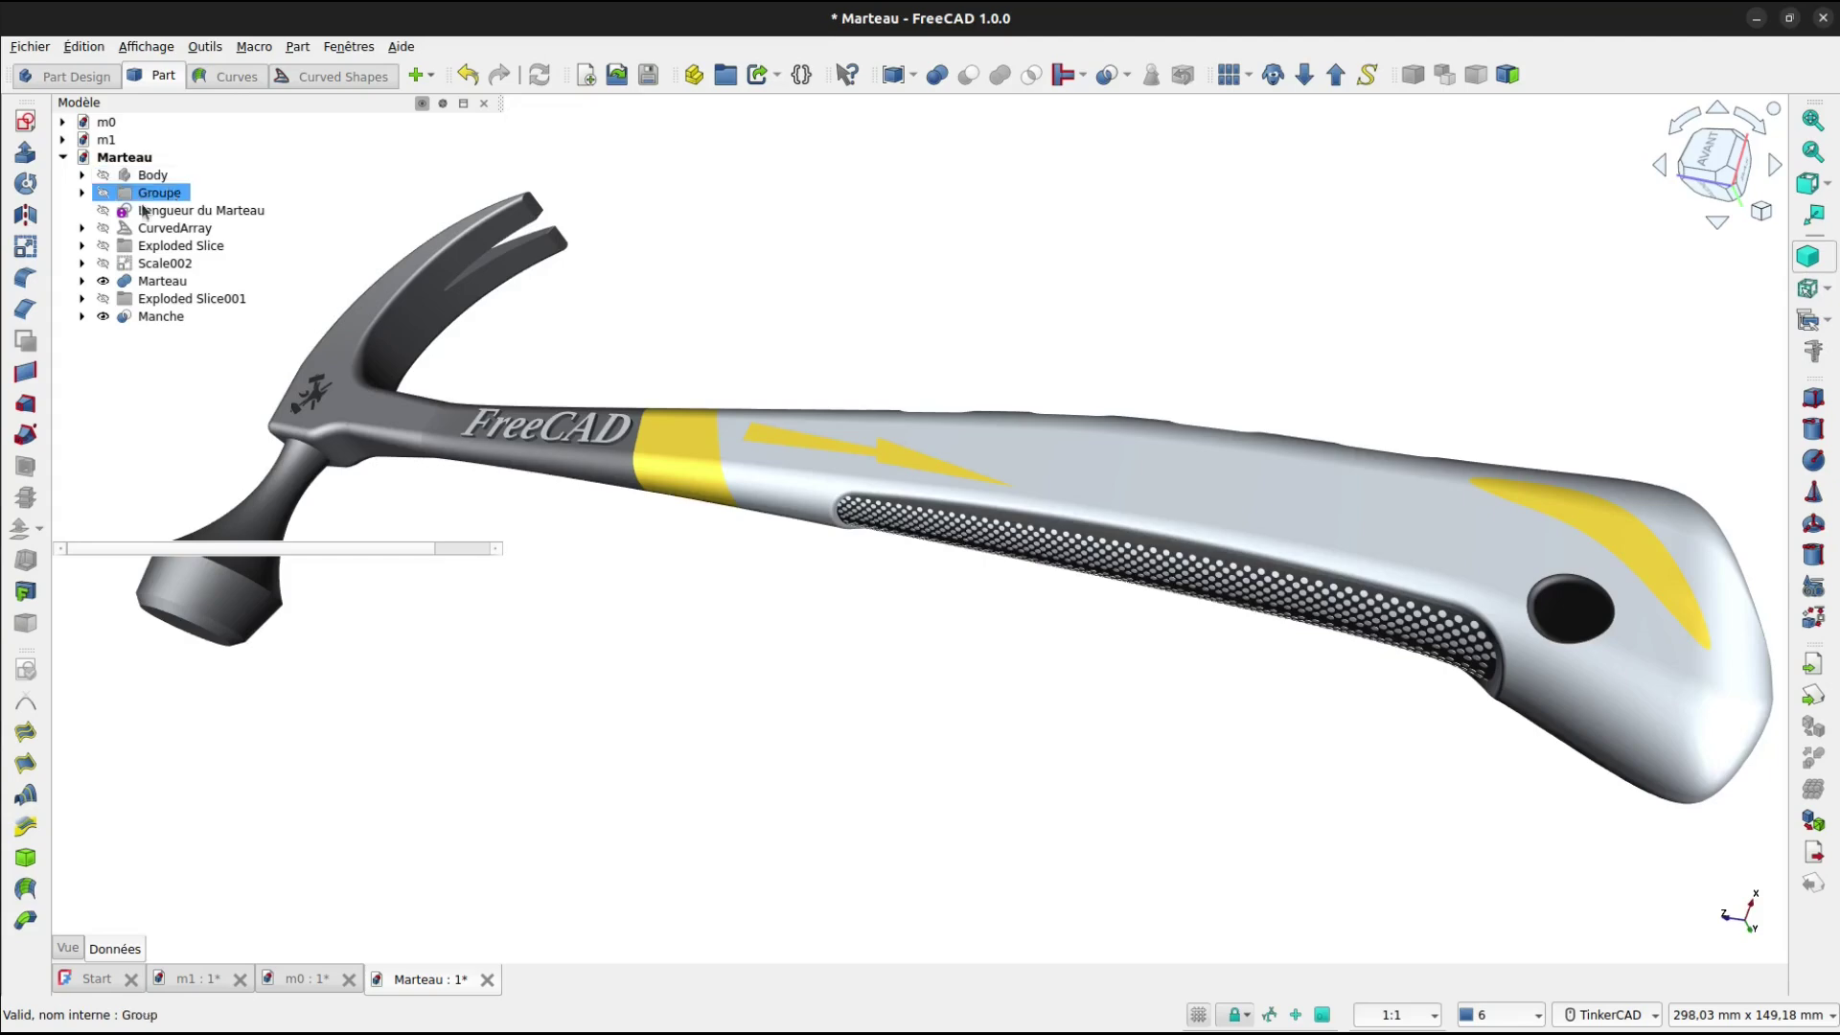
{"action": "left_click", "coordinate": [149, 282]}
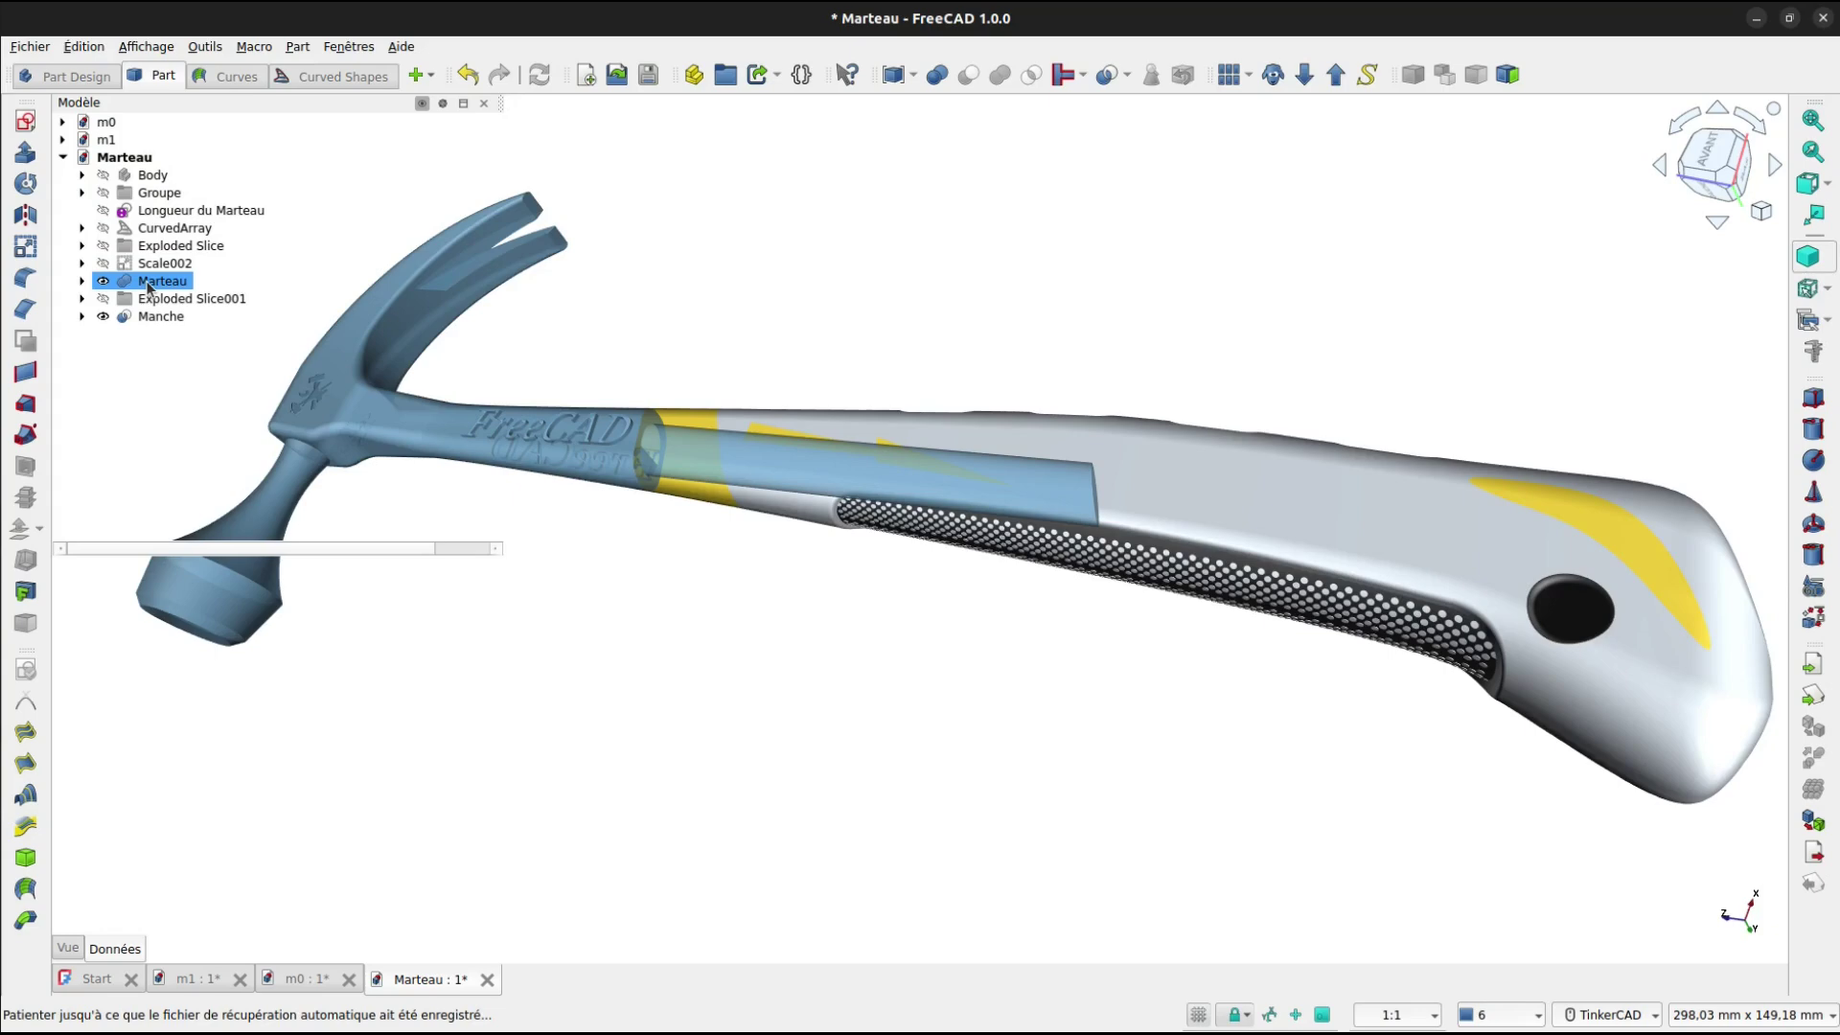
{"action": "left_click", "coordinate": [439, 137]}
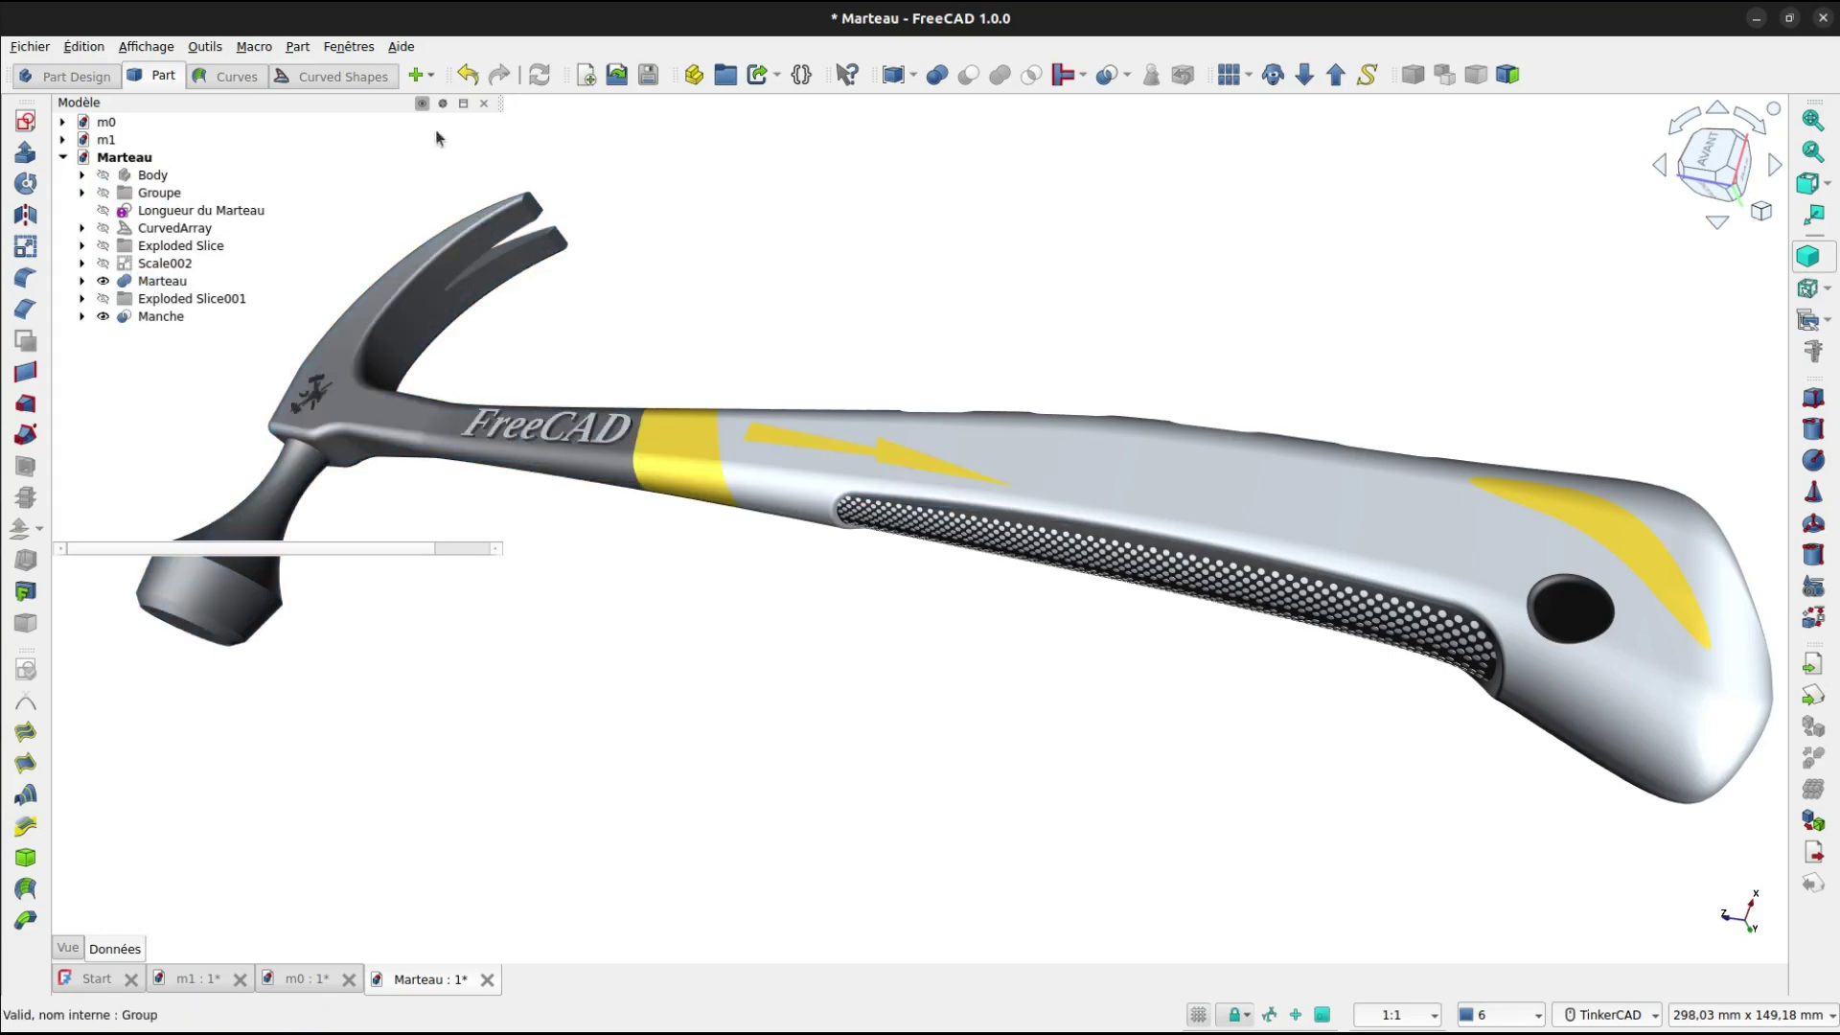